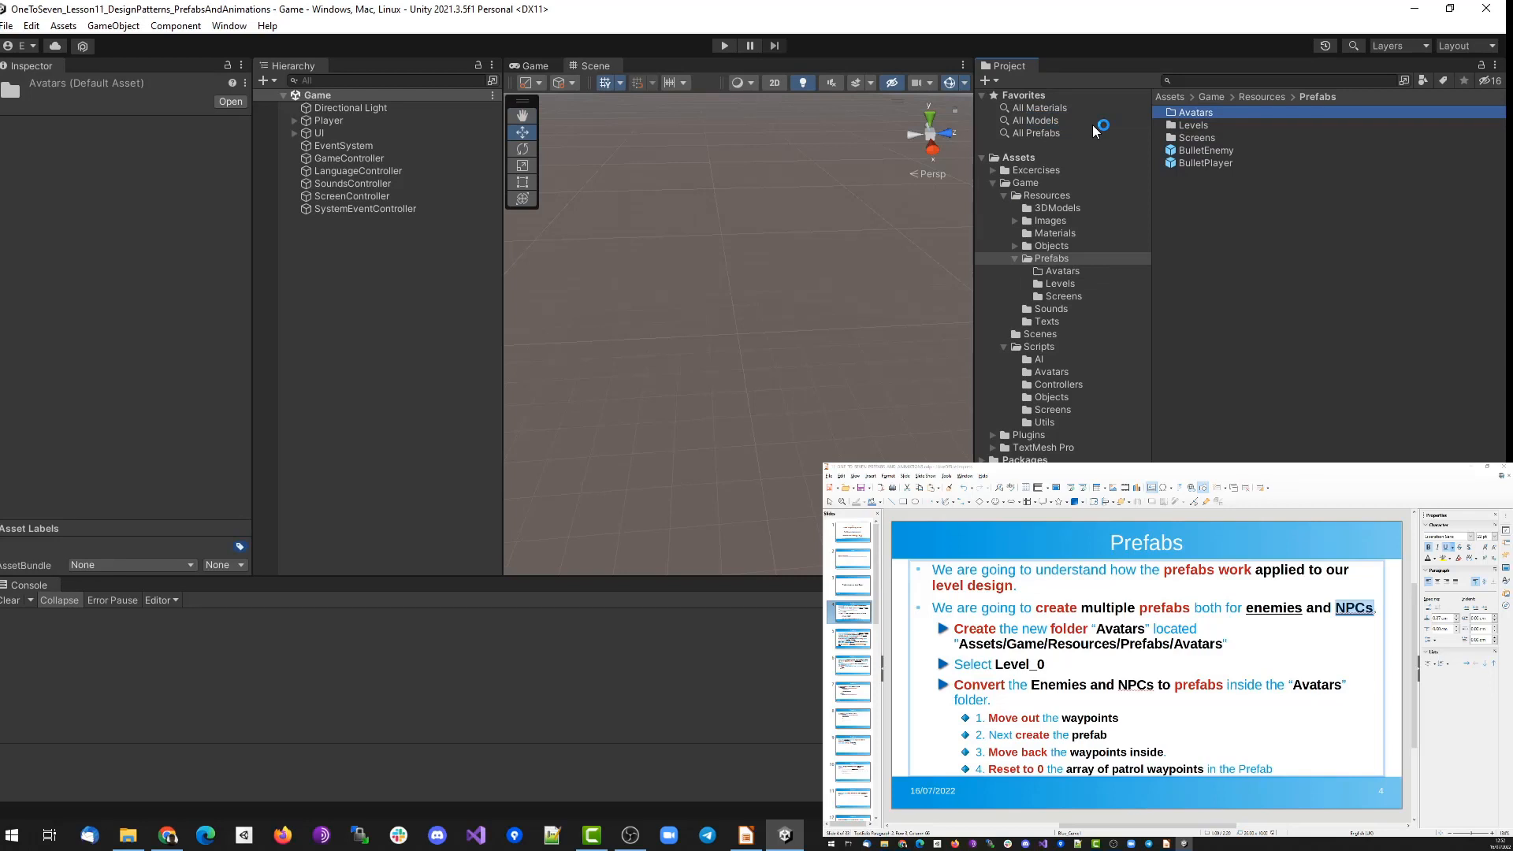
Open the Level_0 prefab from the Prefabs/Levels folder for editing.
left_click(1061, 283)
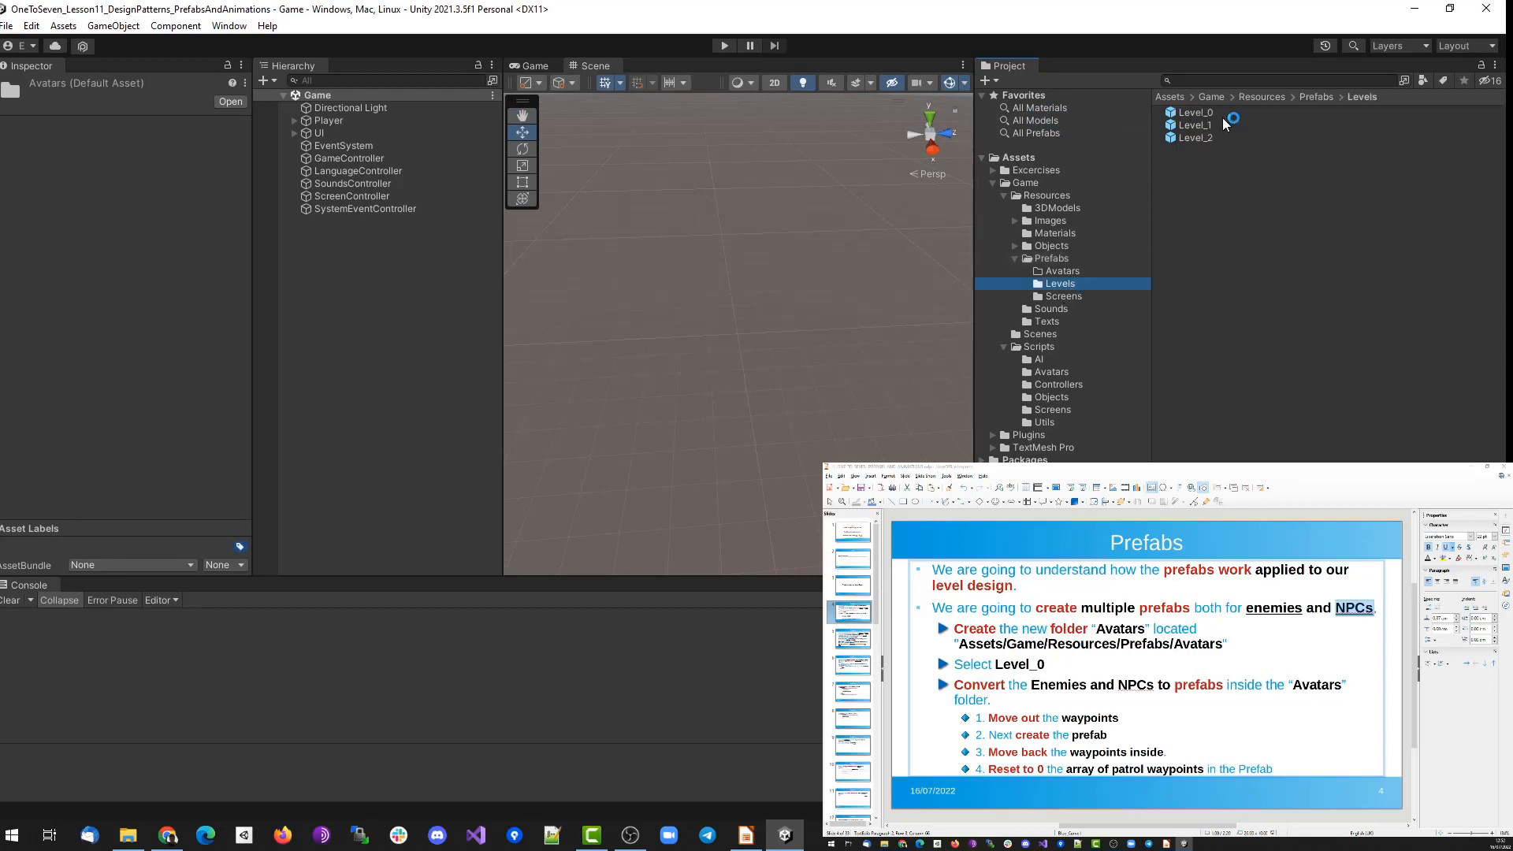
double_click(1212, 112)
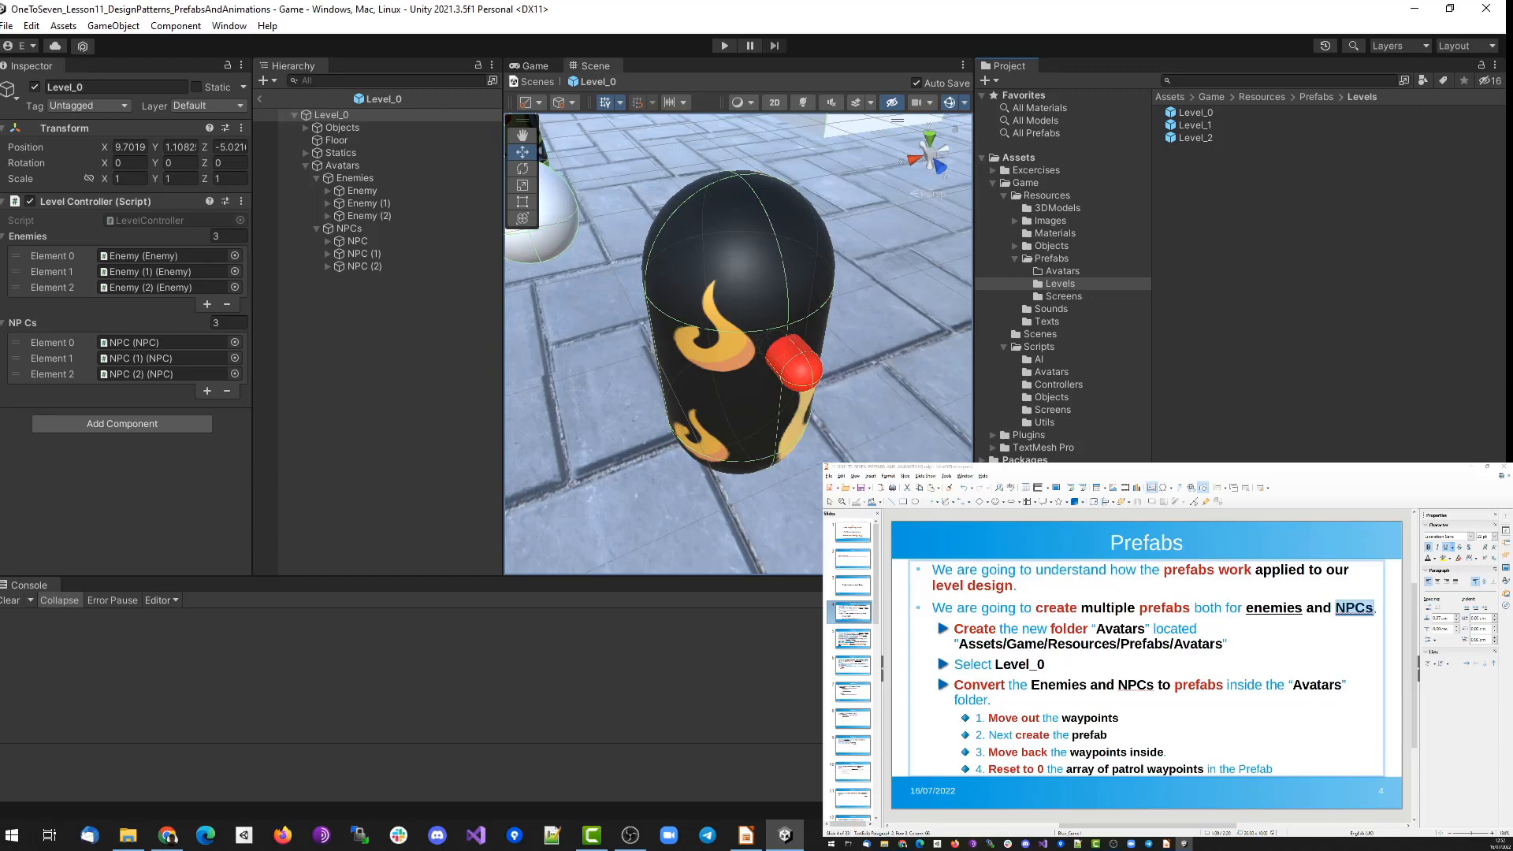
Read the slide's instructions on converting the Enemies and NPCs to prefabs and handling their waypoints.
double_click(994, 684)
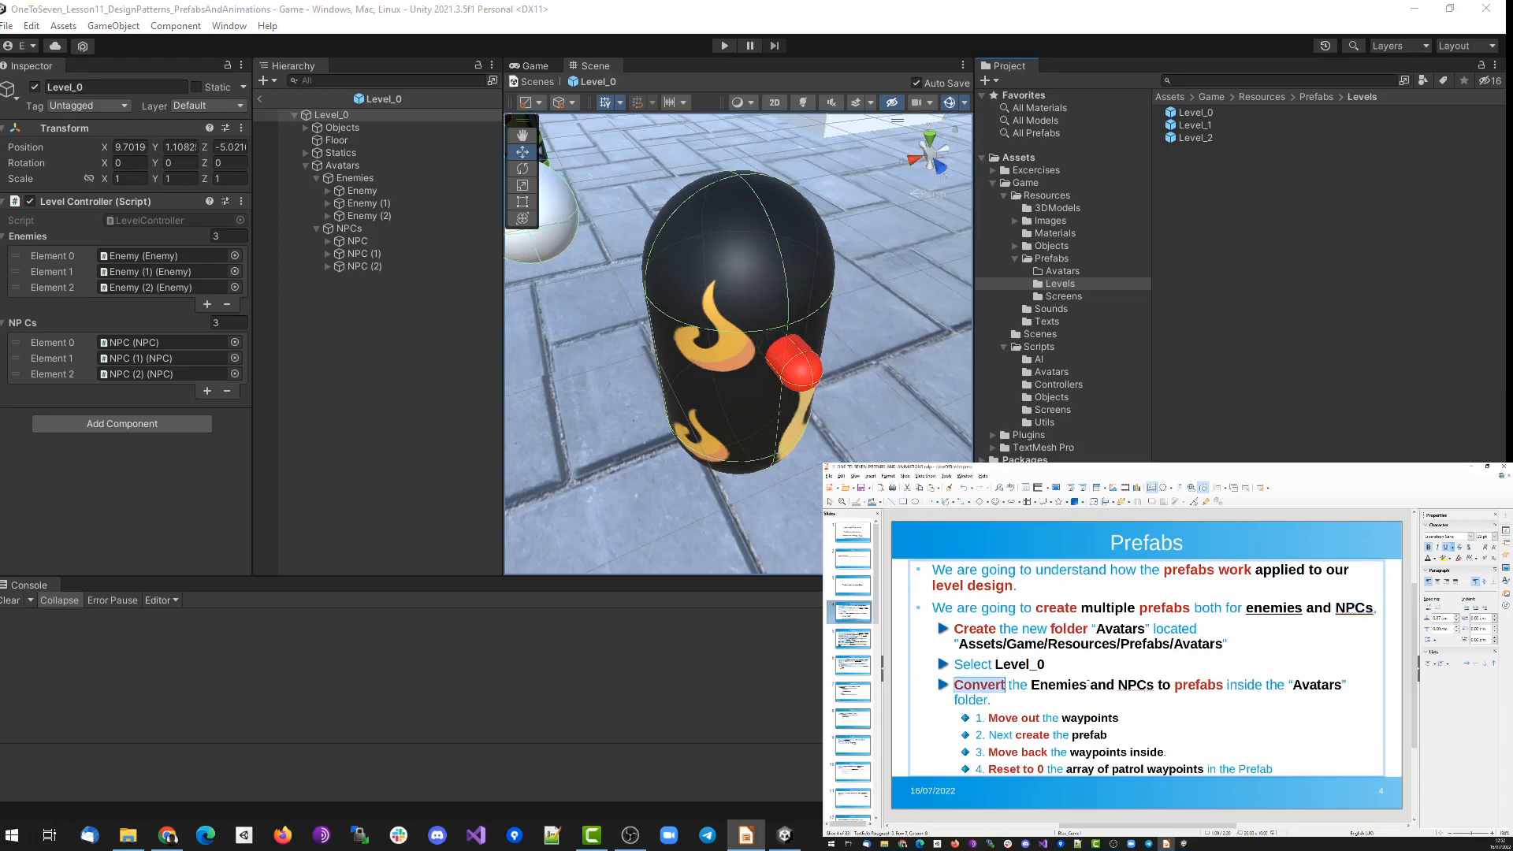
double_click(1064, 684)
double_click(1136, 684)
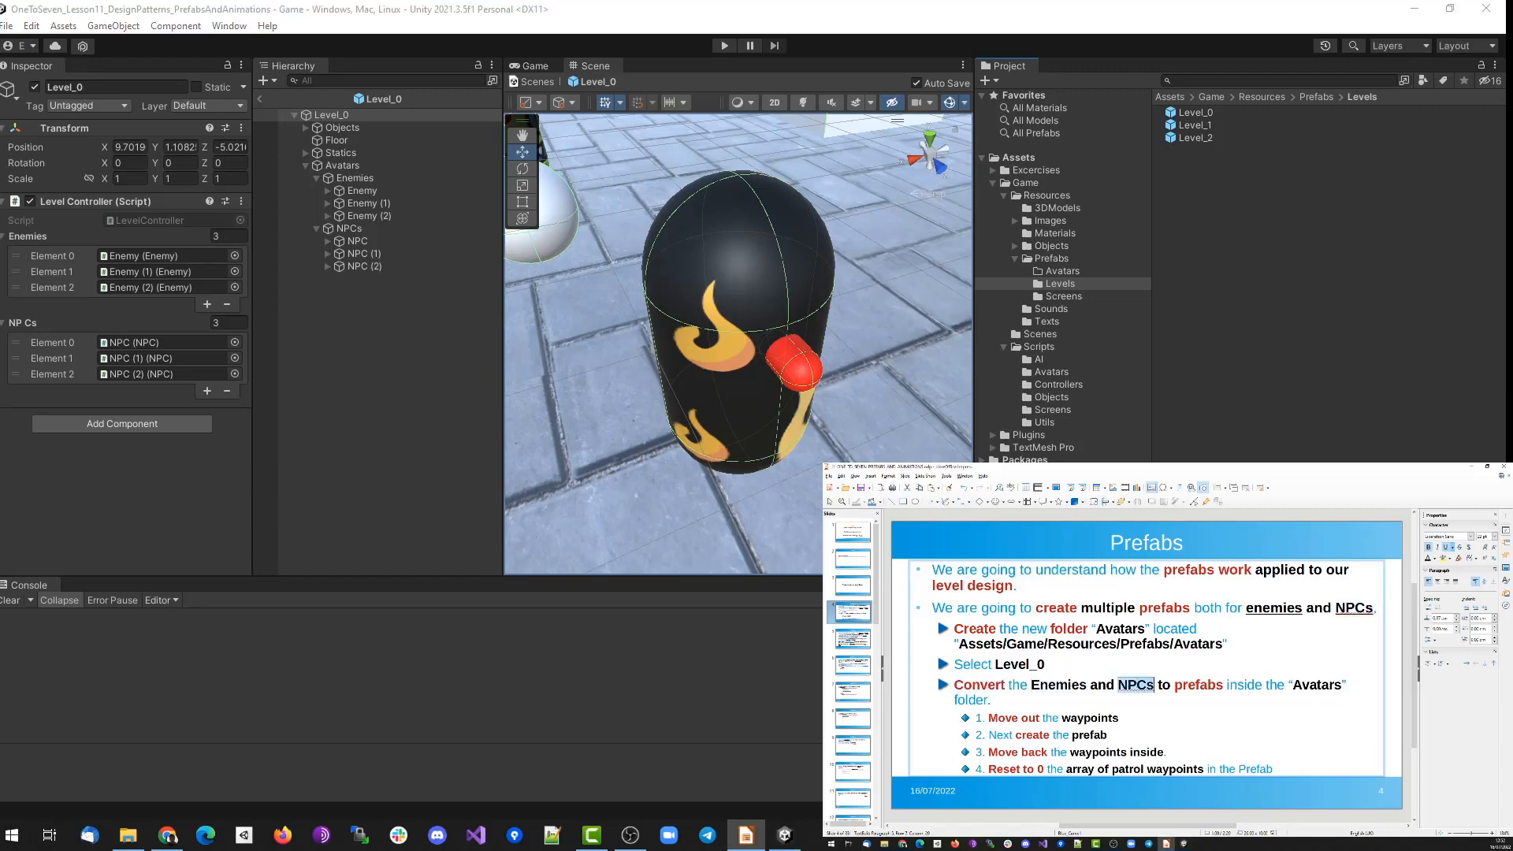
double_click(1198, 685)
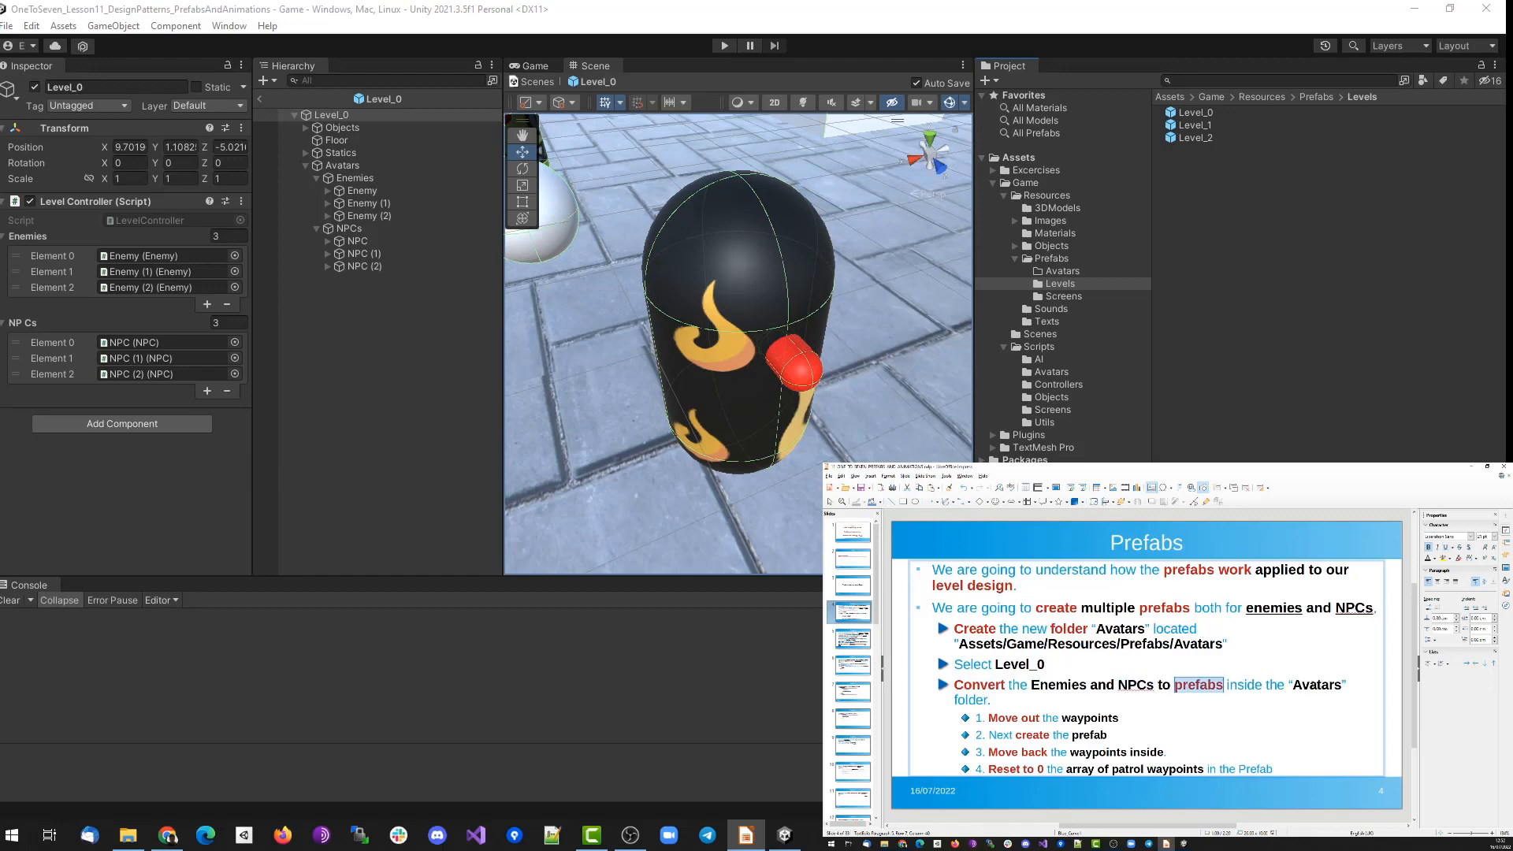
double_click(1316, 685)
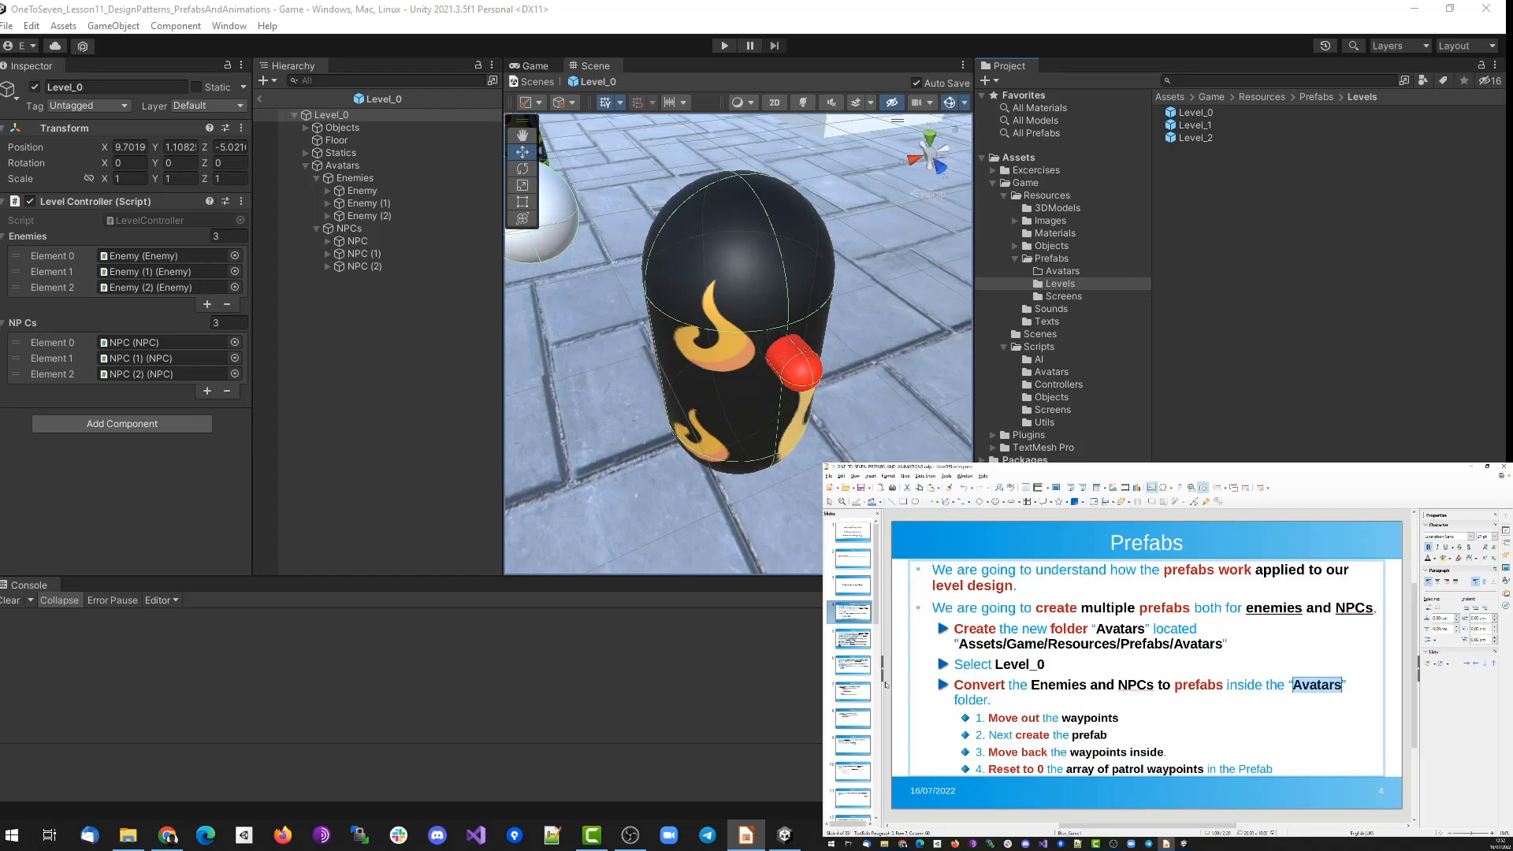
double_click(1082, 718)
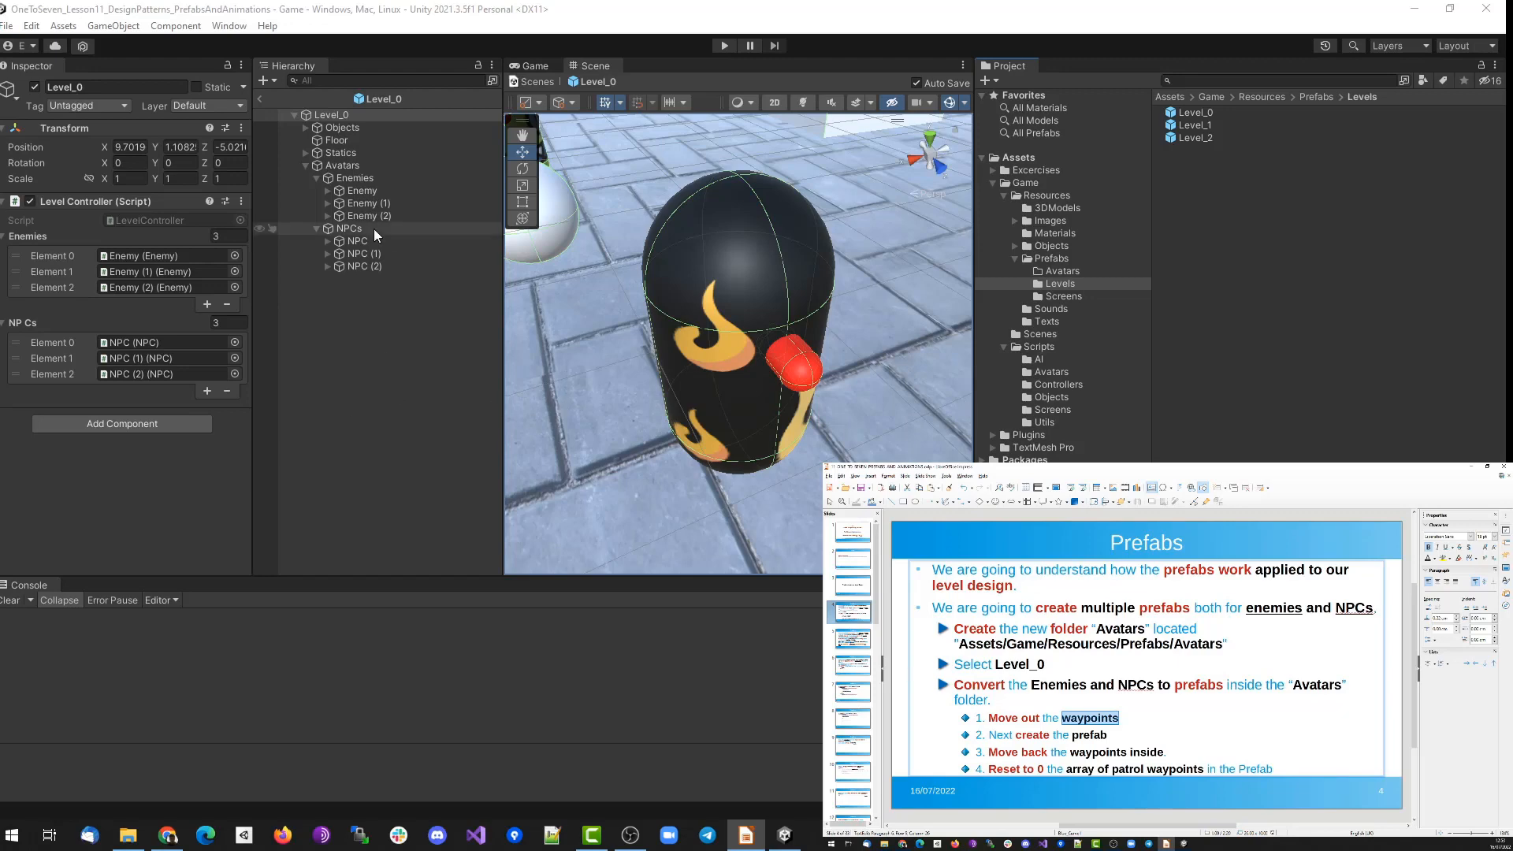
Move the waypoints Sphere_0 to Sphere_3 out of Enemy to the end of the Level_0 hierarchy.
left_click(361, 191)
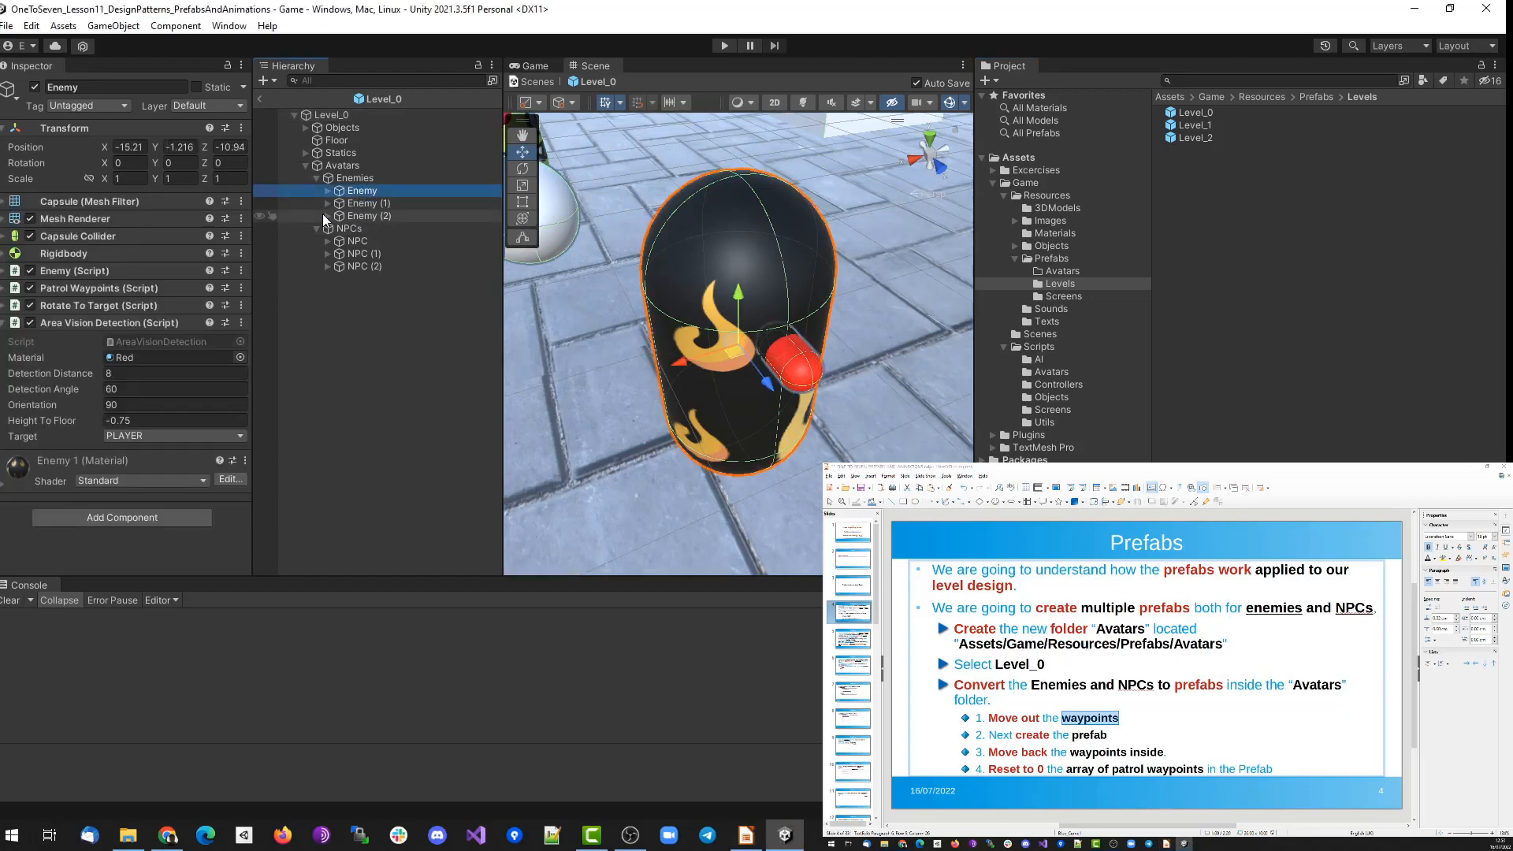
left_click(328, 190)
left_click(380, 204)
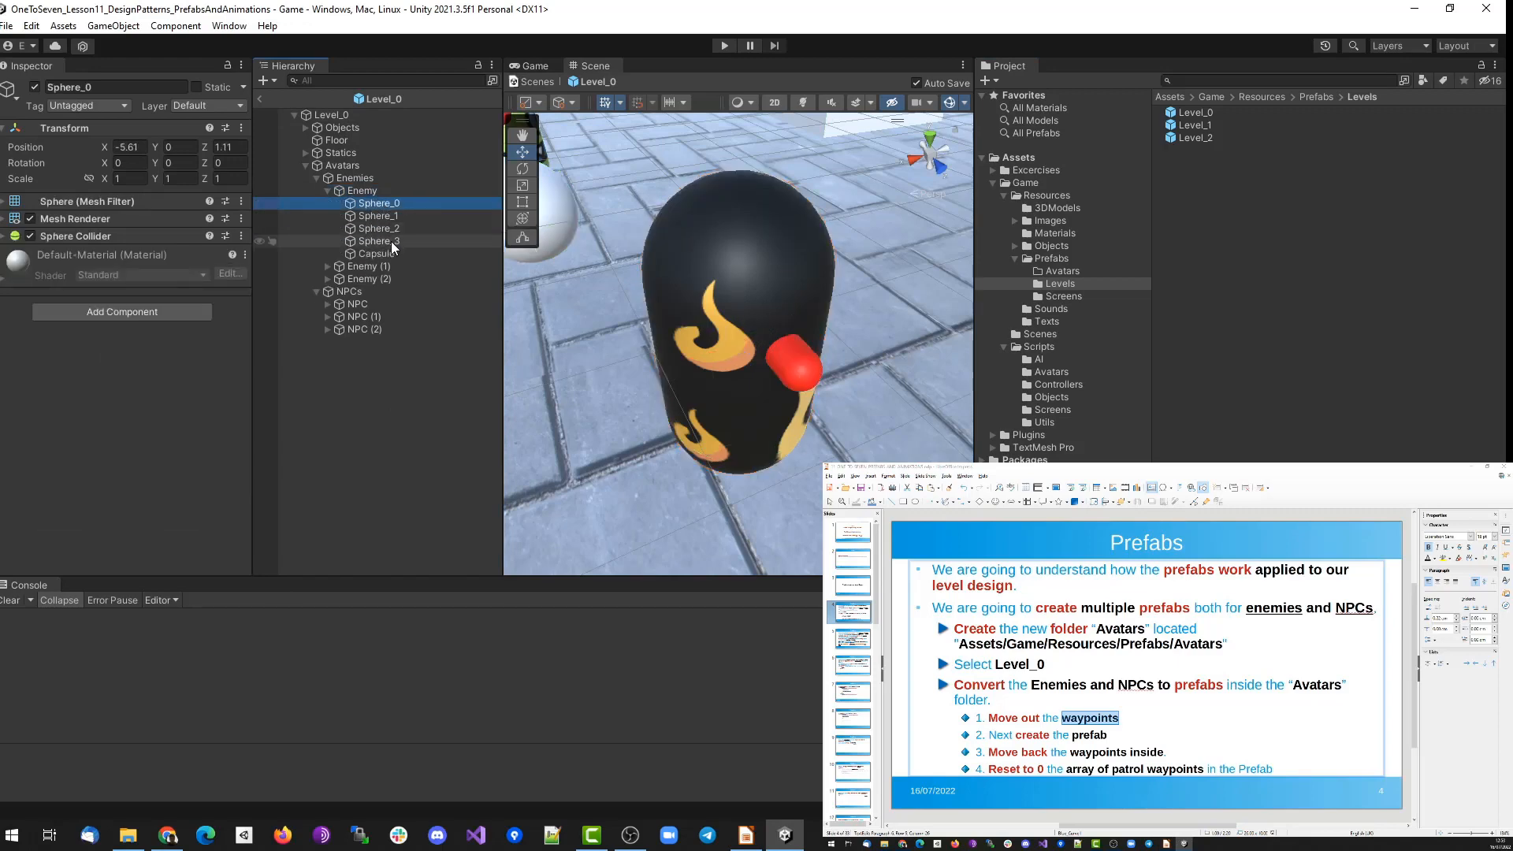
left_click(391, 241, "shift")
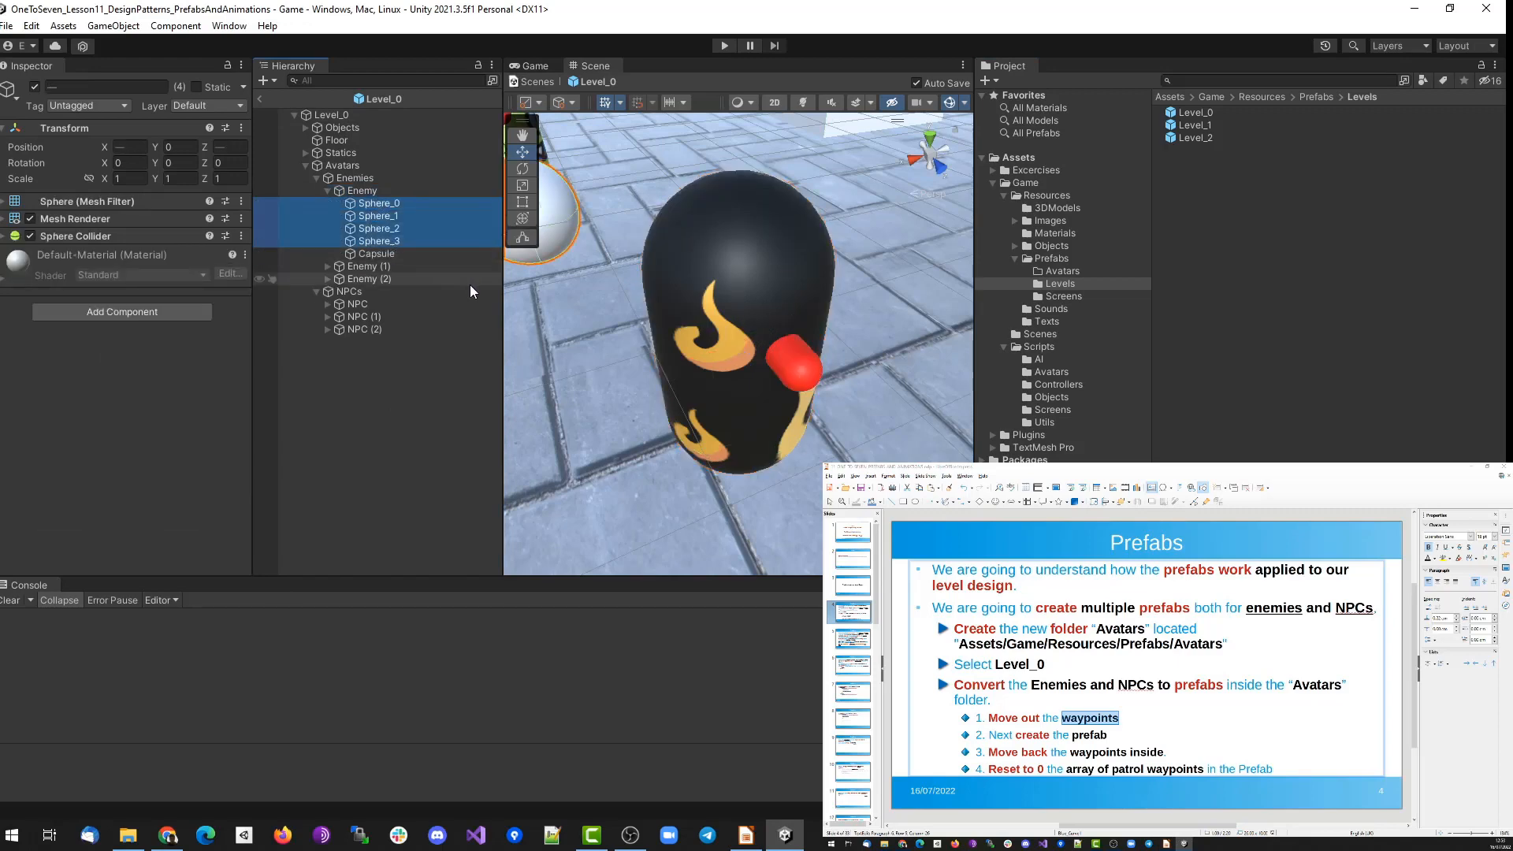
left_click_drag(409, 224, 365, 371)
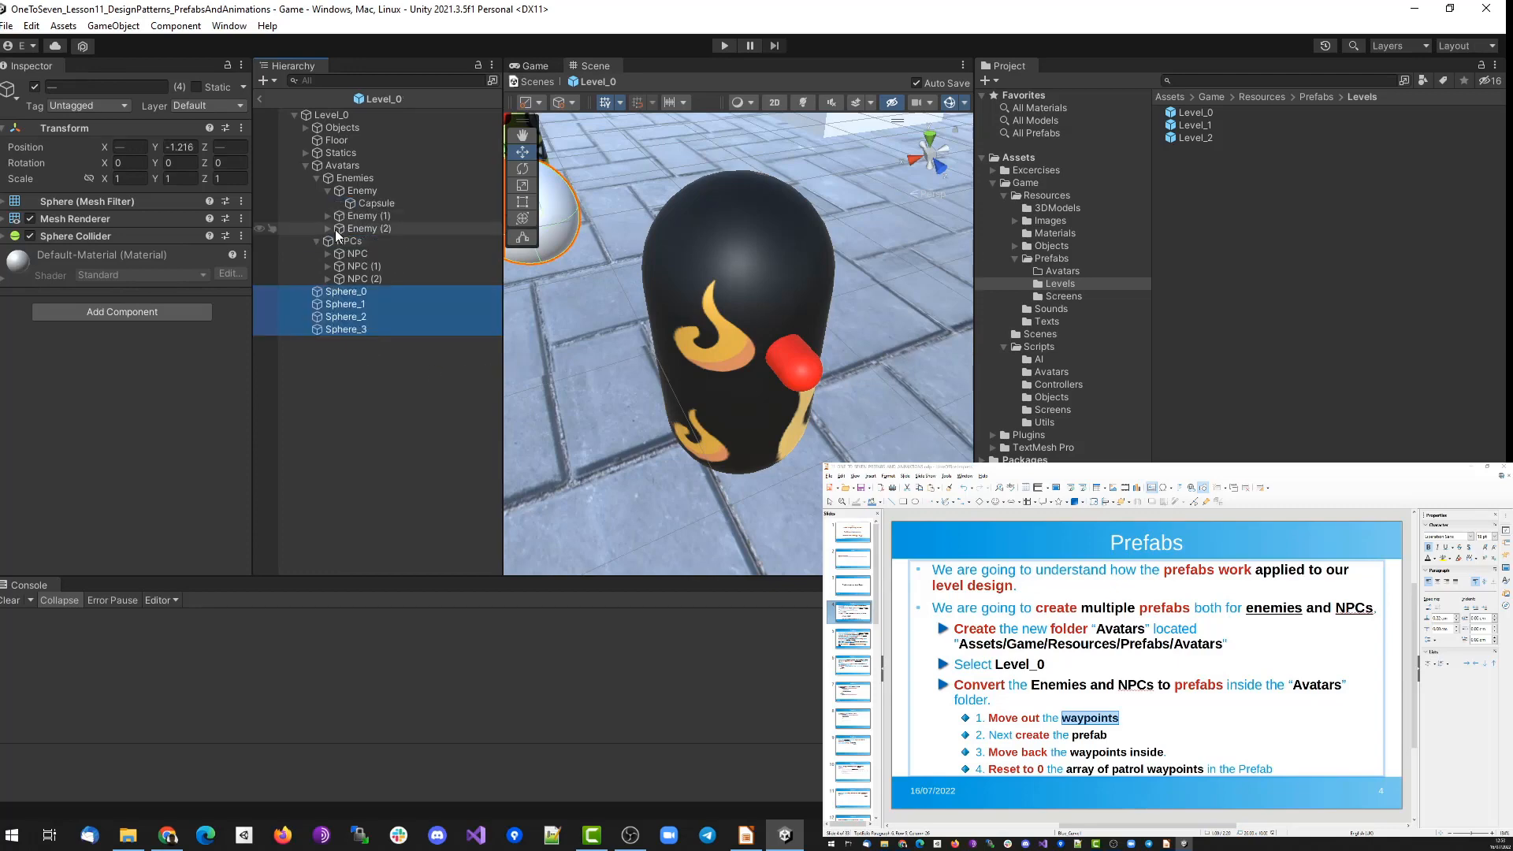
Create a prefab from the Enemy object in the Prefabs/Avatars folder.
left_click(1060, 270)
left_click(362, 192)
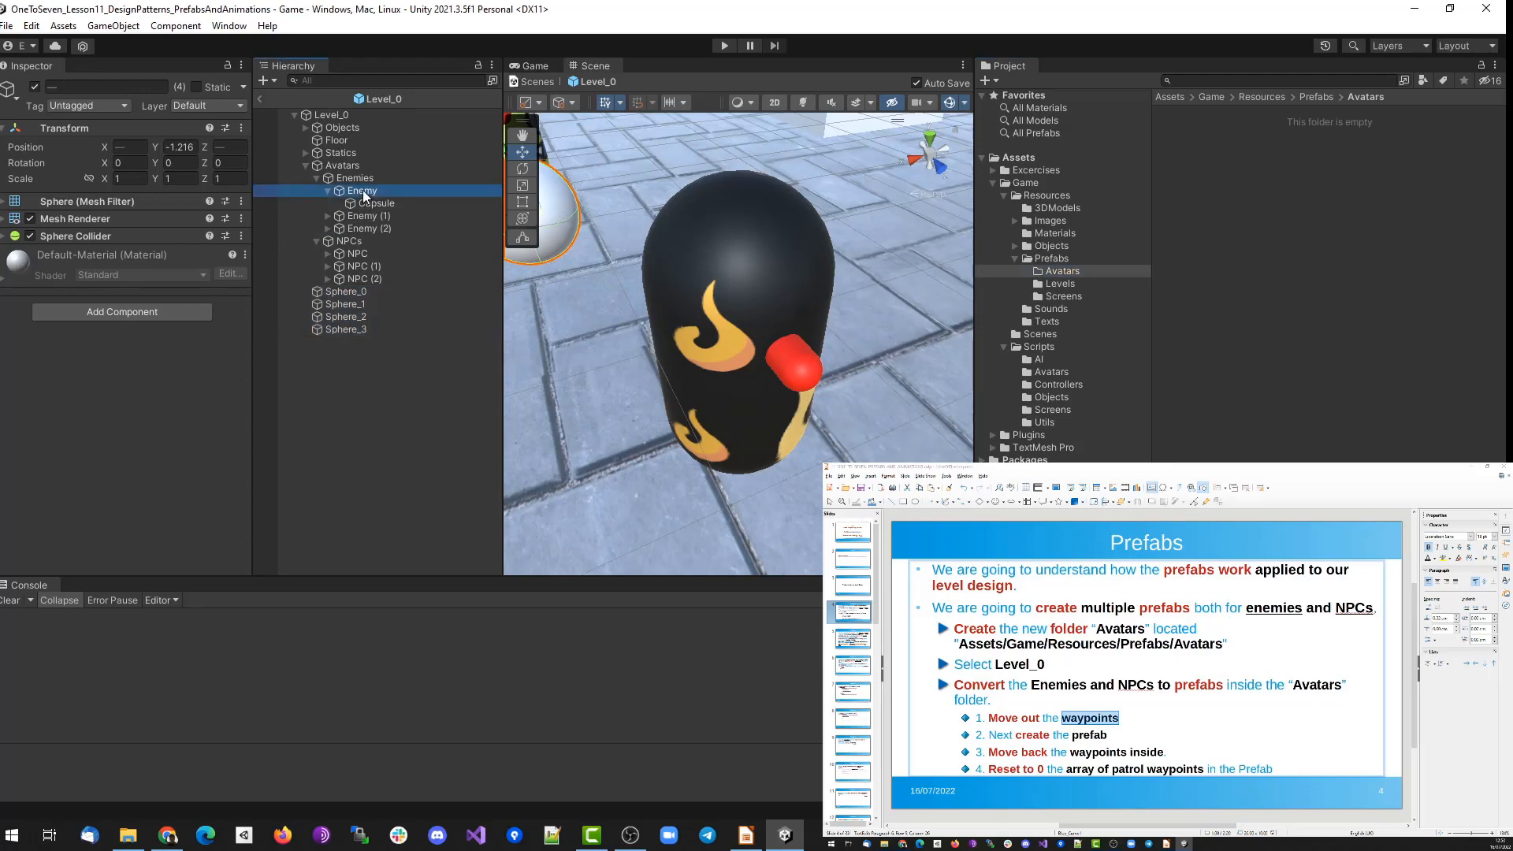
left_click_drag(364, 195, 1250, 186)
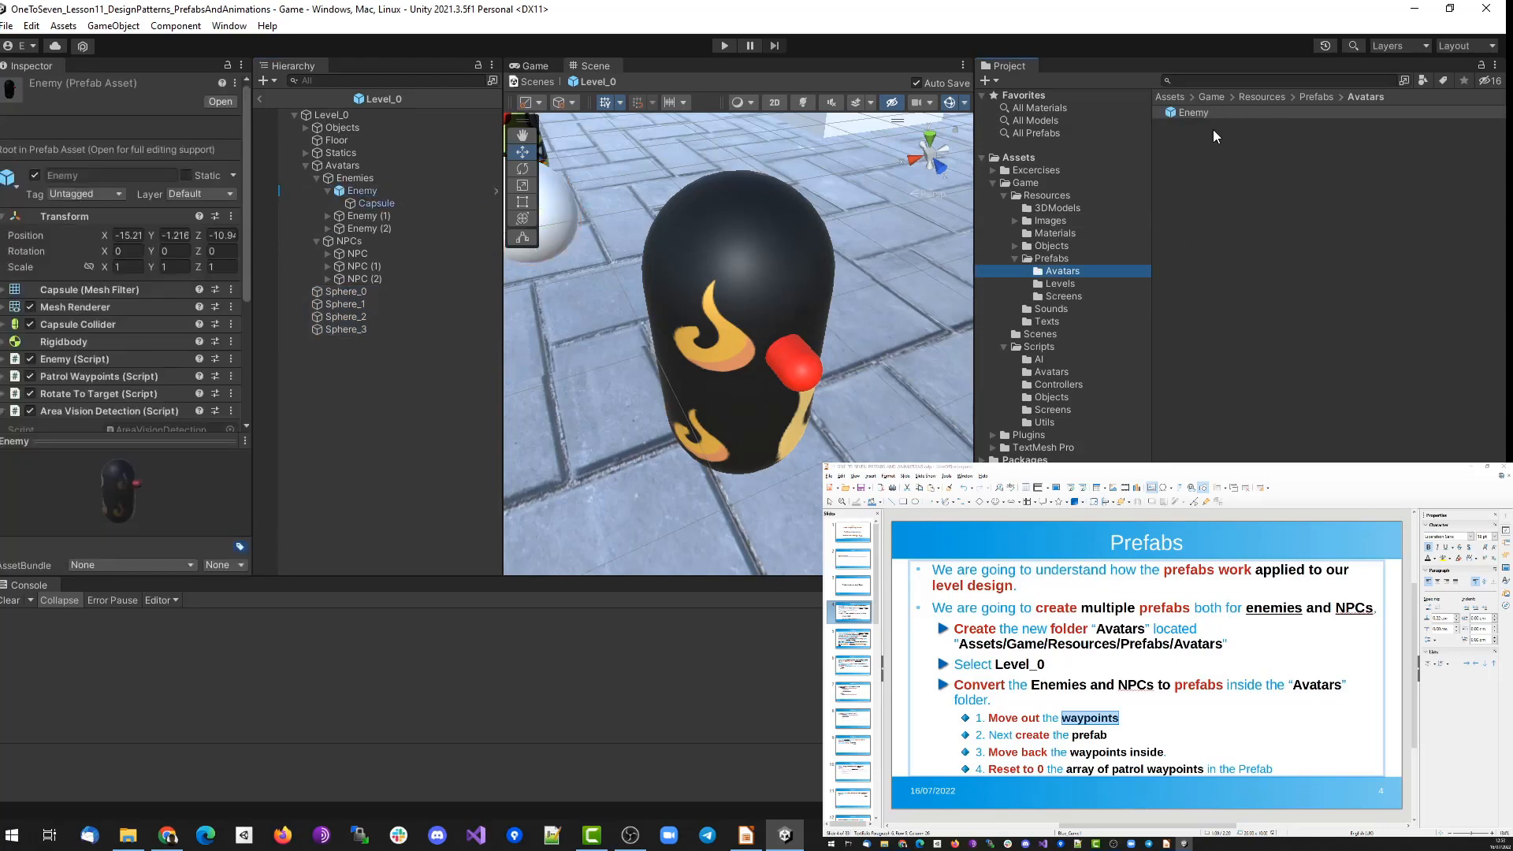
Move the waypoints Sphere_0 to Sphere_3 back inside the Enemy object.
left_click(366, 291)
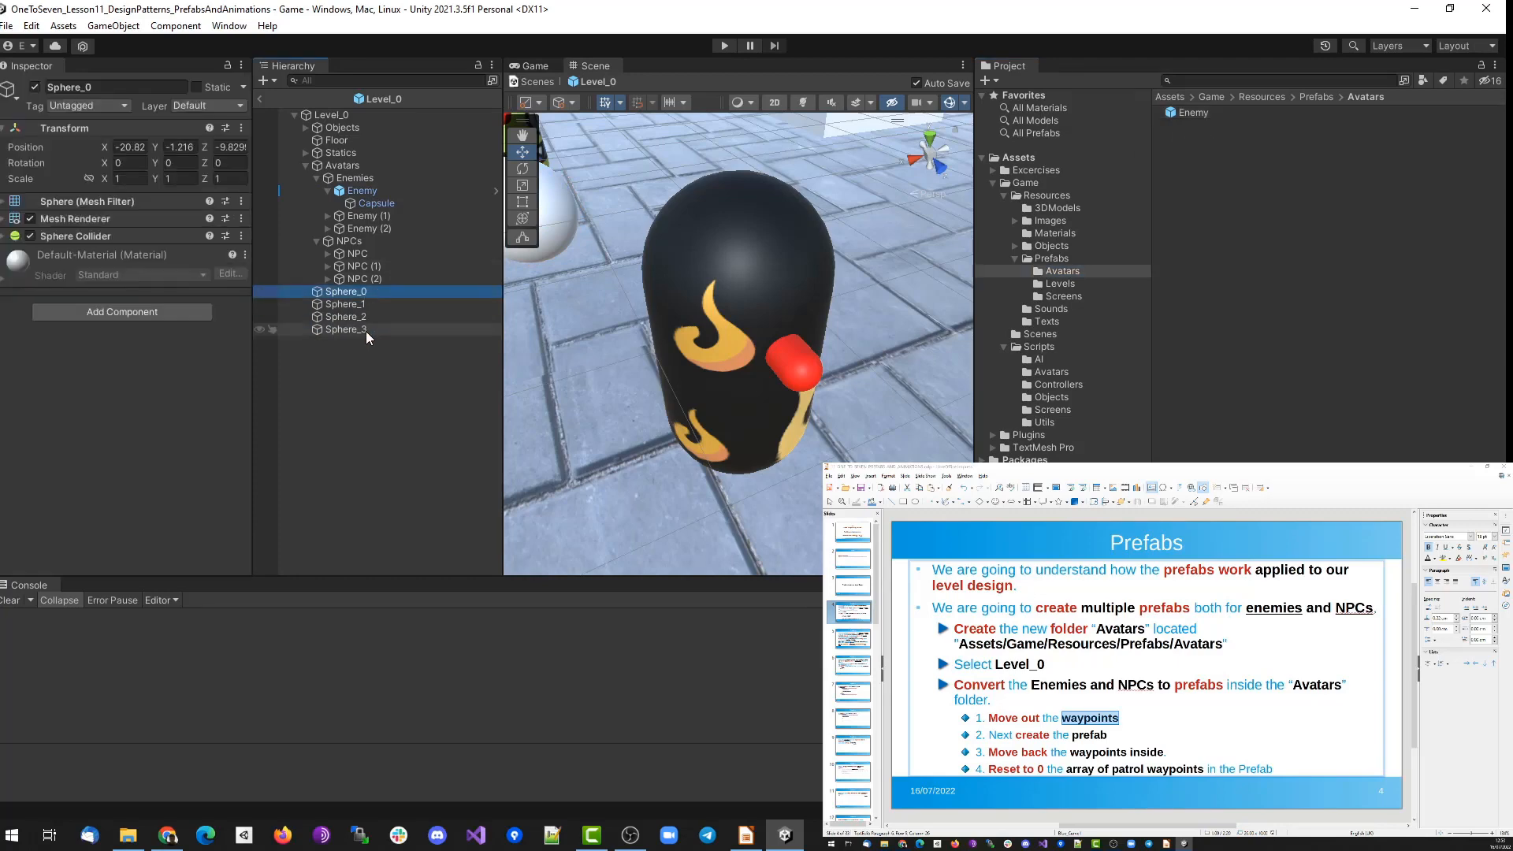
left_click(361, 330, "shift")
left_click_drag(359, 330, 375, 189)
left_click(375, 189)
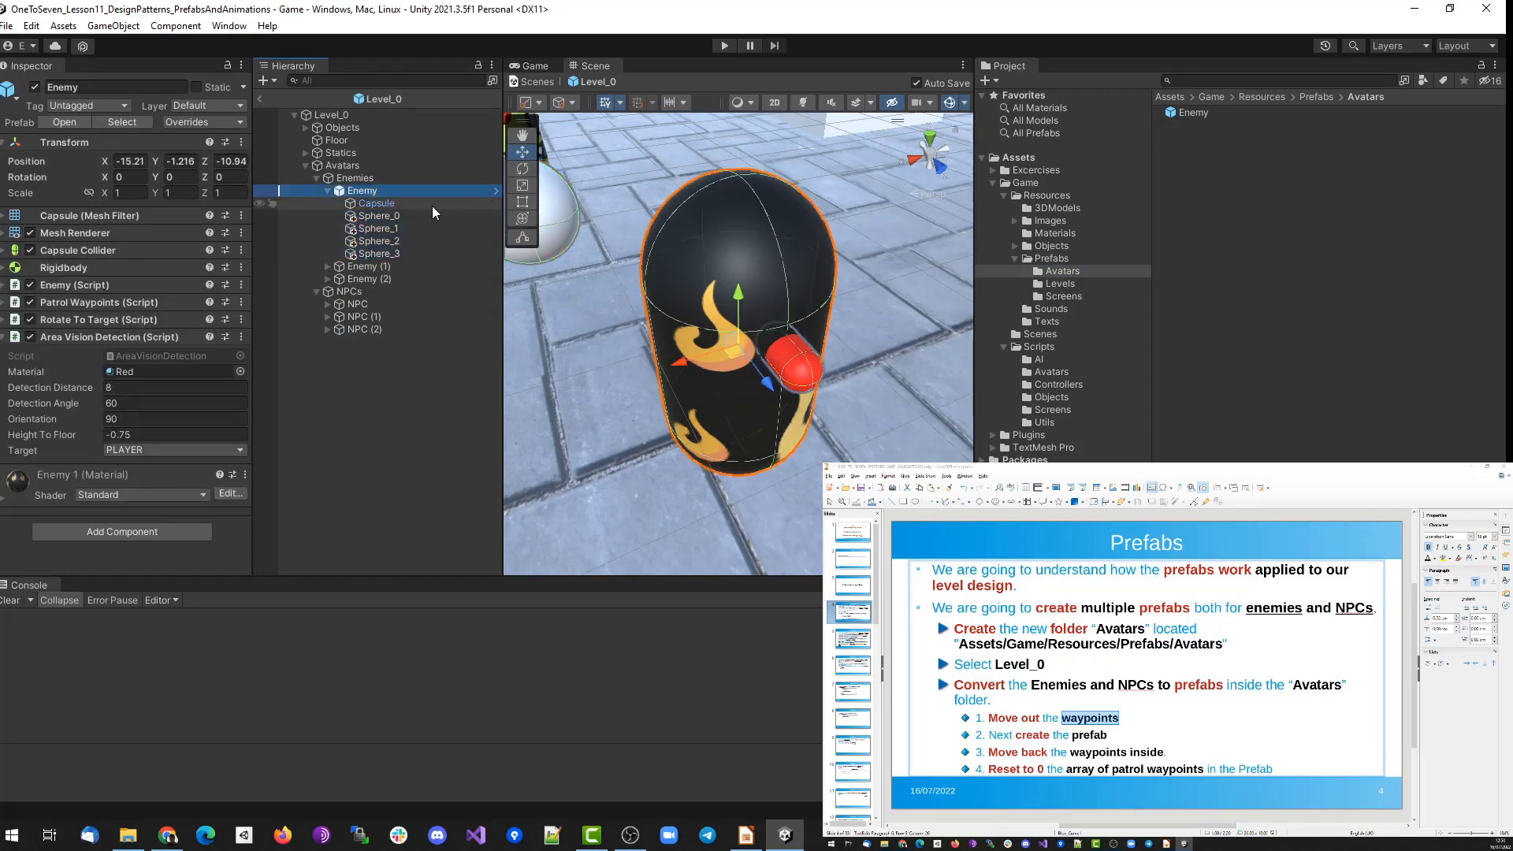
Compare the Enemy prefab asset with its Level_0 instance and the four waypoint spheres it holds.
left_click(1178, 111)
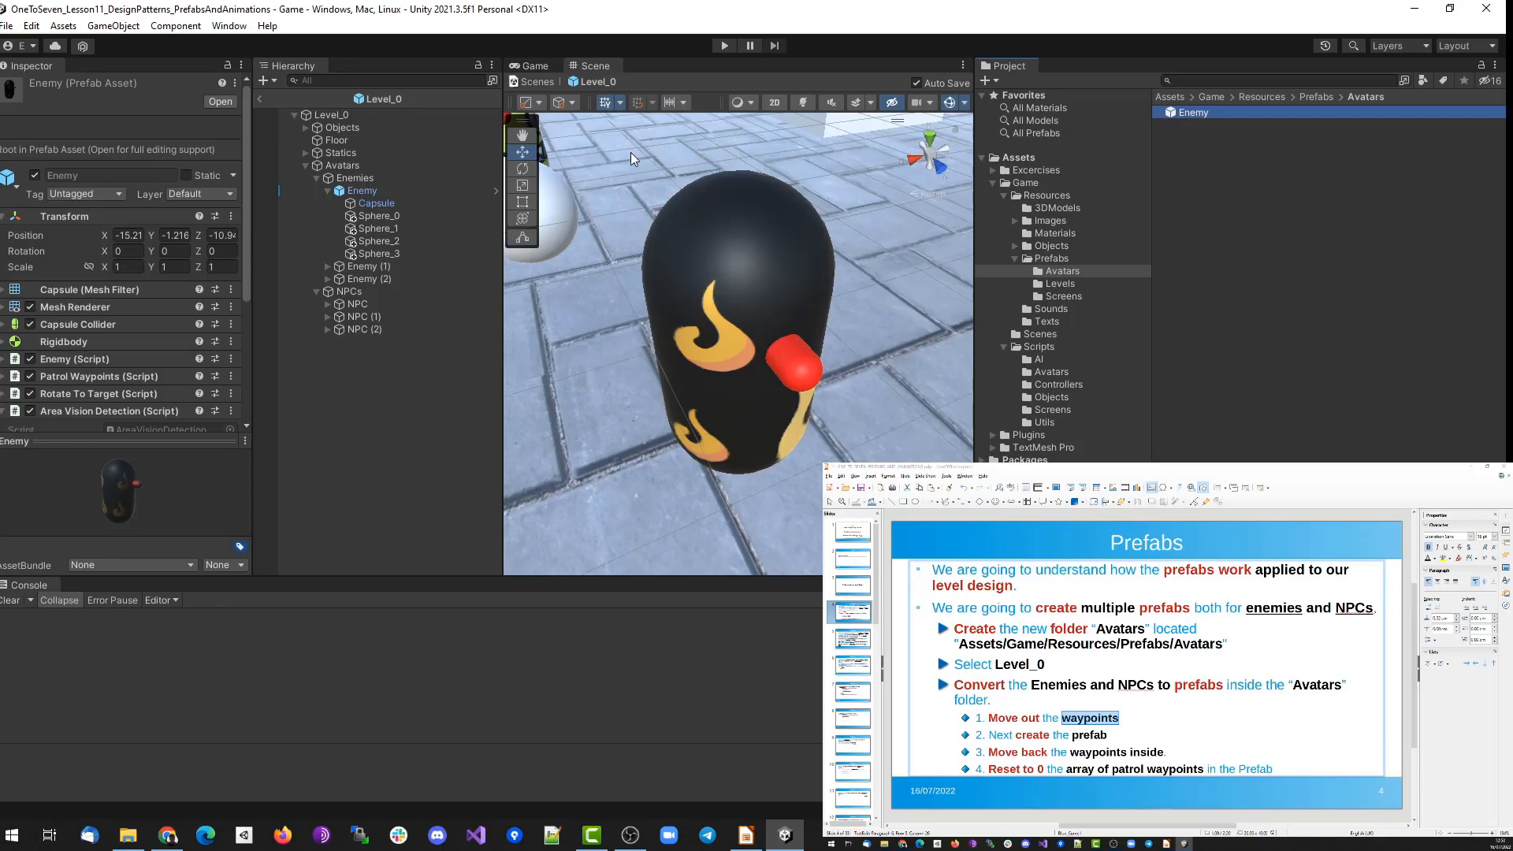
left_click(377, 216)
left_click(380, 253, "shift")
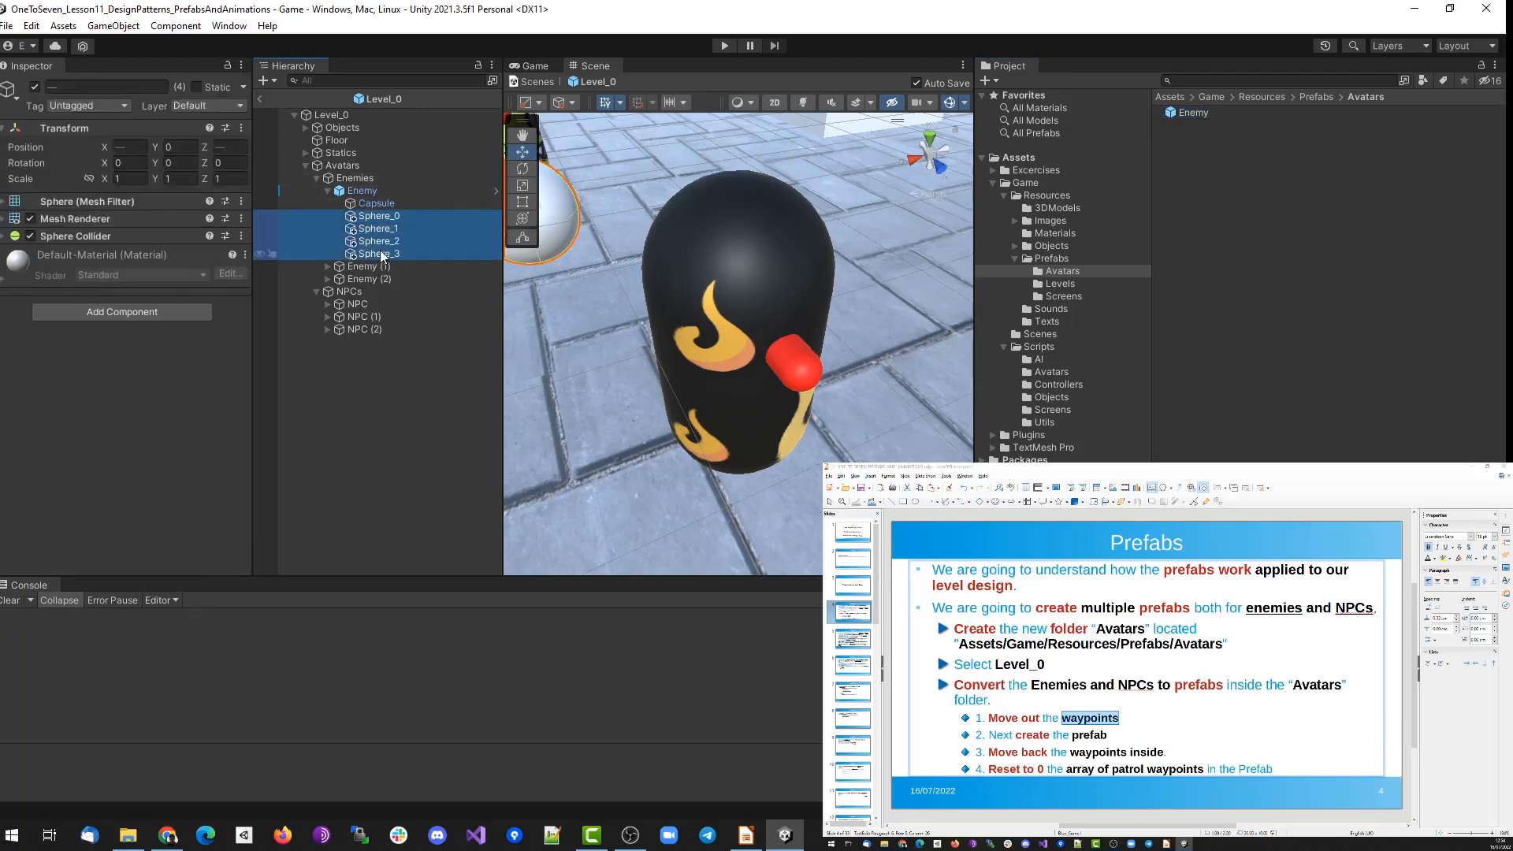
left_click(361, 194)
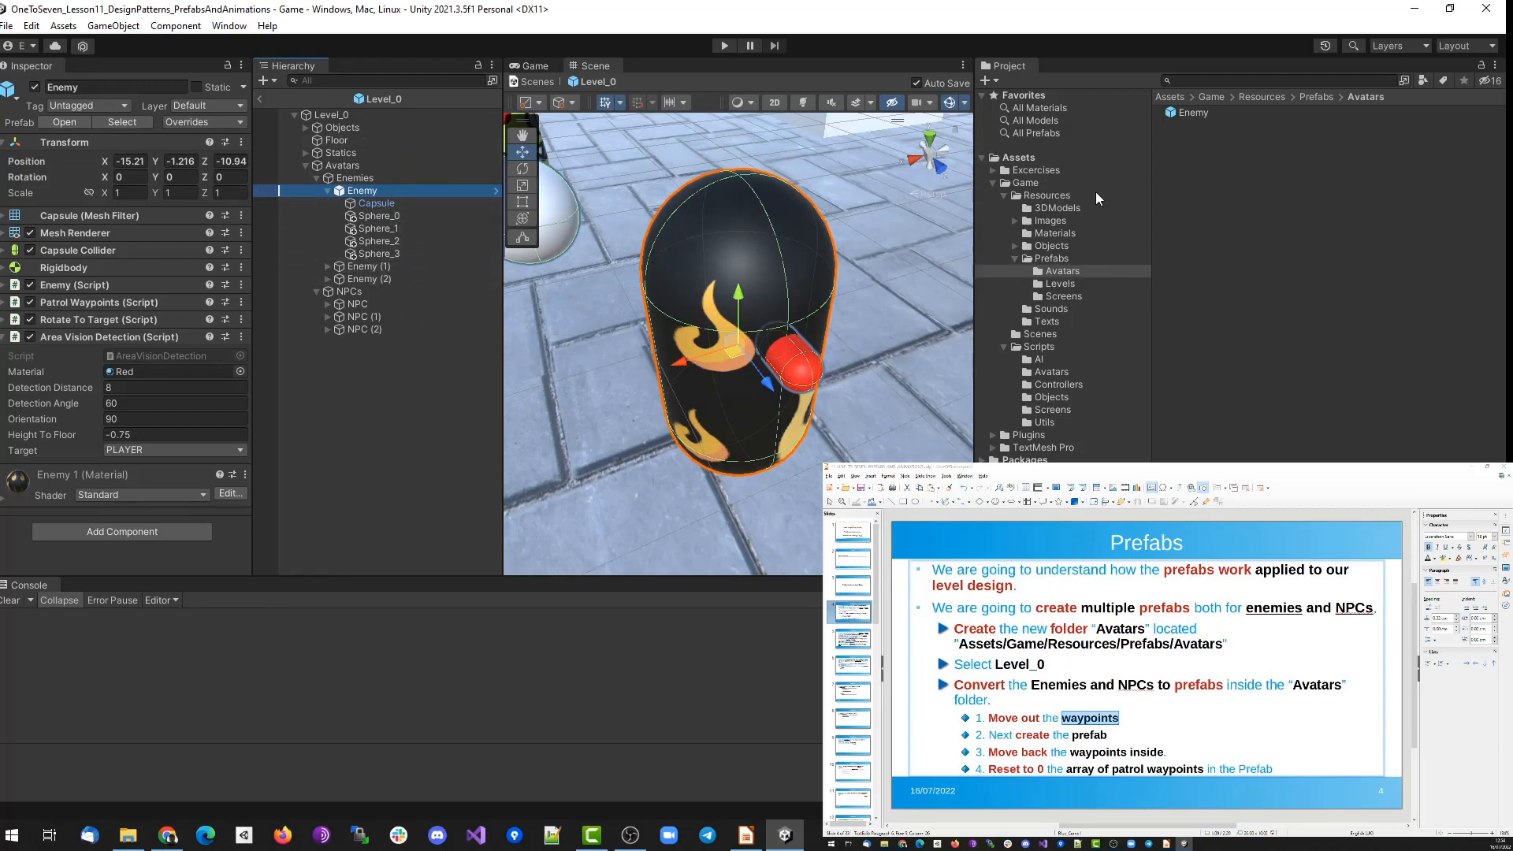
Move the two waypoint spheres out of Enemy (1) and save Enemy (1) as a prefab in the Avatars folder.
left_click(329, 266)
left_click(358, 280)
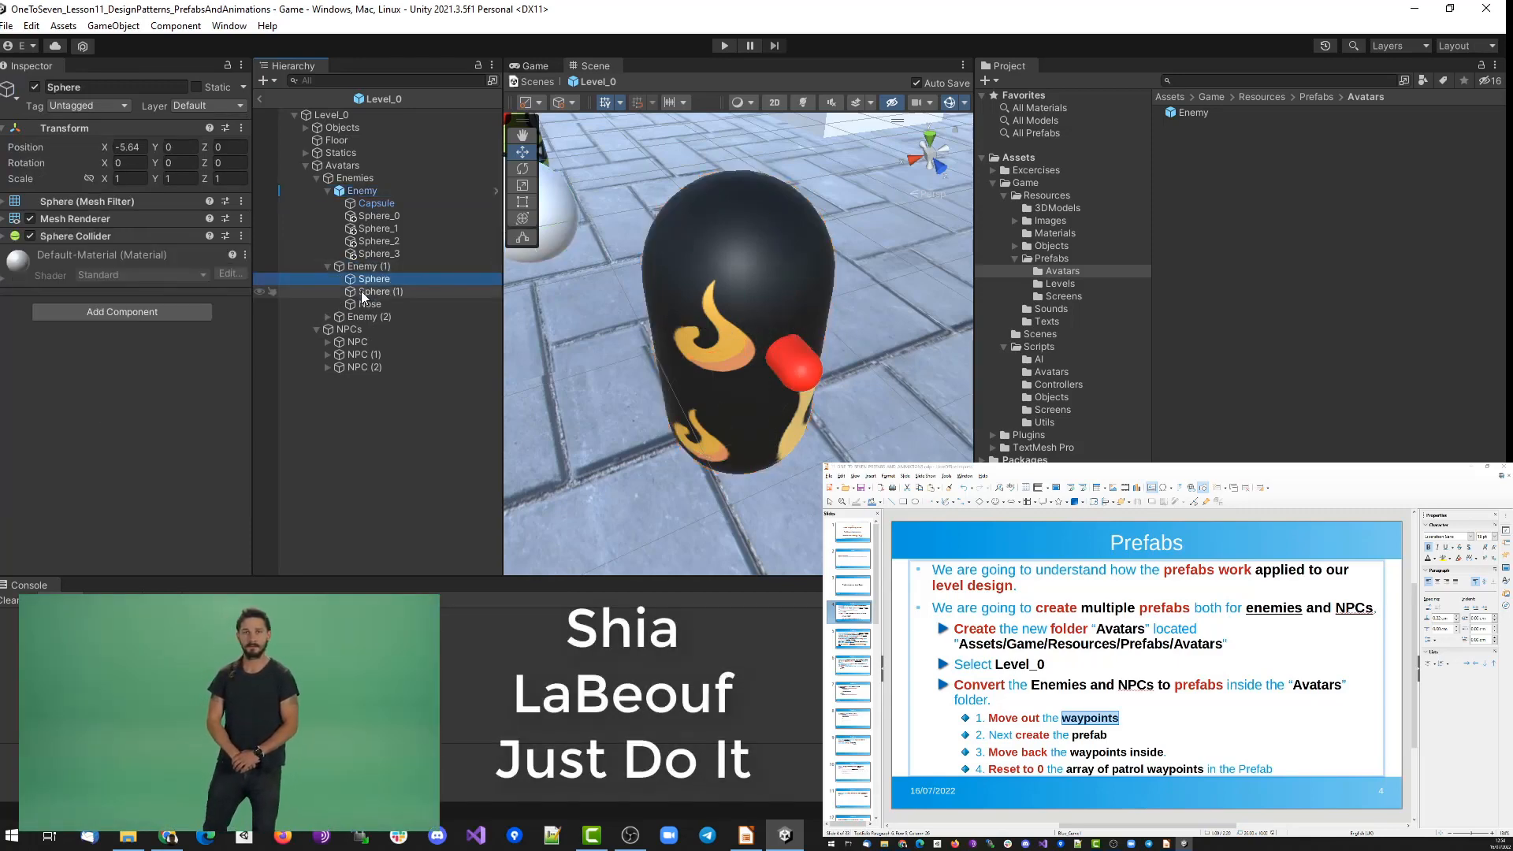
left_click(360, 294, "shift")
left_click_drag(371, 294, 354, 375)
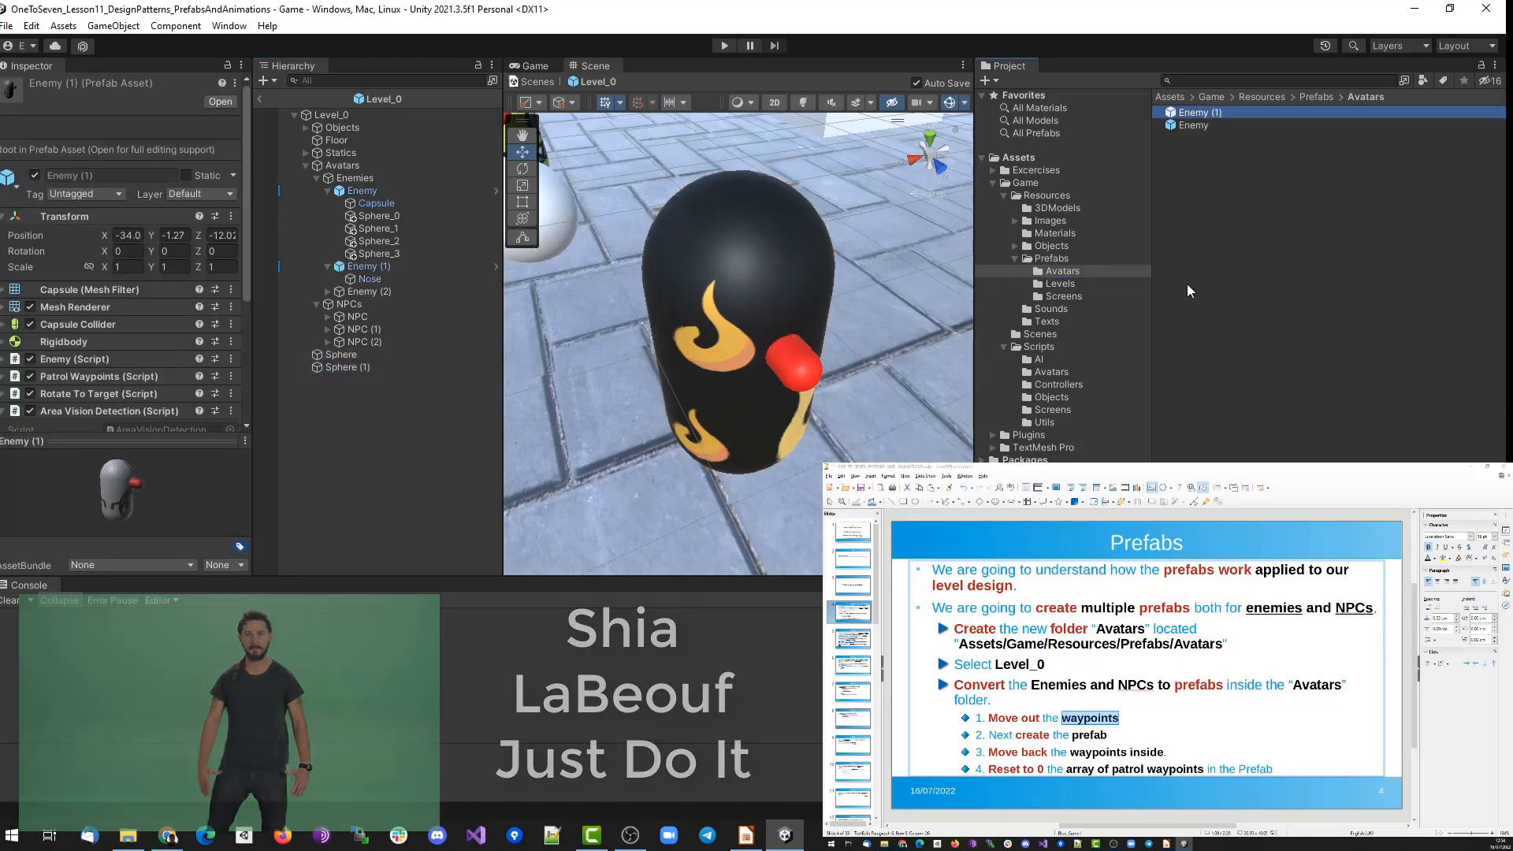
Move the Sphere and Sphere (1) waypoints back inside Enemy (1).
left_click(341, 355)
left_click(352, 368, "shift")
left_click_drag(352, 372, 1304, 280)
Create a prefab from Enemy (2) in the Avatars folder and collapse the enemies in the hierarchy.
left_click(328, 317)
left_click(349, 319)
left_click(327, 316)
left_click(326, 266)
left_click(327, 191)
Move the waypoints Sphere, Sphere (1) and Sphere (2) out of the NPC object to the level root.
left_click(329, 242)
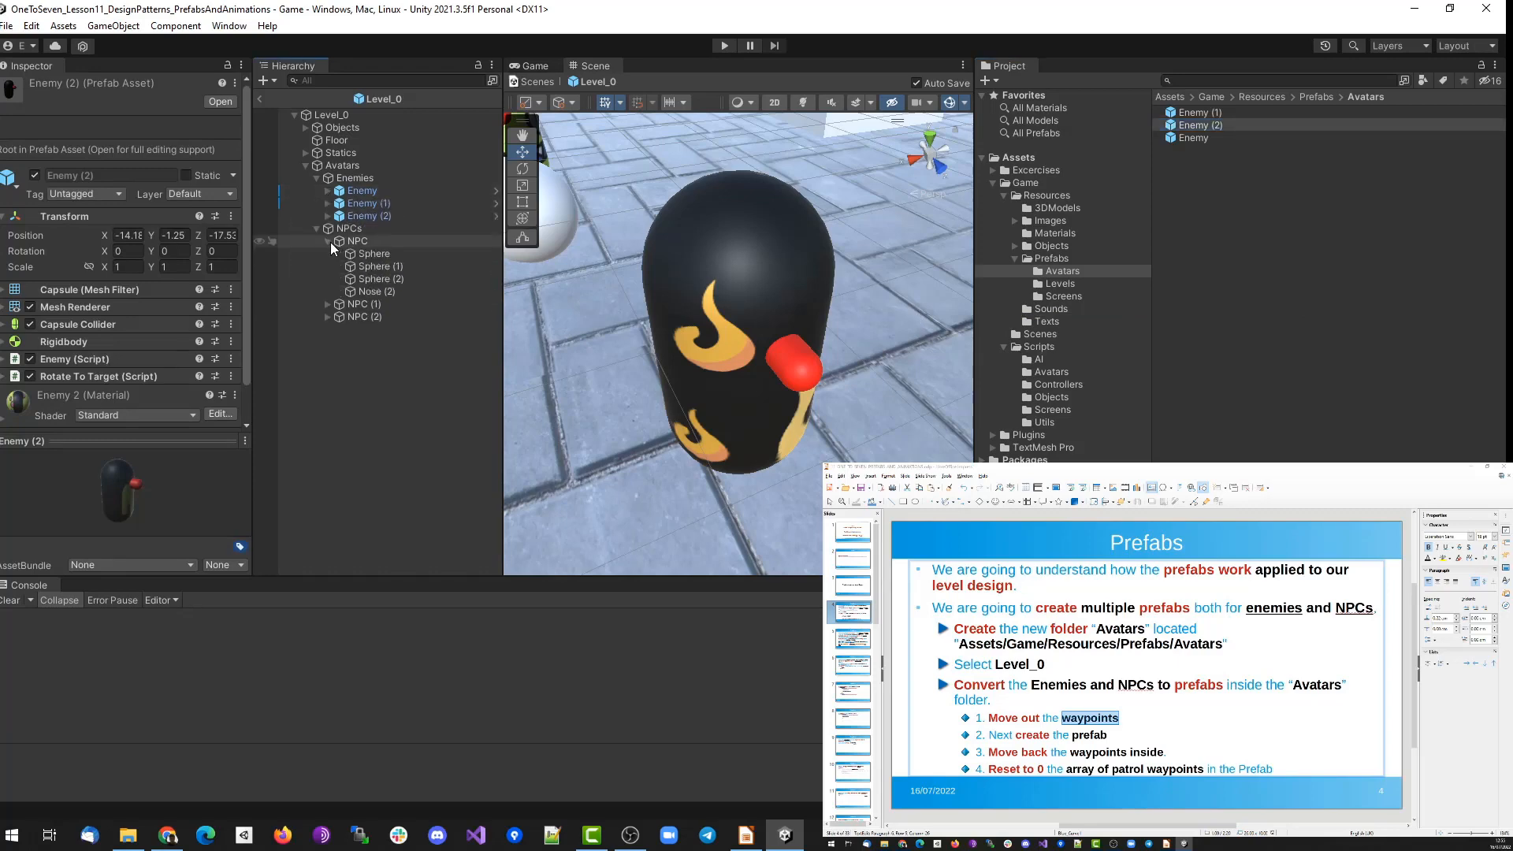
left_click(363, 253)
left_click(364, 278, "shift")
left_click_drag(364, 278, 353, 370)
Save NPC as a prefab in the Avatars folder and move its three waypoint spheres back inside it.
left_click_drag(359, 240, 1229, 236)
left_click_drag(374, 258, 367, 240)
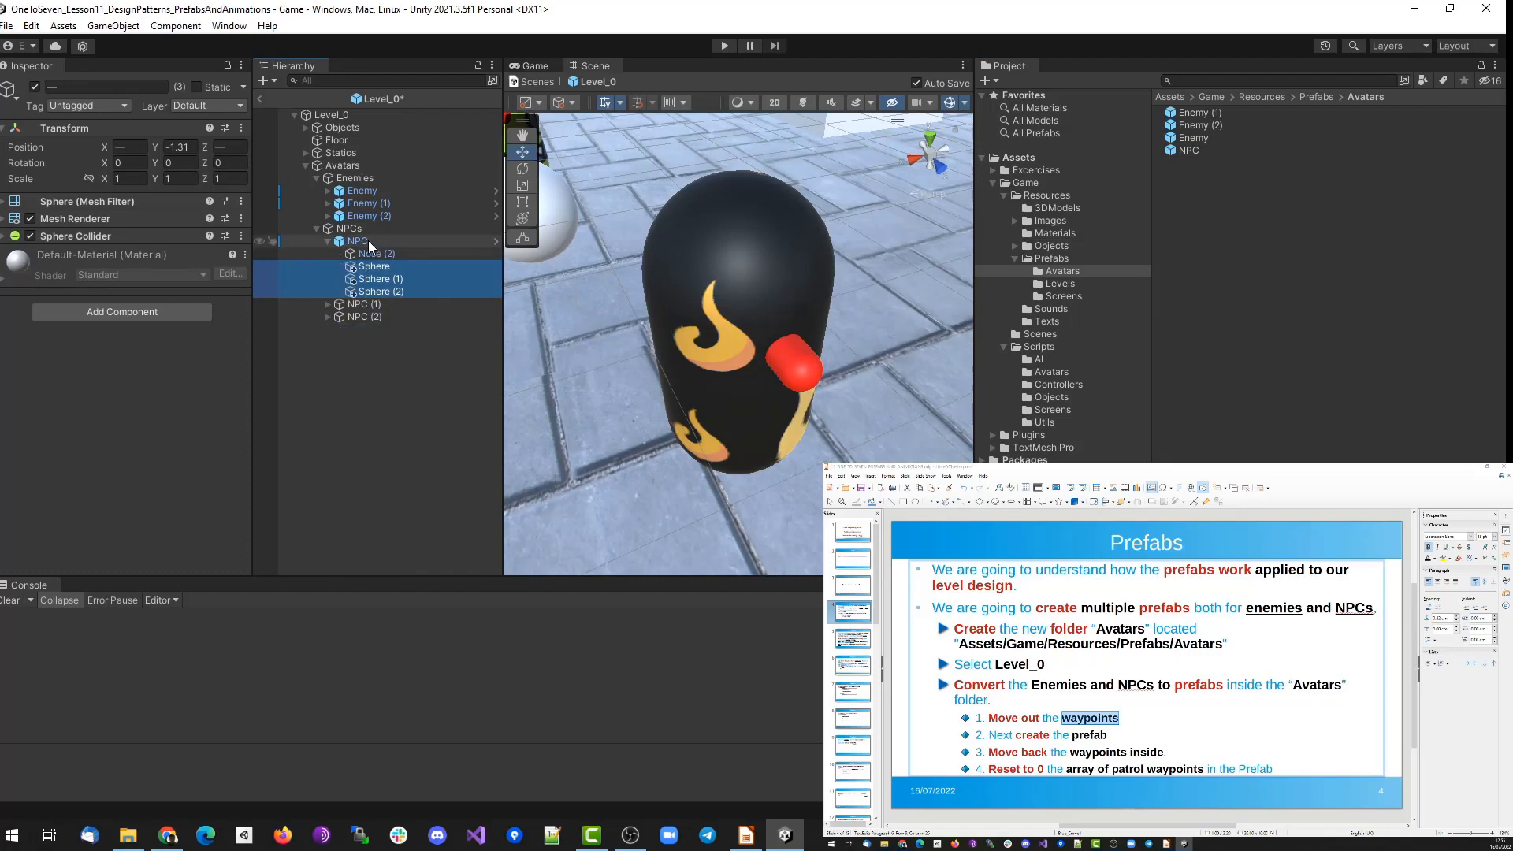
Create a prefab from NPC (1), which has no waypoints, in the Avatars folder.
left_click(329, 306)
left_click(358, 304)
left_click_drag(358, 304, 1226, 236)
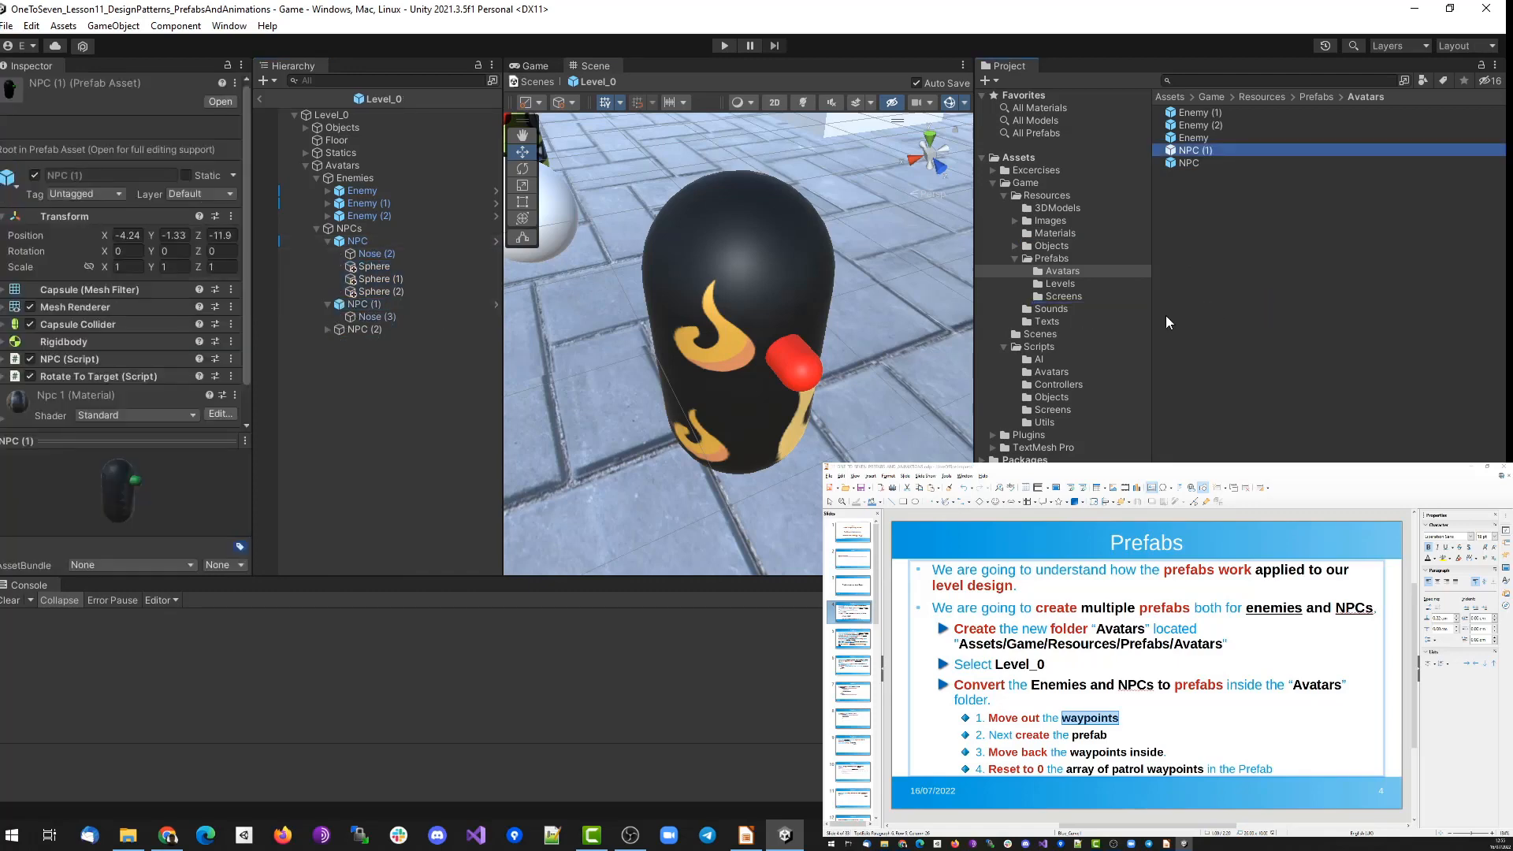
Move the waypoints Sphere and Sphere (1) out of NPC (2) to the level root.
left_click(327, 329)
left_click(363, 342)
left_click(372, 355, "shift")
left_click_drag(372, 354, 351, 401)
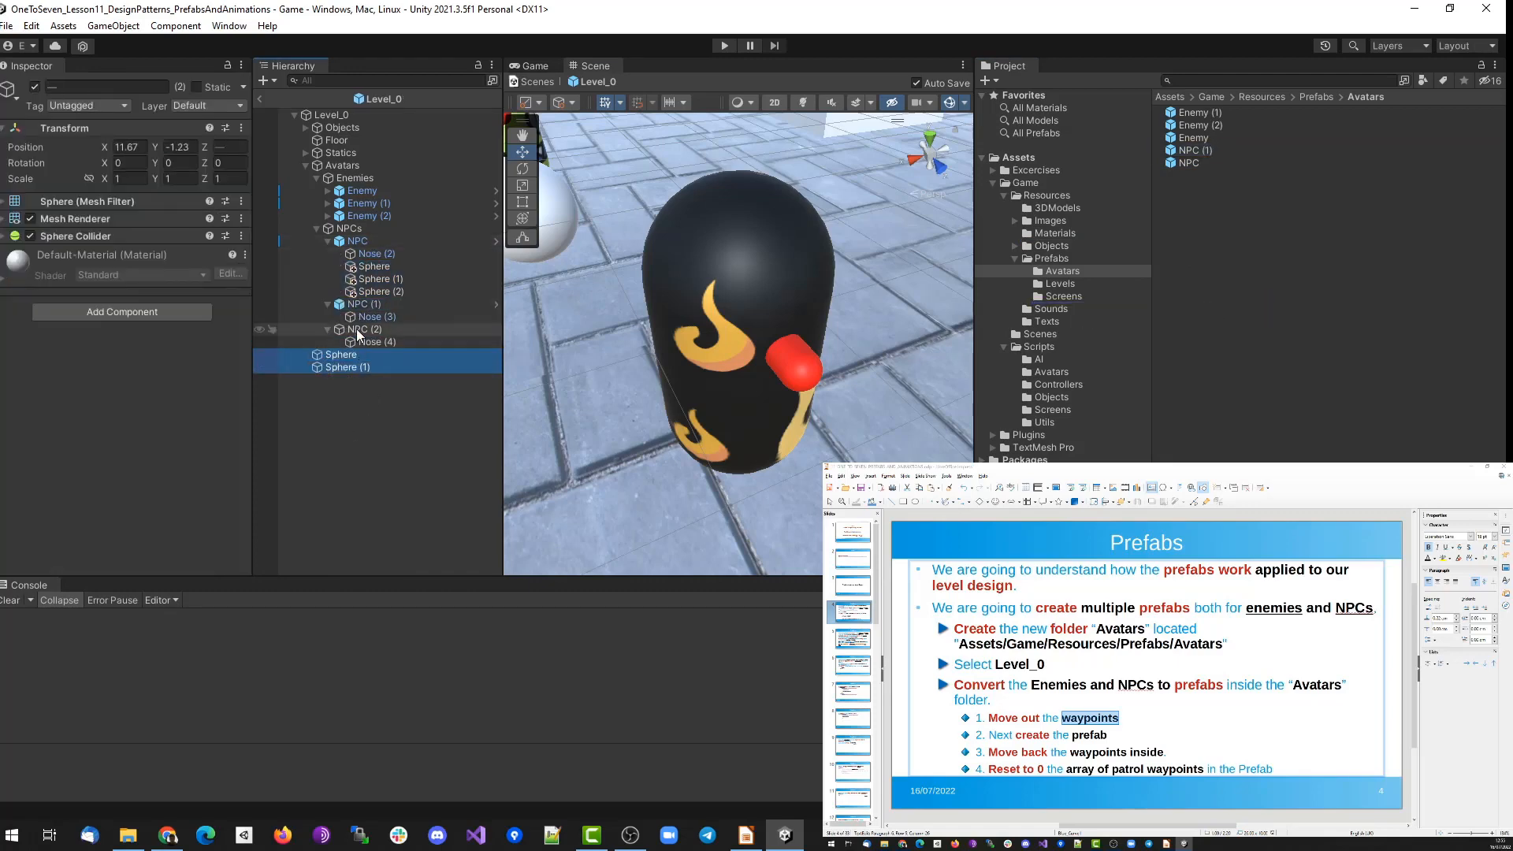
Save NPC (2) as a prefab in the Avatars folder and return its two waypoint spheres, collapsing the NPCs.
left_click_drag(354, 329, 1386, 338)
left_click(359, 356)
left_click(361, 366, "shift")
left_click_drag(361, 365, 370, 329)
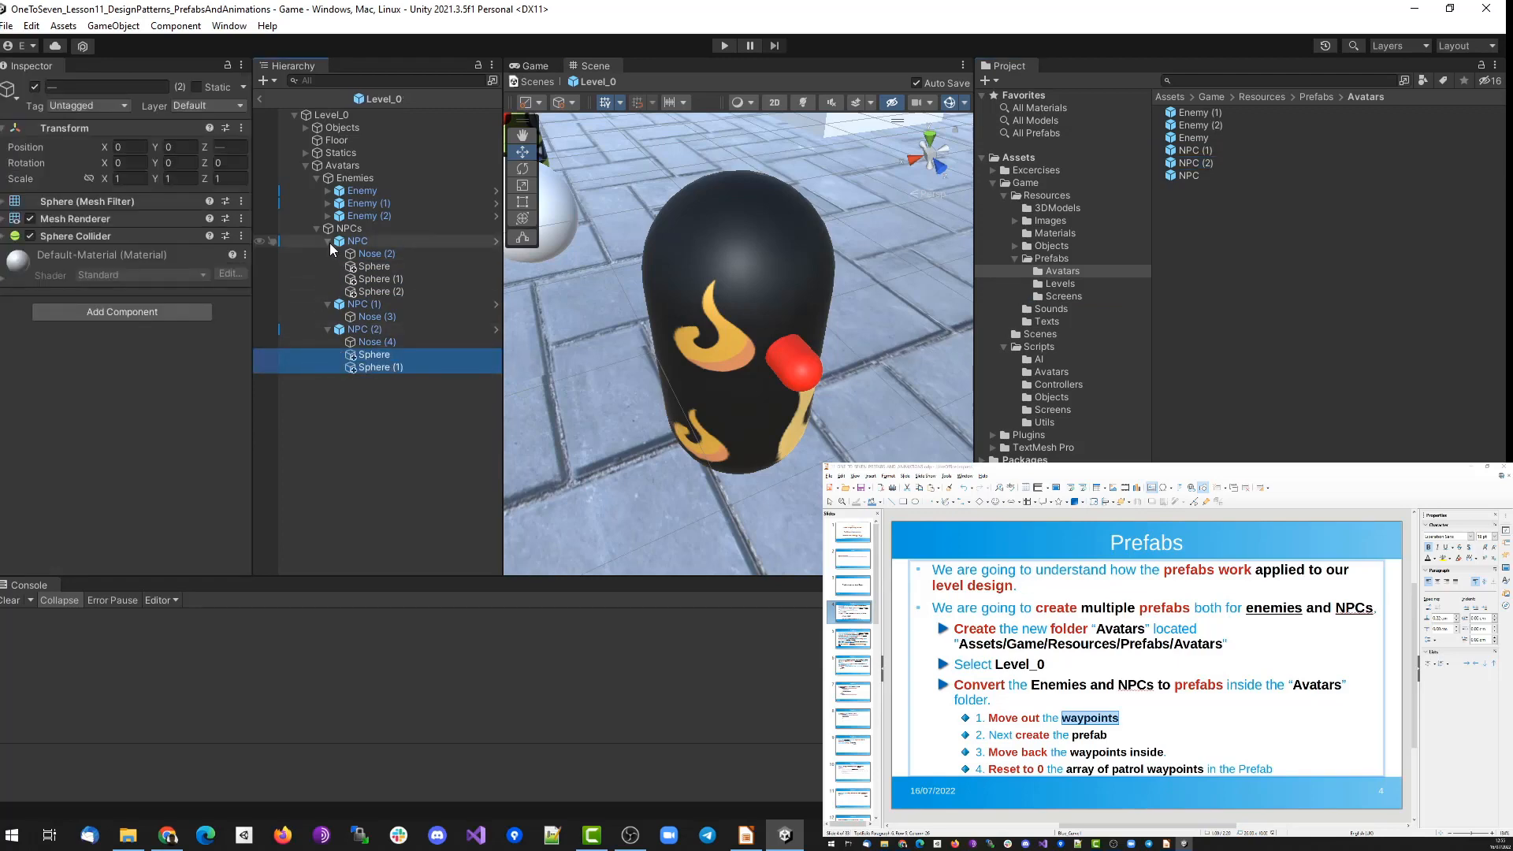
left_click(328, 241)
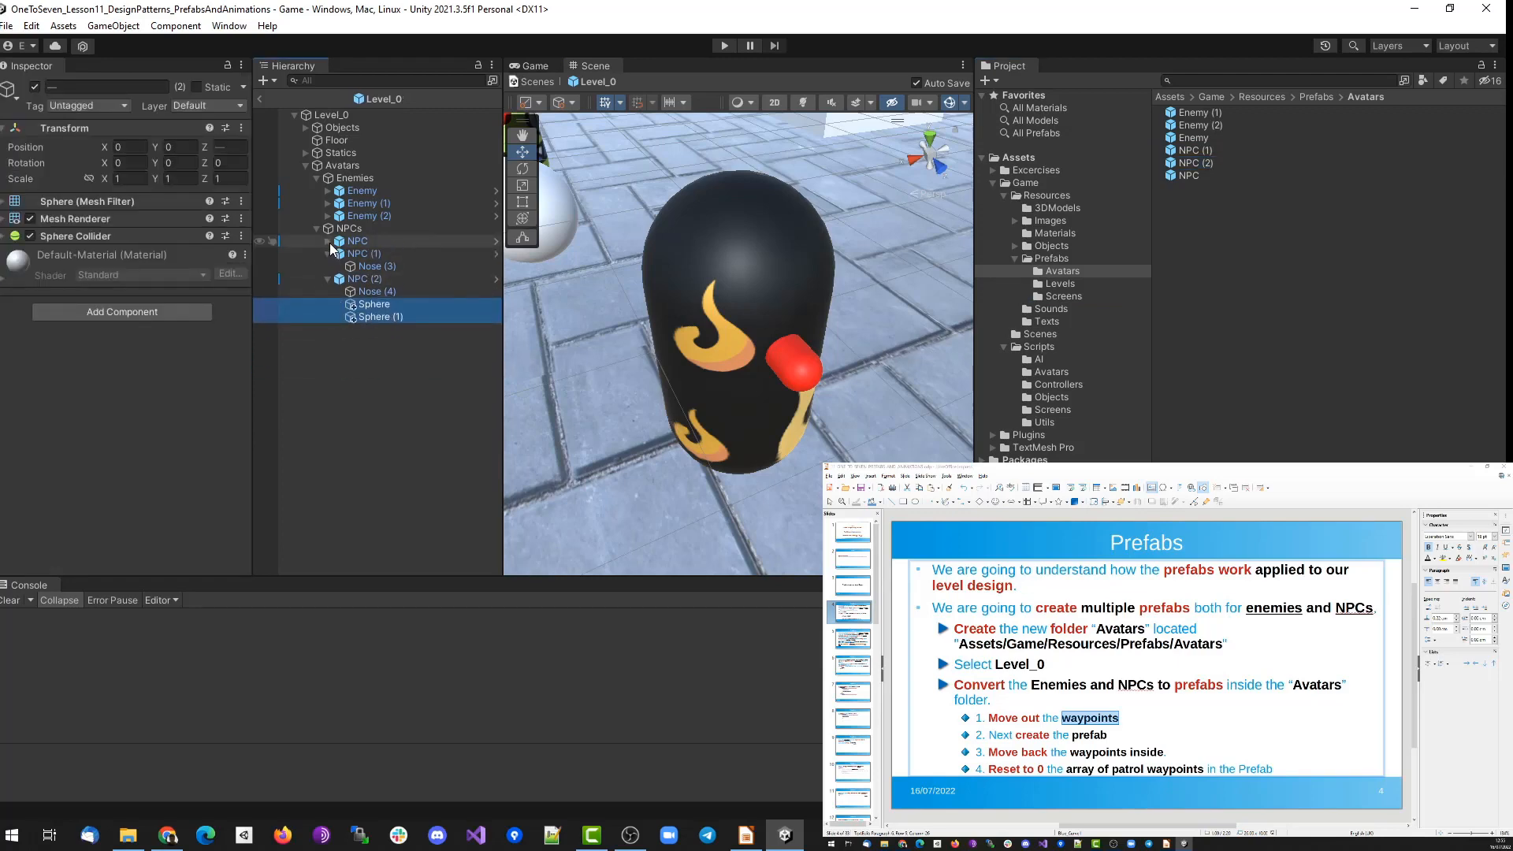
left_click(328, 254)
left_click(327, 266)
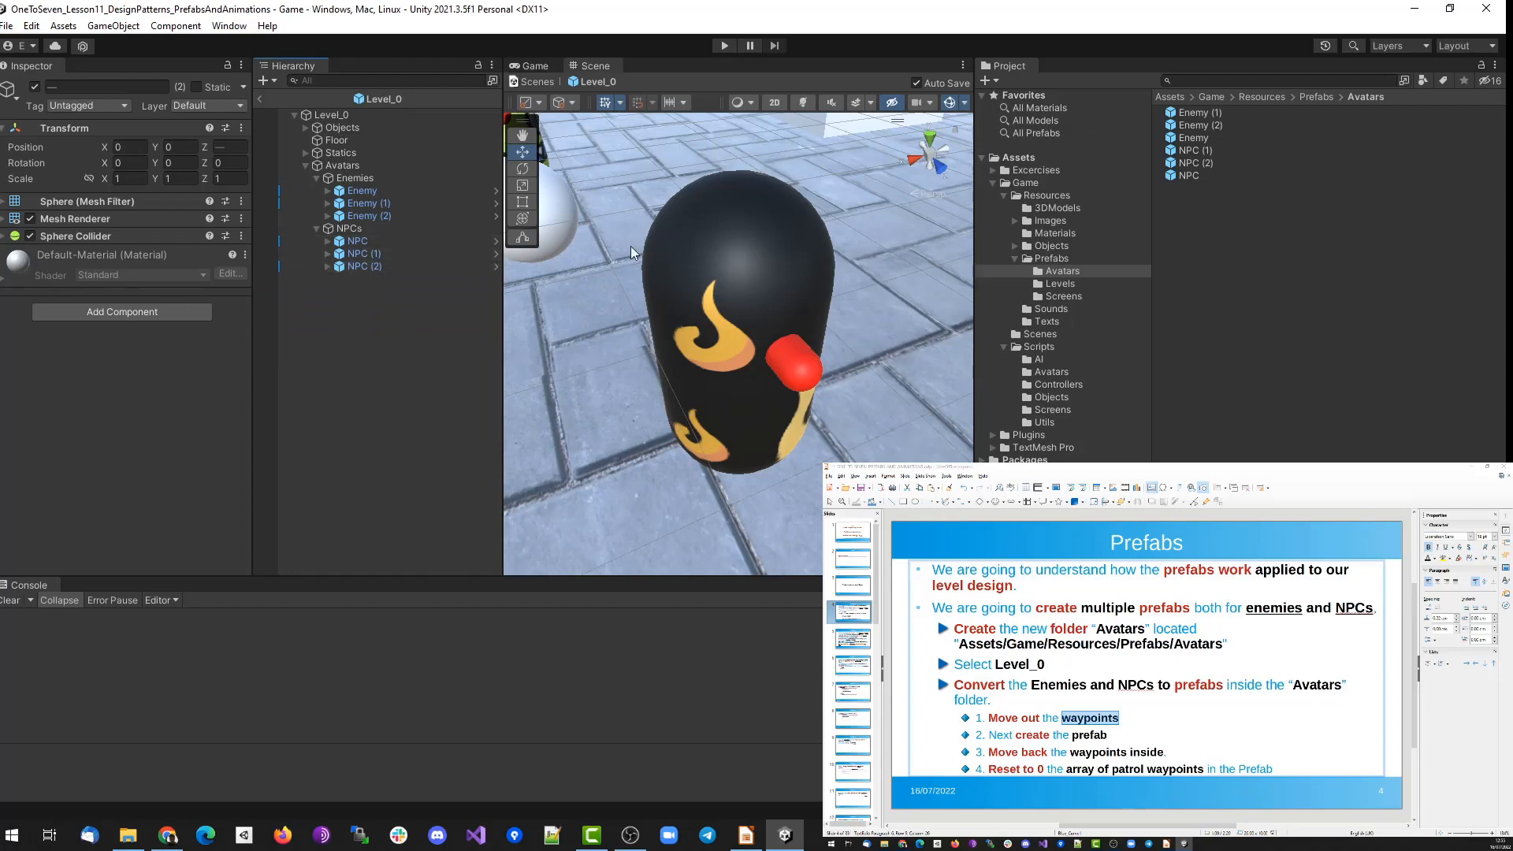
Run the game and walk the player through the level to test the converted enemies and NPCs.
left_click(723, 46)
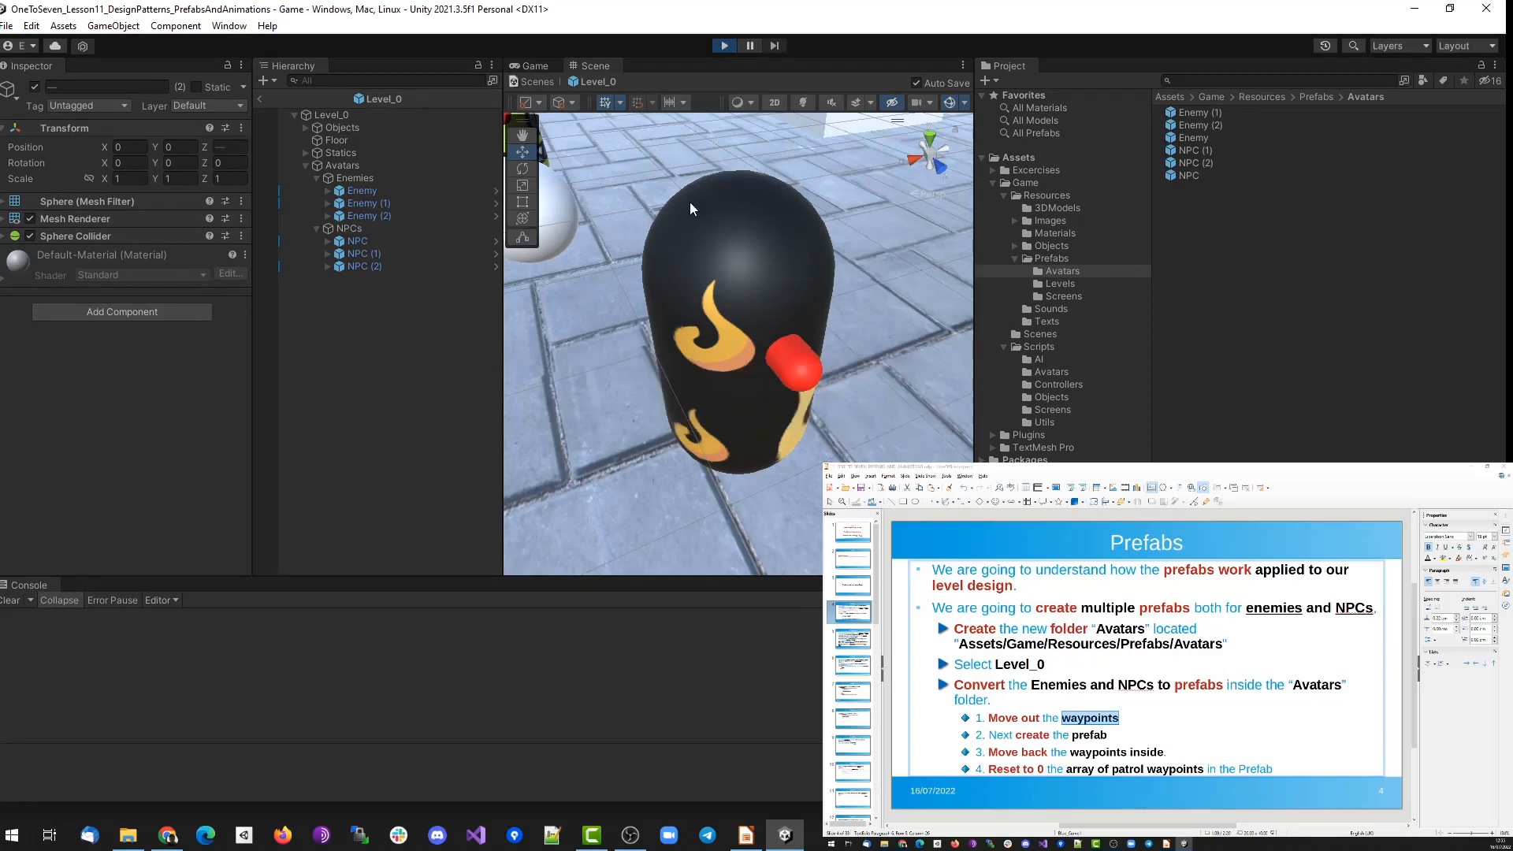
left_click(743, 362)
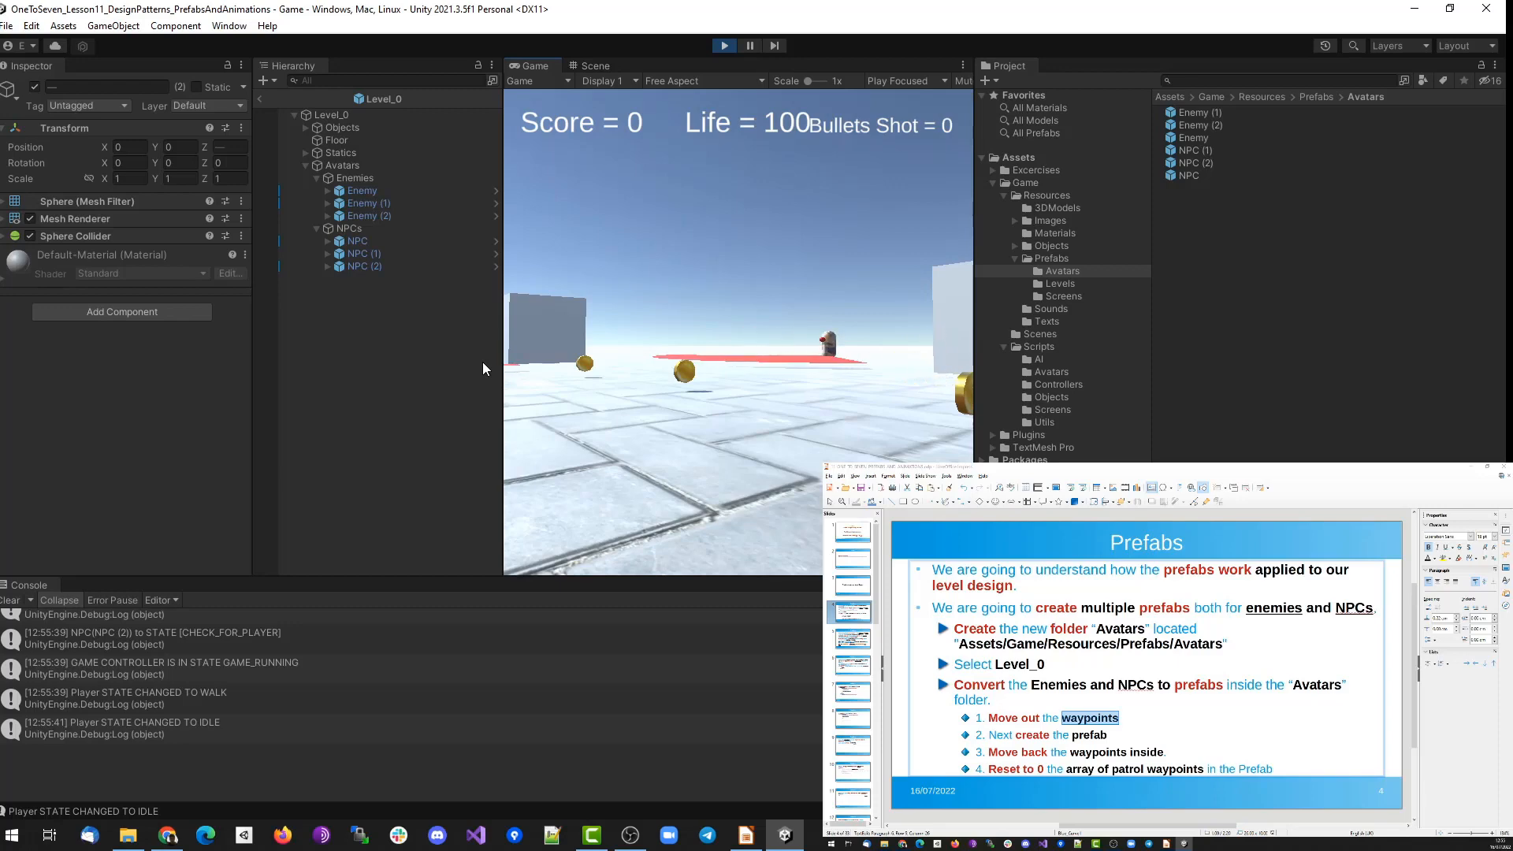
key("w")
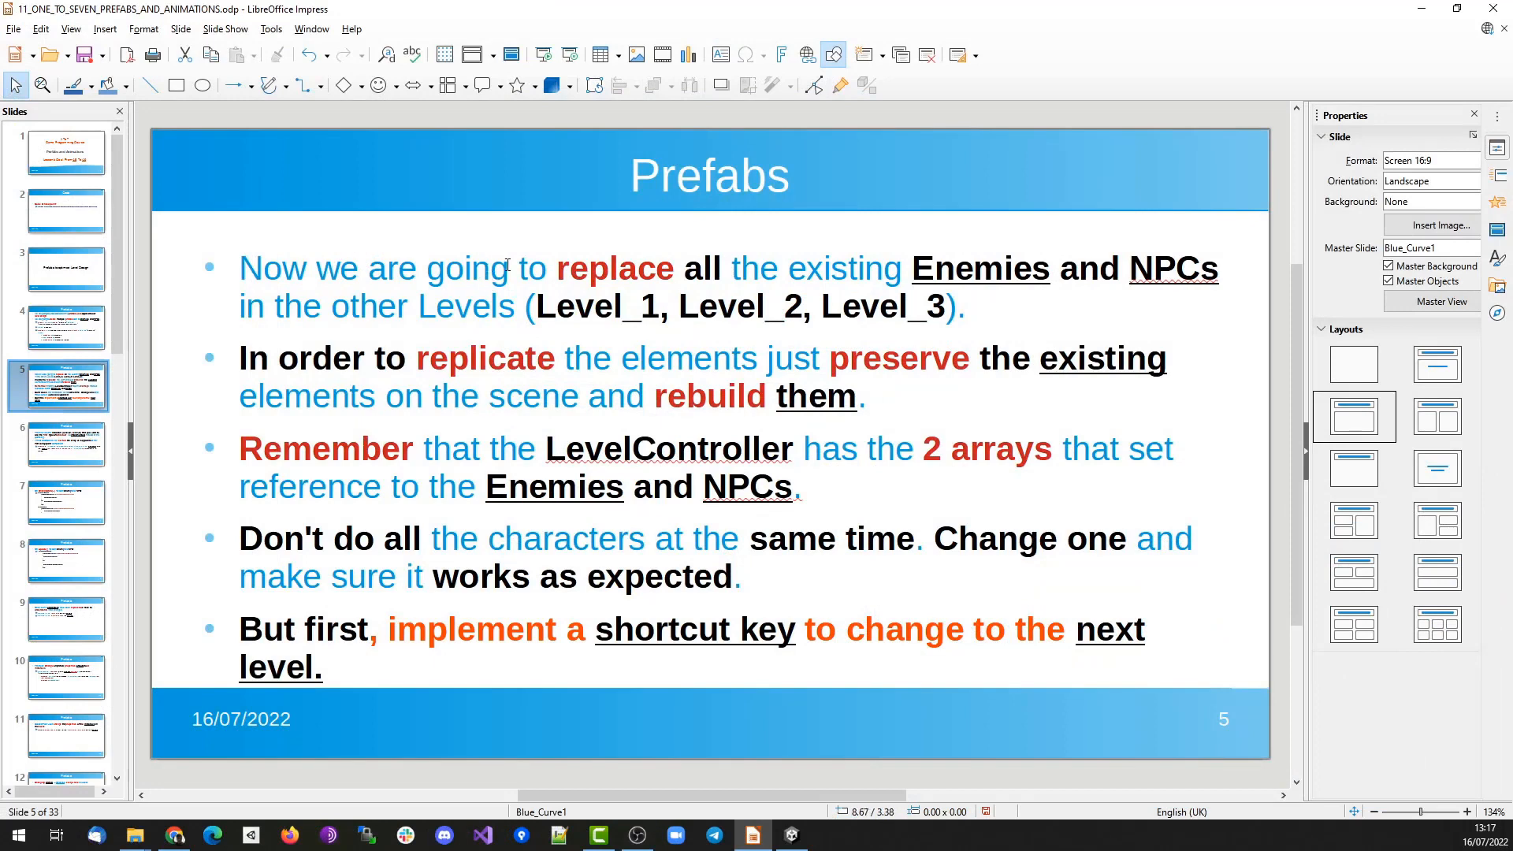
Read the Prefabs slide's instructions for replacing the enemies and NPCs in Level_1, Level_2 and Level_3.
left_click(507, 266)
double_click(614, 269)
double_click(702, 269)
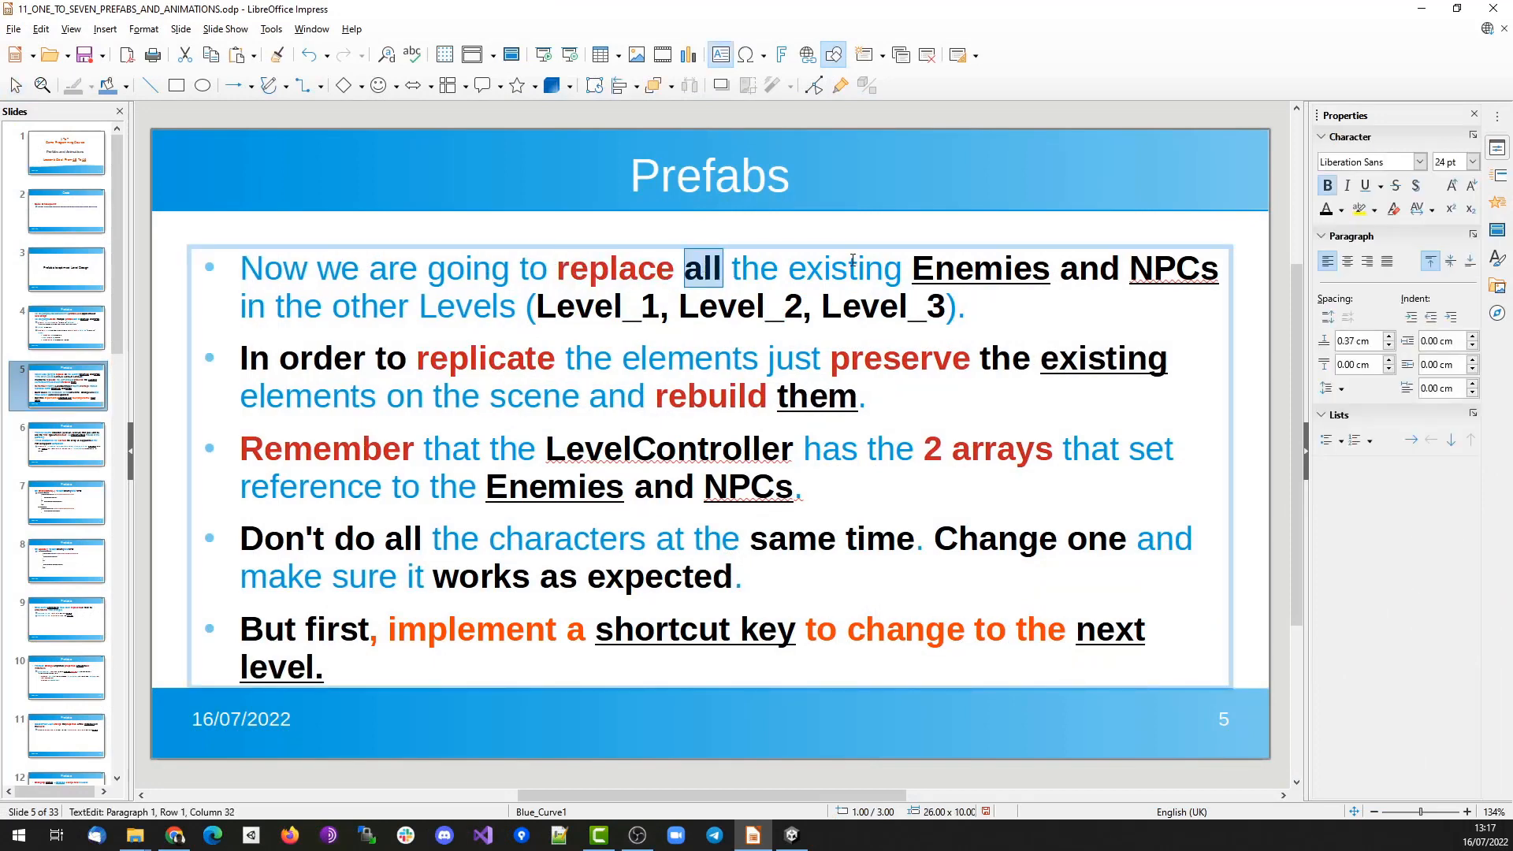
double_click(981, 268)
double_click(1174, 268)
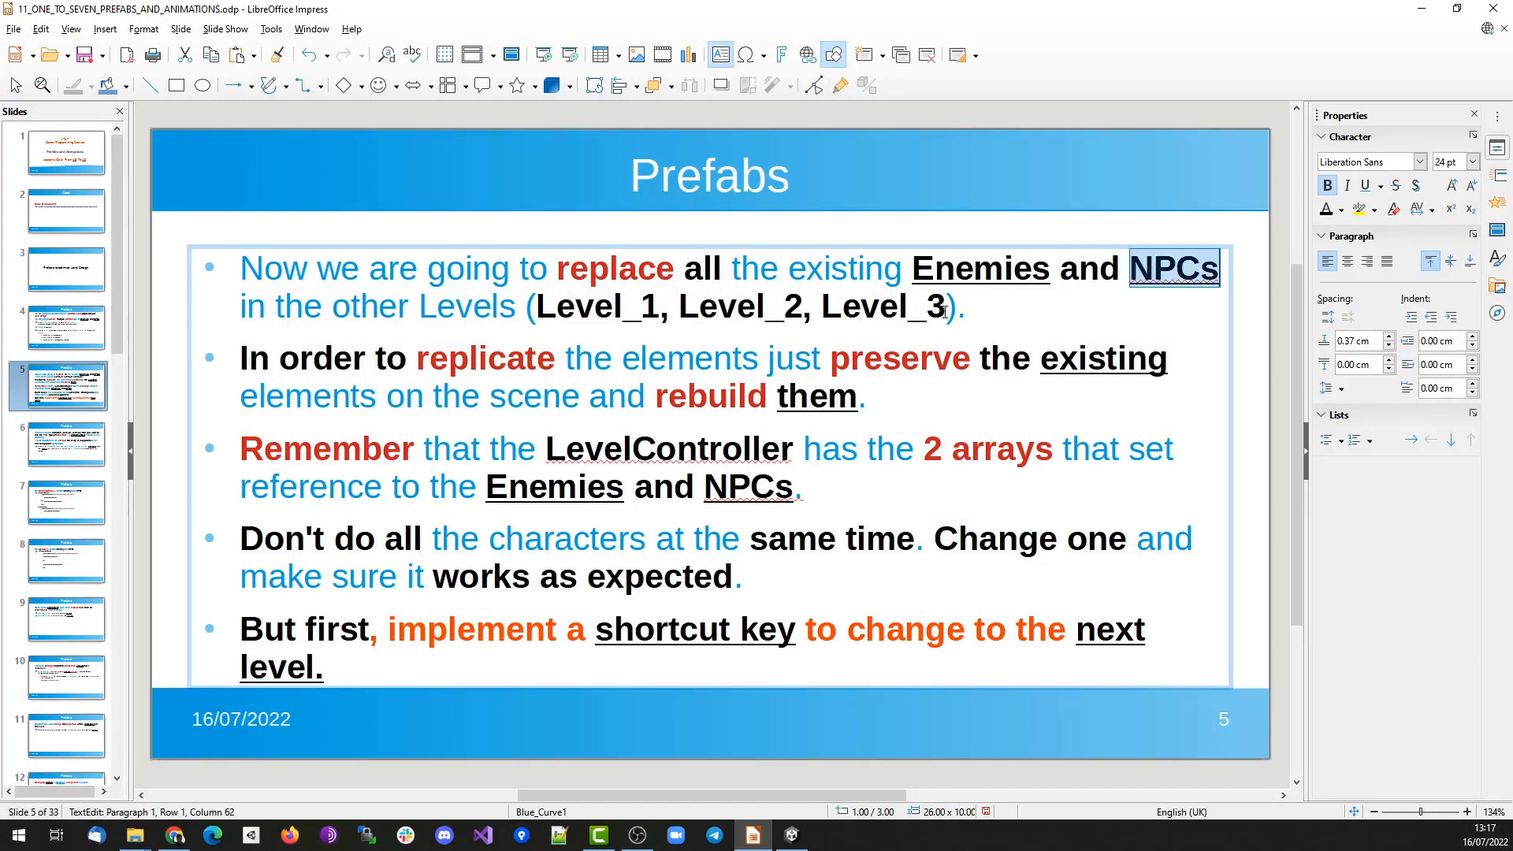
double_click(579, 307)
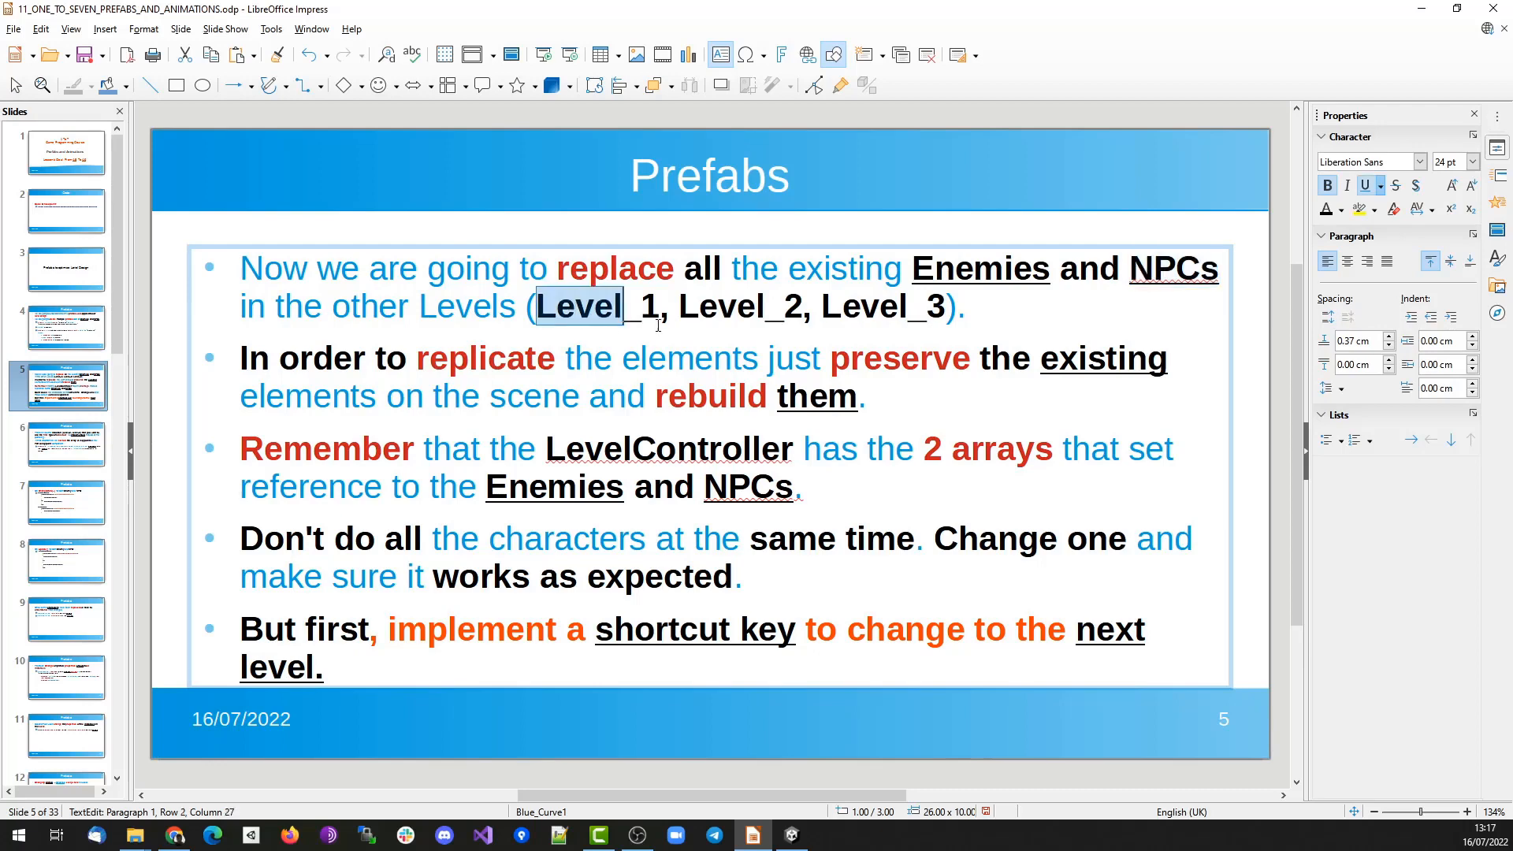
double_click(721, 307)
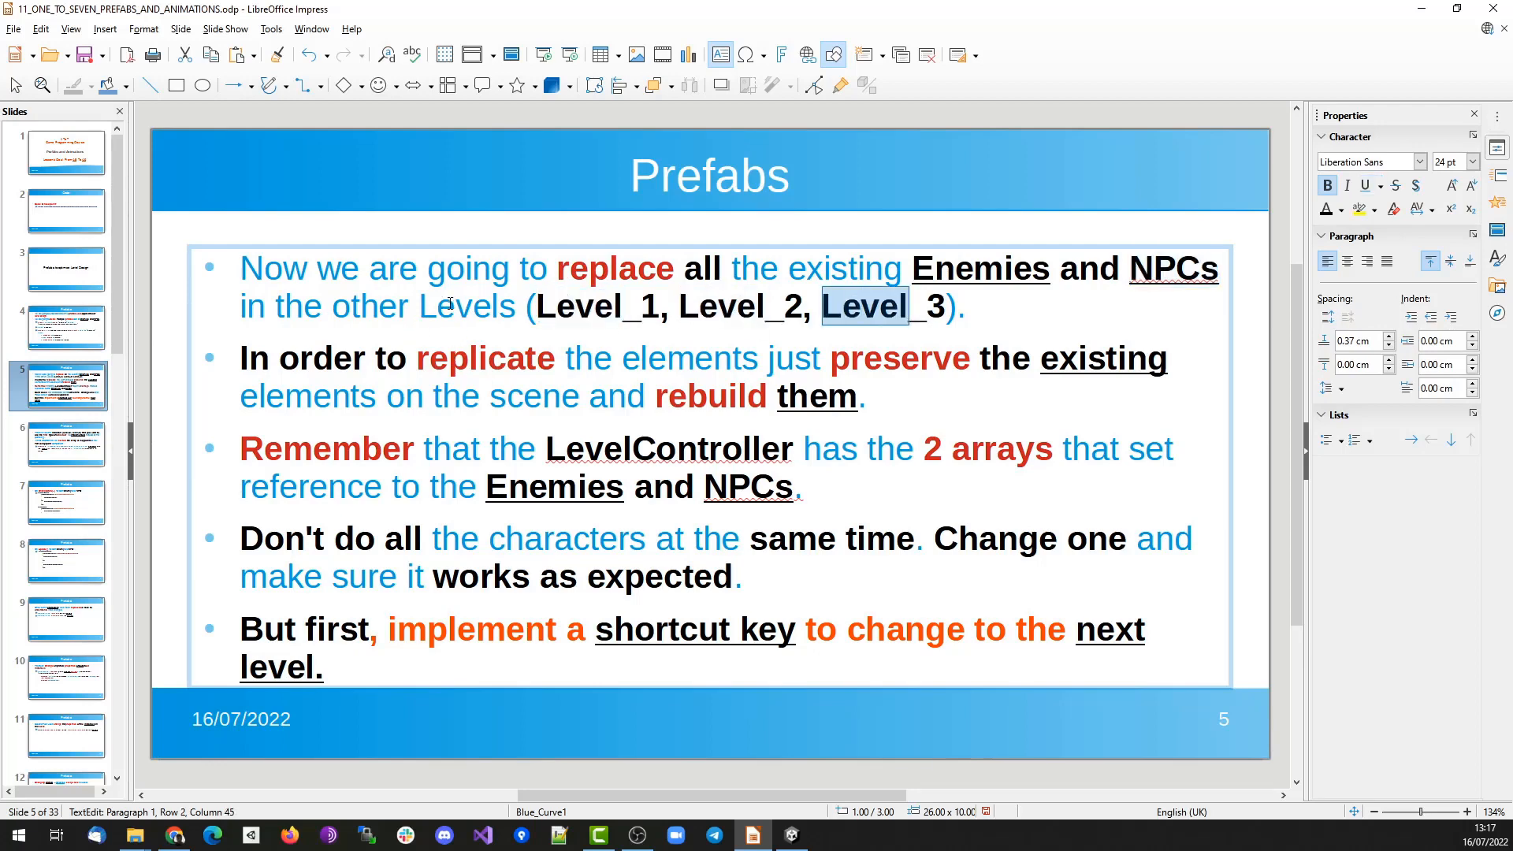
double_click(900, 360)
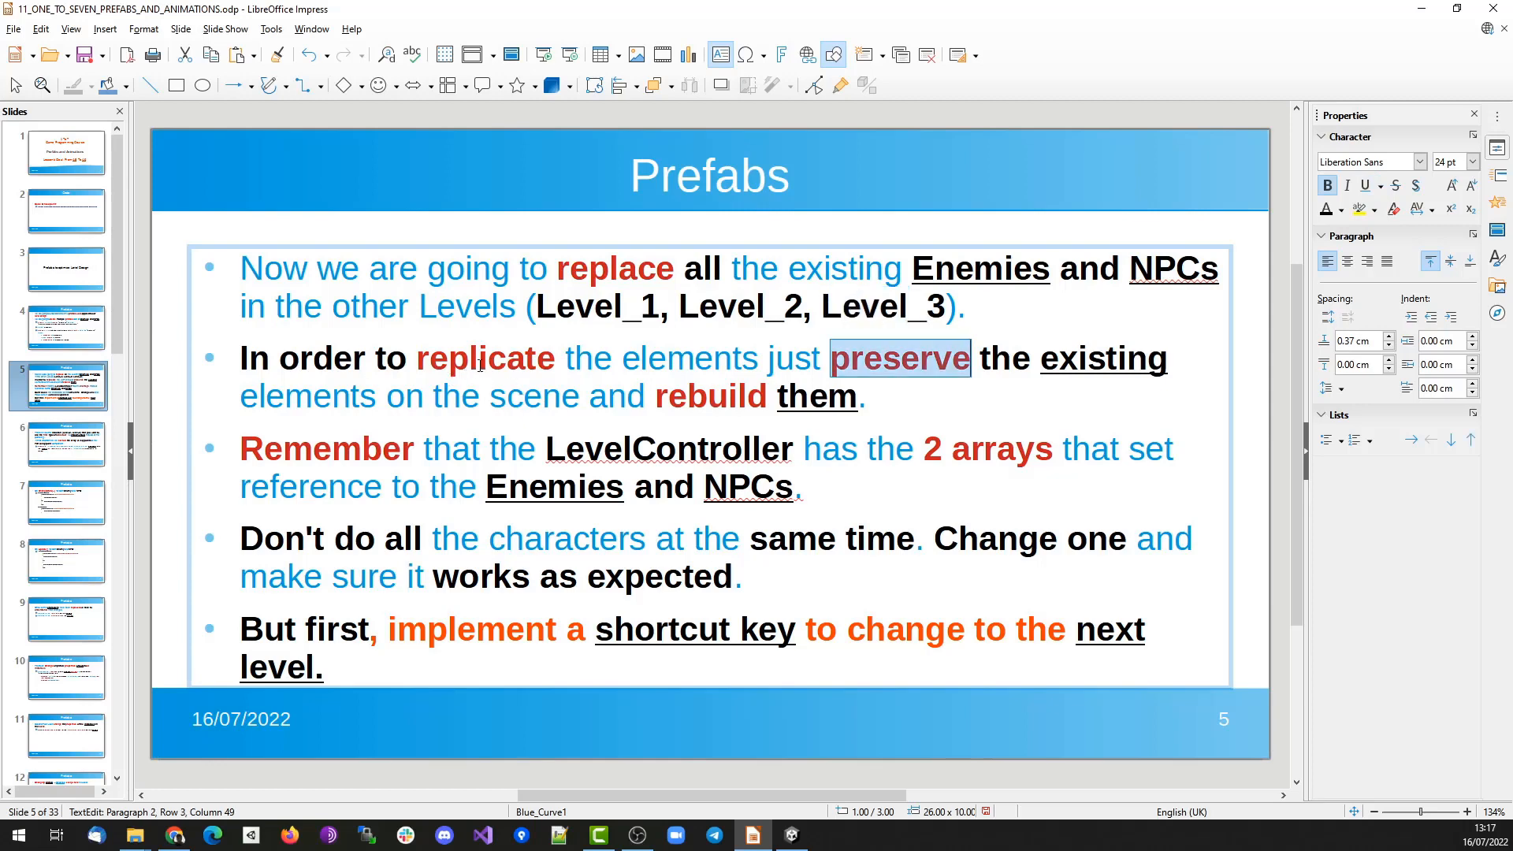
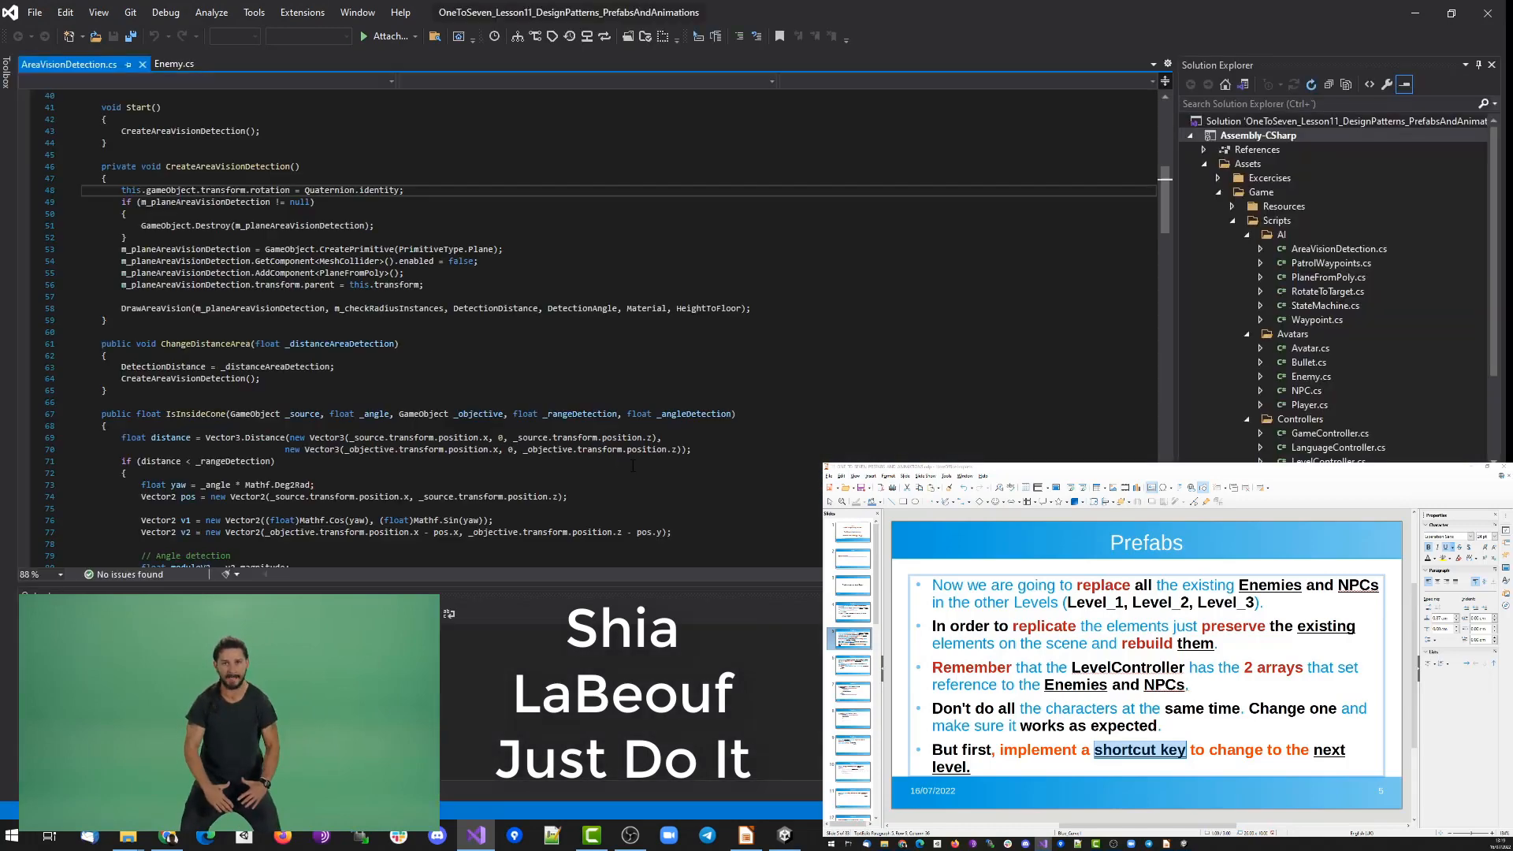
Duplicate the KeyCode.P block in the GAME_RUNNING case of GameController.cs and change the copy's key to KeyCode.N.
left_click_drag(181, 426, 161, 391)
key("ctrl+c")
left_click(197, 425)
key("Return")
key("Return")
key("ctrl+v")
left_click(320, 449)
key("Left")
key("Left")
key("shift+Left")
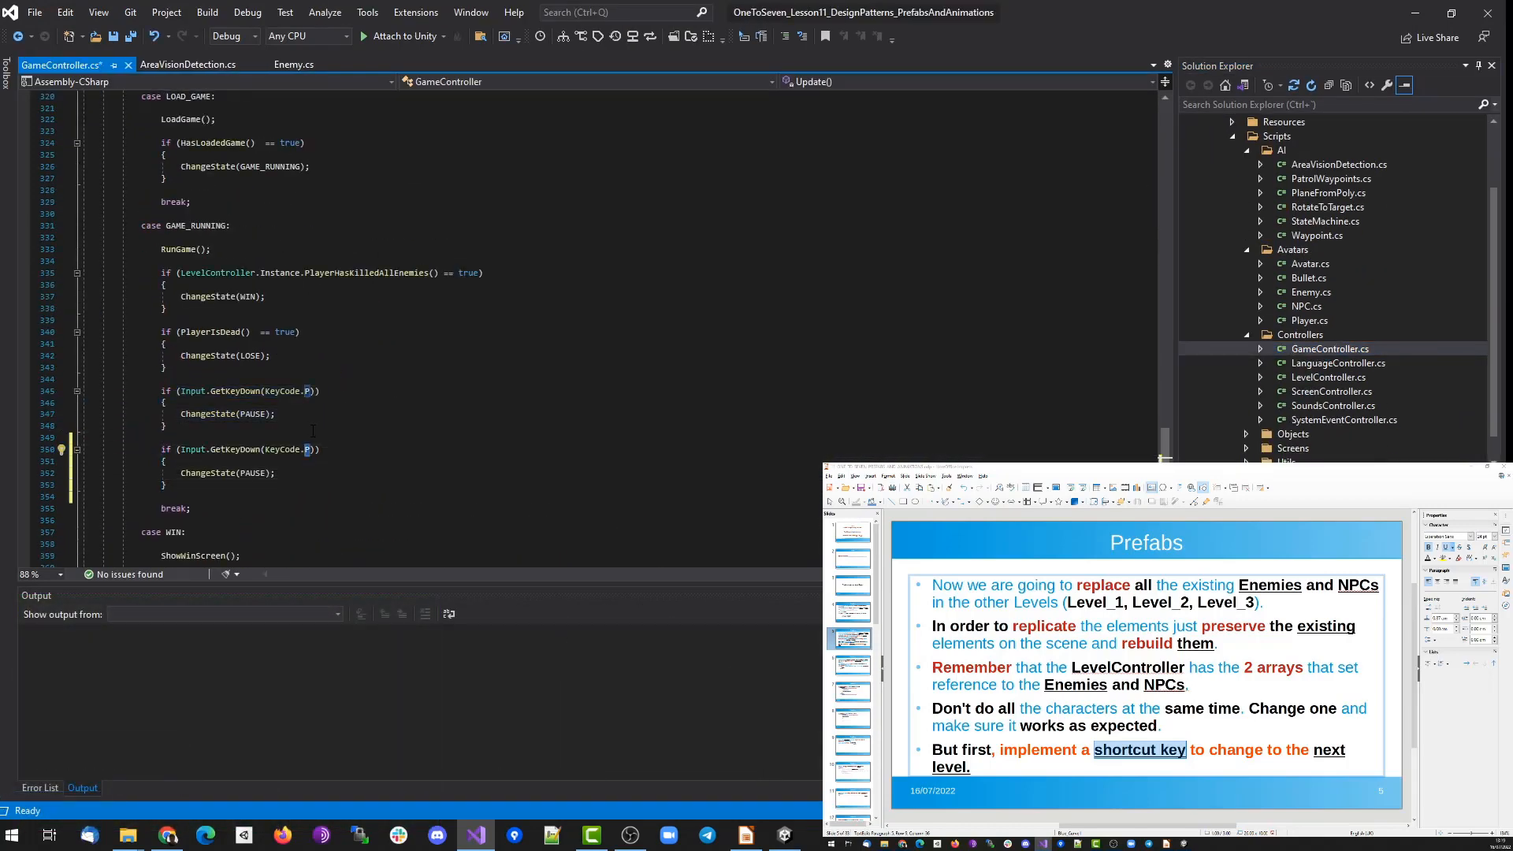
type("N")
key("Escape")
Make the KeyCode.N block change the state to WIN and save GameController.cs.
key("Down")
key("Down")
key("Left")
key("Left")
key("shift+Left")
key("shift+Left")
key("shift+Left")
key("shift+Left")
key("shift+Left")
type("WIN")
key("ctrl+s")
Review the KeyCode.N shortcut in the GAME_RUNNING case and the WIN case that handles loading the next level.
key("Down")
key("Down")
key("Up")
key("Up")
key("Up")
key("Up")
key("shift+End")
key("shift+Down")
key("shift+Down")
key("shift+Down")
key("shift+Down")
left_click(313, 431)
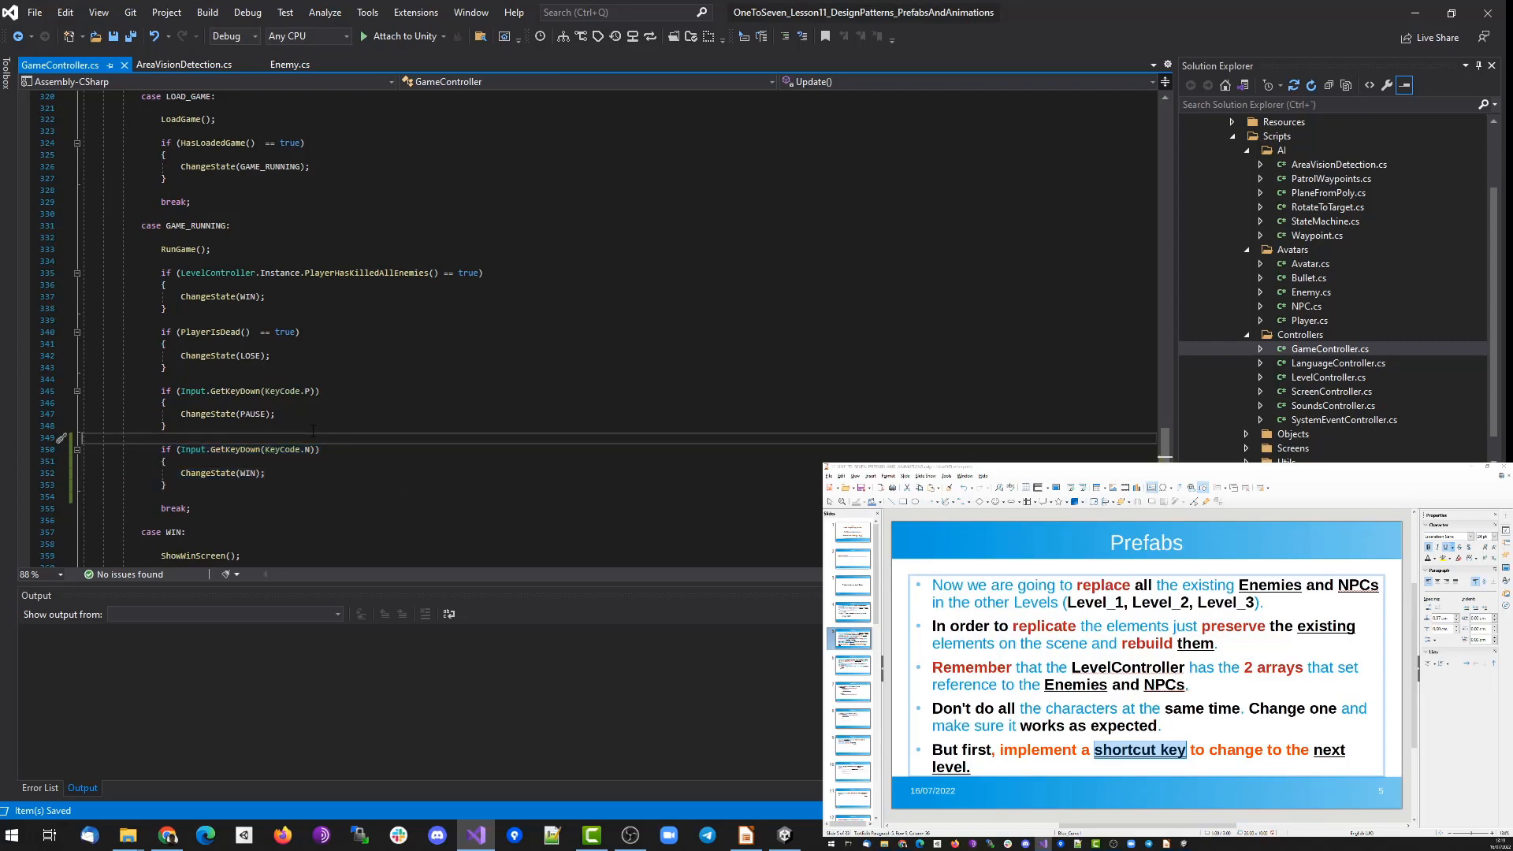
key("Down")
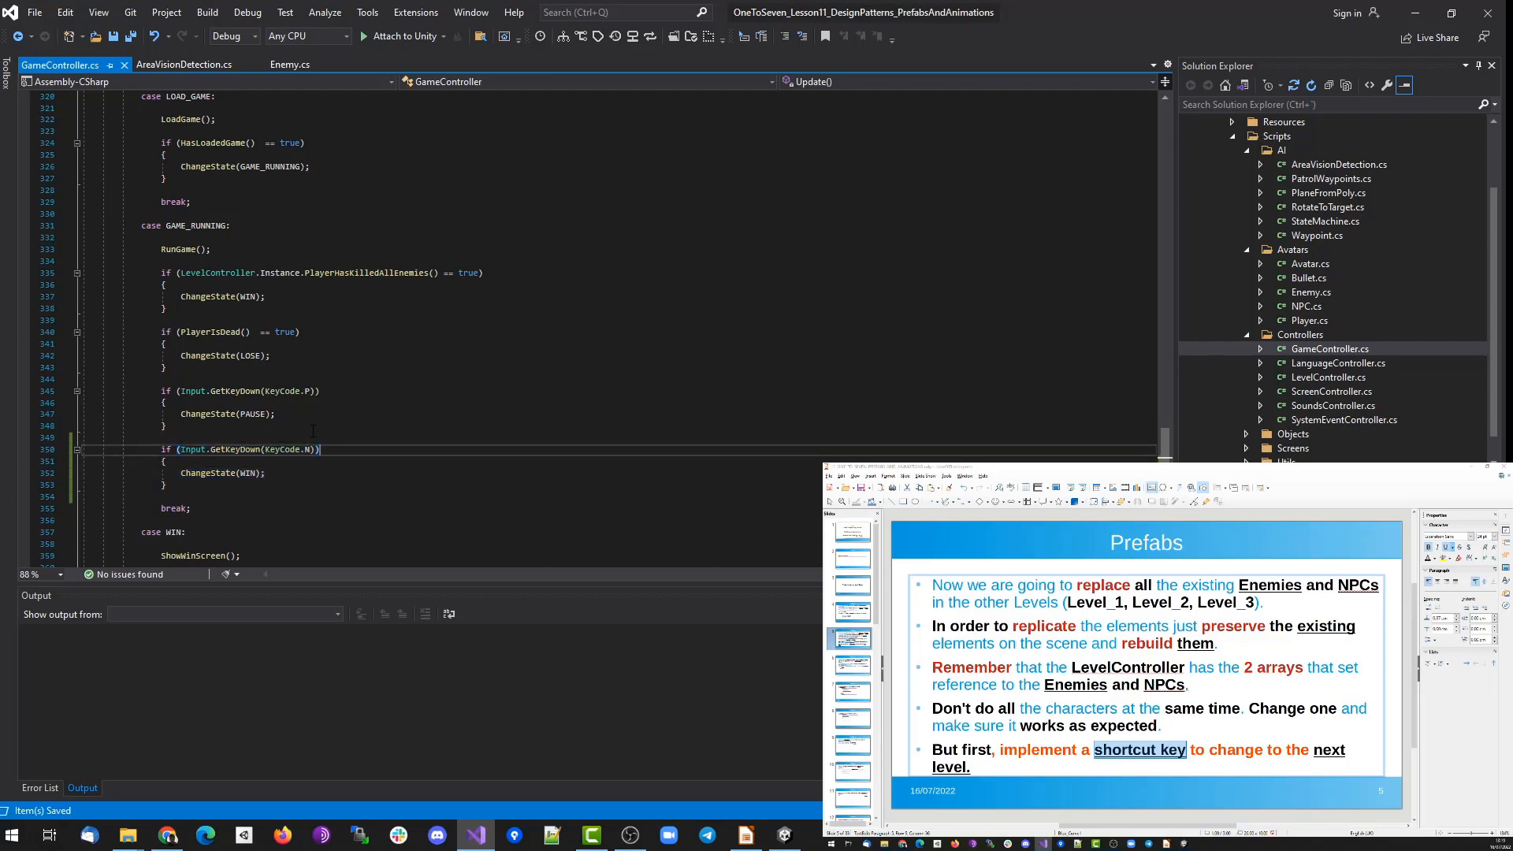
double_click(202, 226)
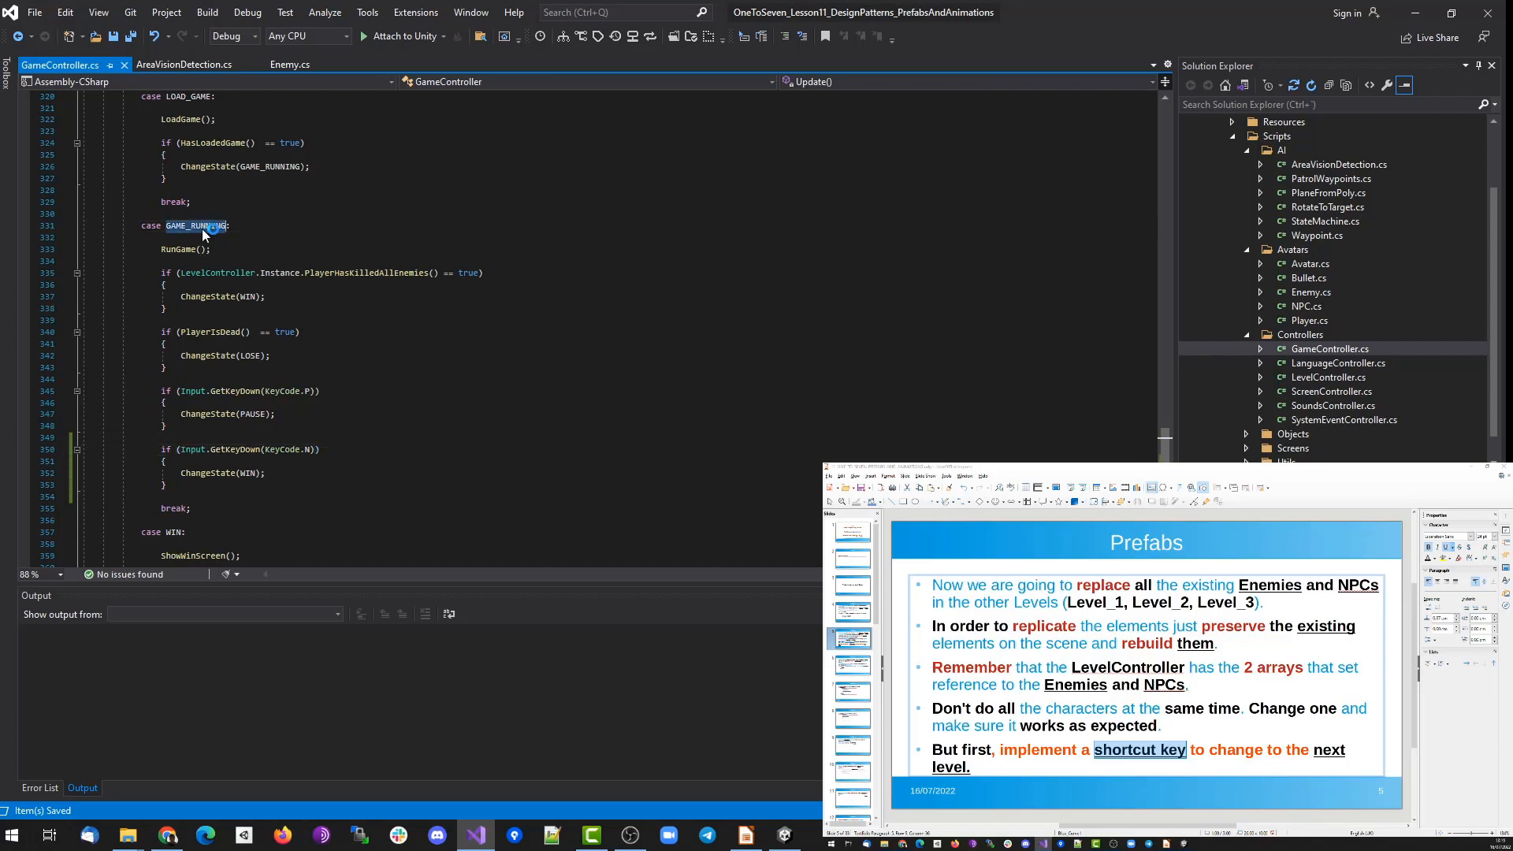
left_click(329, 453)
key("ctrl+shift+Left")
key("ctrl+shift+Left")
key("ctrl+shift+Left")
key("ctrl+shift+Left")
key("ctrl+shift+Left")
key("ctrl+shift+Left")
key("ctrl+shift+Left")
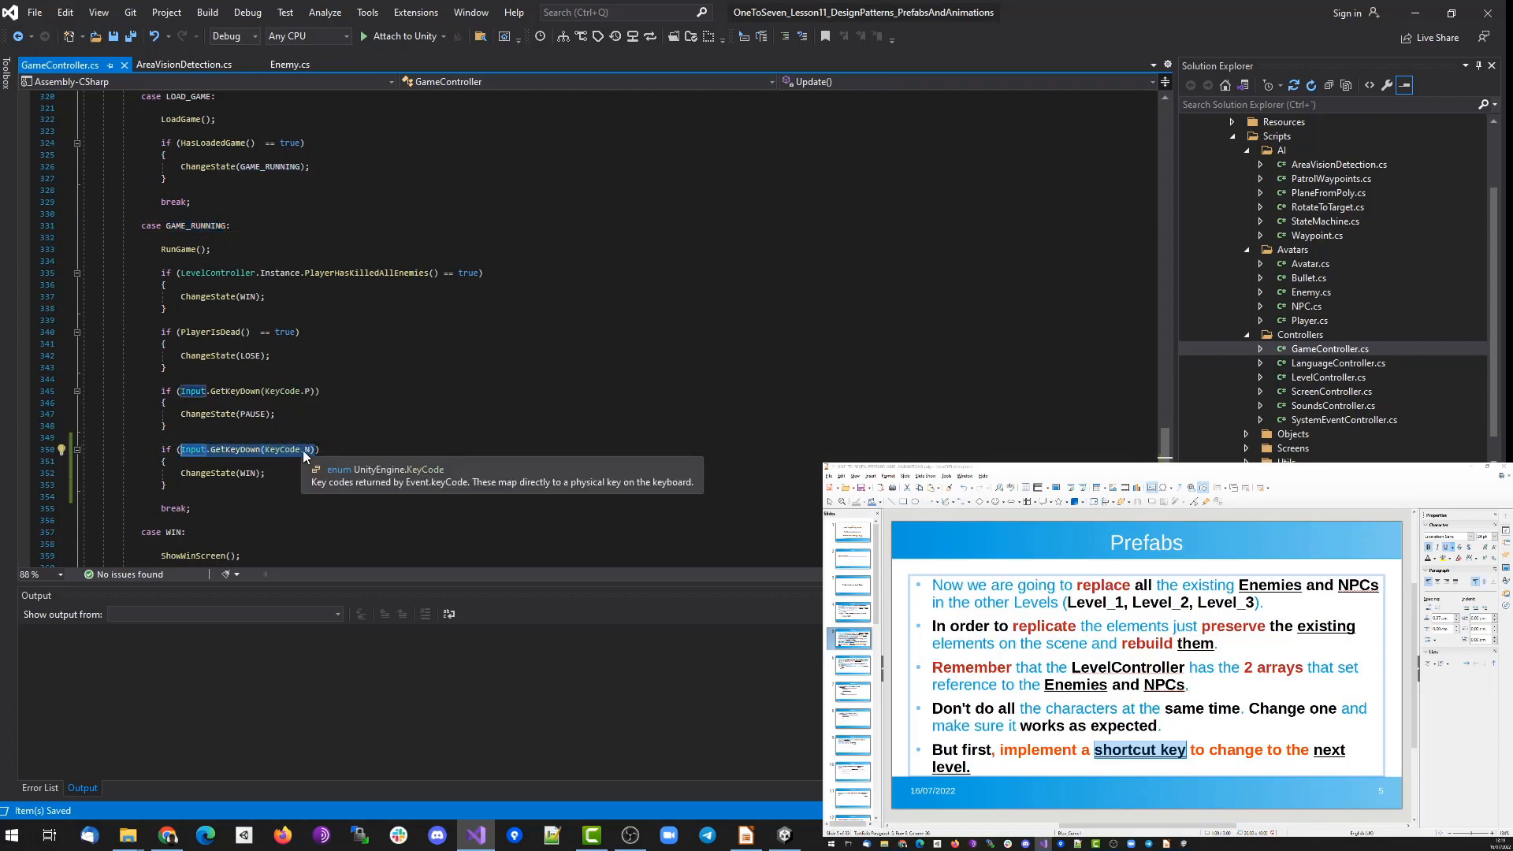
scroll(262, 479, "down", 2)
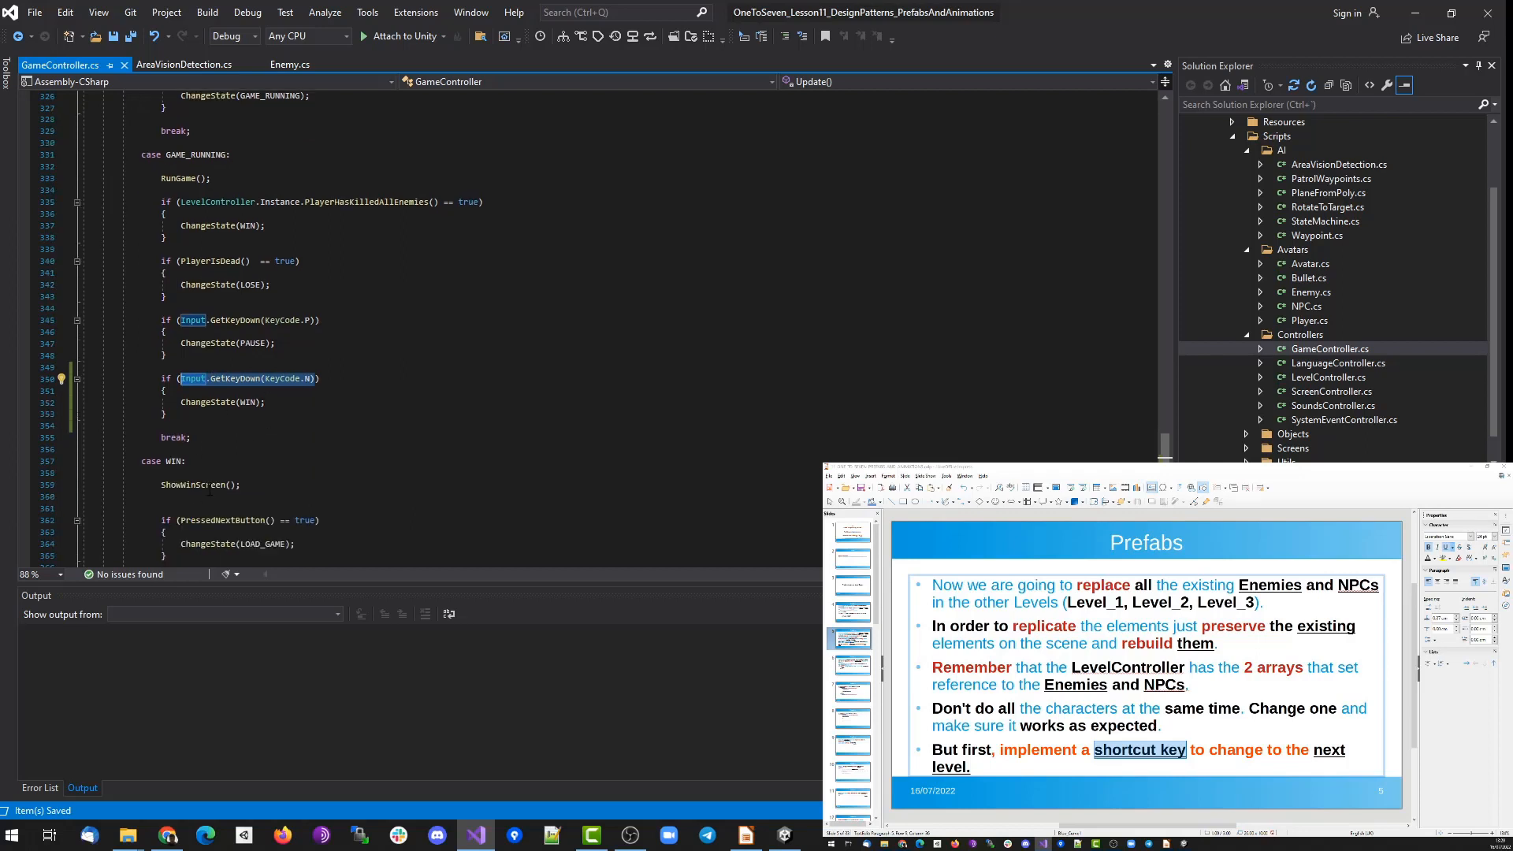
scroll(220, 491, "down", 2)
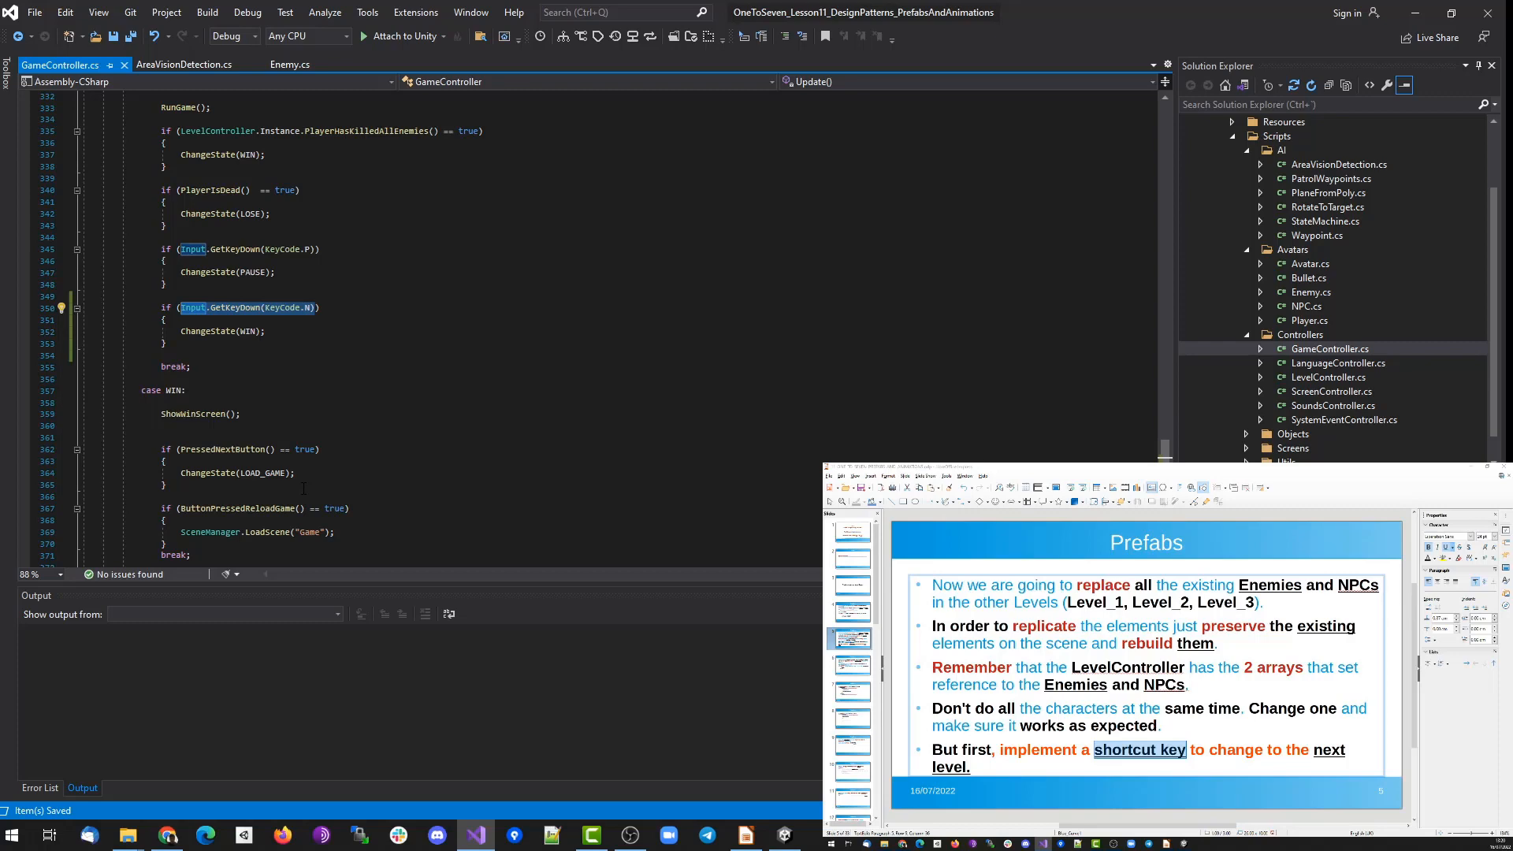
left_click(414, 404)
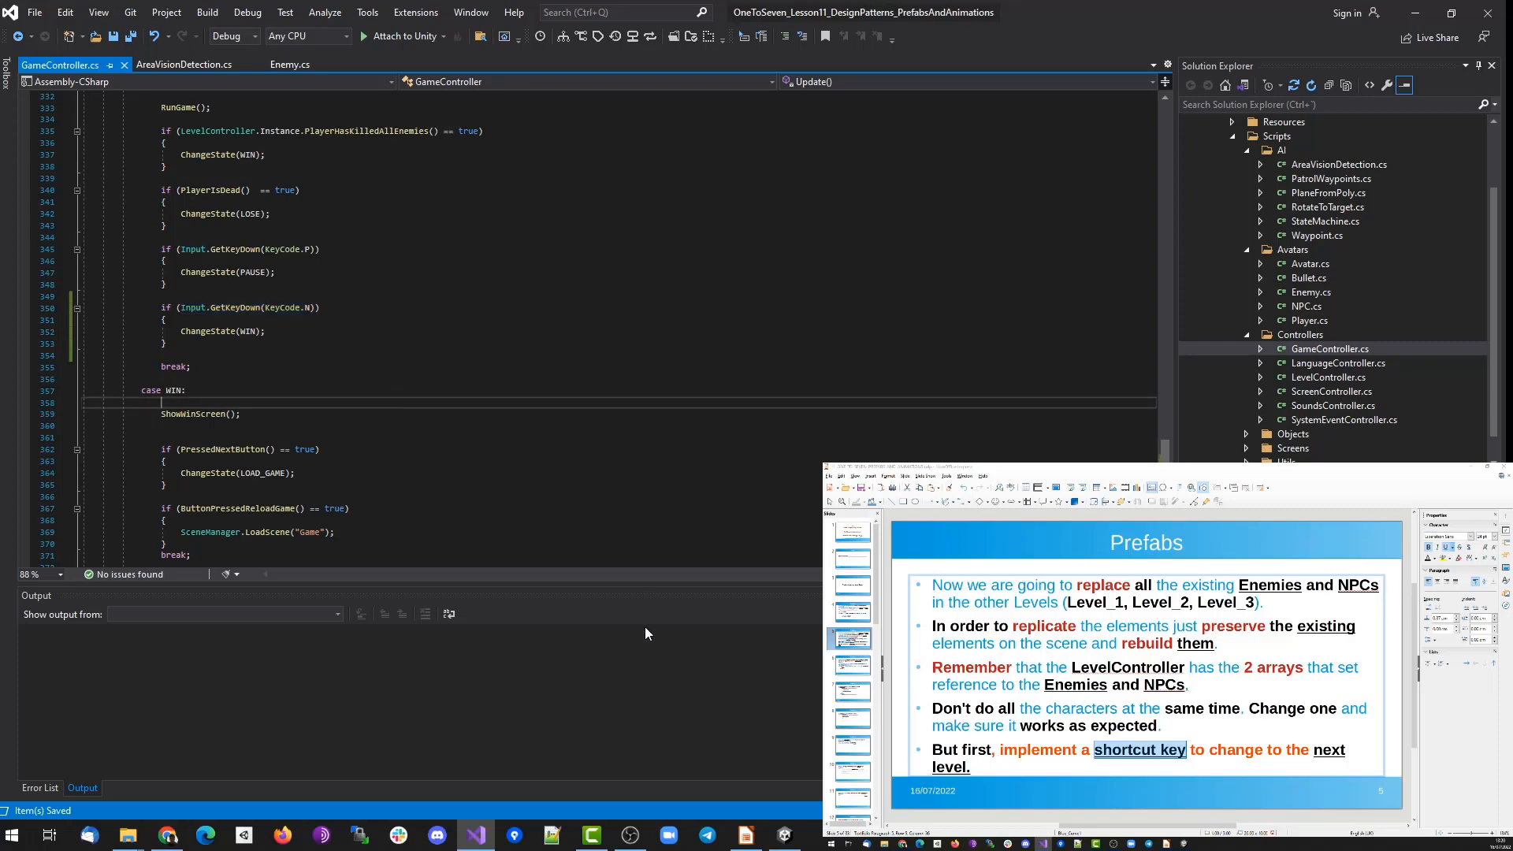
Switch to Unity, open the Level_1 prefab from the Levels folder and examine its Enemy and Enemy (2) objects.
left_click(785, 835)
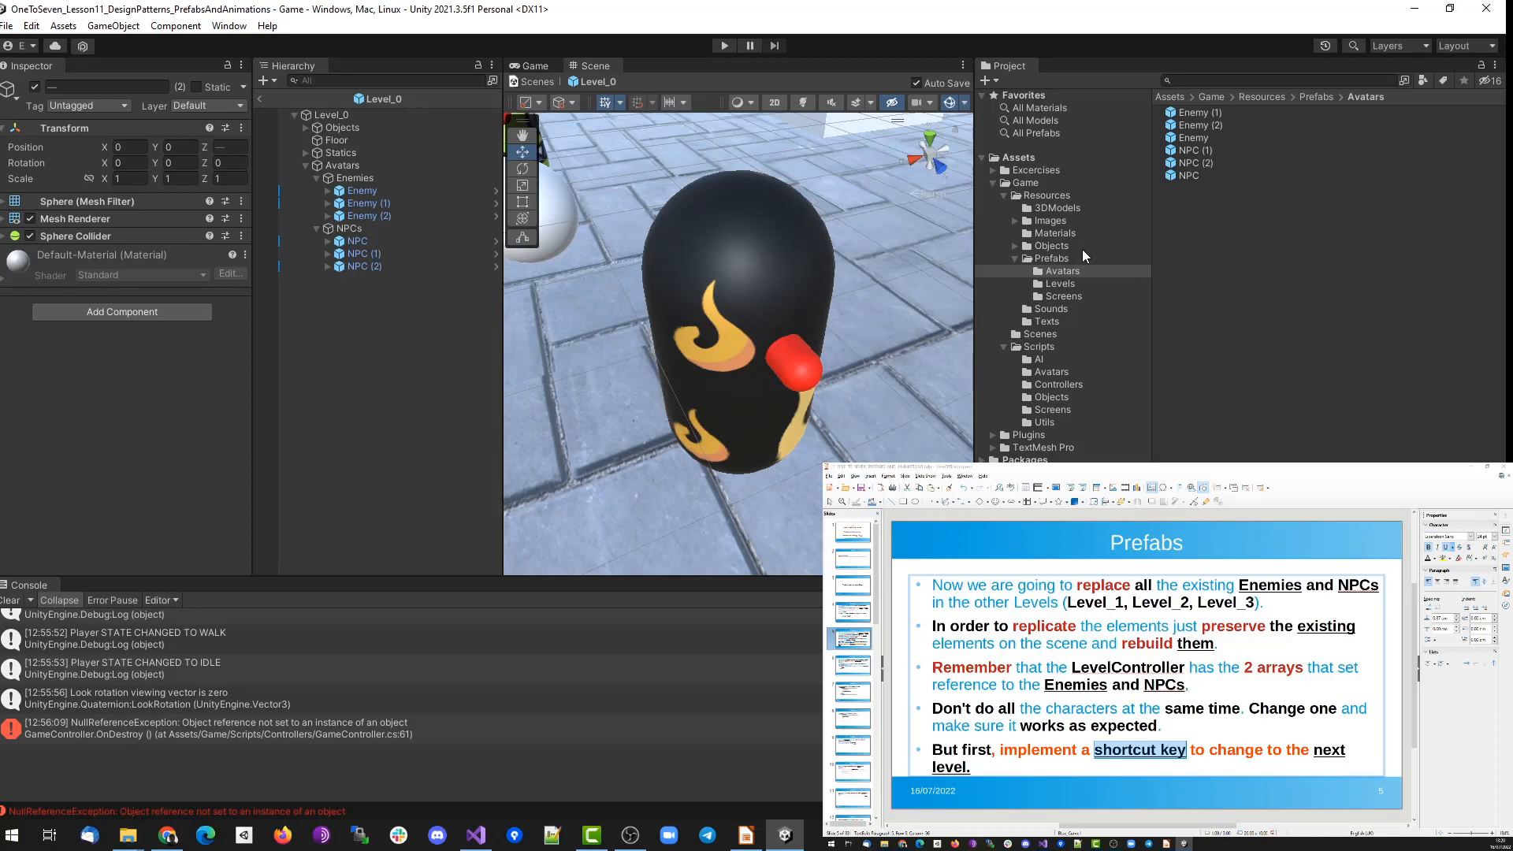
left_click(1060, 284)
double_click(1199, 124)
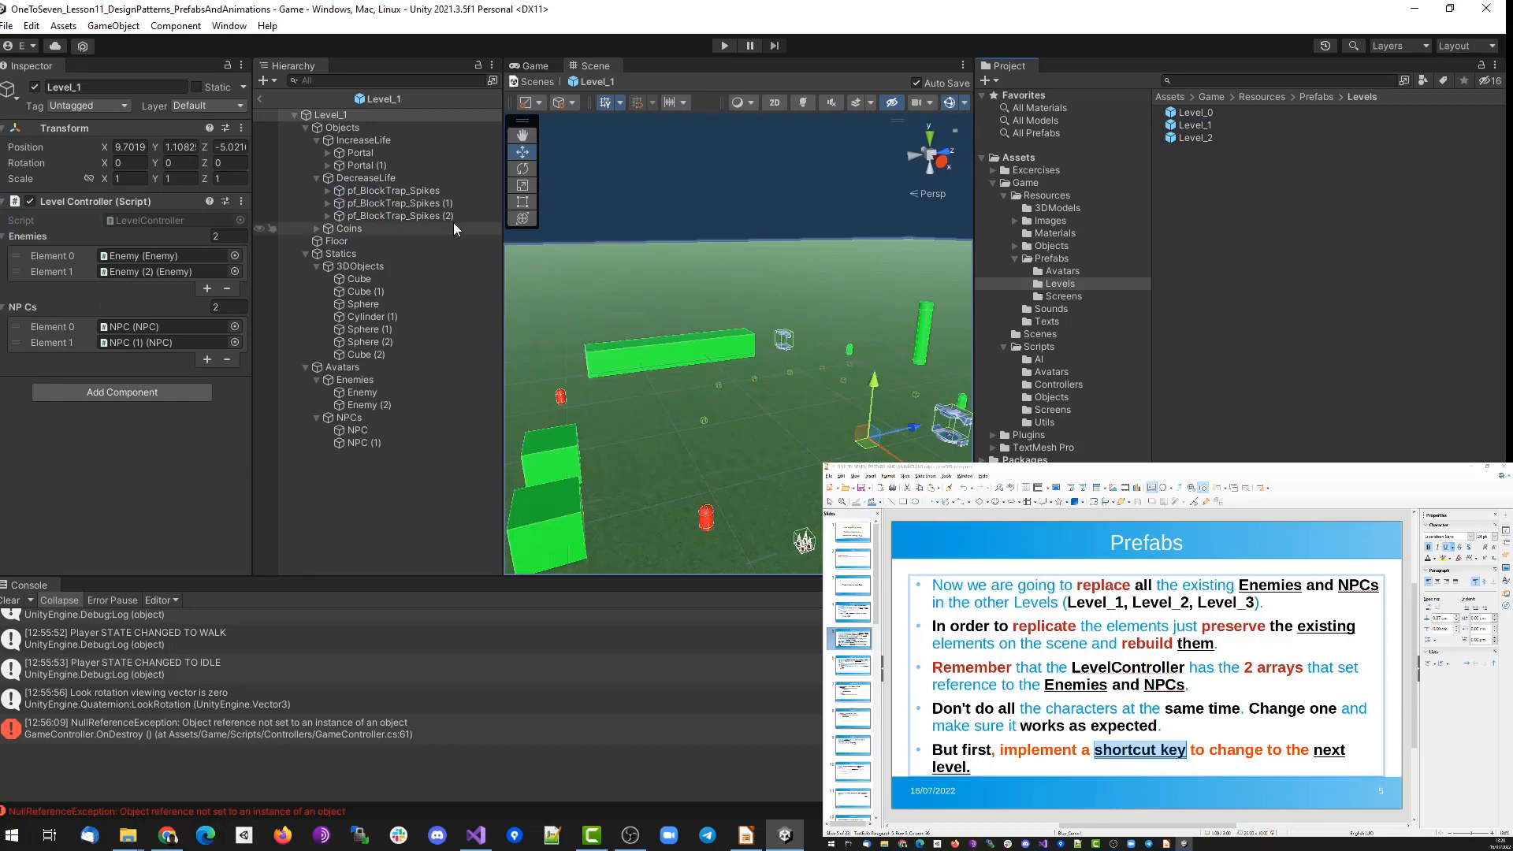
left_click(345, 394)
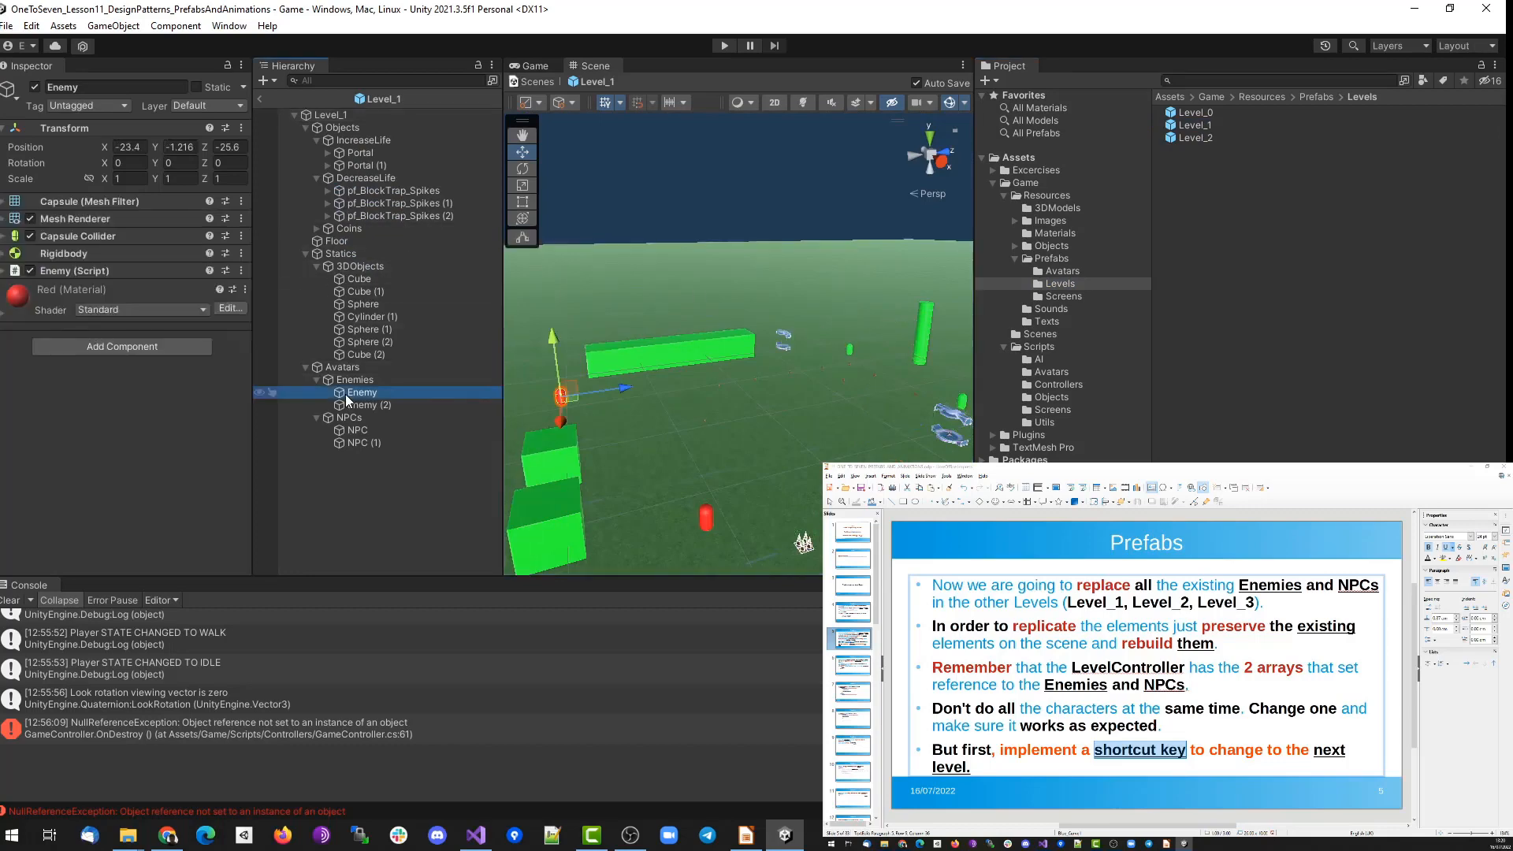
double_click(345, 394)
scroll(768, 347, "down", 2)
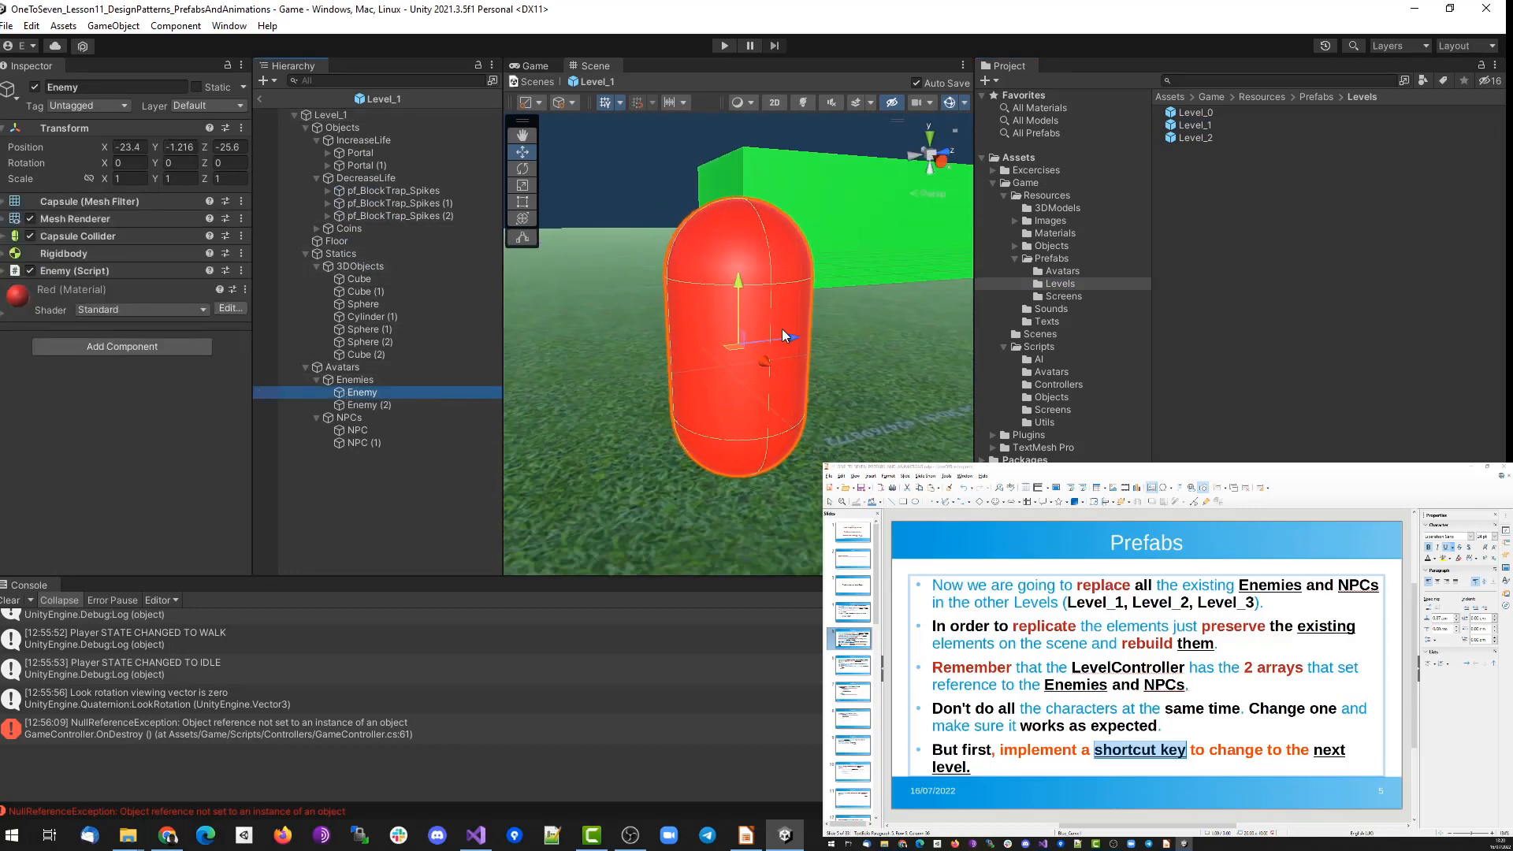
double_click(372, 411)
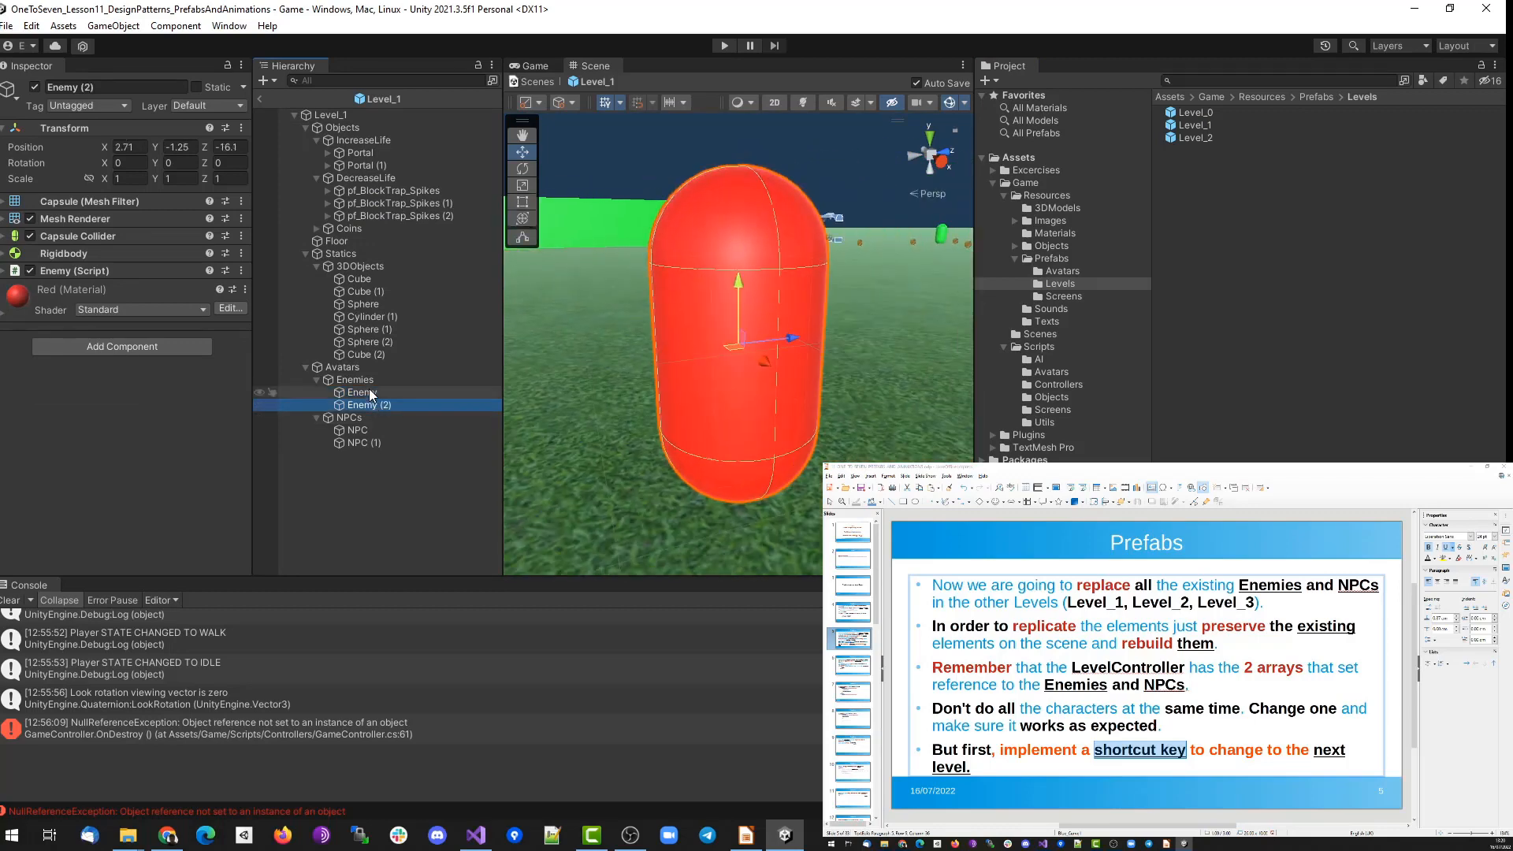
left_click(372, 376)
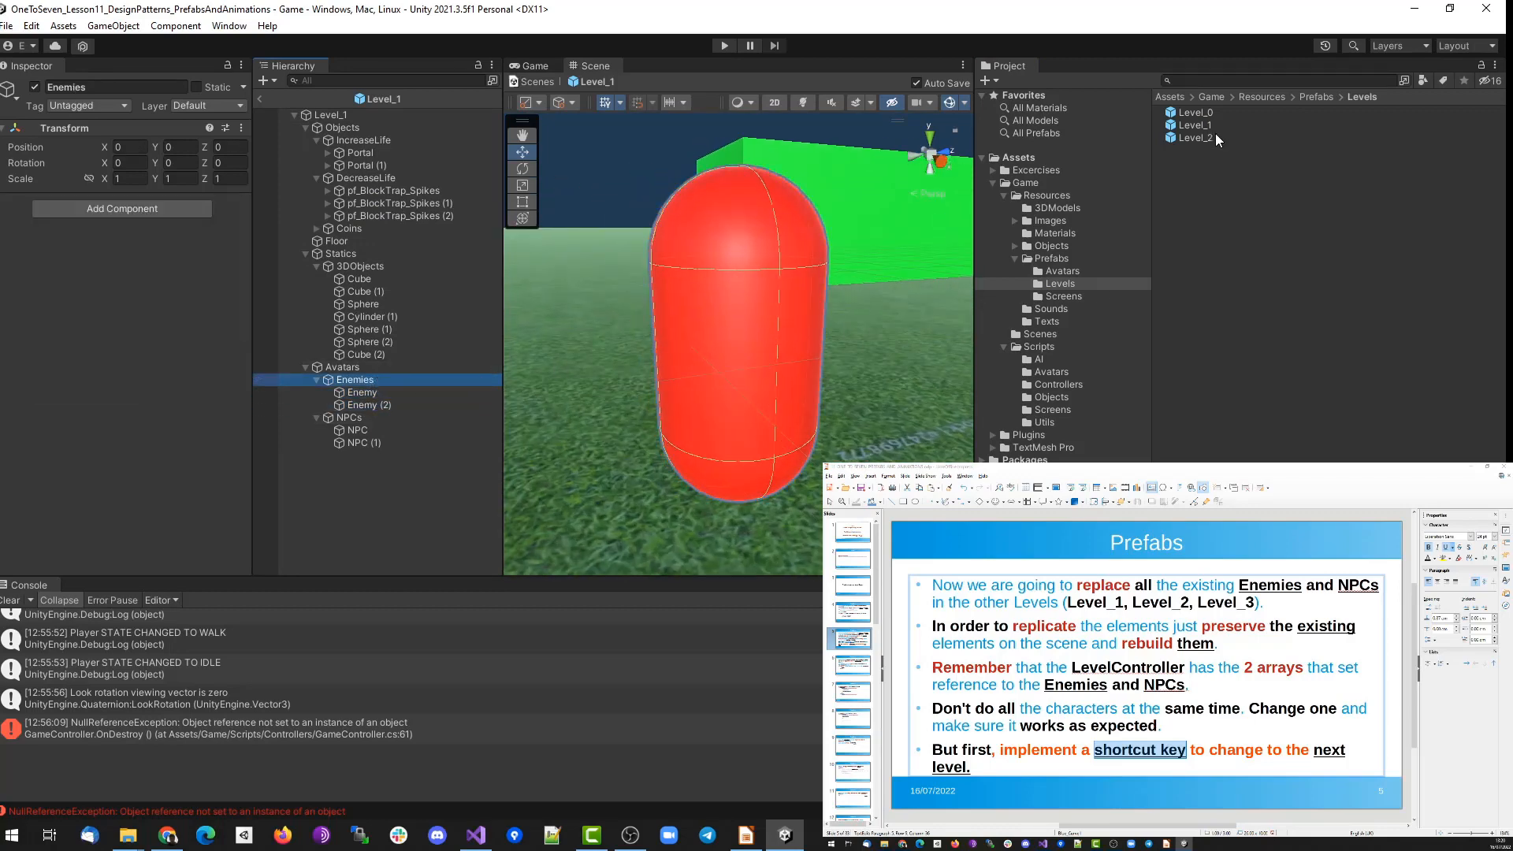
Place an instance of the Enemy prefab from the Avatars folder beside the old enemy and parent it under Enemies.
left_click(1057, 270)
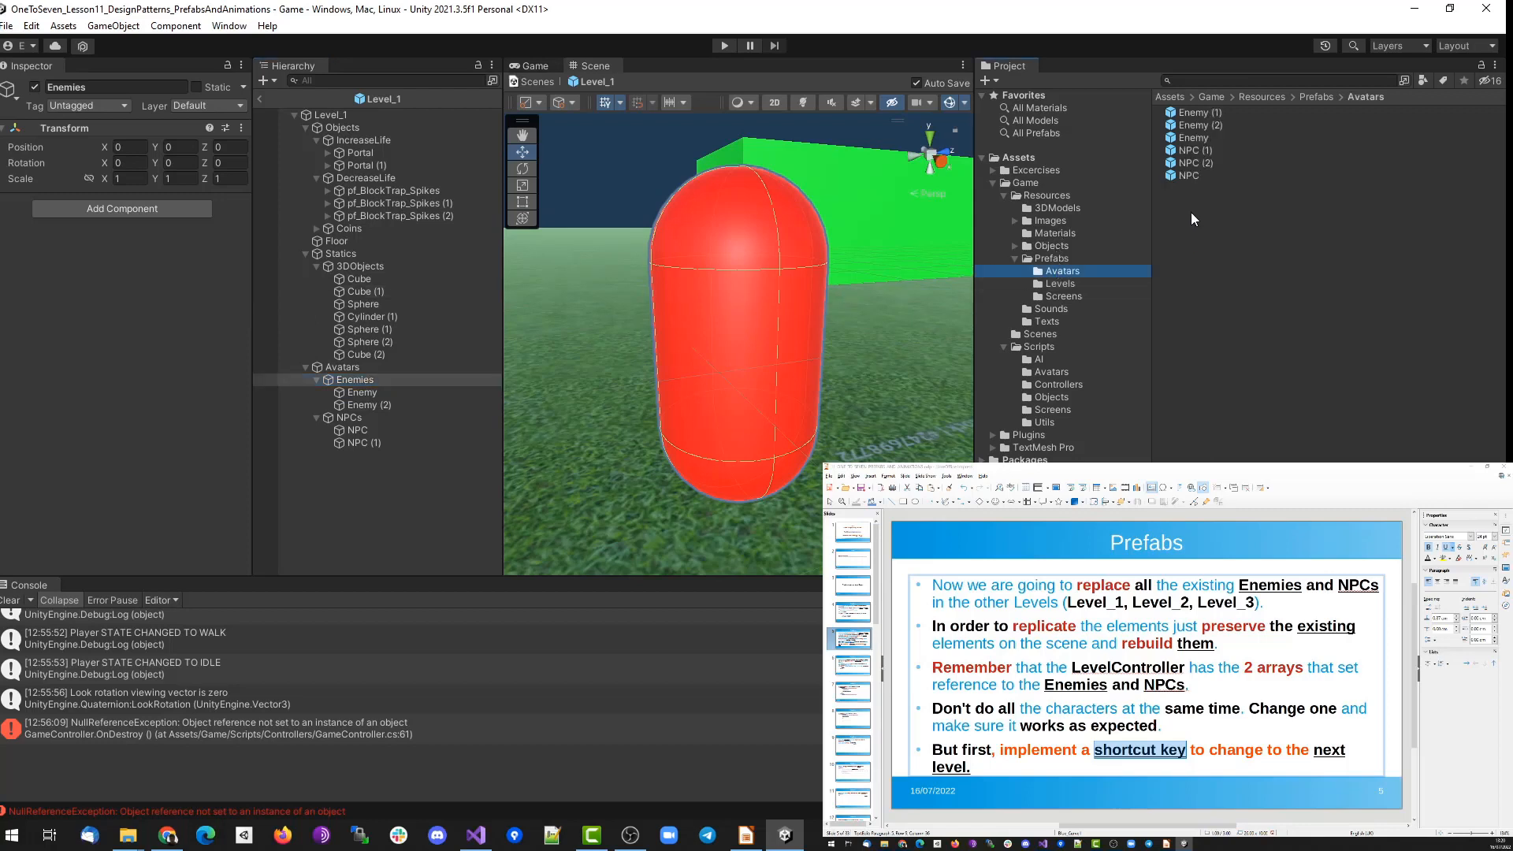
left_click_drag(1195, 145, 819, 461)
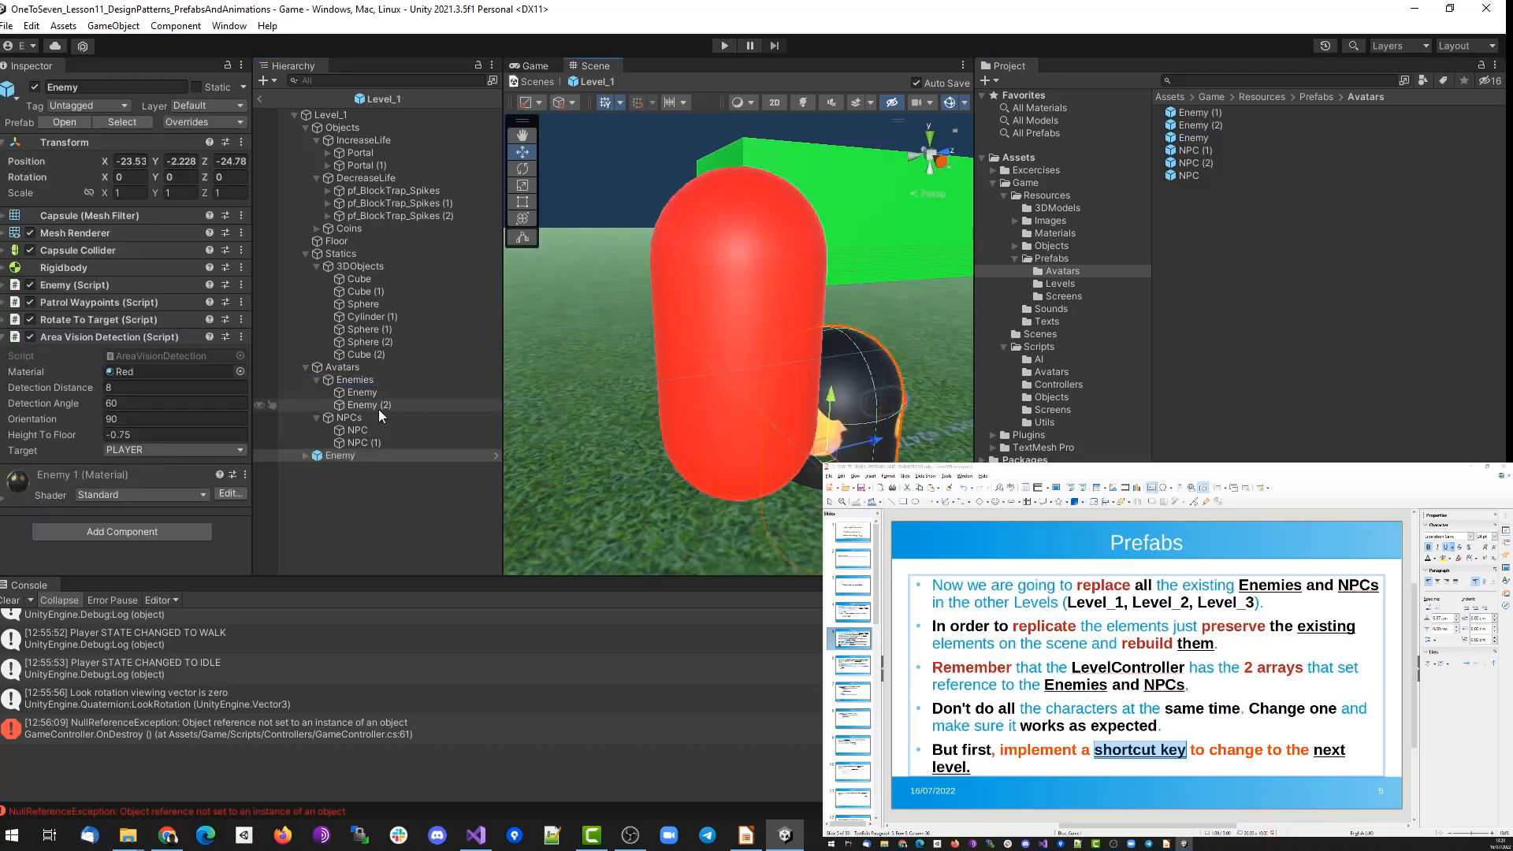
left_click_drag(342, 457, 362, 383)
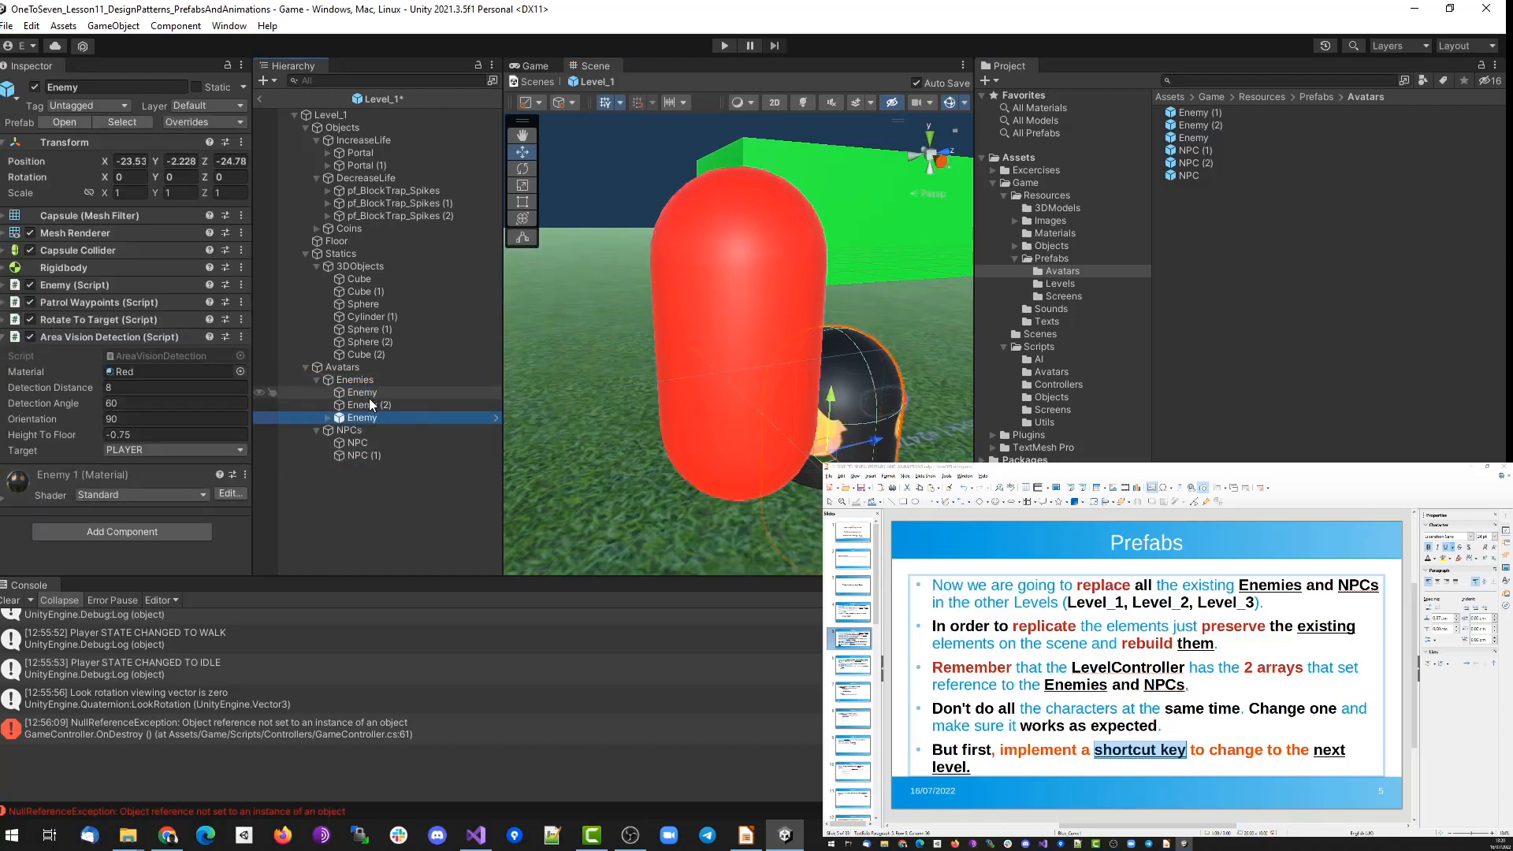
Match the new Enemy instance to the old Enemy's location, setting its position to X -23.4, Y 2, Z -25.6.
left_click(363, 392)
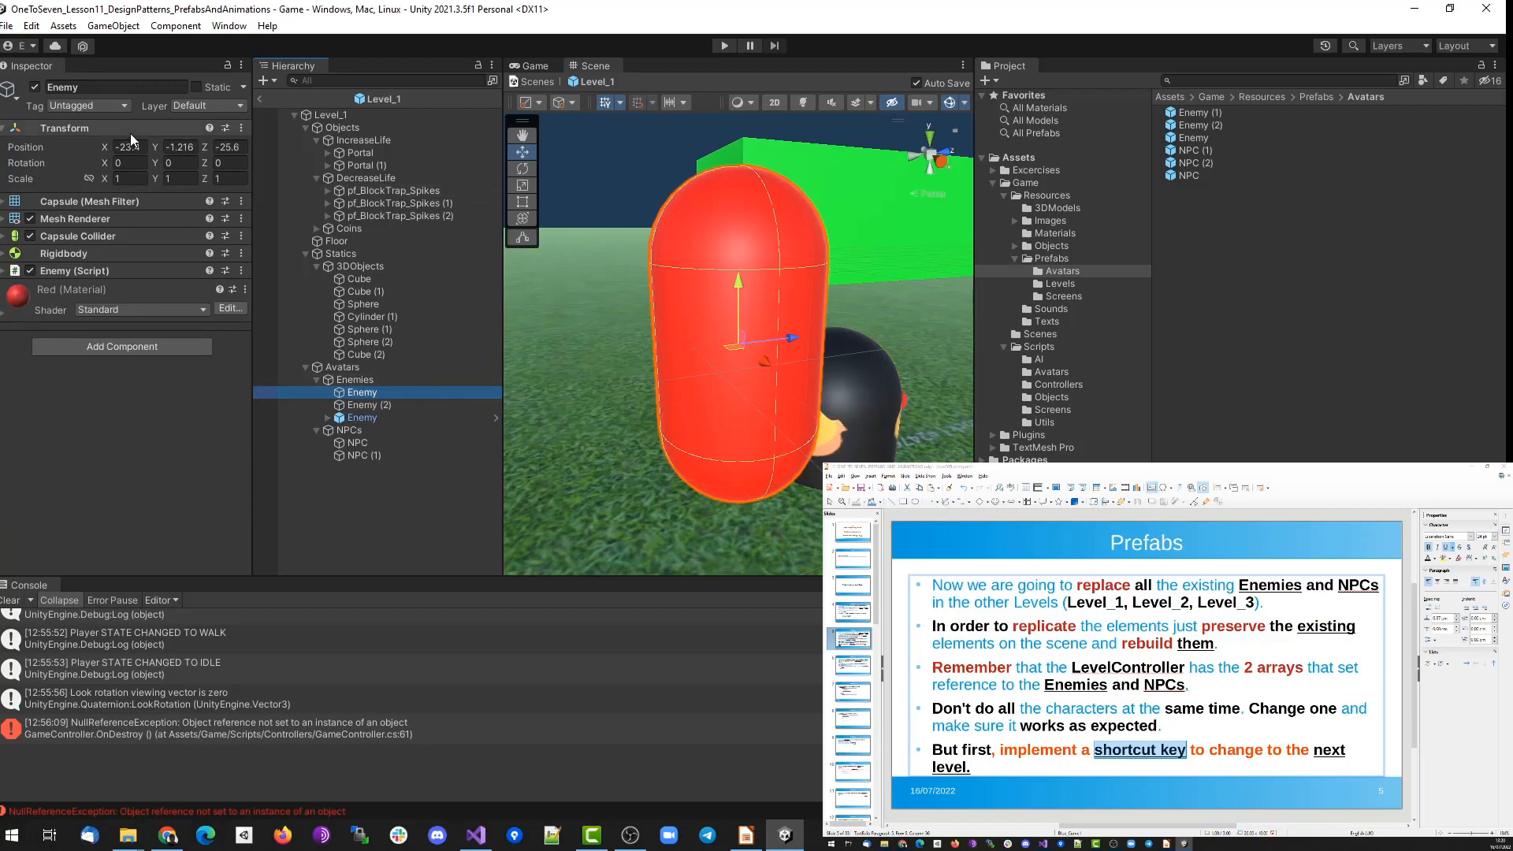
left_click(362, 417)
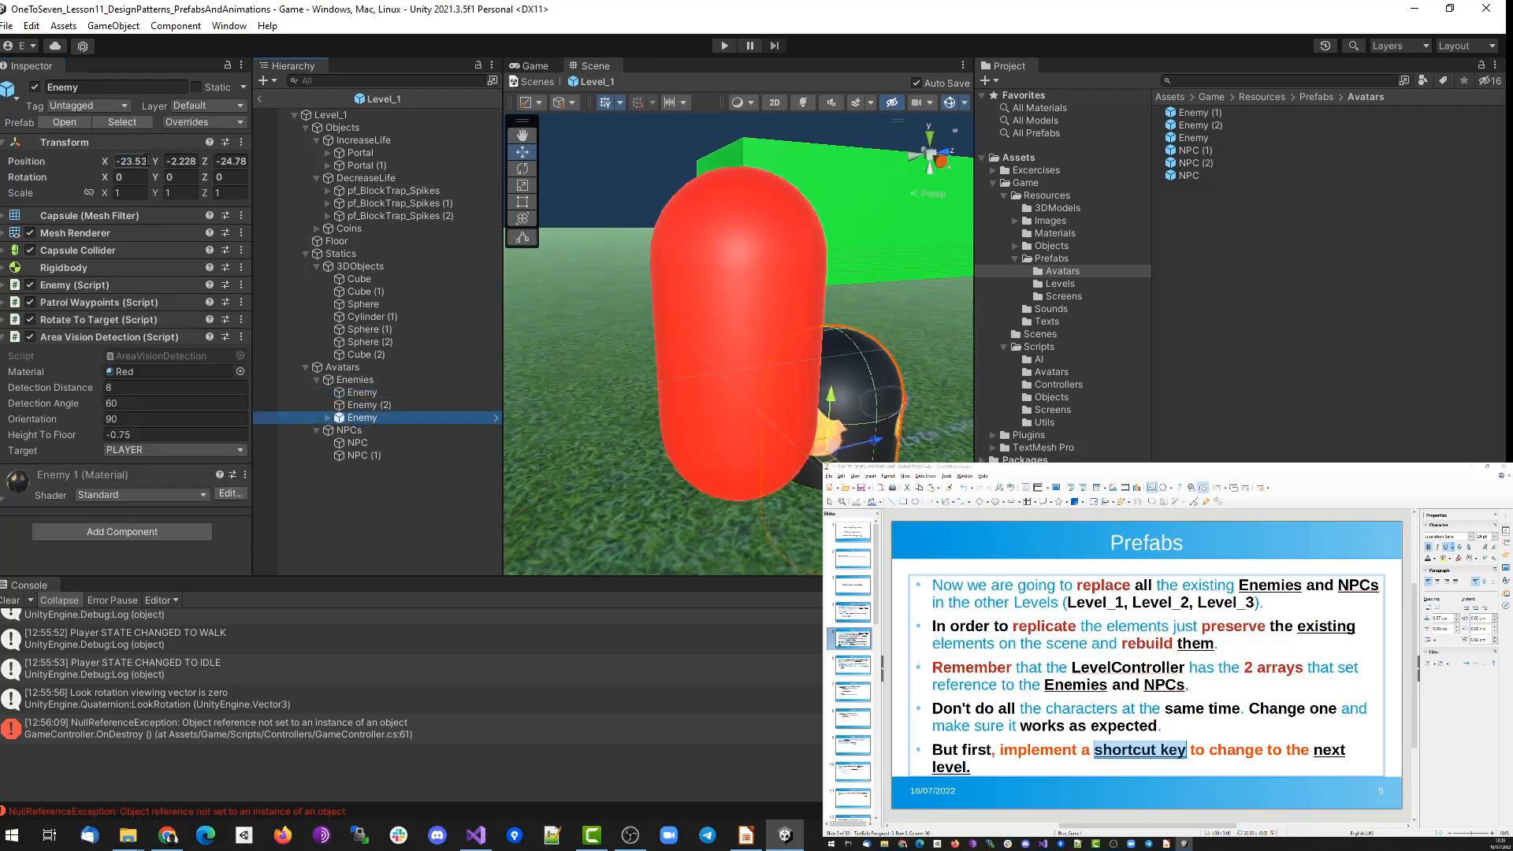
left_click(363, 391)
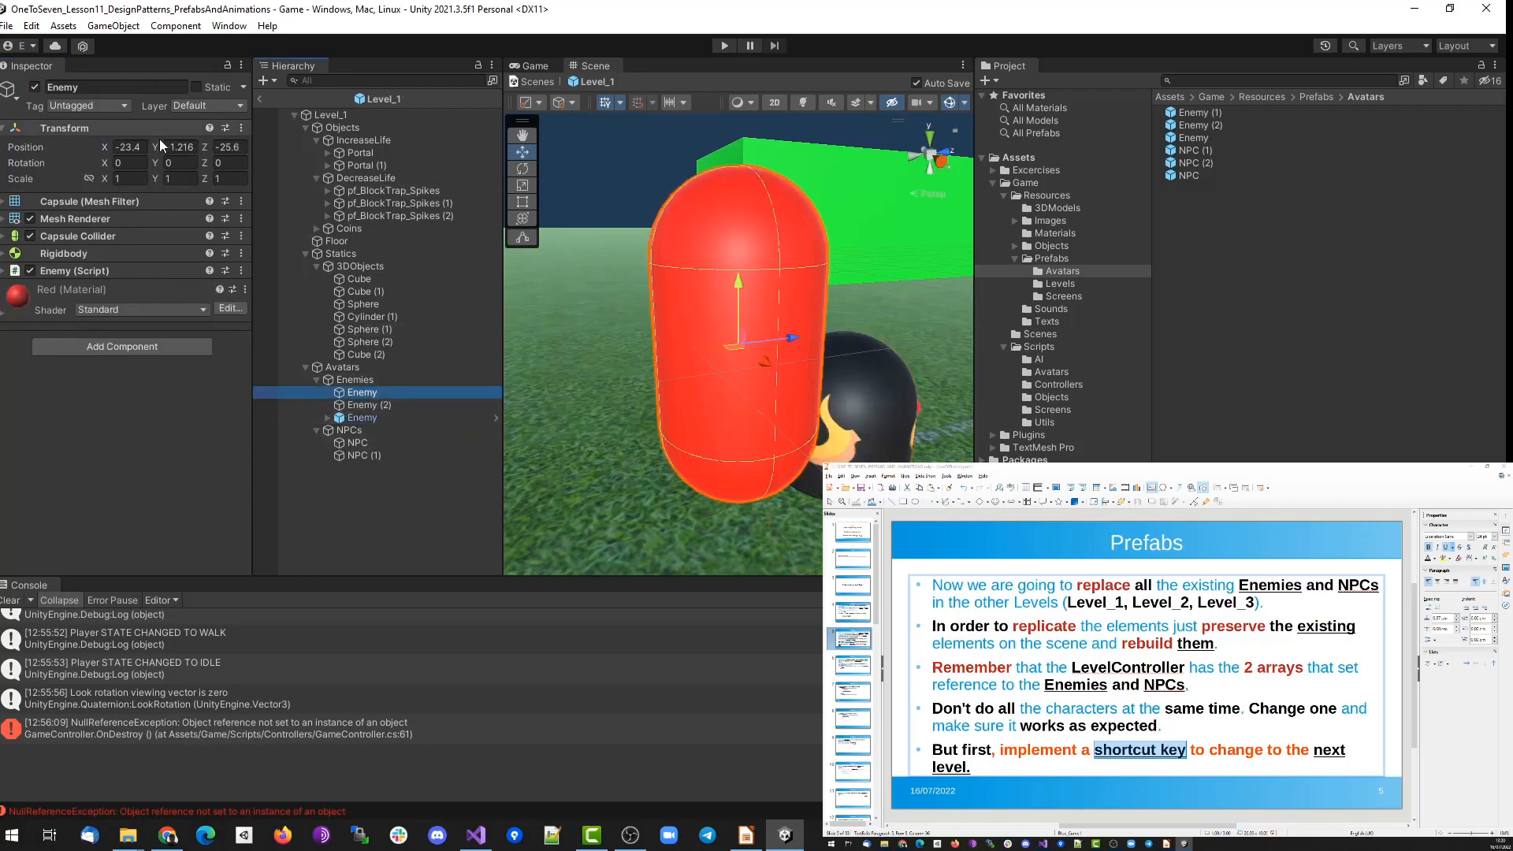
left_click(367, 417)
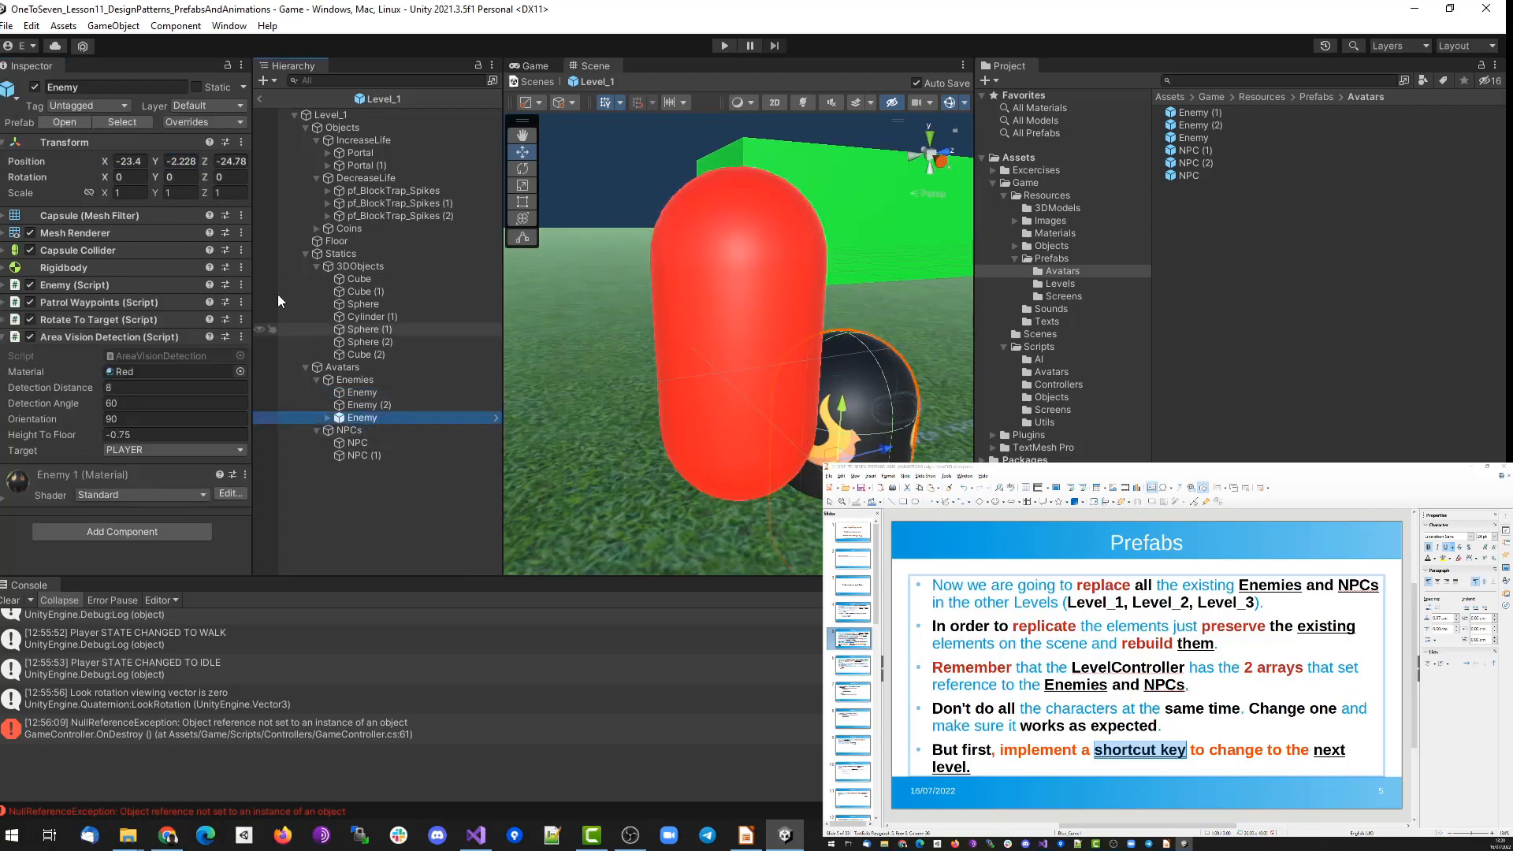
left_click(365, 393)
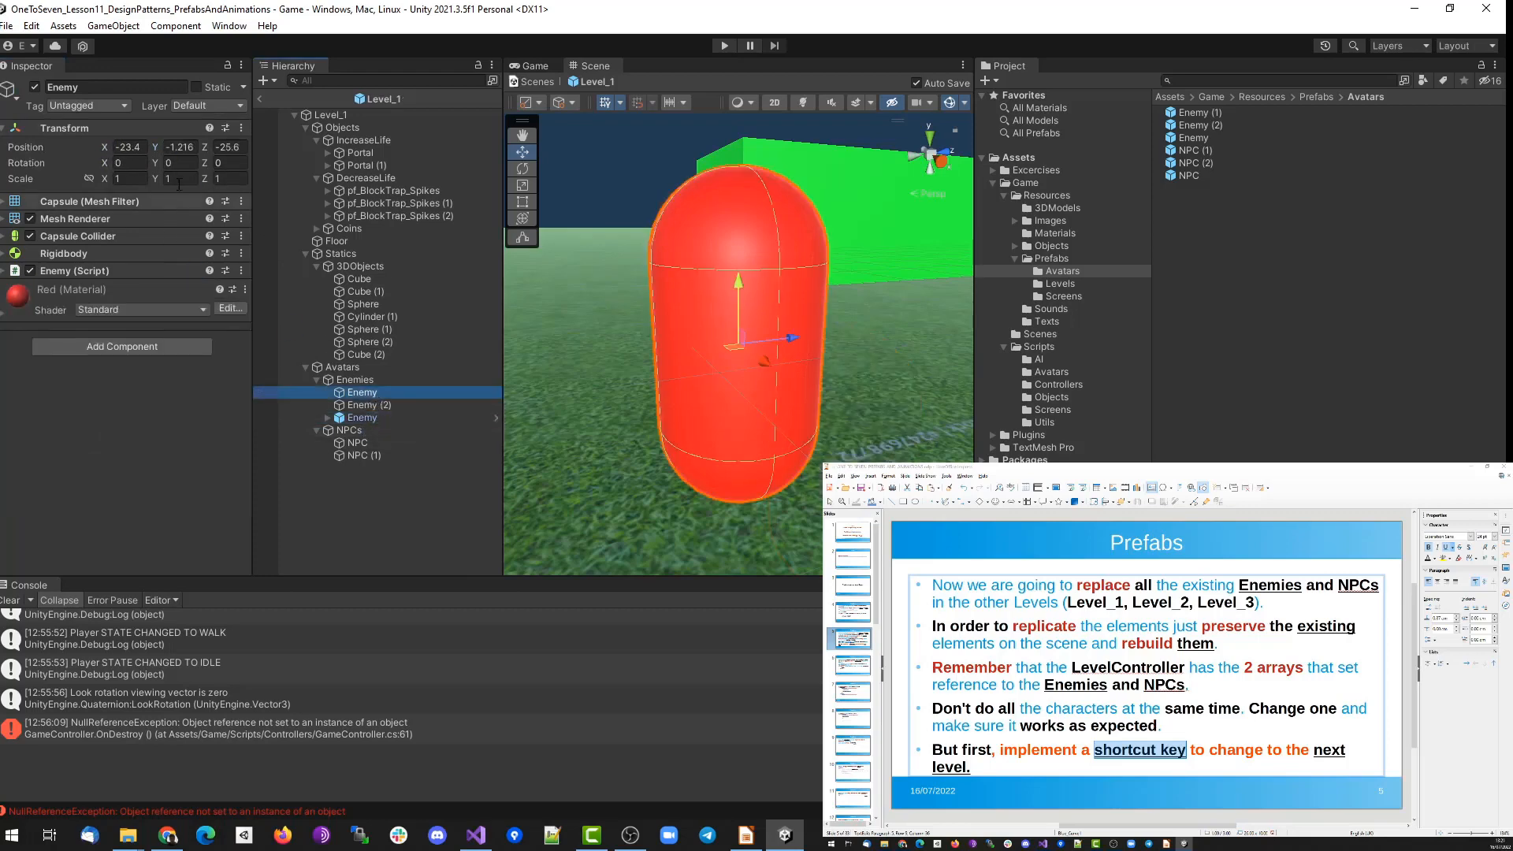
left_click(366, 417)
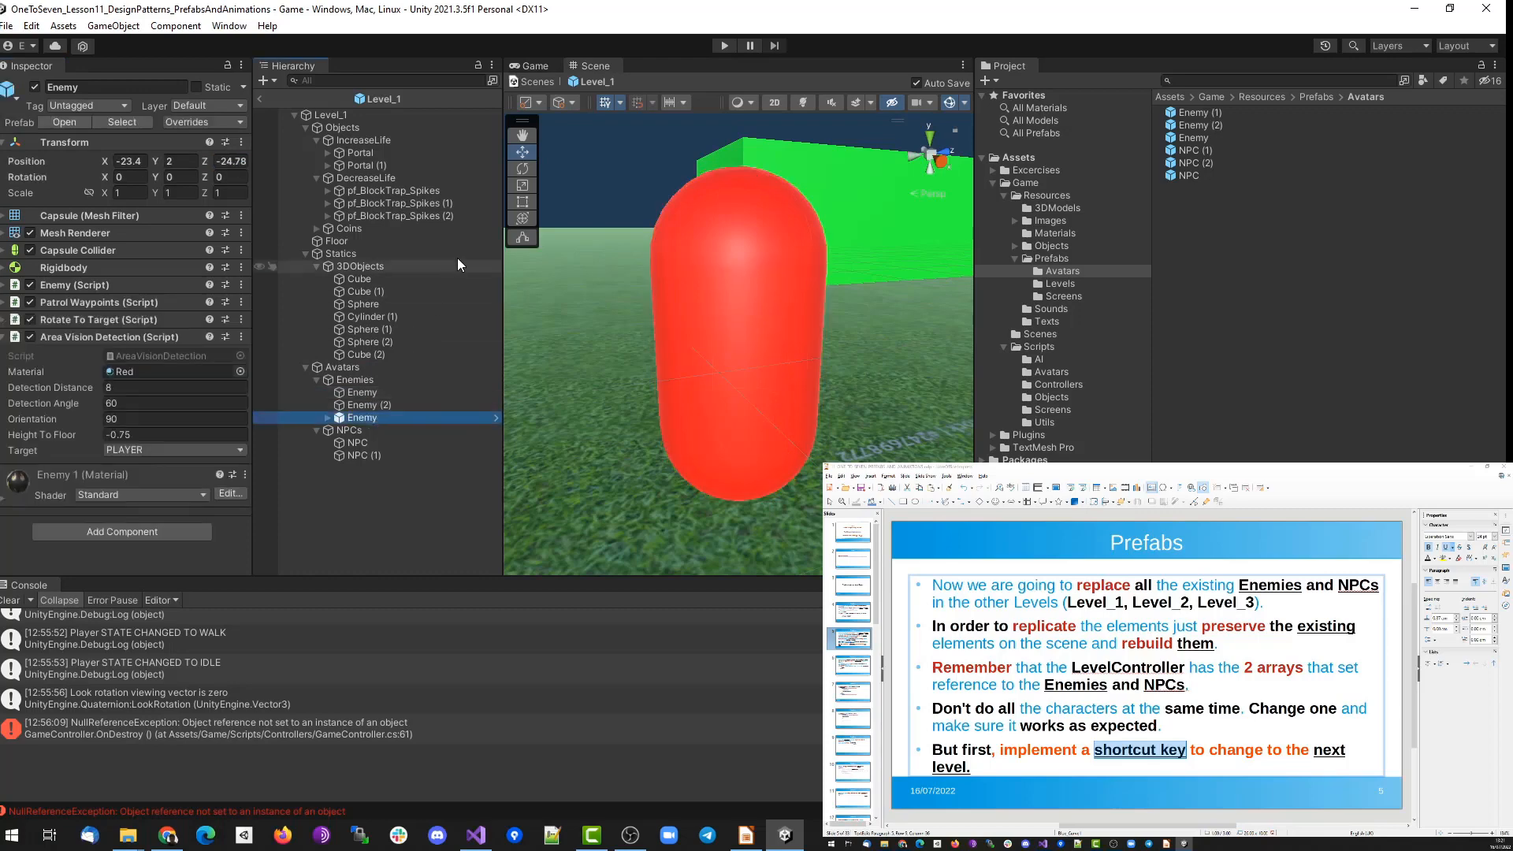
left_click(234, 162)
type("-25.6")
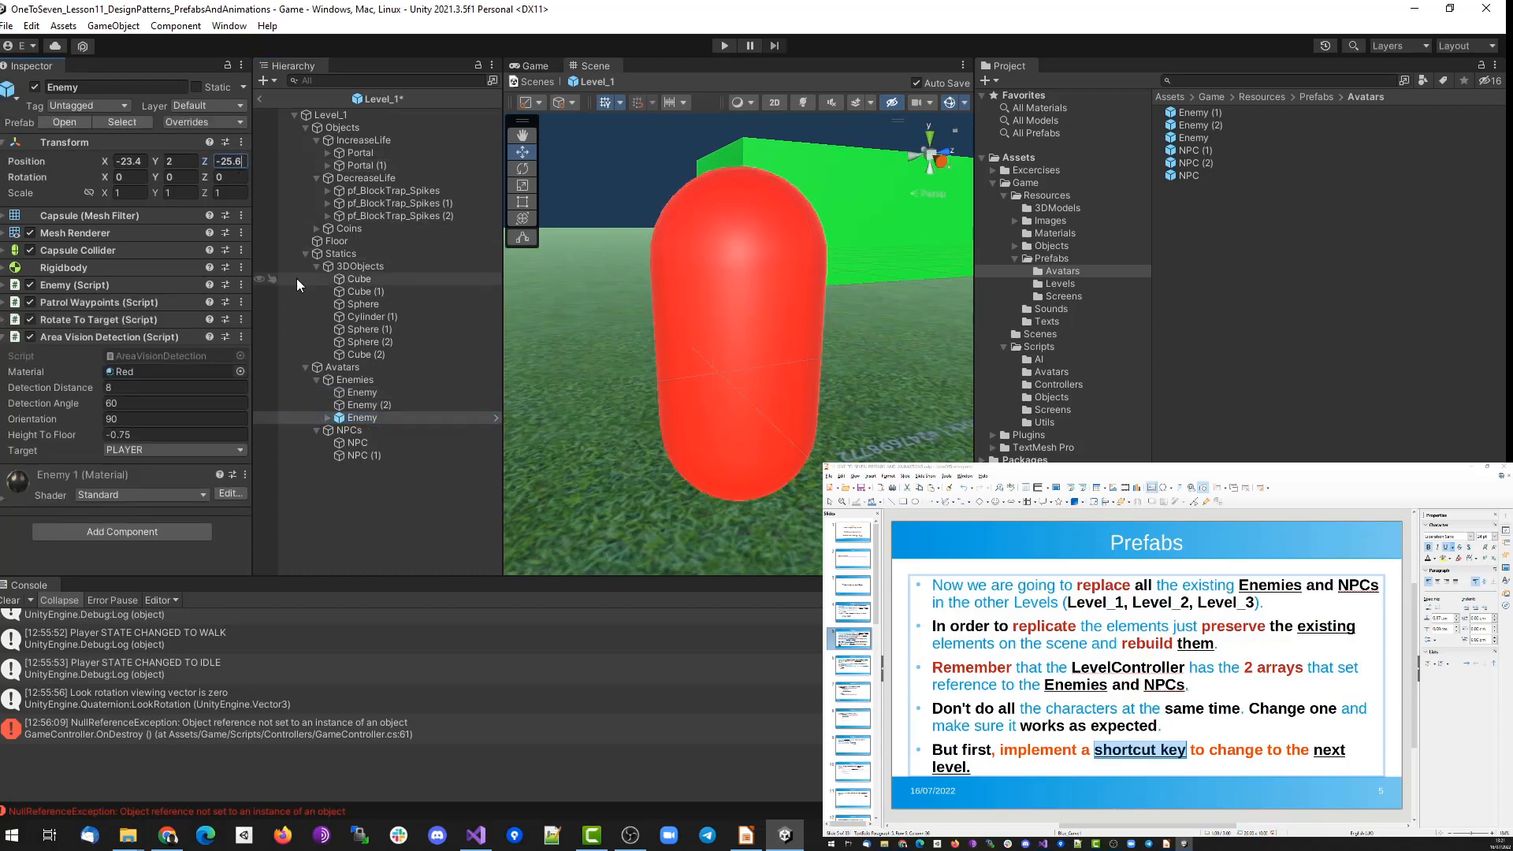
left_click(367, 394)
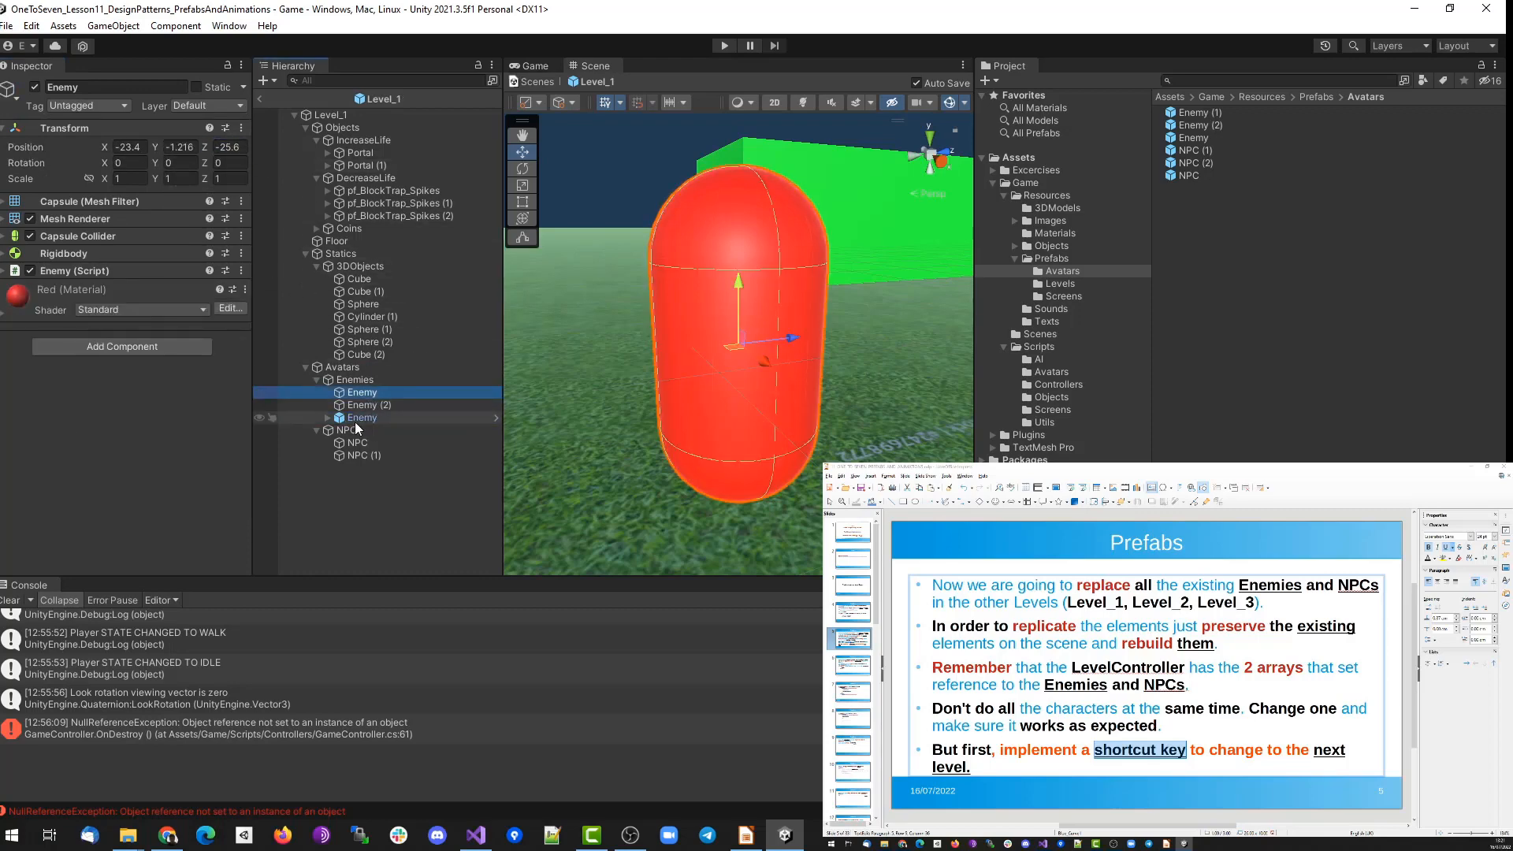
left_click(343, 419)
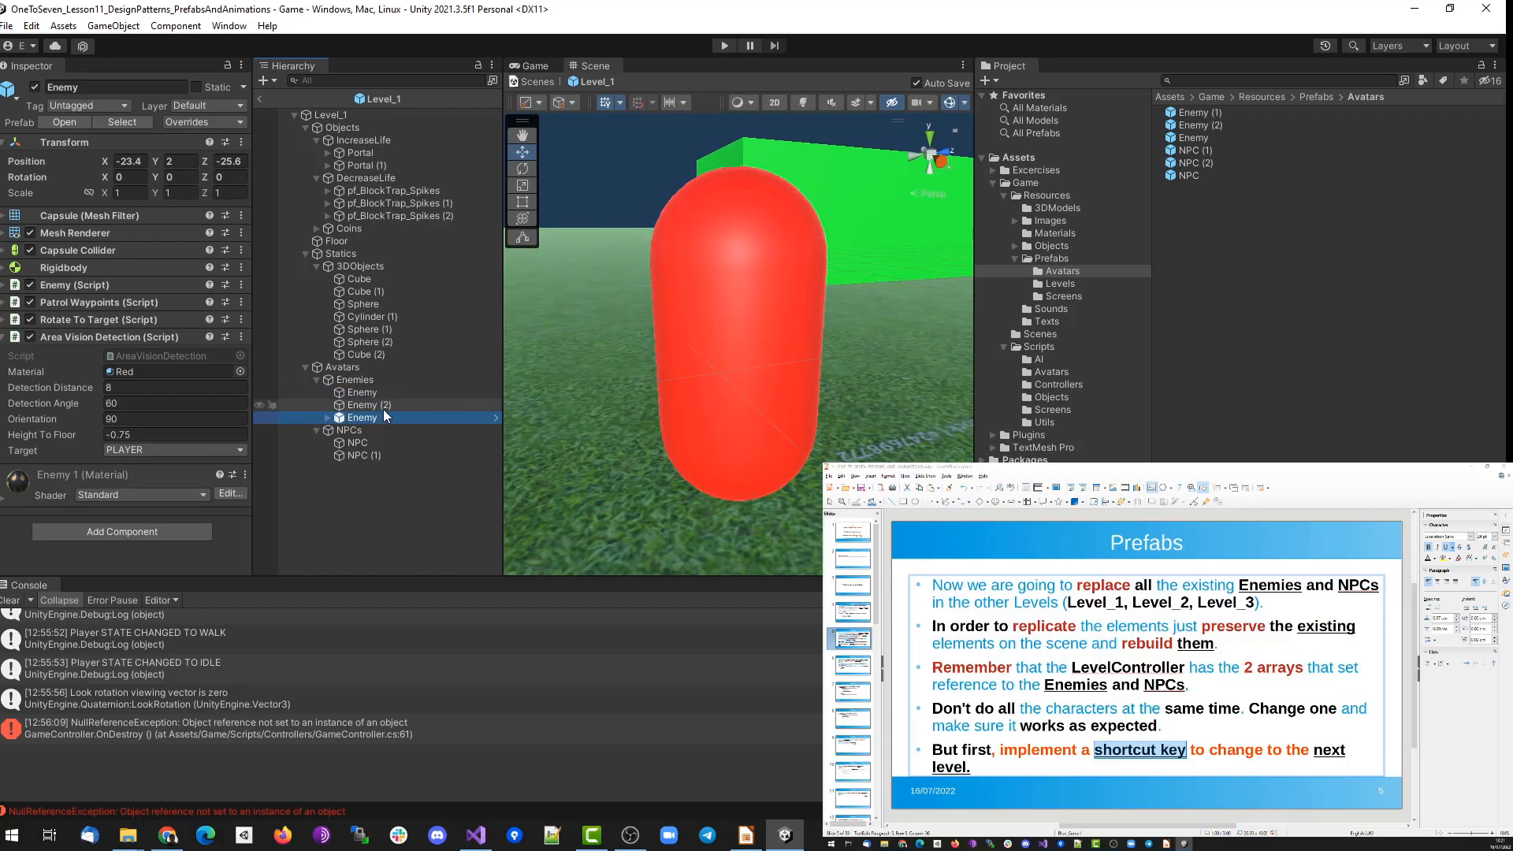
Set the Patrol Waypoints list size of the new Enemy instance to 0.
left_click(768, 341)
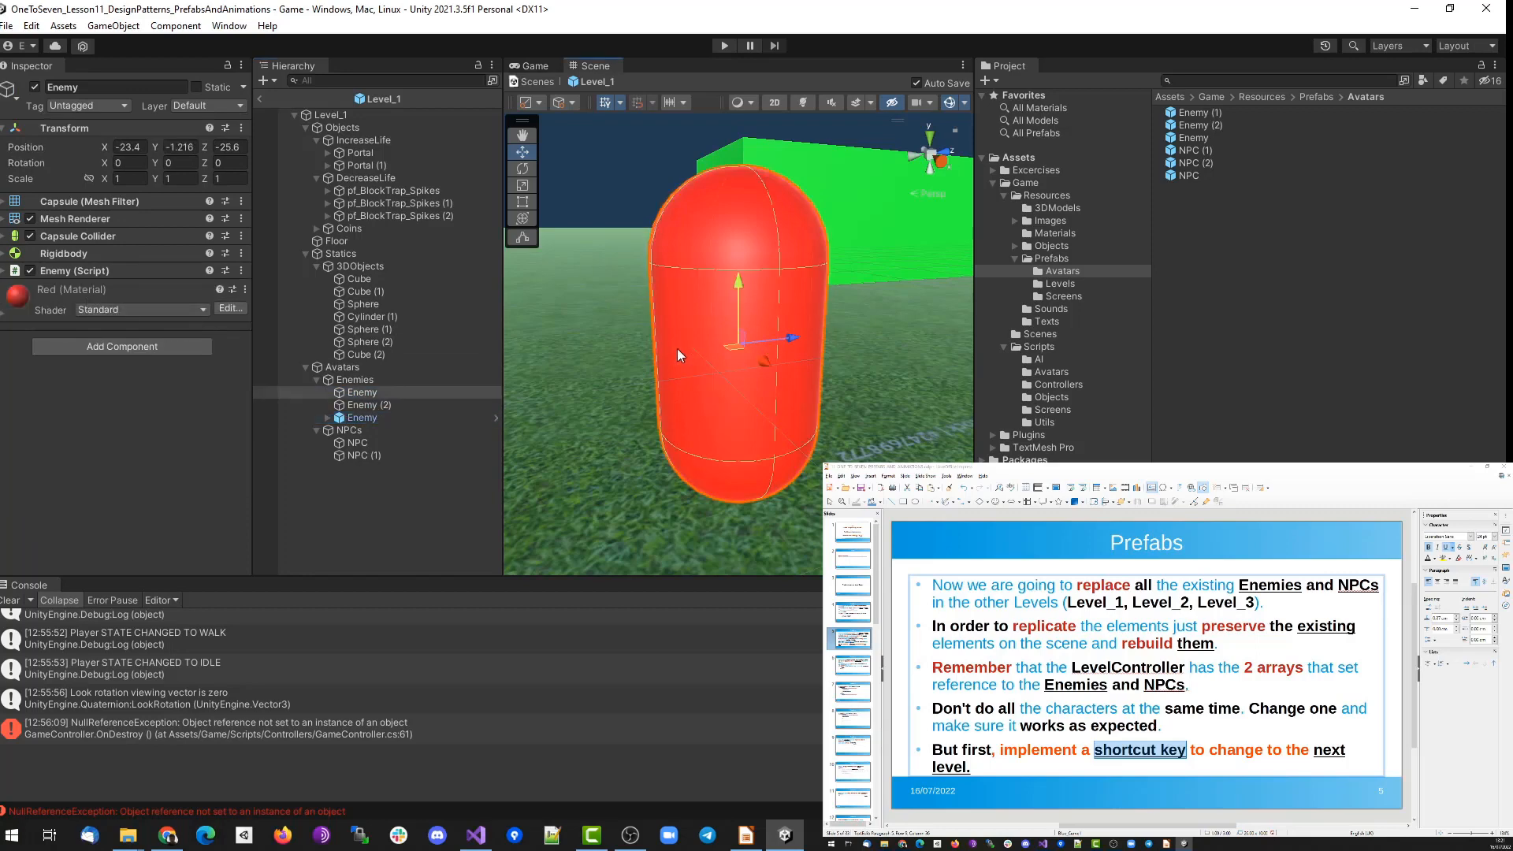
left_click(329, 418)
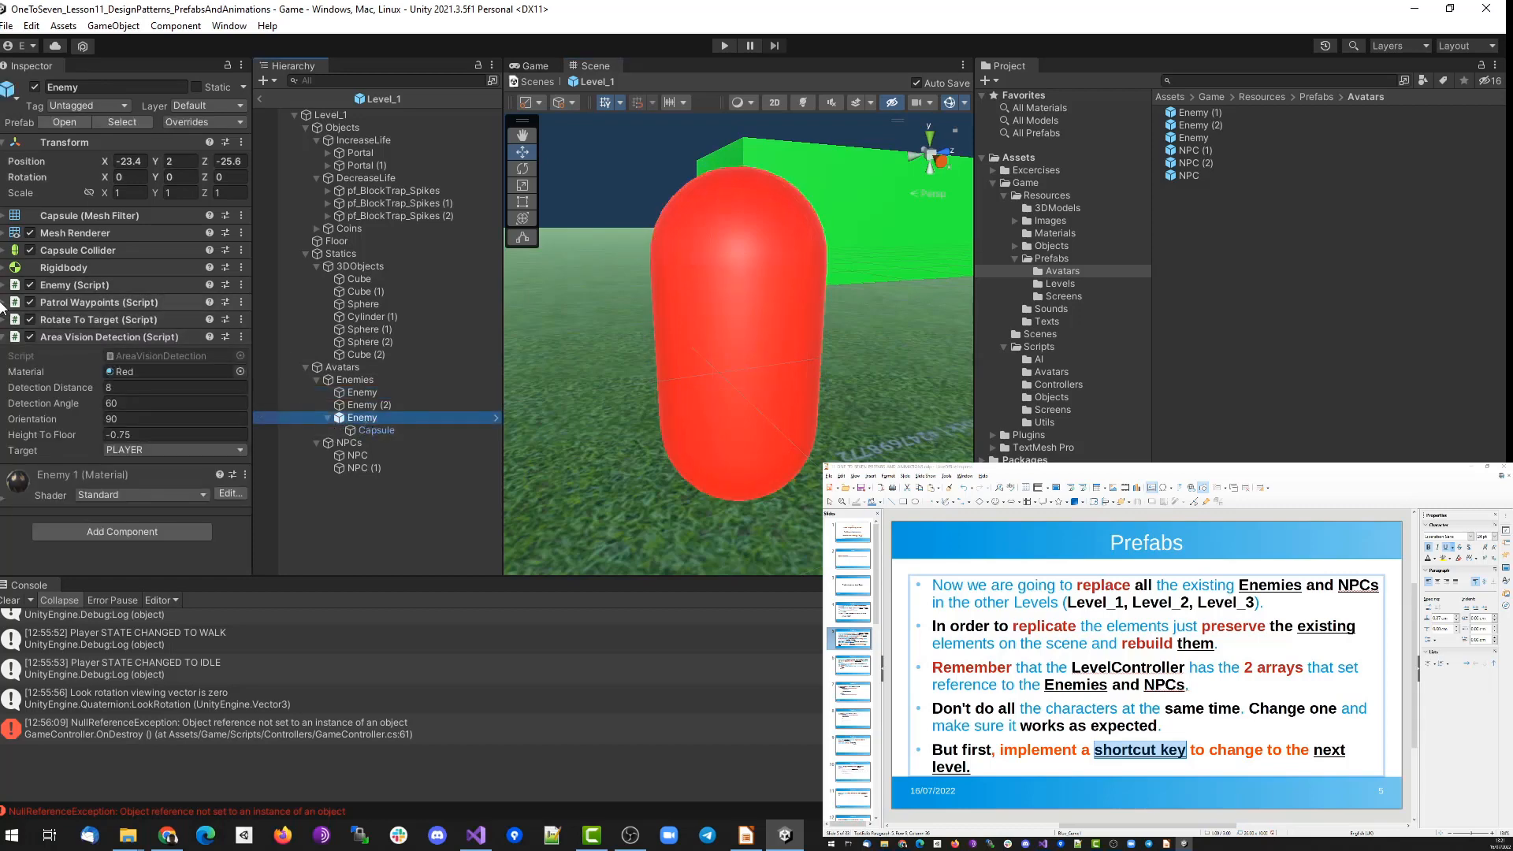
left_click(4, 302)
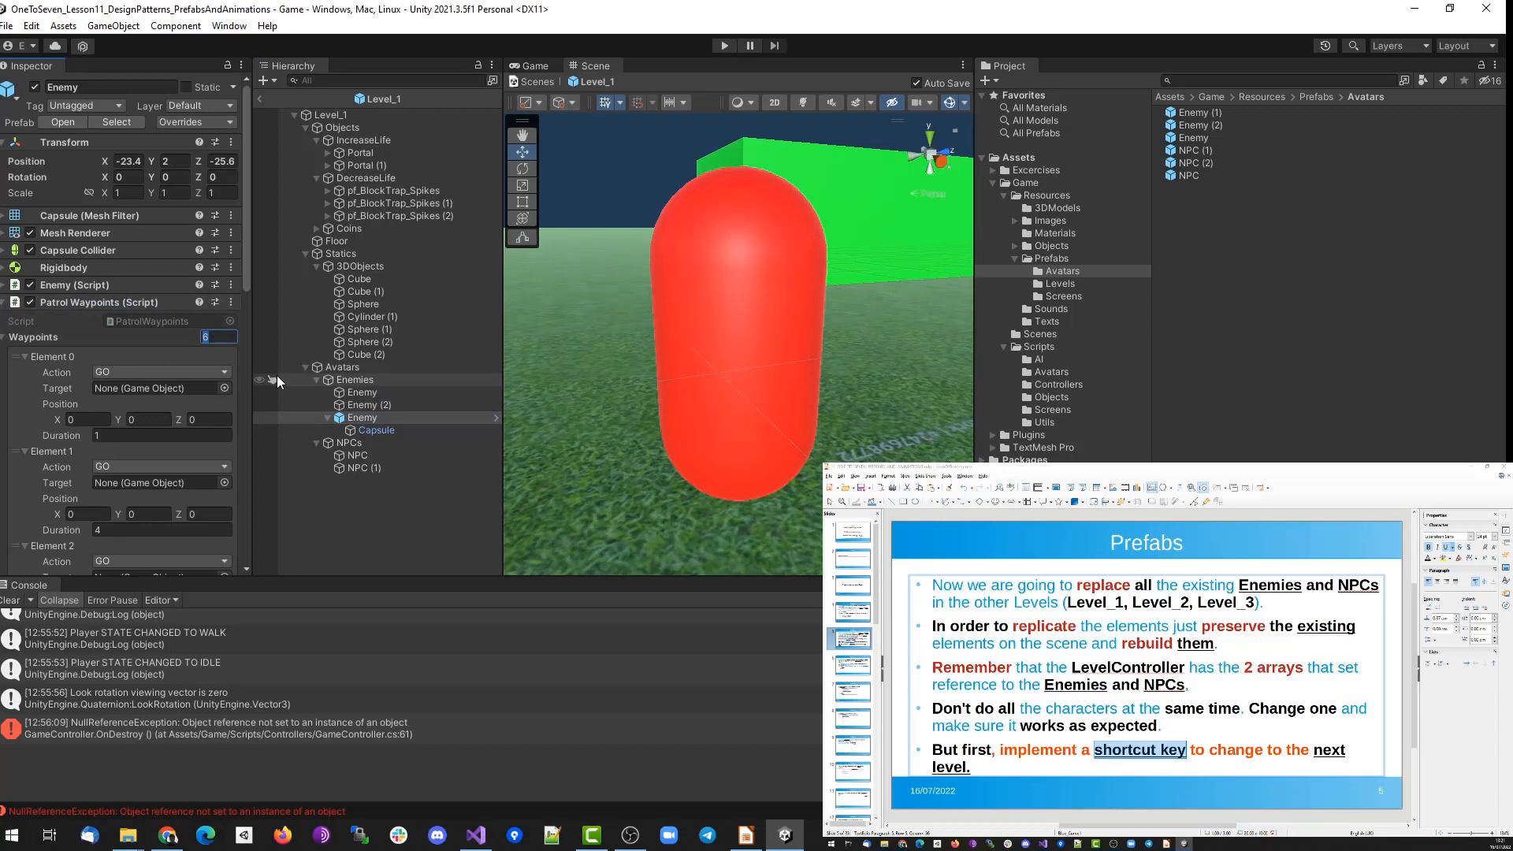
type("0")
key("Return")
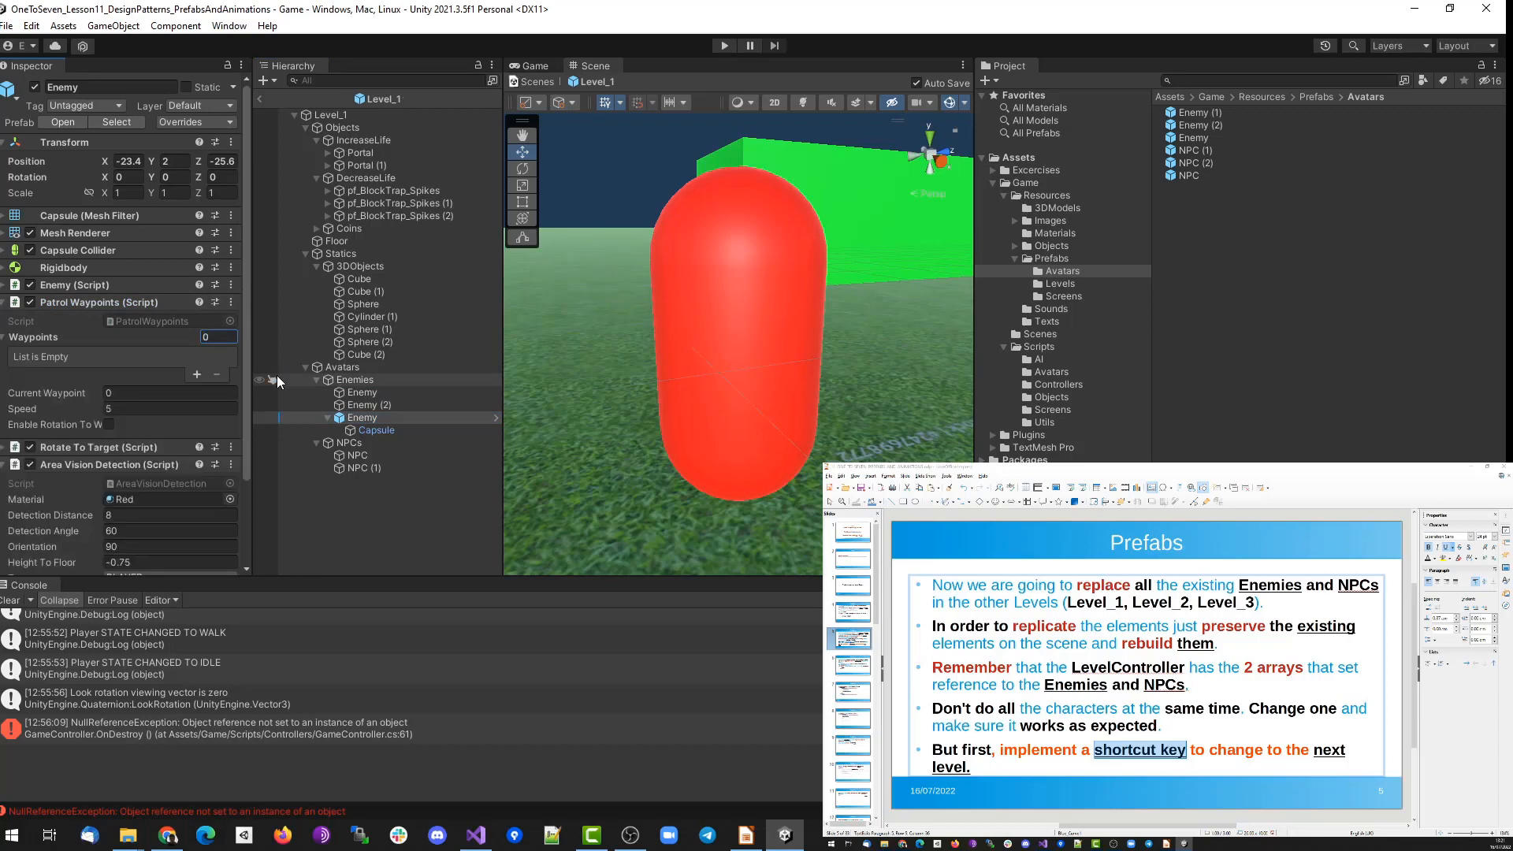
left_click(4, 338)
left_click(4, 339)
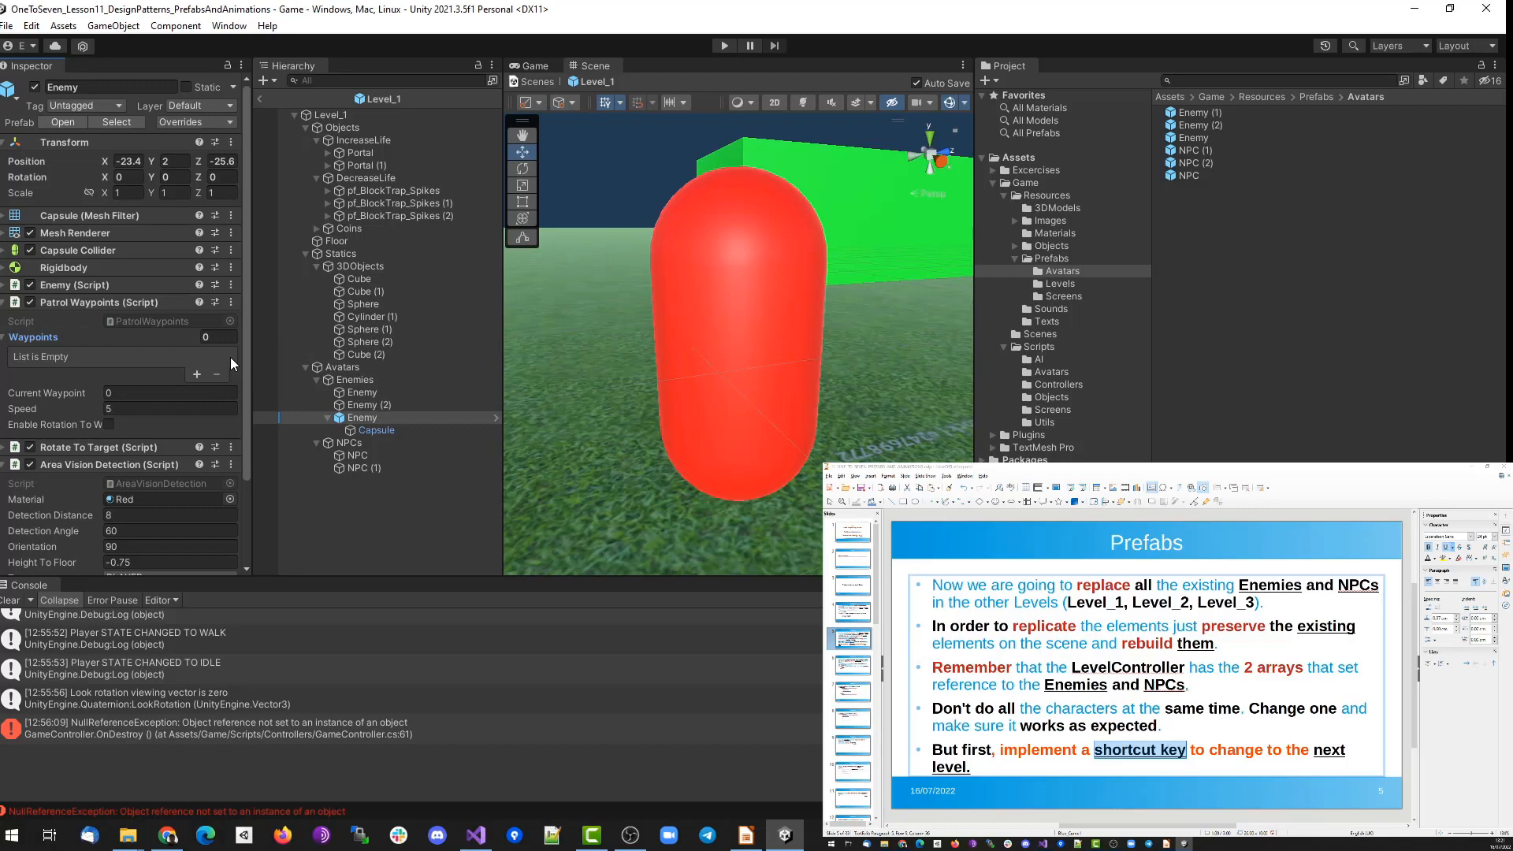
left_click(4, 338)
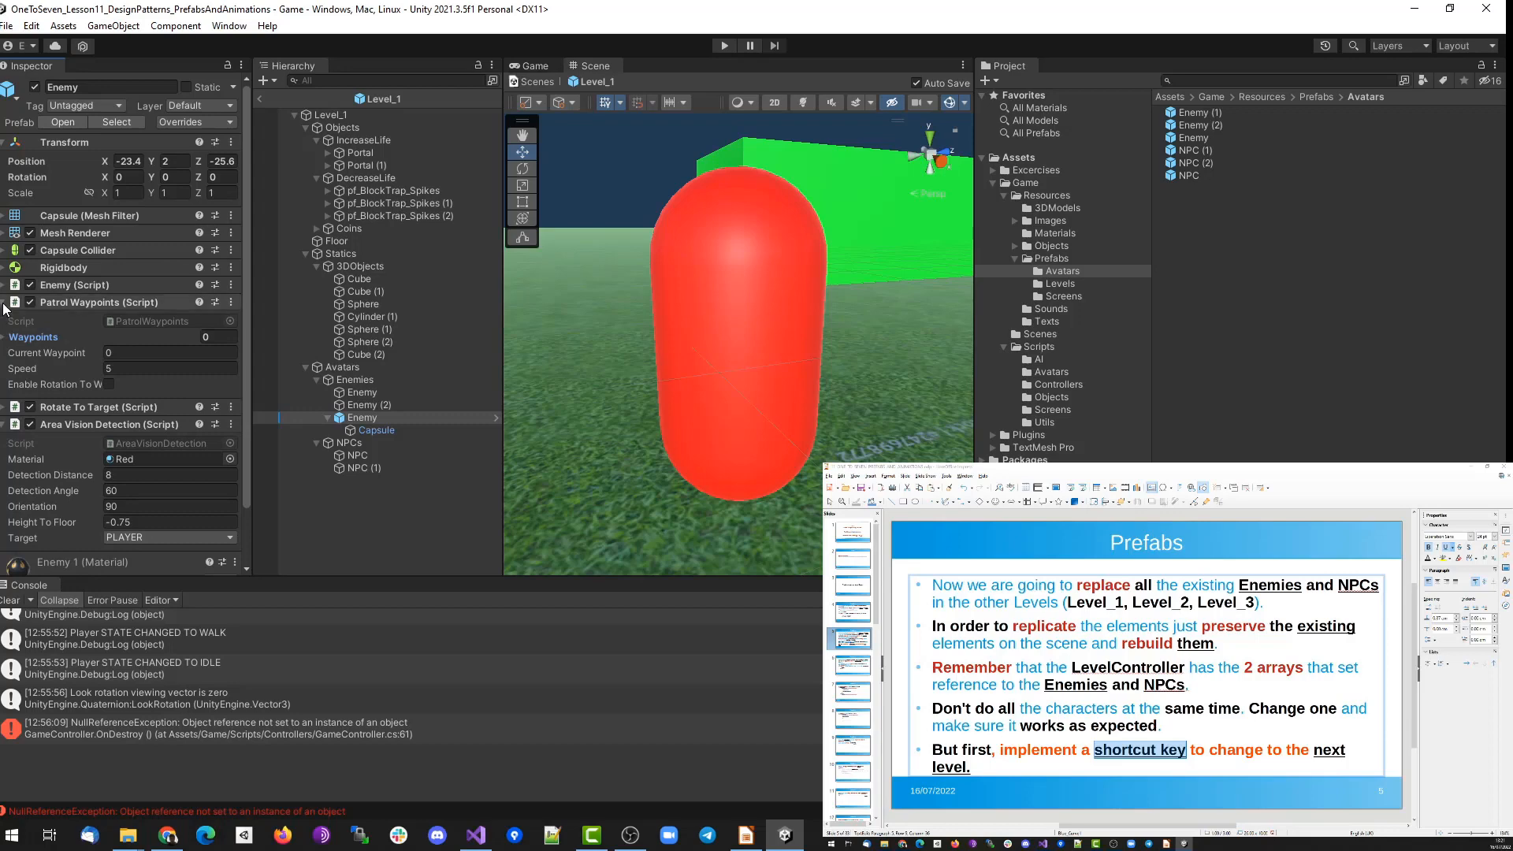
left_click(5, 302)
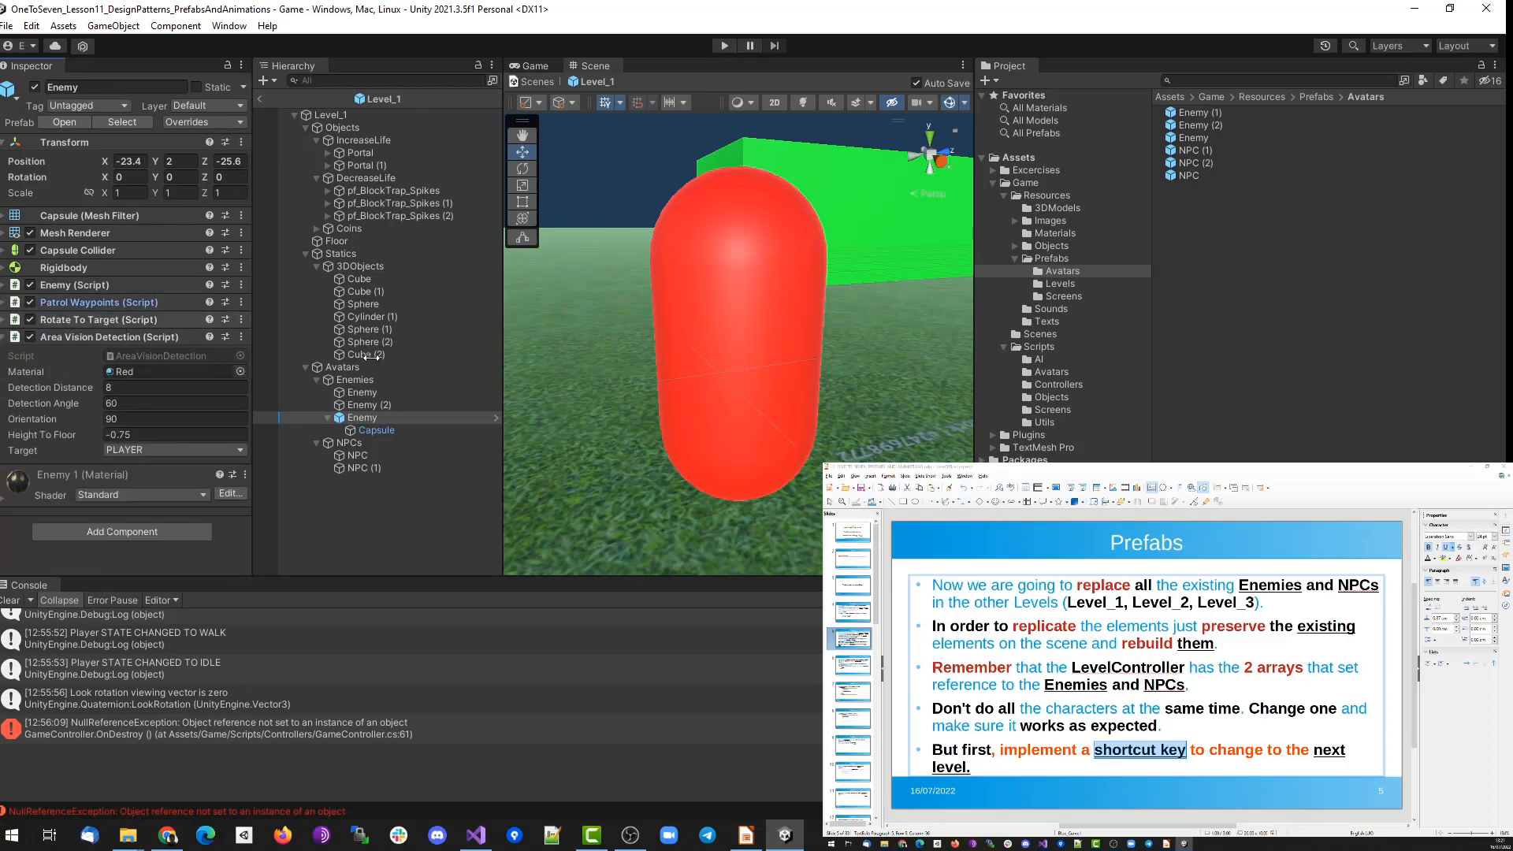
left_click(328, 418)
Delete the old red Enemy and lower the new Enemy instance to about Y -1.34.
left_click(361, 393)
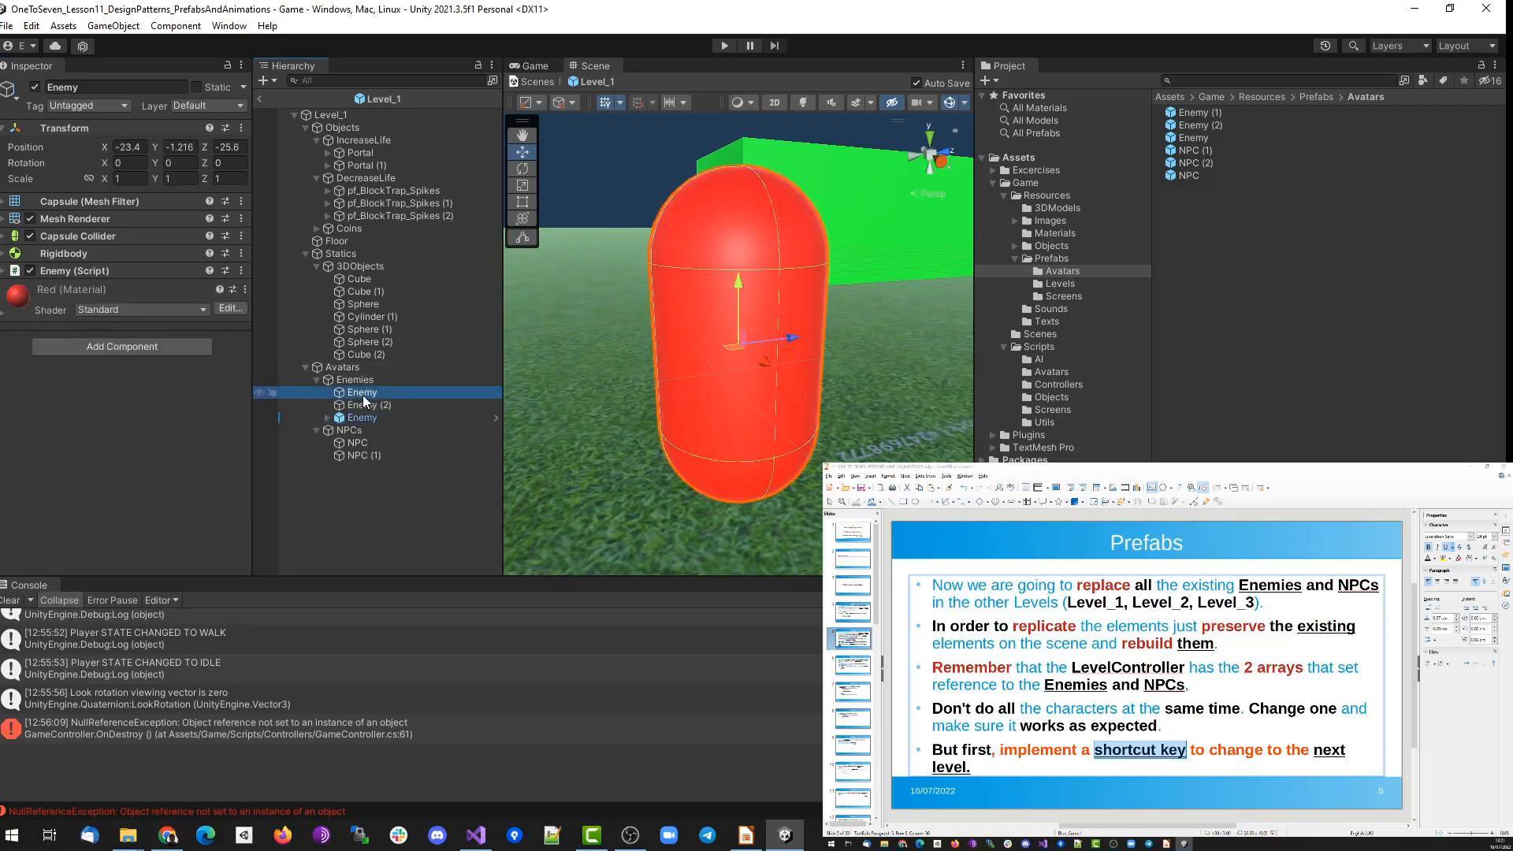
key("Delete")
left_click(363, 404)
double_click(362, 405)
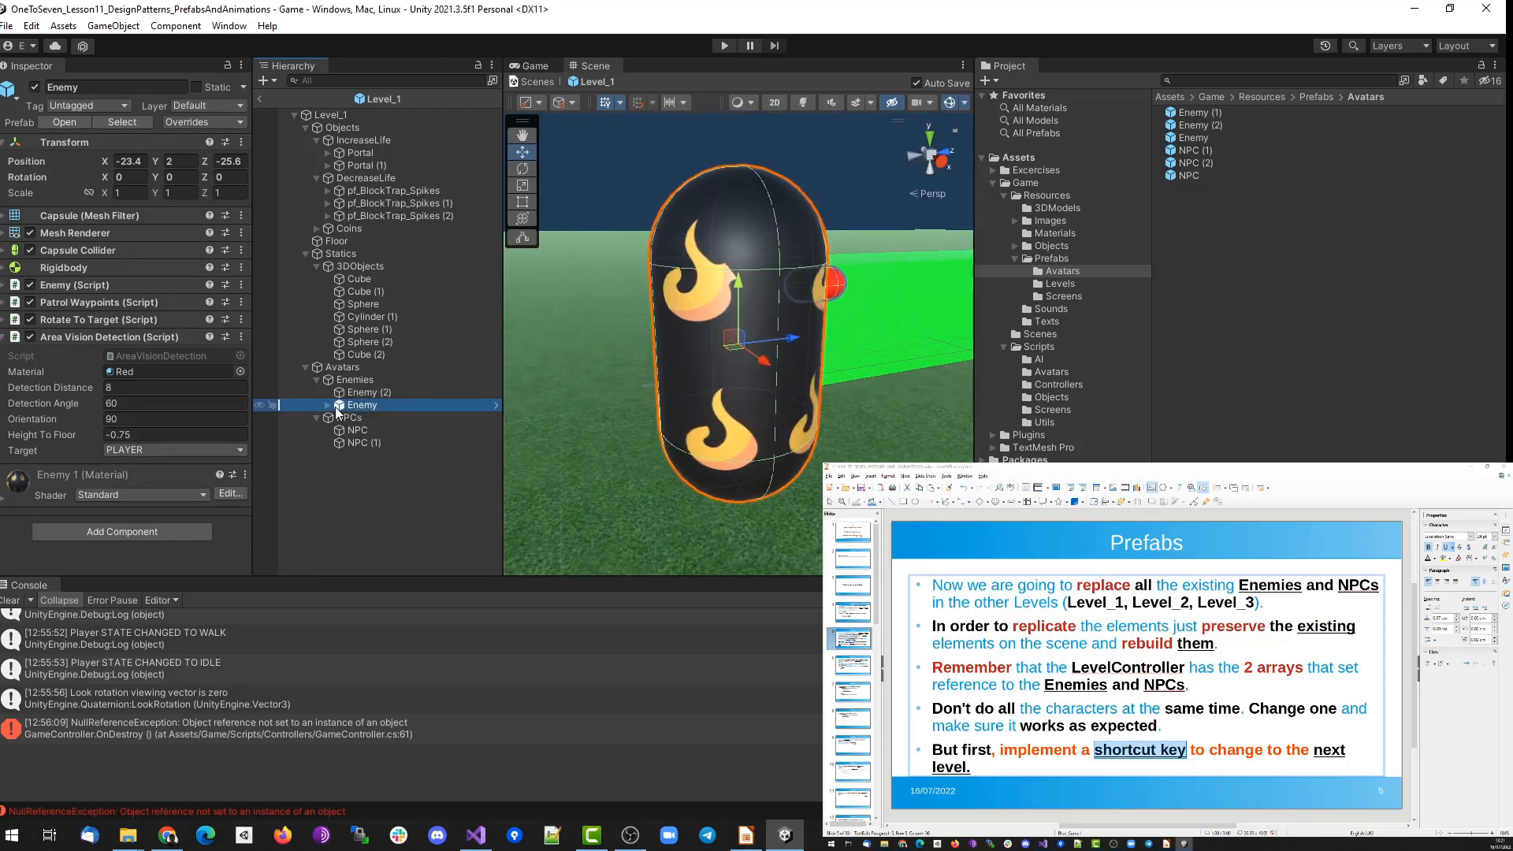
scroll(788, 252, "down", 3)
left_click_drag(740, 285, 739, 518)
double_click(365, 404)
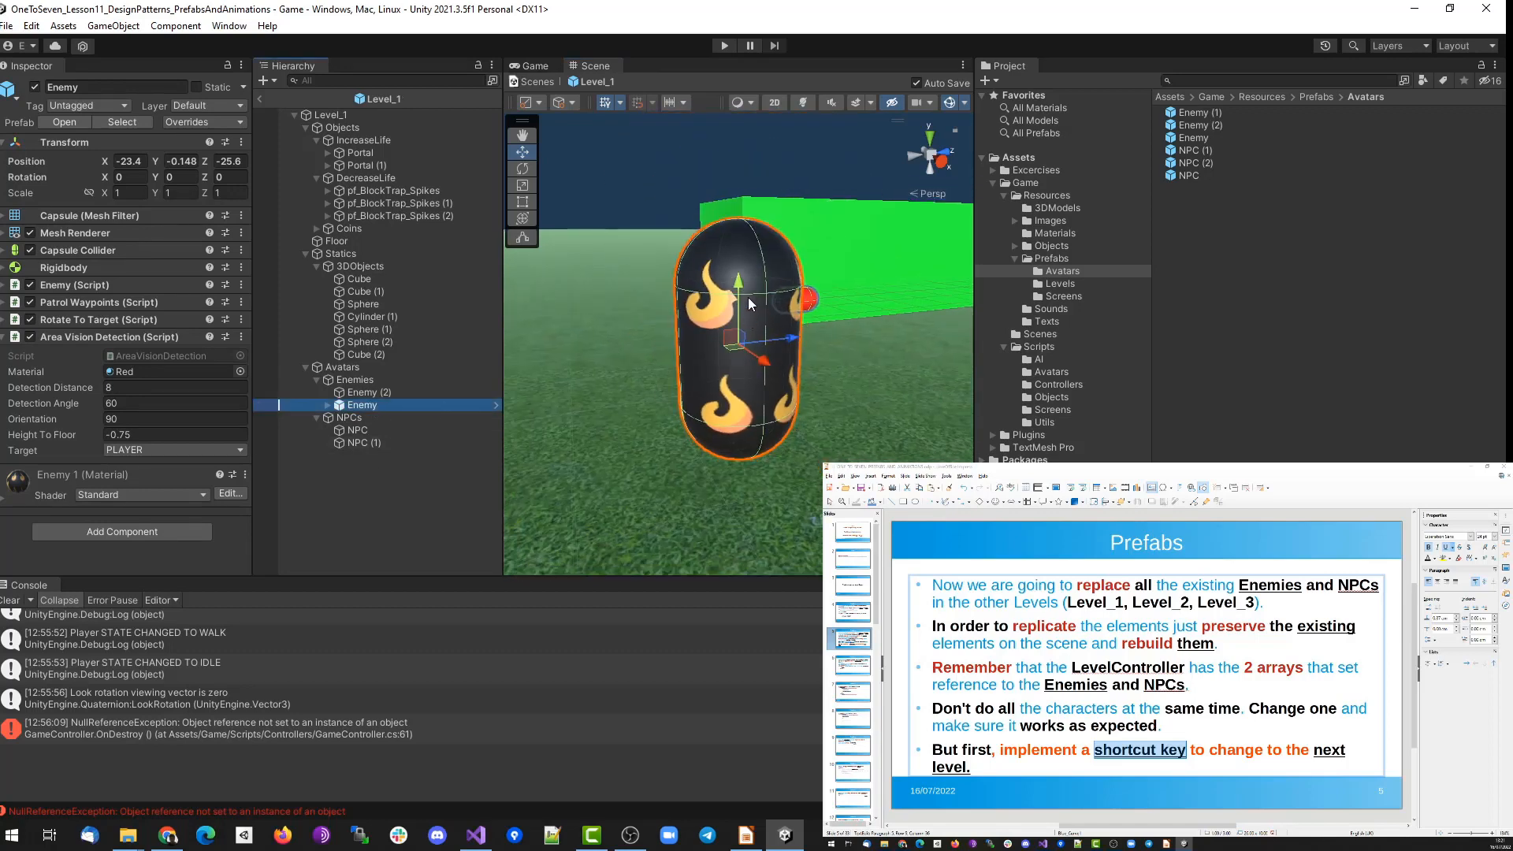
left_click_drag(740, 293, 740, 445)
scroll(740, 426, "down", 4)
left_click_drag(741, 380, 744, 366)
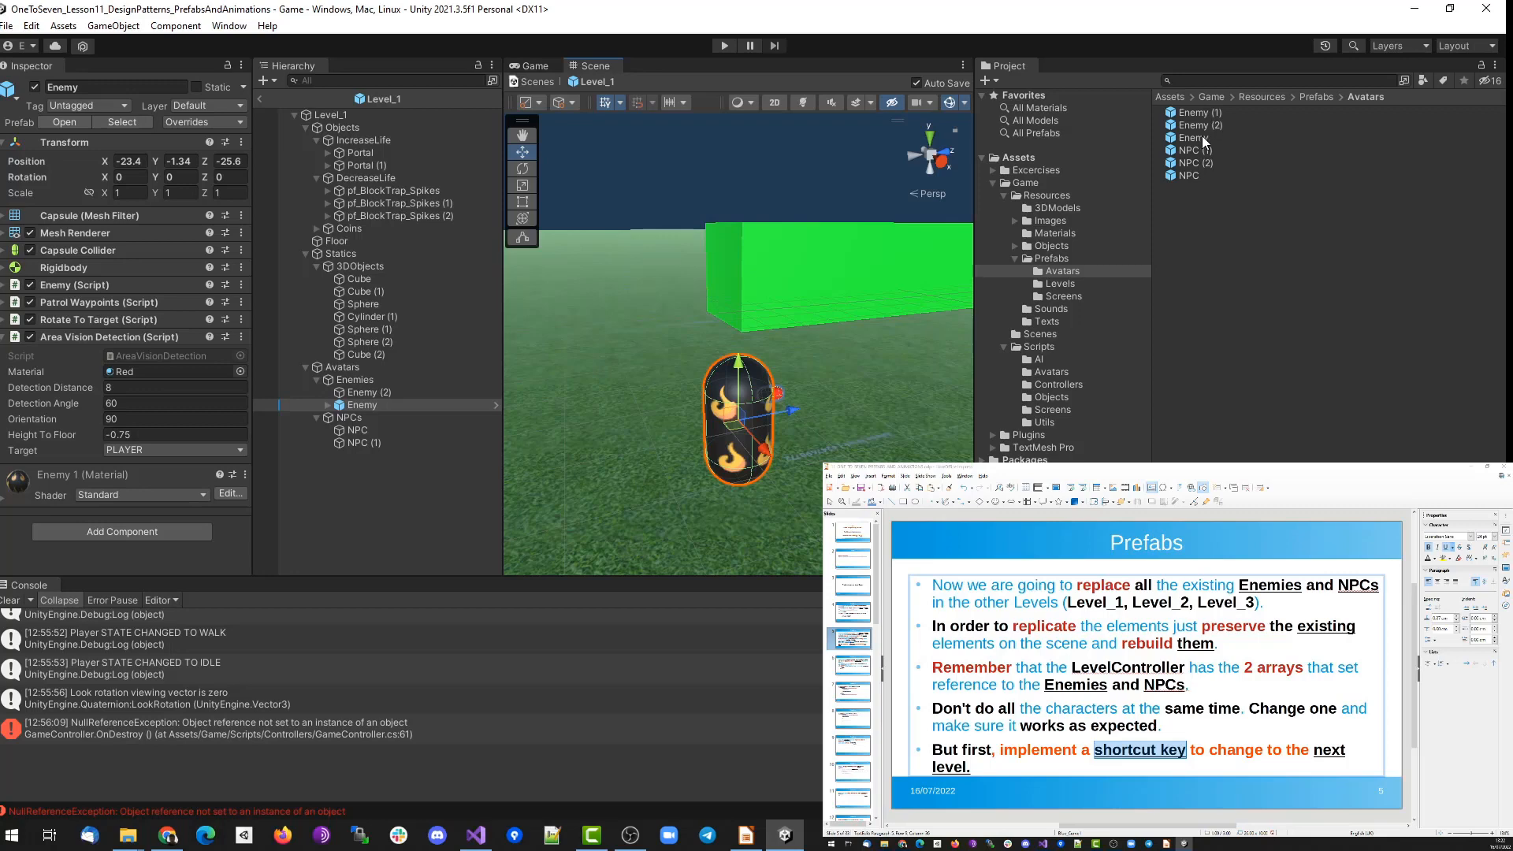
Place the enemy prefab with the Enemy 2 material under Enemies at the old Enemy (2)'s position: X 2.71, Y -1.25, Z -16.1.
left_click_drag(1202, 135, 342, 386)
key("f")
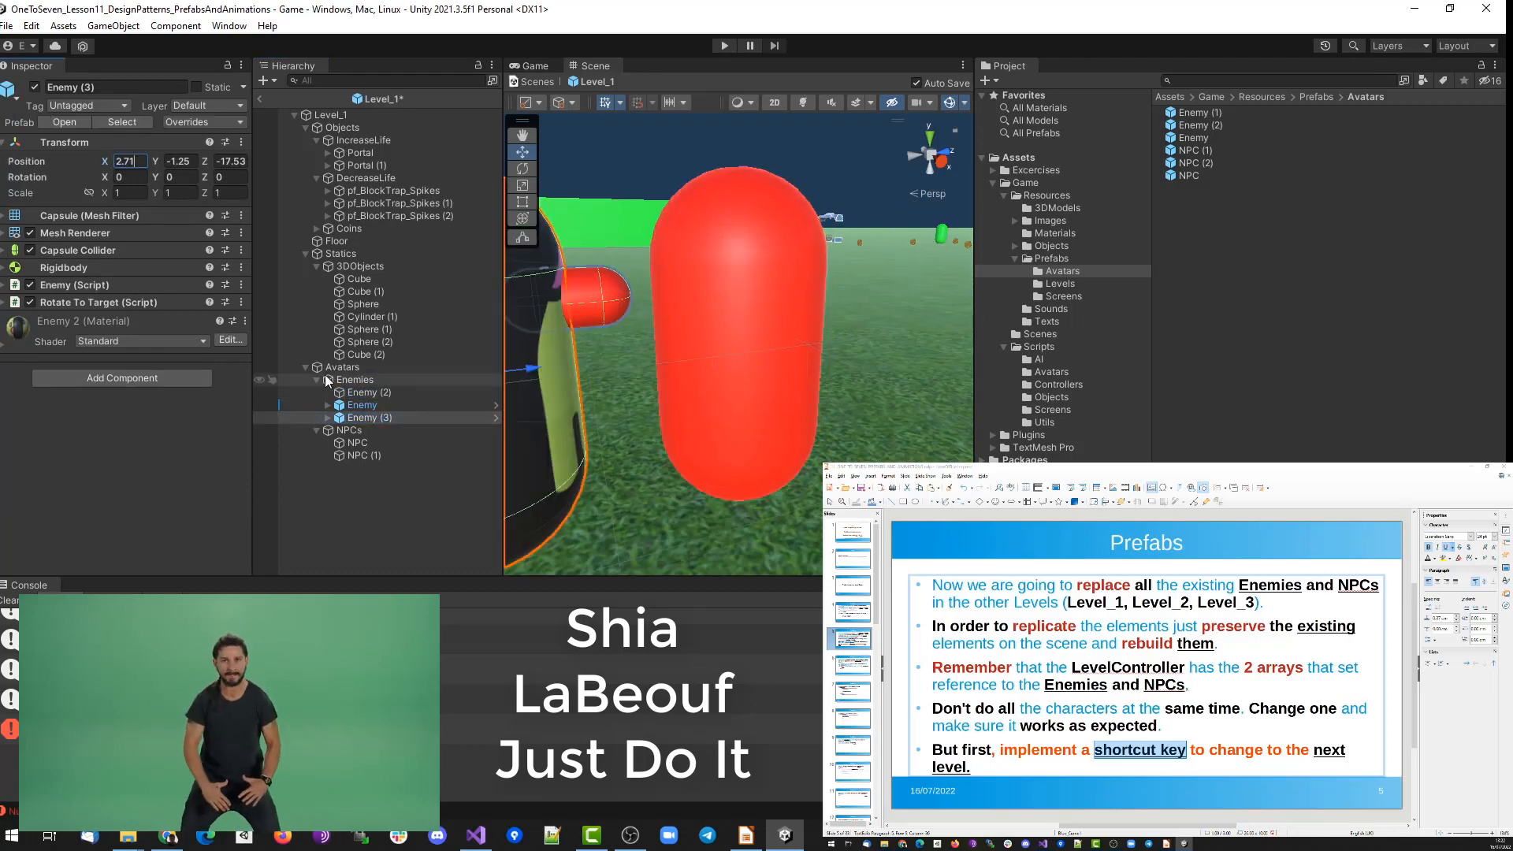
left_click(367, 392)
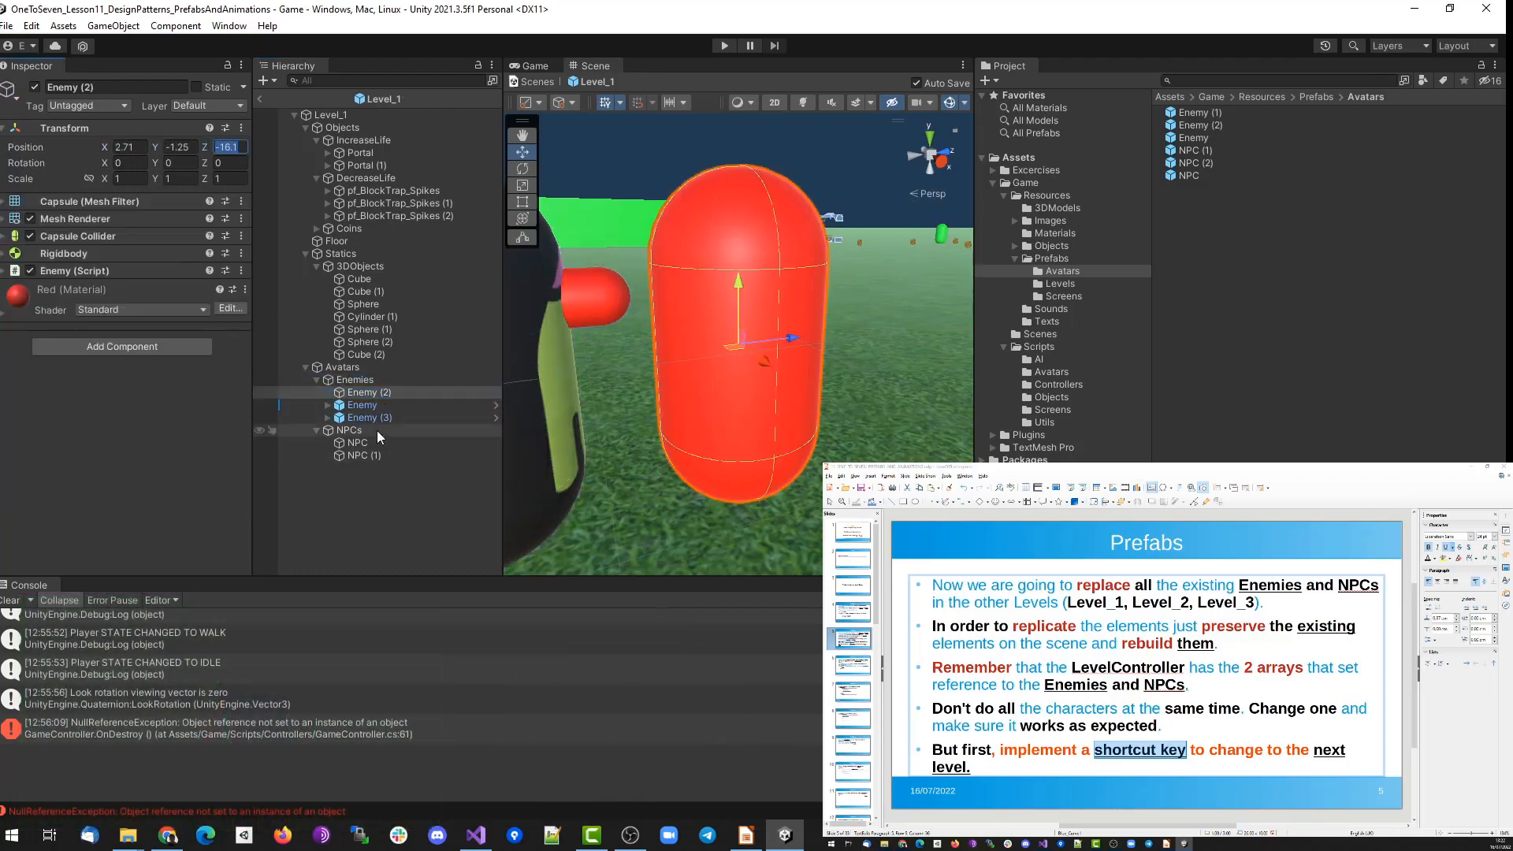
scroll(674, 339, "down", 6)
left_click(372, 416)
key("f")
Delete the old Enemy (2) capsule and check the children of its replacement.
left_click(365, 393)
key("Delete")
left_click(328, 405)
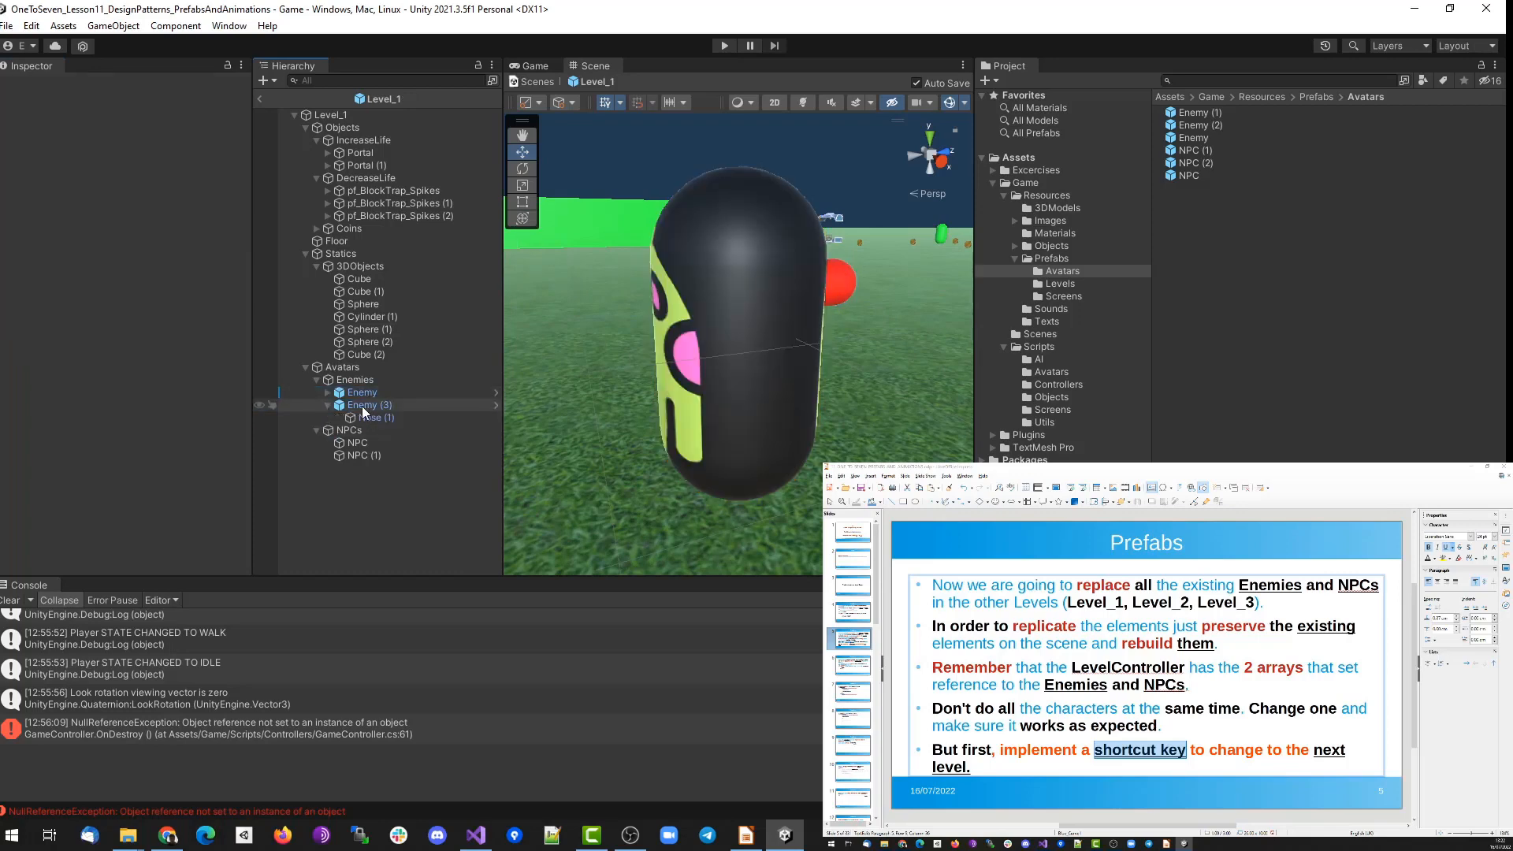
left_click(363, 404)
left_click(328, 405)
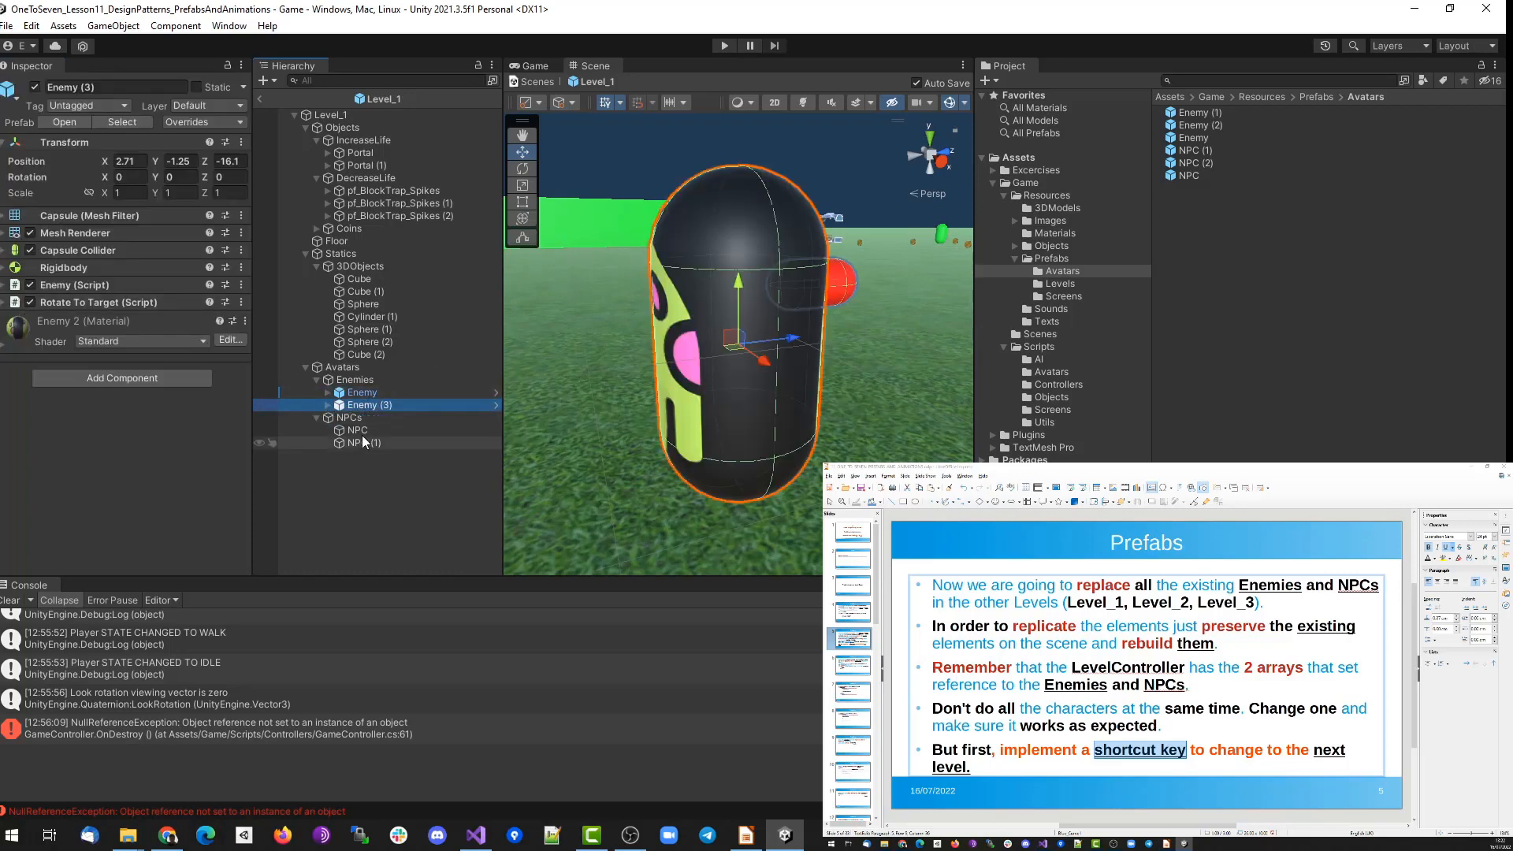
Place an instance of the NPC (2) prefab under NPCs and set its X position to the old NPC's -26.1.
left_click(357, 430)
left_click_drag(1196, 167, 399, 418)
left_click(358, 430)
left_click(364, 455)
left_click(129, 160)
type("-26.1")
Match the new NPC (2) to the old NPC's remaining coordinates, Y -1.31 and Z 18.1.
left_click(358, 430)
left_click(180, 146)
left_click(364, 455)
left_click(180, 161)
type("-1.31")
left_click(357, 430)
left_click(229, 160)
left_click(364, 455)
left_click(229, 161)
key("ctrl+v")
Focus on the new NPC (2) instance and delete the old NPC.
double_click(365, 455)
left_click(361, 431)
key("Delete")
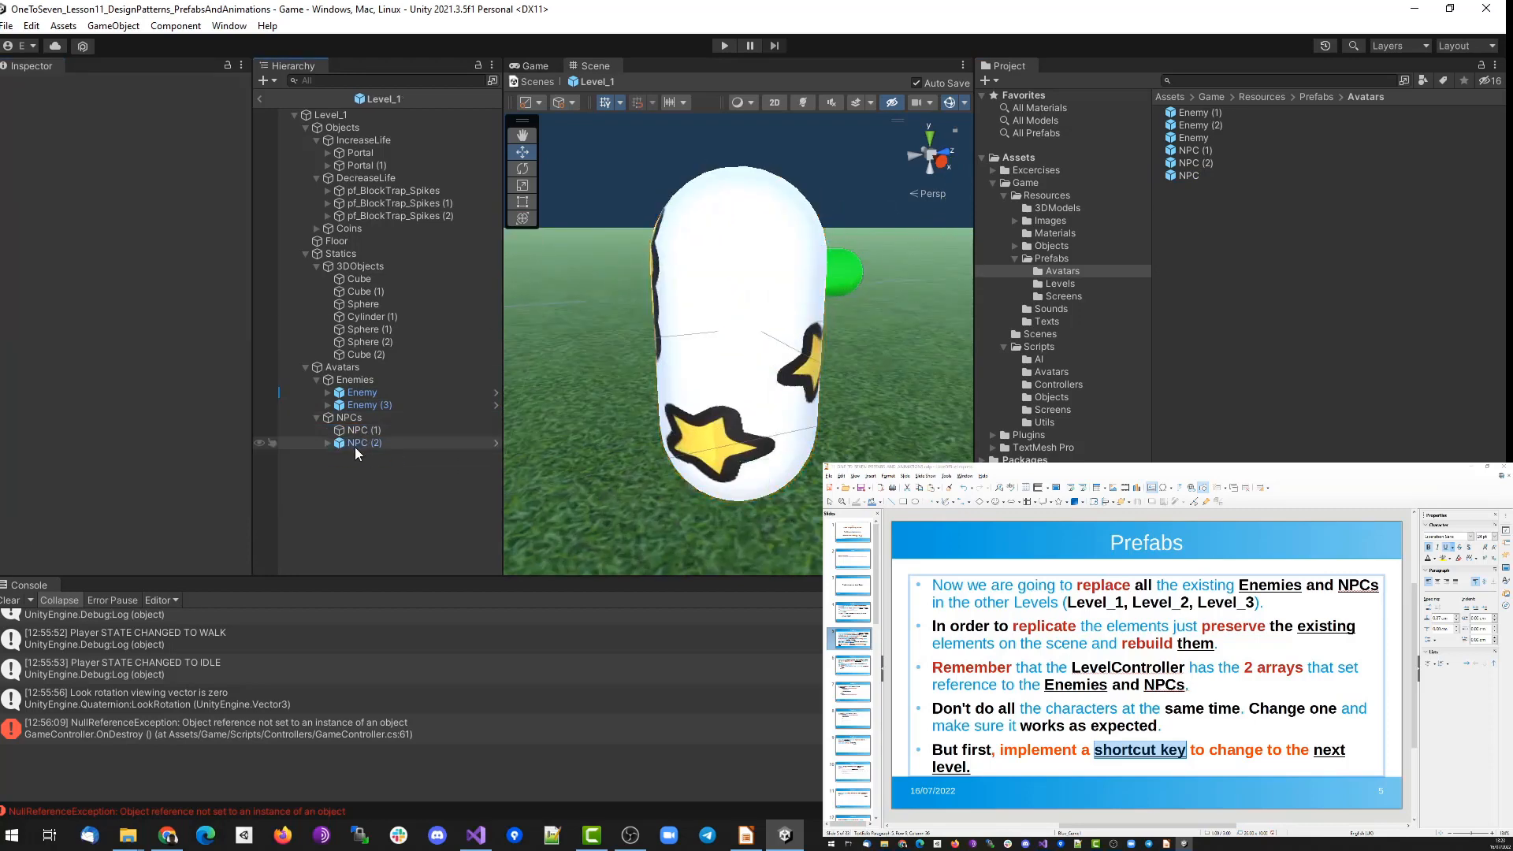
Set NPC (2)'s Patrol Waypoints list size to 3, with the action of Element 1 as GO.
left_click(356, 442)
scroll(216, 344, "down", 3)
left_click(205, 166)
type("3")
key("Return")
left_click(134, 297)
left_click(126, 314)
Add three child spheres to NPC (2) and spread them around it, the third at about Z 6.14.
right_click(361, 443)
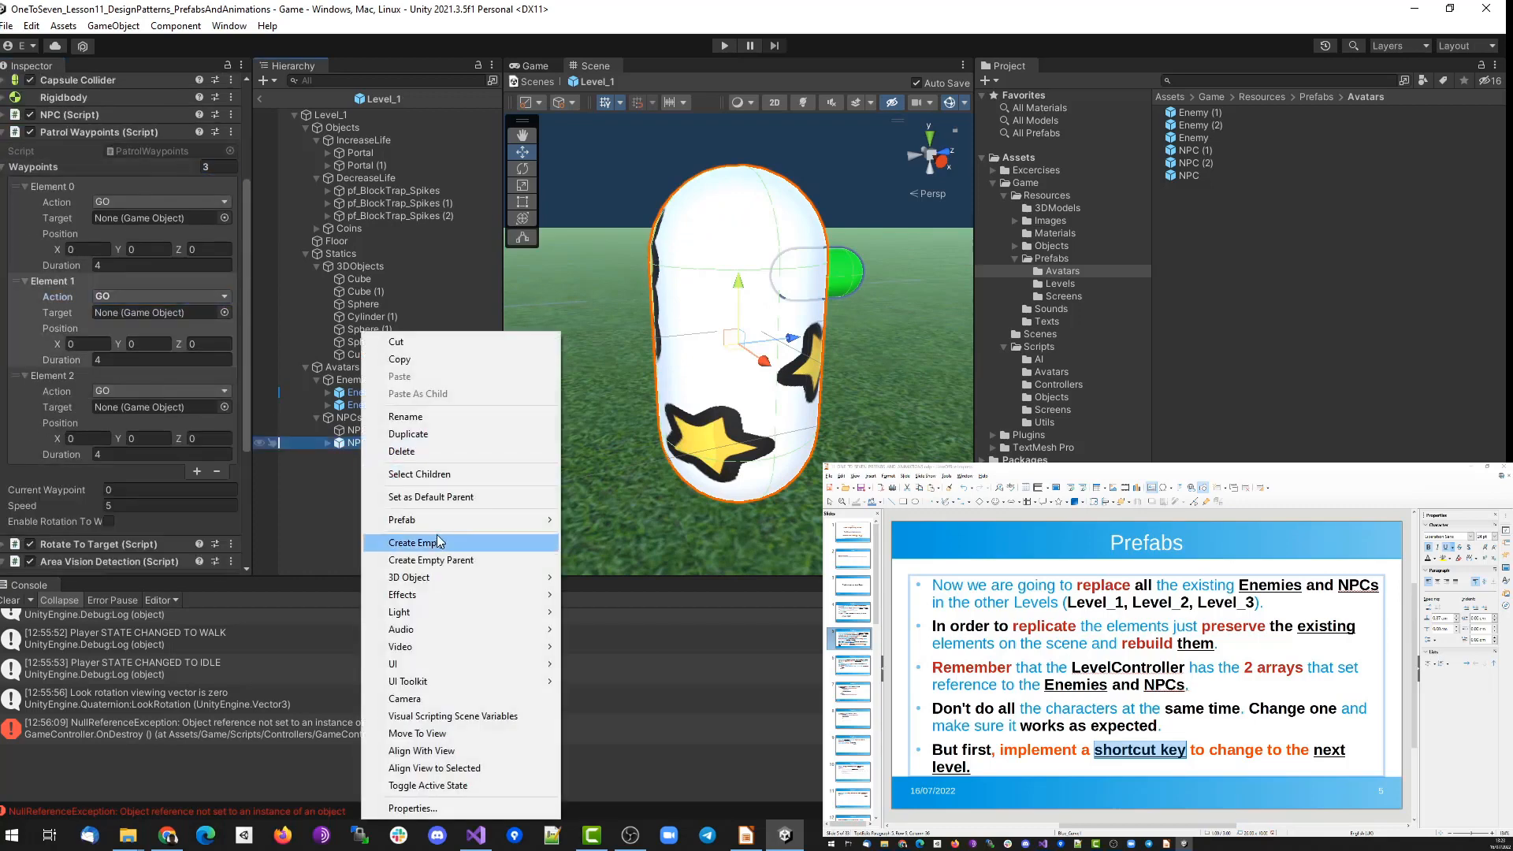
mouse_move(417, 577)
left_click(598, 595)
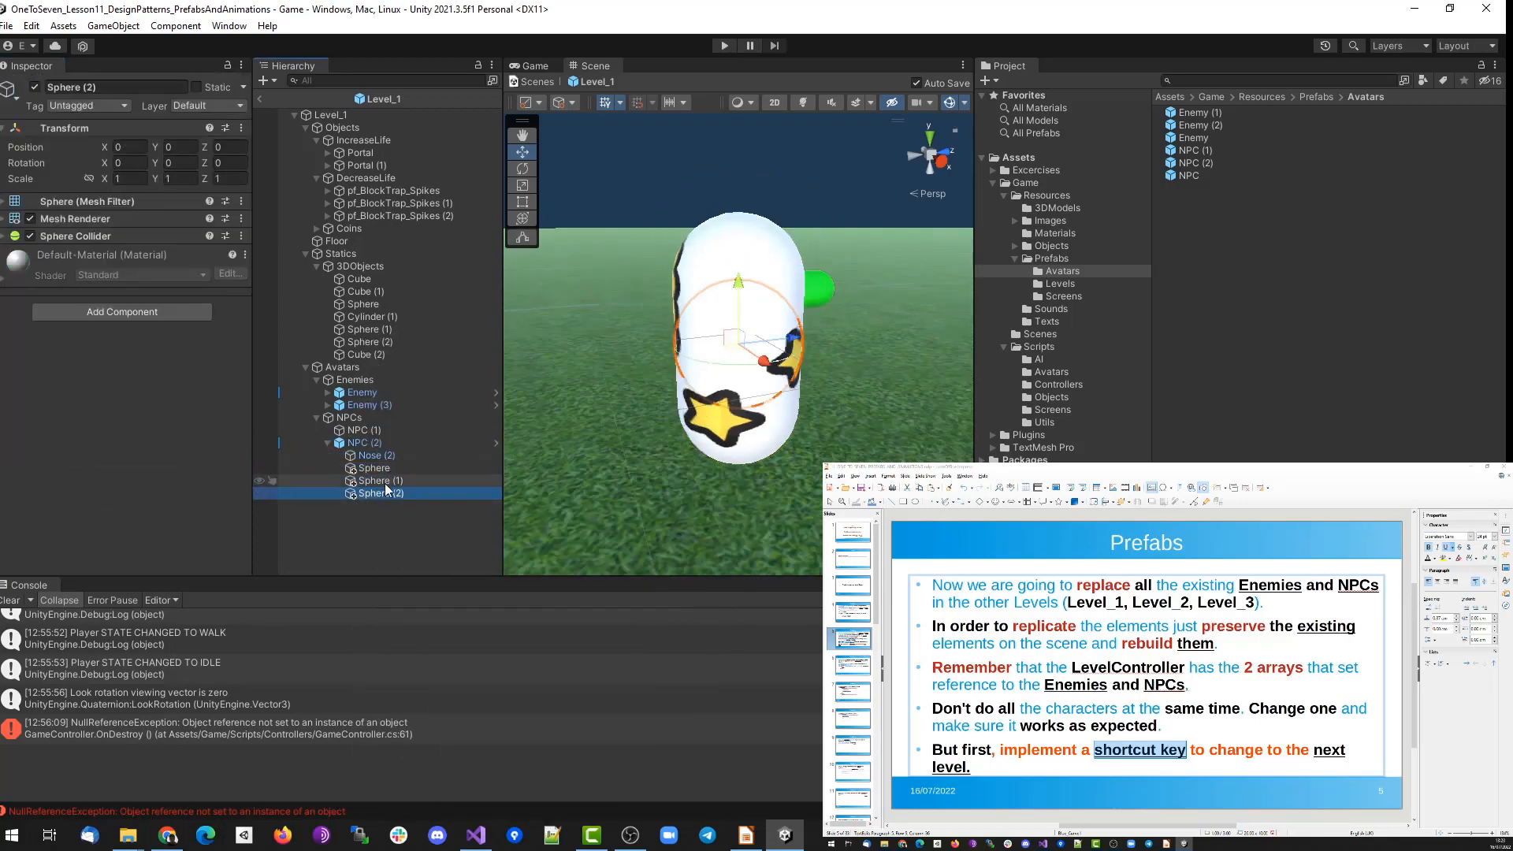
left_click(401, 482)
left_click_drag(762, 360, 696, 315)
left_click(804, 389)
left_click_drag(839, 416, 859, 429)
left_click(365, 494)
left_click_drag(790, 338, 981, 316)
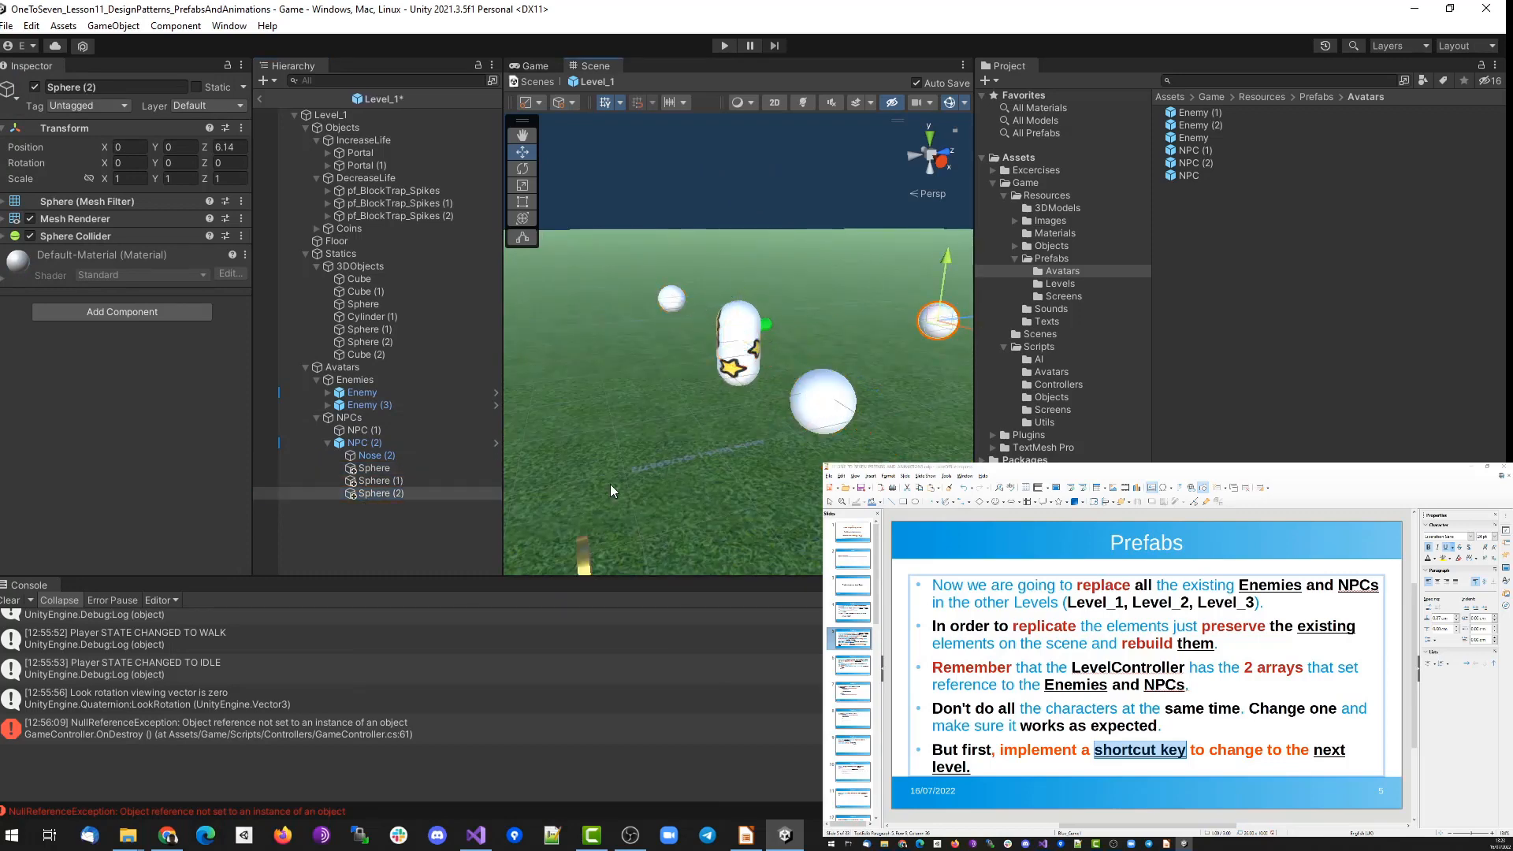
Assign Sphere, Sphere (1) and Sphere (2) as the targets of NPC (2)'s waypoint Elements 0, 1 and 2.
left_click(739, 344)
scroll(126, 375, "down", 2)
left_click_drag(372, 468, 150, 304)
left_click_drag(372, 481, 174, 398)
left_click_drag(373, 494, 164, 491)
left_click(328, 442)
Place an instance of the NPC (1) prefab under NPCs and set its X position to the old NPC (1)'s -4.37.
double_click(364, 430)
left_click_drag(1211, 155, 741, 362)
left_click(360, 430)
left_click(130, 160)
left_click(364, 455)
left_click(130, 161)
type("-4.37")
Match the new NPC (1) instance to the old one's remaining coordinates, Y -1.33 and Z 17.29.
left_click(364, 430)
left_click(181, 161)
left_click(364, 455)
left_click(237, 162)
left_click(181, 160)
type("-1.33")
left_click(373, 430)
left_click(230, 161)
left_click(364, 455)
left_click(230, 160)
type("17.29")
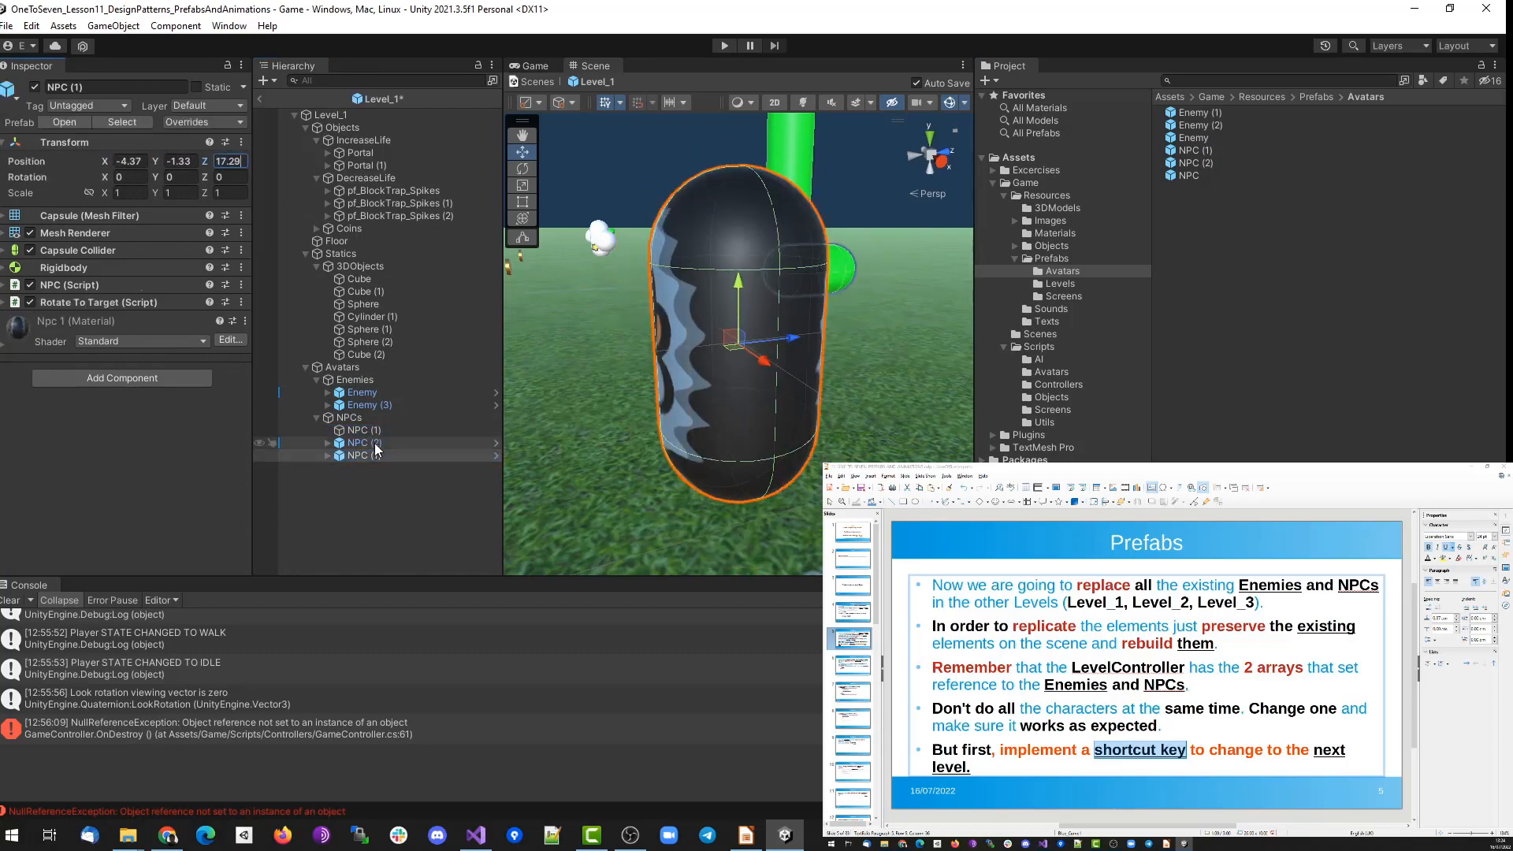
Delete the old NPC (1) and focus on its prefab replacement.
left_click(372, 432)
key("Delete")
double_click(372, 432)
double_click(368, 442)
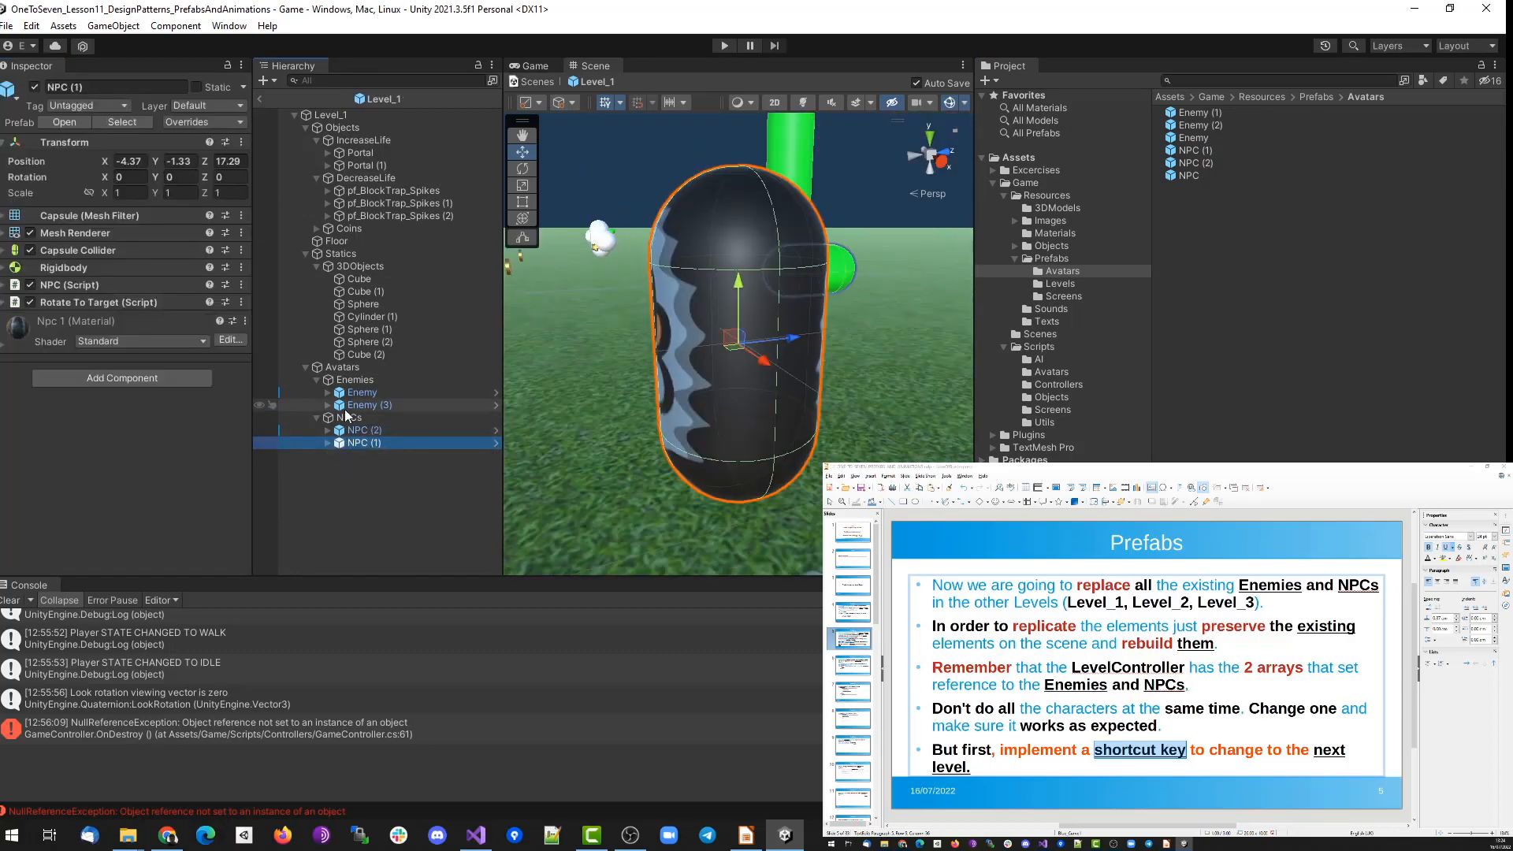
Check the patrol, vision and rotation components of the new NPC (2) and both new enemies in Level_1.
left_click(355, 430)
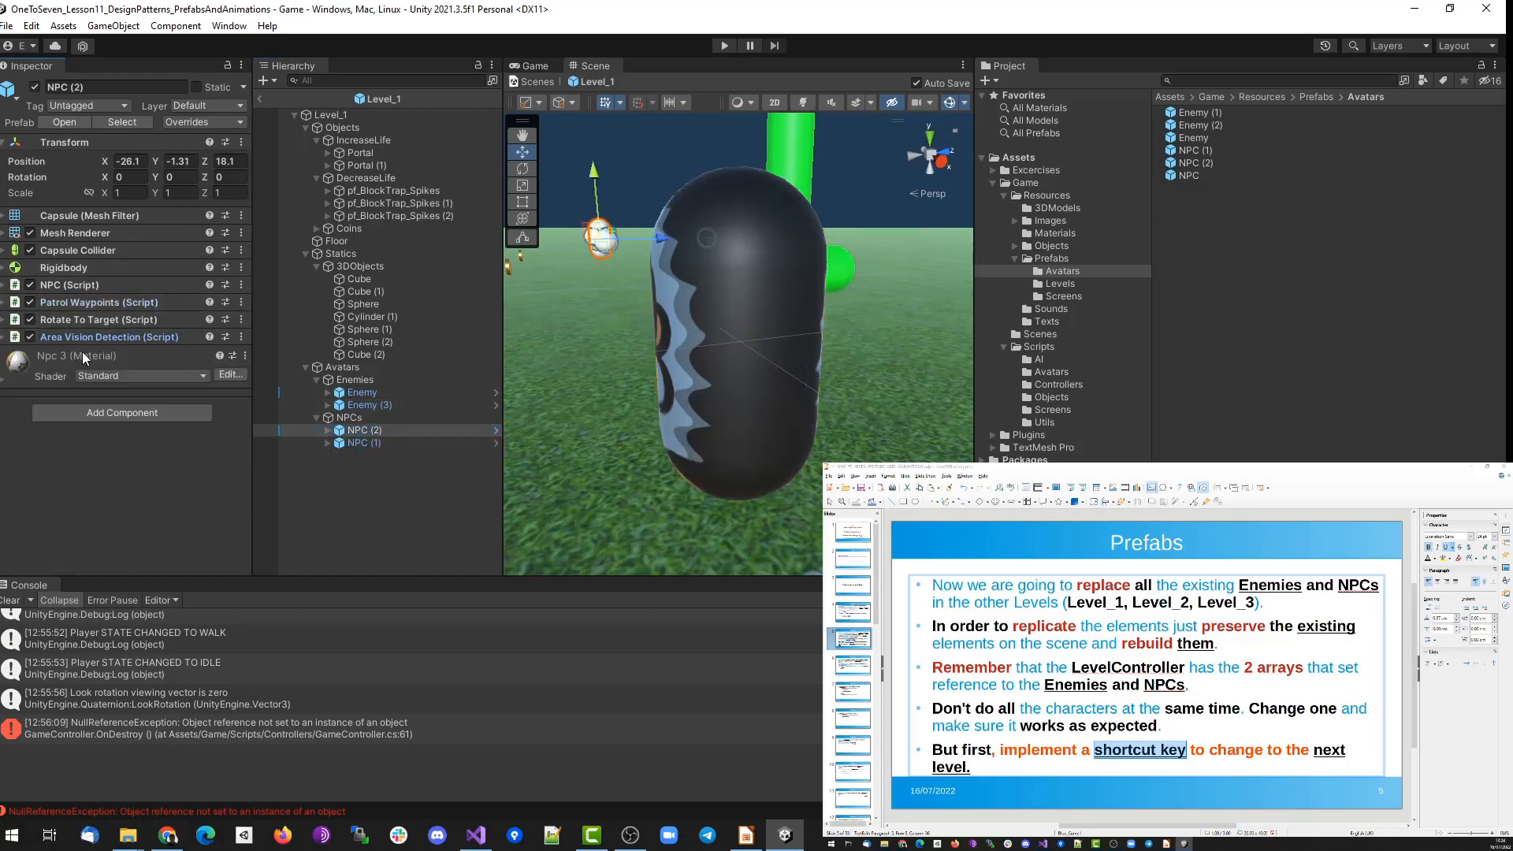
left_click(4, 338)
double_click(362, 392)
left_click(4, 302)
left_click(3, 302)
double_click(368, 405)
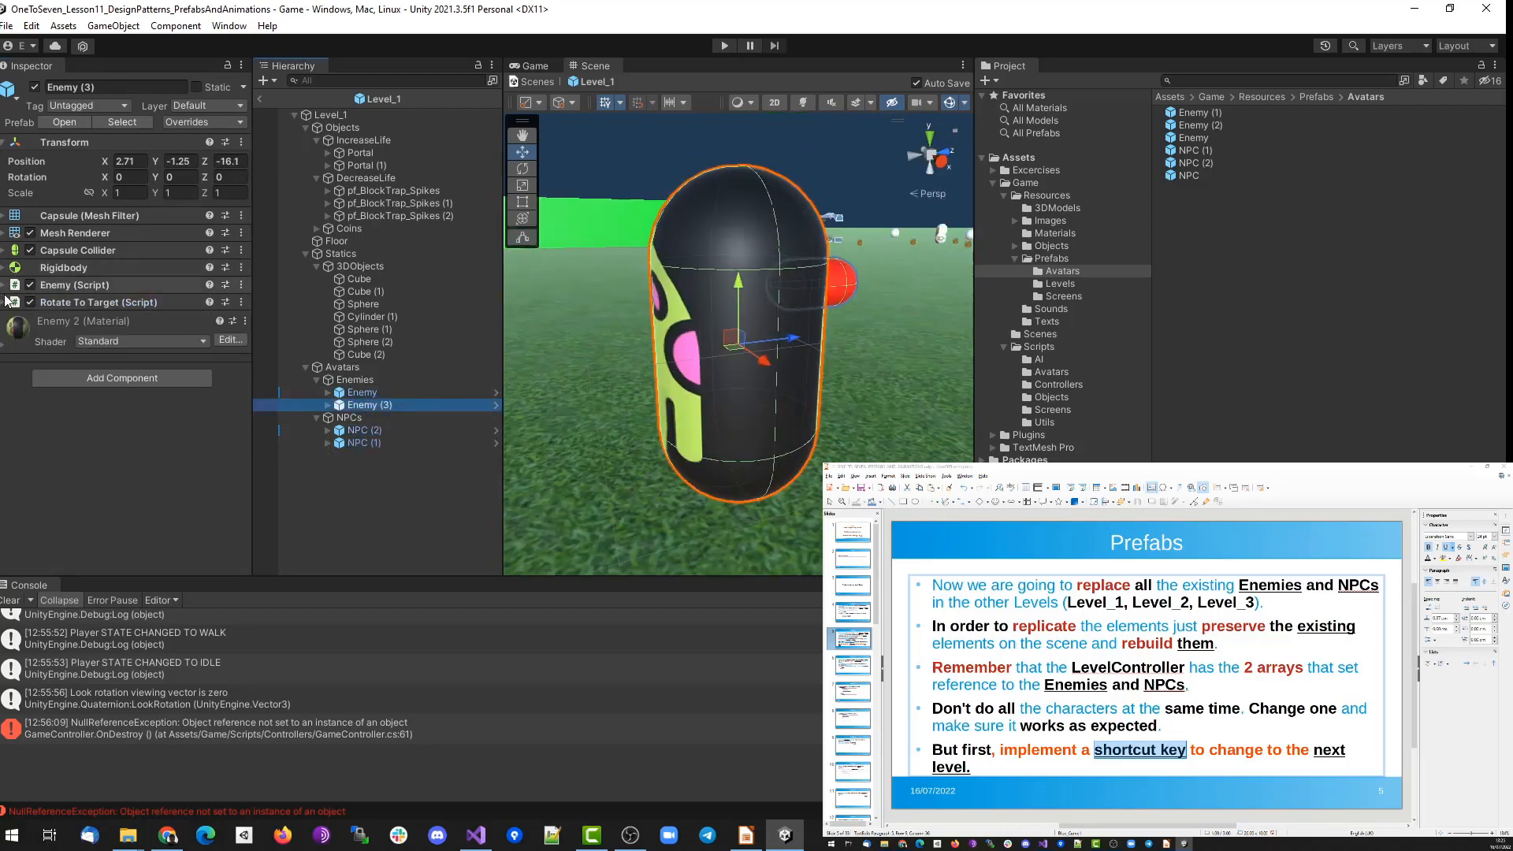
Open the Level_2 prefab from the Levels folder and focus on the Enemy referenced in Element 0 of the Level Controller's Enemies array.
left_click(1059, 283)
double_click(1195, 138)
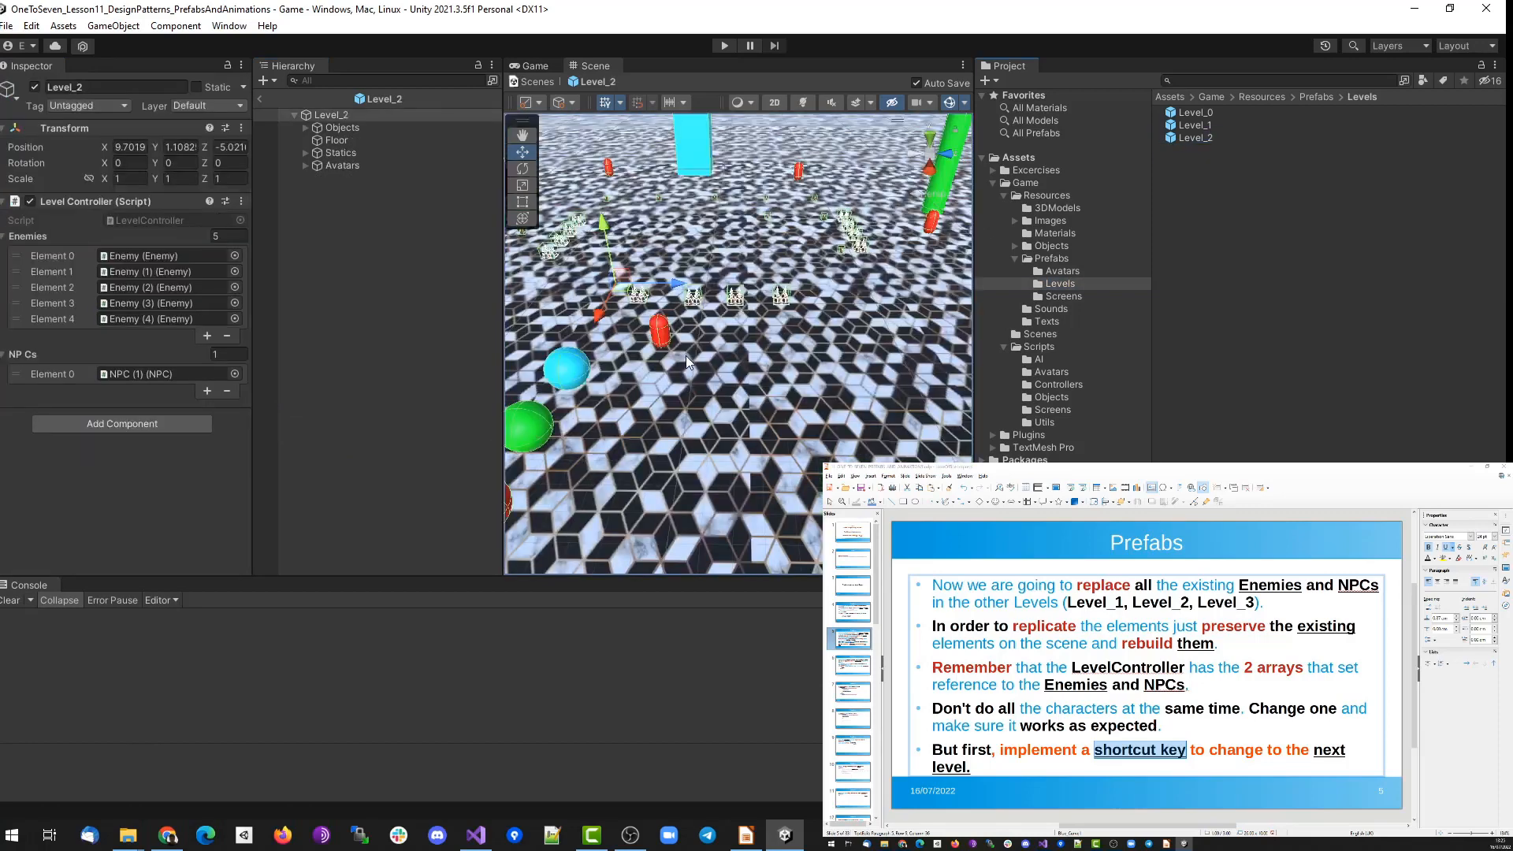
left_click(178, 253)
double_click(362, 190)
scroll(663, 236, "down", 2)
Place an instance of the Enemy prefab from the Avatars folder under Level_2's Avatars object.
left_click(1062, 271)
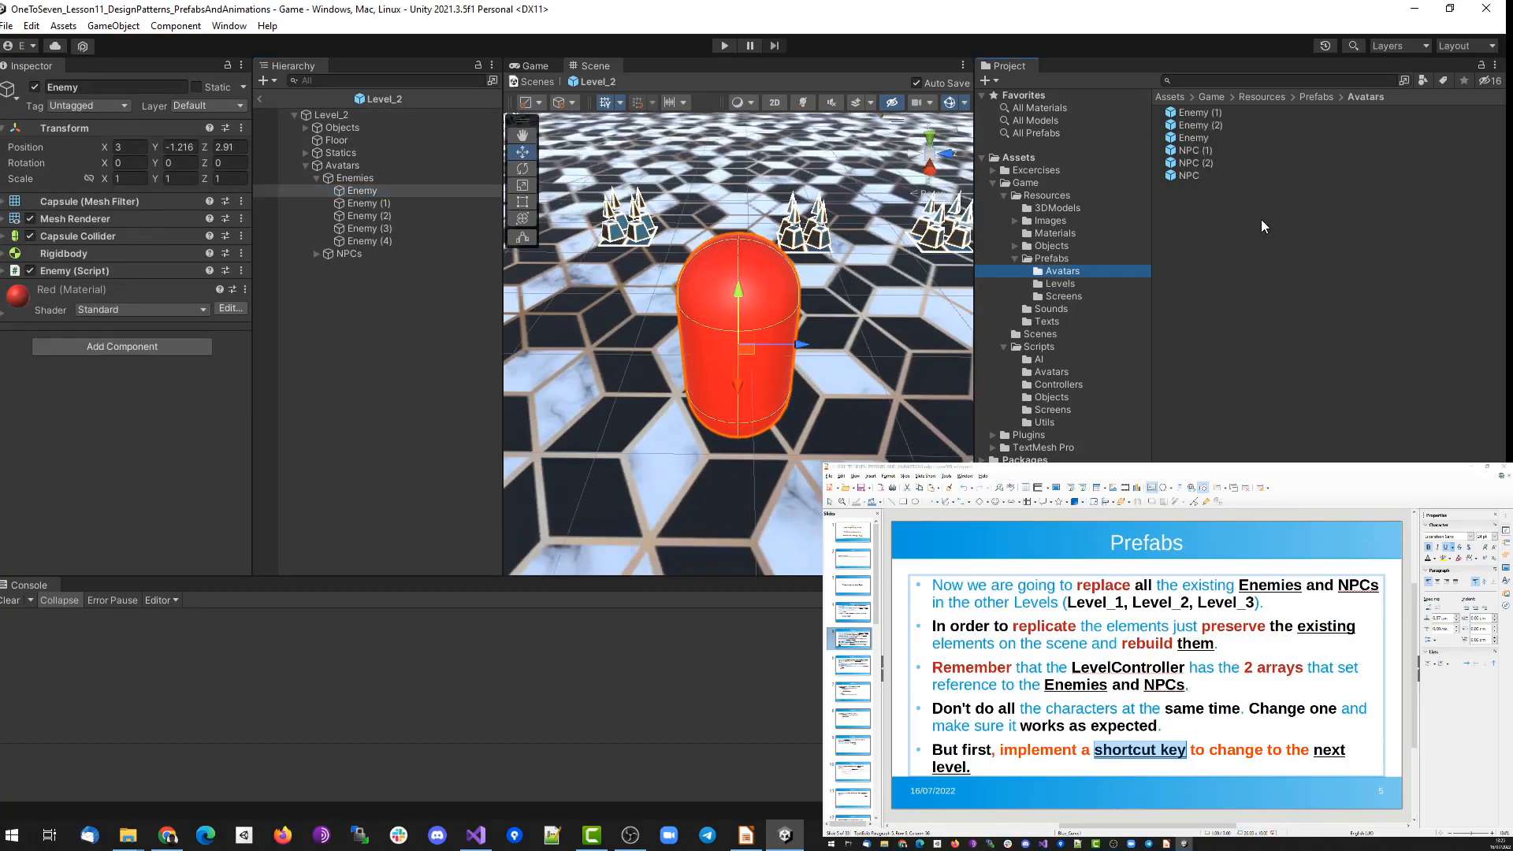
left_click(1245, 217)
left_click_drag(1194, 139, 356, 265)
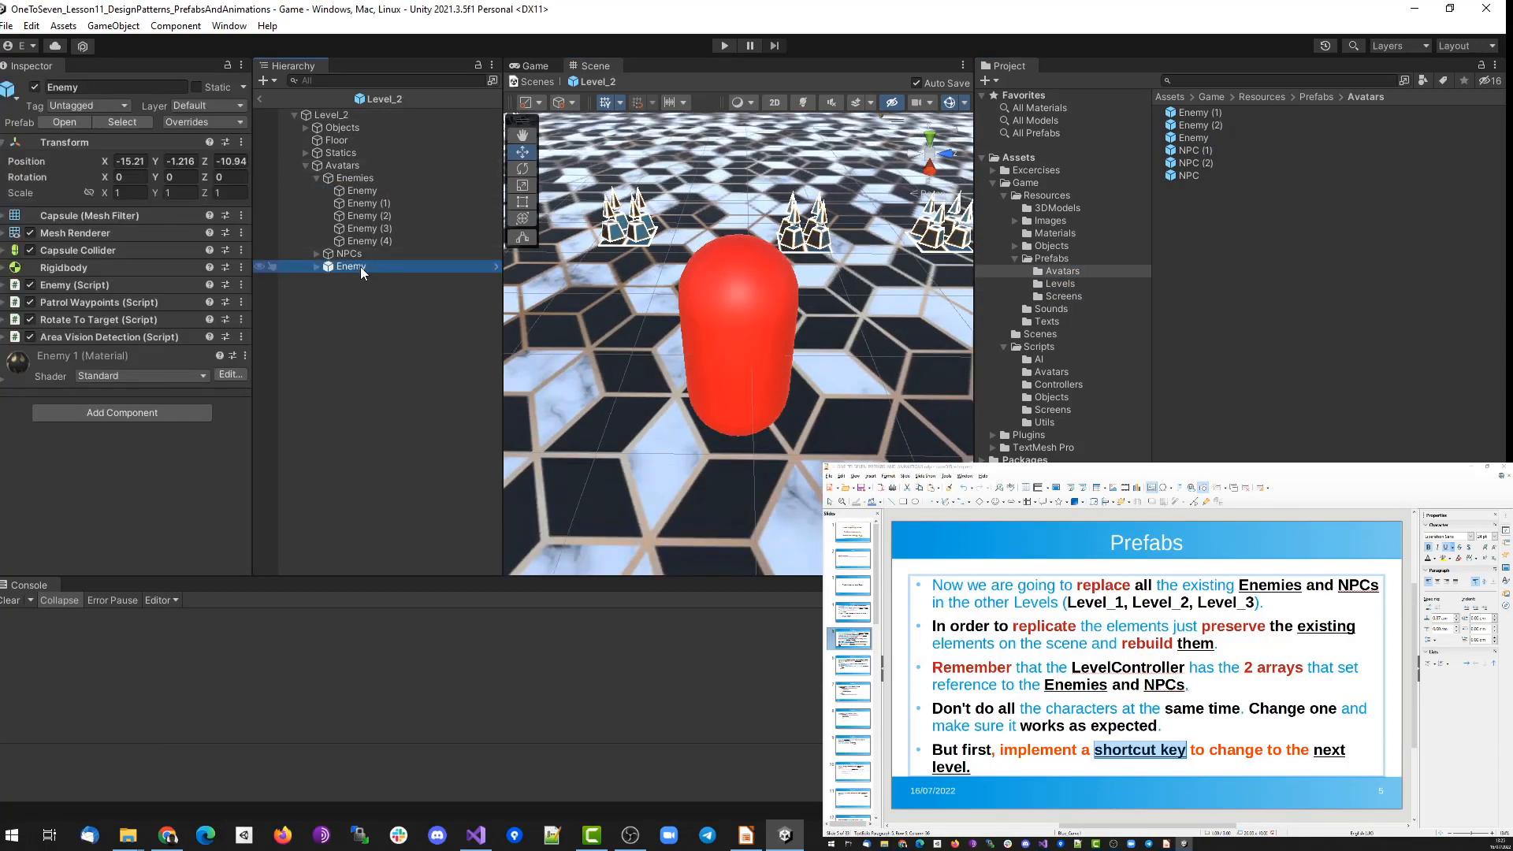
Match the new Enemy instance to the old Enemy's location in Level_2, setting its position to X 3, Y -1.216, Z 2.91.
left_click(372, 192)
left_click(129, 146)
key("ctrl+c")
left_click(378, 266)
left_click(129, 161)
key("ctrl+v")
left_click(364, 191)
left_click(178, 147)
left_click(390, 266)
left_click_drag(344, 270, 309, 267)
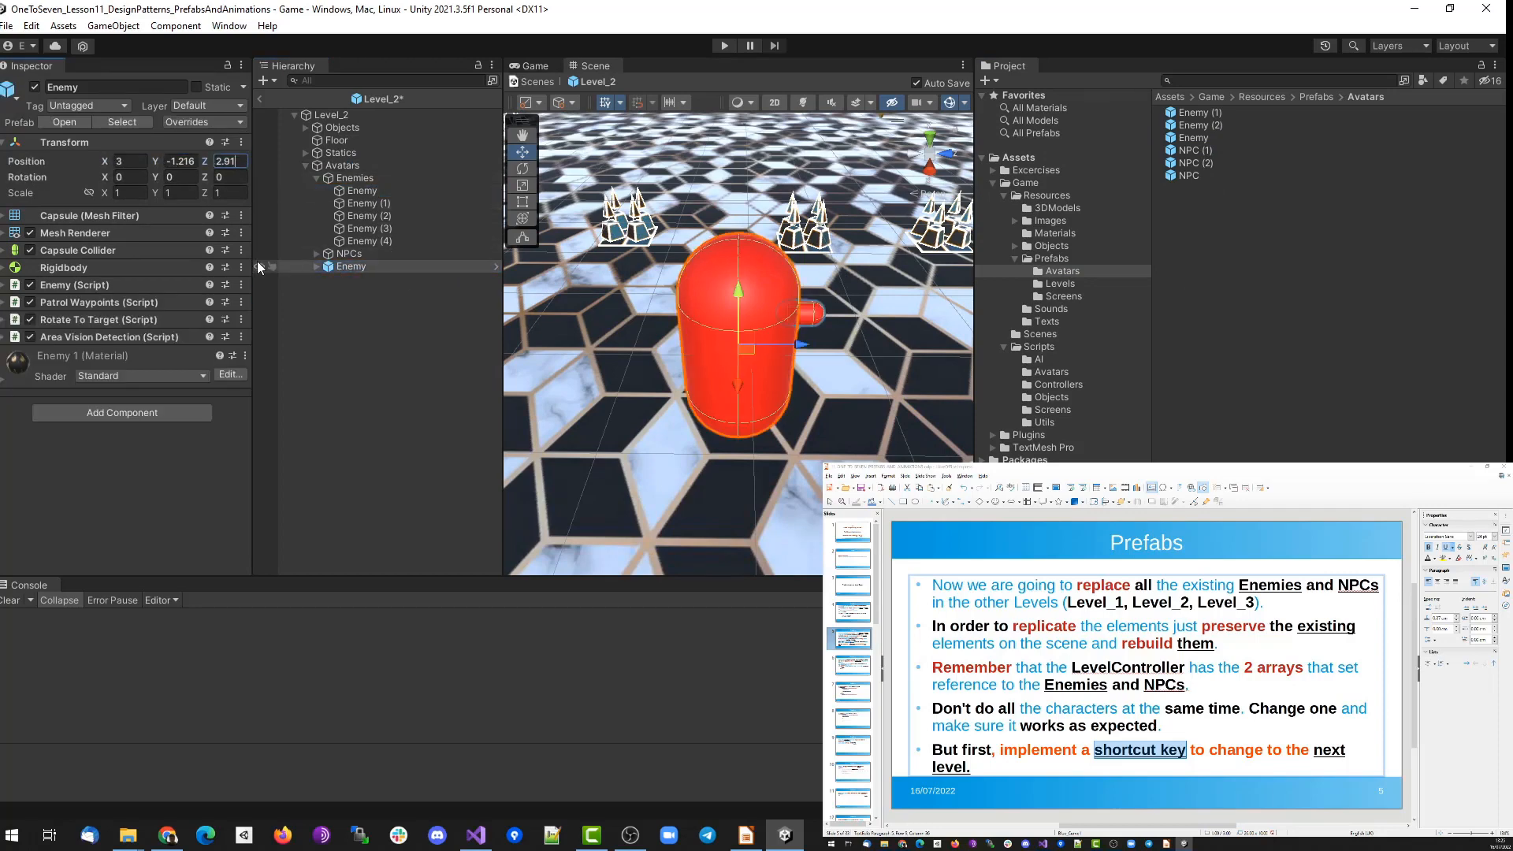
Set the Patrol Waypoints list size of Level_2's new Enemy to 4 and expand its elements.
left_click(6, 304)
left_click(233, 336)
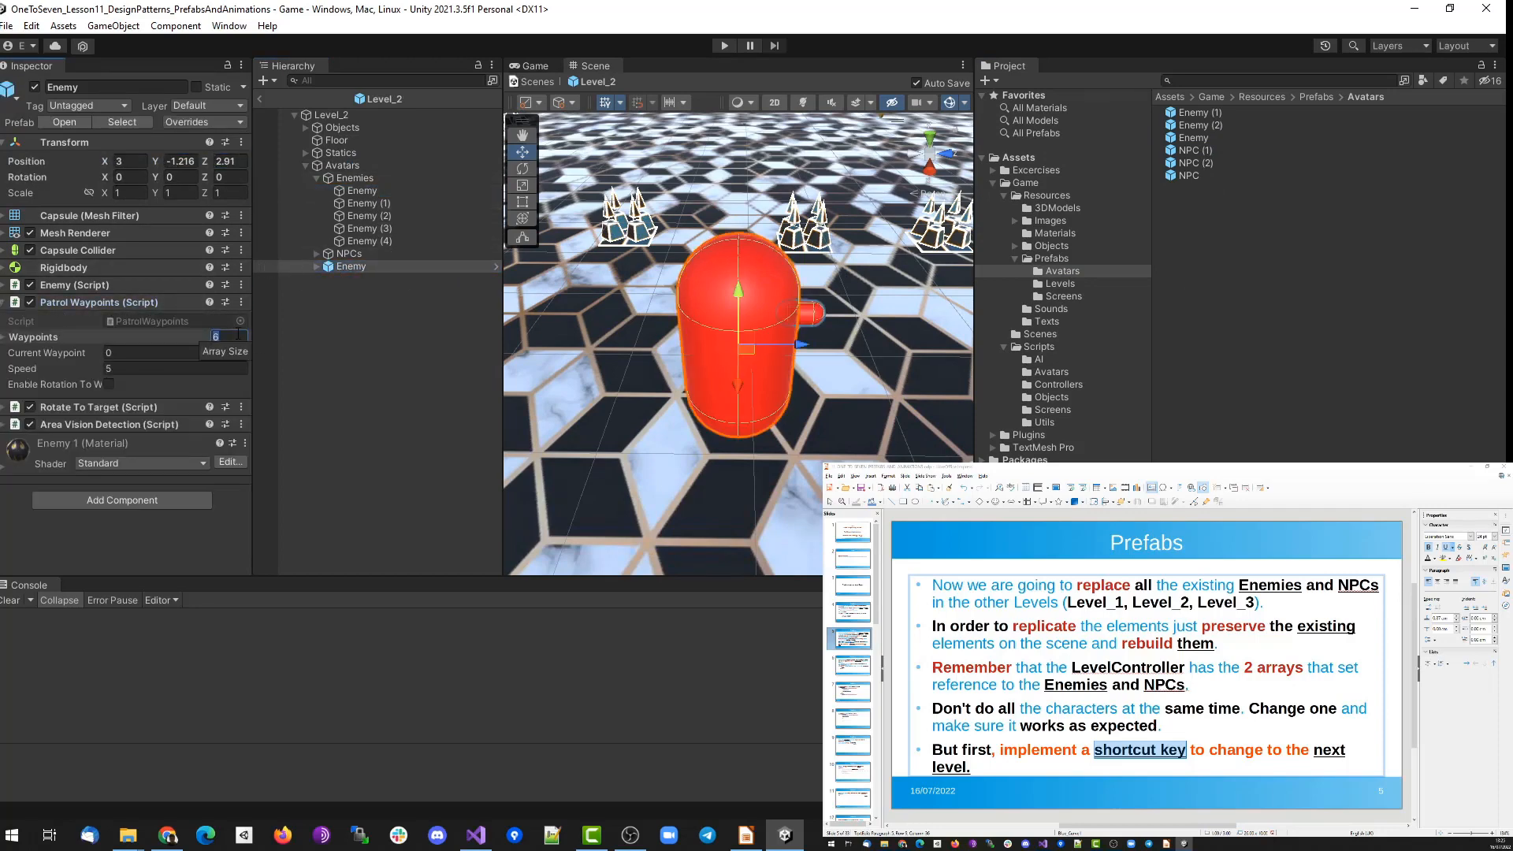
left_click(11, 336)
scroll(15, 337, "down", 5)
scroll(769, 408, "down", 10)
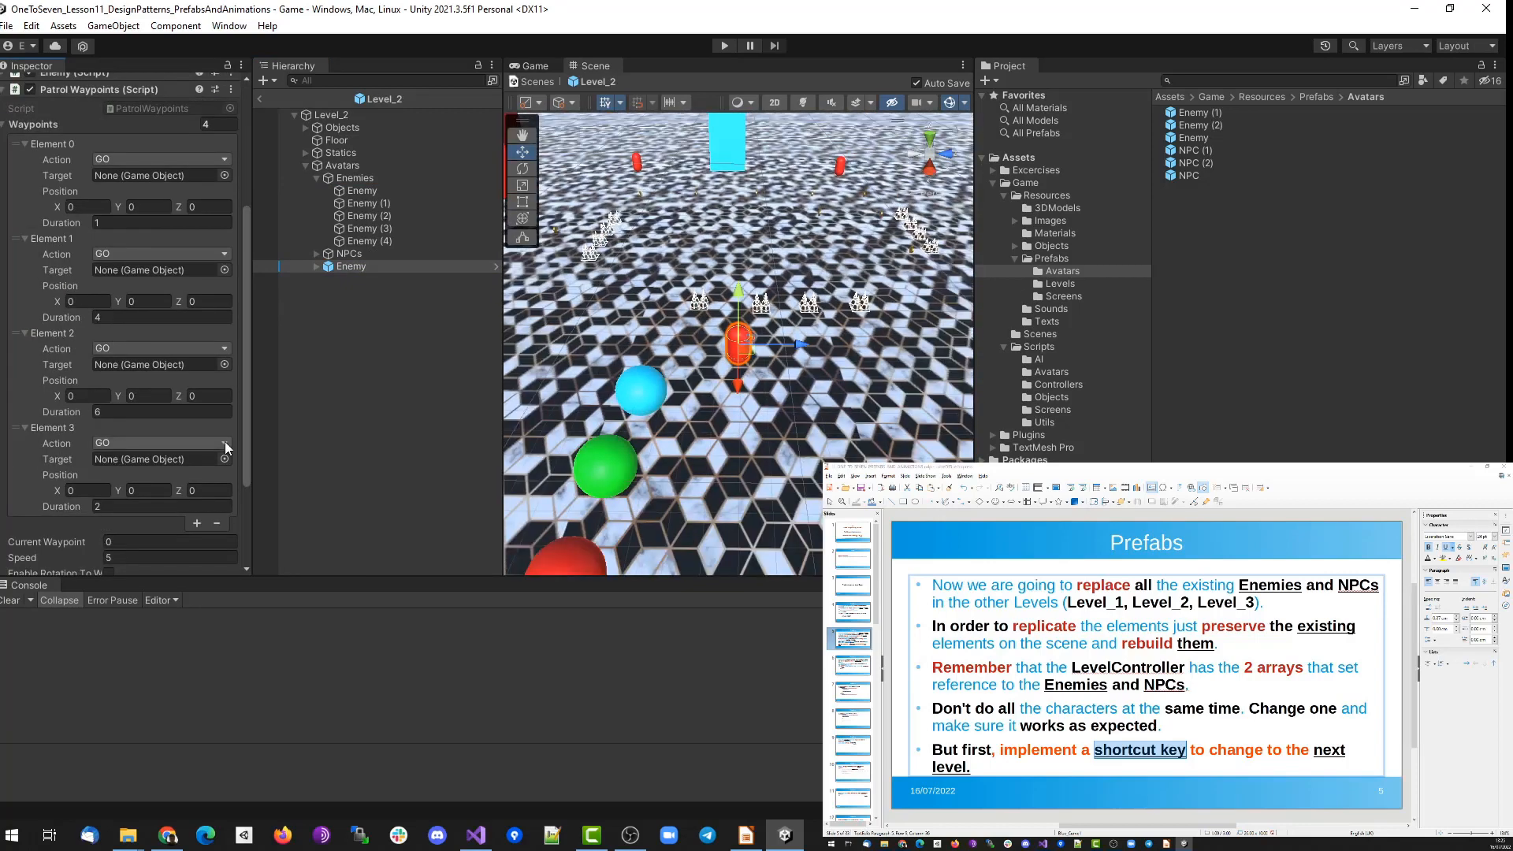
Add a sphere as a child of the new Enemy and duplicate it to make four spheres.
right_click(314, 264)
mouse_move(370, 512)
left_click(601, 526)
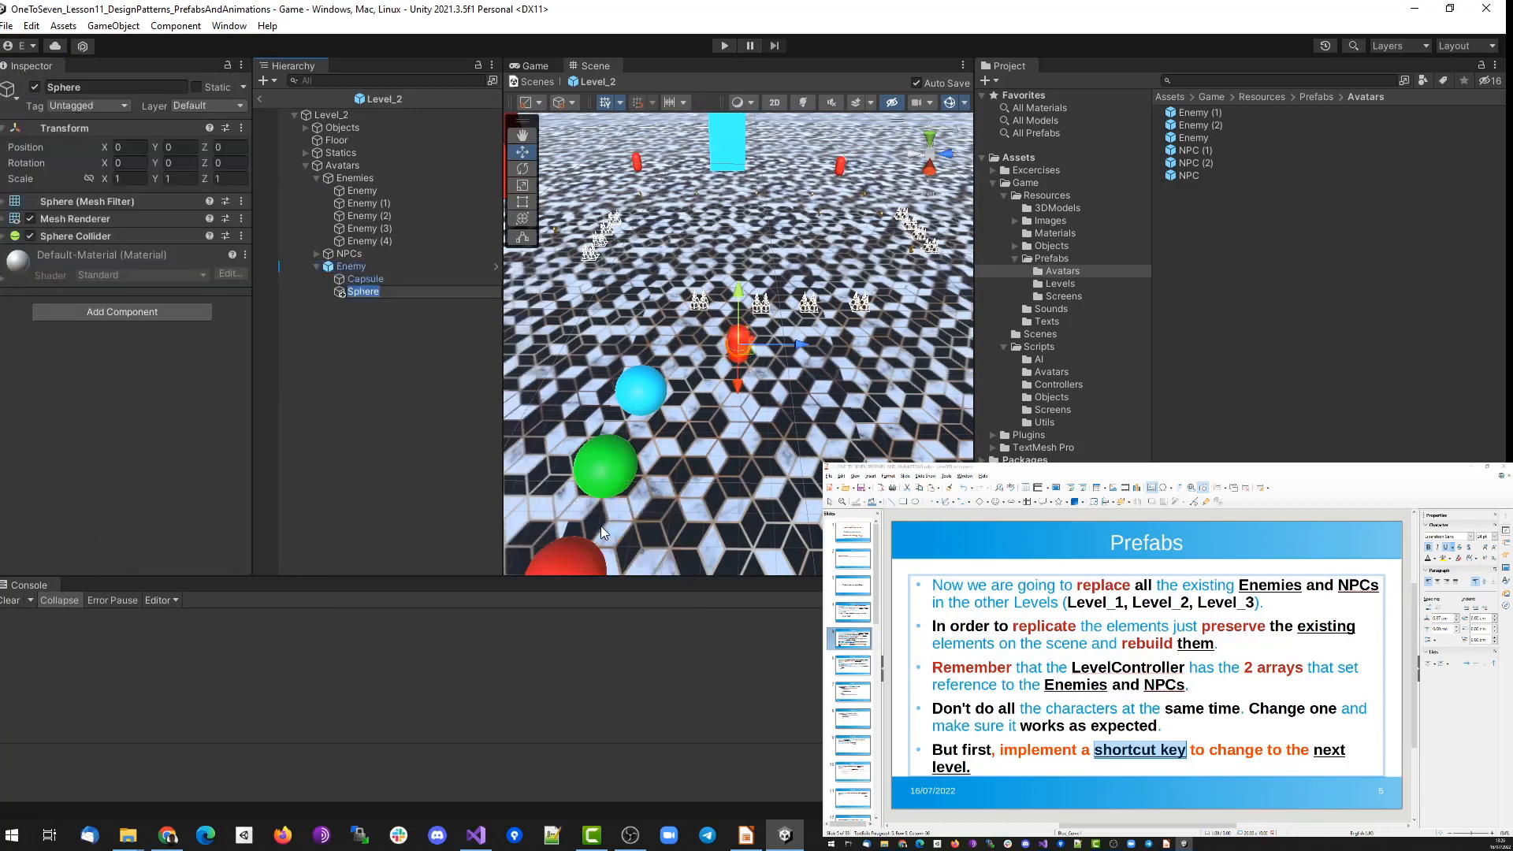
key("ctrl+d")
key("ctrl+d")
Spread the four child spheres around the new Enemy as the corners of its patrol route.
left_click(394, 291)
left_click_drag(802, 344, 644, 266)
left_click(388, 305)
left_click(399, 316)
left_click(399, 291)
left_click(399, 303)
left_click(402, 316)
left_click(370, 328)
left_click_drag(741, 346, 896, 287)
Assign the four child spheres in order as the targets of the new Enemy's waypoint Elements 0 to 3.
left_click(351, 266)
scroll(213, 399, "down", 4)
left_click_drag(369, 316, 208, 449)
scroll(208, 449, "down", 1)
left_click_drag(366, 328, 158, 502)
Set the Duration of Patrol Waypoints Elements 0 to 2 on Level_2's new Enemy to 5.
left_click(126, 265)
type("5")
left_click(114, 359)
type("5")
left_click(149, 454)
type("5")
scroll(152, 441, "down", 1)
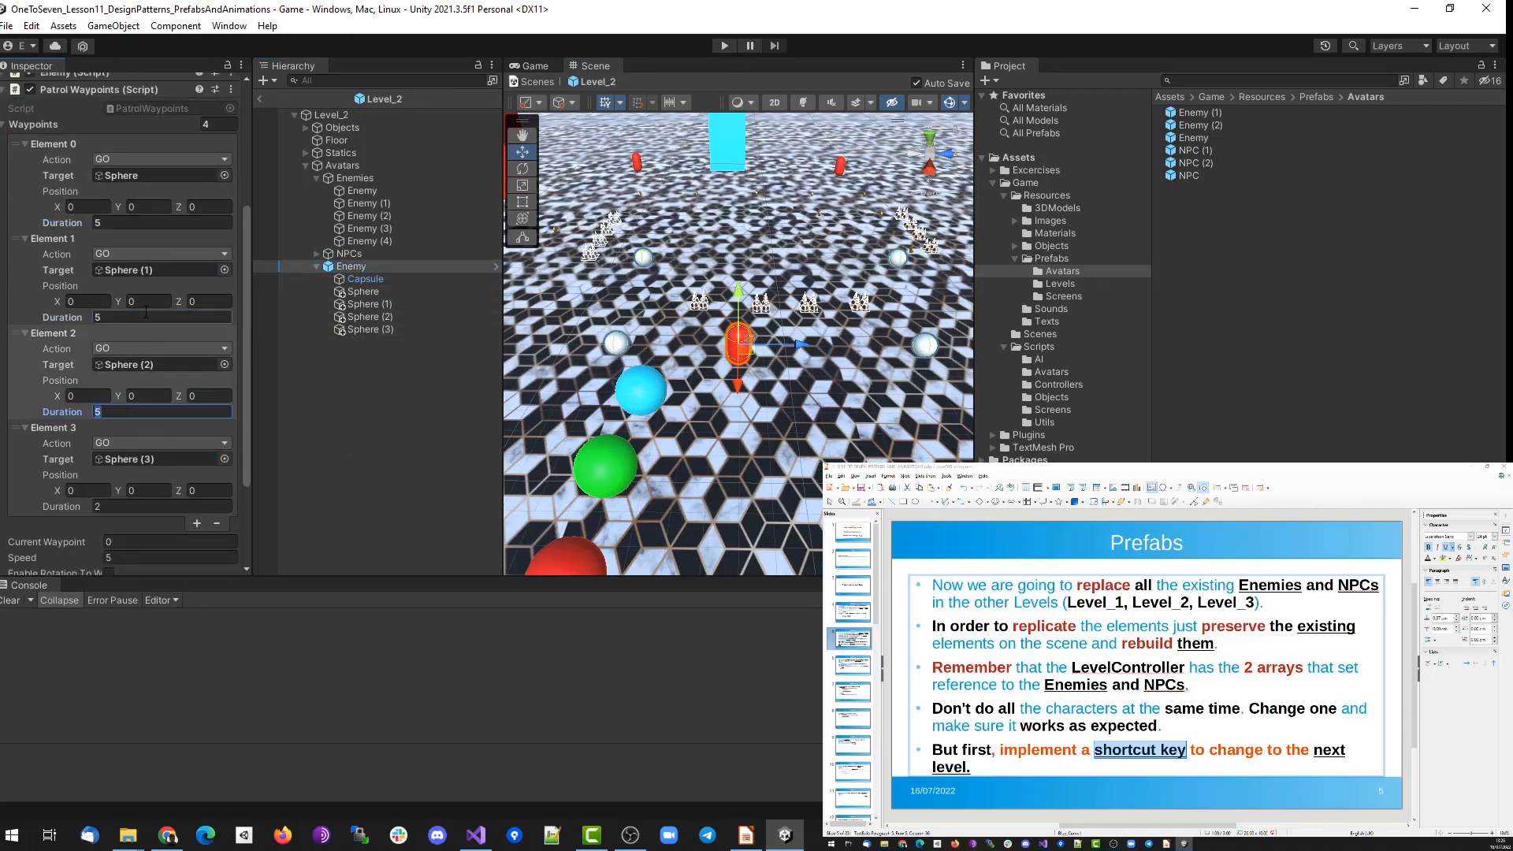
Move the new Enemy to the start of Level_2's Enemies group and delete the old Enemy.
scroll(146, 312, "up", 3)
left_click(317, 266)
left_click_drag(337, 267, 356, 180)
left_click(362, 191)
key("Delete")
left_click_drag(353, 242, 355, 185)
Place the Enemy (1) prefab in Level_2 and give it the old Enemy (1)'s X position, -10.
left_click(1213, 115)
left_click_drag(1213, 116, 616, 153)
left_click(341, 266)
left_click(129, 160)
key("ctrl+v")
Copy the old Enemy (1)'s Y and Z position, -1.27 and -17, to the new Enemy (1).
left_click(365, 203)
left_click(180, 147)
left_click(354, 267)
left_click(175, 161)
left_click(337, 194)
left_click(362, 203)
left_click(223, 146)
key("ctrl+c")
left_click(355, 266)
left_click(224, 162)
key("ctrl+v")
Delete the old Enemy (1) and set the new Enemy (1)'s Patrol Waypoints list size to 0.
left_click(366, 207)
double_click(357, 266)
left_click(380, 205)
key("Delete")
left_click(360, 254)
left_click(205, 338)
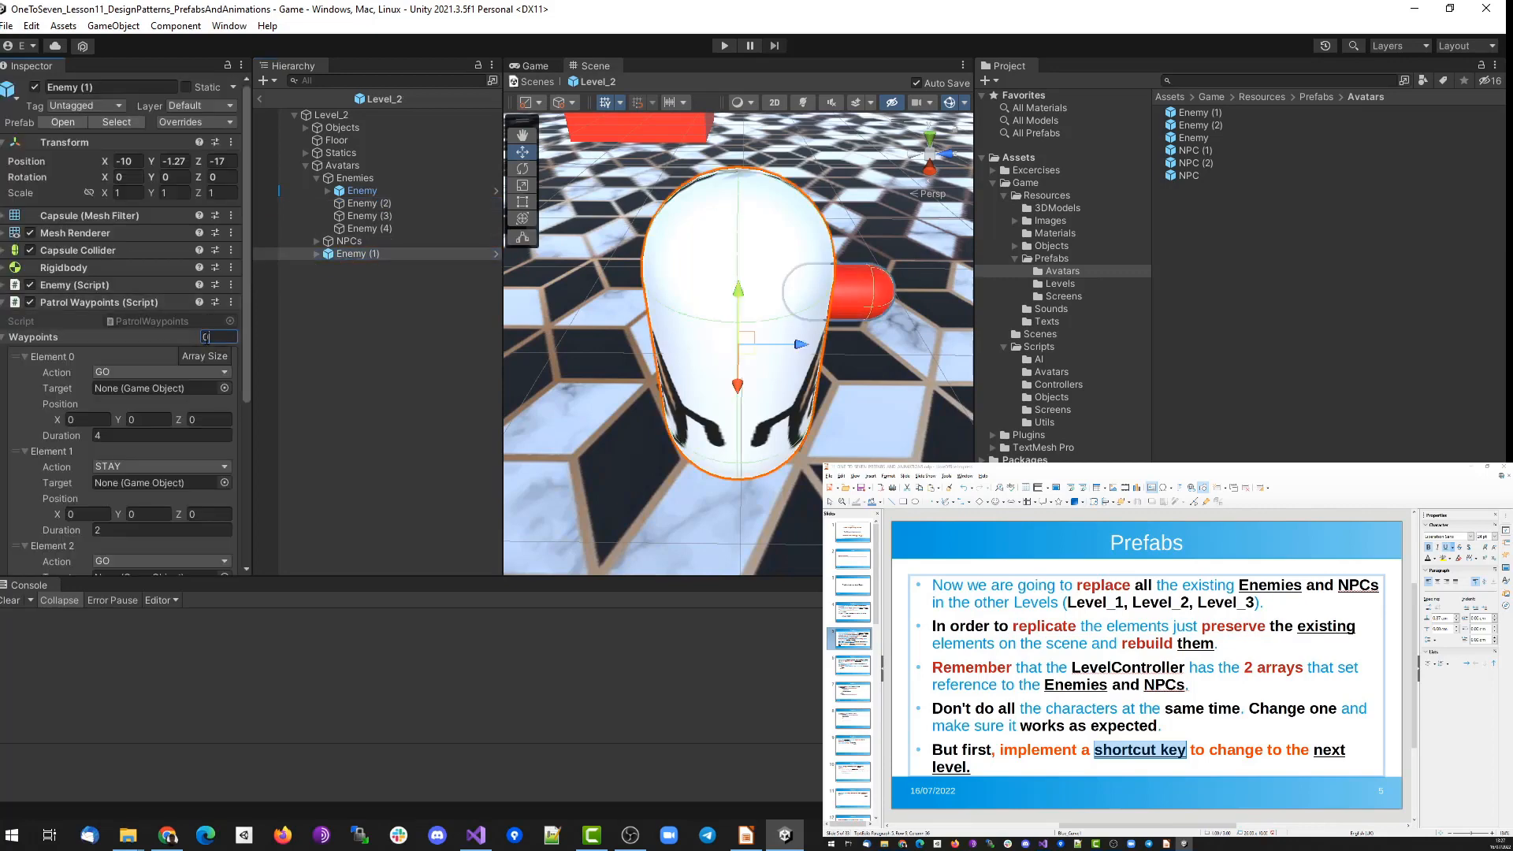
type("0")
key("Return")
left_click(175, 302)
Move the new Enemy (1) into the Enemies group and delete the old Enemy (2).
left_click_drag(356, 251, 364, 197)
left_click(368, 205)
key("Delete")
Add the Enemy (2) prefab to Level_2 and give it the old Enemy (3)'s X position, -29.42.
left_click_drag(1199, 124, 354, 167)
left_click(362, 216)
left_click(135, 161)
key("ctrl+c")
left_click(353, 253)
left_click(136, 161)
key("ctrl+v")
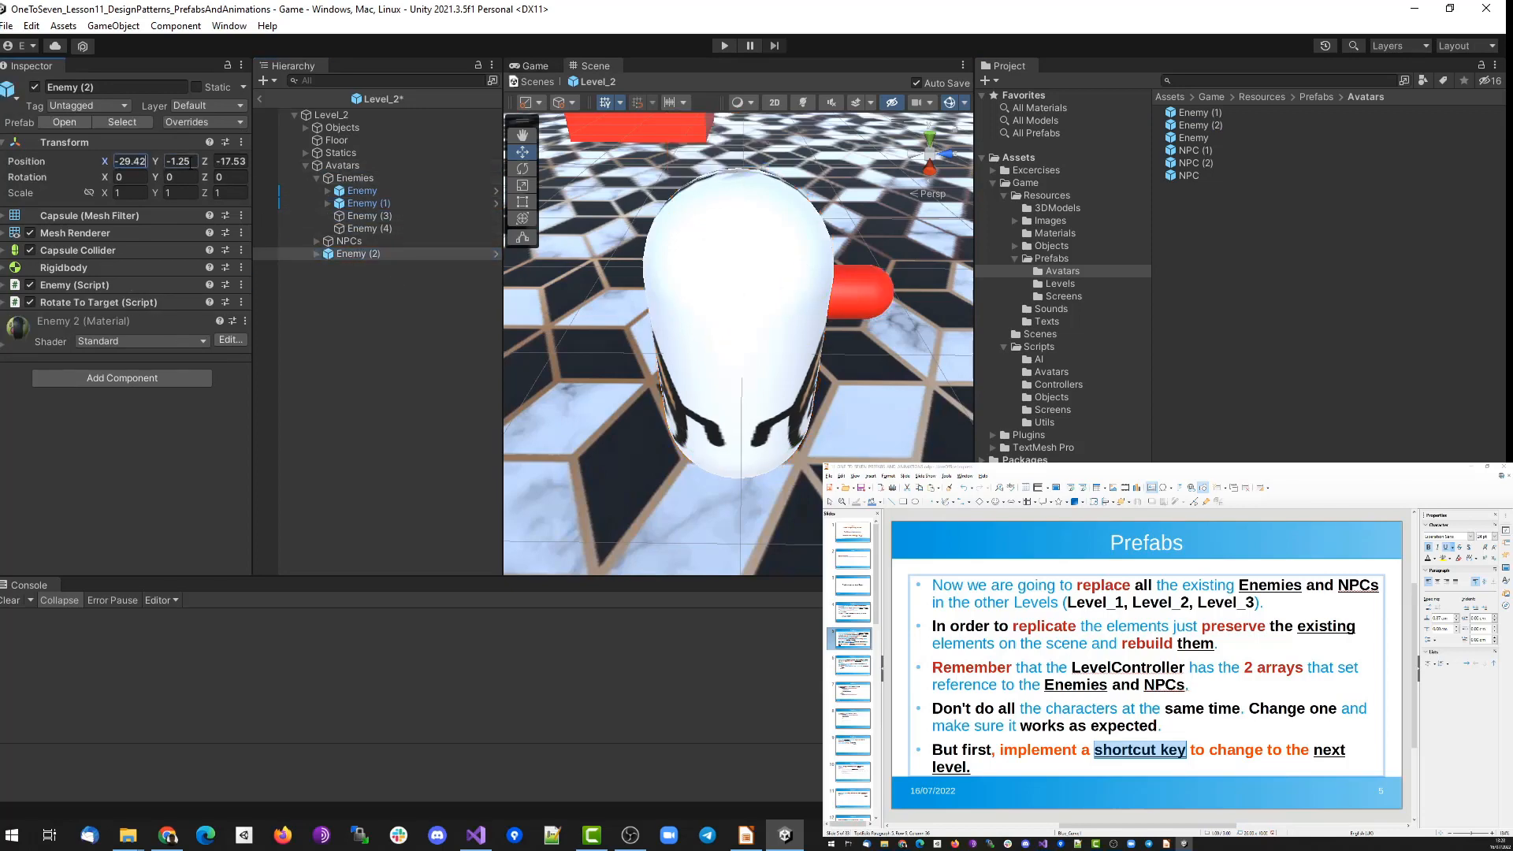
Copy the old Enemy (3)'s Z position to the new Enemy (2).
left_click(365, 215)
left_click(230, 161)
key("ctrl+c")
left_click(359, 253)
left_click(230, 160)
key("ctrl+v")
Move the new Enemy (2) into the Enemies group and delete the old Enemy (3) and Enemy (4).
double_click(365, 218)
key("Delete")
left_click_drag(360, 240, 356, 179)
left_click(362, 217)
key("Delete")
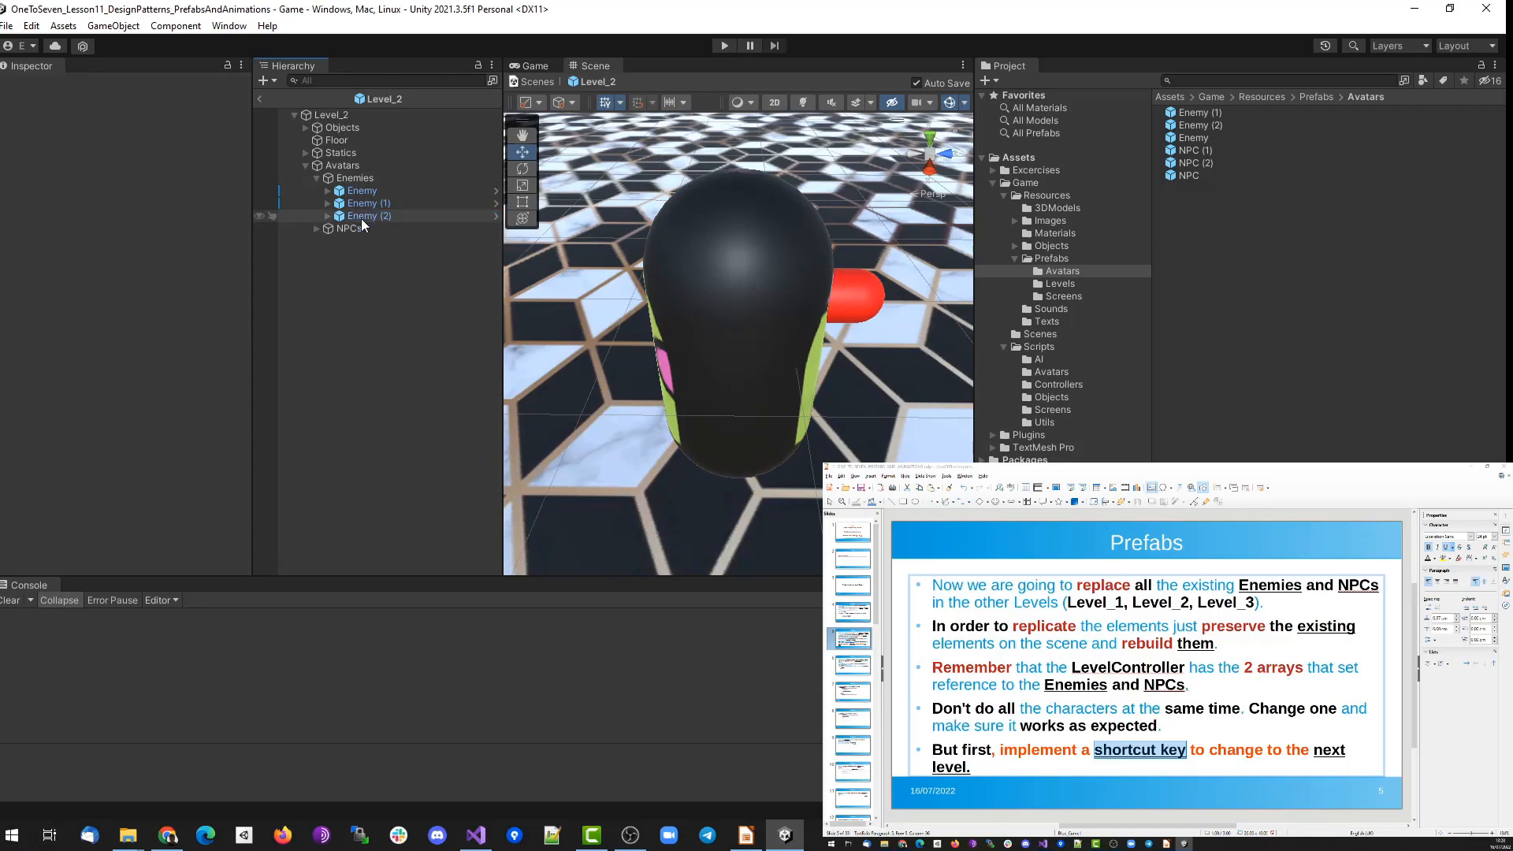
Add the NPC prefab to Level_2's NPCs group and copy the old NPC (1)'s position to it: X 3.86, Y -1.31, Z -13.43.
left_click(362, 217)
left_click(317, 228)
left_click(359, 241)
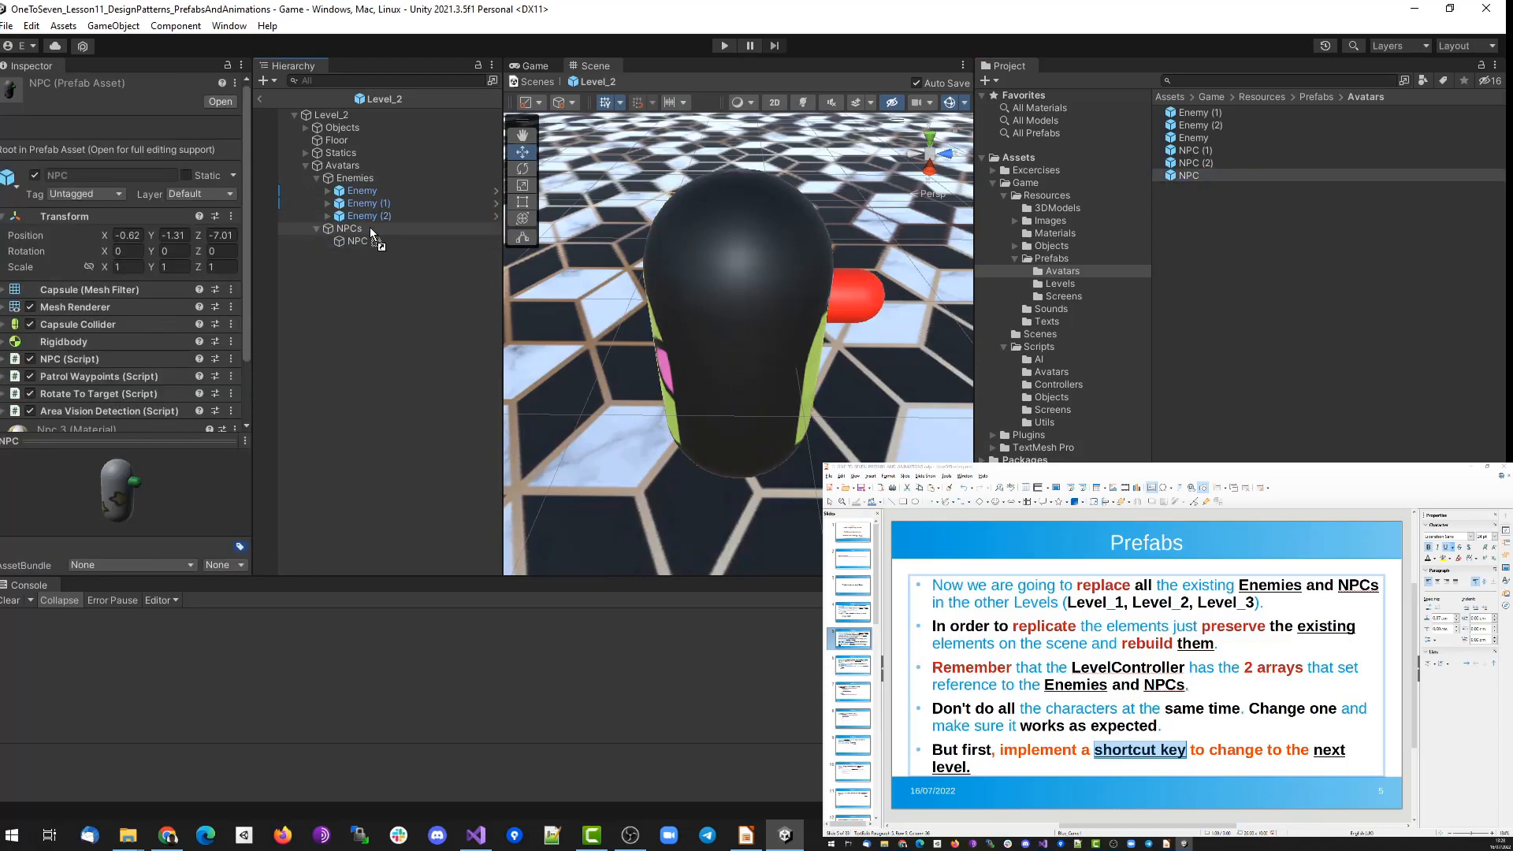
left_click(128, 147)
left_click(359, 253)
left_click(130, 147)
key("ctrl+v")
left_click(358, 240)
left_click(179, 147)
left_click(359, 252)
Delete the old NPC (1) and set the new NPC's Patrol Waypoints list size to 0.
left_click(347, 240)
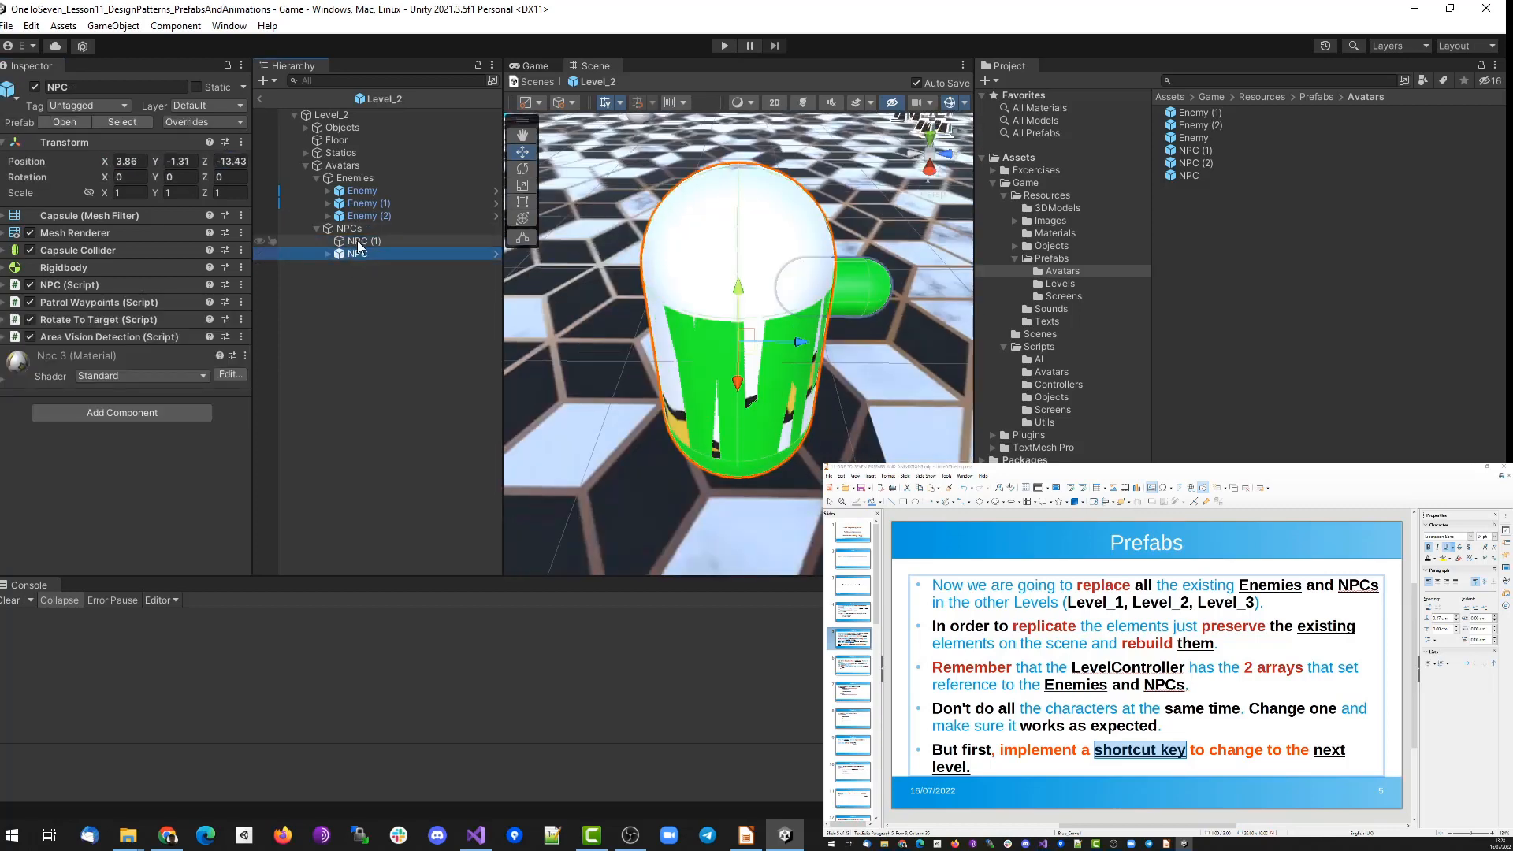
key("Delete")
left_click(356, 241)
left_click(215, 337)
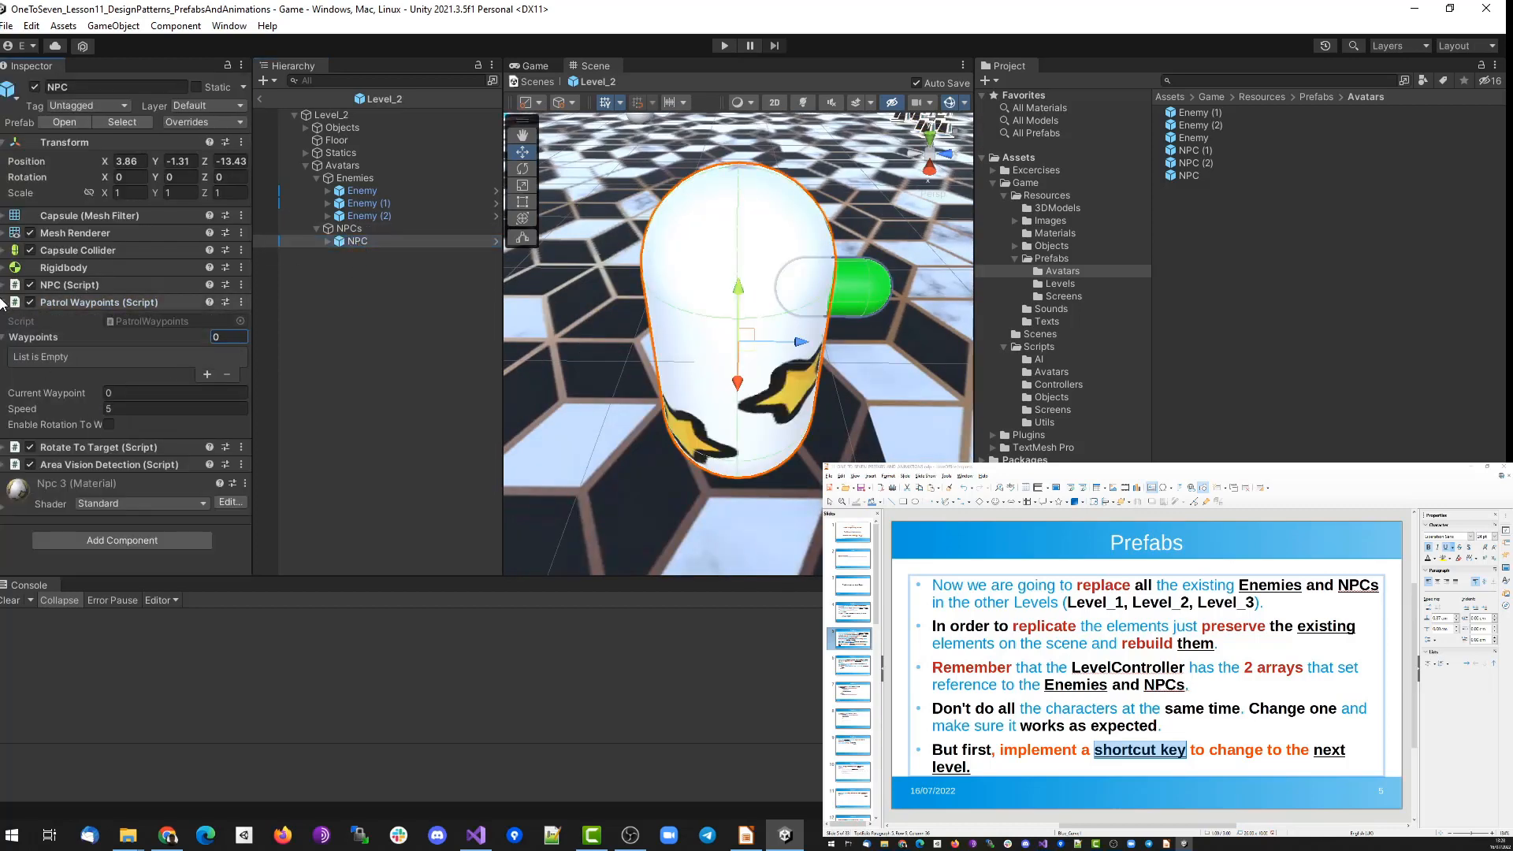
left_click(6, 303)
Check the child spheres and Patrol Waypoints of Level_2's first Enemy.
left_click(328, 191)
left_click(362, 190)
left_click(98, 302)
scroll(127, 369, "down", 2)
scroll(126, 369, "up", 2)
left_click(2, 303)
Set the Enemies array size in Level_2's Level Controller to 4 and assign Enemy, Enemy (1) and Enemy (2) to Elements 0 to 2.
left_click(331, 115)
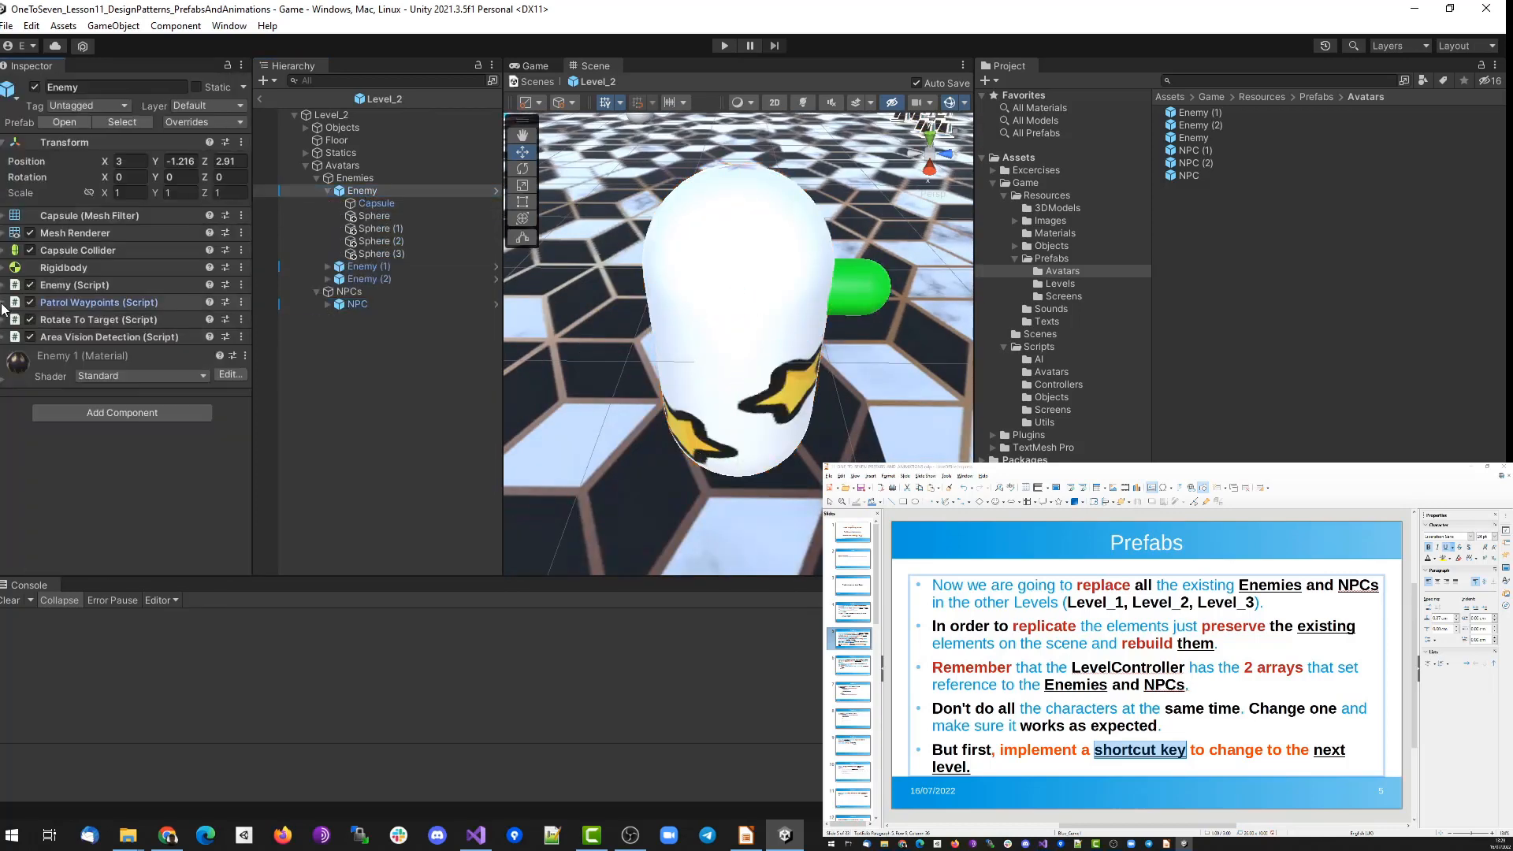
left_click(361, 191)
left_click(331, 115)
left_click(237, 234)
type("4")
key("Return")
left_click(328, 190)
left_click_drag(362, 190, 165, 255)
left_click_drag(369, 204, 166, 271)
left_click_drag(369, 216, 173, 290)
Reduce the Level Controller's Enemies array size to 3 and assign the new NPC to Element 0 of its NPCs array.
left_click(234, 234)
type("3")
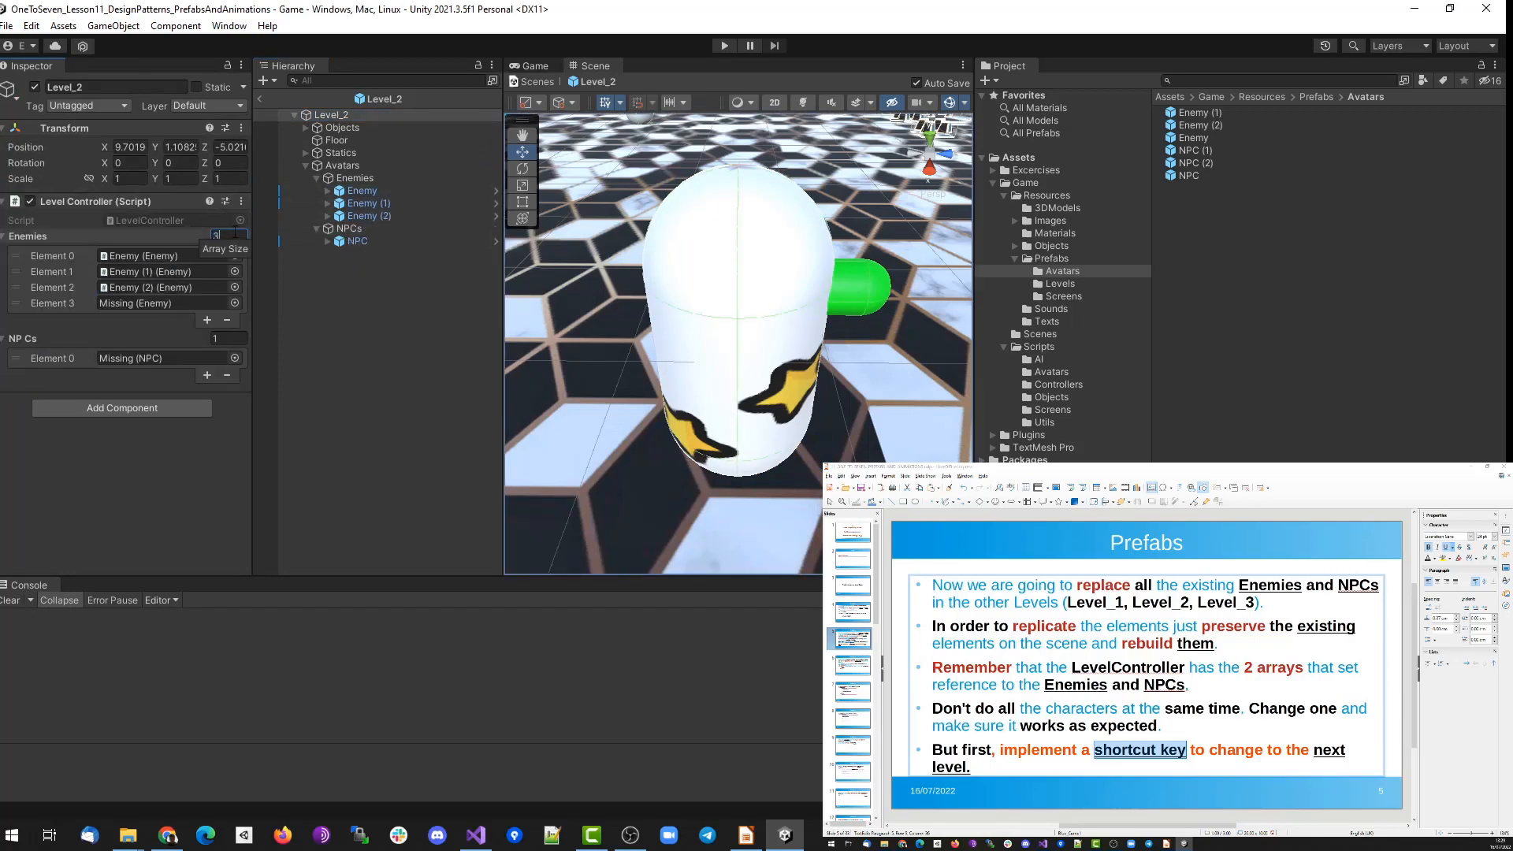
key("Return")
left_click_drag(357, 241, 166, 342)
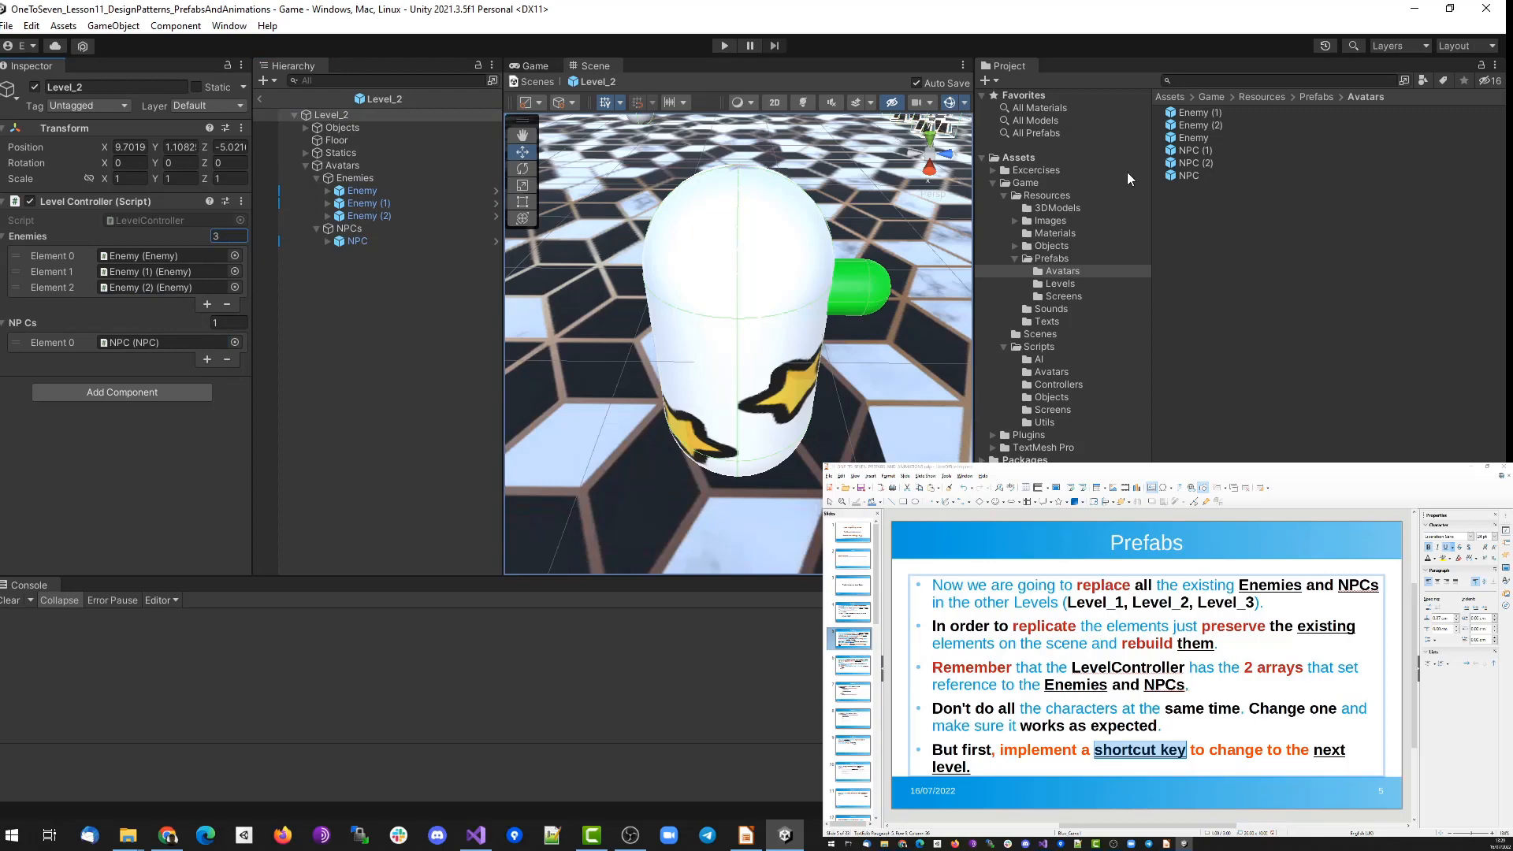
Open the Level_1 prefab and assign its two new NPCs to the NPCs array of its Level Controller.
left_click(1060, 284)
double_click(1195, 125)
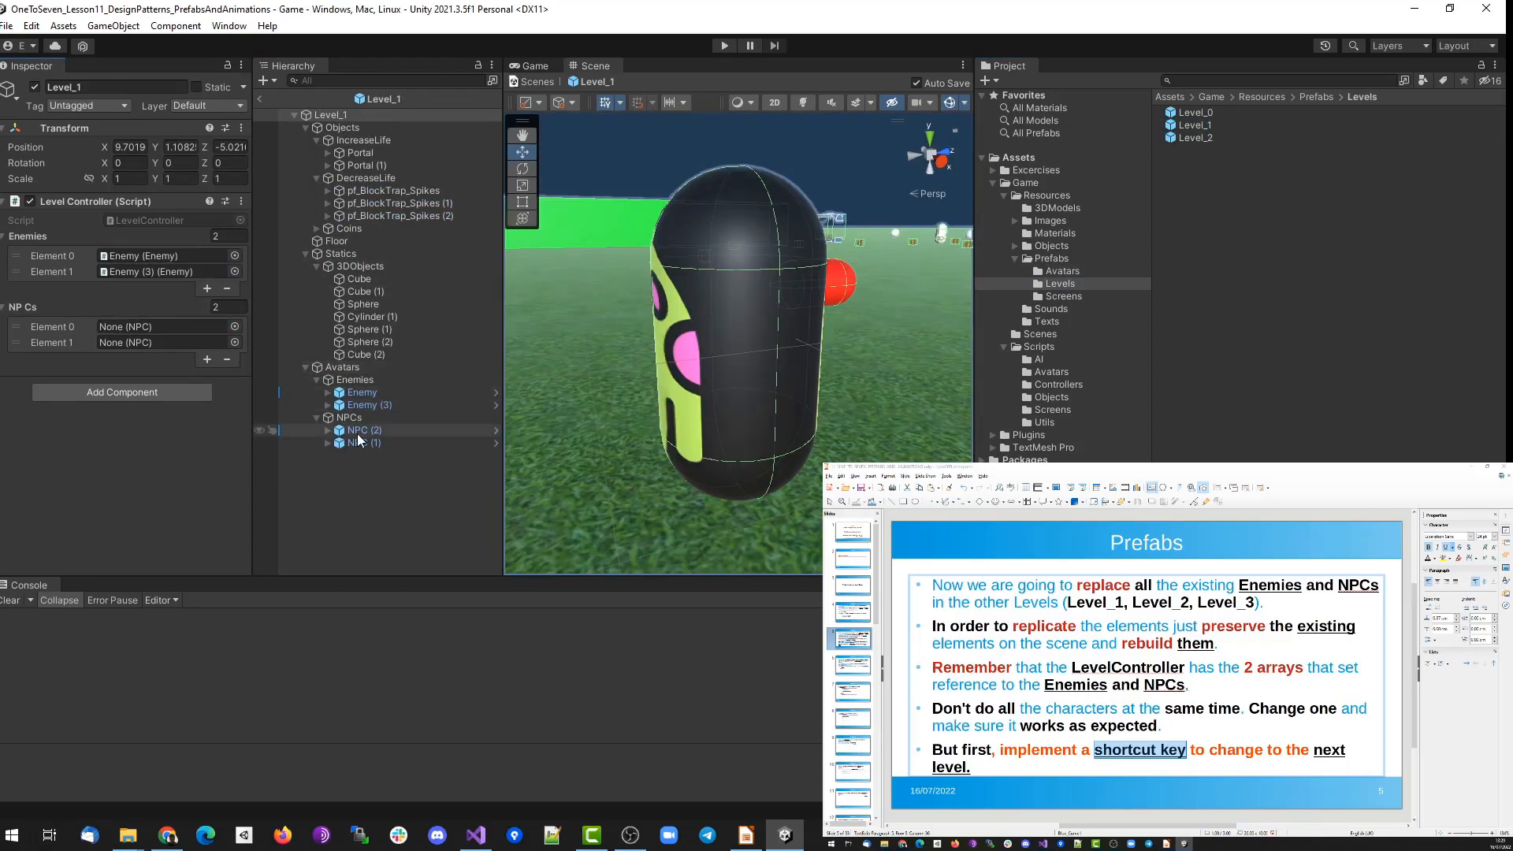
left_click_drag(357, 444, 139, 343)
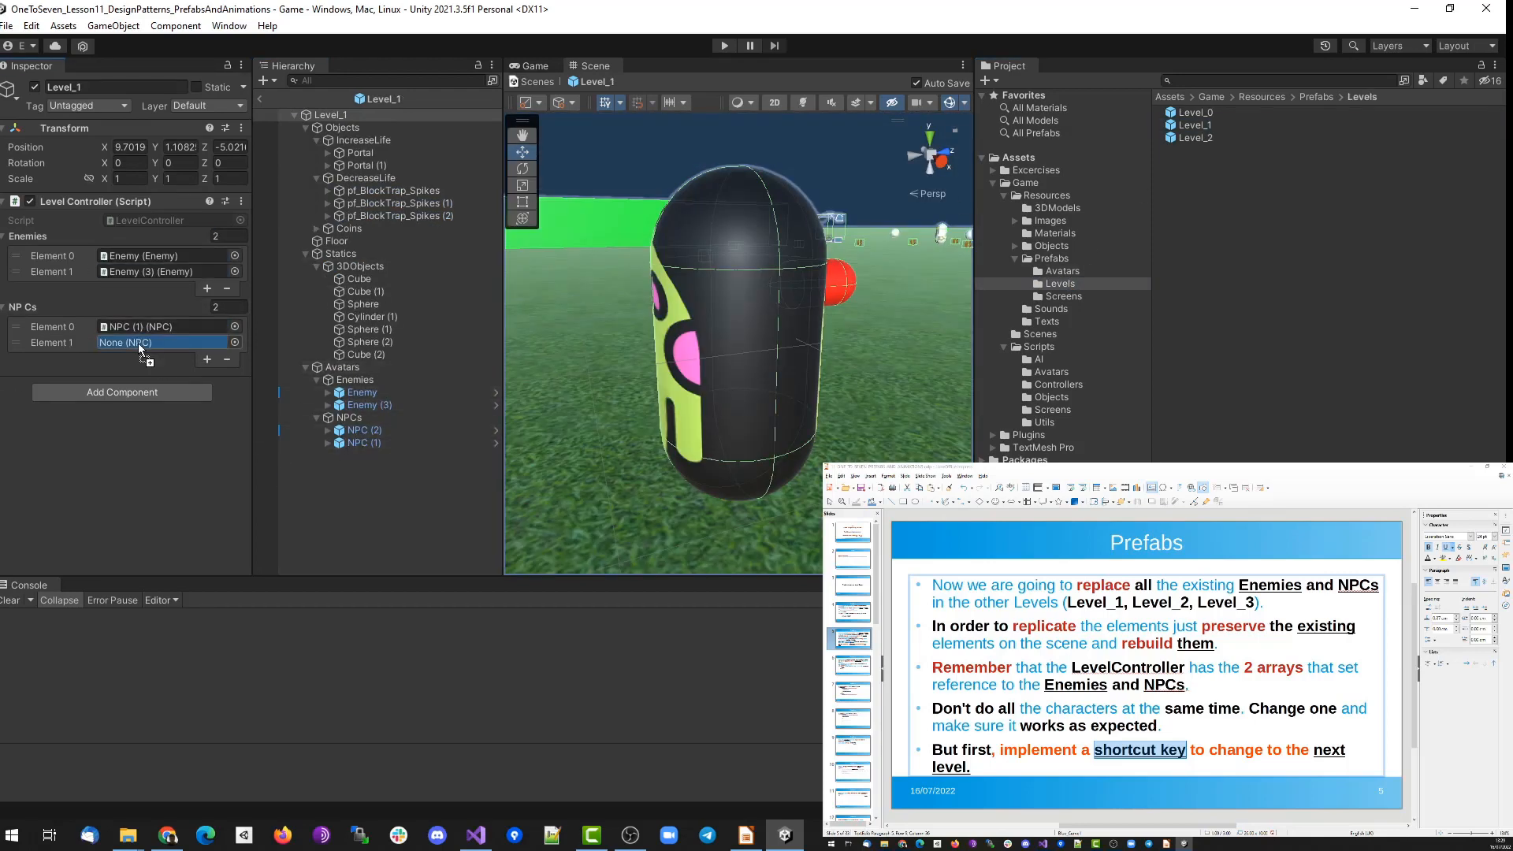
Review the components and patrol waypoints of Level_1's enemies and NPCs, plus the references in its Level Controller arrays.
left_click(343, 395)
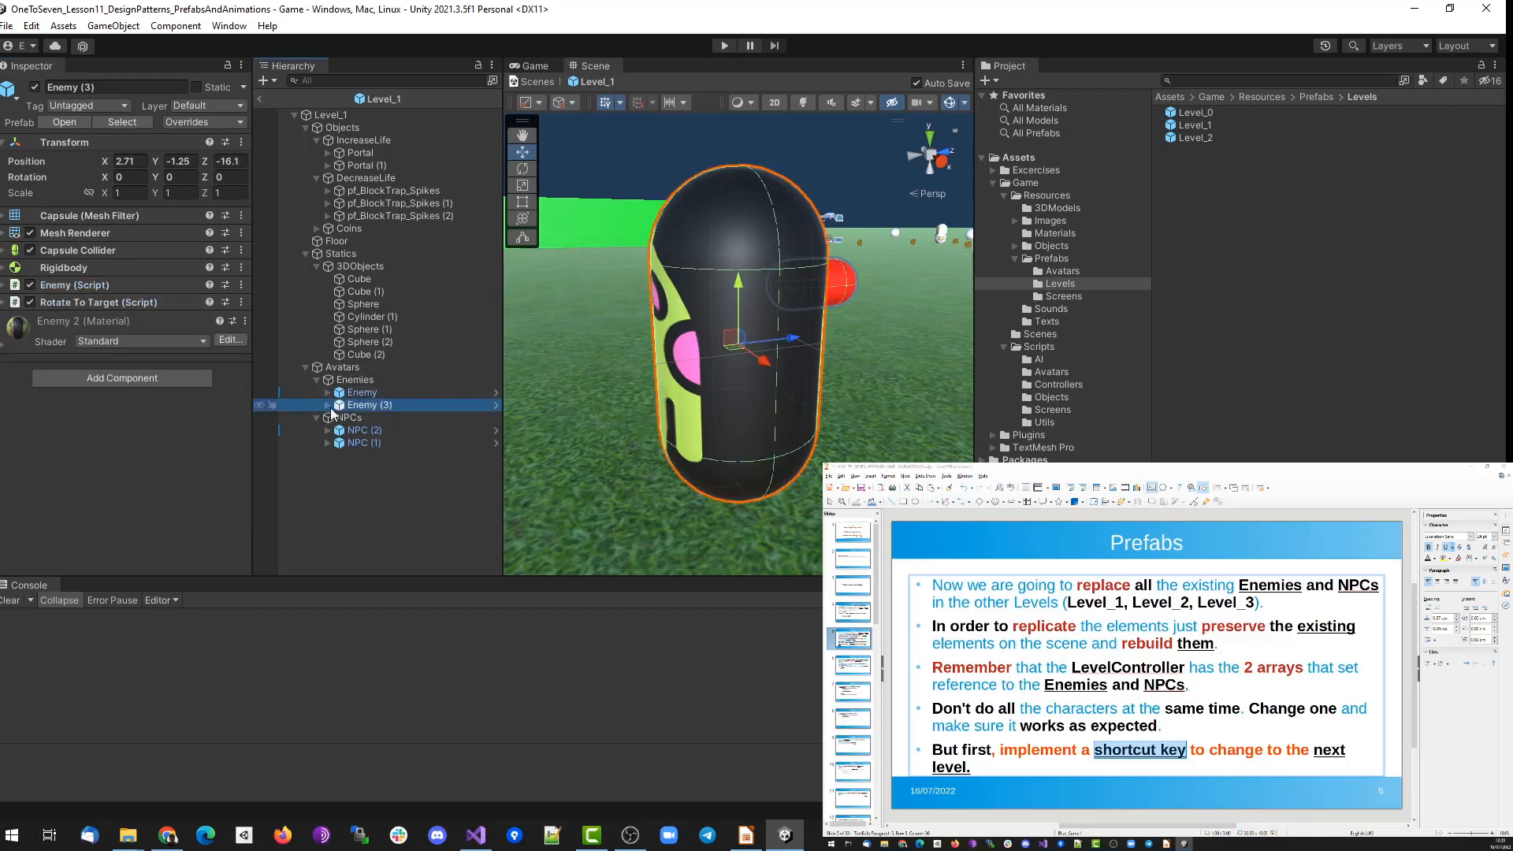
left_click(359, 405)
left_click(355, 430)
scroll(142, 426, "down", 3)
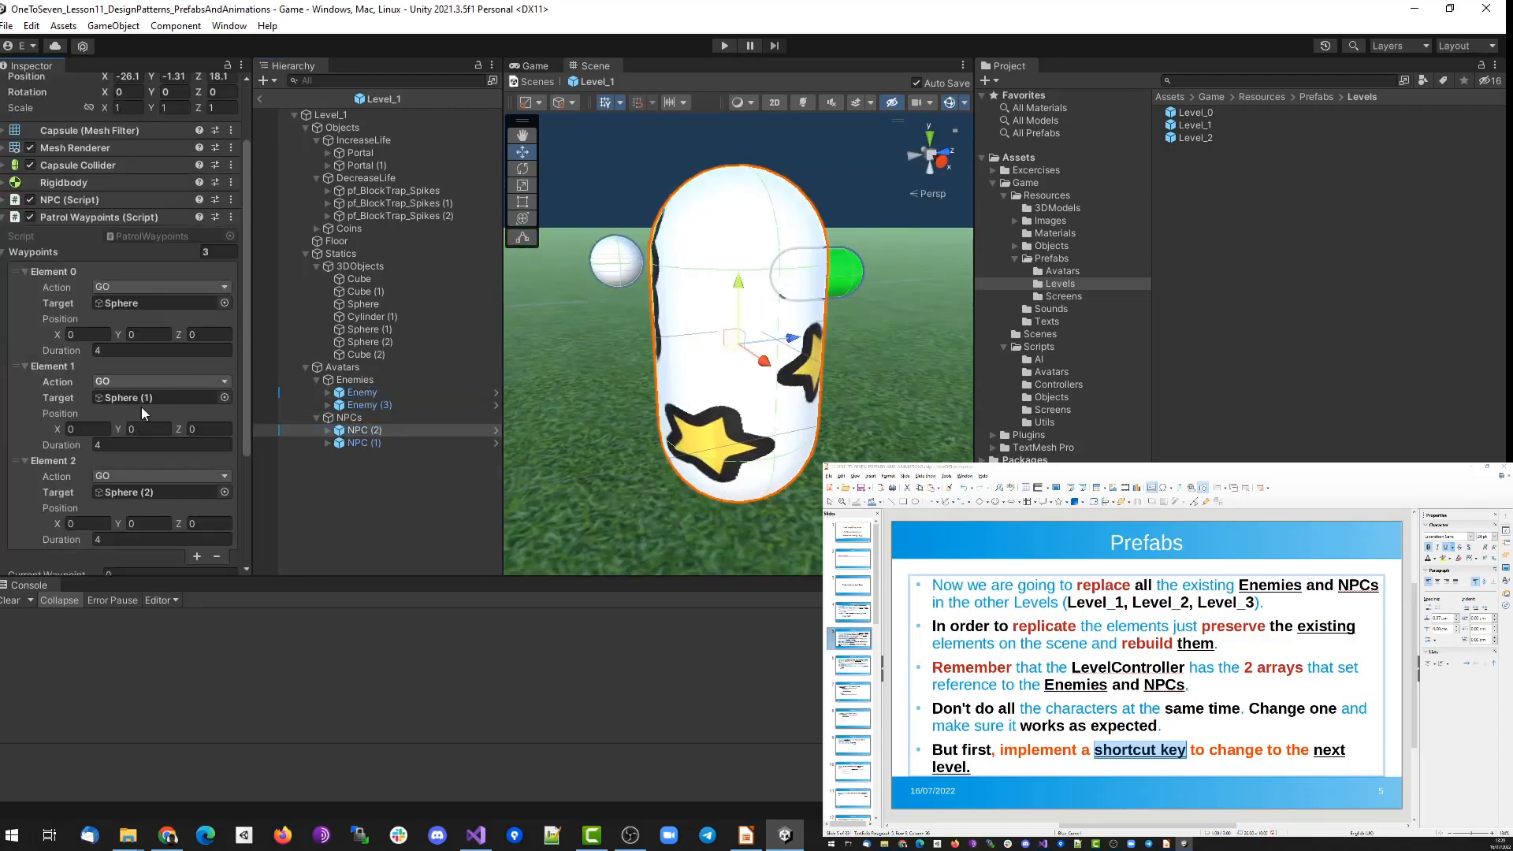
left_click(120, 444)
left_click(120, 539)
left_click(355, 443)
left_click(331, 115)
left_click(162, 271)
left_click(161, 342)
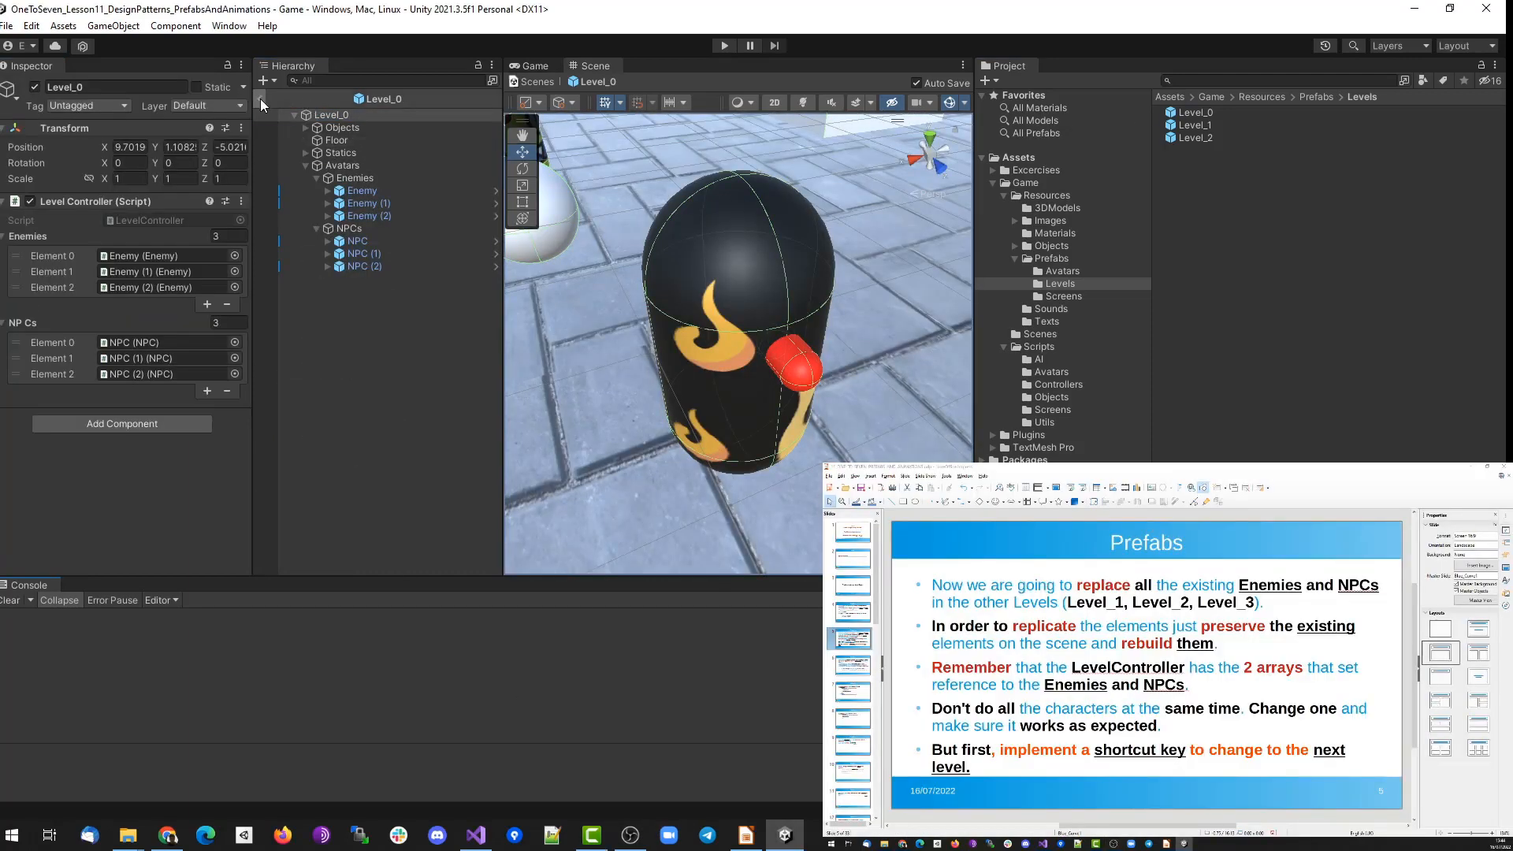
Leave prefab editing, run the game and skip Level_0 with the shortcut key to test Level_1.
left_click(259, 99)
left_click(720, 45)
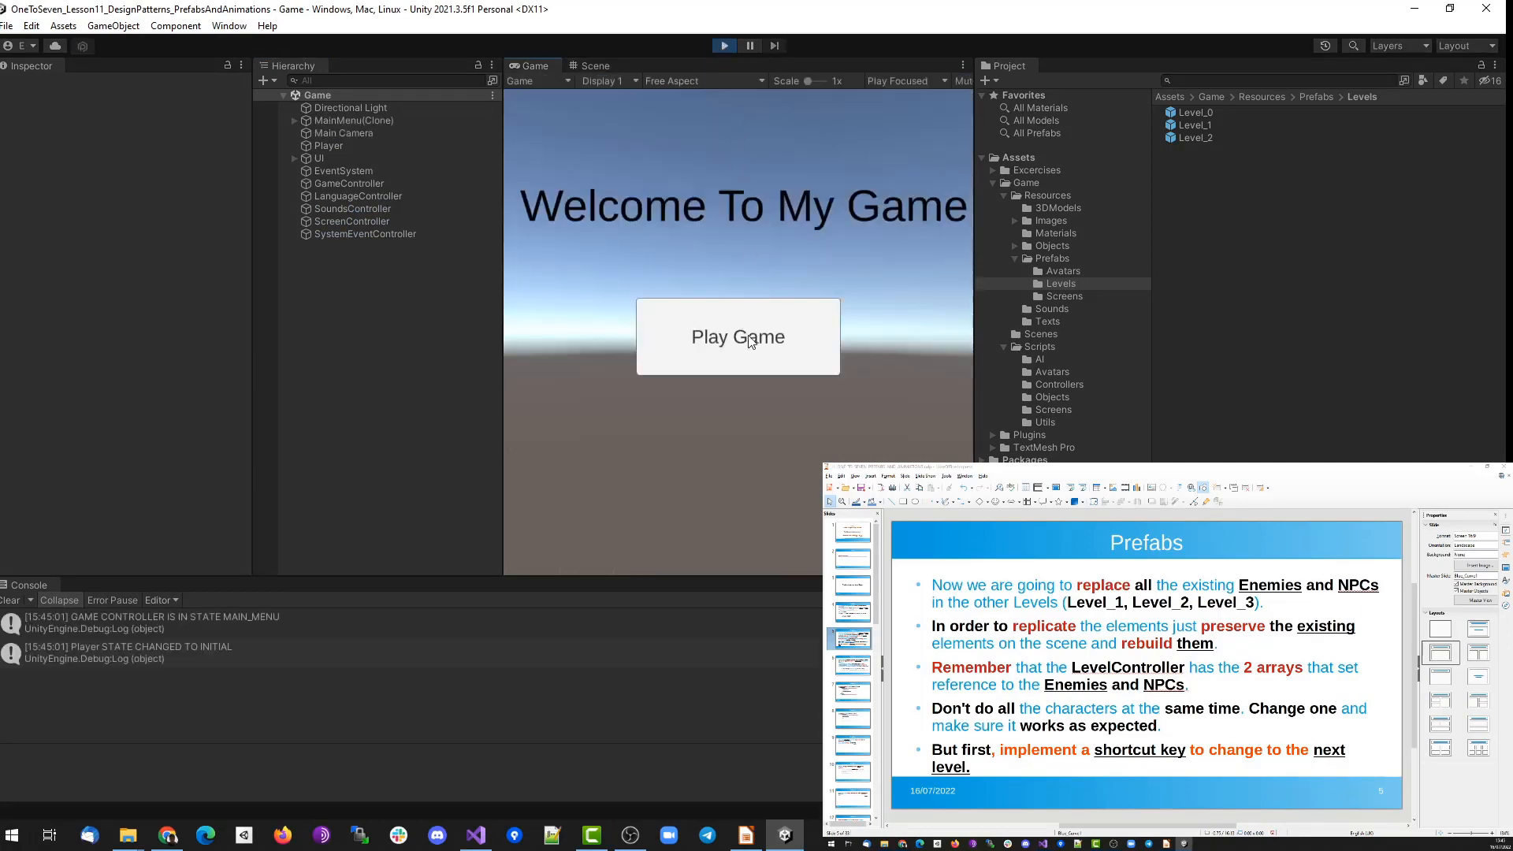
left_click(732, 346)
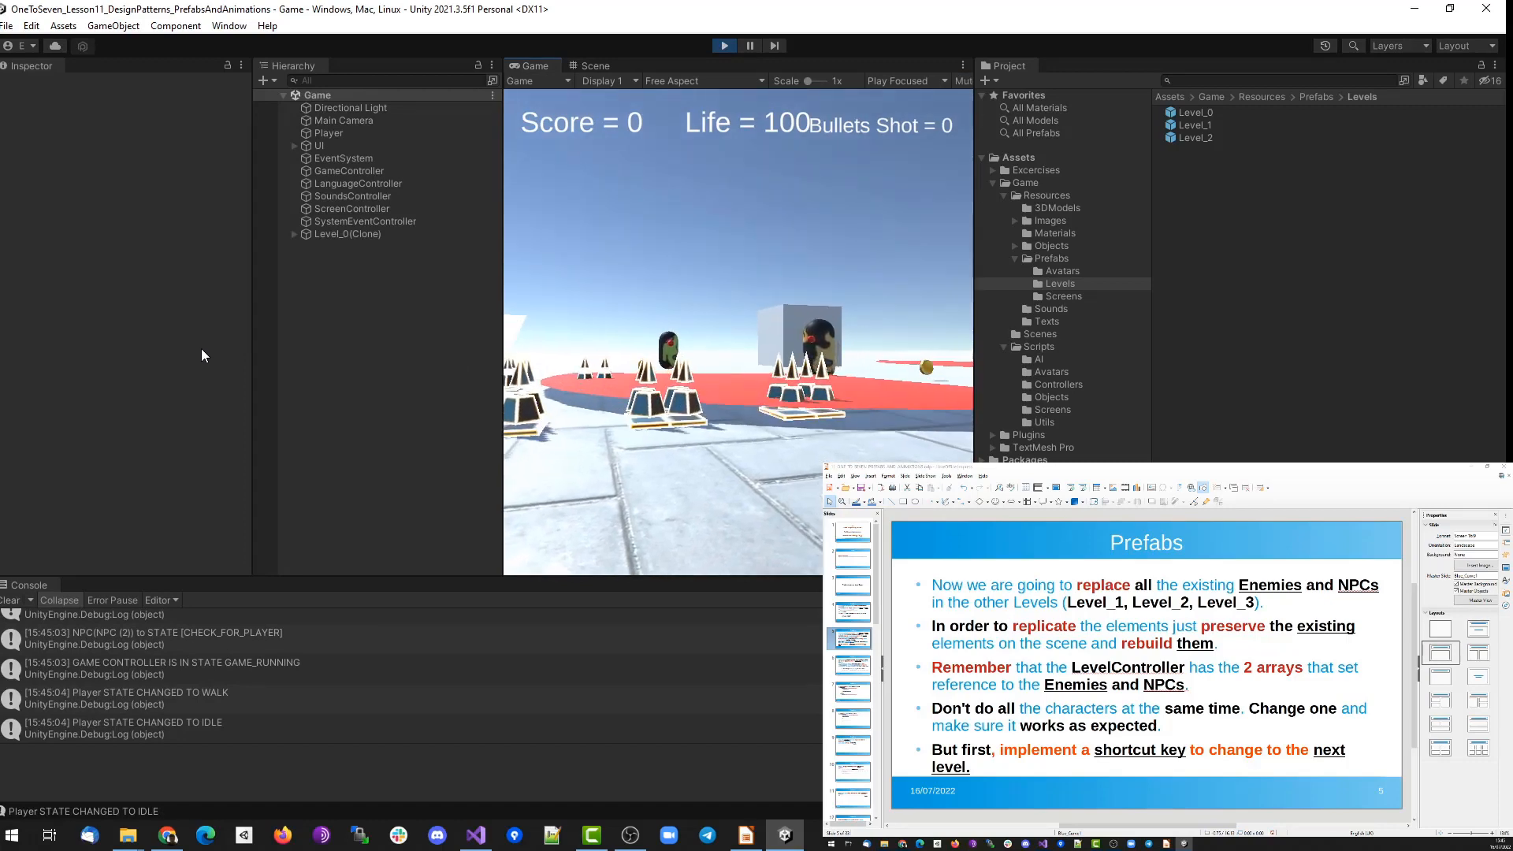
key("n")
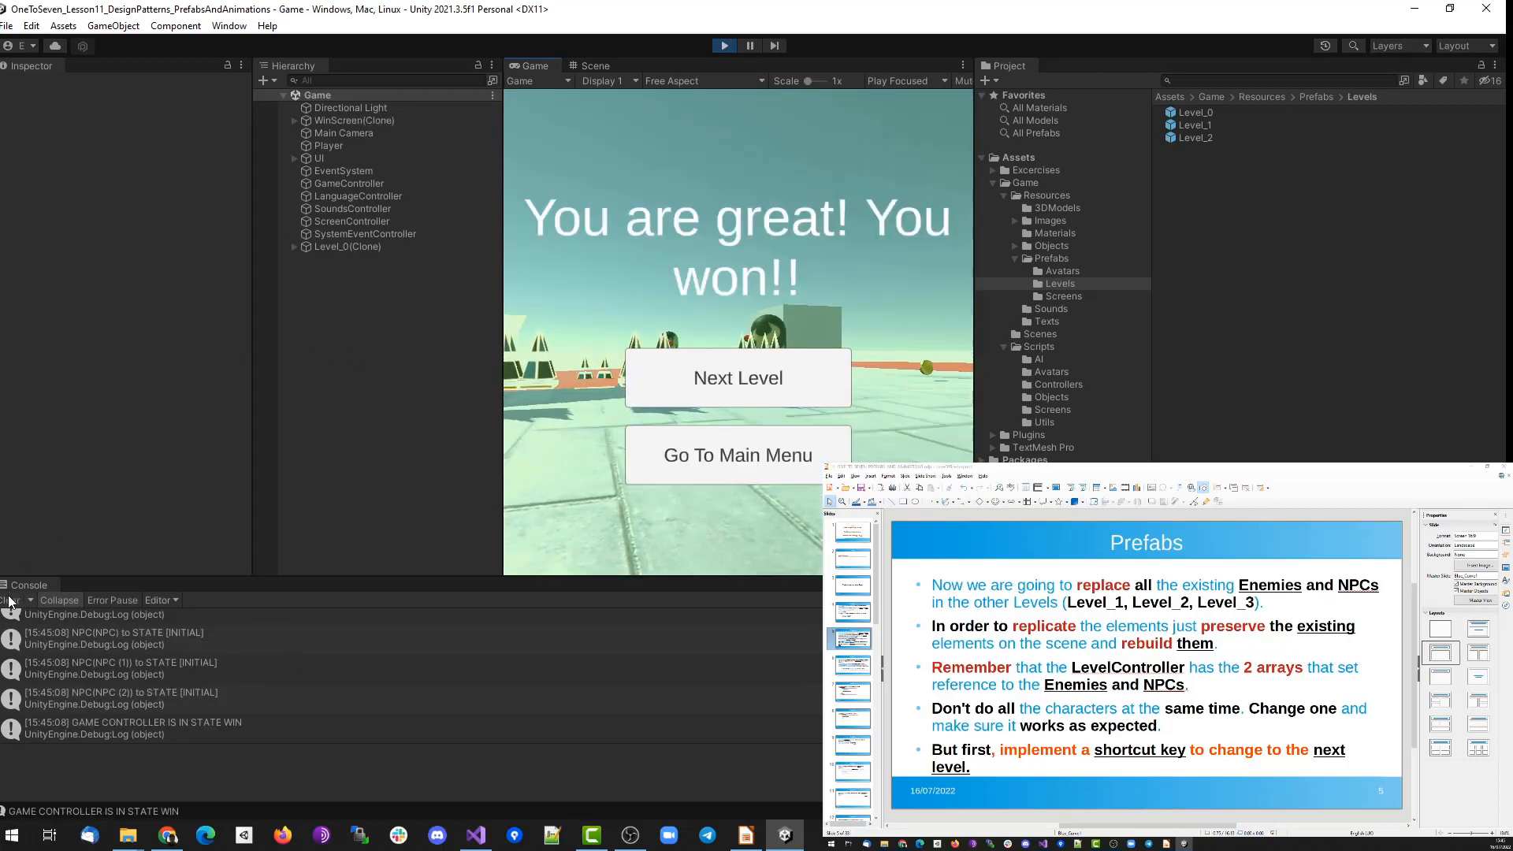
left_click(763, 382)
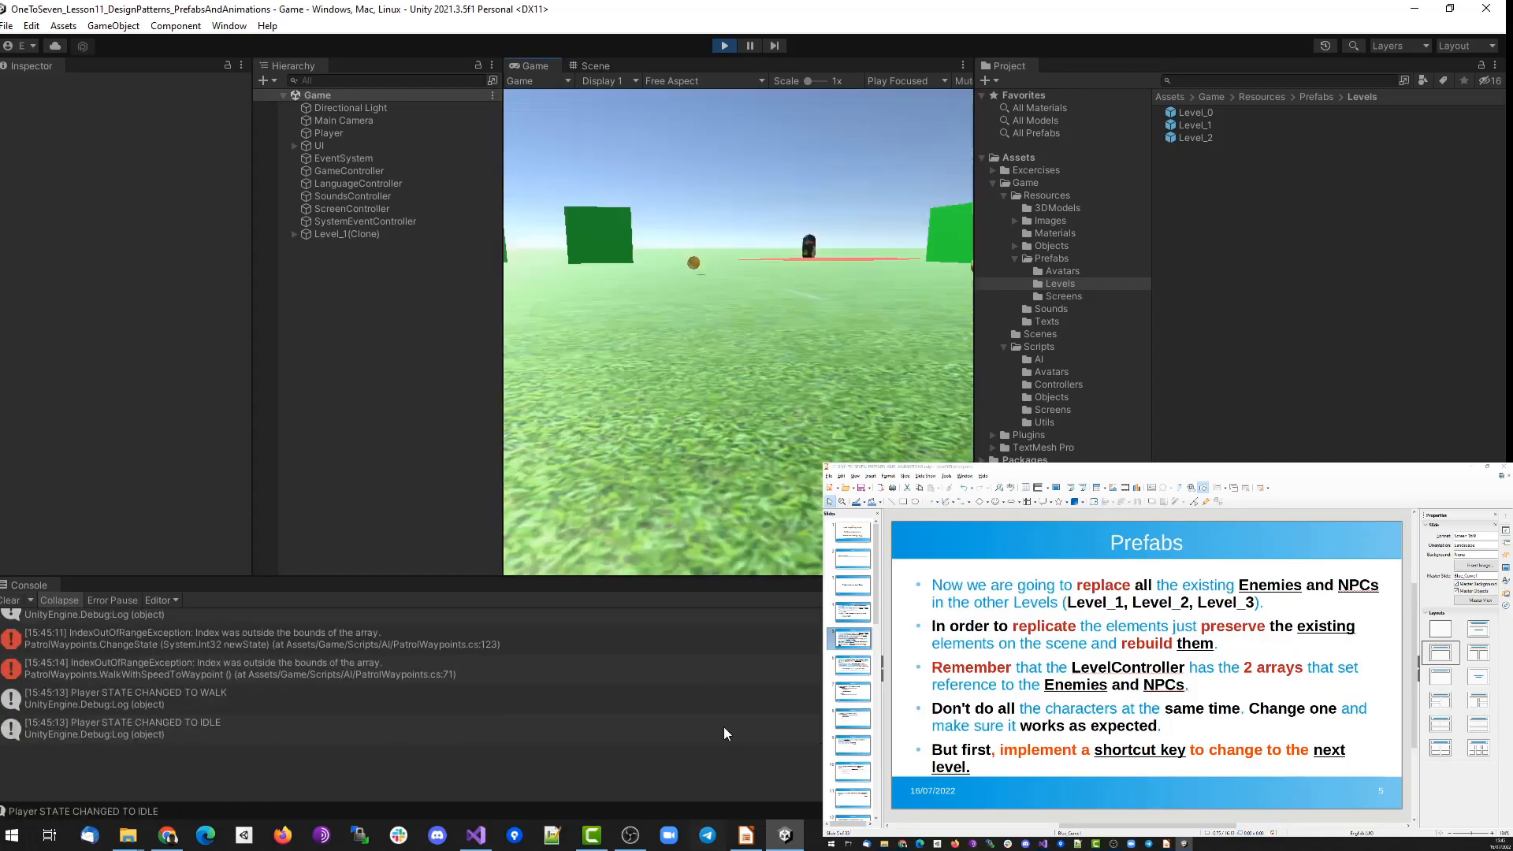
Trace the IndexOutOfRangeException errors to the Enemy in Level_1, inspect its Patrol Waypoints and stop the game.
left_click(715, 698)
left_click(479, 641)
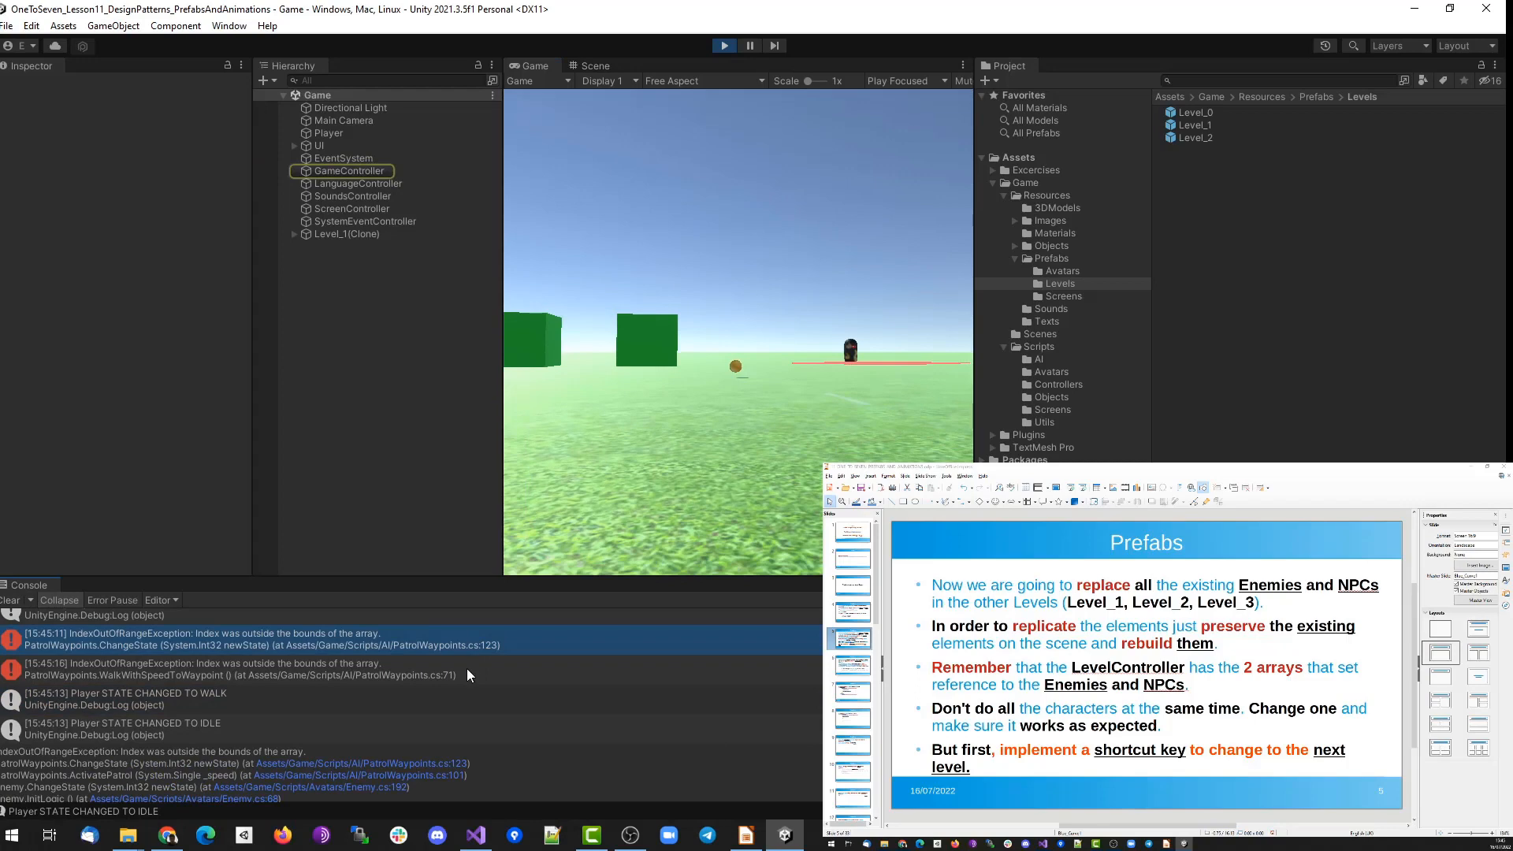
left_click(468, 668)
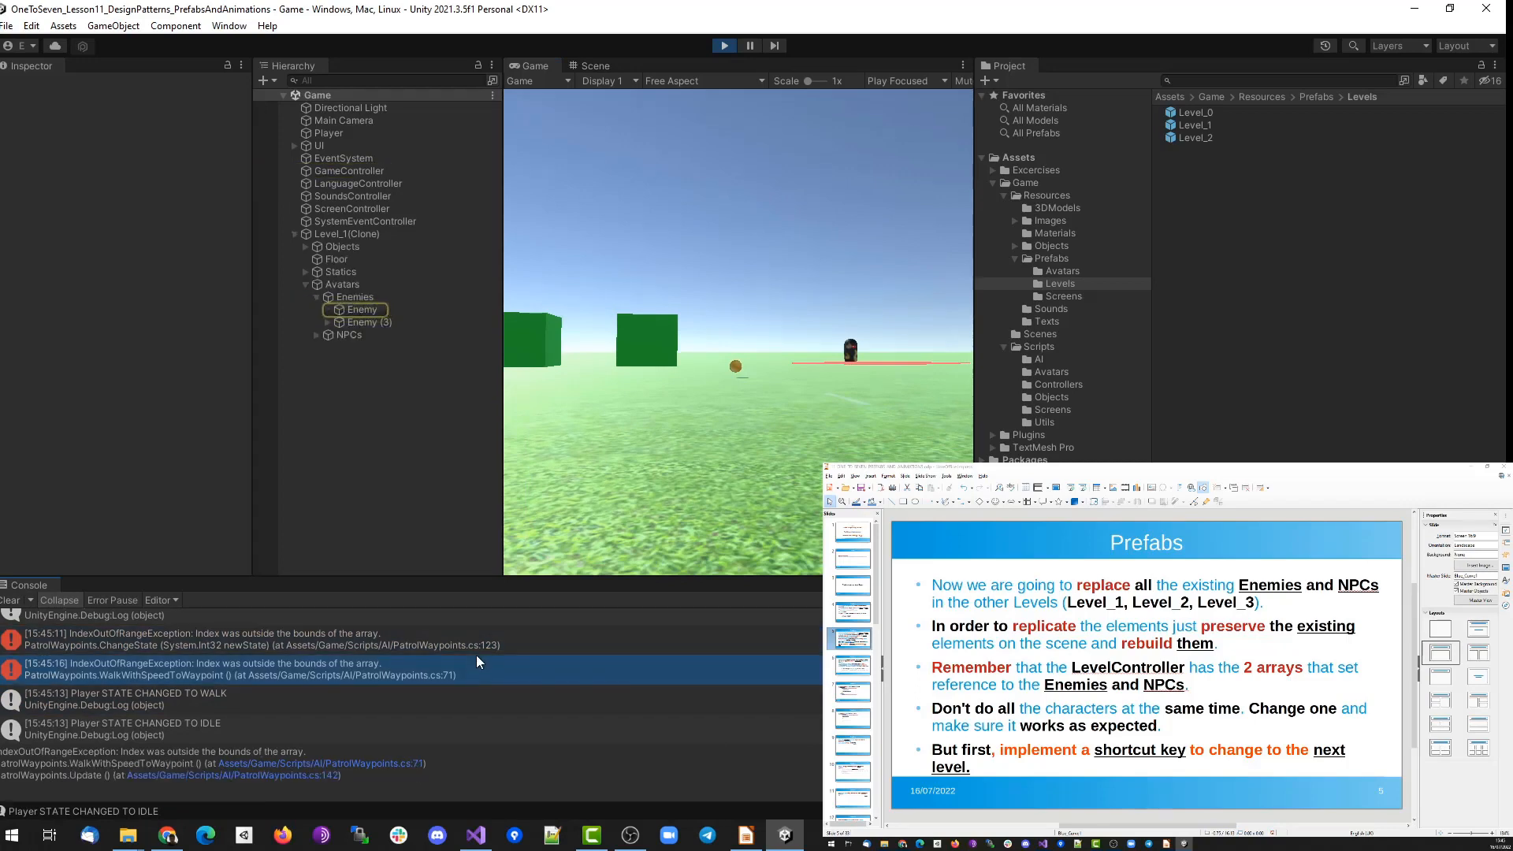
left_click(343, 294)
left_click(377, 308)
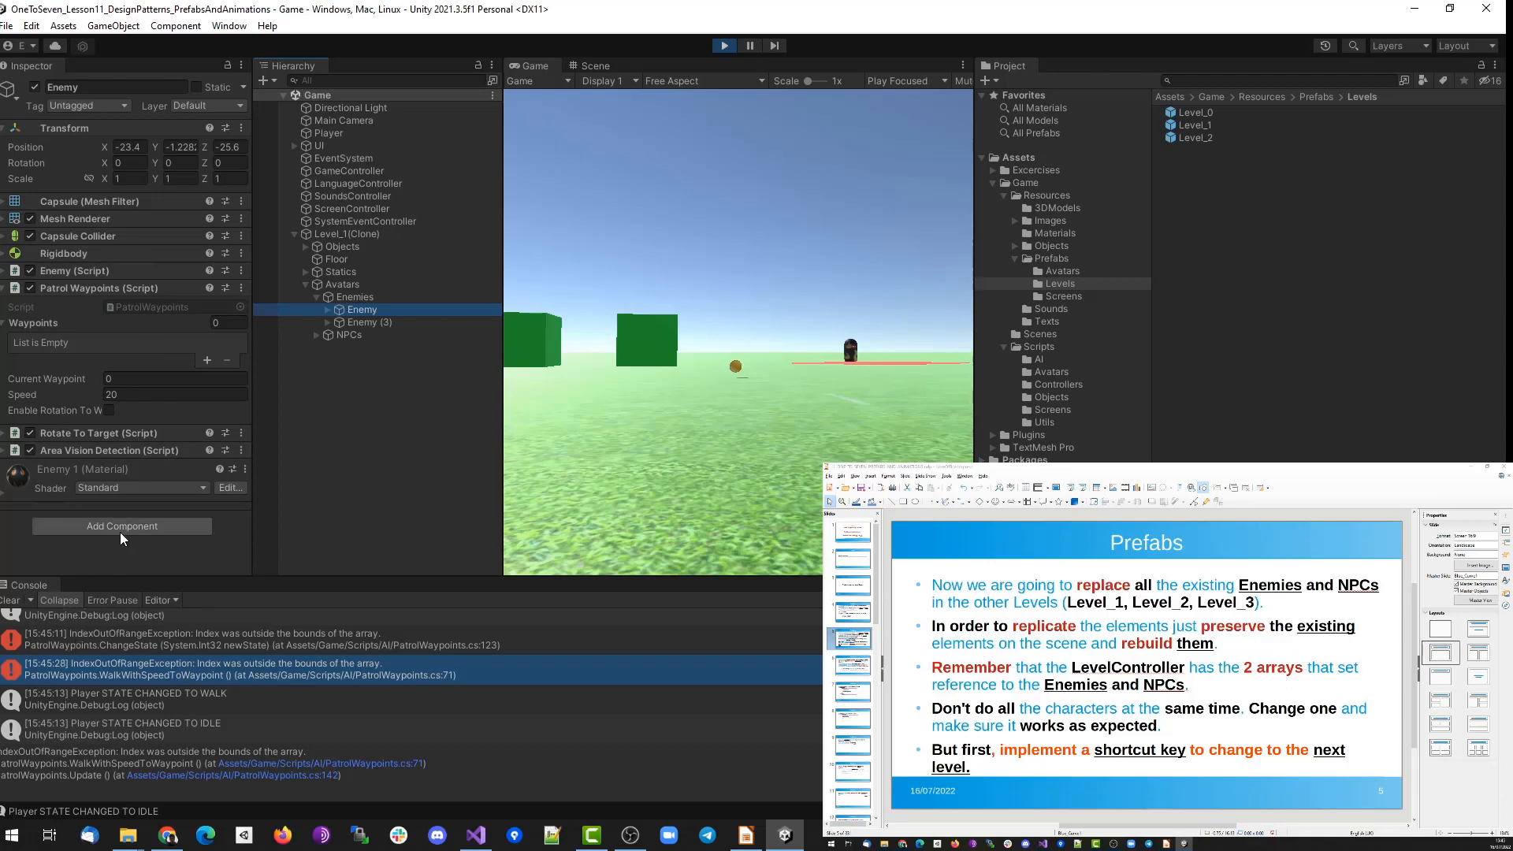
left_click(724, 45)
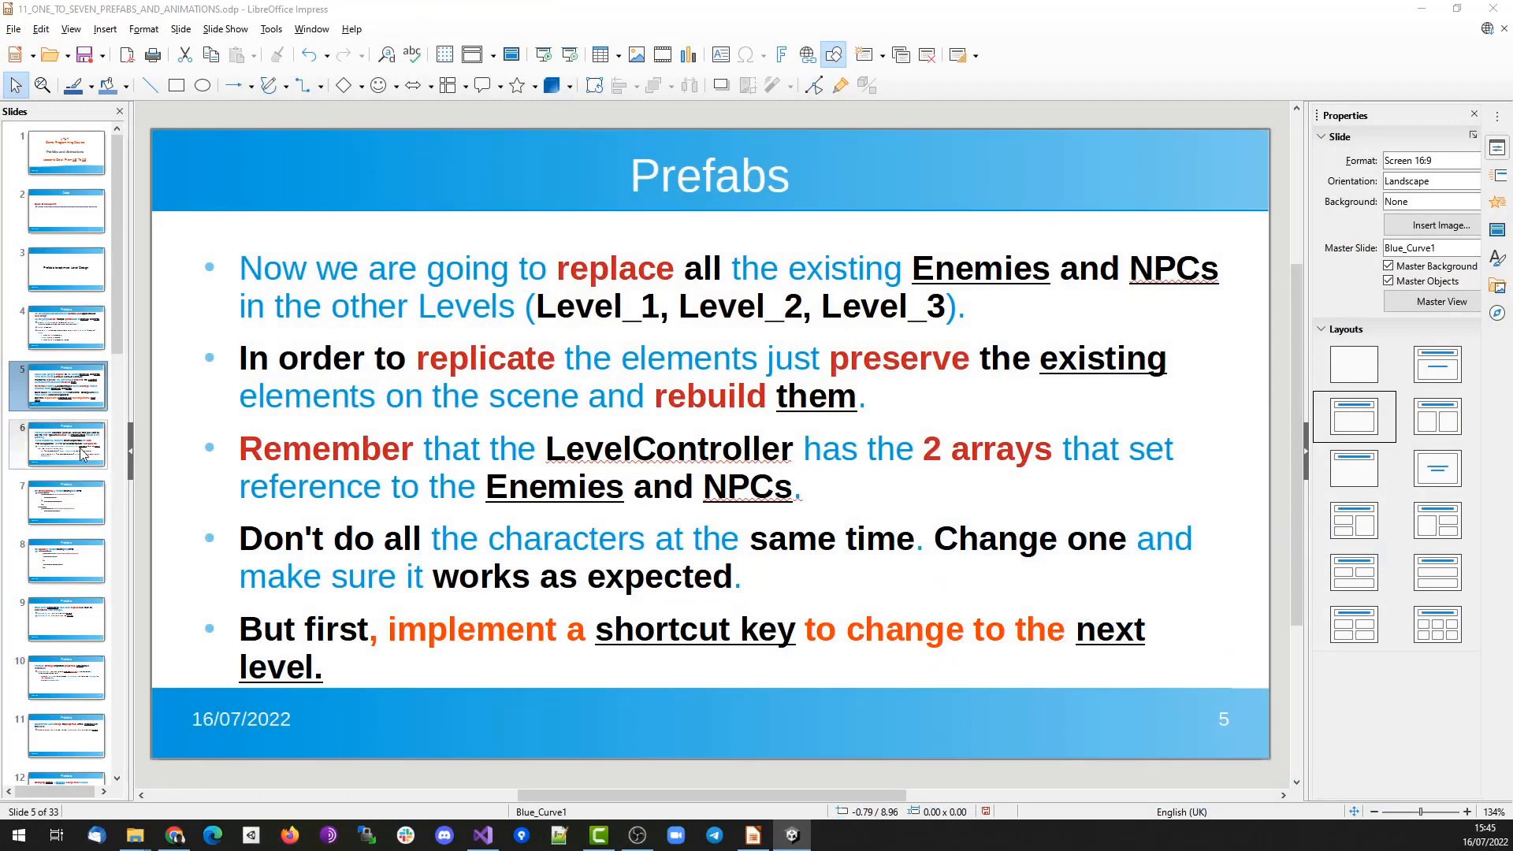
Switch to the Impress presentation and read slide 6 about restoring the original behaviour with PatrolWaypoints and AreaVisionDetection.
left_click(83, 454)
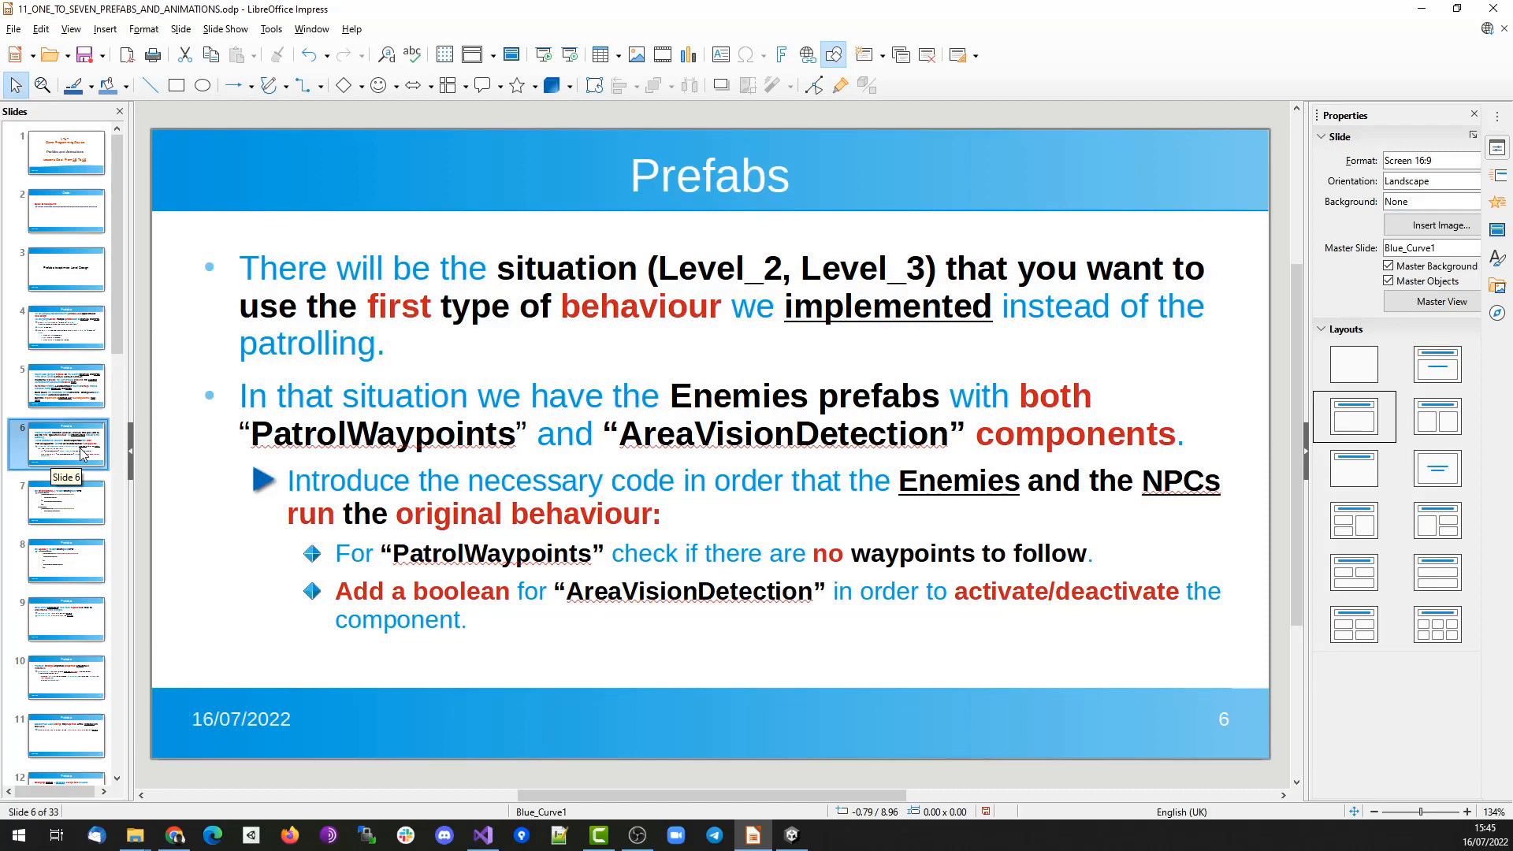
double_click(342, 446)
double_click(740, 435)
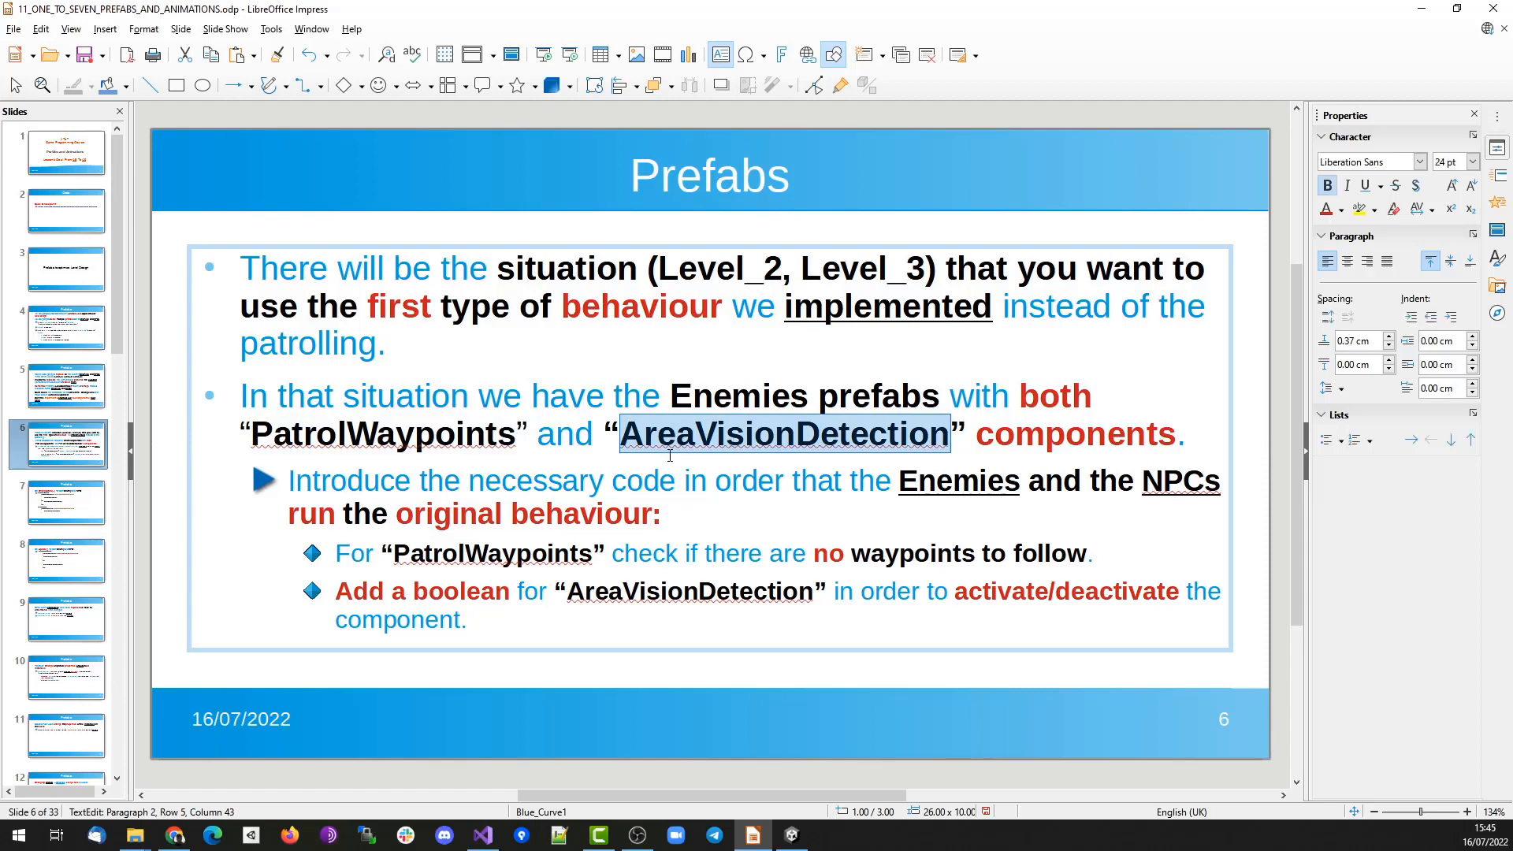
left_click(368, 306)
left_click_drag(401, 303, 661, 305)
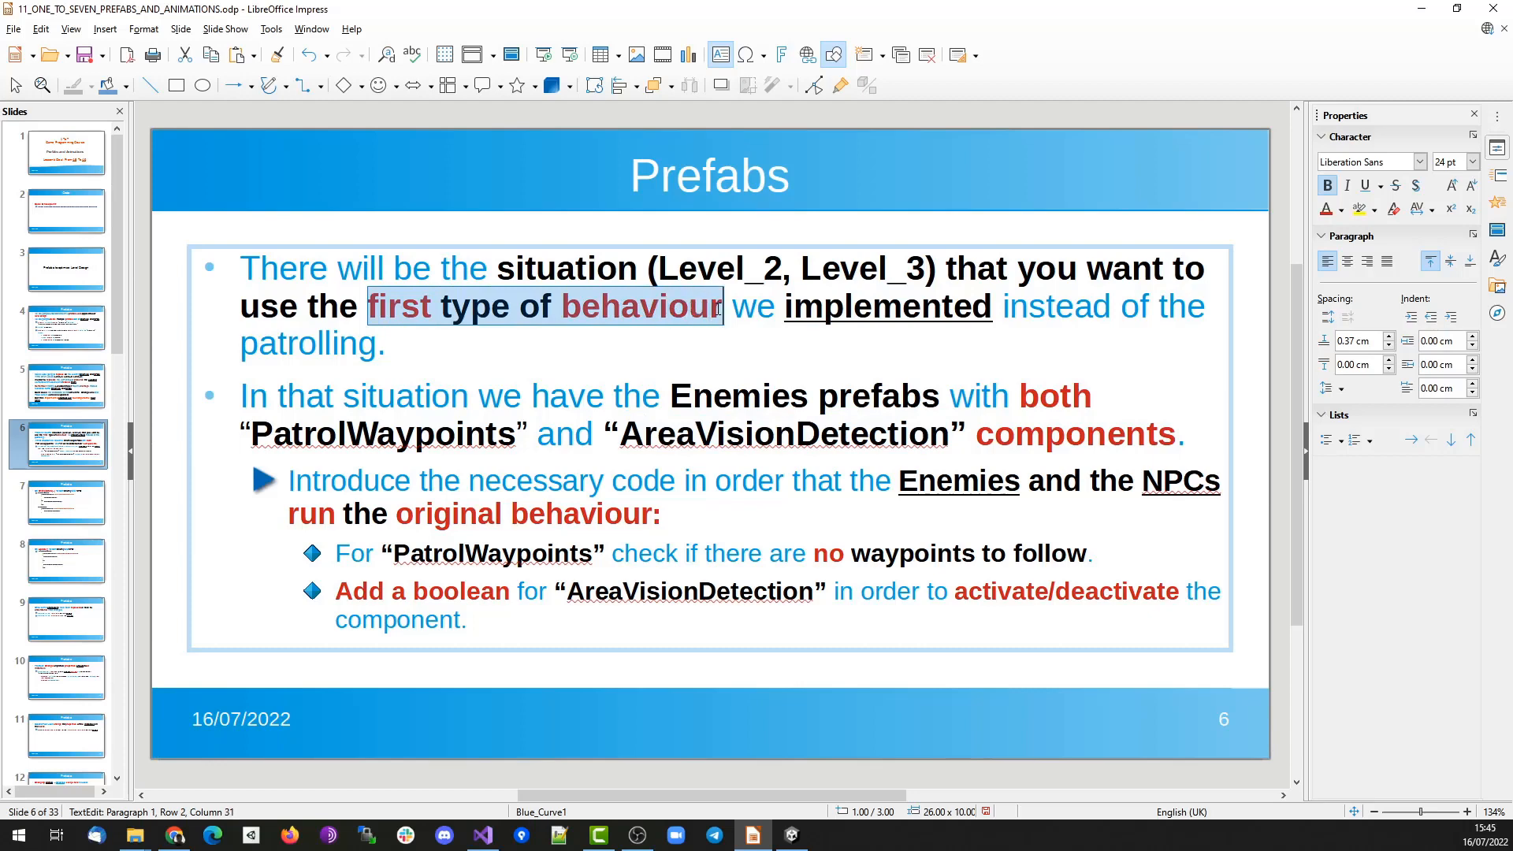
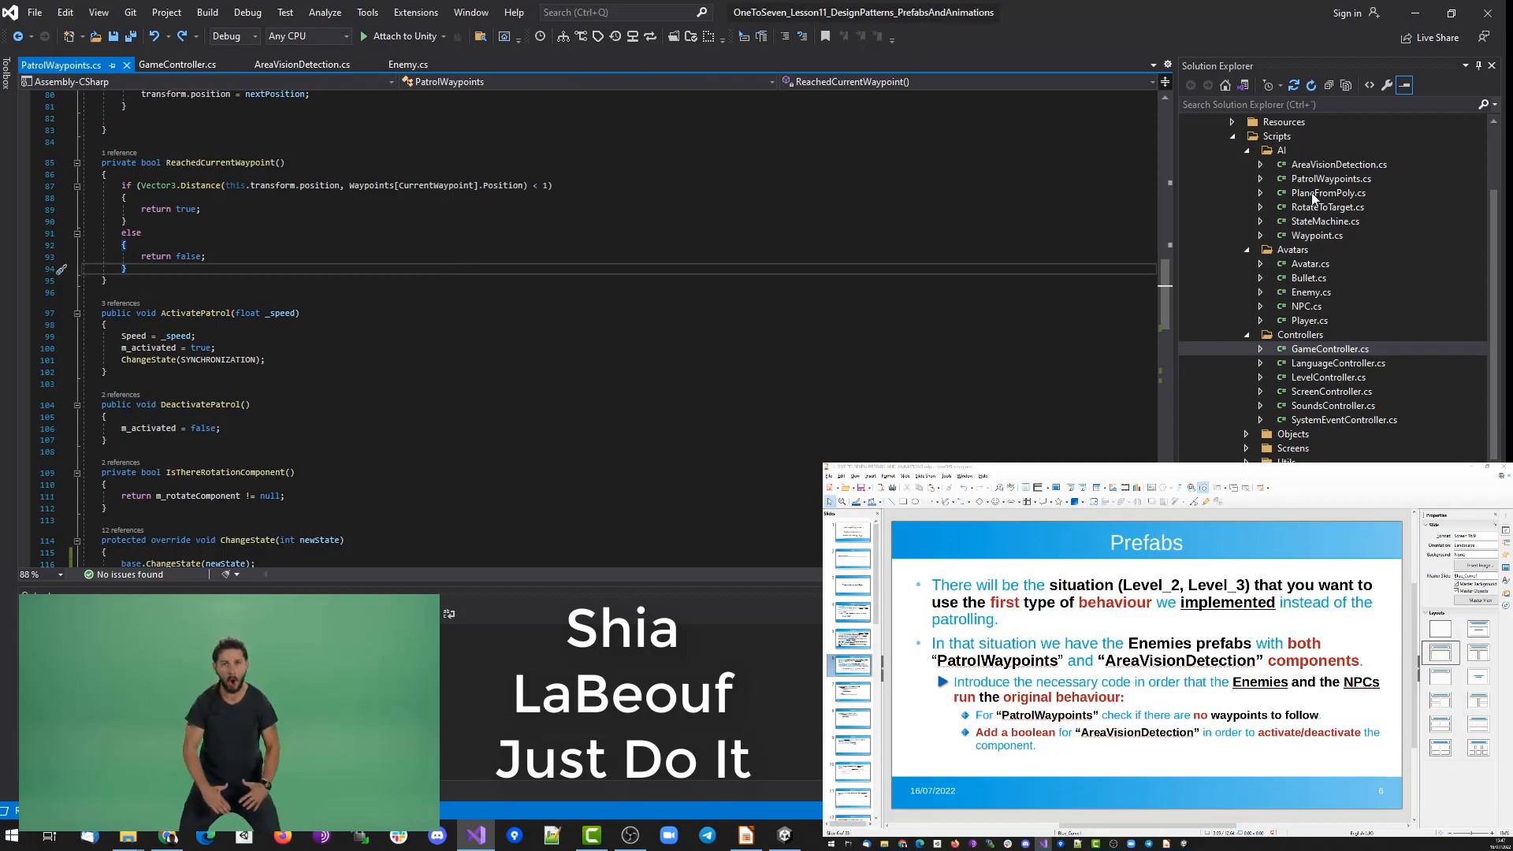
Switch to Visual Studio and add the condition if (Waypoints.Length > 0) at the start of ActivatePatrol in PatrolWaypoints.cs.
left_click(1319, 179)
left_click(415, 330)
key("Return")
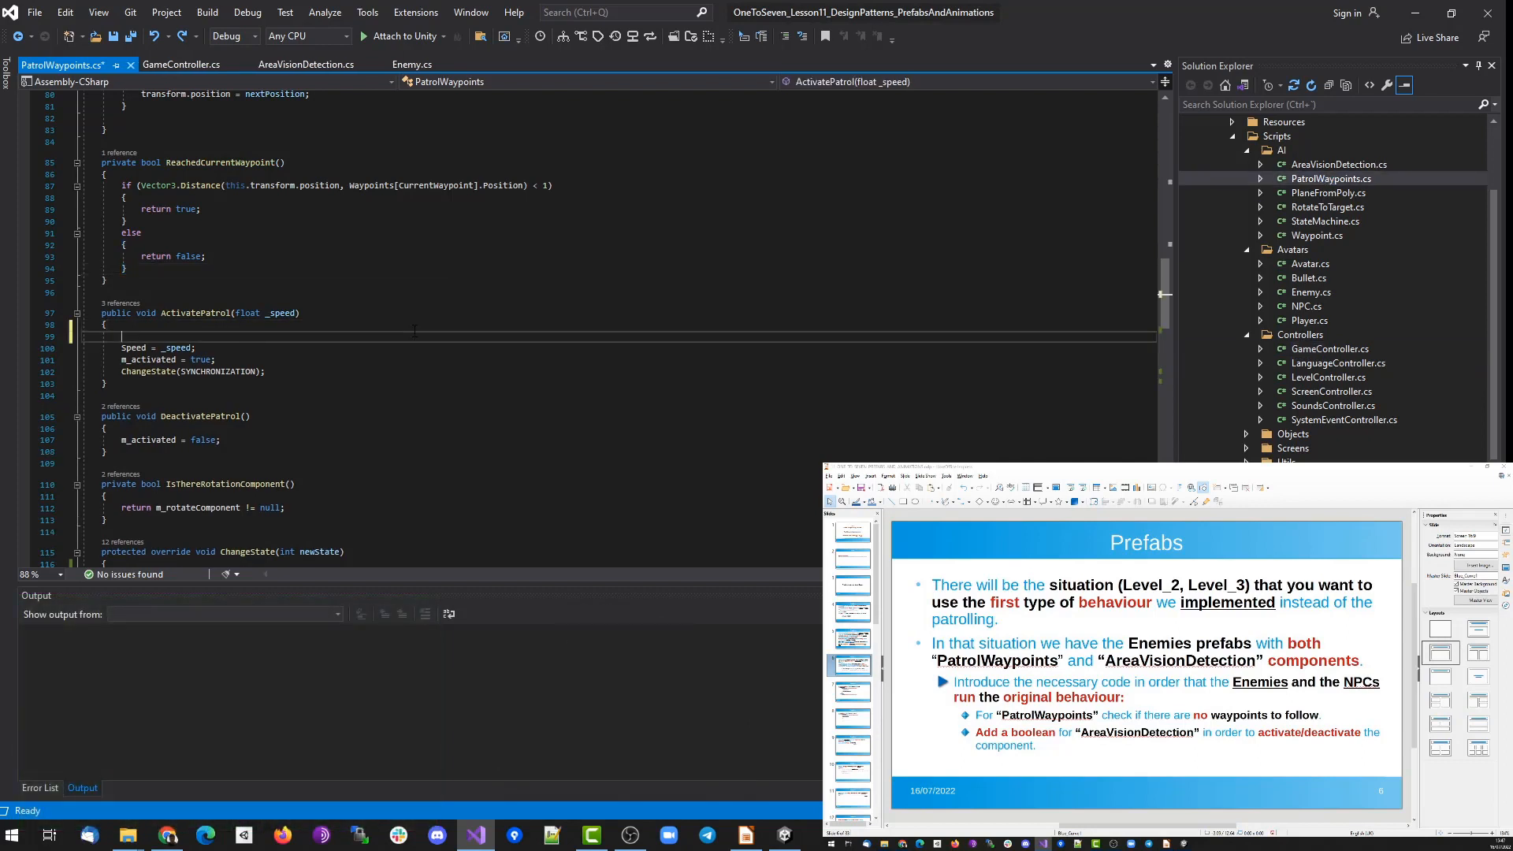
type("if (Waypoints.")
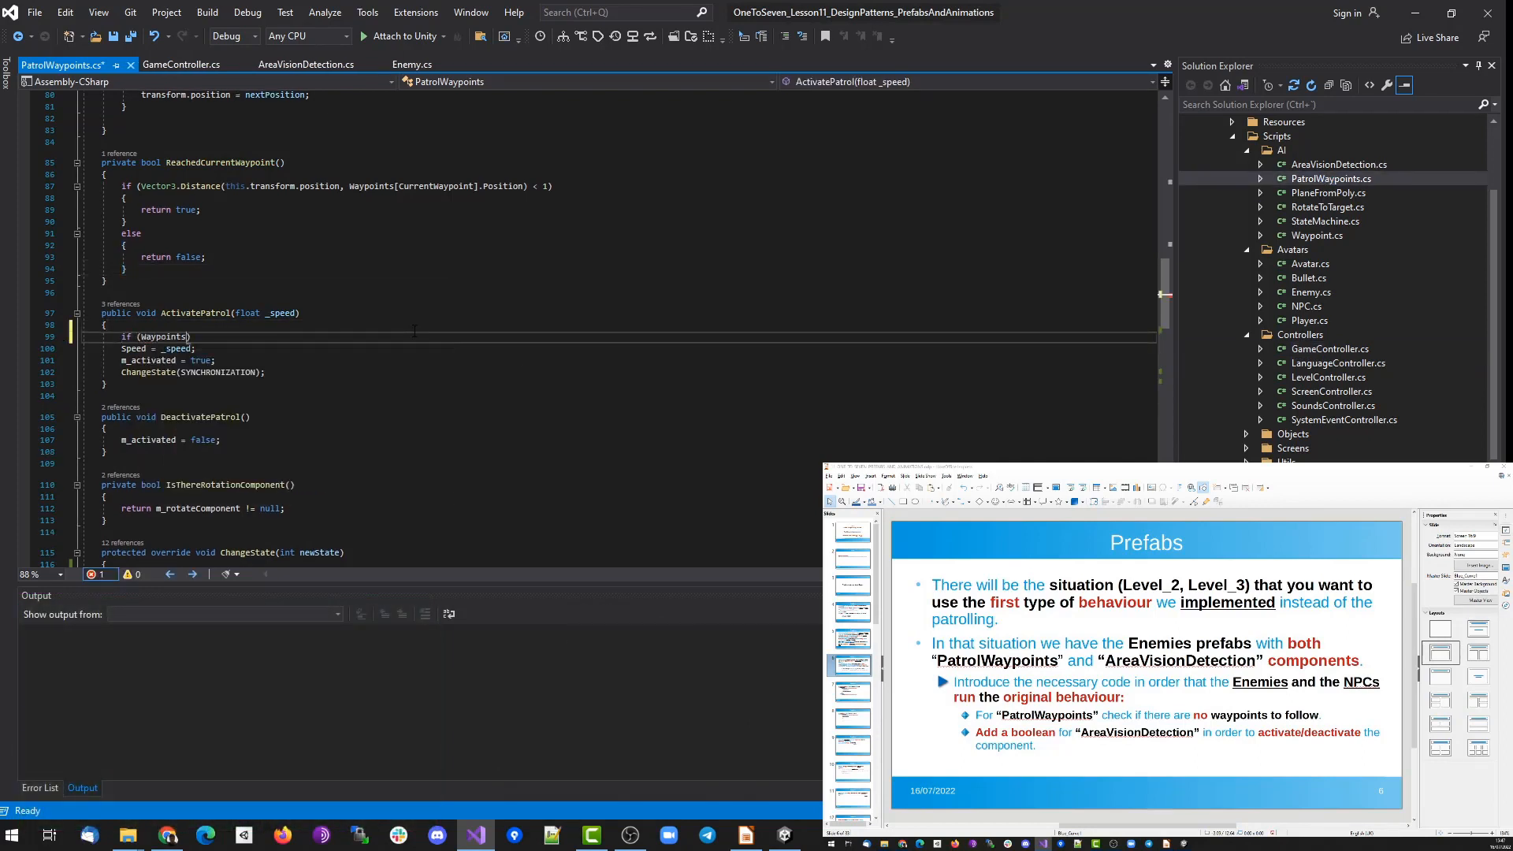
type("Length > 0")
key("End")
key("Return")
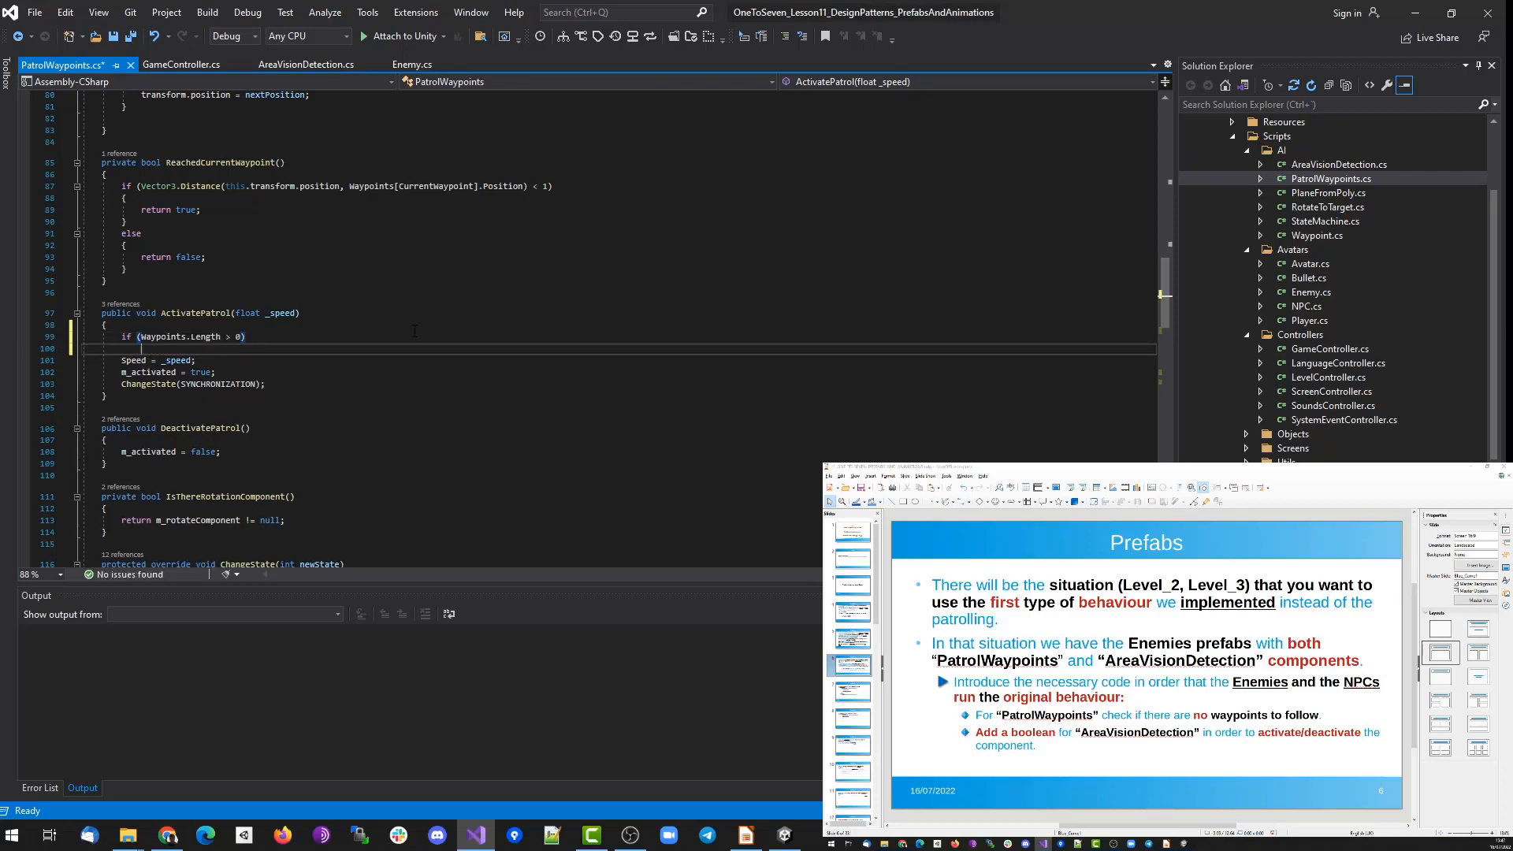
Add braces to the new condition and move the Speed, m_activated and ChangeState(SYNCHRONIZATION) lines inside them.
type("{")
key("Return")
key("Down")
key("Down")
key("Home")
key("Home")
key("shift+Down")
key("shift+Down")
key("shift+Down")
key("ctrl+x")
key("ctrl+v")
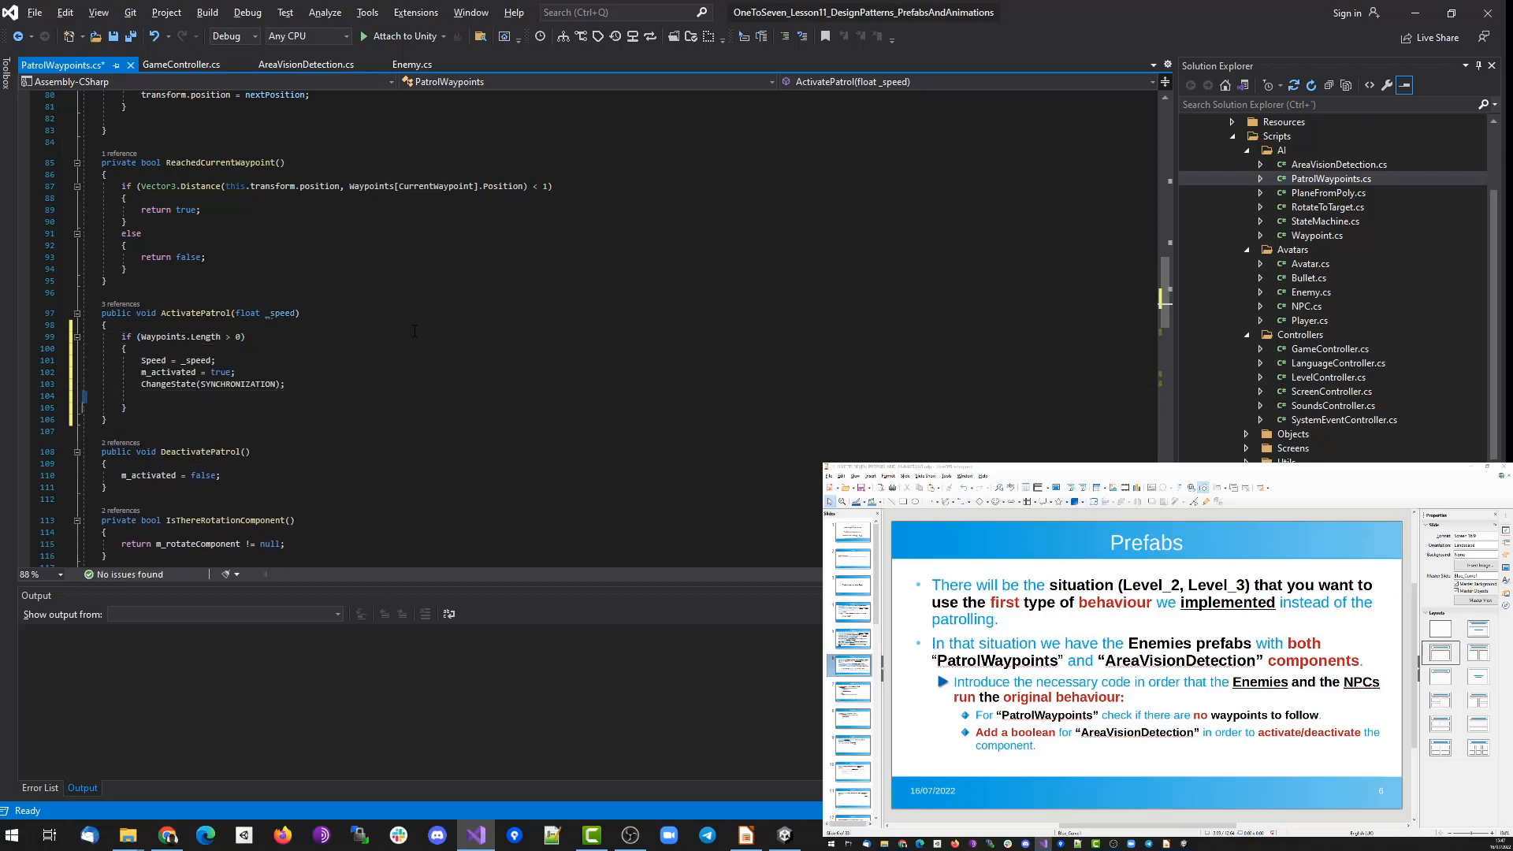
Declare a public bool method AreThereAnyWaypoints() below ActivatePatrol in PatrolWaypoints.cs.
key("Down")
key("End")
key("Return")
key("Return")
type("publi")
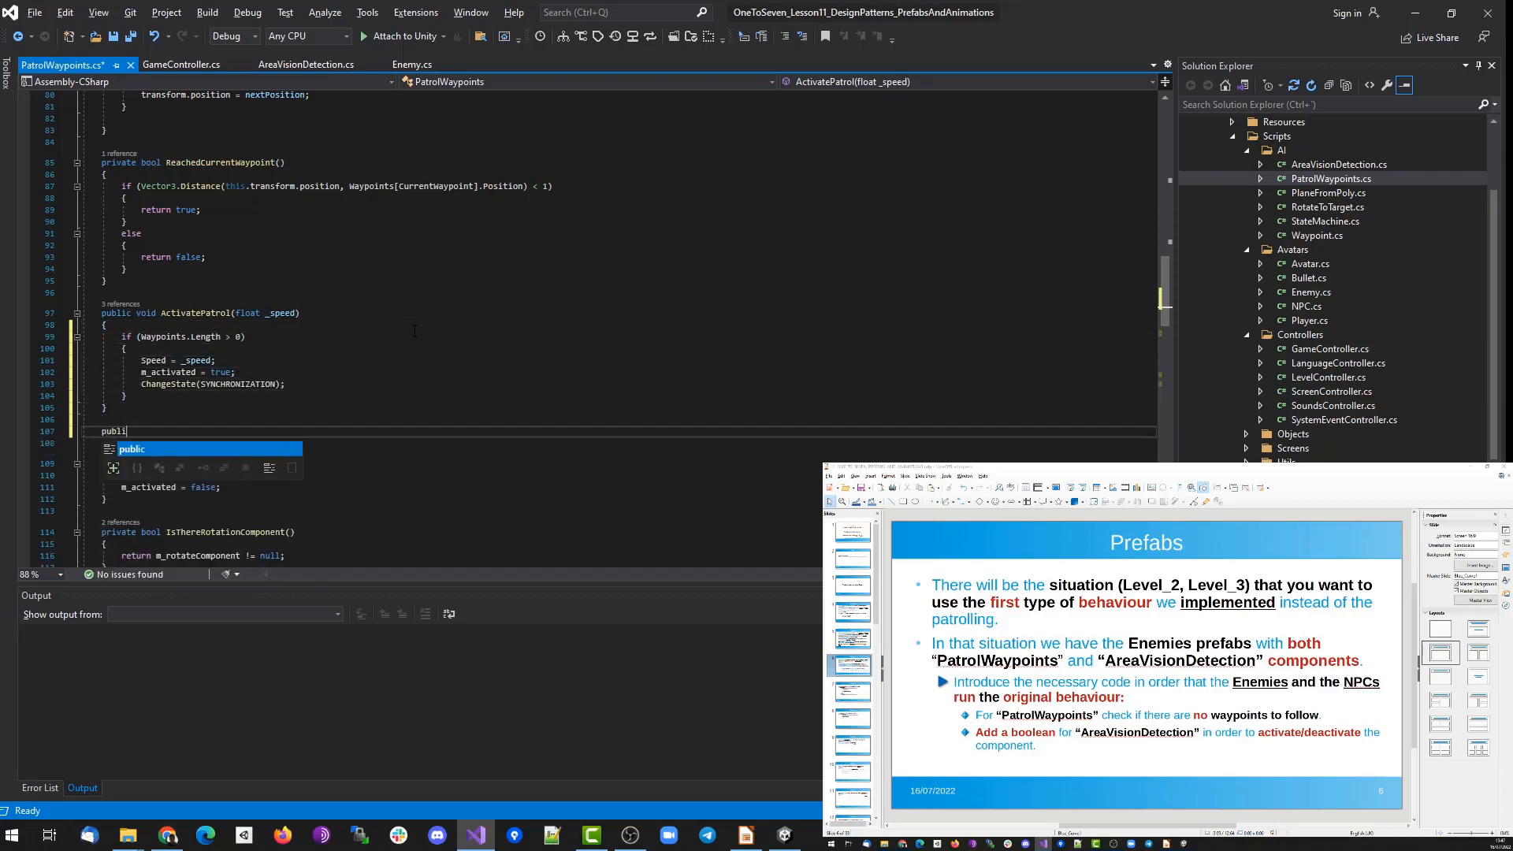
type("c bool I")
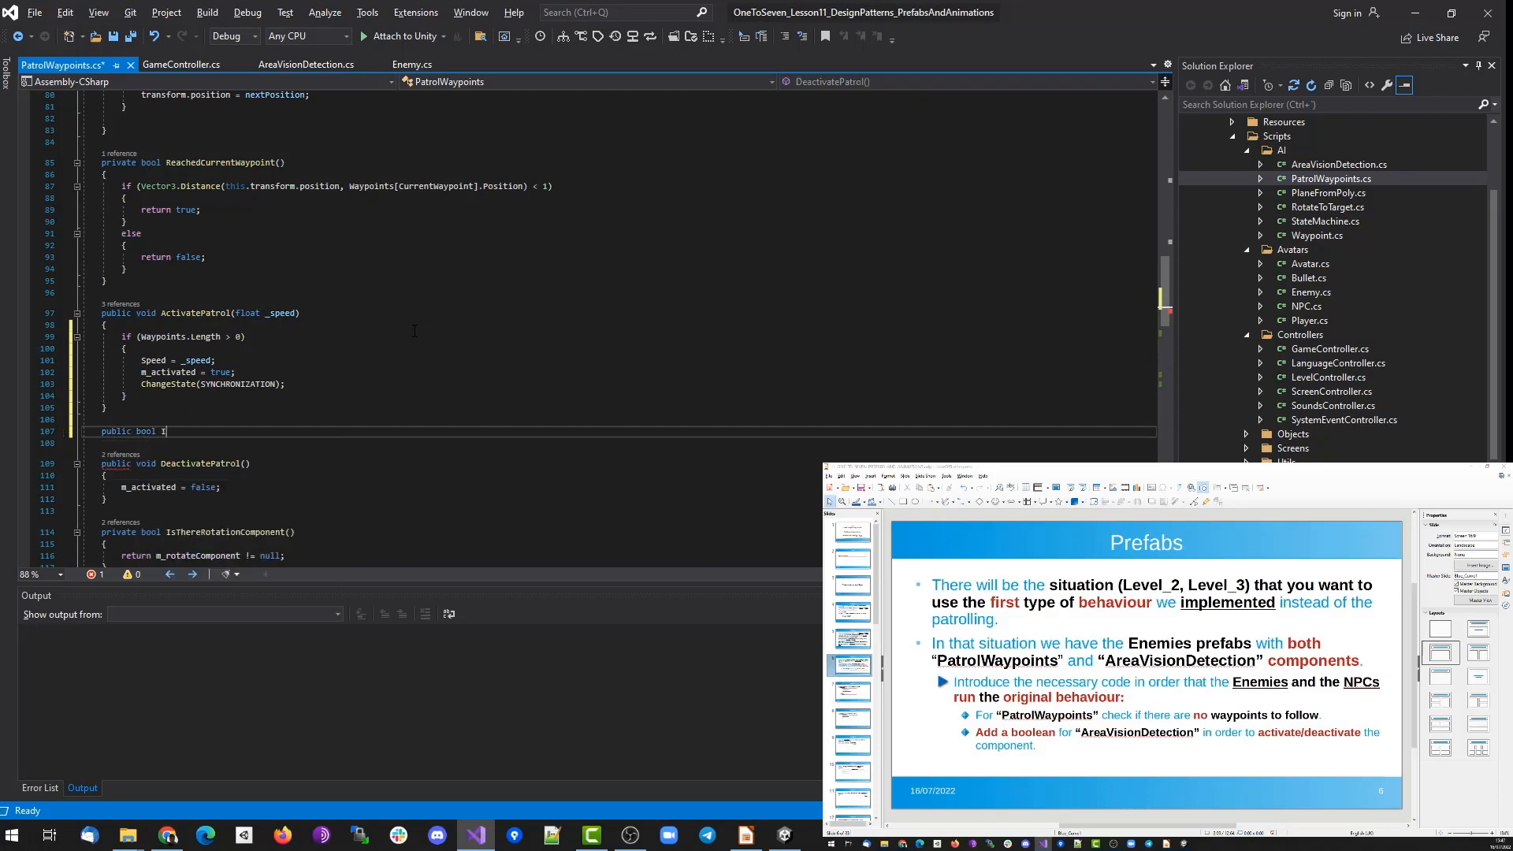
key("BackSpace")
type("AreThereAnyWaypoints()")
key("Return")
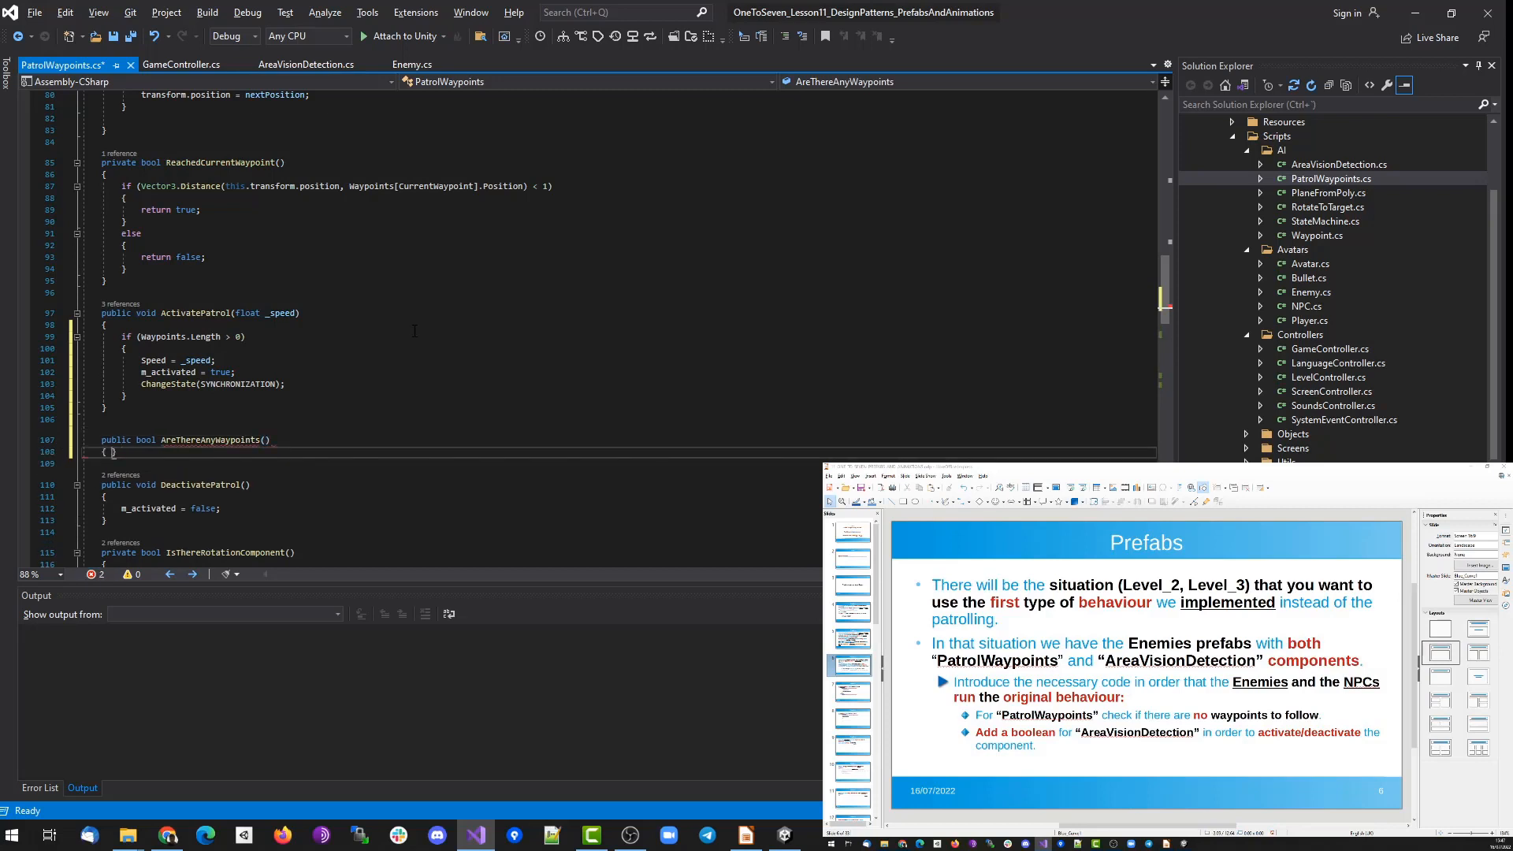
Make AreThereAnyWaypoints return Waypoints.Length > 0 and save PatrolWaypoints.cs.
type("{")
key("Return")
type("return Waypoints")
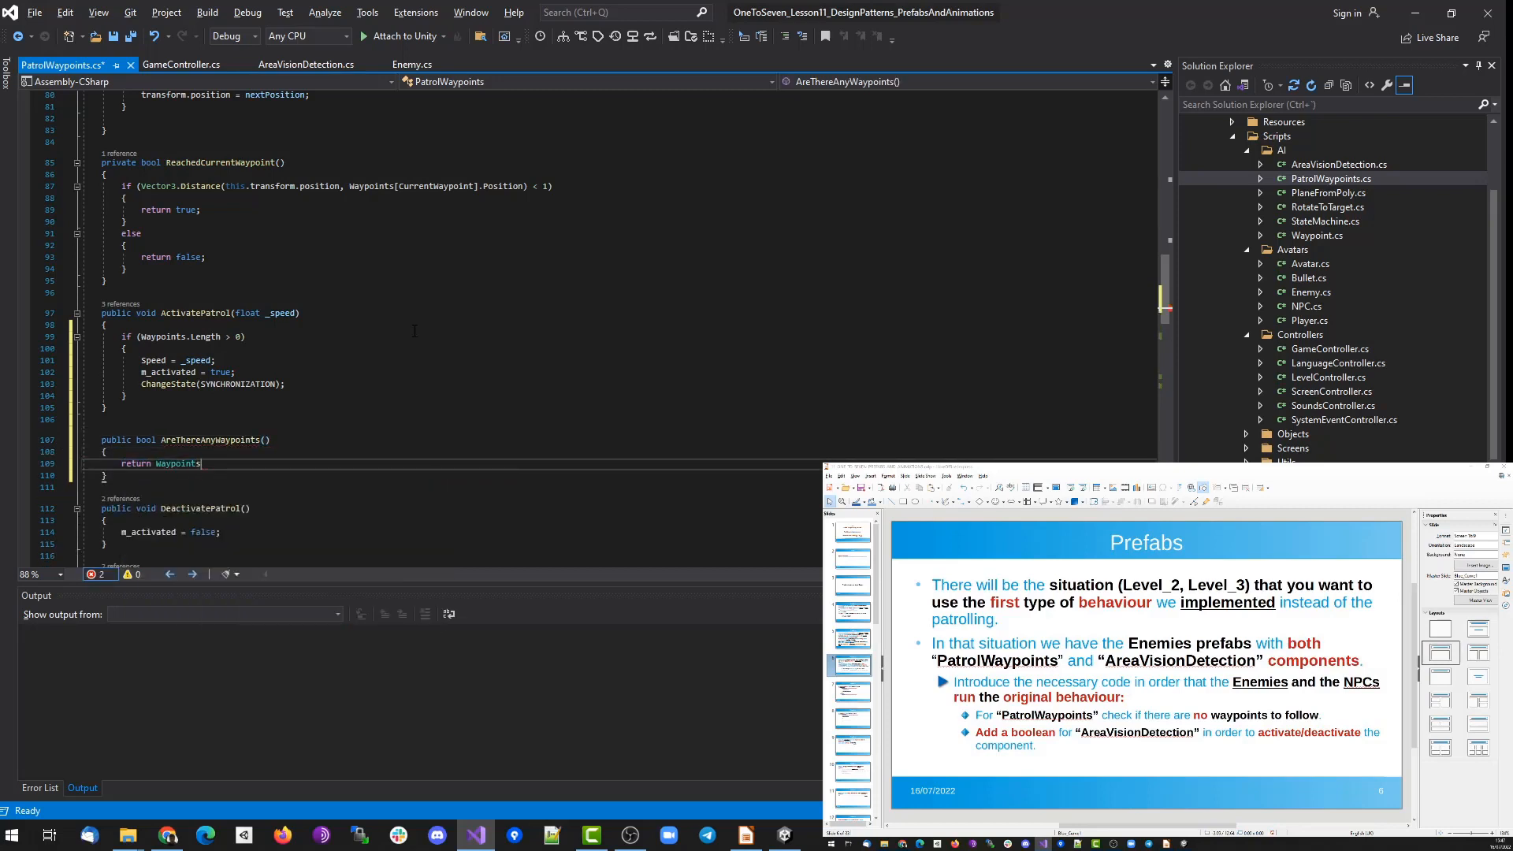
type(".Length > 0;")
key("ctrl+s")
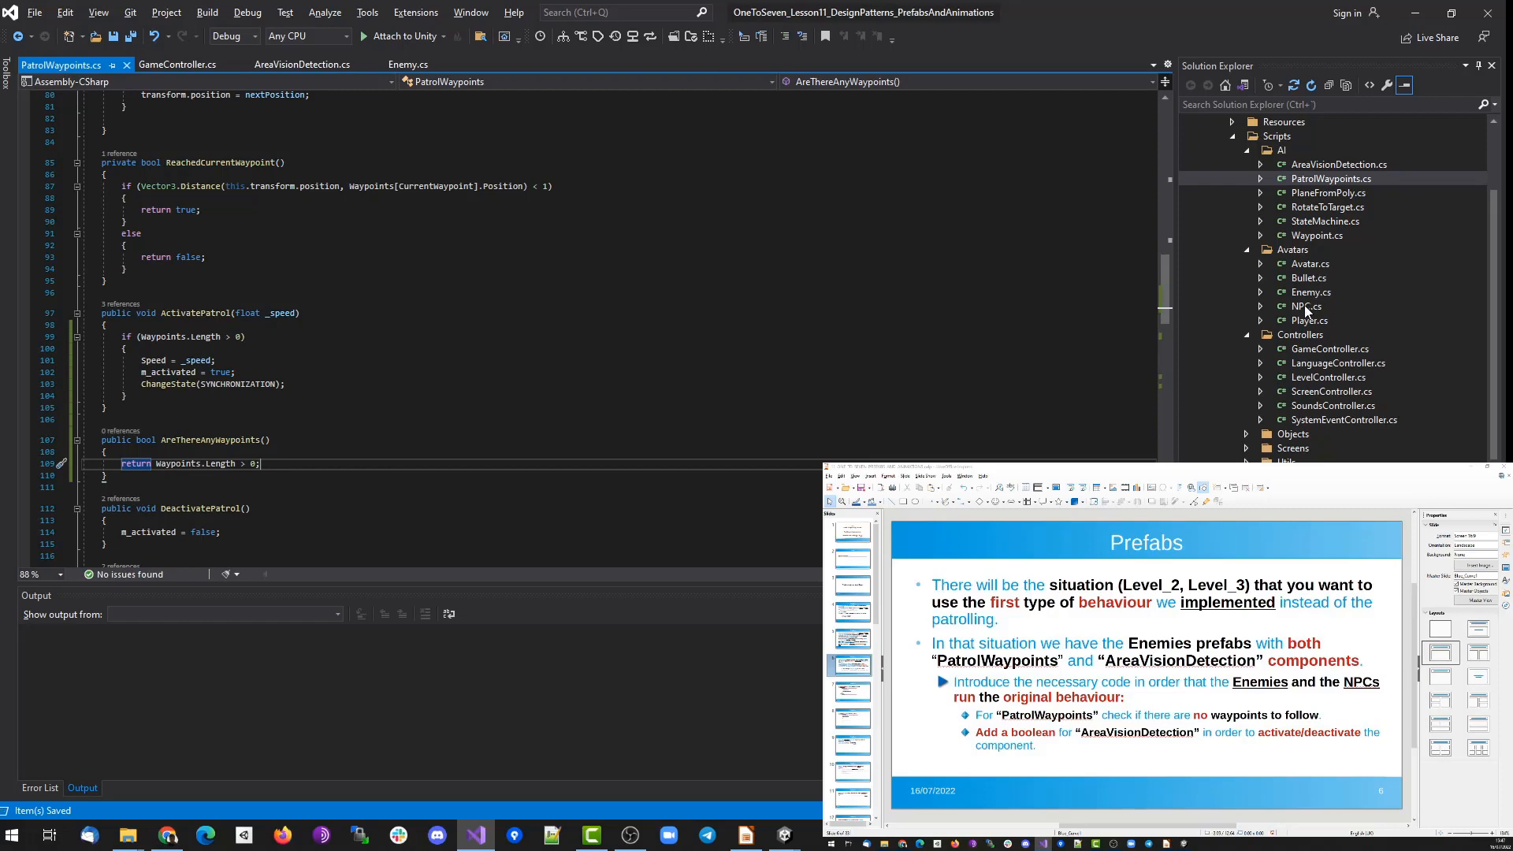
In Enemy.cs, extend the PATROL_AND_CHECK condition in ChangeState to if ((m_patrolComponent == null) || (m_patrolComponent.AreThereAnyWaypoints() == false)).
double_click(1310, 293)
scroll(1161, 162, "down", 5)
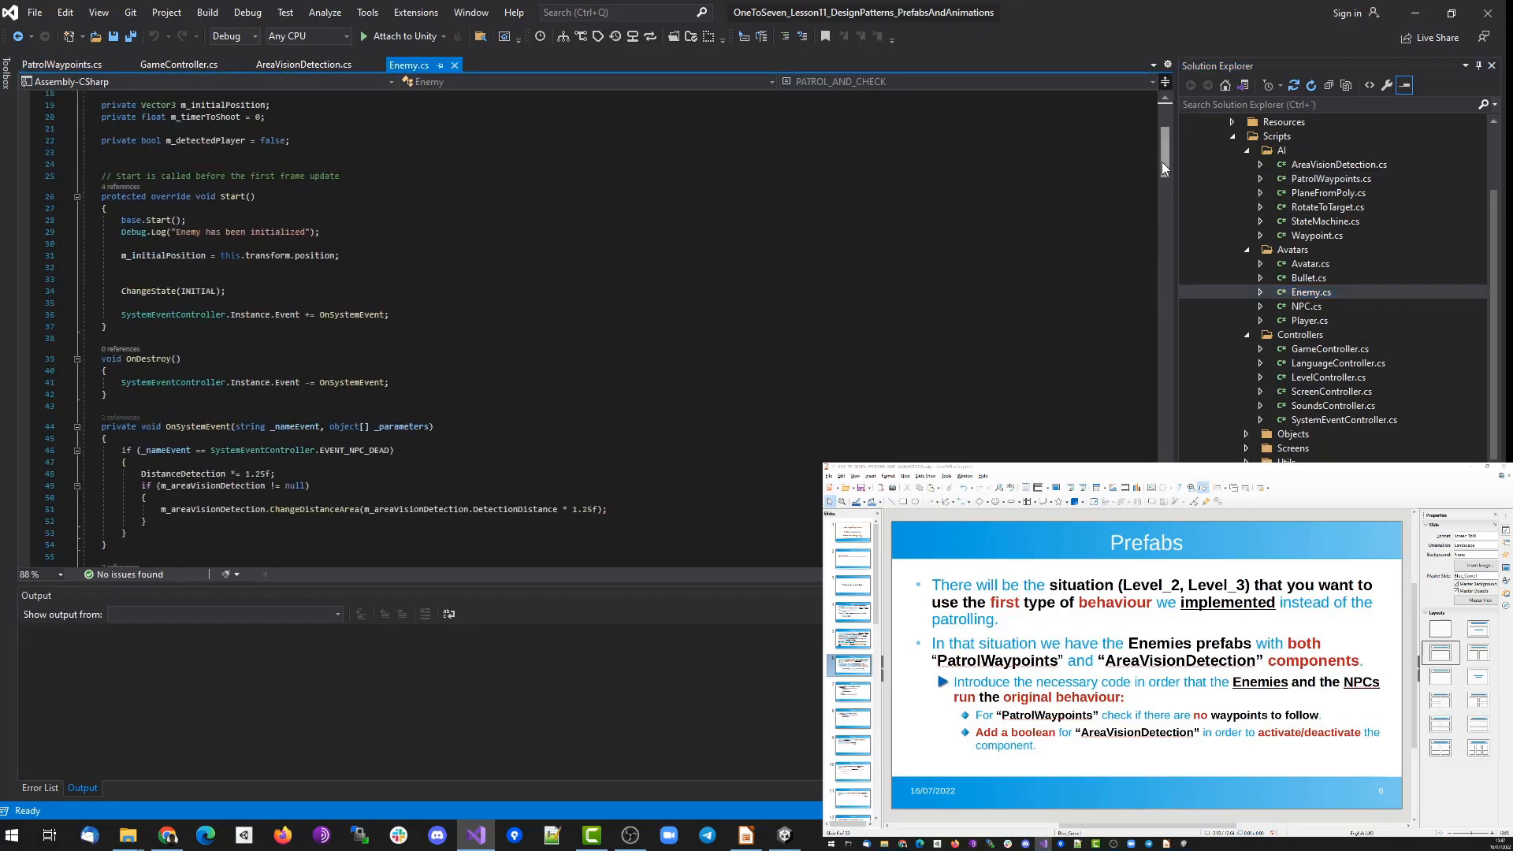
left_click_drag(1161, 162, 1150, 357)
double_click(258, 272)
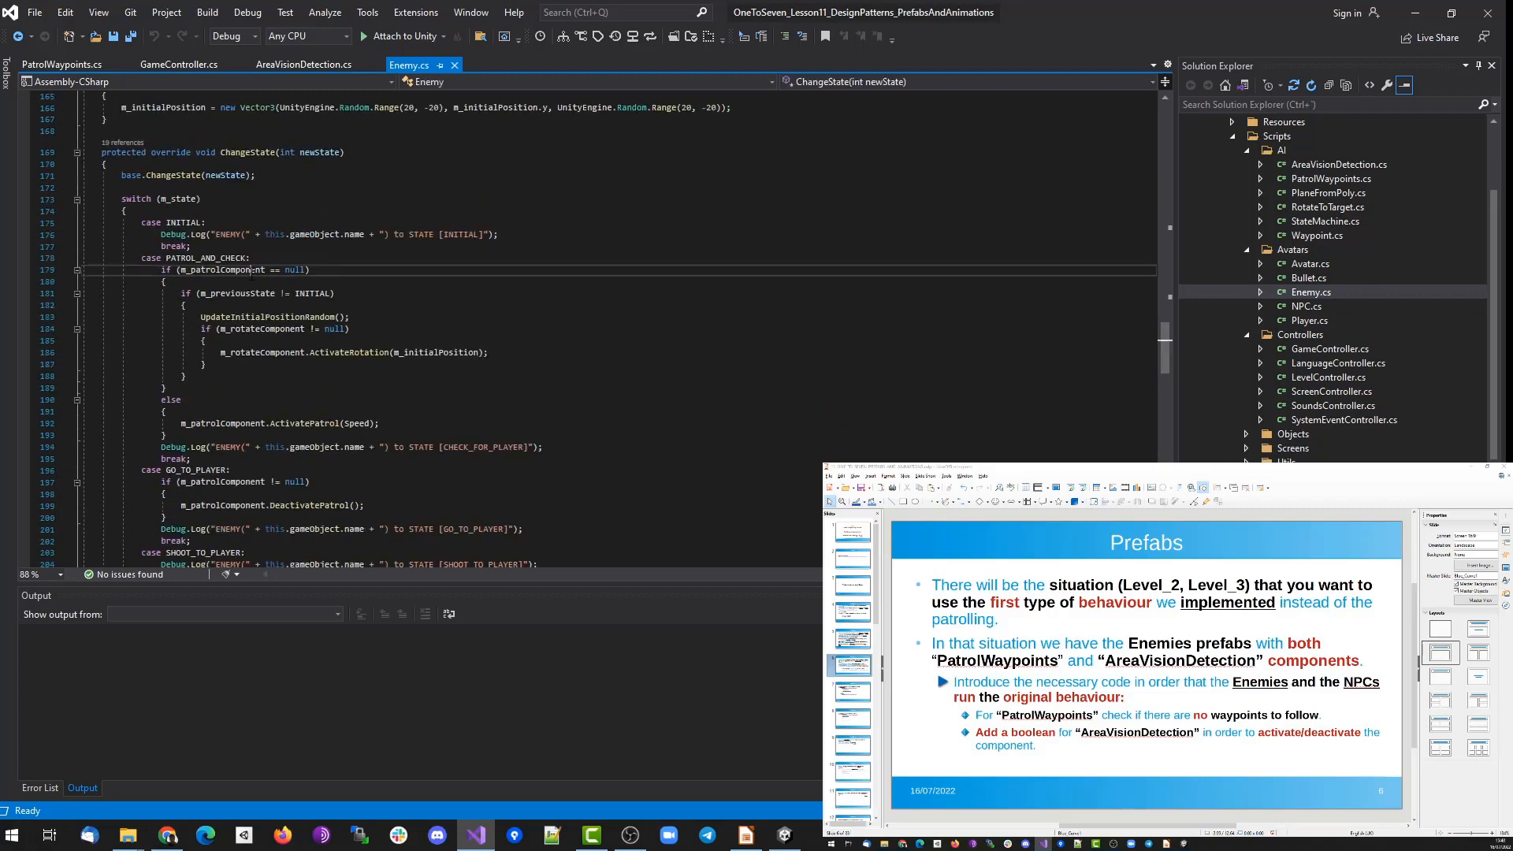
left_click(486, 276)
type("|| (m_patrolComponent.are")
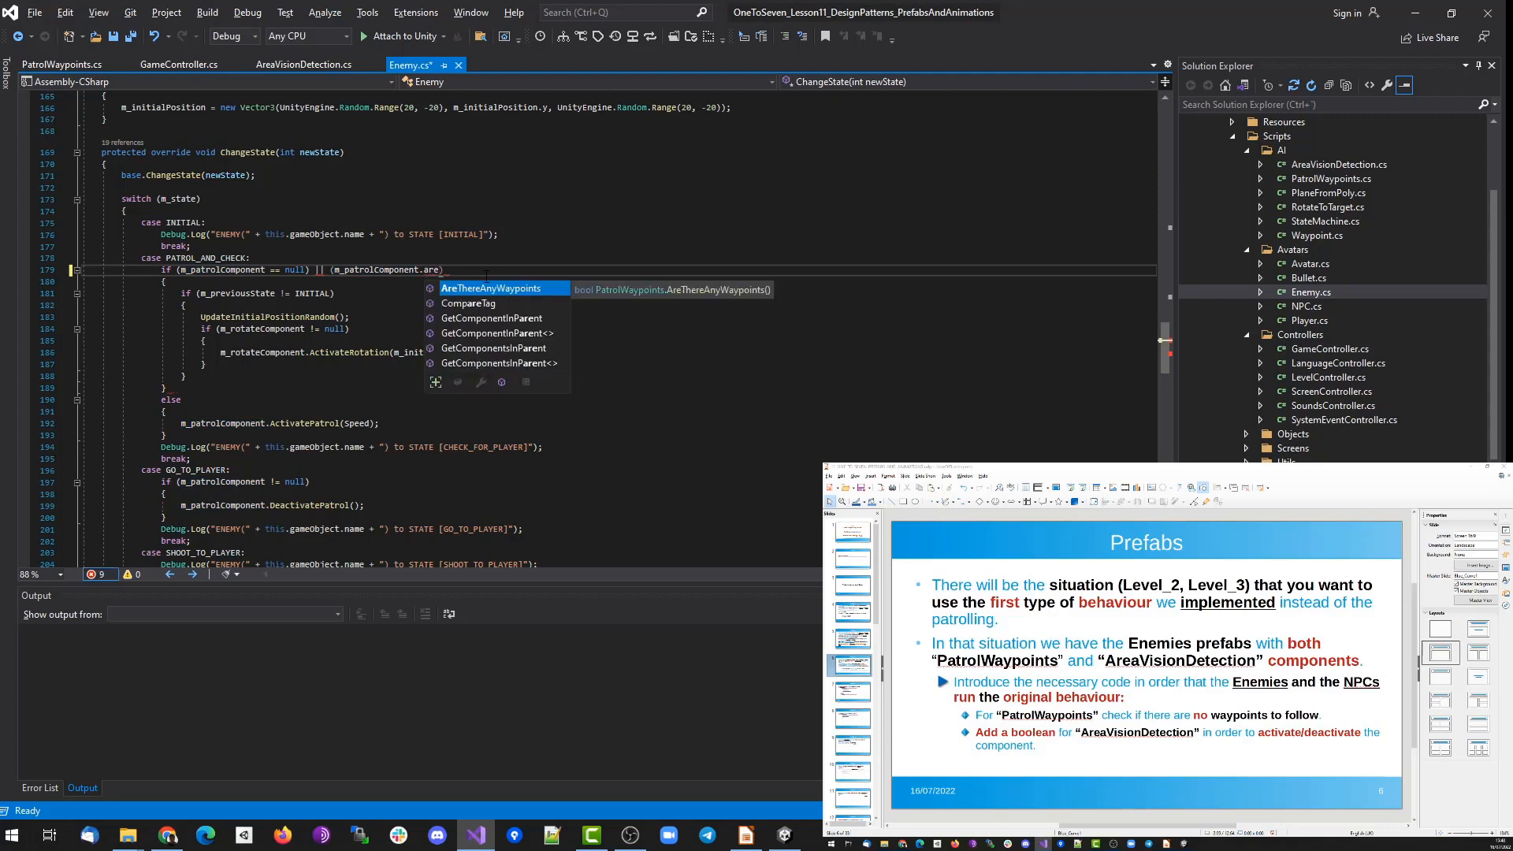
key("Tab")
type("()")
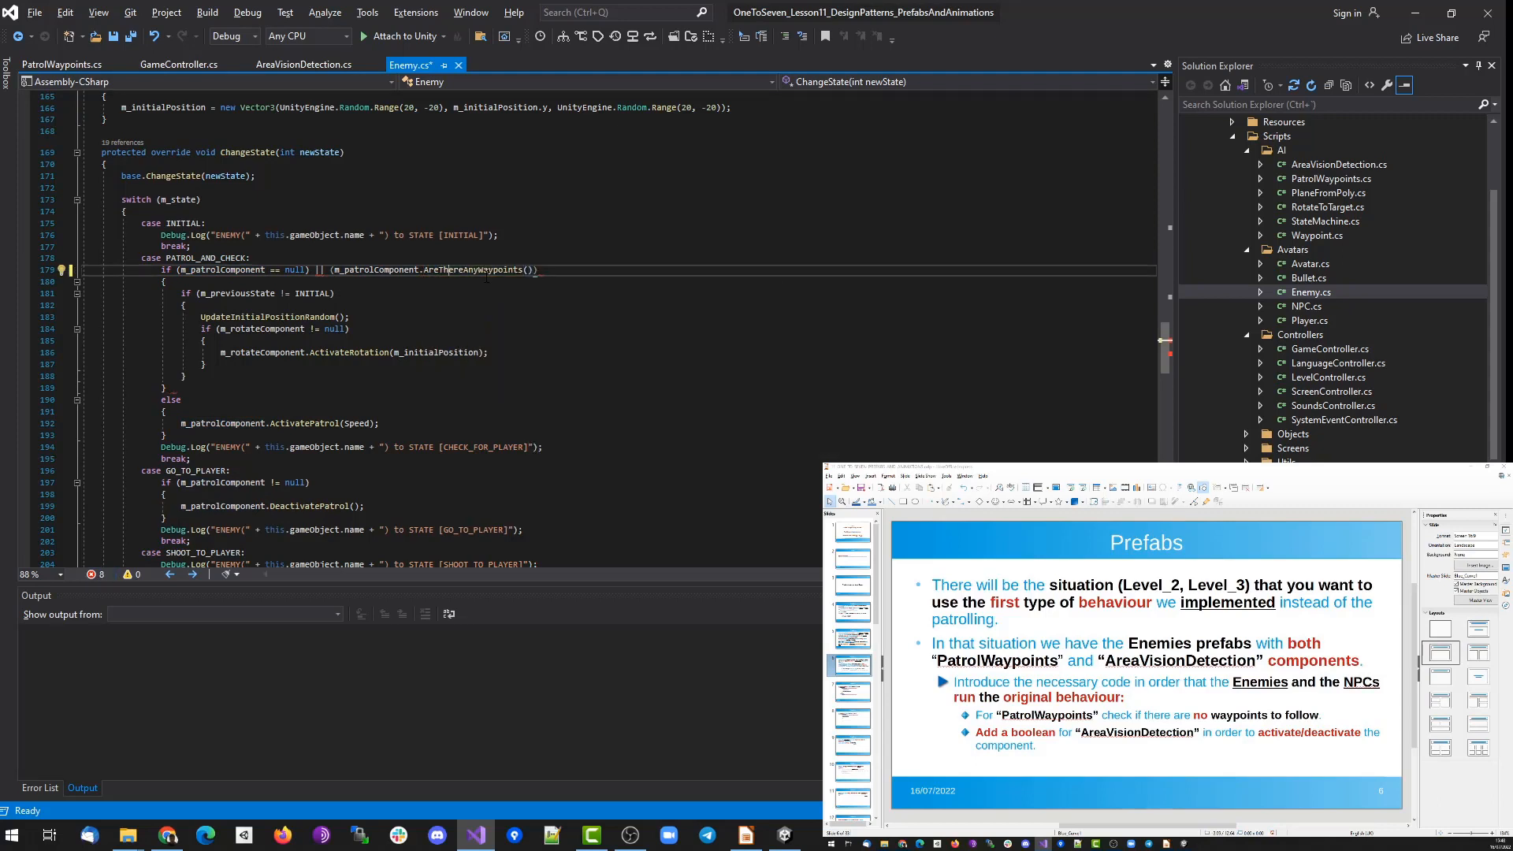
type(" == false)")
key("Right")
key("Right")
key("Right")
type("(")
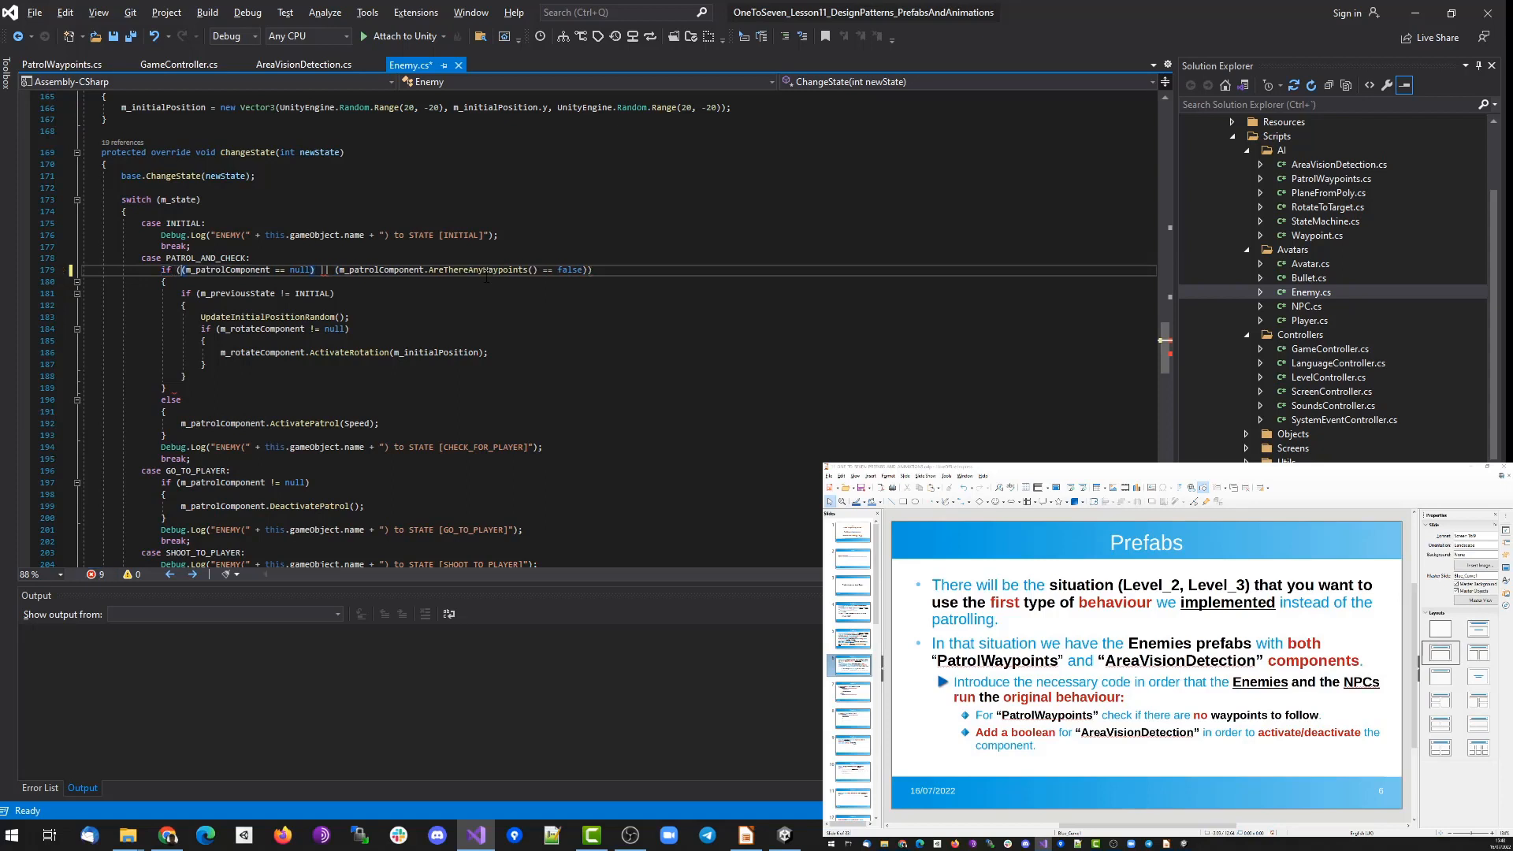
Copy the extended PATROL_AND_CHECK condition over the m_patrolComponent check in the GO_TO_PLAYER case of ChangeState.
key("End")
key("shift+Home")
key("ctrl+c")
key("Down")
key("Down")
key("Down")
key("Down")
key("Down")
key("Down")
key("Down")
key("Down")
key("Down")
key("Down")
key("Down")
key("Down")
key("Down")
key("Down")
key("Down")
key("Down")
key("Down")
key("Down")
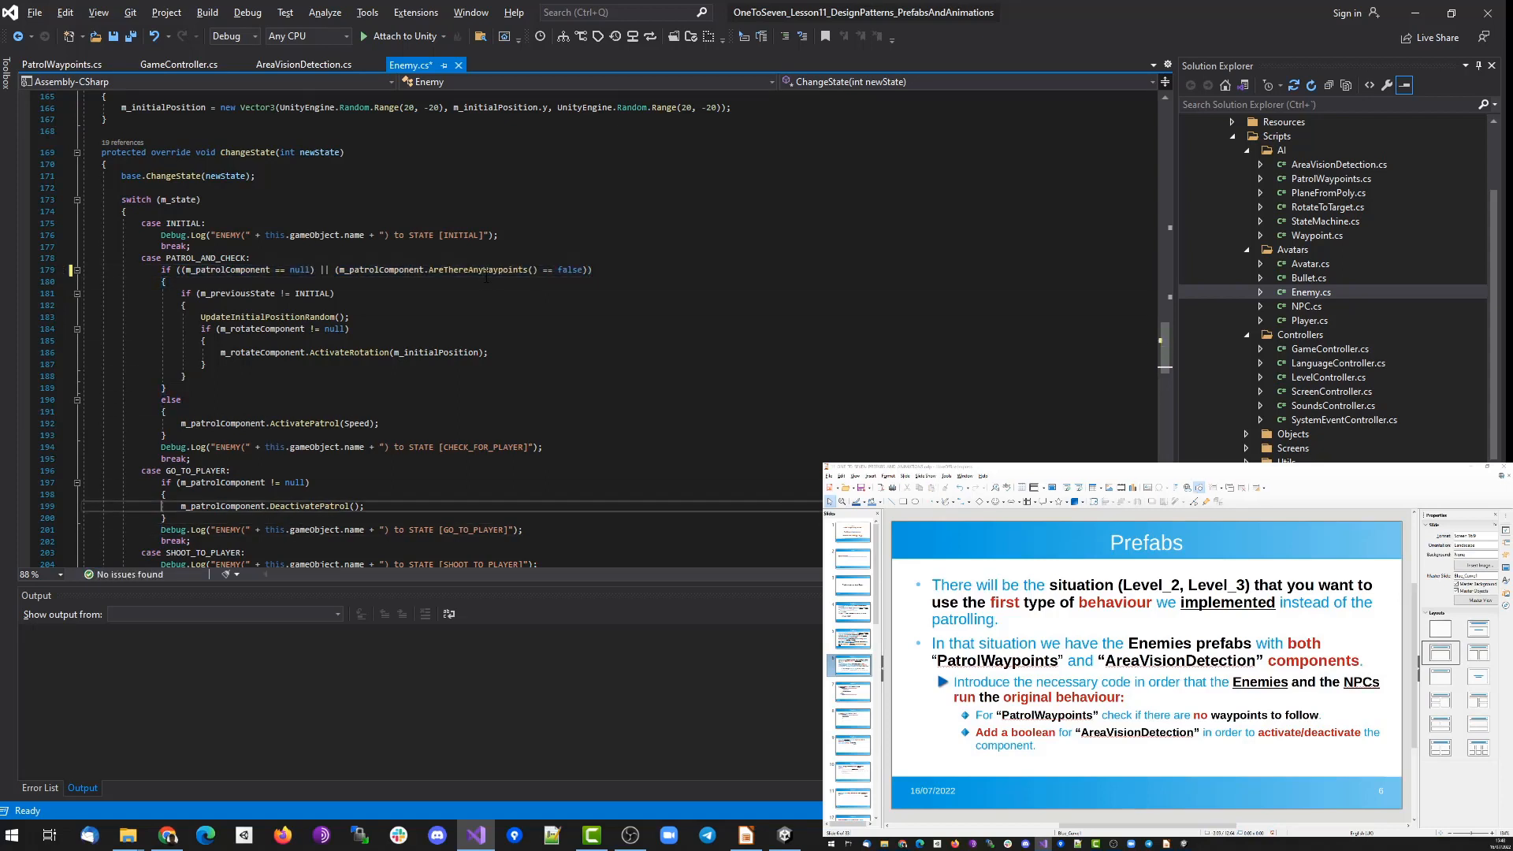
key("End")
key("shift+Home")
key("ctrl+v")
key("Home")
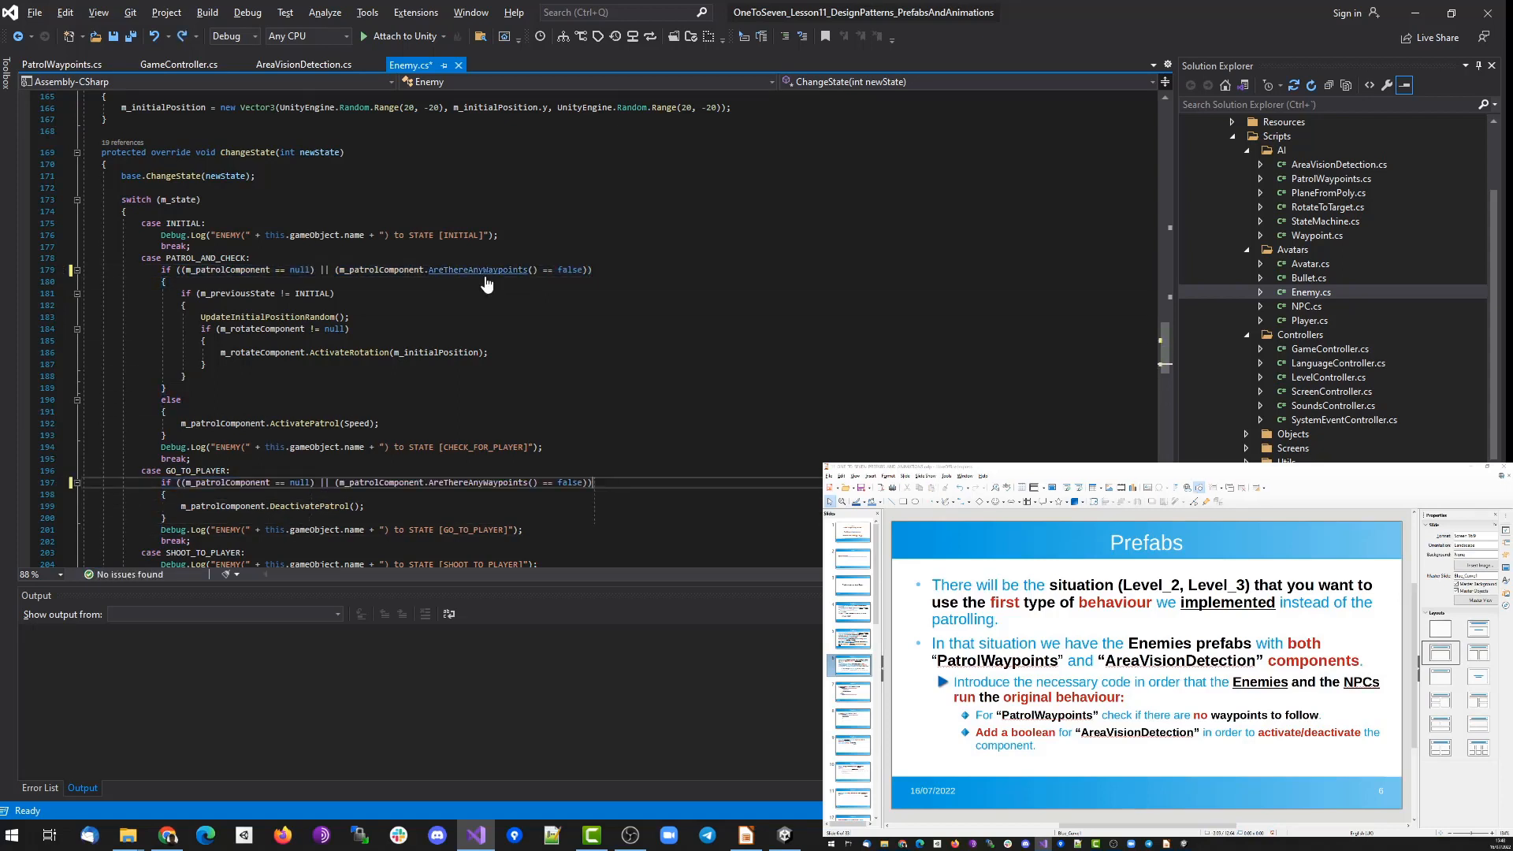
Change the GO_TO_PLAYER condition to if ((m_patrolComponent != null) && (m_patrolComponent.AreThereAnyWaypoints() == true)) and save Enemy.cs.
key("Delete")
type("!")
key("Right")
key("Right")
key("Right")
key("Right")
key("Right")
key("Right")
key("Right")
key("Right")
key("Delete")
key("Delete")
type("&&")
key("Delete")
key("Delete")
key("Delete")
key("Delete")
key("Delete")
type("true")
key("ctrl+s")
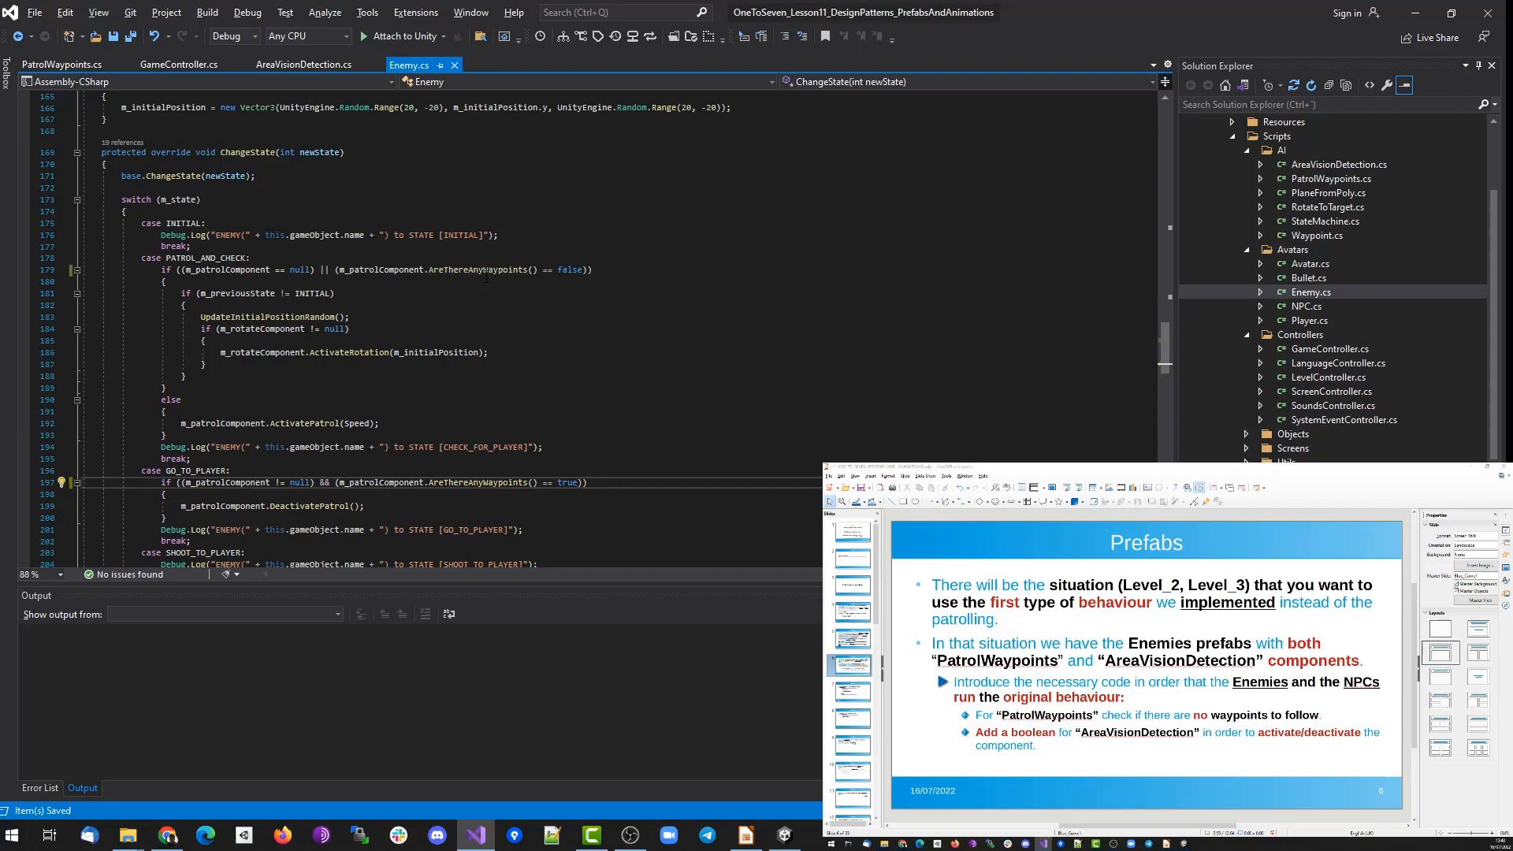
Replace the null check in the PATROL_AND_CHECK case of Enemy's Update with the copied waypoint condition and check the remaining states.
scroll(410, 290, "down", 12)
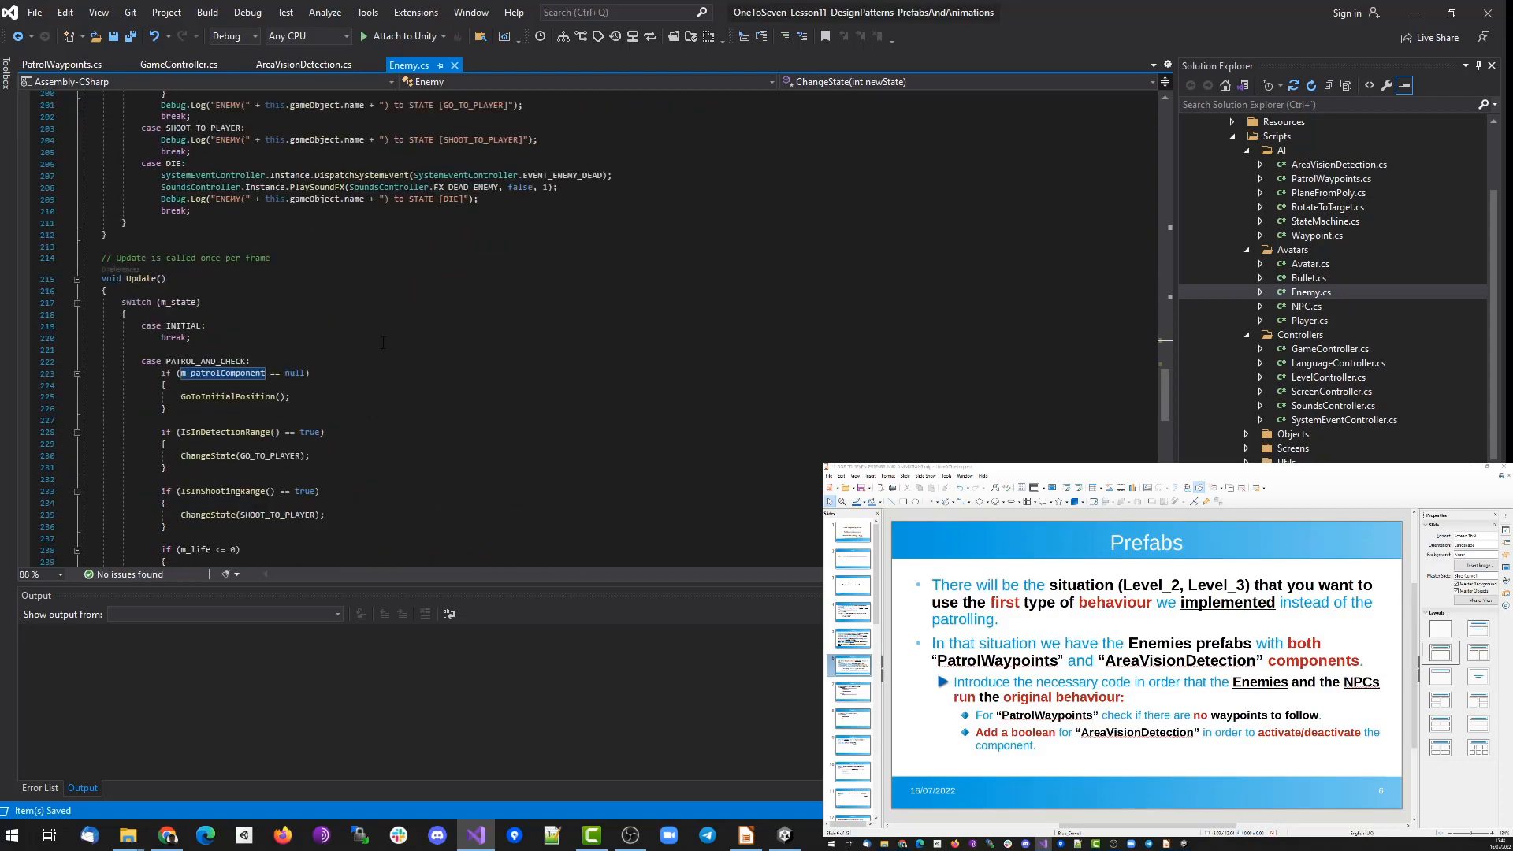
scroll(383, 343, "up", 4)
scroll(351, 373, "down", 4)
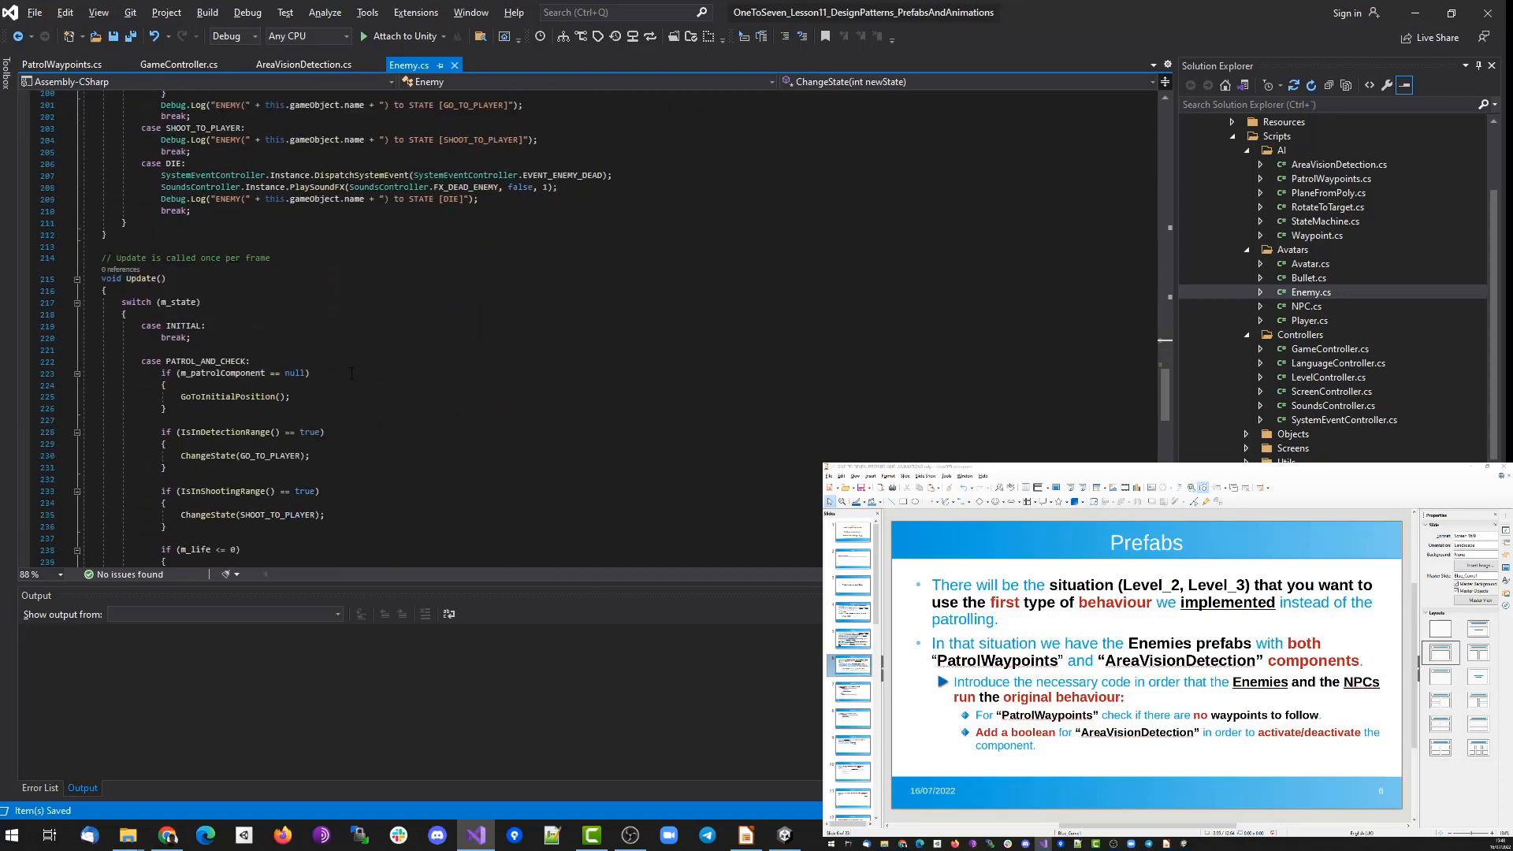
left_click(352, 373)
key("shift+Home")
key("ctrl+v")
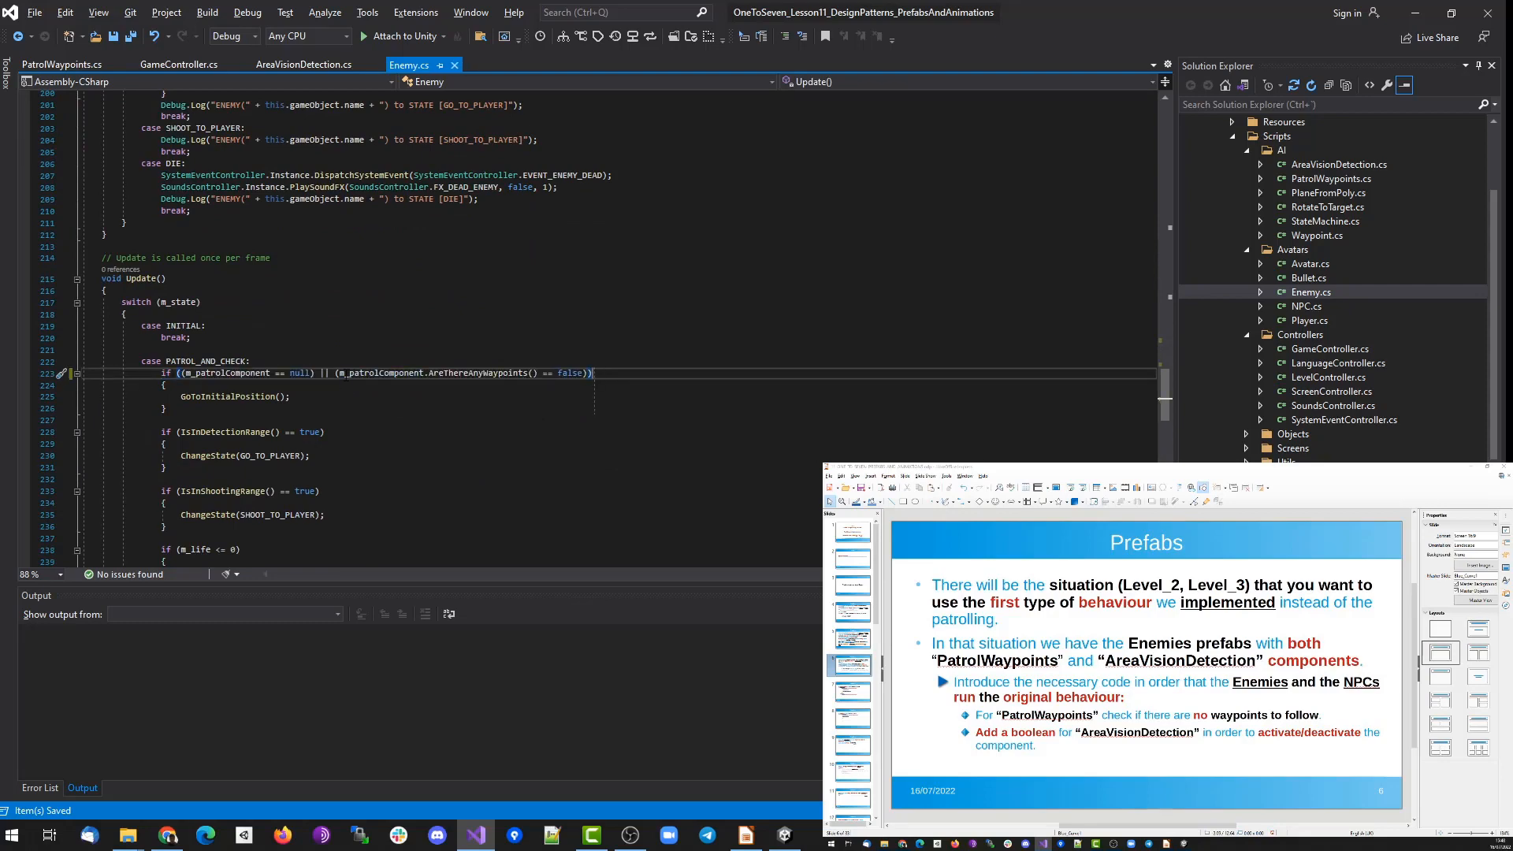
scroll(410, 373, "down", 20)
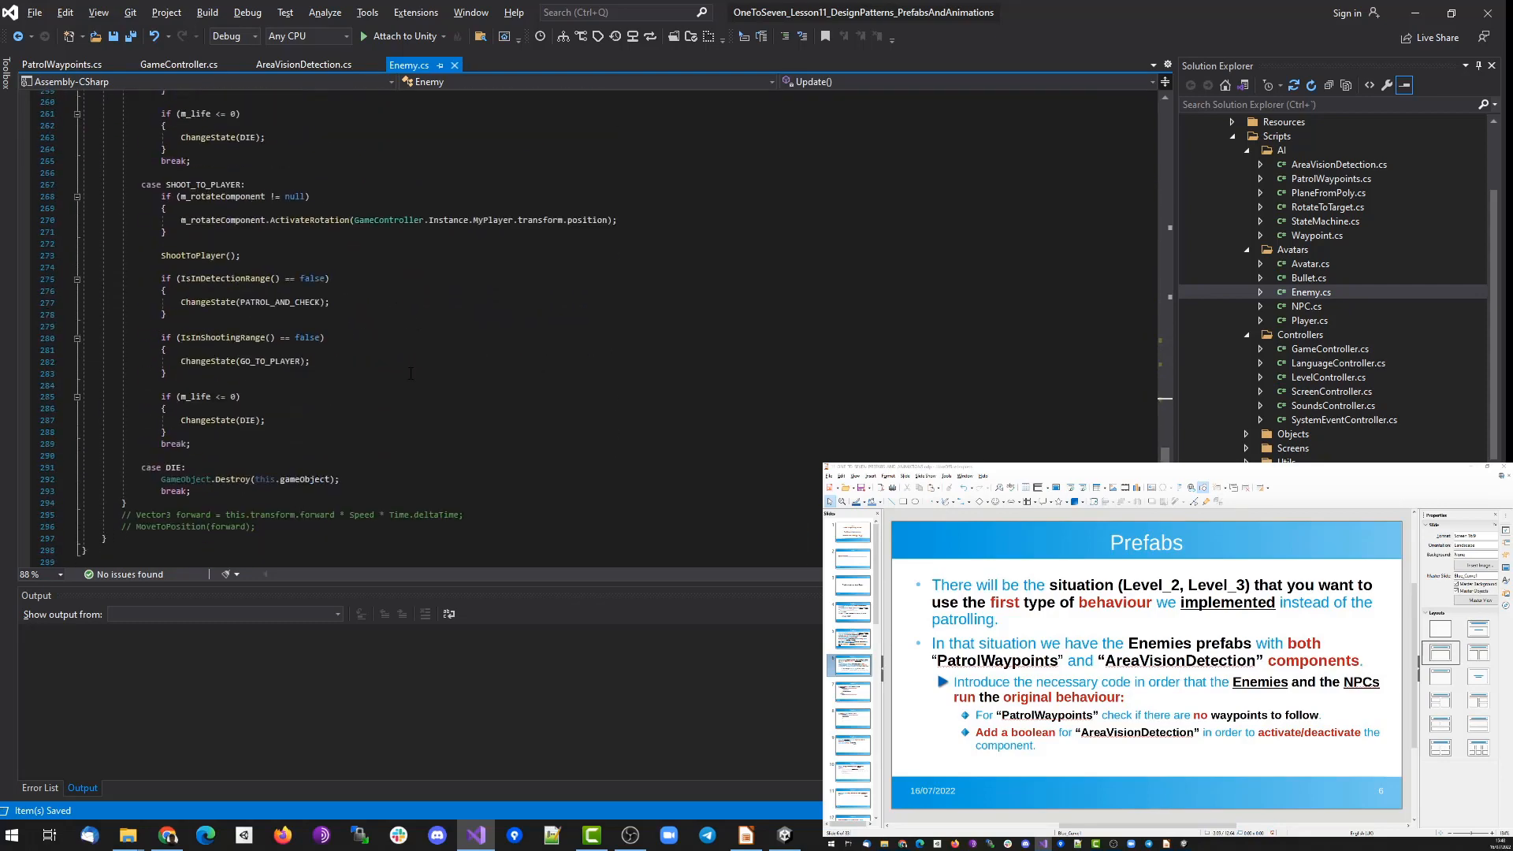
scroll(410, 373, "up", 20)
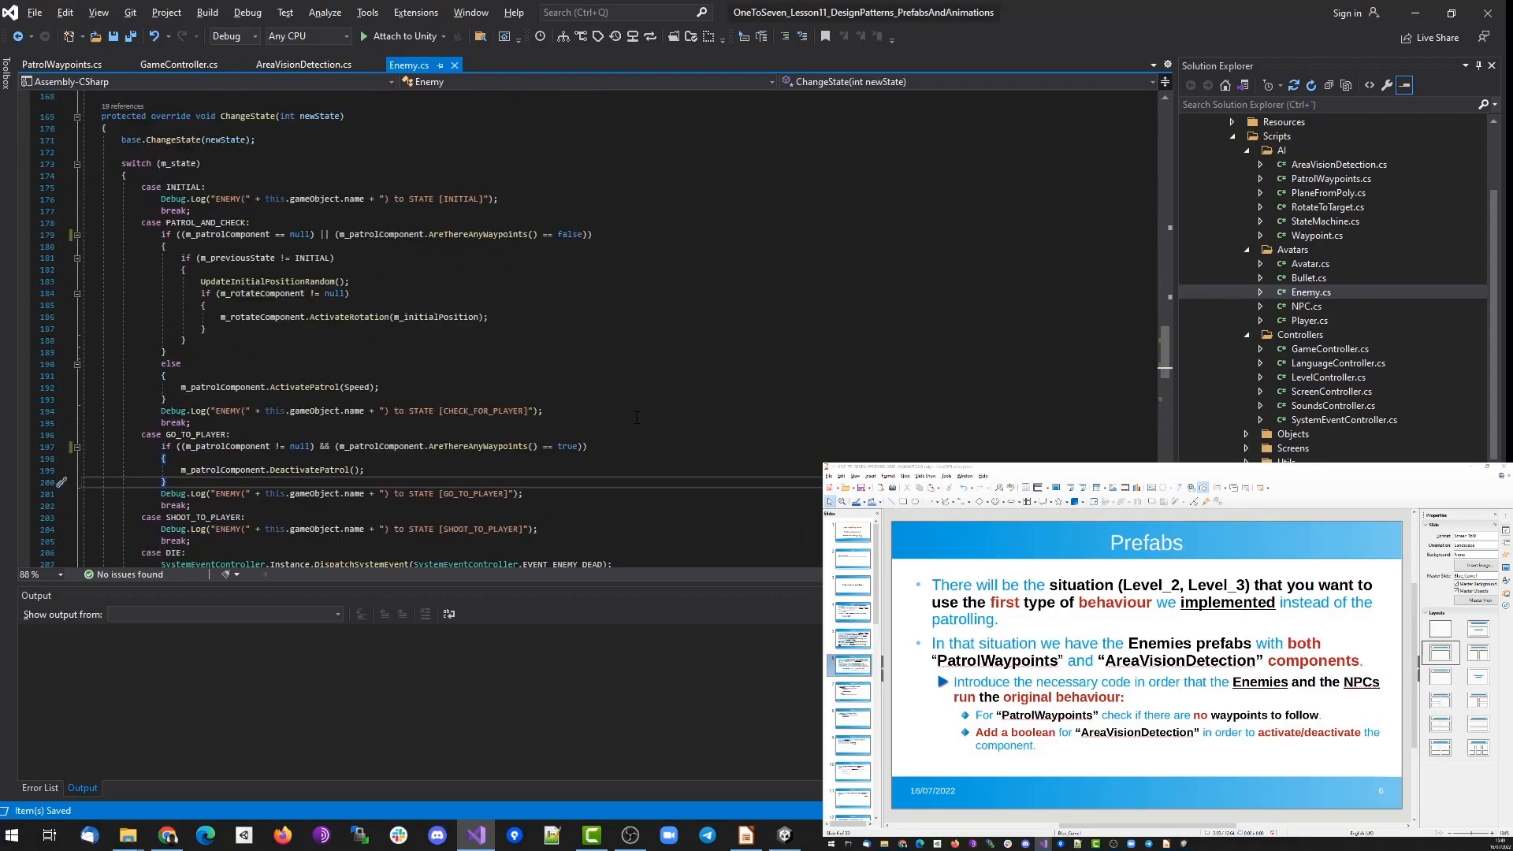
Copy Enemy's PATROL_AND_CHECK condition over the null check in the CHECK_FOR_PLAYER case of ChangeState in NPC.cs and save.
triple_click(603, 234)
key("ctrl+c")
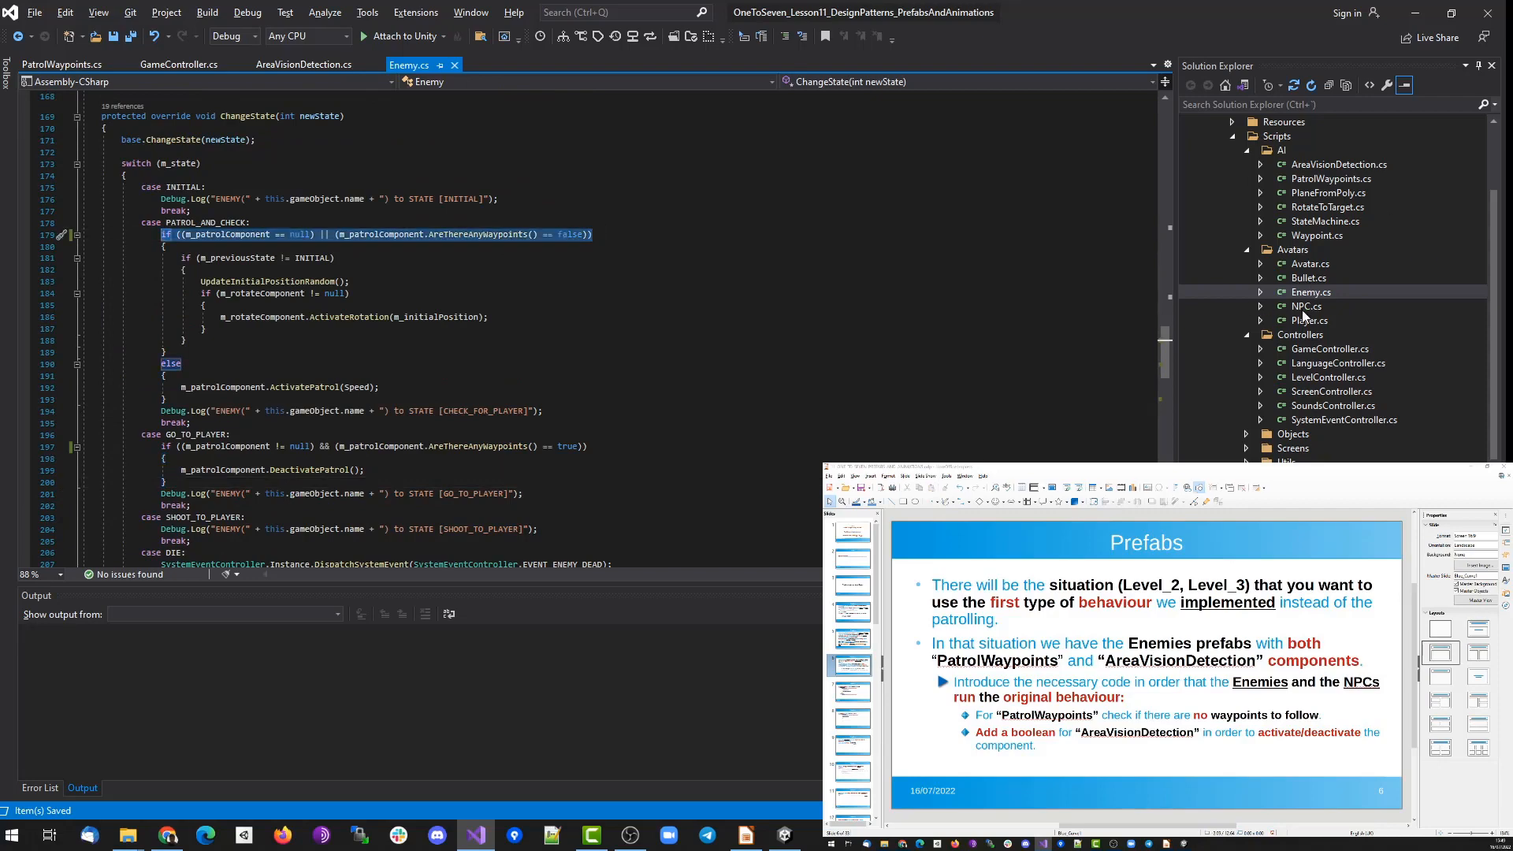
double_click(1306, 306)
scroll(596, 342, "down", 20)
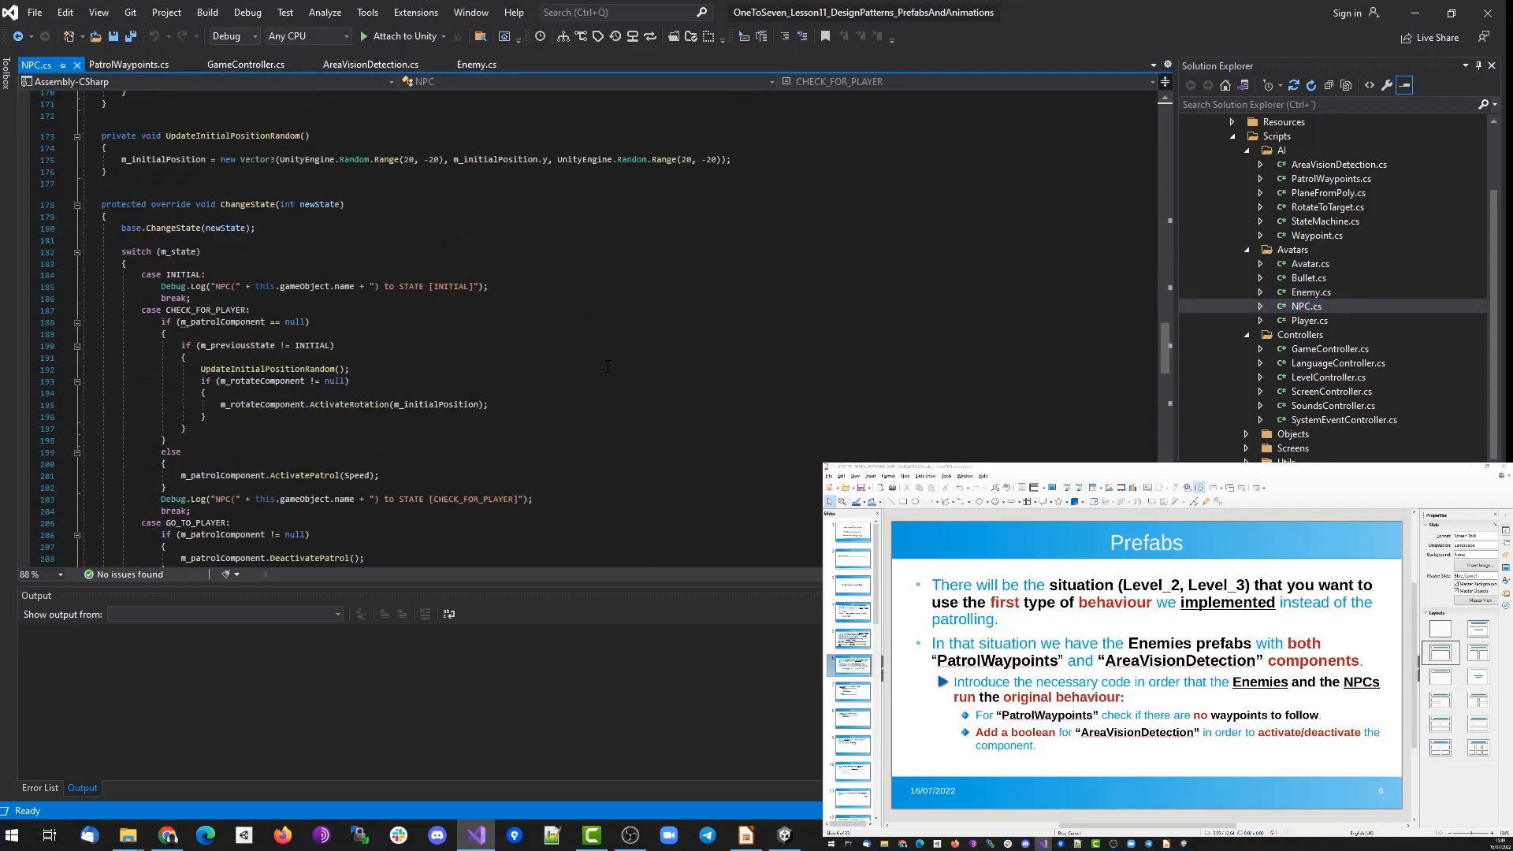
left_click(502, 270)
key("Up")
key("shift+Home")
key("ctrl+v")
key("ctrl+s")
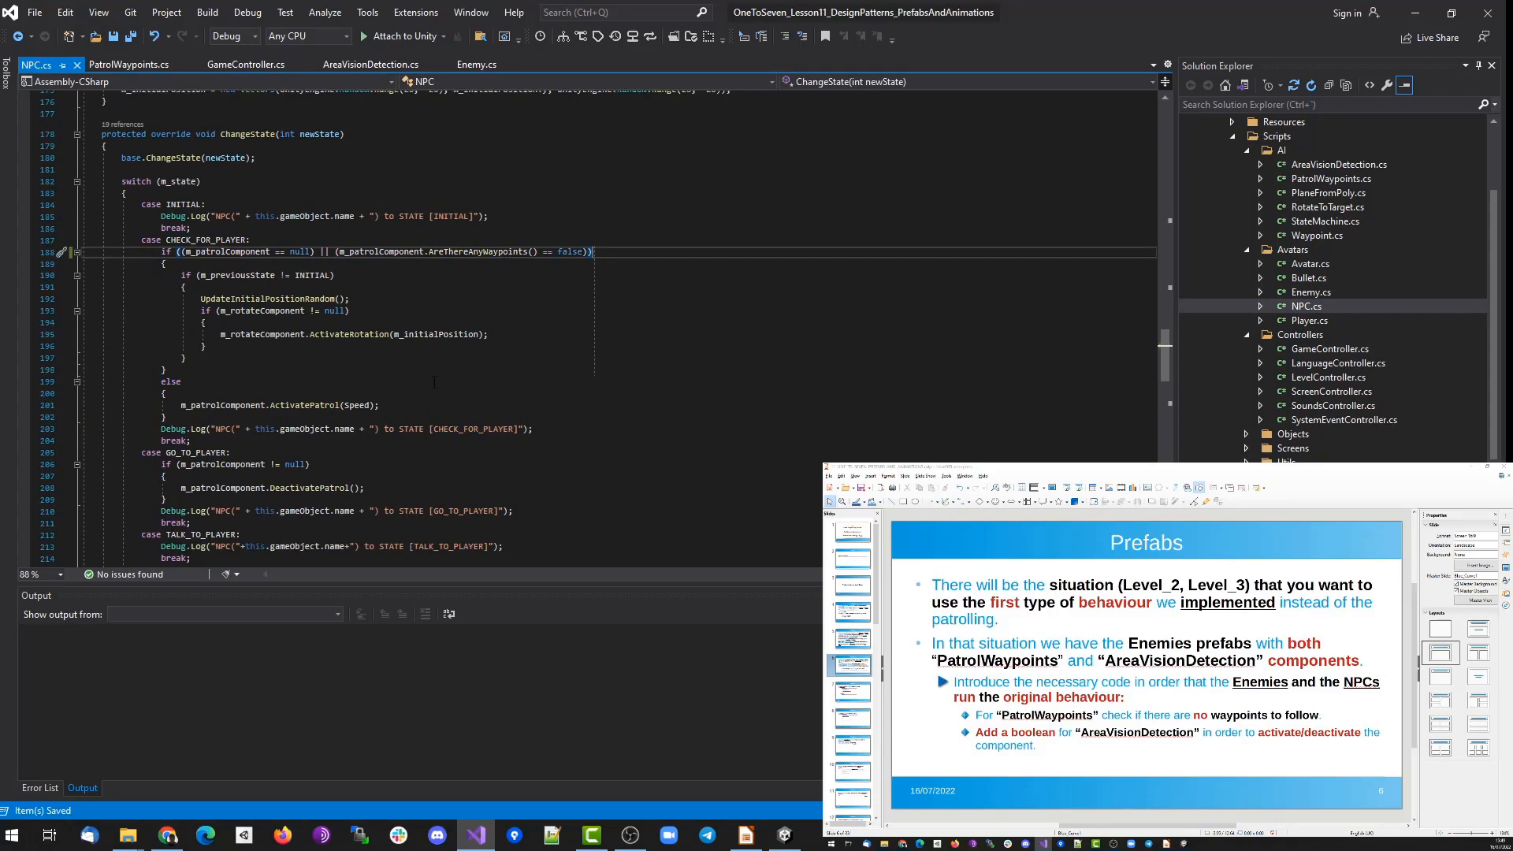
Copy Enemy's GO_TO_PLAYER condition over the m_patrolComponent check in the GO_TO_PLAYER case of ChangeState in NPC.cs and save.
double_click(1310, 292)
left_click(595, 447)
key("shift+Home")
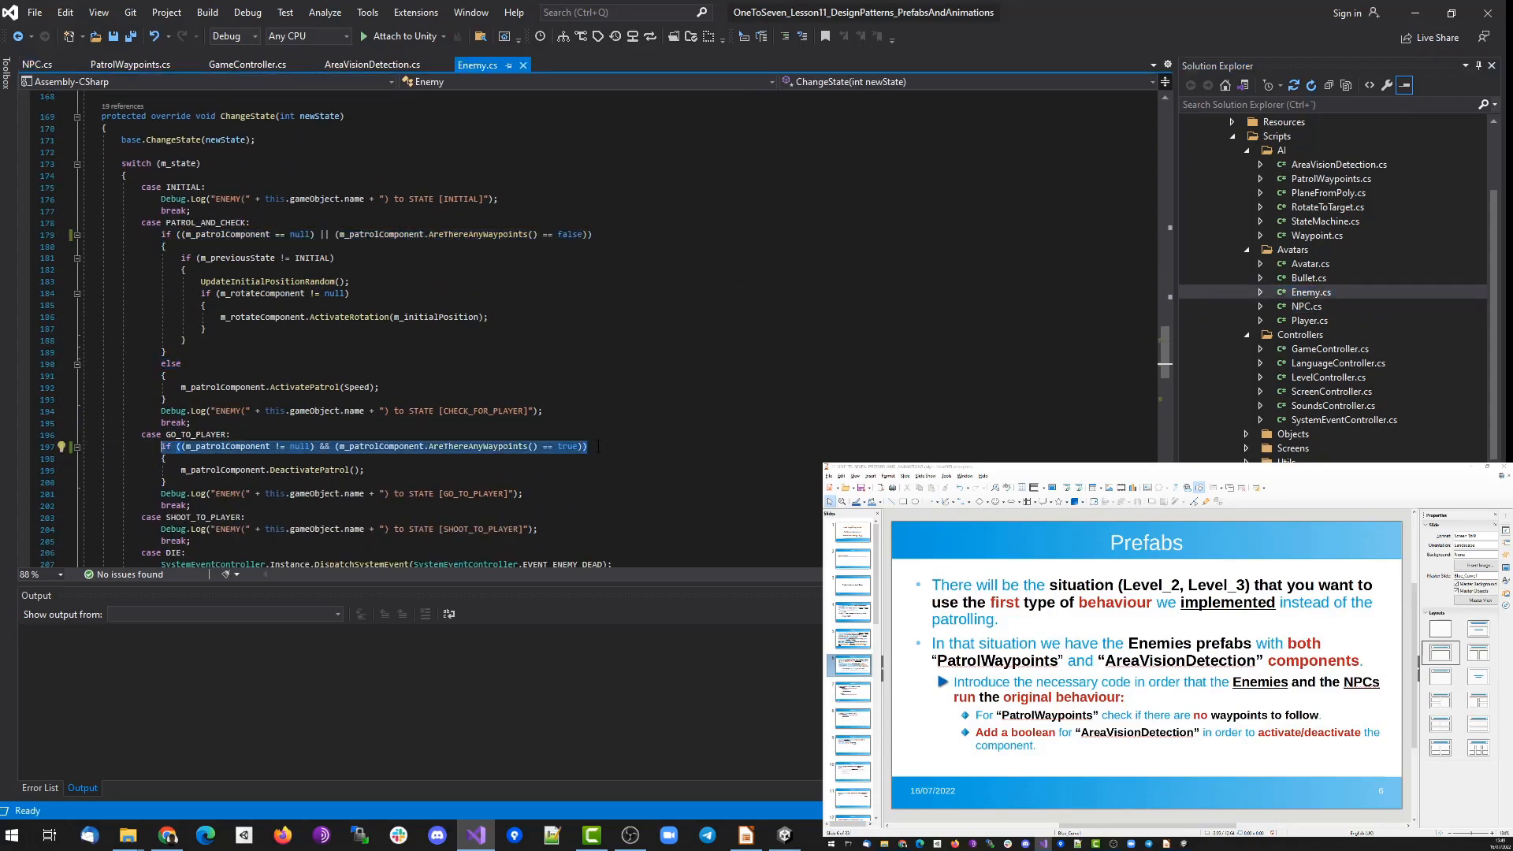
double_click(1300, 306)
left_click(534, 464)
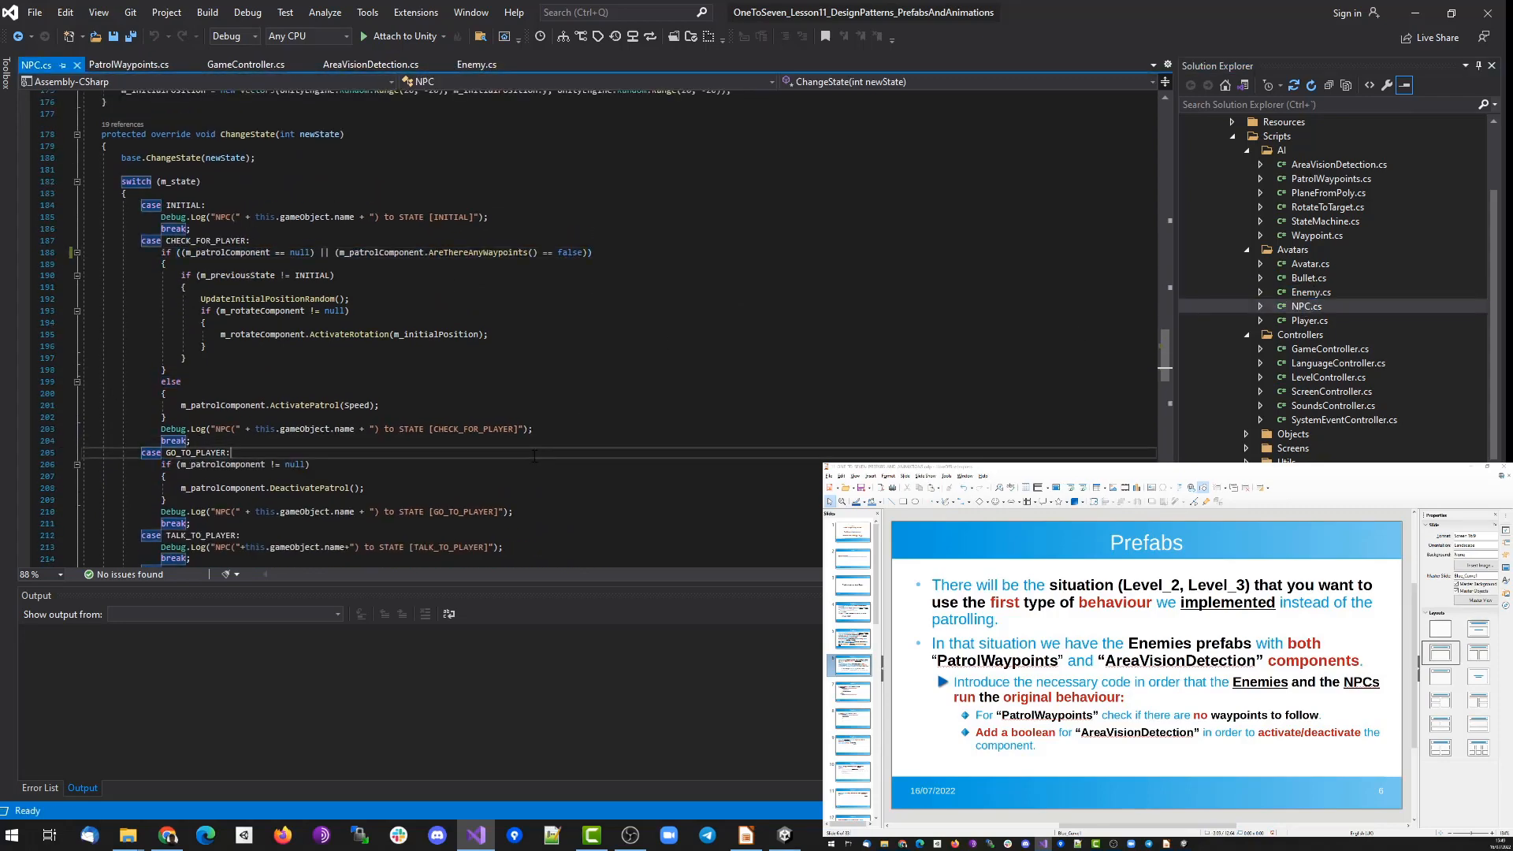
key("shift+Home")
key("ctrl+s")
Replace the null check in the CHECK_FOR_PLAYER case of NPC's Update with the condition from Enemy's Update and save NPC.cs.
scroll(599, 441, "down", 15)
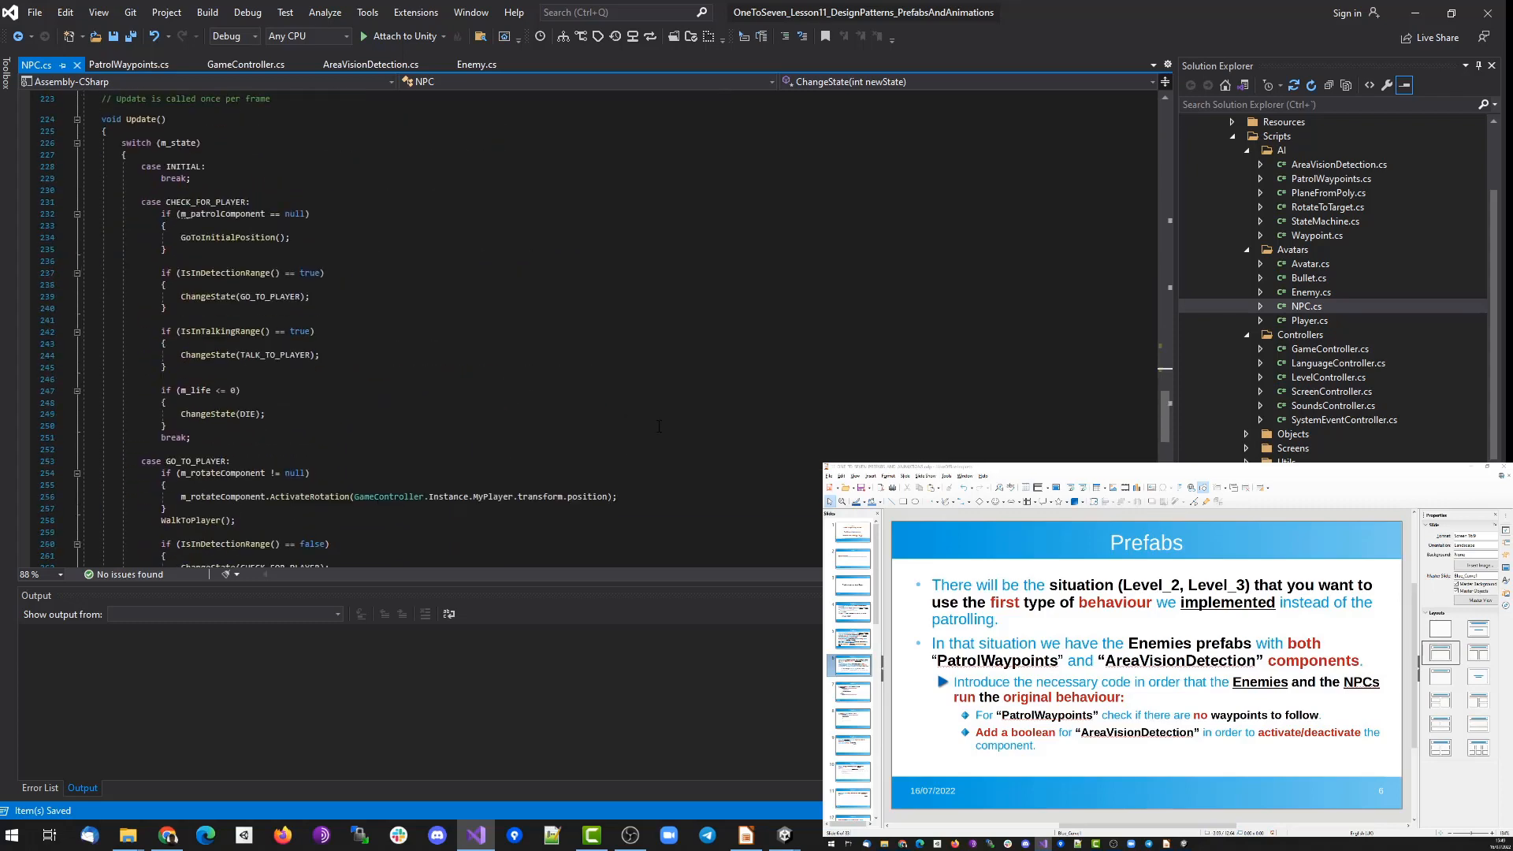
double_click(1311, 292)
scroll(498, 306, "down", 8)
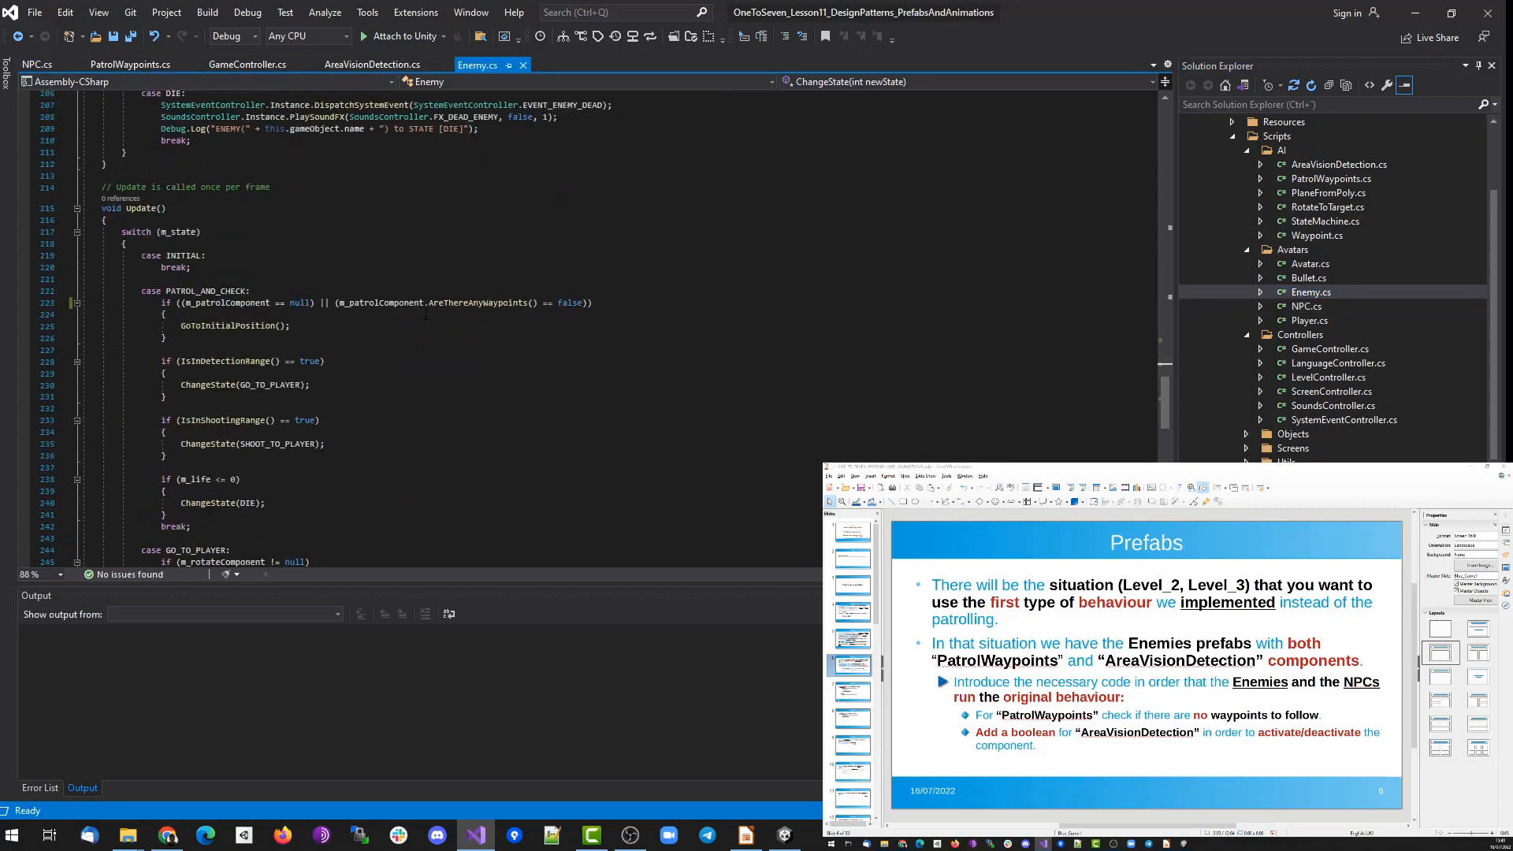
double_click(499, 303)
double_click(1308, 307)
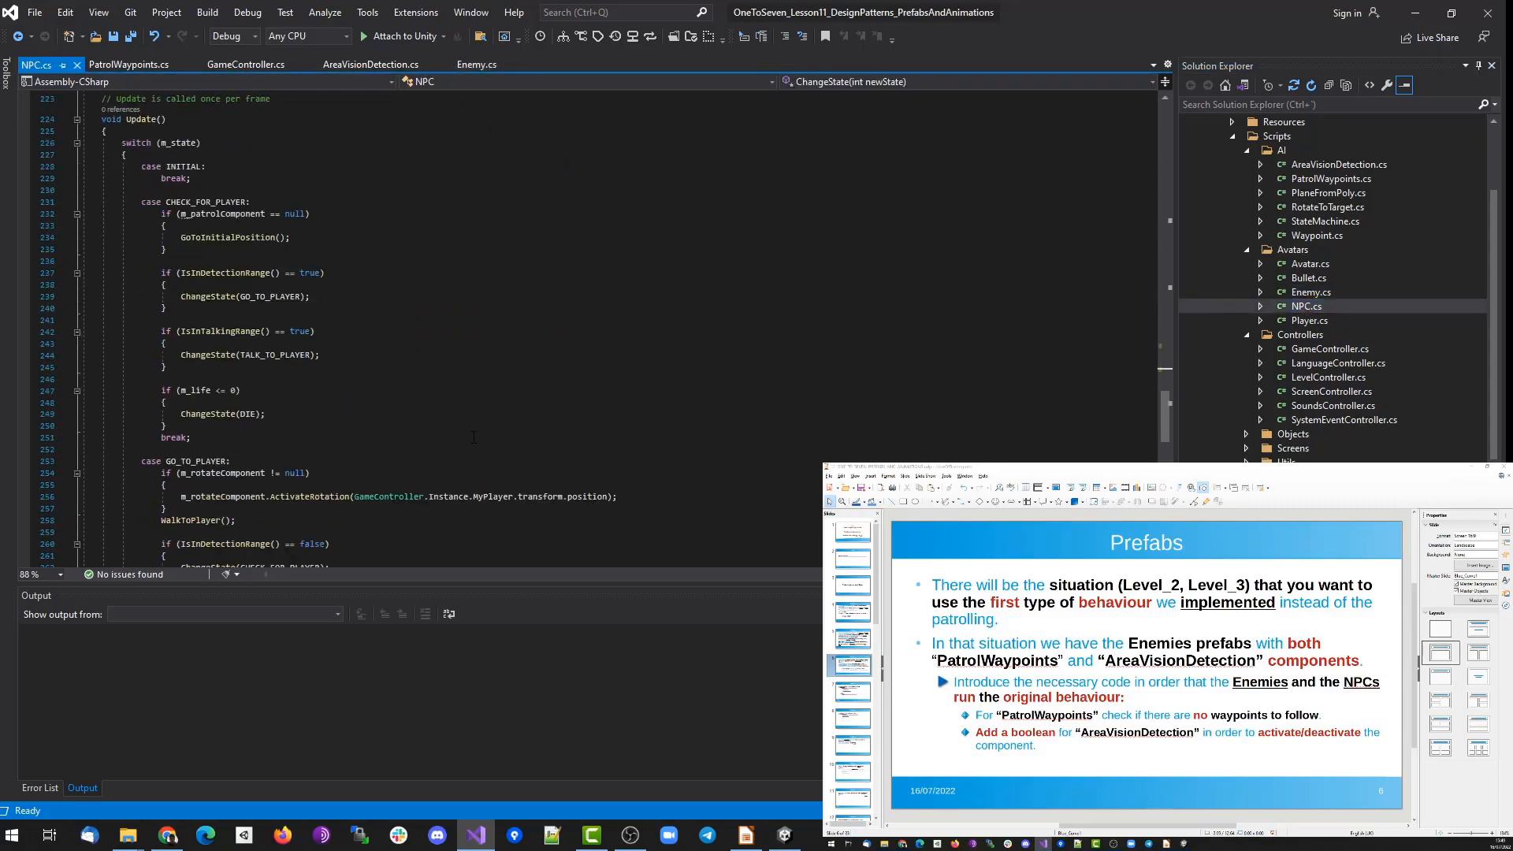
left_click(365, 222)
key("Up")
key("shift+Home")
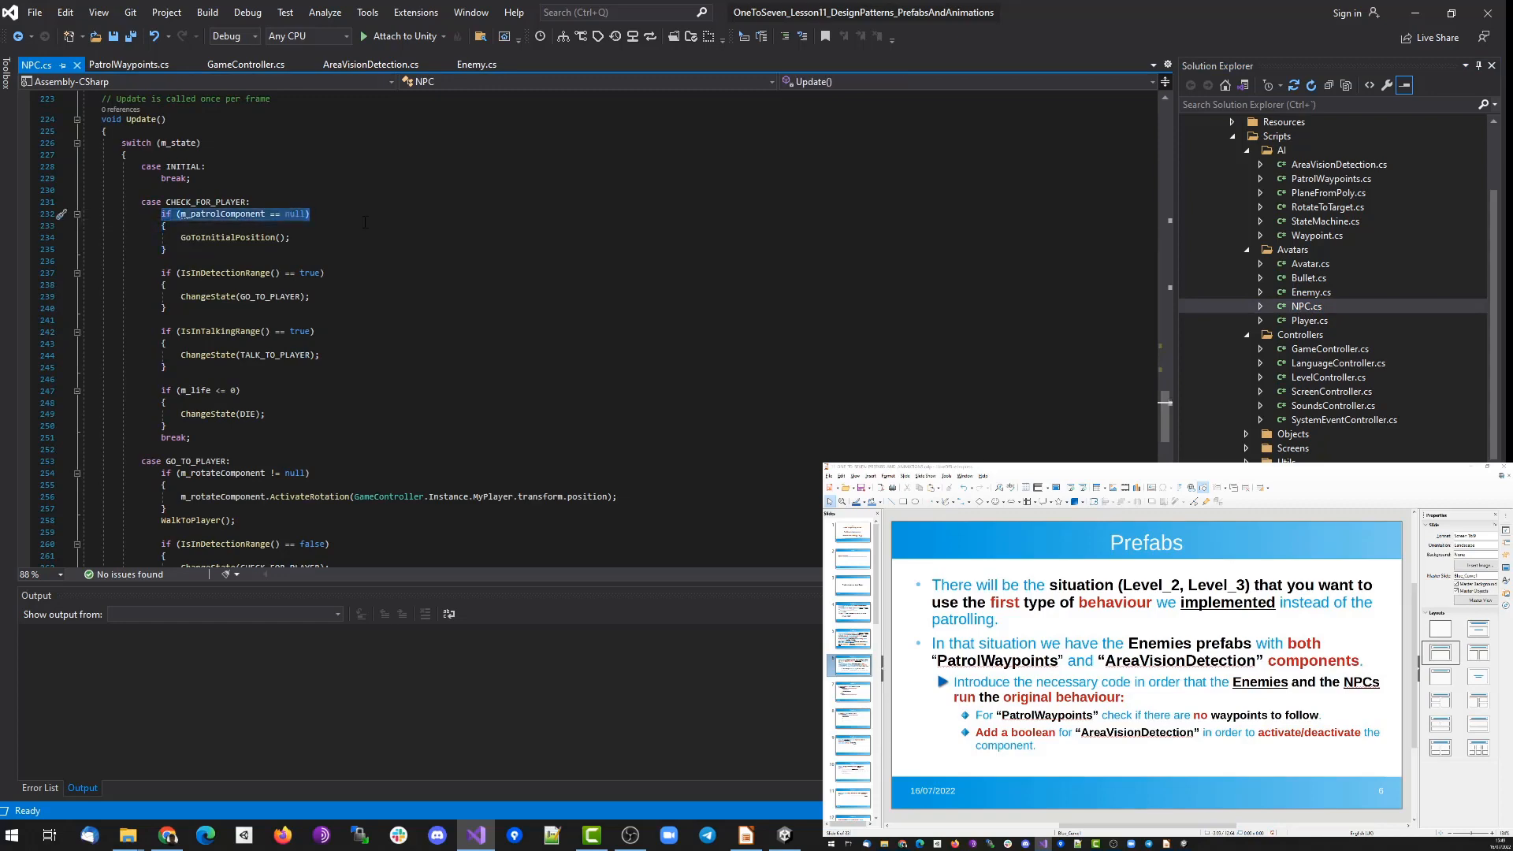
type("if ((m_patrolComponent == null) || (m_patrolComponent.AreThereAnyWaypoints() == false))")
scroll(366, 236, "down", 7)
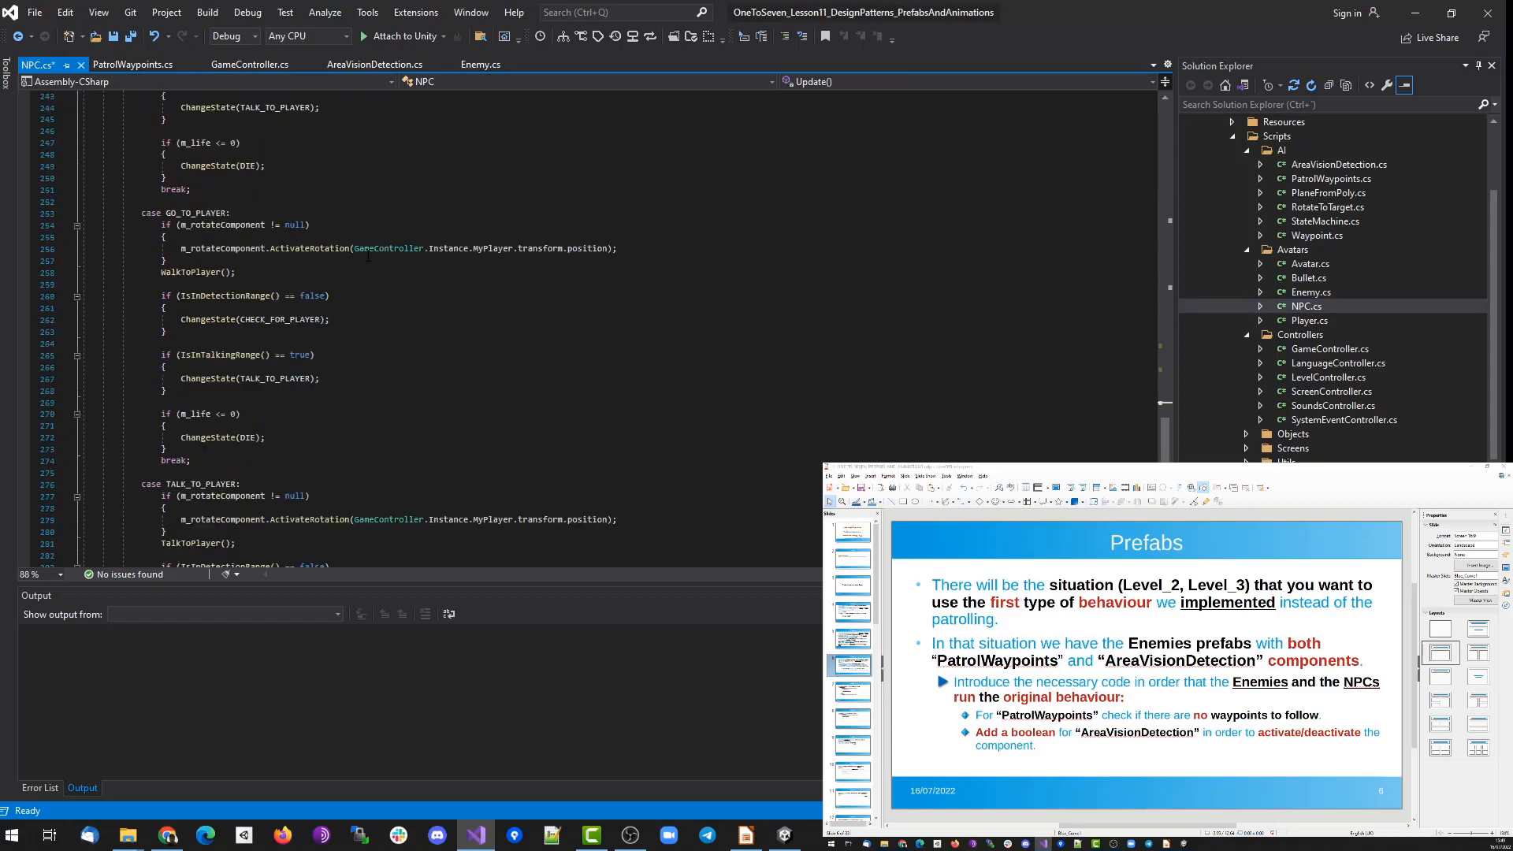
scroll(368, 255, "up", 7)
key("ctrl+s")
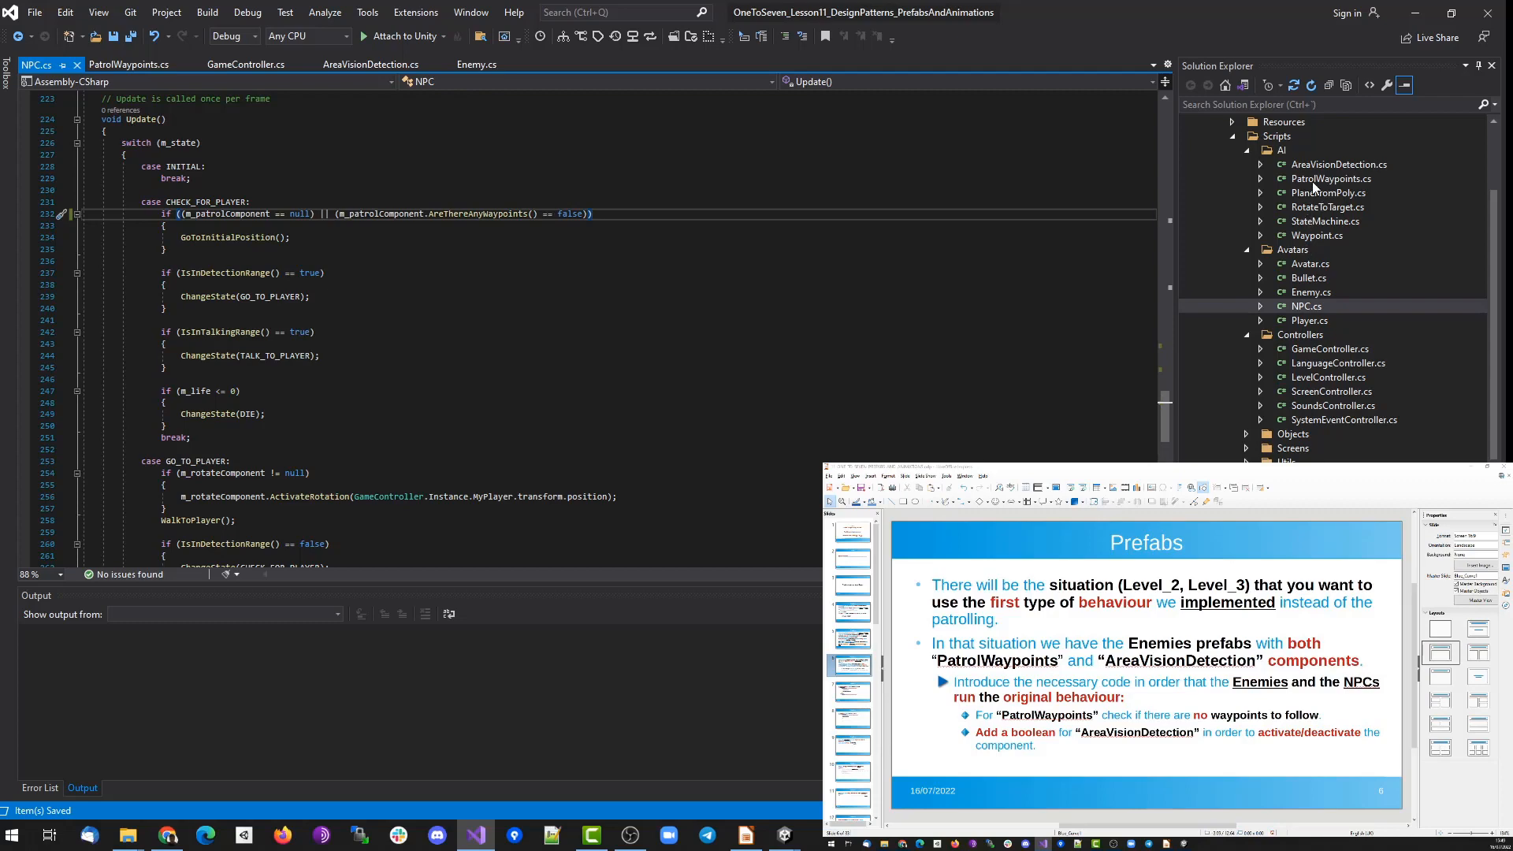
Open AreaVisionDetection.cs and add the field public bool UseBehavior = true; below the Target field.
double_click(1338, 164)
scroll(410, 449, "up", 5)
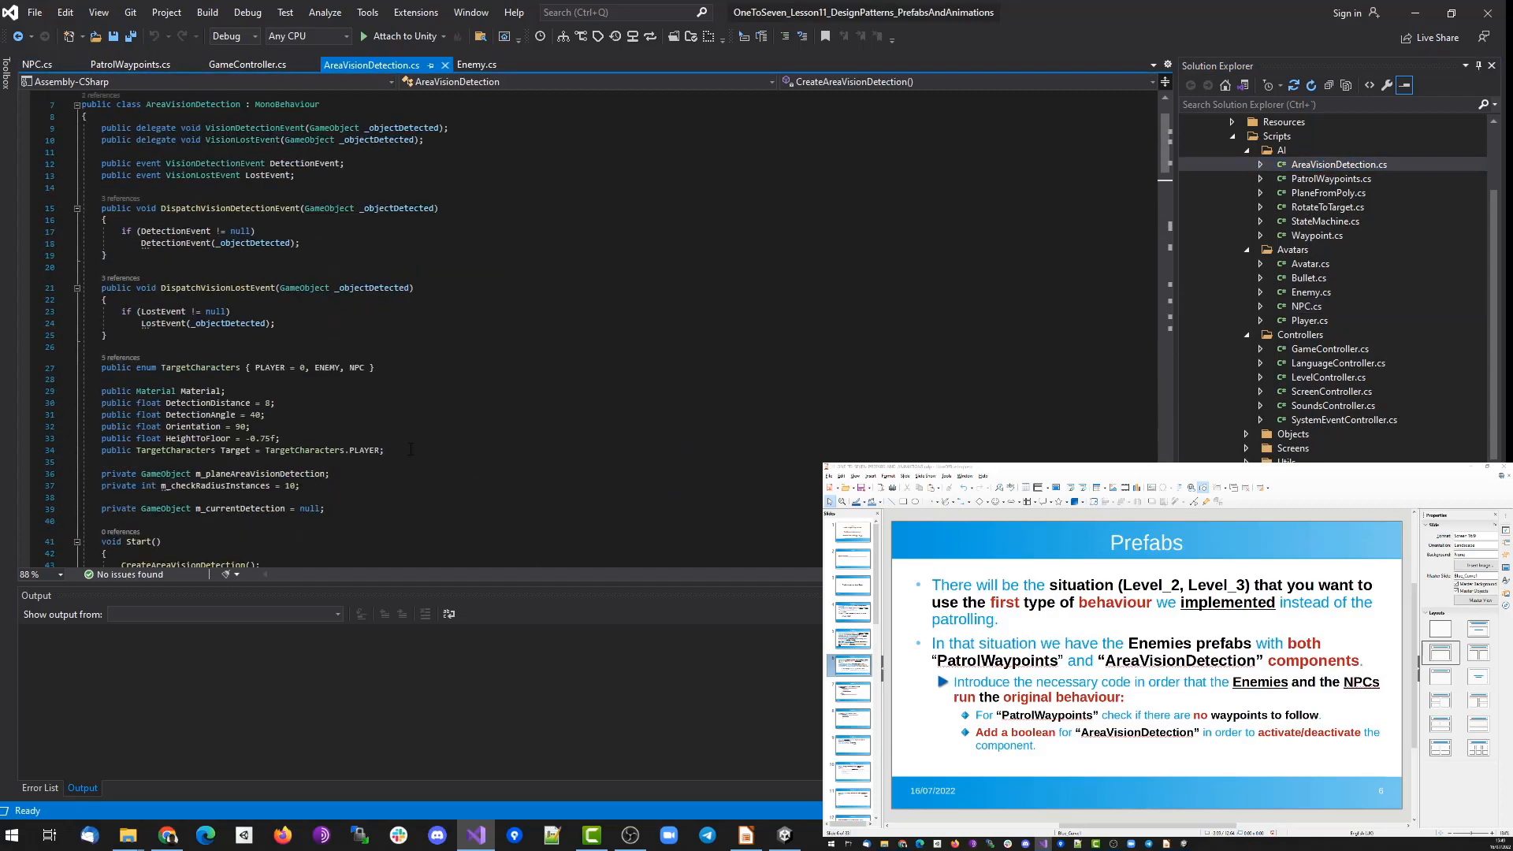
left_click(306, 436)
key("Down")
key("End")
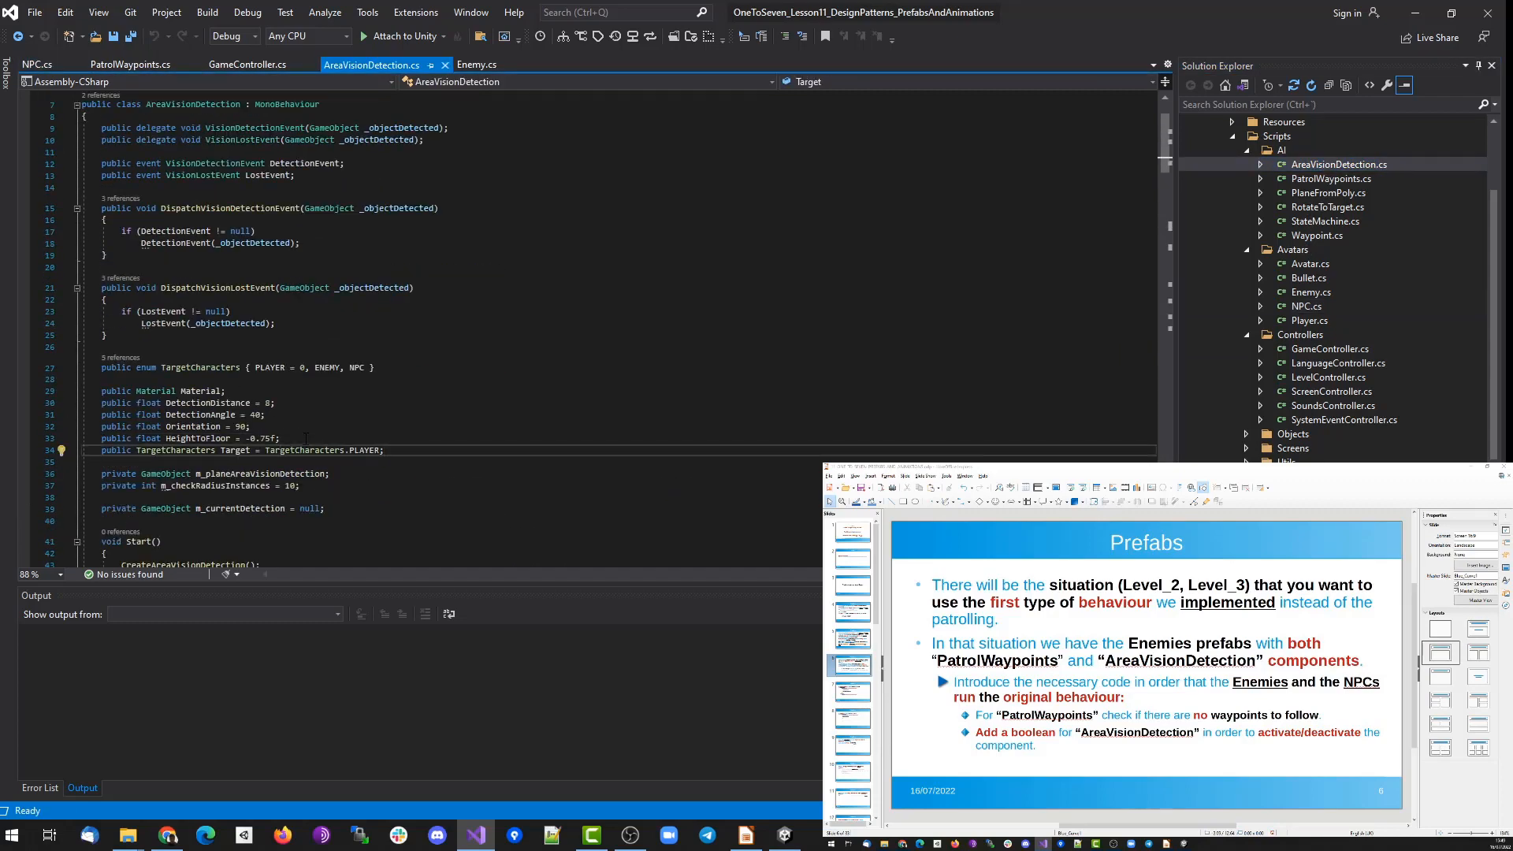
key("Return")
type("public bool IsB")
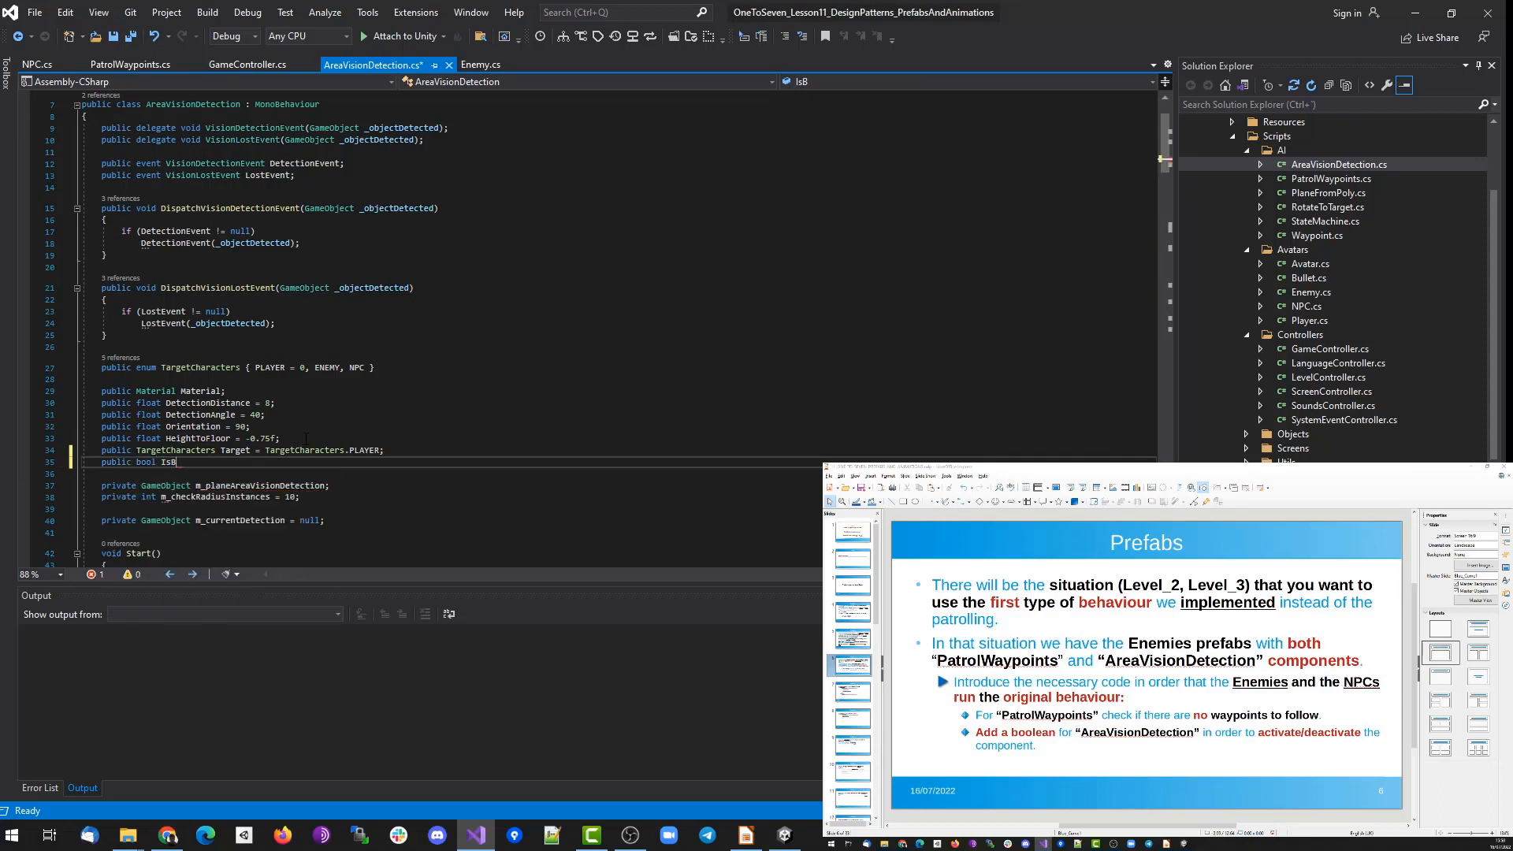
type("vBehavior =true;")
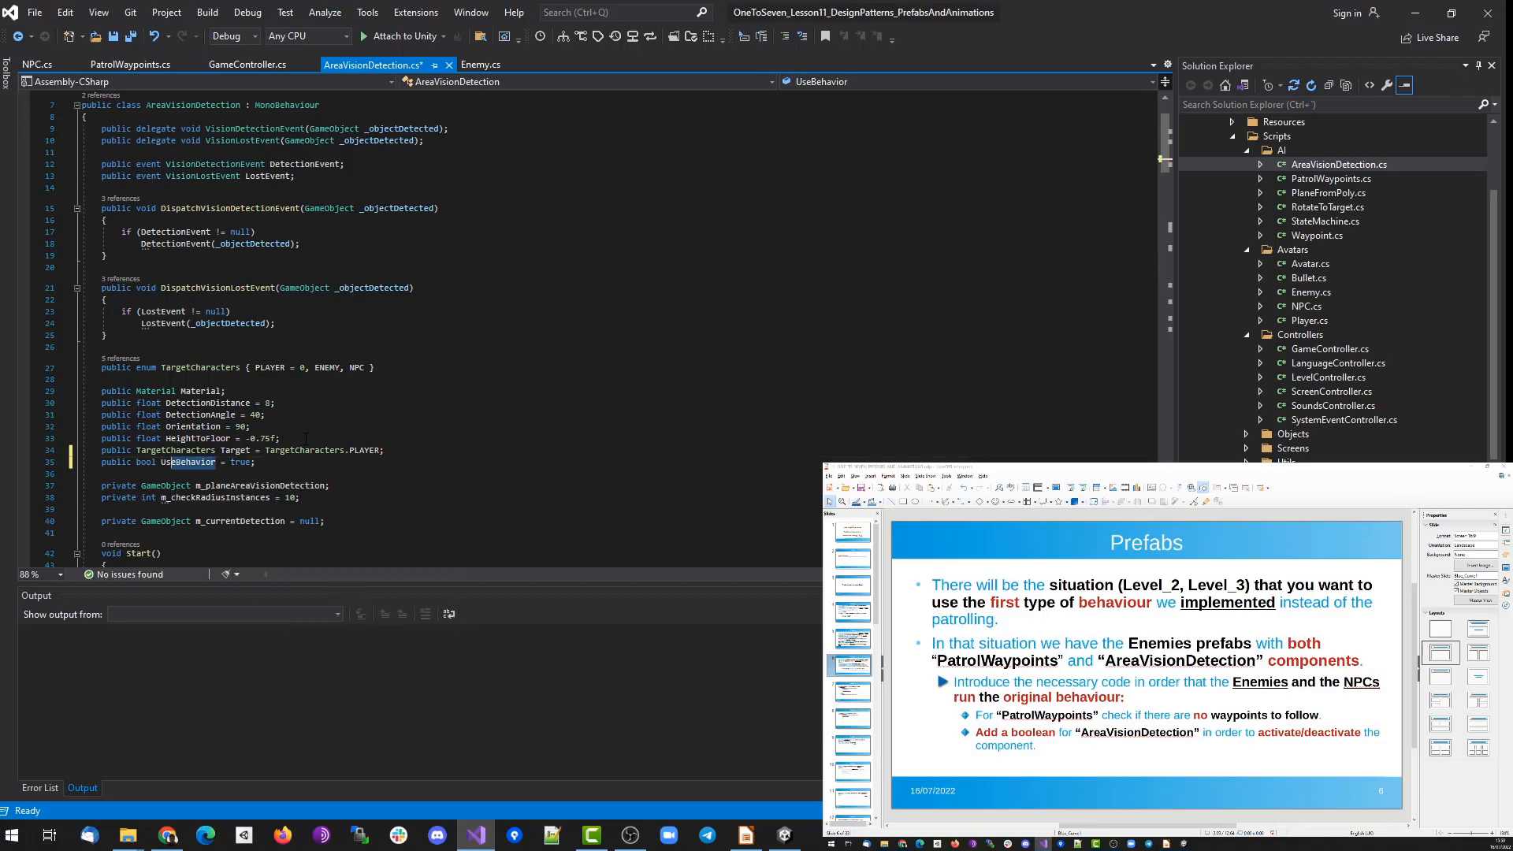
Add an if (UseBehavior) block with braces at the start of CreateAreaVisionDetection in AreaVisionDetection.cs.
scroll(164, 215, "down", 7)
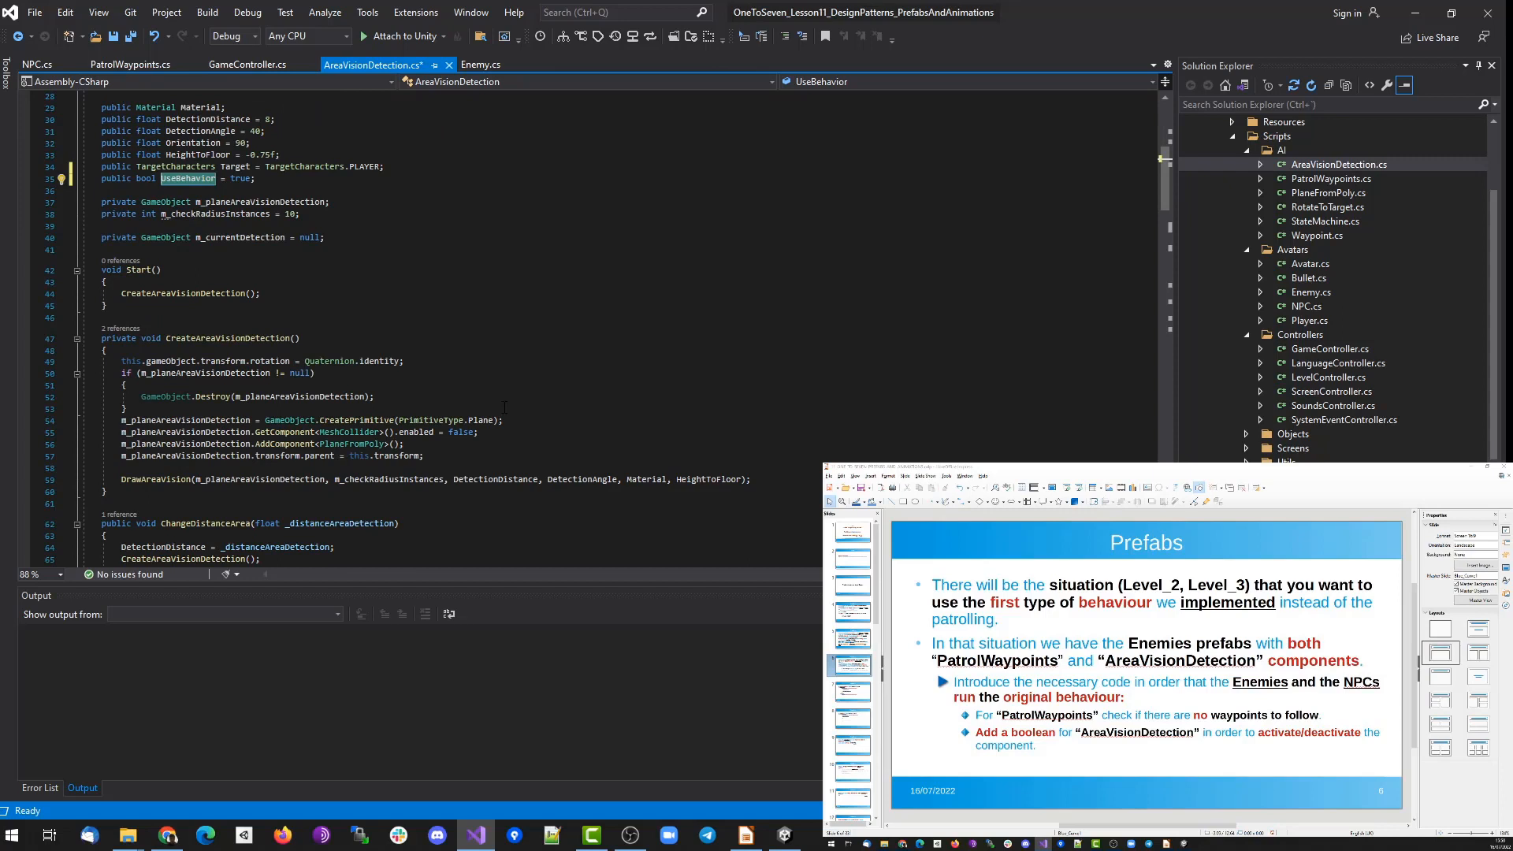
left_click(295, 281)
key("Return")
type("if (UseBehavior)")
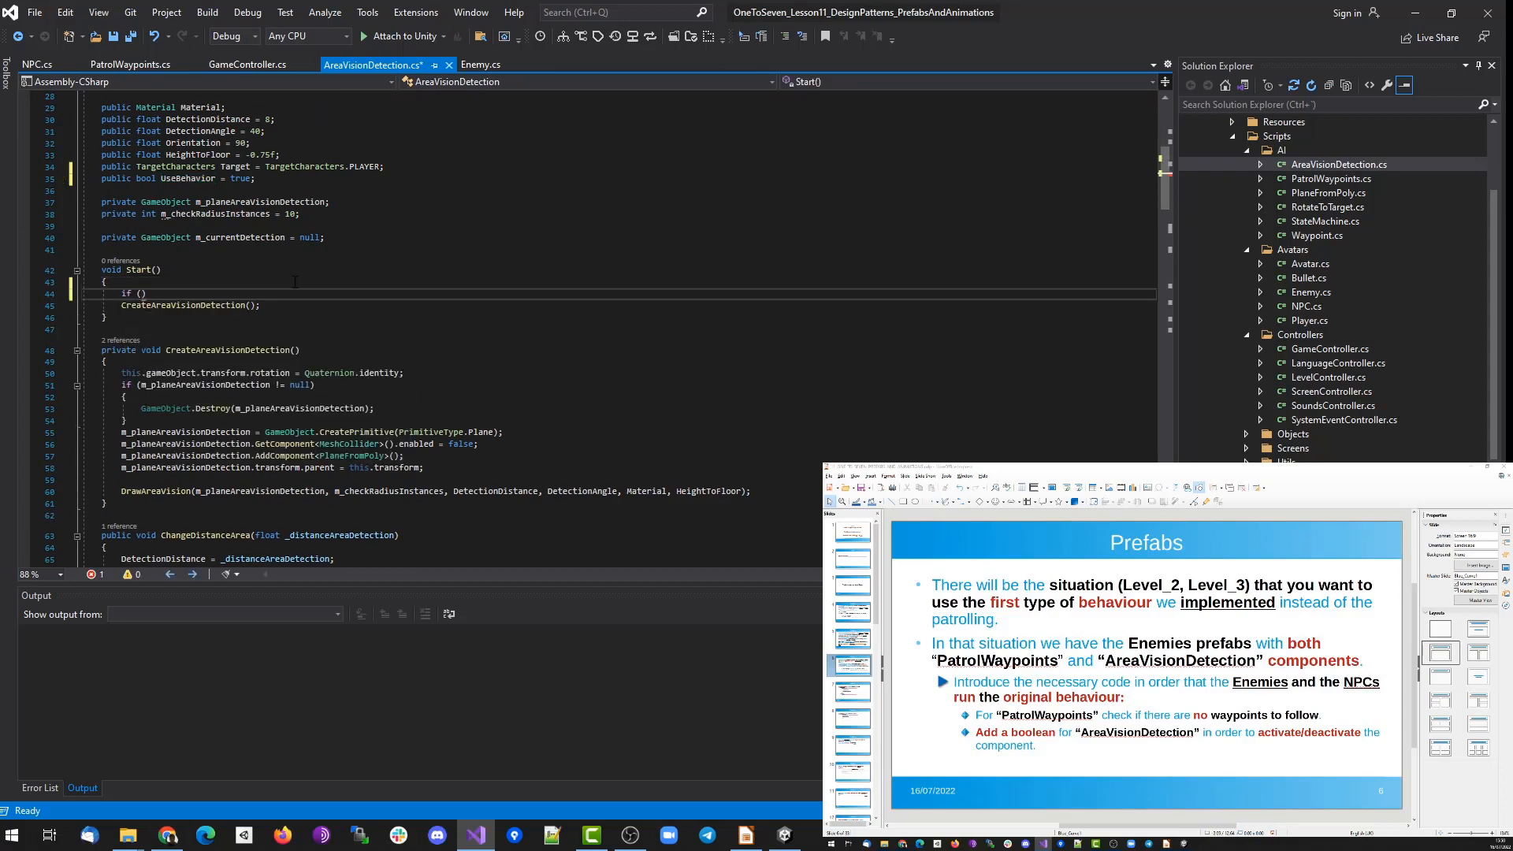
key("ctrl+x")
key("Down")
key("Down")
key("Down")
key("Down")
key("Return")
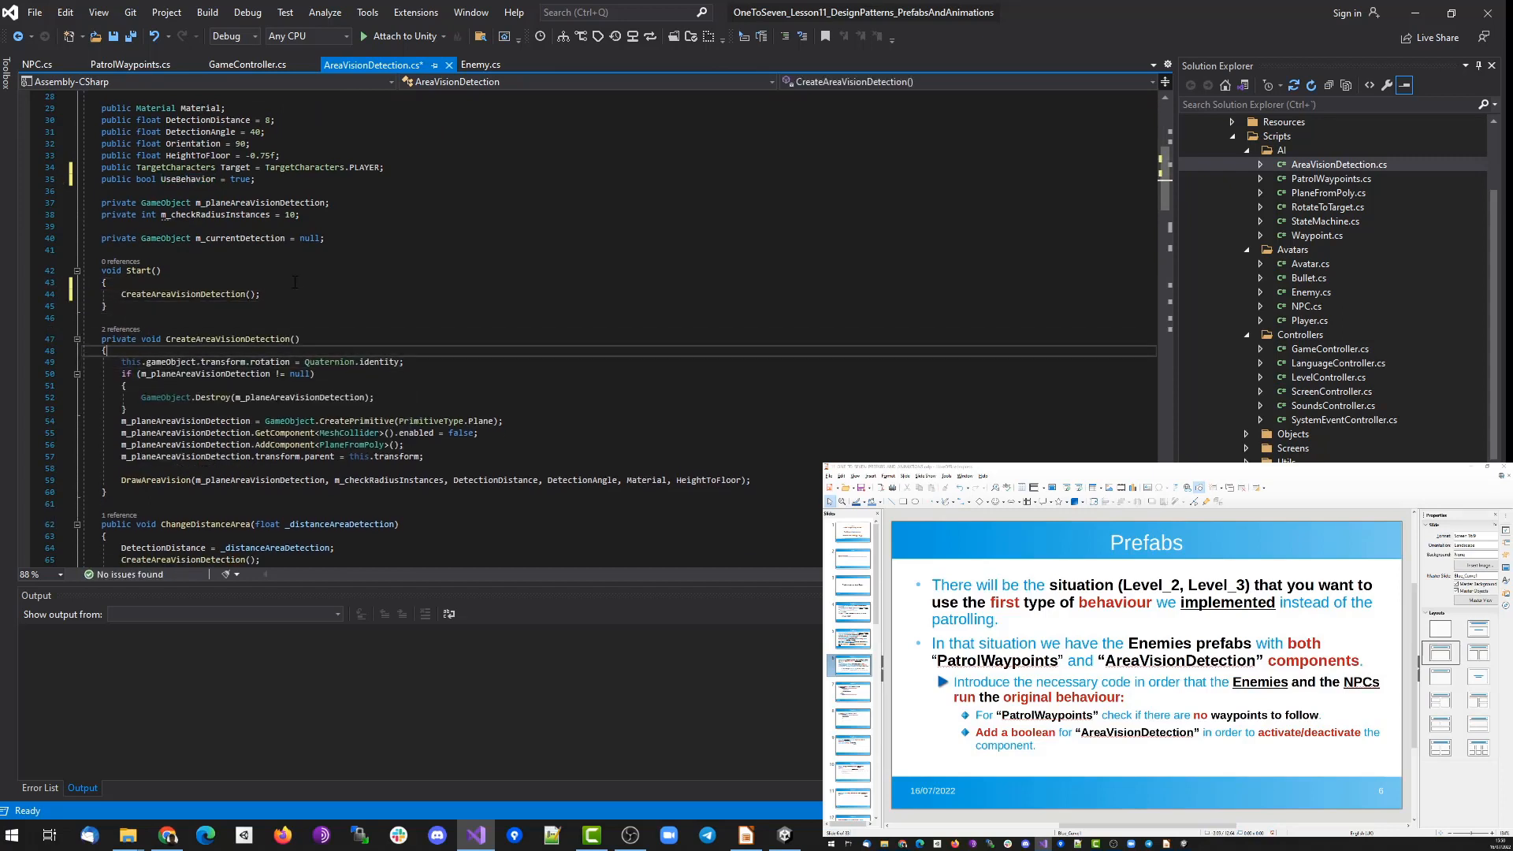
key("ctrl+v")
type("{")
key("Return")
Move the existing body of CreateAreaVisionDetection, from the rotation reset through the DrawAreaVision call, inside the if (UseBehavior) block.
key("Down")
key("Down")
key("Home")
key("shift+Down")
key("shift+Down")
key("shift+Down")
key("shift+Down")
key("shift+Down")
key("shift+Down")
key("shift+Down")
key("shift+Down")
key("shift+Down")
key("shift+Down")
key("shift+Down")
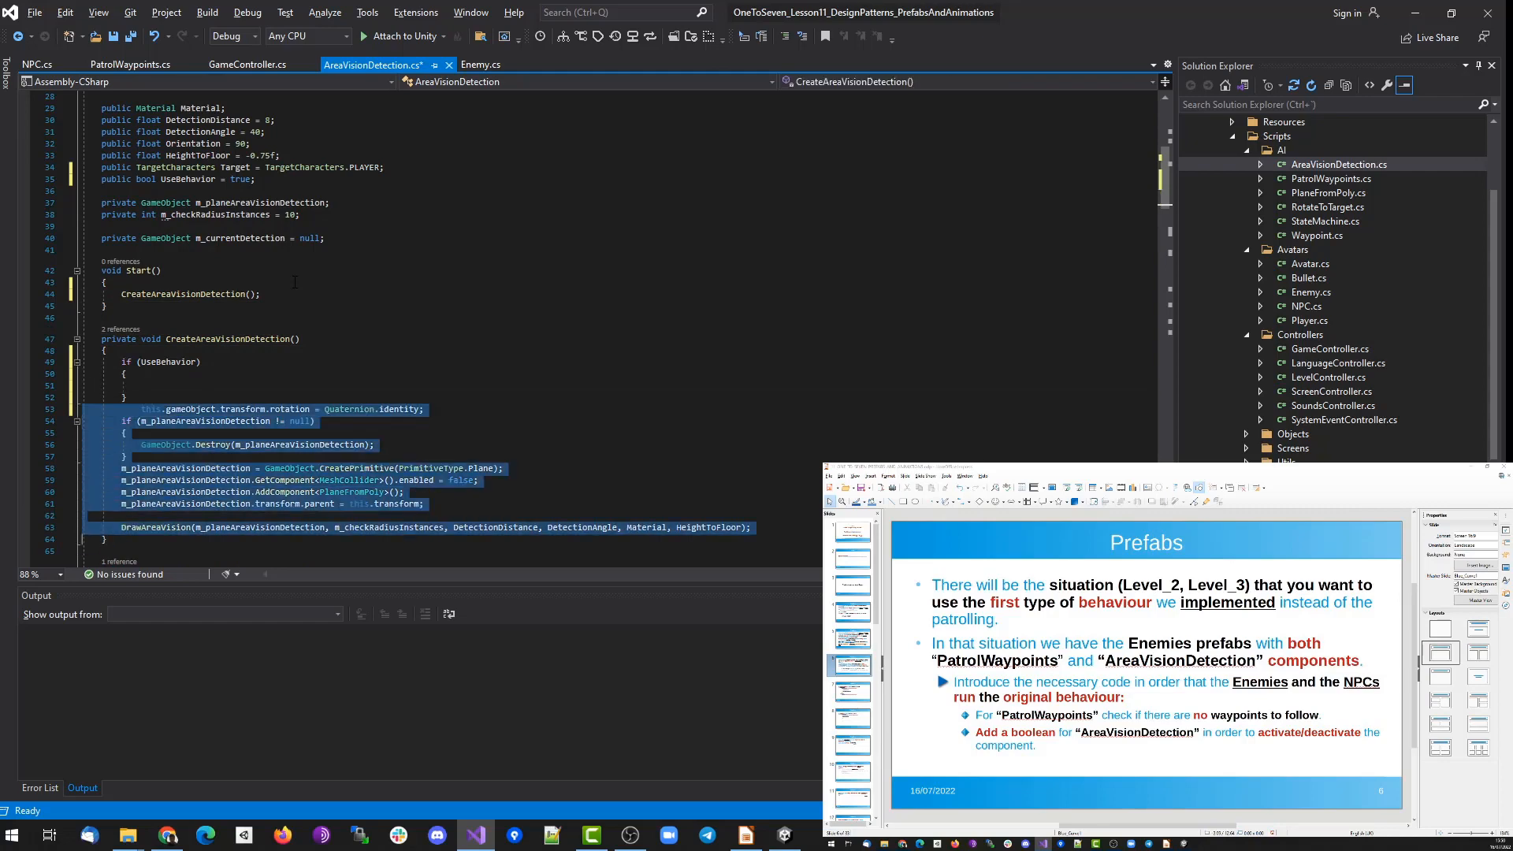
key("ctrl+x")
key("Up")
key("Up")
key("ctrl+v")
key("shift+Down")
key("Delete")
Insert if (UseBehavior == false) return; at the start of AreaVisionDetection's Update method and save the file.
key("Up")
key("Up")
key("Up")
key("Up")
key("Up")
key("Up")
key("Up")
key("Up")
key("Up")
key("Up")
key("Up")
key("Up")
key("Up")
key("Up")
key("Down")
key("End")
key("shift+Home")
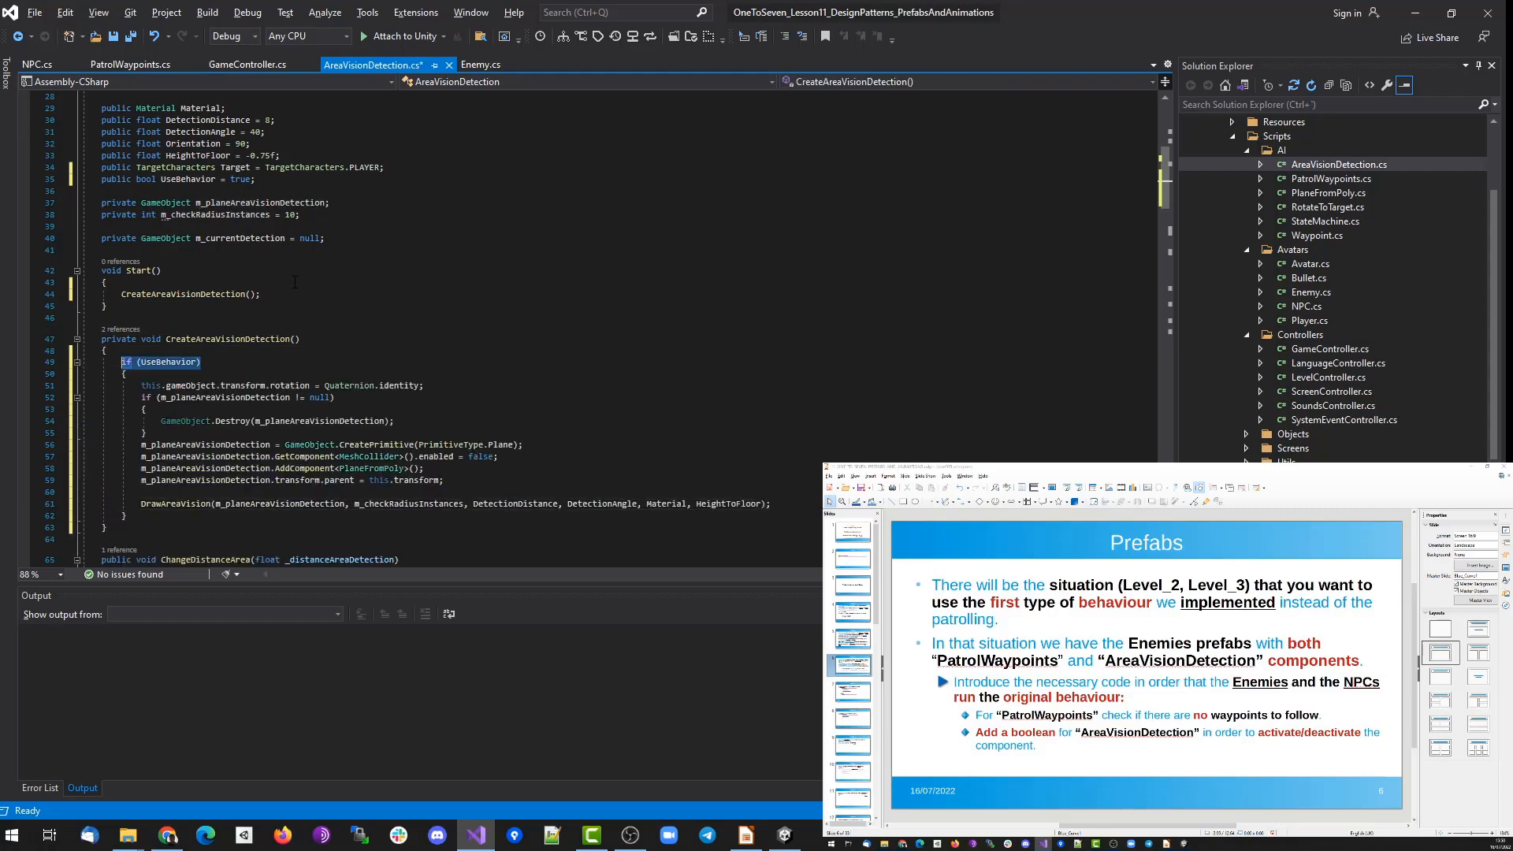
scroll(345, 307, "down", 5)
scroll(345, 308, "down", 20)
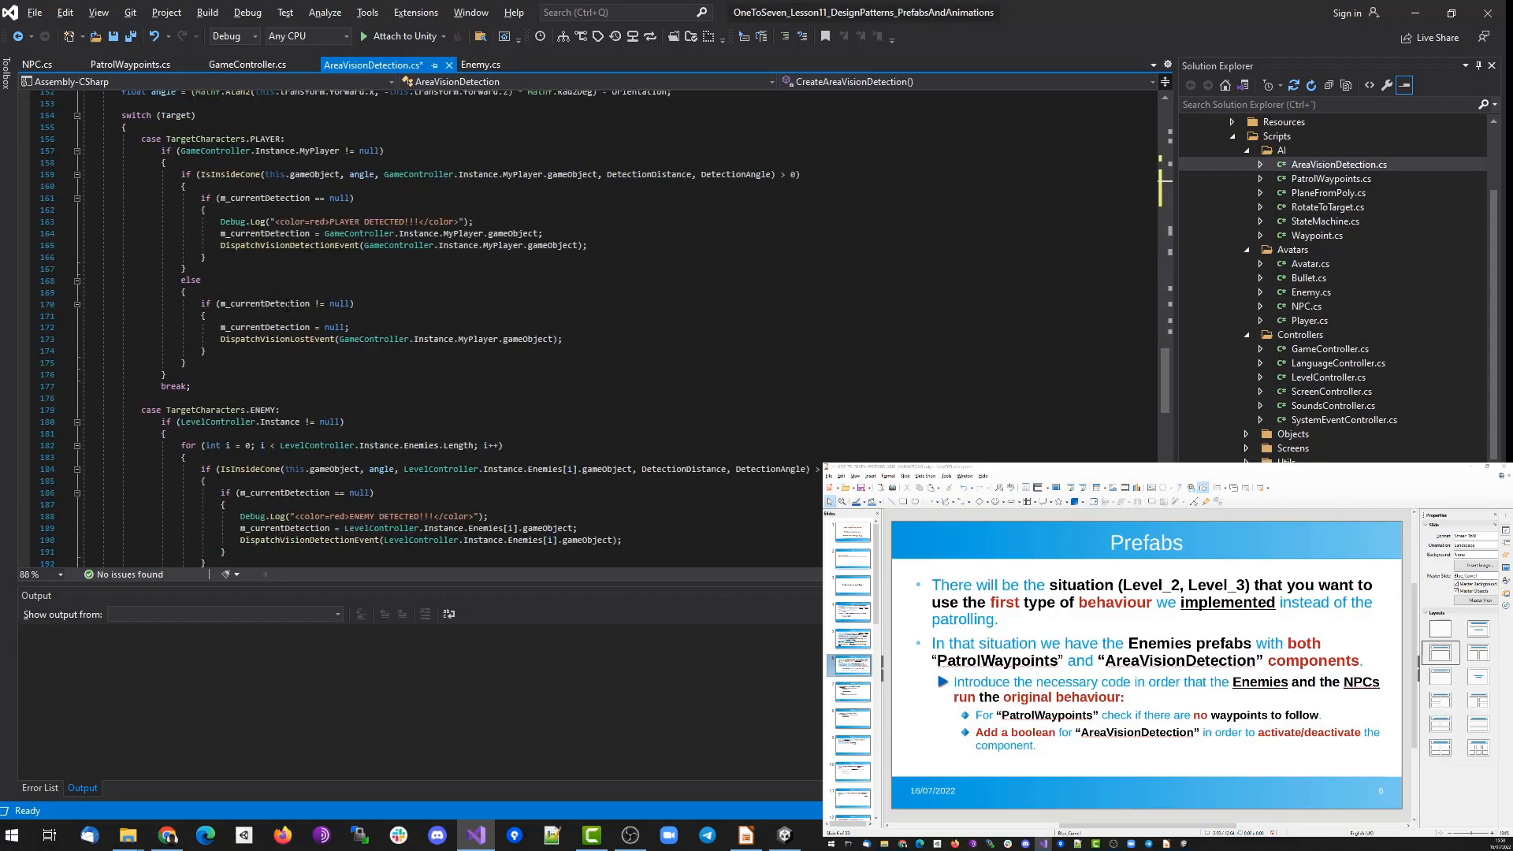
left_click(237, 219)
key("Return")
key("Return")
key("Up")
type("if (UseBehavior =")
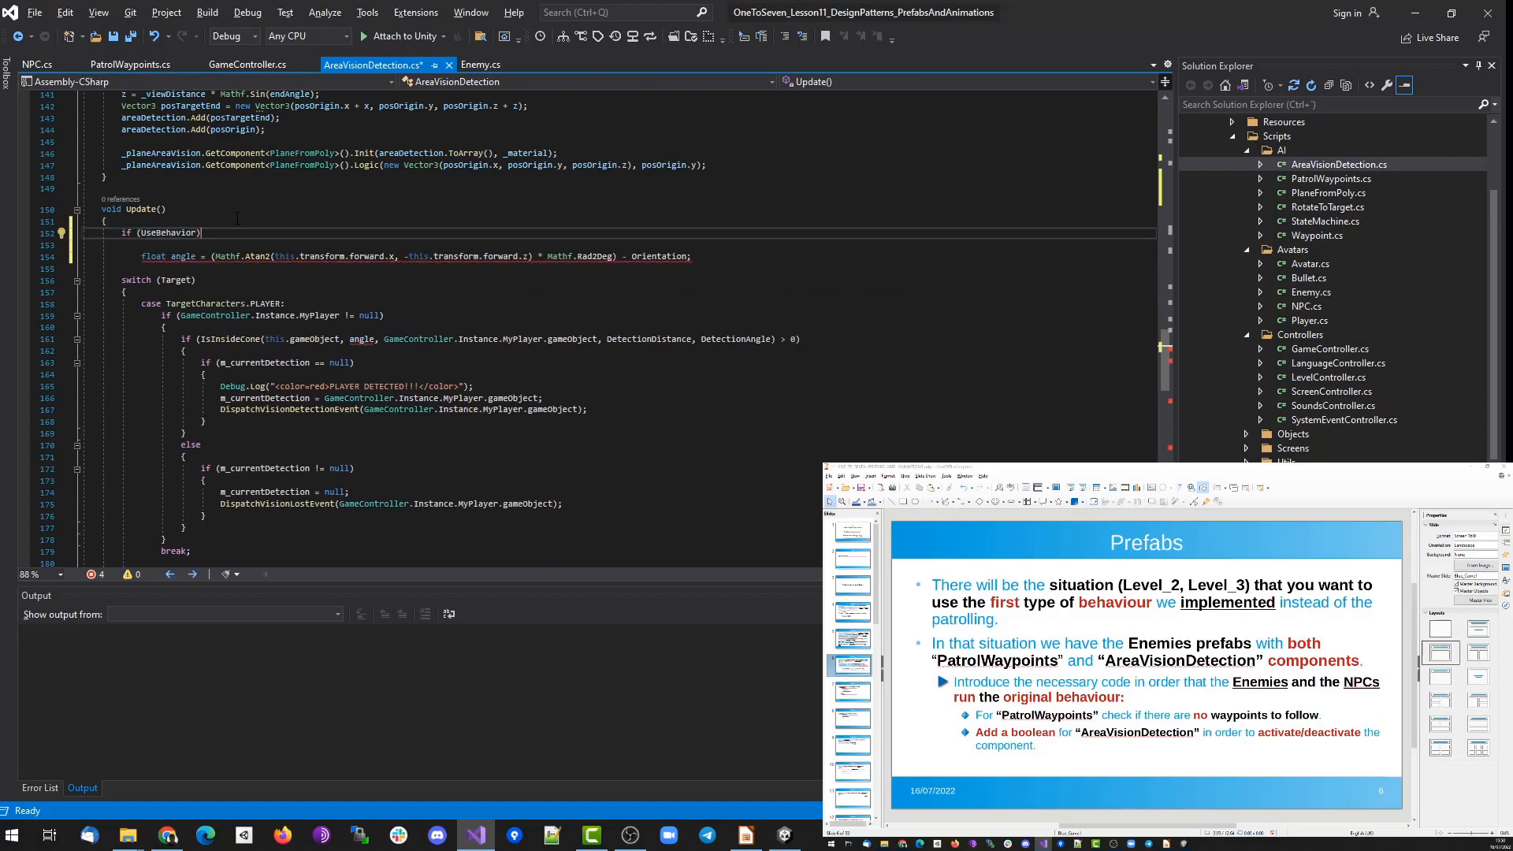
type("= false) return;")
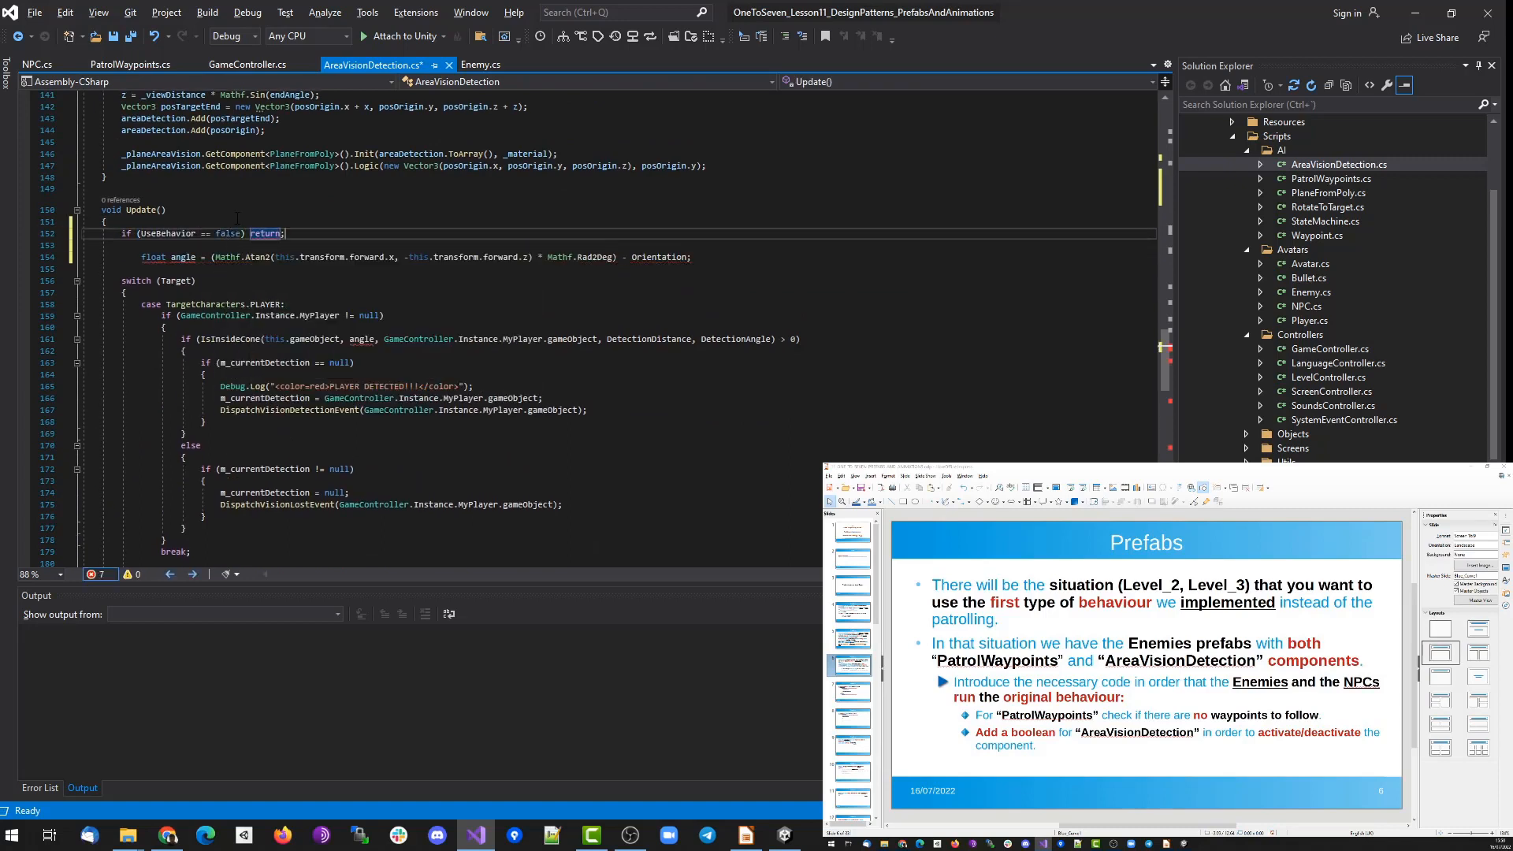
key("Down")
key("Down")
key("ctrl+s")
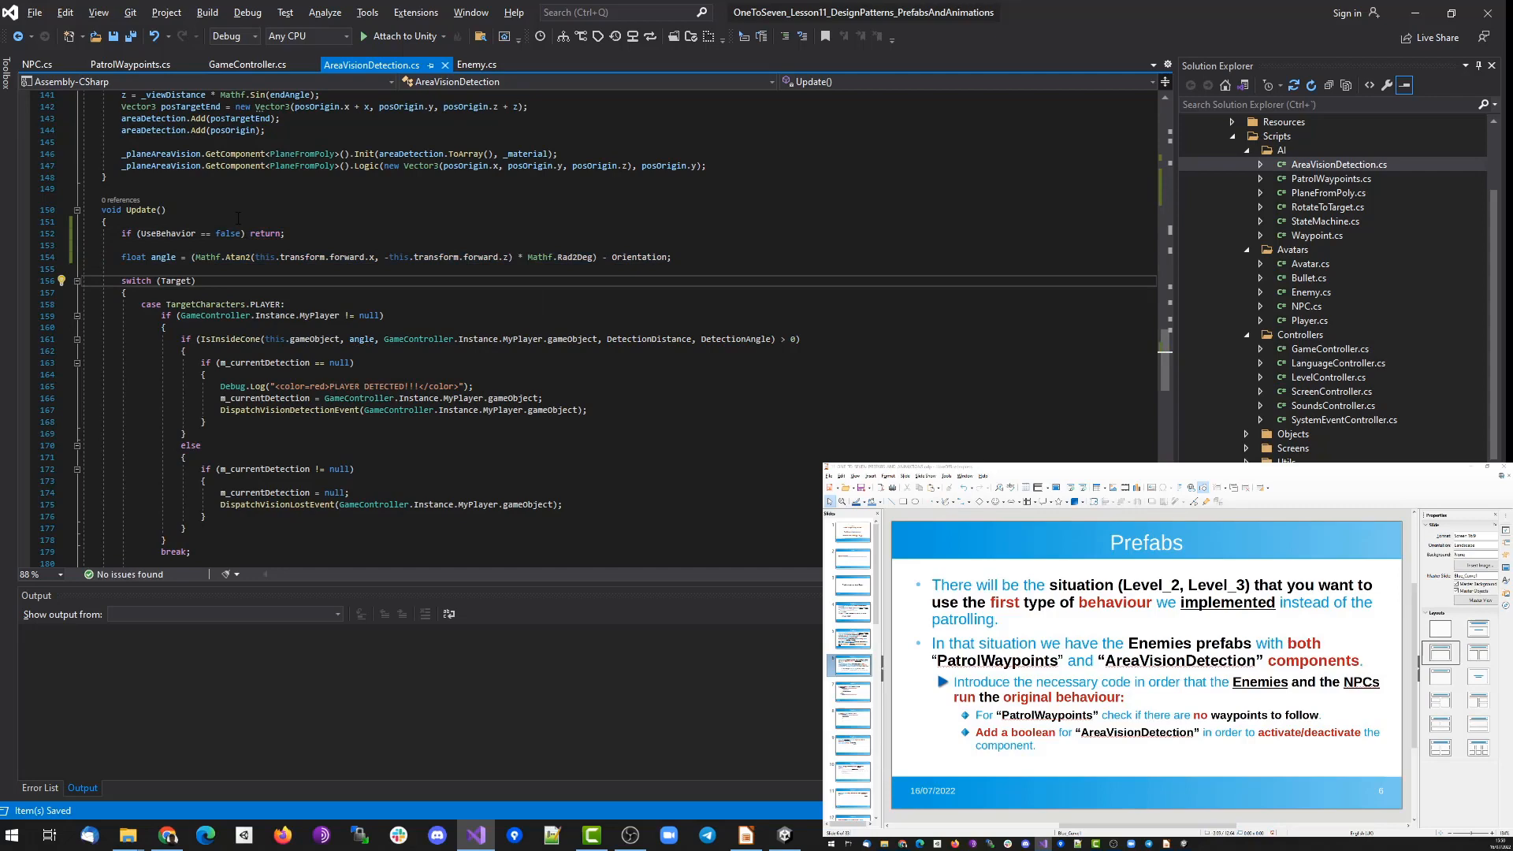
In Enemy.cs, append && m_areaVisionDetection.UseBehavior == true to the null check in IsInDetectionRange.
left_click(479, 65)
left_click(400, 340)
scroll(400, 340, "down", 12)
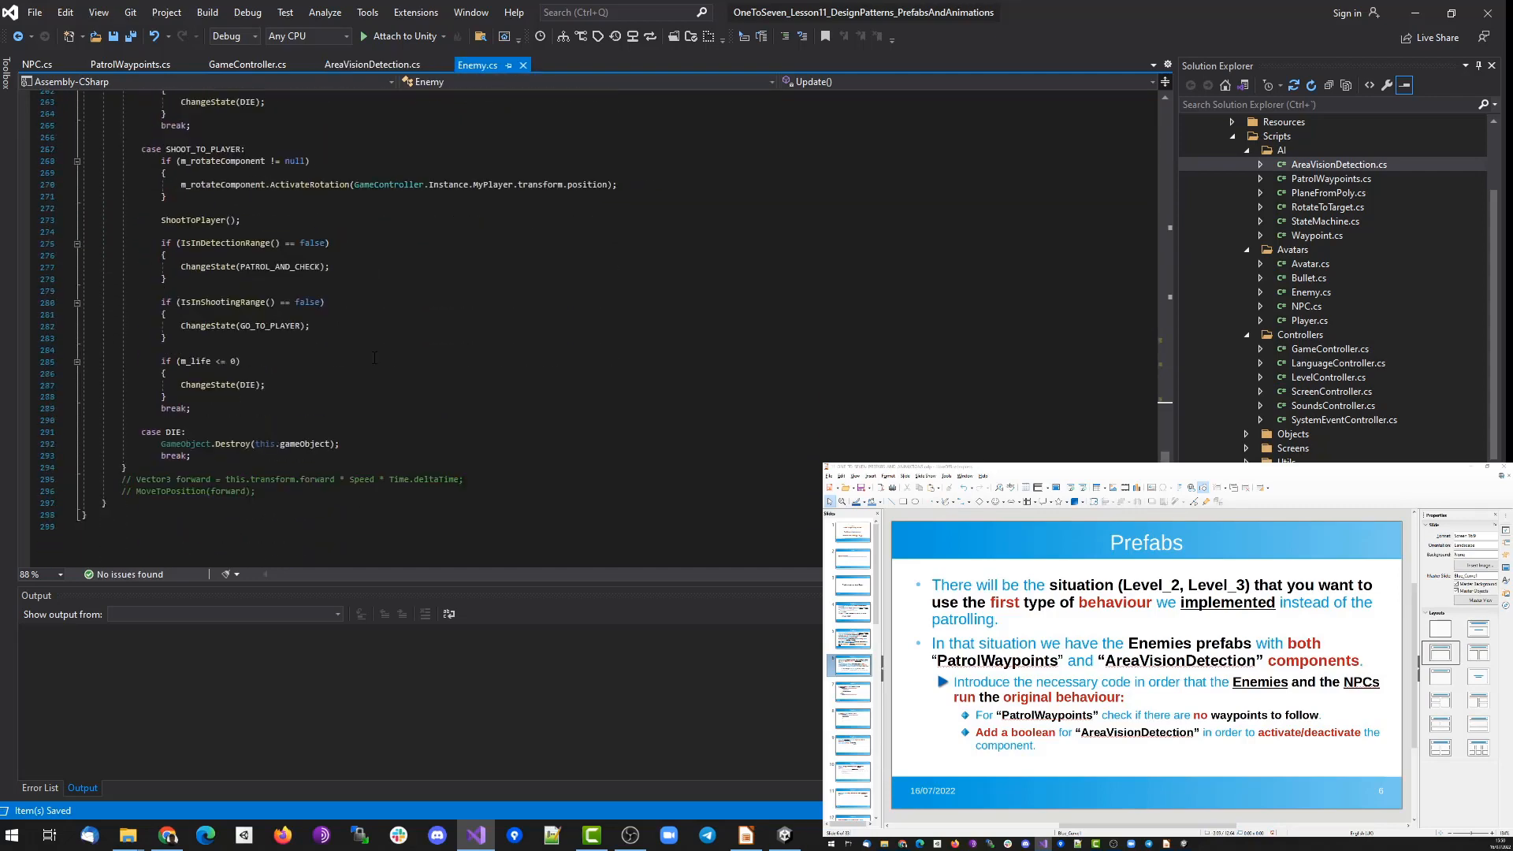
left_click(213, 207)
key("F12")
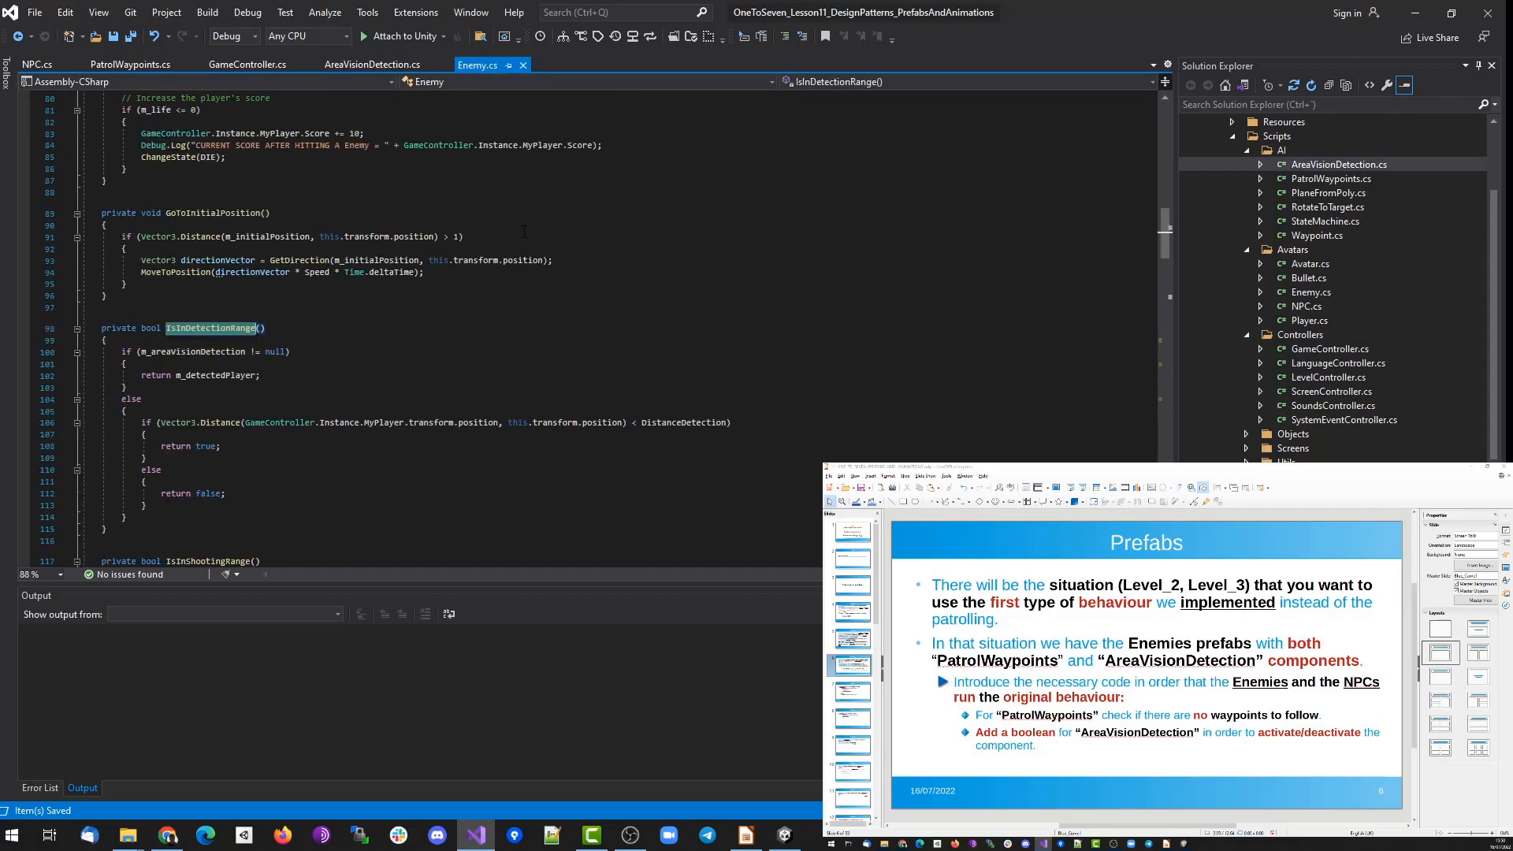
left_click(199, 352)
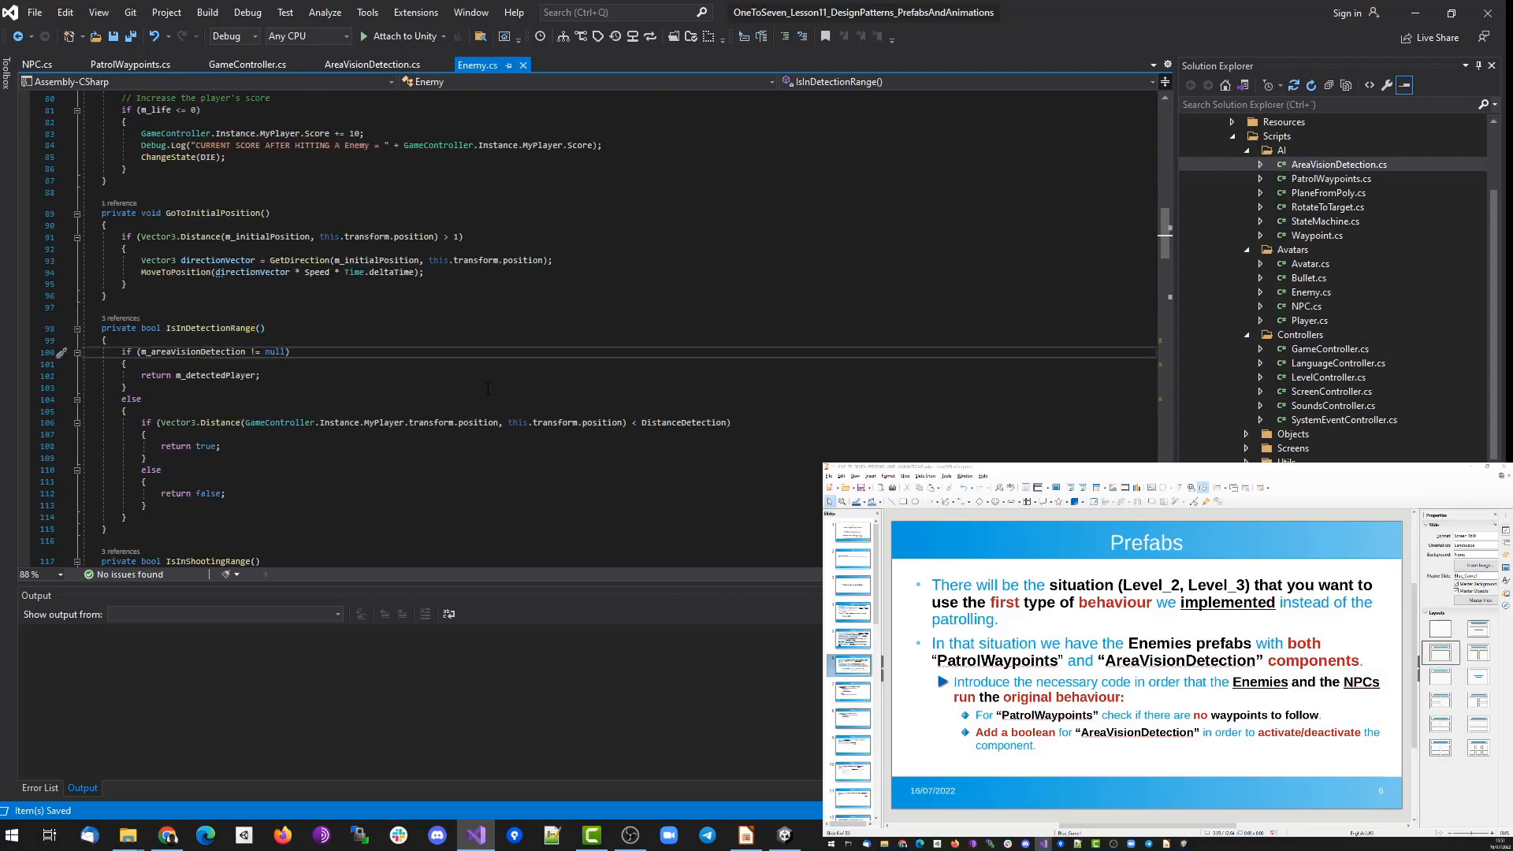
scroll(493, 386, "down", 5)
scroll(493, 386, "up", 3)
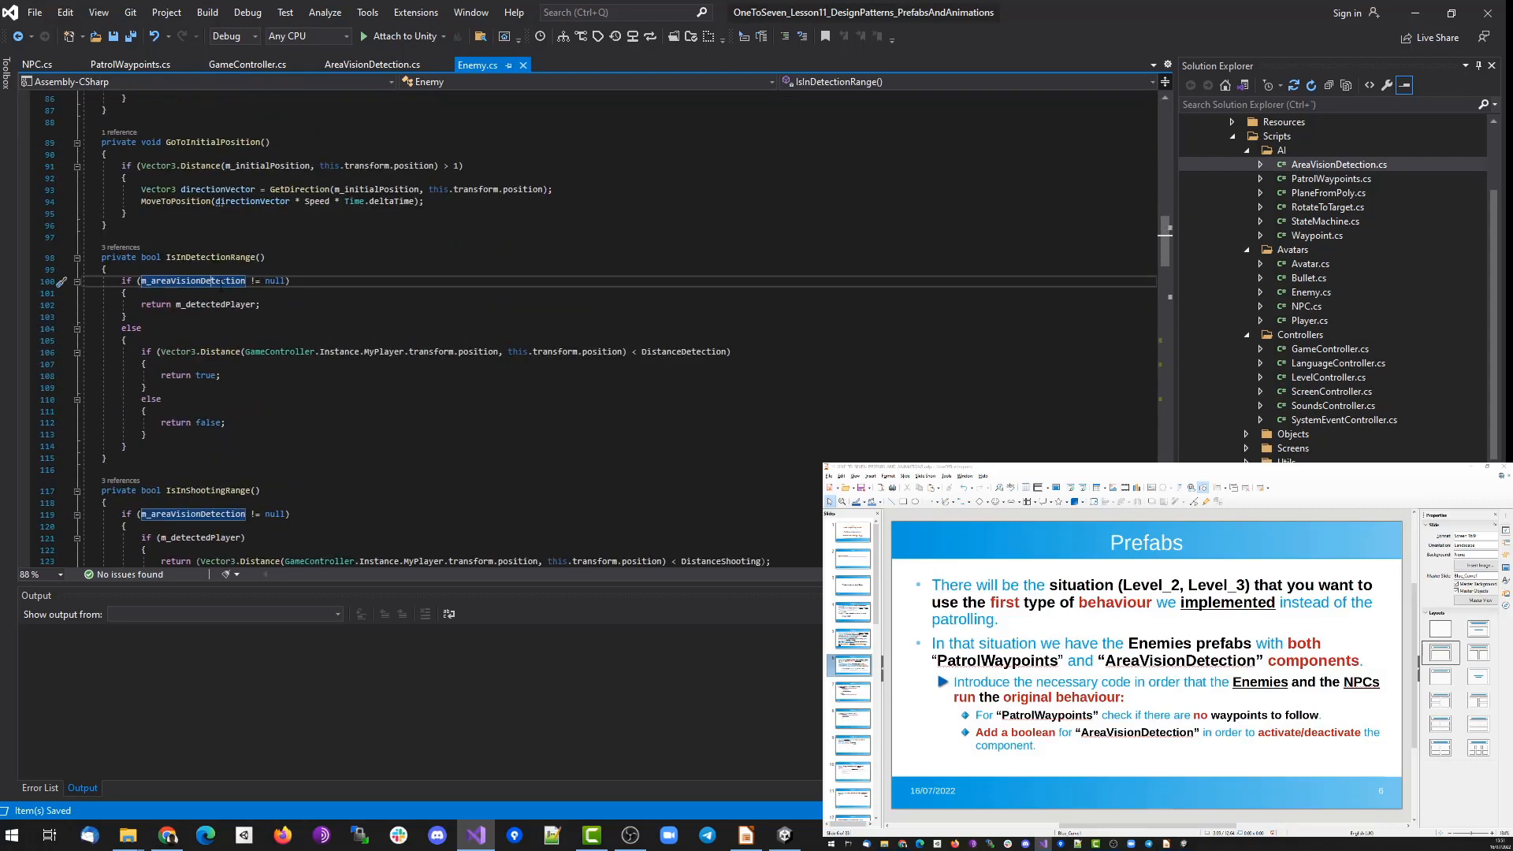
double_click(219, 282)
type("m_areaVisionDetection")
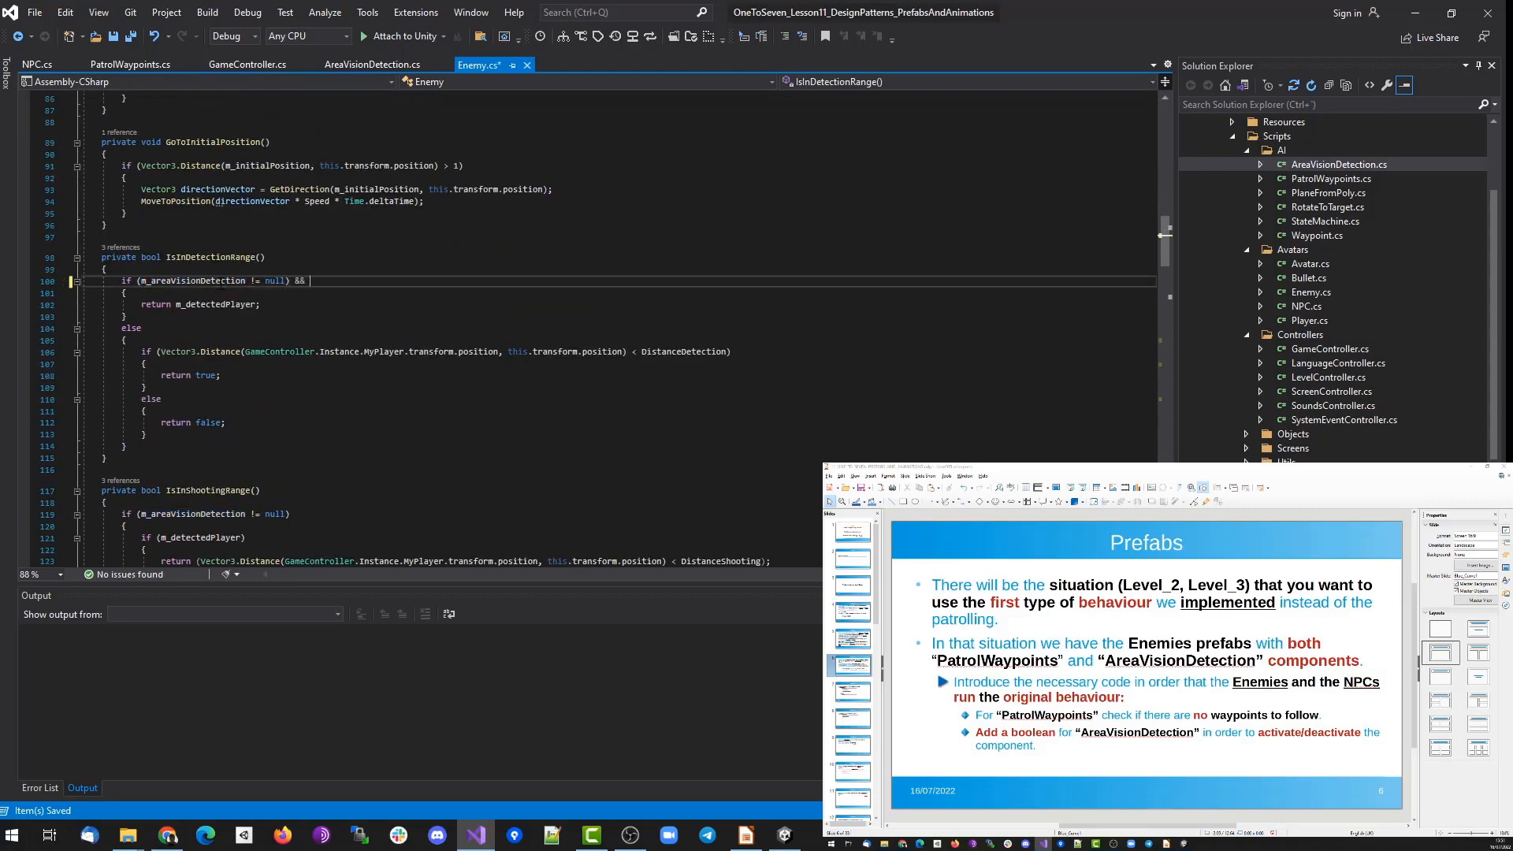
type("m_areaVisionDetection")
type(".U")
key("Tab")
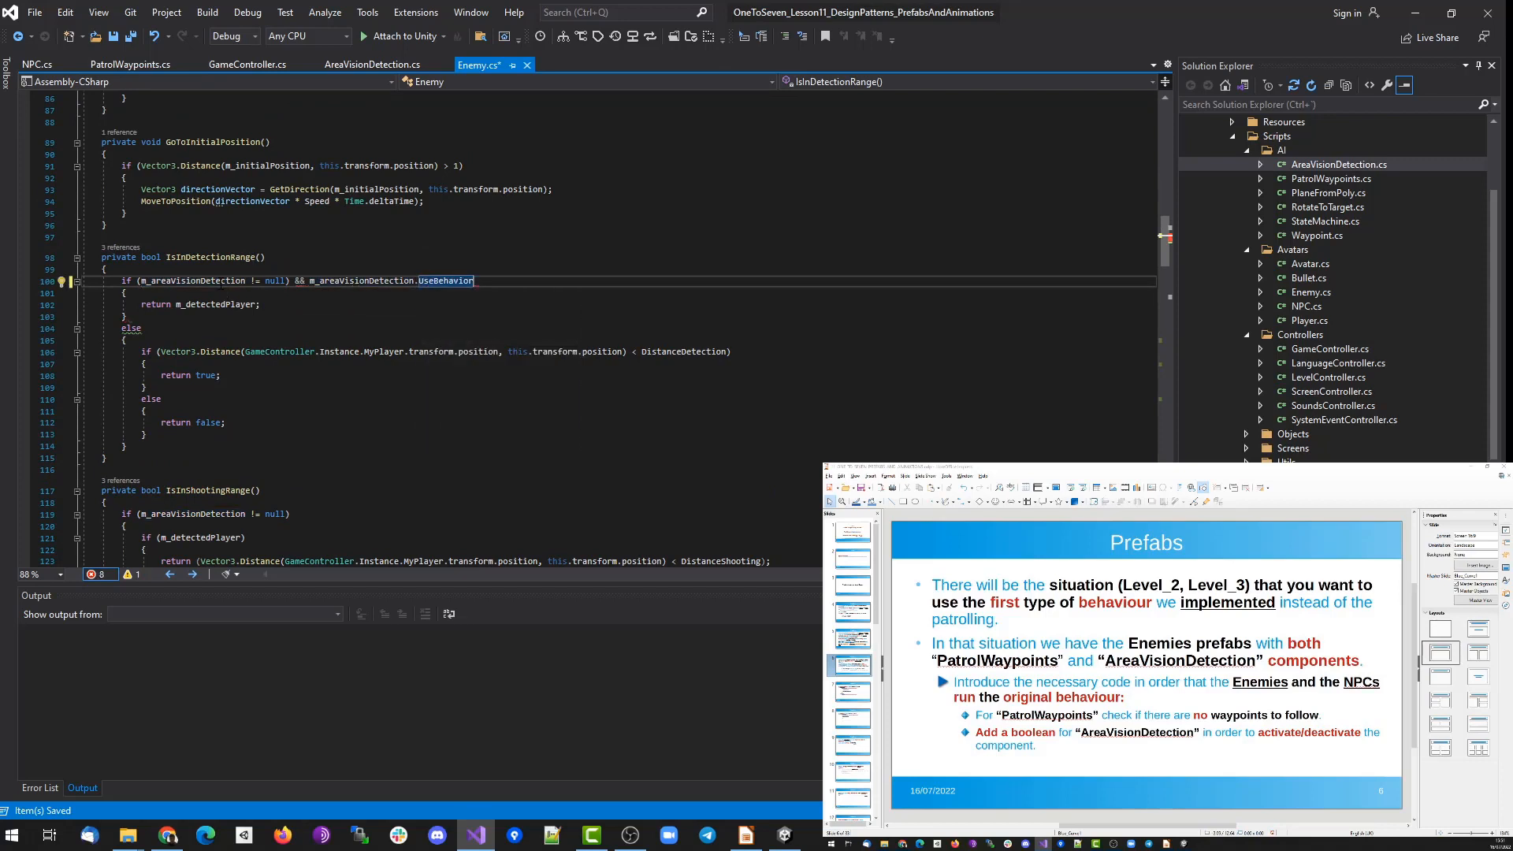
type("== true)")
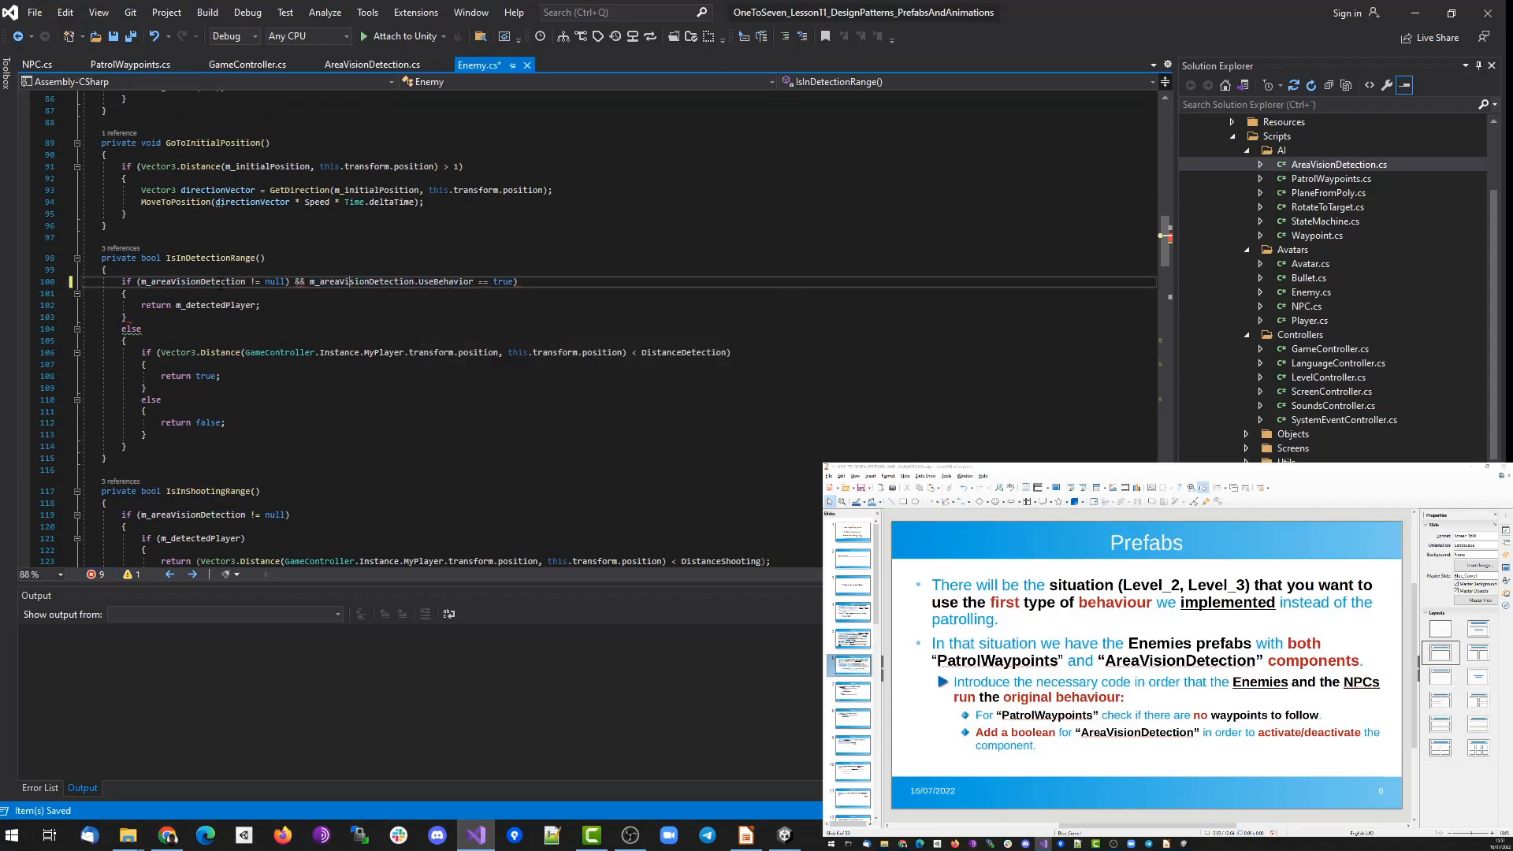
Enclose the null check and the UseBehavior comparison in separate parentheses within the IsInDetectionRange if condition.
key("Left")
key("Left")
key("Left")
key("Left")
key("Left")
key("Left")
key("Left")
key("Left")
type("(")
key("End")
type(")")
key("Home")
key("Right")
key("Right")
key("Right")
type("(")
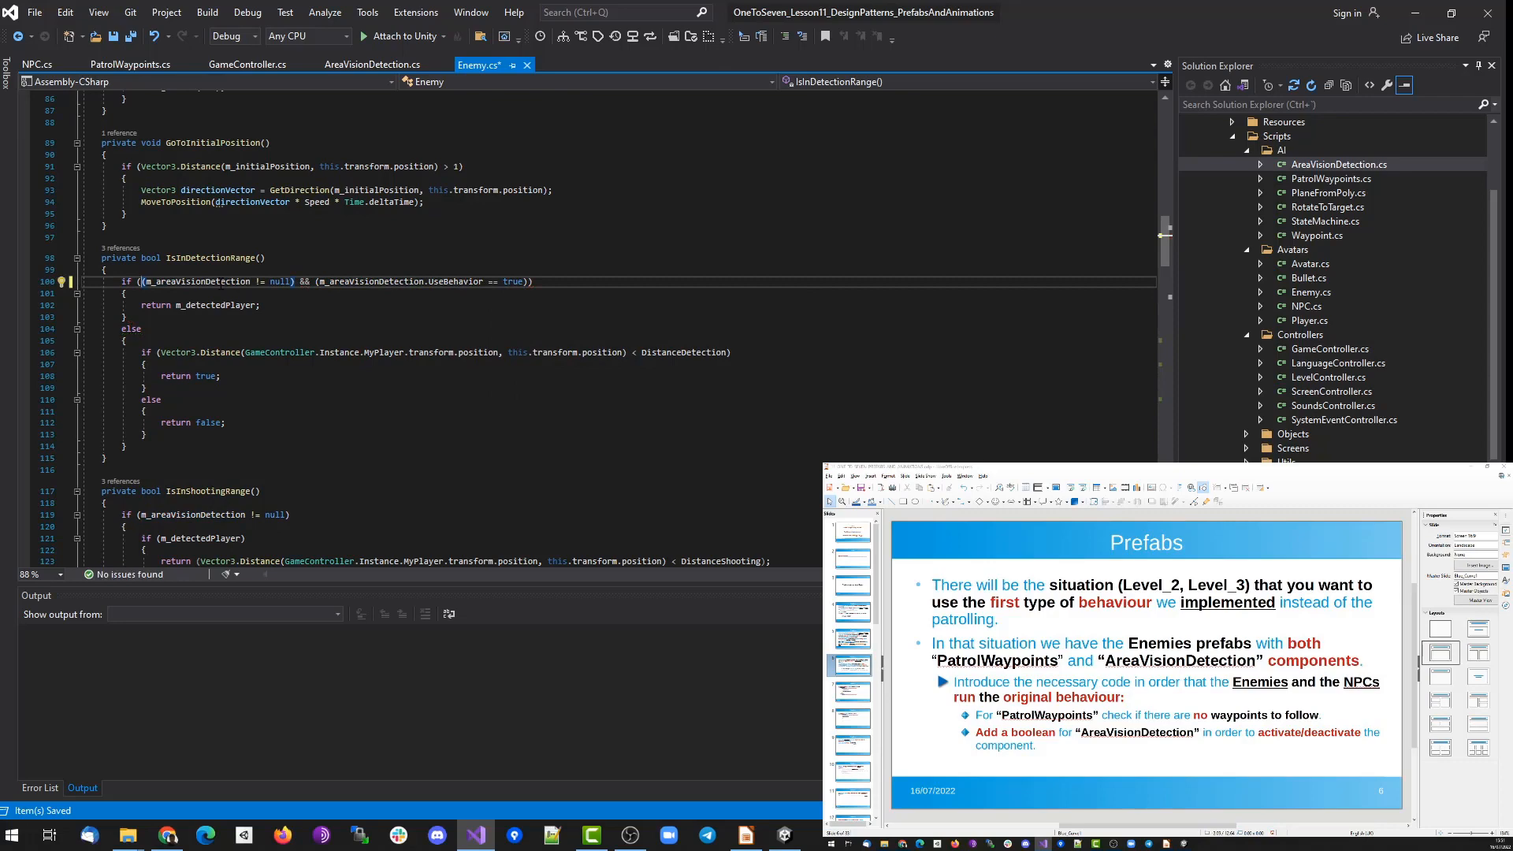
Copy the IsInDetectionRange condition over the m_areaVisionDetection null check in Enemy's IsInShootingRange and save Enemy.cs.
key("End")
key("shift+Home")
key("ctrl+c")
key("Down")
key("Down")
key("Down")
key("Down")
key("Down")
key("Down")
key("Down")
key("Down")
key("Down")
key("Down")
key("Down")
key("Down")
key("Down")
key("Down")
key("Down")
key("Down")
key("Down")
key("Down")
key("Down")
key("shift+End")
key("ctrl+v")
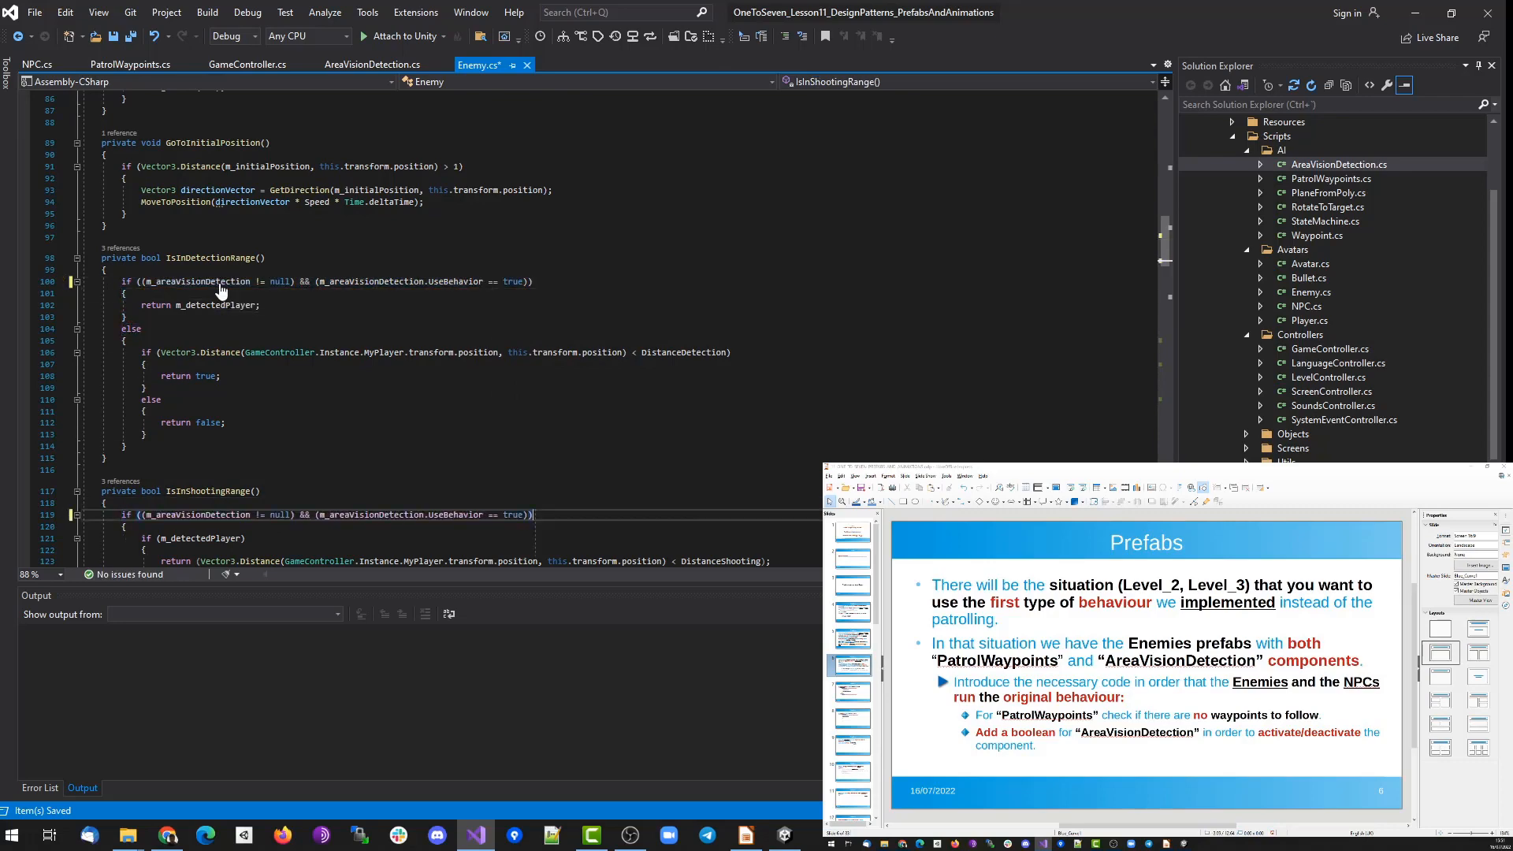
scroll(355, 298, "down", 7)
scroll(558, 304, "up", 6)
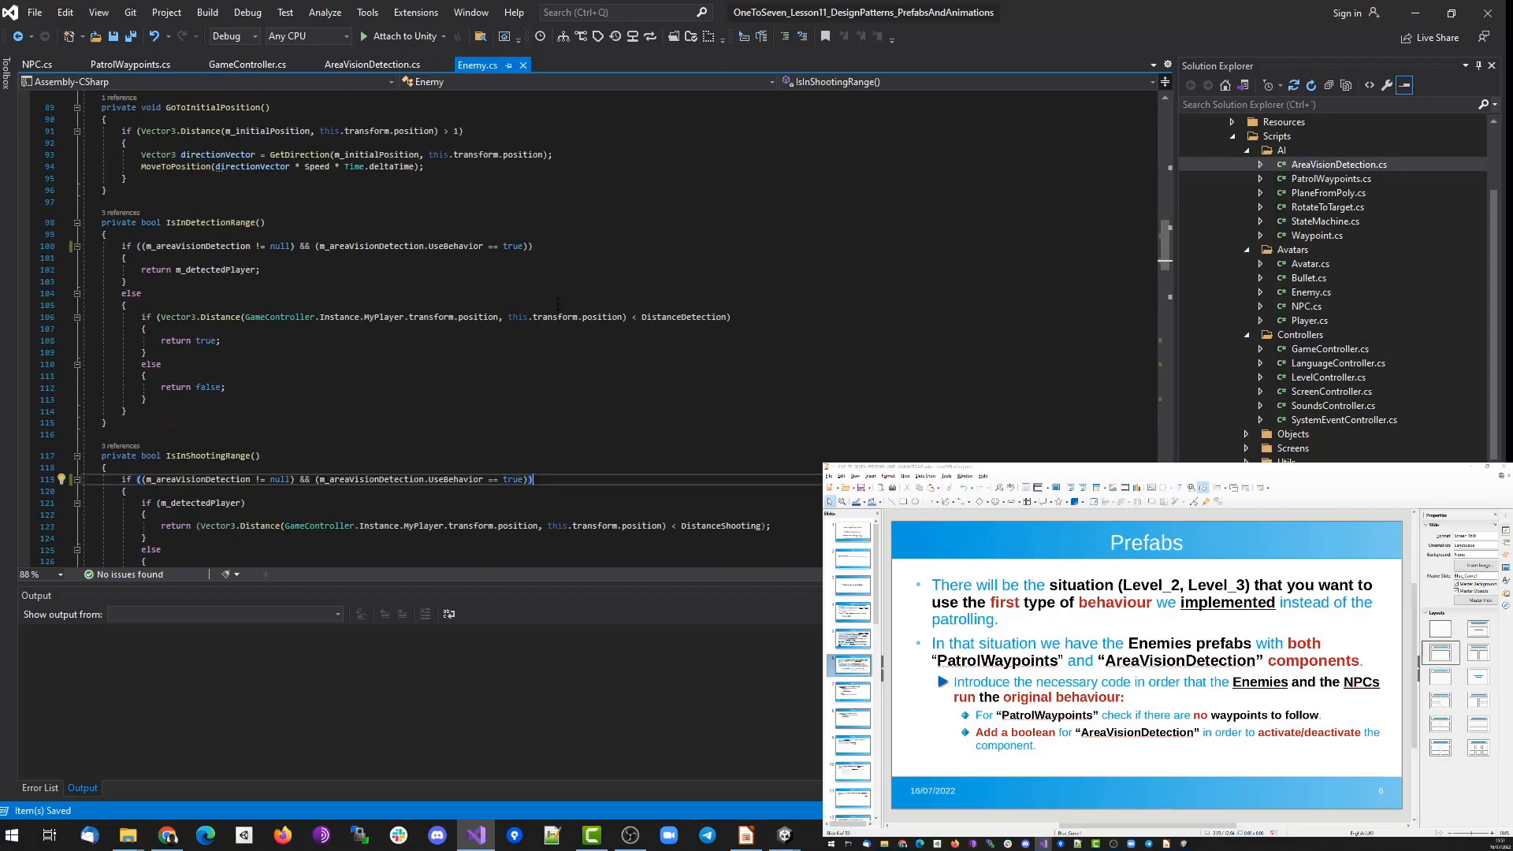
Copy Enemy's IsInShootingRange condition over the m_areaVisionDetection null check in IsInTalkingRange of NPC.cs and save.
key("shift+Home")
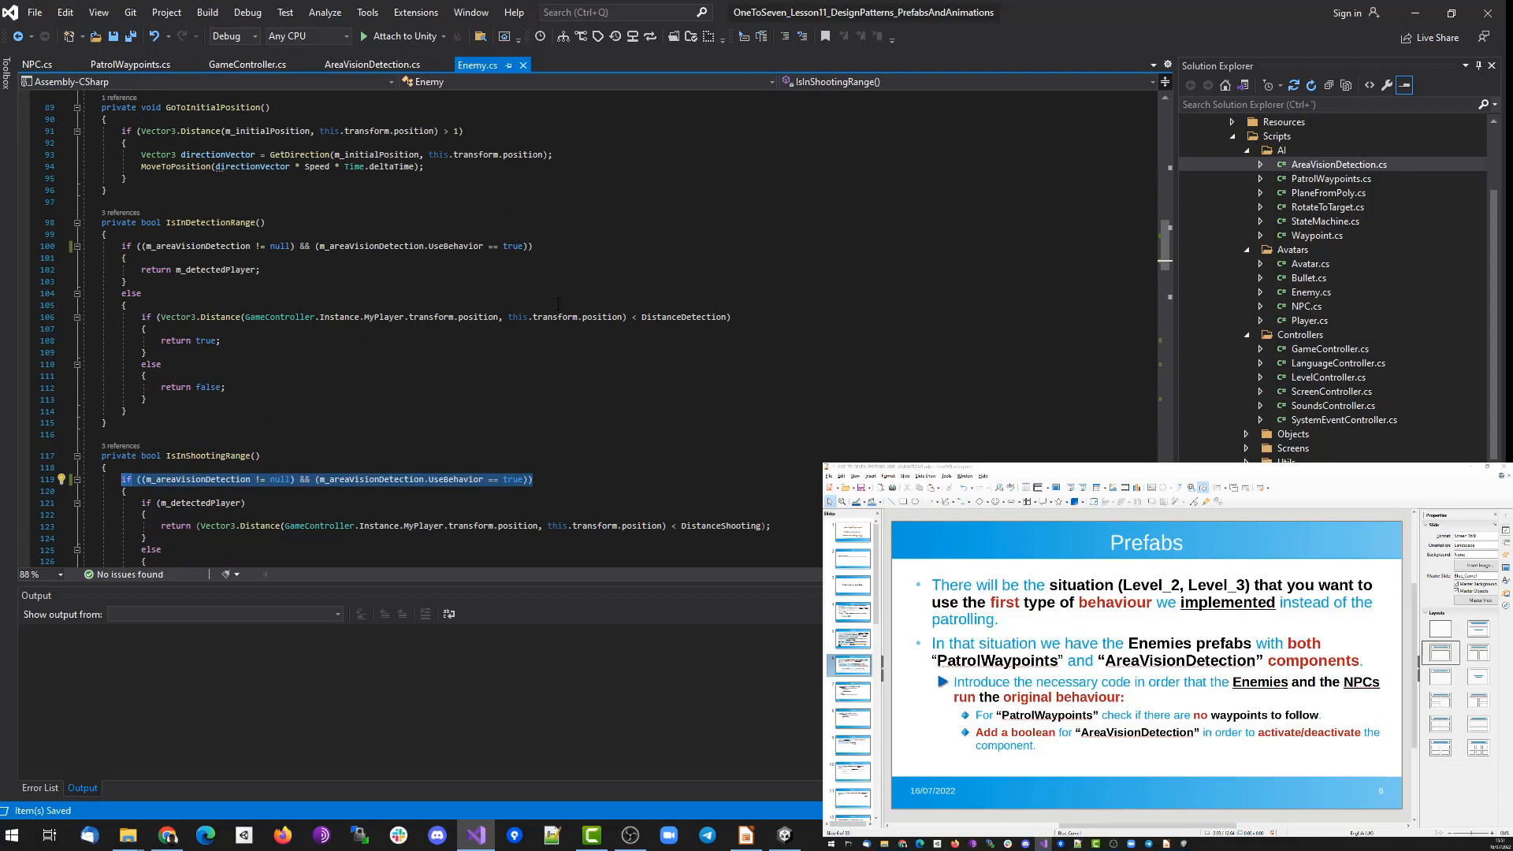
left_click(1310, 292)
left_click(1307, 307)
scroll(309, 339, "down", 15)
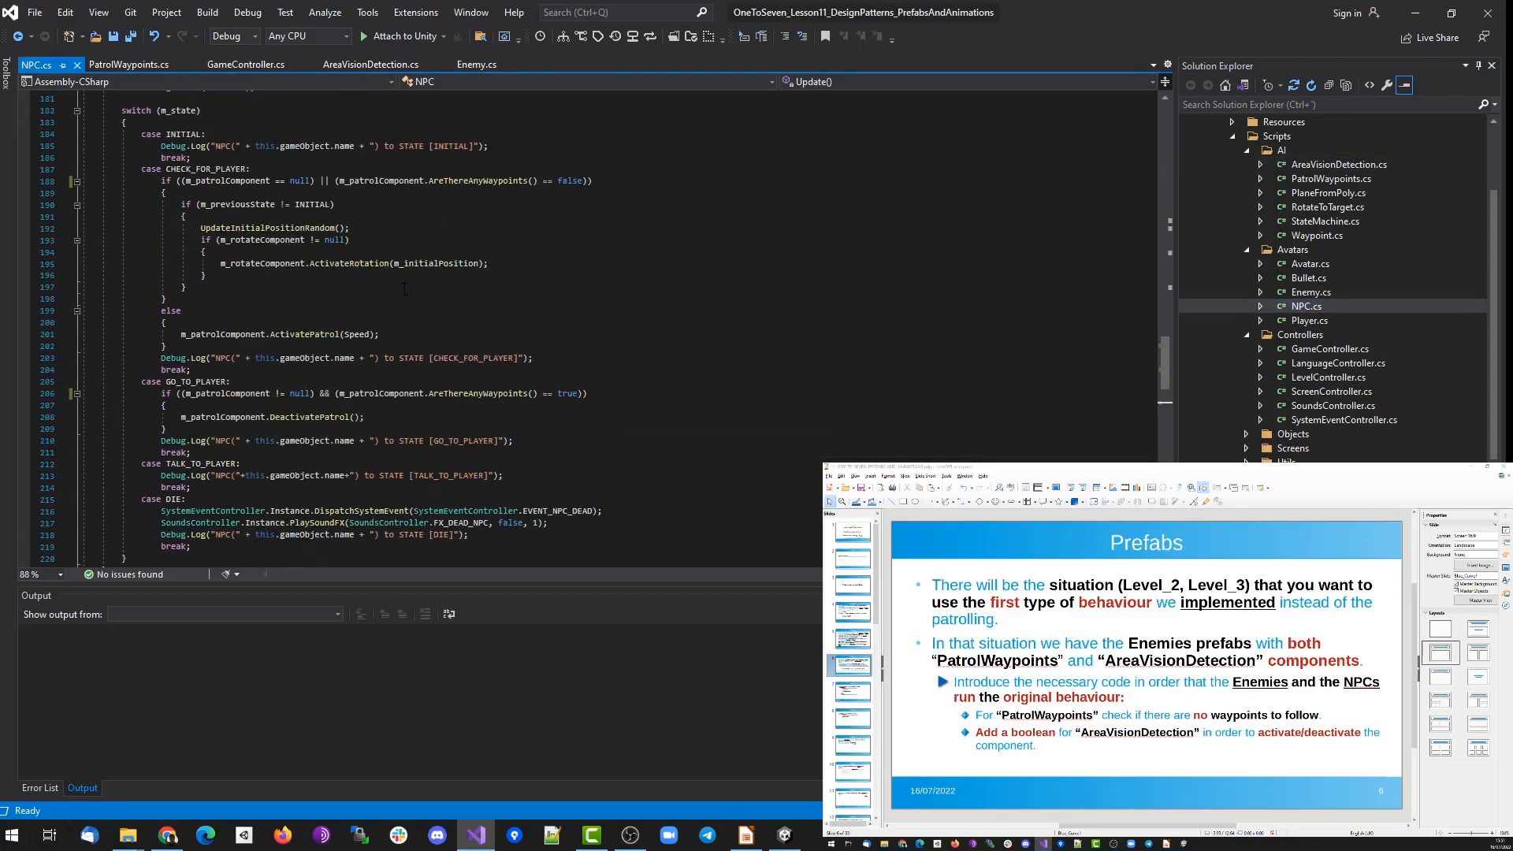
left_click(293, 321)
key("shift+Home")
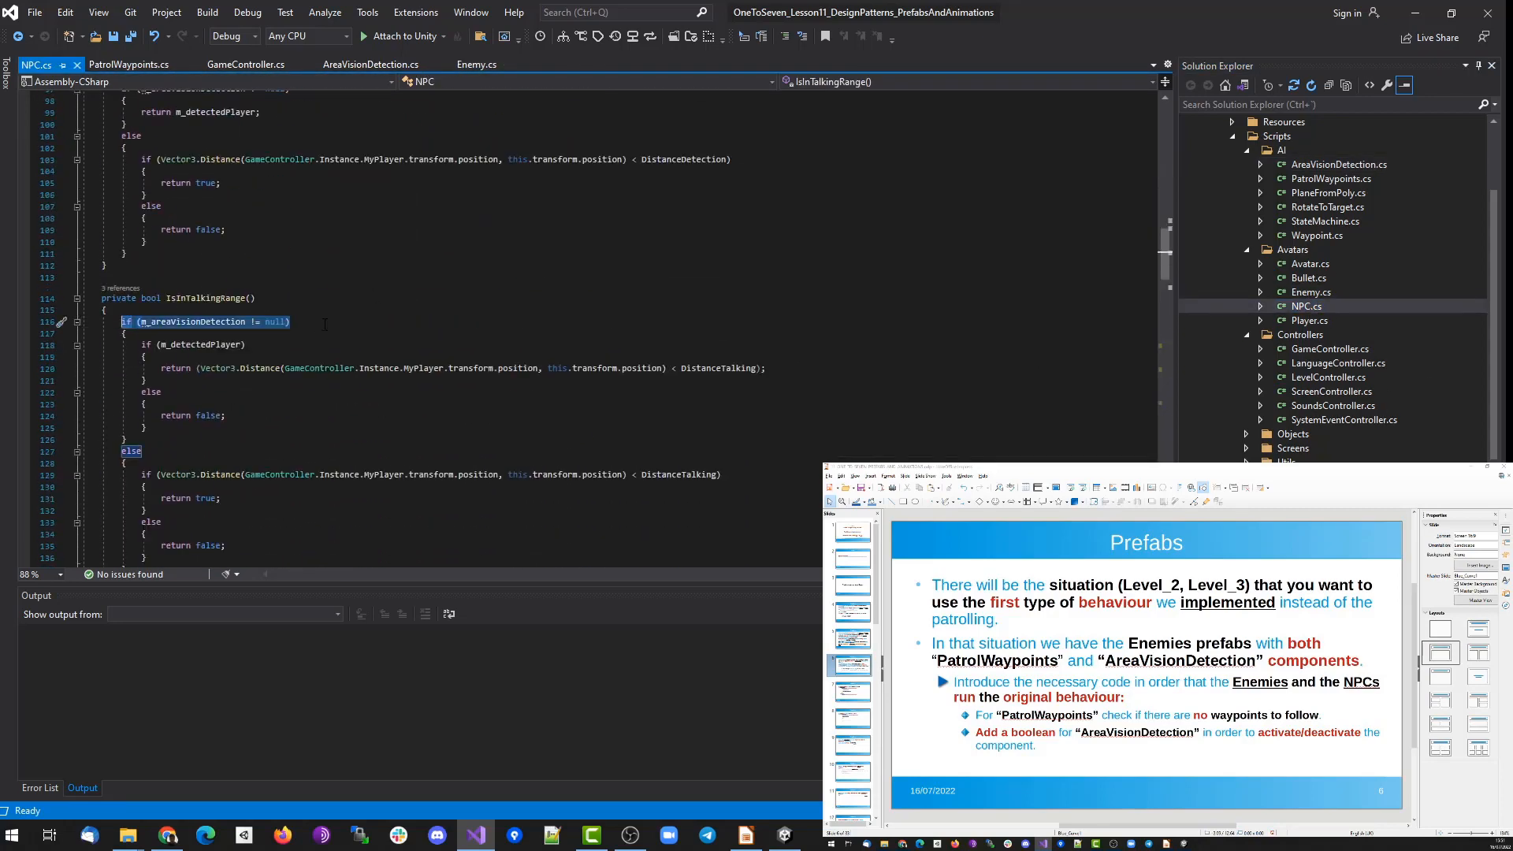
key("ctrl+v")
key("ctrl+s")
Replace the m_areaVisionDetection null check in NPC's IsInDetectionRange with the same copied condition and save NPC.cs.
scroll(383, 356, "up", 6)
scroll(383, 356, "up", 1)
left_click(315, 336)
key("shift+Home")
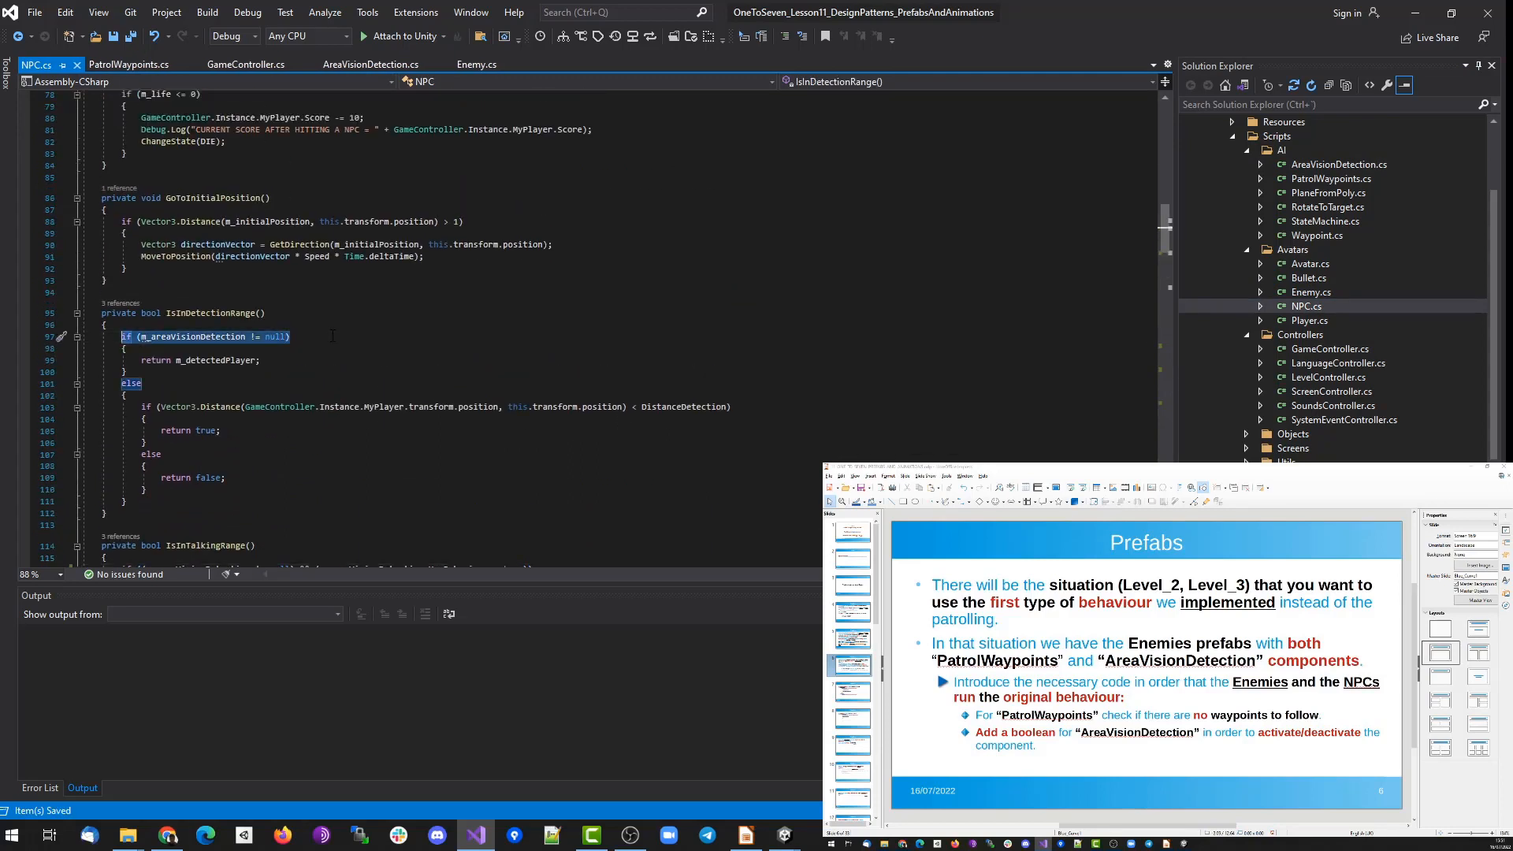
key("ctrl+v")
key("ctrl+s")
left_click(228, 268)
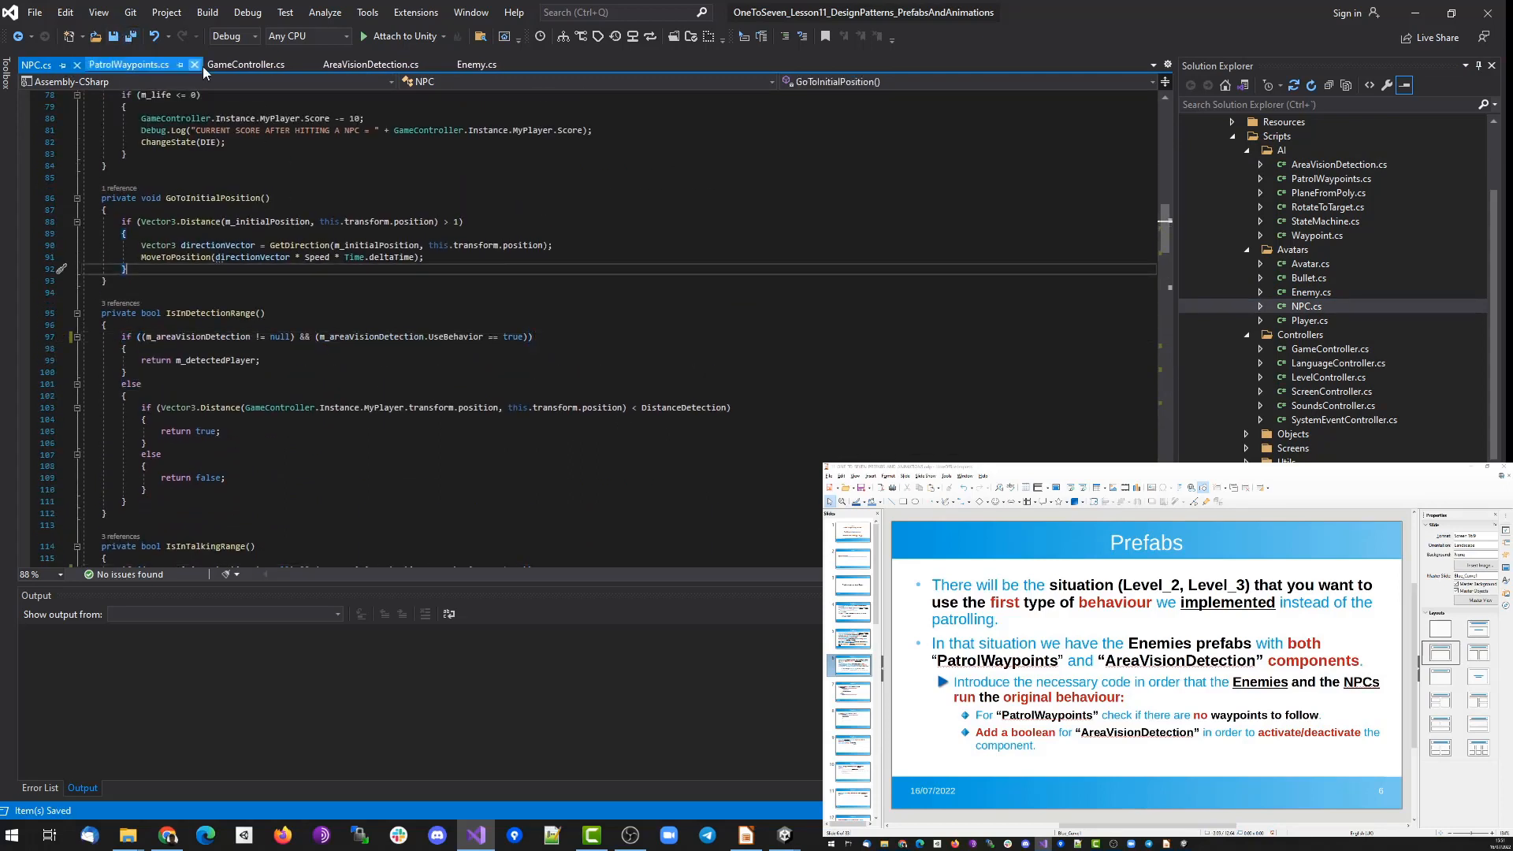
left_click(723, 436)
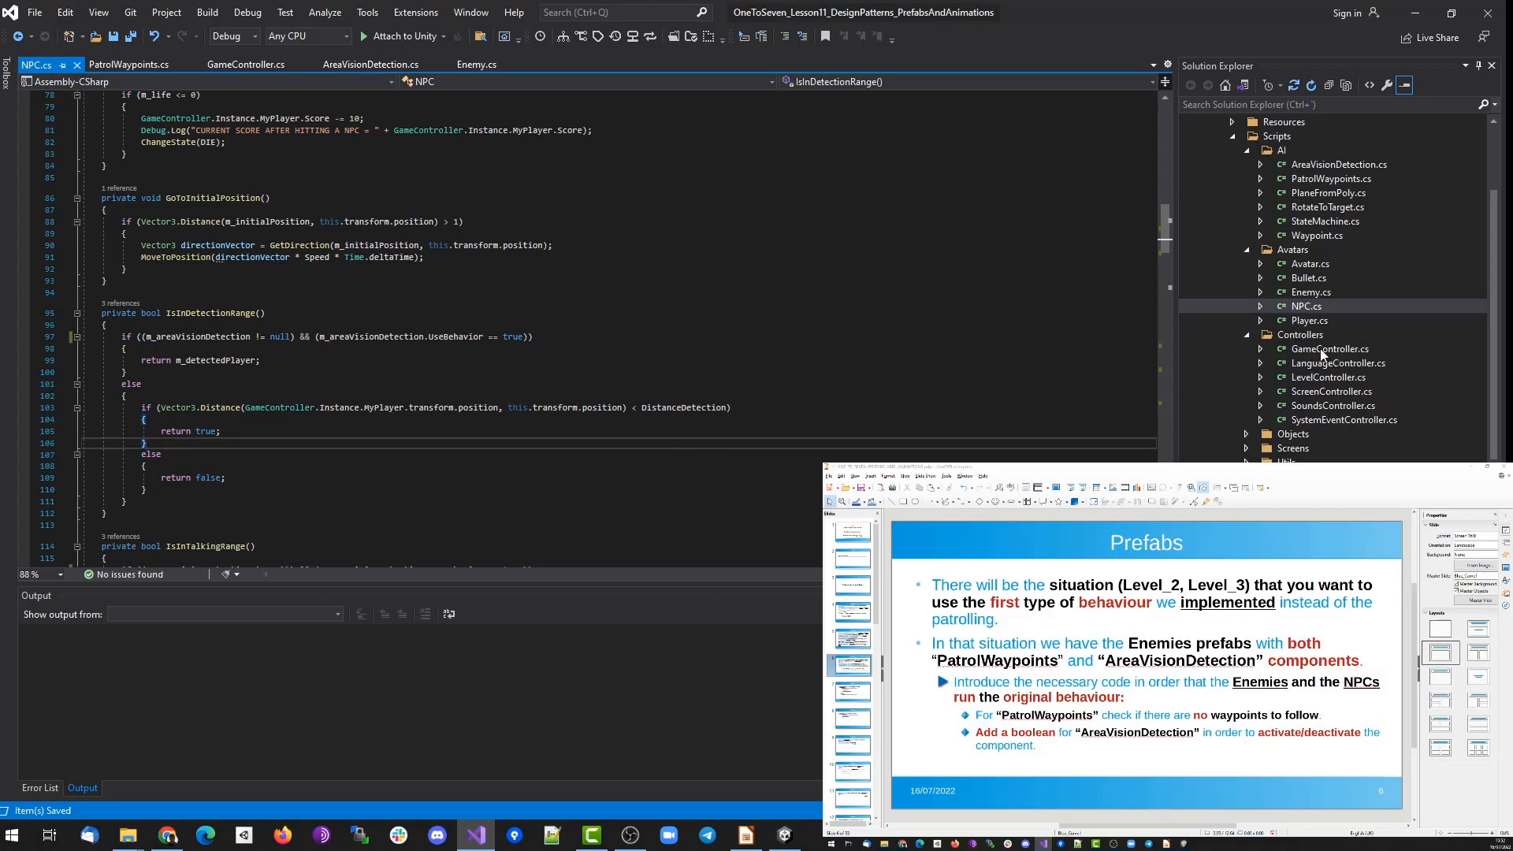
Review the waypoint length check in ActivatePatrol and the AreThereAnyWaypoints method in PatrolWaypoints.cs.
double_click(1332, 178)
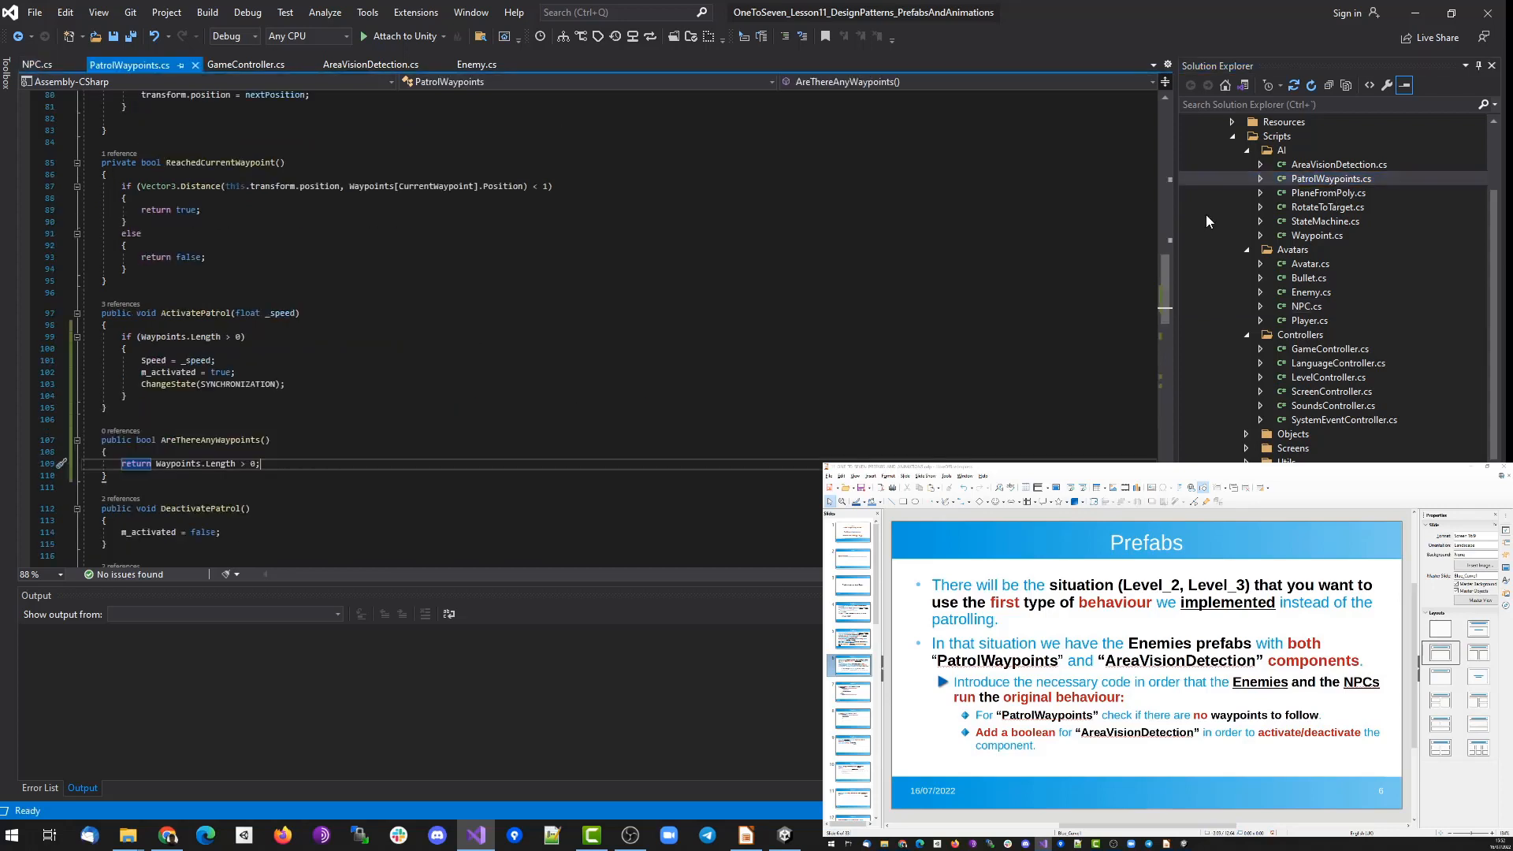
left_click(163, 337)
left_click_drag(141, 360, 285, 383)
left_click(162, 339)
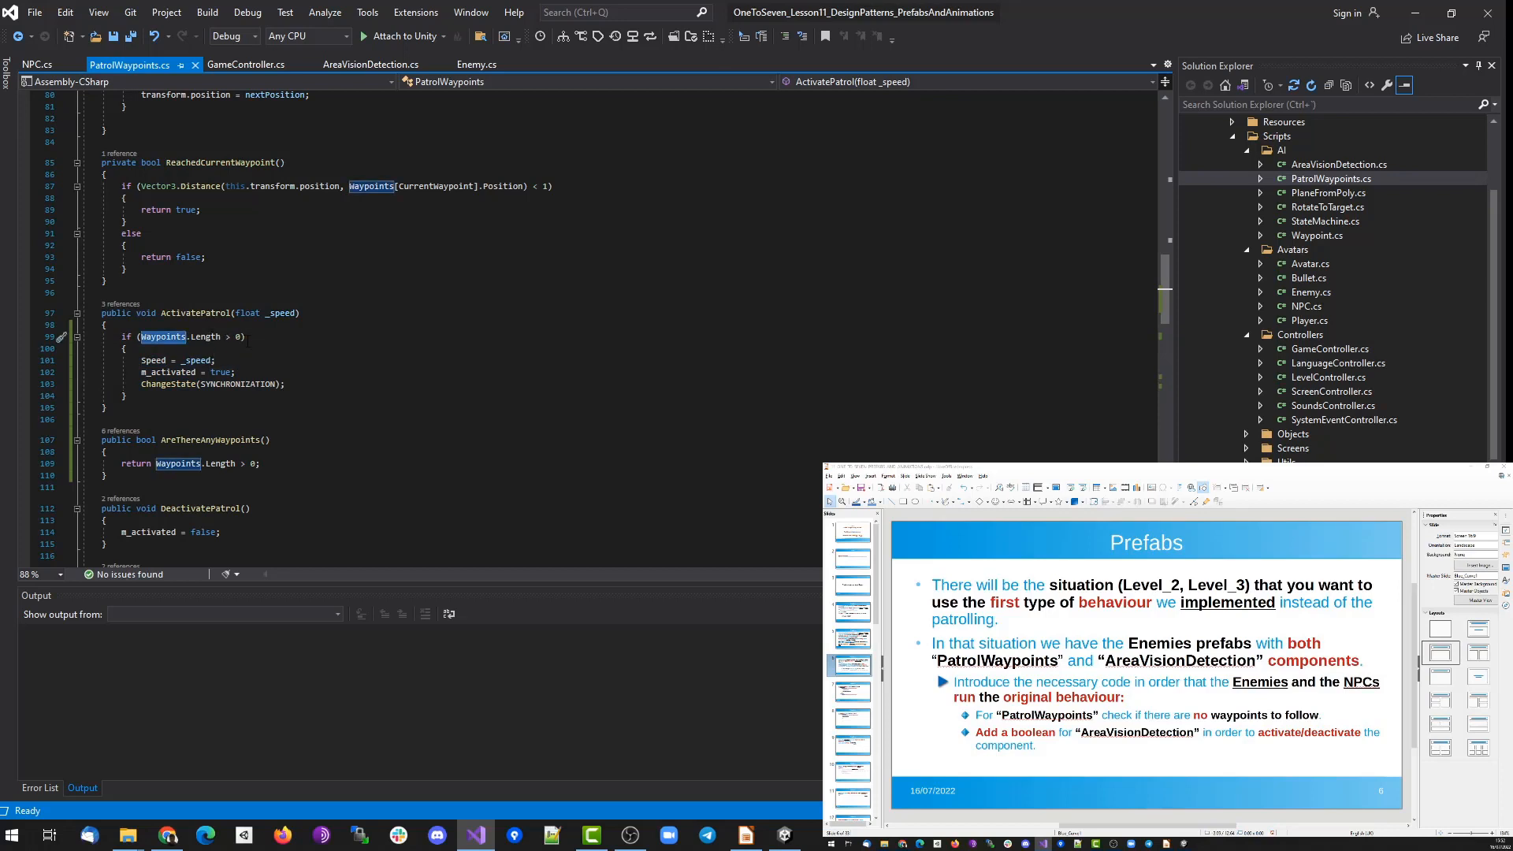
left_click_drag(245, 337, 382, 389)
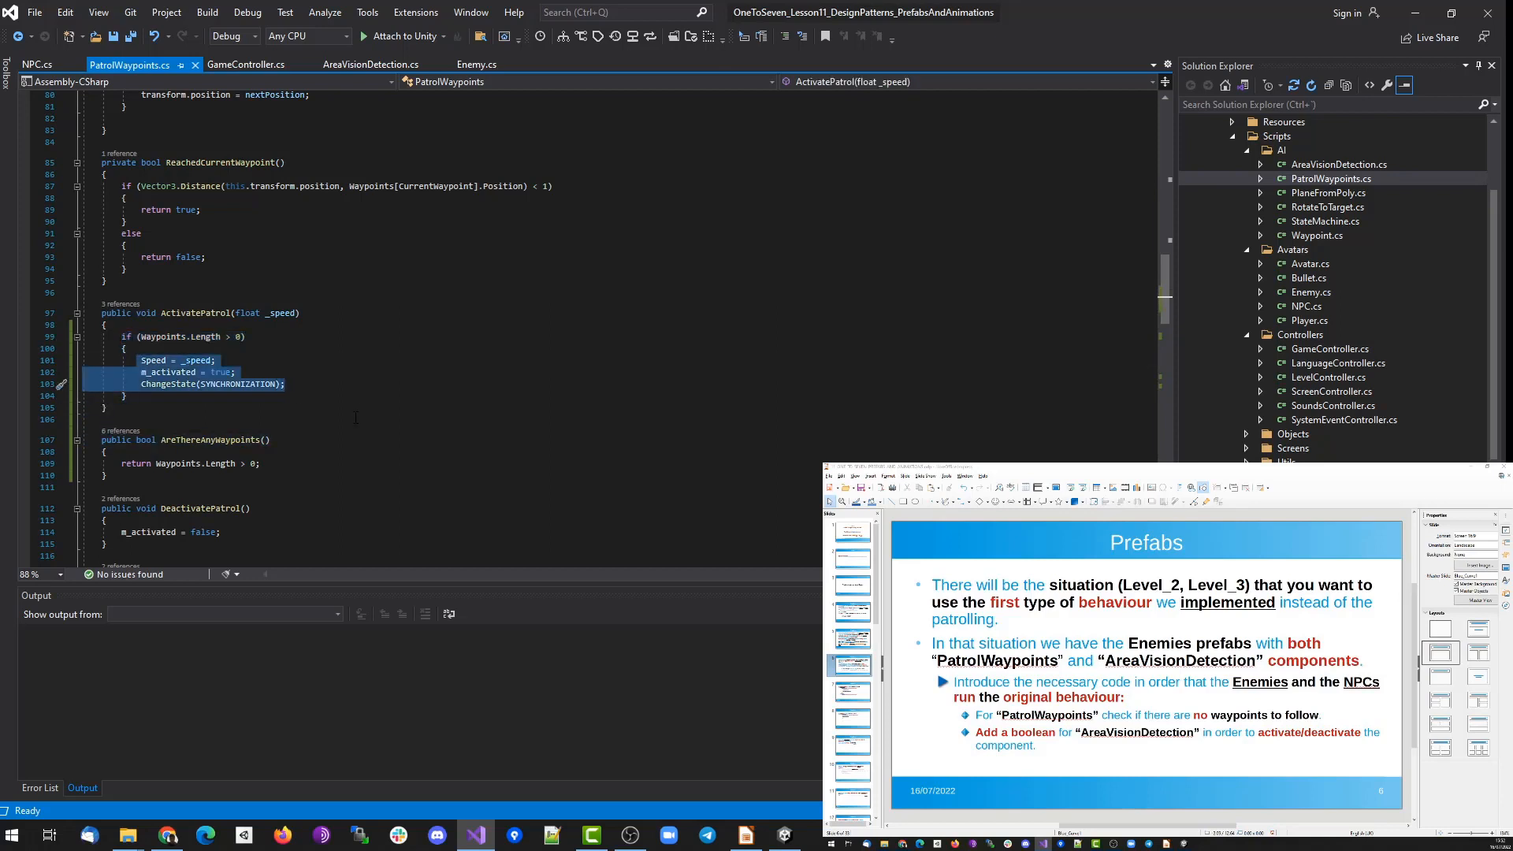
left_click_drag(120, 336, 153, 396)
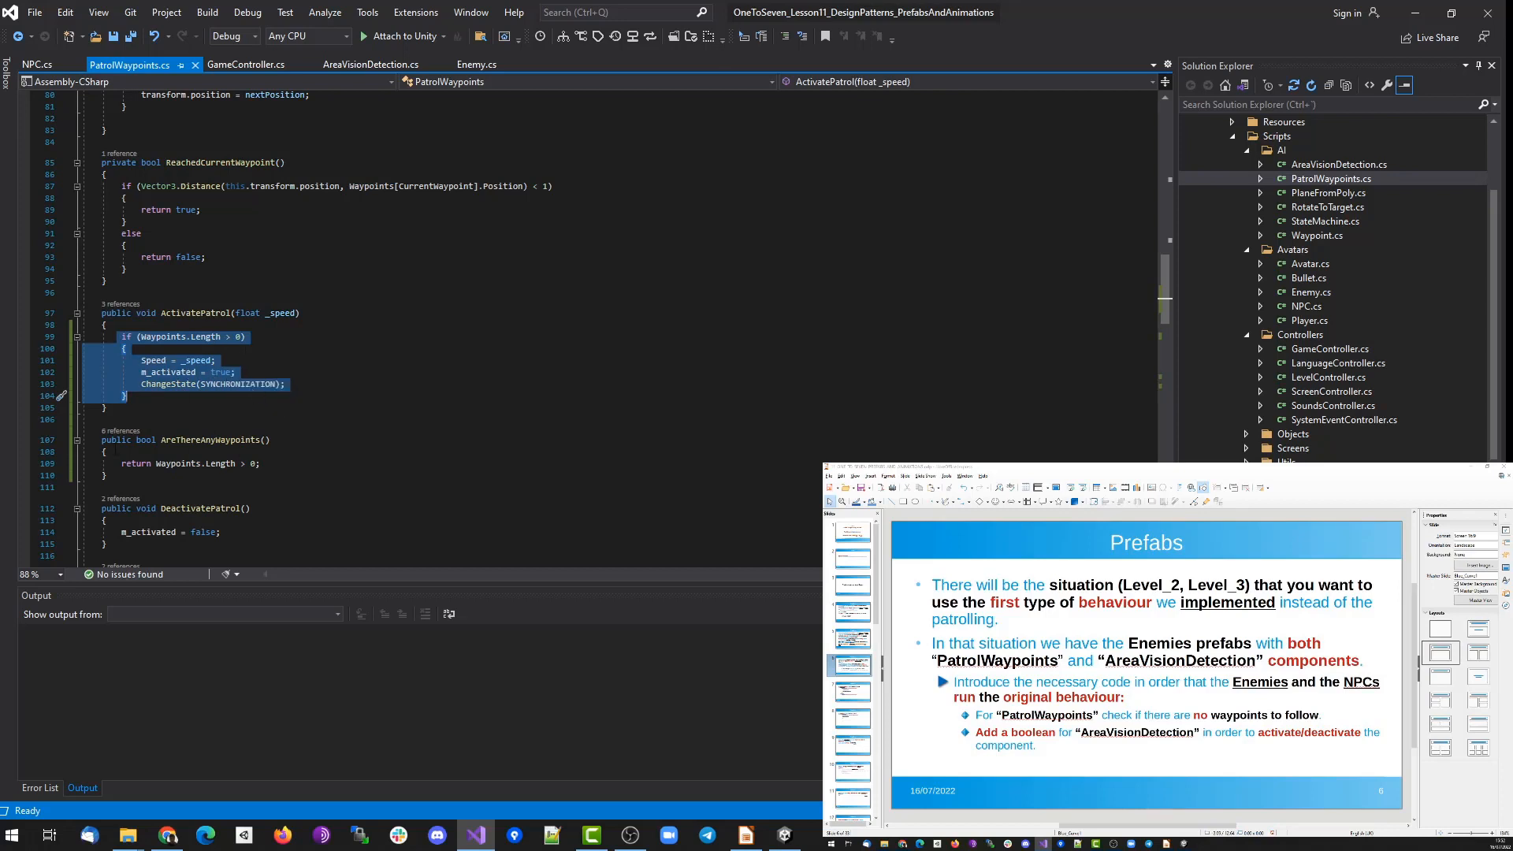
left_click_drag(100, 440, 123, 481)
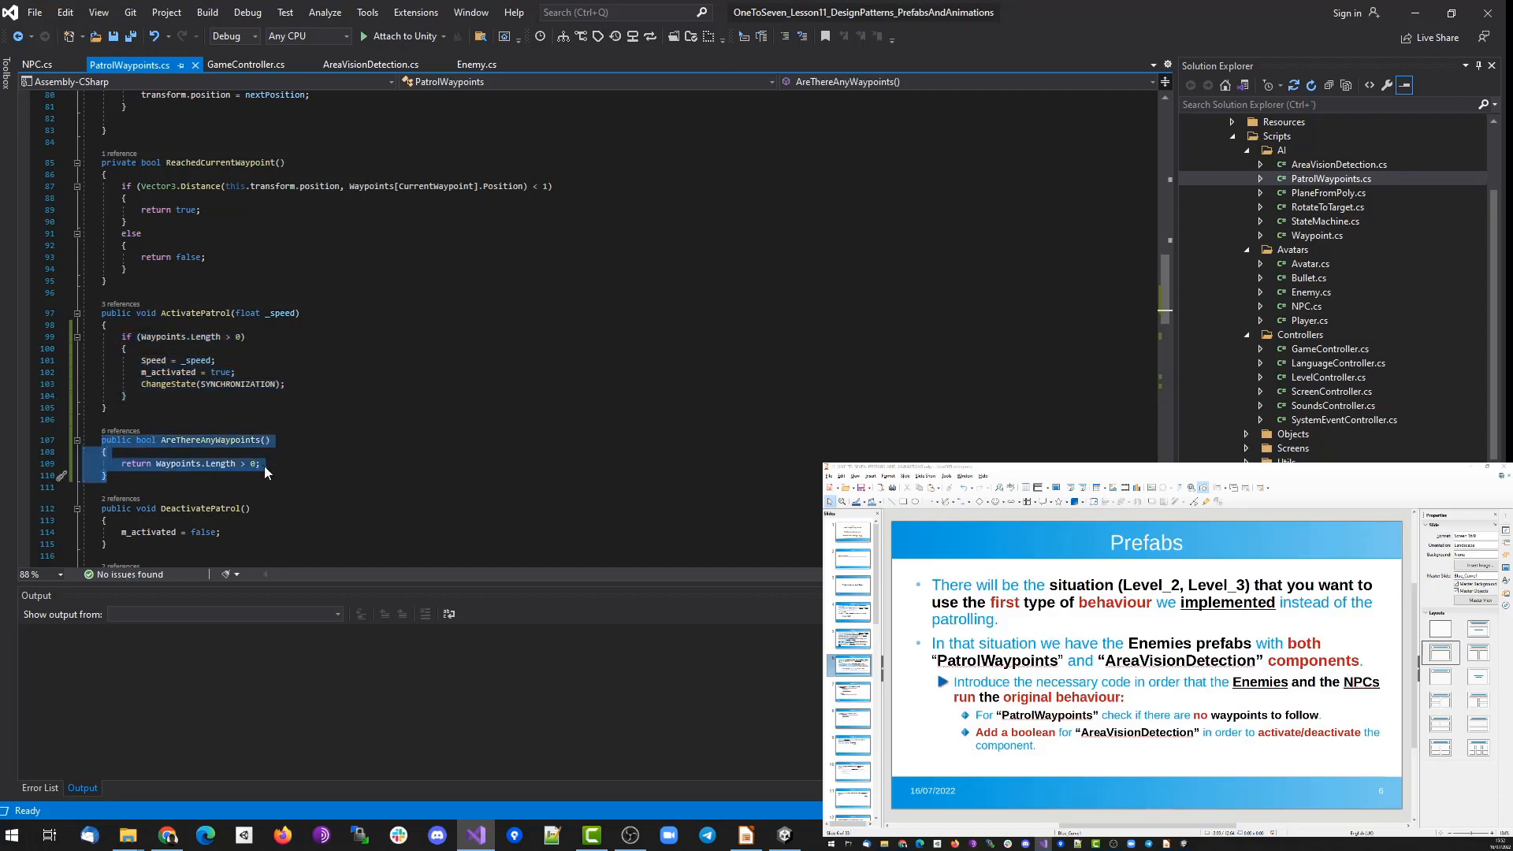
left_click_drag(263, 466, 203, 470)
left_click(262, 443)
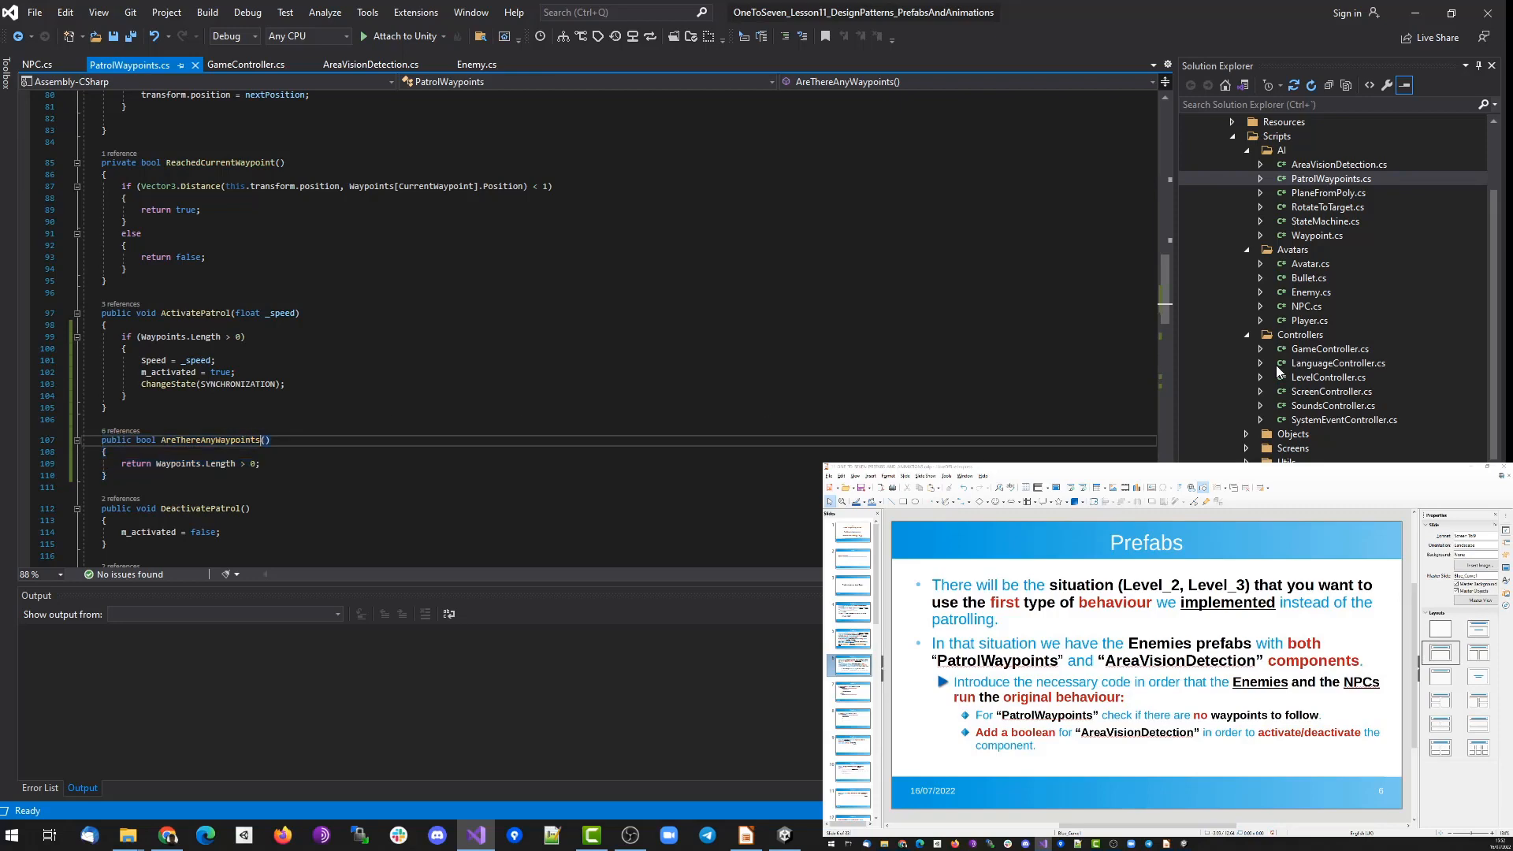
Review the patrol component and waypoint condition and both branches of the PATROL_AND_CHECK case in ChangeState of Enemy.cs.
double_click(1311, 293)
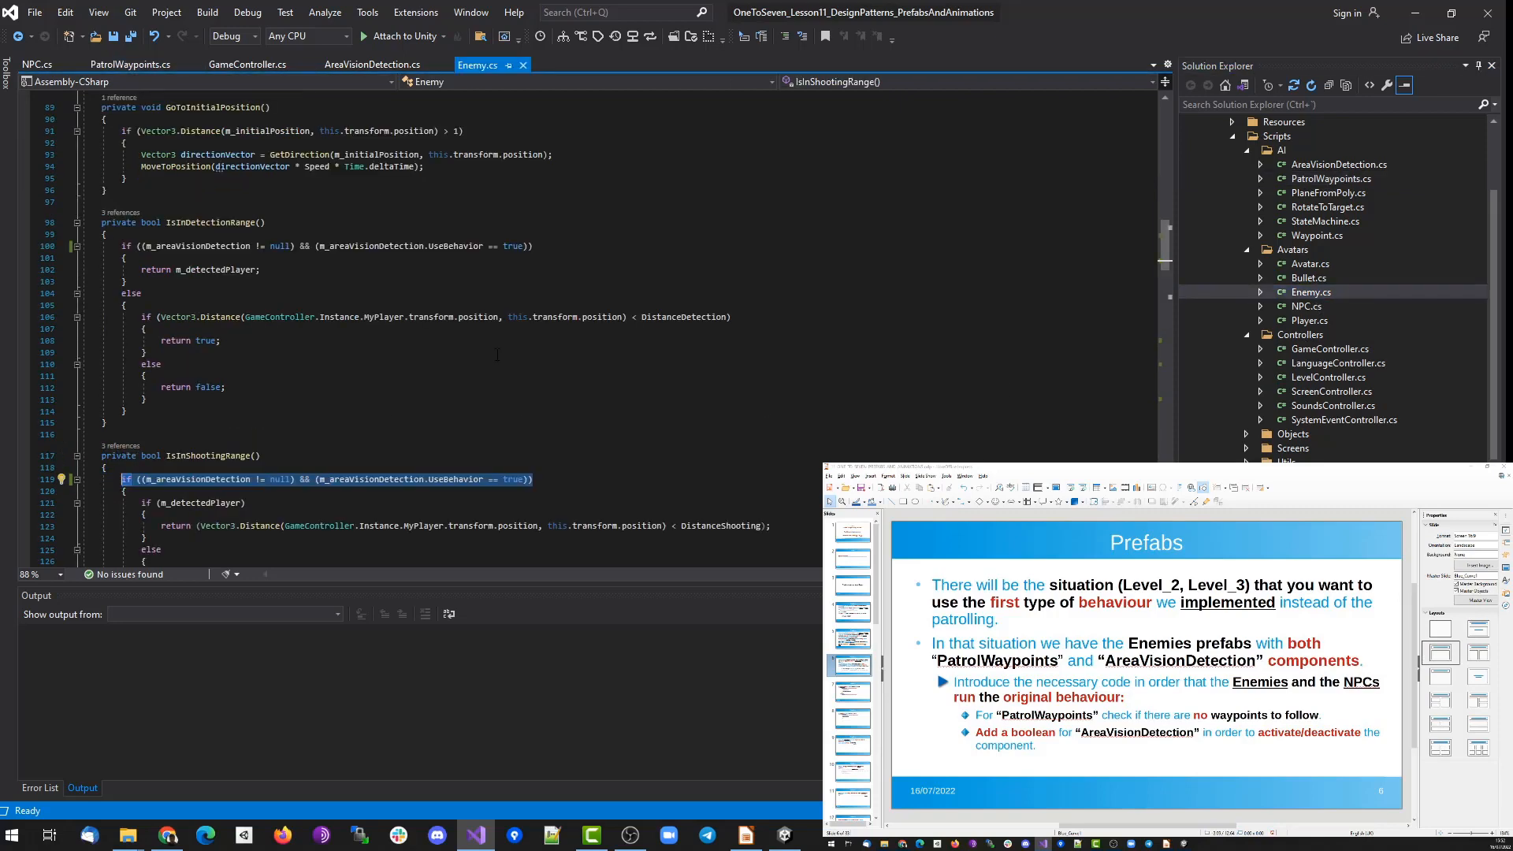
scroll(341, 440, "down", 20)
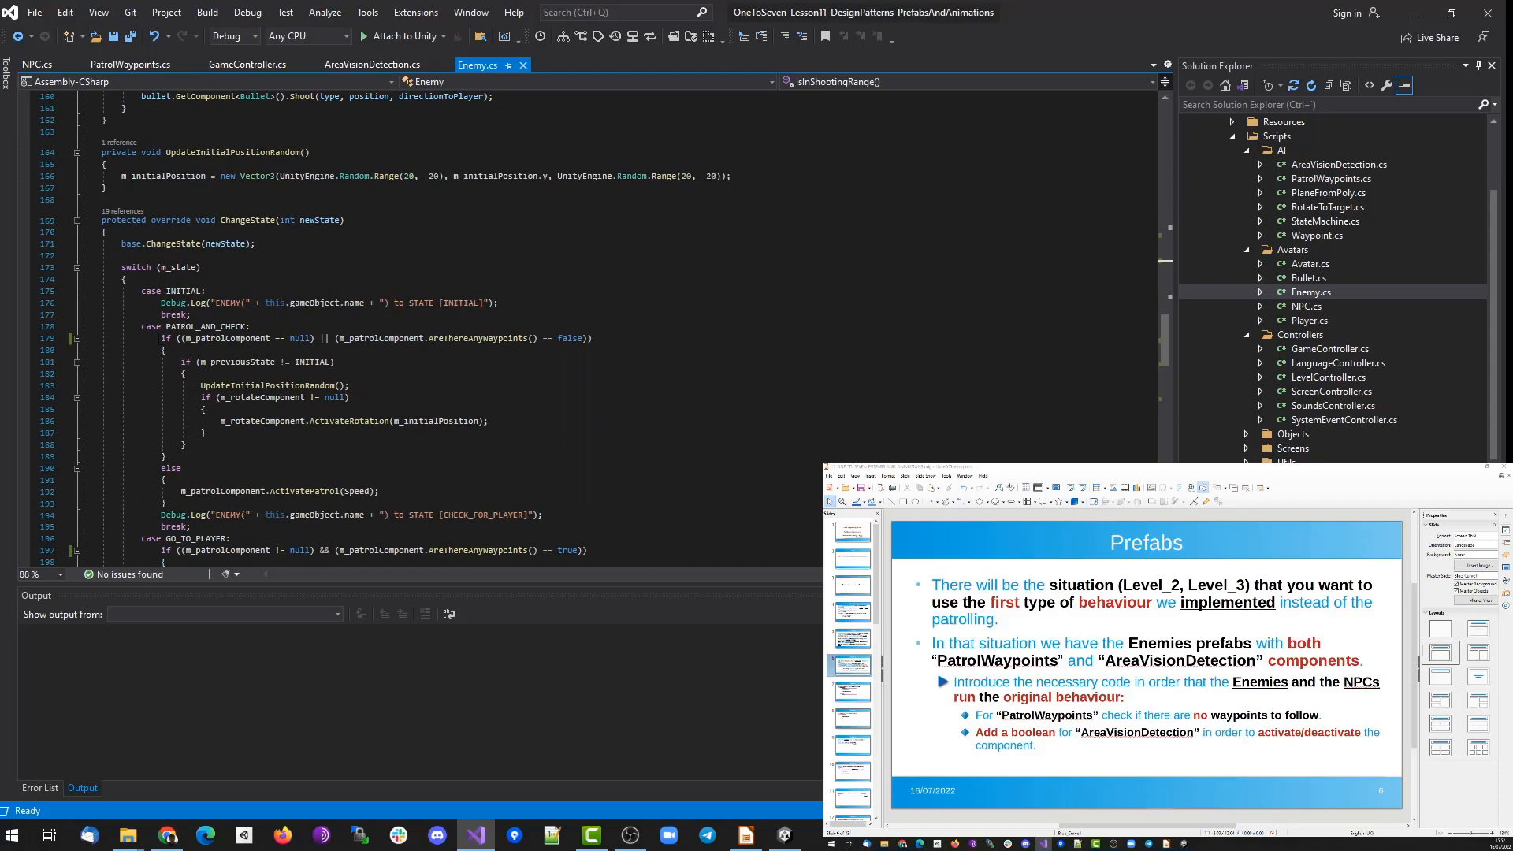
left_click_drag(161, 338, 592, 339)
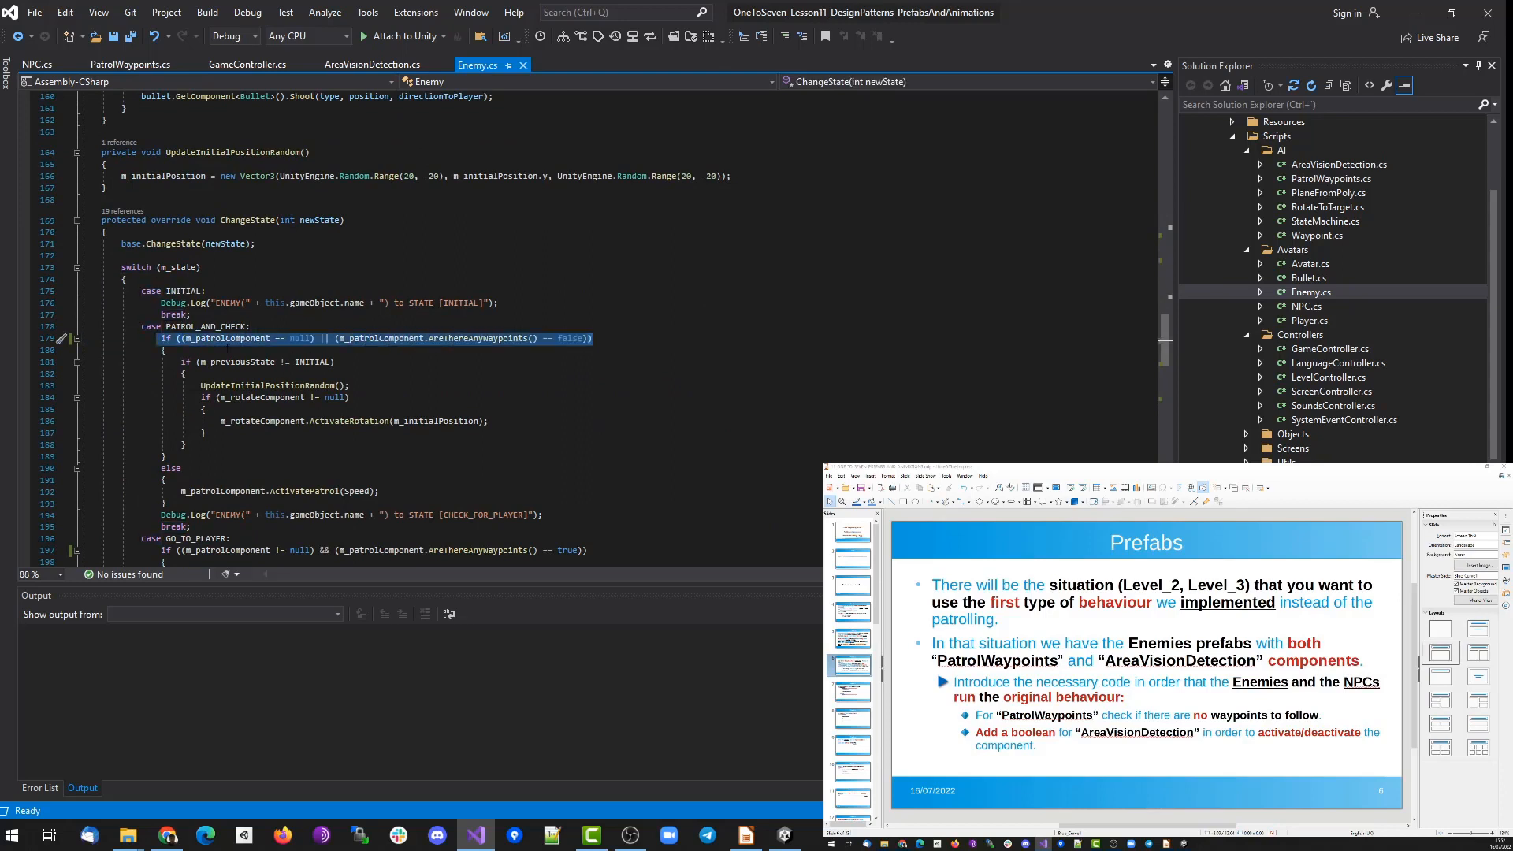
left_click(266, 341)
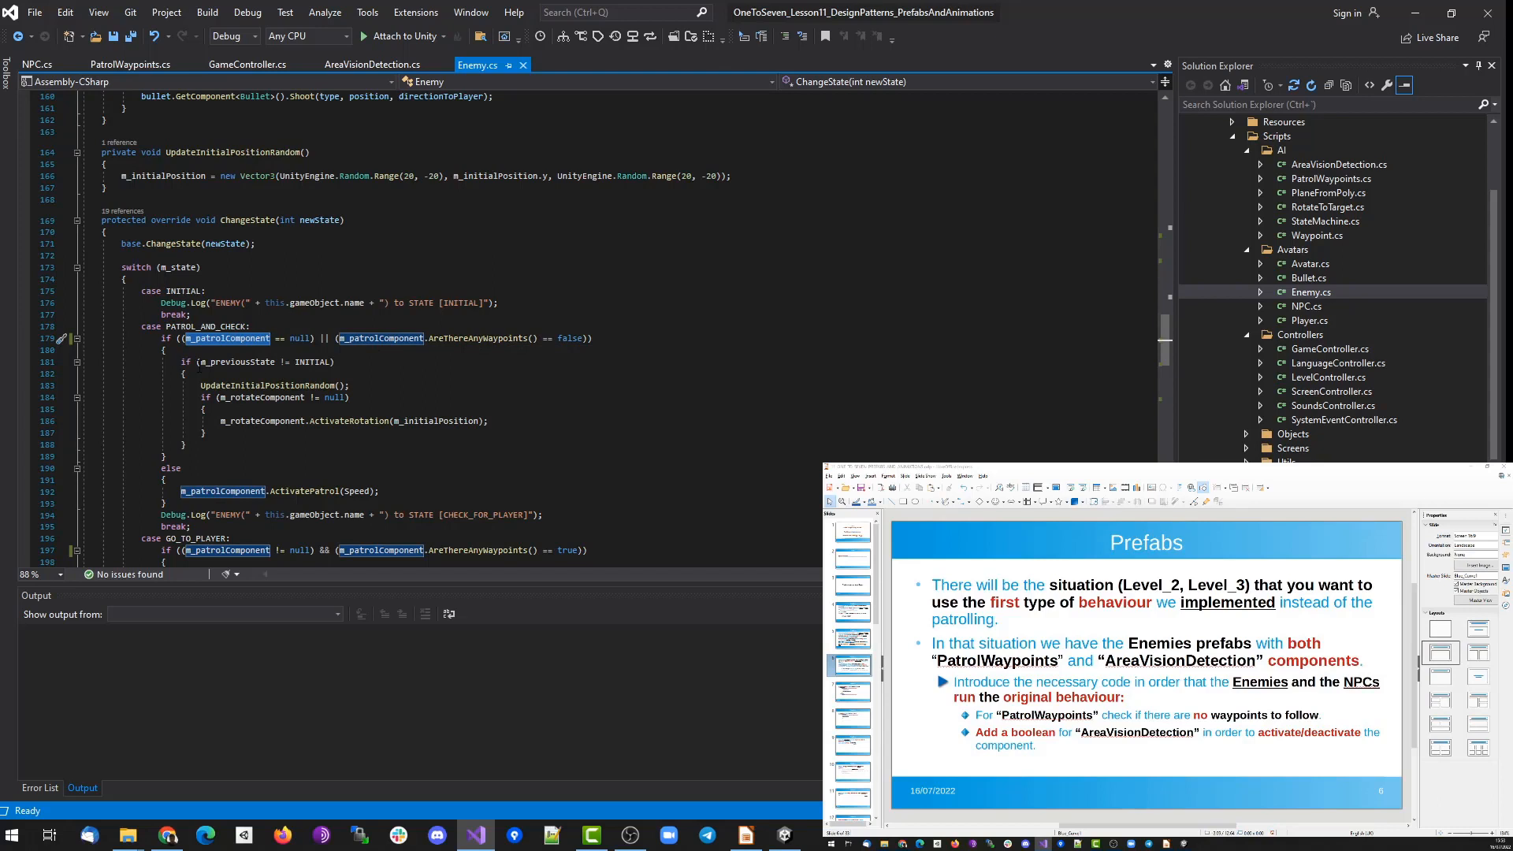
left_click_drag(182, 362, 207, 443)
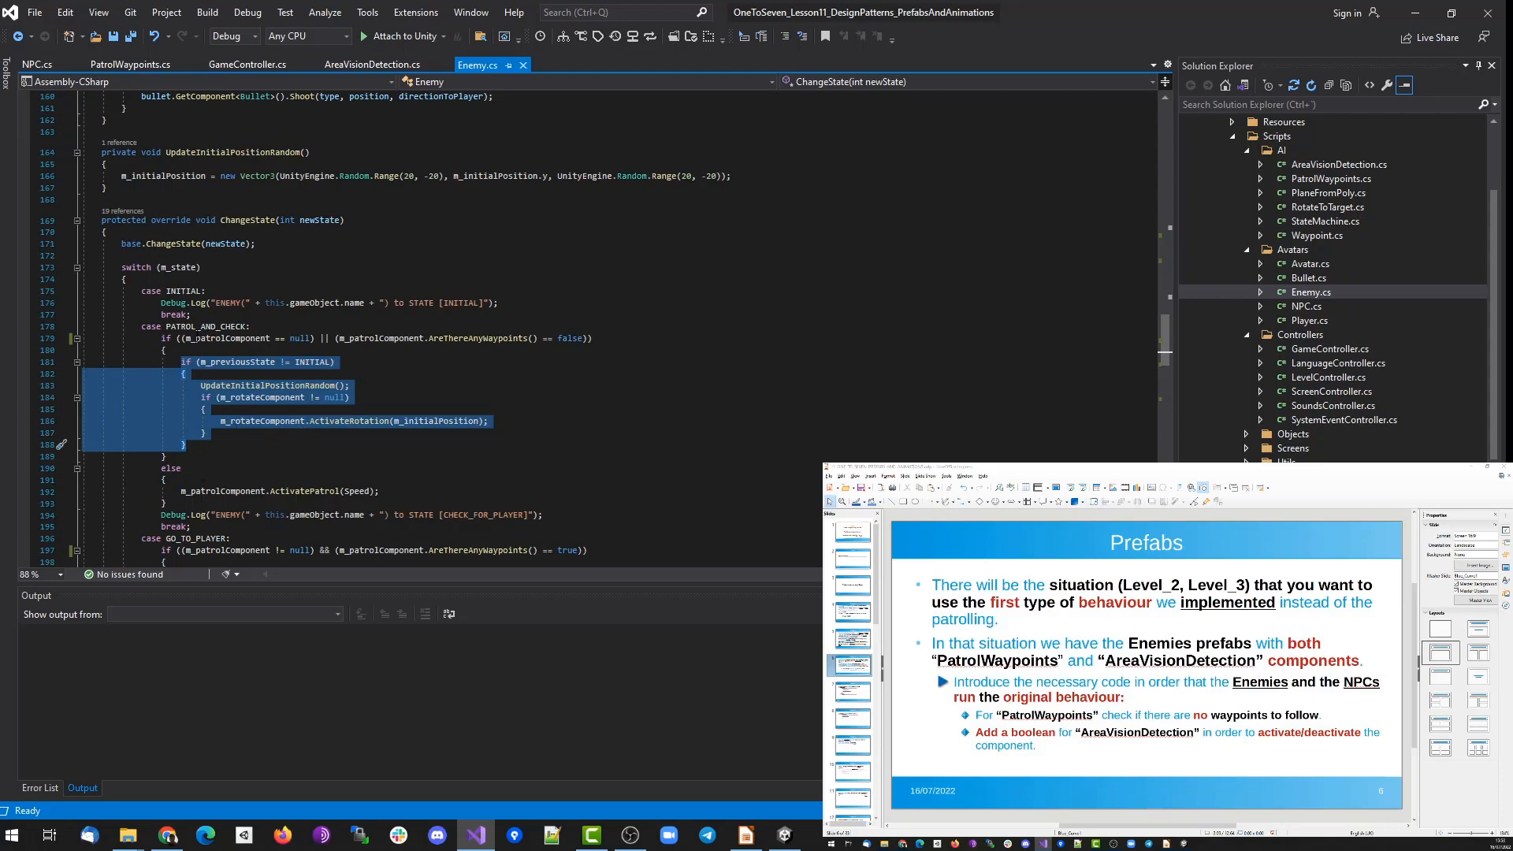
left_click_drag(162, 338, 306, 338)
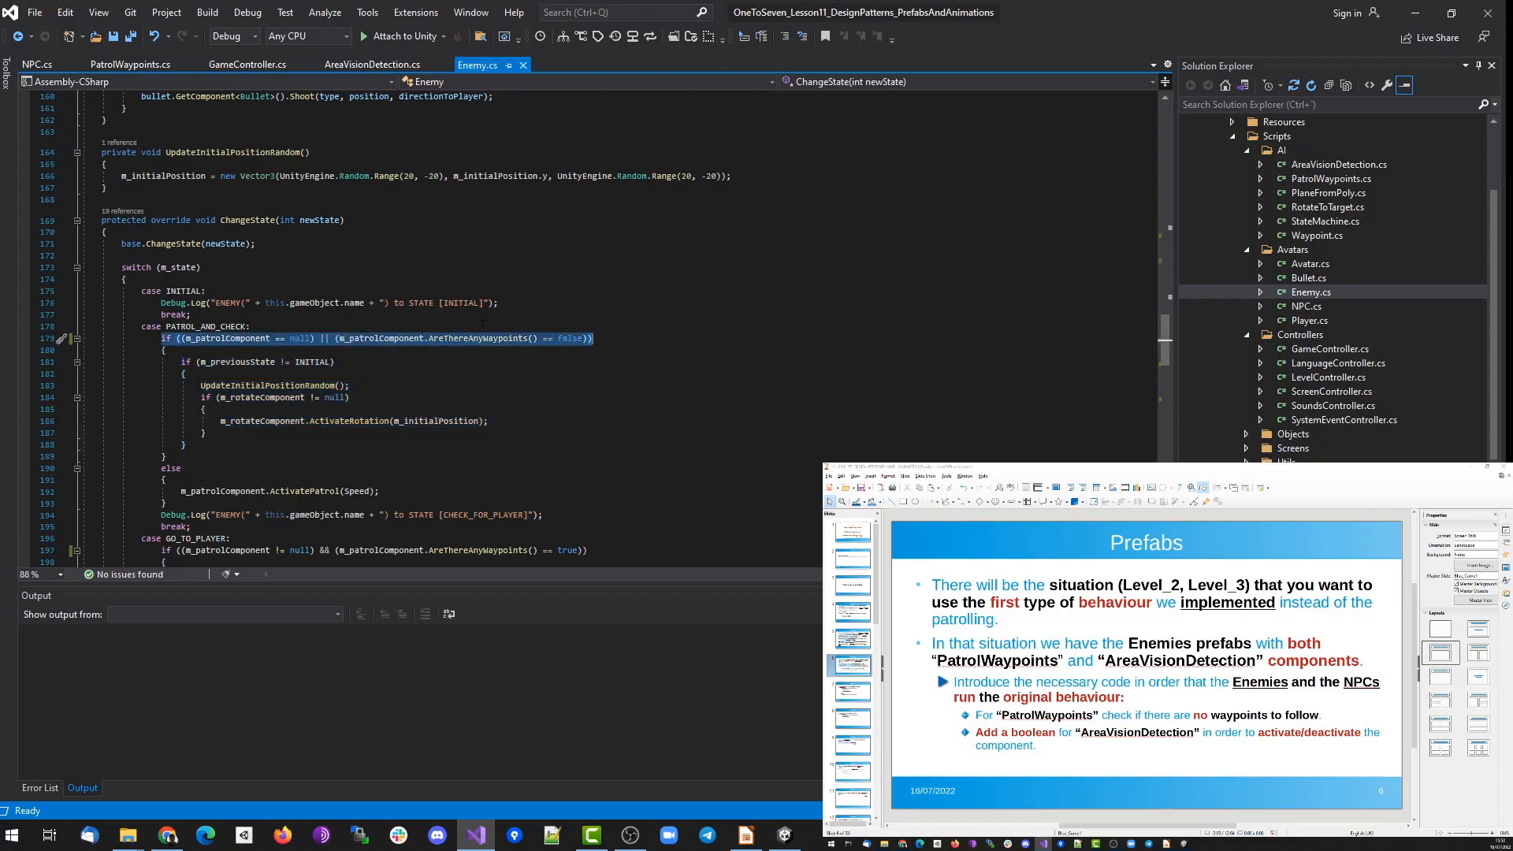
left_click(202, 492)
double_click(306, 491)
scroll(413, 426, "down", 6)
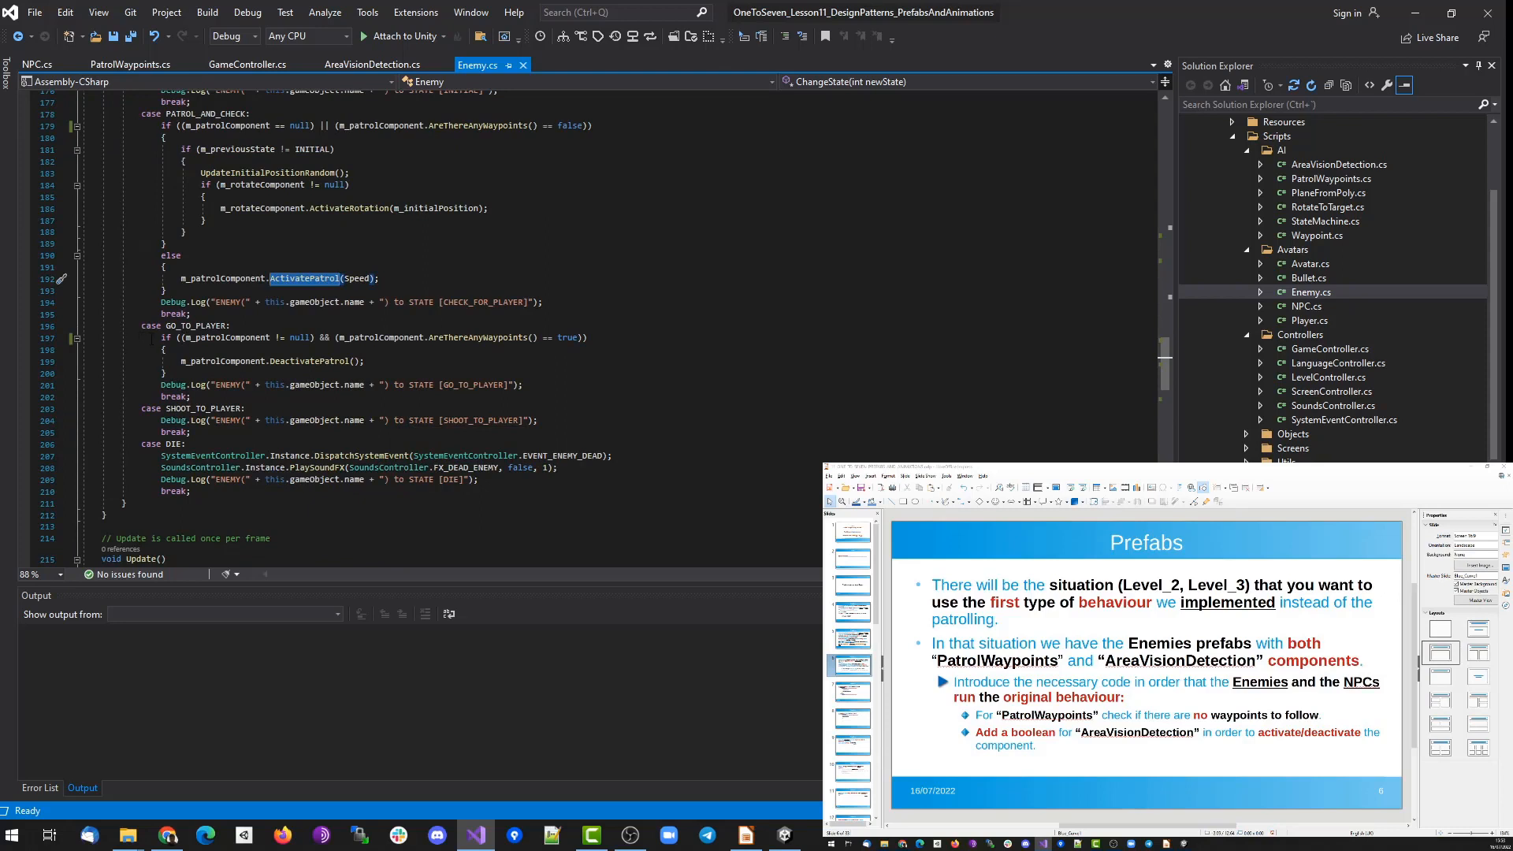
Examine the AreThereAnyWaypoints conditions in Enemy's GO_TO_PLAYER case of ChangeState and the PATROL_AND_CHECK case of Update.
double_click(478, 337)
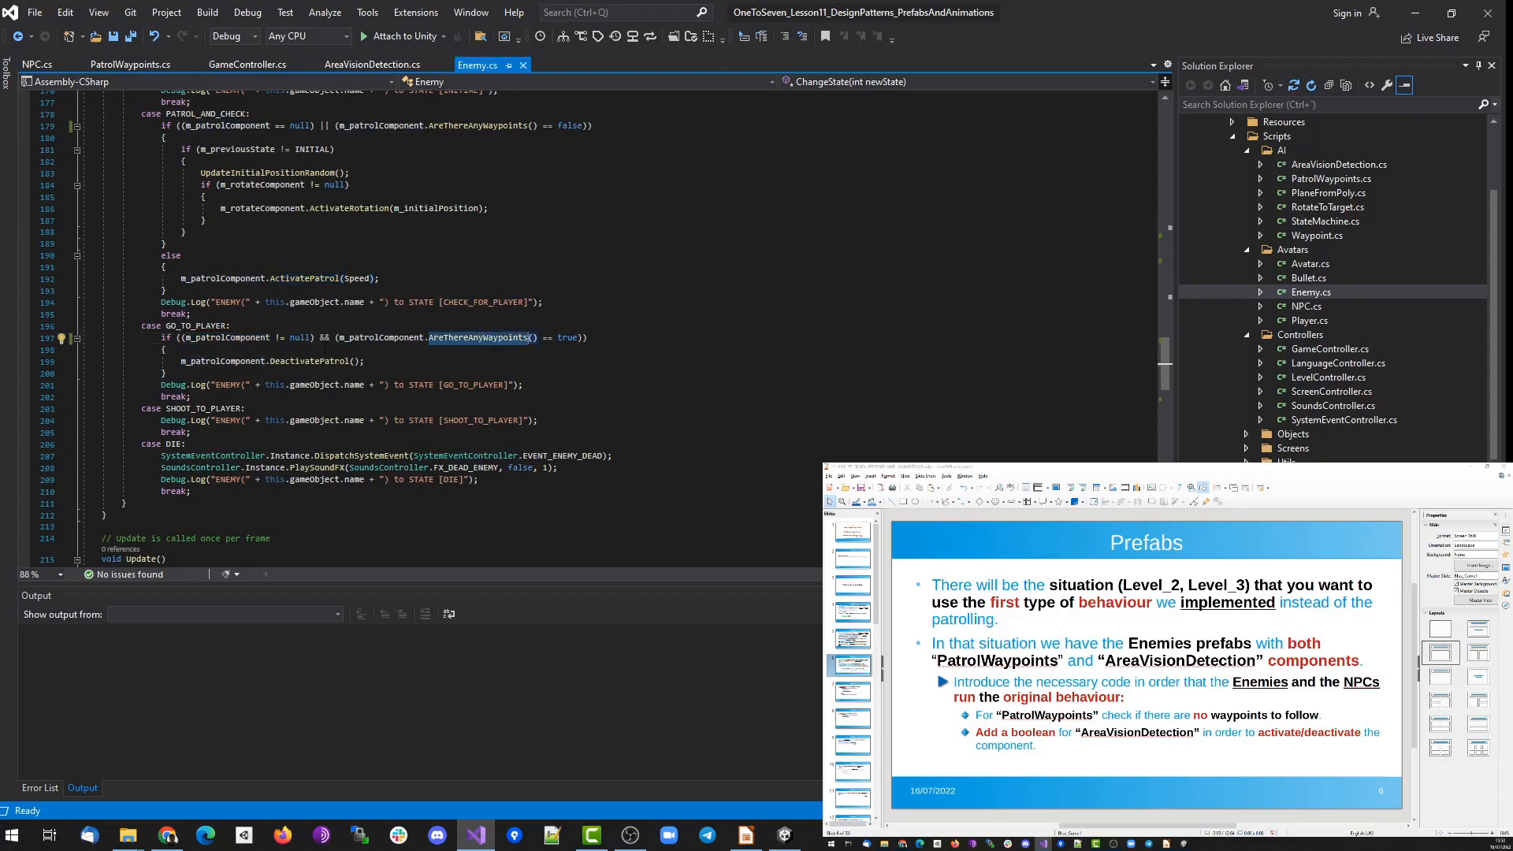
double_click(240, 338)
left_click(473, 337)
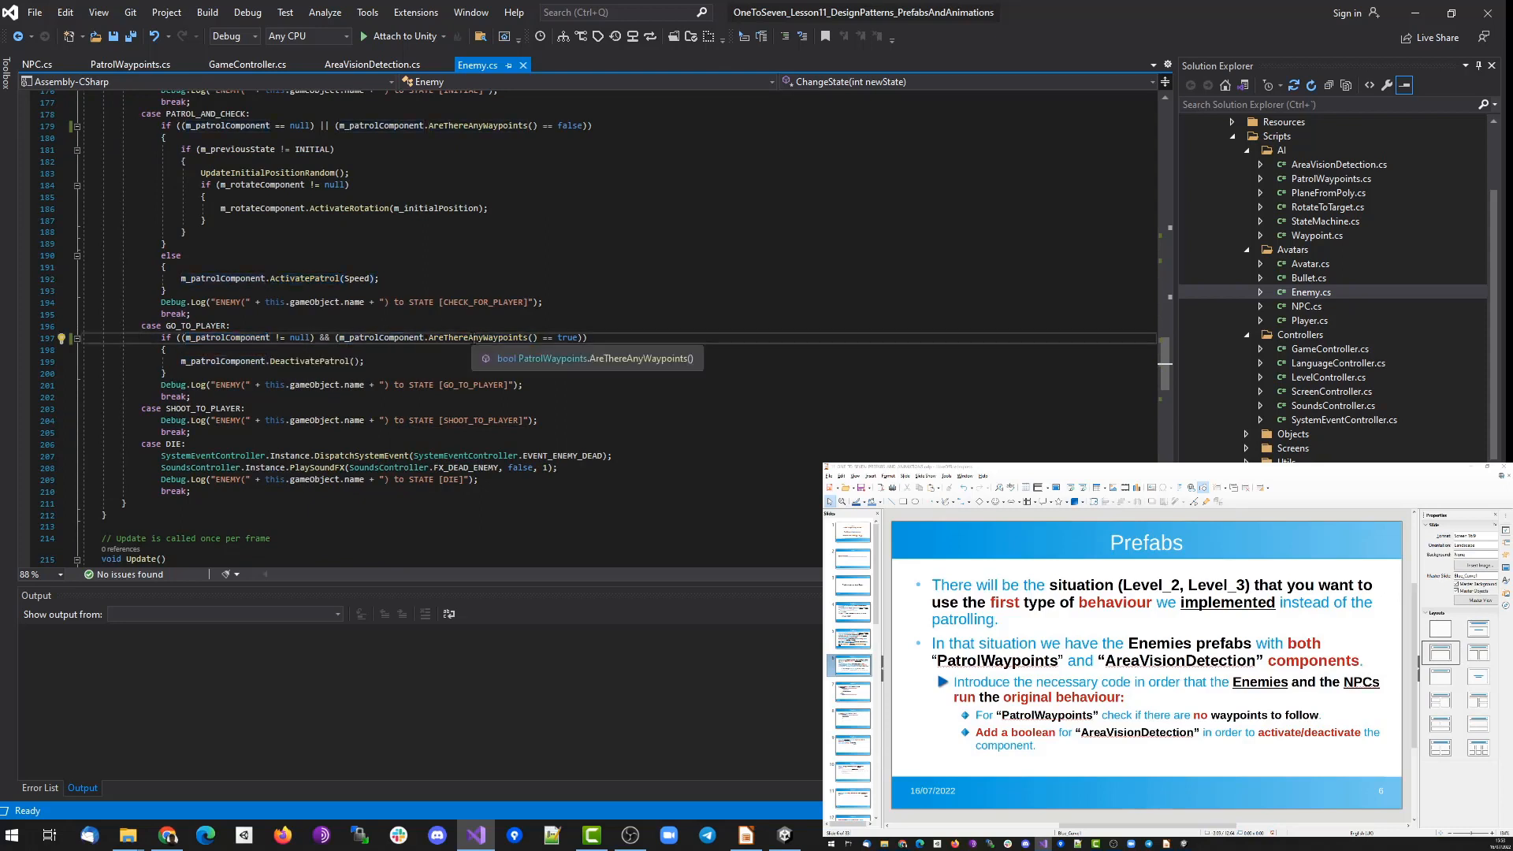
double_click(478, 337)
double_click(315, 361)
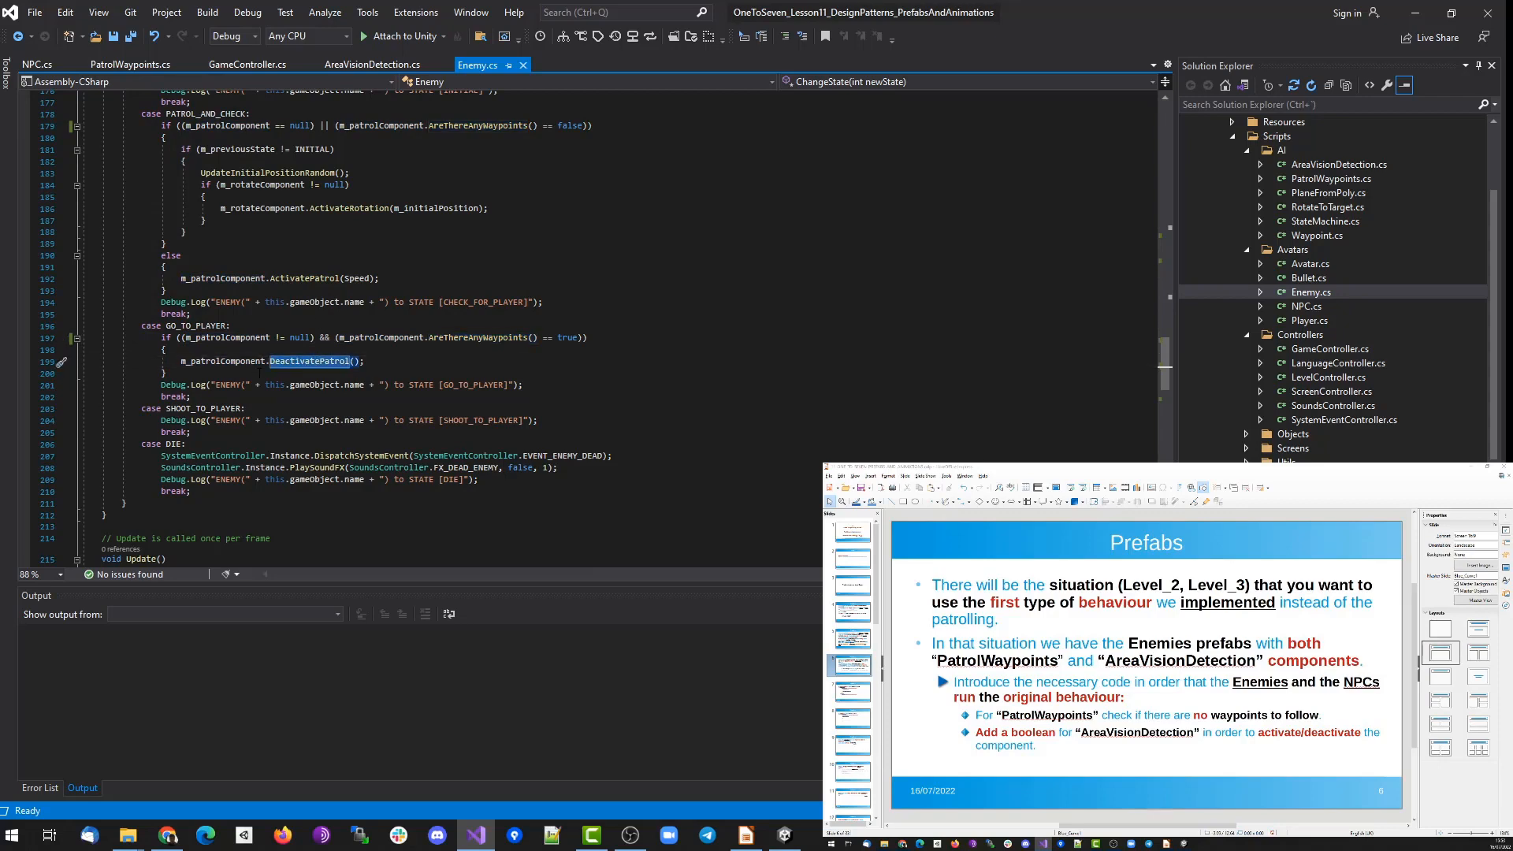
scroll(329, 344, "down", 8)
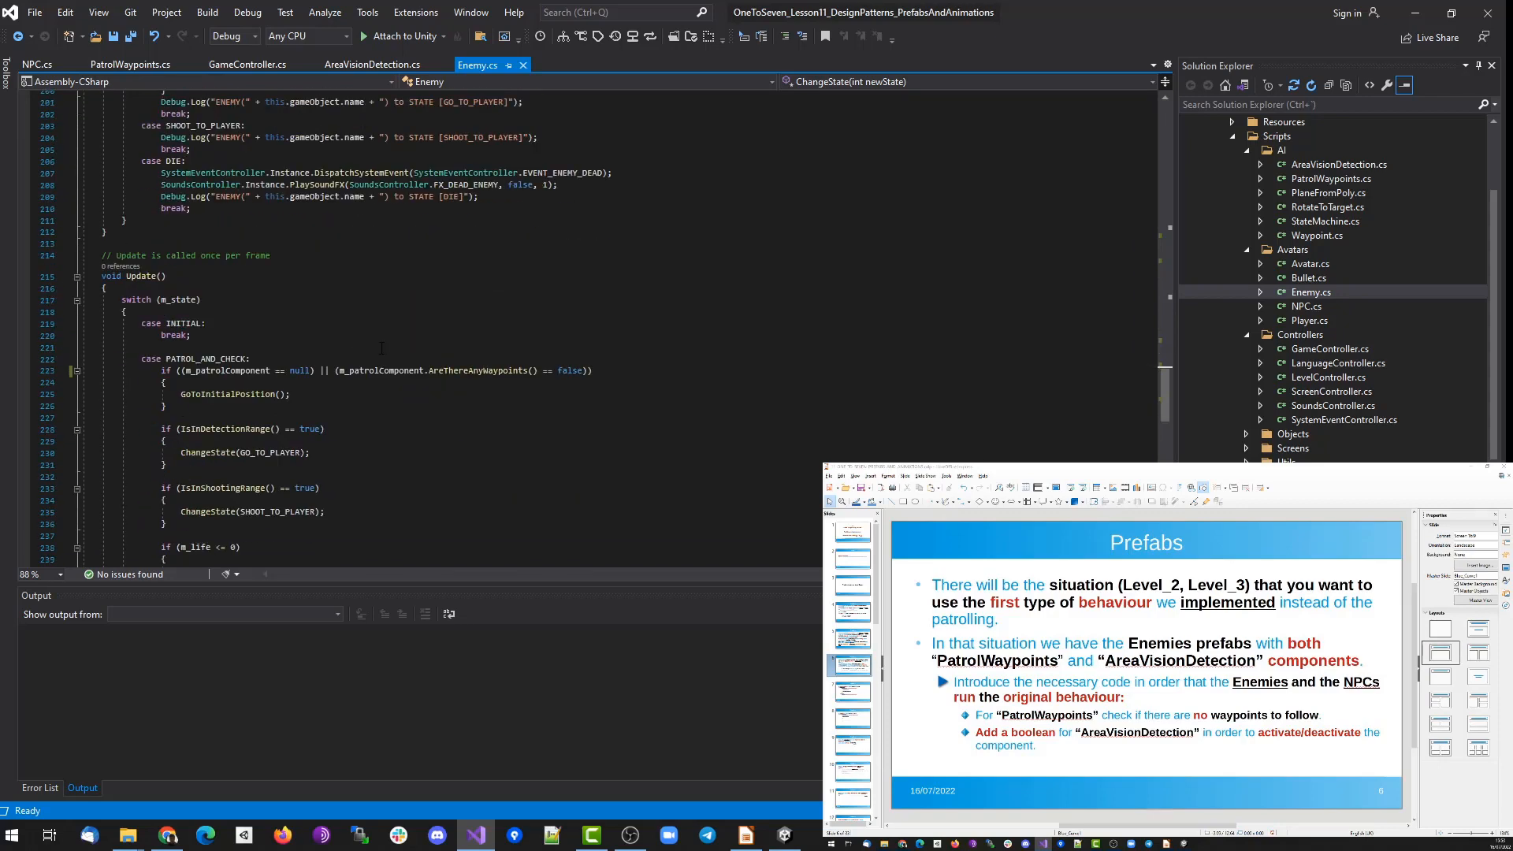
scroll(237, 381, "down", 2)
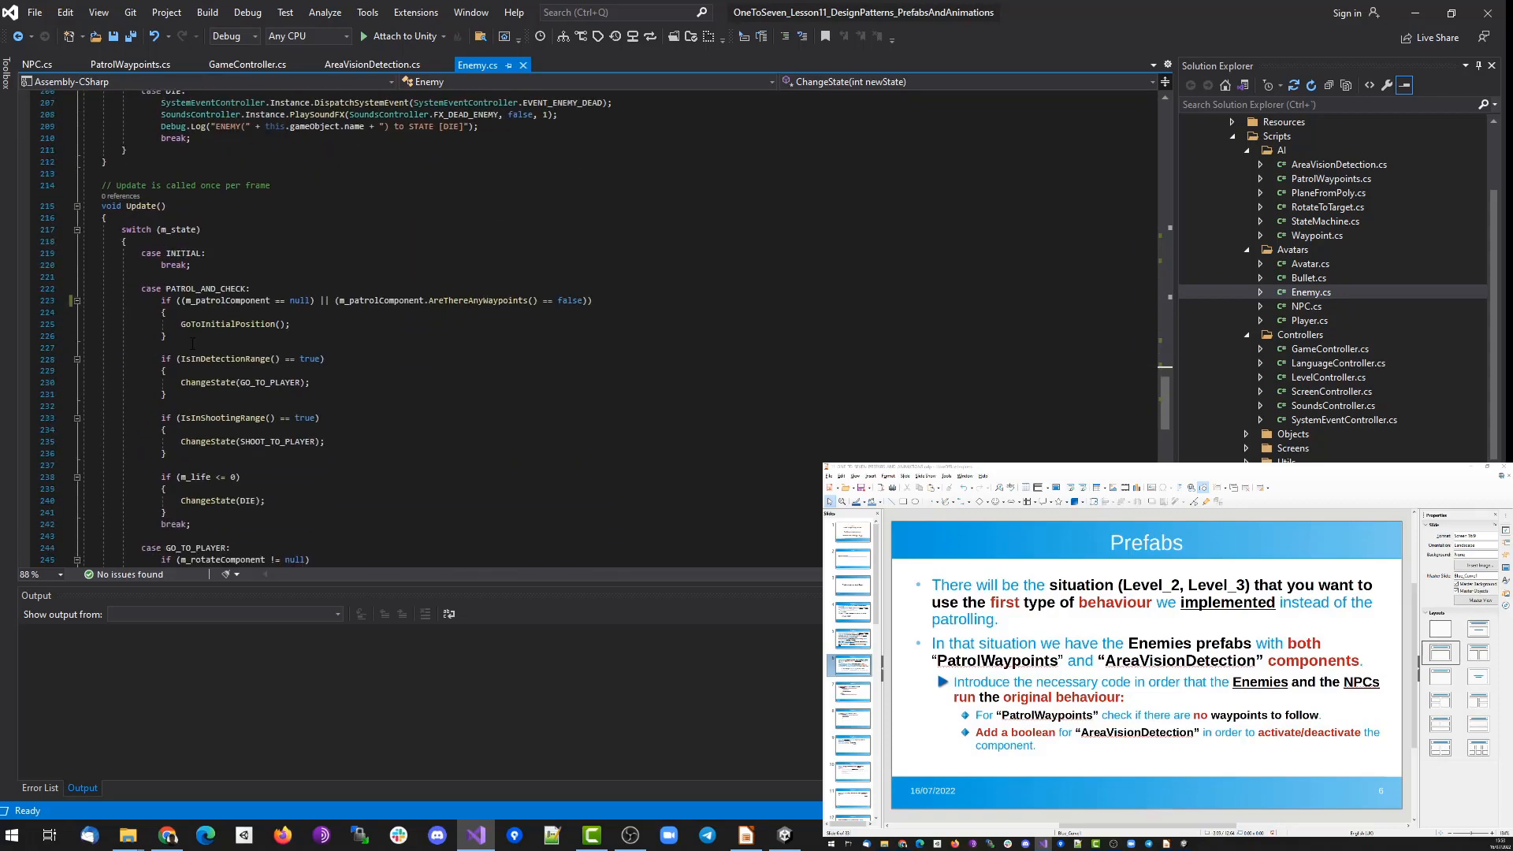
left_click_drag(160, 300, 643, 305)
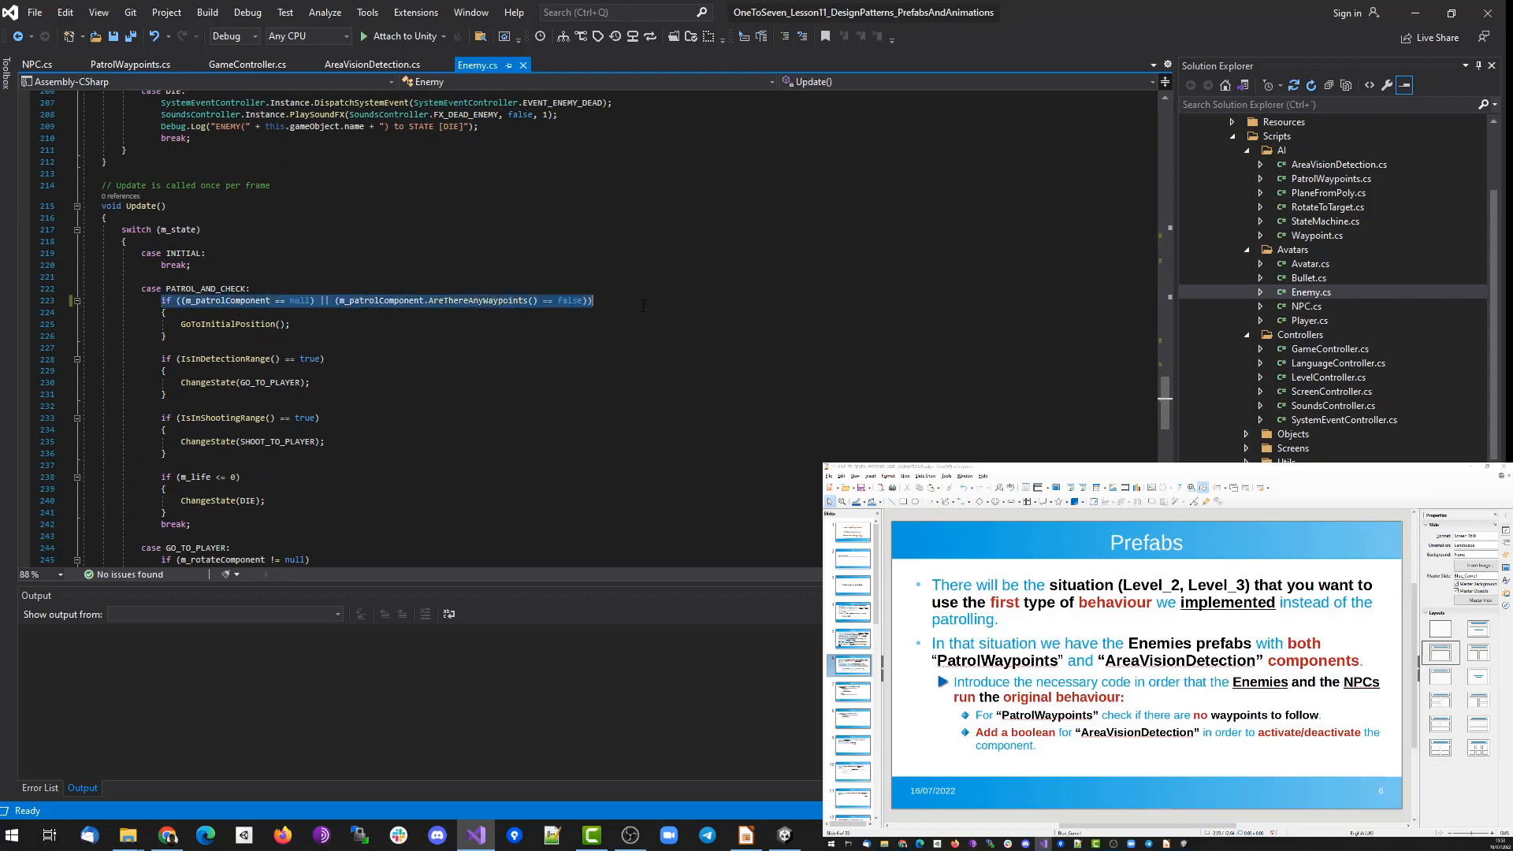
double_click(220, 324)
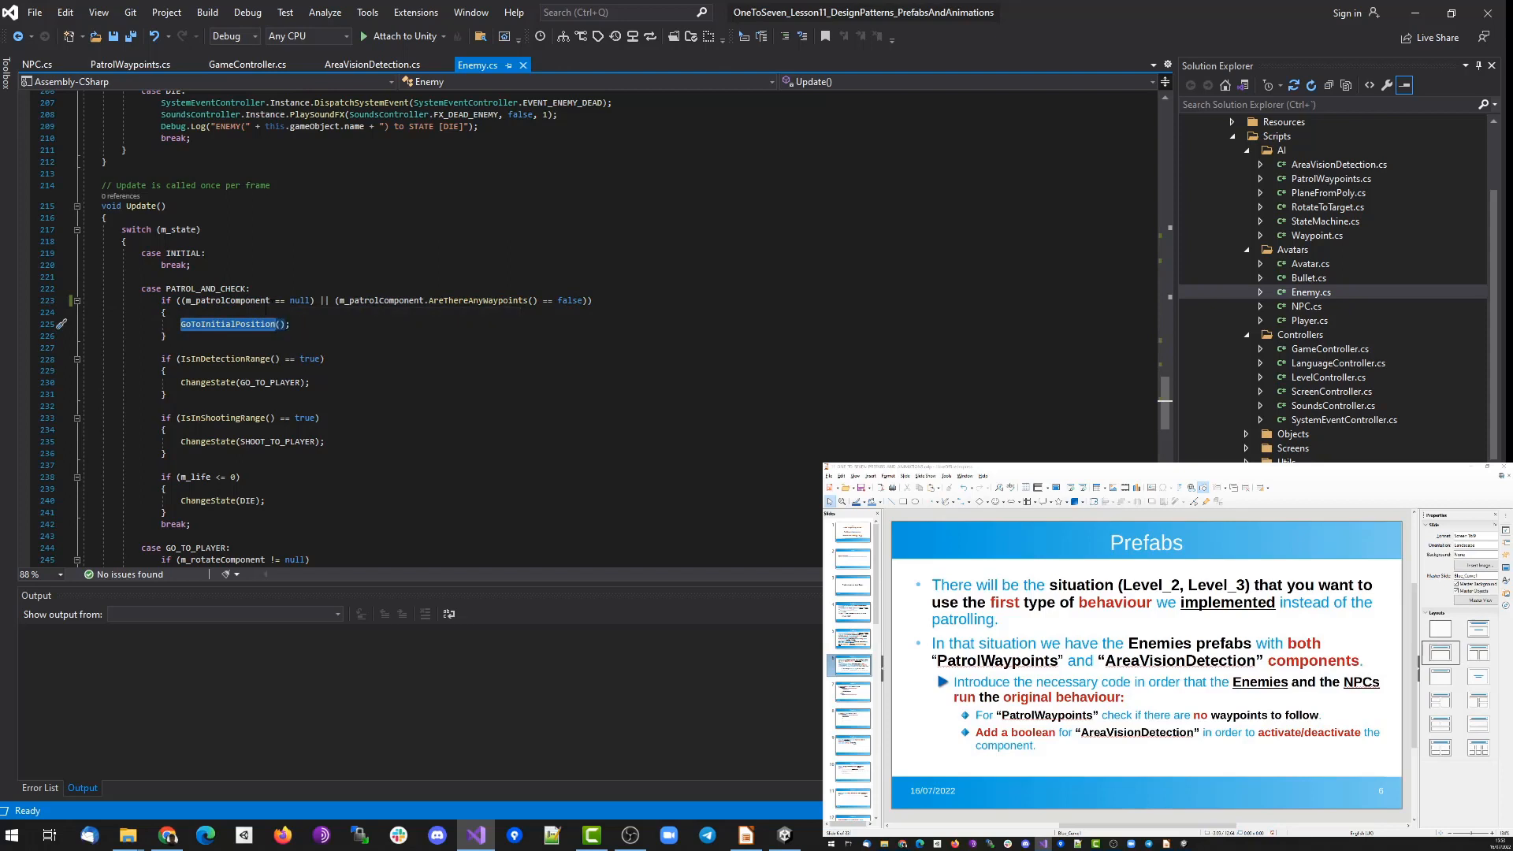
left_click(261, 324)
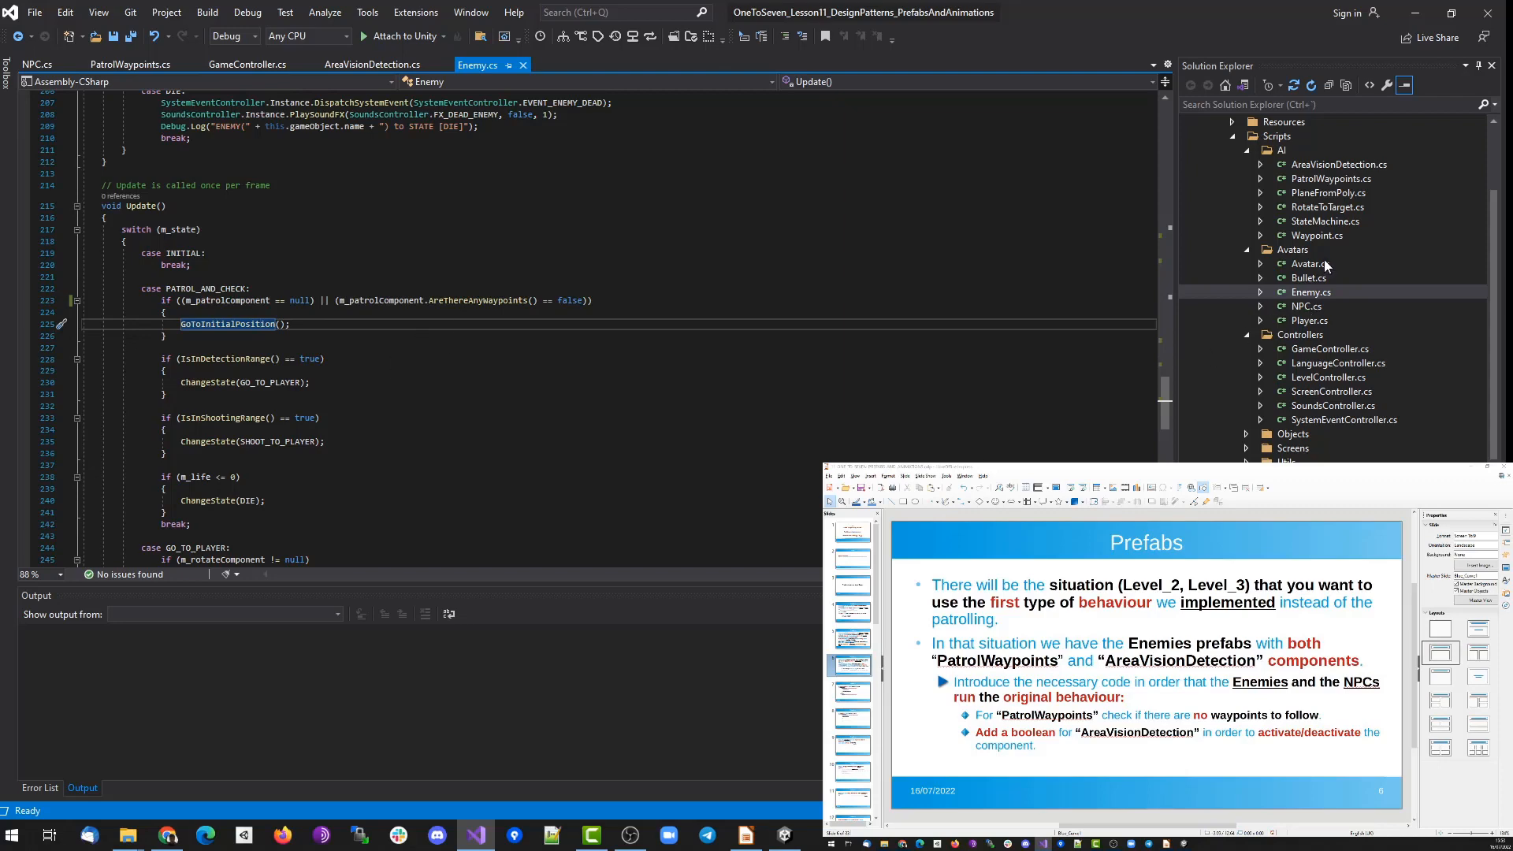
Review the UseBehavior boolean in AreaVisionDetection.cs and the code it guards in CreateAreaVisionDetection.
double_click(1325, 166)
scroll(417, 362, "down", 8)
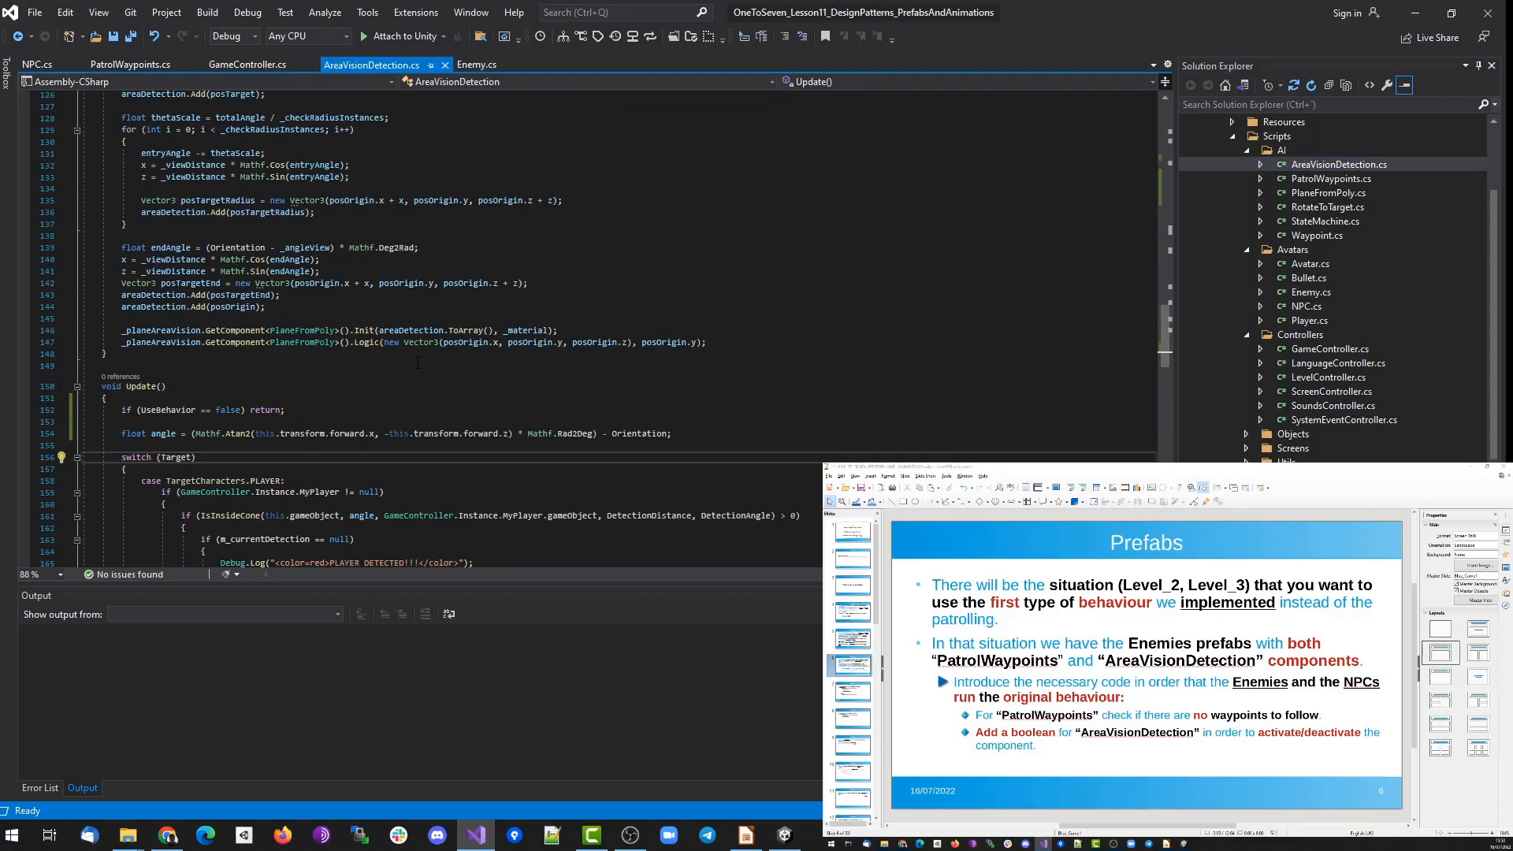
scroll(417, 362, "up", 20)
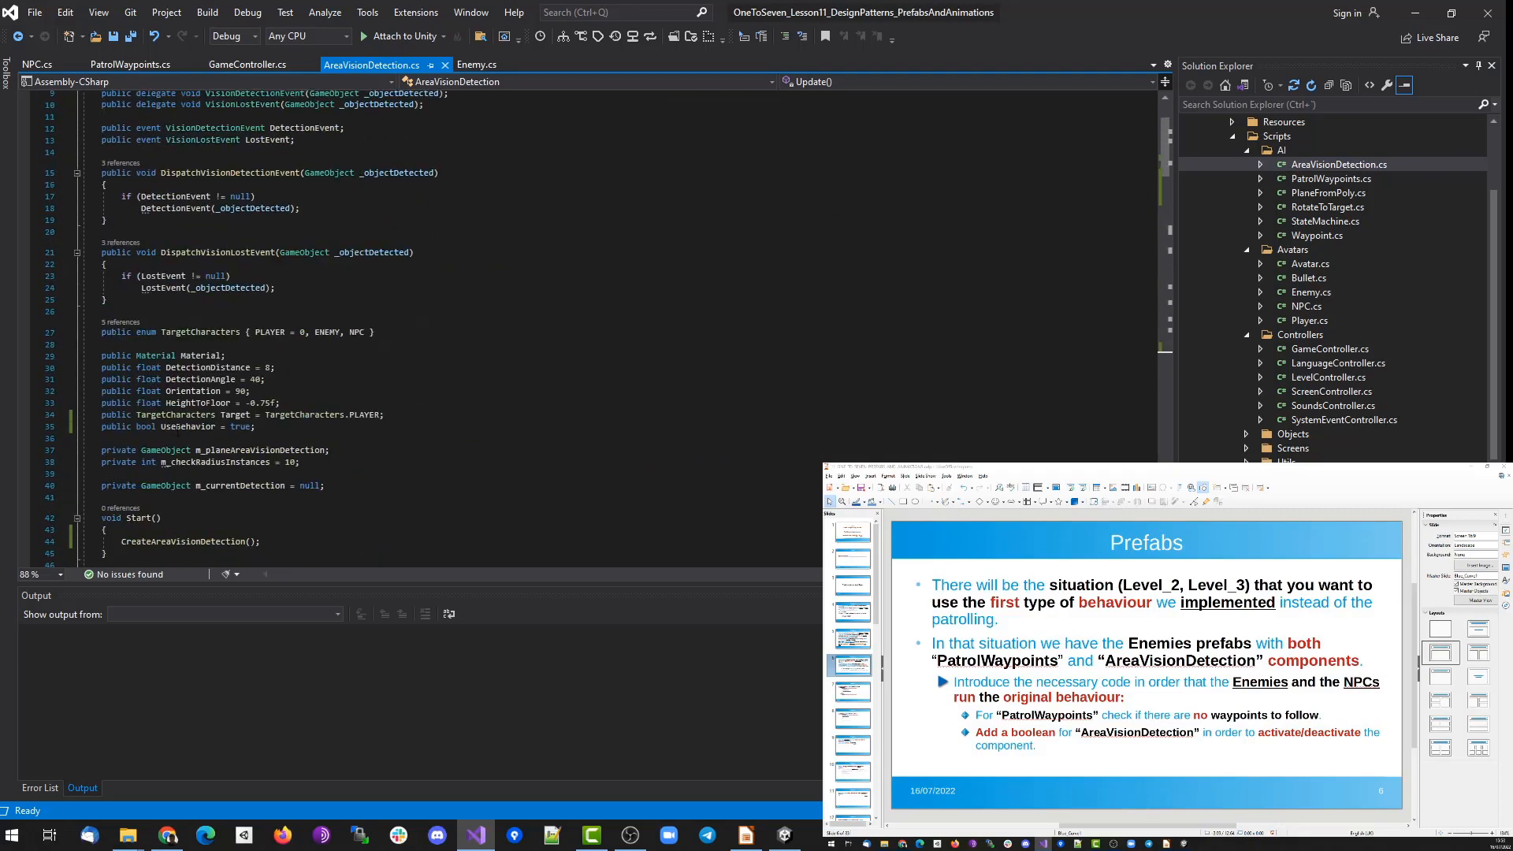
double_click(179, 427)
scroll(408, 414, "down", 3)
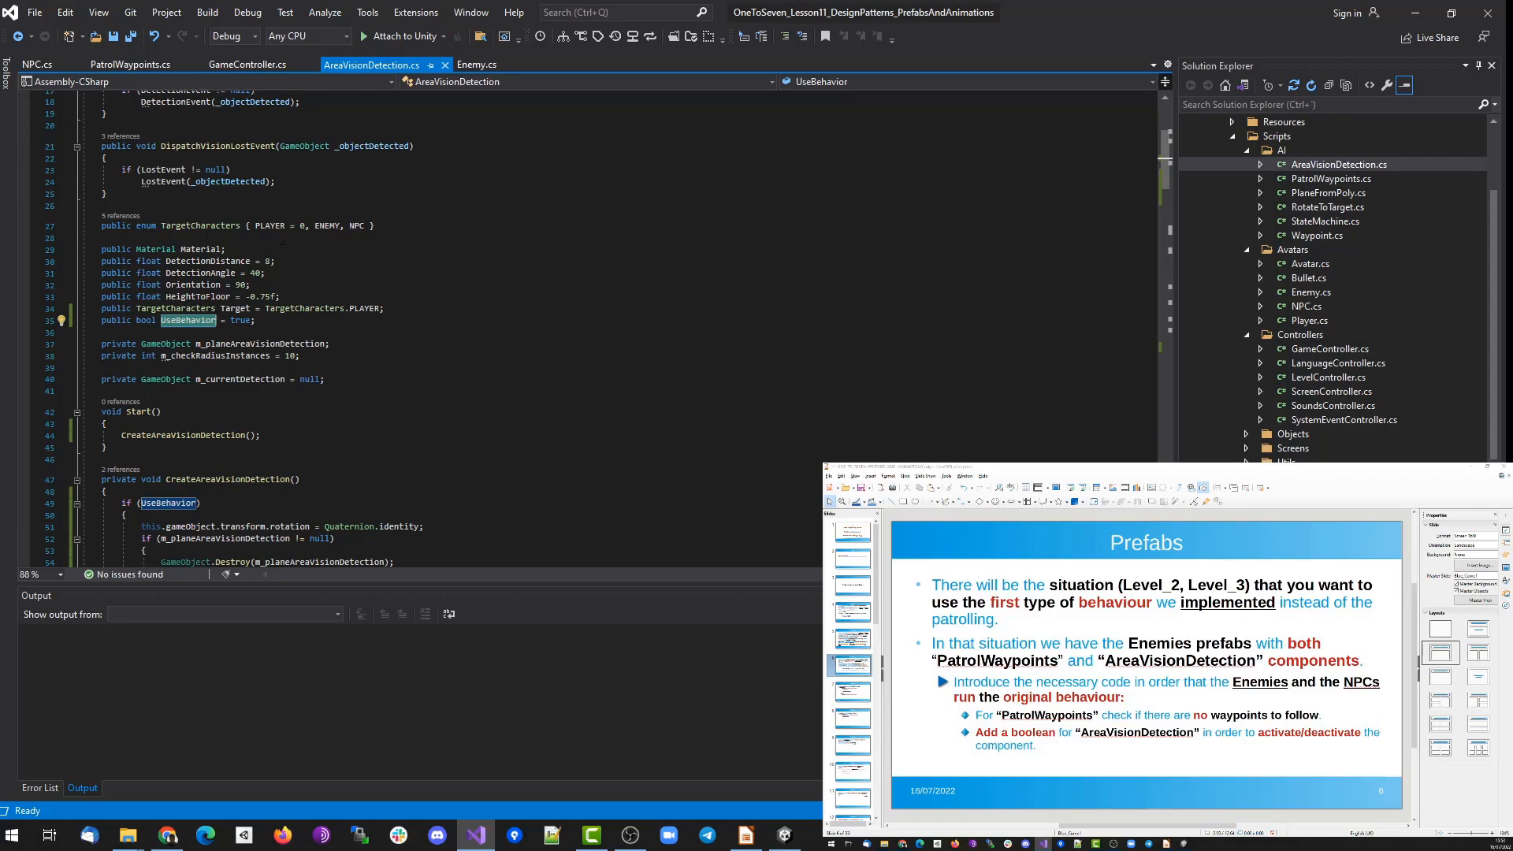
scroll(423, 331, "down", 5)
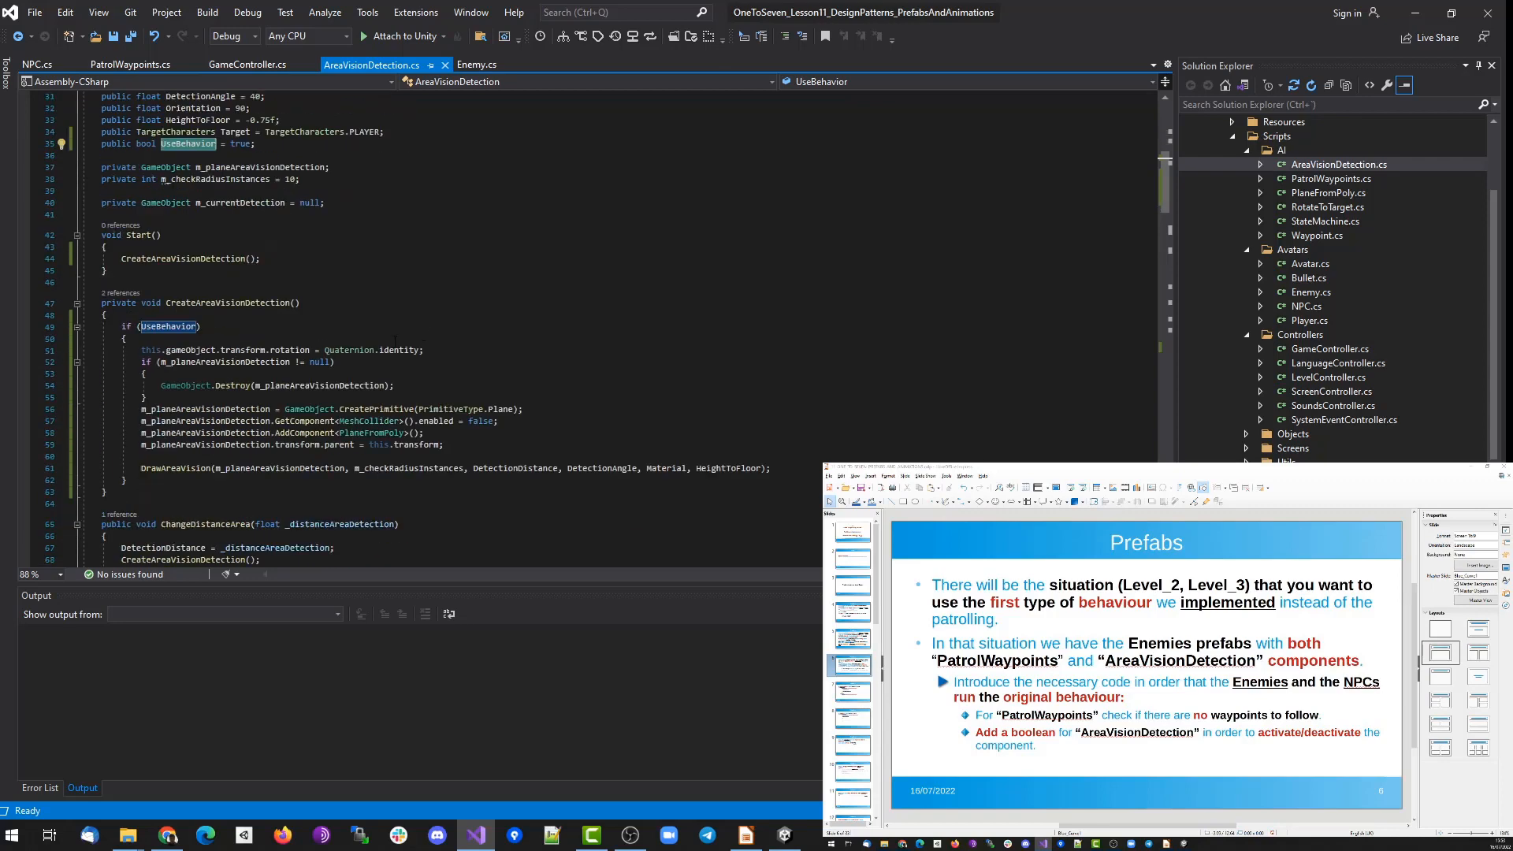
double_click(163, 326)
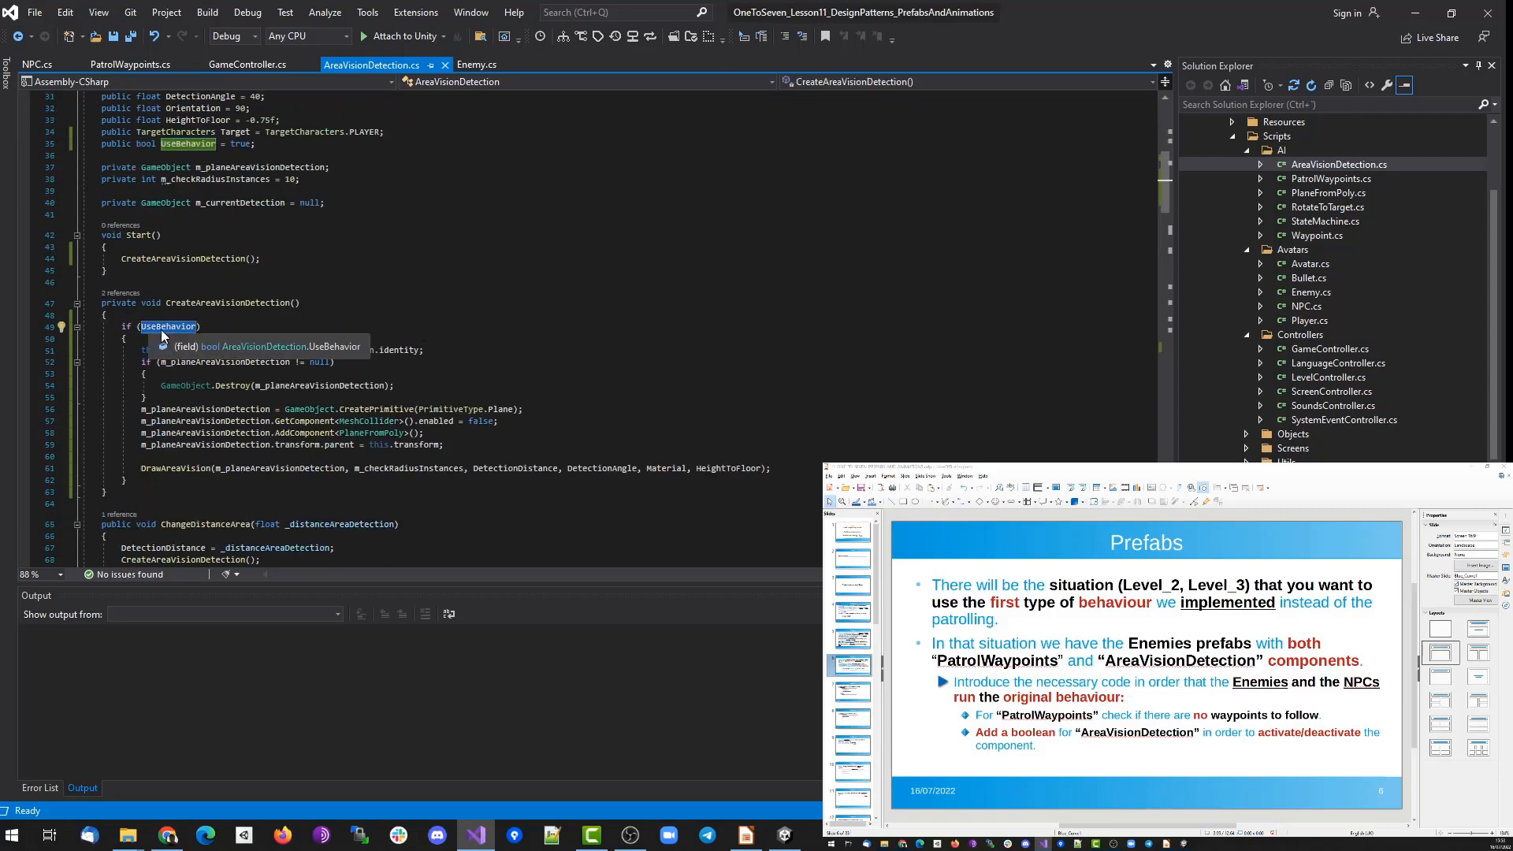
left_click_drag(140, 350, 782, 472)
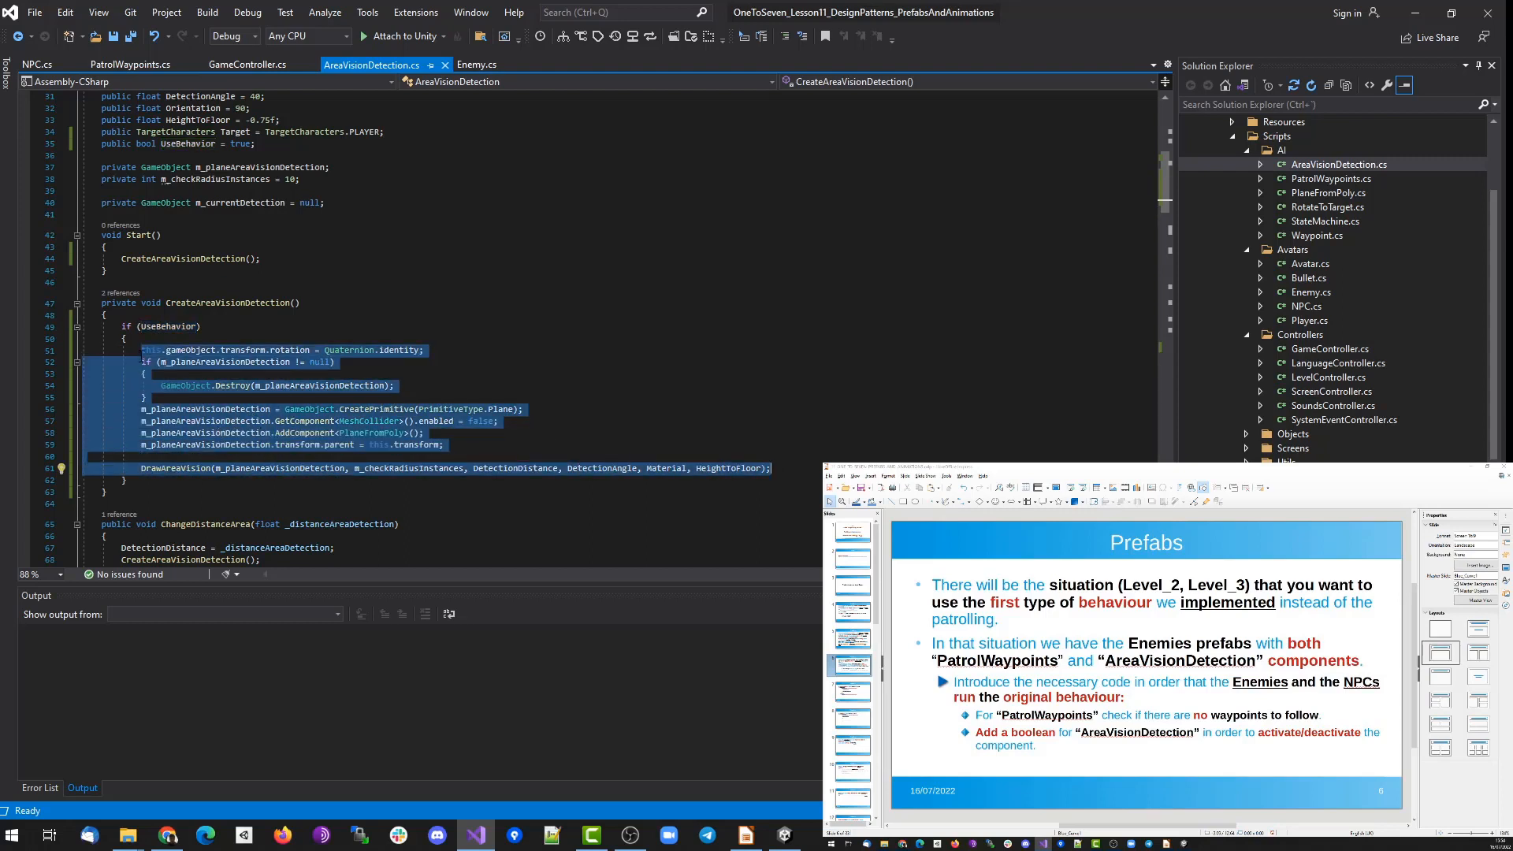
Examine the UseBehavior early return in AreaVisionDetection's Update method and the detection code that it skips.
scroll(221, 364, "down", 20)
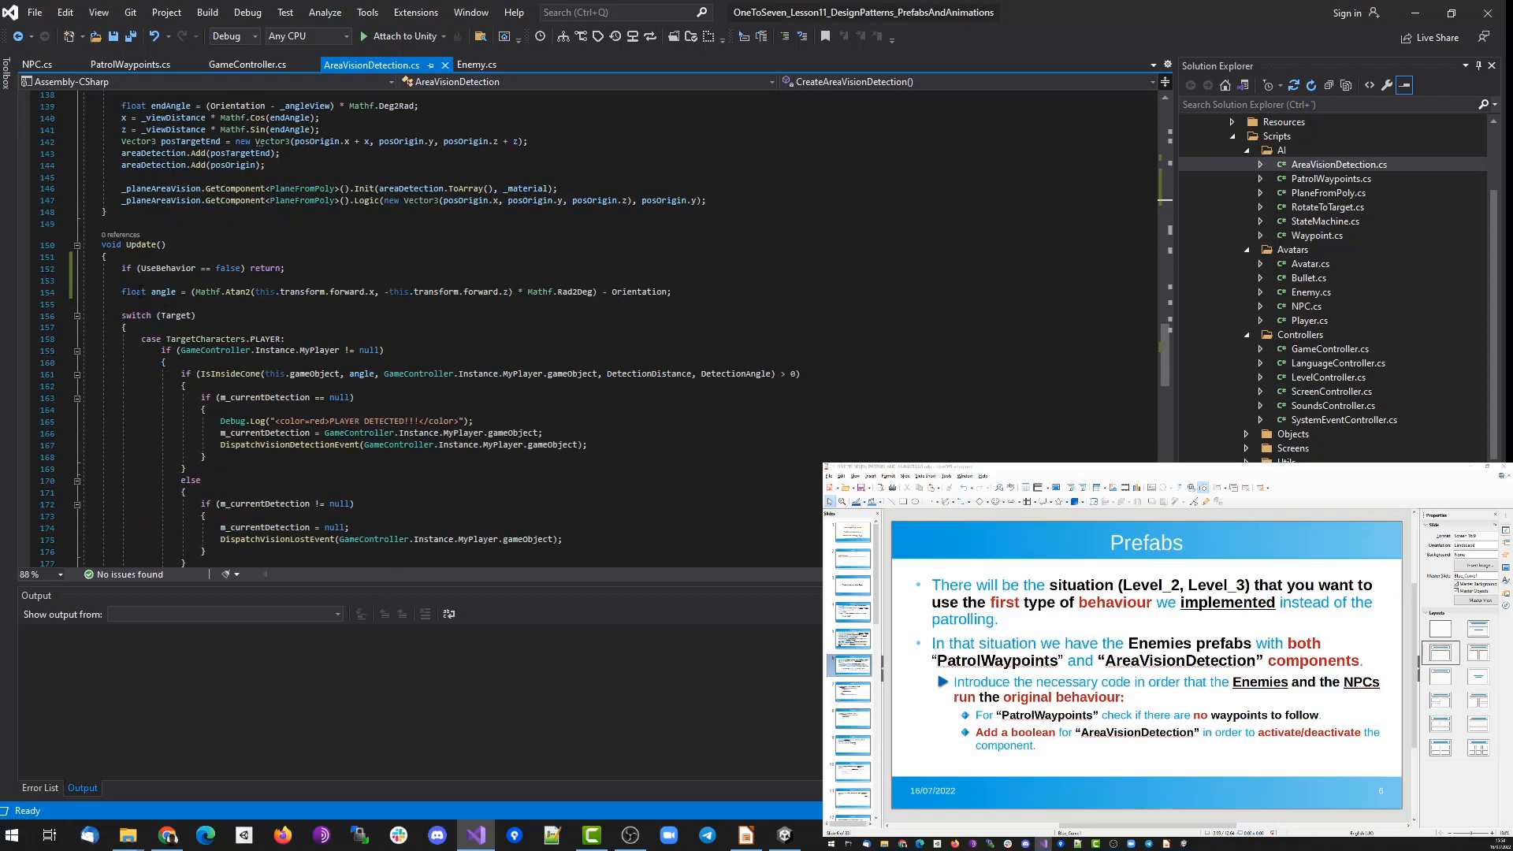
left_click_drag(119, 272, 432, 269)
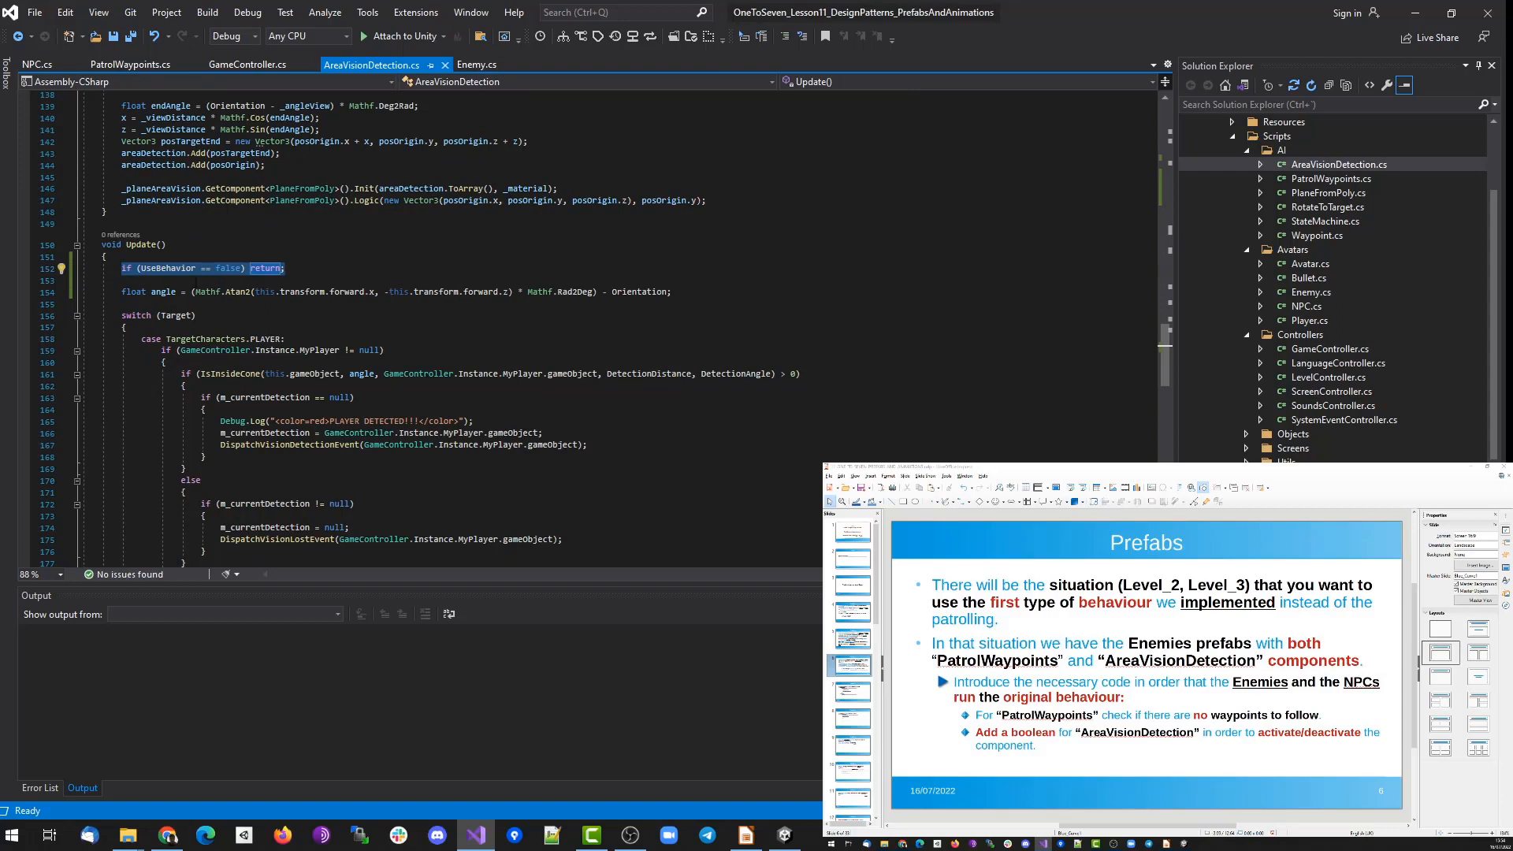
left_click(177, 272)
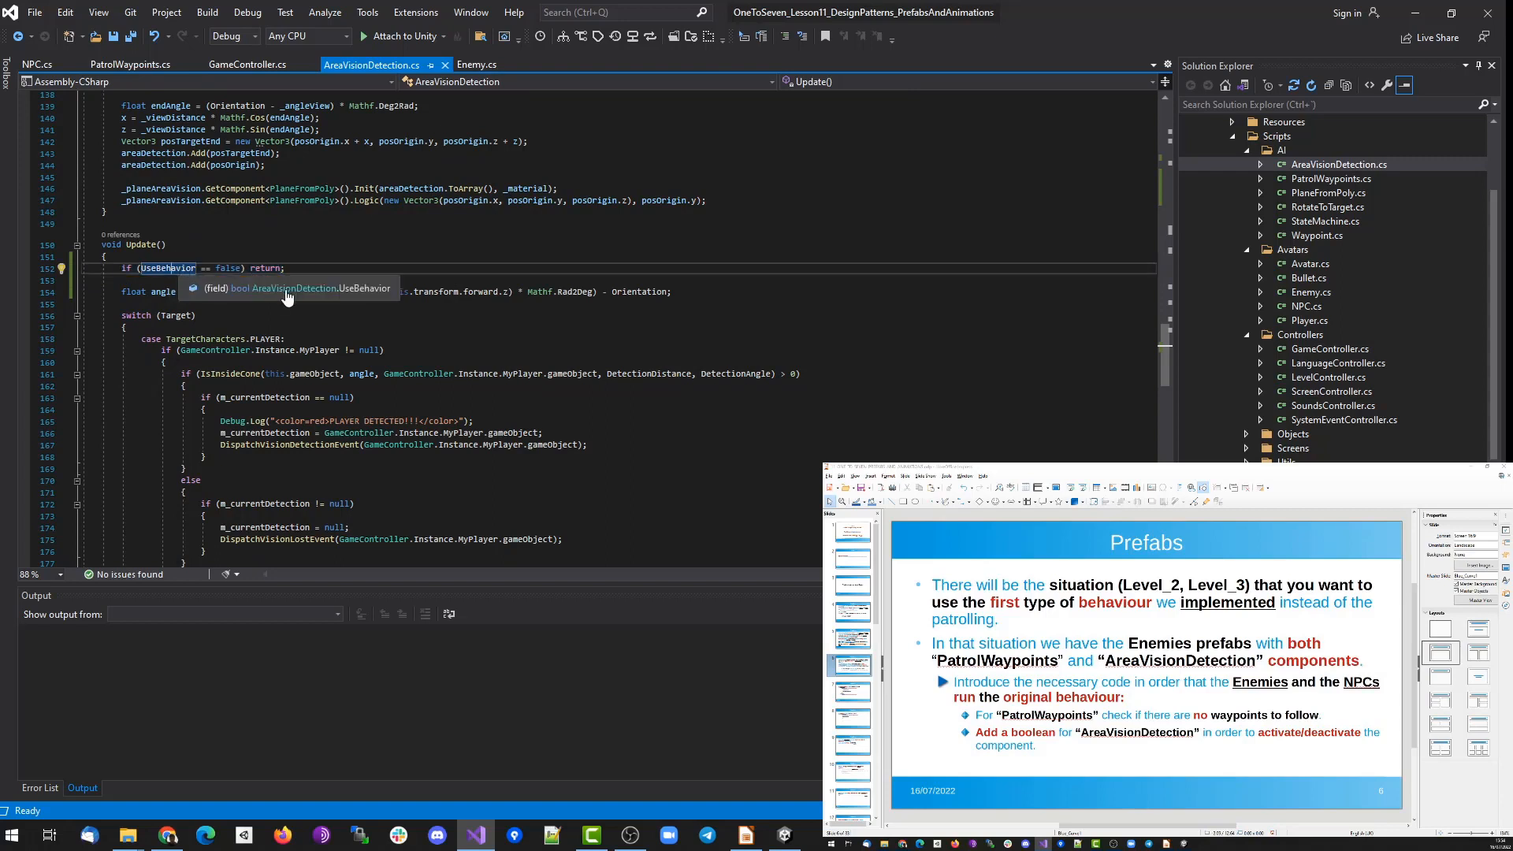
left_click(265, 269)
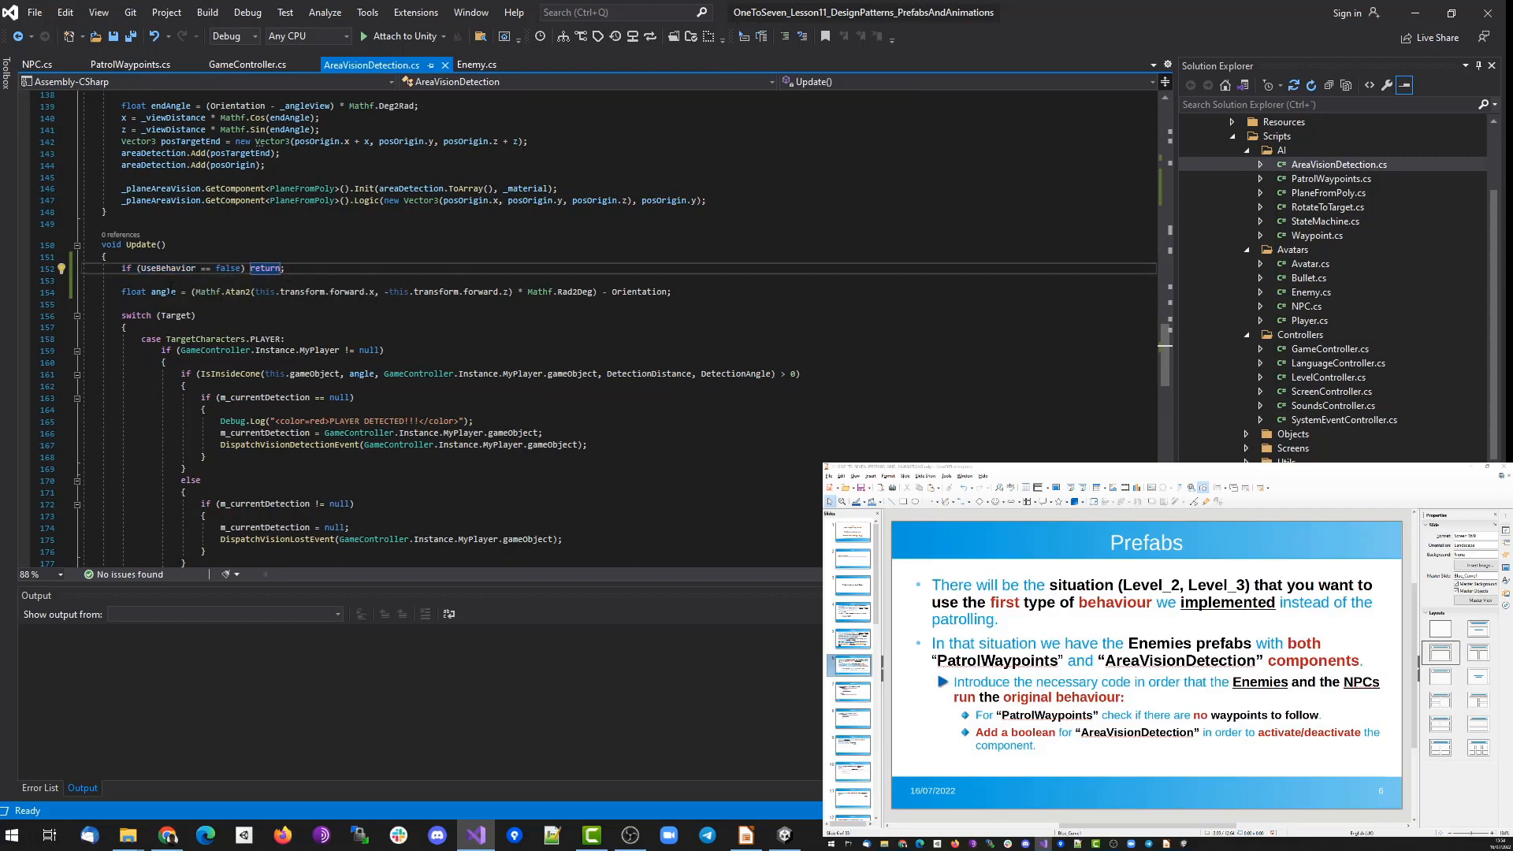
left_click_drag(121, 291, 219, 589)
left_click(520, 431)
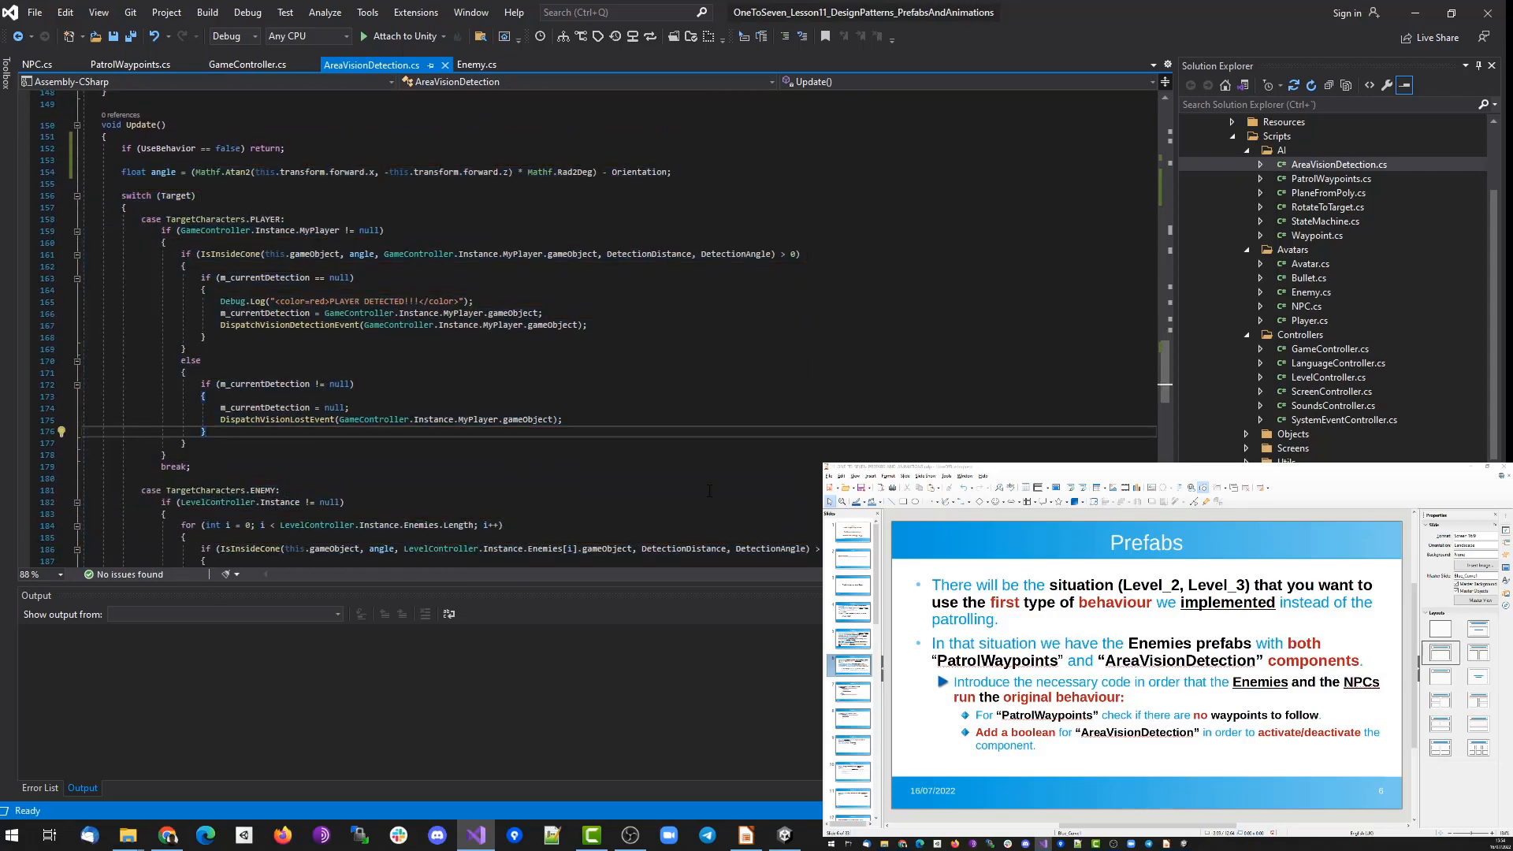
Switch to Unity and run the Game scene briefly.
left_click(797, 835)
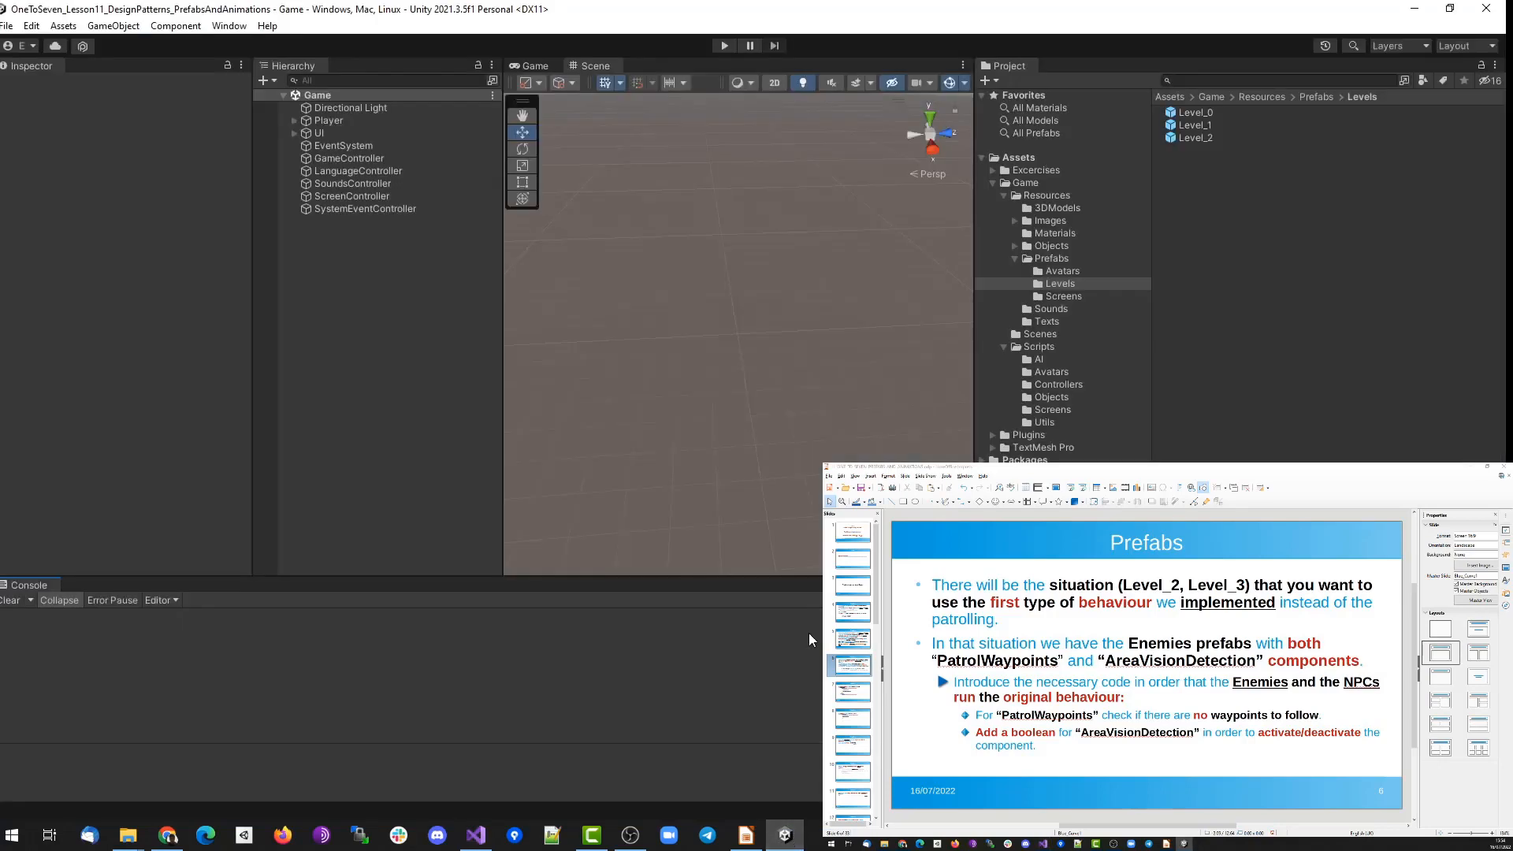
left_click(725, 45)
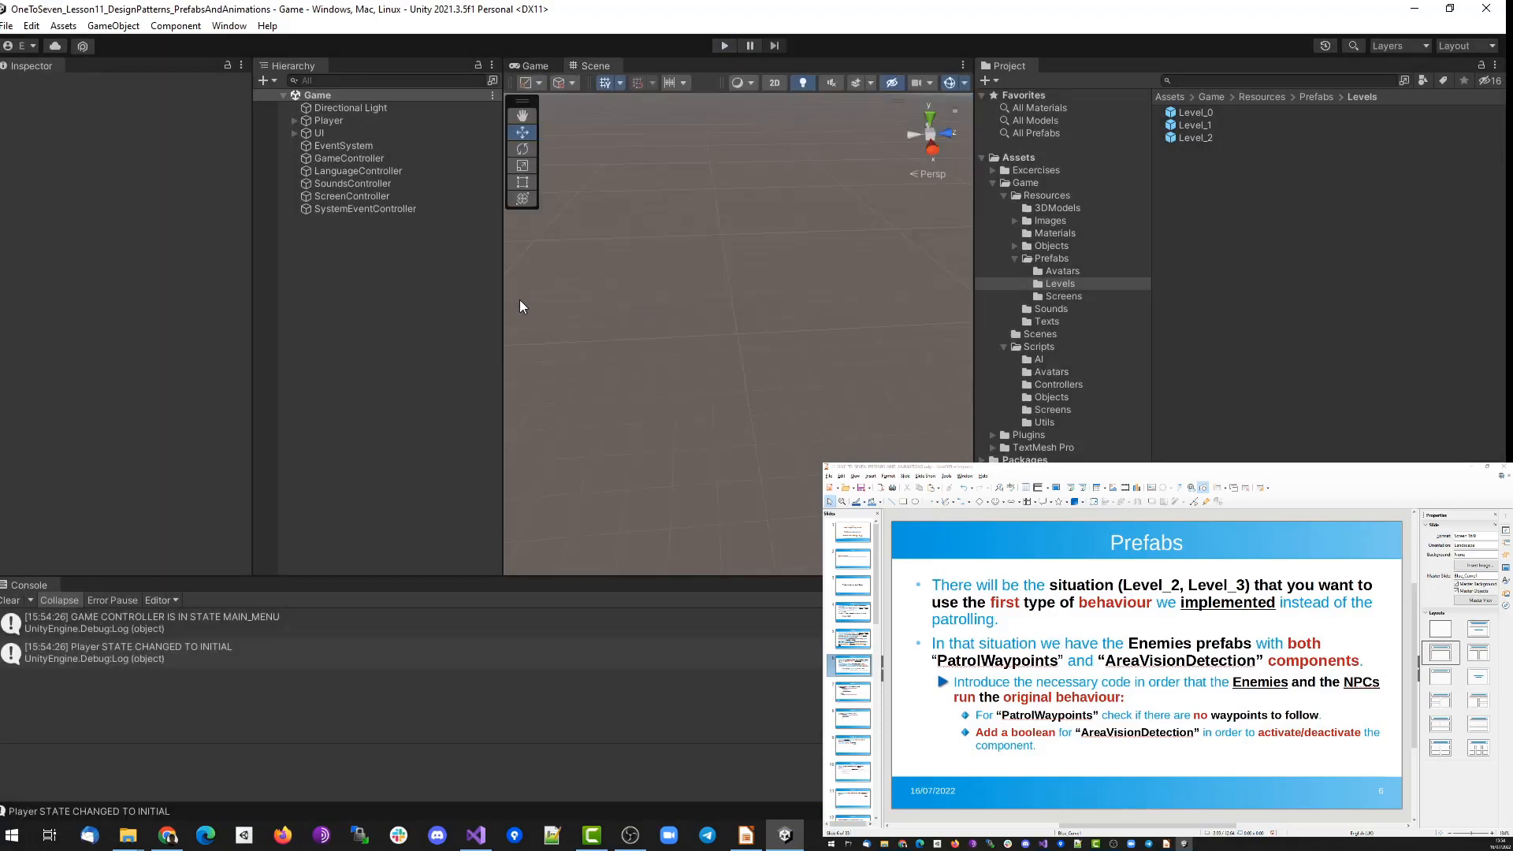
Open the Level_1 prefab for editing and select the first Enemy referenced in its Level Controller's Enemies list.
left_click(1188, 123)
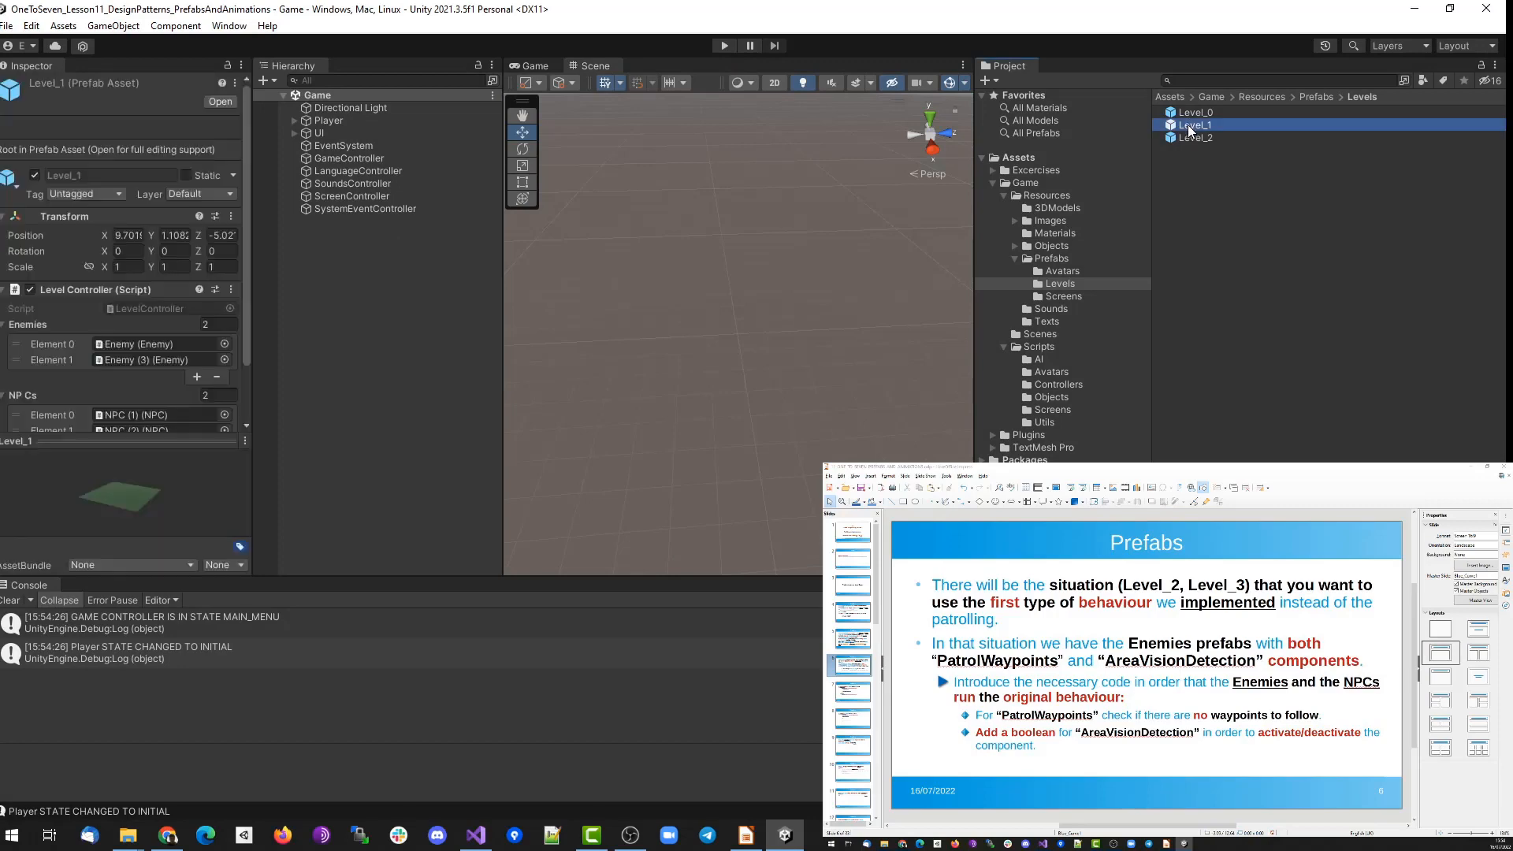
double_click(1188, 125)
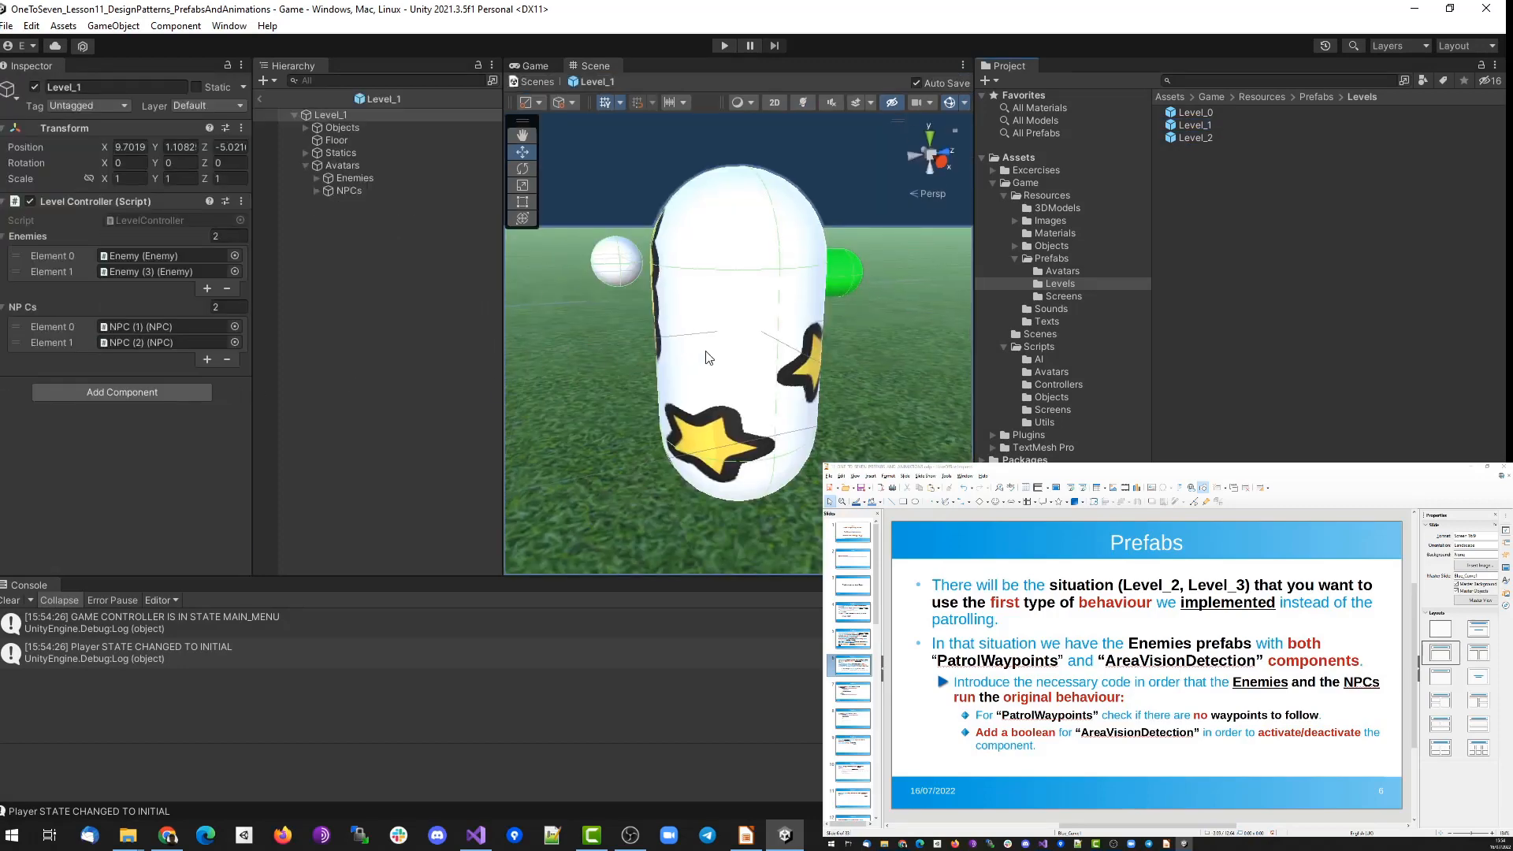
left_click(176, 259)
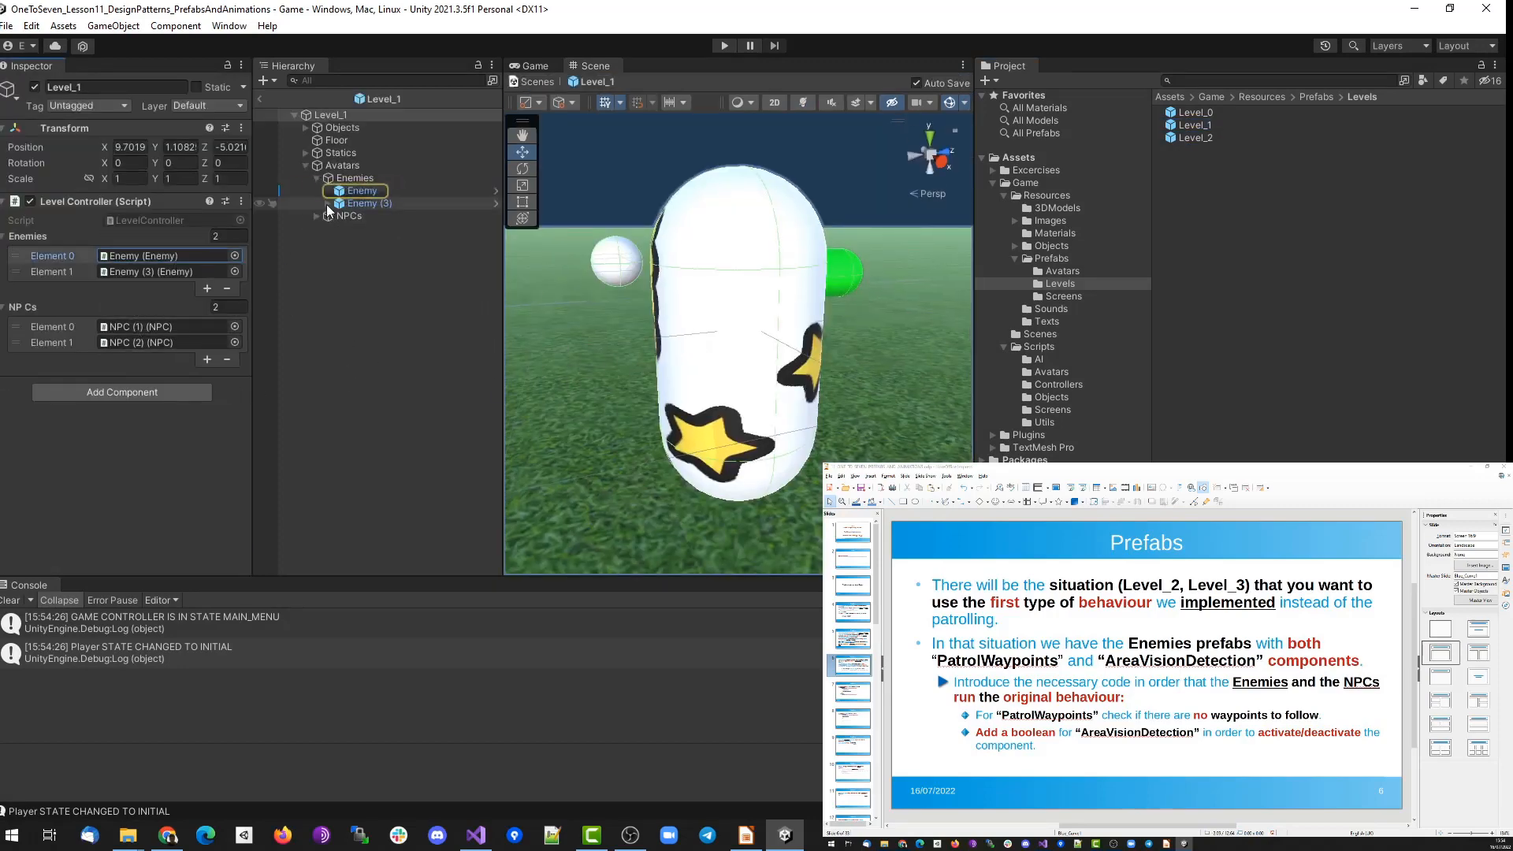
left_click(349, 190)
double_click(349, 191)
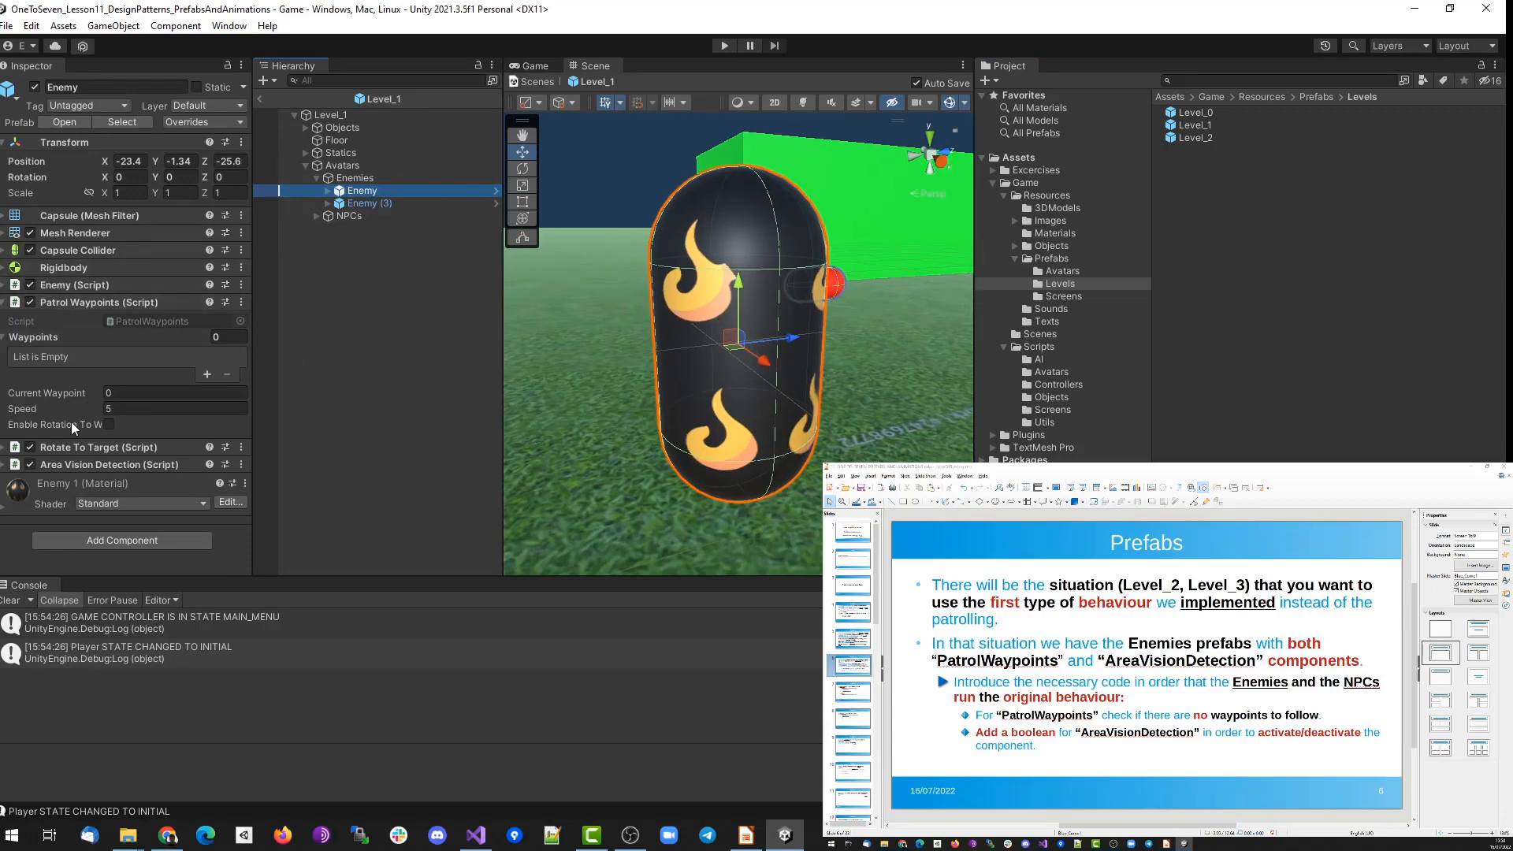
Turn off Use Behavior in the first Enemy's Area Vision Detection component and reselect the Level_1 root object.
left_click(4, 468)
scroll(111, 431, "down", 3)
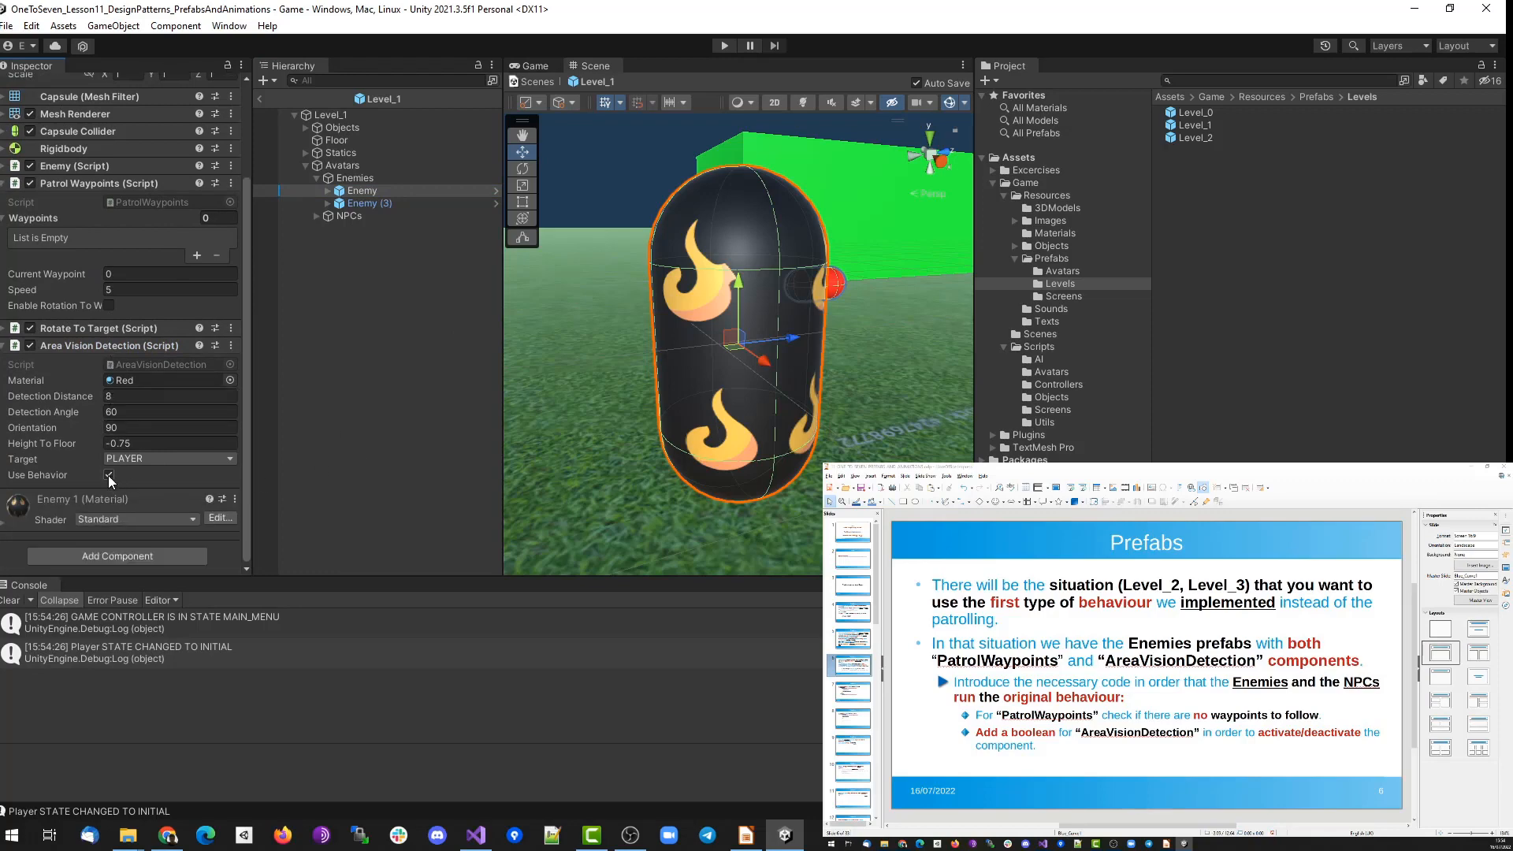
left_click(108, 474)
left_click(7, 346)
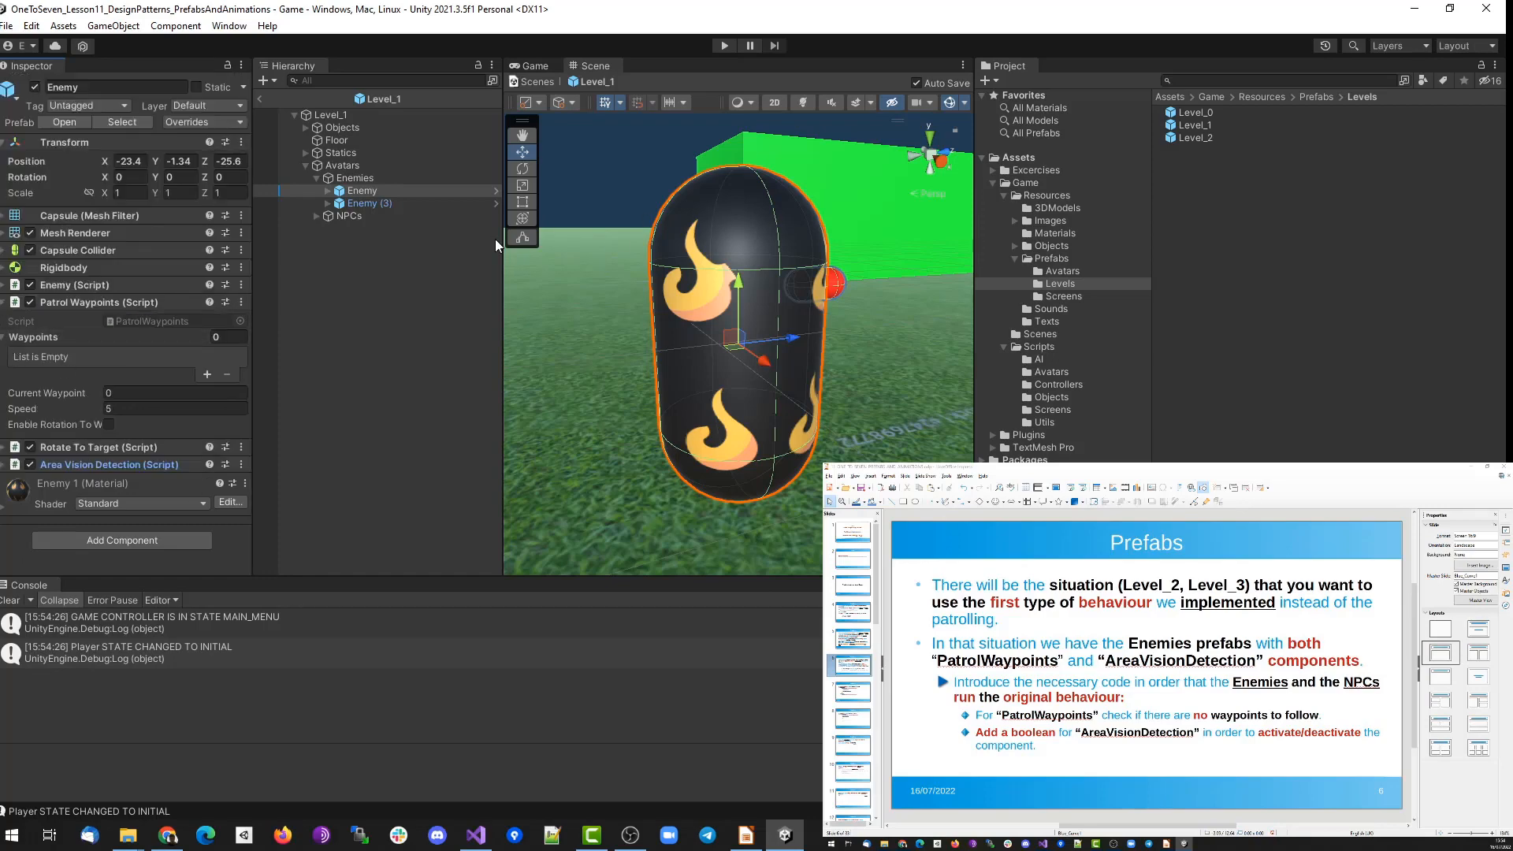
left_click(359, 115)
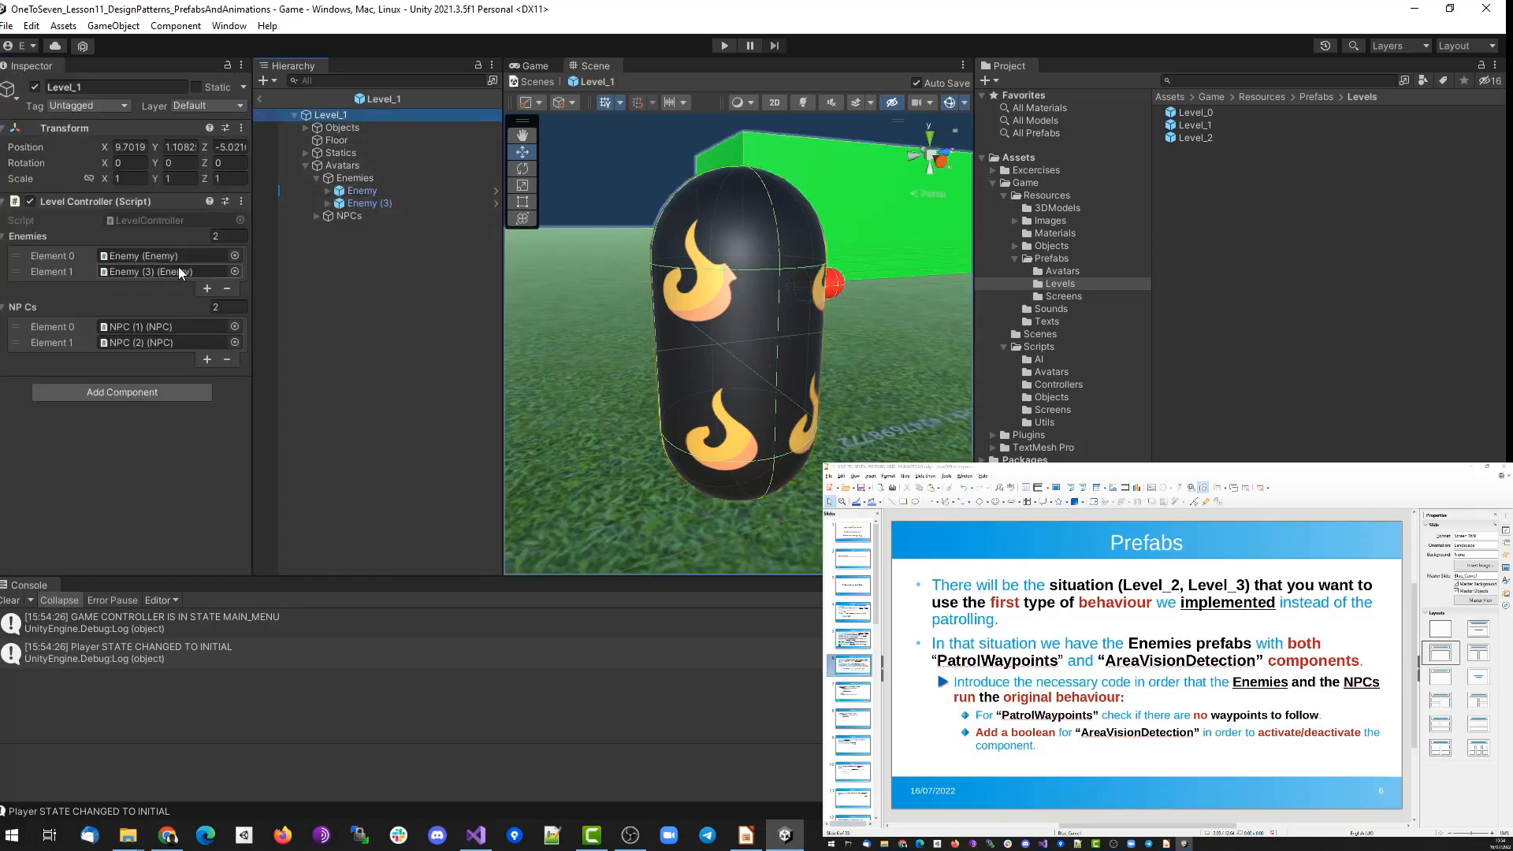
Examine the components of NPC (1) and NPC (2) in Level_1, including NPC (2)'s Patrol Waypoints and Area Vision Detection settings.
double_click(143, 327)
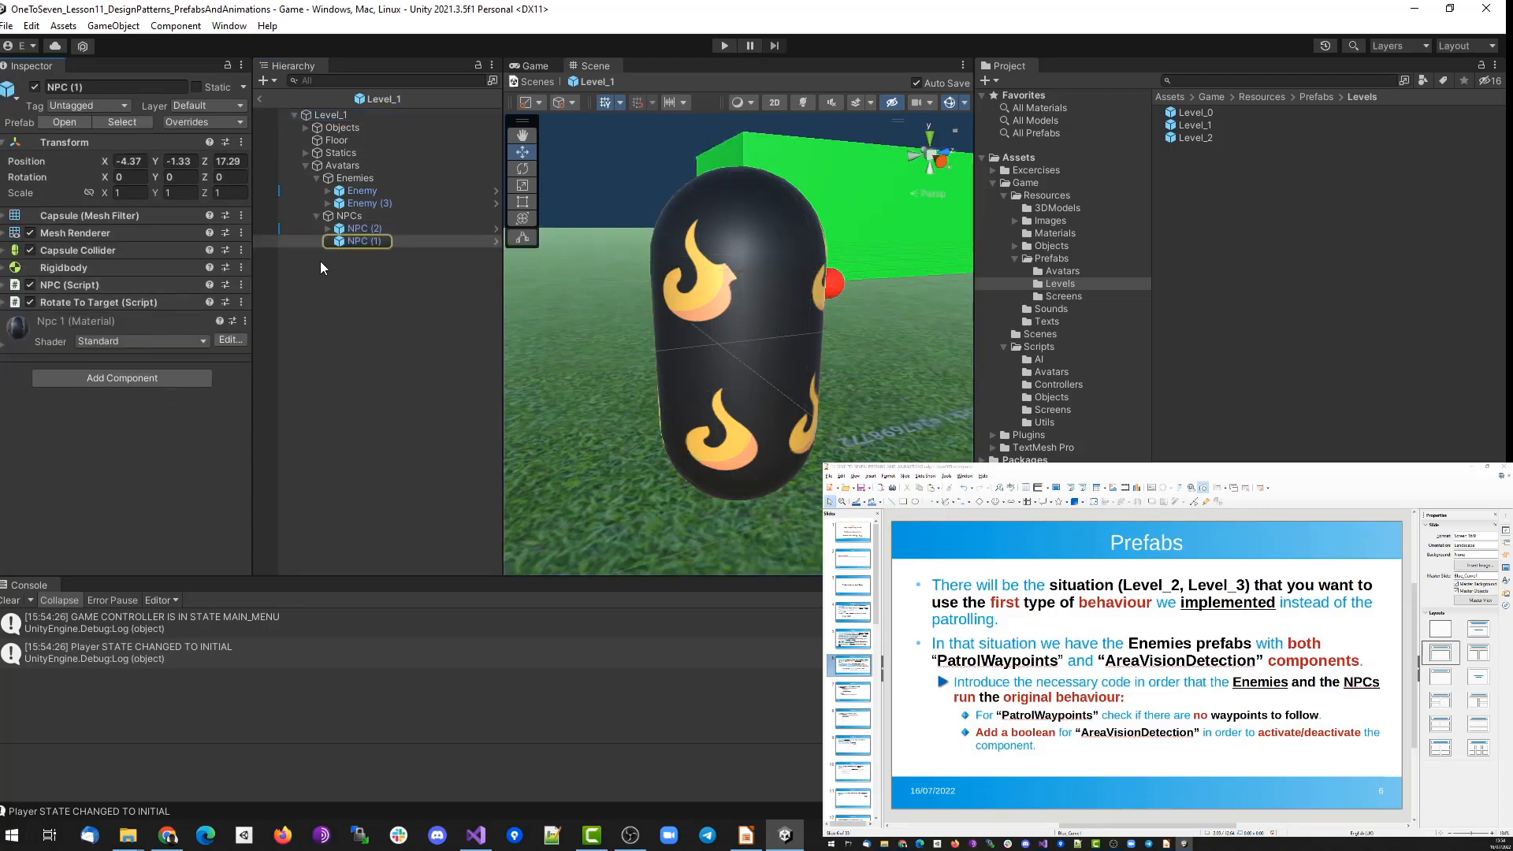
left_click(352, 240)
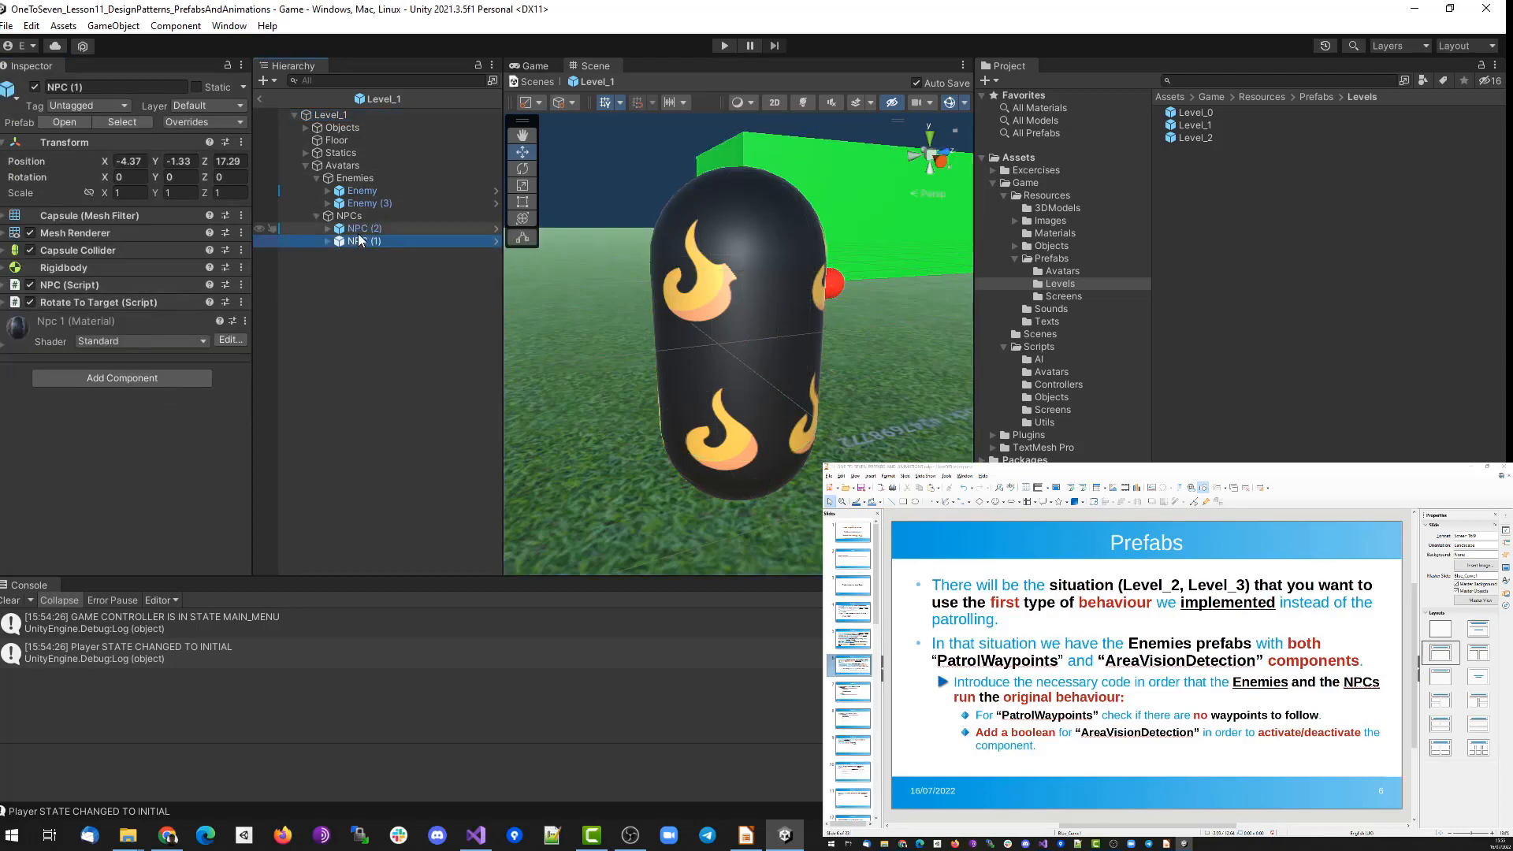
left_click(363, 229)
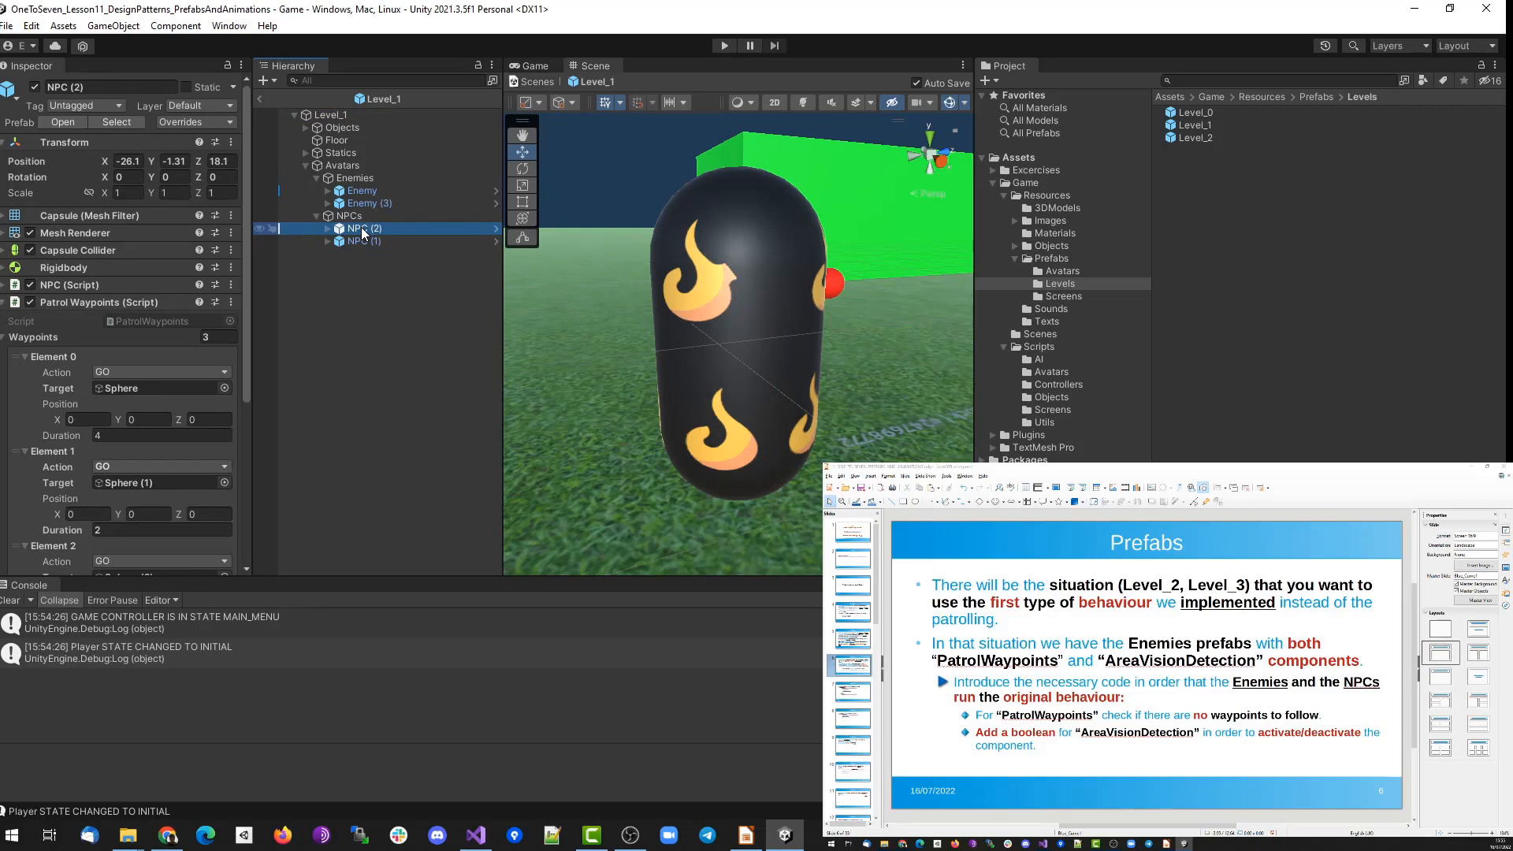
scroll(160, 361, "down", 6)
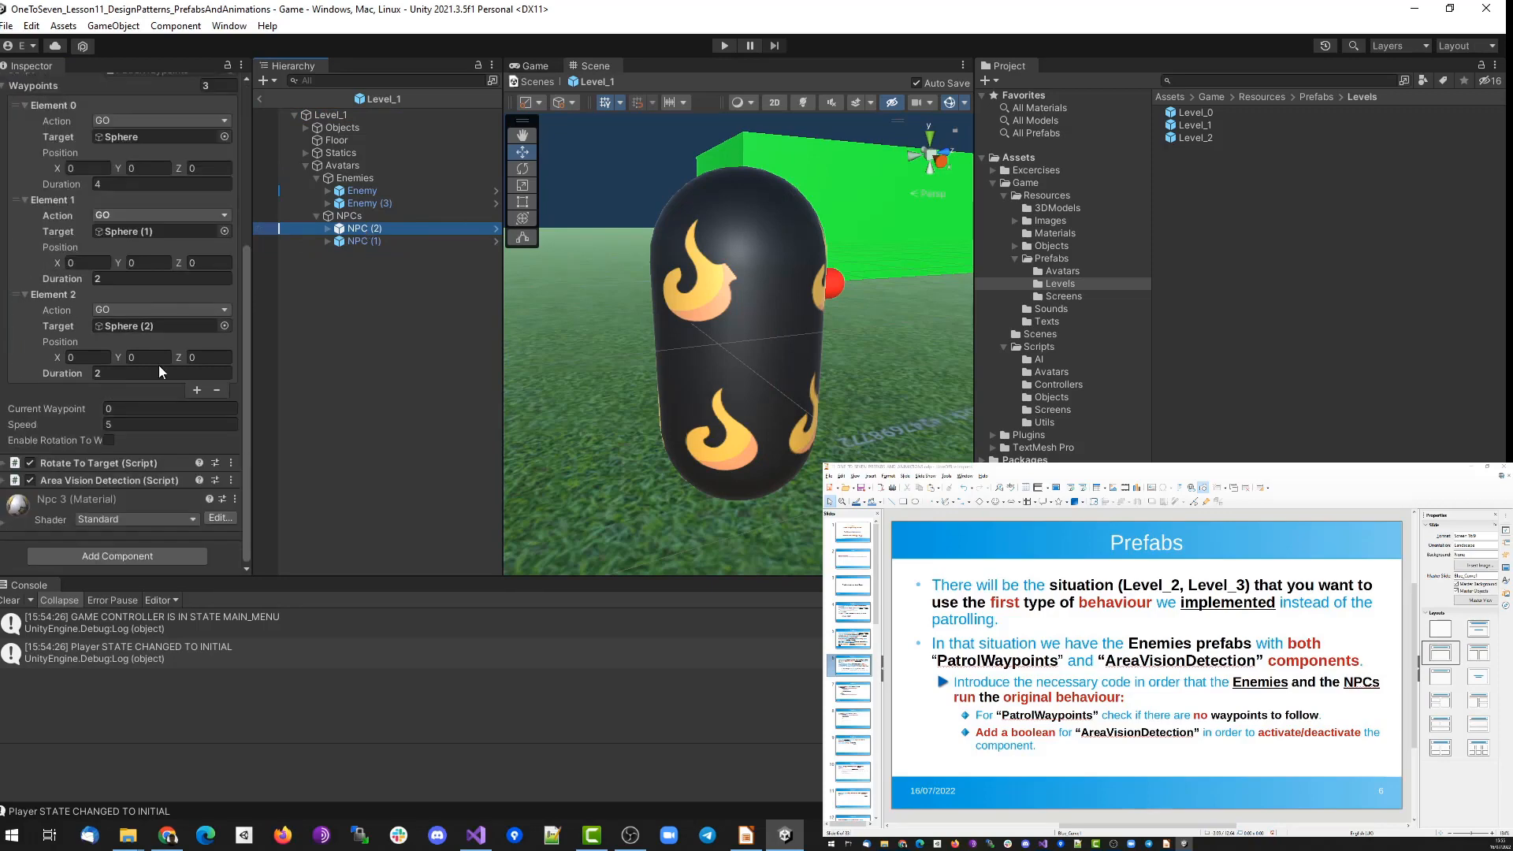
left_click(4, 483)
scroll(123, 517, "down", 3)
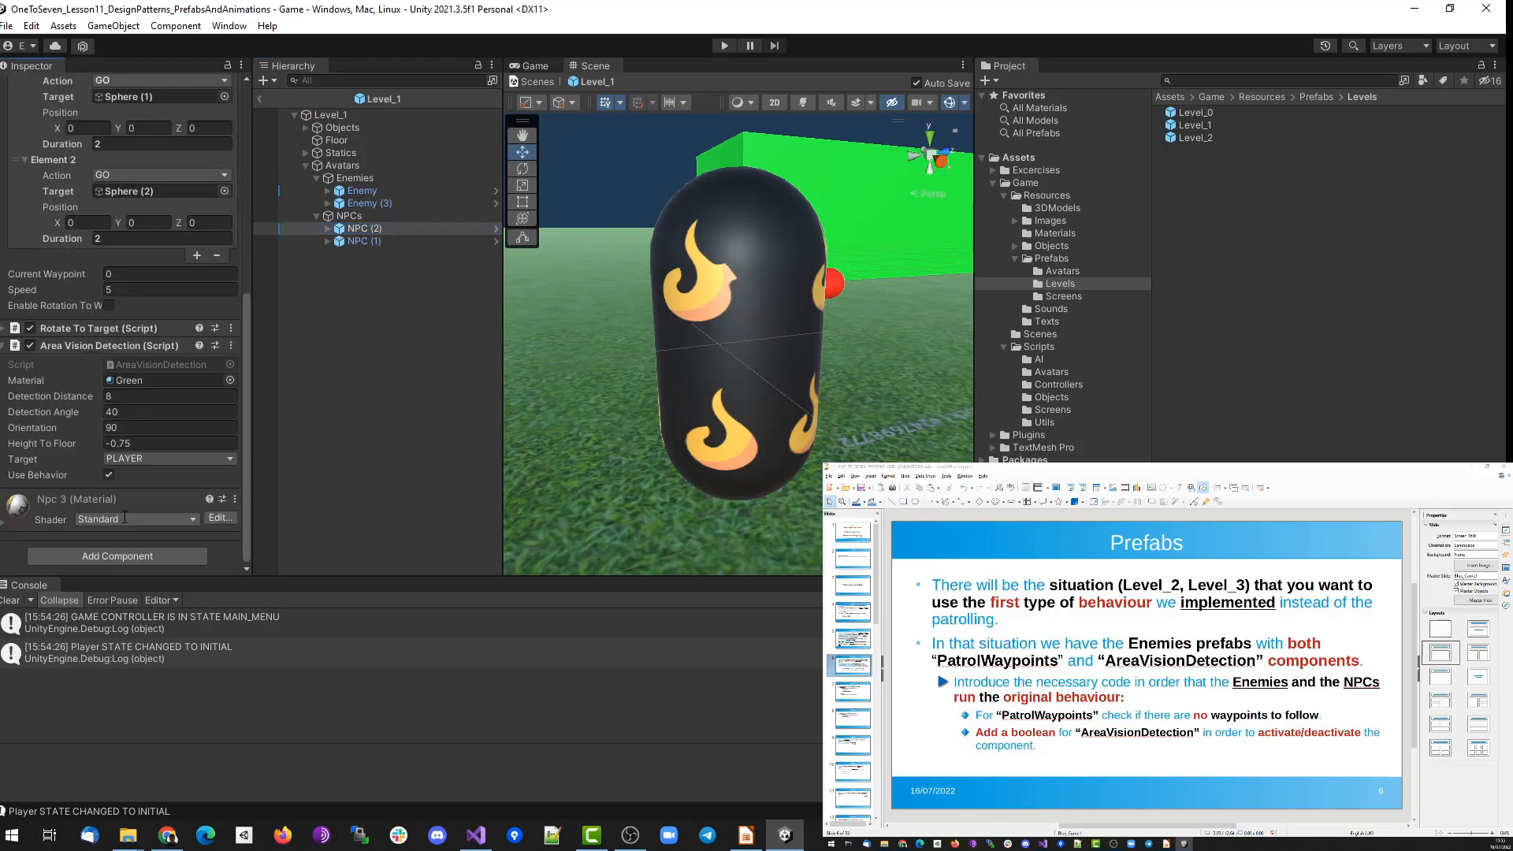
scroll(111, 476, "up", 6)
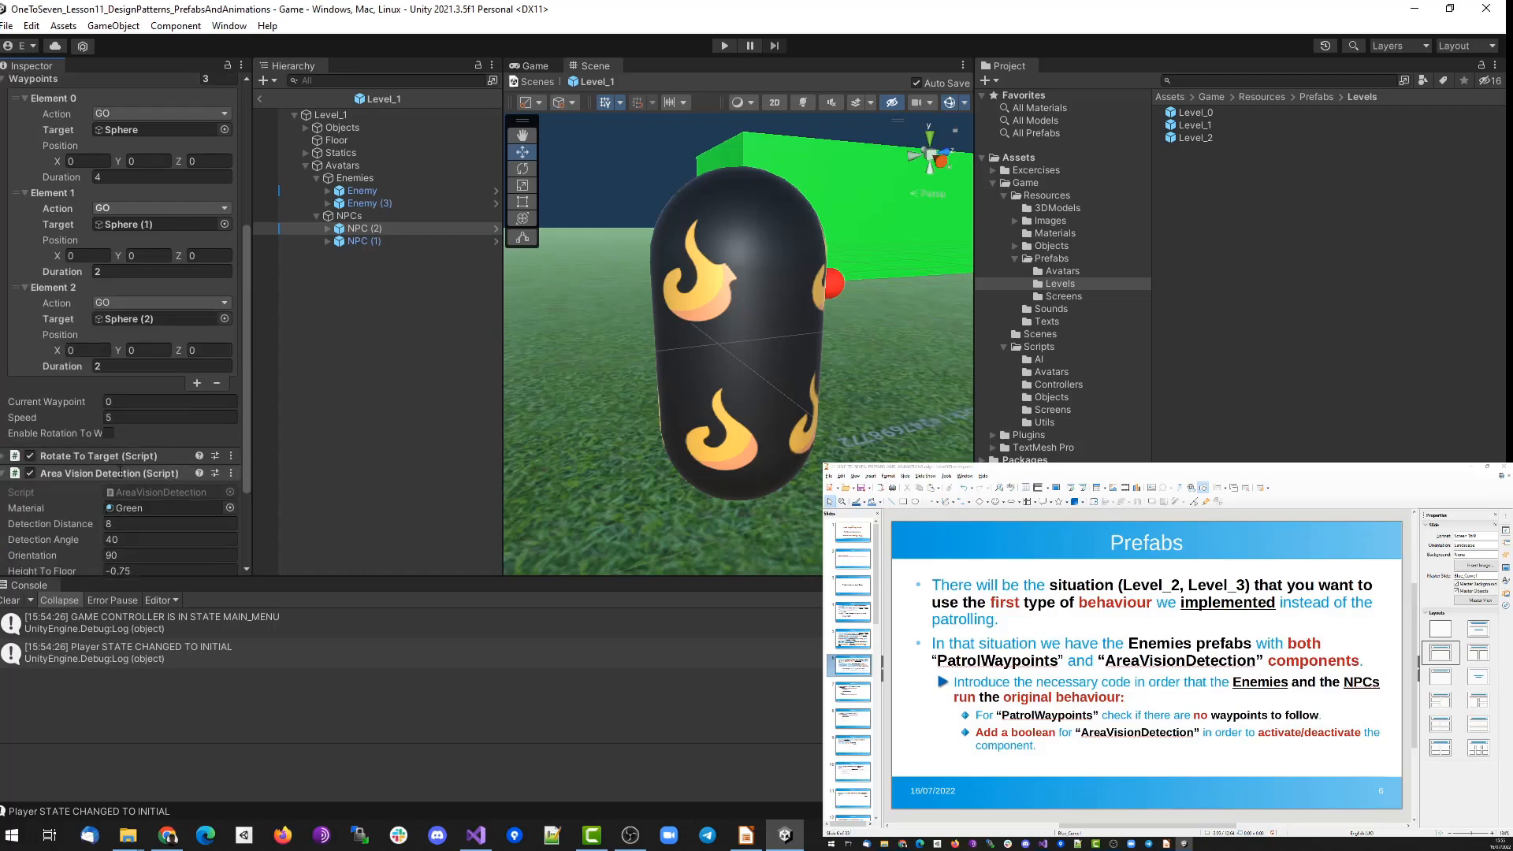
left_click(4, 206)
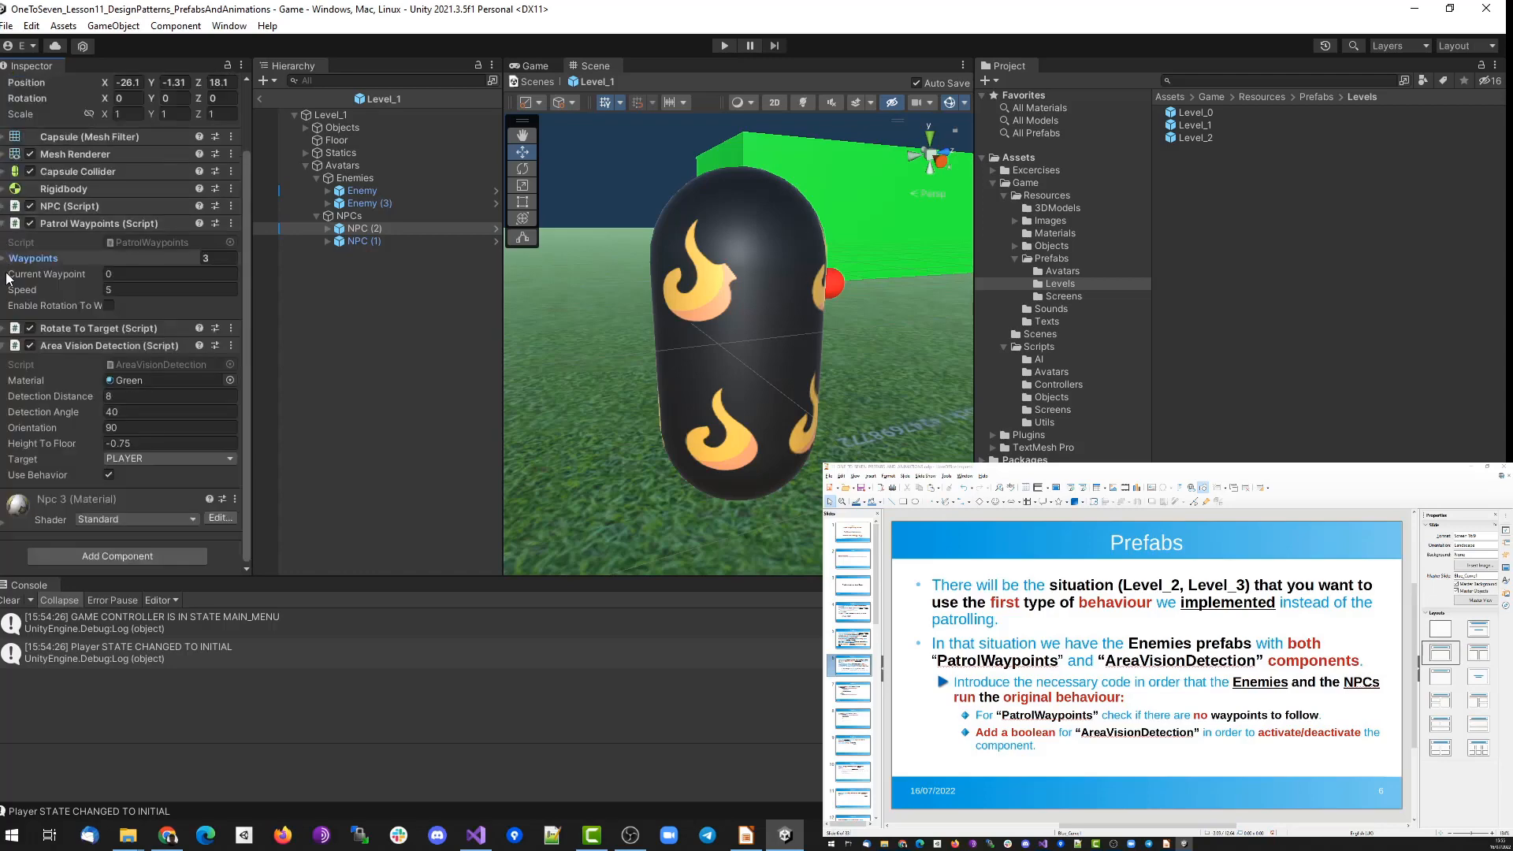
scroll(3, 353, "up", 3)
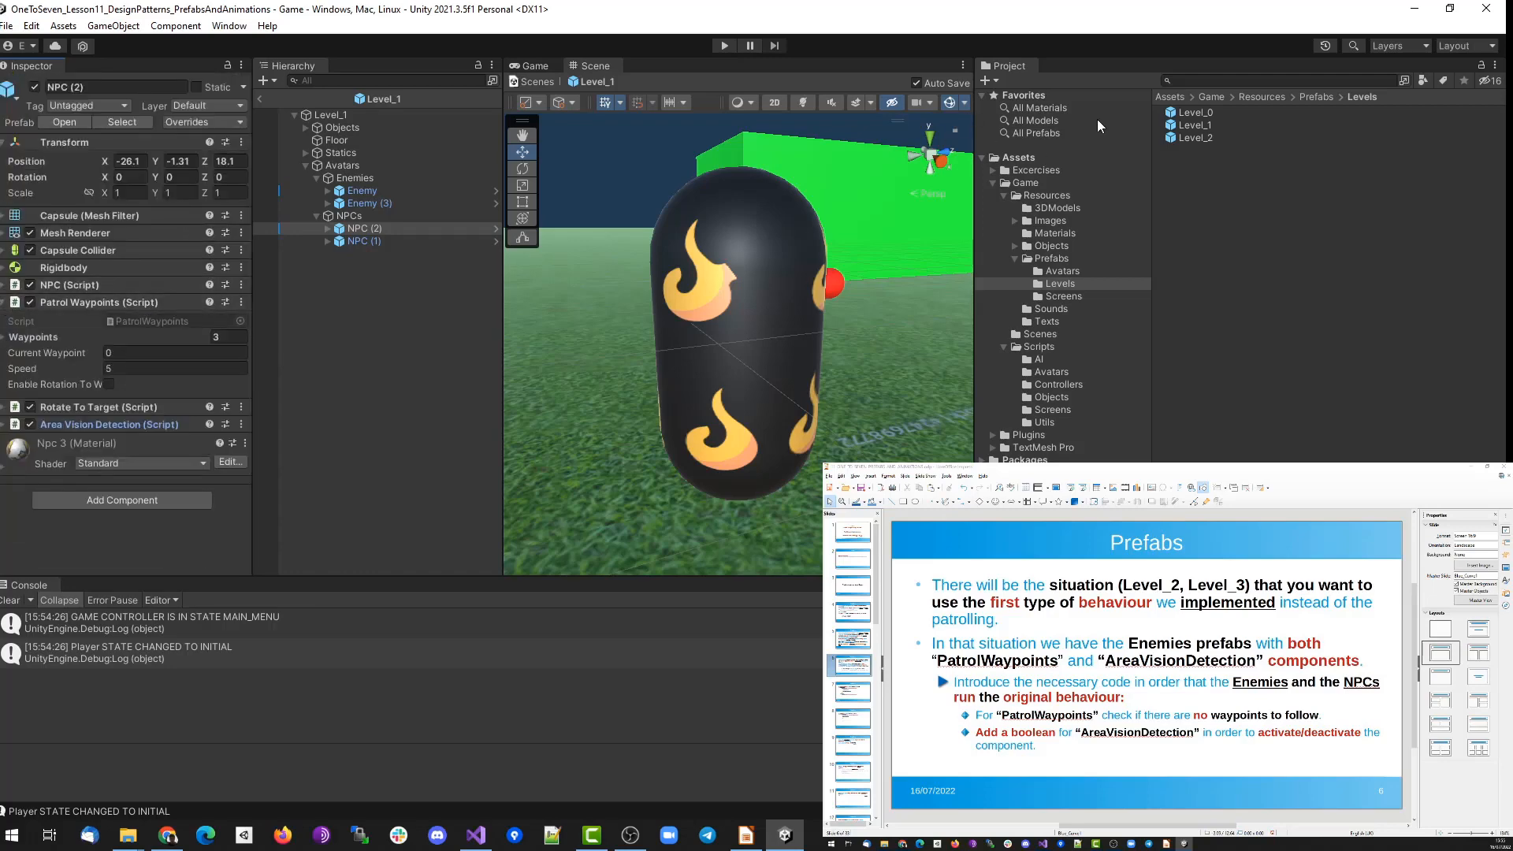
Open the Level_2 prefab and turn off Use Behavior in the Area Vision Detection components of Enemy and Enemy (1).
double_click(1186, 138)
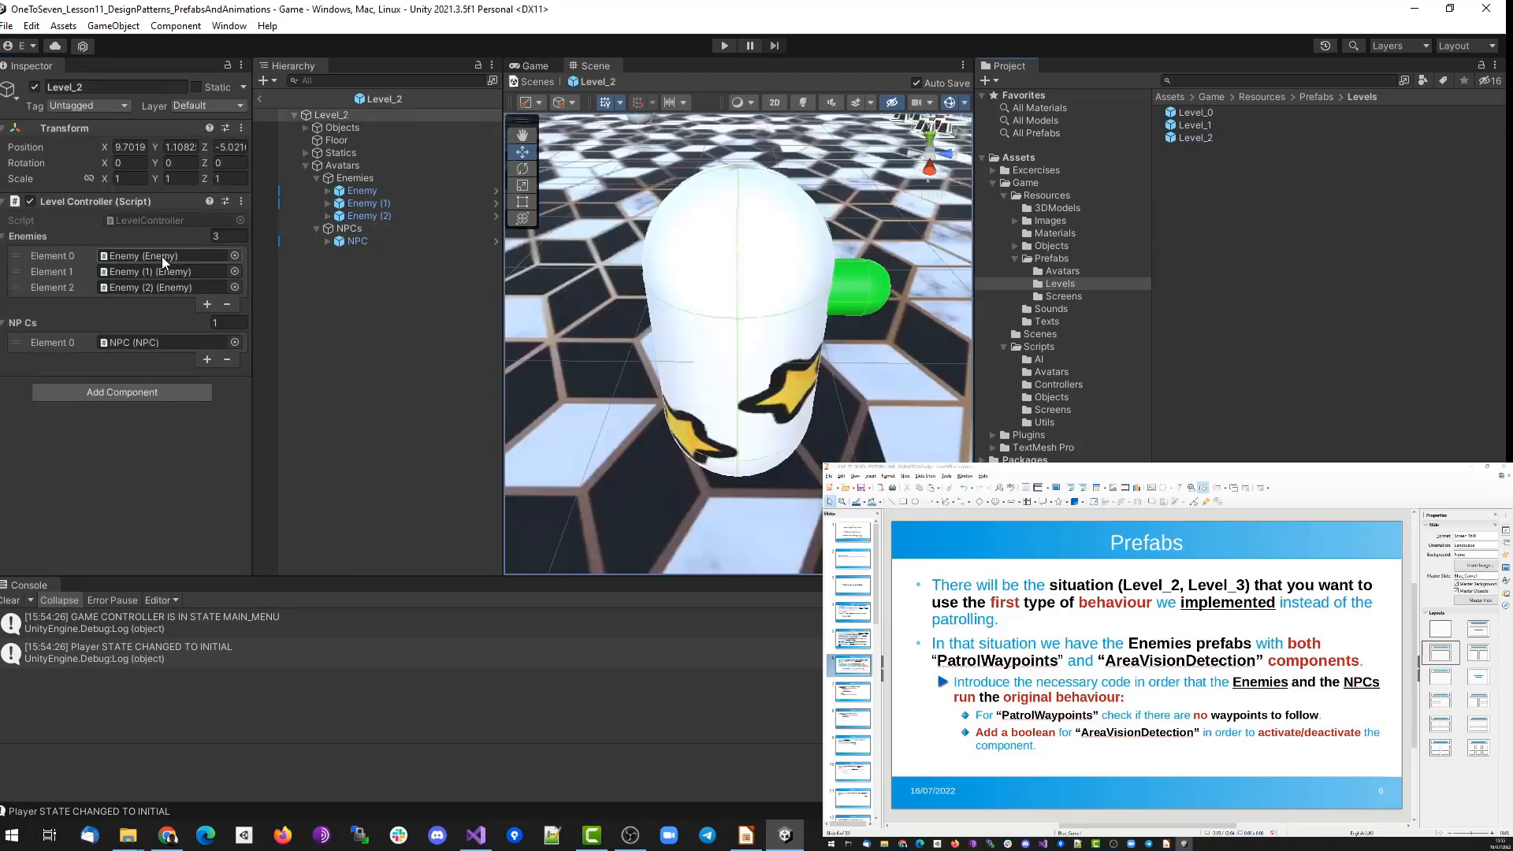
left_click(367, 191)
double_click(367, 191)
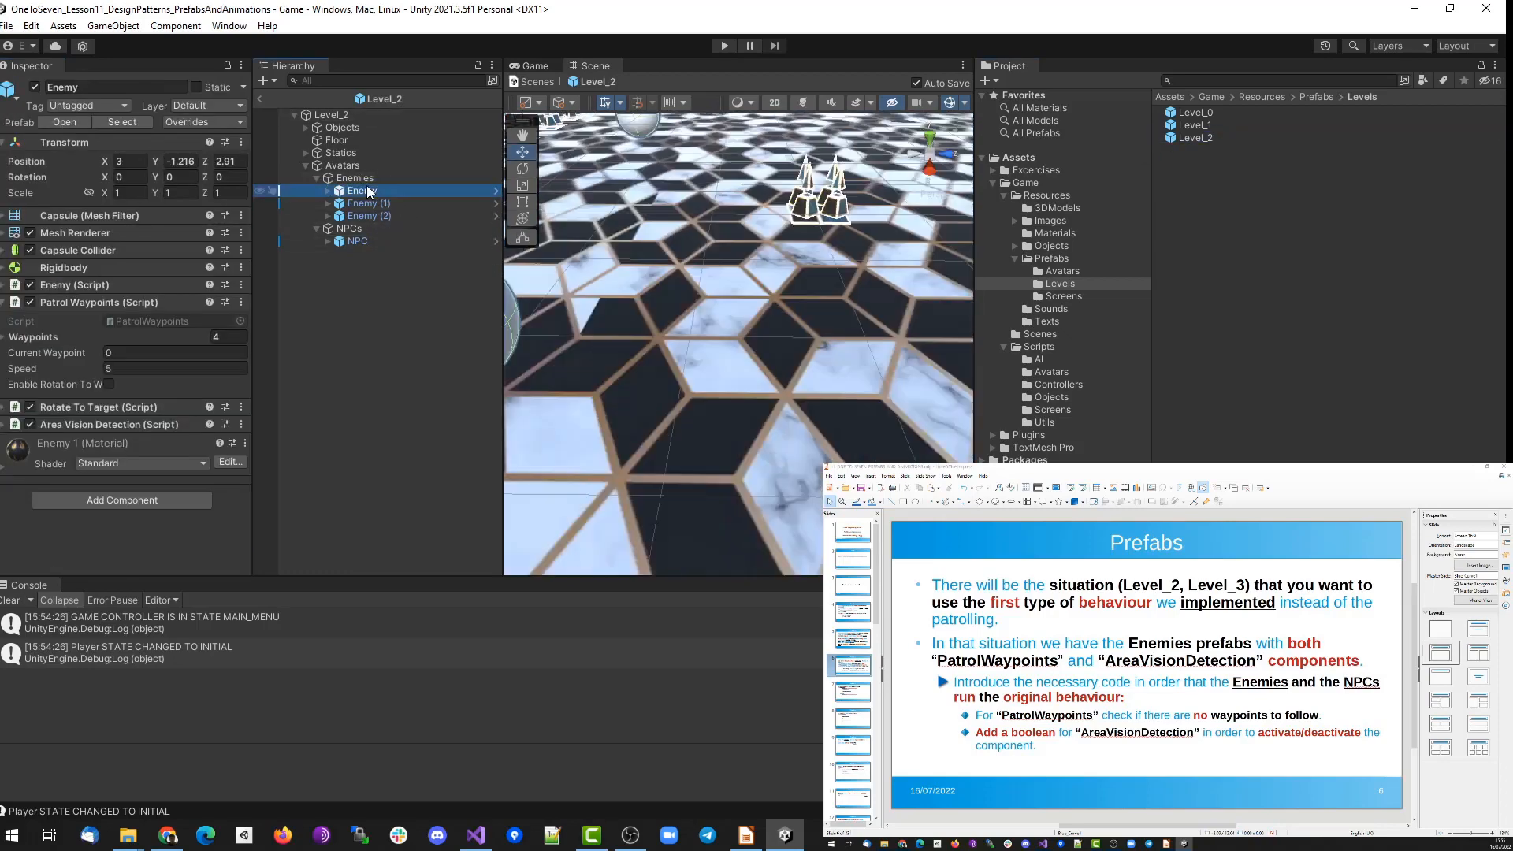
left_click(9, 425)
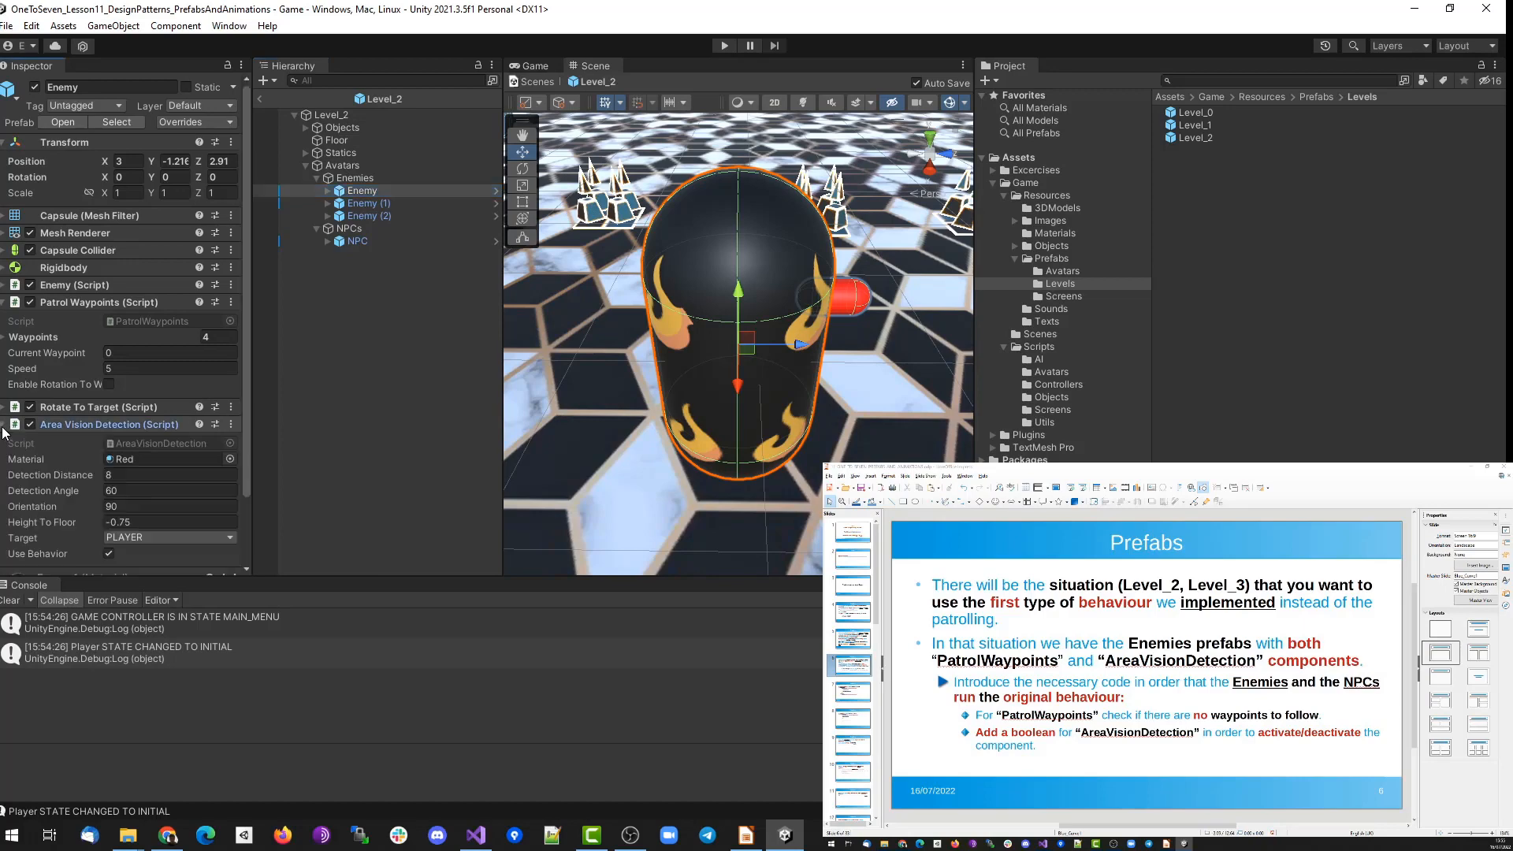
scroll(97, 435, "down", 3)
left_click(111, 474)
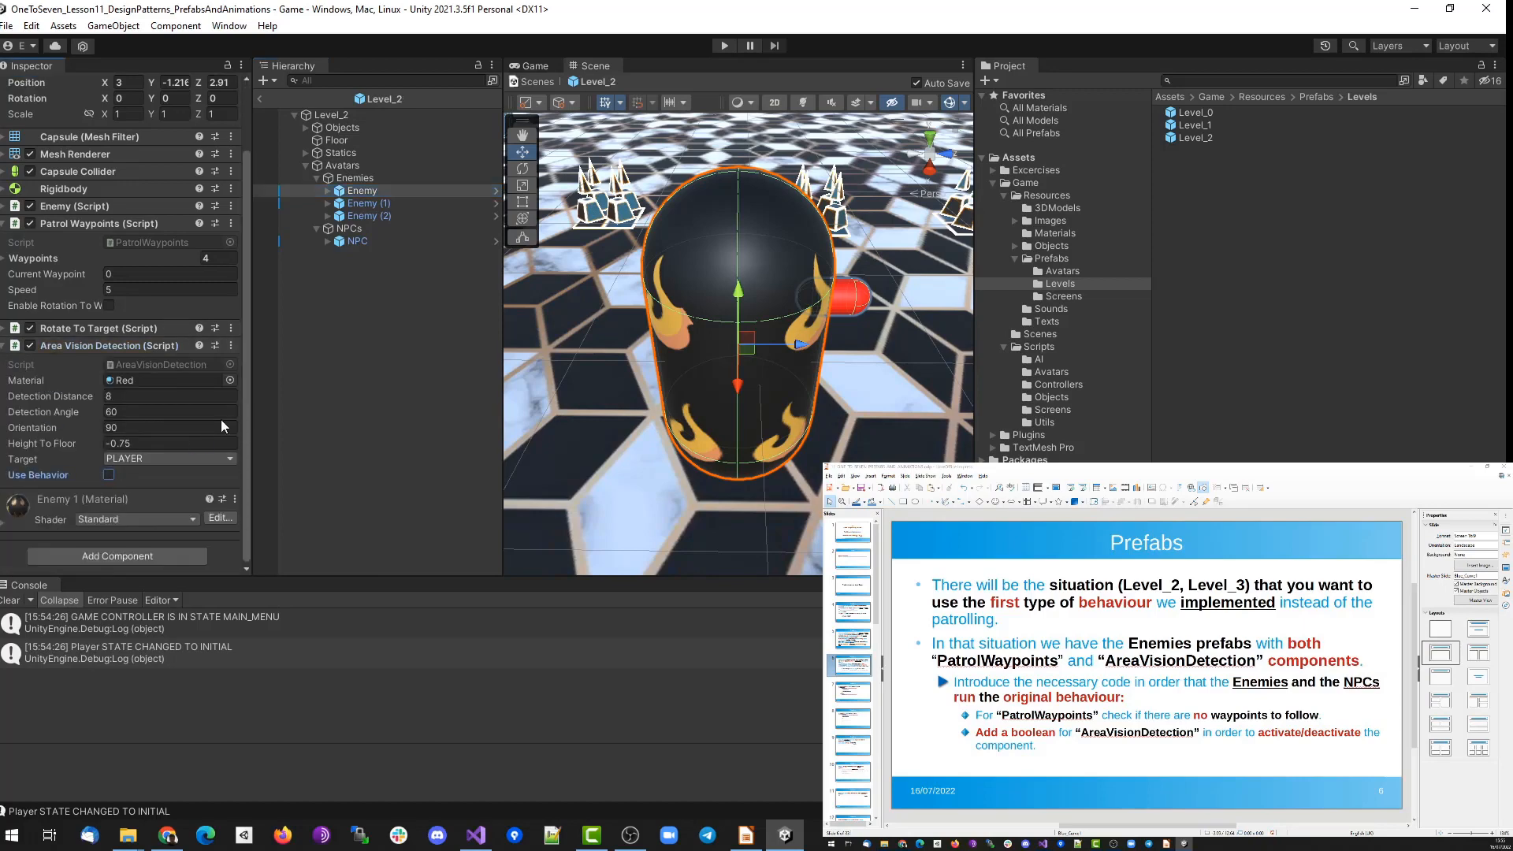
left_click(368, 203)
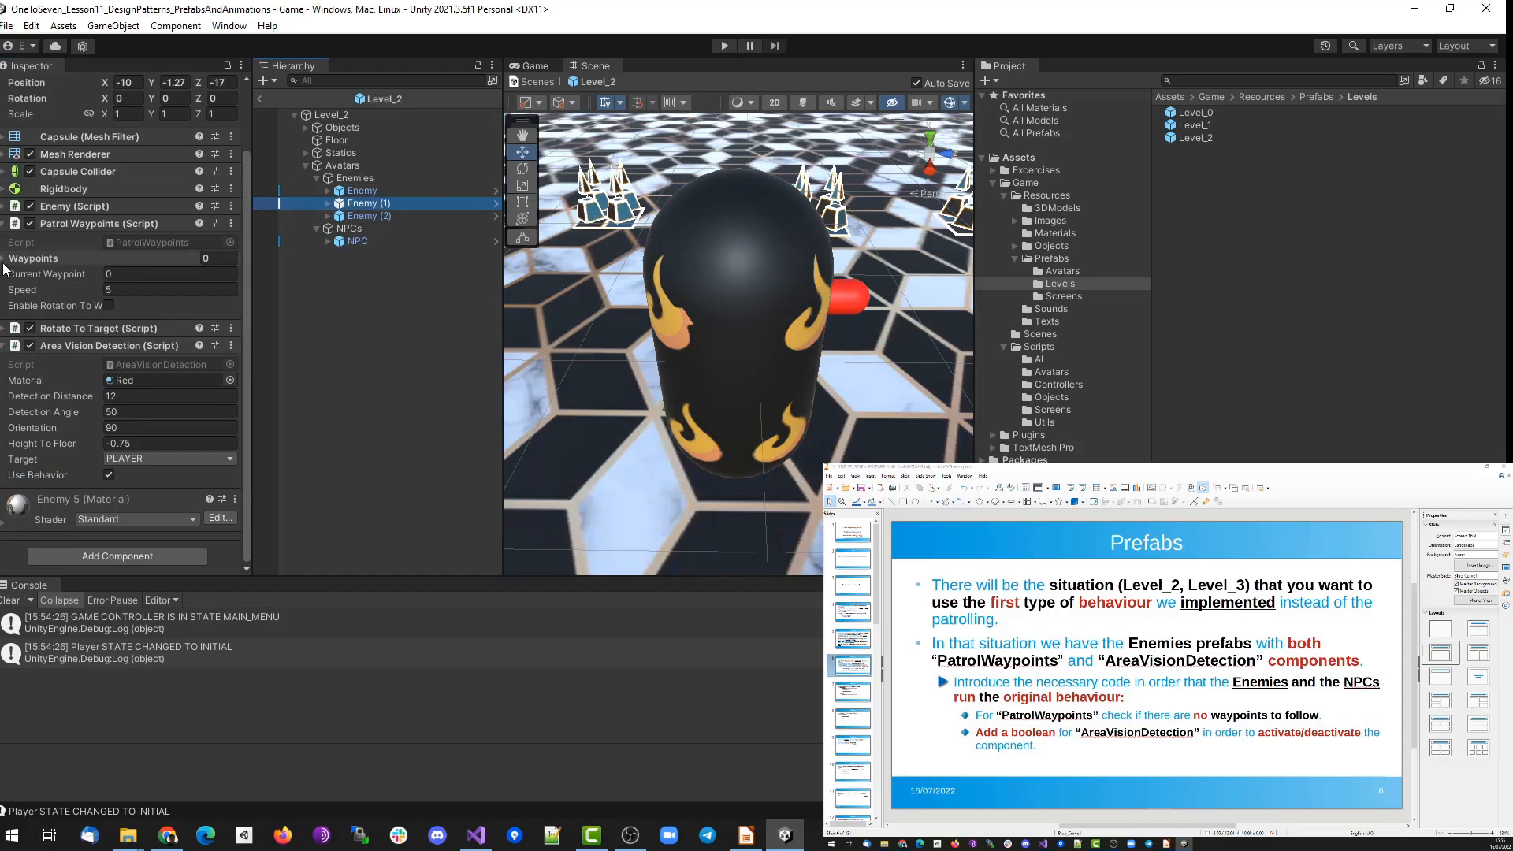
left_click(109, 473)
Check the components of Enemy (2) and NPC in Level_2, including the NPC's waypoints and Area Vision Detection settings.
left_click(359, 216)
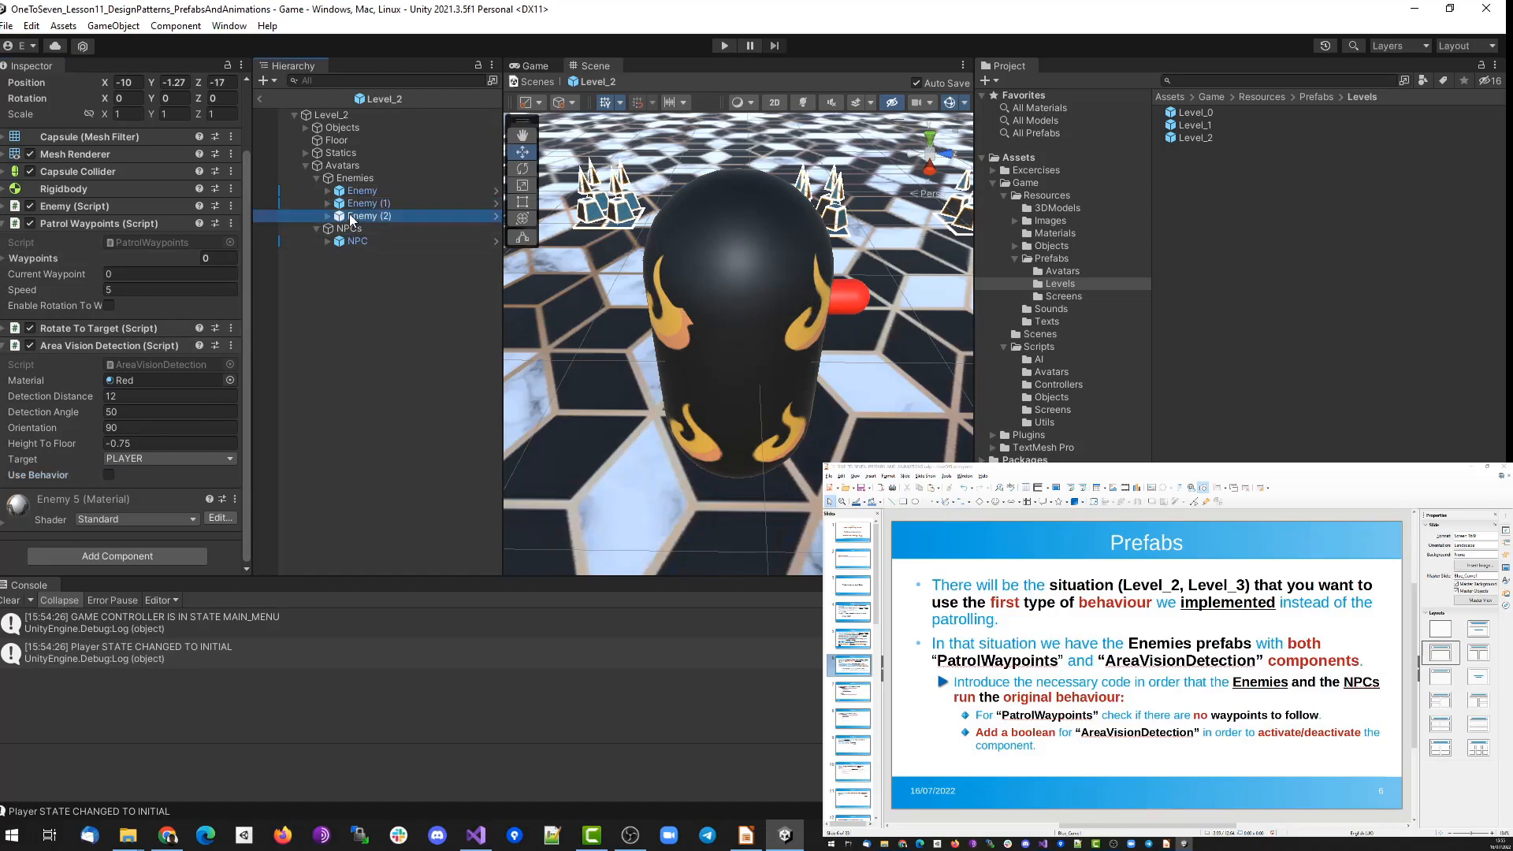
double_click(352, 218)
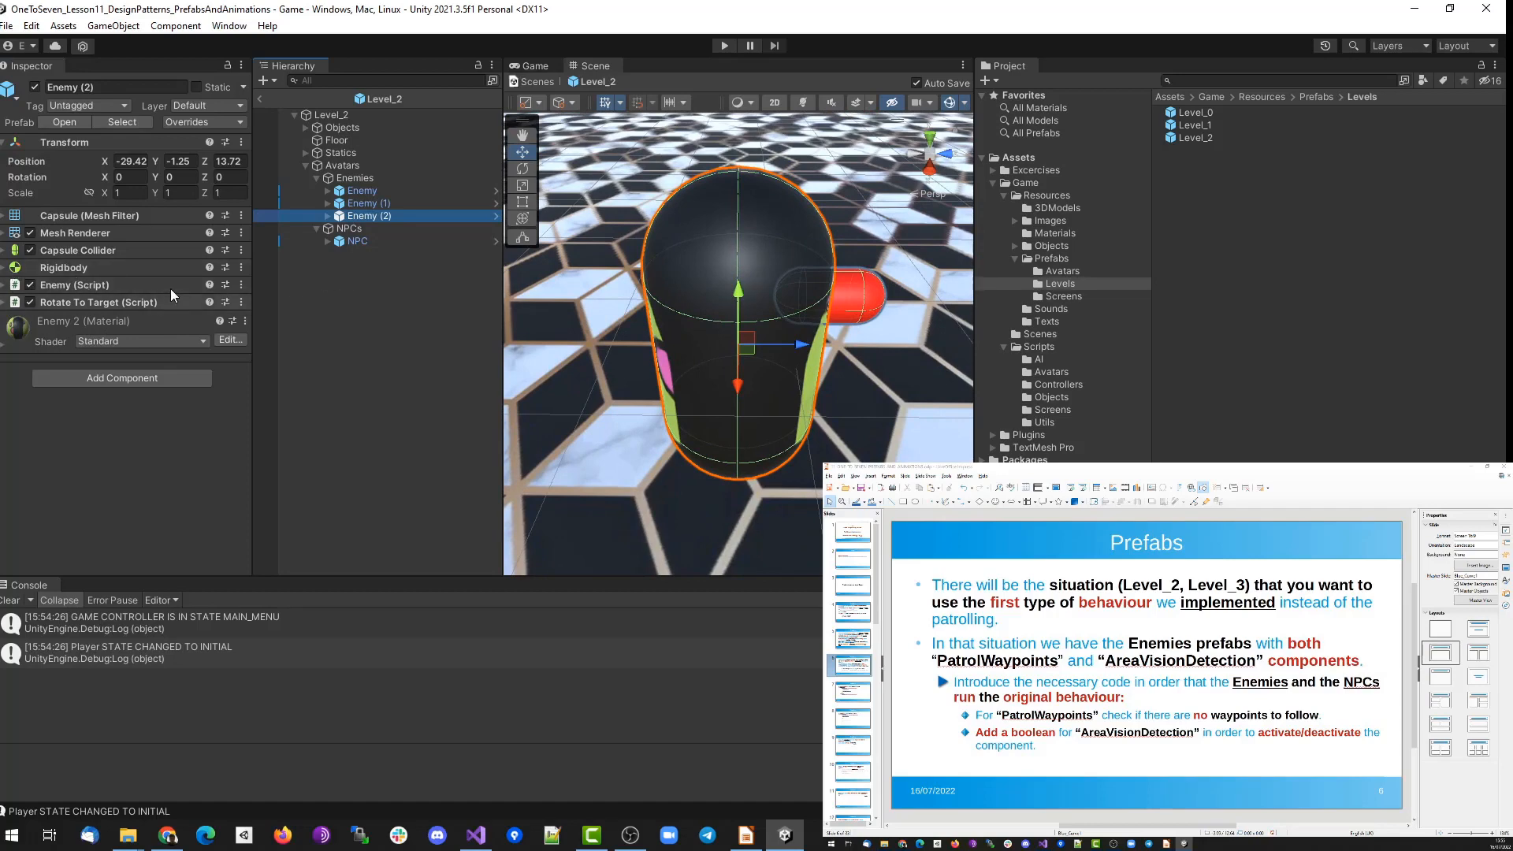
double_click(357, 241)
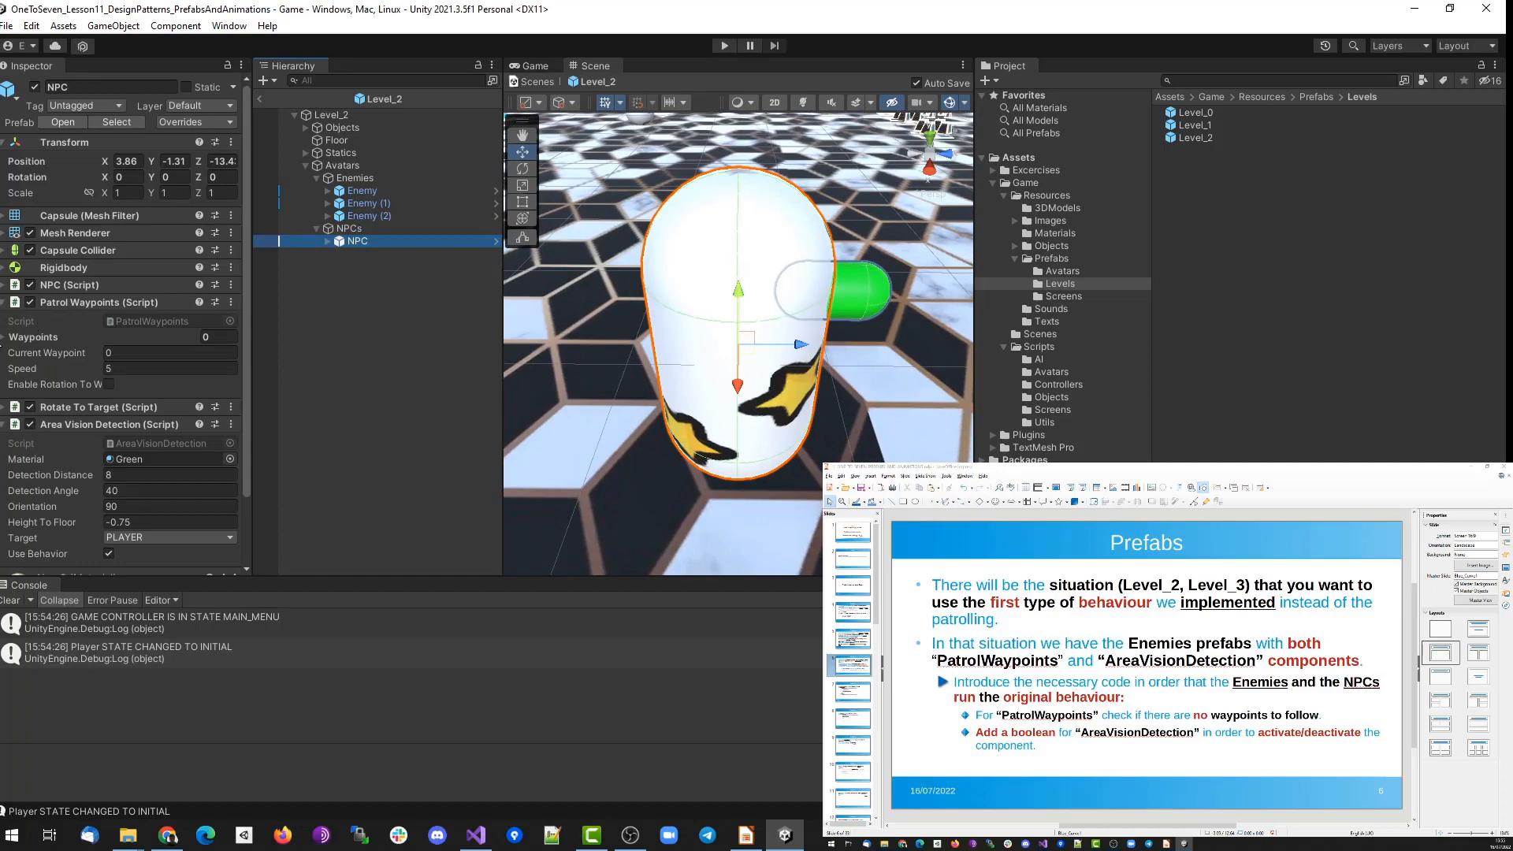
left_click(4, 337)
left_click(4, 337)
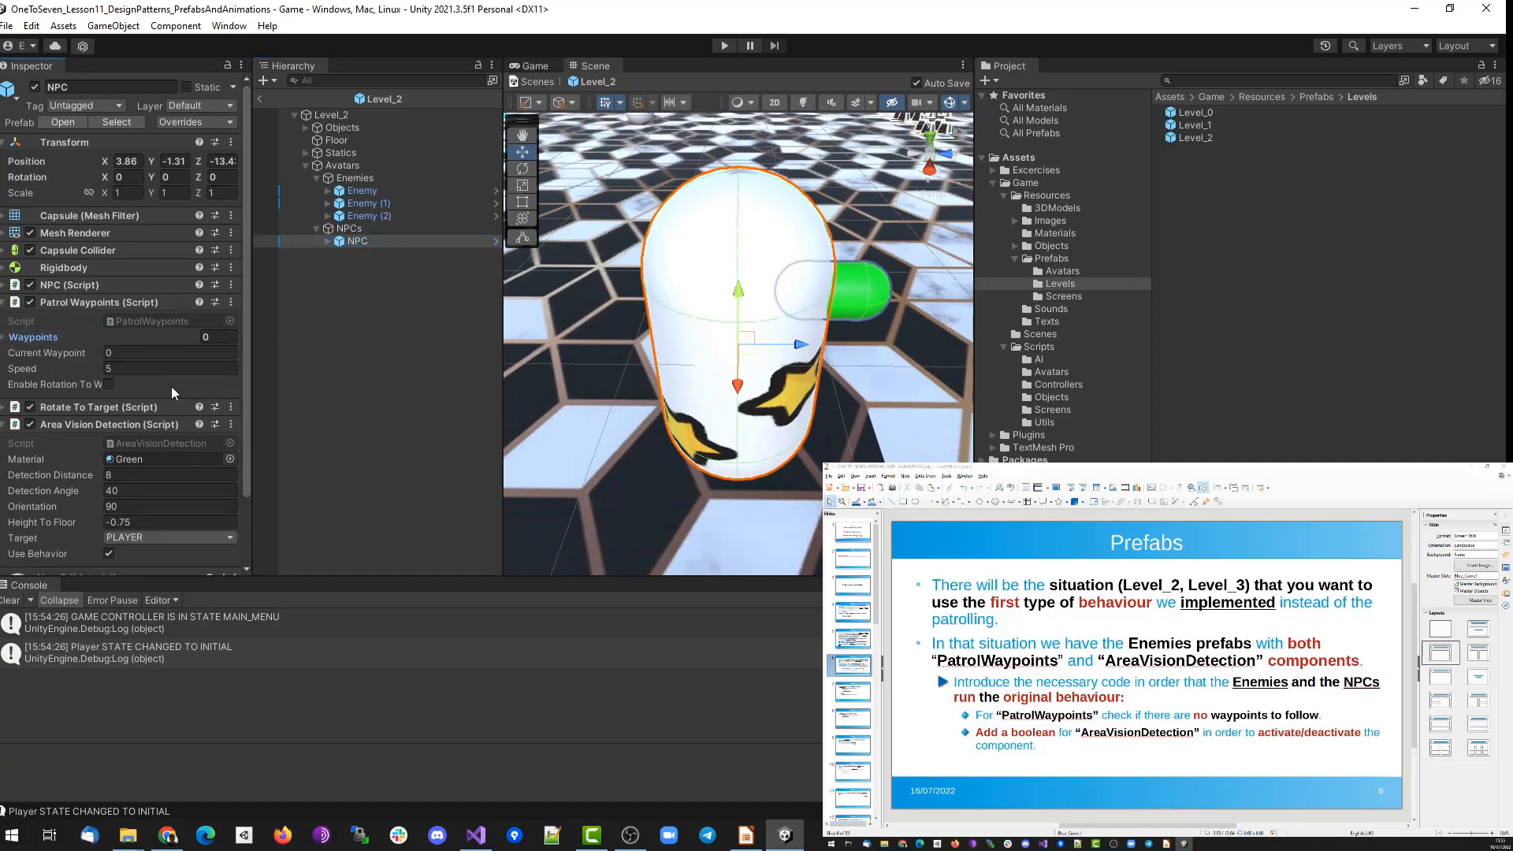
scroll(172, 386, "down", 3)
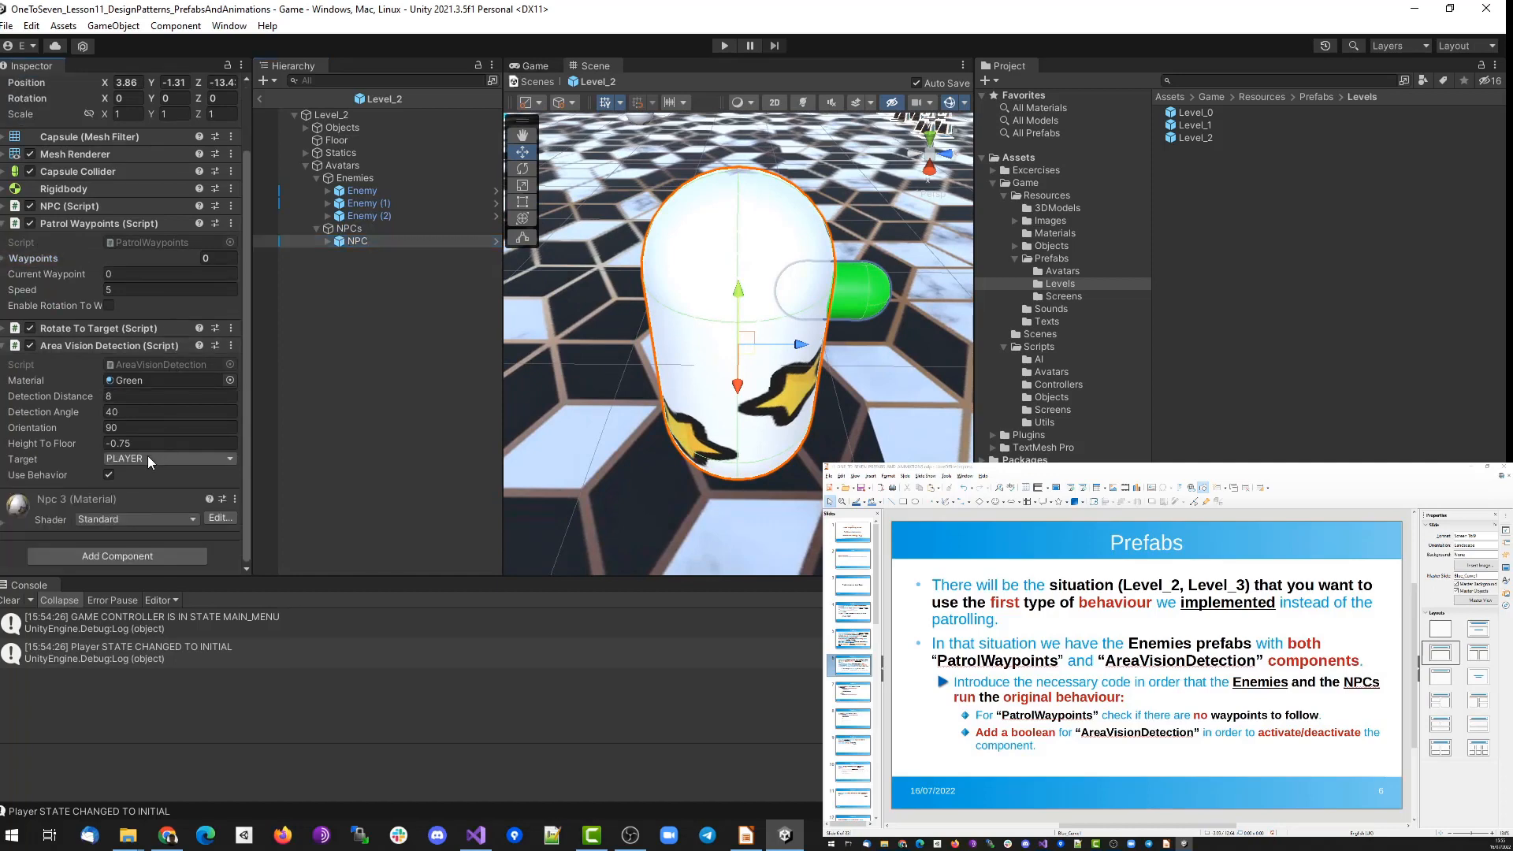
left_click(5, 345)
left_click(6, 302)
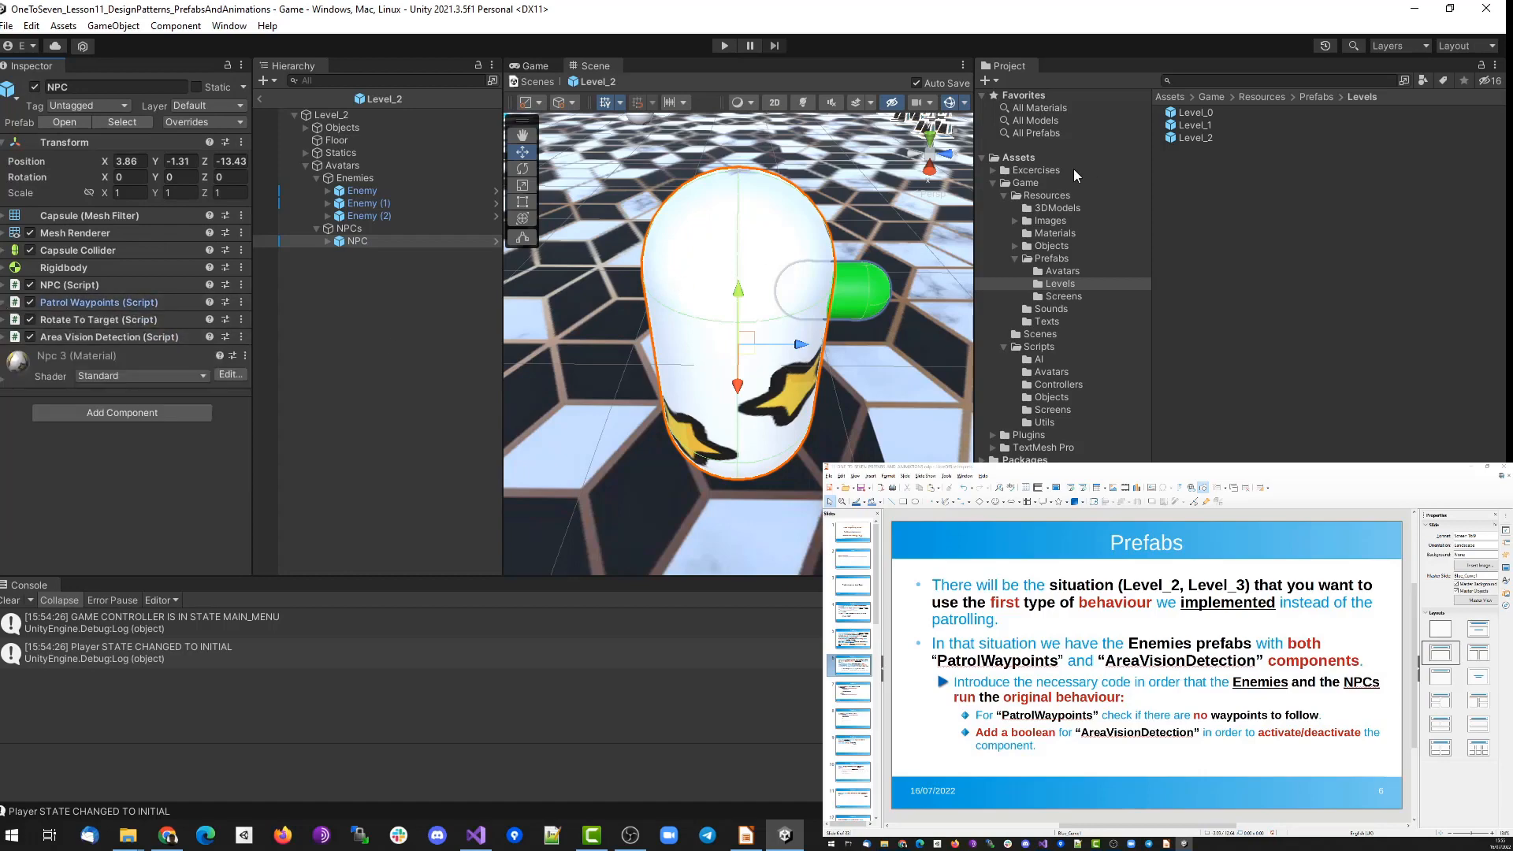
Return to the Game scene, run the game and play through Level_0.
left_click(261, 98)
left_click(725, 48)
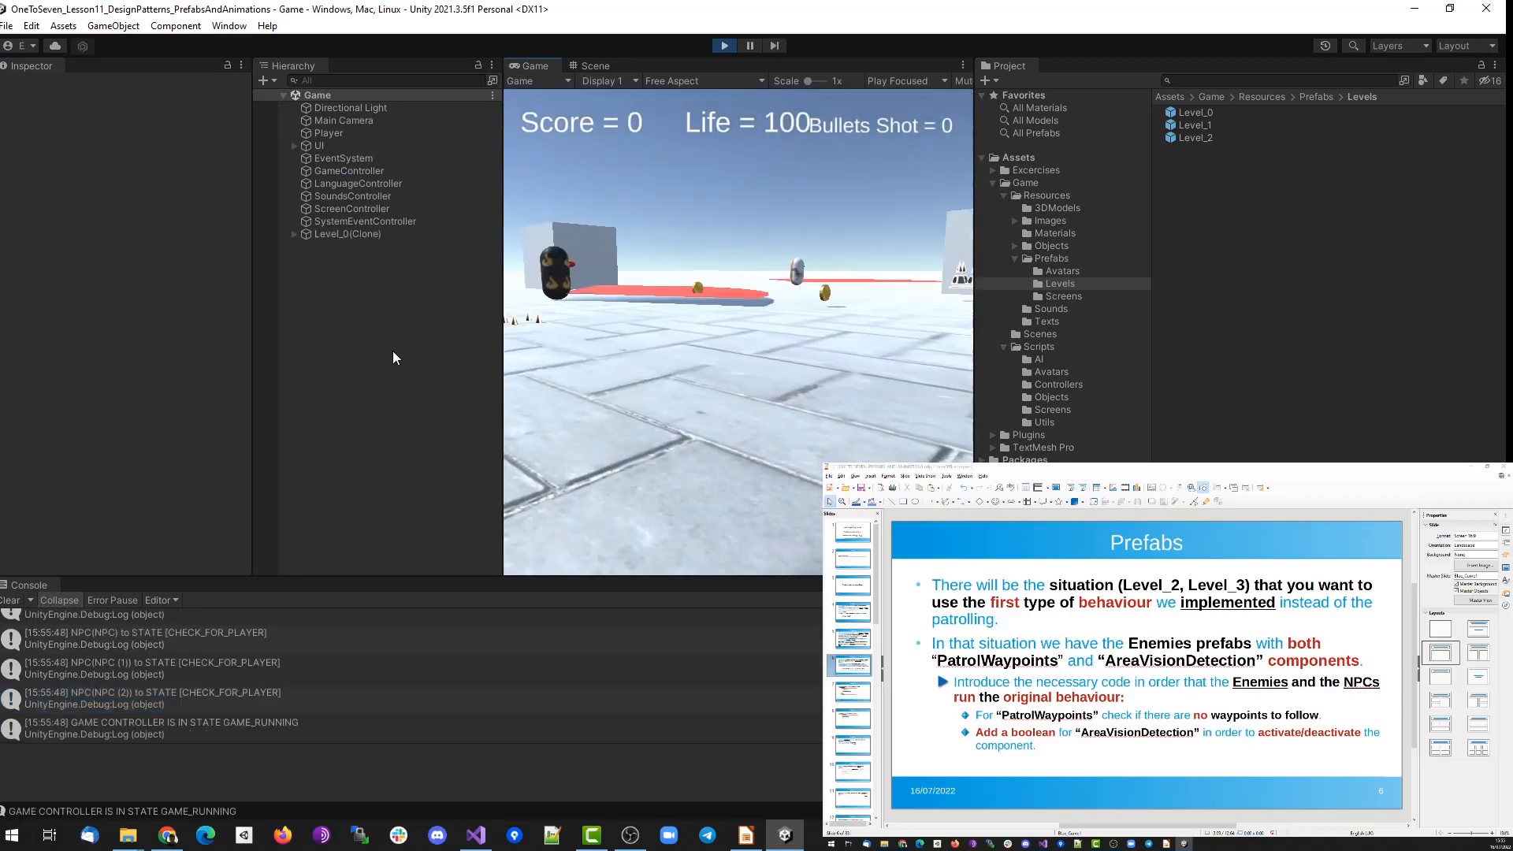
key("w")
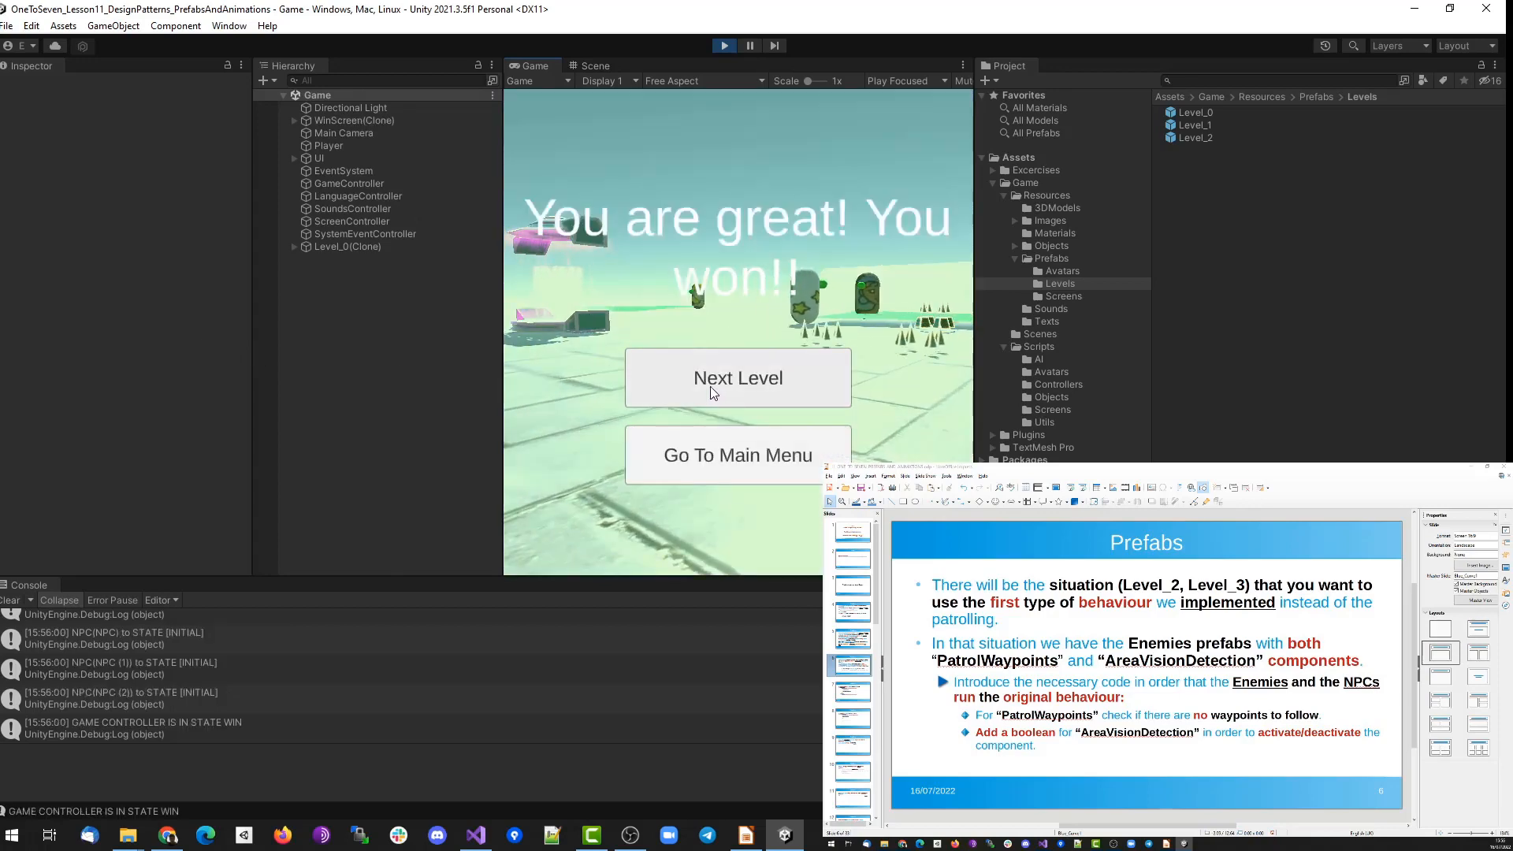
Advance the running game to Level_1, approach the enemy to test its behaviour and back away from it.
left_click(711, 386)
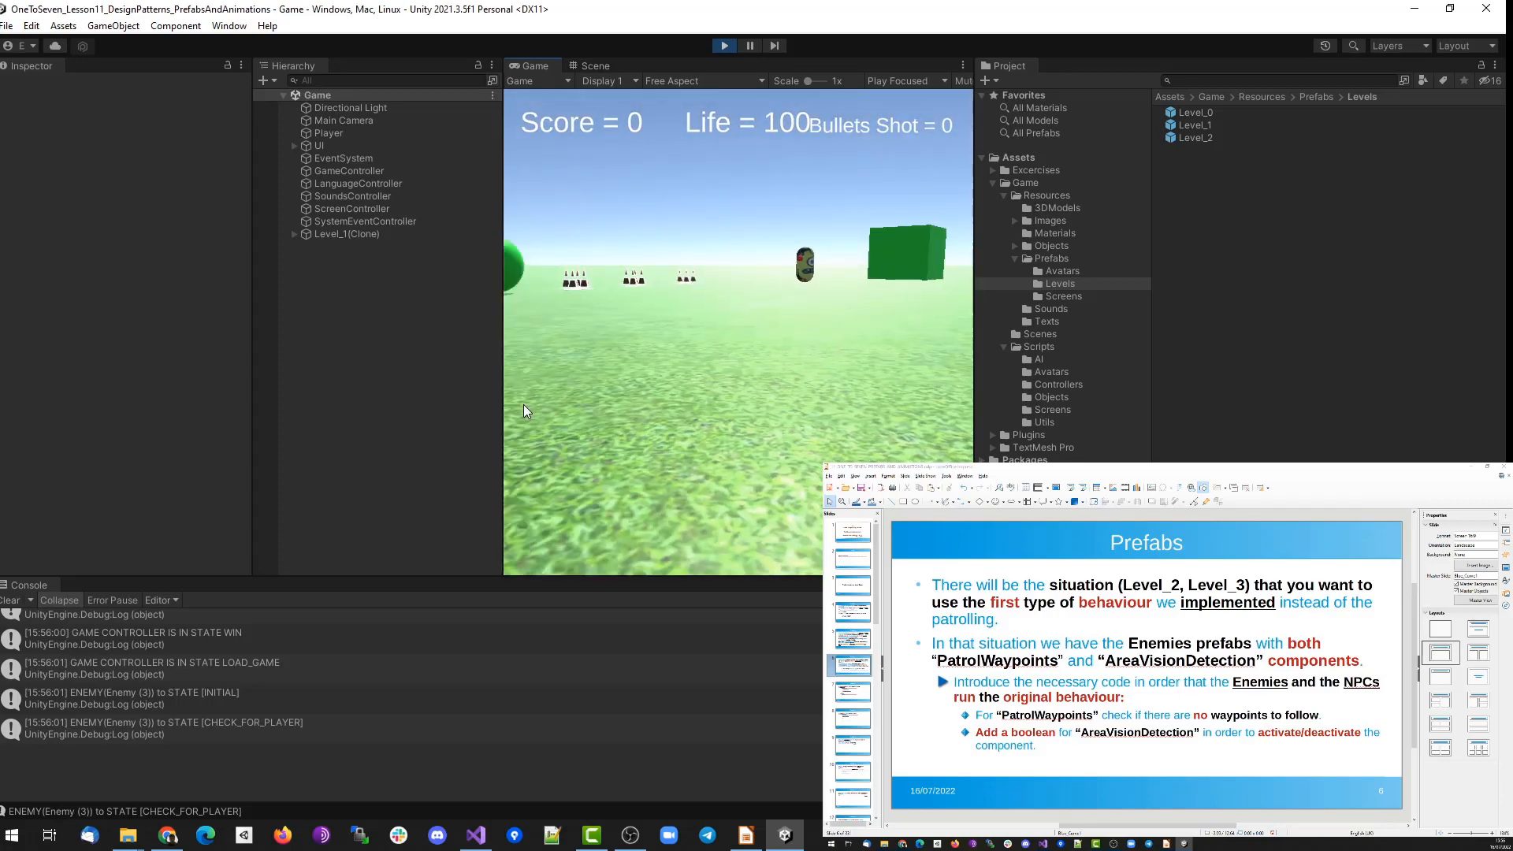
key("w")
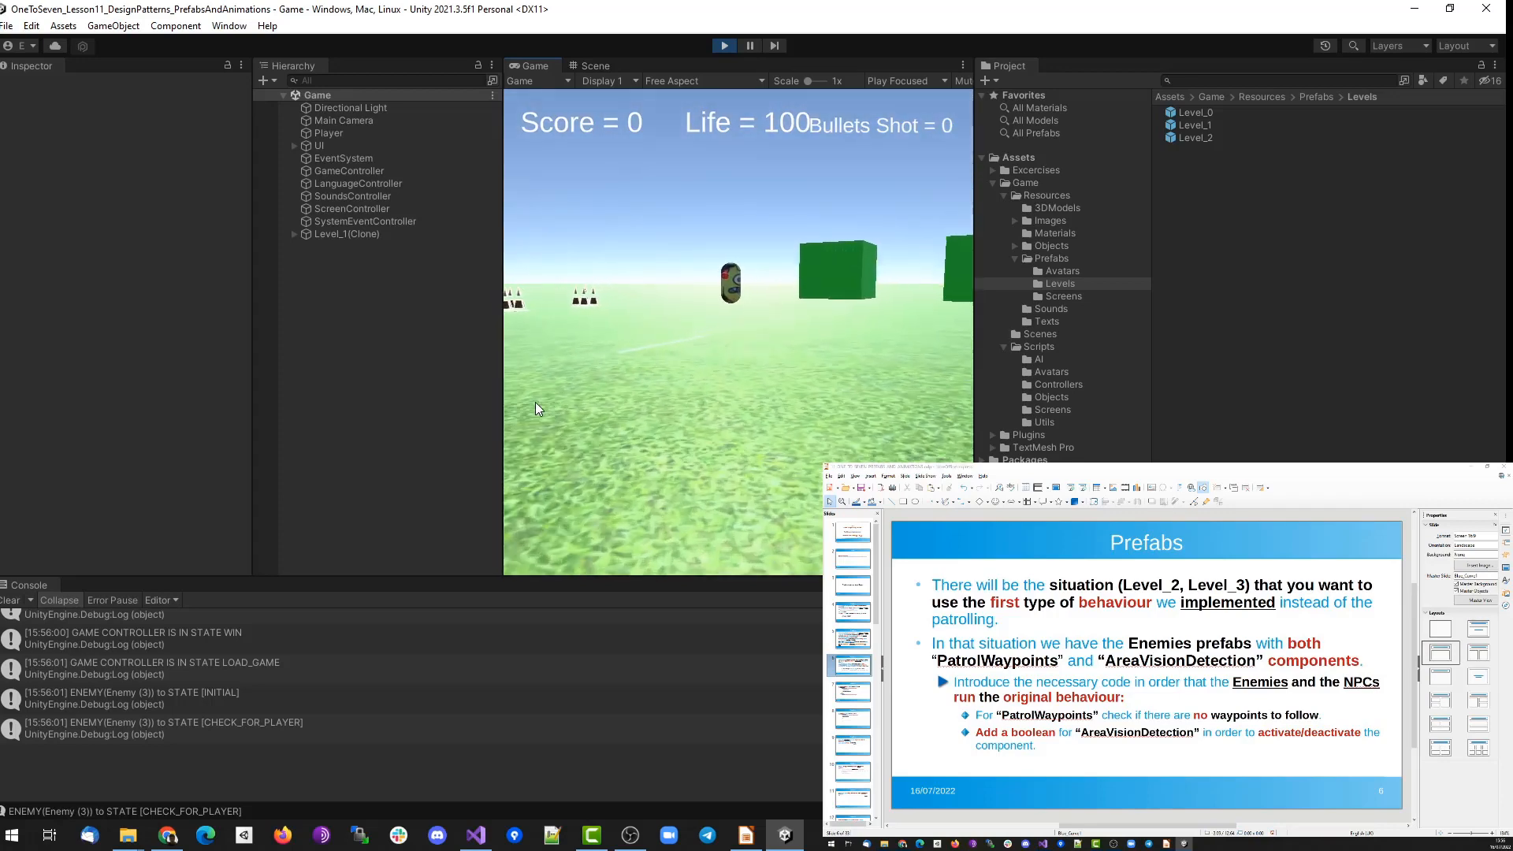
key("w")
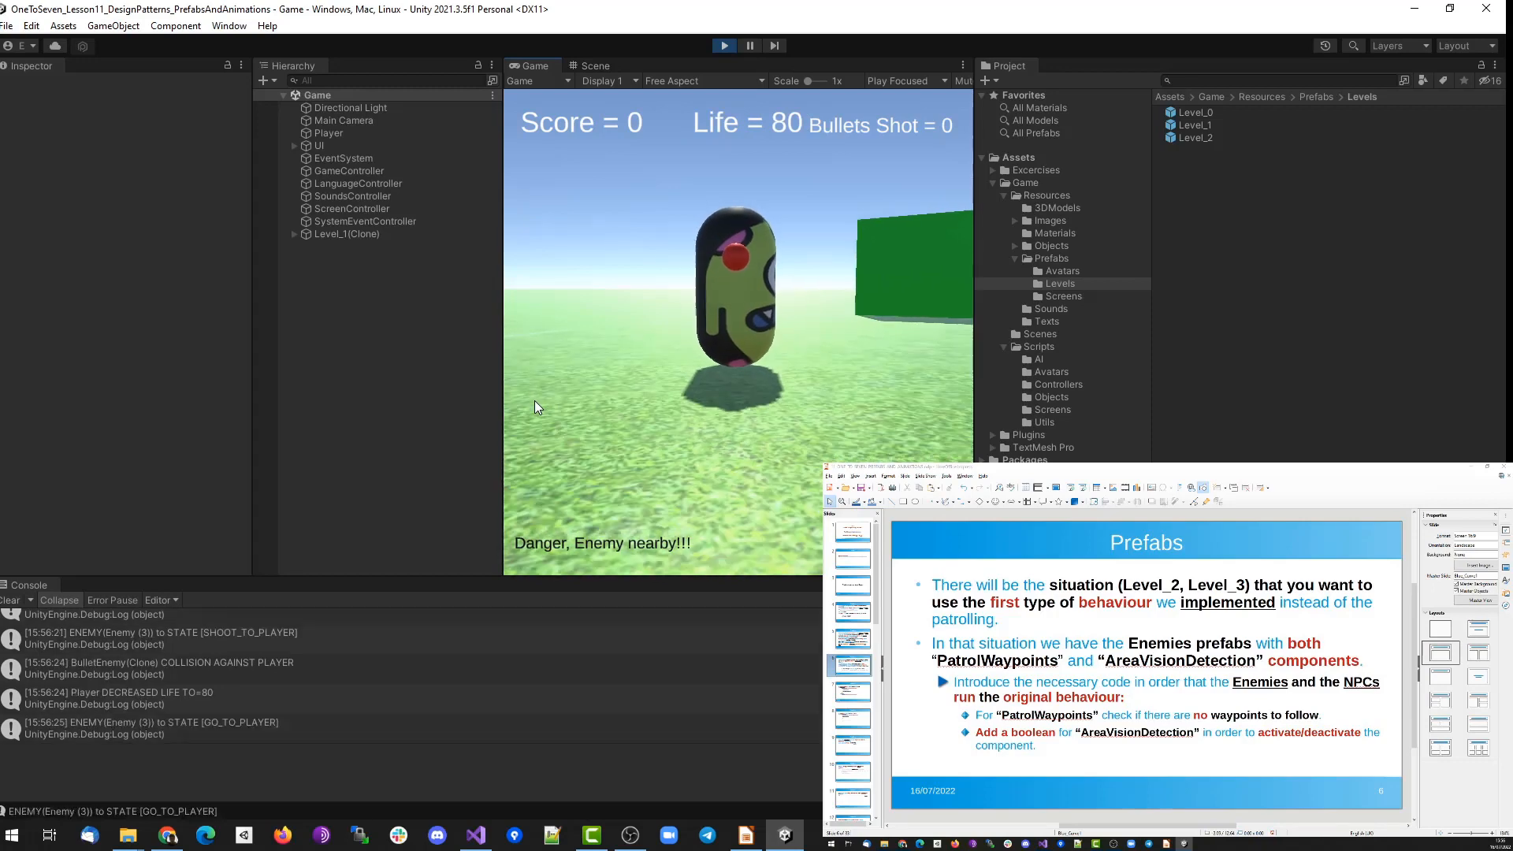
key("s")
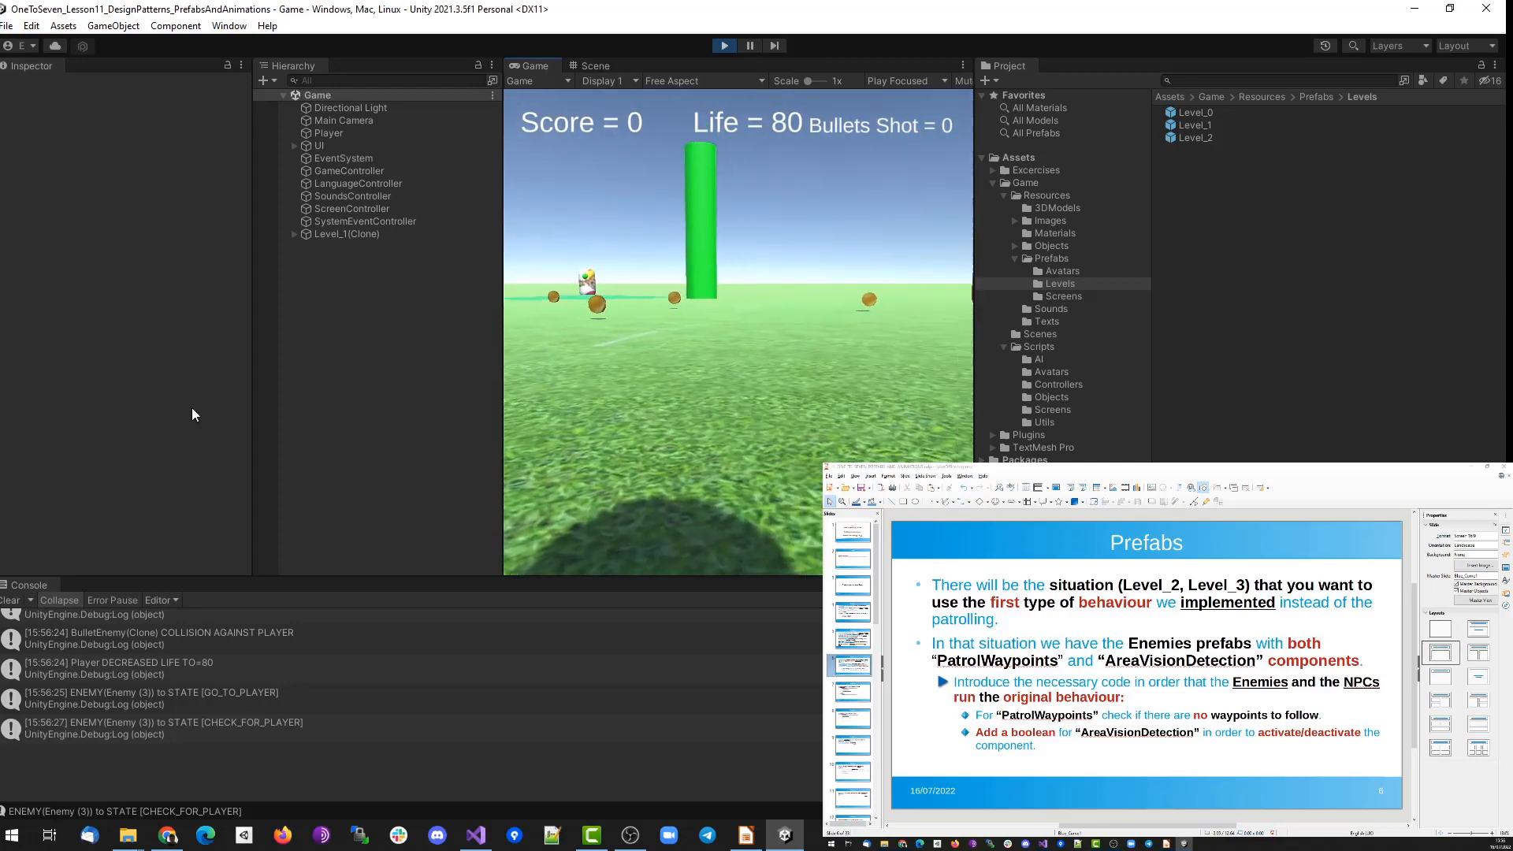
Advance to Level_2, move the player around the enemies to test their behaviour, and stop the game.
left_click(706, 384)
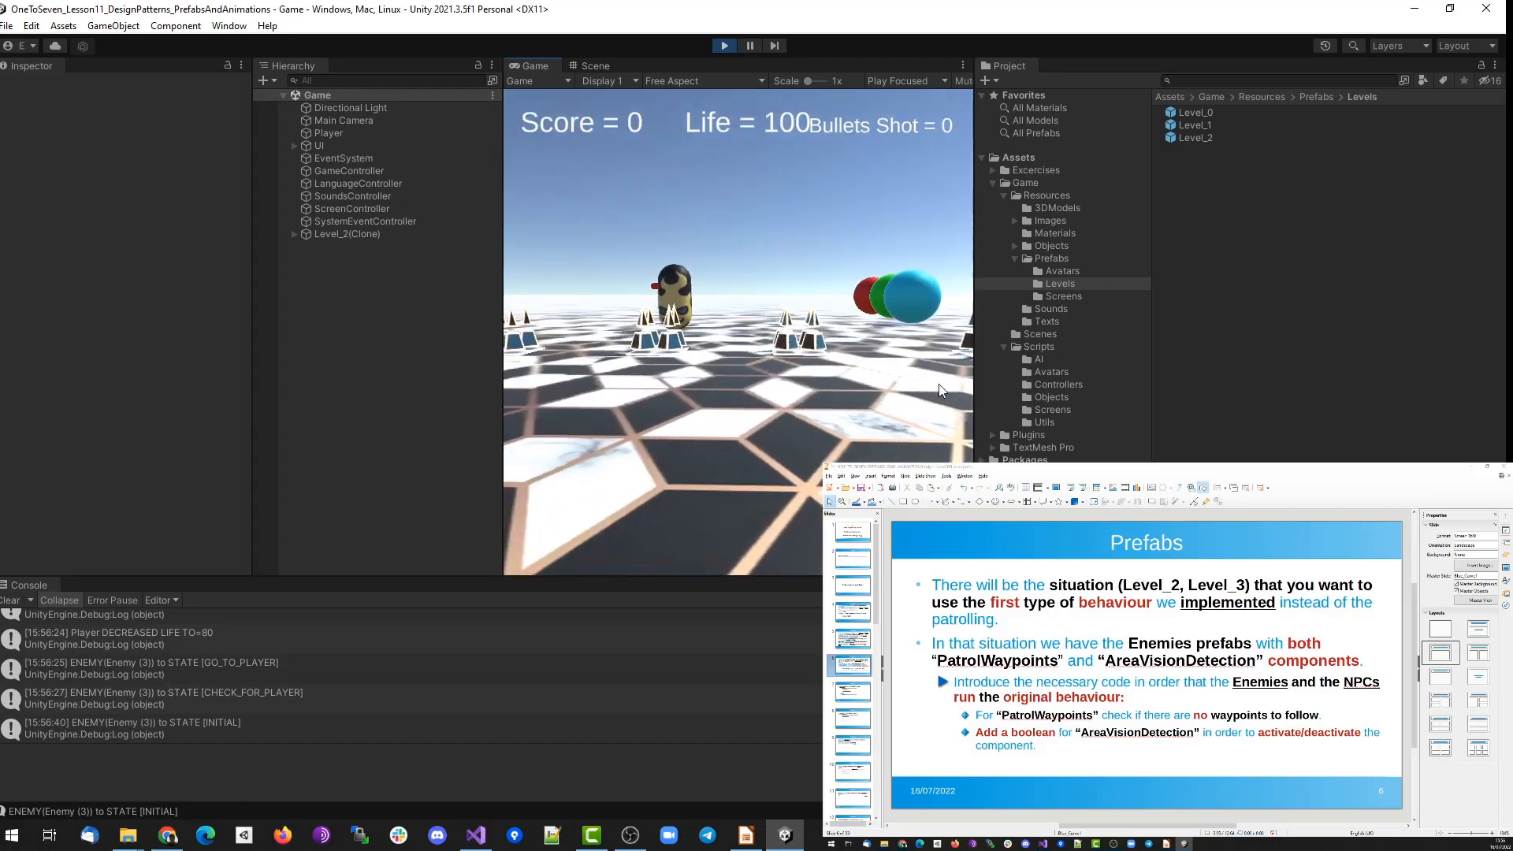
key("w")
key("s")
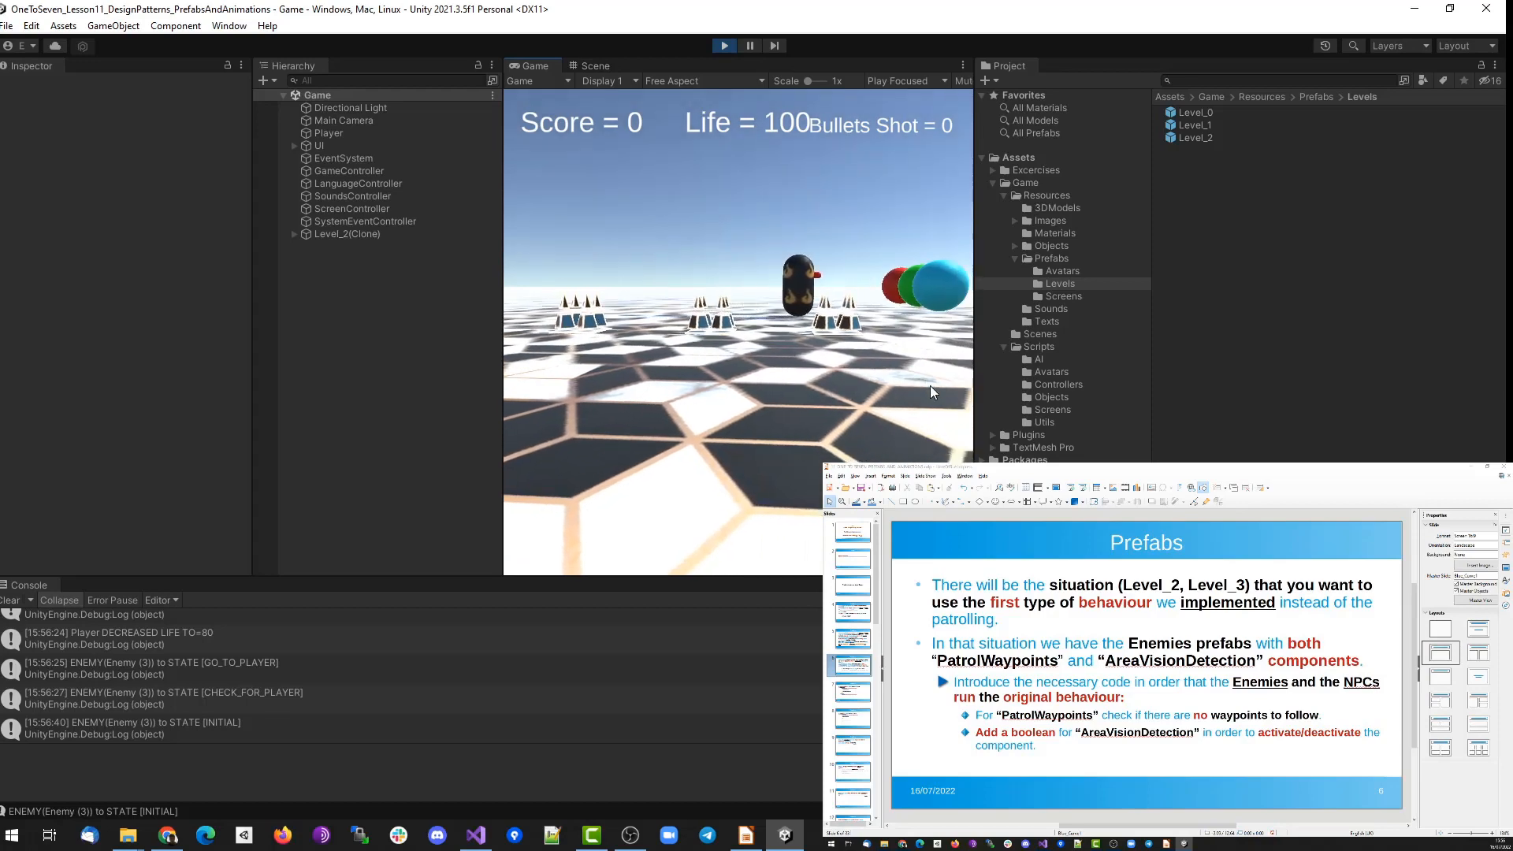
key("s")
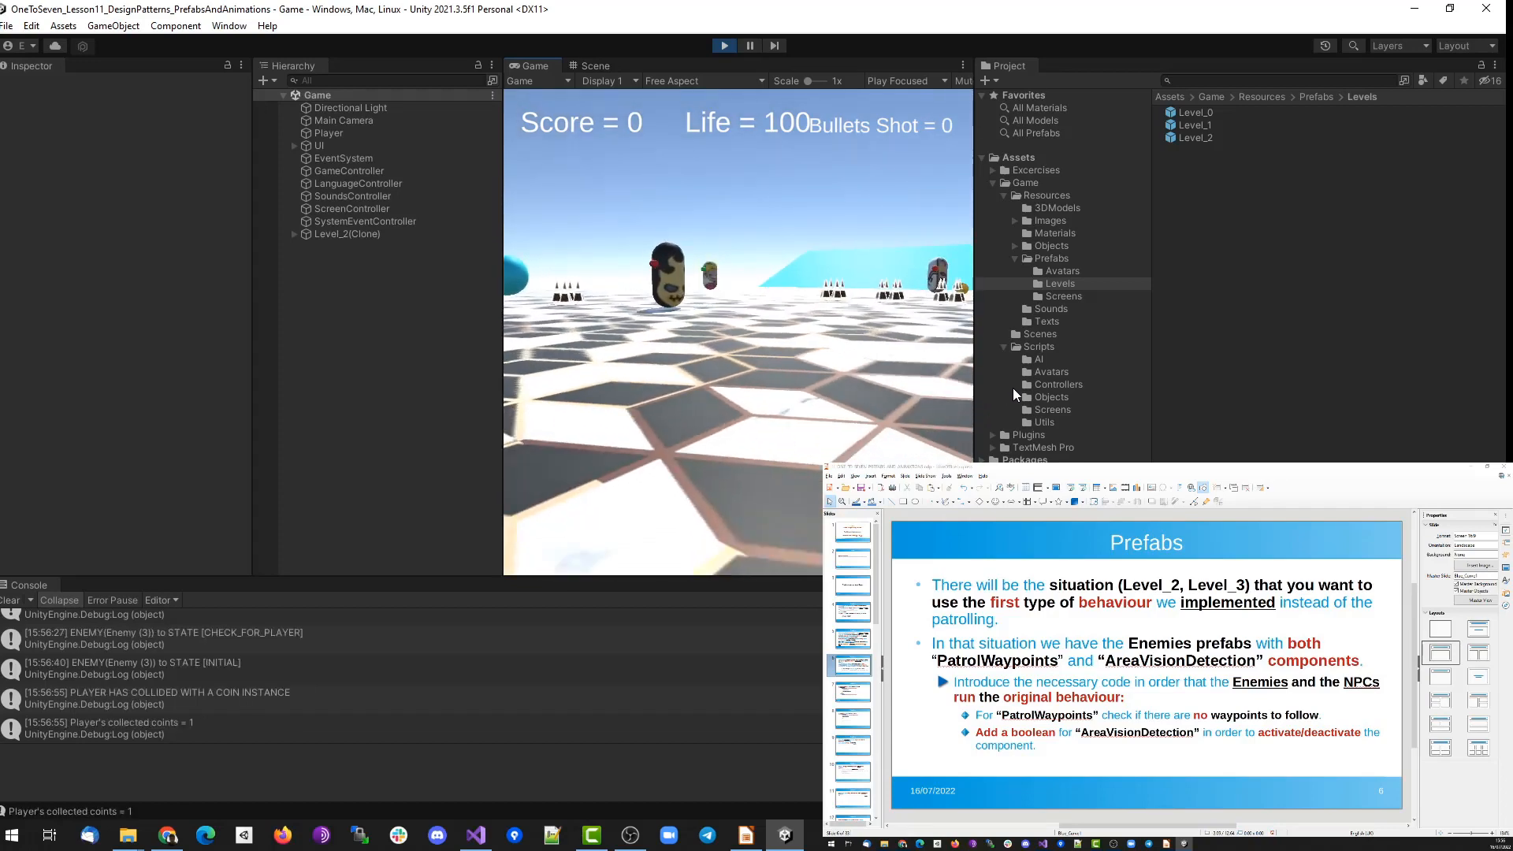
key("s")
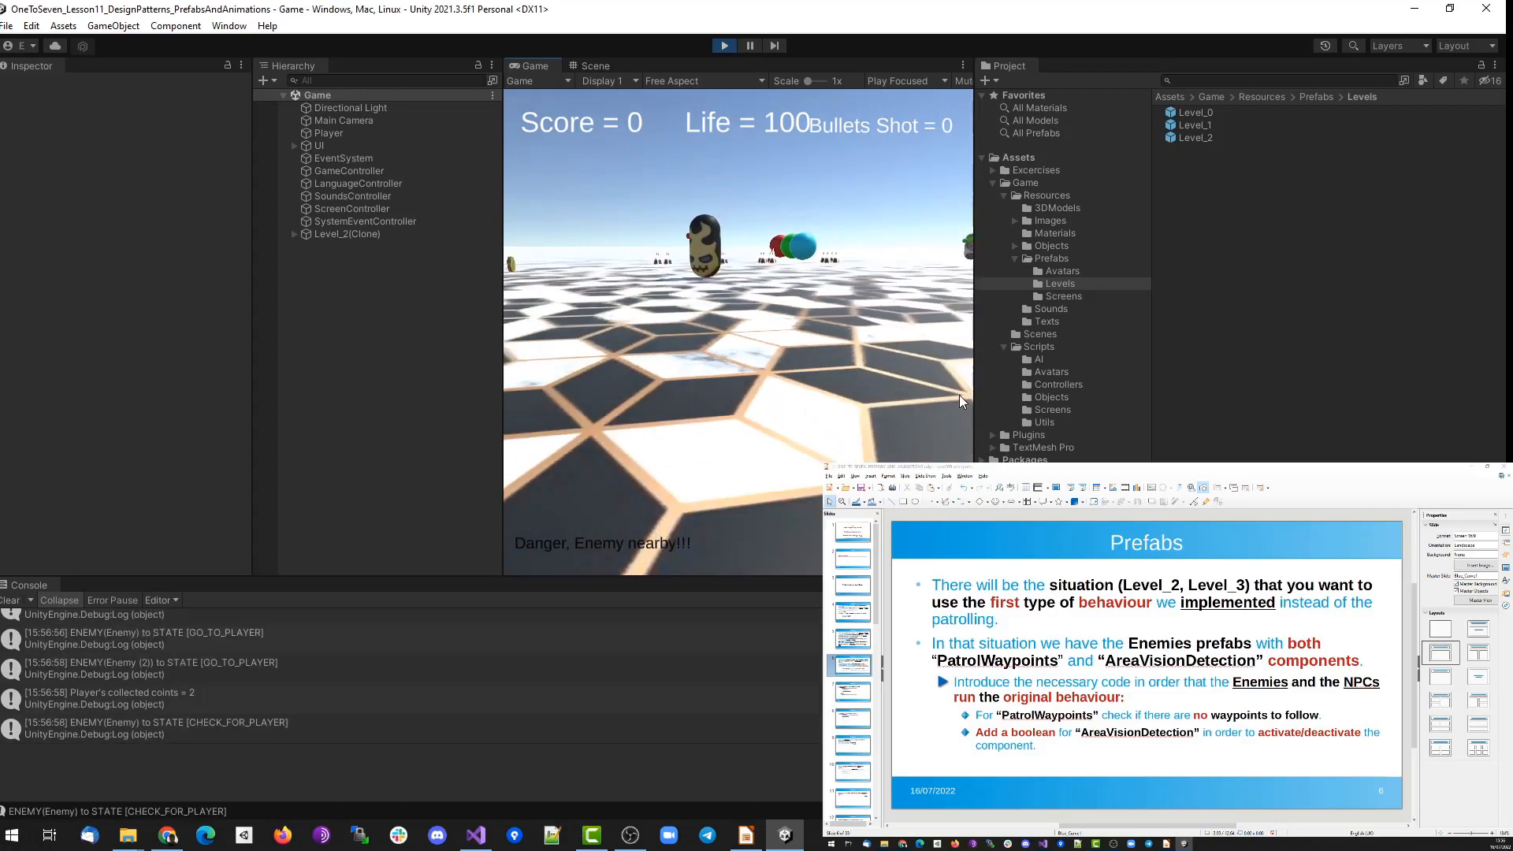
key("w")
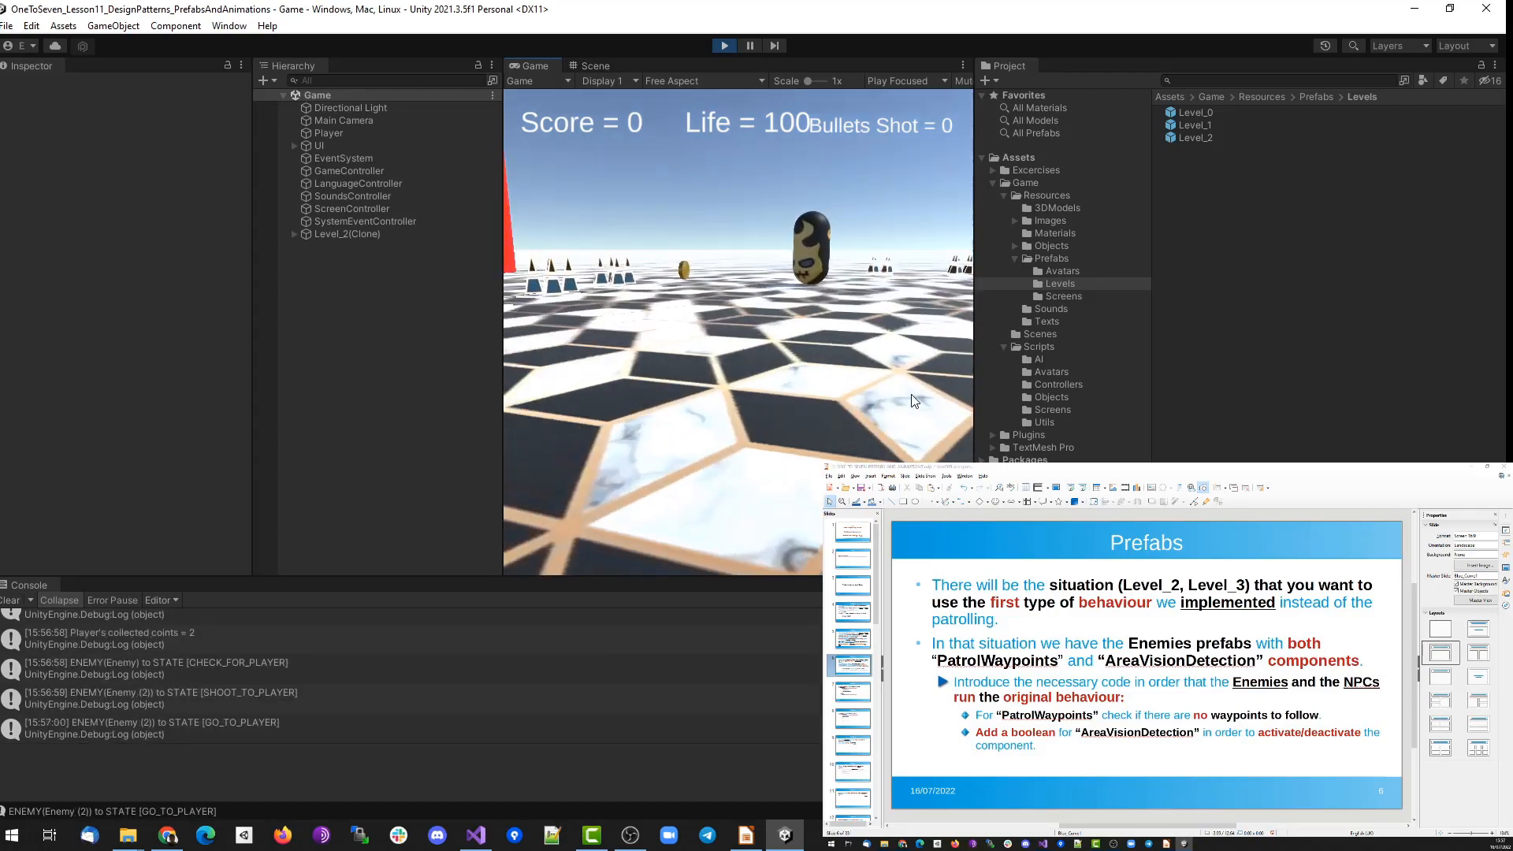
key("s")
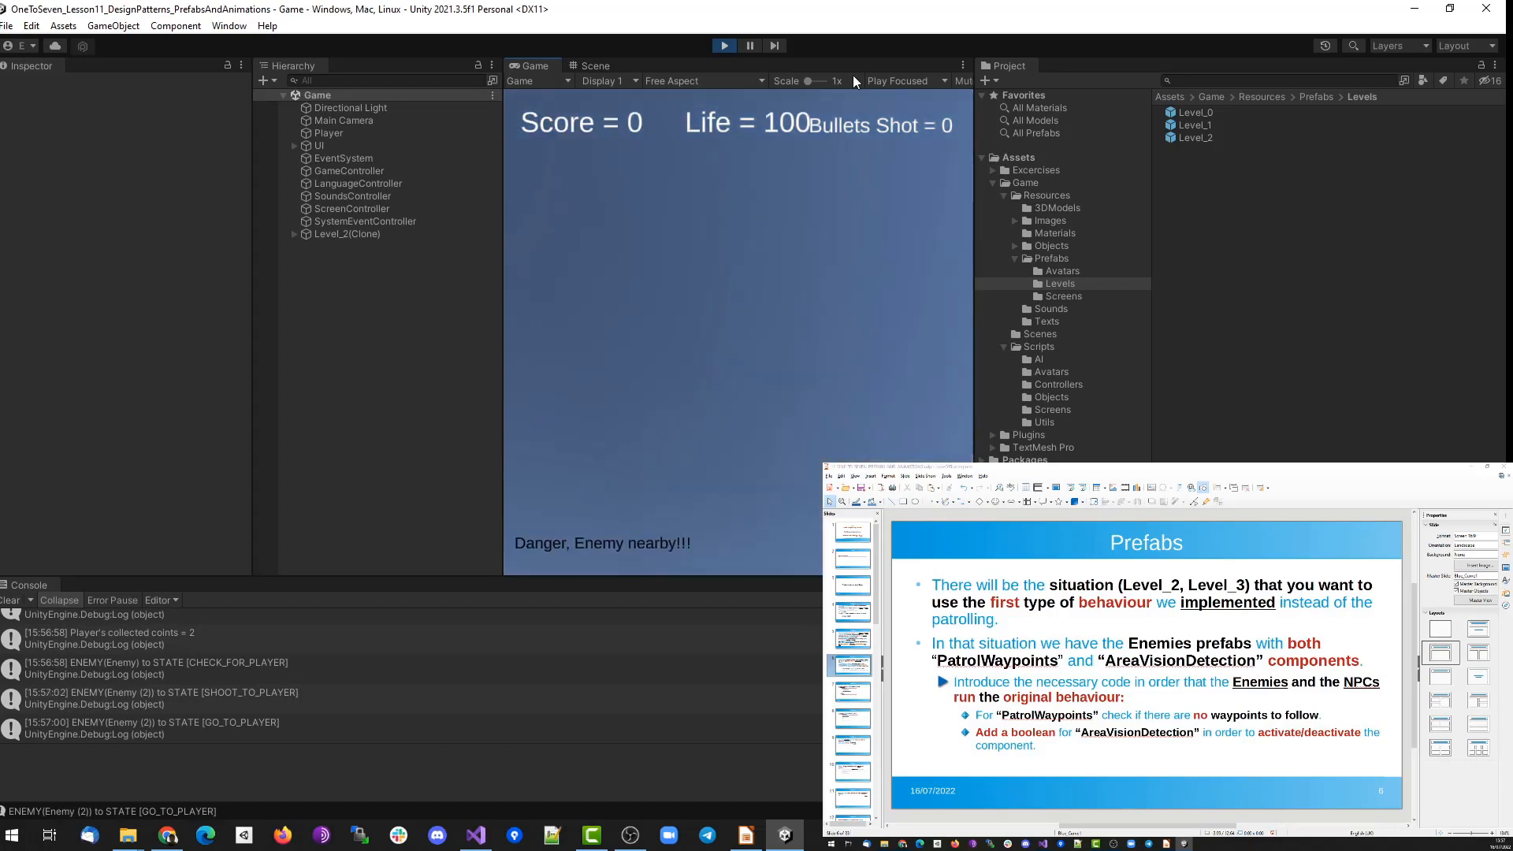
key("ctrl+p")
In the Level_2 prefab, enable Use Behavior in the first Enemy's Area Vision Detection component and save.
double_click(1184, 136)
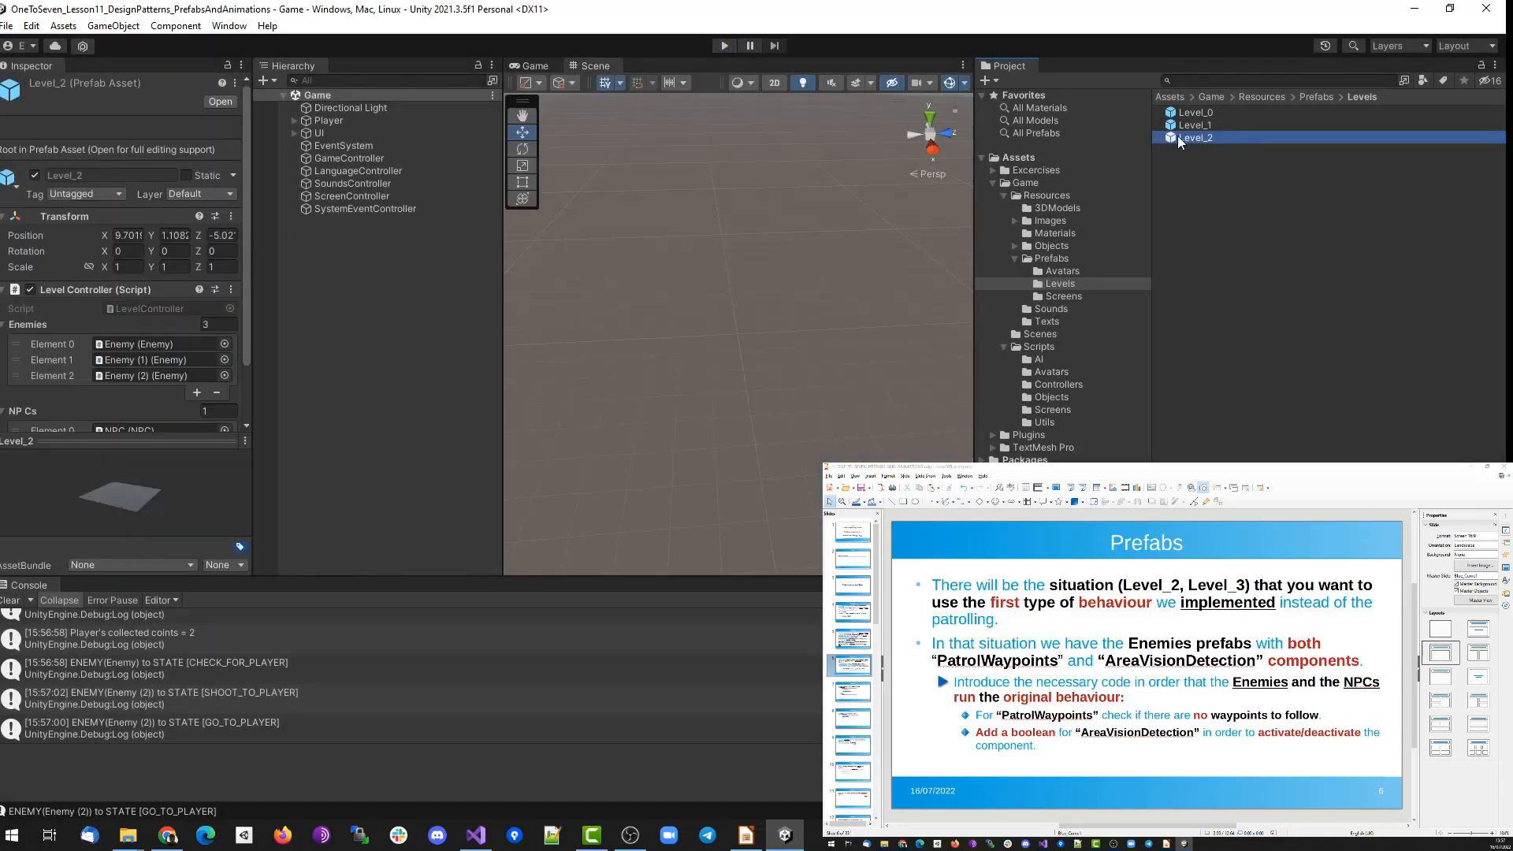
left_click(147, 258)
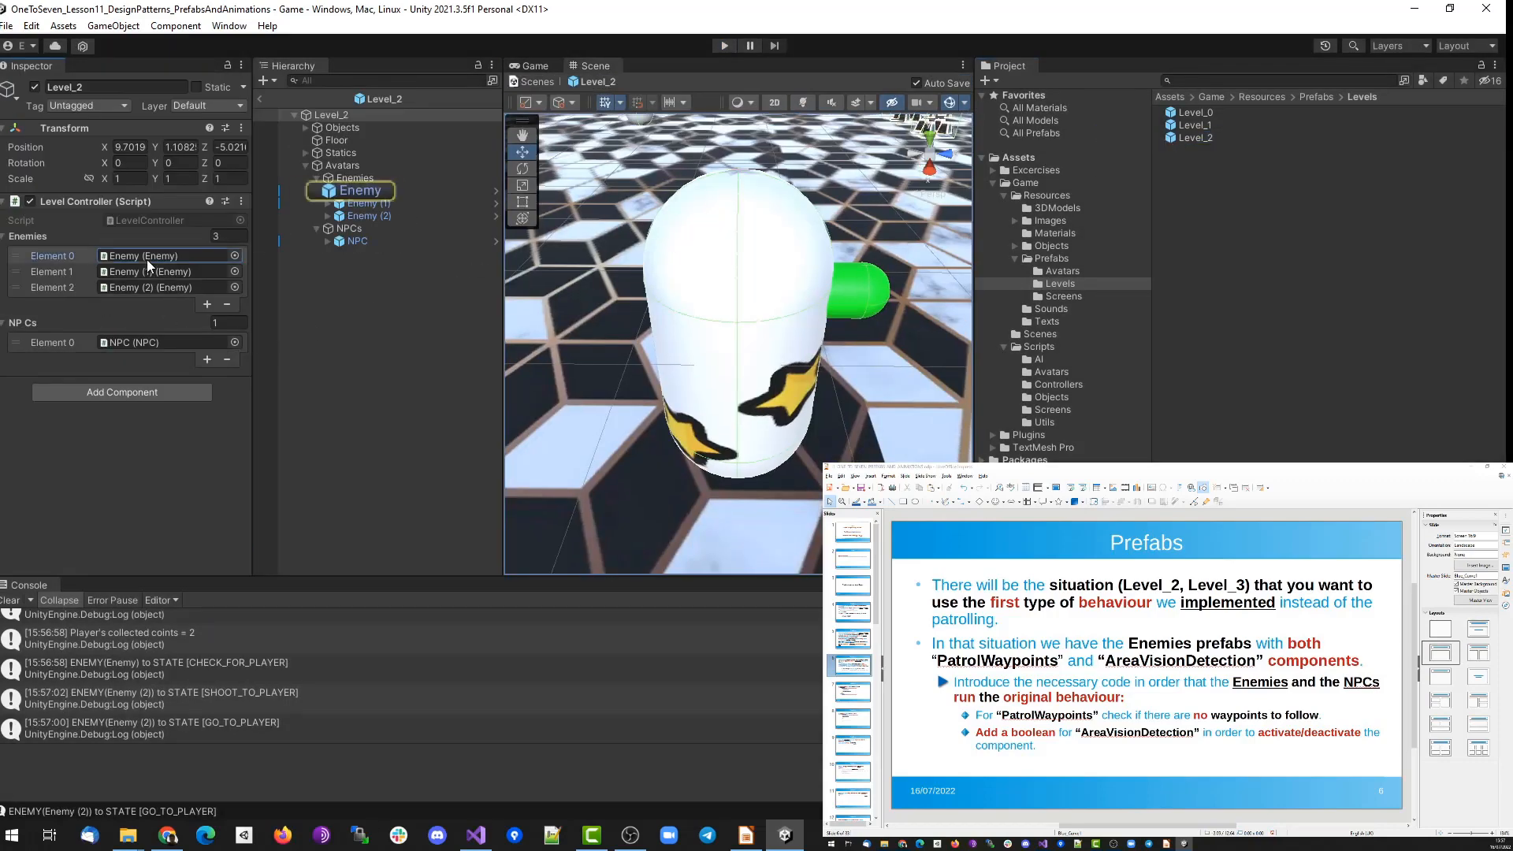
double_click(351, 191)
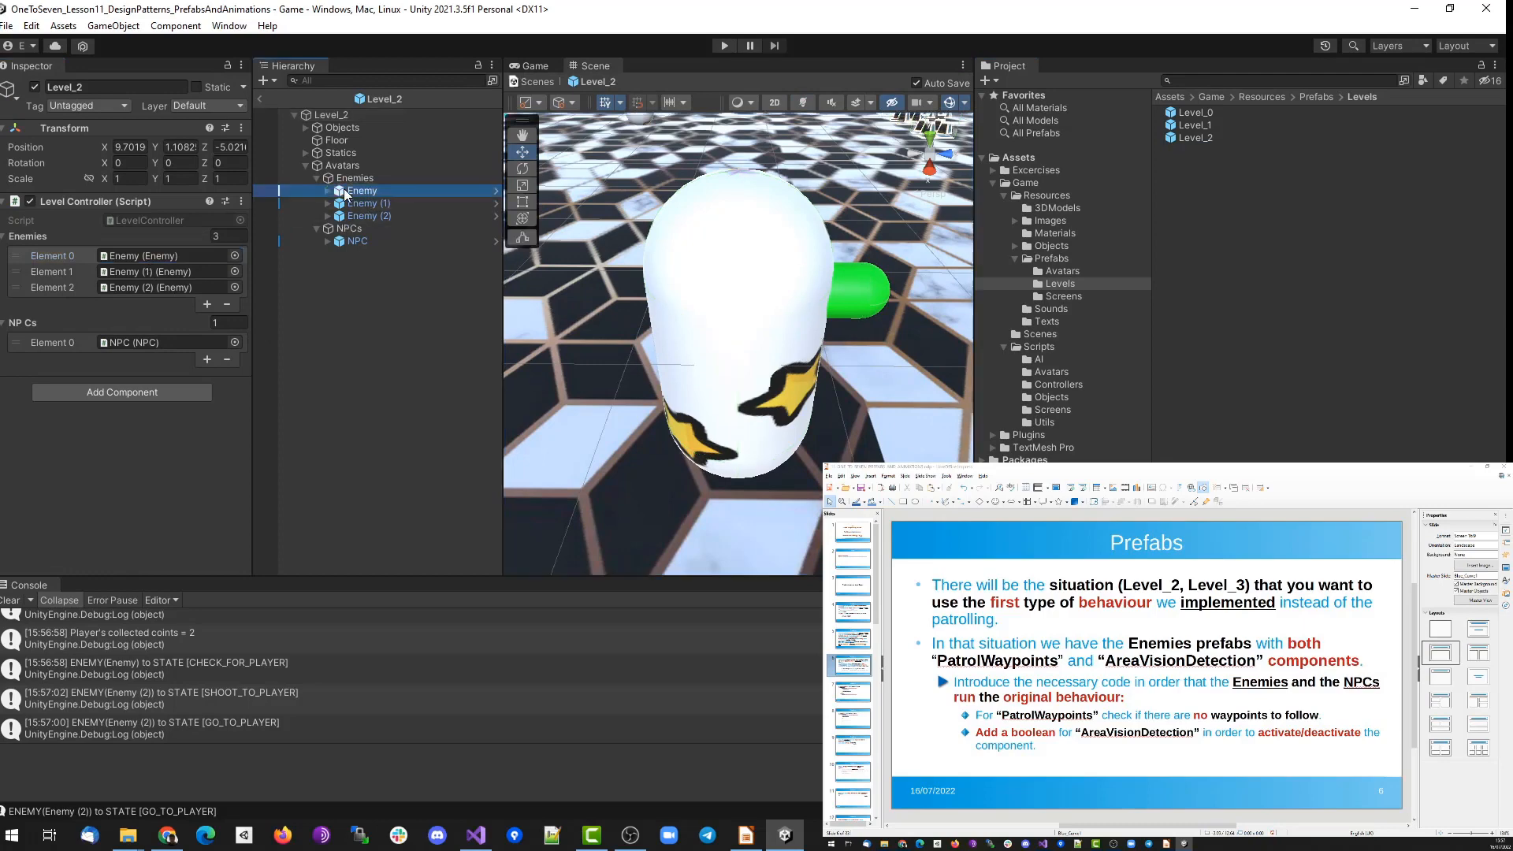
left_click(324, 190)
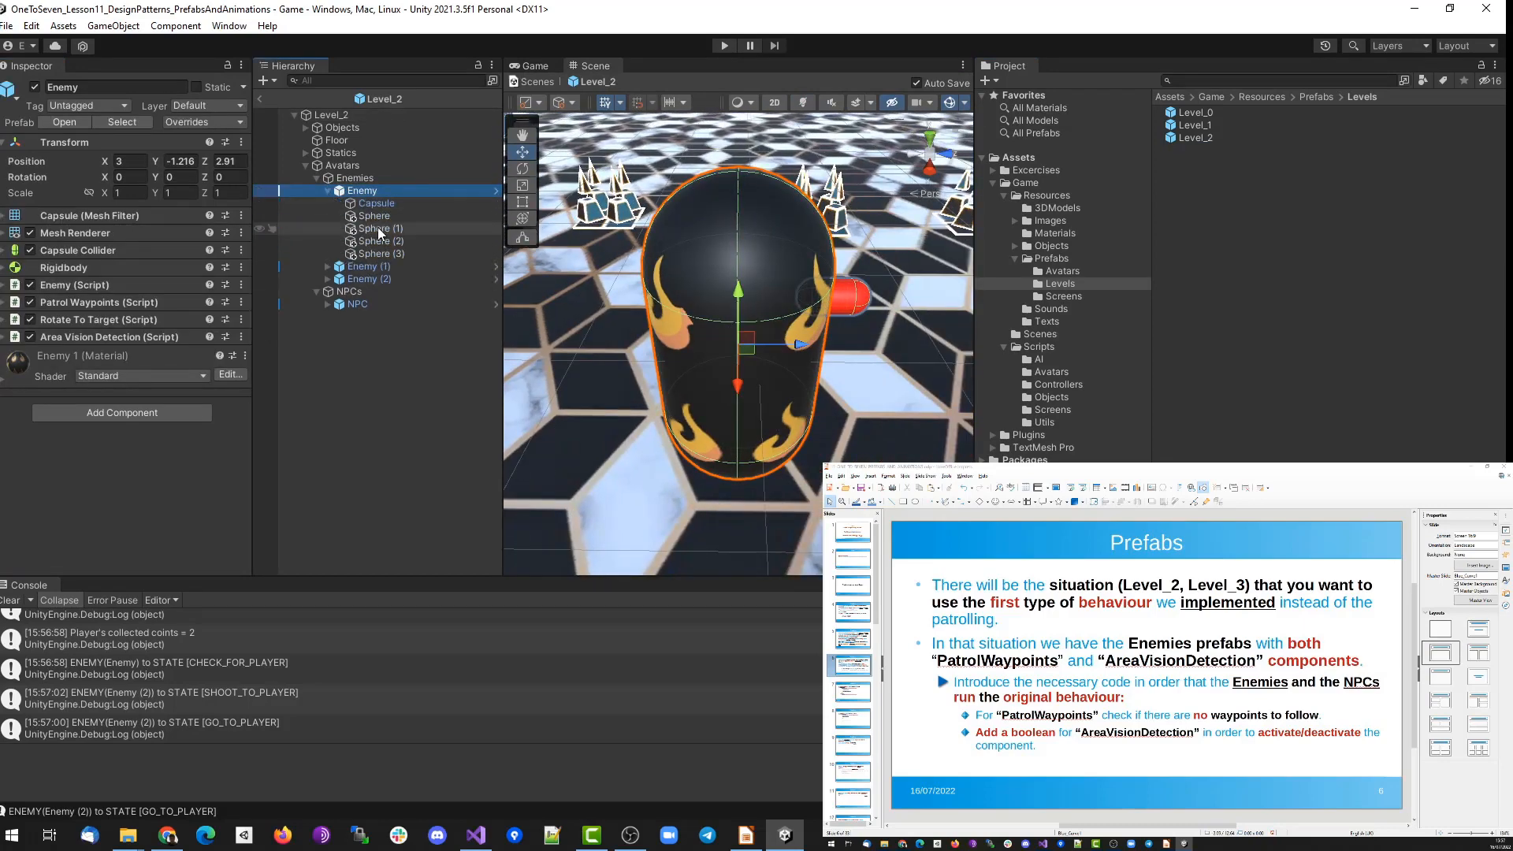
left_click(75, 336)
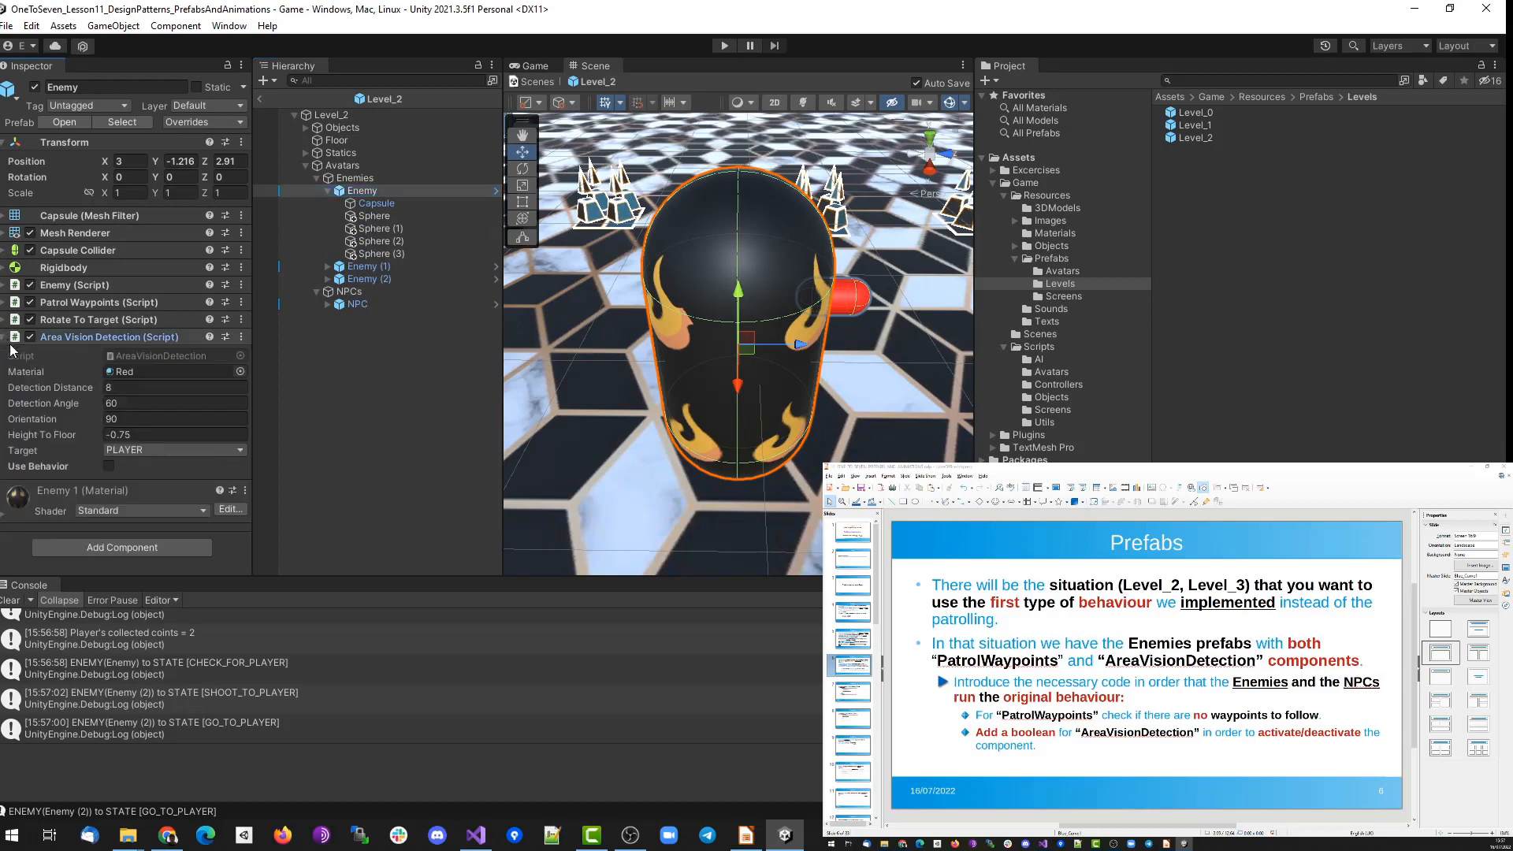
left_click(109, 467)
key("ctrl+s")
left_click(201, 336)
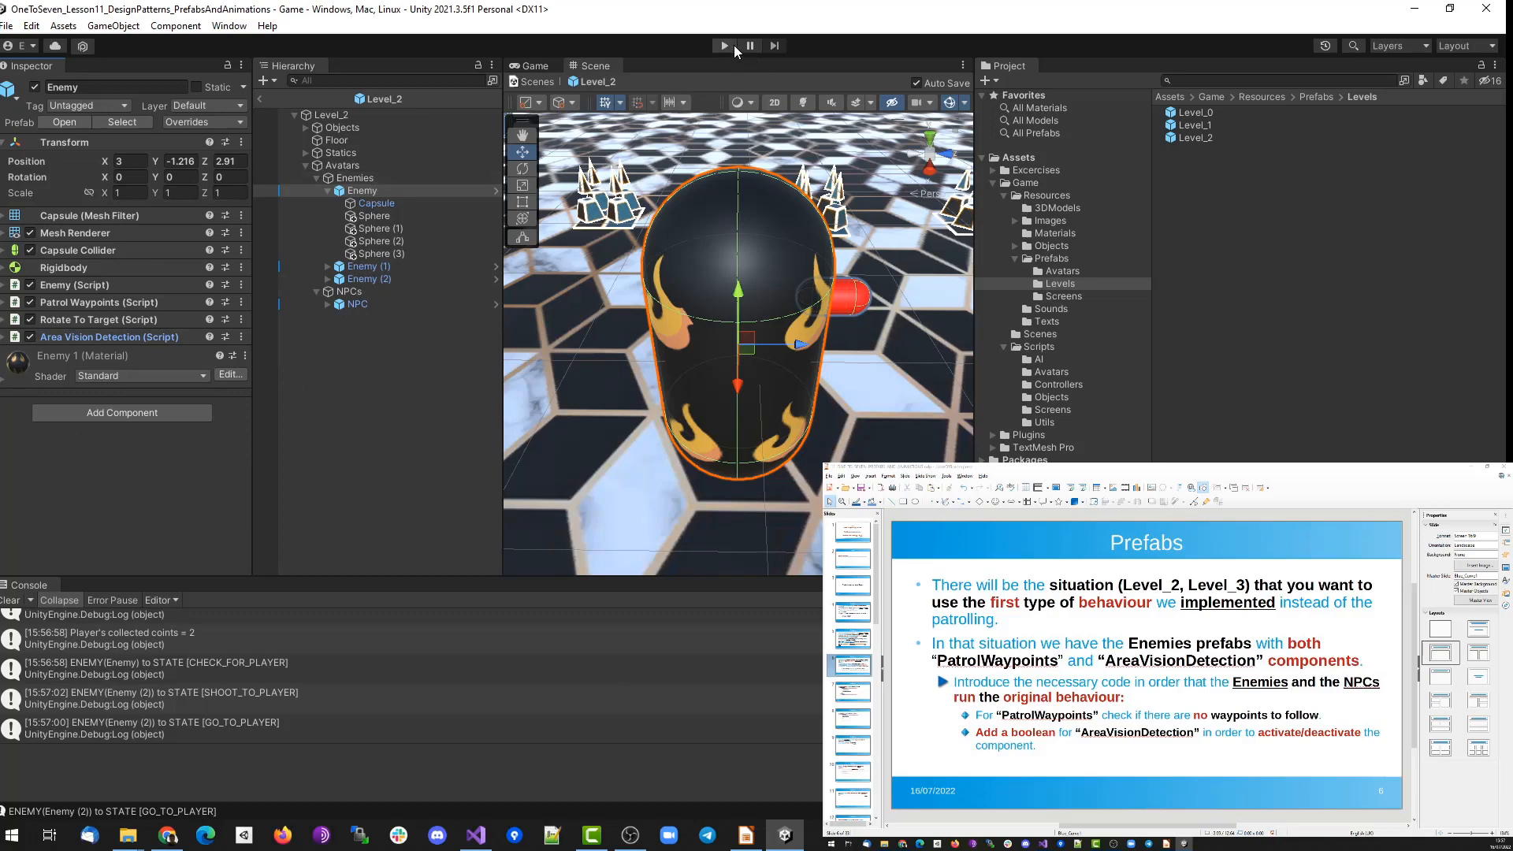
Return to the Game scene, run the game and advance through Level_0 and Level_1 to Level_2.
left_click(258, 96)
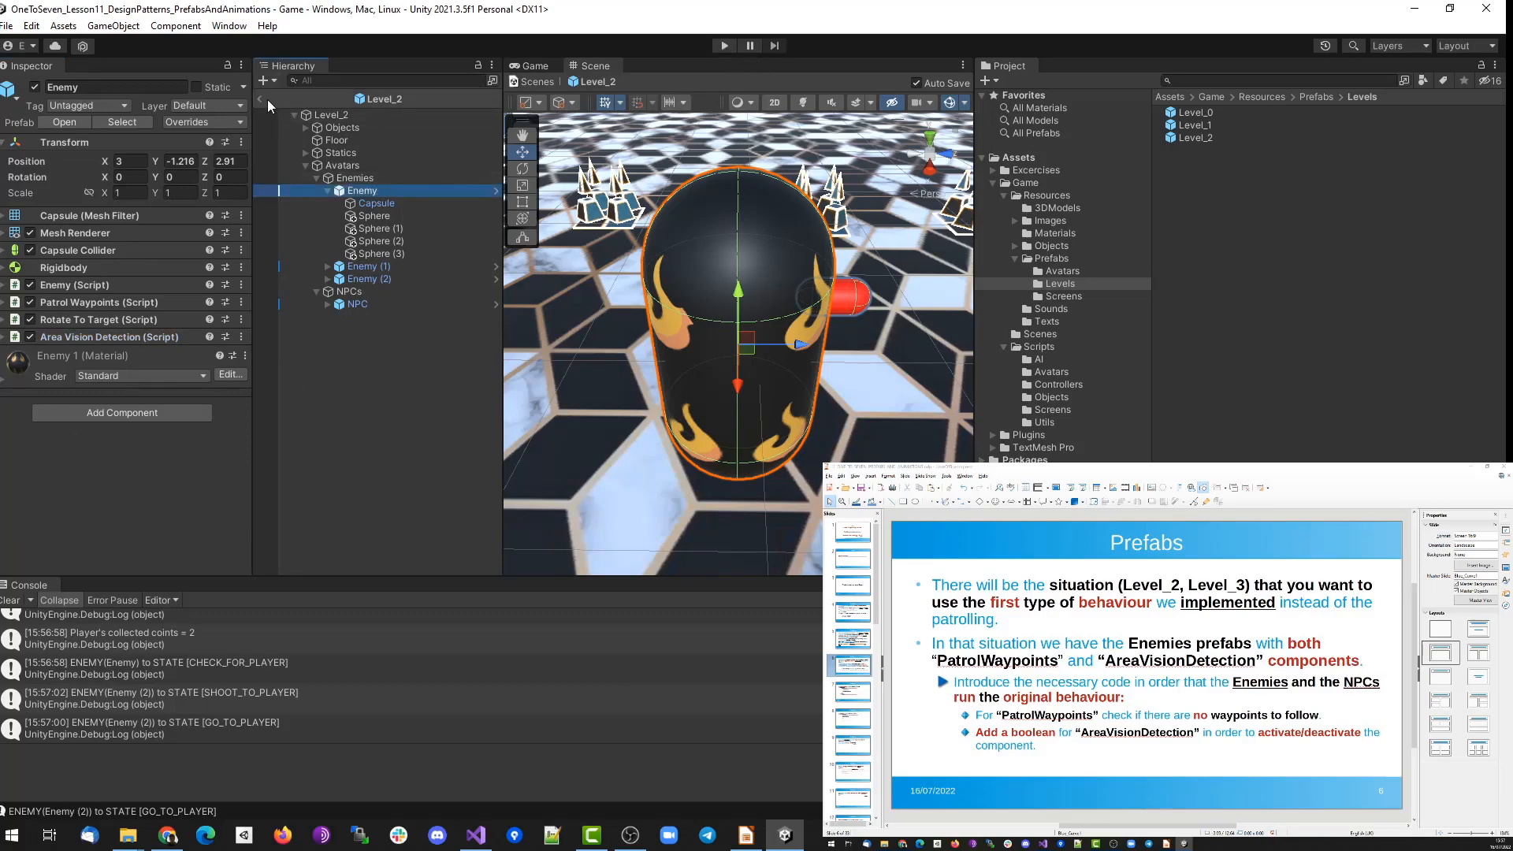
left_click(260, 98)
left_click(724, 45)
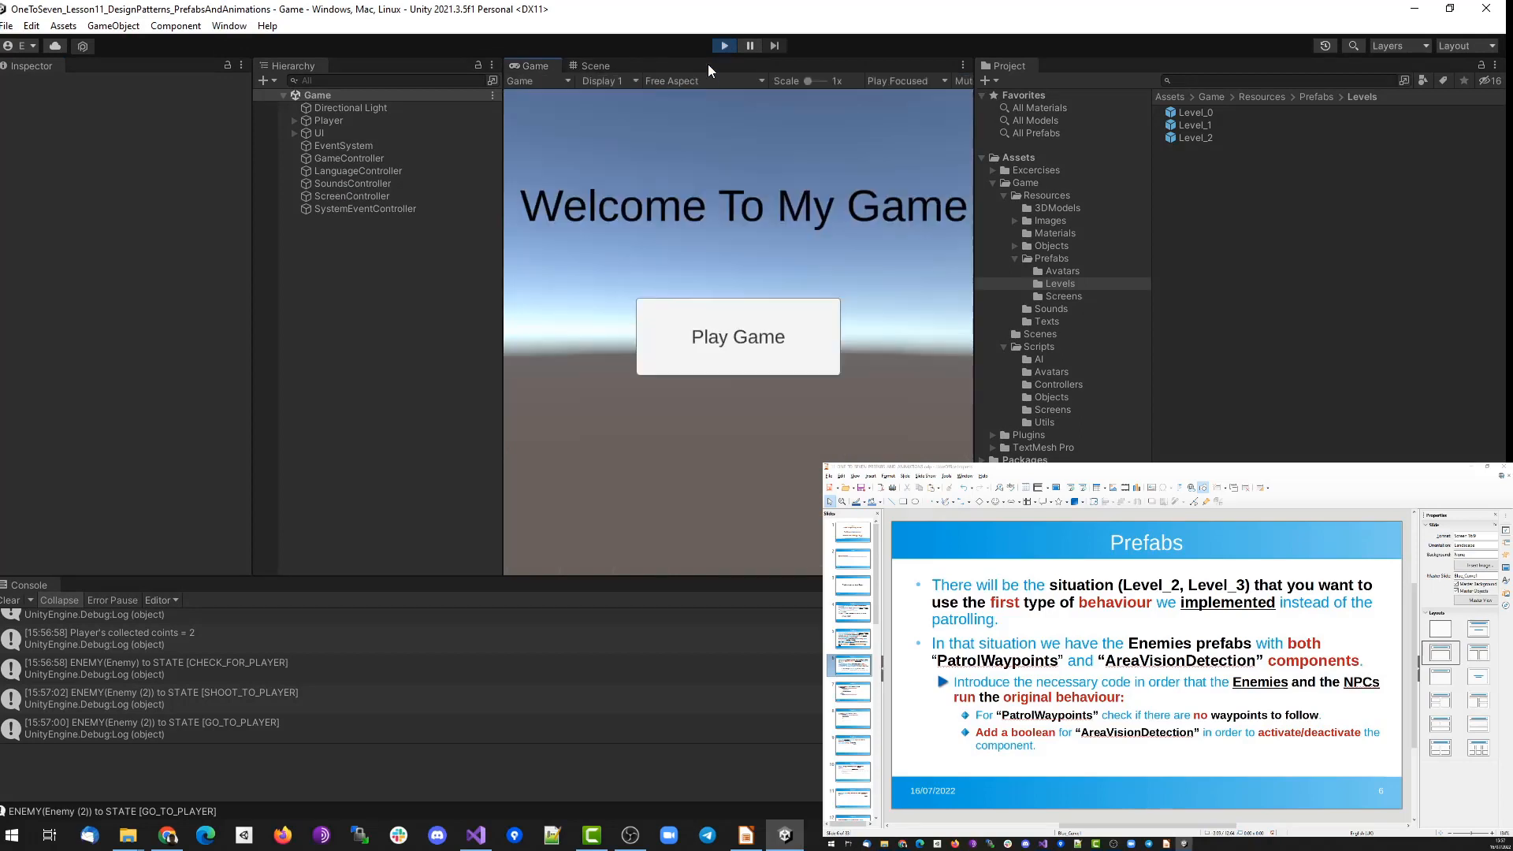
left_click(684, 359)
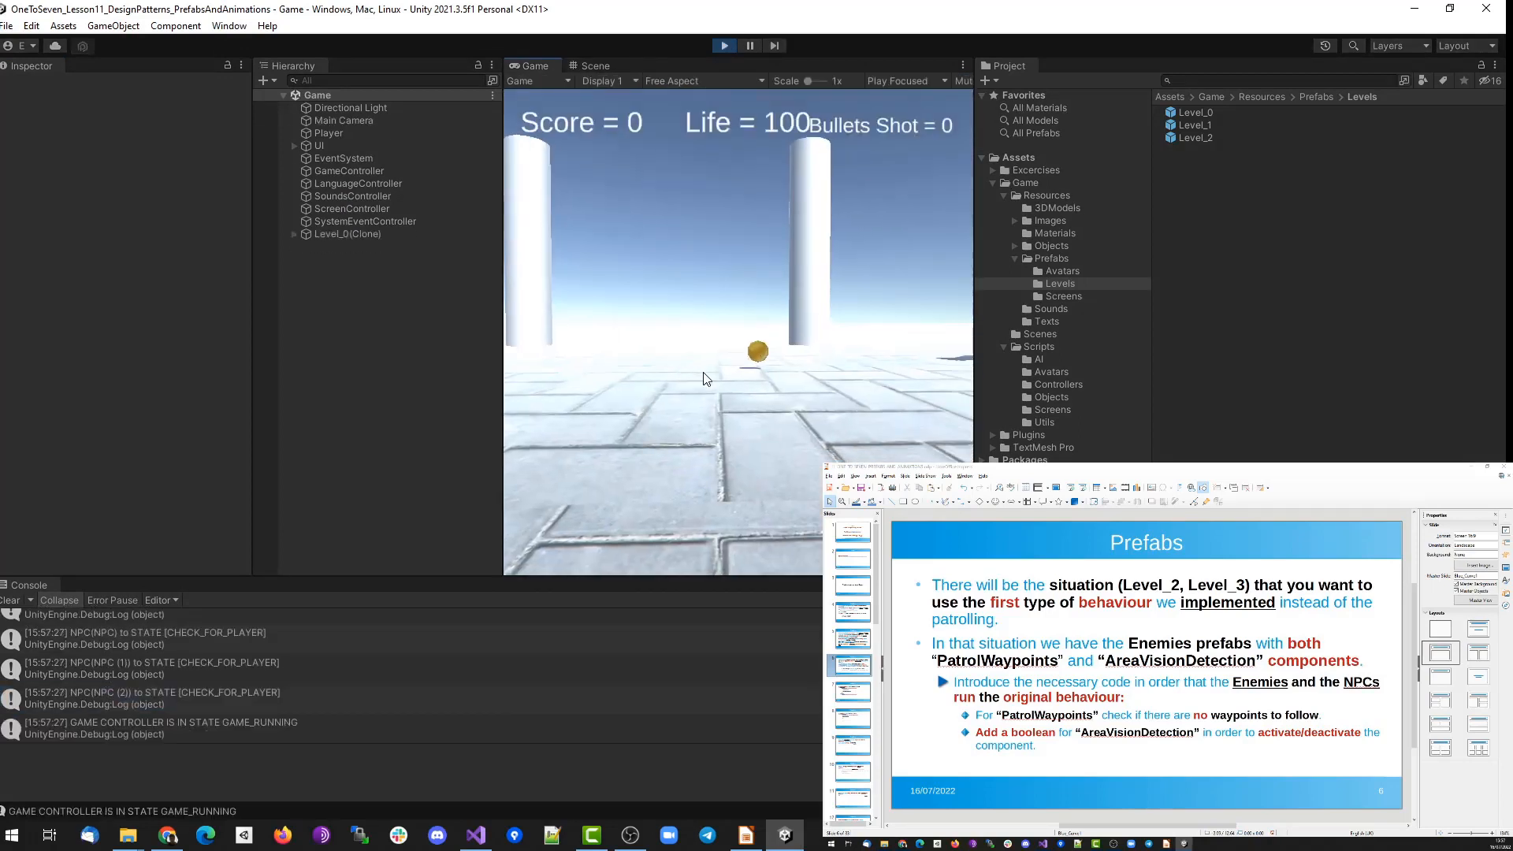
left_click(702, 372)
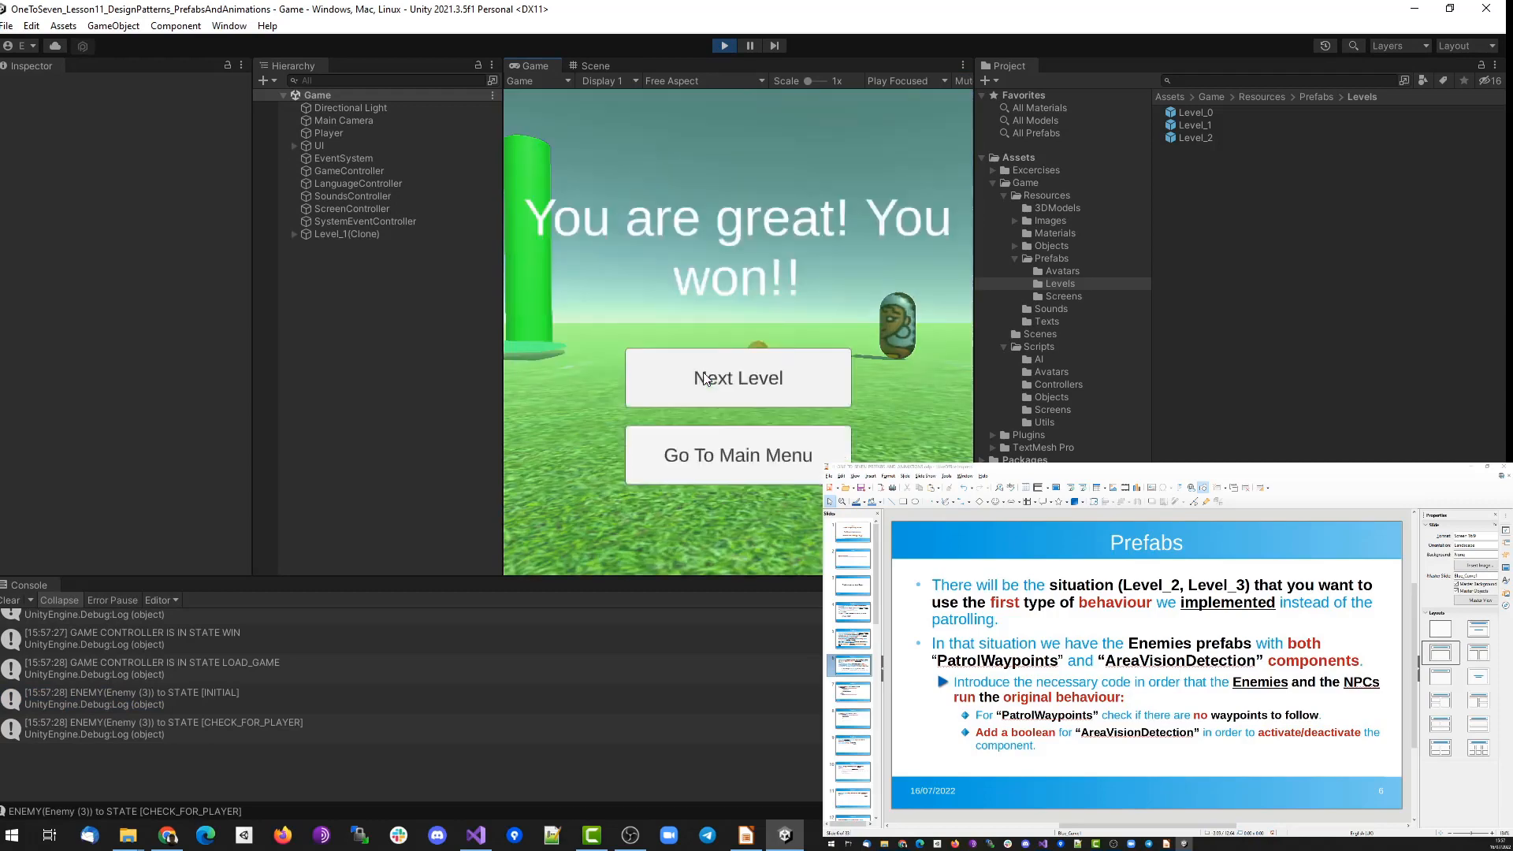
left_click(702, 372)
Walk the player forward through Level_2 toward the enemies to examine their patrol and red vision area.
key("w")
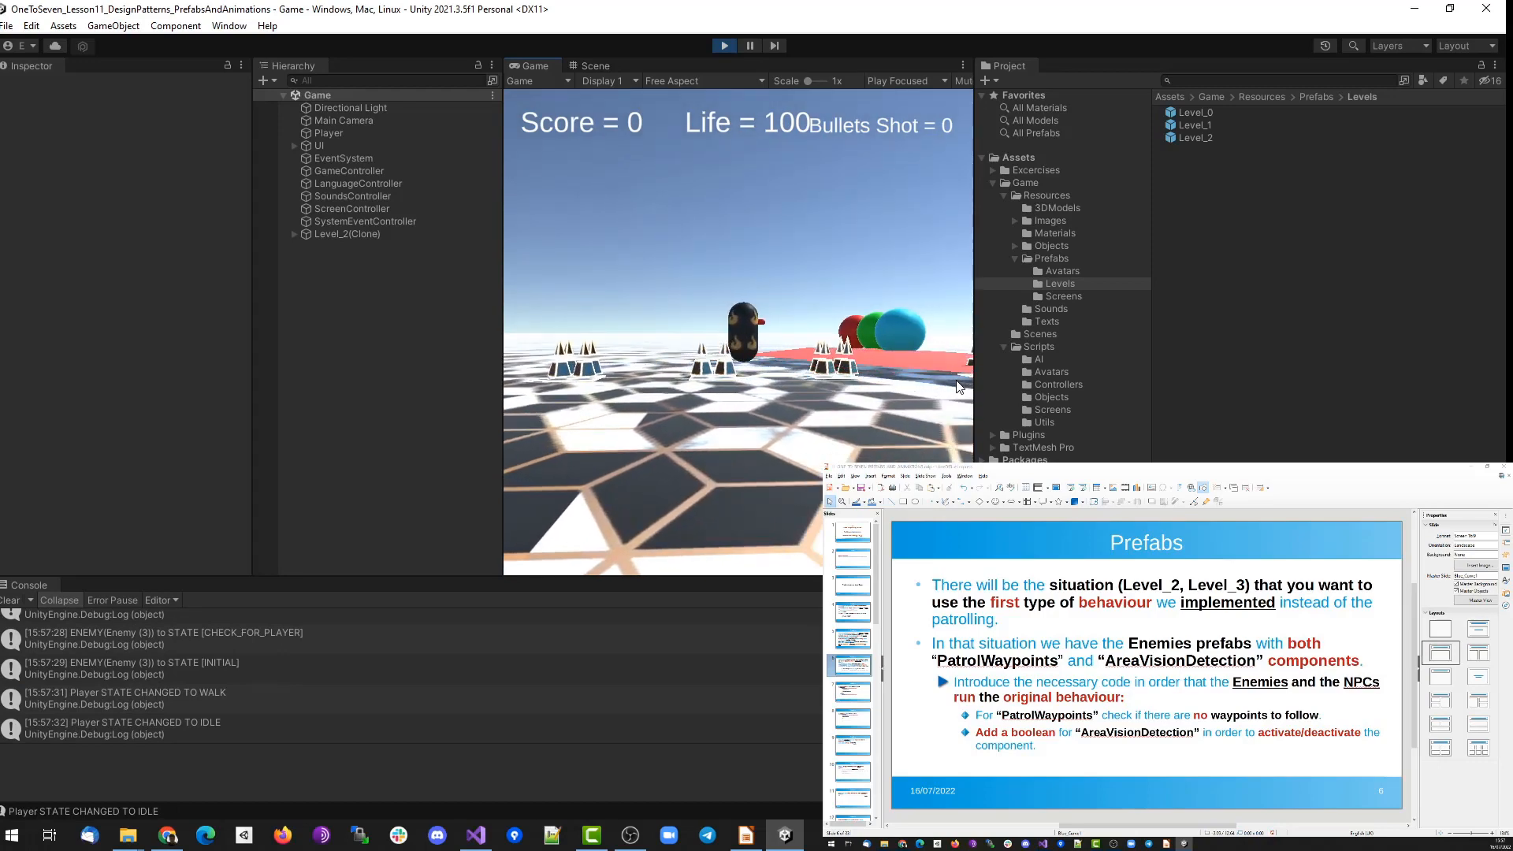
key("w")
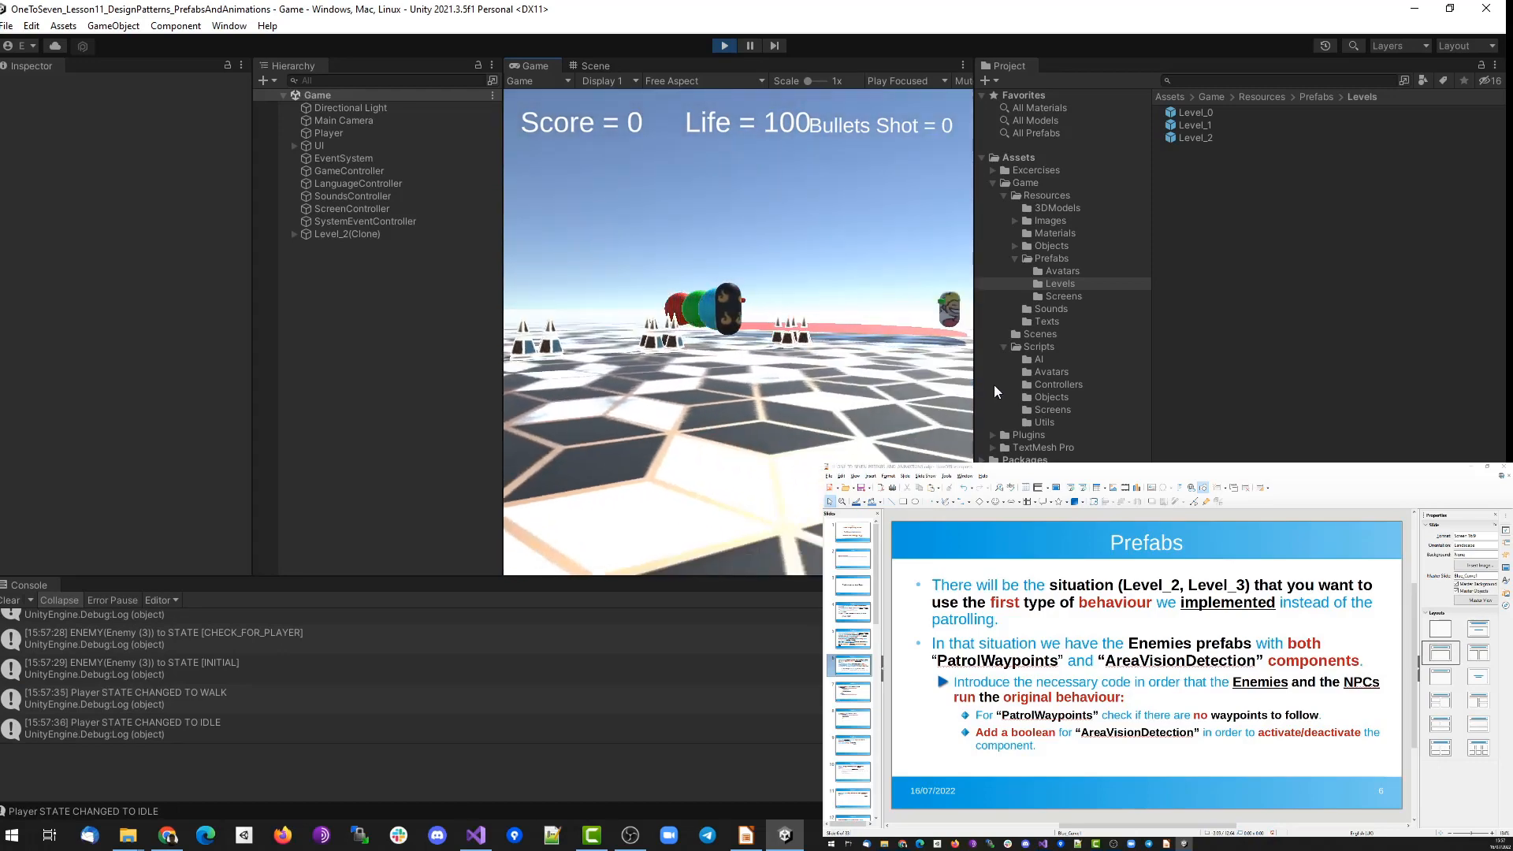
key("w")
key("w")
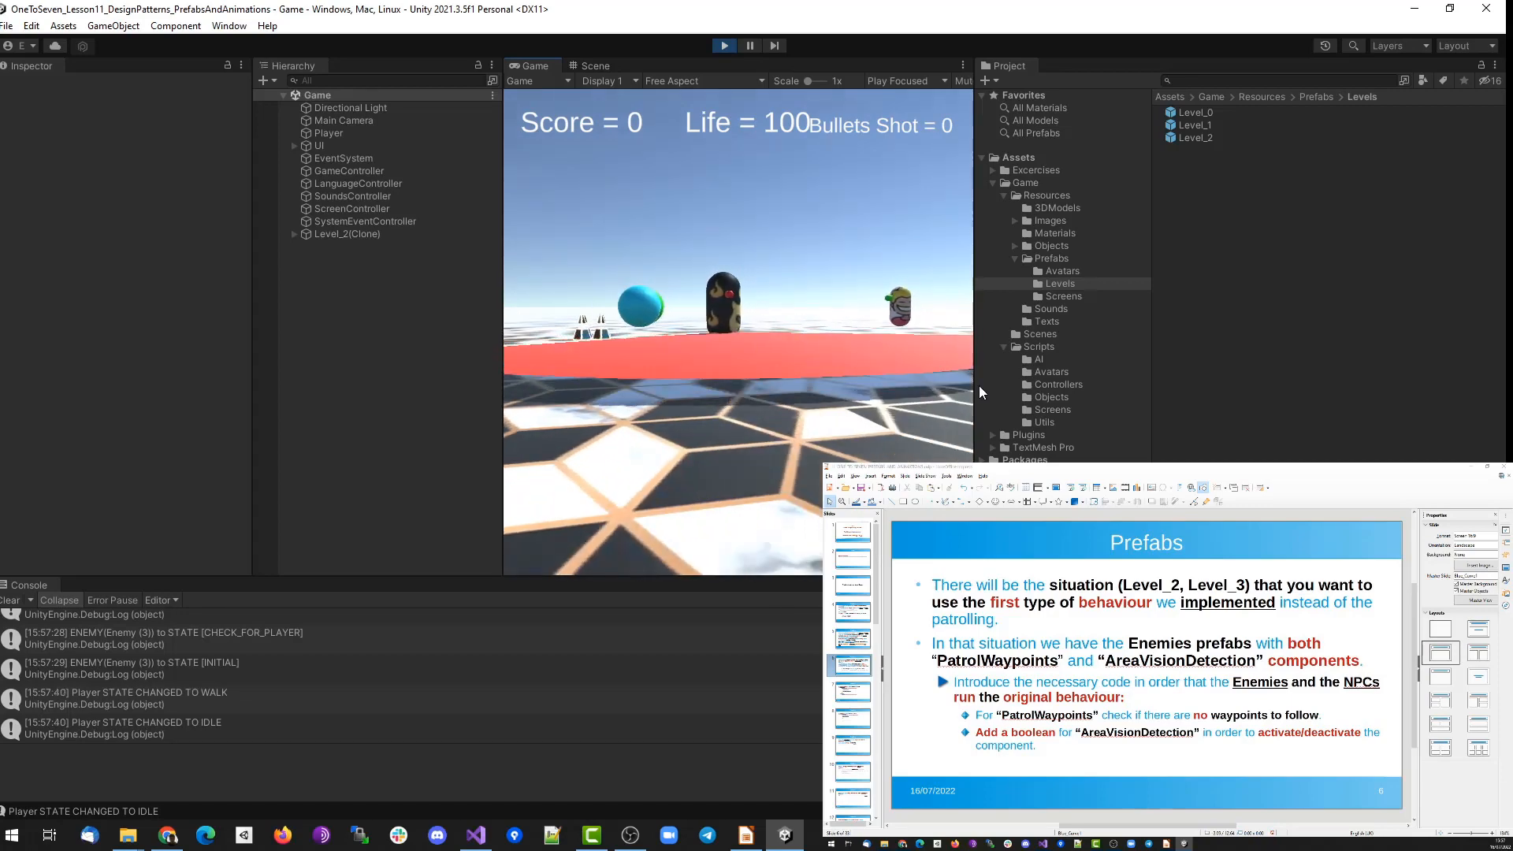
key("w")
key("w")
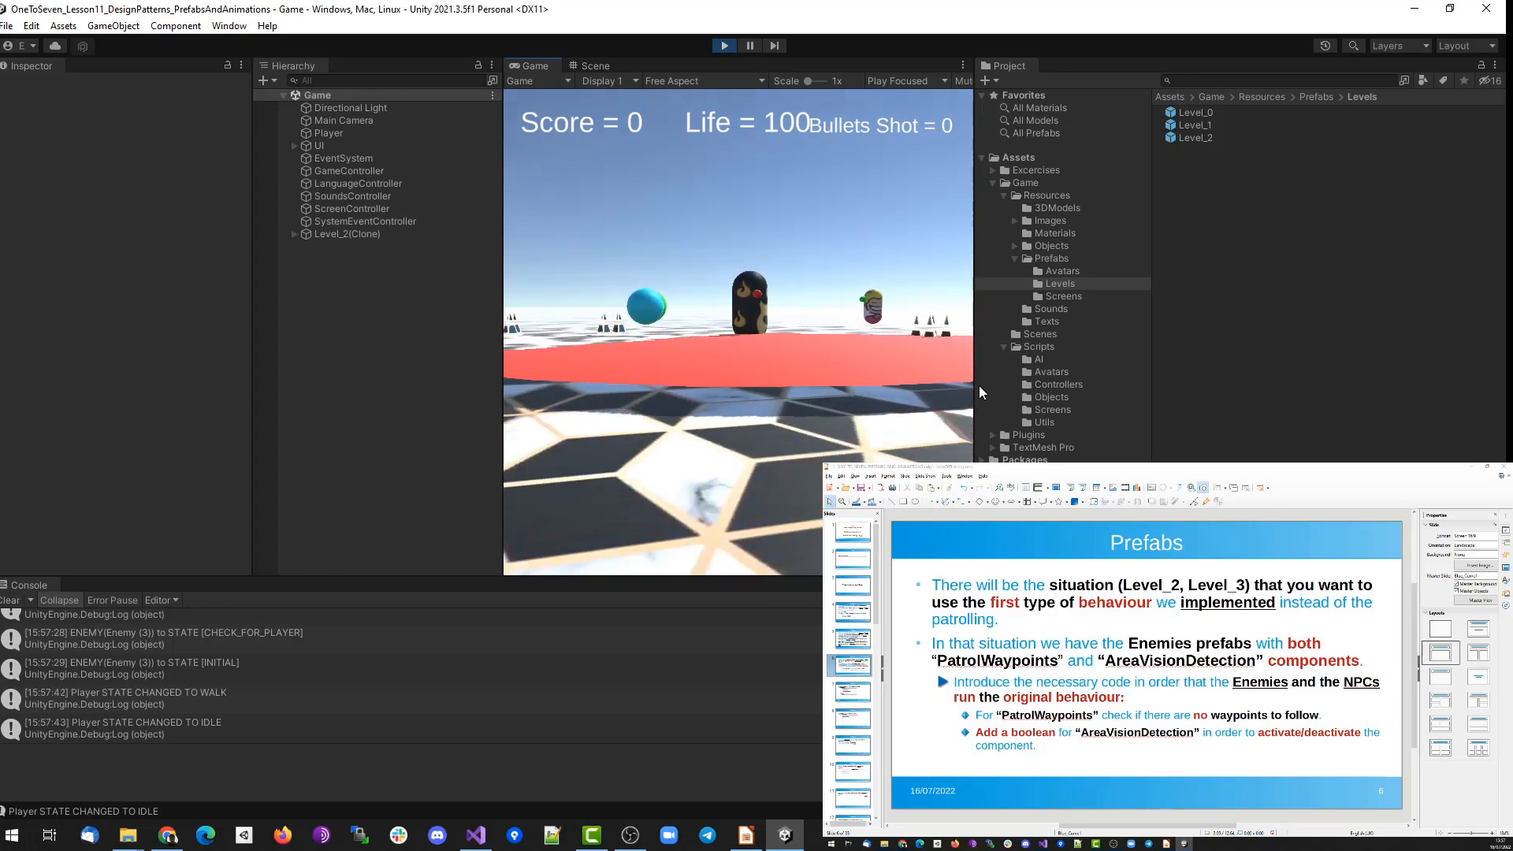
key("w")
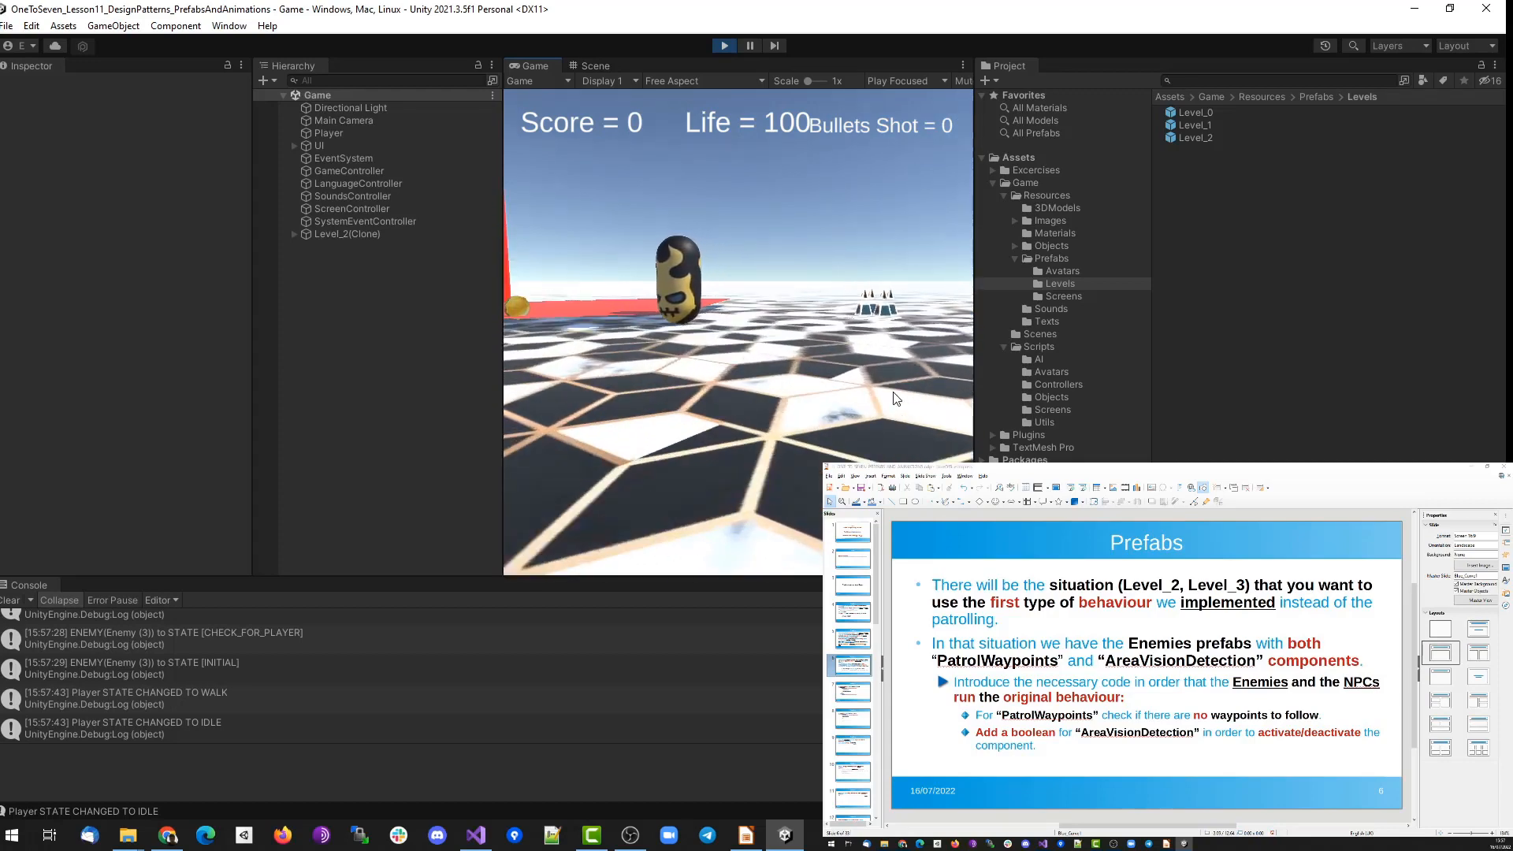
Move around the spikes in Level_2, enter the enemy's red vision area to test detection, and retreat.
key("s")
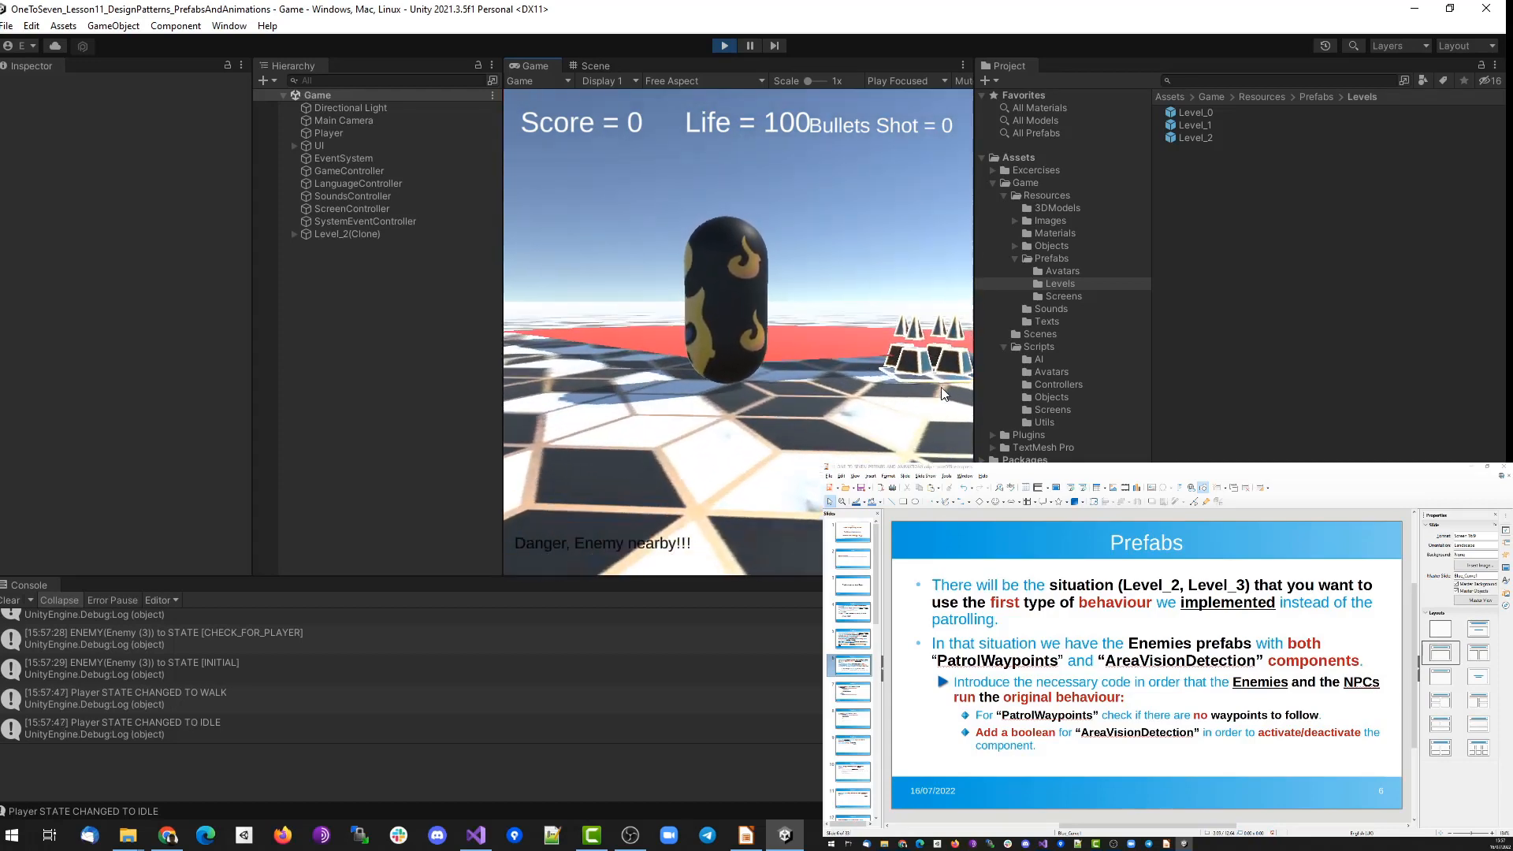
key("d")
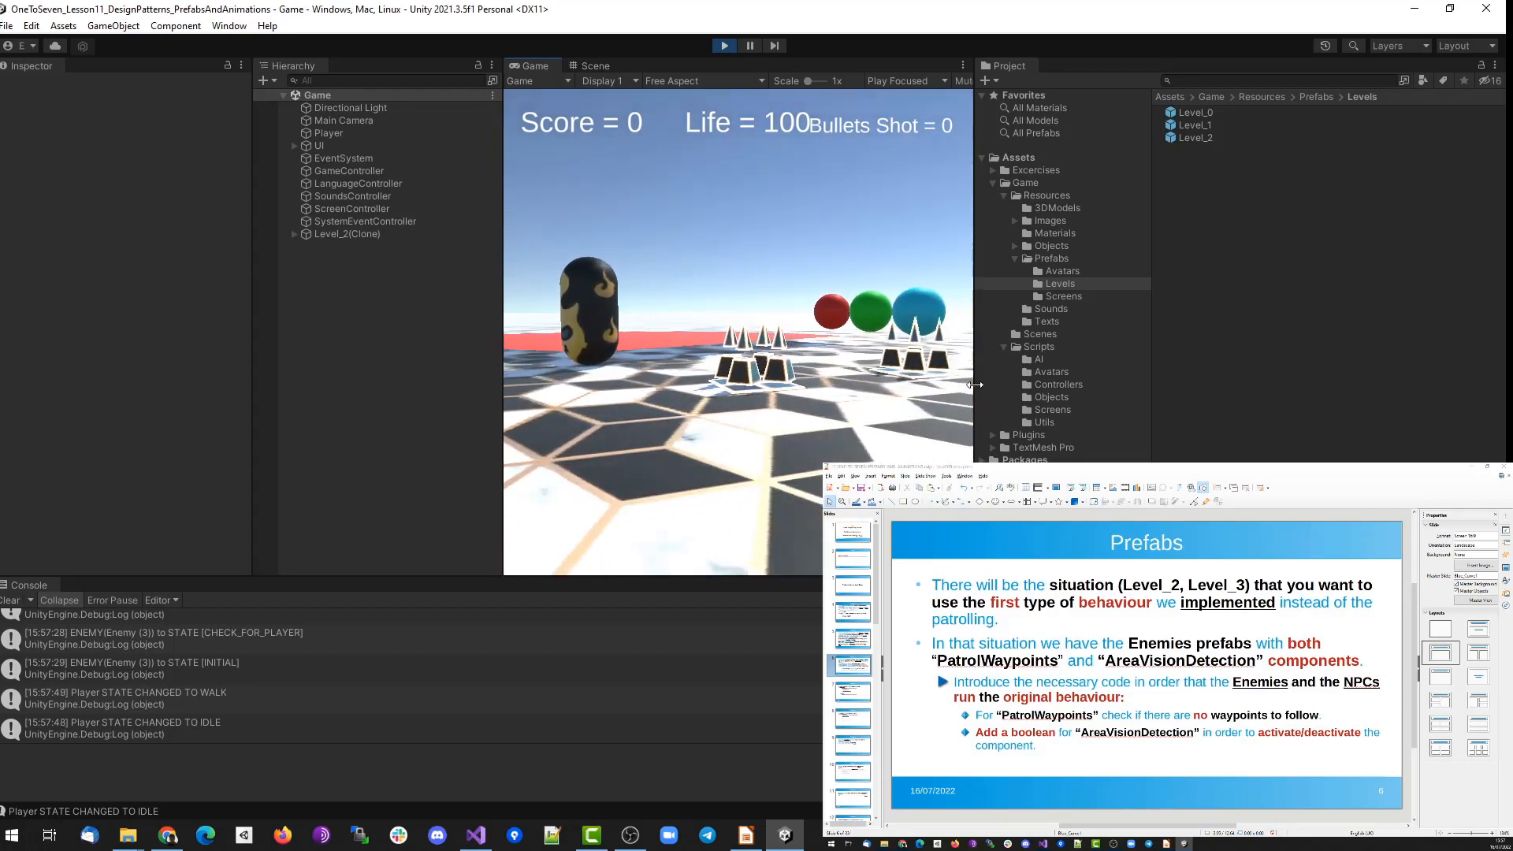
key("d")
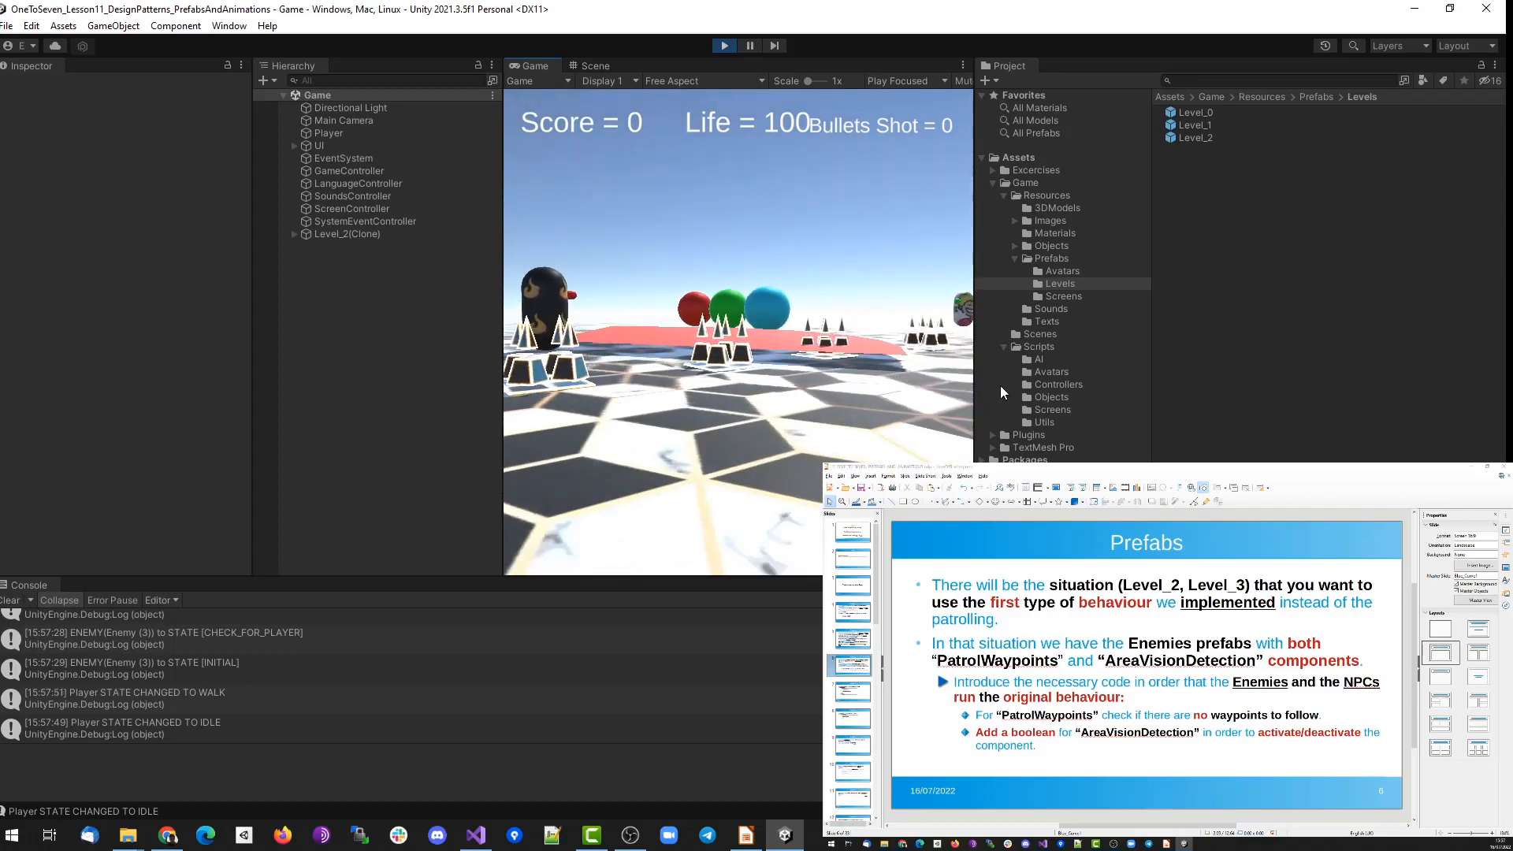
key("d")
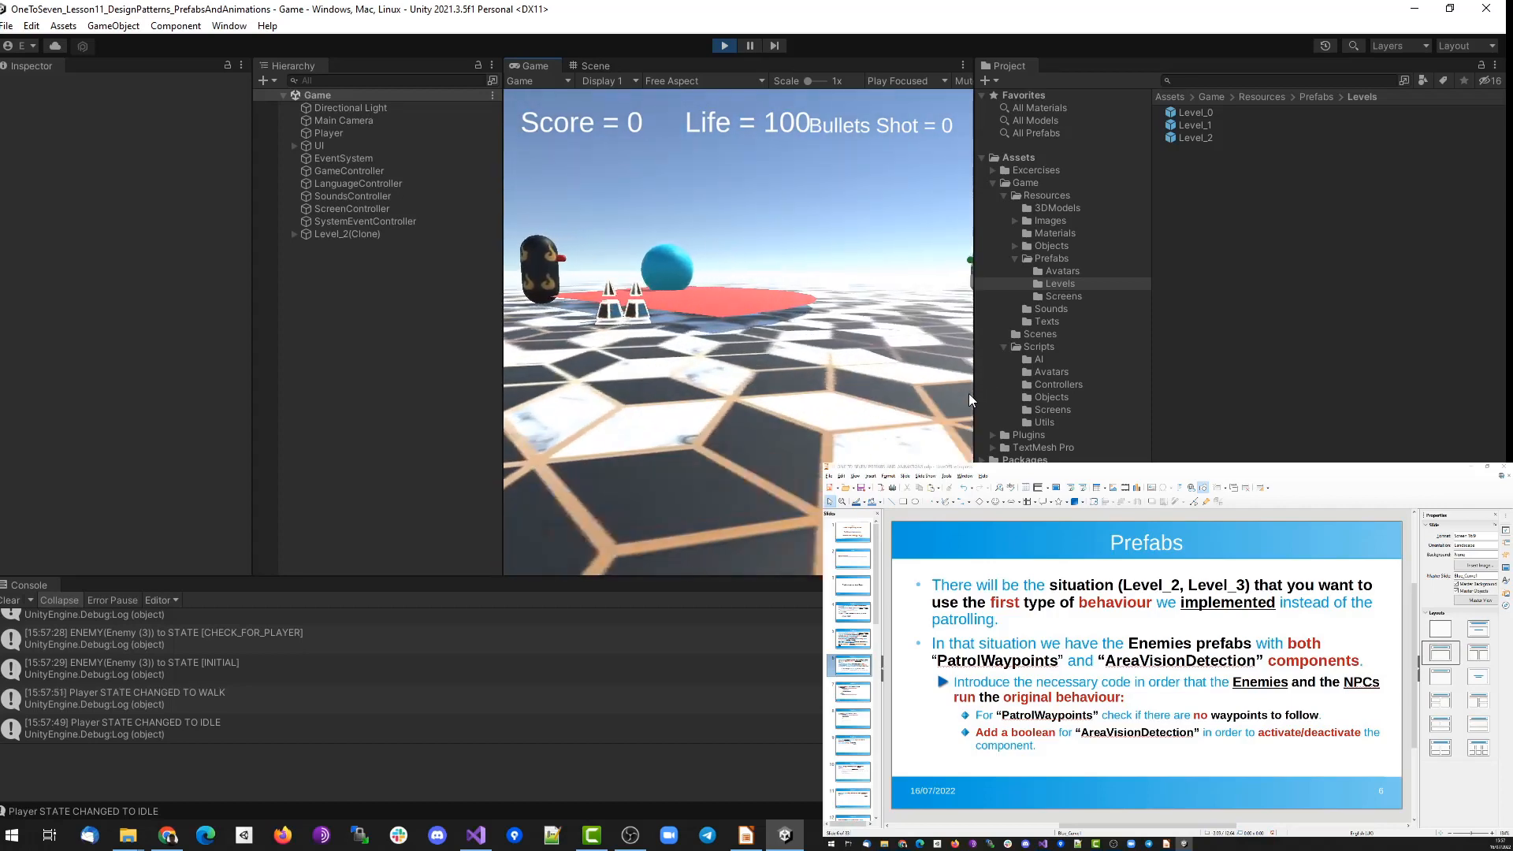
key("w")
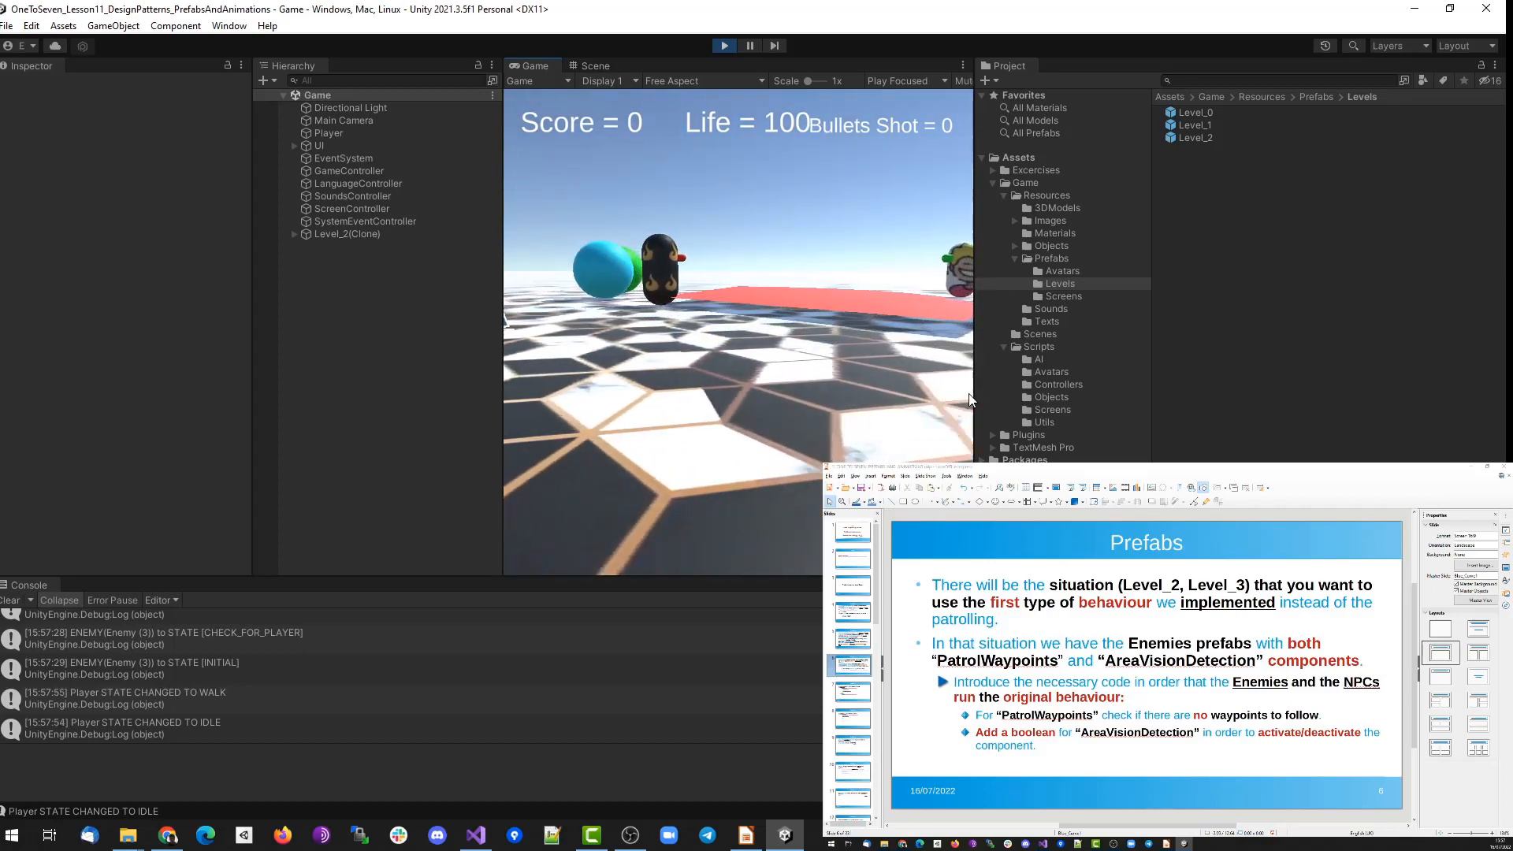
key("w")
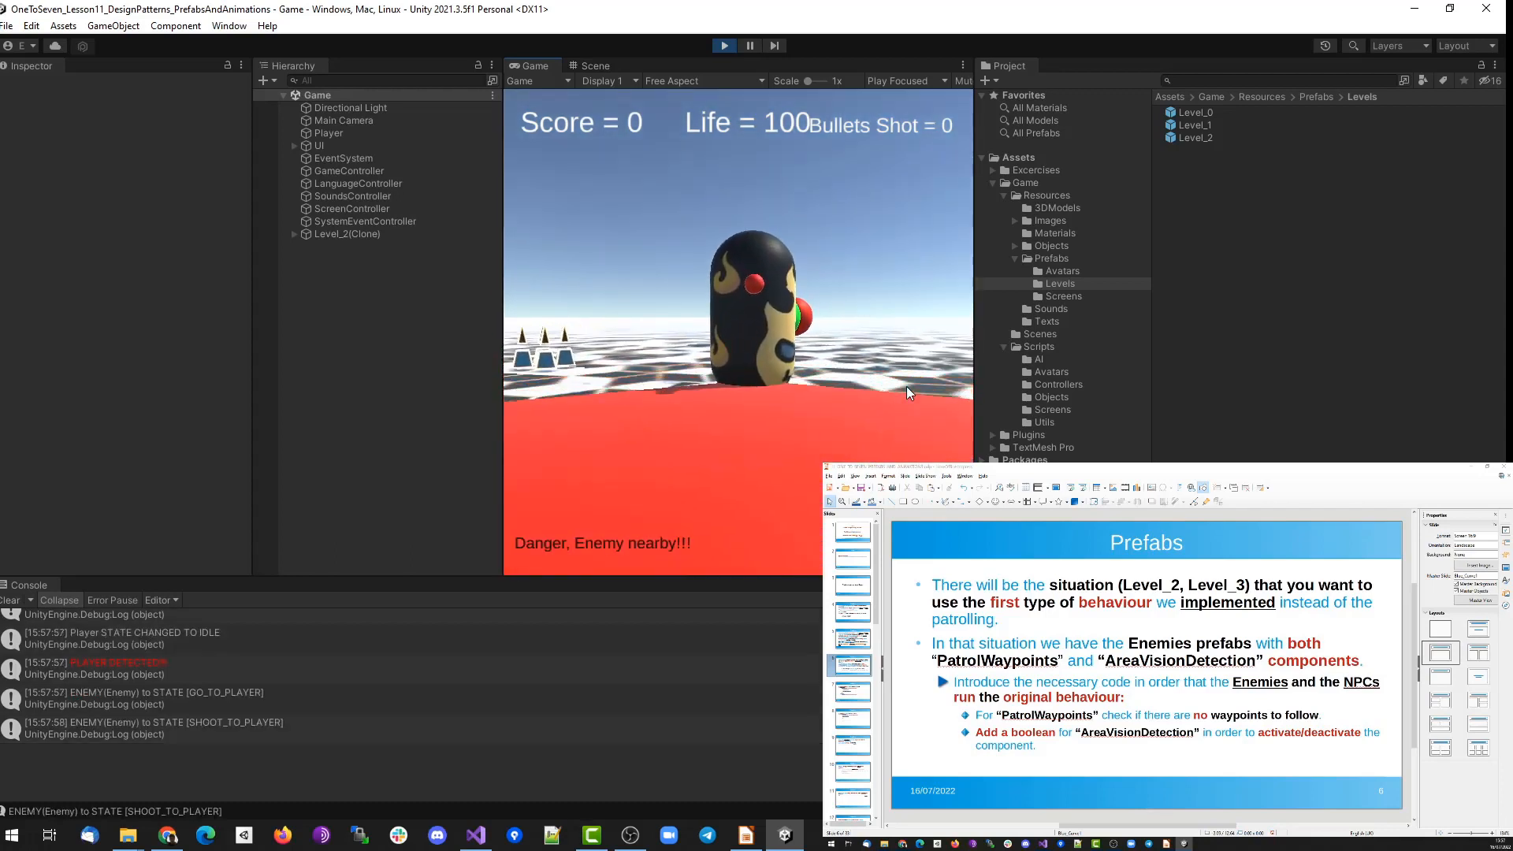
key("s")
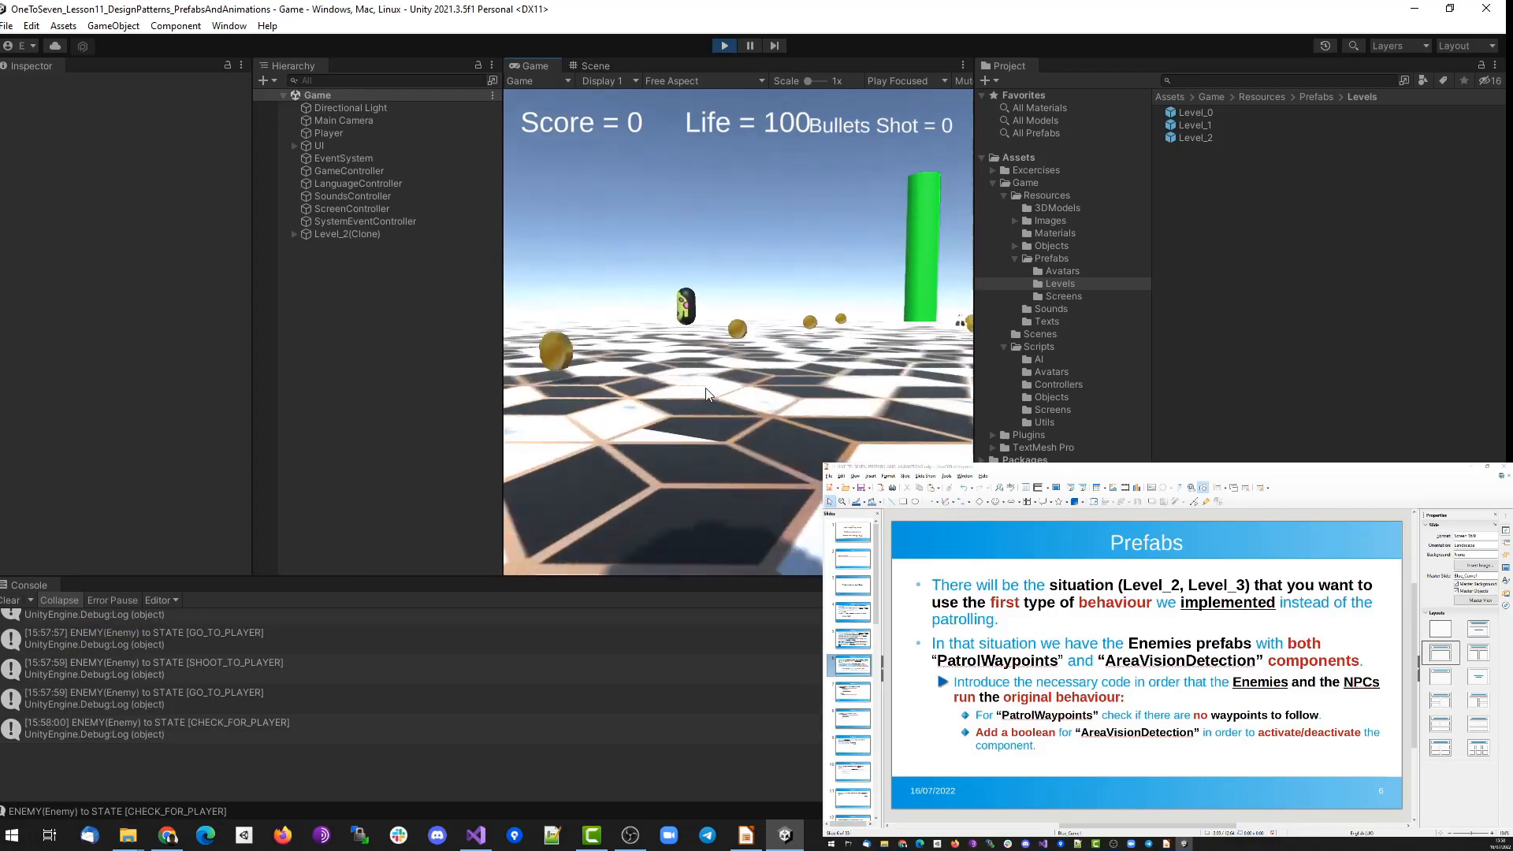
key("w")
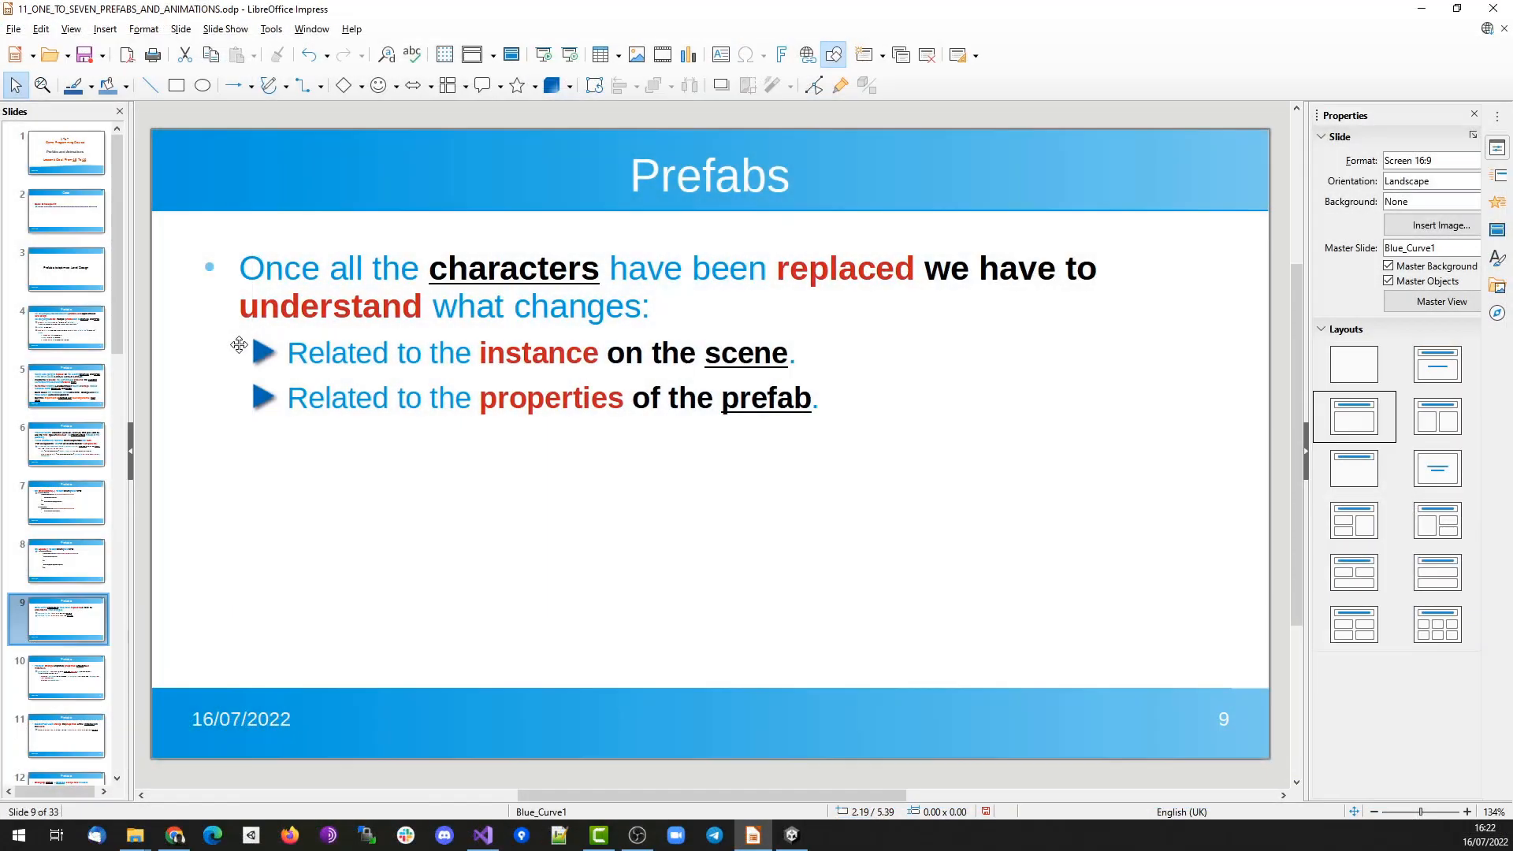
Switch to the LibreOffice Impress lesson and read slide 9 on scene instances versus prefab properties.
double_click(513, 268)
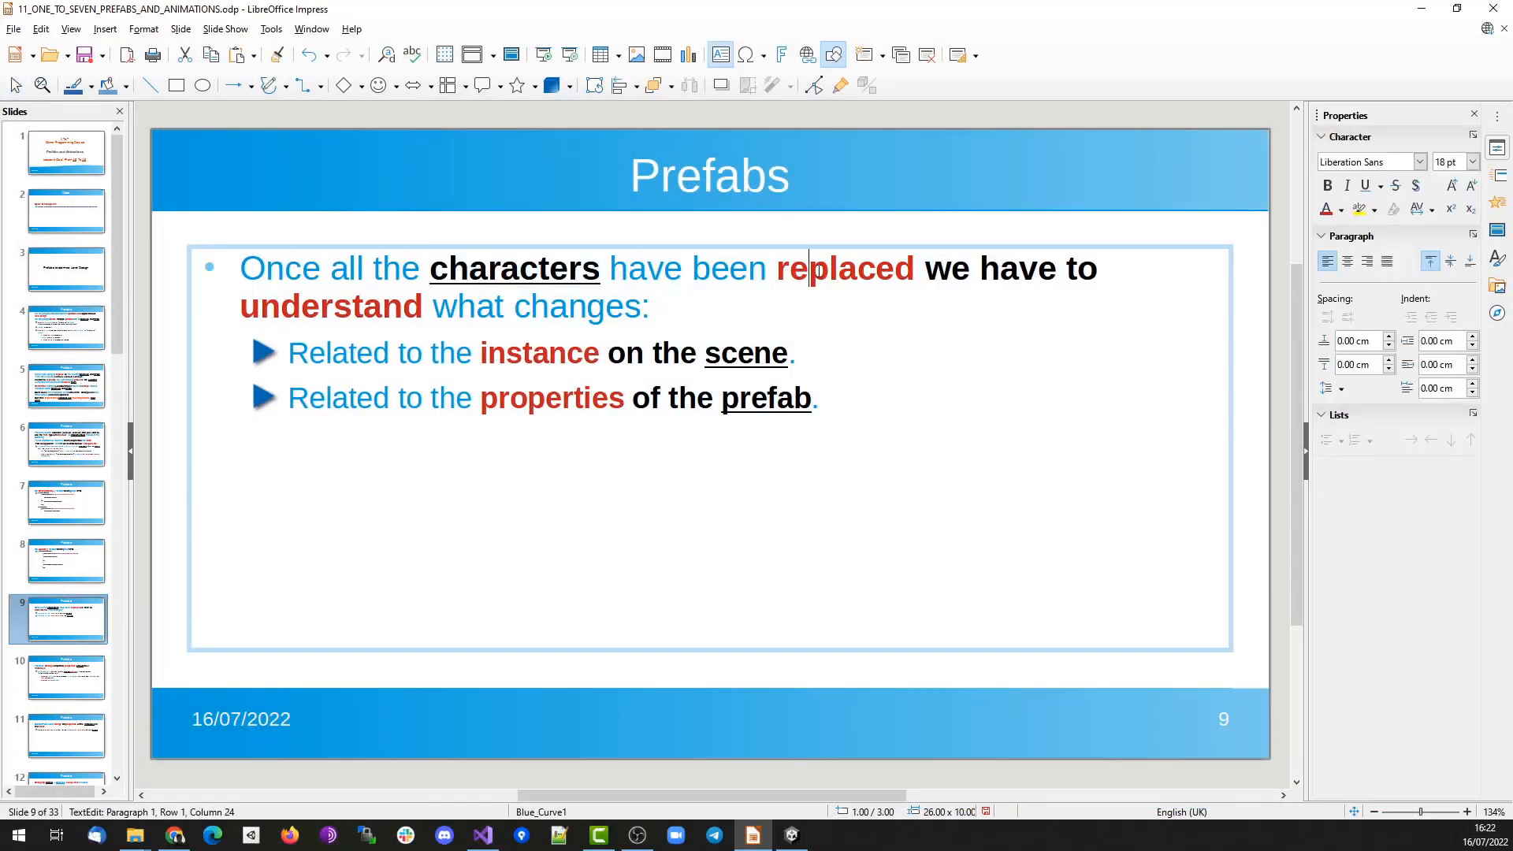
double_click(845, 268)
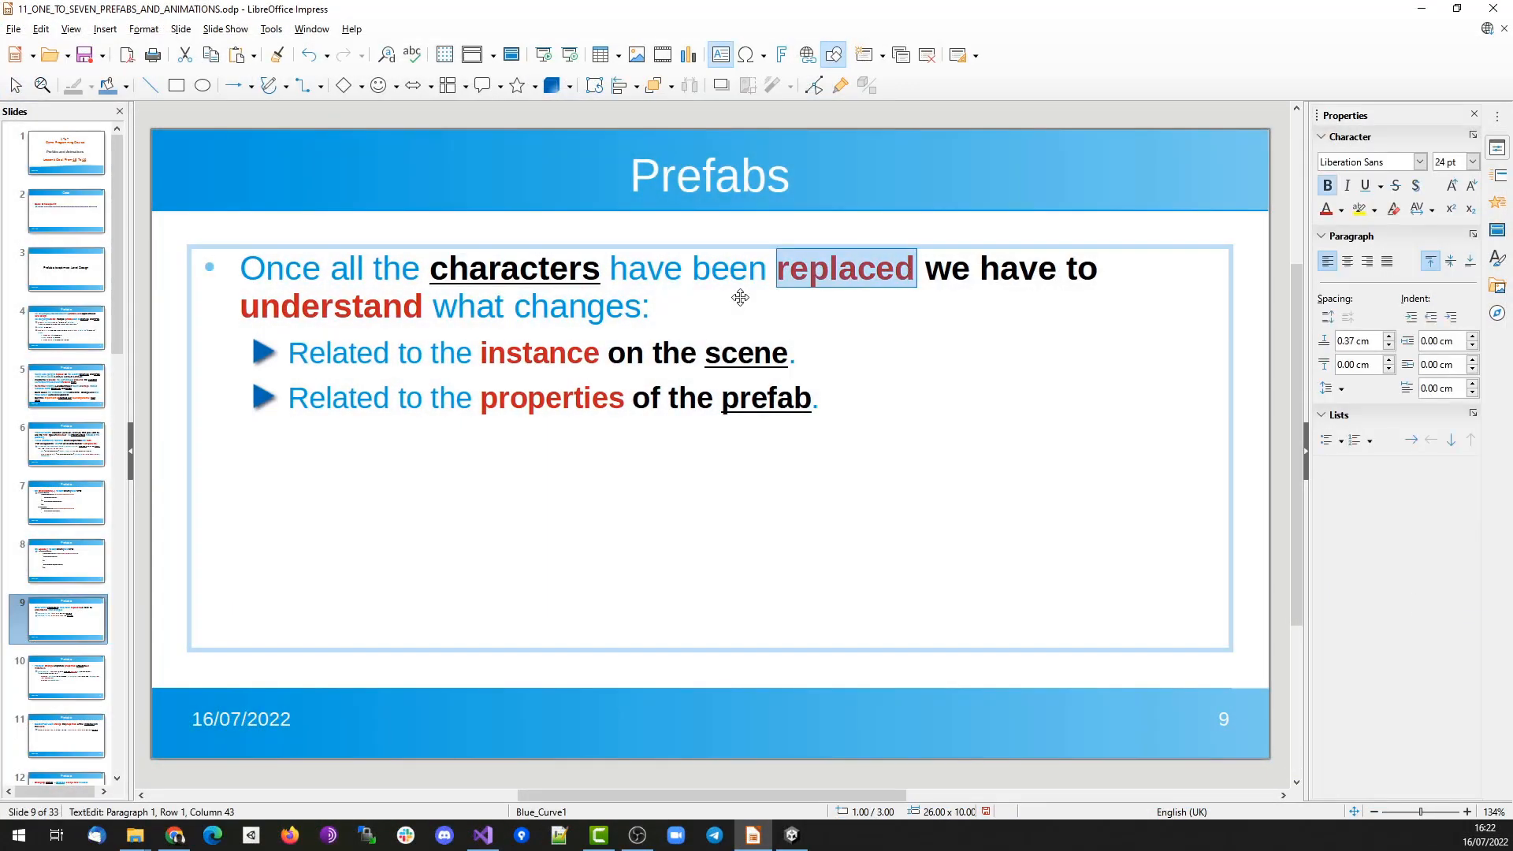
double_click(329, 308)
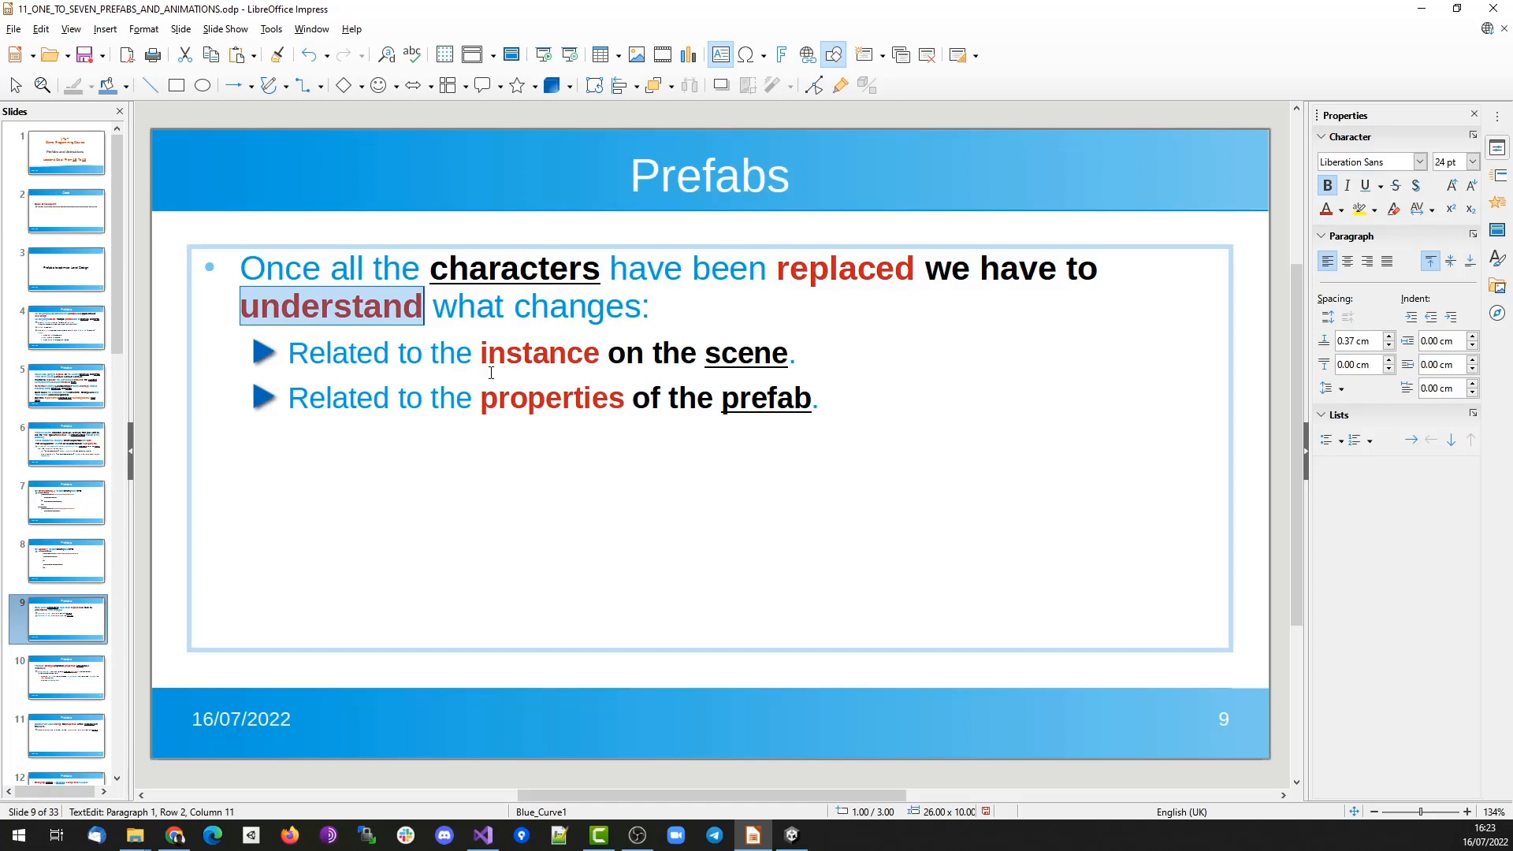
double_click(768, 353)
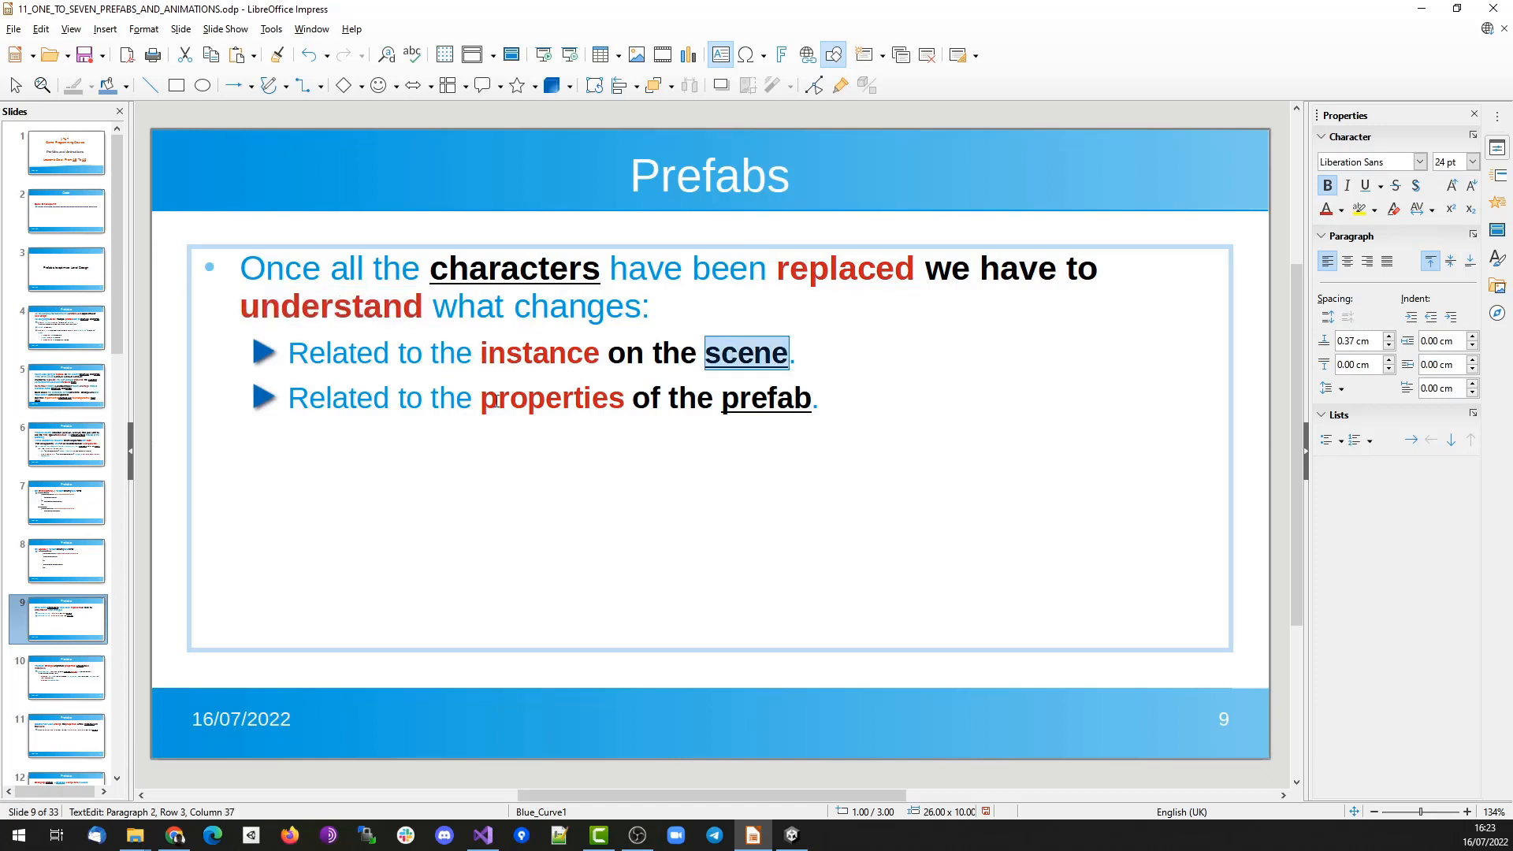
double_click(532, 392)
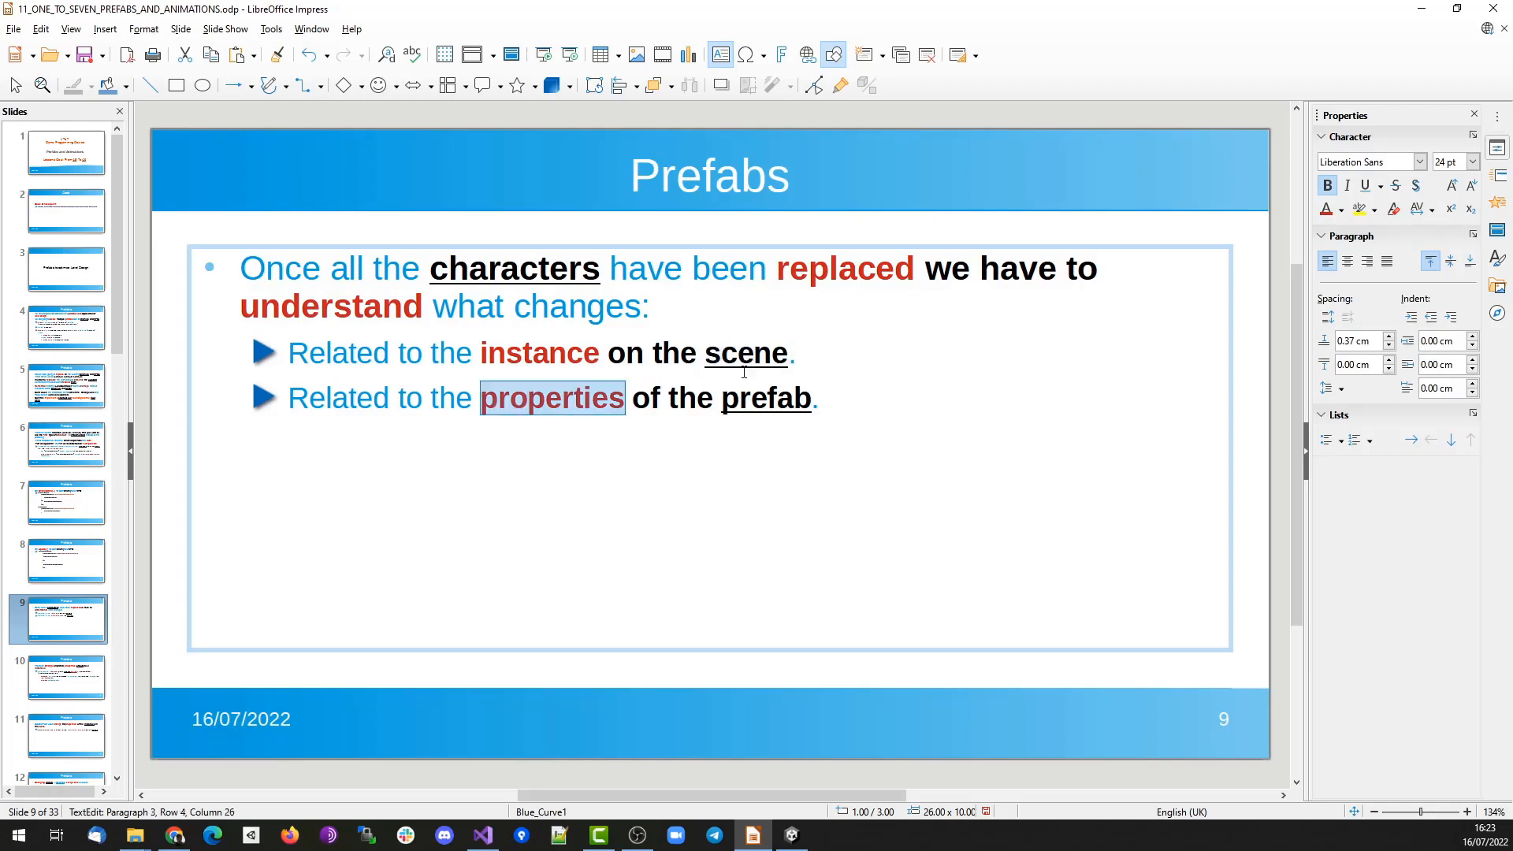
left_click(767, 398)
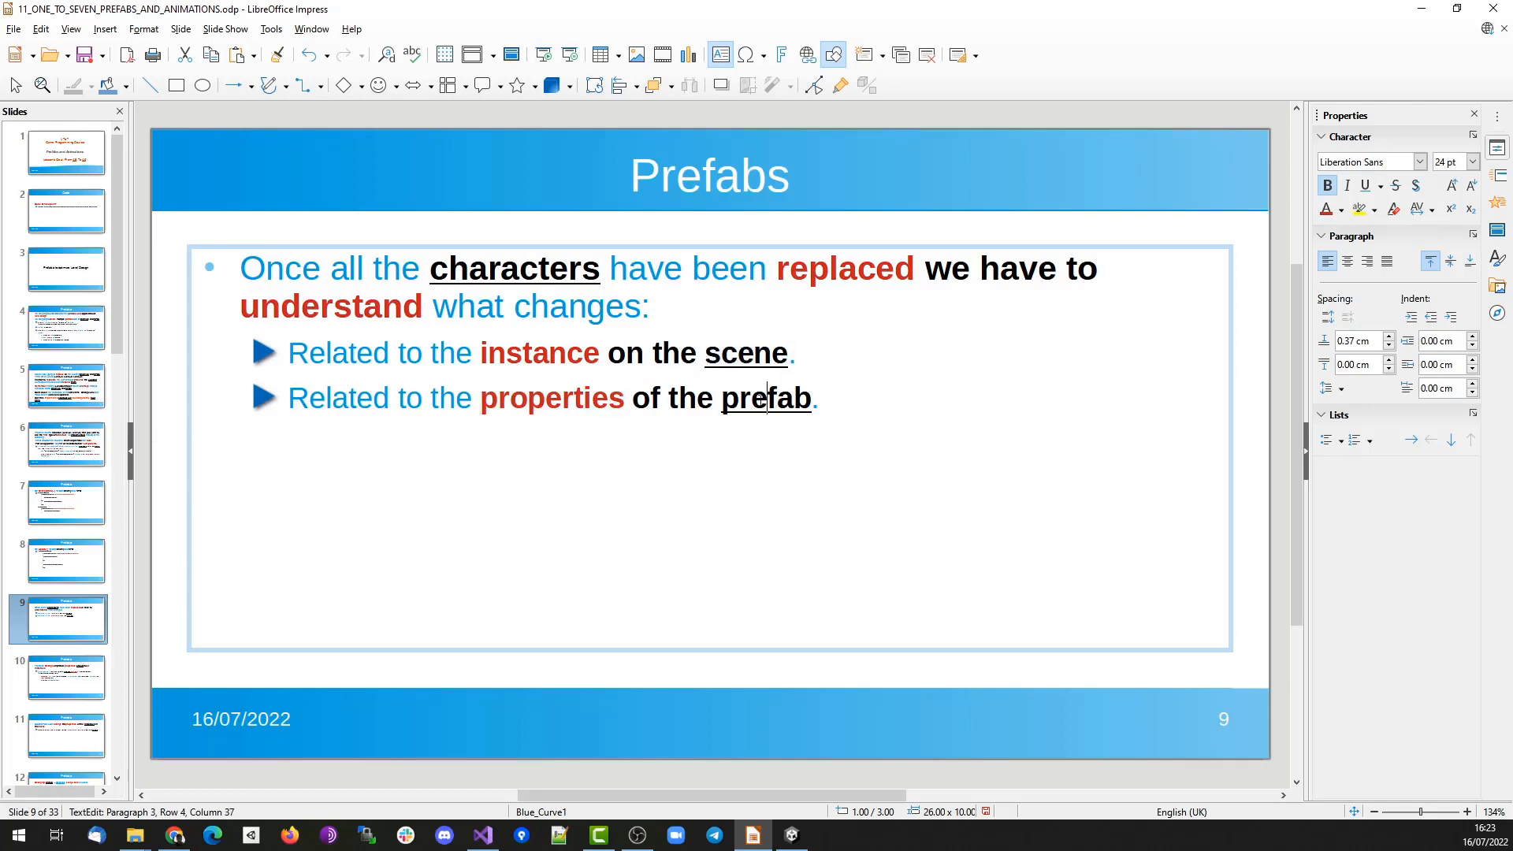
Read slide 10 on how prefab property changes affect all instances, highlighting the Enemy prefab and AreaVisionDetection example.
left_click(66, 676)
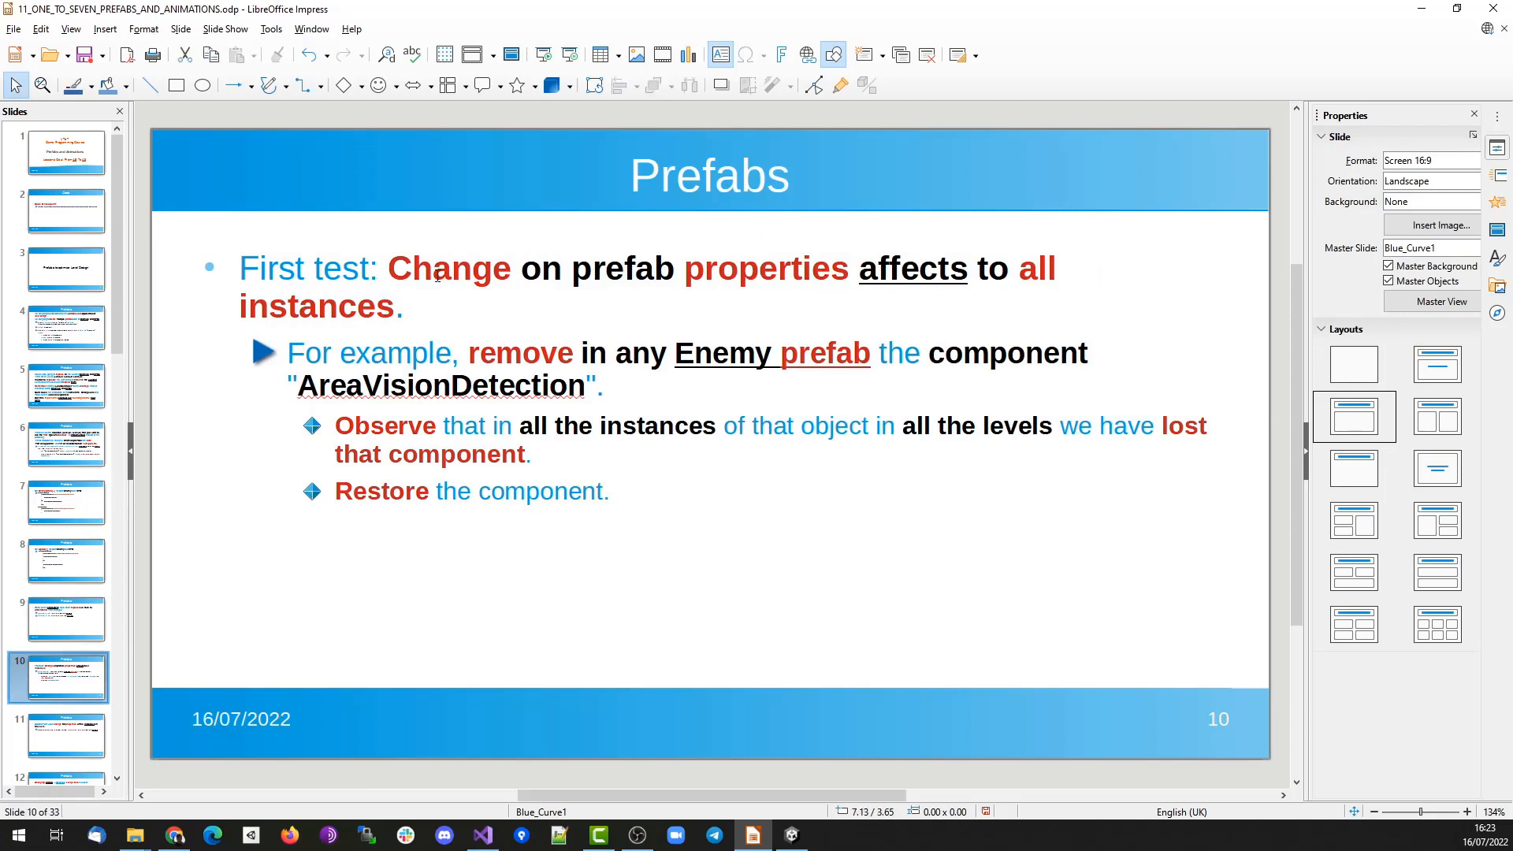
double_click(473, 270)
double_click(619, 272)
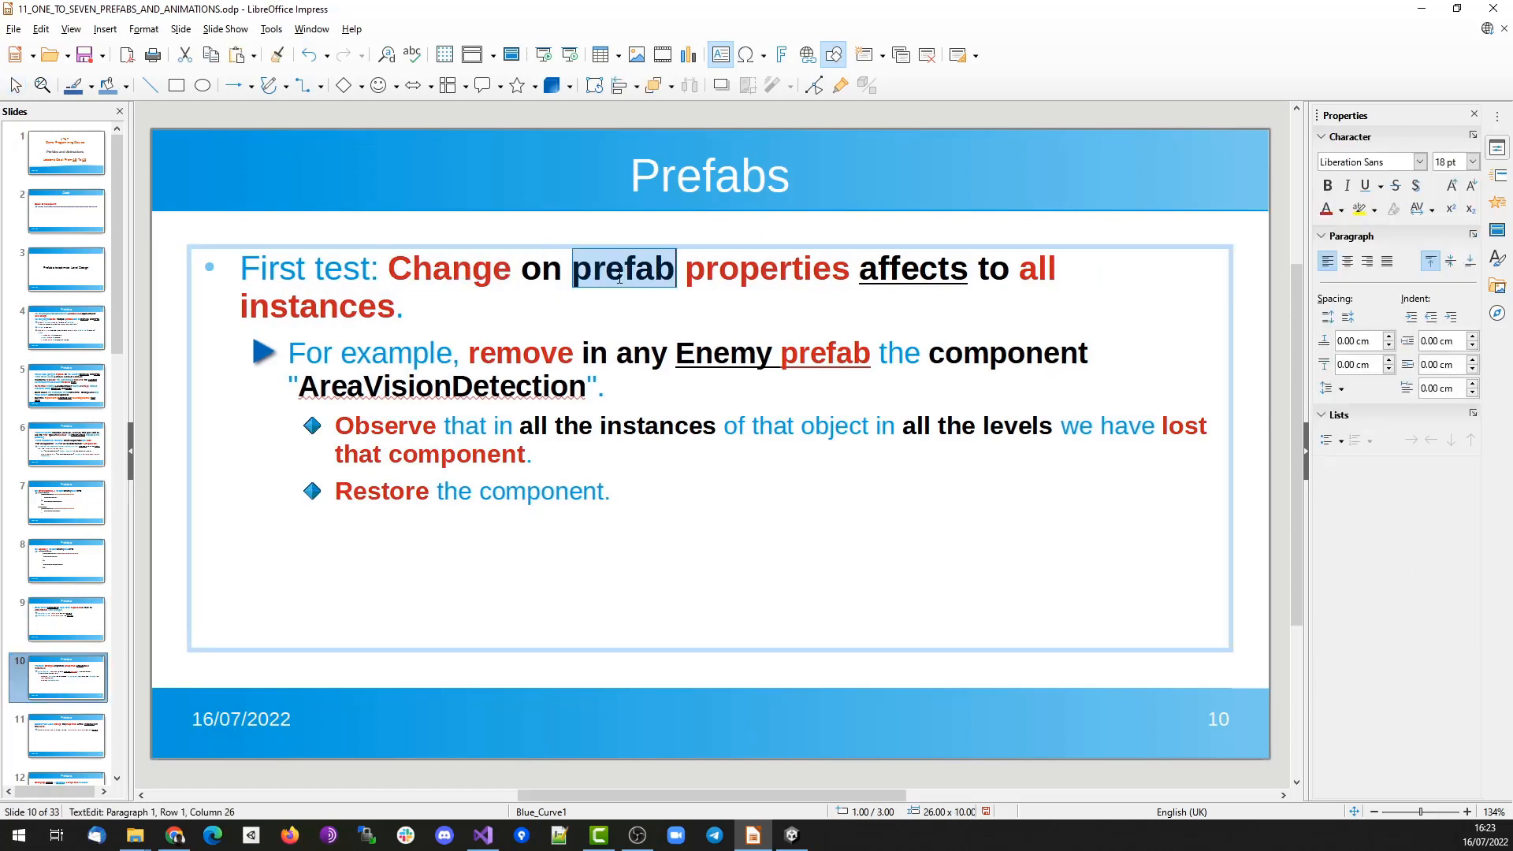
double_click(735, 270)
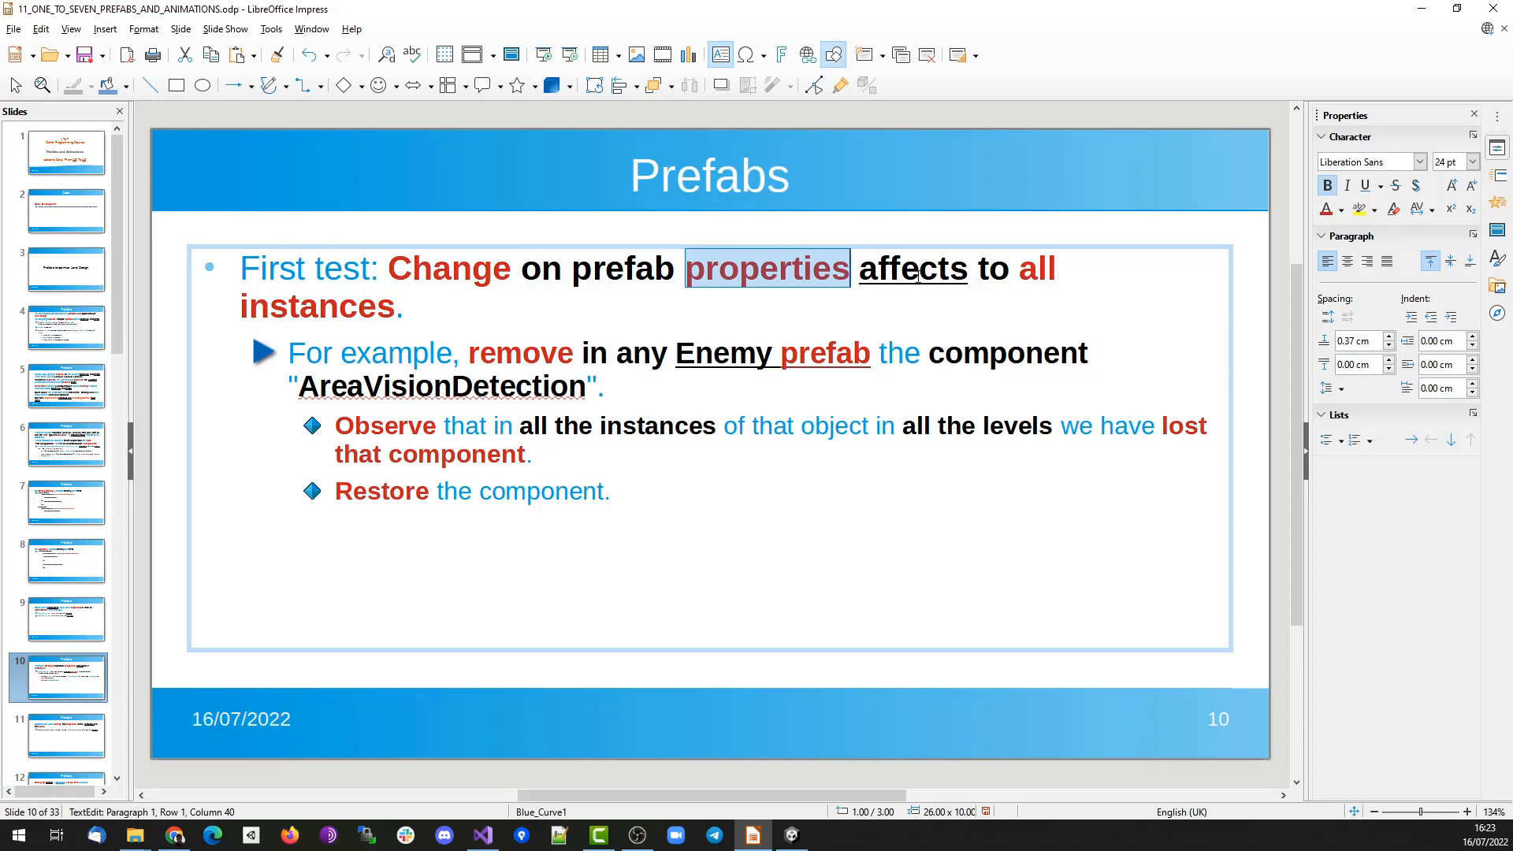
double_click(314, 314)
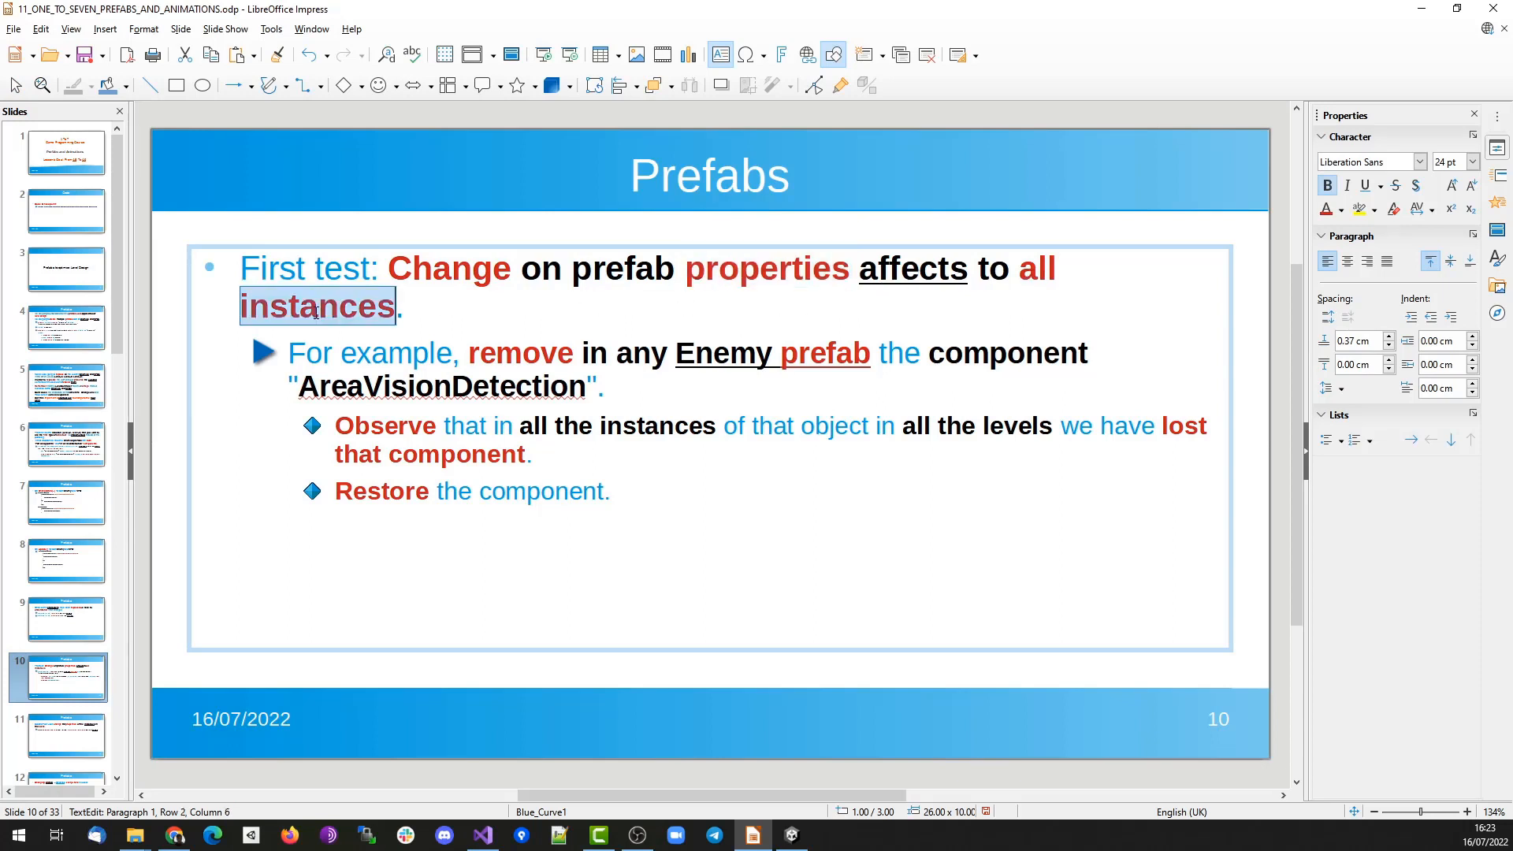
double_click(516, 359)
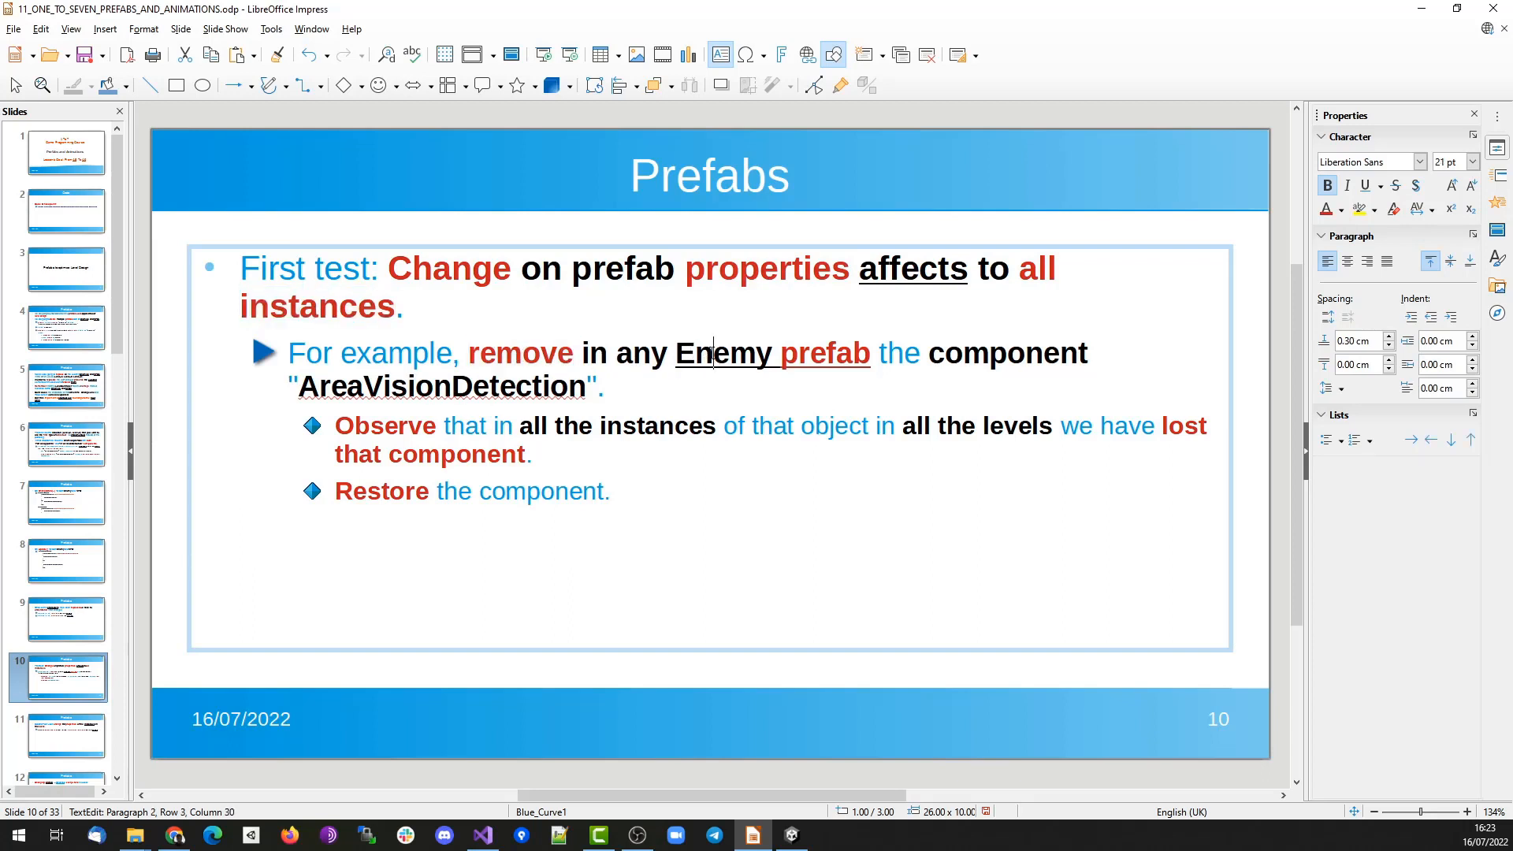
double_click(776, 355)
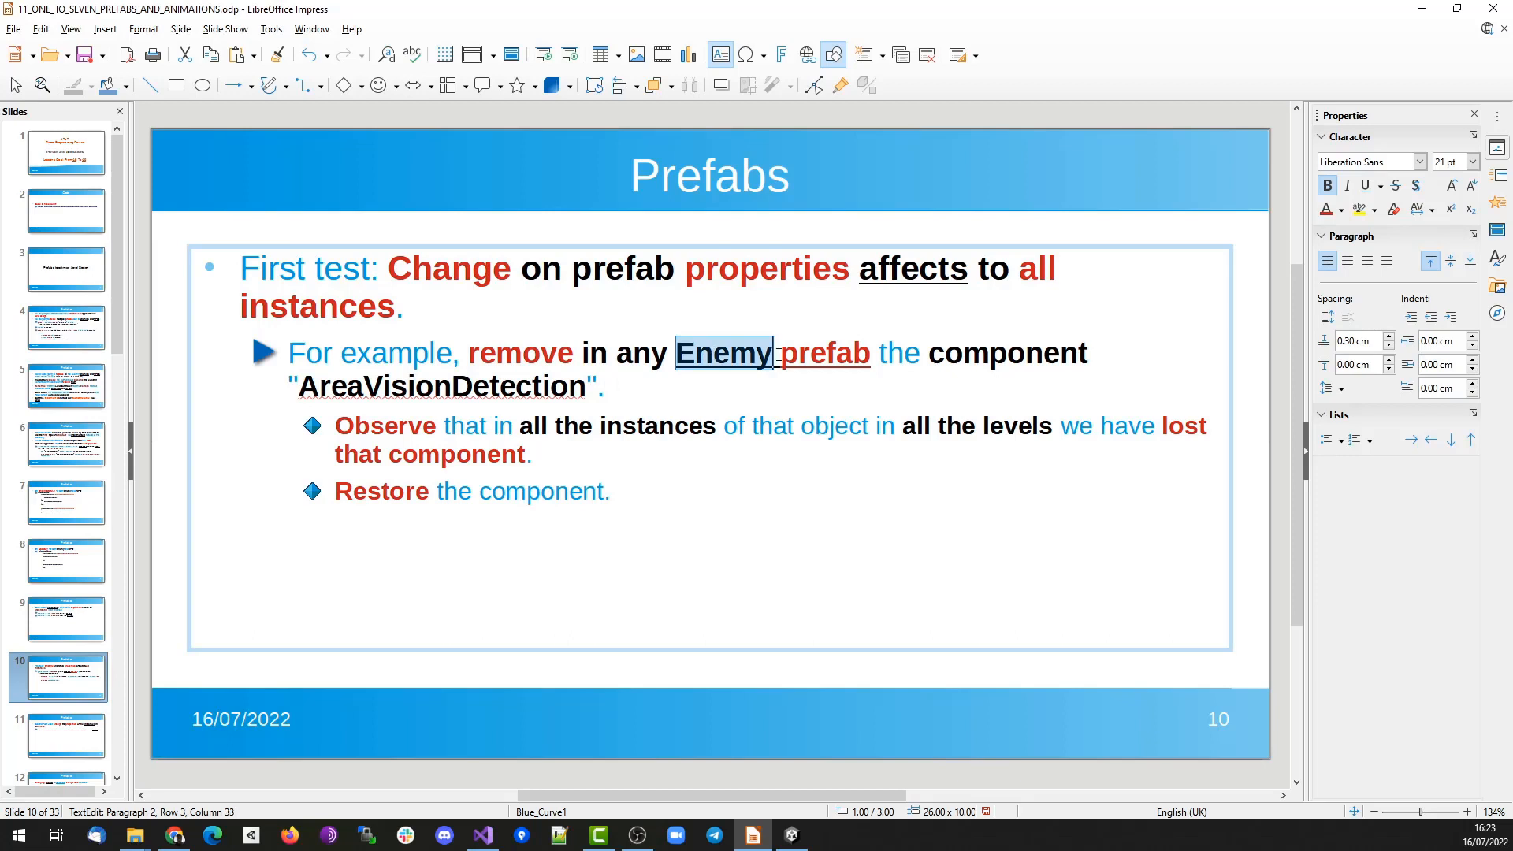
double_click(410, 388)
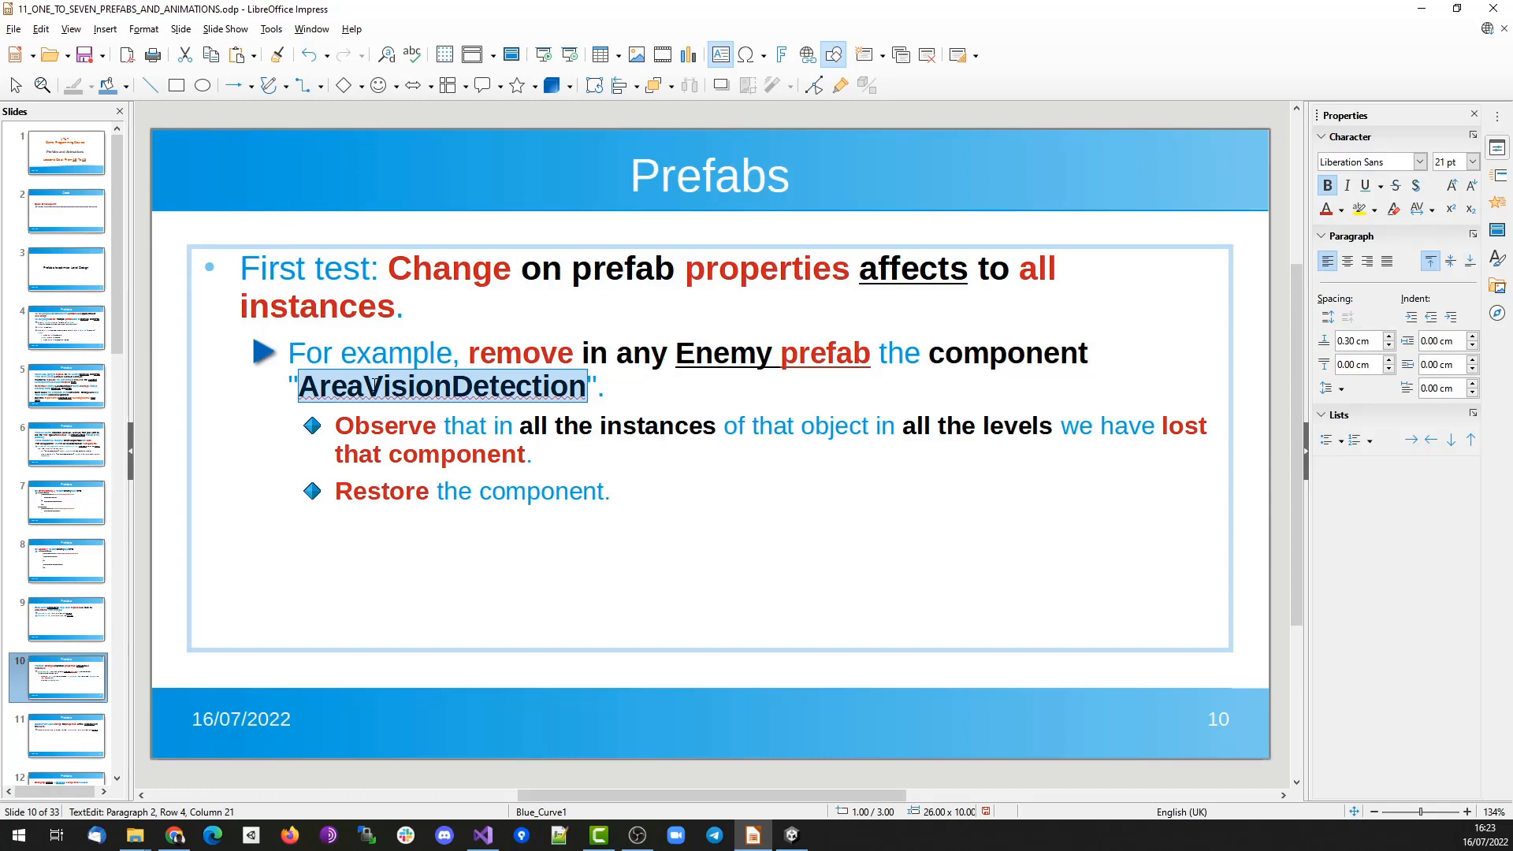
double_click(776, 359)
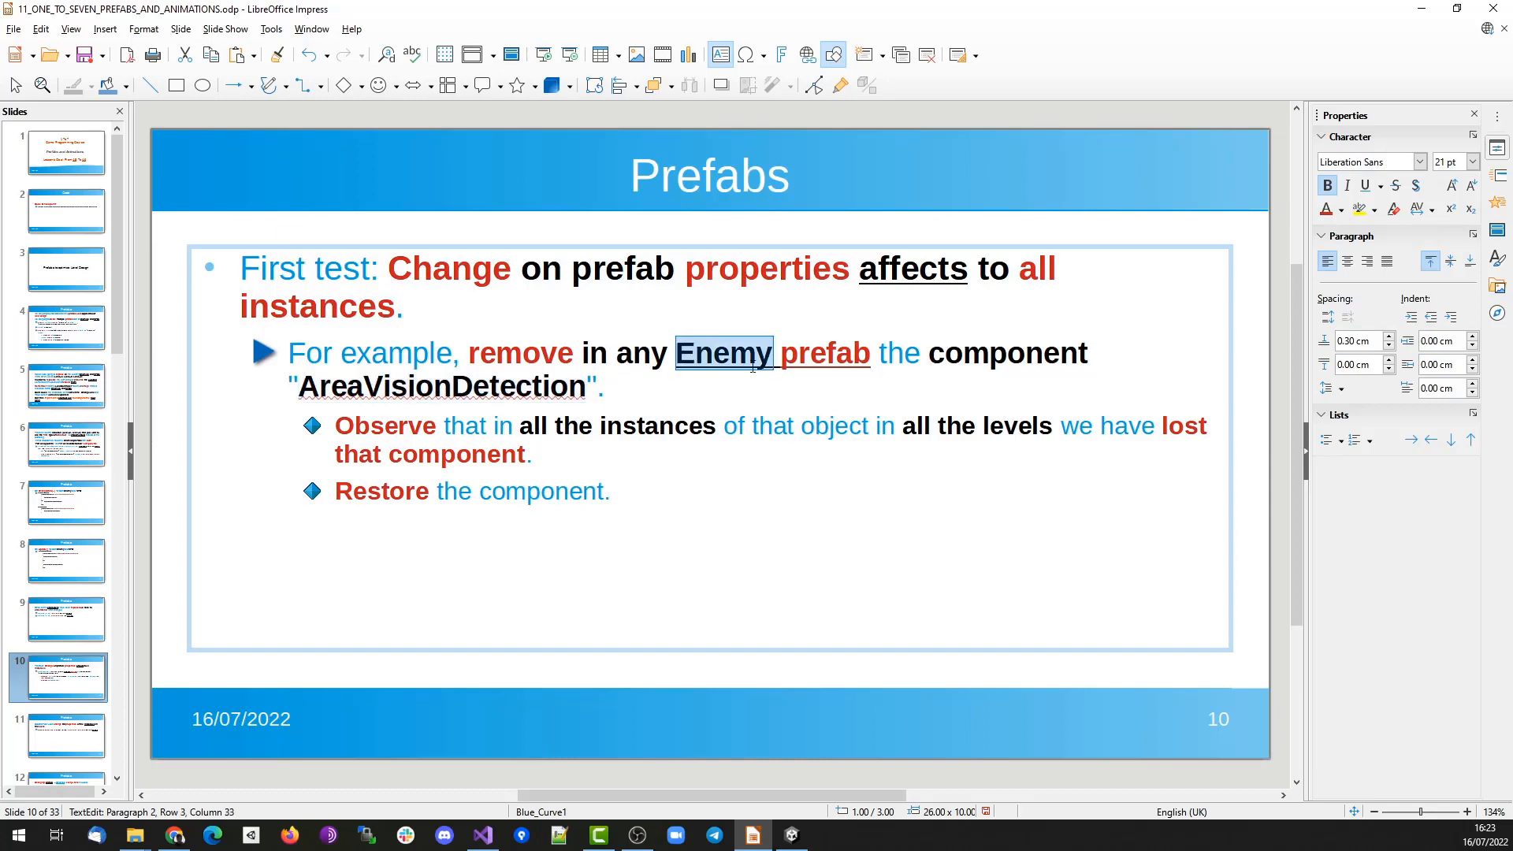
key("ctrl+u")
double_click(353, 379)
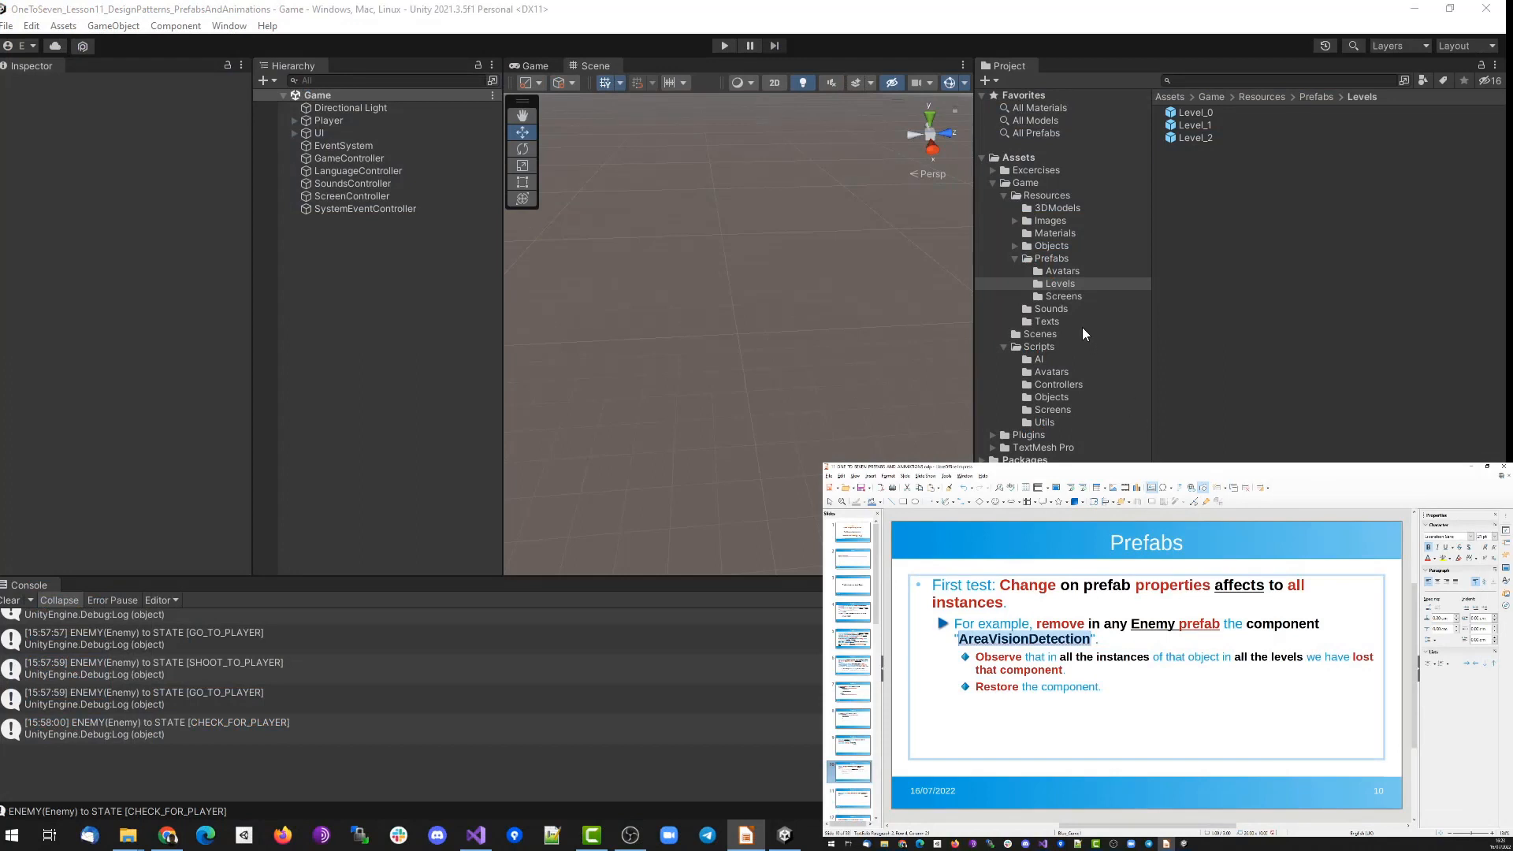
Switch to Unity, open the Enemy prefab from the Avatars folder, and remove its Area Vision Detection component.
left_click(1074, 276)
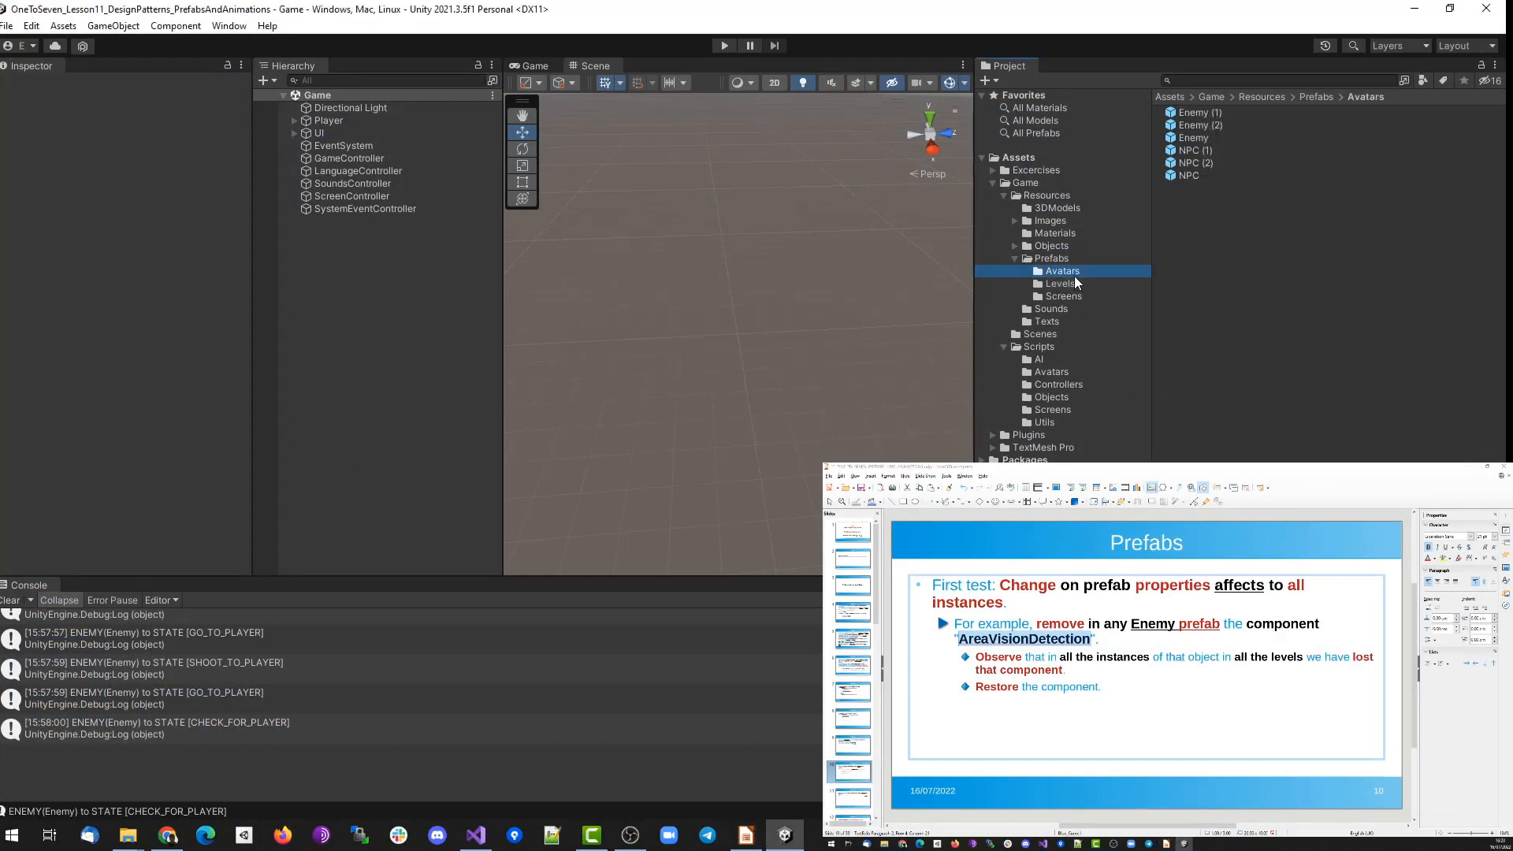
double_click(1206, 138)
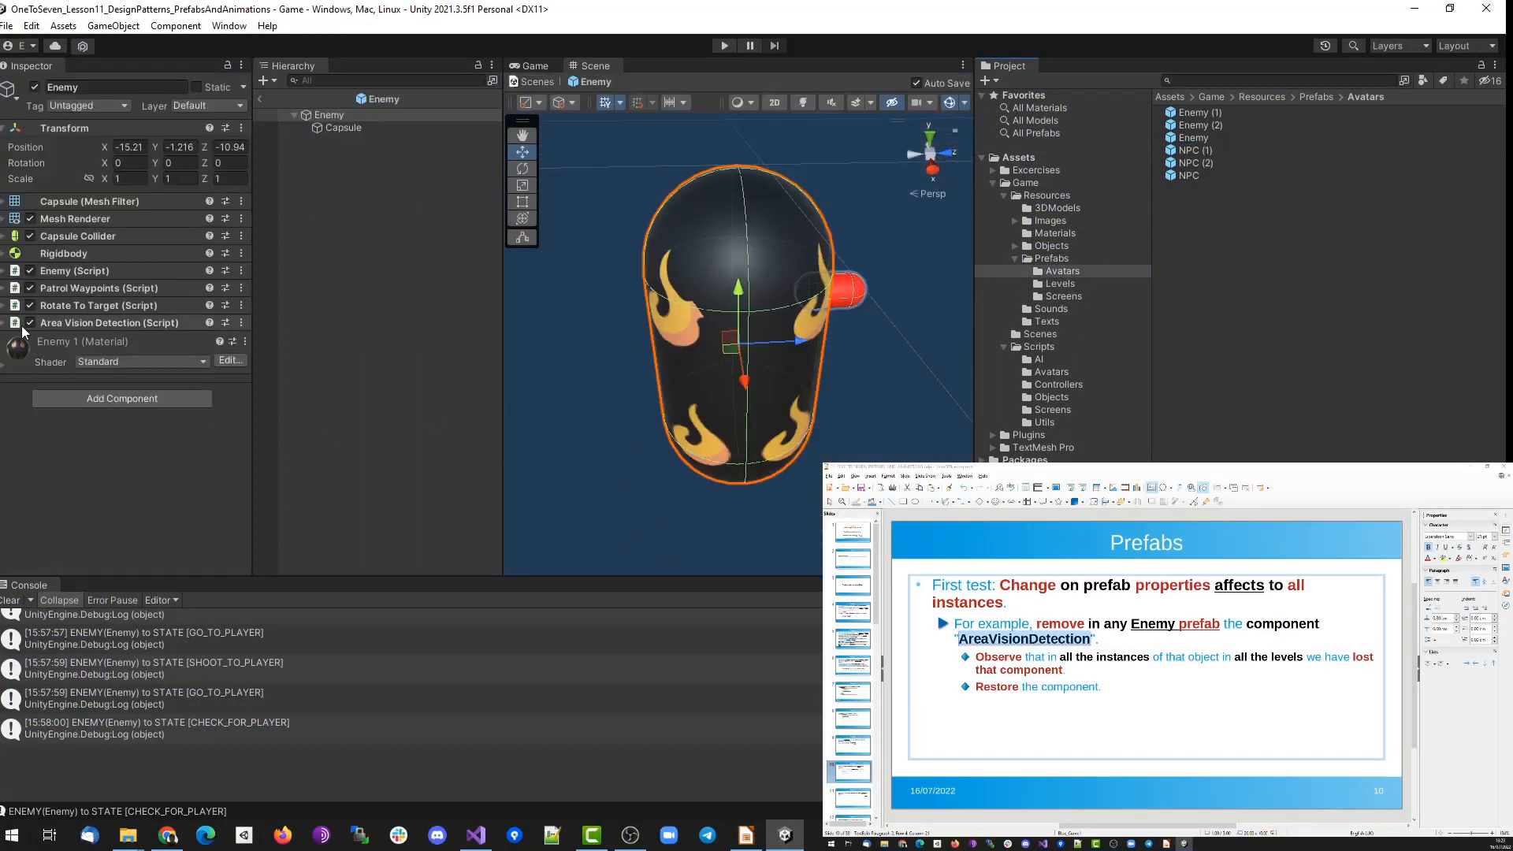
right_click(86, 323)
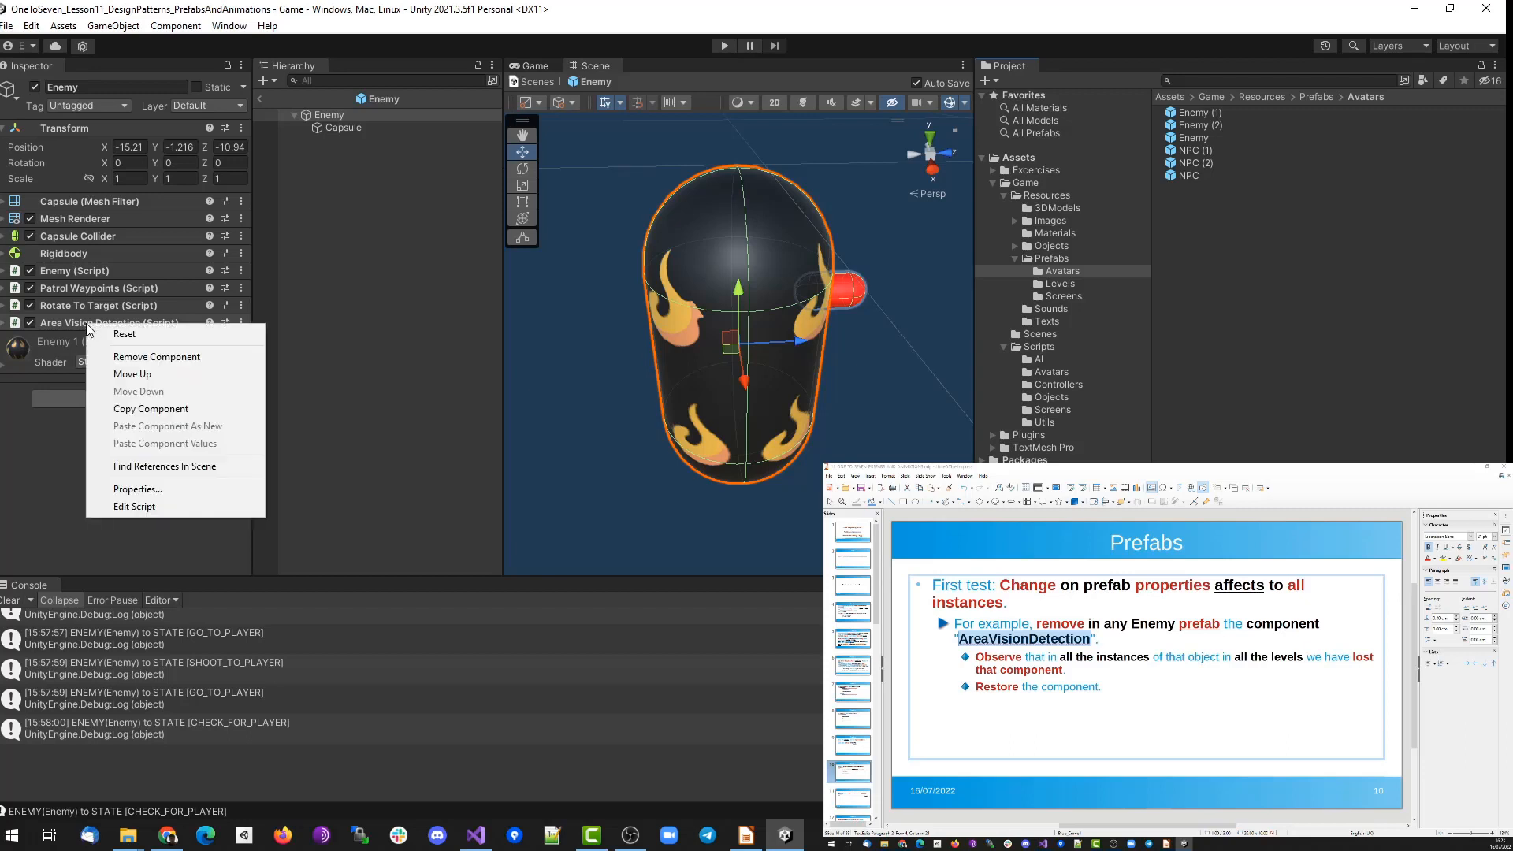
left_click(148, 358)
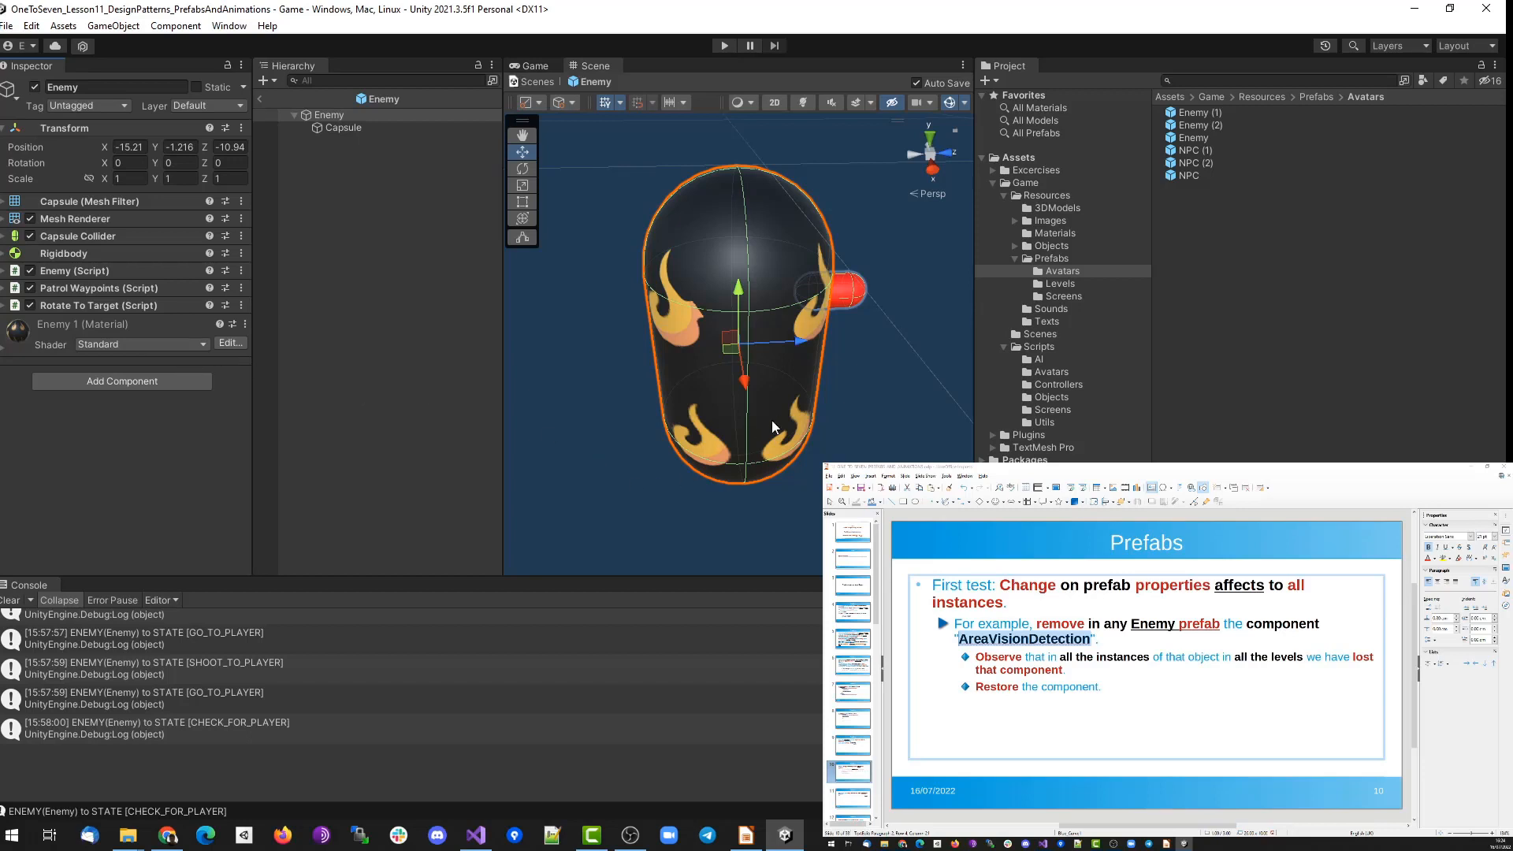
Add a Cube as a child of the Enemy prefab and raise it over the capsule to about Y 1.295.
right_click(326, 119)
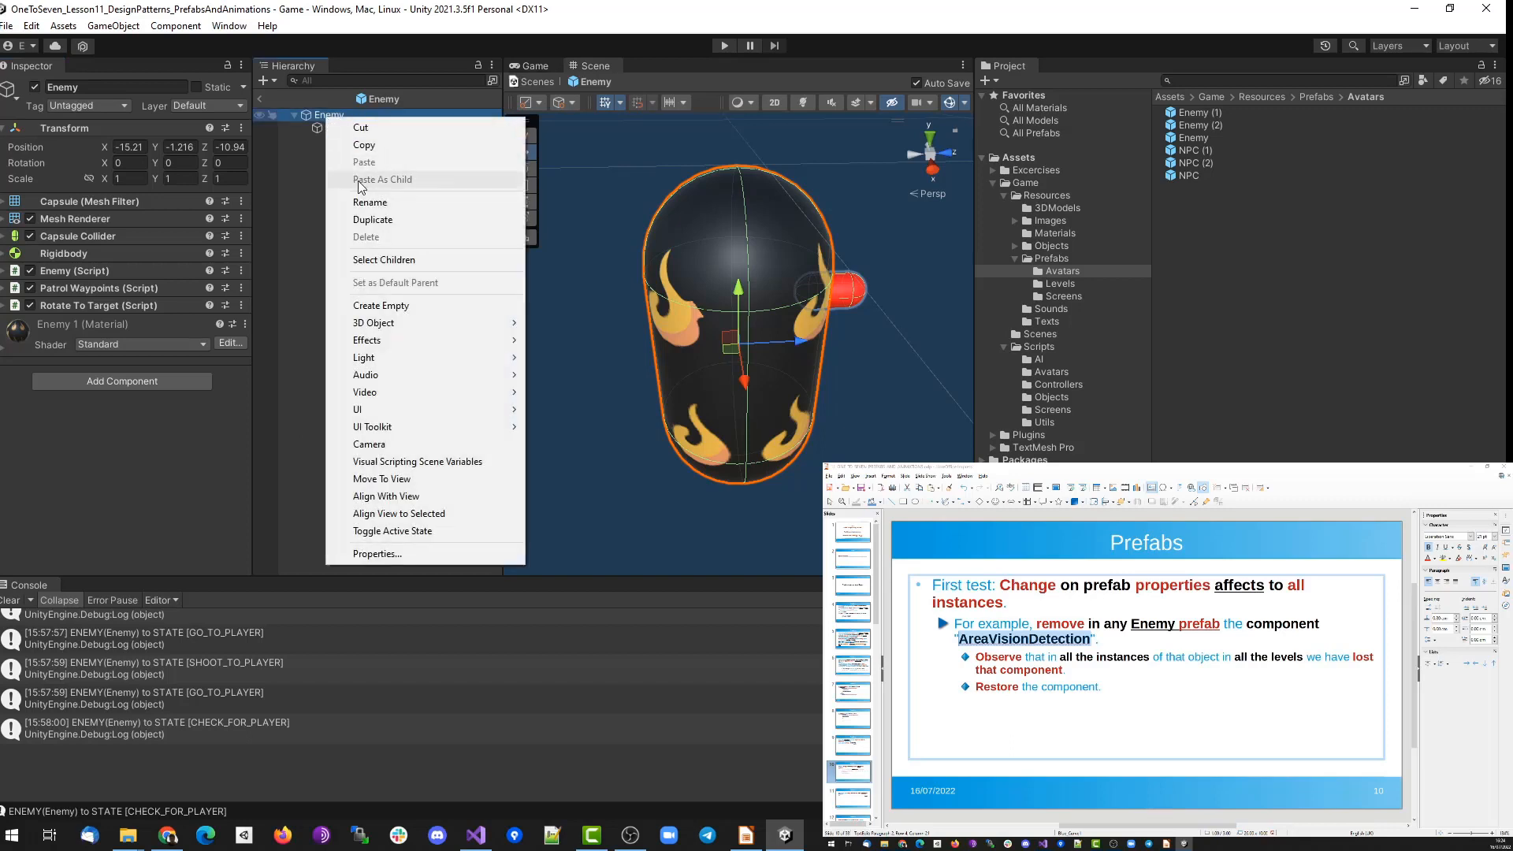
mouse_move(398, 325)
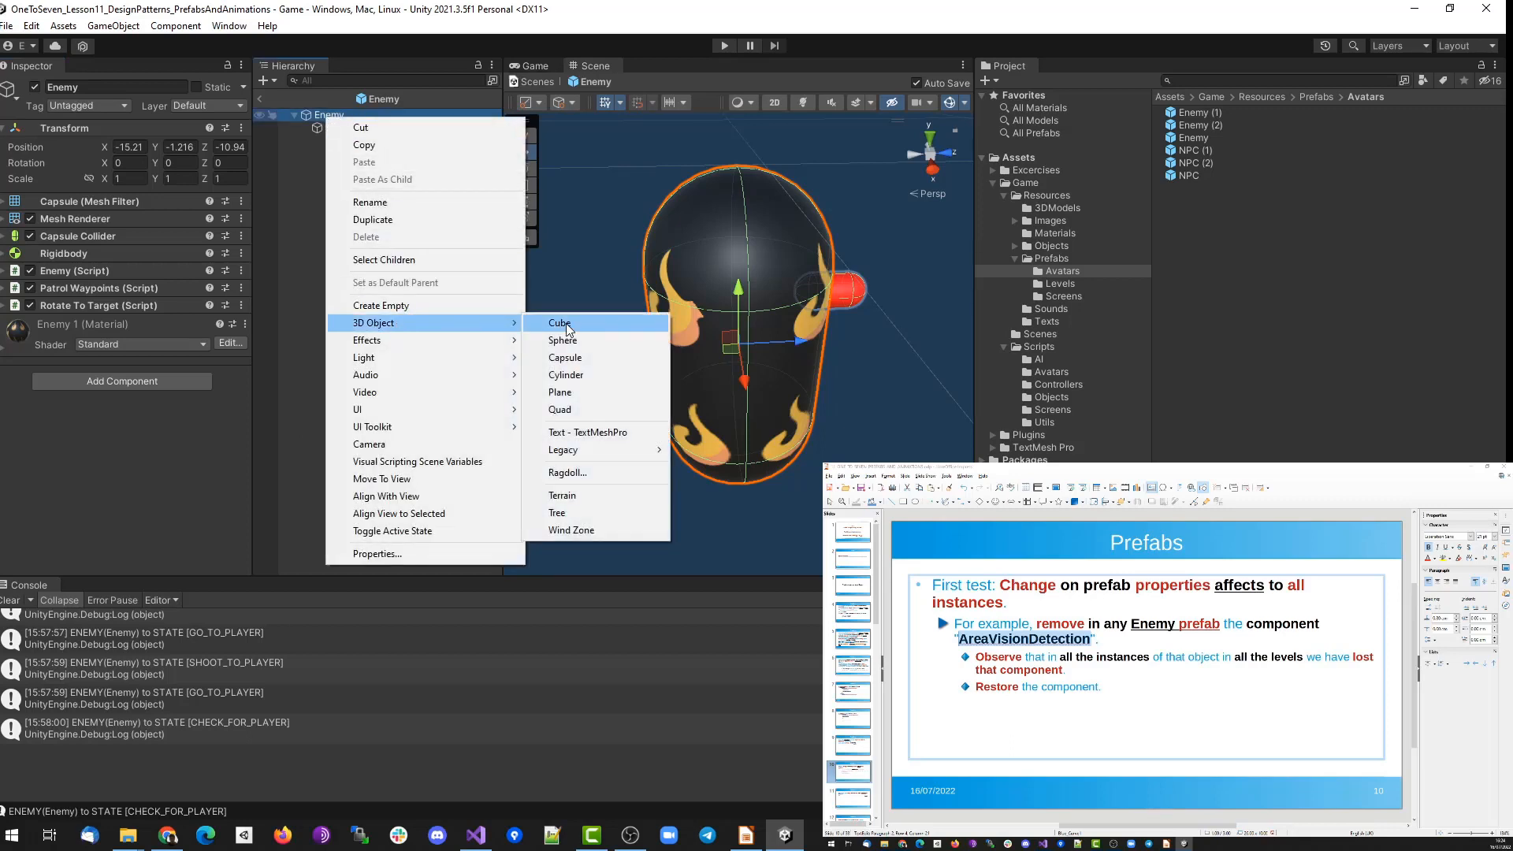
left_click(561, 324)
left_click_drag(754, 400, 734, 115)
key("ctrl+z")
scroll(741, 252, "down", 5)
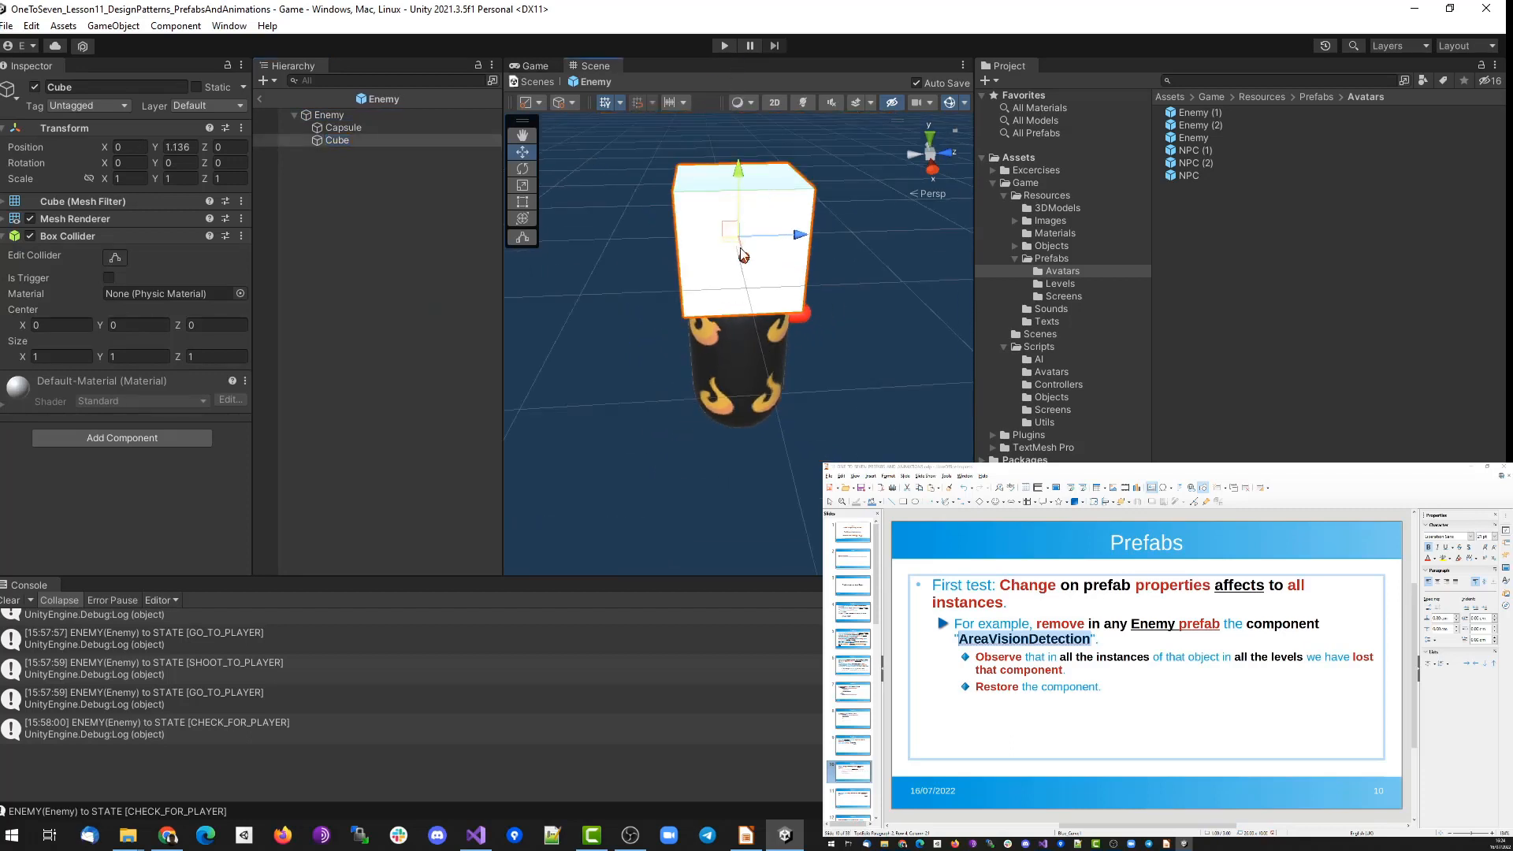
left_click_drag(738, 193, 738, 175)
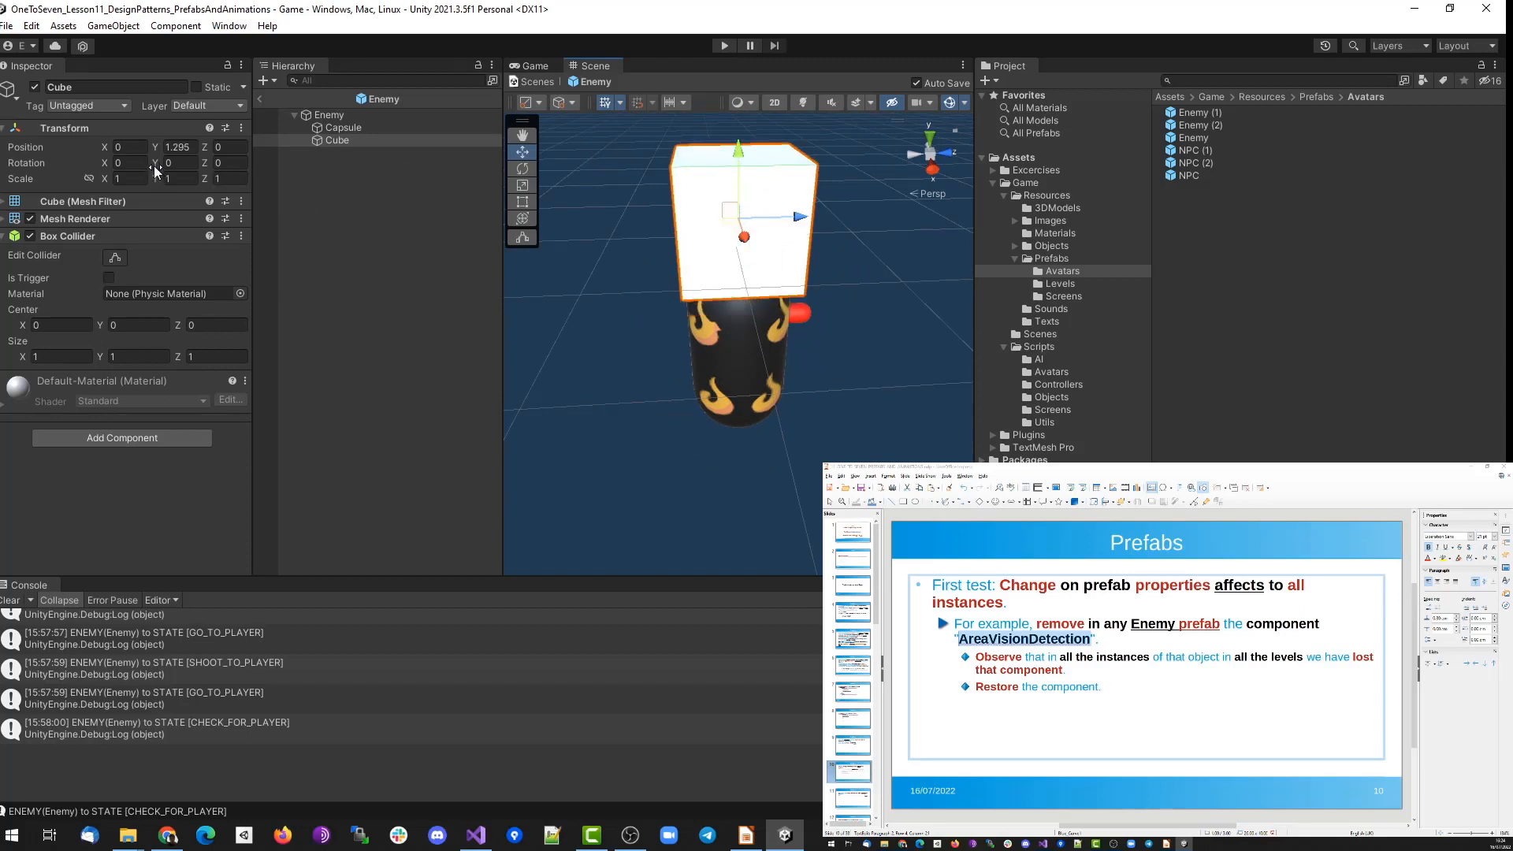
Flatten the cube to a Y scale of 0.23, lower it onto the enemy's head at about Y 0.855, and exit the prefab.
left_click_drag(161, 181, 135, 175)
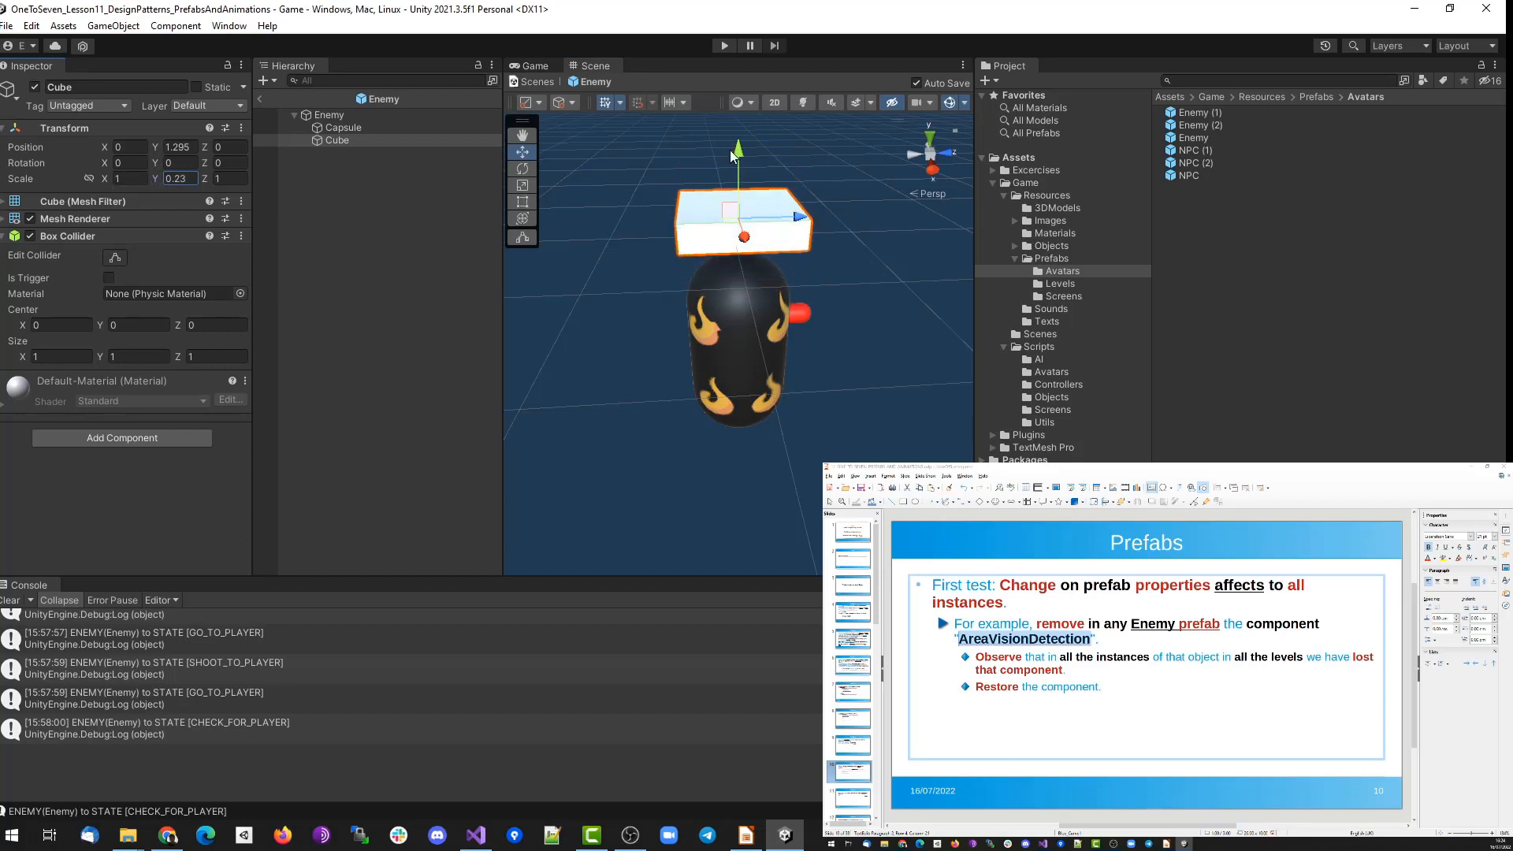
left_click_drag(729, 150, 727, 205)
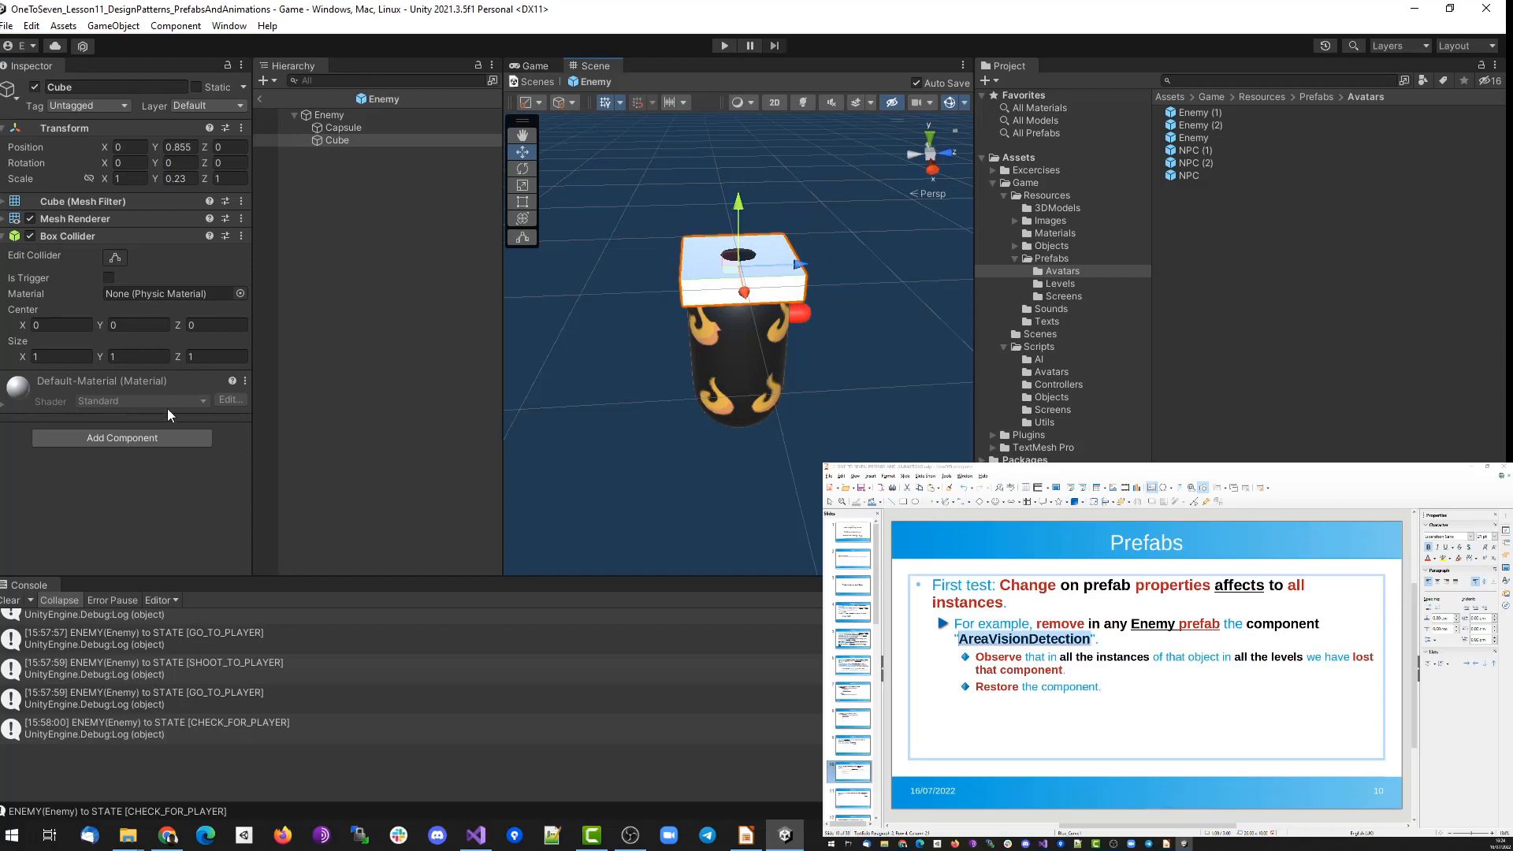
left_click(260, 98)
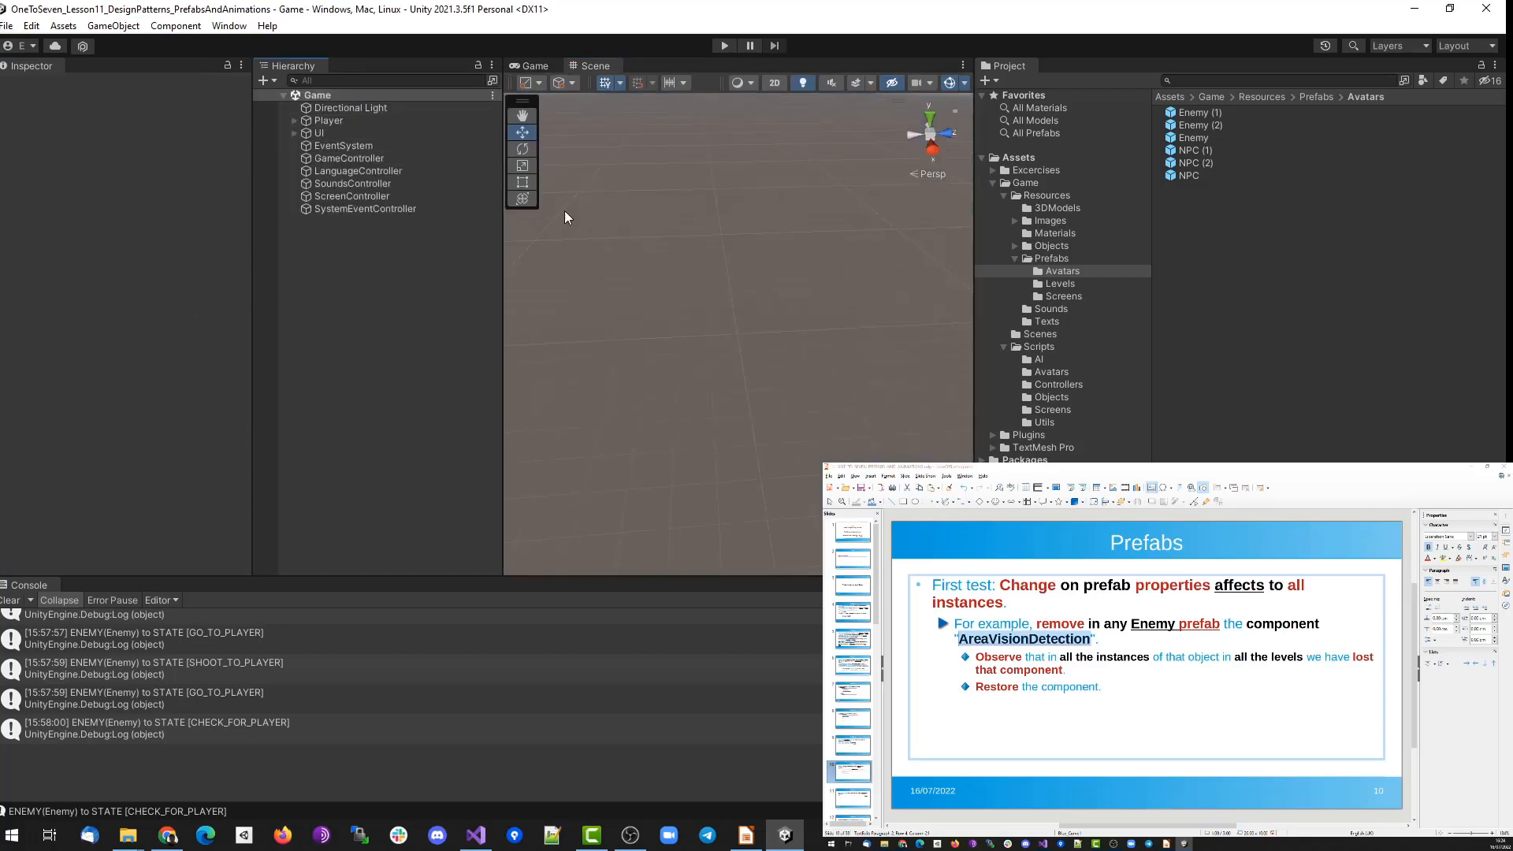
Open the Level_0 and Level_1 prefabs and inspect the Enemy instance's components and added cube in each.
left_click(1060, 283)
double_click(1196, 112)
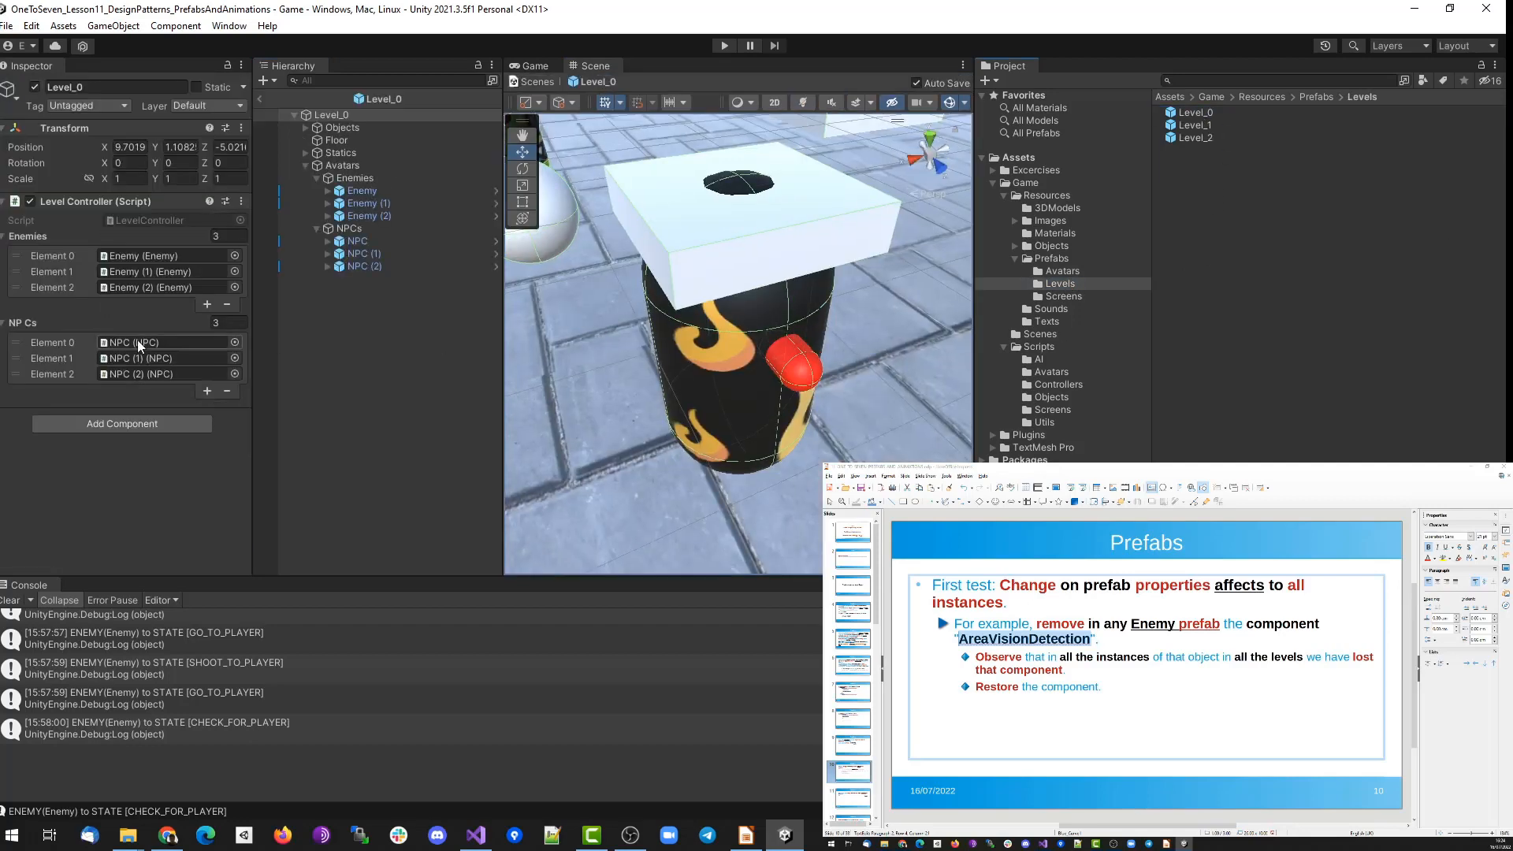
left_click(375, 192)
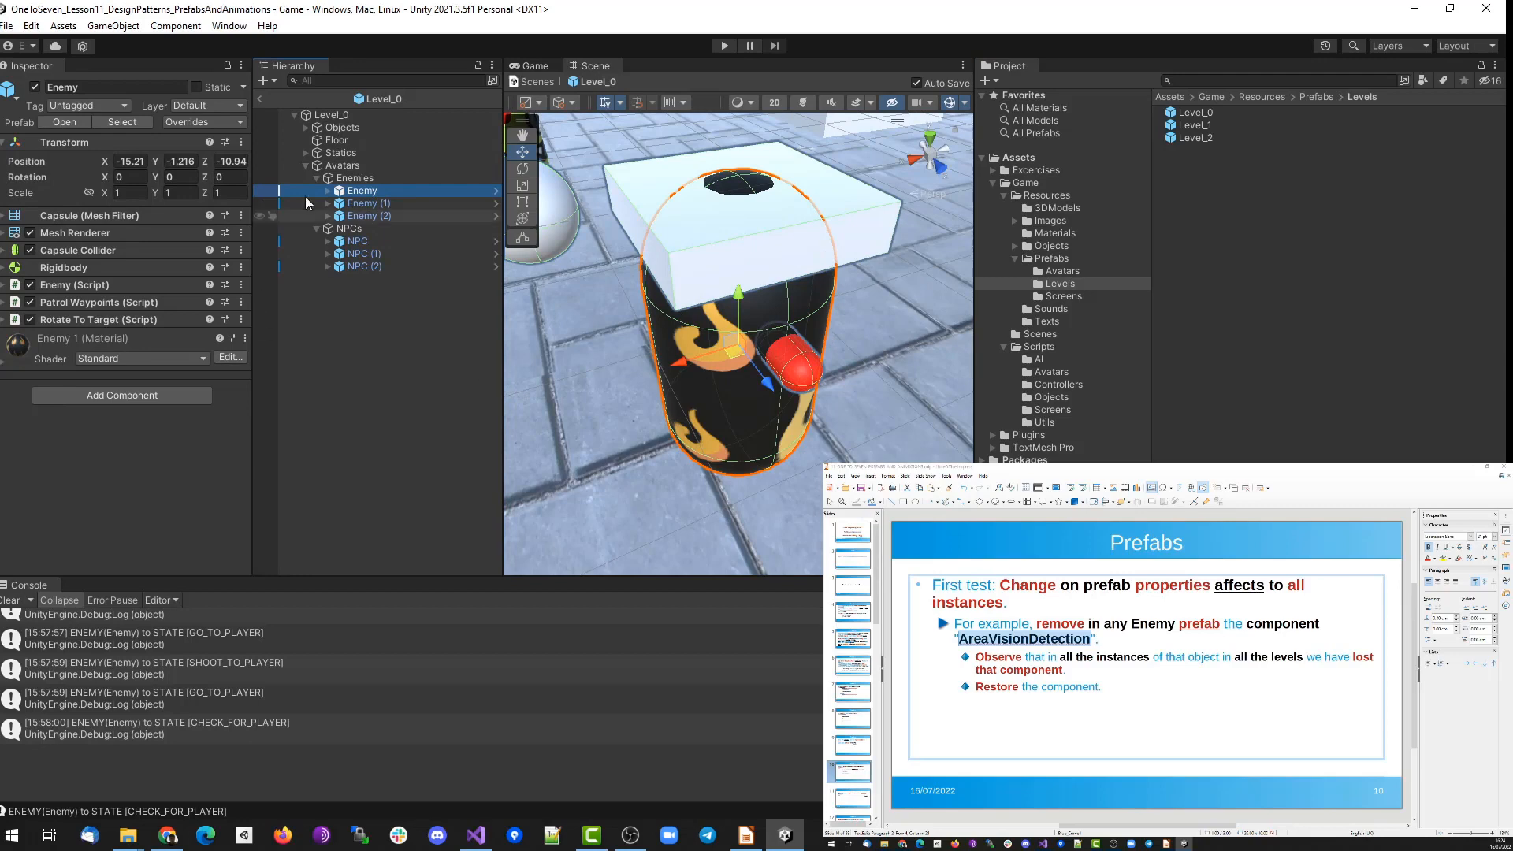
double_click(1202, 126)
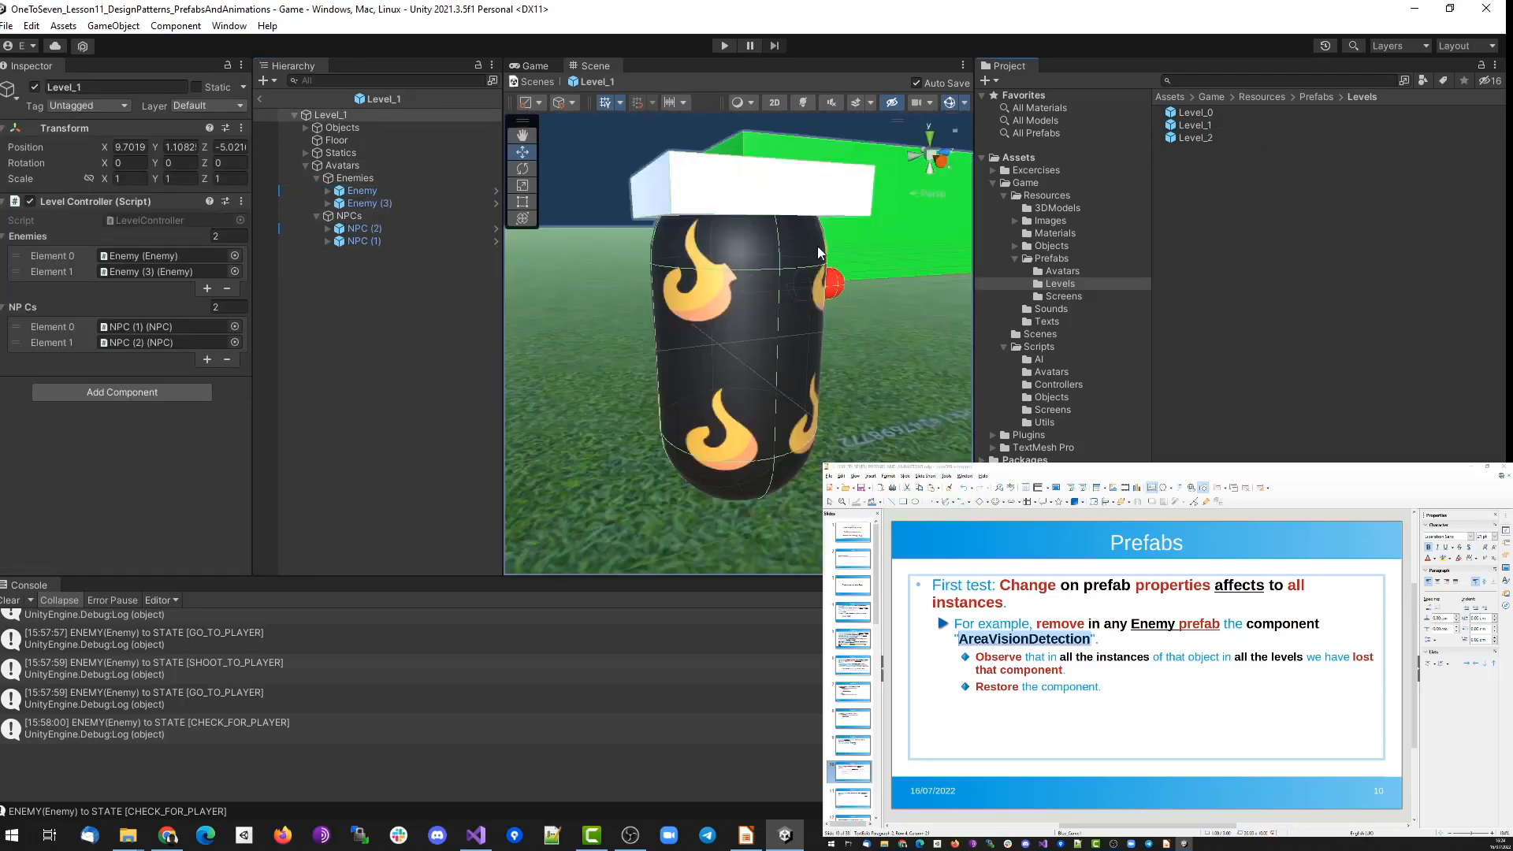
left_click(138, 255)
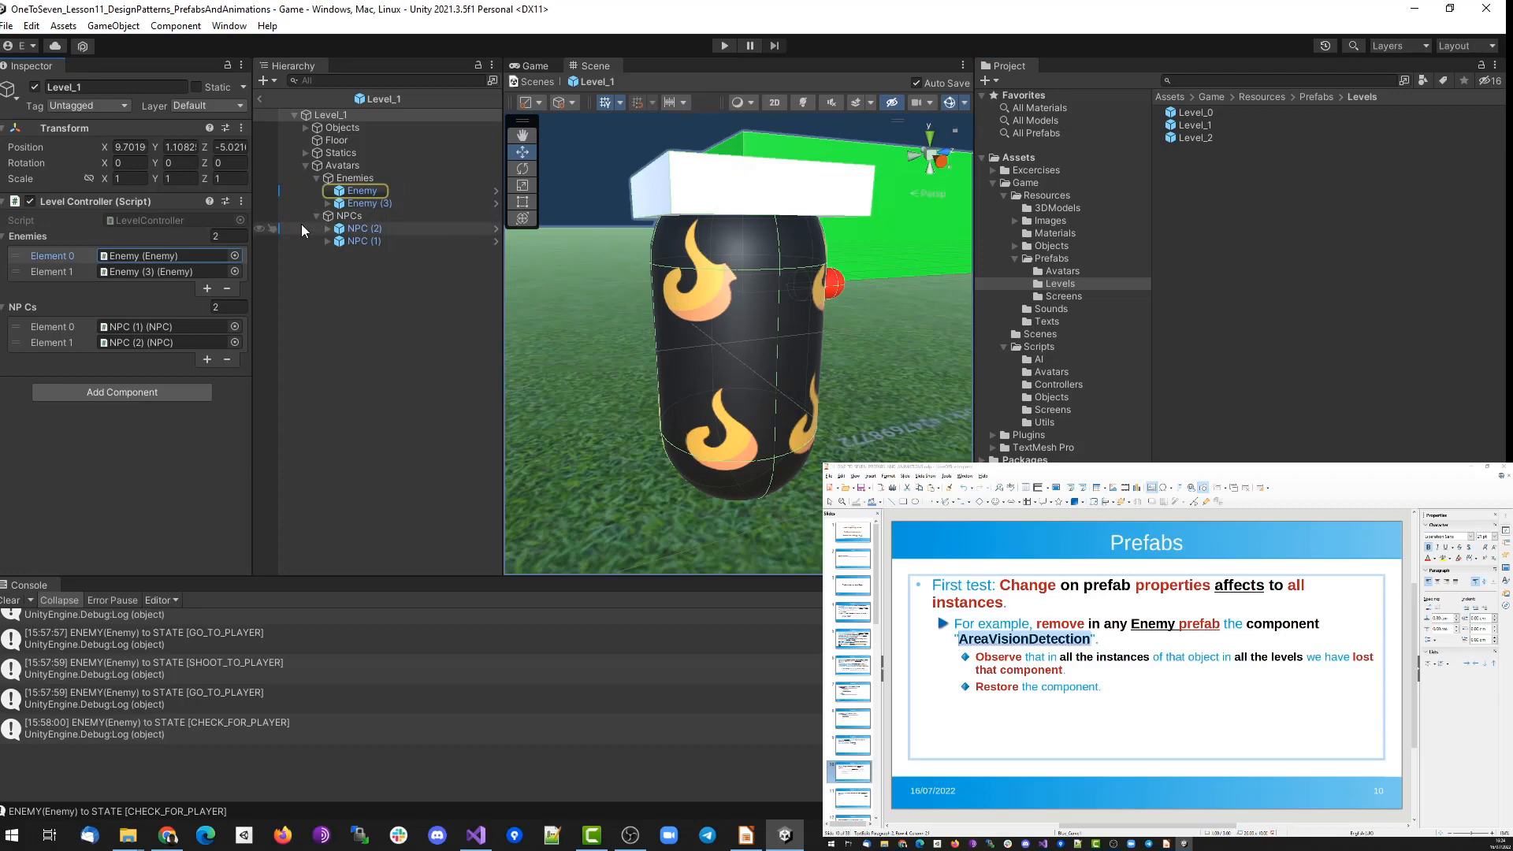
left_click(367, 190)
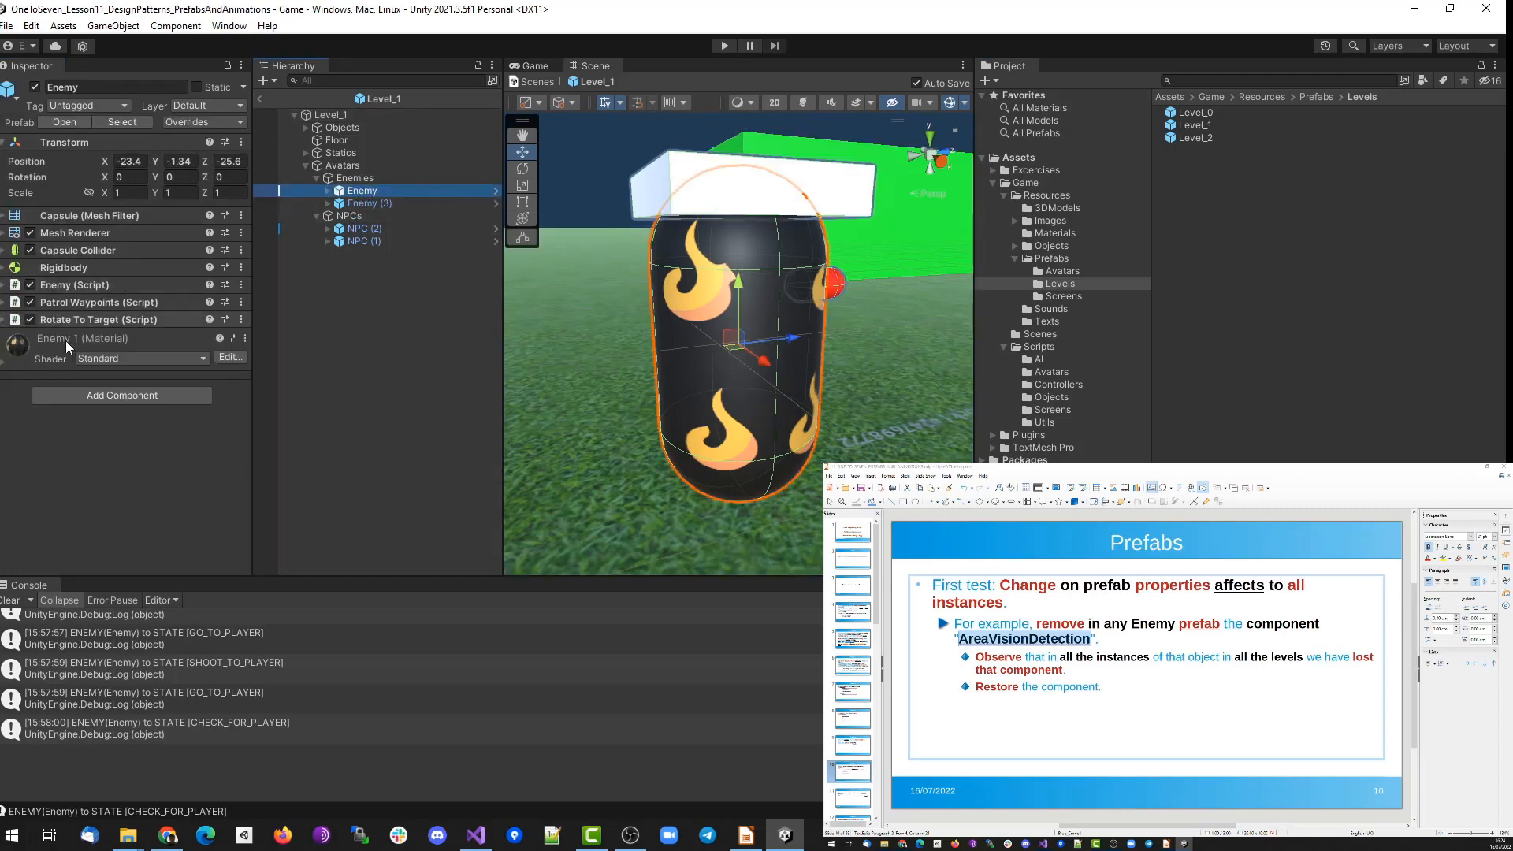
Recheck the Enemy instance's components in Level_0 and Level_1, and inspect the first Enemy in Level_2 as well.
double_click(1212, 115)
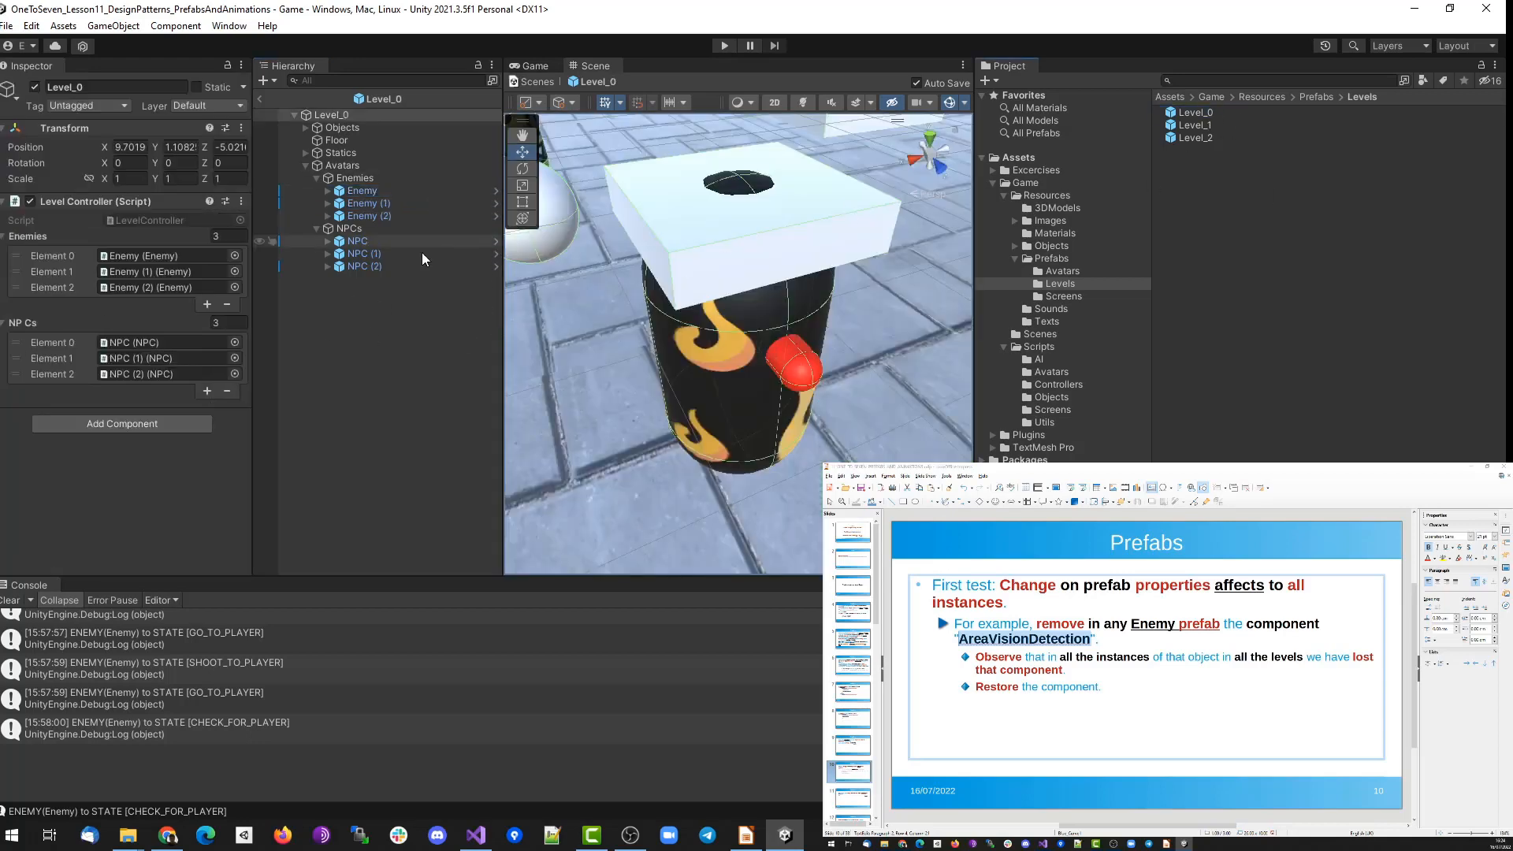
left_click(358, 191)
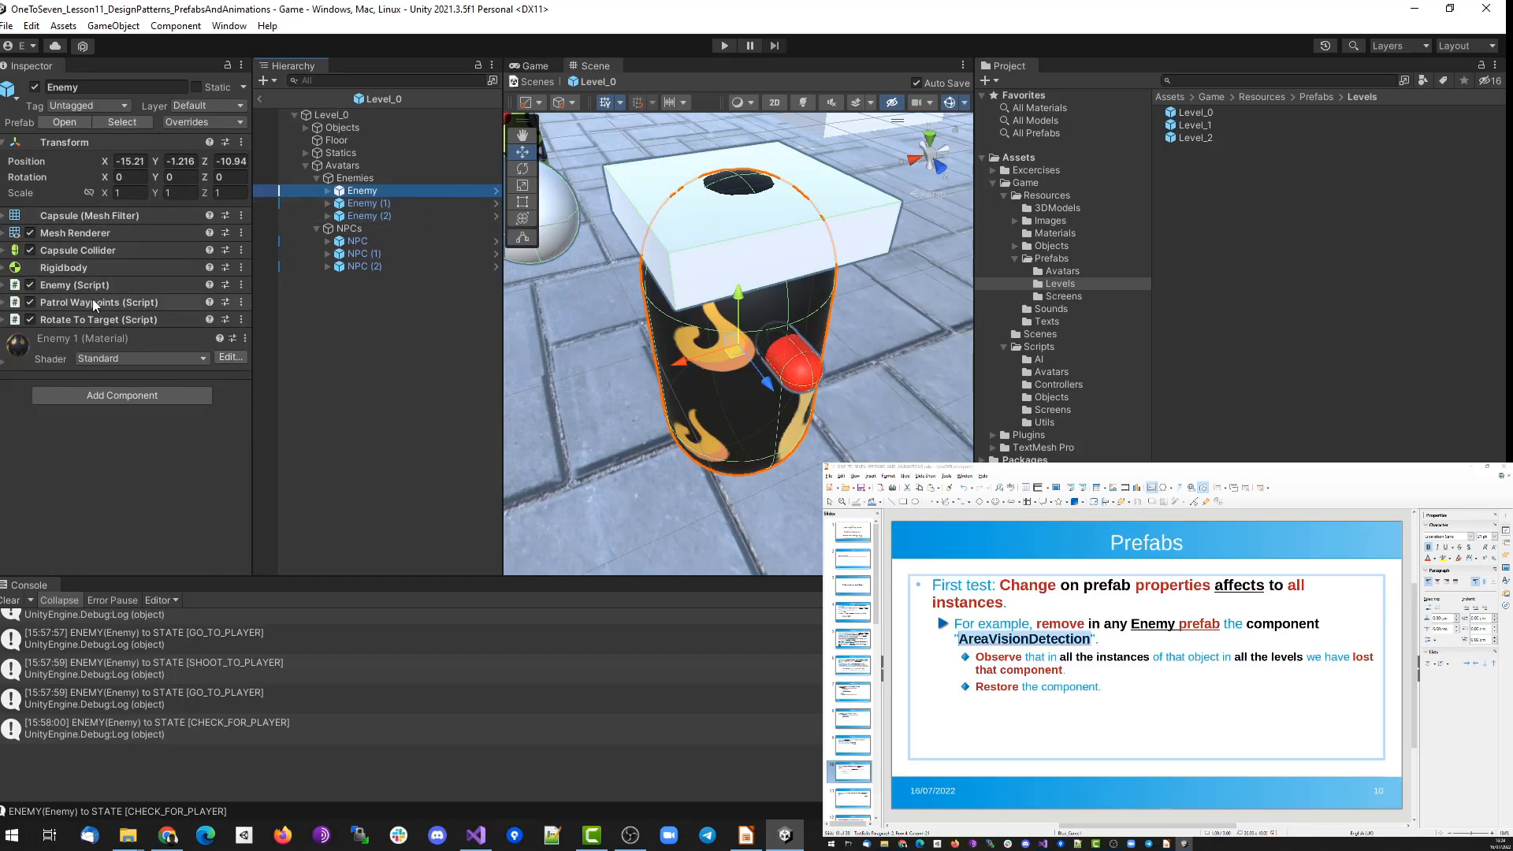
double_click(1214, 125)
left_click(335, 190)
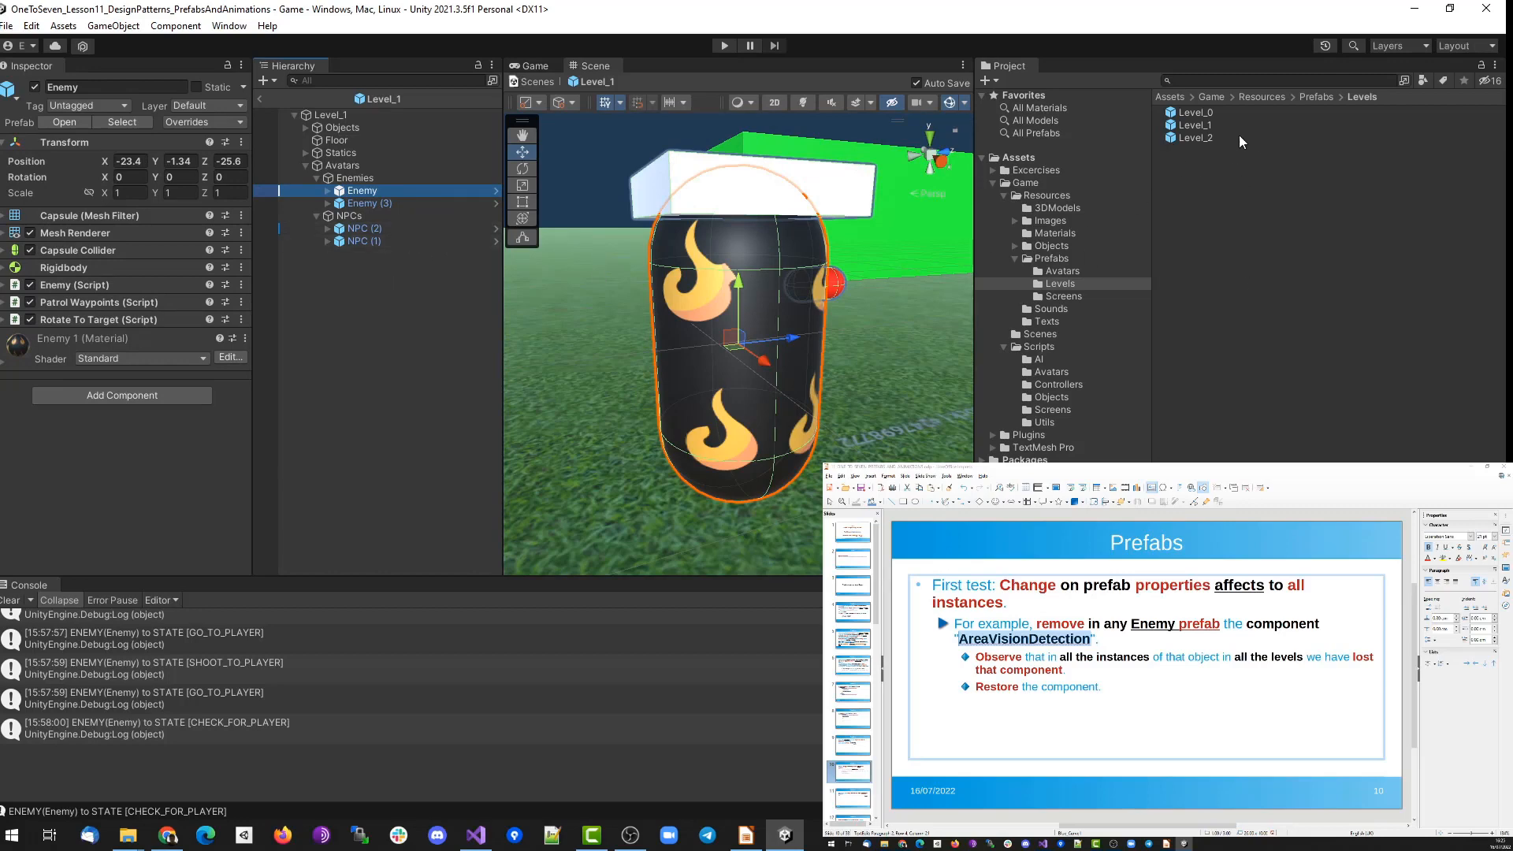
double_click(1210, 137)
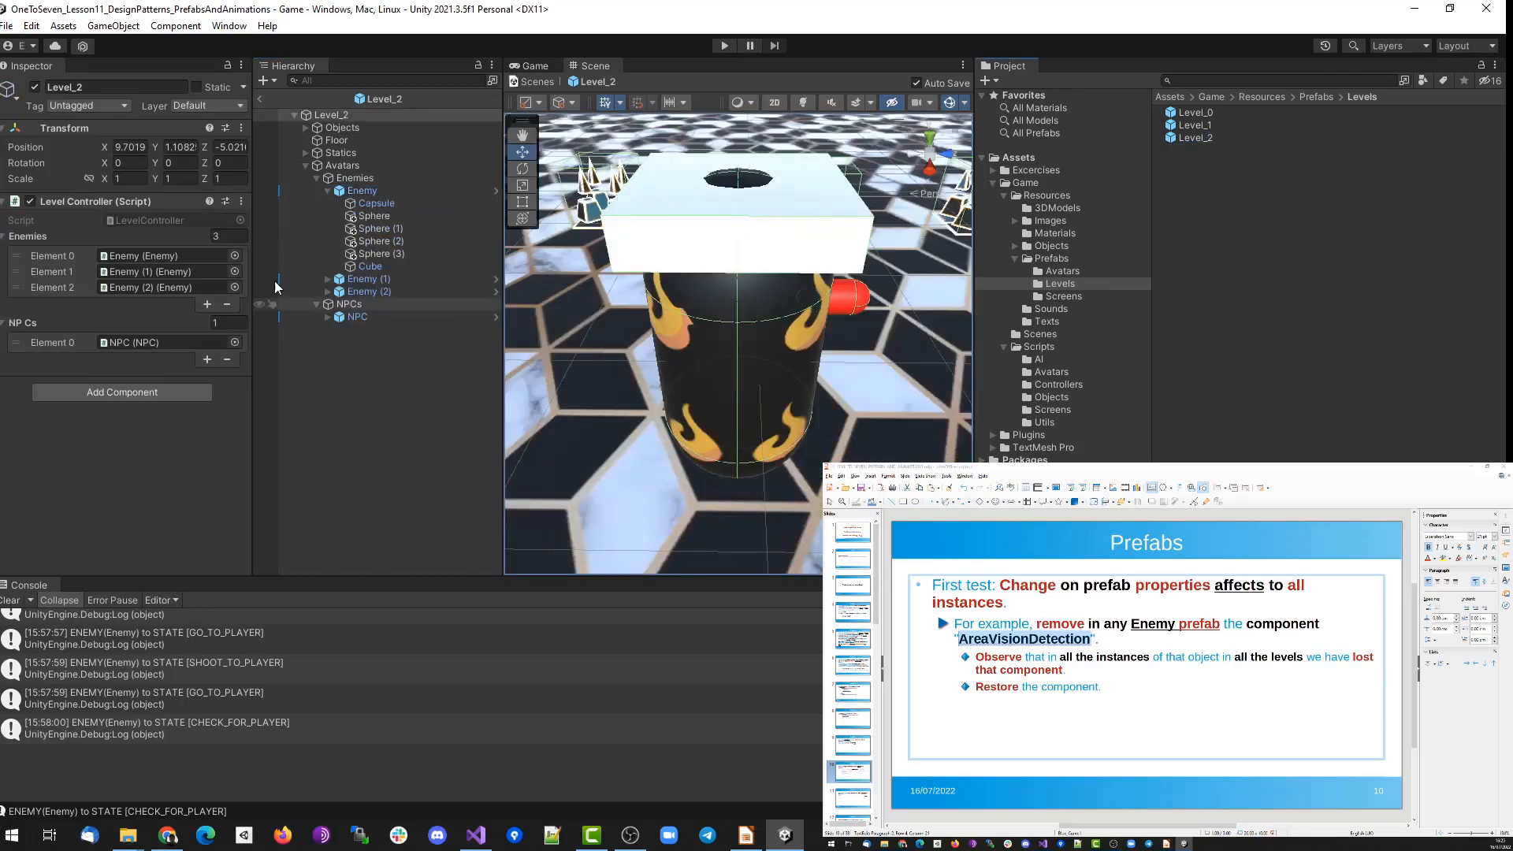
left_click(329, 191)
left_click(357, 189)
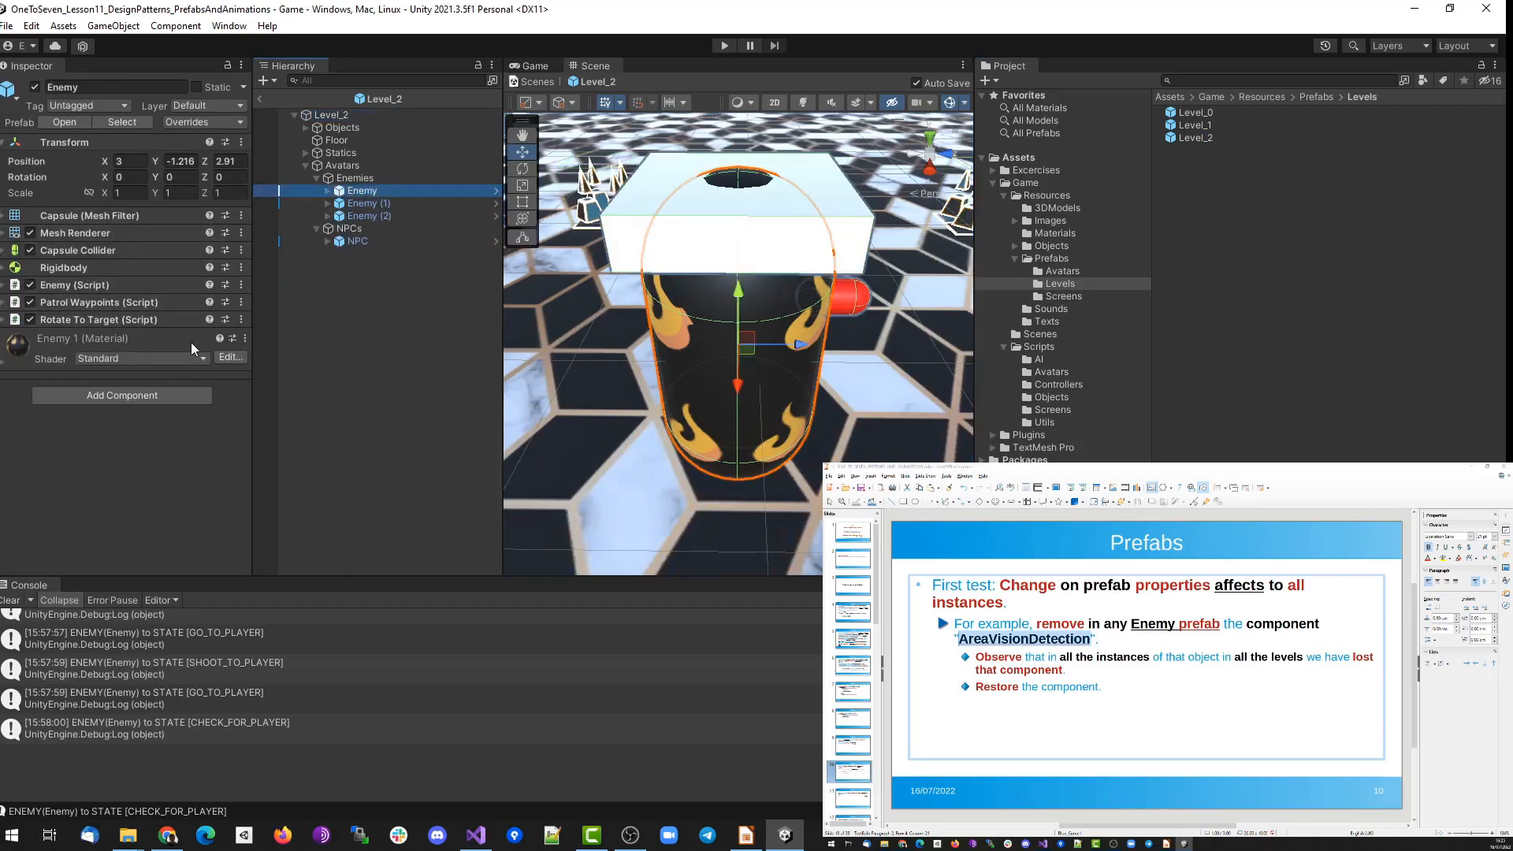
Clear the console messages, run the game, and start playing from its first screen.
left_click(8, 600)
left_click(724, 45)
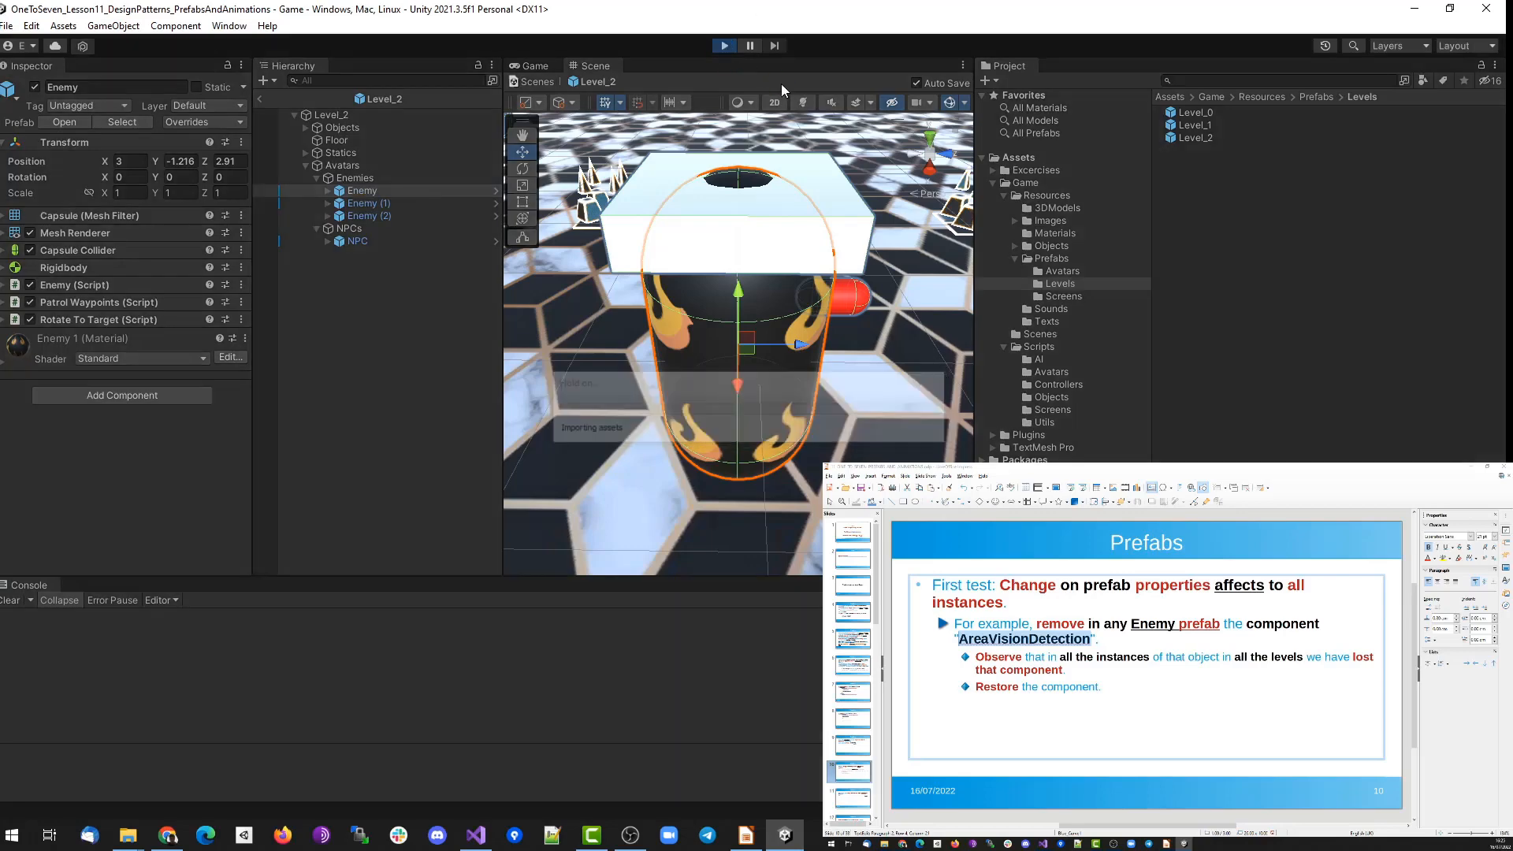
left_click(773, 314)
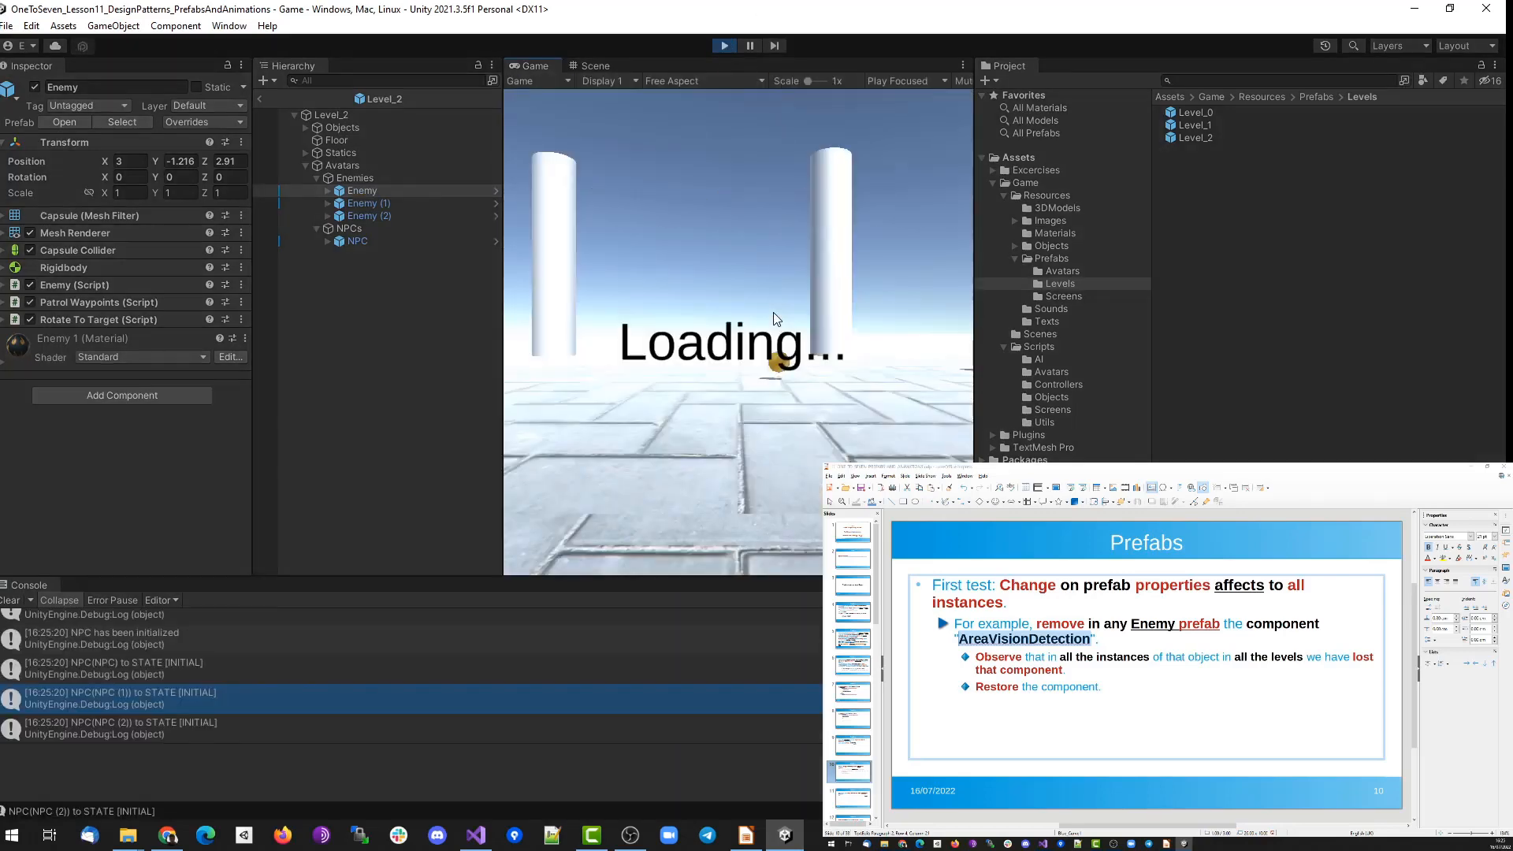
Walk the player forward to the enemy with the cube on its head to test its behaviour without area vision.
key("w")
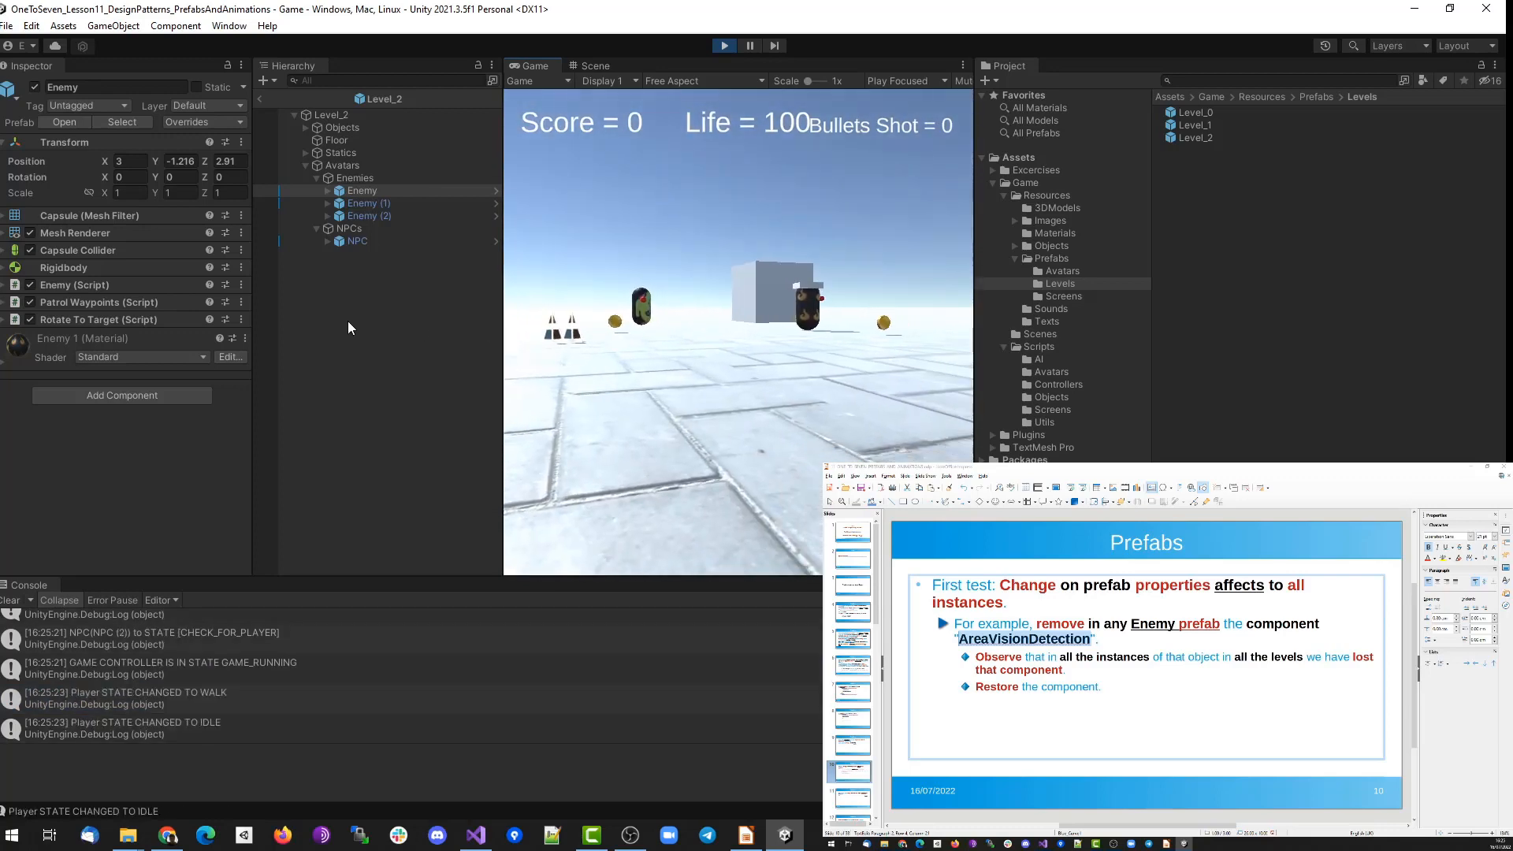
key("w")
key("w")
key("w")
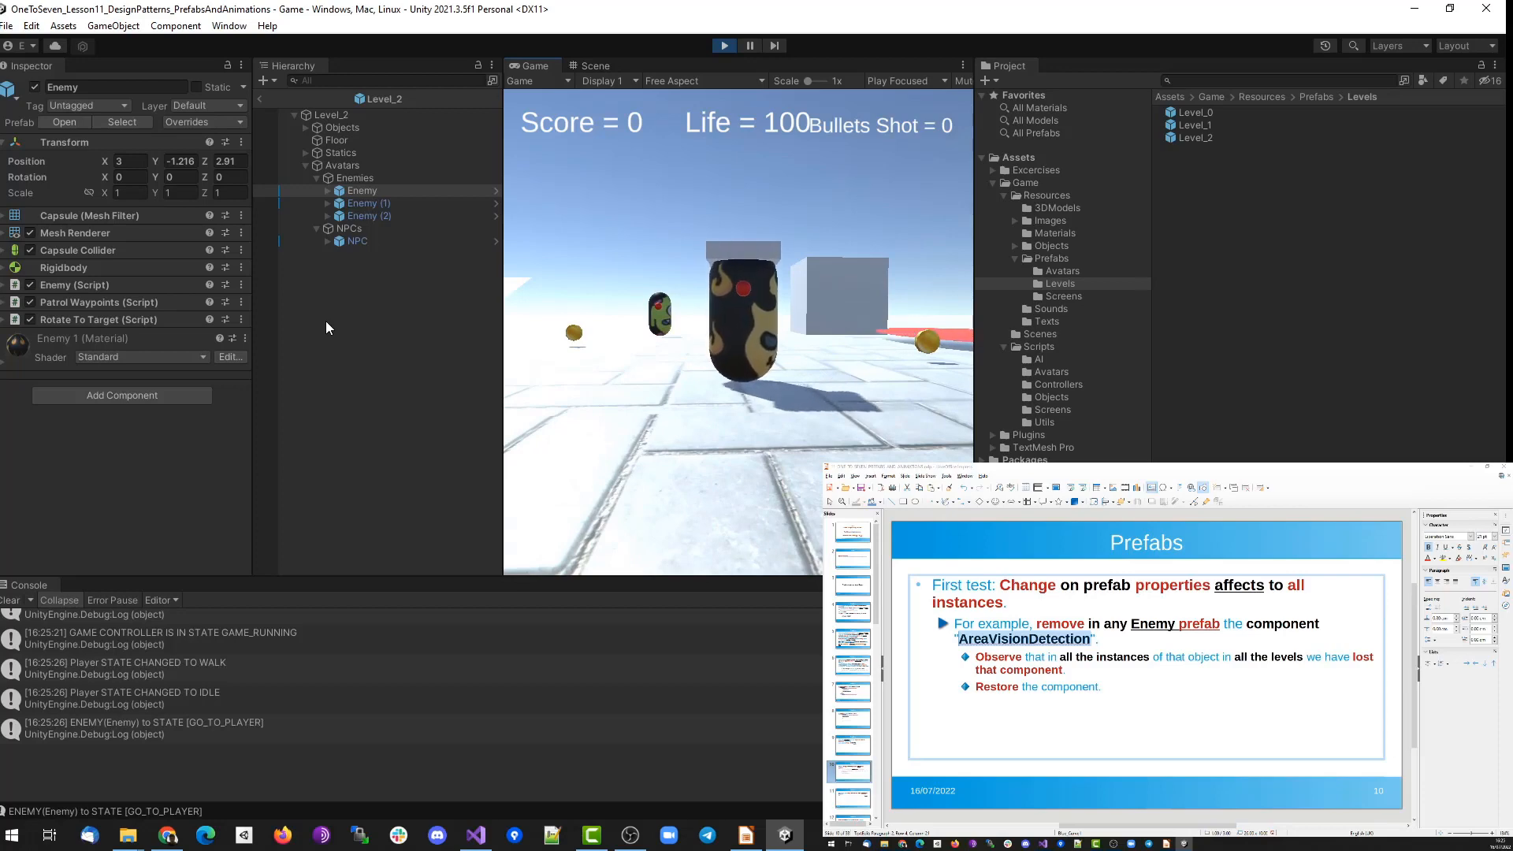
key("w")
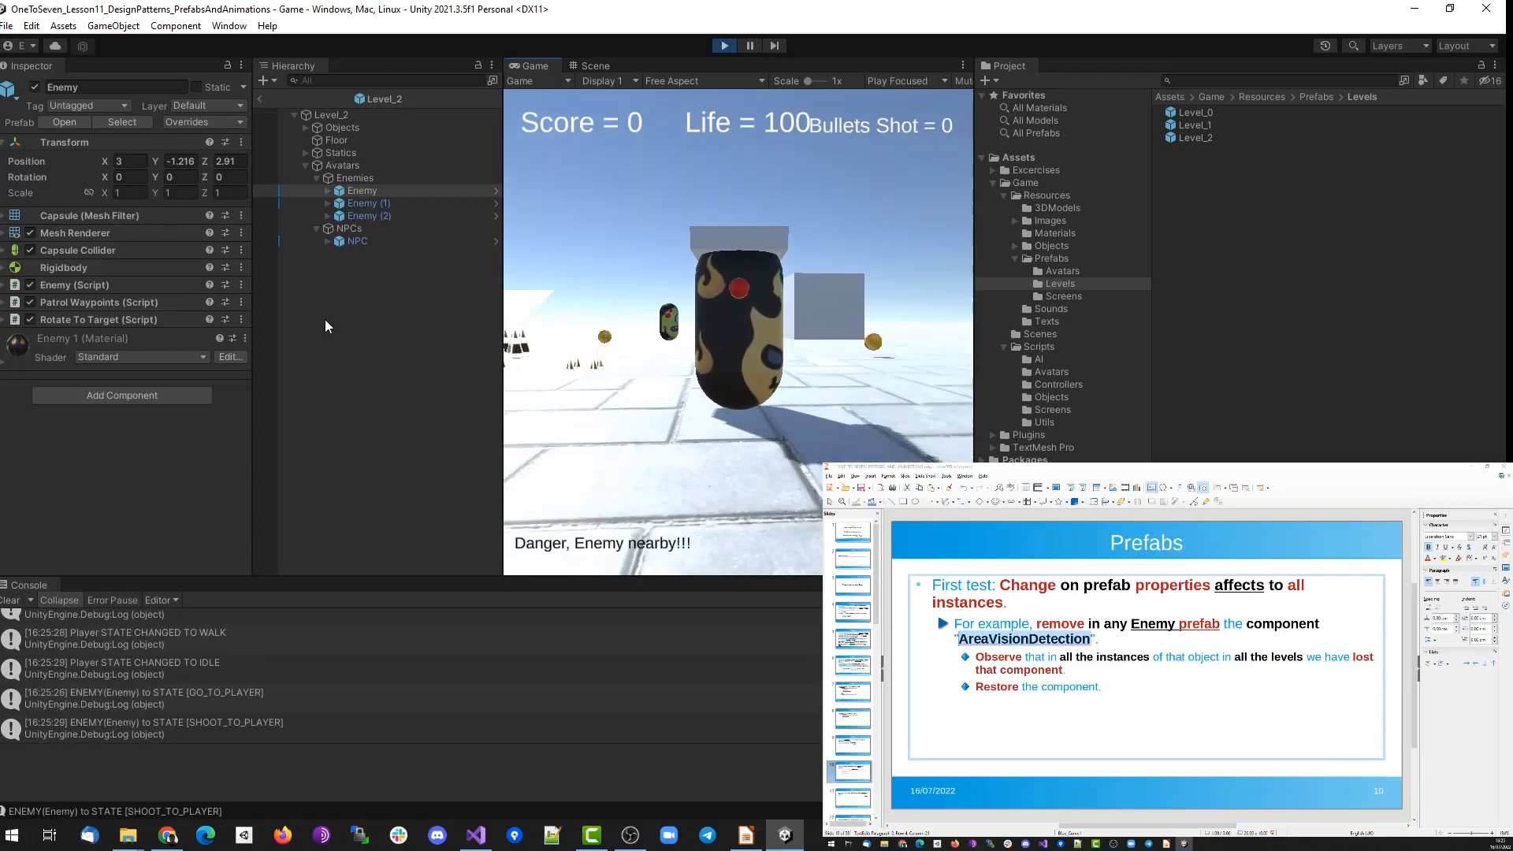
Back the player away from the enemy, collect the coins to finish the level, and continue to the next level.
key("s")
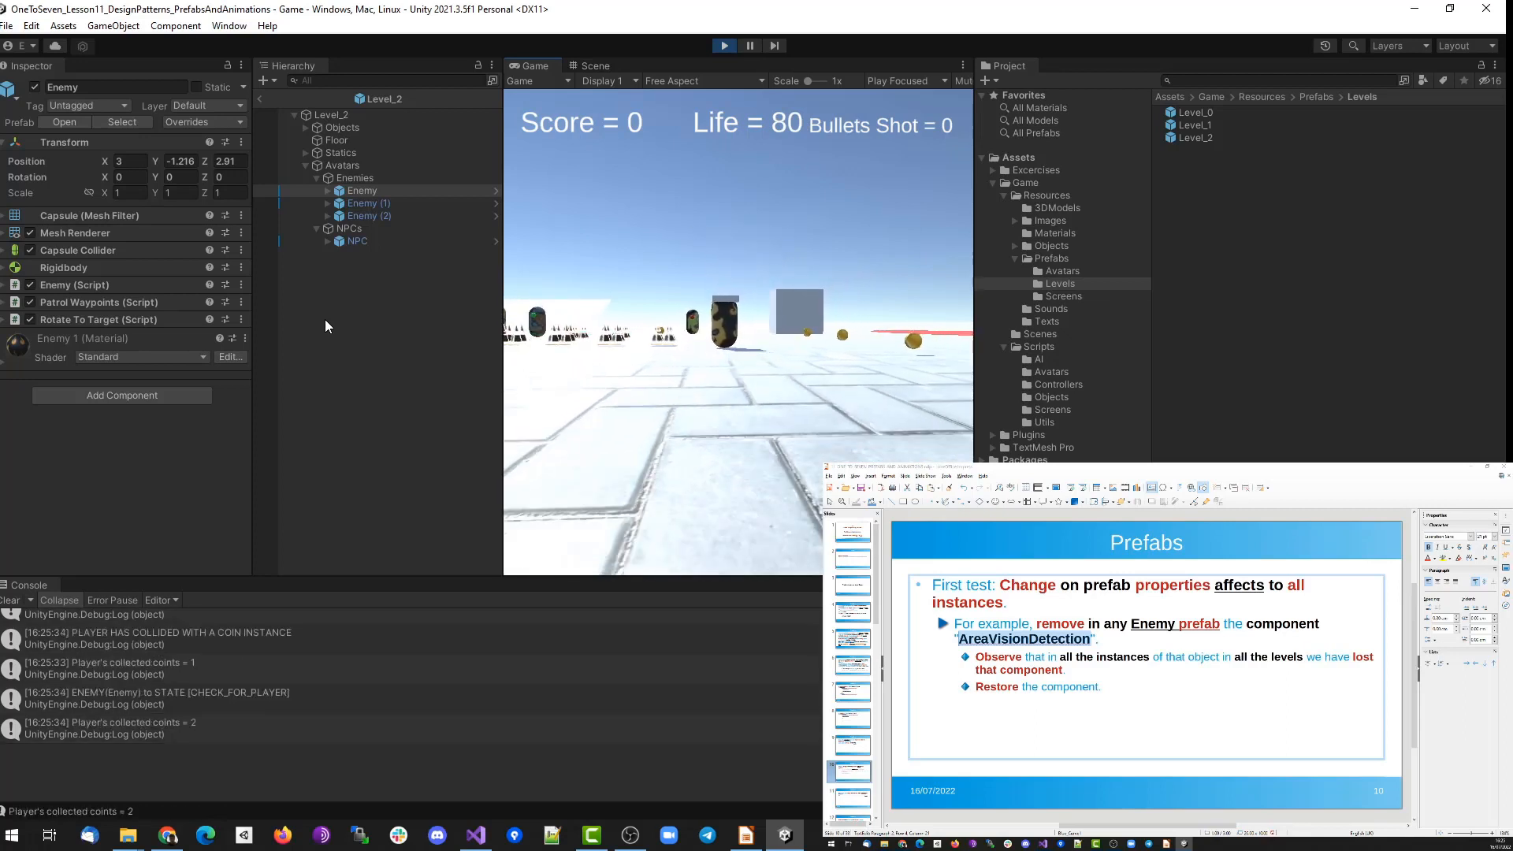
key("w")
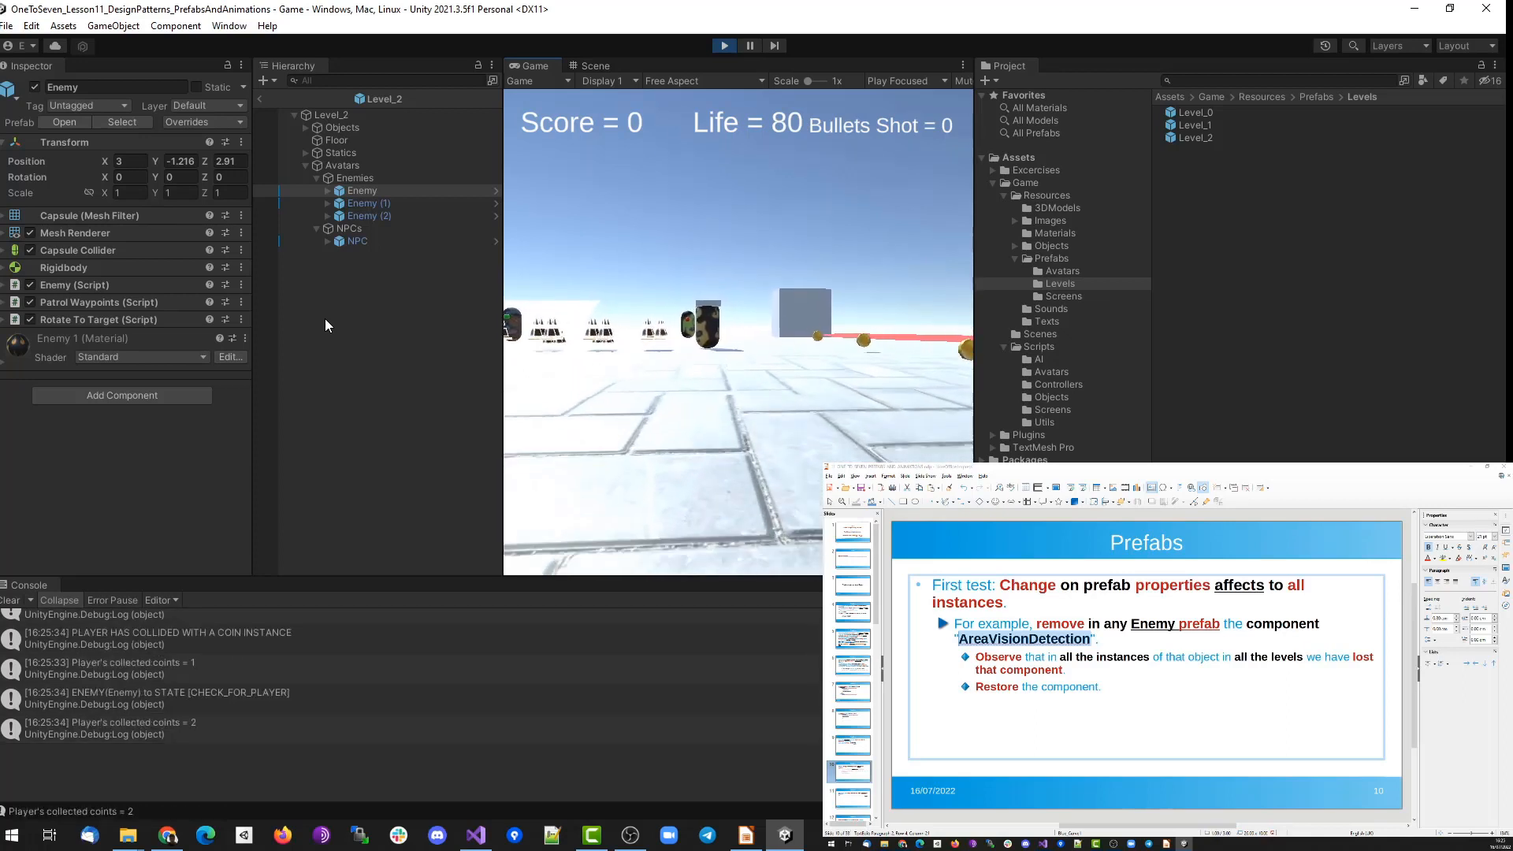
key("w")
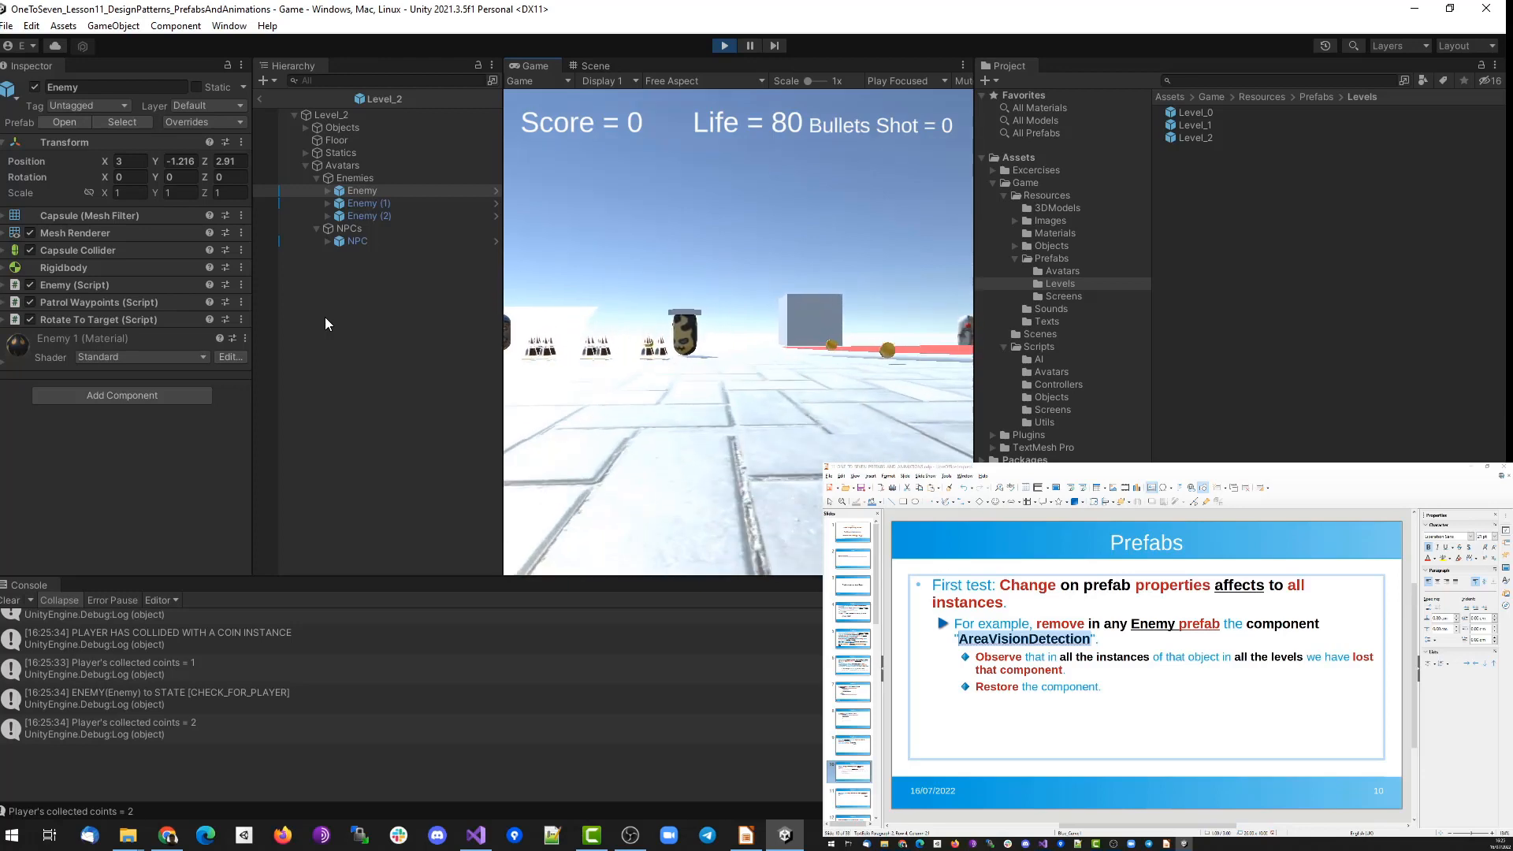
key("w")
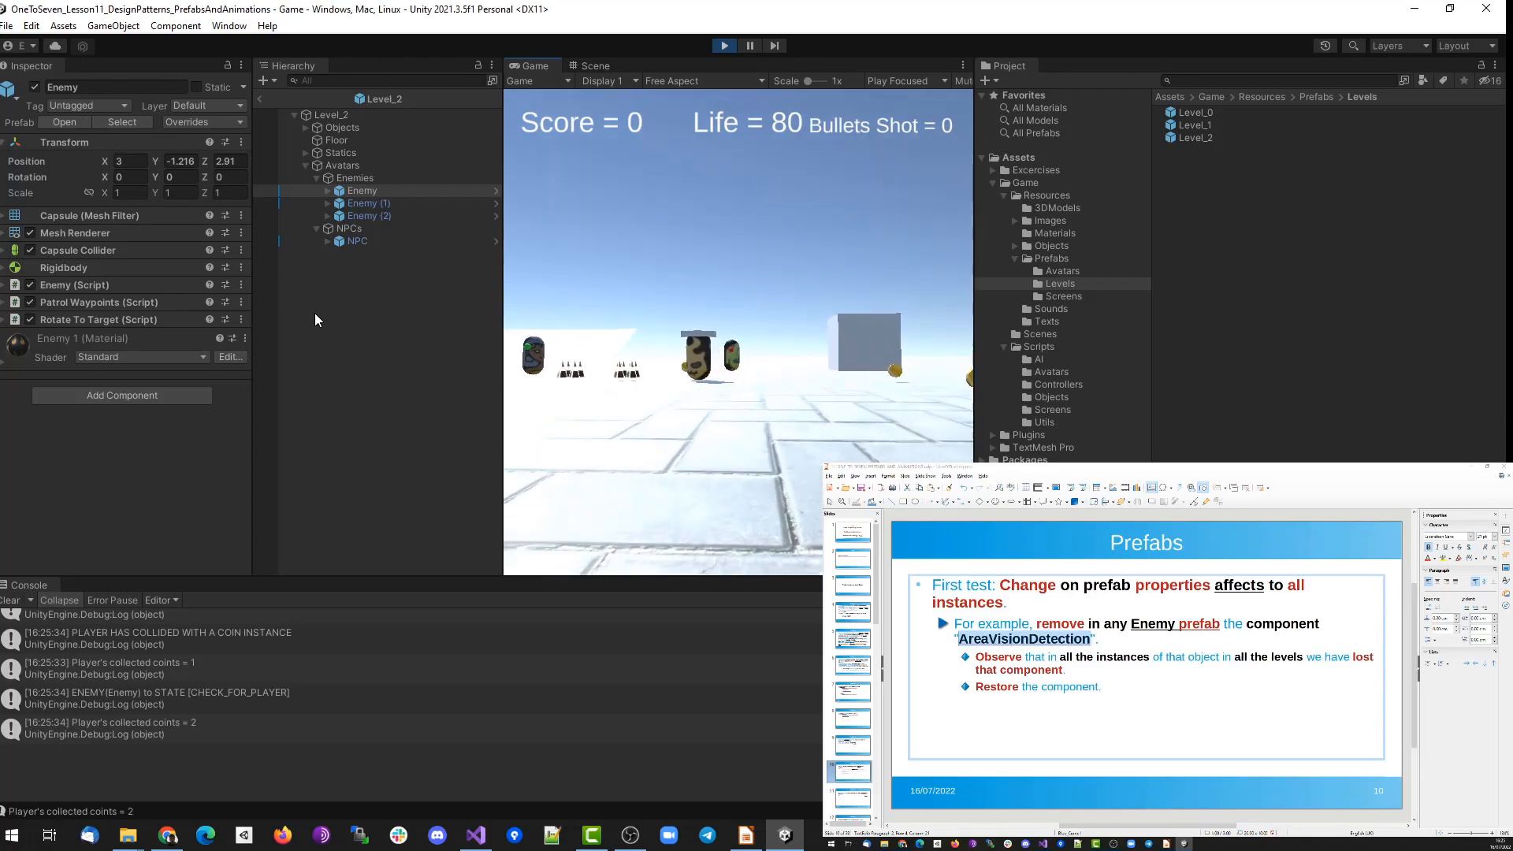
left_click(740, 366)
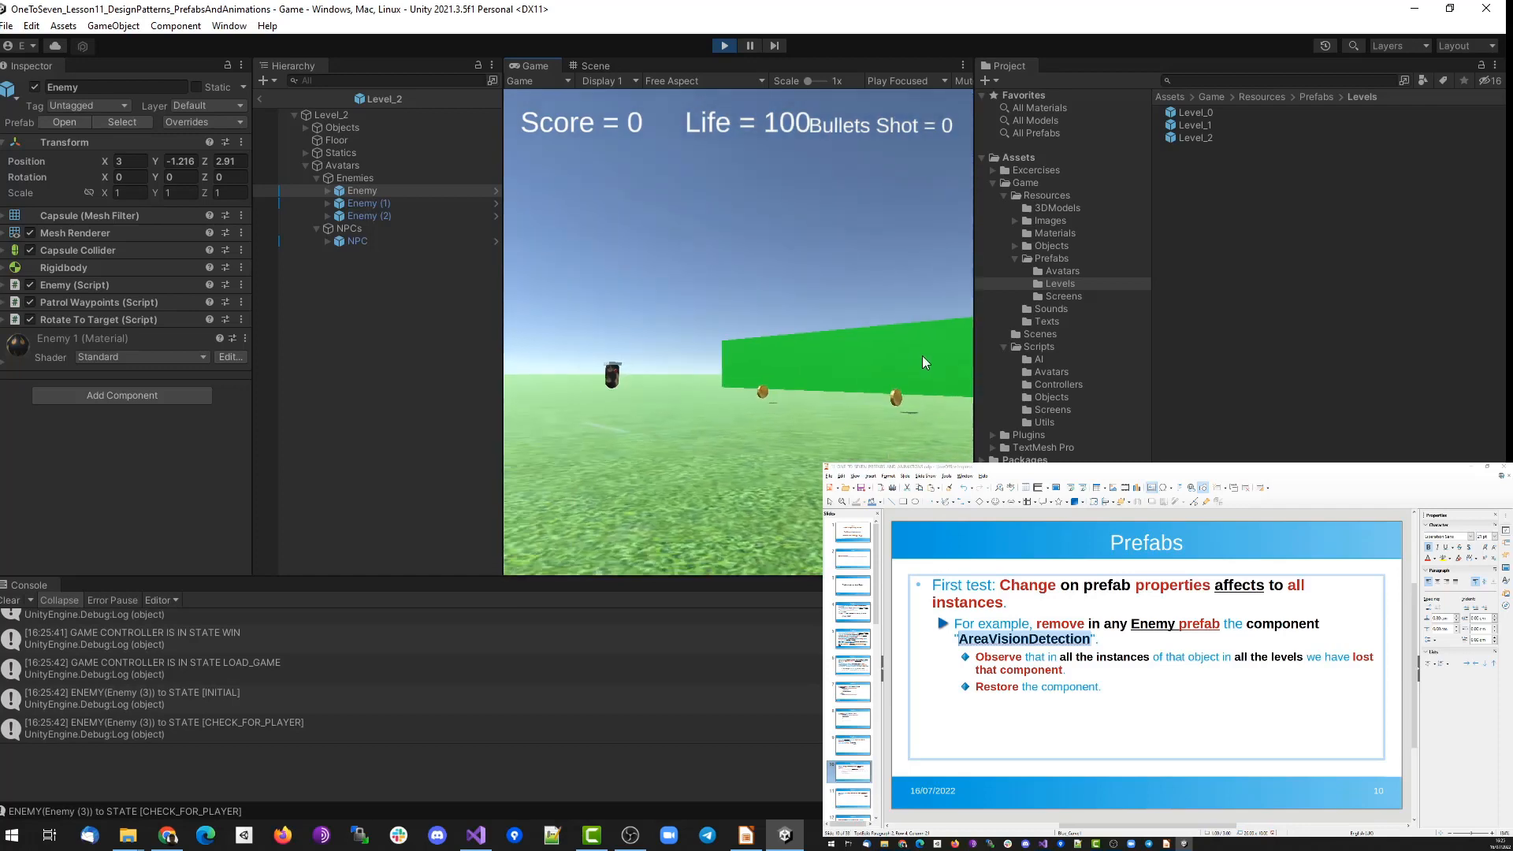
Walk the player up to the cube-topped enemy in the green-floored level to test its reaction without area vision.
key("w")
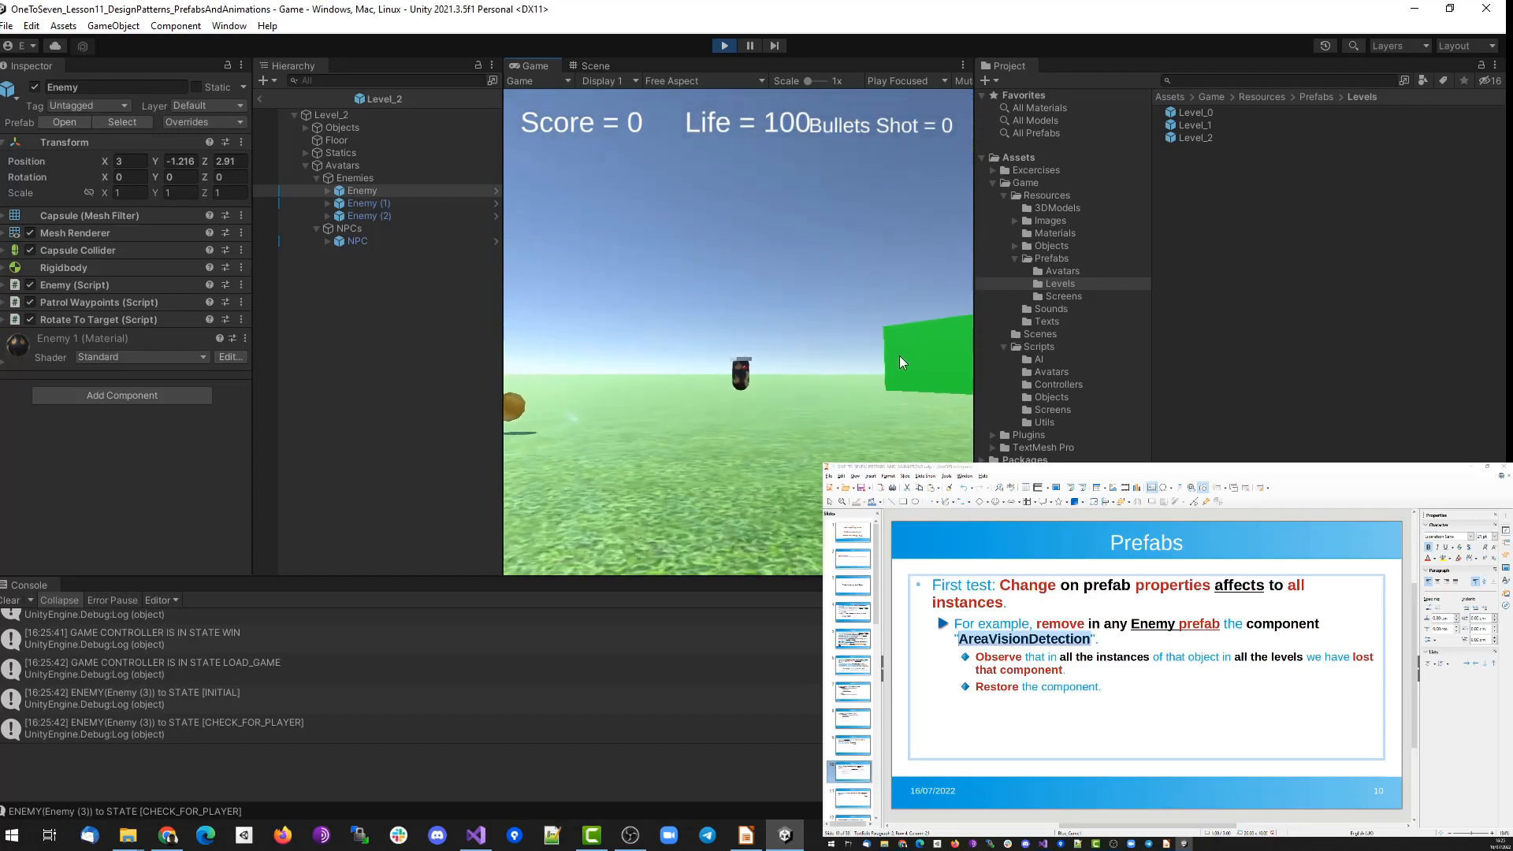
key("w")
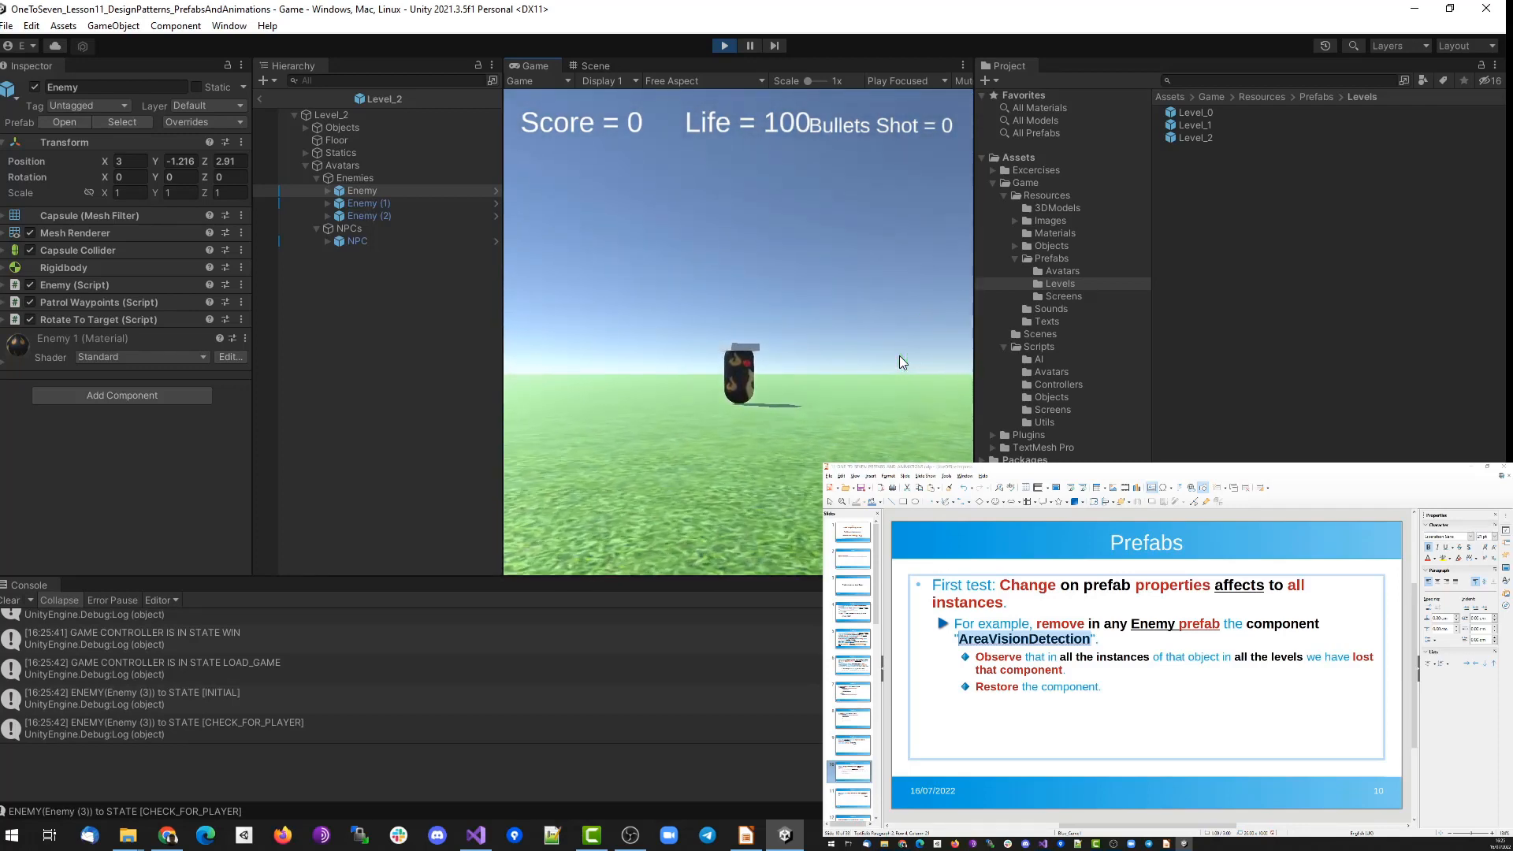
key("w")
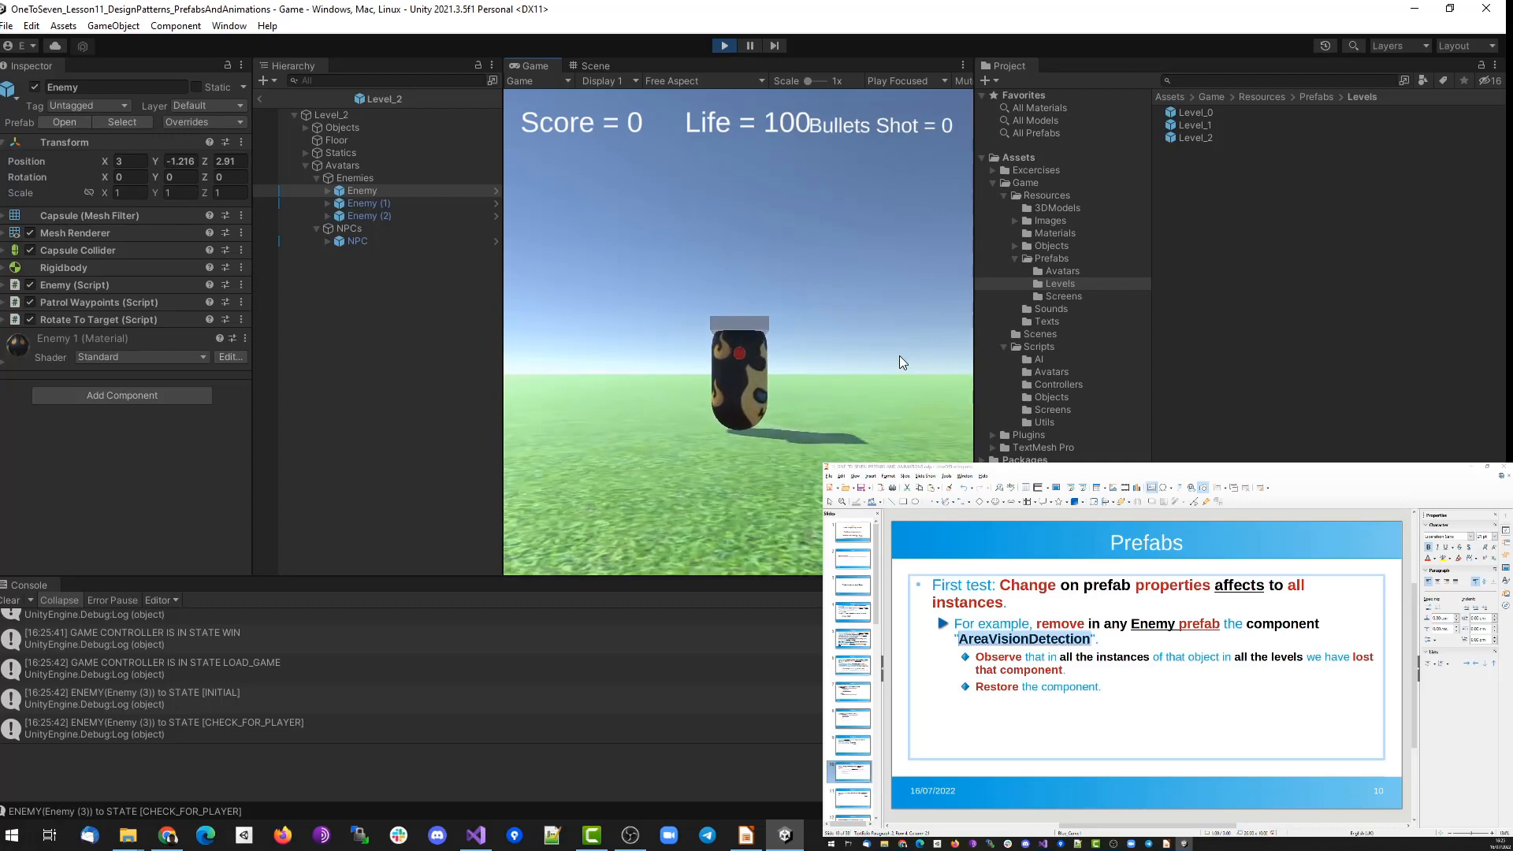
key("w")
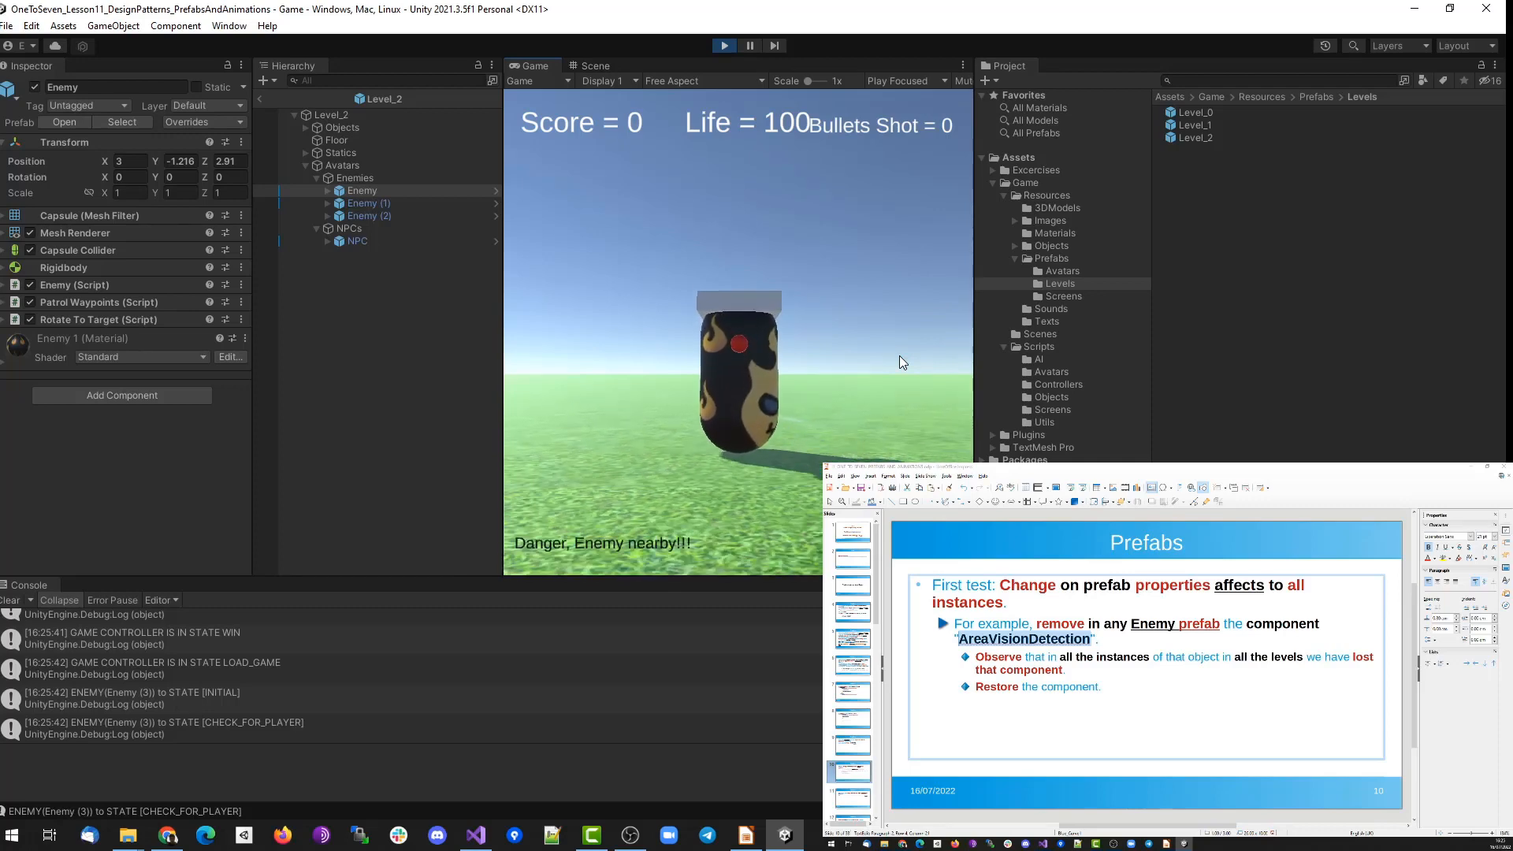
key("w")
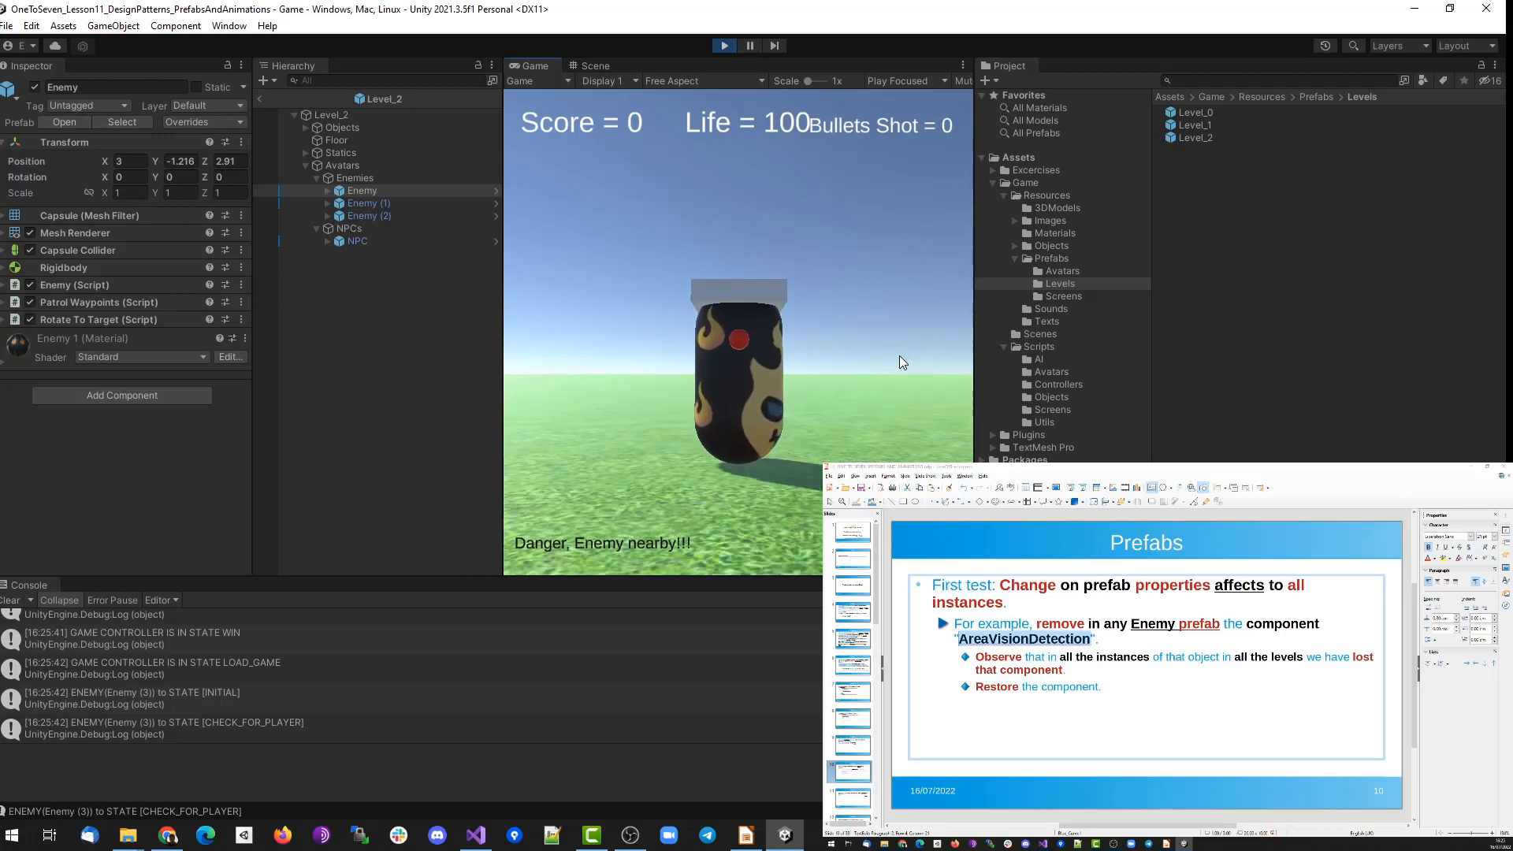
Retreat from the enemy to finish the level, and stop the game after continuing to the next level.
key("s")
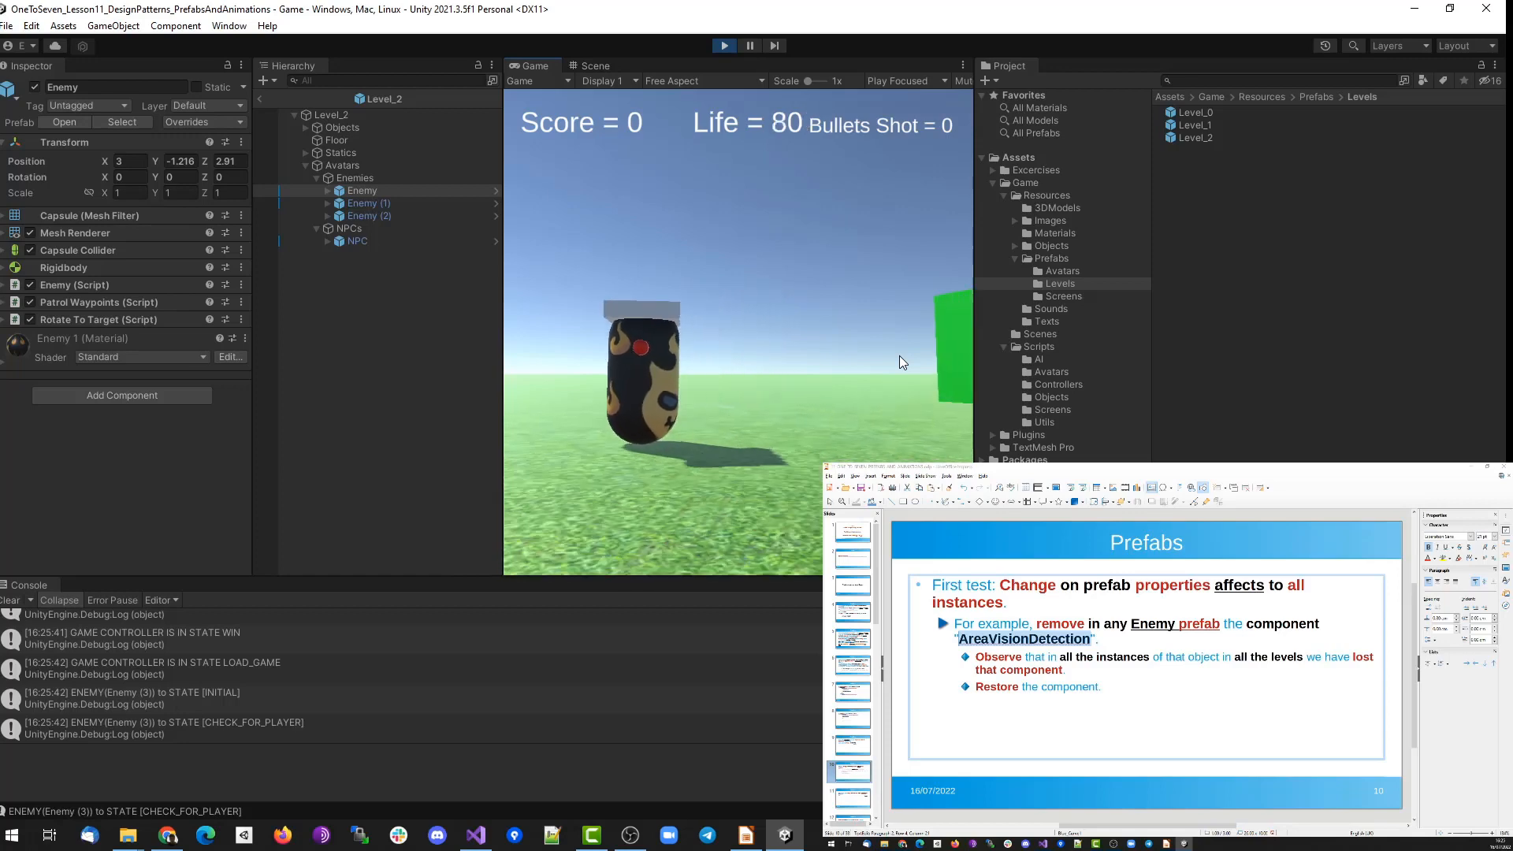
key("s")
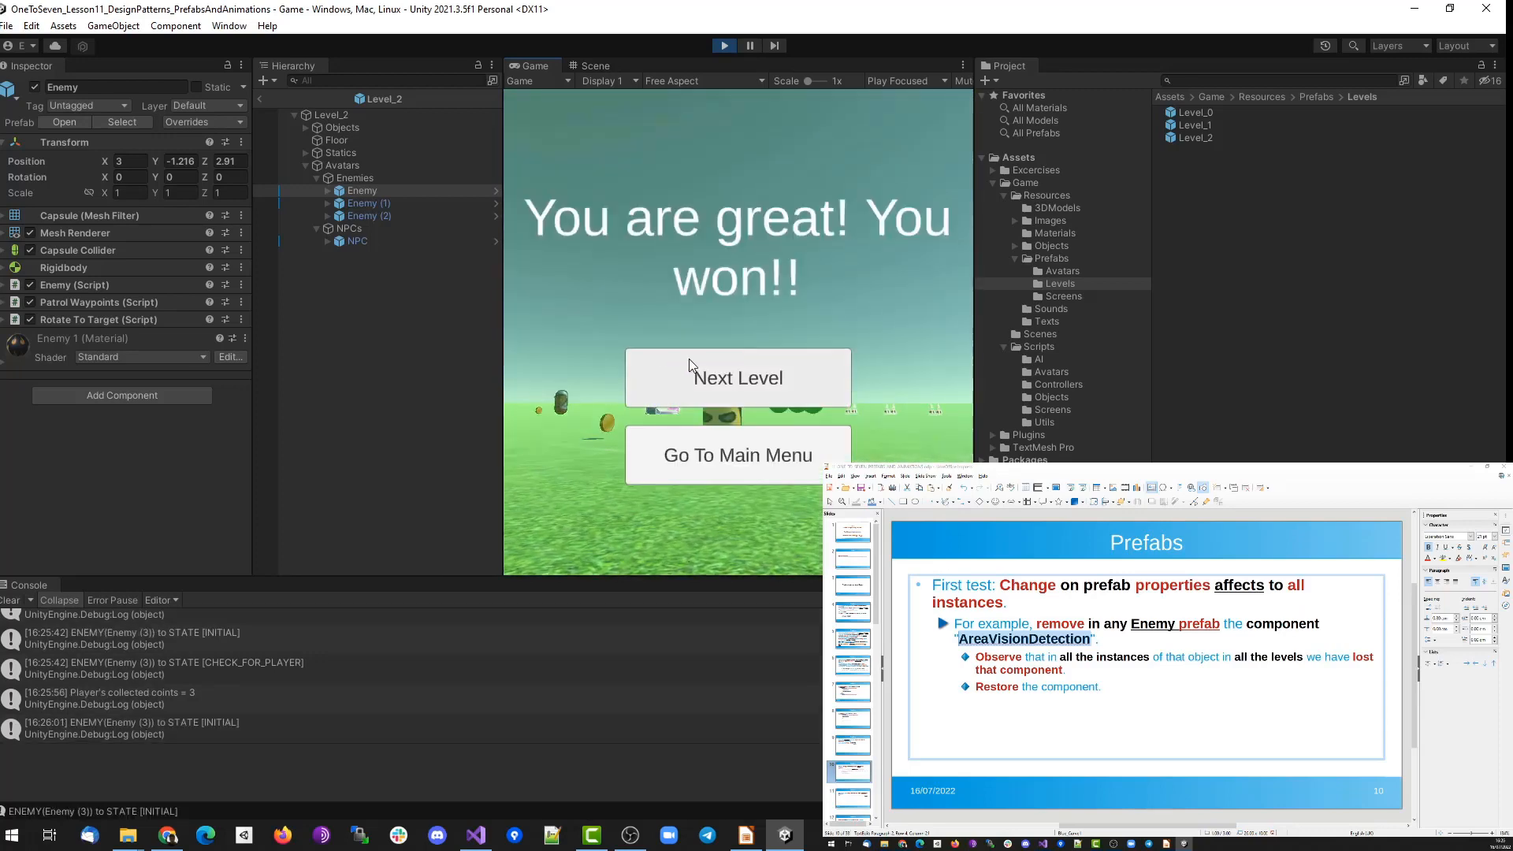
left_click(692, 367)
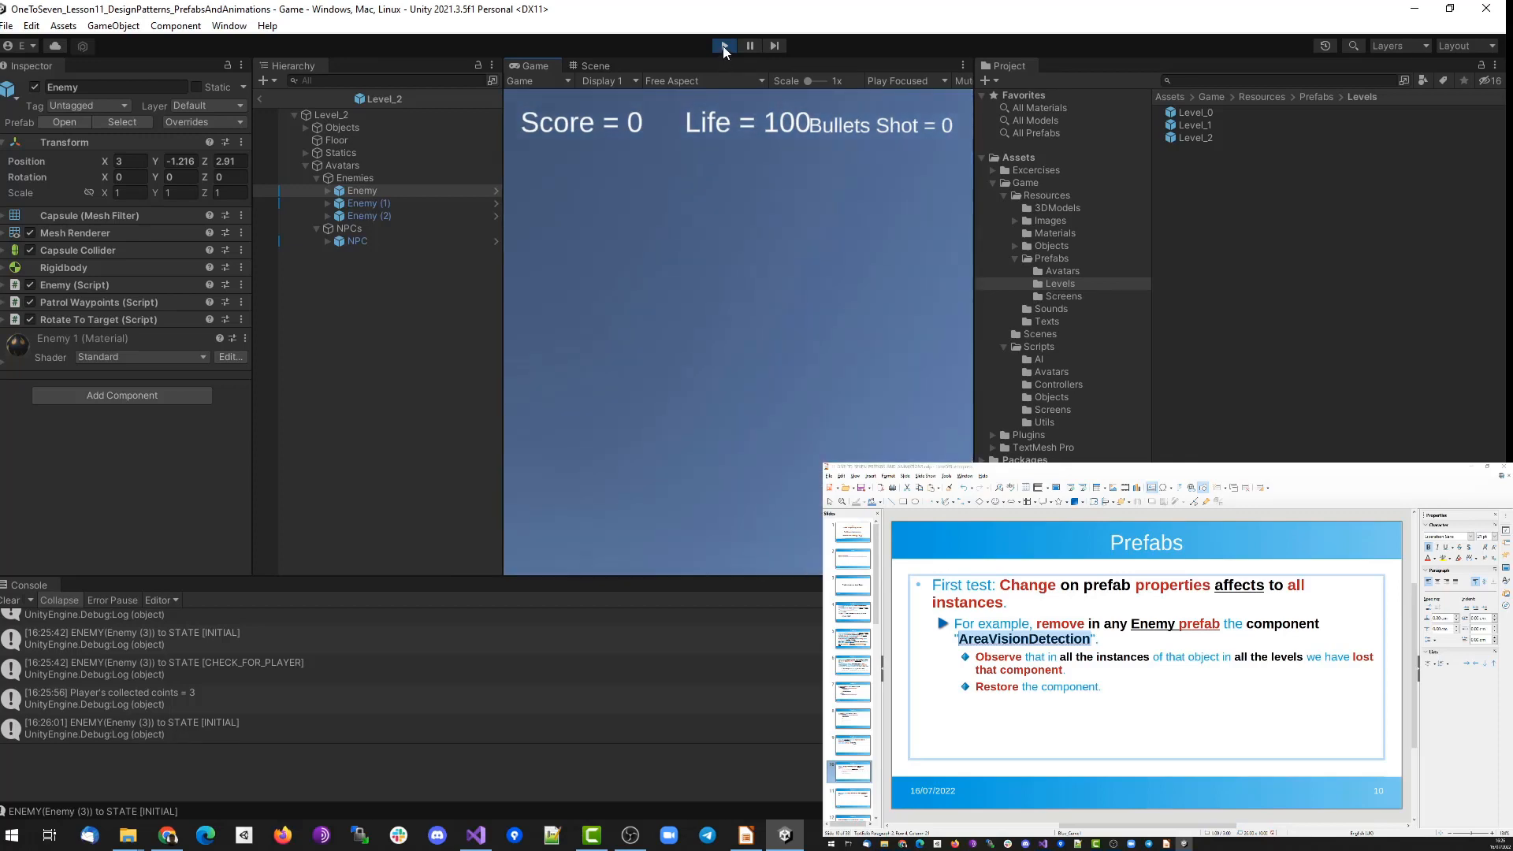
left_click(723, 45)
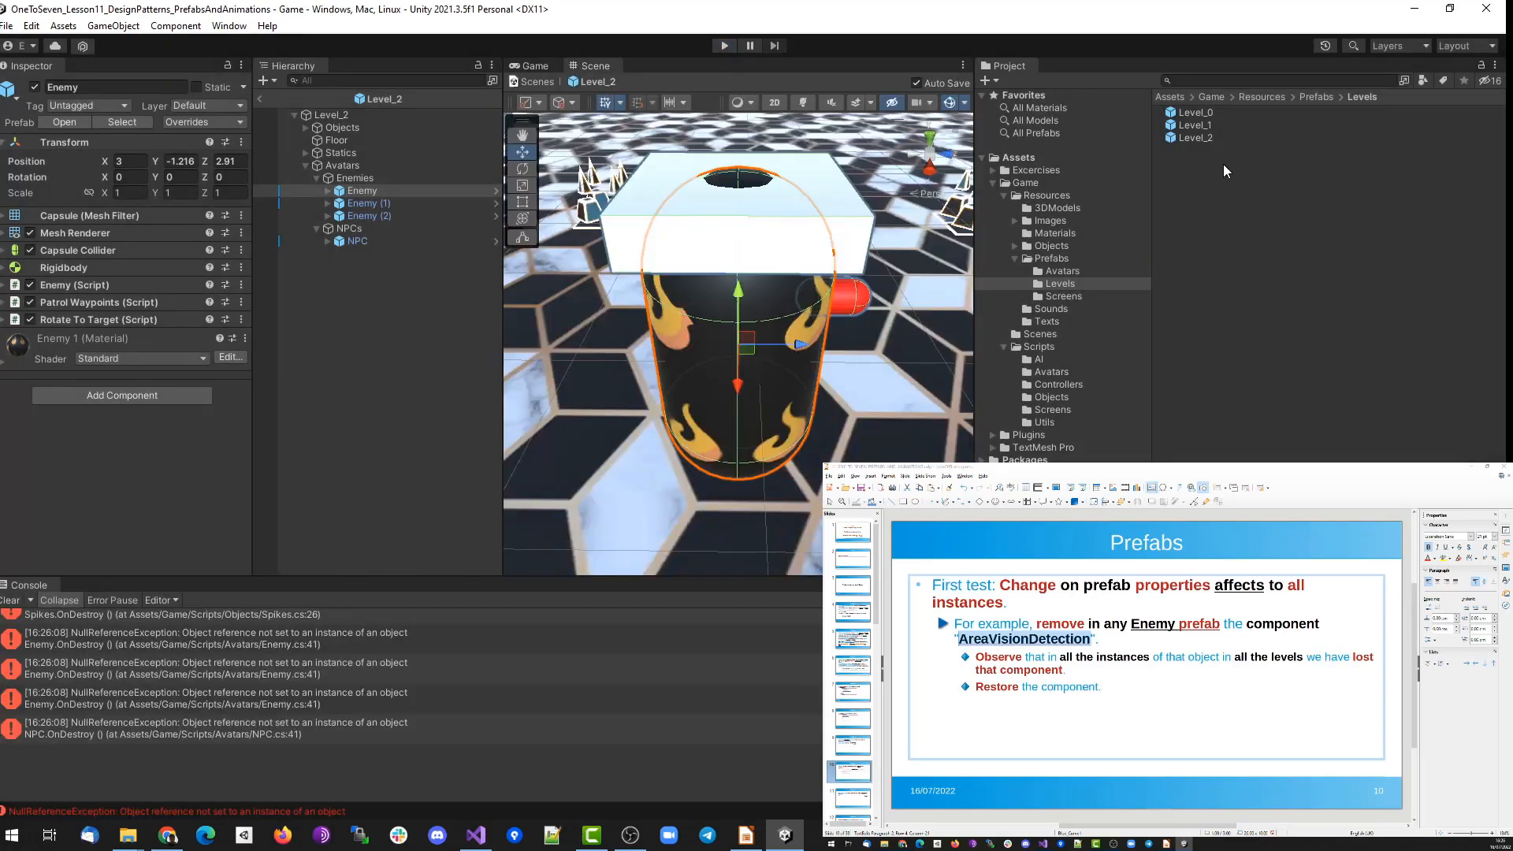
Open the Enemy prefab from the Avatars folder and add the Area Vision Detection component to it.
left_click(1060, 270)
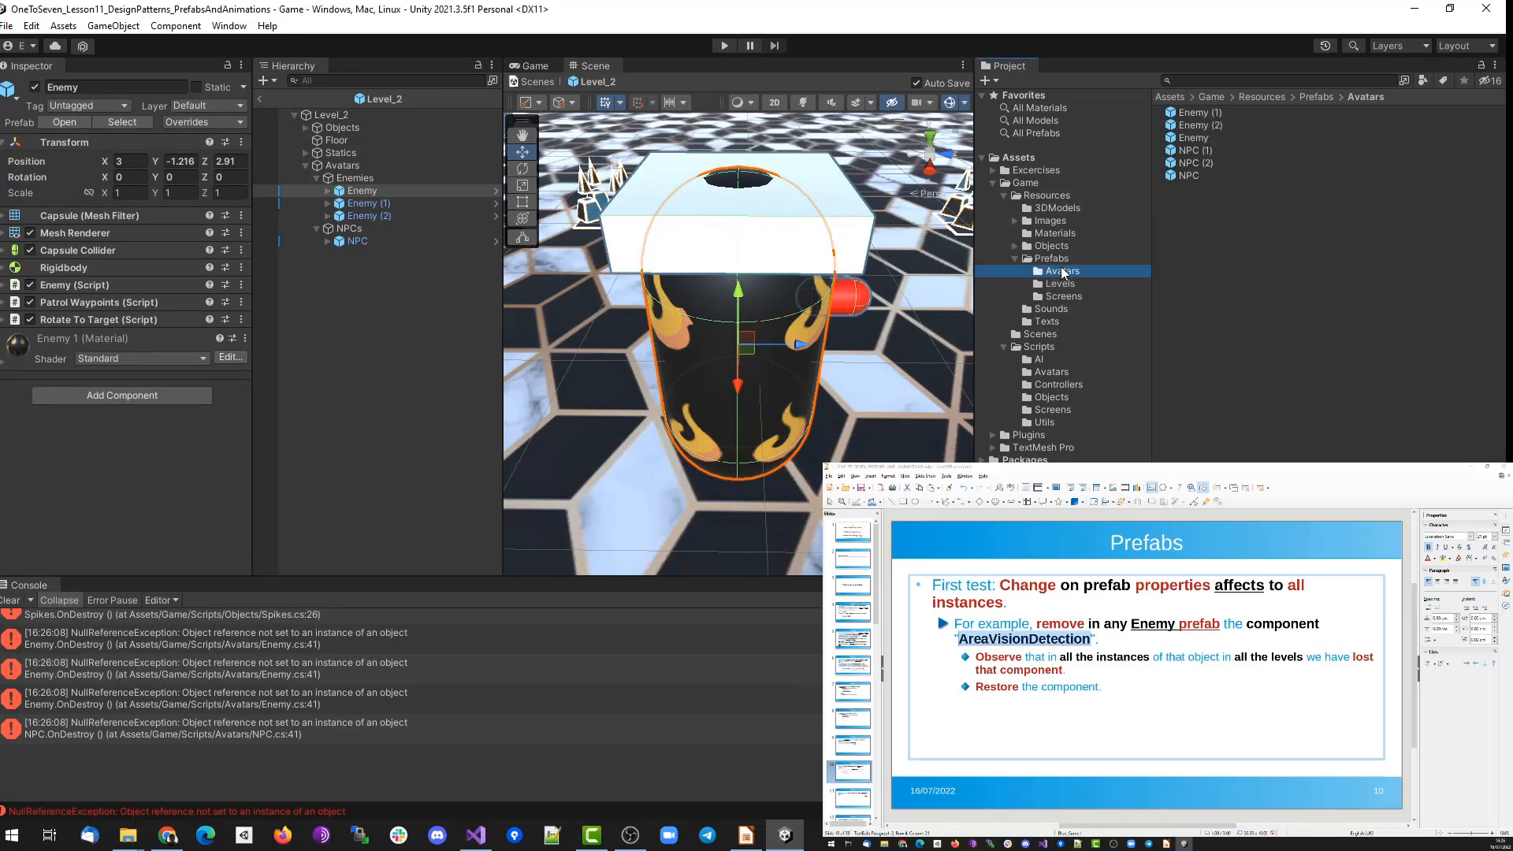
double_click(1193, 137)
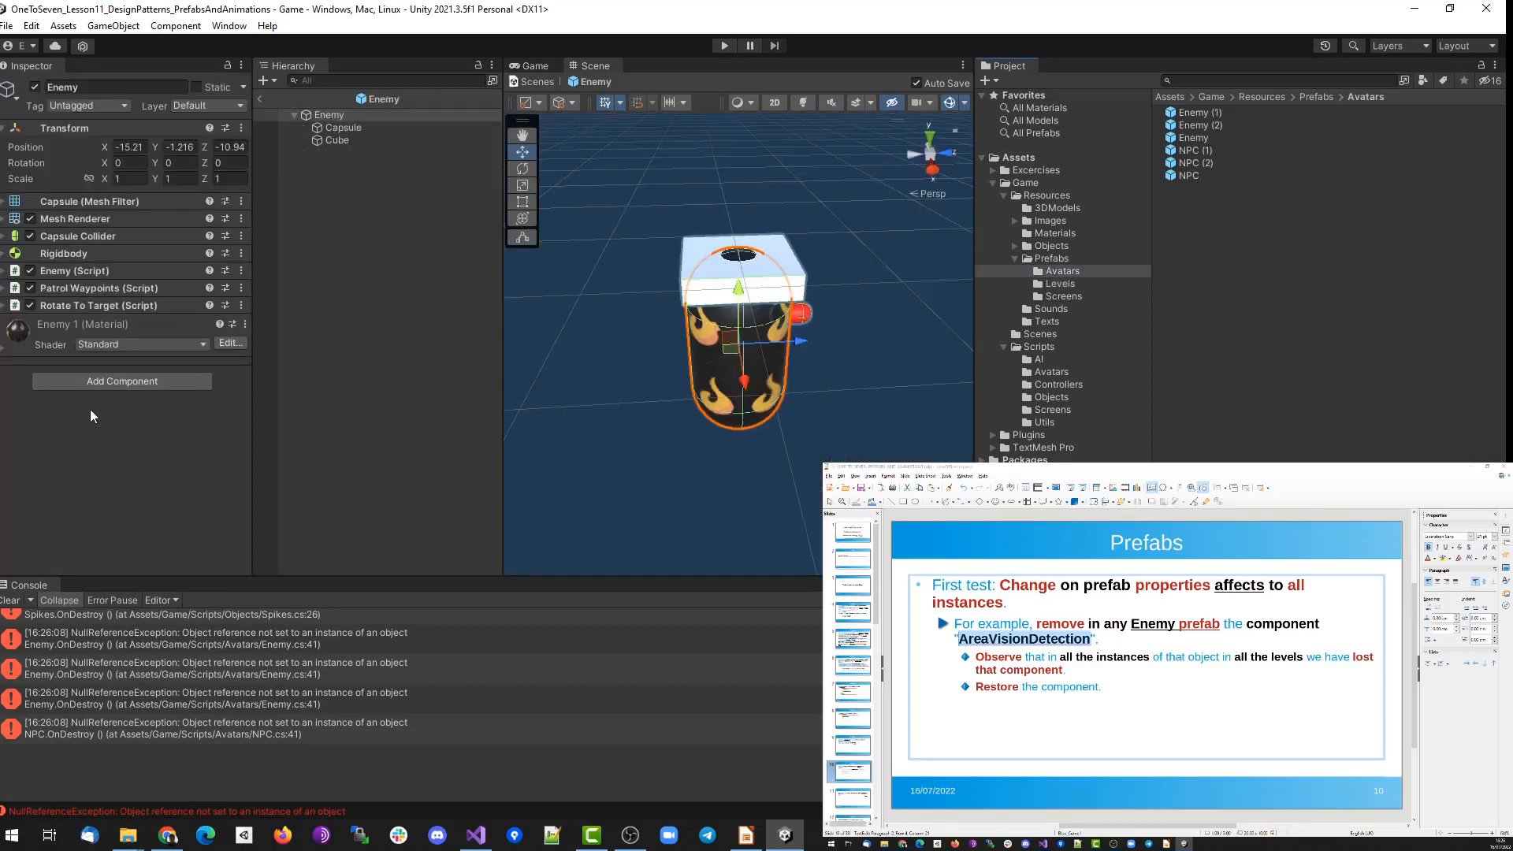
left_click(112, 374)
type("area")
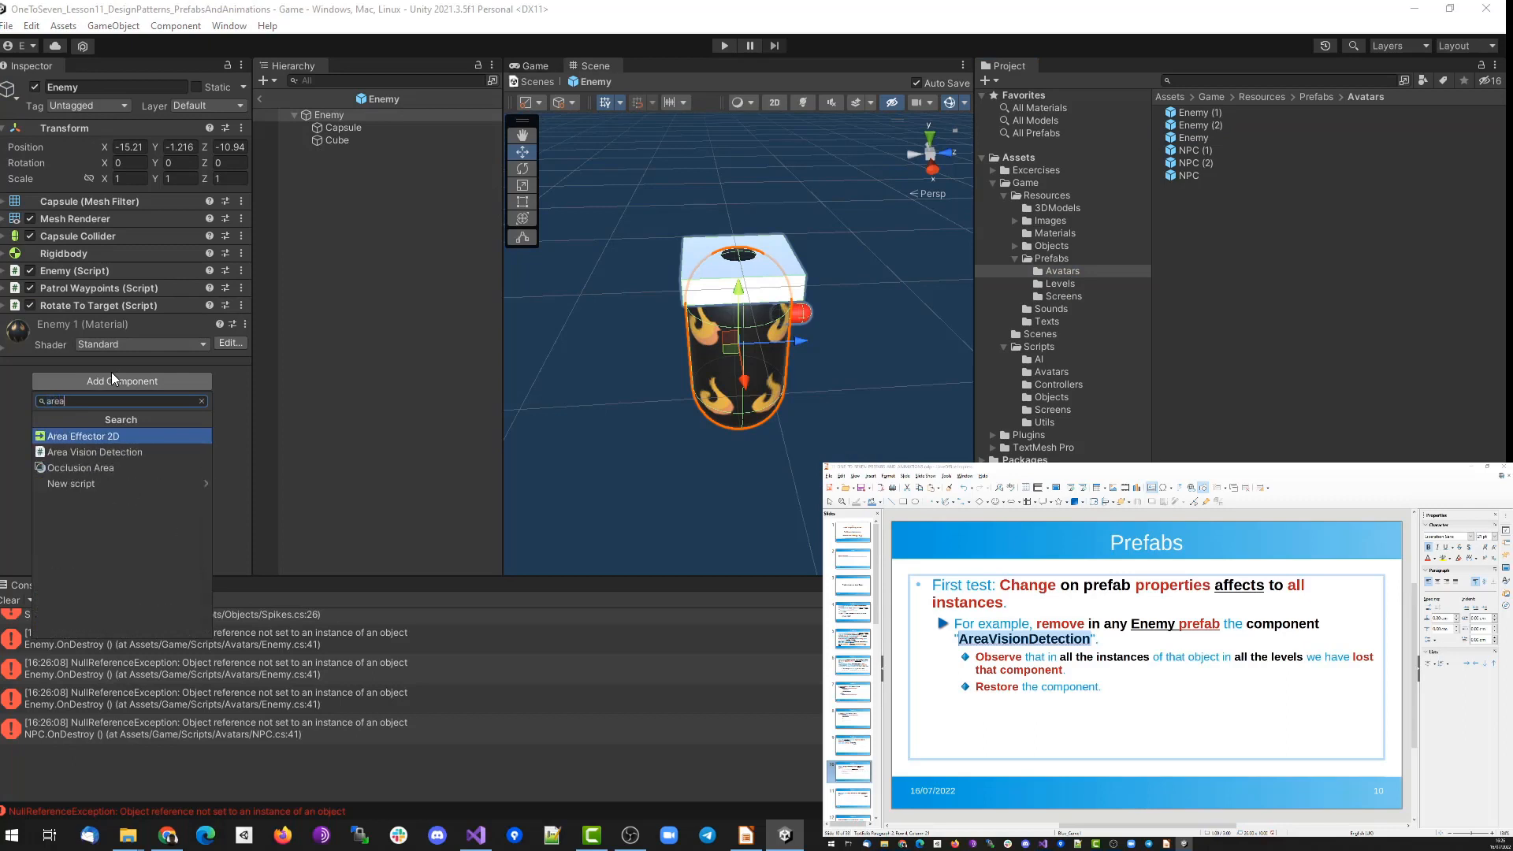
key("Down")
key("Return")
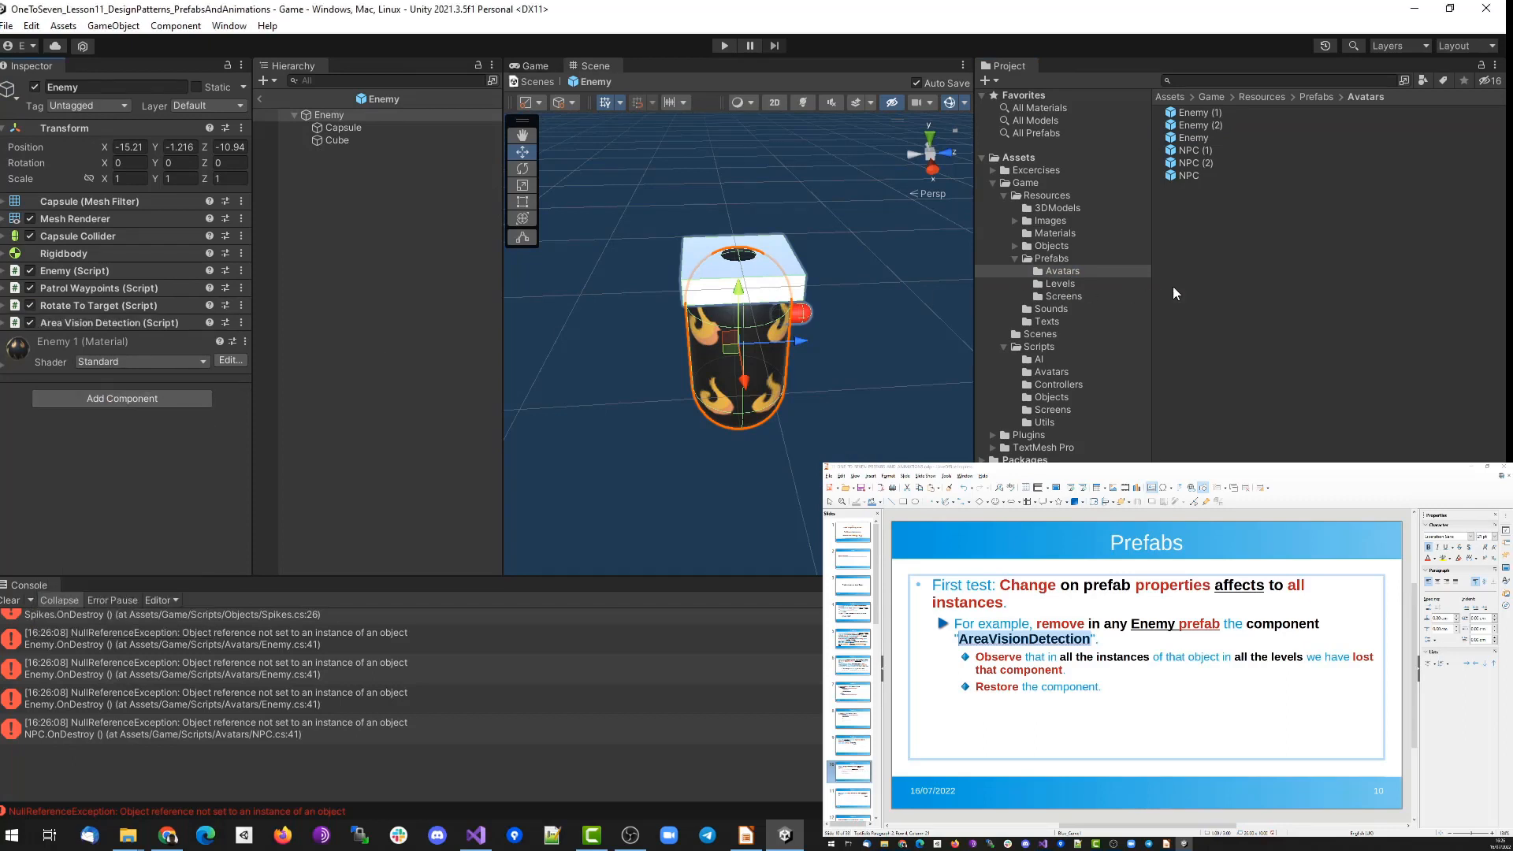
left_click(1211, 279)
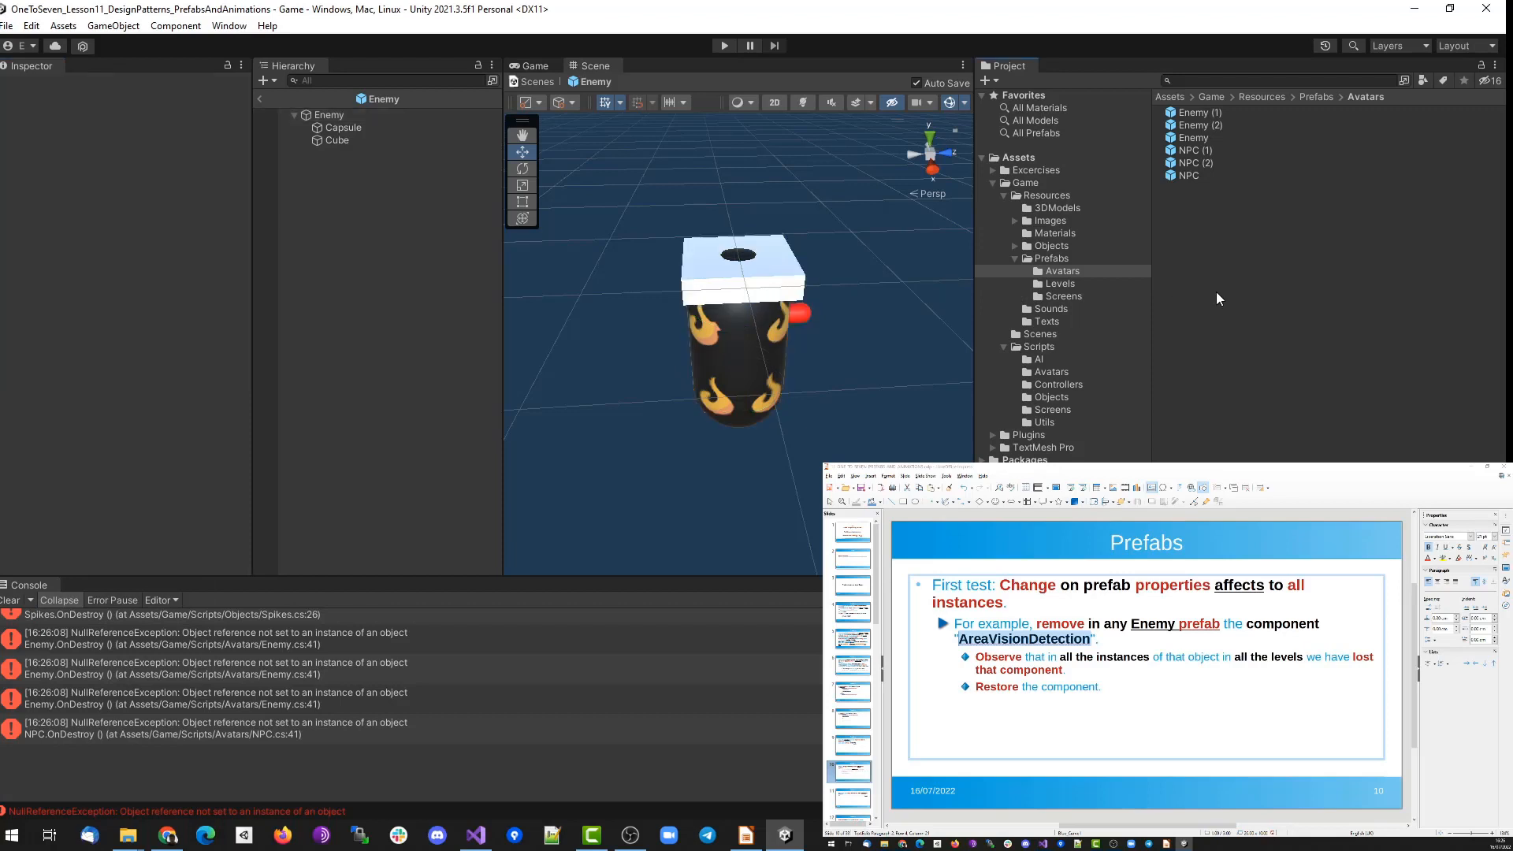
Inspect the Area Vision Detection settings on the Enemy prefab.
left_click(1179, 140)
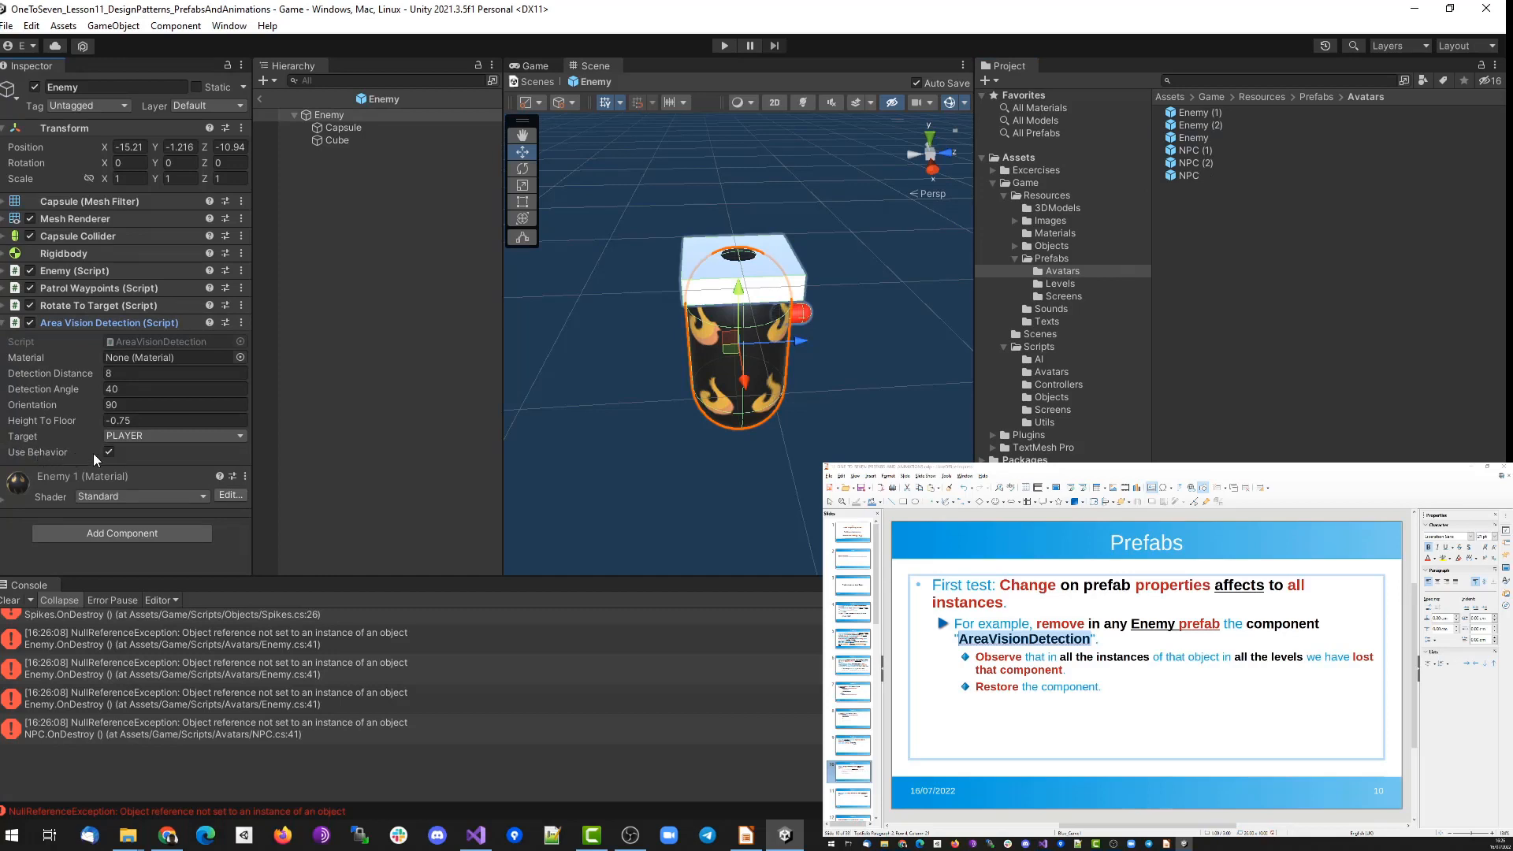
left_click(5, 323)
left_click(1285, 345)
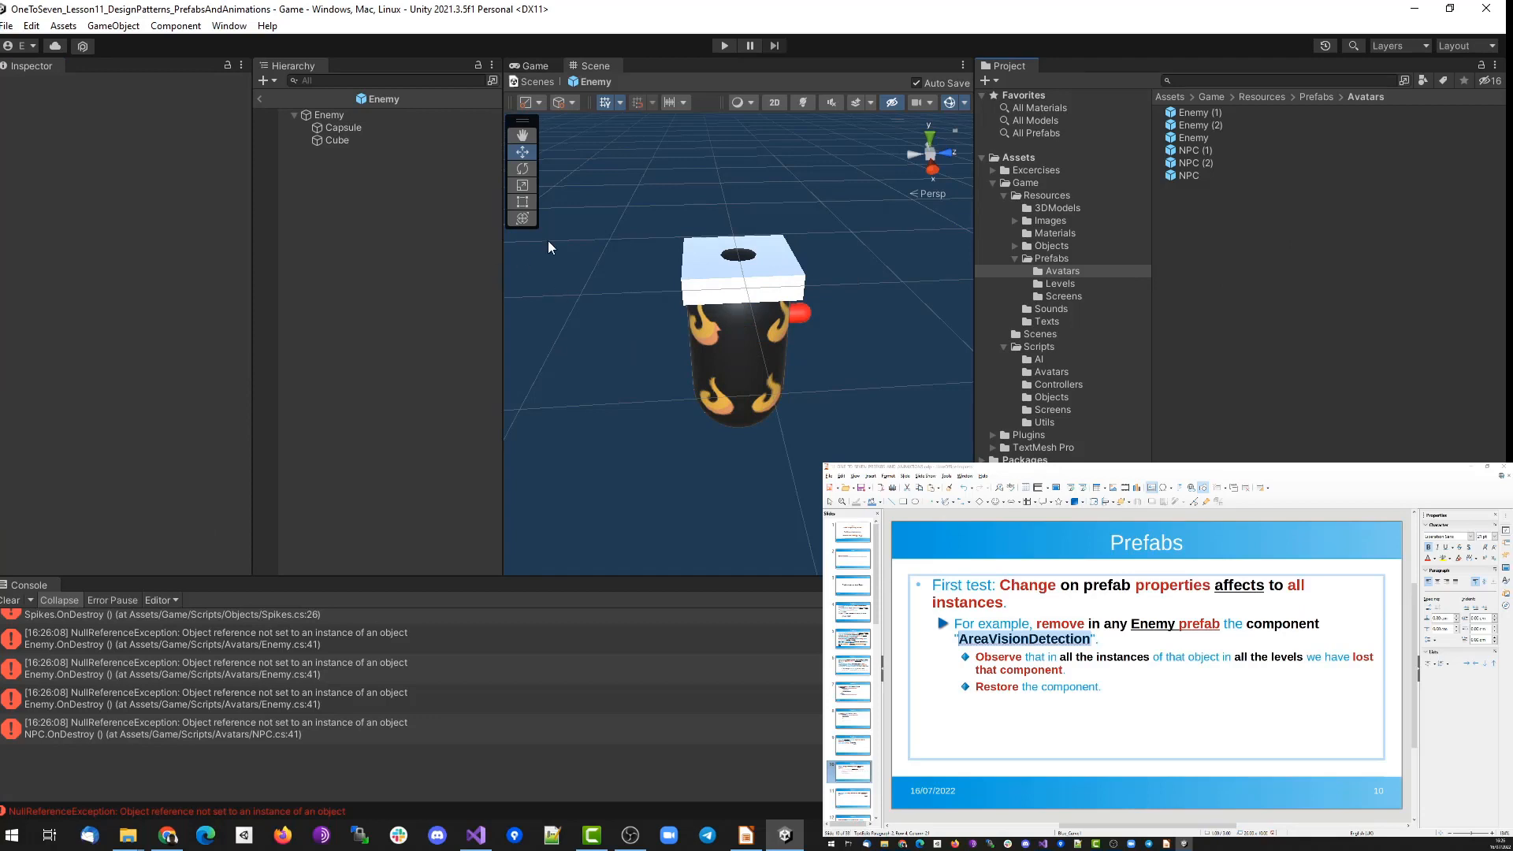
Open the Level_0 prefab and inspect the Enemy instance's Area Vision Detection and Patrol Waypoints settings.
left_click(1060, 285)
double_click(1183, 113)
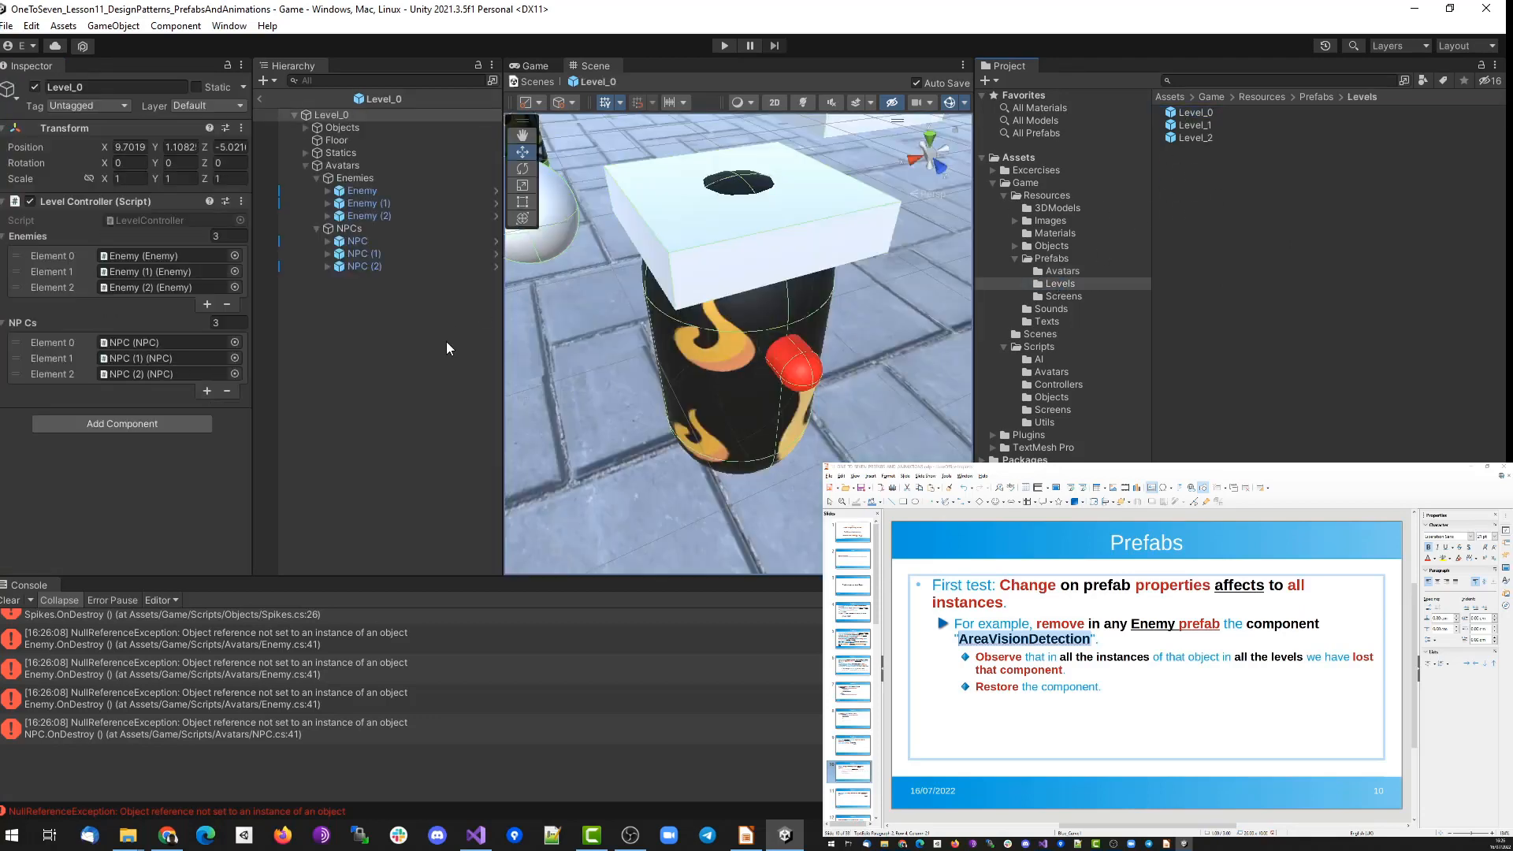
left_click(364, 192)
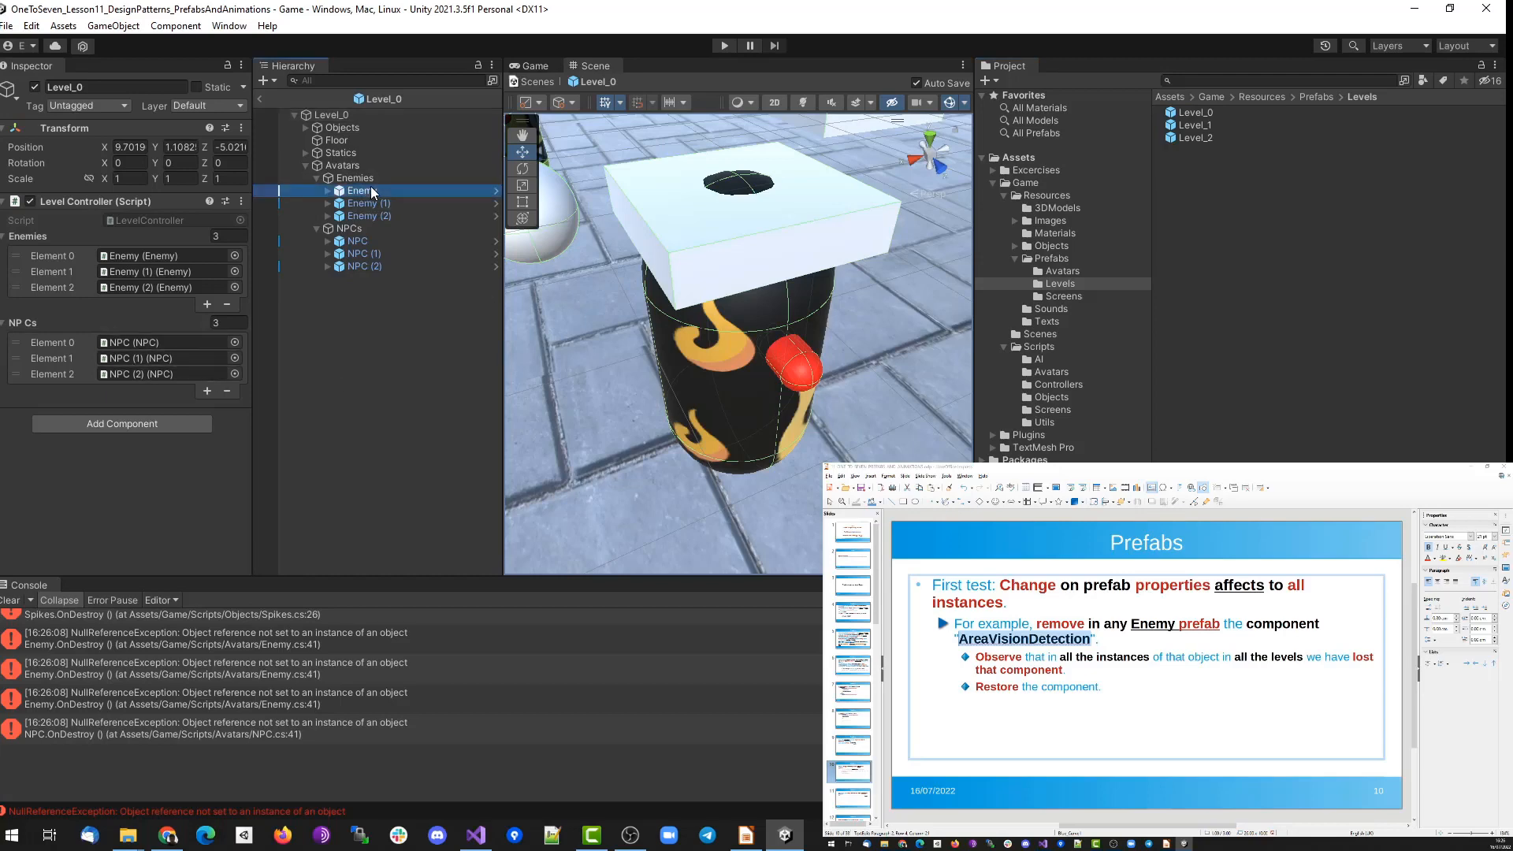
left_click(5, 337)
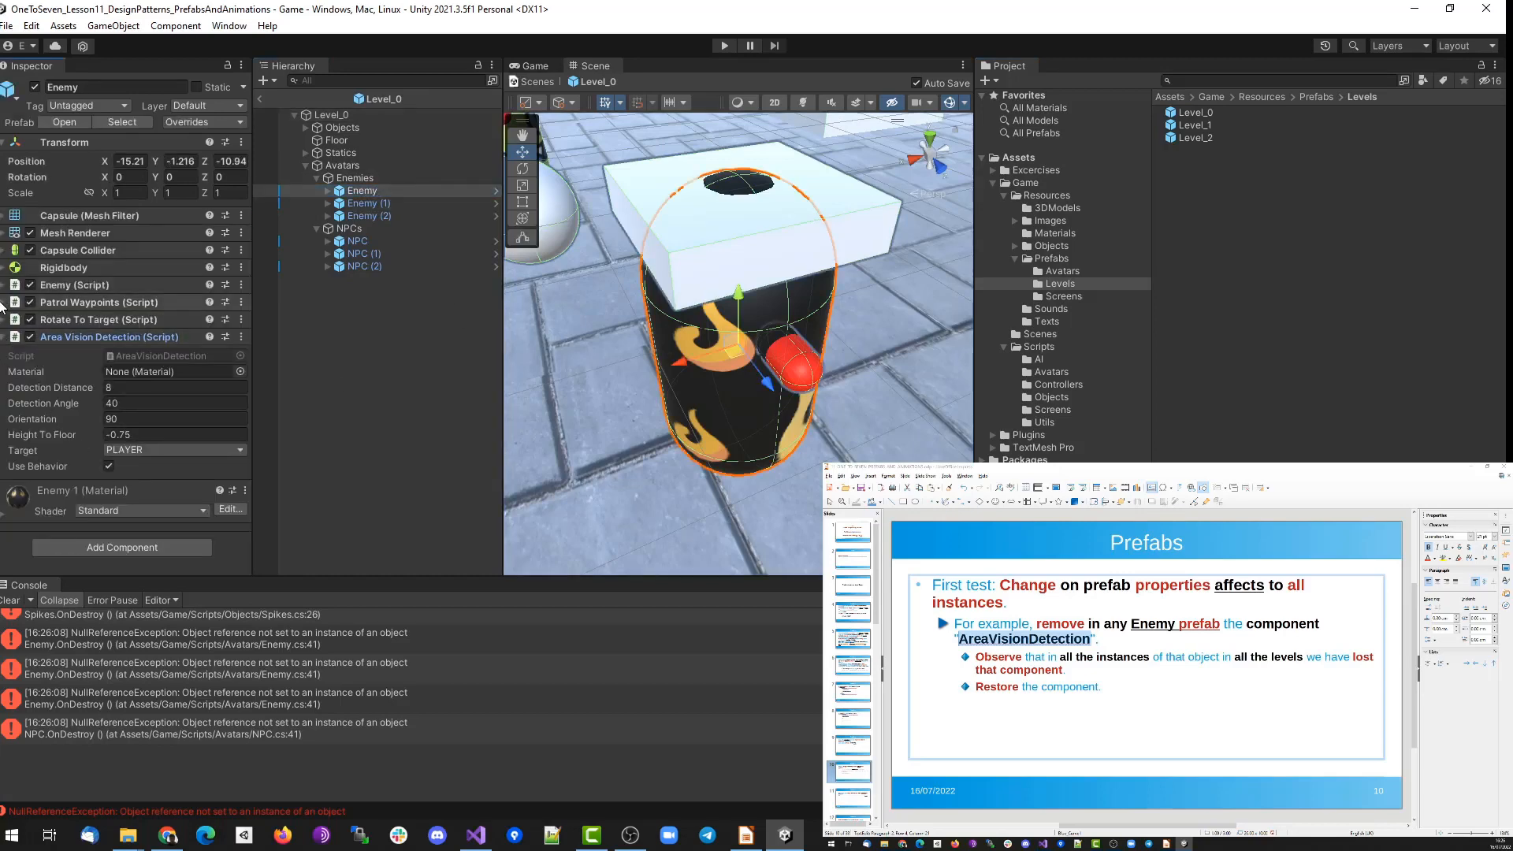
left_click(5, 303)
scroll(129, 498, "down", 2)
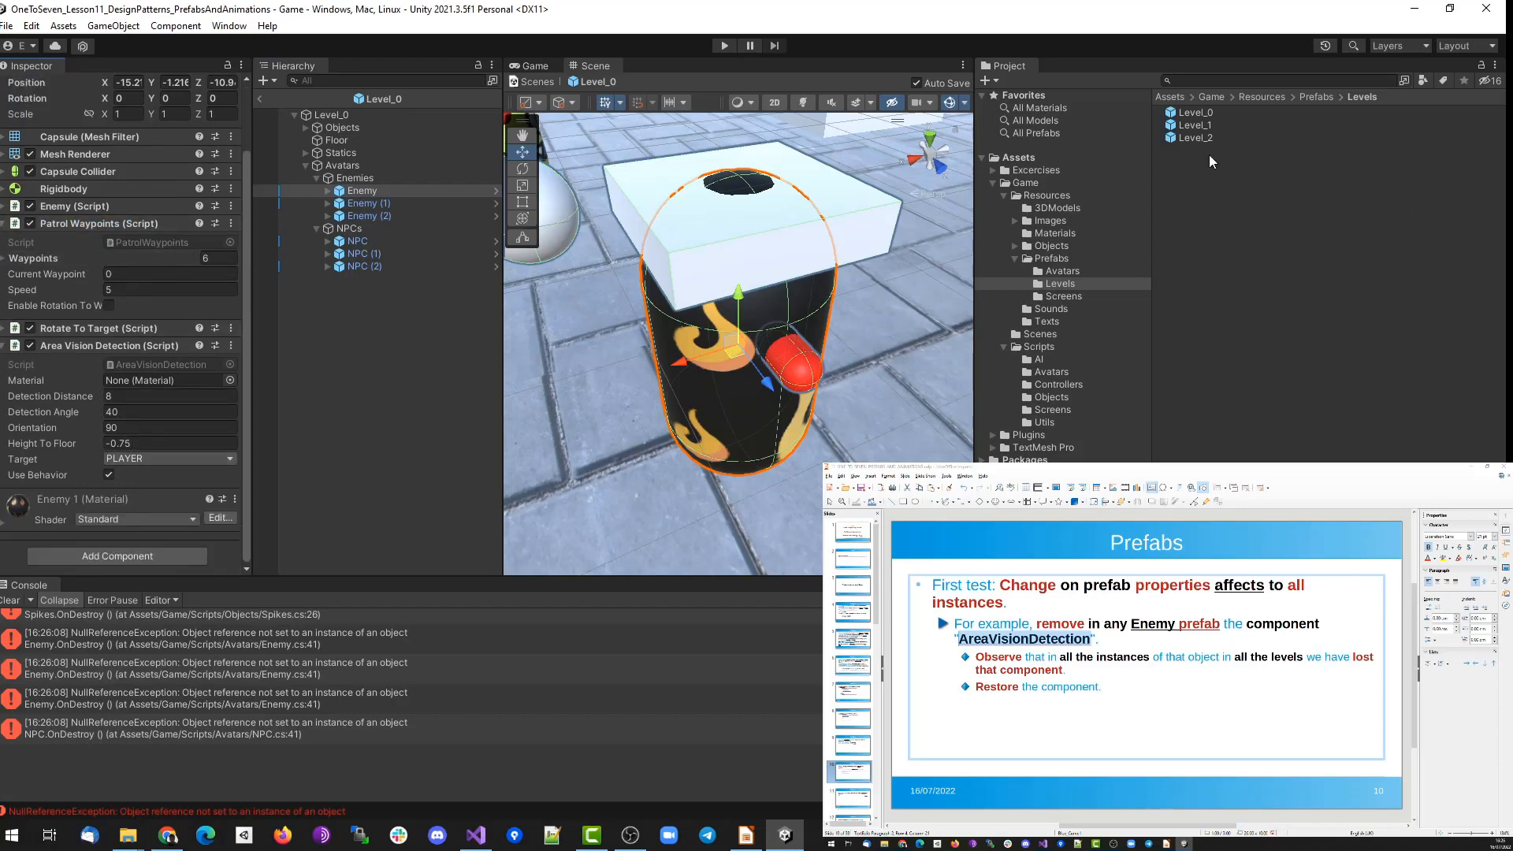
Open the Level_1 prefab and disable Use Behavior in the Enemy instance's Area Vision Detection component.
double_click(1201, 123)
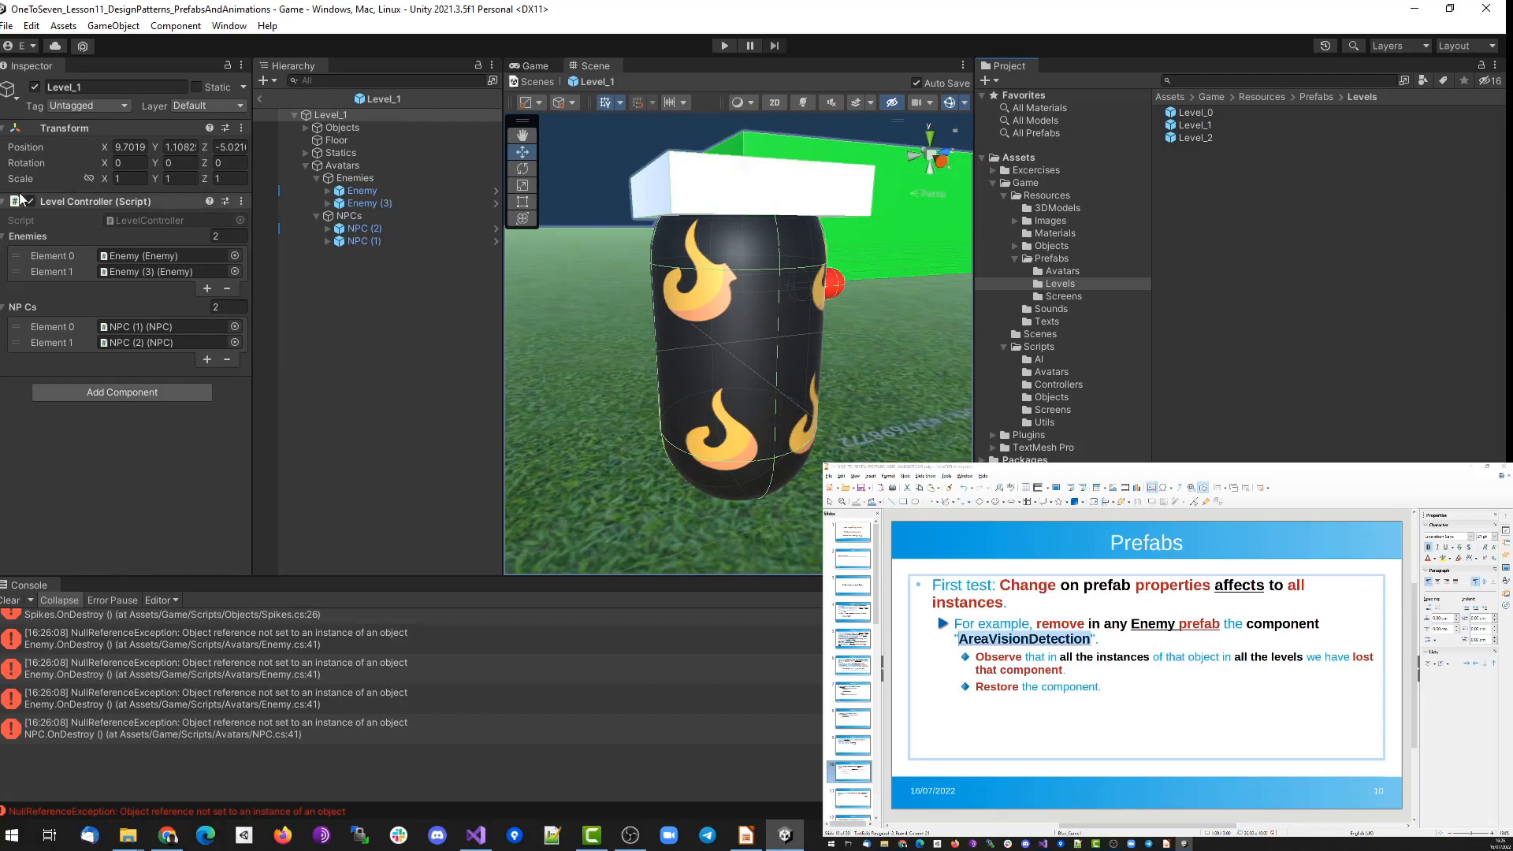
left_click(361, 191)
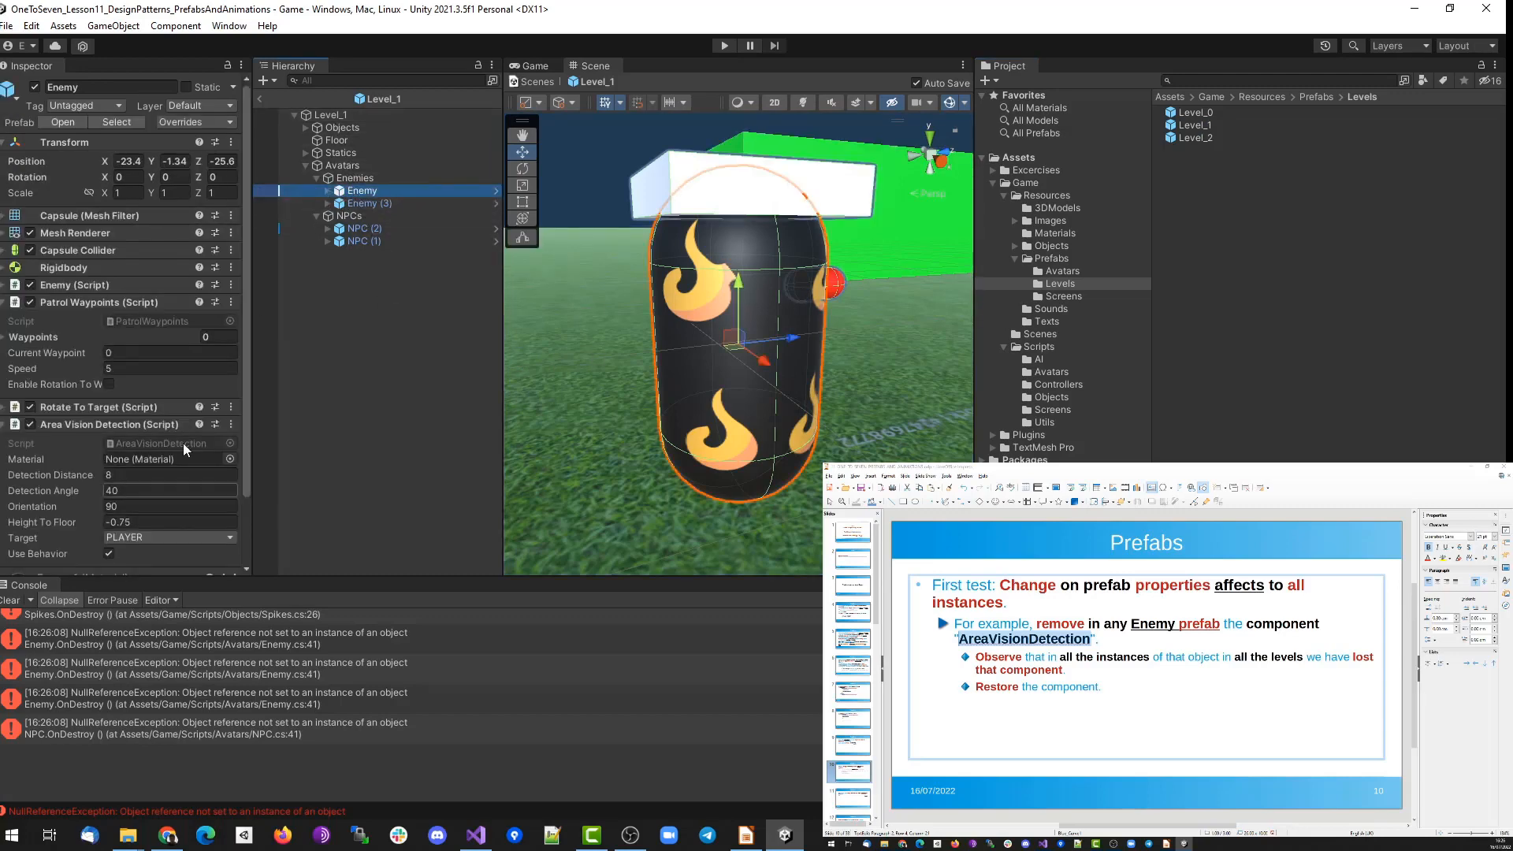
scroll(183, 443, "down", 3)
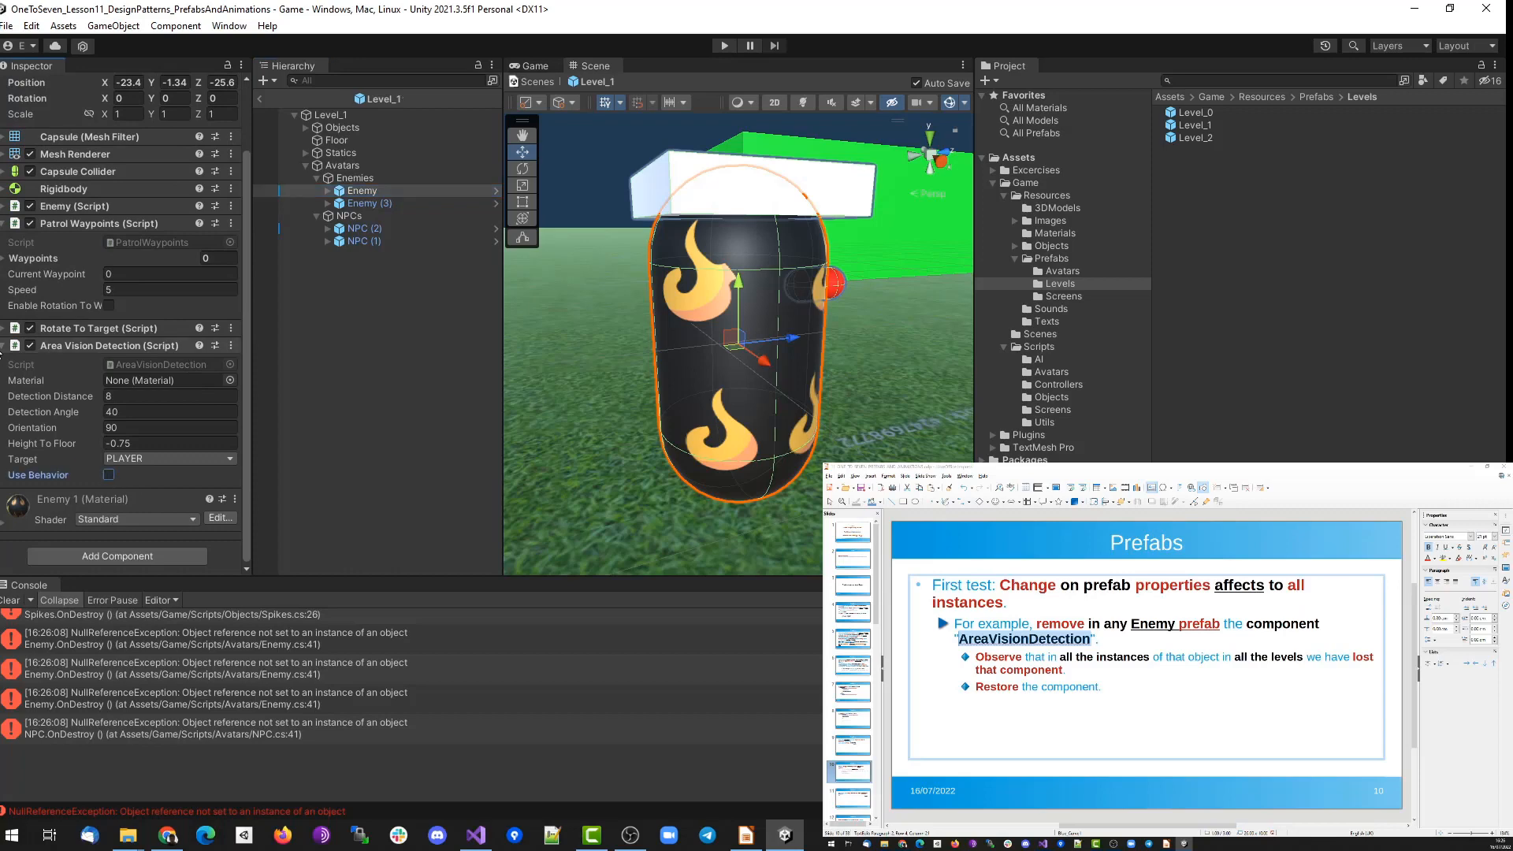
left_click(2, 347)
Open the Level_2 prefab and select its first Enemy instance to inspect the components.
double_click(1197, 137)
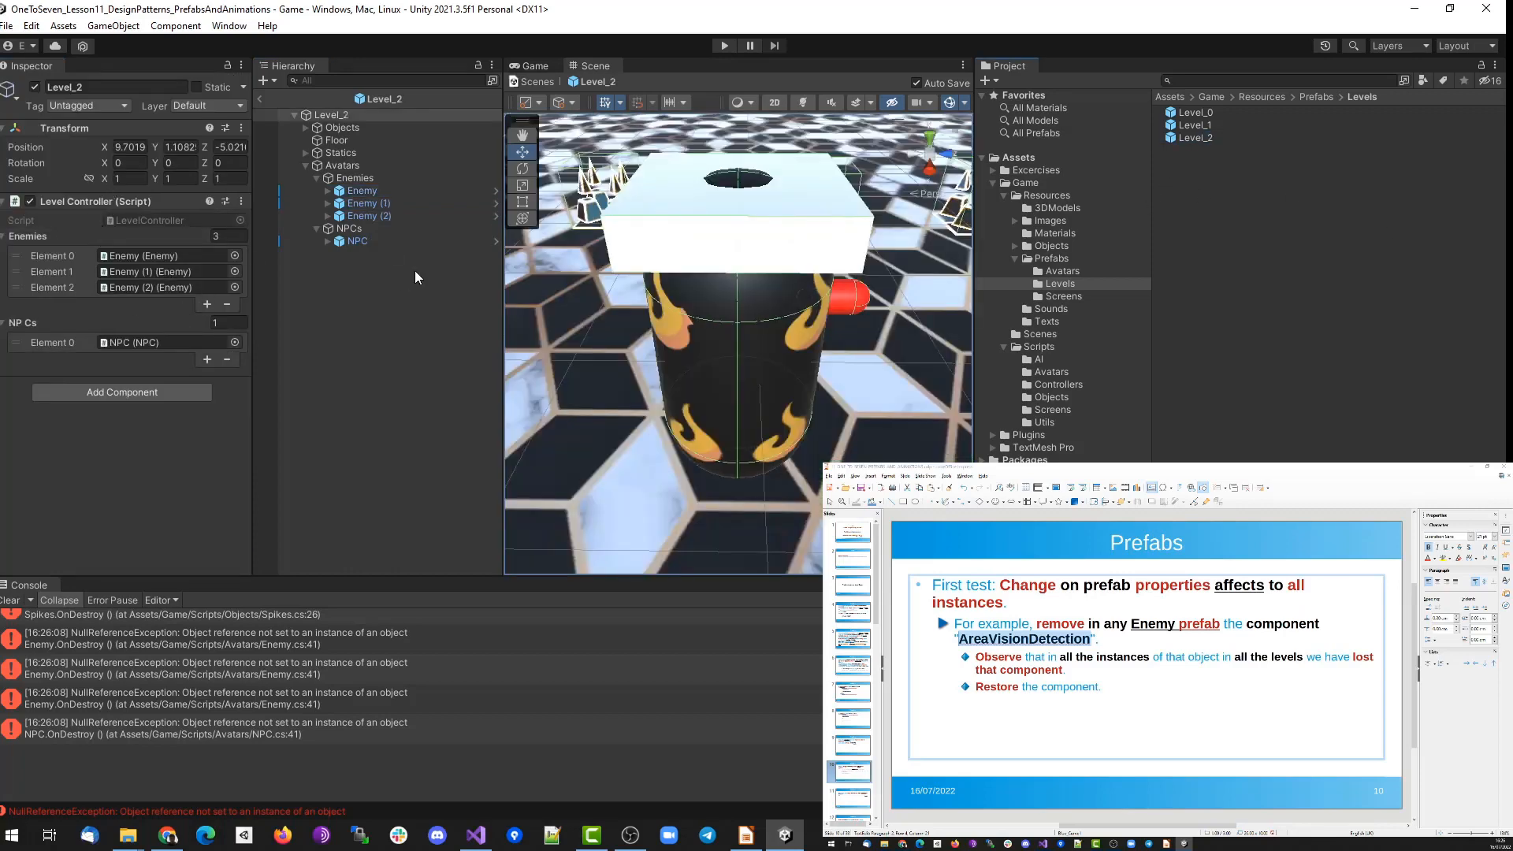
left_click(376, 192)
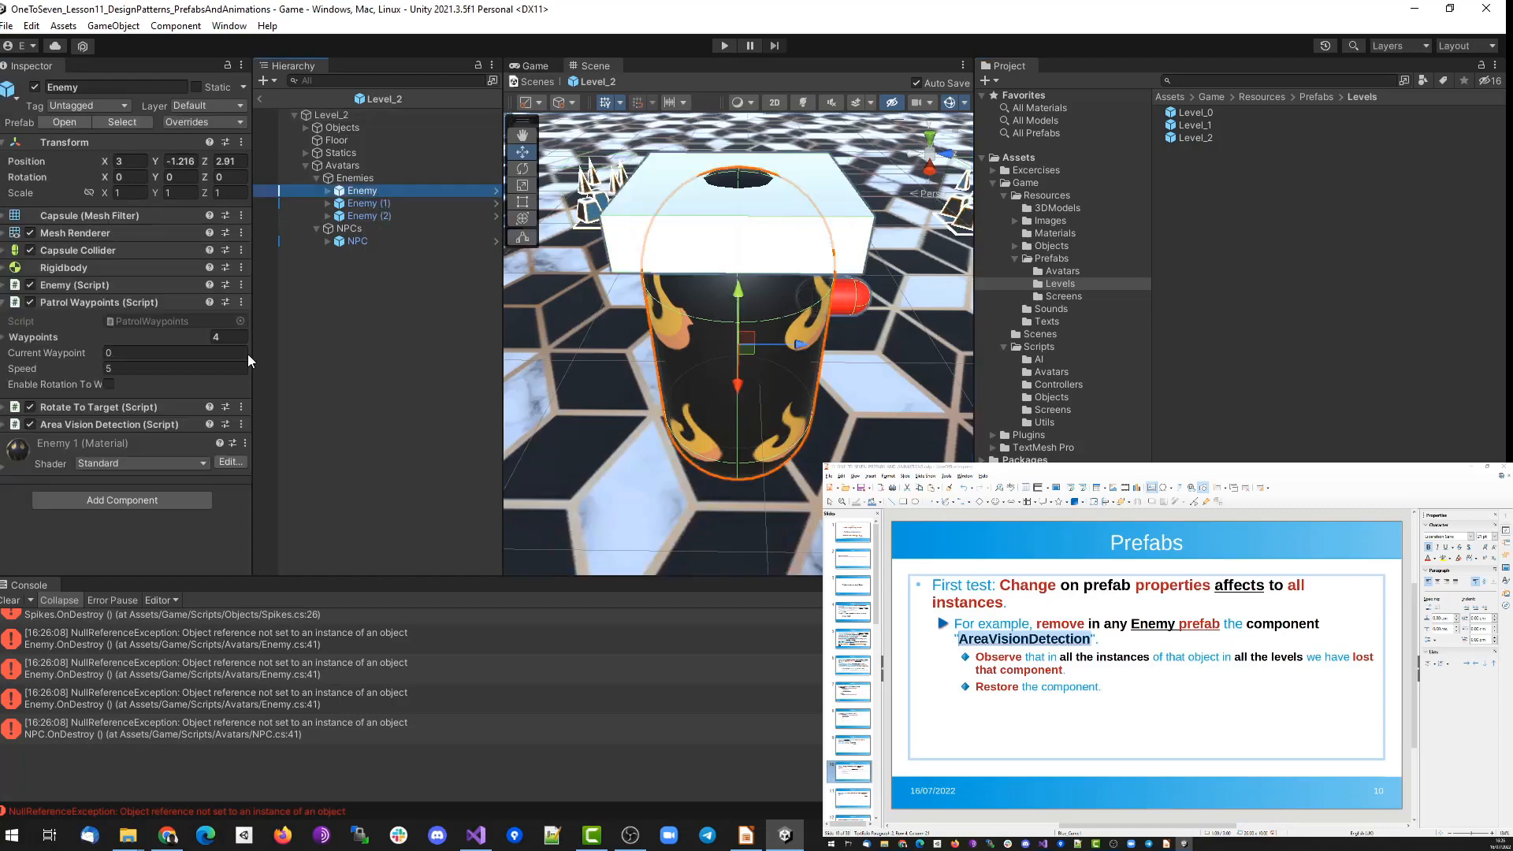
Inspect the Area Vision Detection settings of the Enemy instance in Level_2, leaving that component and Patrol Waypoints collapsed.
left_click(2, 425)
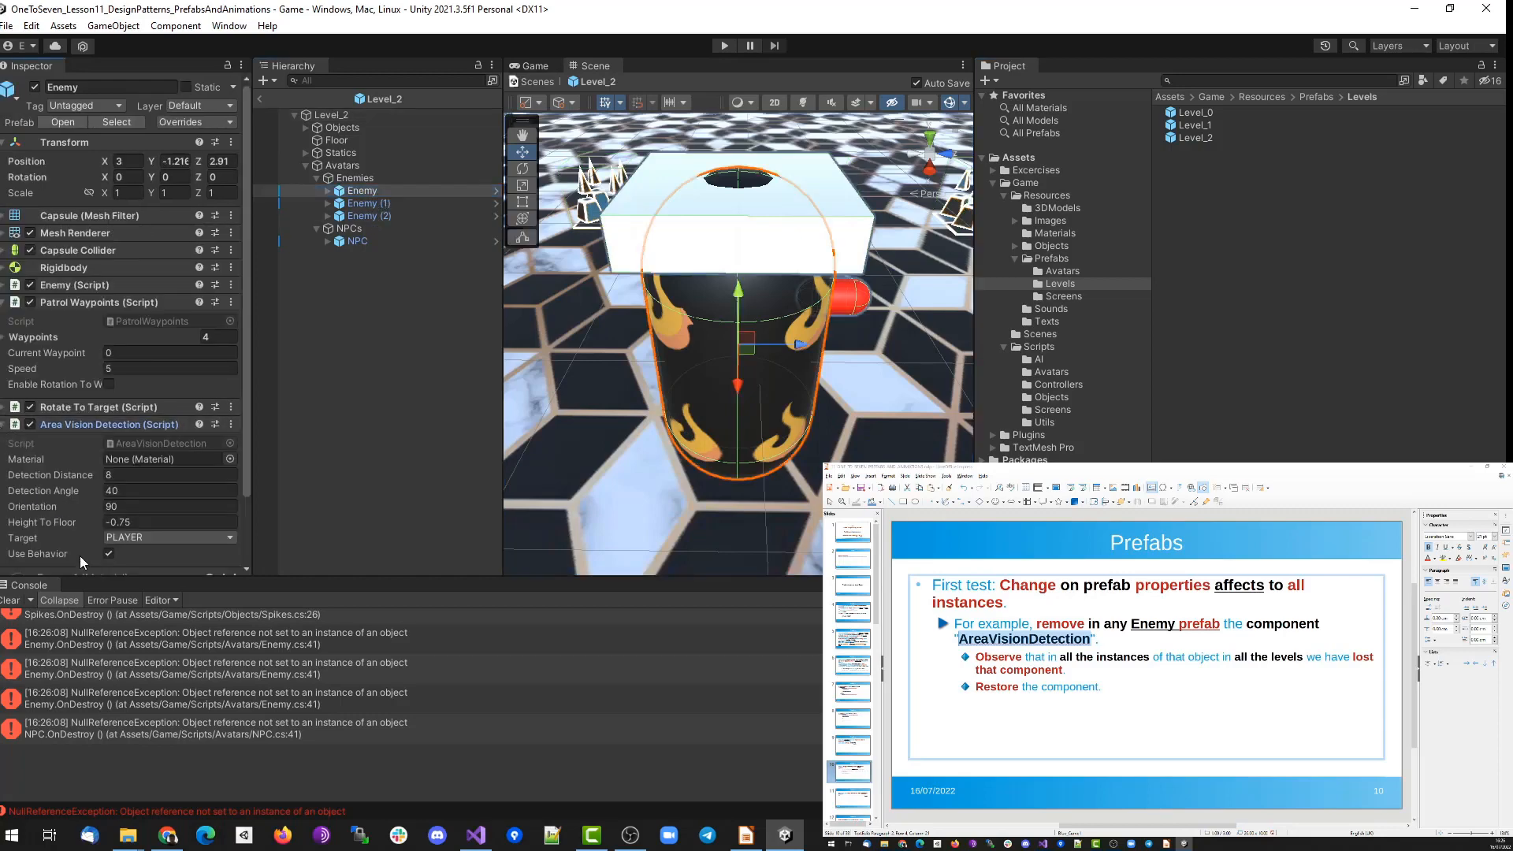
left_click(2, 426)
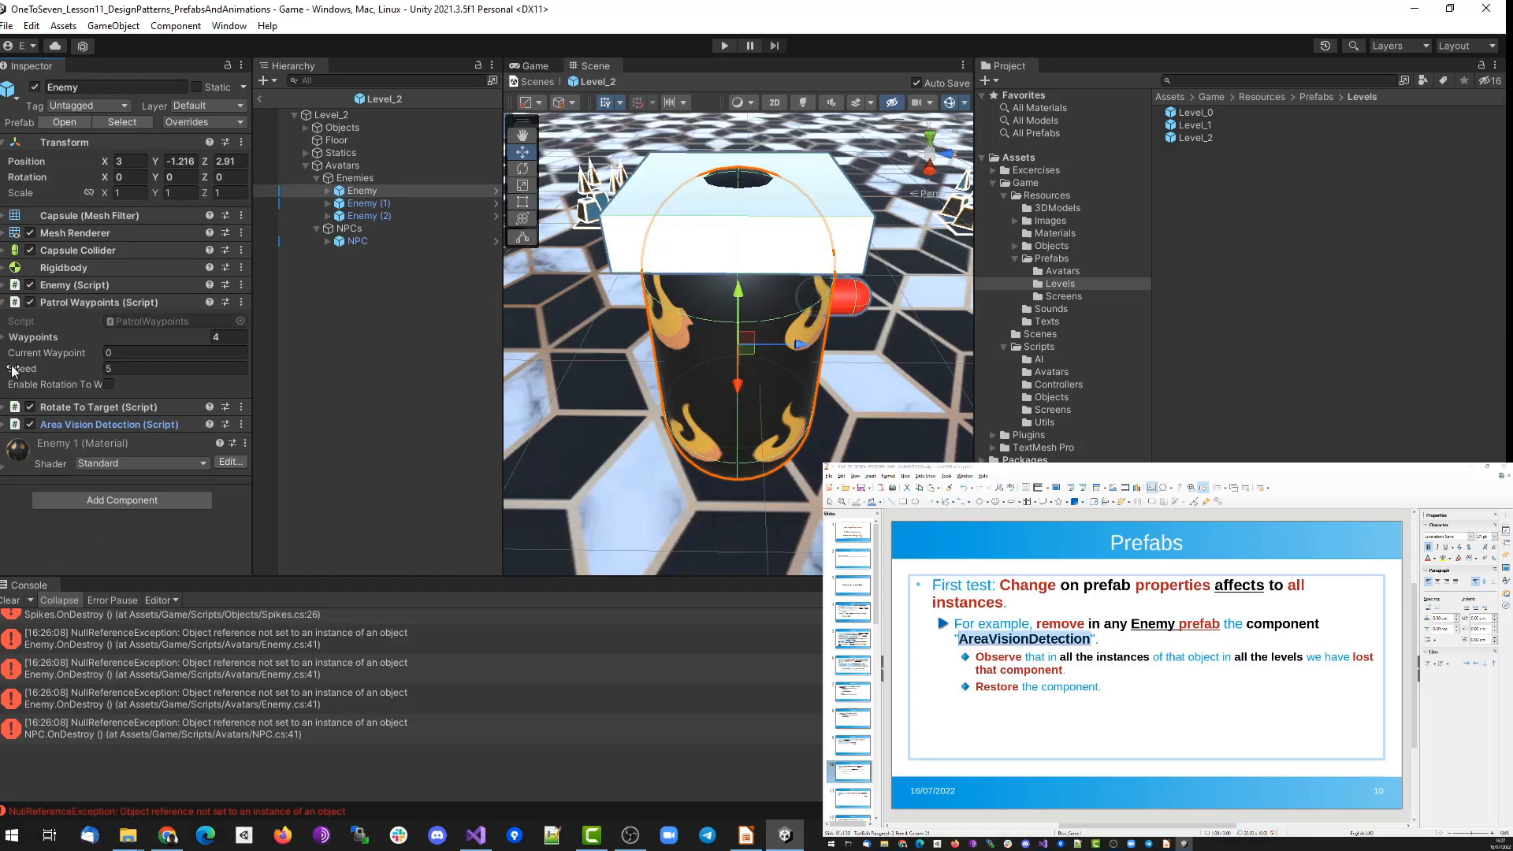
left_click(4, 303)
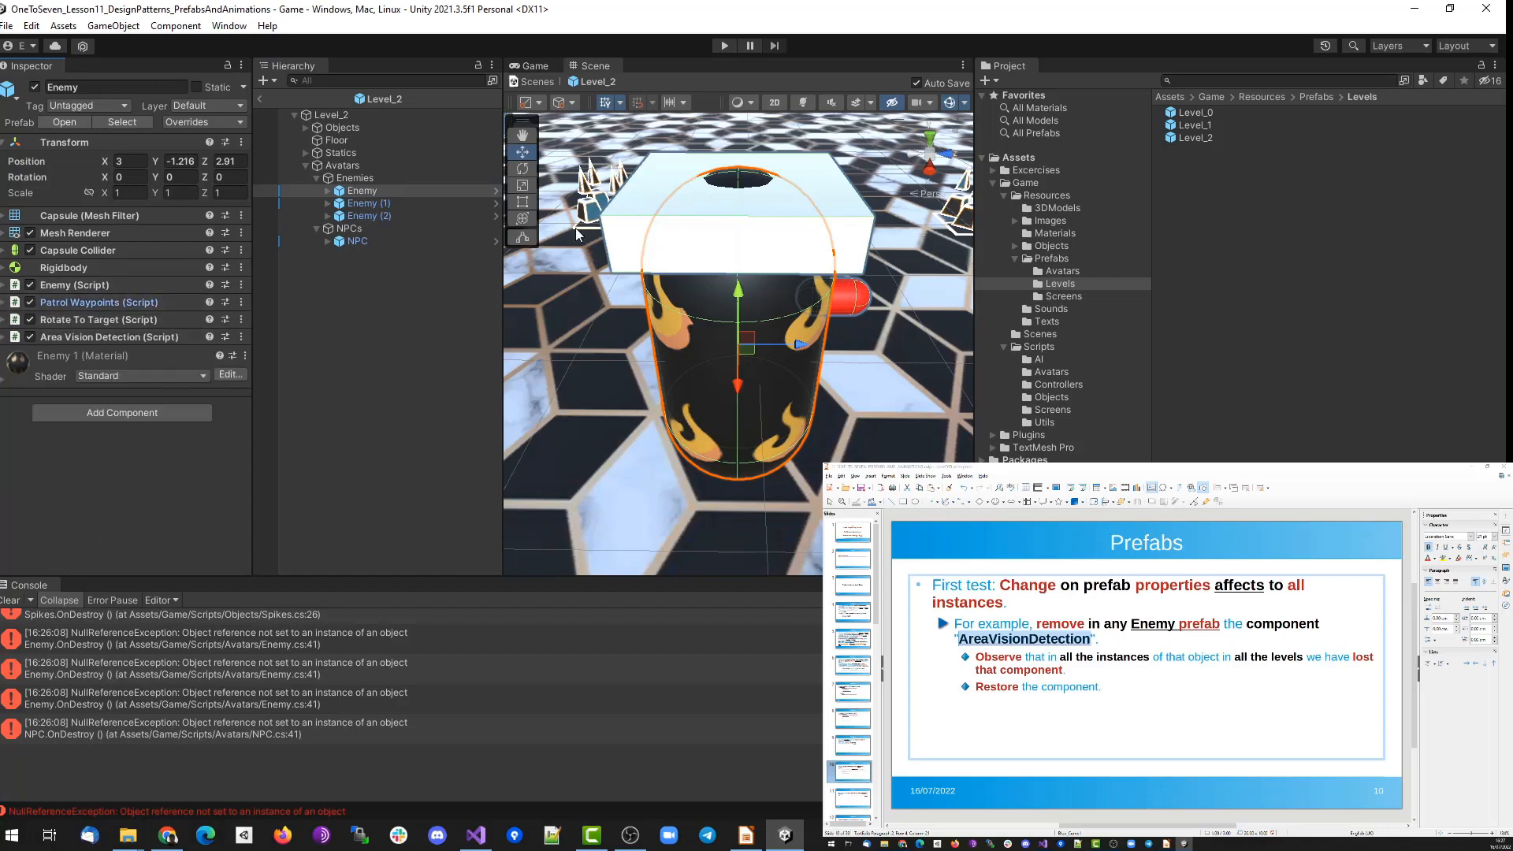
Leave prefab editing, play-test the first level to check the enemies' vision areas, and stop the game.
left_click(259, 98)
left_click(724, 47)
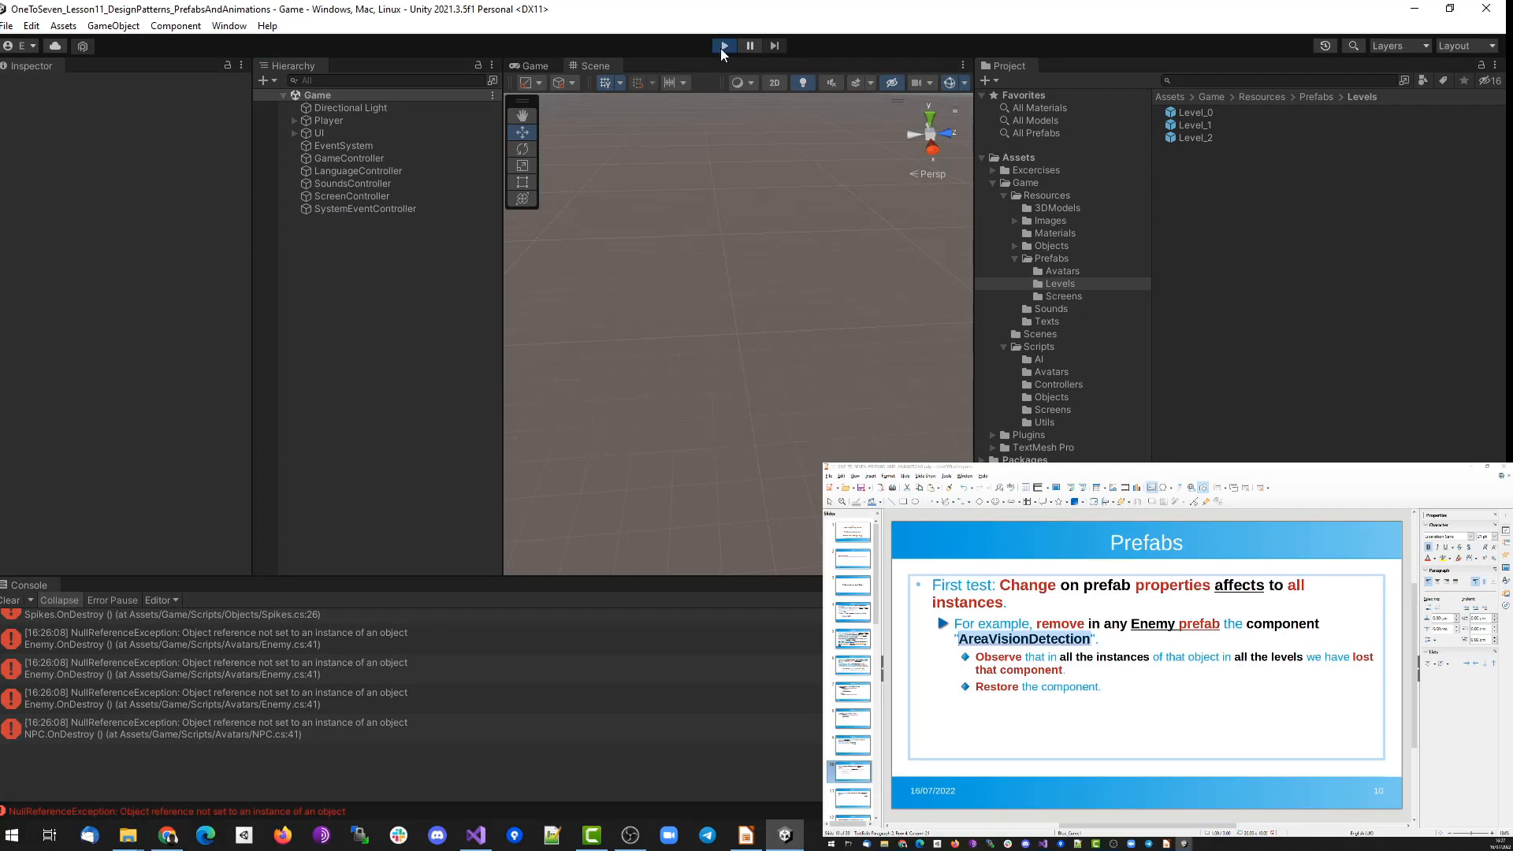
left_click(744, 340)
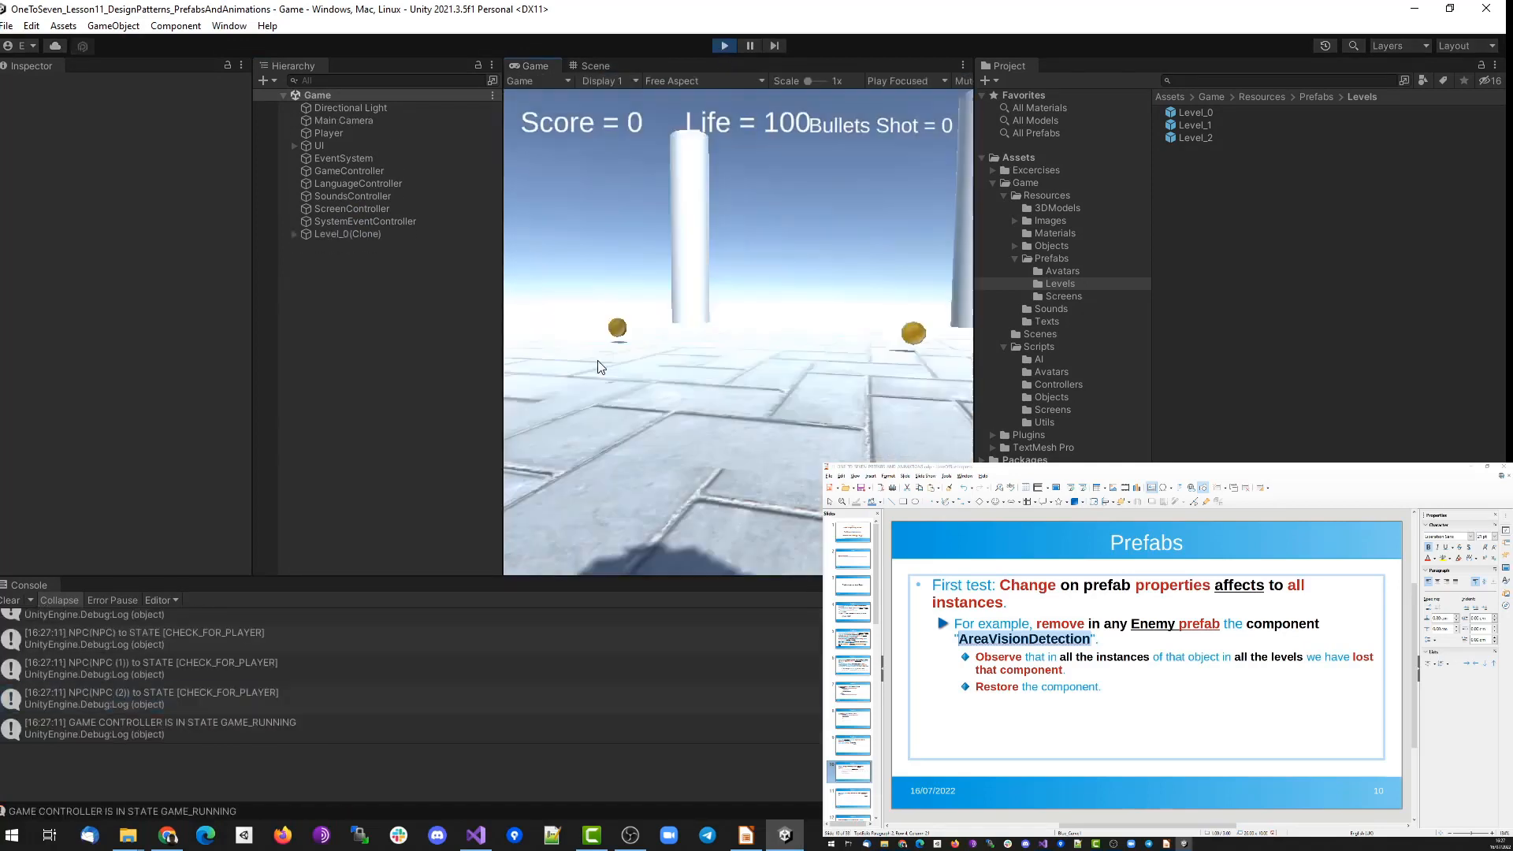
key("w")
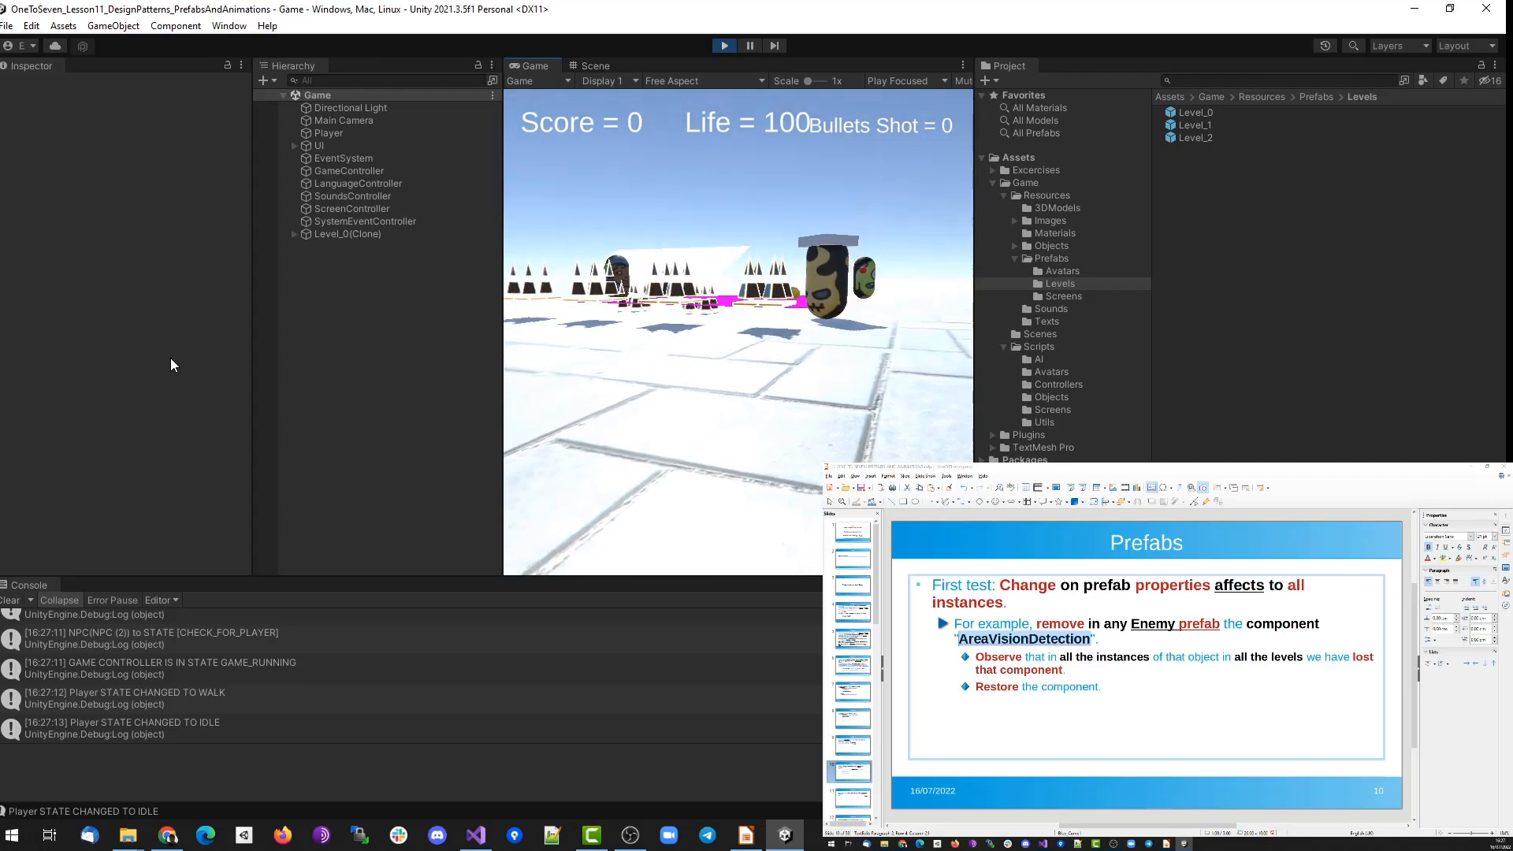
left_click(723, 45)
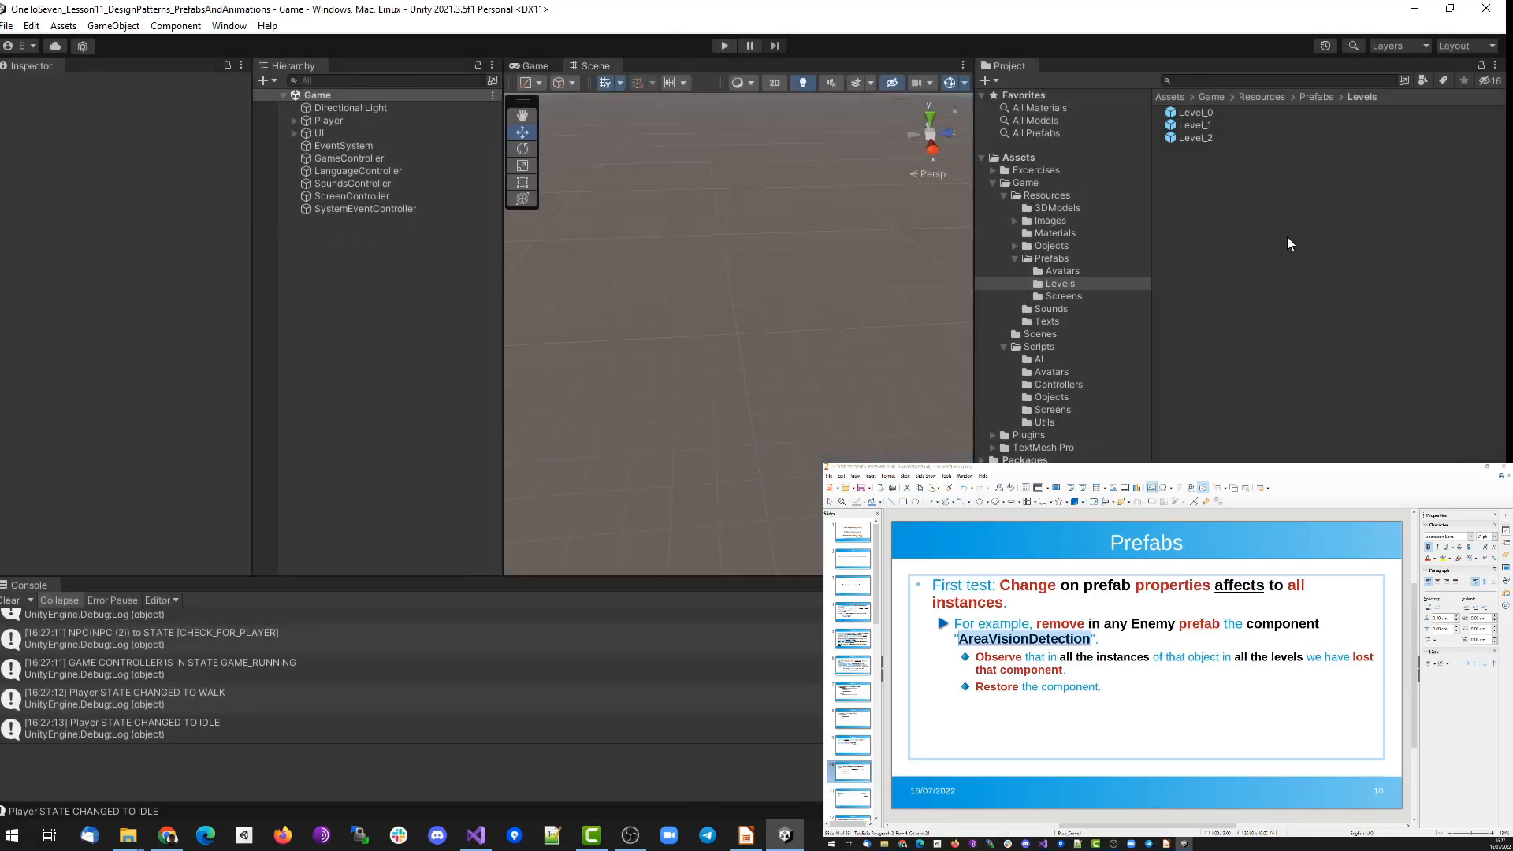
Open the Enemy prefab from the Avatars folder and assign the Red material to its Area Vision Detection component.
left_click(1061, 273)
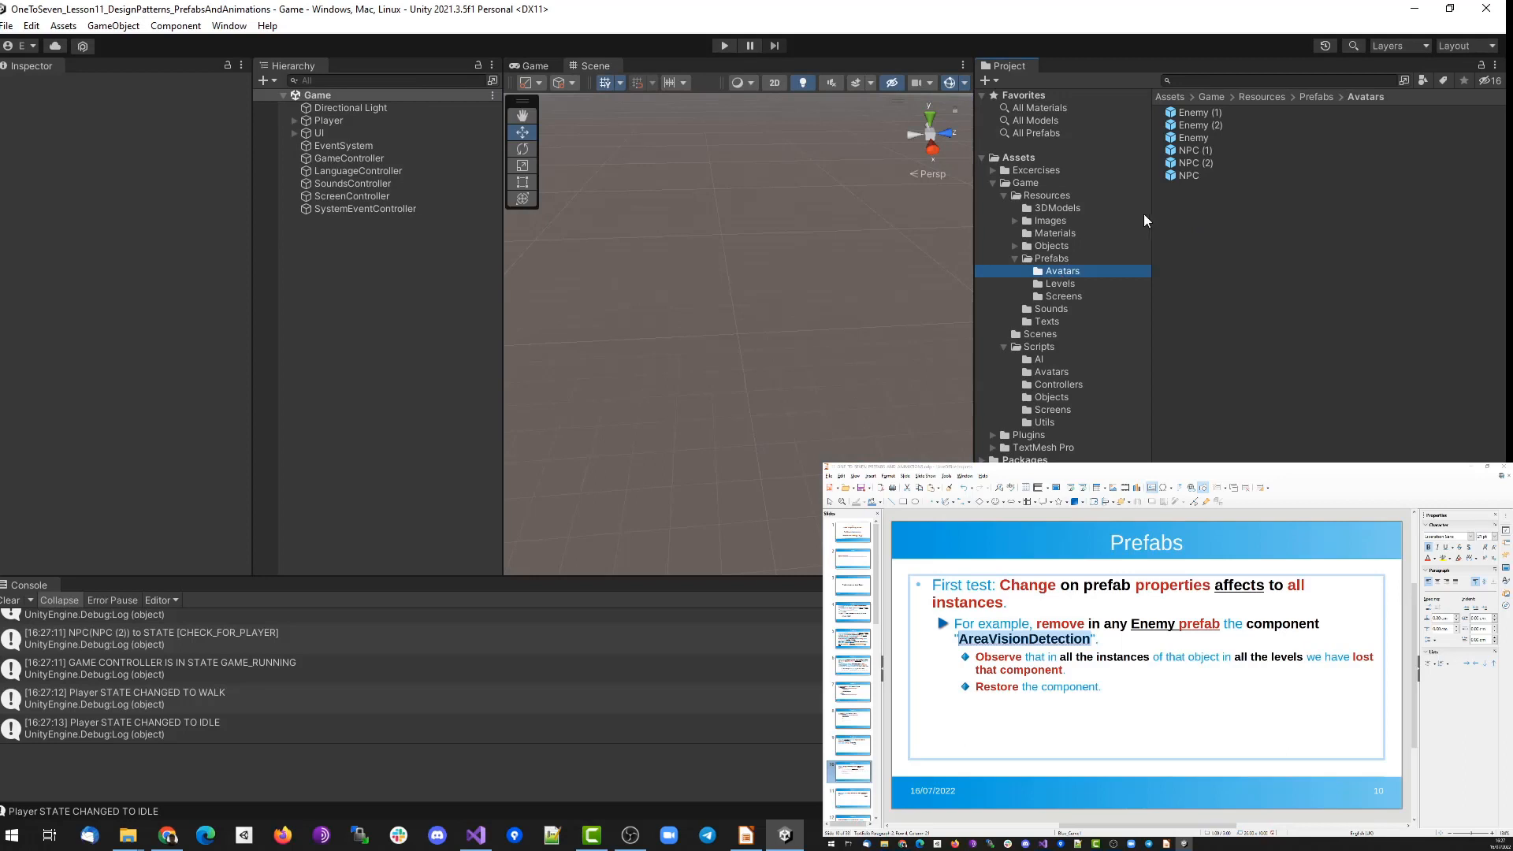
double_click(1189, 137)
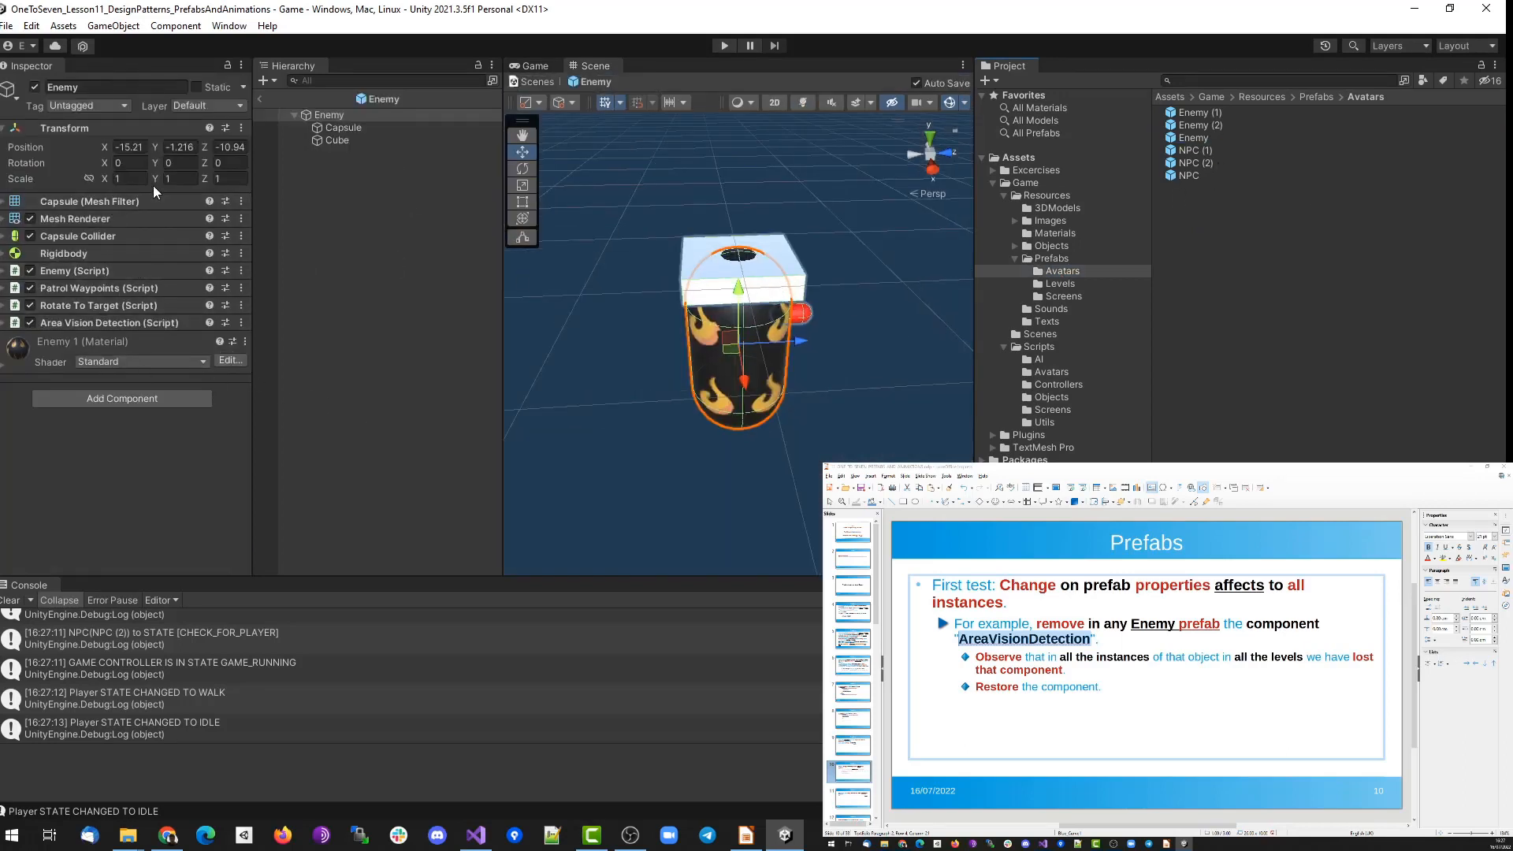
left_click(1052, 233)
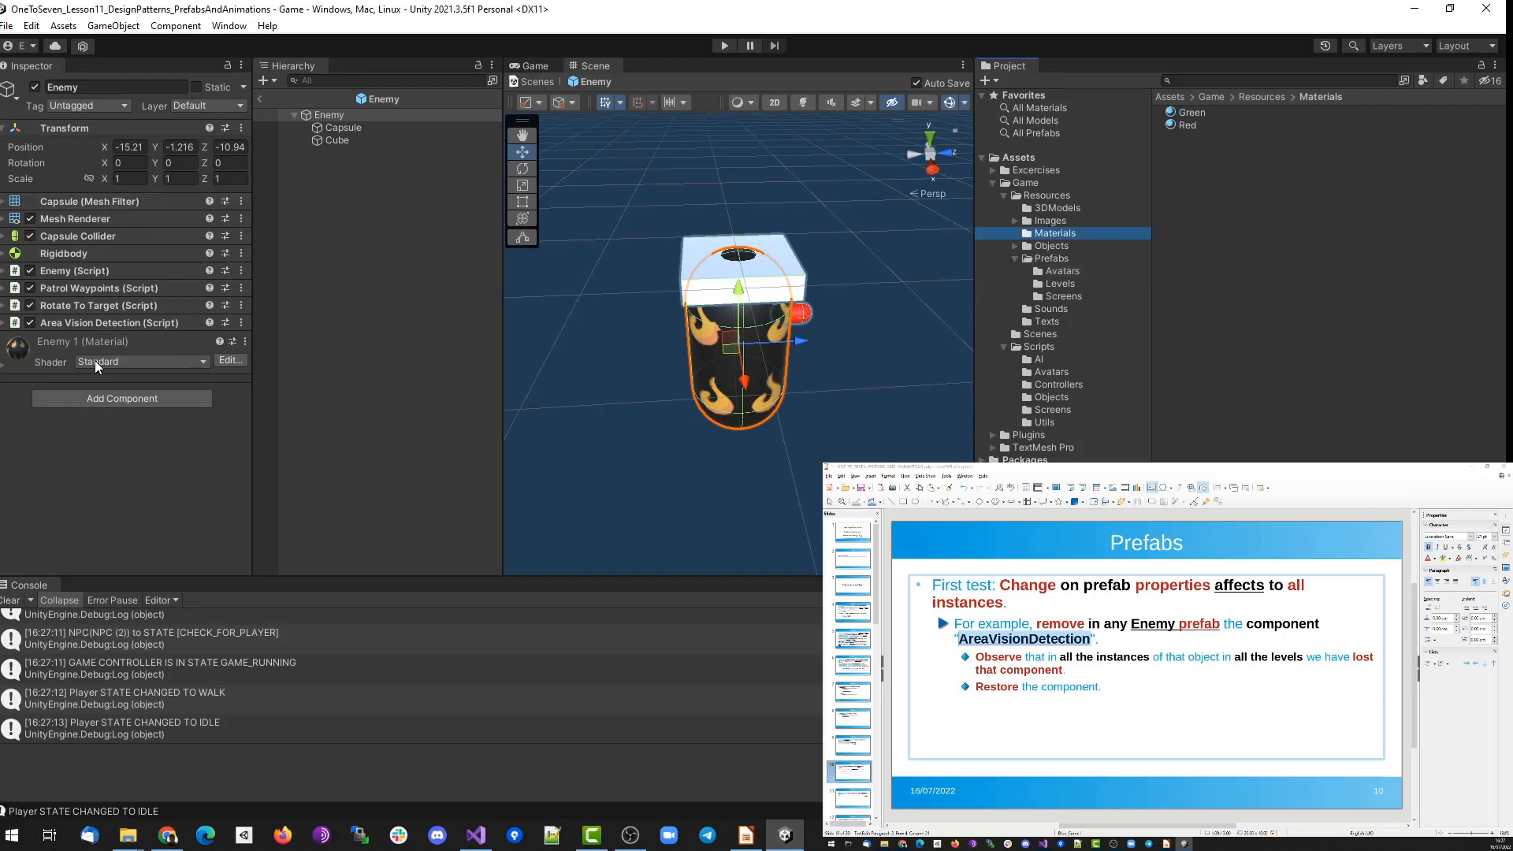
left_click(3, 323)
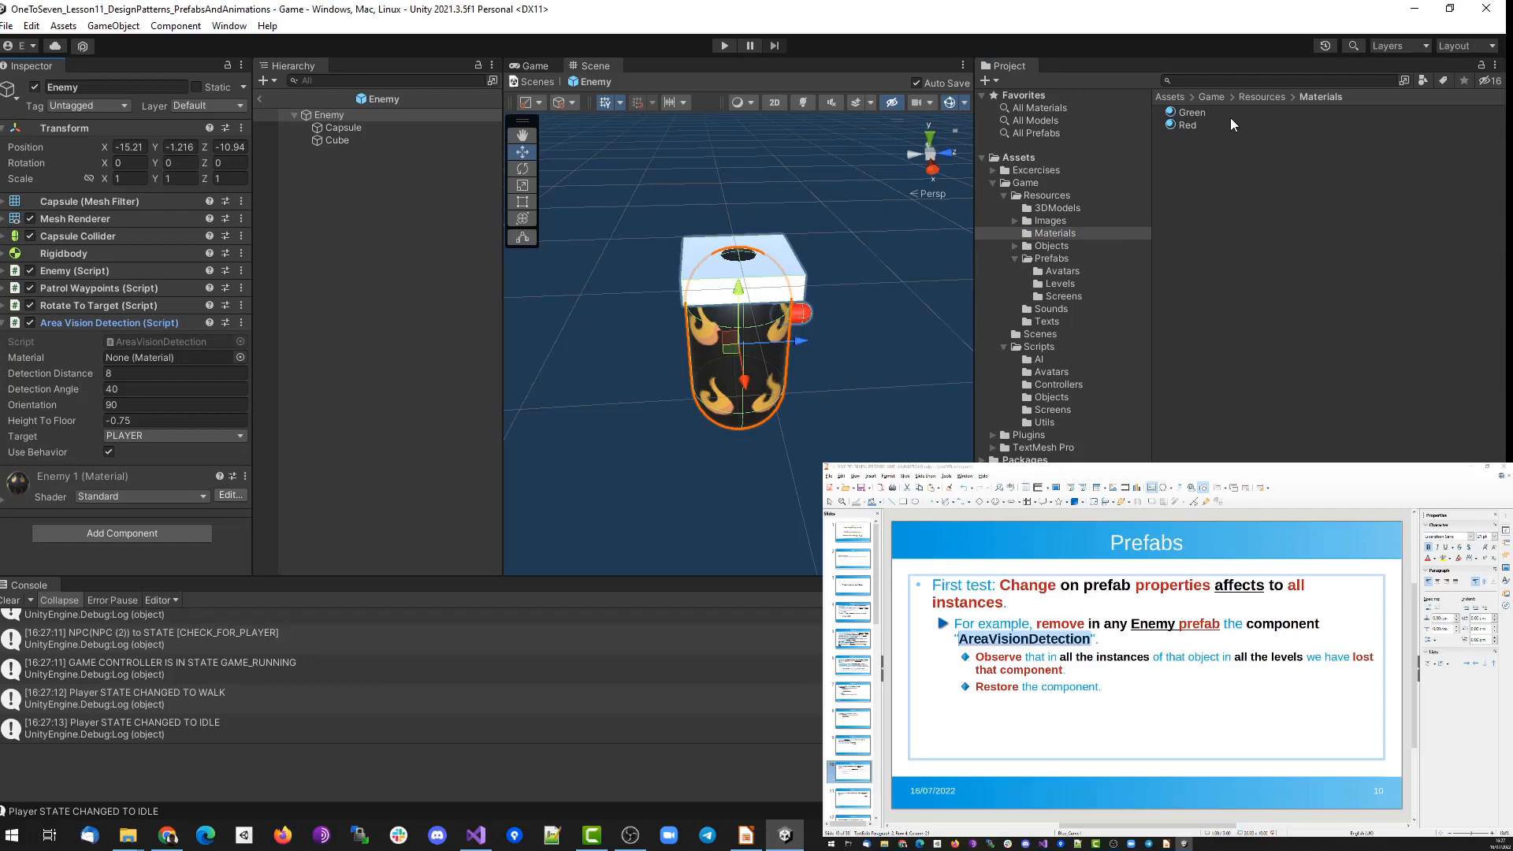
left_click_drag(1190, 124, 149, 360)
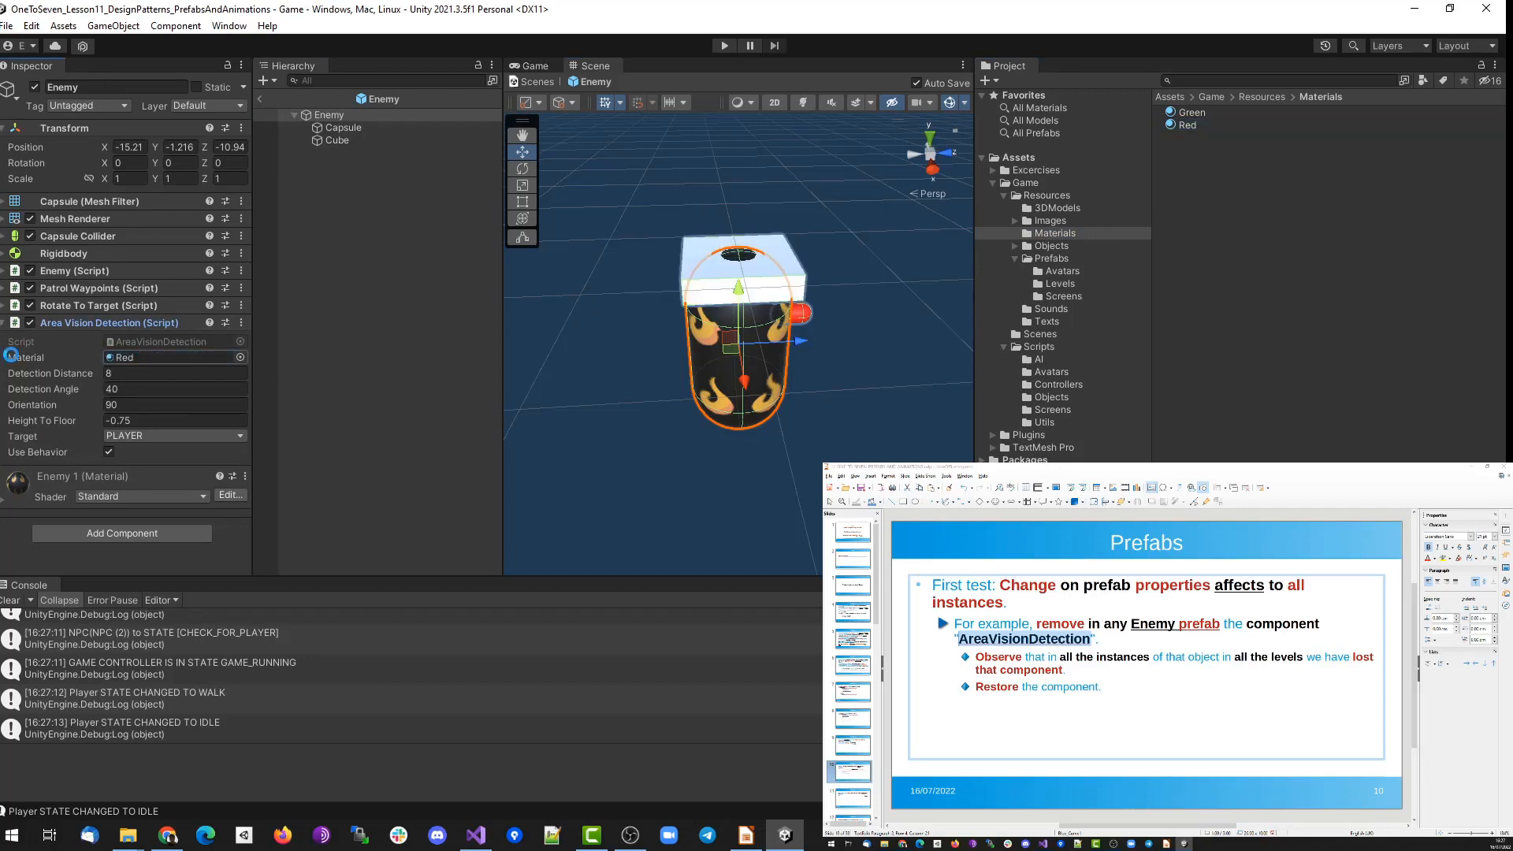
left_click(5, 323)
Run the game and walk toward and away from the enemies in the first level to check their vision areas.
left_click(724, 45)
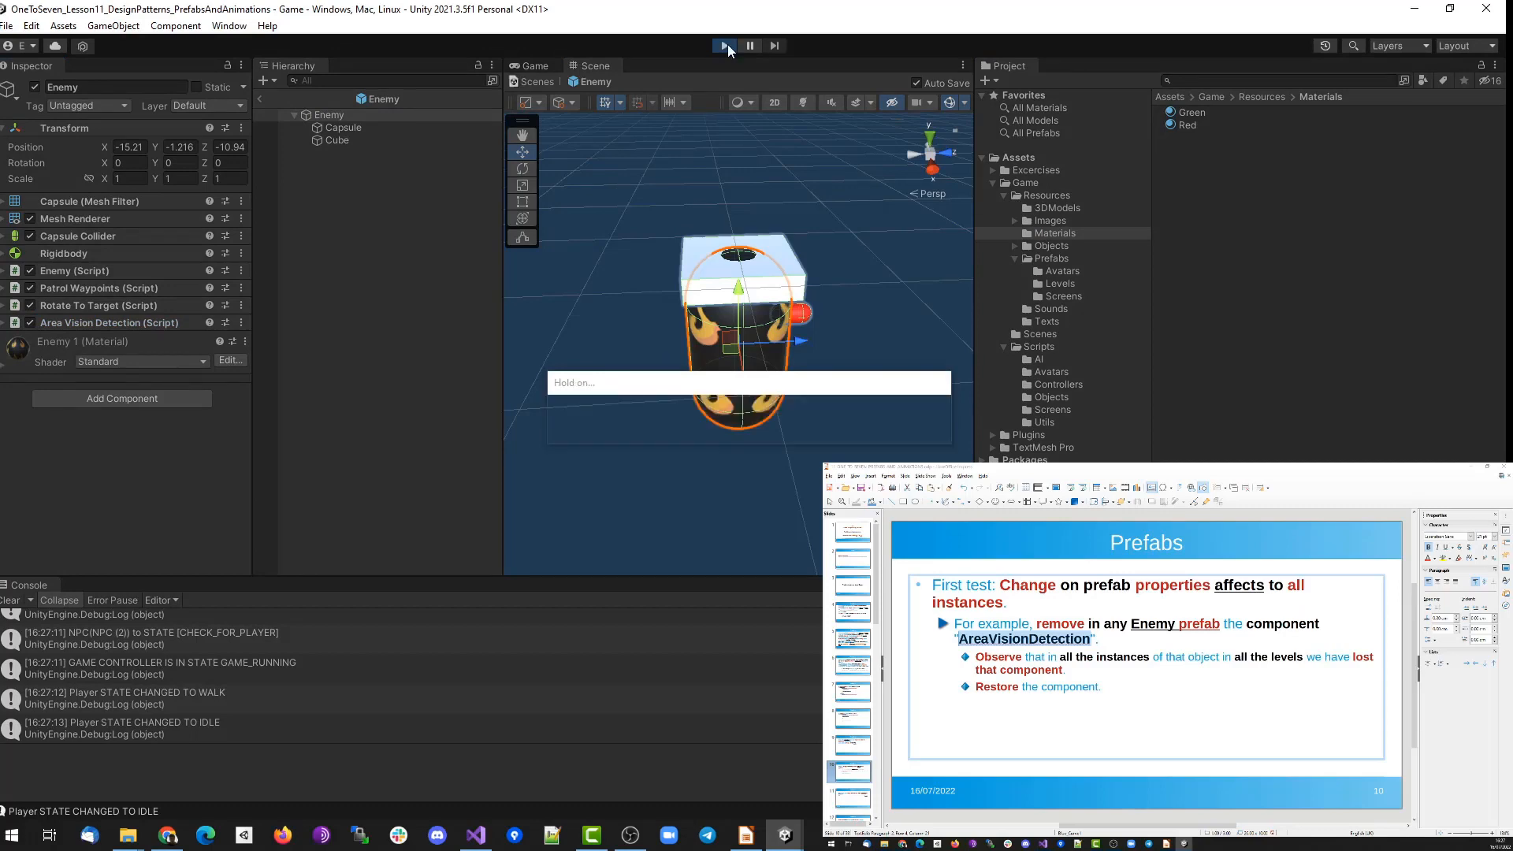
left_click(788, 350)
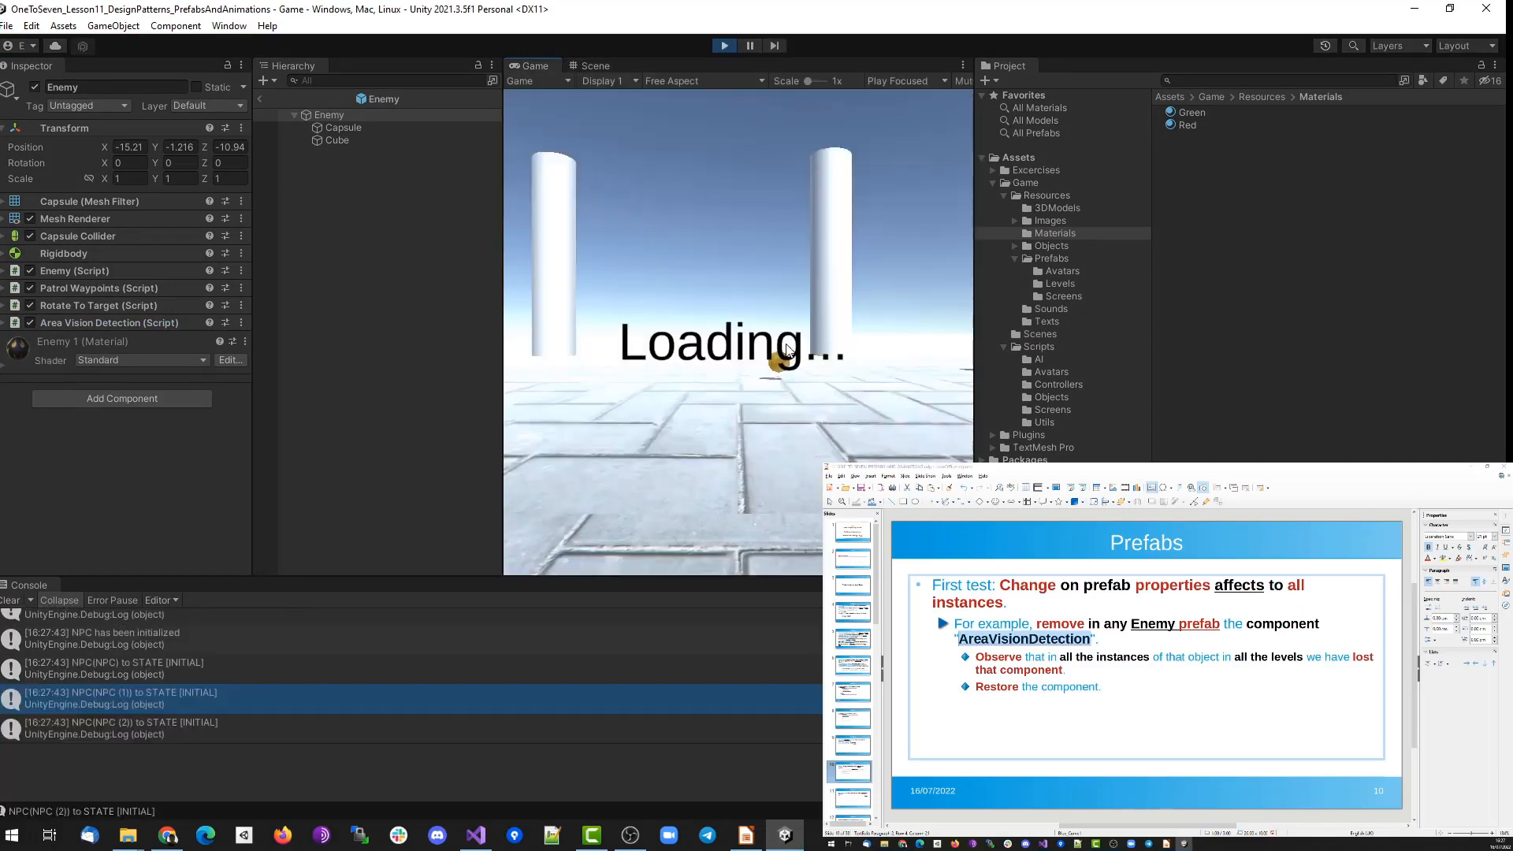
key("w")
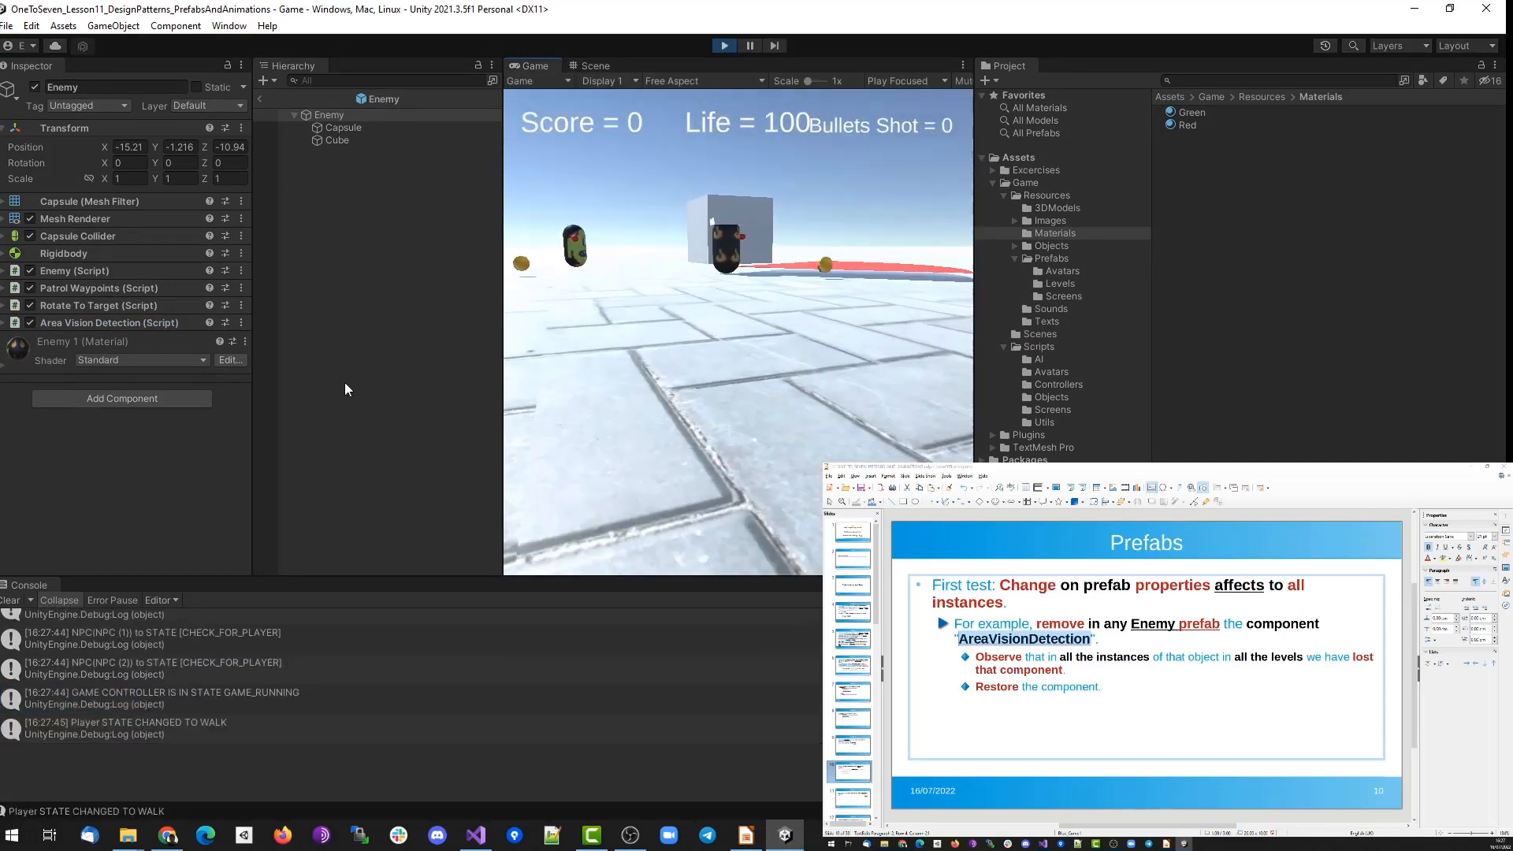
key("w")
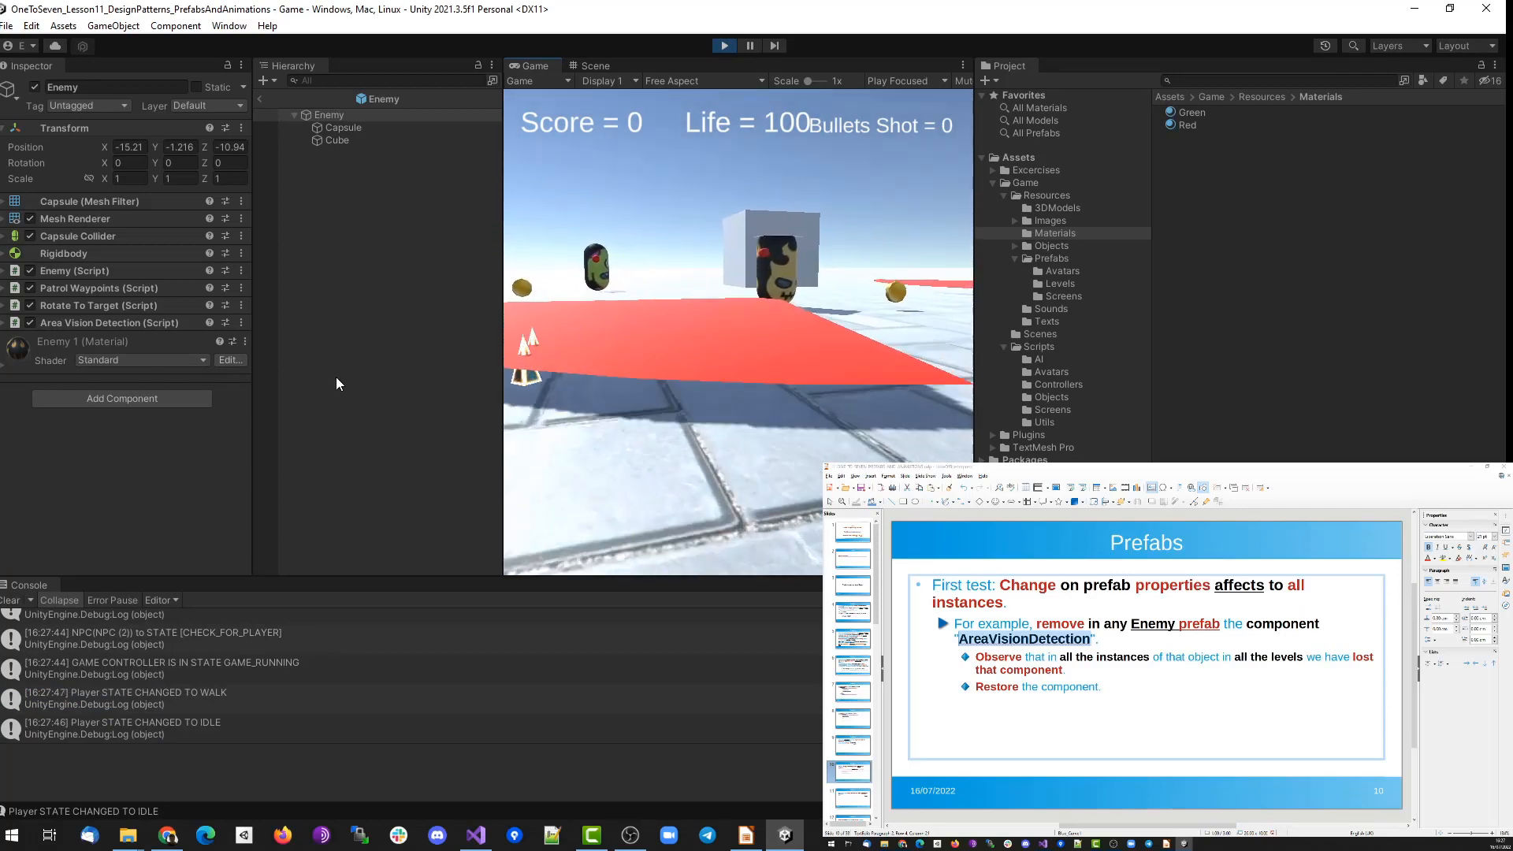
key("s")
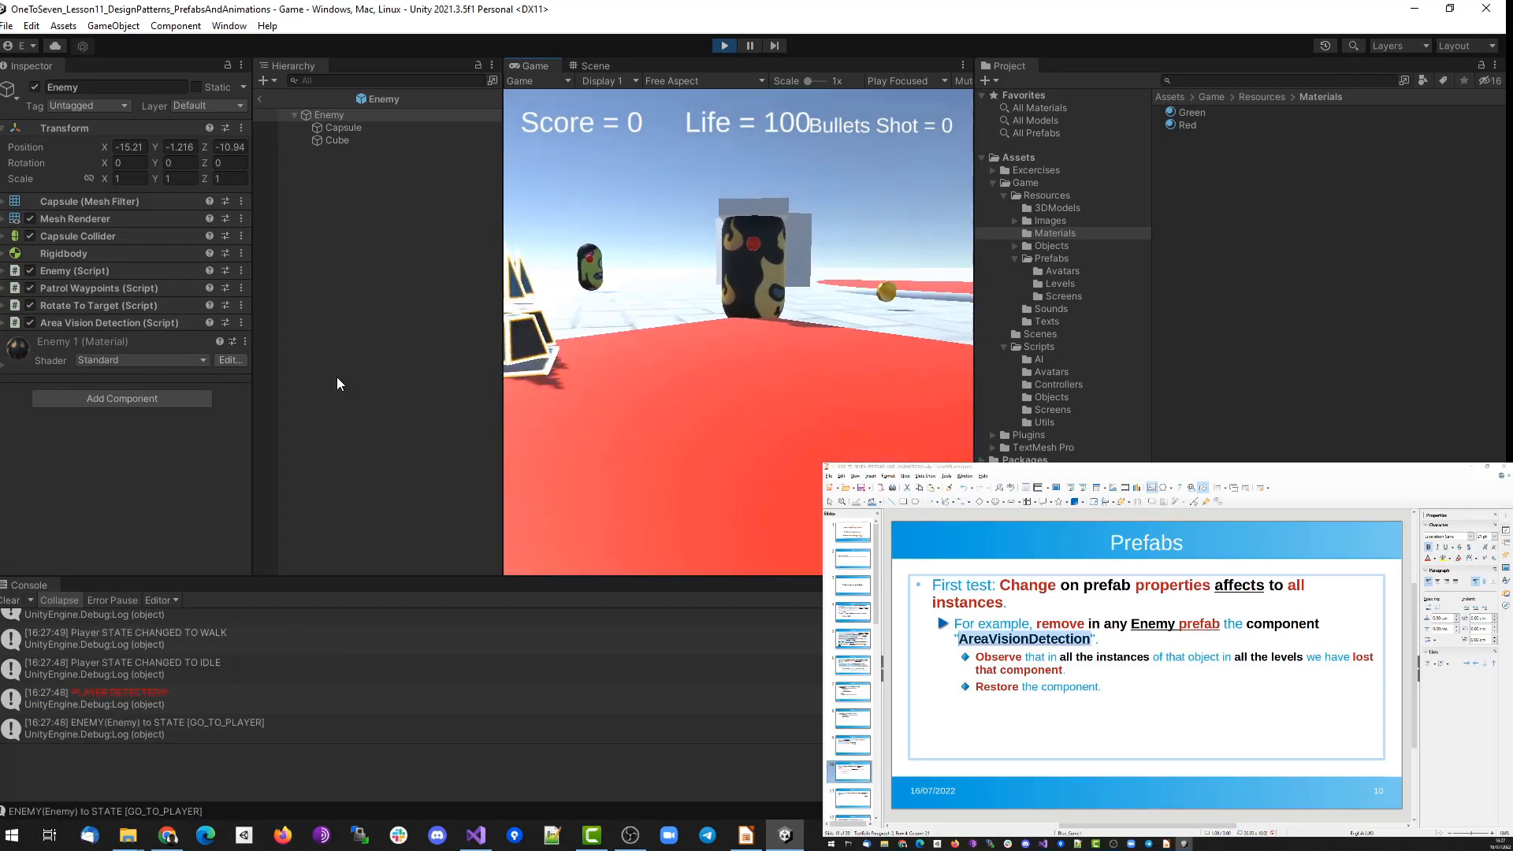
key("s")
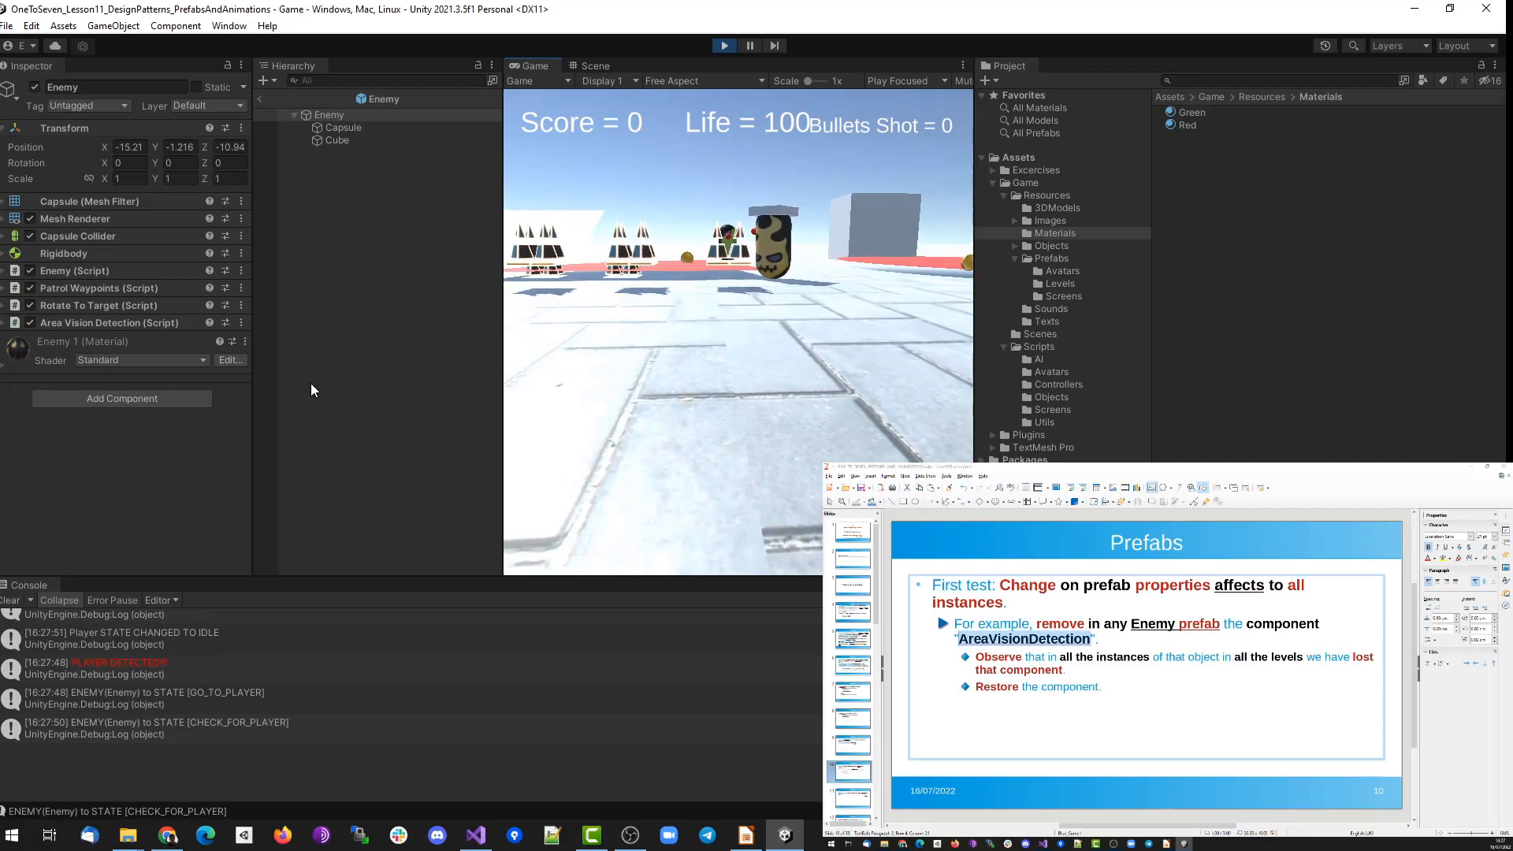
Advance to the grass-floored level and approach its enemy to check its vision area.
left_click(670, 381)
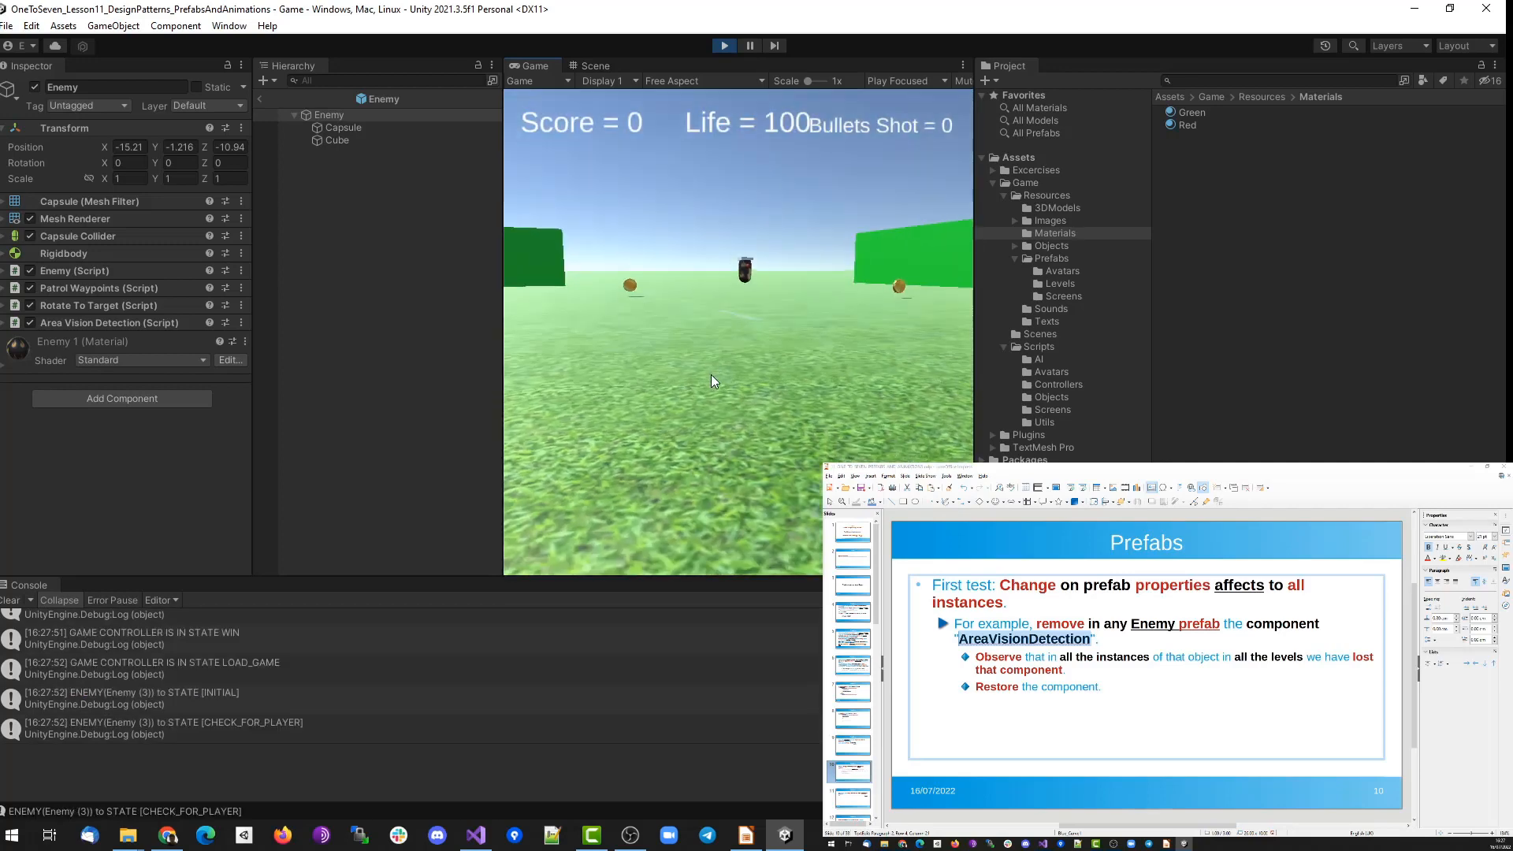
key("w")
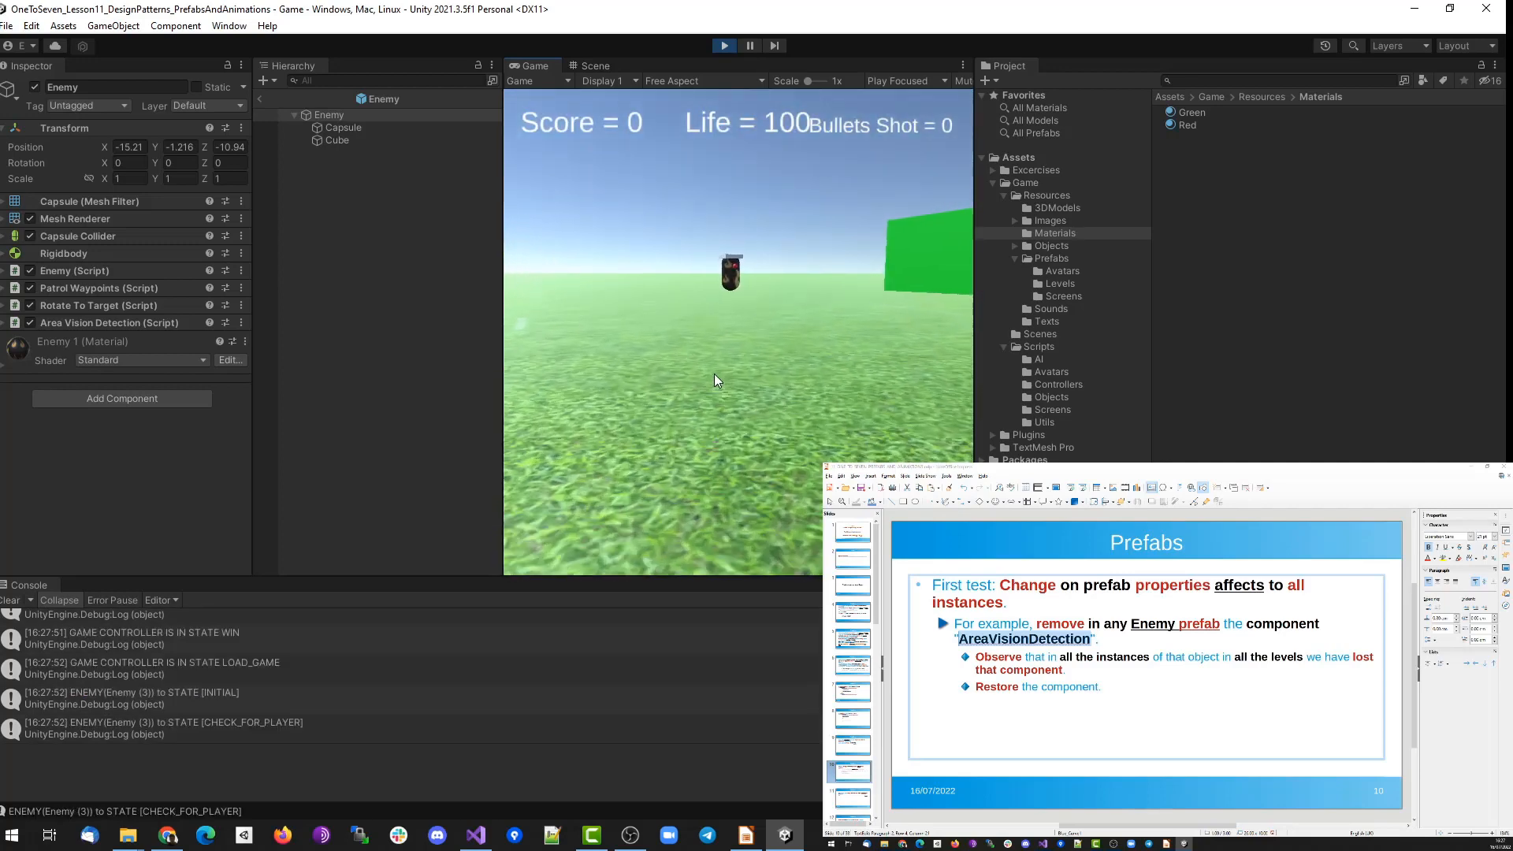
key("w")
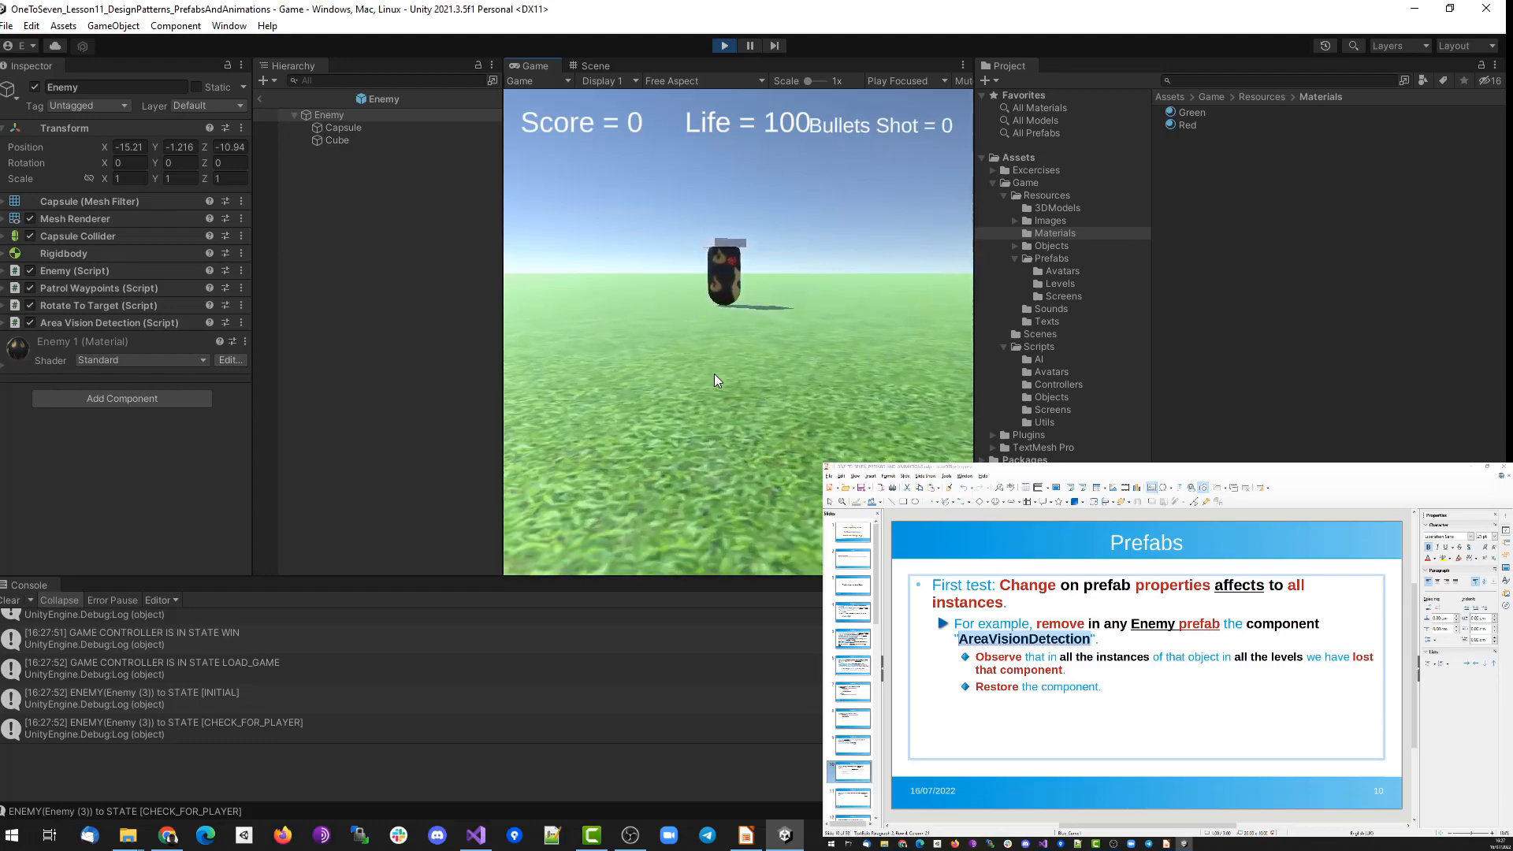
key("w")
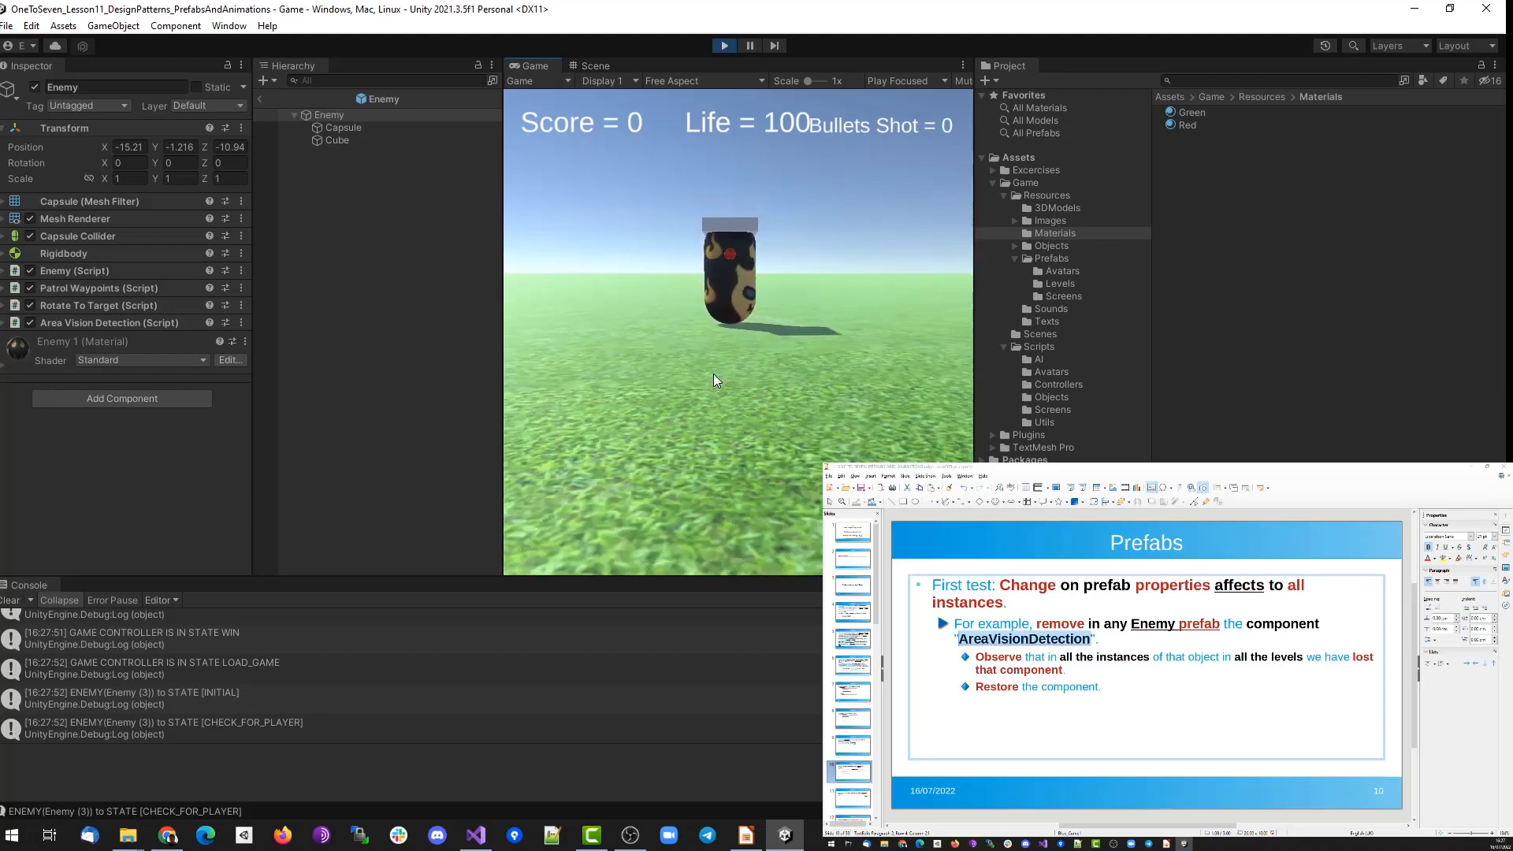
key("s")
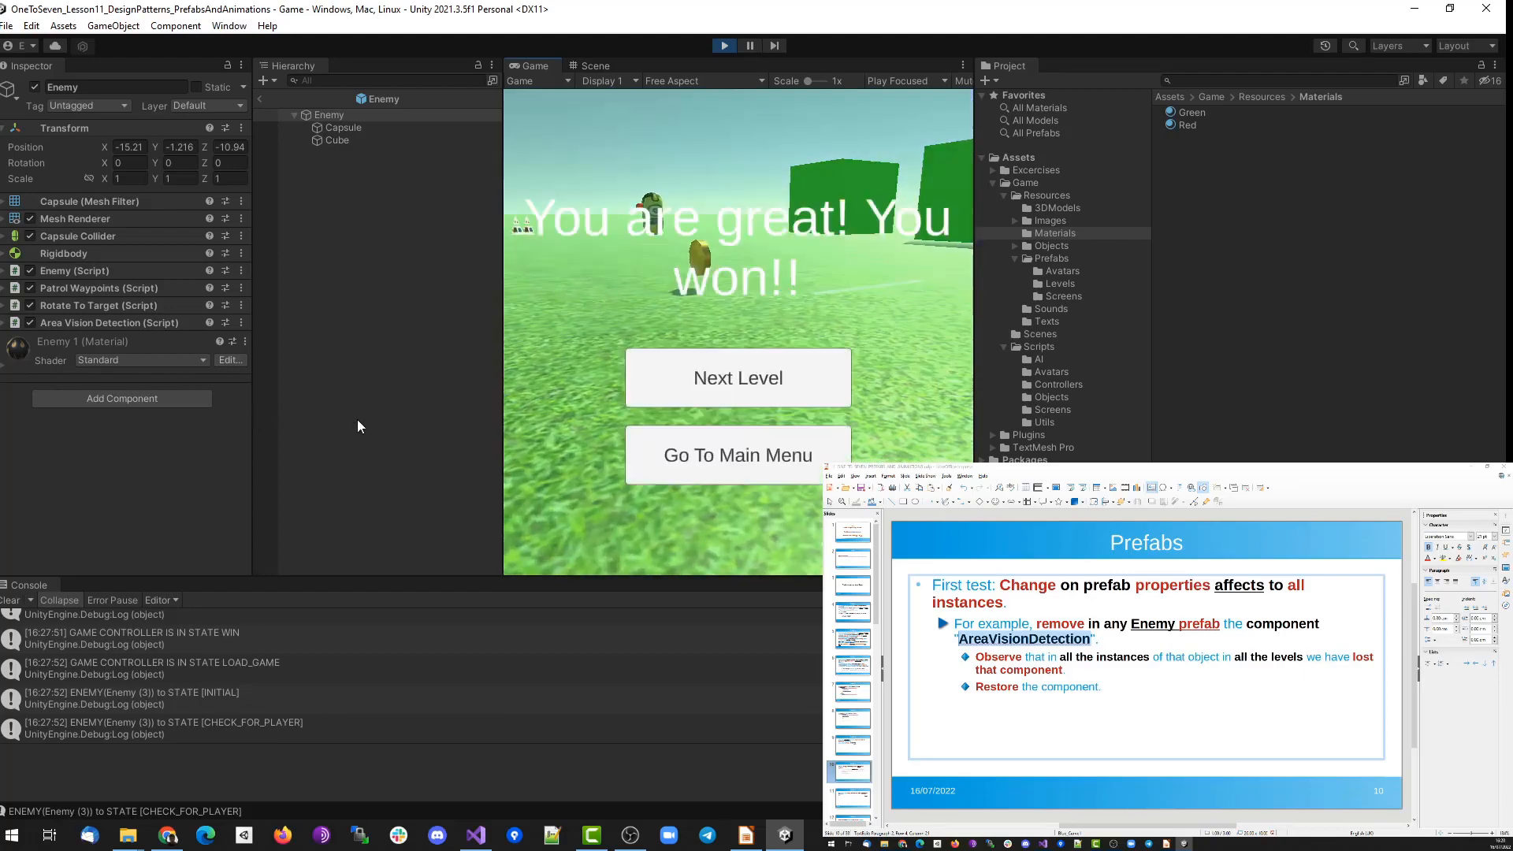
Advance to the hexagon-floored level and back away from the enemy to view its vision area.
left_click(733, 378)
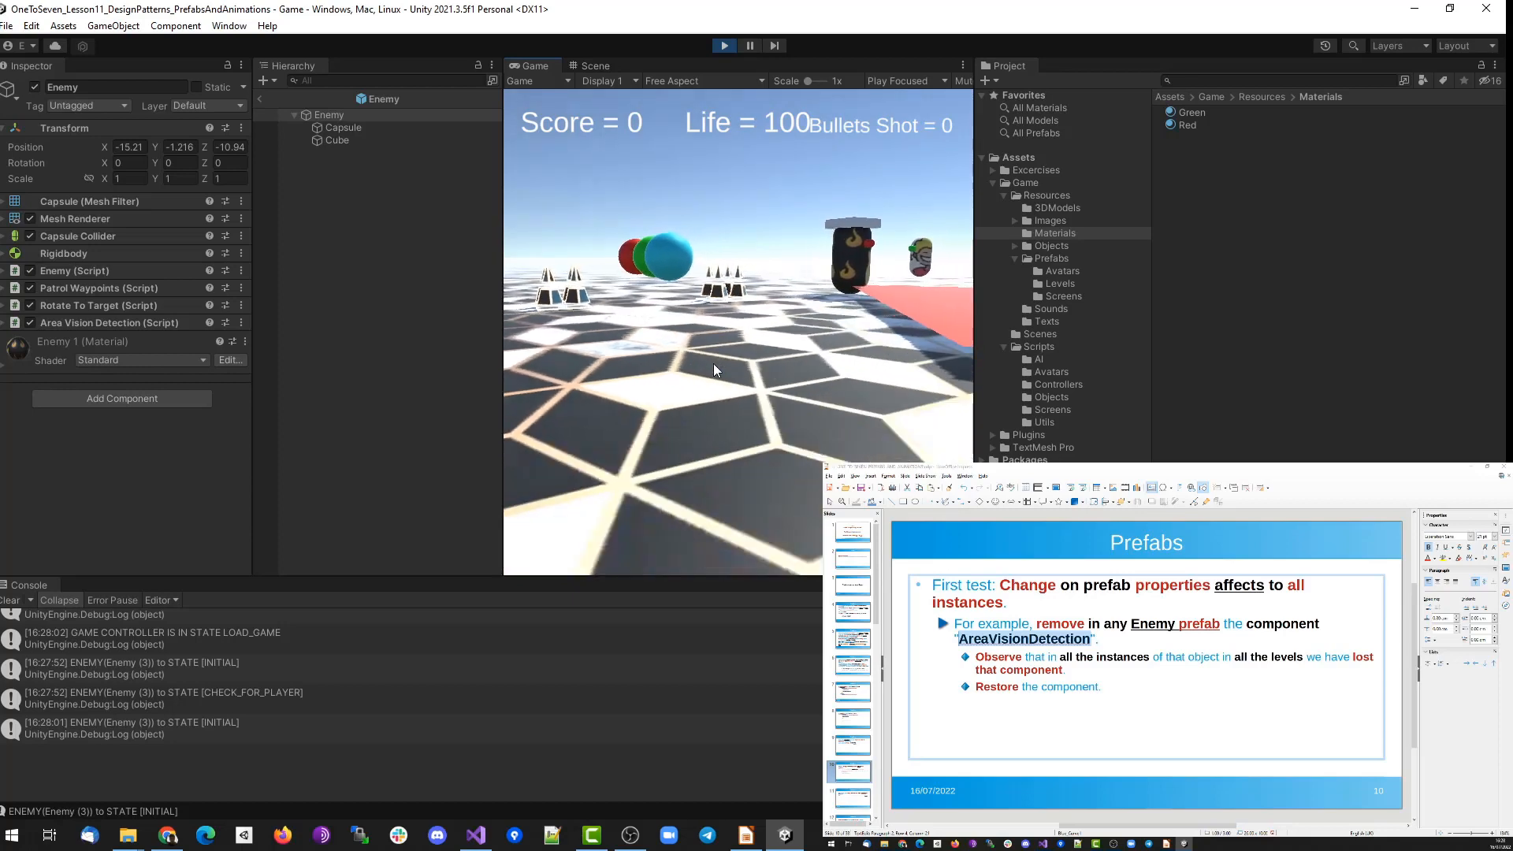
key("s")
key("s")
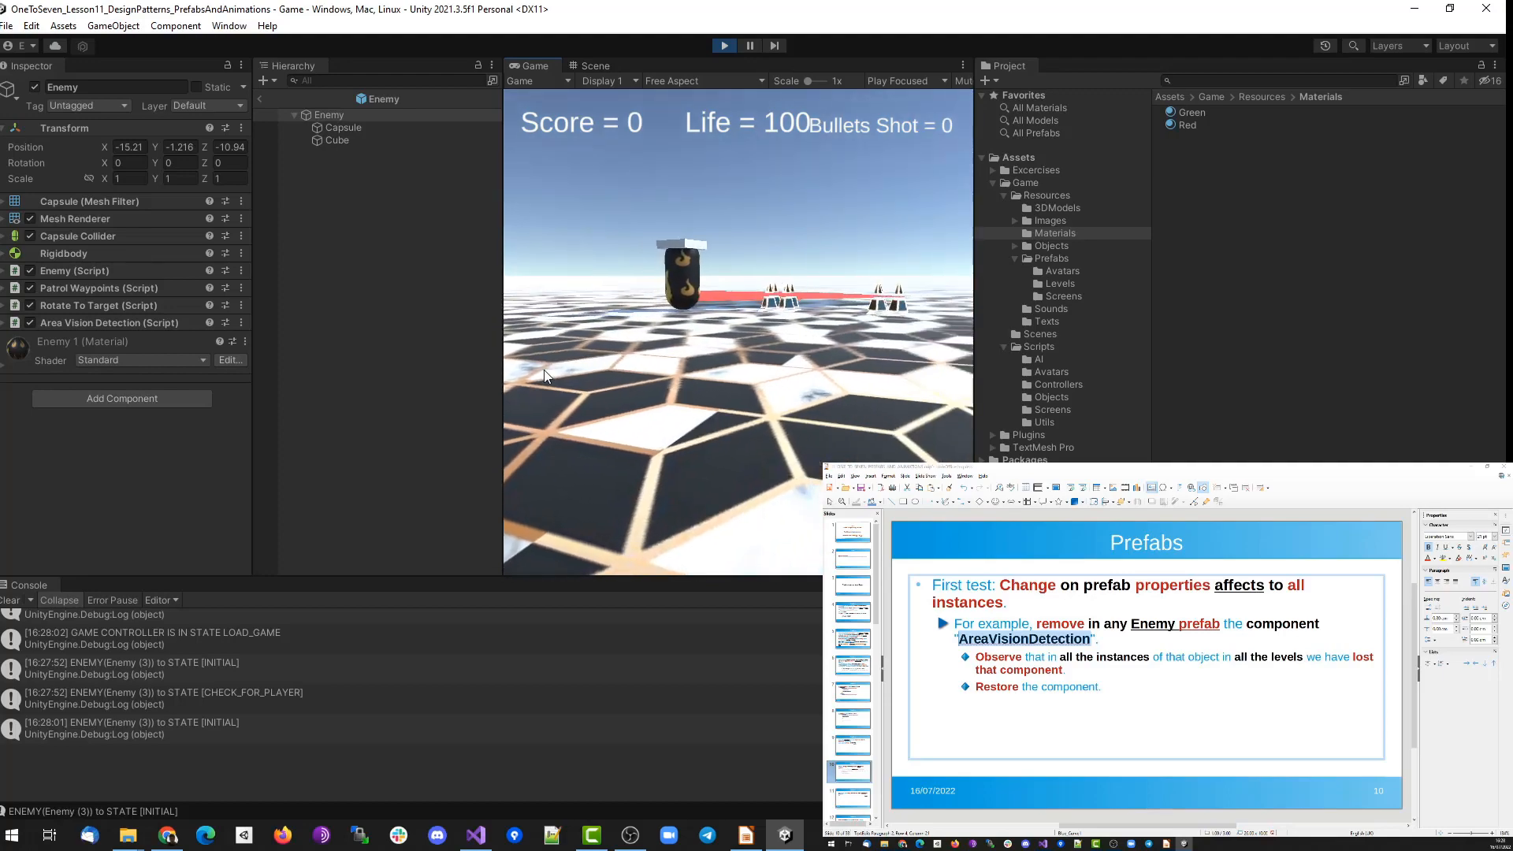
Switch to LibreOffice Impress and highlight "Second Test:" and the word "instances" on slide 11.
left_click(438, 263)
key("shift+Left")
key("shift+Left")
key("shift+Left")
key("shift+Left")
key("shift+Left")
key("shift+Left")
key("shift+Left")
key("shift+Left")
key("shift+Left")
key("shift+Left")
key("shift+Left")
key("shift+Left")
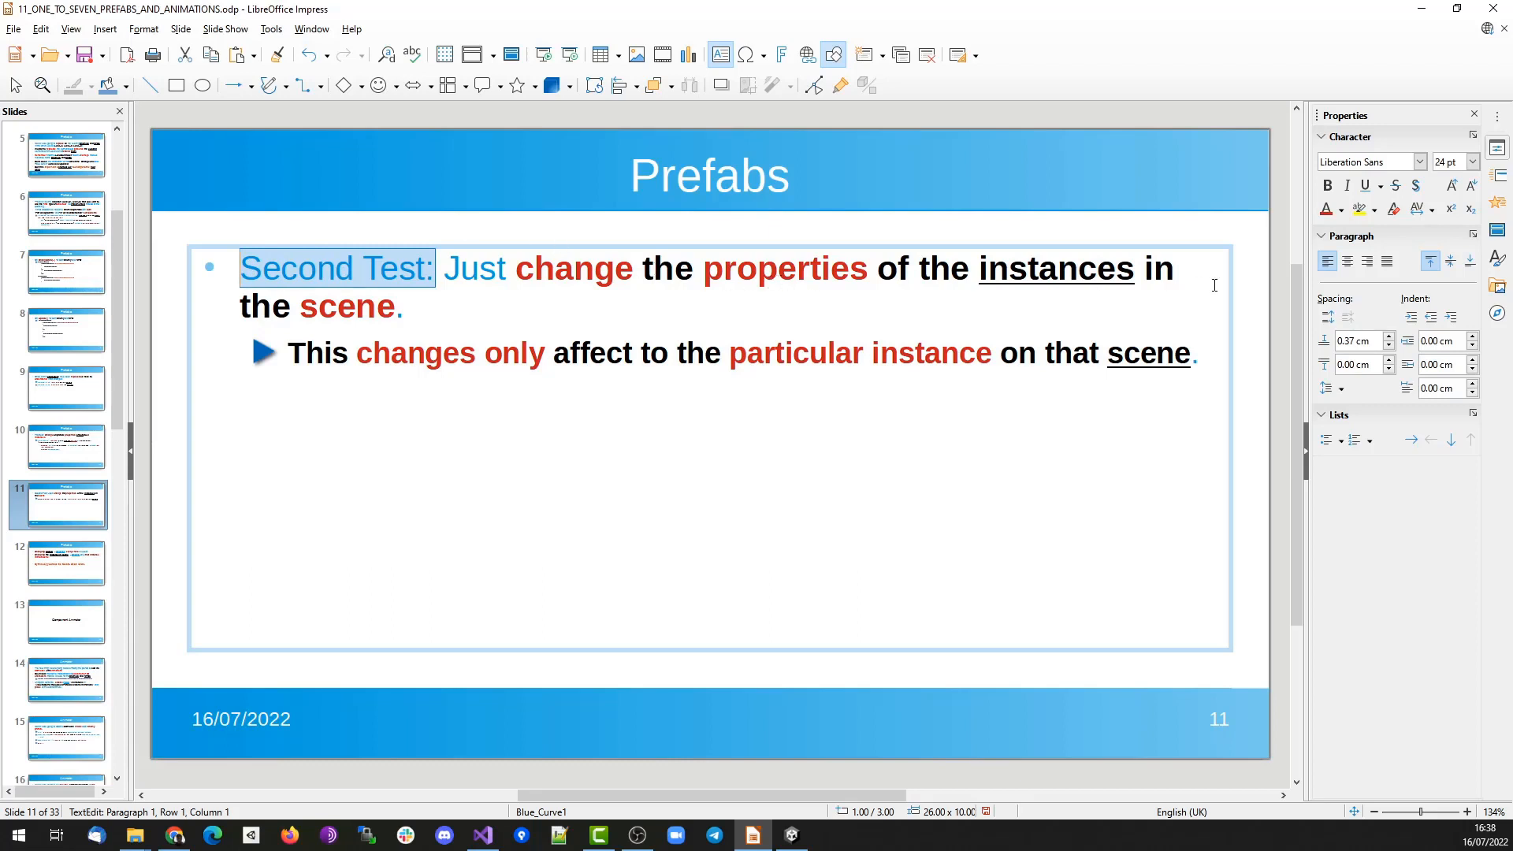
double_click(1057, 269)
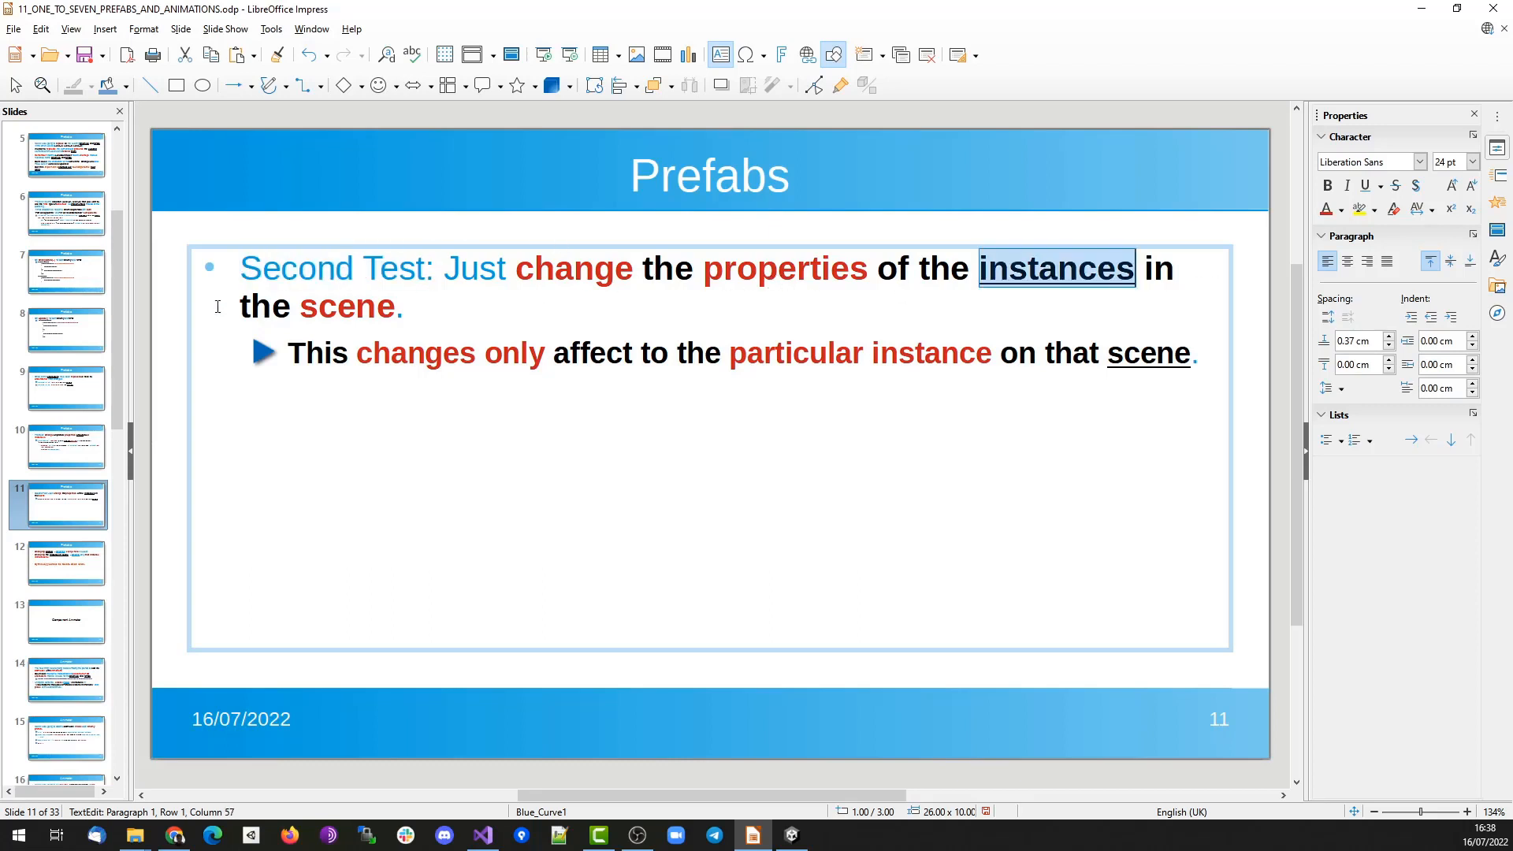
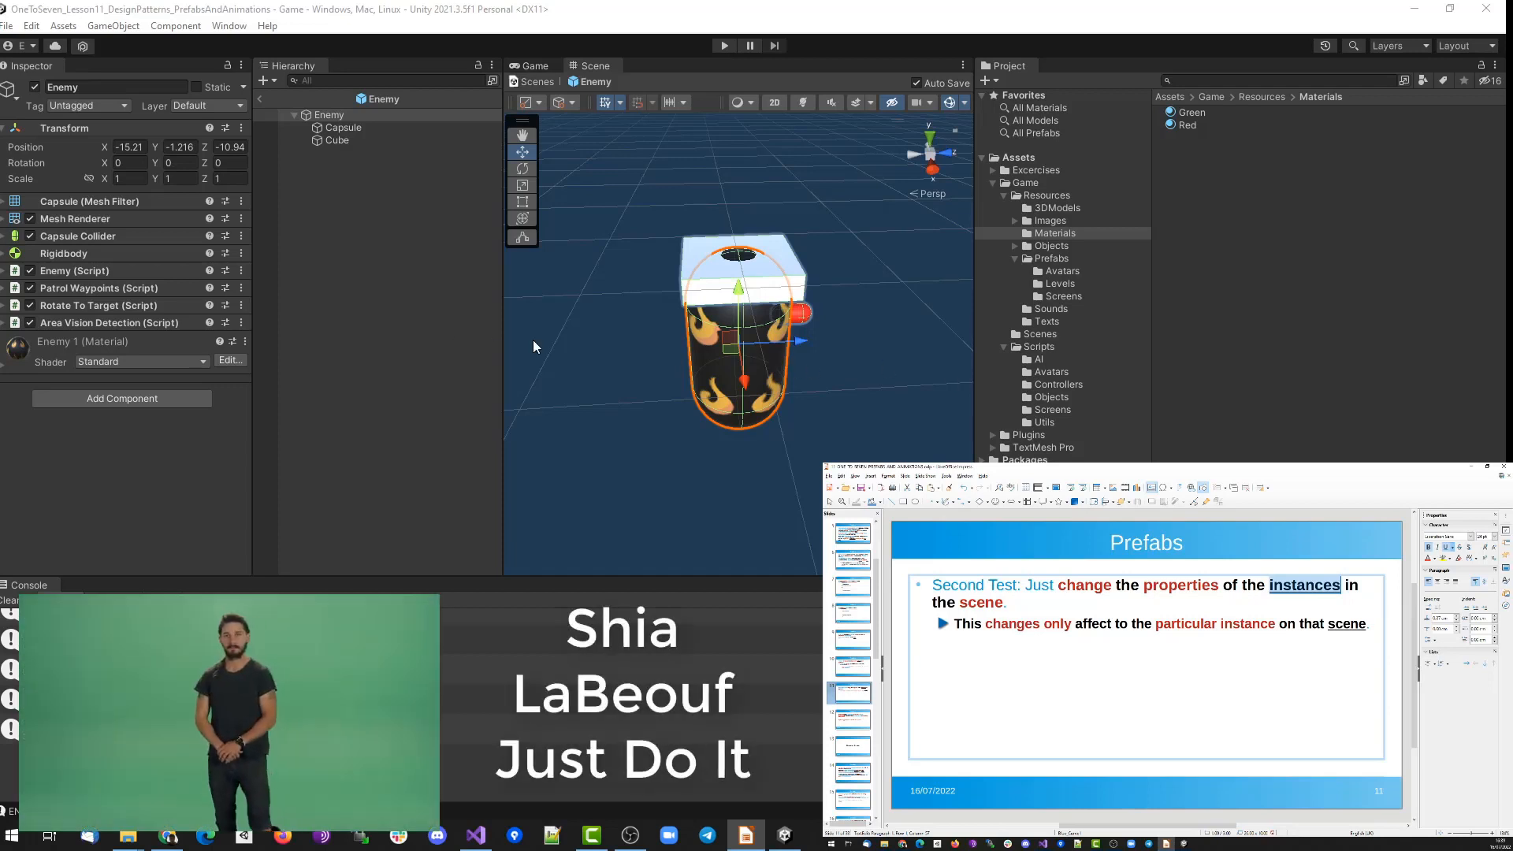
Return to Unity and open the Level_0 prefab from the Levels folder for editing.
left_click(1060, 282)
double_click(1195, 112)
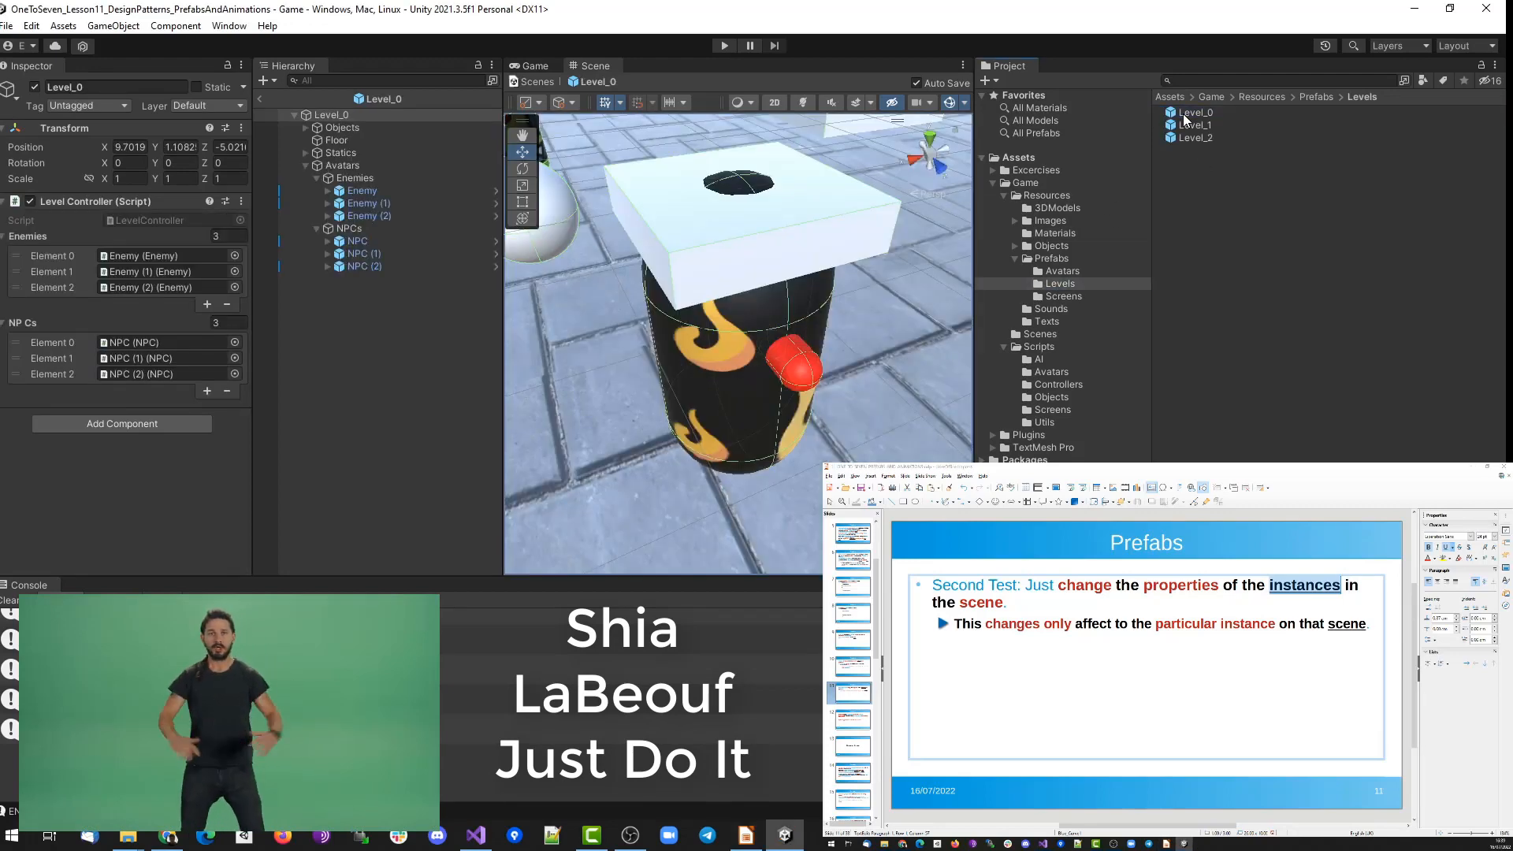
Try scaling the Enemy instance to 2 on Y and separately to 2 on X, undoing each change.
left_click(365, 193)
scroll(580, 314, "down", 5)
left_click(177, 192)
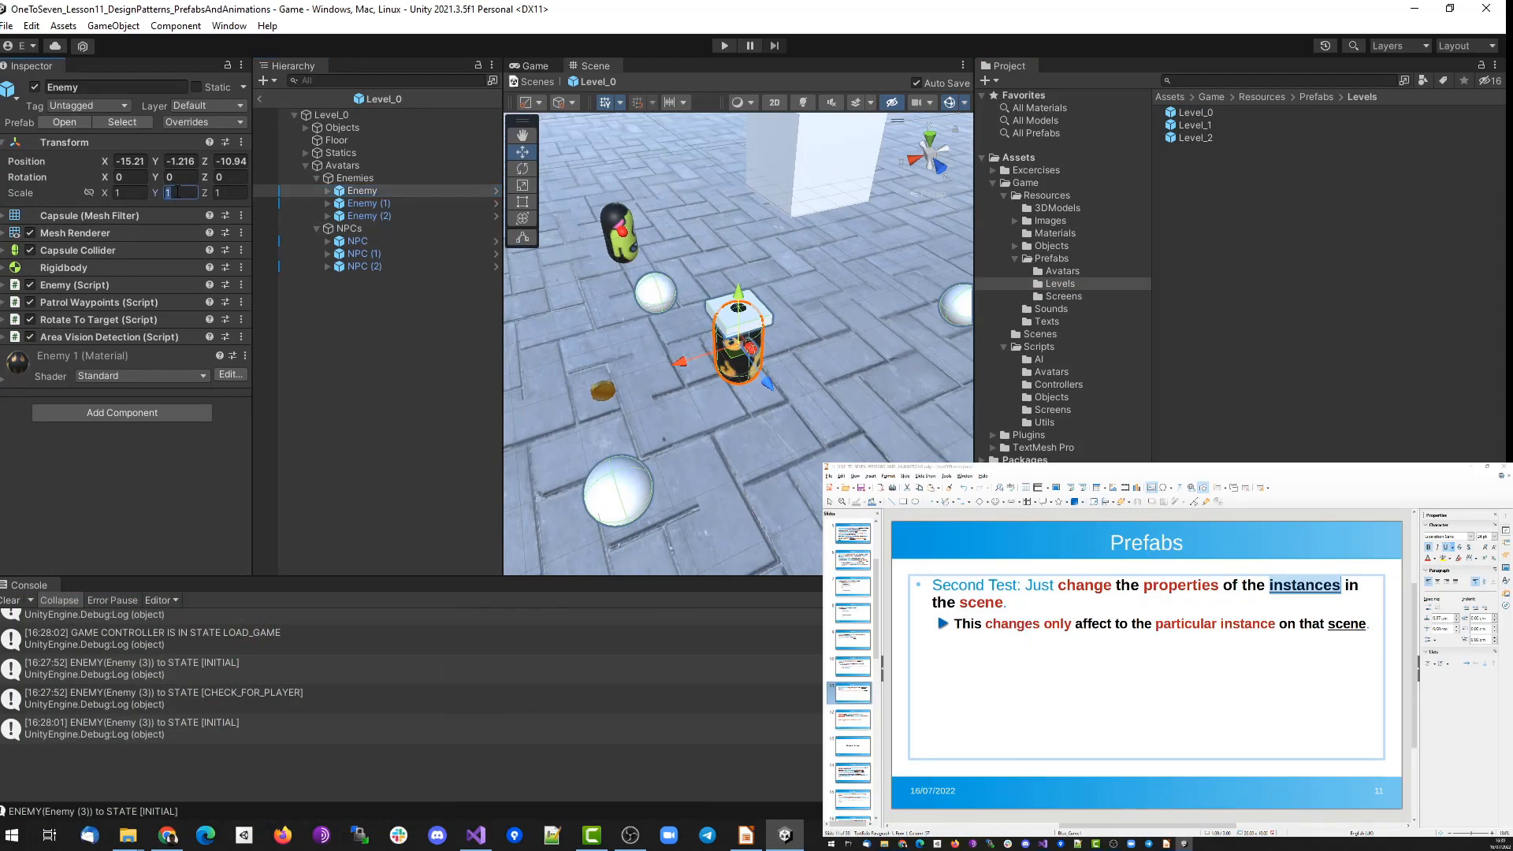
type("2")
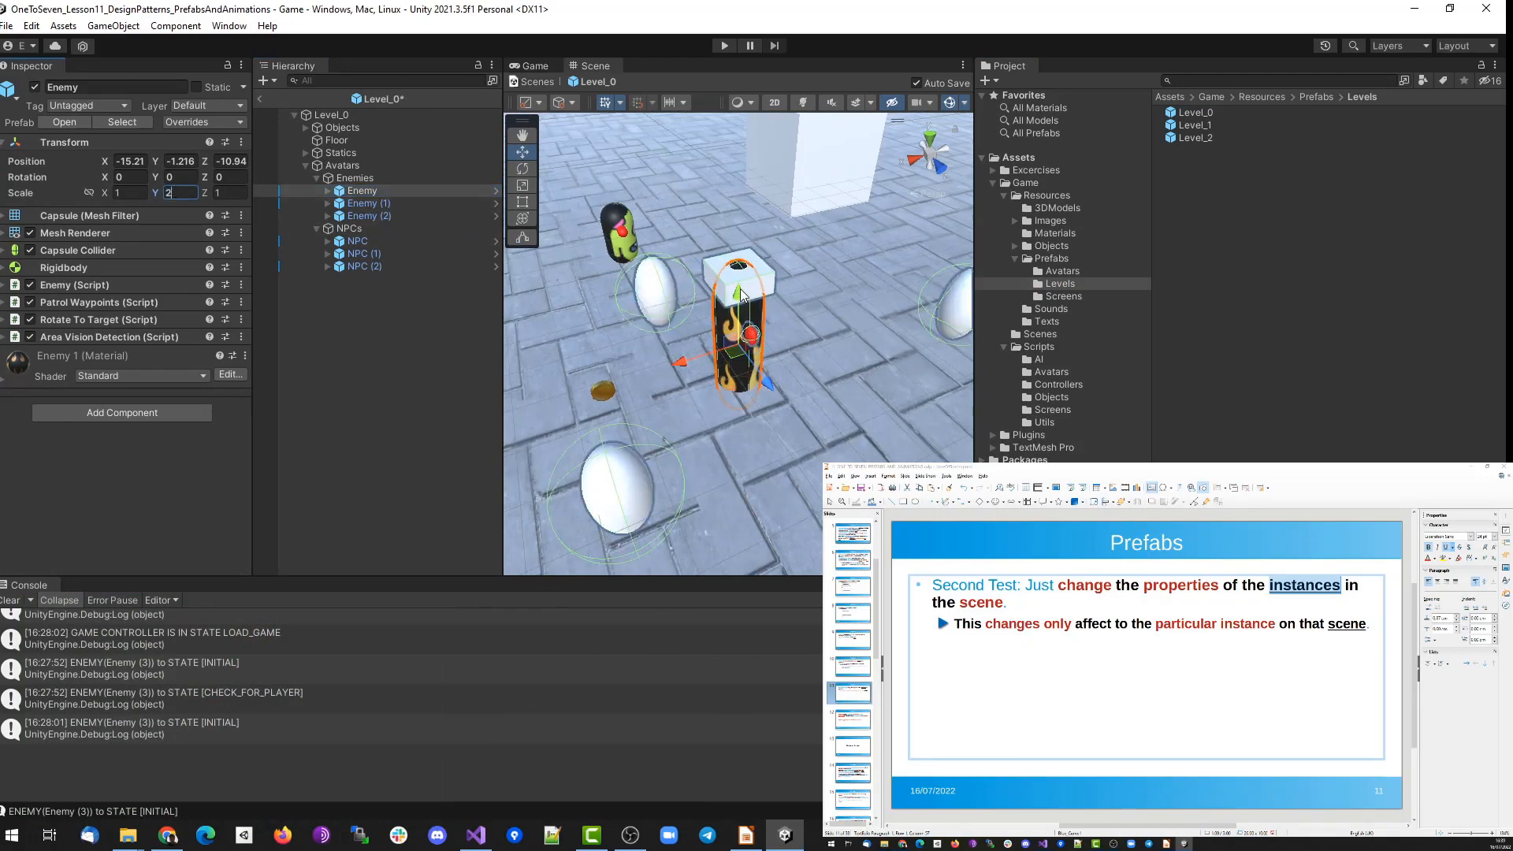
key("ctrl+z")
left_click(129, 193)
type("2")
left_click(178, 192)
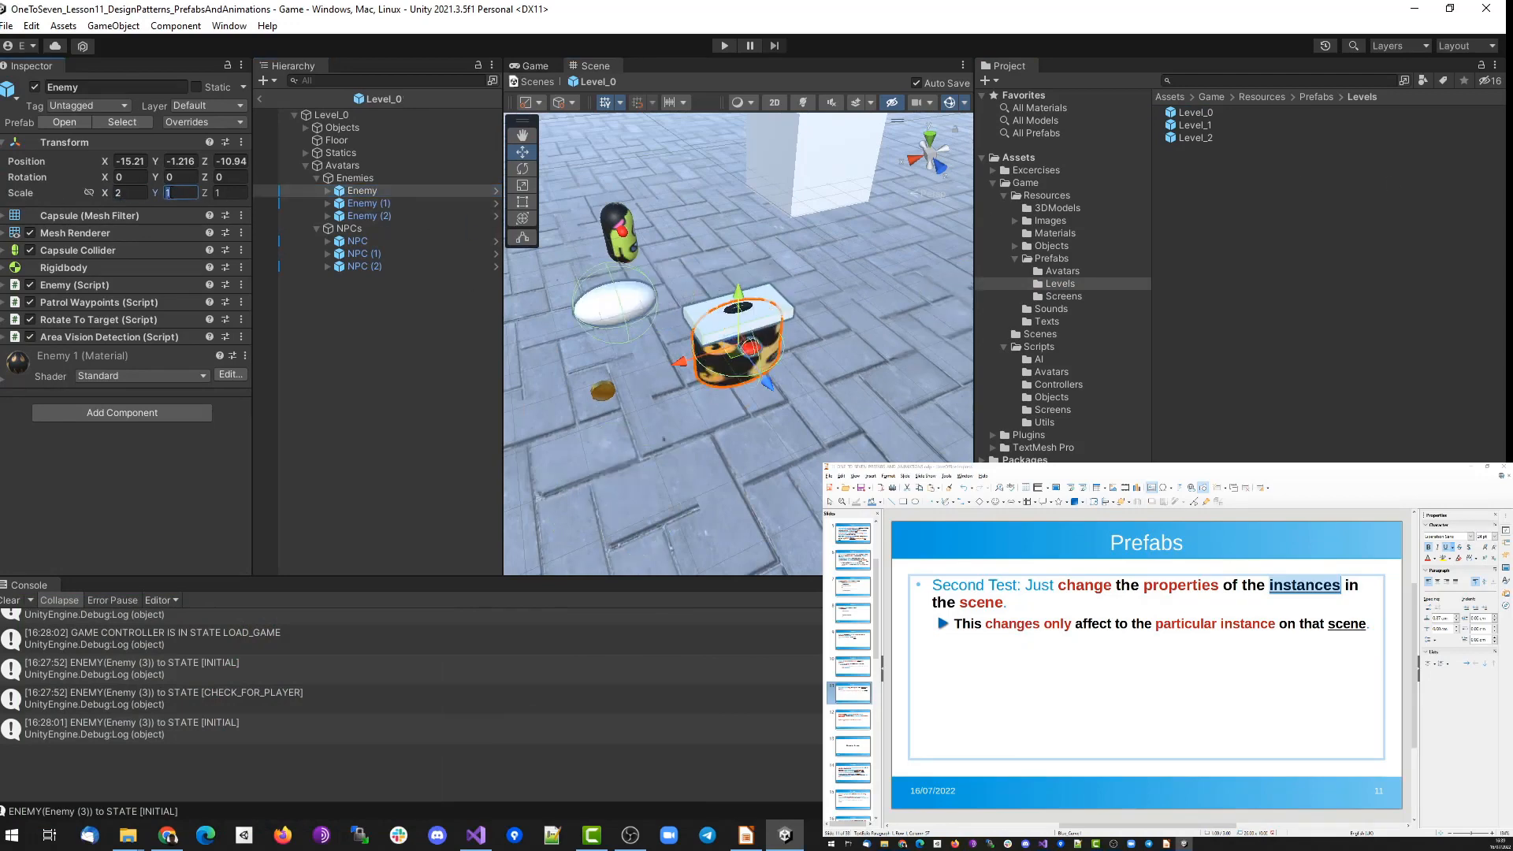
key("ctrl+z")
Set the Enemy (1) instance's scale to 2 on X, Y and Z, and raise it to a Y position of about -1.03.
scroll(920, 279, "down", 6)
left_click(917, 279)
double_click(368, 203)
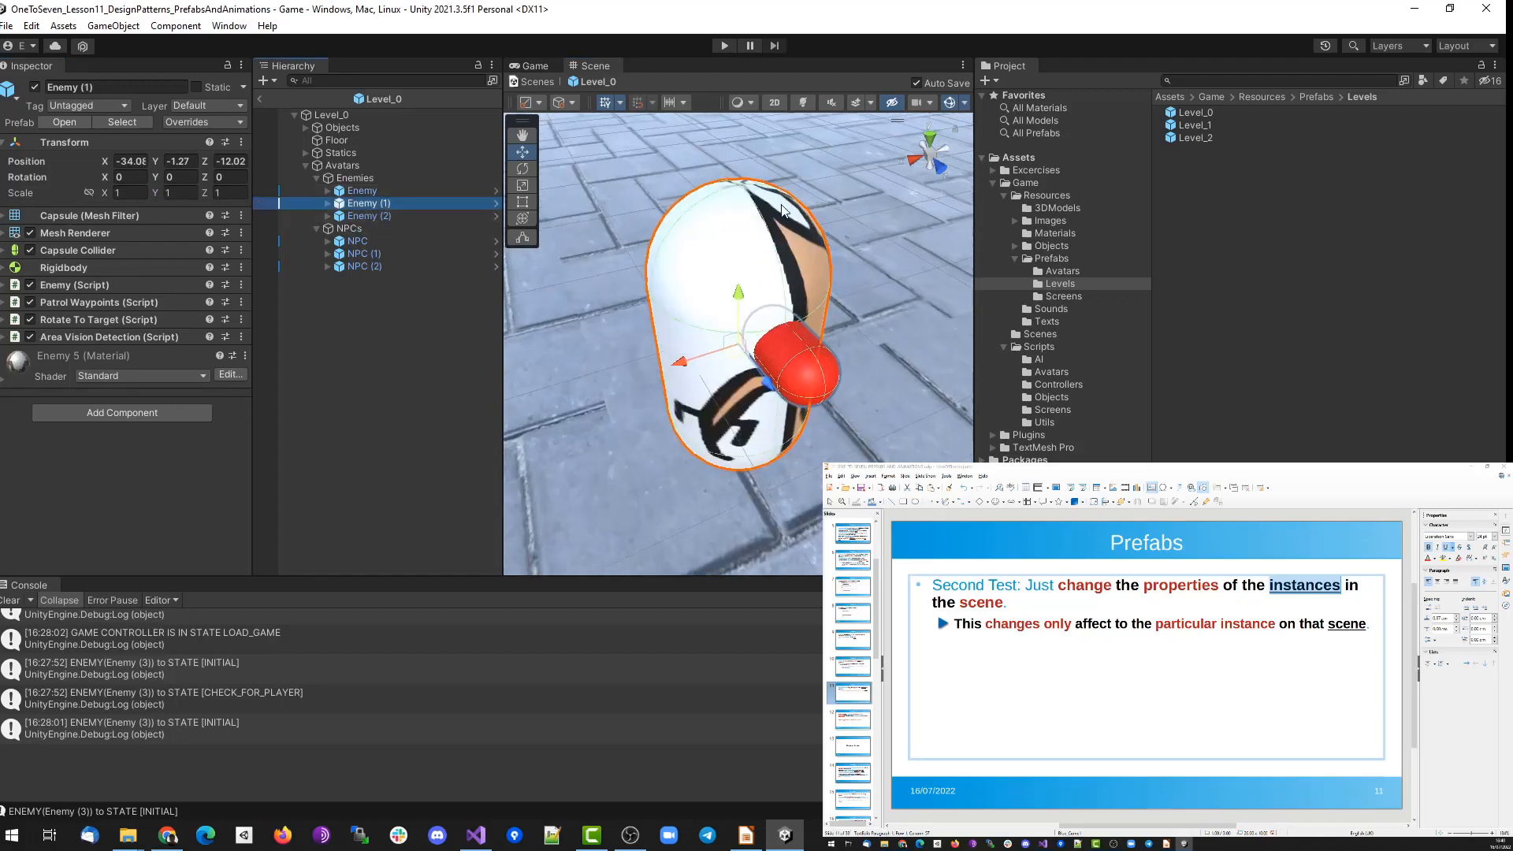
scroll(650, 213, "down", 4)
left_click(129, 193)
type("2")
left_click(179, 193)
type("2")
left_click(234, 195)
type("2")
scroll(740, 315, "down", 8)
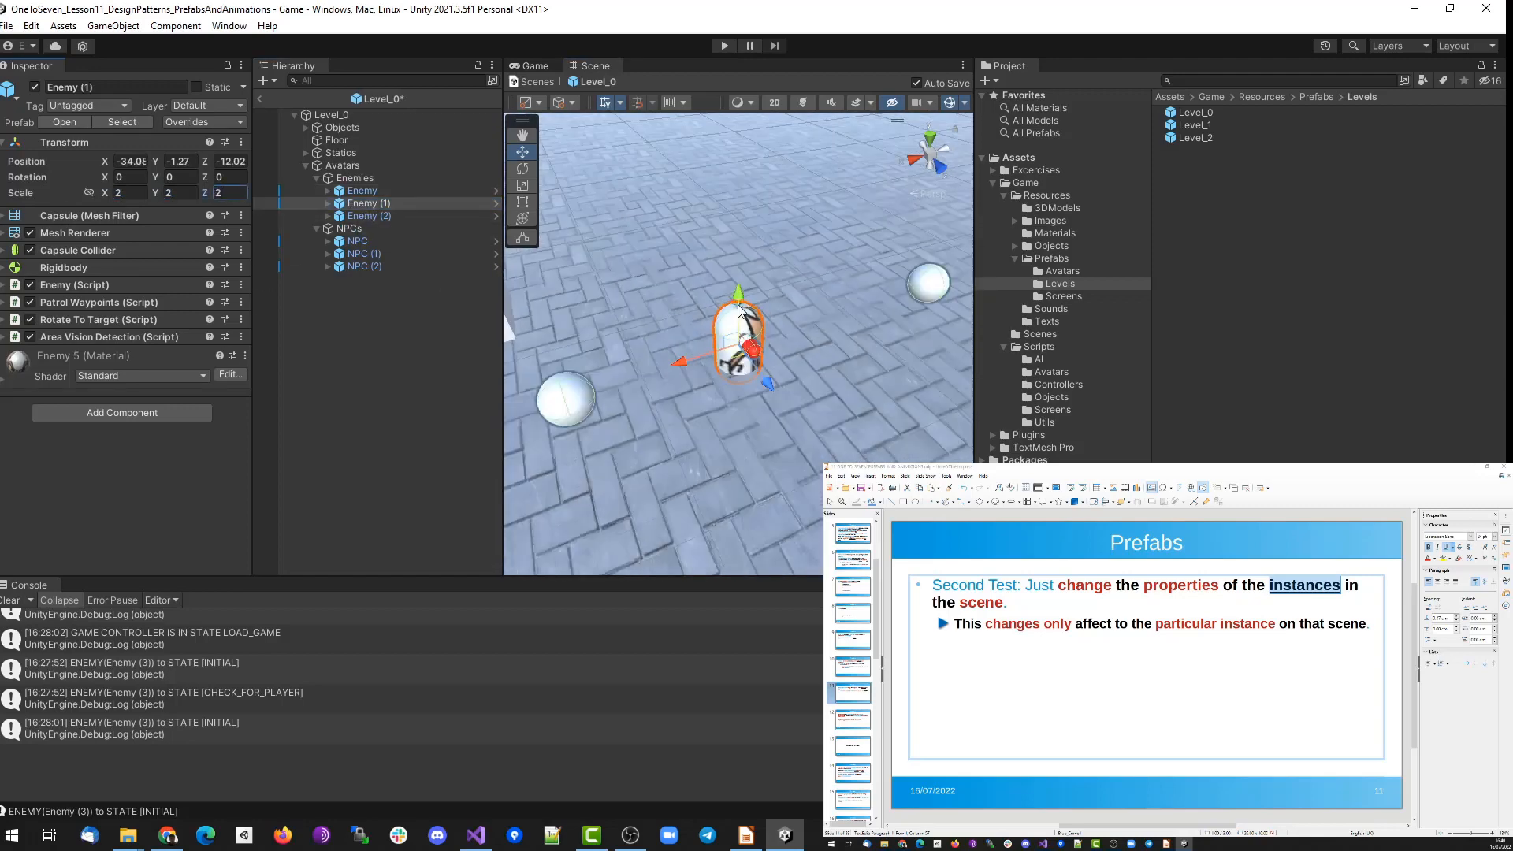
left_click_drag(740, 296, 741, 283)
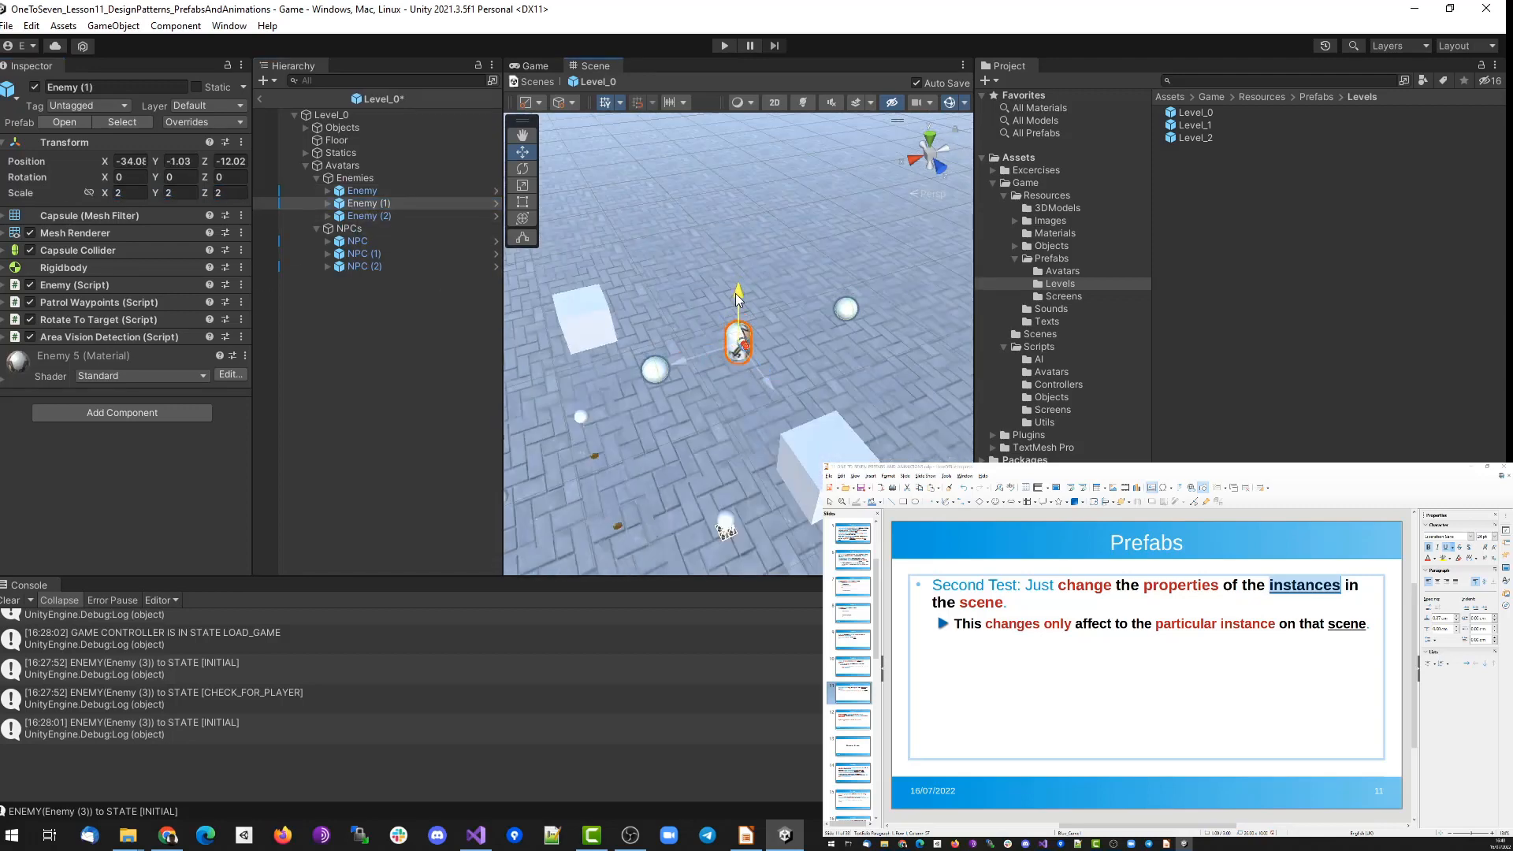
Add a sphere as a child of NPC (1) in Level_0, raise it to a Y position of about 1.38, and save.
double_click(364, 254)
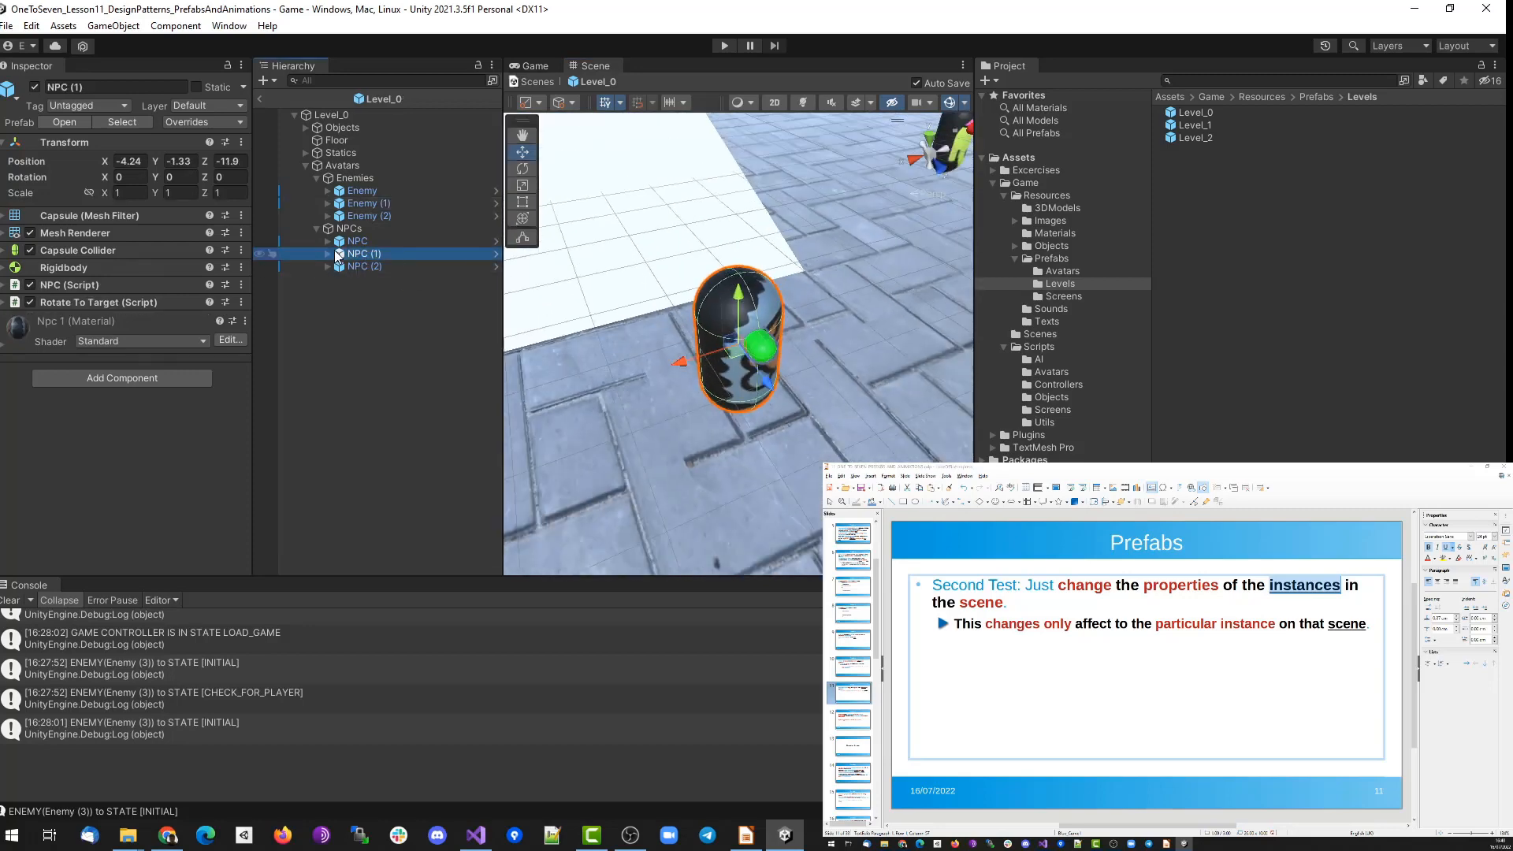
right_click(364, 259)
mouse_move(460, 506)
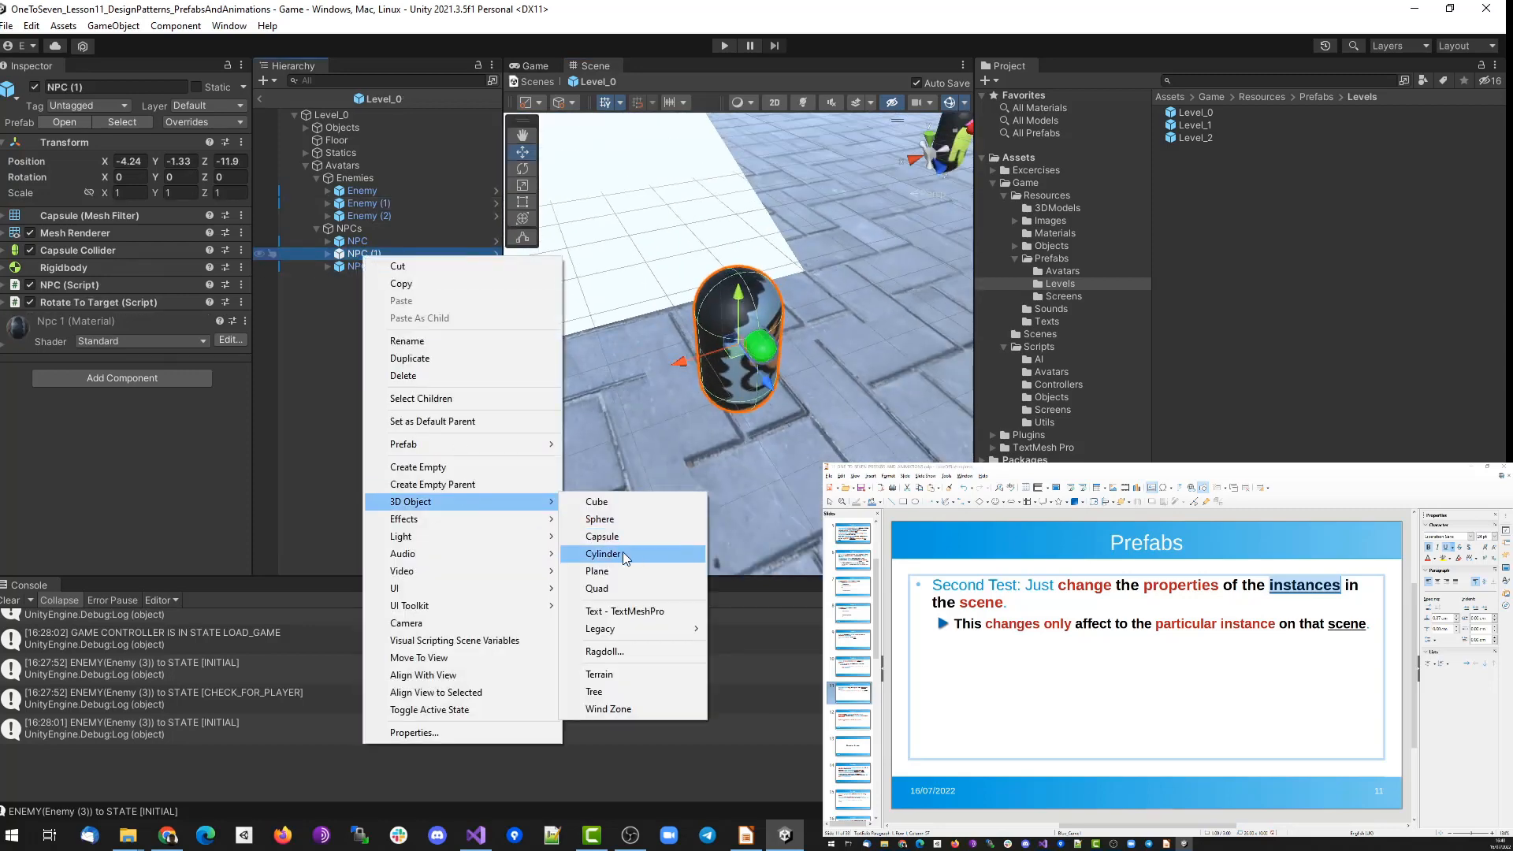
left_click(599, 519)
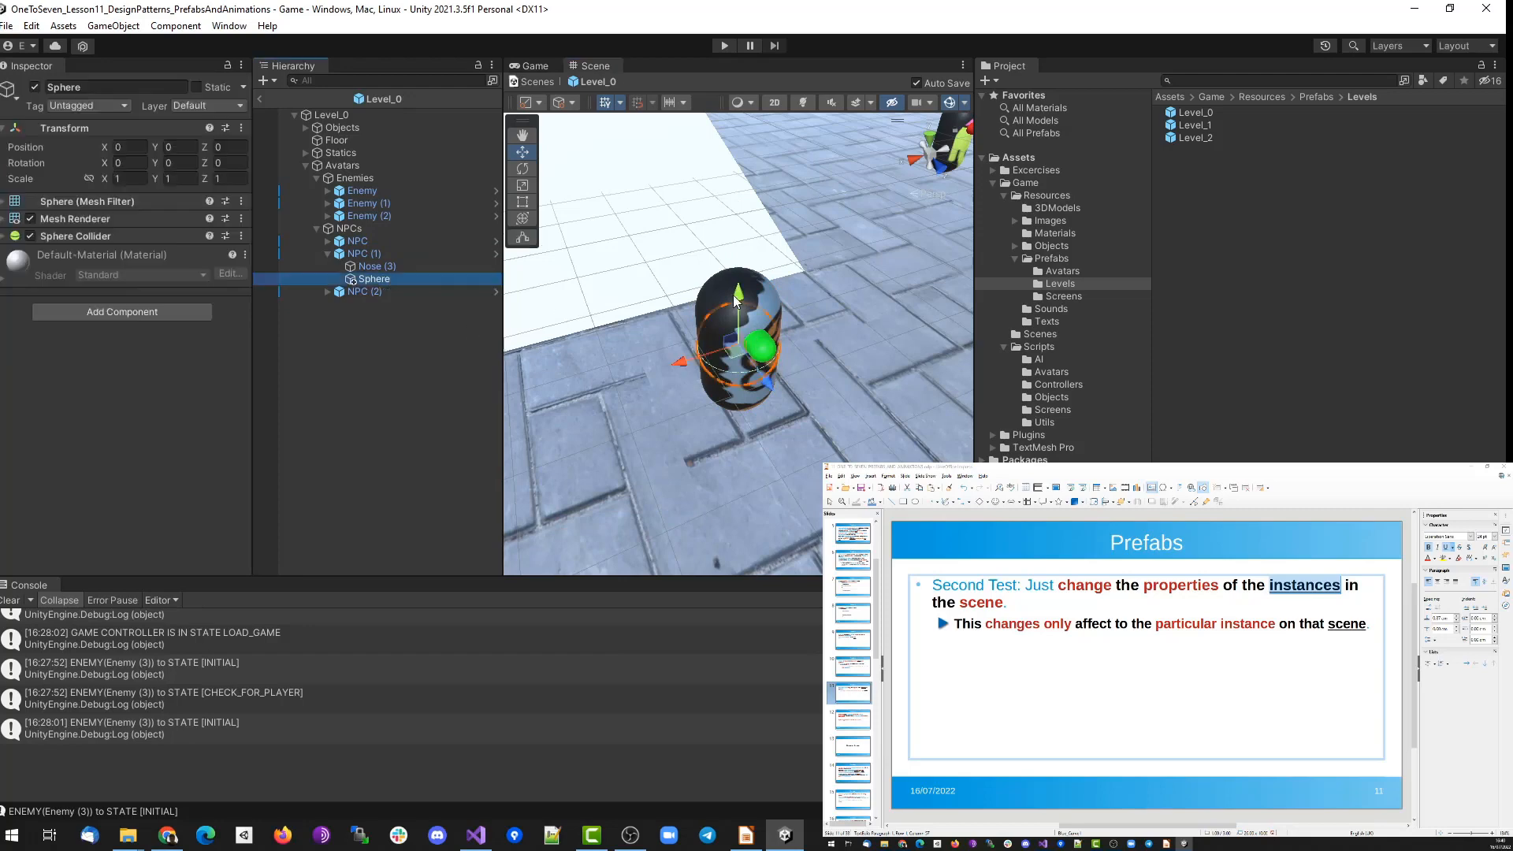
left_click_drag(733, 294, 737, 211)
key("ctrl+s")
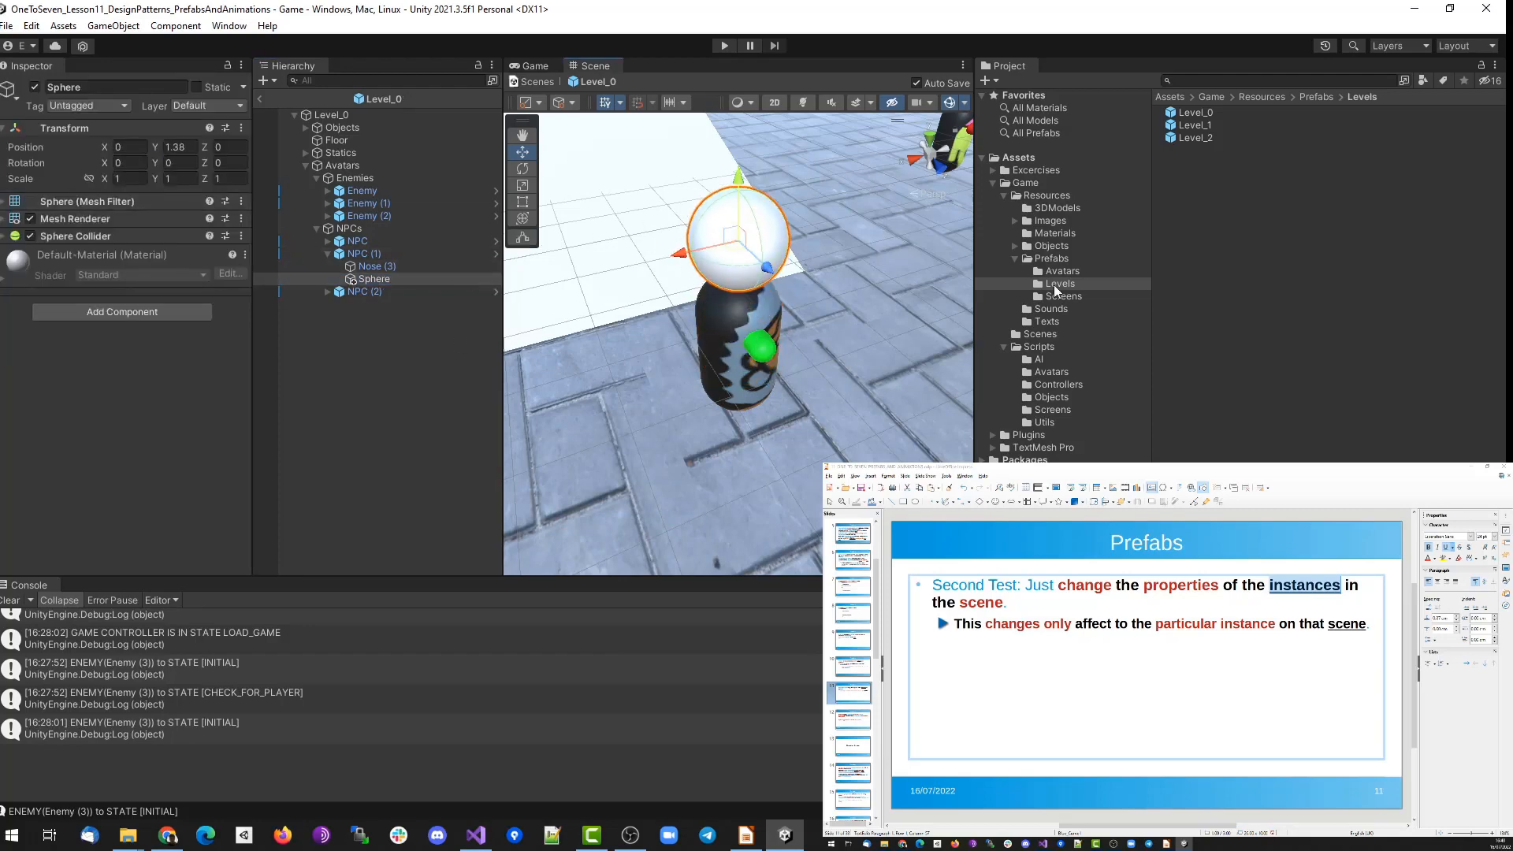
Apply the Green texture from the Images folder to the sphere and set its scale to 0.4 on X, Y and Z.
left_click(1049, 222)
left_click_drag(1192, 175, 748, 236)
left_click(130, 179)
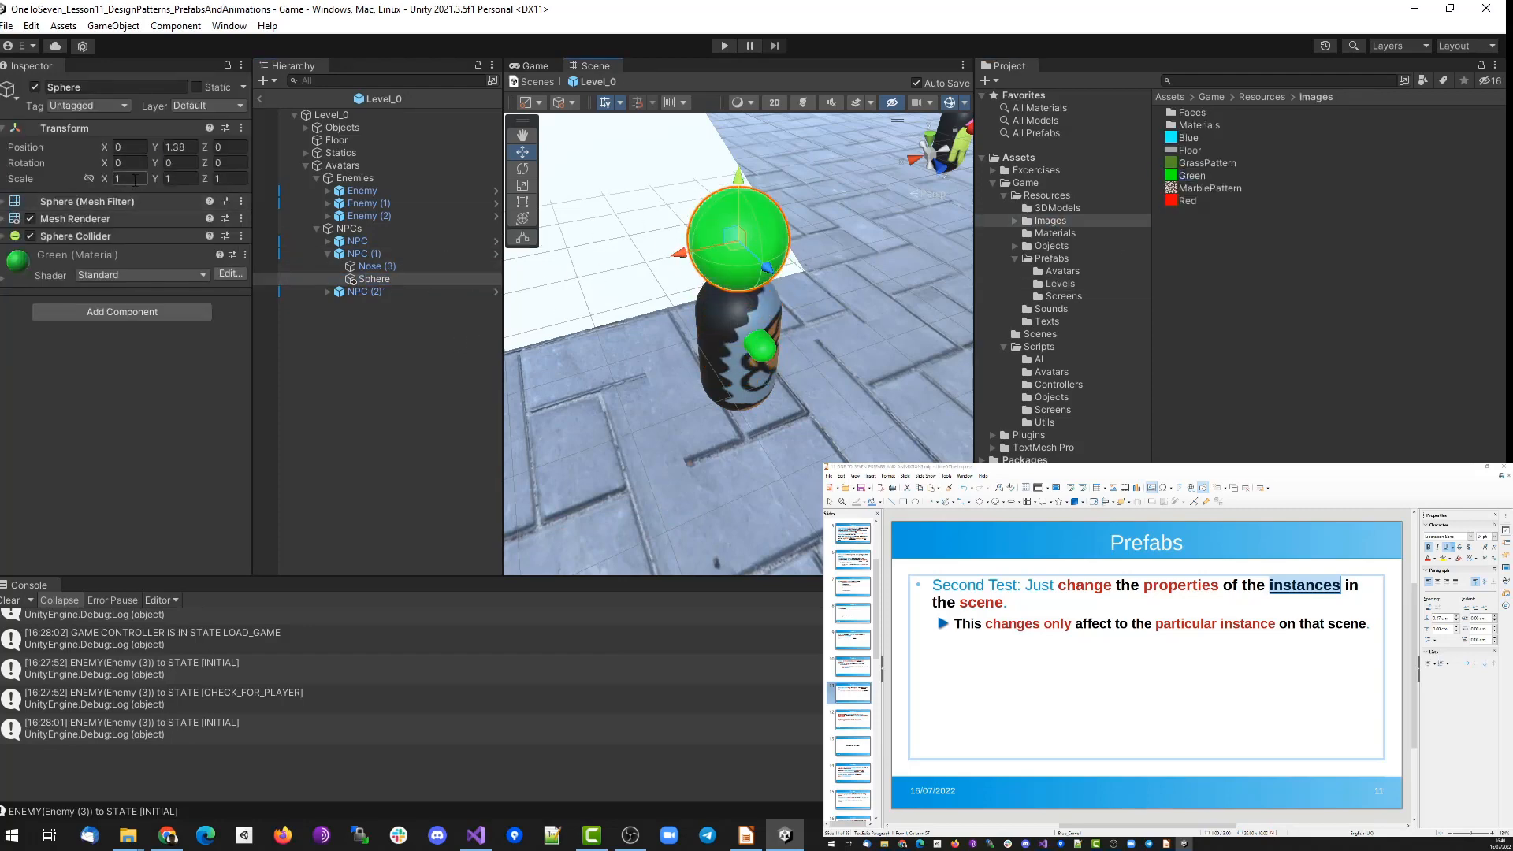
type("0.4")
key("ctrl+a")
key("ctrl+c")
key("Tab")
key("ctrl+v")
key("Tab")
key("ctrl+v")
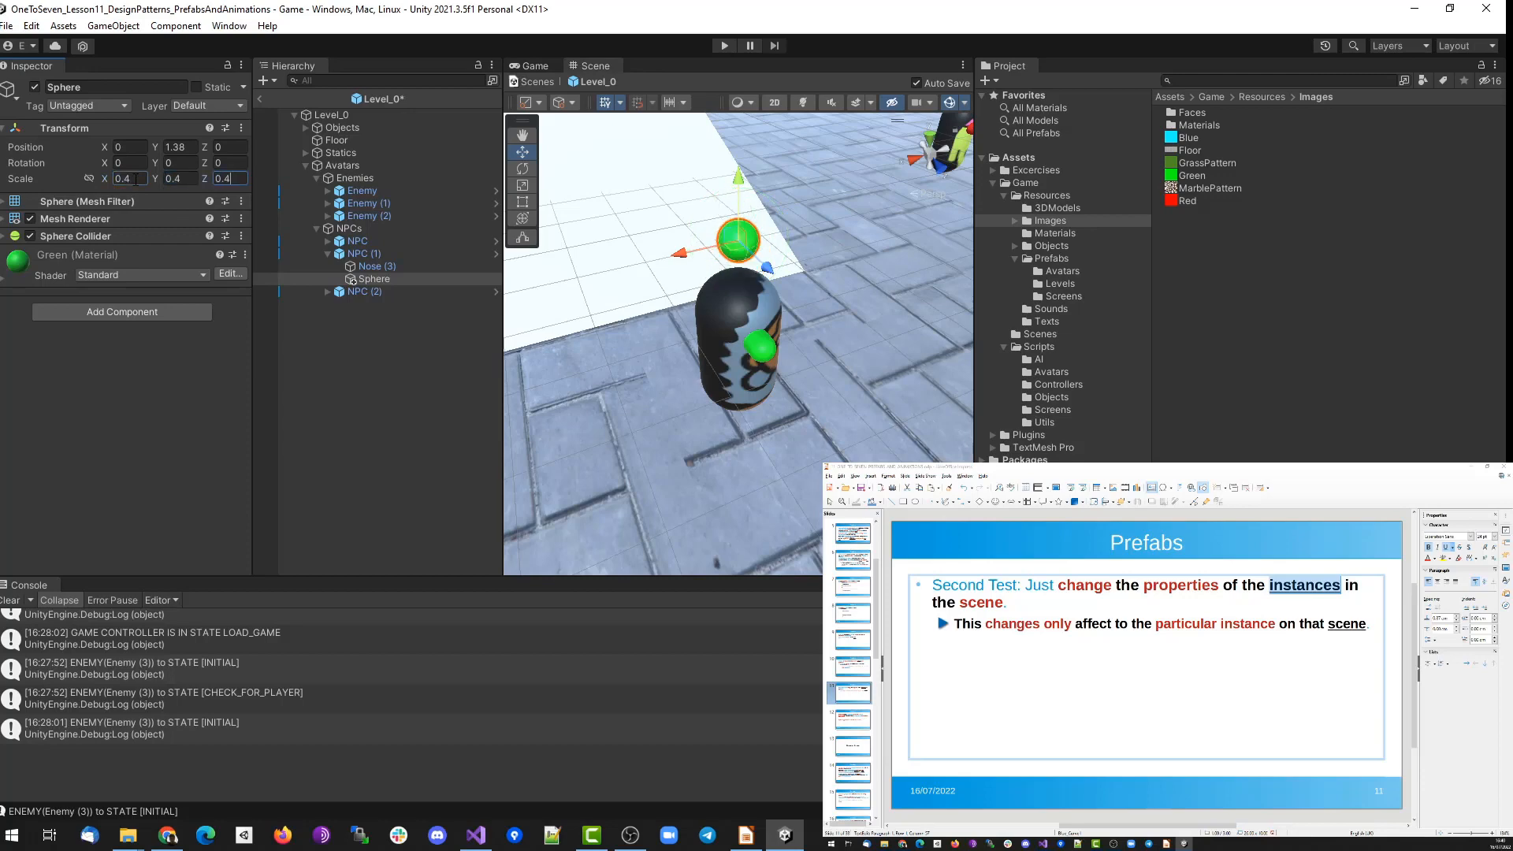
Lower the green sphere onto NPC (1)'s head, duplicate it three times into a stacked cluster, and save.
mouse_move(737, 189)
left_mouse_down()
mouse_move(737, 222)
mouse_move(737, 207)
left_mouse_up()
left_click(399, 275)
key("ctrl+d")
mouse_move(735, 274)
left_mouse_down()
mouse_move(716, 286)
mouse_move(761, 283)
mouse_move(741, 253)
left_mouse_up()
key("ctrl+d")
key("ctrl+d")
key("ctrl+s")
left_click(1227, 280)
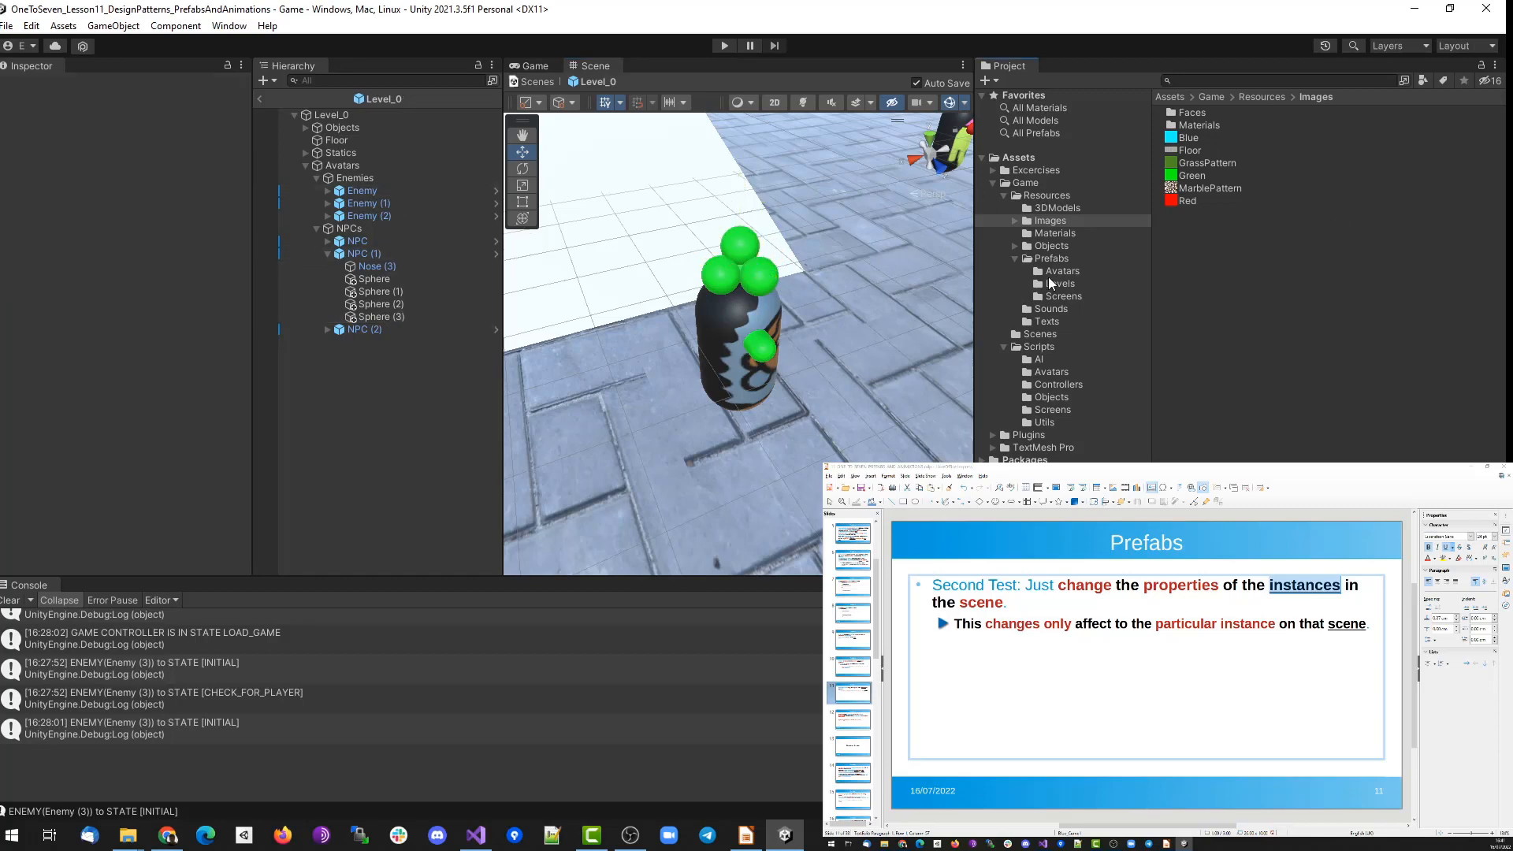
Open the Level_1 prefab, set its Enemy instance's scale to 0.5 on X, Y and Z, and lower it to a Y position of about -1.68.
left_click(1060, 283)
double_click(1194, 126)
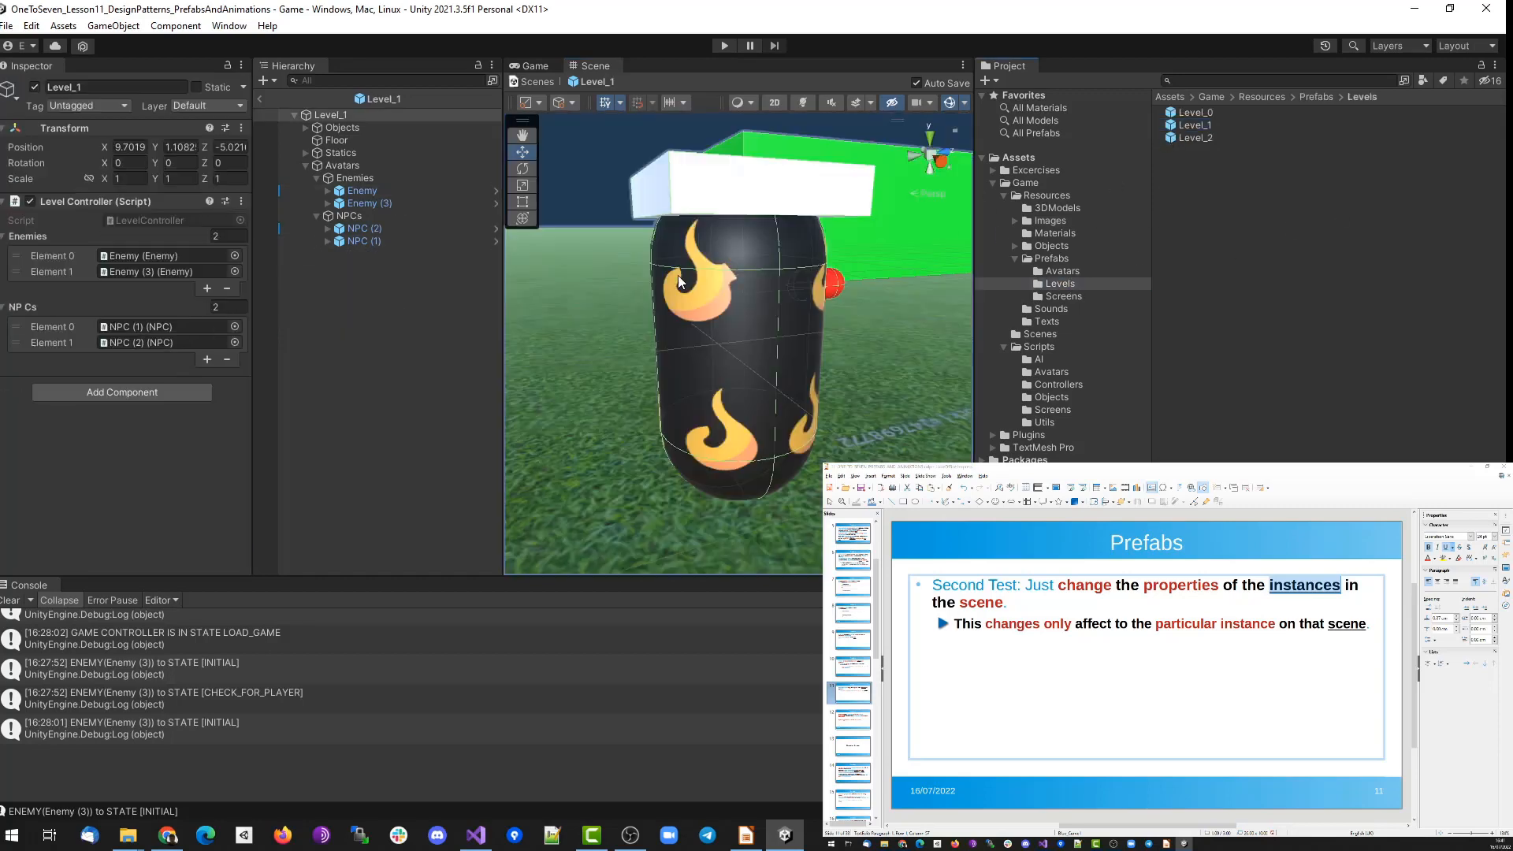
double_click(370, 191)
left_click(130, 193)
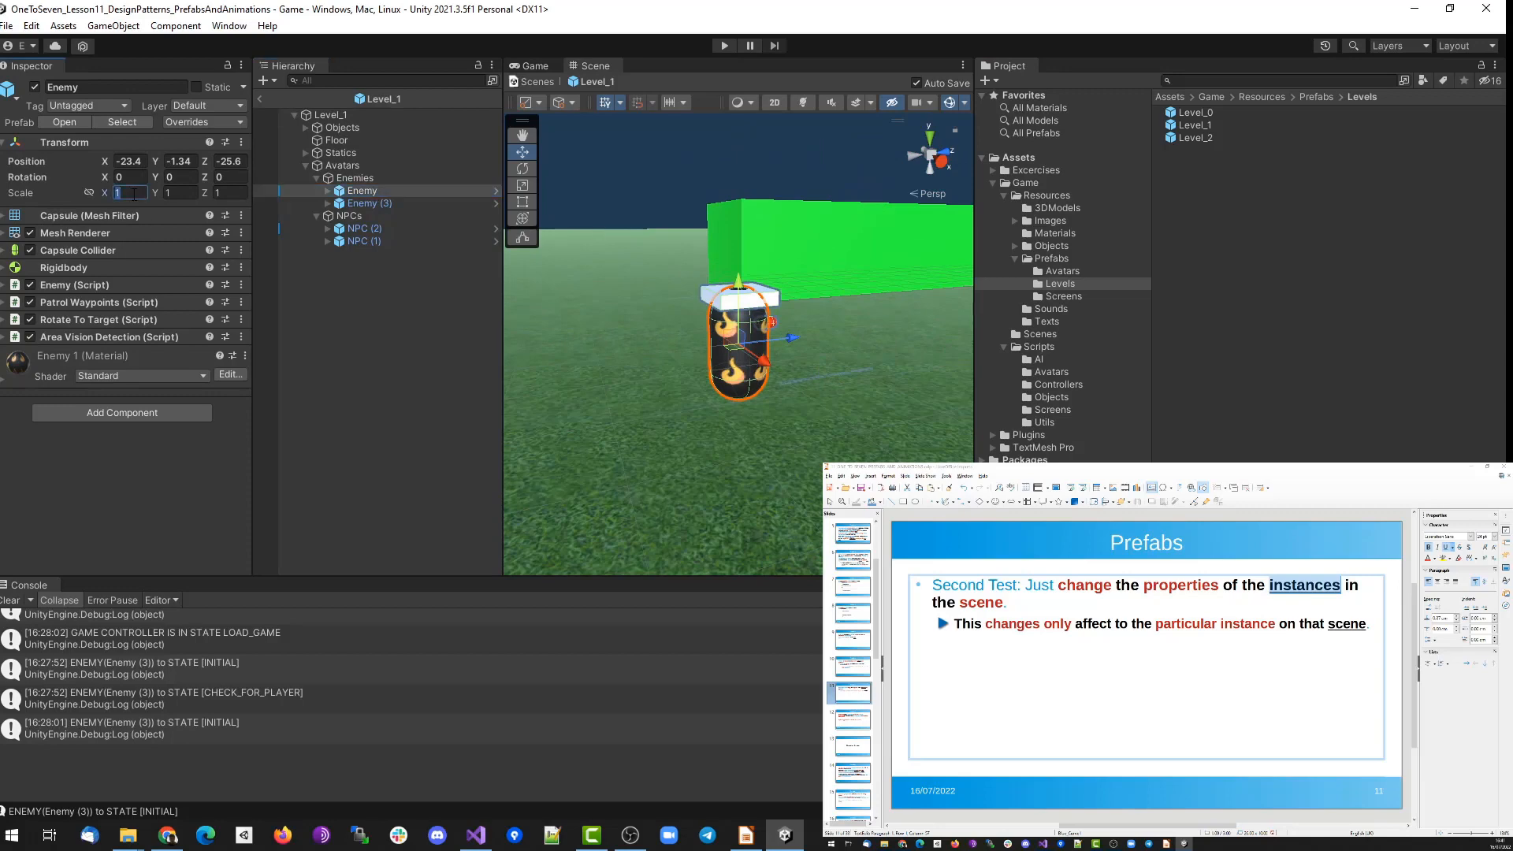
type("0.5")
key("Tab")
type("0.5")
key("Tab")
type("0.5")
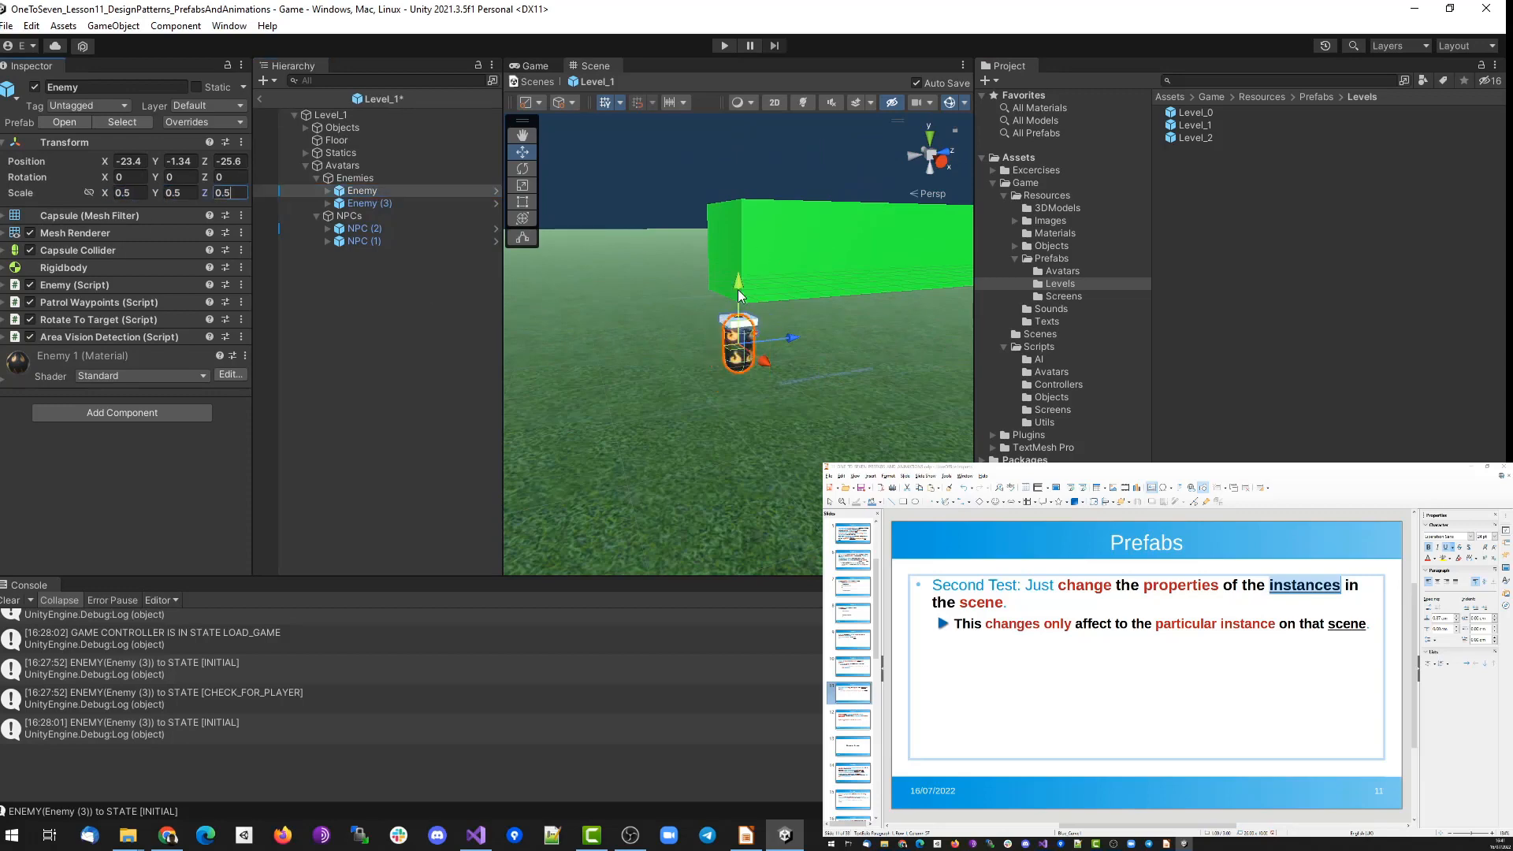
mouse_move(738, 290)
left_mouse_down()
mouse_move(725, 331)
mouse_move(728, 307)
left_mouse_up()
Set the Rotate To Target rotation speed of Level_1's NPC (1) instance to 1.
double_click(358, 241)
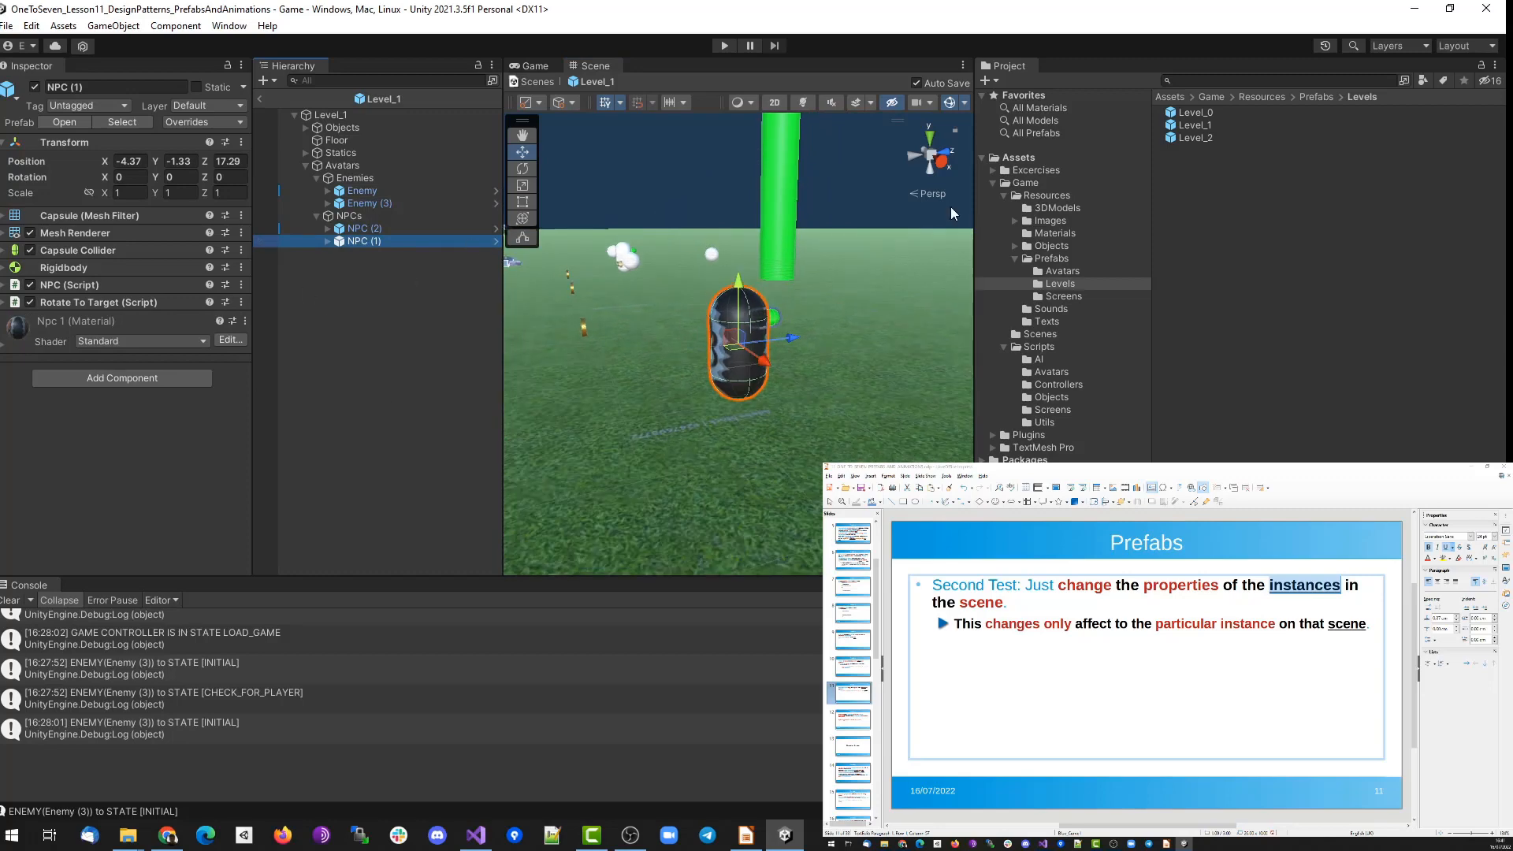
left_click(103, 301)
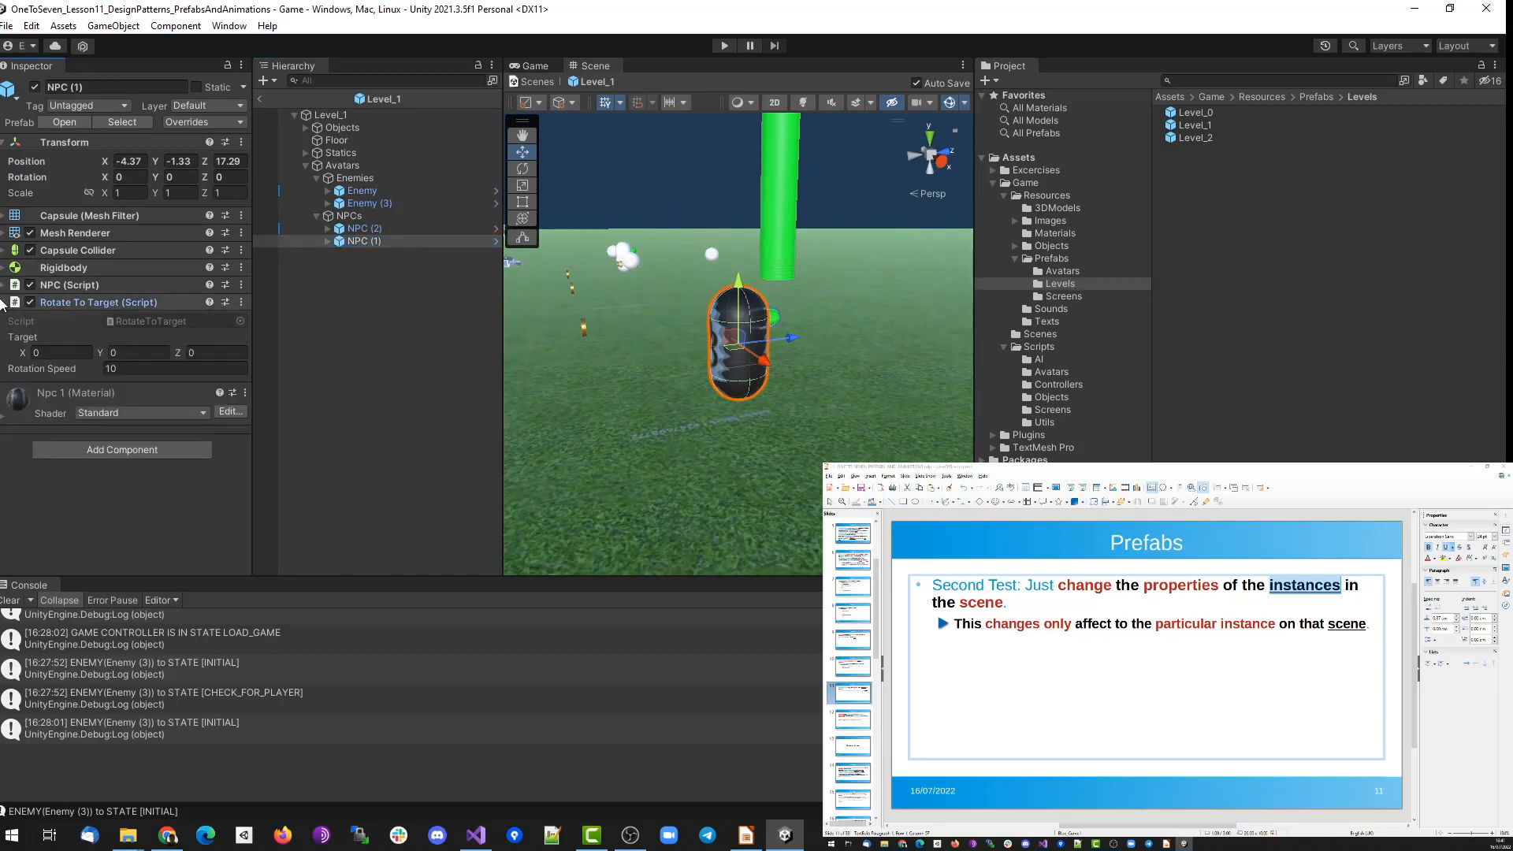
left_click(100, 302)
left_click(142, 302)
Set NPC (1)'s scale to 3 on X, Y and Z and raise it to a Y position of about 0.49.
left_click(139, 193)
type("3")
key("Tab")
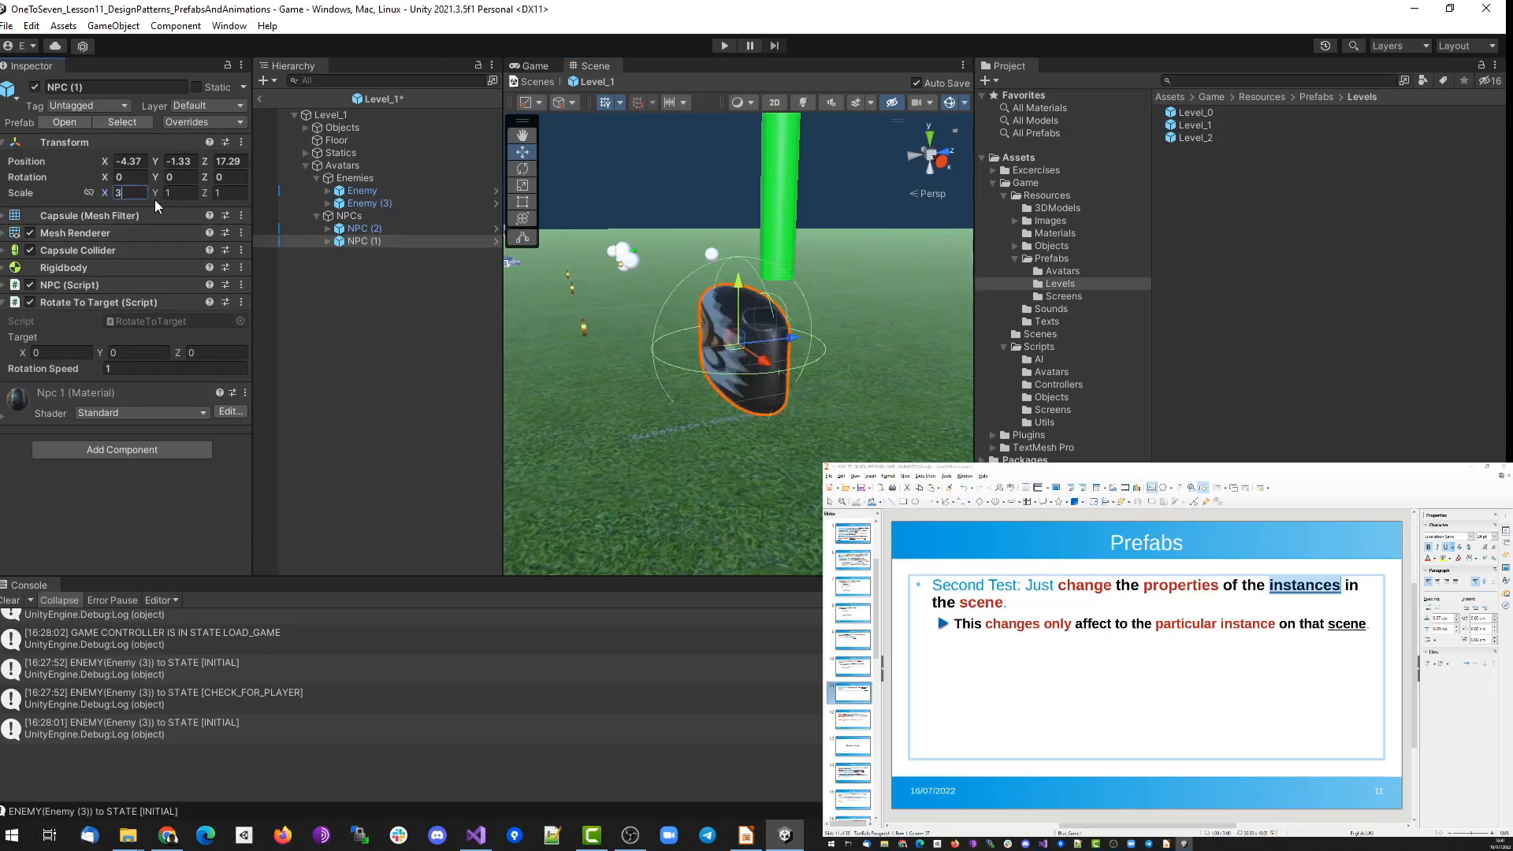
type("3")
key("Tab")
type("3")
left_click_drag(738, 285, 742, 176)
scroll(655, 246, "down", 5)
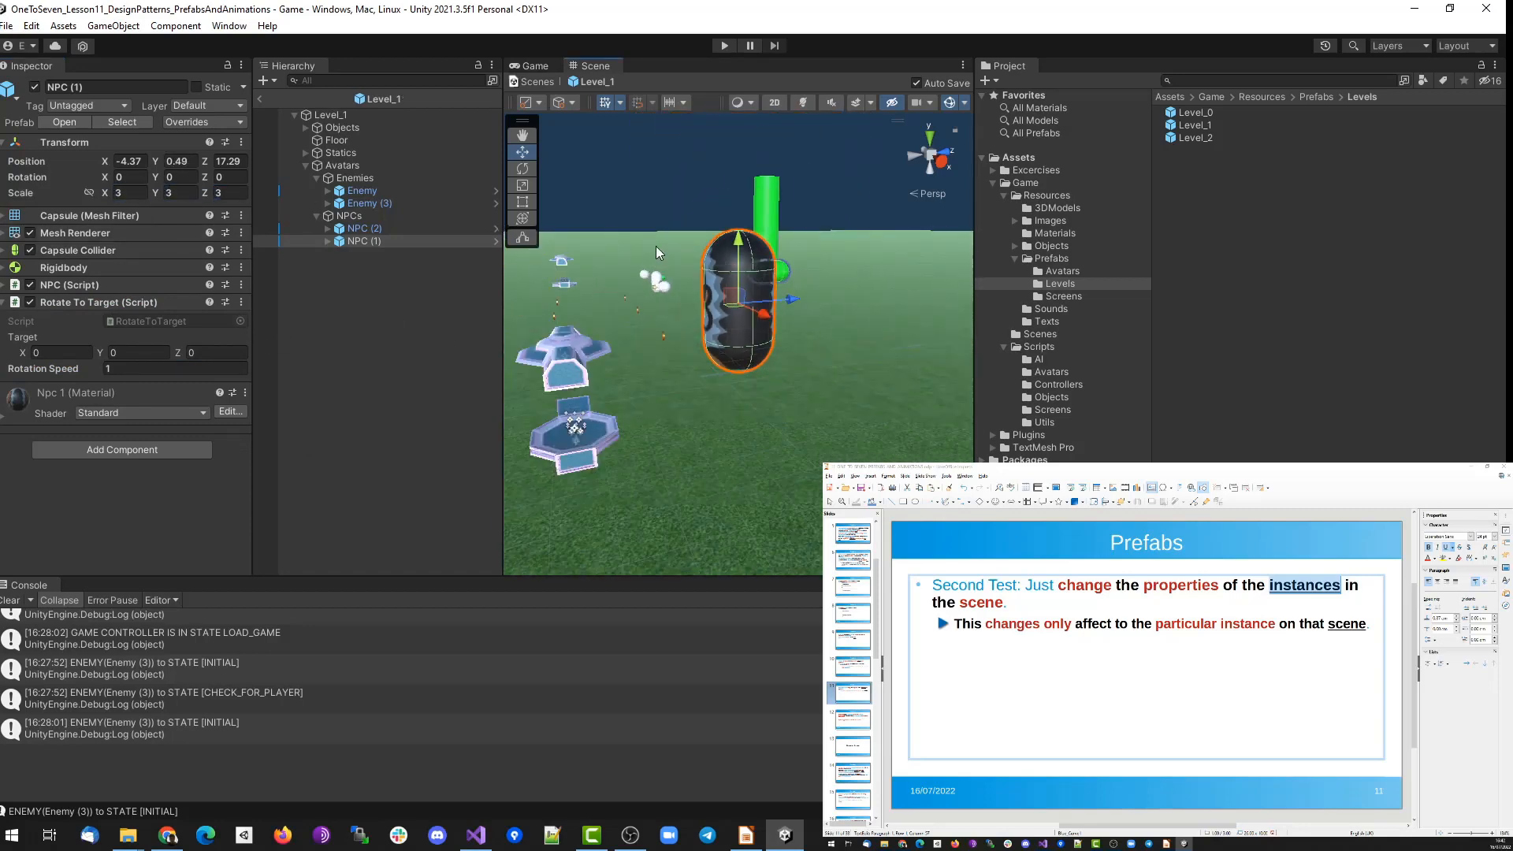
Open the Level_2 prefab and stretch the Cube on its Enemy instance upward to a Y scale of about 1.575.
double_click(1193, 138)
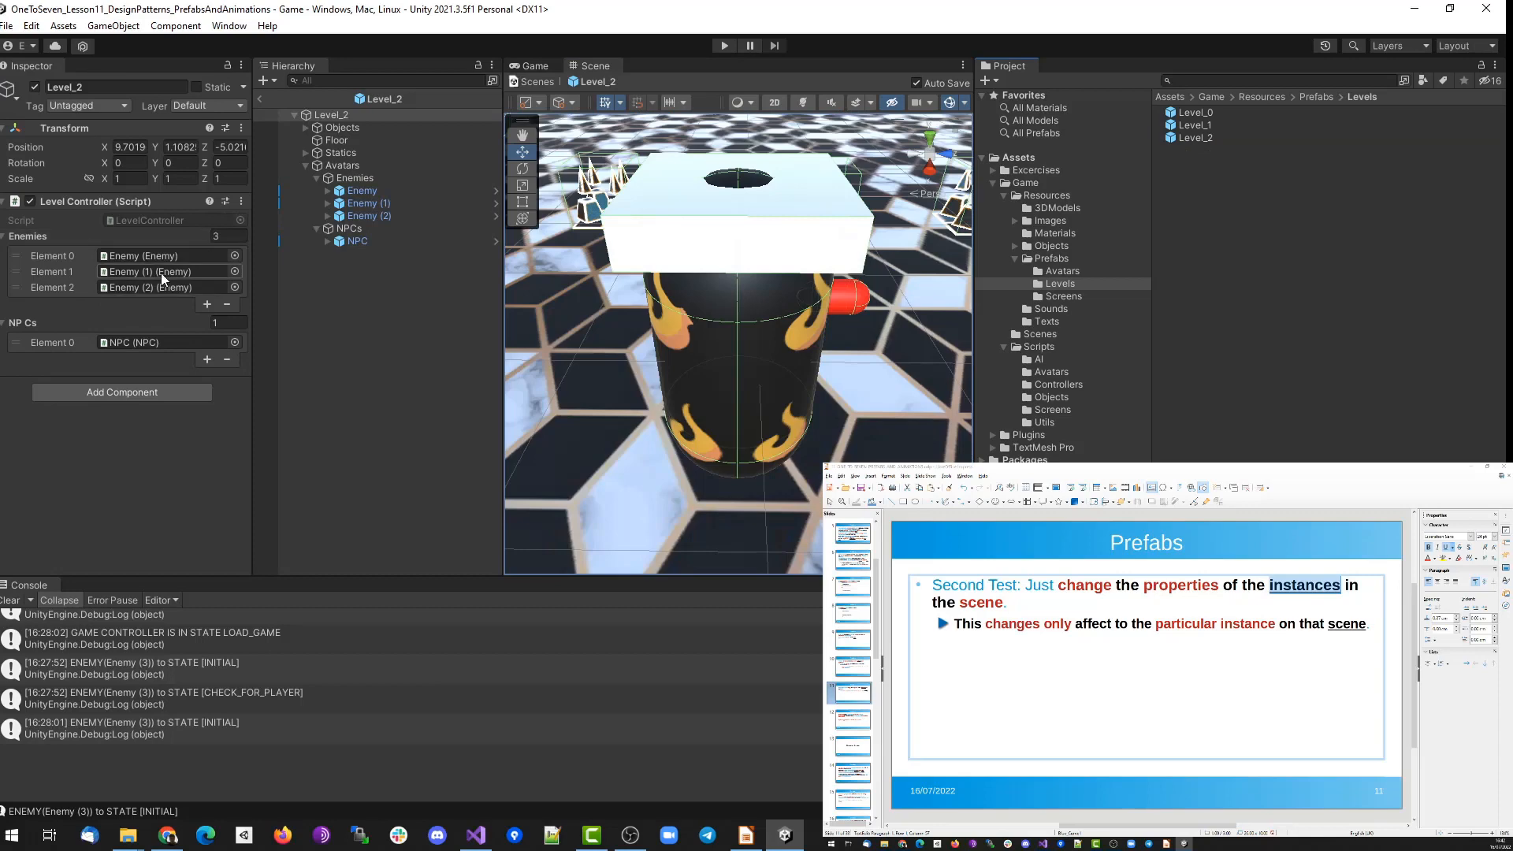
scroll(824, 347, "down", 3)
scroll(824, 347, "down", 2)
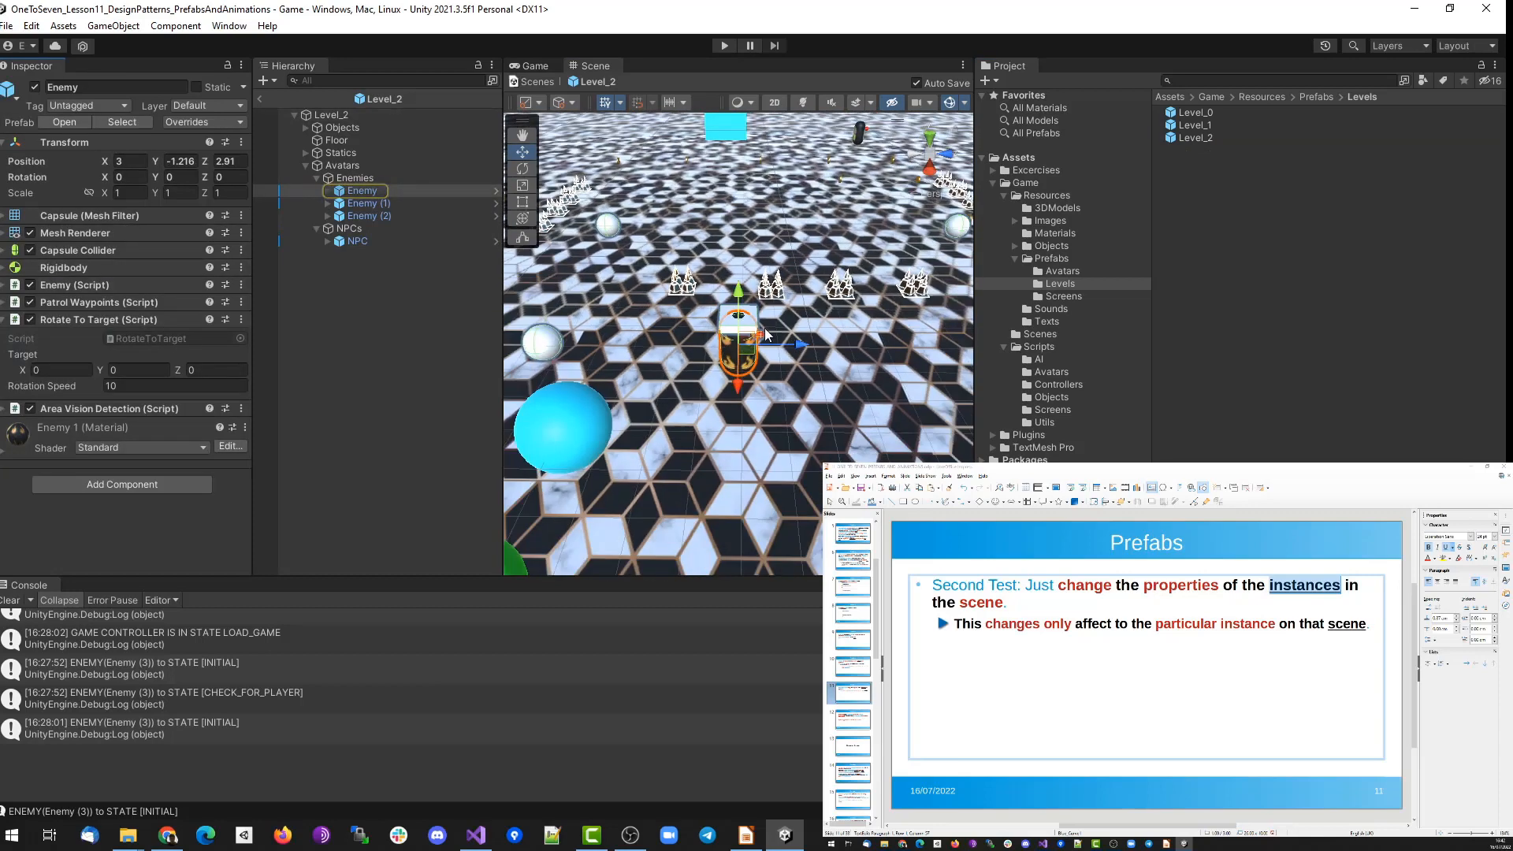
left_click(328, 191)
left_click(360, 267)
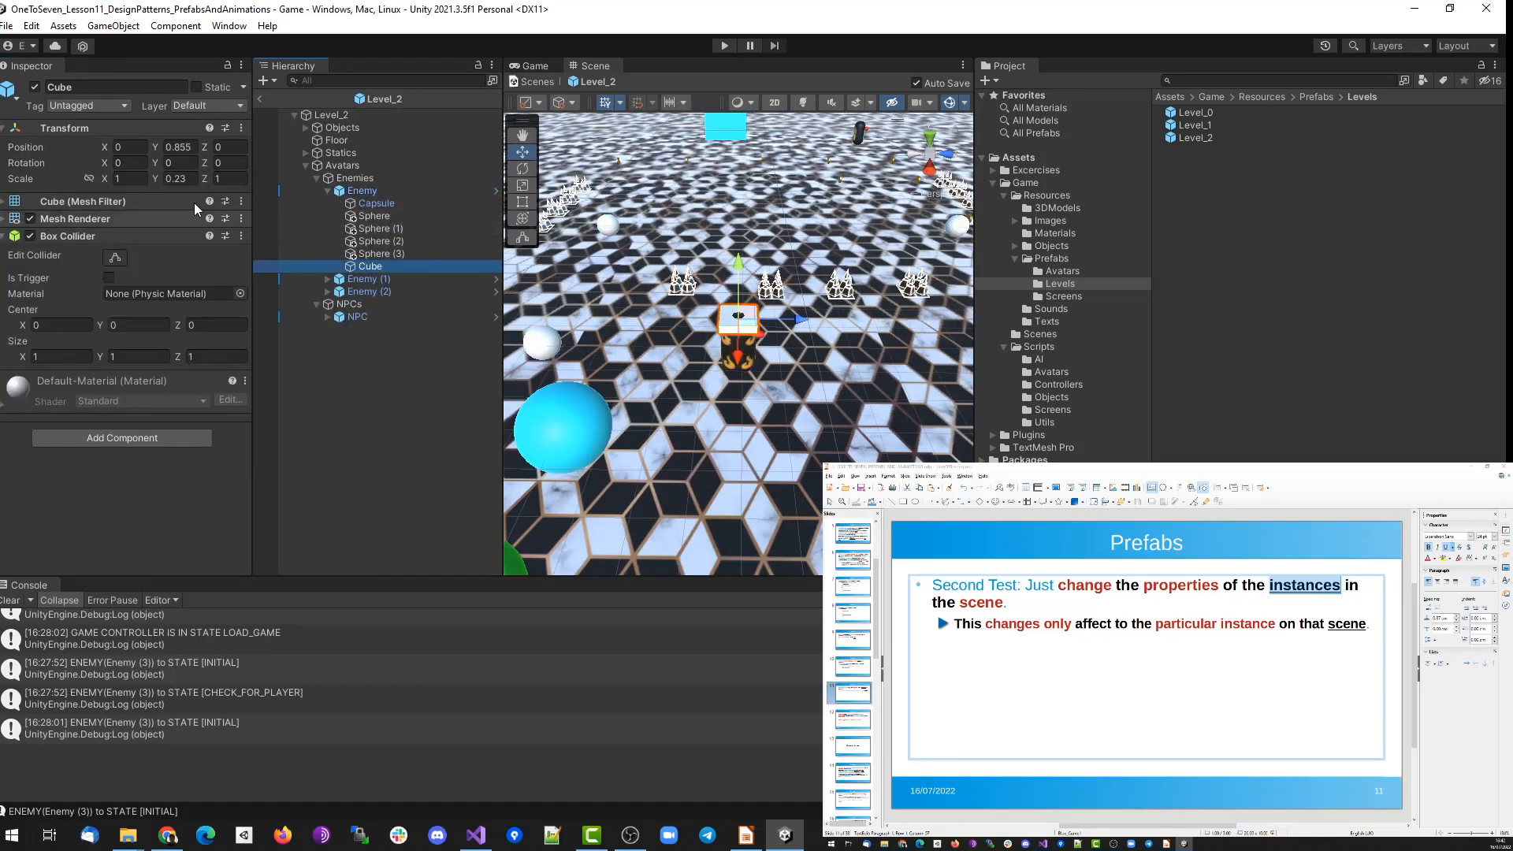
left_click(521, 202)
left_click_drag(746, 375, 715, 400, "alt")
left_click(1203, 497)
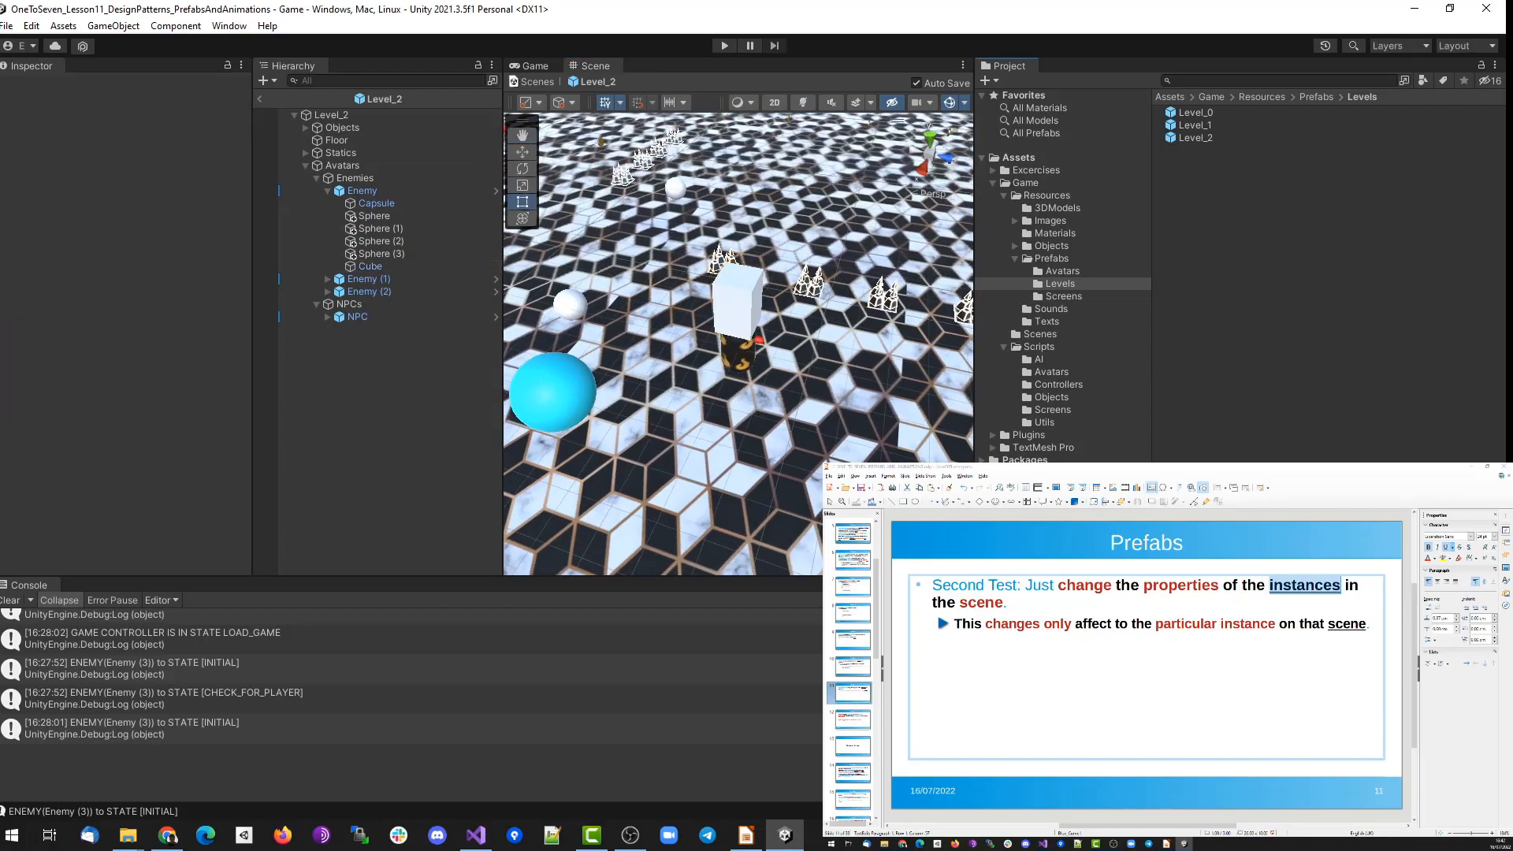
Reopen Level_0, compare the Enemy and Enemy (1) instances with the Enemy (1) prefab asset, and inspect NPC (1).
double_click(1195, 112)
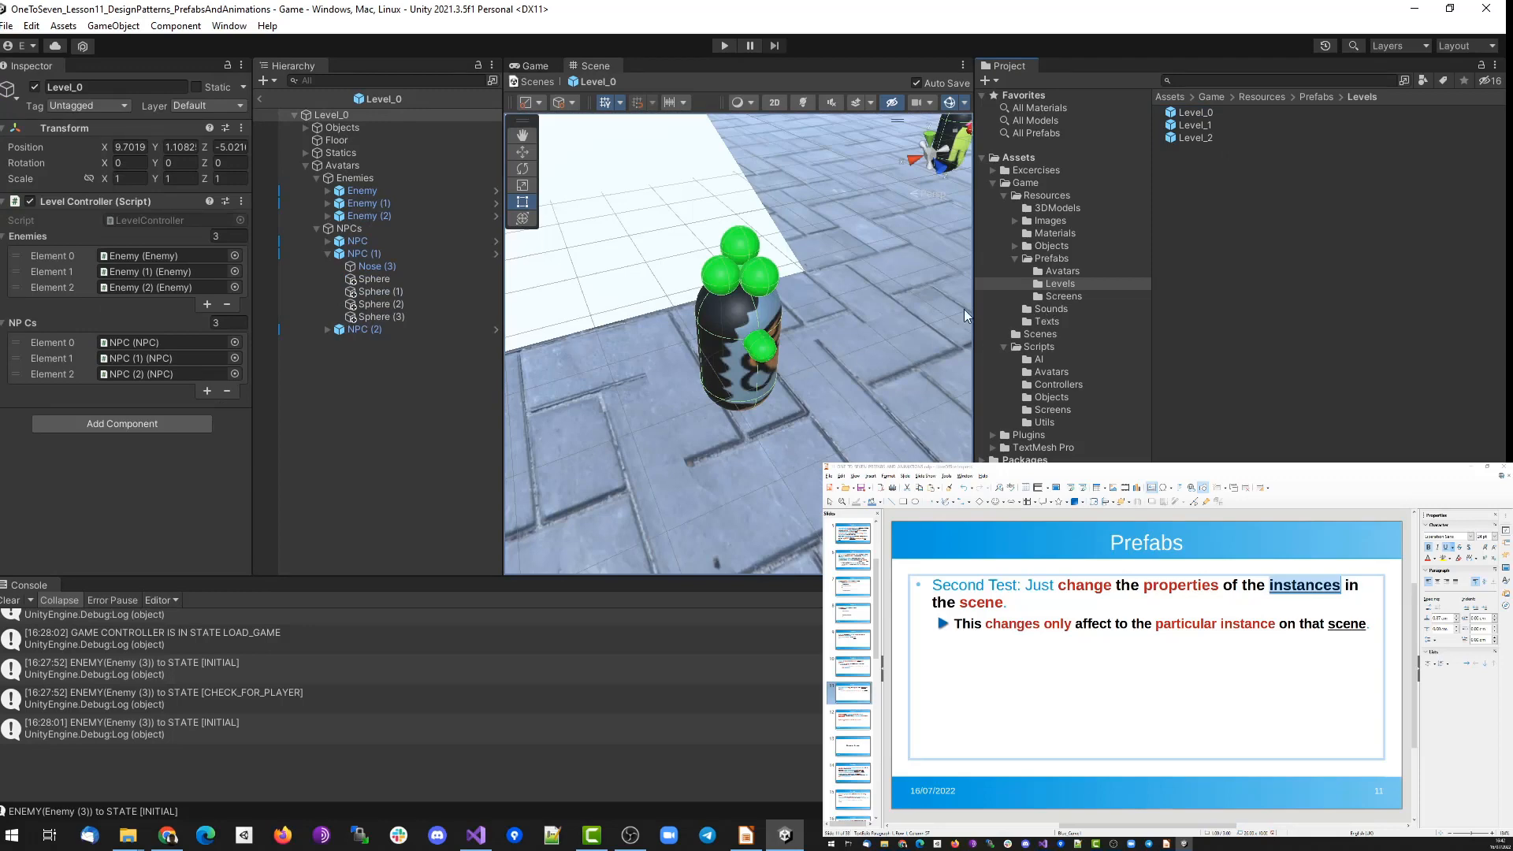
scroll(867, 307, "down", 5)
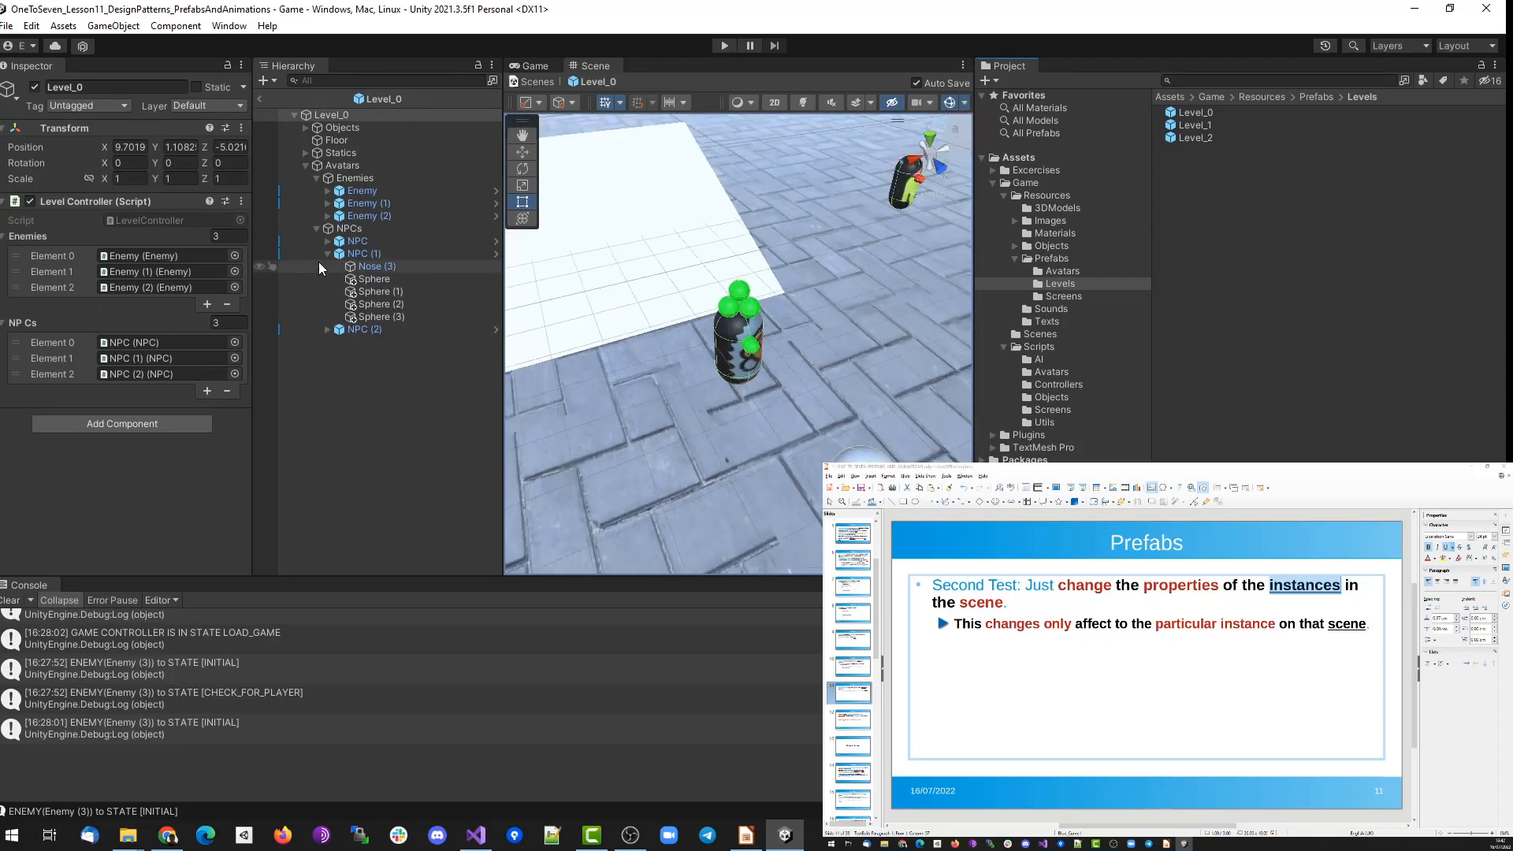
double_click(375, 190)
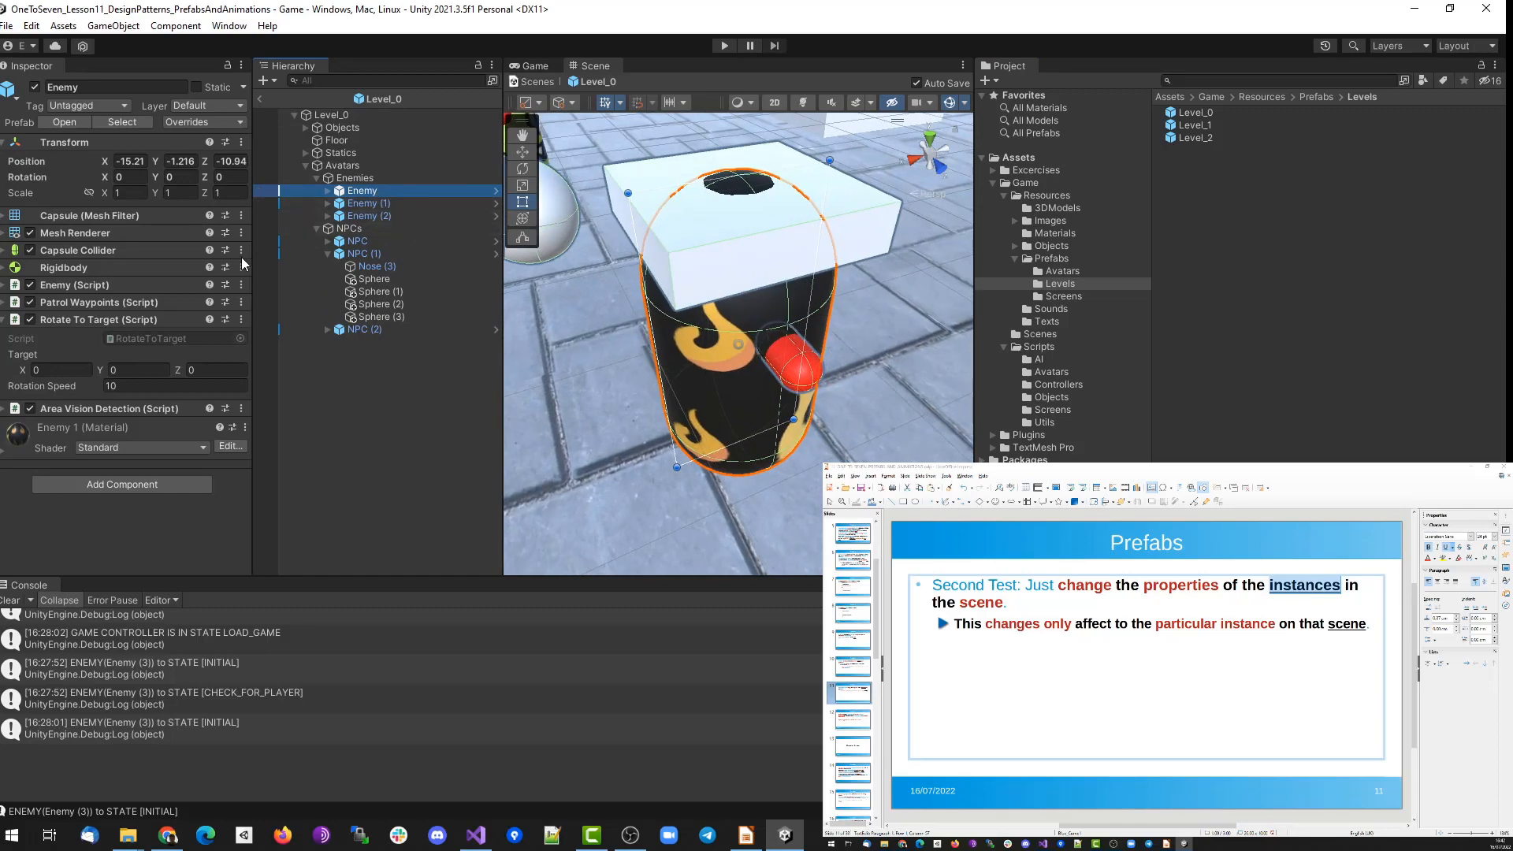
double_click(359, 203)
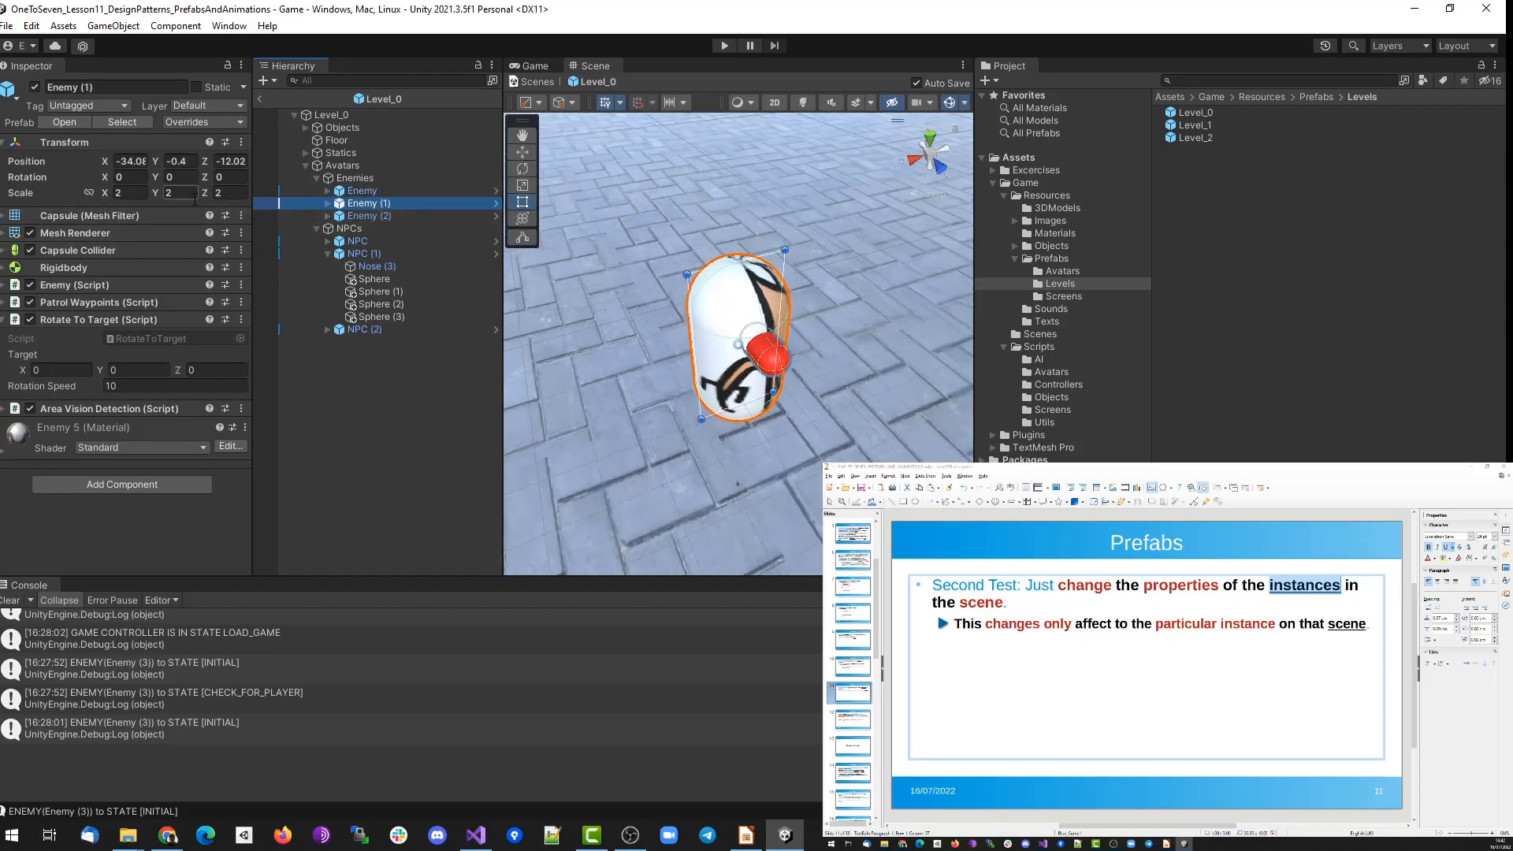
scroll(619, 400, "down", 2)
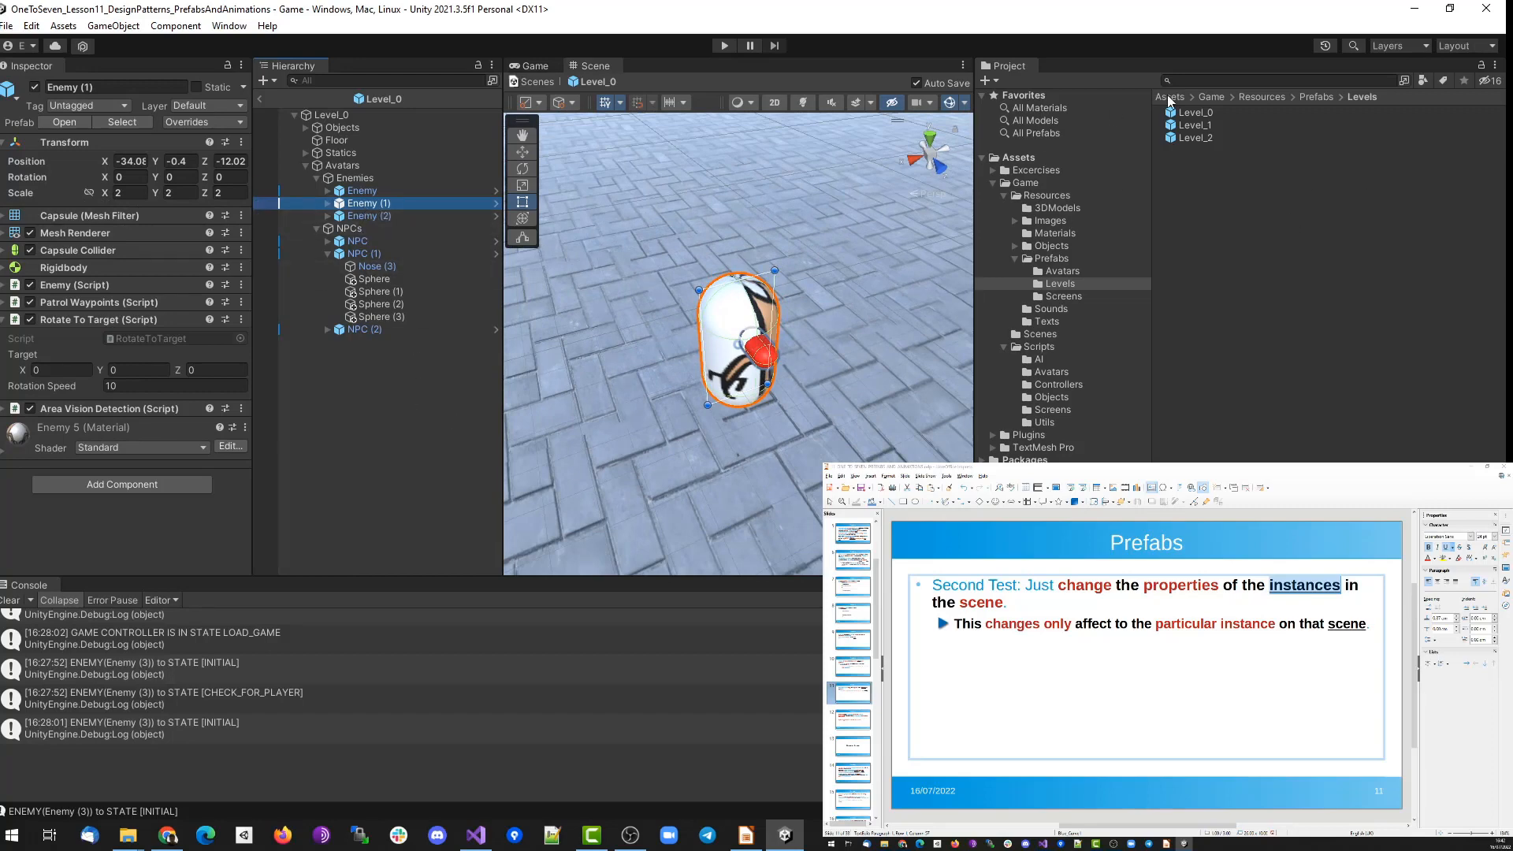
left_click(123, 123)
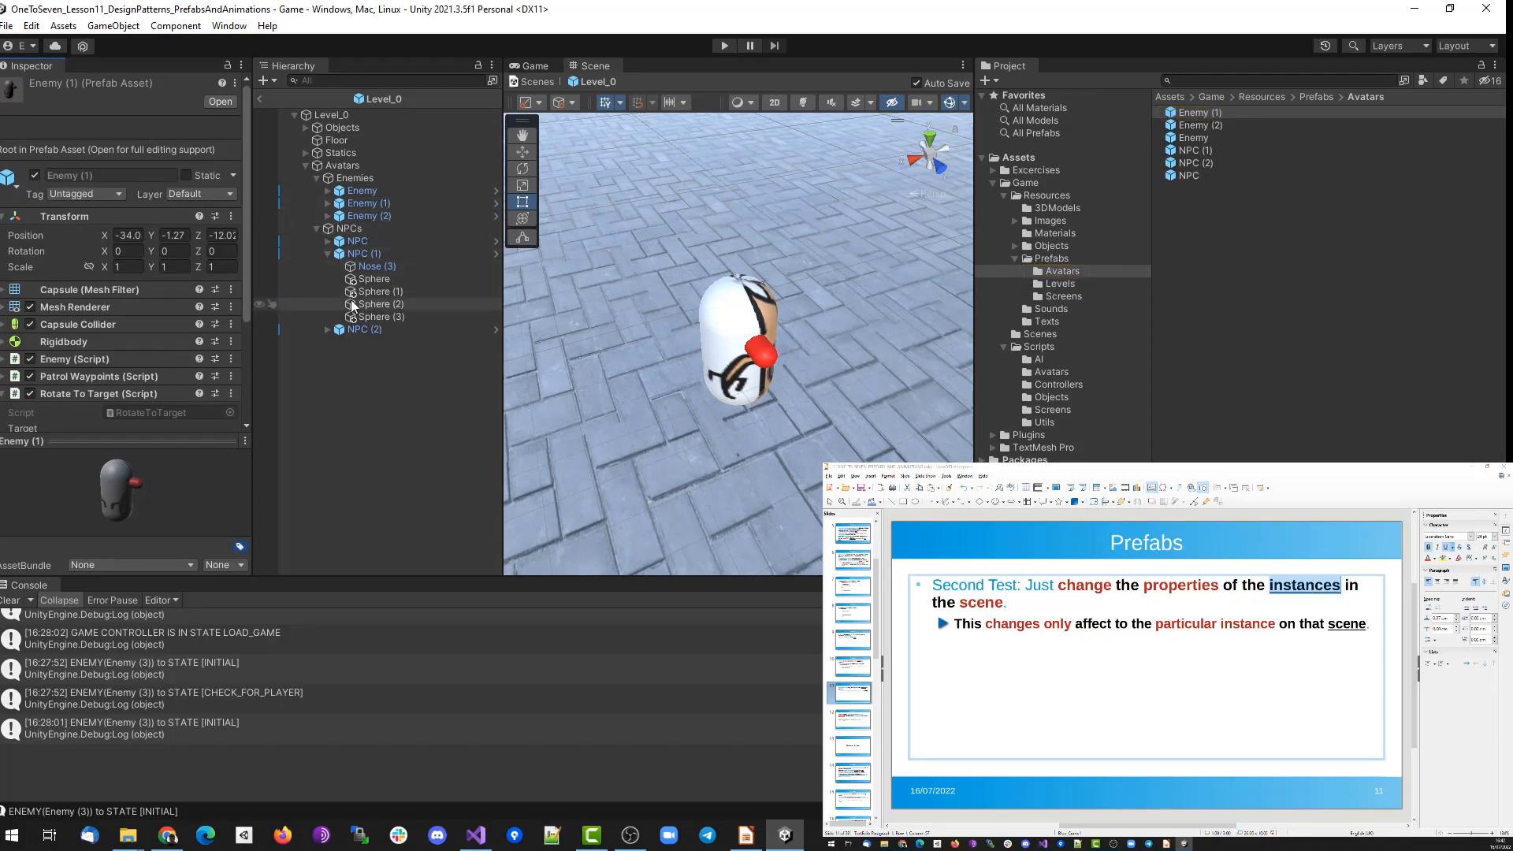
double_click(363, 255)
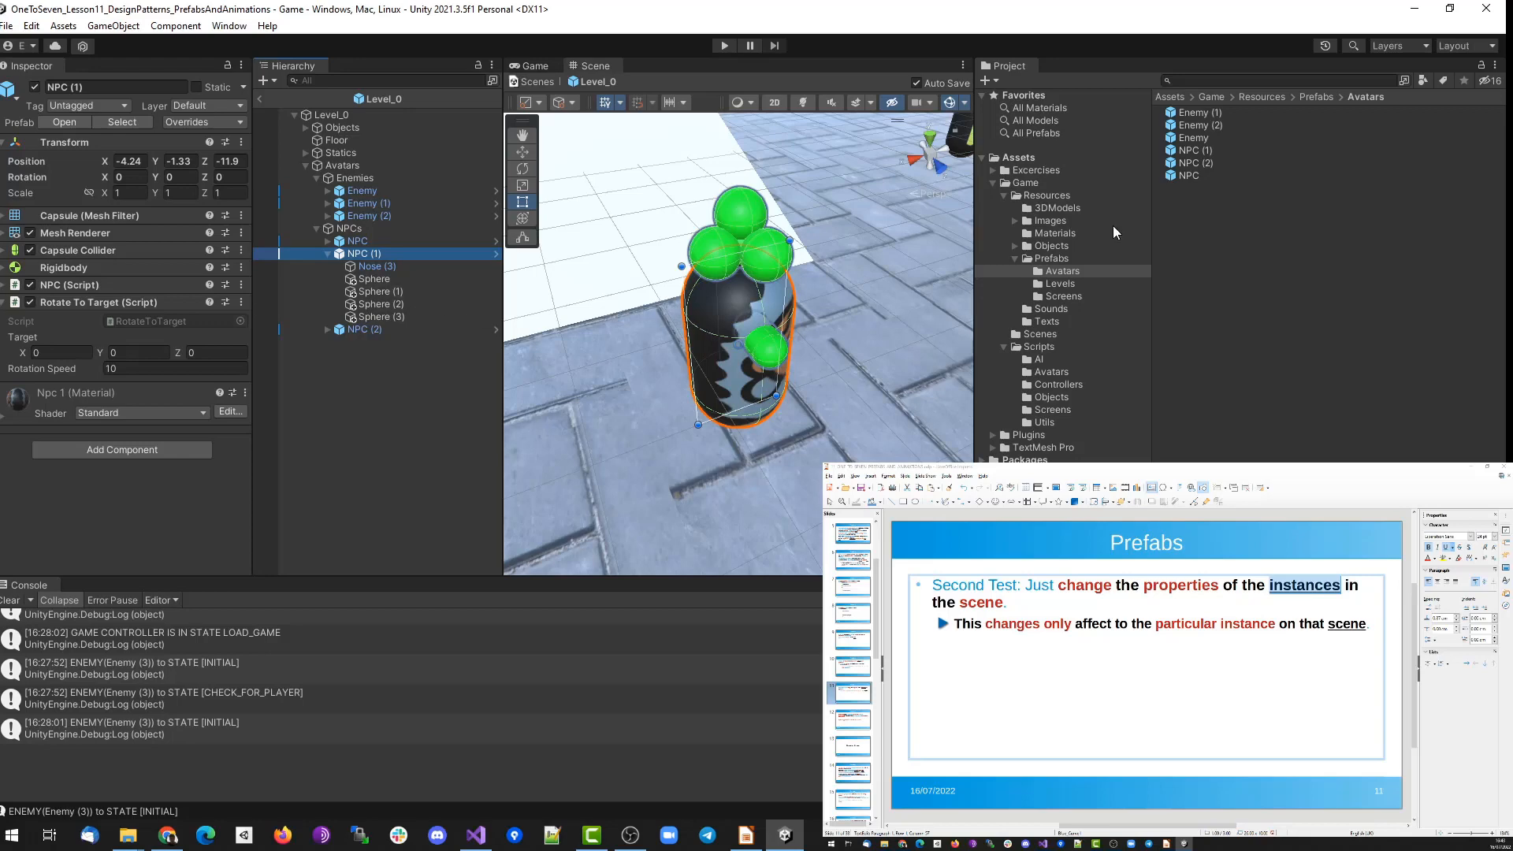
Reopen Level_1 from the Levels folder and examine its modified NPC (1) and Enemy instances.
left_click(1061, 285)
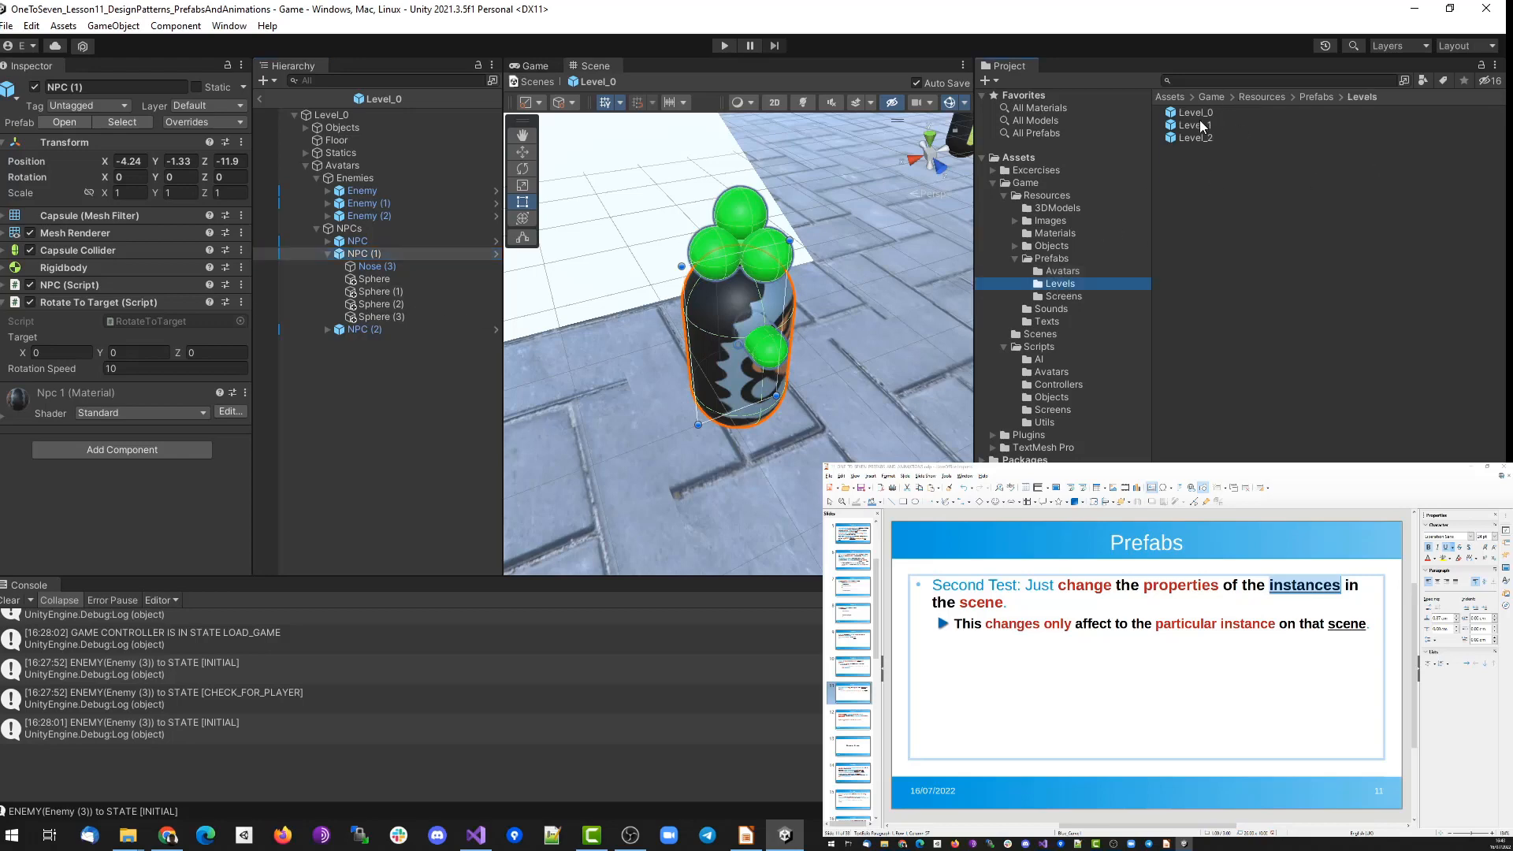
double_click(1196, 125)
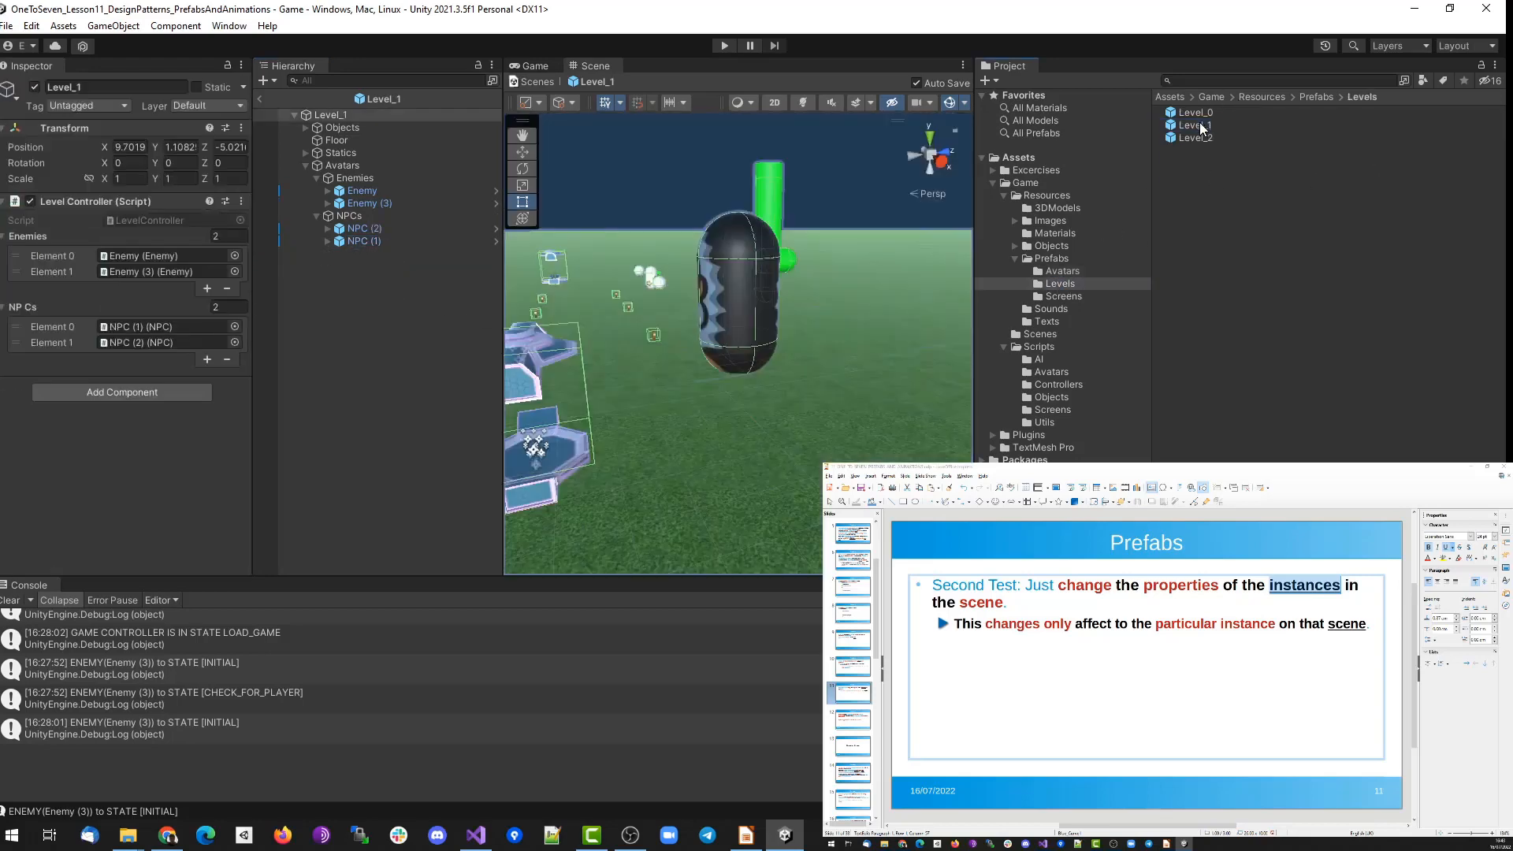
left_click(748, 319)
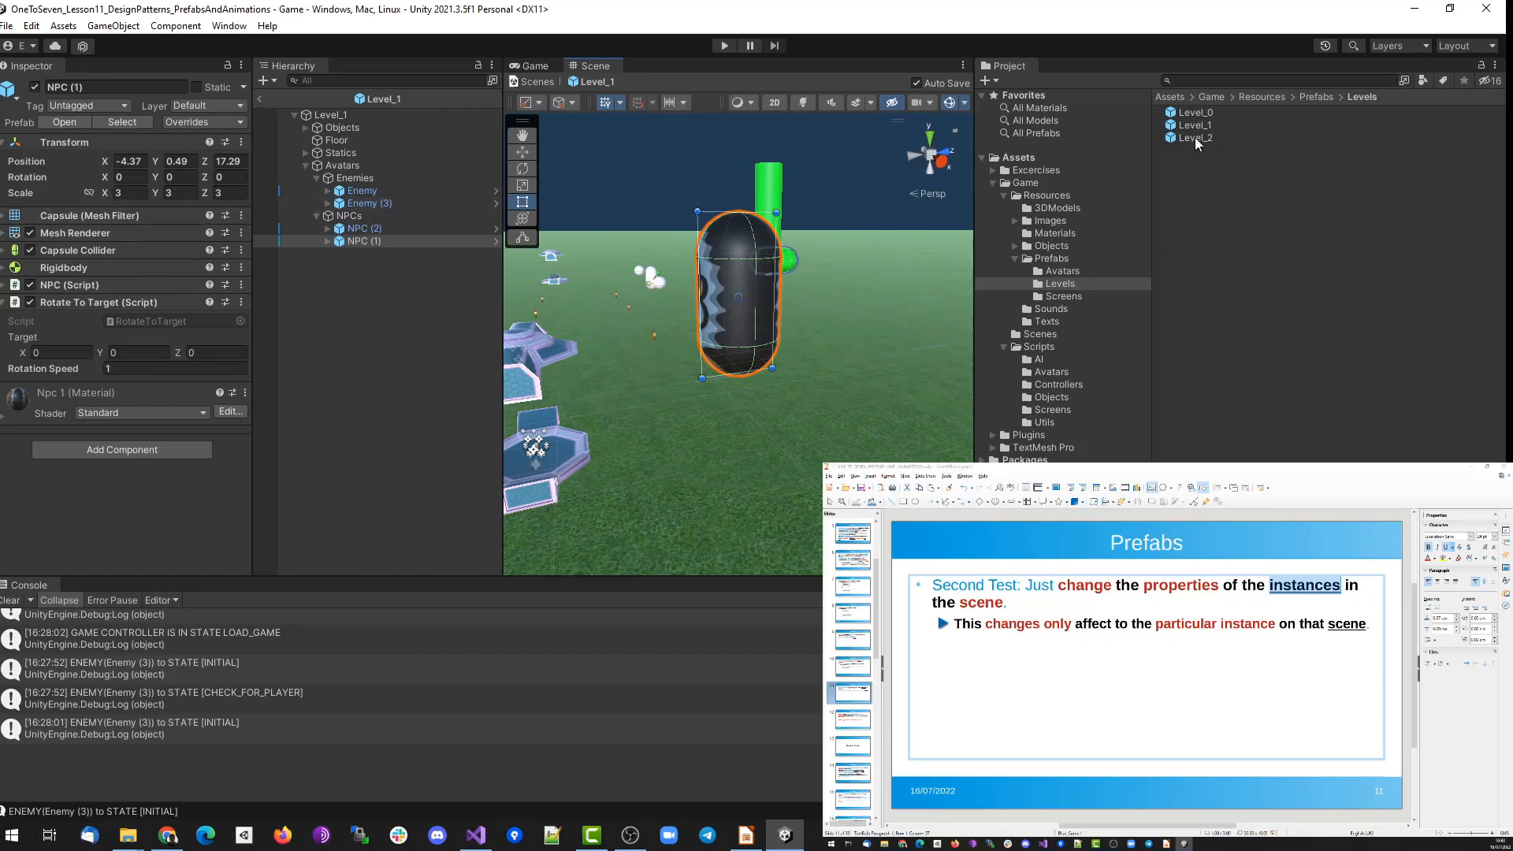
right_click(479, 259)
double_click(370, 191)
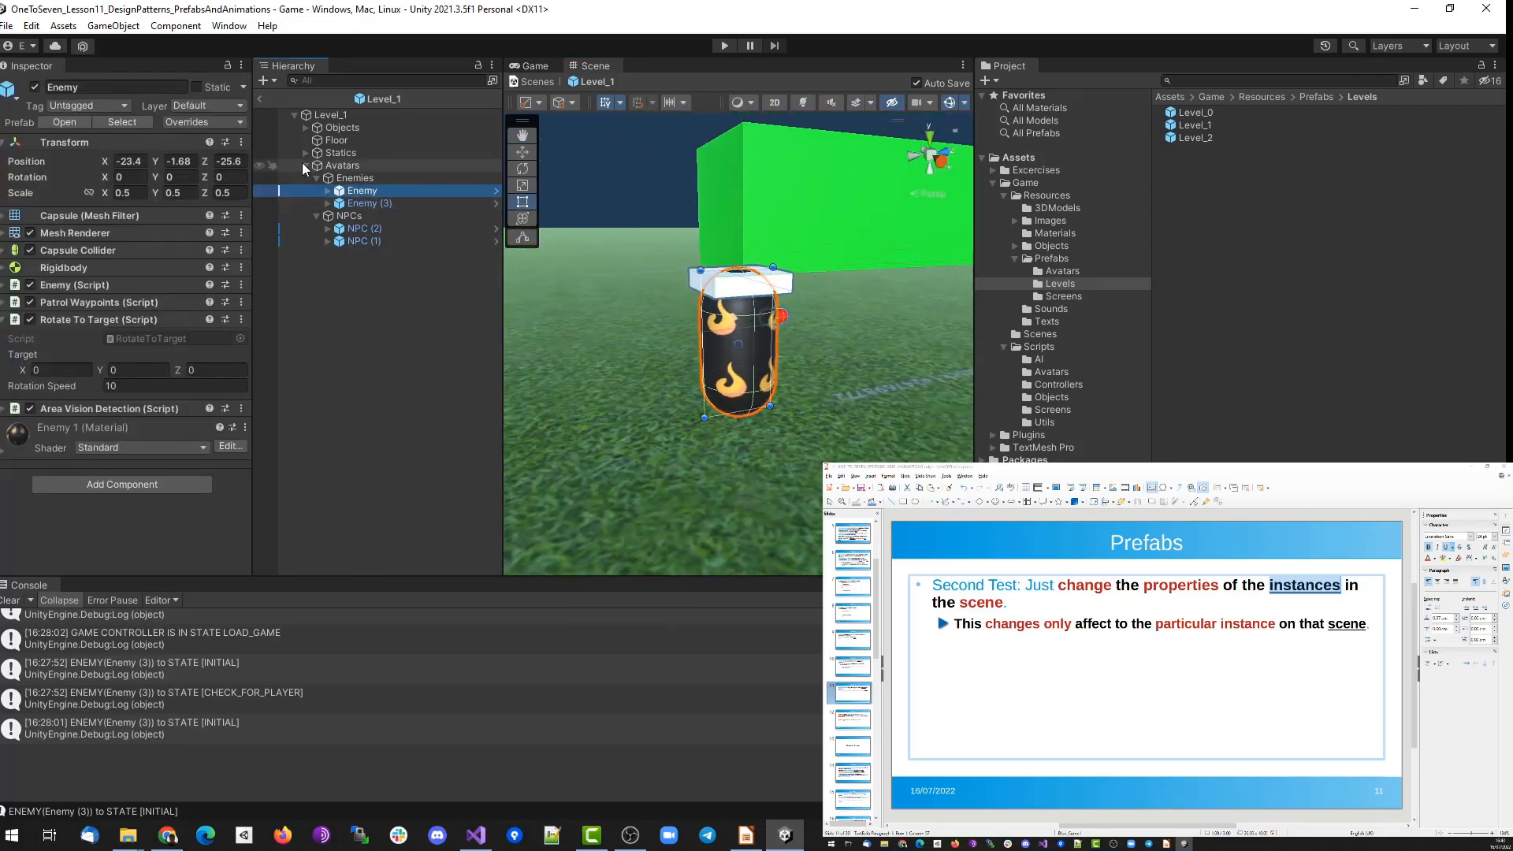
scroll(753, 286, "down", 2)
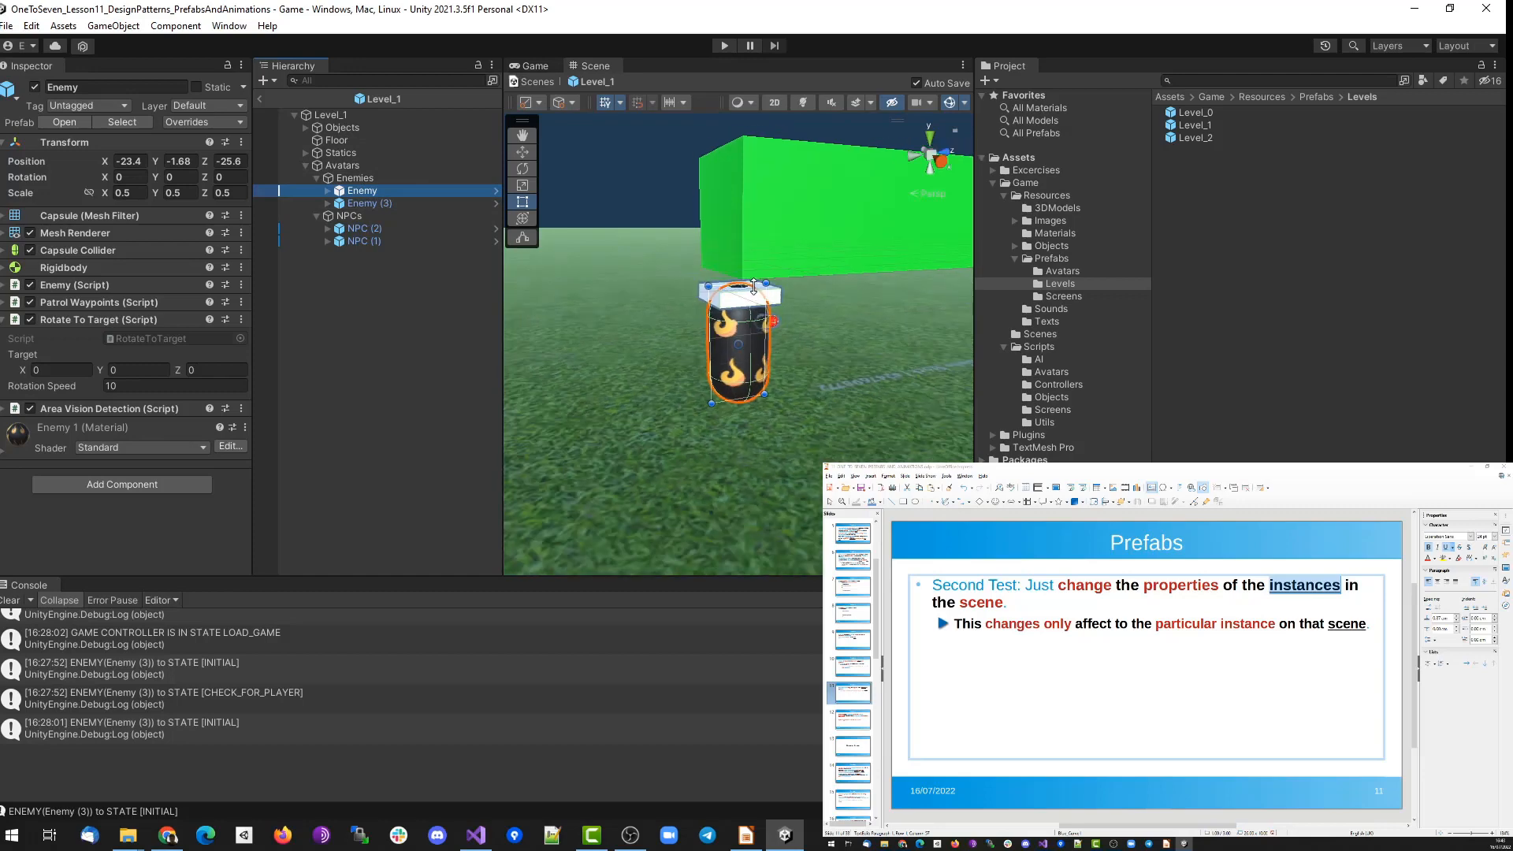
Reopen Level_2 and examine its Enemy instance and the stretched Cube attached to it.
double_click(1199, 138)
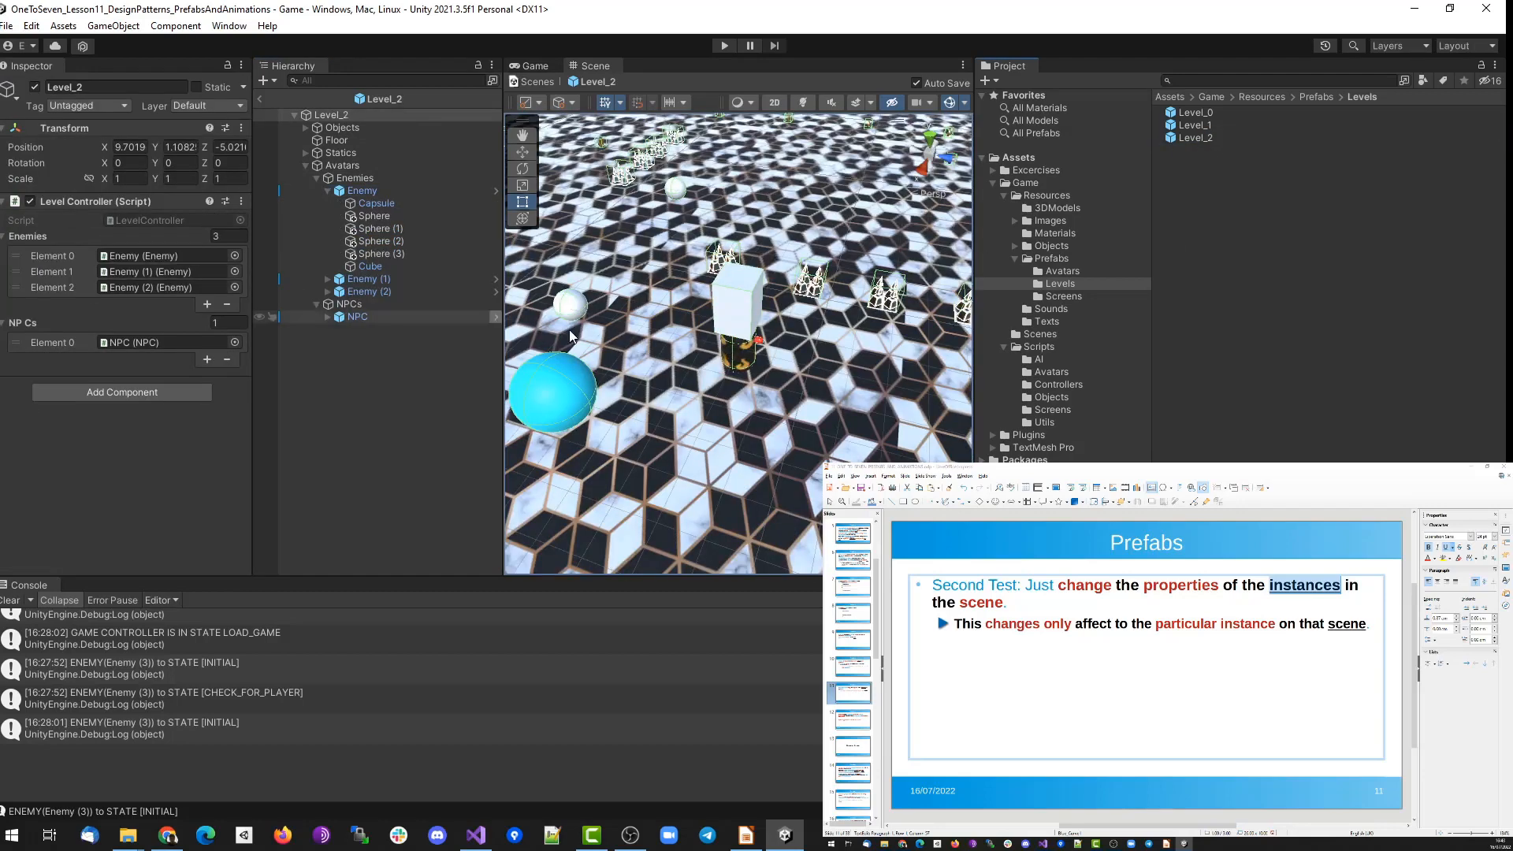
double_click(344, 196)
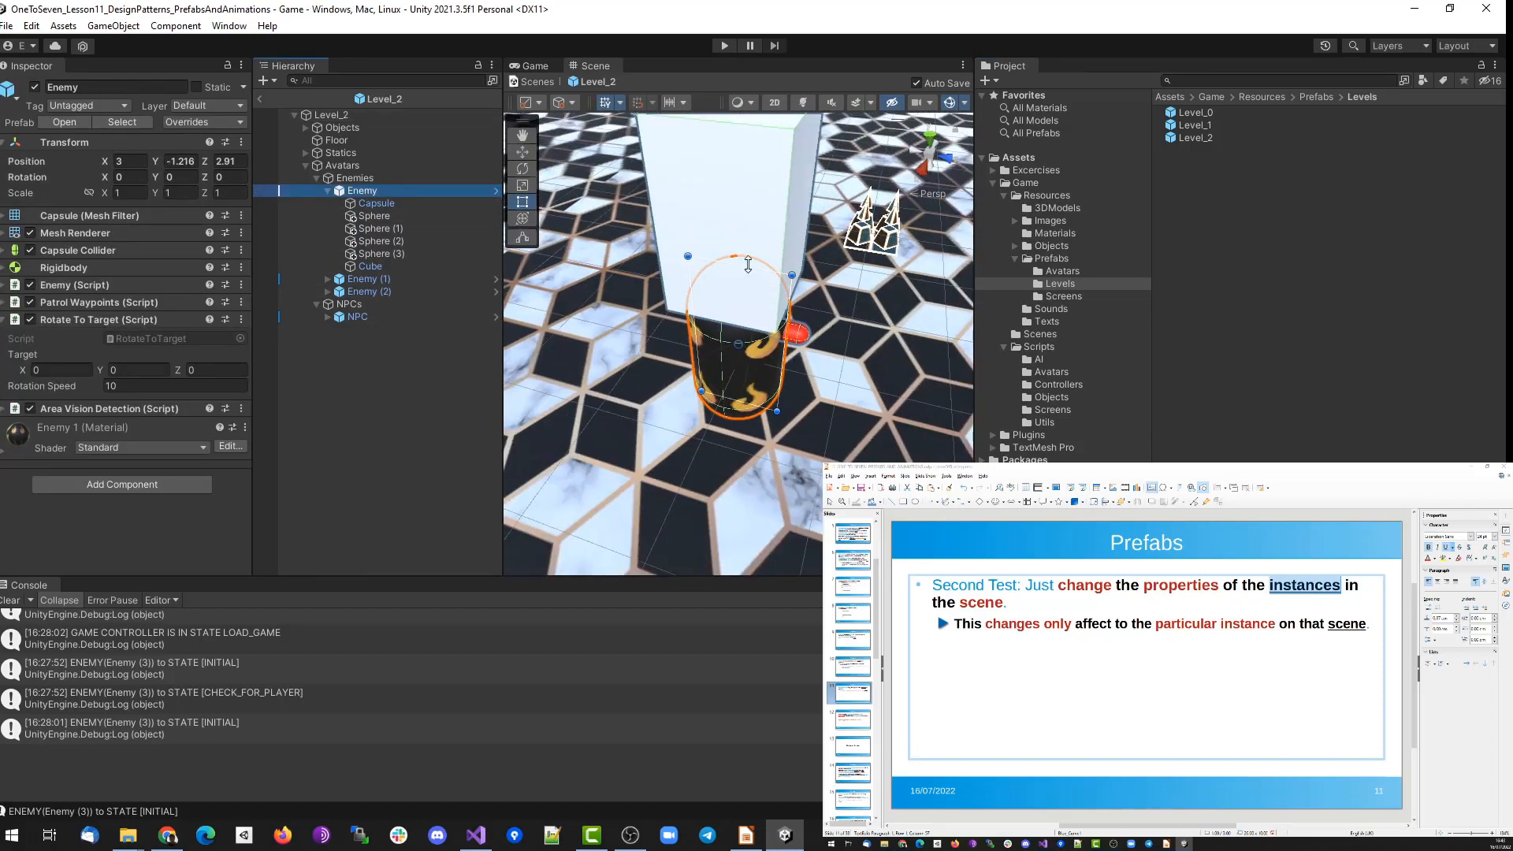
left_click(369, 266)
key("f")
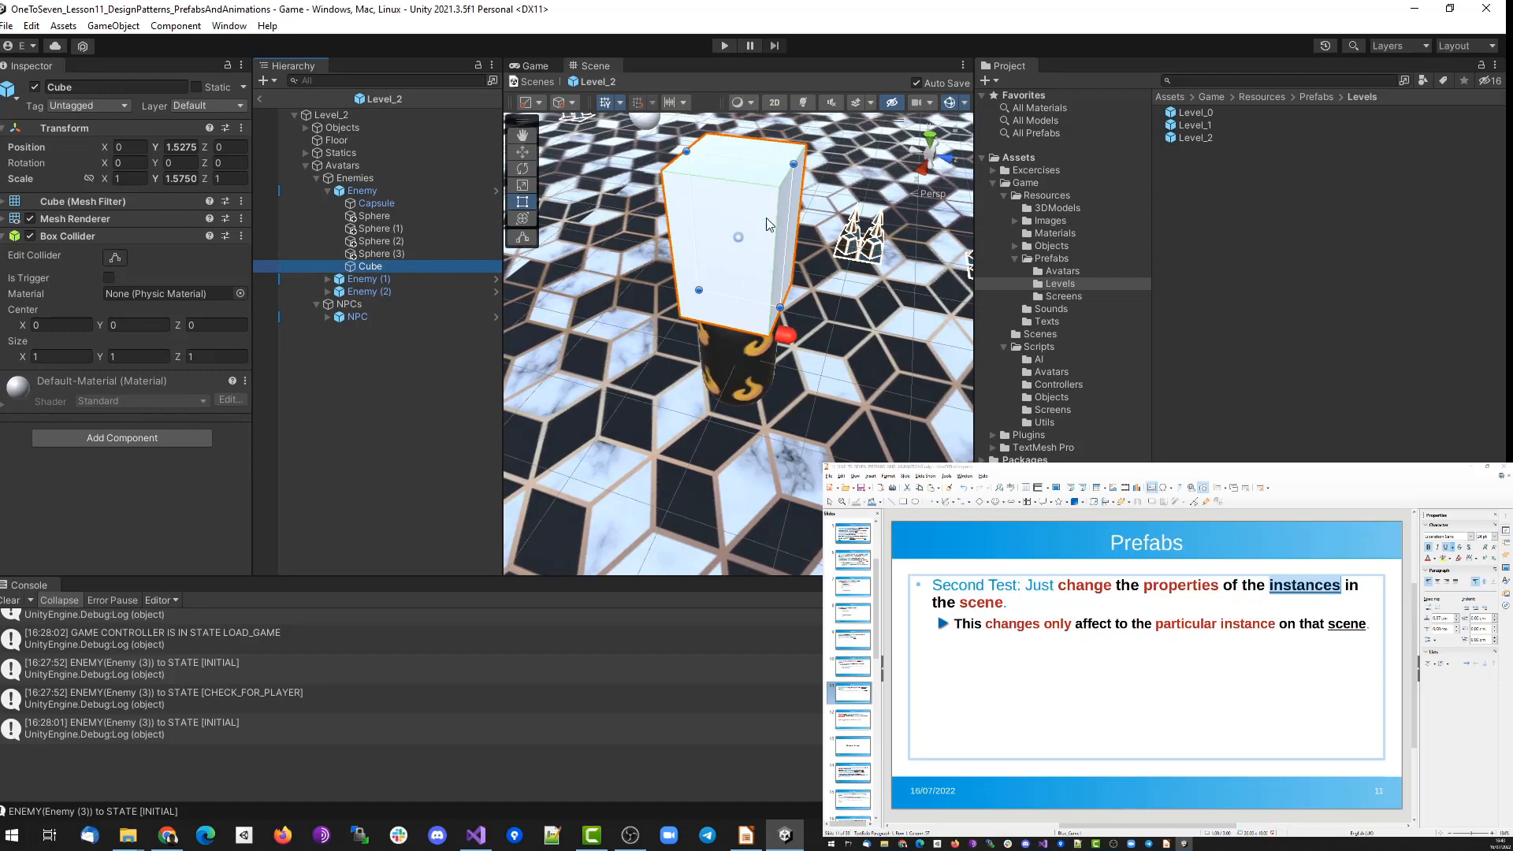
Run the project, start the game from the welcome screen, and walk the player forward to check the level's avatars.
left_click(726, 46)
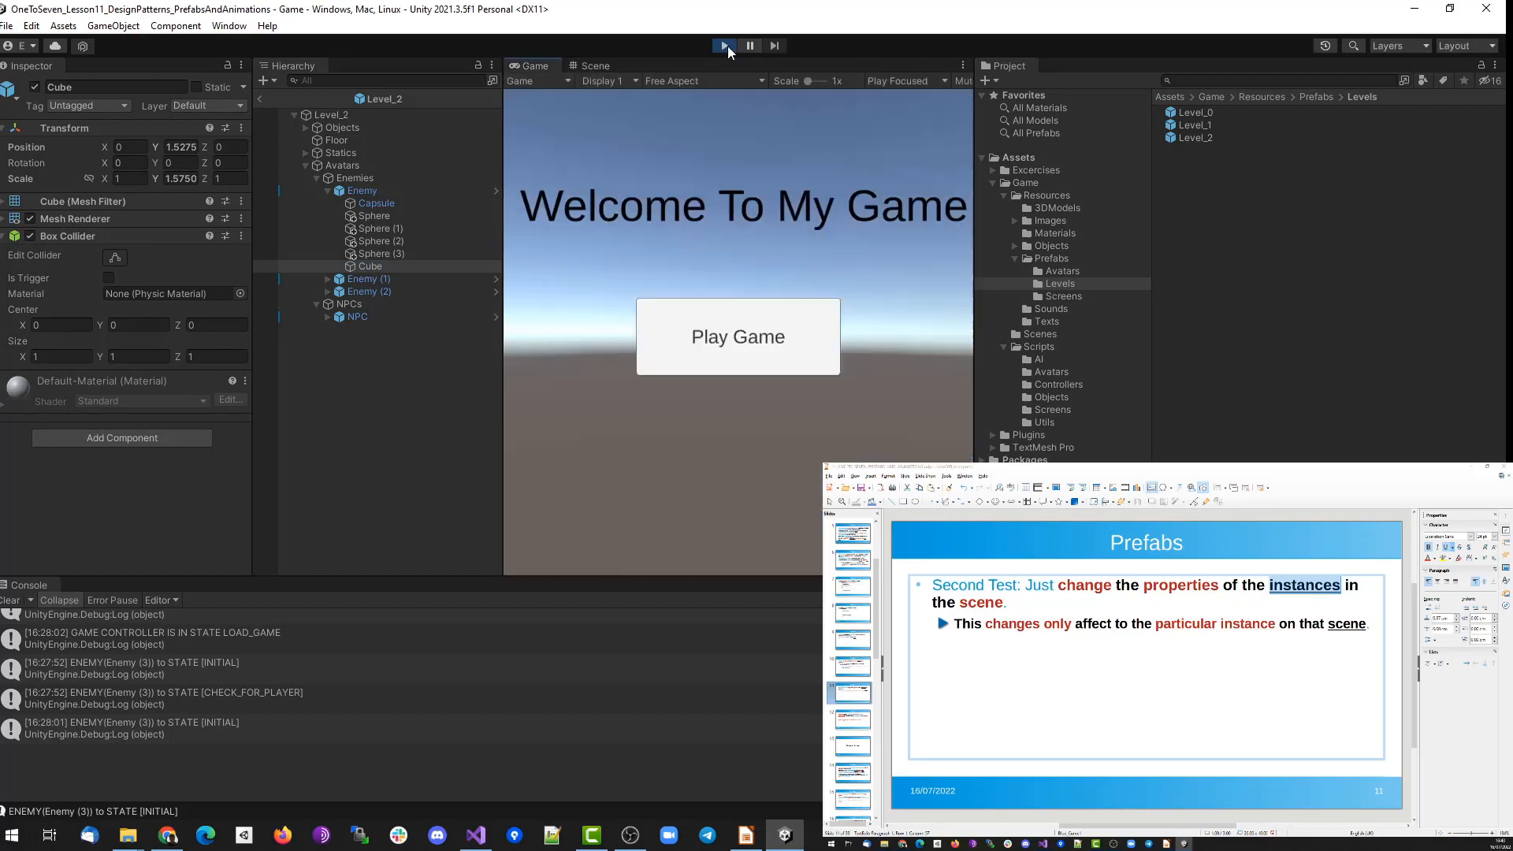
left_click(706, 339)
key("w")
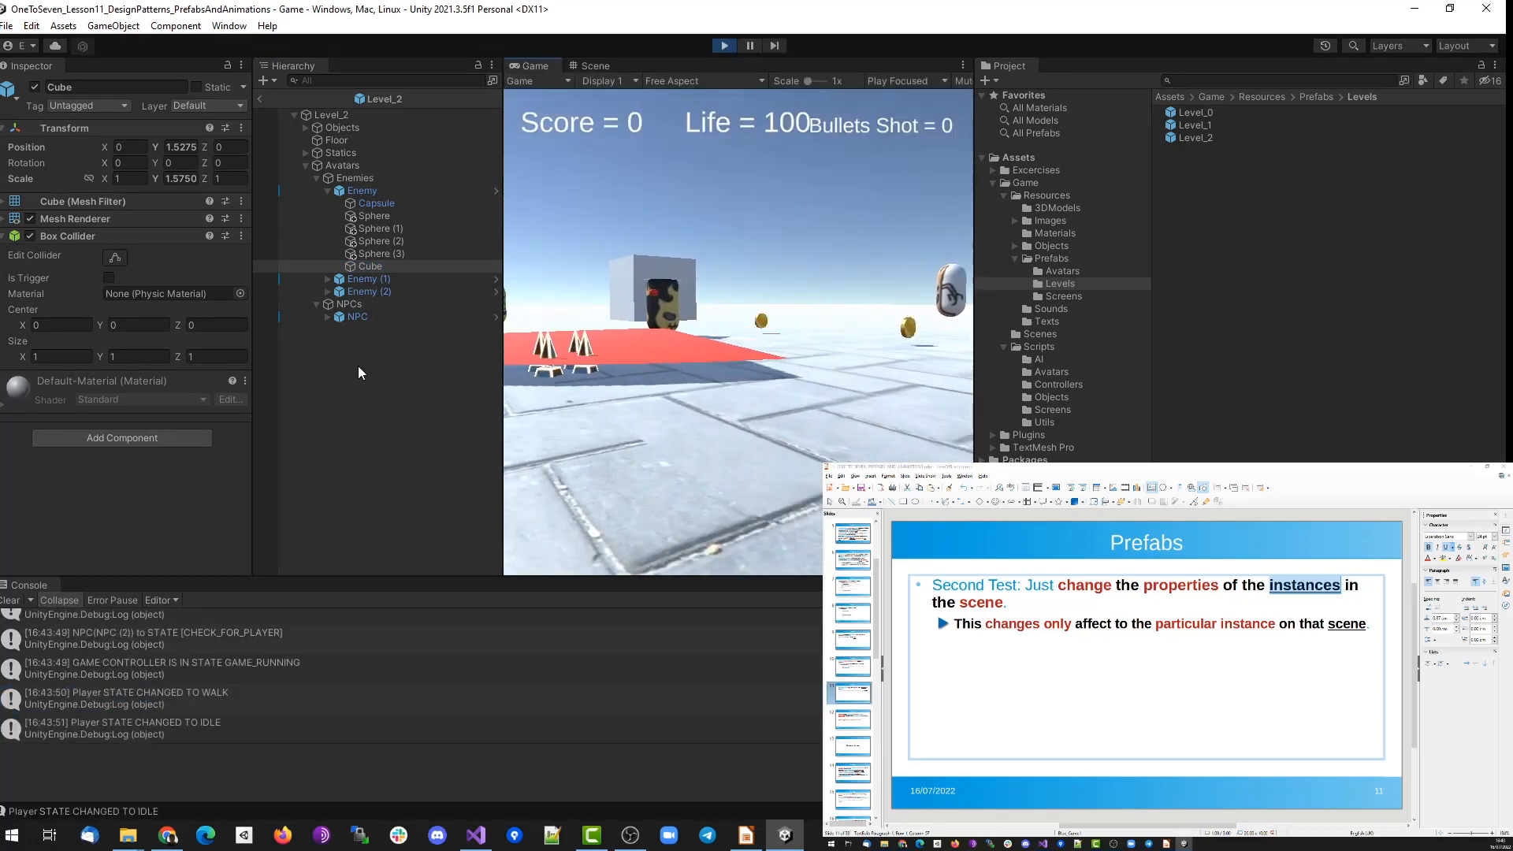
Walk the player through the first level, examining the modified enemies and NPCs up close until the level is completed.
key("w")
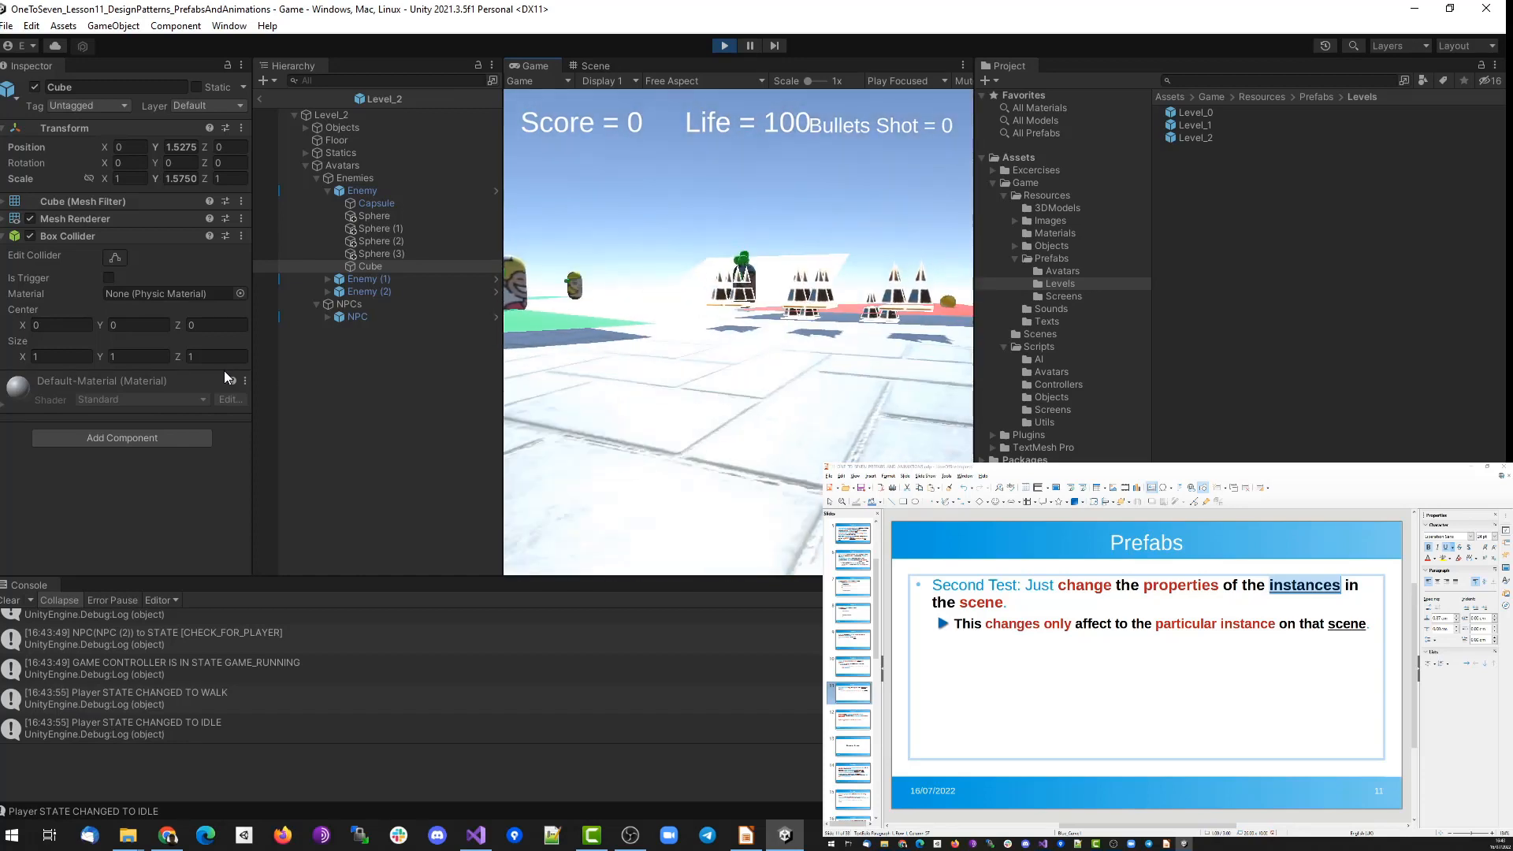
key("w")
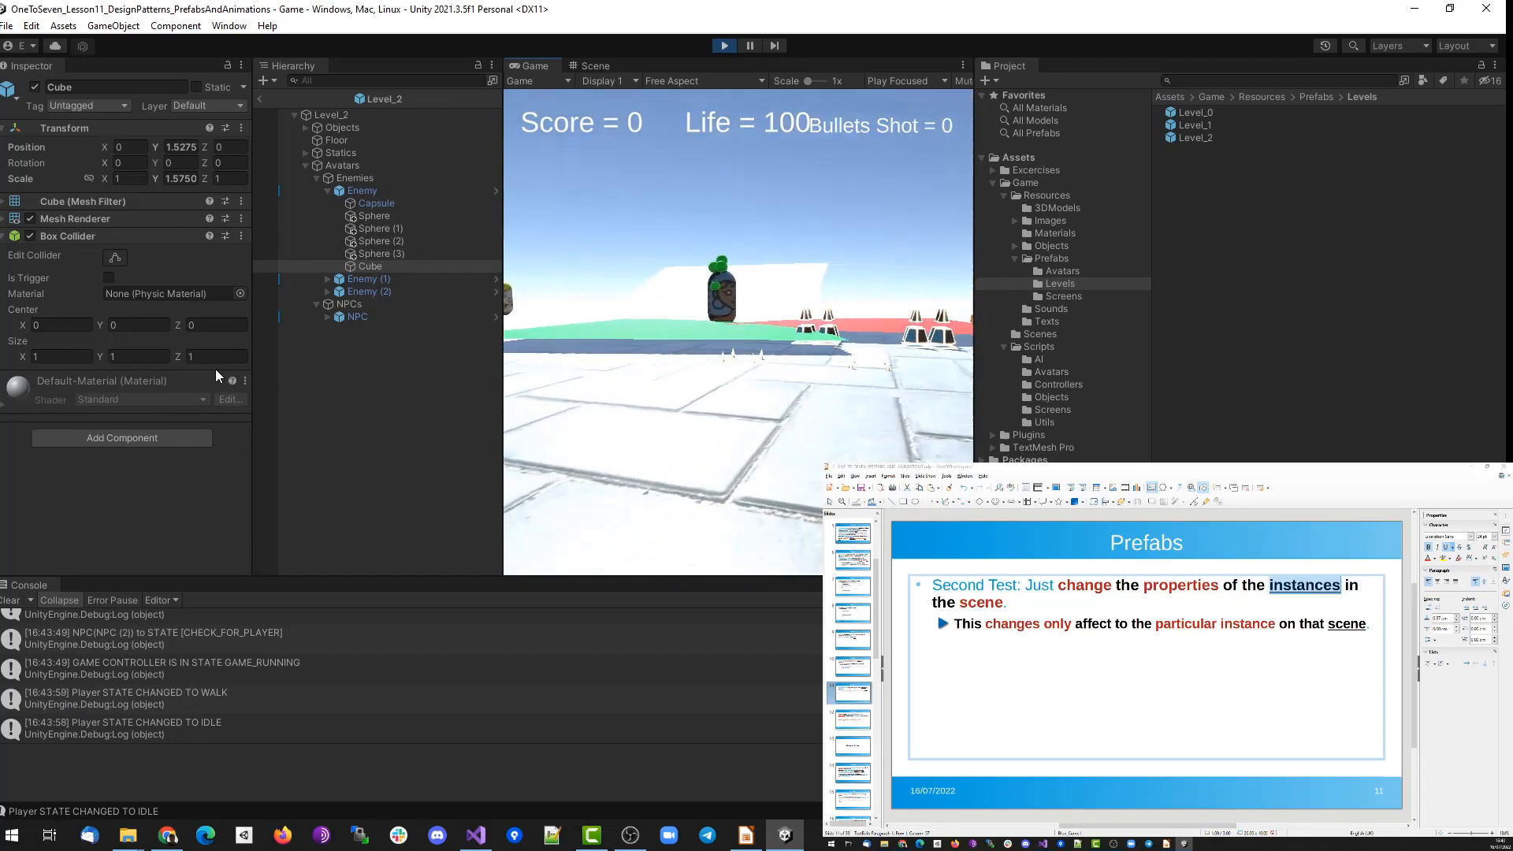
key("w")
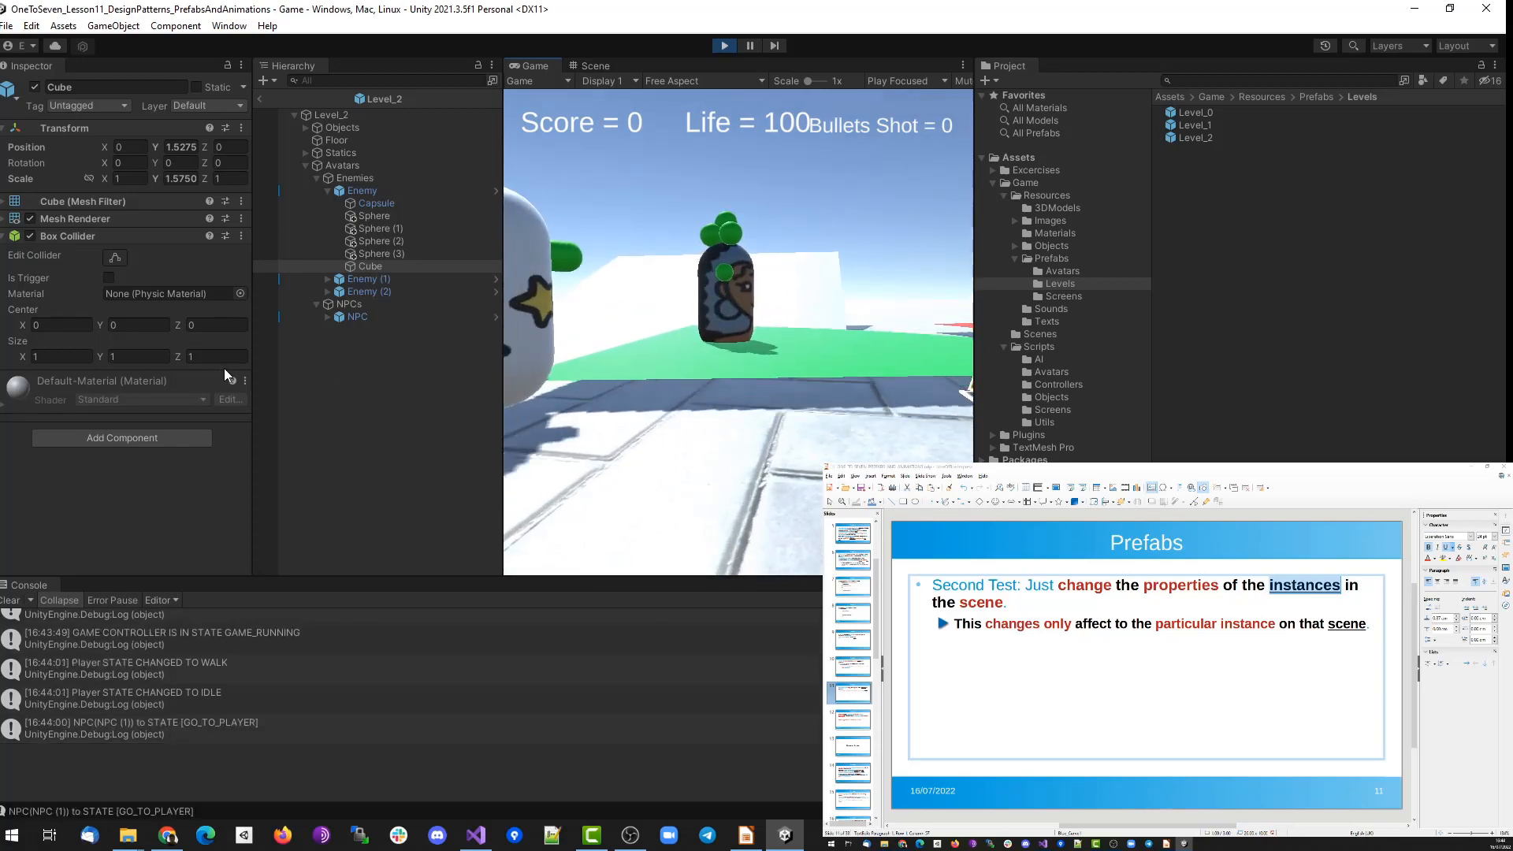
key("w")
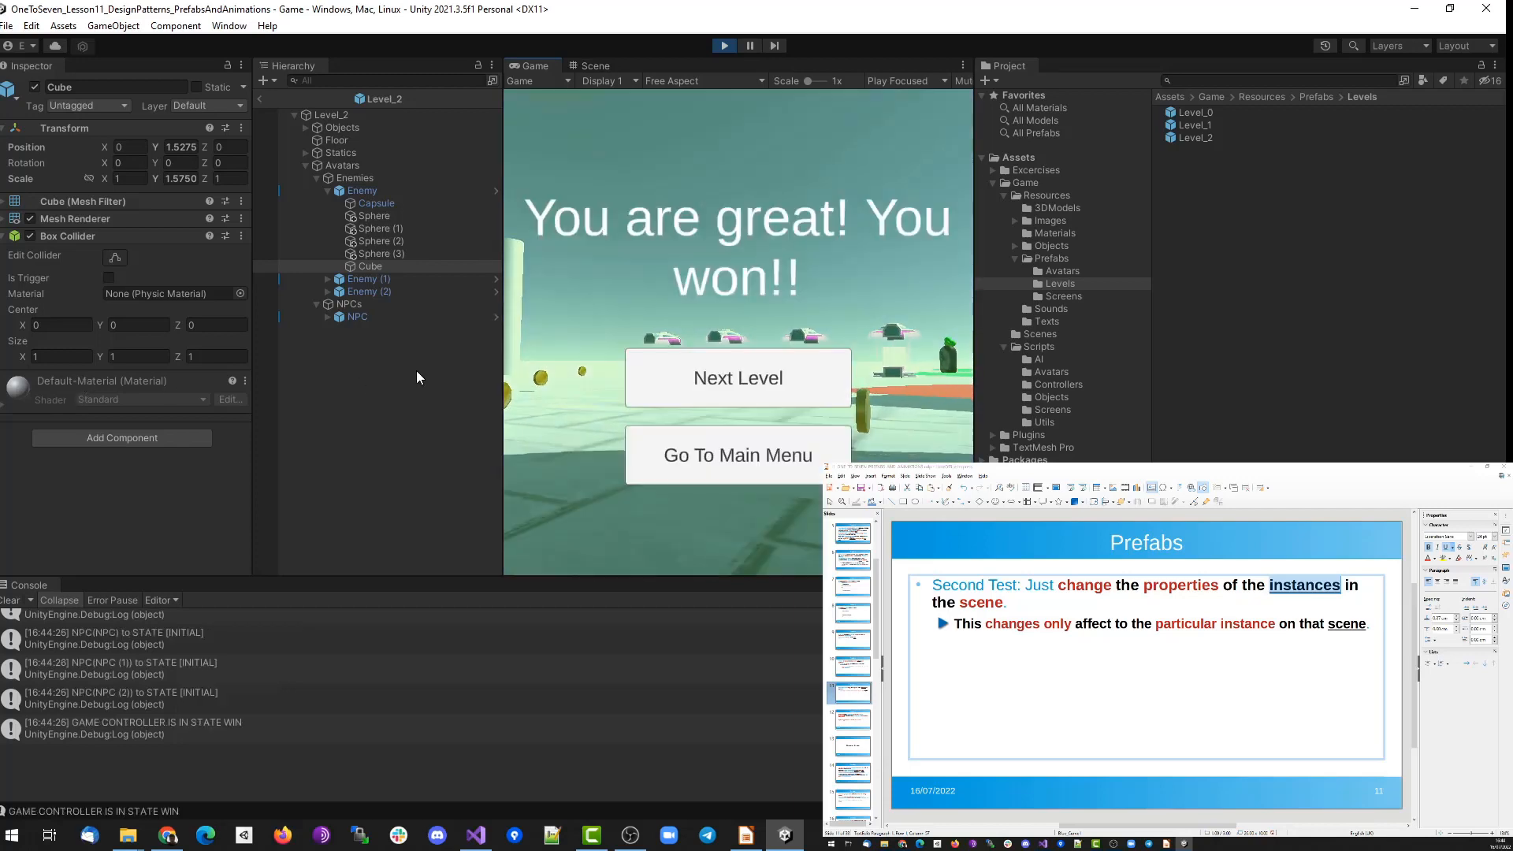
Continue to the next level and walk the player around to check how its NPC and Enemy avatars look.
left_click(733, 384)
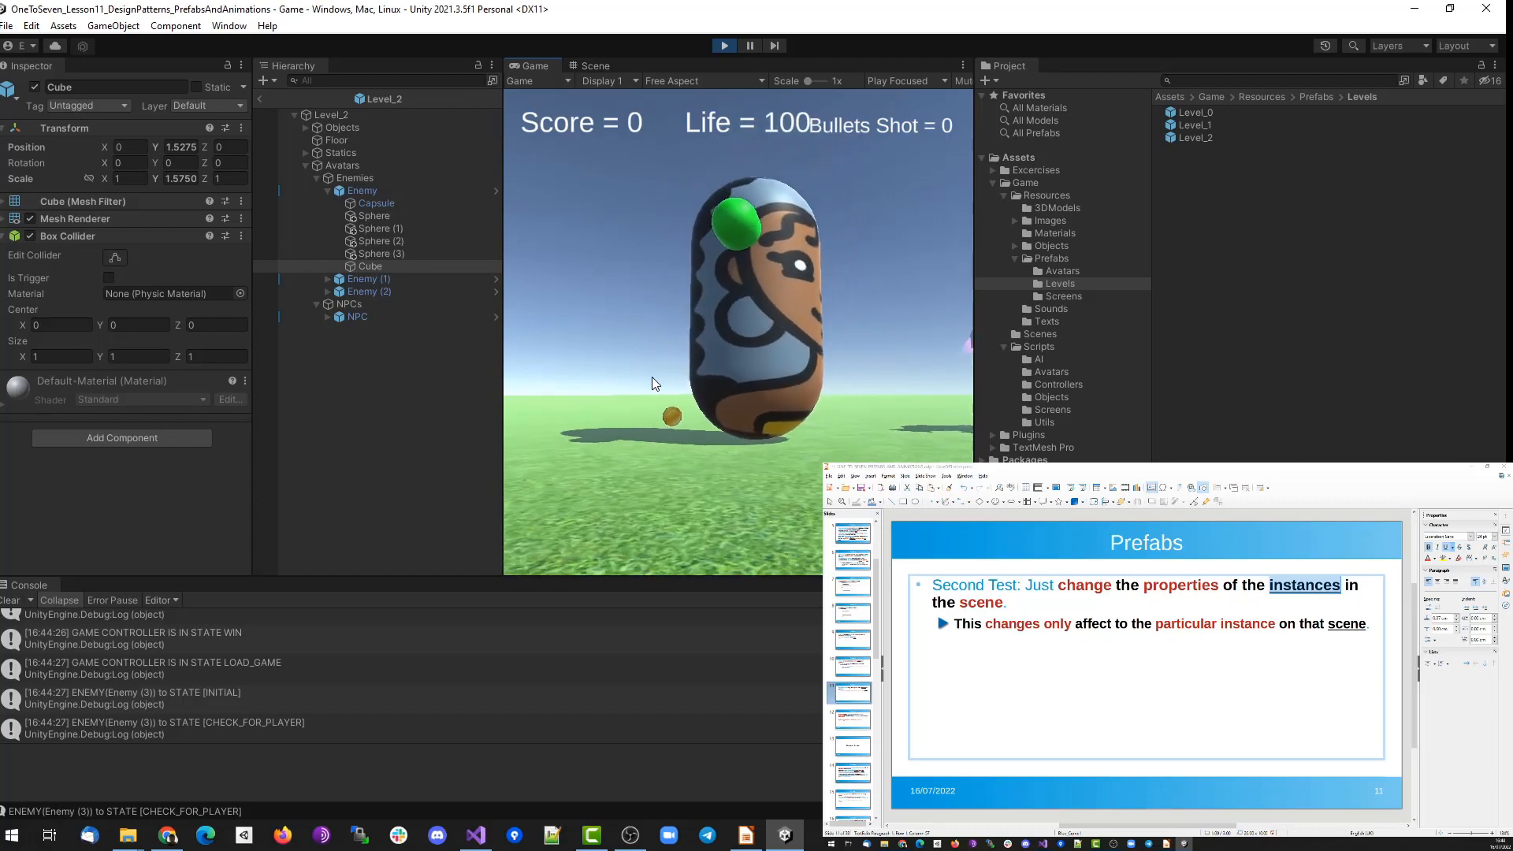
key("s")
key("d")
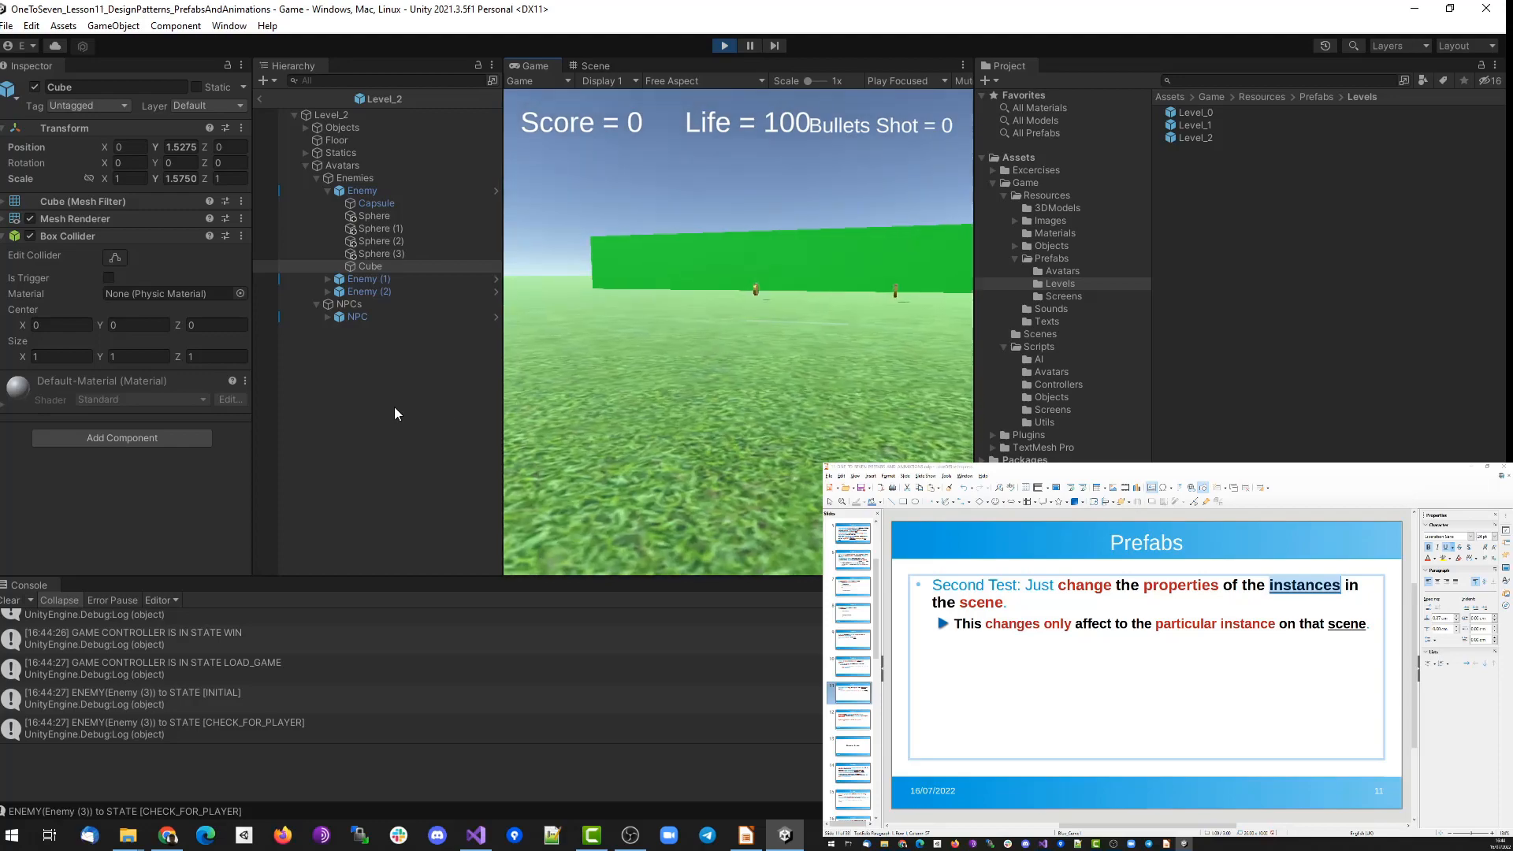
key("w")
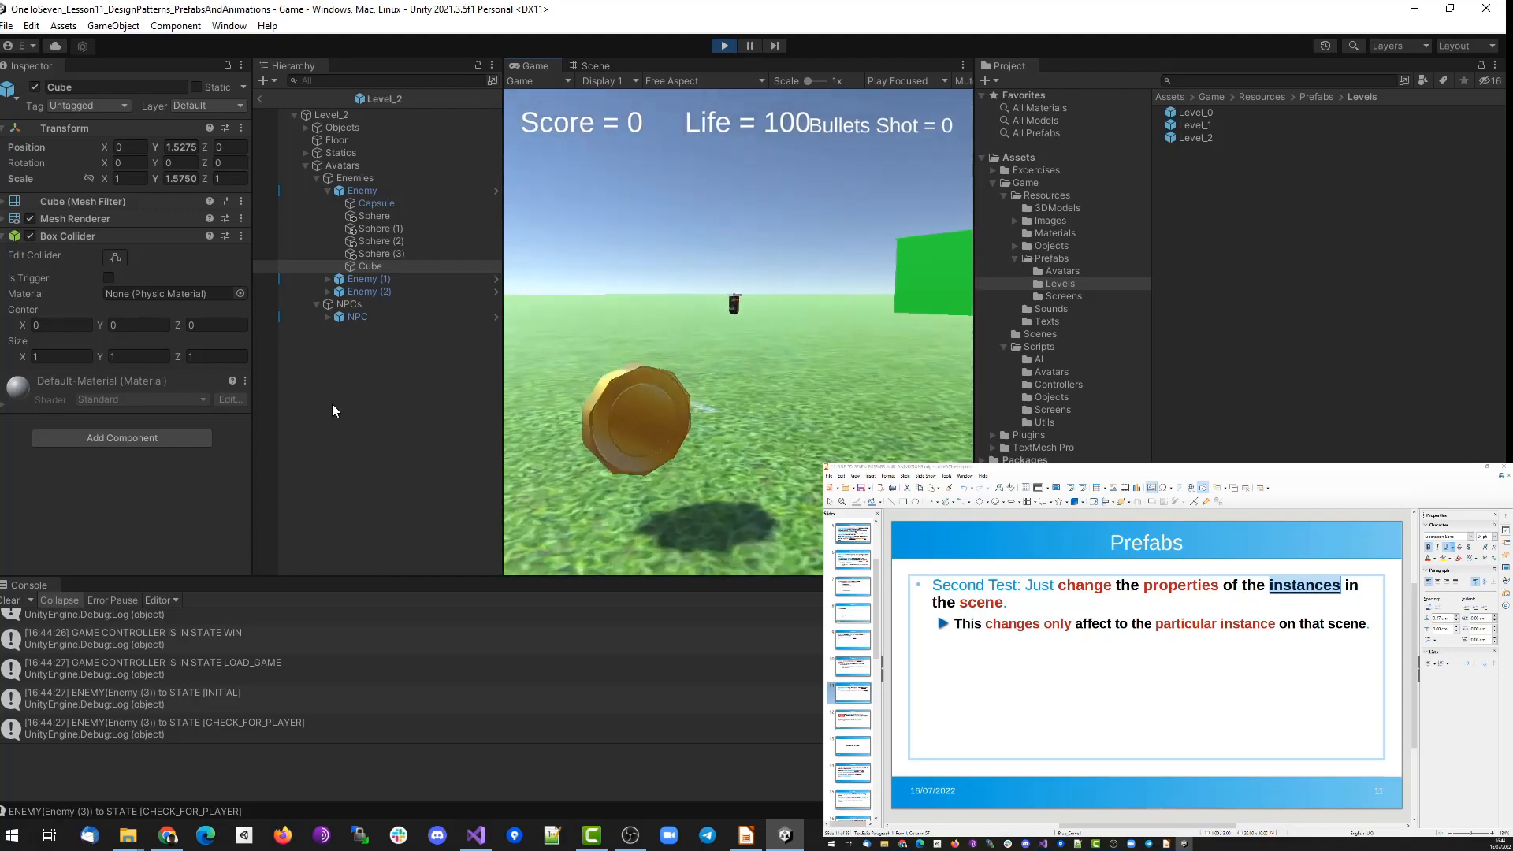
key("w")
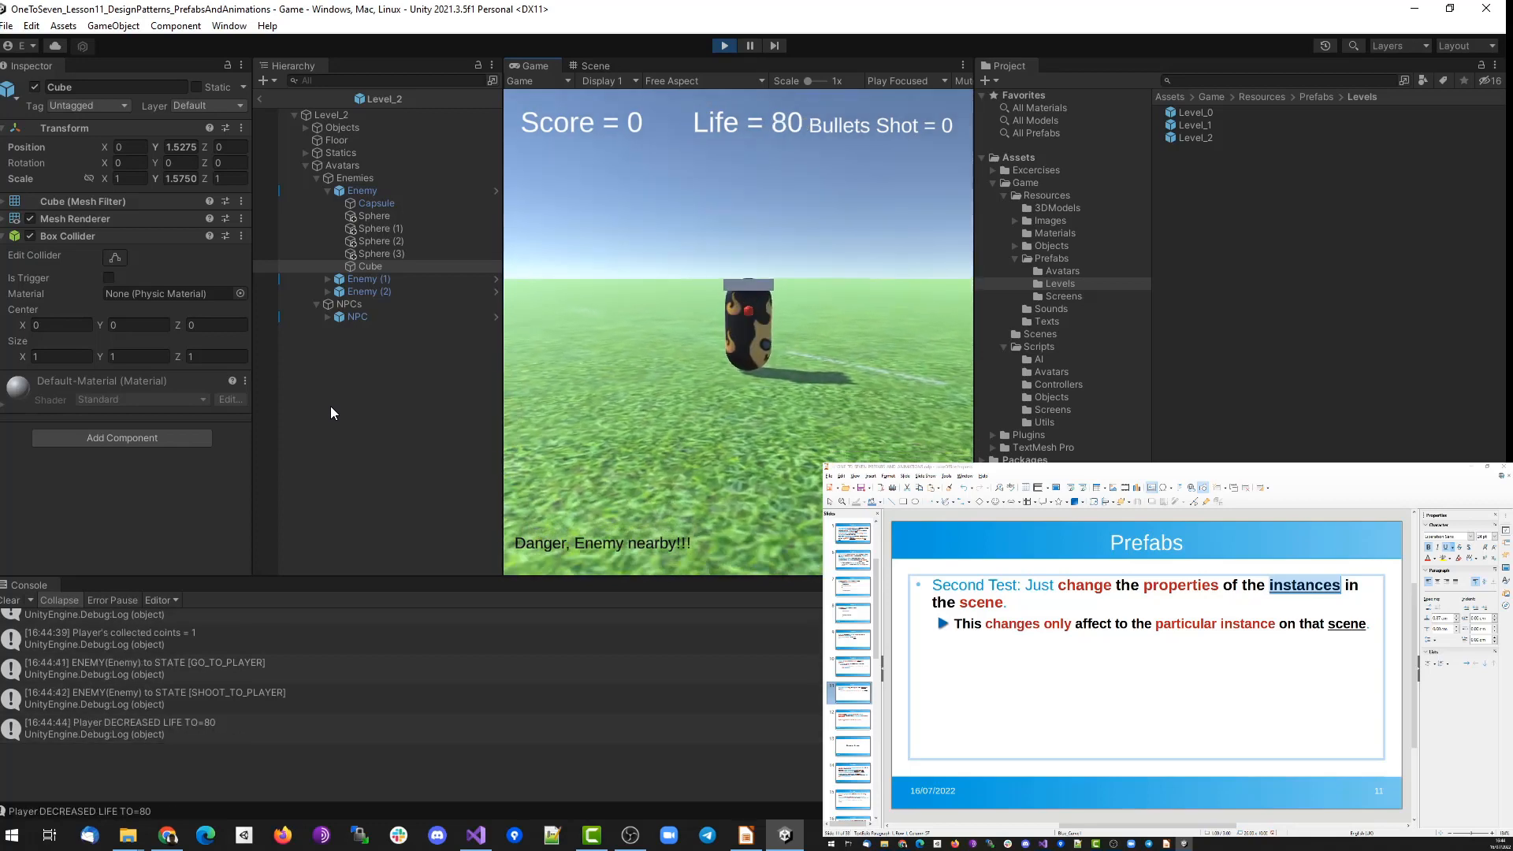
key("w")
key("w")
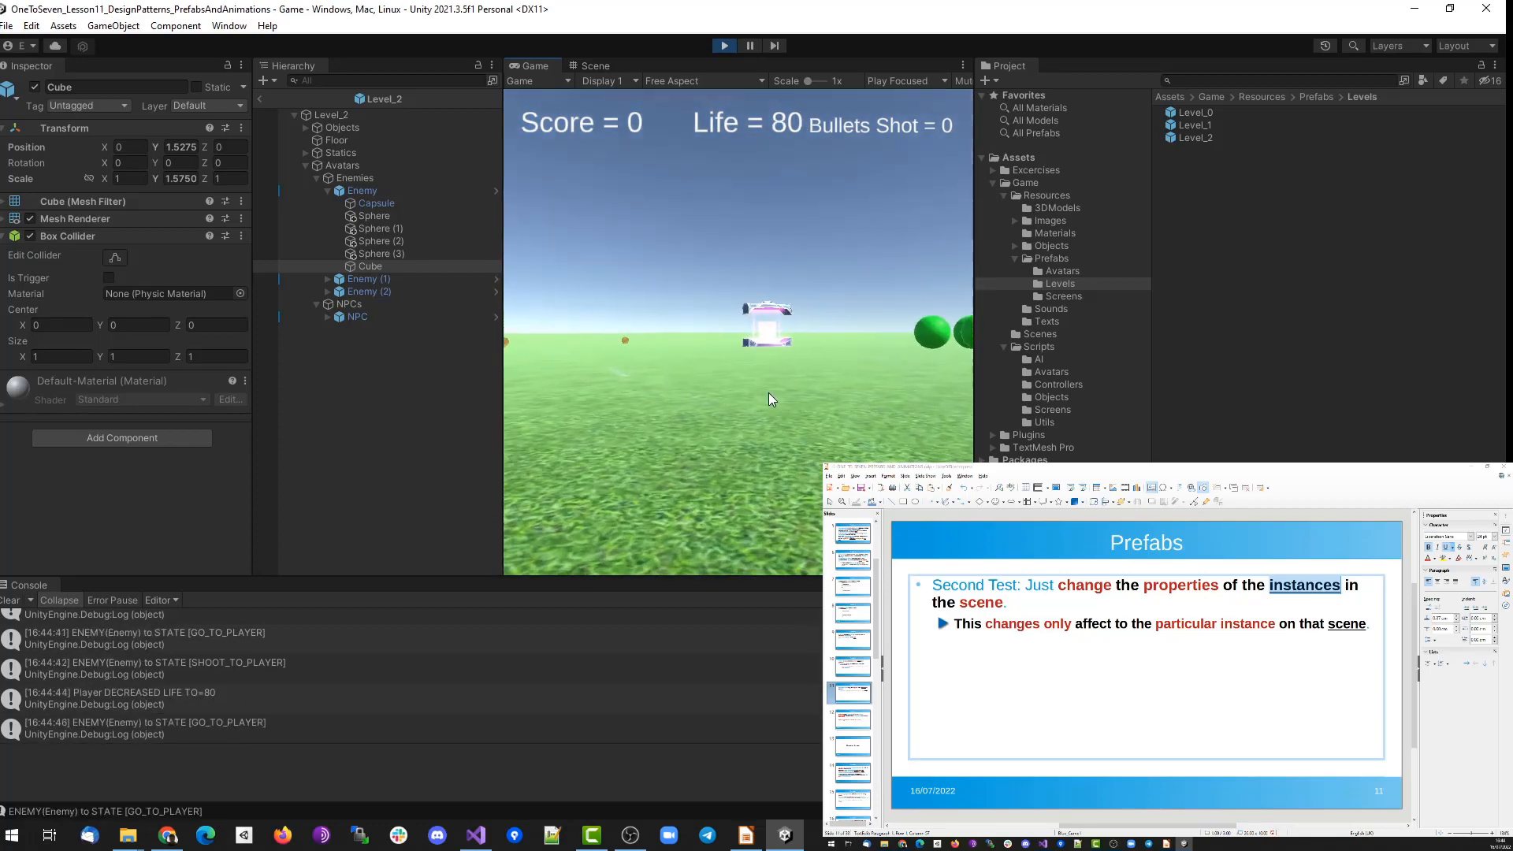
Continue to the third level, look over the Enemy with the stretched cube, and stop playing the game.
left_click(753, 393)
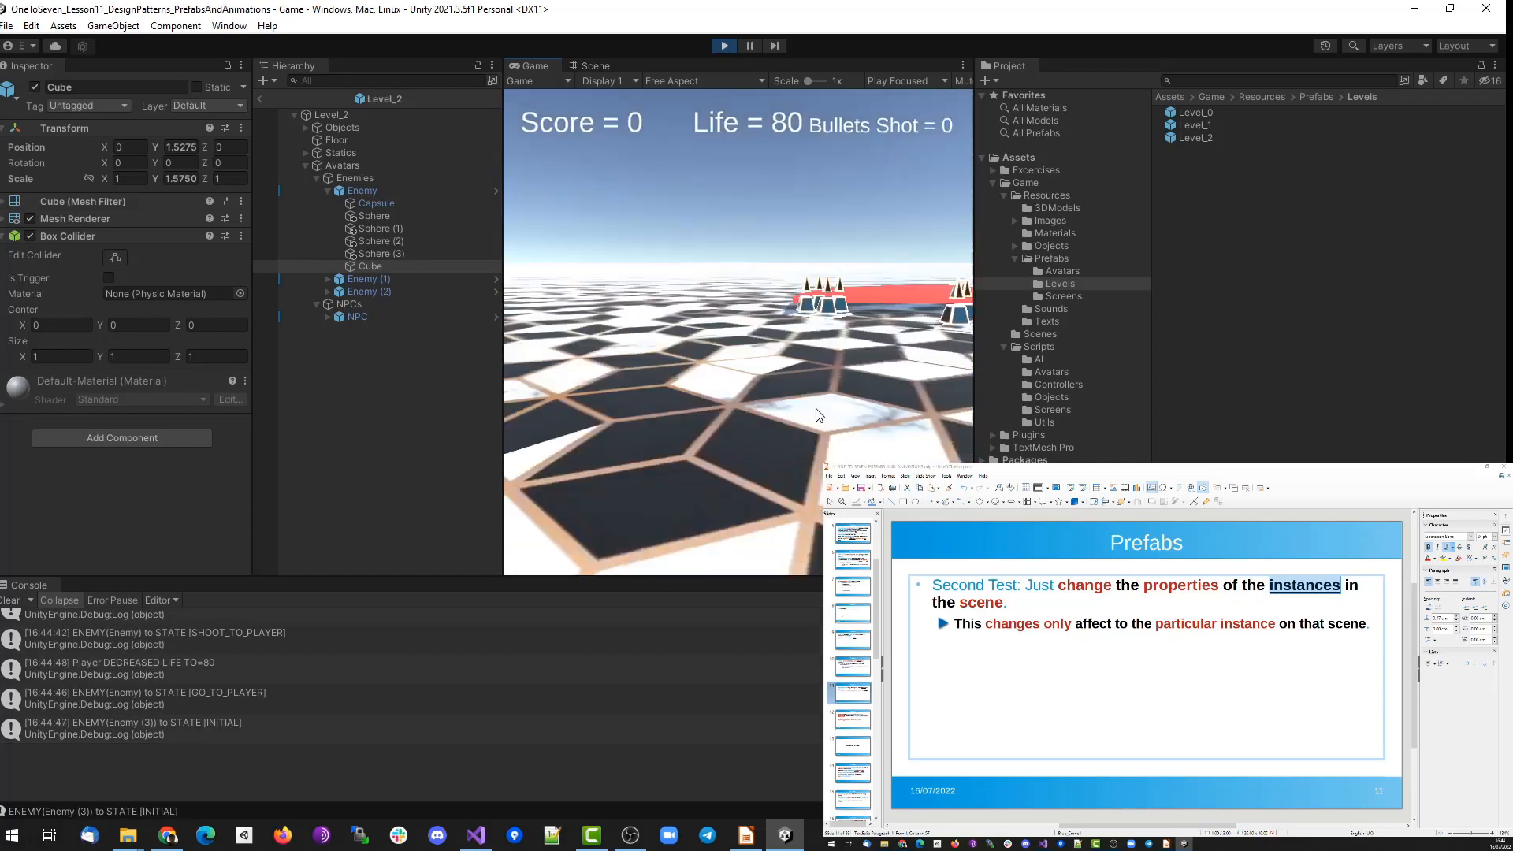
key("w")
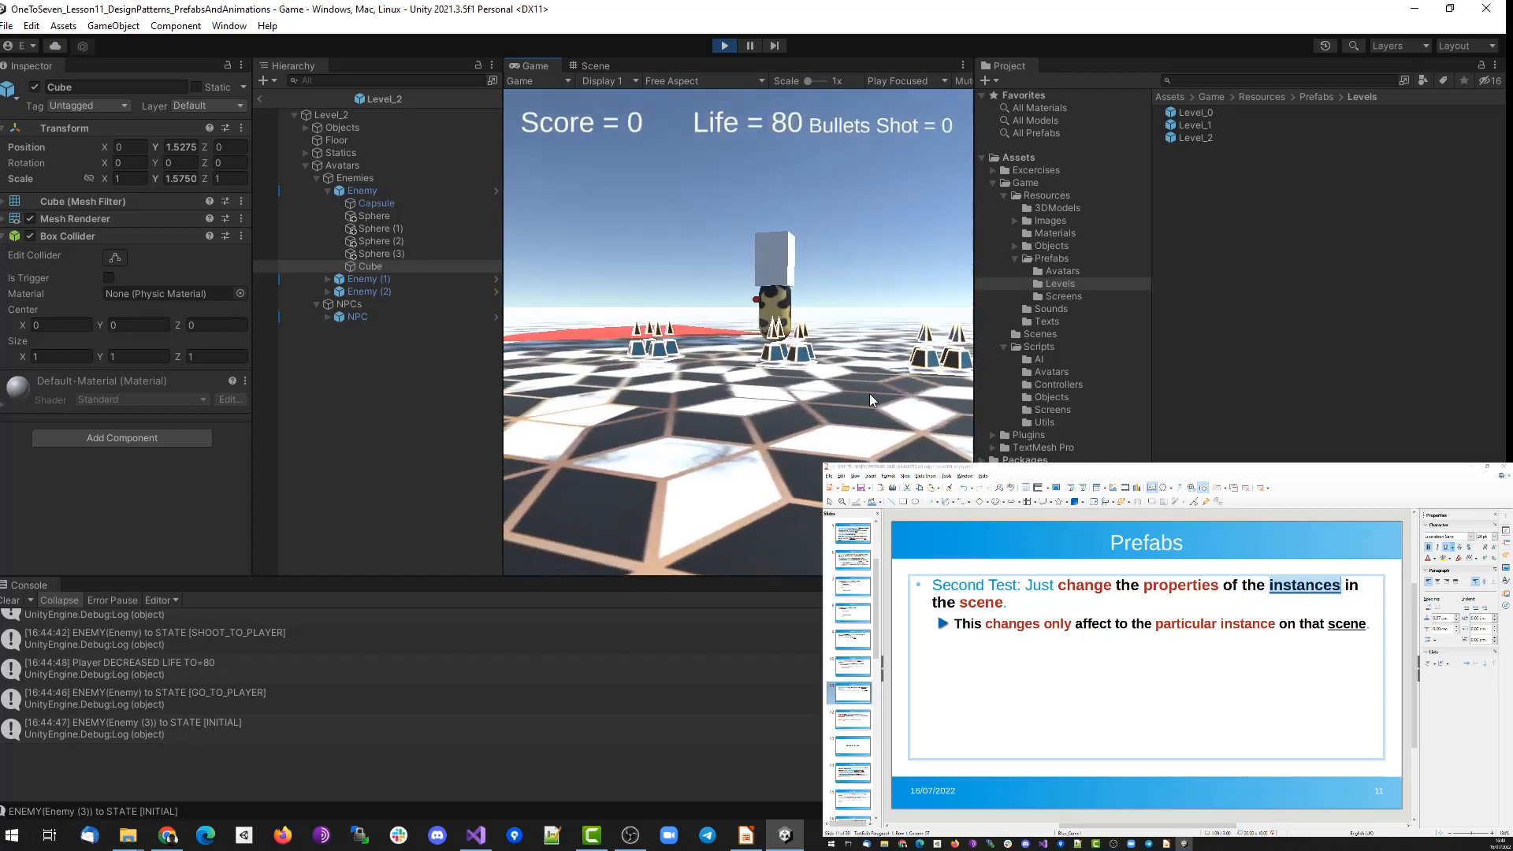
key("a")
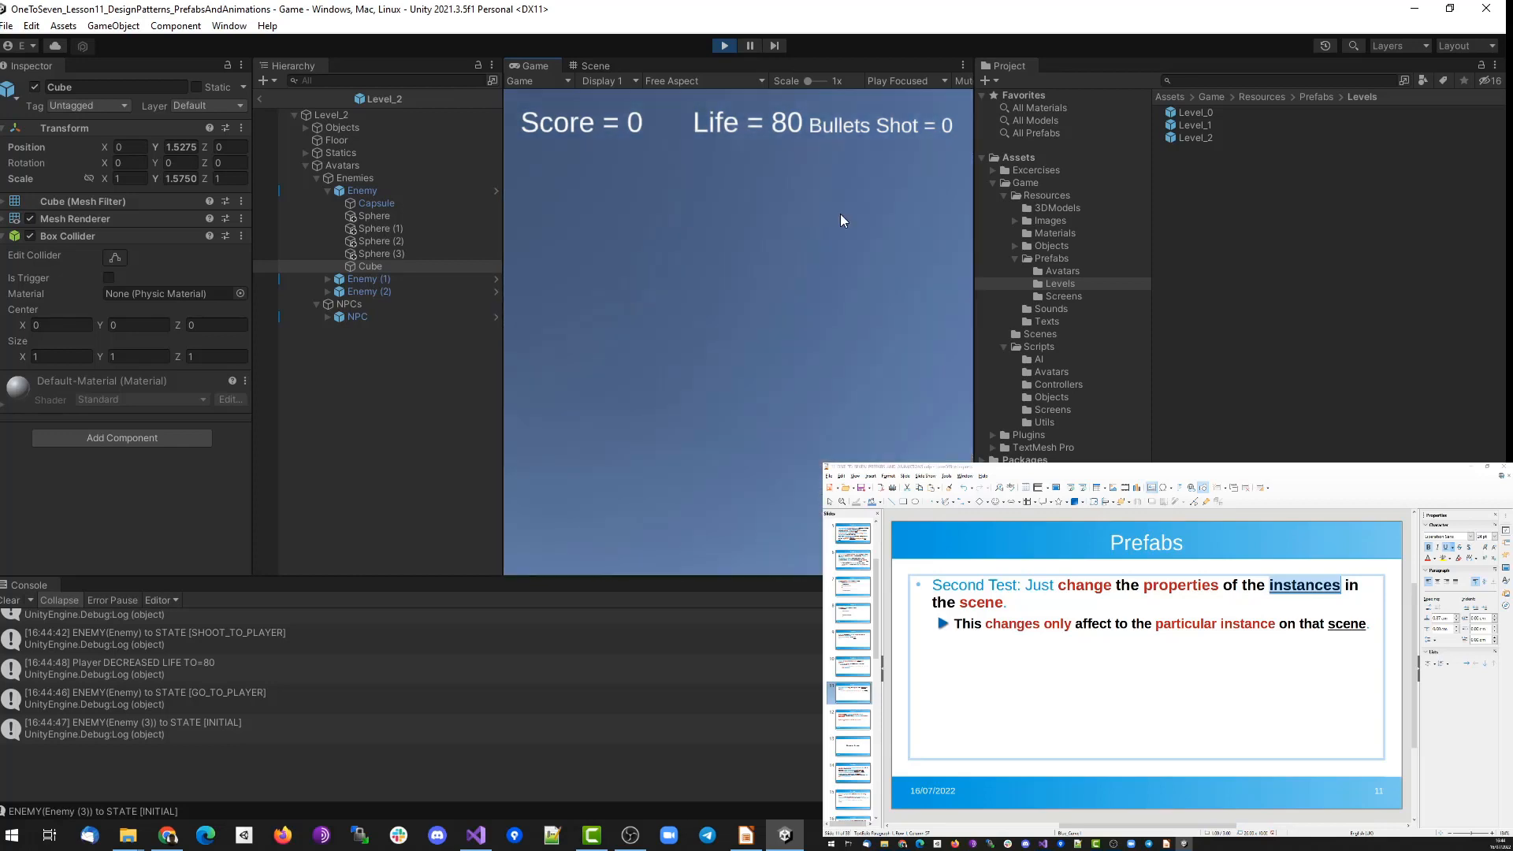
left_click(724, 45)
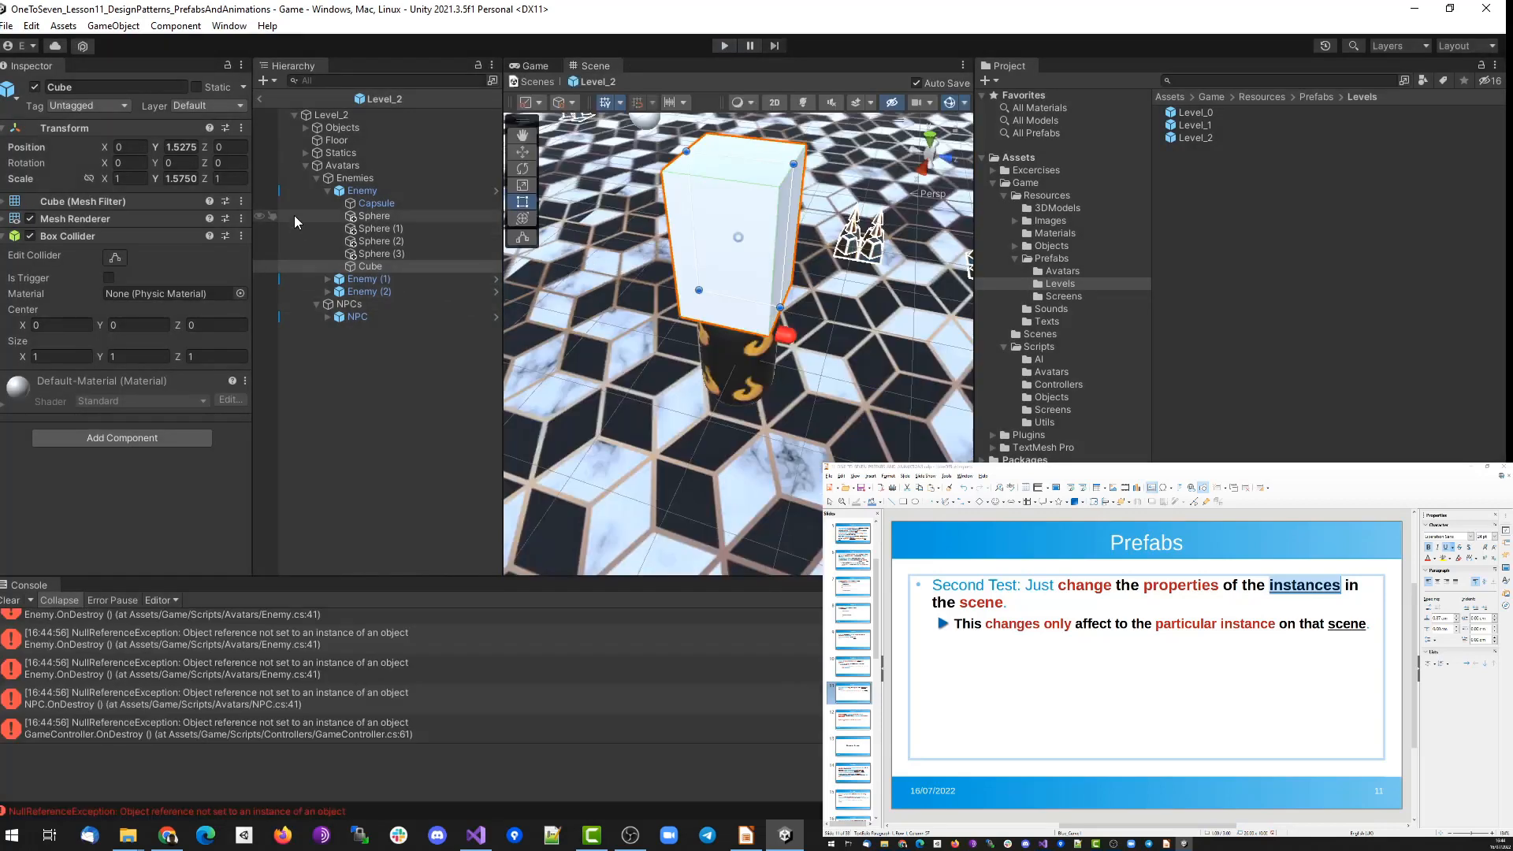
Place a fresh instance of the Enemy prefab from the Avatars folder beside the modified Enemy in Level_2.
left_click(334, 193)
left_click(330, 190)
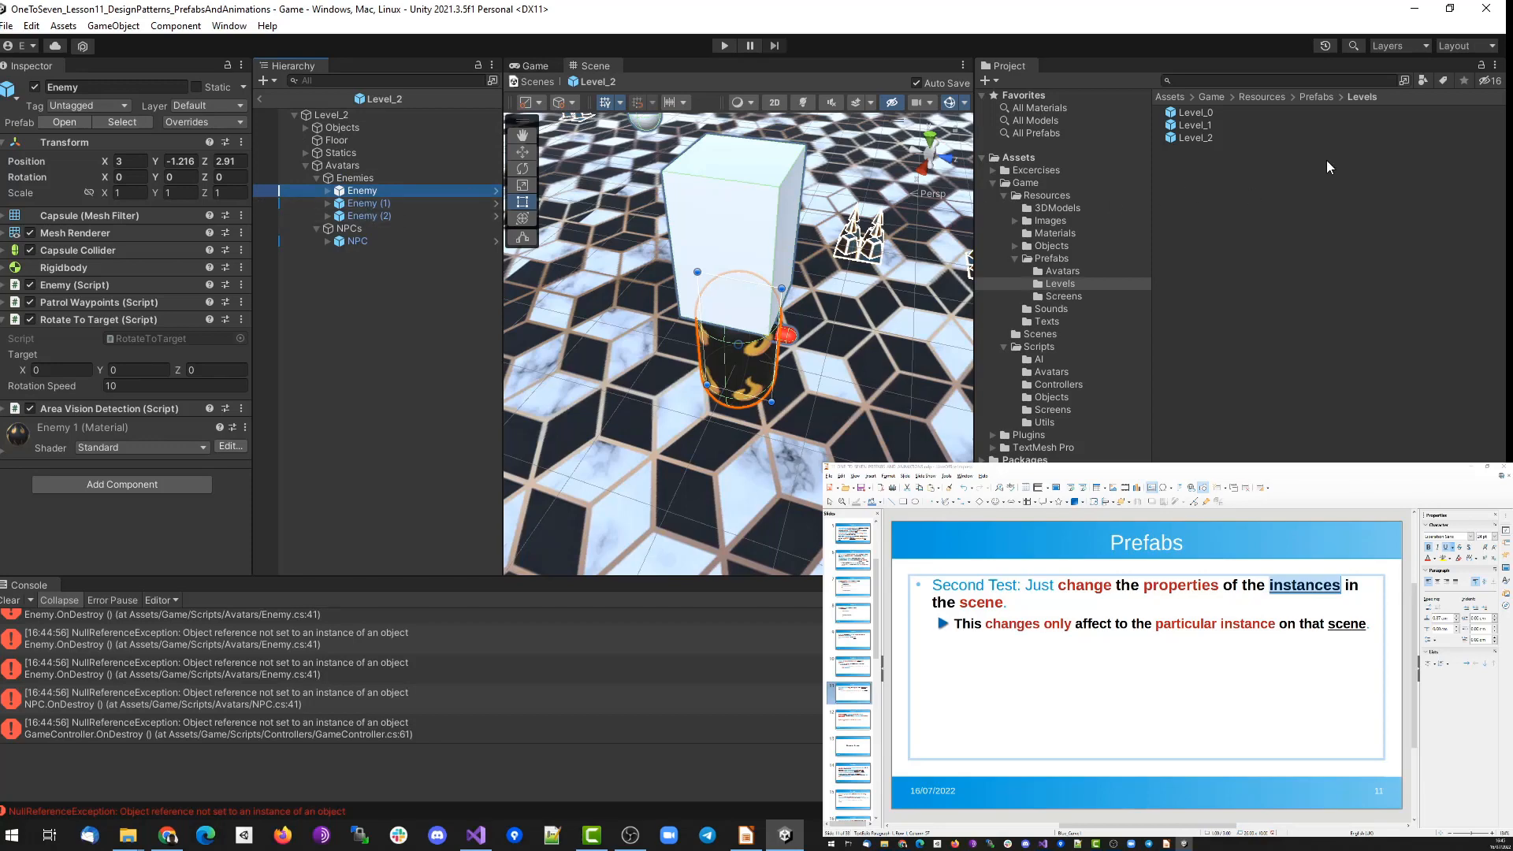
left_click(1060, 270)
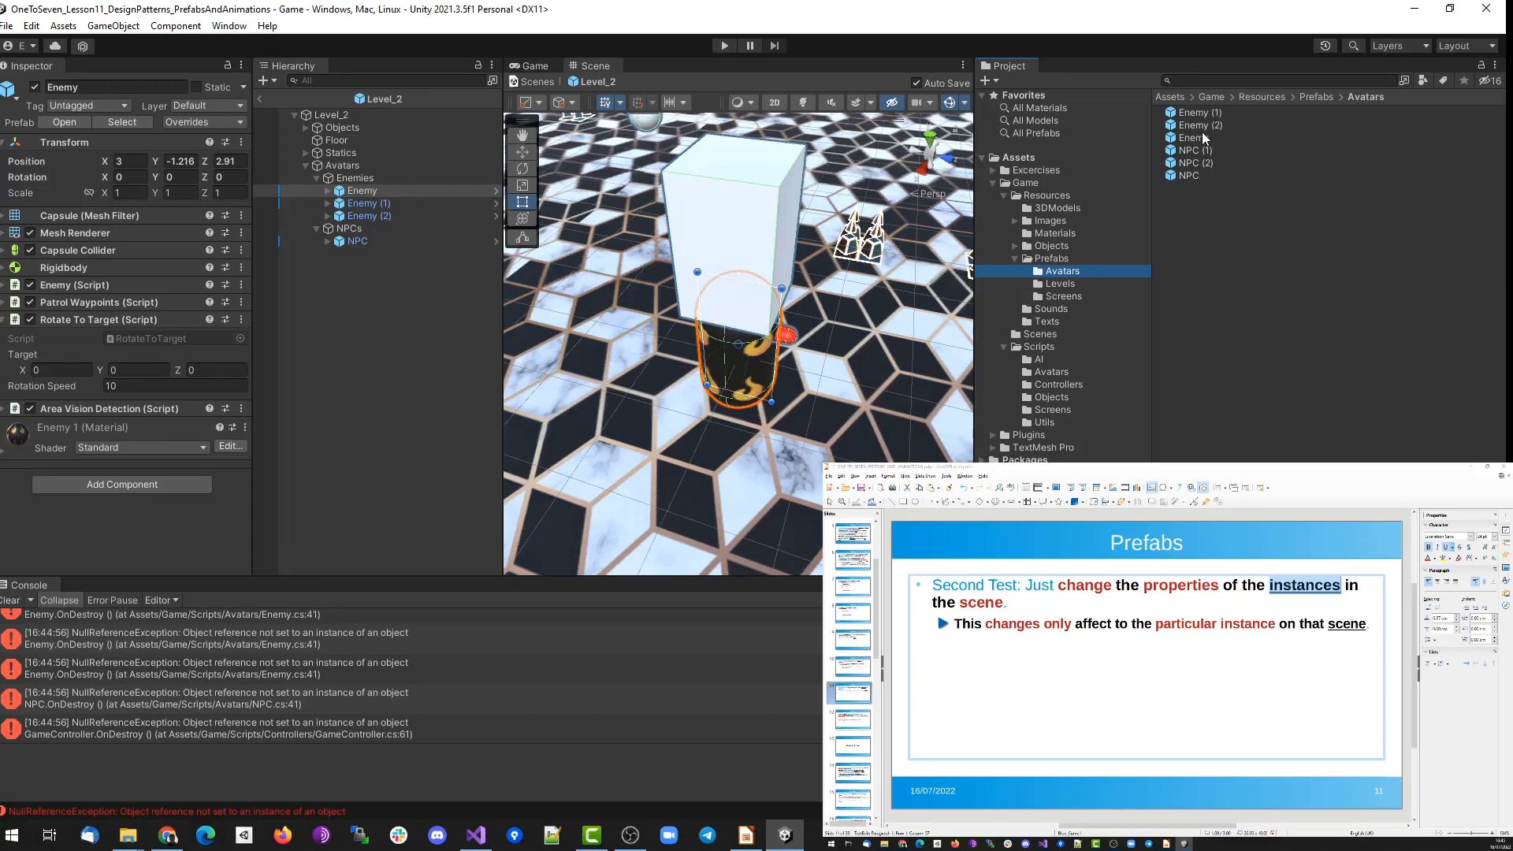
left_click_drag(1194, 137, 881, 435)
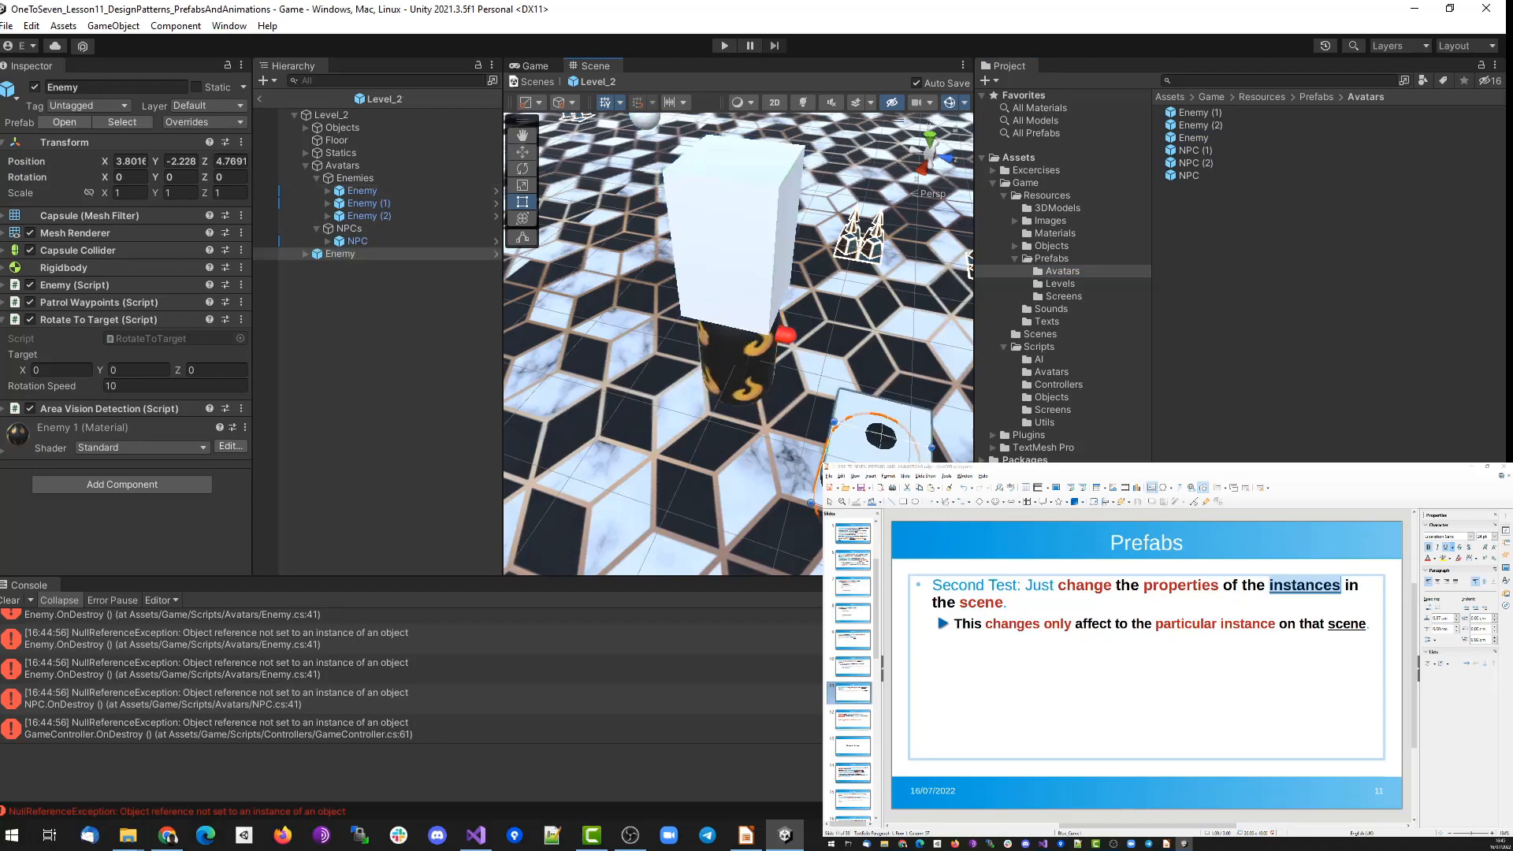
scroll(738, 344, "down", 3)
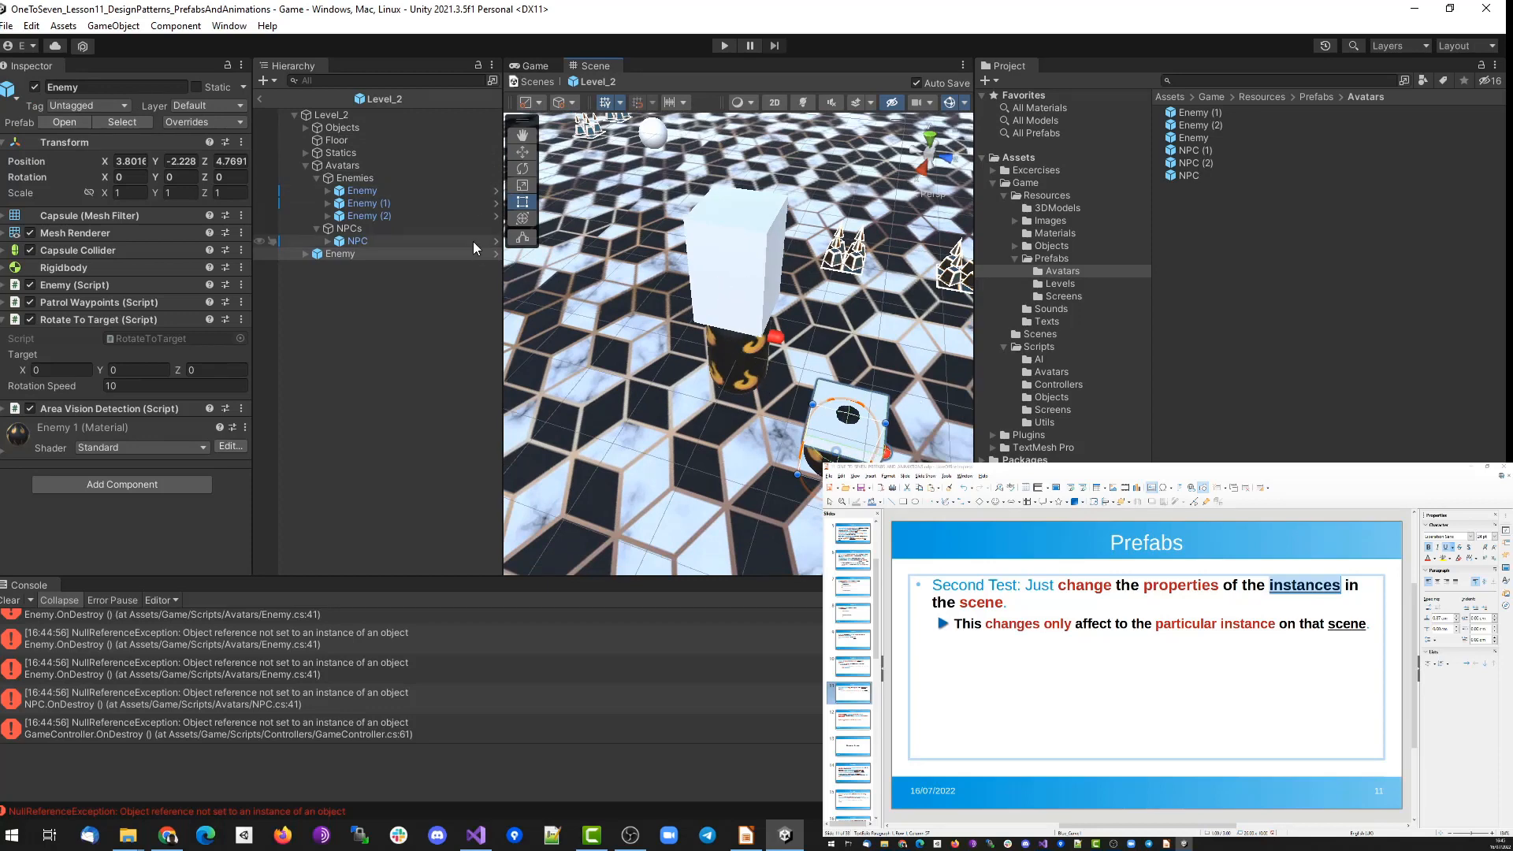
Compare the modified and fresh Enemy instances, raise the fresh one to about Y -1.53, and save Level_2.
left_click(717, 269)
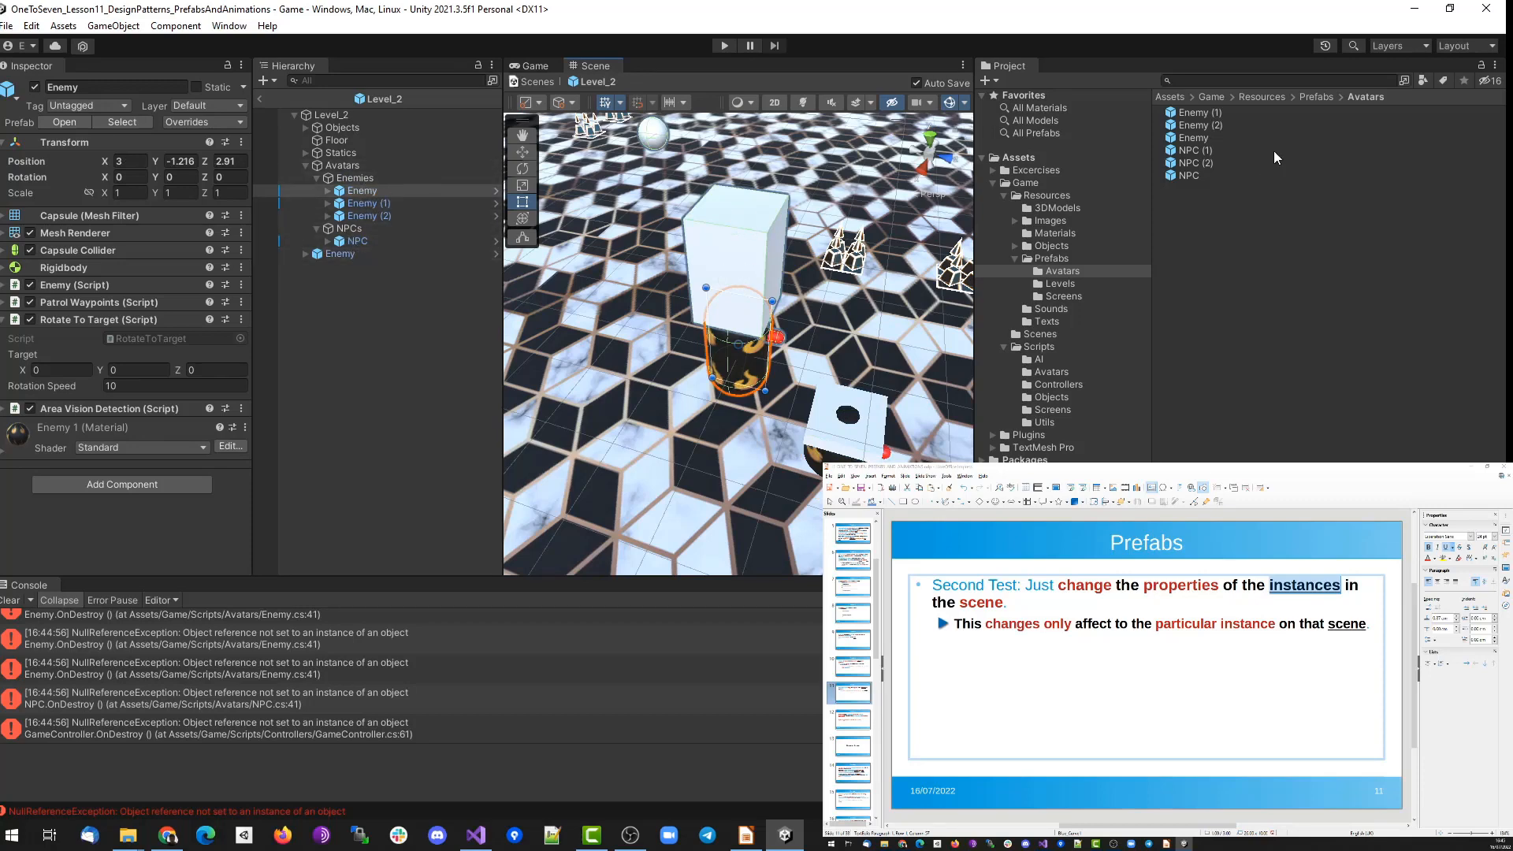
left_click(339, 253)
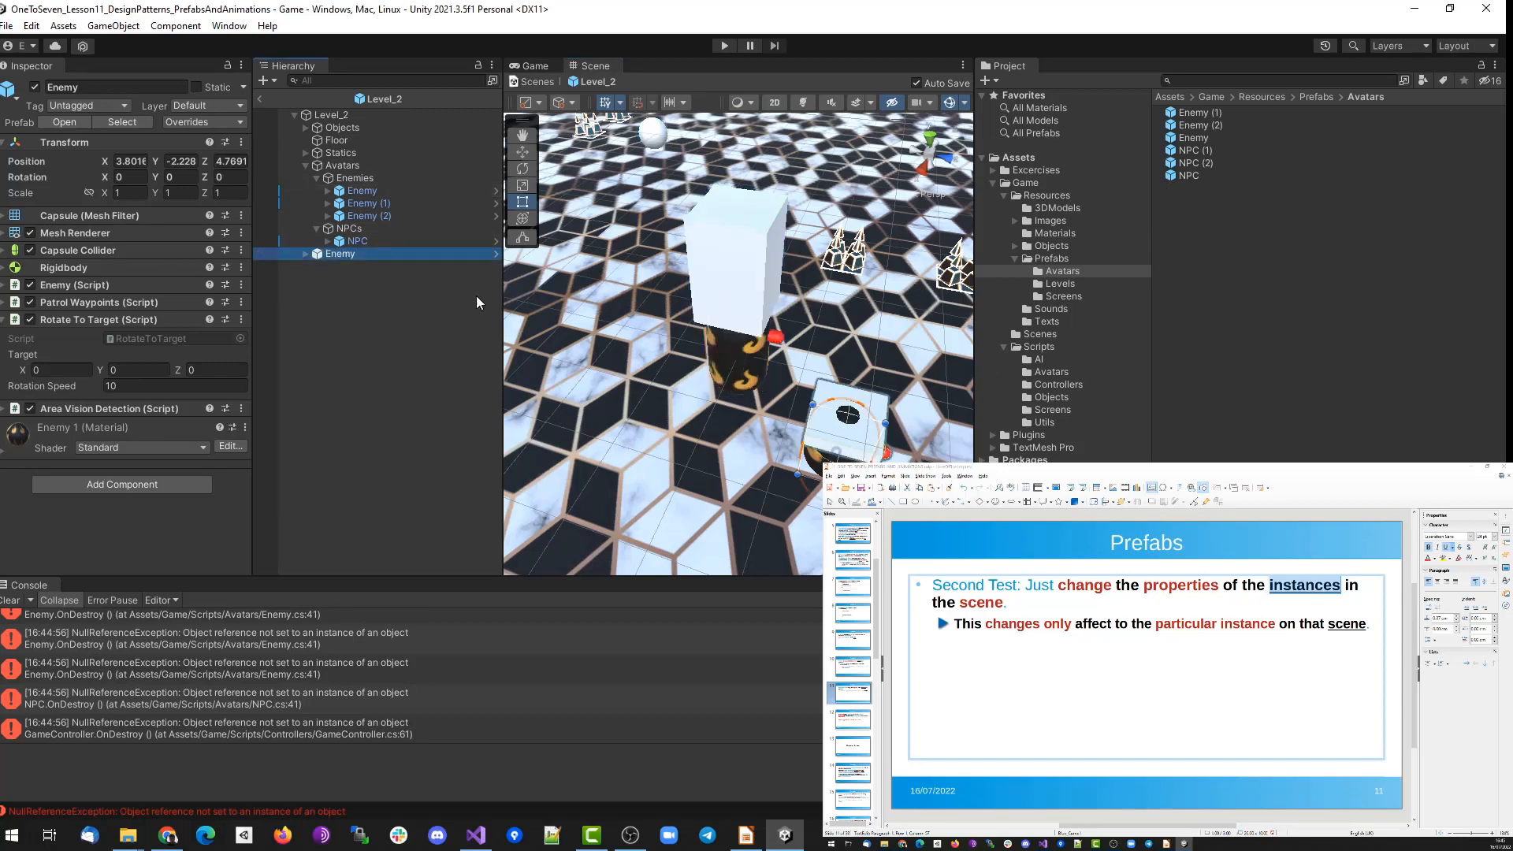
left_click(523, 151)
left_click_drag(847, 414, 857, 384)
key("ctrl+s")
key("f")
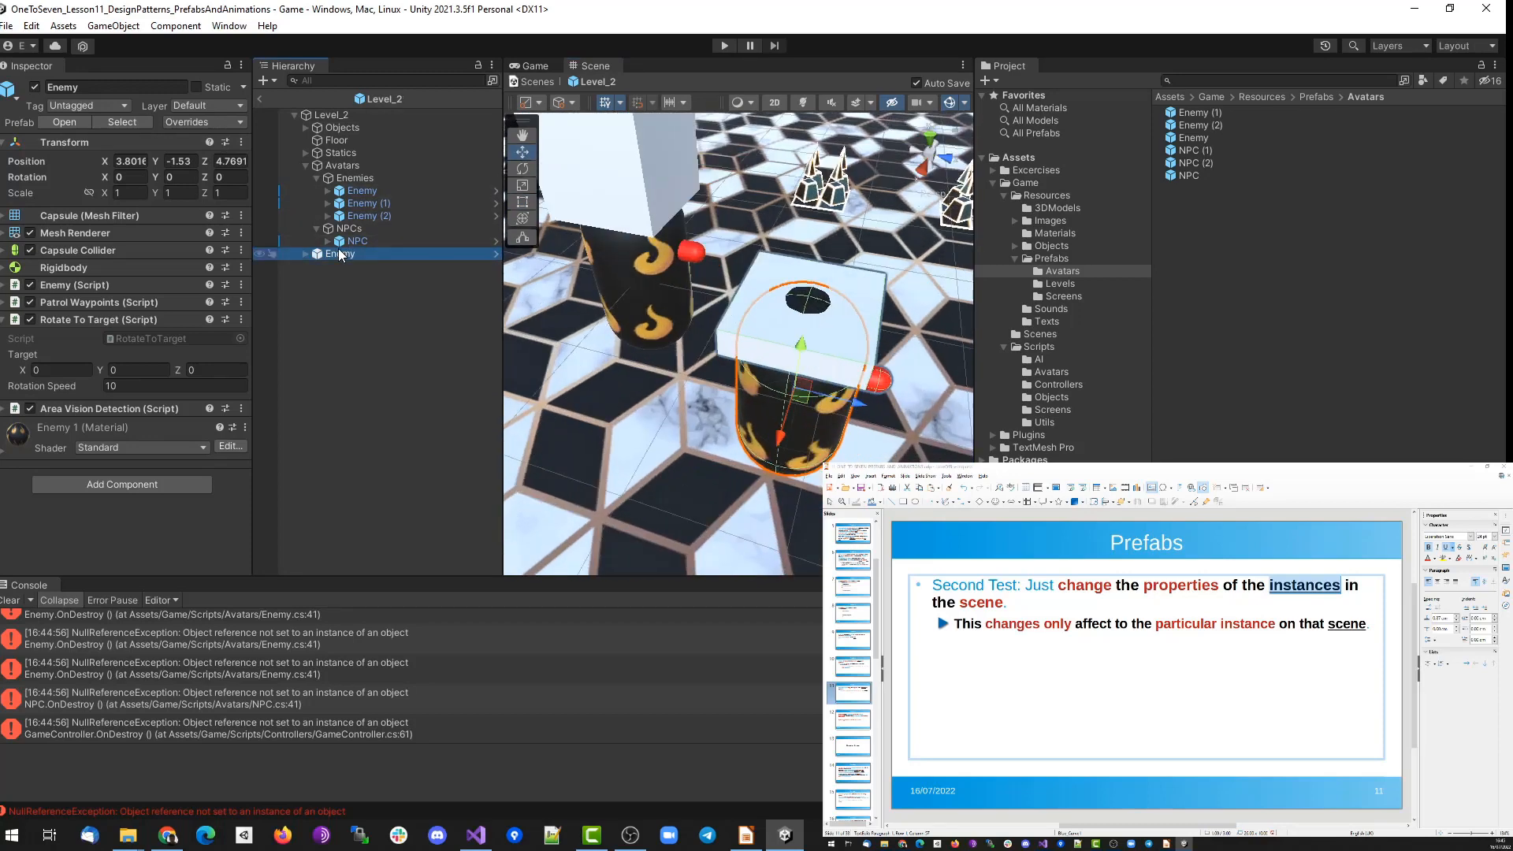
scroll(761, 191, "down", 4)
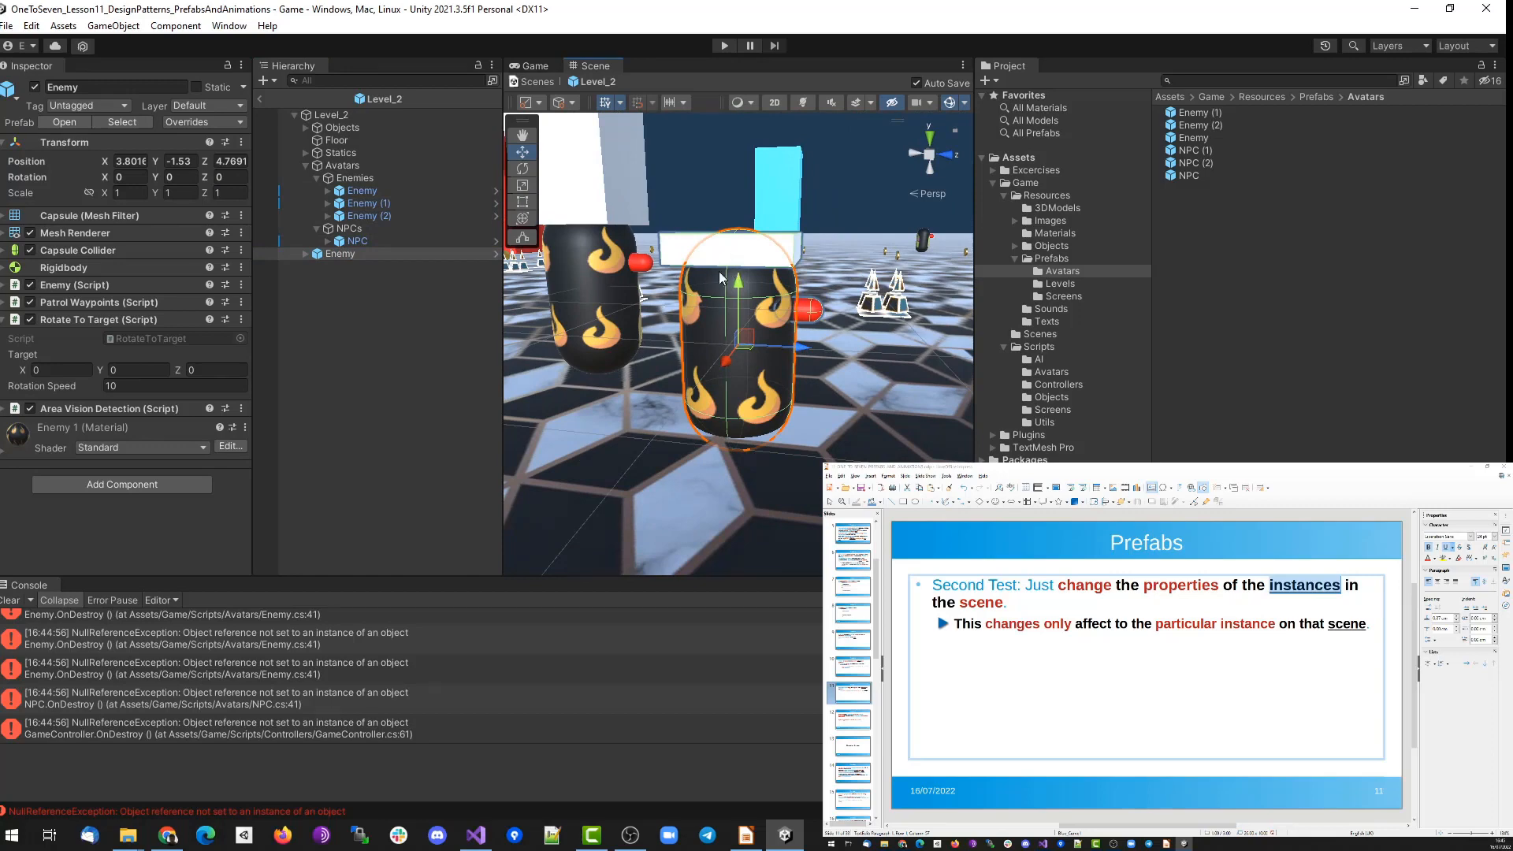
Review the modified Enemy instance's overrides against its source prefab without applying or reverting them.
left_click(602, 263)
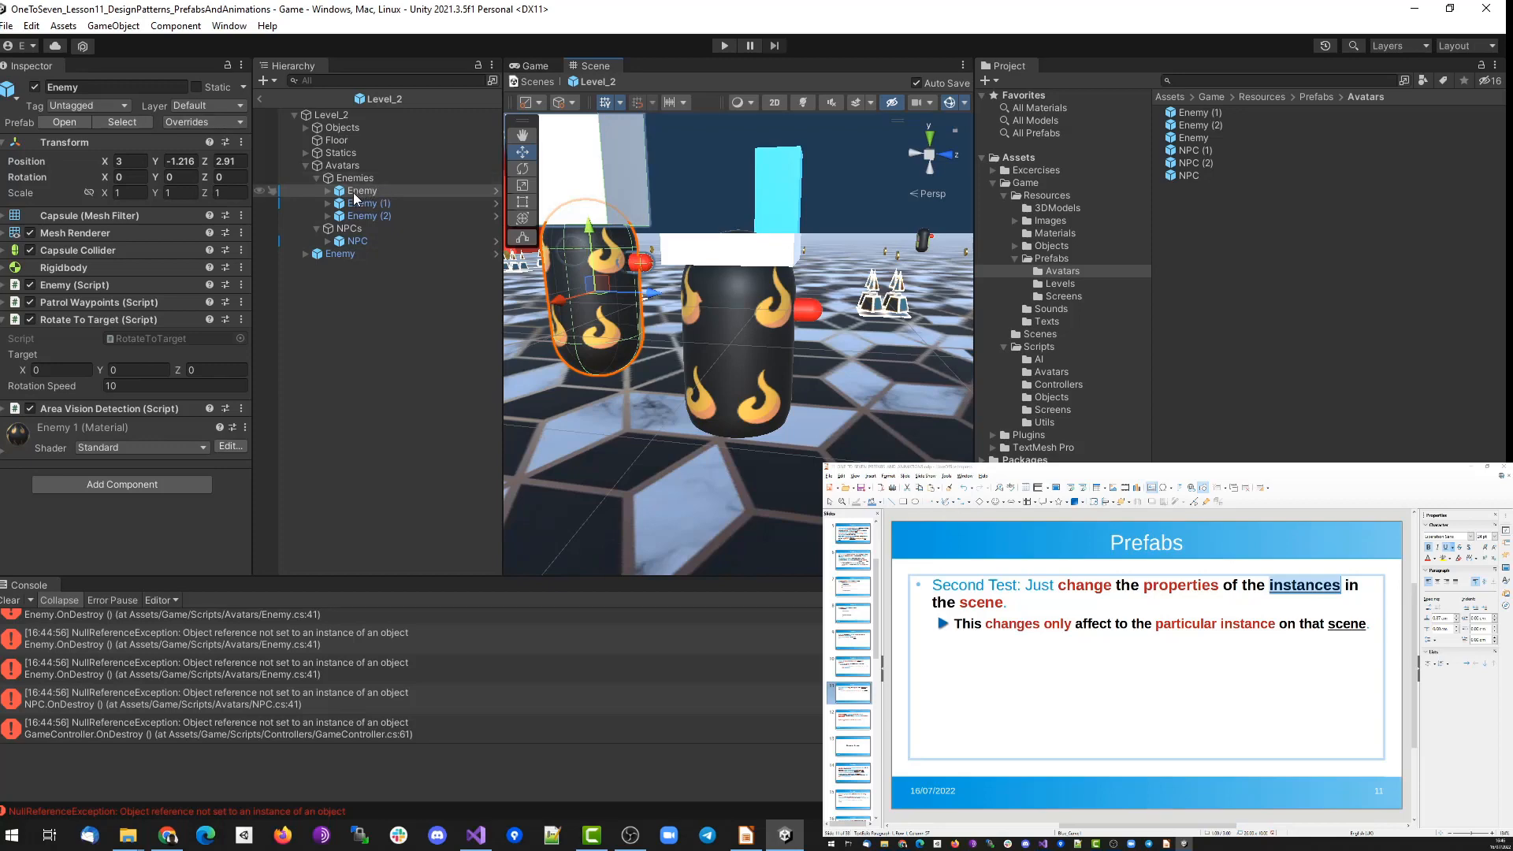
left_click(240, 121)
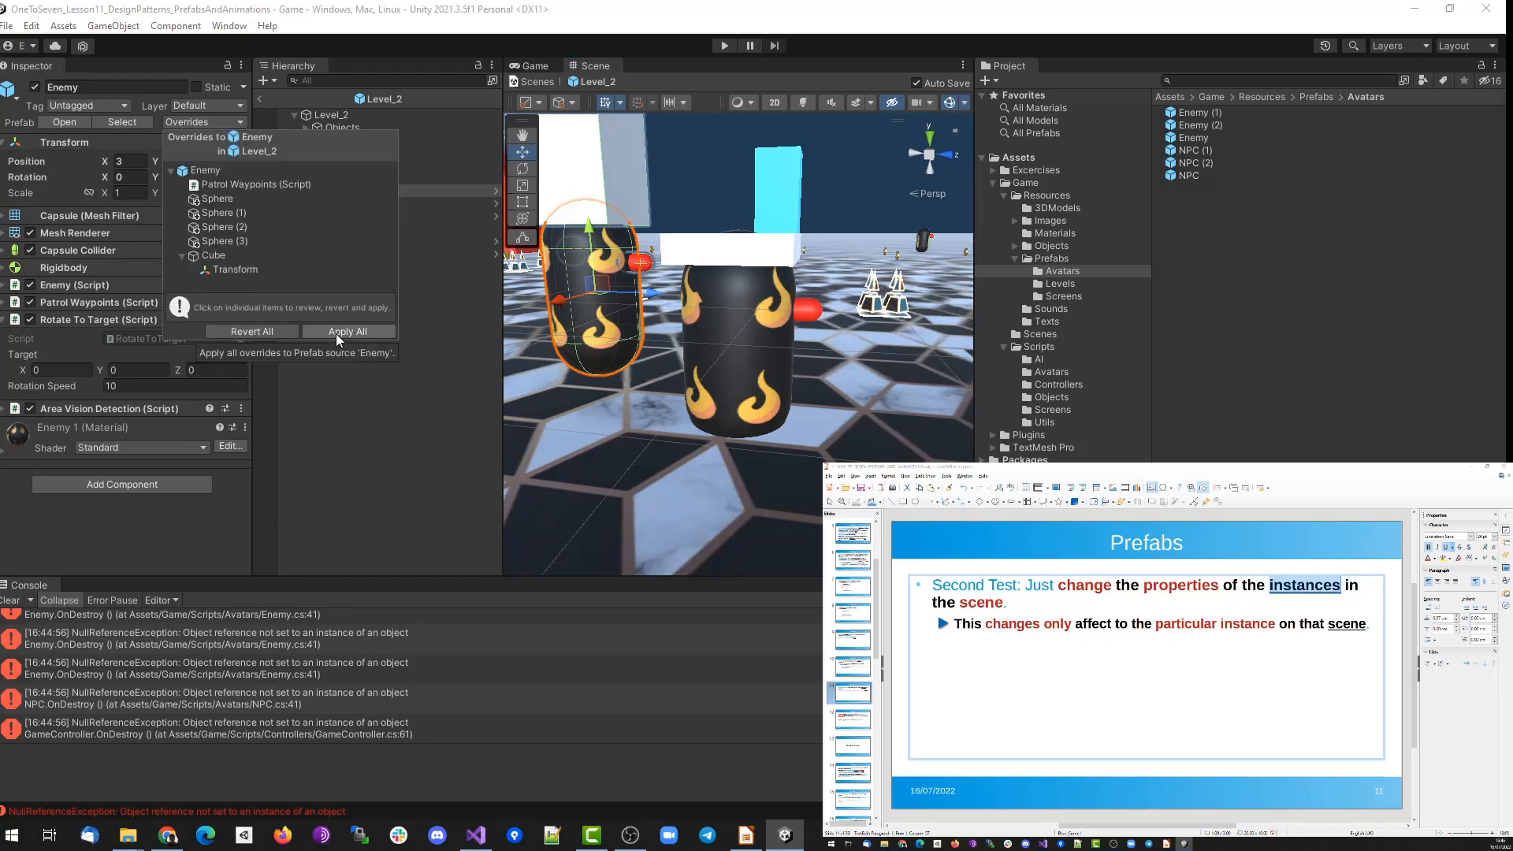
left_click(230, 120)
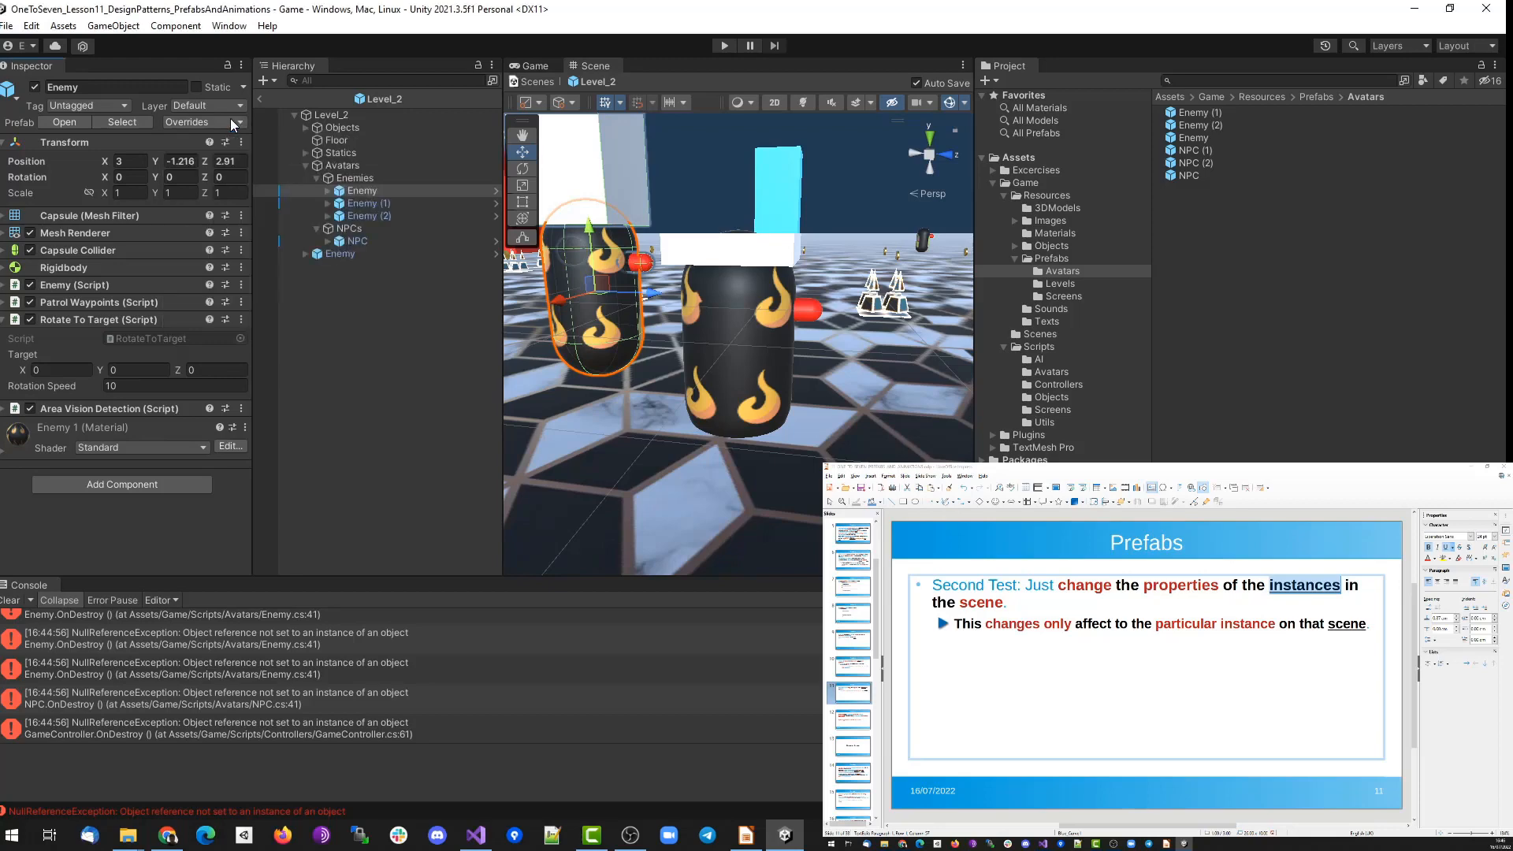
left_click(231, 120)
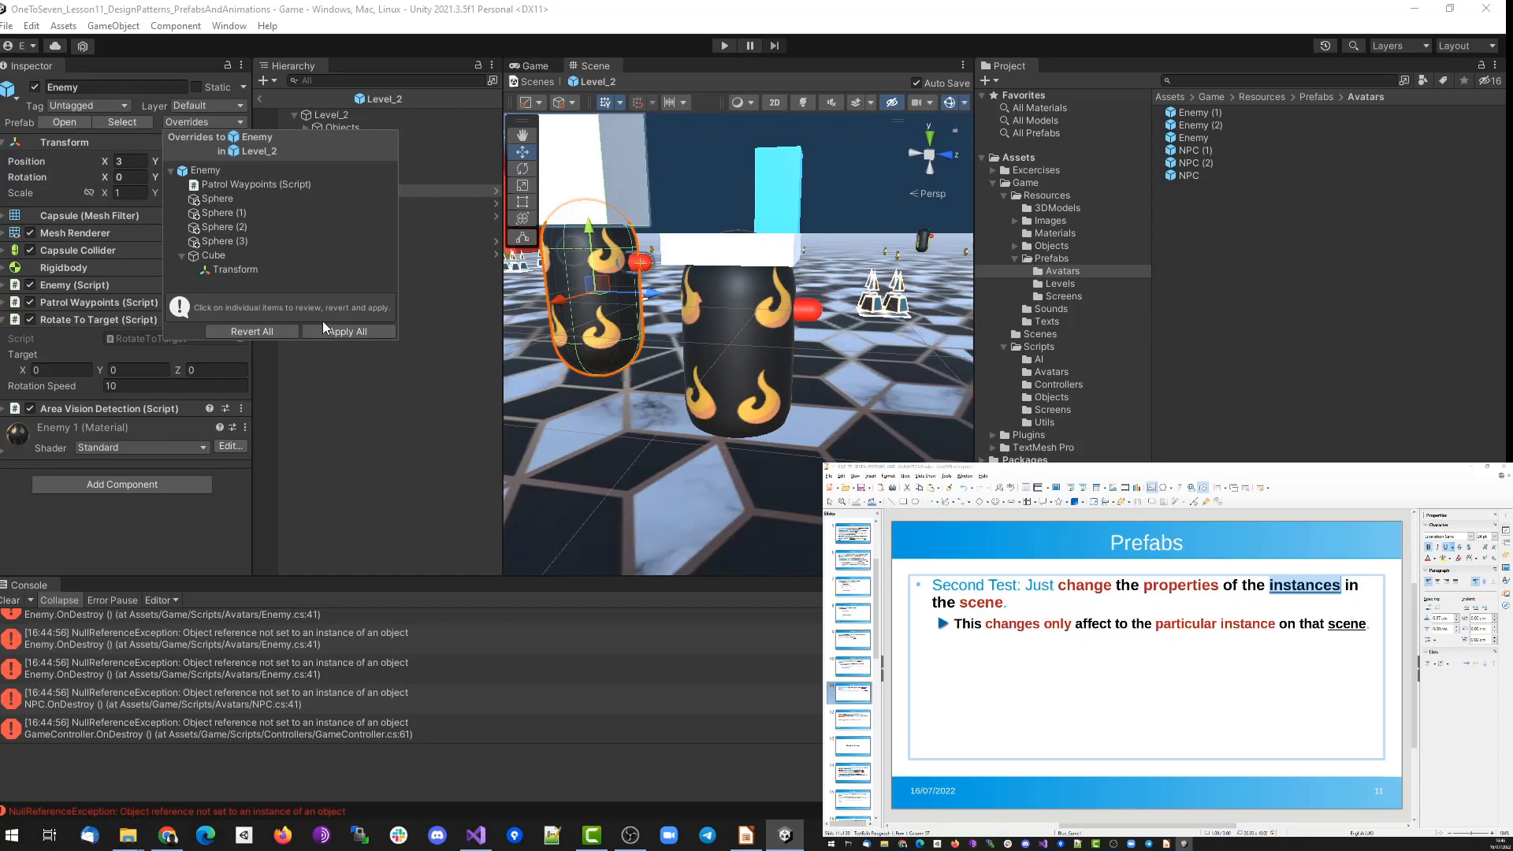
left_click(362, 375)
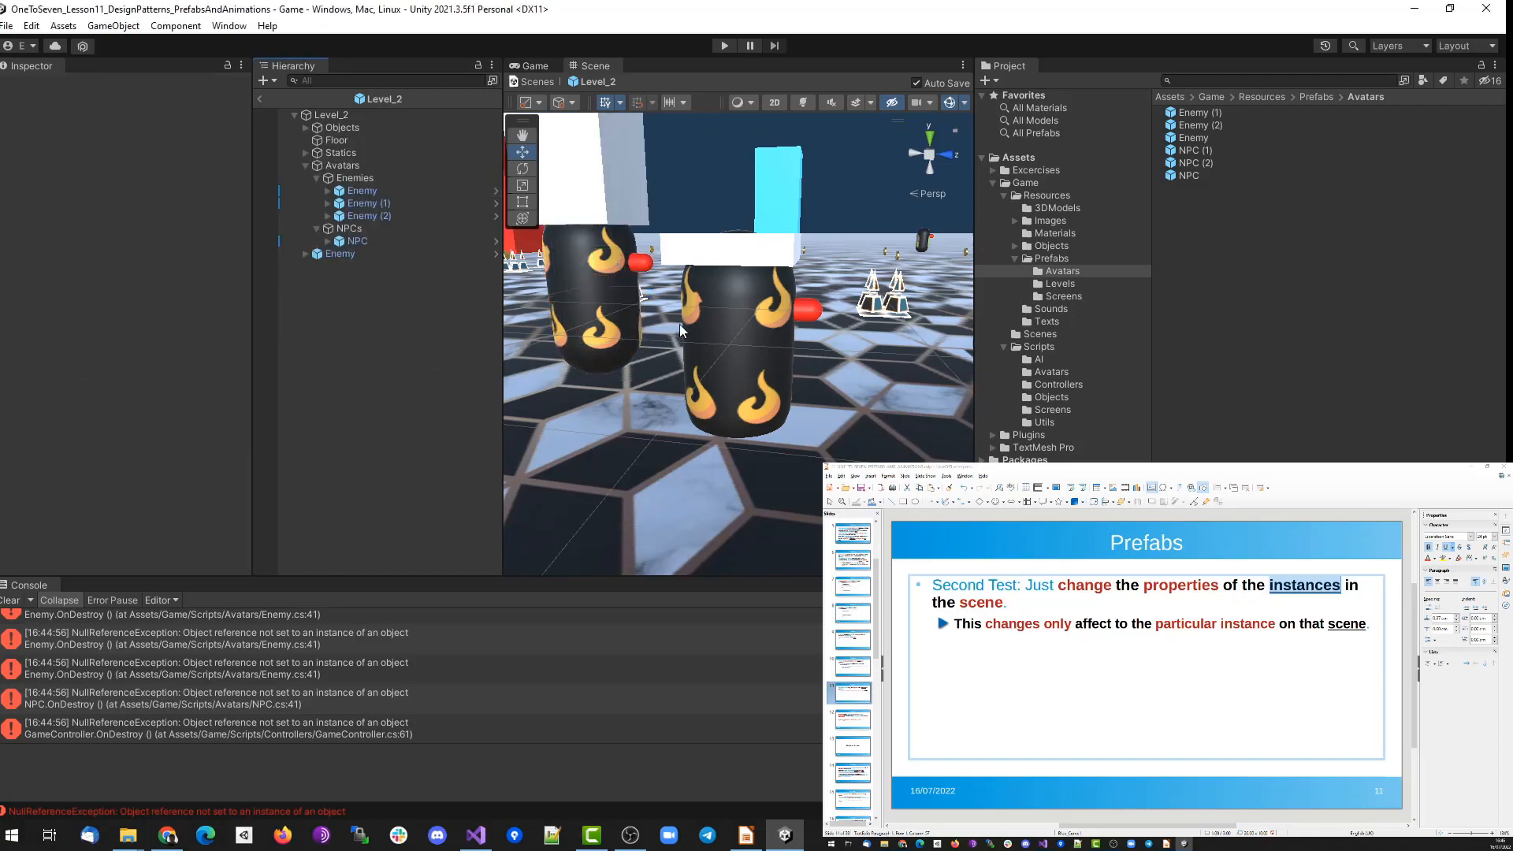
Delete the extra Enemy instance placed directly under the Level_2 root.
left_click(340, 252)
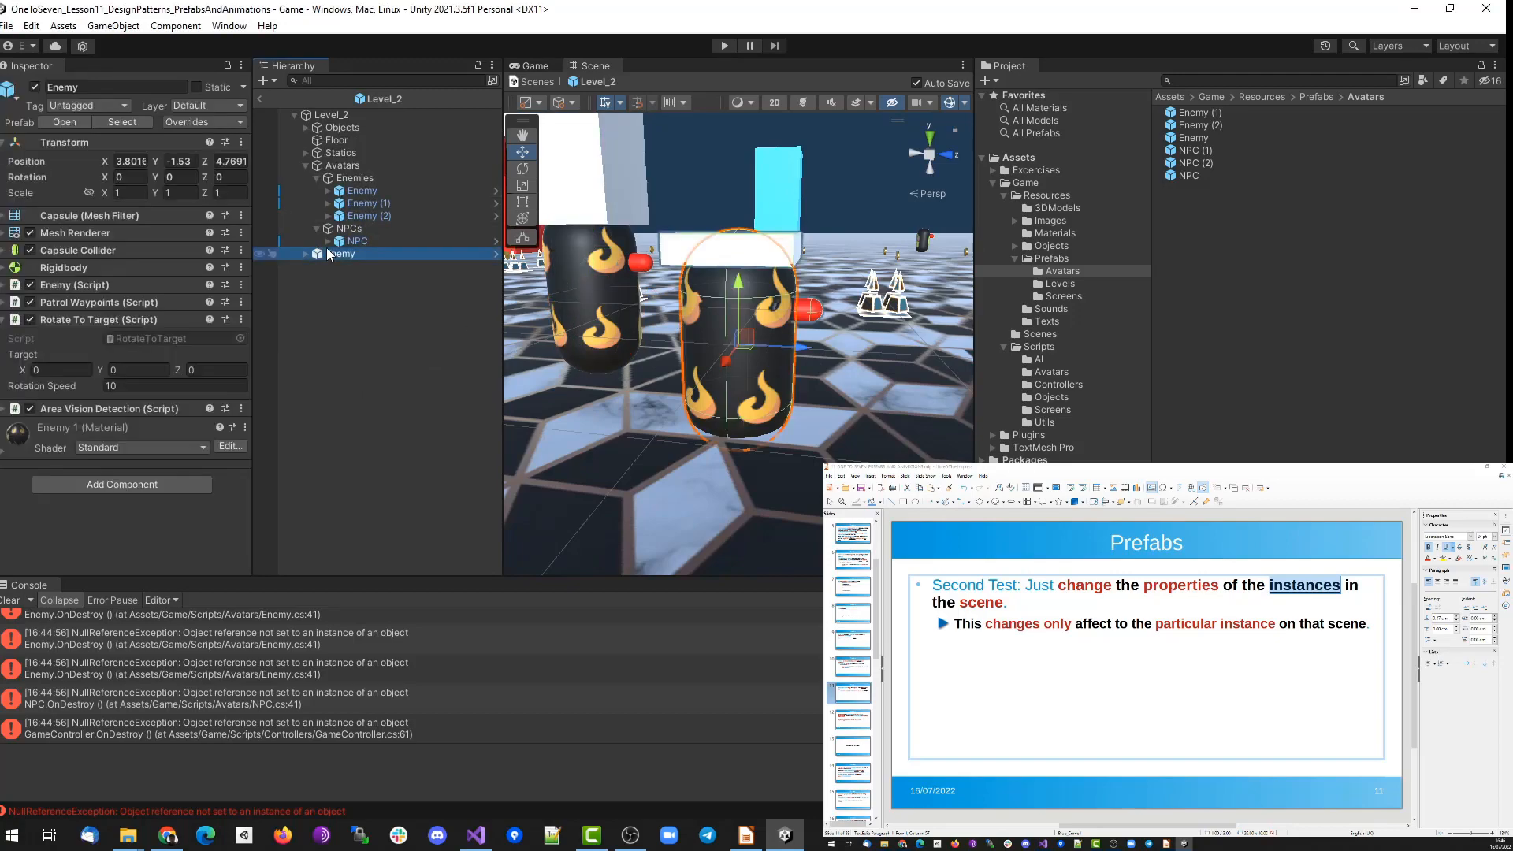
key("Delete")
Switch to slide 12 of the LibreOffice Impress presentation and review its points on changing prefabs versus instances, highlighting the key words.
left_click(837, 717)
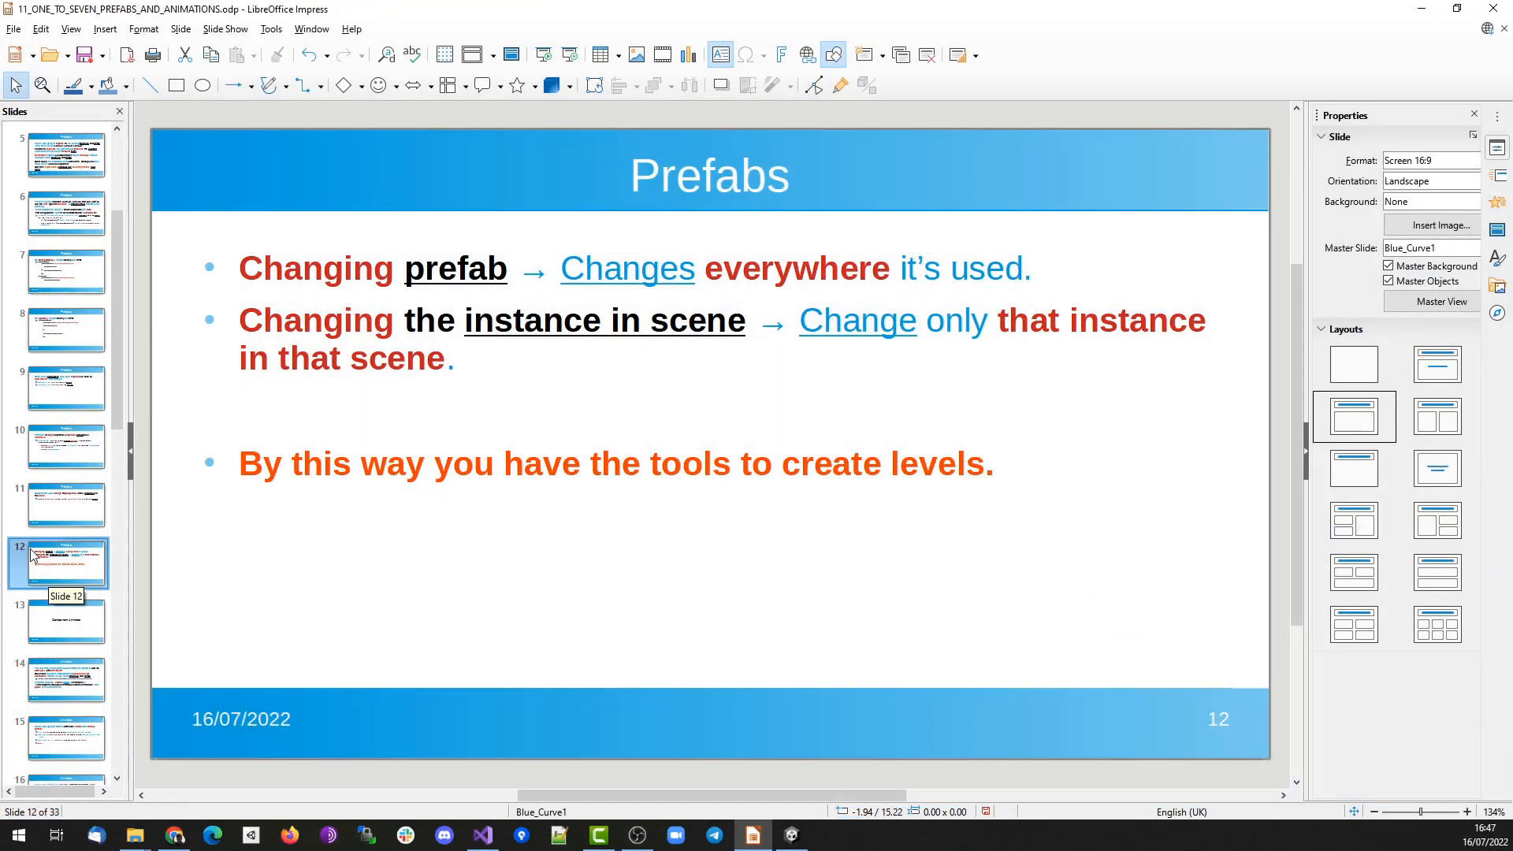
double_click(322, 268)
double_click(455, 268)
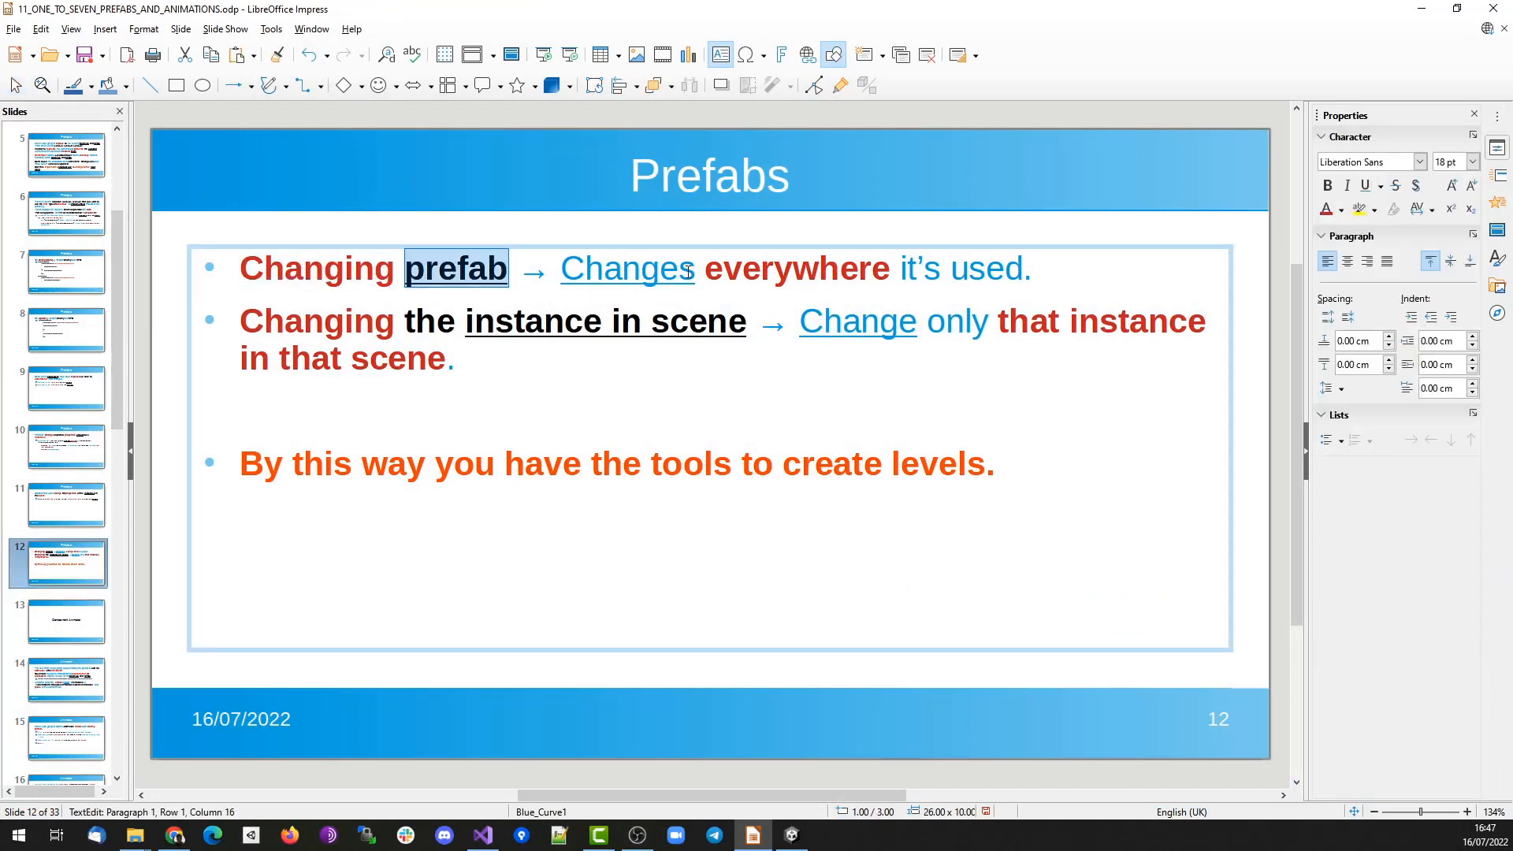
double_click(888, 271)
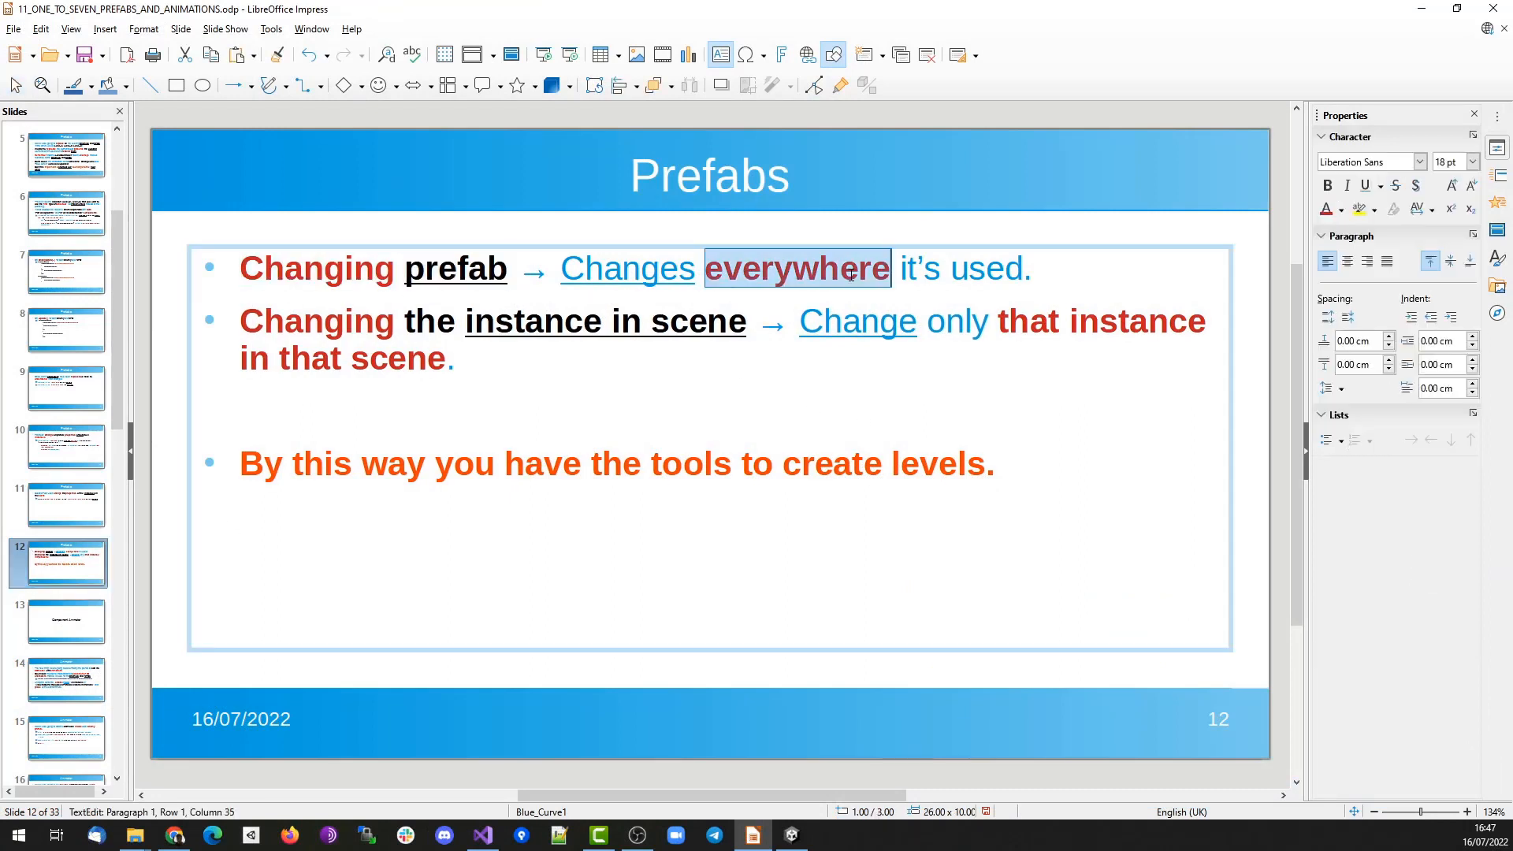
double_click(984, 271)
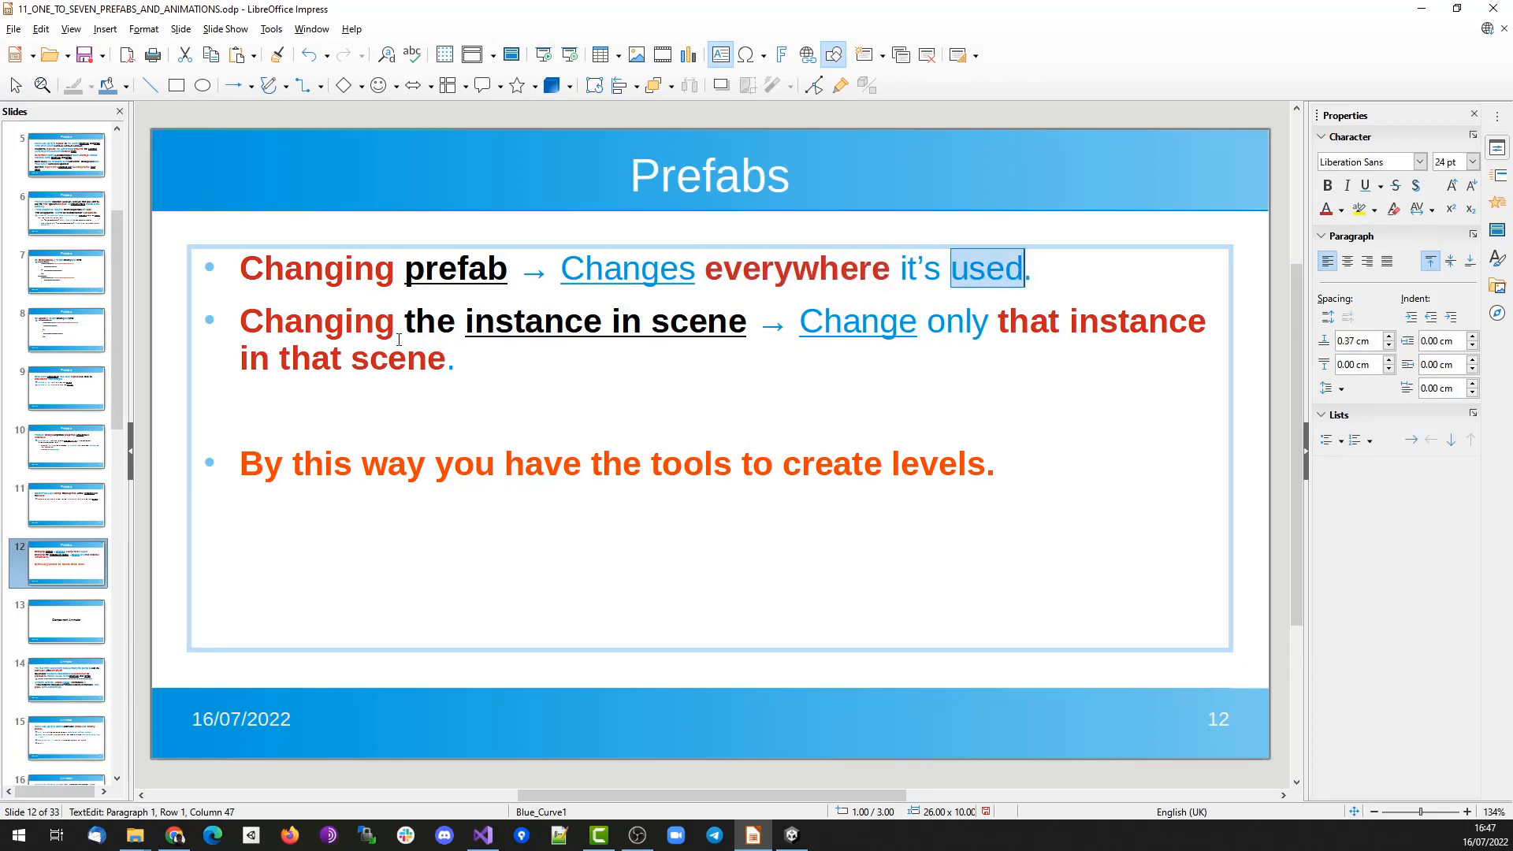
double_click(334, 317)
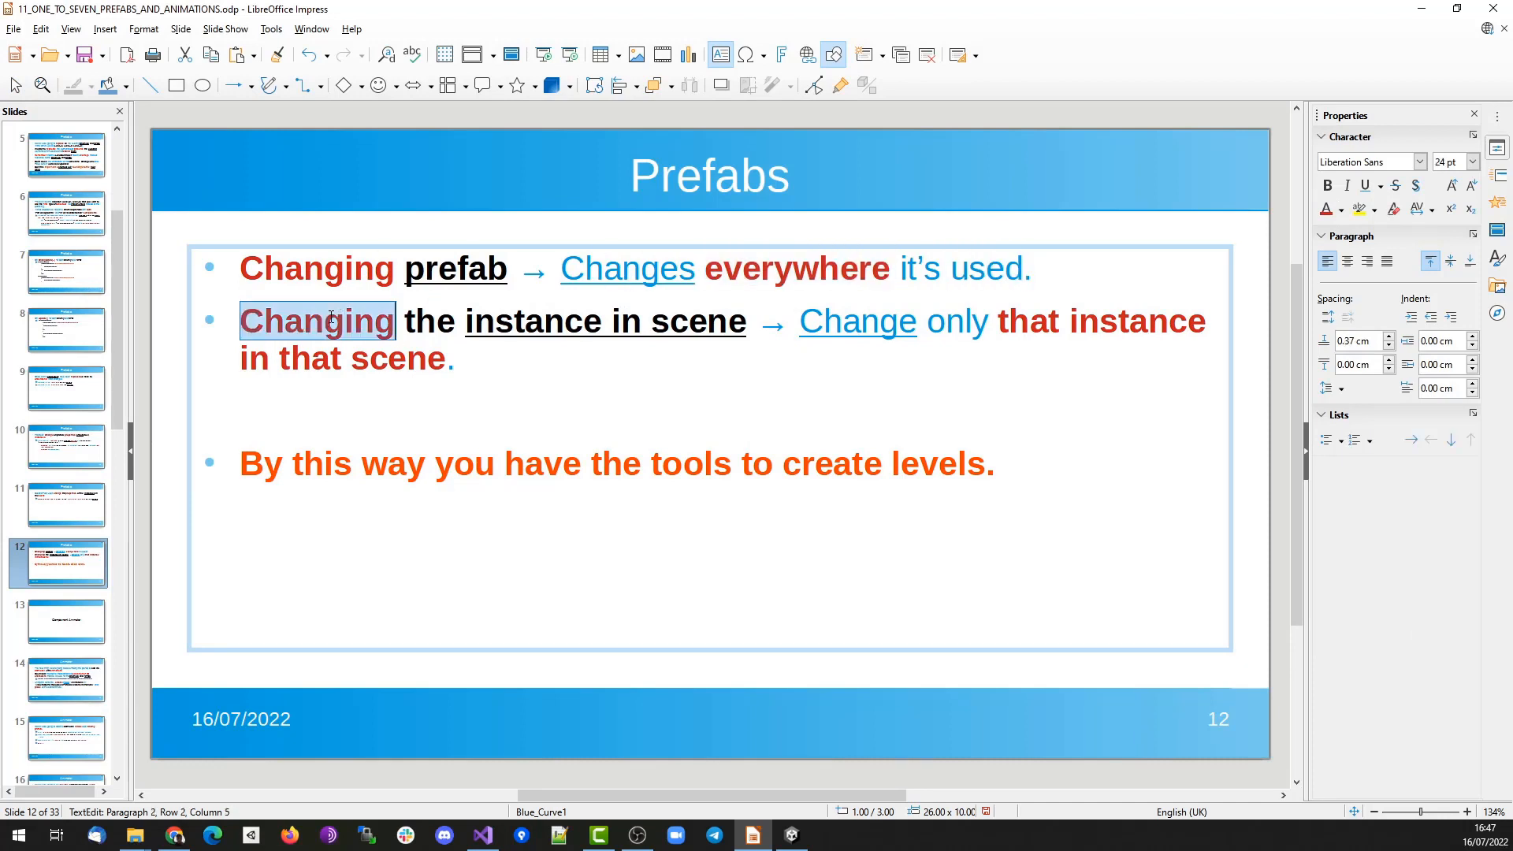
double_click(477, 323)
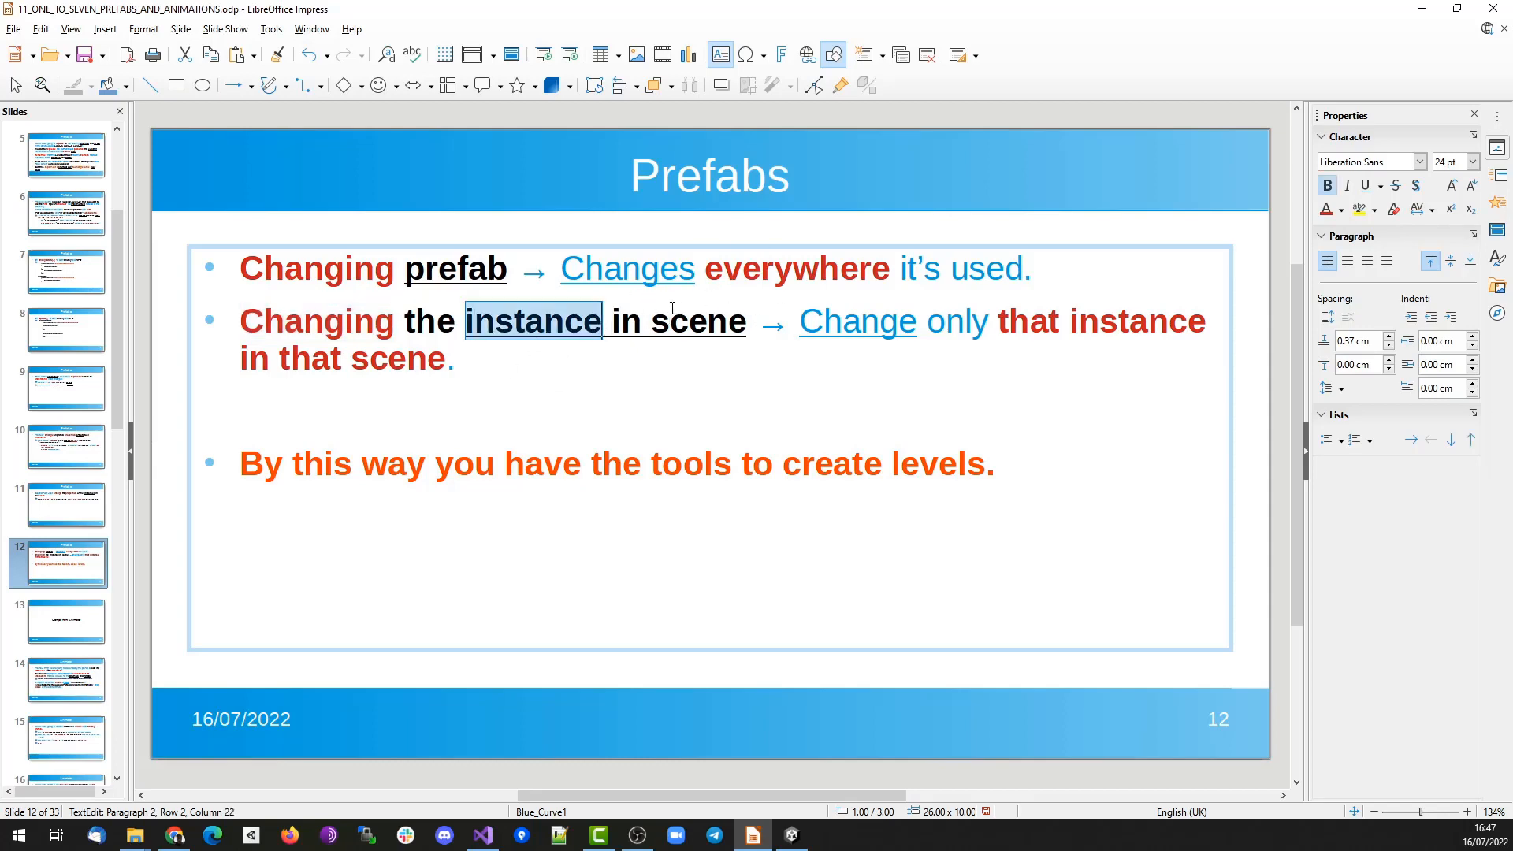
key("ctrl+u")
double_click(1118, 320)
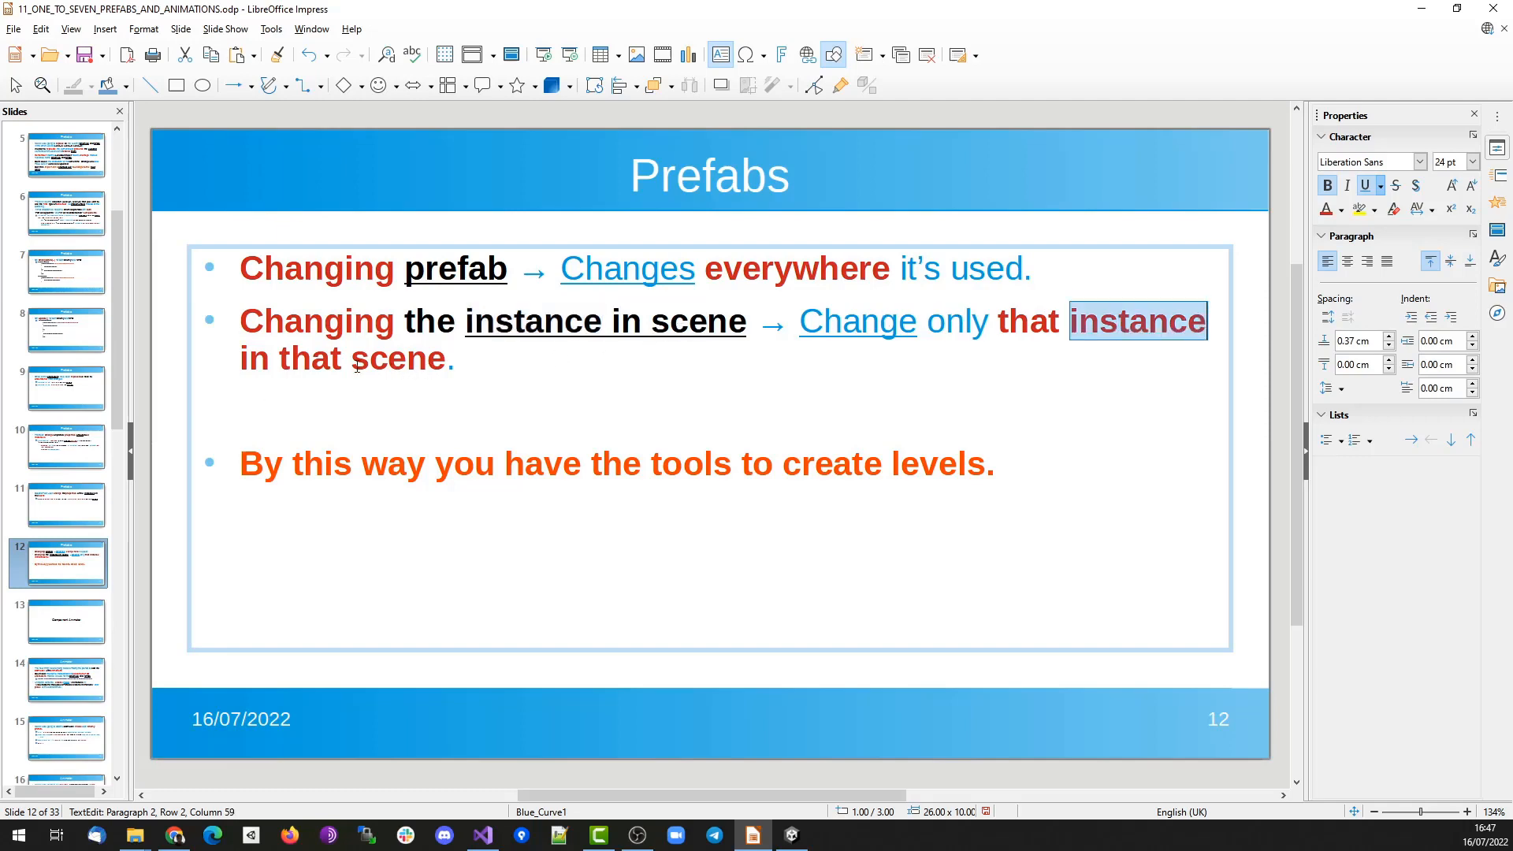
left_click(270, 356)
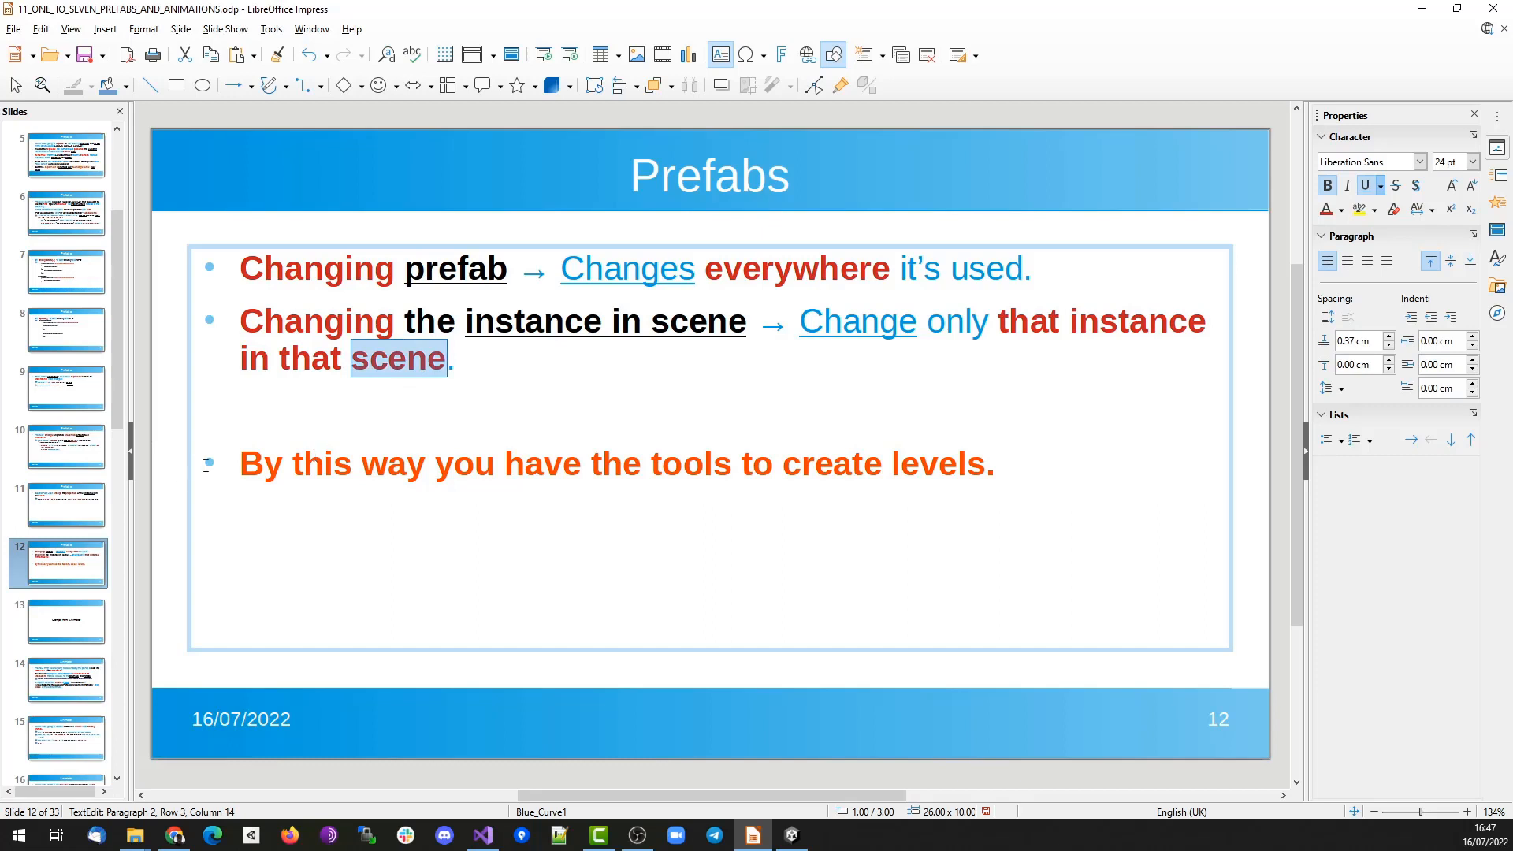
Highlight the closing sentence on slide 12 about having the tools to create levels.
left_click_drag(240, 463, 1011, 487)
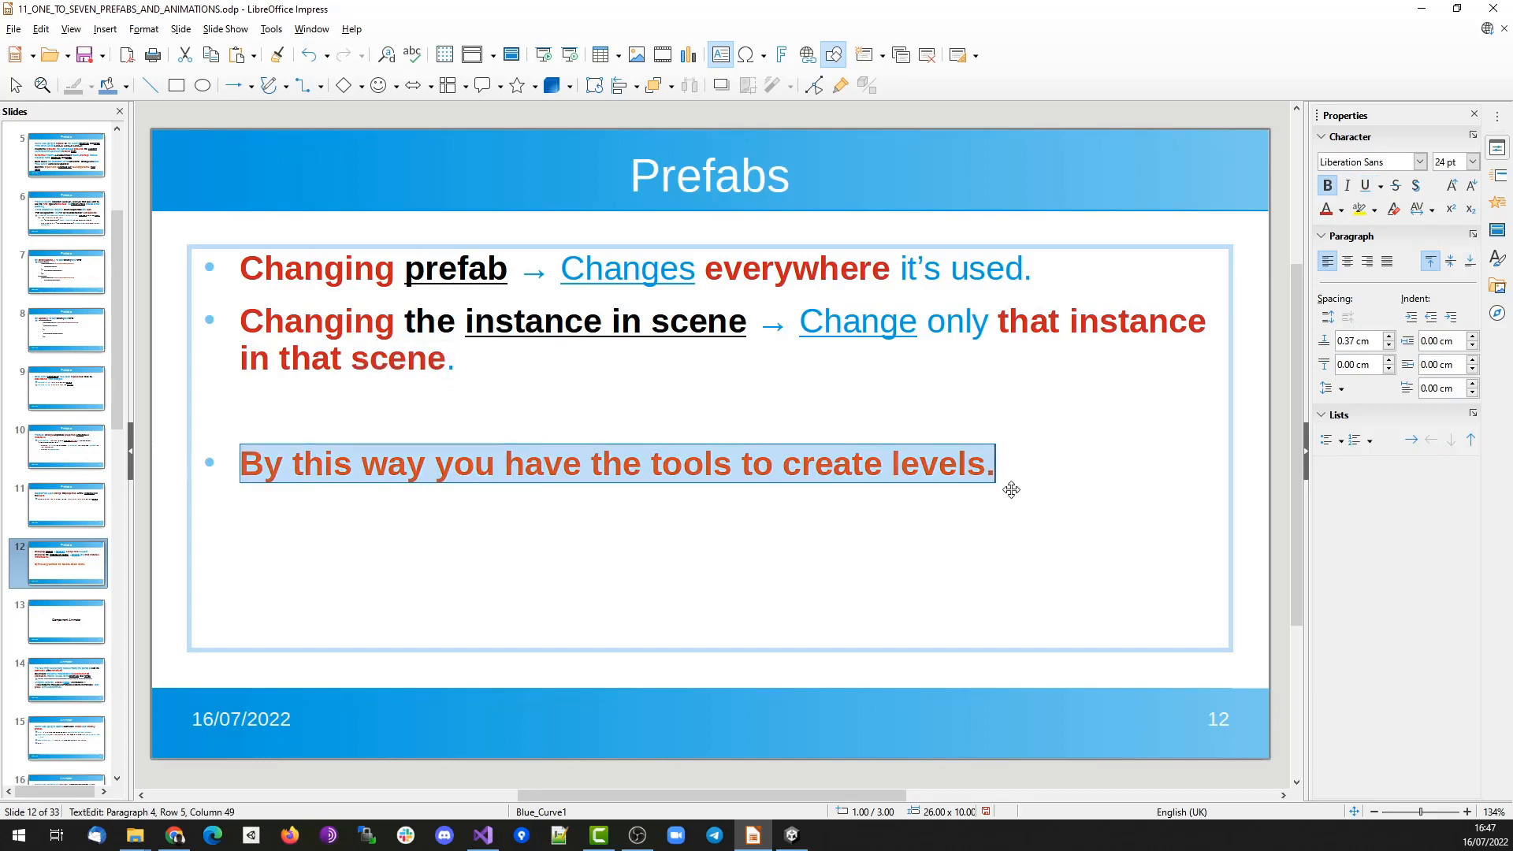
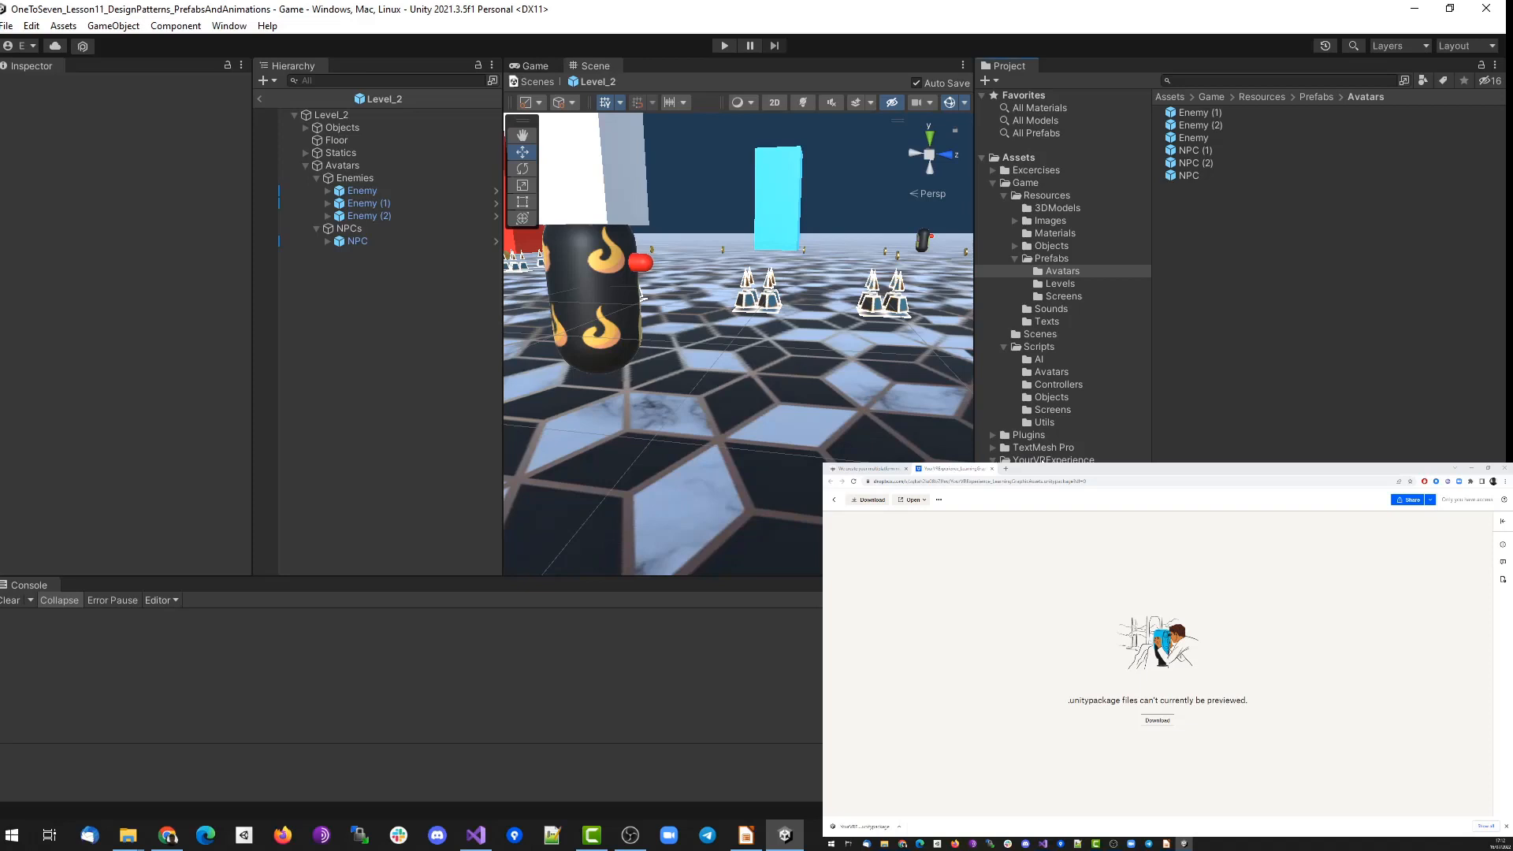
Switch to Unity and open the AllCharacters scene from the YourVRExperience assets folder.
left_click(1069, 460)
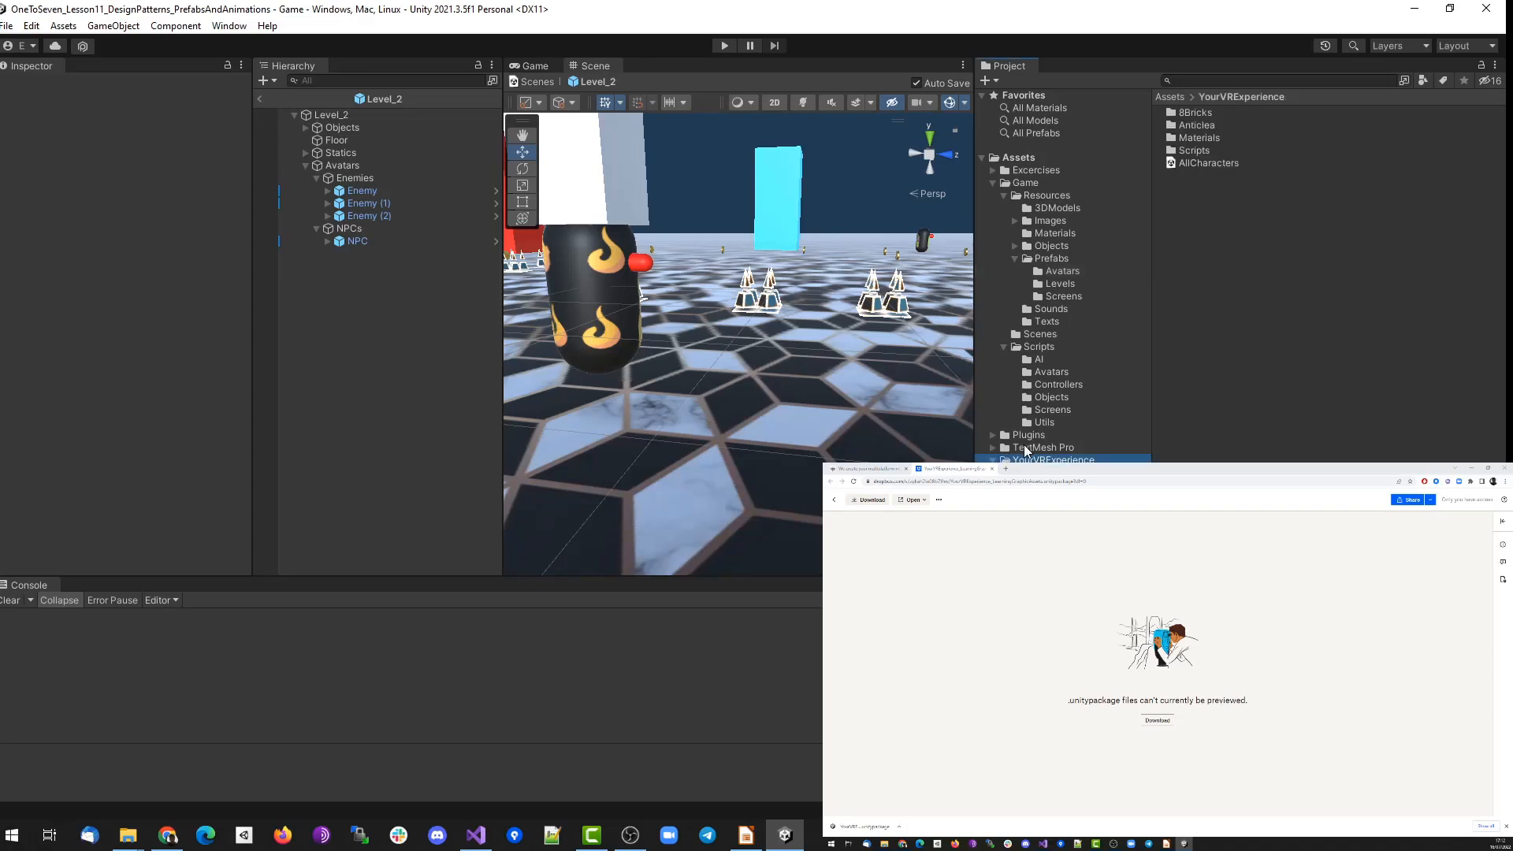
left_click(1026, 449)
left_click(1052, 459)
left_click(1228, 216)
double_click(1199, 161)
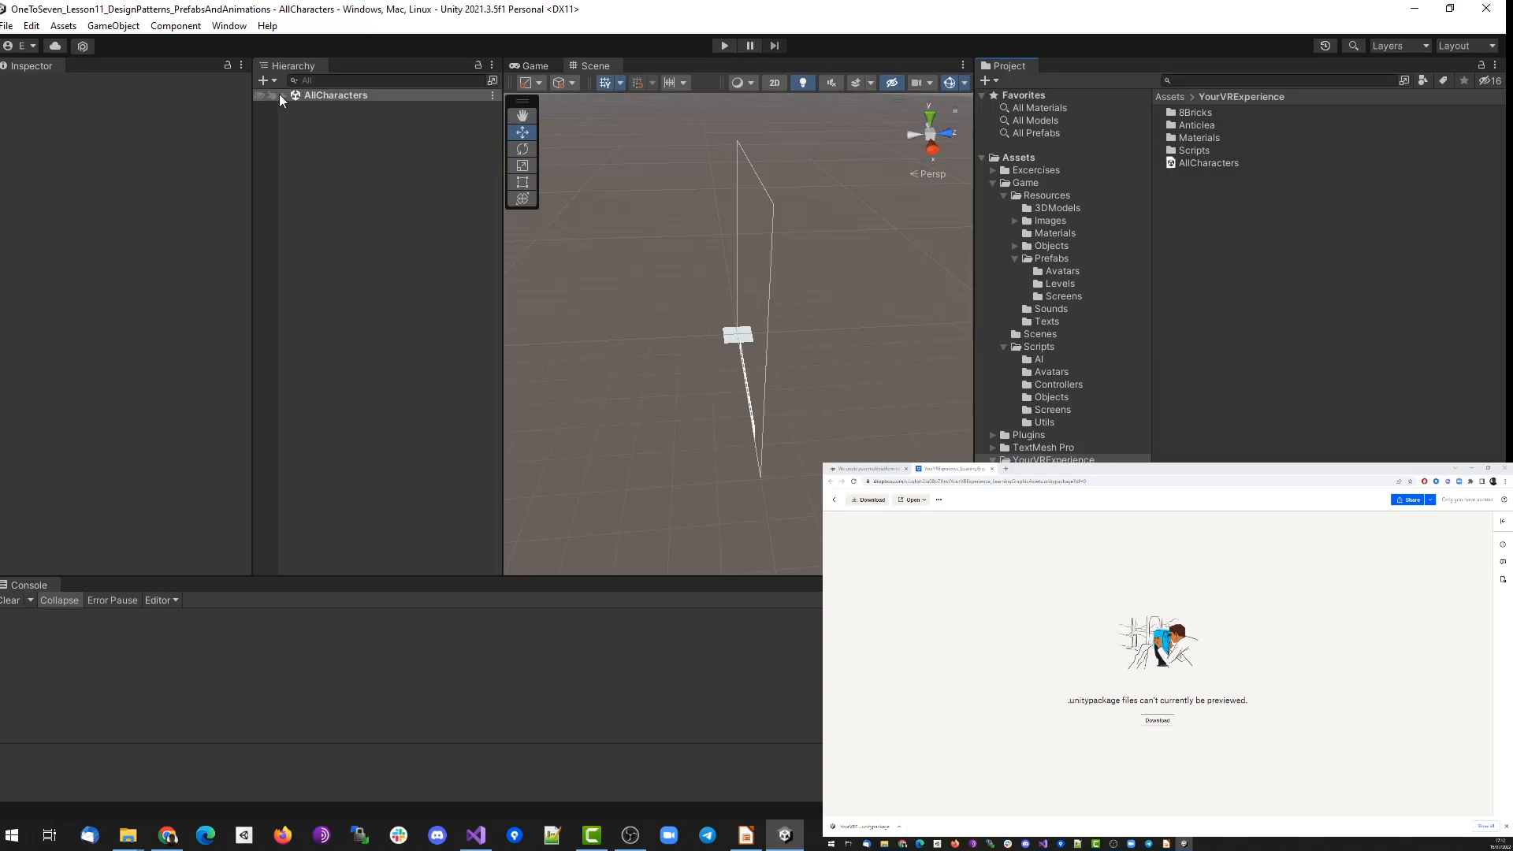
Expand the AllCharacters scene, frame the Anticlea group and examine the collection of 3D characters up close.
left_click(282, 95)
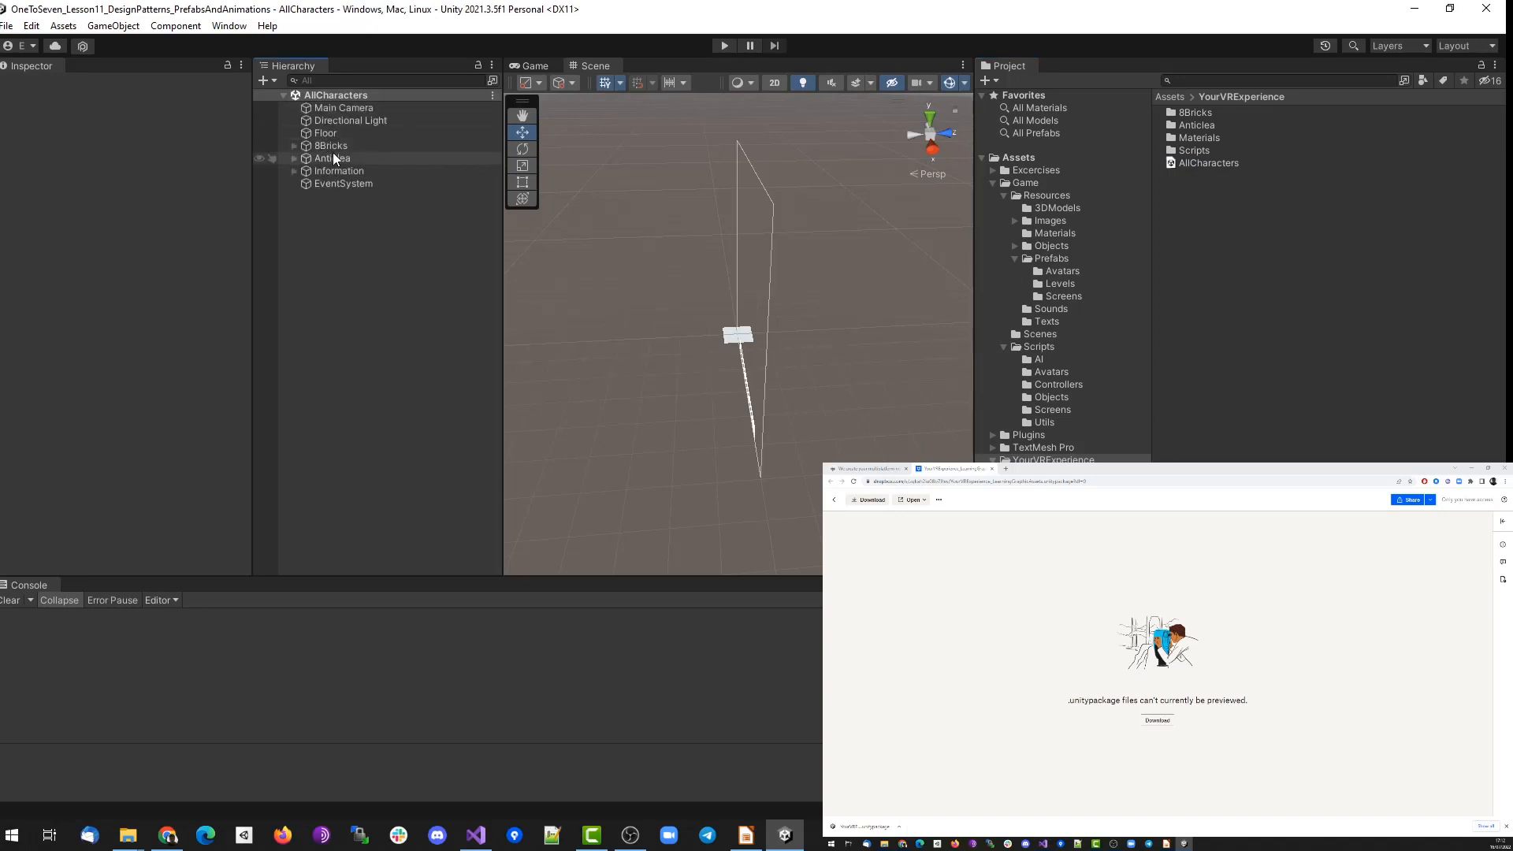
double_click(310, 159)
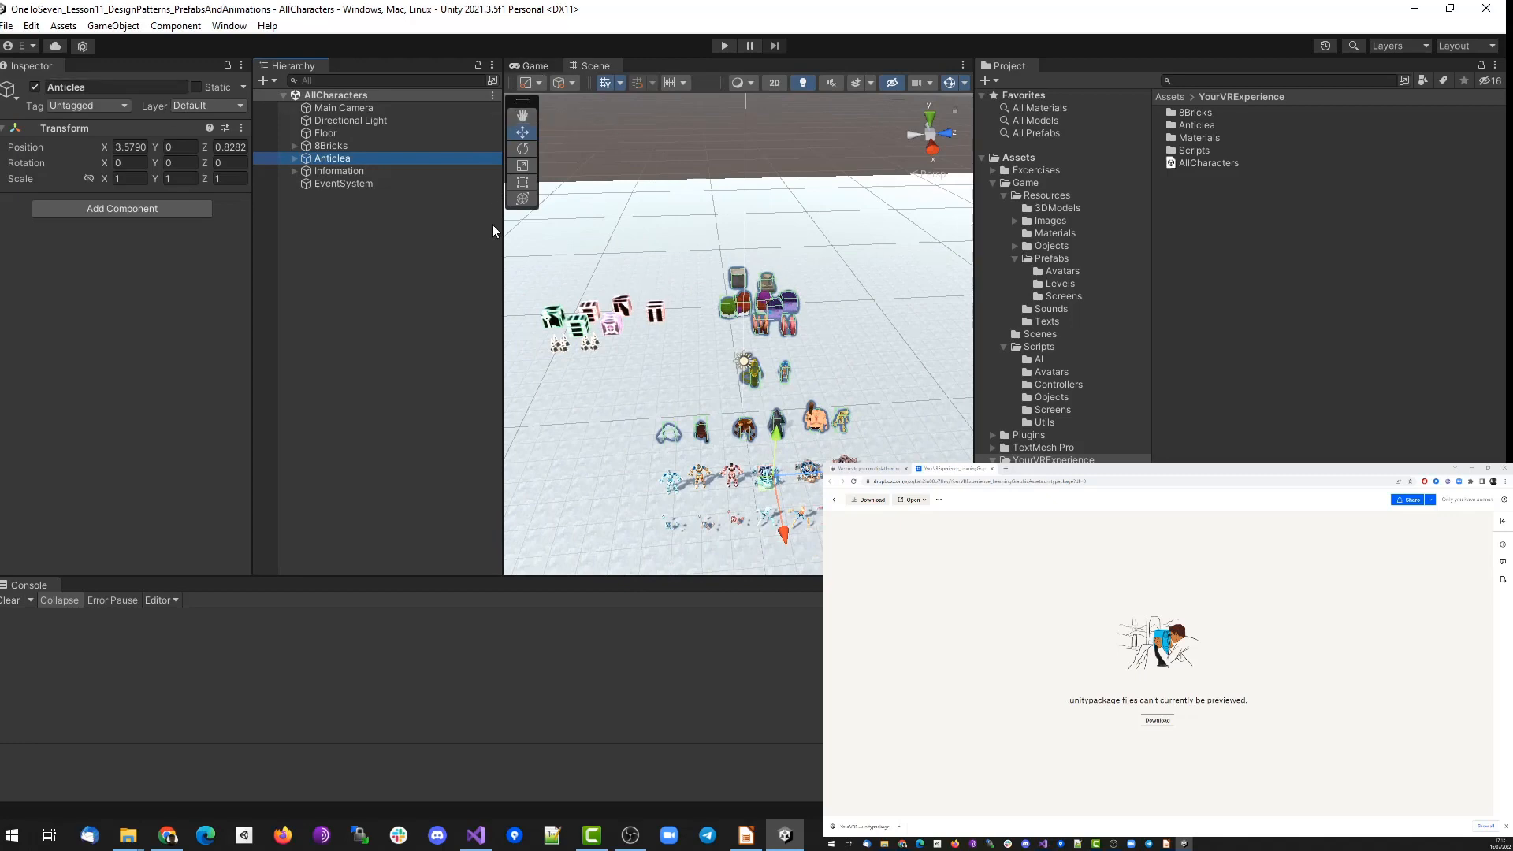
left_click(526, 115)
left_click_drag(858, 395, 827, 310)
scroll(826, 310, "up", 3)
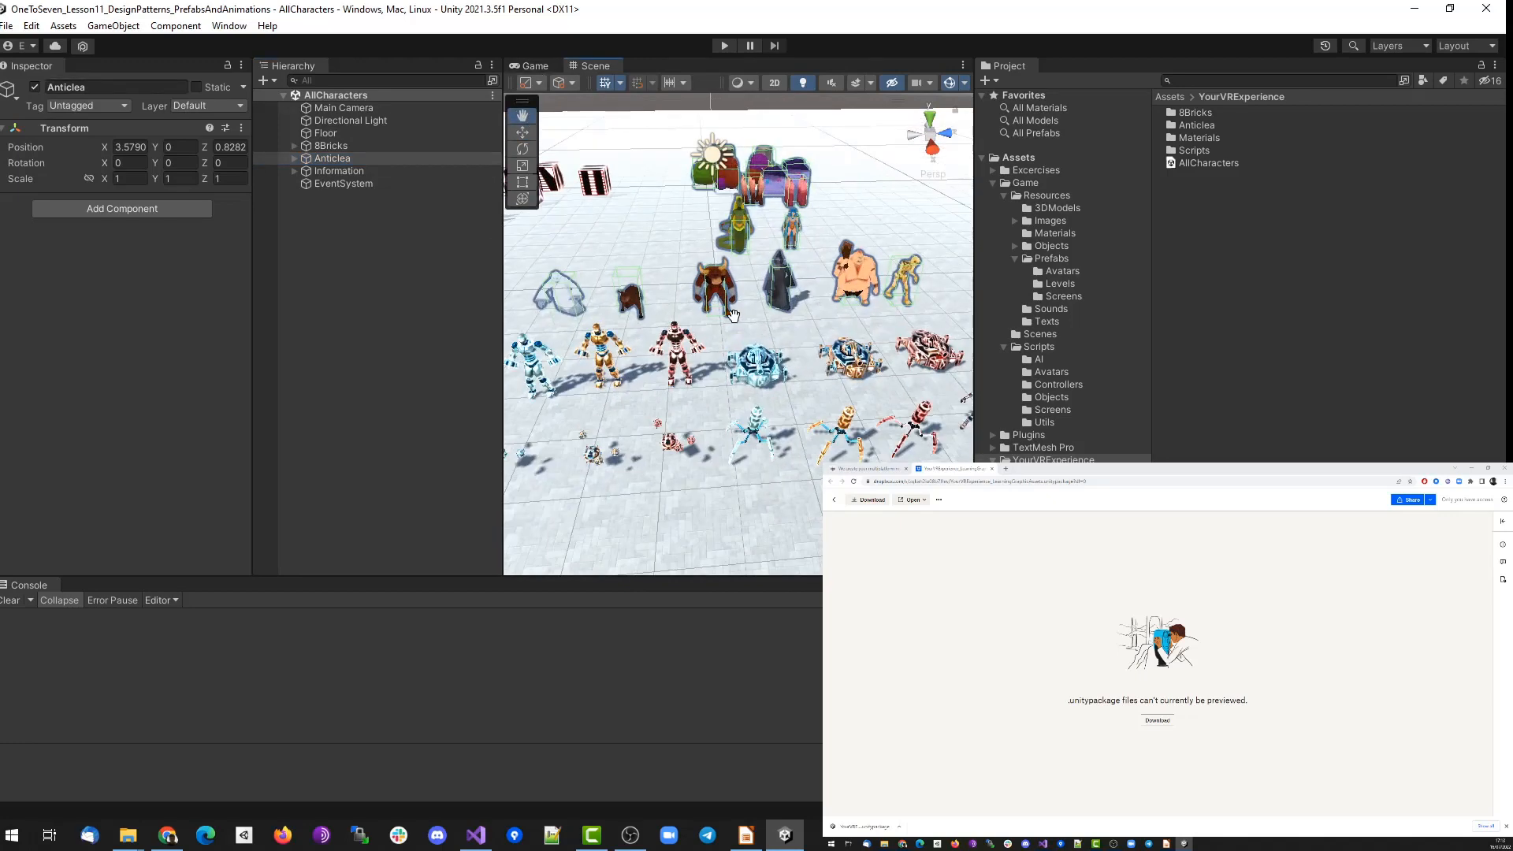
scroll(794, 307, "up", 2)
left_click_drag(794, 307, 736, 316)
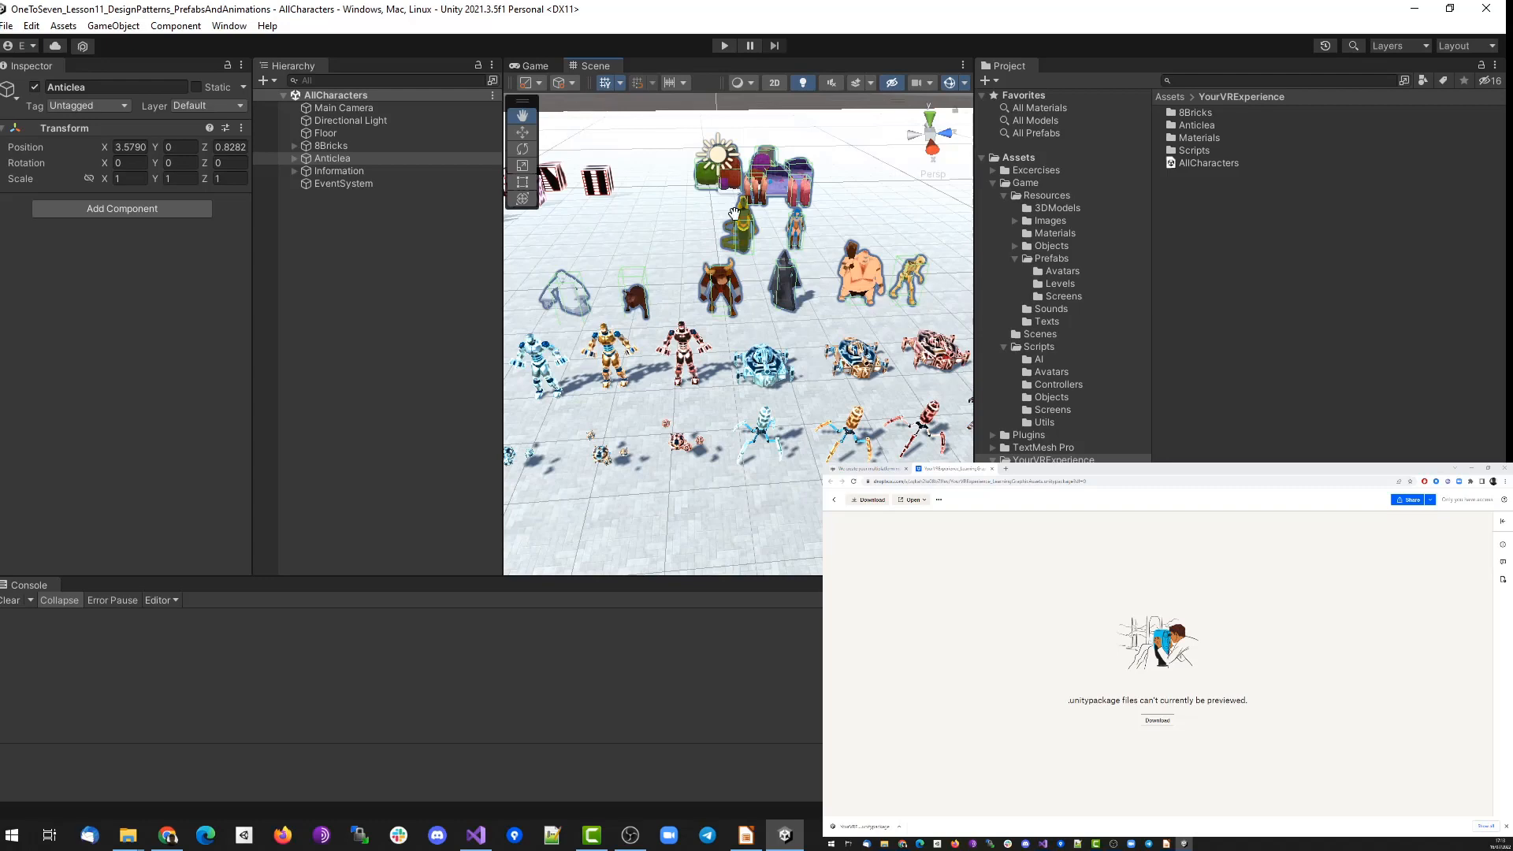
mouse_move(699, 226)
left_mouse_down()
mouse_move(777, 310)
mouse_move(839, 301)
mouse_move(691, 243)
left_mouse_up()
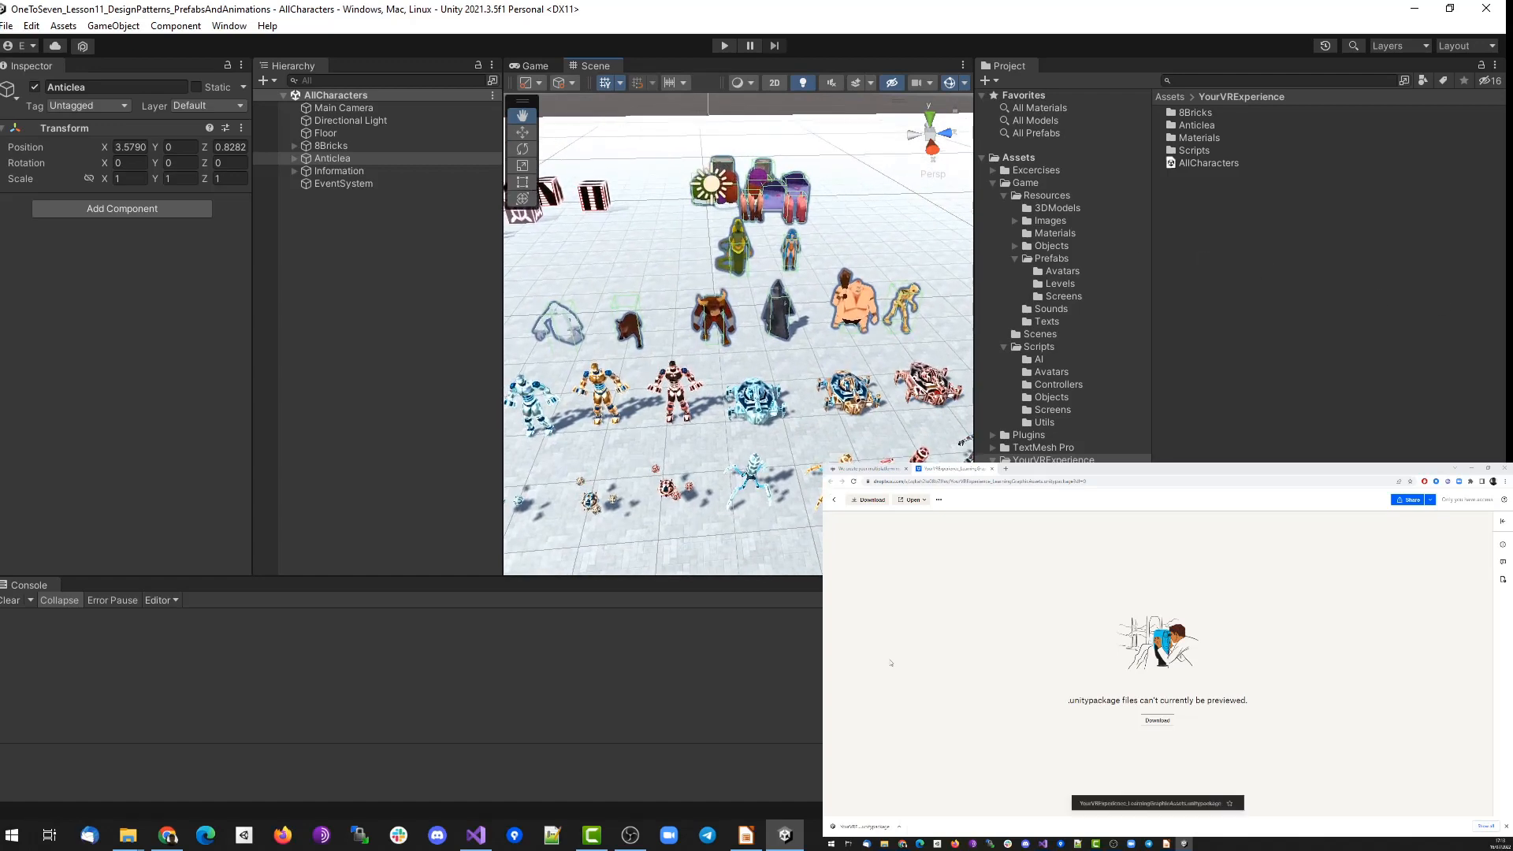
Switch to the LibreOffice Impress presentation and review slide 14's instruction on the Animations folder and its path, highlighting the key words.
left_click(1167, 842)
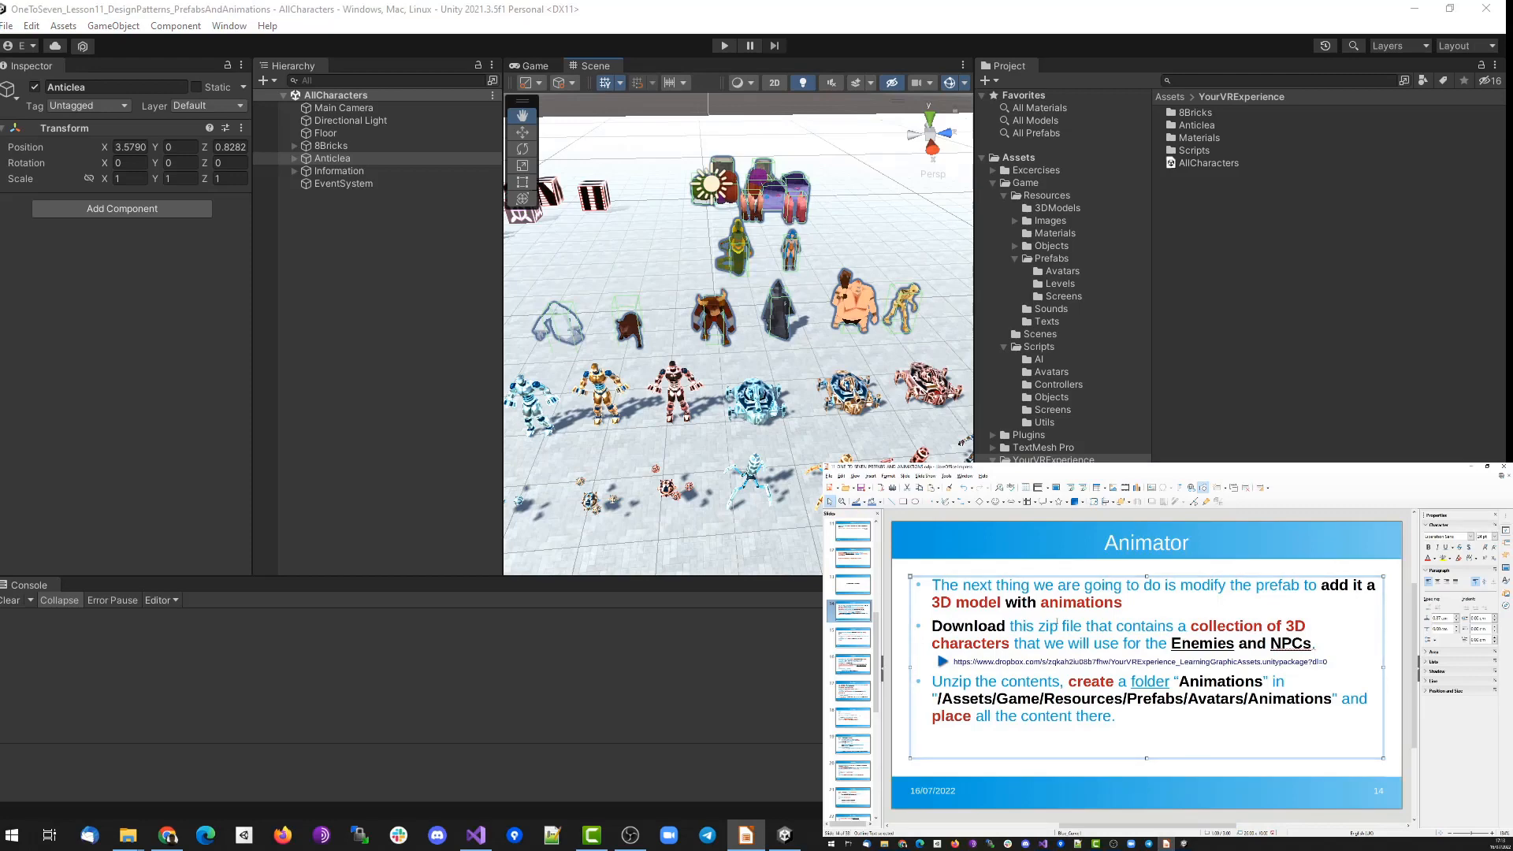
double_click(1092, 683)
double_click(1144, 682)
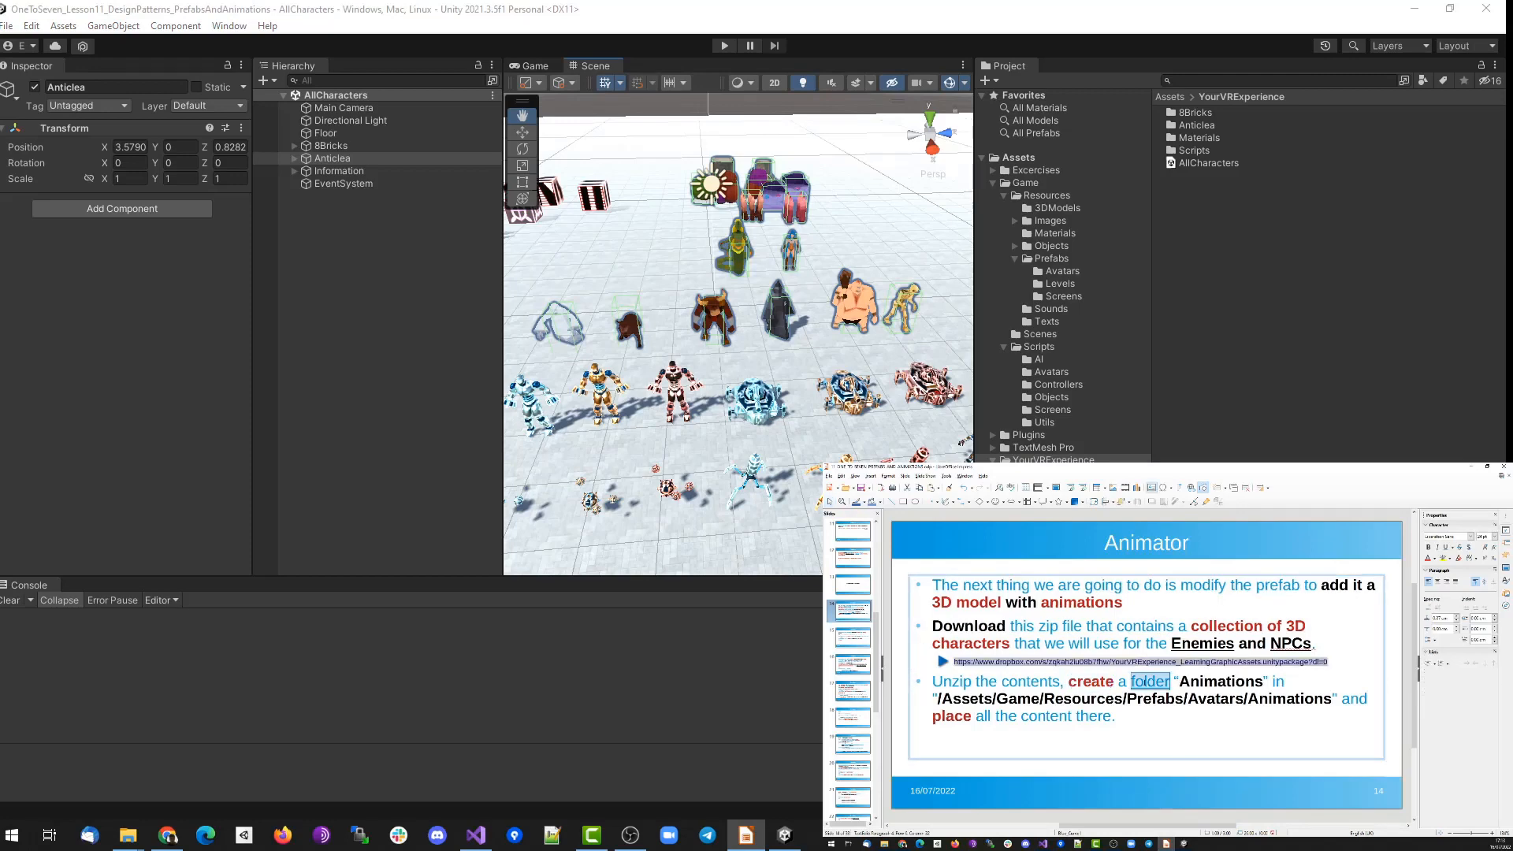
double_click(1220, 682)
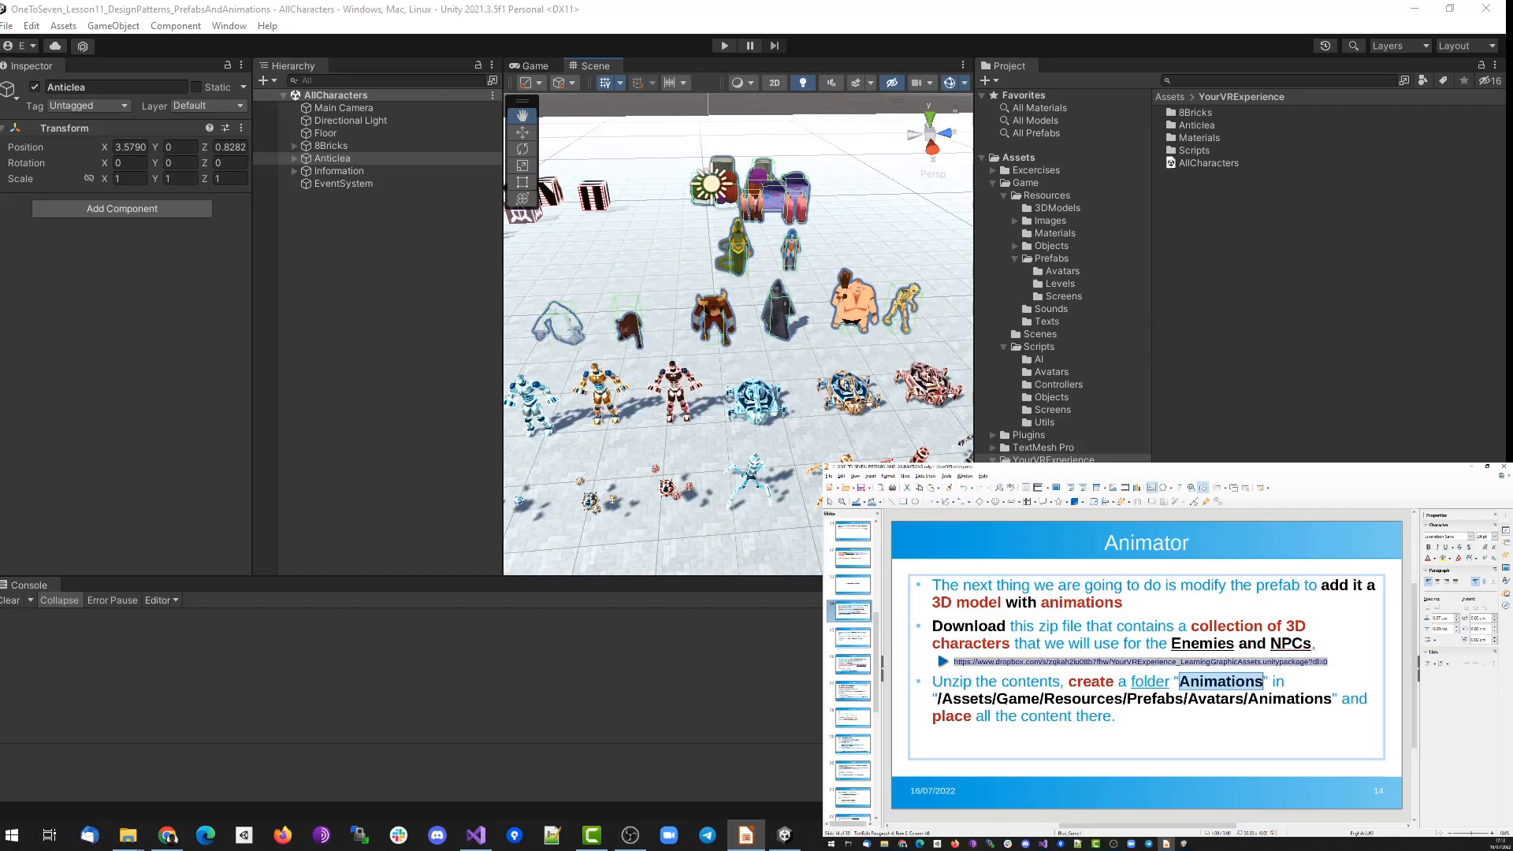
double_click(967, 699)
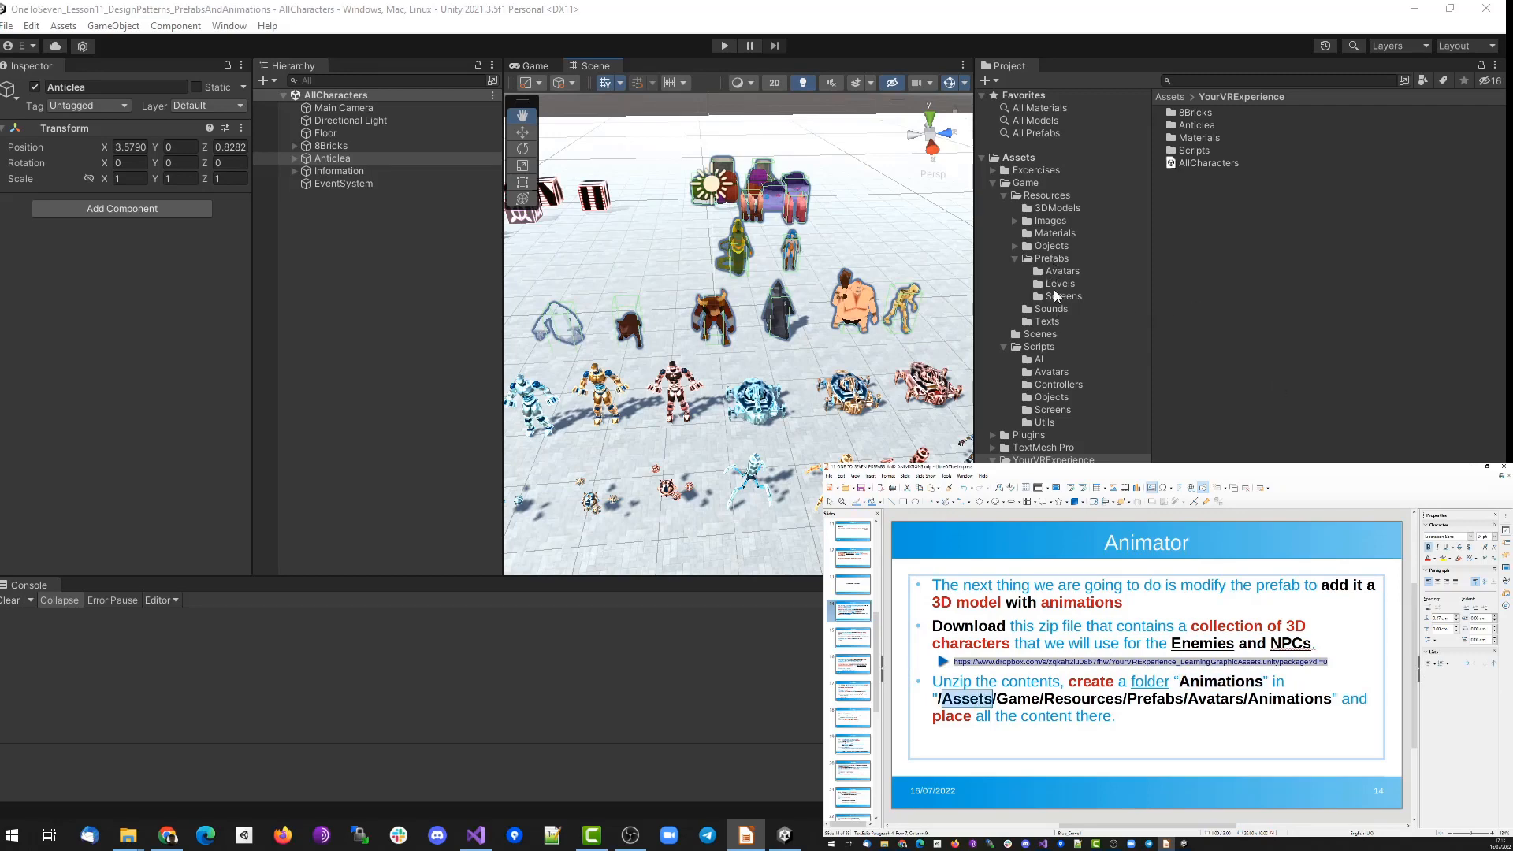
Switch back to Unity and create a folder named Animations inside Prefabs/Avatars.
left_click(1067, 271)
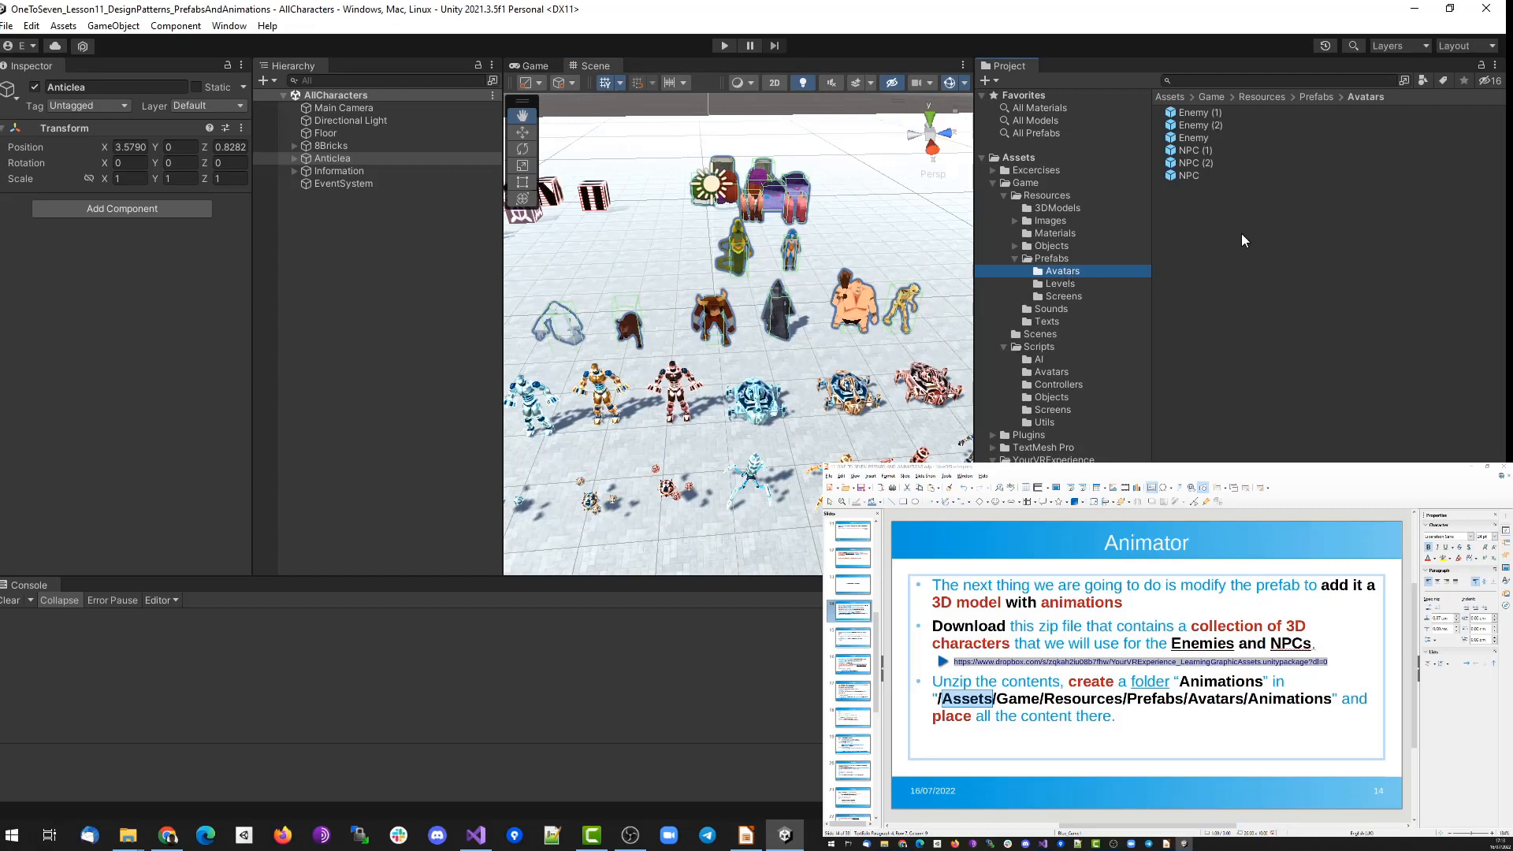
right_click(1211, 260)
mouse_move(1240, 272)
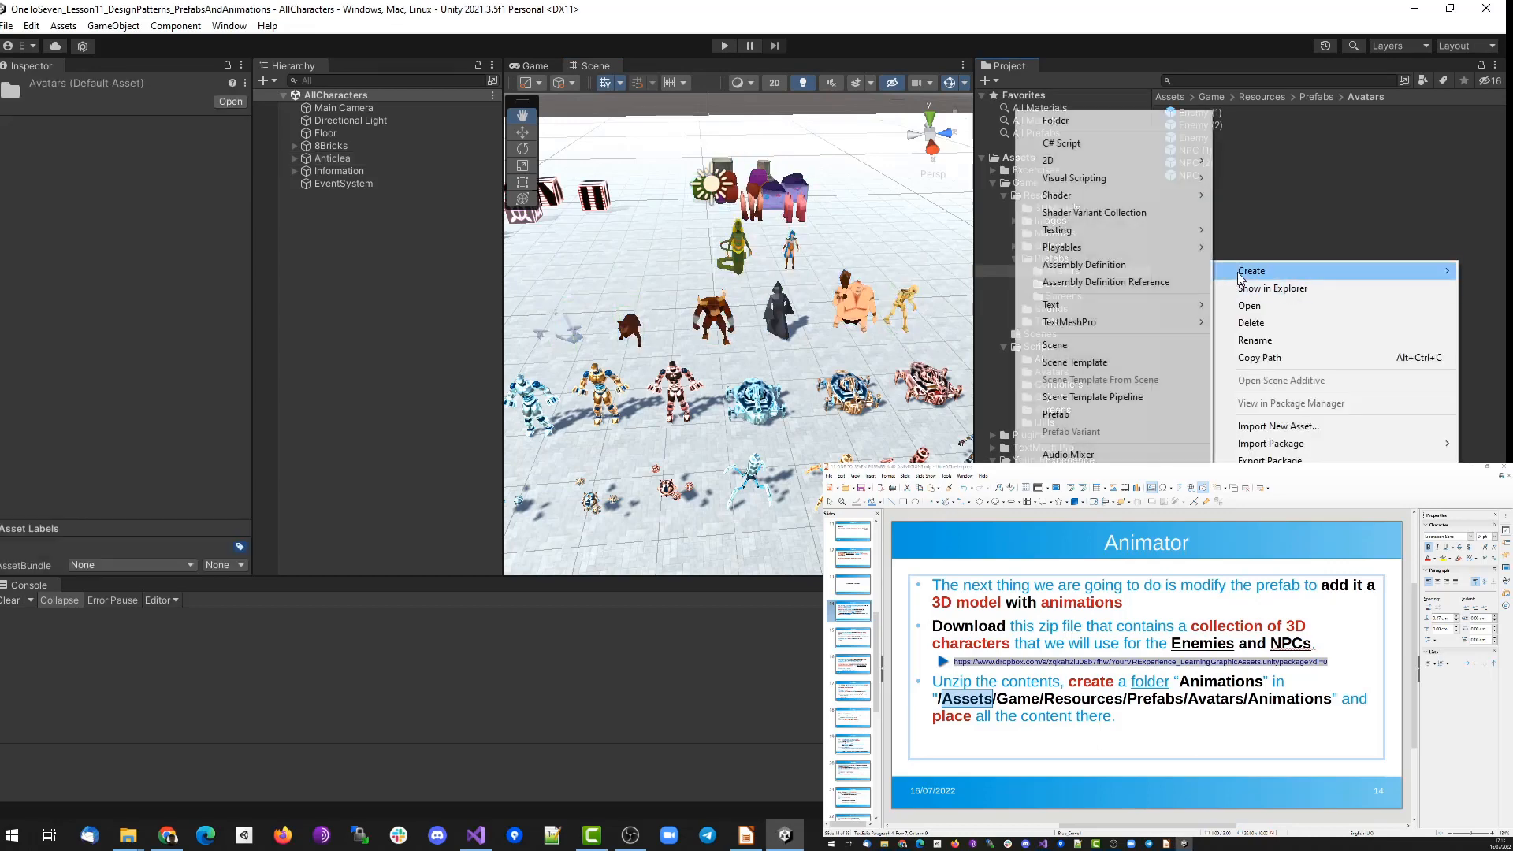
left_click(1070, 126)
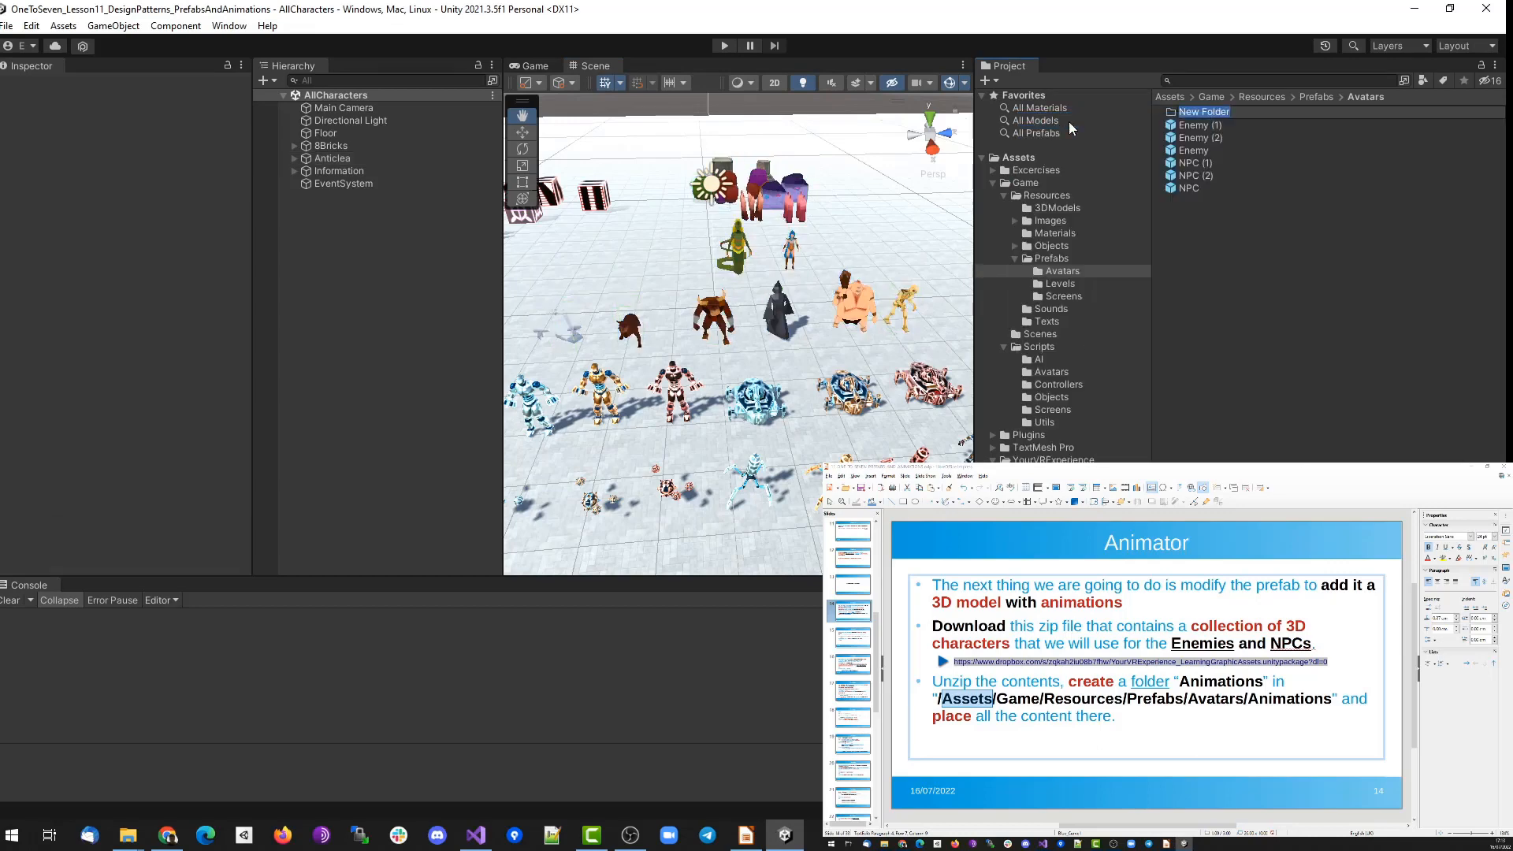
type("Animations")
key("Return")
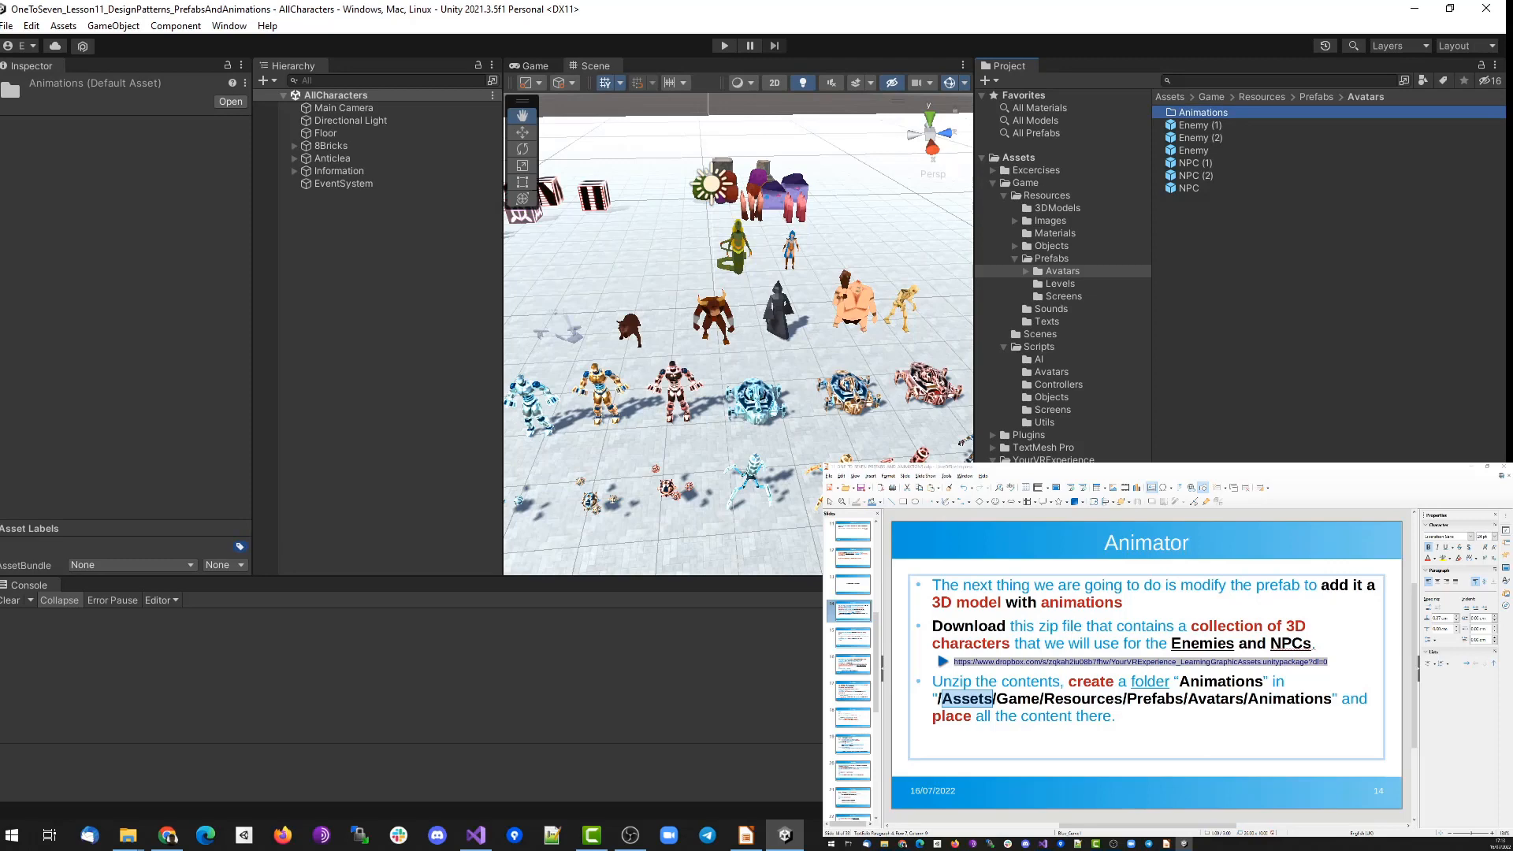
Move the YourVRExperience folder into the Animations folder under Prefabs/Avatars.
left_click(1052, 459)
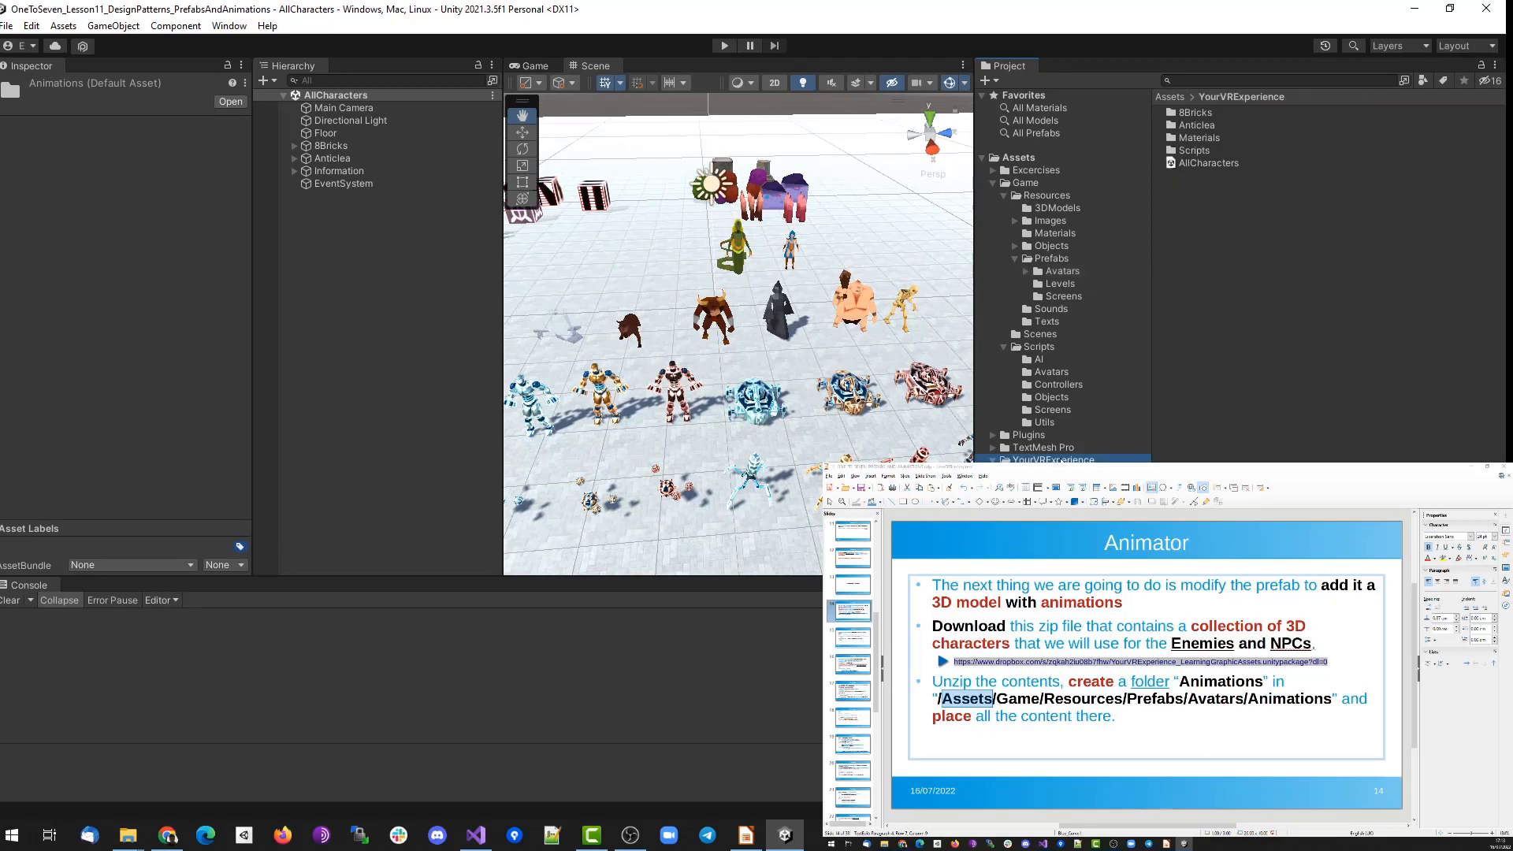
left_click(1025, 271)
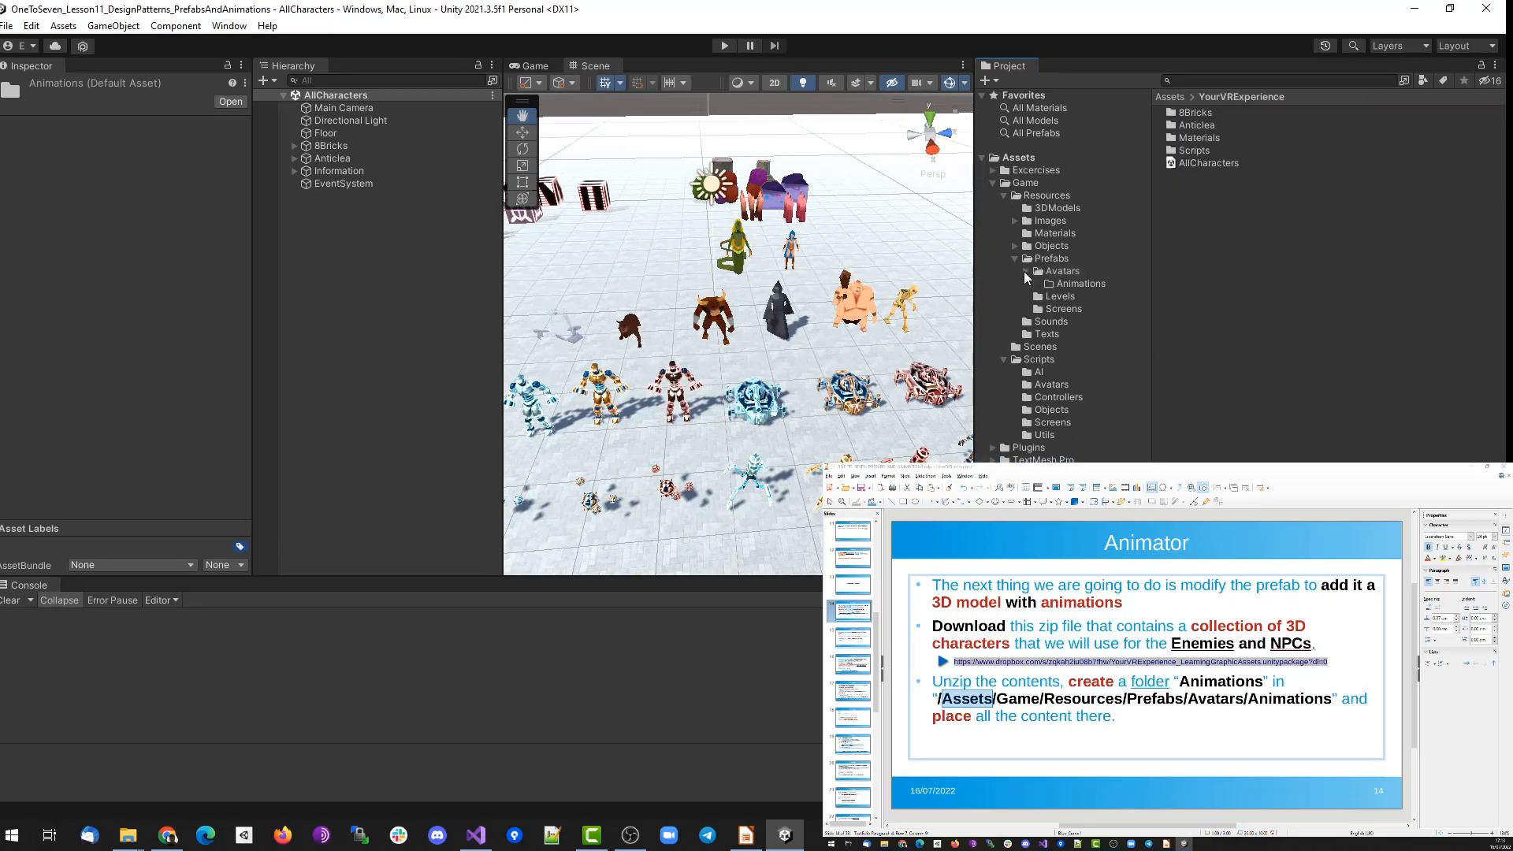
left_click_drag(1052, 472, 1080, 287)
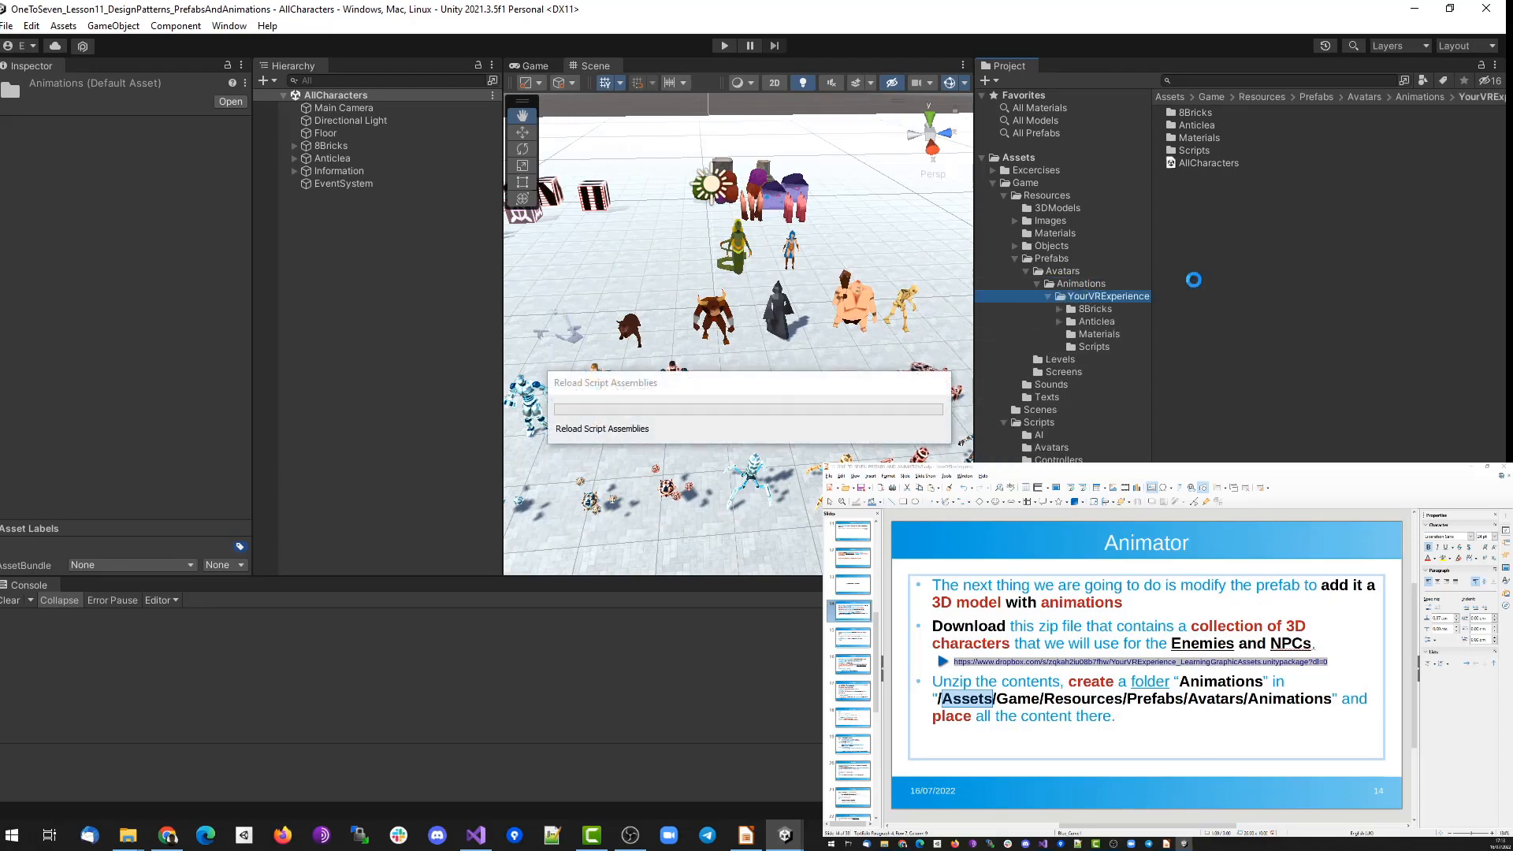
Switch to the presentation's next Animator slide and review adding the 3D model inside each Enemy prefab, highlighting the key words.
left_click(852, 638)
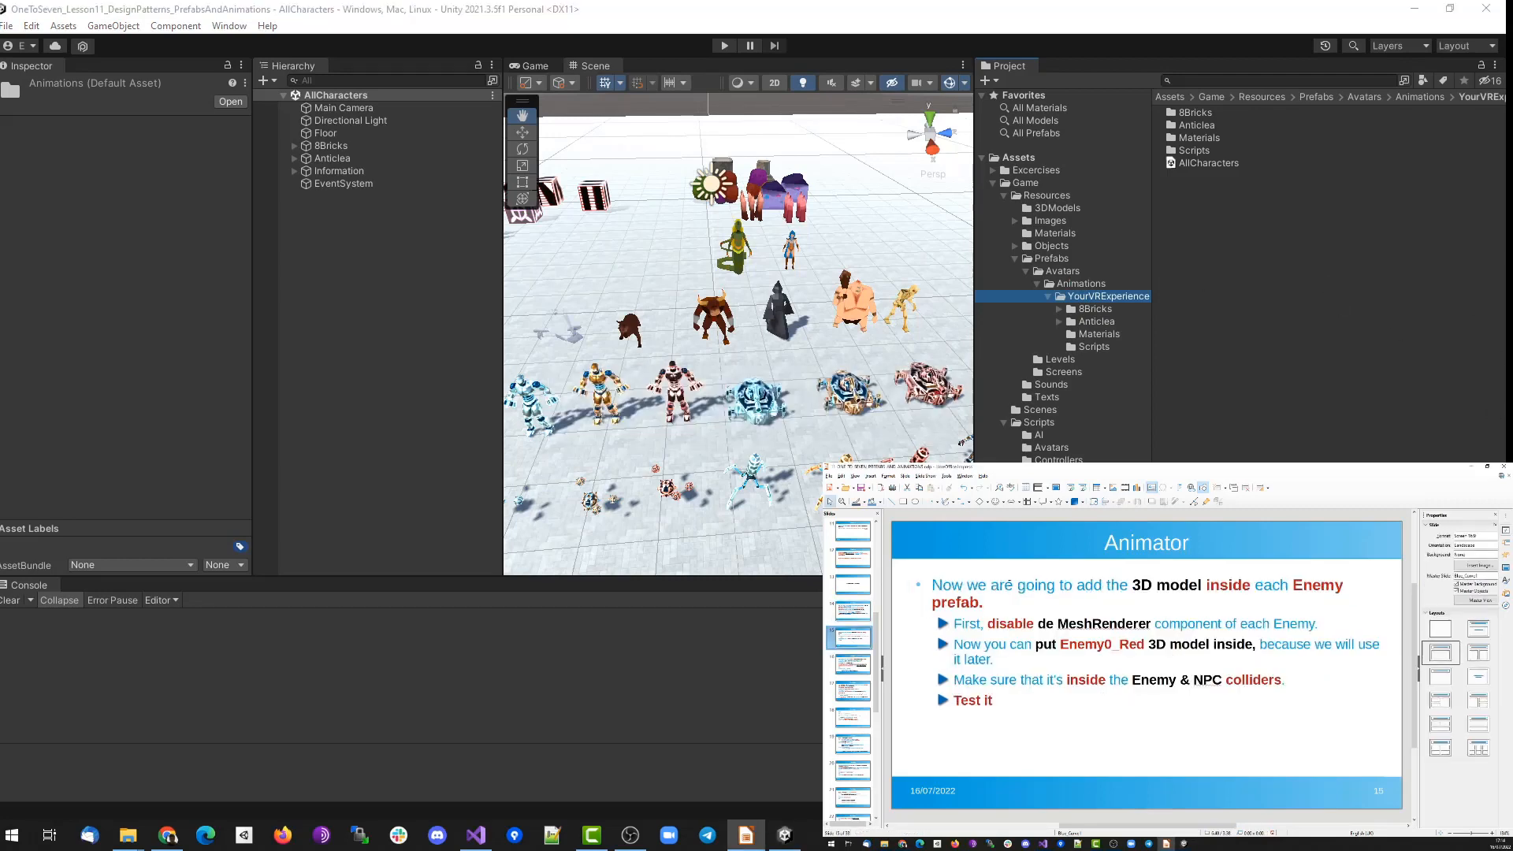
double_click(1089, 584)
left_click_drag(1132, 585, 1155, 586)
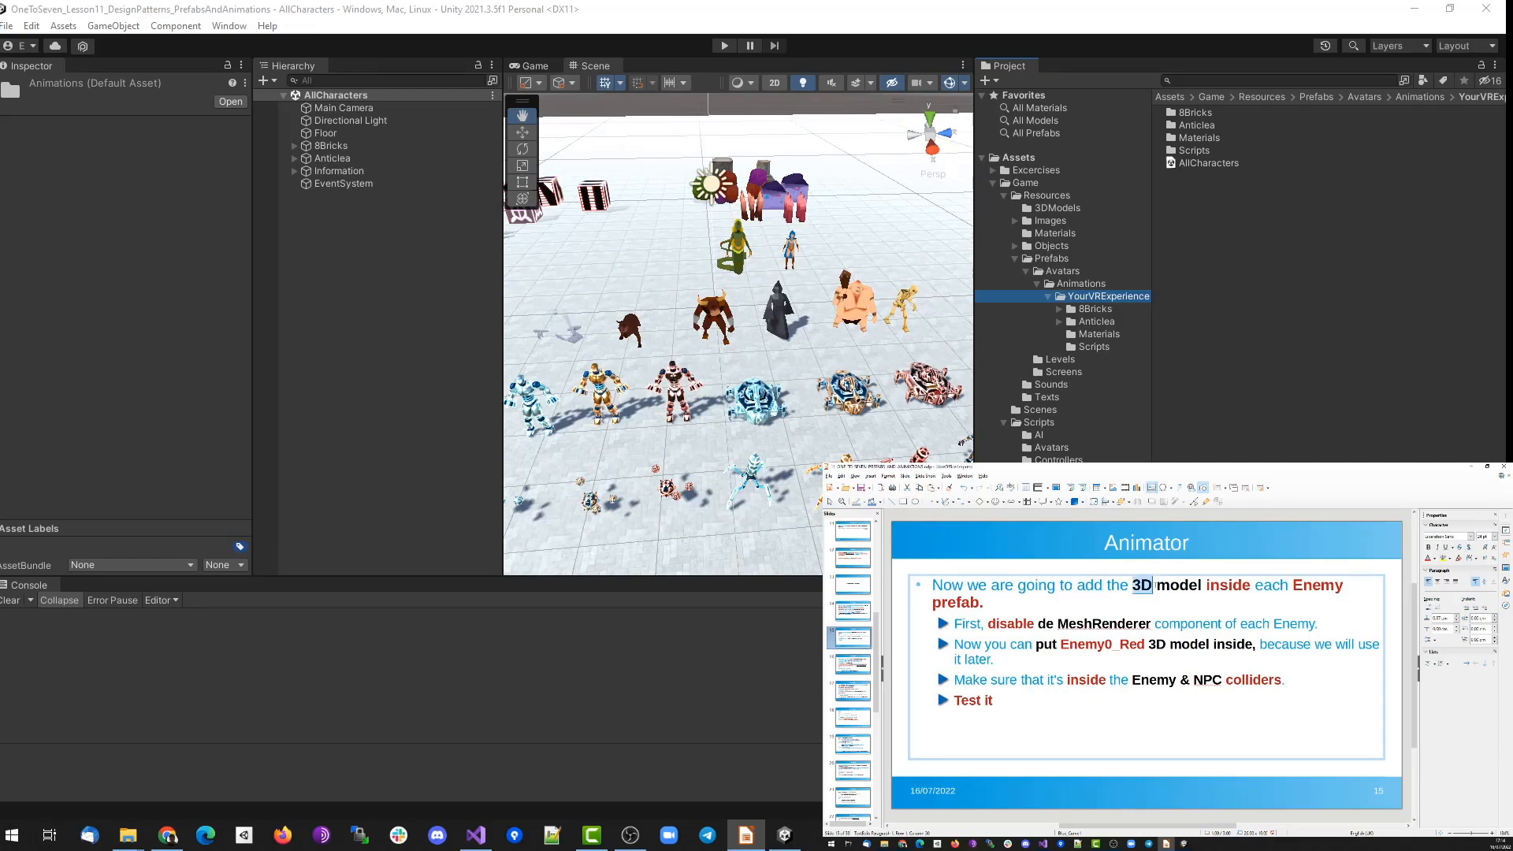
double_click(1317, 585)
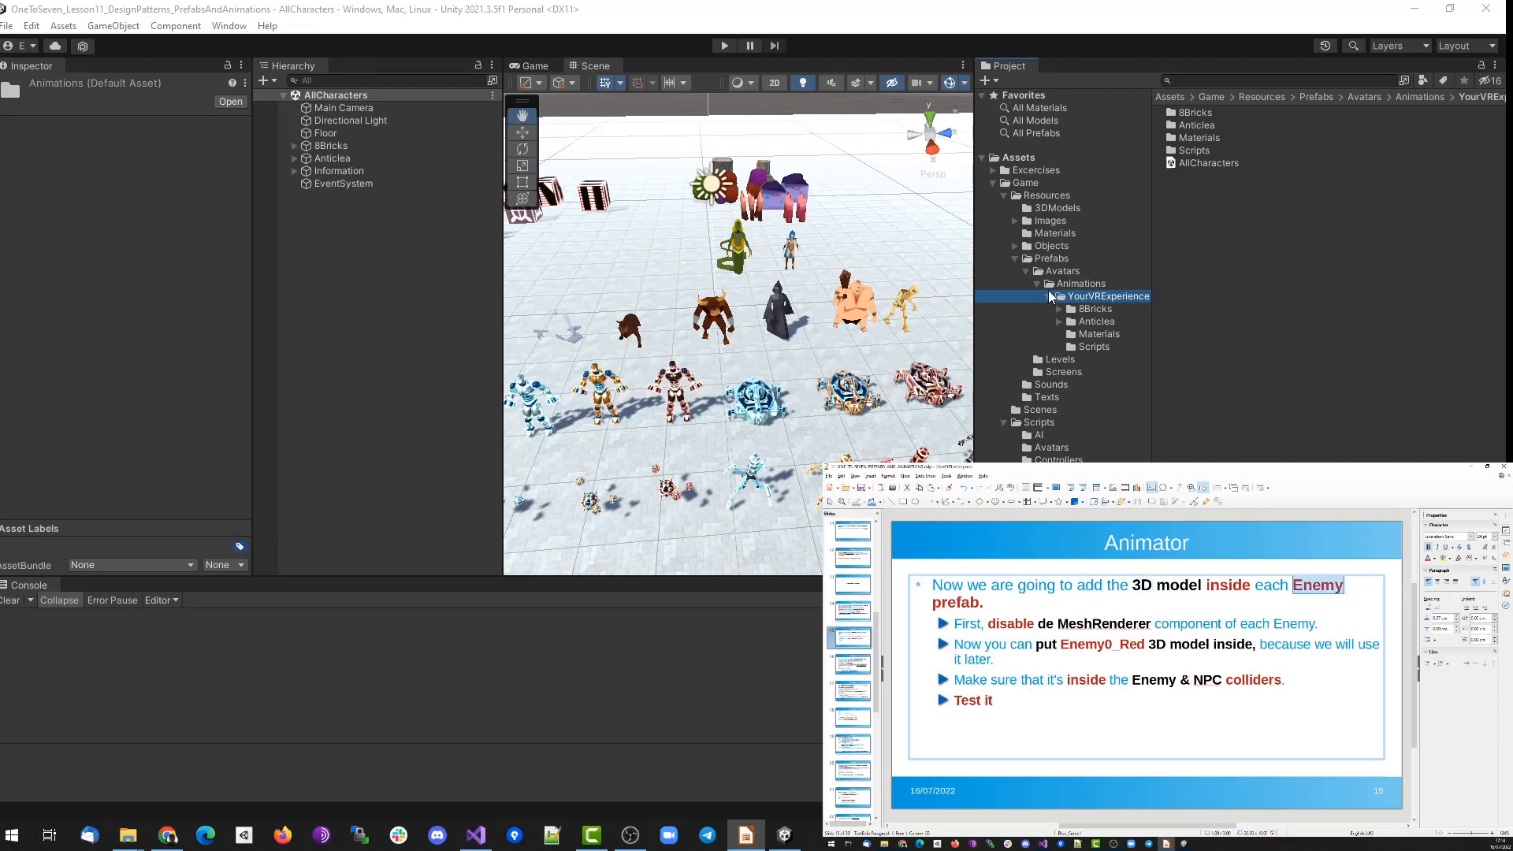
Switch to Unity and open the Enemy prefab from the Avatars folder for editing.
left_click(1061, 272)
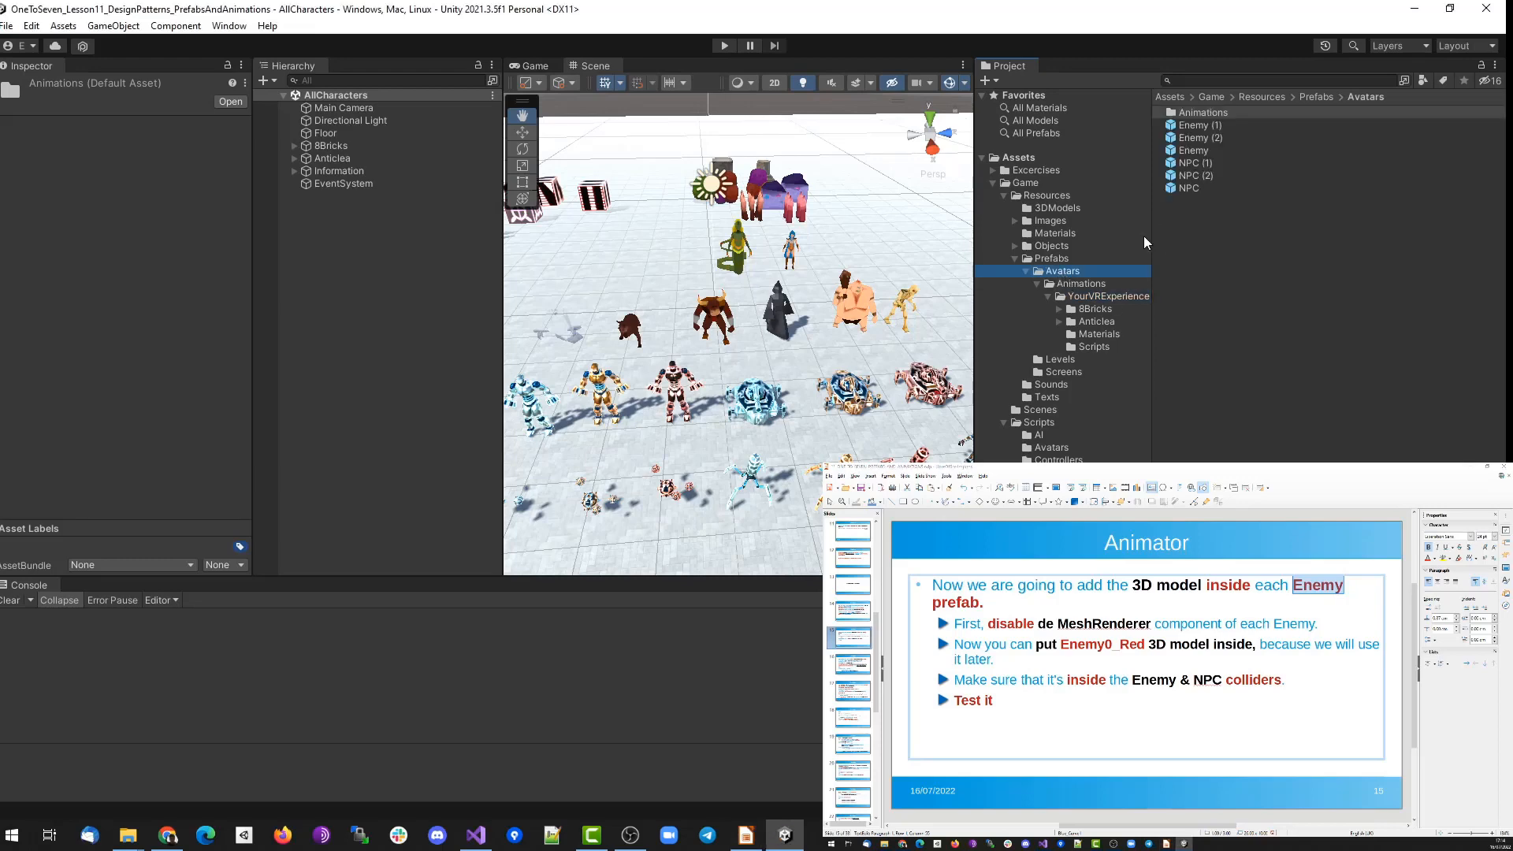
double_click(1192, 150)
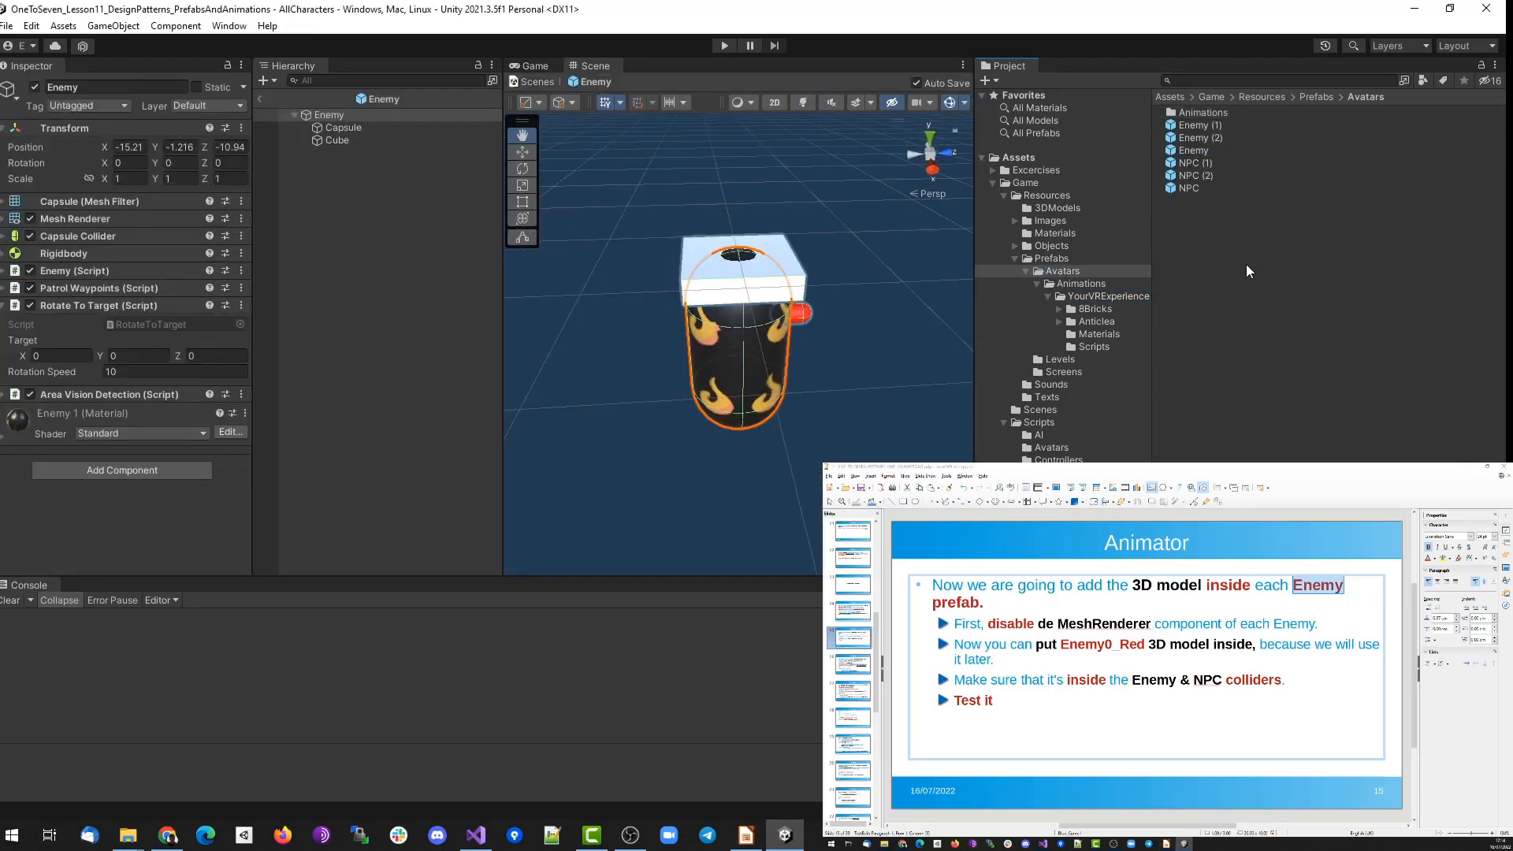
Check the required model name on the slide, then add Enemy0_Red from 8Bricks/Enemies/Enemy0 to the Enemy prefab.
left_click(1077, 643)
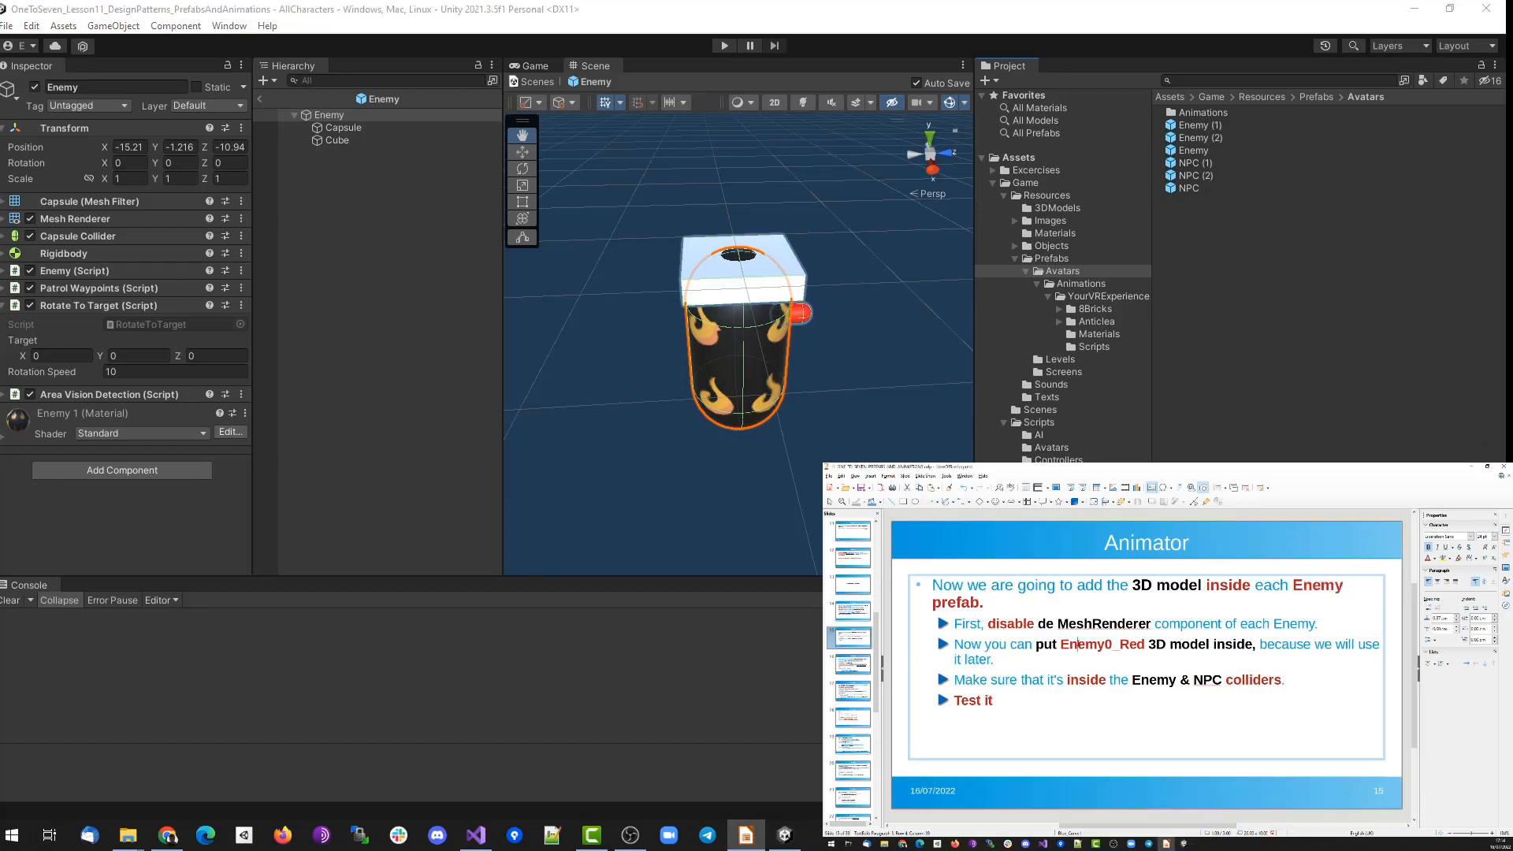
left_click_drag(1060, 644, 1144, 644)
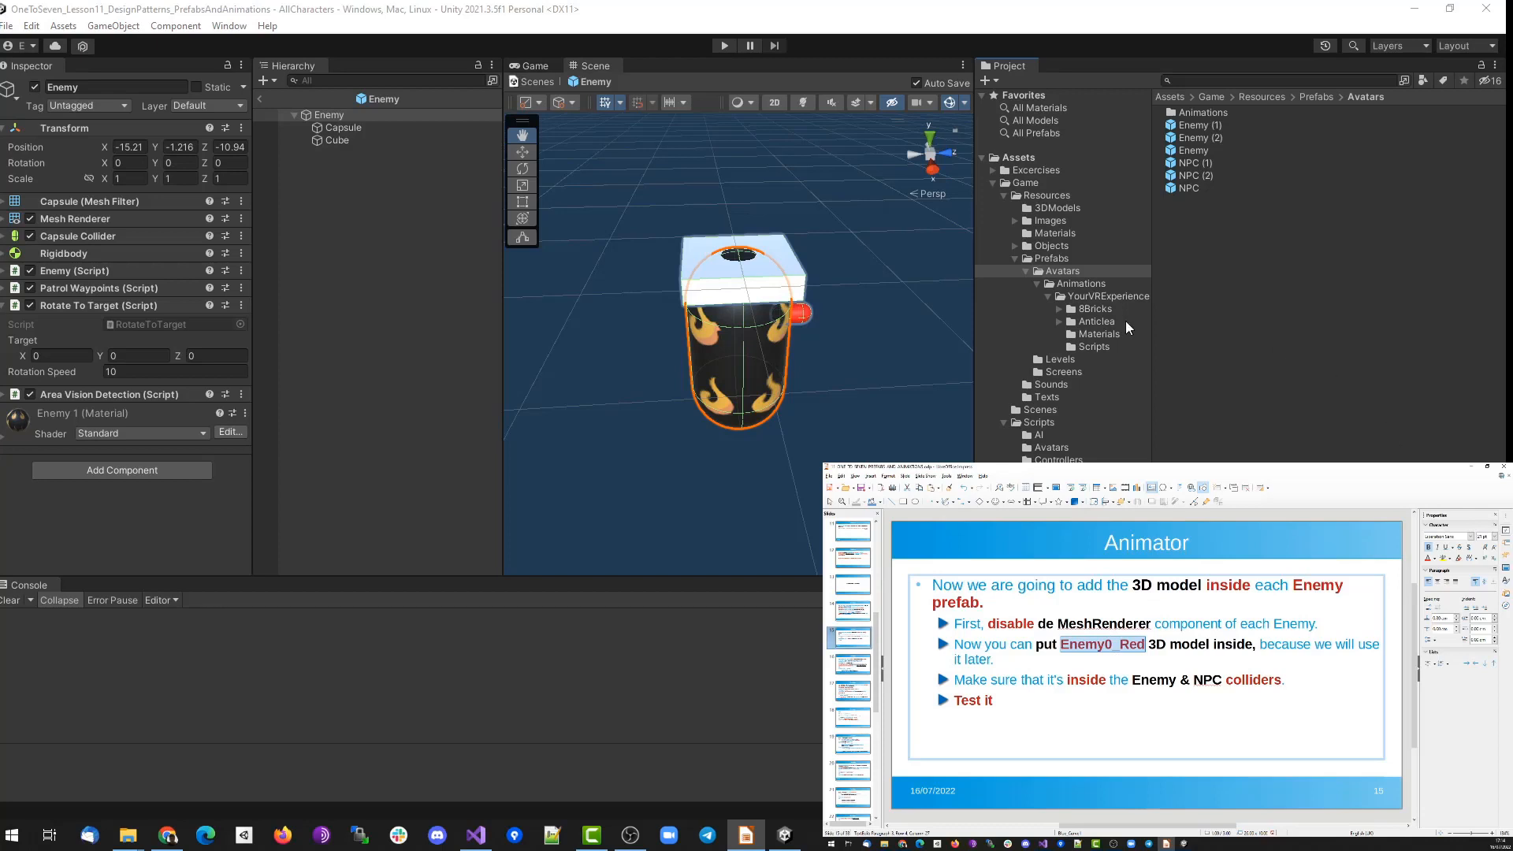
left_click(1058, 309)
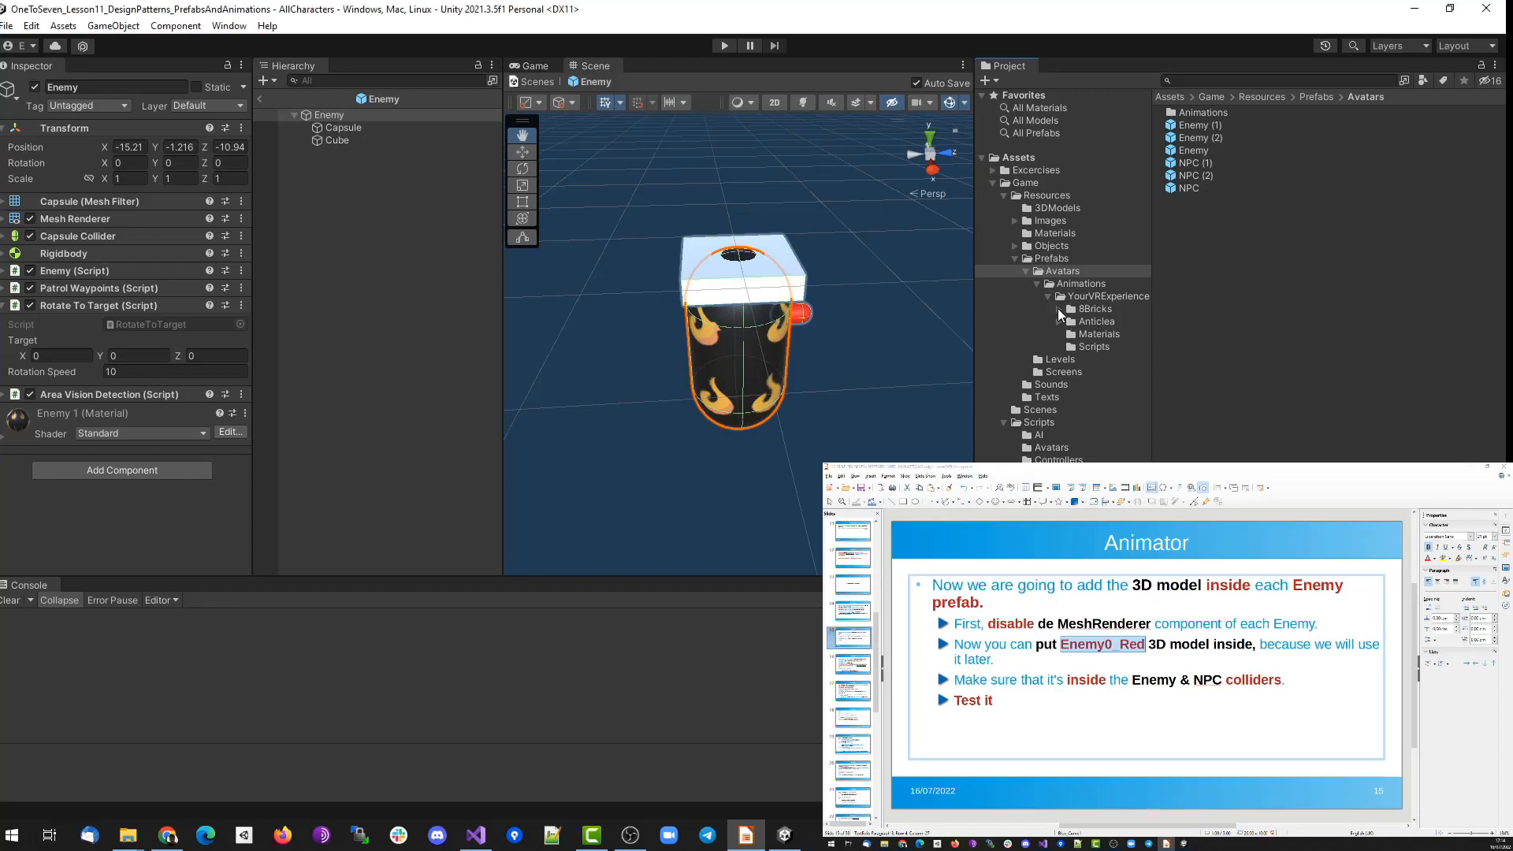
left_click(1113, 333)
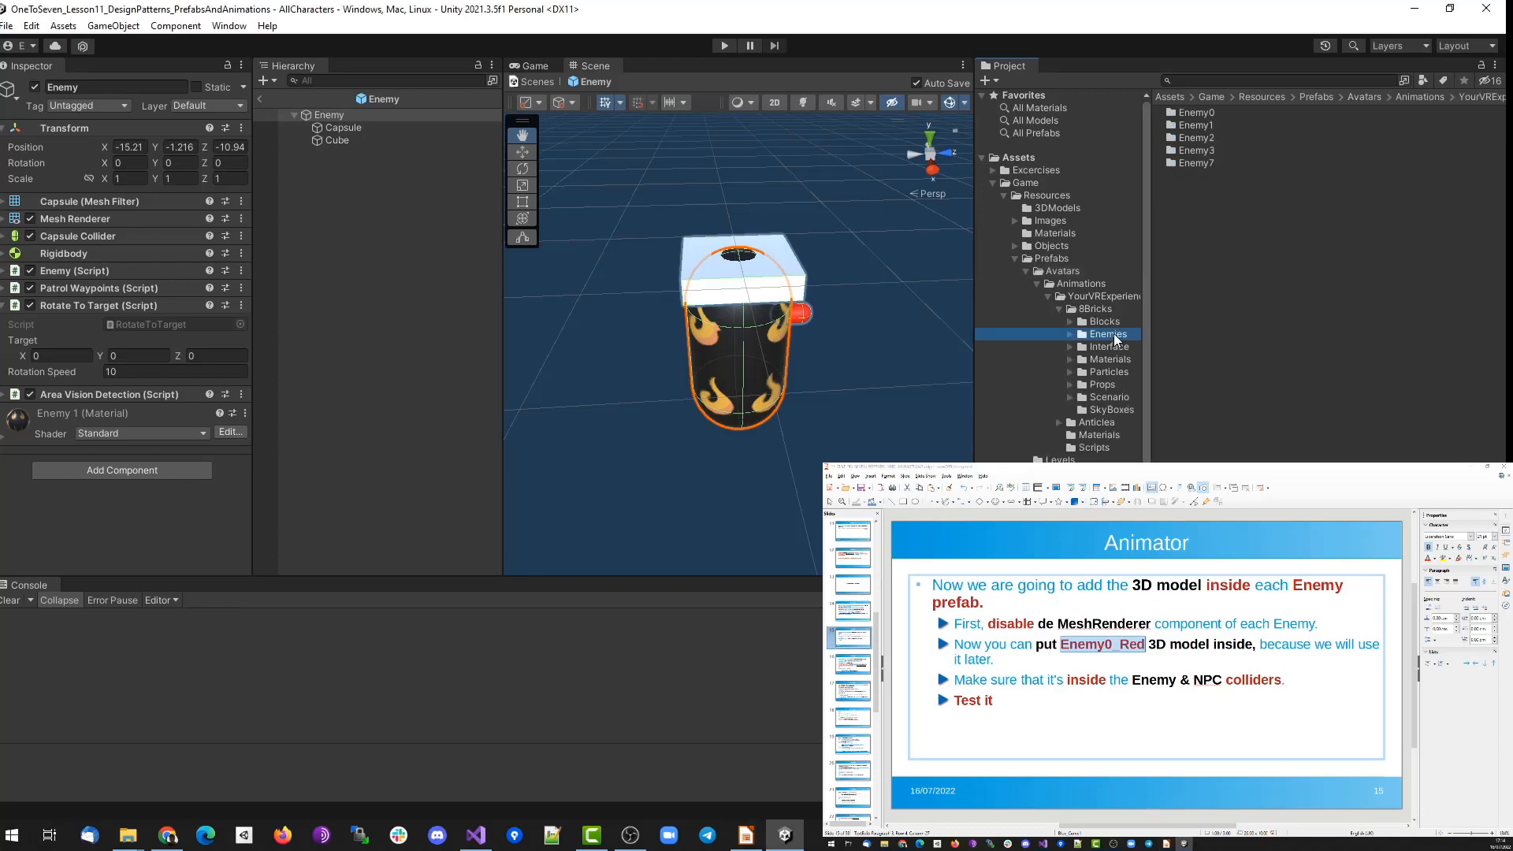
double_click(1197, 113)
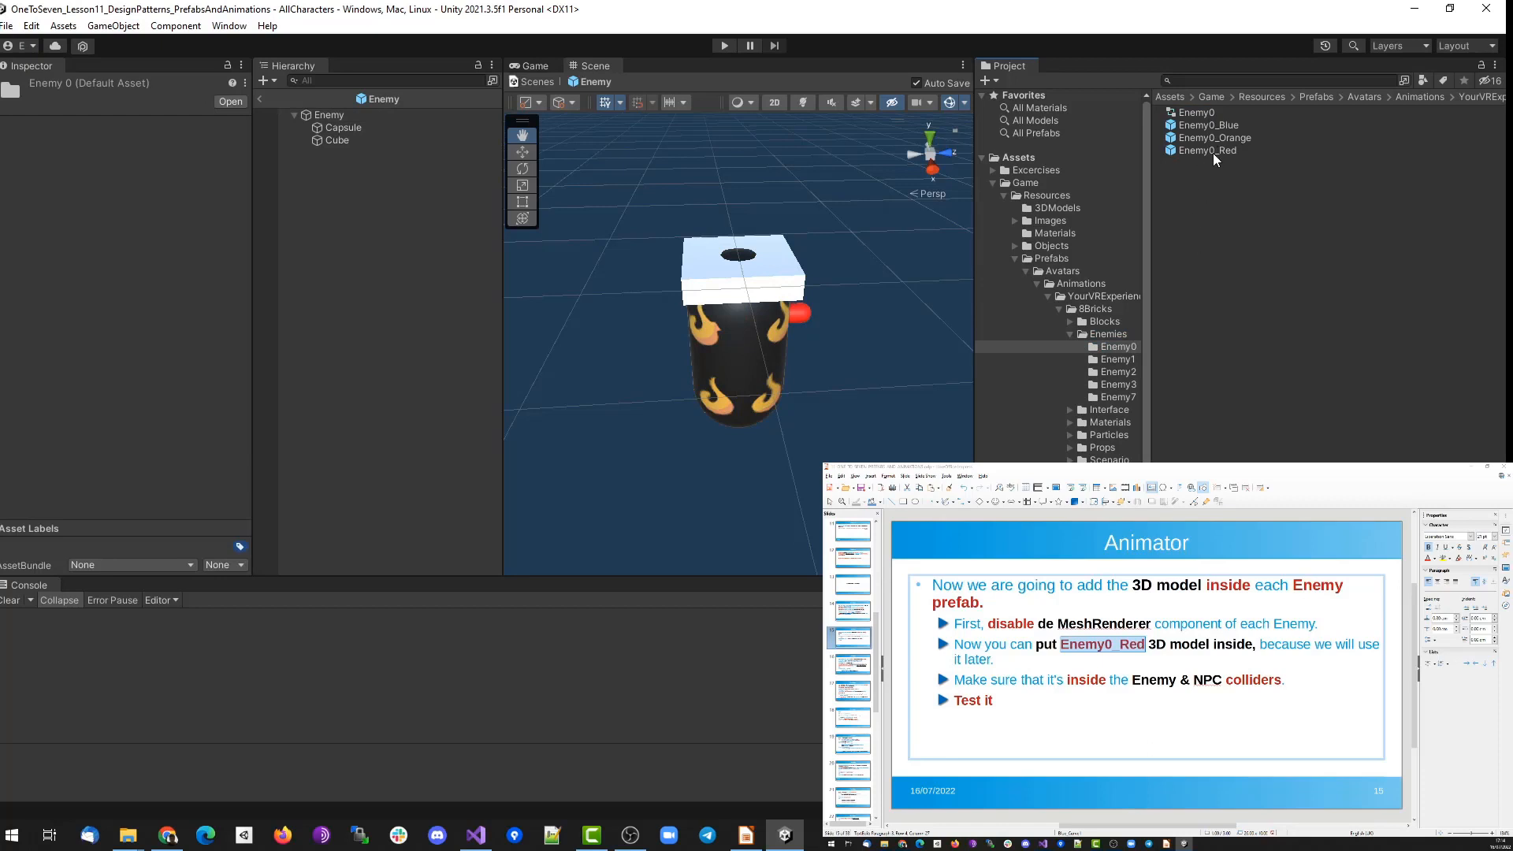
left_click_drag(1212, 153, 742, 350)
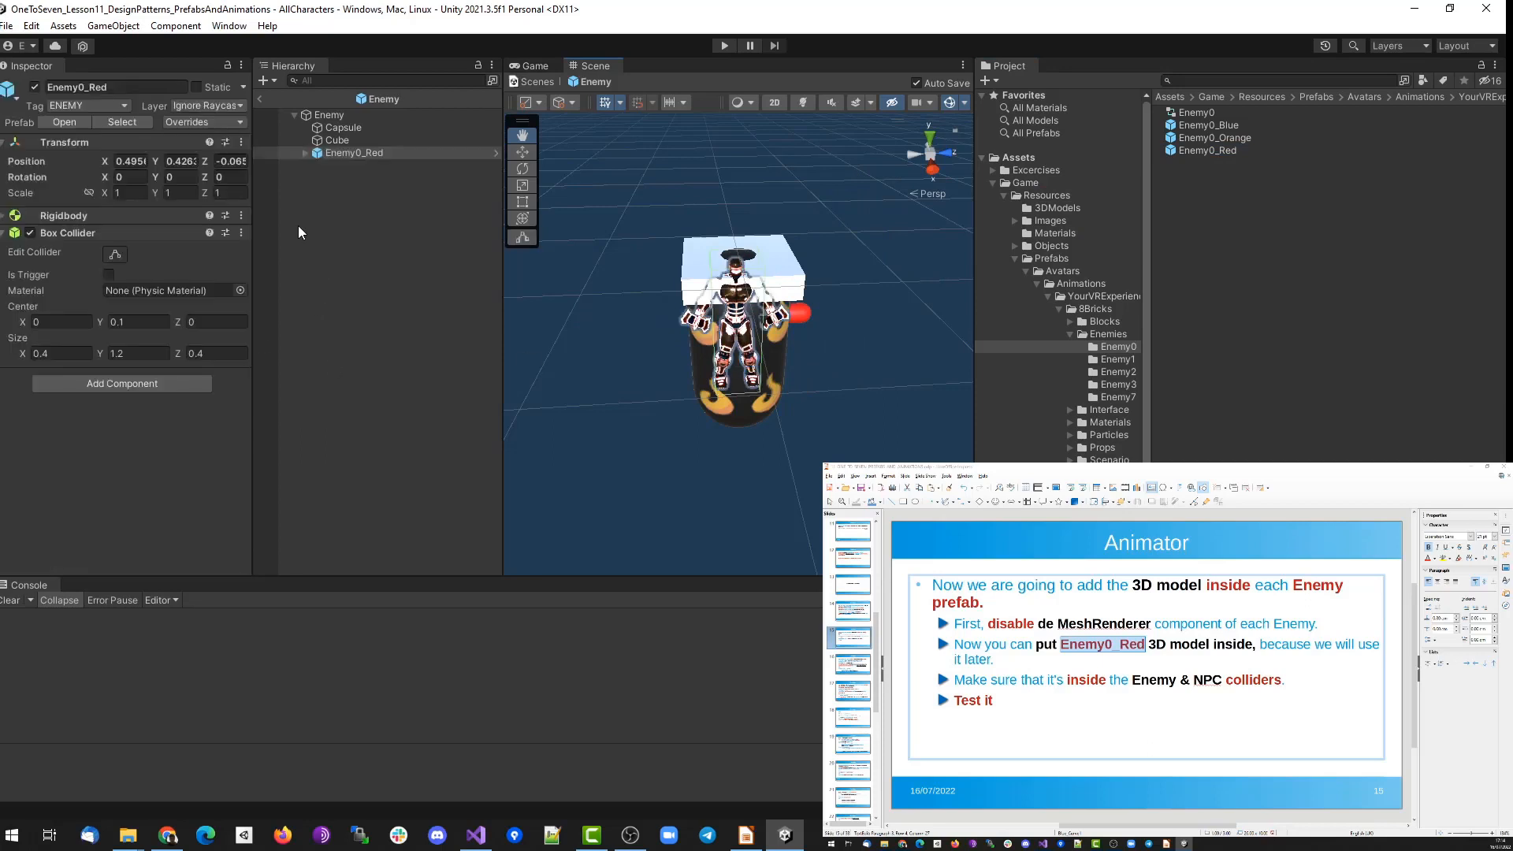
Reset the Enemy0_Red model's Transform and check its placement inside the enemy capsule.
left_click(241, 142)
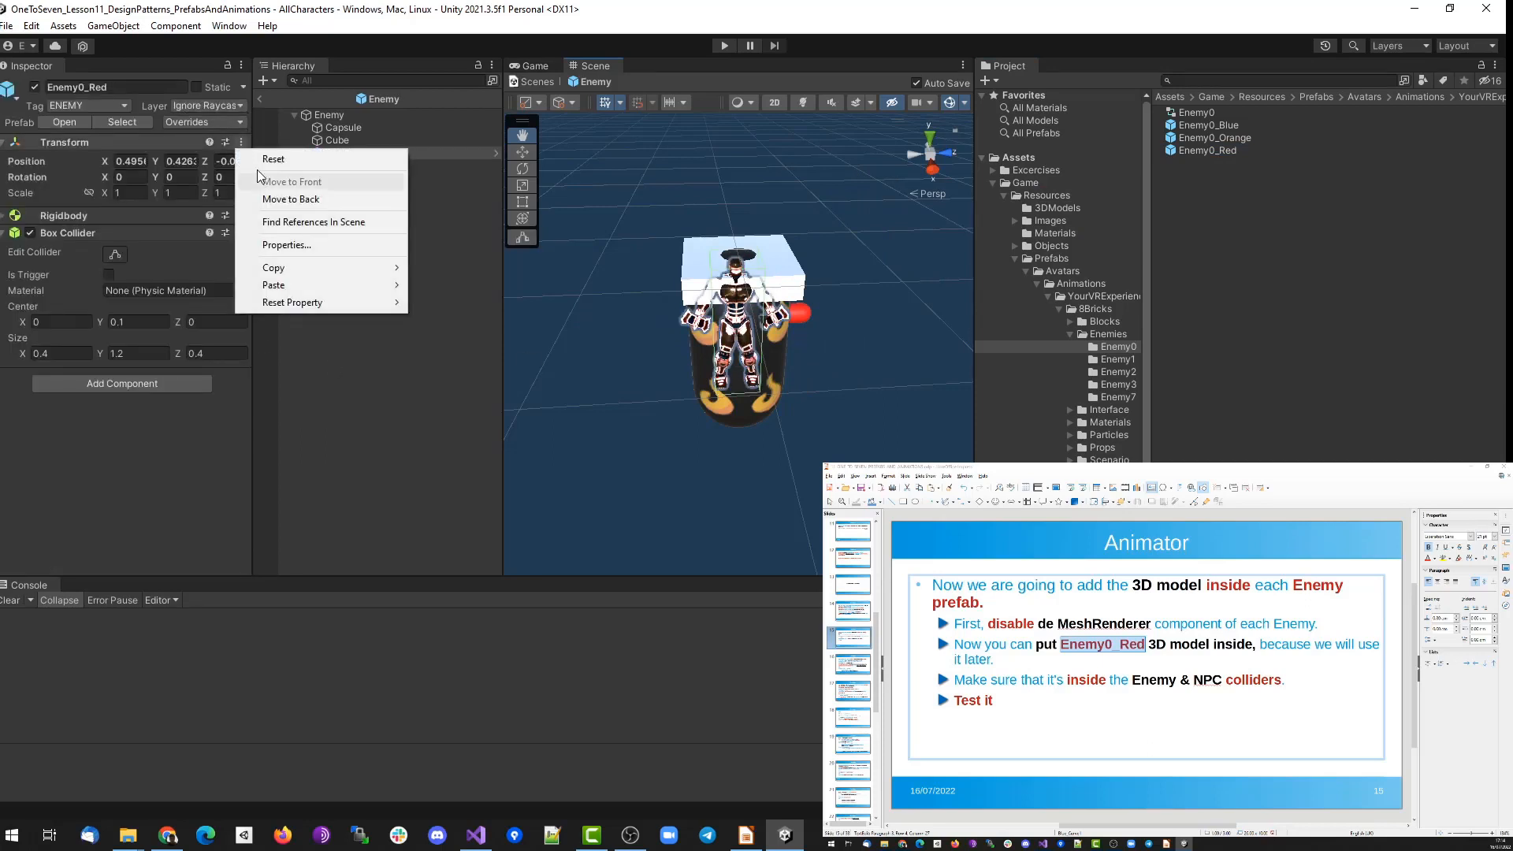
left_click(260, 159)
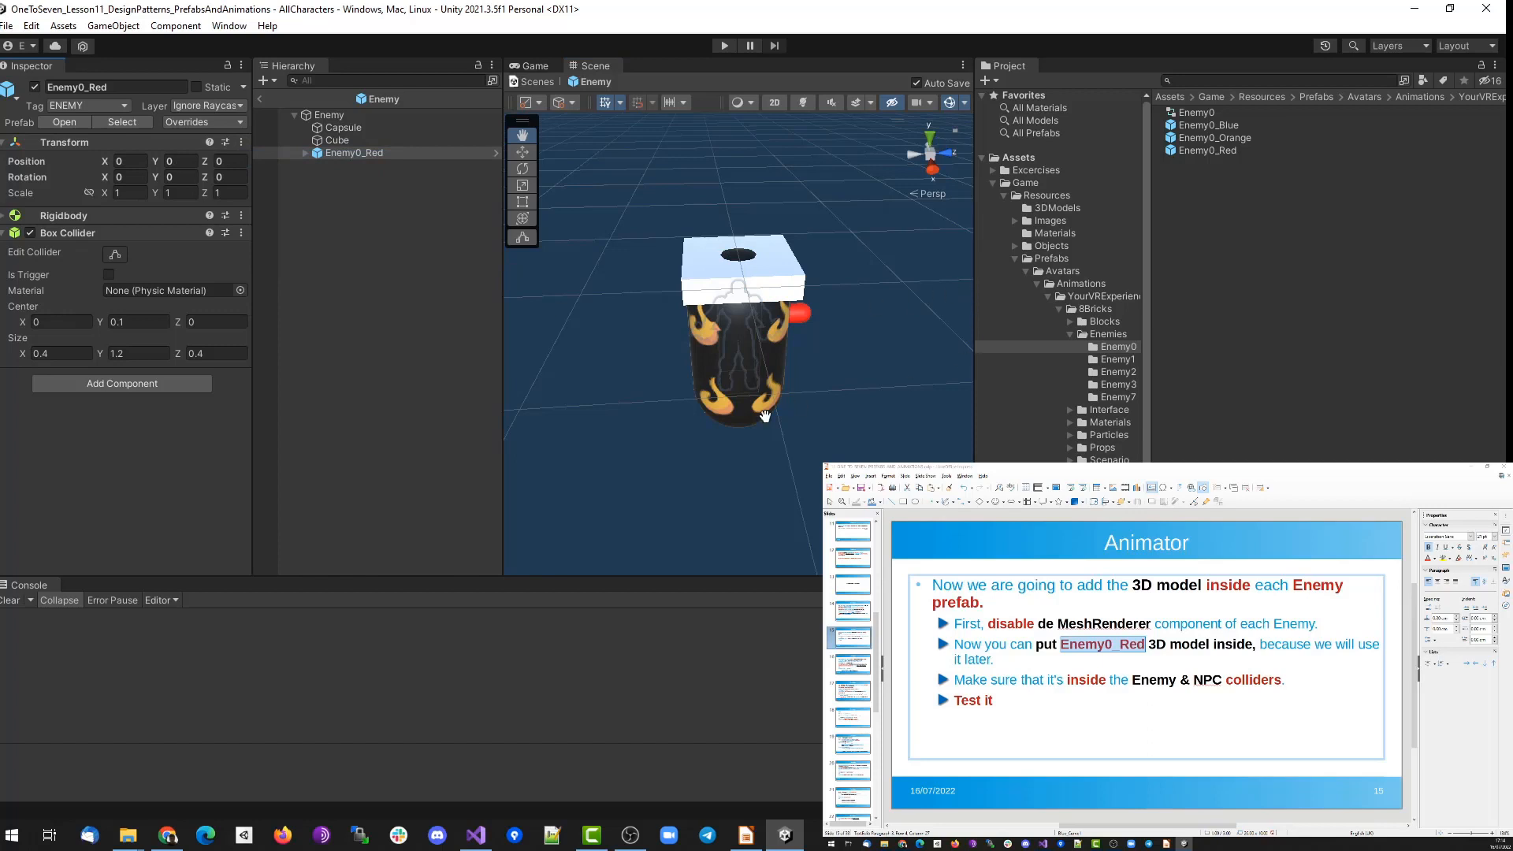
left_click_drag(771, 449, 761, 364, "alt")
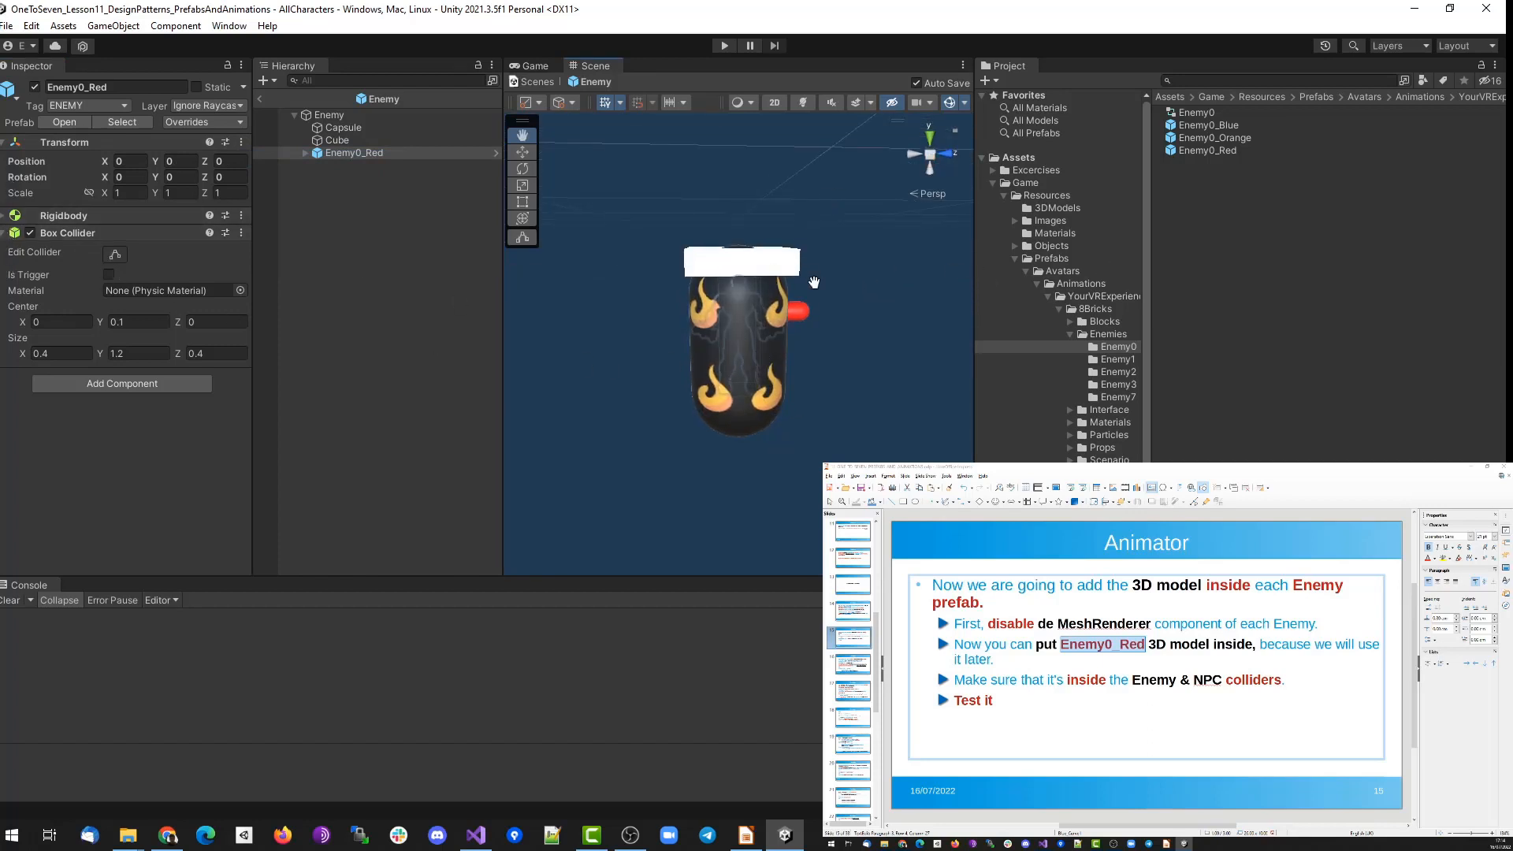
Disable the Mesh Renderer on the root Enemy object and check the Enemy0_Red model inside the capsule collider.
left_click(327, 117)
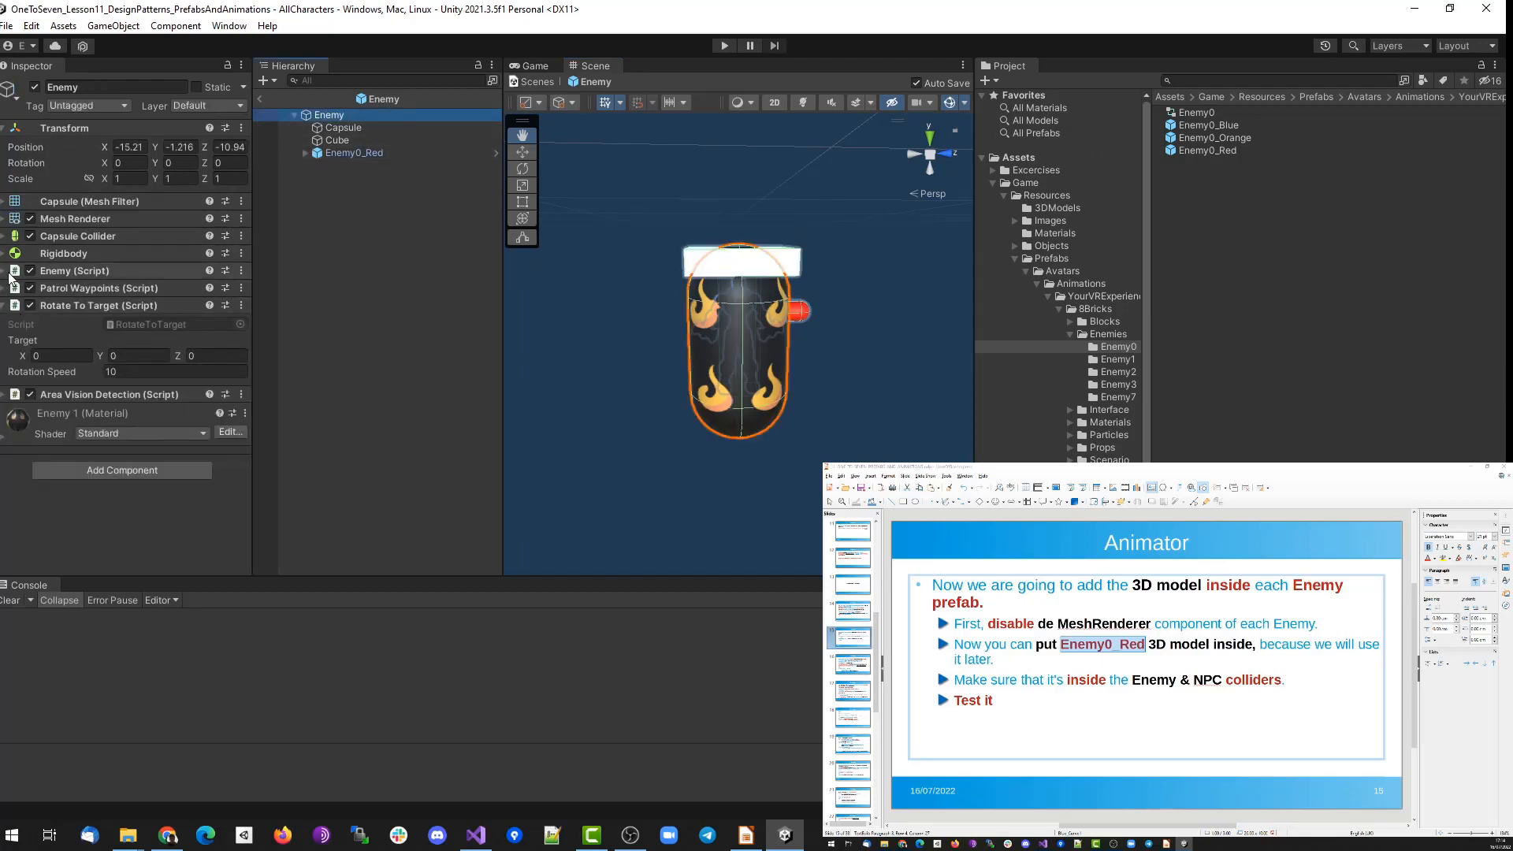
left_click(30, 218)
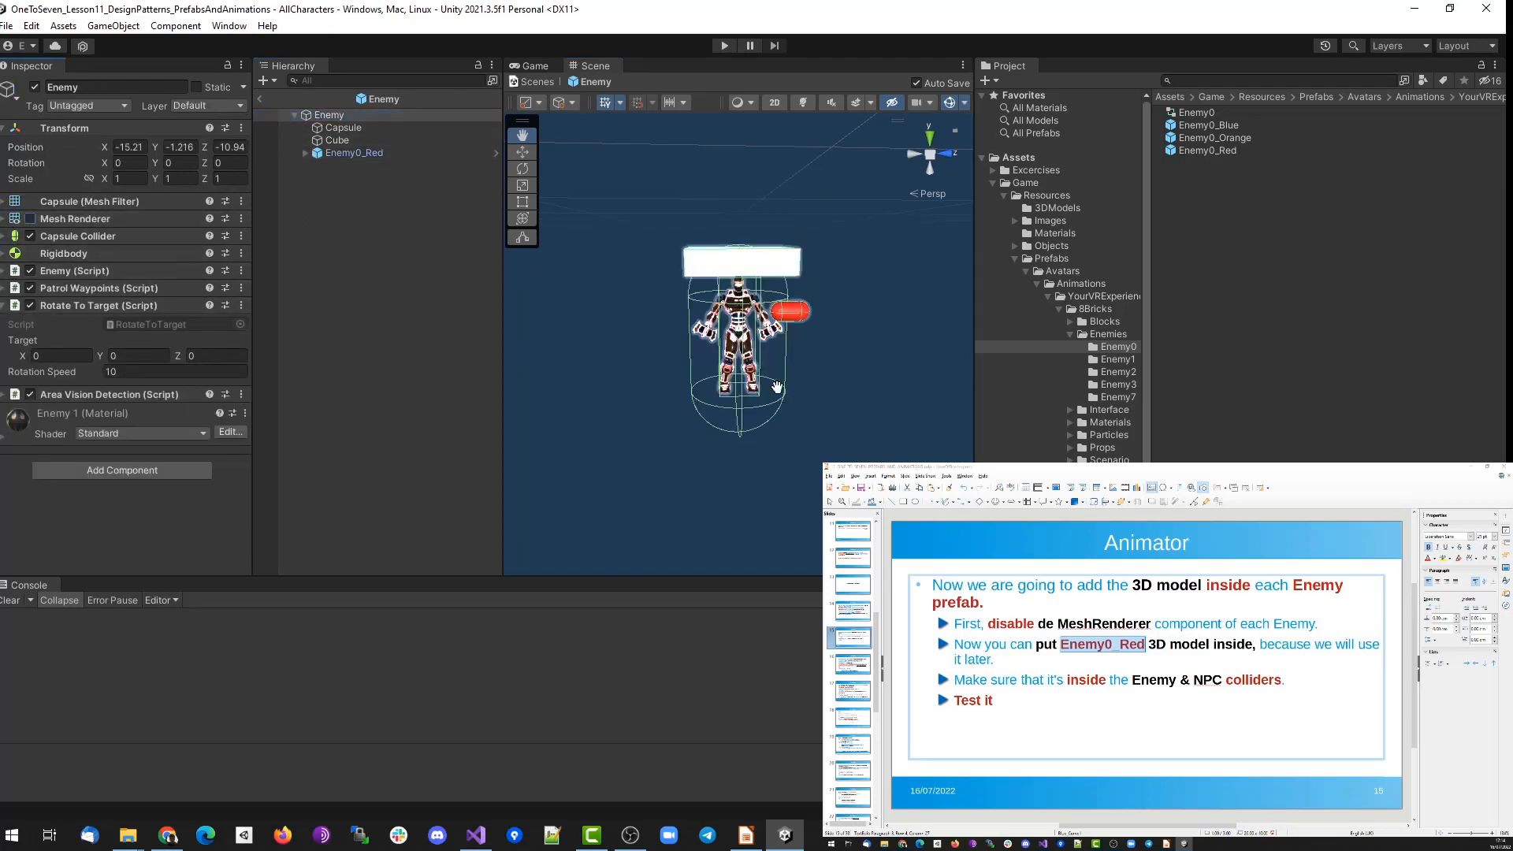
left_click_drag(799, 351, 632, 348, "alt")
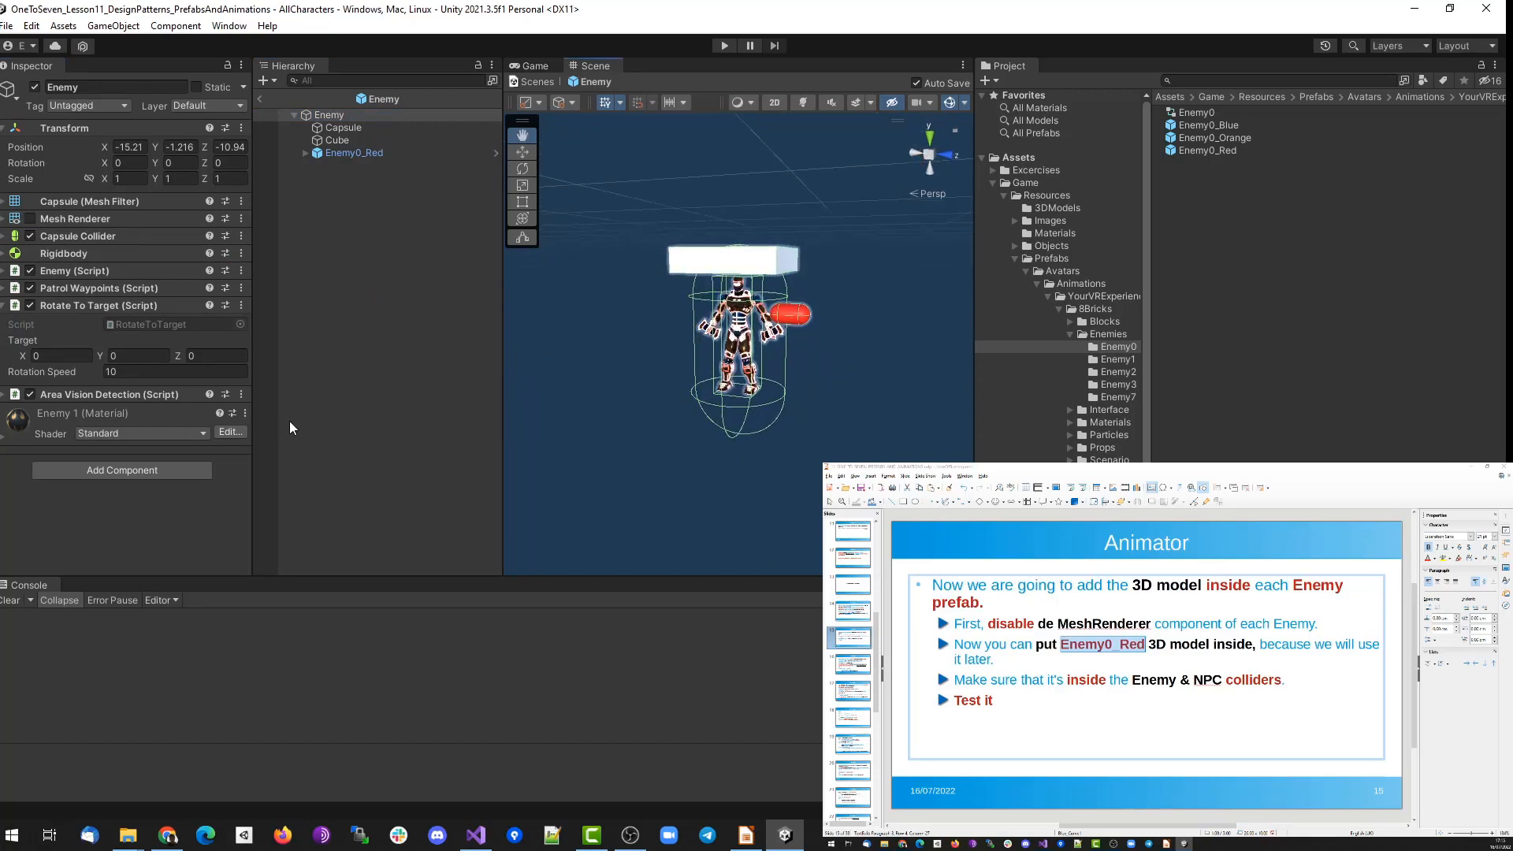
Remove the Box Collider and Rigidbody components from the Enemy0_Red model.
left_click(341, 150)
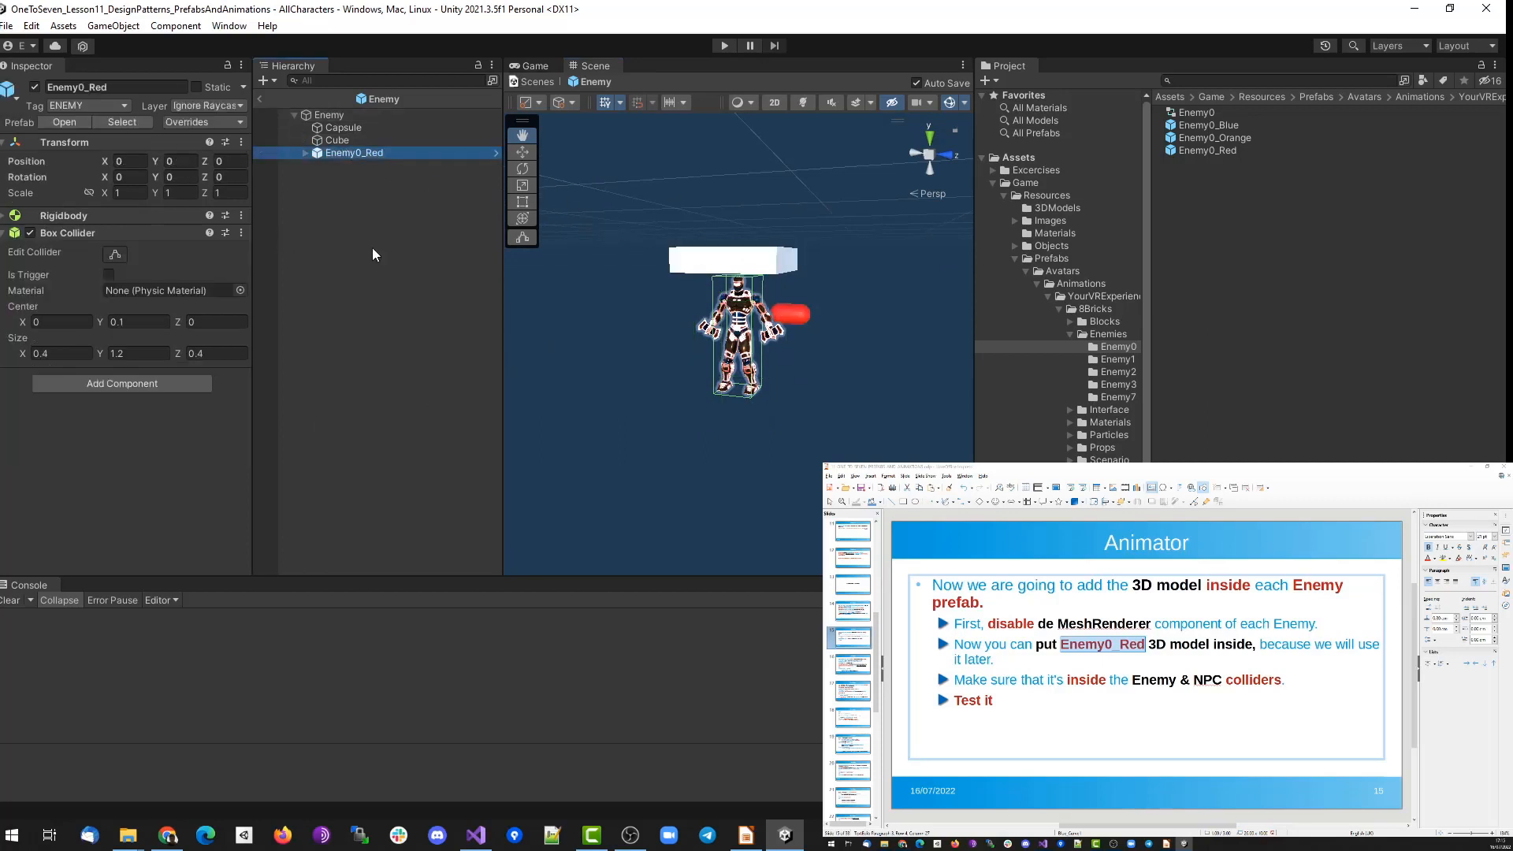
right_click(74, 232)
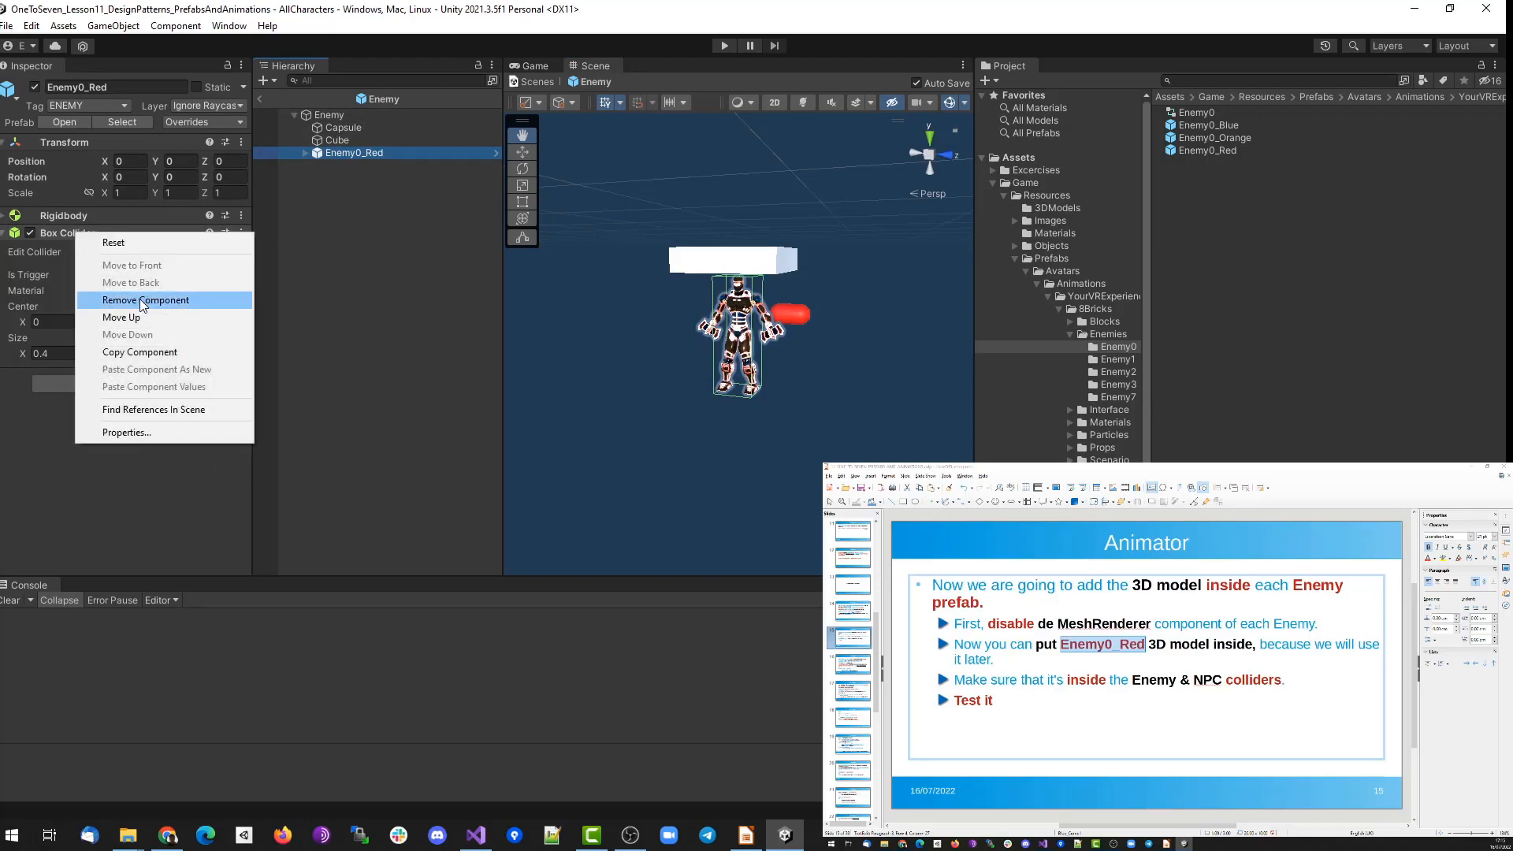
left_click(142, 300)
right_click(64, 215)
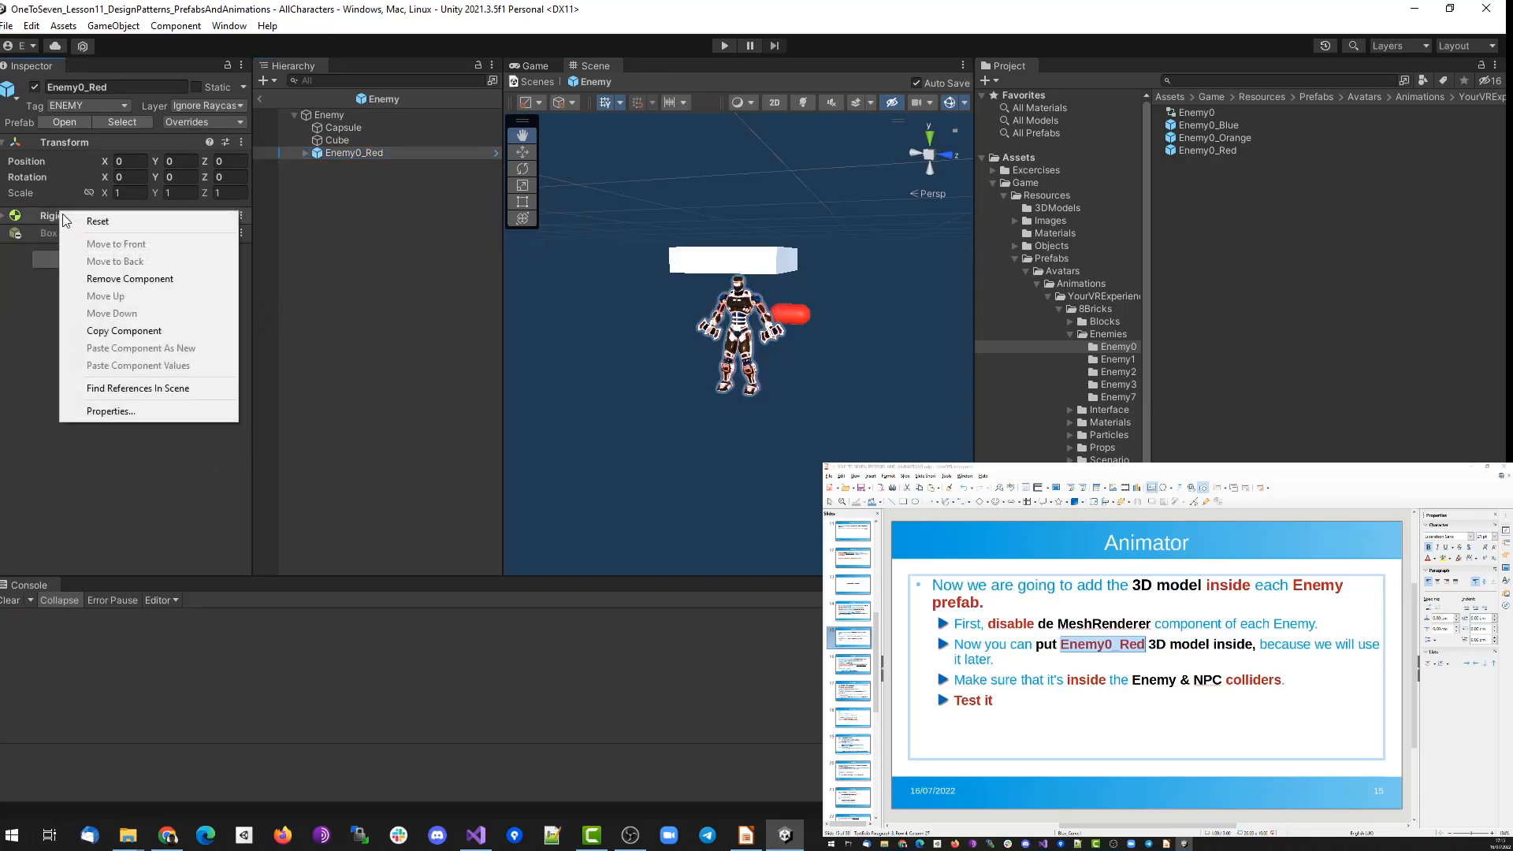
left_click(107, 278)
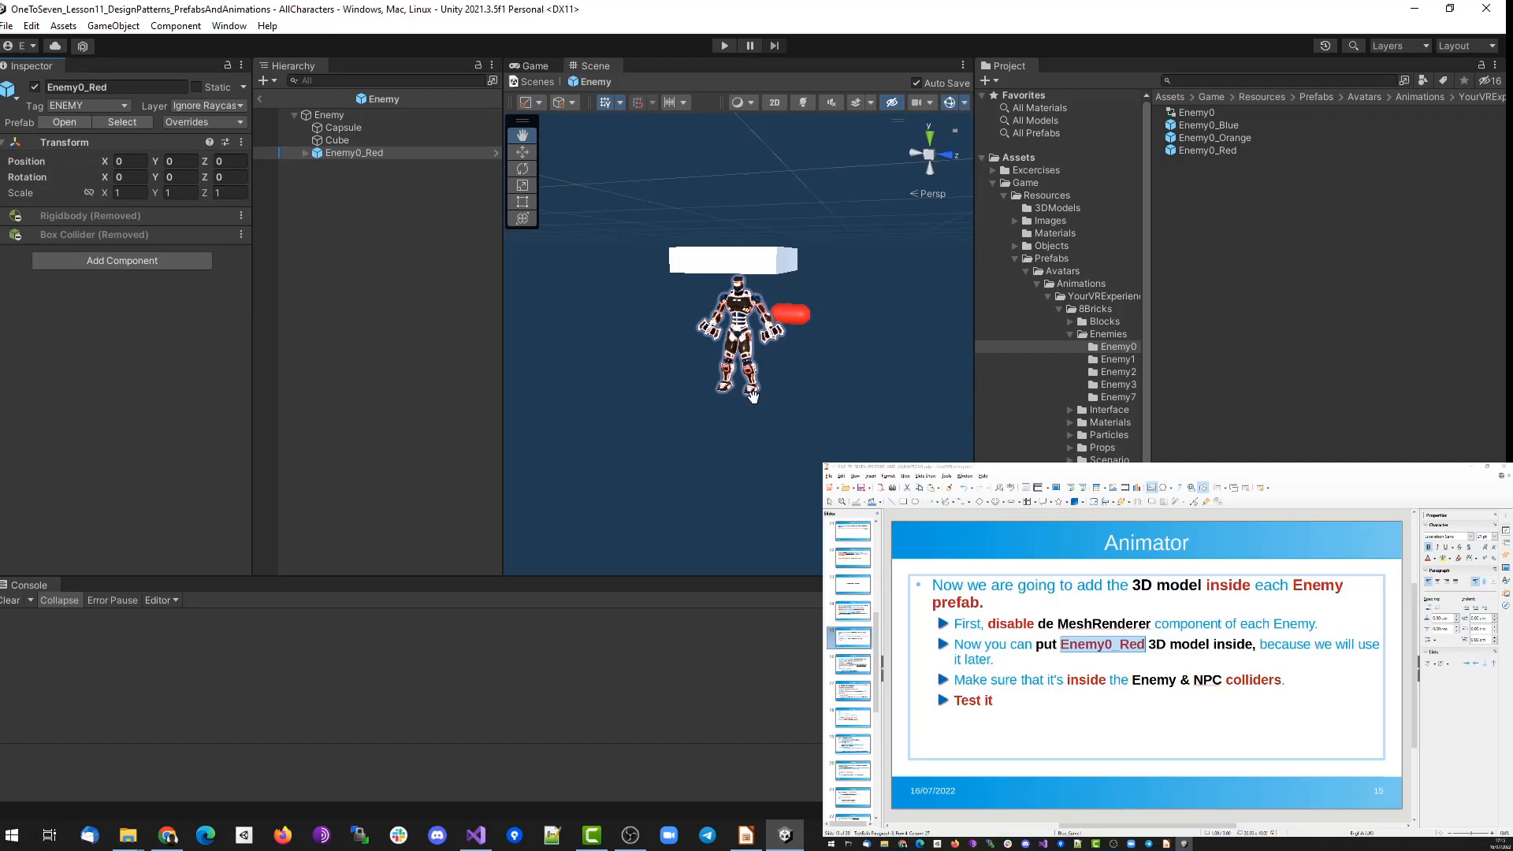
Set the Enemy0_Red model's Y rotation to -90 and check which way it faces.
left_click(179, 178)
type("-90")
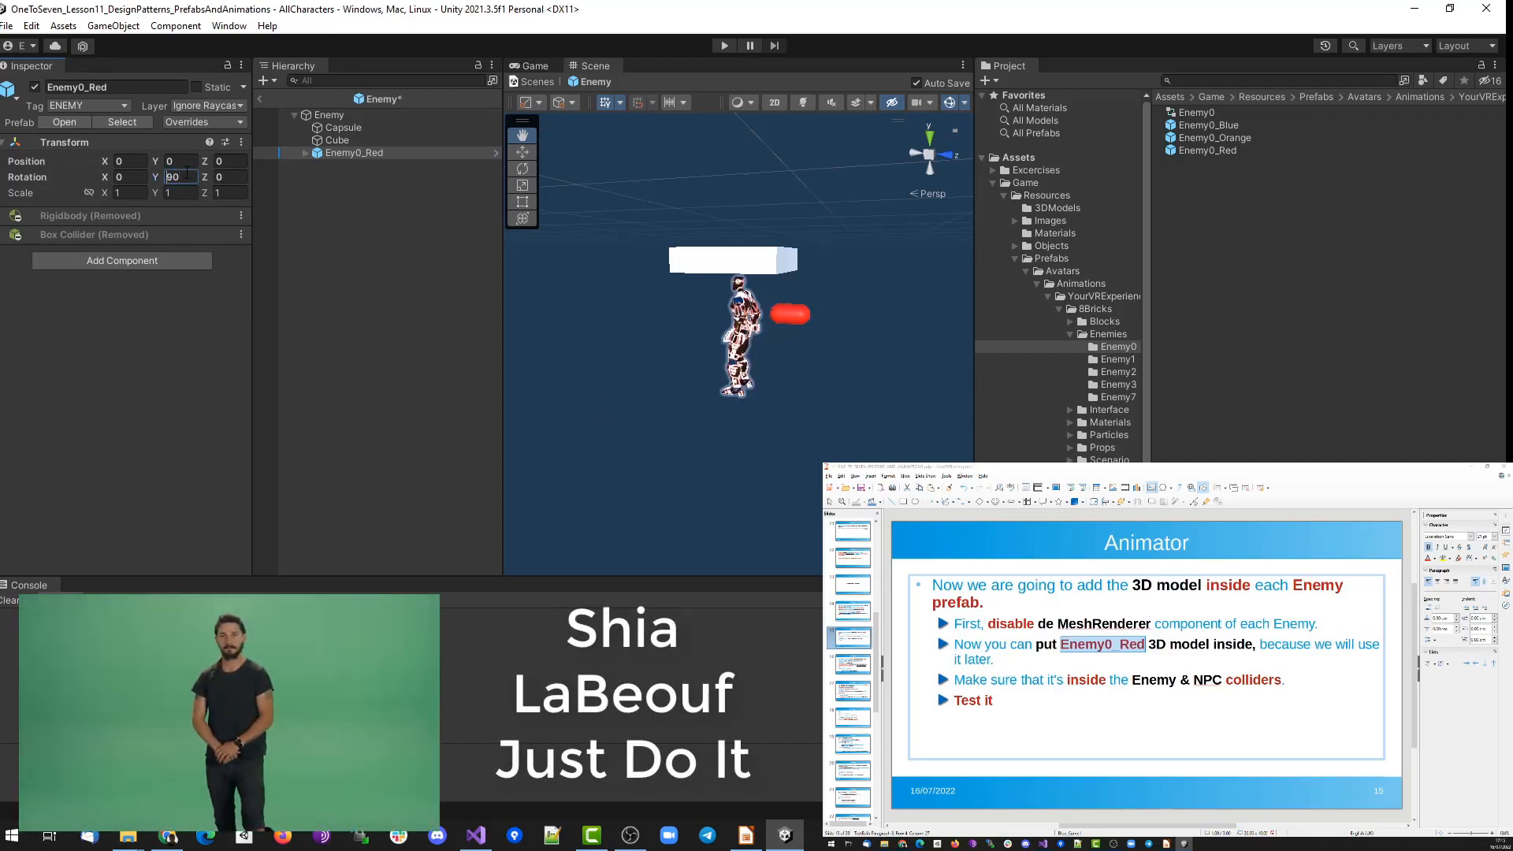
left_click_drag(737, 331, 613, 360, "alt")
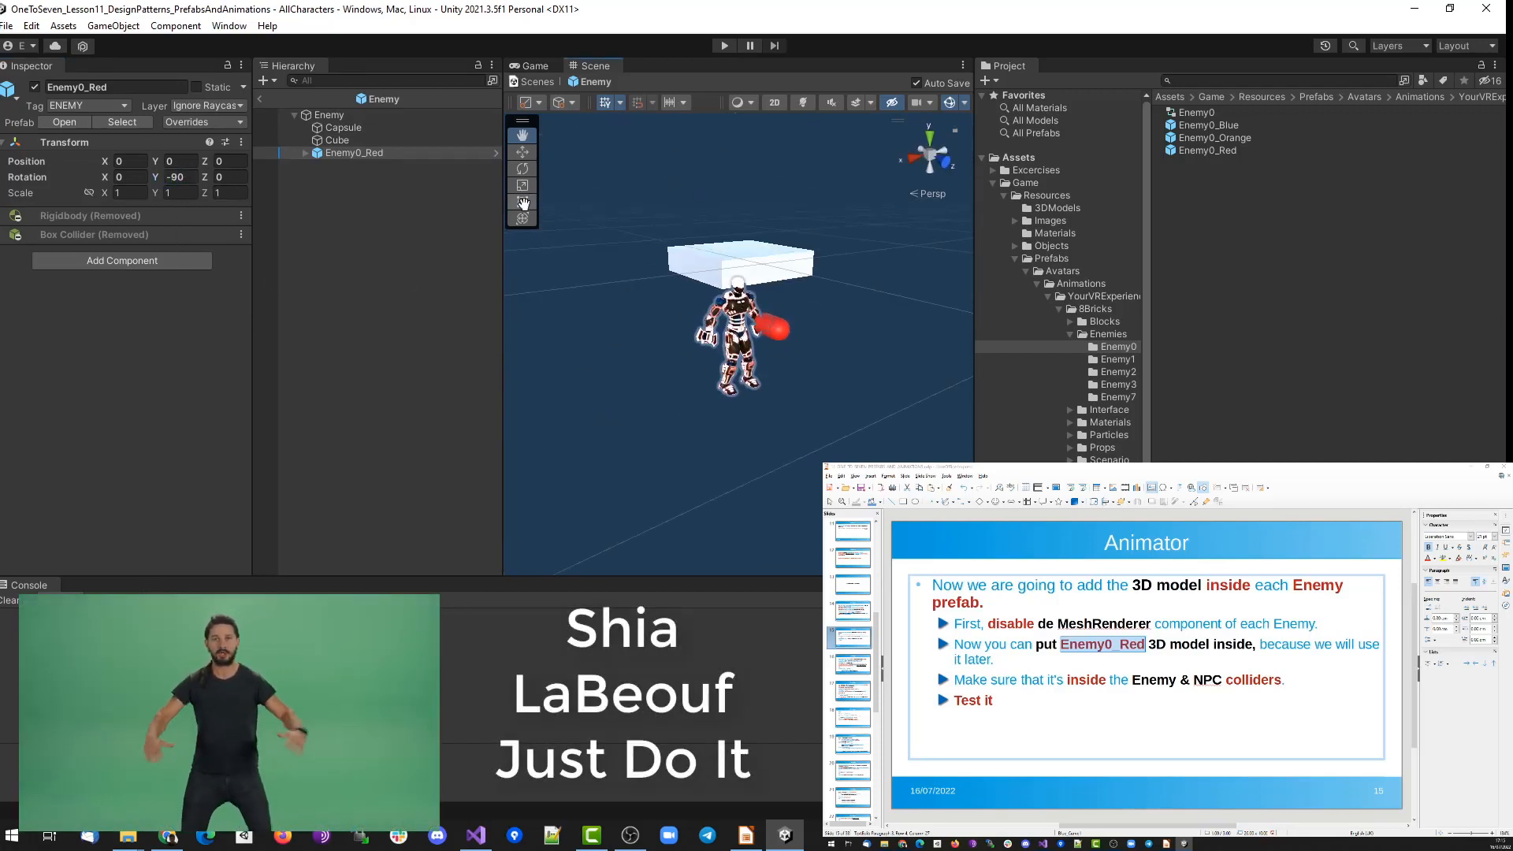
left_click(738, 334)
left_click(370, 153)
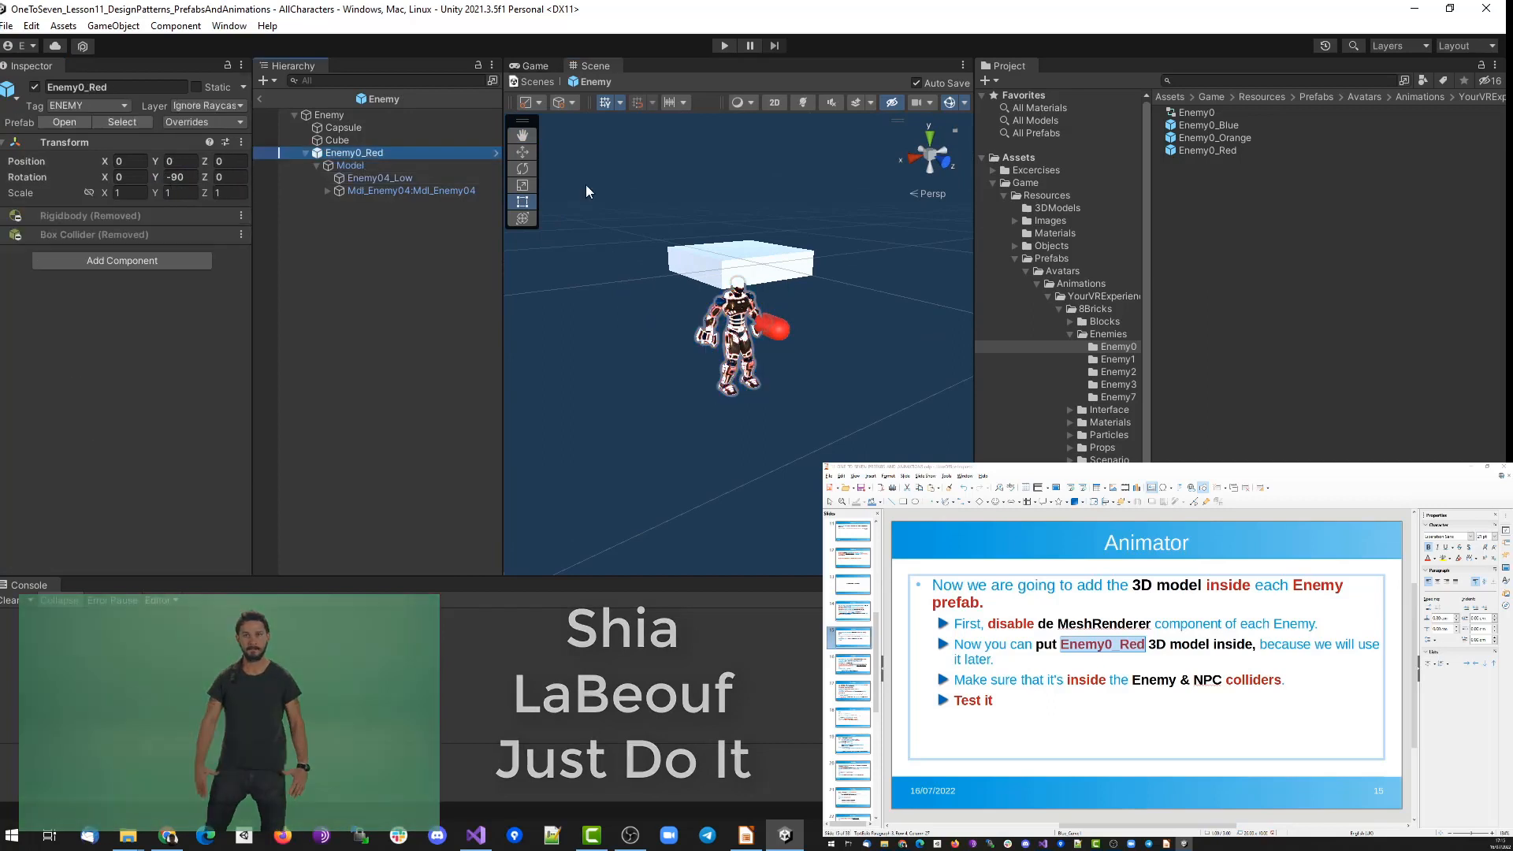
Scale Enemy0_Red uniformly to about 1.36 and lower it to about -0.25 in Y to fit the Enemy capsule collider.
left_click(522, 185)
scroll(743, 344, "up", 2)
left_click(741, 331)
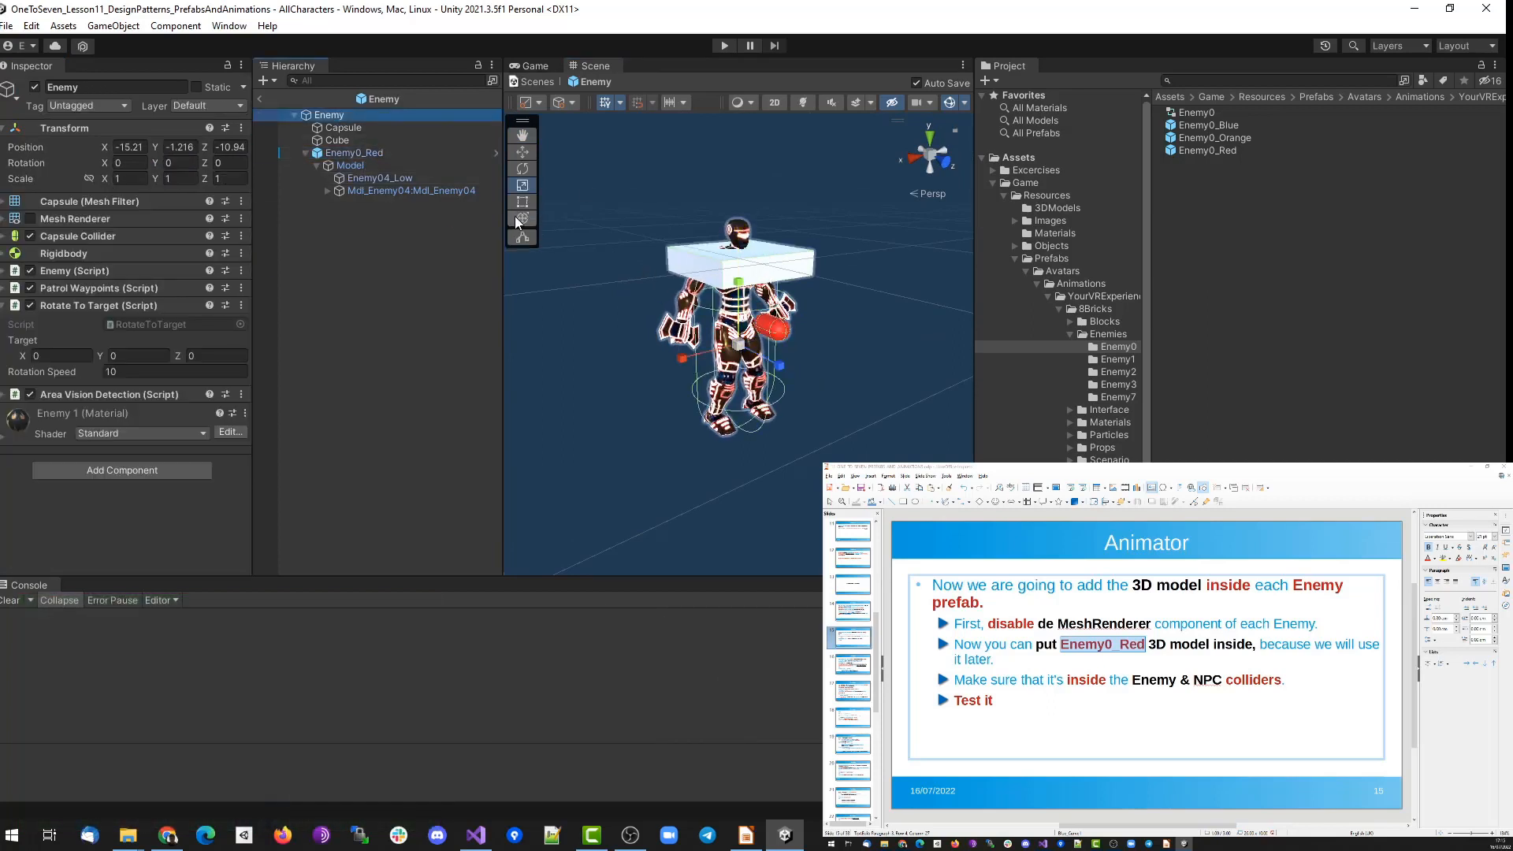
left_click(352, 154)
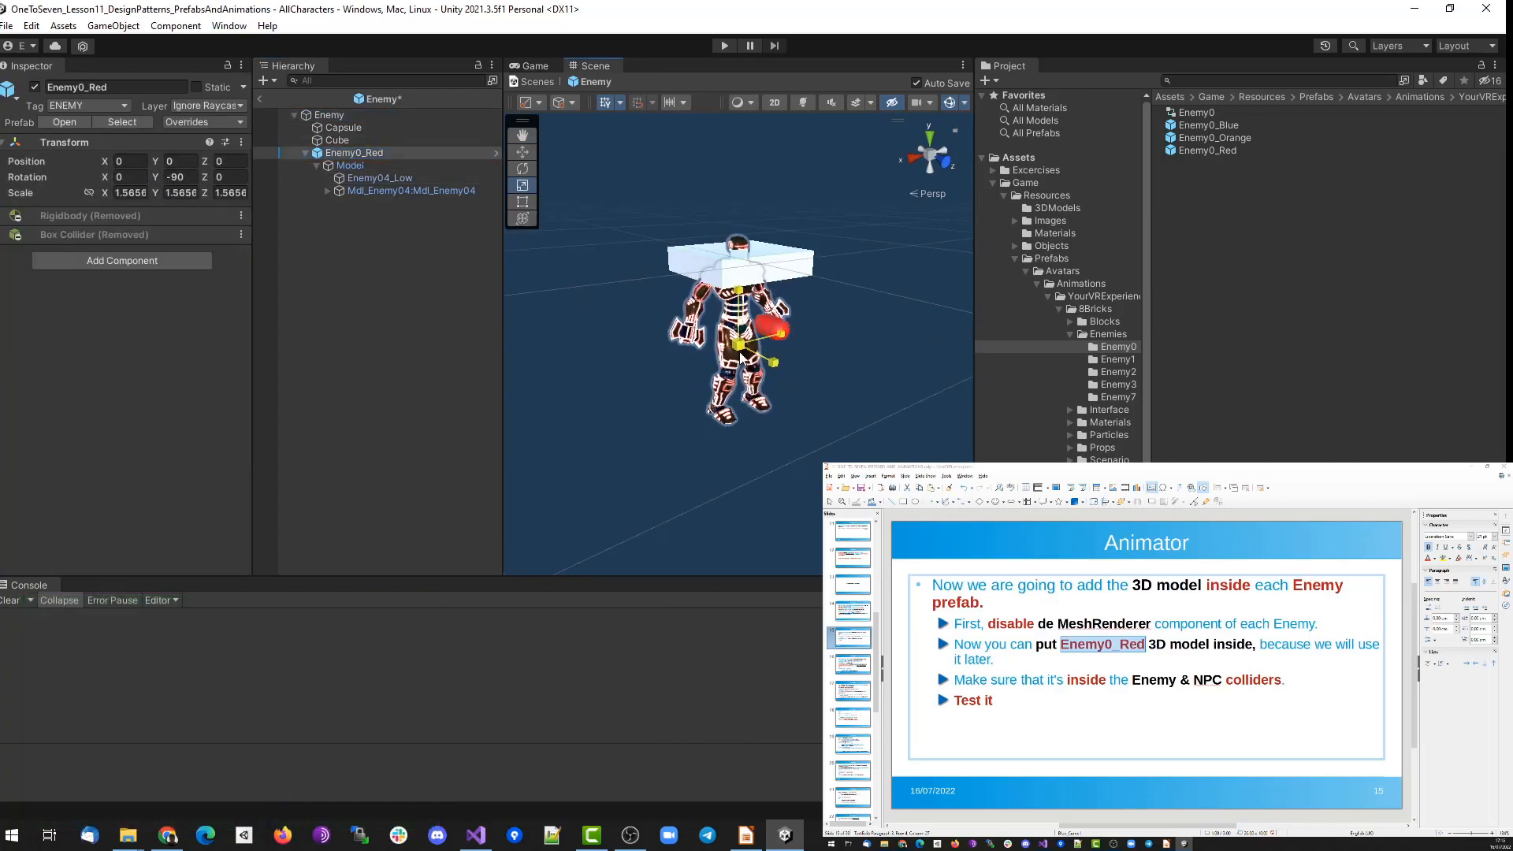
left_click(347, 115)
left_click_drag(745, 331, 752, 272, "alt")
key("w")
left_click(394, 154)
left_click(371, 115)
Delete the Cube and Capsule child objects from the Enemy prefab.
left_click(347, 139)
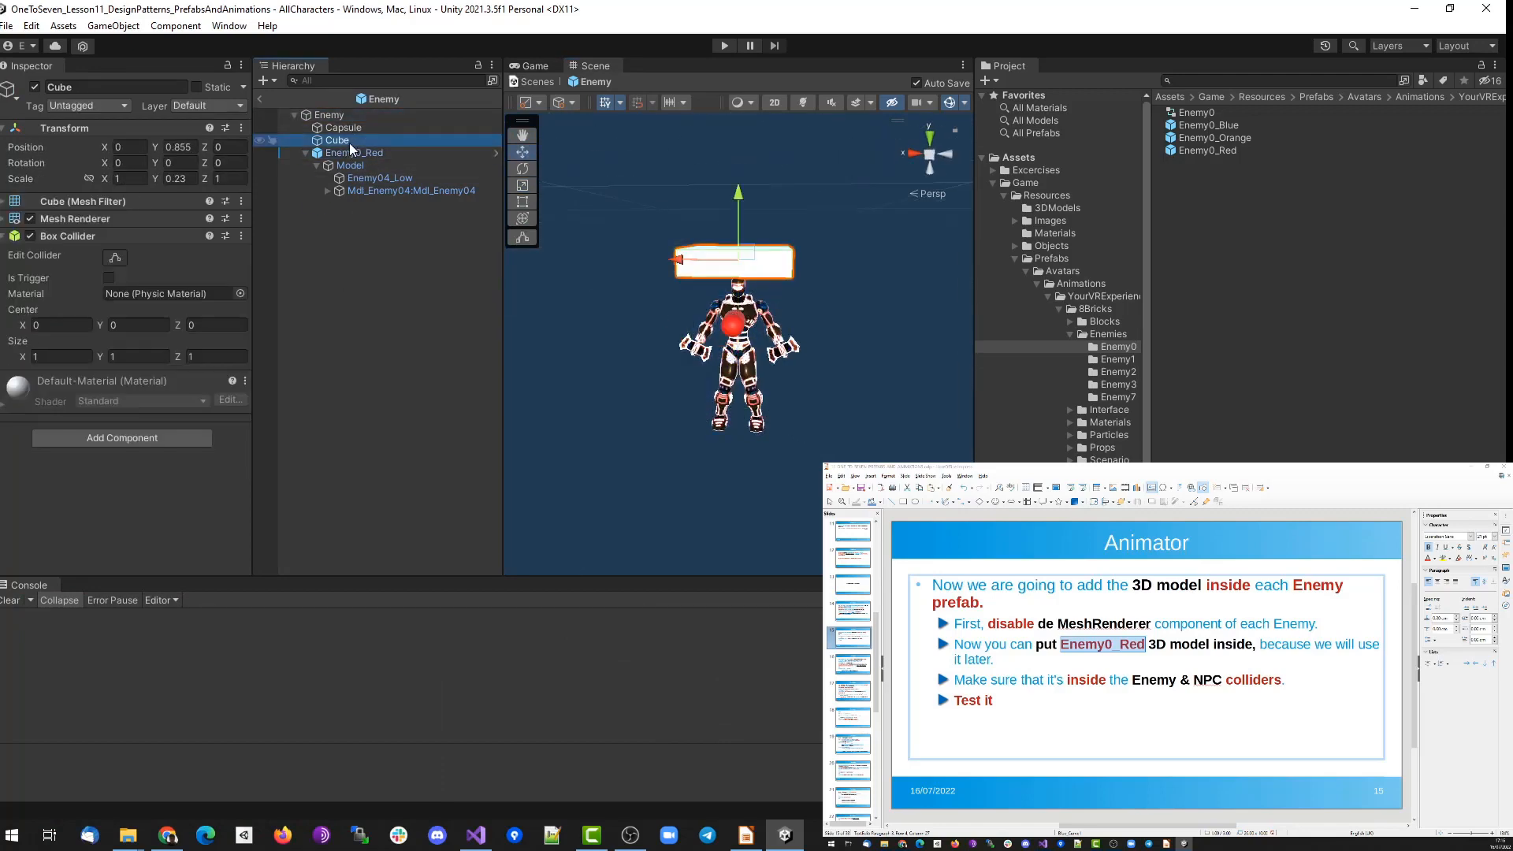
key("Delete")
left_click(305, 140)
left_click(344, 127)
key("Delete")
left_click(330, 115)
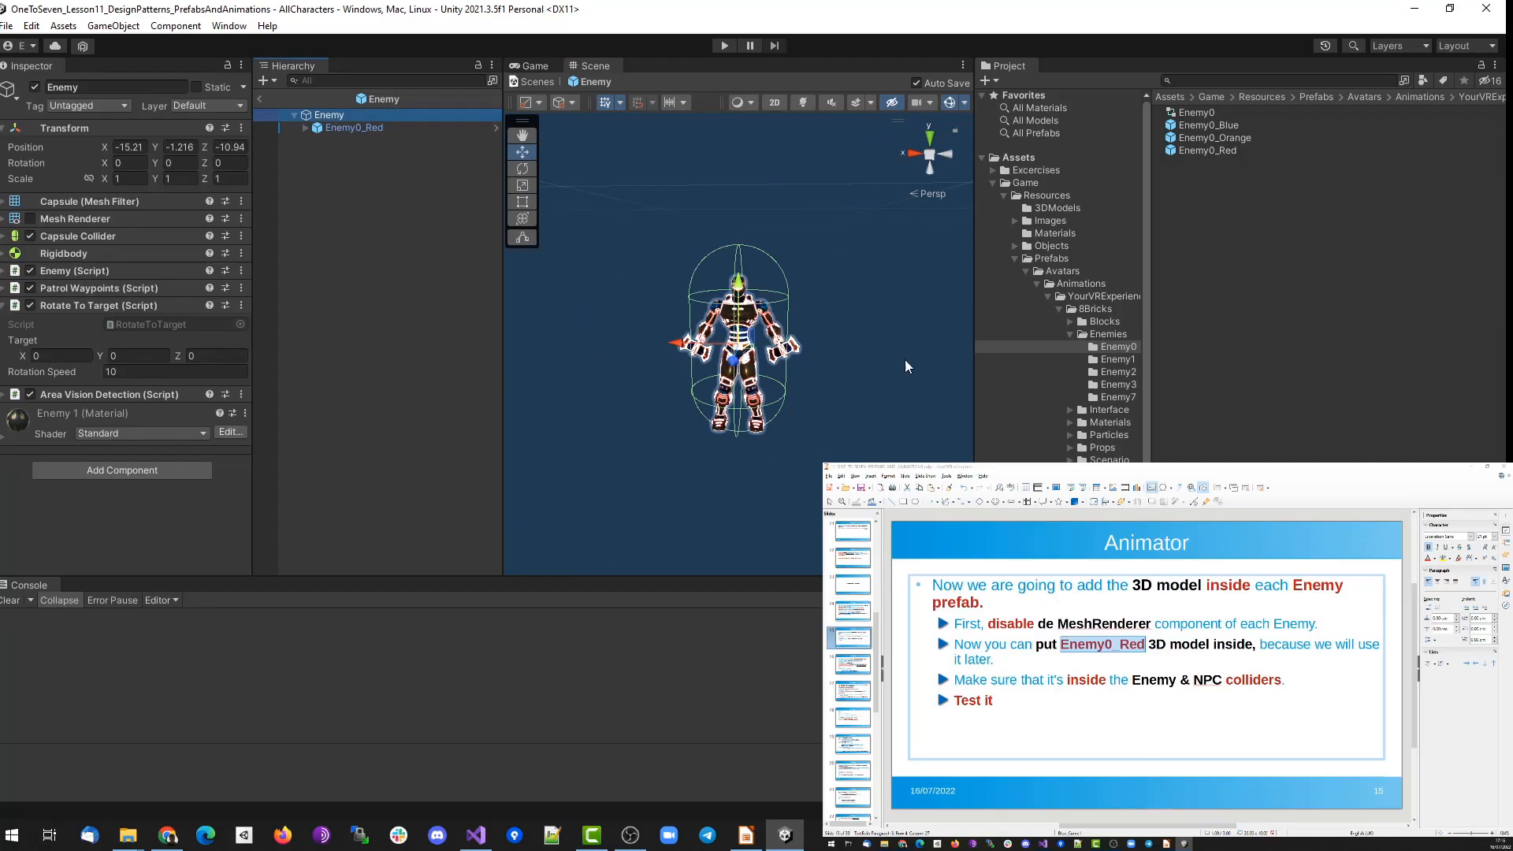
Set the Enemy0_Red scale to 1.5 on all three axes and compare it with the Enemy capsule collider.
left_click(354, 128)
left_click(180, 192)
type("1.5")
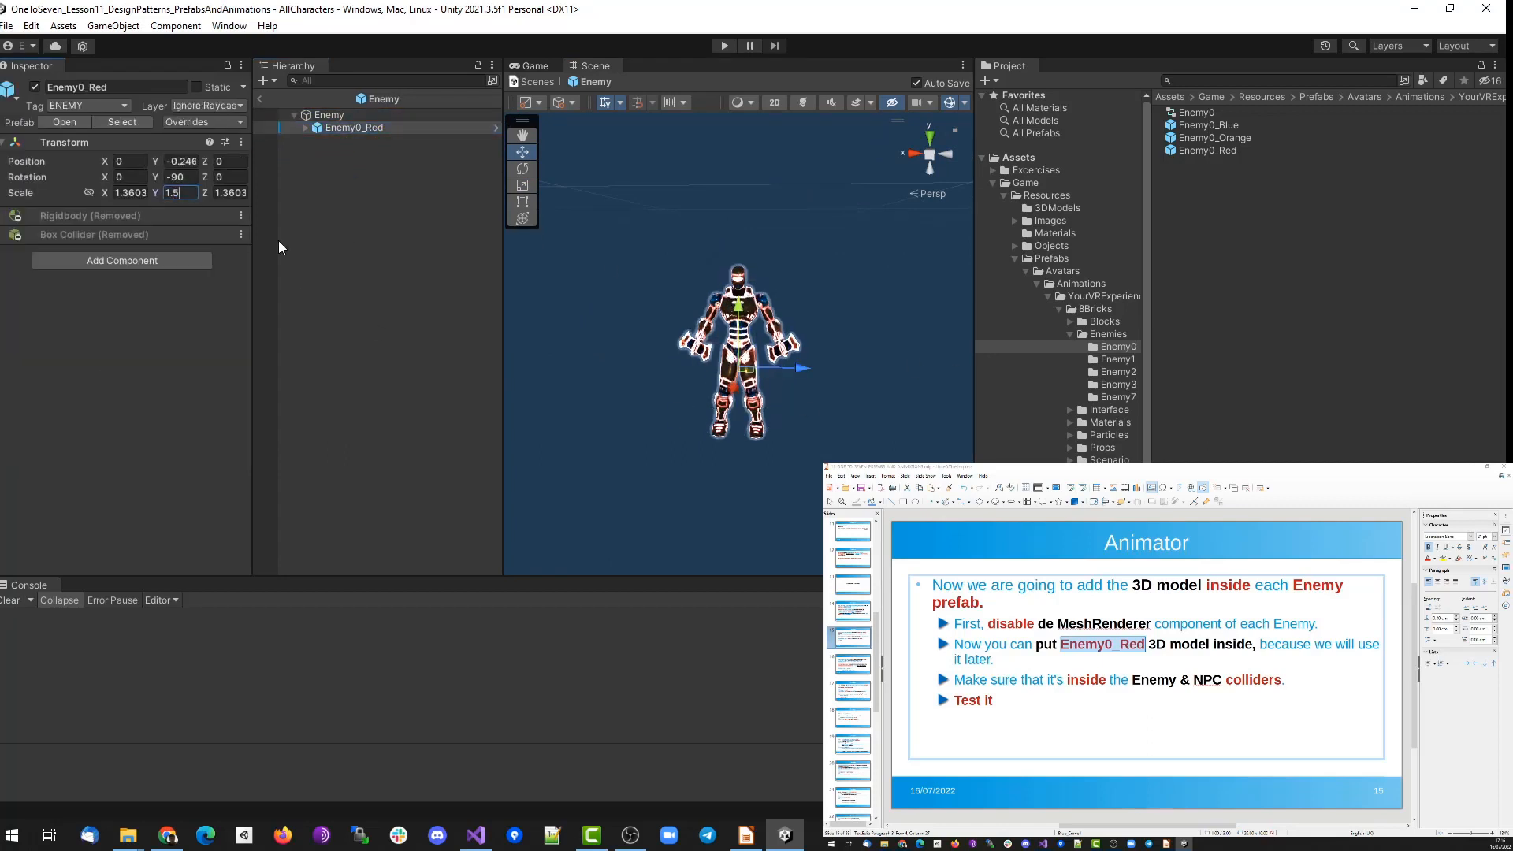
key("Tab")
type("1.5")
left_click(130, 192)
type("1.5")
left_click(331, 115)
left_click_drag(811, 402, 812, 386, "alt")
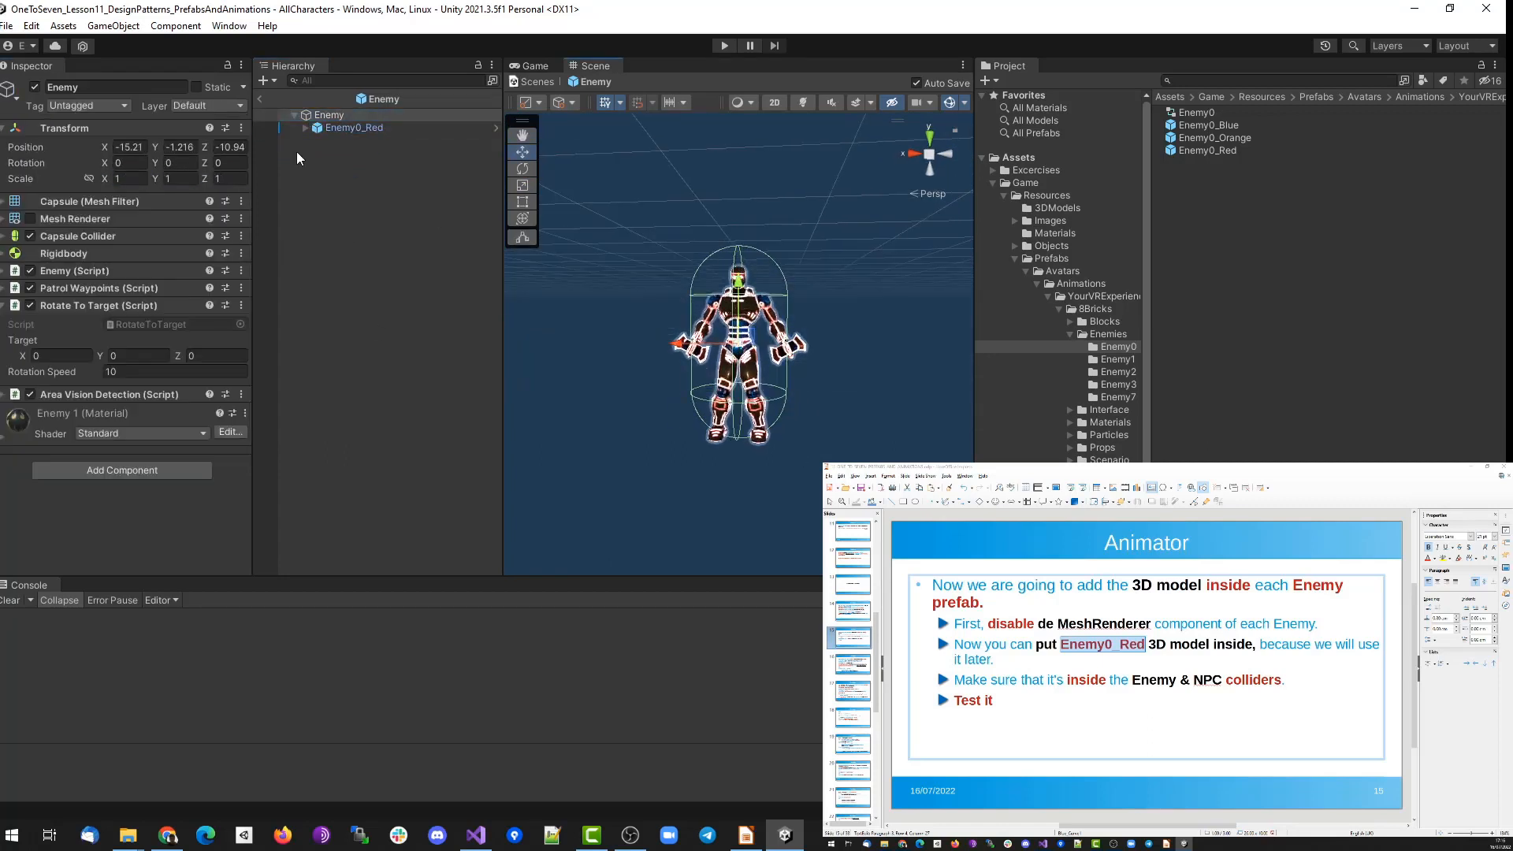
Raise the Enemy0_Red model slightly and check its fit within the Enemy capsule collider.
left_click(339, 128)
left_click_drag(739, 304, 739, 298)
left_click(328, 115)
left_click_drag(867, 366, 563, 453, "alt")
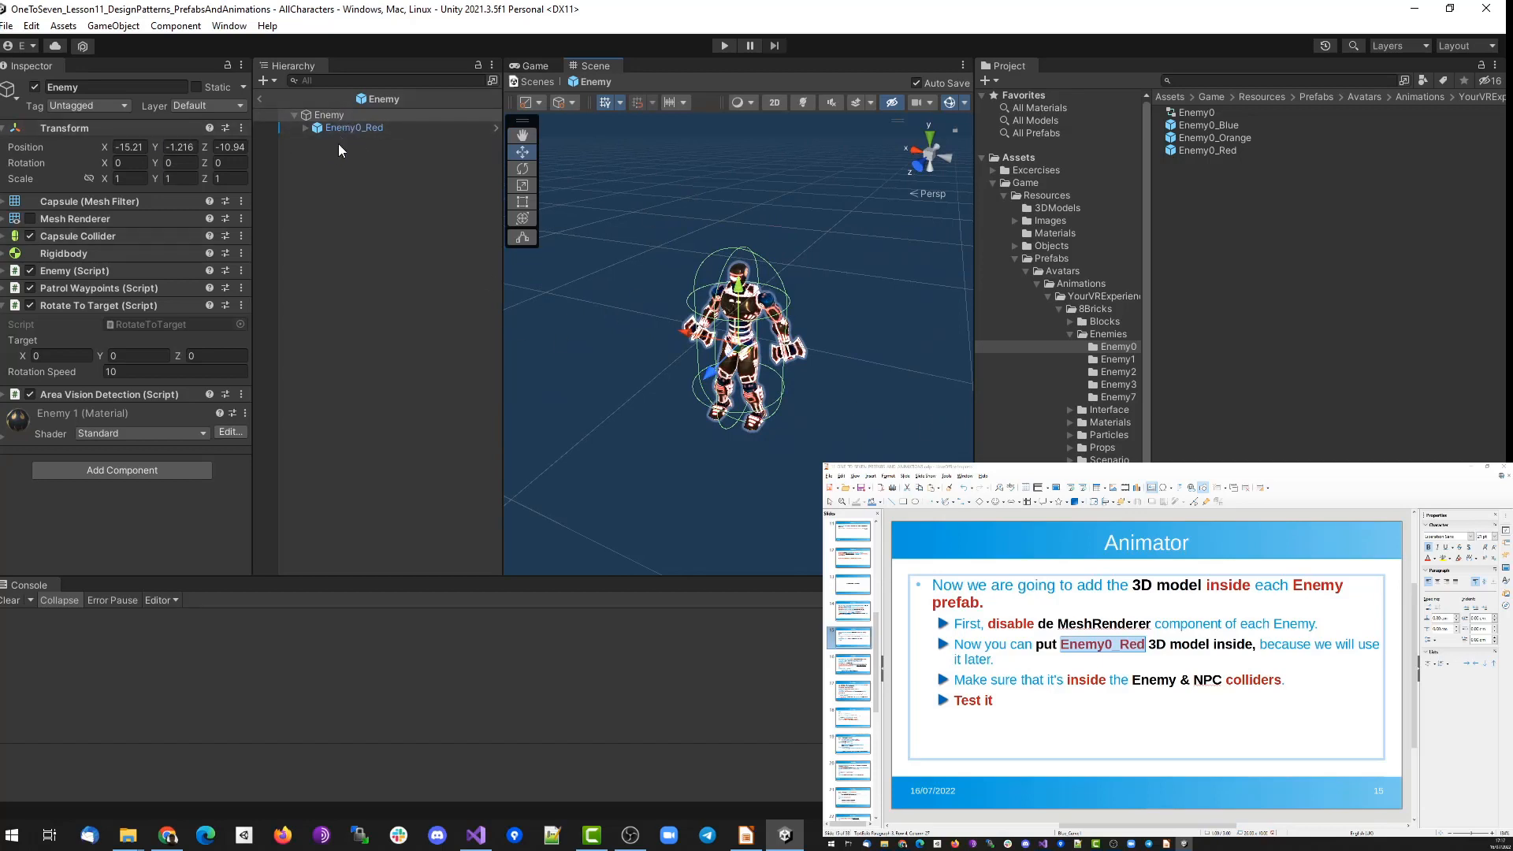
Open the Game scene from the Scenes folder and start play mode.
left_click(723, 46)
left_click(1015, 258)
left_click(1043, 297)
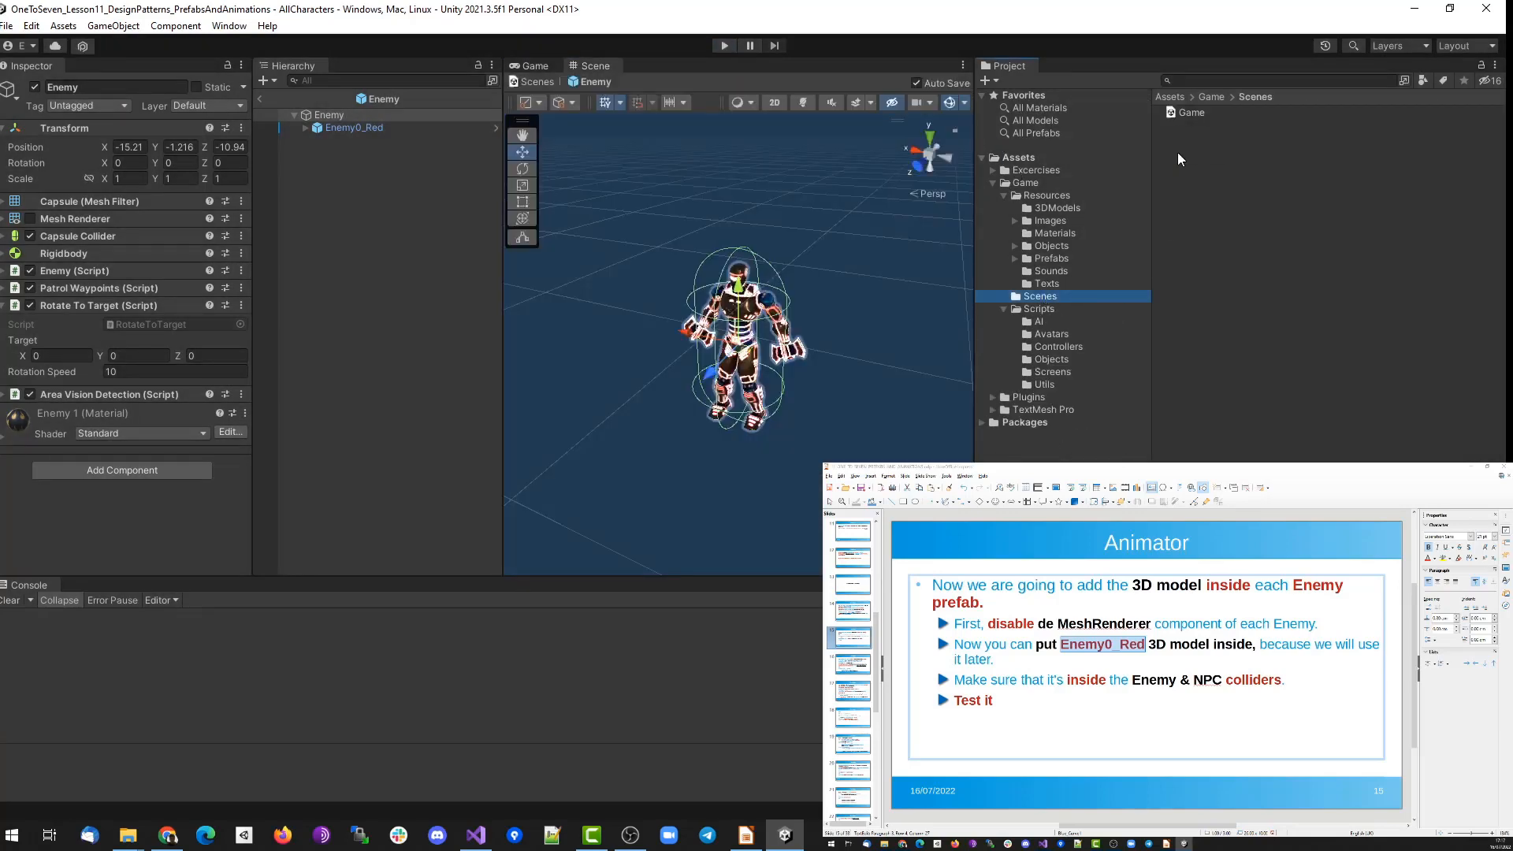
double_click(1182, 114)
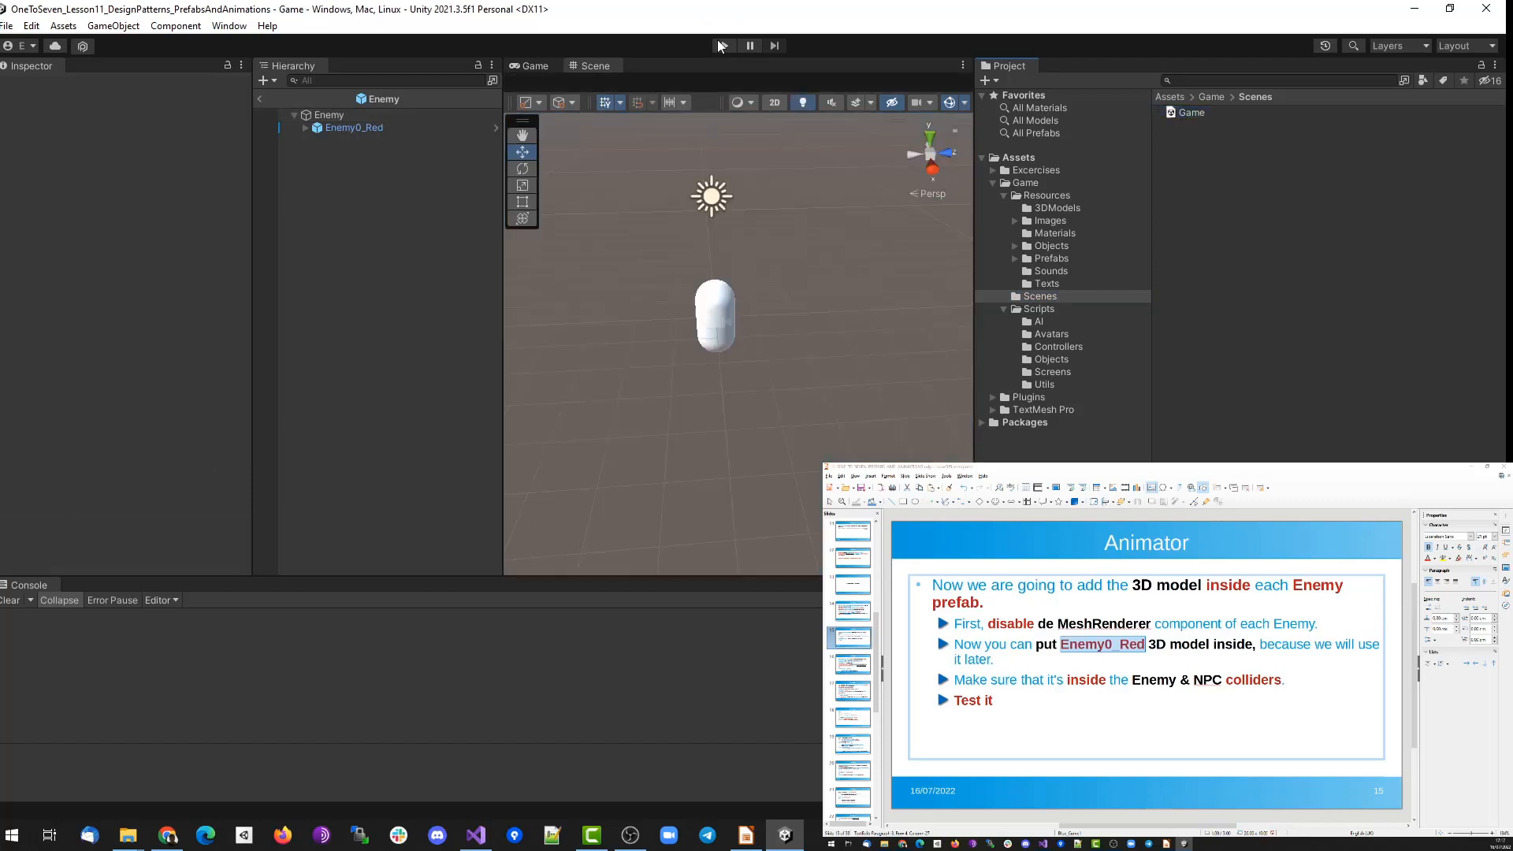
left_click(723, 46)
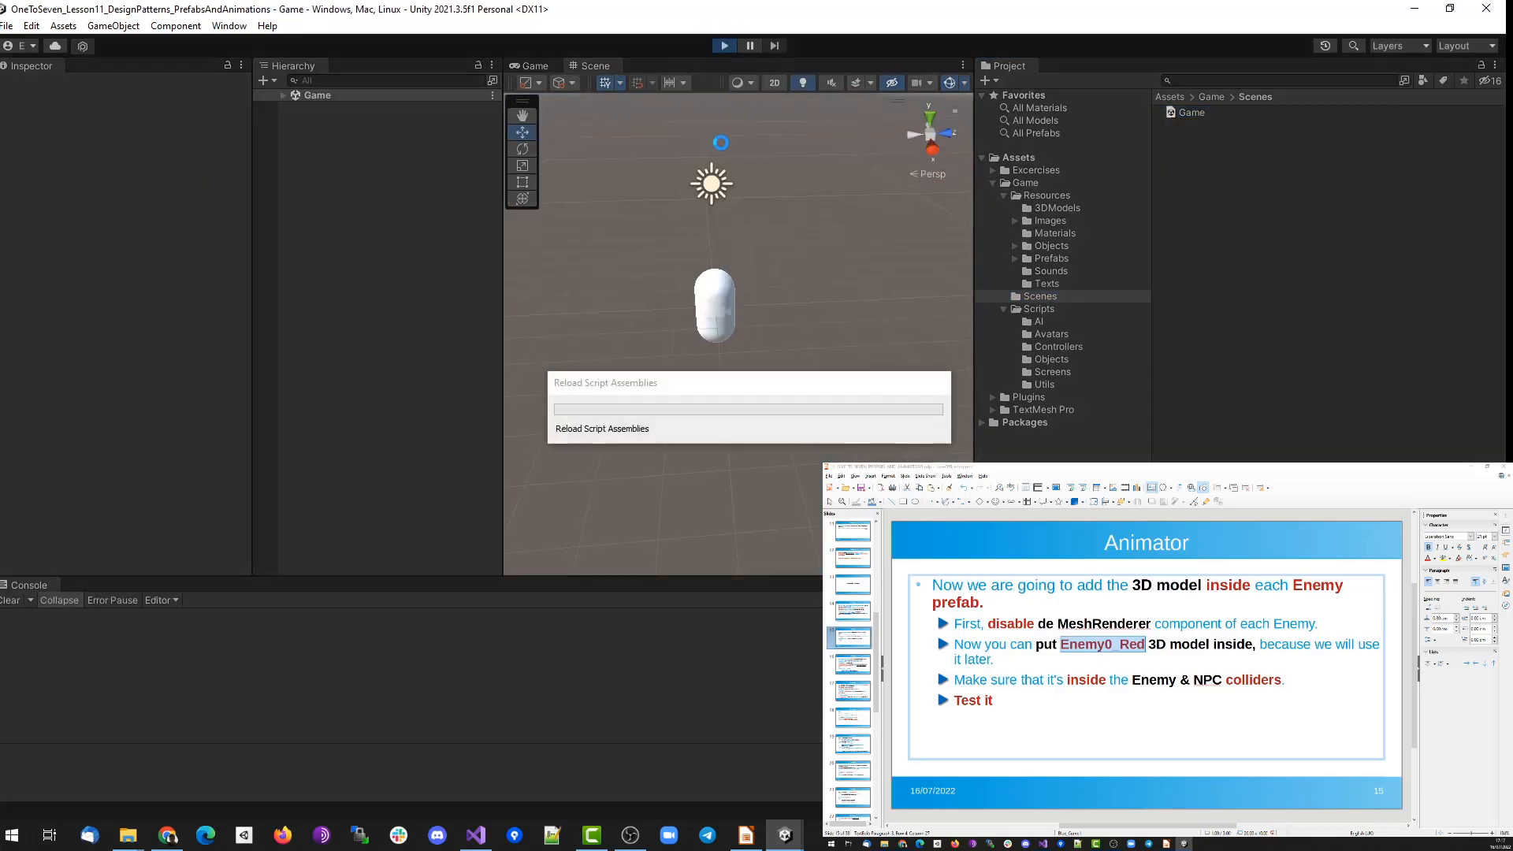
Walk the player toward the enemies in the running game to check how the new 3D model looks.
left_click(724, 339)
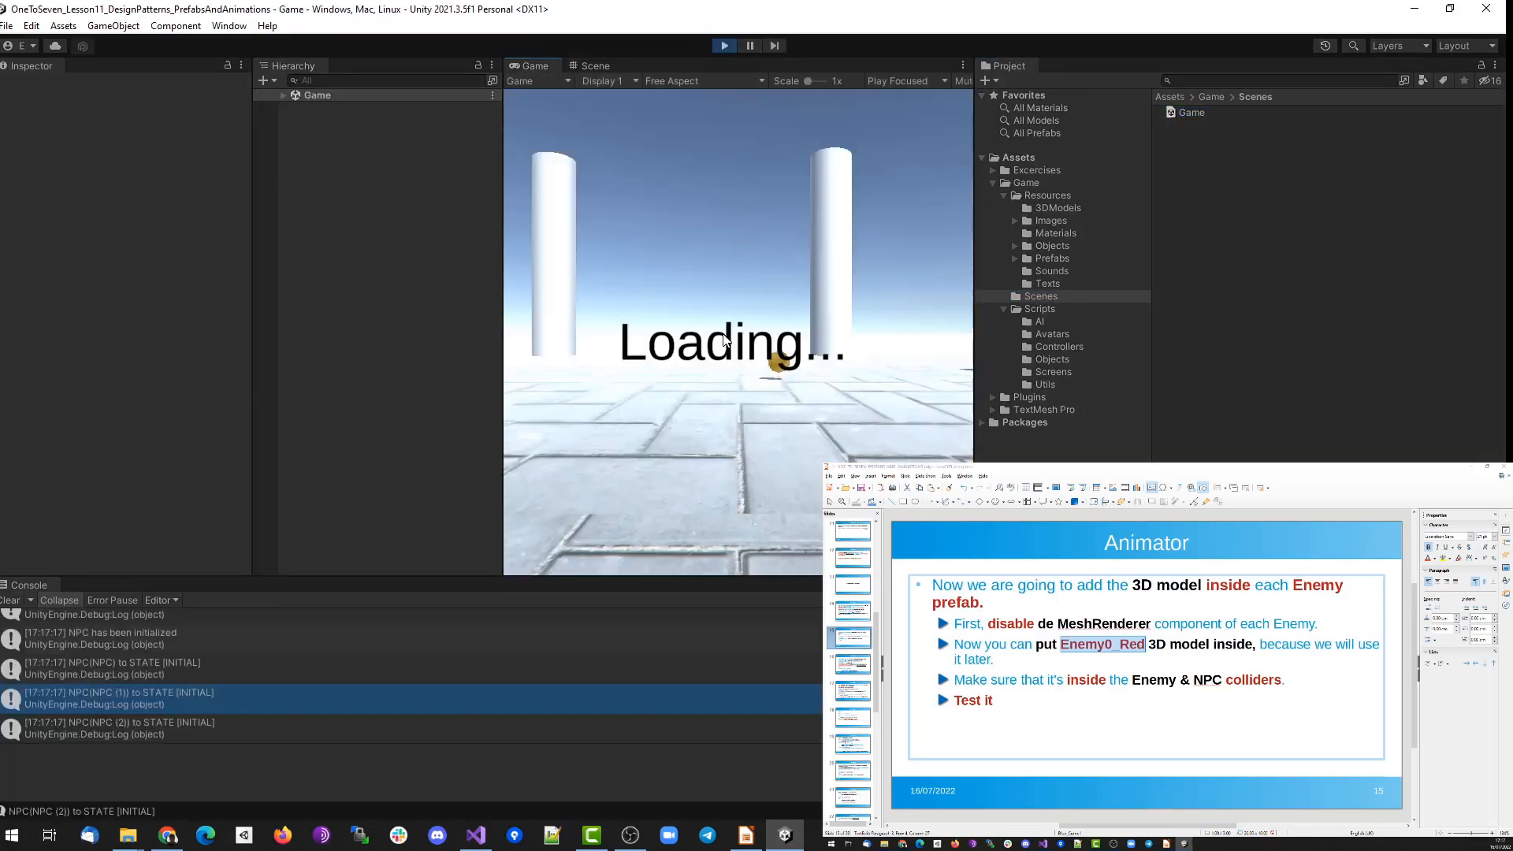
key("w")
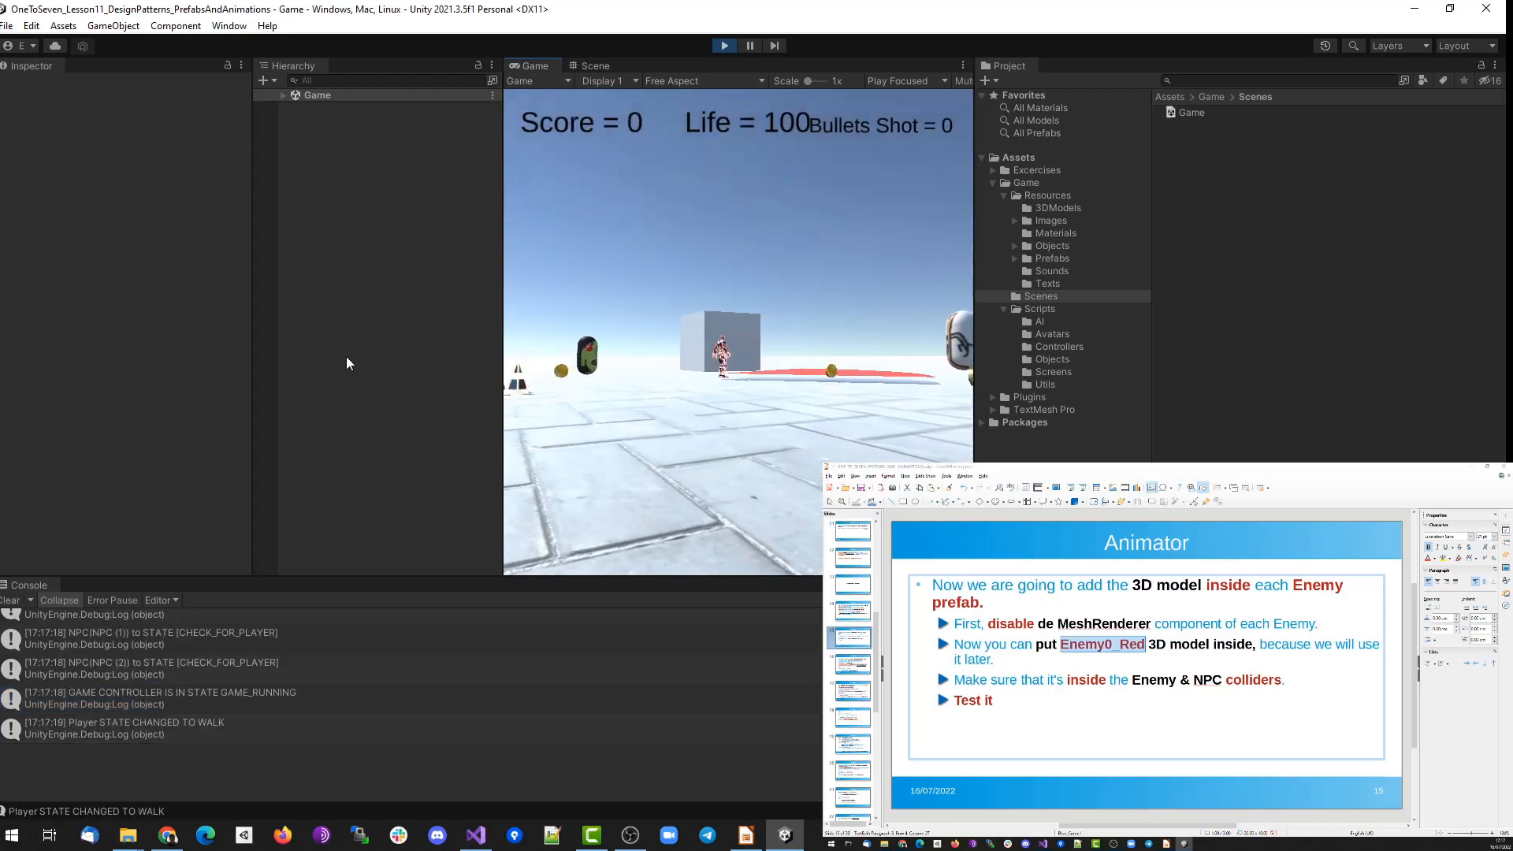
key("w")
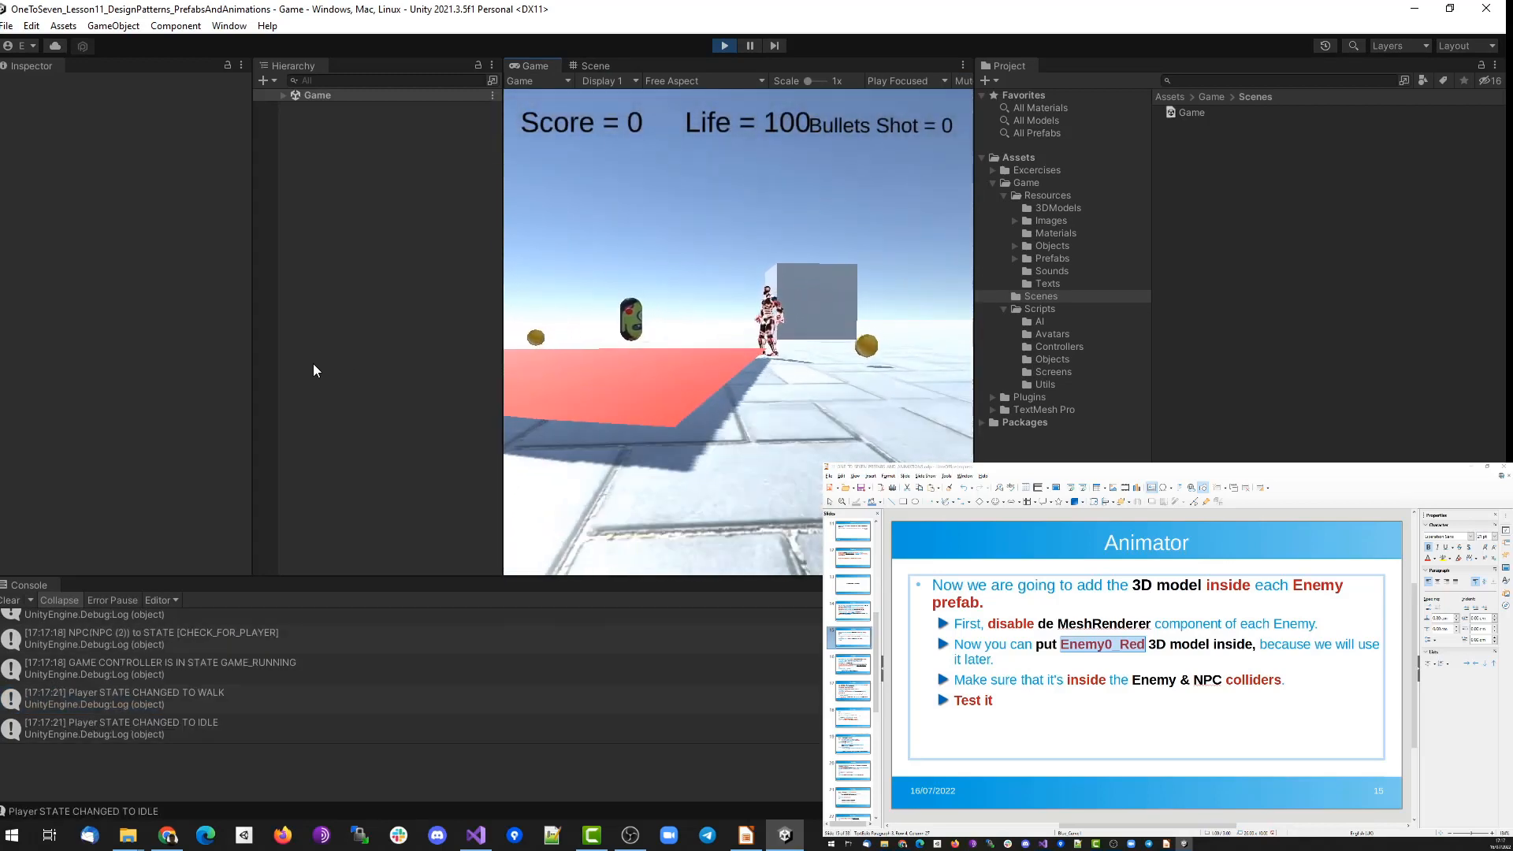
key("w")
key("d")
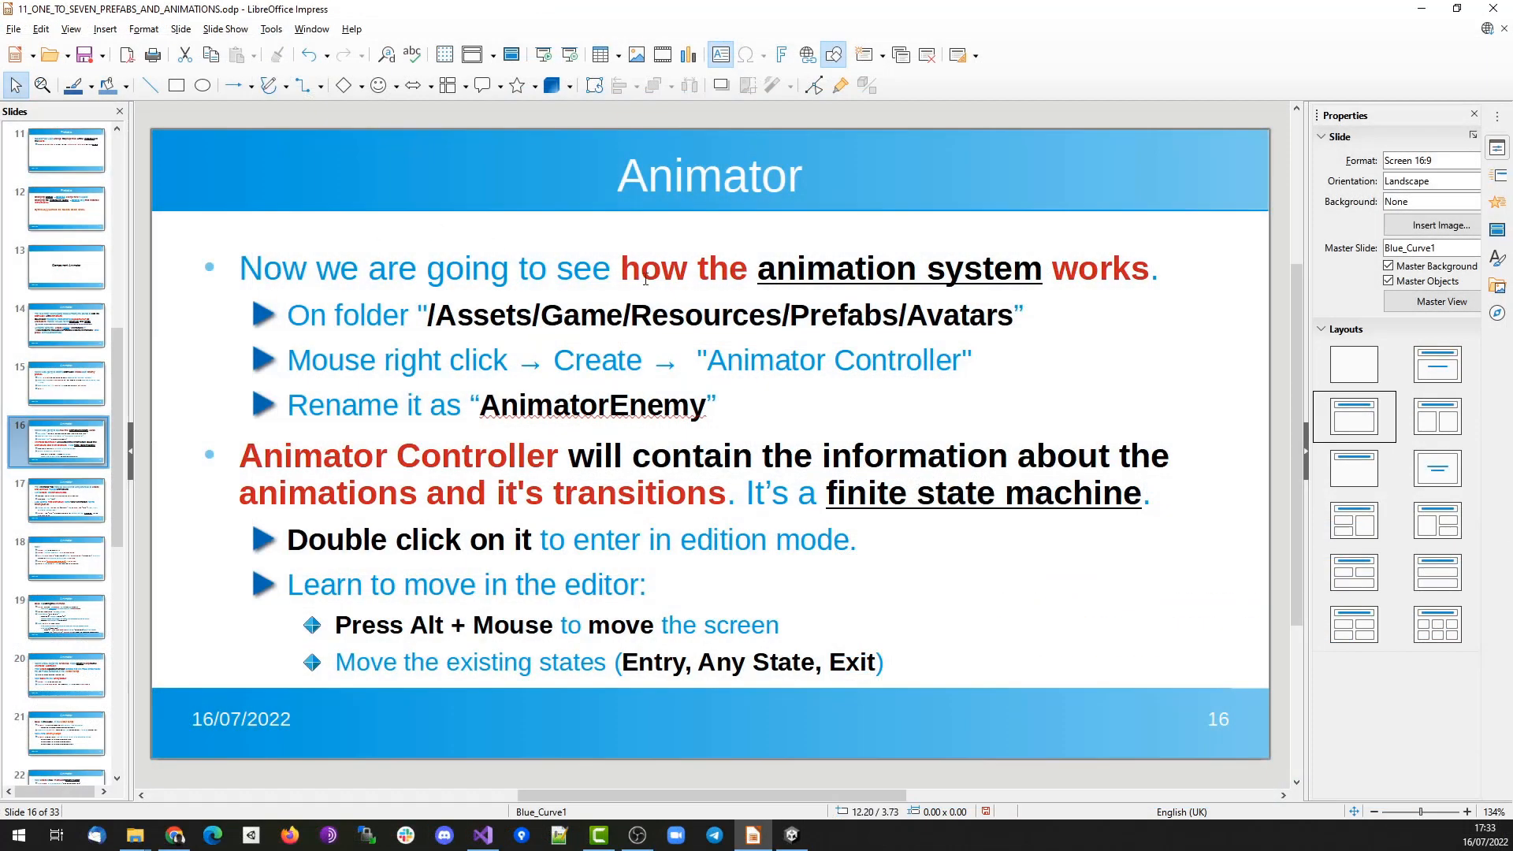
Switch to the presentation's Animator slide 16 and review creating an Animator Controller, highlighting the animation system and the Avatars folder.
left_click(977, 280)
double_click(978, 280)
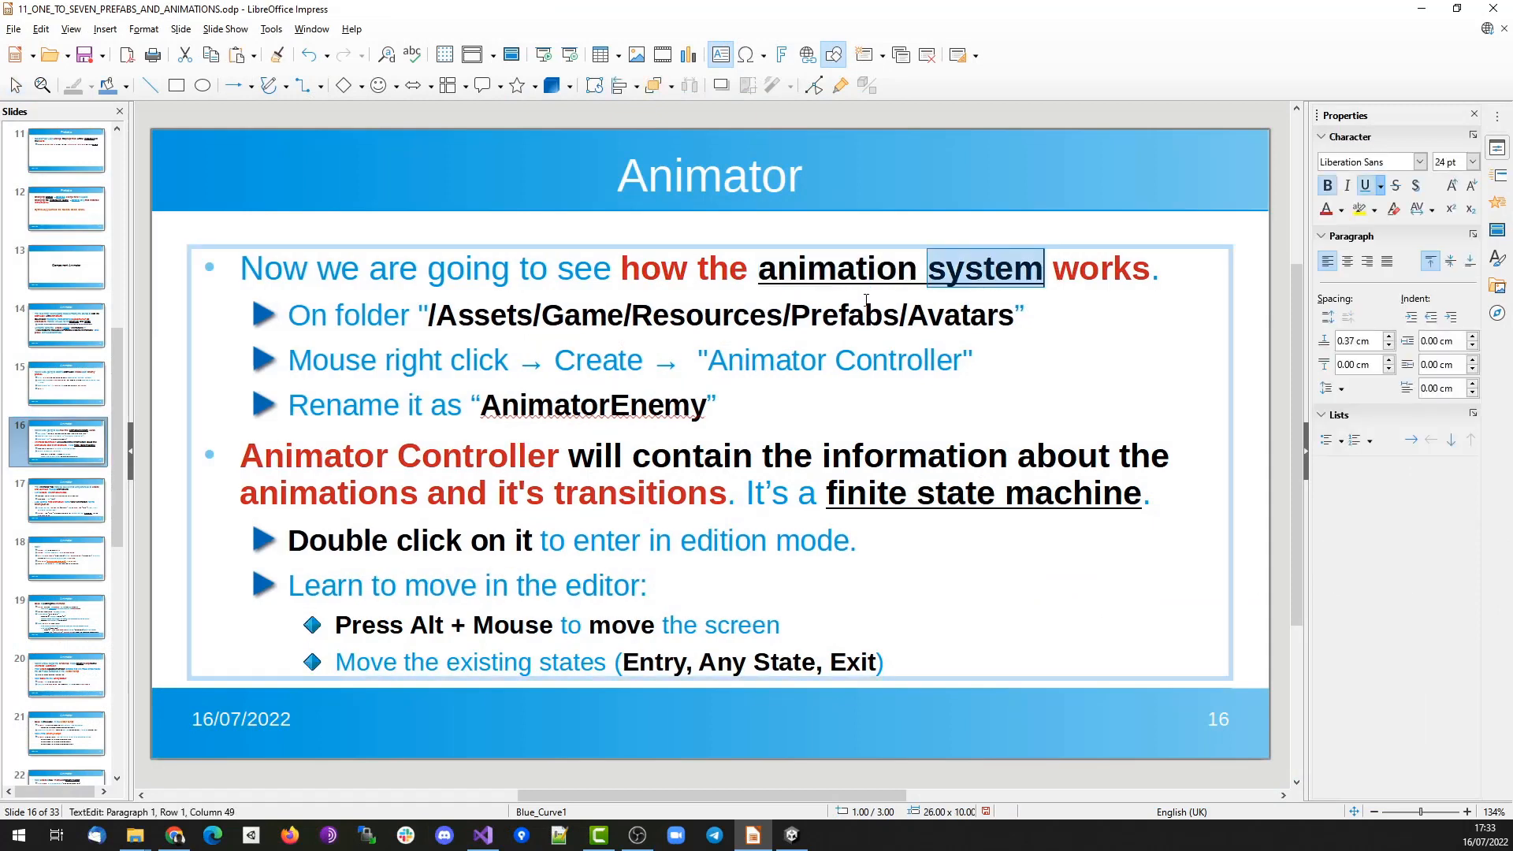
double_click(337, 316)
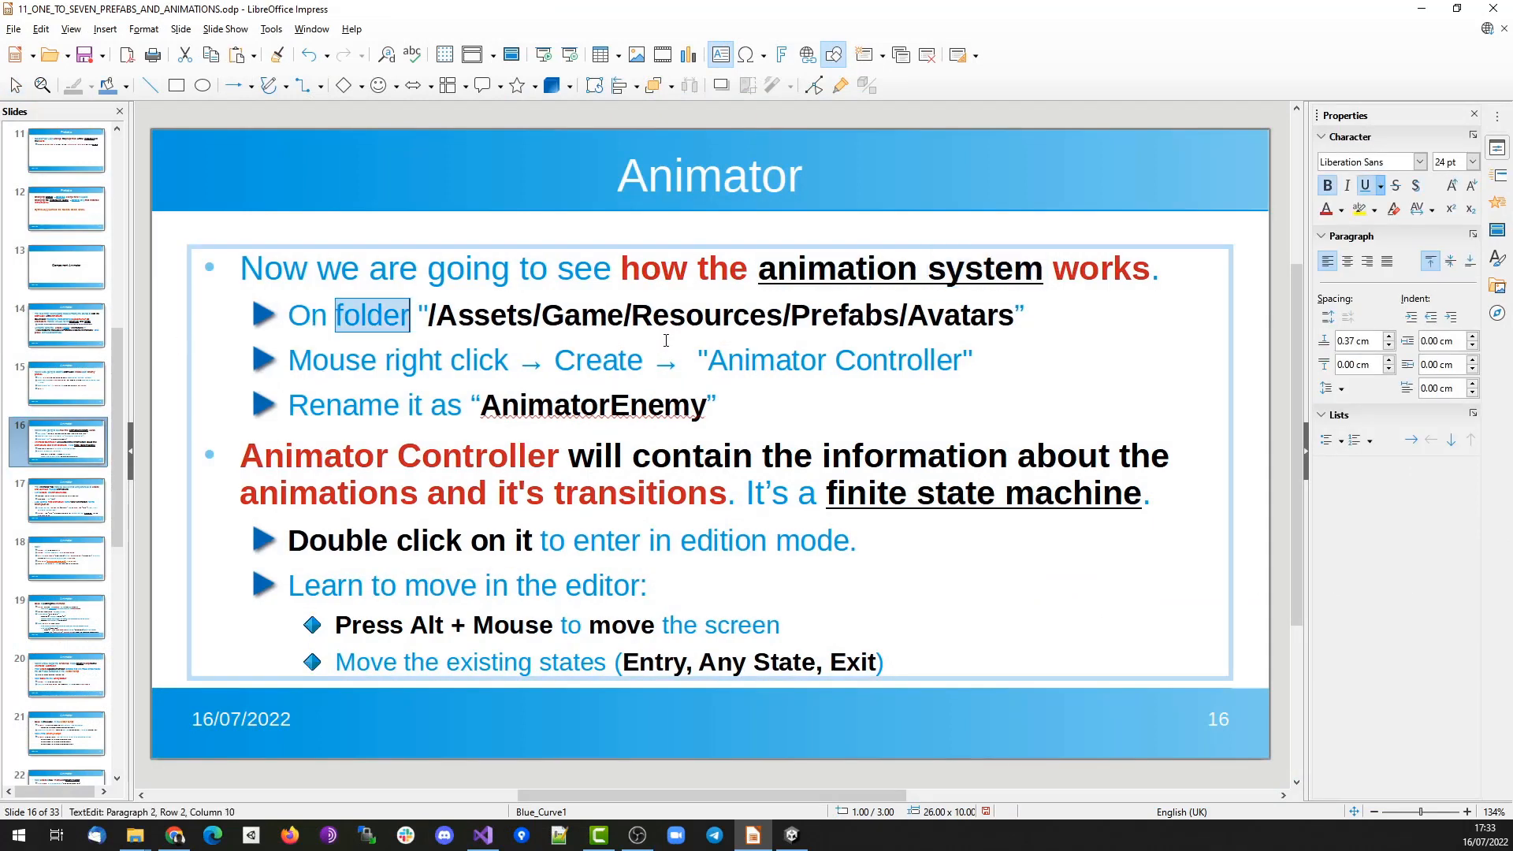
double_click(960, 316)
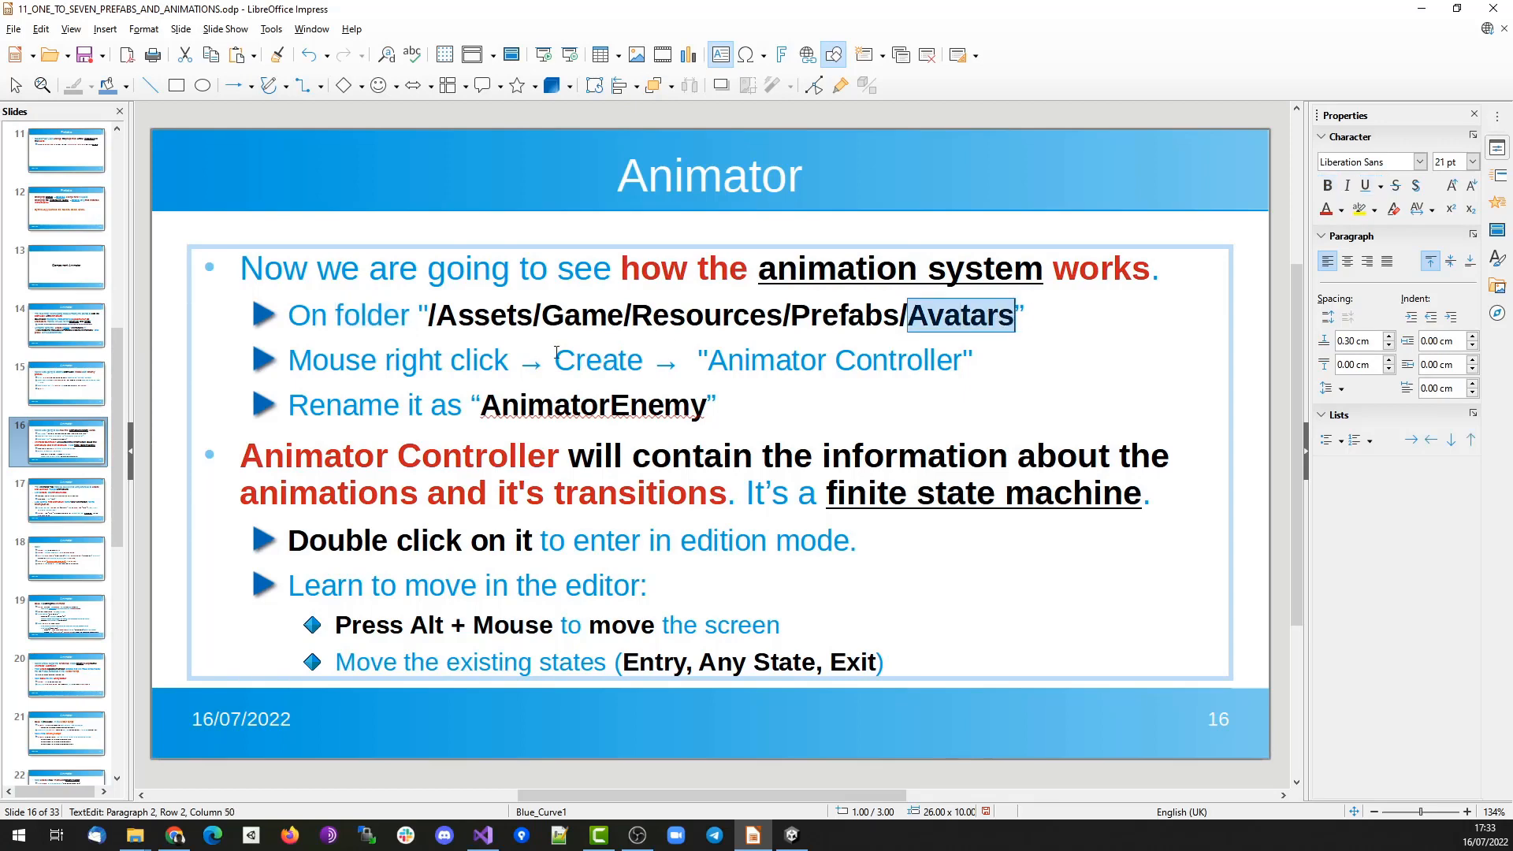
left_click(491, 361)
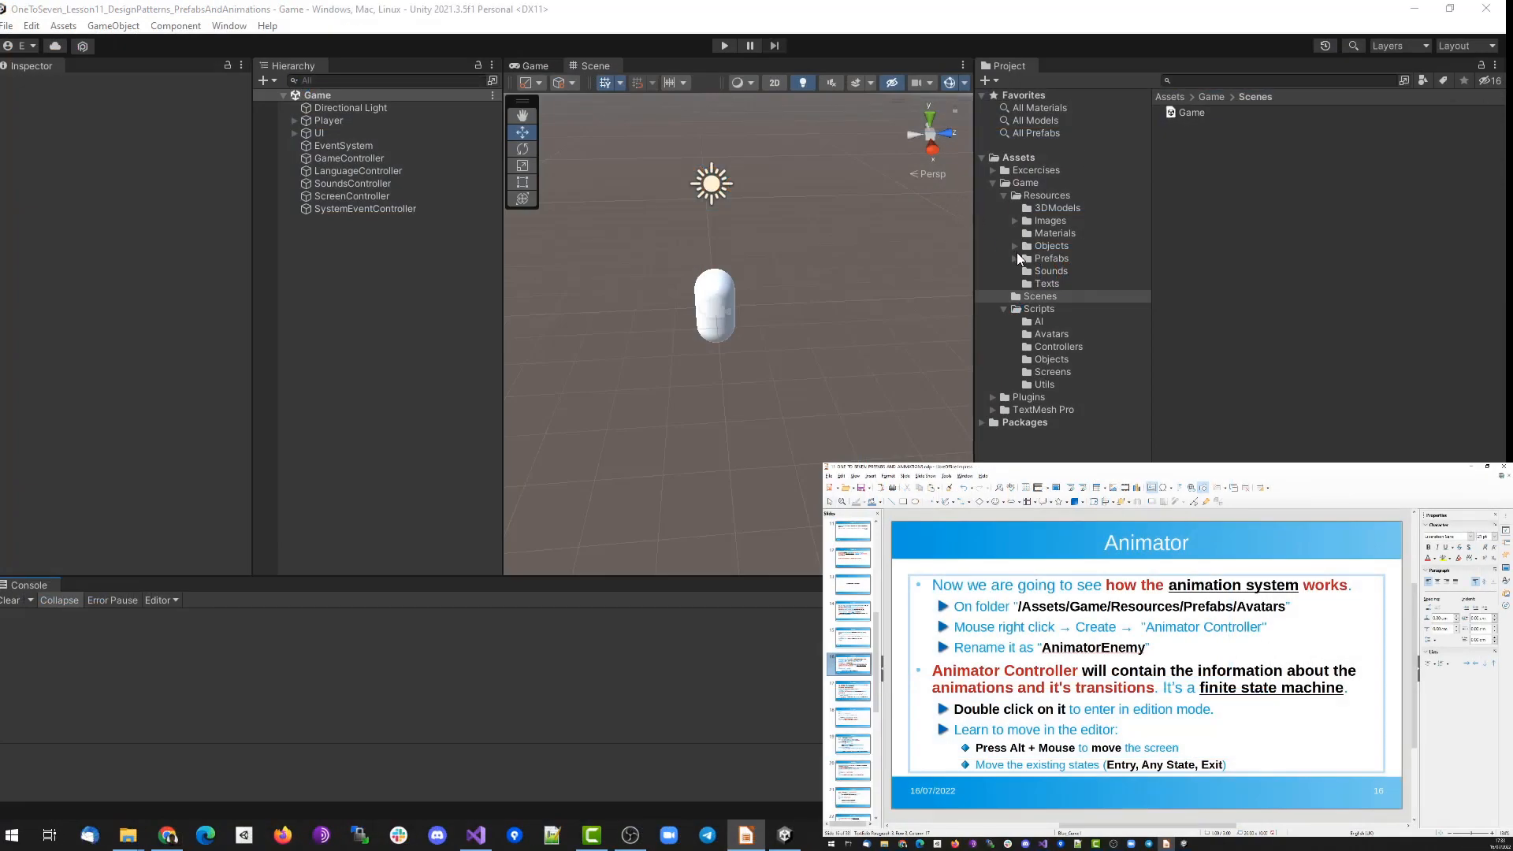
Switch to Unity and open the Prefabs/Avatars folder, collapsing its Animations subfolder.
left_click(1014, 257)
left_click(1051, 271)
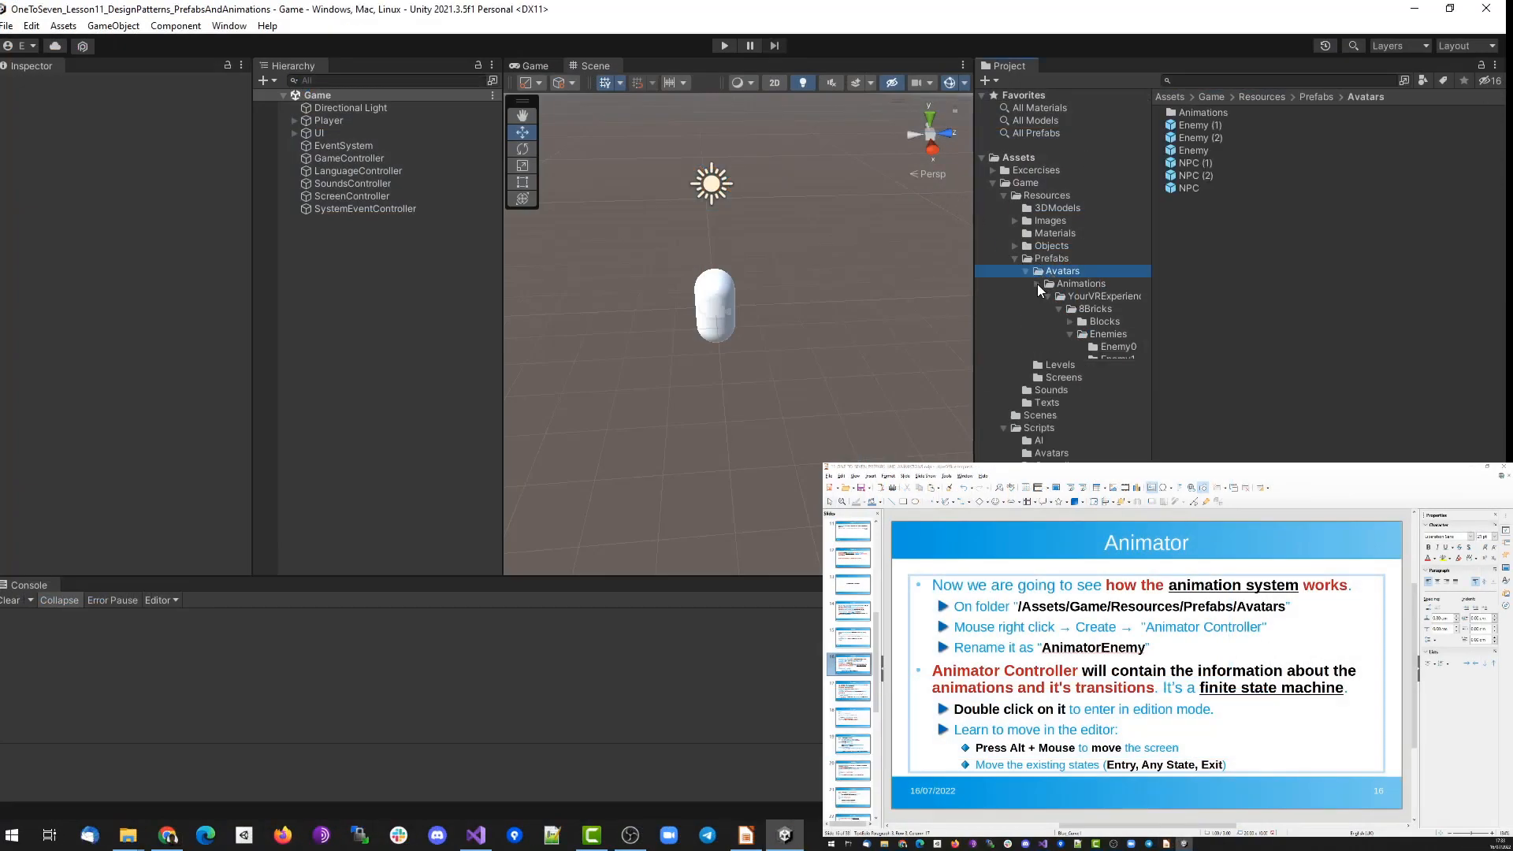
left_click(1037, 284)
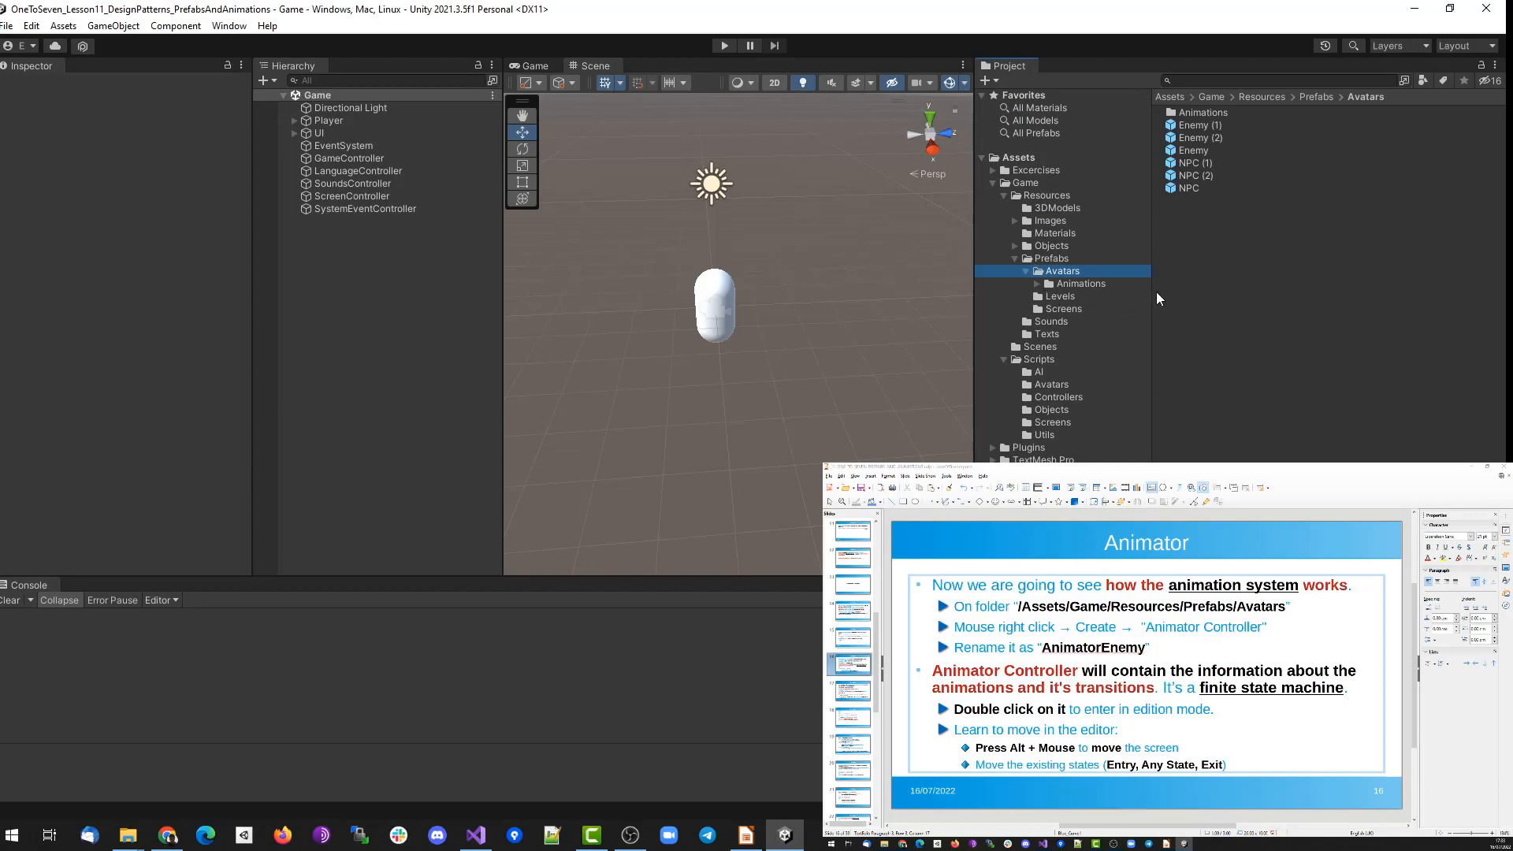
Create an Animator Controller named EnemyAnimationData in the Avatars folder and open it for editing.
right_click(1226, 276)
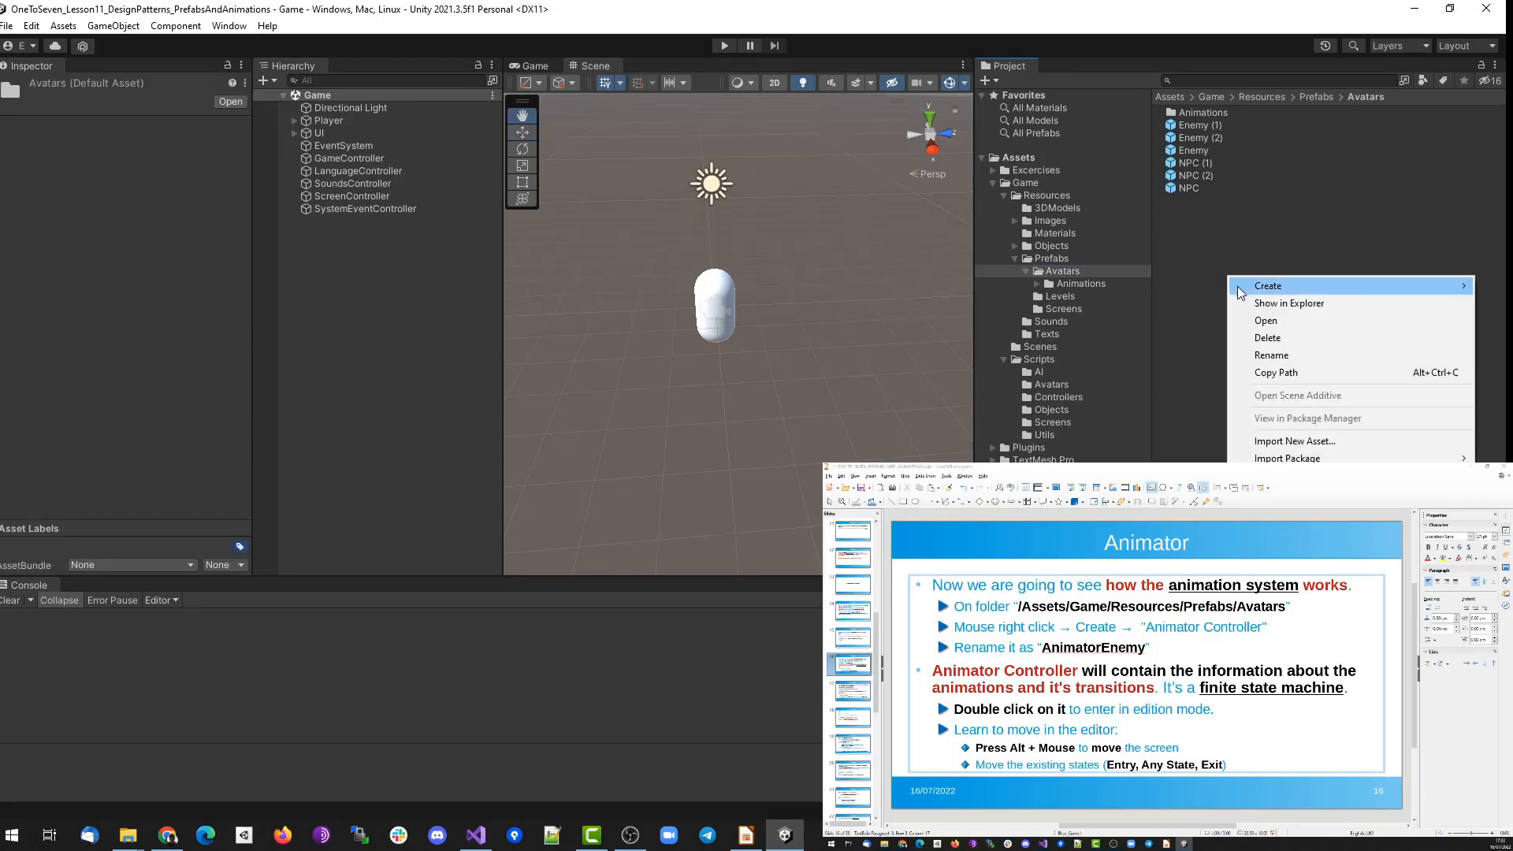
mouse_move(1235, 287)
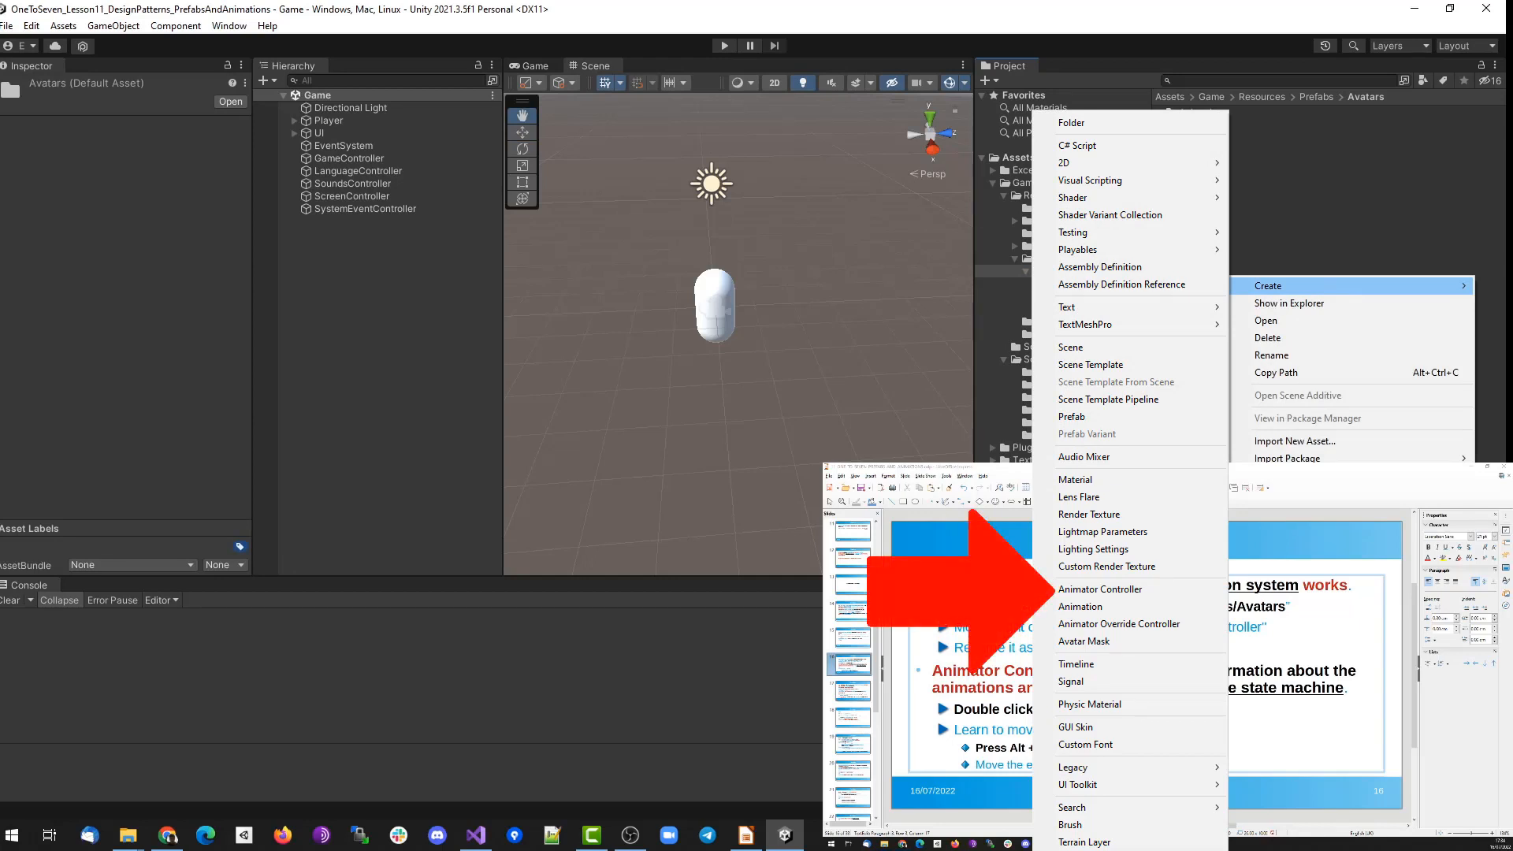
left_click(1099, 589)
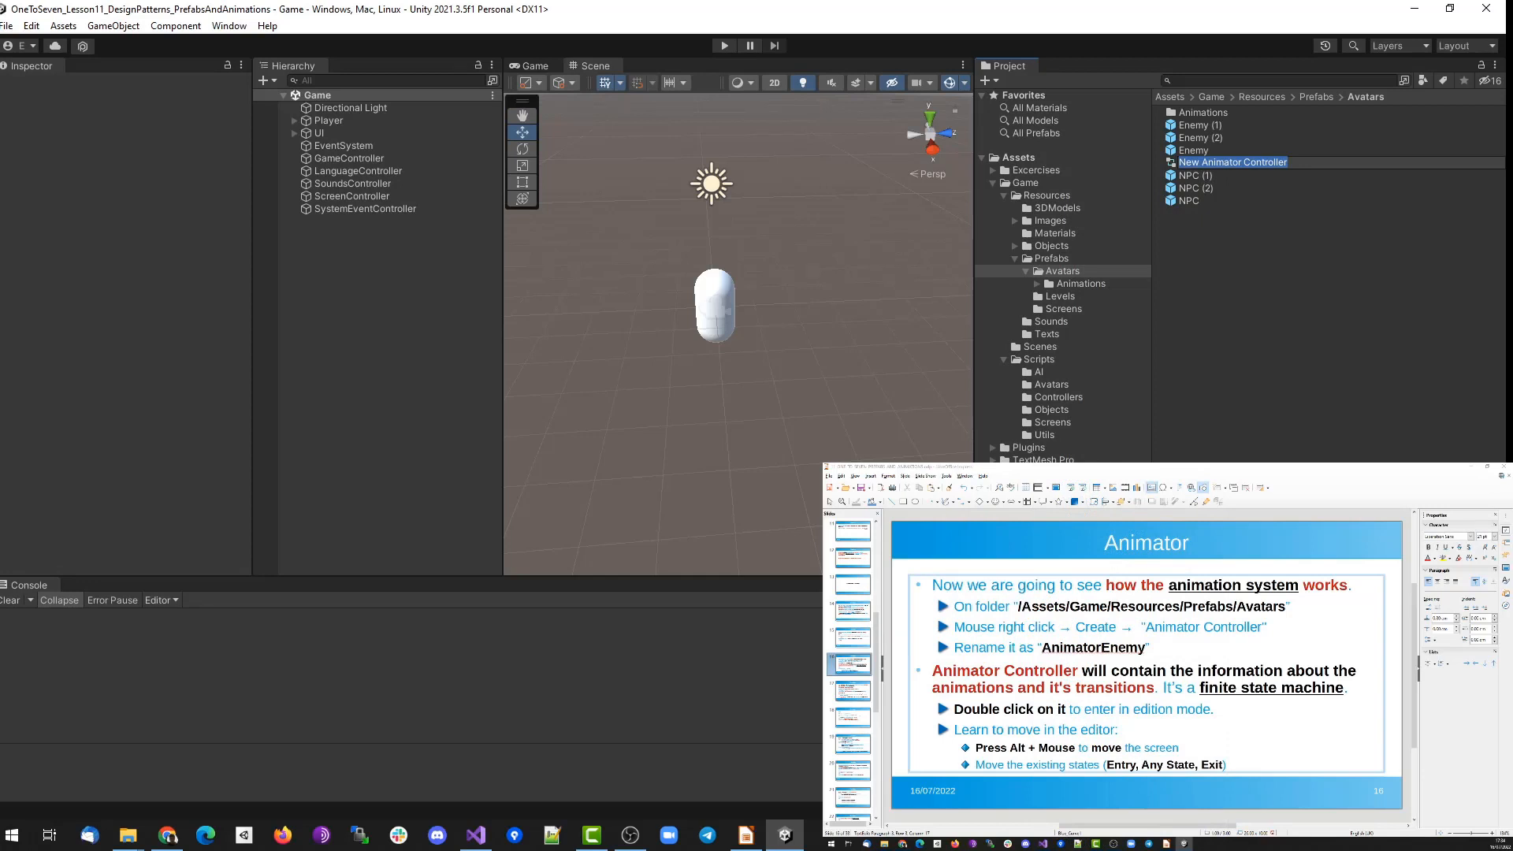
type("EnemyAnimationData")
key("Return")
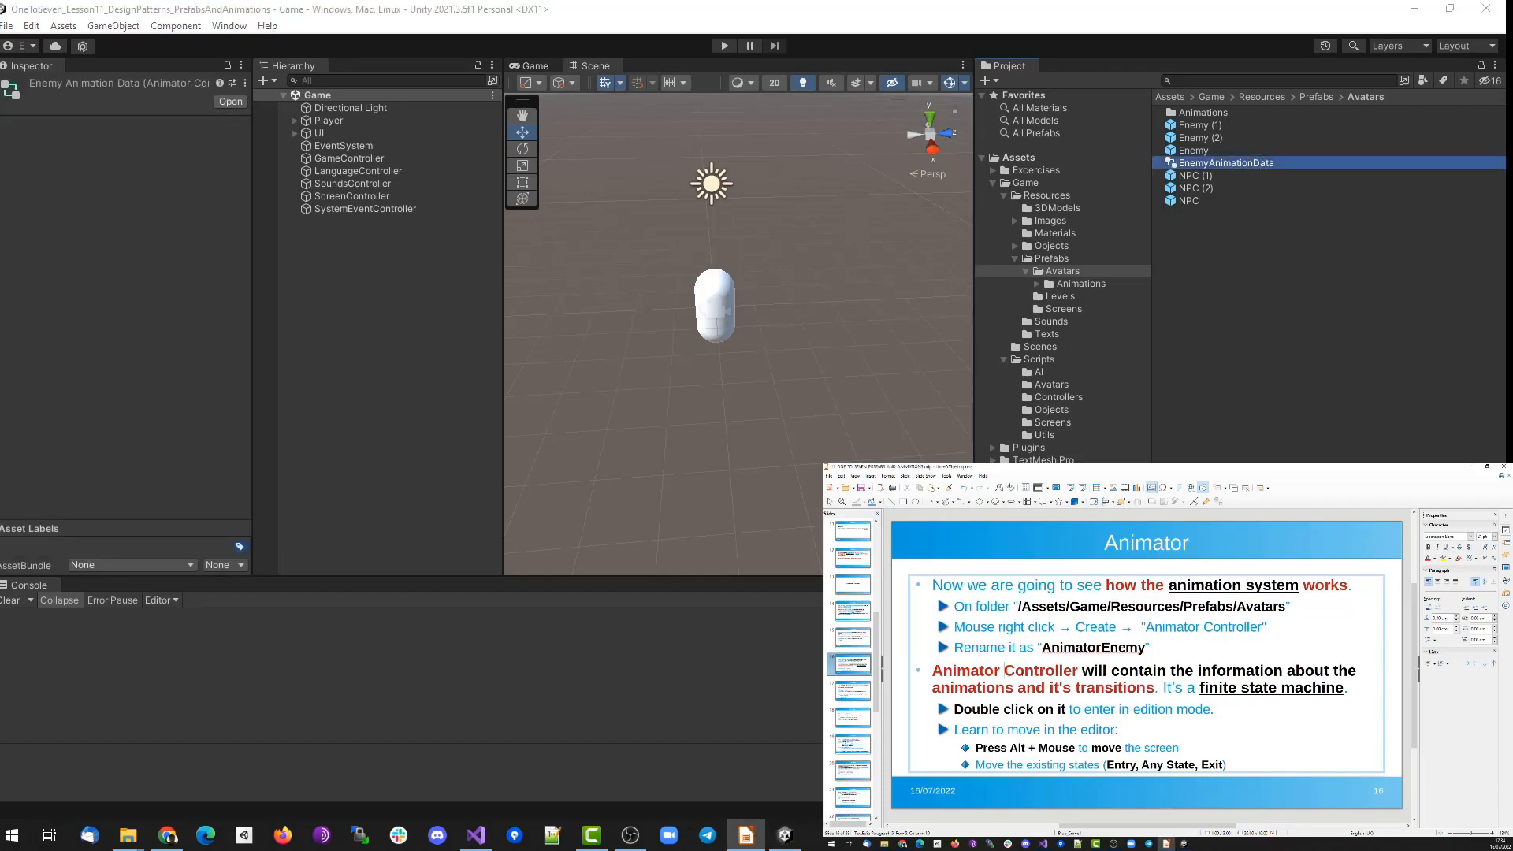
left_click(1203, 166)
double_click(1203, 166)
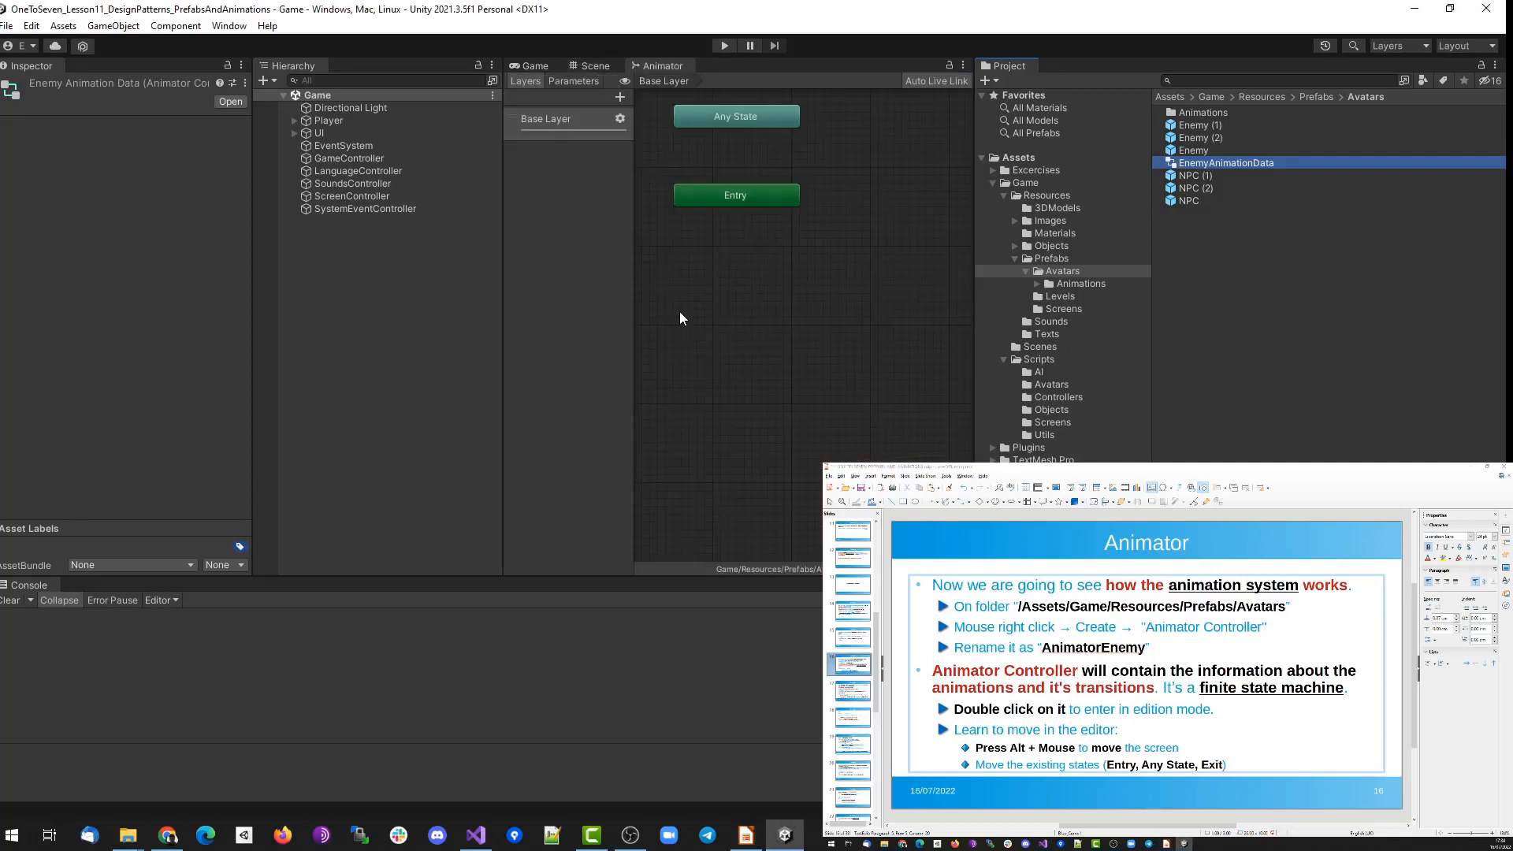
Widen the Animator area and move the Entry and Any State nodes slightly down and to the right.
left_click_drag(499, 307, 462, 307)
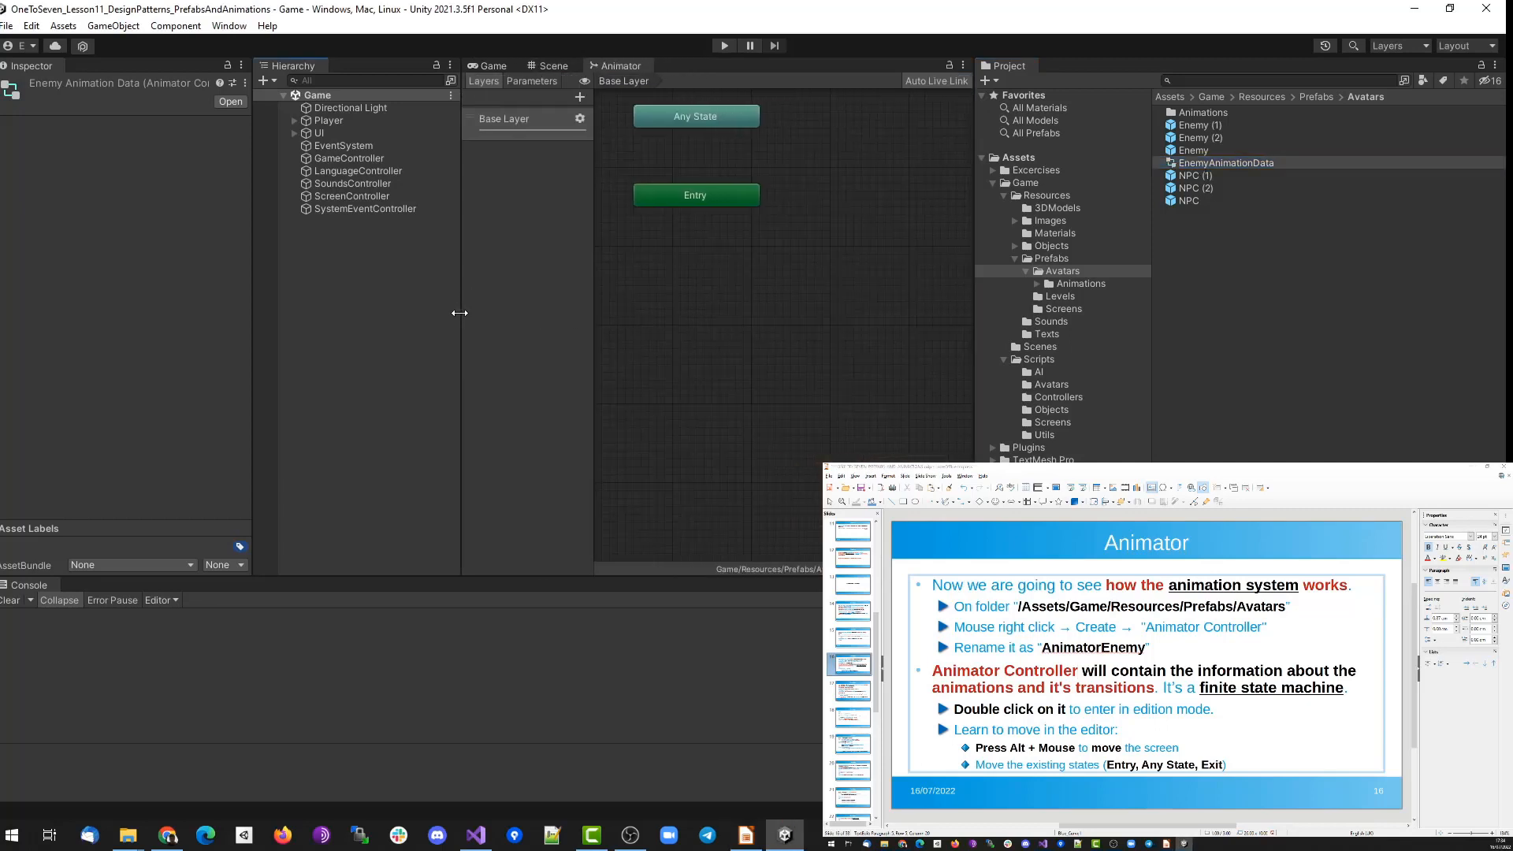
left_click_drag(708, 204, 729, 231)
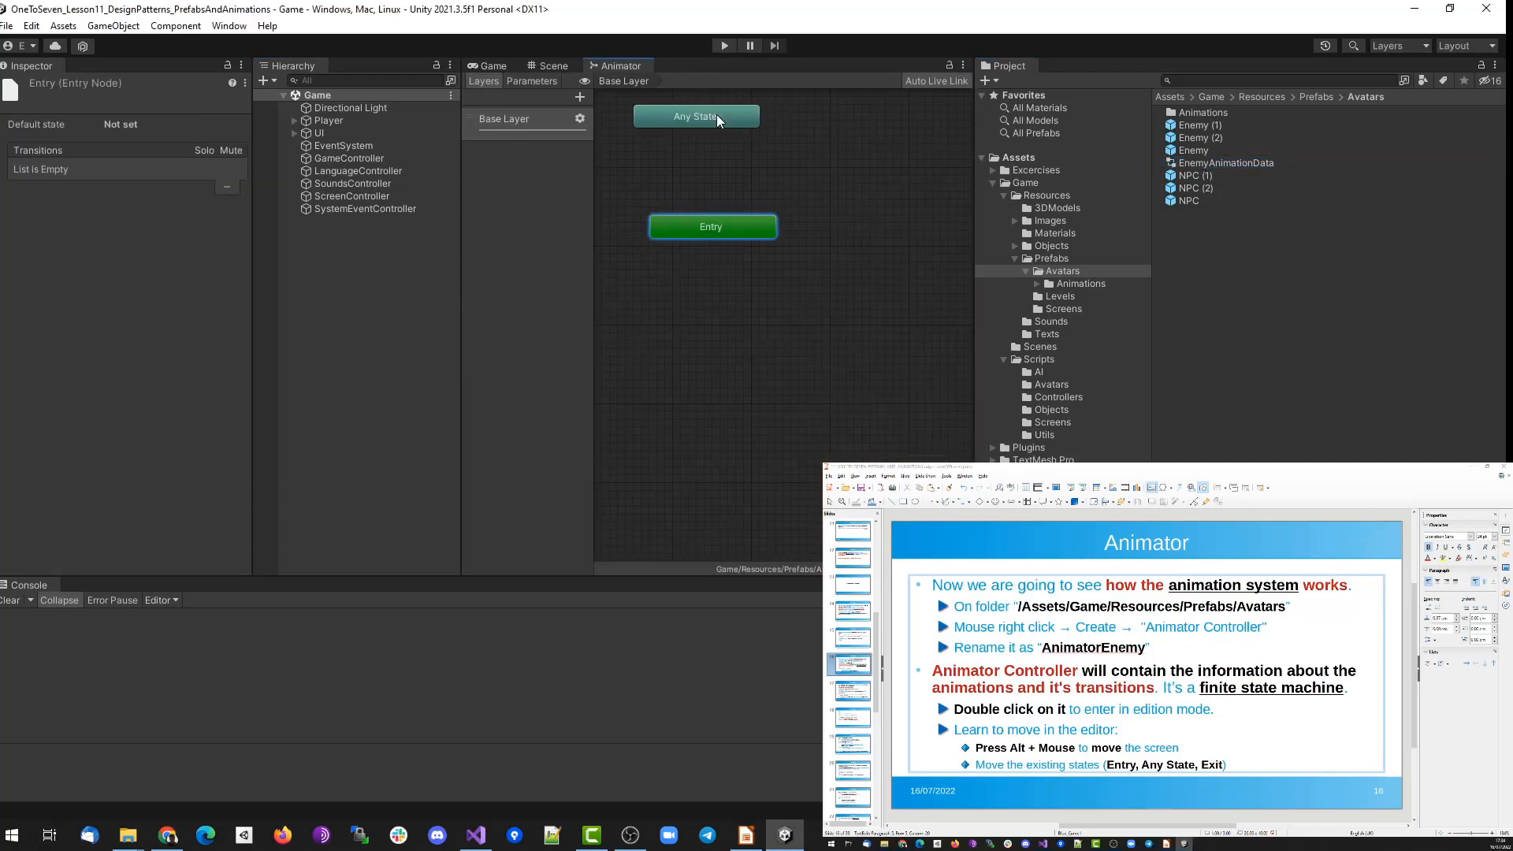
left_click_drag(716, 115, 730, 148)
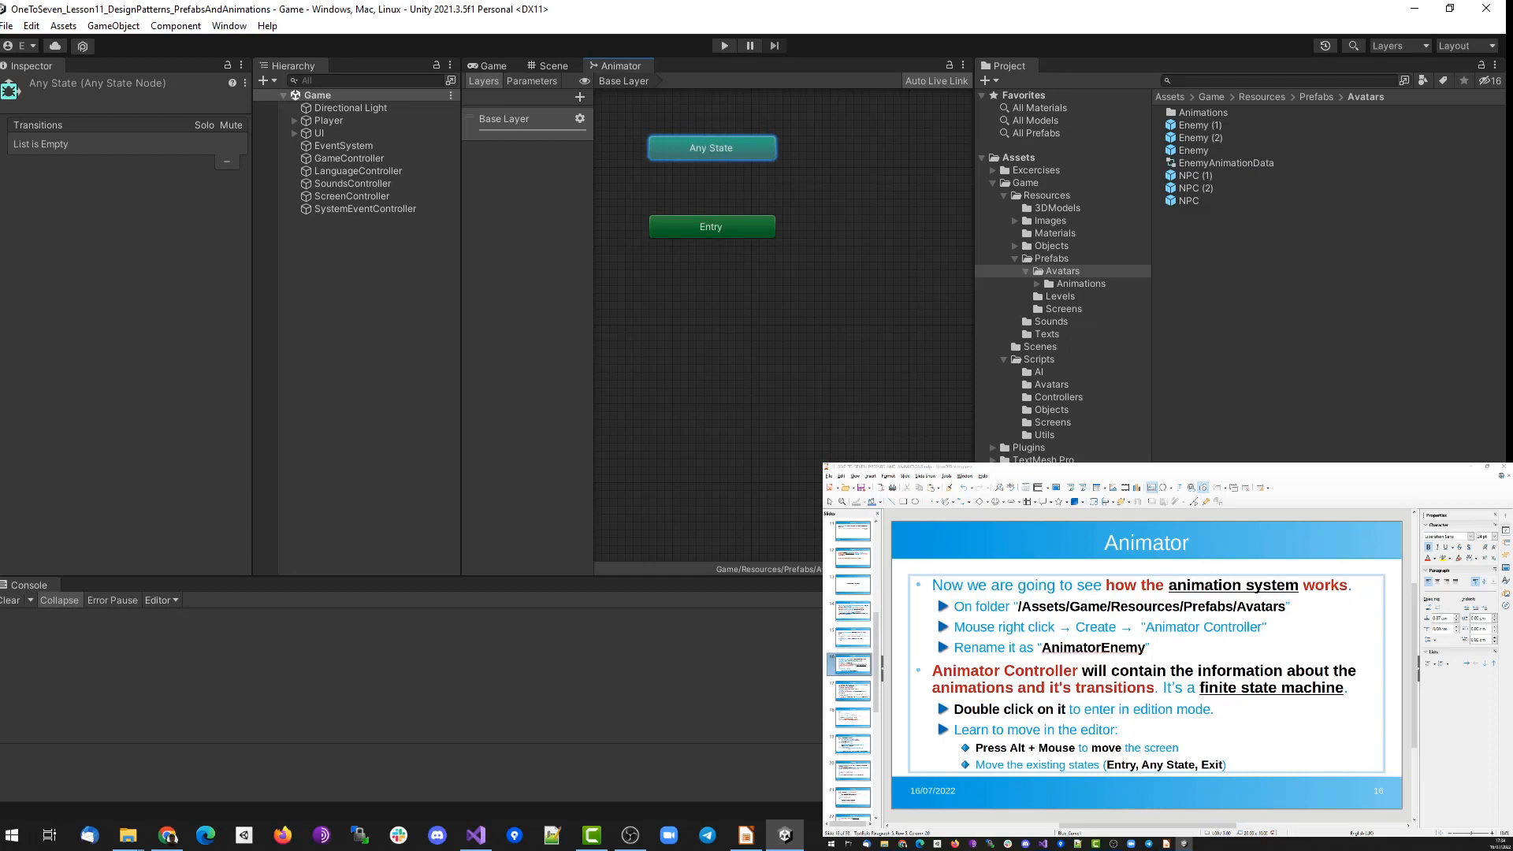
Switch to the presentation and correct "it's transitions" to "its transitions" on Animator slide 16.
double_click(1239, 670)
double_click(941, 684)
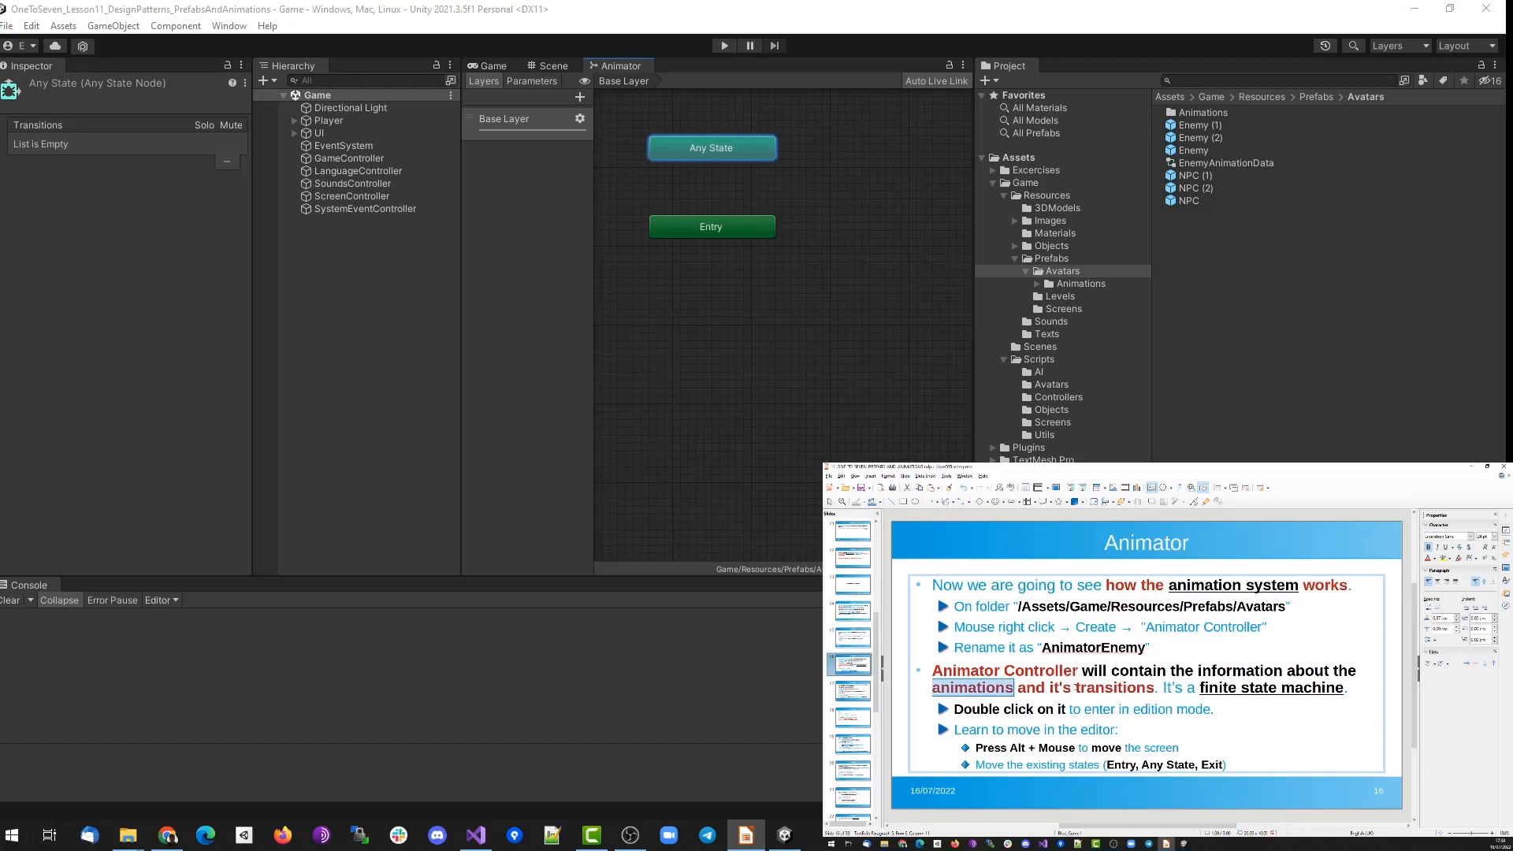
left_click(1076, 687)
key("BackSpace")
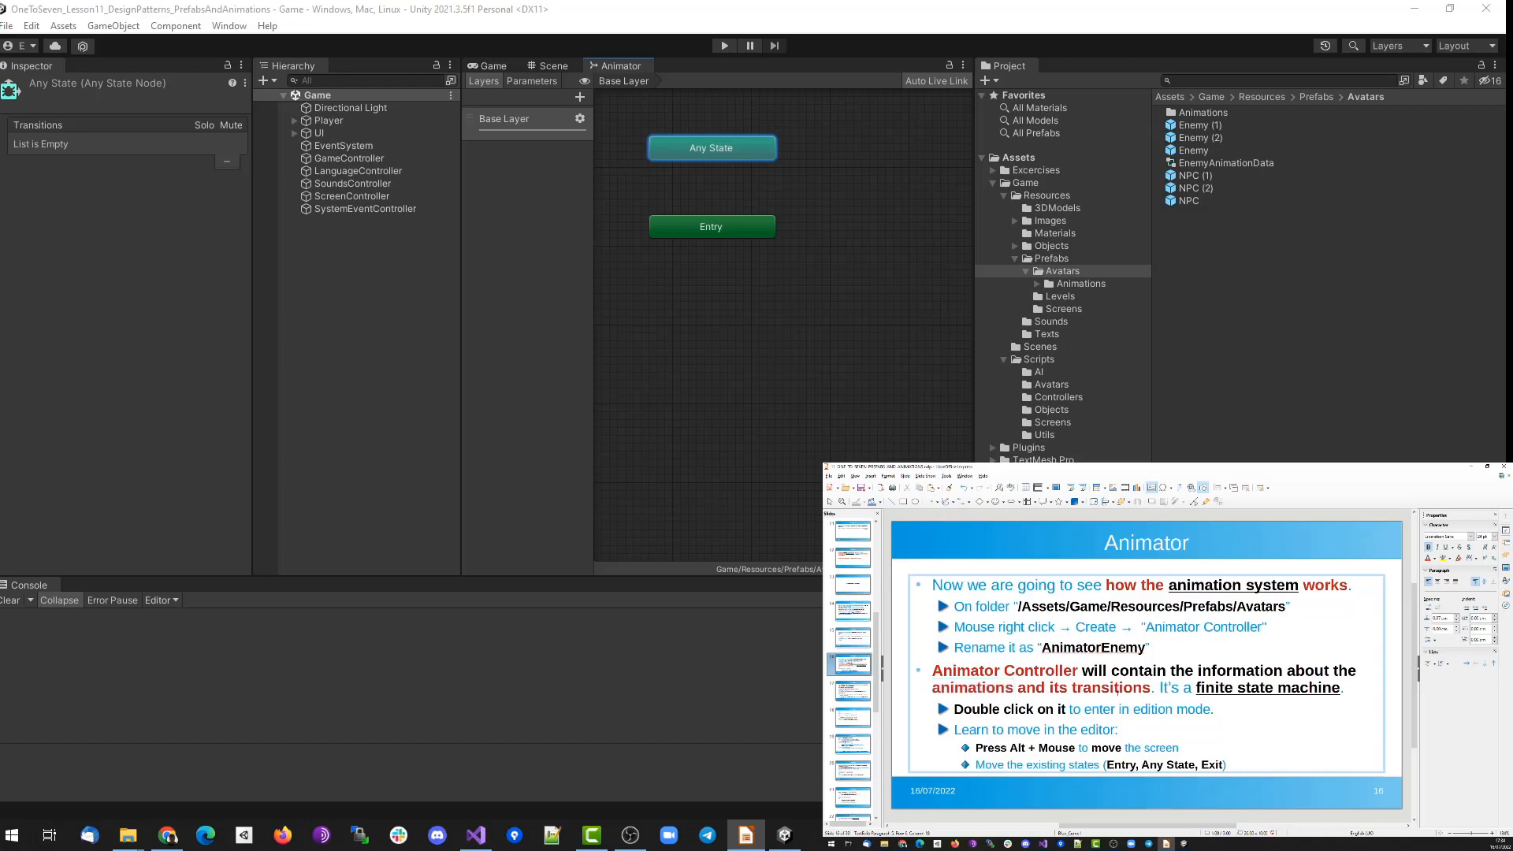
Highlight the words about transitions and the finite state machine on slide 16 while reviewing them.
double_click(1111, 687)
left_click(1155, 687)
double_click(1215, 687)
double_click(1255, 687)
double_click(1308, 687)
Switch to Unity, create an empty state in the Base Layer, place it below Entry and rename it Idle.
right_click(731, 318)
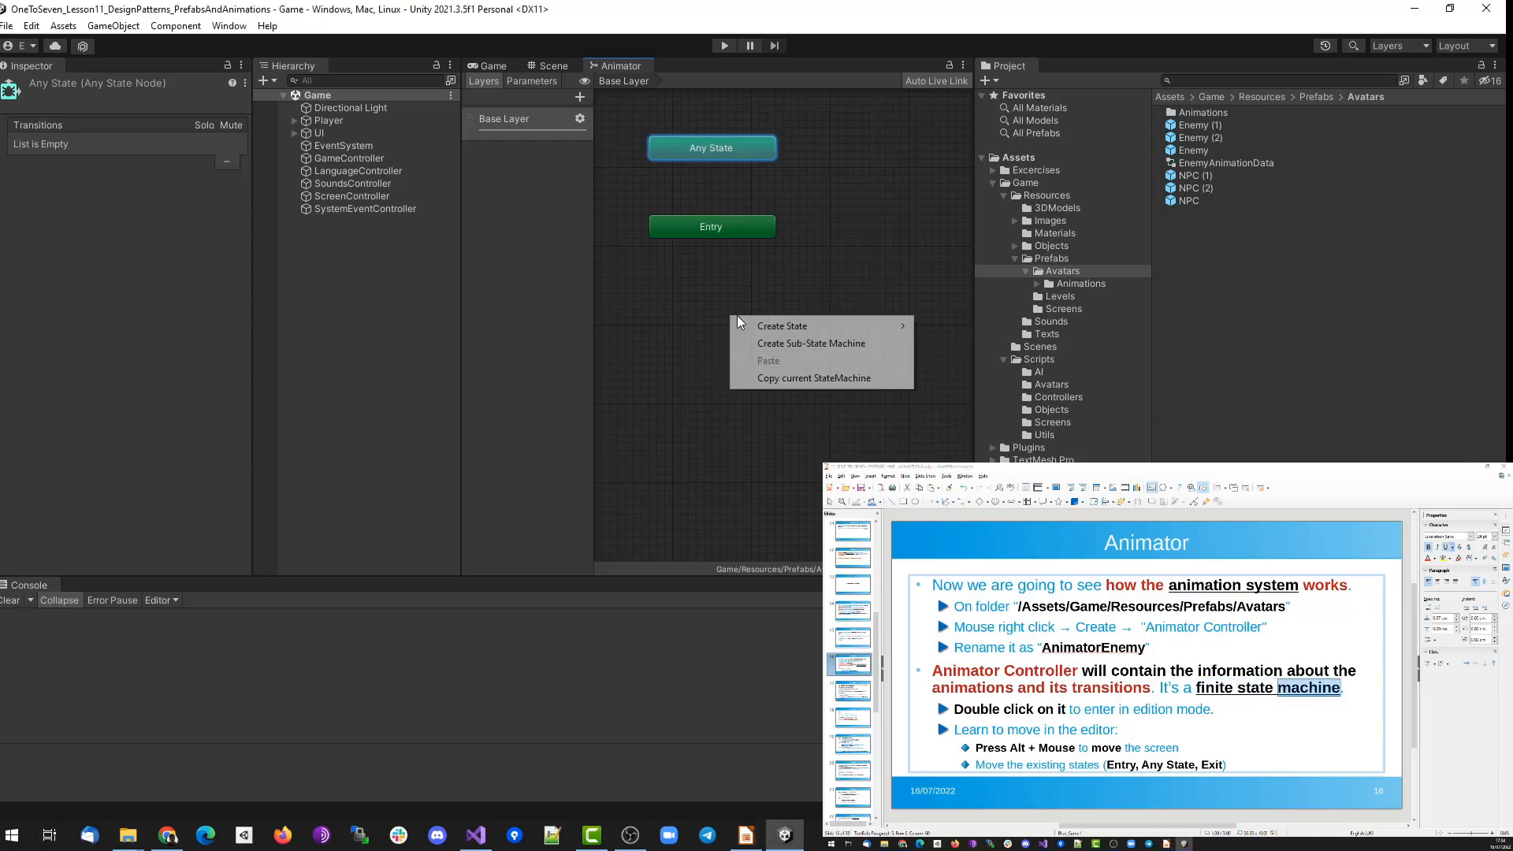
mouse_move(787, 326)
left_click(950, 326)
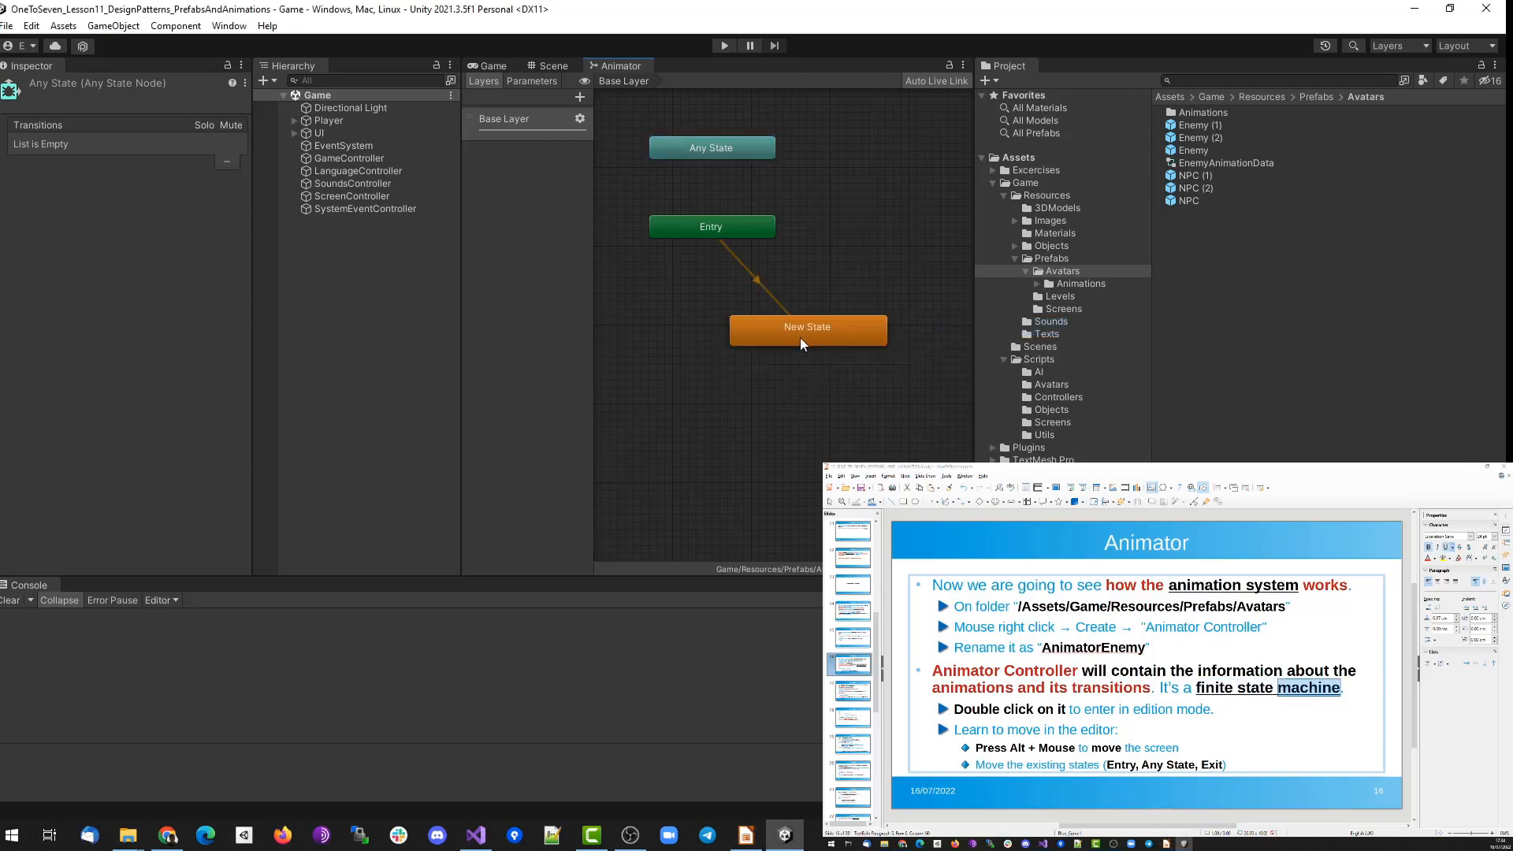
left_click_drag(800, 337, 751, 319)
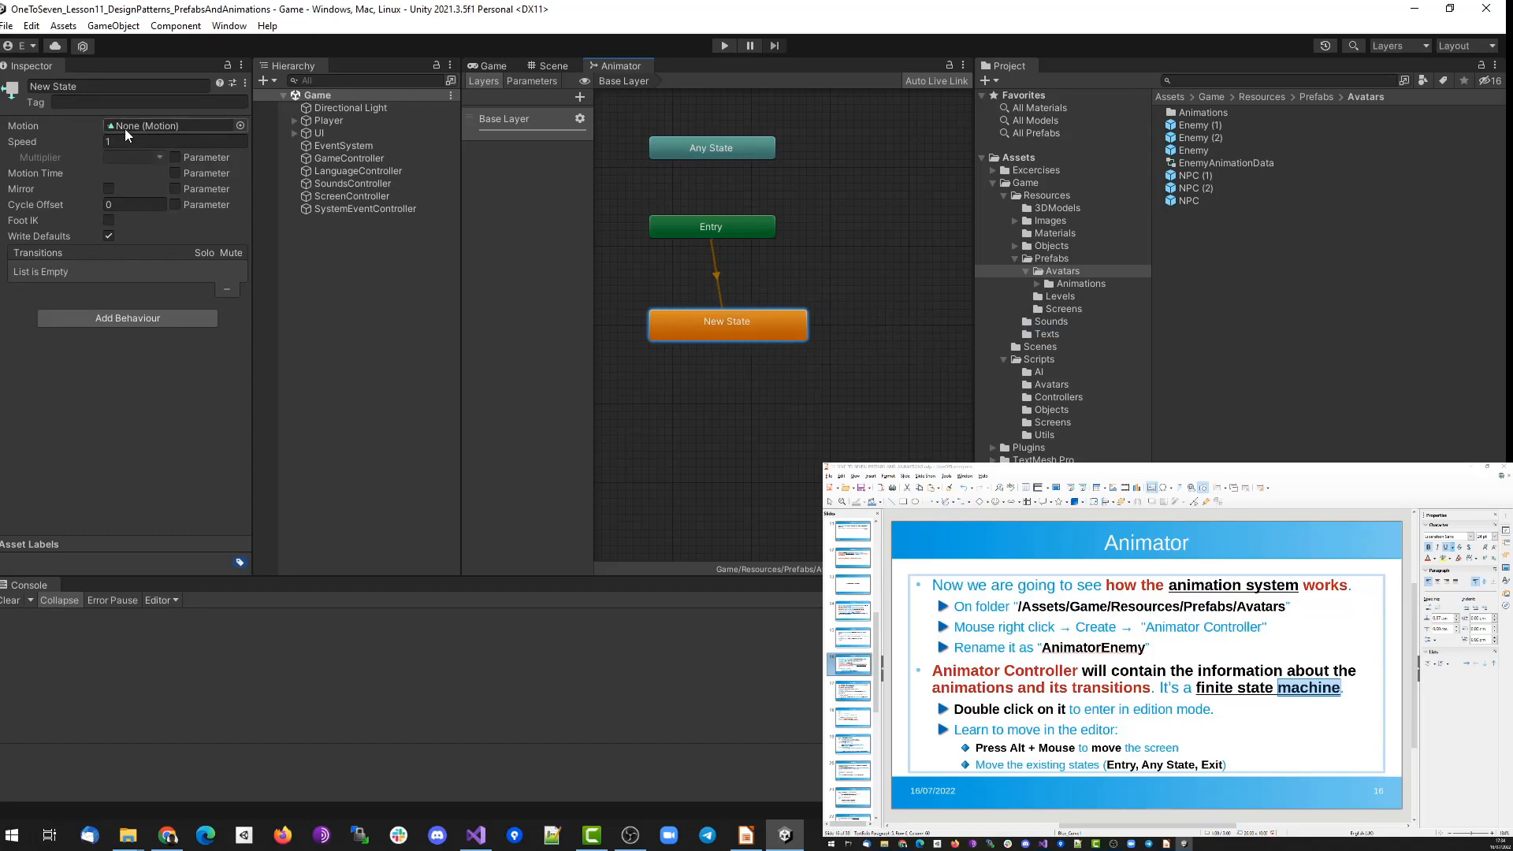
left_click(100, 86)
type("Idle")
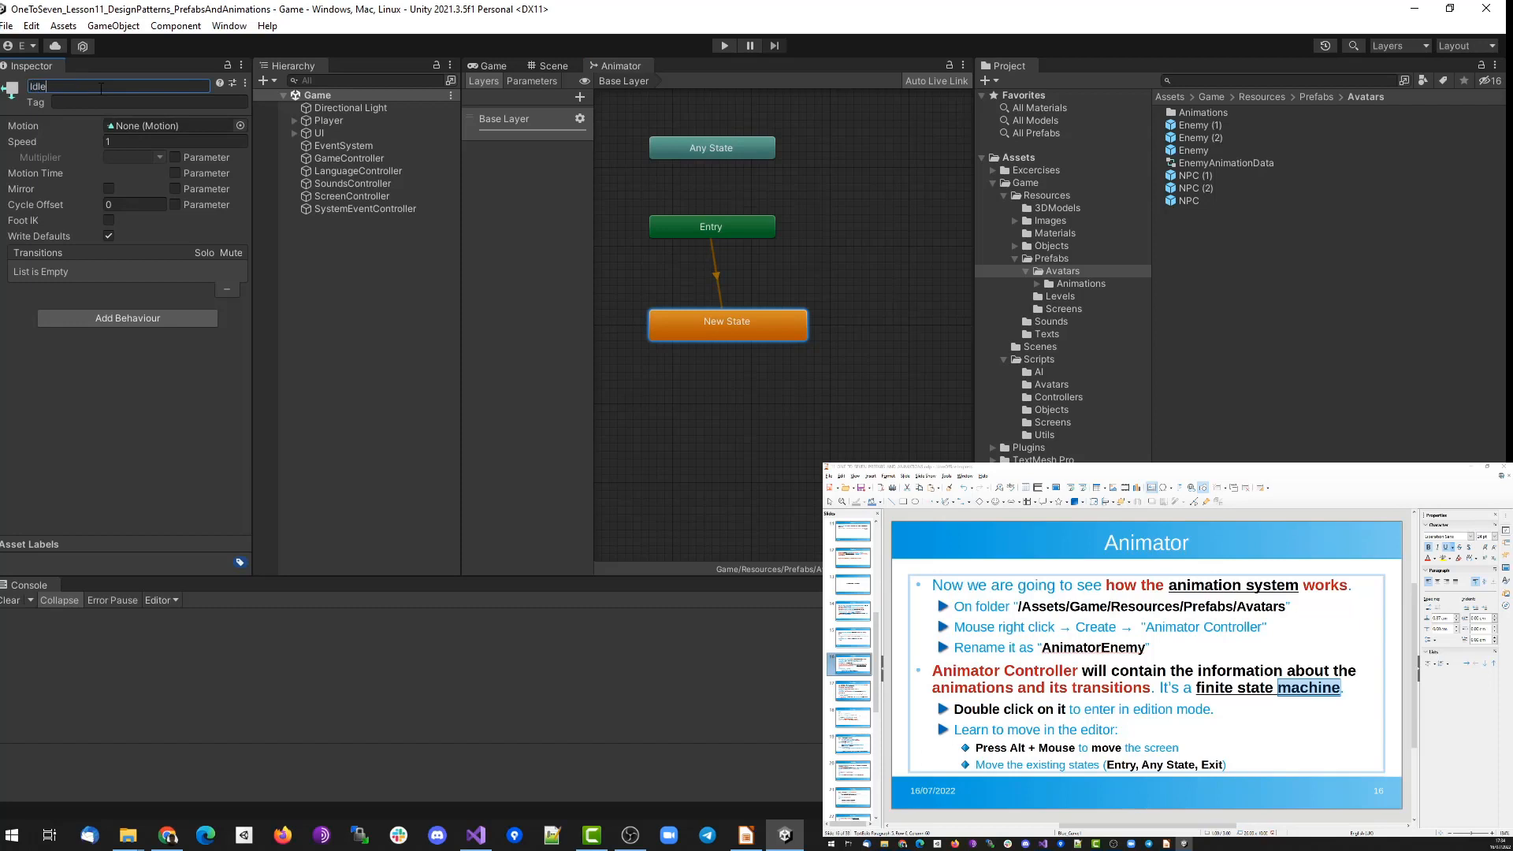
key("Return")
Create a second empty state to the right of Entry and delete it.
right_click(800, 250)
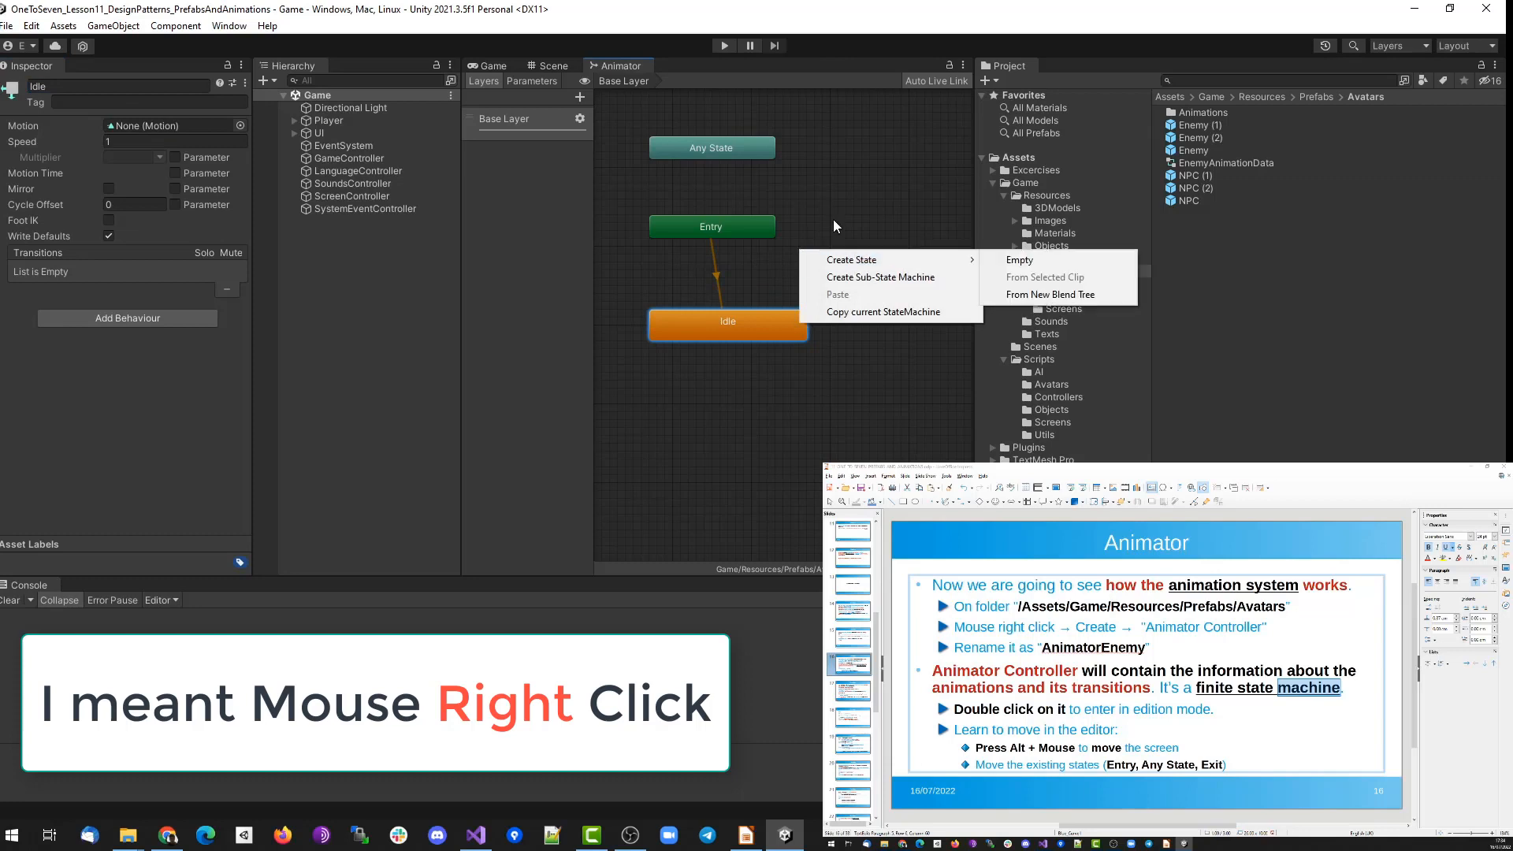
mouse_move(905, 260)
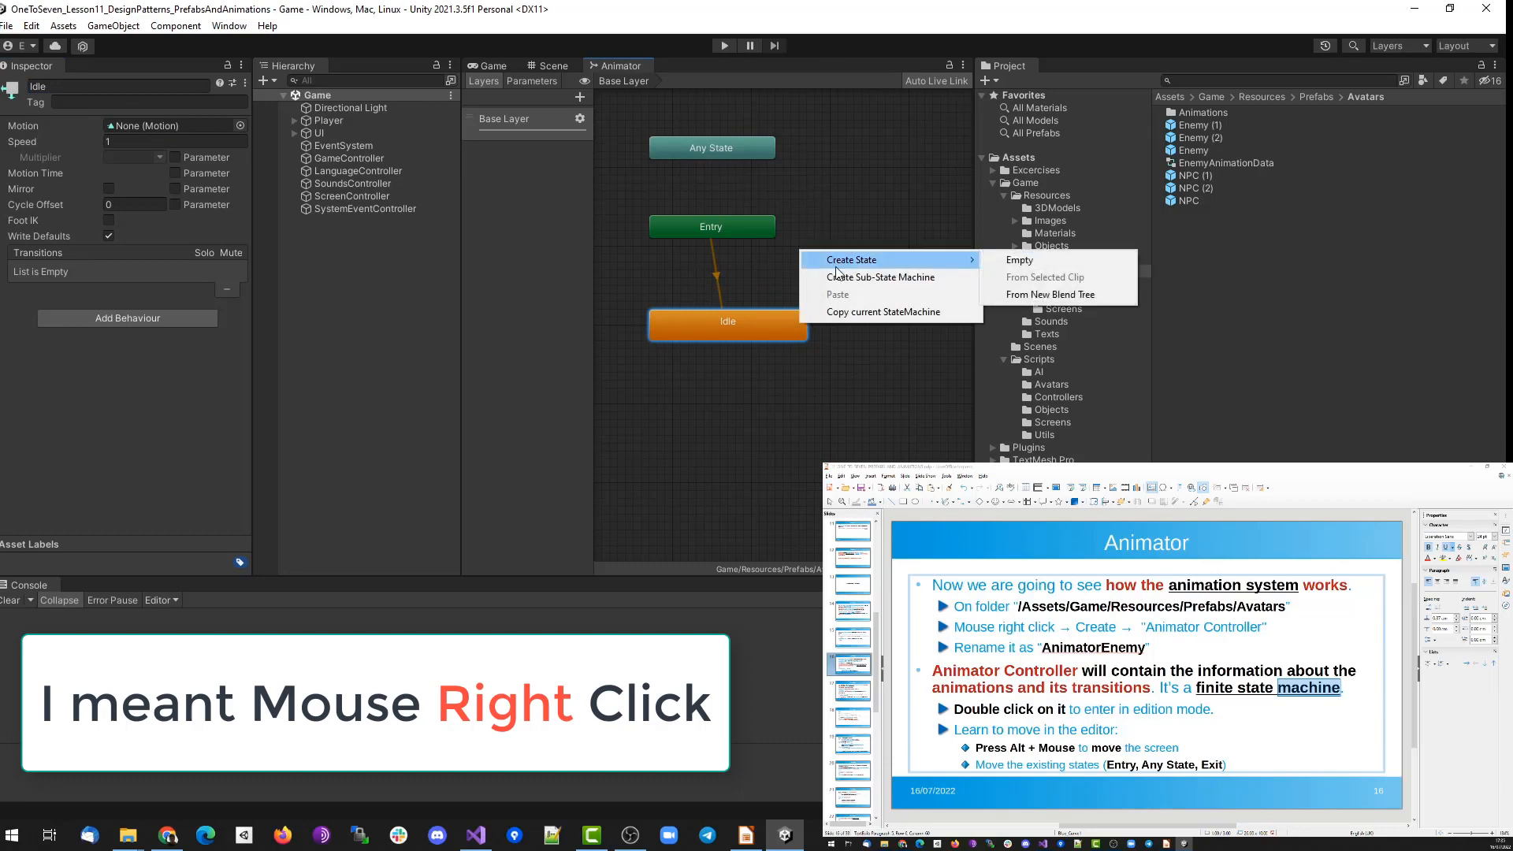
left_click(1035, 263)
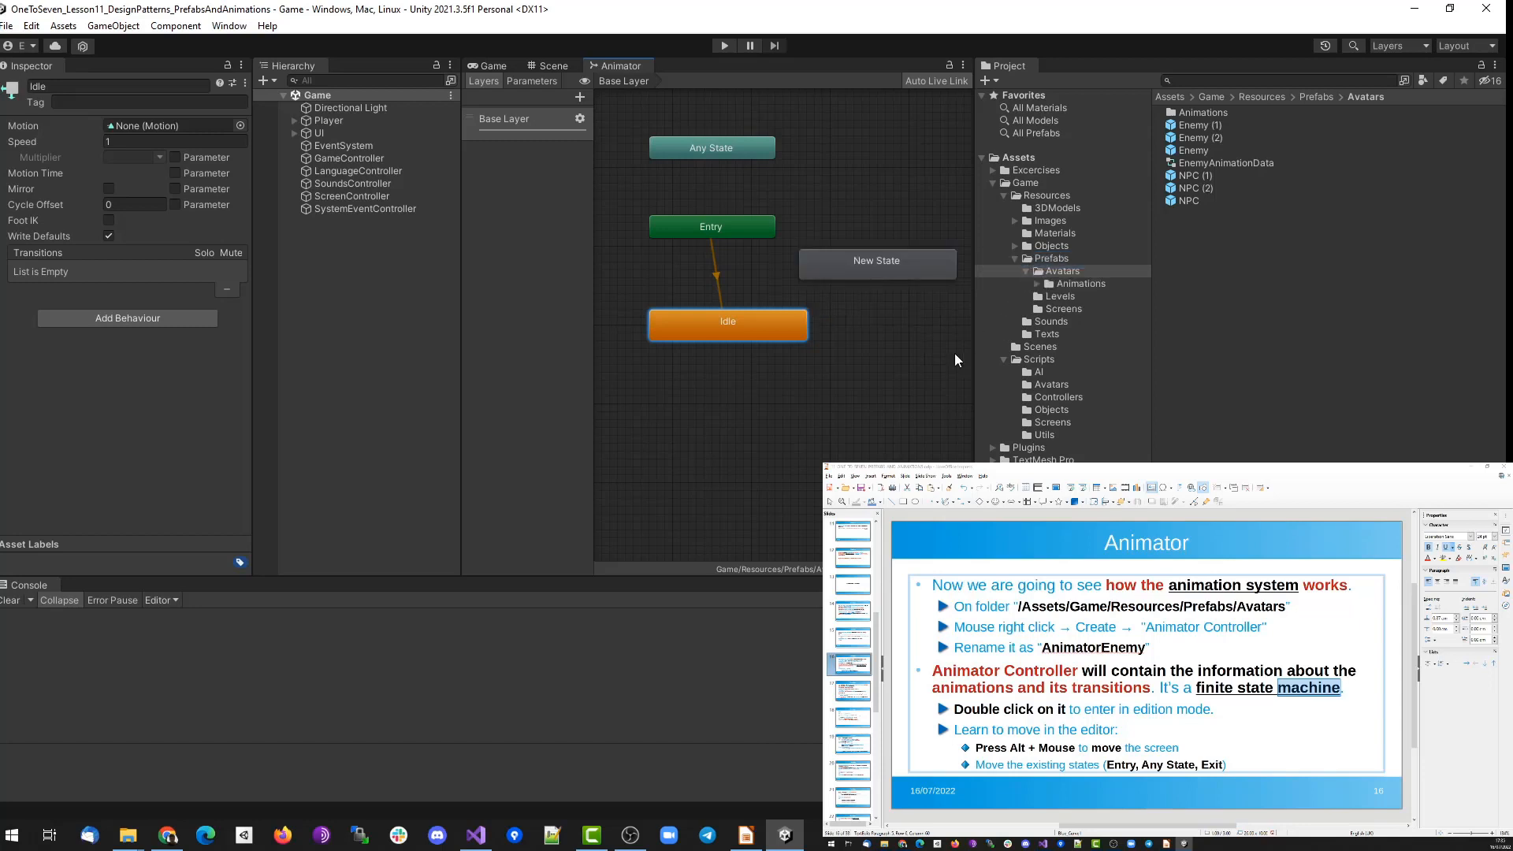
left_click(895, 267)
key("Delete")
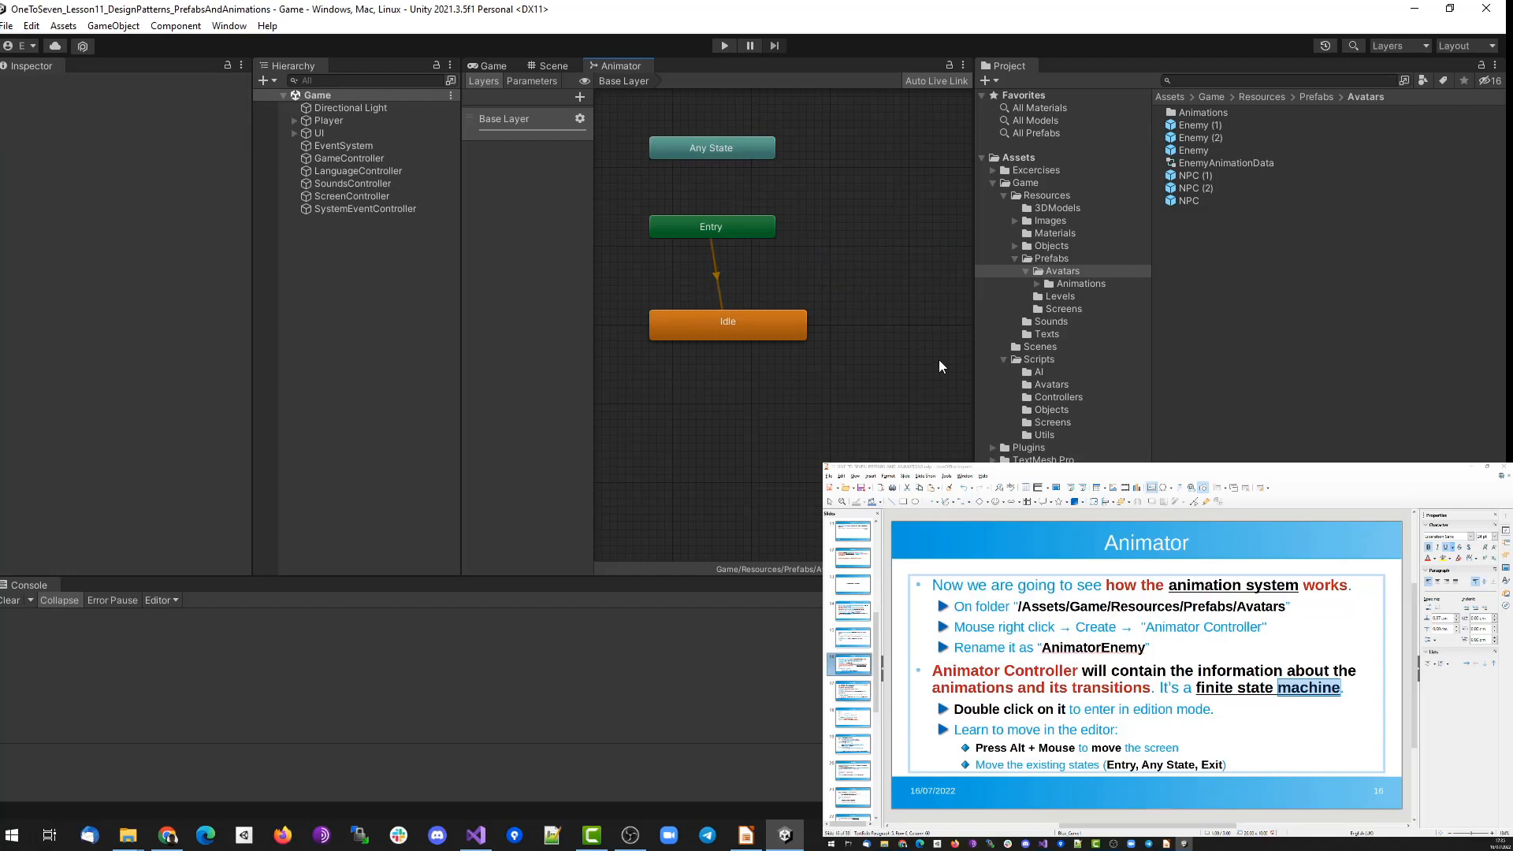
Inspect the properties of the Any State, Entry and Idle nodes in the state graph.
left_click_drag(884, 338, 912, 324, "alt")
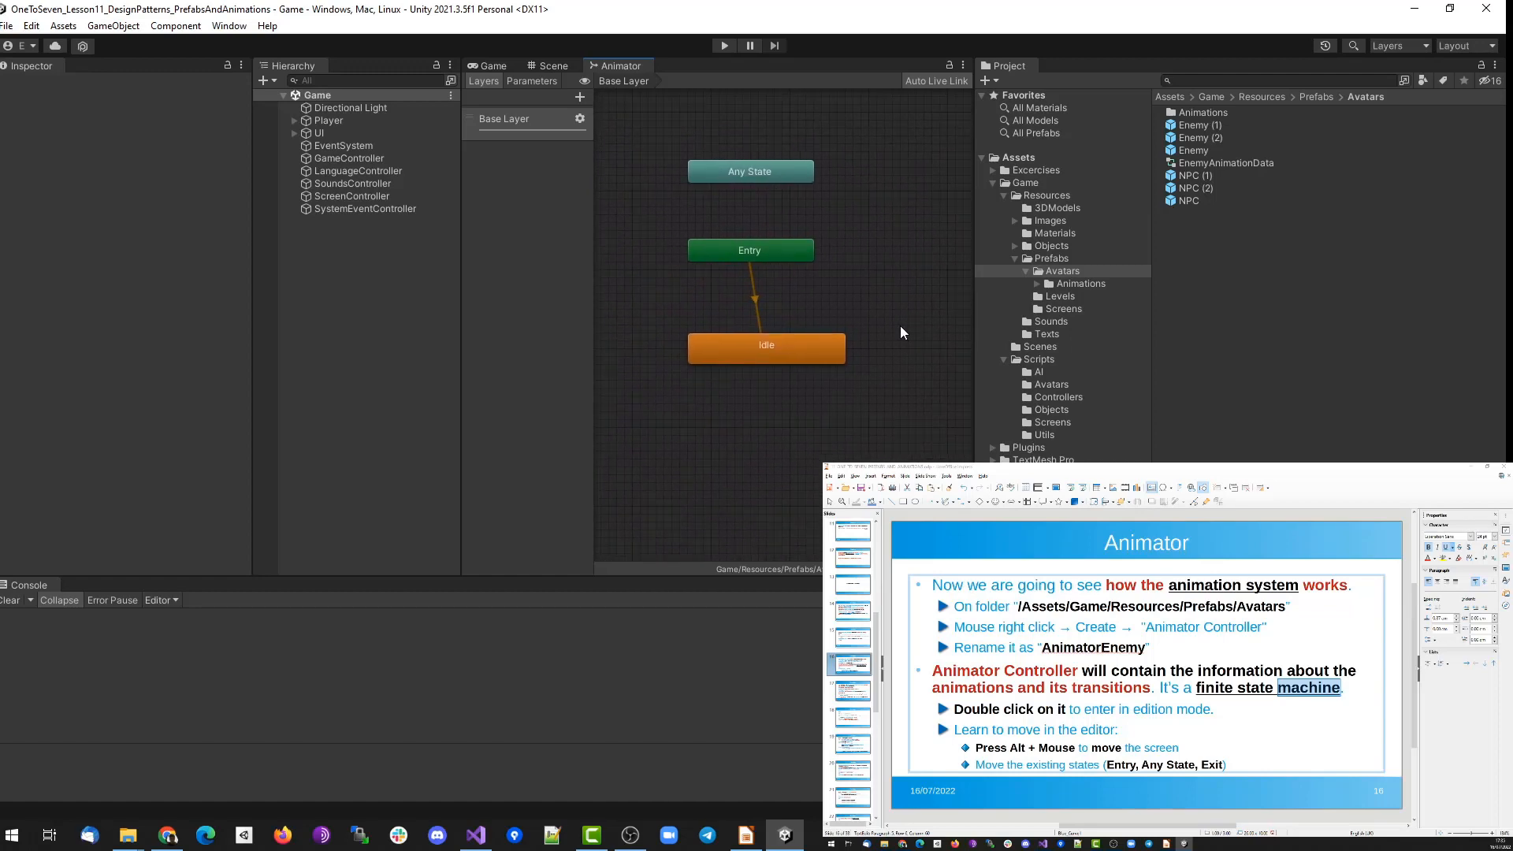
mouse_move(900, 326)
left_mouse_down("alt")
mouse_move(901, 424)
mouse_move(905, 335)
mouse_move(854, 399)
mouse_move(872, 366)
mouse_move(904, 357)
mouse_move(919, 286)
mouse_move(955, 351)
mouse_move(834, 357)
mouse_move(914, 323)
mouse_move(877, 355)
mouse_move(877, 337)
left_mouse_up("alt")
left_click(732, 191)
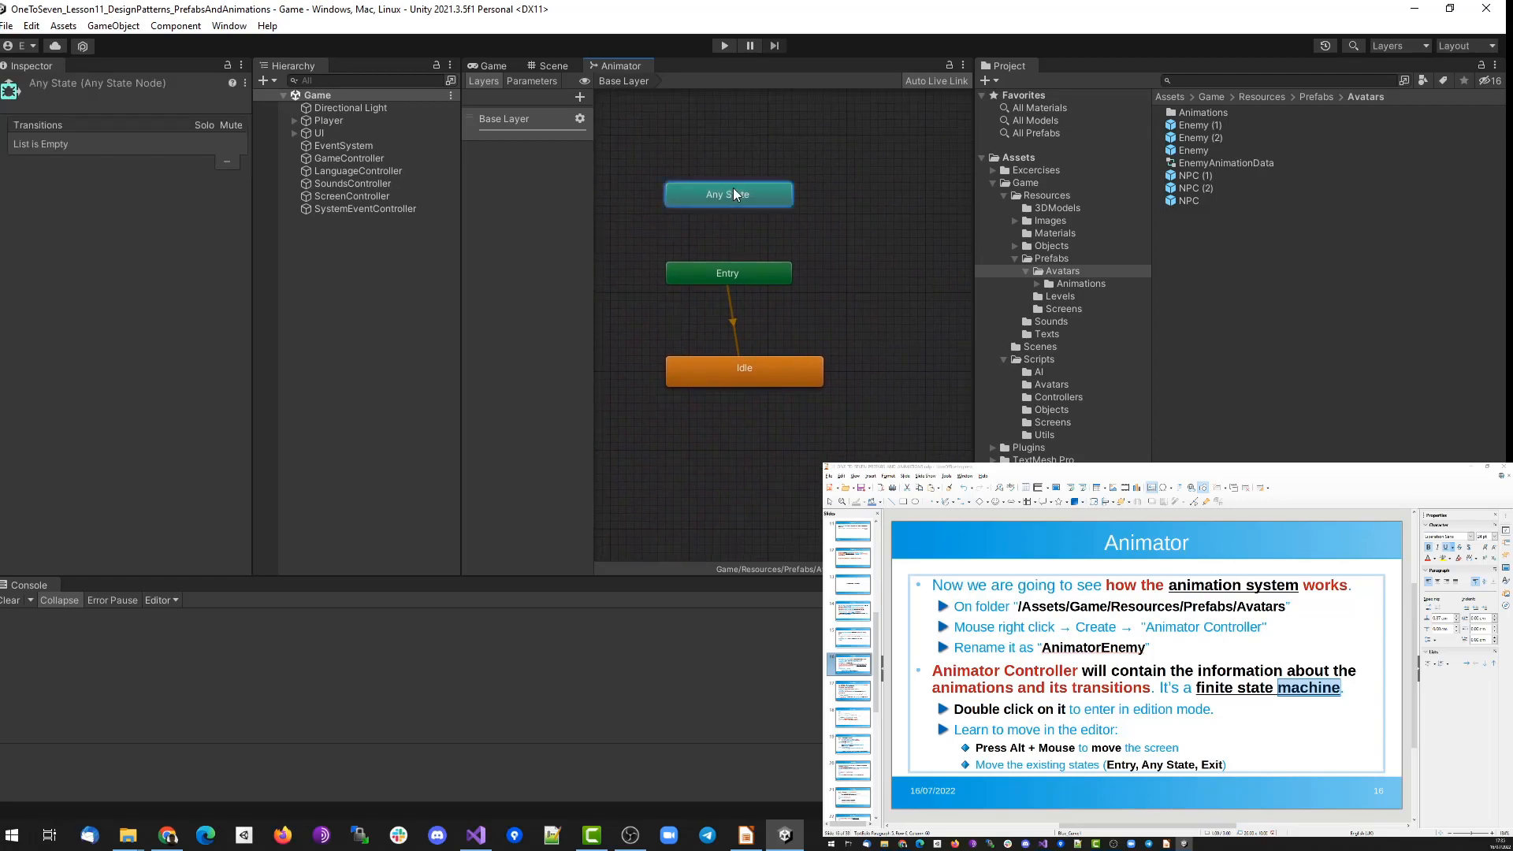
left_click(719, 264)
left_click(747, 364)
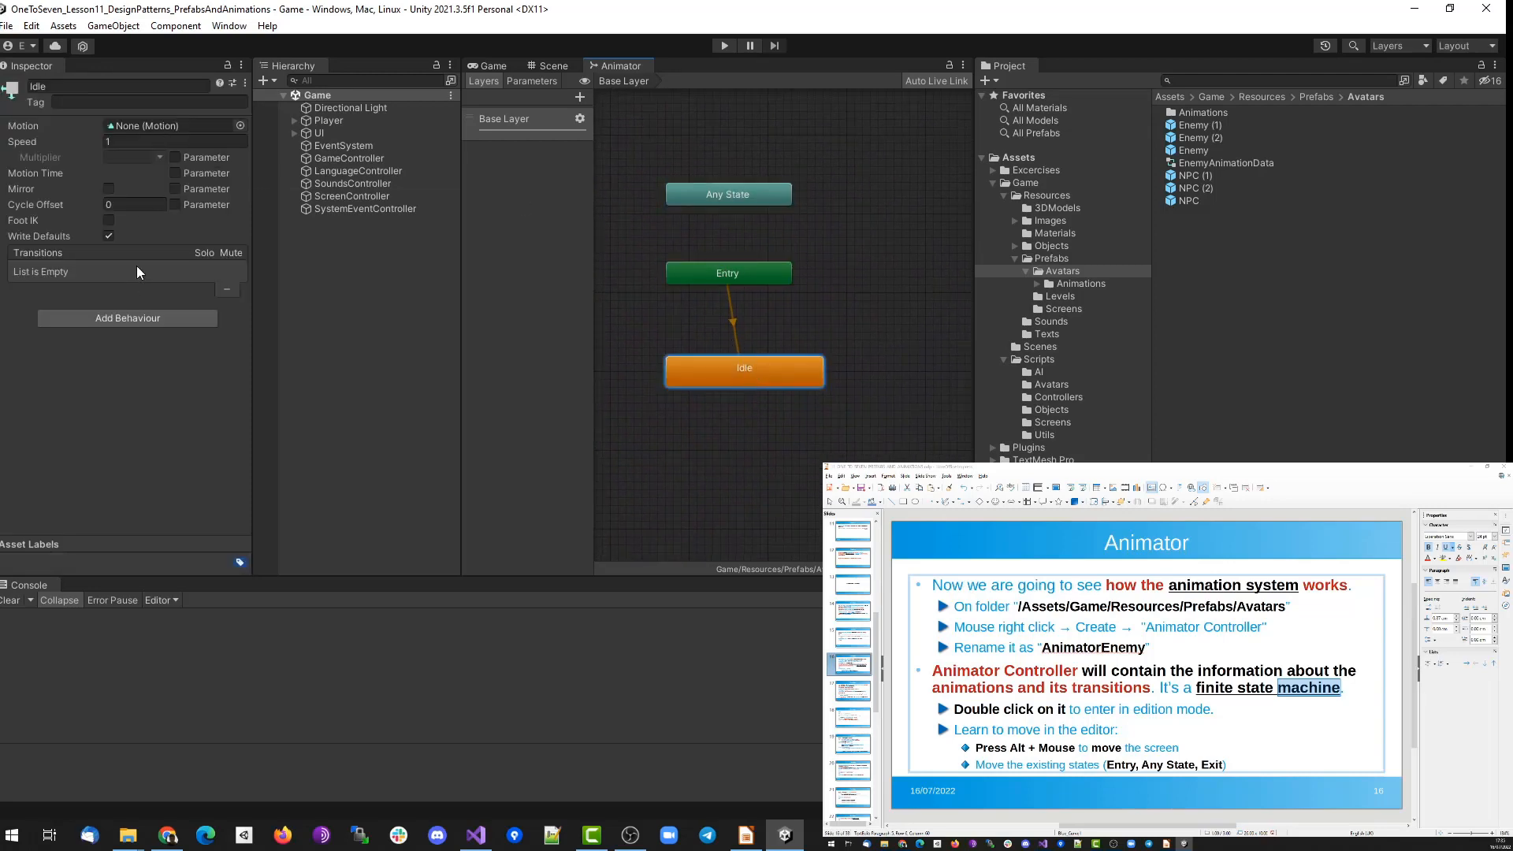
left_click(705, 267)
left_click(734, 196)
left_click(745, 358)
Switch to the presentation's slide 17 and highlight the text on connecting animations and creating and renaming a state.
left_click(851, 690)
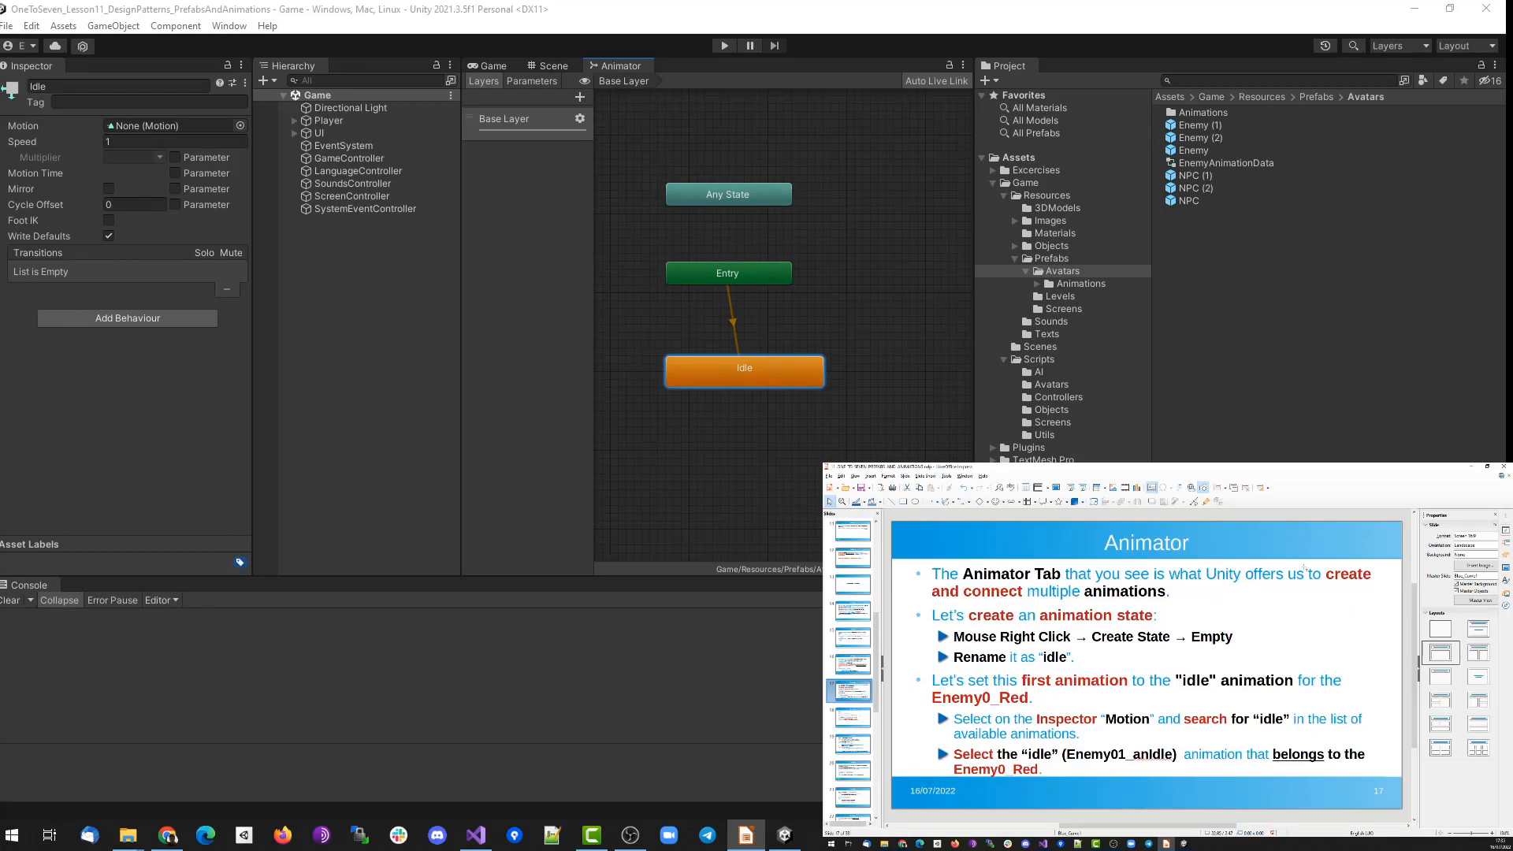
double_click(994, 591)
double_click(1124, 591)
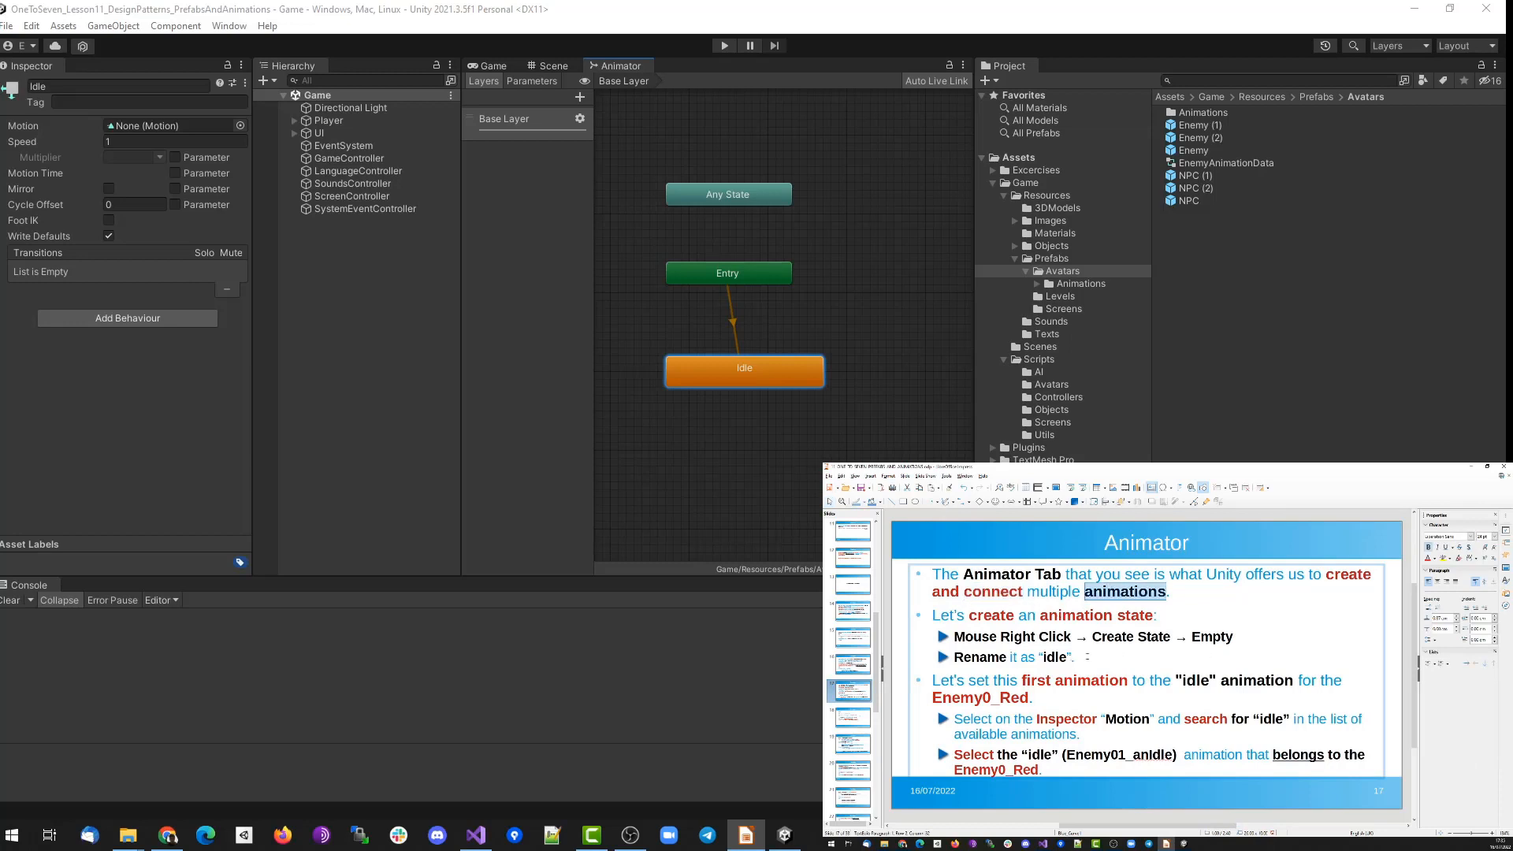
left_click_drag(1075, 657, 953, 635)
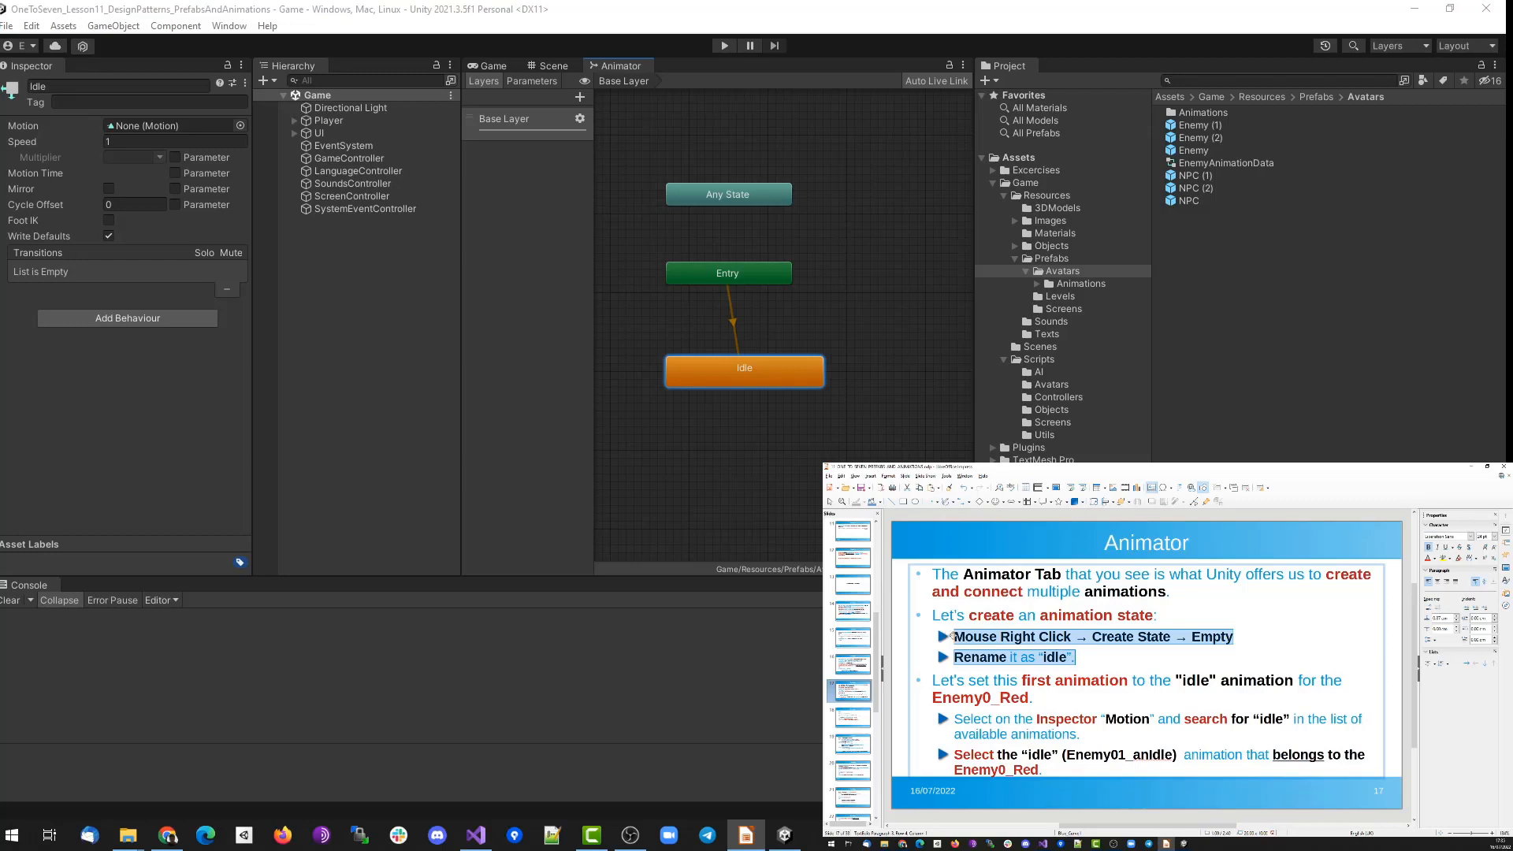
Switch to Unity, add another empty state beside the Entry and Idle nodes and remove it.
left_click(738, 372)
right_click(826, 303)
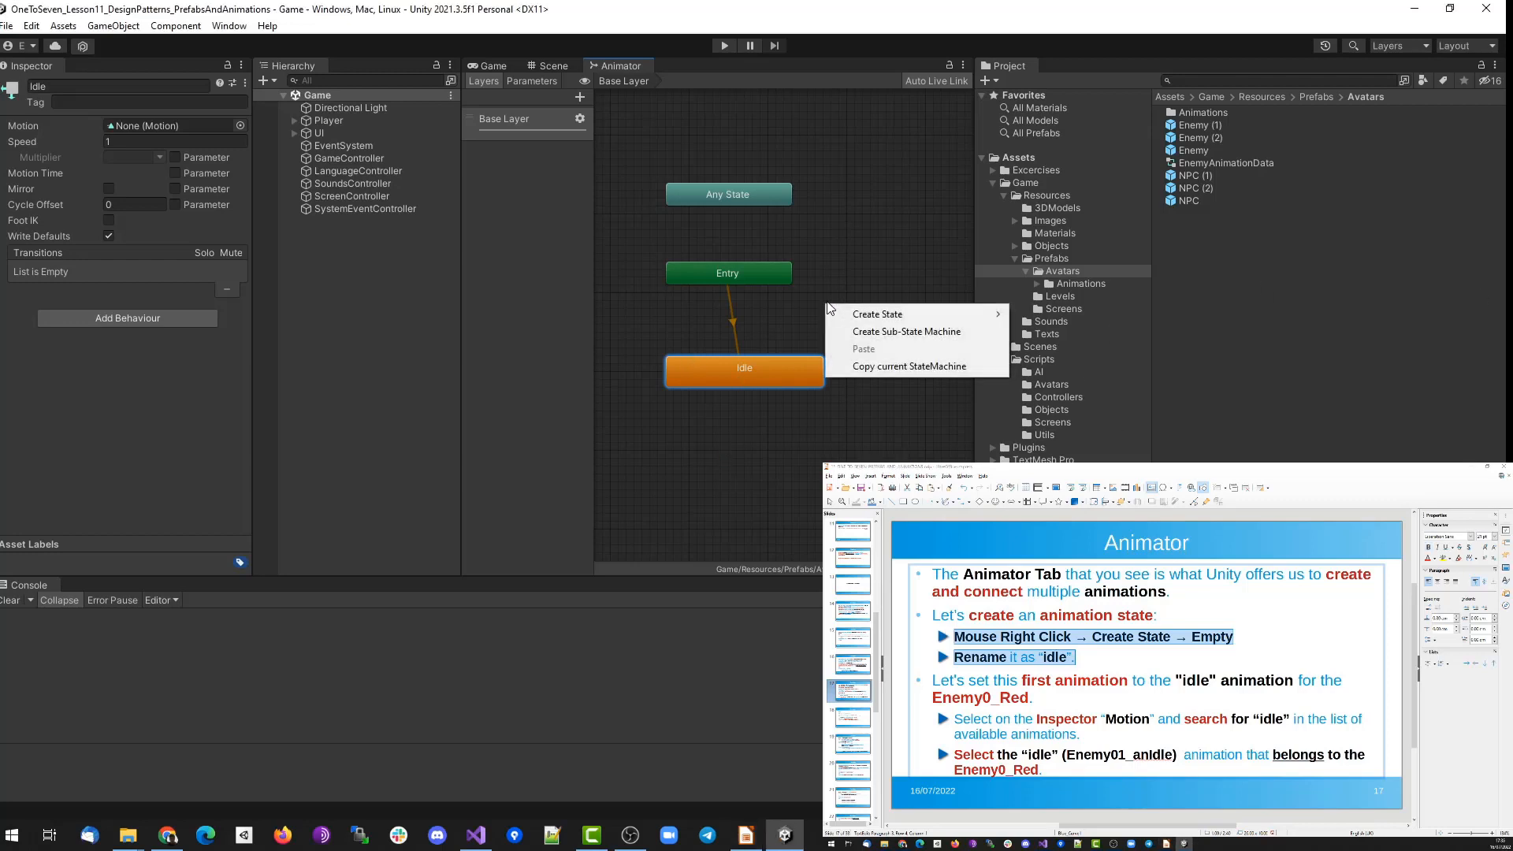
mouse_move(834, 309)
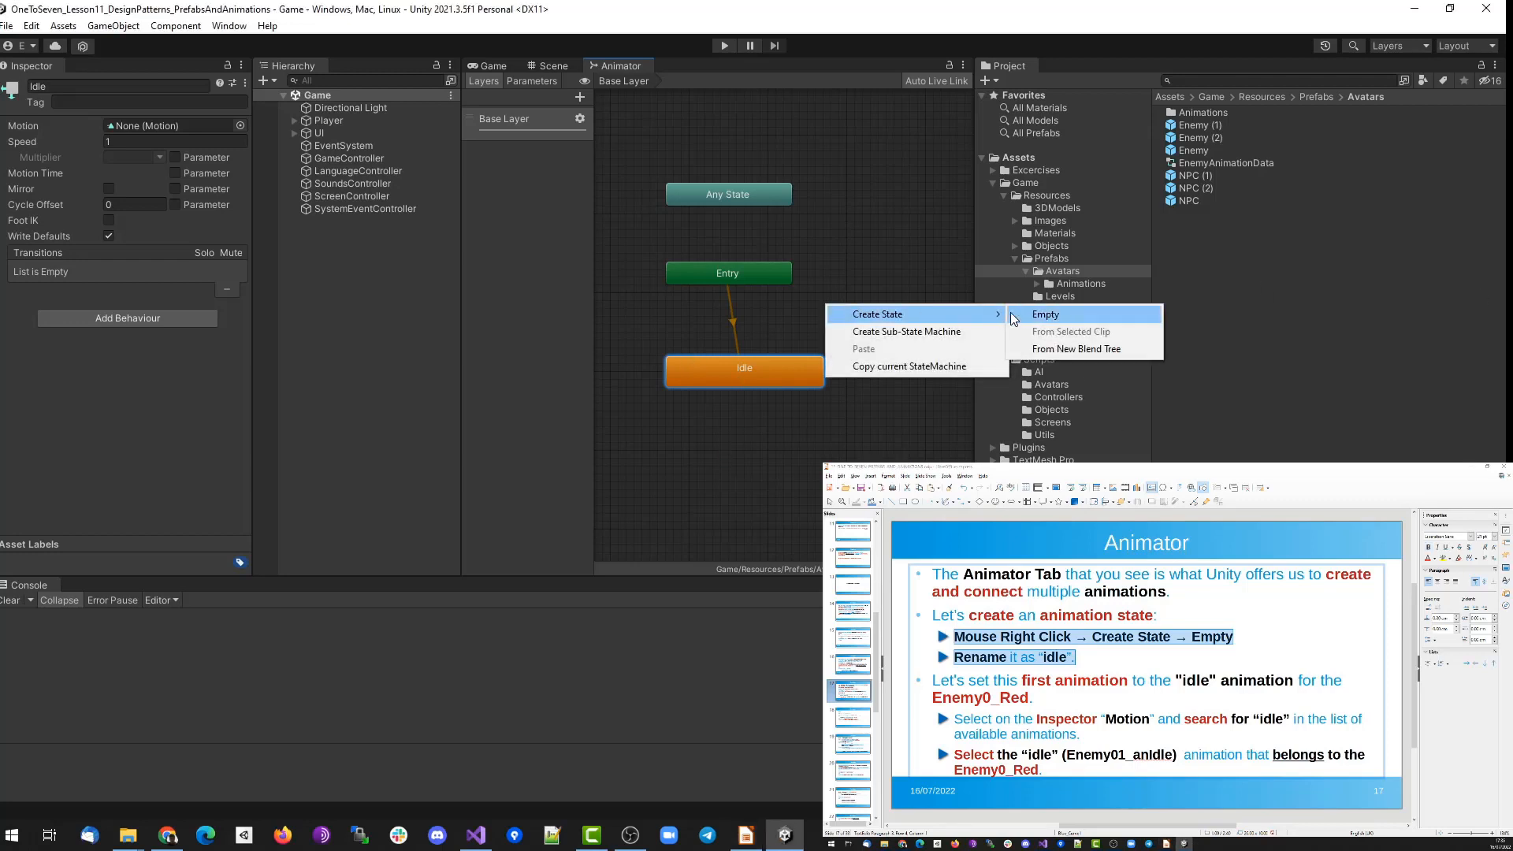
left_click(1040, 315)
left_click(925, 315)
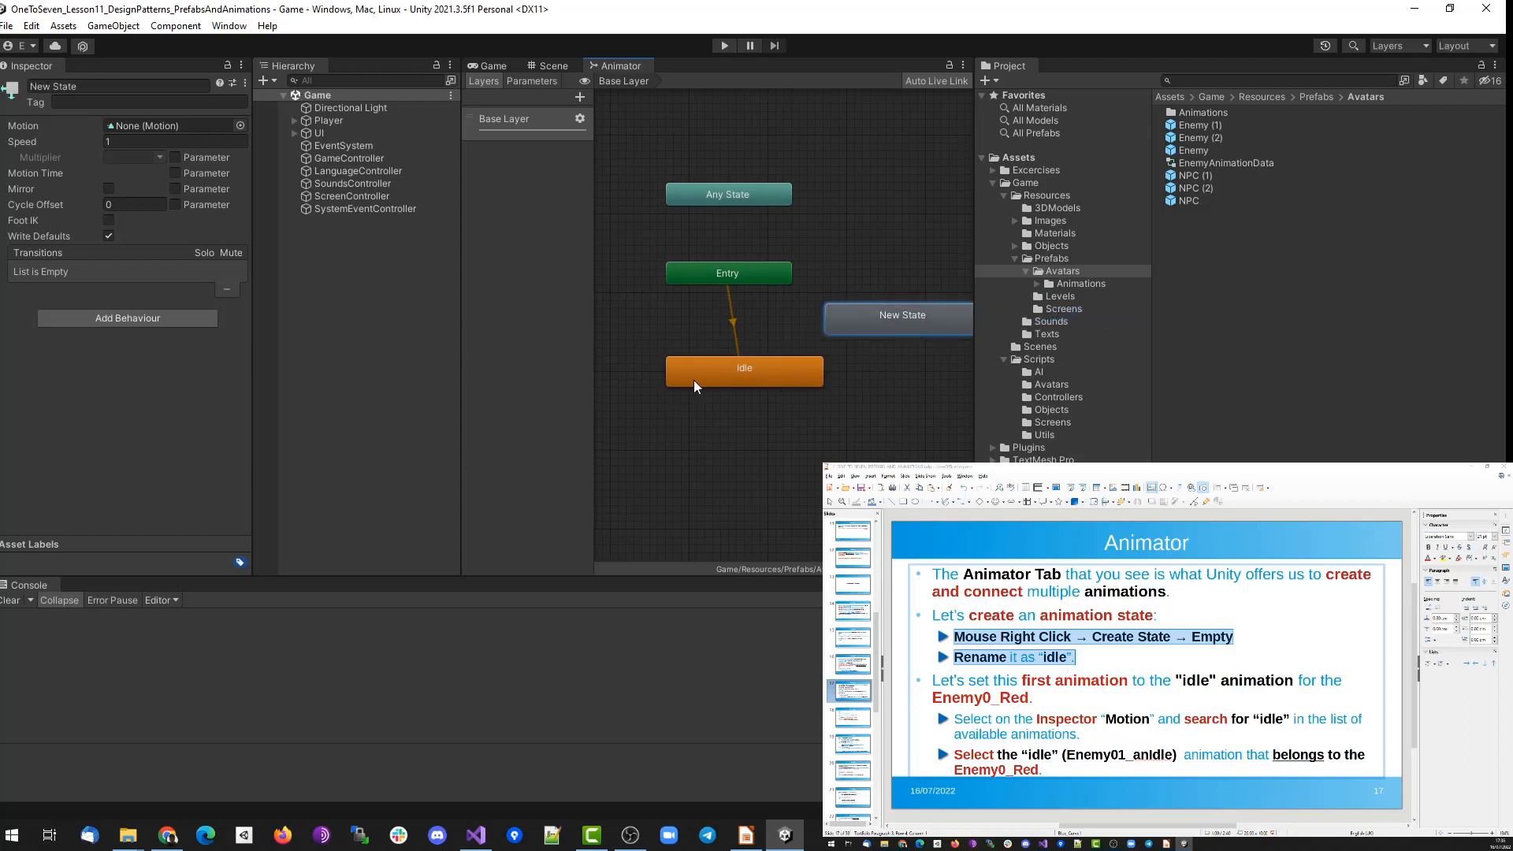
key("Delete")
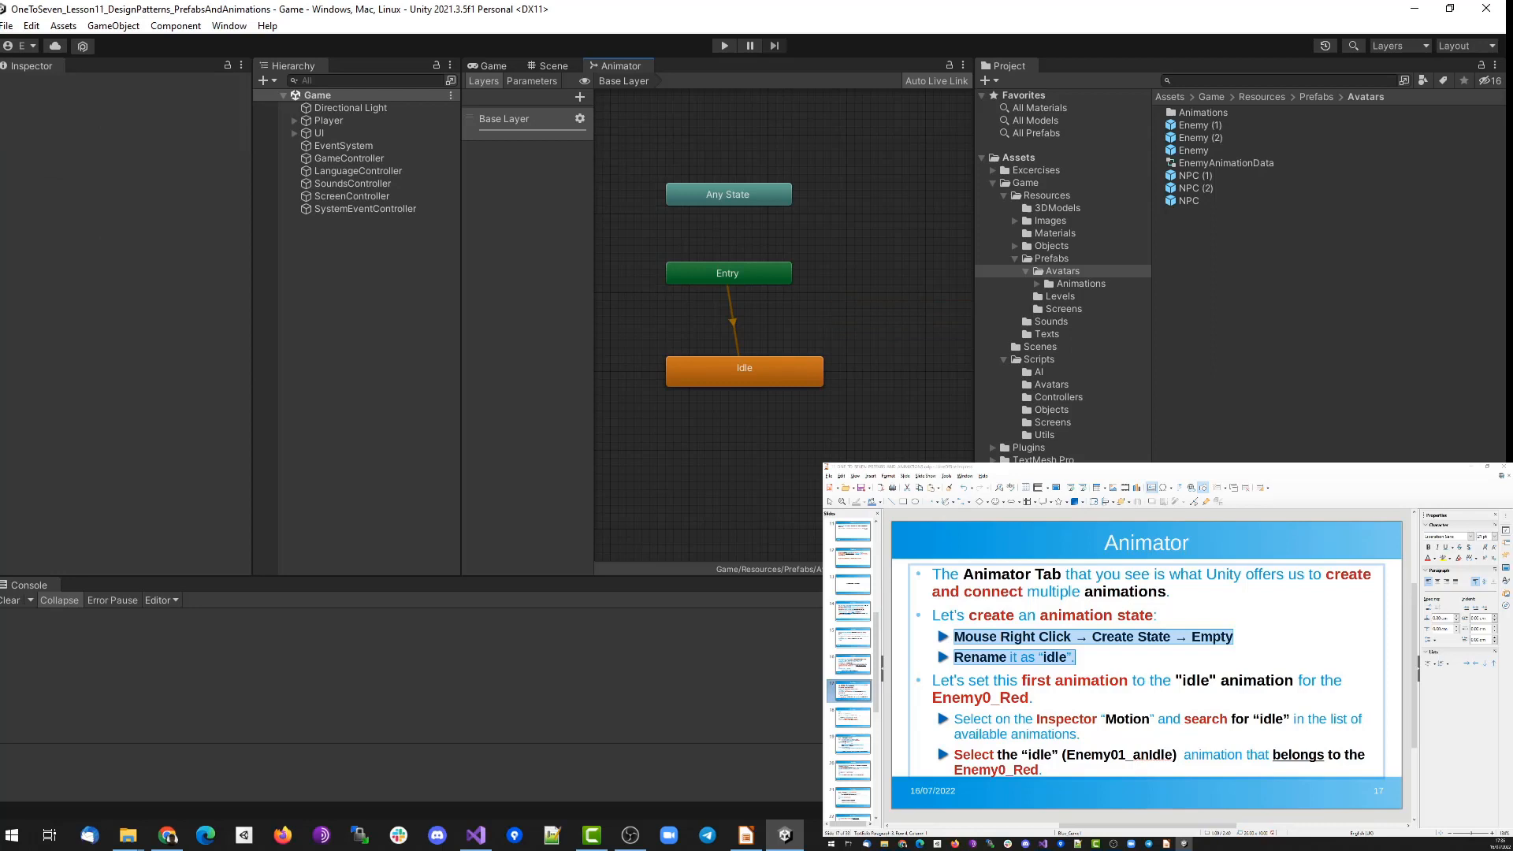
Search the available motions for "idle" as a list and assign Enemy01_anIdle as the Idle state's motion.
left_click(729, 381)
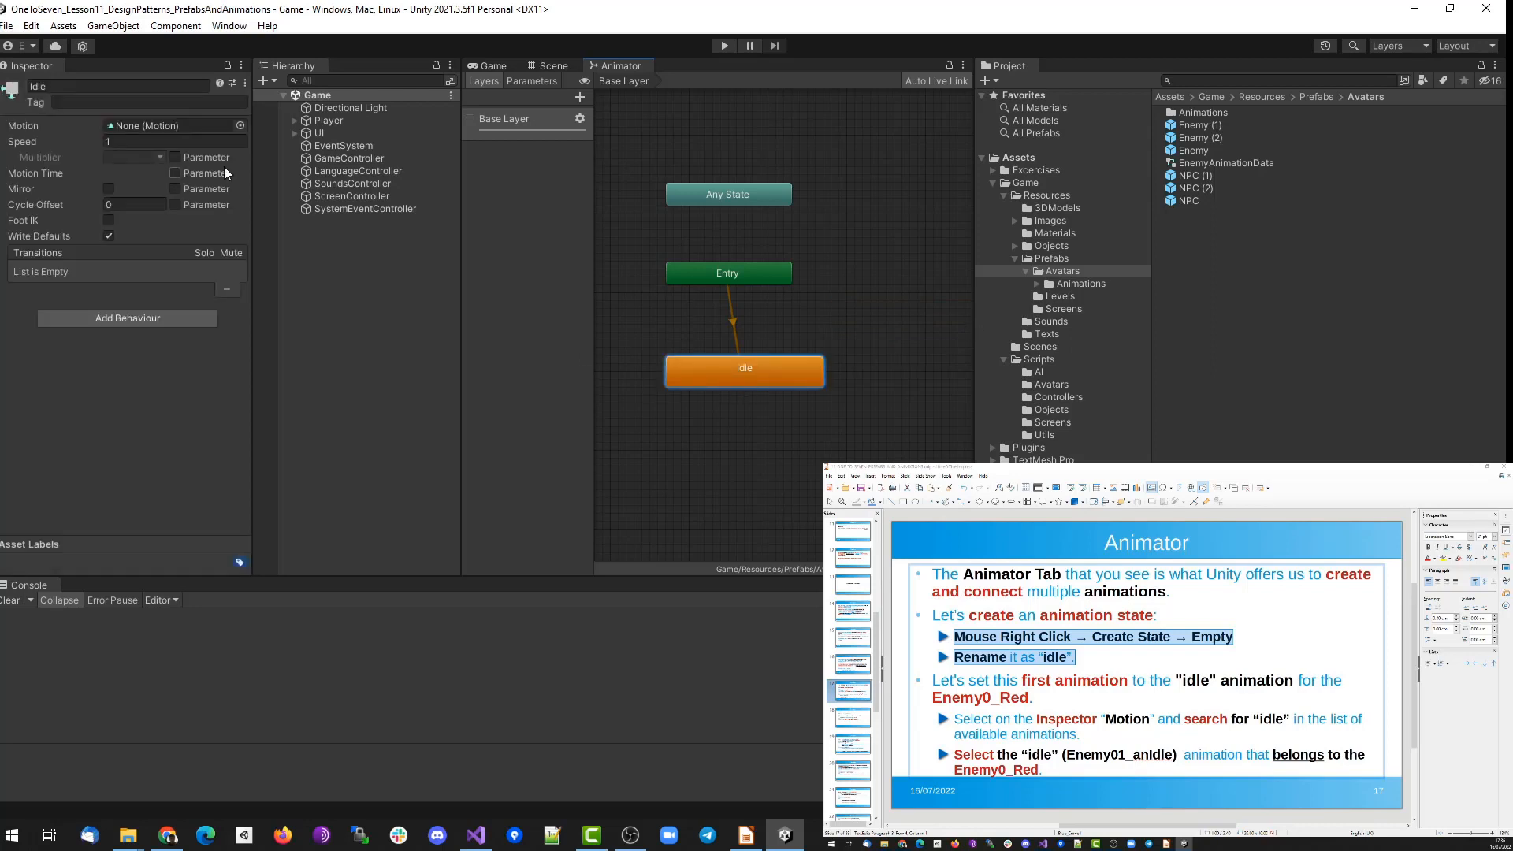
left_click(240, 125)
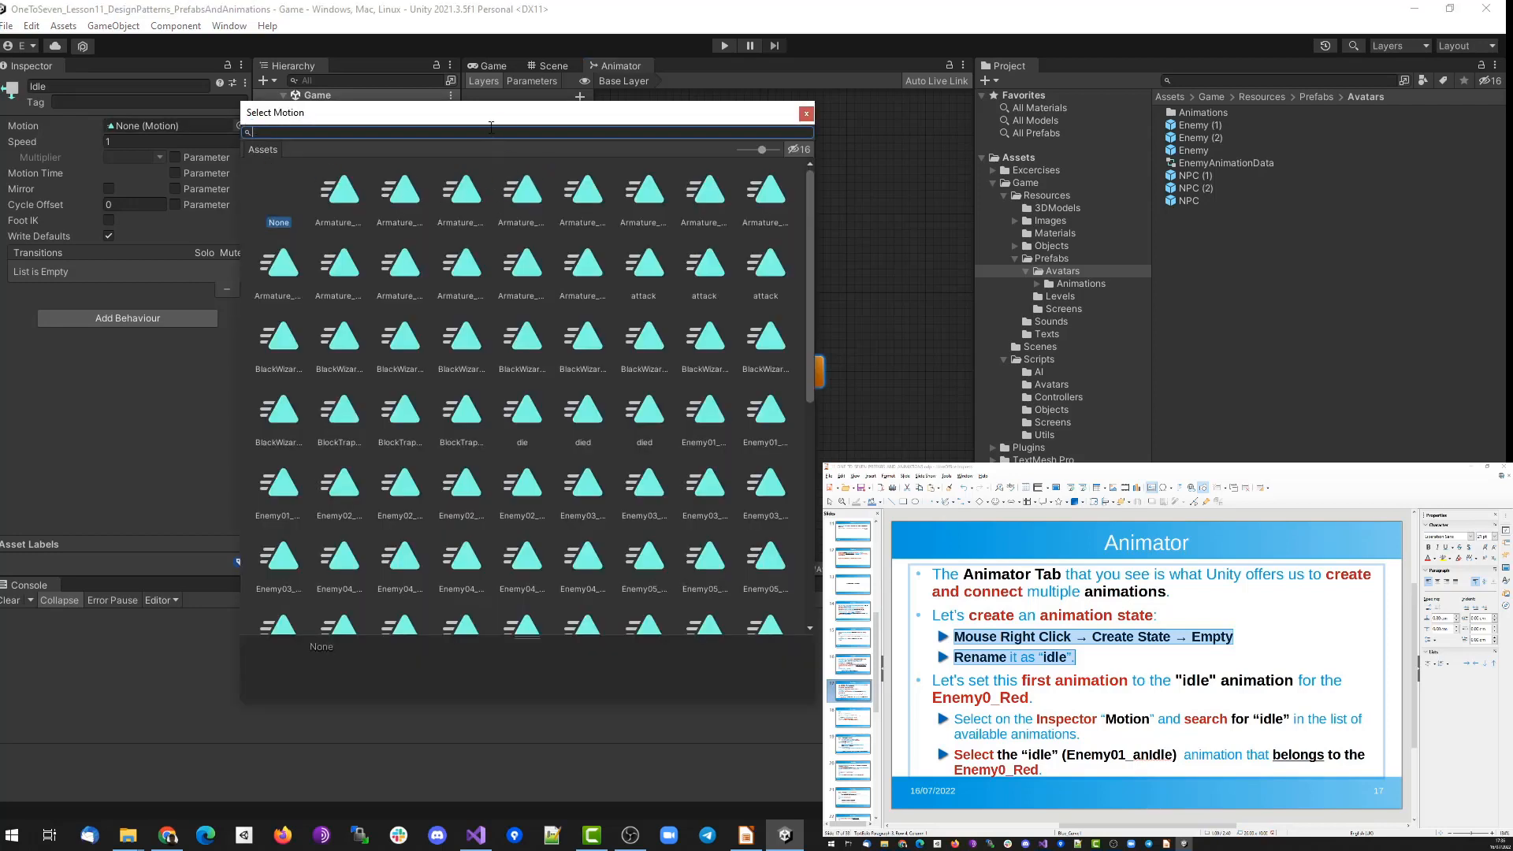
left_click_drag(490, 124, 730, 121)
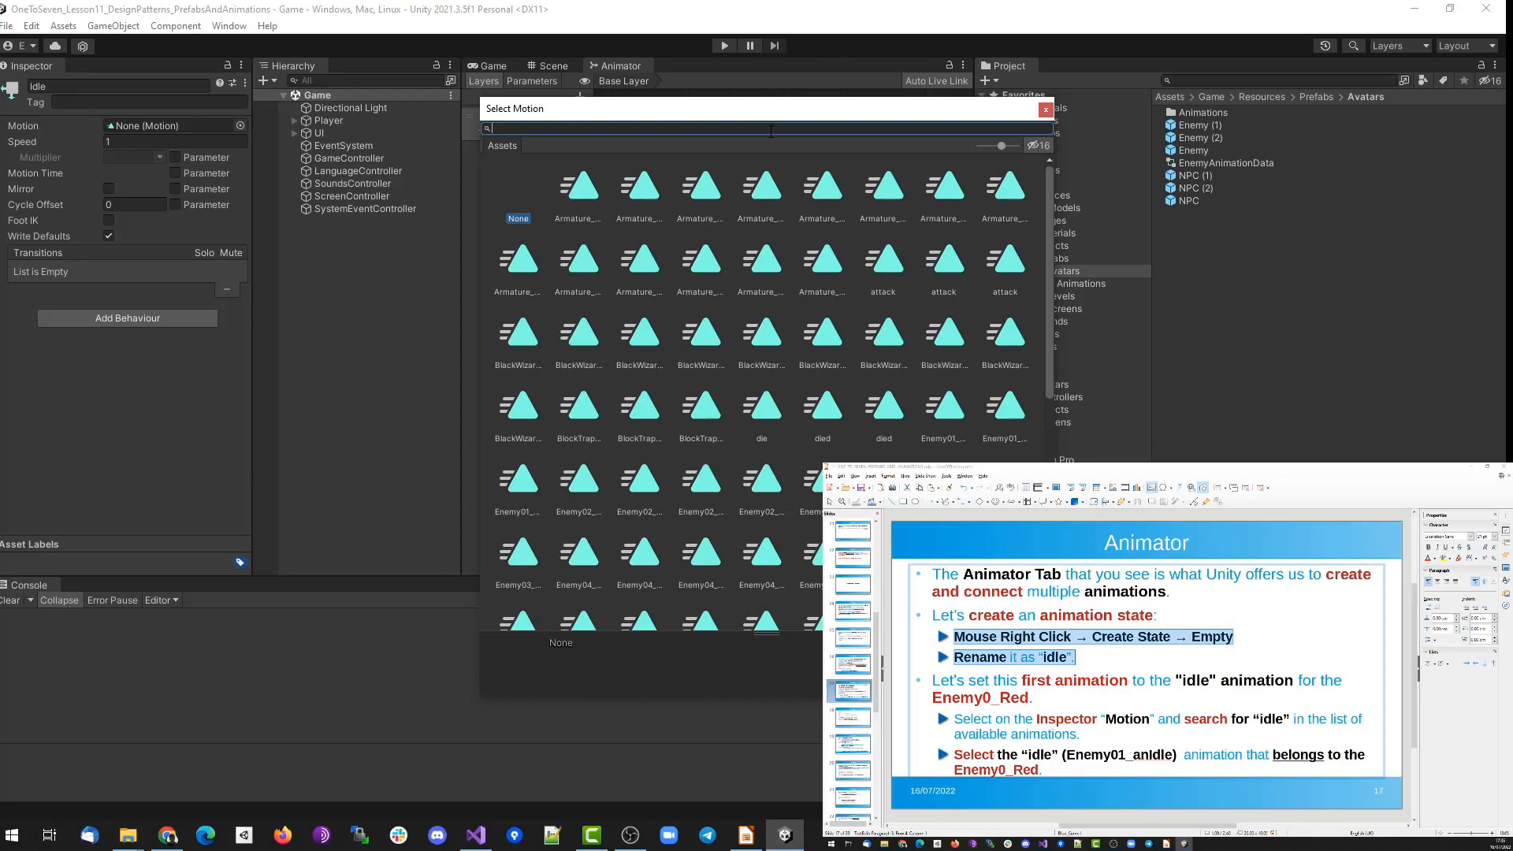
type("idle")
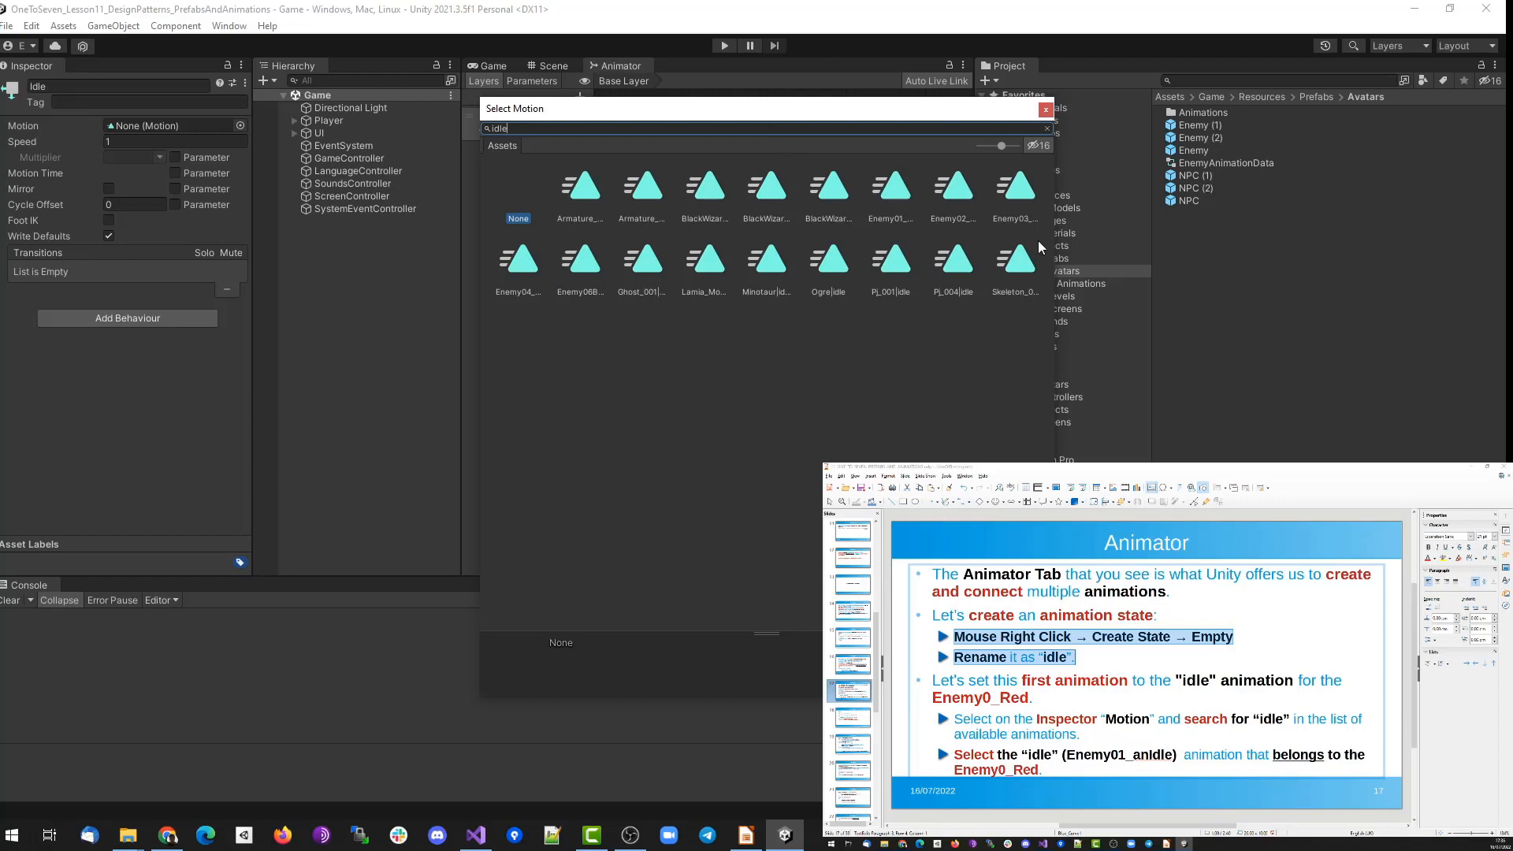
left_click_drag(1000, 147, 976, 143)
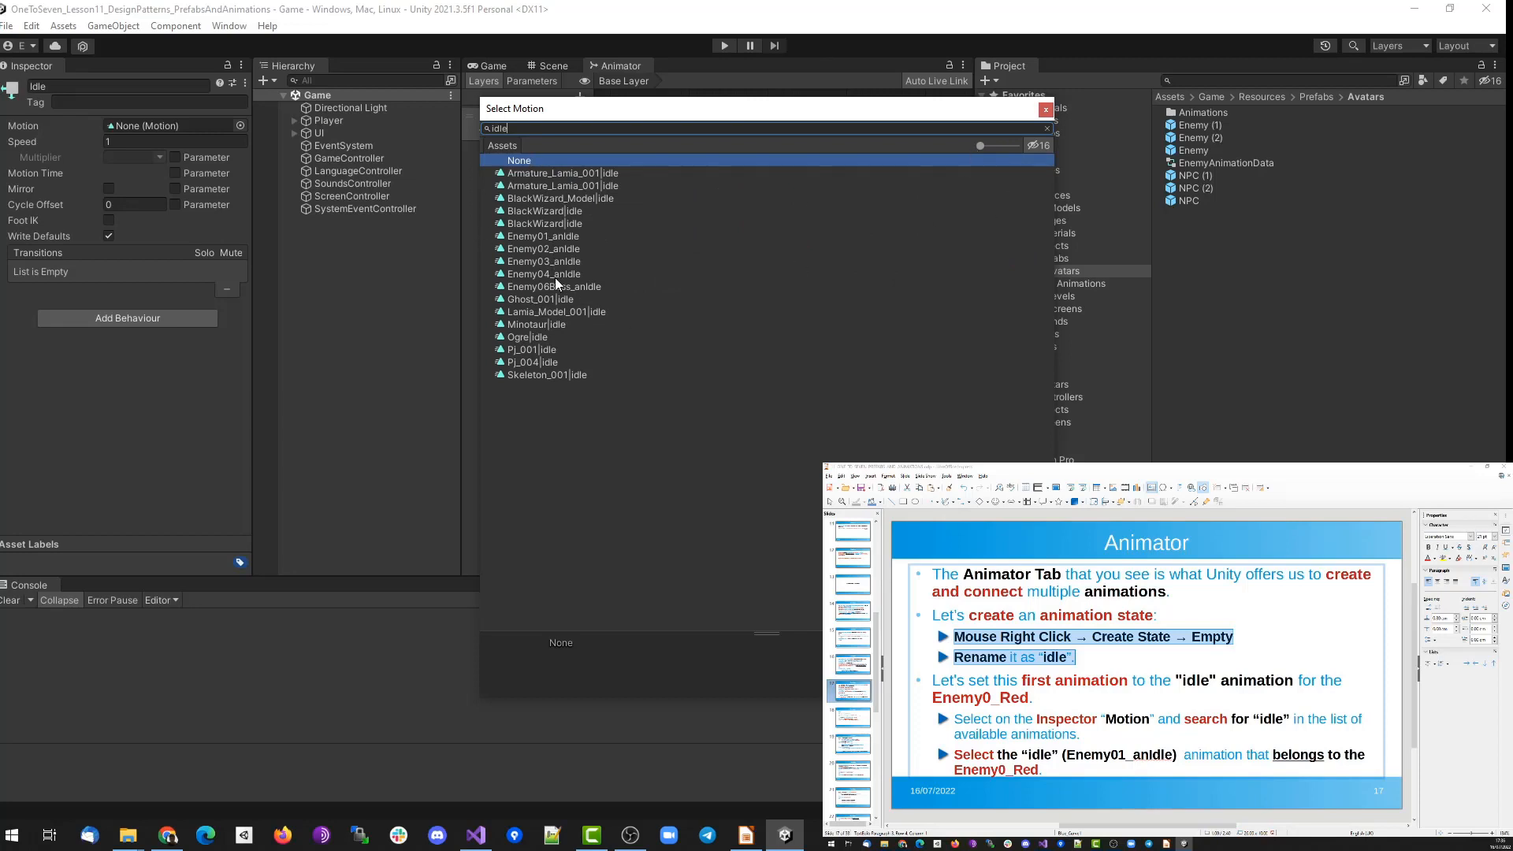
left_click(541, 238)
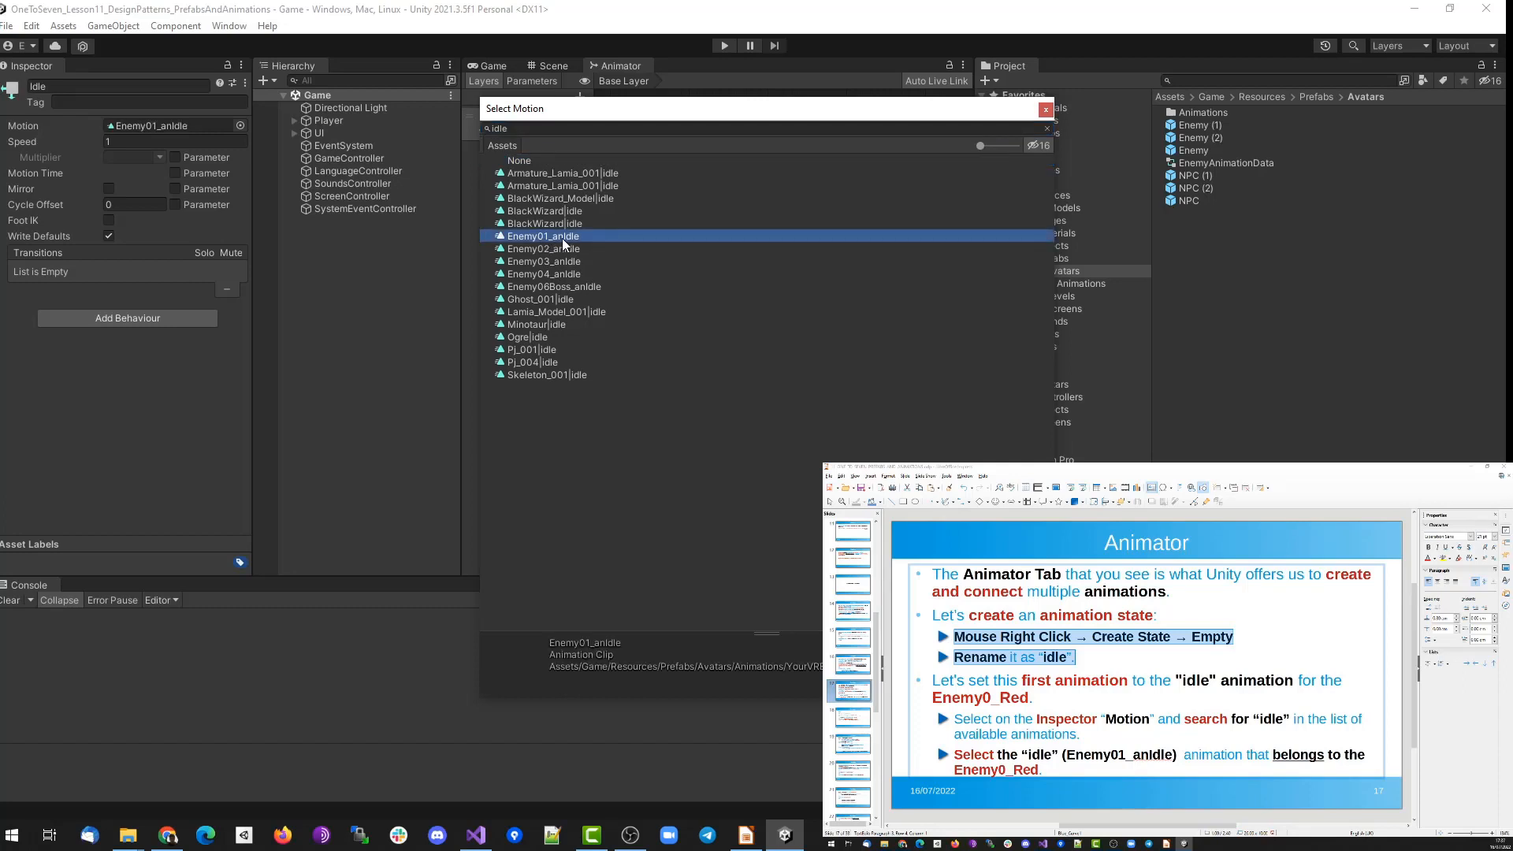
double_click(568, 239)
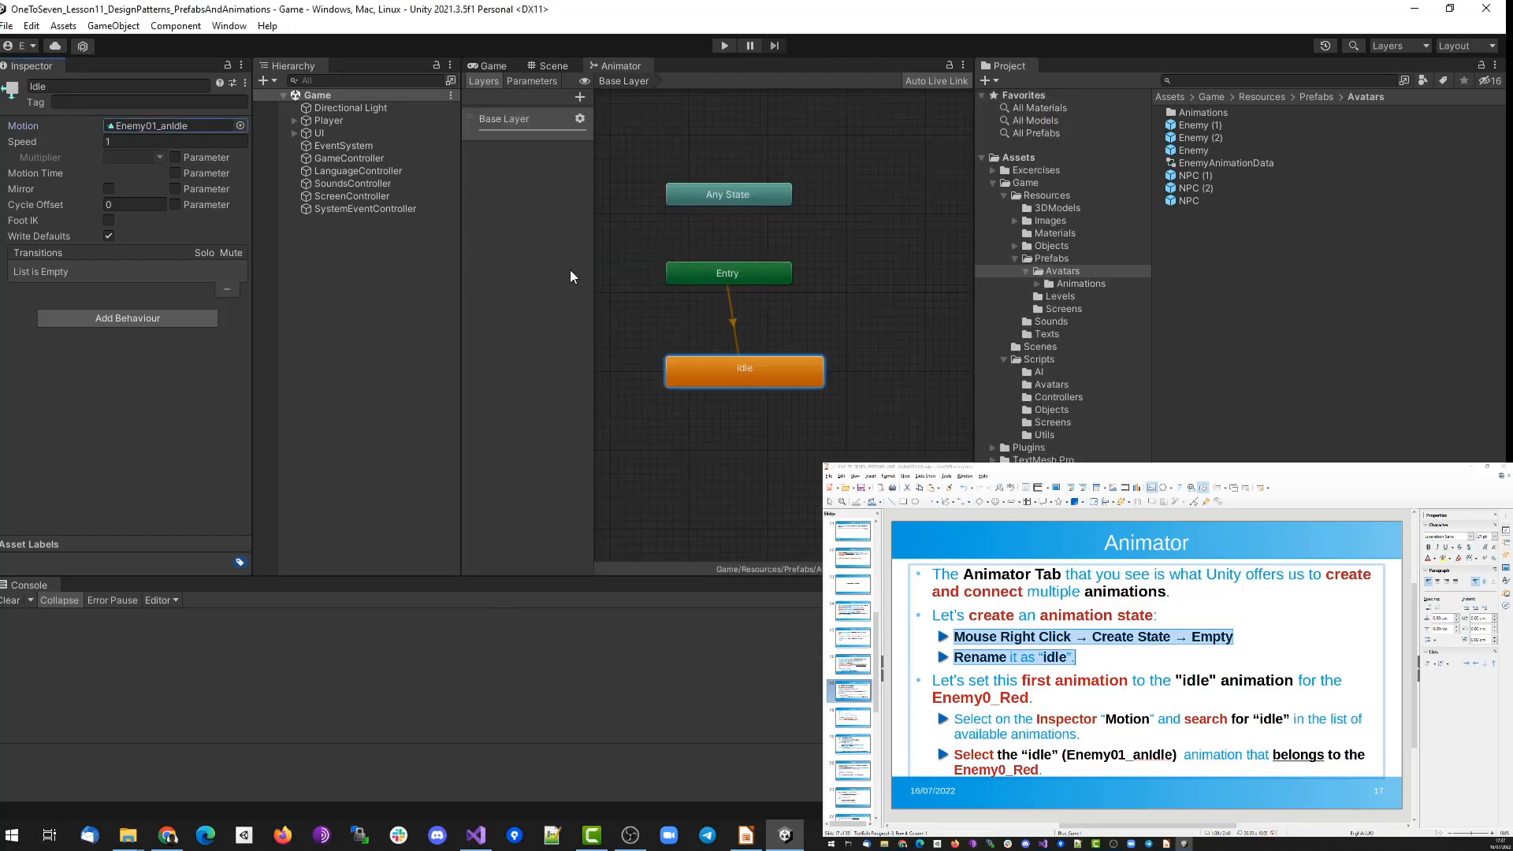
Locate the Idle state's motion clip Enemy01_anIdle in the project and inspect its properties.
left_click(183, 125)
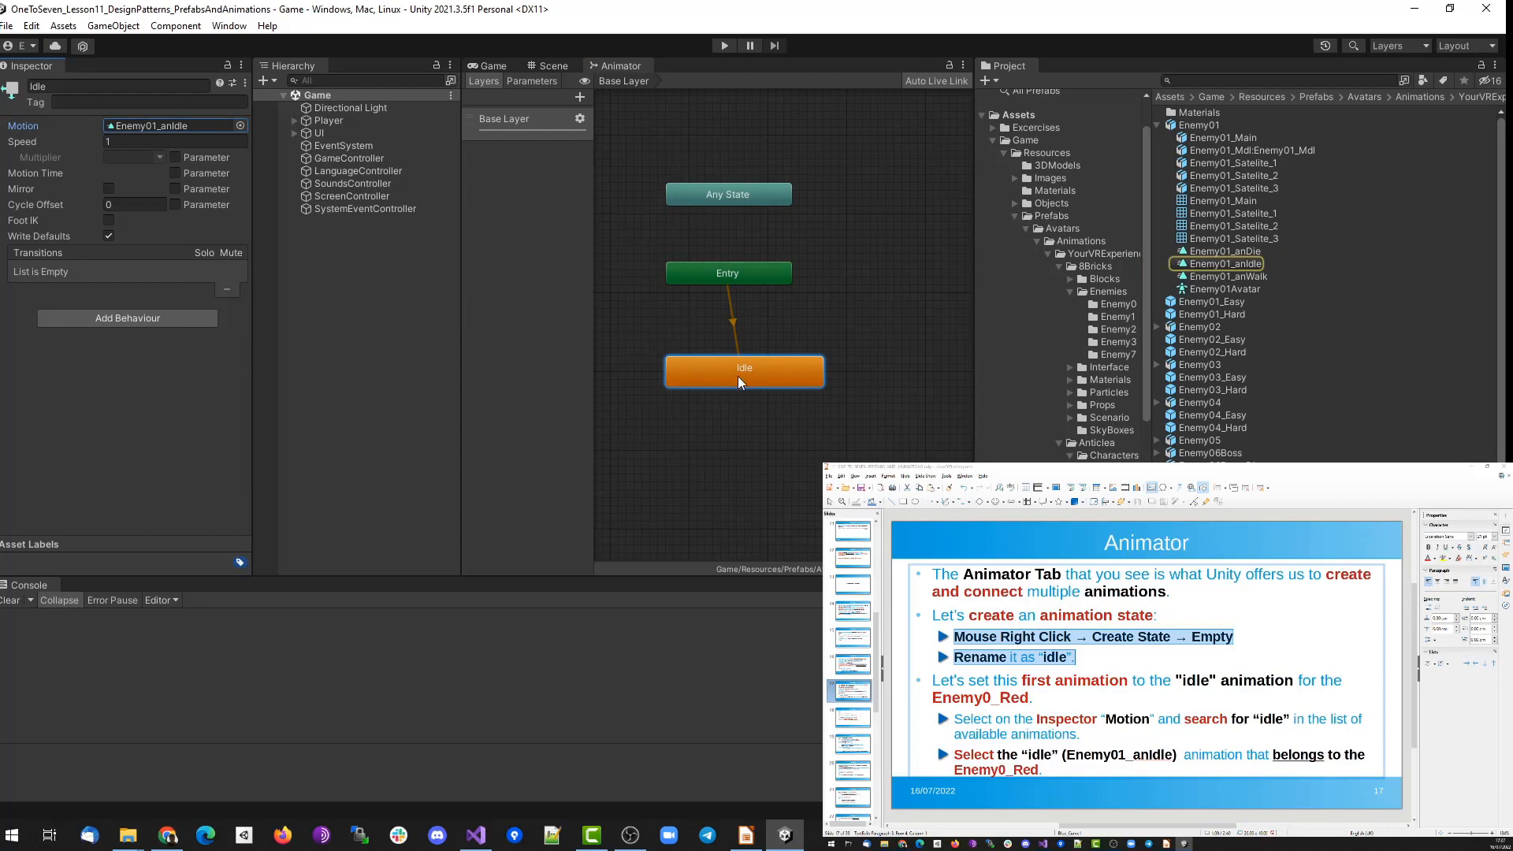
left_click(126, 128)
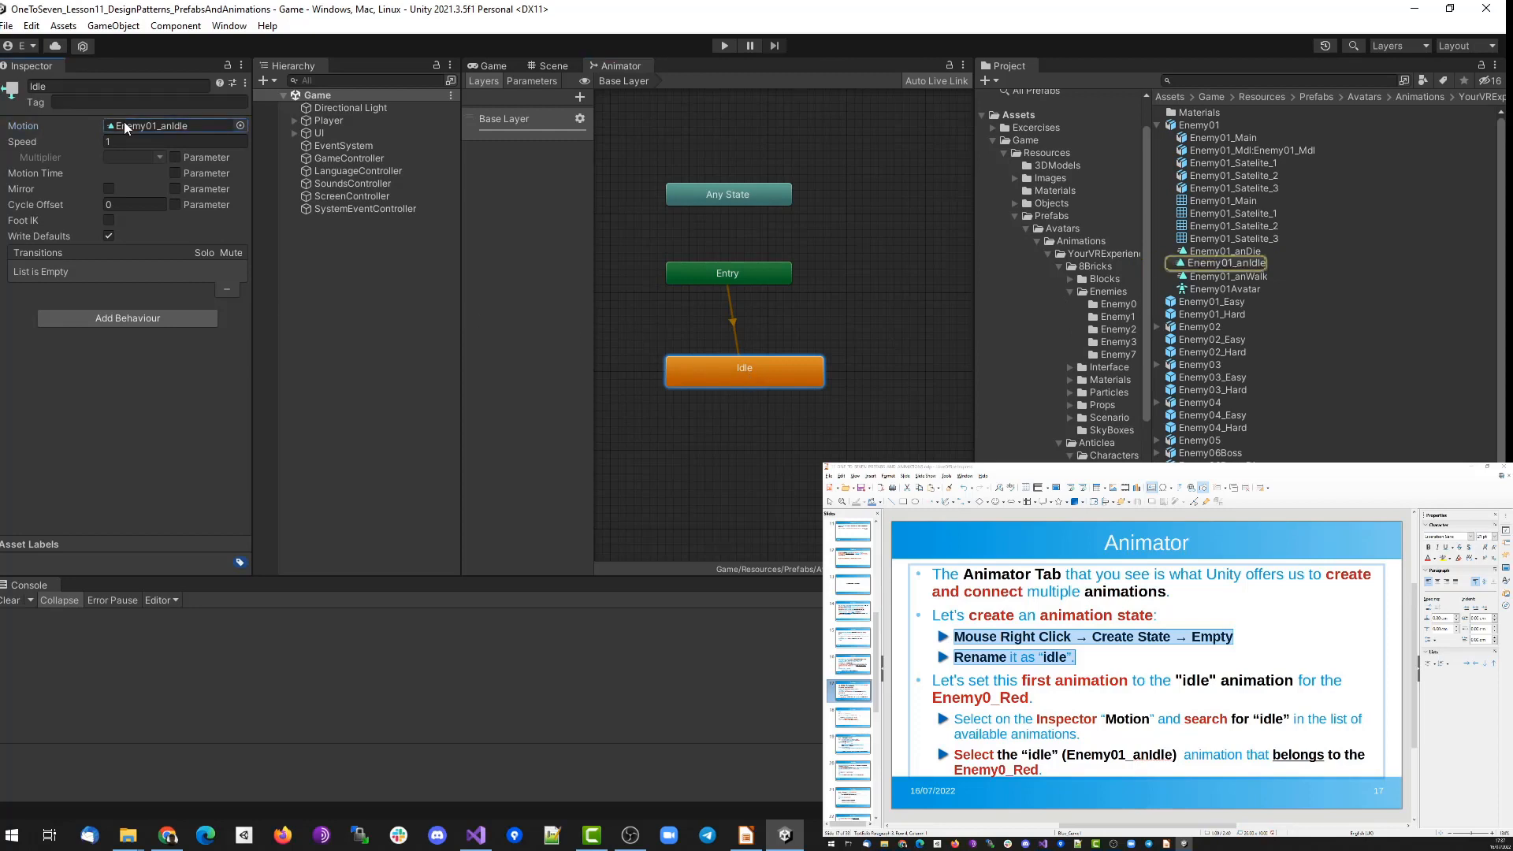
left_click(1218, 263)
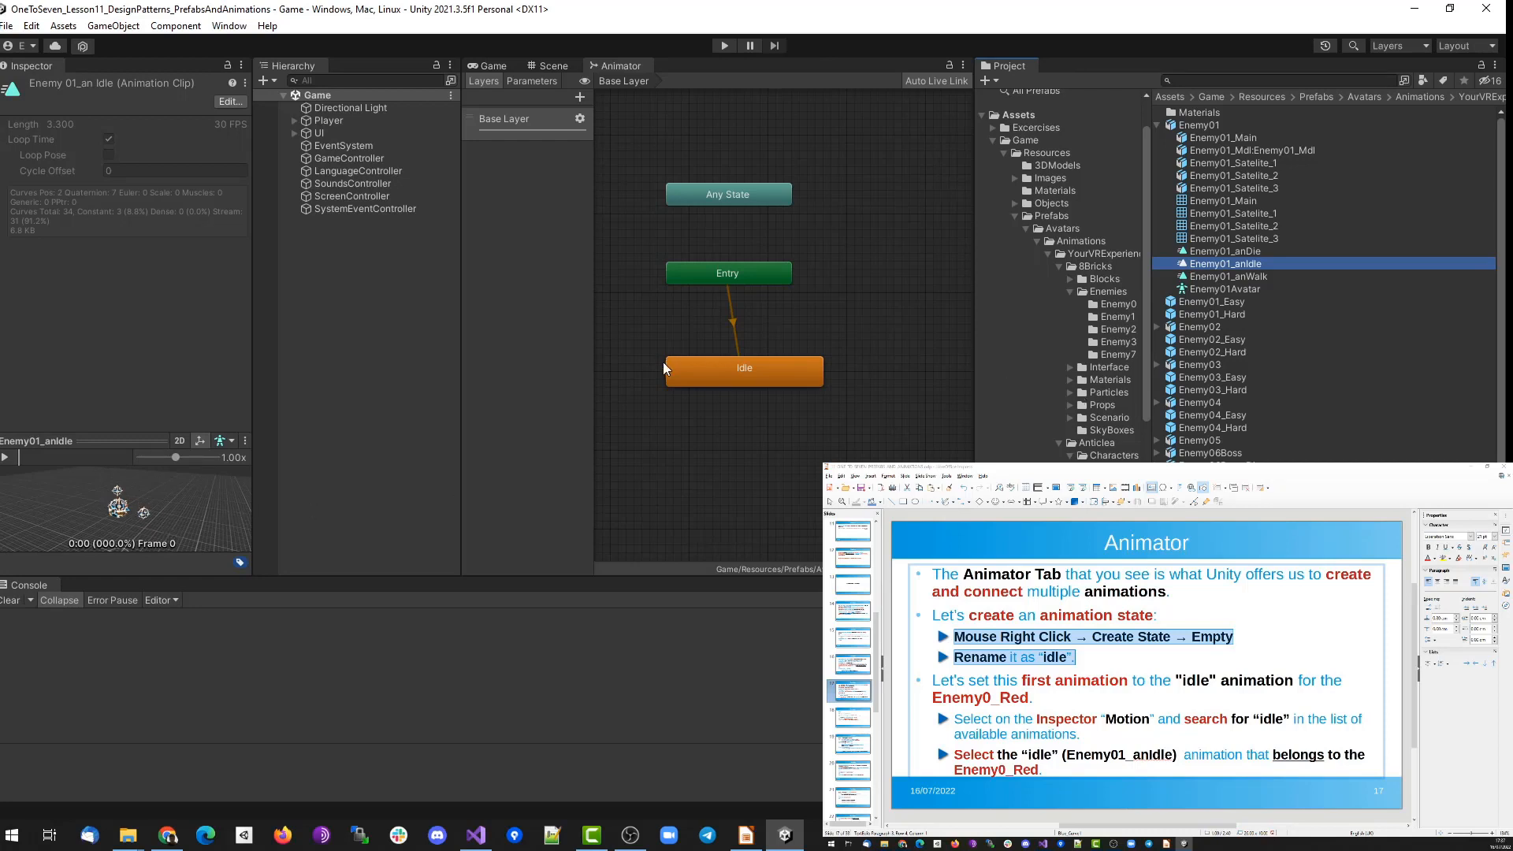
Change the Idle state's motion to Enemy04_anIdle.
left_click(732, 368)
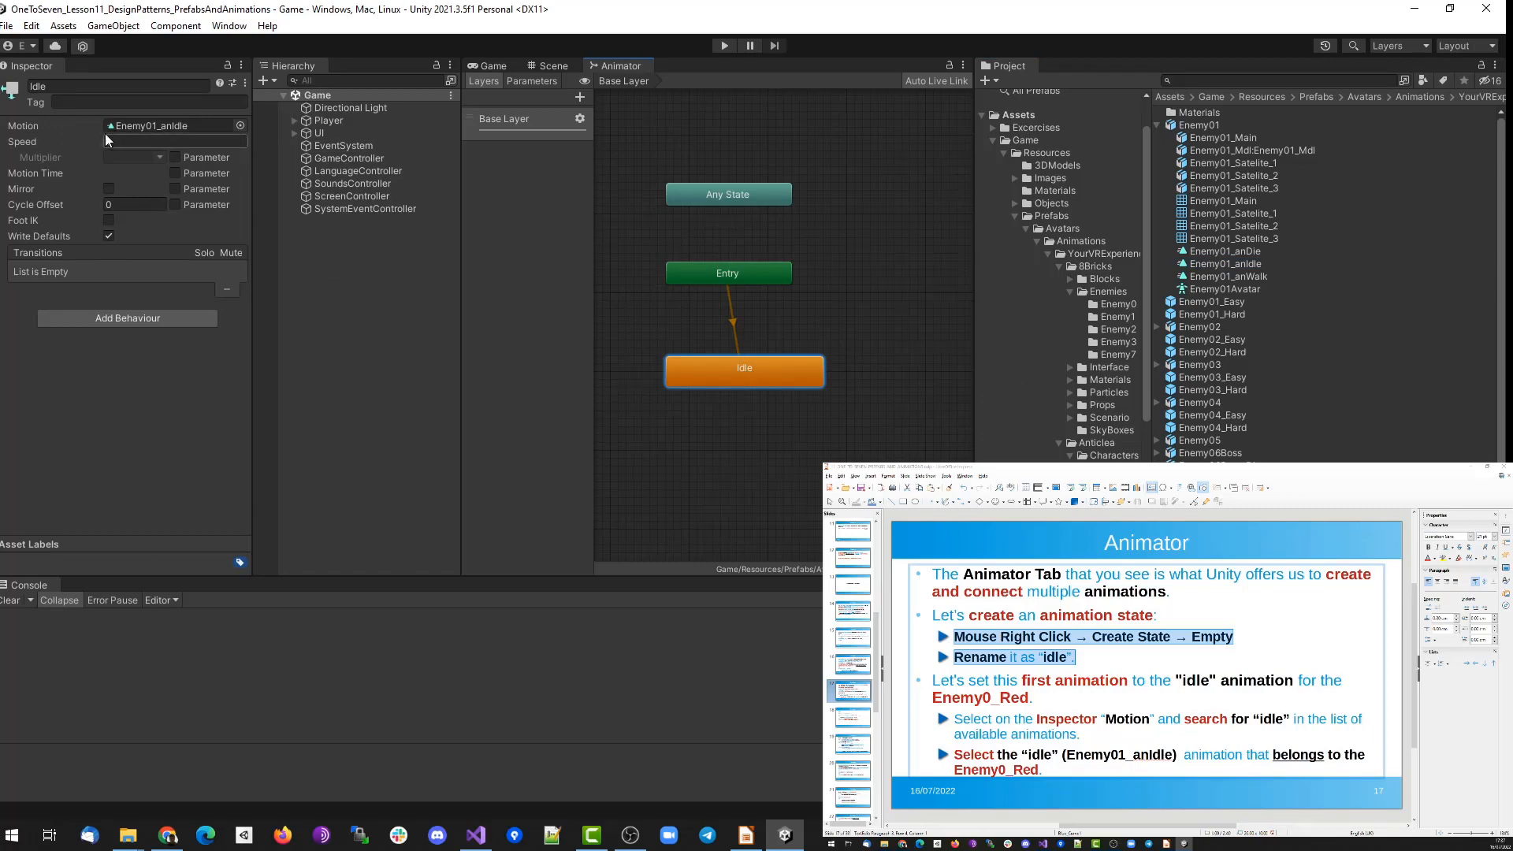
left_click(240, 126)
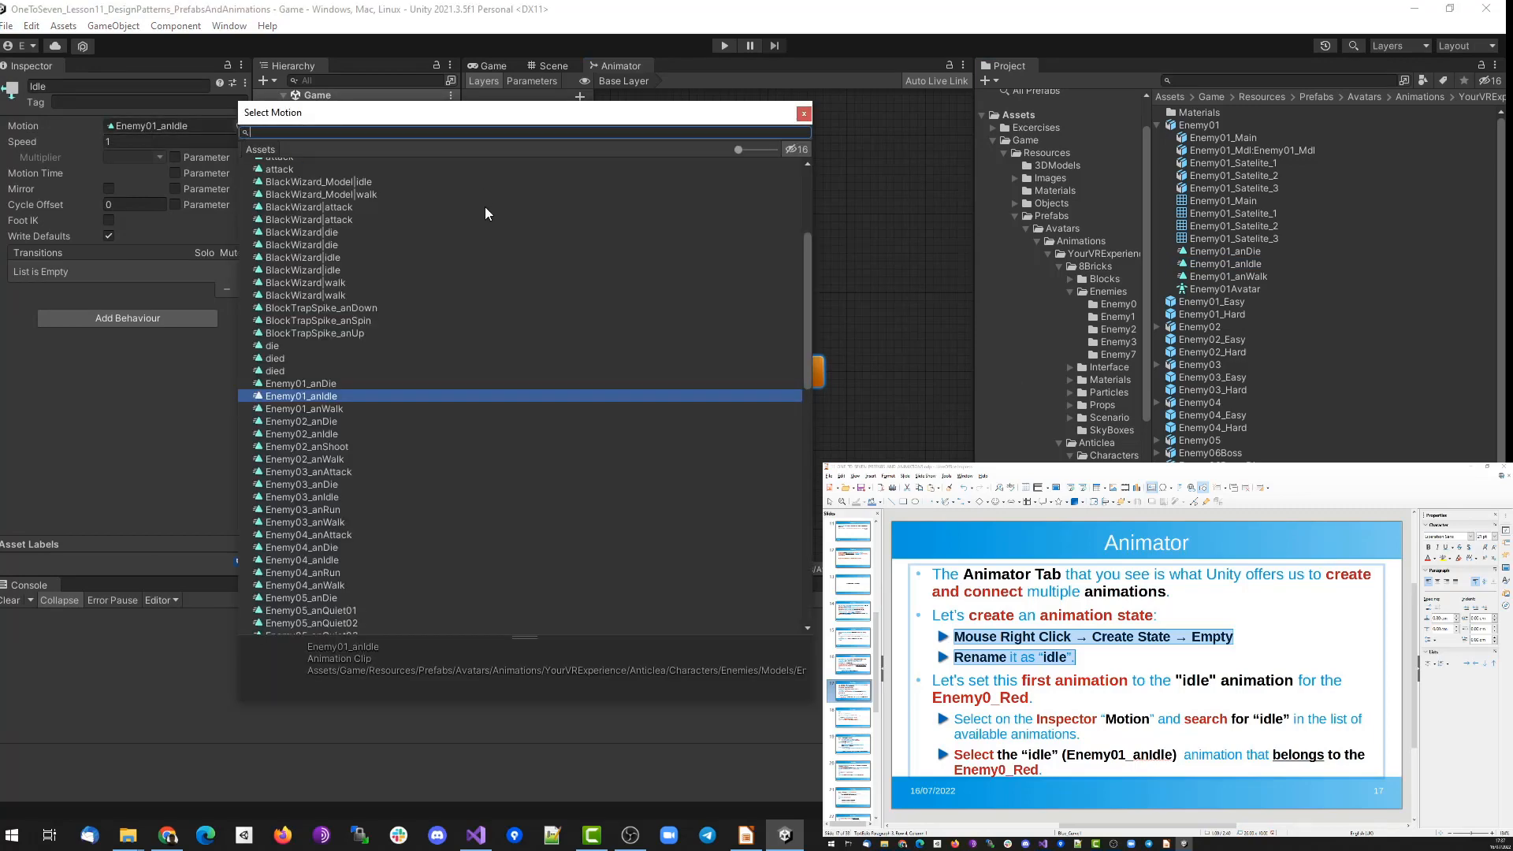
scroll(361, 427, "down", 3)
double_click(337, 455)
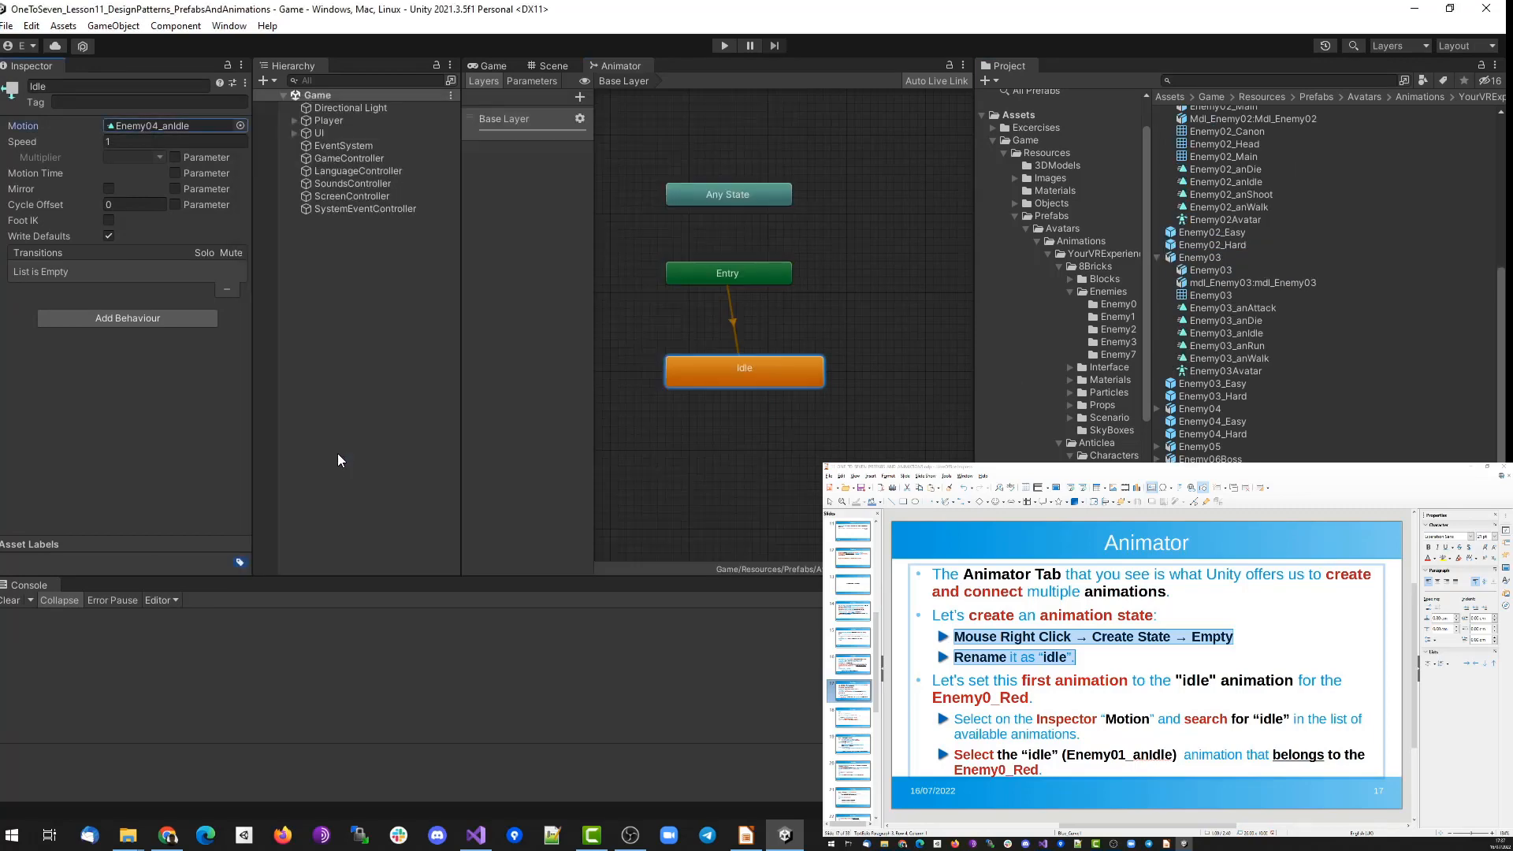
Locate the Enemy04_anIdle clip in the project, enlarge its preview and play the animation.
left_click(182, 129)
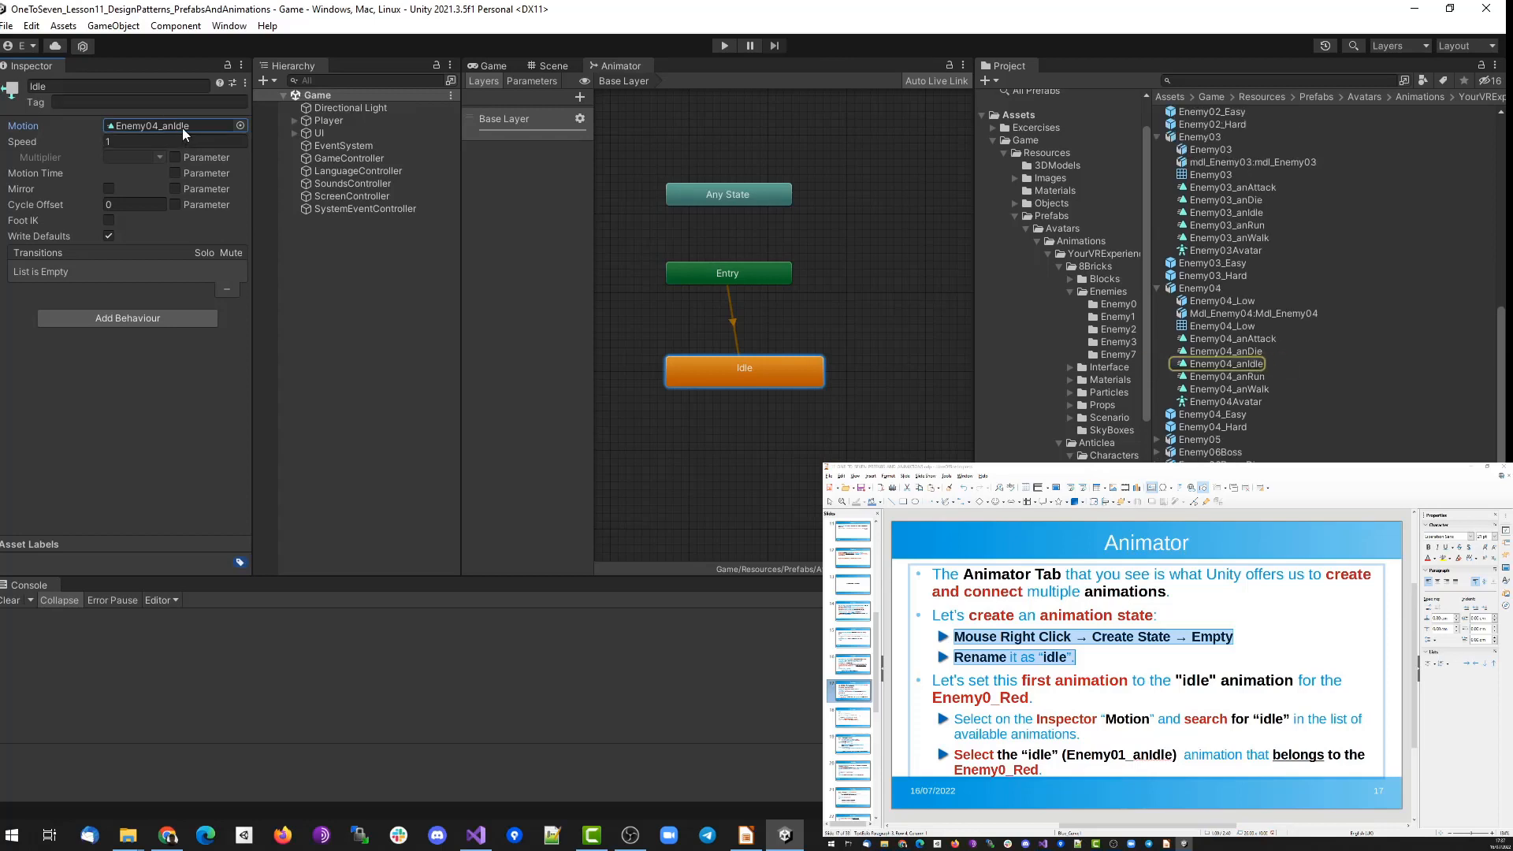
left_click(1221, 362)
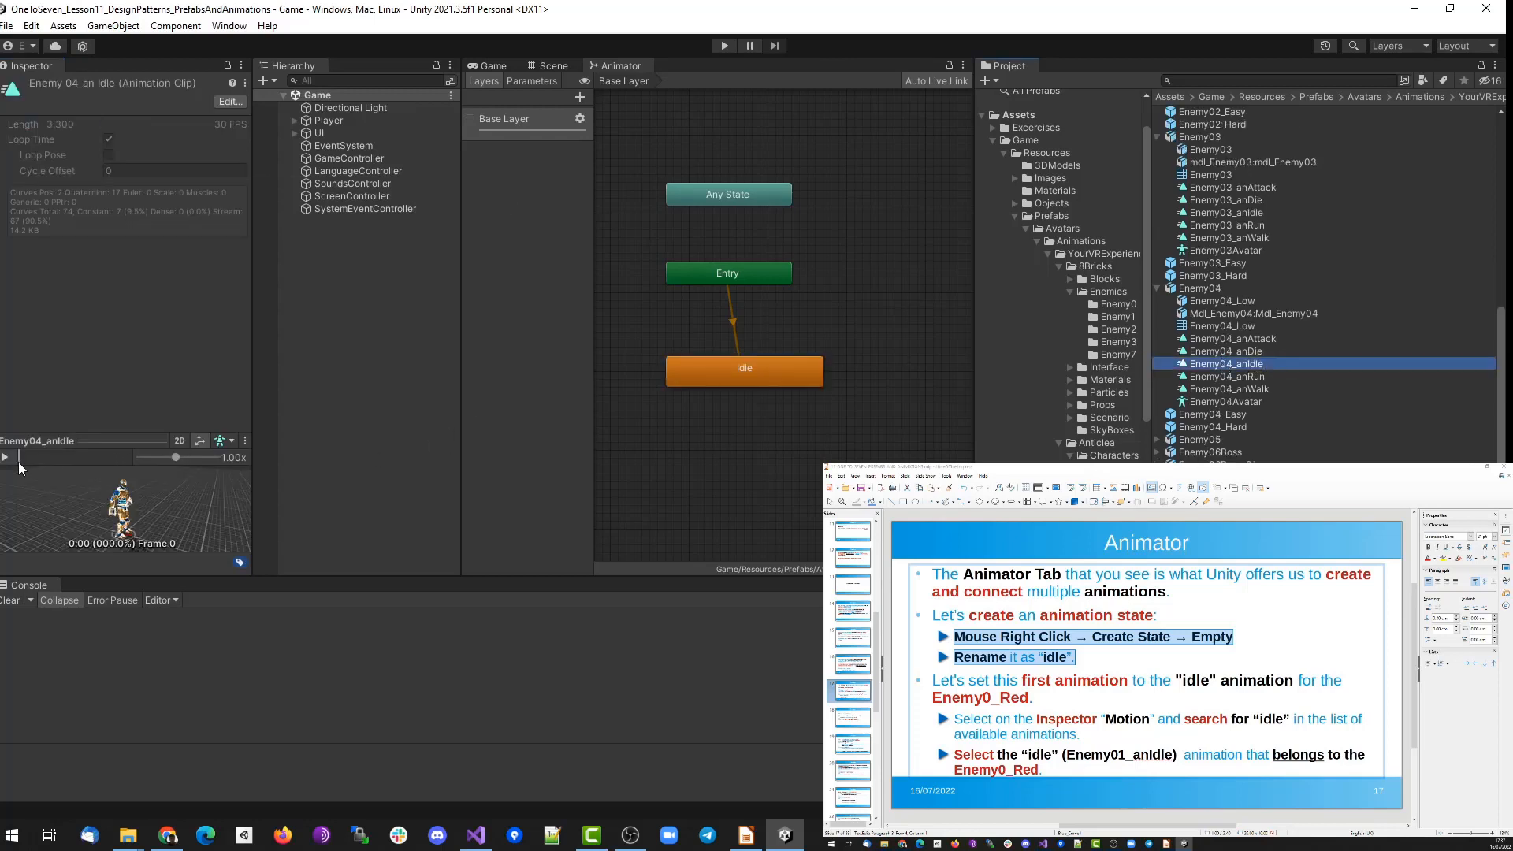
left_click_drag(54, 438, 54, 351)
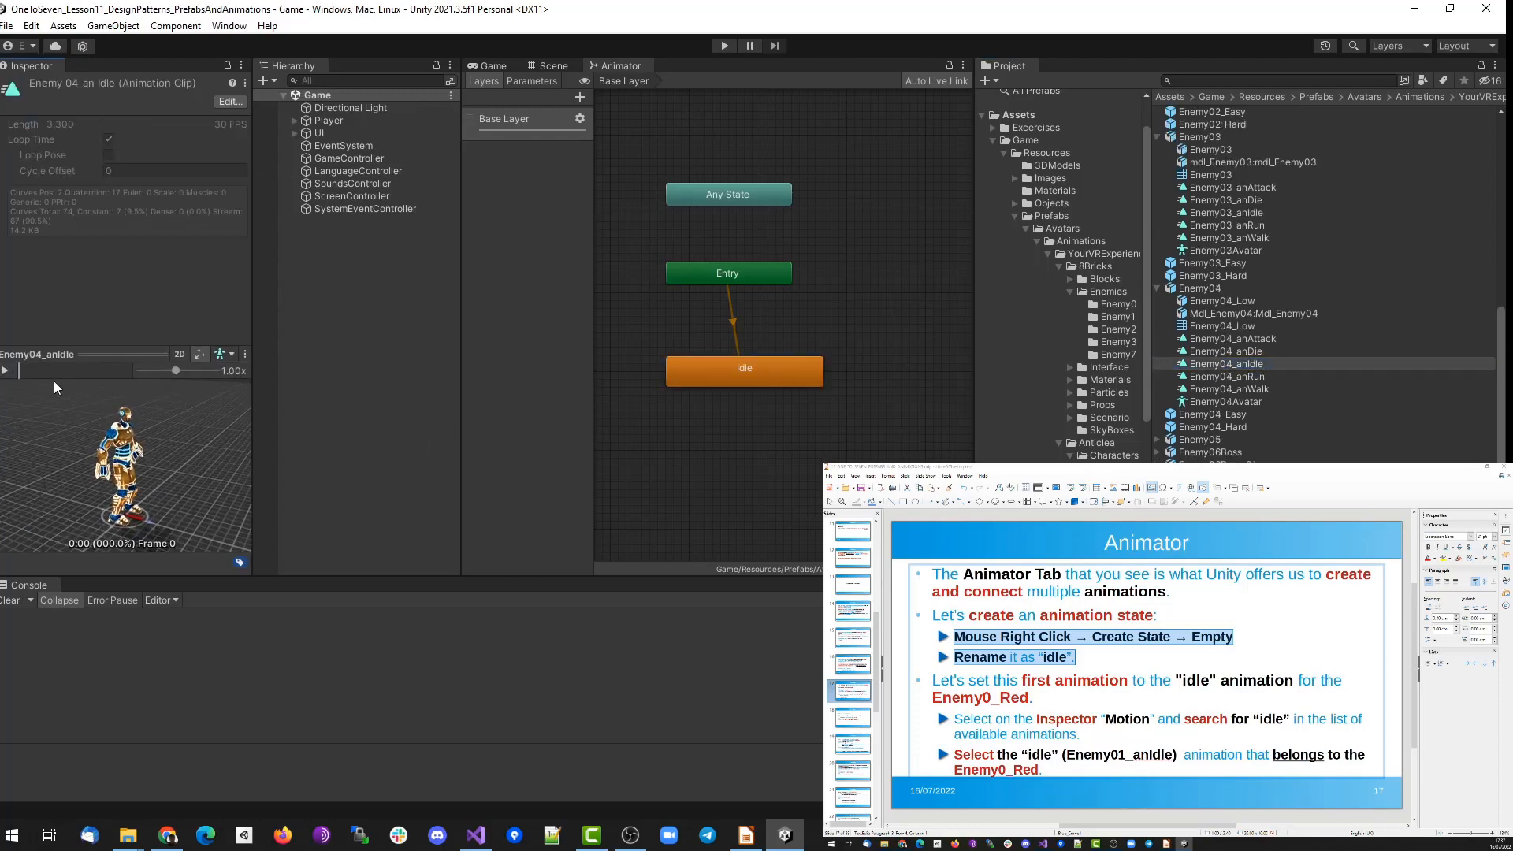
left_click(7, 370)
Review the Idle state's assigned motion and the Entry node's default state in the Animator graph.
left_click_drag(731, 379, 717, 376)
left_click(187, 127)
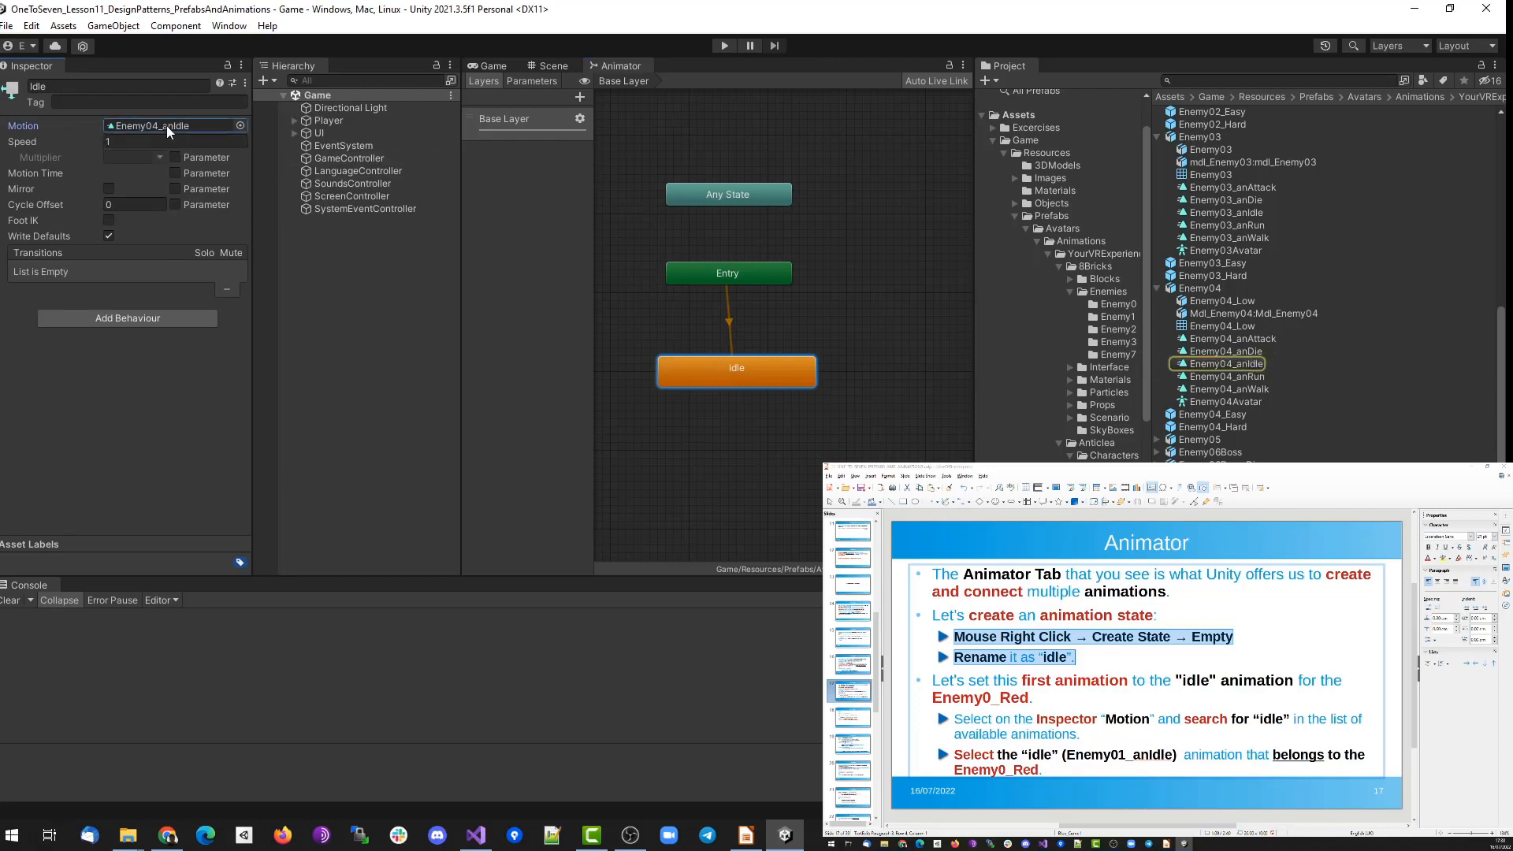
left_click(702, 274)
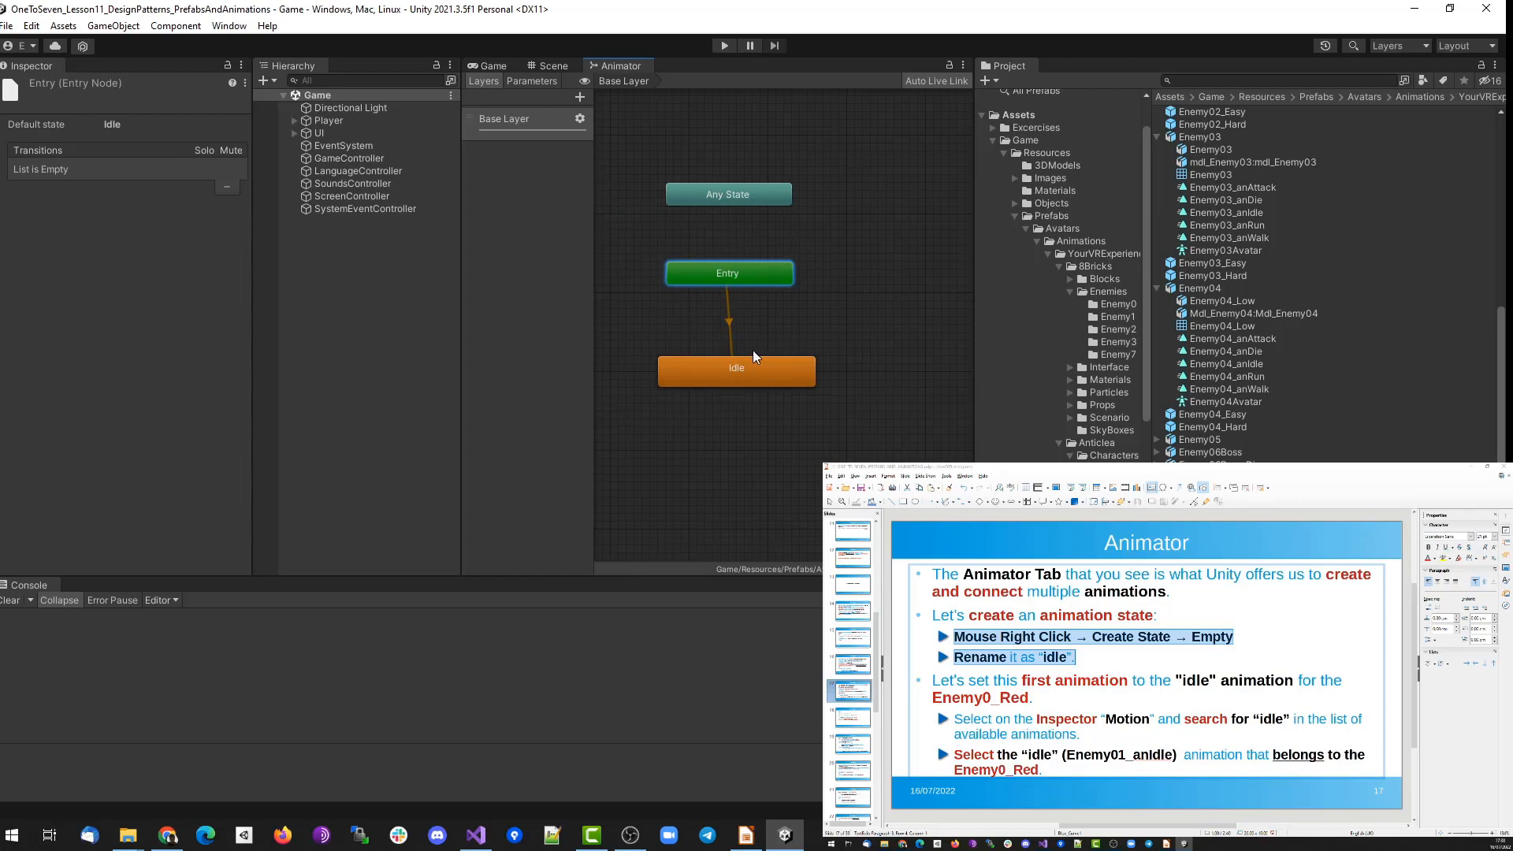
left_click(745, 371)
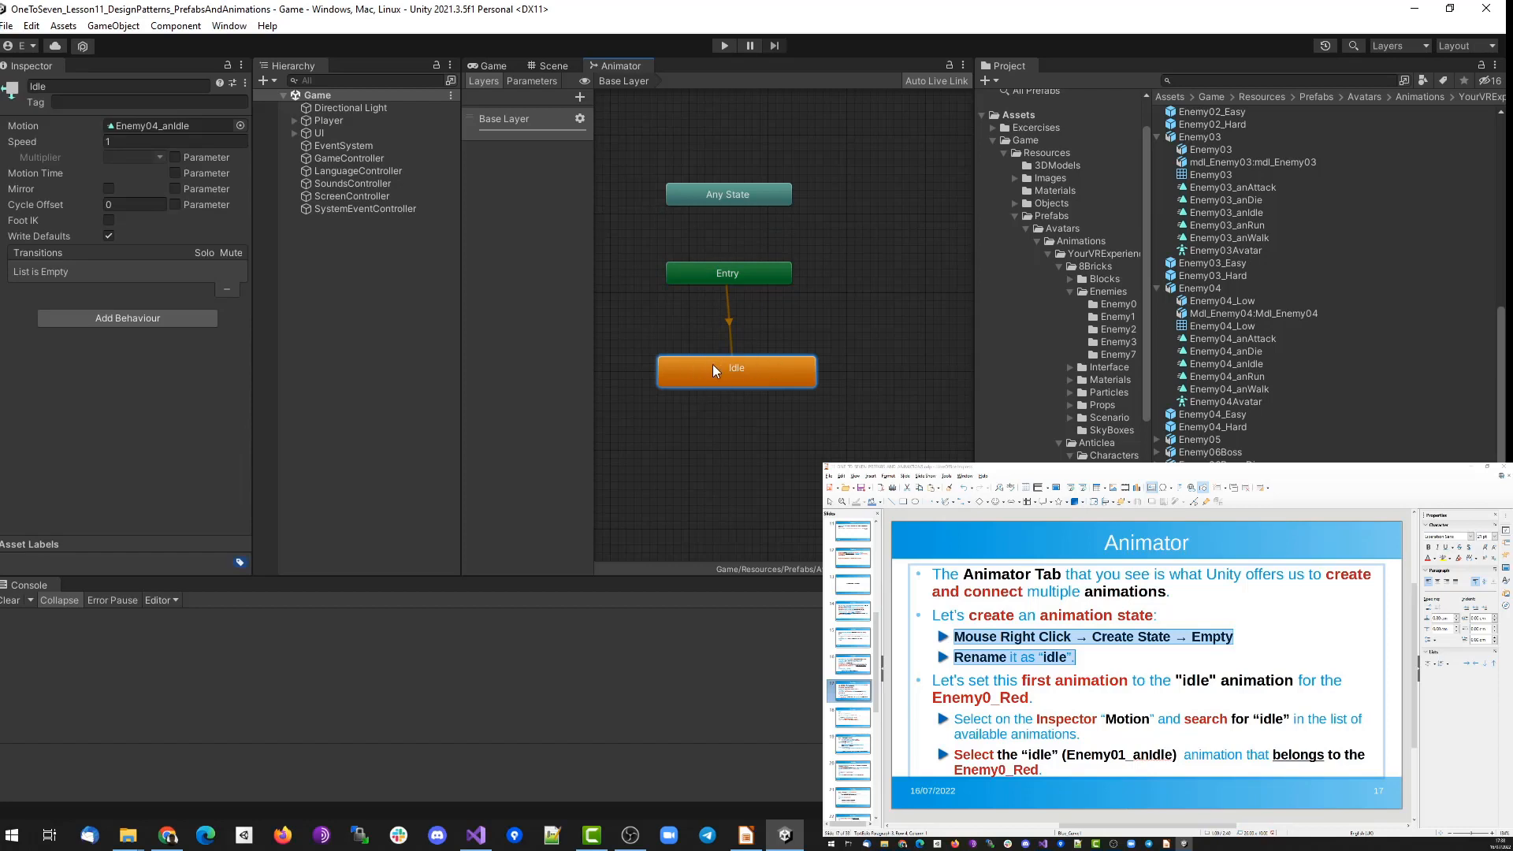
left_click(153, 126)
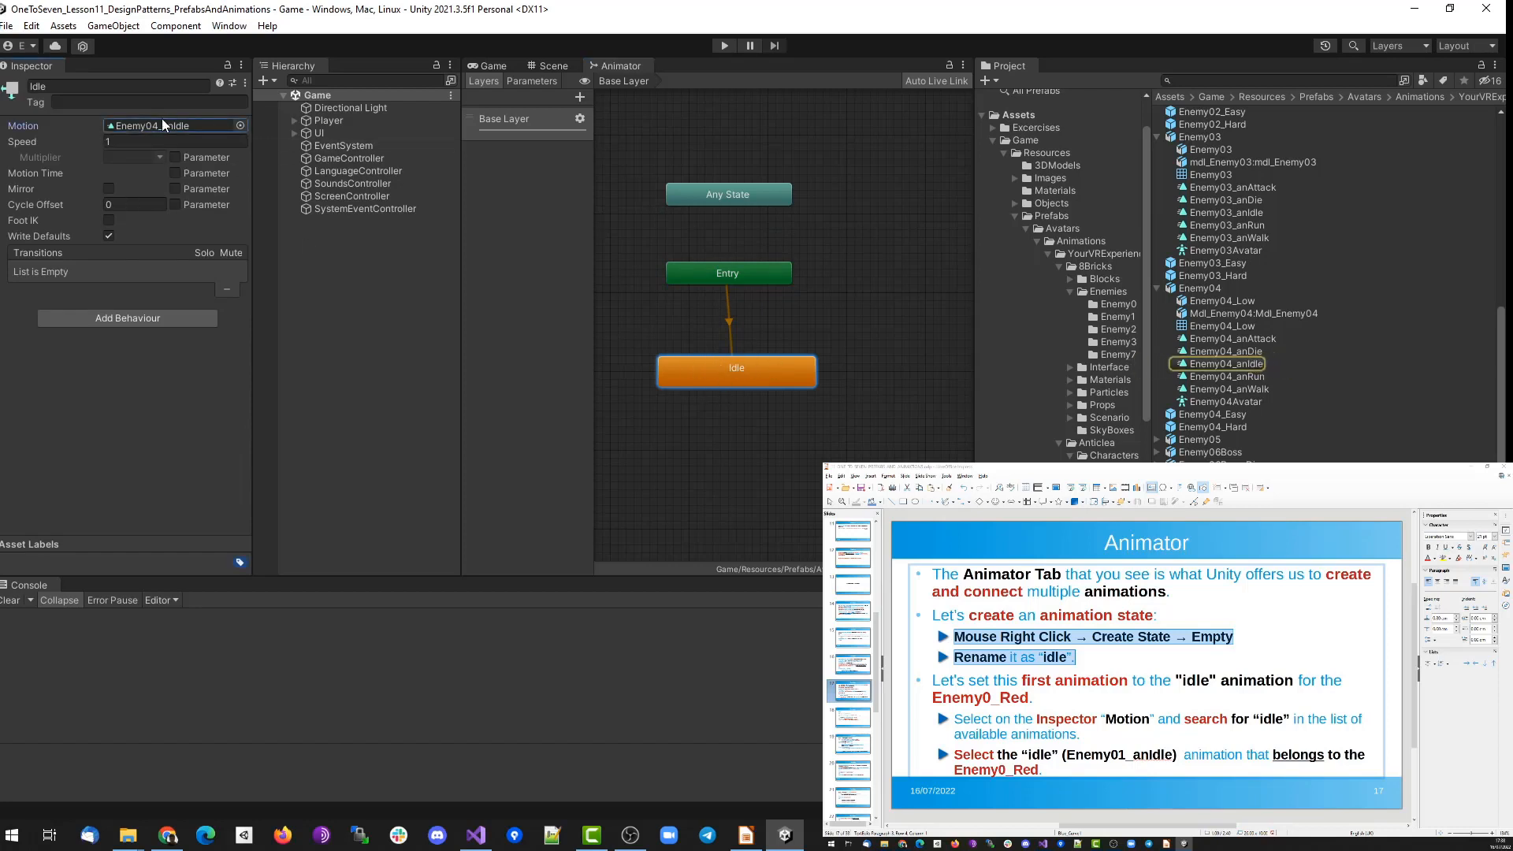
Show the presentation's slide 18, switch to Unity and open the Enemy prefab from the Avatars folder.
left_click(852, 717)
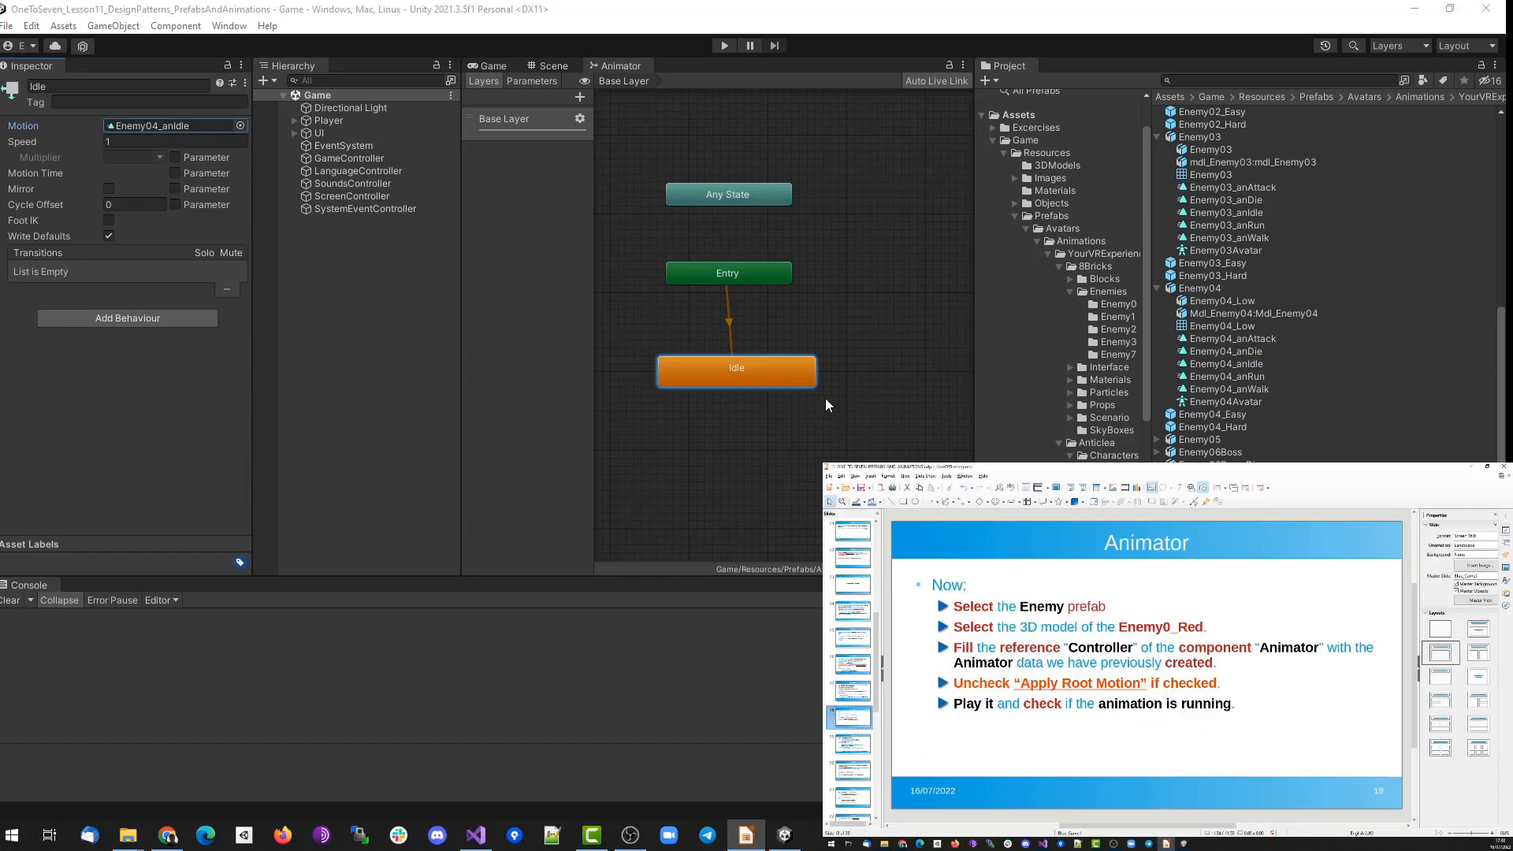
left_click(1048, 253)
left_click(1055, 271)
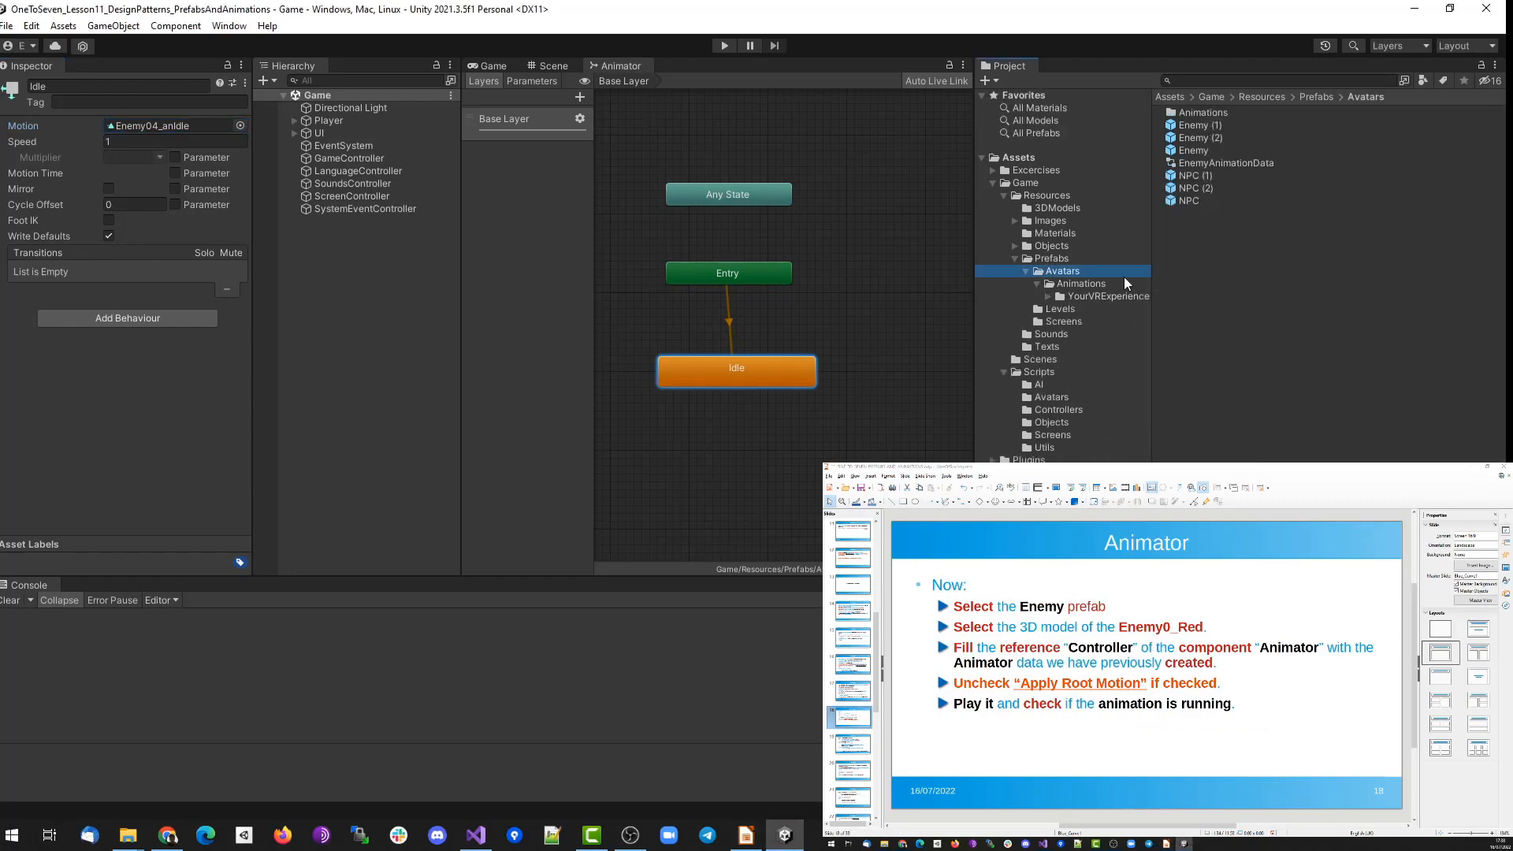
double_click(1188, 150)
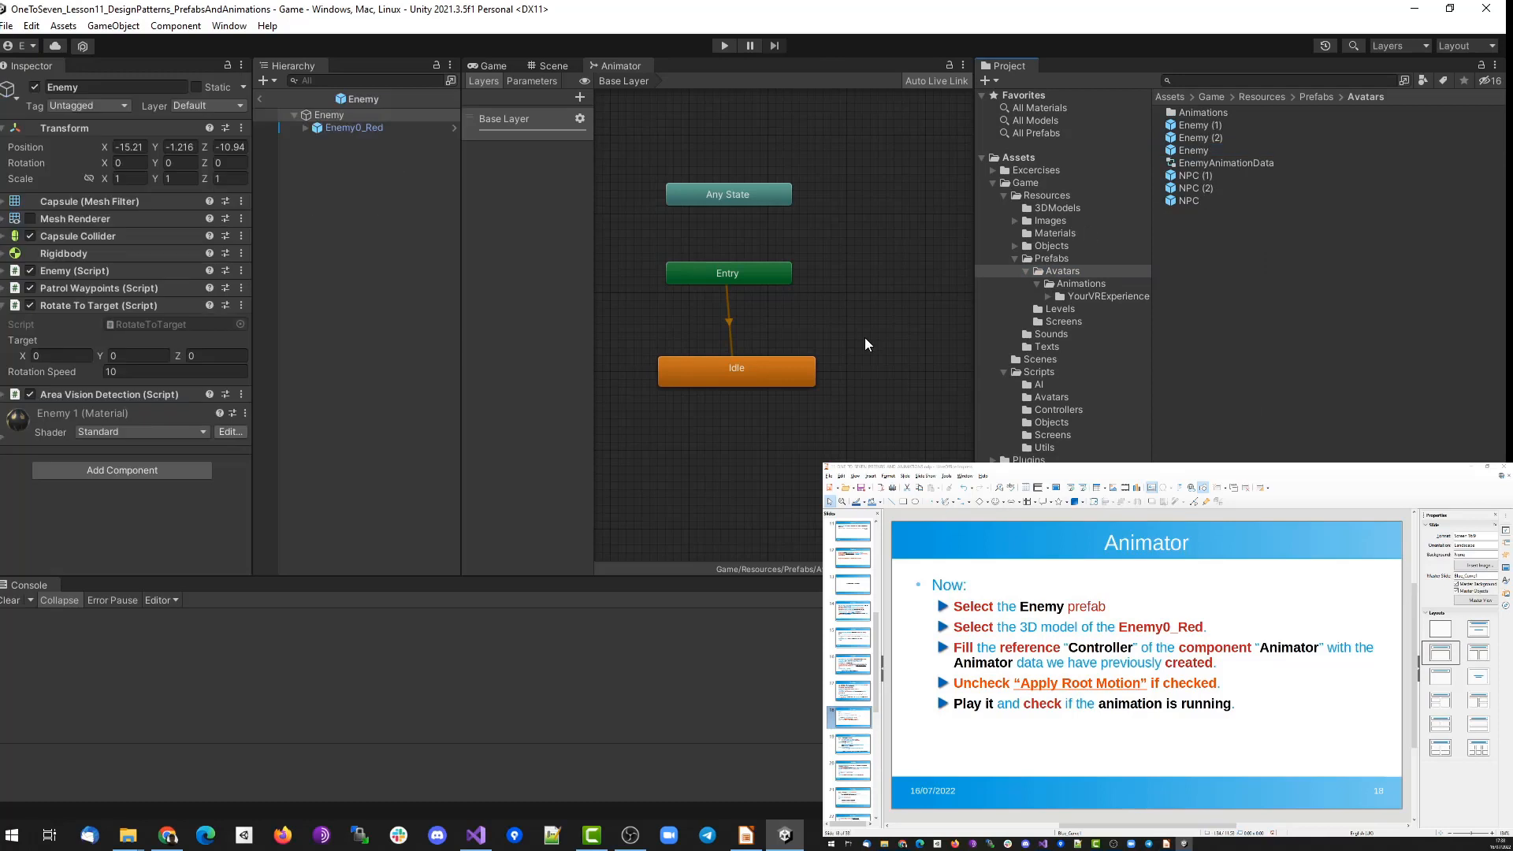
Remove the Animator component from the Model object inside Enemy0_Red.
left_click(302, 116)
left_click(354, 128)
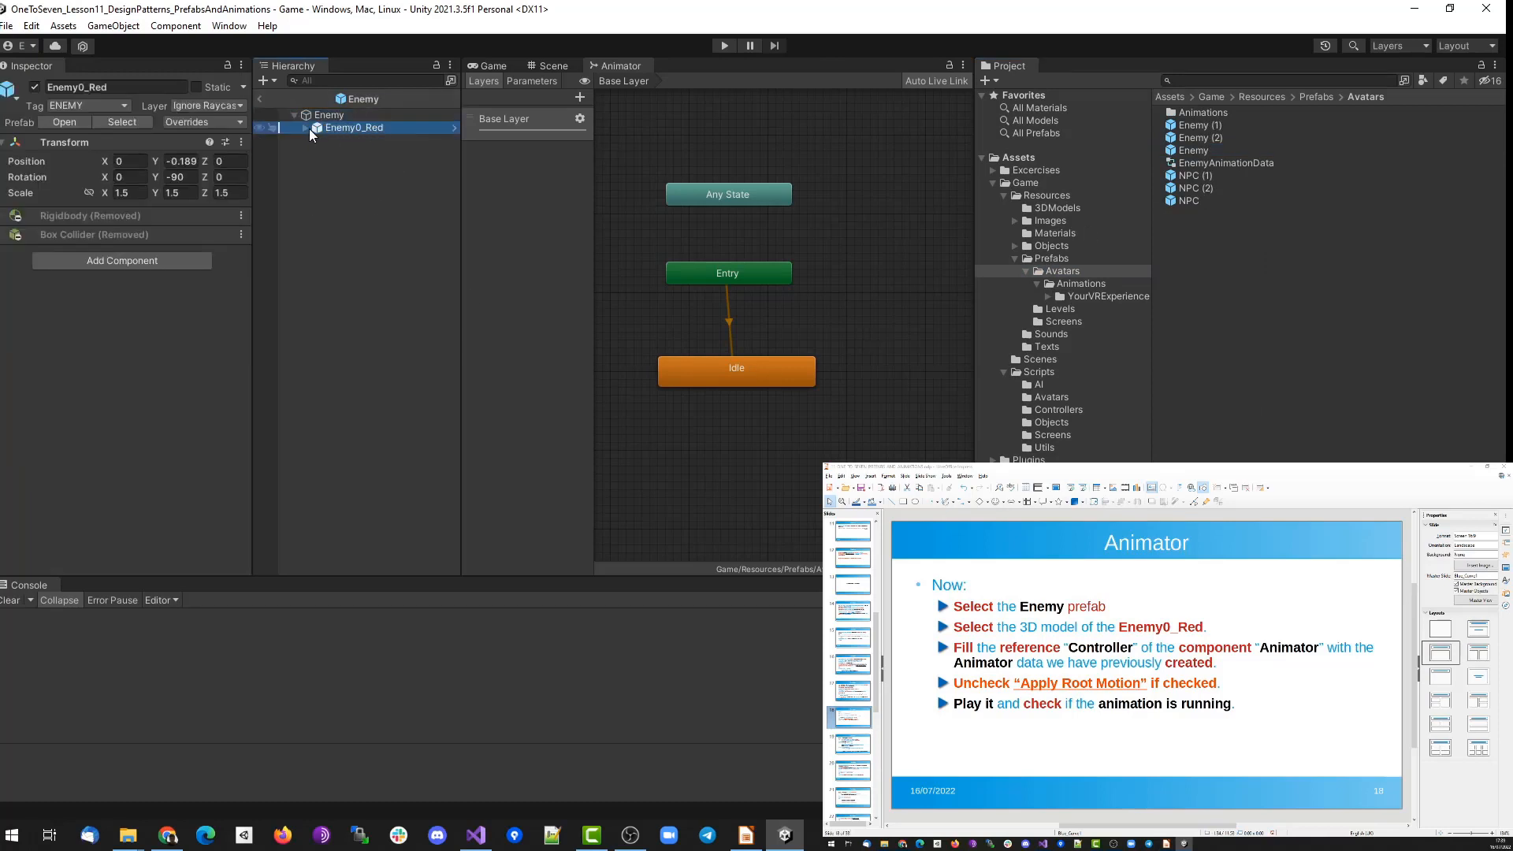
left_click(305, 128)
left_click(330, 140)
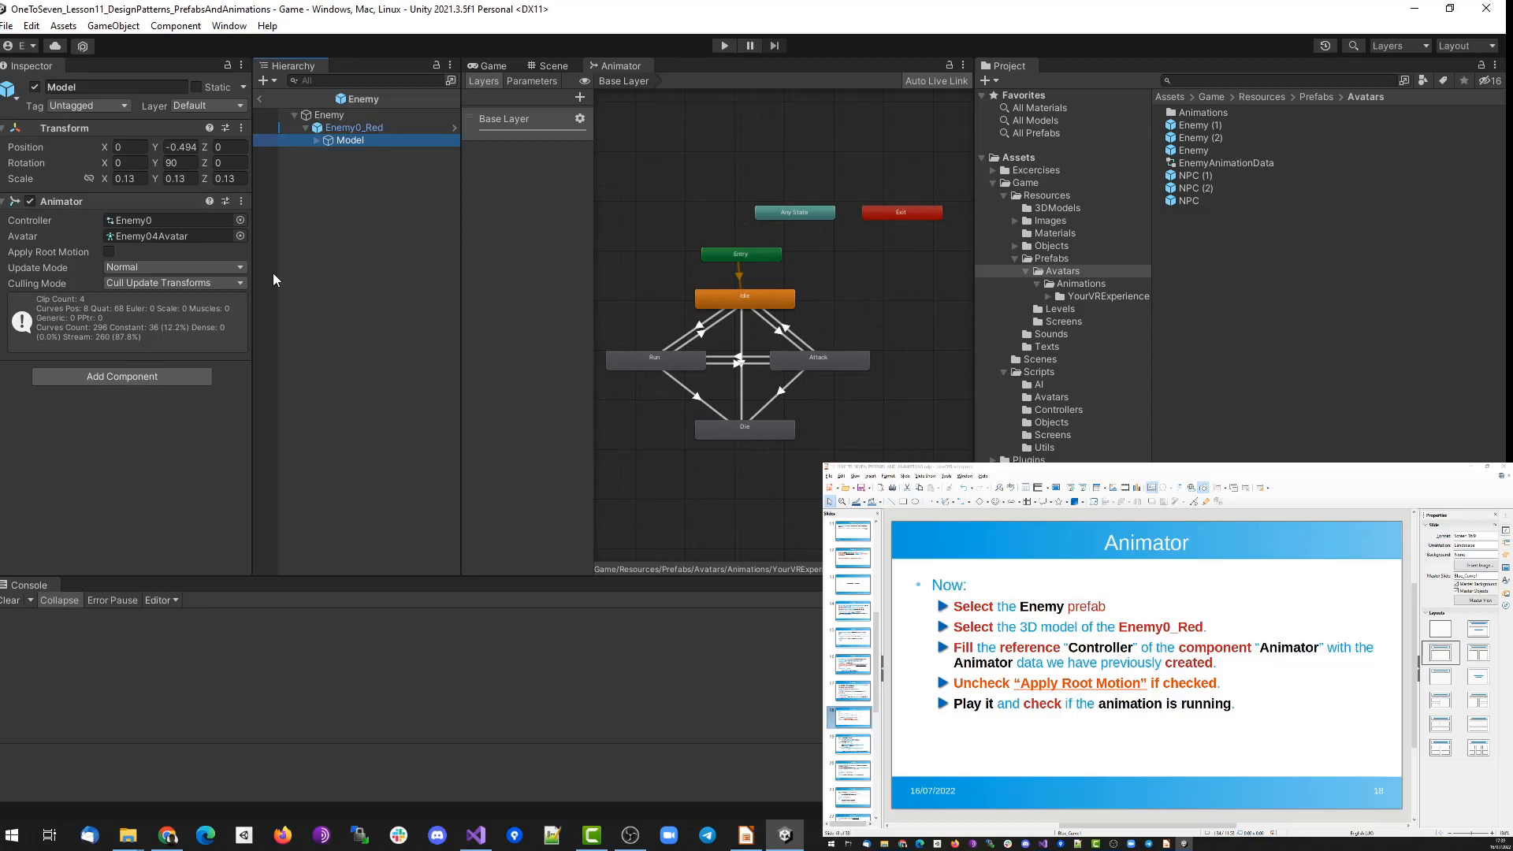
right_click(107, 200)
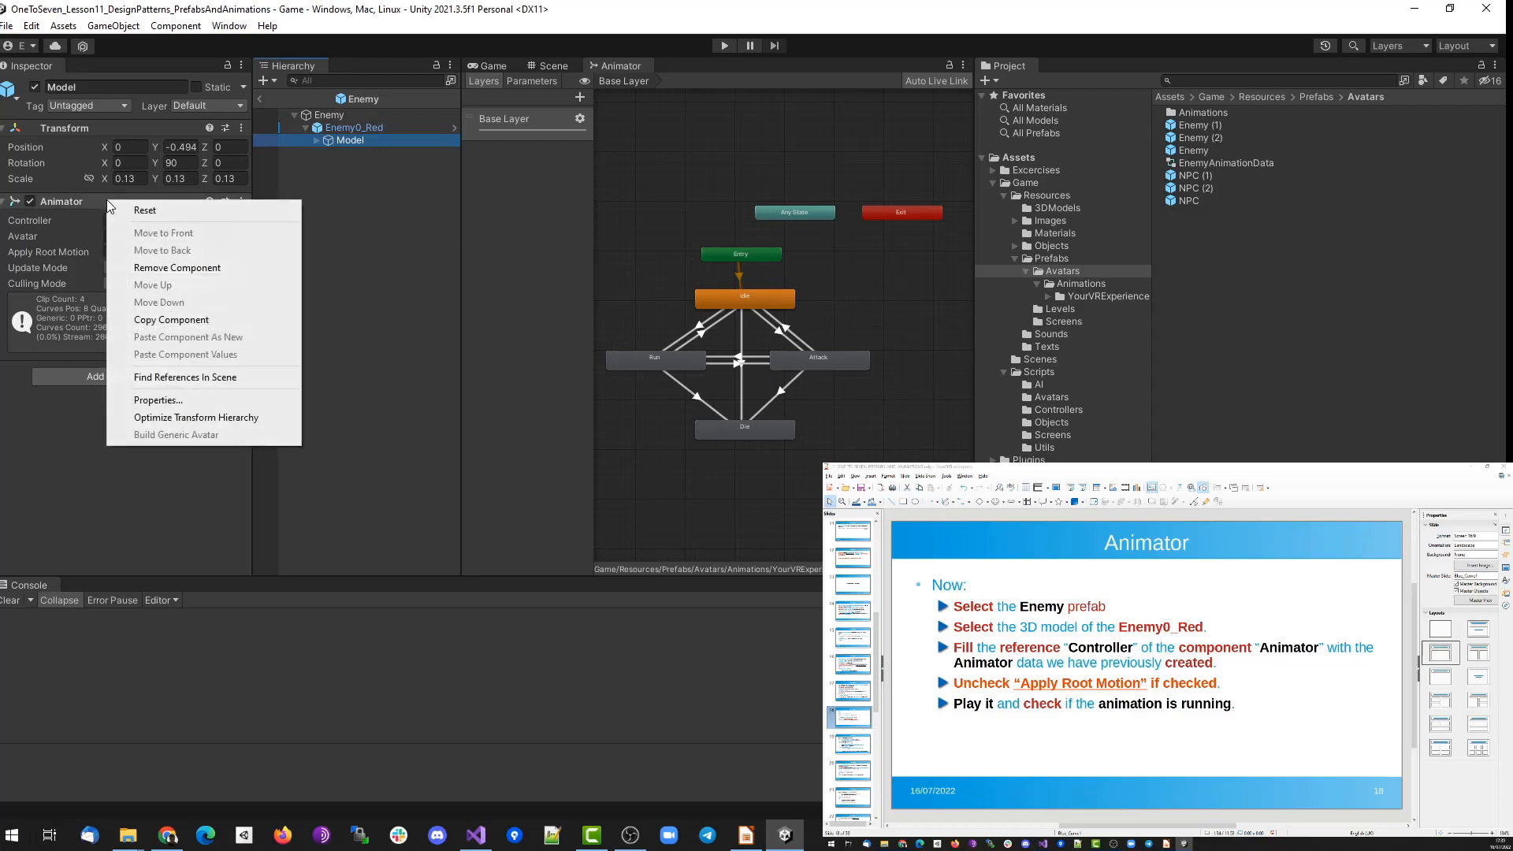
left_click(170, 269)
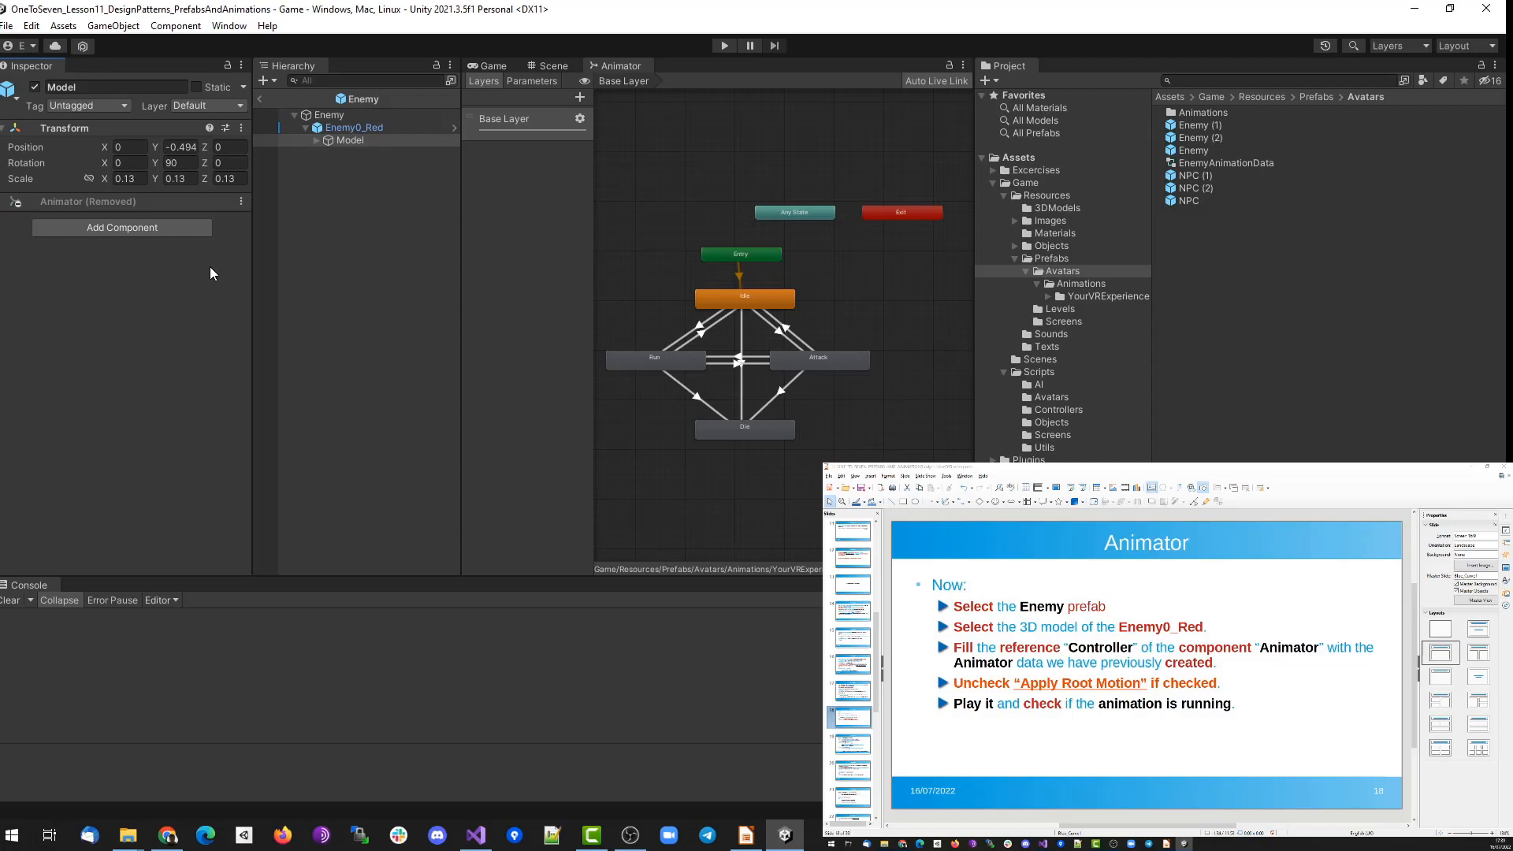
Add a new Animator component to Model and assign EnemyAnimationData as its controller.
left_click(385, 127)
left_click(375, 141)
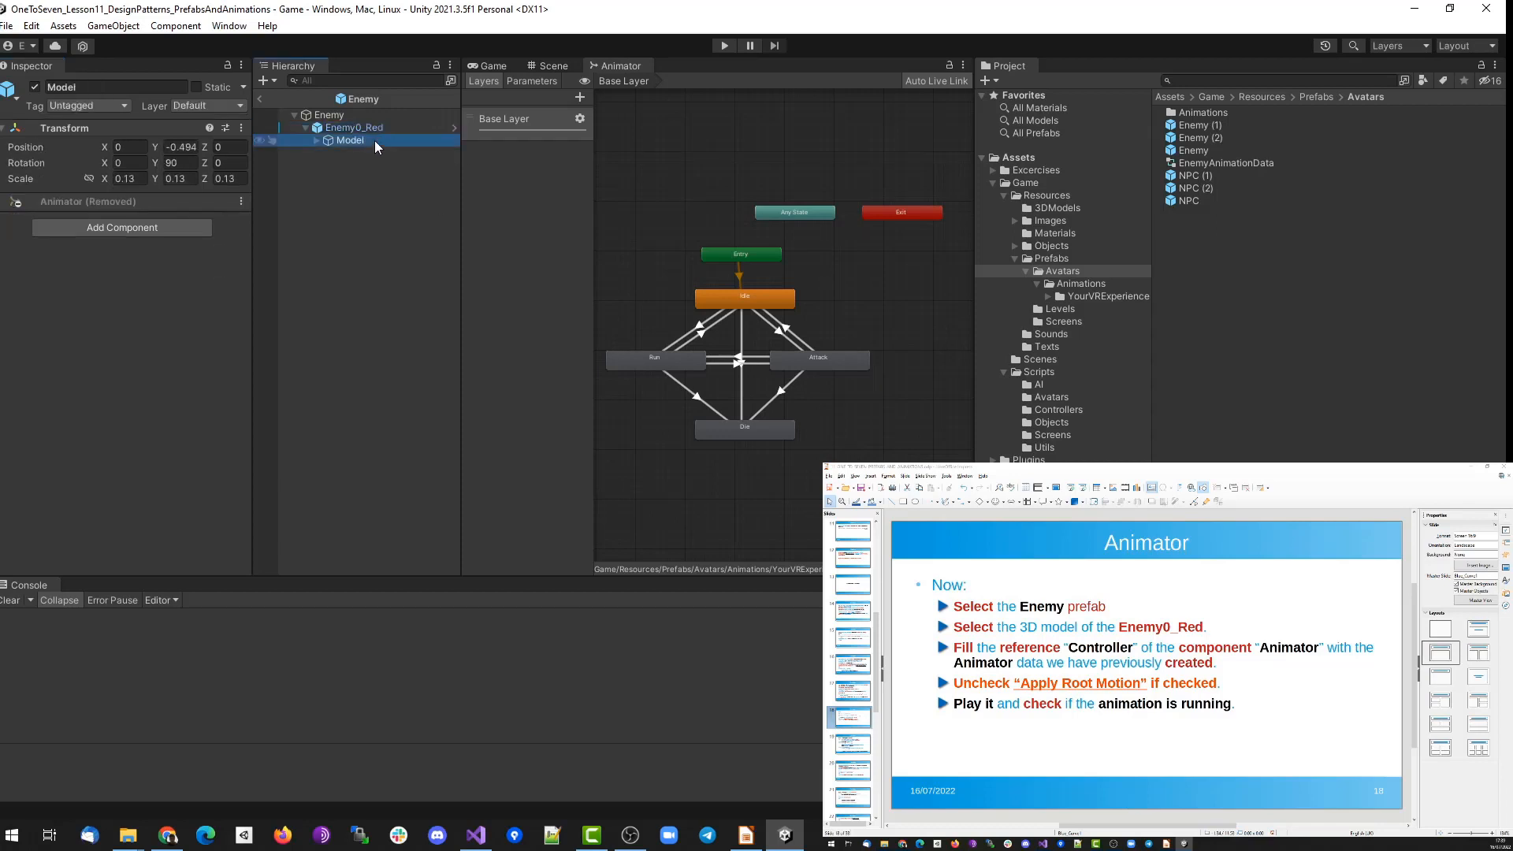
left_click(115, 227)
type("Ani")
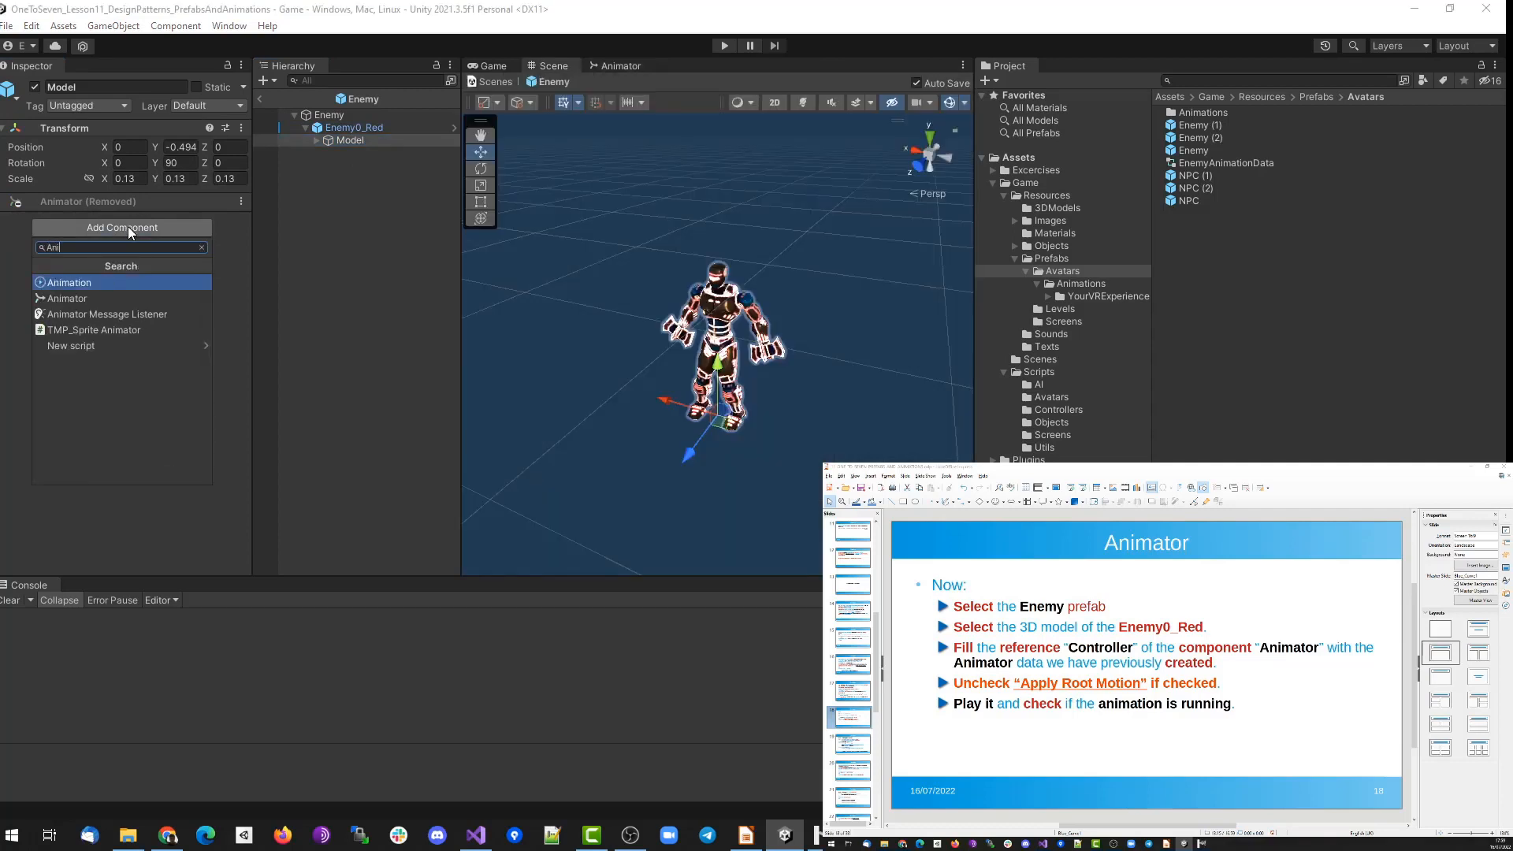
key("Down")
key("Return")
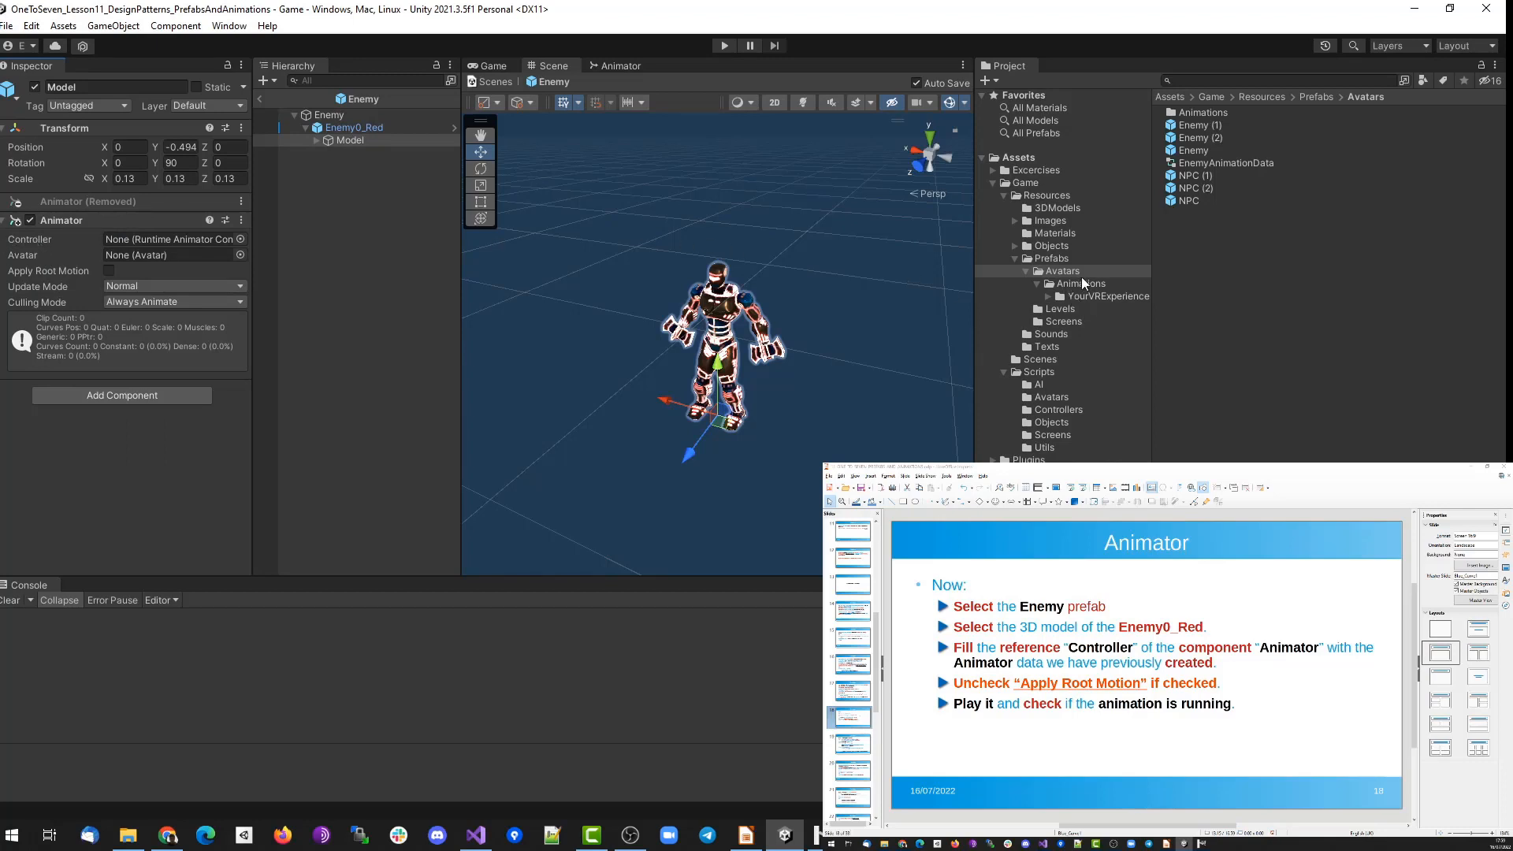
left_click_drag(1213, 163, 154, 240)
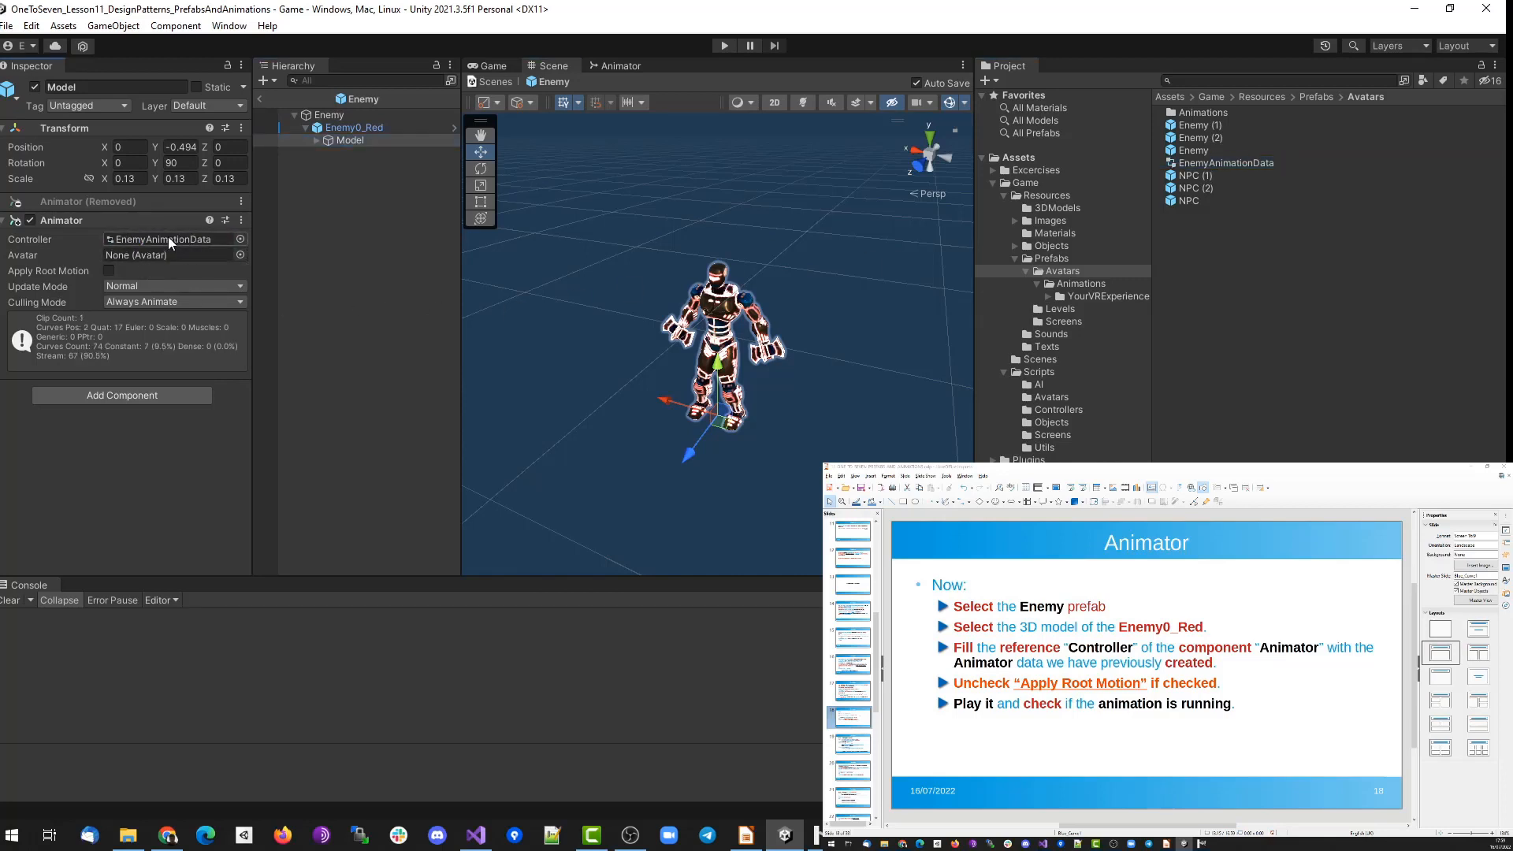
left_click(168, 237)
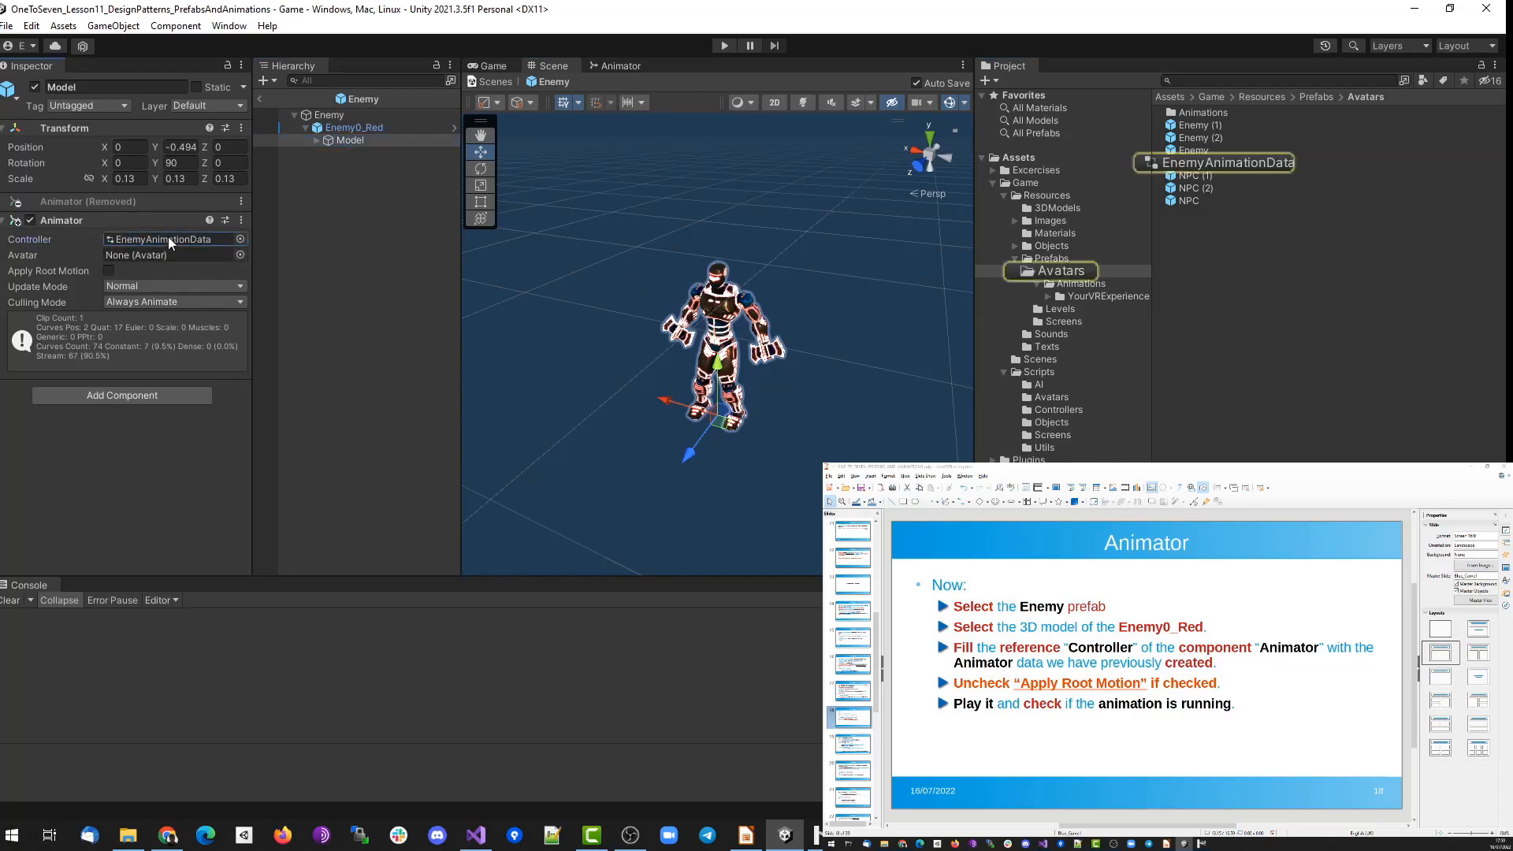
Open the EnemyAnimationData controller and inspect its Idle state.
double_click(1197, 163)
scroll(674, 356, "up", 6)
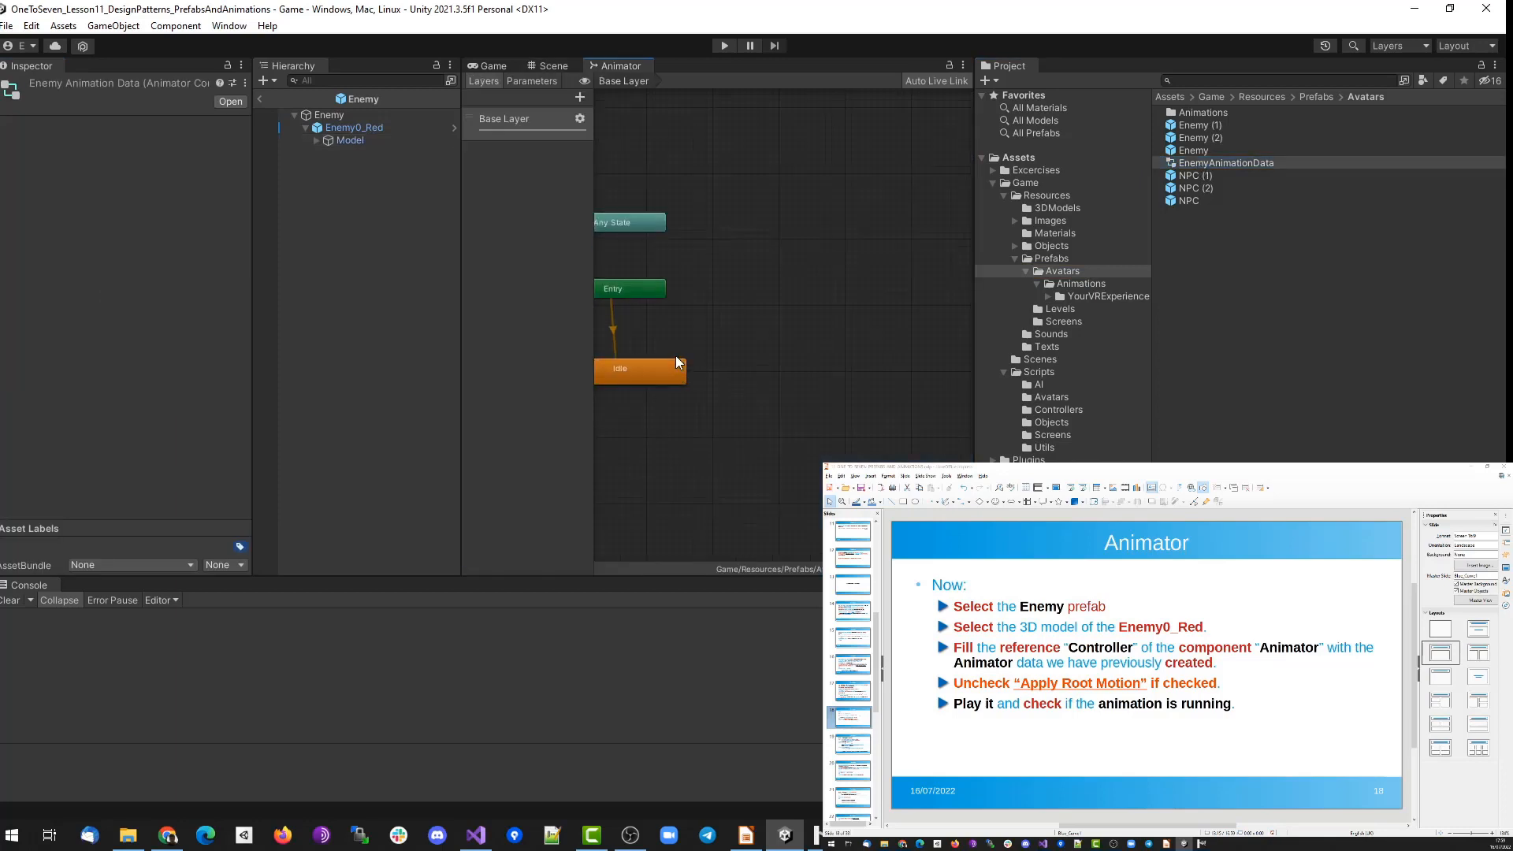
scroll(681, 292, "down", 3)
middle_click_drag(682, 292, 821, 286)
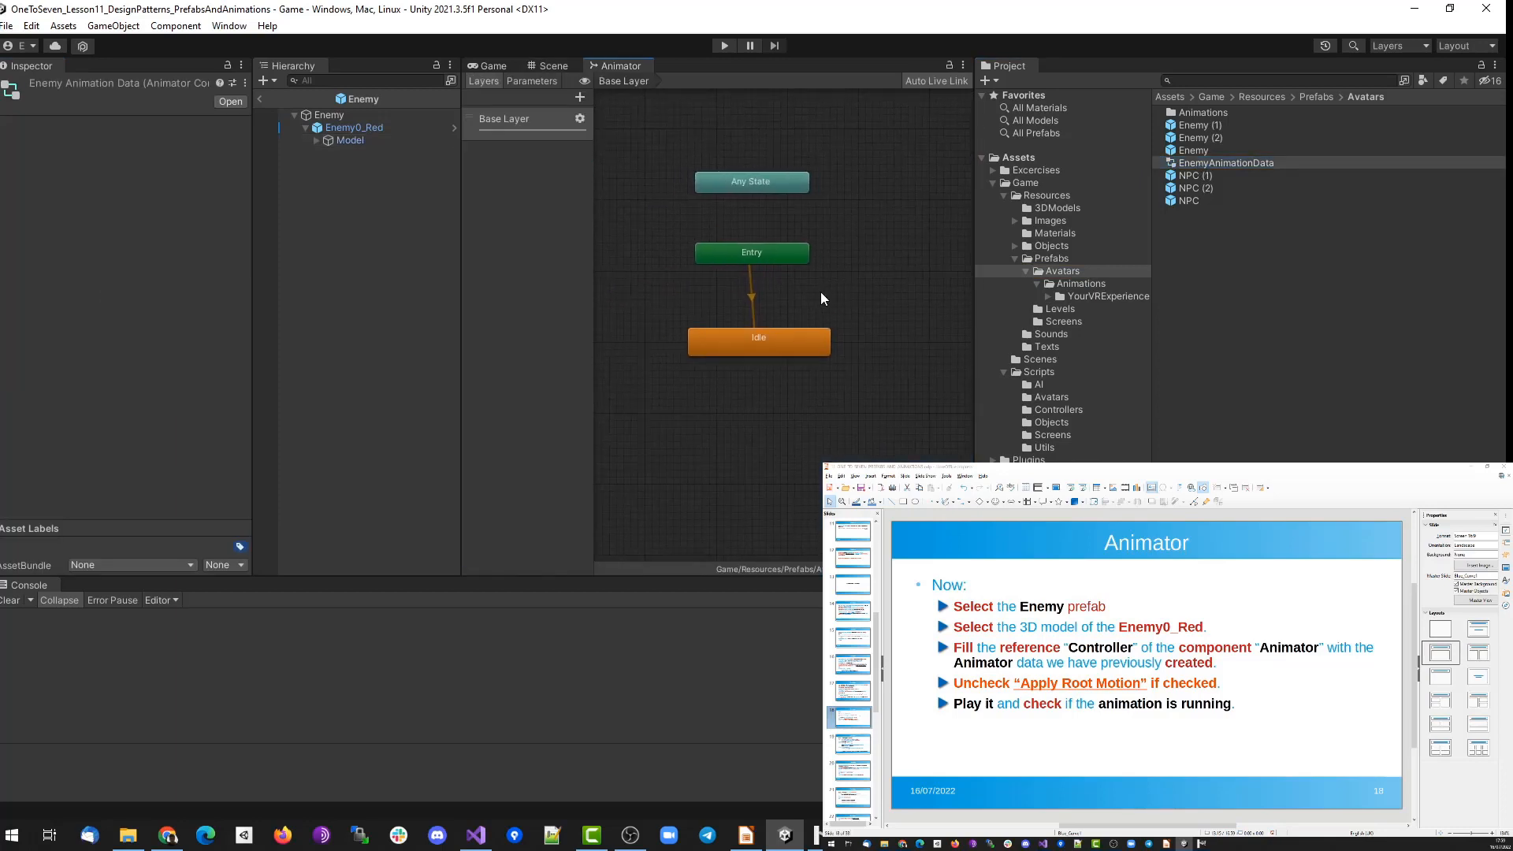
left_click(768, 339)
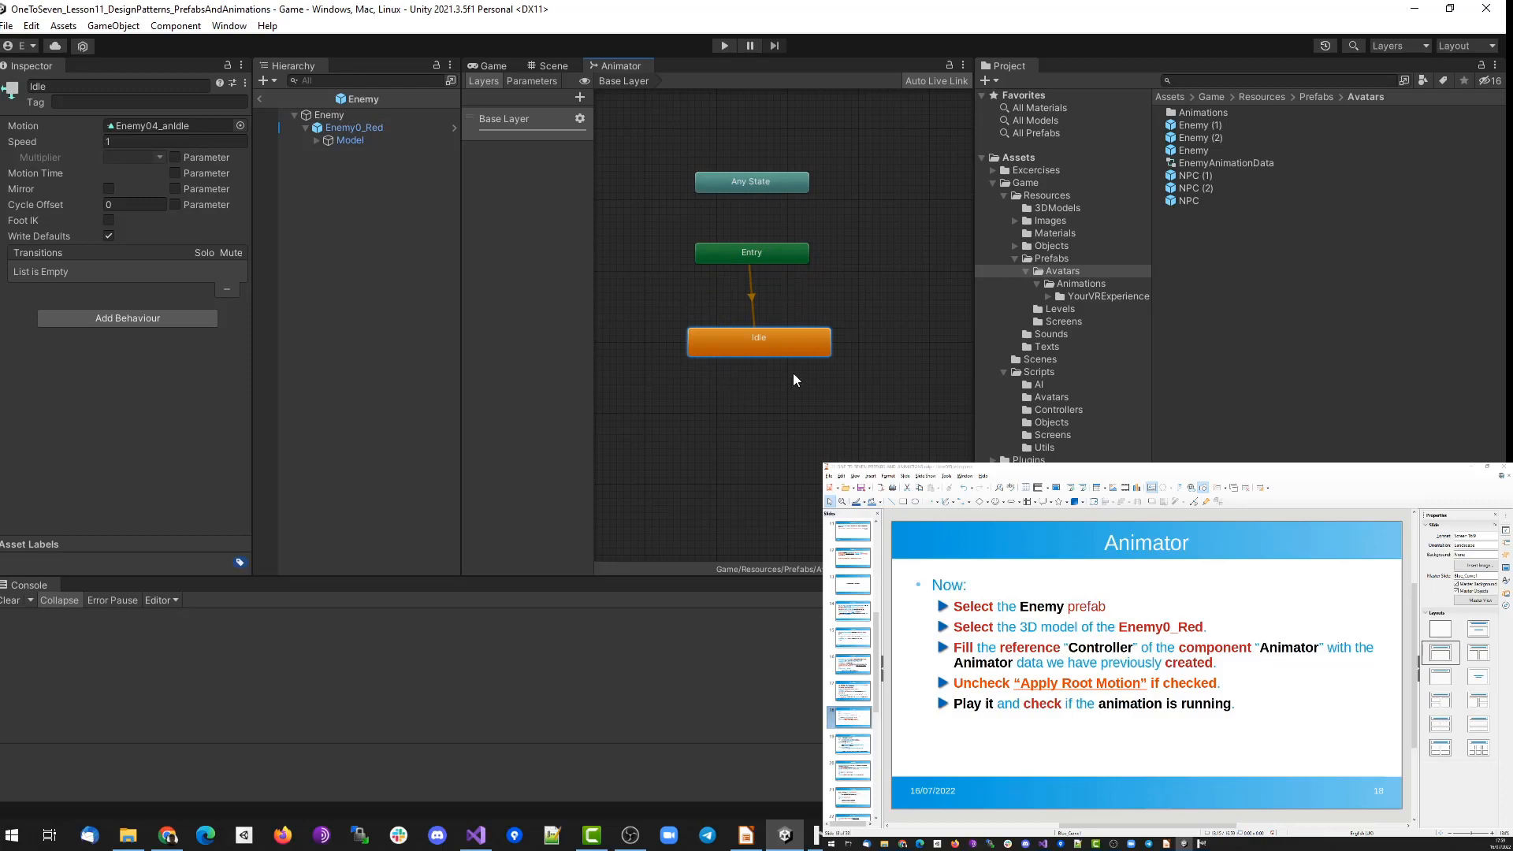
left_click(830, 394)
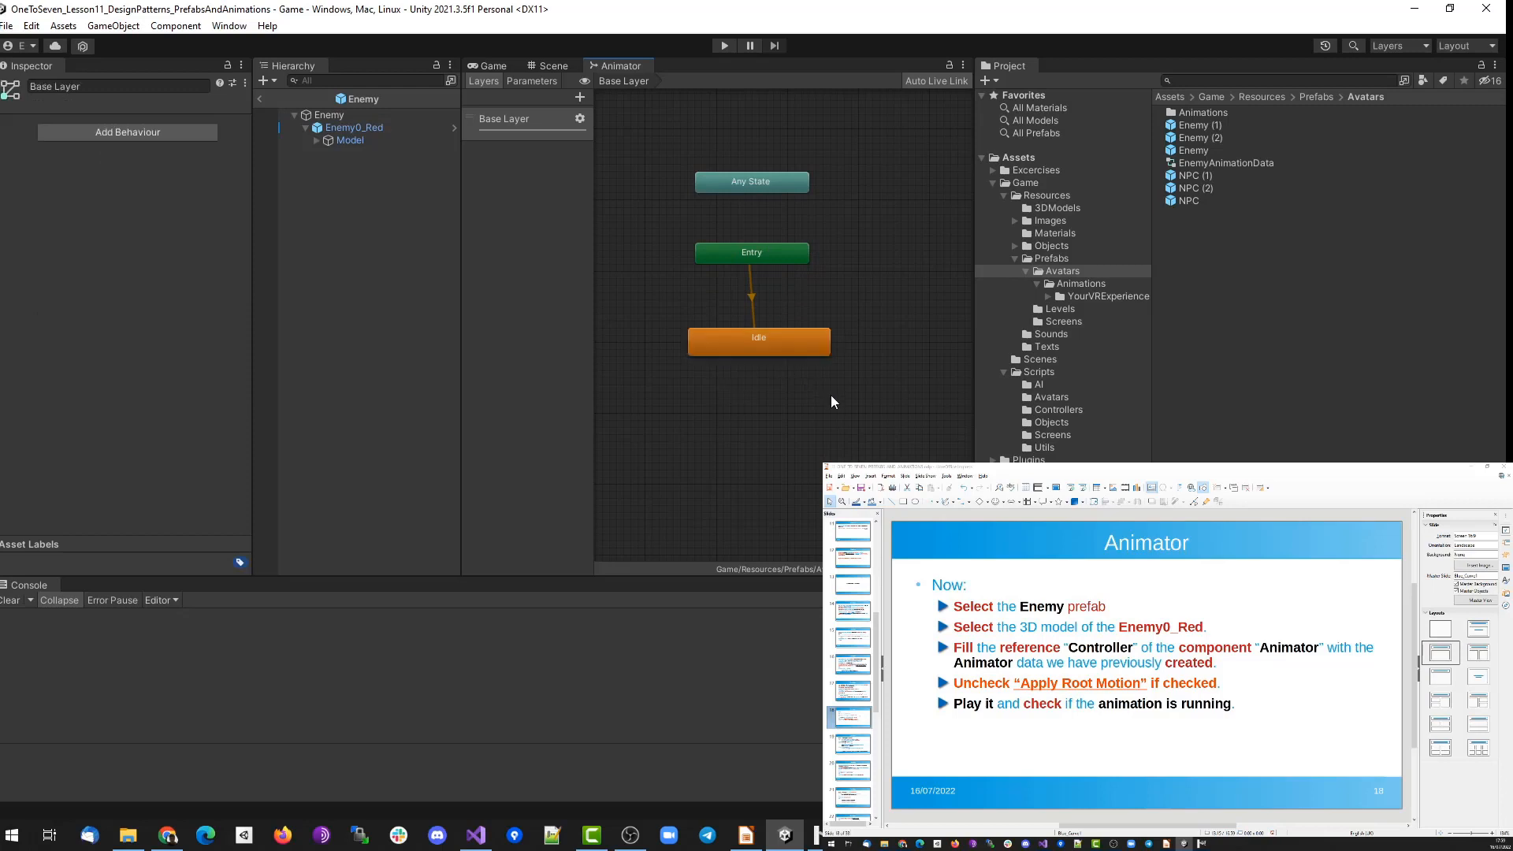
Show the Enemy prefab in the Scene view and try to move Model out of Enemy0_Red to directly under Enemy.
left_click(1191, 151)
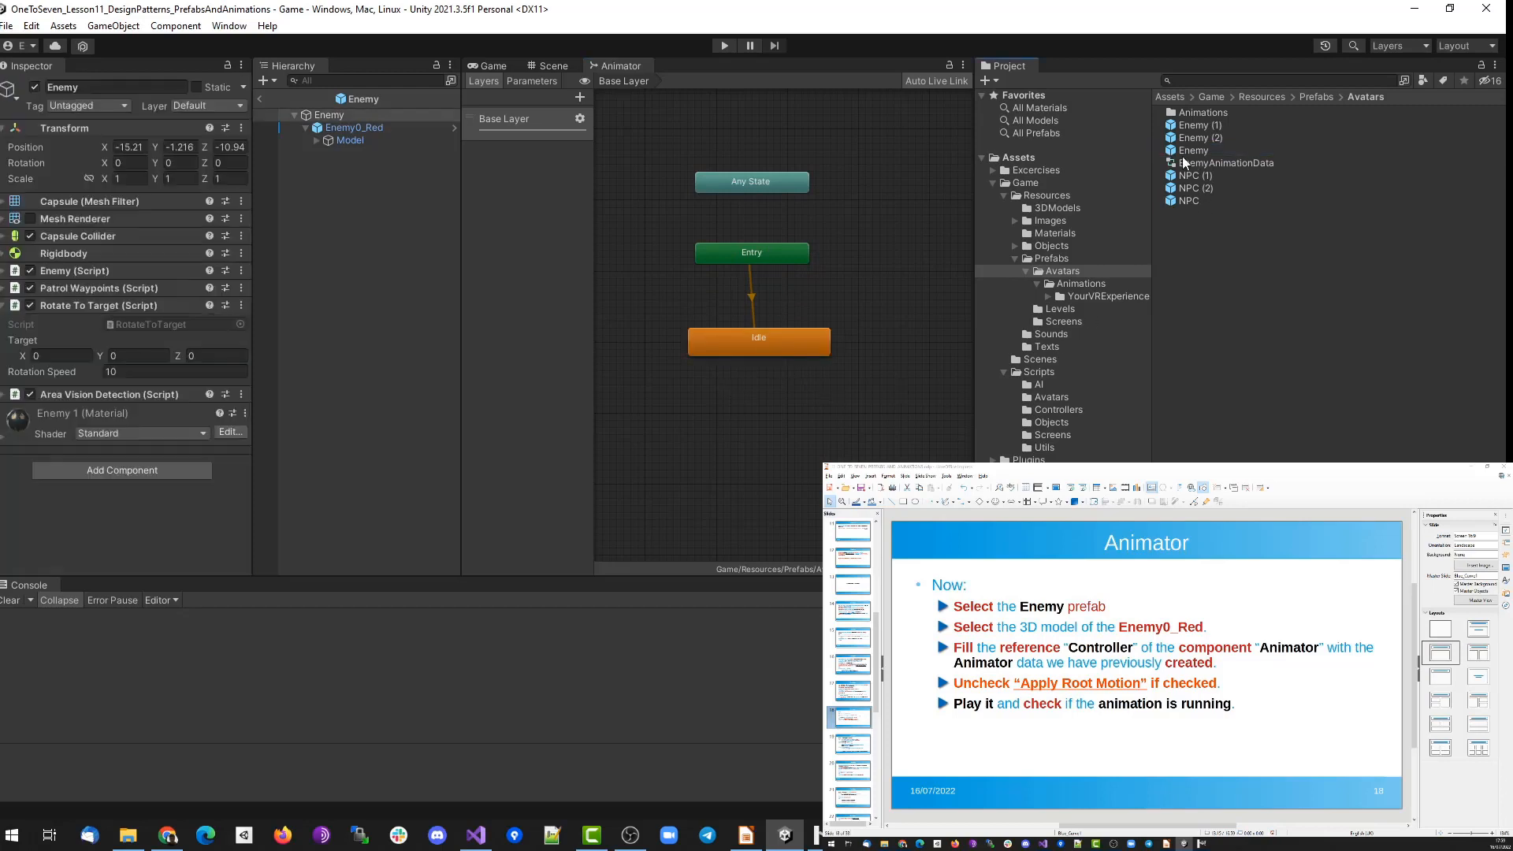
left_click(549, 66)
left_click(350, 127)
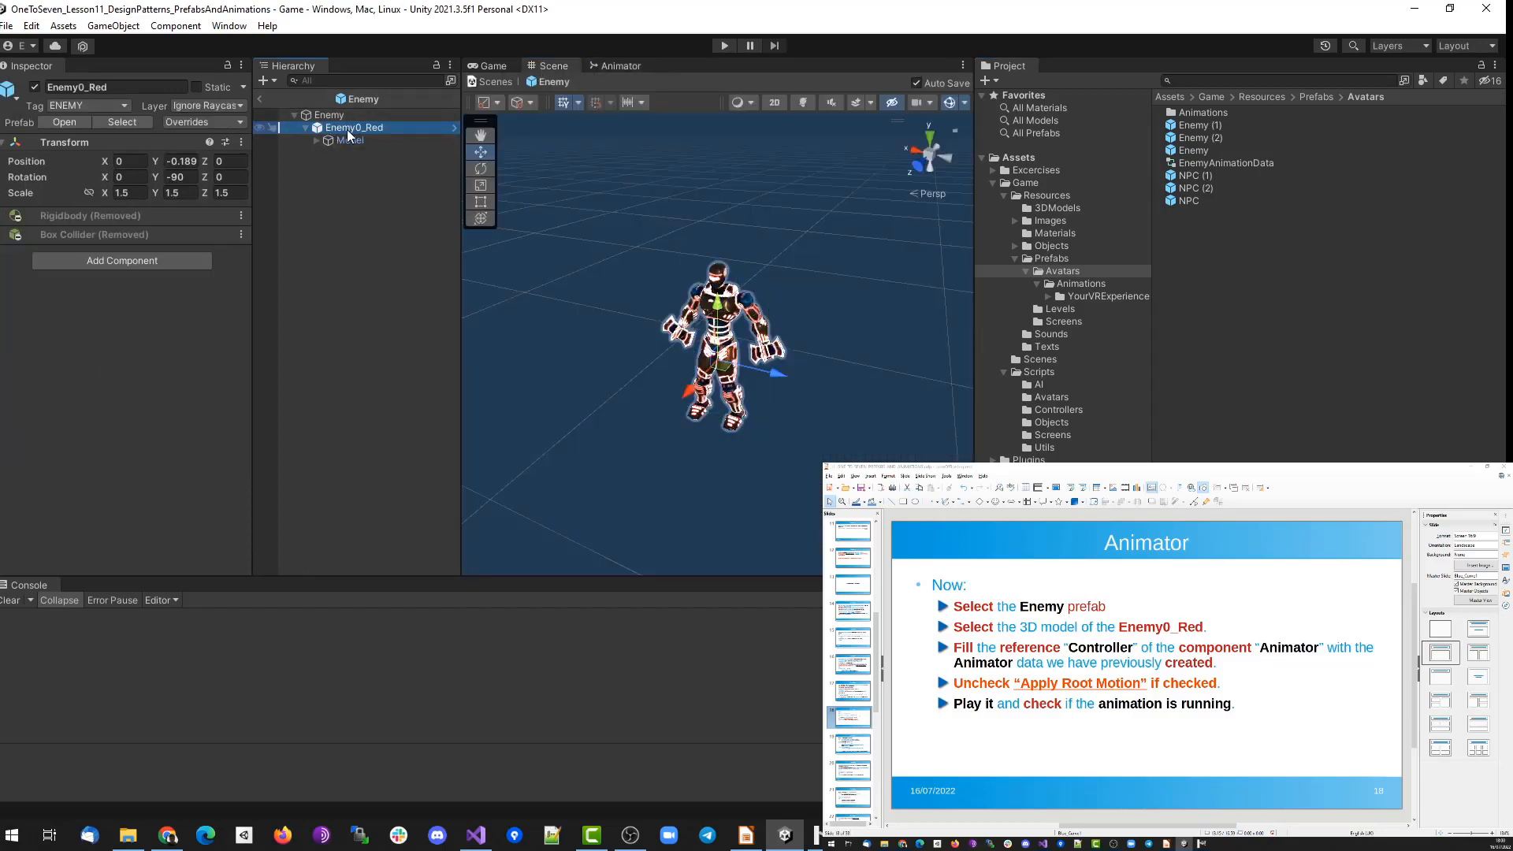
left_click(352, 140)
left_click_drag(352, 140, 339, 116)
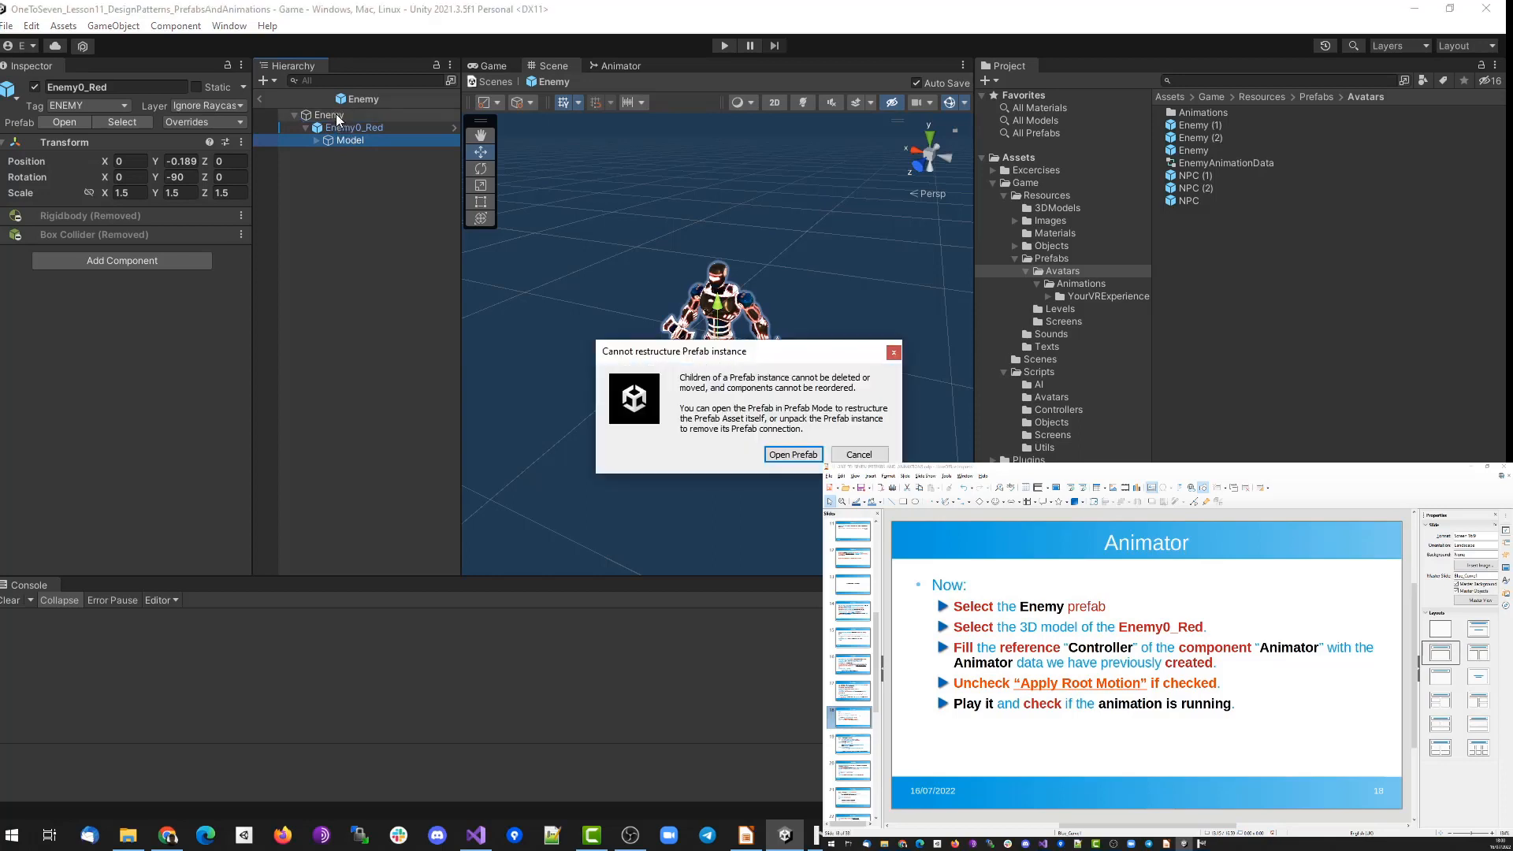
left_click(850, 454)
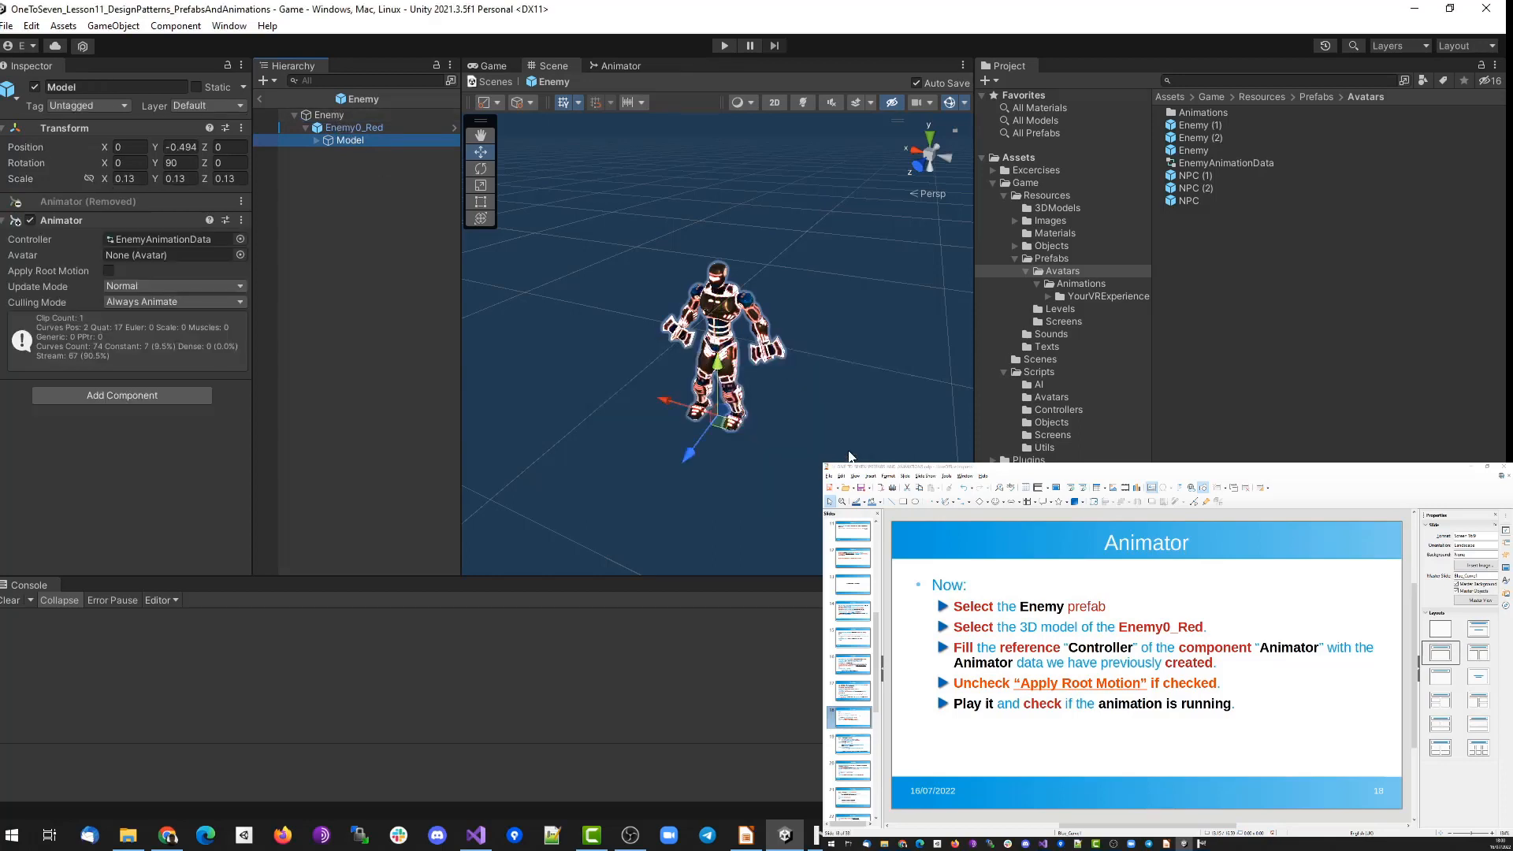
Unpack the Enemy0_Red prefab instance completely.
left_click(344, 129)
right_click(344, 130)
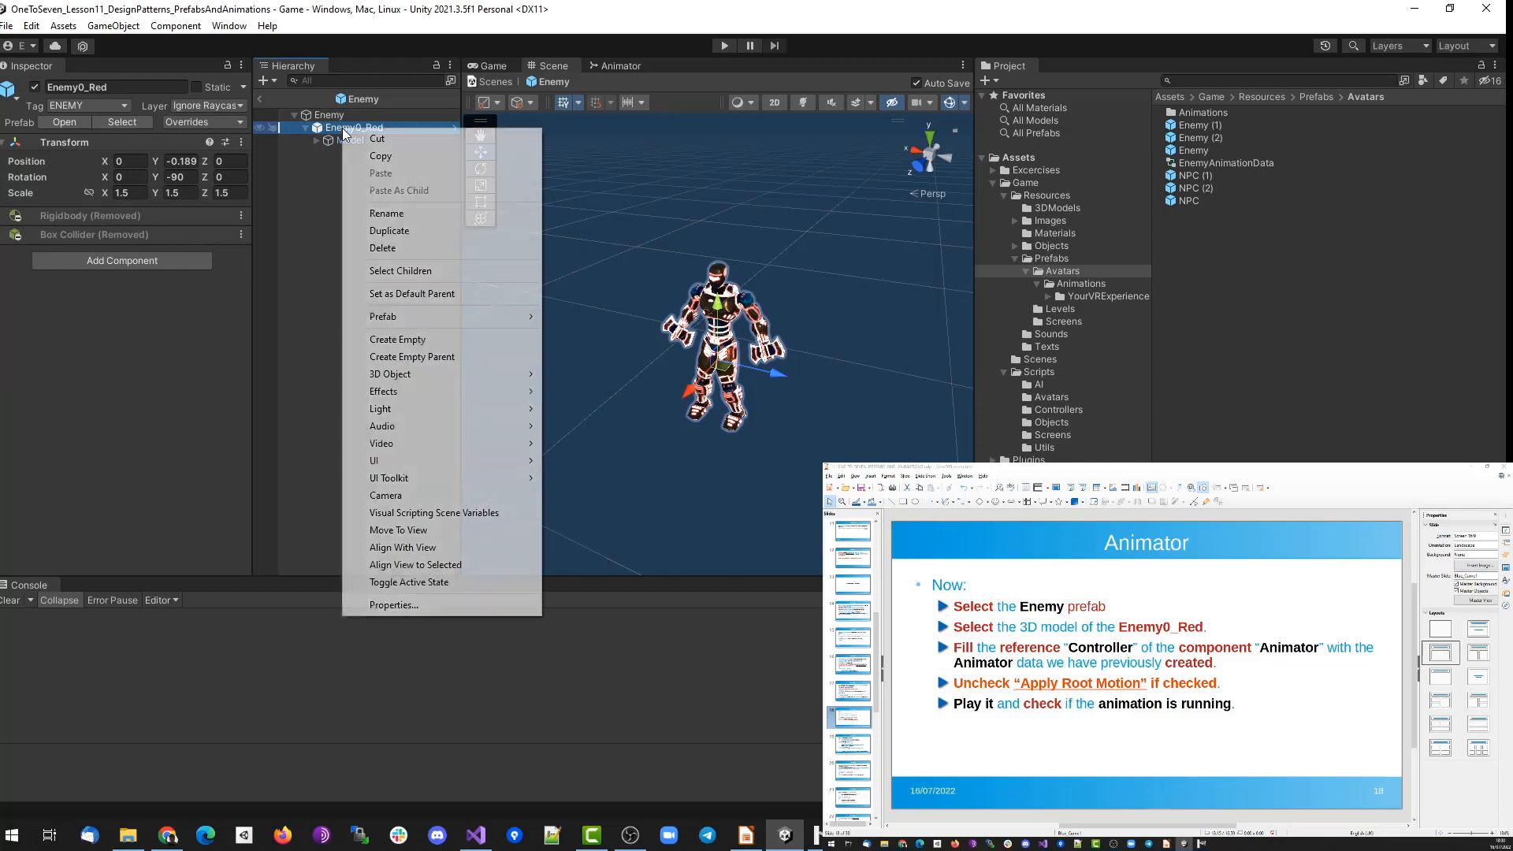
mouse_move(413, 319)
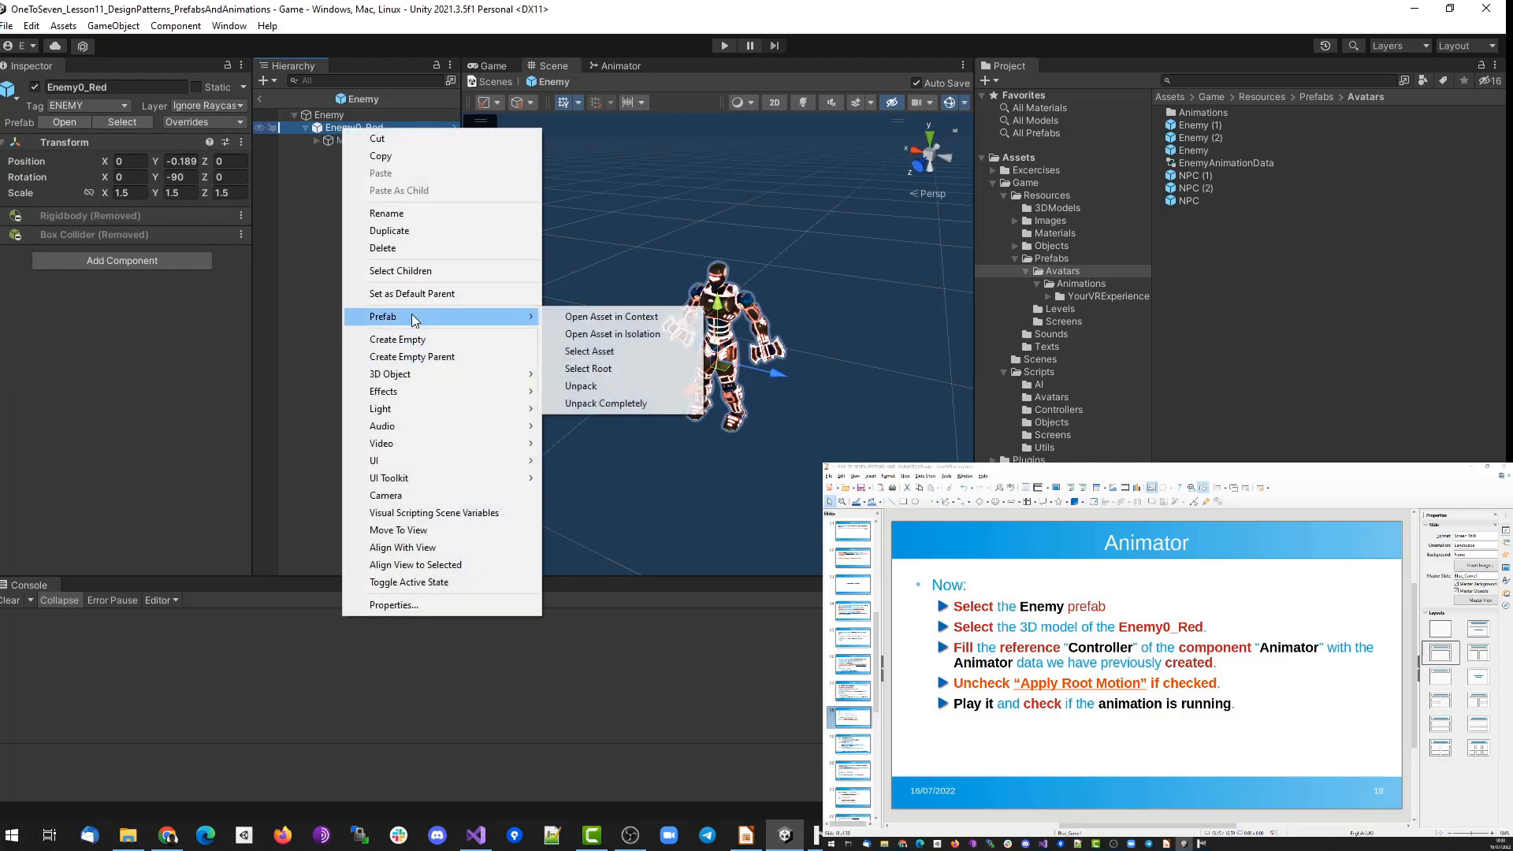
left_click(636, 405)
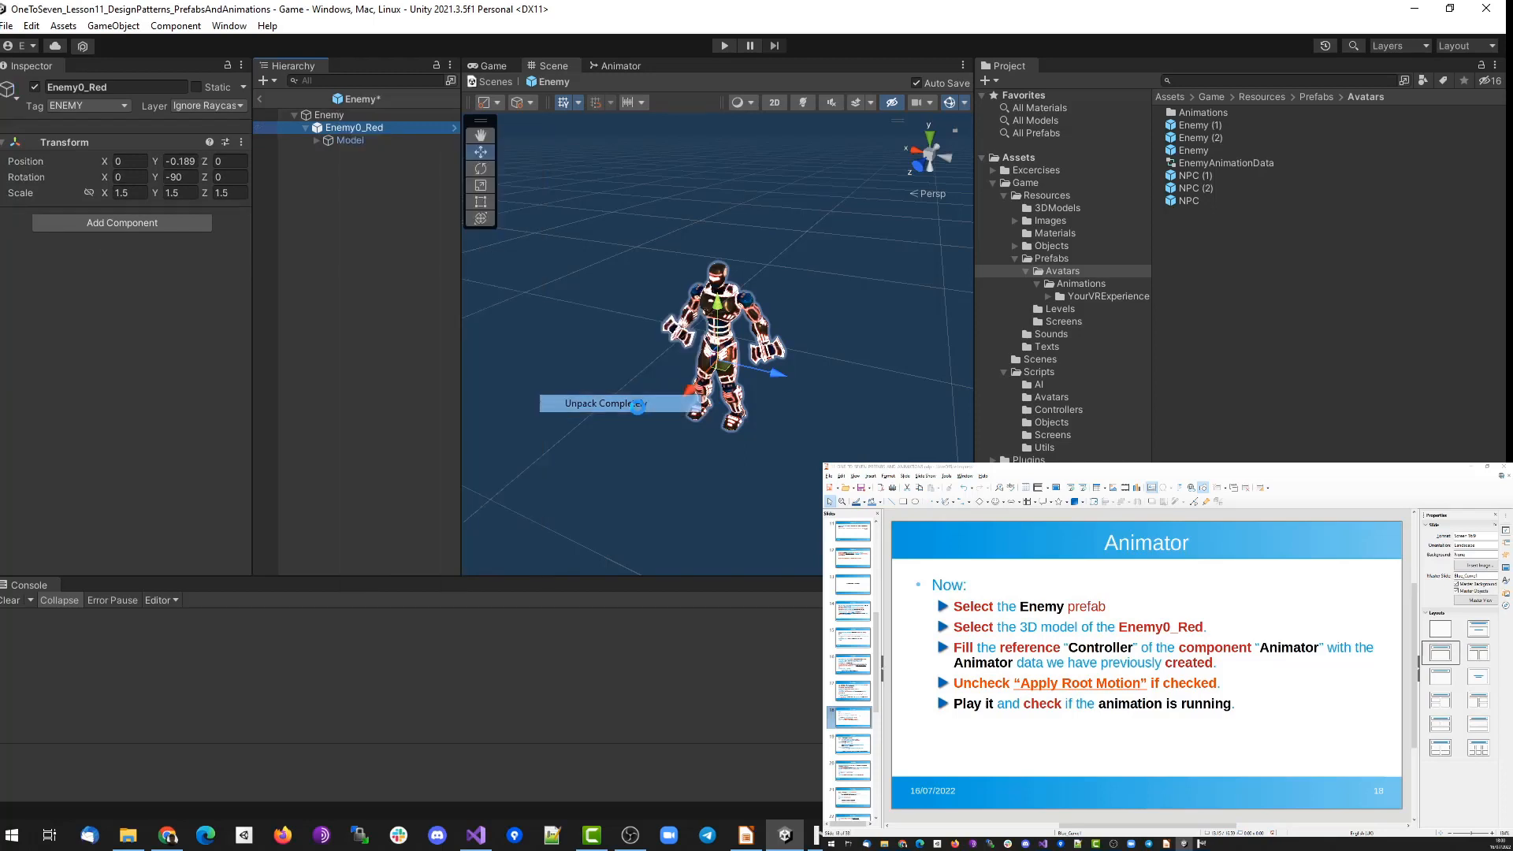
Move Model out of Enemy0_Red to directly under Enemy, and select the emptied Enemy0_Red object.
left_click(345, 140)
left_click_drag(345, 140, 331, 116)
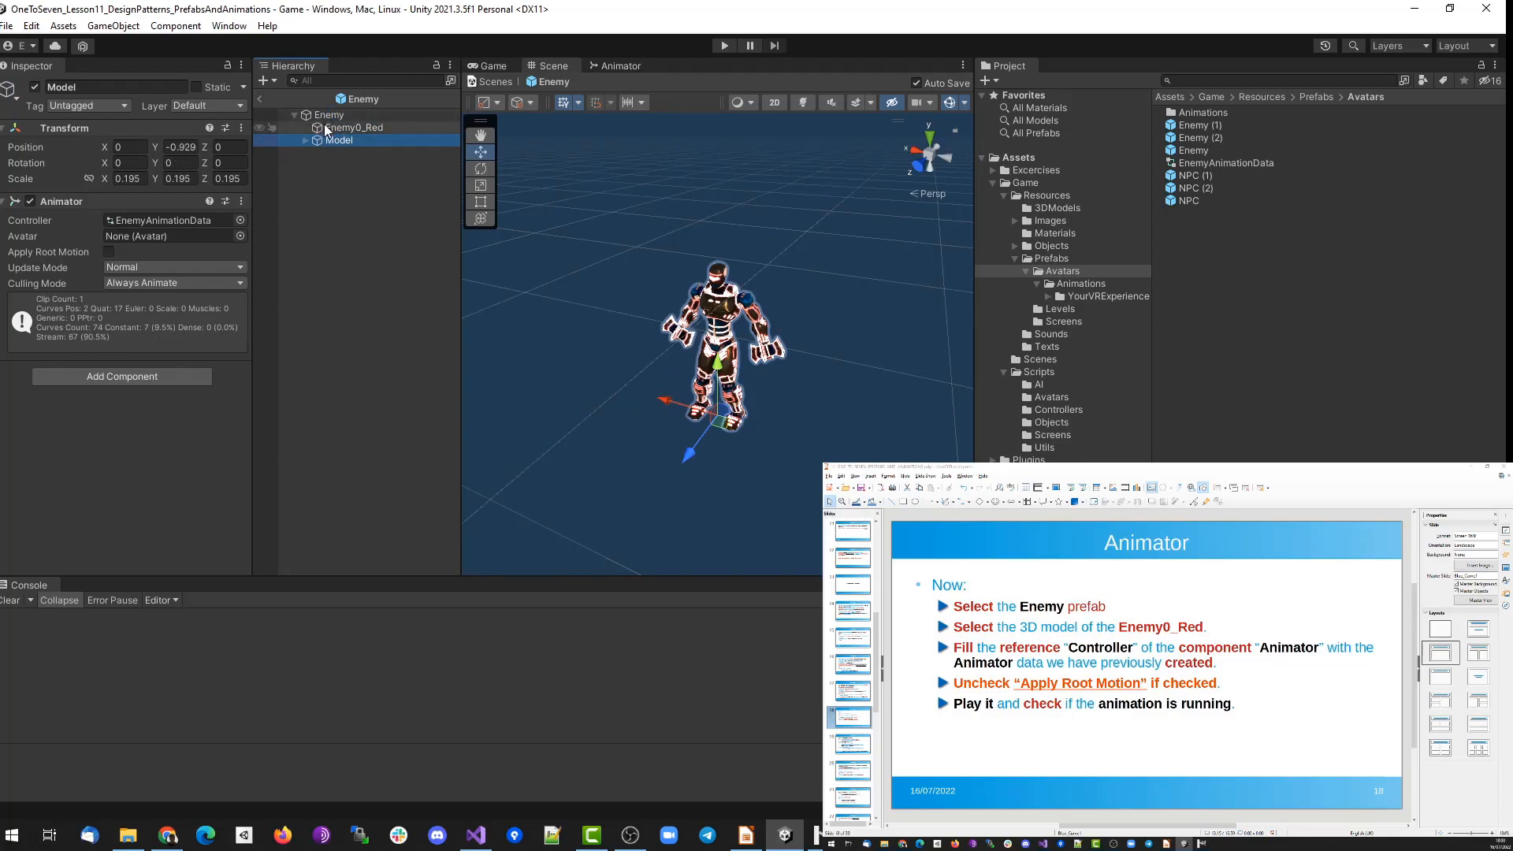
left_click(326, 129)
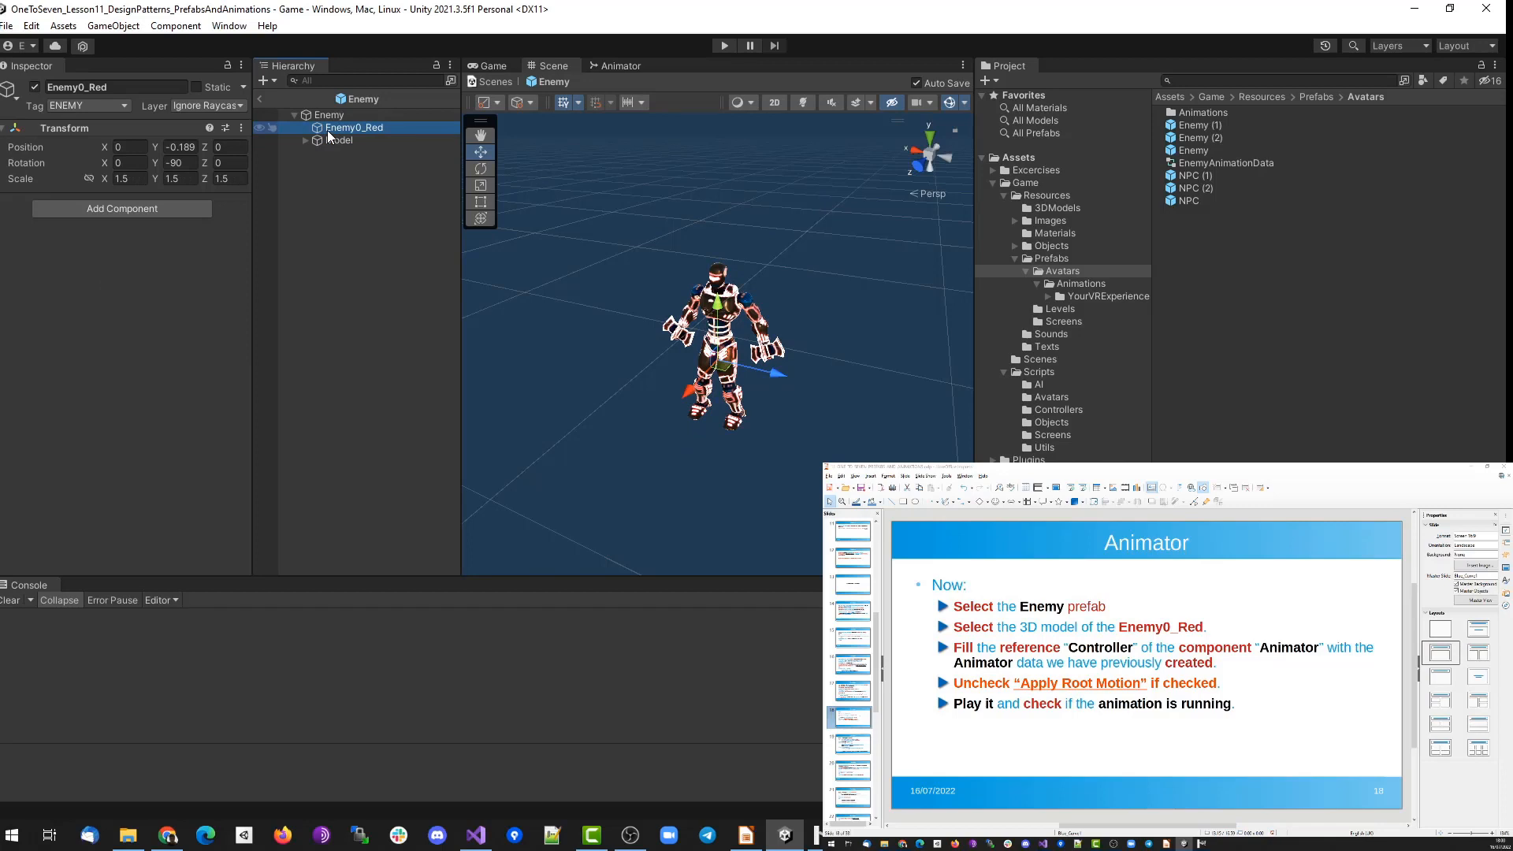
Delete the emptied Enemy0_Red object from the Enemy prefab and check Model's Animator and its EnemyAnimationData controller.
key("Delete")
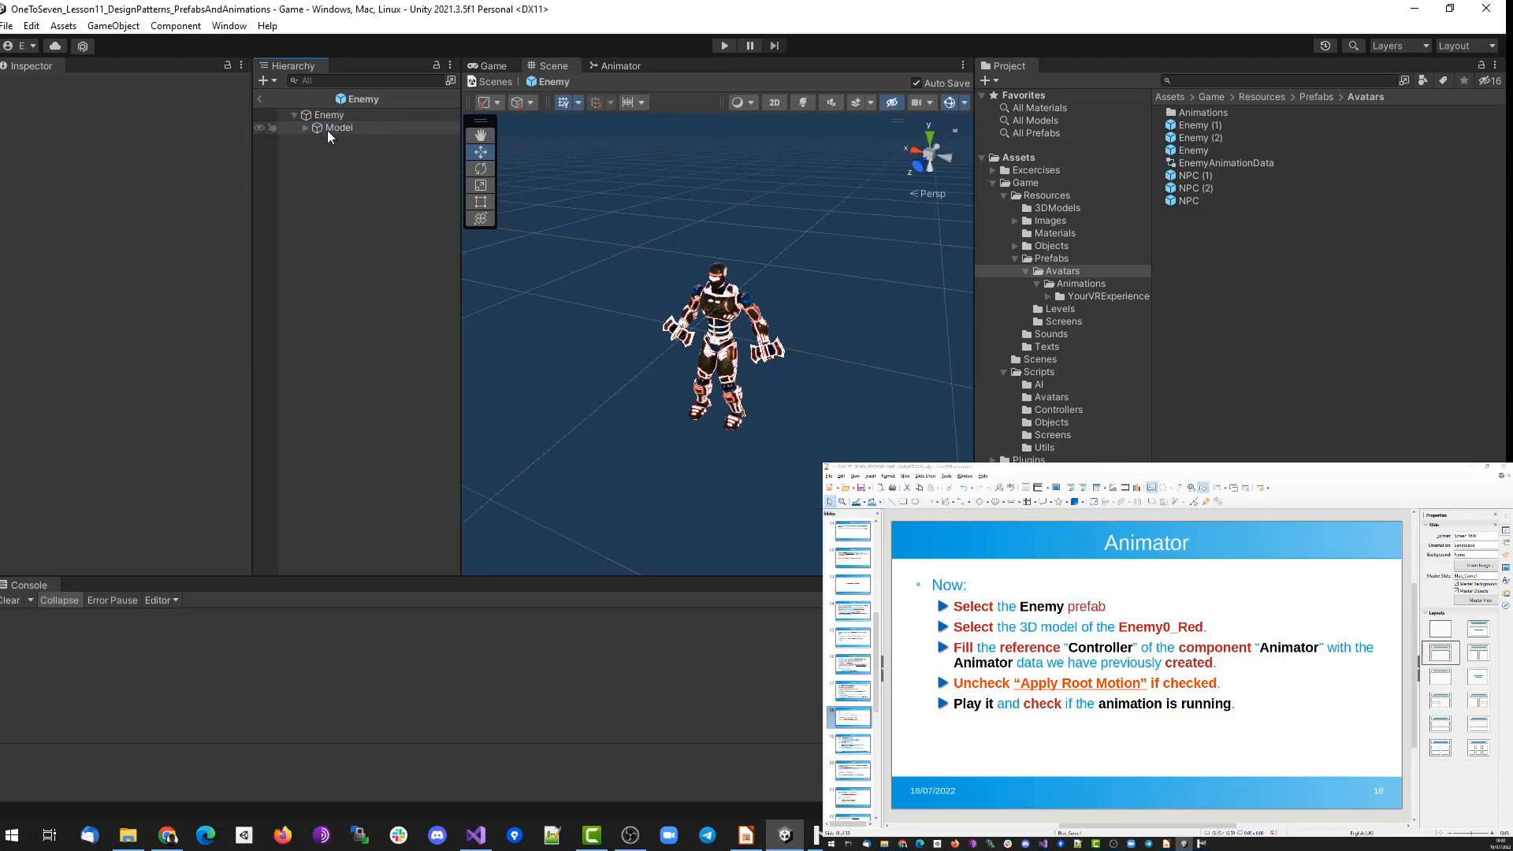
left_click(309, 115)
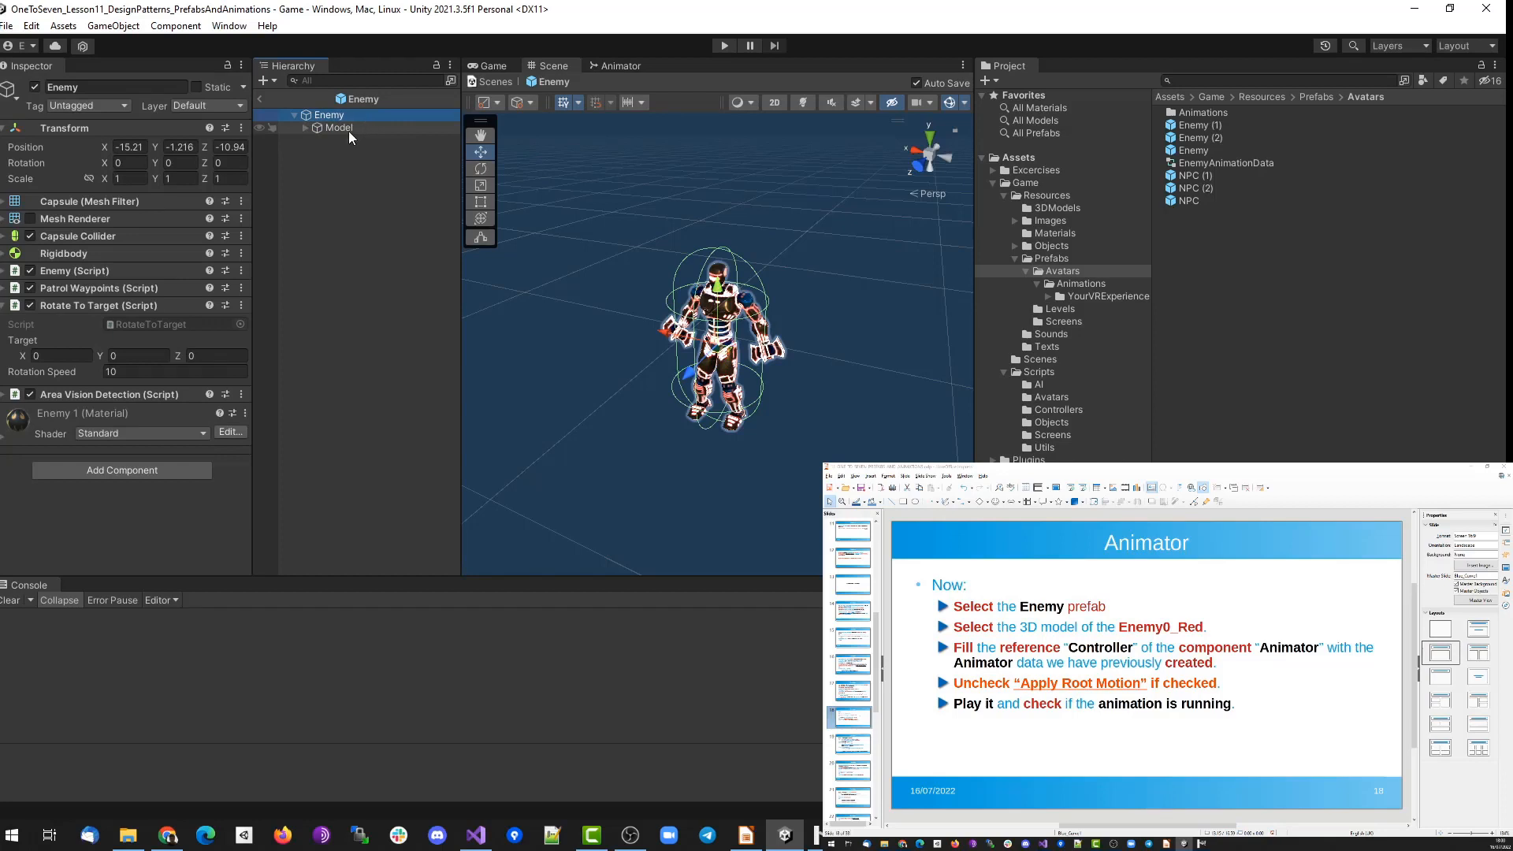
left_click(340, 129)
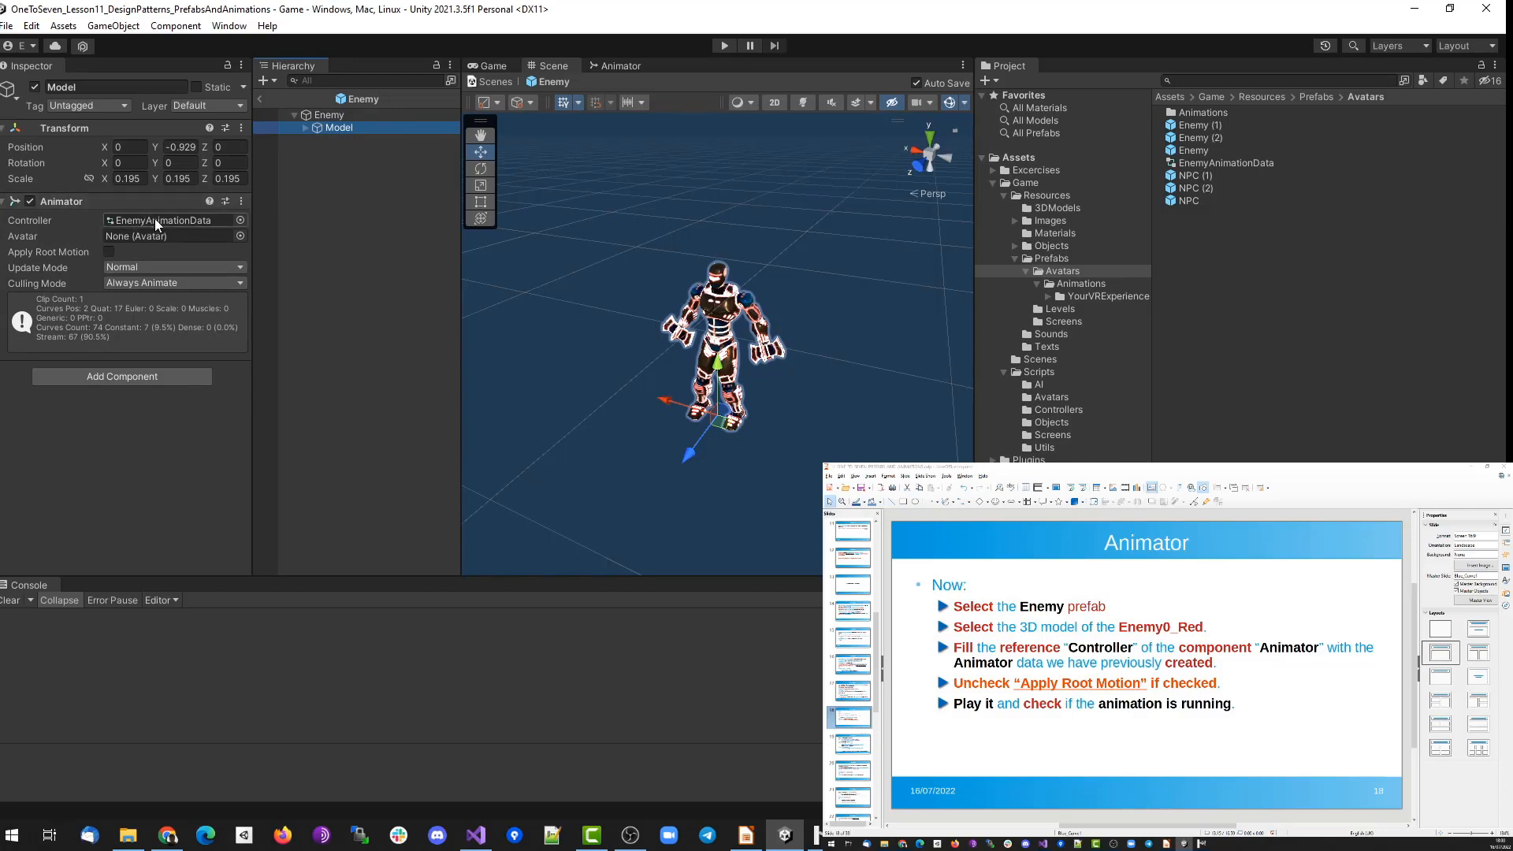
double_click(1217, 162)
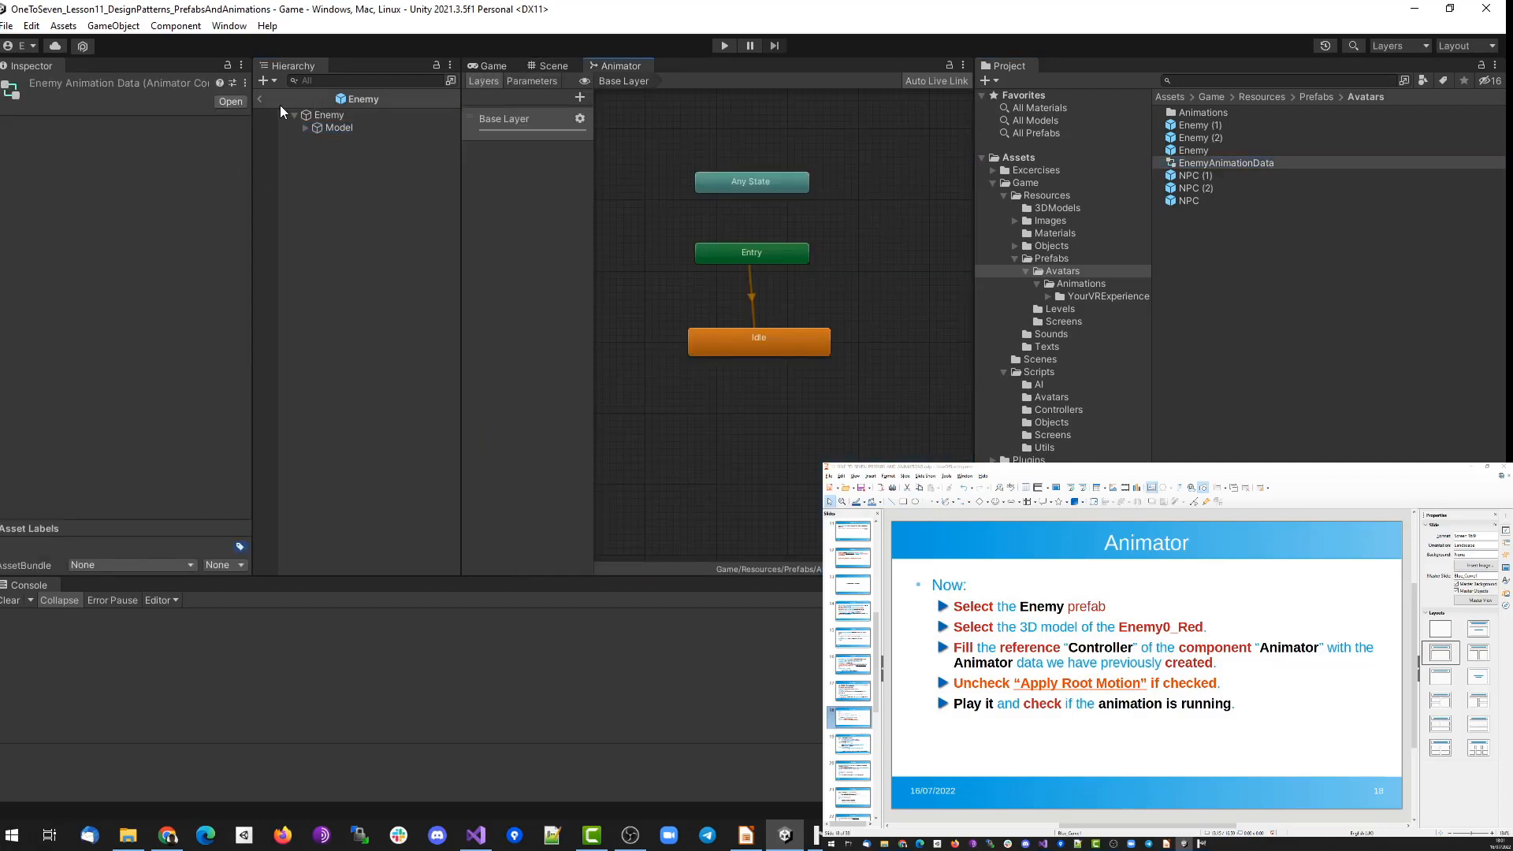
Leave prefab editing and run the game, walking the player toward the enemy to check its idle animation.
left_click(260, 98)
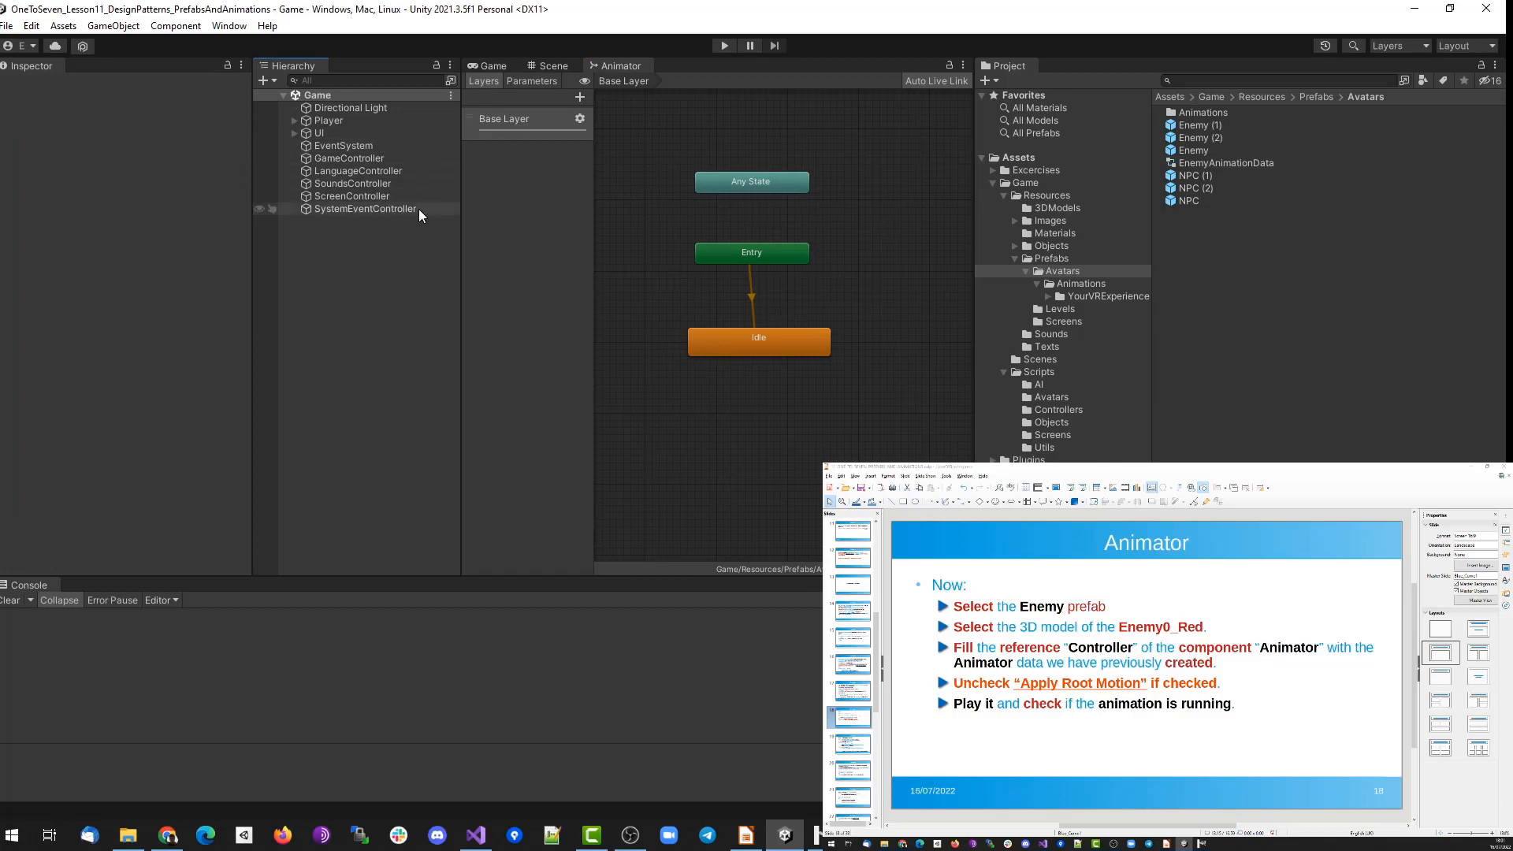
left_click(728, 45)
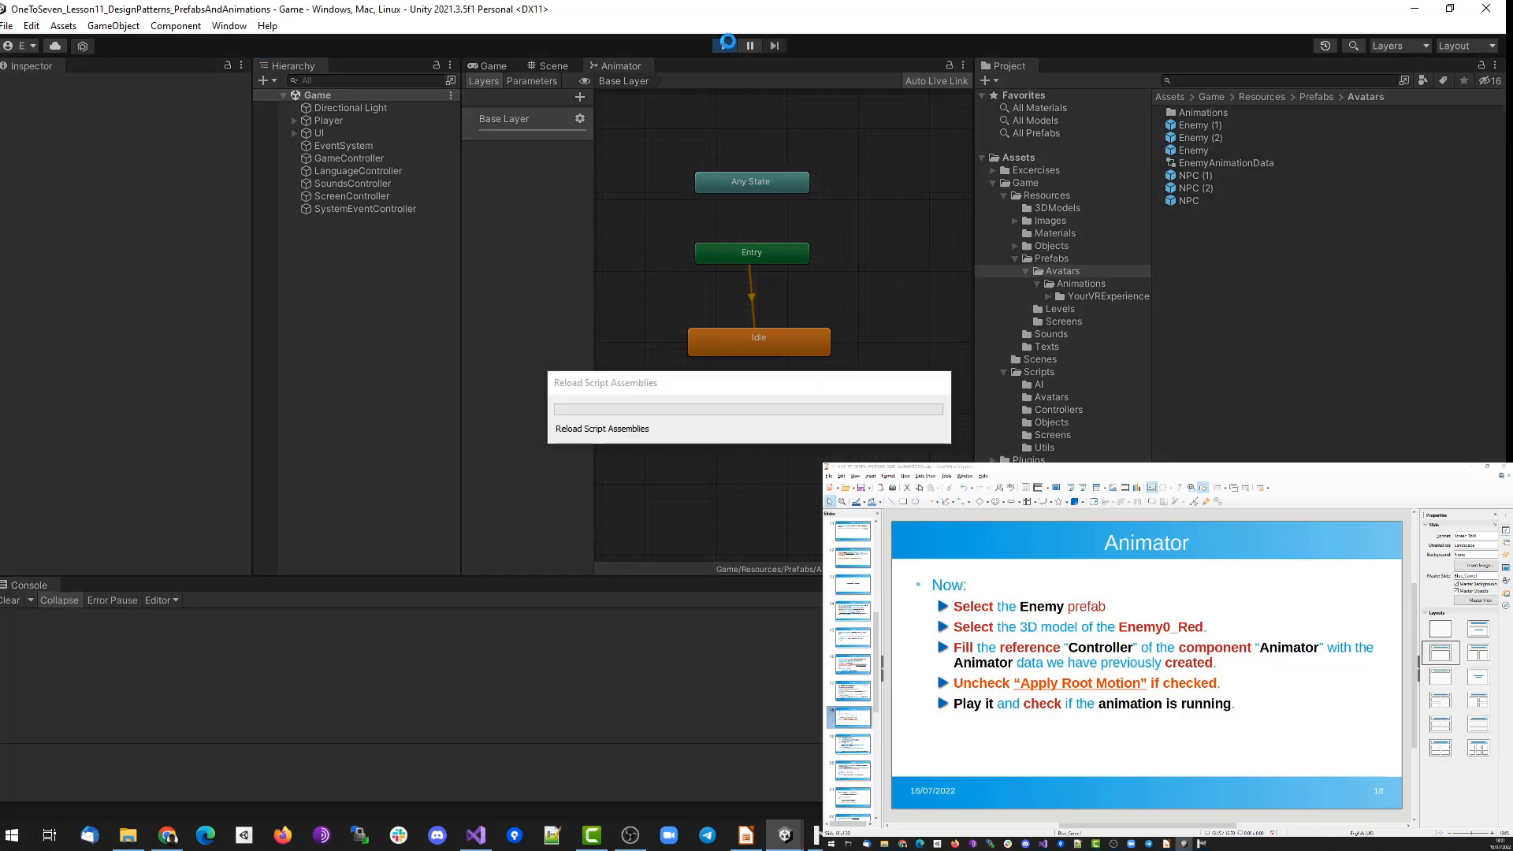
left_click(727, 336)
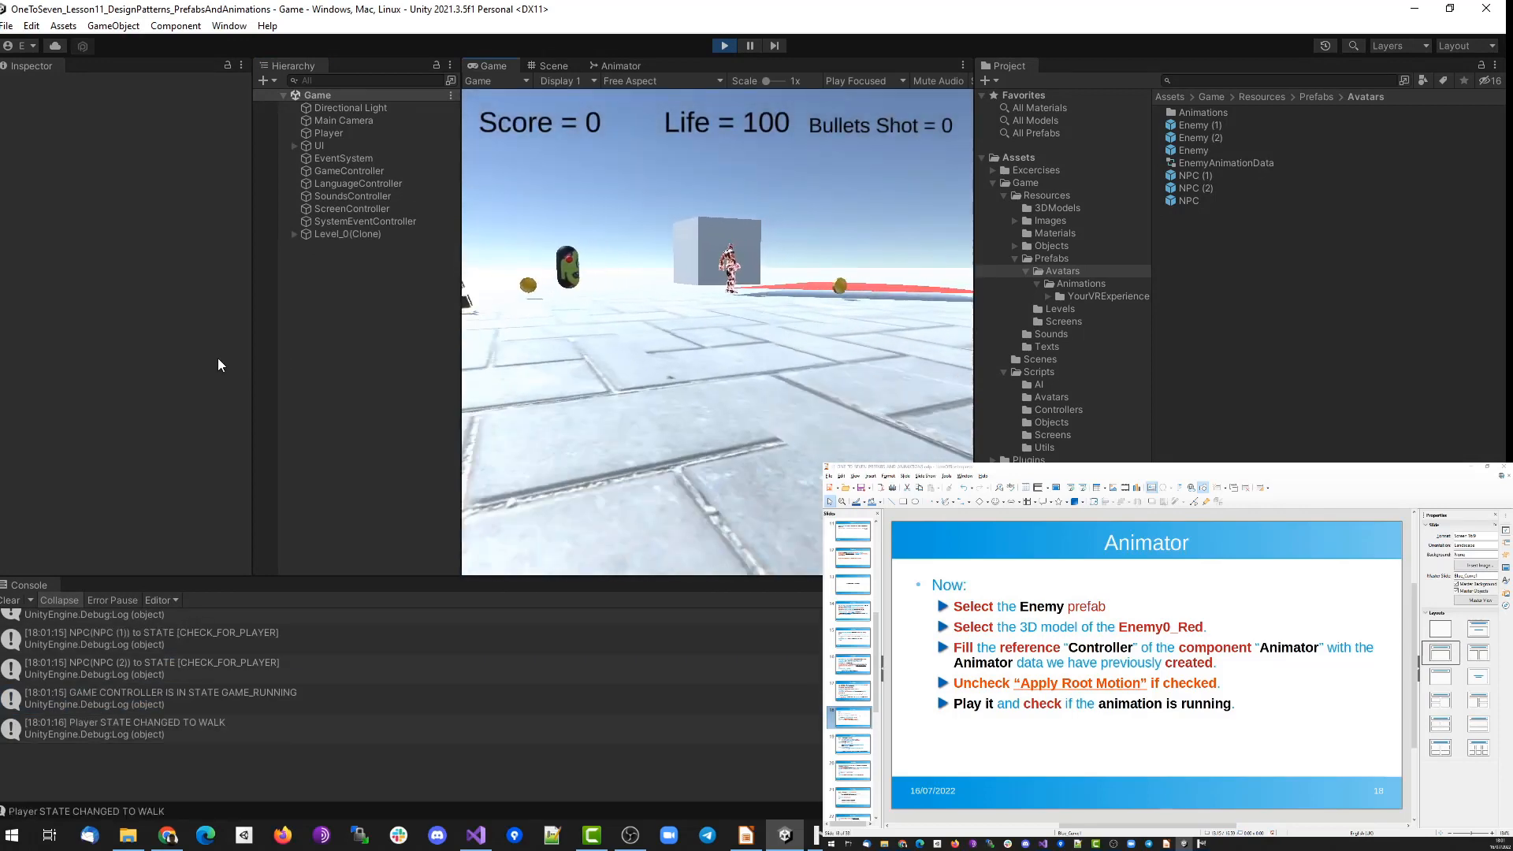
key("w")
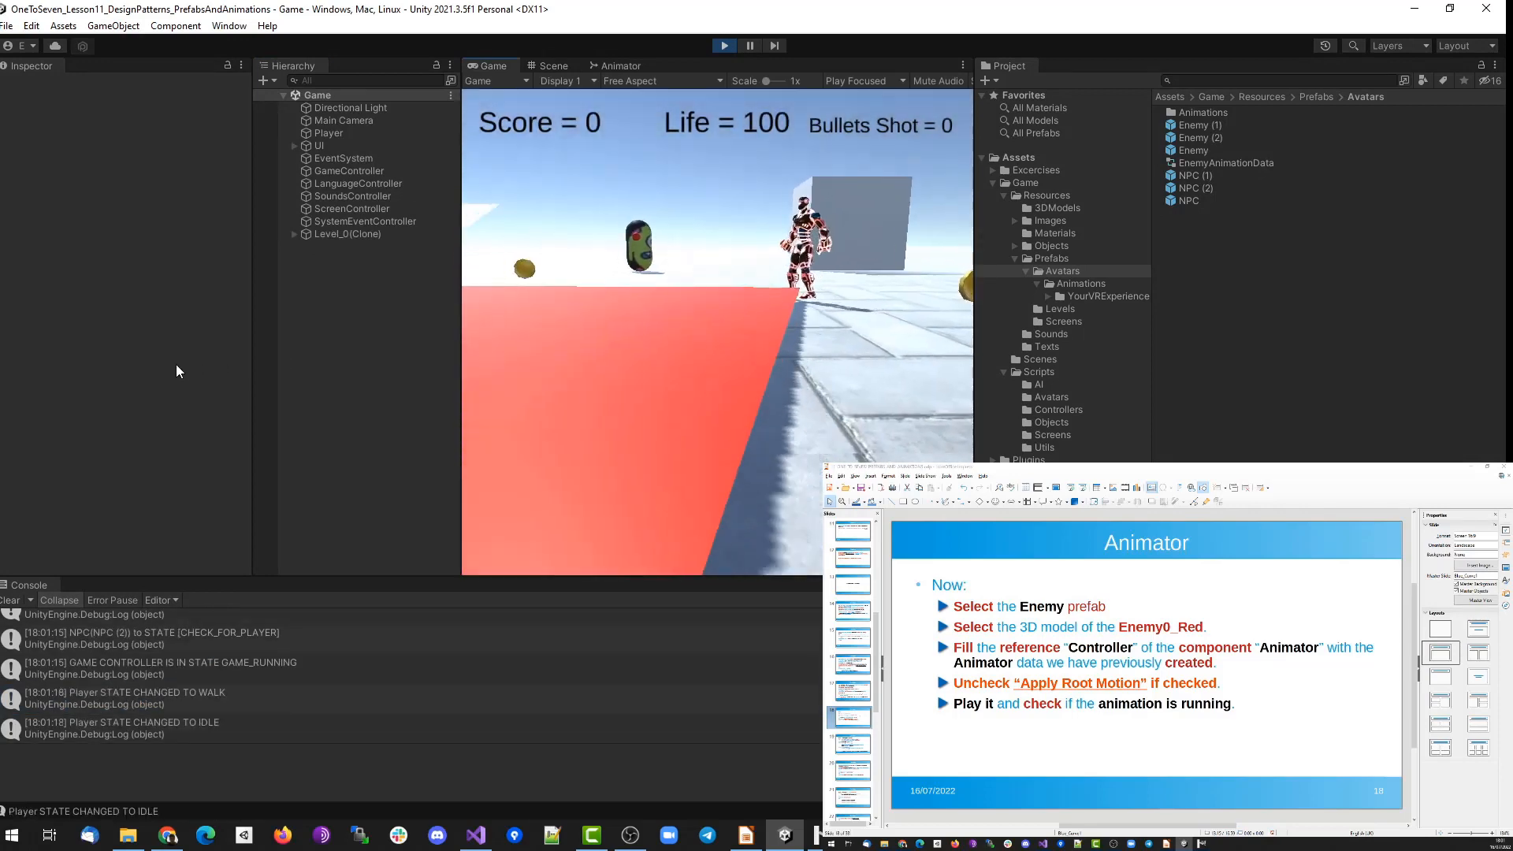
key("a")
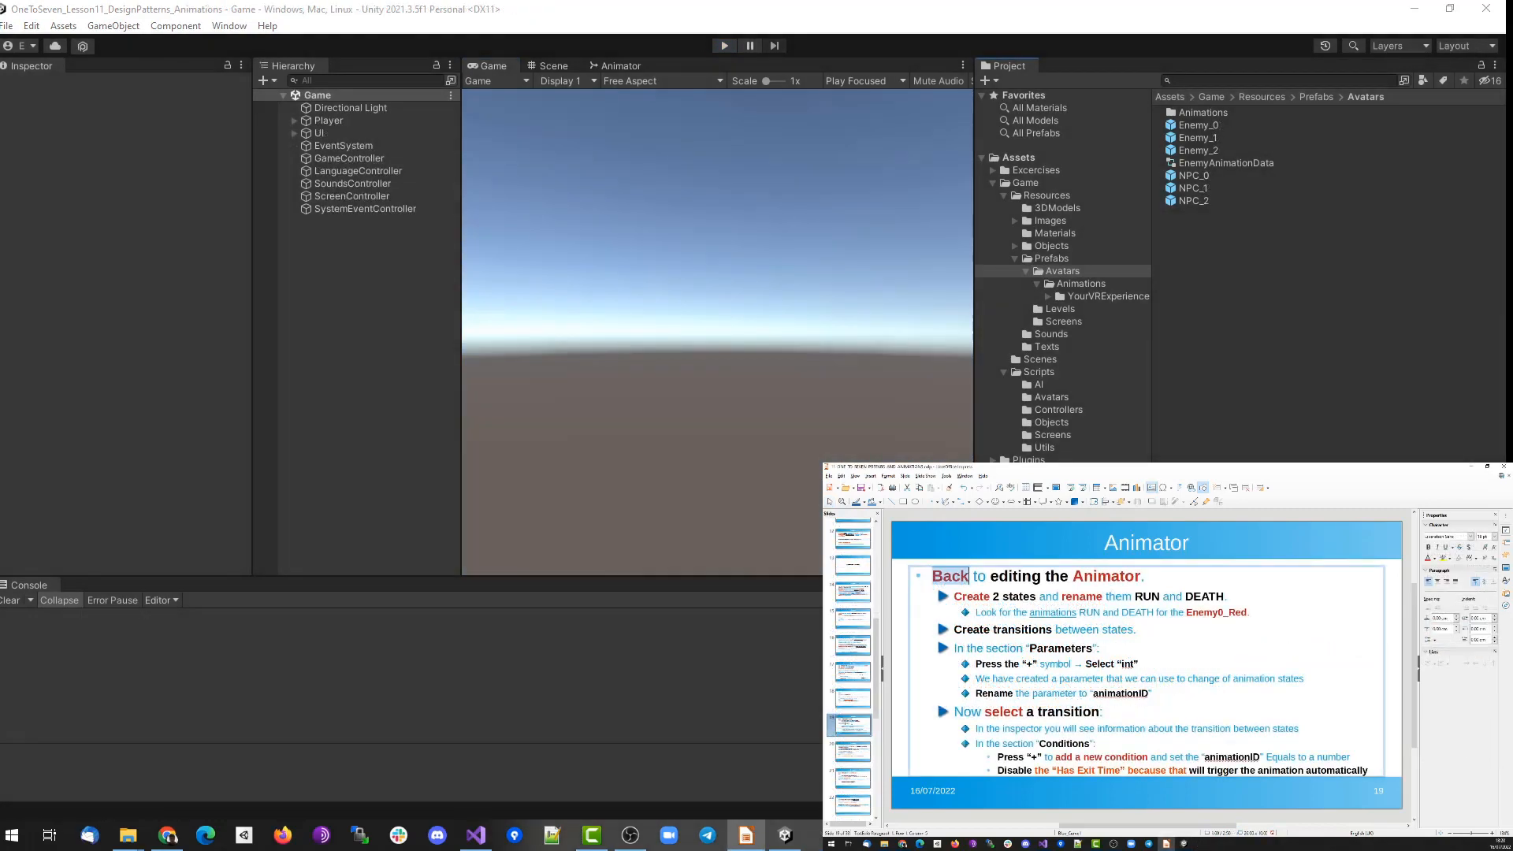
Open the EnemyAnimationData controller for editing.
double_click(1032, 577)
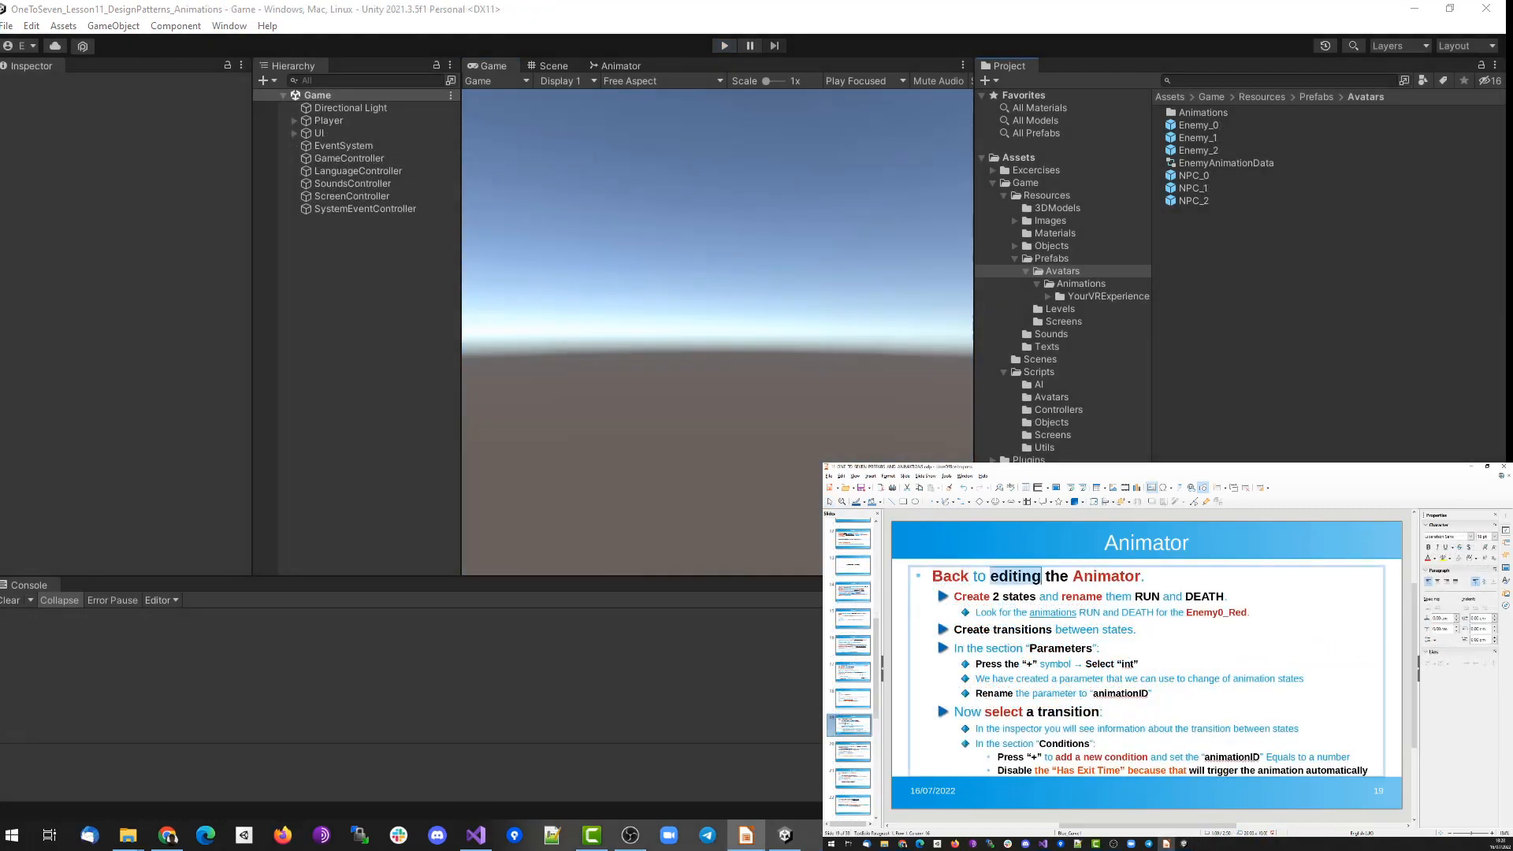
double_click(1105, 576)
double_click(1217, 161)
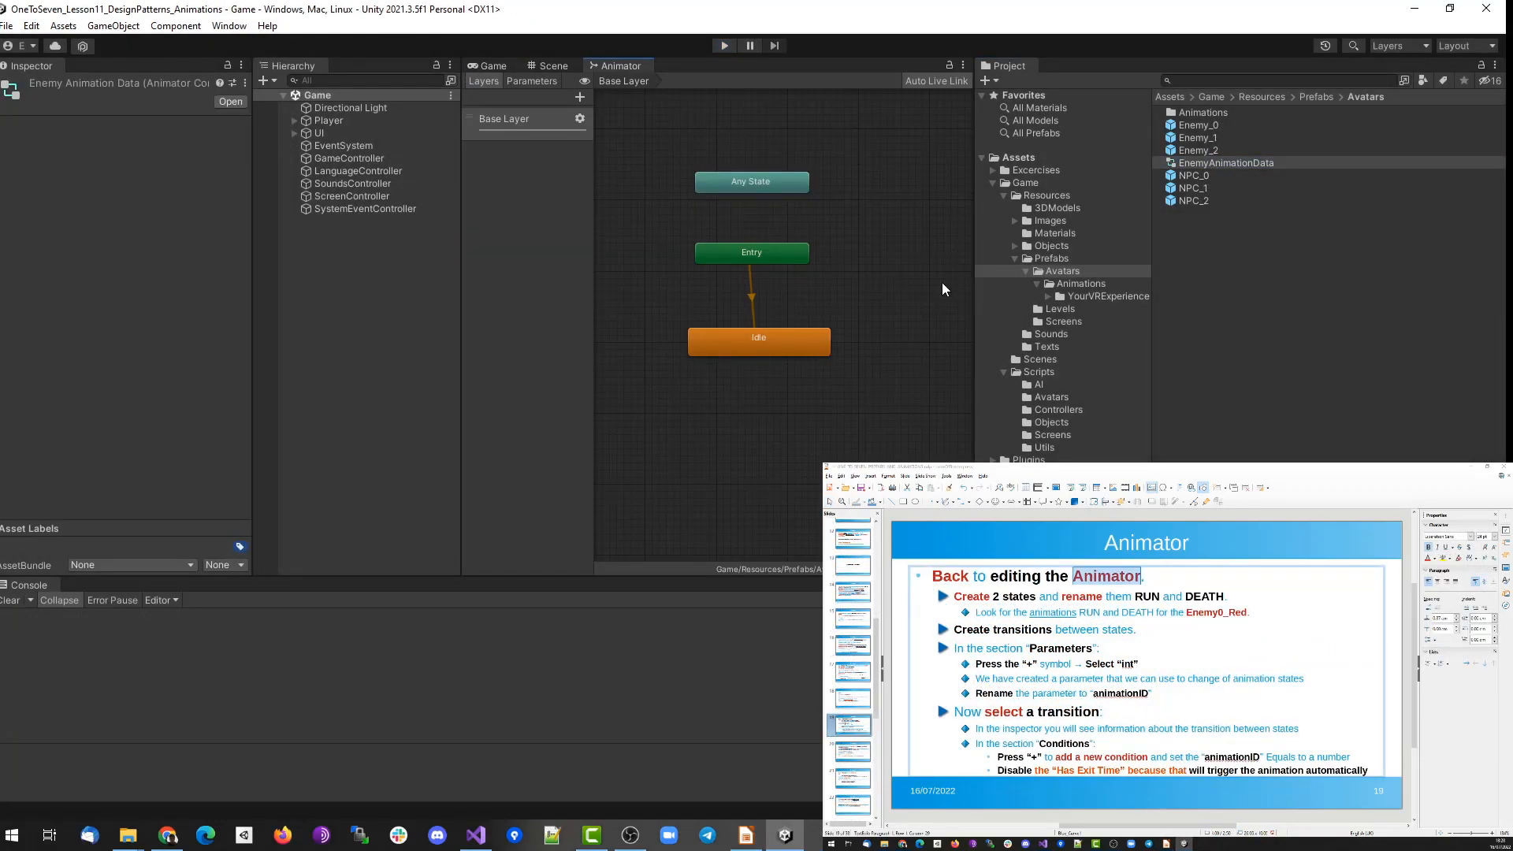
double_click(971, 596)
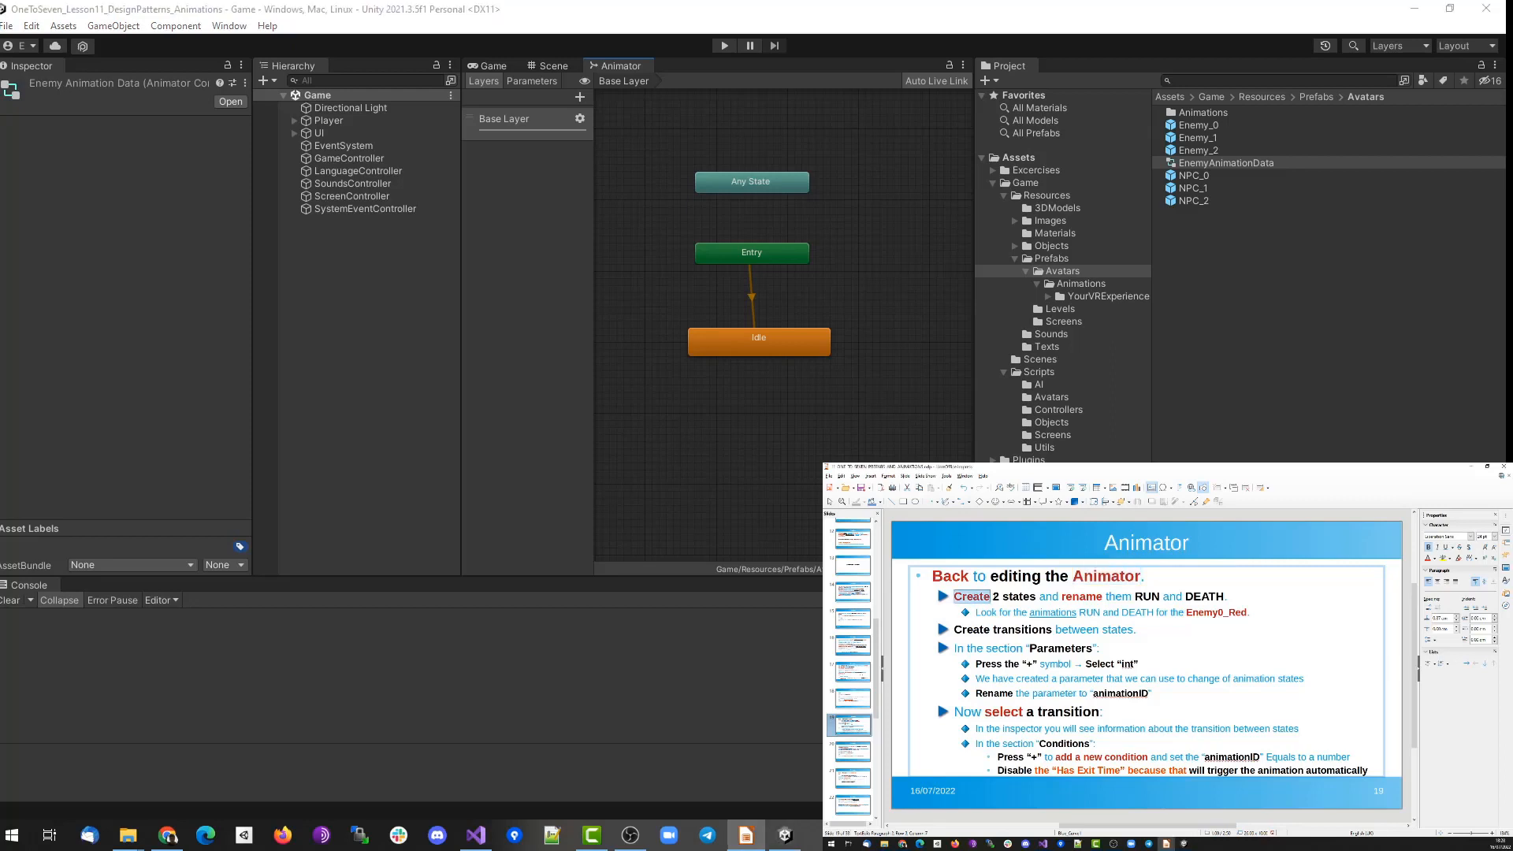
double_click(1072, 597)
double_click(1147, 597)
double_click(1206, 597)
Create an empty state below and left of Idle and rename it Run.
right_click(731, 409)
mouse_move(767, 416)
left_click(949, 420)
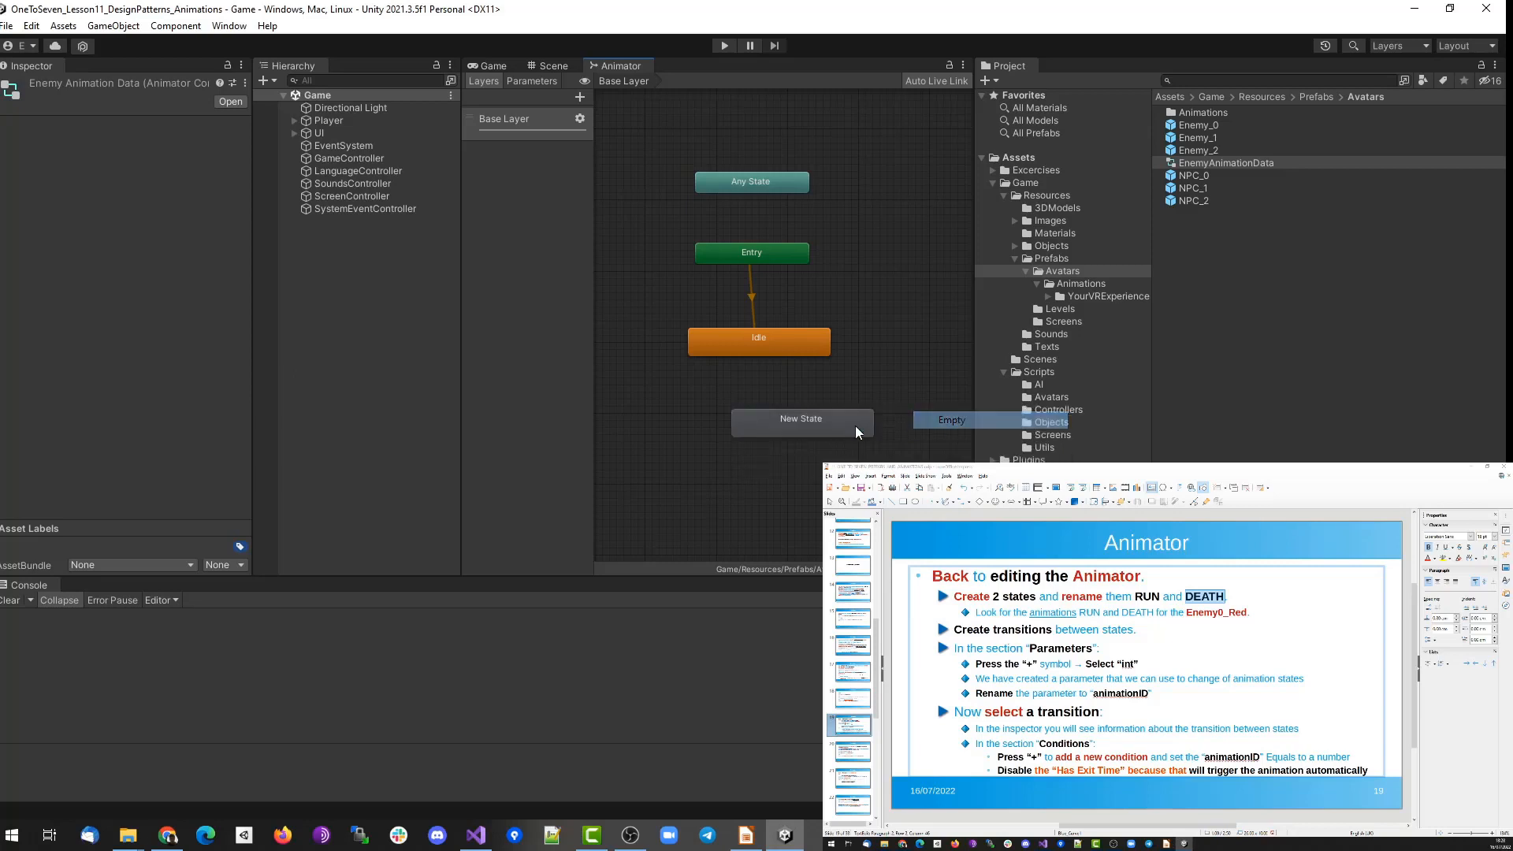
left_click_drag(855, 431, 740, 427)
left_click(89, 89)
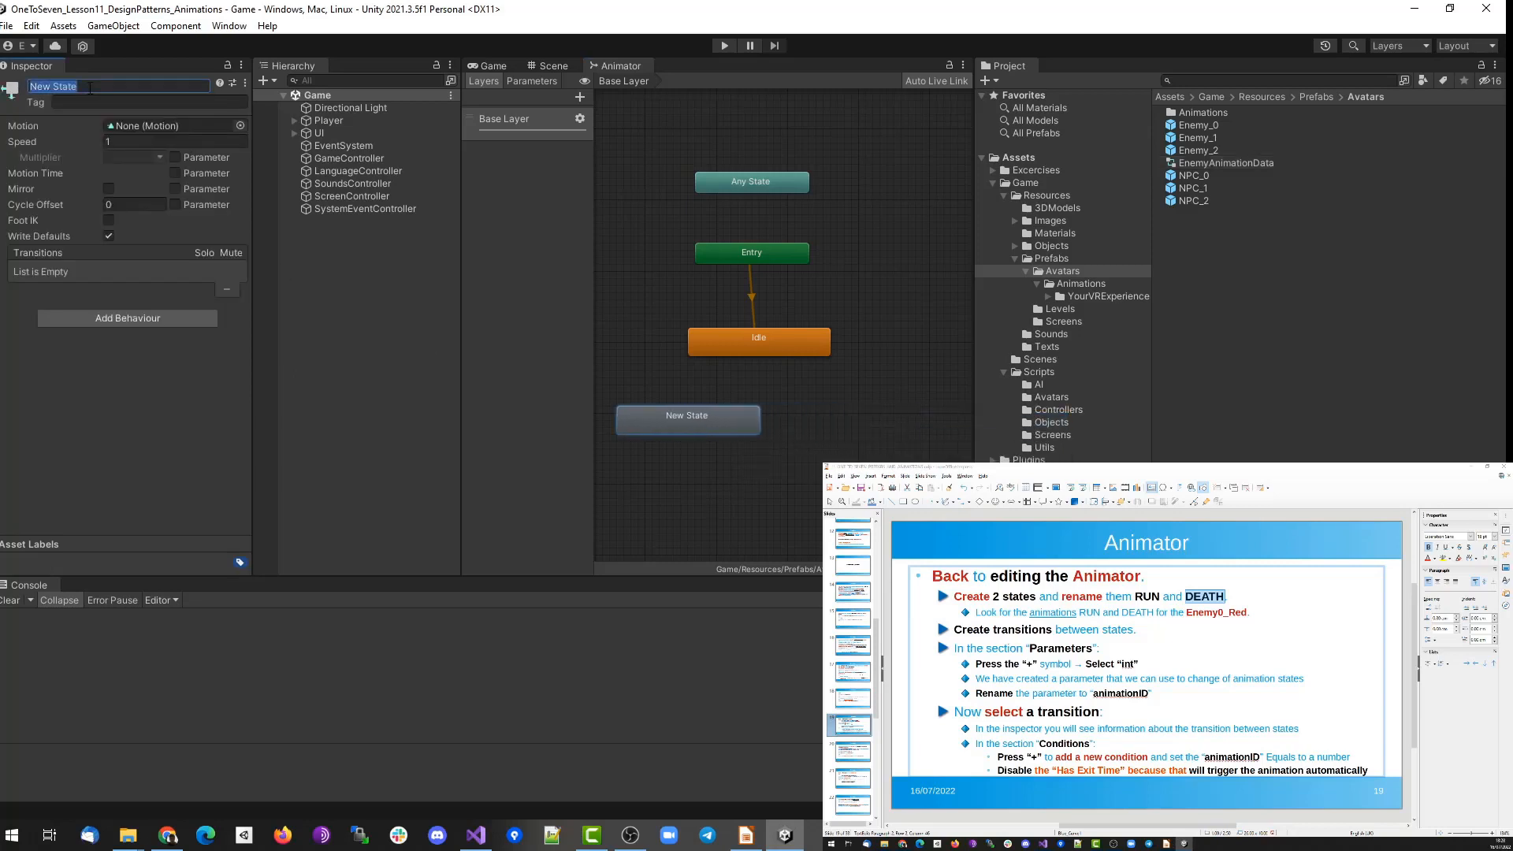
type("Run")
key("Return")
Create a second empty state to the right of Run and rename it Death.
right_click(834, 418)
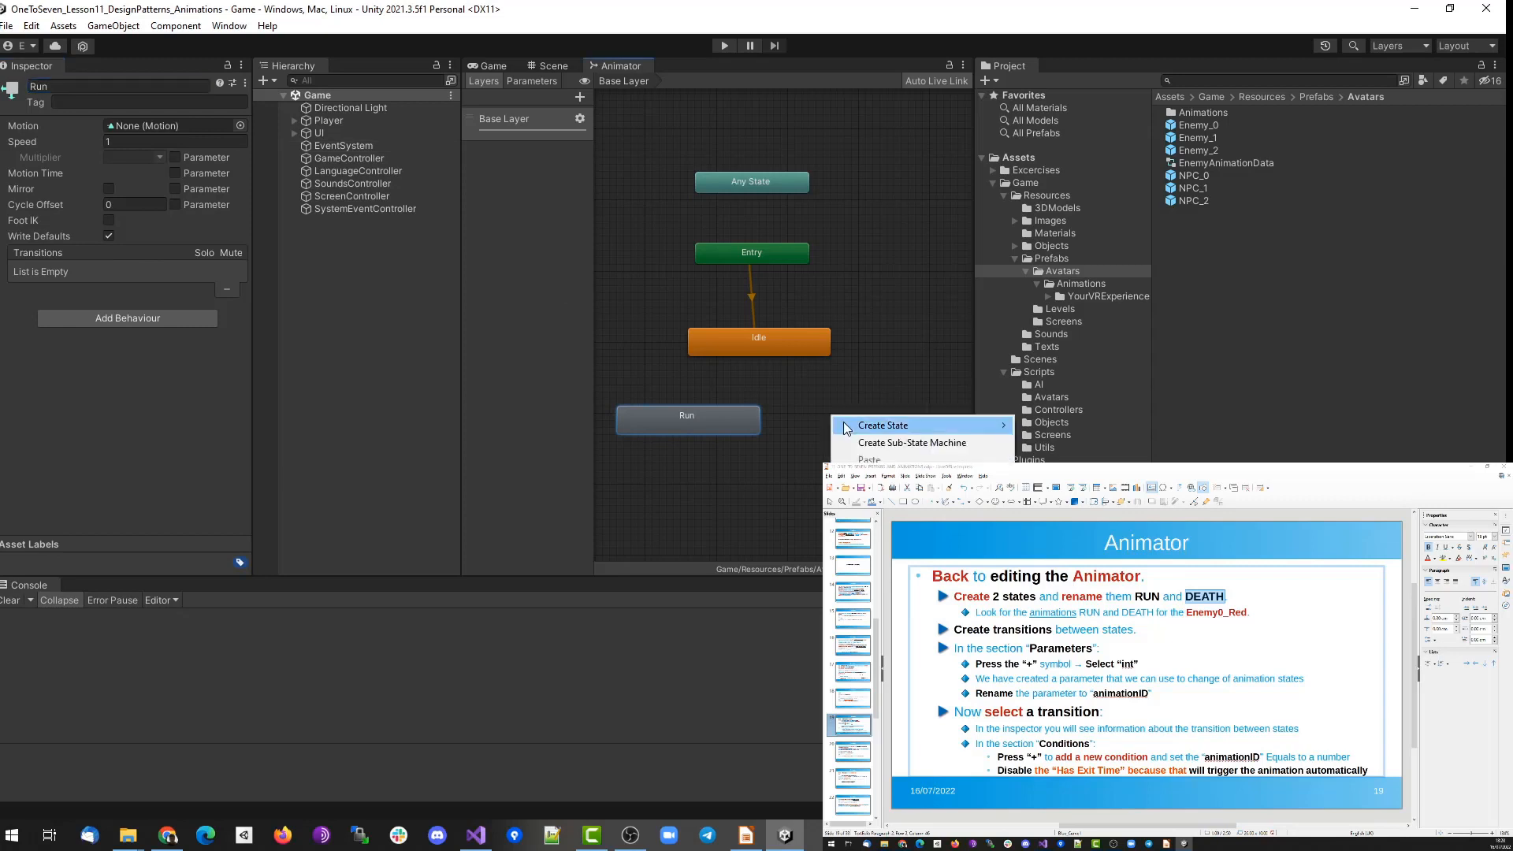
mouse_move(906, 426)
left_click(1091, 430)
double_click(119, 85)
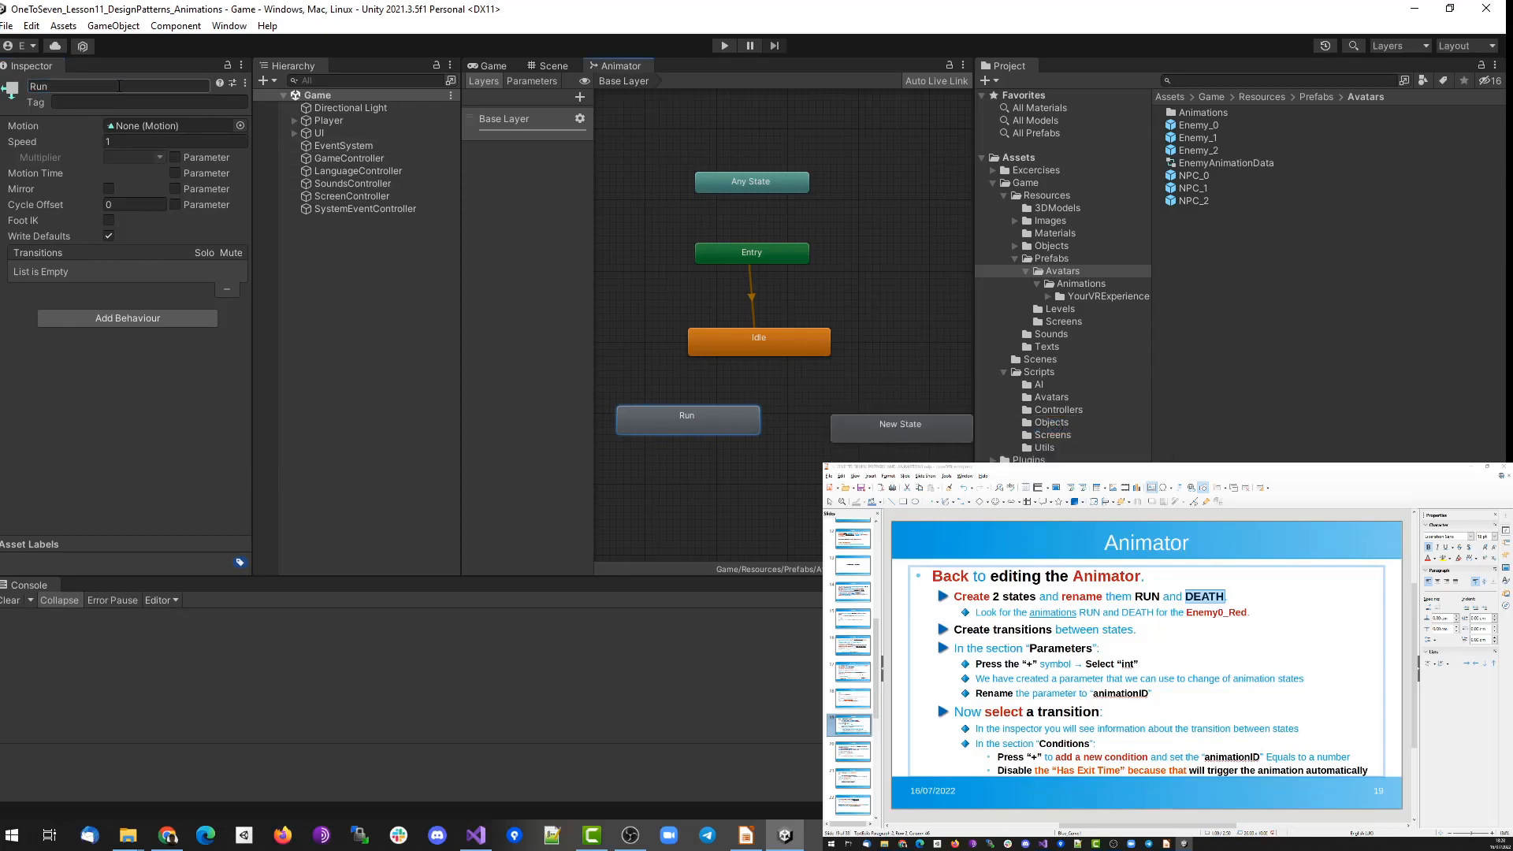
type("Death")
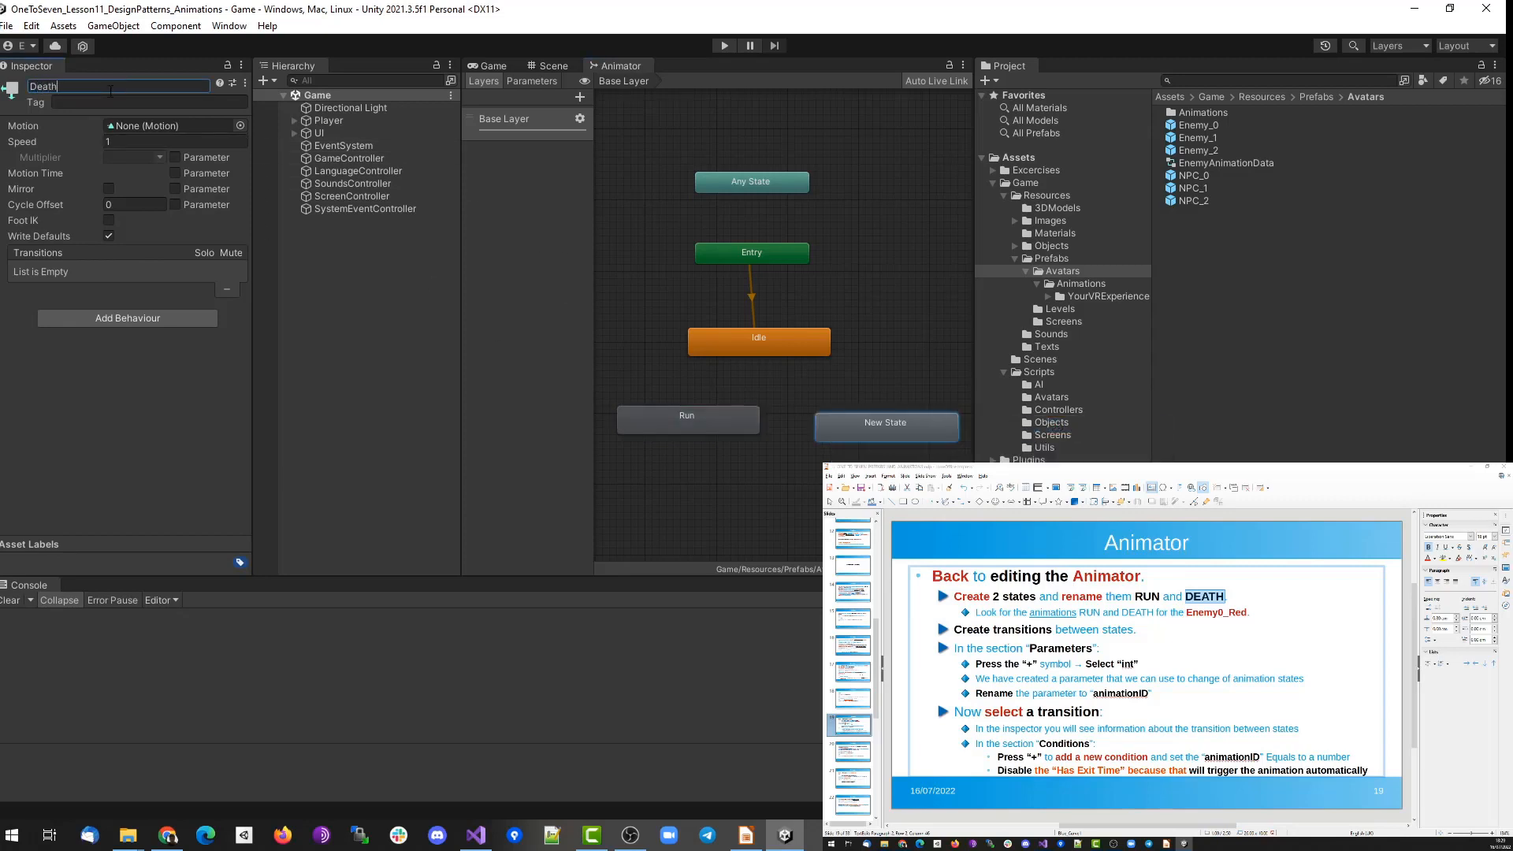
left_click(723, 426)
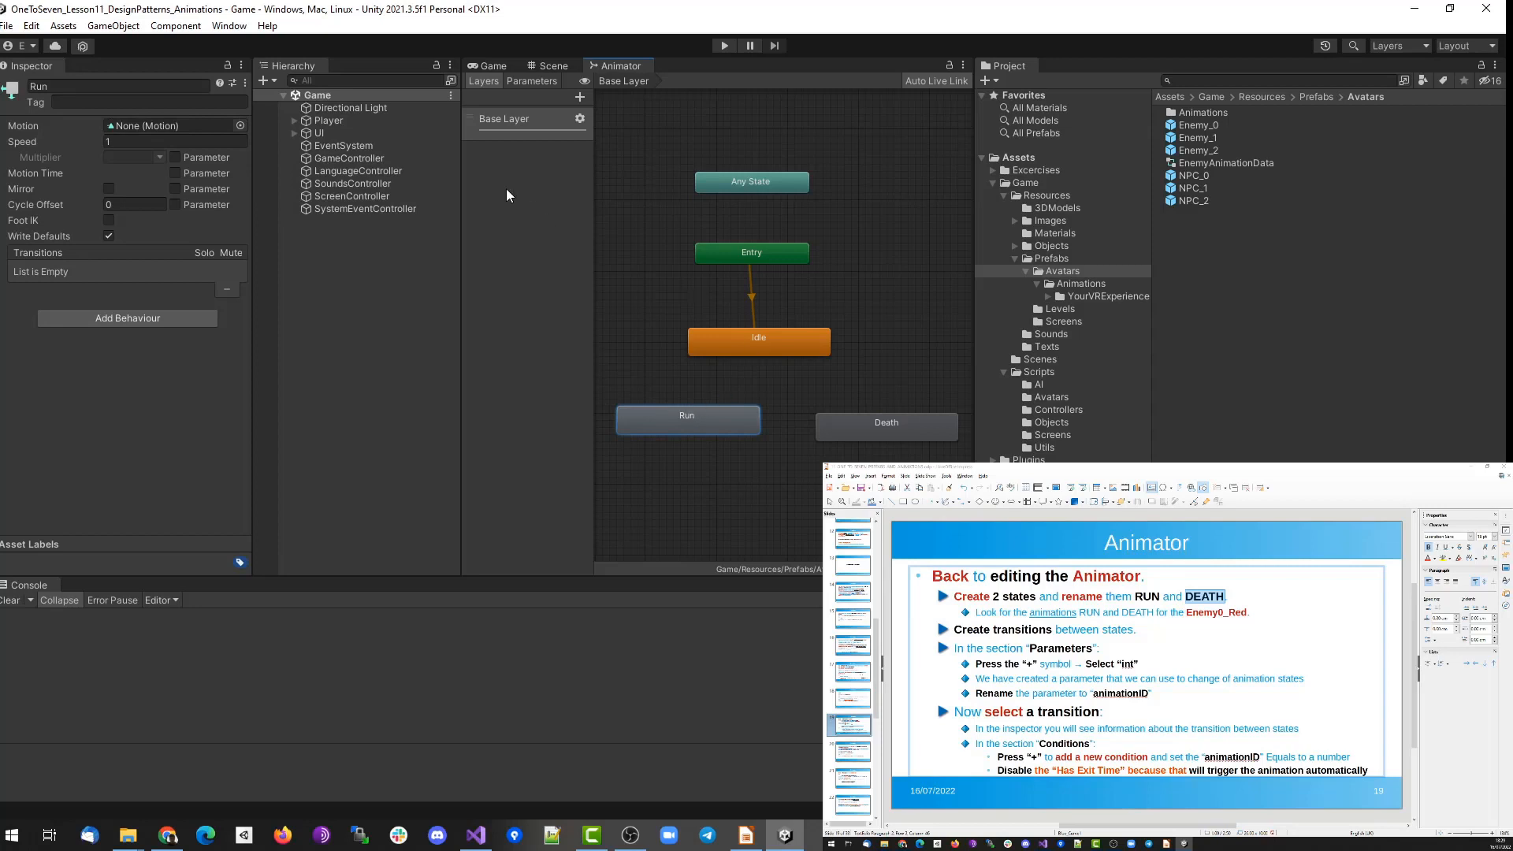
left_click(865, 433)
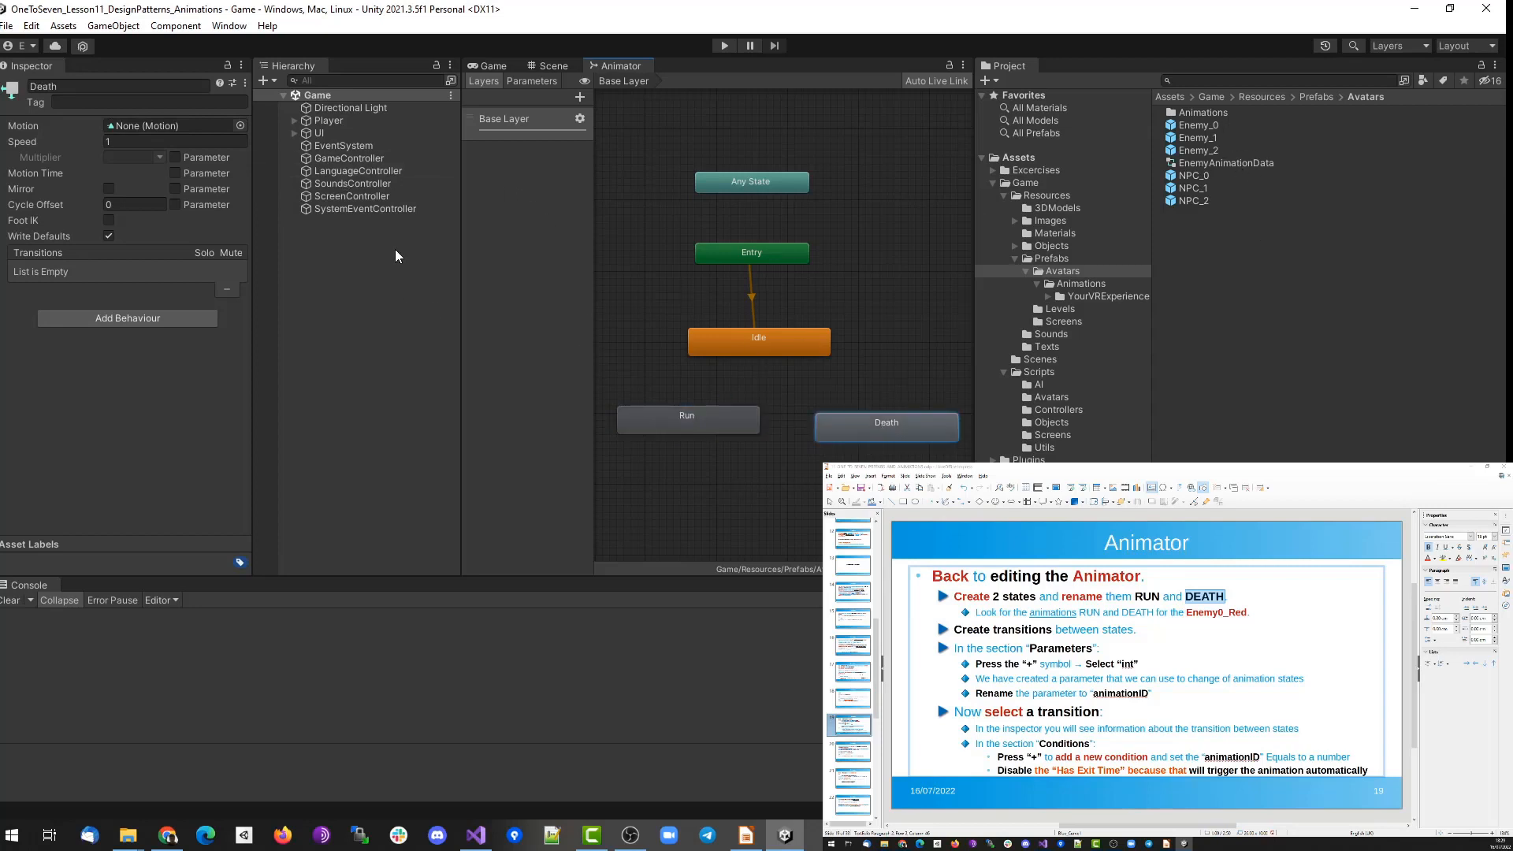
Assign the Enemy04_anRun clip as the Run state's motion.
left_click(671, 427)
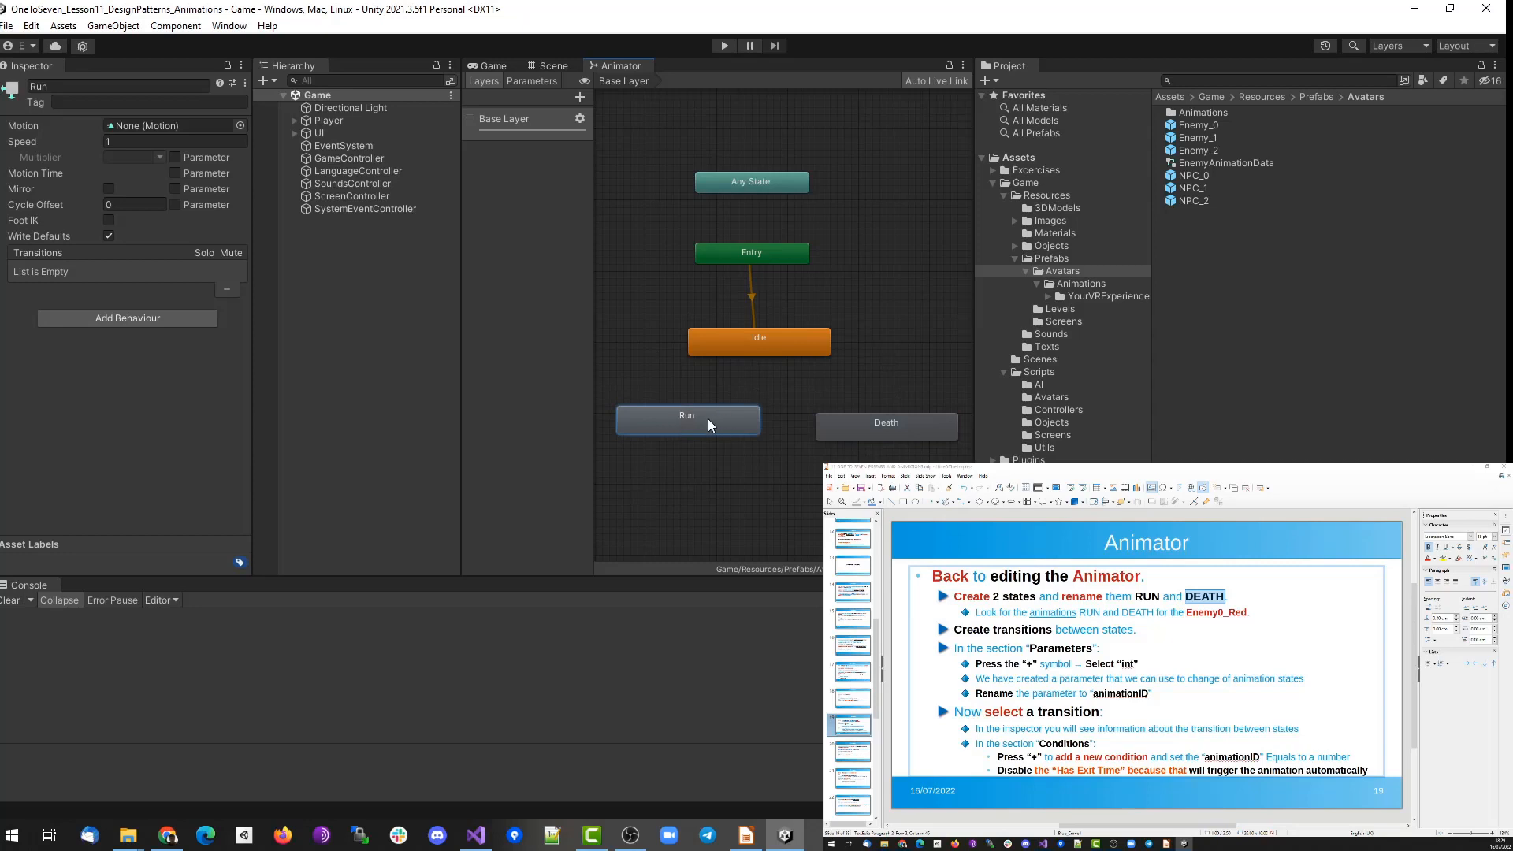
left_click(241, 126)
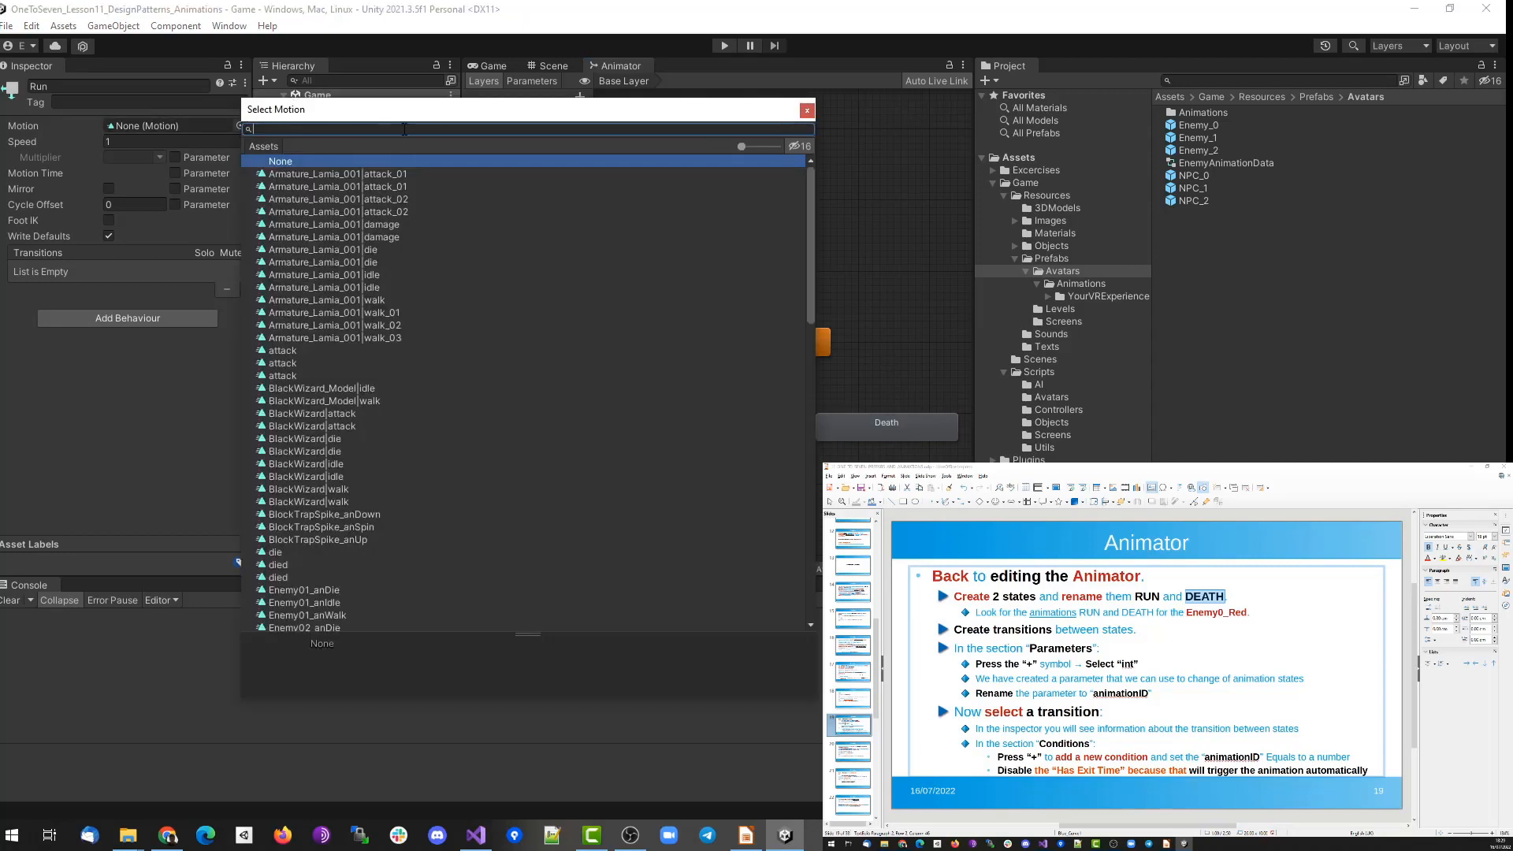
type("run")
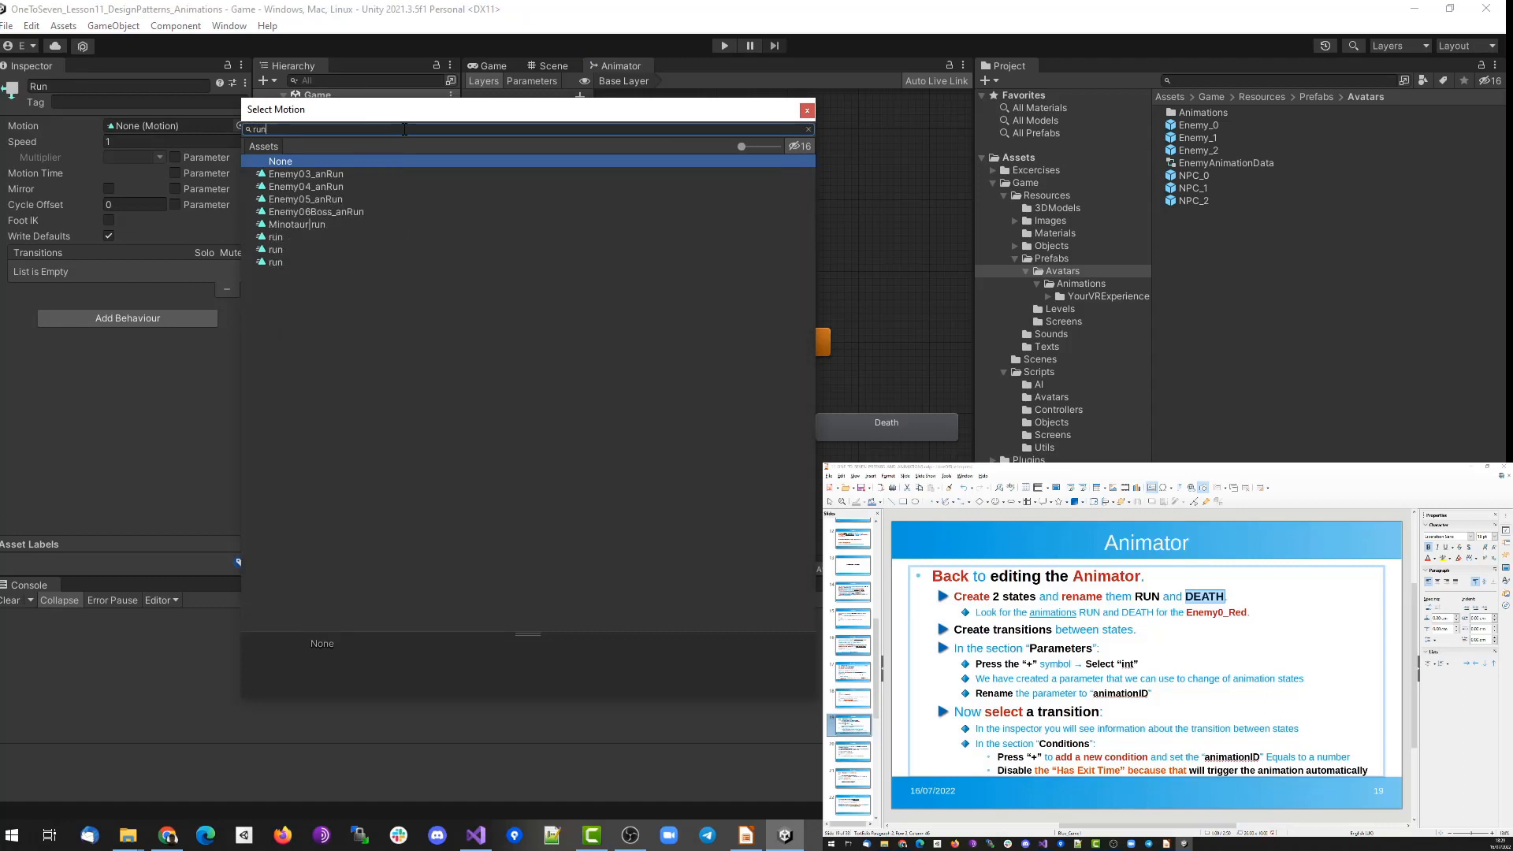
left_click(282, 187)
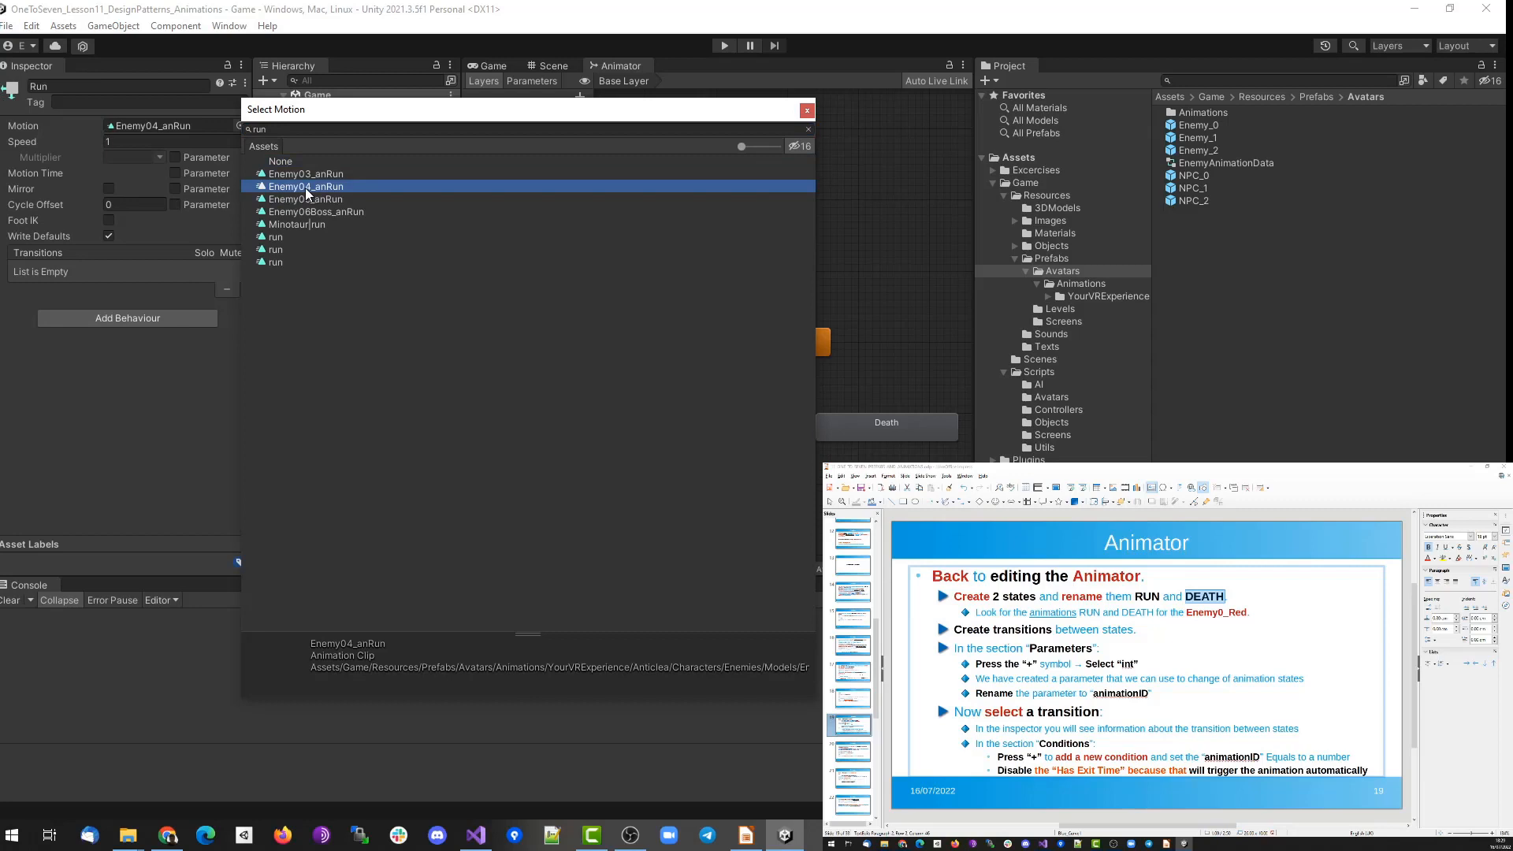
double_click(305, 187)
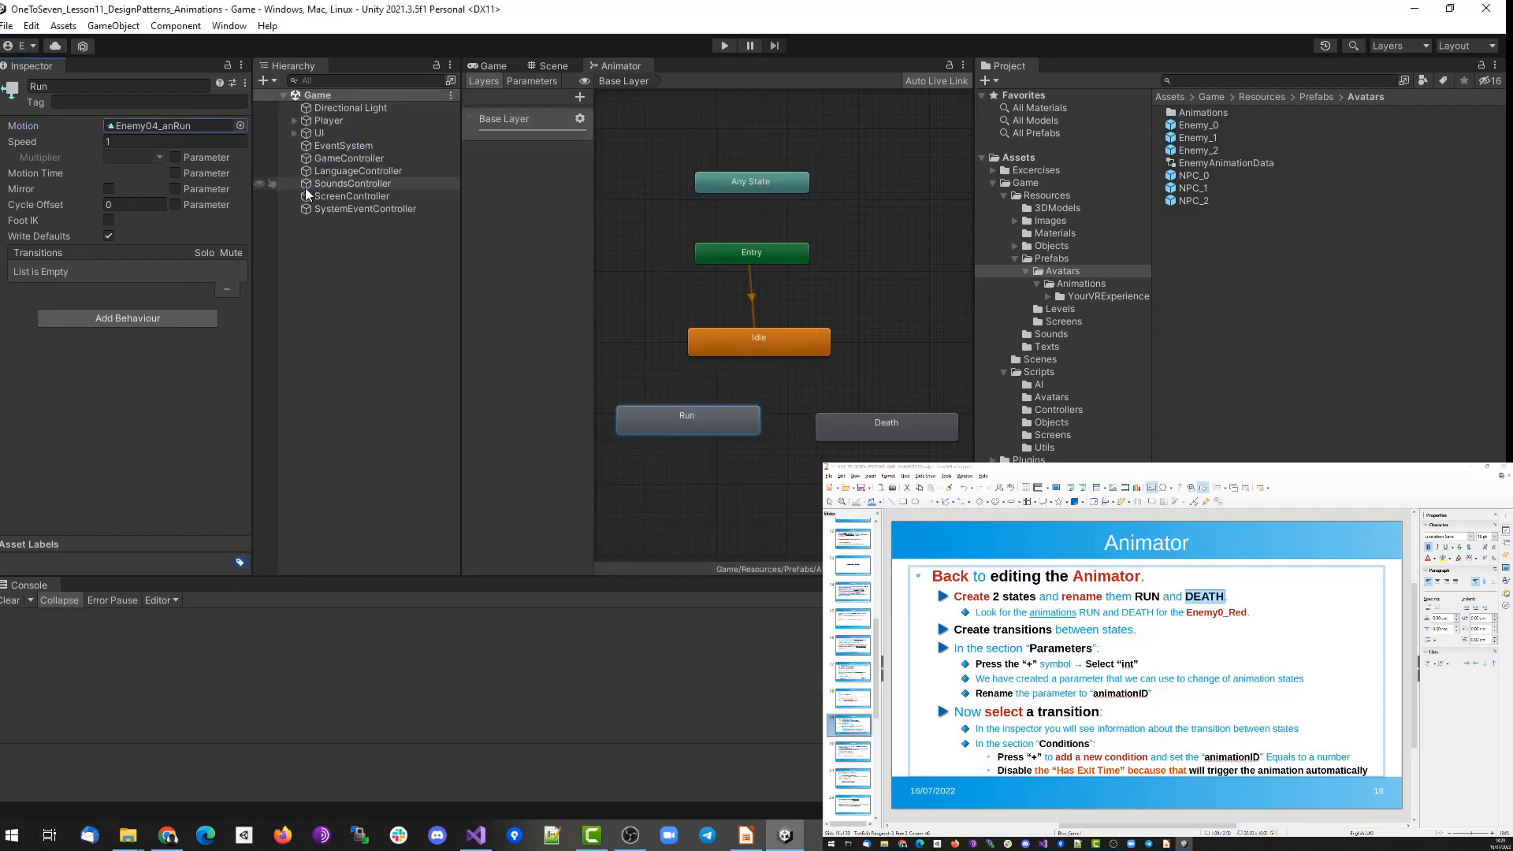
Locate the Run state's Enemy04_anRun clip in the project and preview its animation.
left_click(131, 124)
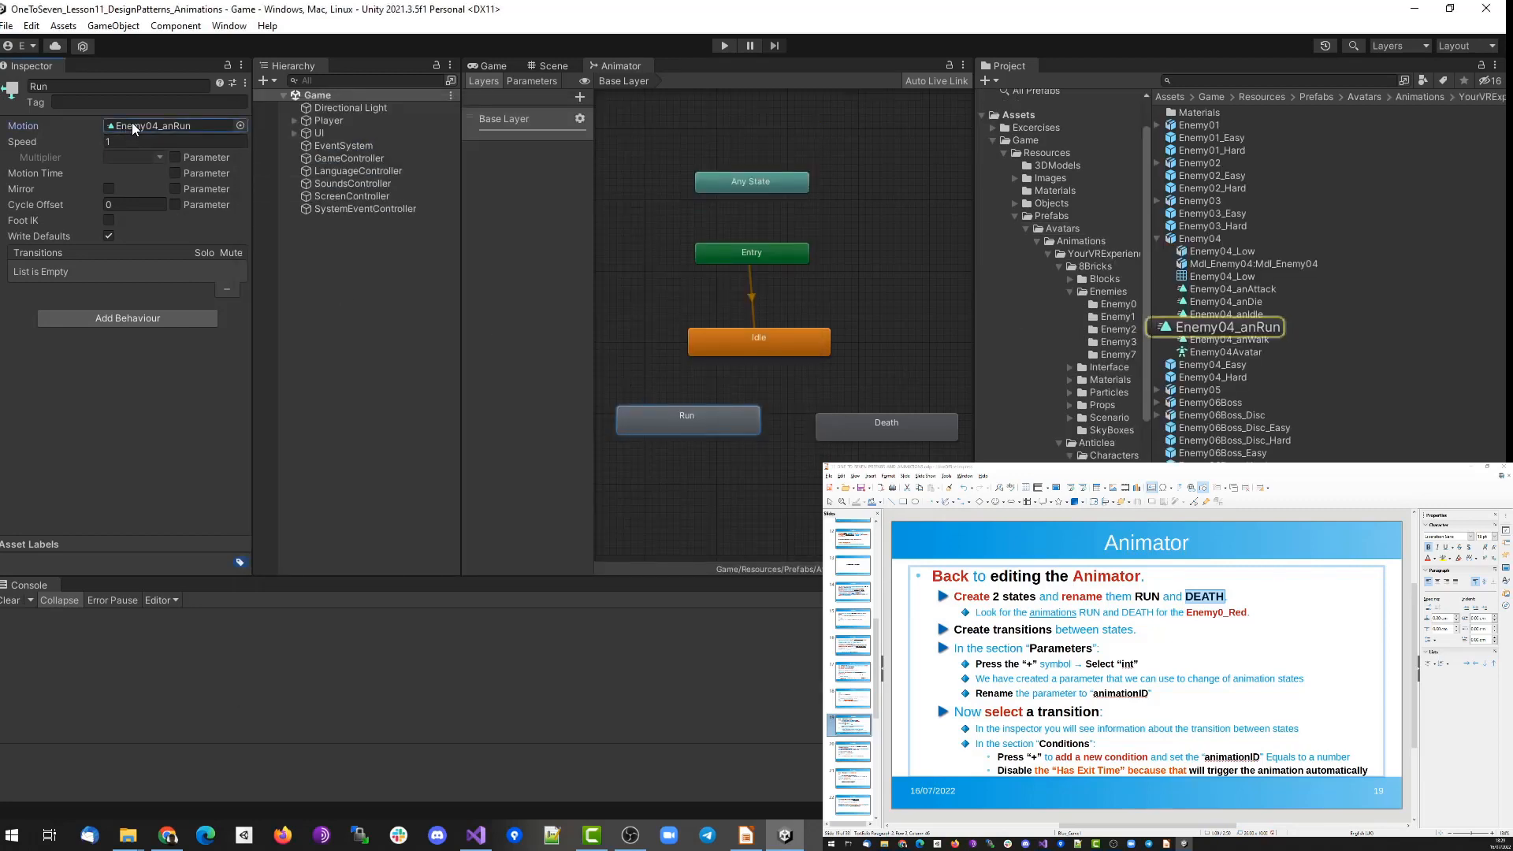
left_click(1206, 330)
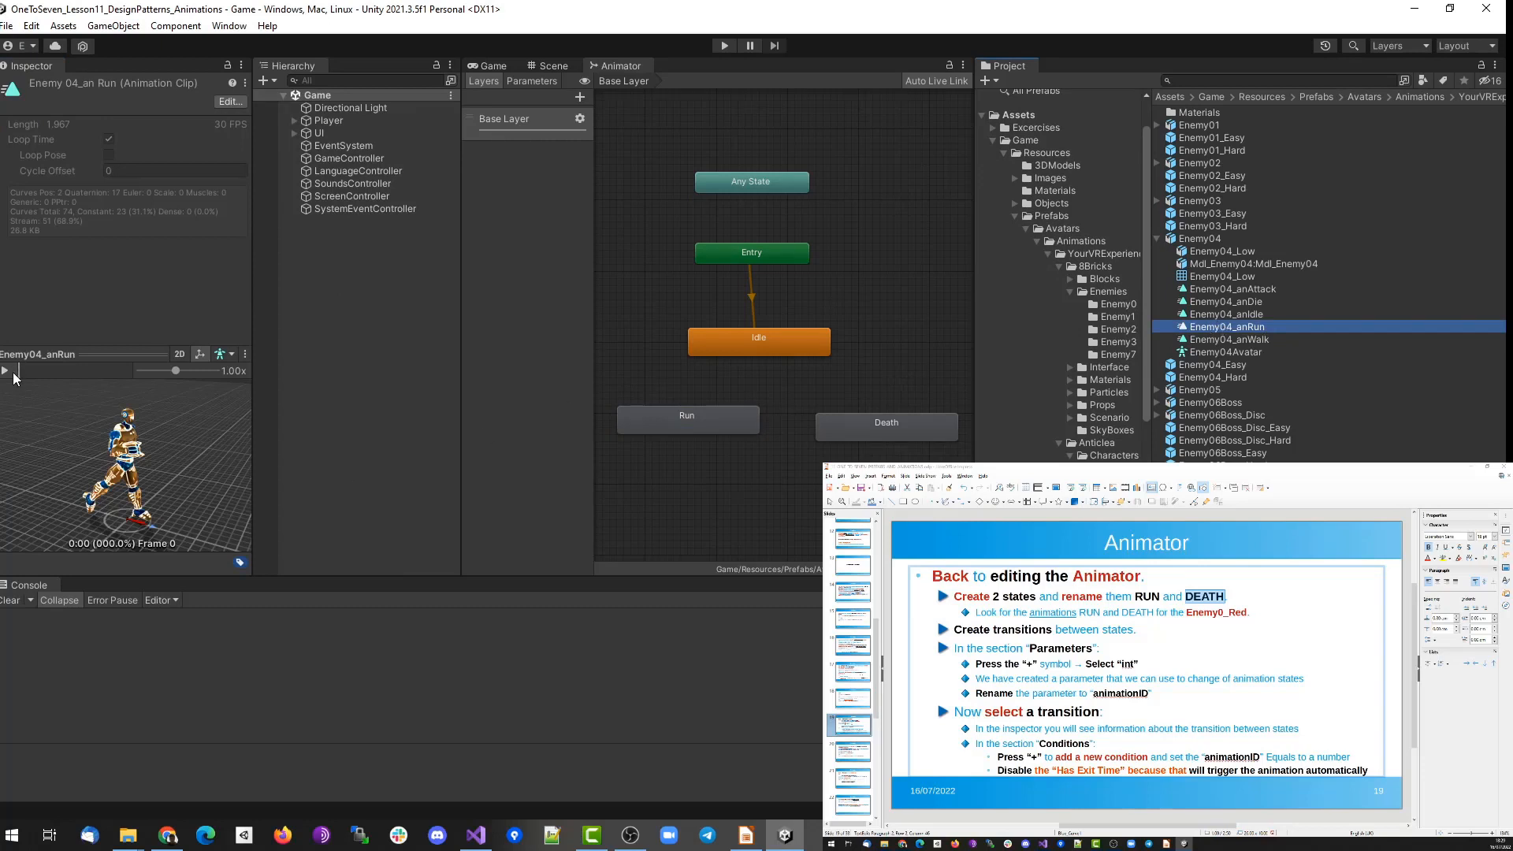
left_click(6, 370)
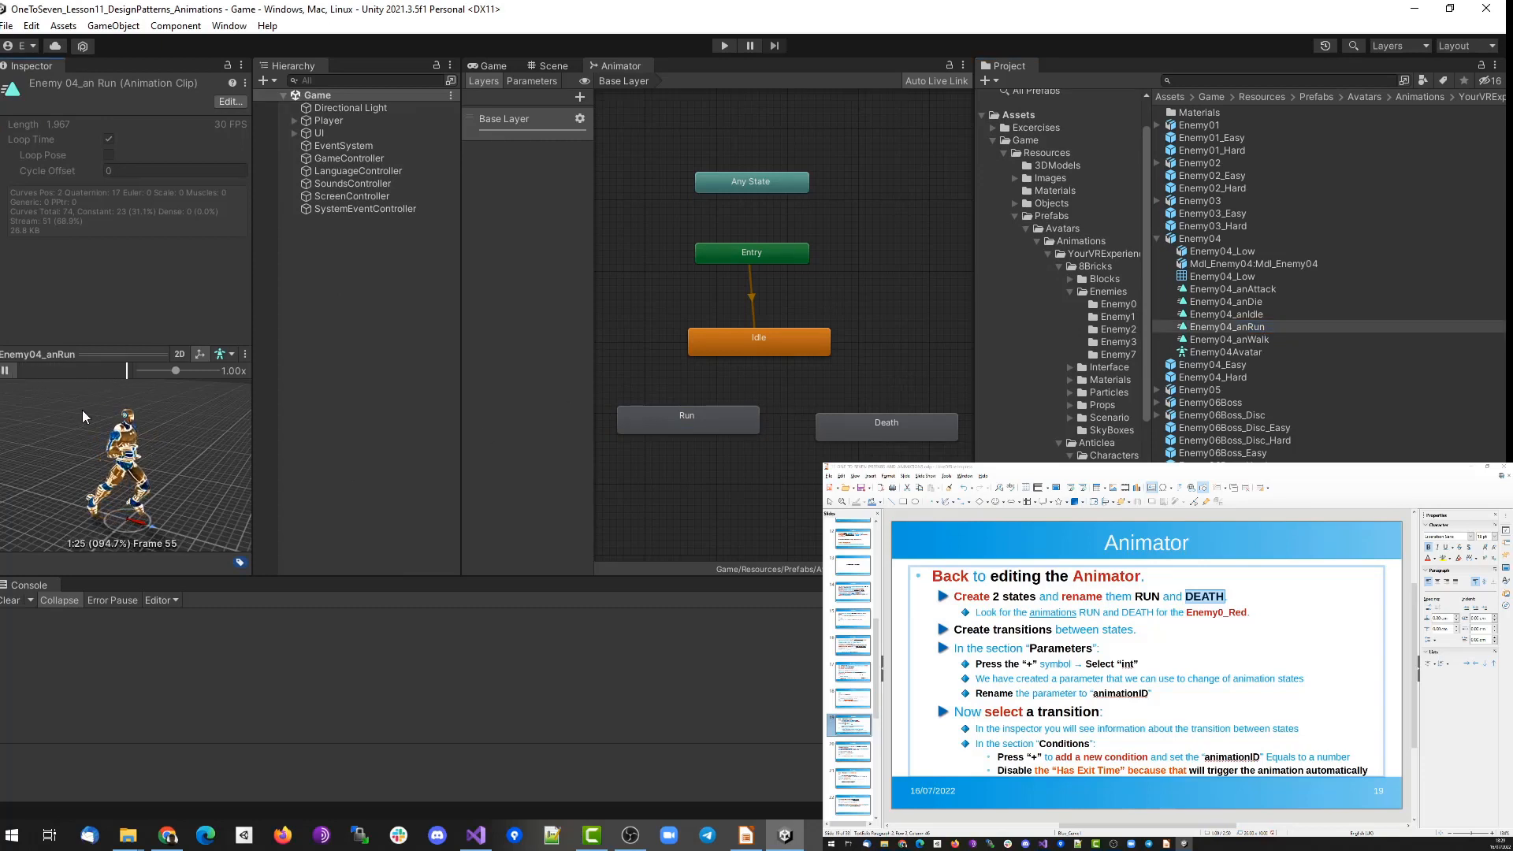
left_click(5, 370)
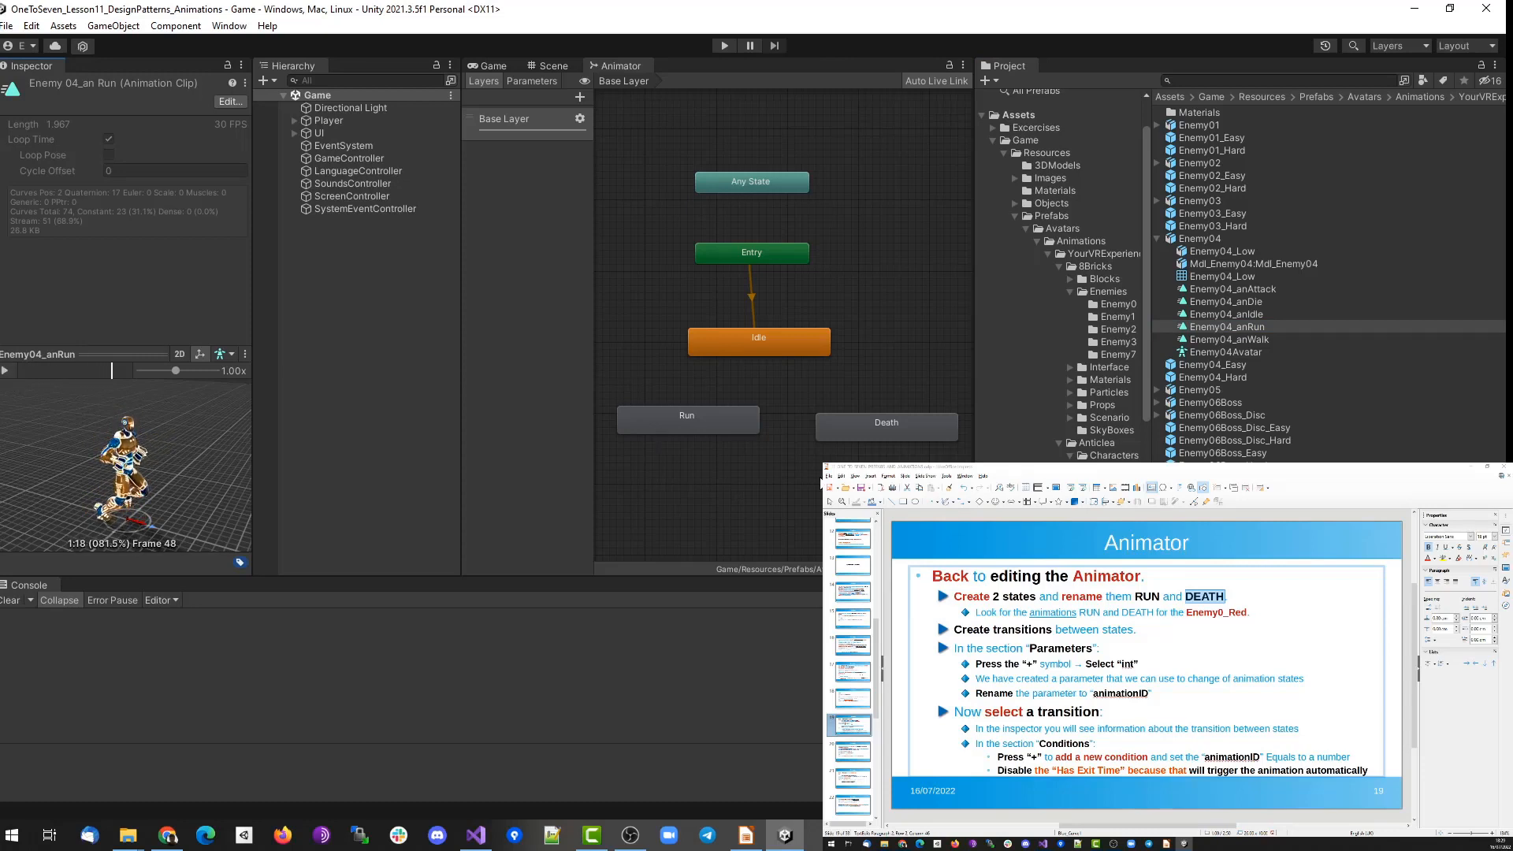
Assign the Enemy04_anDie clip as the Death state's motion.
left_click(840, 433)
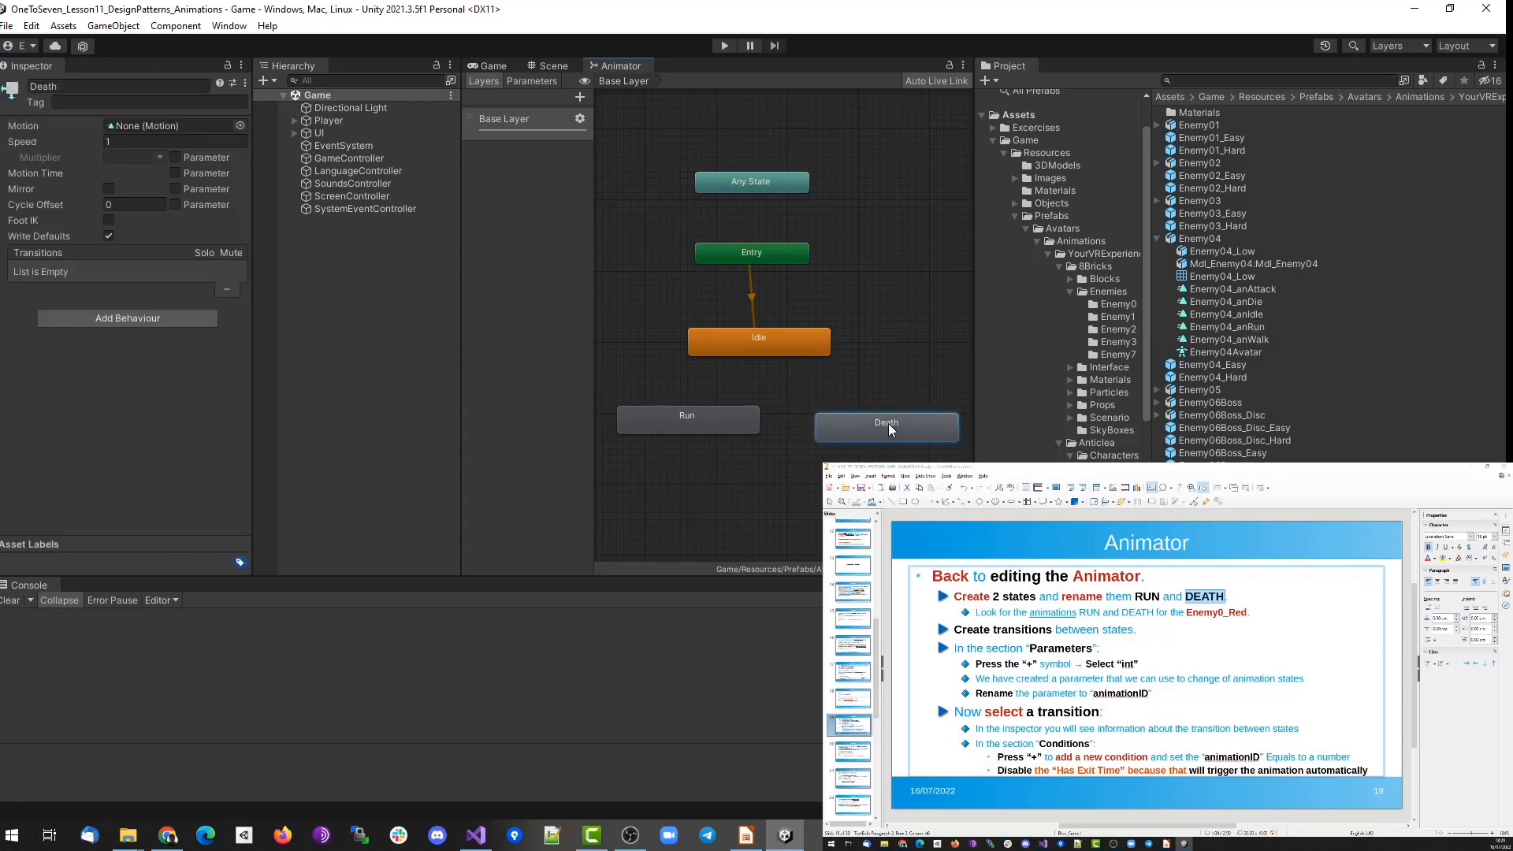
left_click(241, 126)
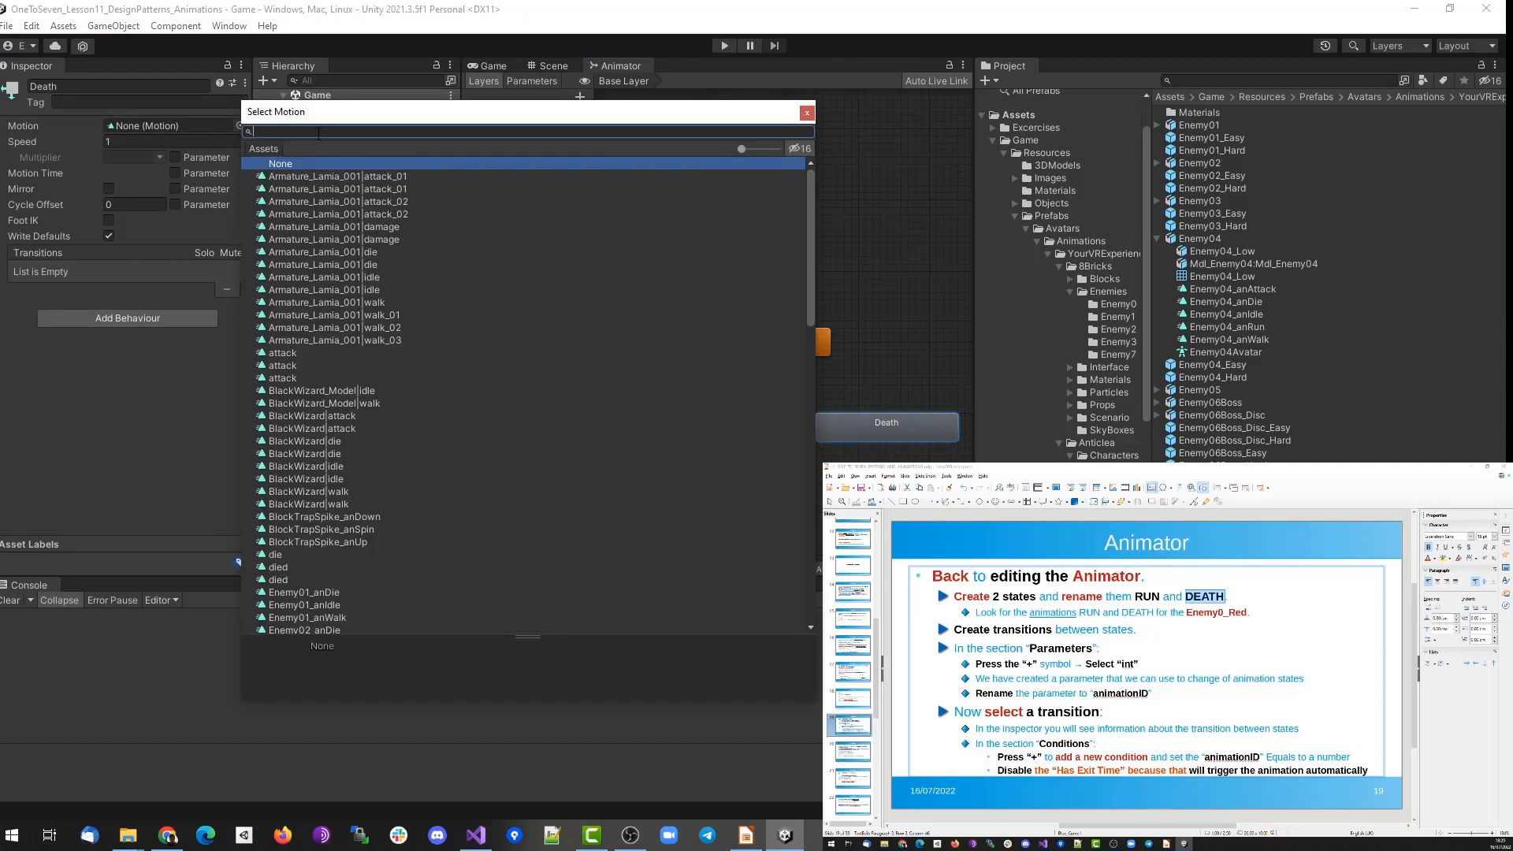
type("die")
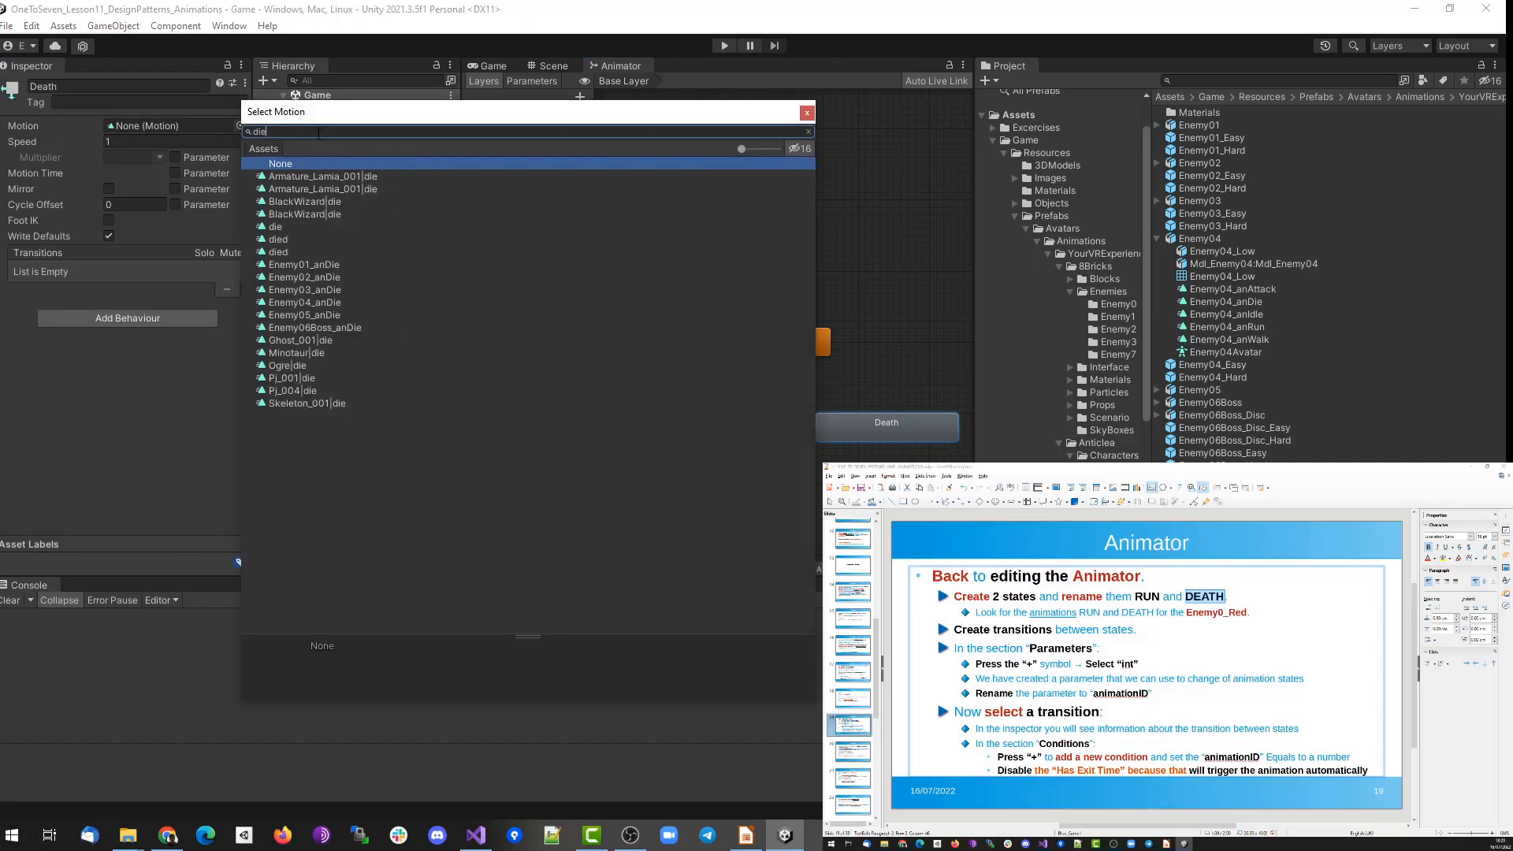
left_click(325, 304)
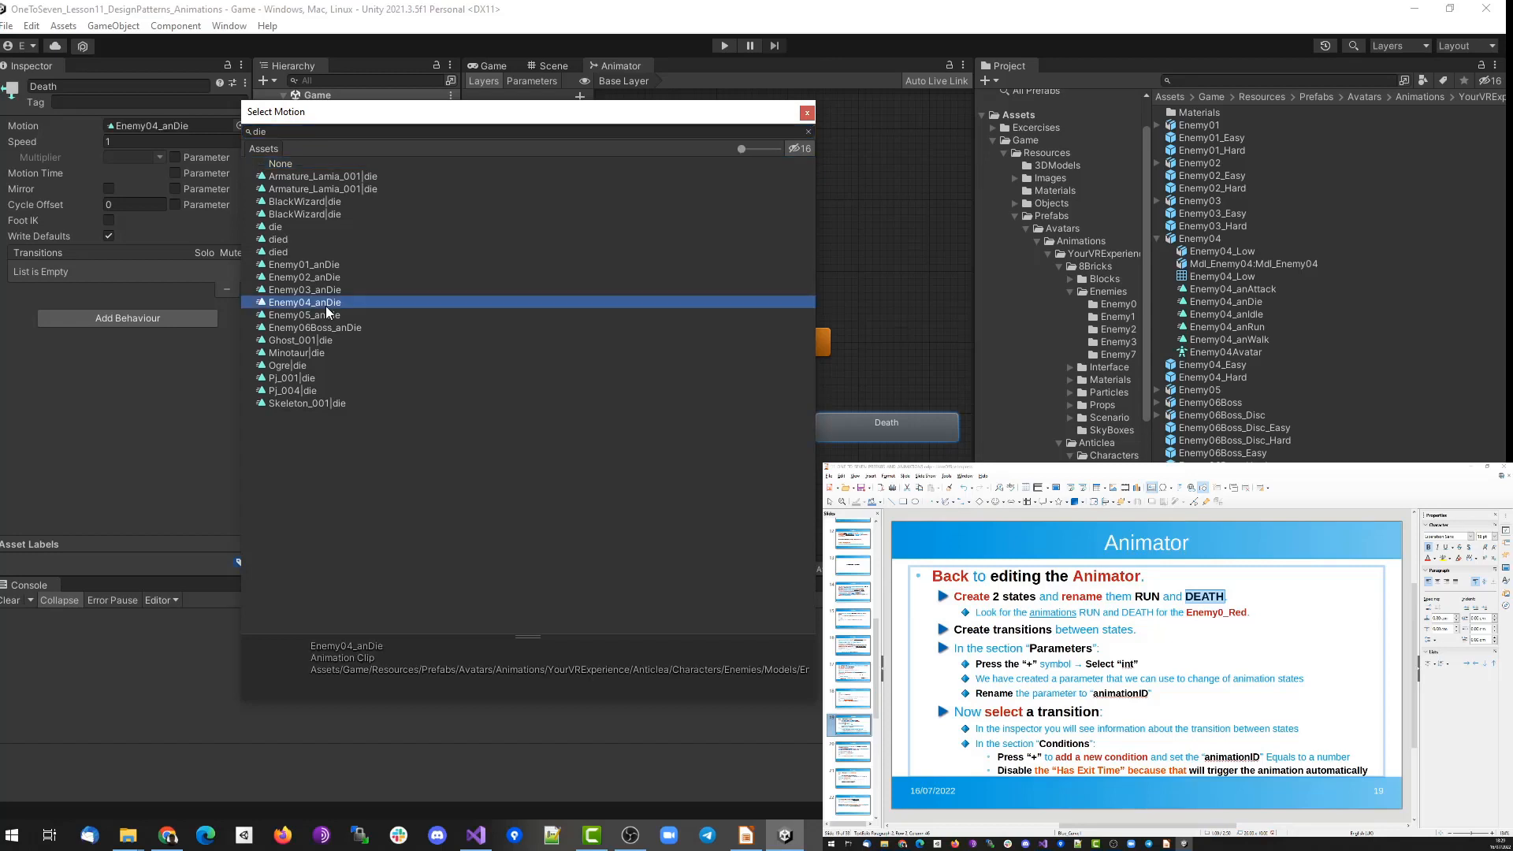
double_click(325, 304)
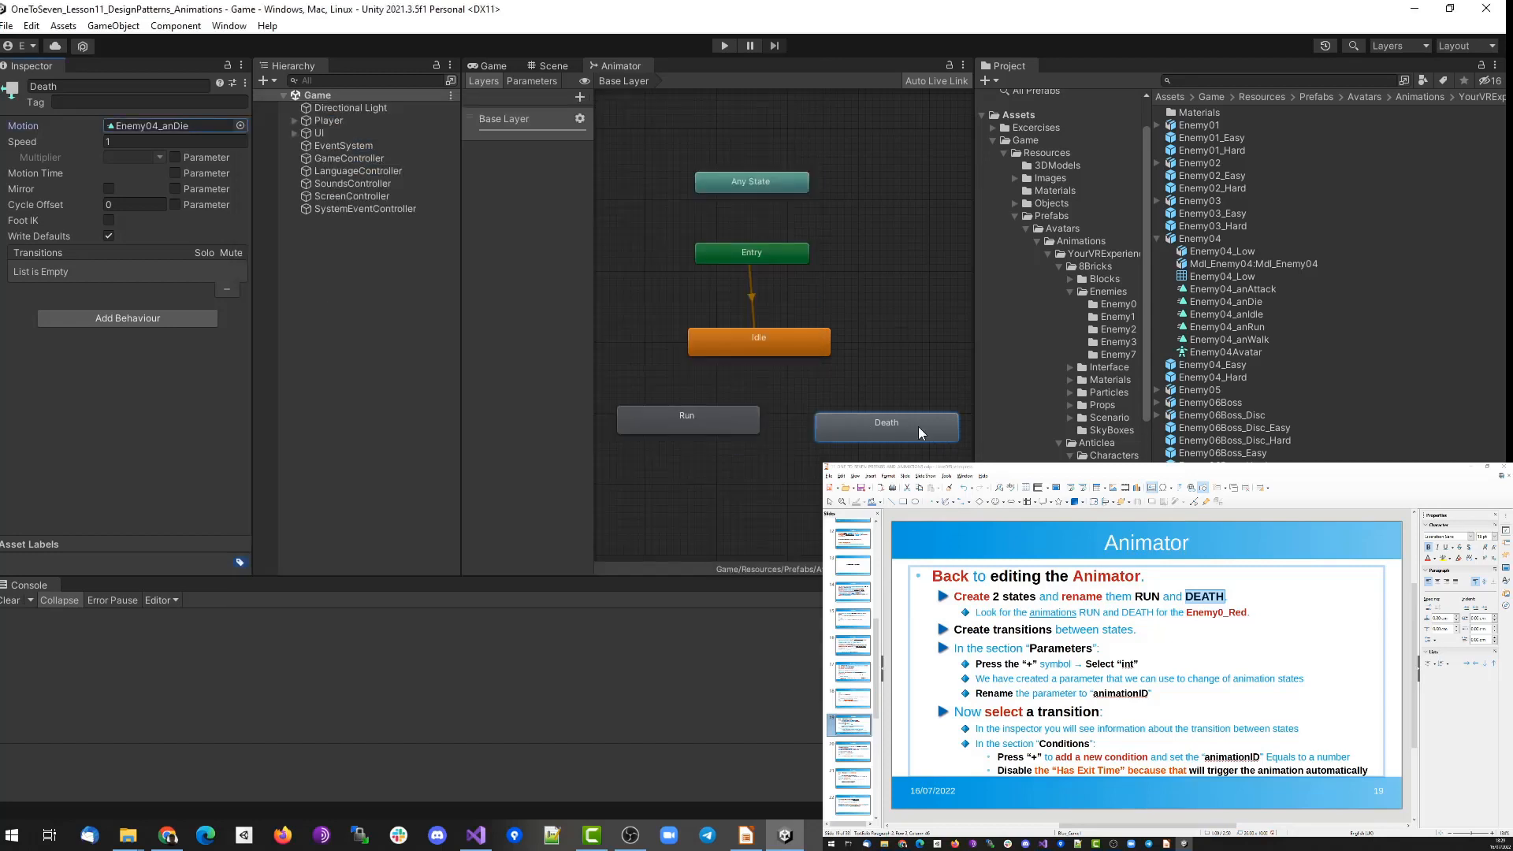
Locate the Death state's Enemy04_anDie clip in the project and preview its animation.
left_click(183, 122)
left_click(1217, 305)
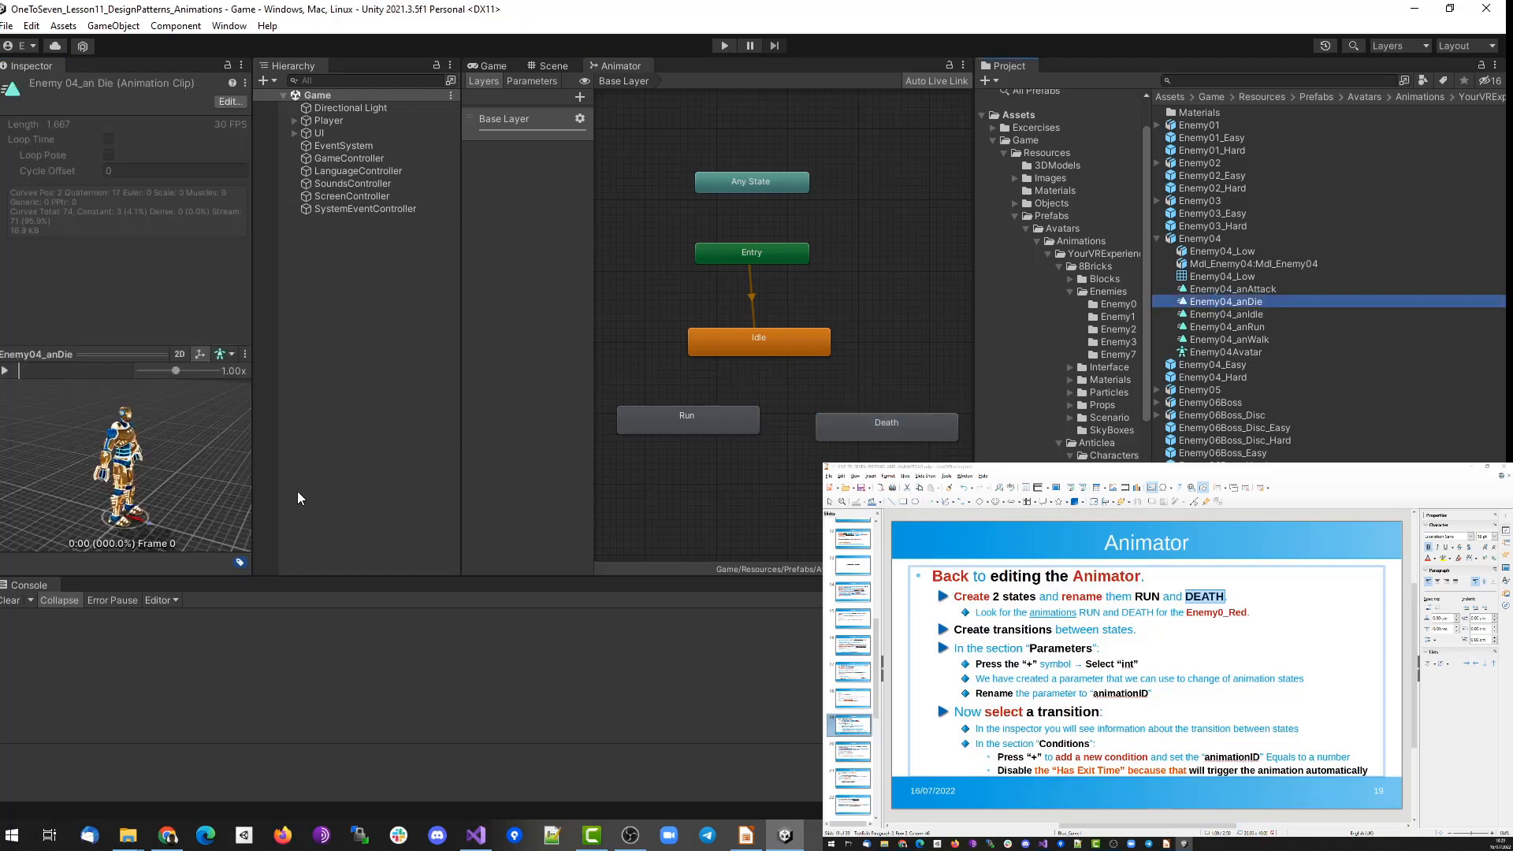
left_click(5, 371)
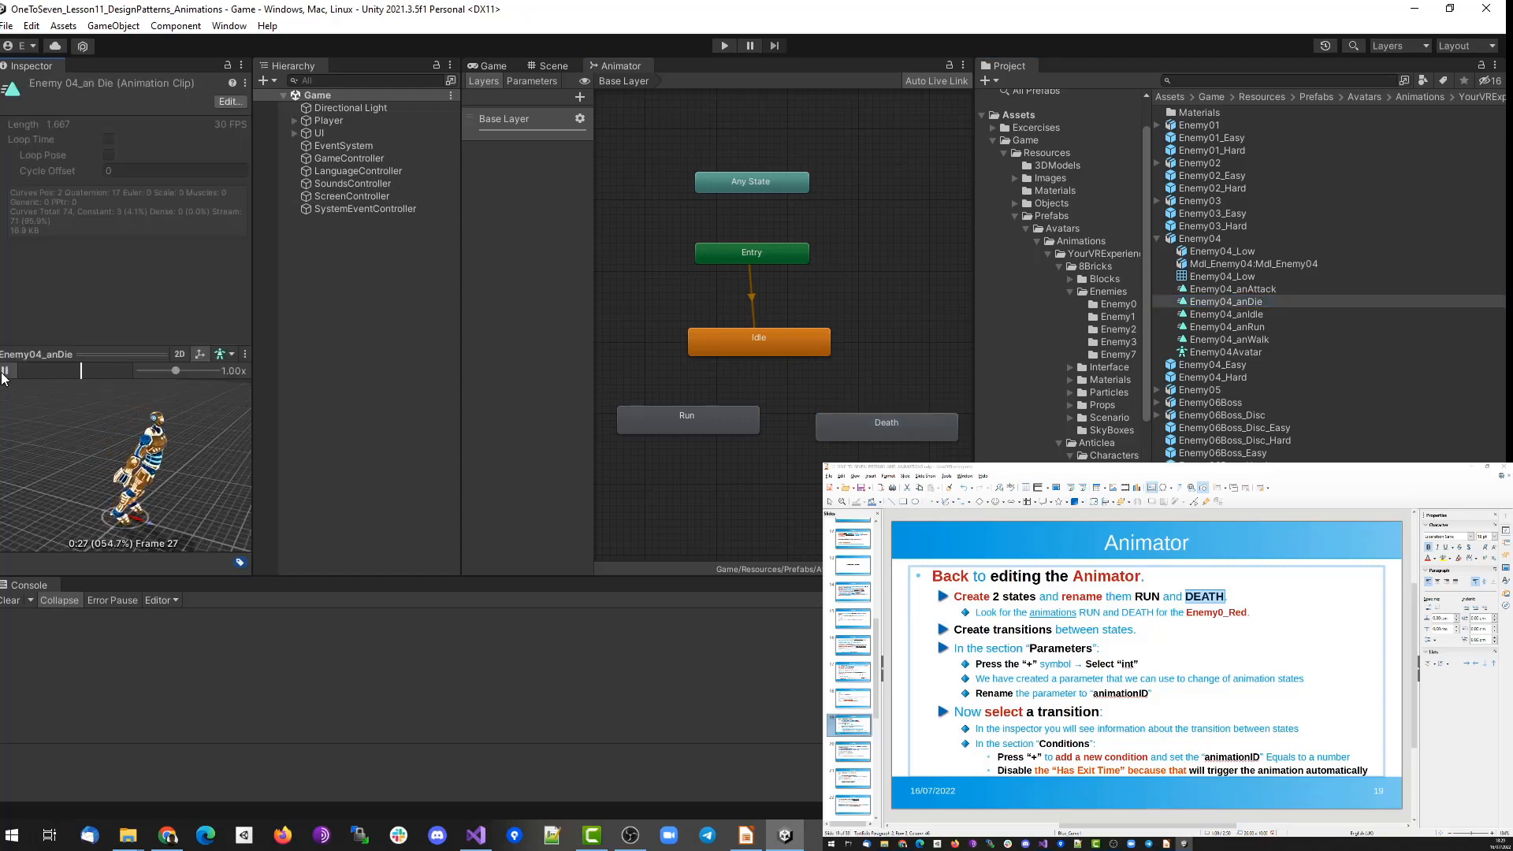
Arrange the states so Idle and Run sit side by side with Death centred below them.
left_click(679, 419)
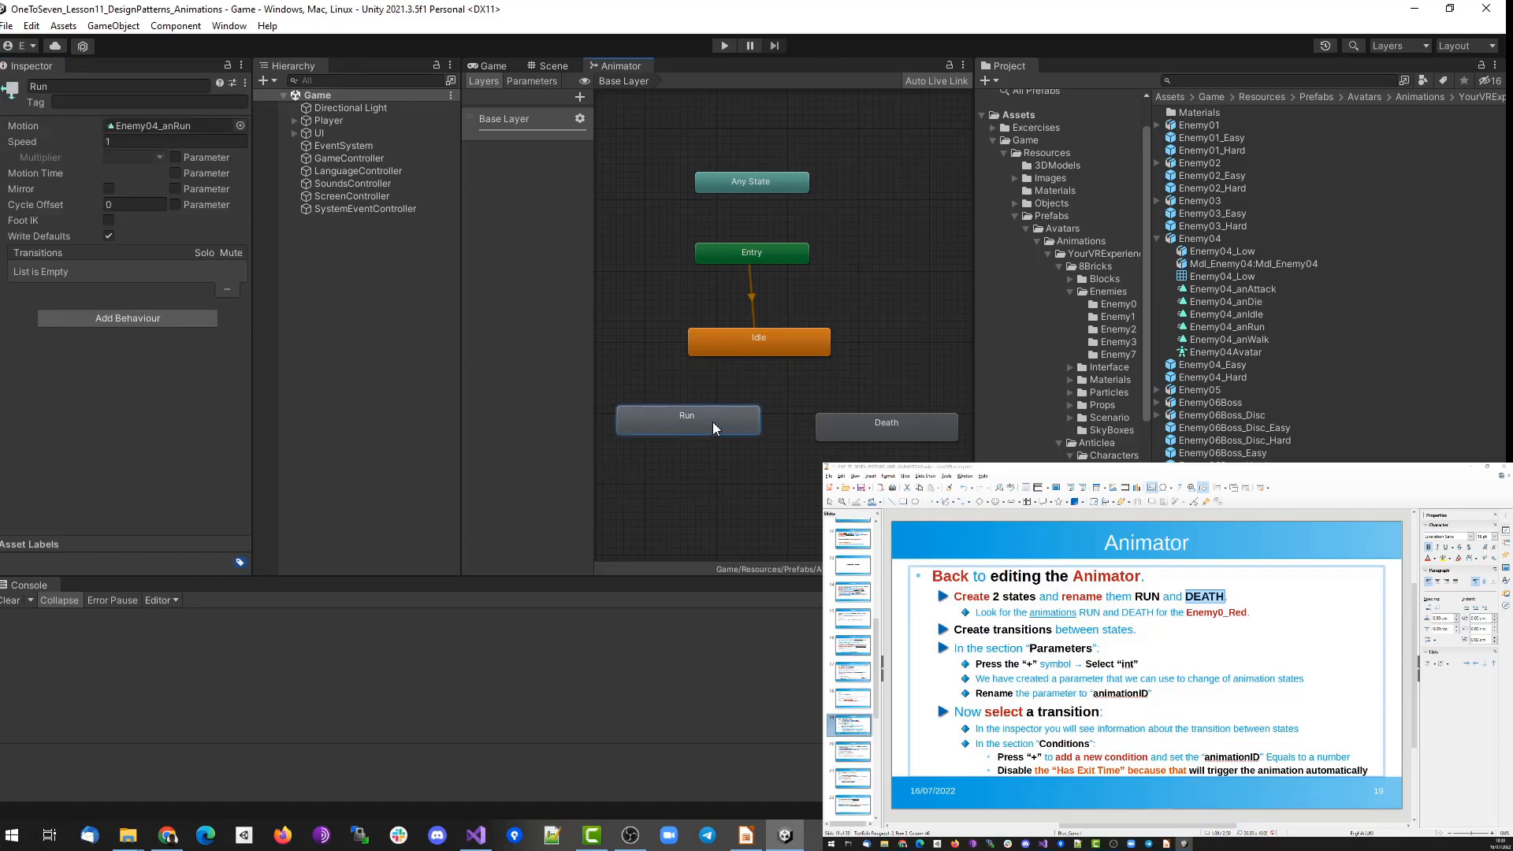
left_click_drag(768, 338, 705, 331)
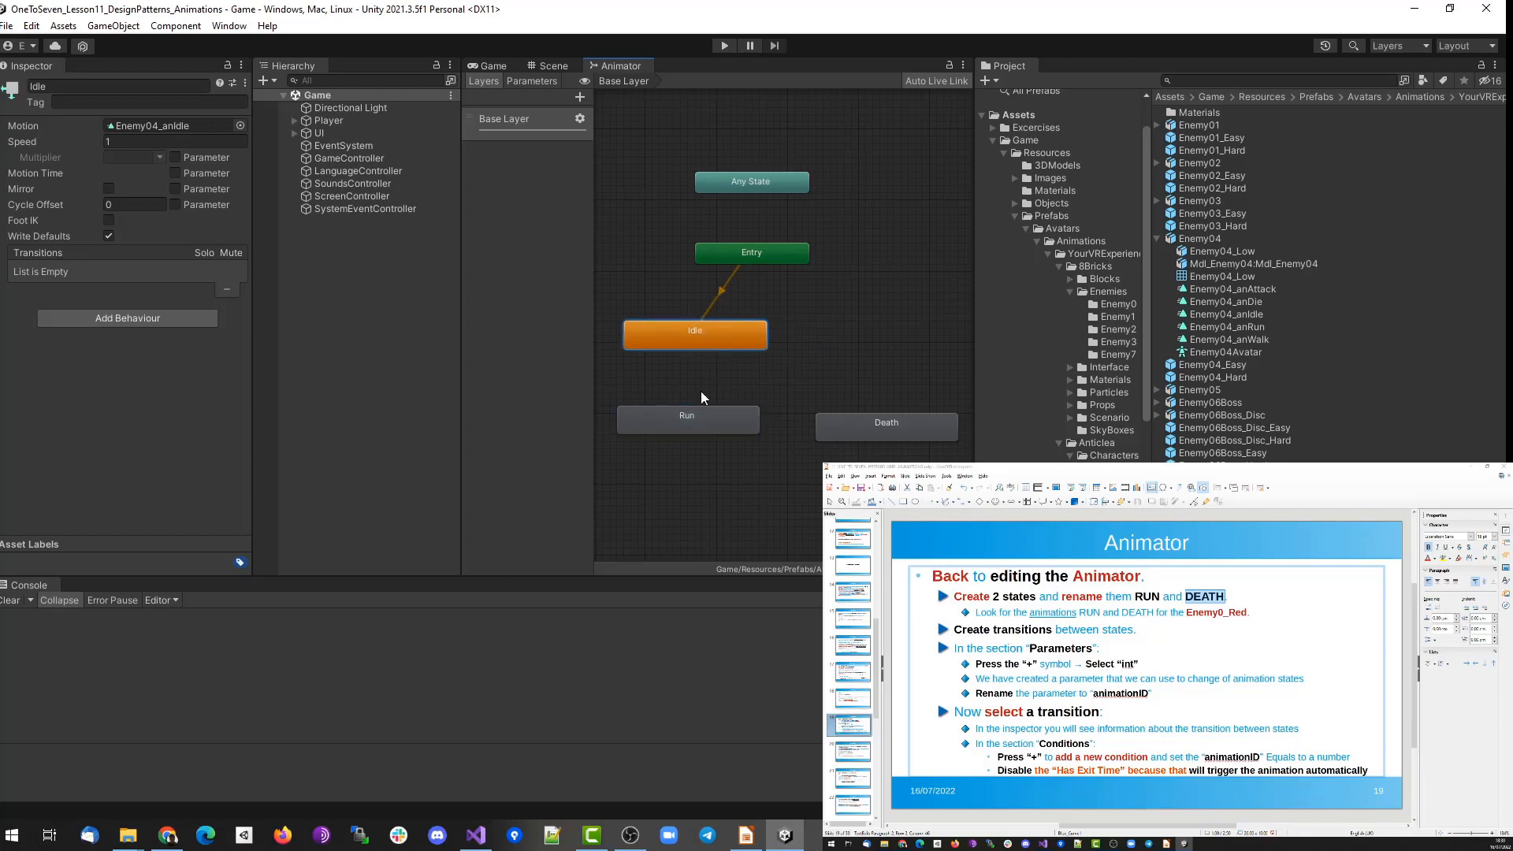
left_click_drag(700, 407, 933, 344)
left_click(679, 421)
left_click_drag(675, 426, 885, 343)
left_click_drag(869, 422, 777, 447)
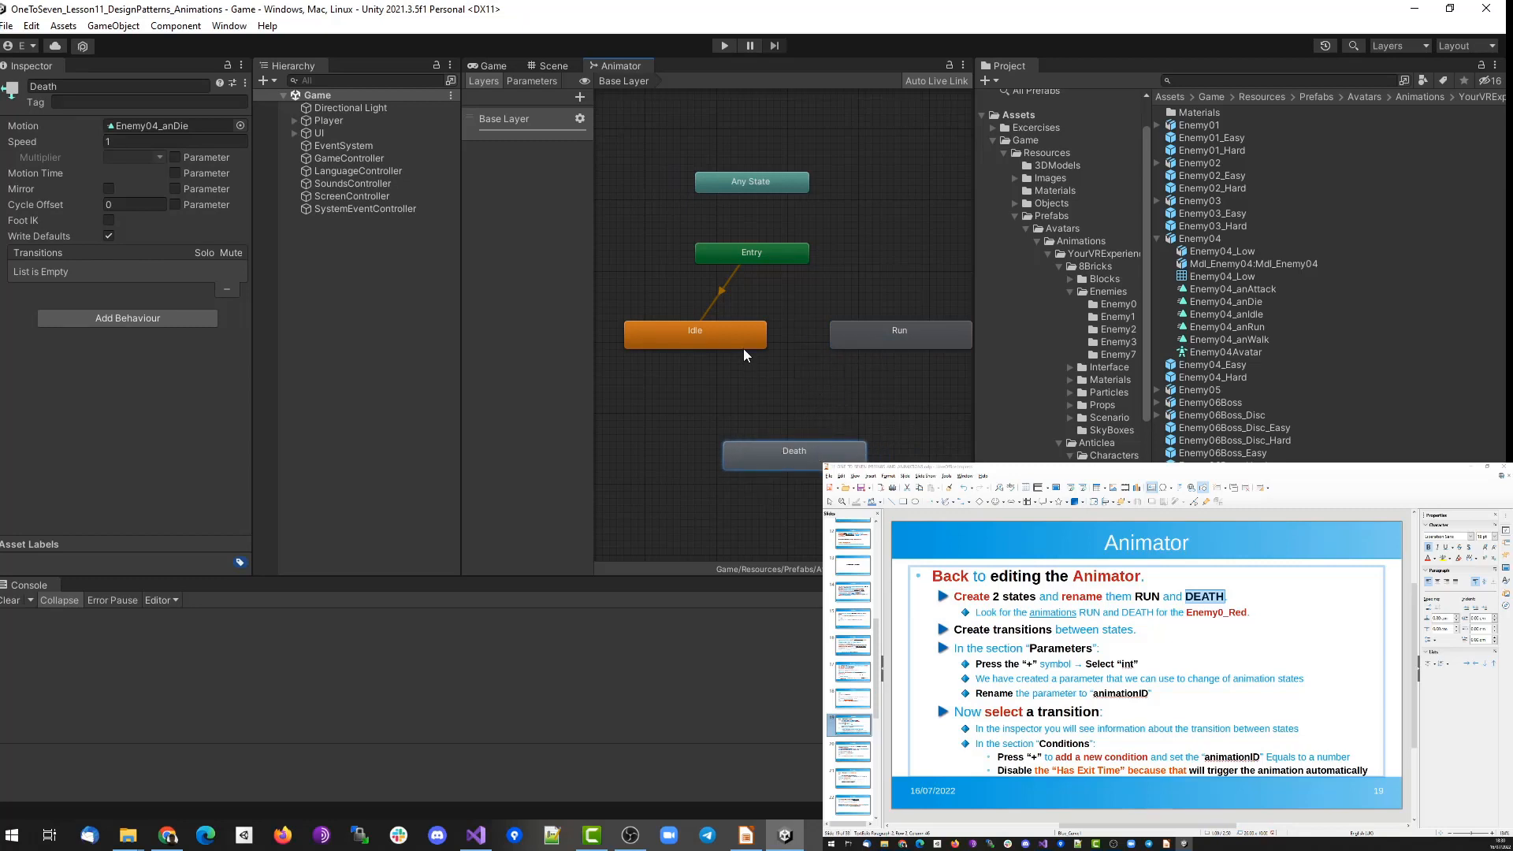
left_click_drag(744, 347, 726, 343)
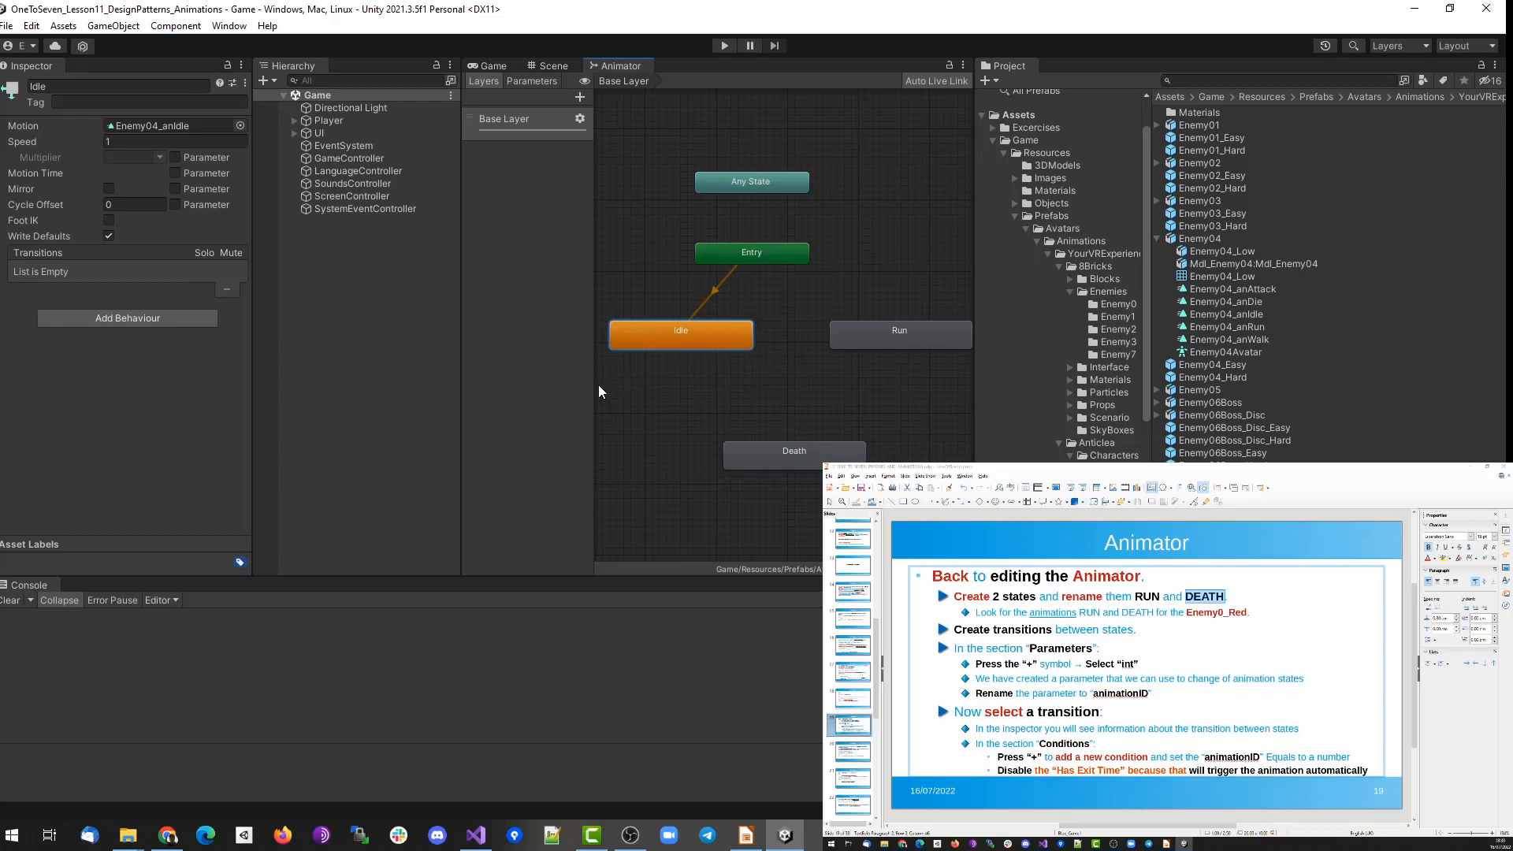
Widen the Animator view and shift the Run state slightly farther from Idle.
left_click_drag(598, 390, 555, 394)
left_click_drag(460, 413, 383, 412)
left_click_drag(504, 439, 537, 440)
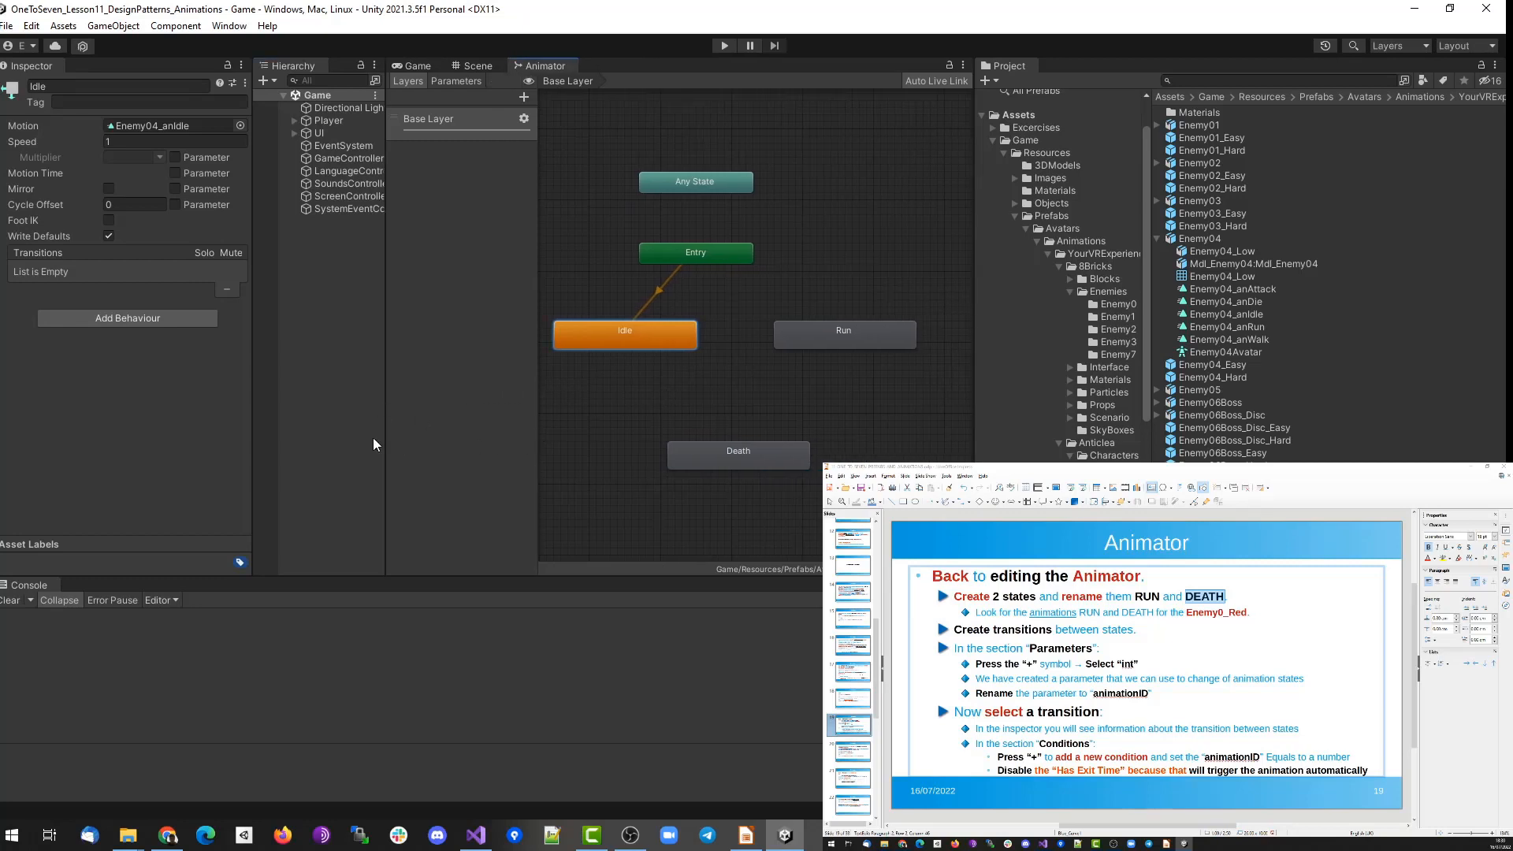
left_click_drag(804, 341, 810, 341)
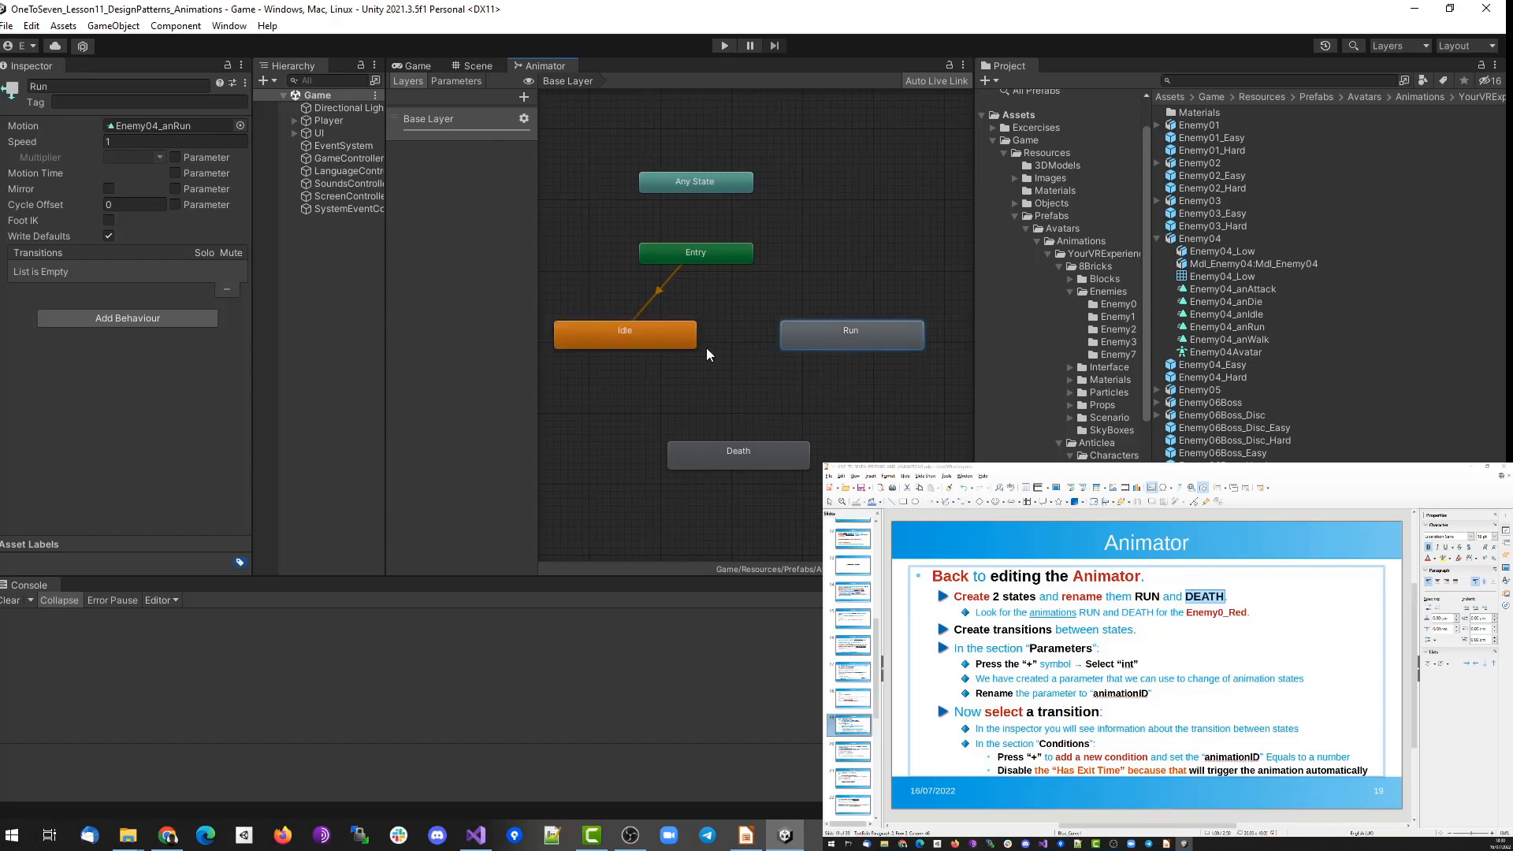
Create a transition from the Idle state to the Run state and select it.
left_click(665, 340)
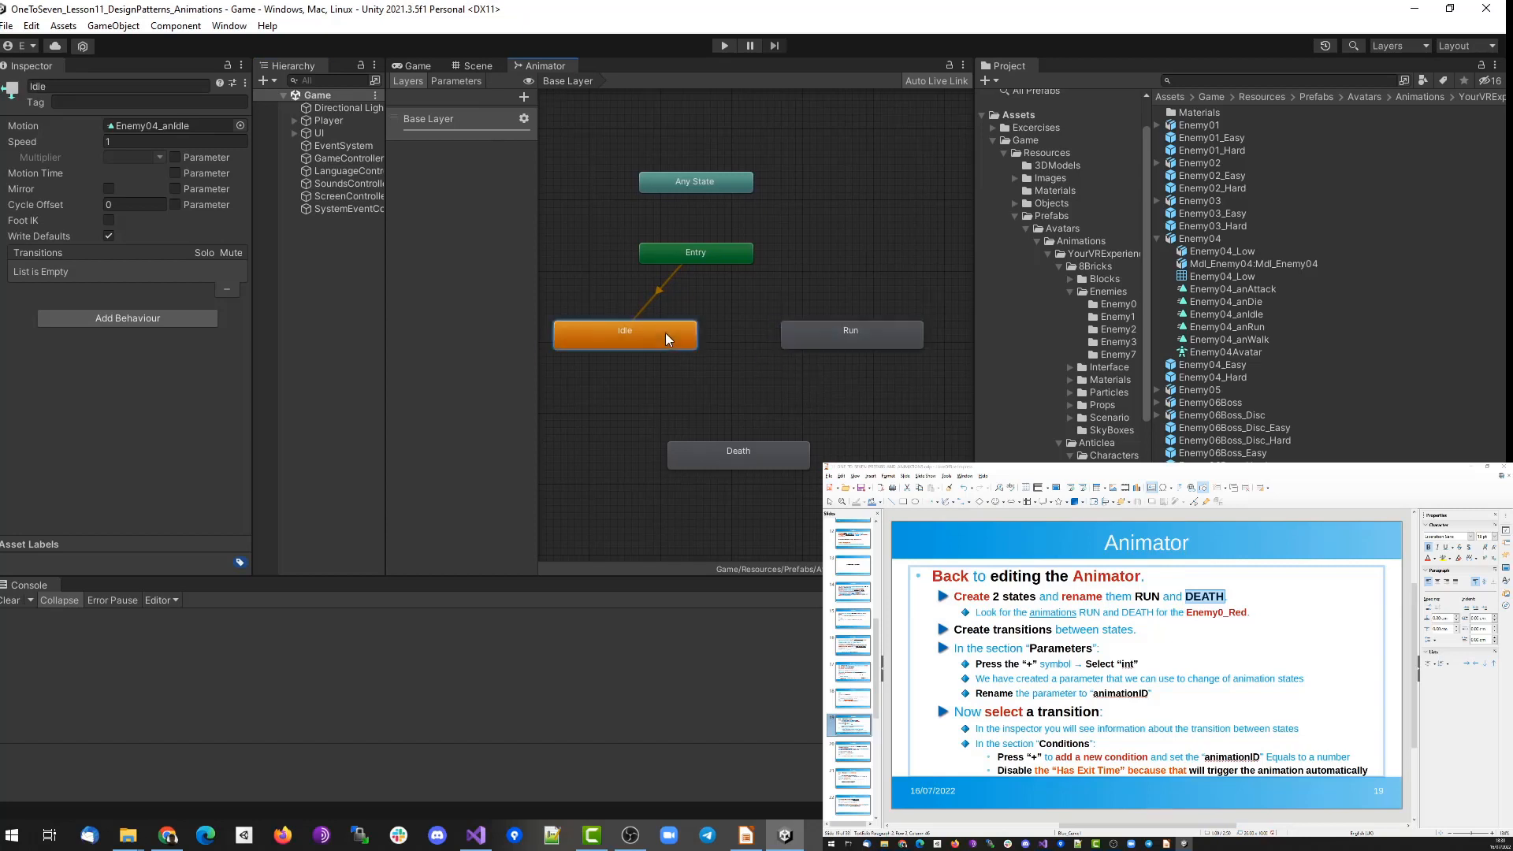
right_click(665, 335)
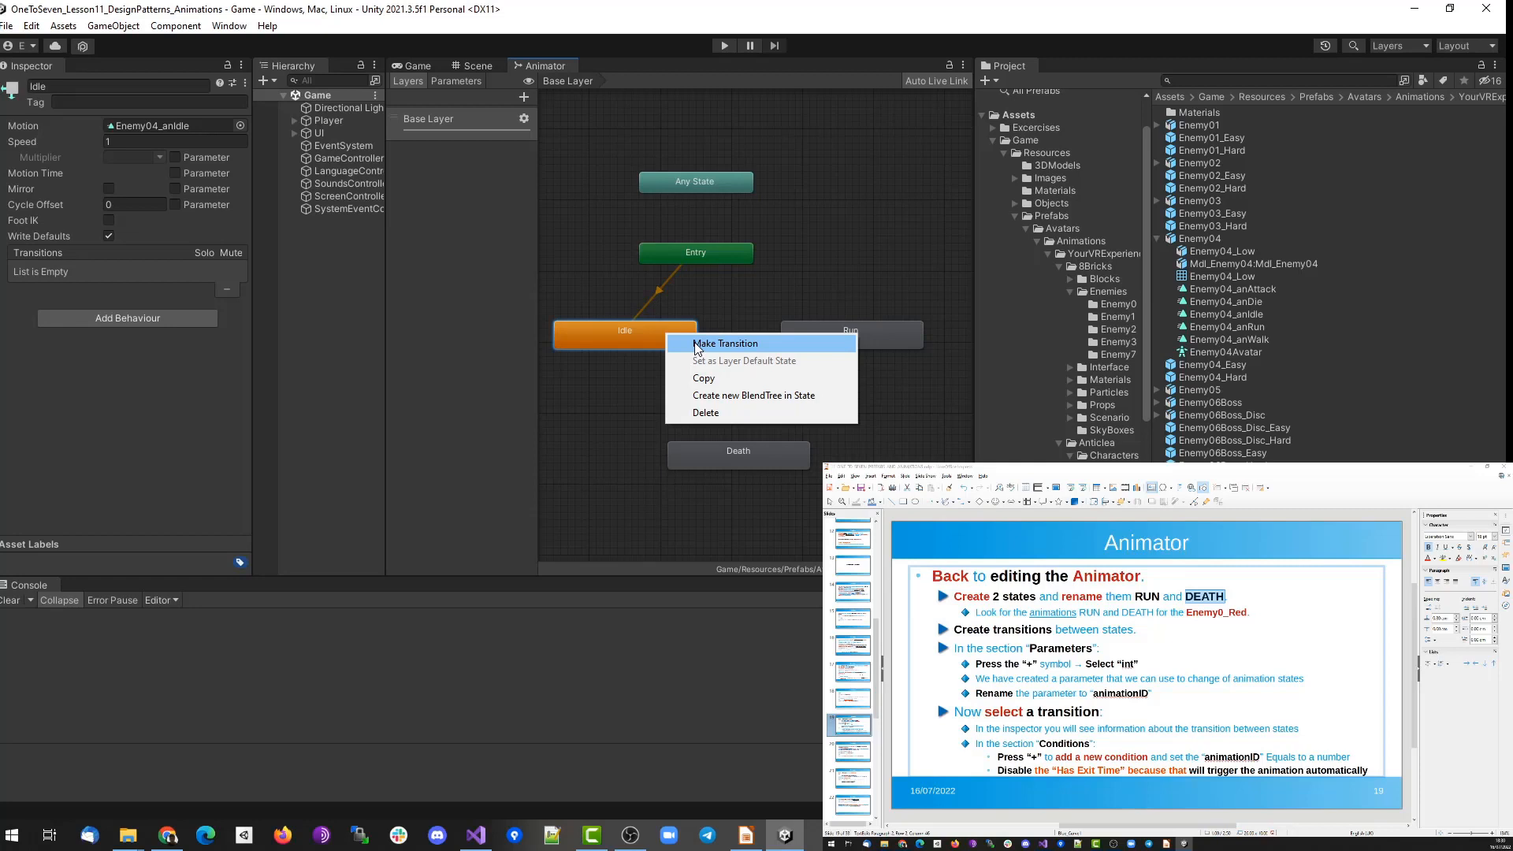
left_click(697, 344)
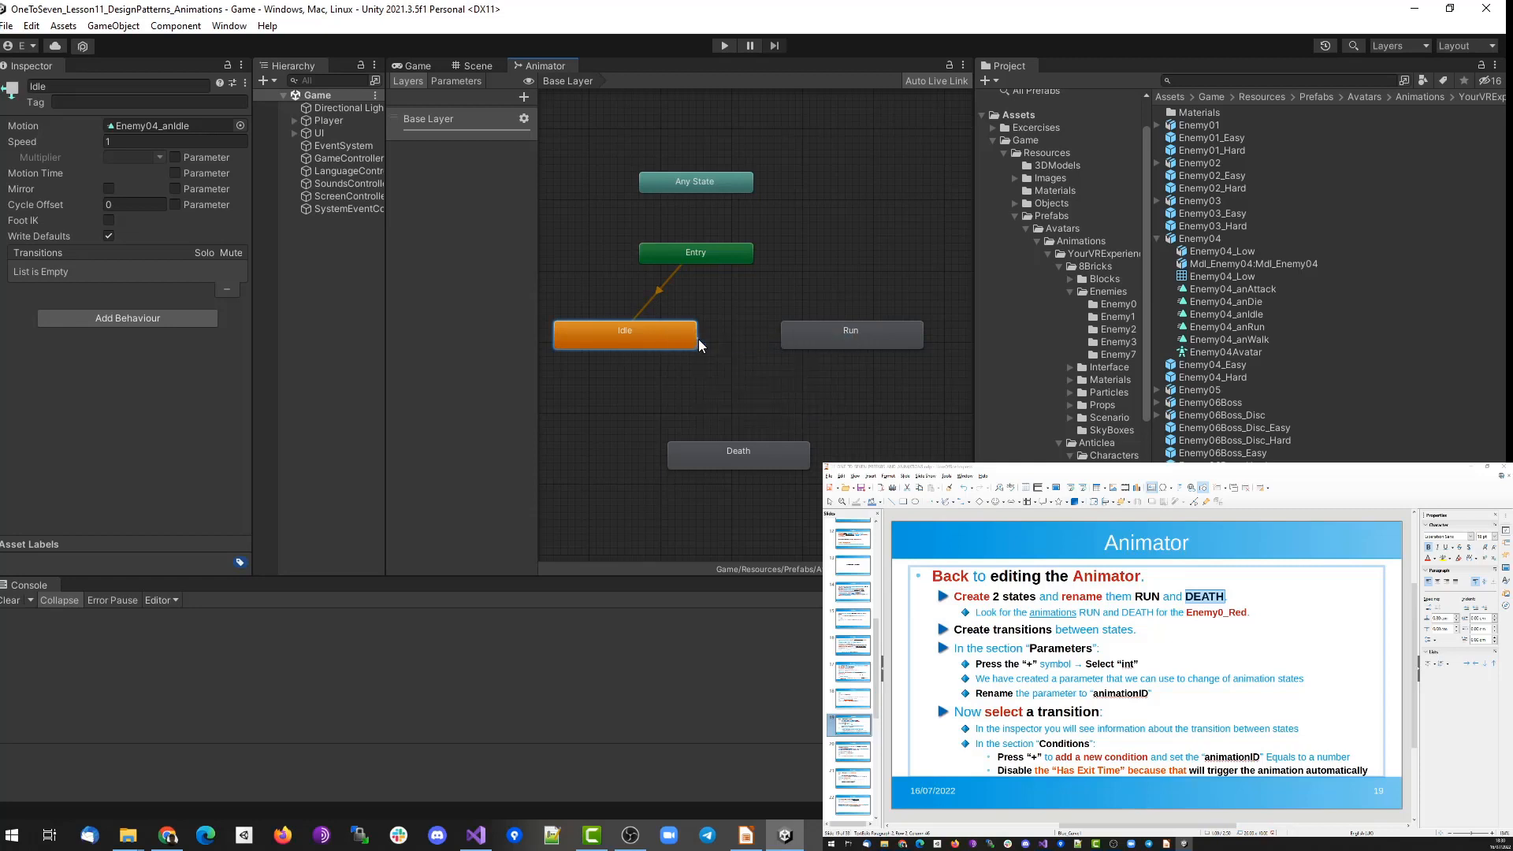
left_click(810, 340)
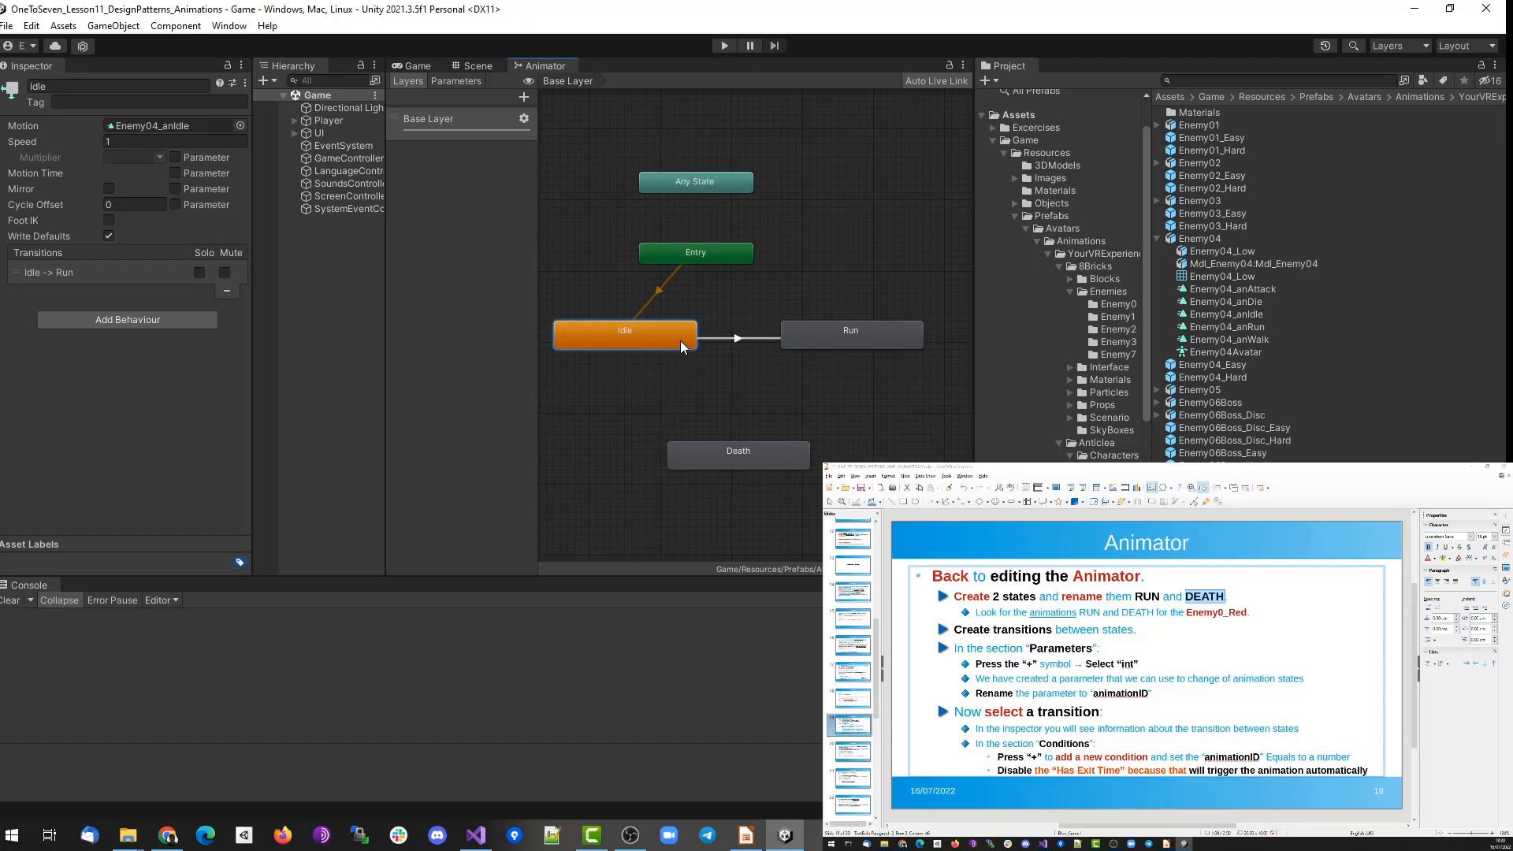
left_click(729, 338)
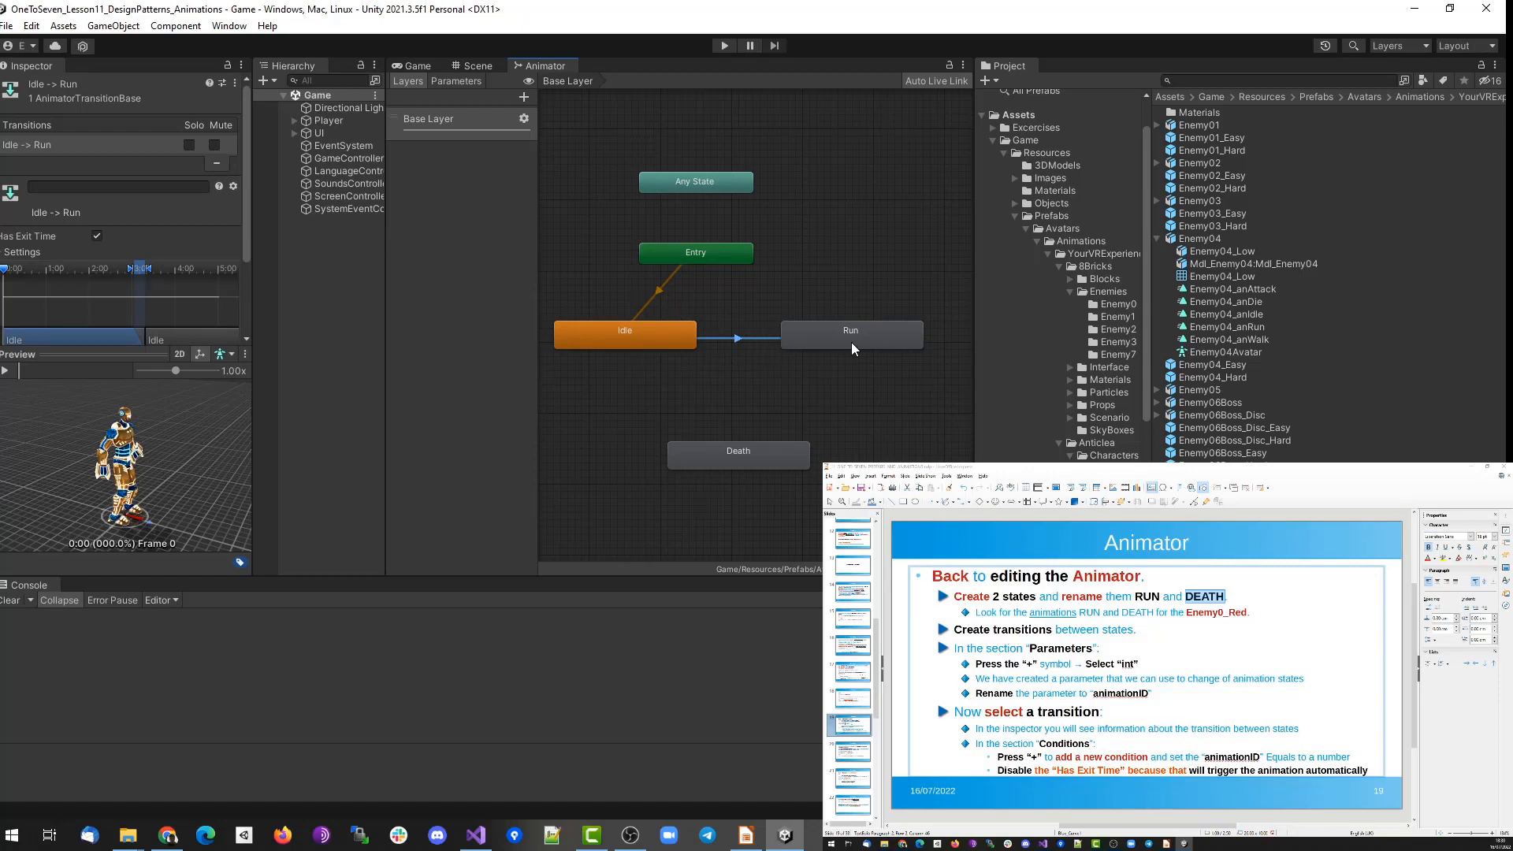
Create a return transition from Run to Idle and select each of the two transitions to check its direction.
left_click(842, 330)
left_click(740, 336)
right_click(802, 328)
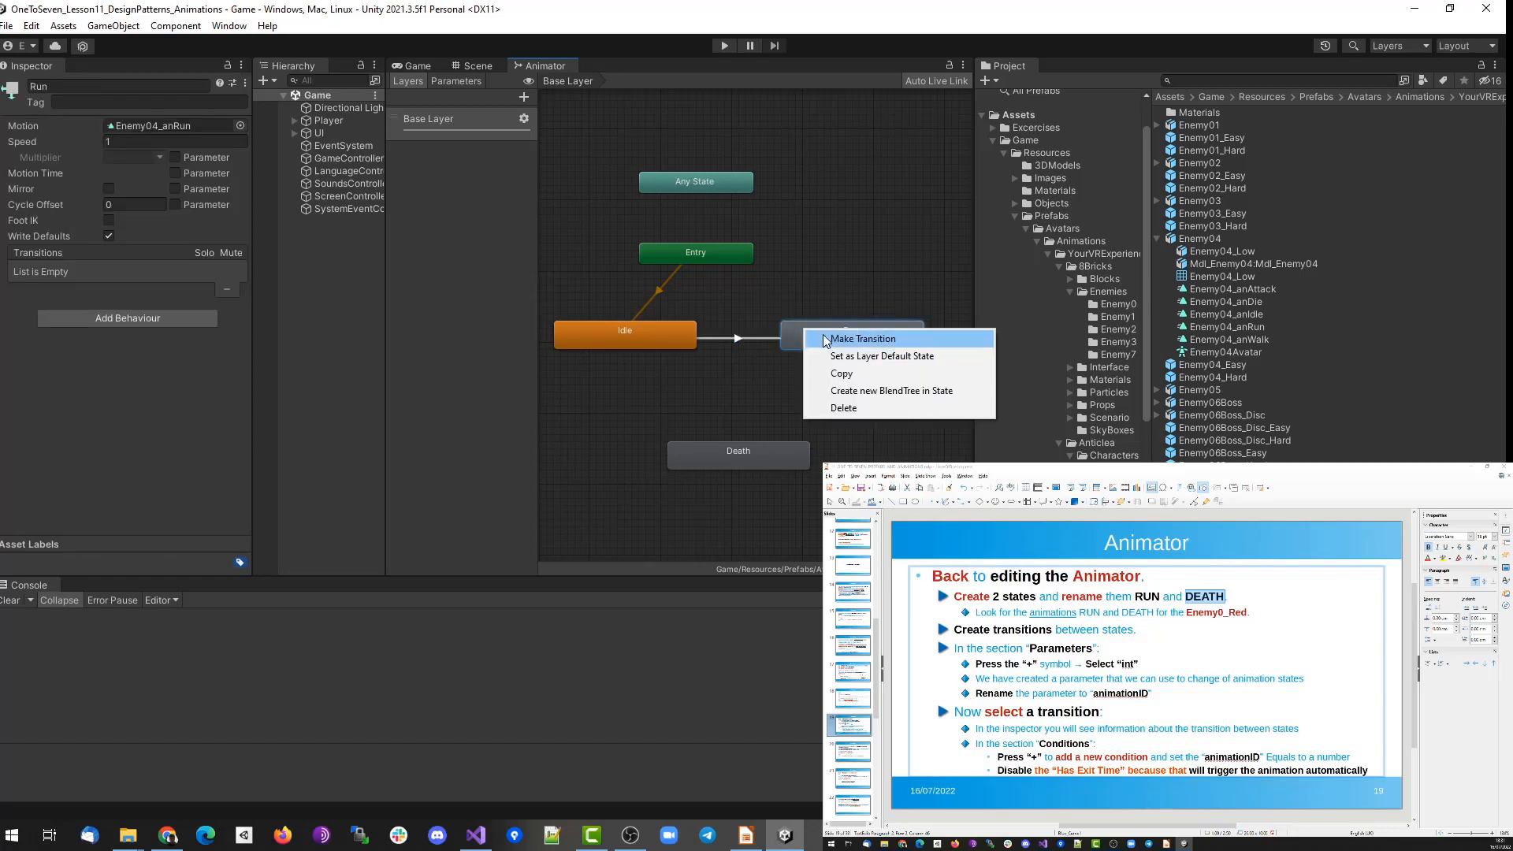
right_click(798, 331)
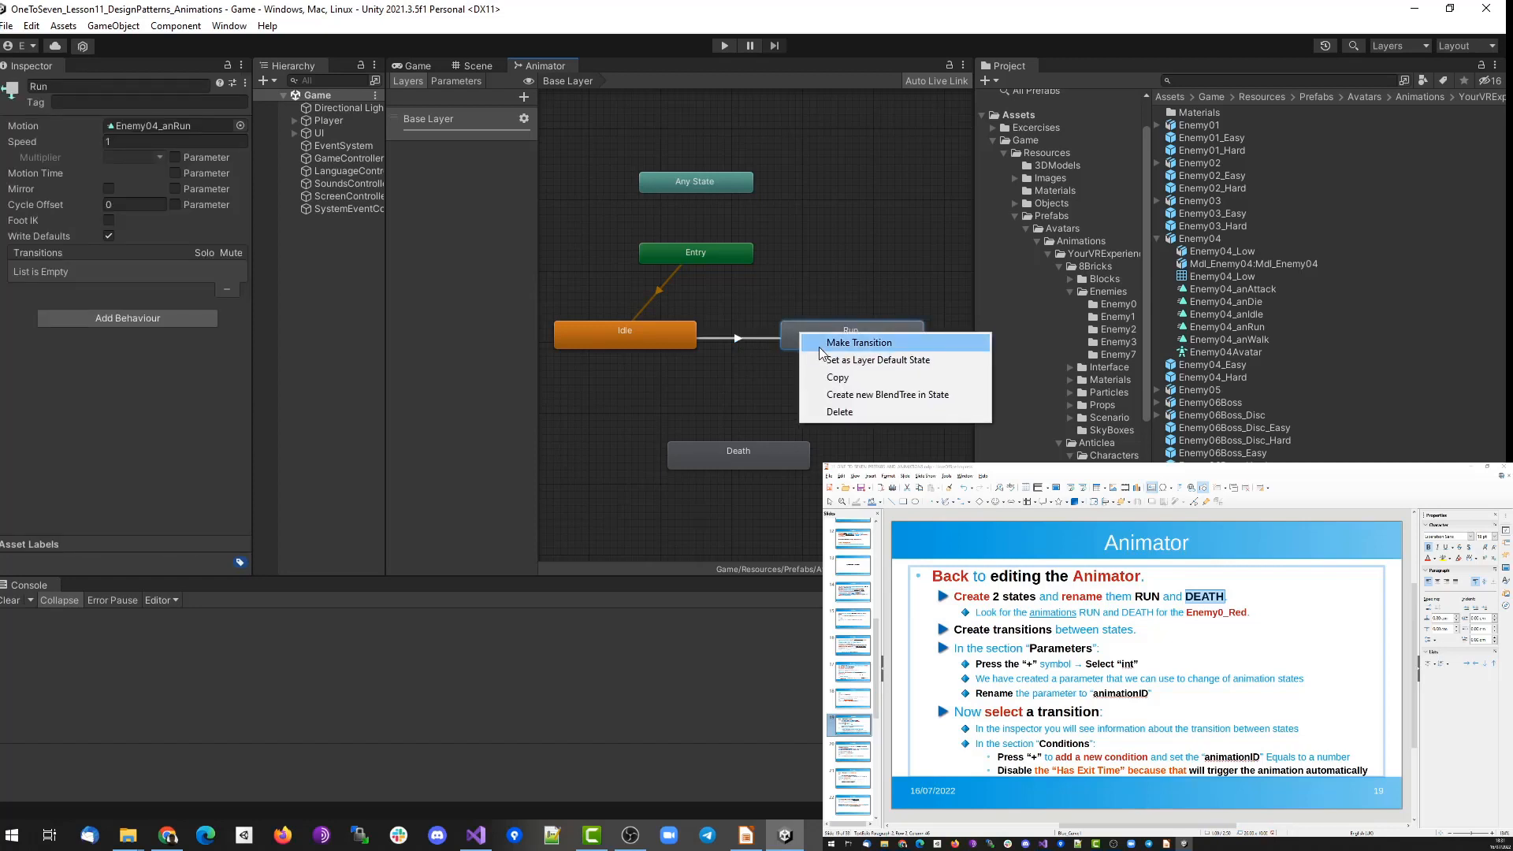
left_click(817, 347)
left_click(664, 329)
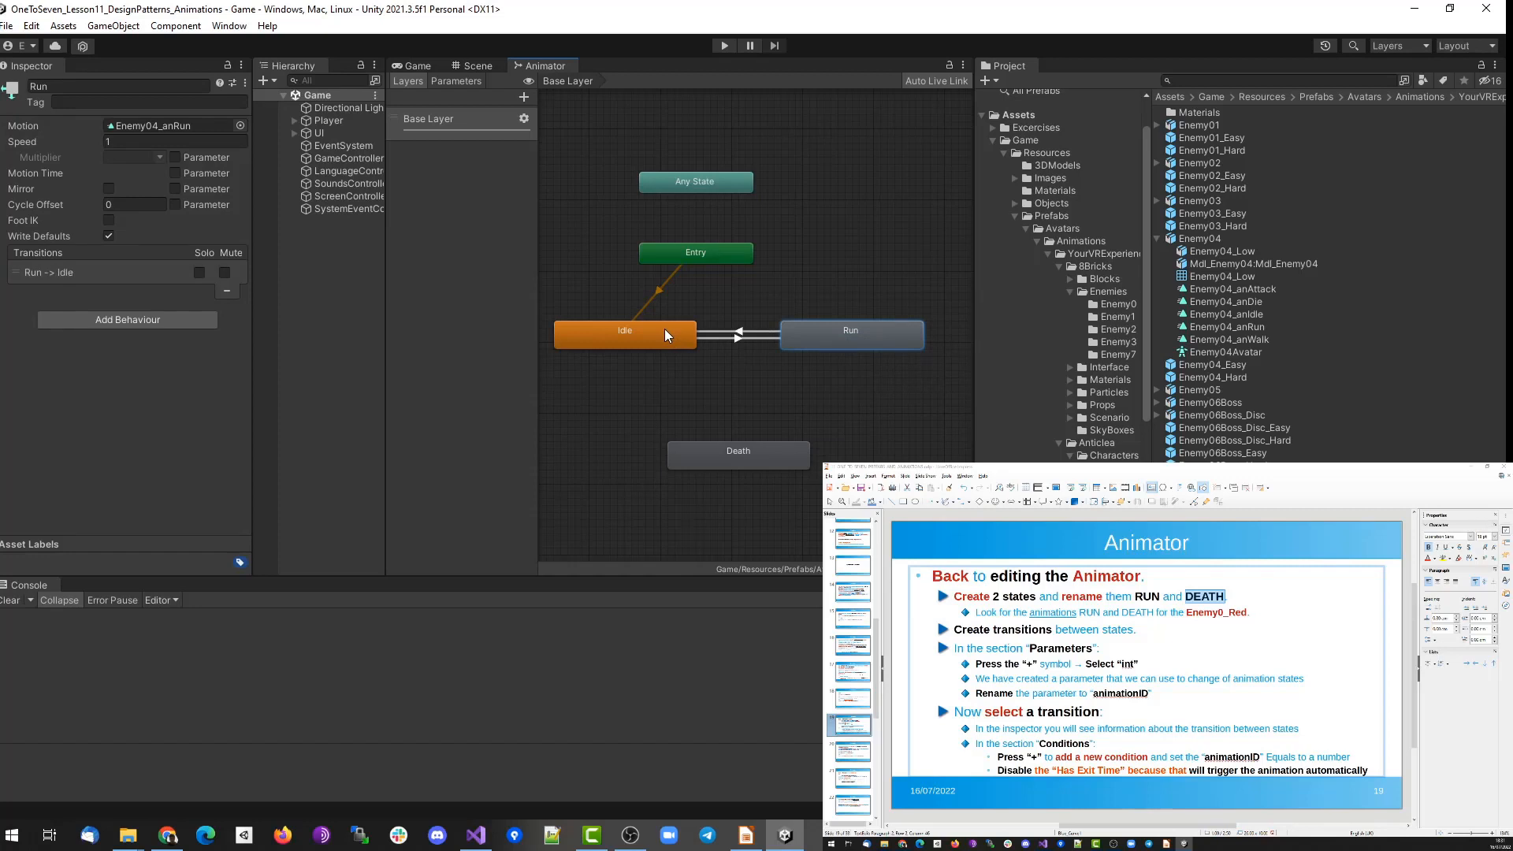
left_click(722, 339)
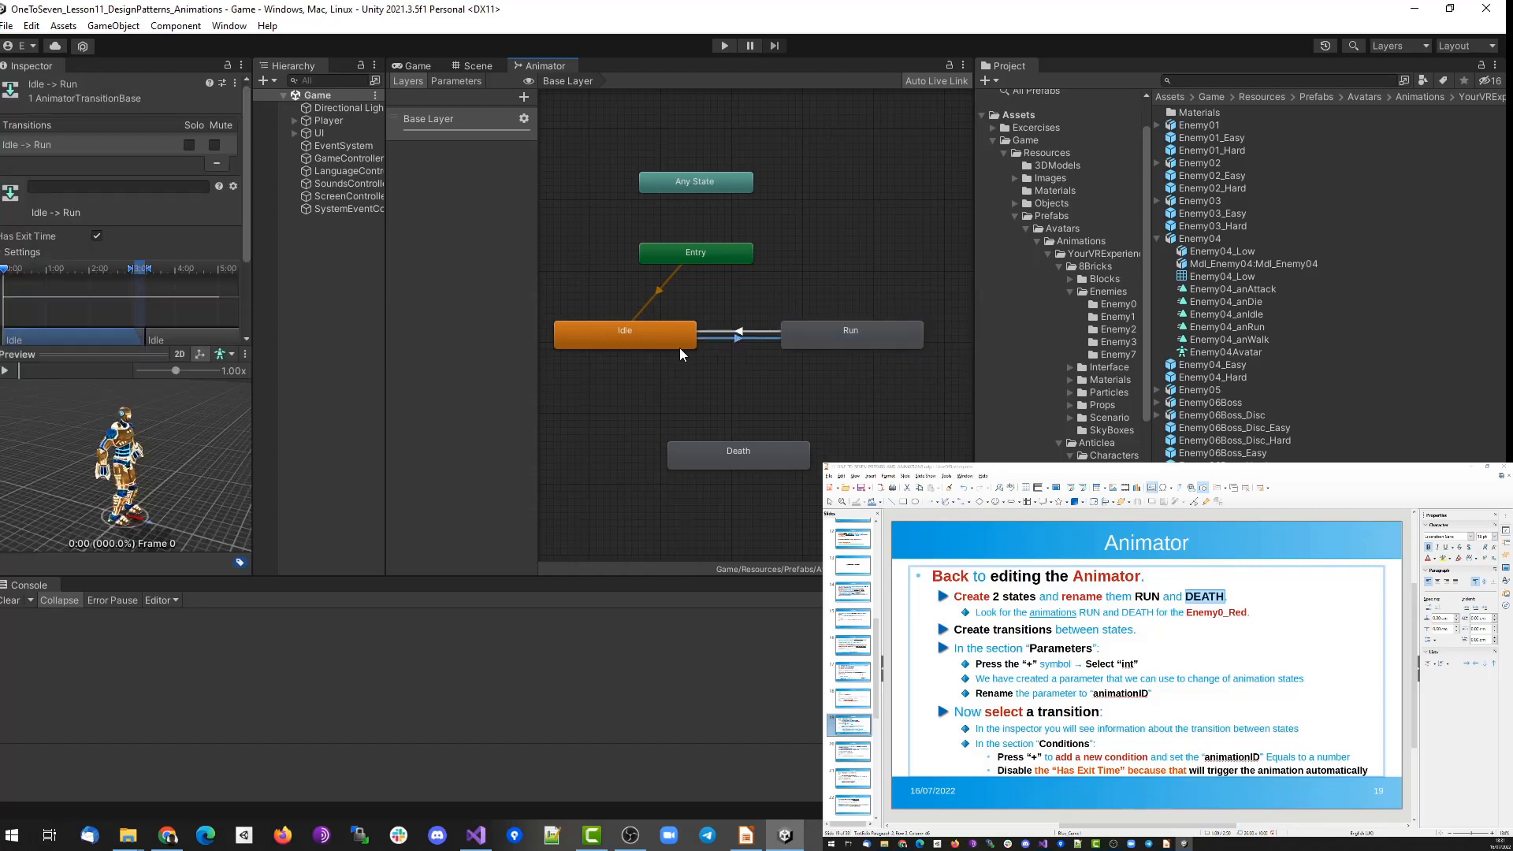
left_click(846, 334)
left_click(740, 334)
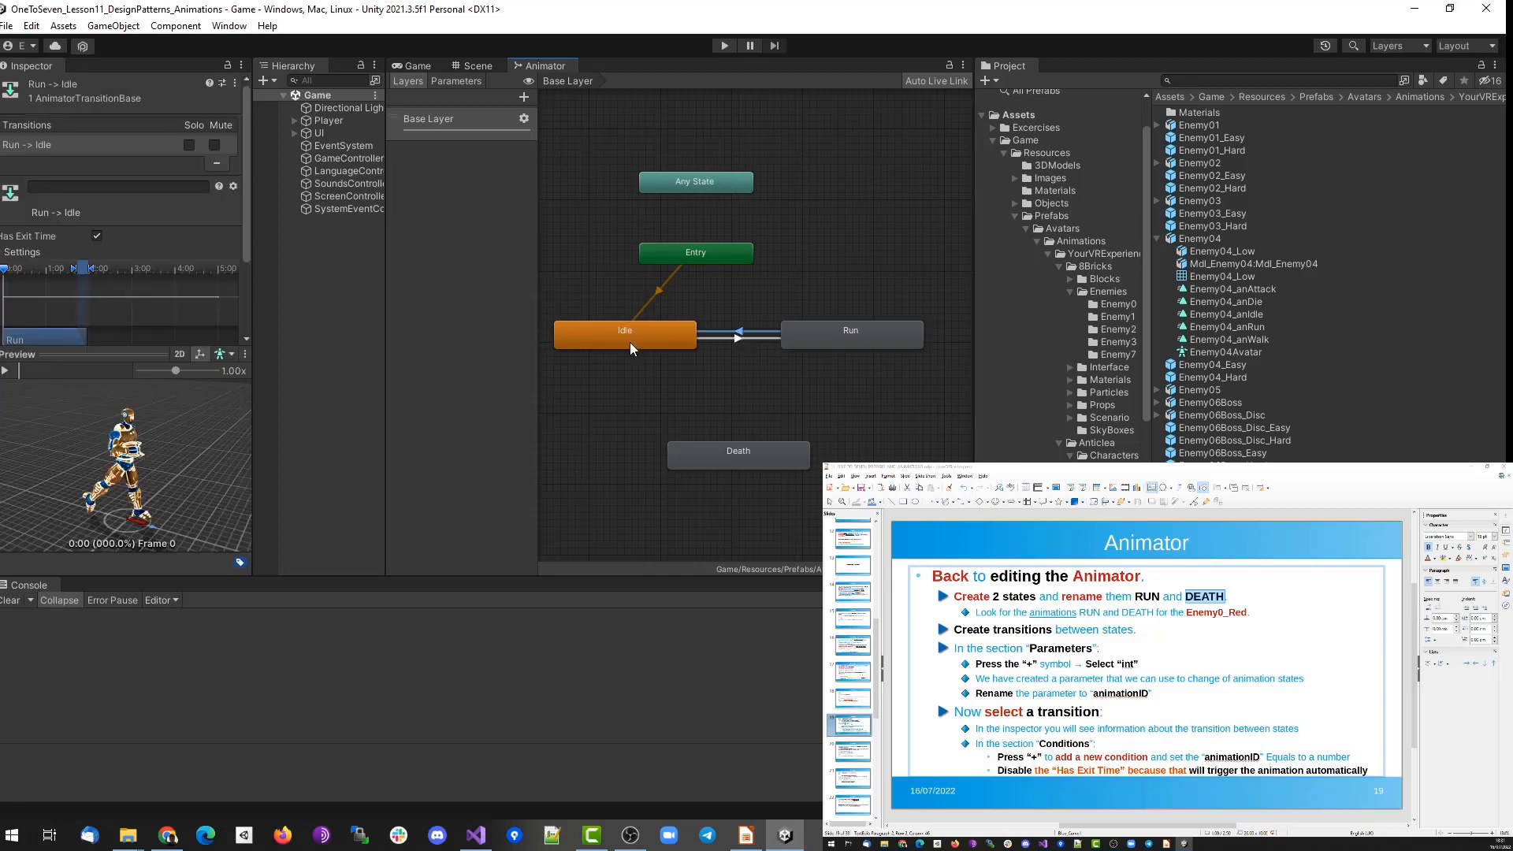
Create a transition from the Idle state to the Death state.
left_click(640, 344)
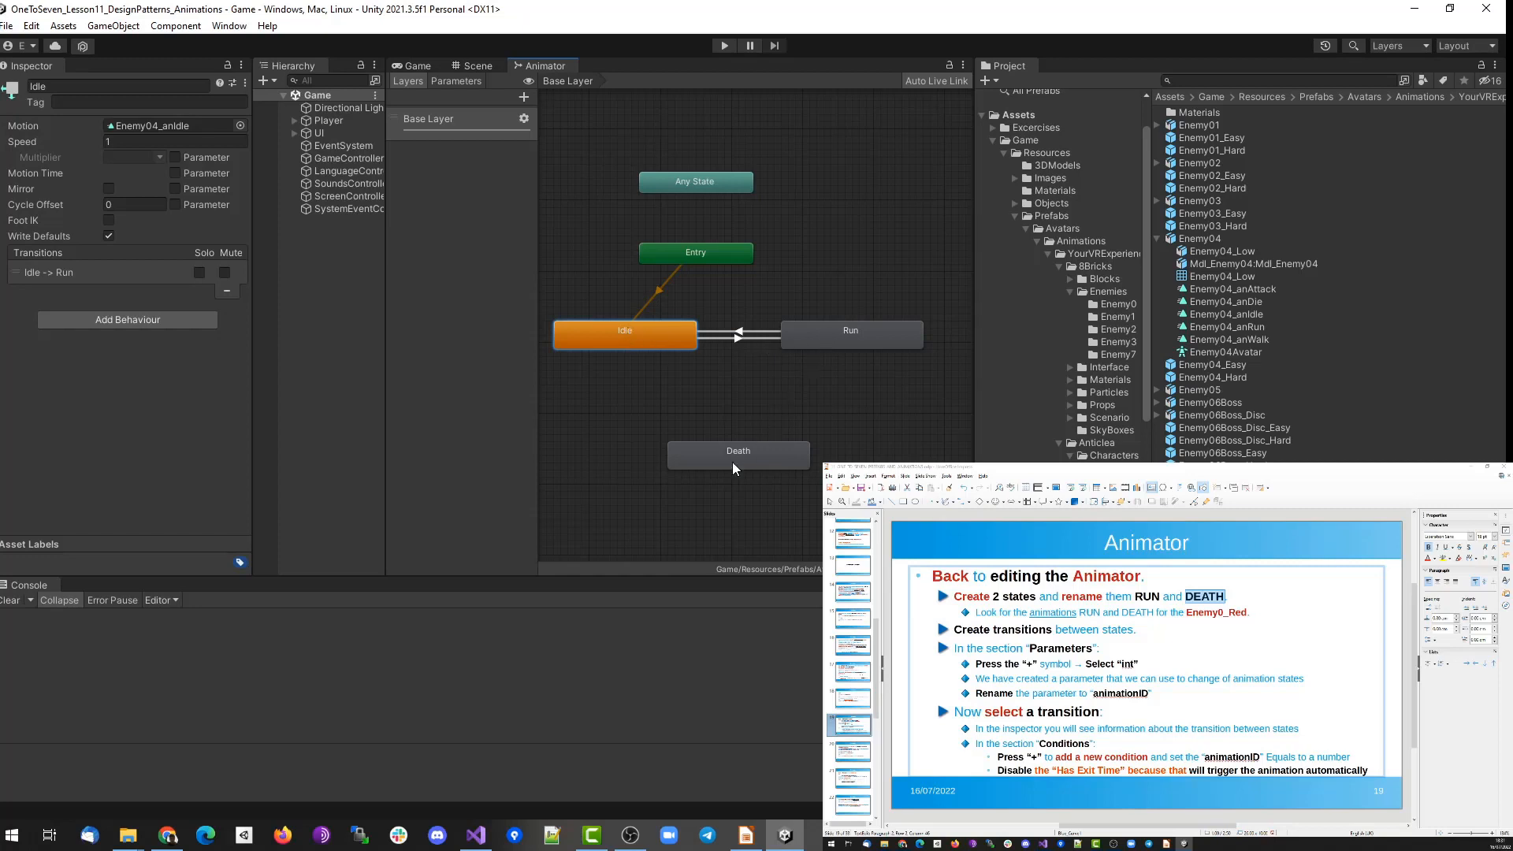
right_click(623, 339)
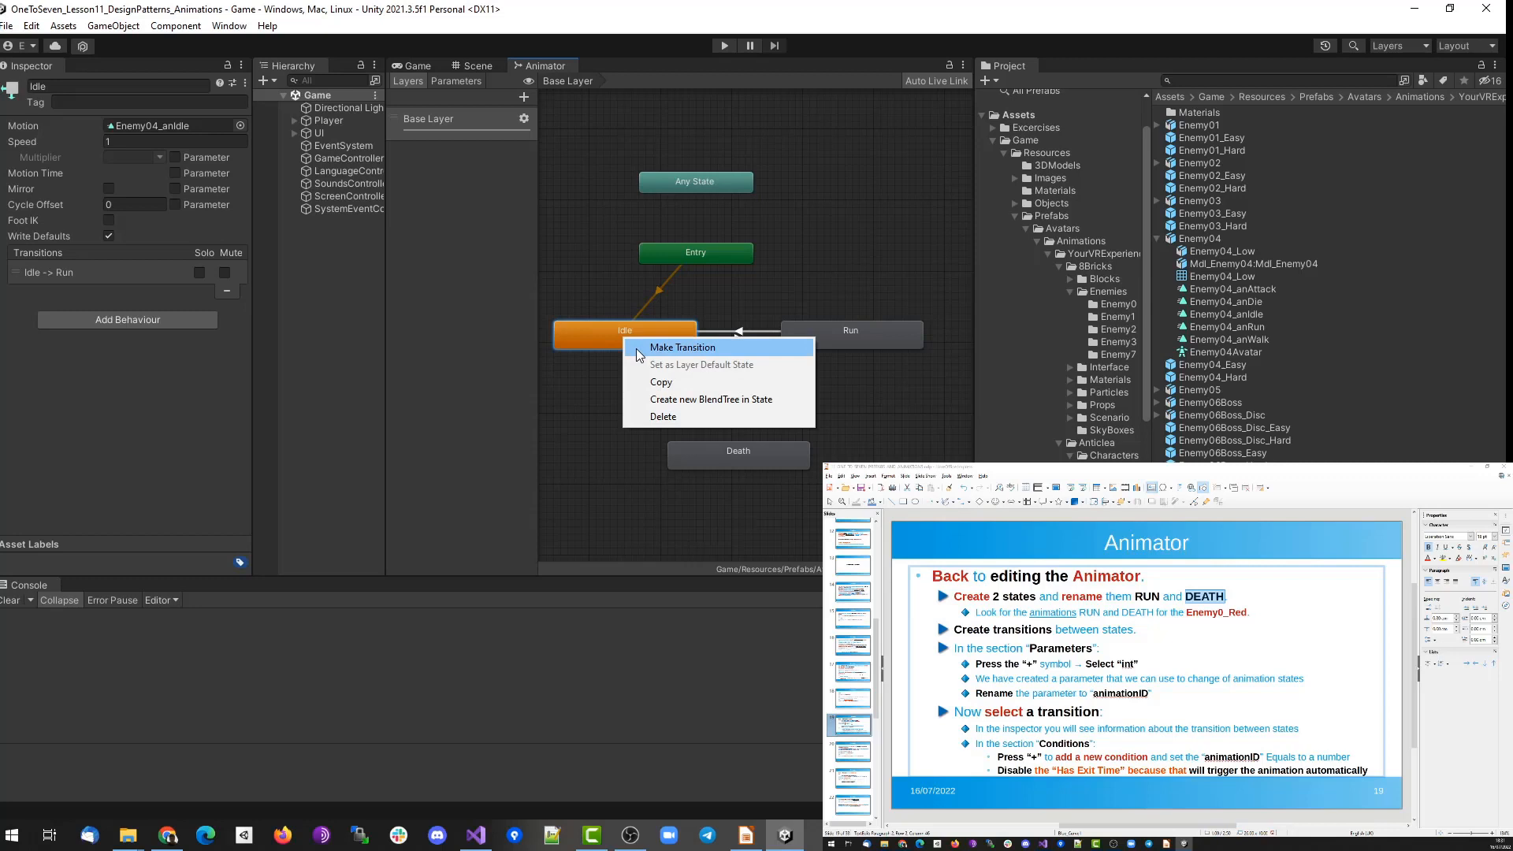
left_click(638, 351)
left_click(729, 457)
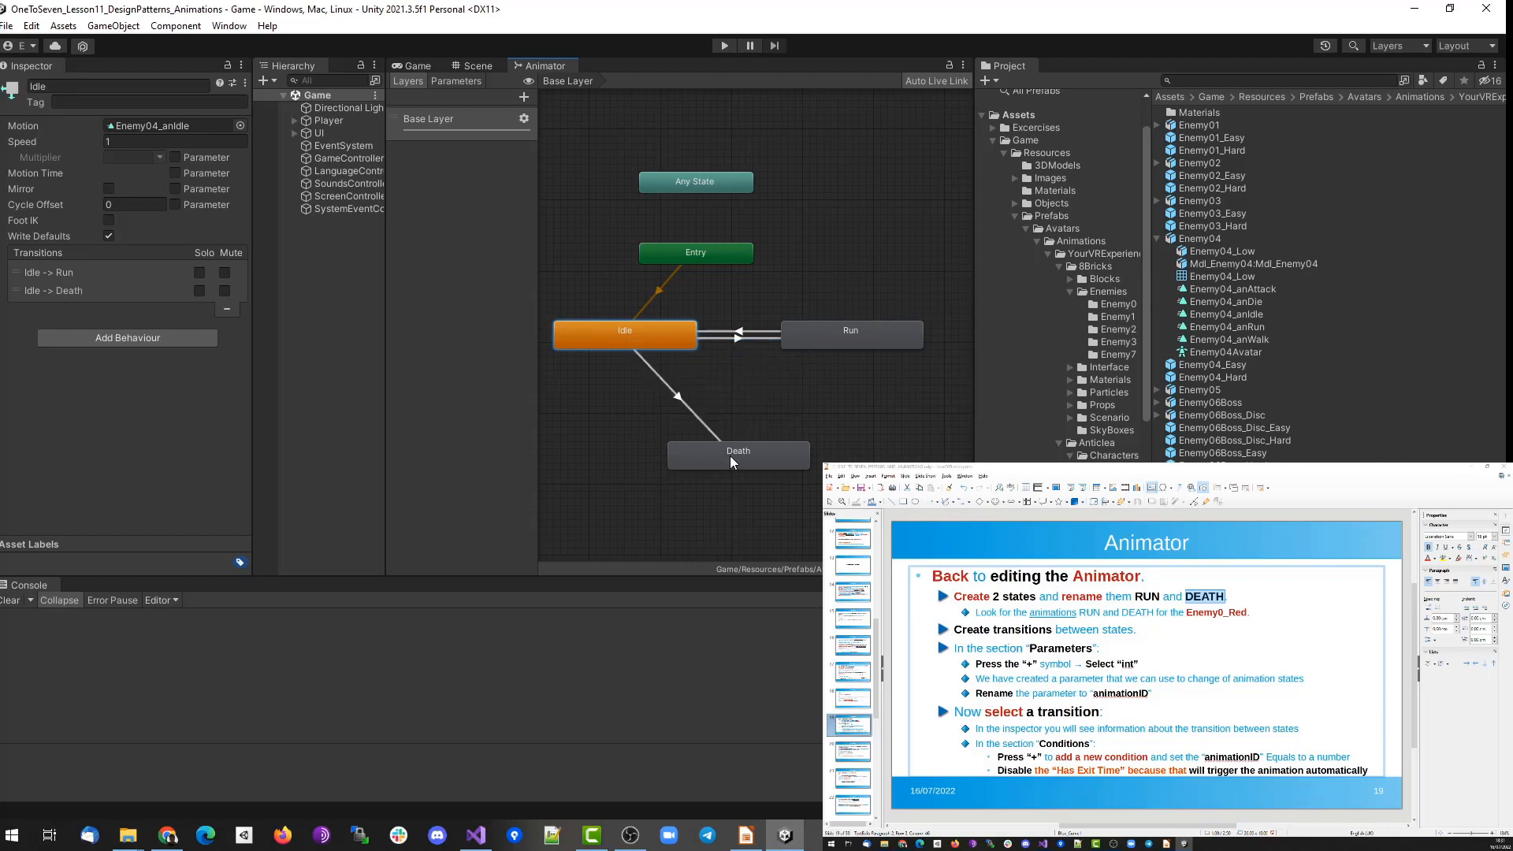
Create a transition from the Run state to the Death state.
right_click(833, 337)
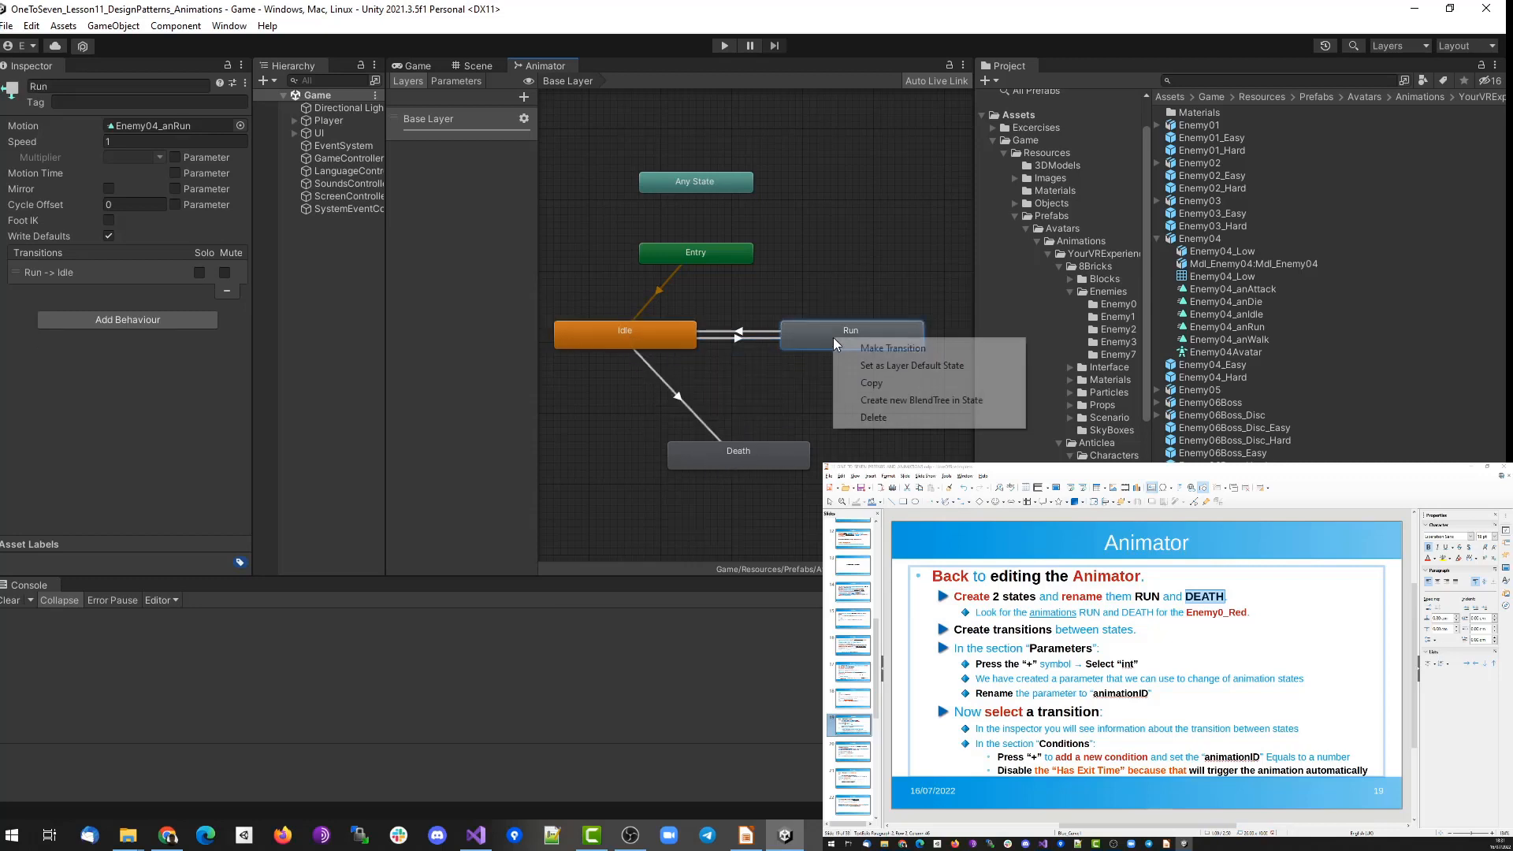
left_click(839, 345)
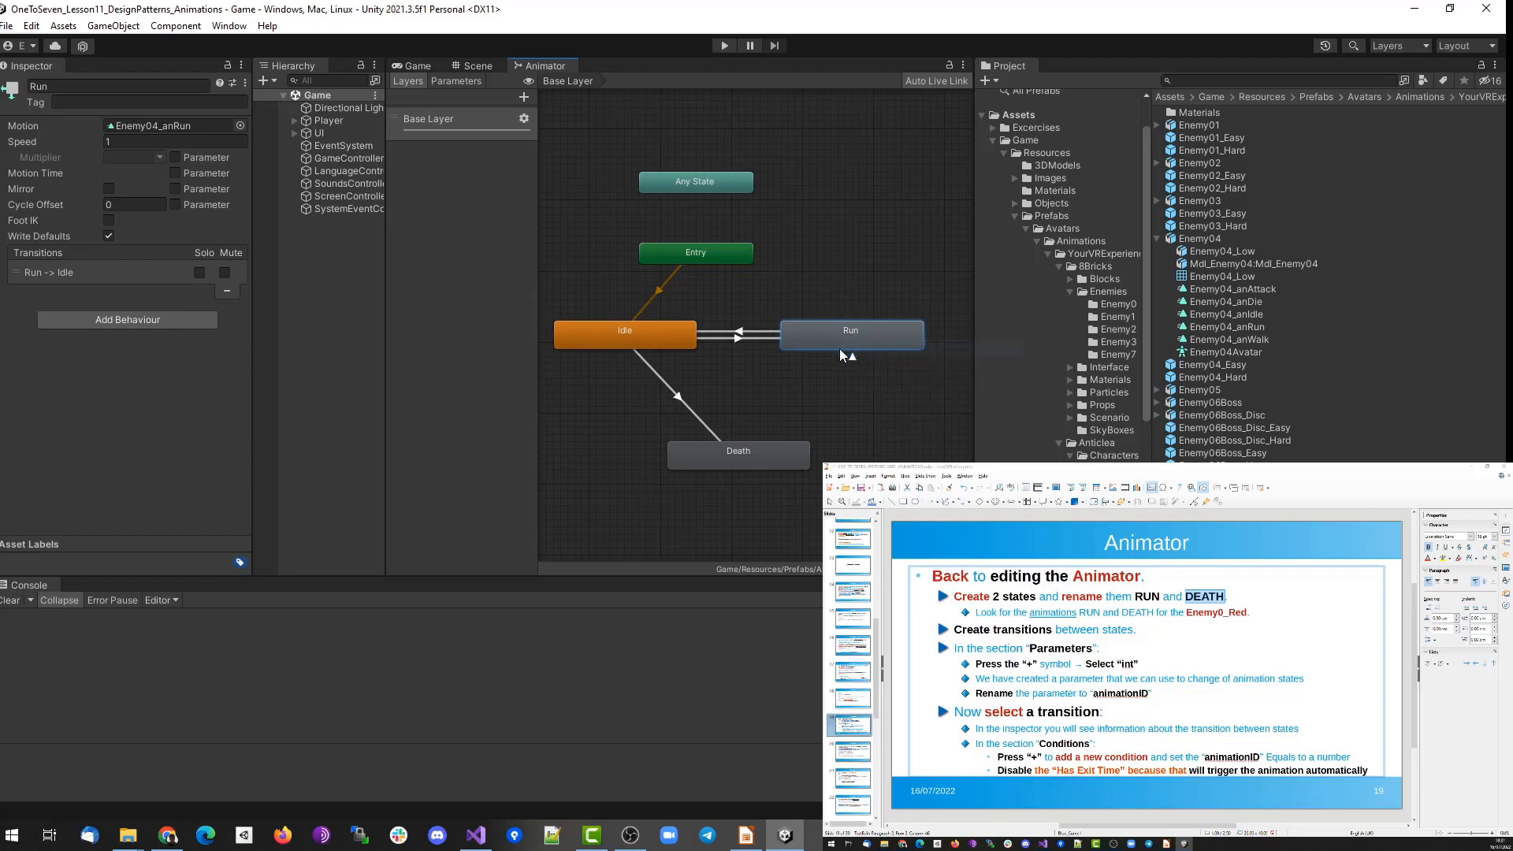
left_click(743, 453)
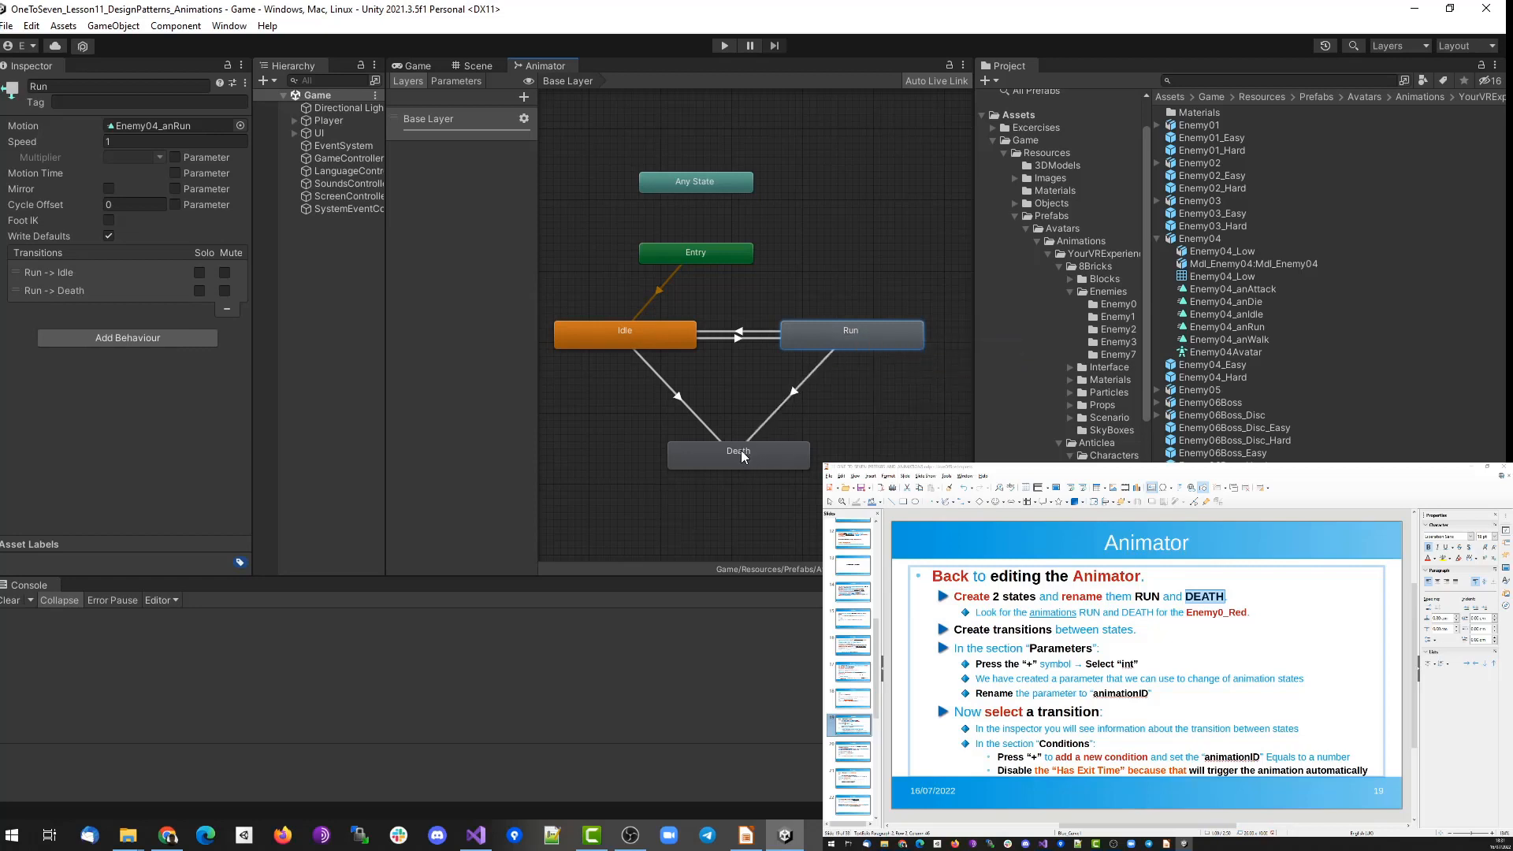
left_click(739, 456)
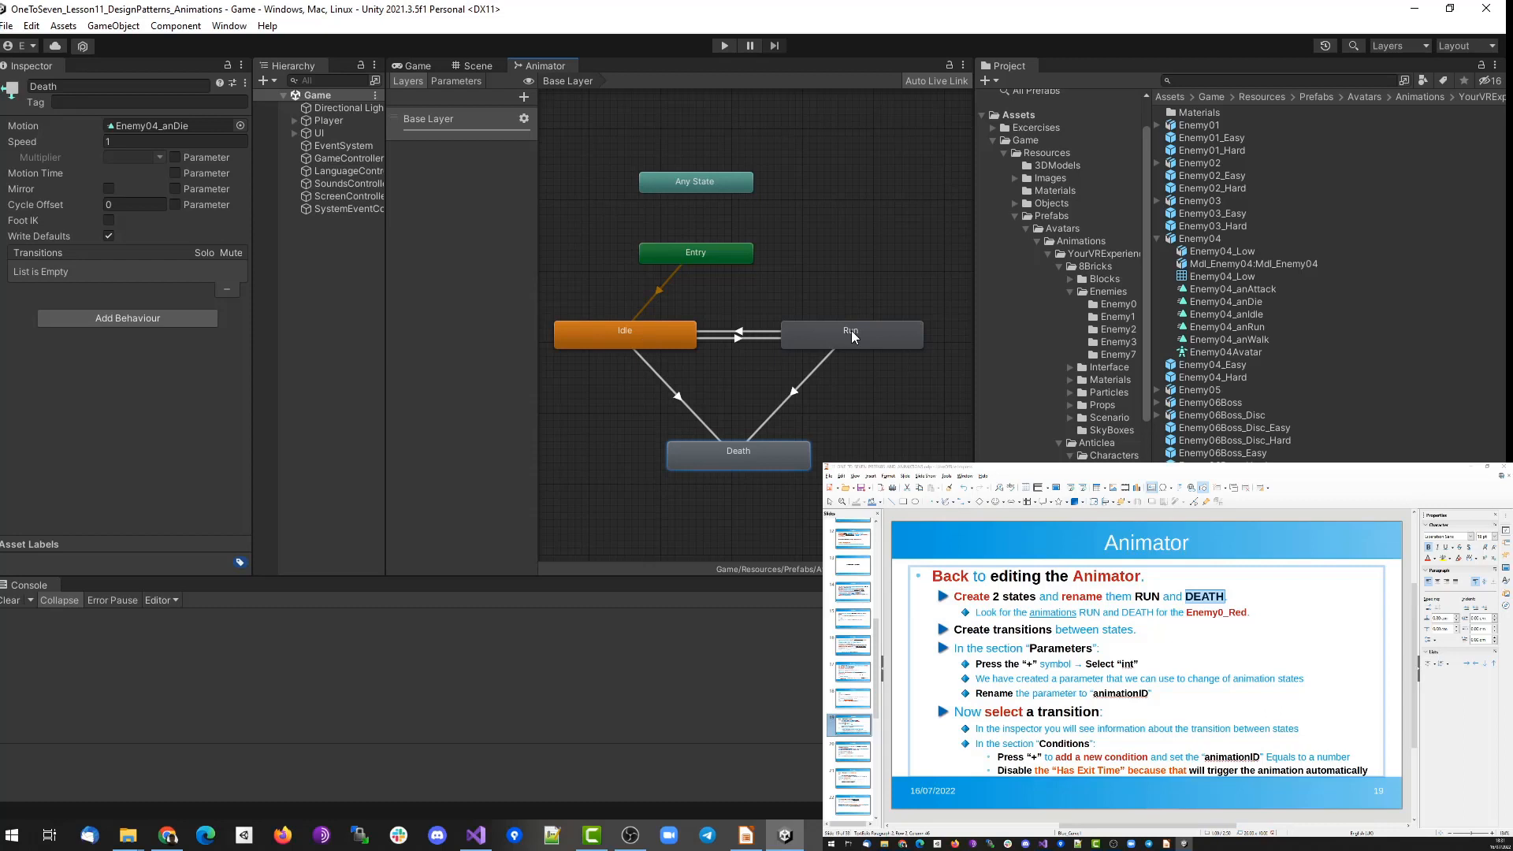
Add an Int parameter named animationID to the animator controller.
left_click(457, 82)
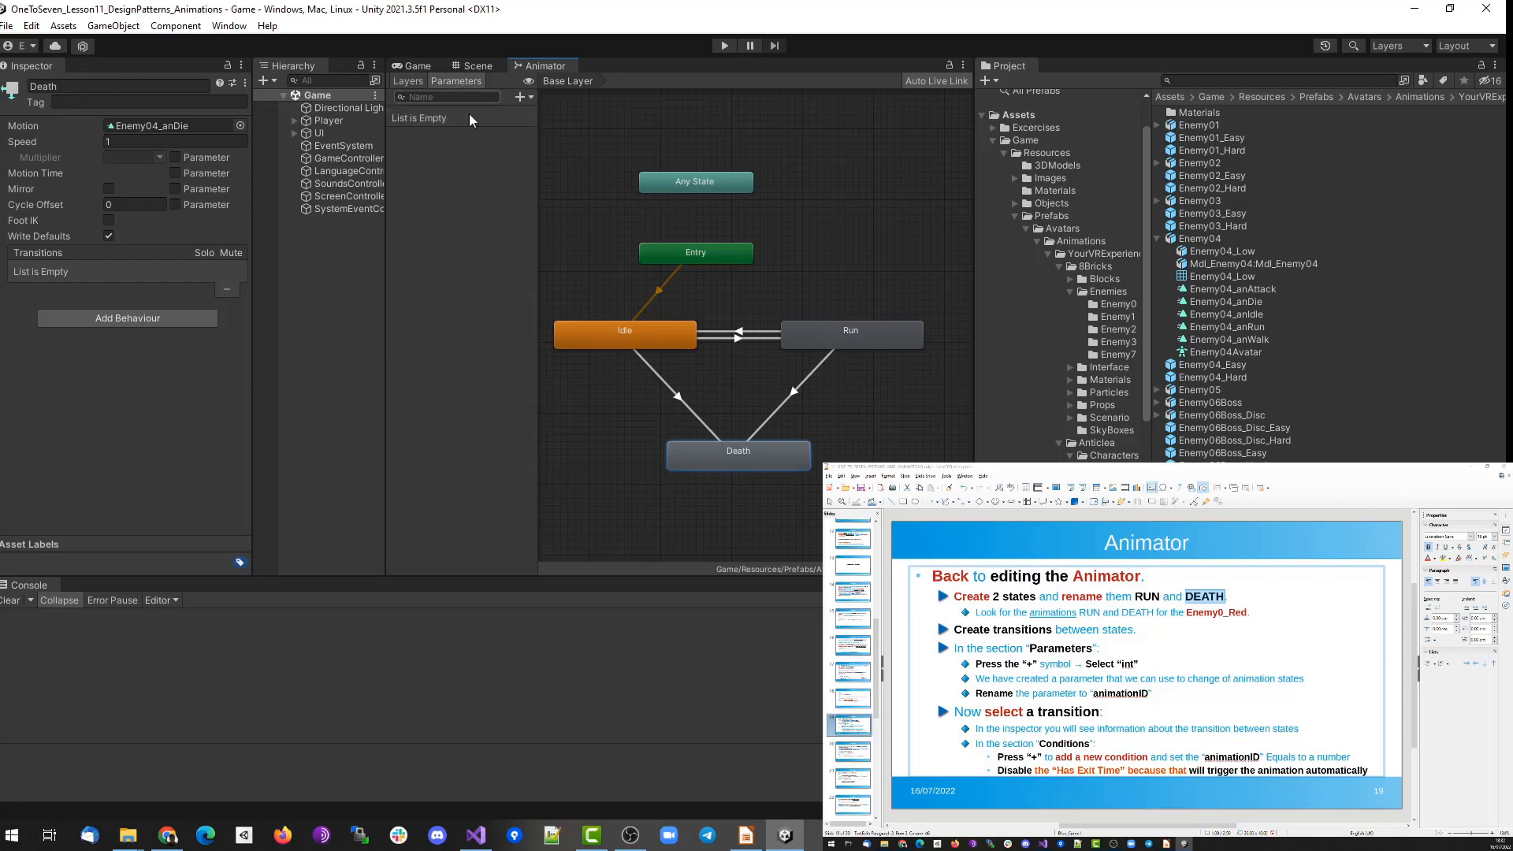
left_click(525, 97)
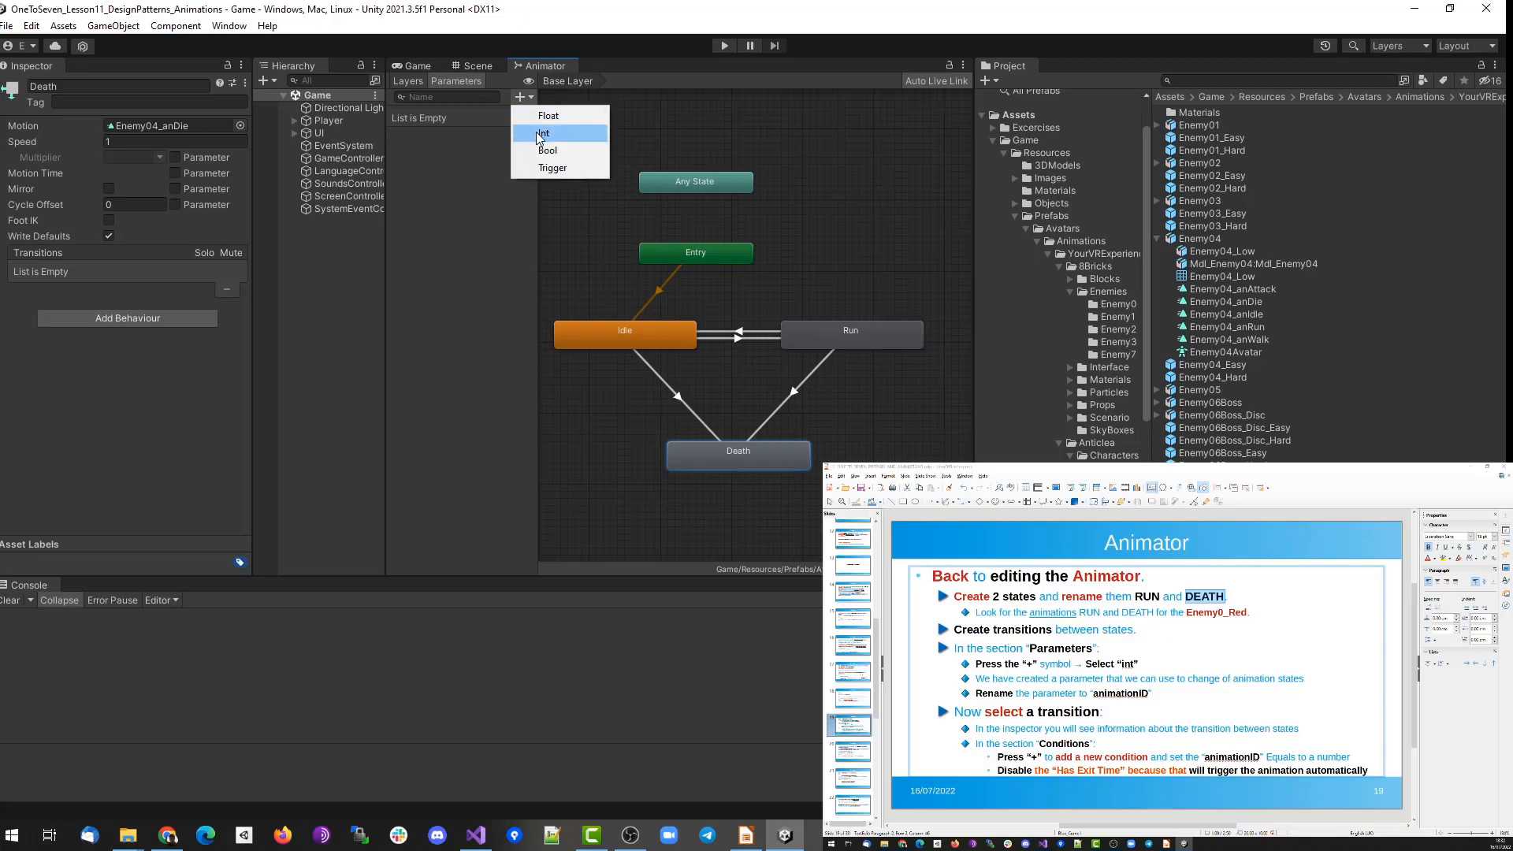
left_click(542, 134)
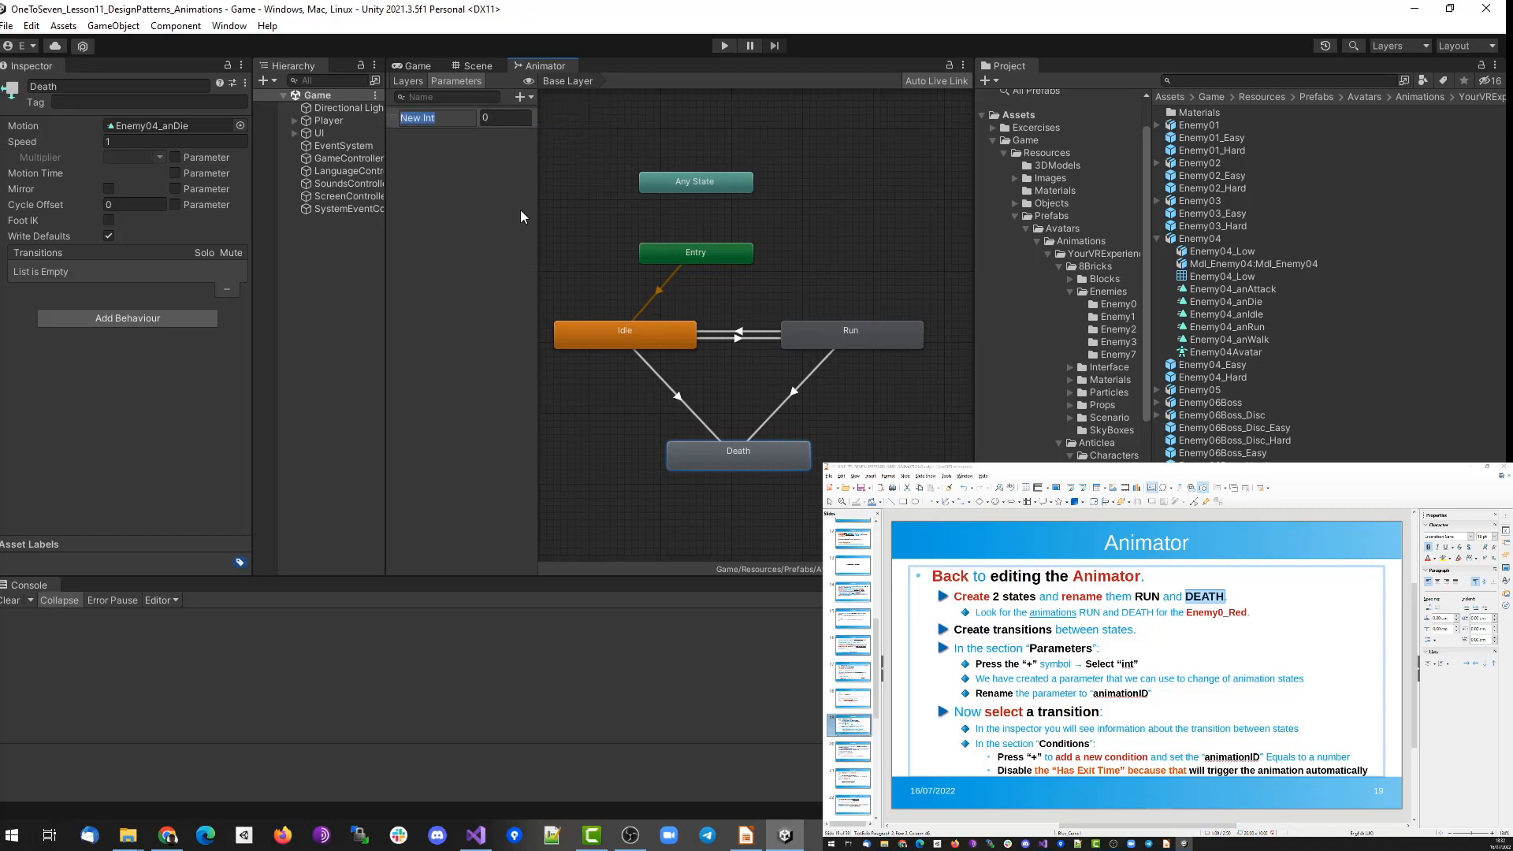
double_click(1120, 694)
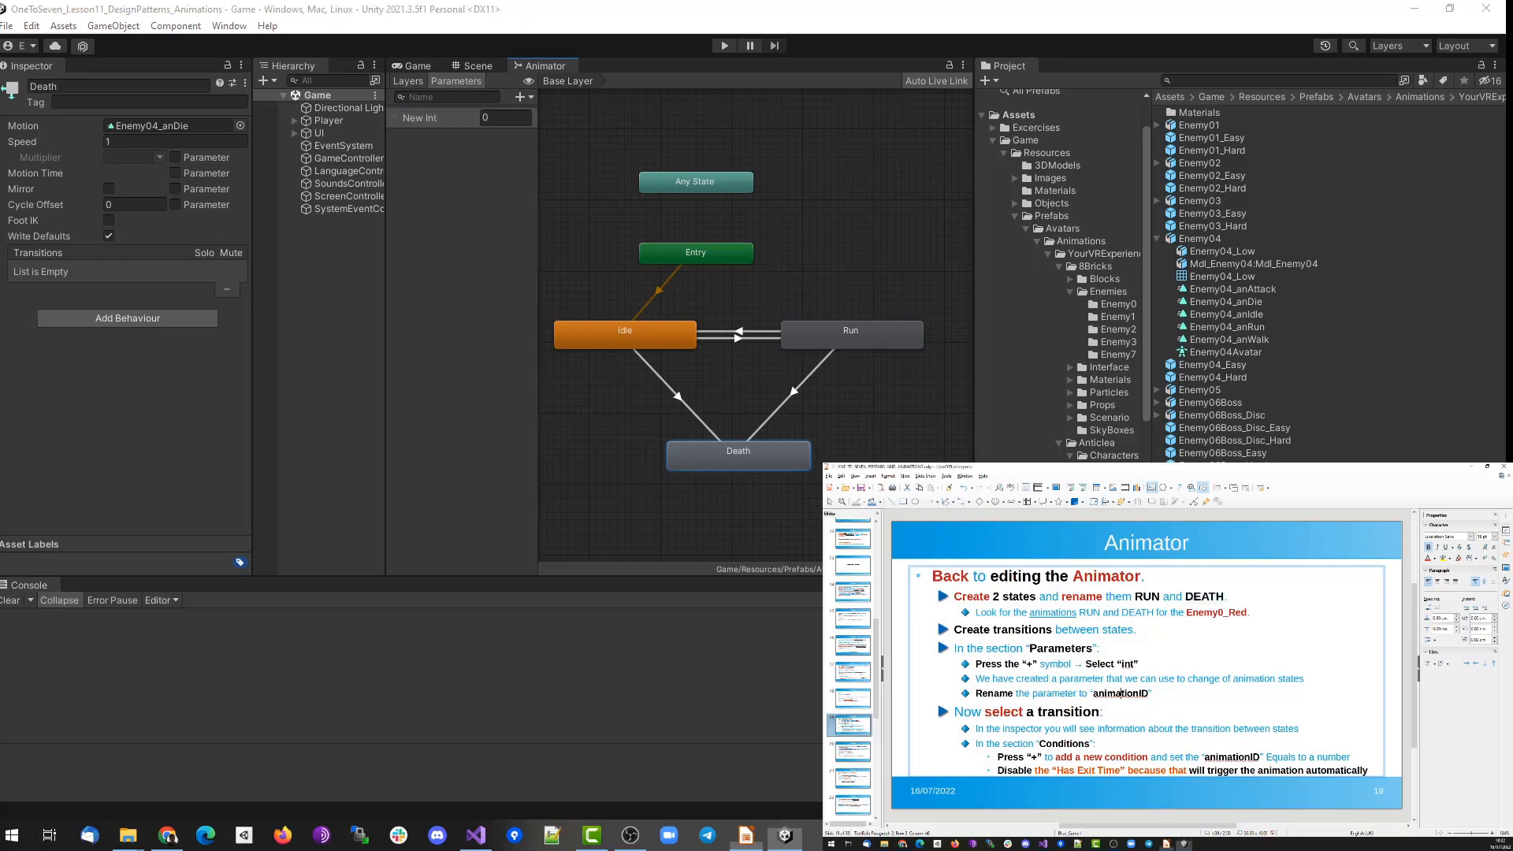
double_click(438, 118)
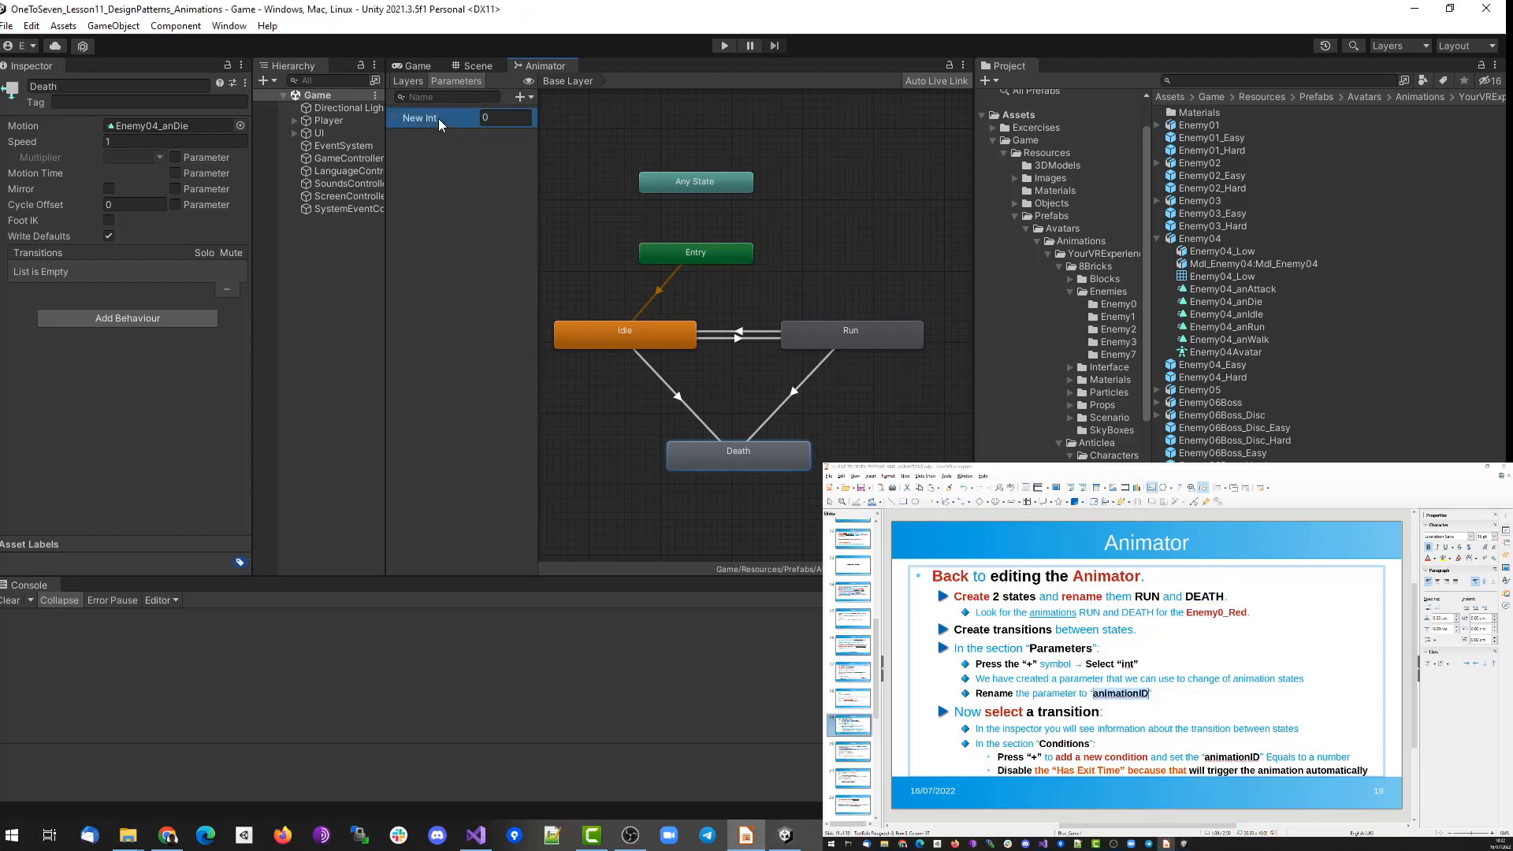
key("Return")
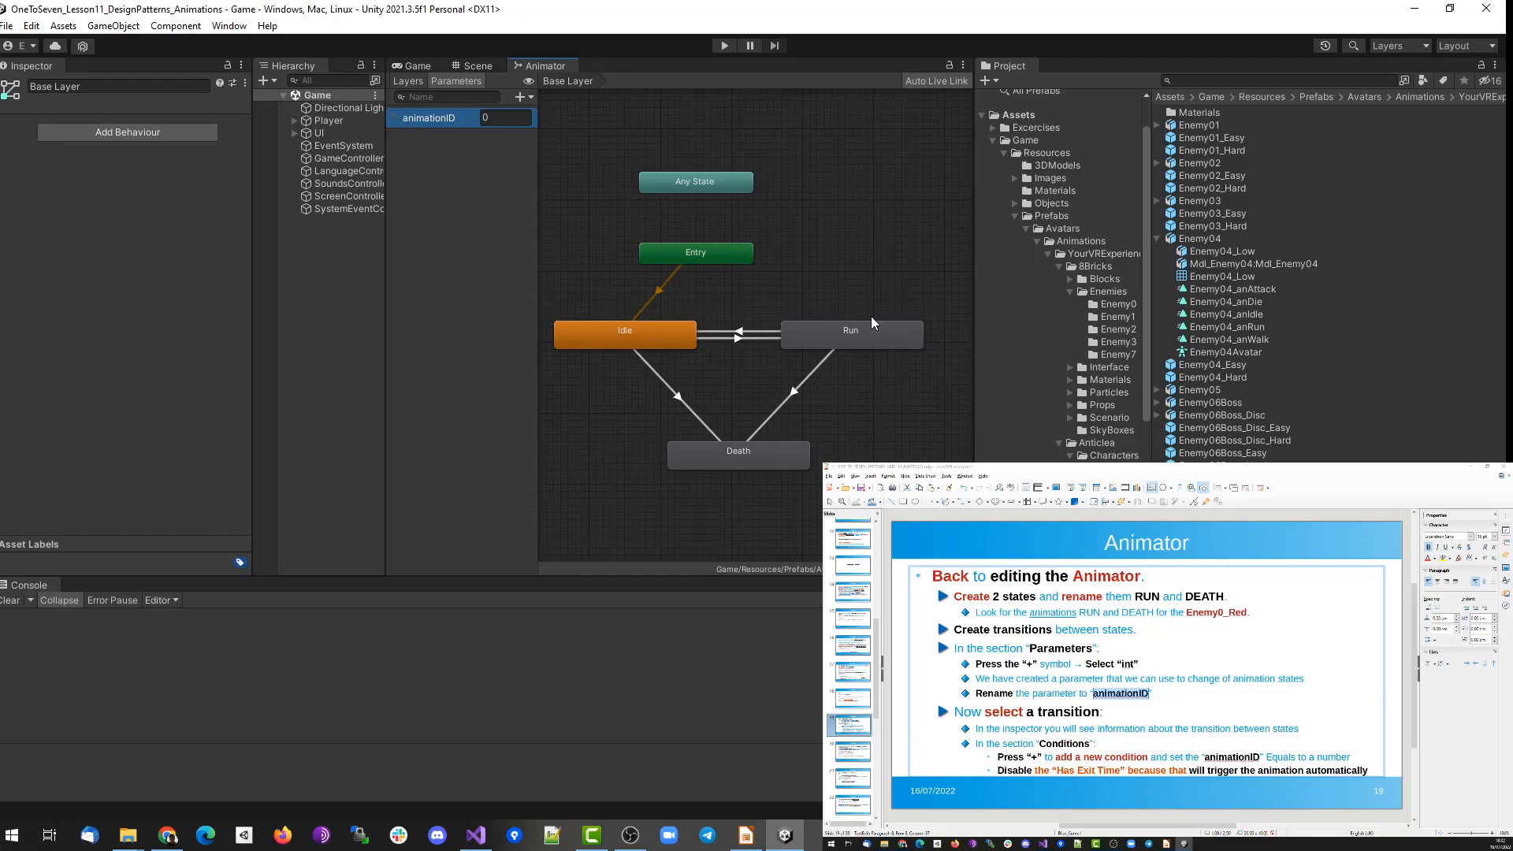
Disable Has Exit Time on the Idle-to-Run transition and move its blend to the start of the timeline.
left_click(734, 339)
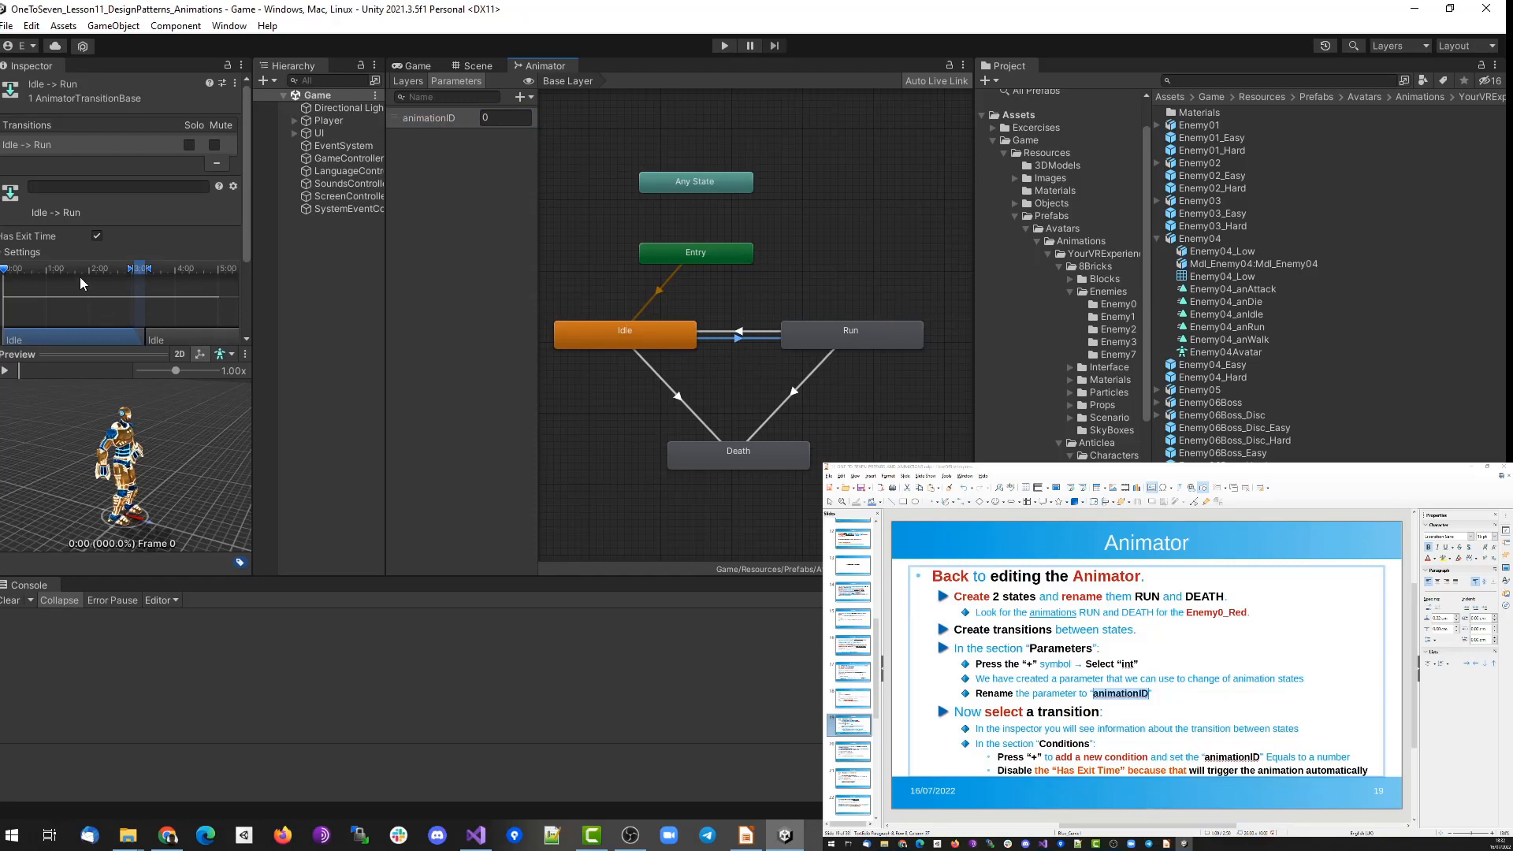
left_click(96, 235)
left_click_drag(137, 268, 21, 274)
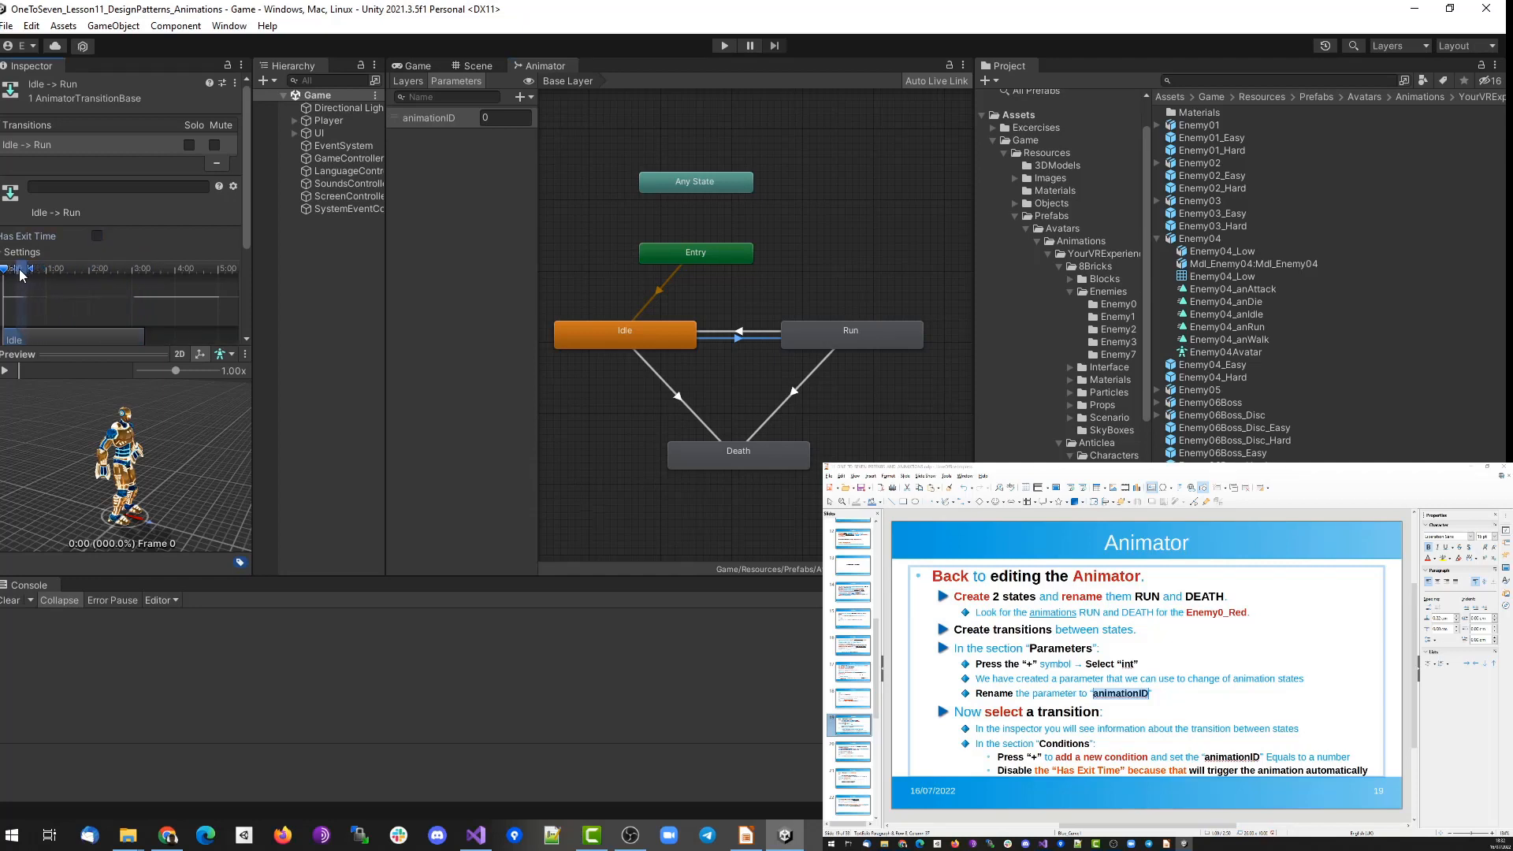
Add a condition to the Idle-to-Run transition requiring animationID Equals 1.
left_click_drag(244, 237, 241, 296)
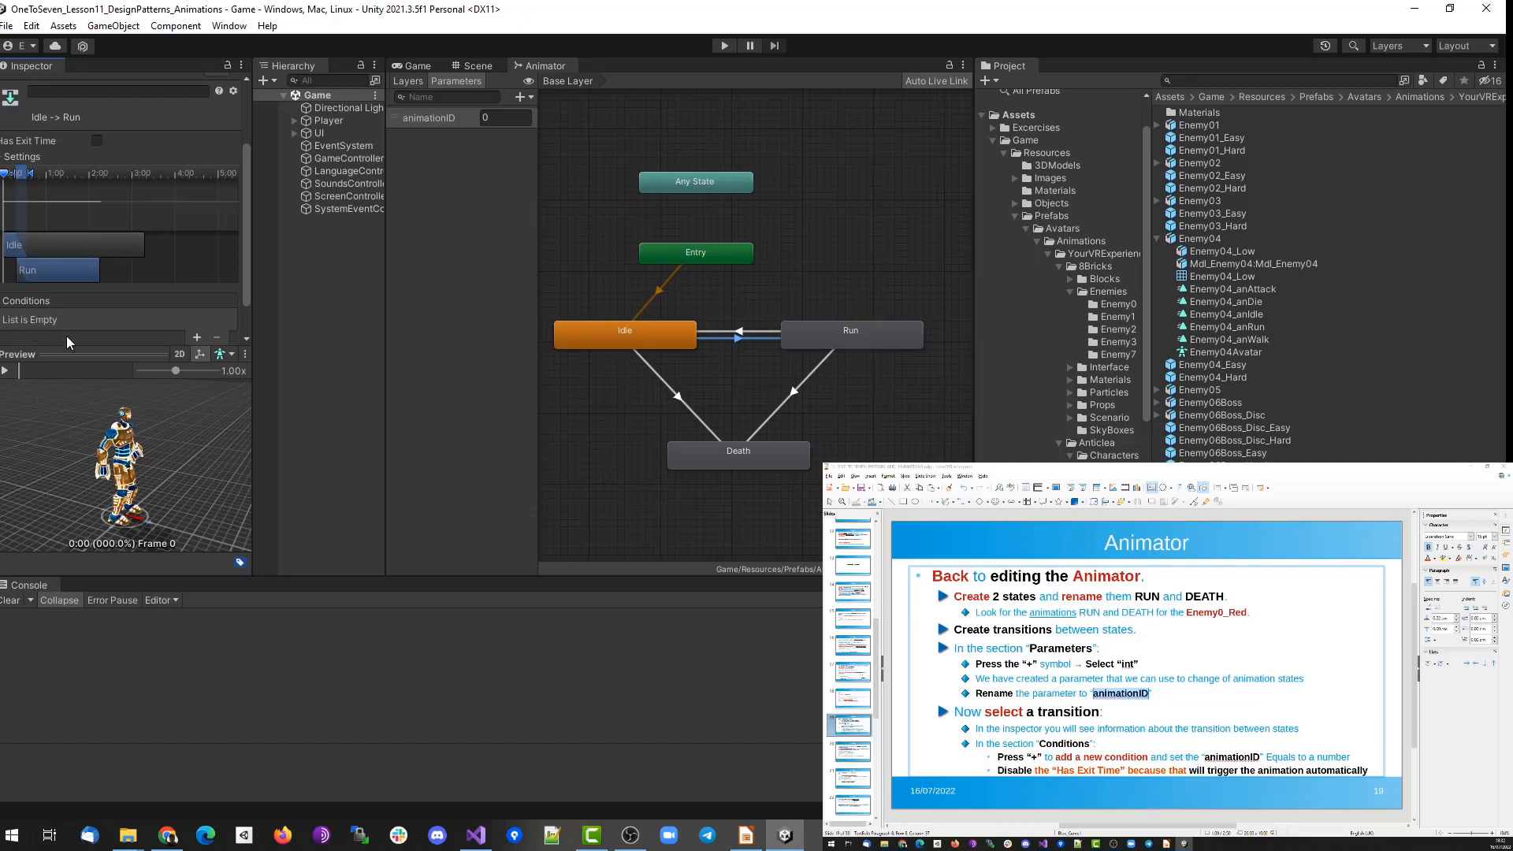
scroll(178, 315, "down", 2)
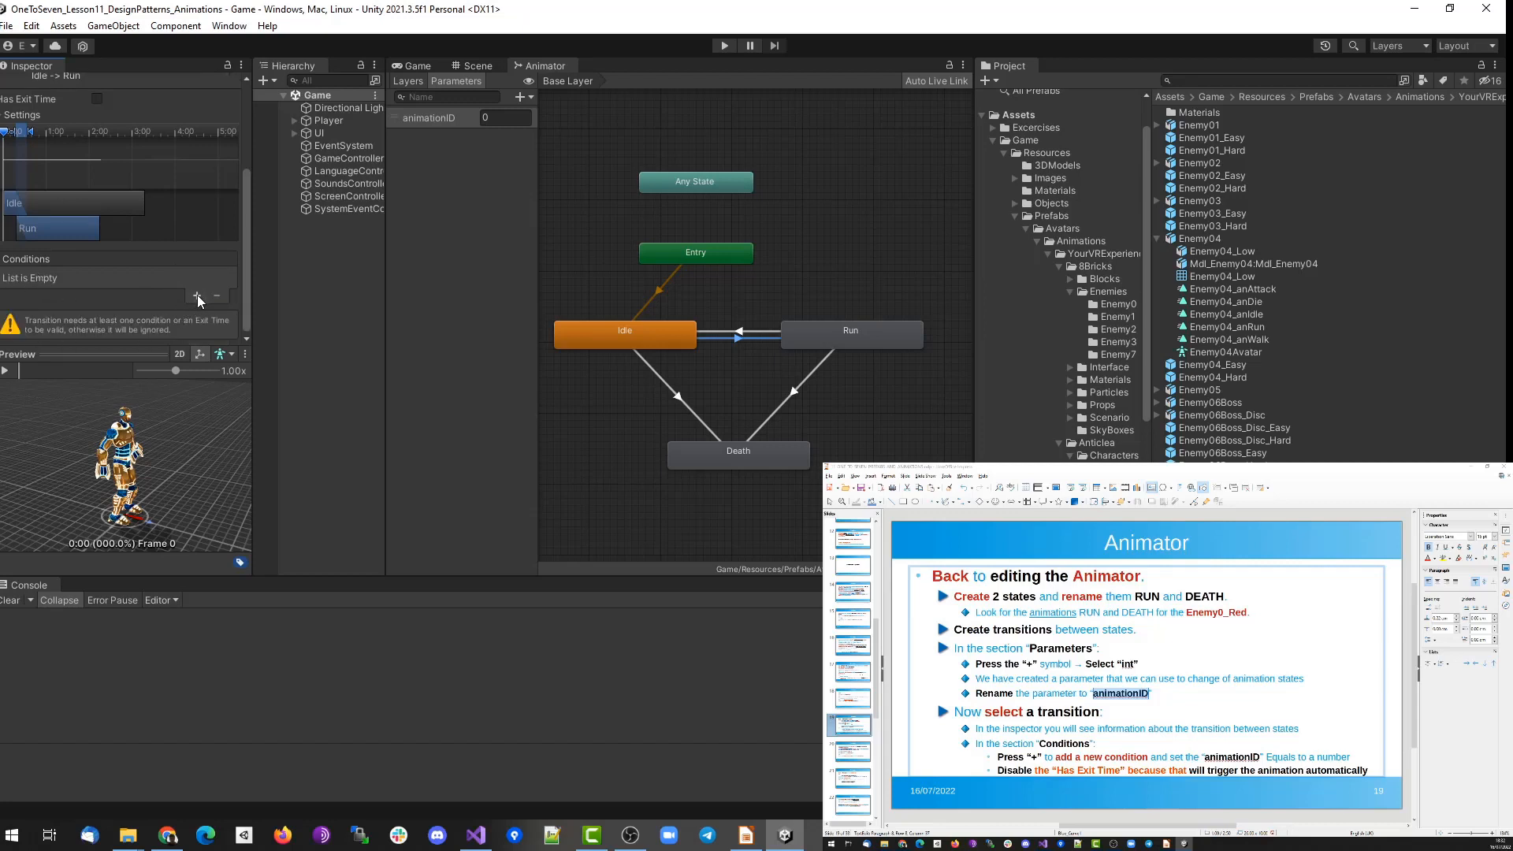
left_click(197, 297)
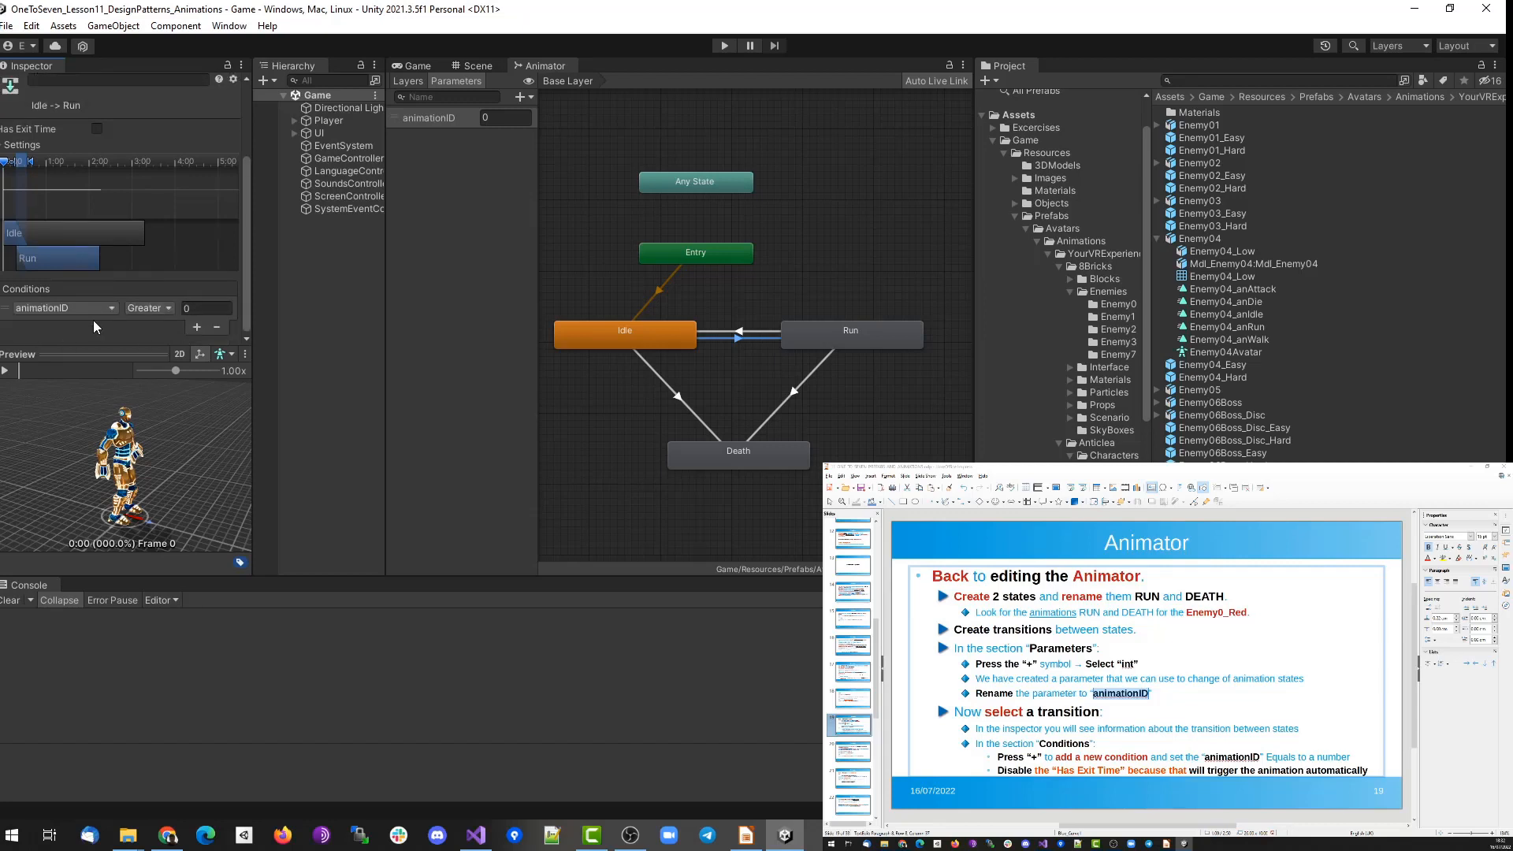
left_click(112, 308)
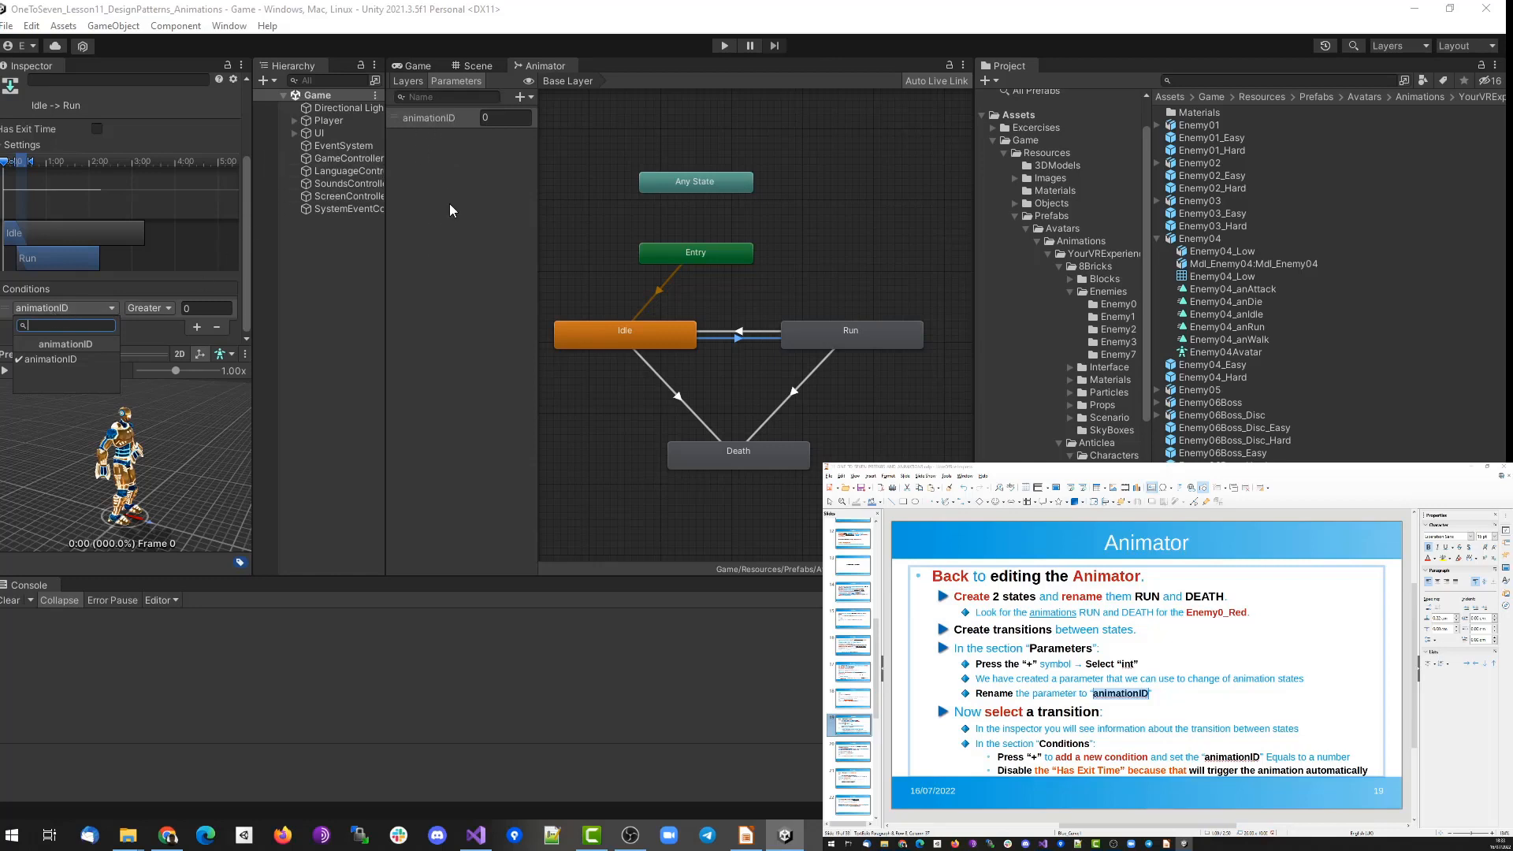
left_click(72, 361)
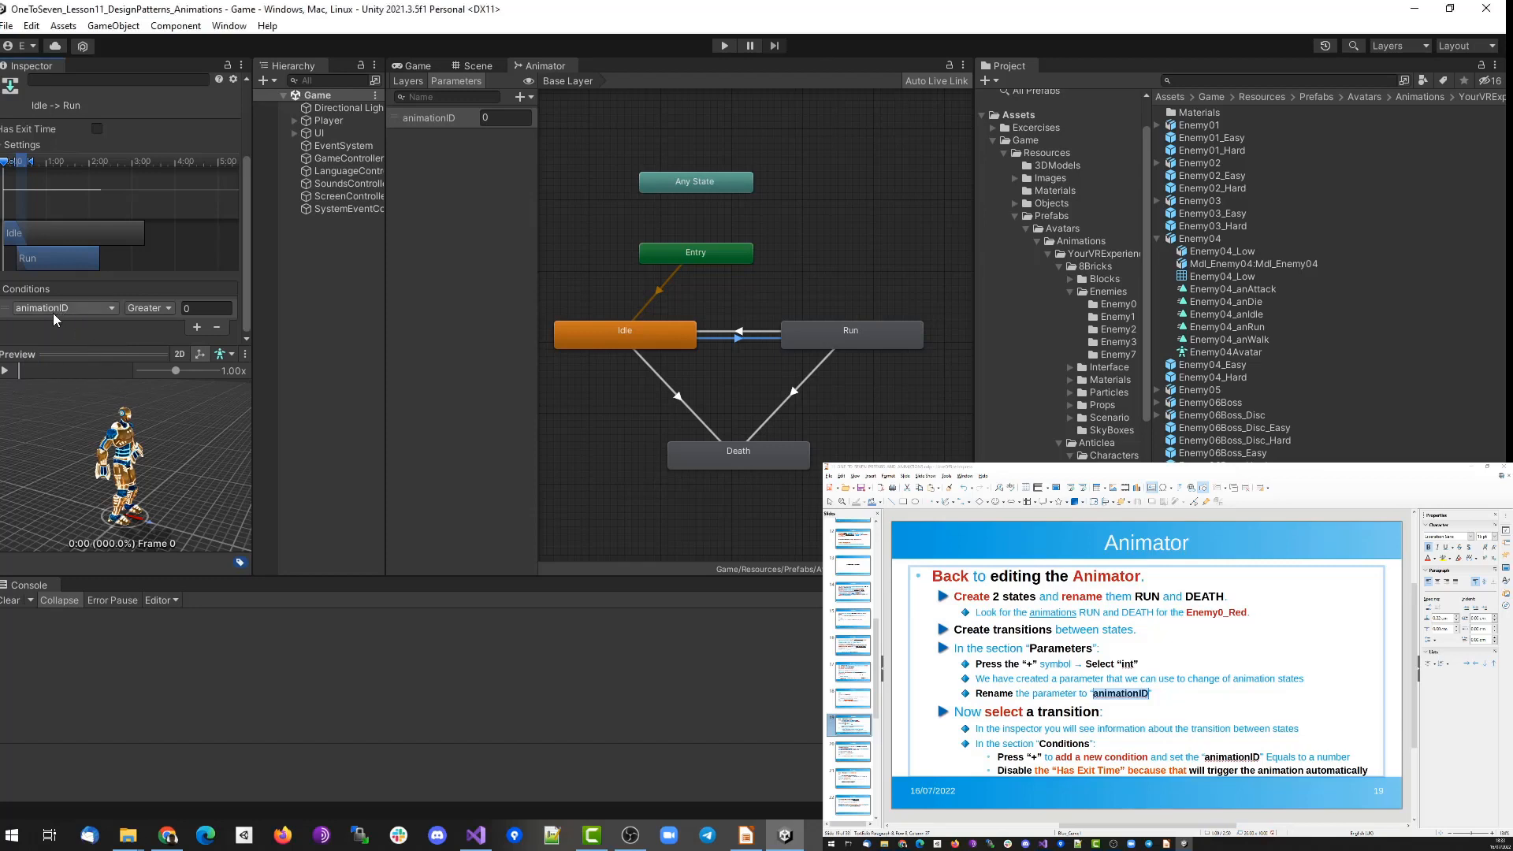
left_click(157, 312)
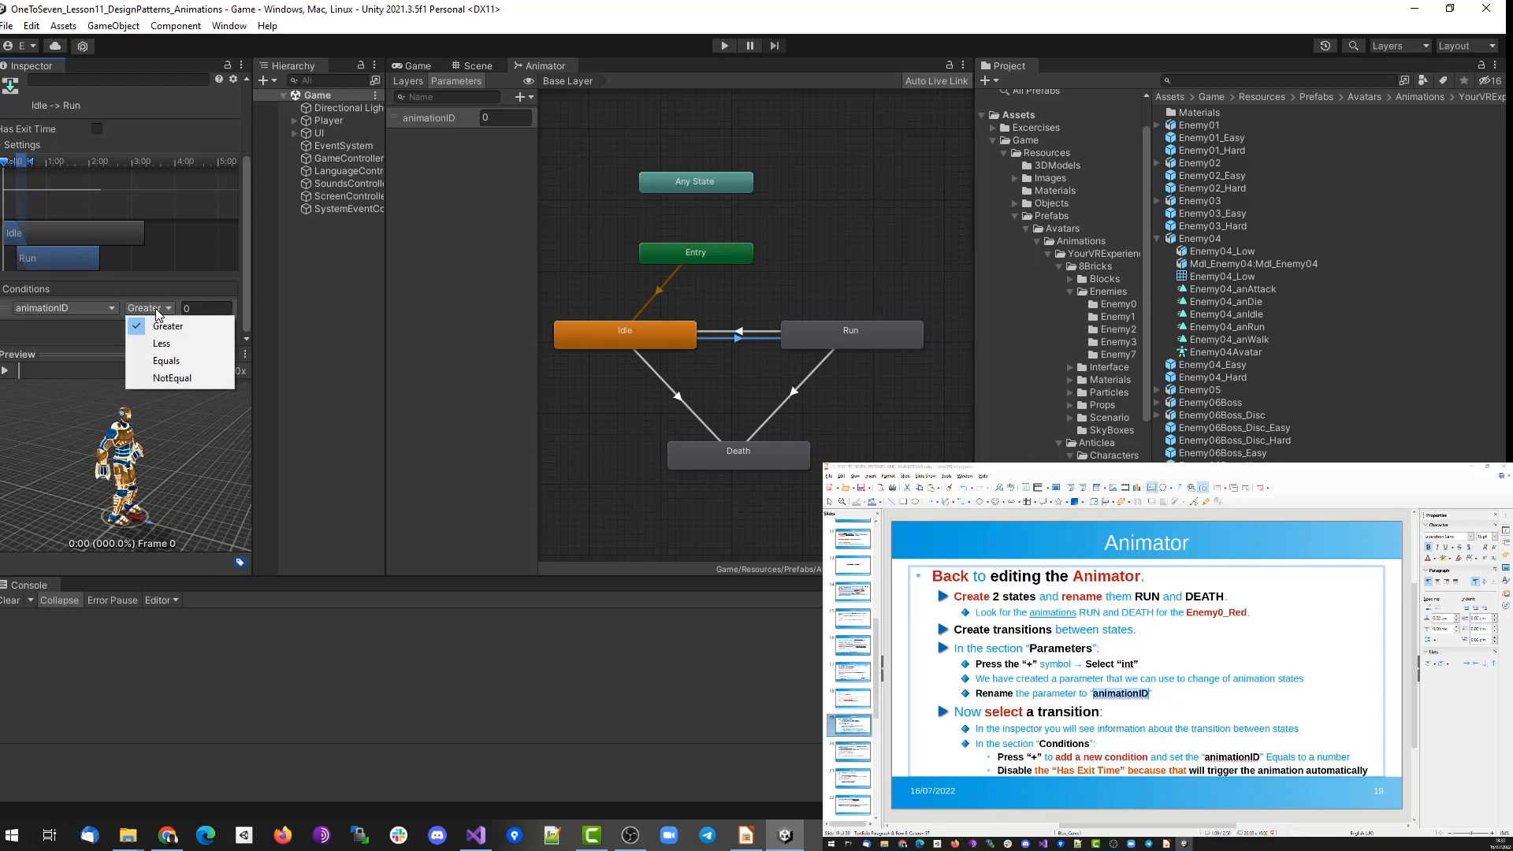
left_click(166, 361)
left_click(208, 309)
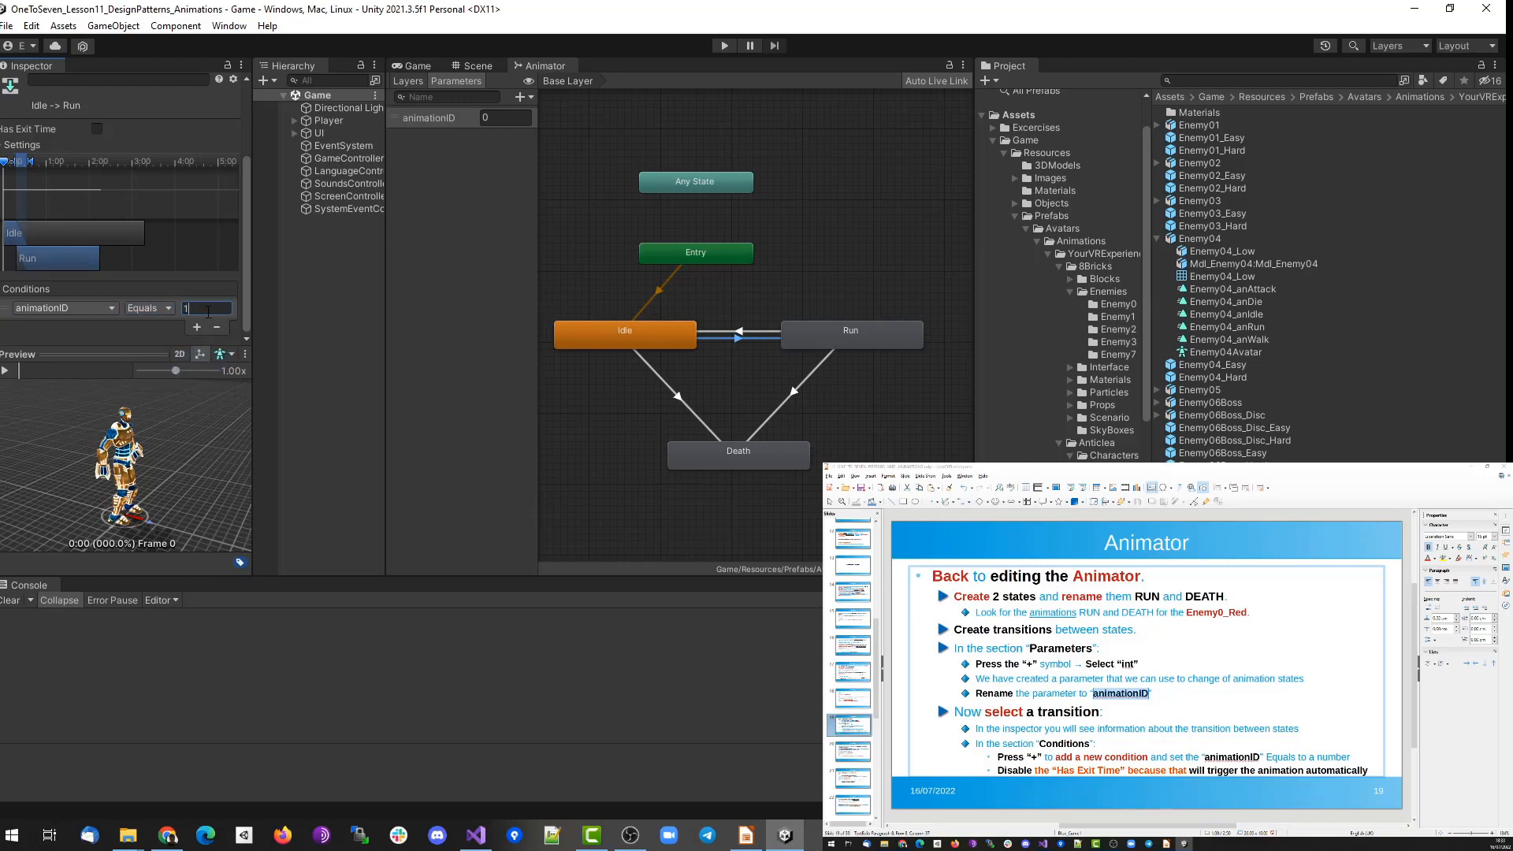
type("1")
Check the condition set on the transition from the Idle state to the Run state.
left_click(635, 335)
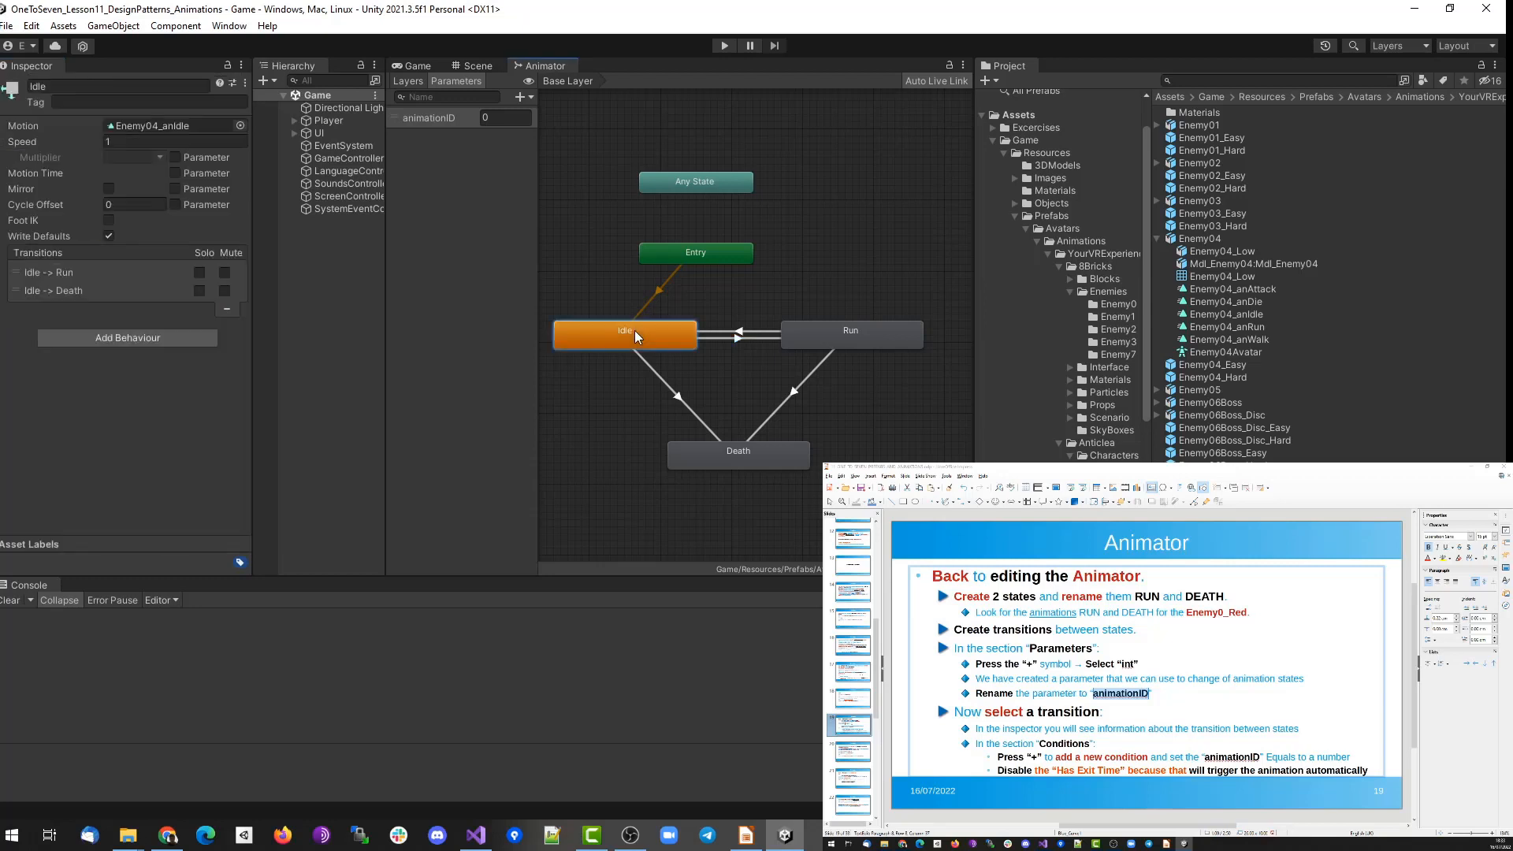
left_click(841, 340)
left_click(748, 339)
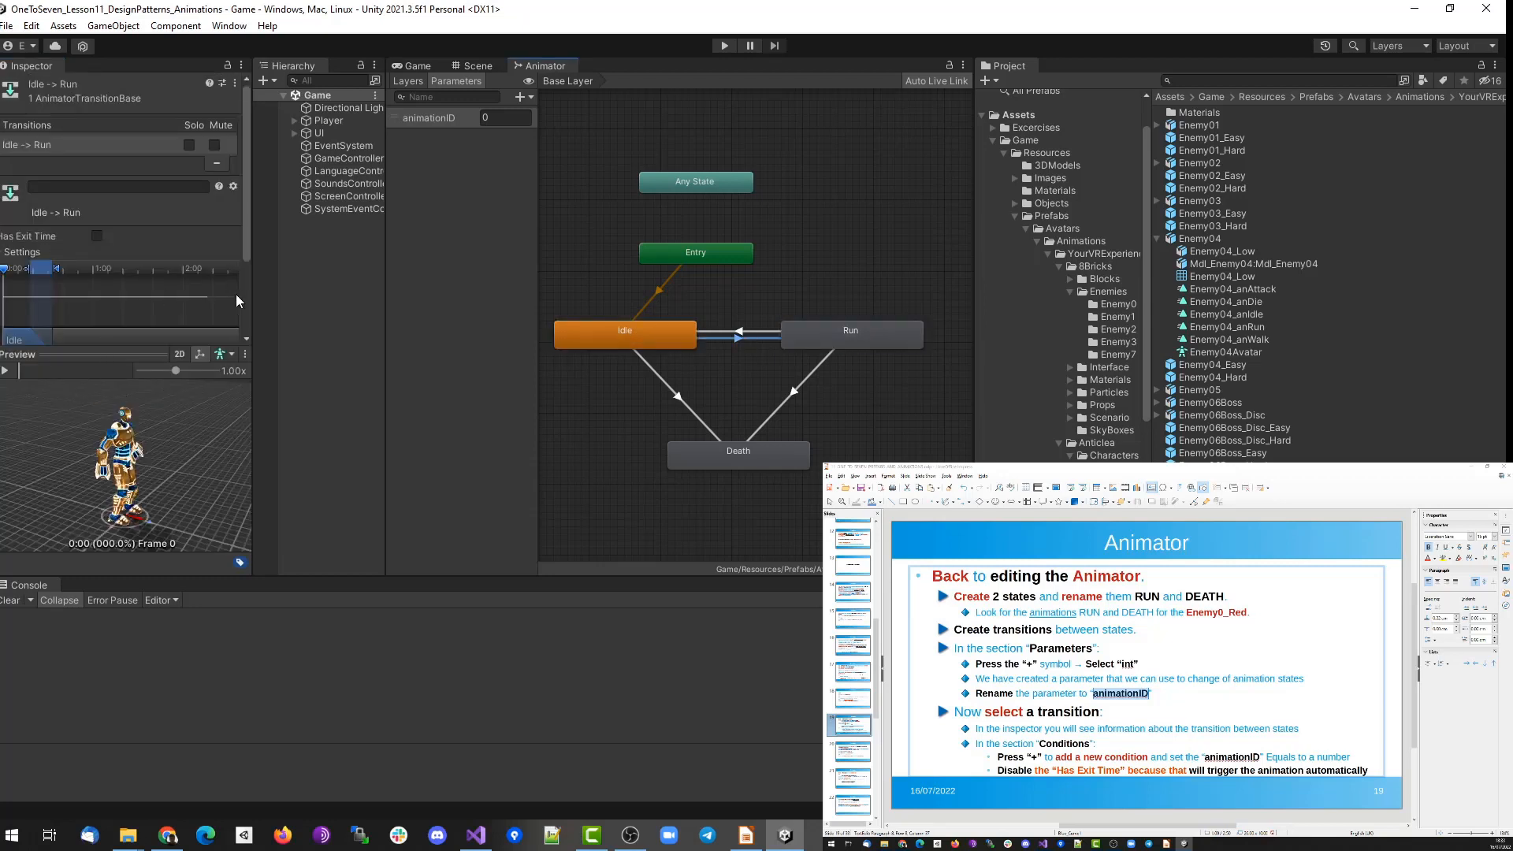
scroll(238, 303, "down", 3)
scroll(246, 331, "down", 2)
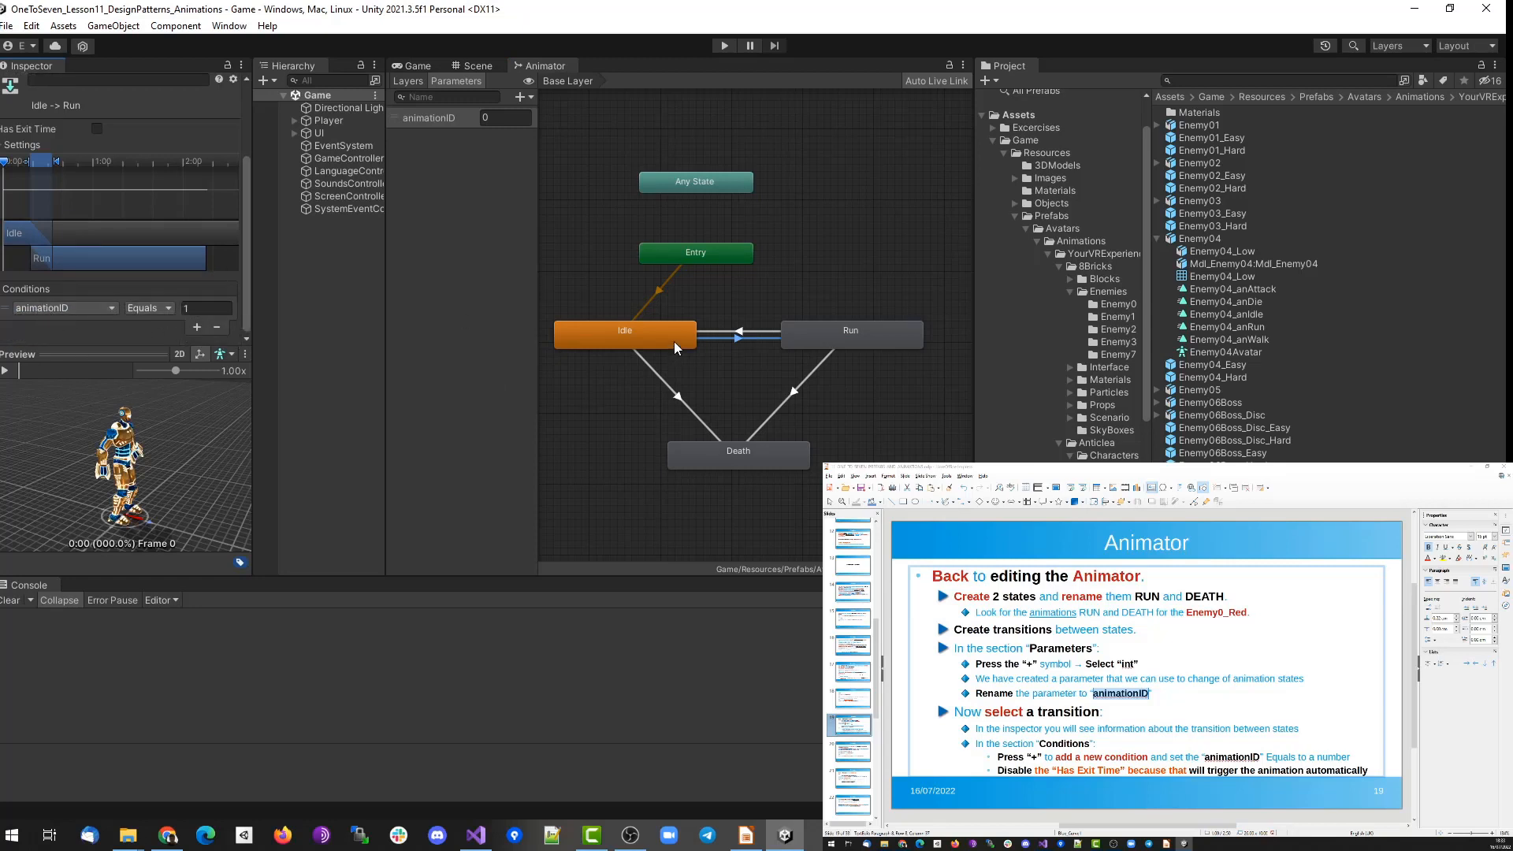
Disable Has Exit Time on the Run-to-Idle transition and move its blend near the start of the timeline.
left_click(745, 334)
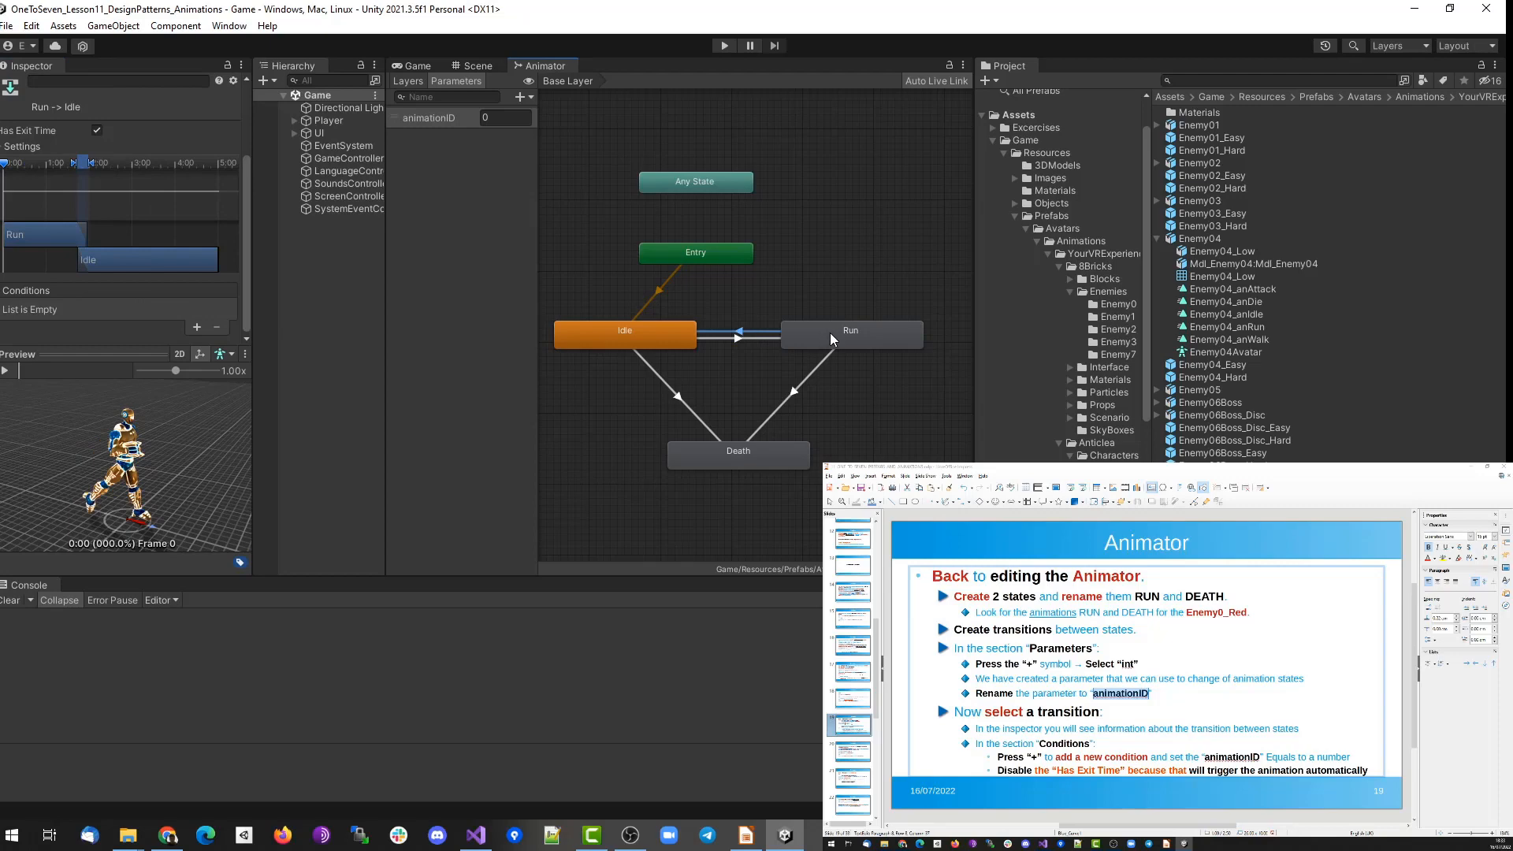
left_click(96, 131)
left_click_drag(82, 166, 23, 164)
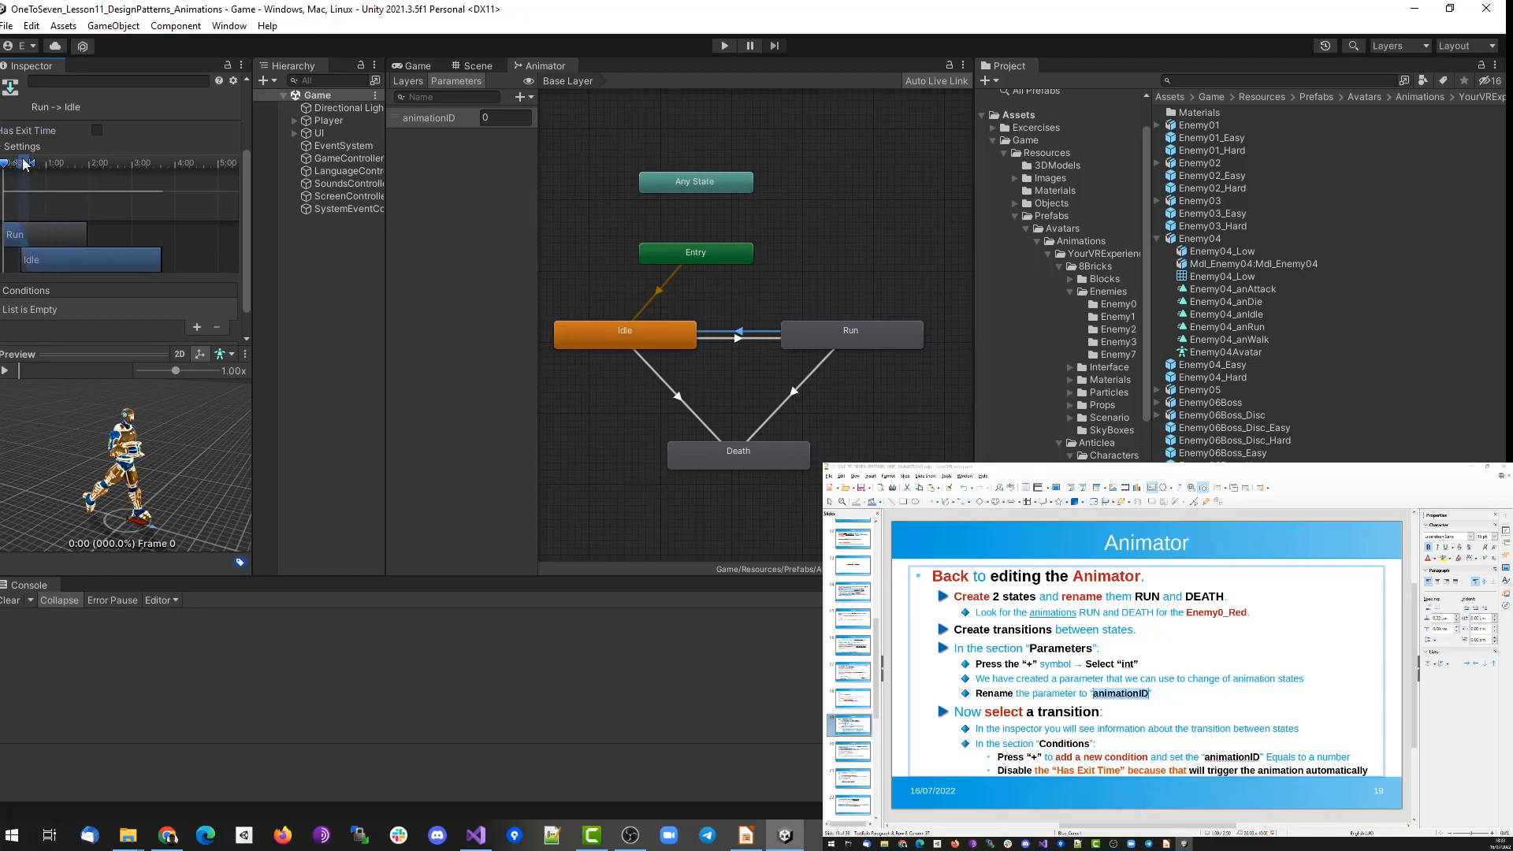
Add a condition to the Run-to-Idle transition requiring animationID Equals 0.
left_click(197, 327)
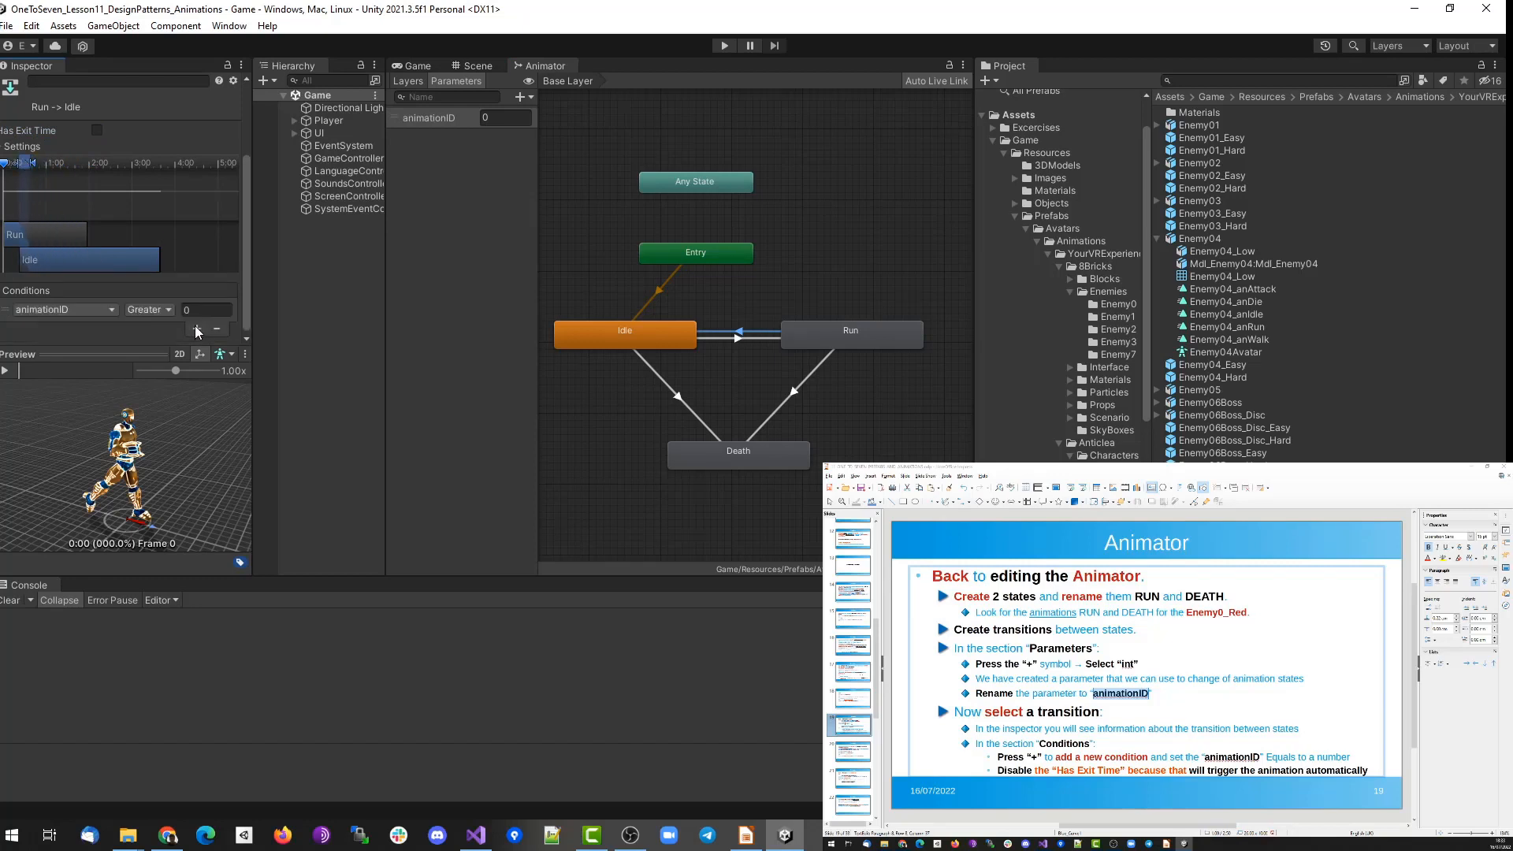
left_click(113, 310)
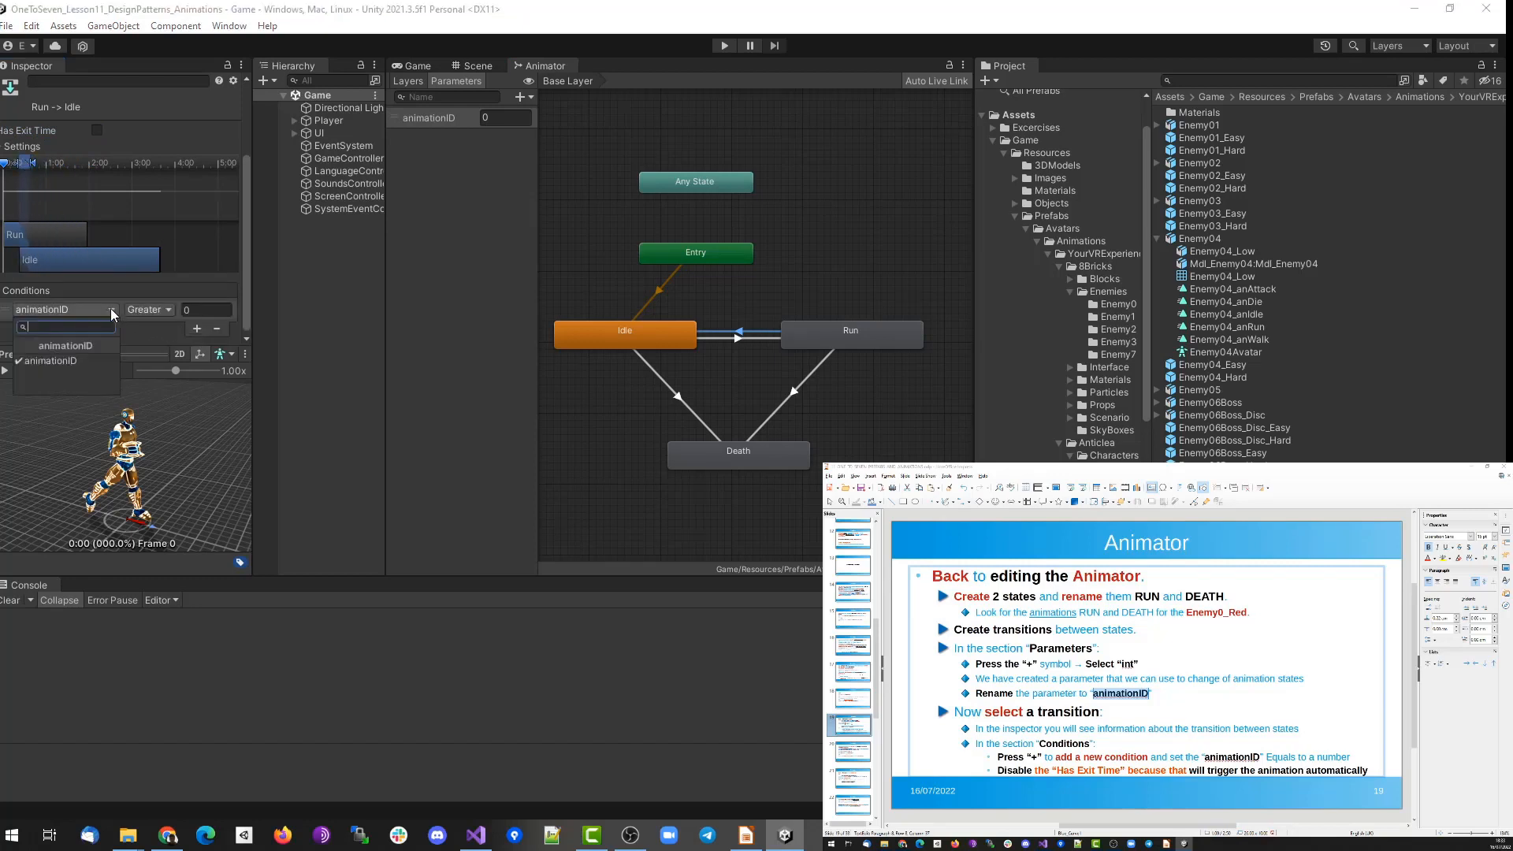
left_click(167, 309)
left_click(167, 365)
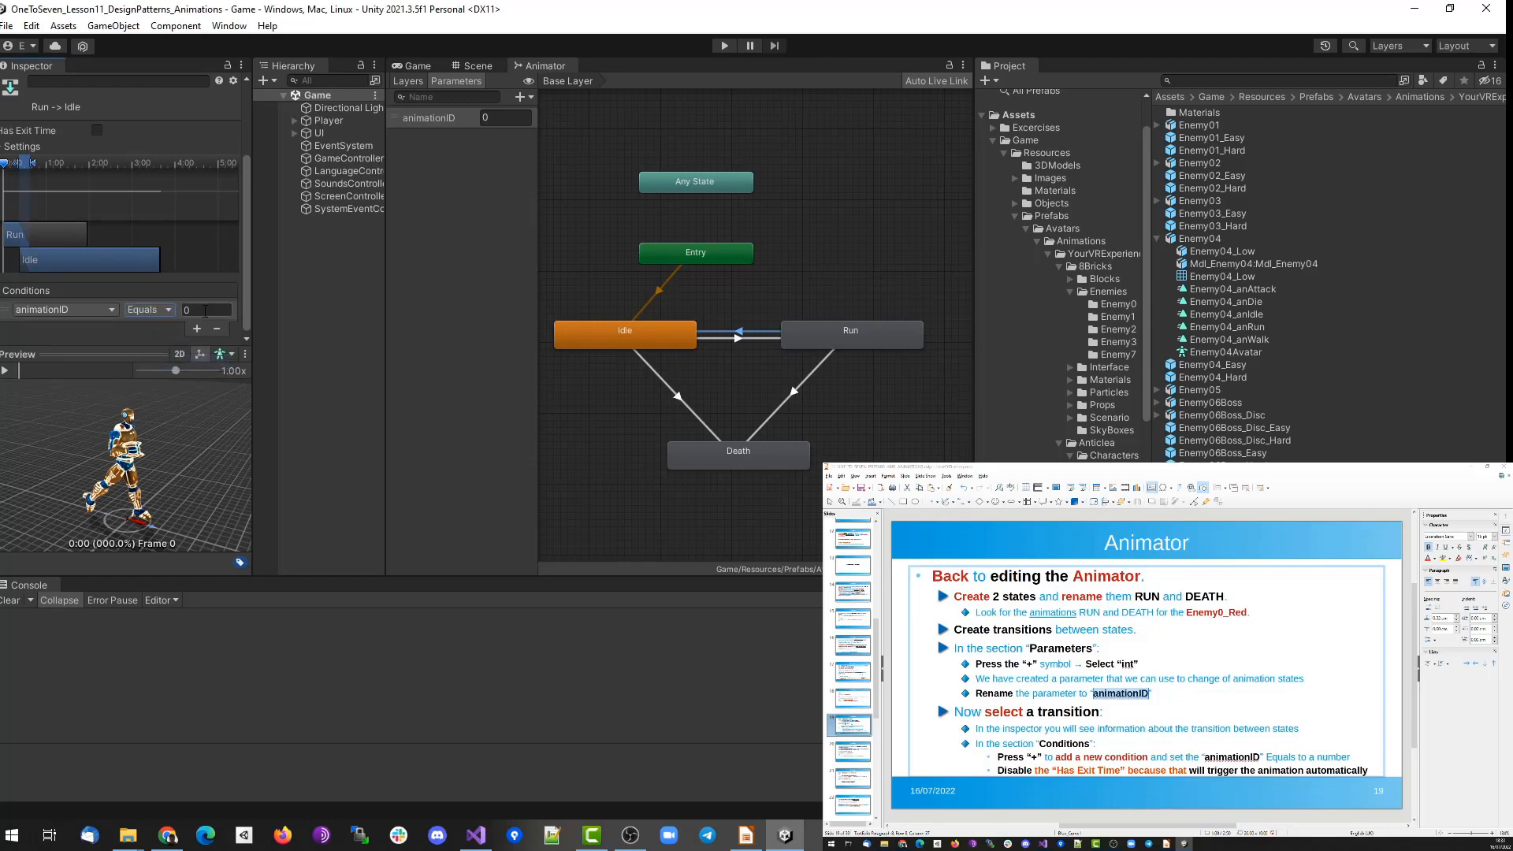
left_click(218, 310)
Disable Has Exit Time on the Idle-to-Death transition and move its blend near the start of the timeline.
left_click(677, 402)
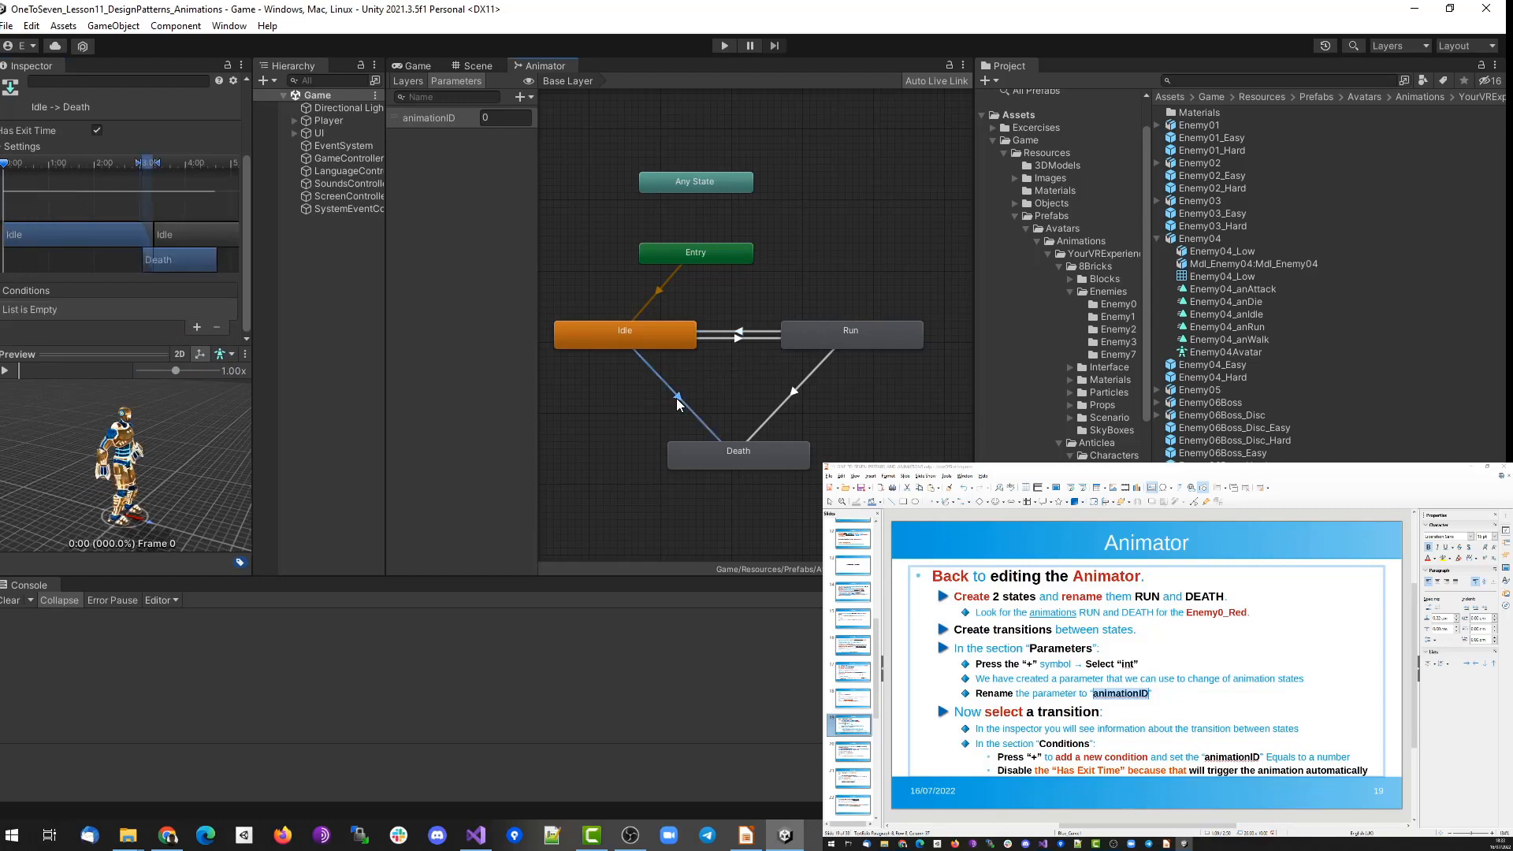
left_click(97, 130)
left_click_drag(148, 163, 30, 163)
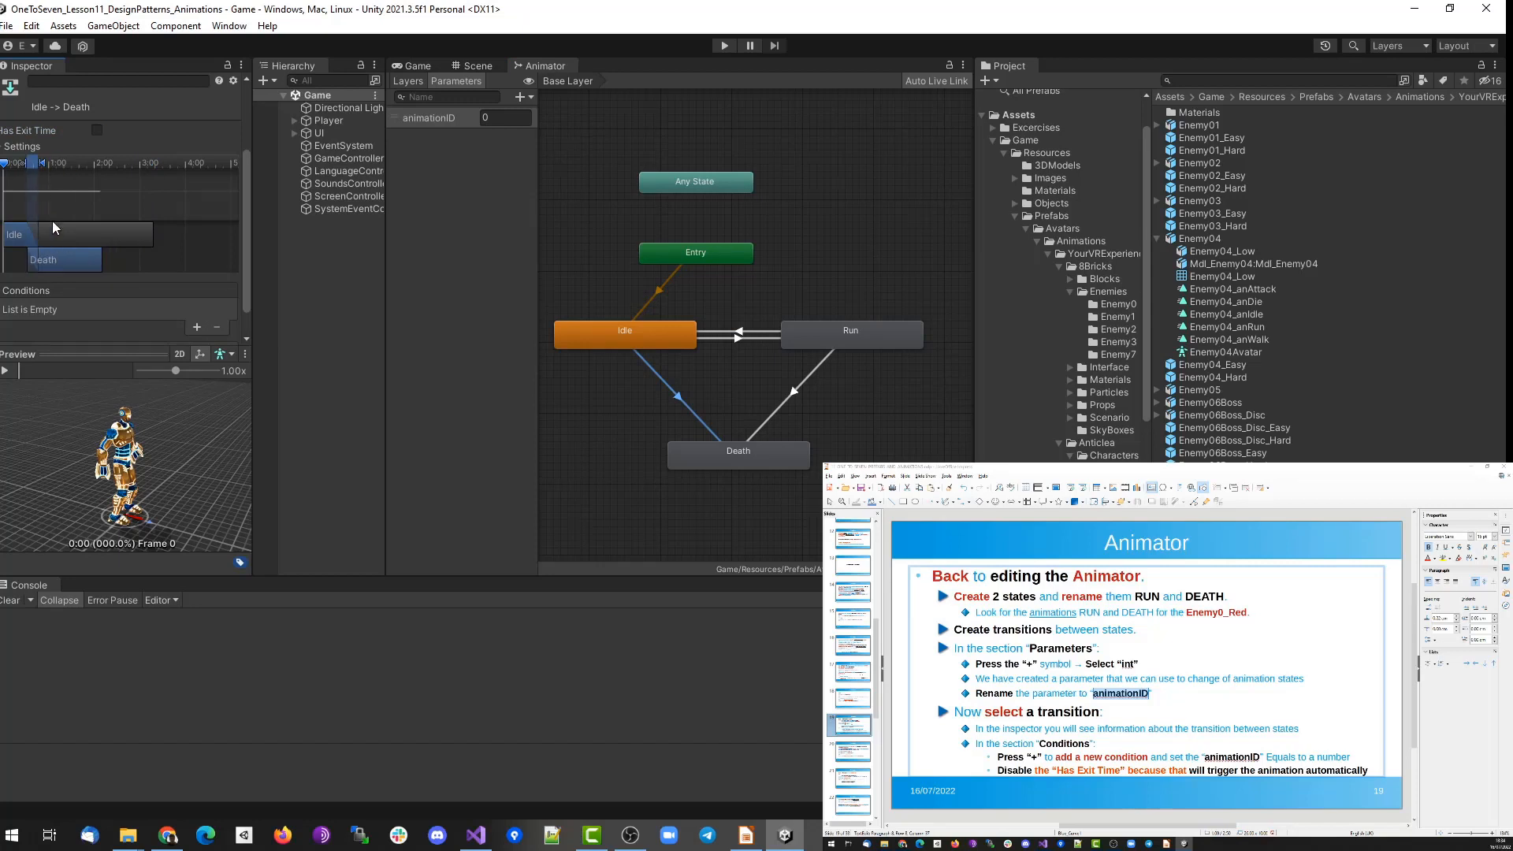
Add a condition to the Idle-to-Death transition requiring animationID Equals 2.
left_click(197, 327)
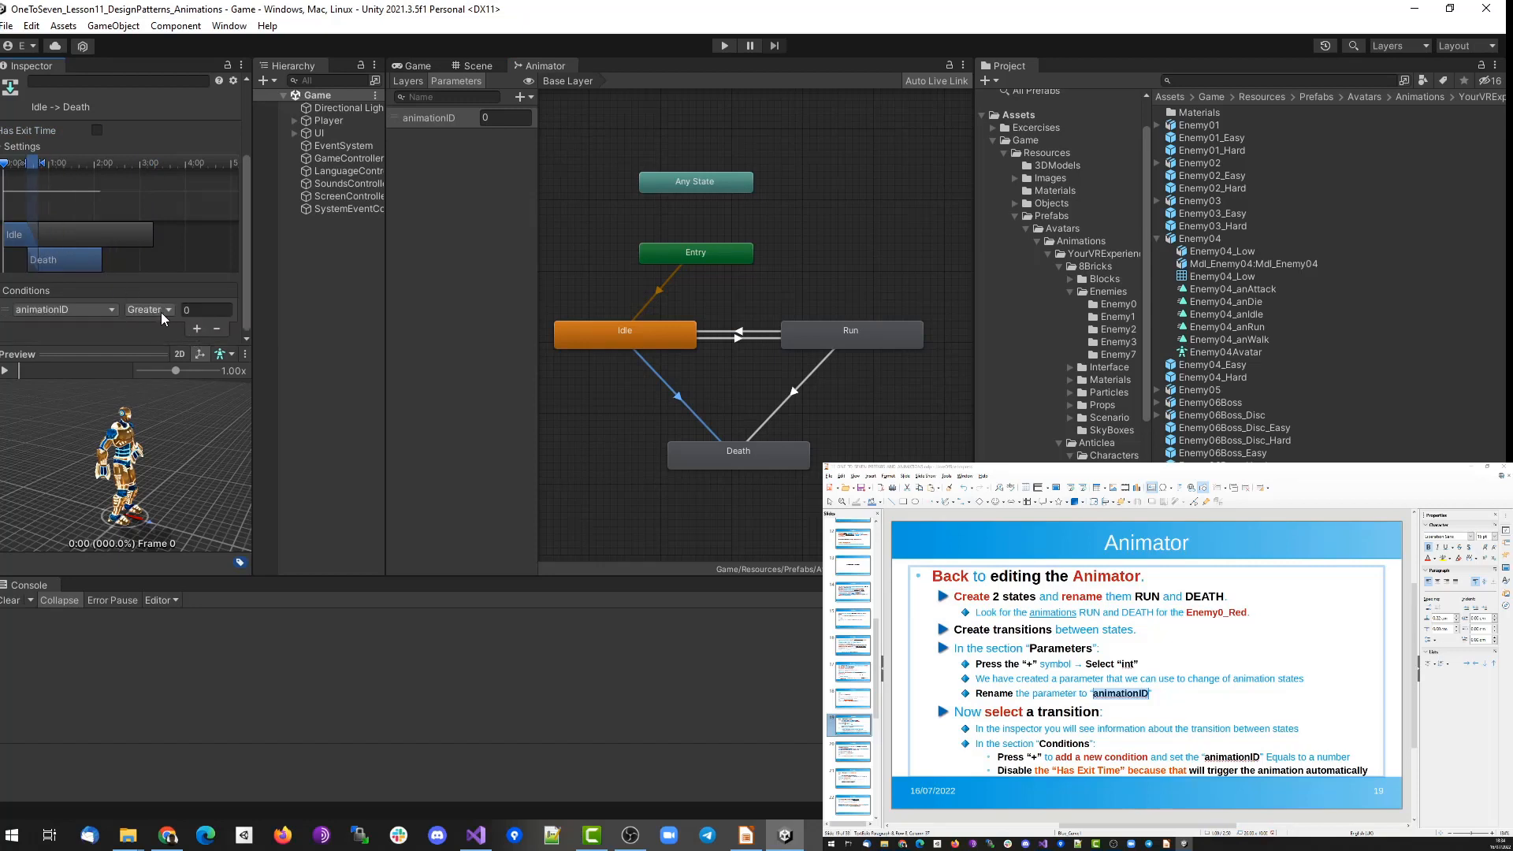
left_click(163, 315)
left_click(165, 361)
left_click(204, 309)
type("2")
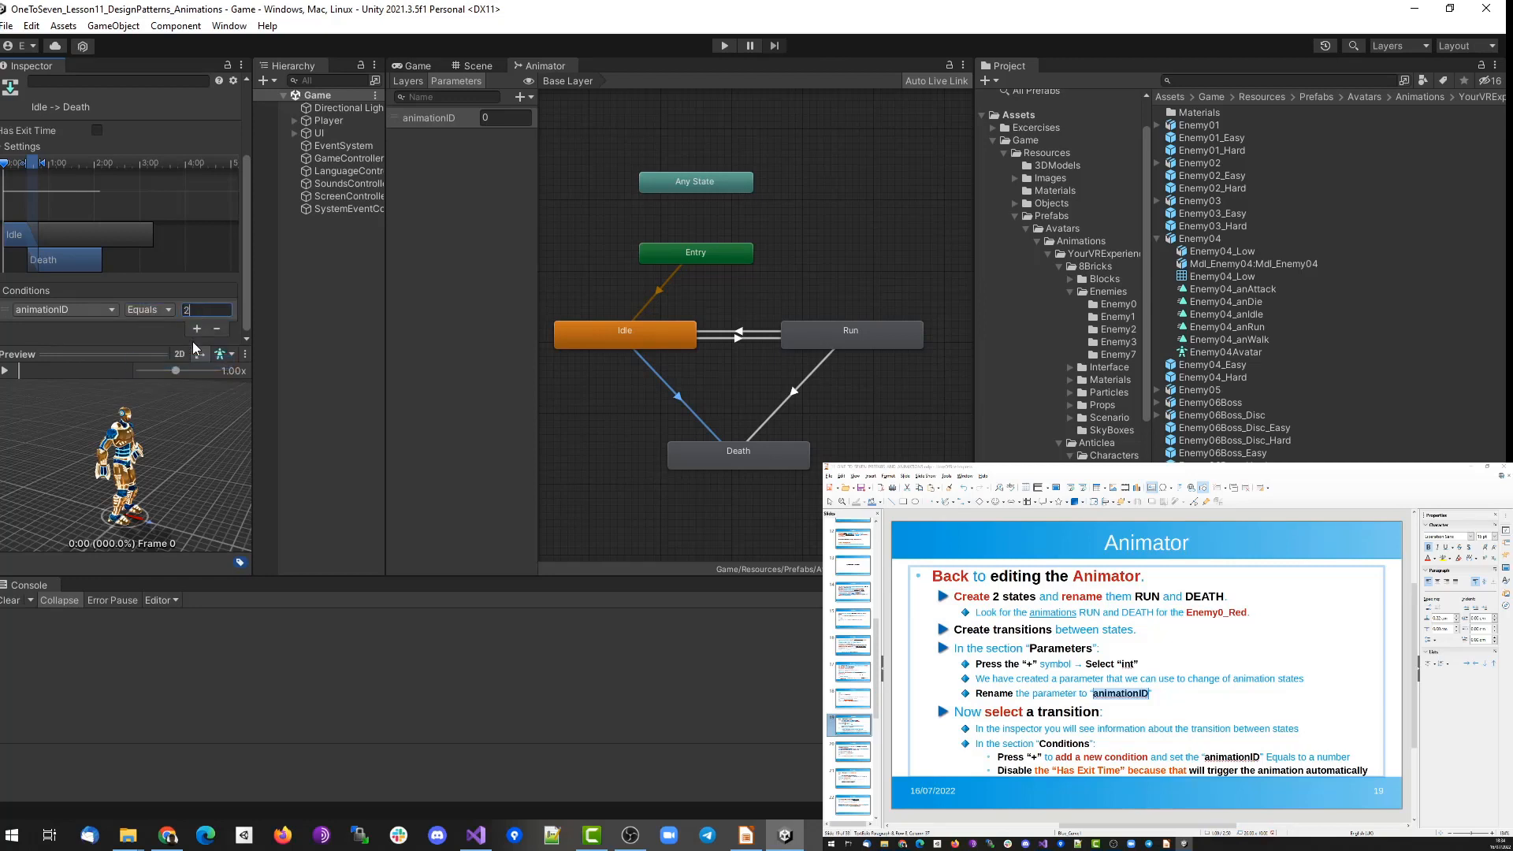
Disable Has Exit Time on the Run-to-Death transition and add the condition animationID Equals 2.
left_click(785, 401)
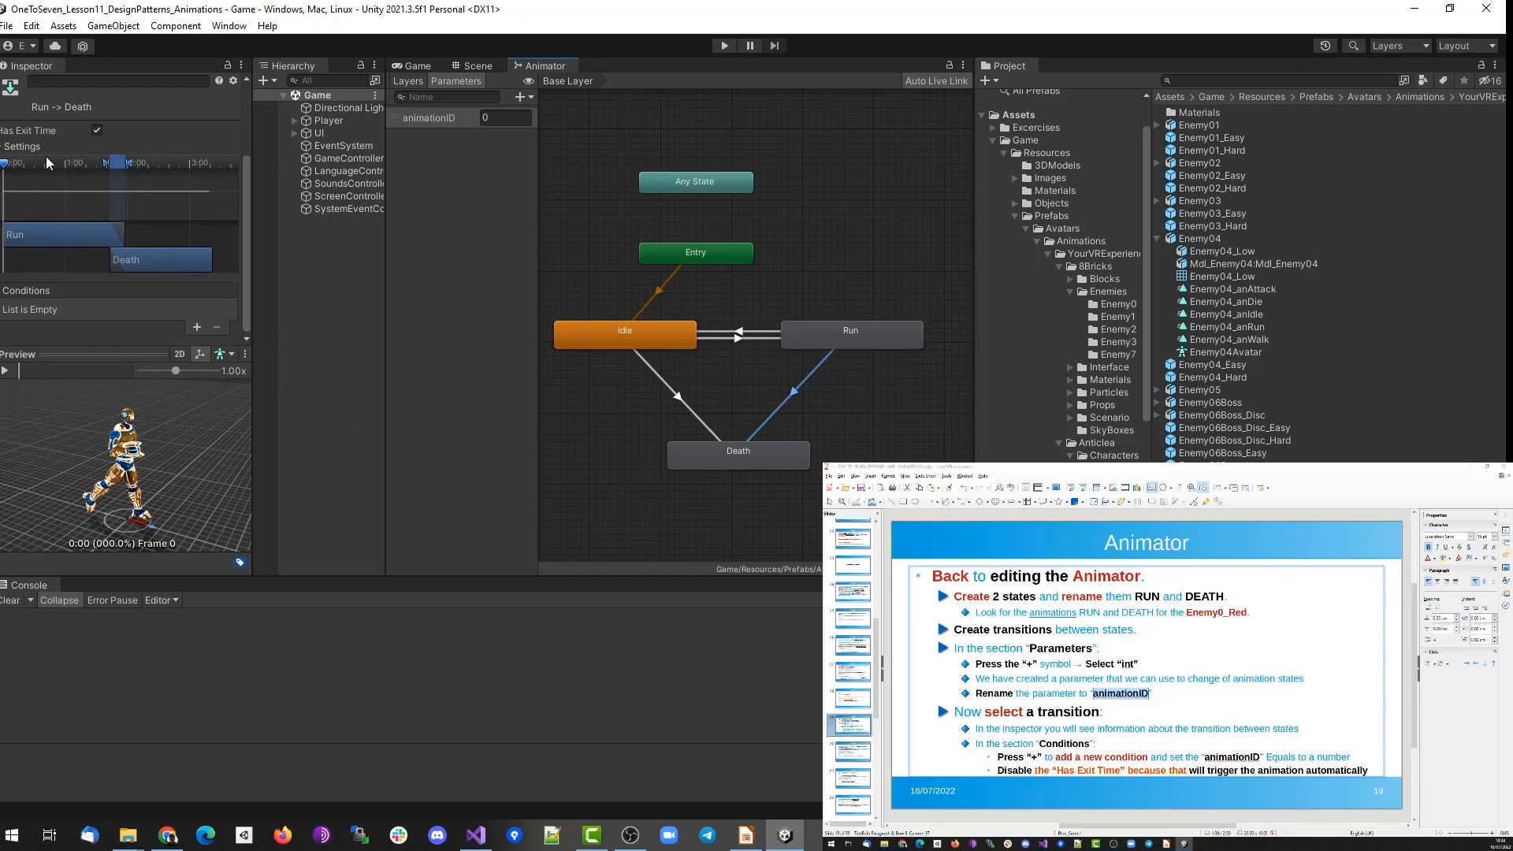
left_click(97, 131)
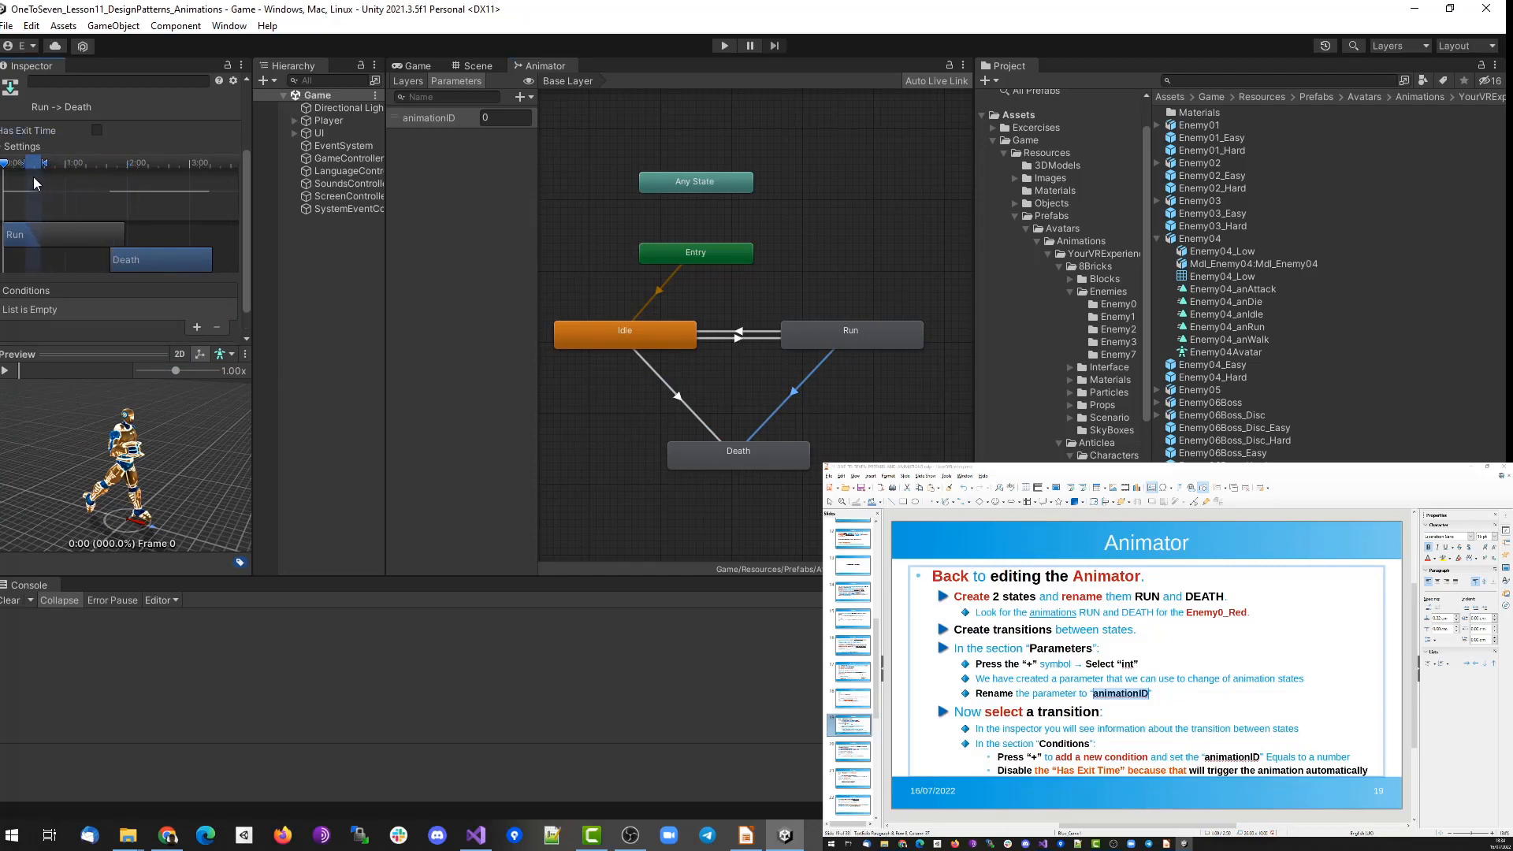
left_click(196, 327)
left_click(149, 309)
left_click(158, 361)
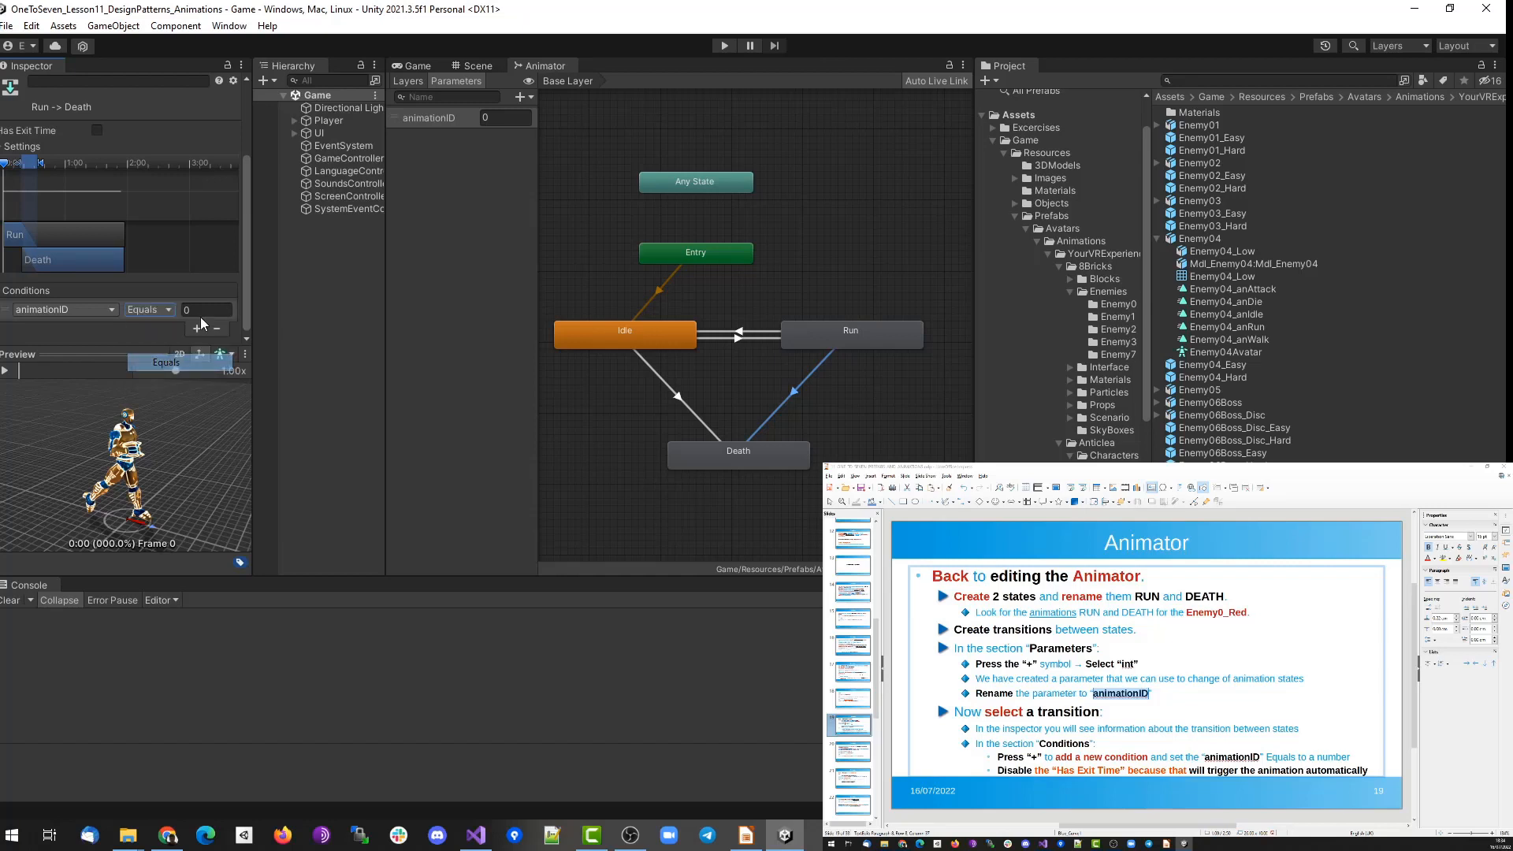
left_click(204, 310)
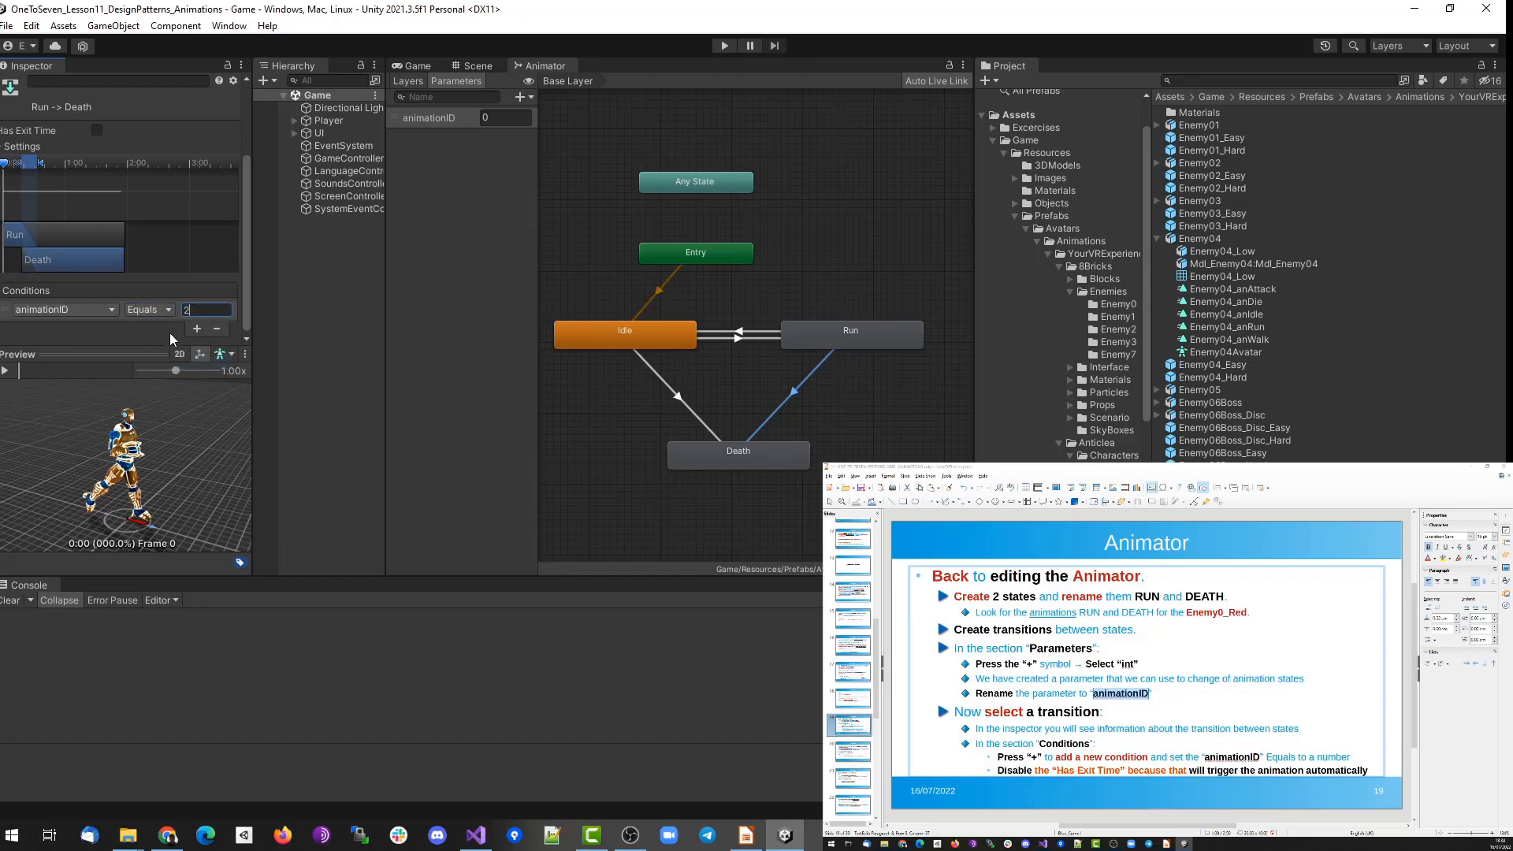
Review the Idle state and the settings of its transition to Run.
left_click(591, 432)
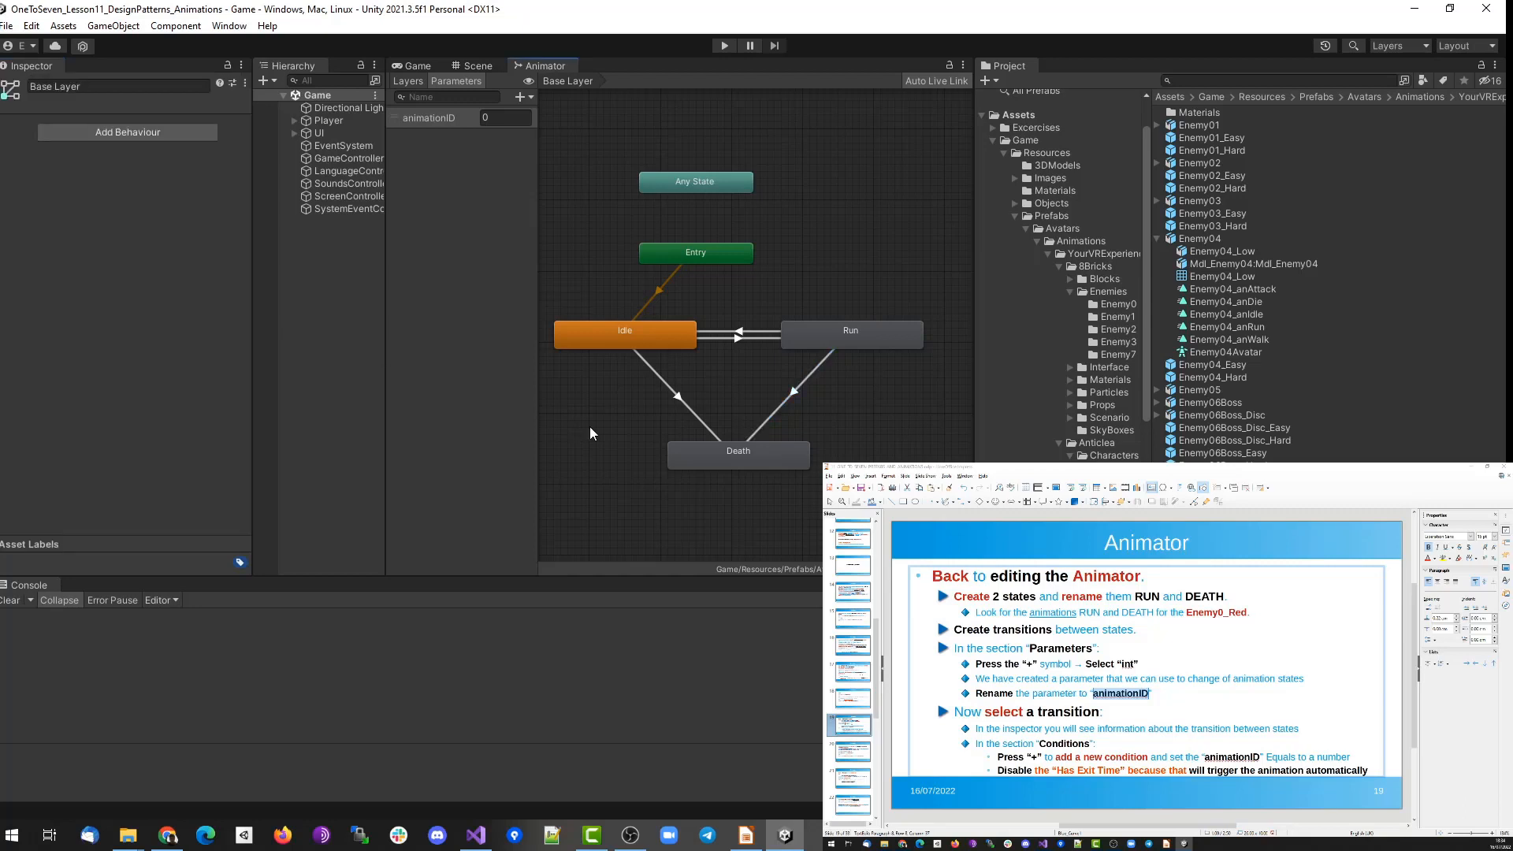
left_click(664, 344)
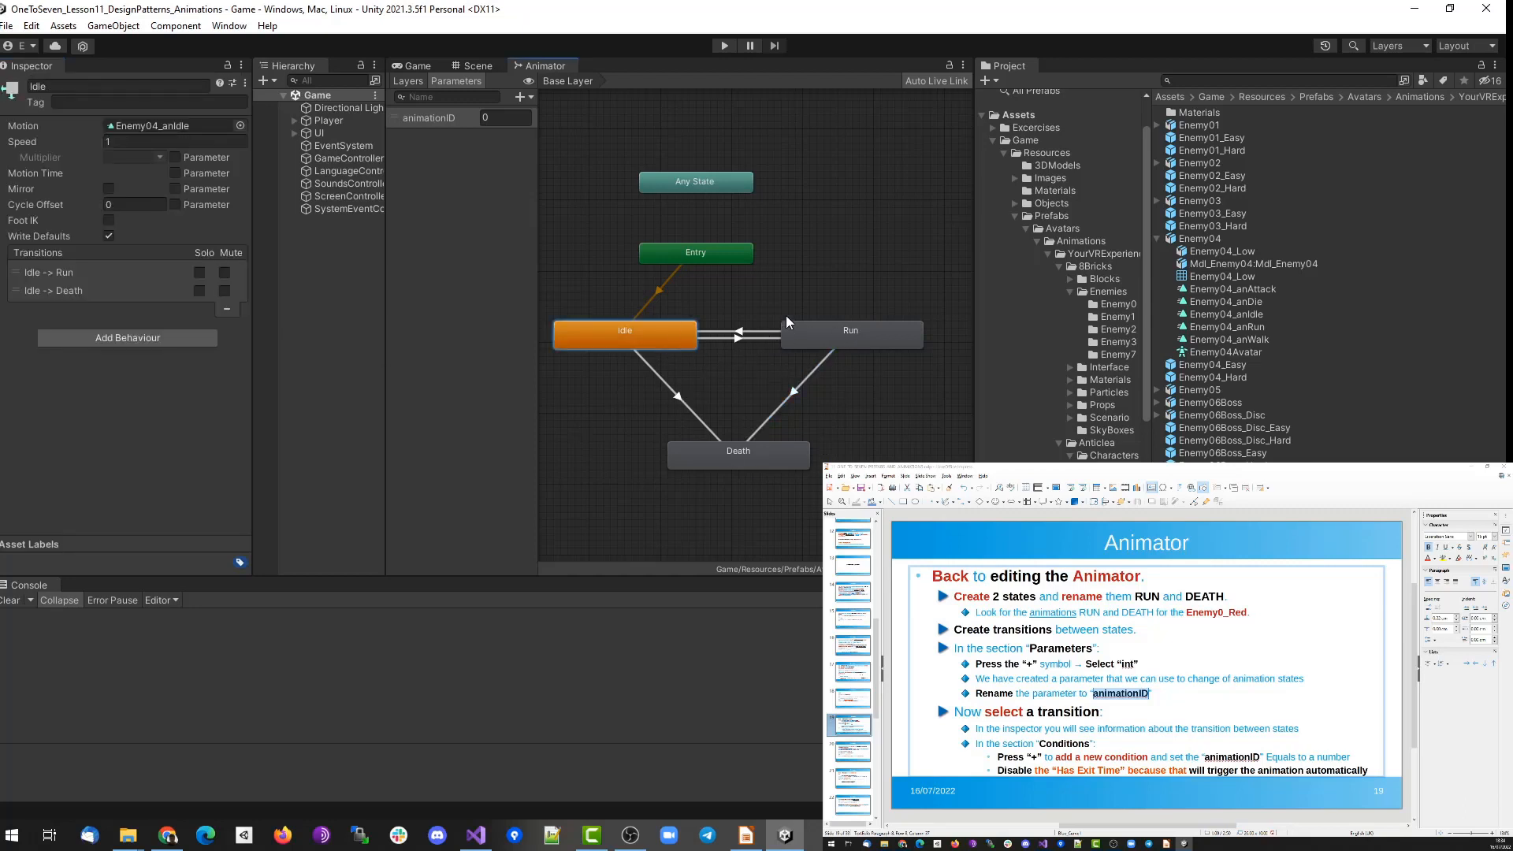
left_click(737, 338)
scroll(239, 331, "down", 2)
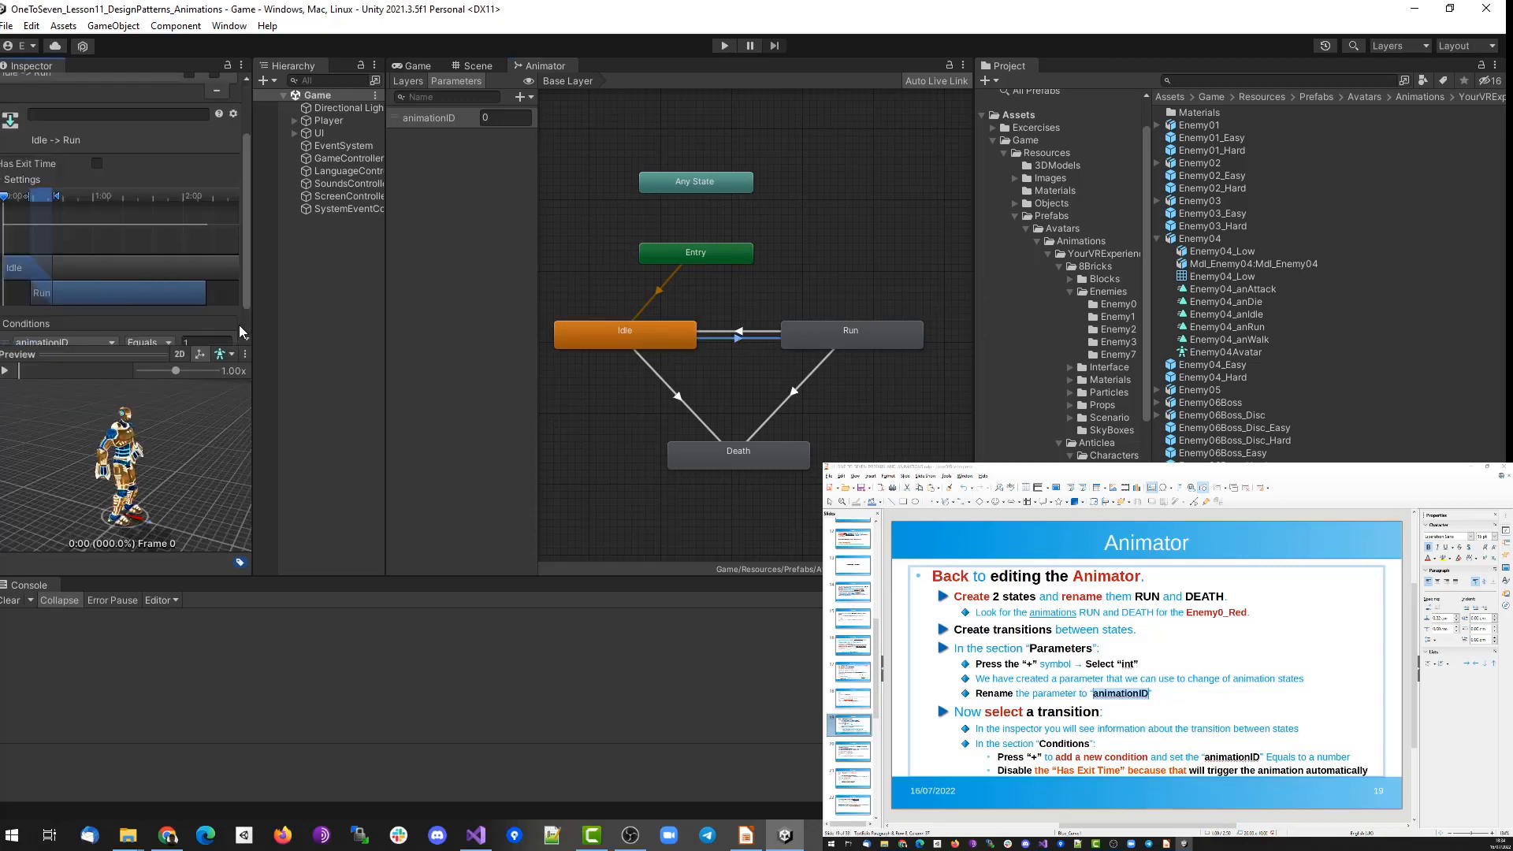
scroll(241, 327, "down", 1)
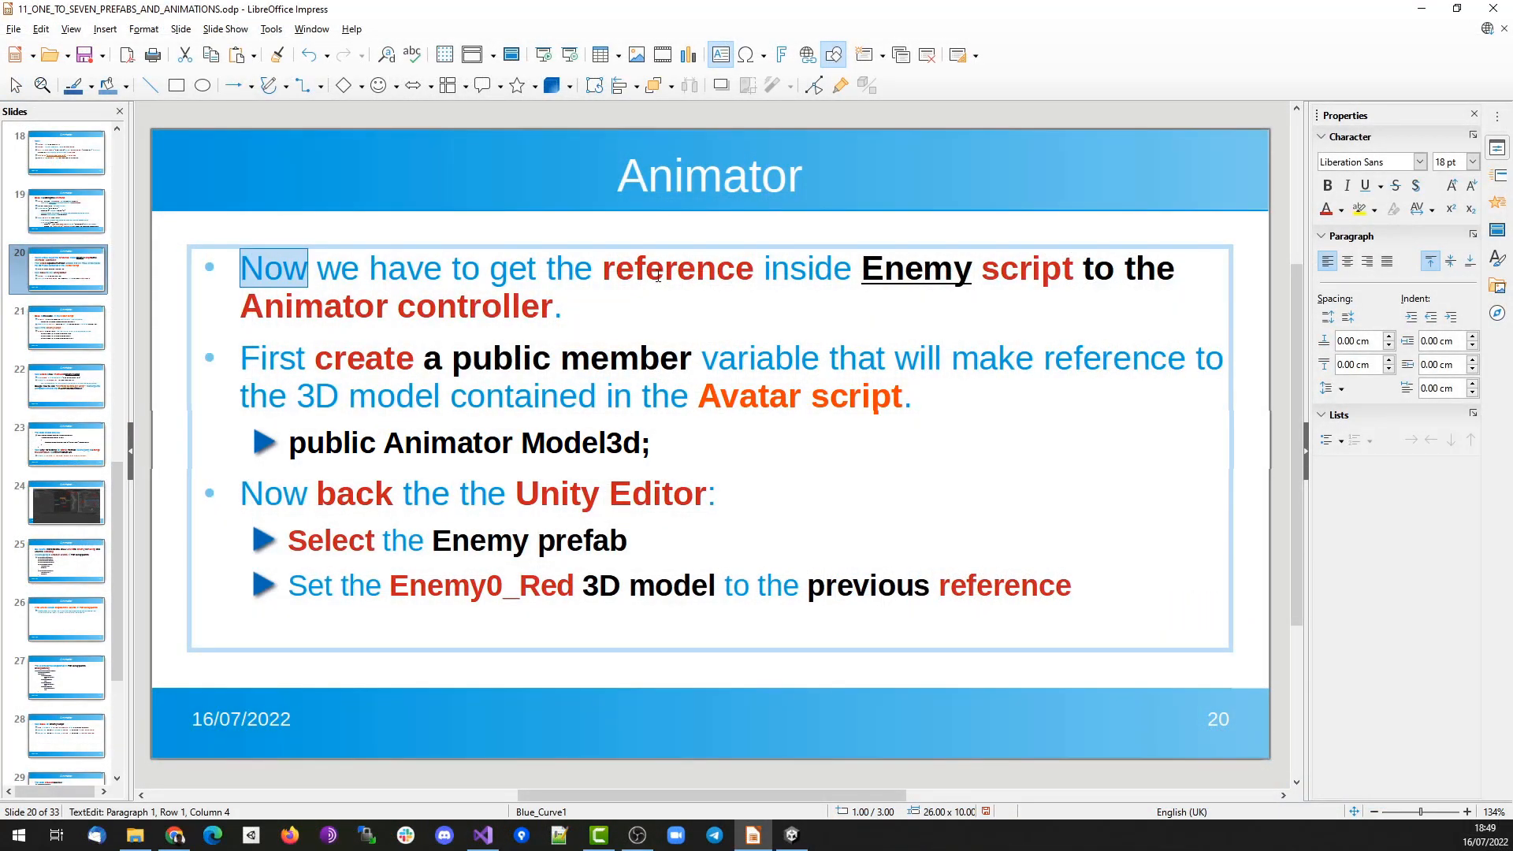
Read the Animator slide in LibreOffice Impress on referencing the Animator controller through a public member variable.
double_click(658, 276)
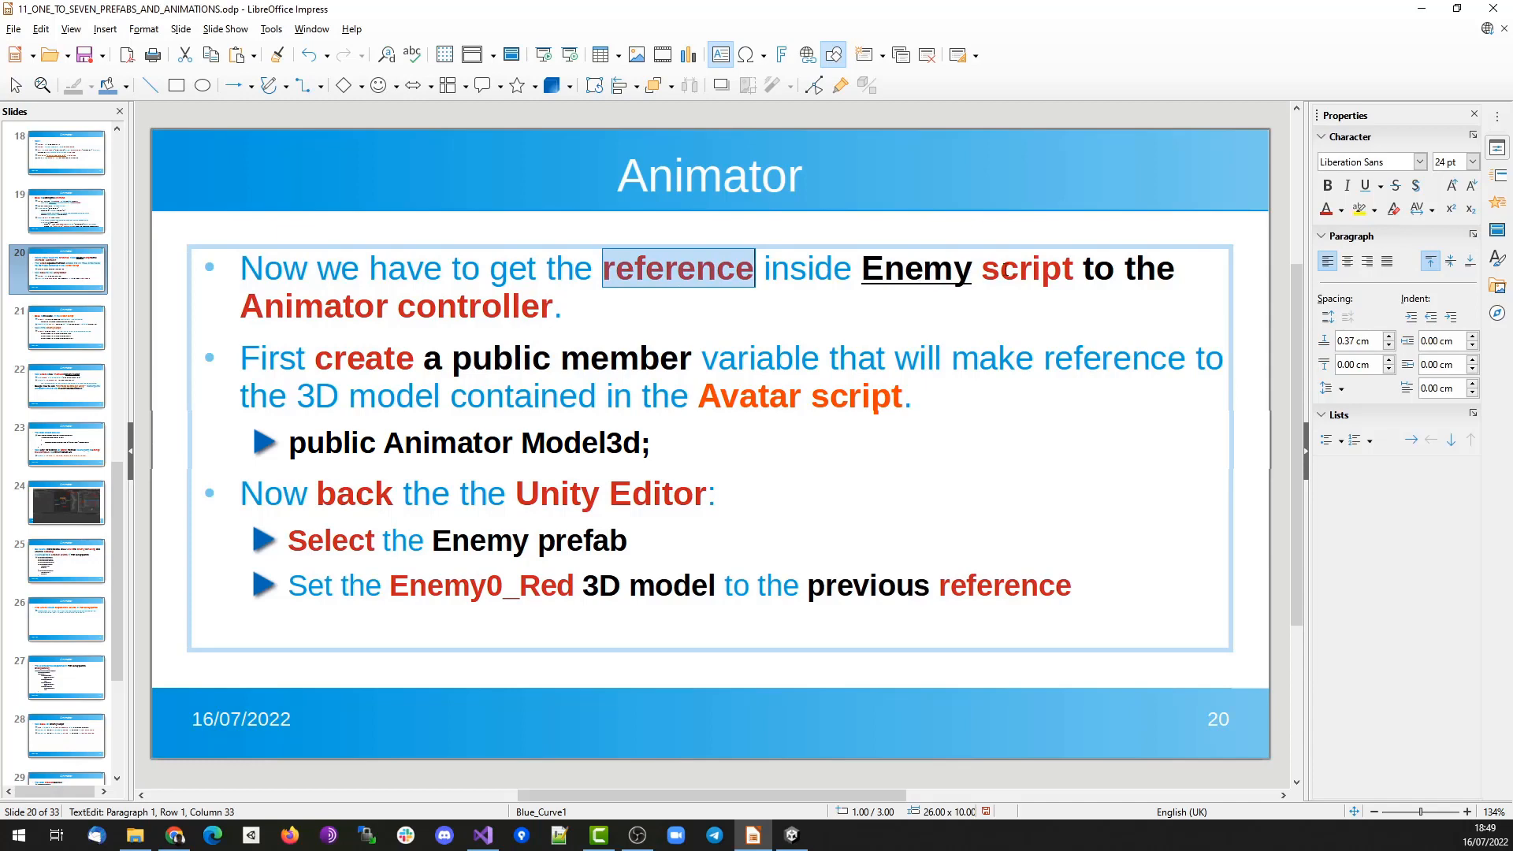
left_click_drag(1073, 268, 862, 269)
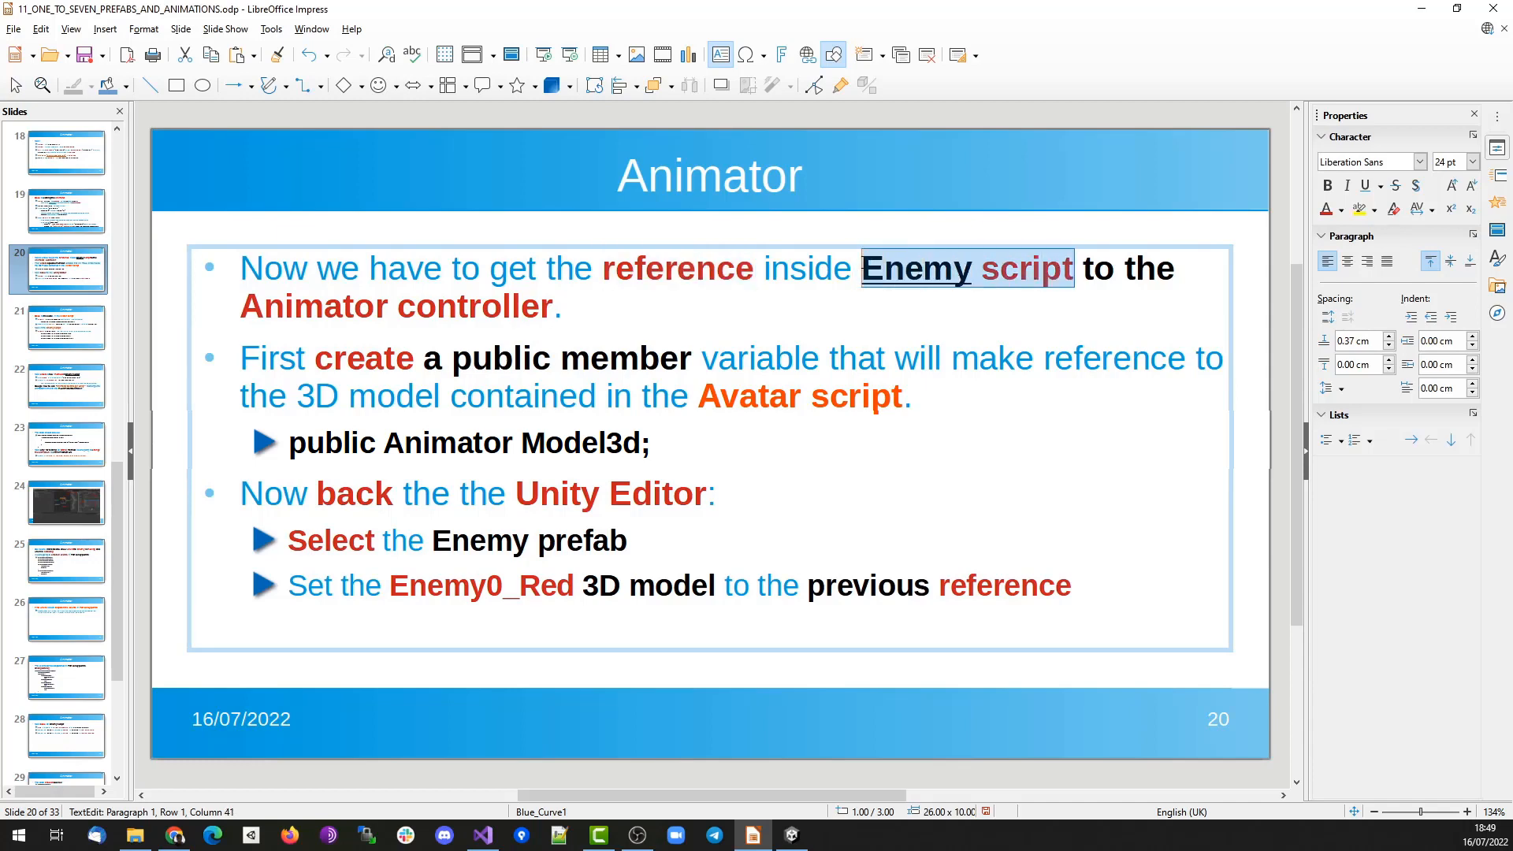
double_click(283, 301)
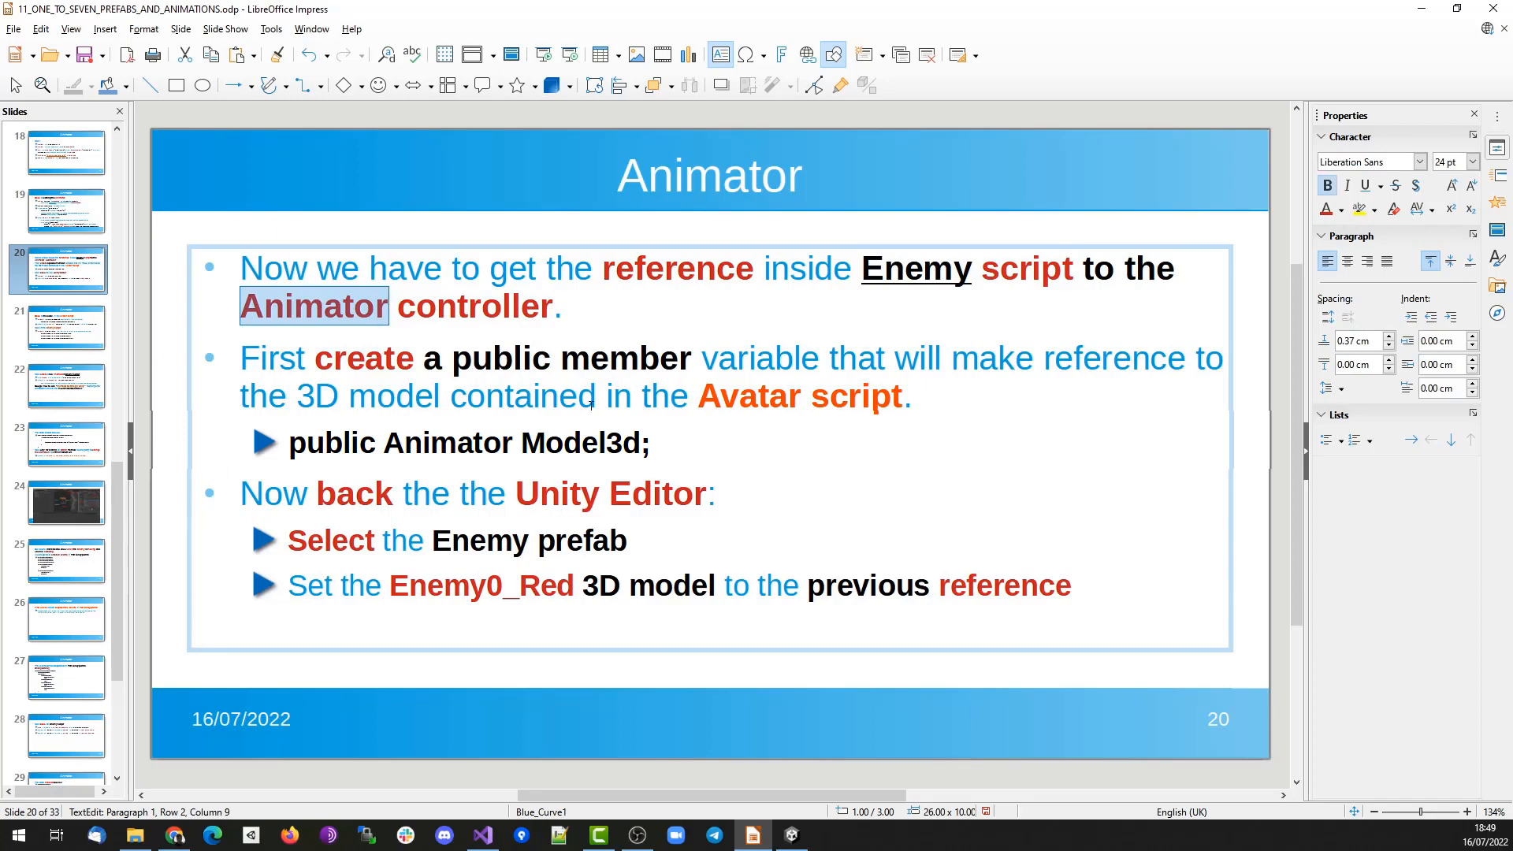
left_click_drag(452, 363, 553, 364)
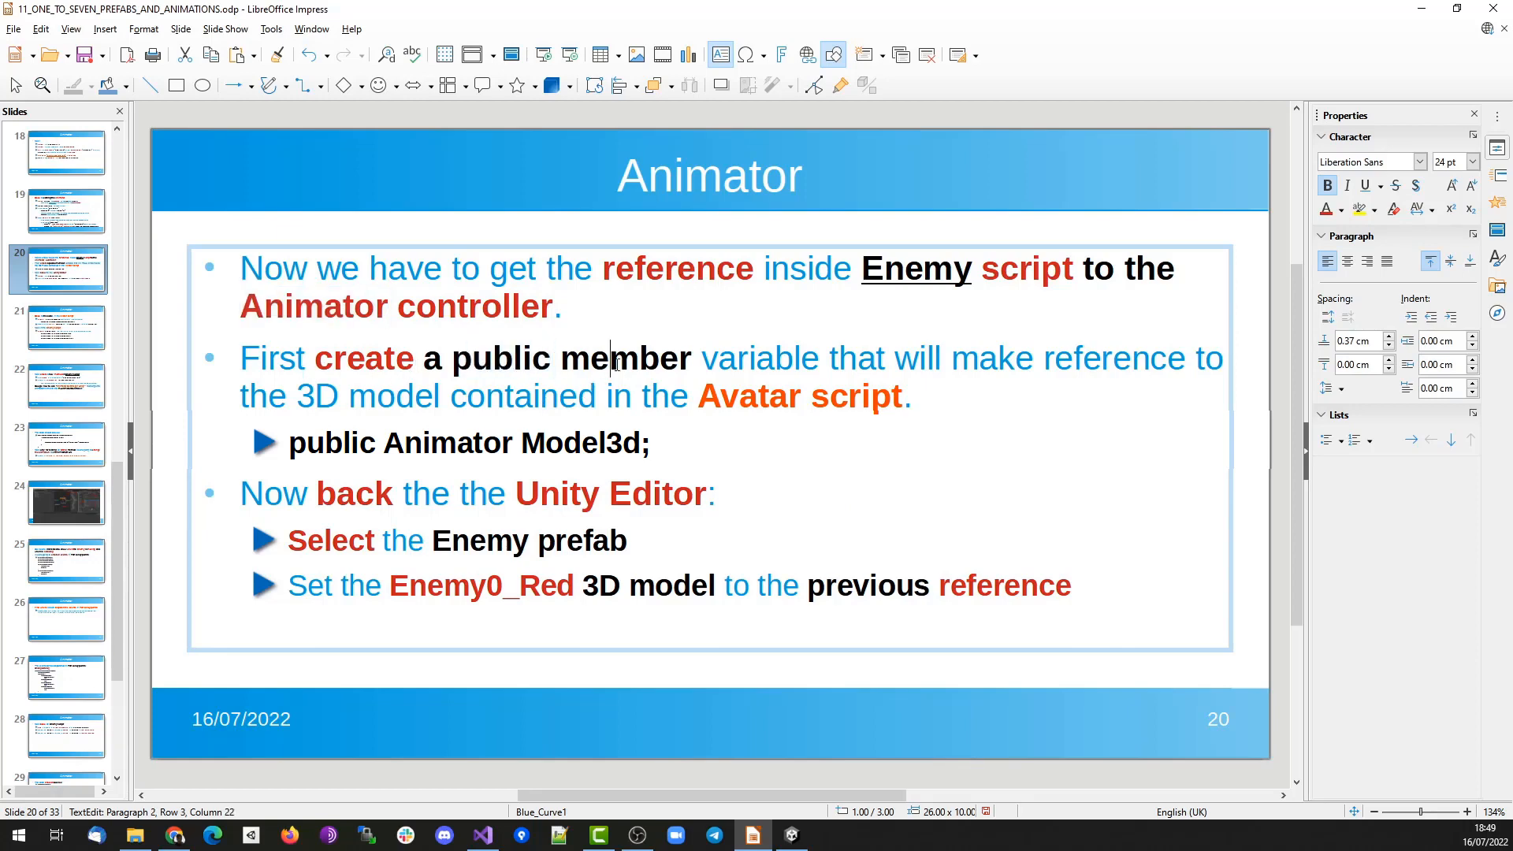
double_click(593, 370)
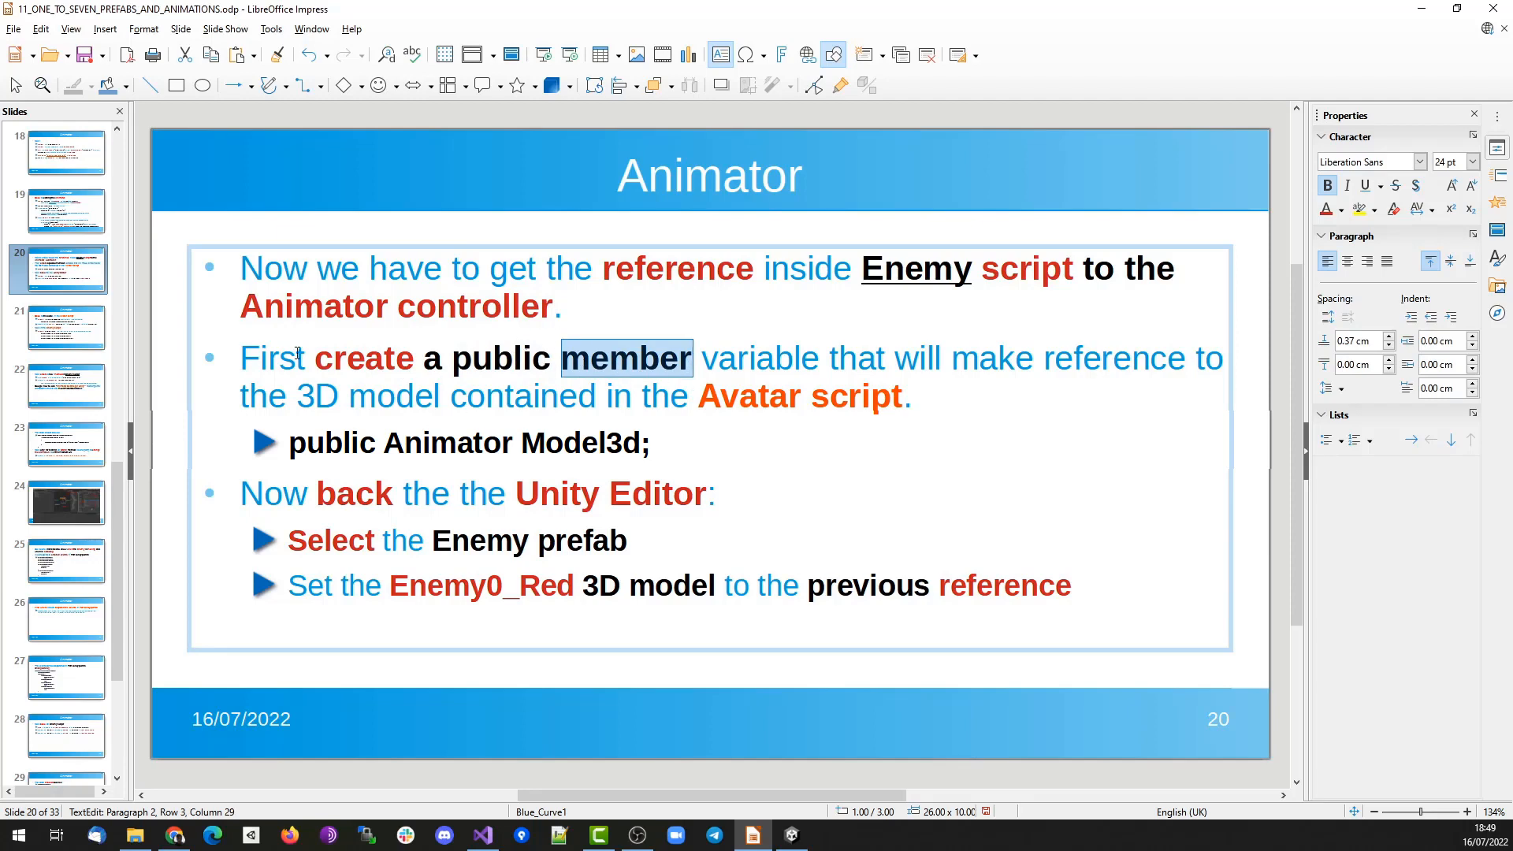
left_click_drag(240, 306, 542, 306)
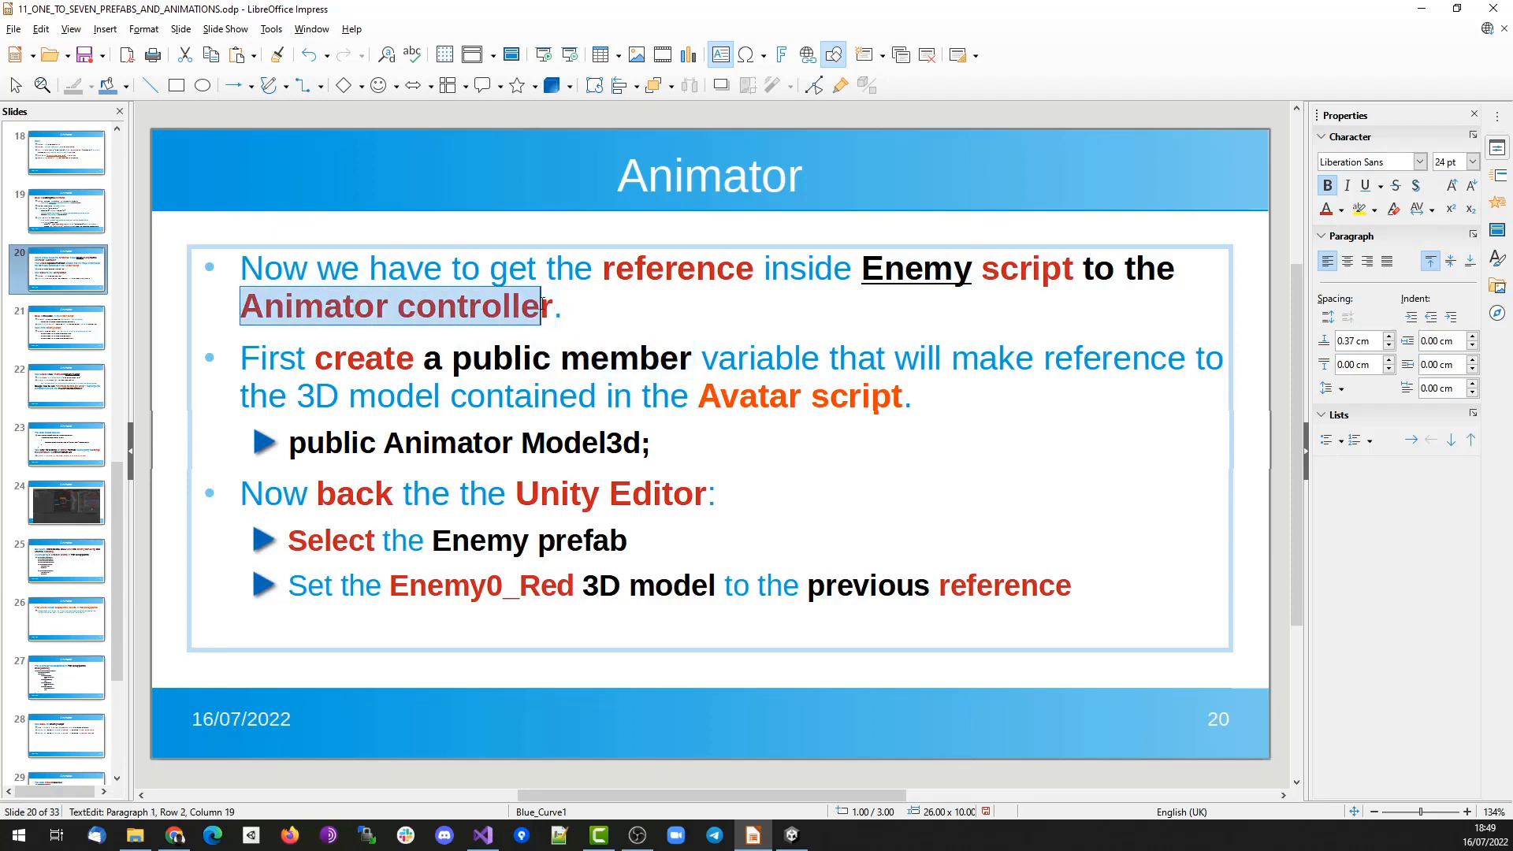
left_click(608, 358)
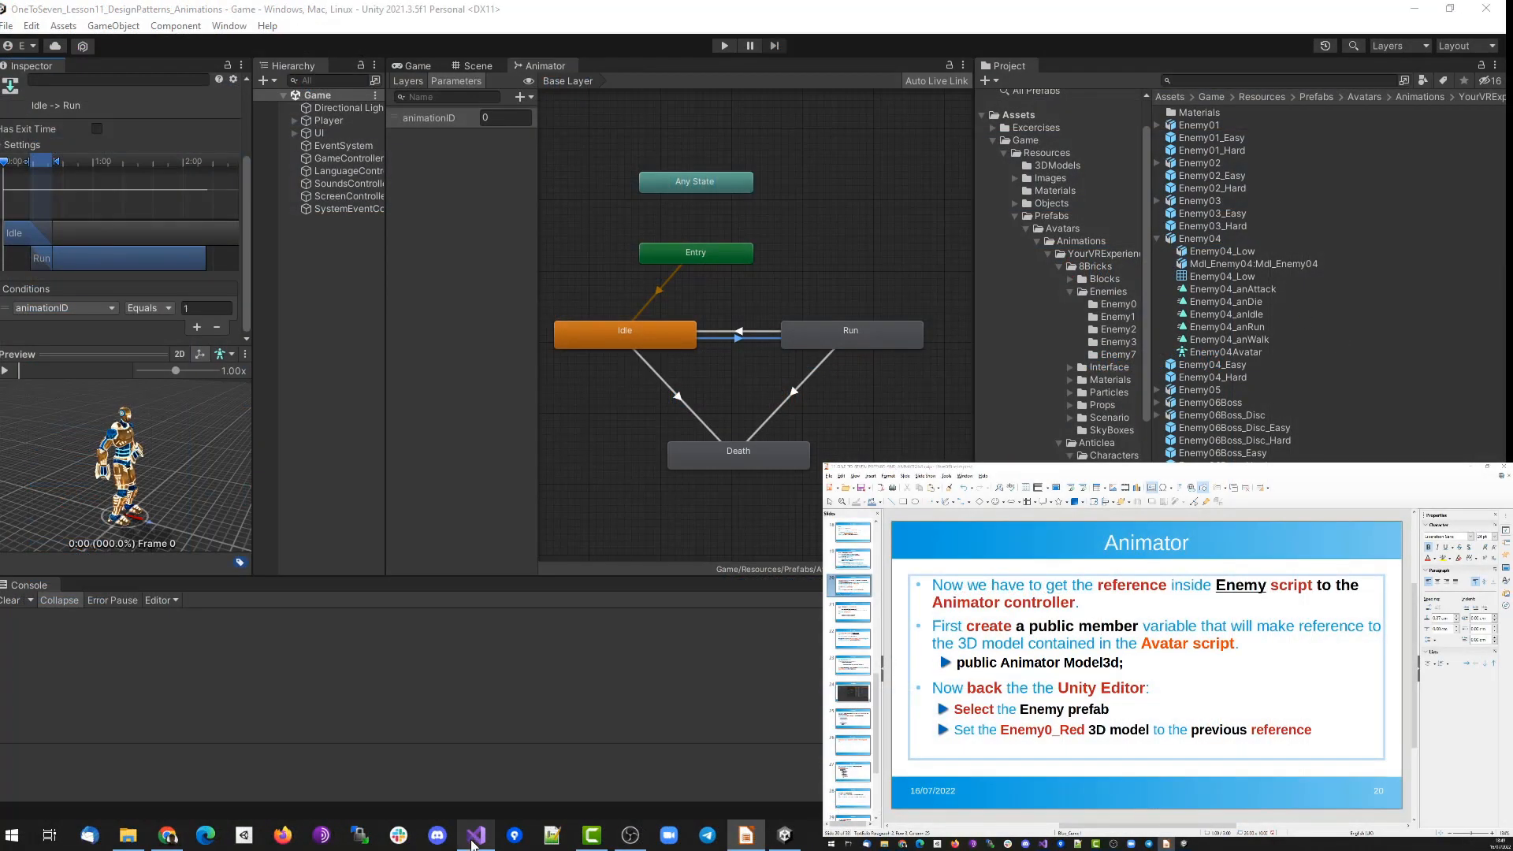
Switch to Visual Studio, select the slide's declaration "public Animator Model3d;" and open the Avatar.cs script.
left_click(474, 836)
left_click(830, 389)
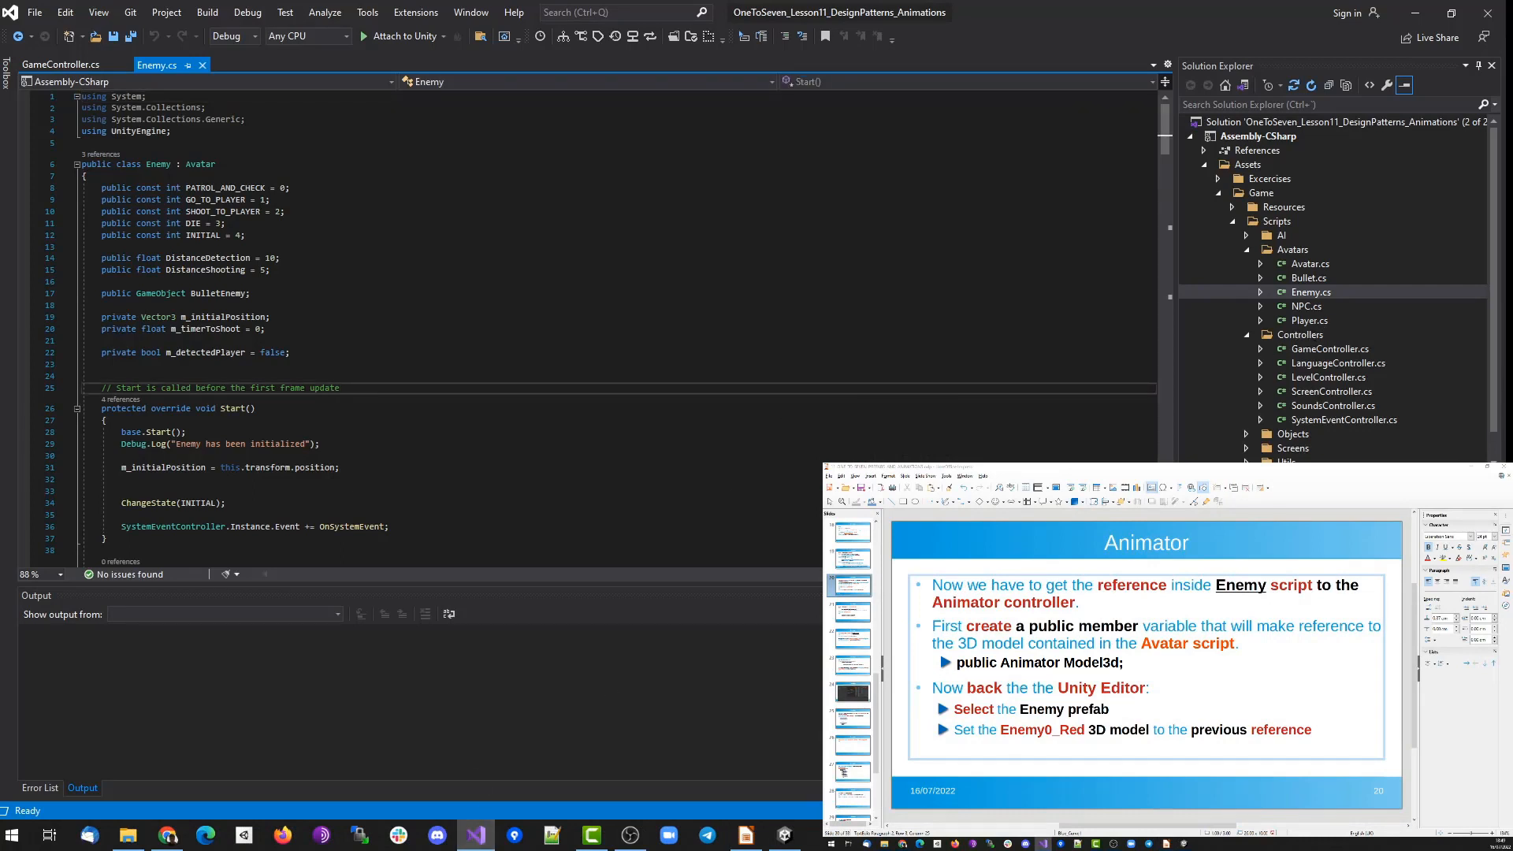
triple_click(1036, 663)
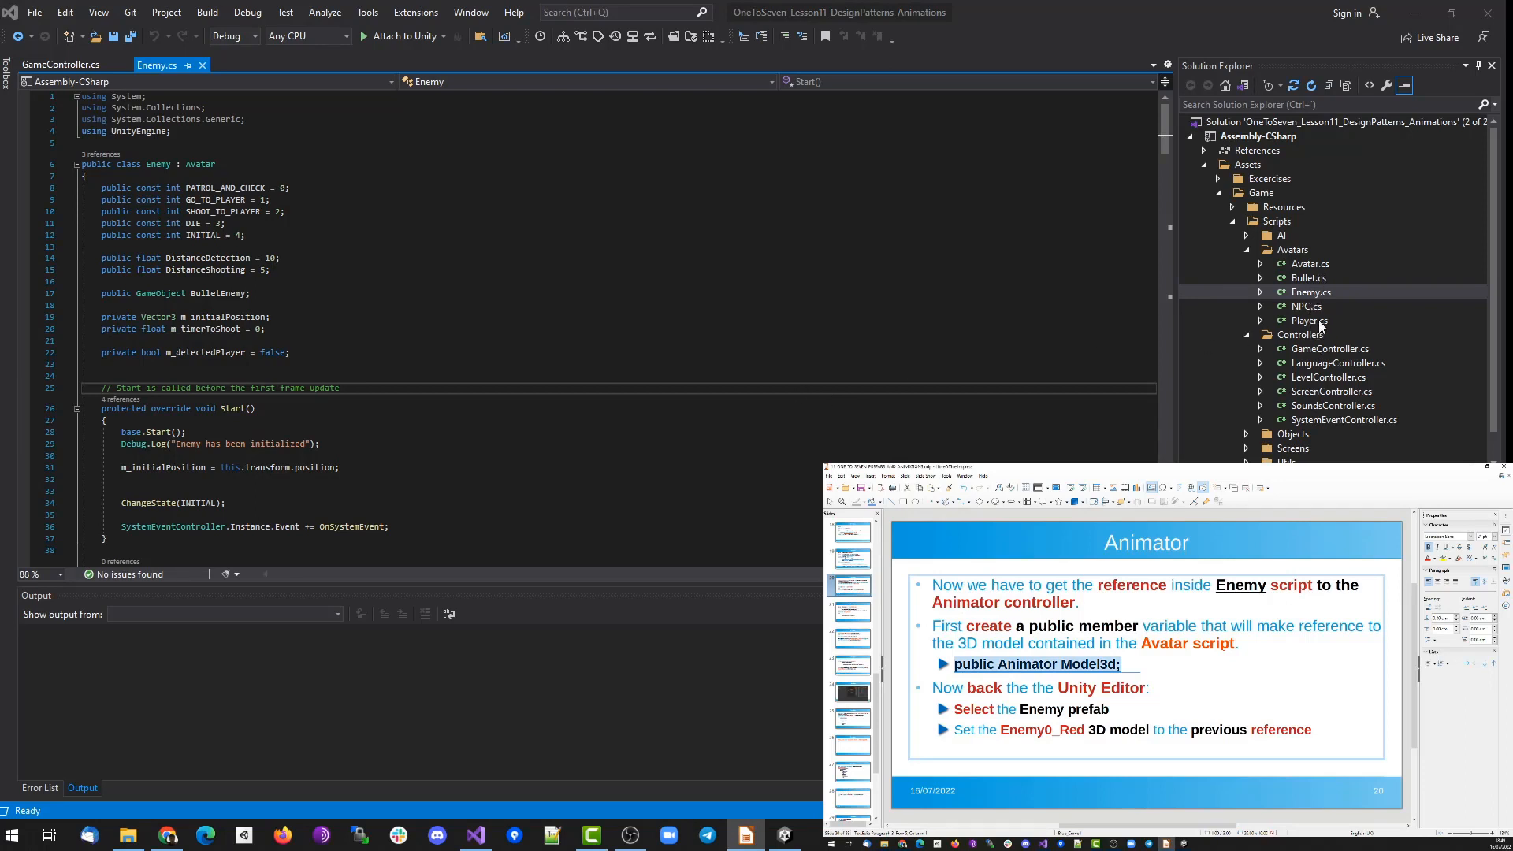
double_click(1302, 267)
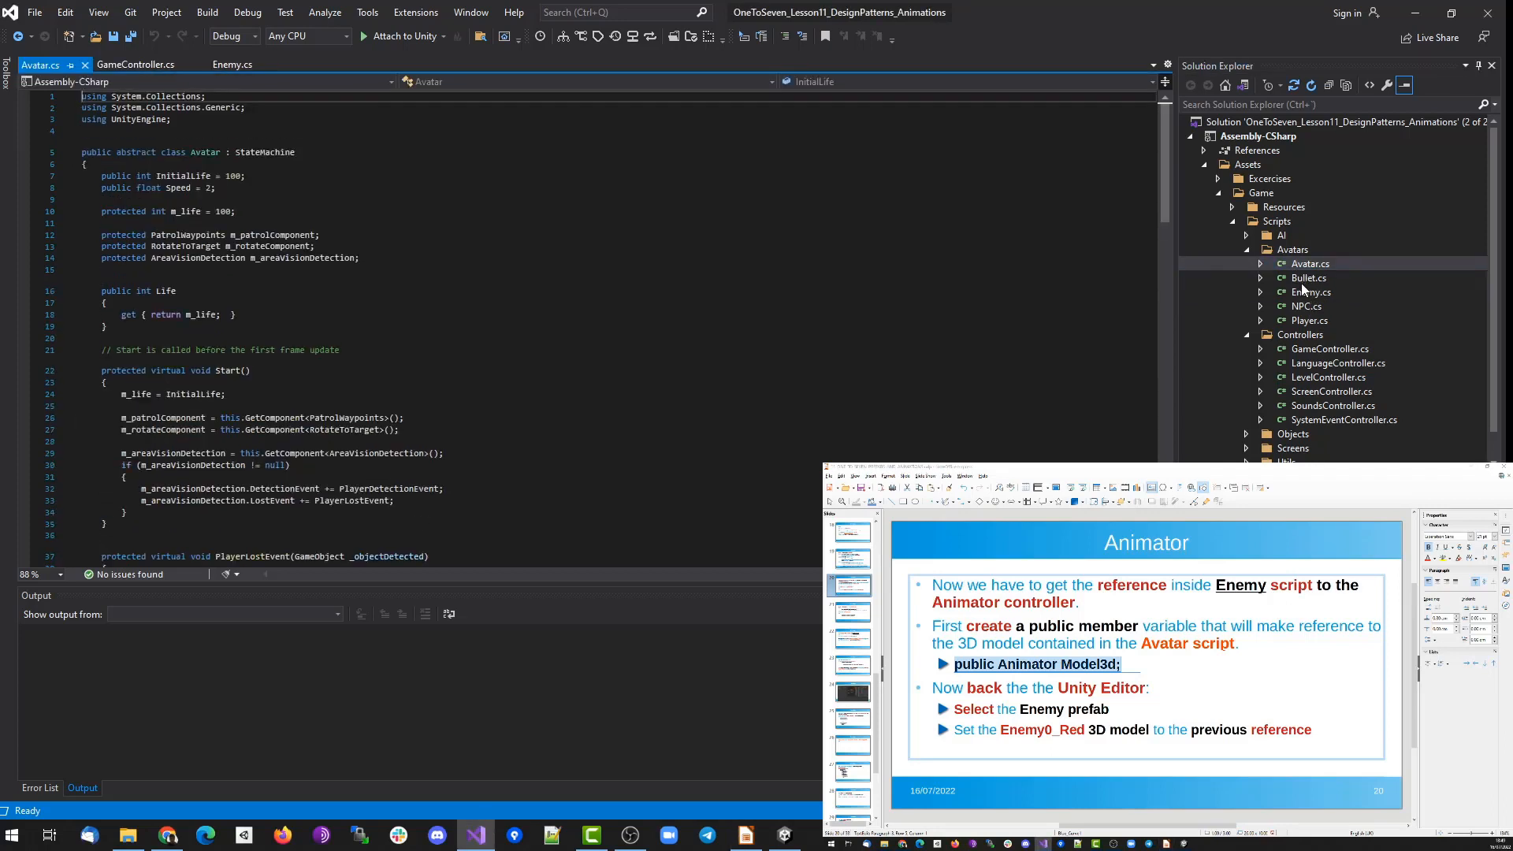
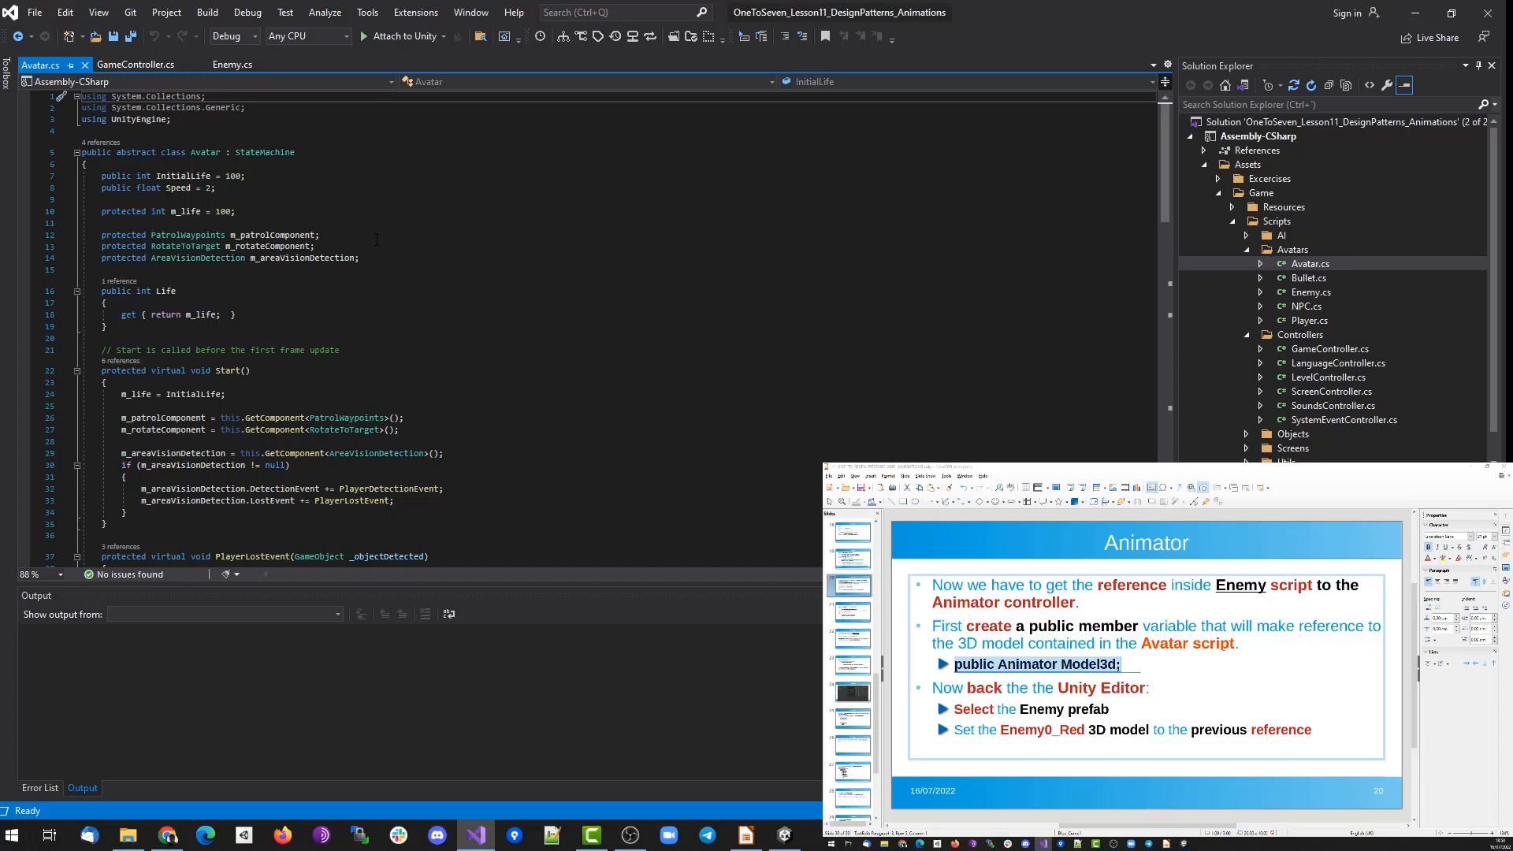
Insert an empty line below the m_life declaration in the Avatar class.
left_click(386, 202)
key("Down")
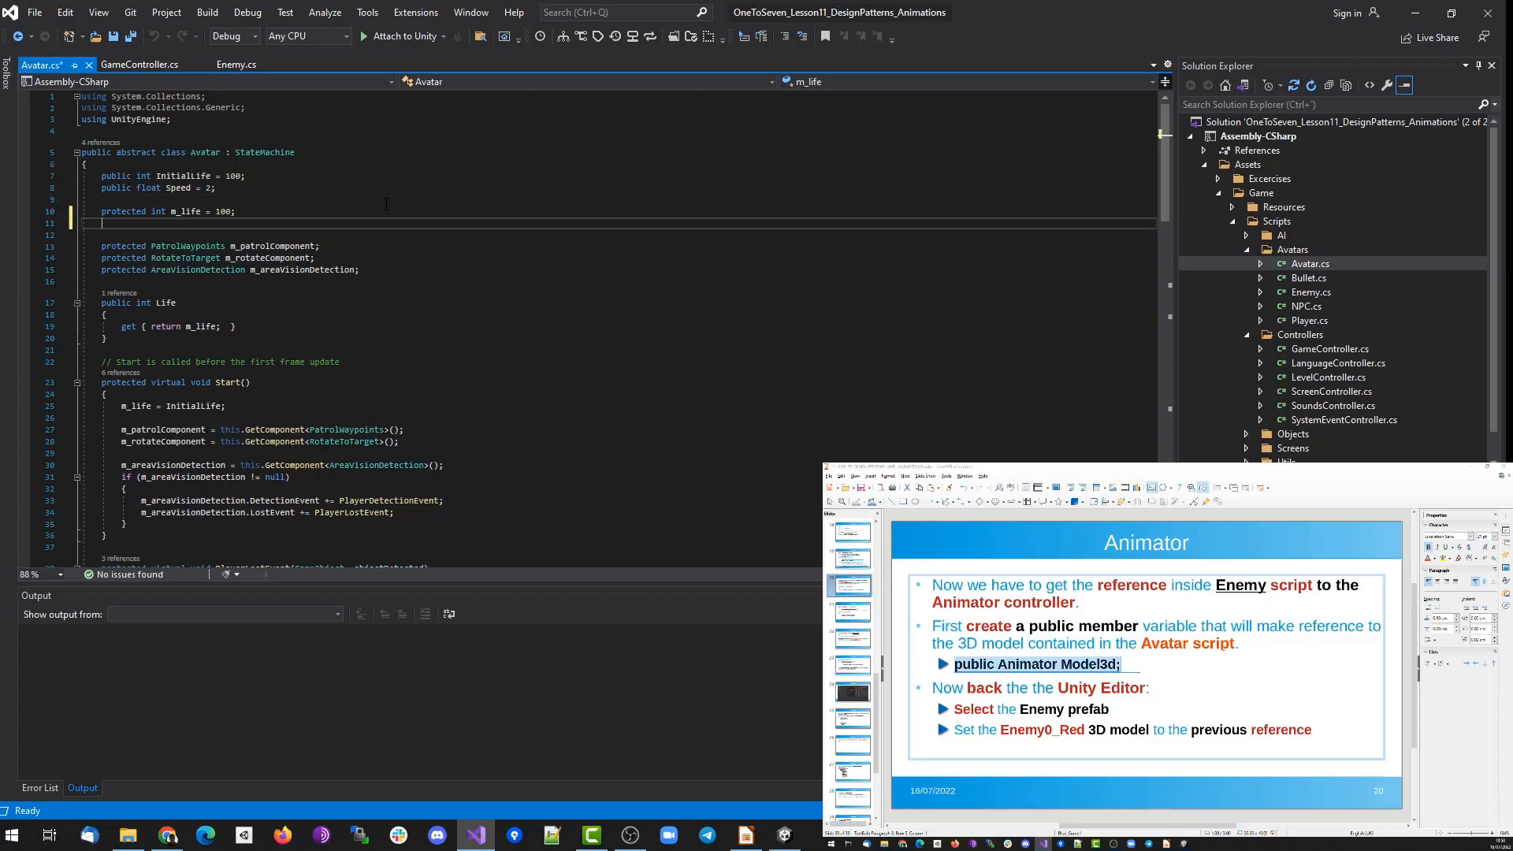
Declare the field "public Animator Model3d;" below Speed in the Avatar class and save the script.
left_click(203, 199)
type("public Animator Model3d;")
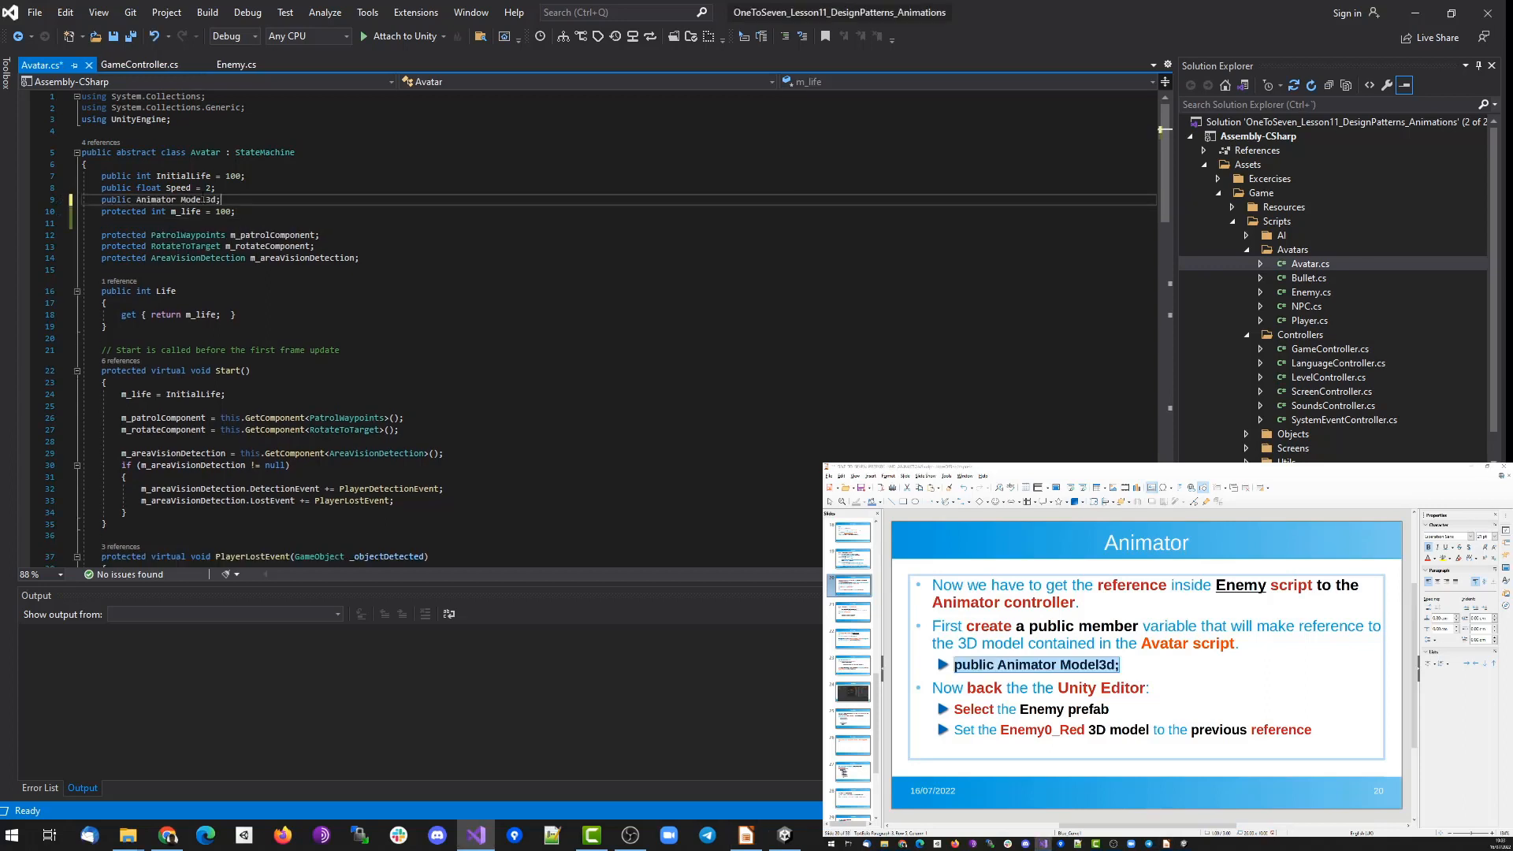
key("Return")
key("ctrl+s")
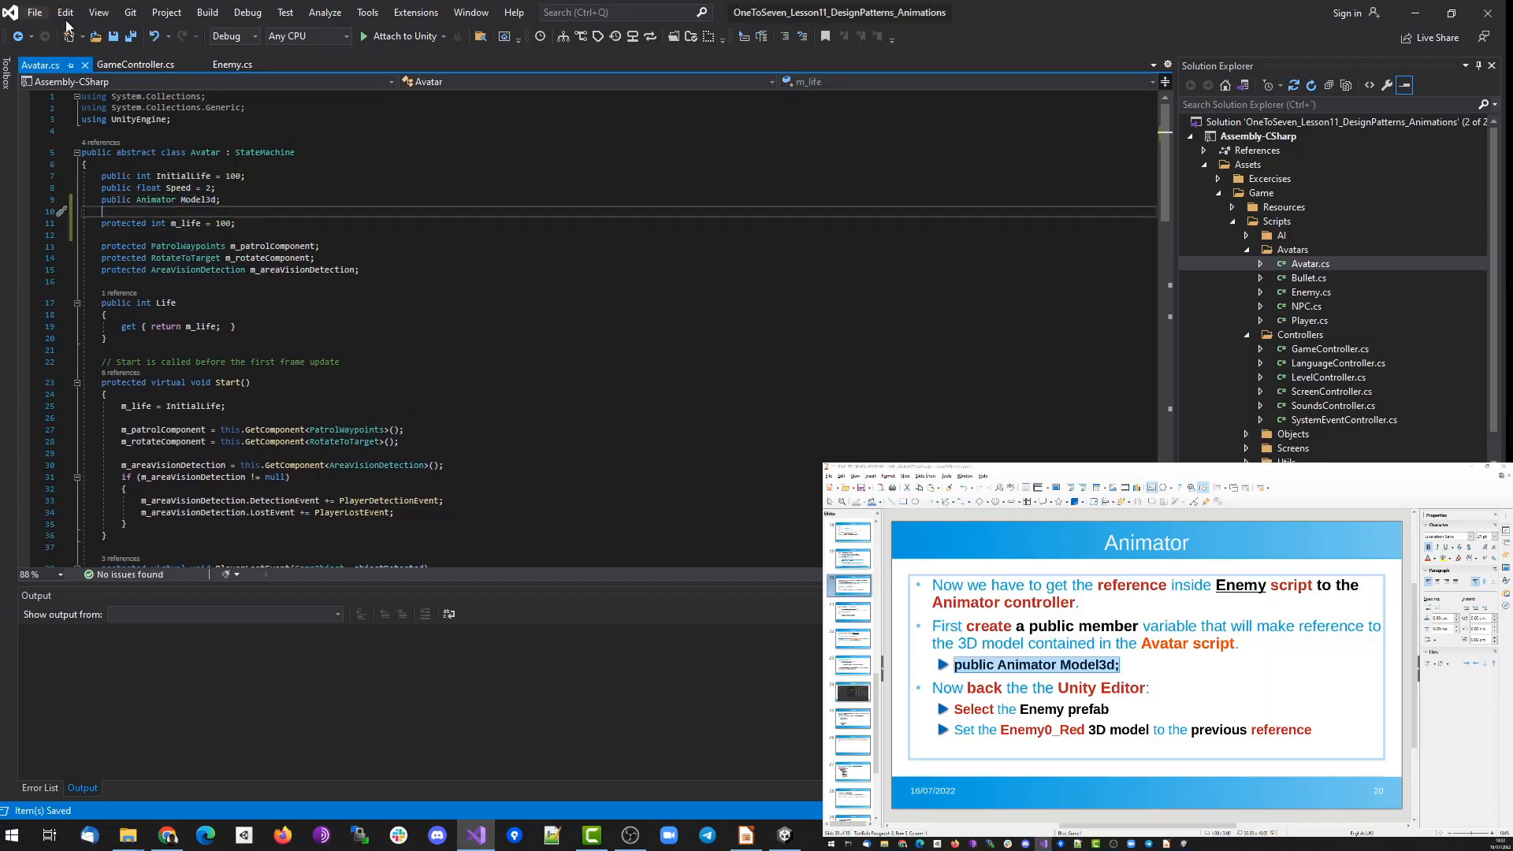
Switch to Unity and assign the Model child's Animator to the Model 3d field of Enemy_0's Enemy script, checking the linked component.
mouse_move(785, 835)
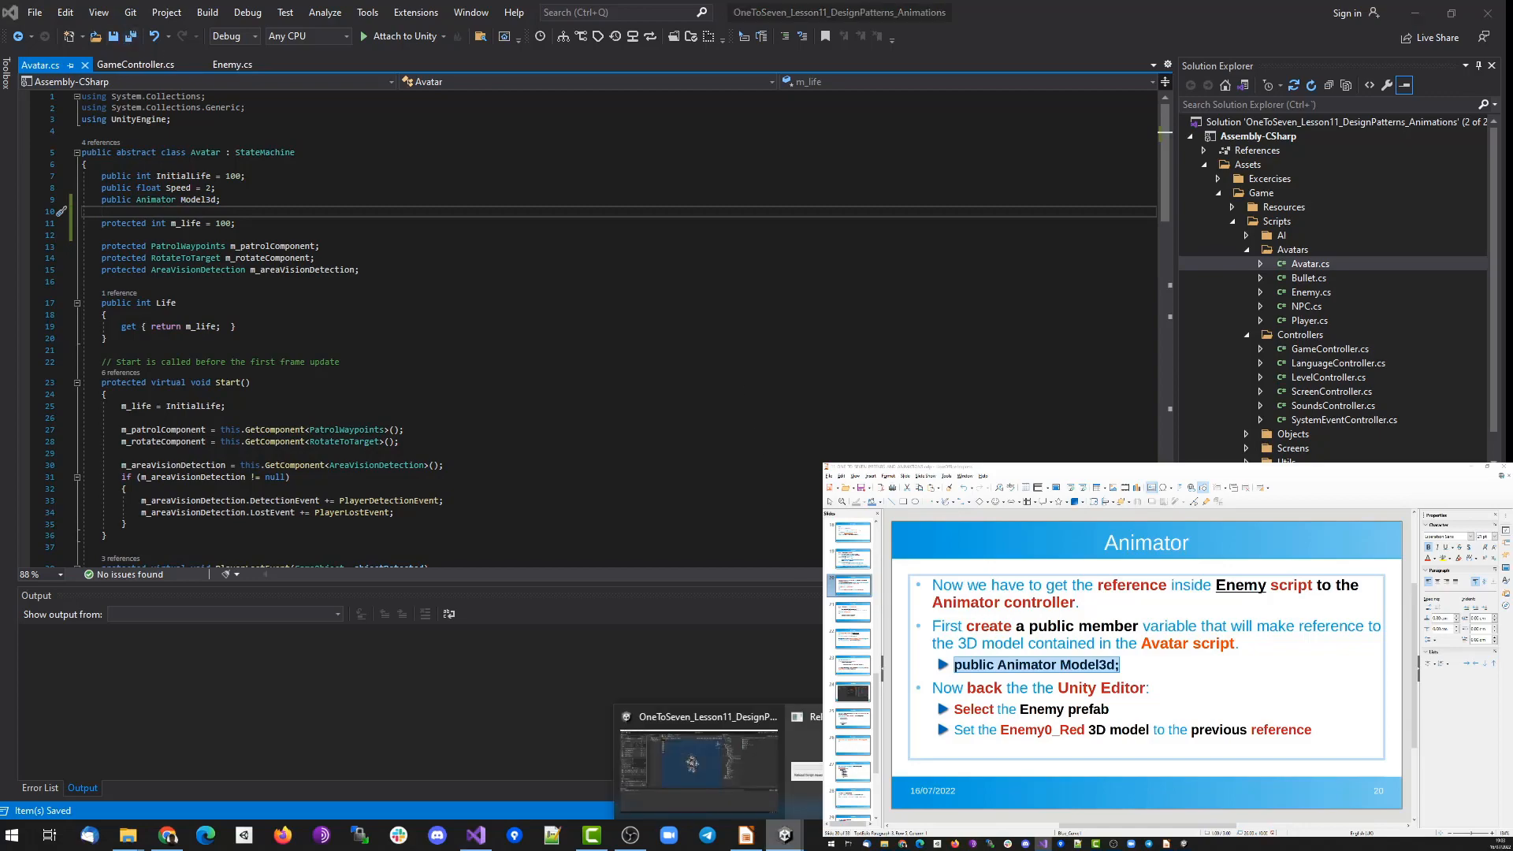
mouse_move(721, 763)
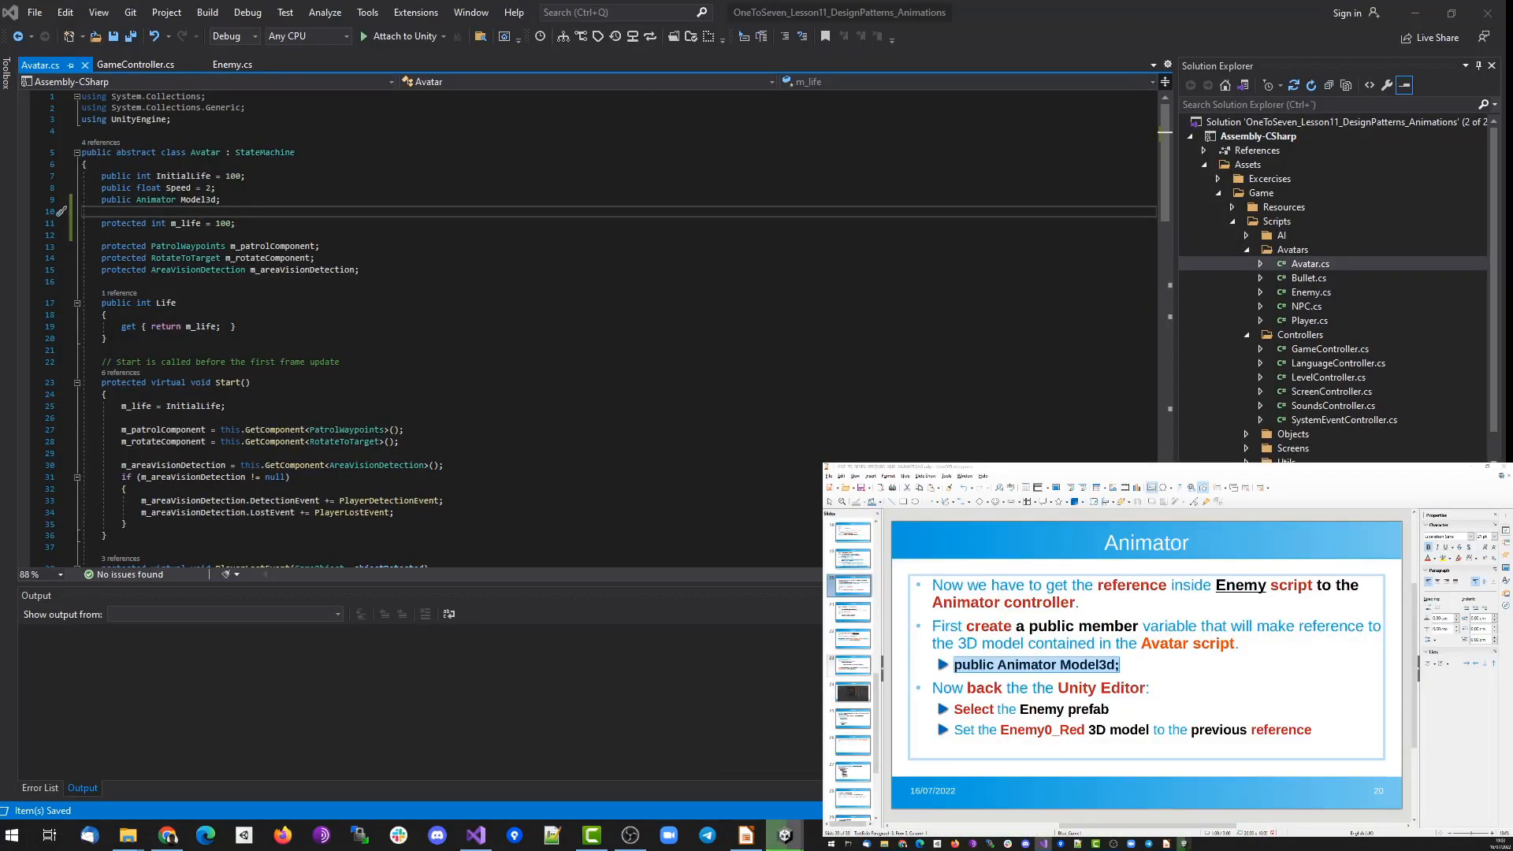
left_click(784, 834)
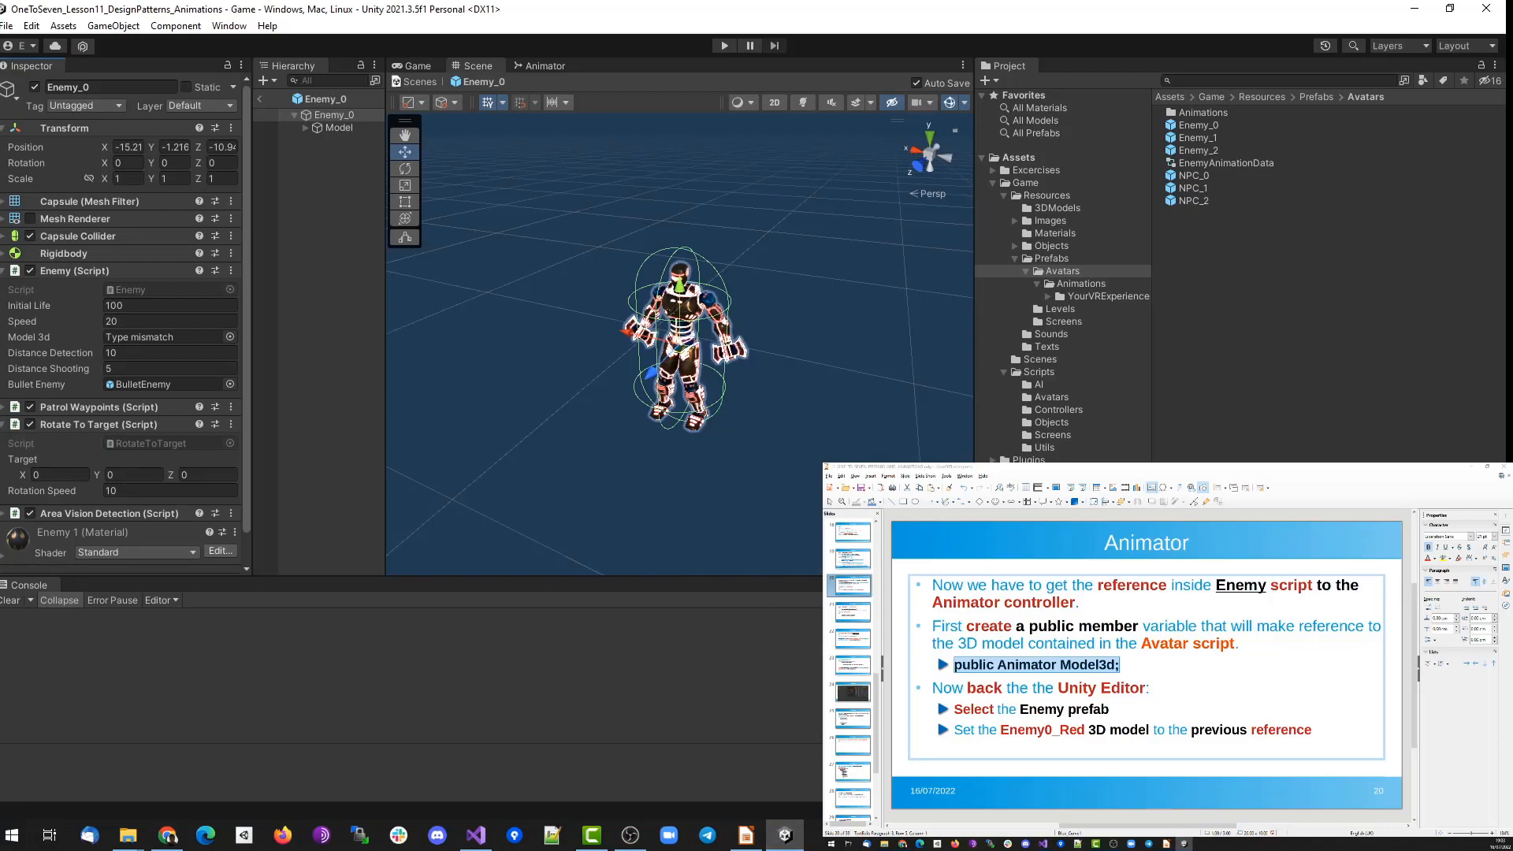
left_click(324, 115)
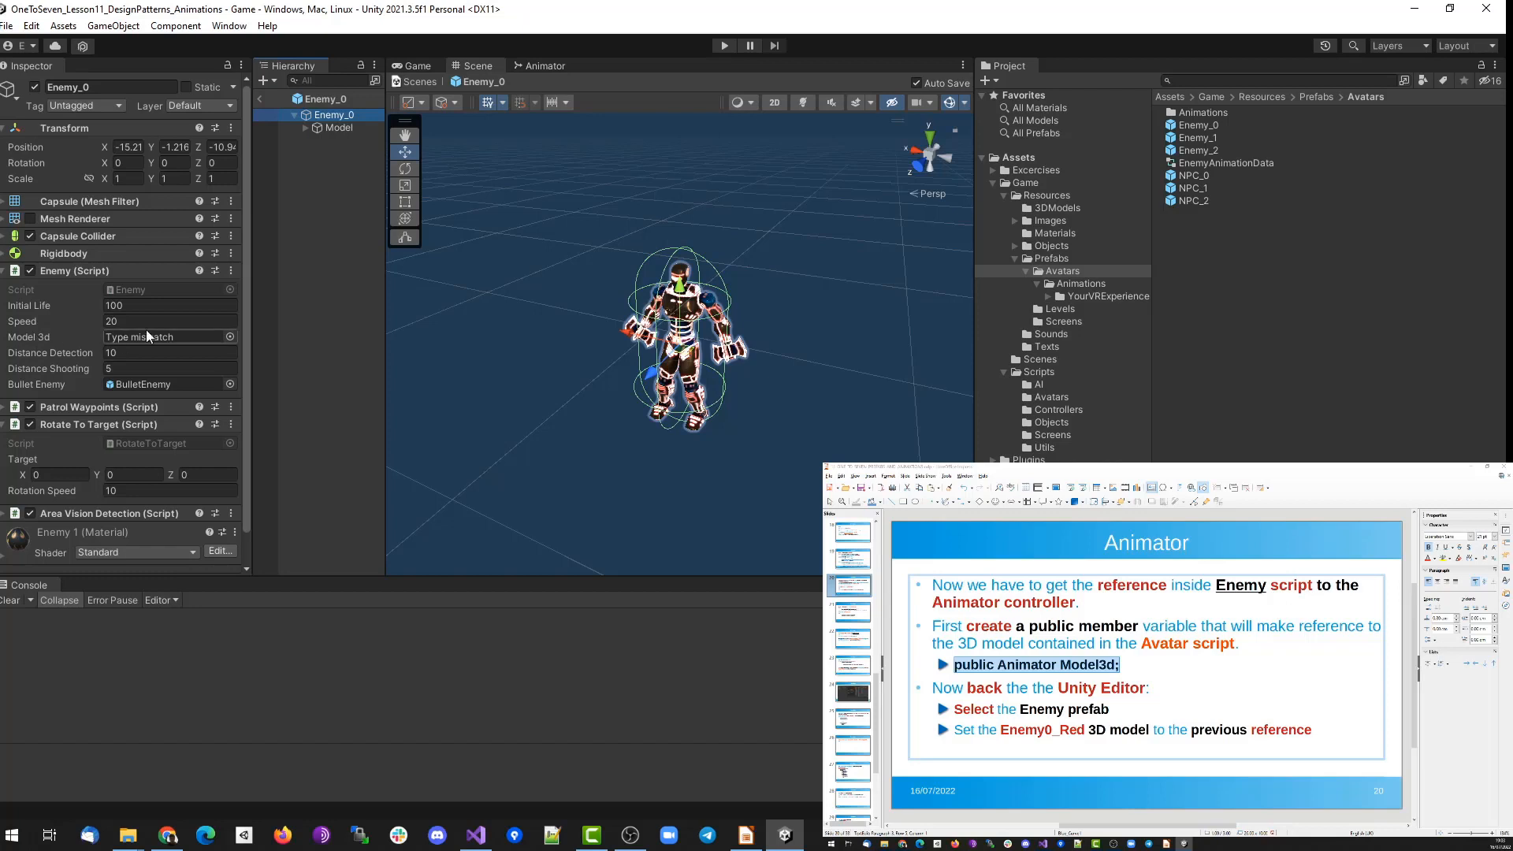
left_click(340, 128)
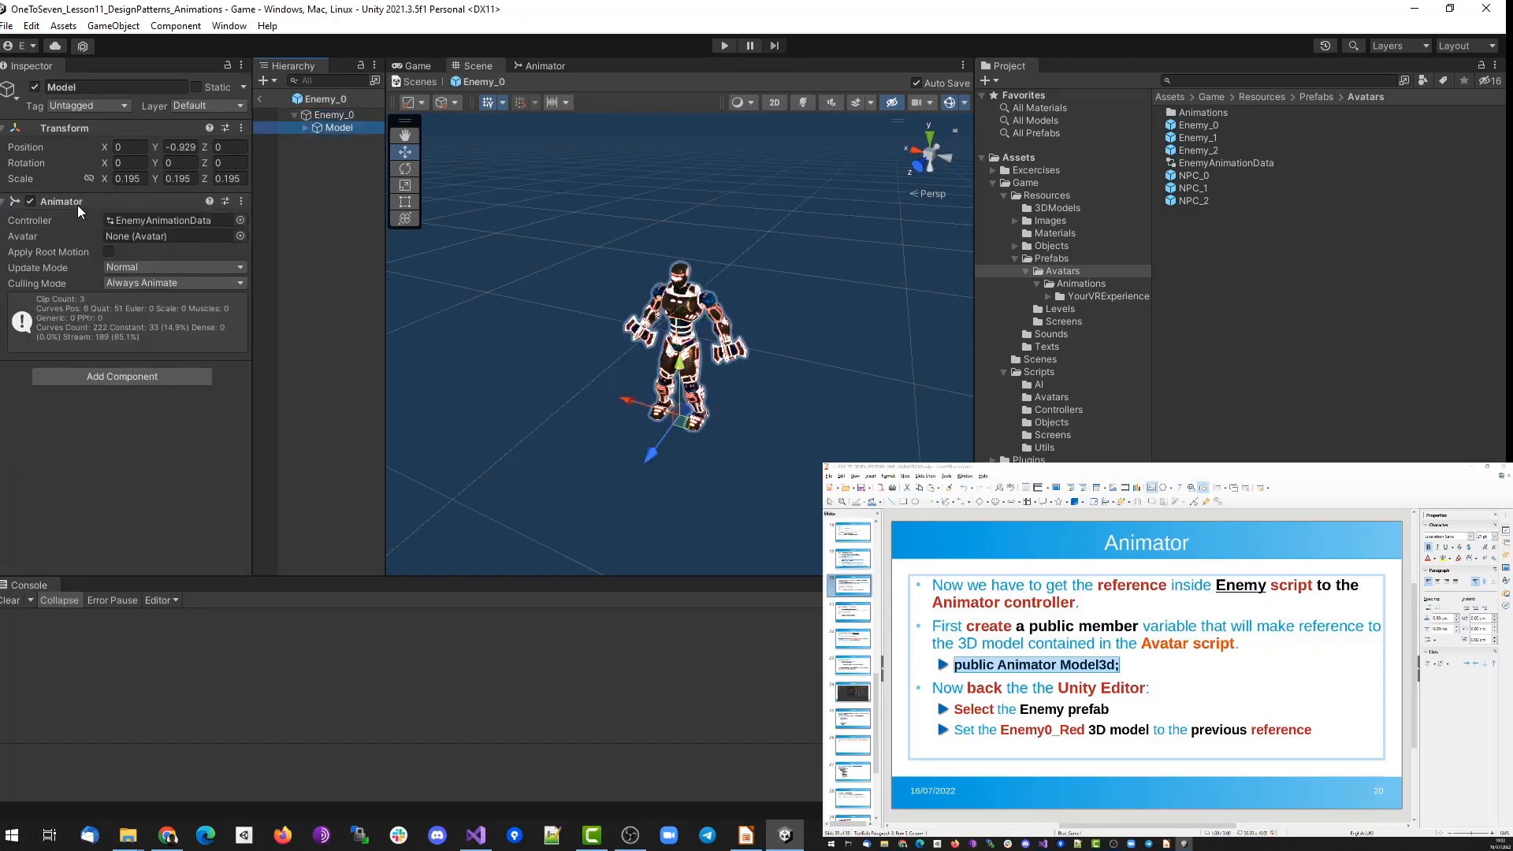
left_click(331, 115)
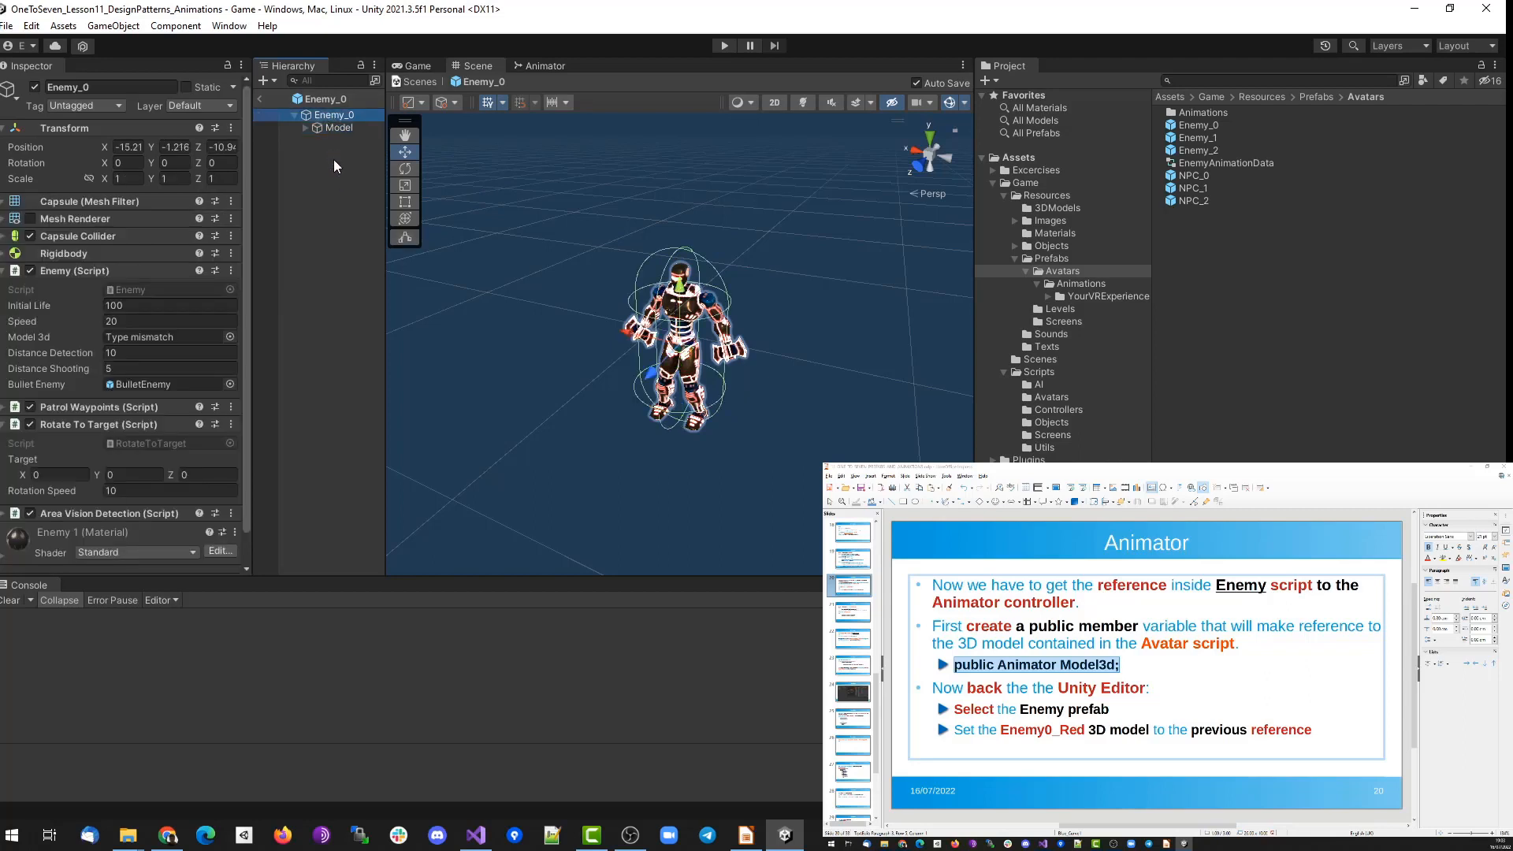
left_click_drag(338, 129, 142, 334)
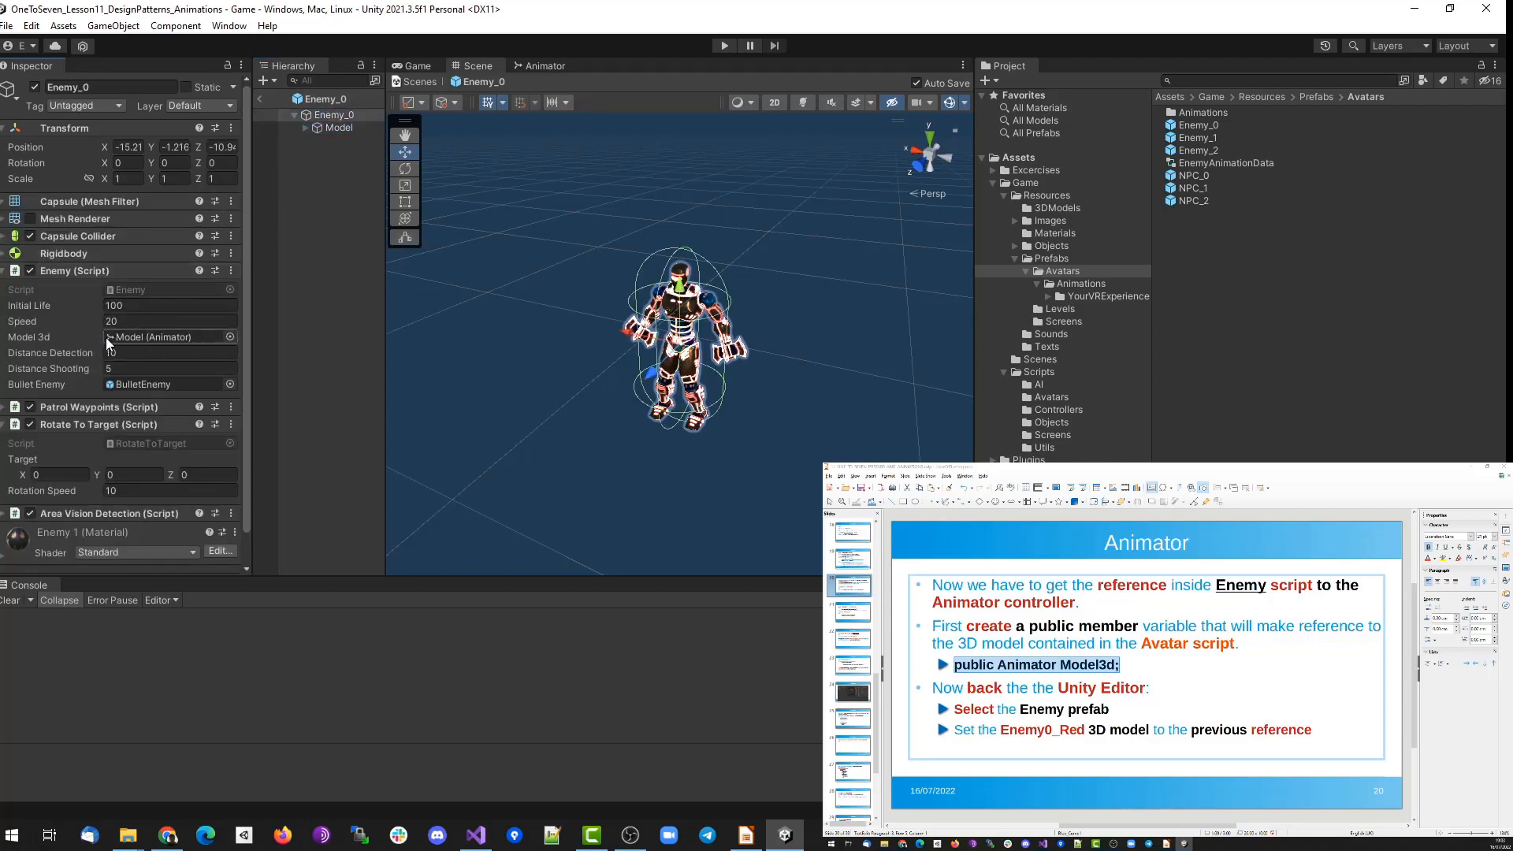
left_click(339, 117)
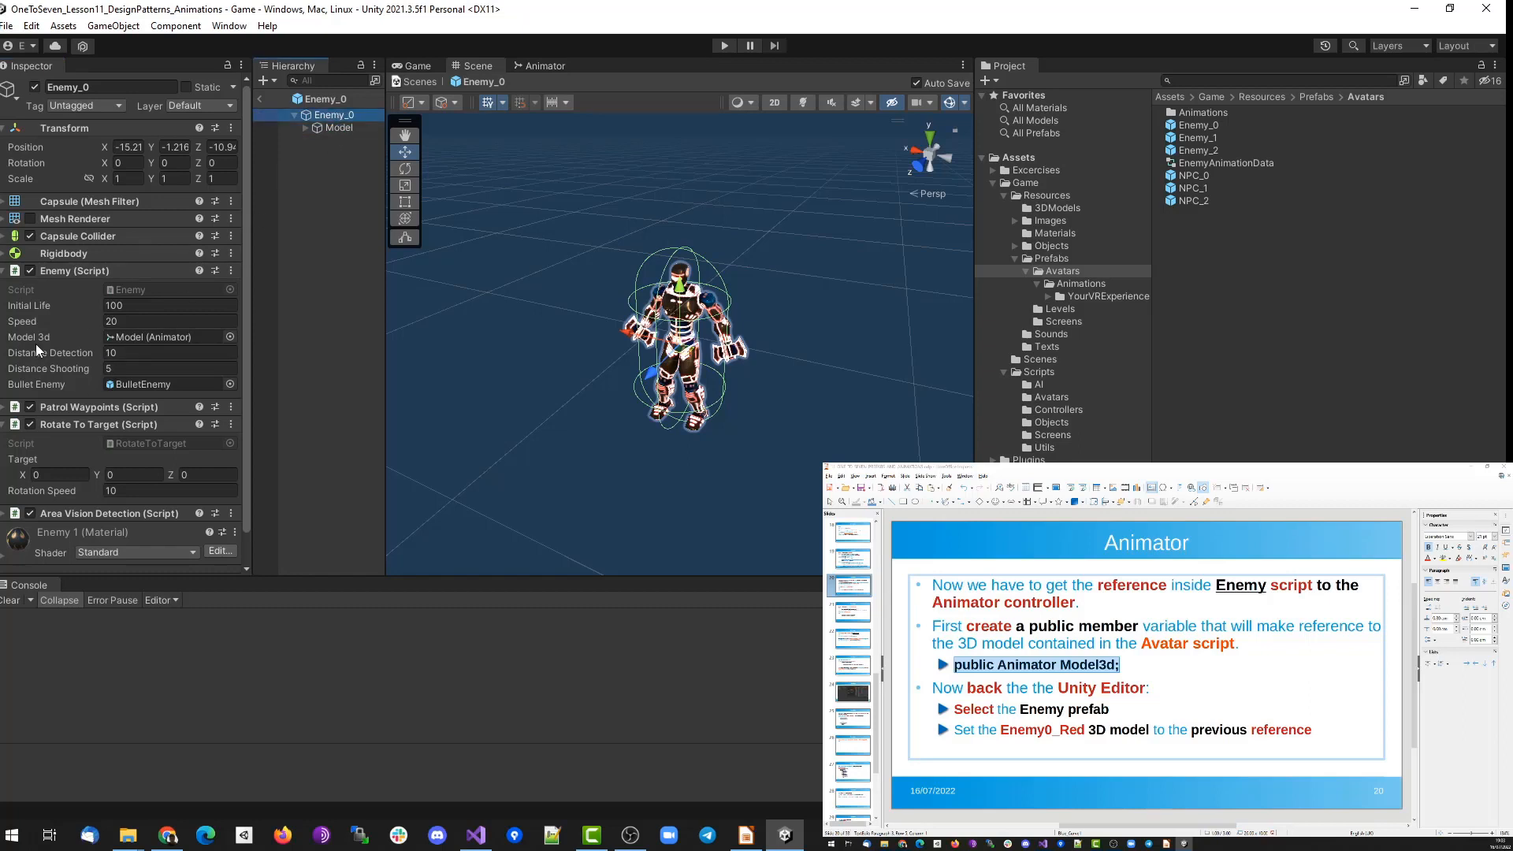
left_click(112, 337)
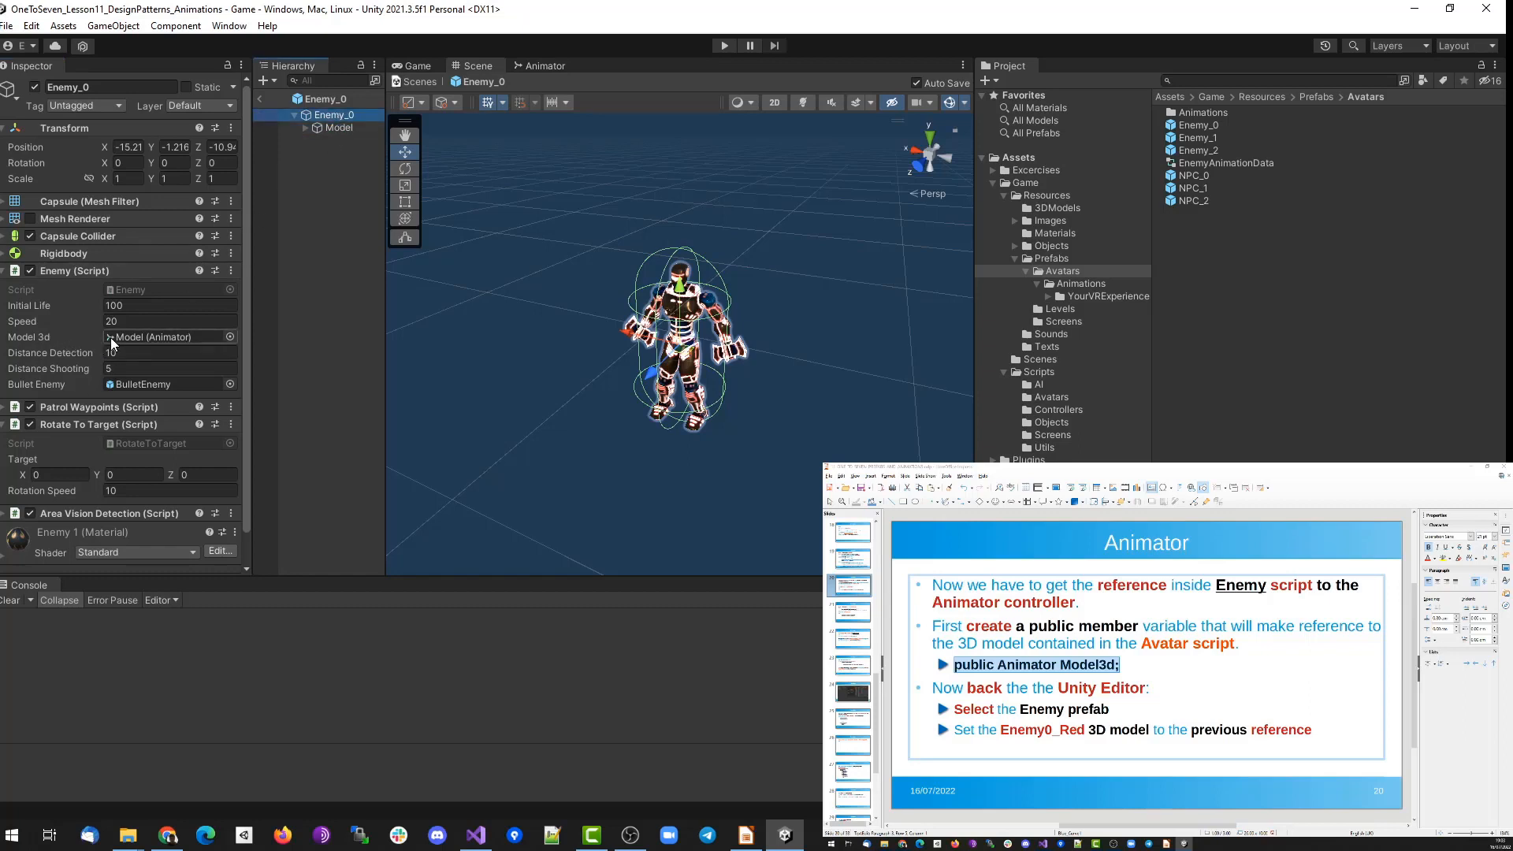
left_click(332, 128)
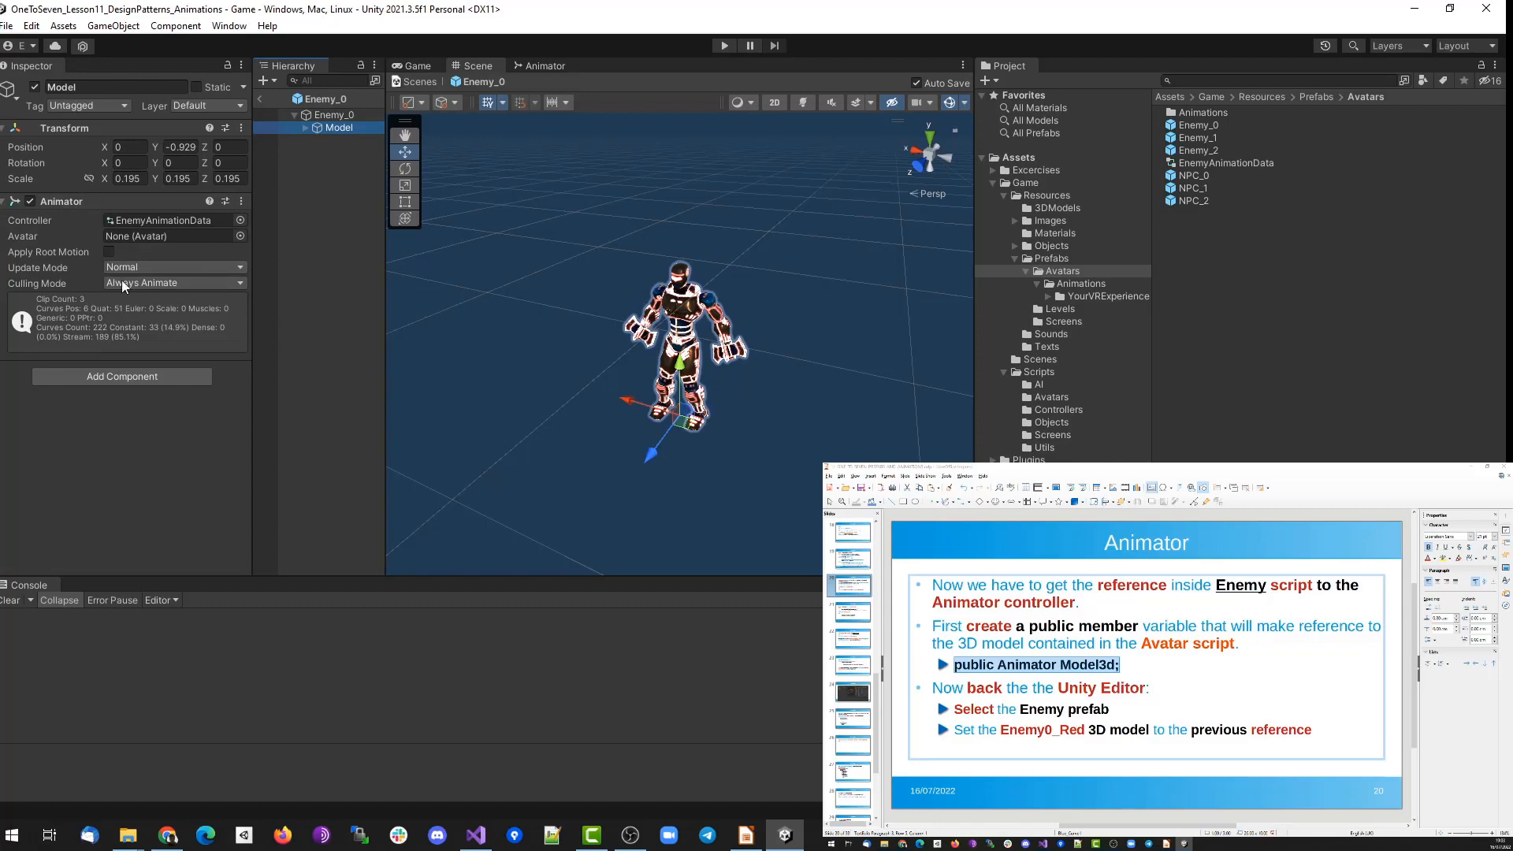
left_click(334, 115)
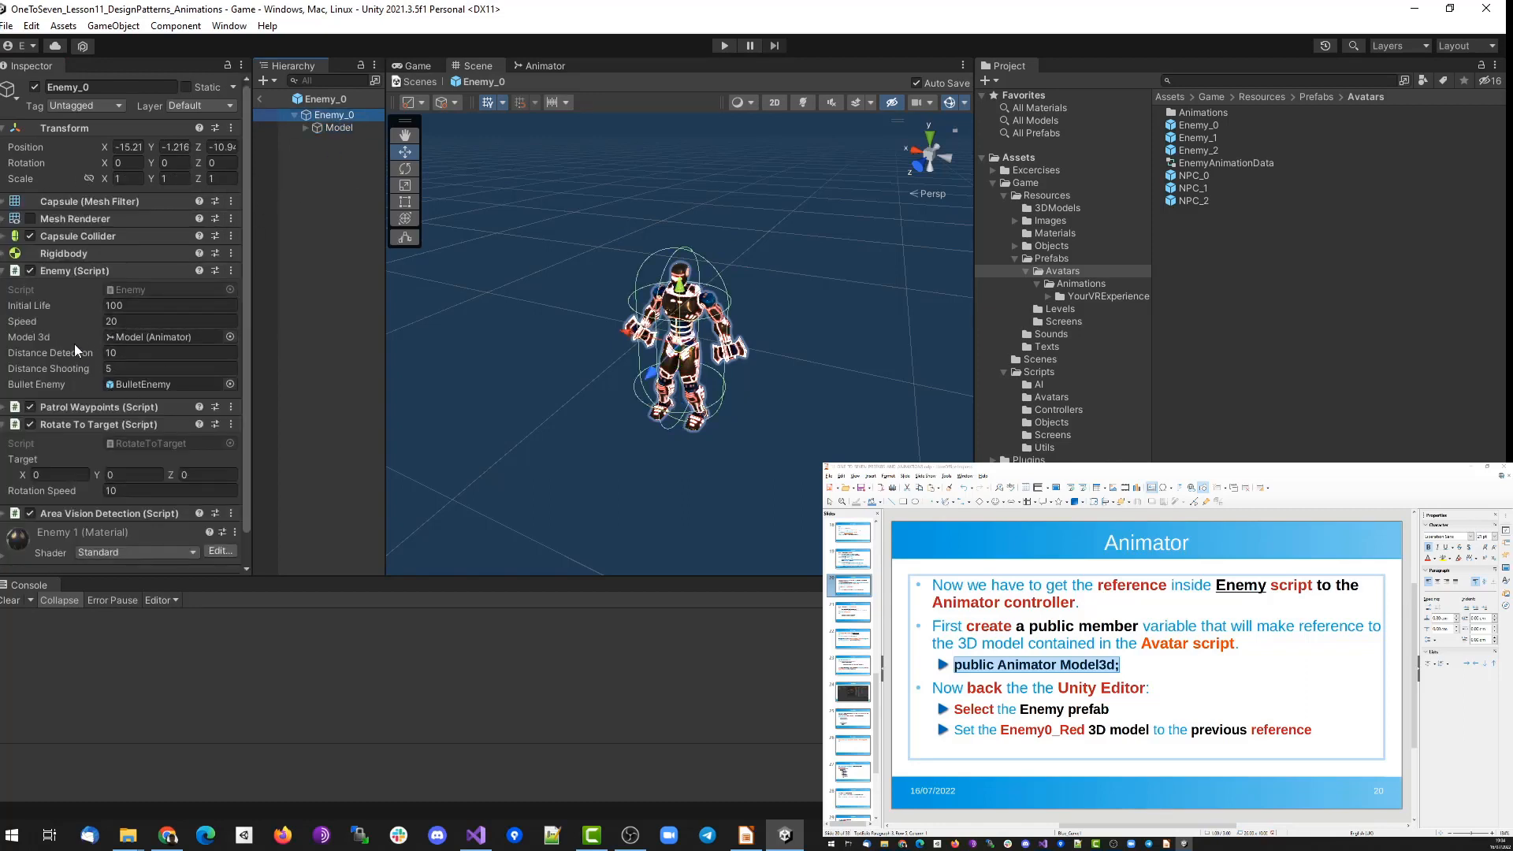
Switch to Visual Studio and read the slide's instructions for the ChangeAnimation method and its int _animationID parameter.
left_click(476, 835)
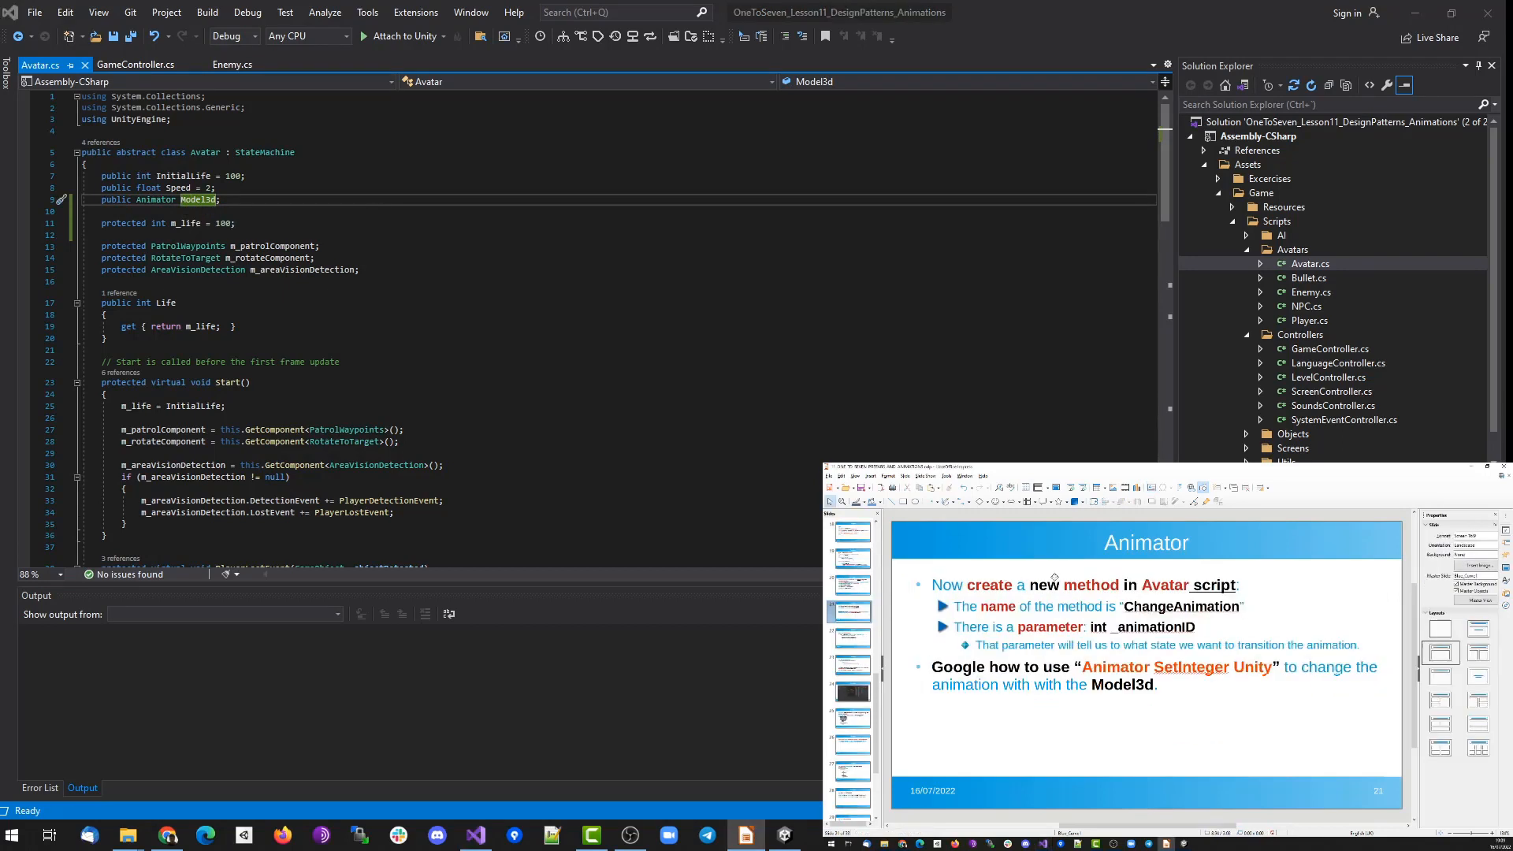
double_click(1092, 585)
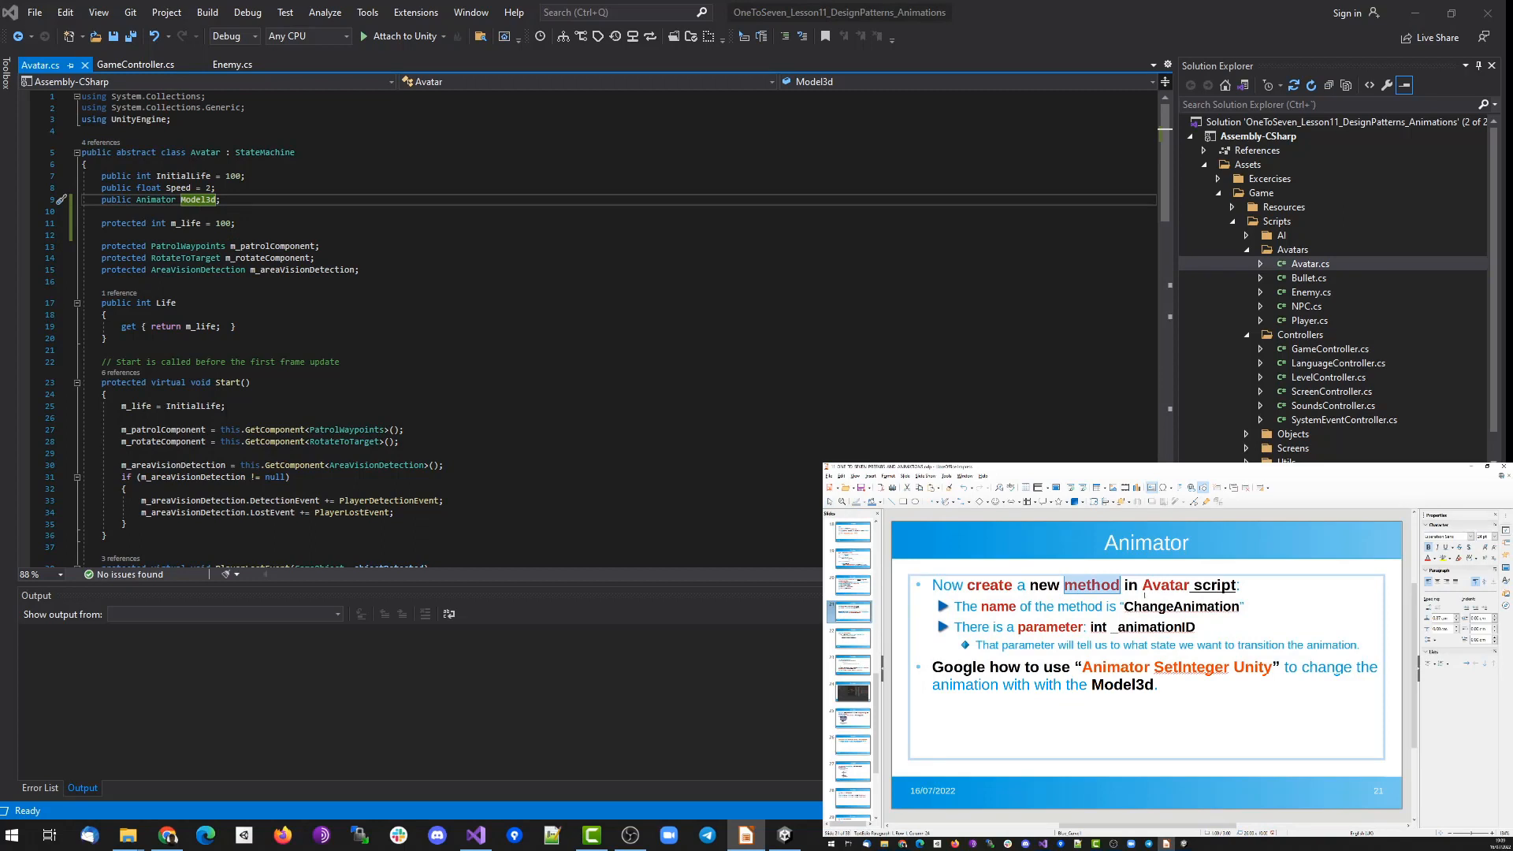
double_click(1160, 587)
double_click(1205, 586)
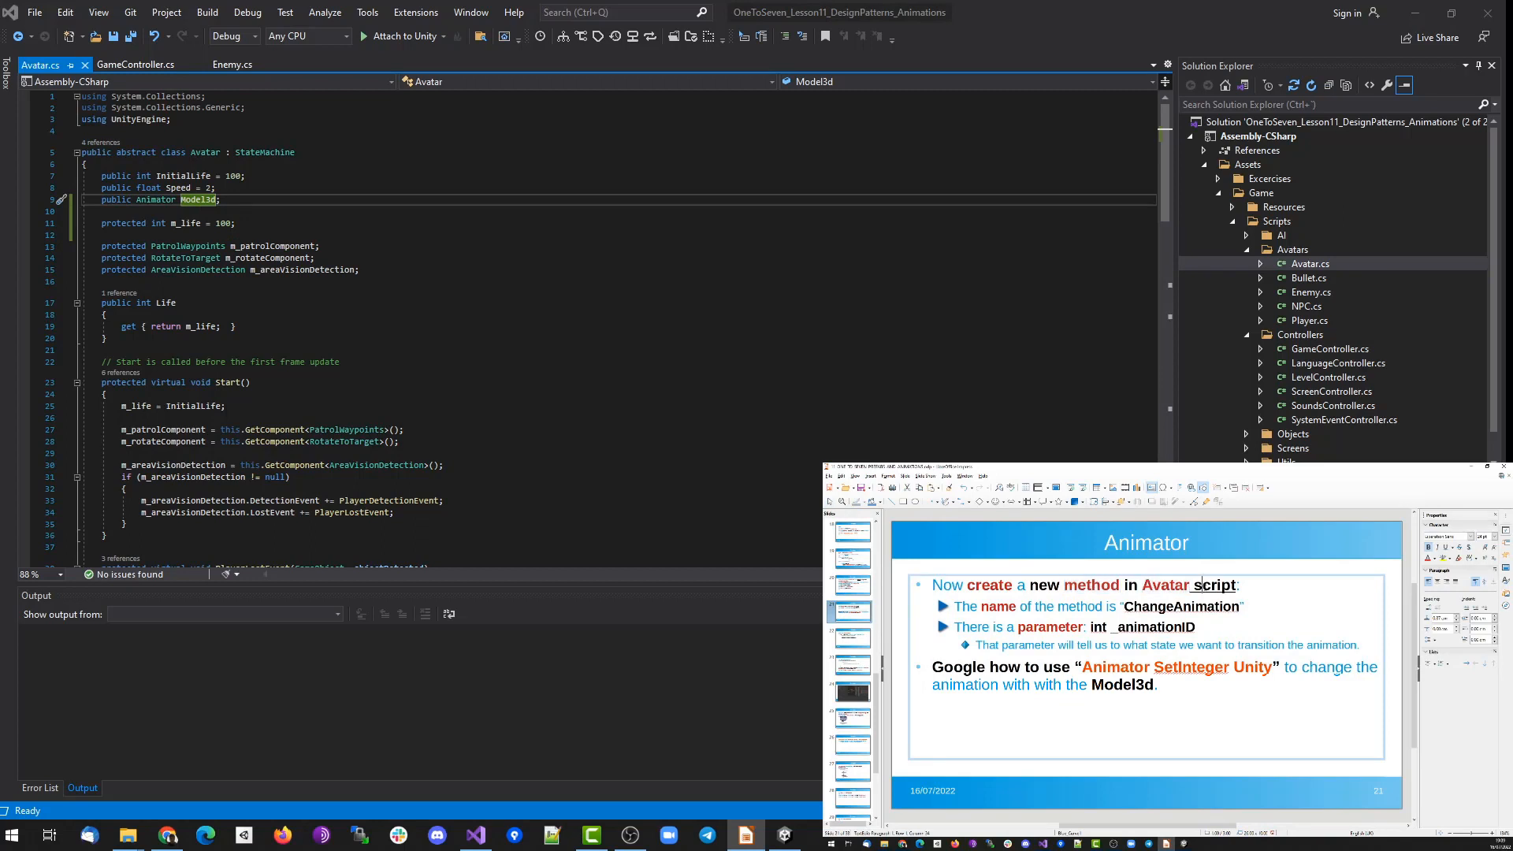
double_click(998, 607)
double_click(1170, 606)
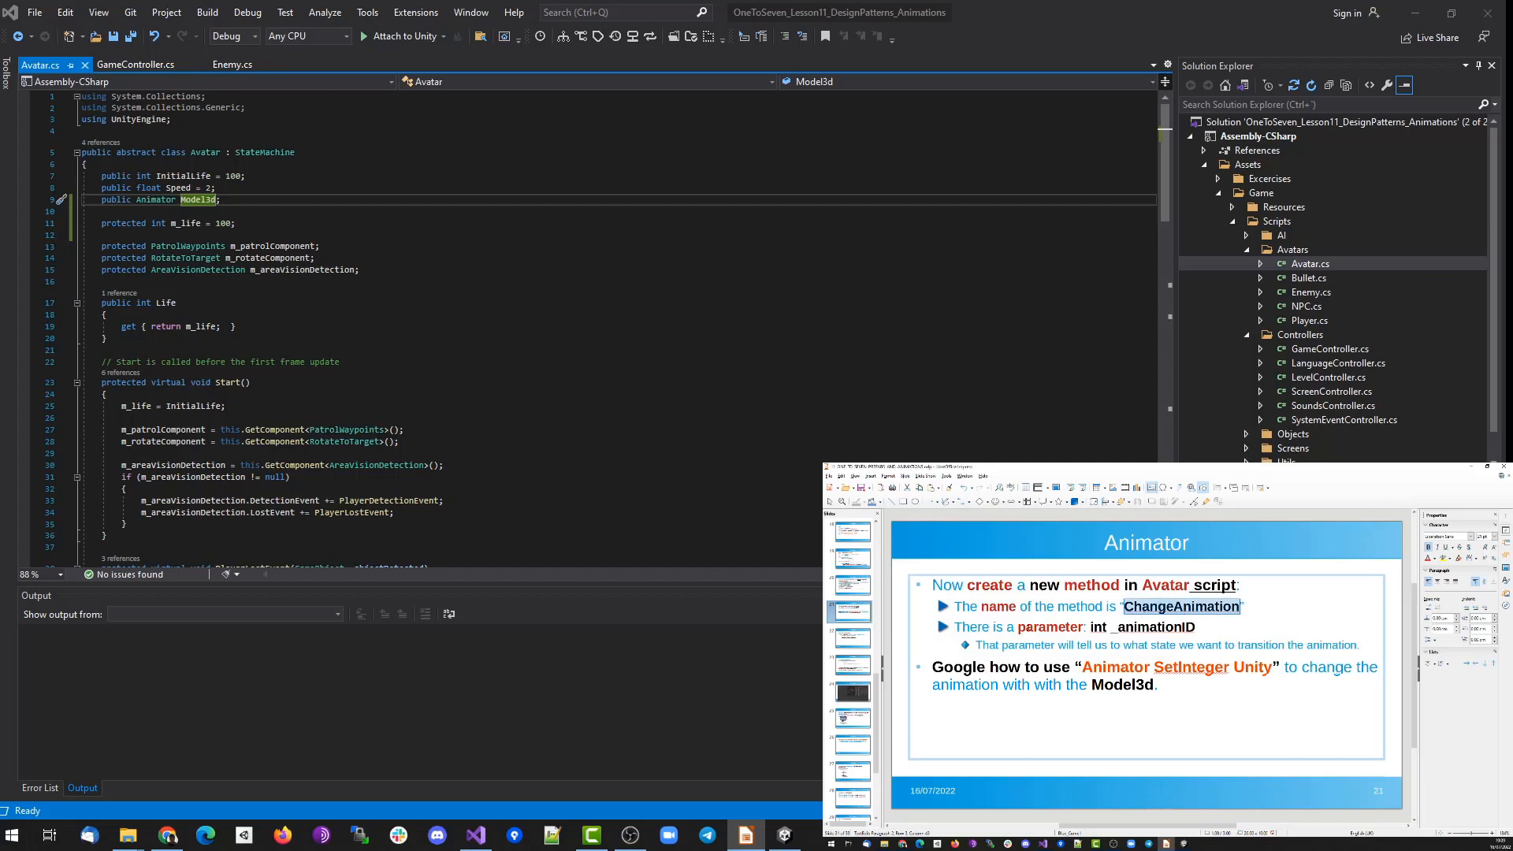
double_click(1052, 627)
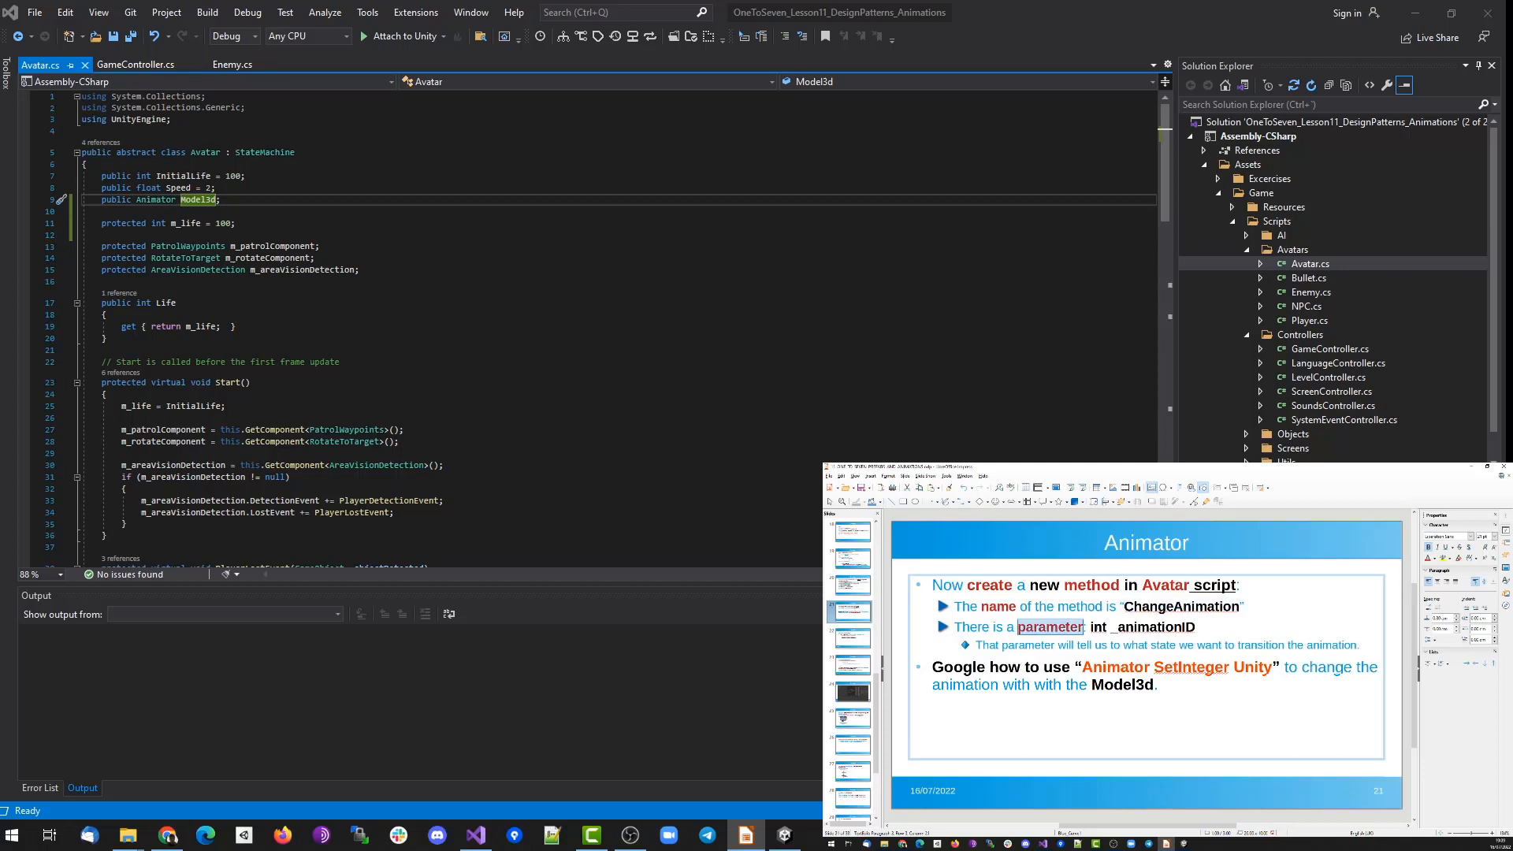
double_click(1098, 627)
double_click(1155, 628)
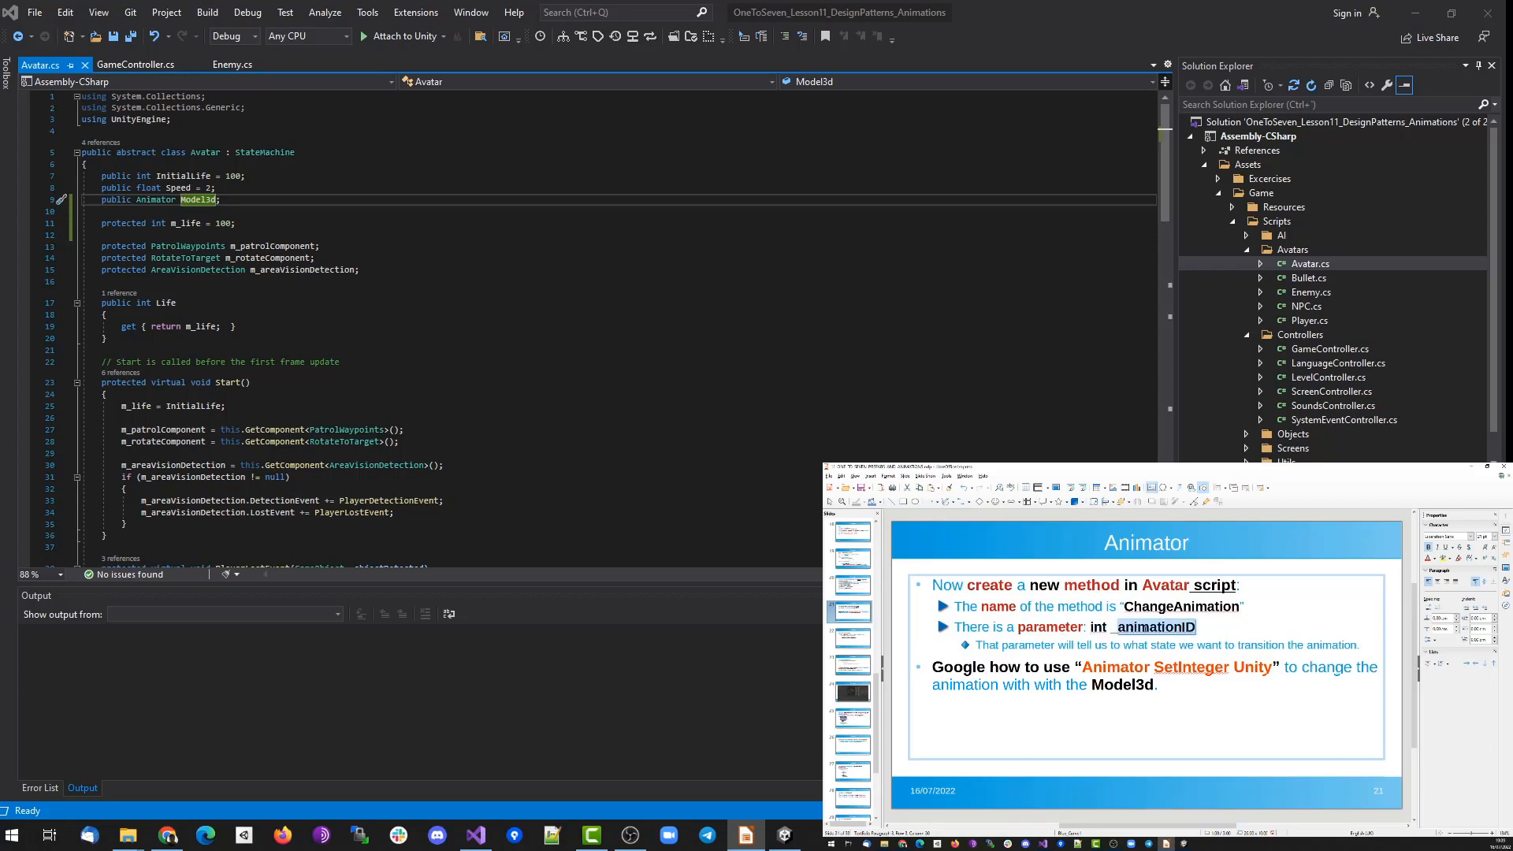
double_click(1025, 645)
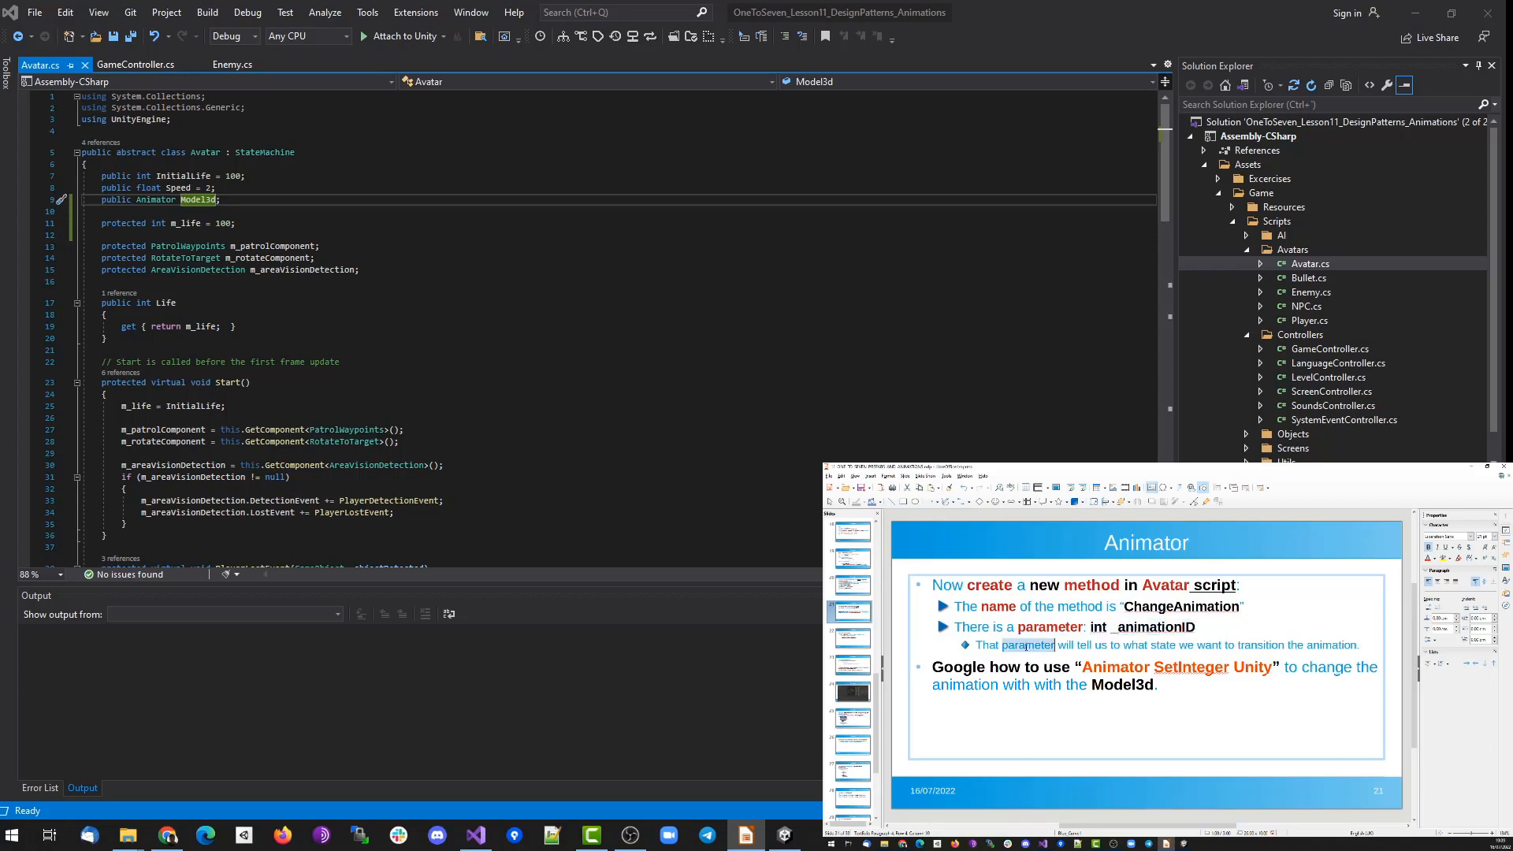
left_click_drag(1124, 645, 1177, 645)
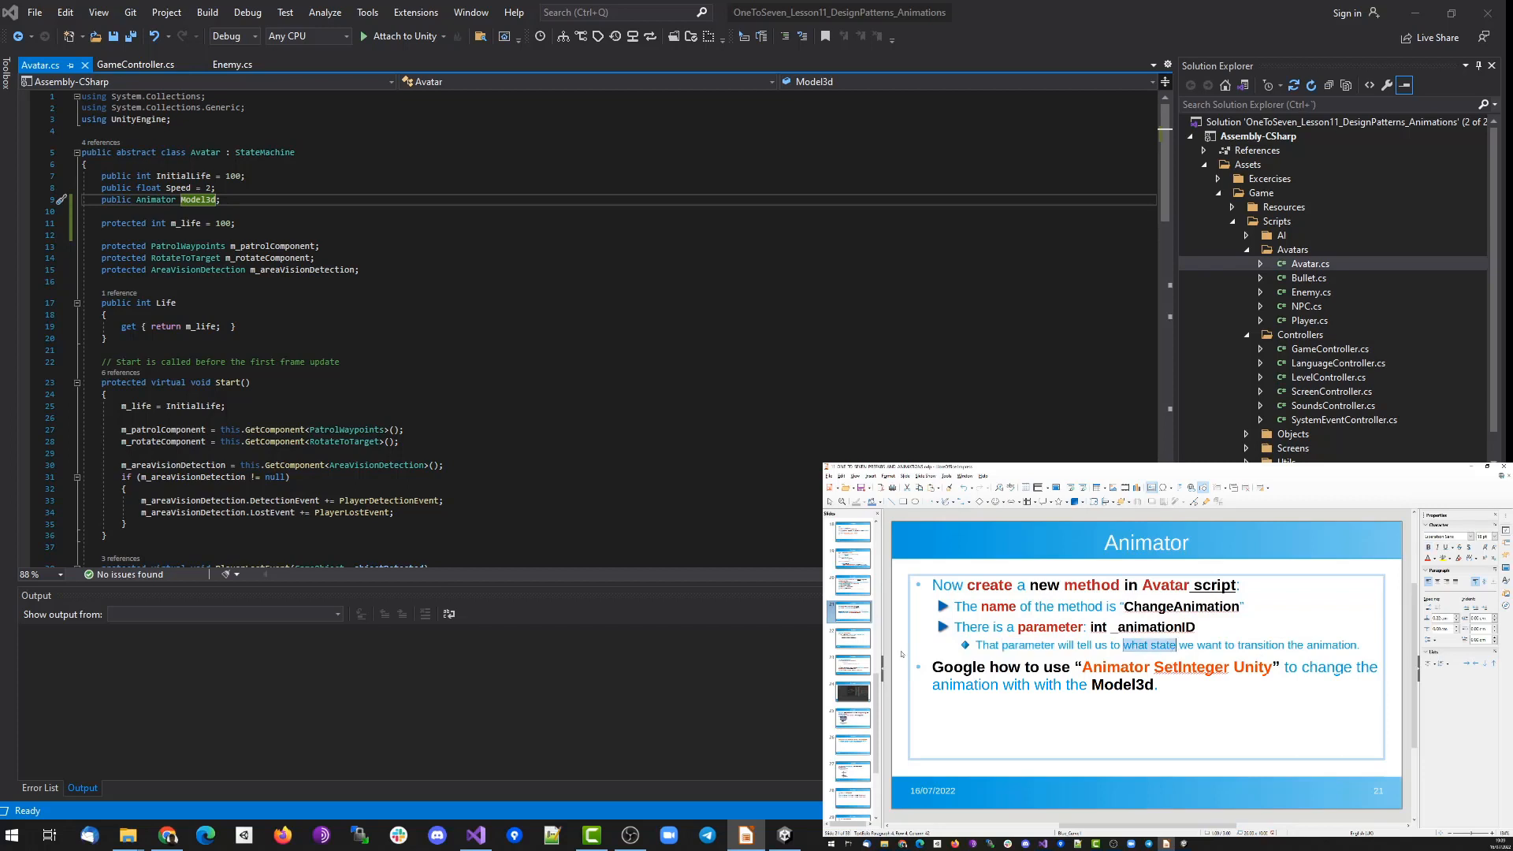
Switch to Unity, open the EnemyAnimationData controller and examine the animationID conditions of the transitions between Idle and Run.
left_click(784, 835)
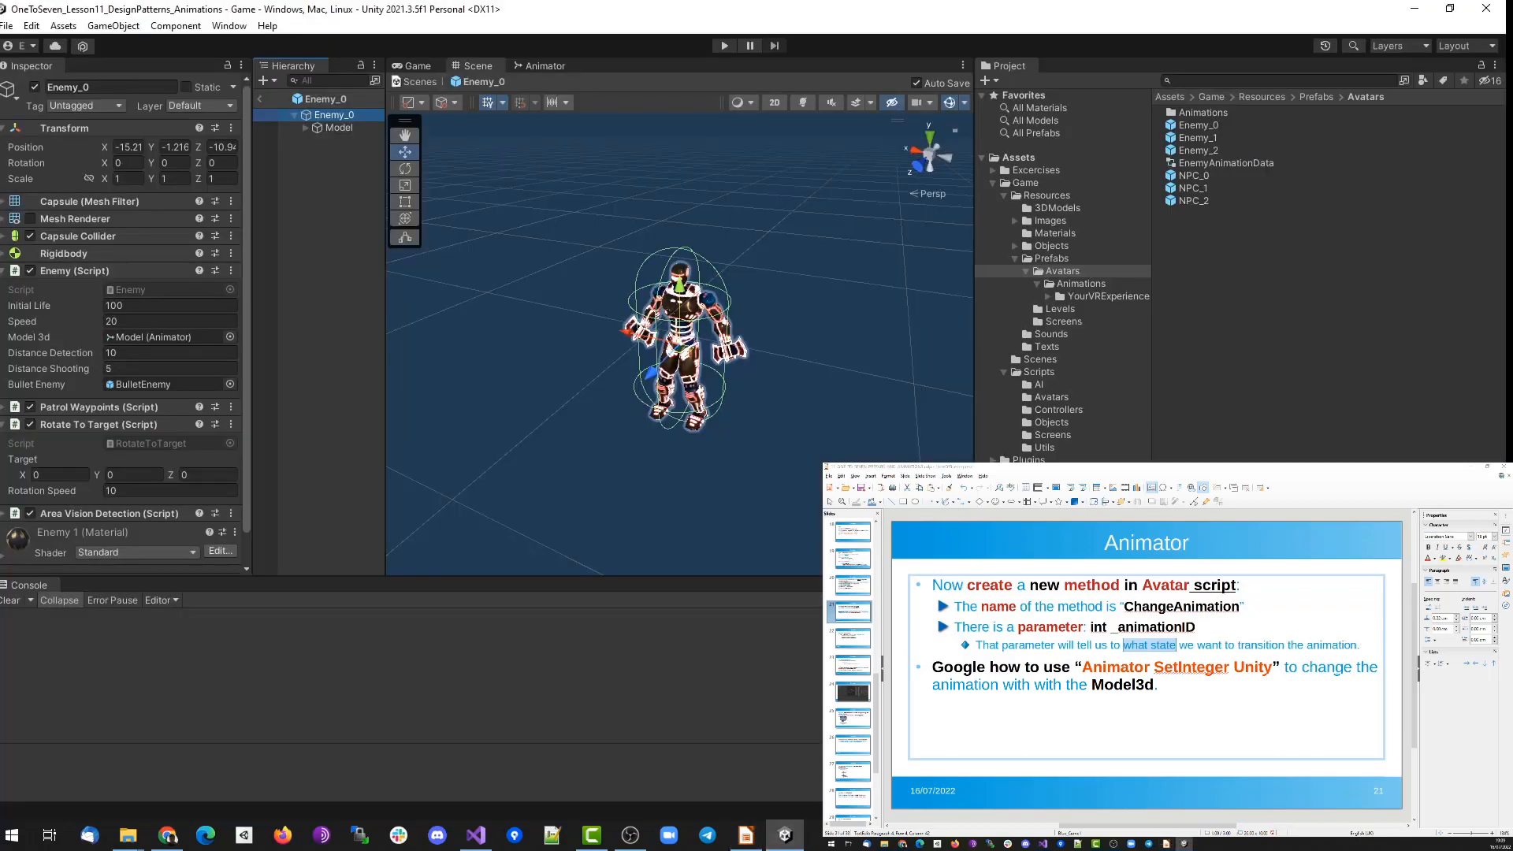
double_click(1260, 163)
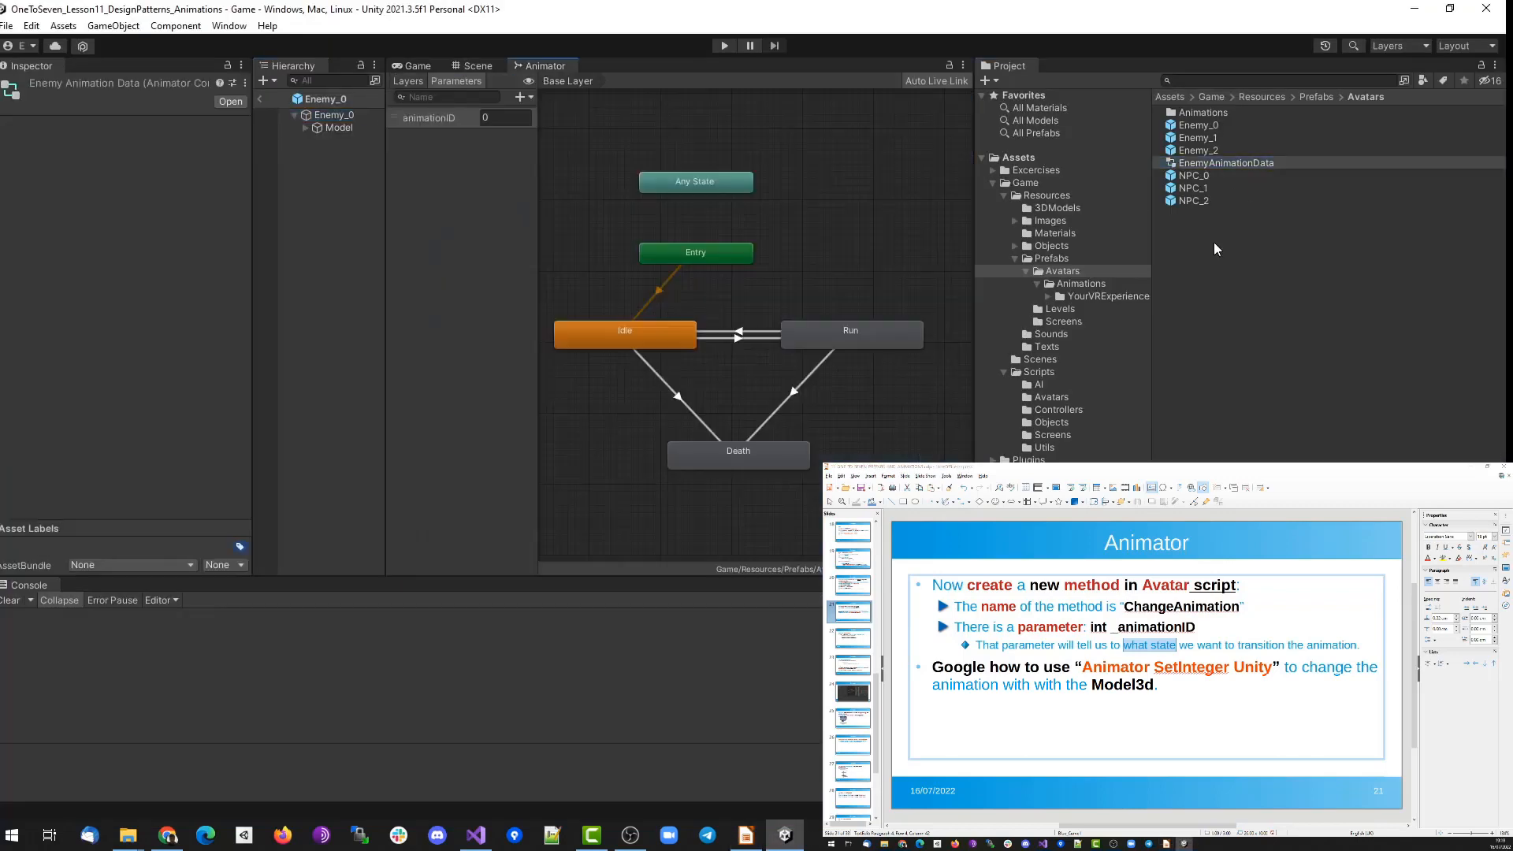
left_click(738, 338)
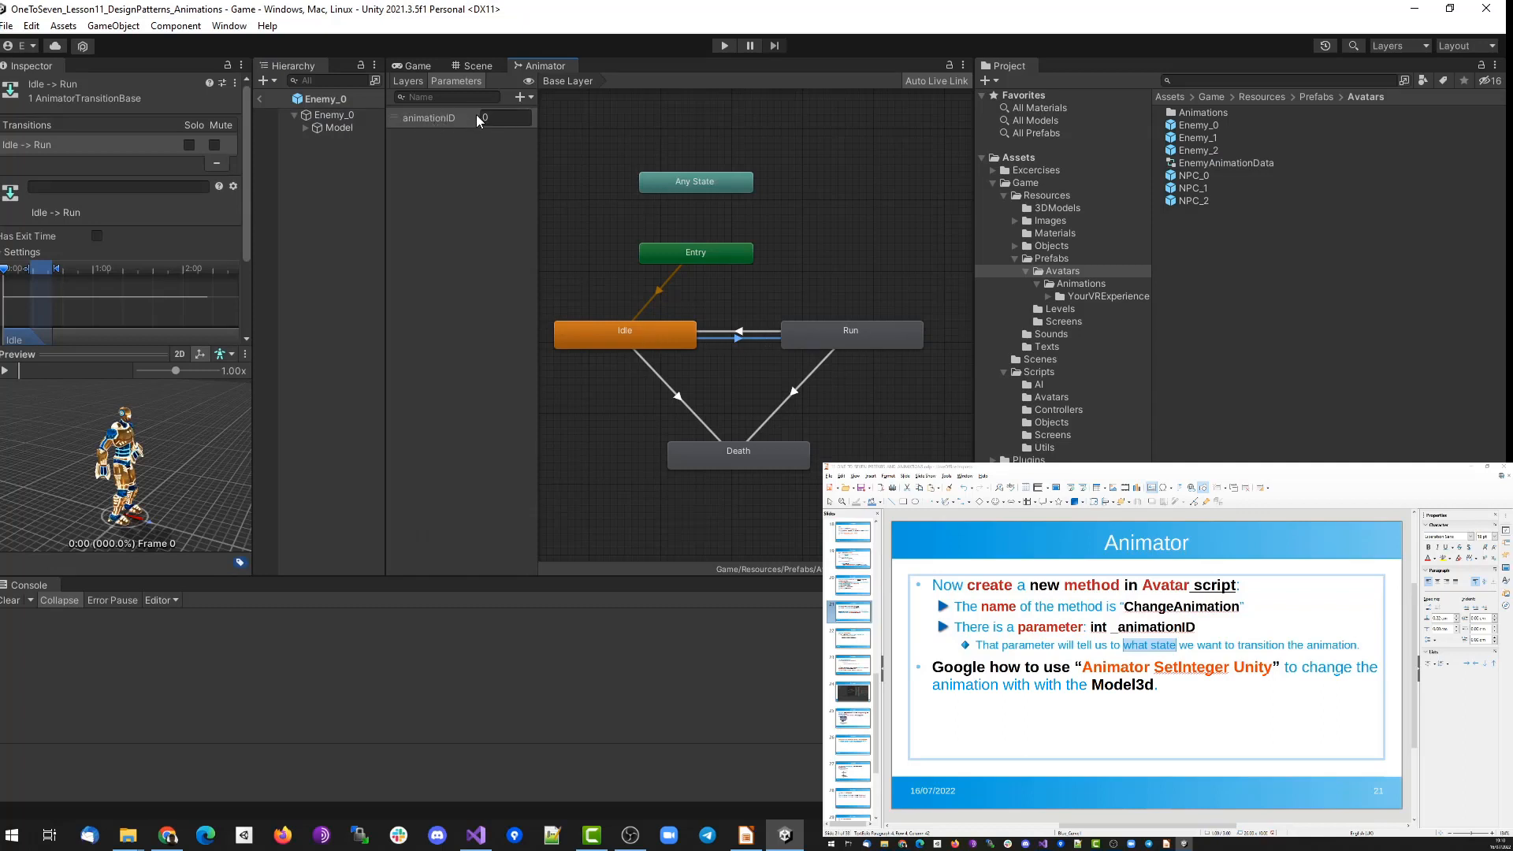
left_click(635, 339)
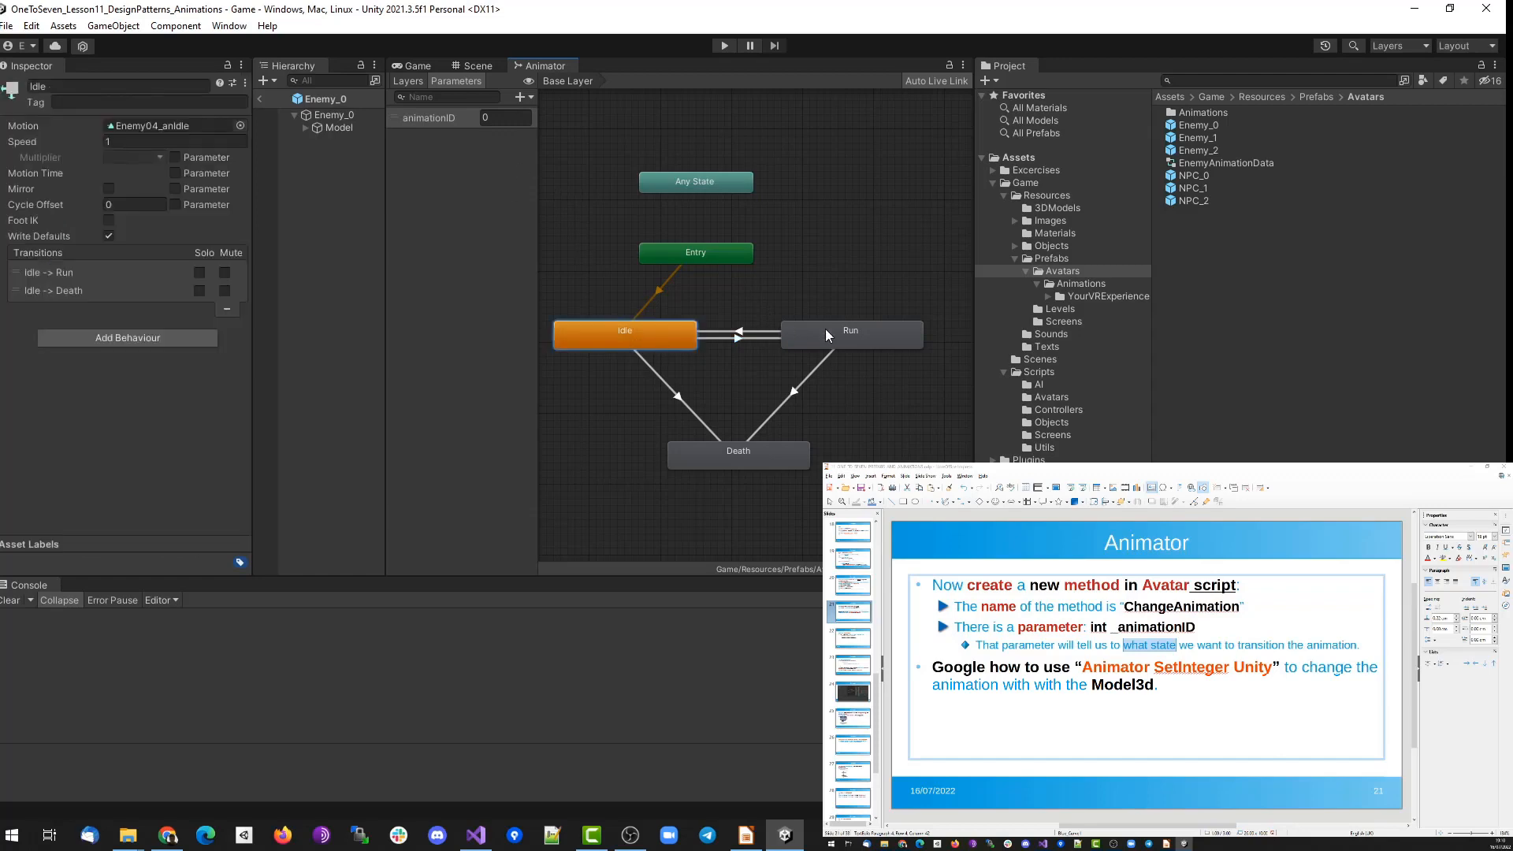
left_click(825, 331)
left_click(741, 338)
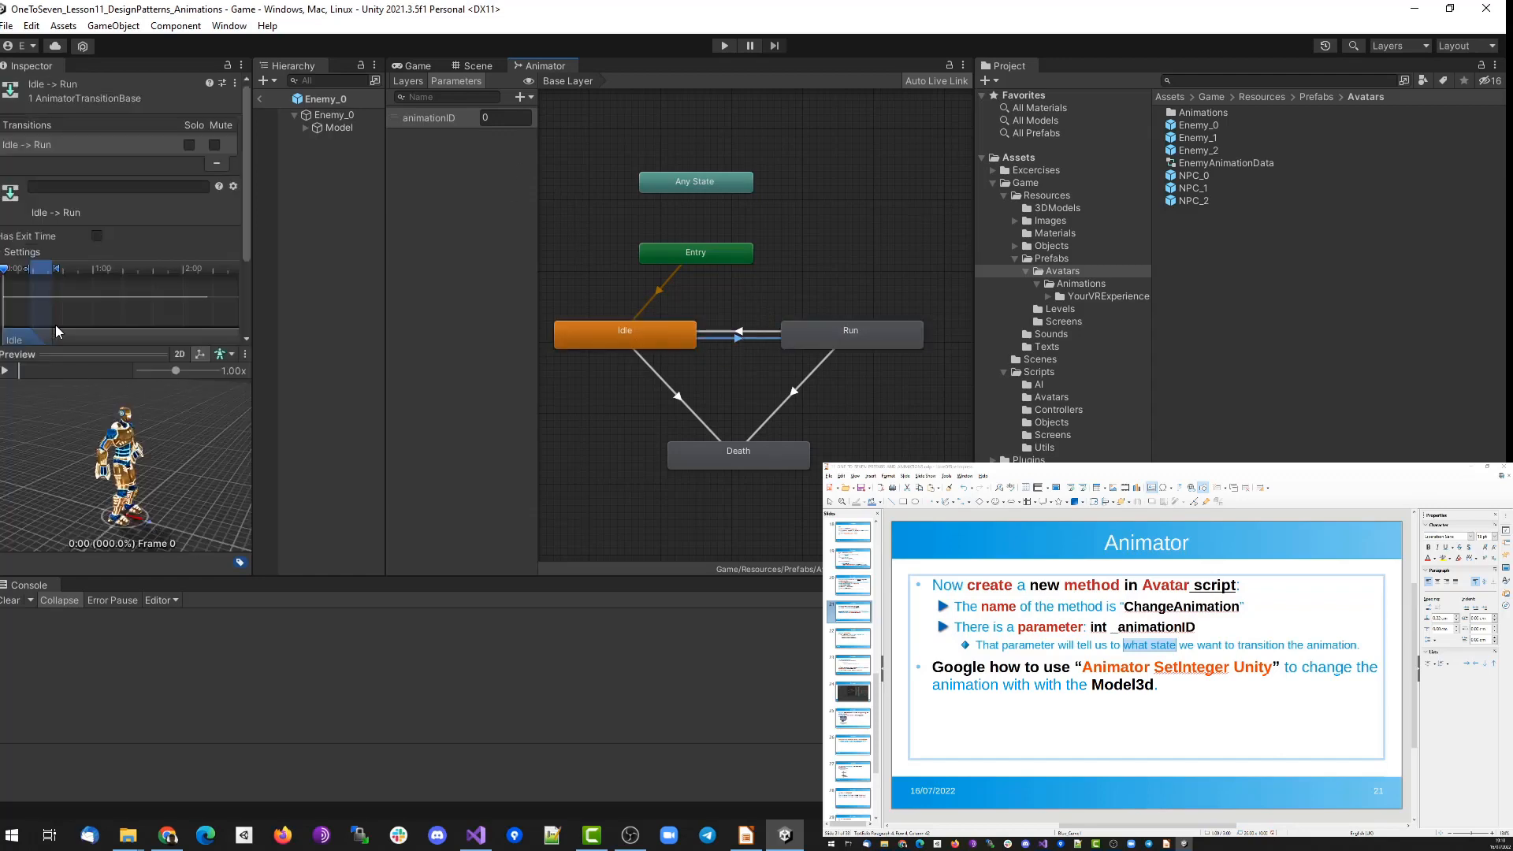
scroll(92, 317, "down", 4)
scroll(247, 306, "down", 2)
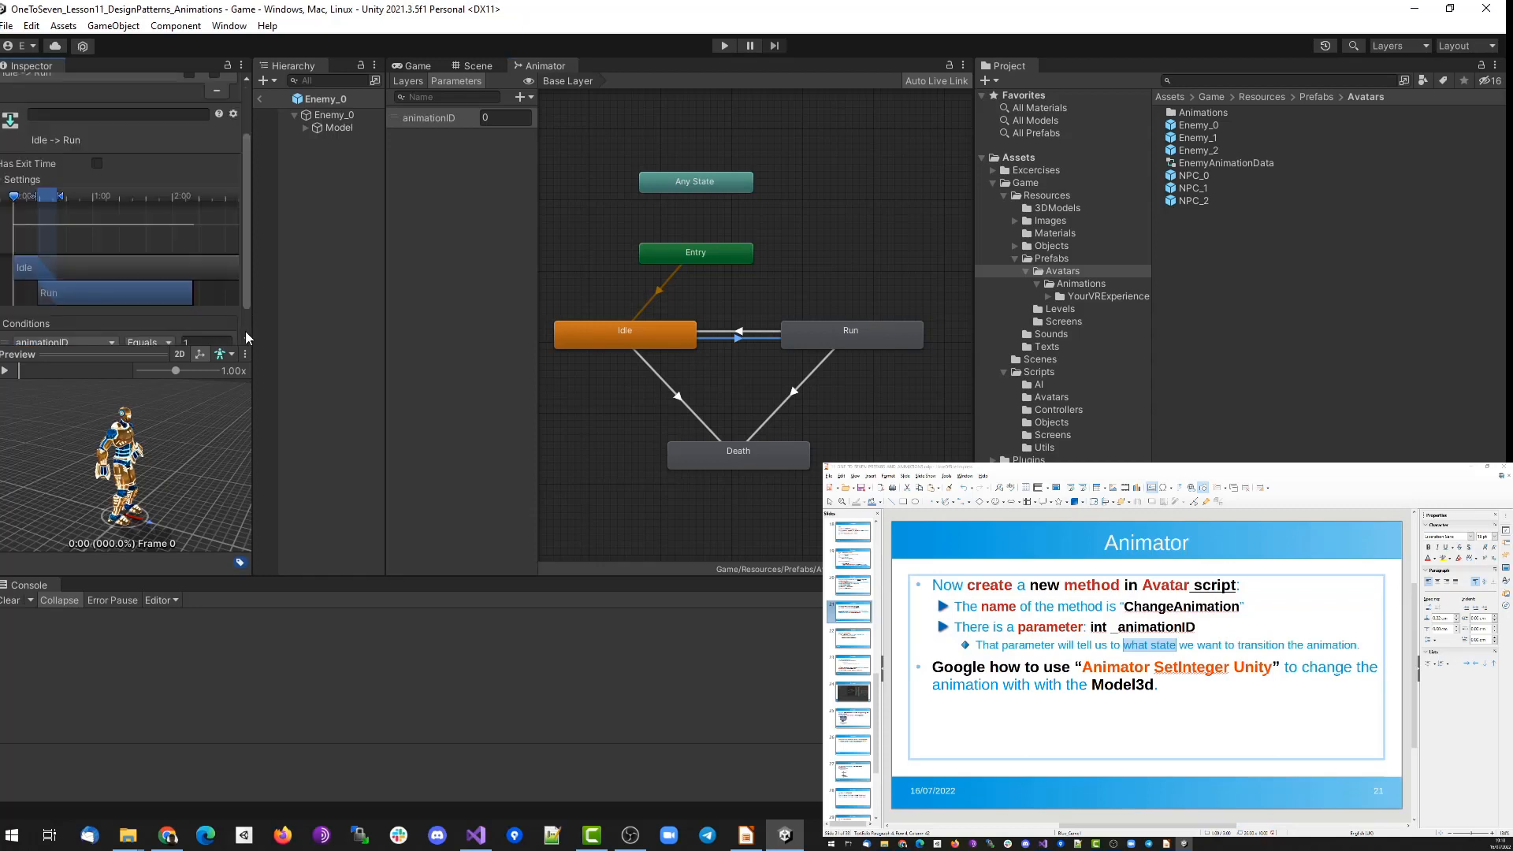
scroll(246, 322, "down", 1)
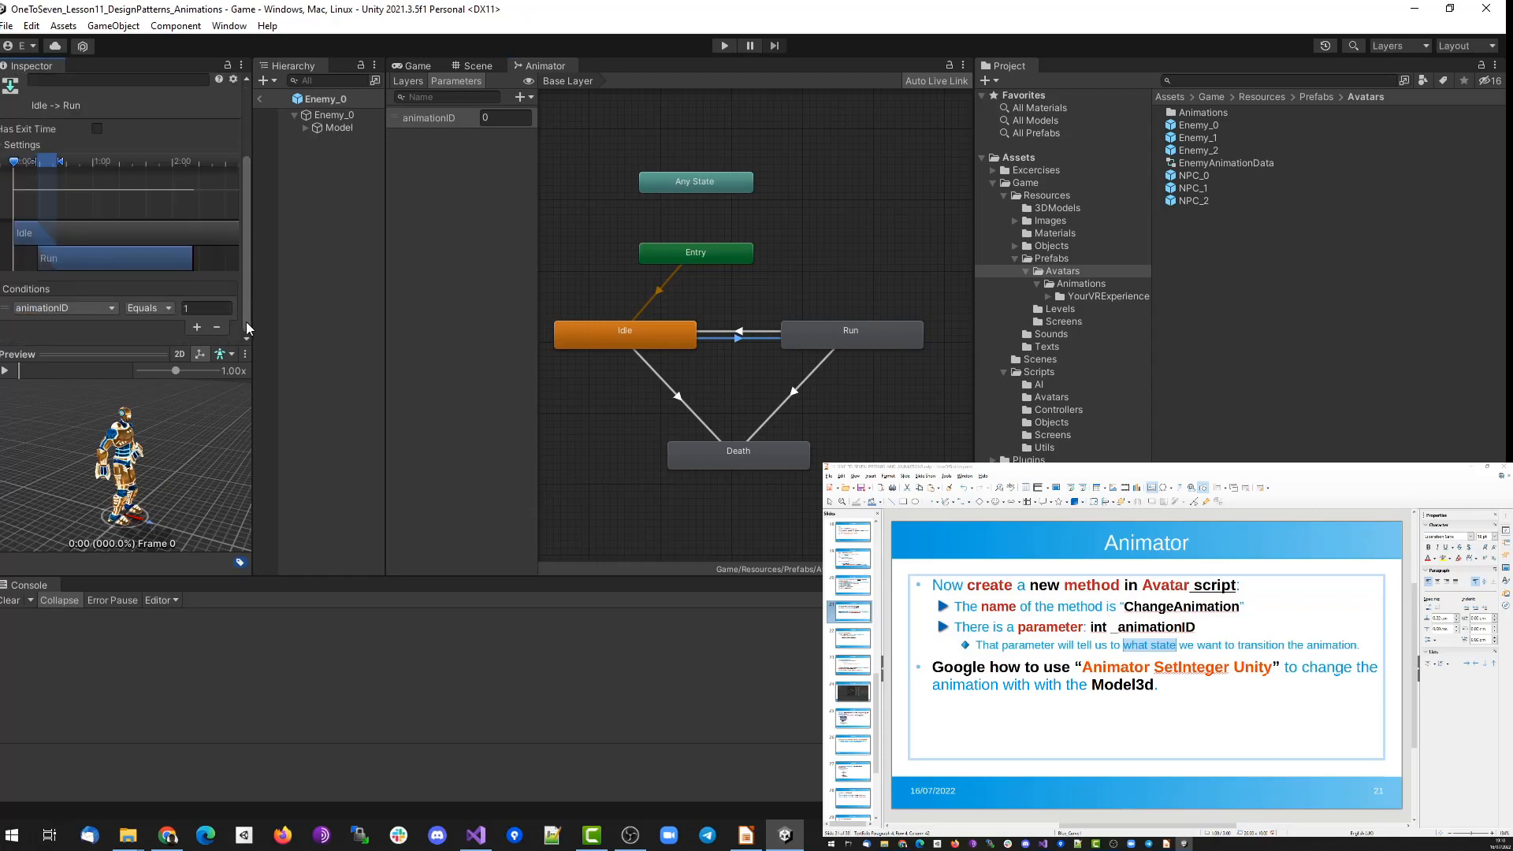
left_click(868, 331)
left_click(740, 328)
scroll(247, 295, "down", 2)
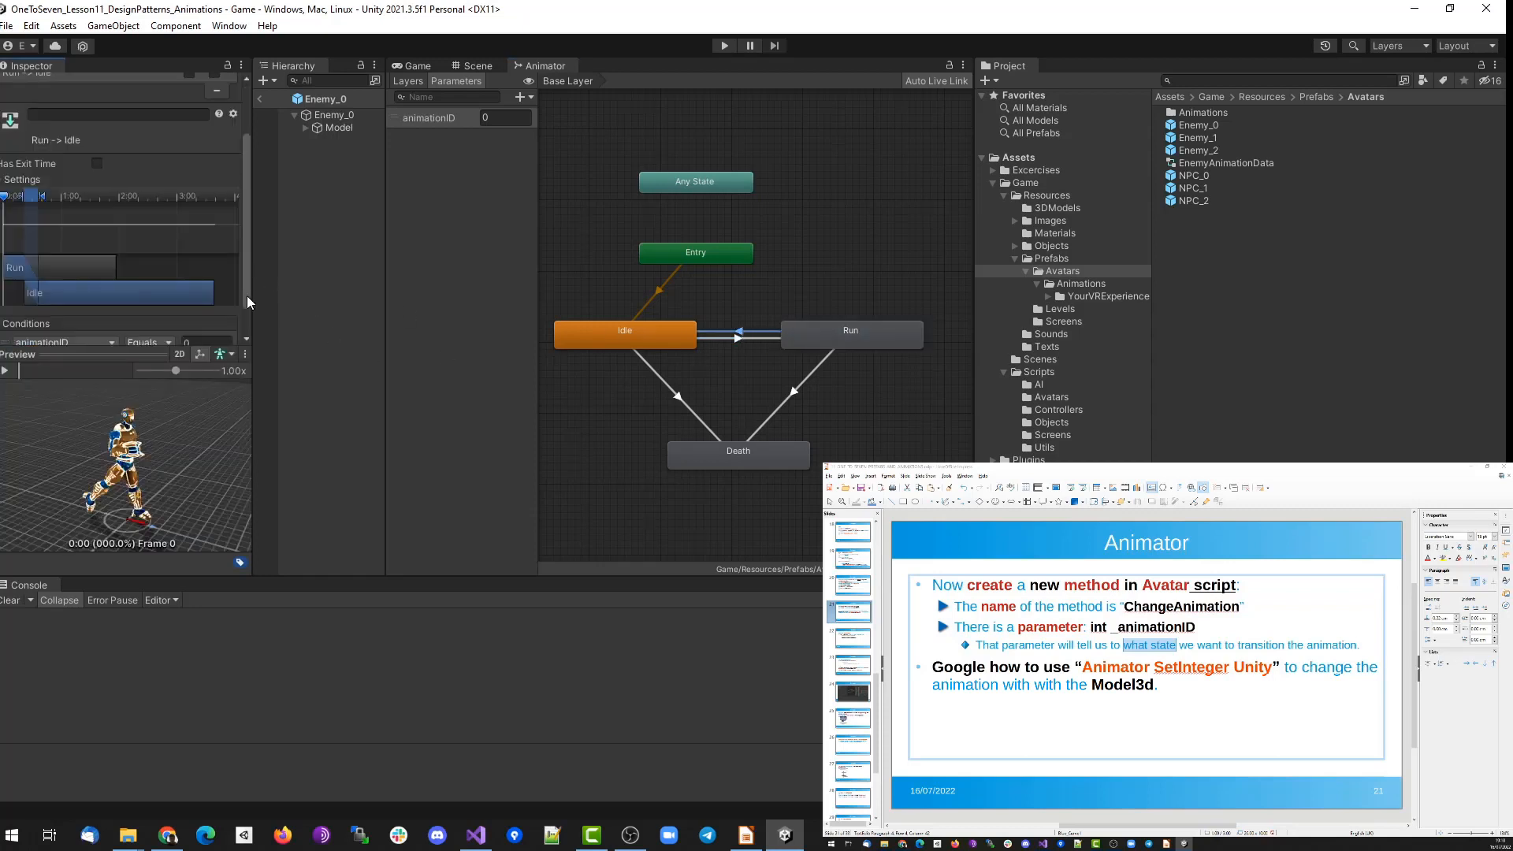
scroll(234, 329, "down", 1)
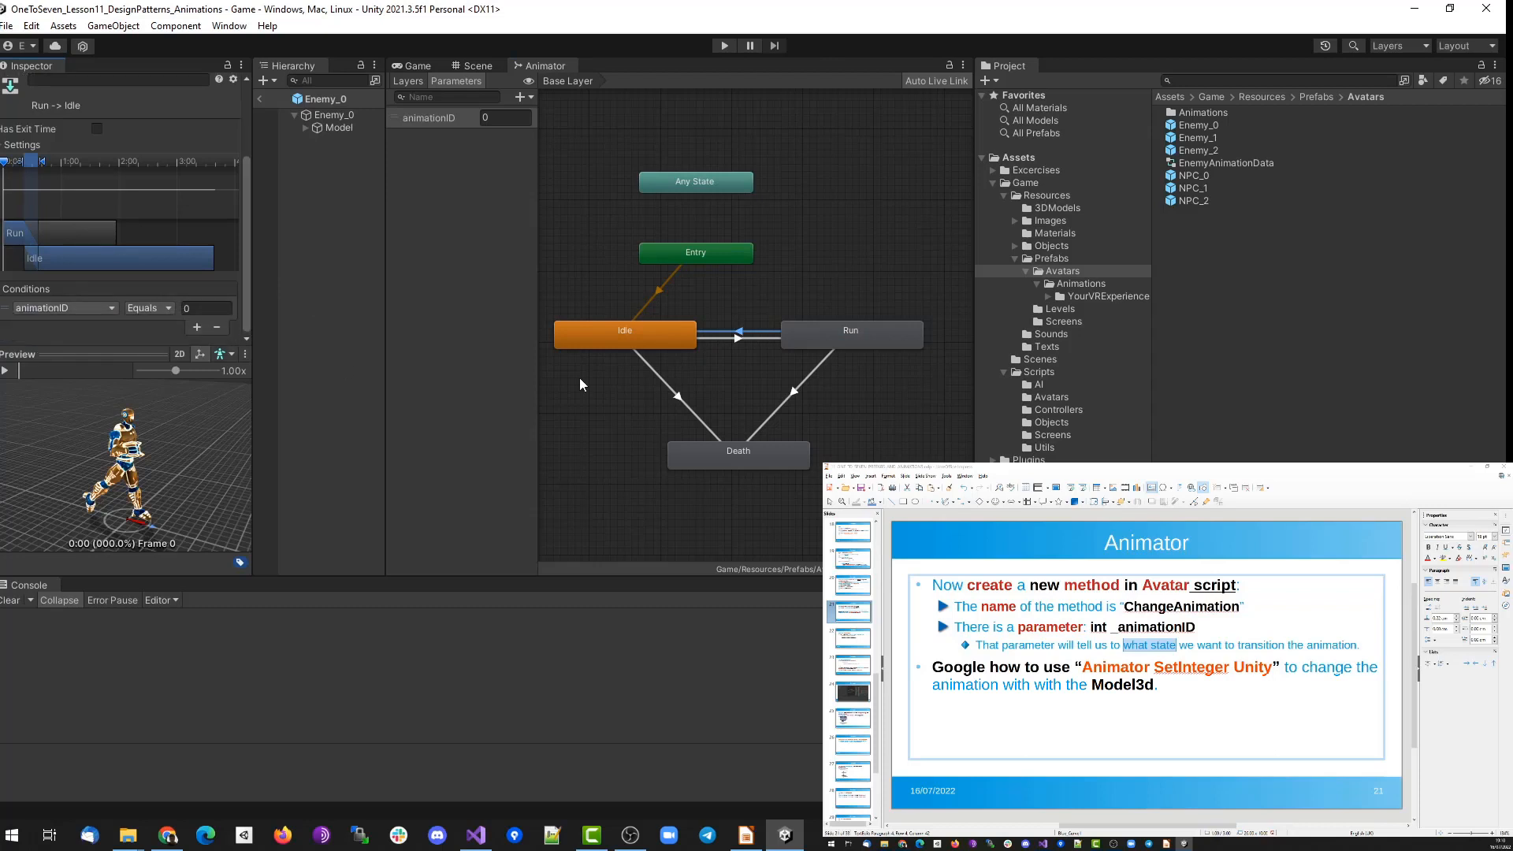
Examine the conditions of both transitions into Death and Enemy_0's Model 3d reference, then return to the Avatar script in Visual Studio.
left_click(644, 334)
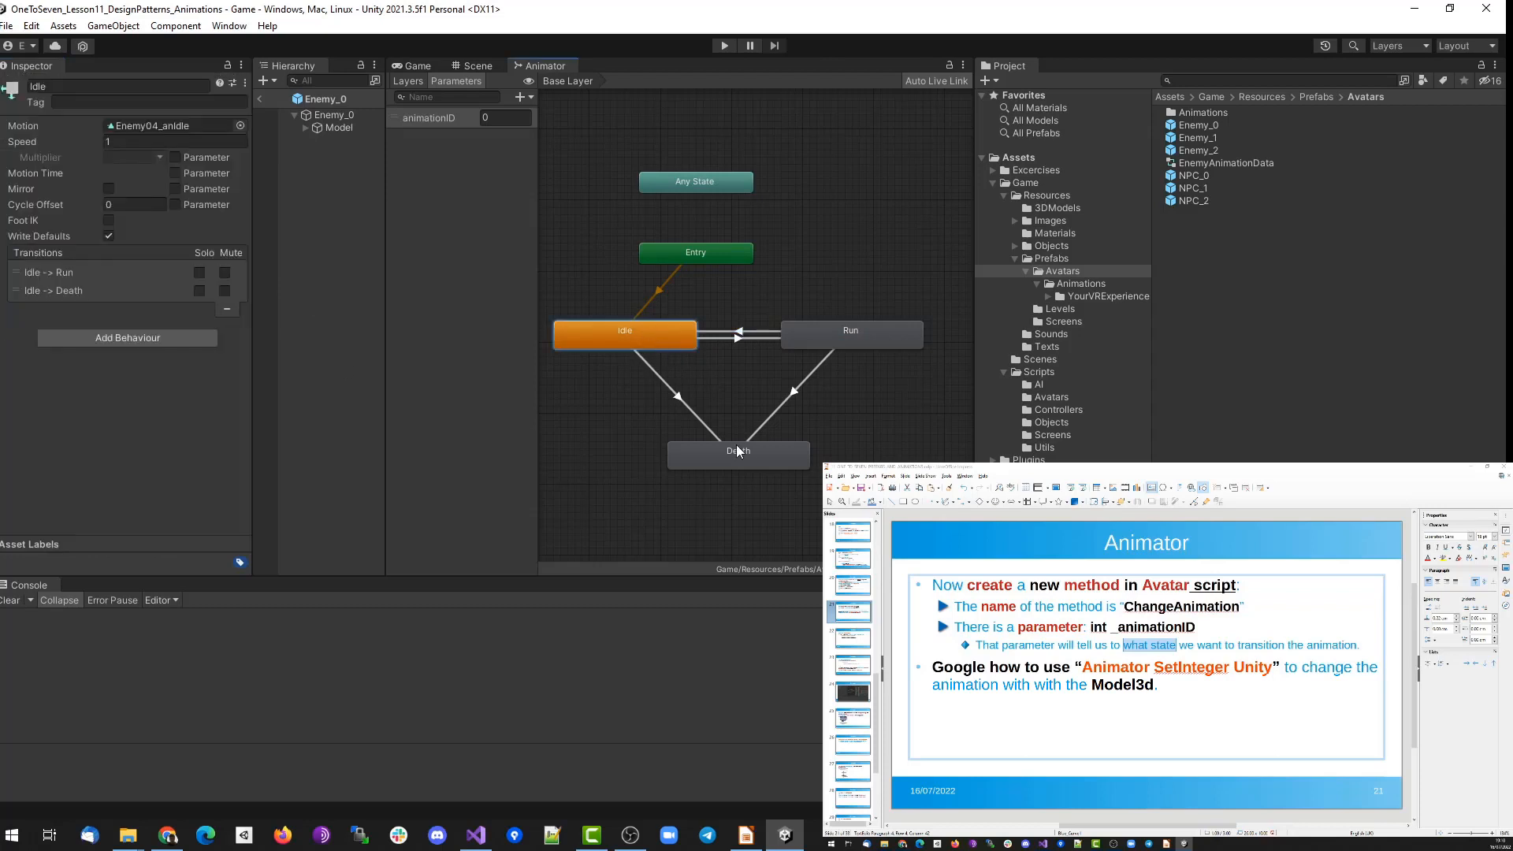
left_click(697, 414)
scroll(239, 311, "down", 2)
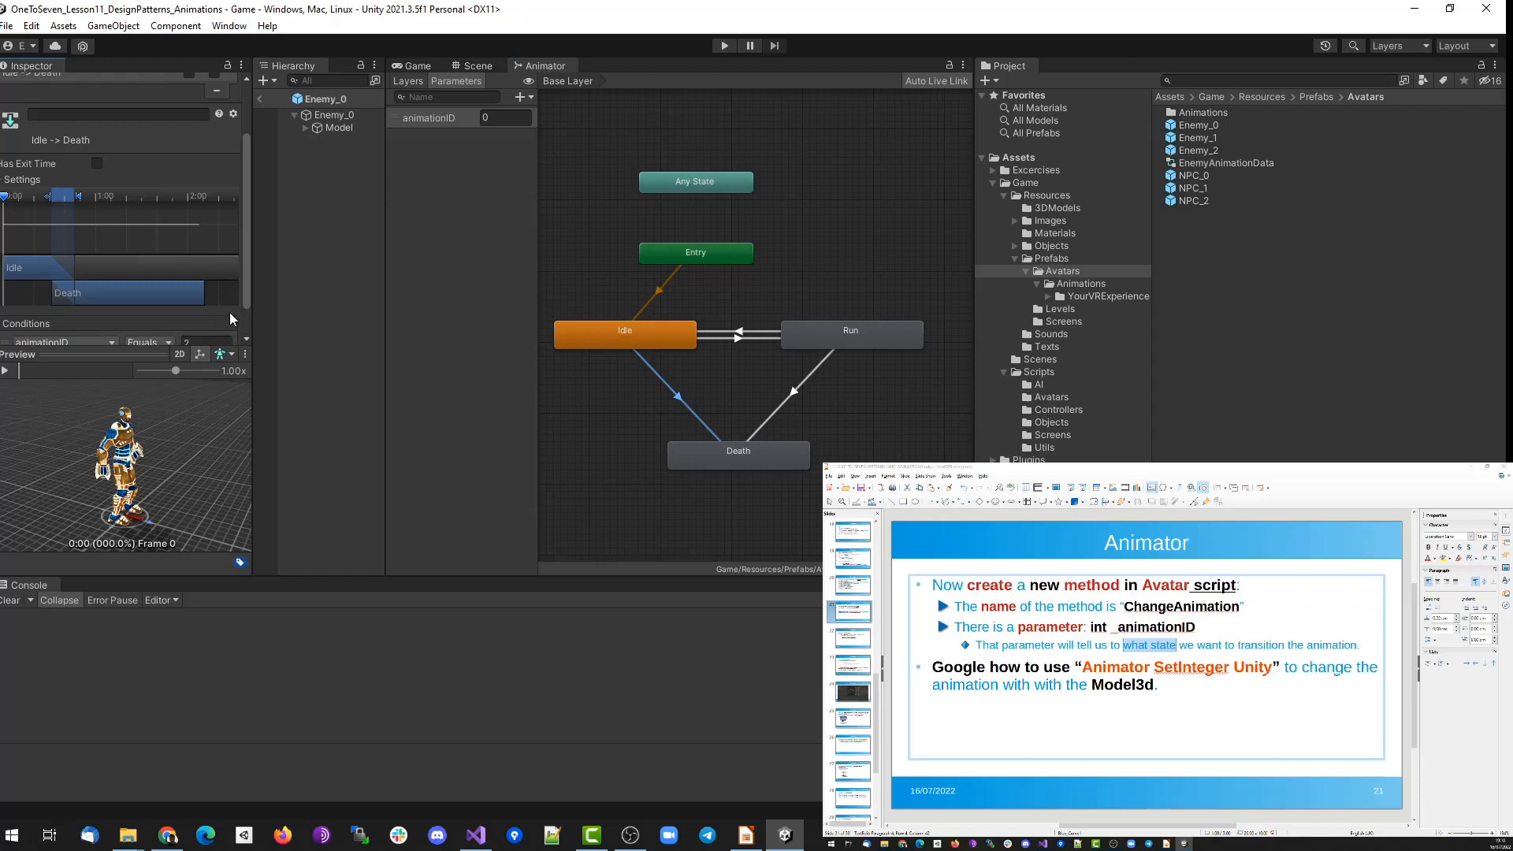
scroll(236, 315, "down", 1)
left_click(793, 391)
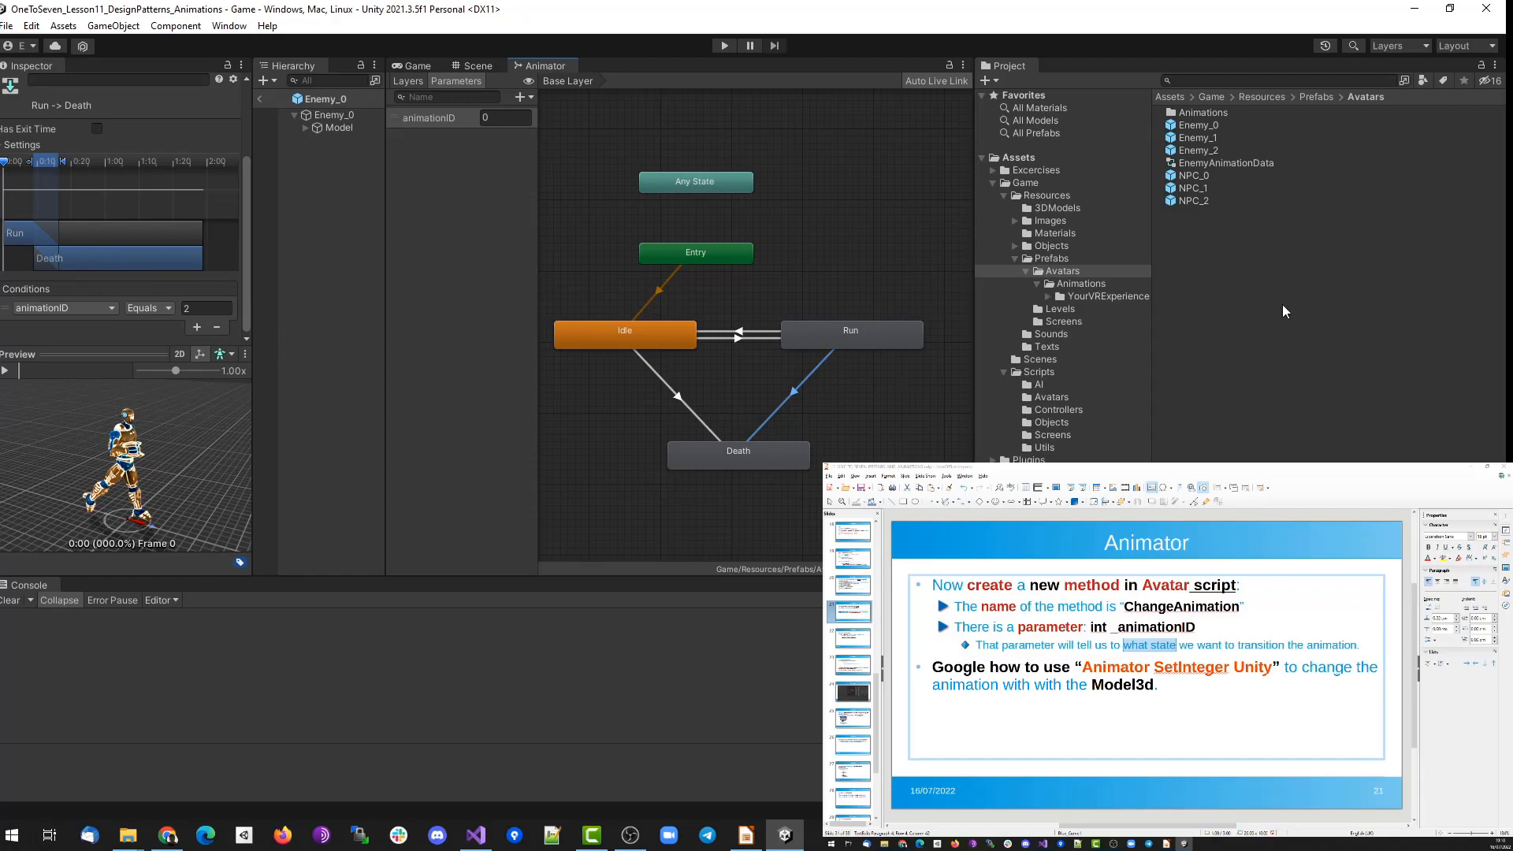
left_click(335, 115)
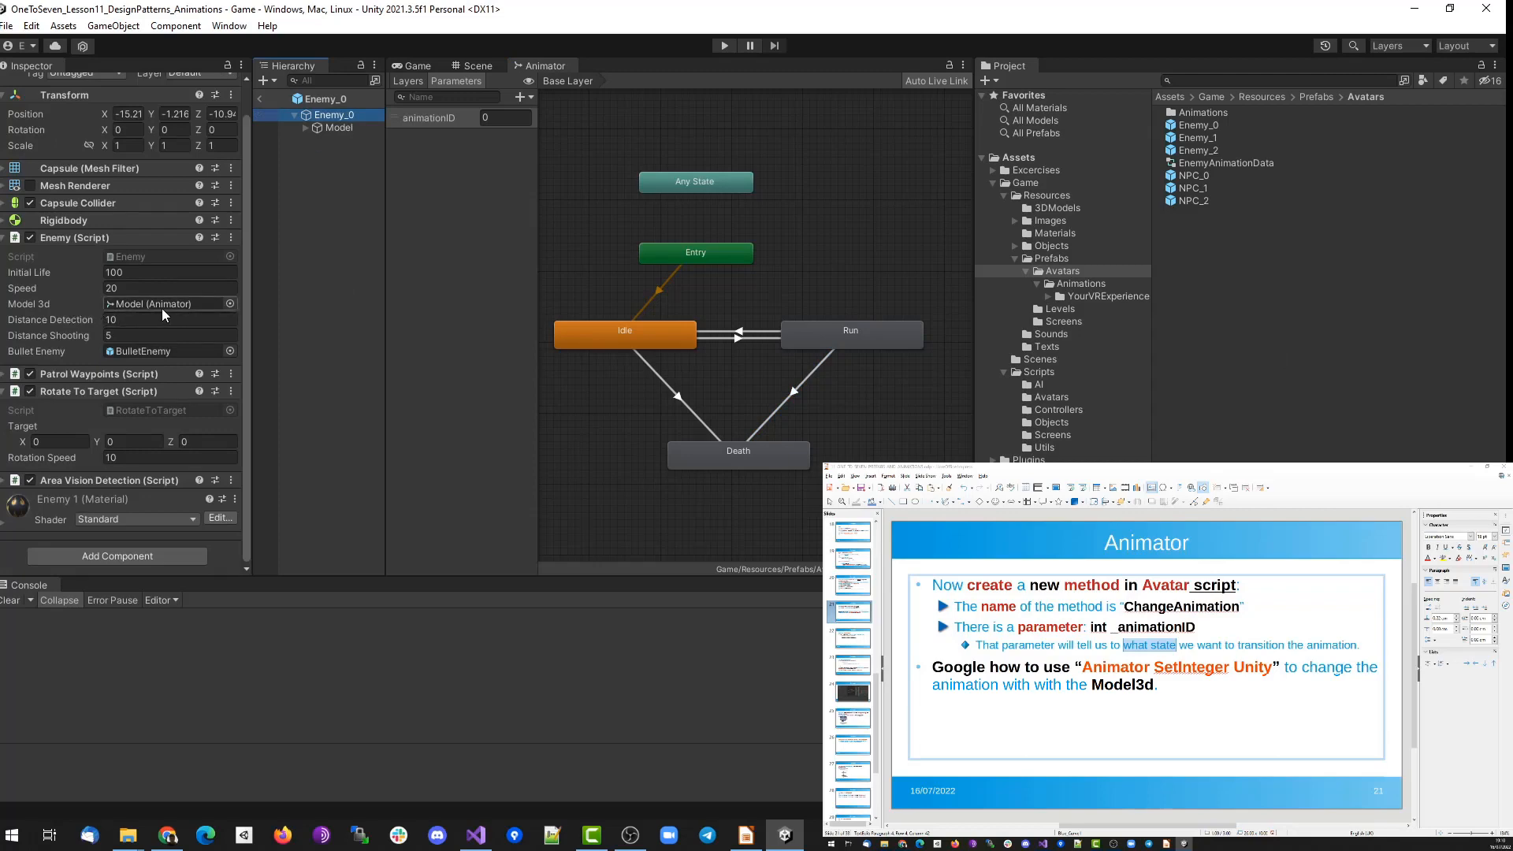
left_click(475, 835)
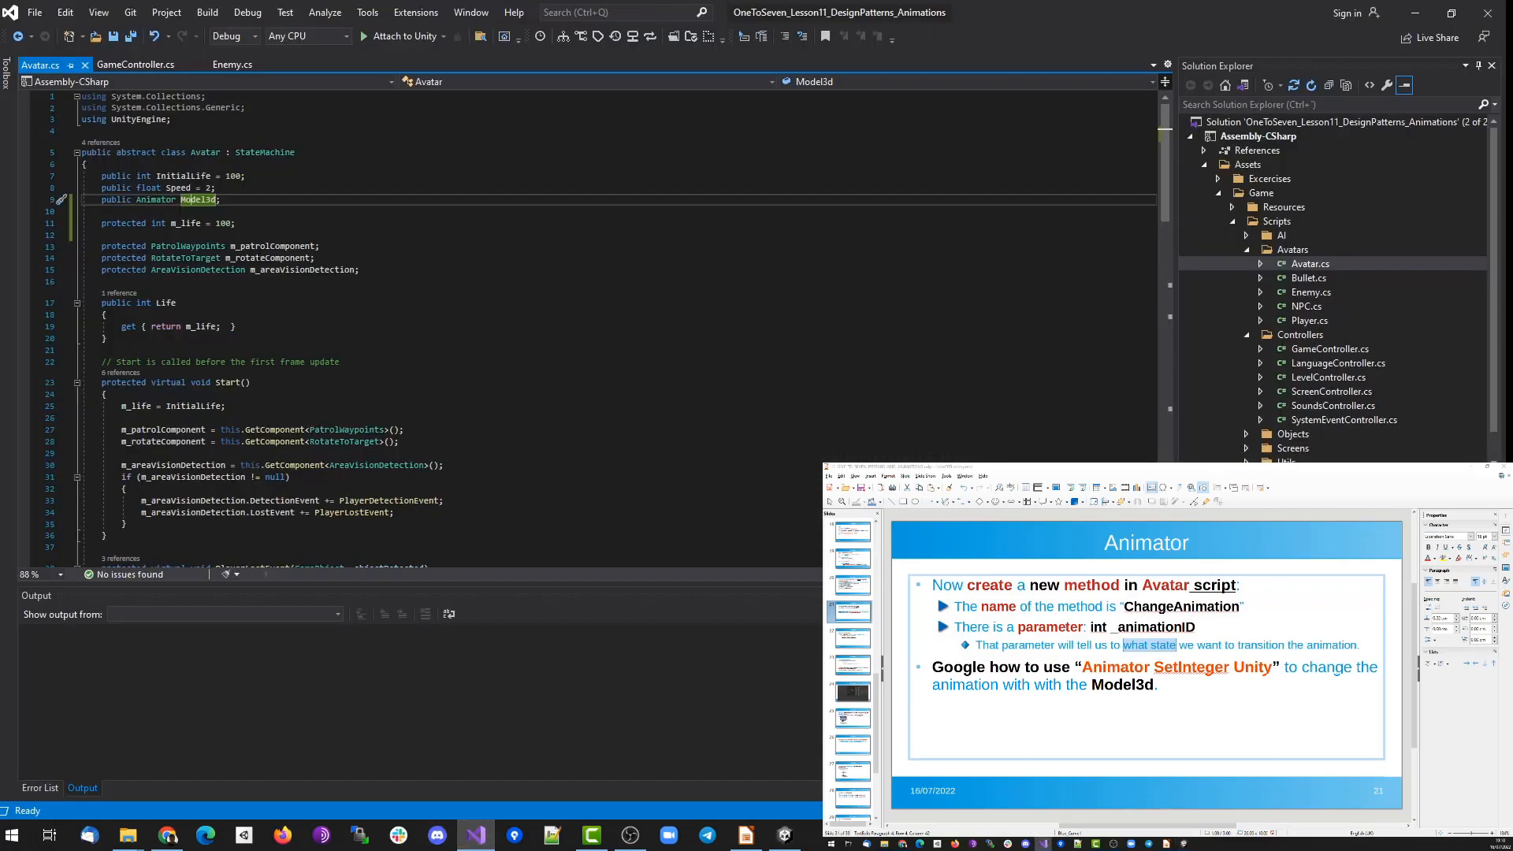
Review the Model3d field and the slide's hint to research Animator SetInteger for changing the animation.
double_click(193, 200)
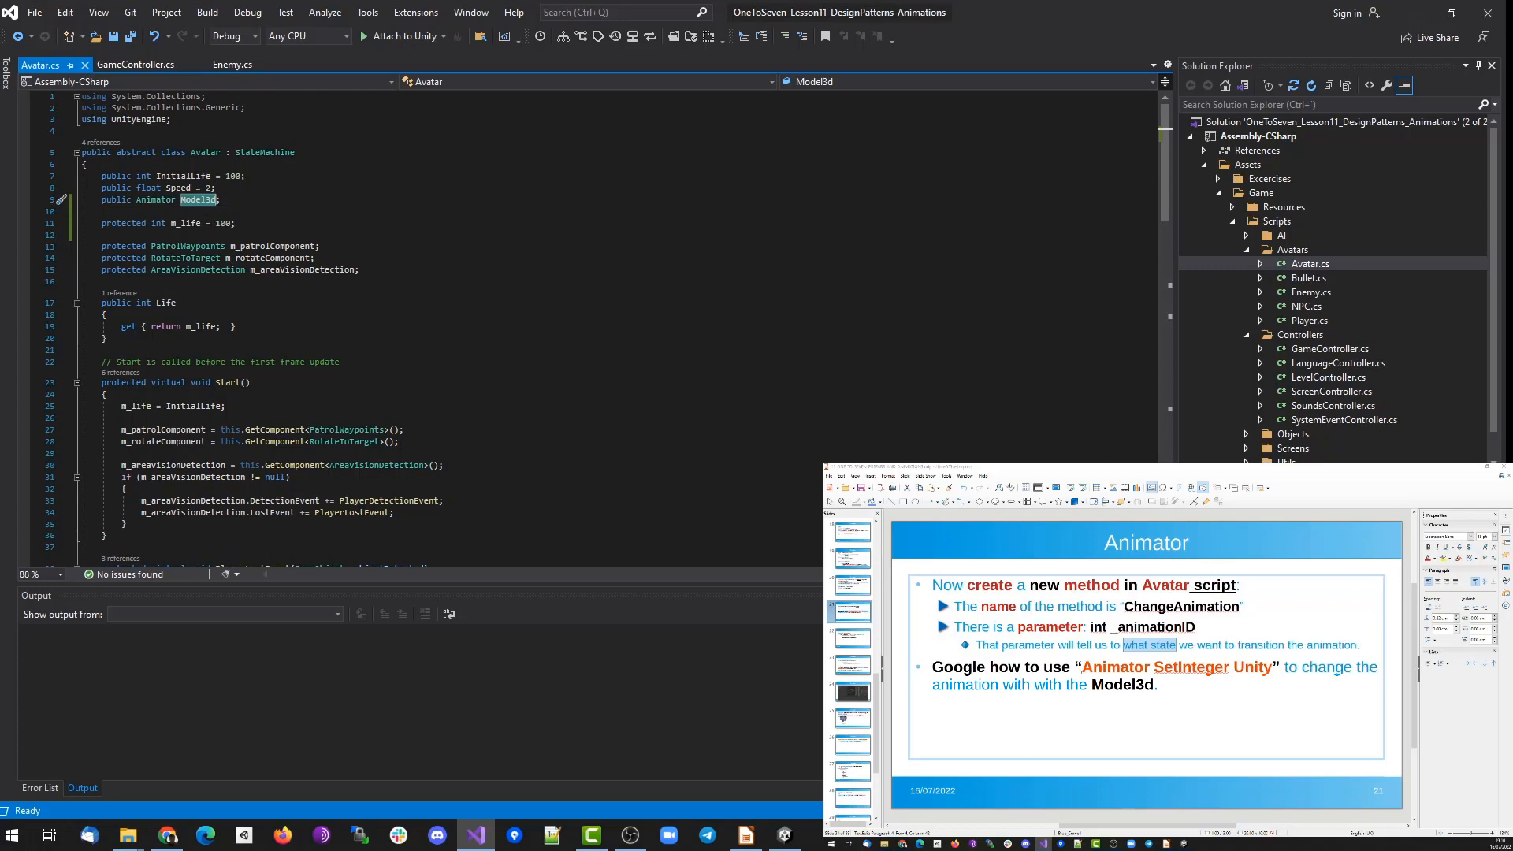
left_click_drag(1082, 667, 1272, 666)
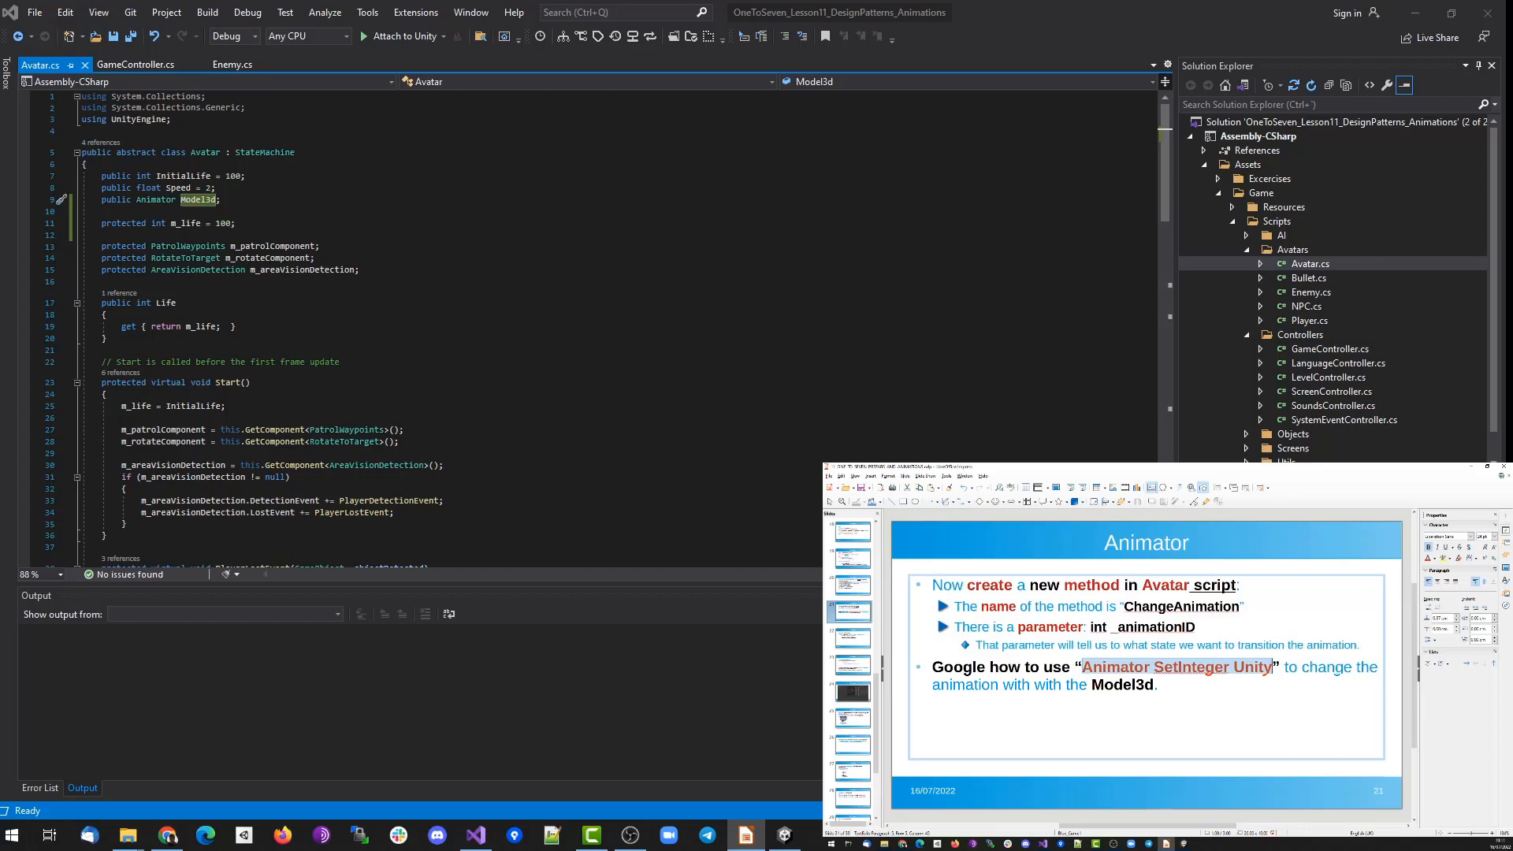
left_click(1119, 684)
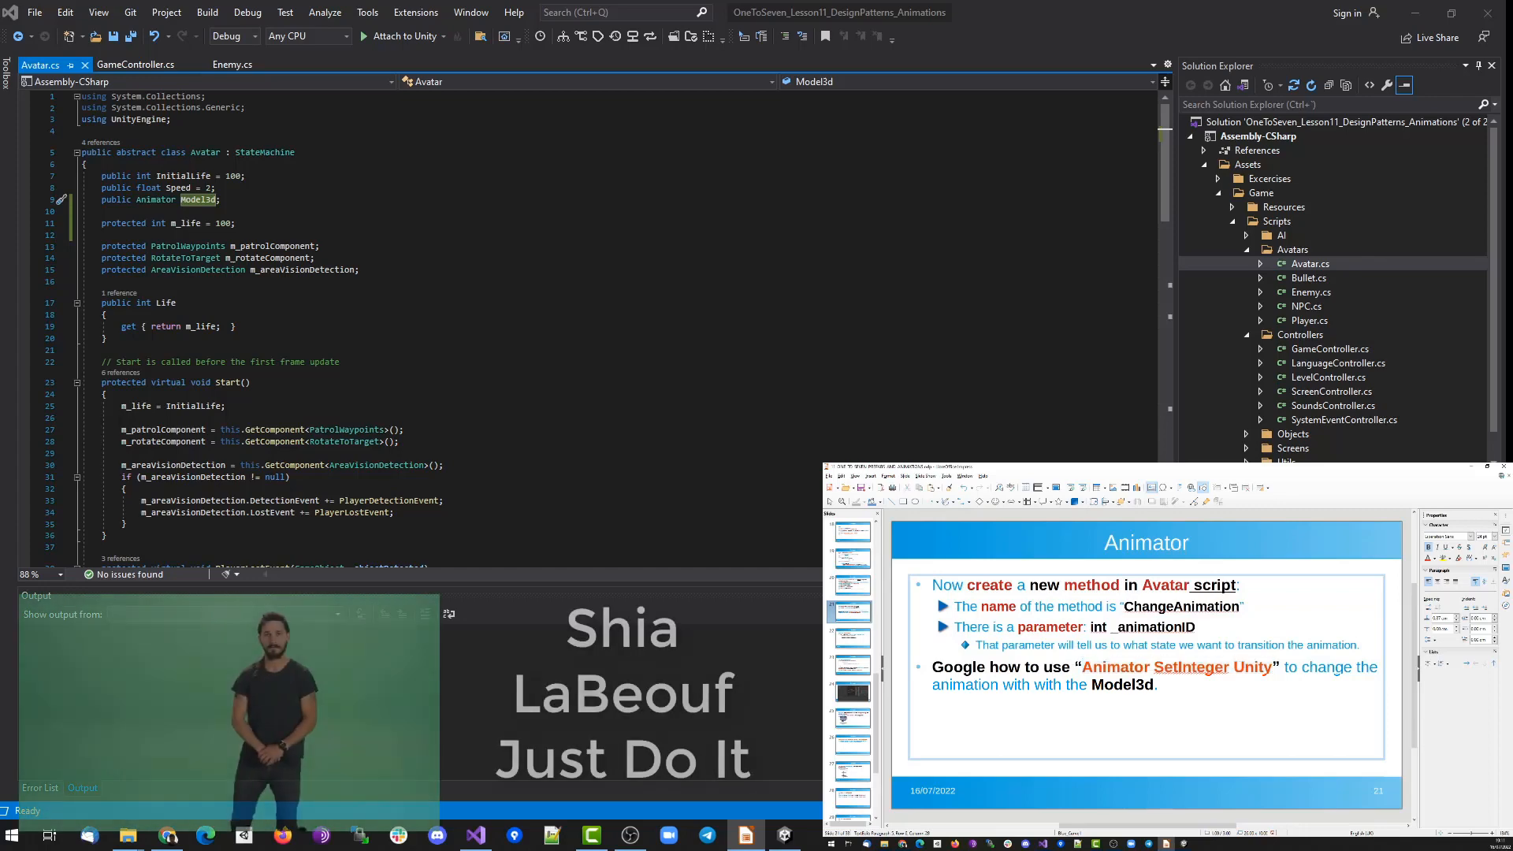
Add a protected void ChangeAnimation(int _animationID) method with an empty body after Start() in the Avatar script.
scroll(552, 370, "down", 5)
left_click(276, 363)
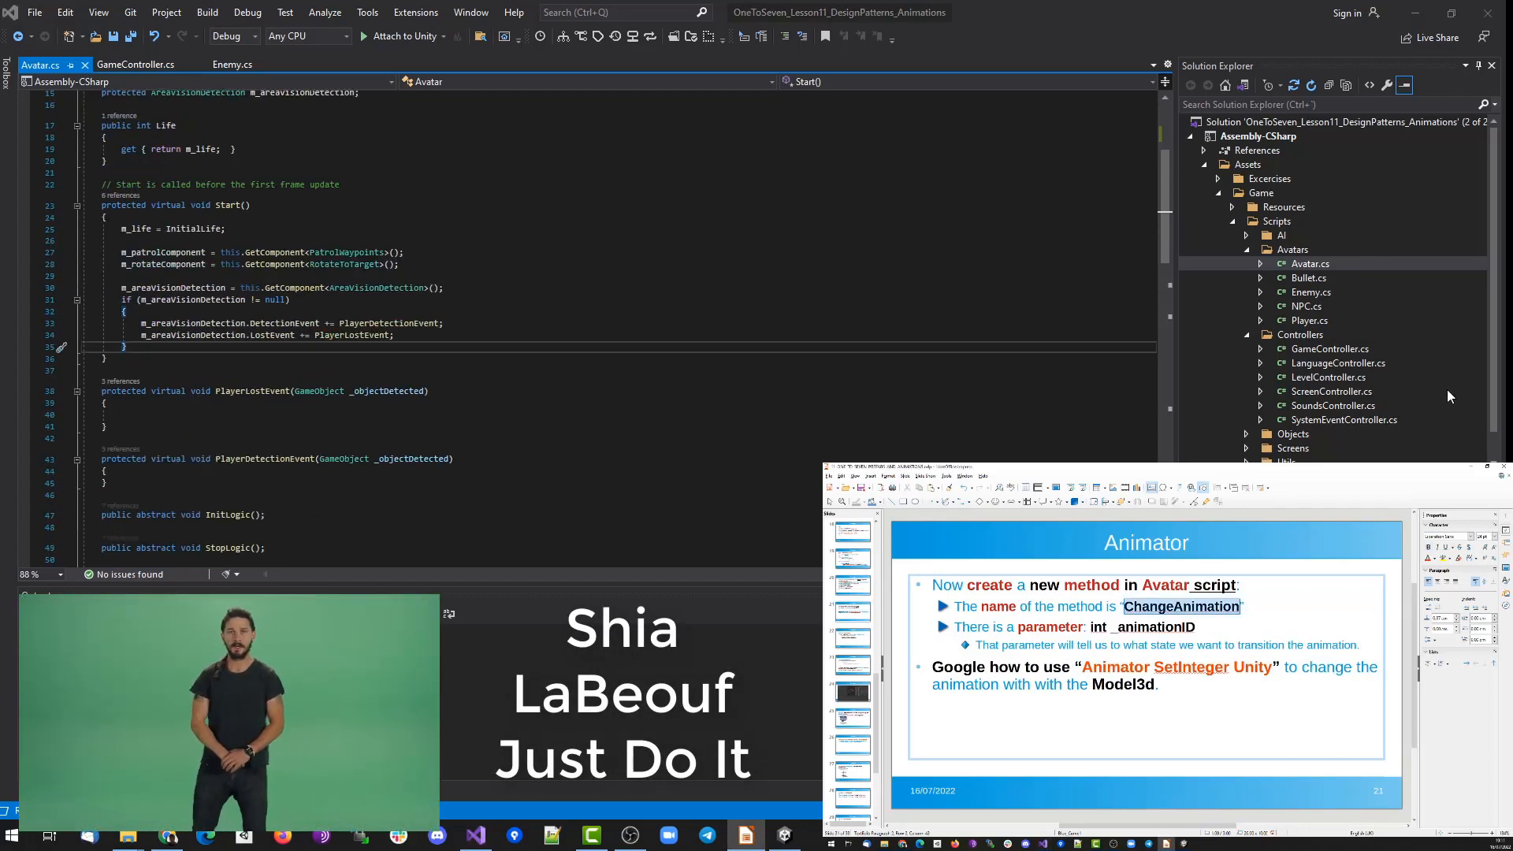
key("Return")
key("Return")
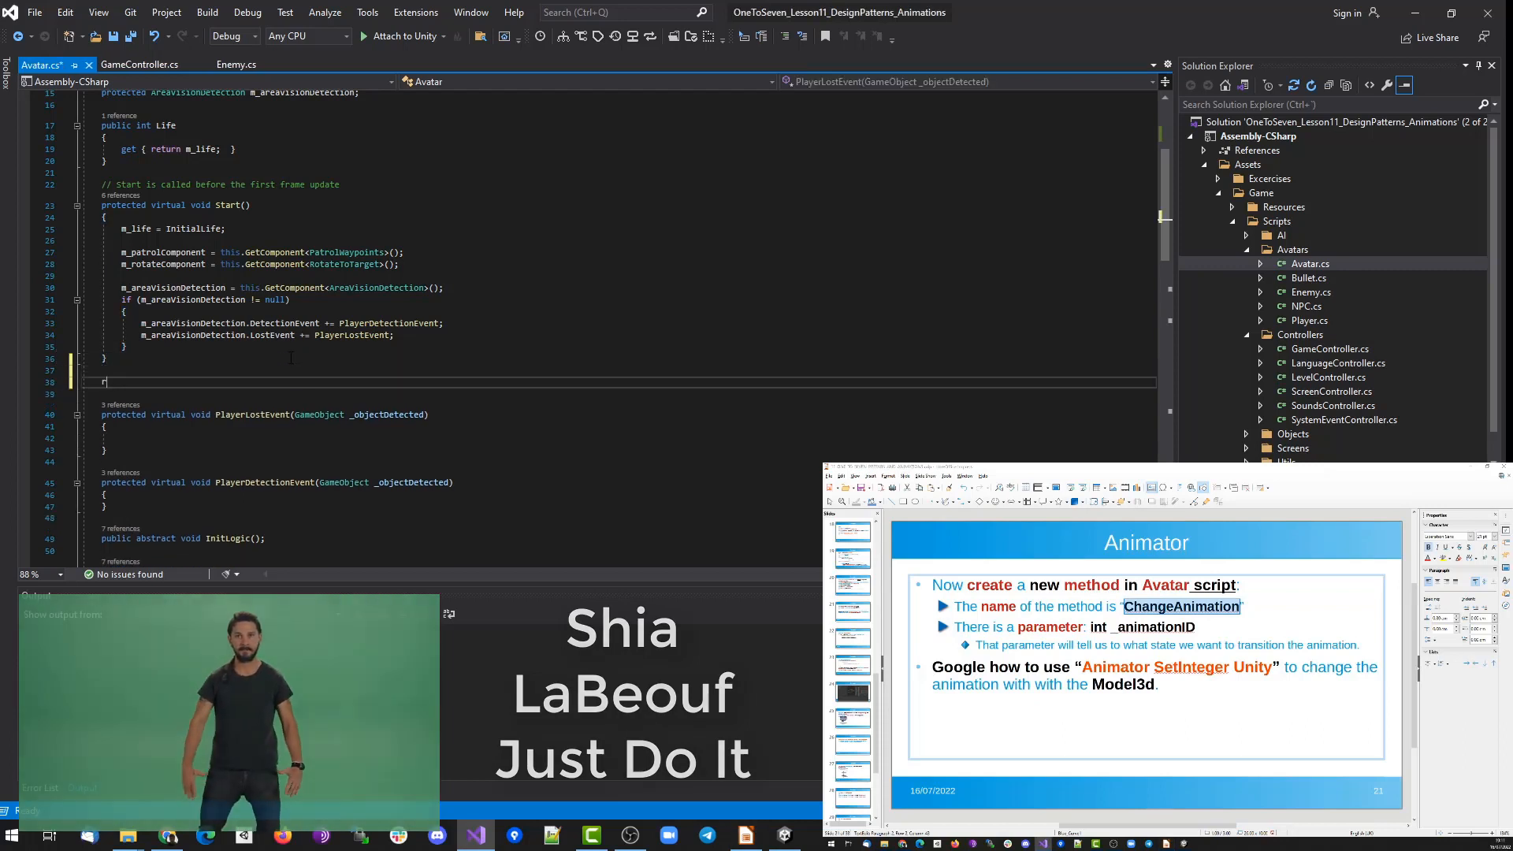
type("protected void ")
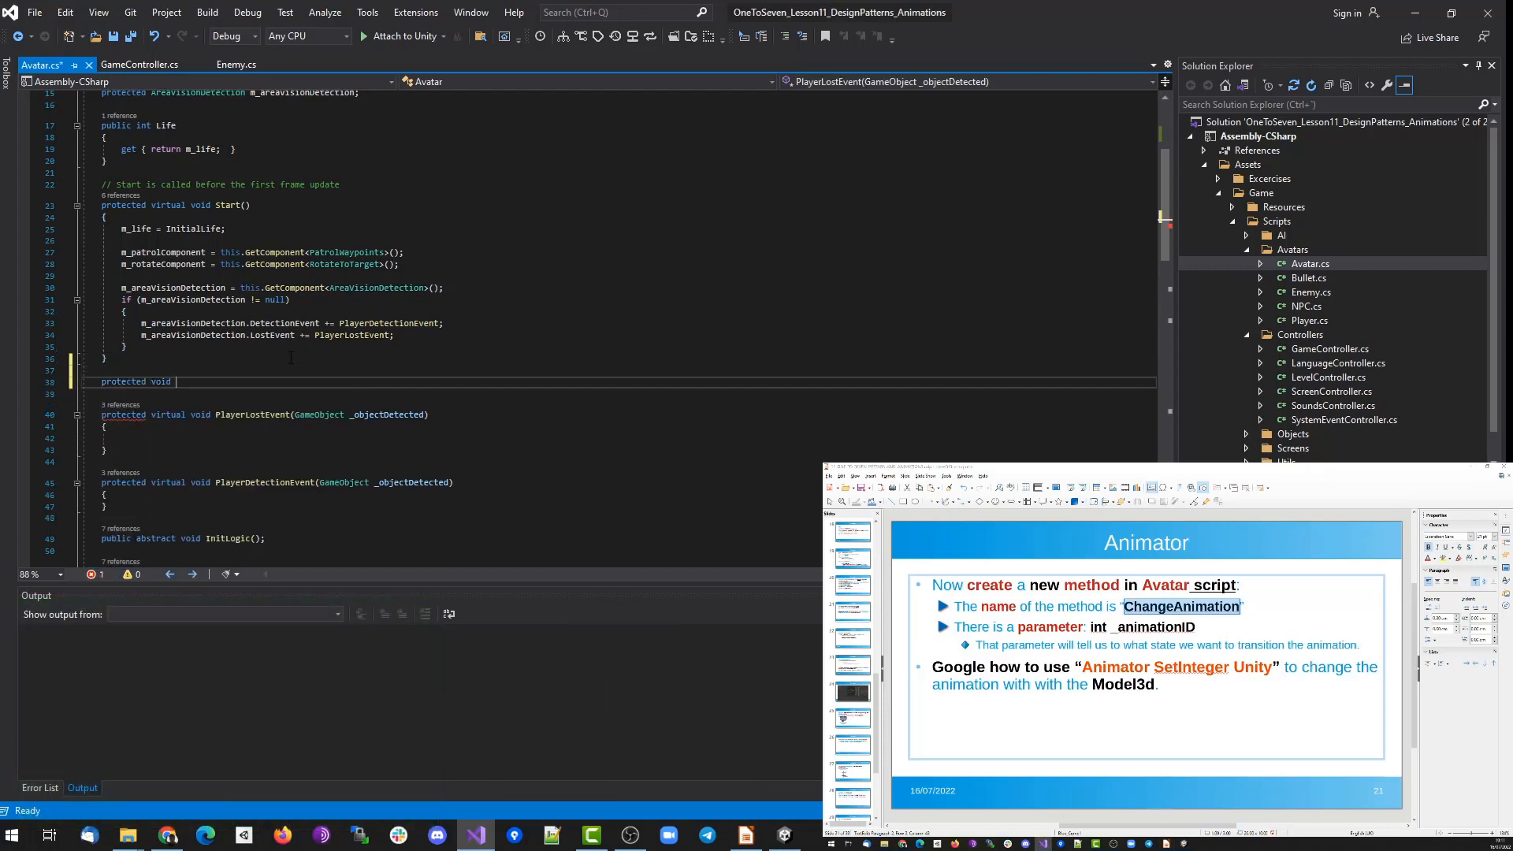
type("ChangeAnimation(int _animationI")
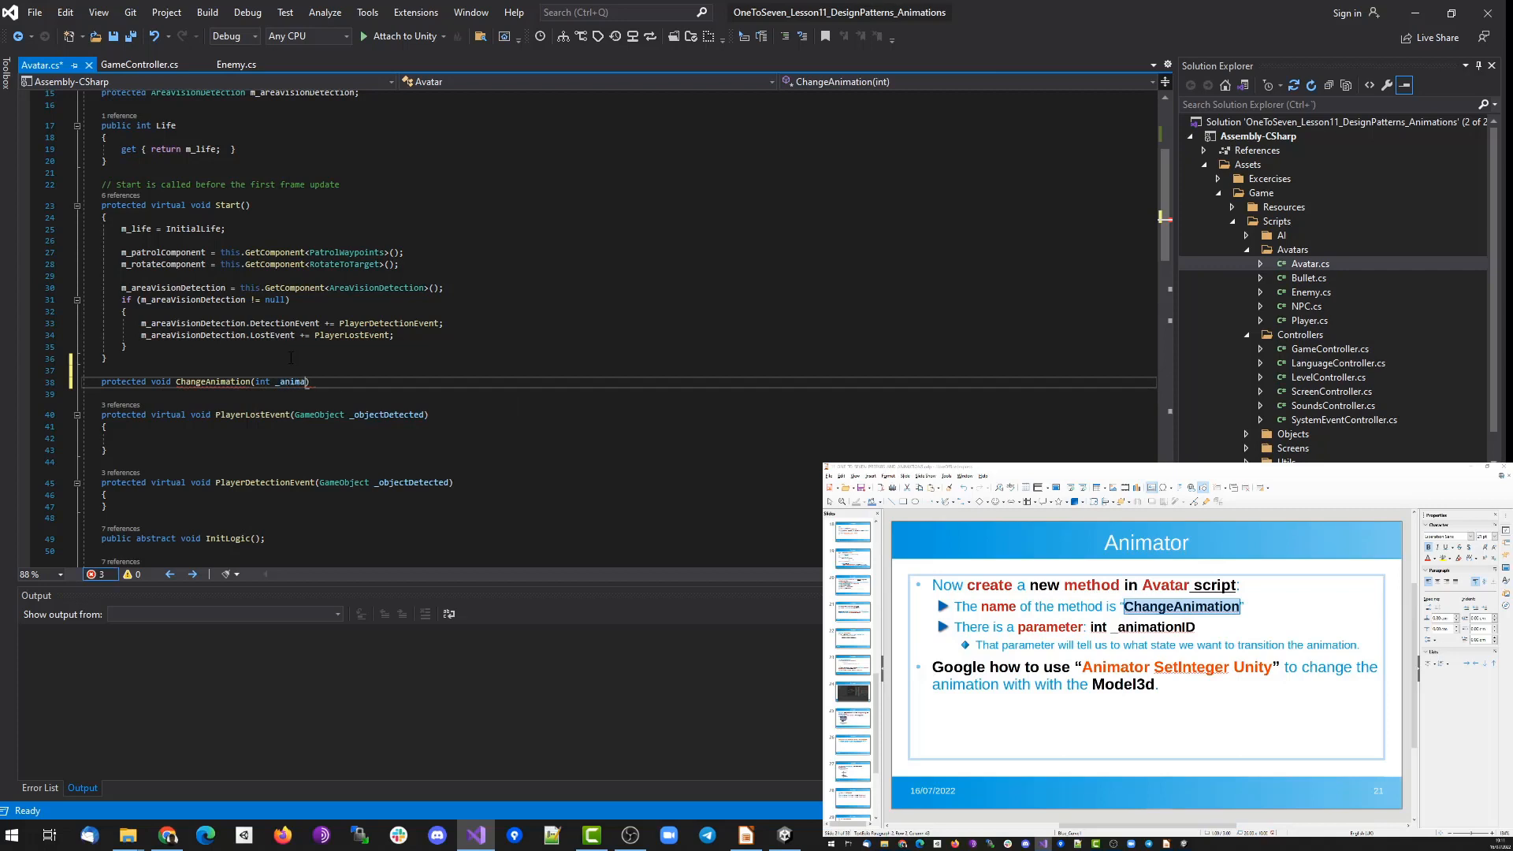
type("D")
key("End")
key("Return")
type("{")
key("Return")
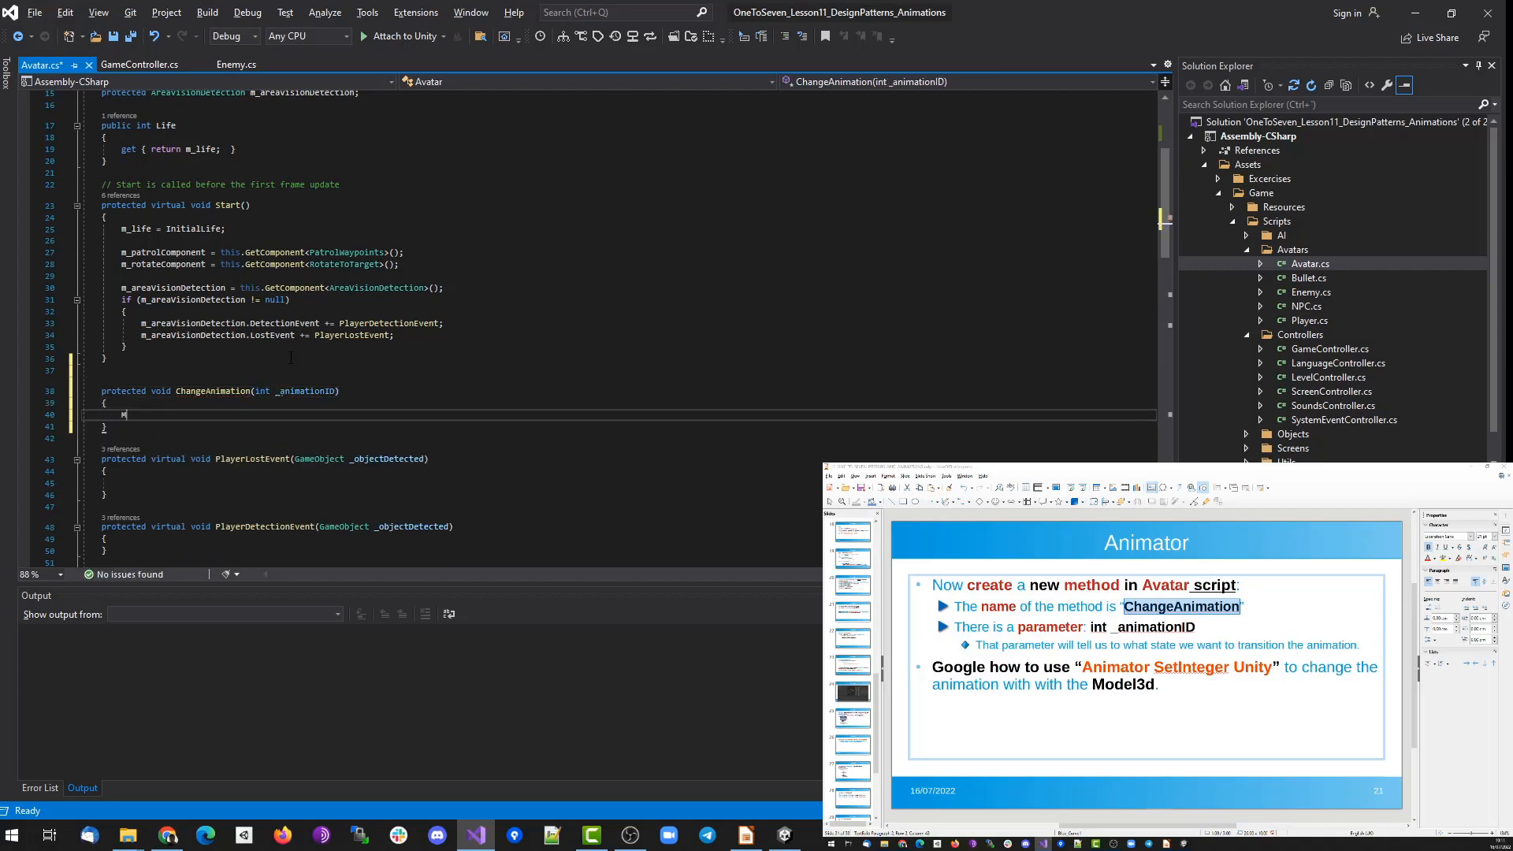
Call Model3d.SetInteger("animationID", _animationID); in the body of ChangeAnimation.
type("Model3d.SetInteger")
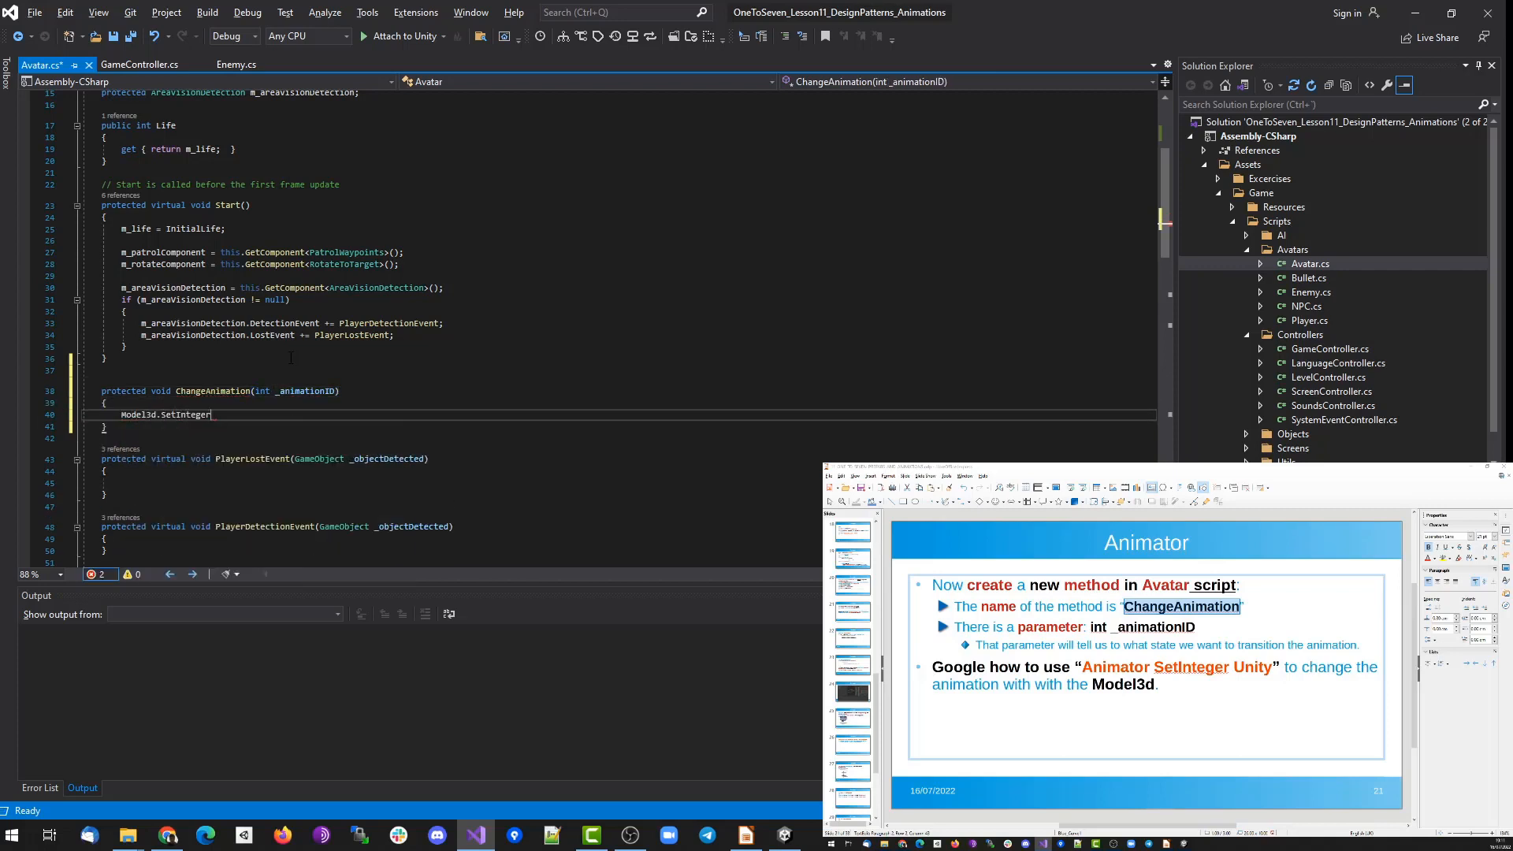
type("(\"AnimationID\",")
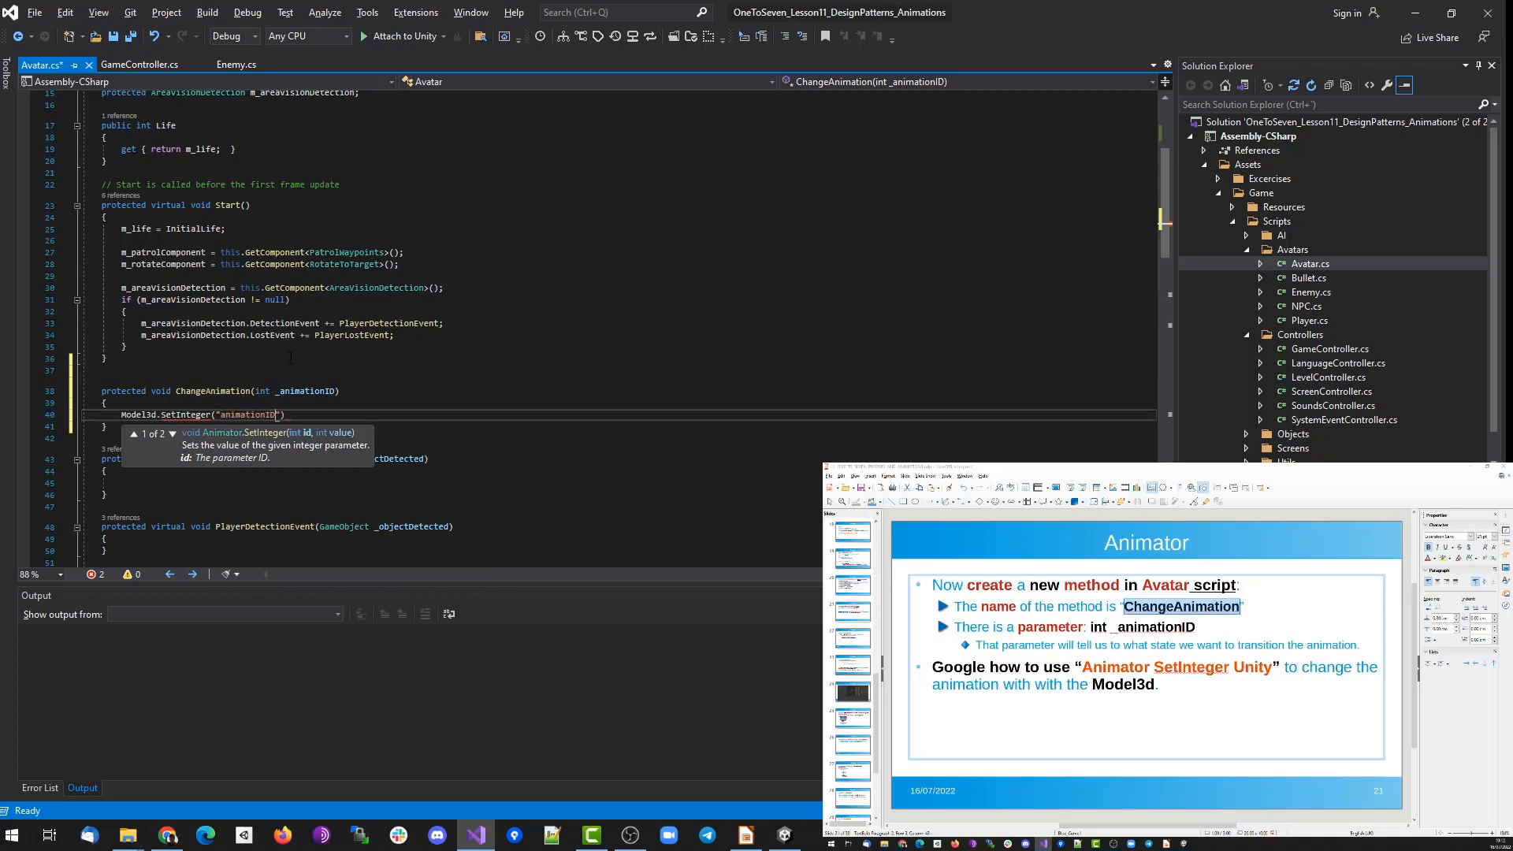
type(" _animationID)")
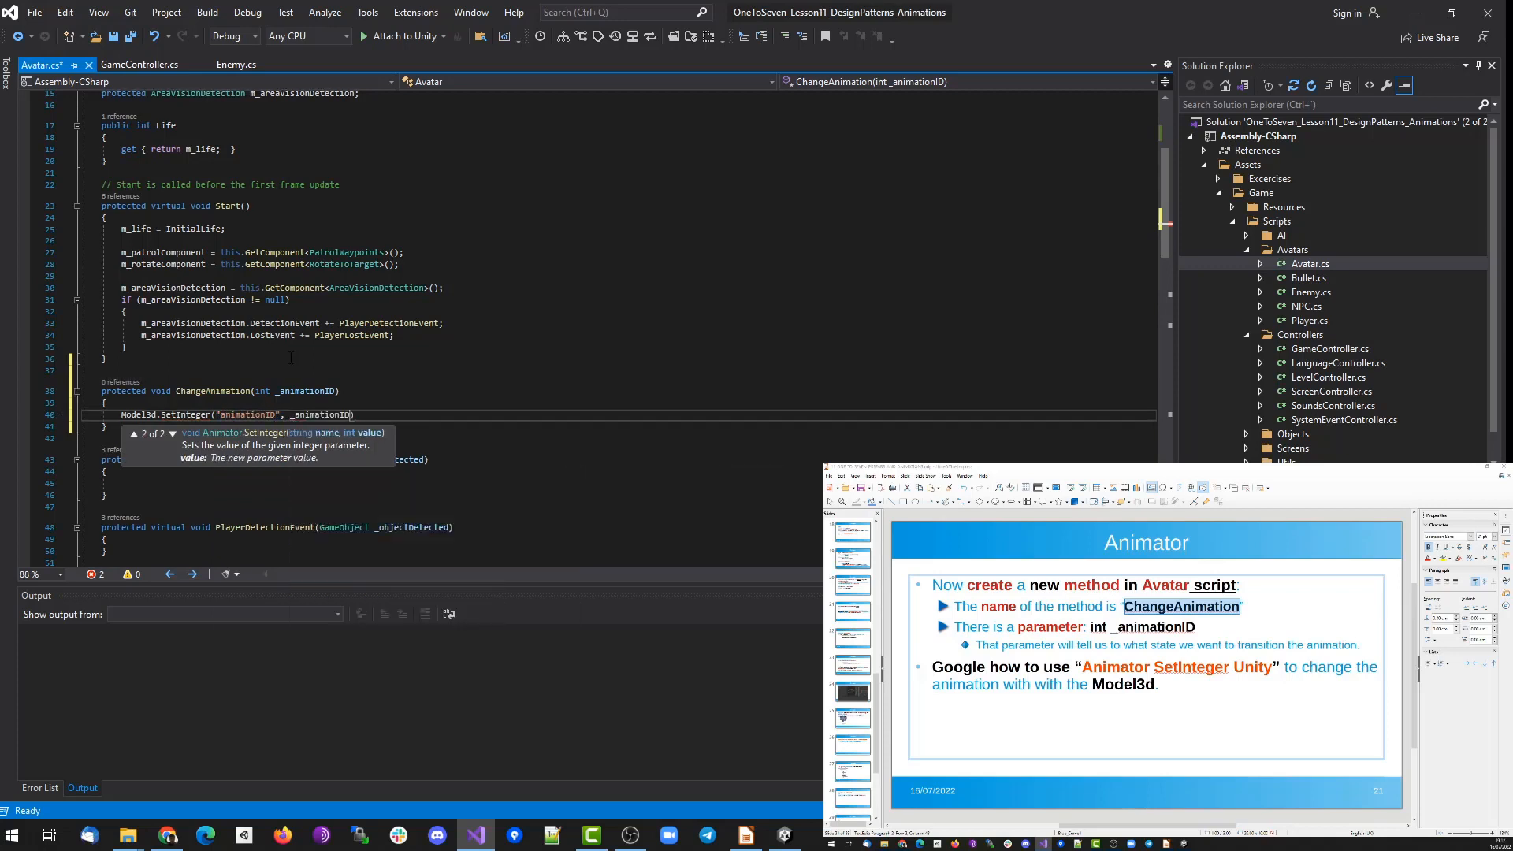
type(";")
Add an if (Model3d != null) block with braces at the start of the ChangeAnimation body.
left_click(154, 403)
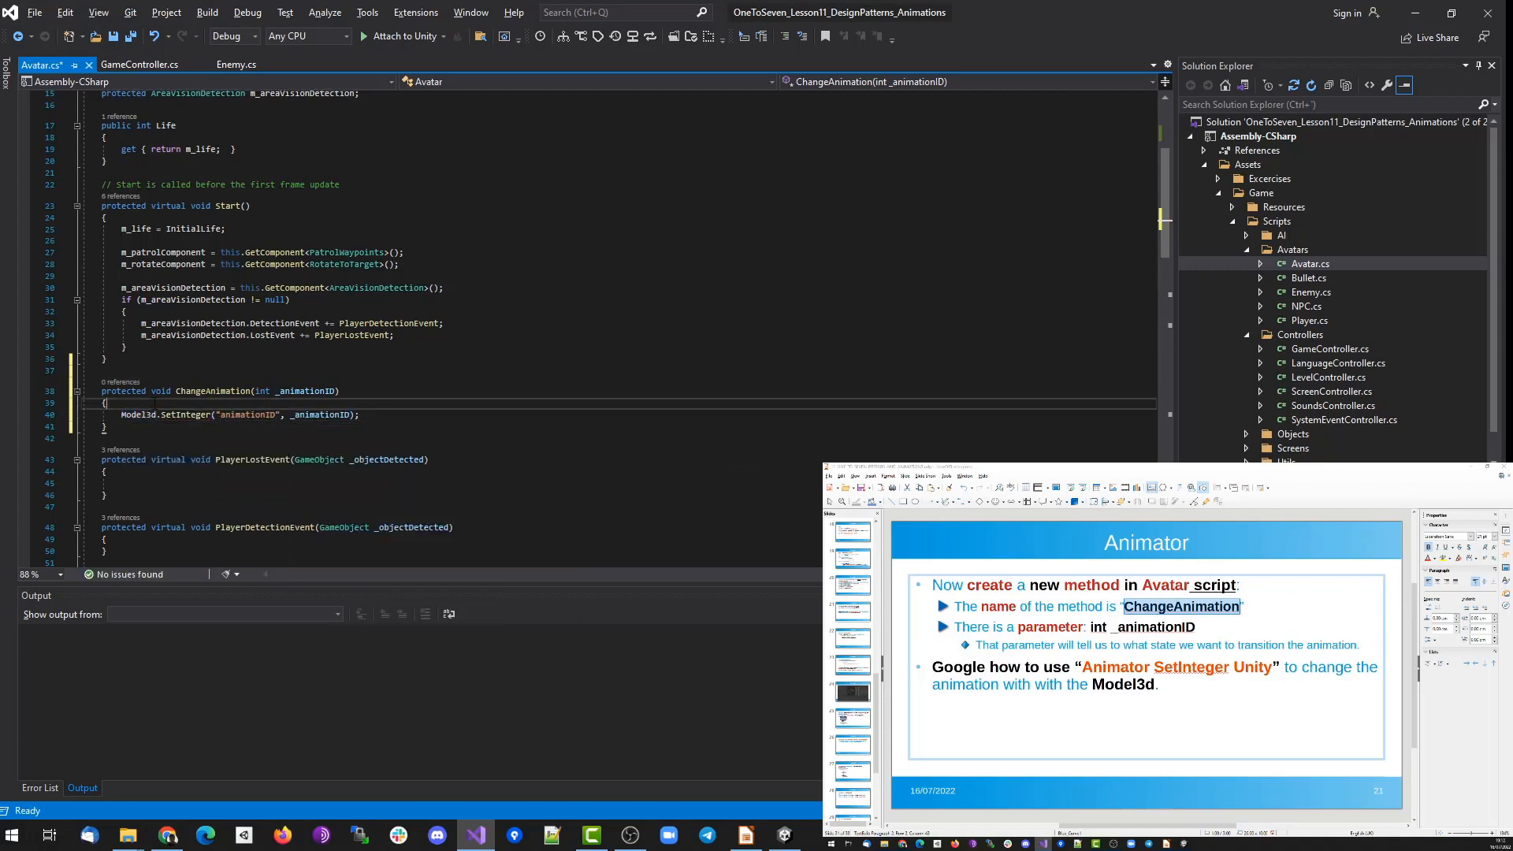
key("Return")
type("if (Model3d != null)")
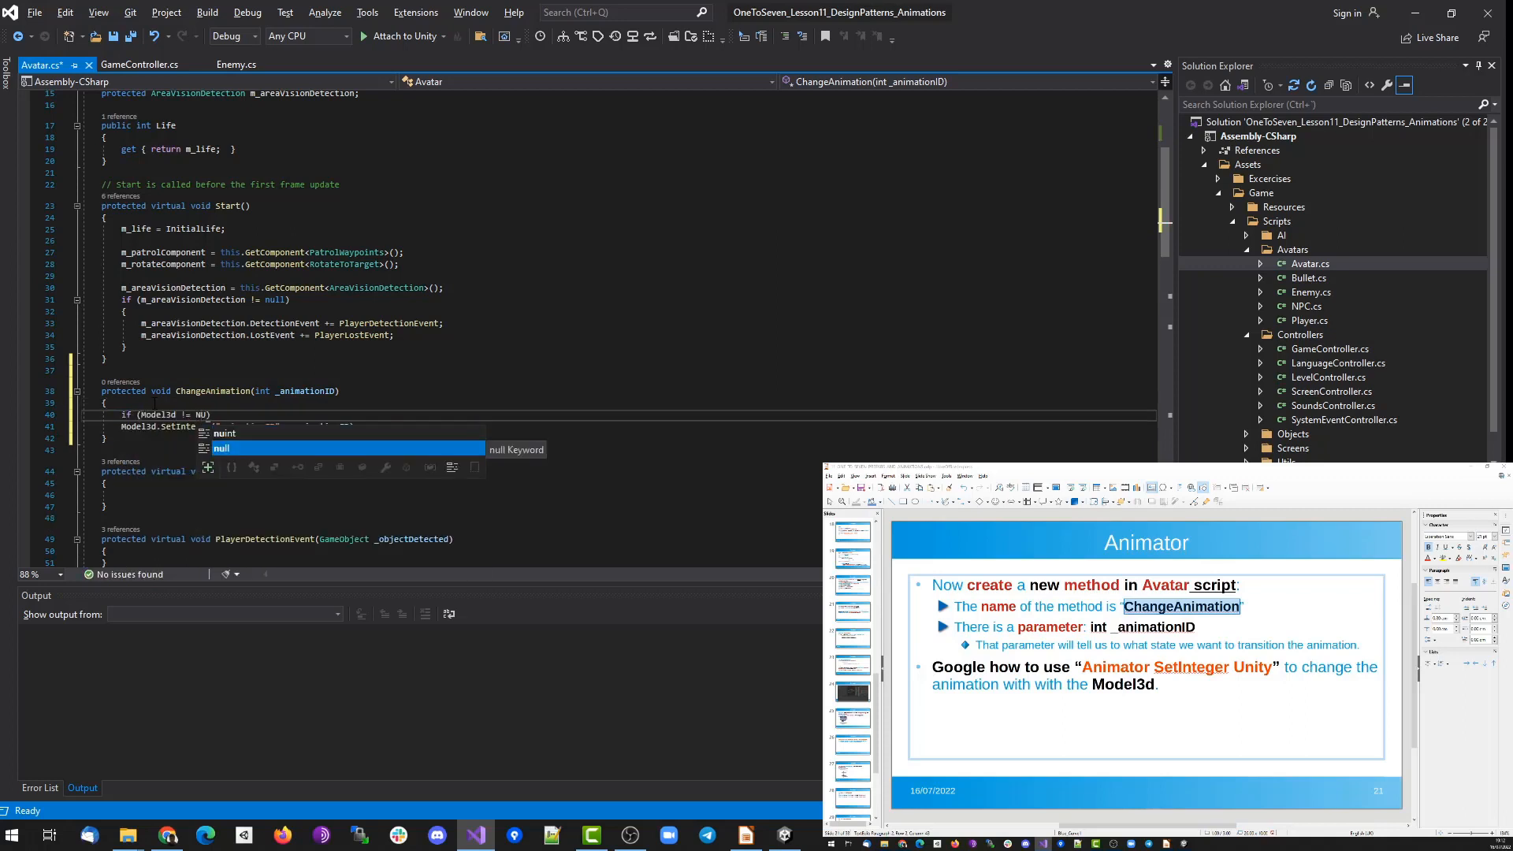
key("Return")
type("{")
key("Return")
Move the SetInteger call inside the null-check block, remove the leftover blank line and save the Avatar script.
key("Down")
key("Down")
key("Home")
key("shift+End")
key("ctrl+x")
key("Up")
key("Up")
key("ctrl+v")
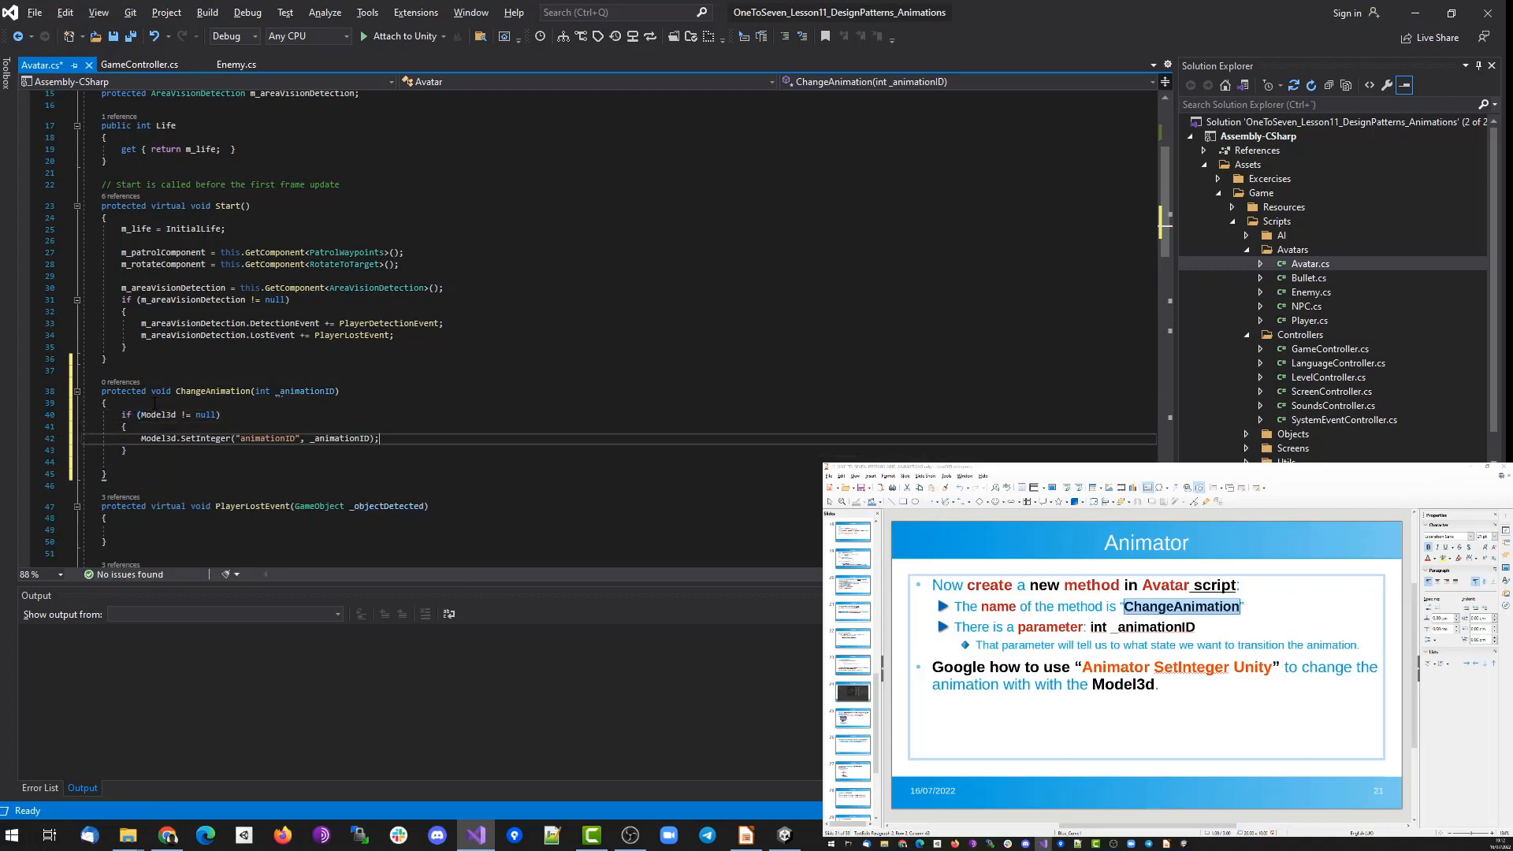
key("Down")
key("Down")
key("BackSpace")
key("ctrl+s")
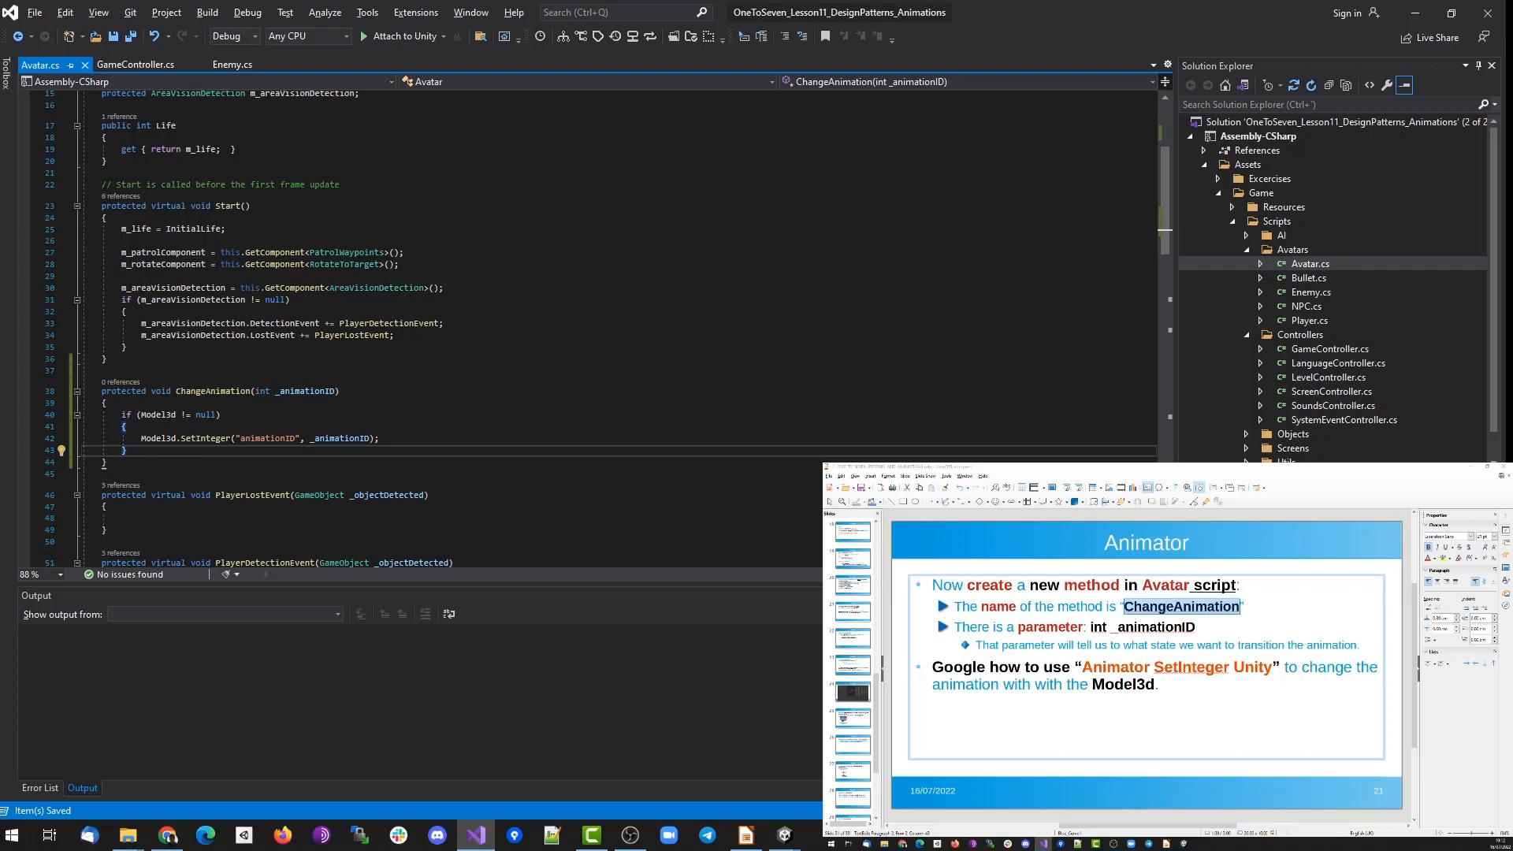
Review the ChangeAnimation method: its Model3d null check, the Model3d declaration, the SetInteger call and its "animationID" argument.
left_click(850, 610)
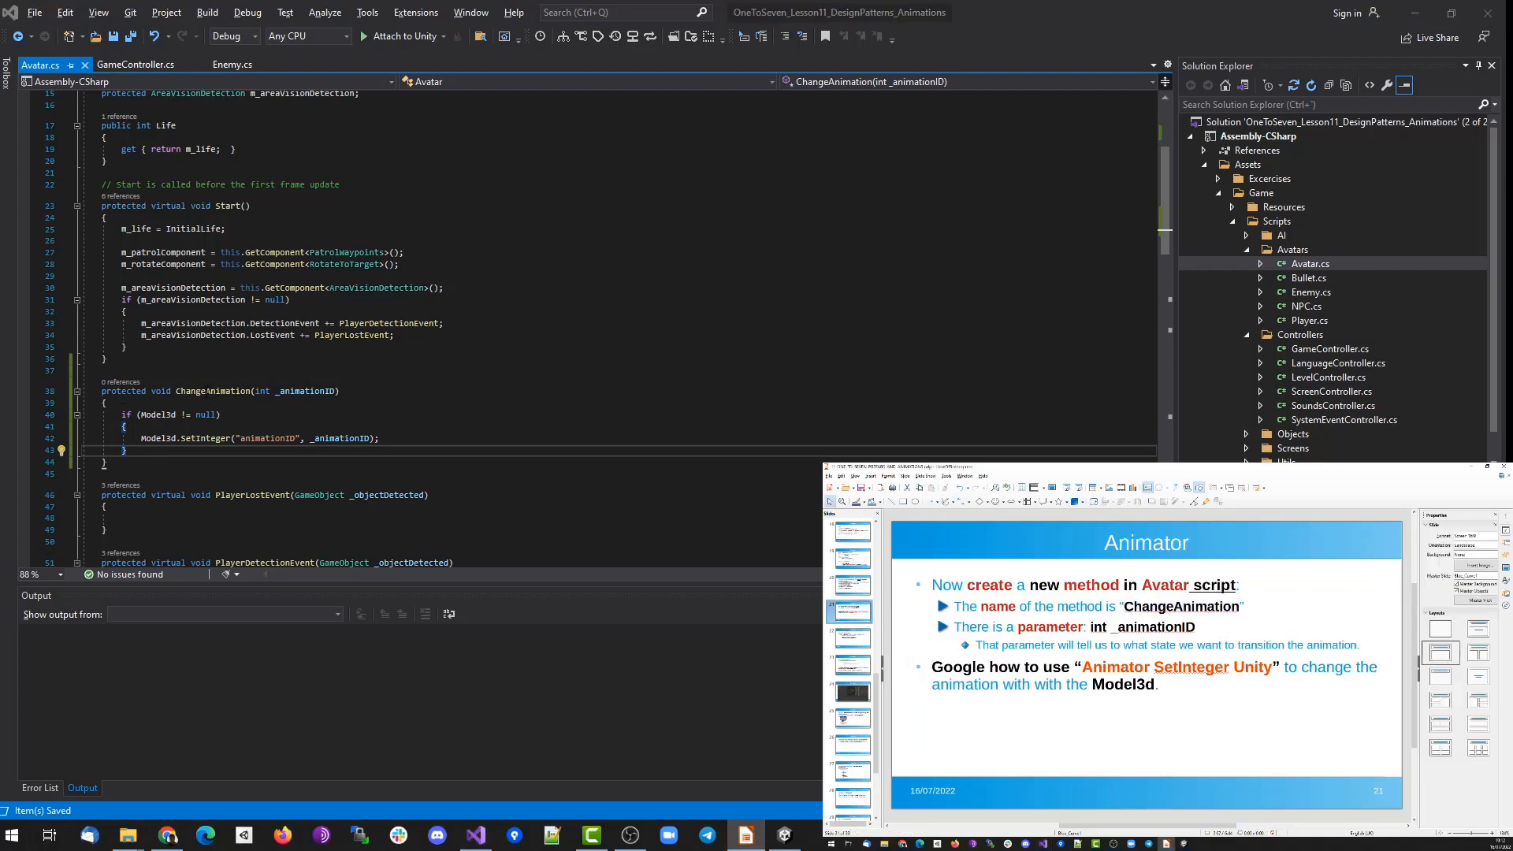
left_click(221, 392)
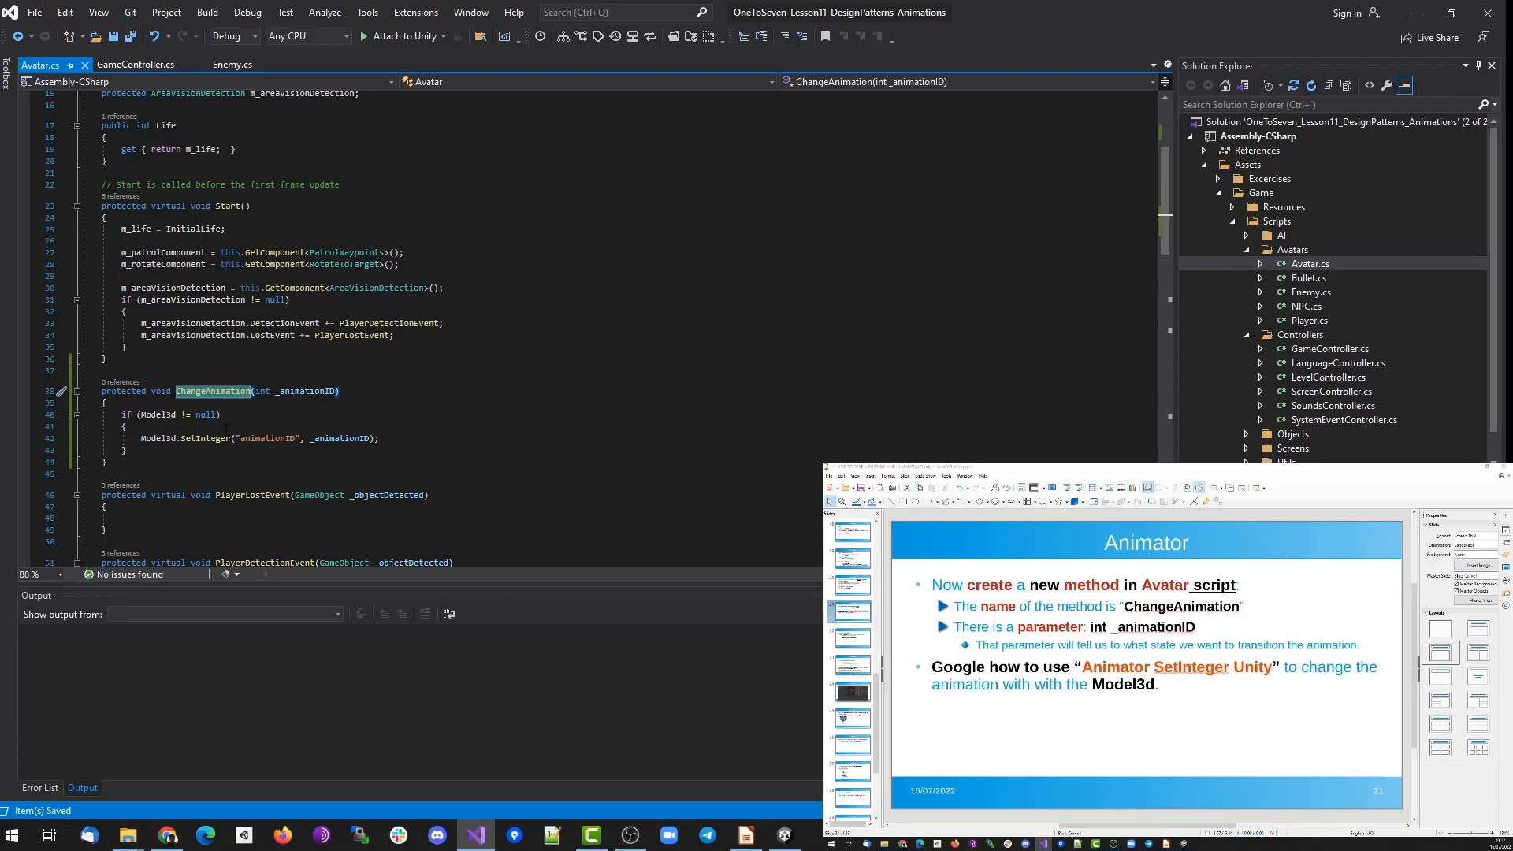
double_click(163, 415)
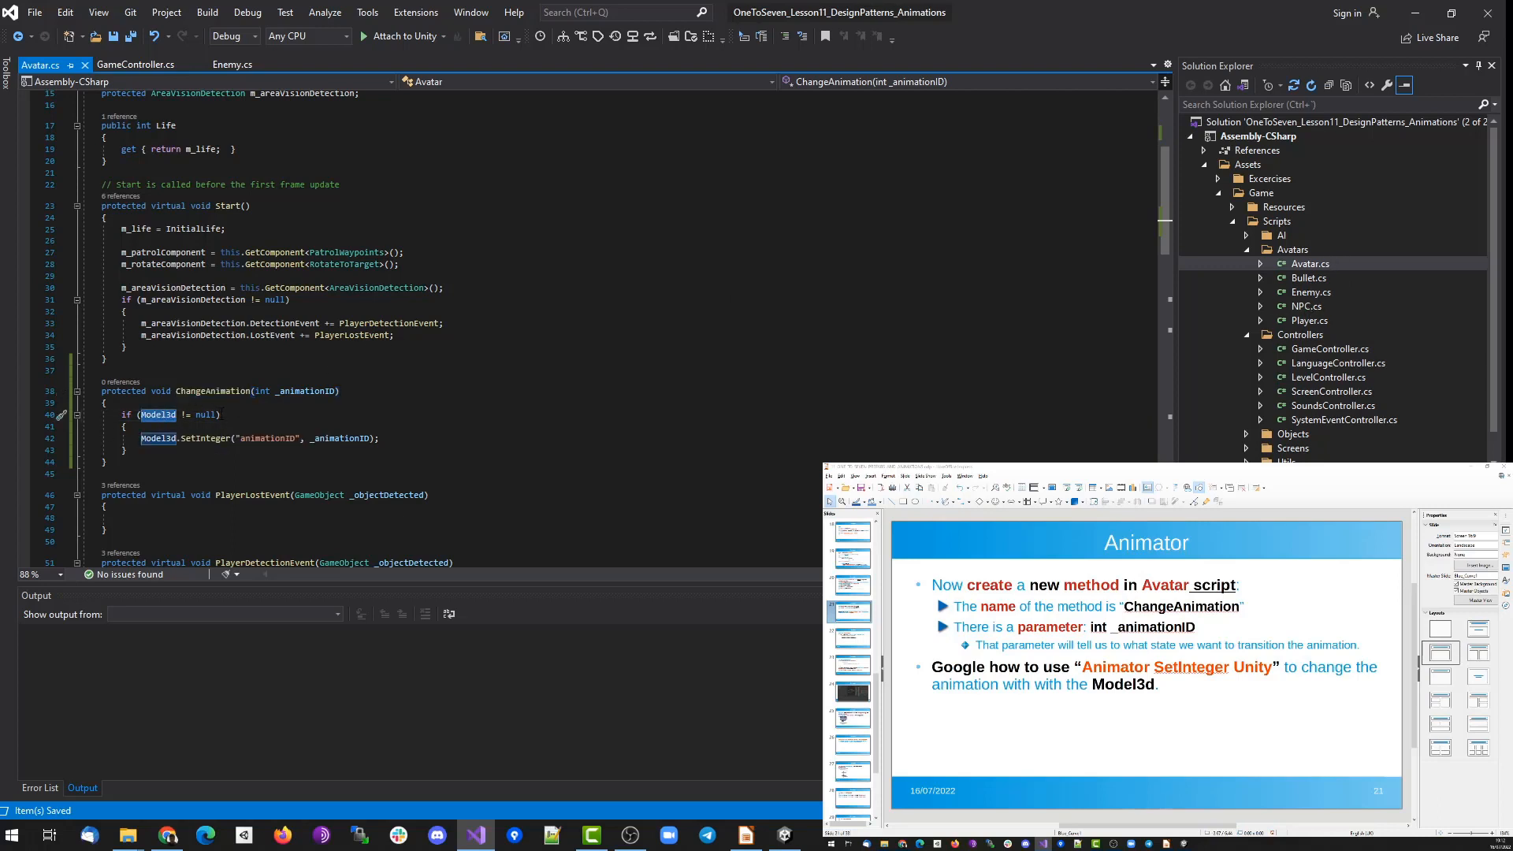
left_click_drag(221, 415, 122, 415)
scroll(170, 208, "up", 5)
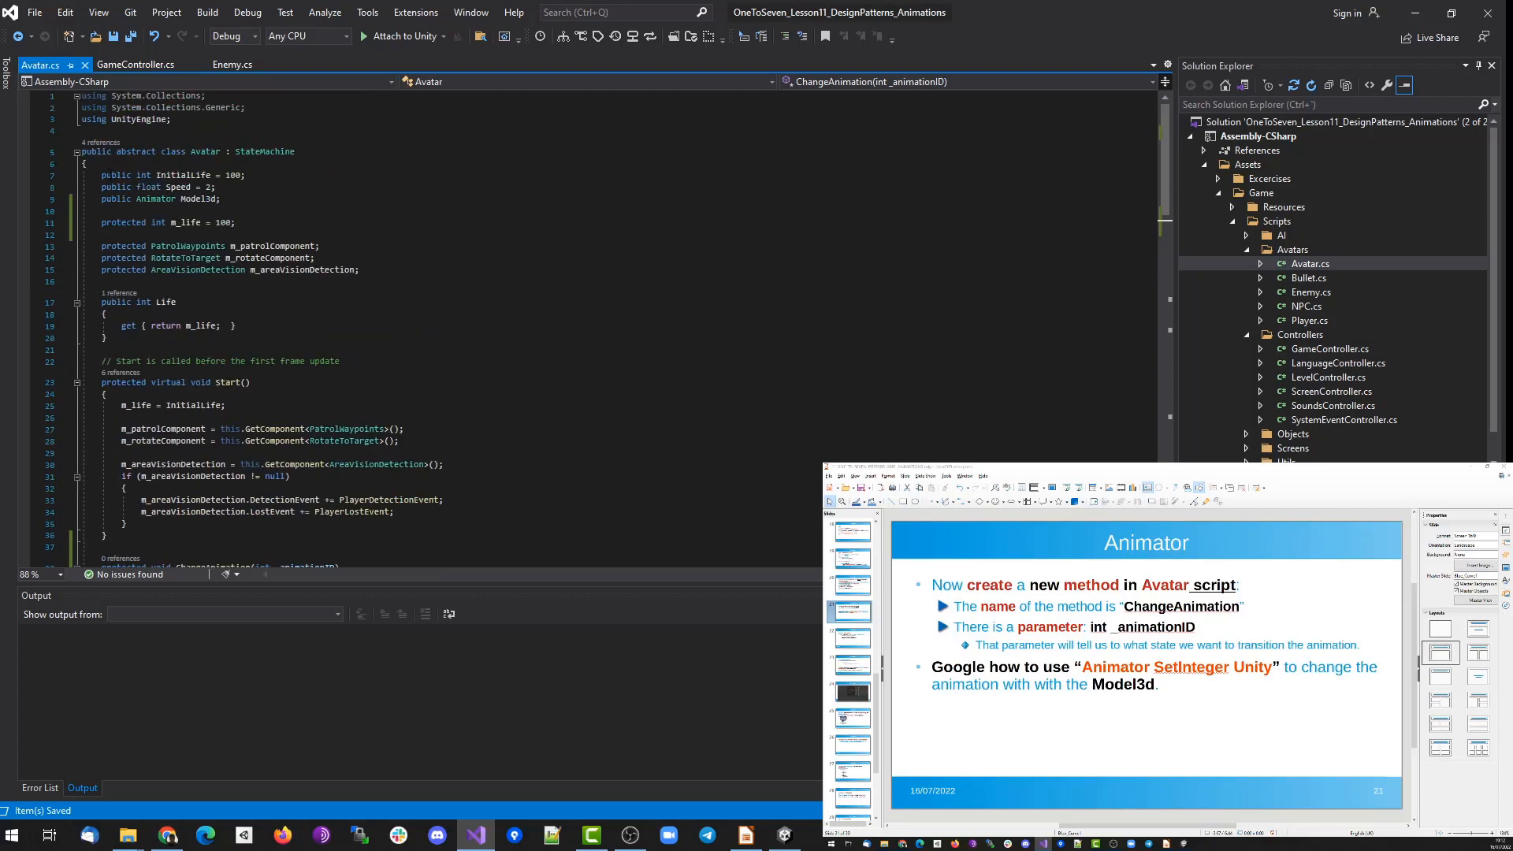
double_click(185, 202)
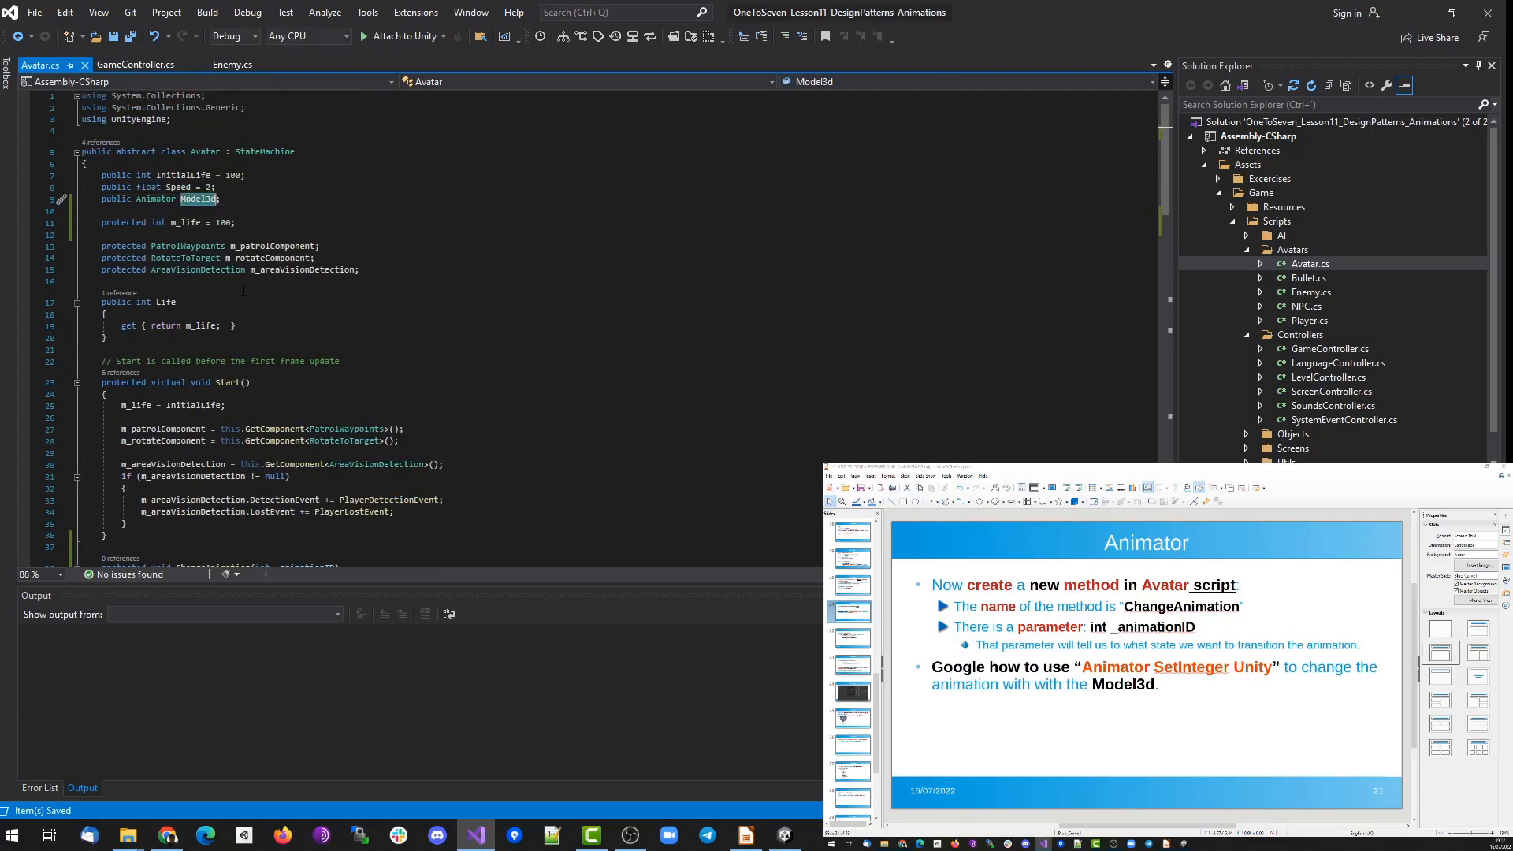
scroll(232, 309, "down", 7)
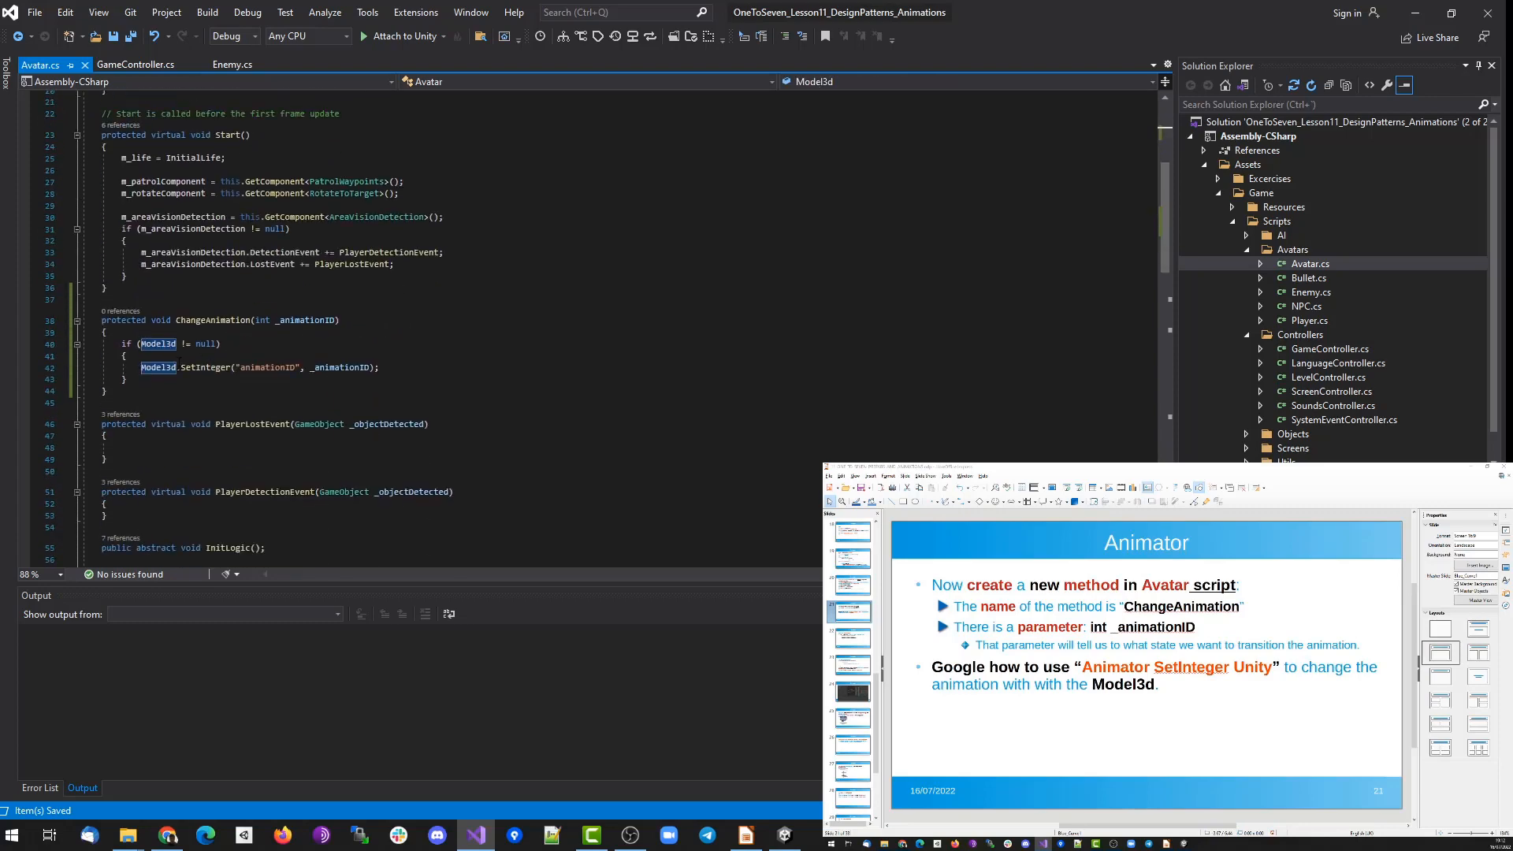
double_click(193, 368)
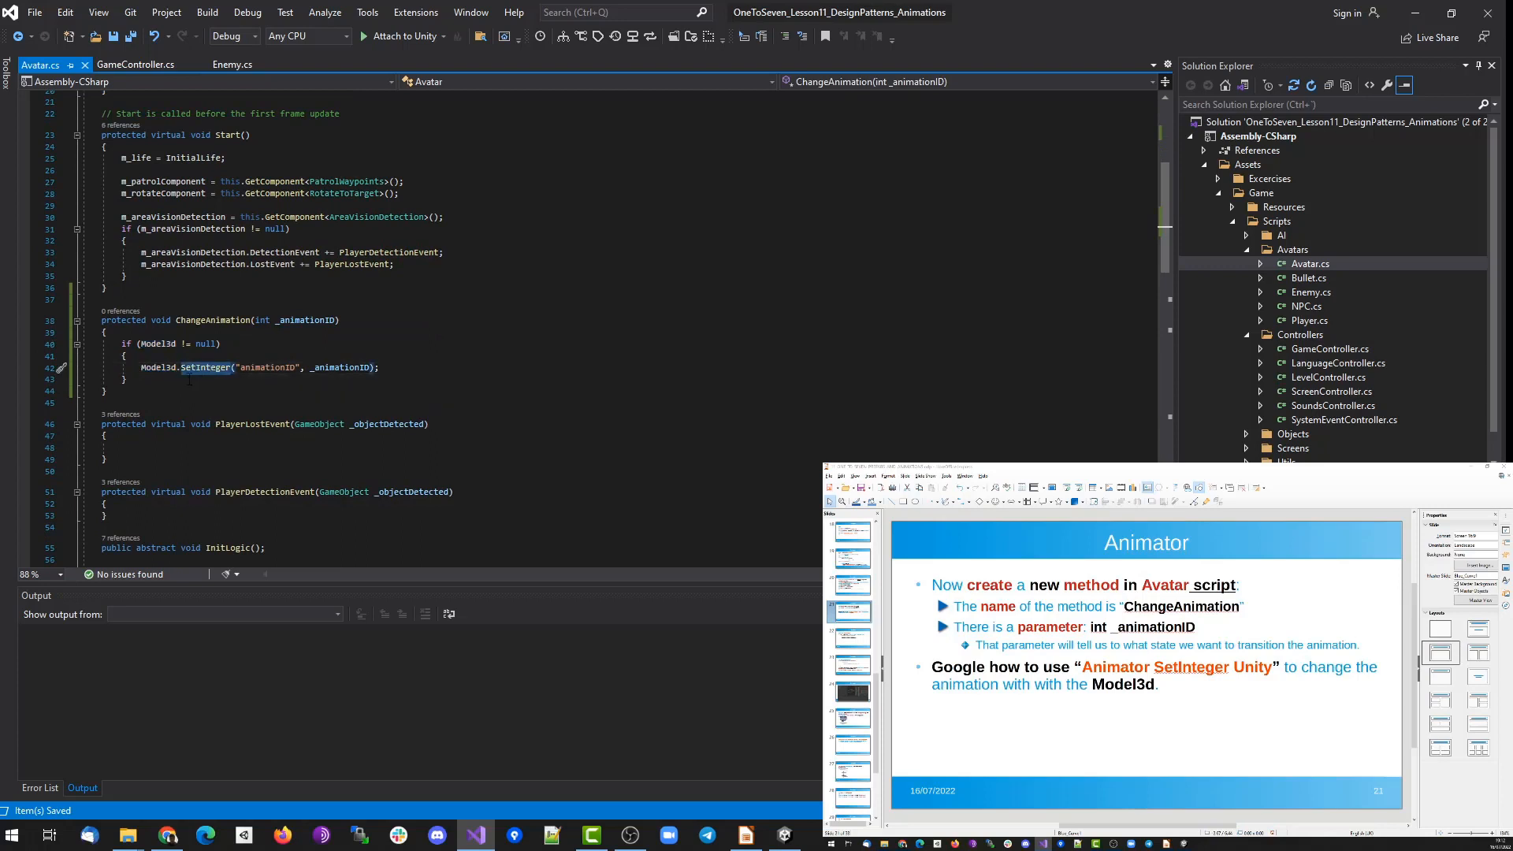
double_click(268, 368)
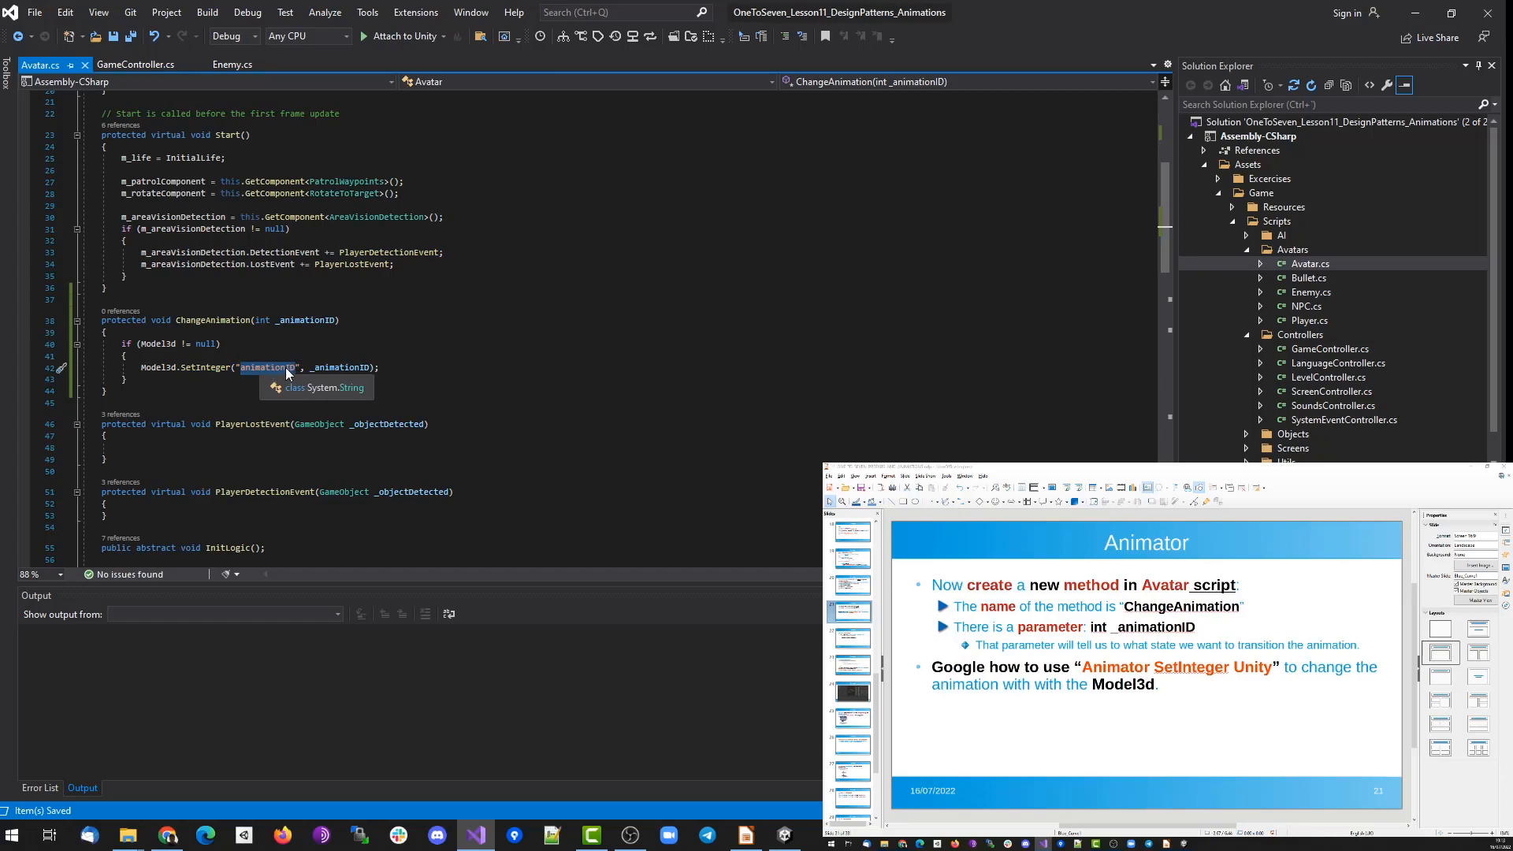
left_click(163, 368, "ctrl")
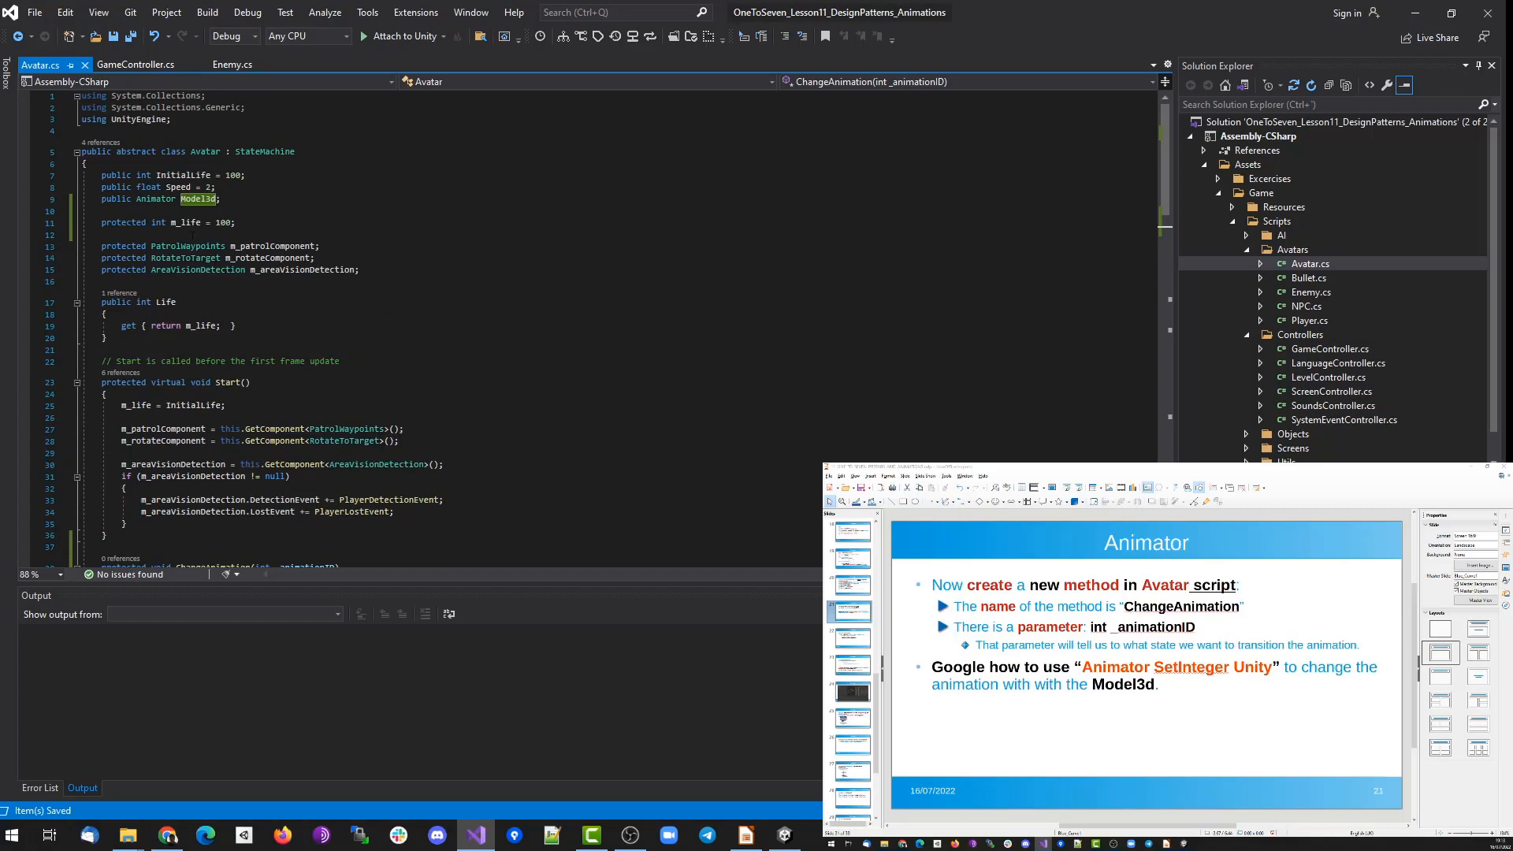
key("ctrl+minus")
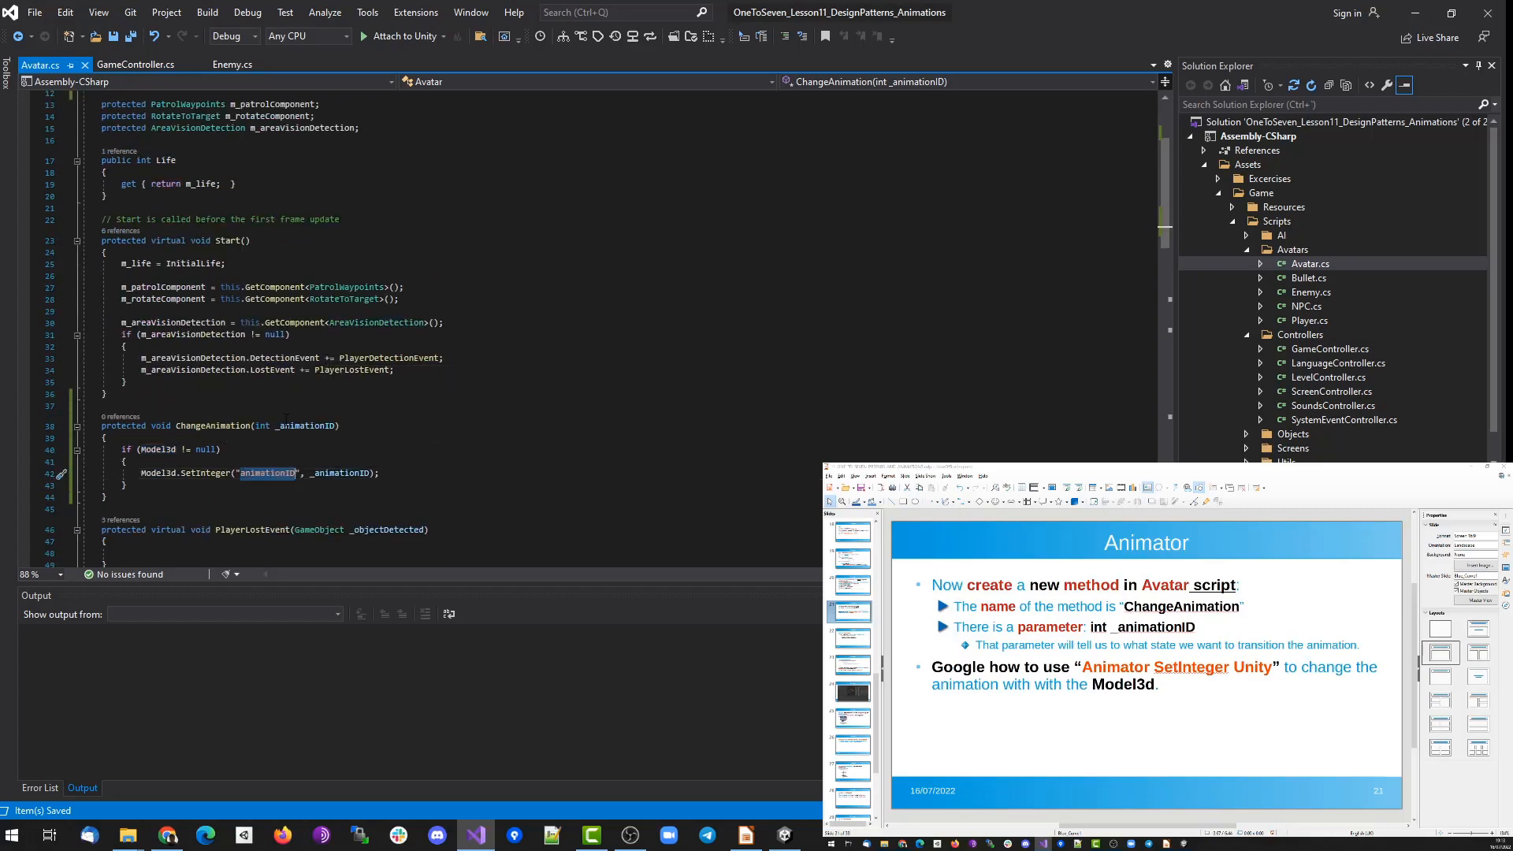
Switch to Unity and compare the Animator's animationID parameter with the conditions of Idle to Death, Idle to Run and Run to Idle.
left_click(784, 834)
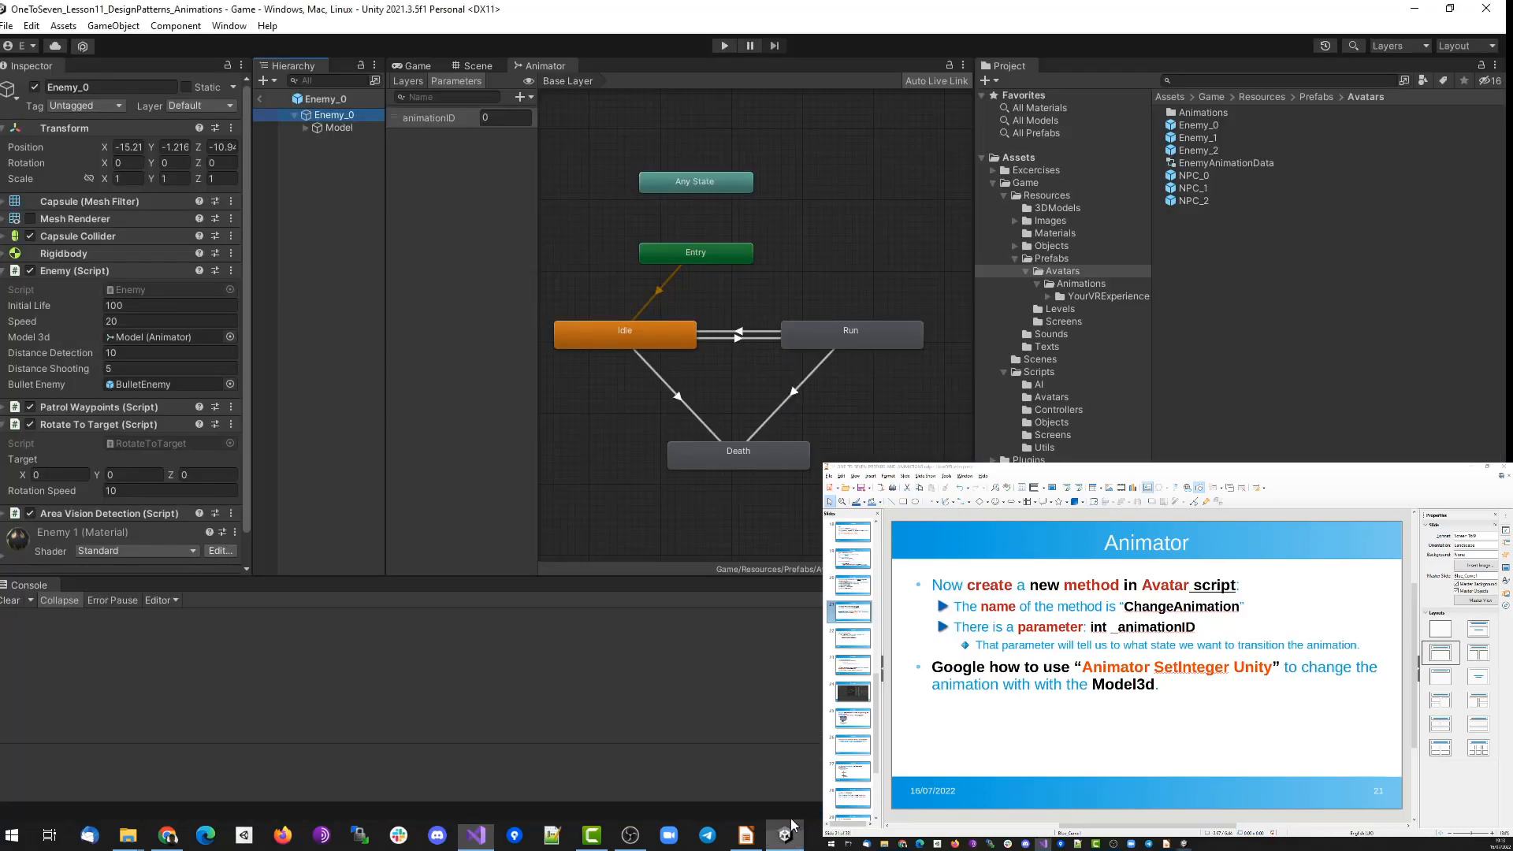
left_click(433, 119)
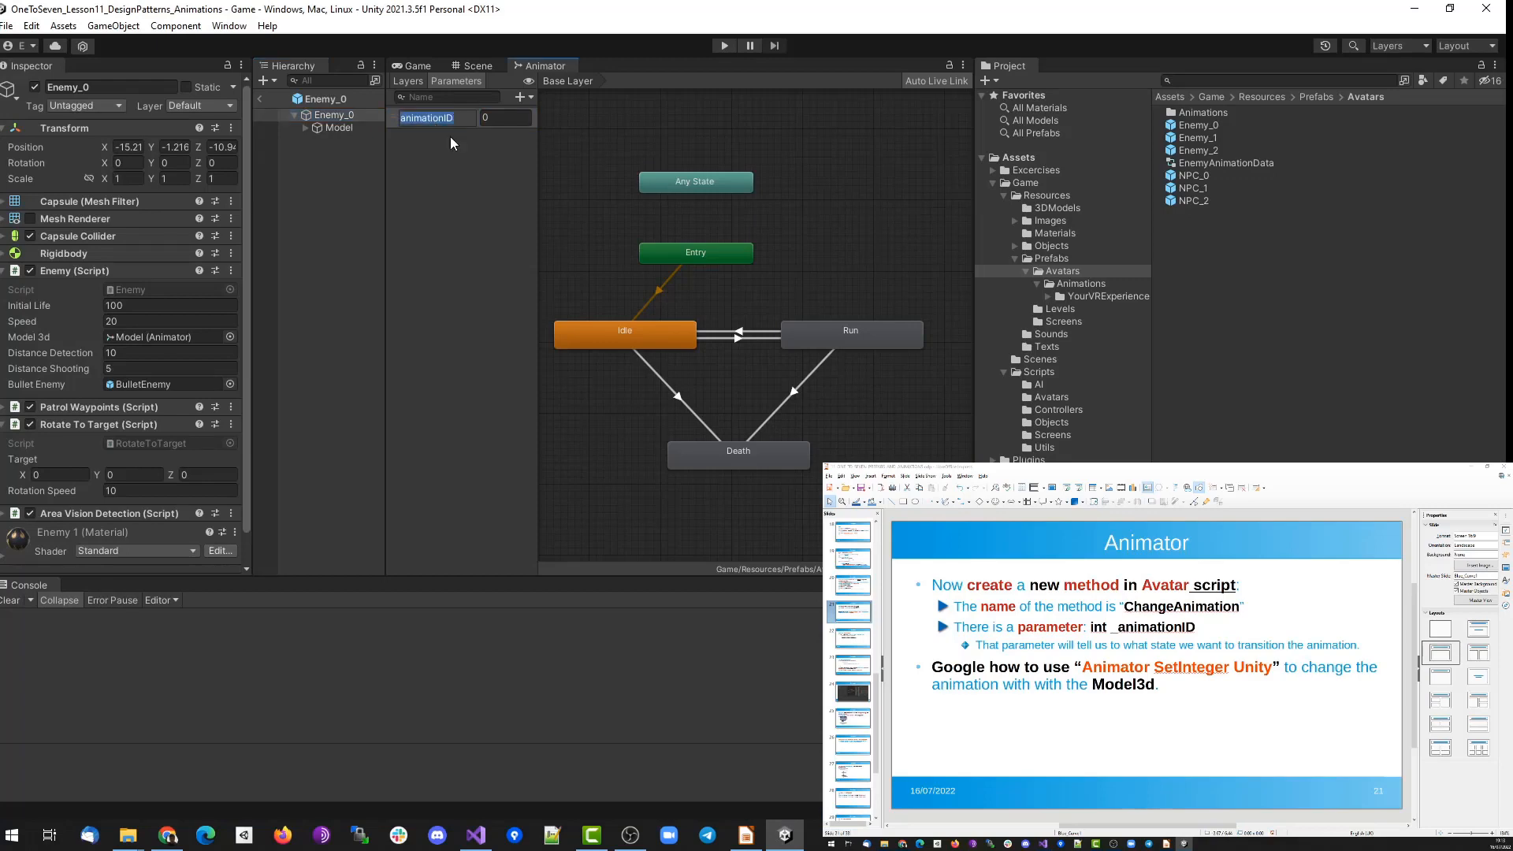
left_click(678, 400)
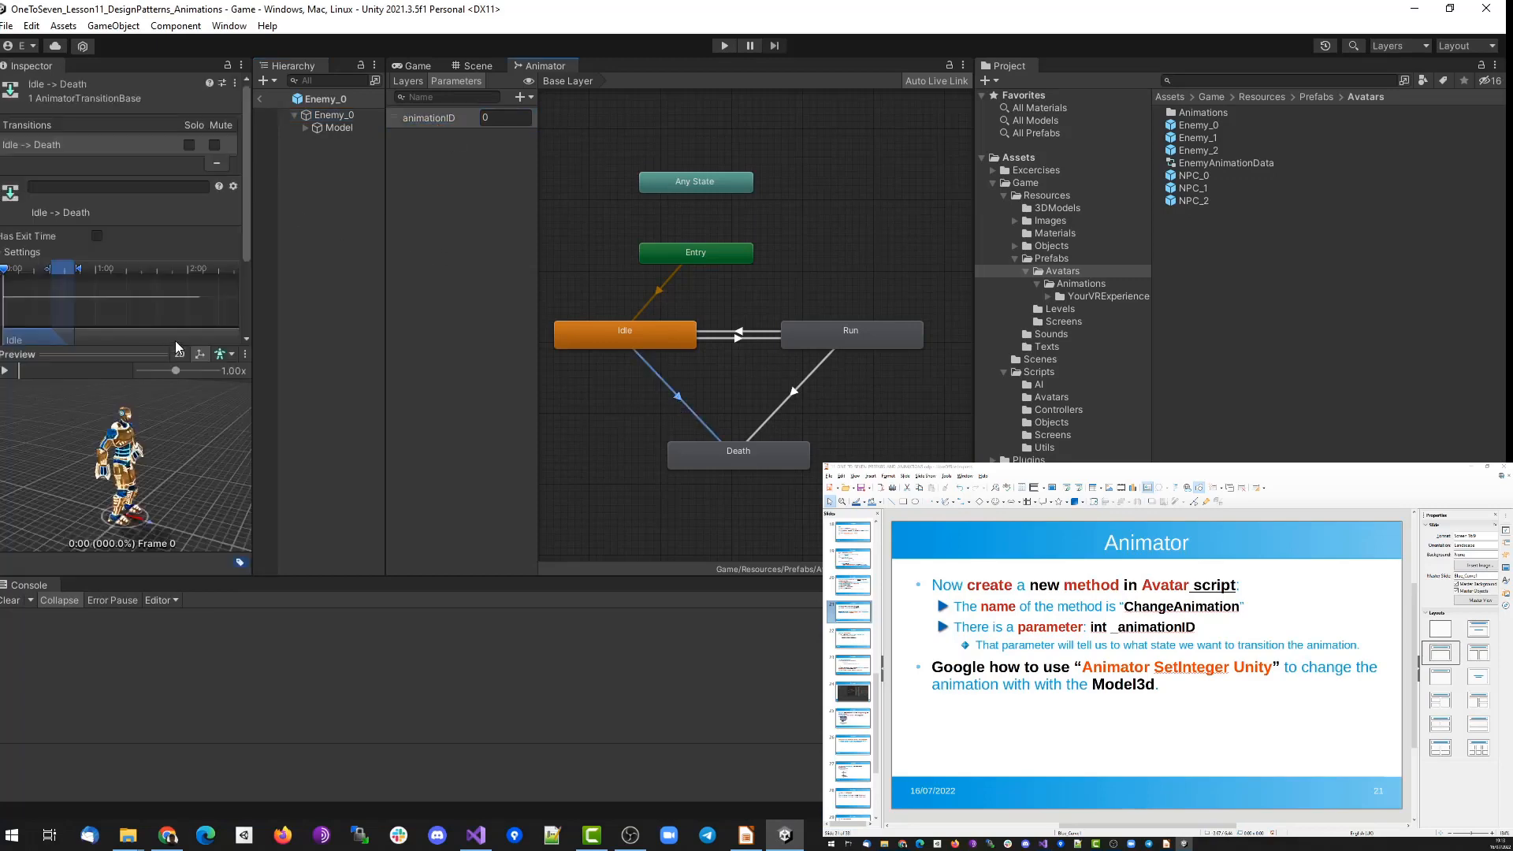
scroll(244, 311, "down", 3)
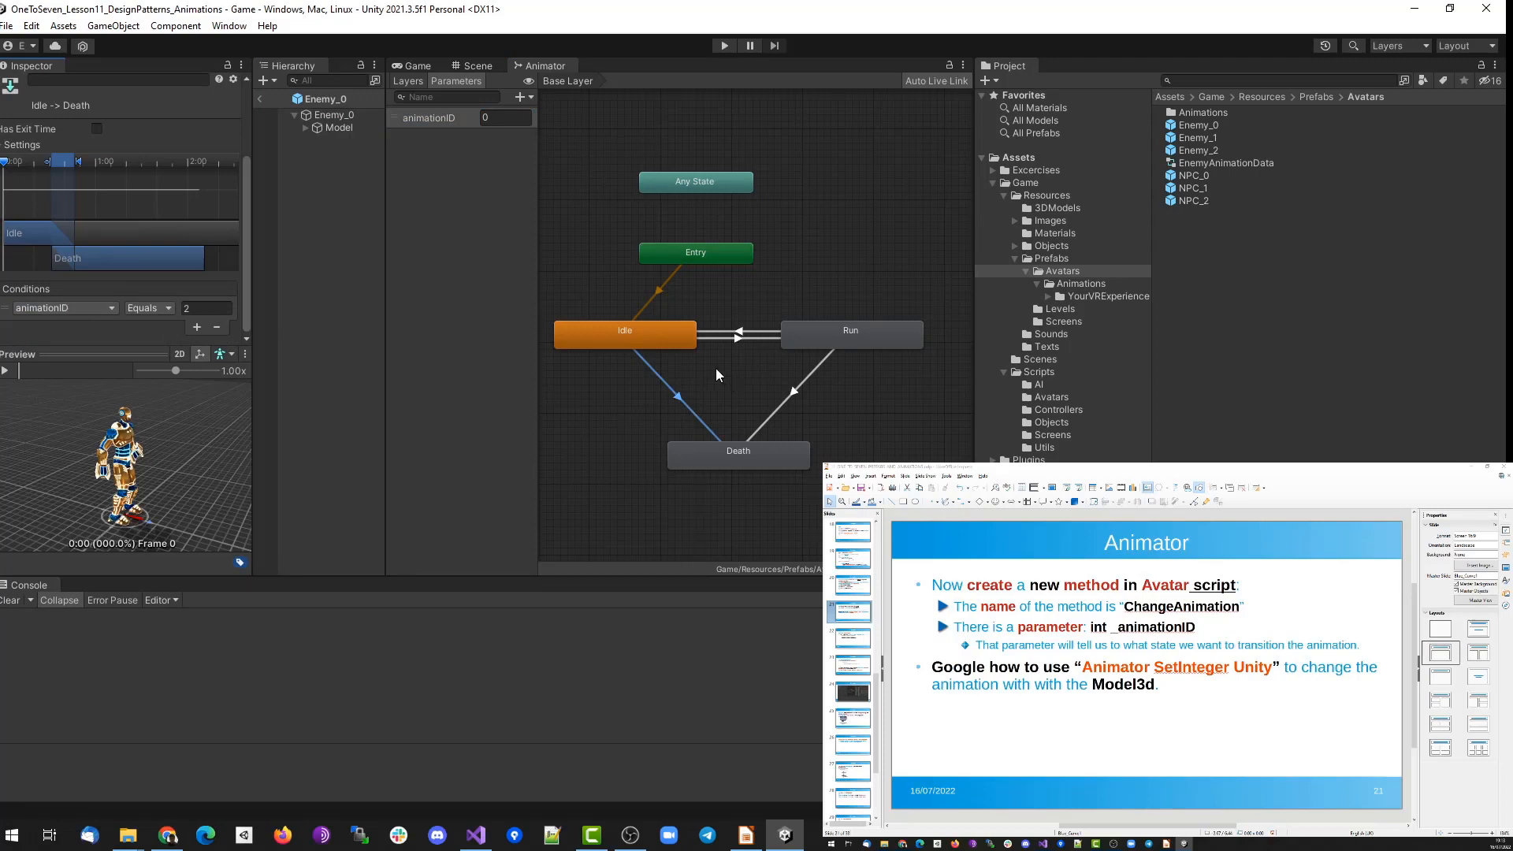
left_click(740, 338)
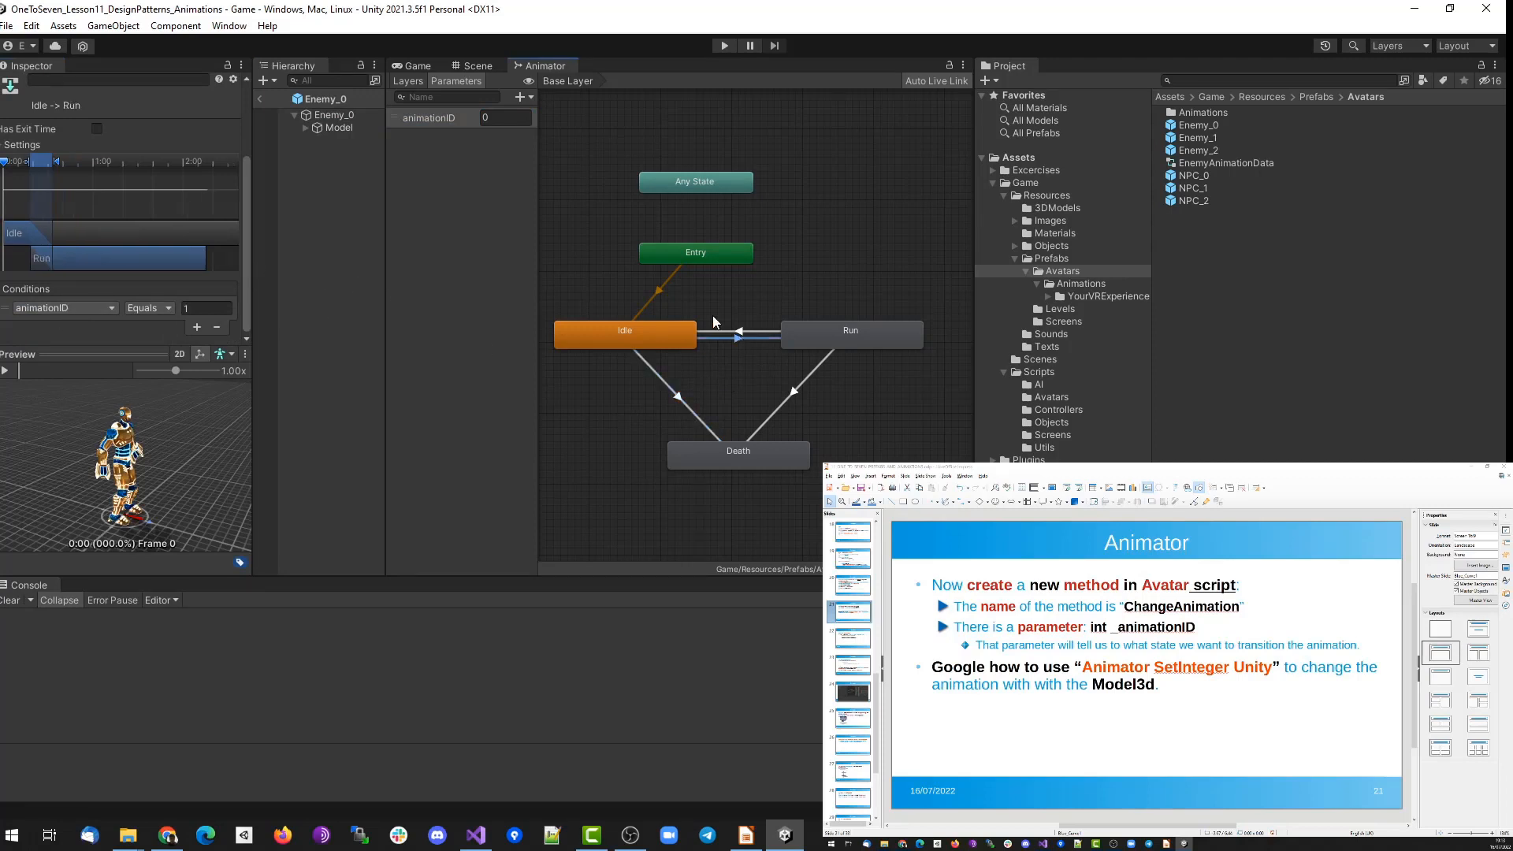
left_click(728, 332)
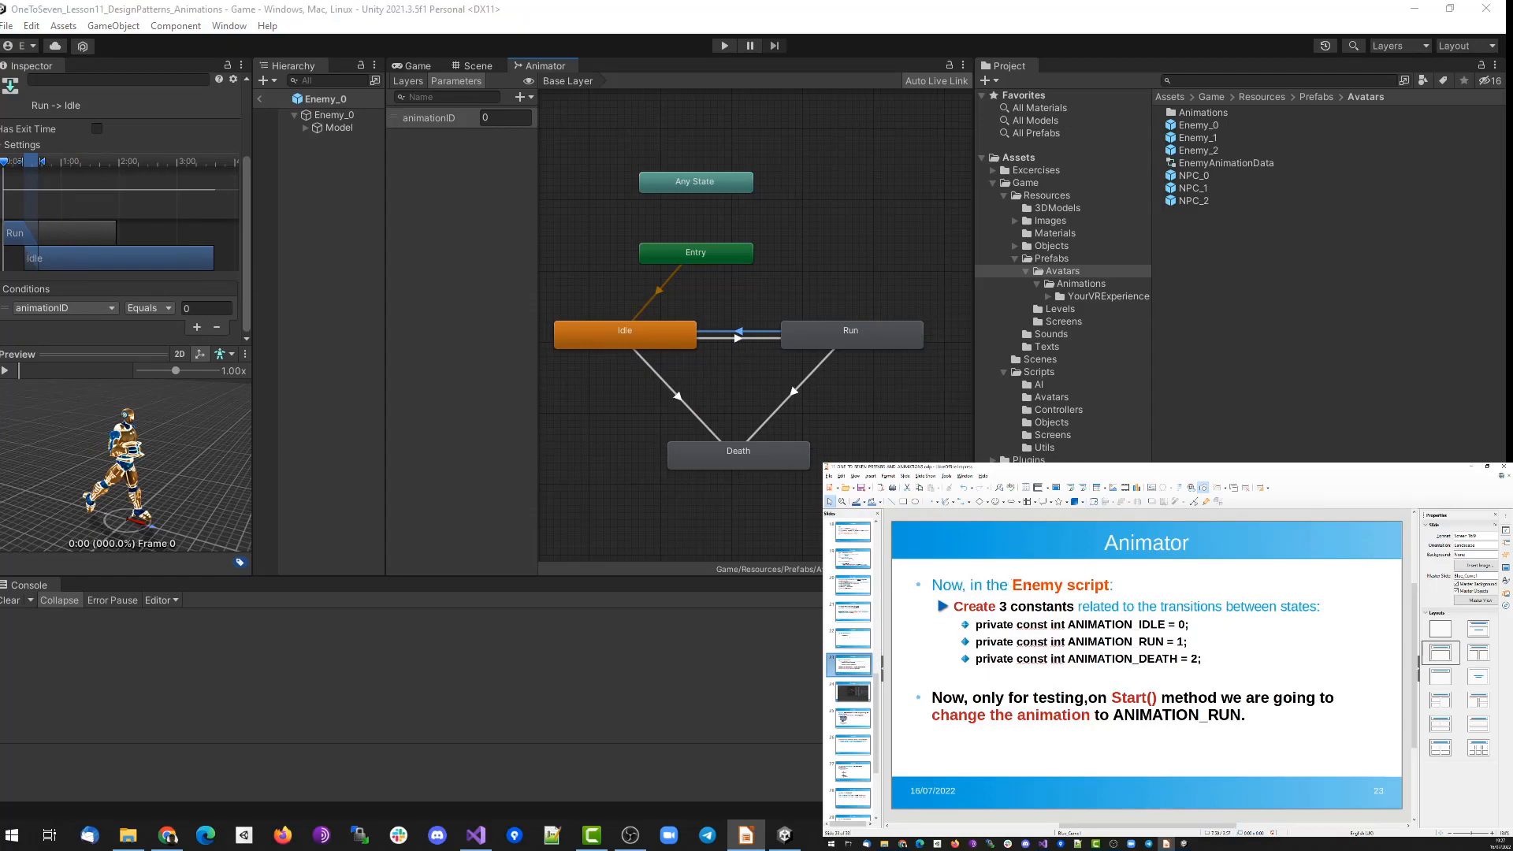
Read which script the slide assigns the three animation constants to, then switch to Enemy.cs in Visual Studio.
double_click(1036, 585)
double_click(1088, 586)
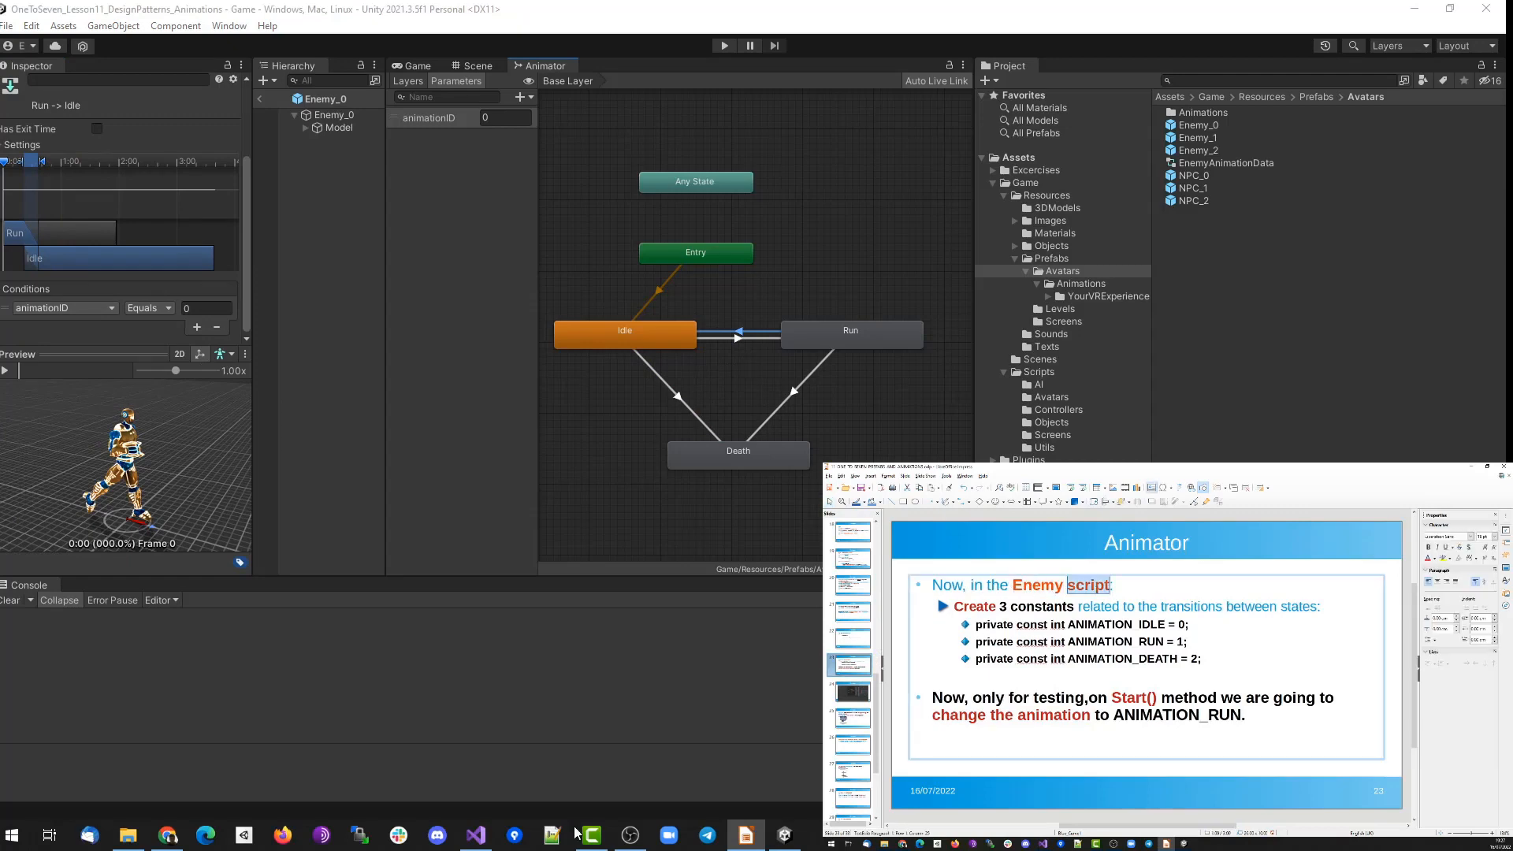
left_click(476, 835)
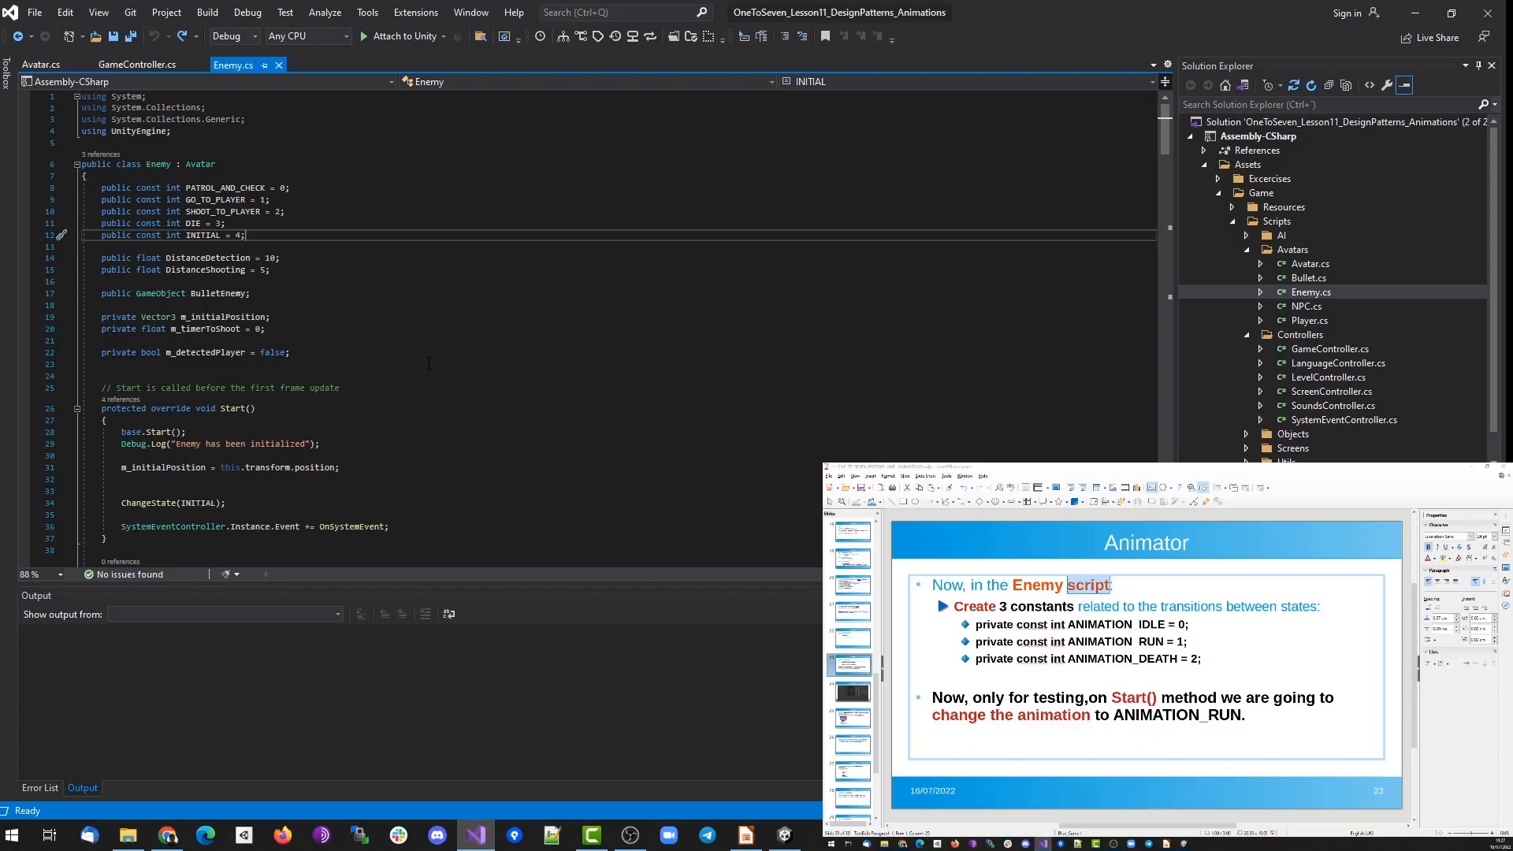
Add private int constants ANIMATION_IDLE = 0, ANIMATION_RUN = 1 and ANIMATION_DEATH = 2 from the slide below INITIAL in the Enemy class and save.
left_click_drag(975, 624, 1217, 661)
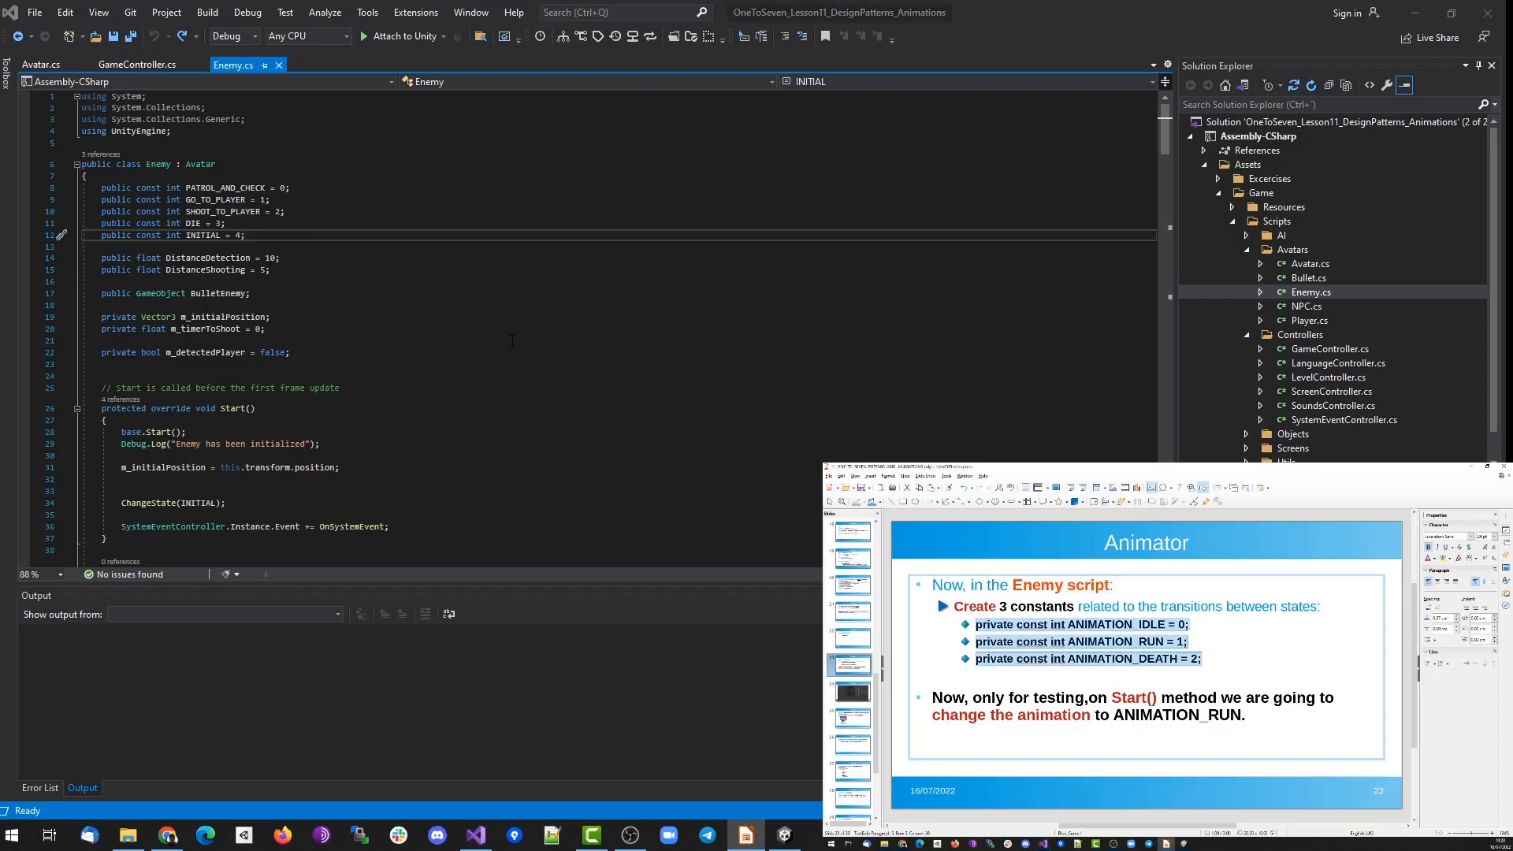
left_click(306, 234)
key("Return")
key("Return")
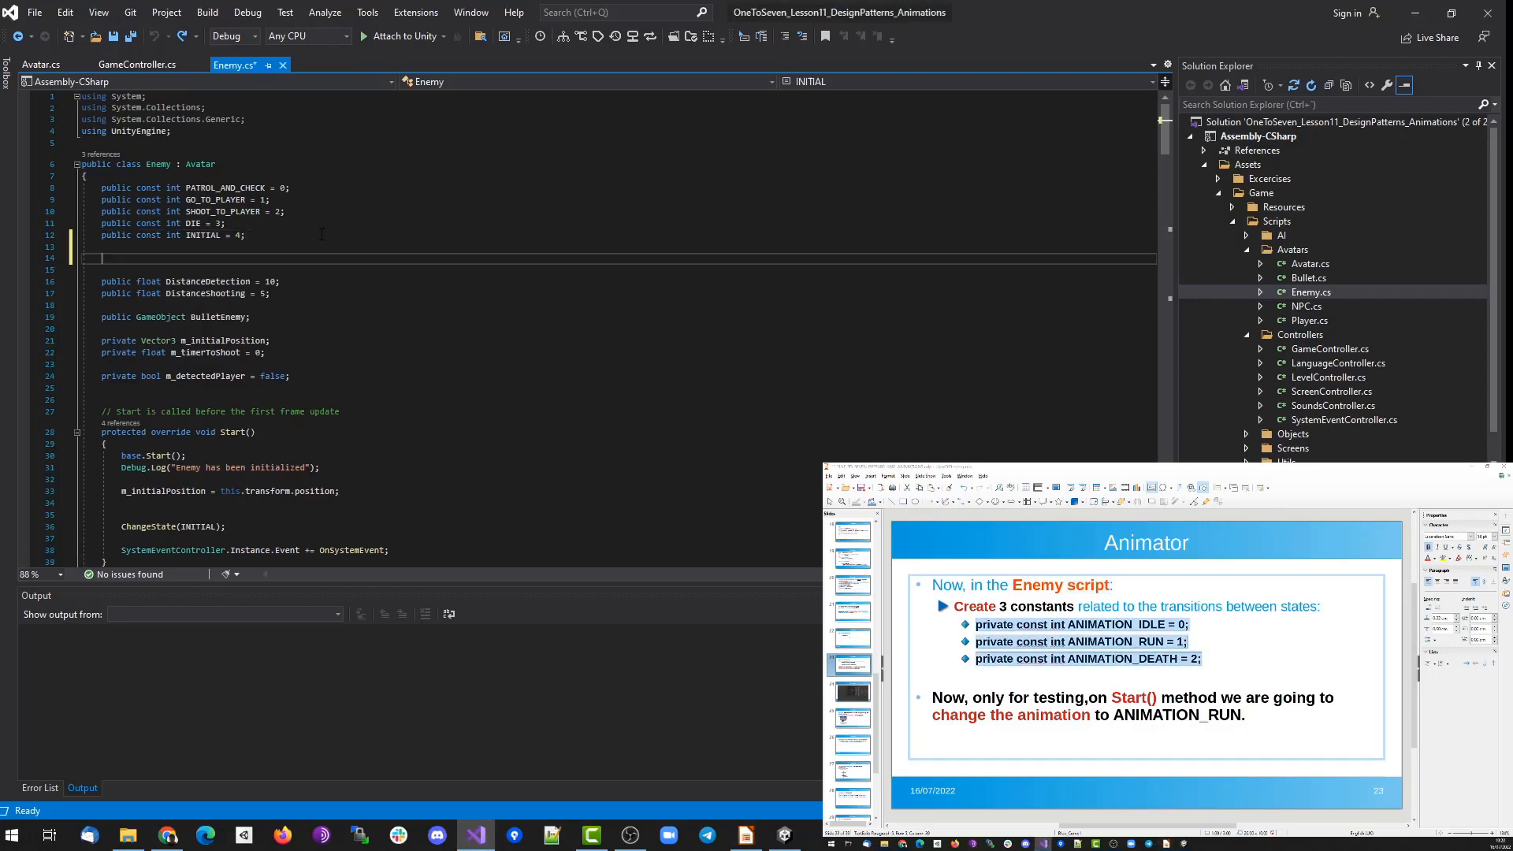
type("private const int ANIMATION_IDLE = 0; private const int ANIMATION_RUN = 1; private const int ANIMATION_DEATH = 2;")
key("ctrl+s")
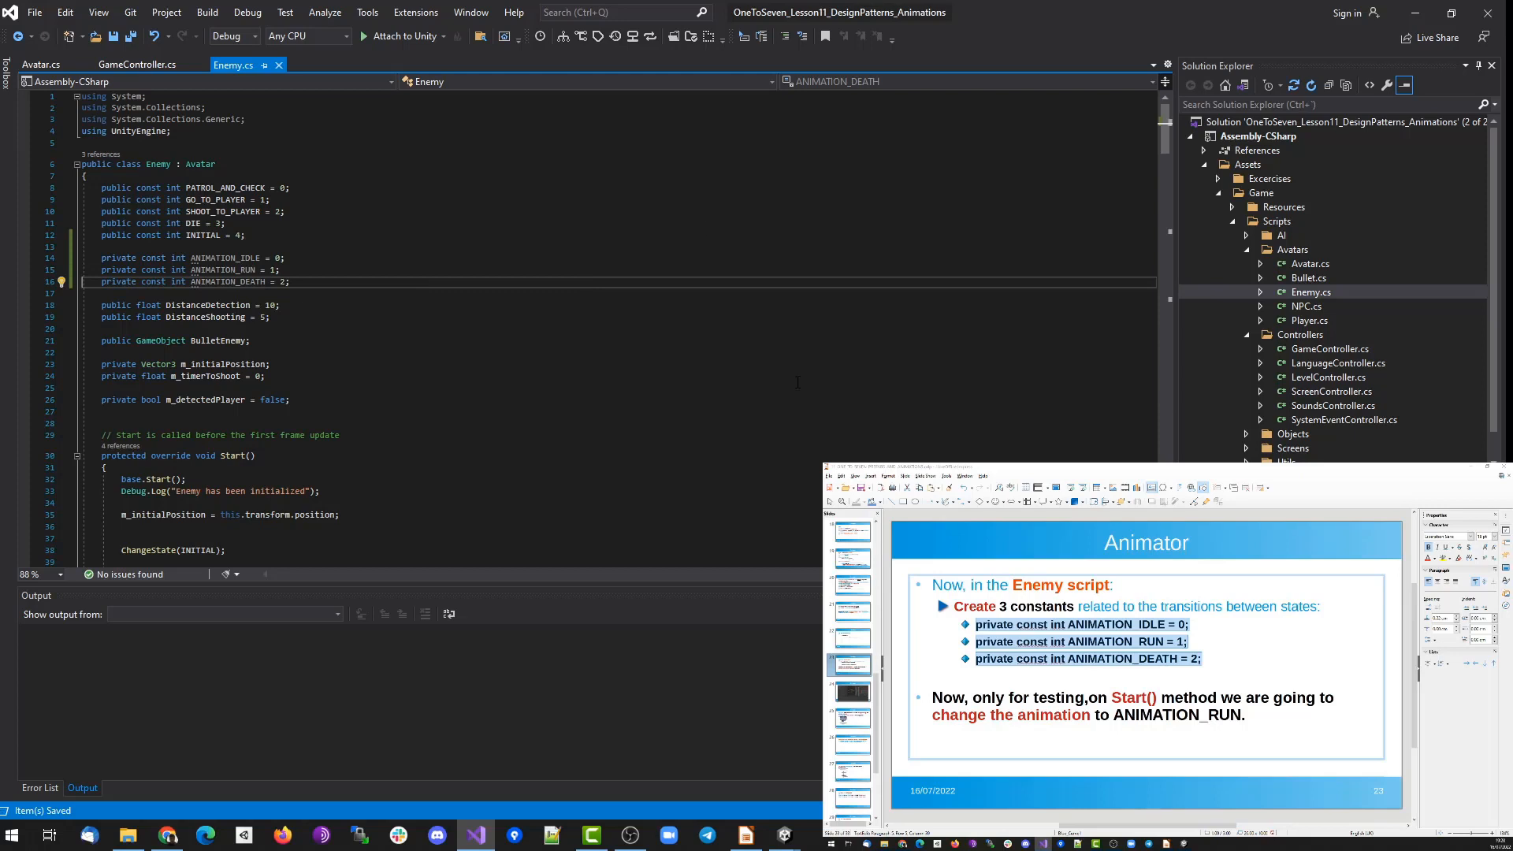
Add a ChangeAnimation(ANIMATION_RUN); call at the end of the Enemy's Start method, after the event subscription, and save the script.
double_click(224, 257)
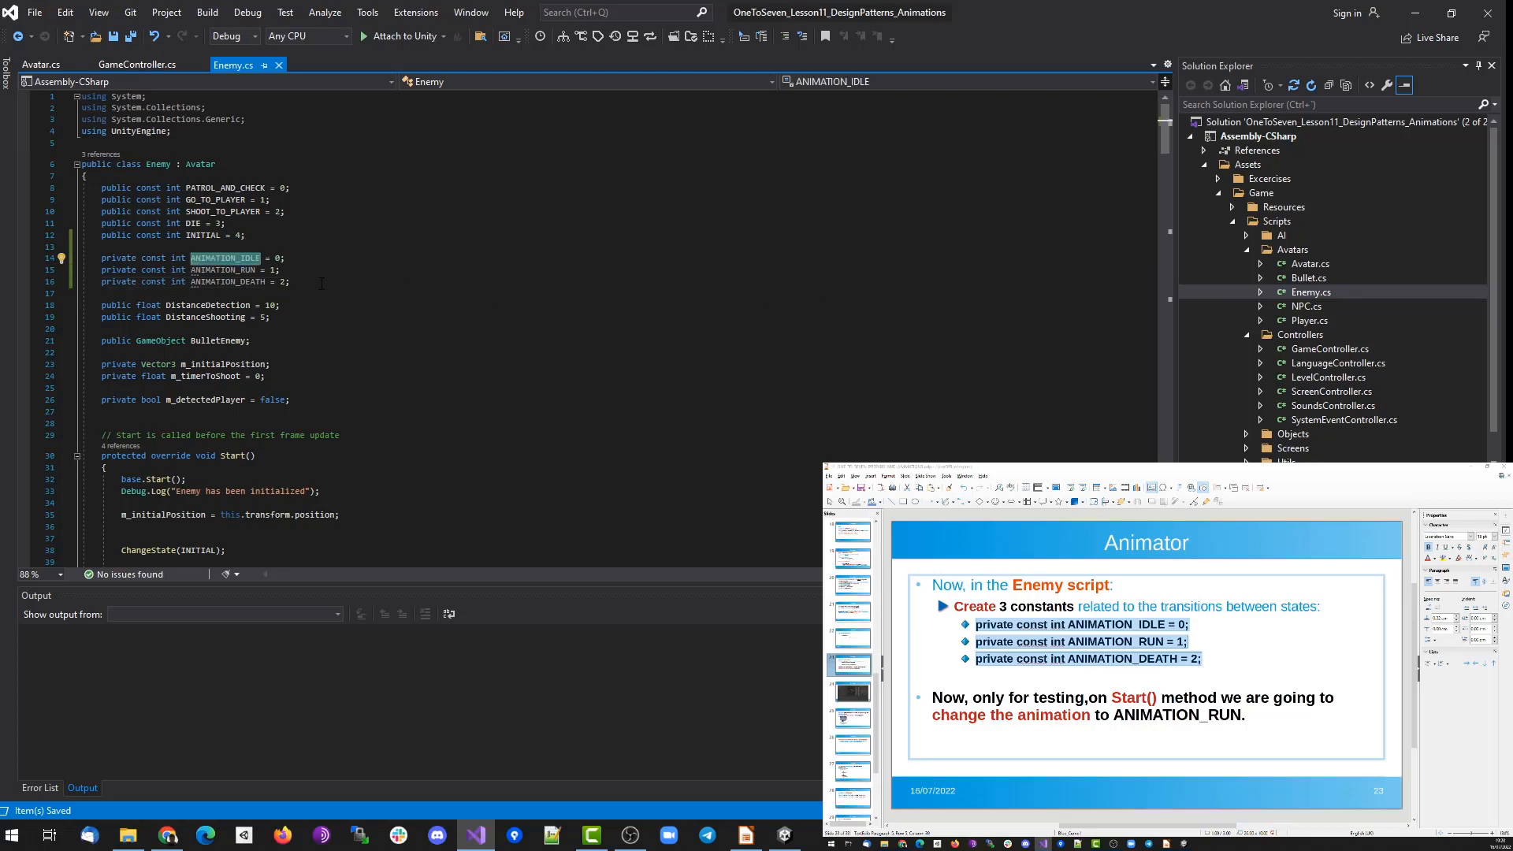
double_click(223, 269)
scroll(262, 367, "down", 5)
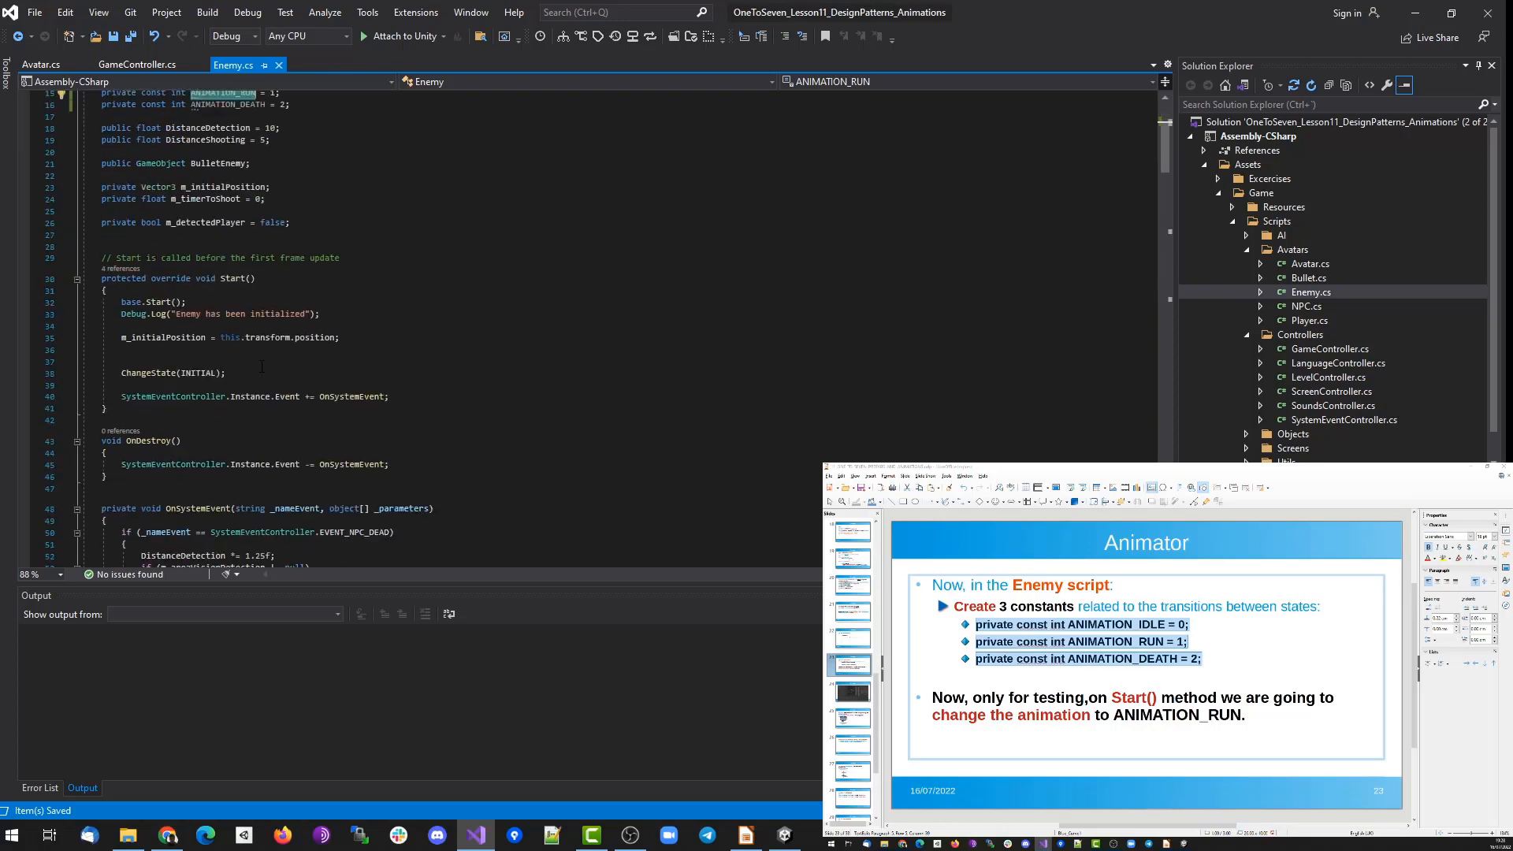
left_click(570, 396)
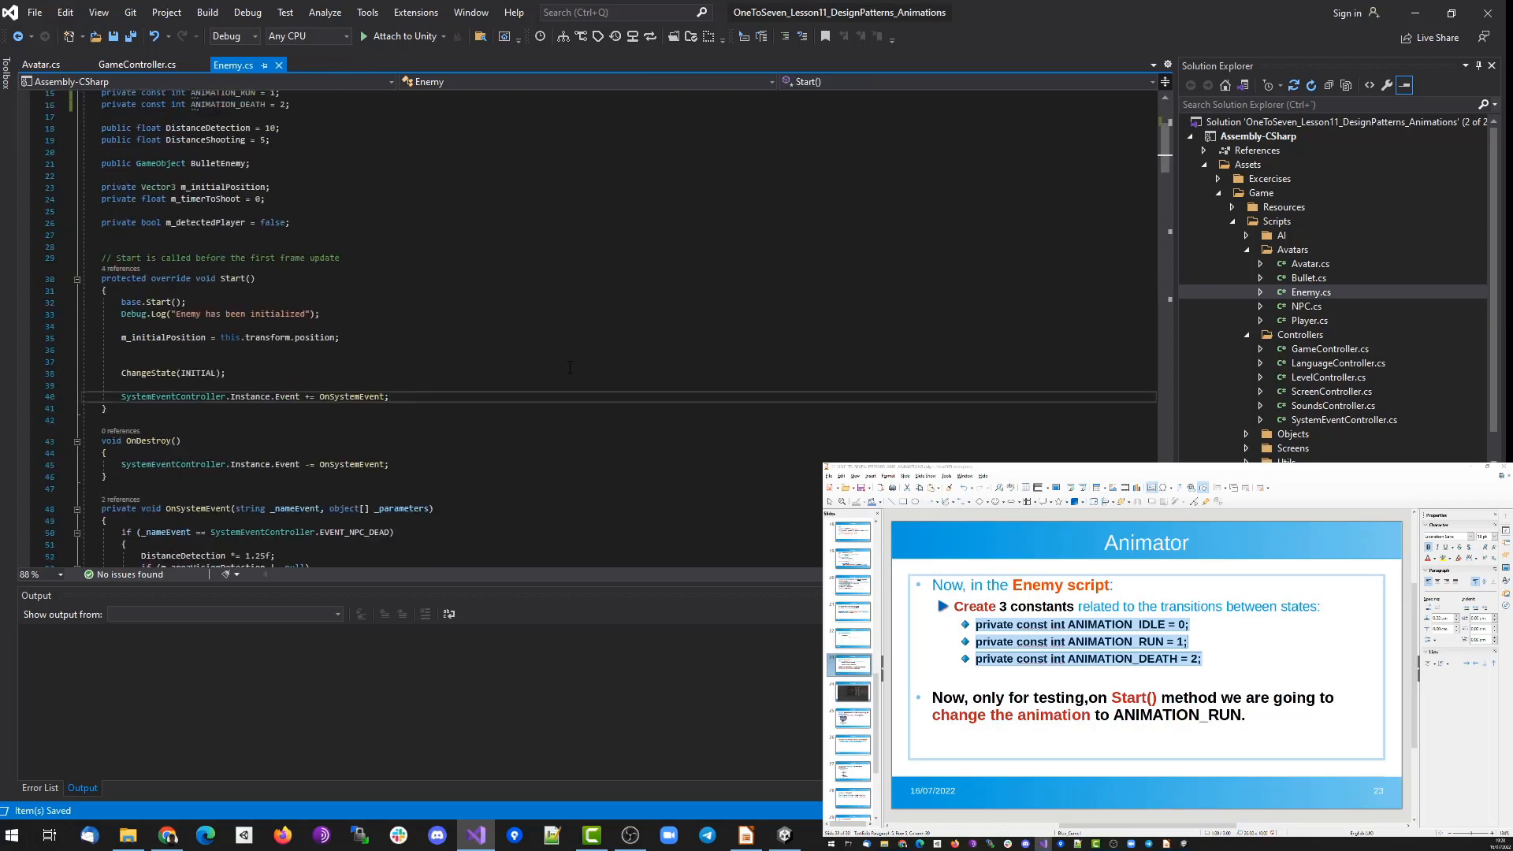
key("Return")
key("Return")
type("changeAnimation(")
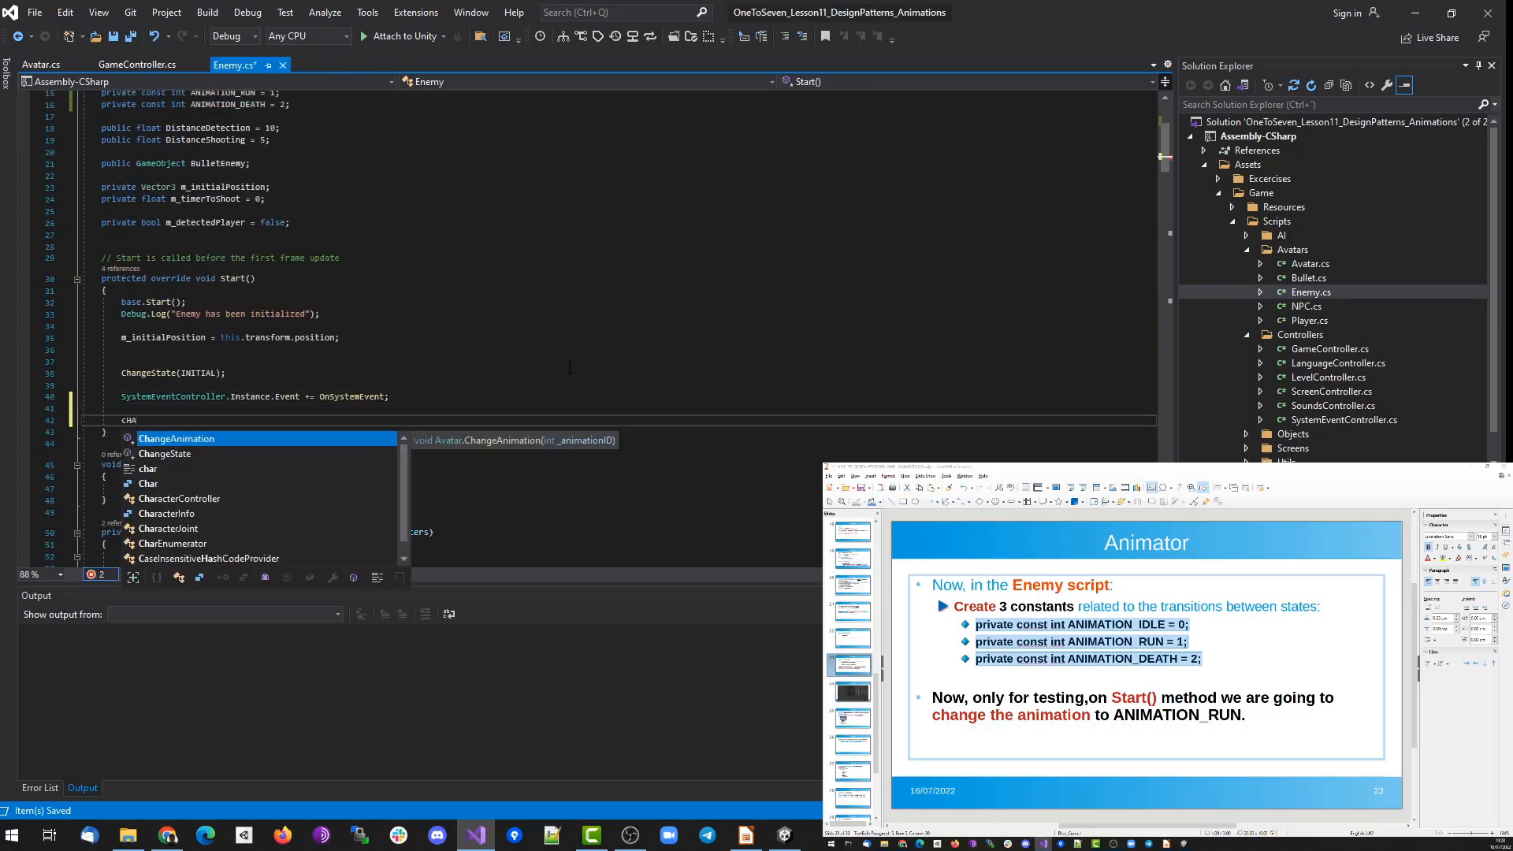
key("Down")
key("Tab")
type(")")
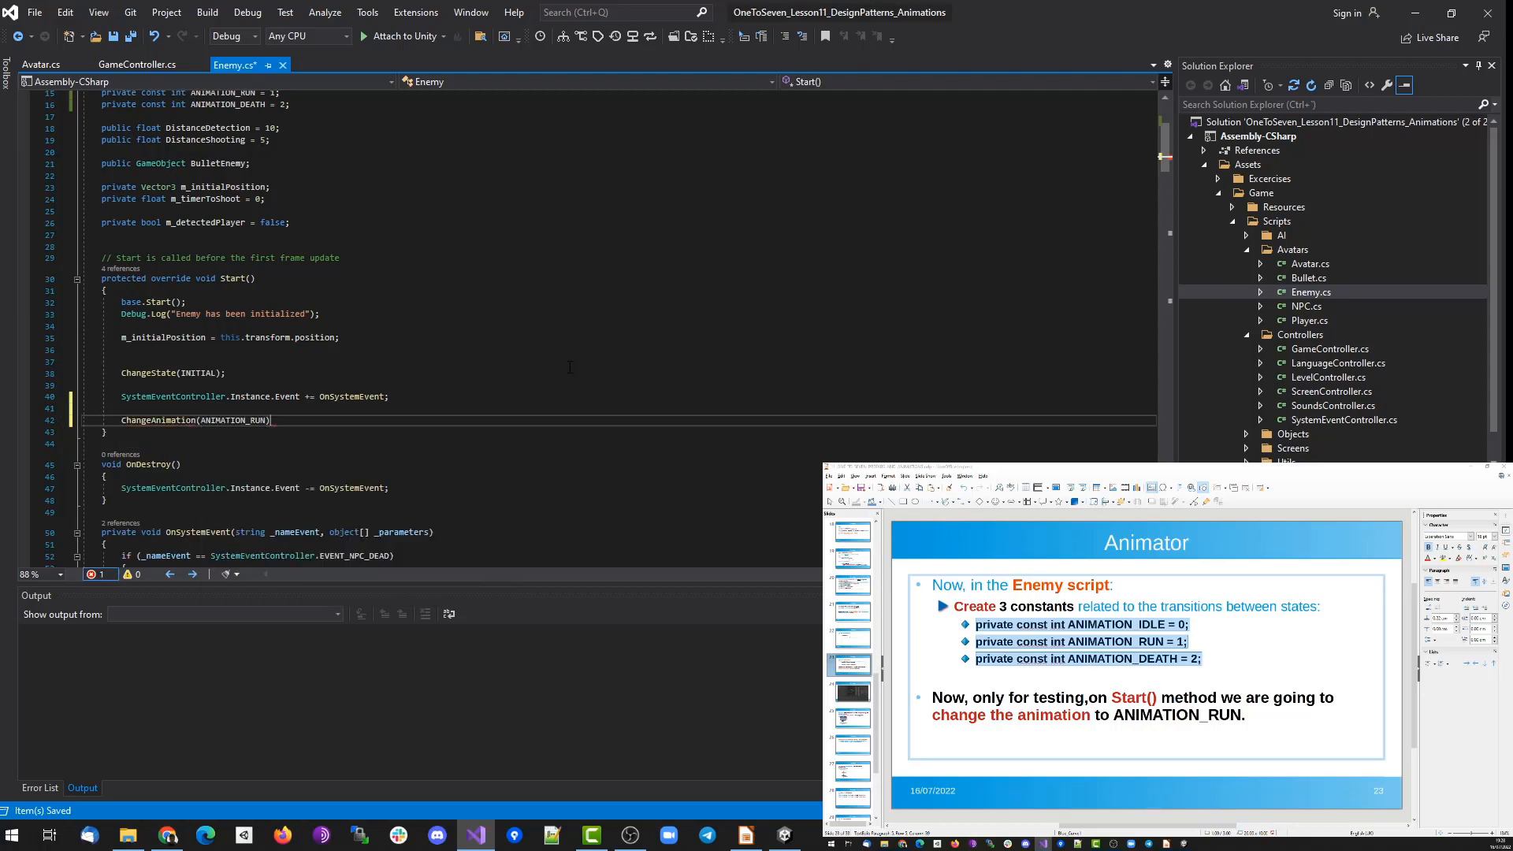
type(";")
key("ctrl+s")
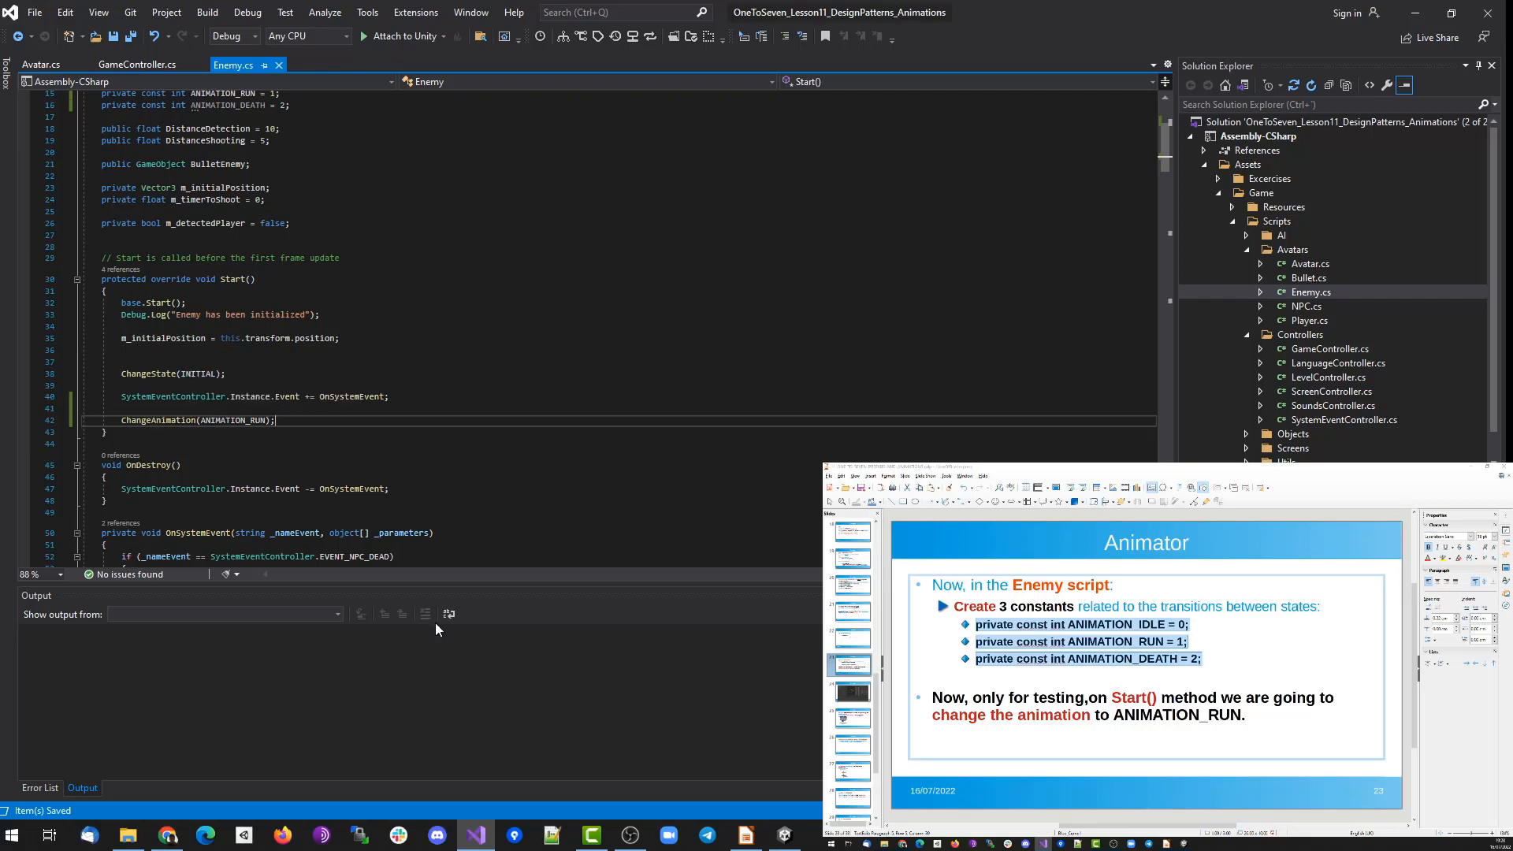
Switch to Unity, run the game and walk the player around the level to check the enemies' Run animation.
left_click(784, 835)
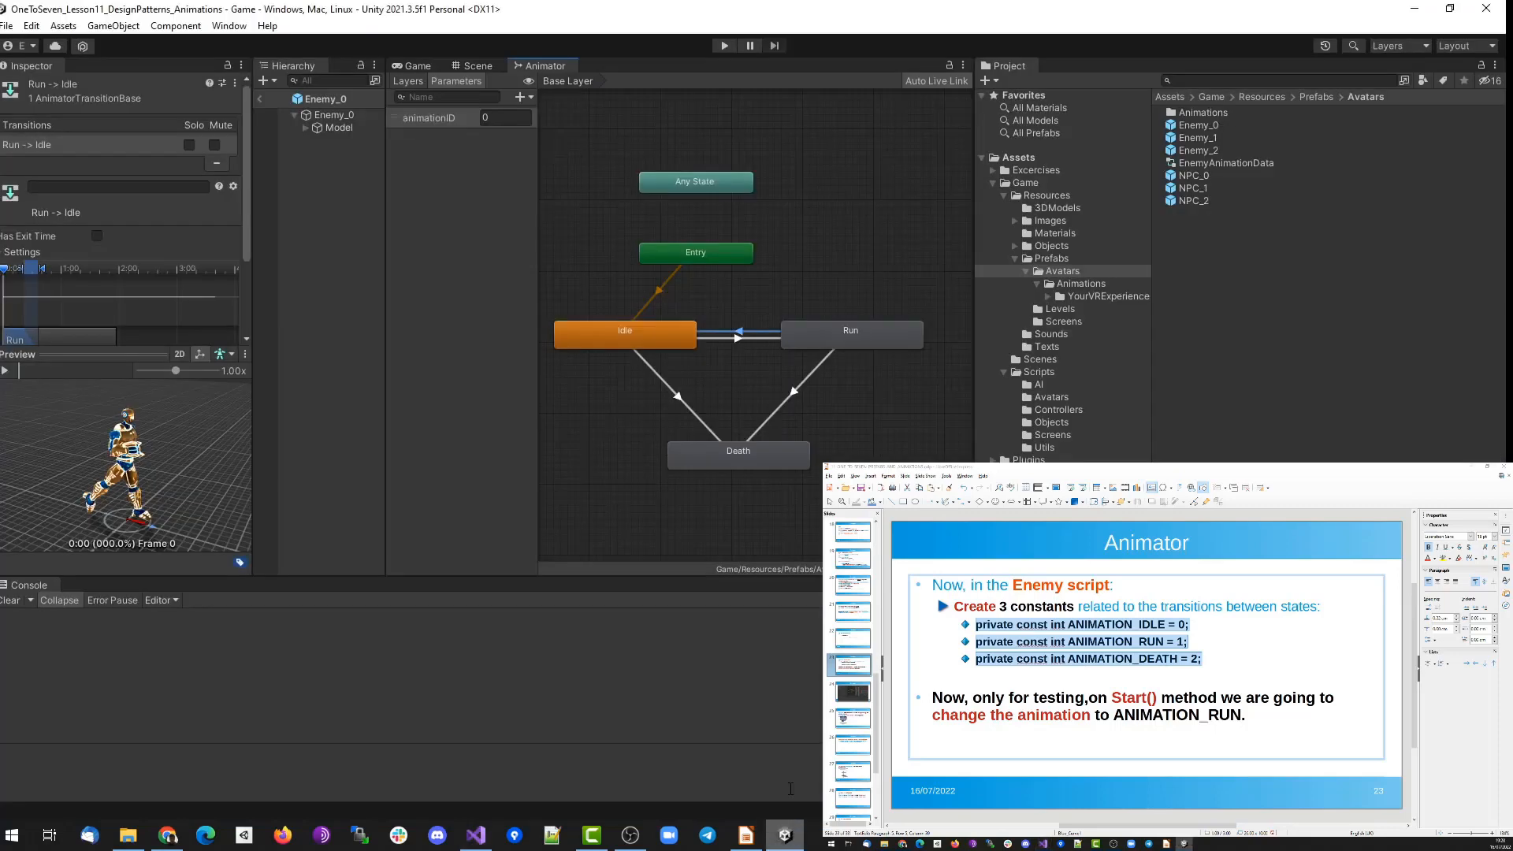
left_click(724, 46)
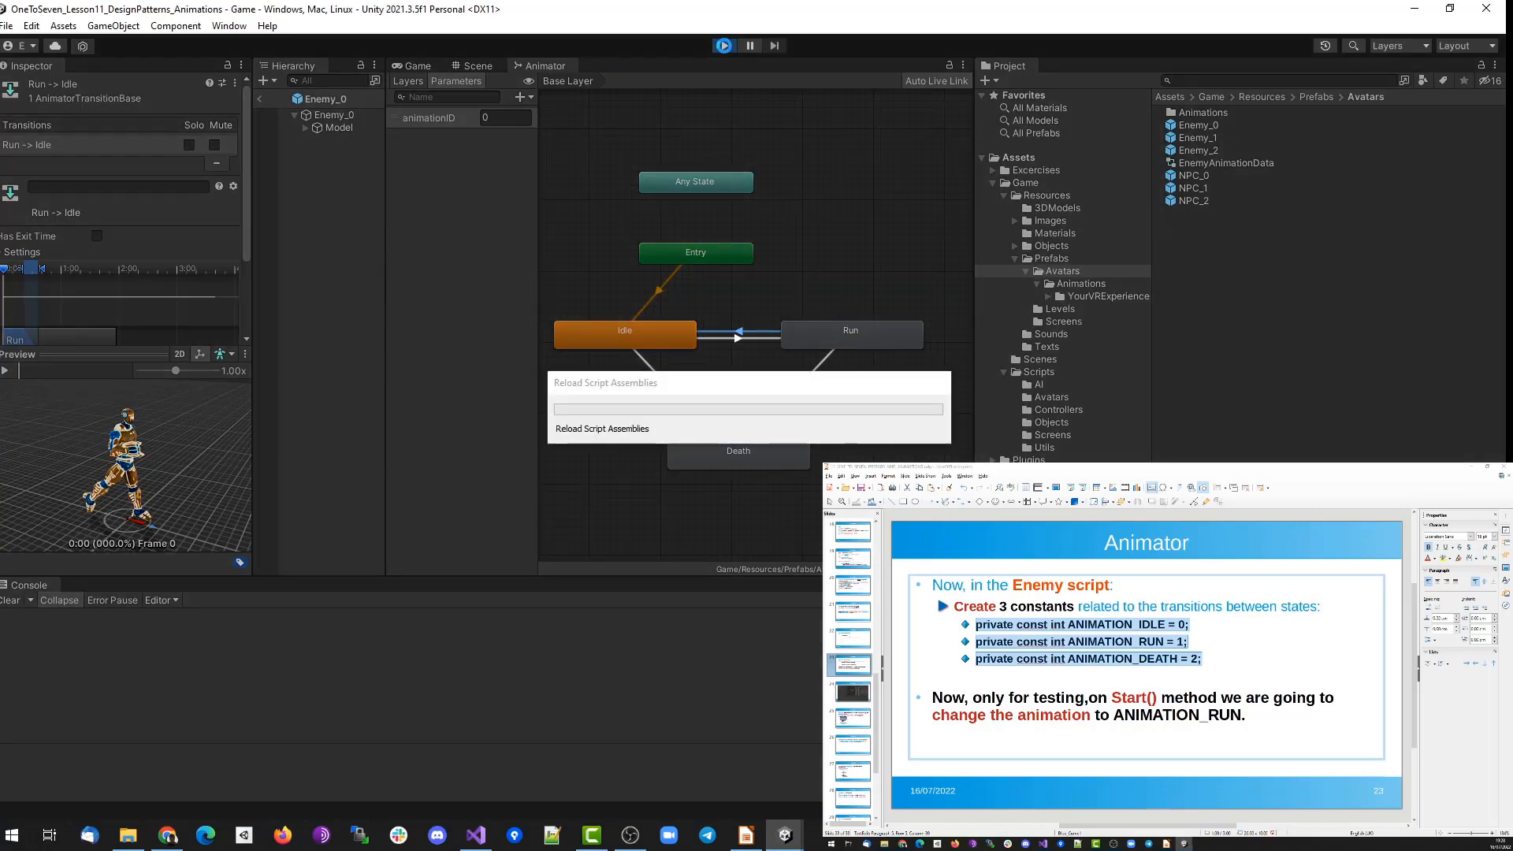
left_click(730, 315)
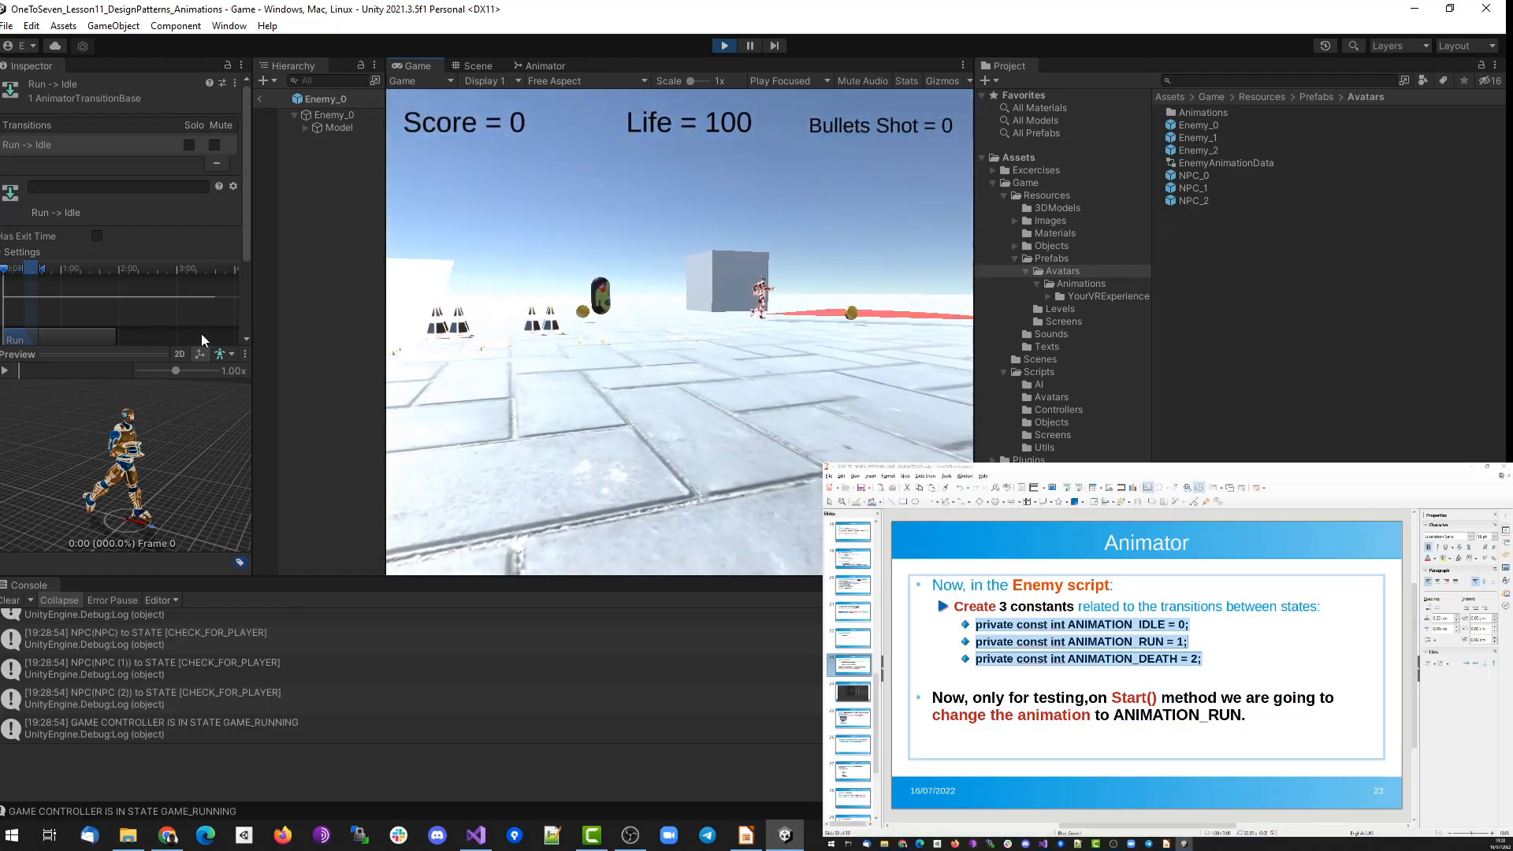
key("w")
key("w")
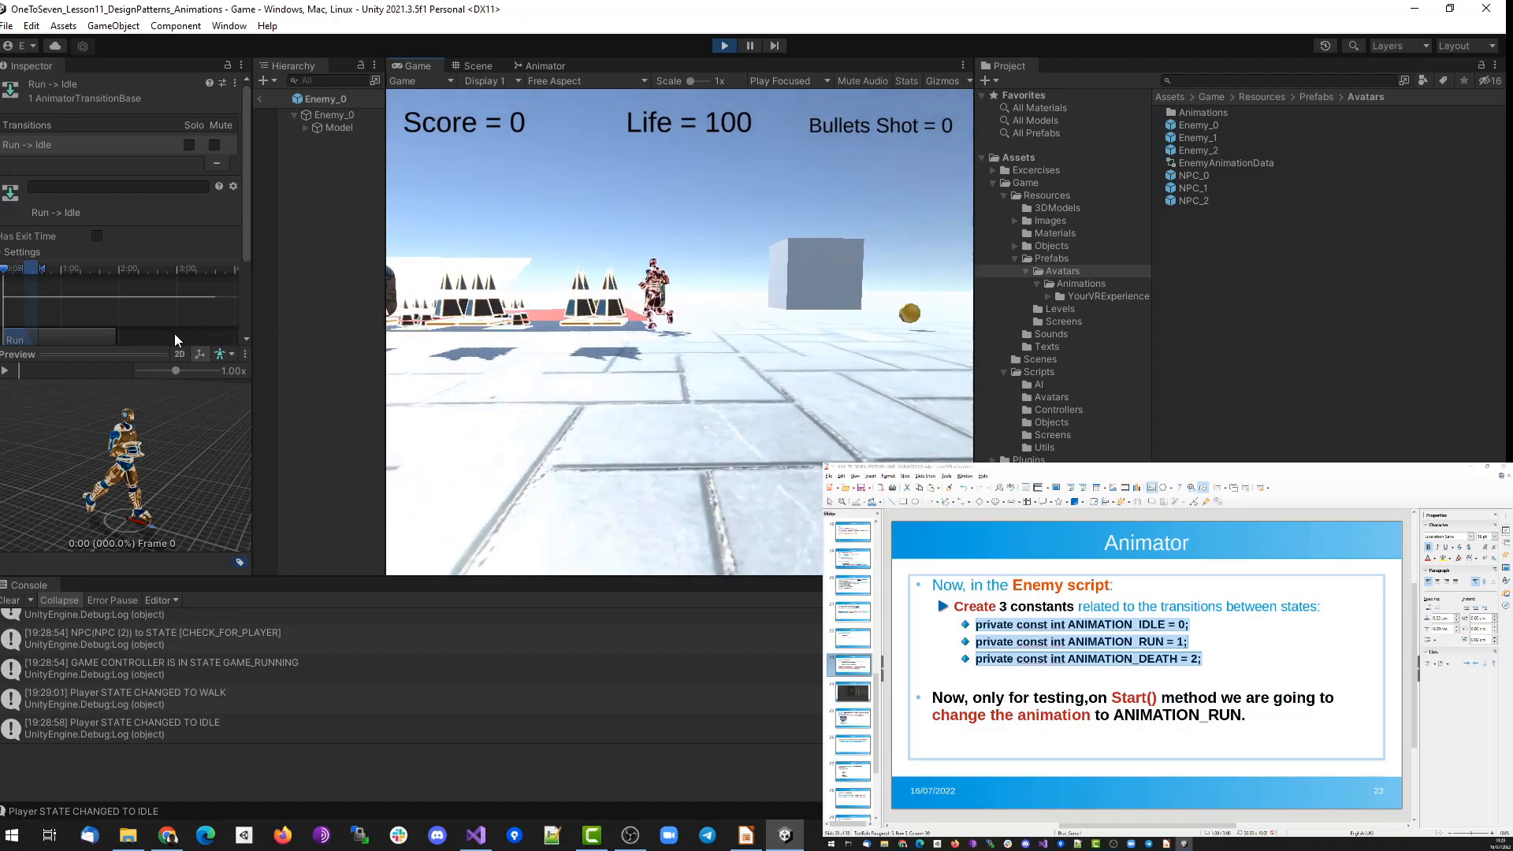
key("w")
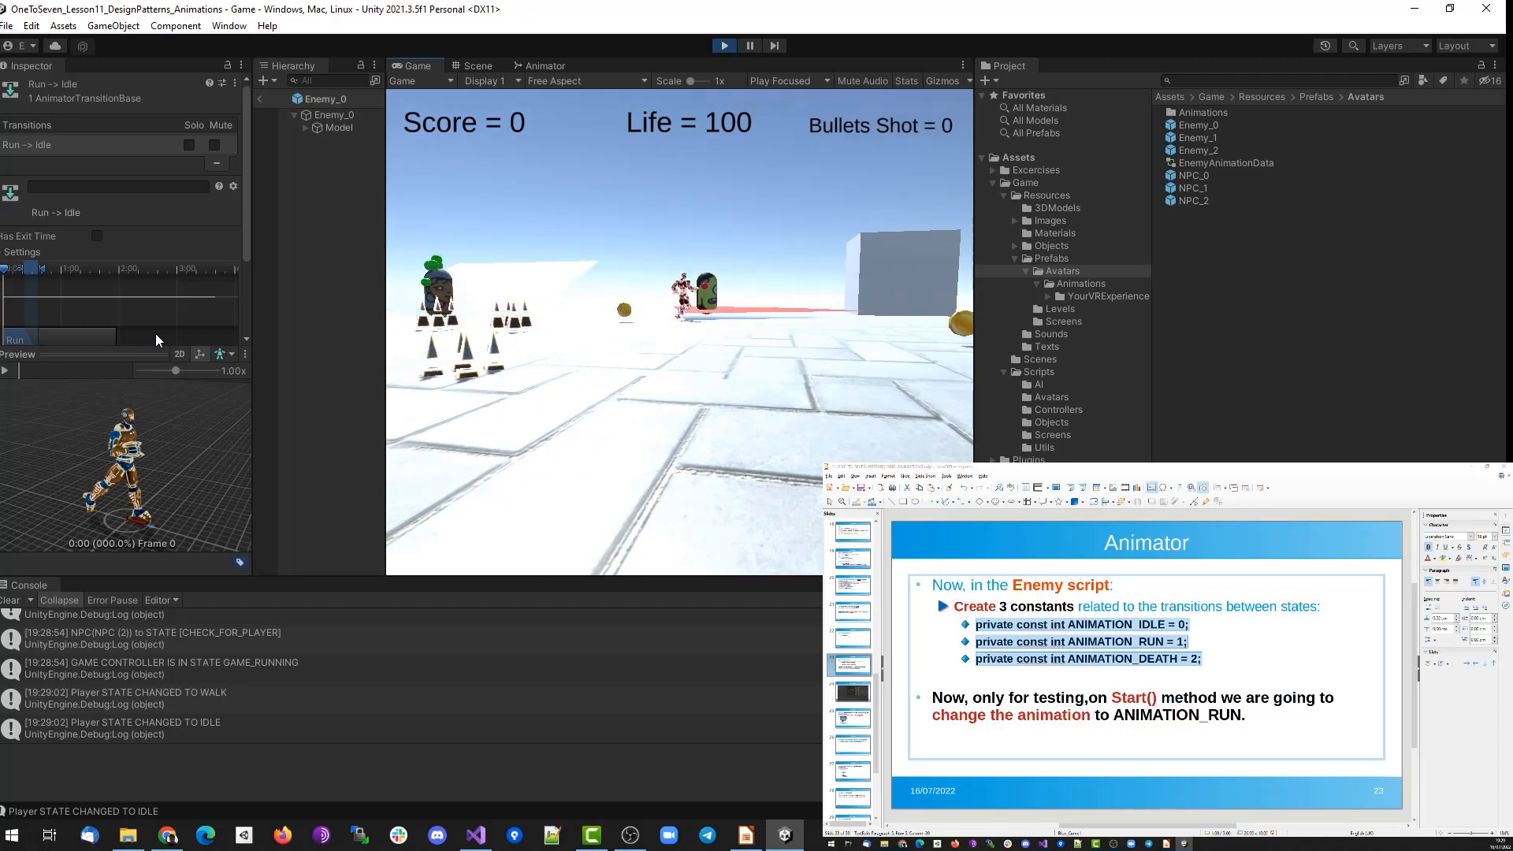
key("w")
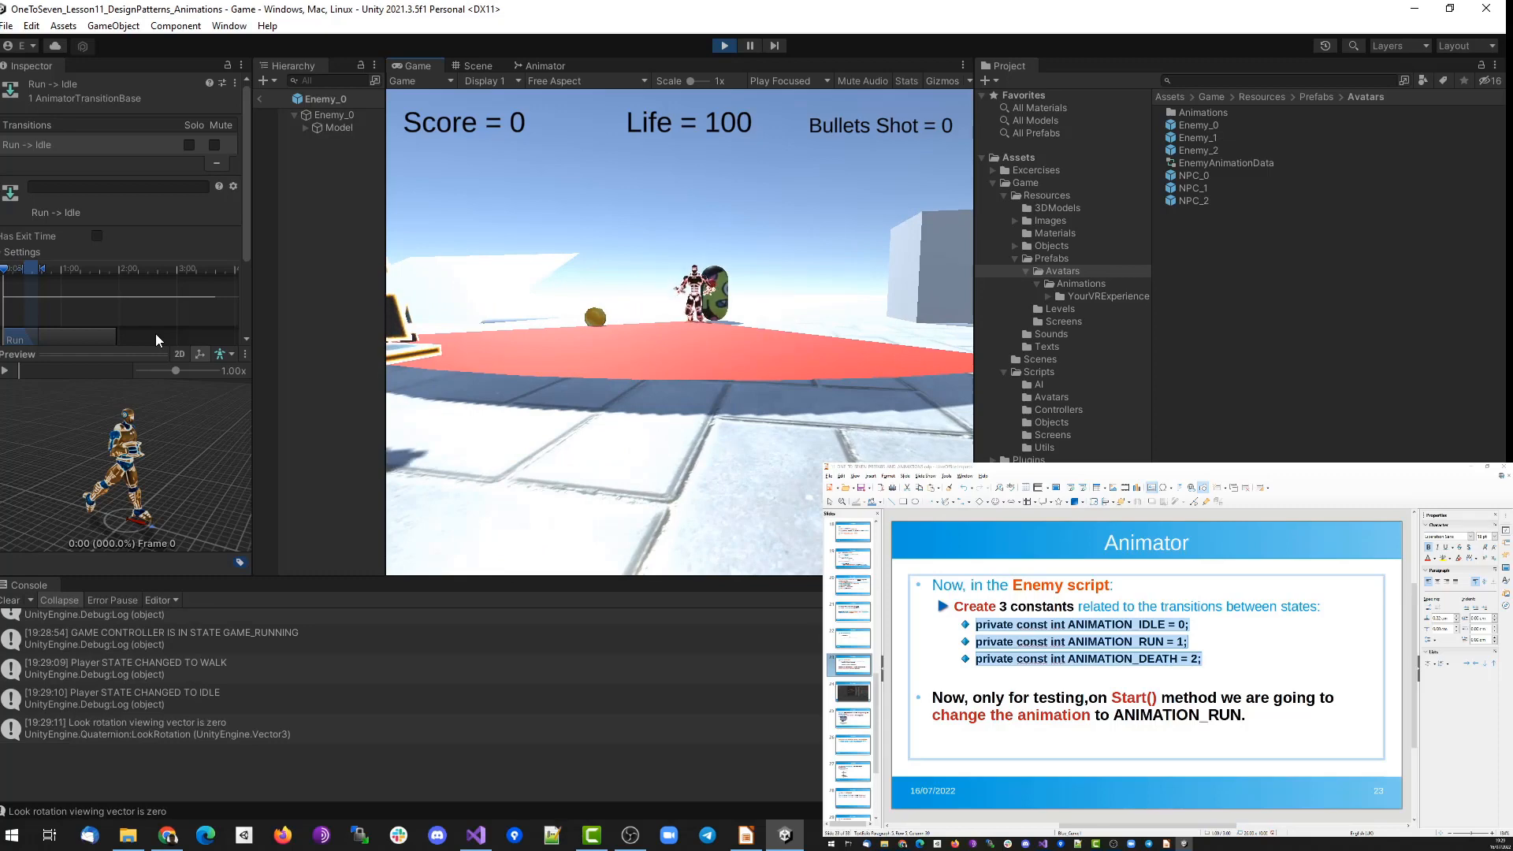
key("s")
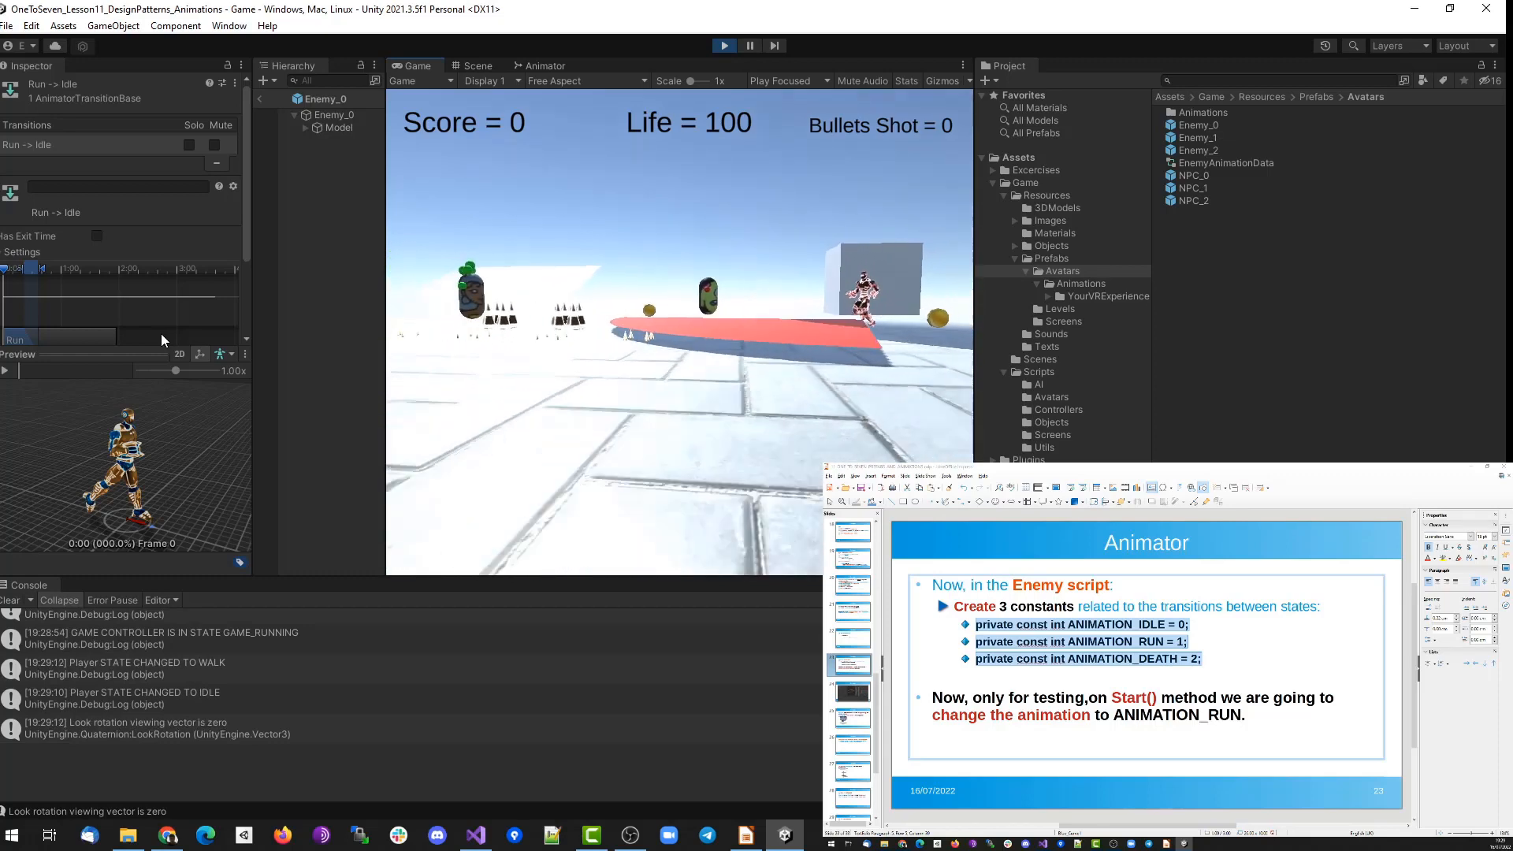
key("w")
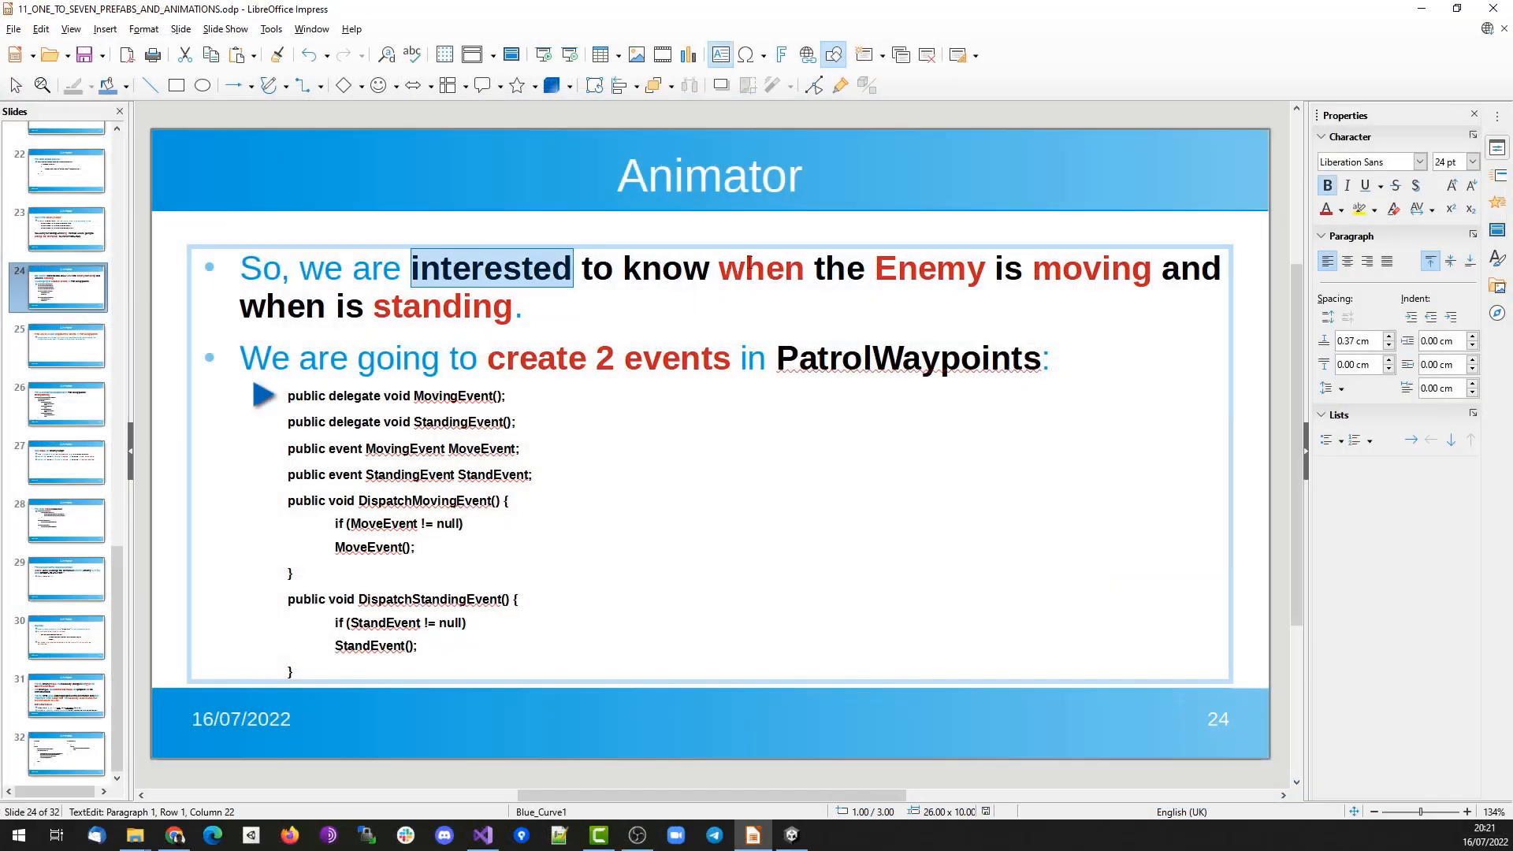
Read the slide's explanation of which Enemy movement conditions the two PatrolWaypoints events should report.
double_click(749, 266)
left_click(936, 272)
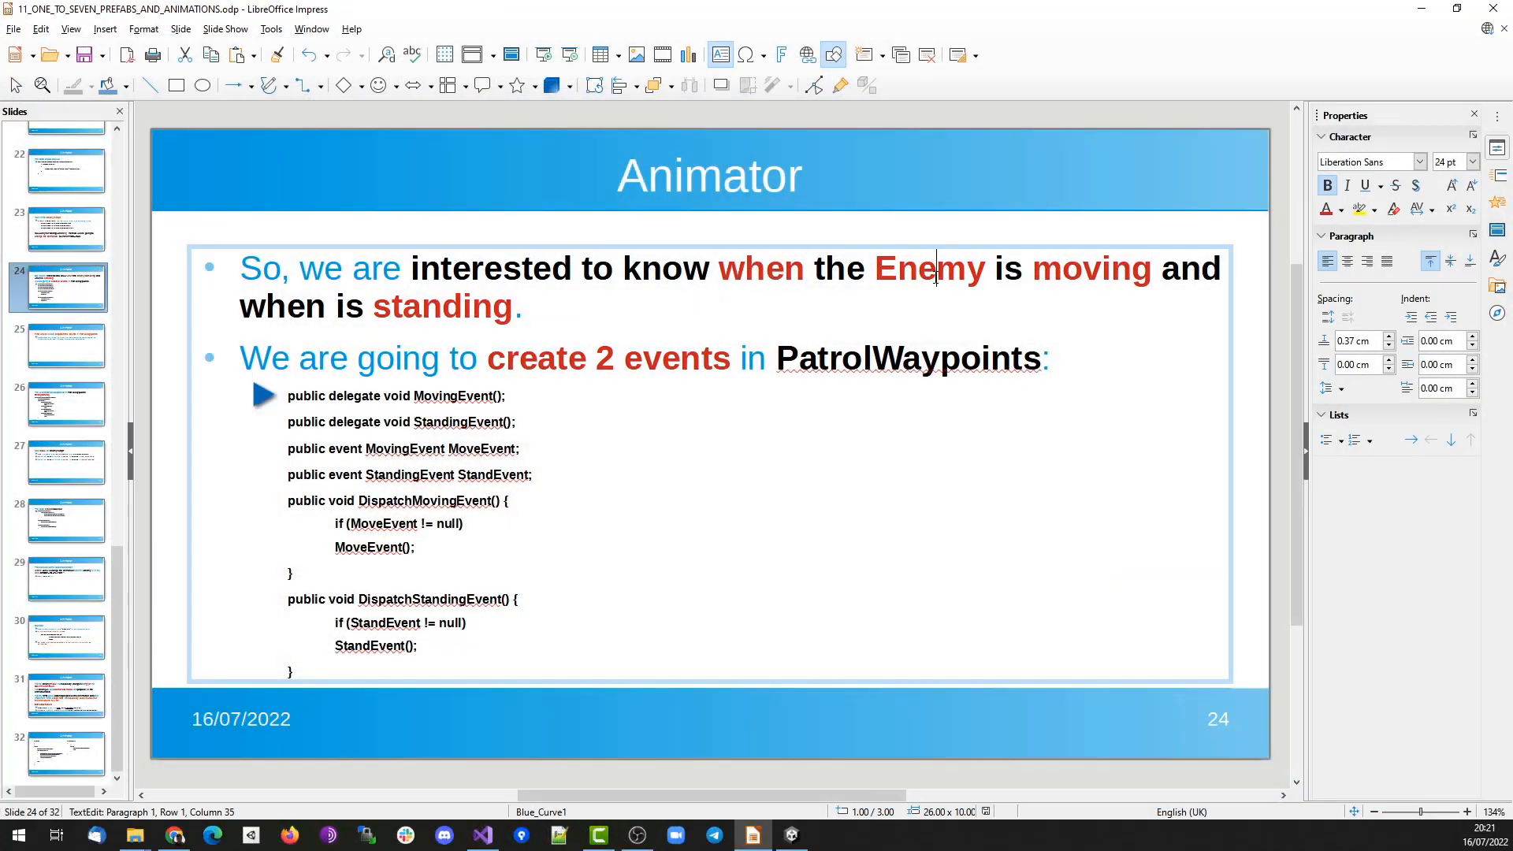
double_click(1106, 267)
double_click(438, 295)
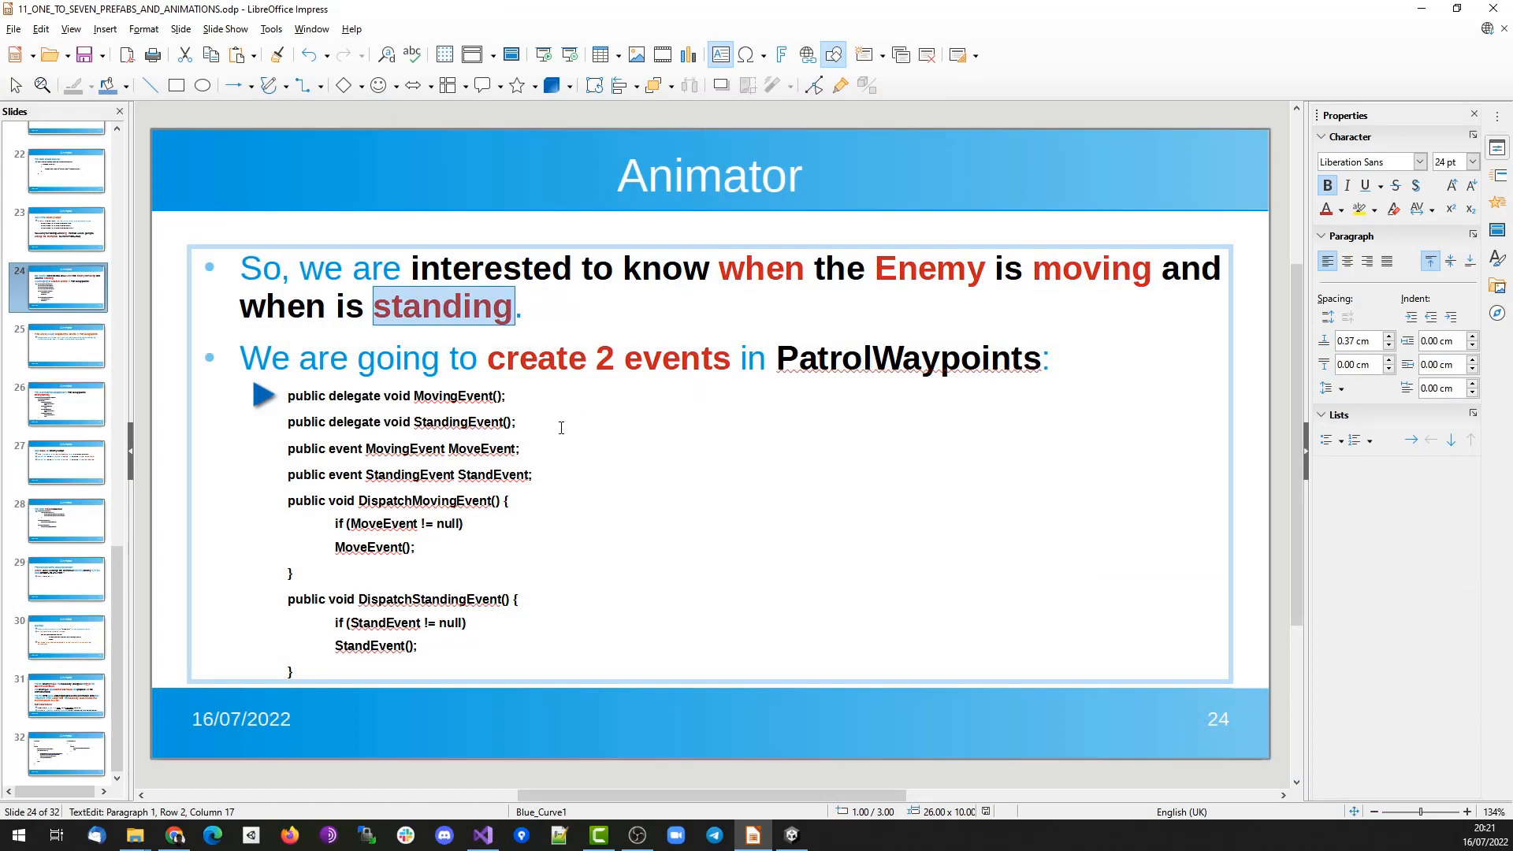
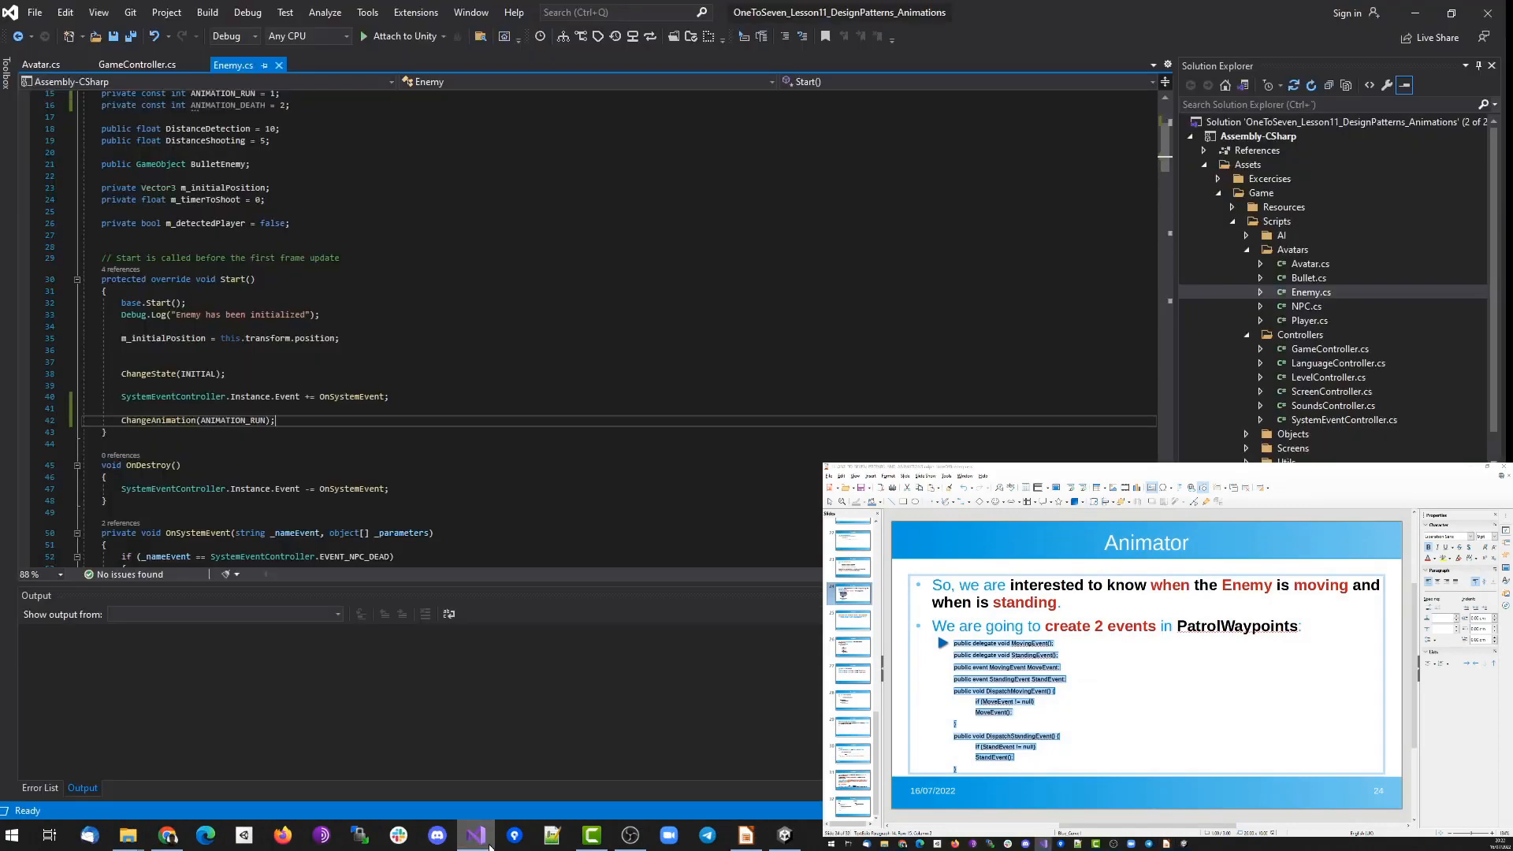
In PatrolWaypoints.cs, add delegates MovingEvent and StandingEvent, events MoveEvent and StandEvent, and methods DispatchMovingEvent and DispatchStandingEvent at the top of the class; save.
left_click(1247, 235)
double_click(1312, 263)
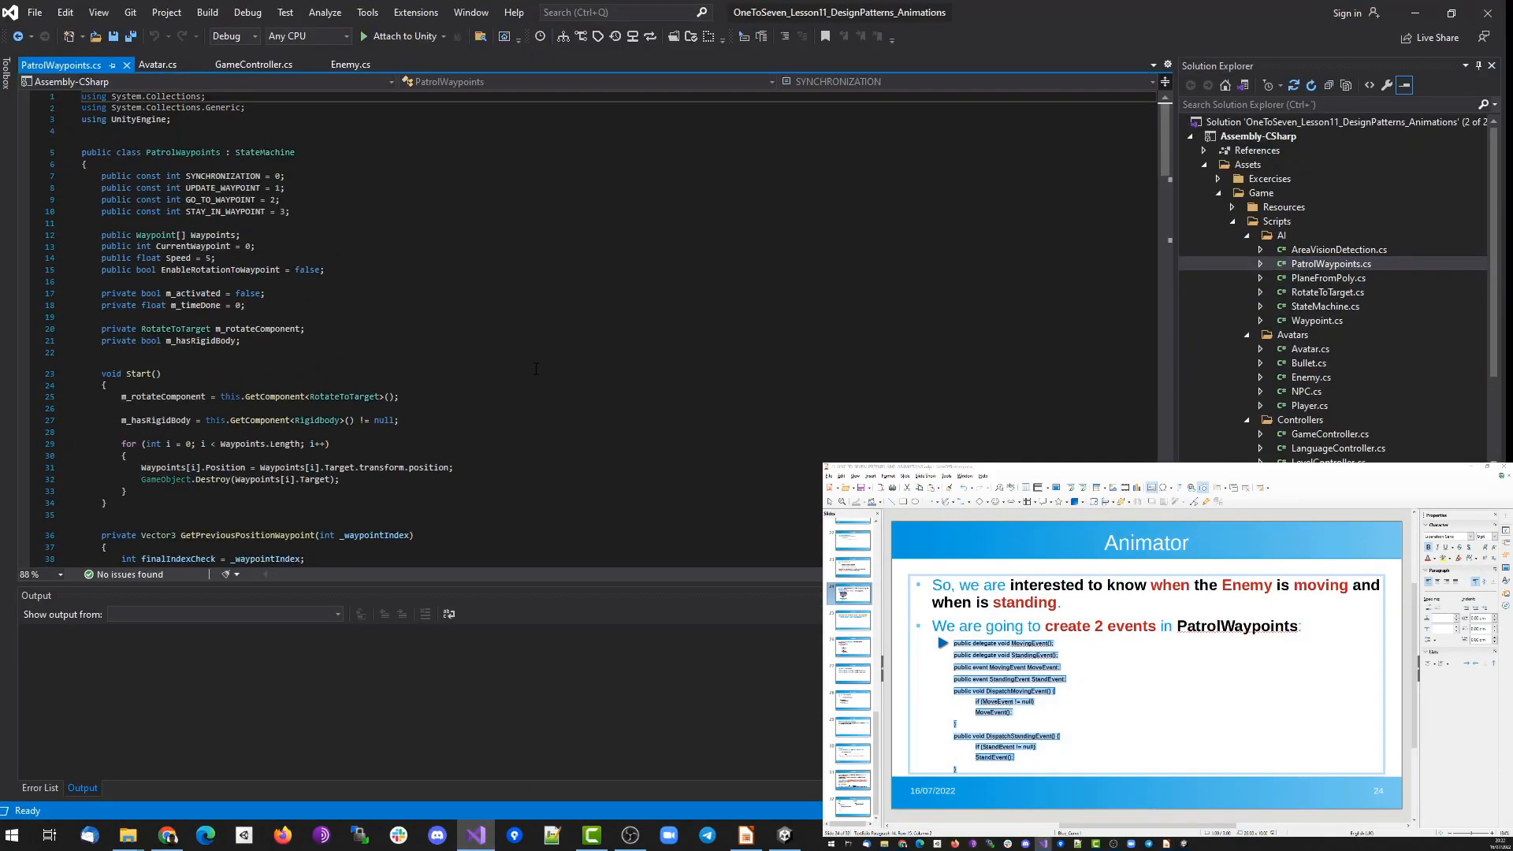
left_click(346, 162)
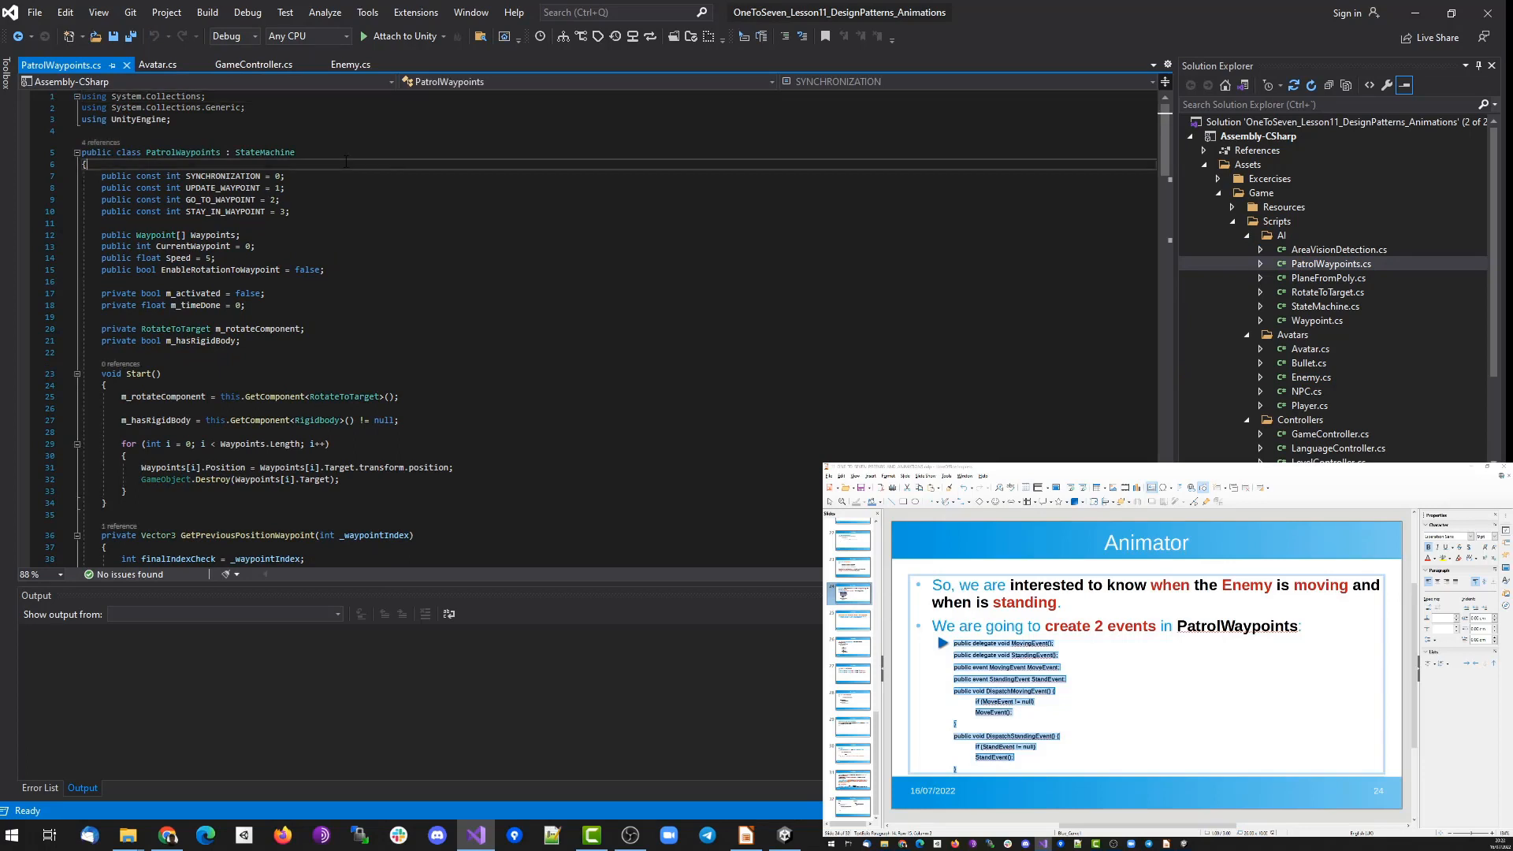
key("Return")
type("public delegate void MovingEvent(); public delegate void StandingEvent(); public event MovingEvent MoveEvent; public event StandingEvent StandEvent; public void DispatchMovingEvent() { if (MoveEvent != null) MoveEvent(); } public void DispatchStandingEvent() { if (StandEvent != null) StandEvent(); }")
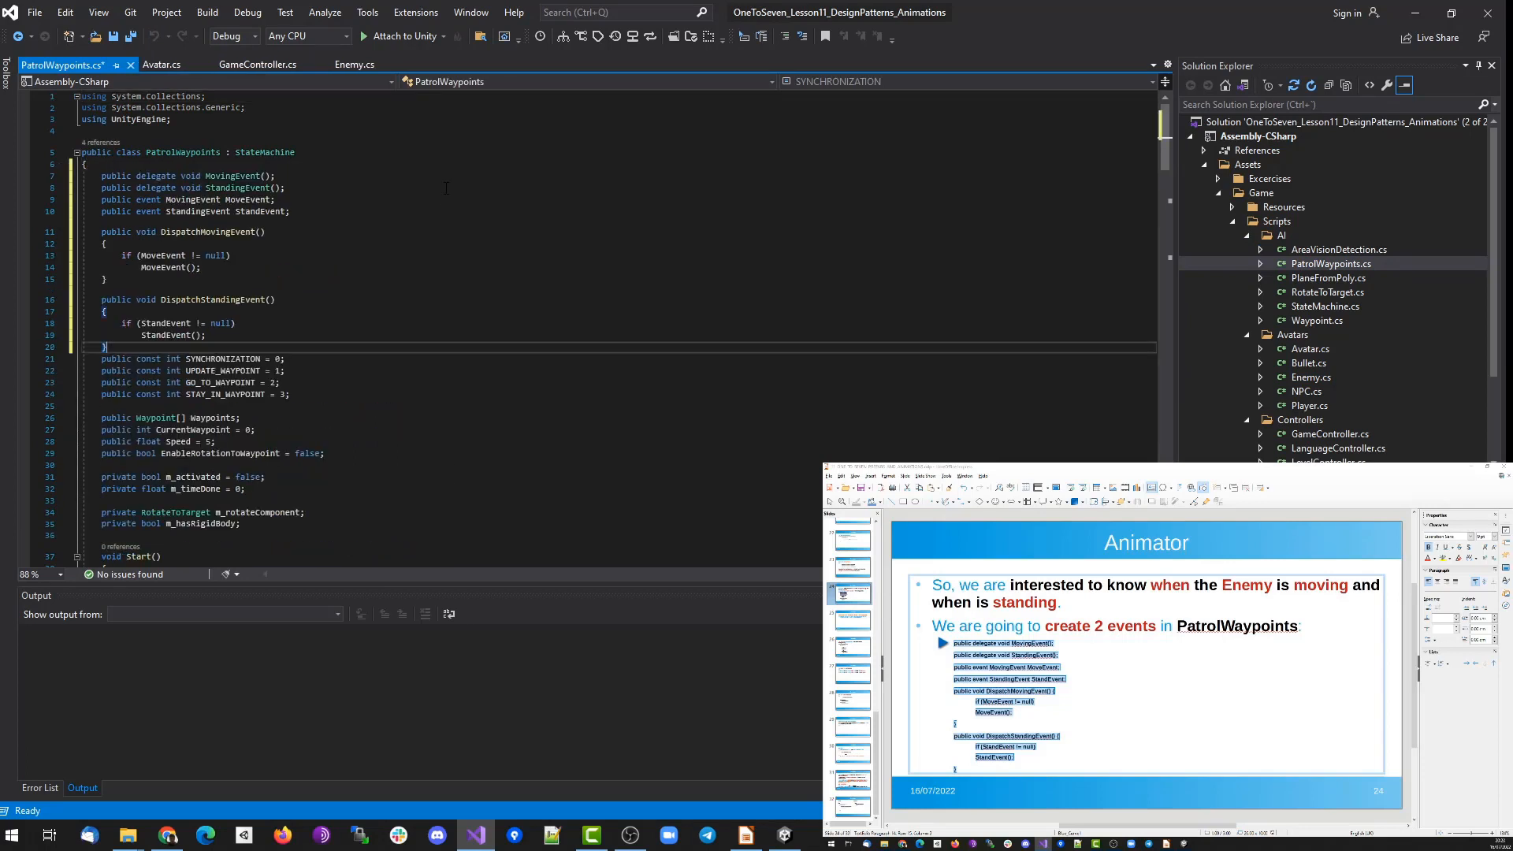
key("ctrl+s")
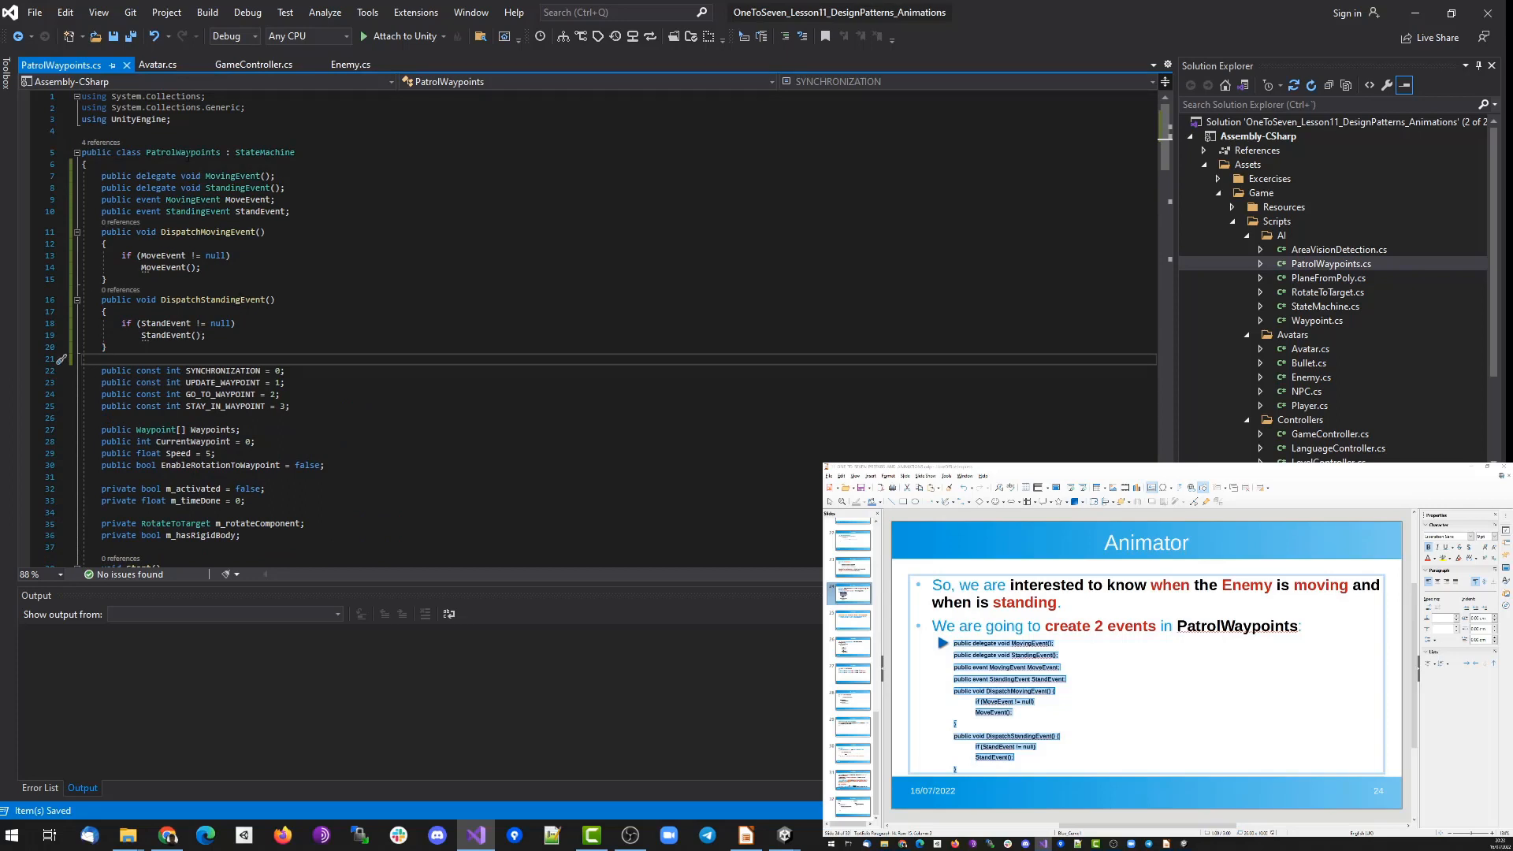
Insert a blank line after the StandingEvent delegate and highlight the two delegate declarations.
left_click(316, 192)
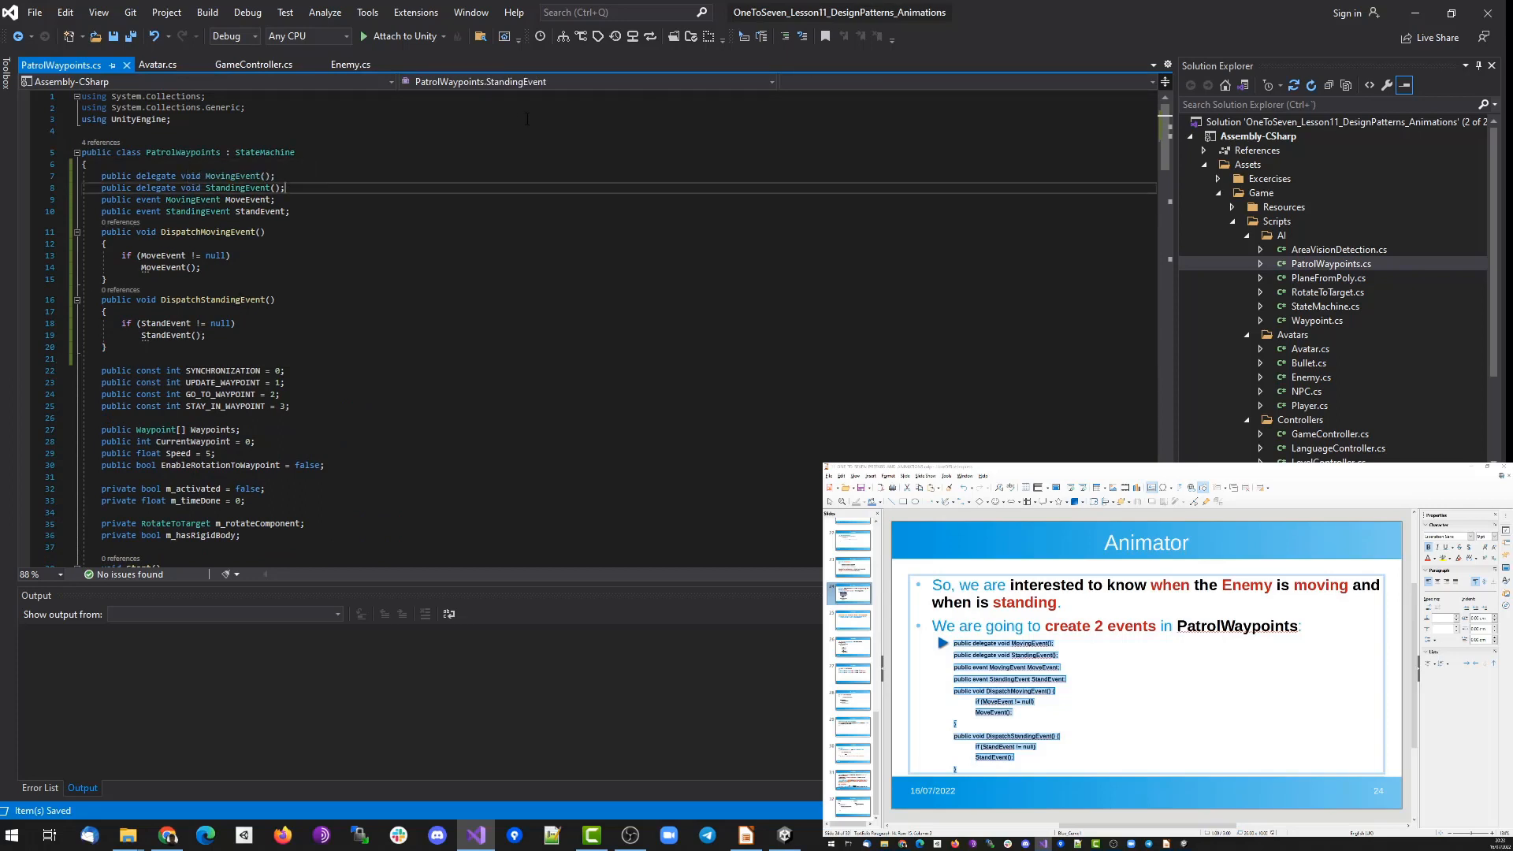
key("Return")
key("Up")
key("Up")
key("Home")
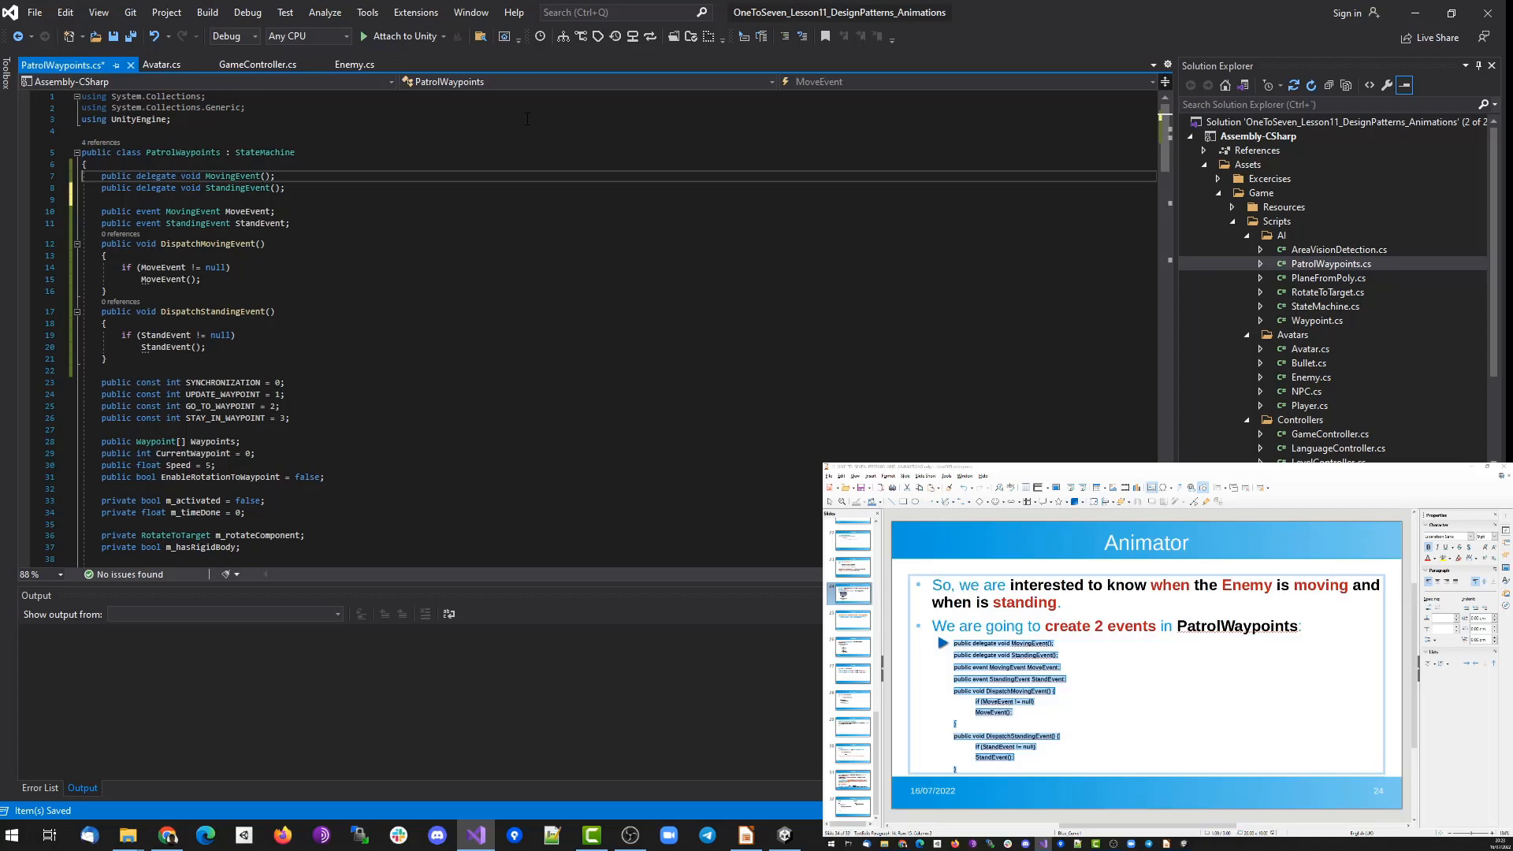
key("shift+Down")
key("shift+Down")
Insert a blank line between the StandEvent declaration and DispatchMovingEvent, and highlight the two event declarations.
key("Down")
key("Down")
key("Down")
key("Up")
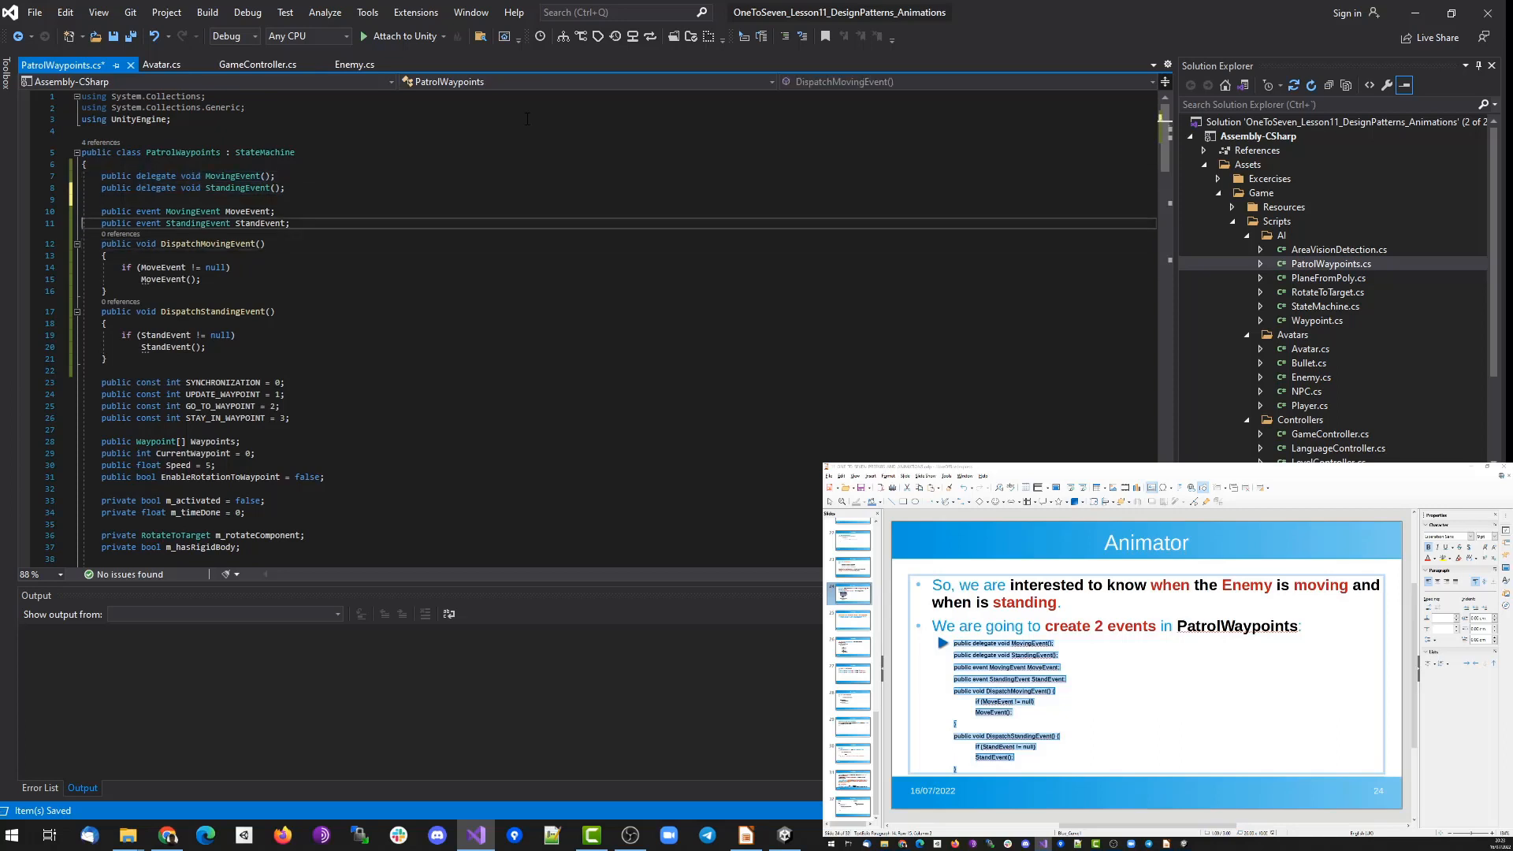
key("End")
key("Return")
key("Up")
key("Up")
key("Home")
key("shift+Down")
key("shift+Down")
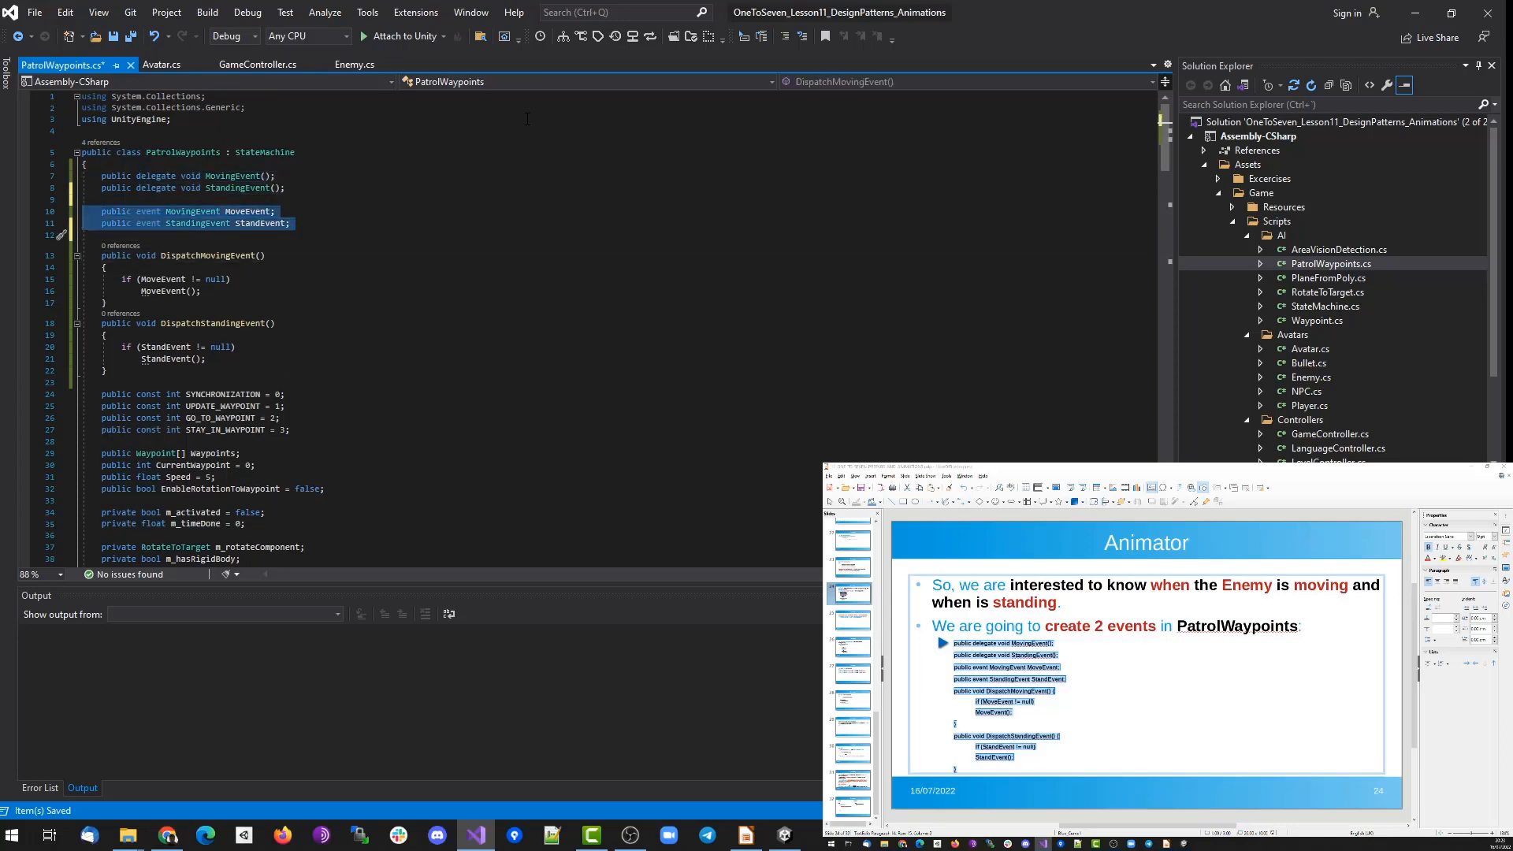
Review where MoveEvent and StandEvent are used in the DispatchMovingEvent and DispatchStandingEvent methods.
left_click(250, 211)
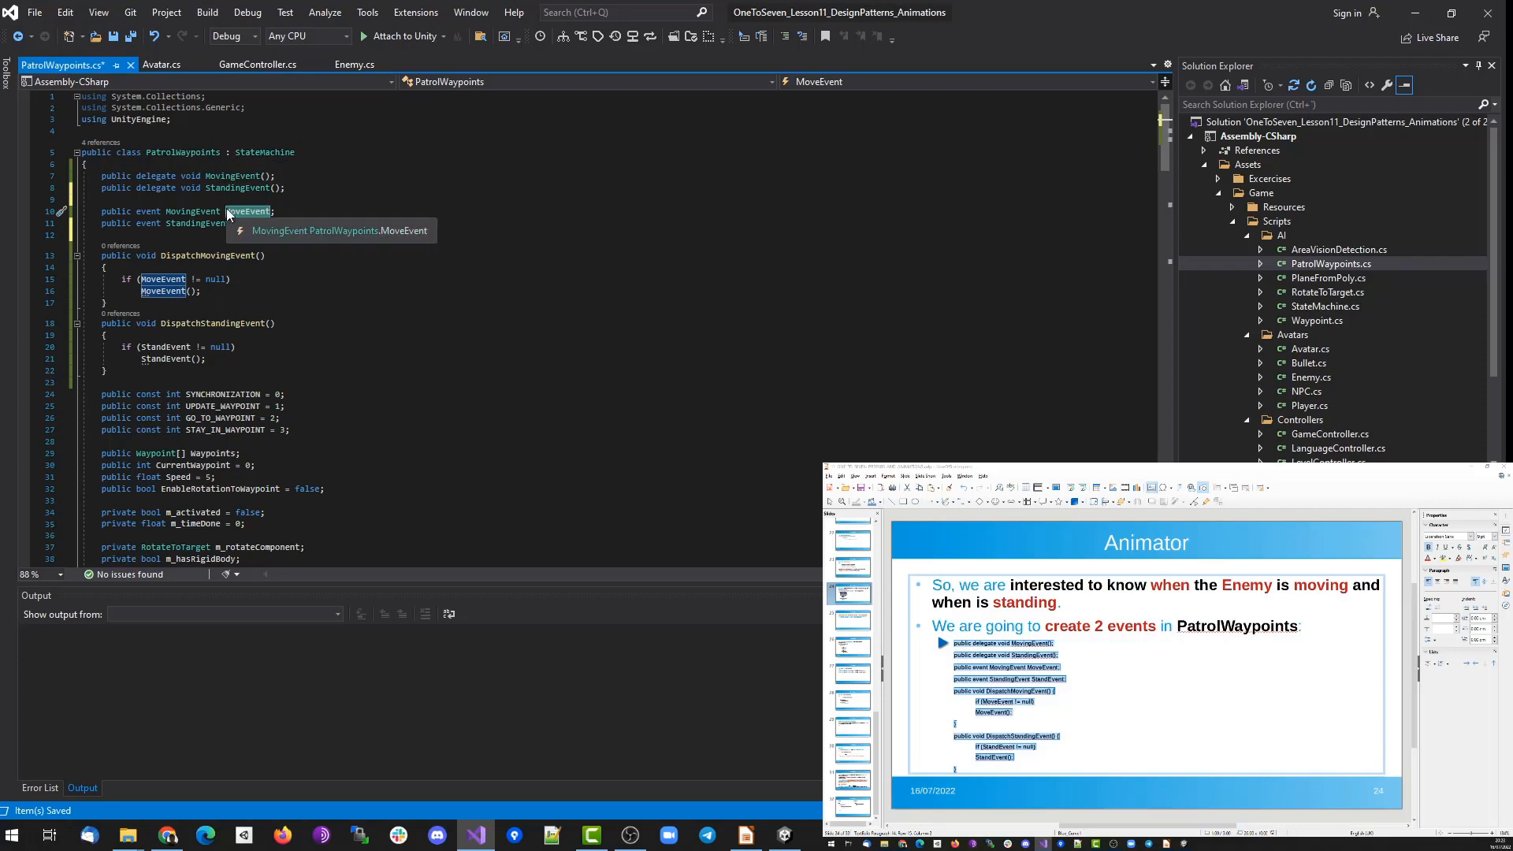
left_click(251, 267)
left_click(251, 224)
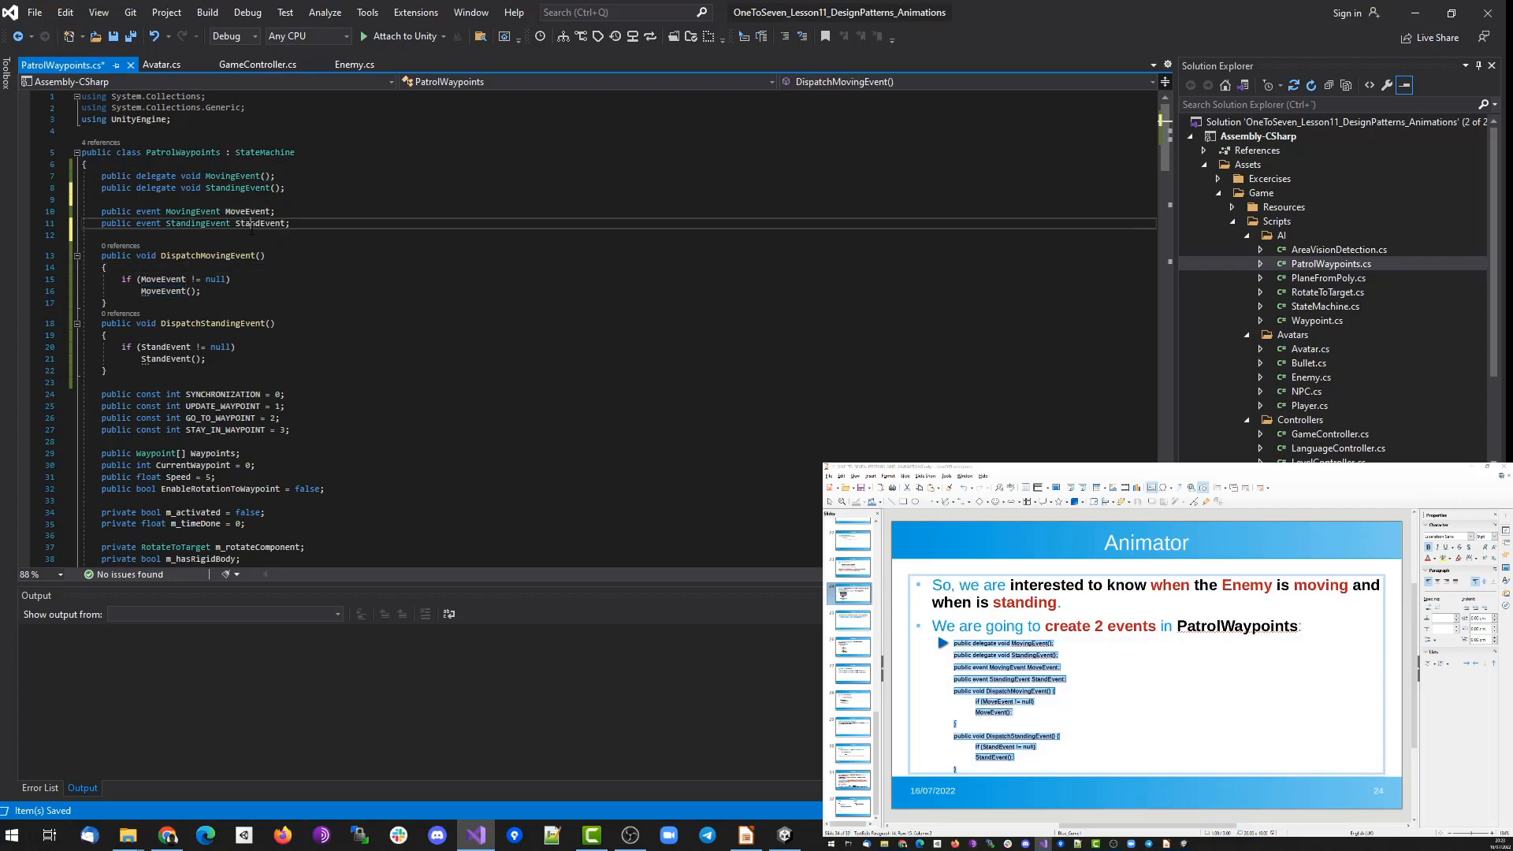
double_click(252, 224)
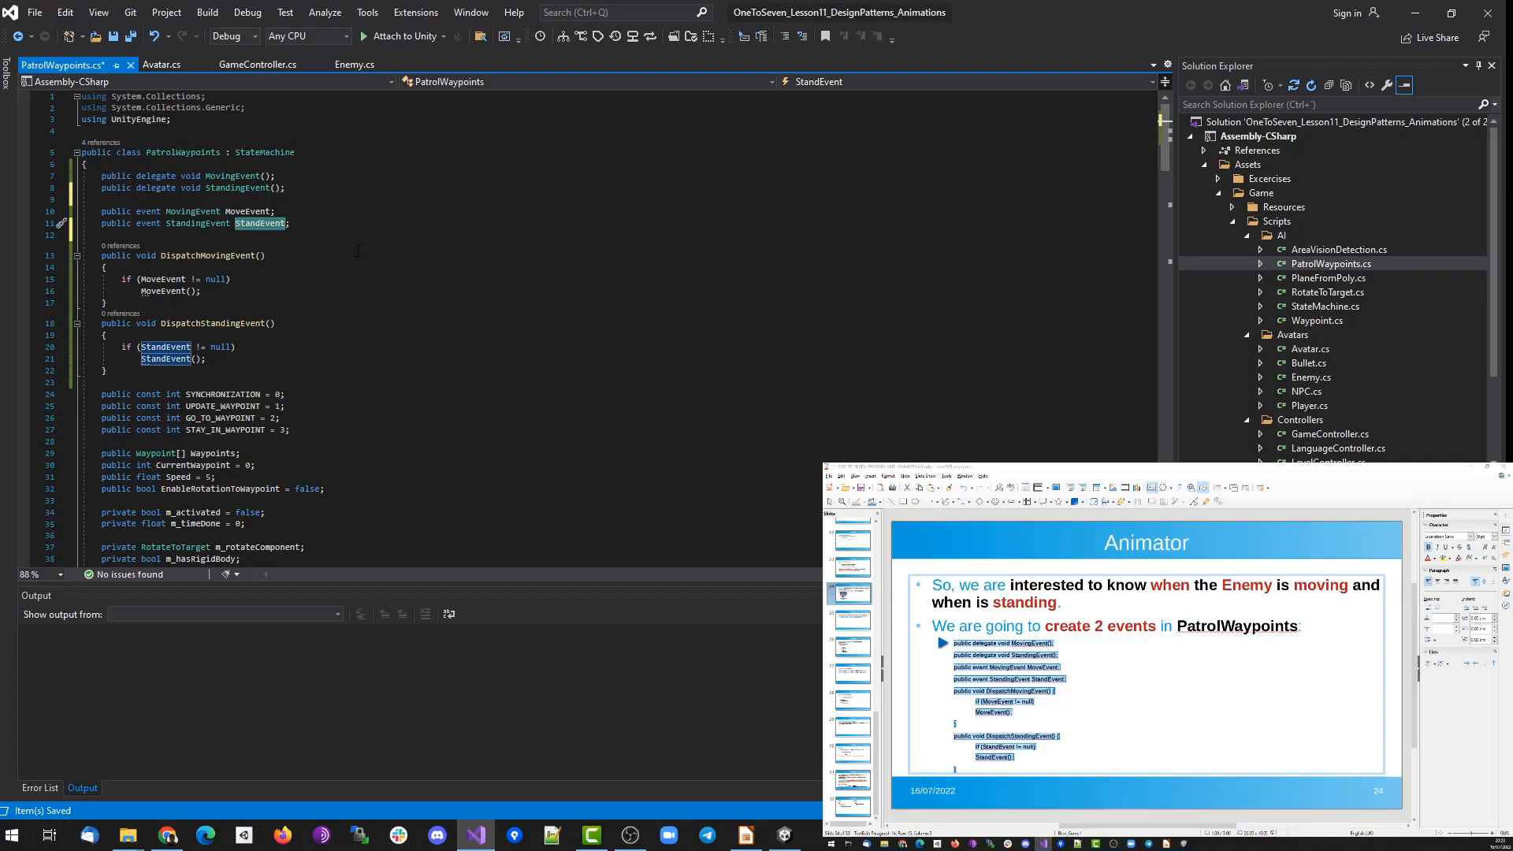
scroll(357, 250, "down", 1)
double_click(224, 393)
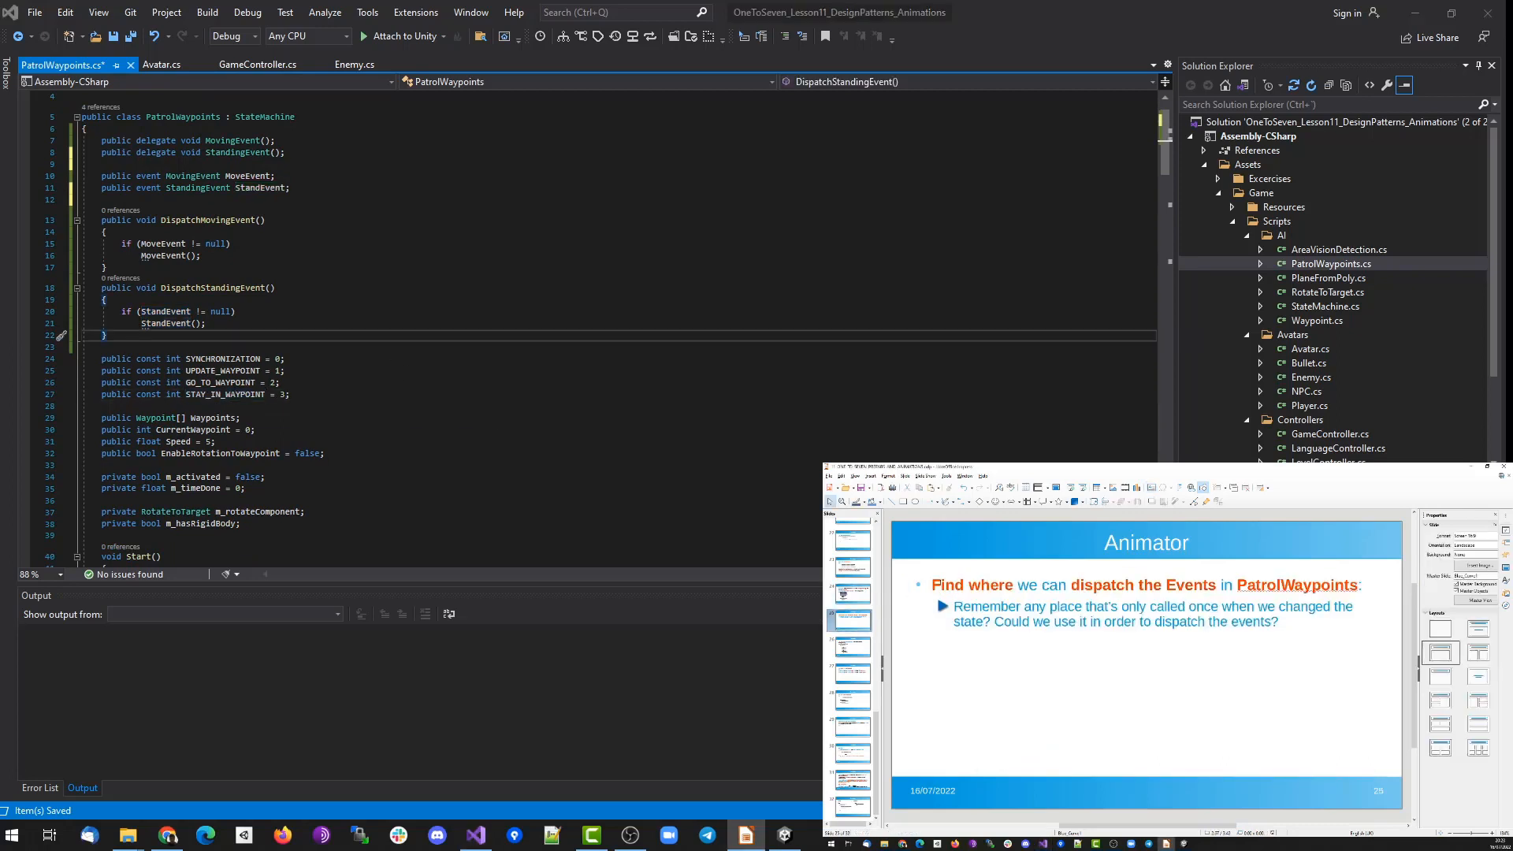
Read the Animator slide's task about finding where PatrolWaypoints can dispatch the events once per state change.
double_click(948, 585)
double_click(991, 586)
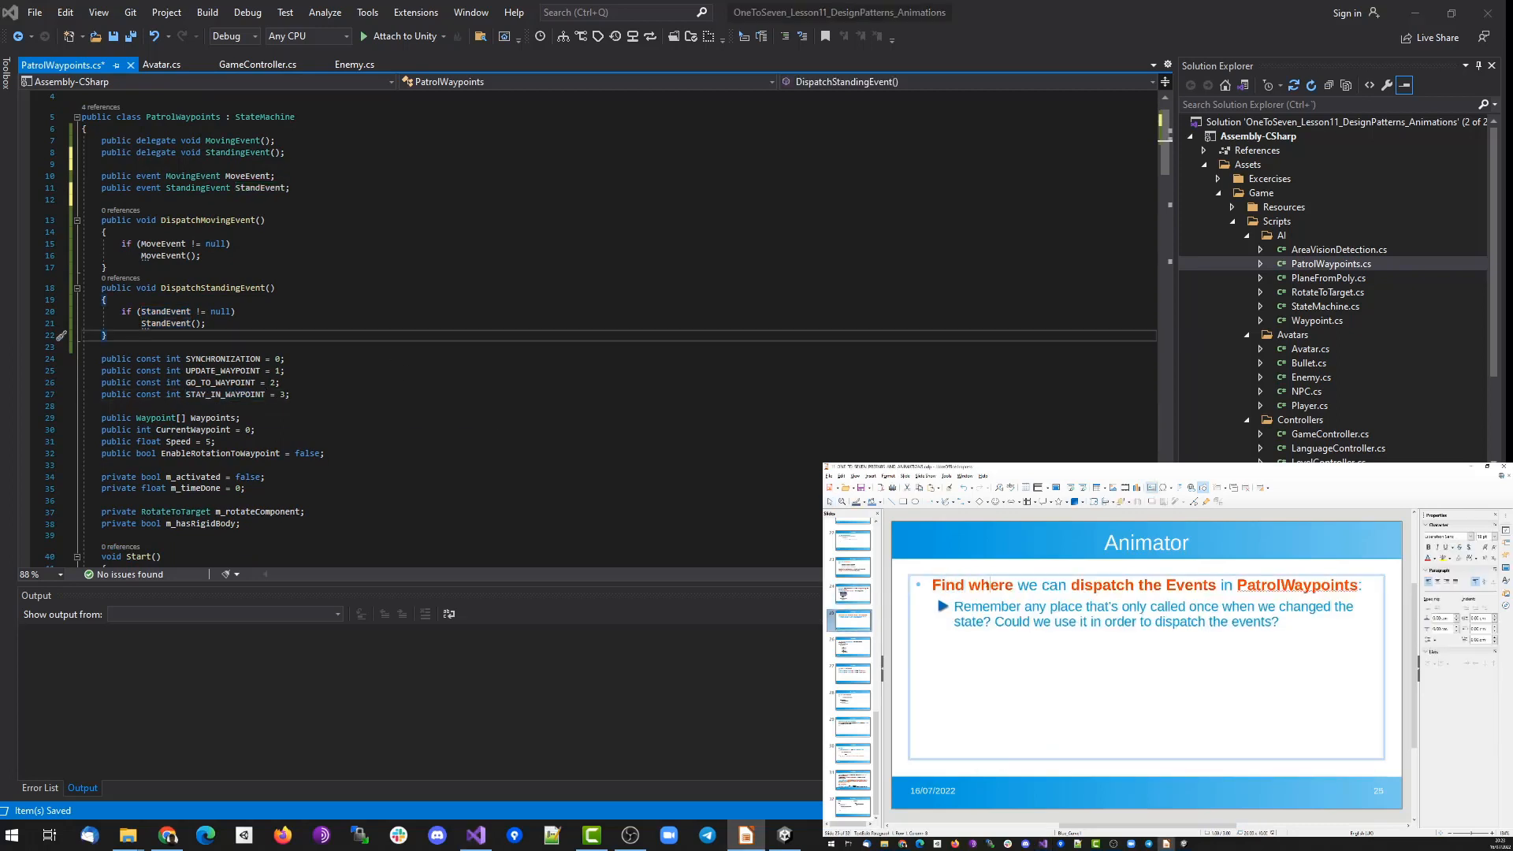
left_click(1092, 585)
double_click(1193, 585)
double_click(1324, 585)
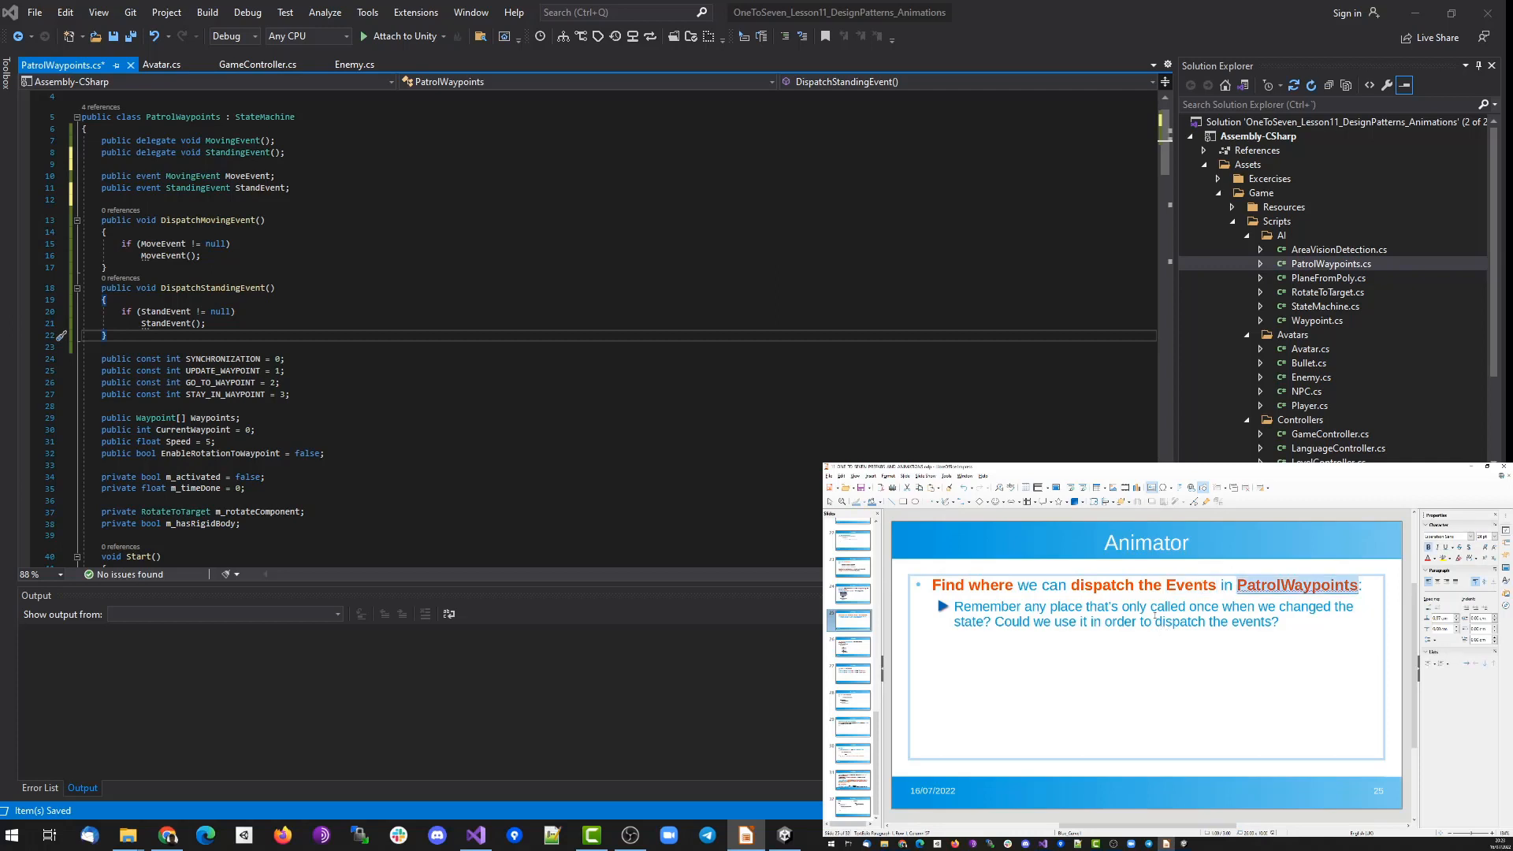
double_click(986, 607)
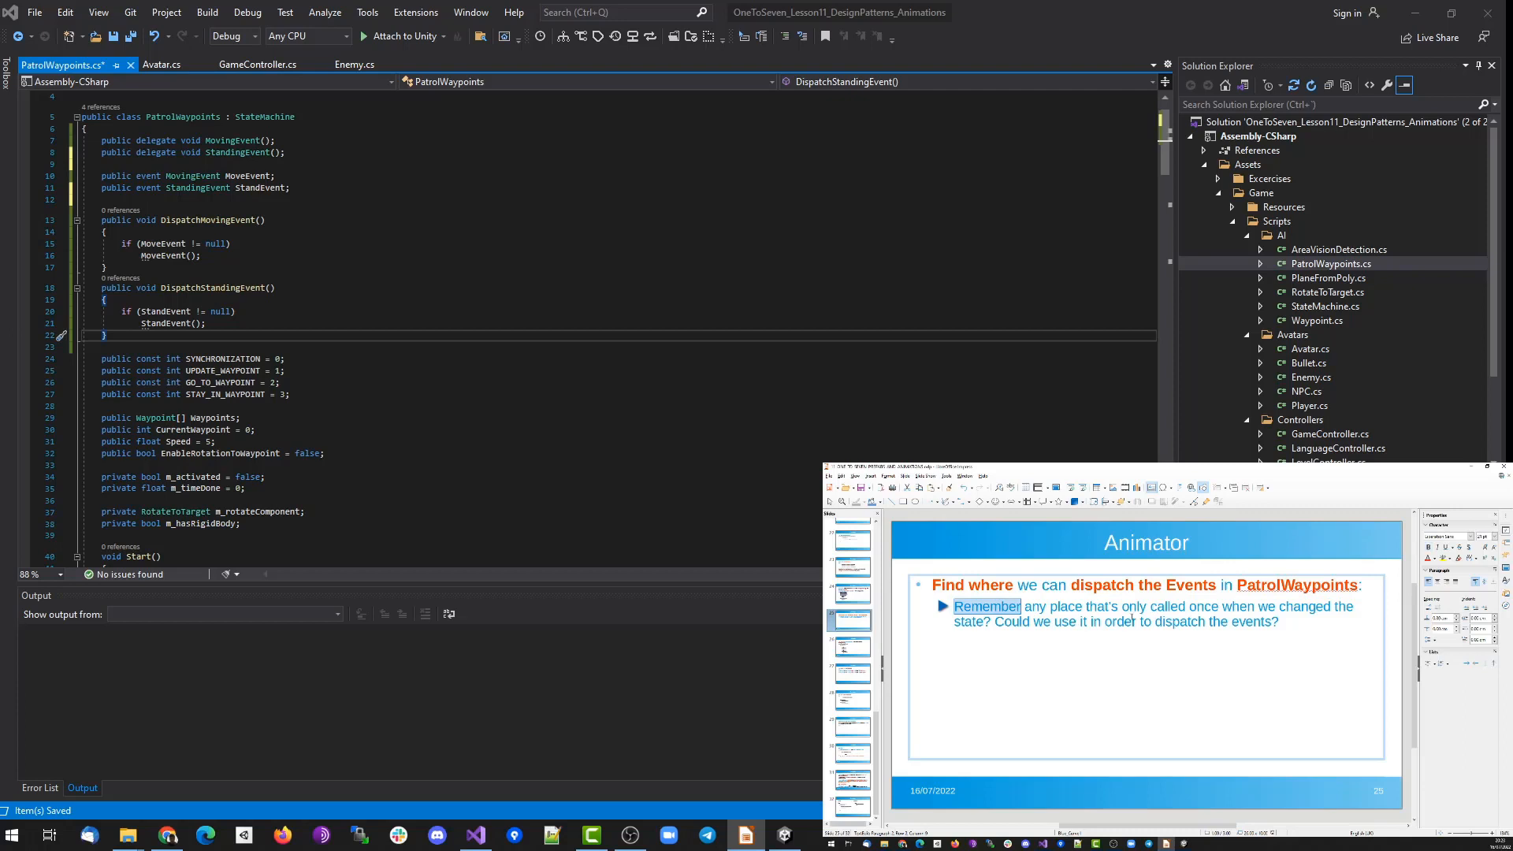
double_click(1268, 586)
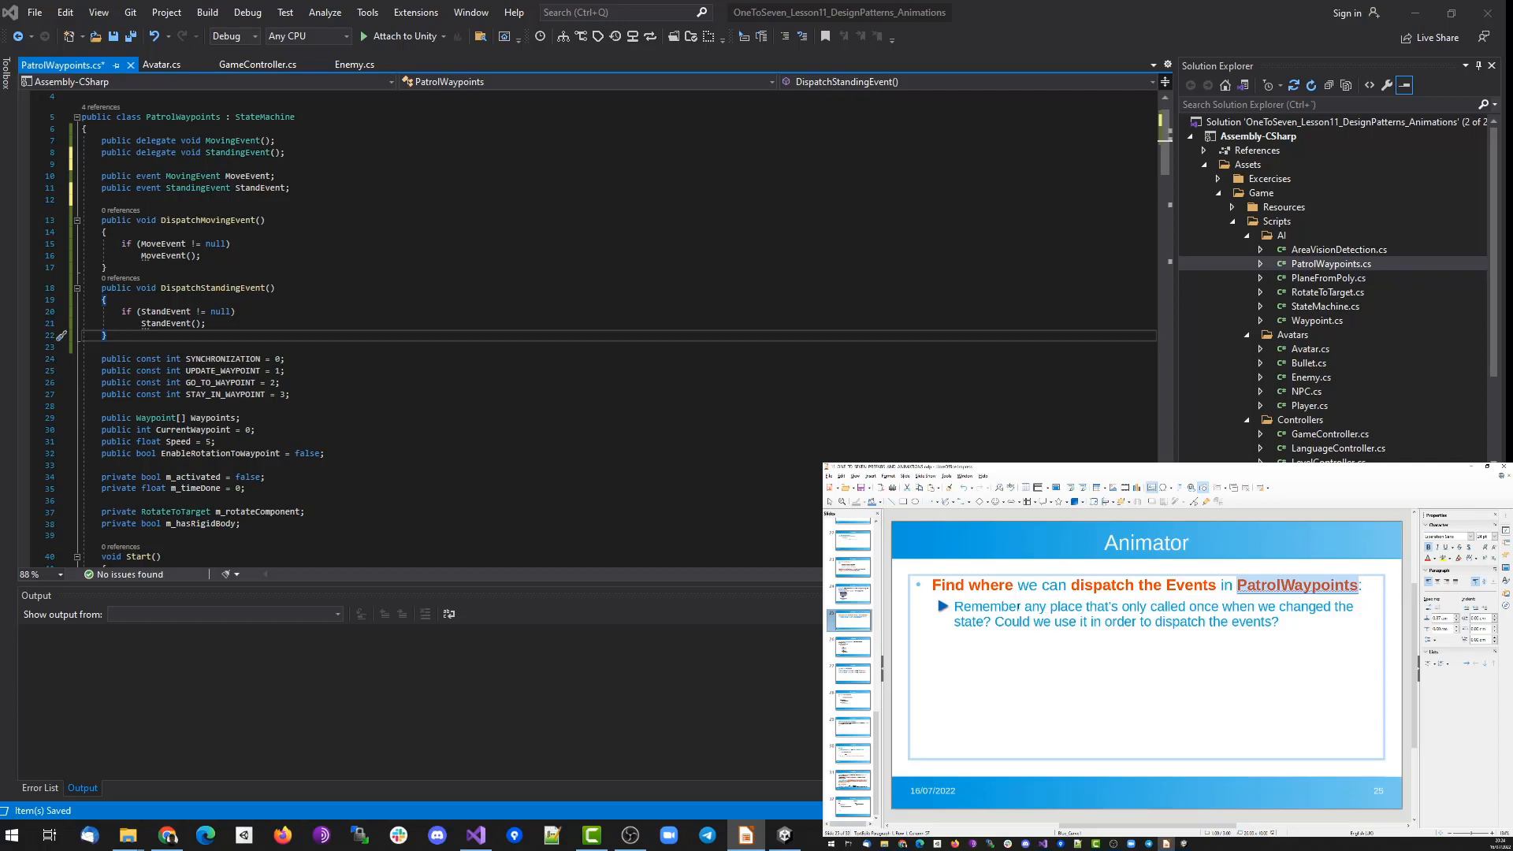
double_click(990, 584)
double_click(1103, 585)
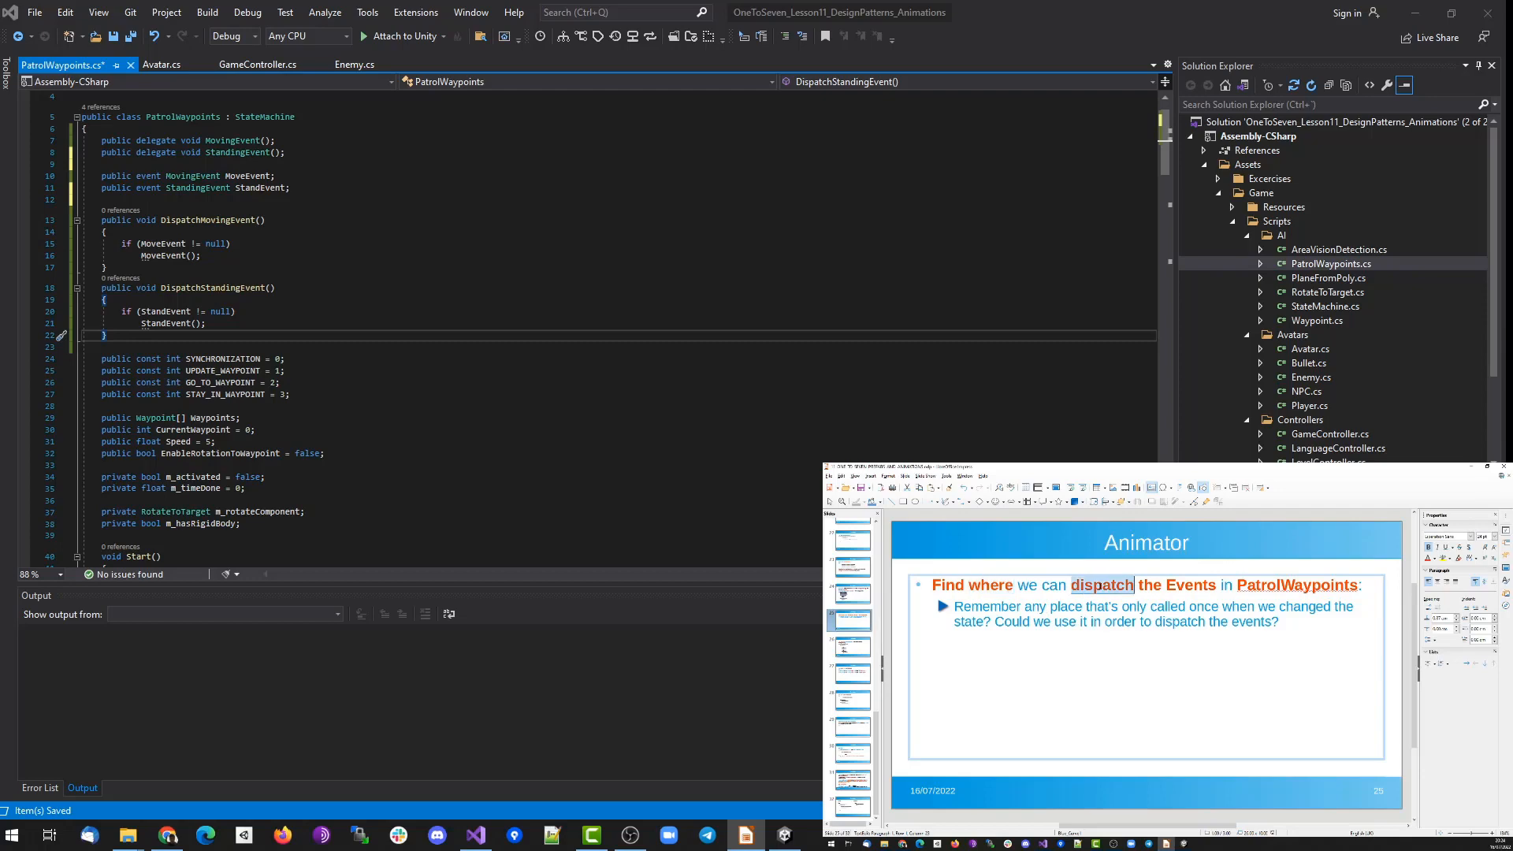
double_click(1191, 585)
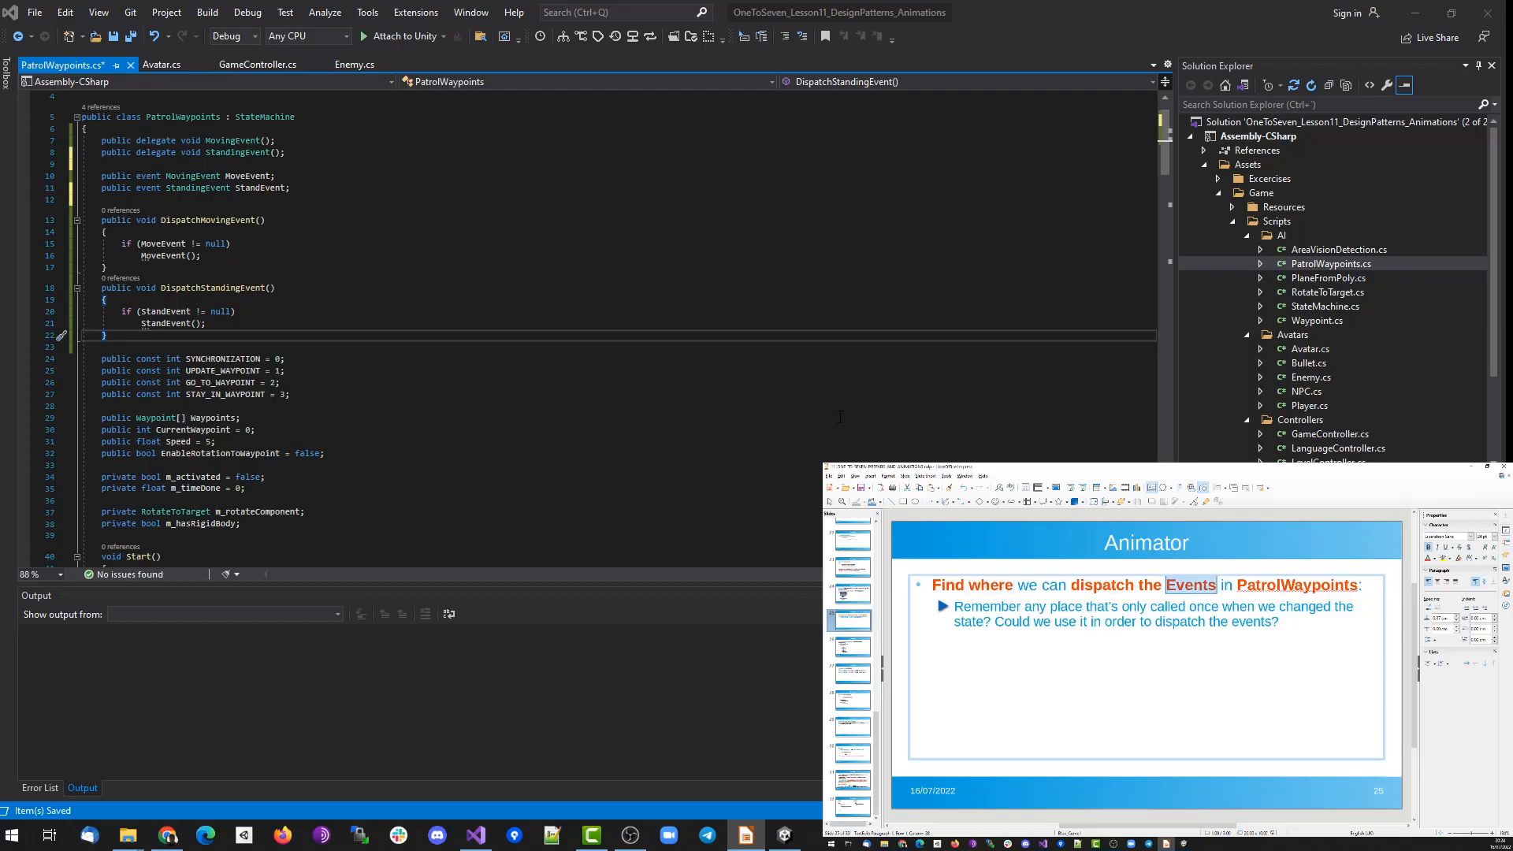
Add a STAY_IN_WAYPOINT case containing only a break after the GO_TO_WAYPOINT case in the ChangeState switch of PatrolWaypoints.cs.
scroll(525, 352, "down", 20)
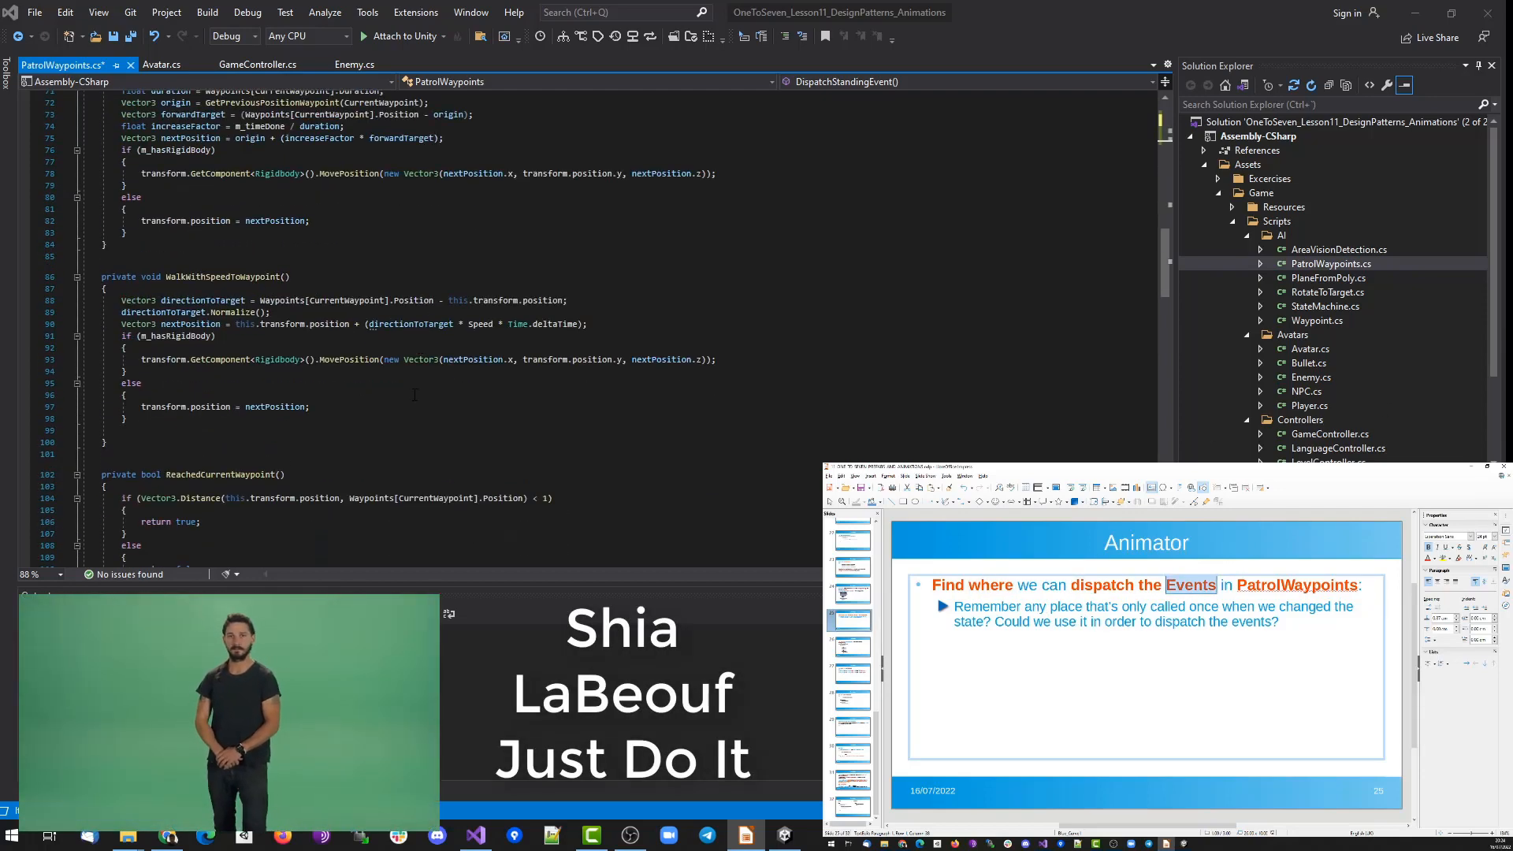
scroll(439, 438, "up", 4)
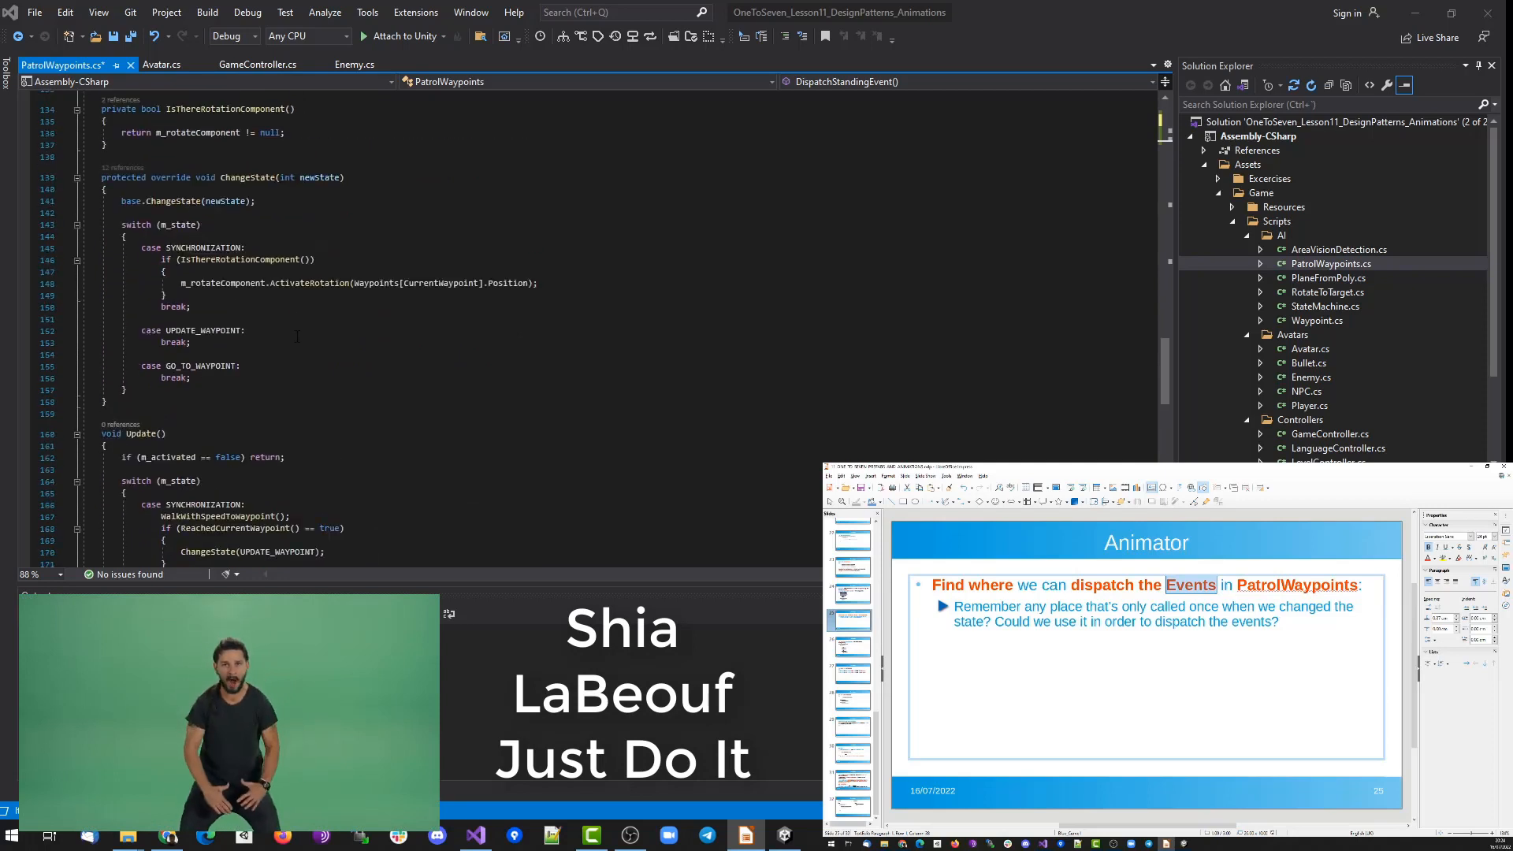
left_click(351, 330)
left_click(350, 296)
key("Down")
key("Down")
key("Down")
key("Down")
key("Down")
key("Down")
key("Down")
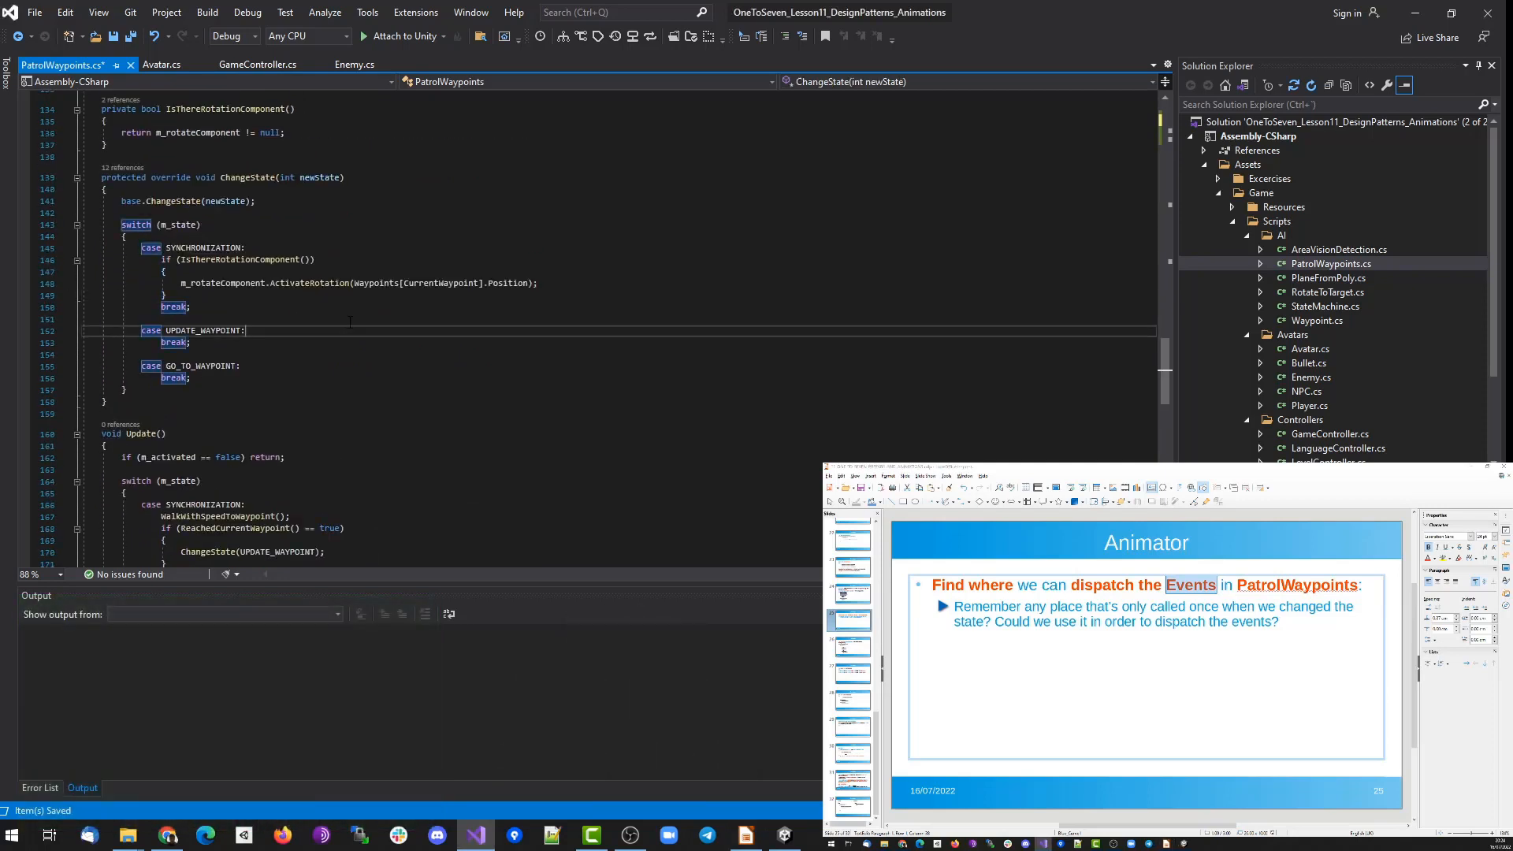
key("End")
key("Return")
key("Return")
type("CASE STAY_IN_WAYPOINT")
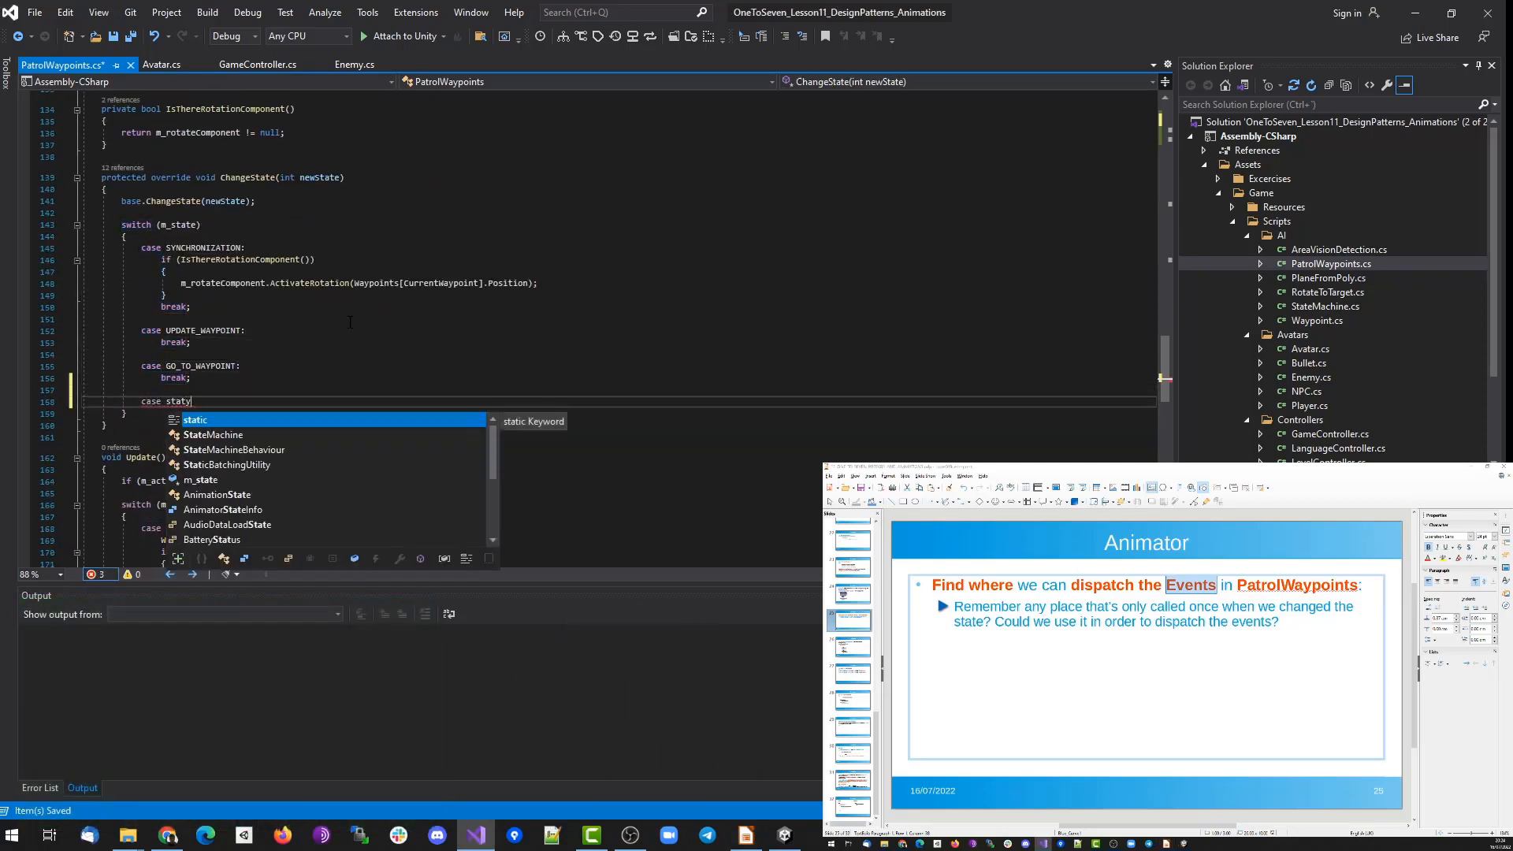
type(":")
key("Return")
type("break;")
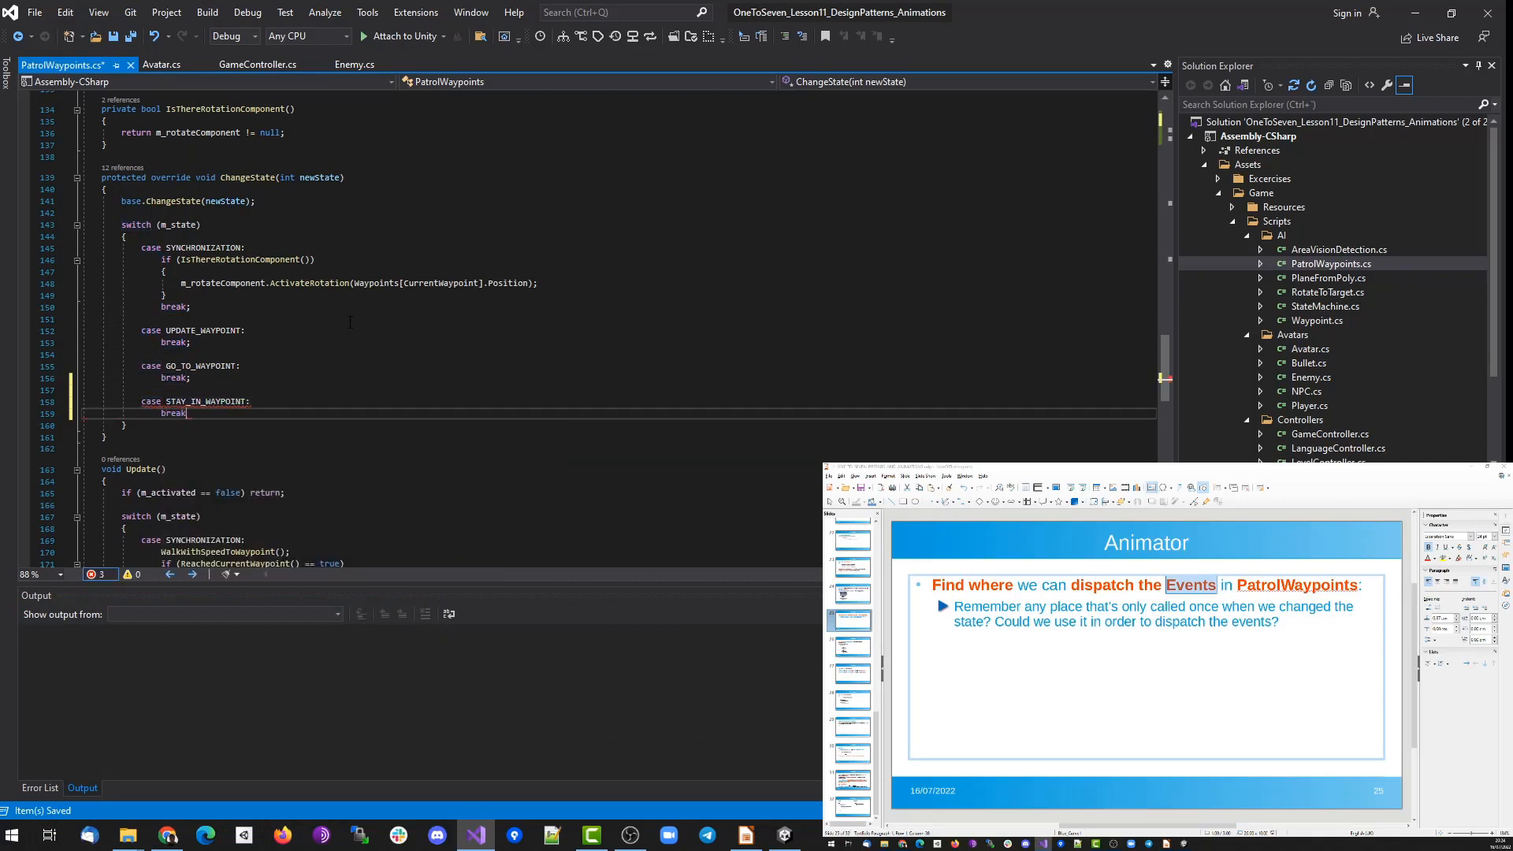
Call DispatchMovingEvent() before the break in the GO_TO_WAYPOINT case of ChangeState.
key("Up")
key("Up")
key("Up")
key("Up")
key("Up")
key("Up")
key("Down")
key("Down")
key("End")
key("Return")
type("Dispath")
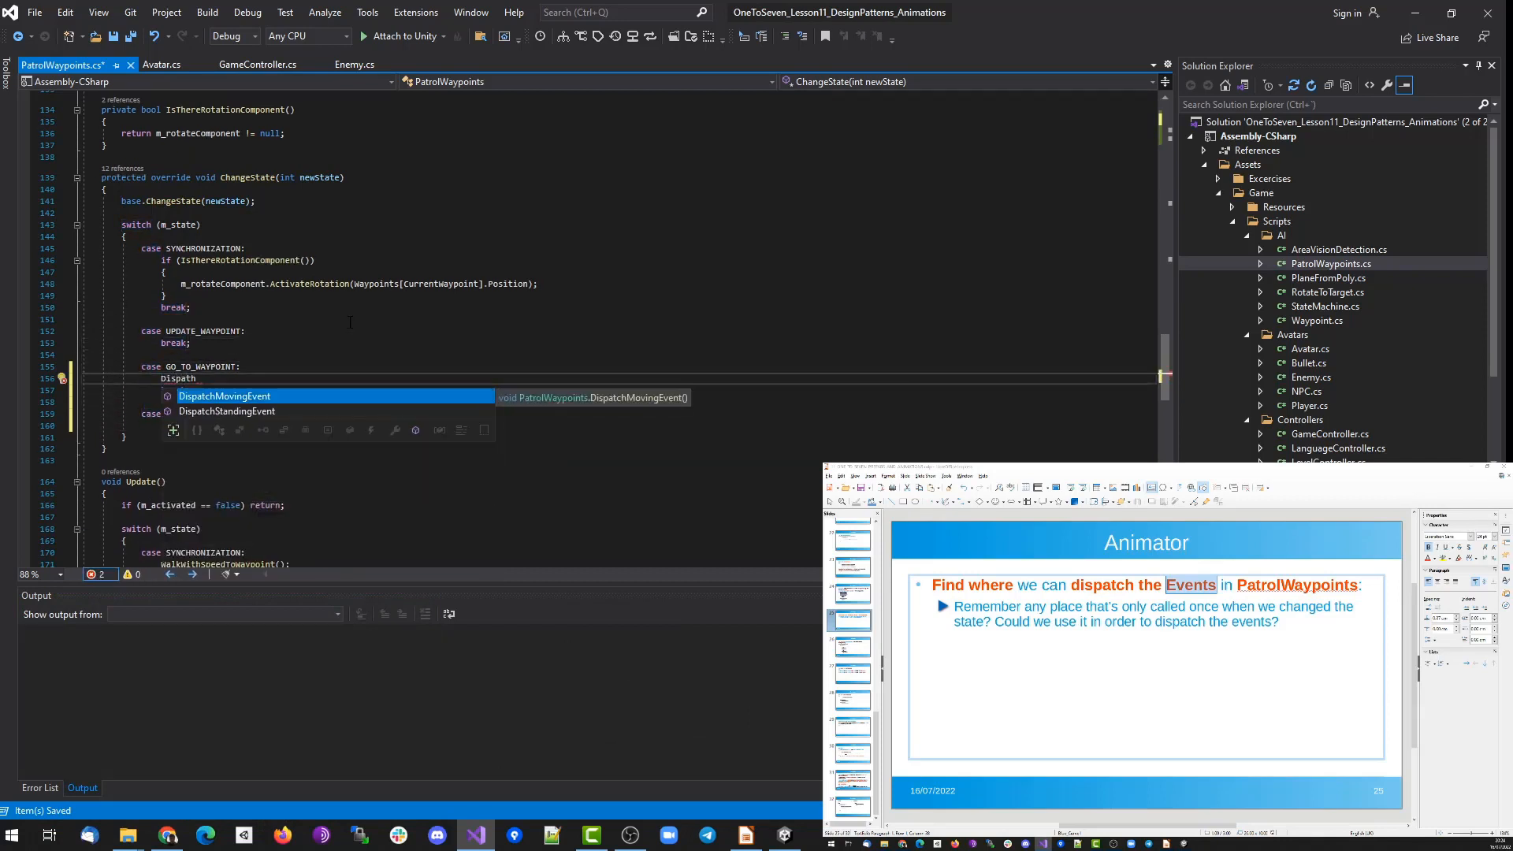
key("Tab")
type("();")
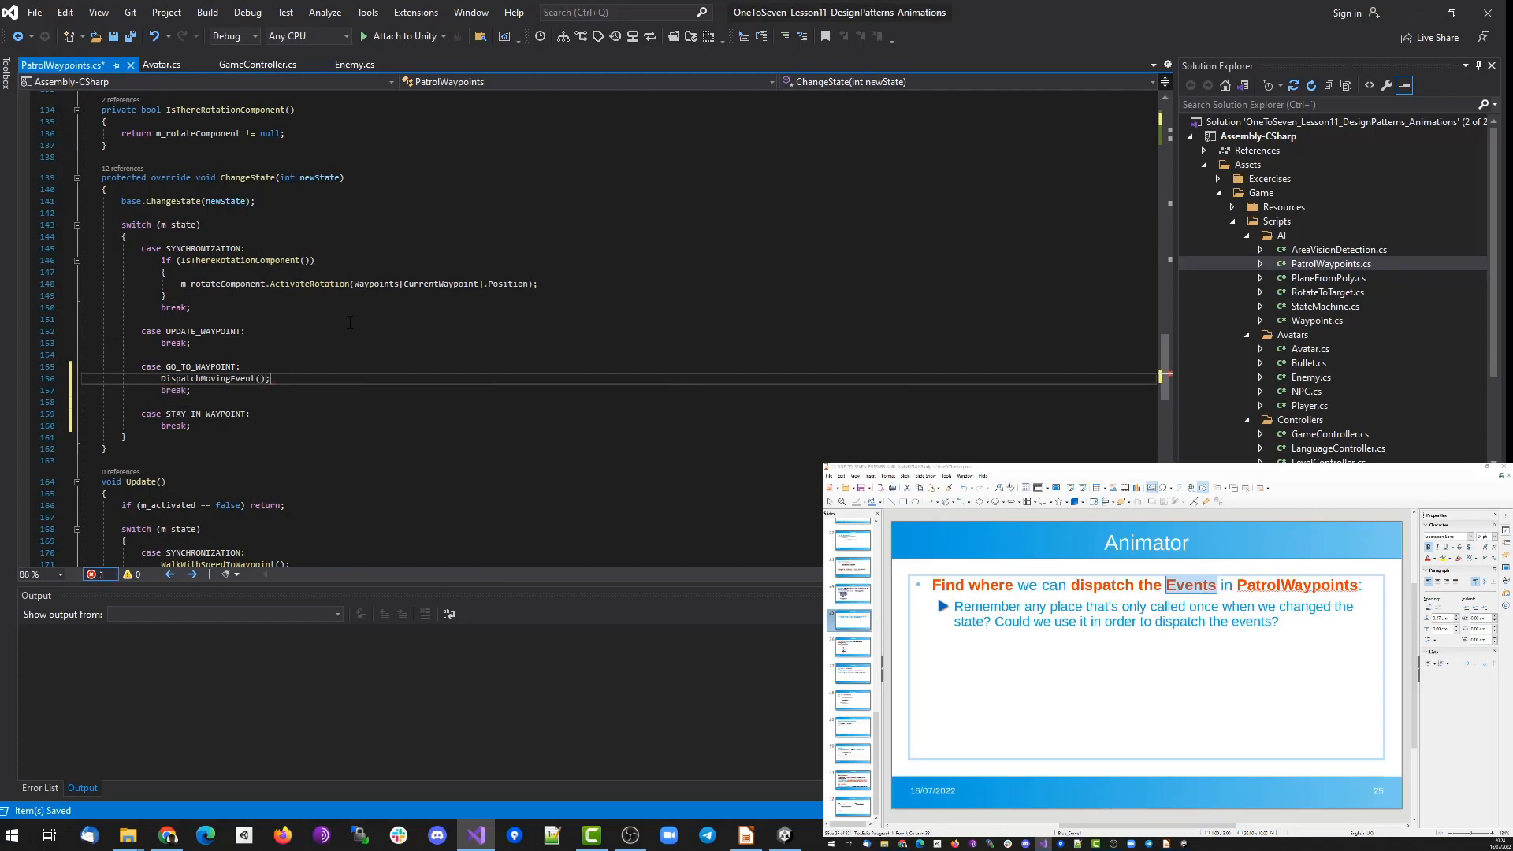
Call DispatchStandingEvent() before the break in the STAY_IN_WAYPOINT case of ChangeState.
key("Down")
key("Down")
key("Down")
key("End")
key("Return")
type("Dis")
key("Down")
key("Tab")
type("();")
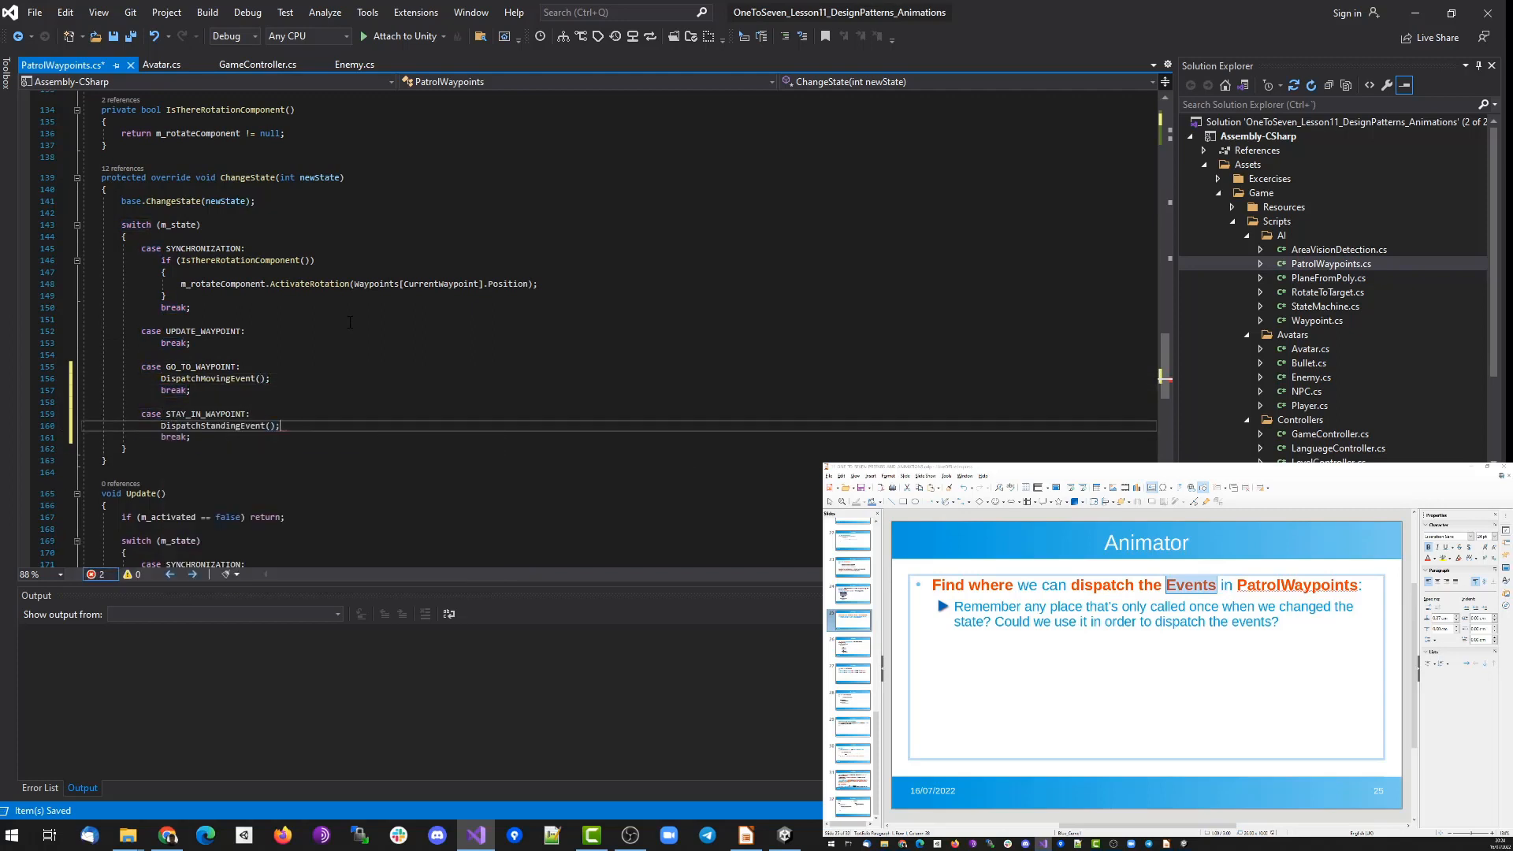
Copy the DispatchMovingEvent() call into the SYNCHRONIZATION case of ChangeState, just before its break, and save PatrolWaypoints.cs.
key("Up")
key("Up")
key("Up")
key("Up")
key("ctrl+c")
key("Up")
key("Up")
key("Up")
key("Up")
key("Up")
key("Up")
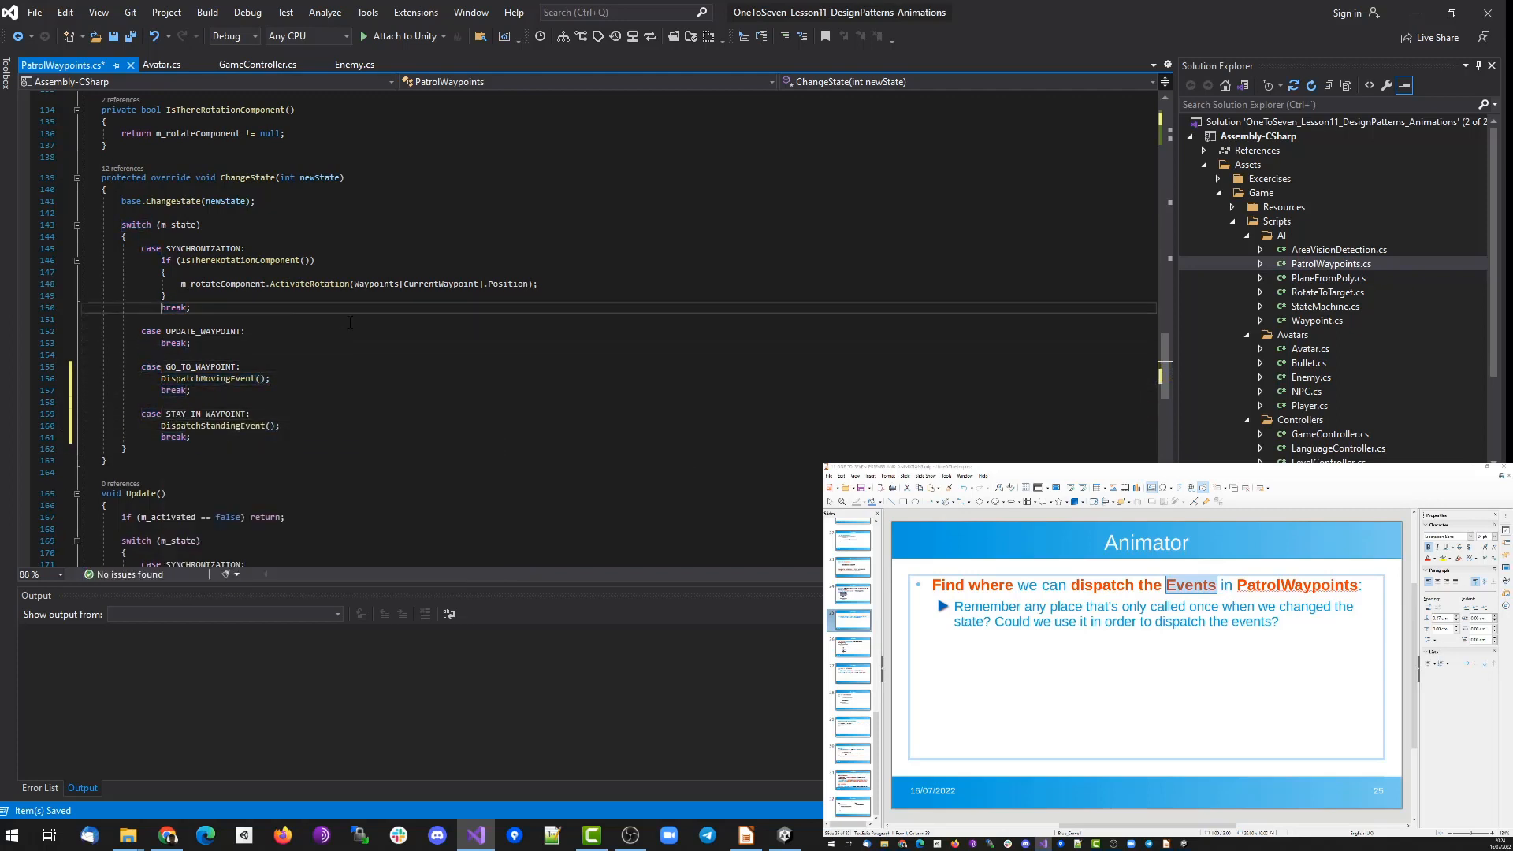
key("ctrl+v")
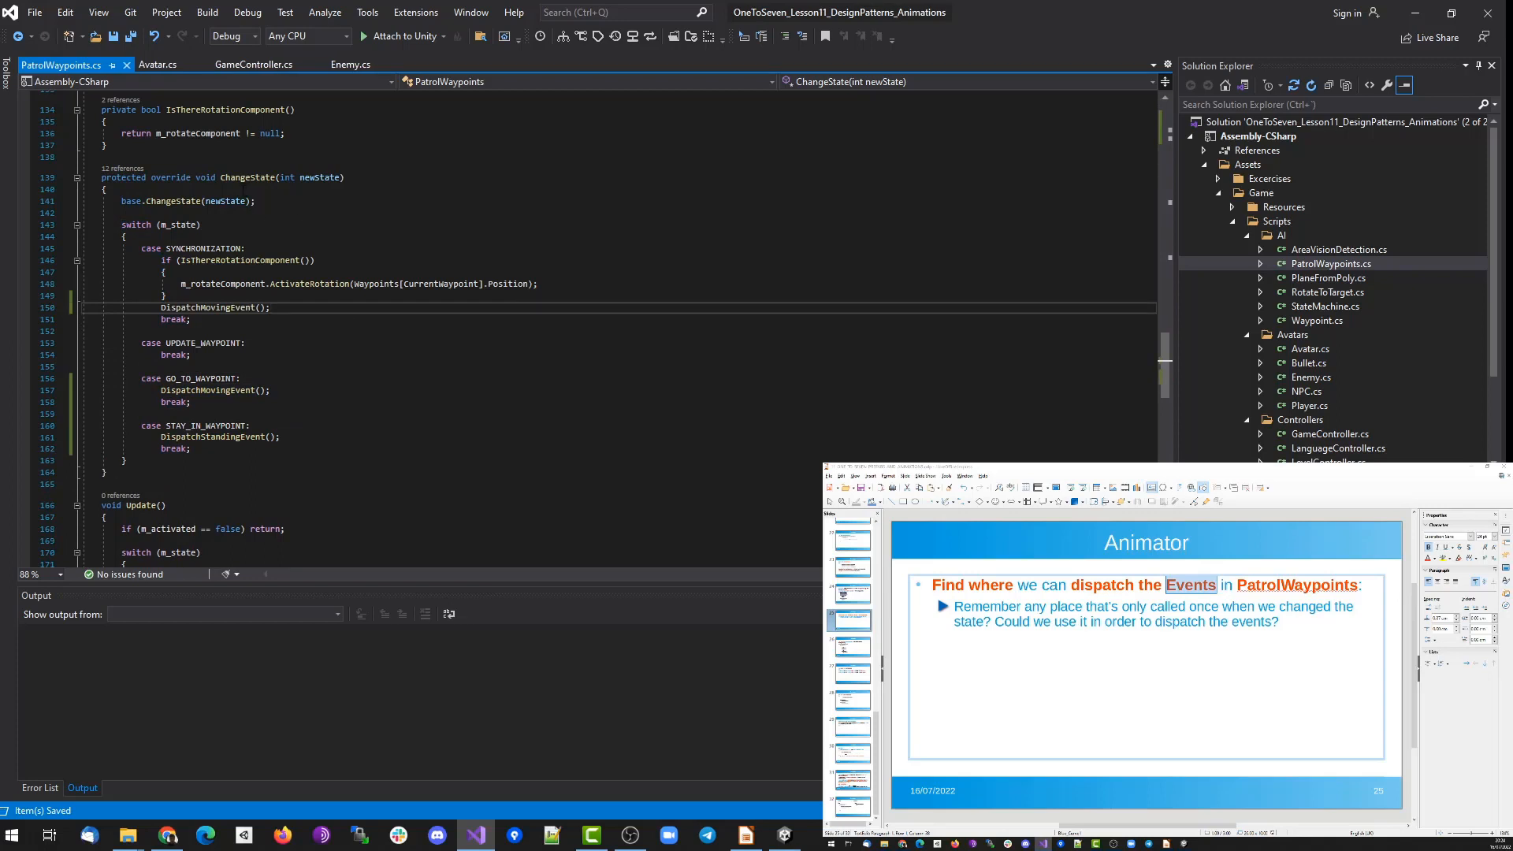
Review the event declarations and the dispatch calls in the SYNCHRONIZATION, GO_TO_WAYPOINT and STAY_IN_WAYPOINT cases of ChangeState.
scroll(243, 191, "up", 20)
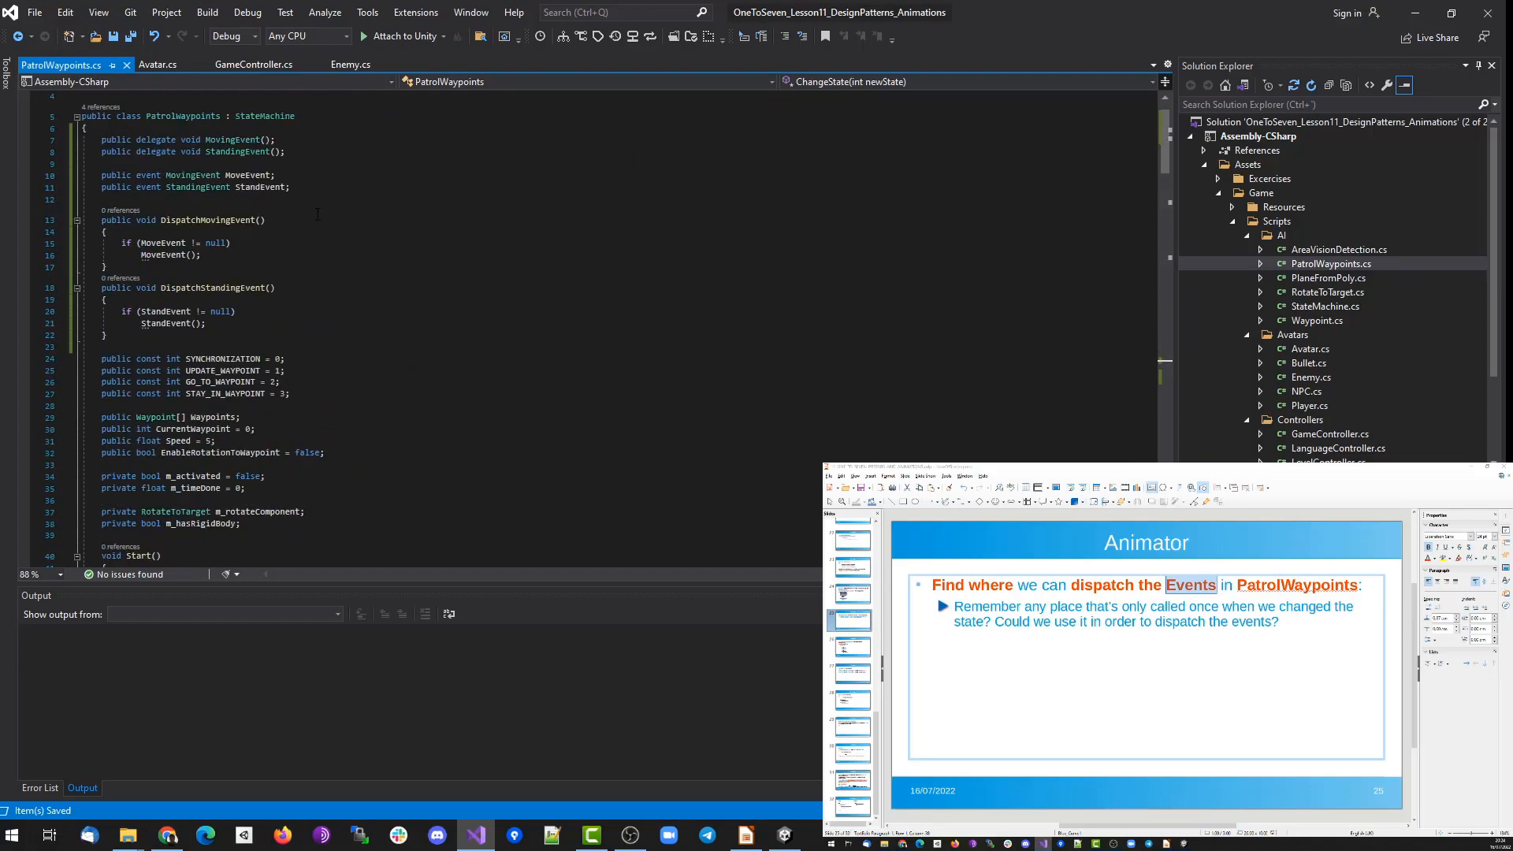
scroll(385, 351, "down", 20)
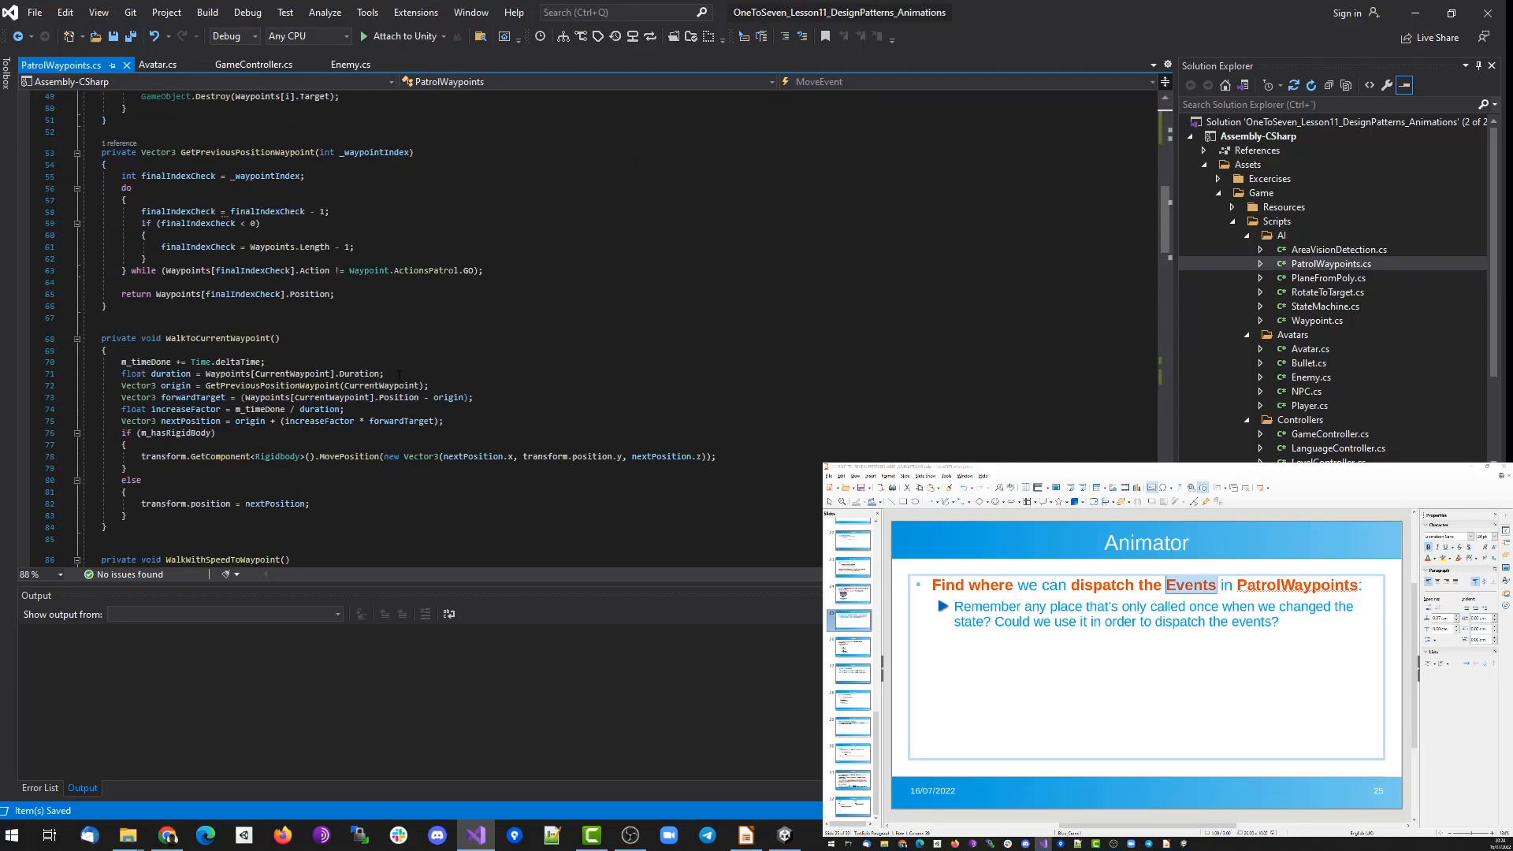
scroll(385, 352, "down", 18)
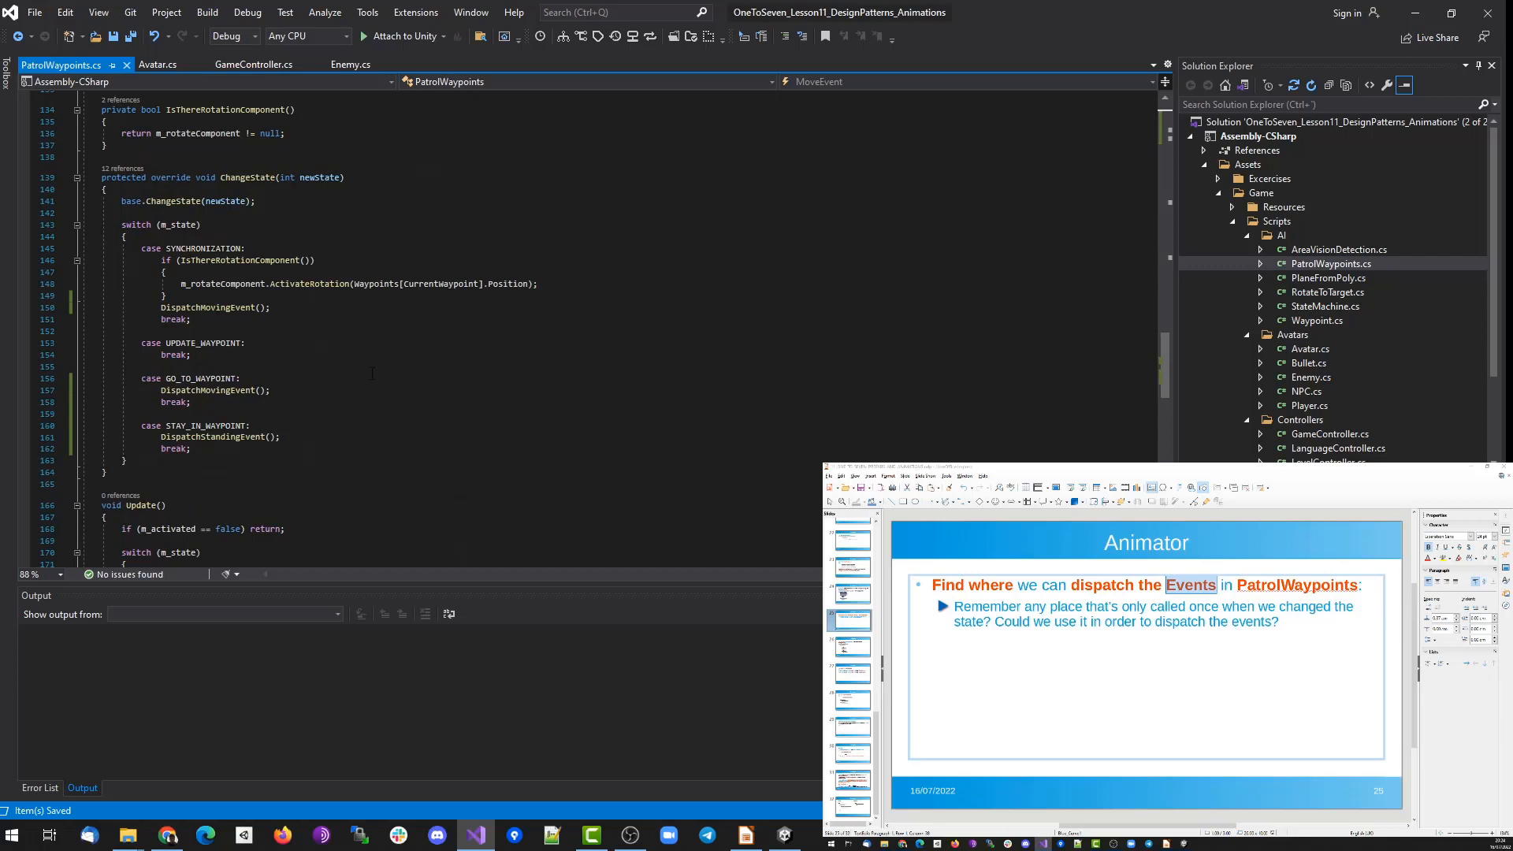
left_click(250, 178)
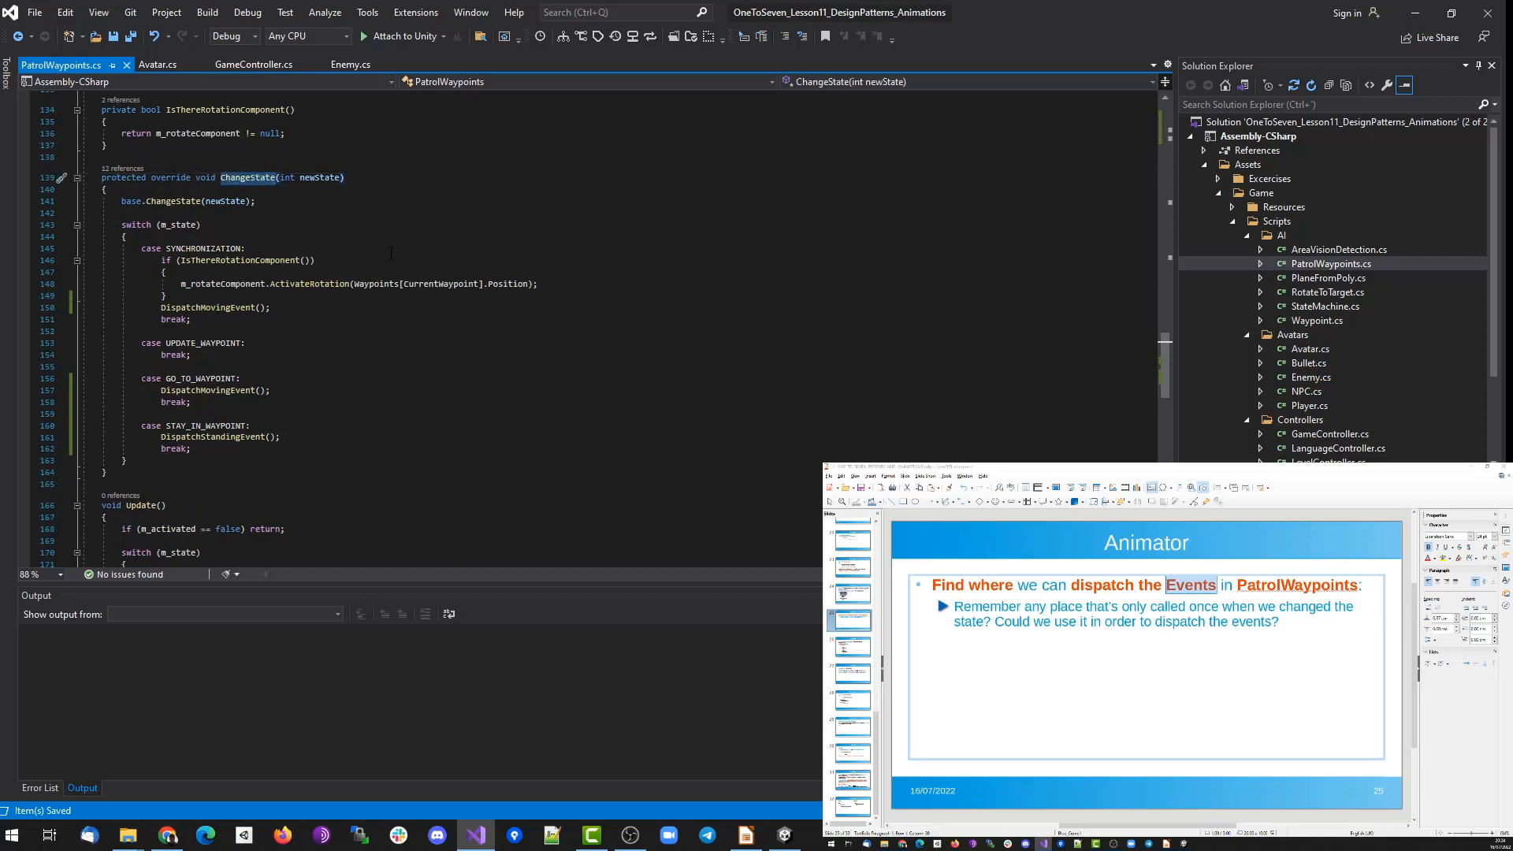
scroll(204, 292, "down", 2)
scroll(204, 291, "up", 1)
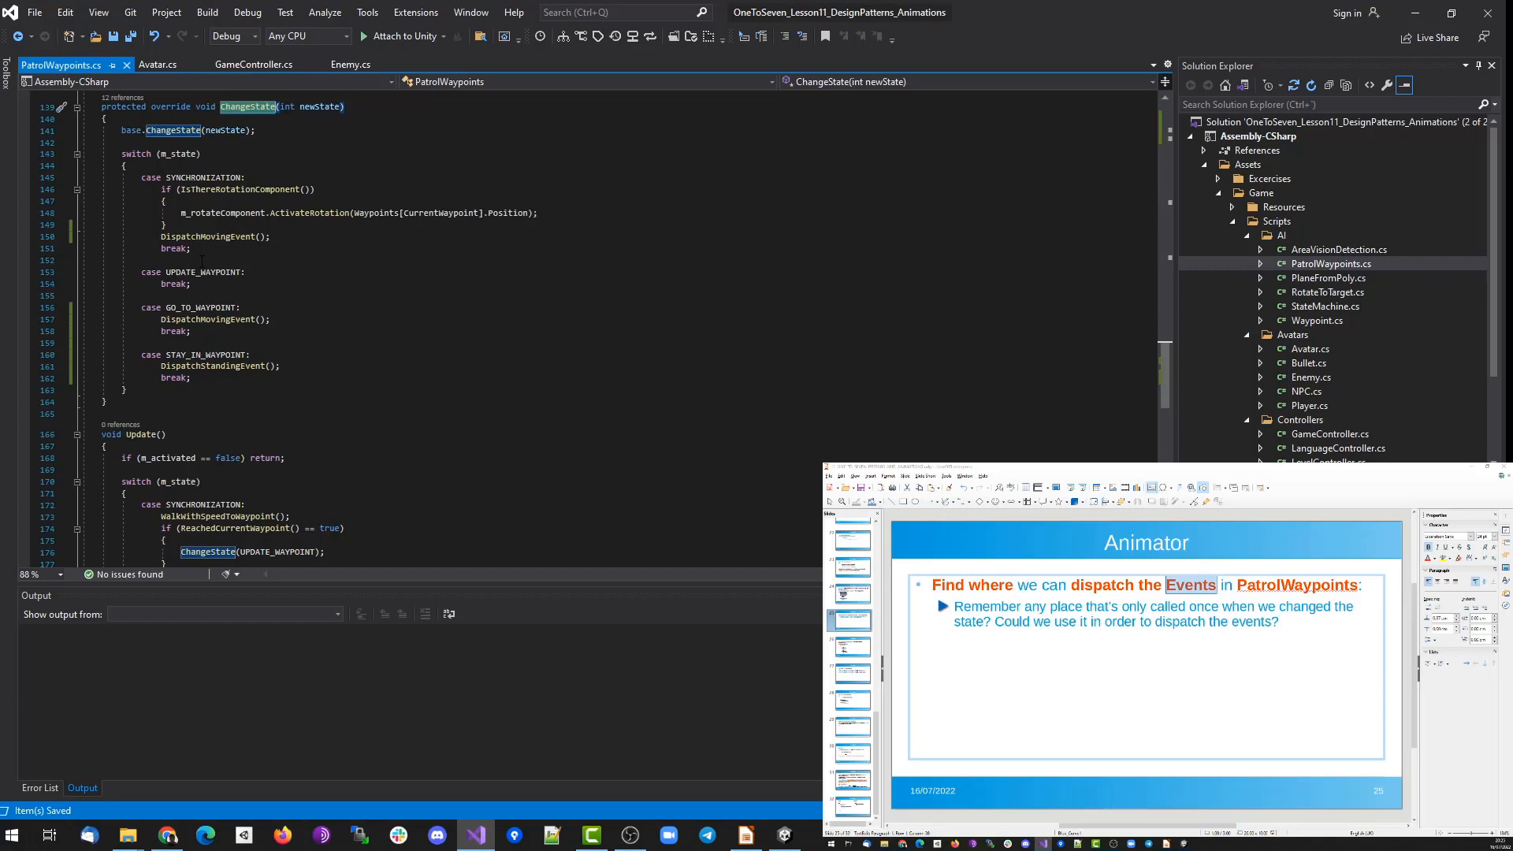
scroll(189, 298, "up", 2)
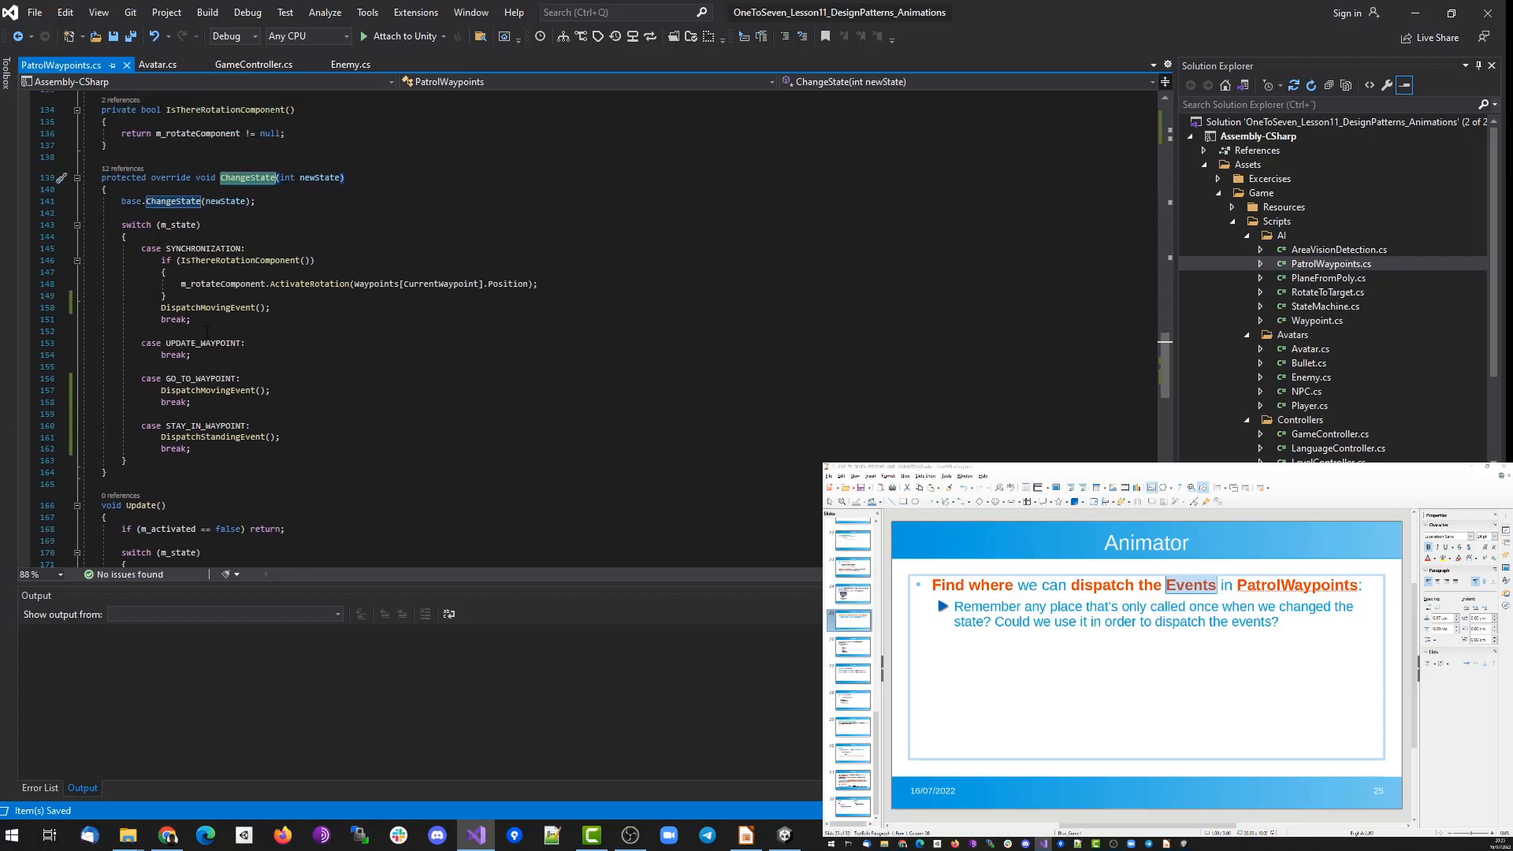
double_click(207, 306)
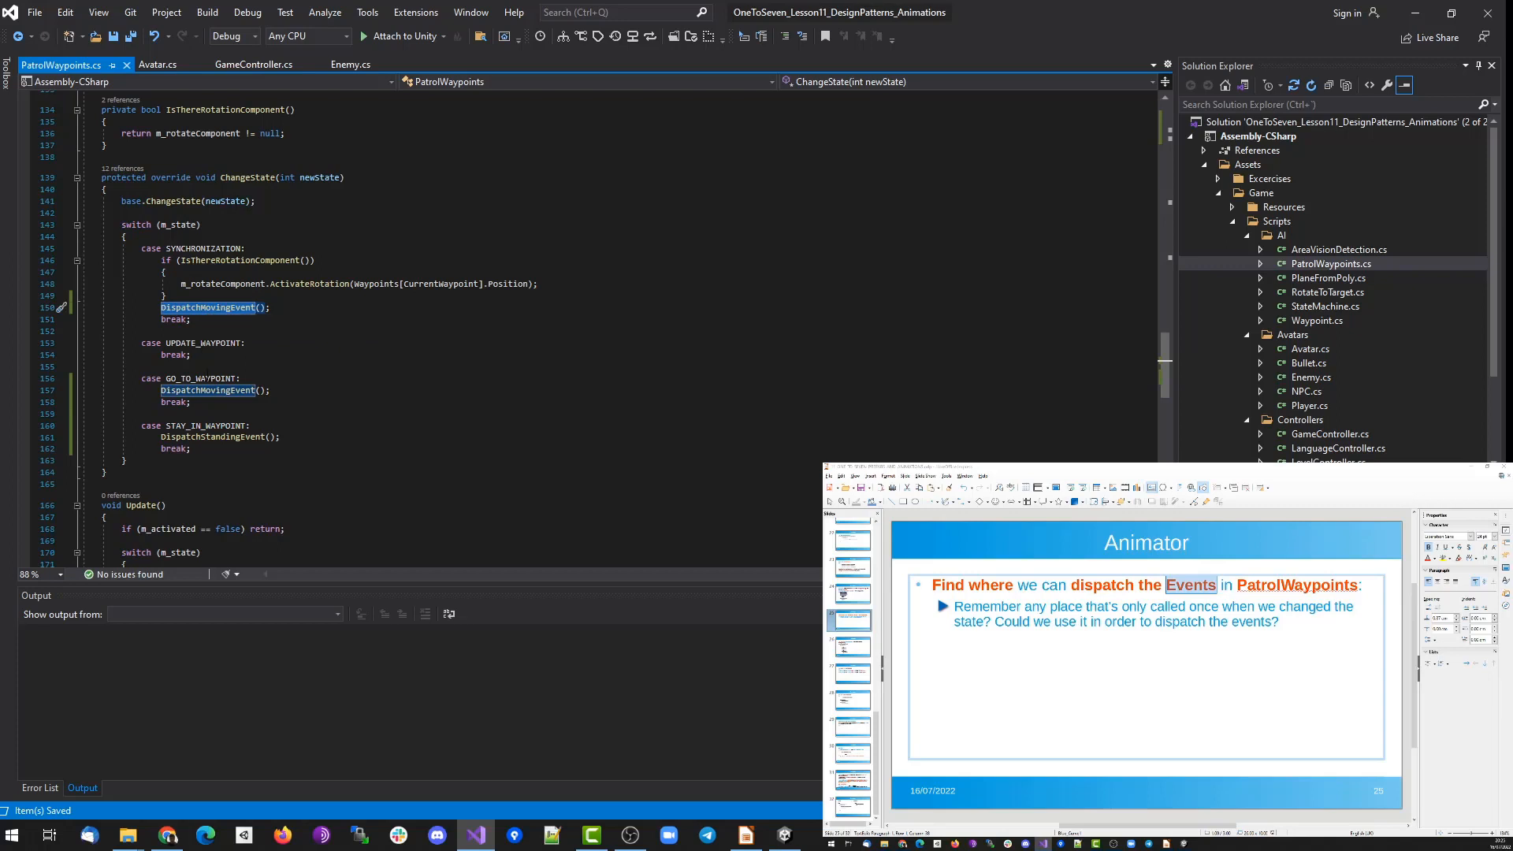
double_click(202, 390)
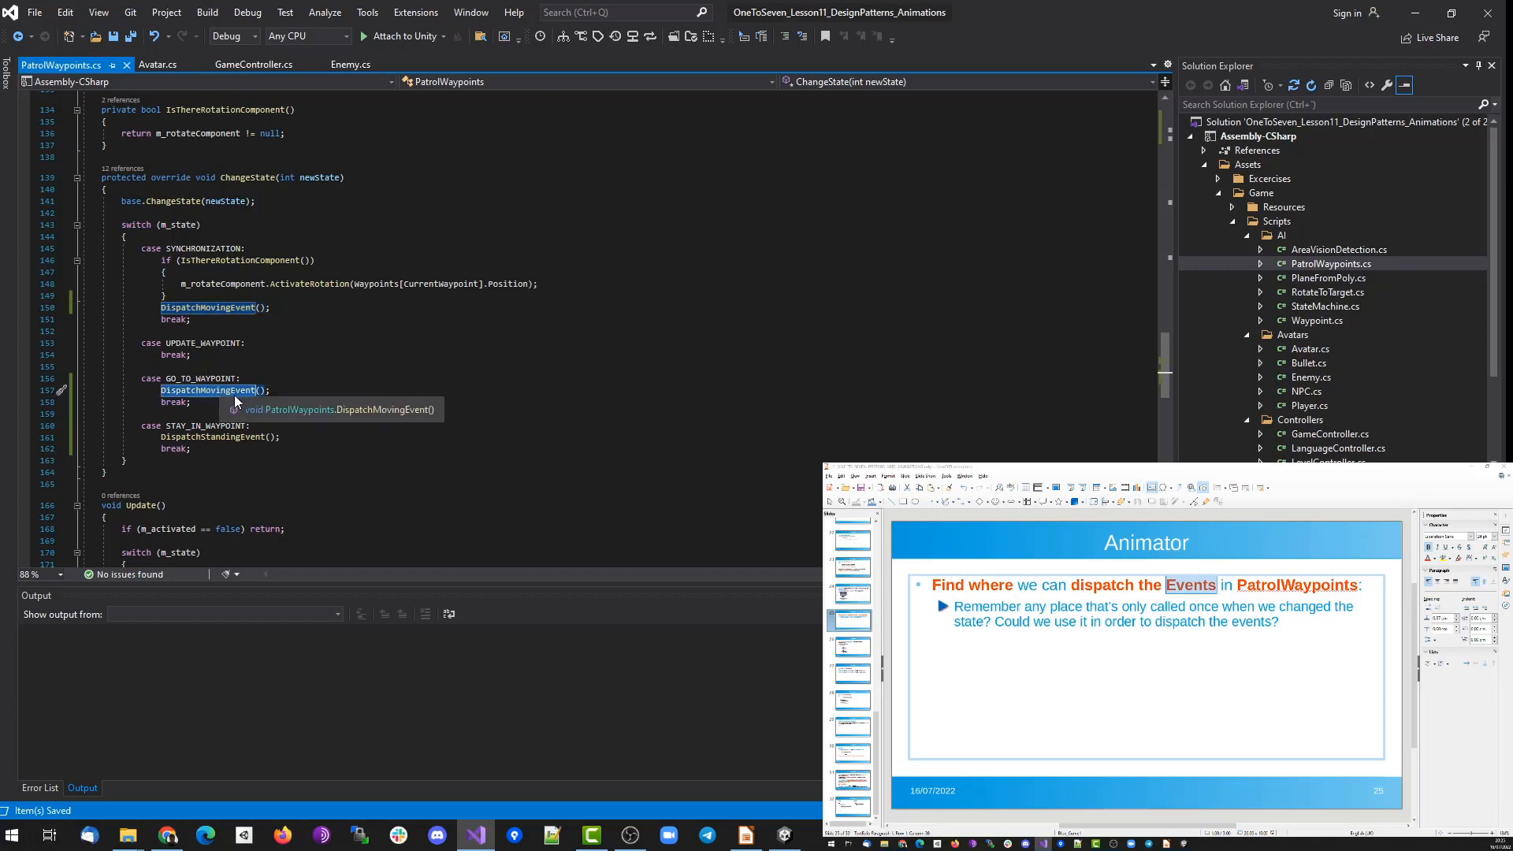
double_click(229, 439)
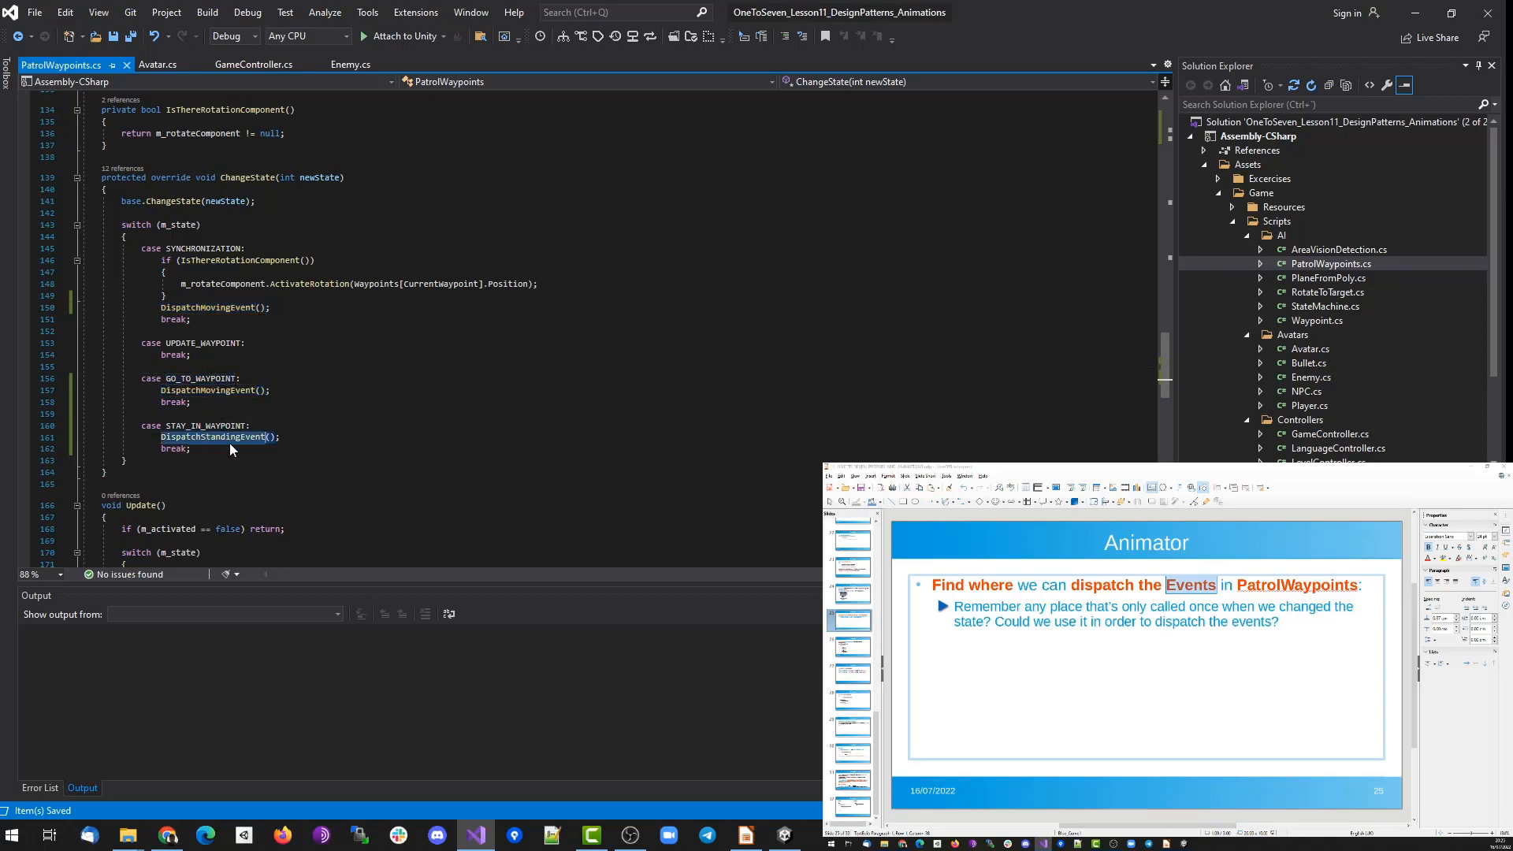
left_click(189, 436)
double_click(190, 426)
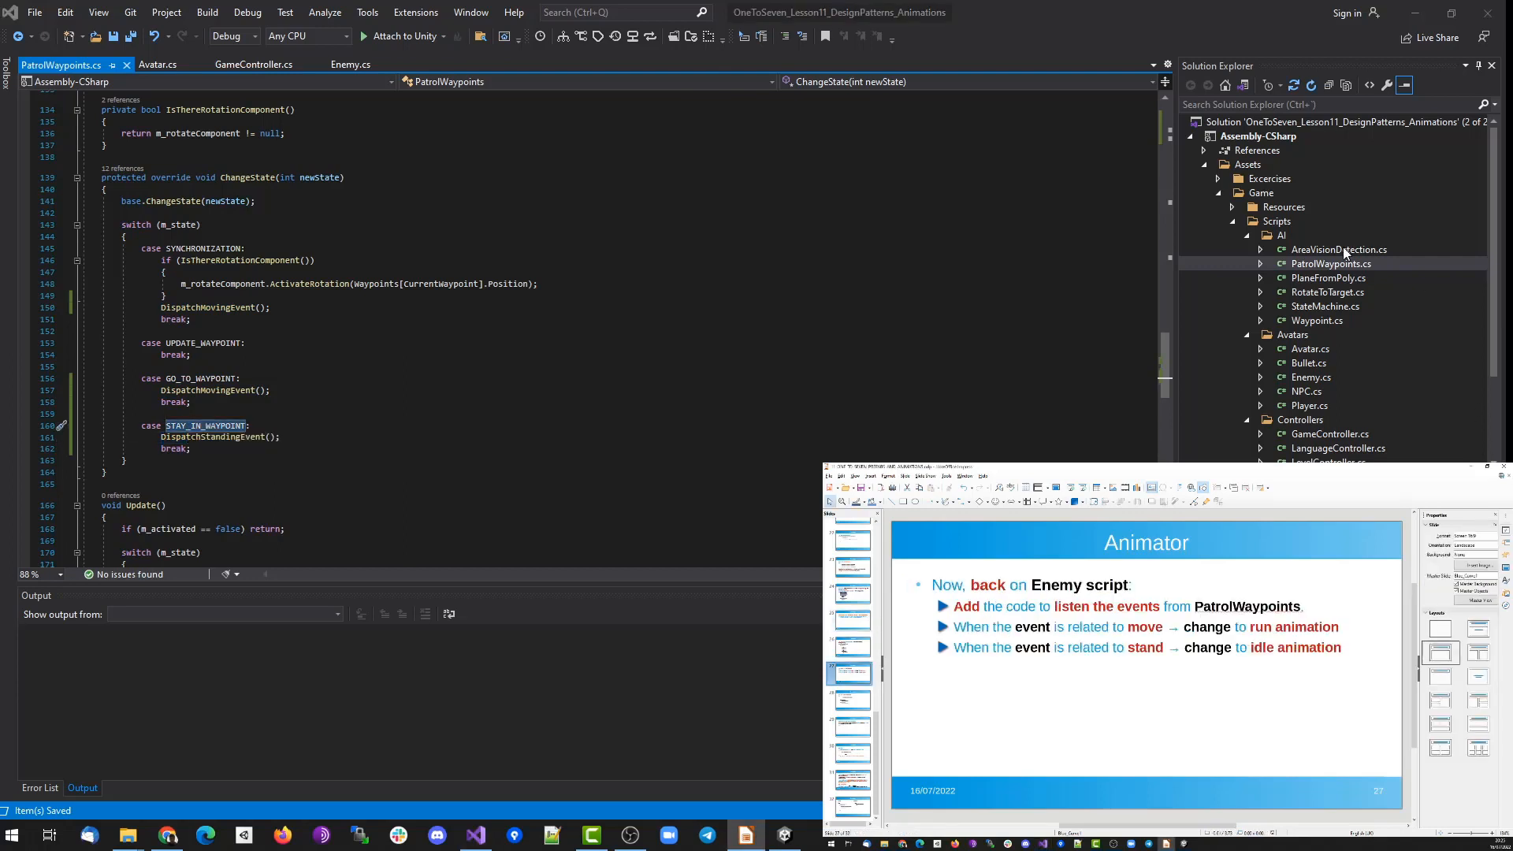
Open Enemy.cs and read the slide's instructions on listening to the PatrolWaypoints events and switching between run and idle animations.
double_click(1311, 377)
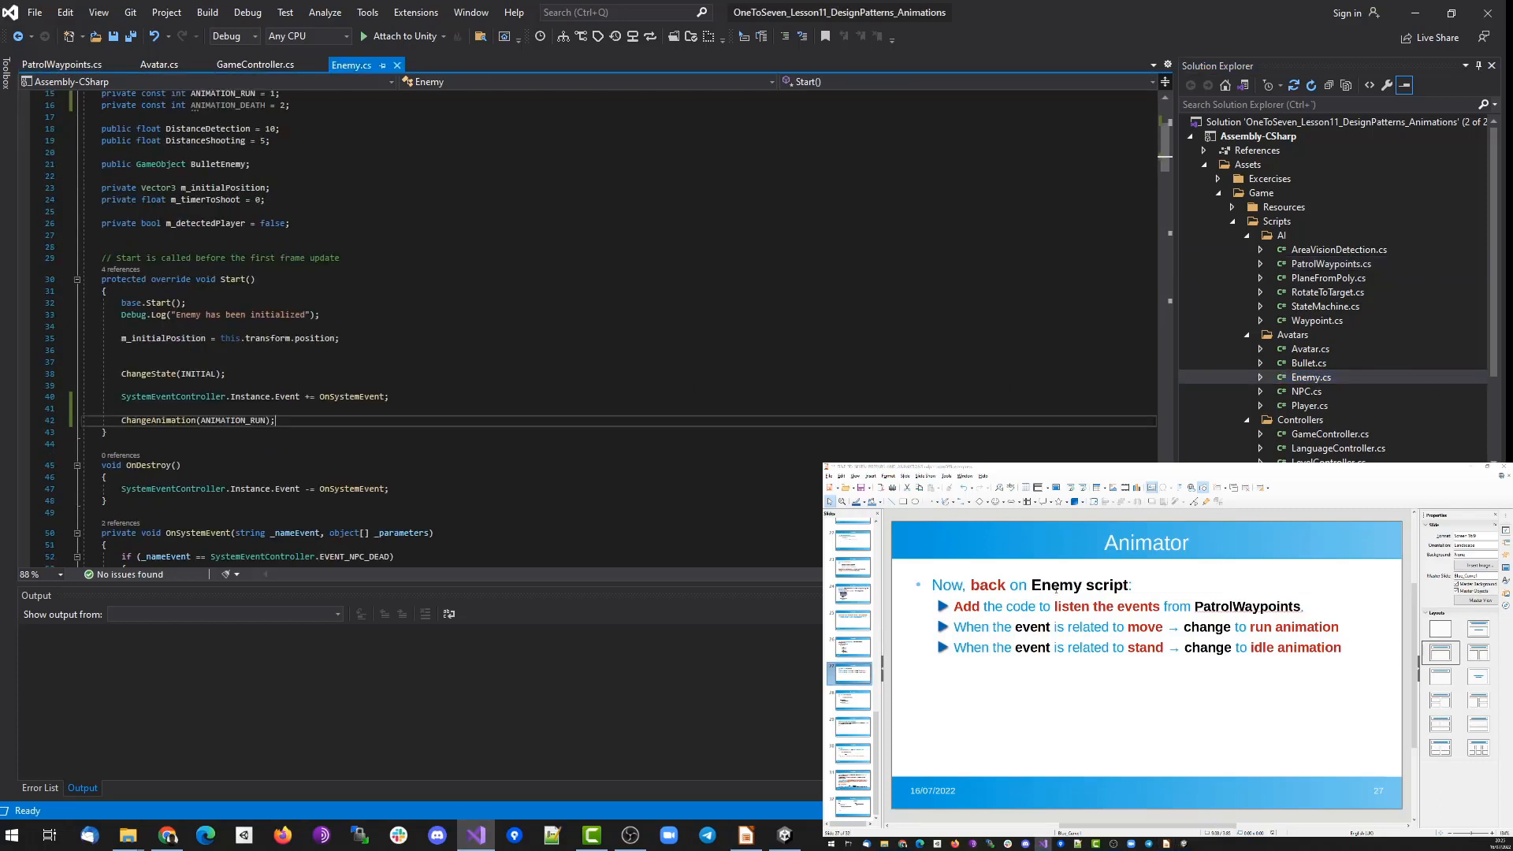
double_click(968, 607)
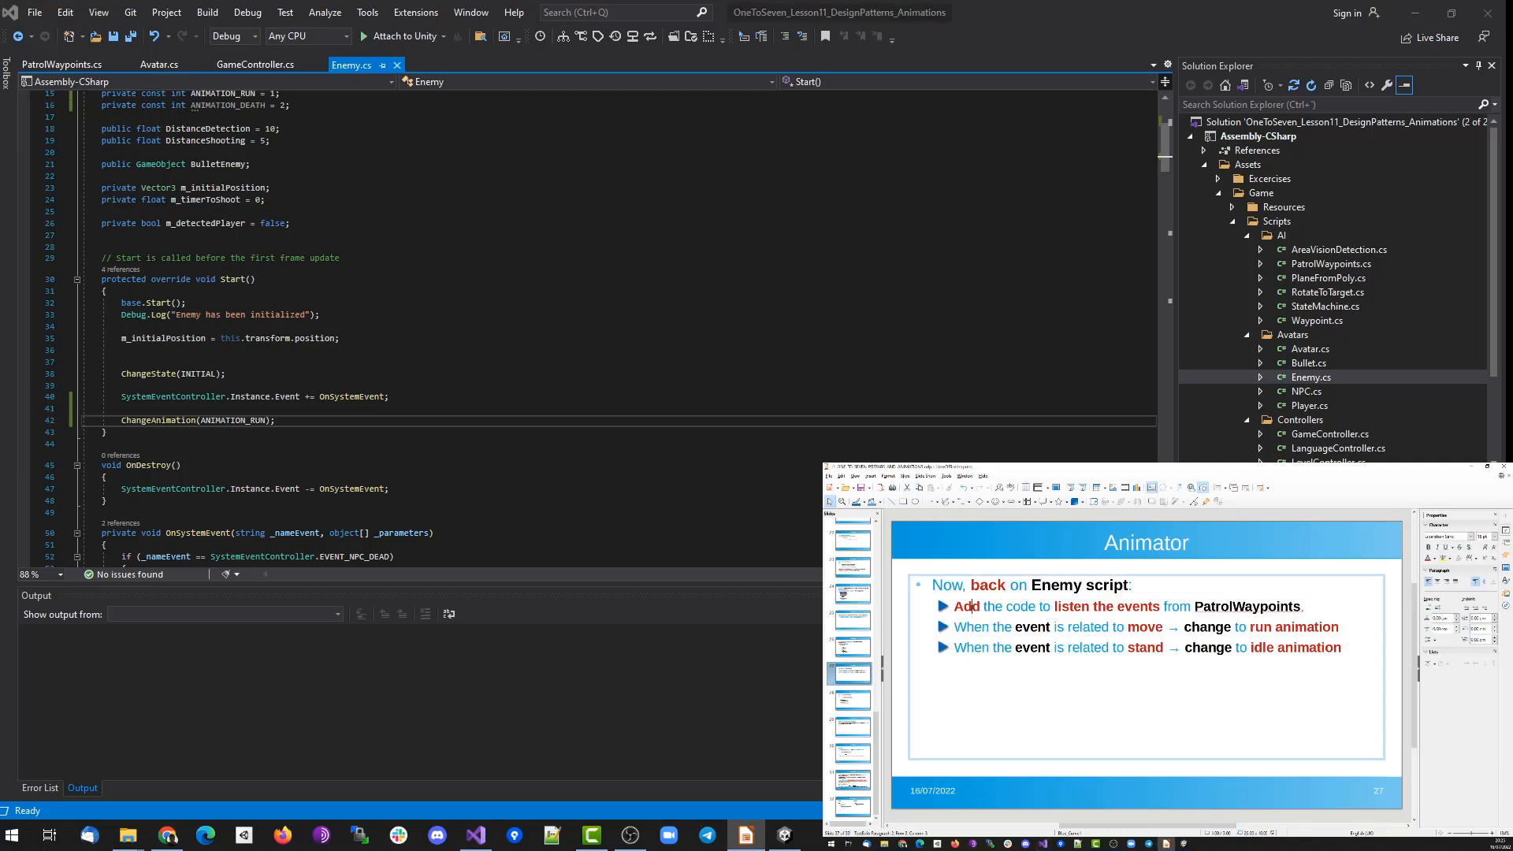
double_click(1067, 607)
double_click(1138, 607)
double_click(1247, 607)
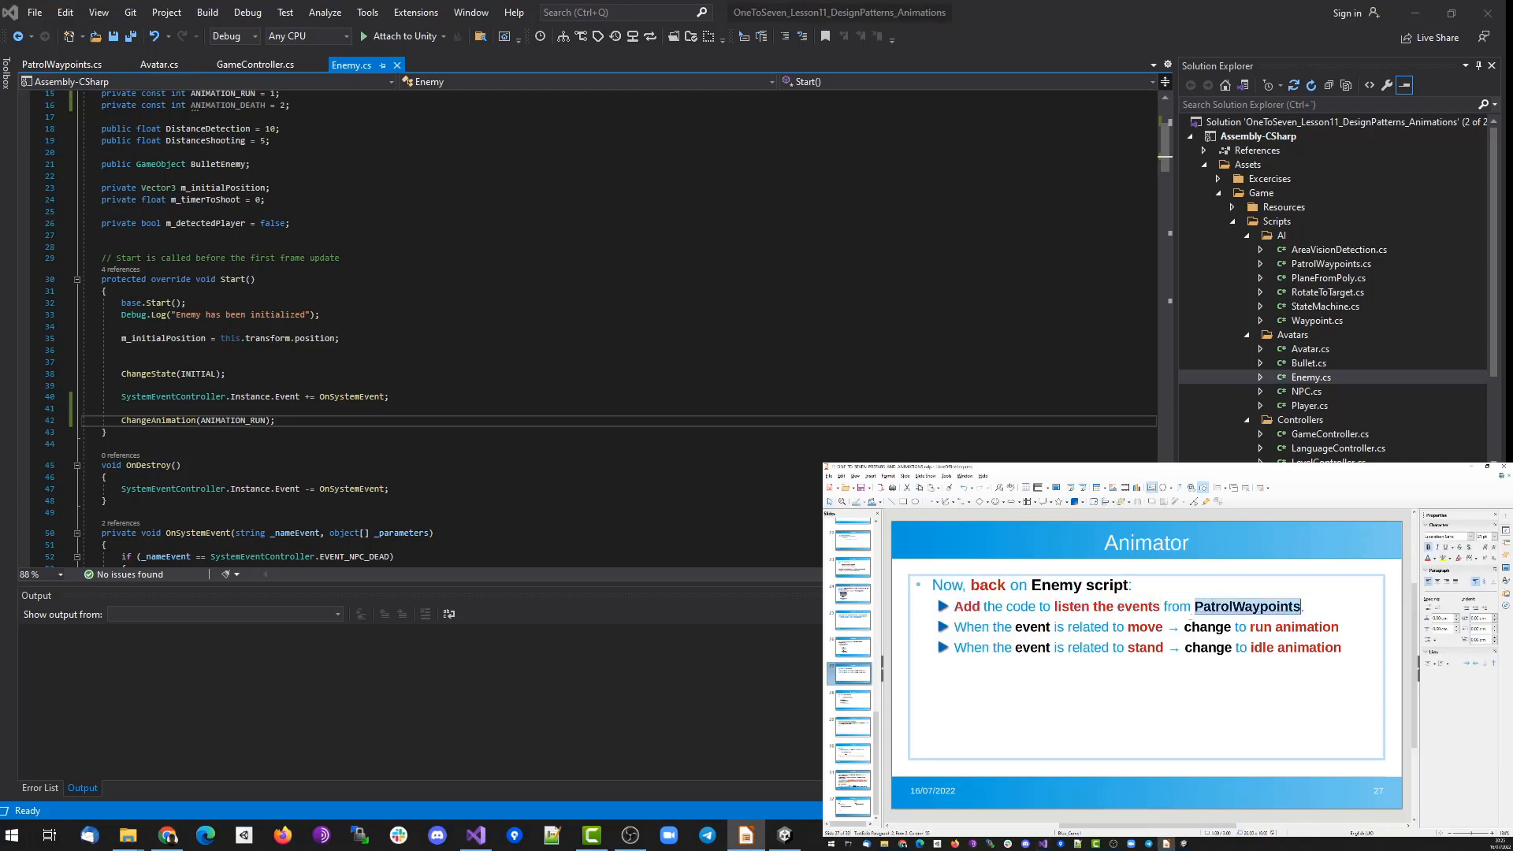
double_click(1051, 627)
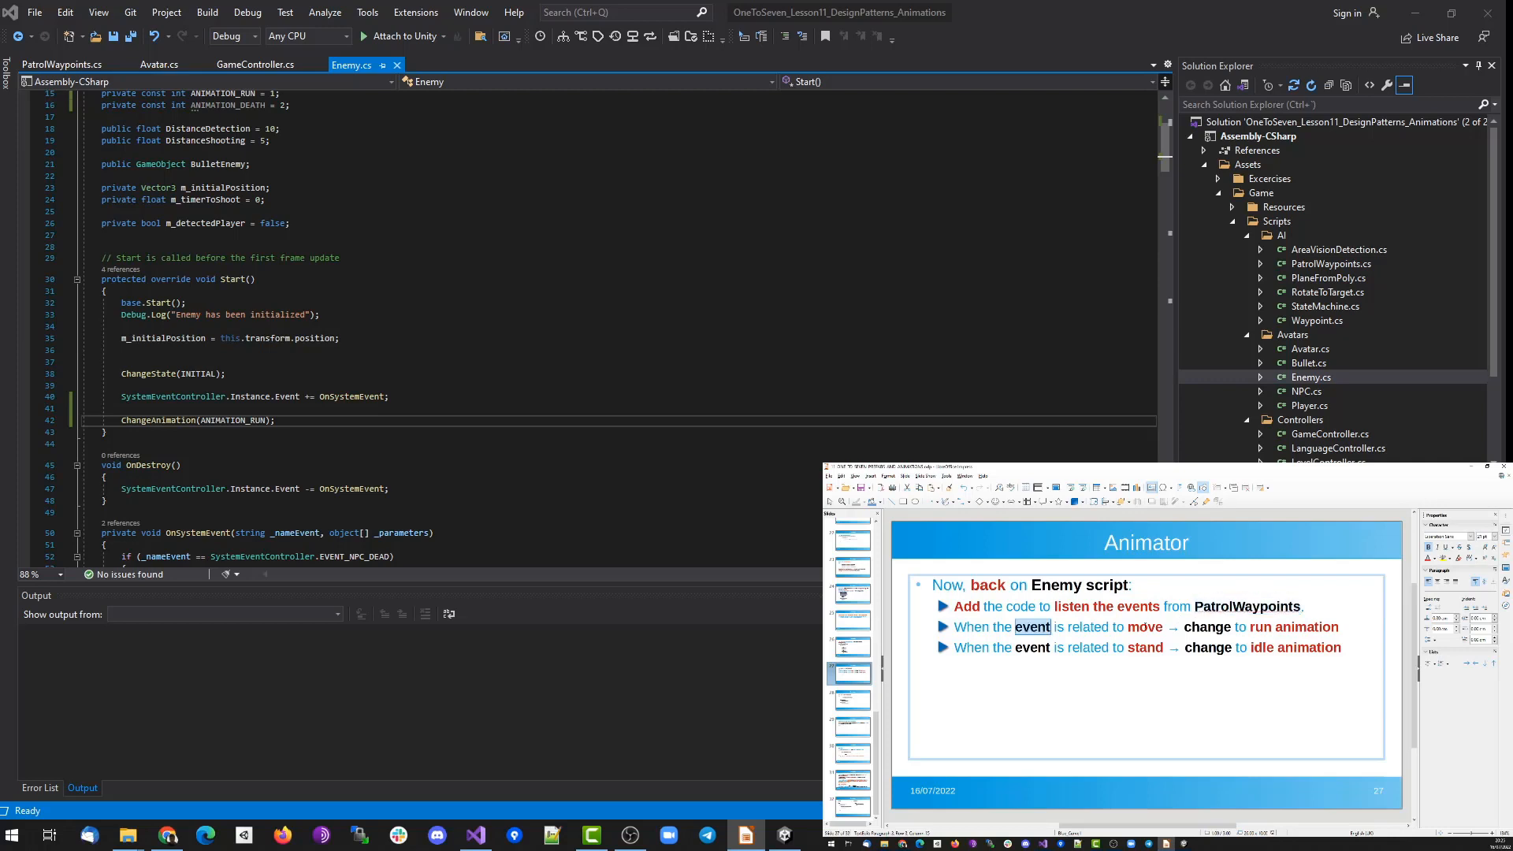
double_click(1151, 628)
left_click_drag(1250, 628, 1338, 628)
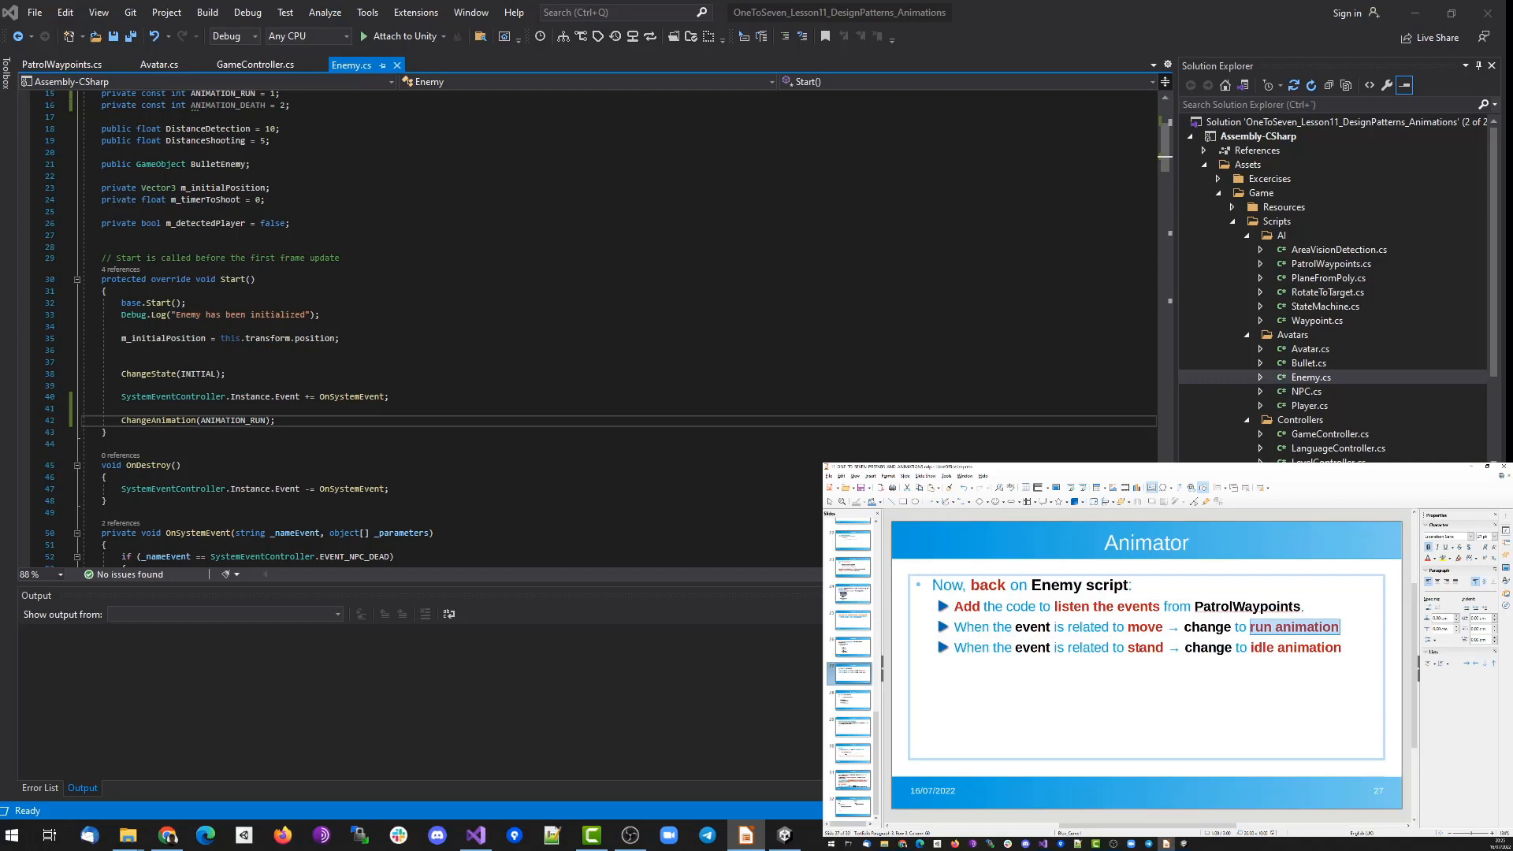
double_click(1146, 647)
left_click_drag(1252, 648, 1341, 647)
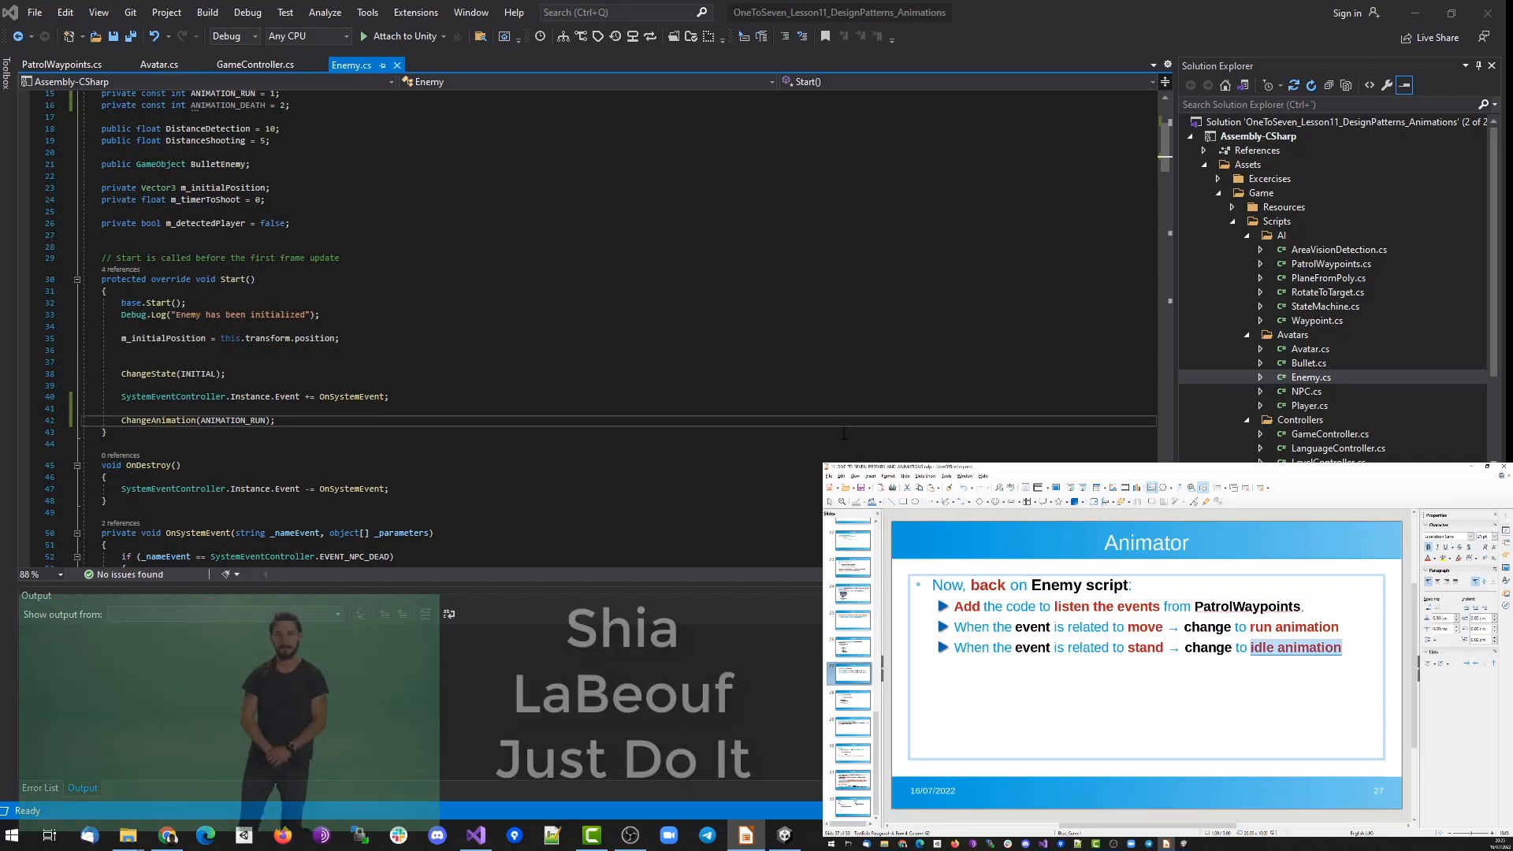
Go from the base.Start() call in Enemy.cs to Avatar's Start() method, at the line that gets the PatrolWaypoints component.
left_click(502, 348)
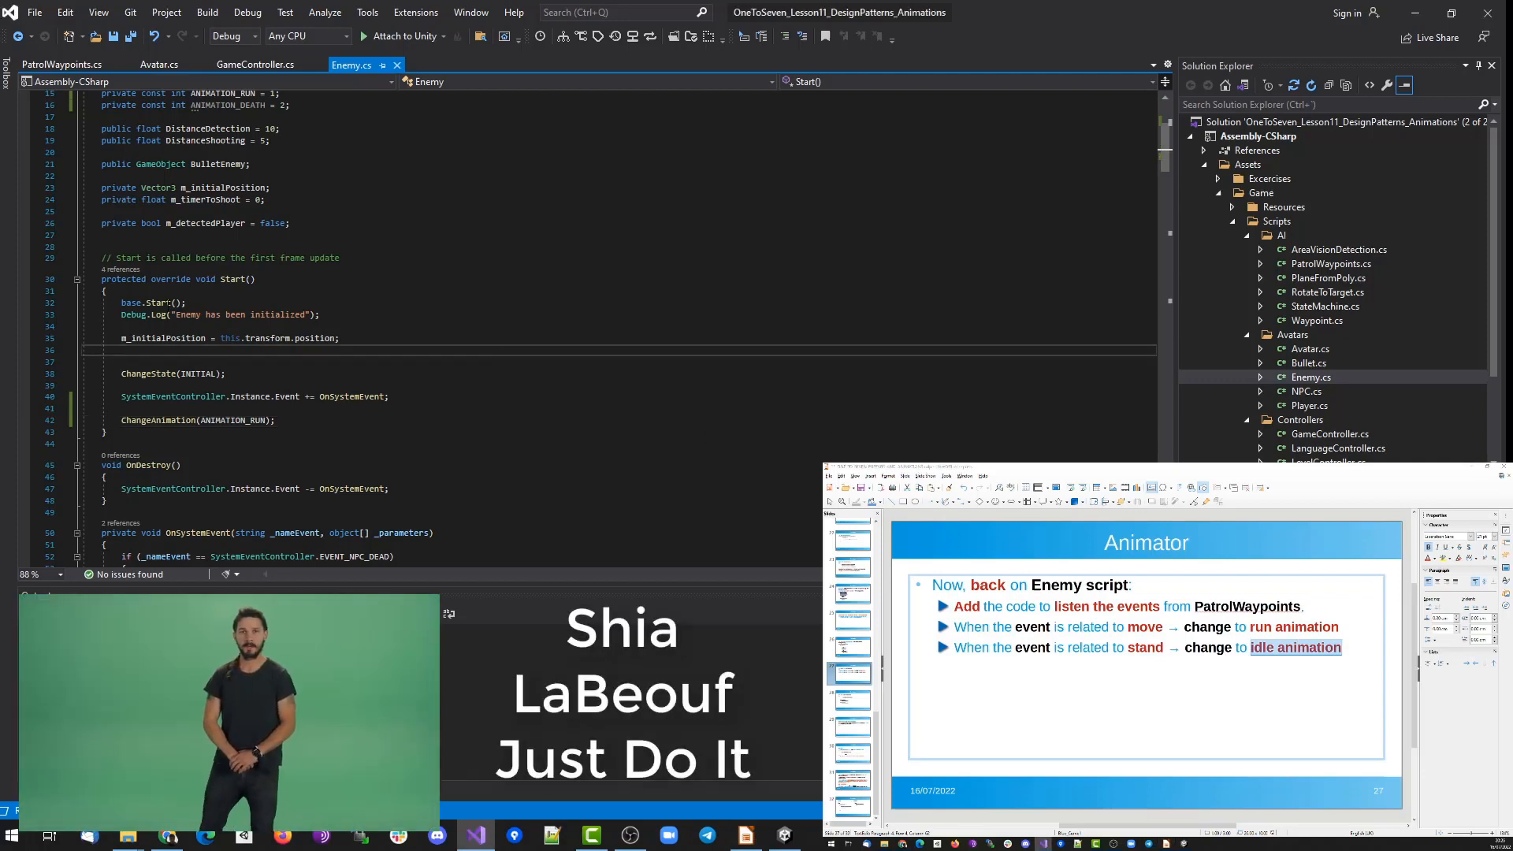
left_click(160, 302)
key("F12")
key("Down")
key("Down")
key("Down")
key("Down")
key("Down")
key("Down")
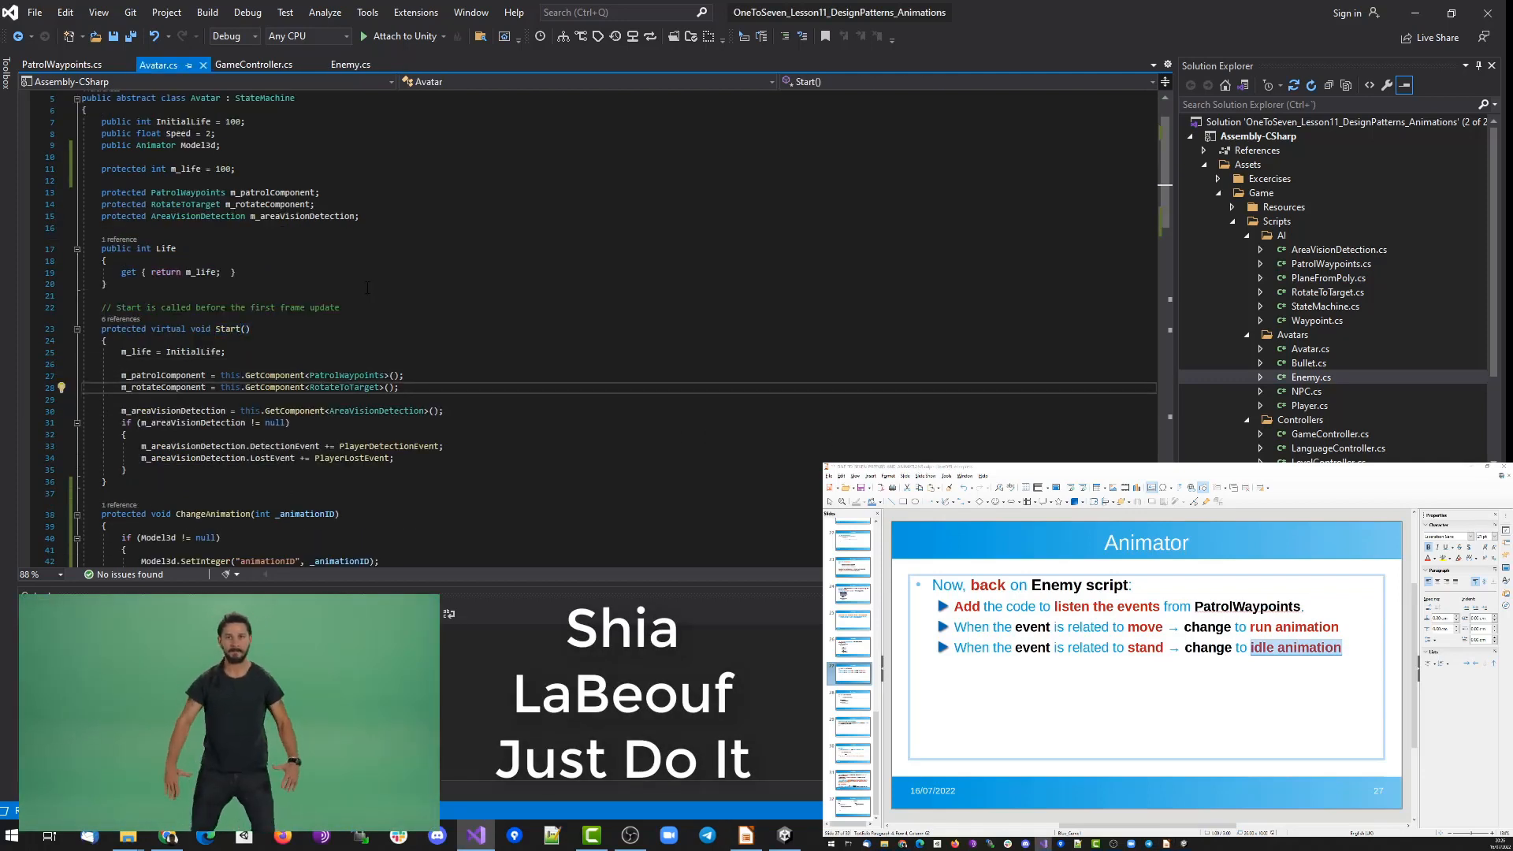
key("Up")
key("Up")
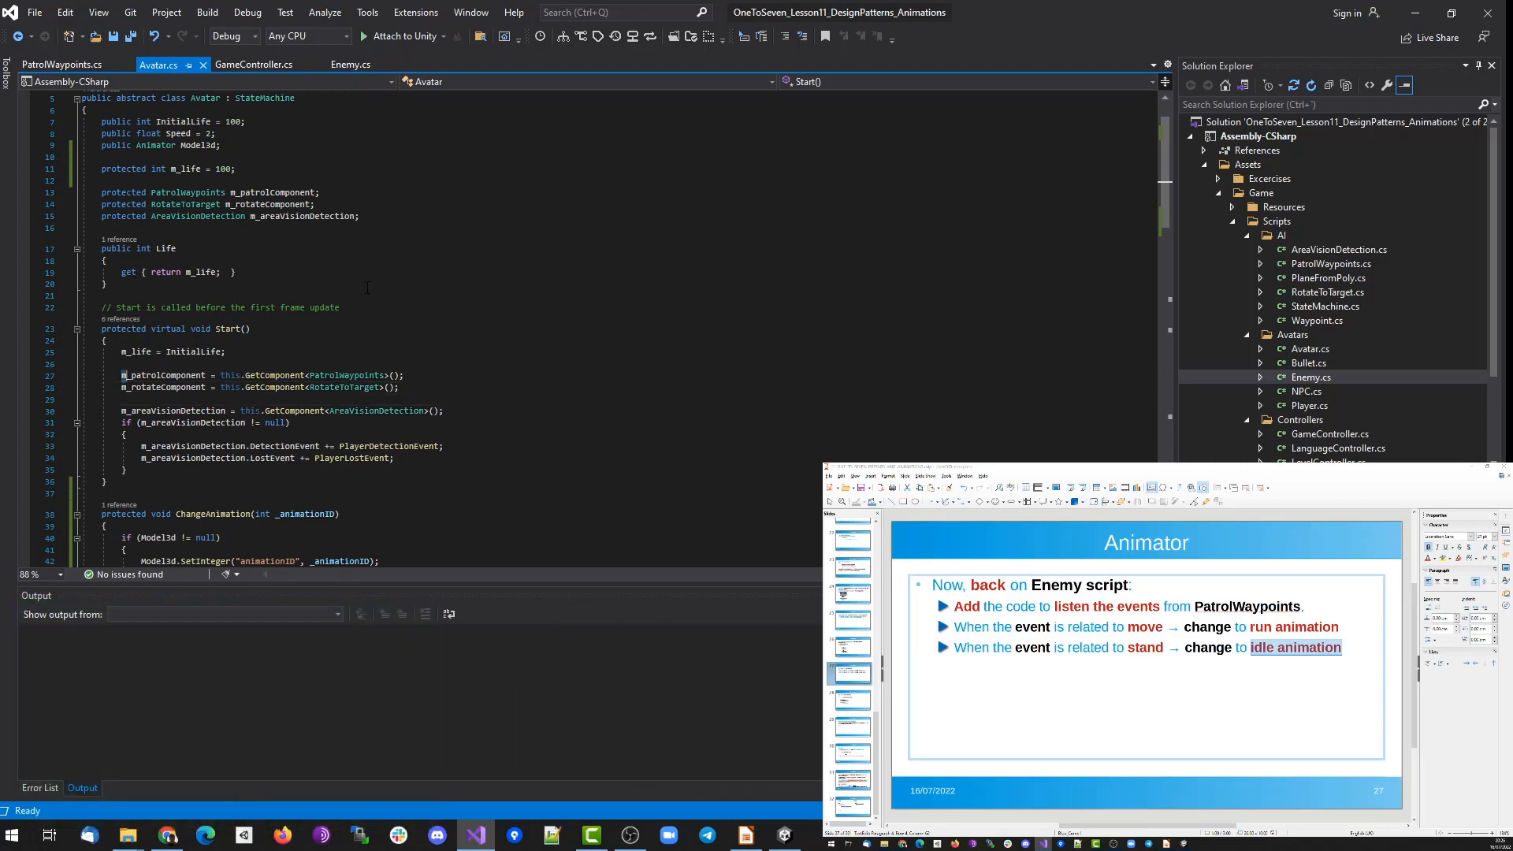
Add an if (m_patrolComponent != null) block after the PatrolWaypoints GetComponent line in Avatar's Start().
key("End")
key("Return")
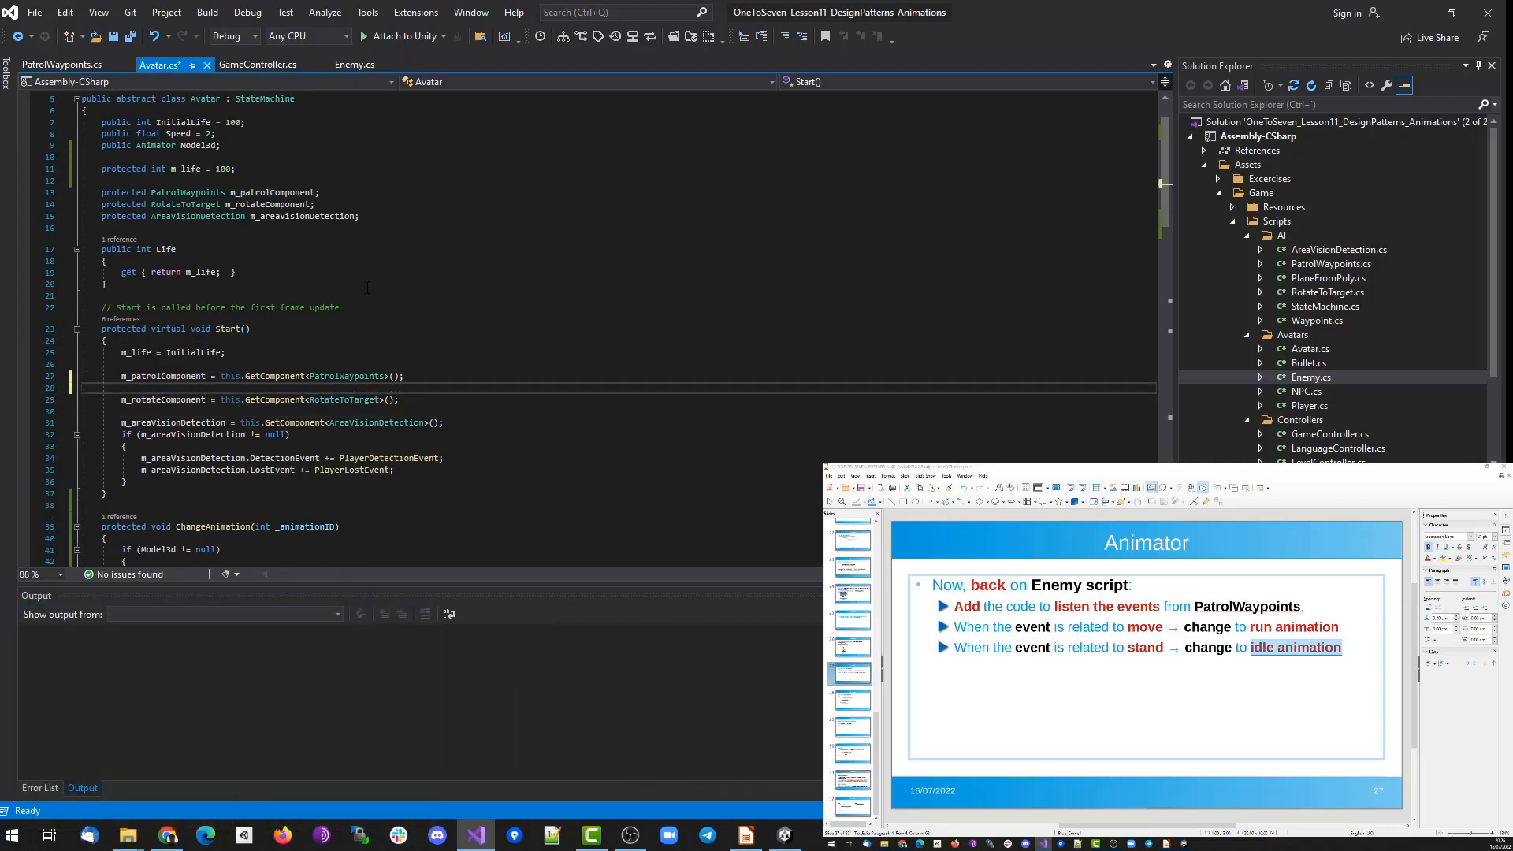
type("if (m_patrolComponent != null)")
key("Return")
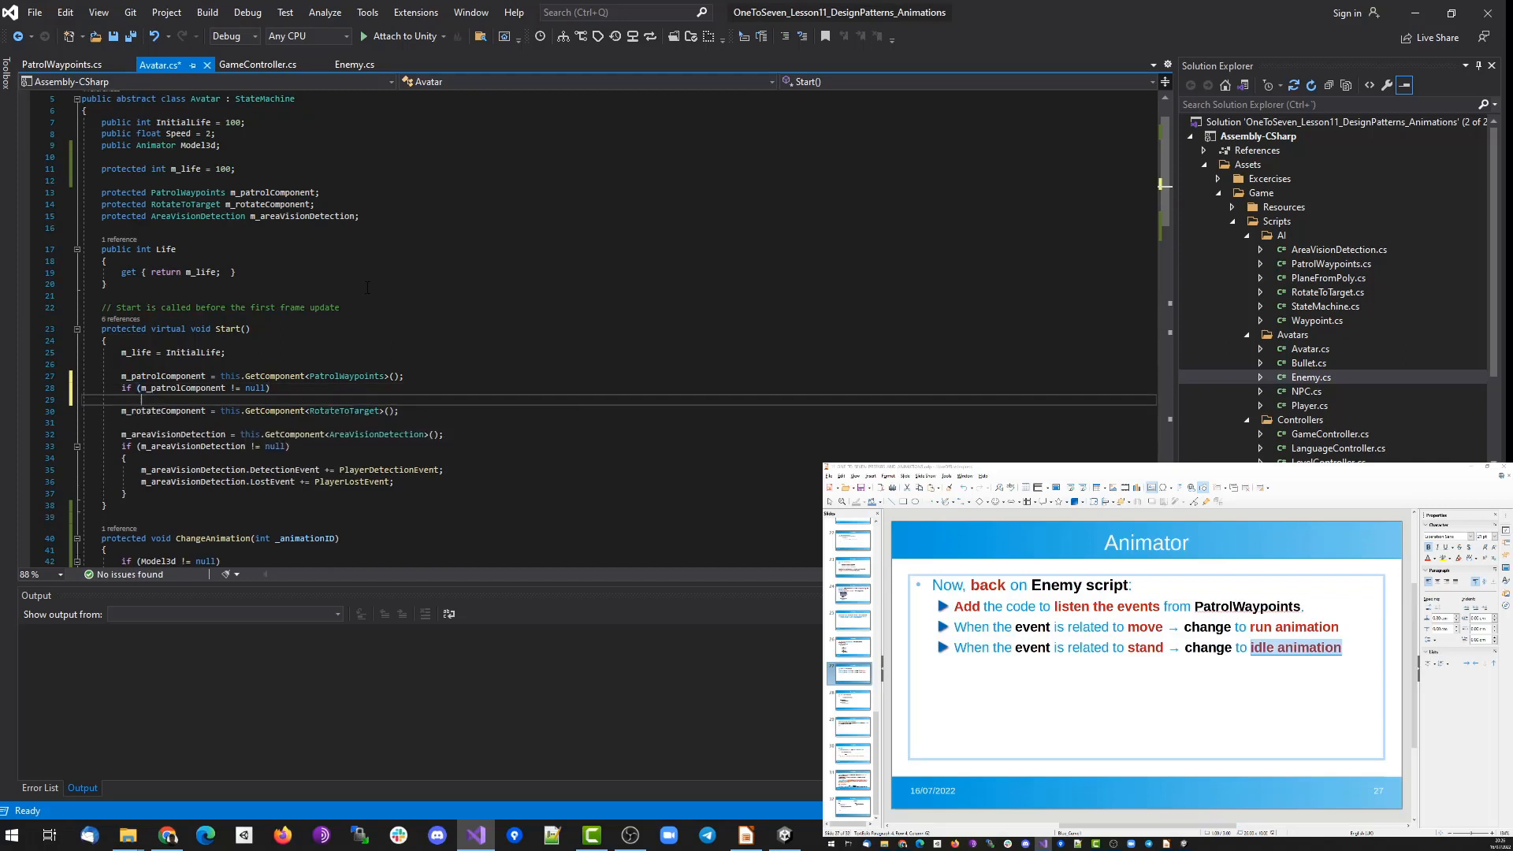
type("{")
key("Return")
Subscribe OnMoveEvent to m_patrolComponent.MoveEvent inside the new null-check block.
type("m_patrolComponent.ev")
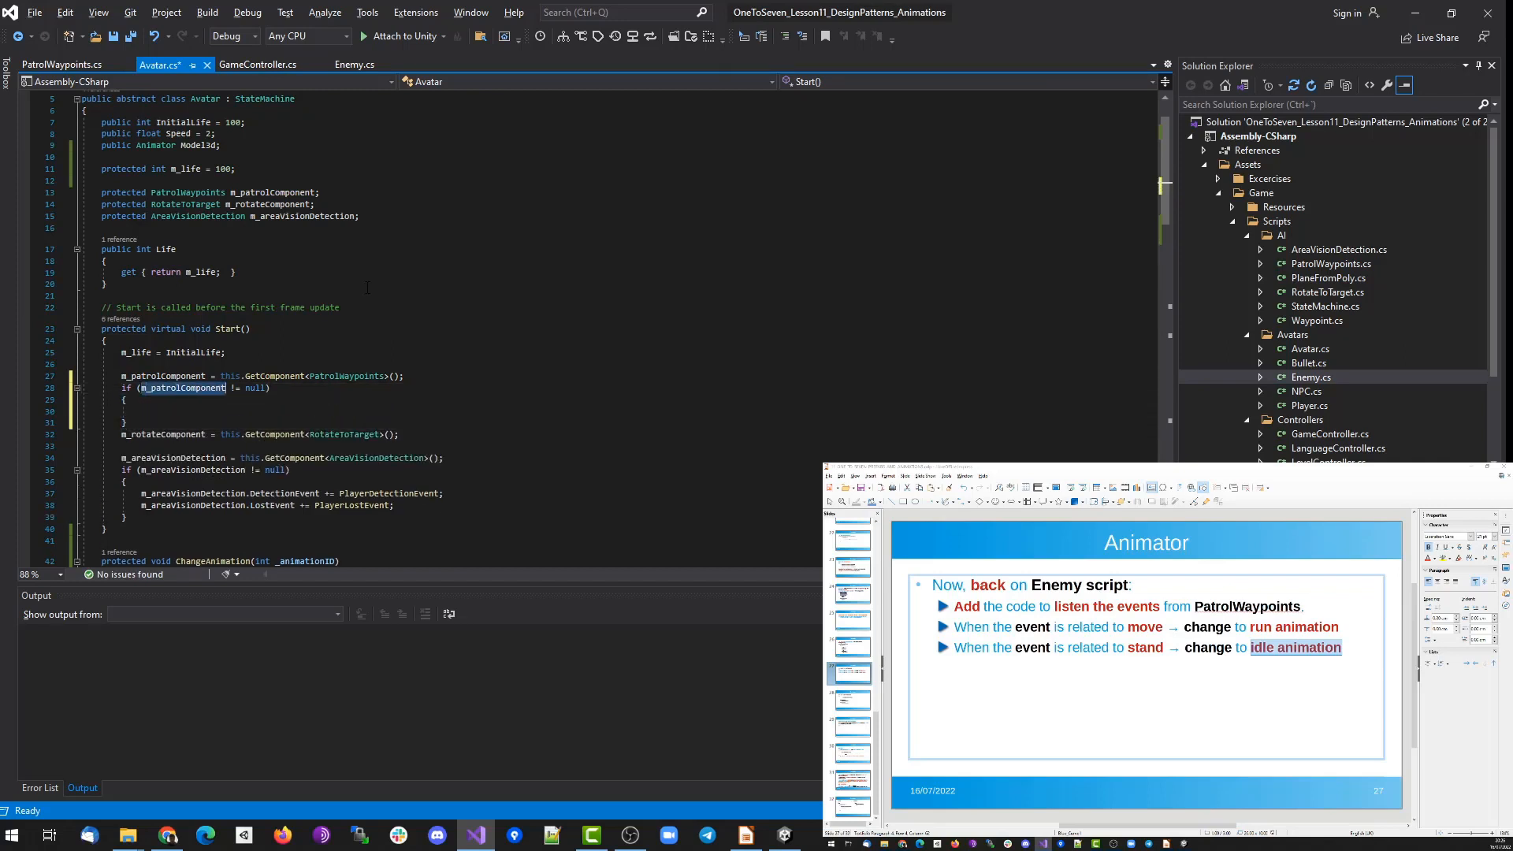
key("Down")
key("Tab")
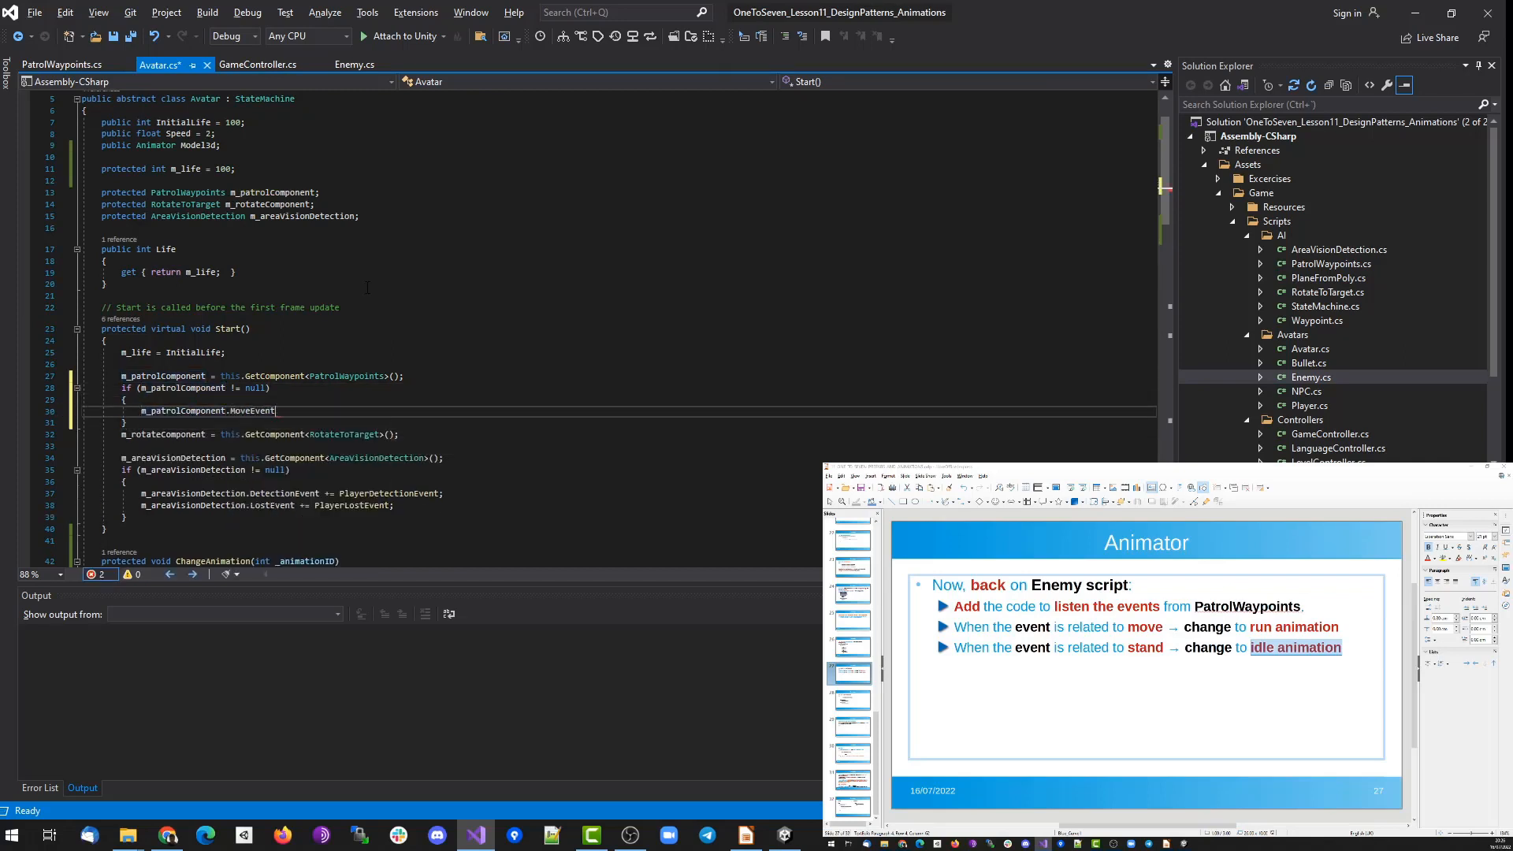
type("+= On")
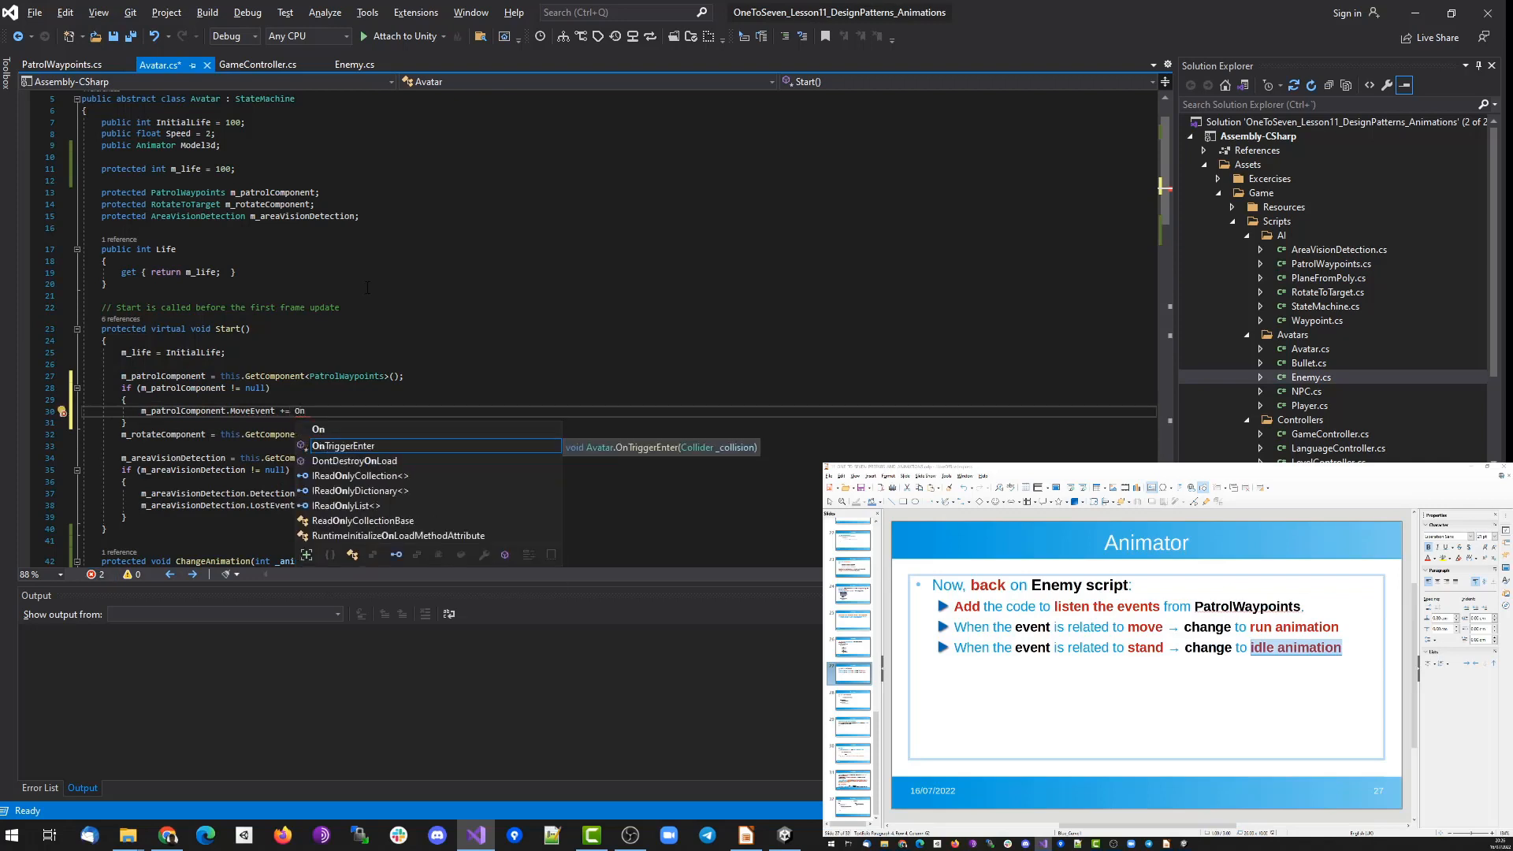
type("MoveEvent;")
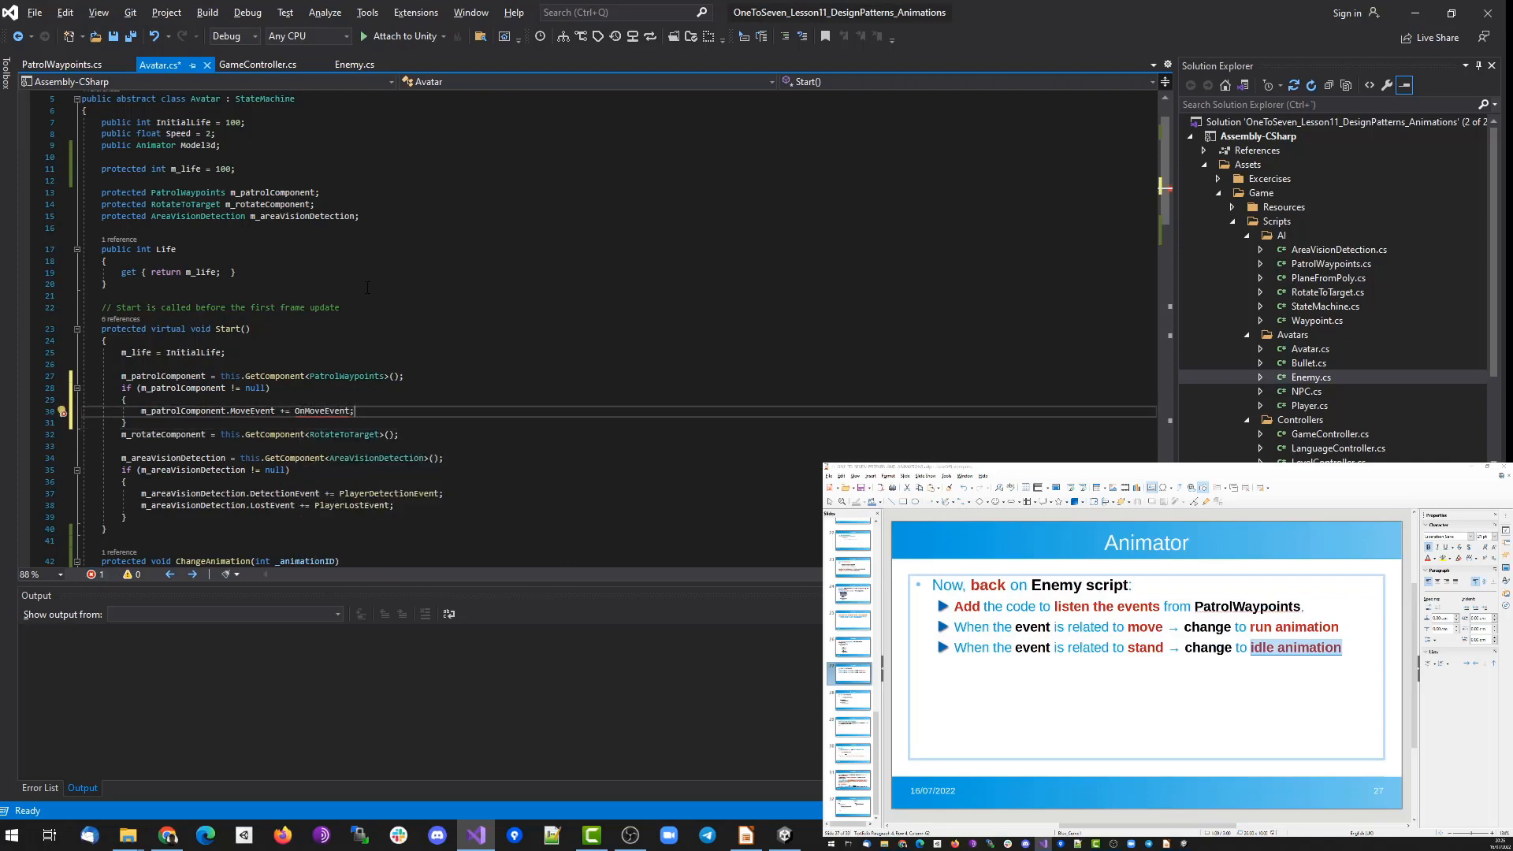
Duplicate the MoveEvent subscription and change the copy to subscribe OnStandEvent to m_patrolComponent.StandEvent.
key("ctrl+d")
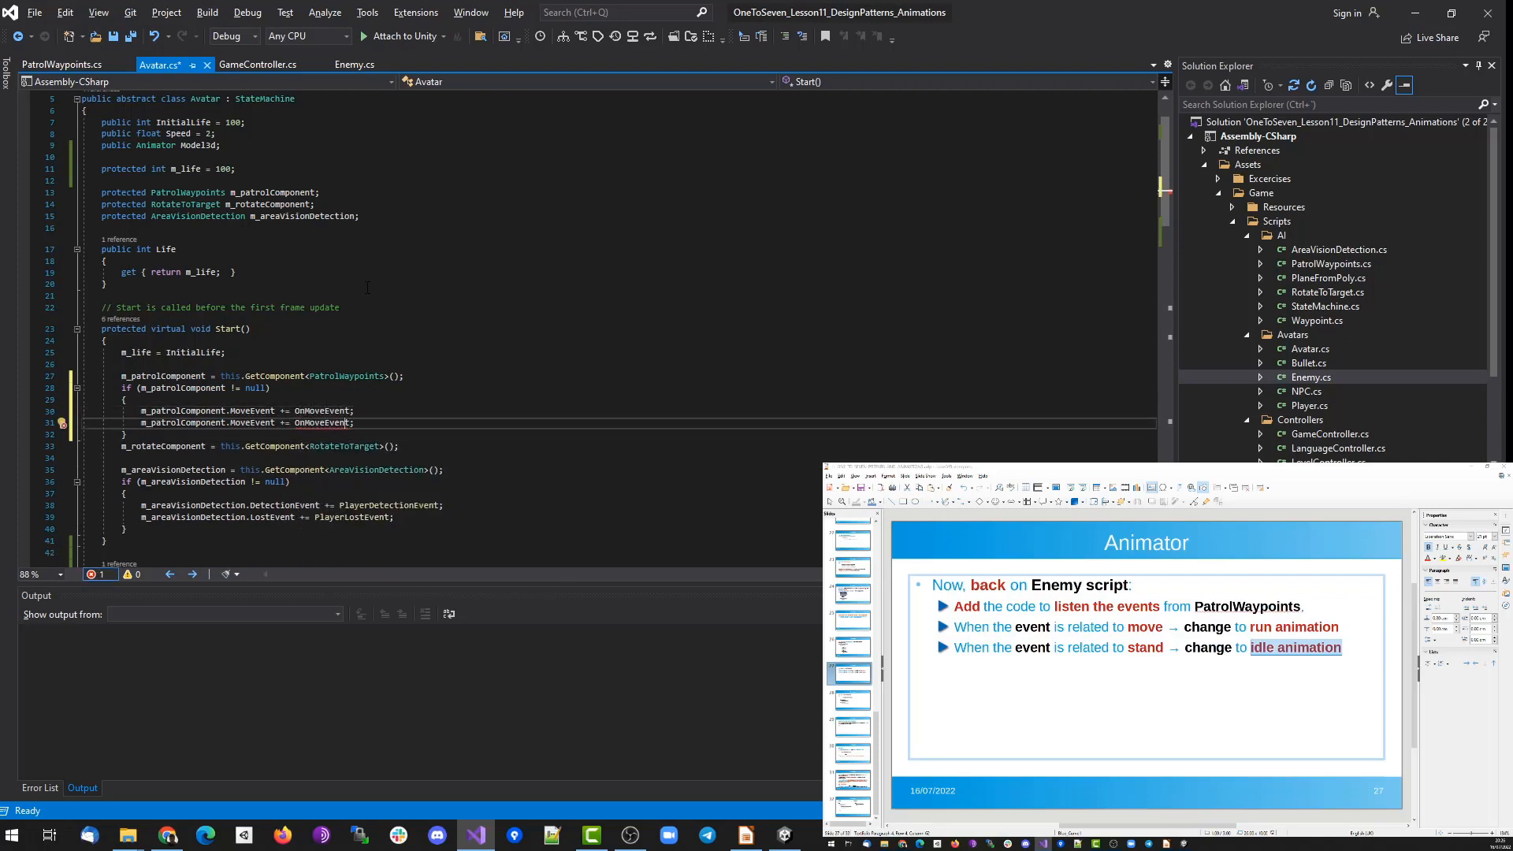
key("ctrl+shift+Left")
key("ctrl+shift+Left")
key("BackSpace")
type(".StandEvent")
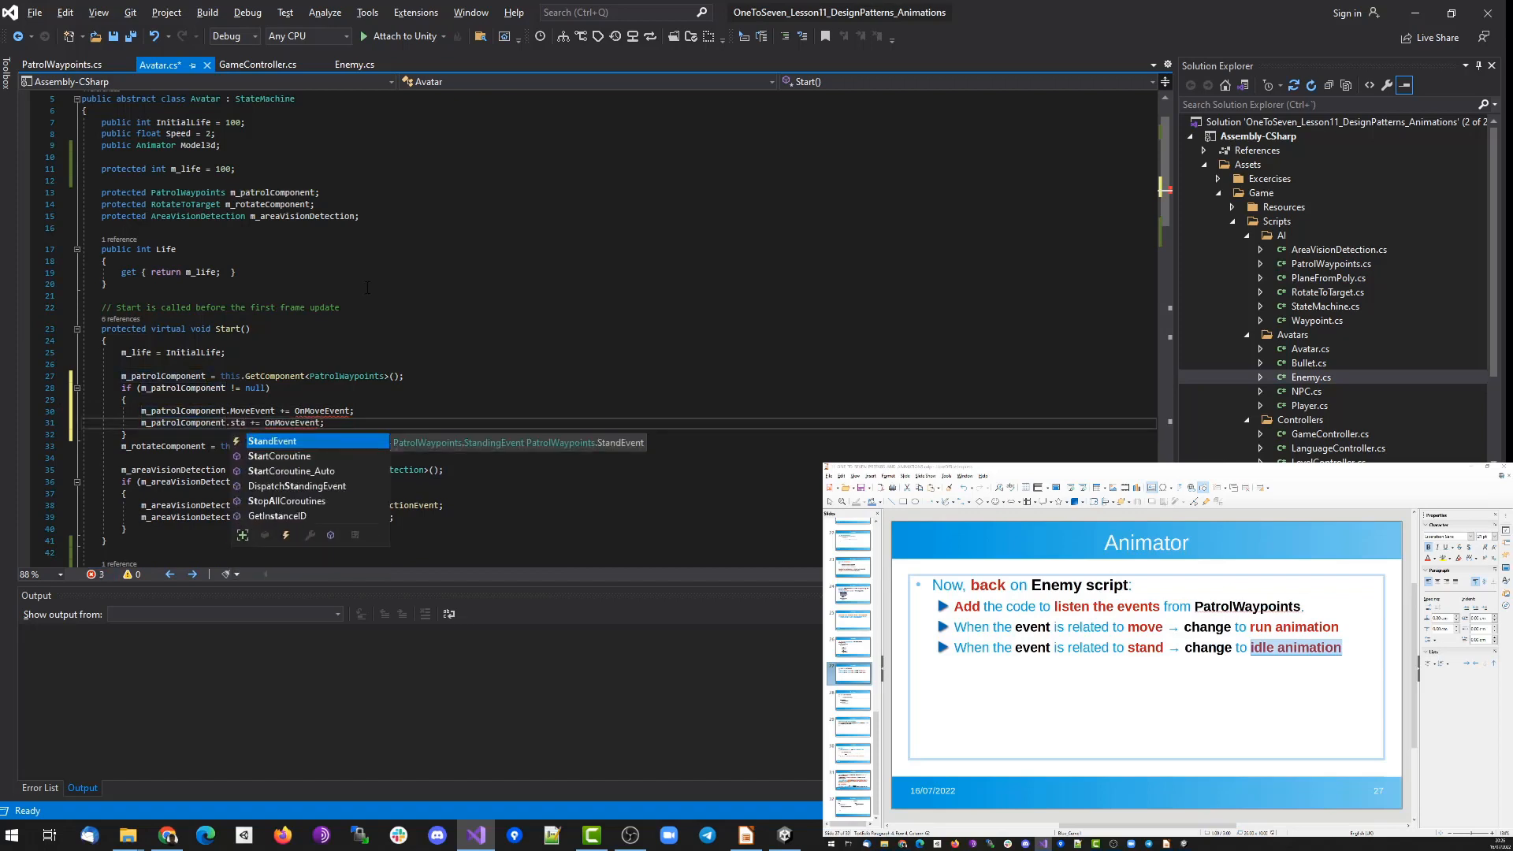
key("Tab")
key("Right")
key("Right")
key("Right")
key("Right")
key("Right")
key("Right")
key("shift+Right")
key("shift+Right")
key("shift+Right")
key("shift+Right")
type("Stand")
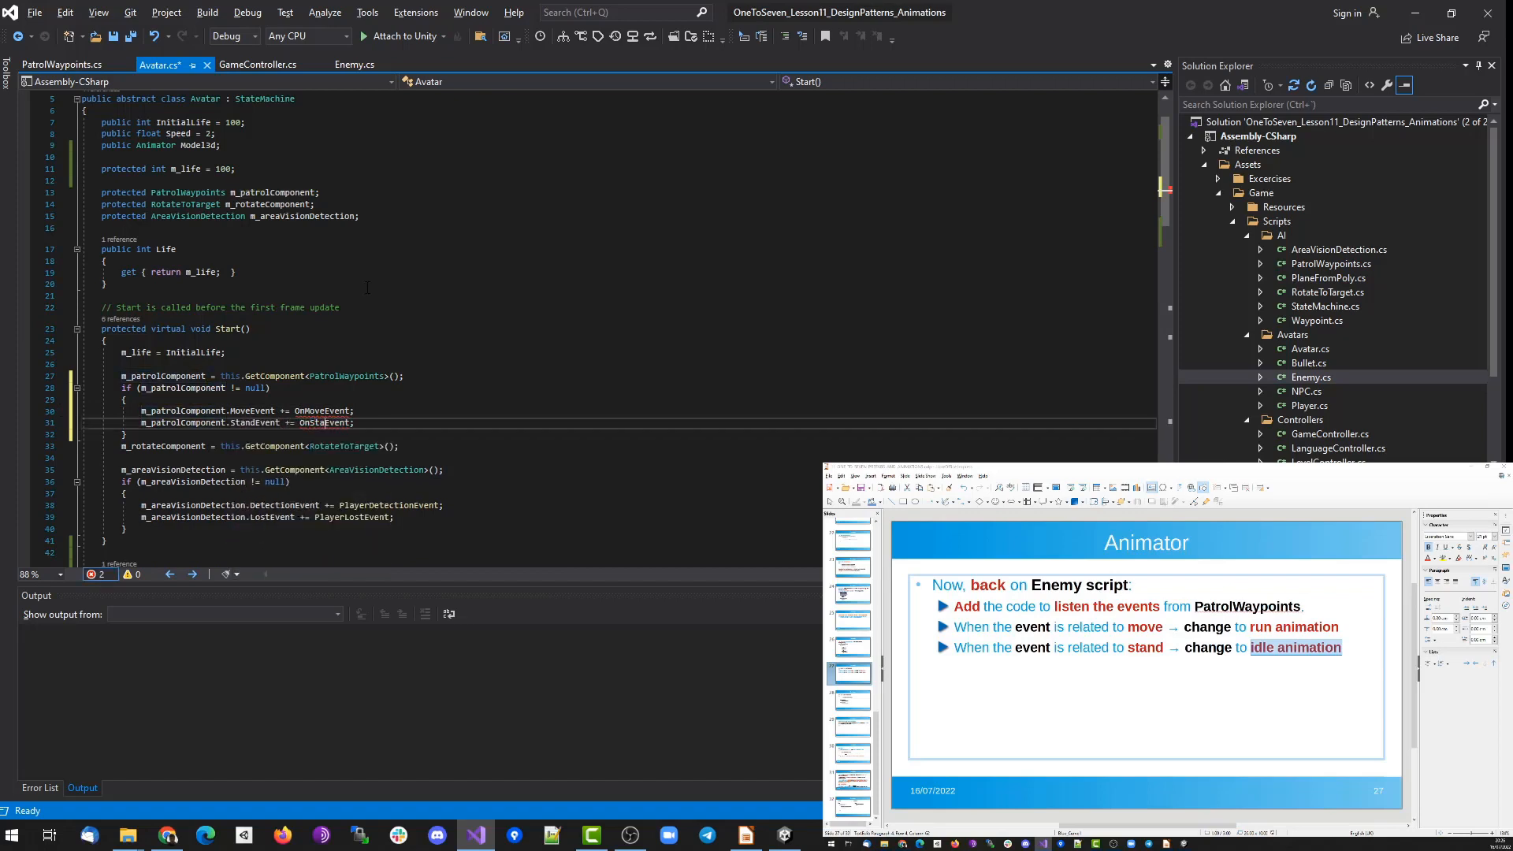
Generate the missing OnMoveEvent and OnStandEvent methods in Avatar.cs from their subscriptions.
key("Up")
key("ctrl+period")
key("Return")
key("Down")
key("ctrl+period")
key("Return")
Change the OnStandEvent method in Avatar.cs from private to protected virtual.
key("Down")
key("Down")
key("Down")
key("Down")
key("Down")
key("Down")
key("Down")
key("Down")
key("Down")
key("Down")
key("Down")
key("Down")
key("Down")
key("Down")
key("Down")
key("Down")
key("Down")
key("Down")
key("Down")
key("Down")
key("Up")
key("Up")
key("Up")
key("Up")
key("Up")
key("Up")
key("Up")
key("Up")
key("Up")
key("Up")
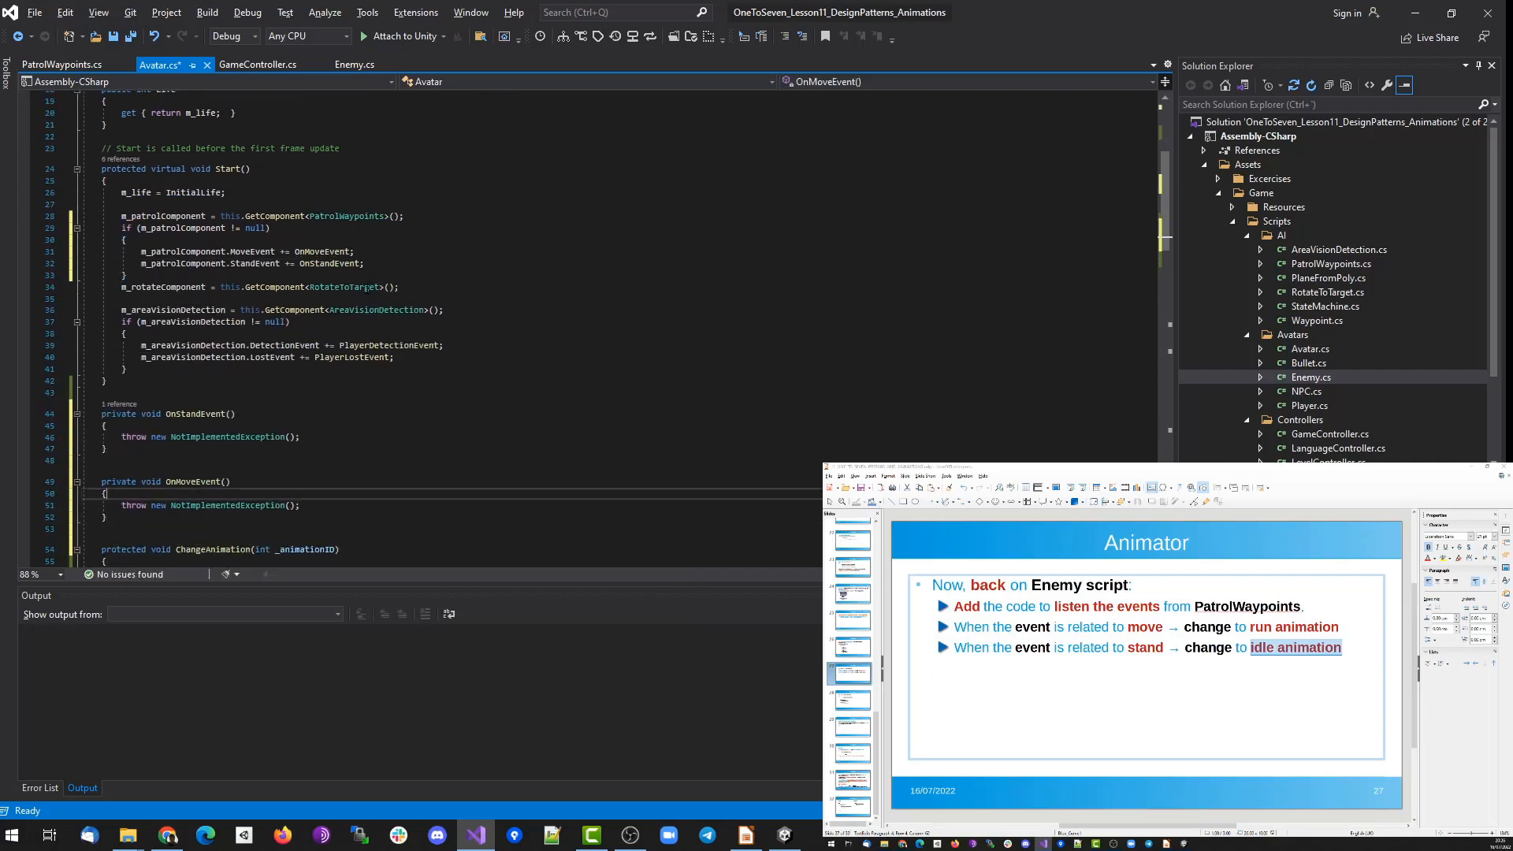
key("Up")
key("shift+Right")
key("shift+Right")
key("shift+Right")
key("shift+Right")
key("shift+Right")
key("shift+Right")
key("shift+Right")
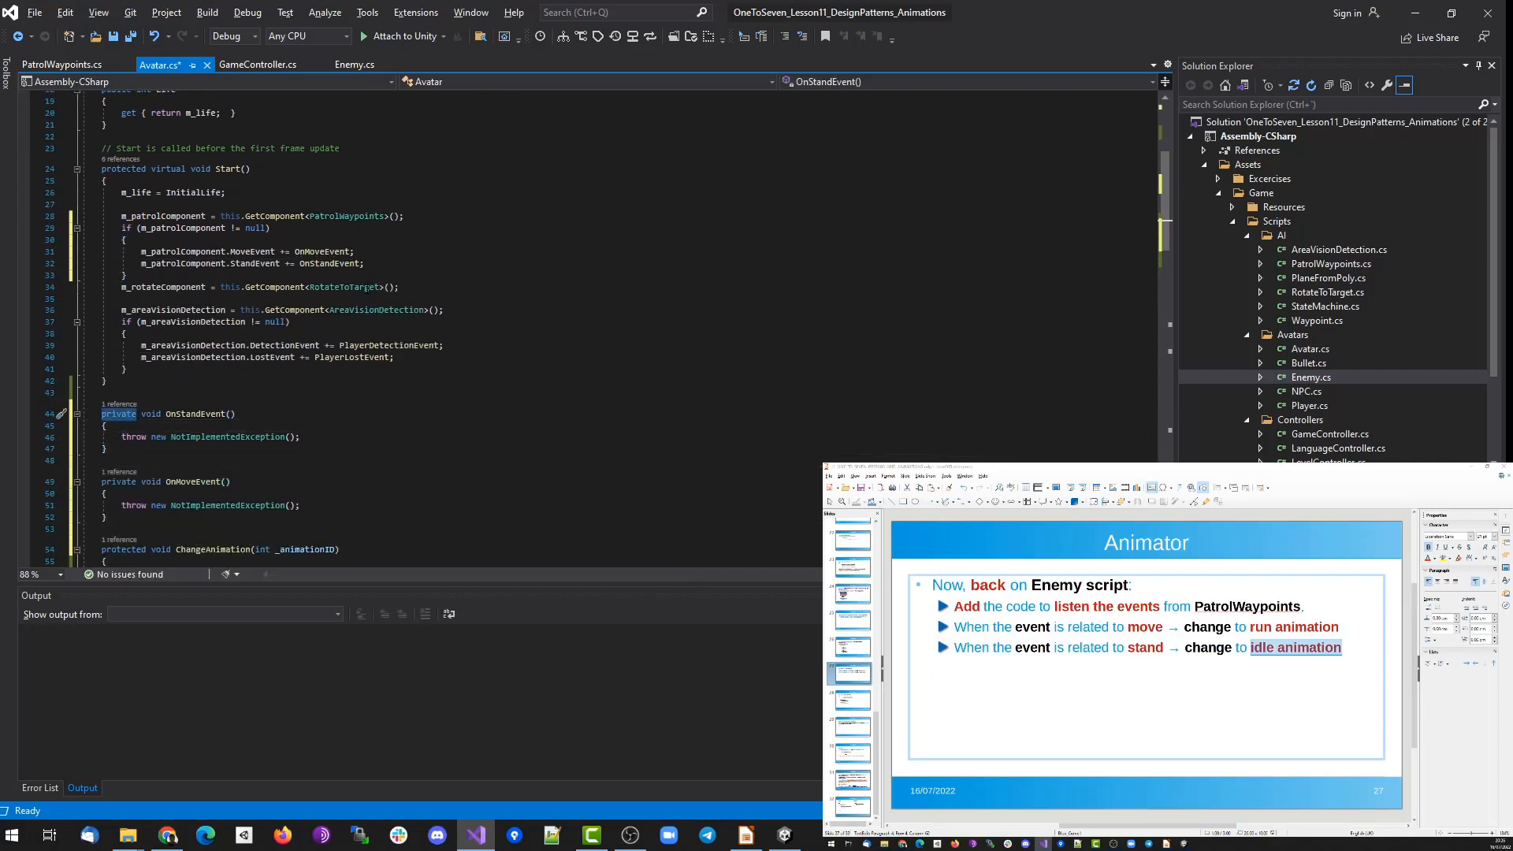
type("protected virtual")
Delete the NotImplementedException line from the body of Avatar's OnStandEvent.
key("Down")
key("Down")
key("End")
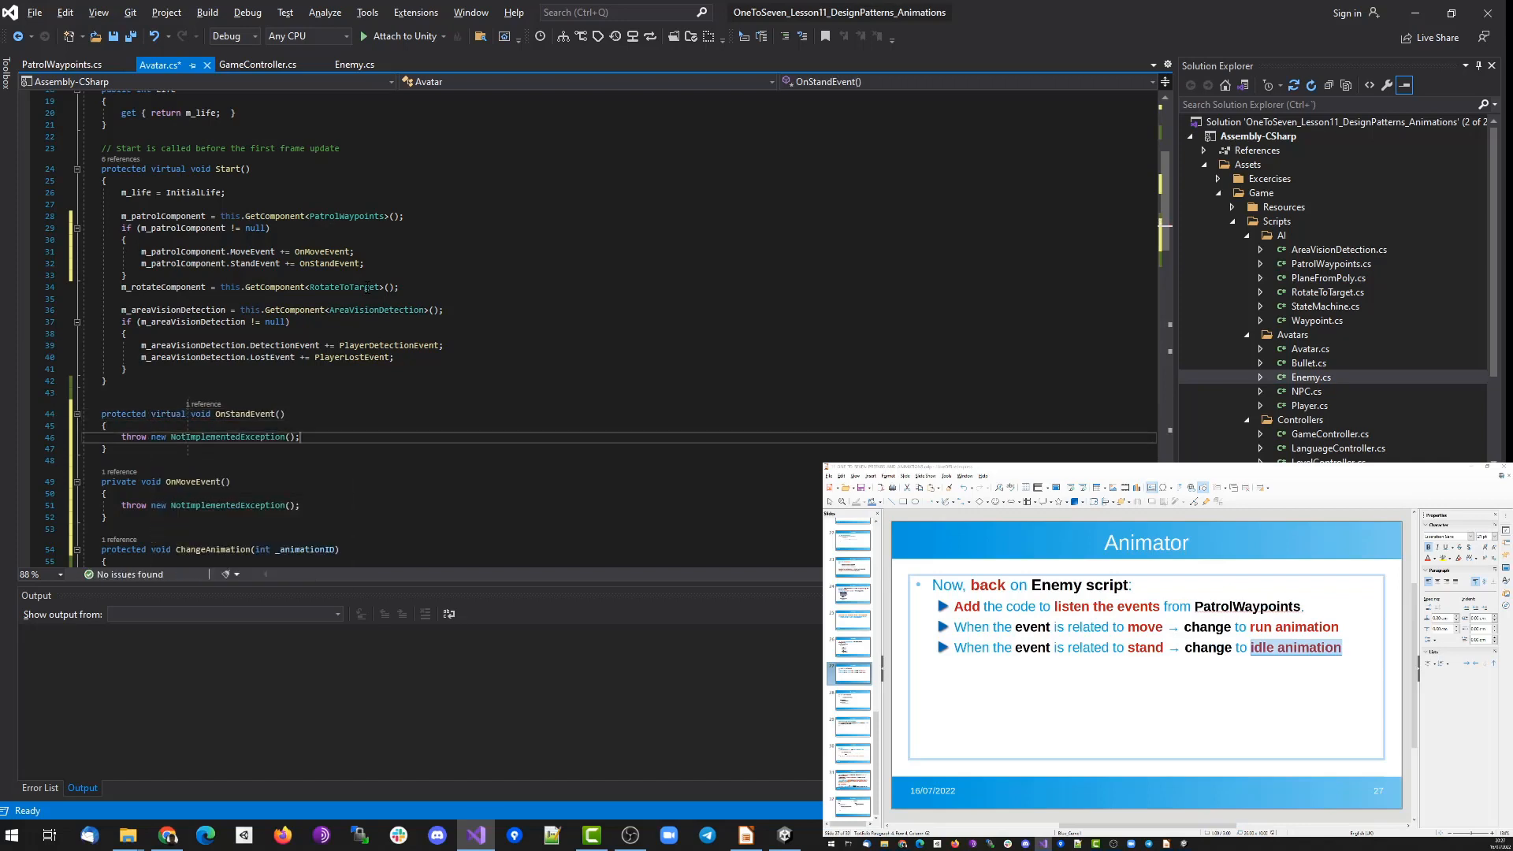
key("shift+Home")
key("BackSpace")
Copy the protected virtual void declaration from OnStandEvent over the private void of Avatar's OnMoveEvent.
key("Up")
key("Up")
key("ctrl+Right")
key("ctrl+Right")
key("ctrl+Right")
key("shift+Home")
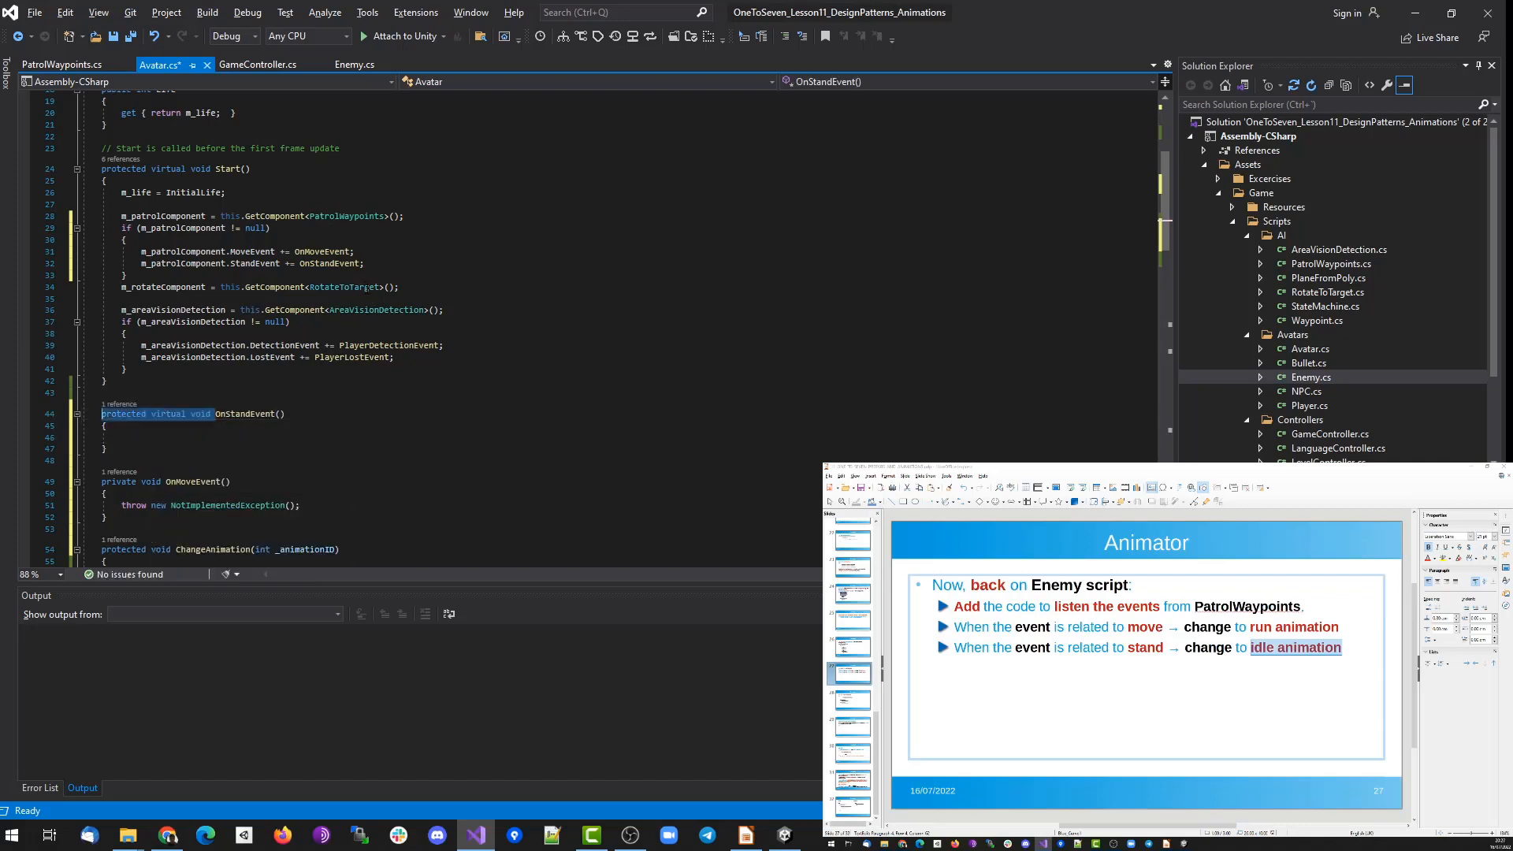
key("ctrl+c")
key("Down")
key("Down")
key("Down")
key("Down")
key("Down")
key("ctrl+shift+Right")
key("ctrl+shift+Right")
key("ctrl+v")
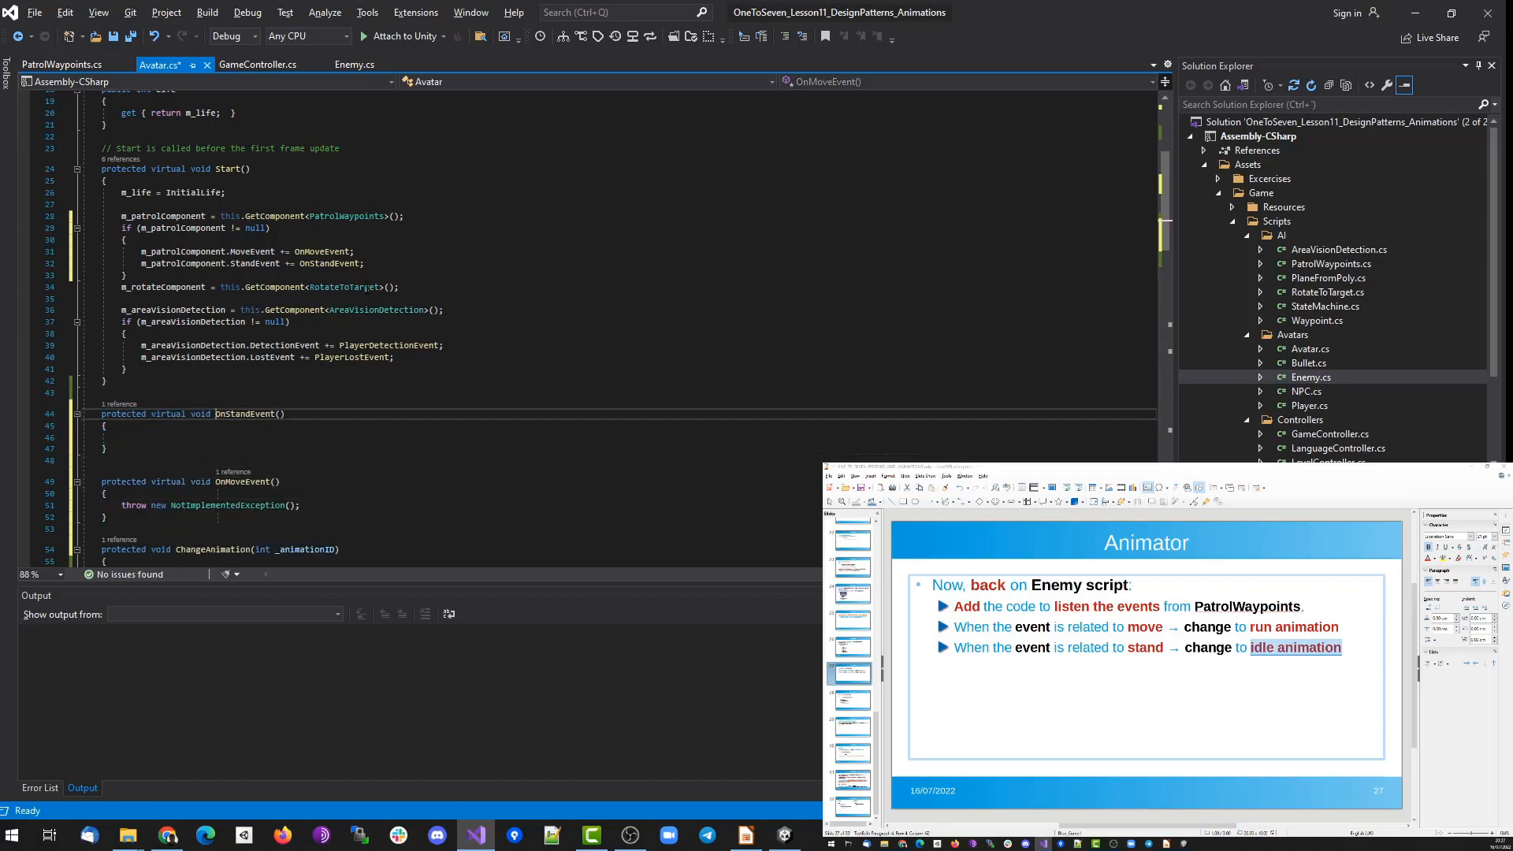
Remove the blank line between the two event methods in Avatar.cs and delete OnMoveEvent's NotImplementedException line.
key("Down")
key("Down")
key("Down")
key("Down")
key("BackSpace")
key("Up")
key("Up")
key("Up")
key("Up")
key("shift+Down")
key("shift+Down")
key("shift+Down")
key("shift+Down")
key("Down")
key("Down")
key("Down")
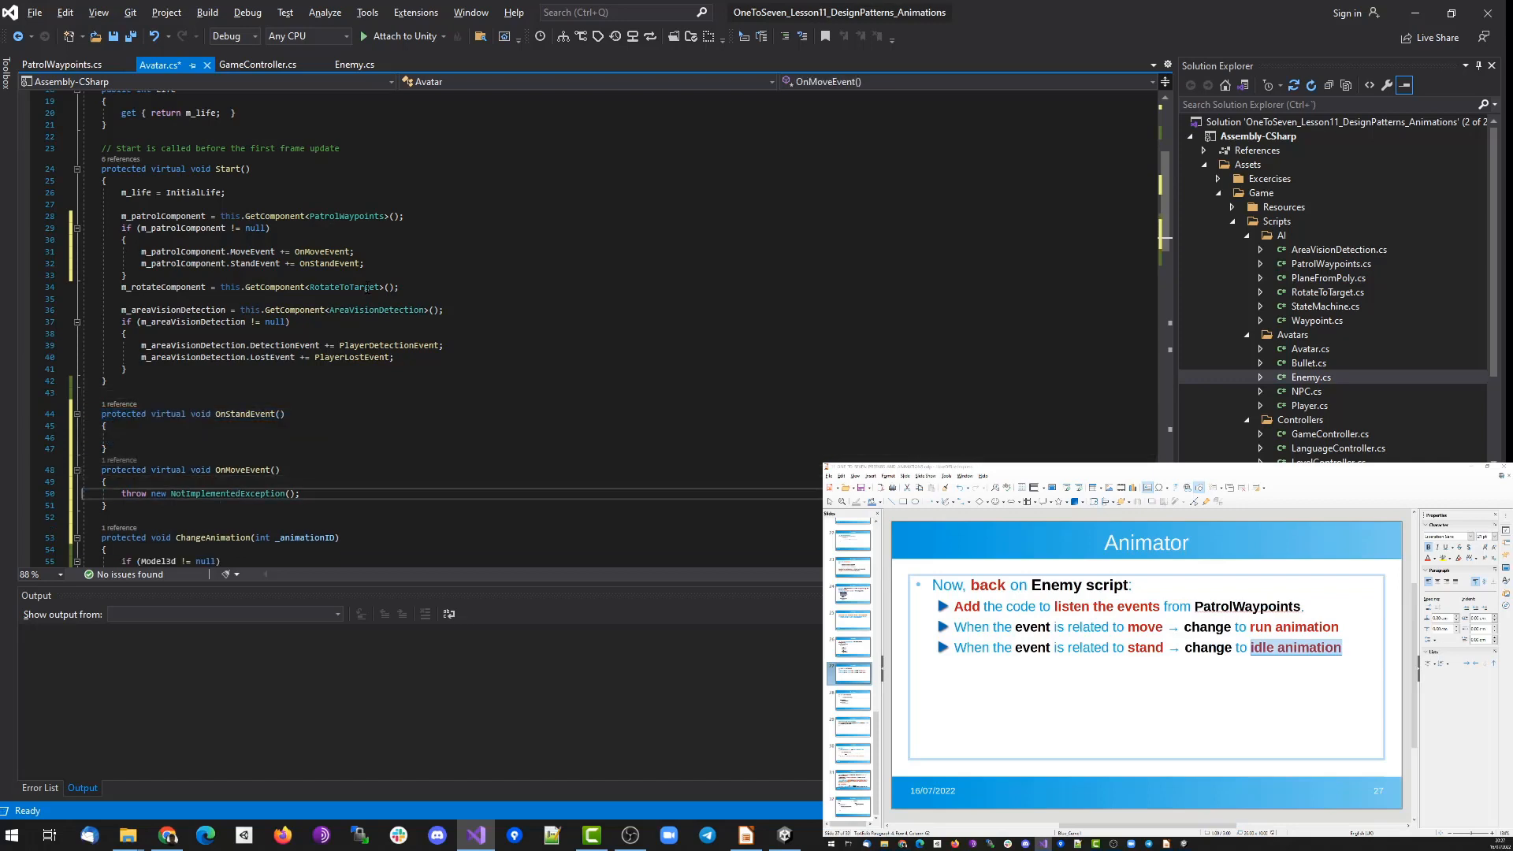
key("ctrl+x")
Save Avatar.cs and paste a copy of its OnStandEvent and OnMoveEvent methods into Enemy.cs after OnDestroy().
key("shift+Up")
key("shift+Up")
key("shift+Up")
key("shift+Up")
key("shift+Up")
key("shift+Up")
key("shift+Up")
key("ctrl+s")
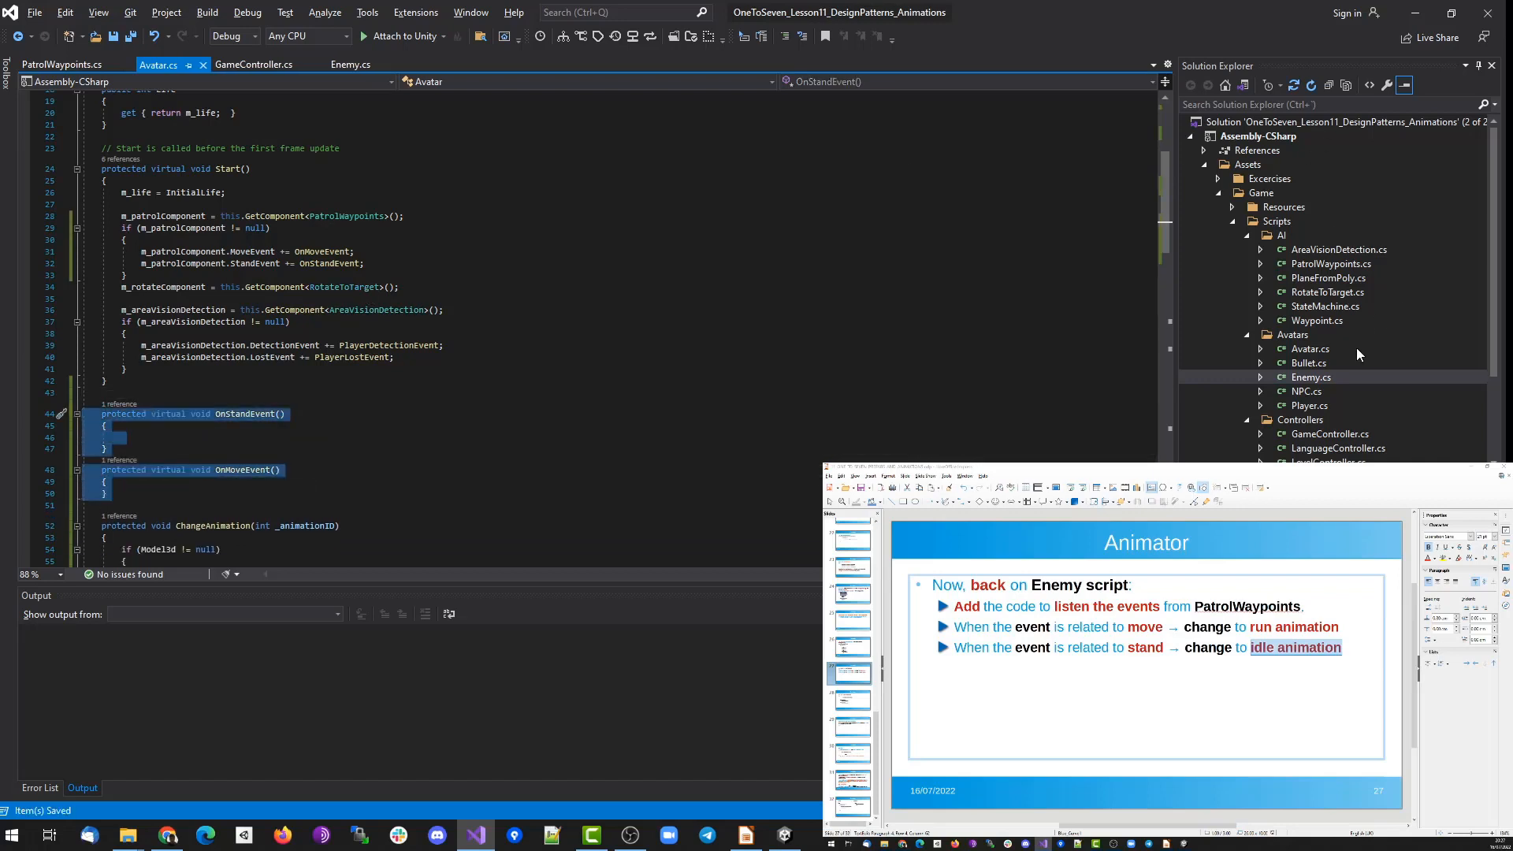
double_click(1307, 380)
scroll(244, 331, "down", 3)
left_click(244, 404)
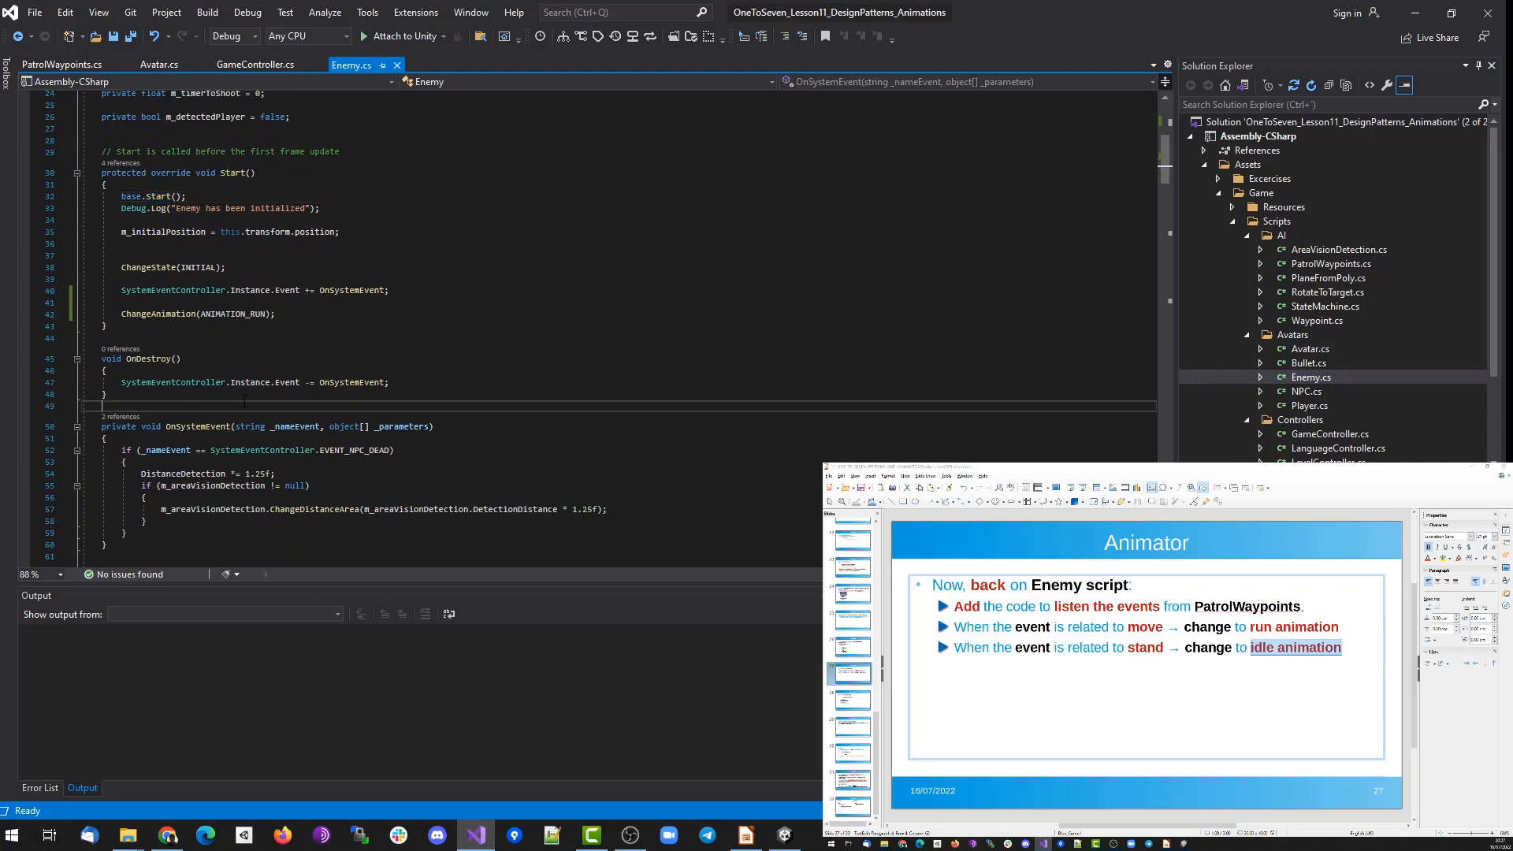
key("Return")
key("ctrl+v")
Replace virtual with override in the OnStandEvent declaration in Enemy.cs.
key("Up")
key("Up")
key("Up")
key("Up")
key("Up")
key("Up")
key("Up")
key("ctrl+Right")
key("ctrl+Right")
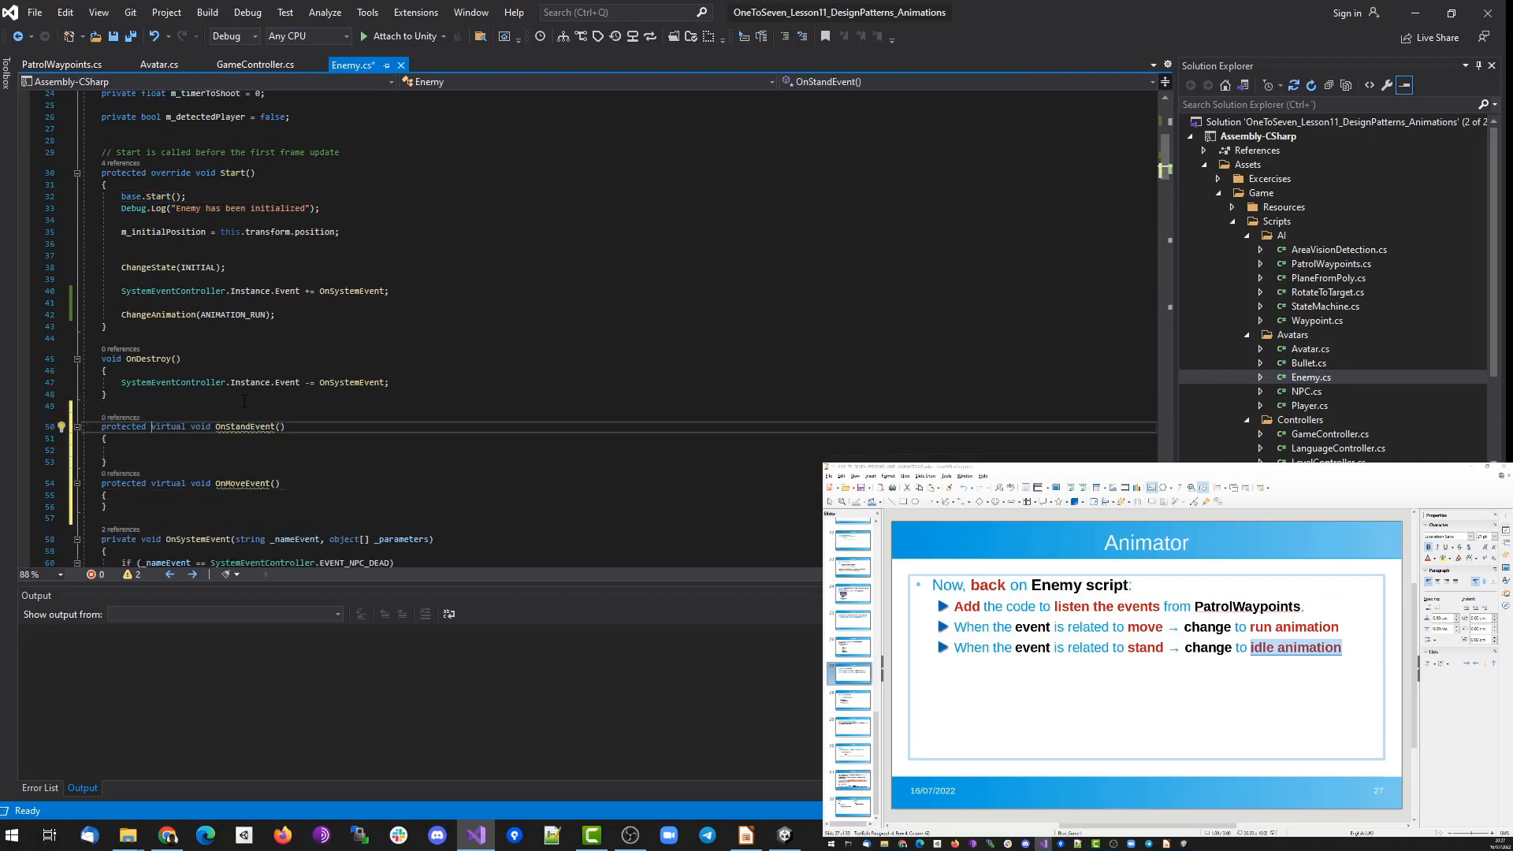
key("shift+Right")
key("shift+Right")
key("shift+Right")
key("shift+Right")
key("shift+Right")
key("shift+Right")
key("shift+Right")
type("override")
Call ChangeAnimation(ANIMATION_IDLE); in Enemy's OnStandEvent and separate it from OnMoveEvent with a blank line.
key("Down")
key("Down")
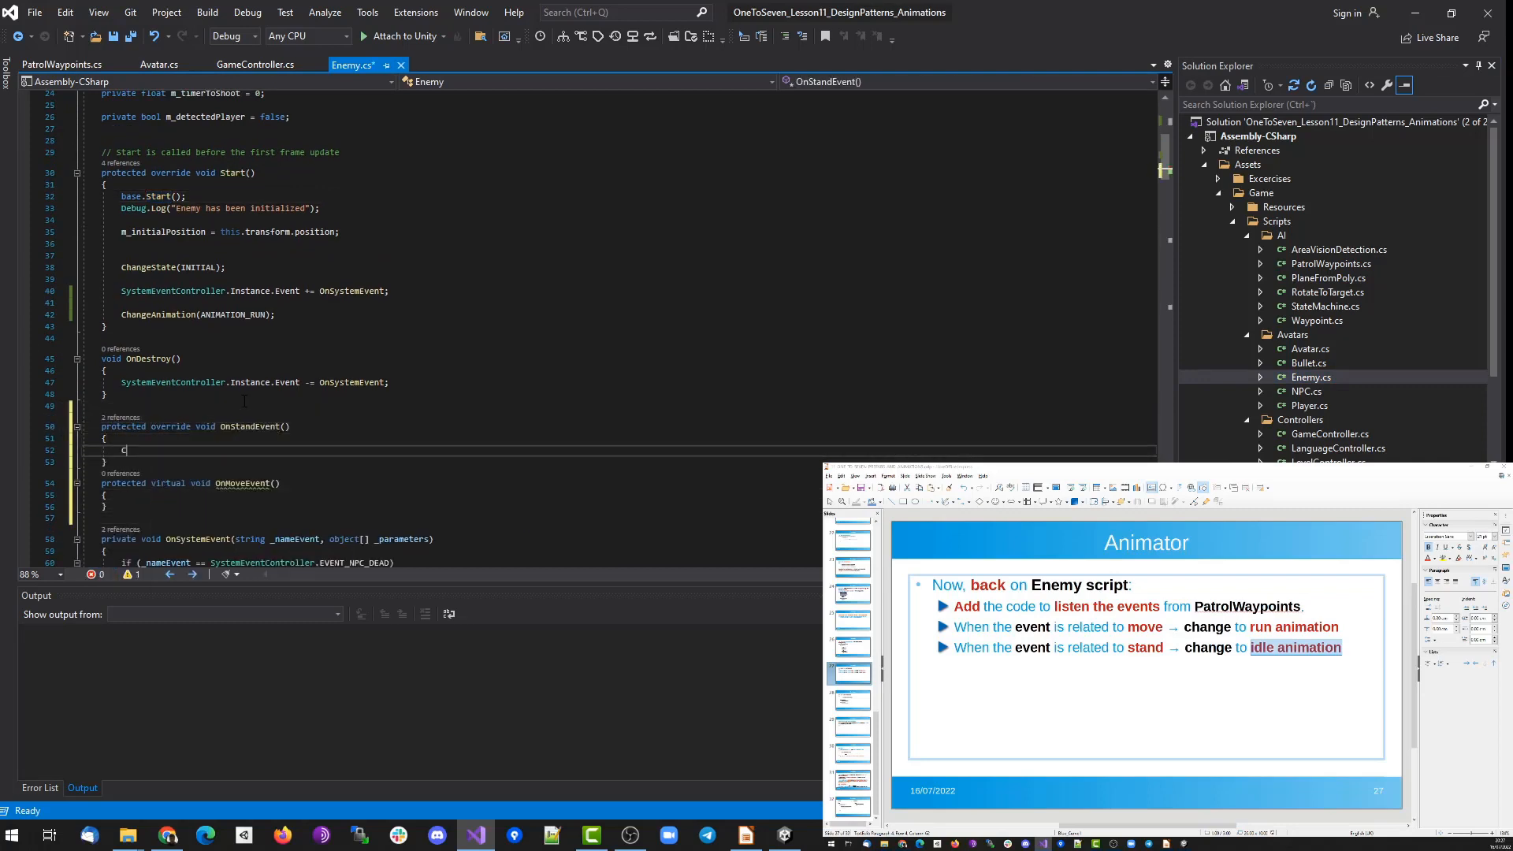
type("ChangeAnimation(ANIMATION_IDLE)")
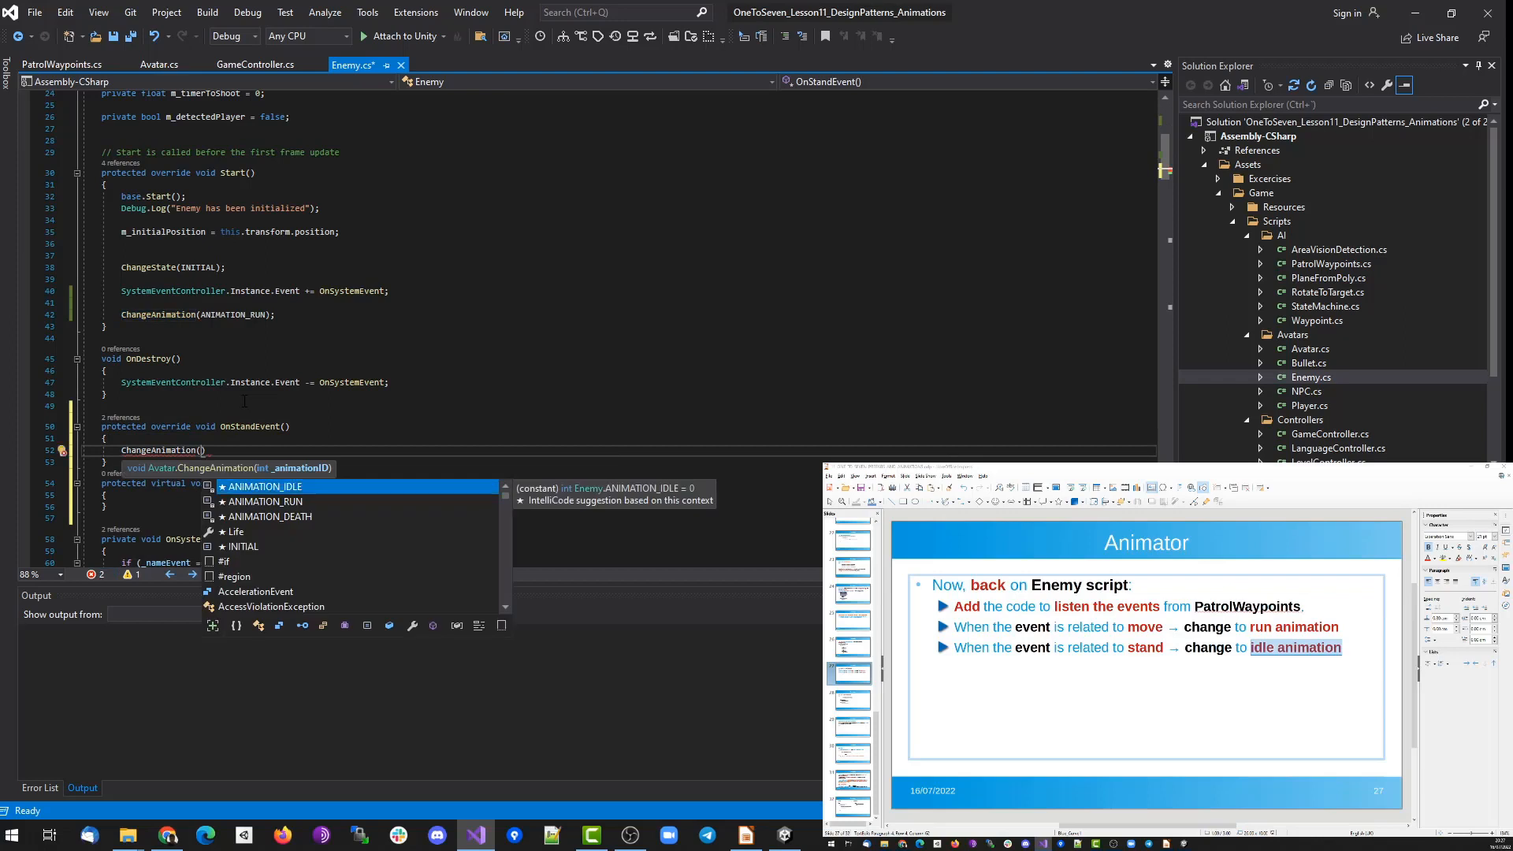
type(";")
key("Down")
key("Down")
key("Down")
key("Up")
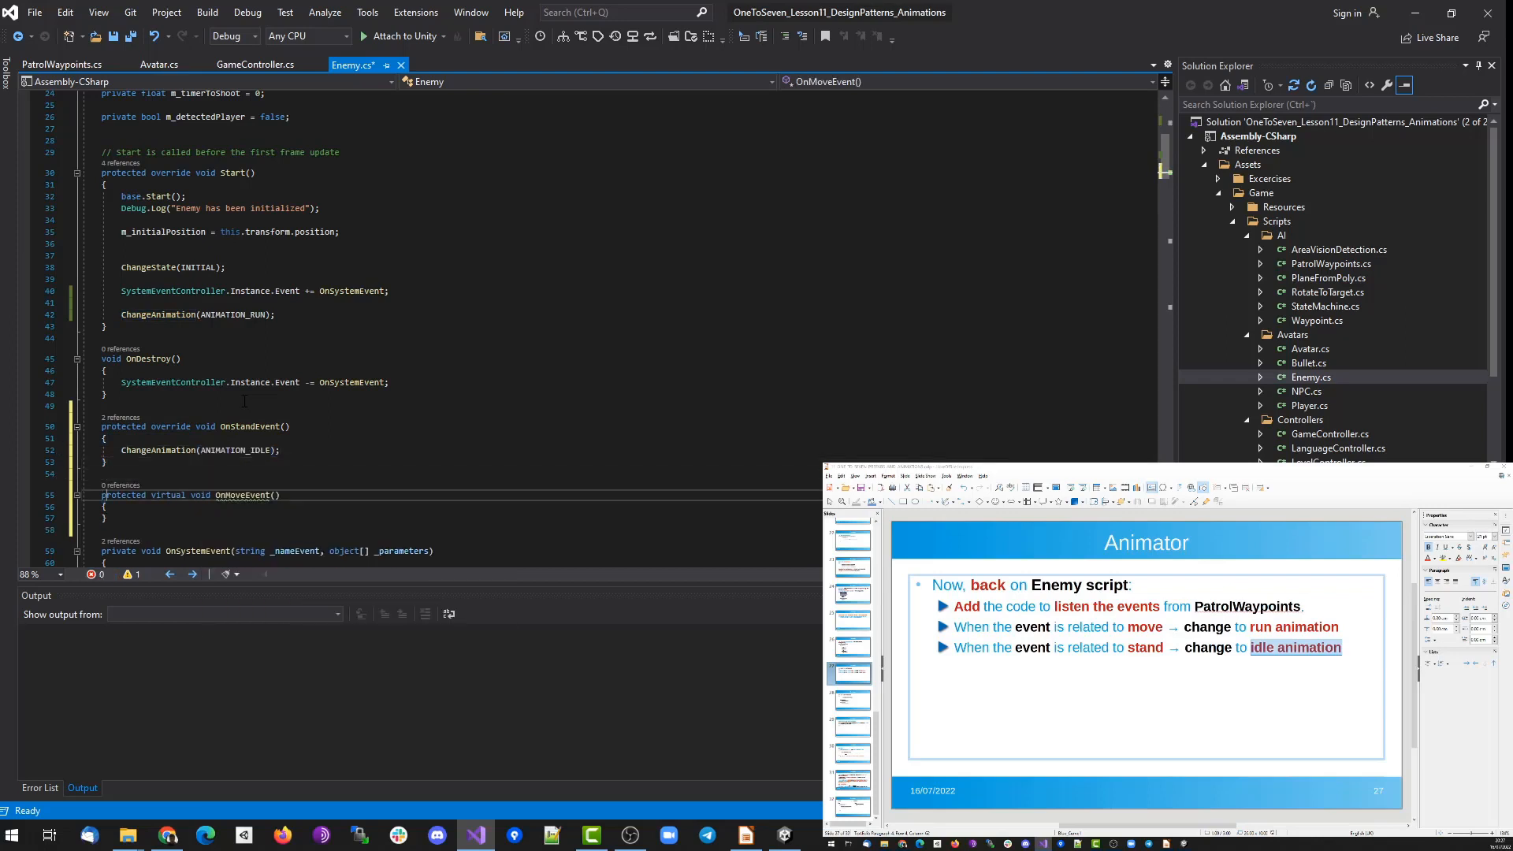
Replace virtual with override in the OnMoveEvent declaration in Enemy.cs.
key("ctrl+Right")
key("shift+Right")
type("override")
Copy the ChangeAnimation call from OnStandEvent into OnMoveEvent, set its argument to ANIMATION_RUN, and save Enemy.cs.
key("Up")
key("Up")
key("Up")
key("Home")
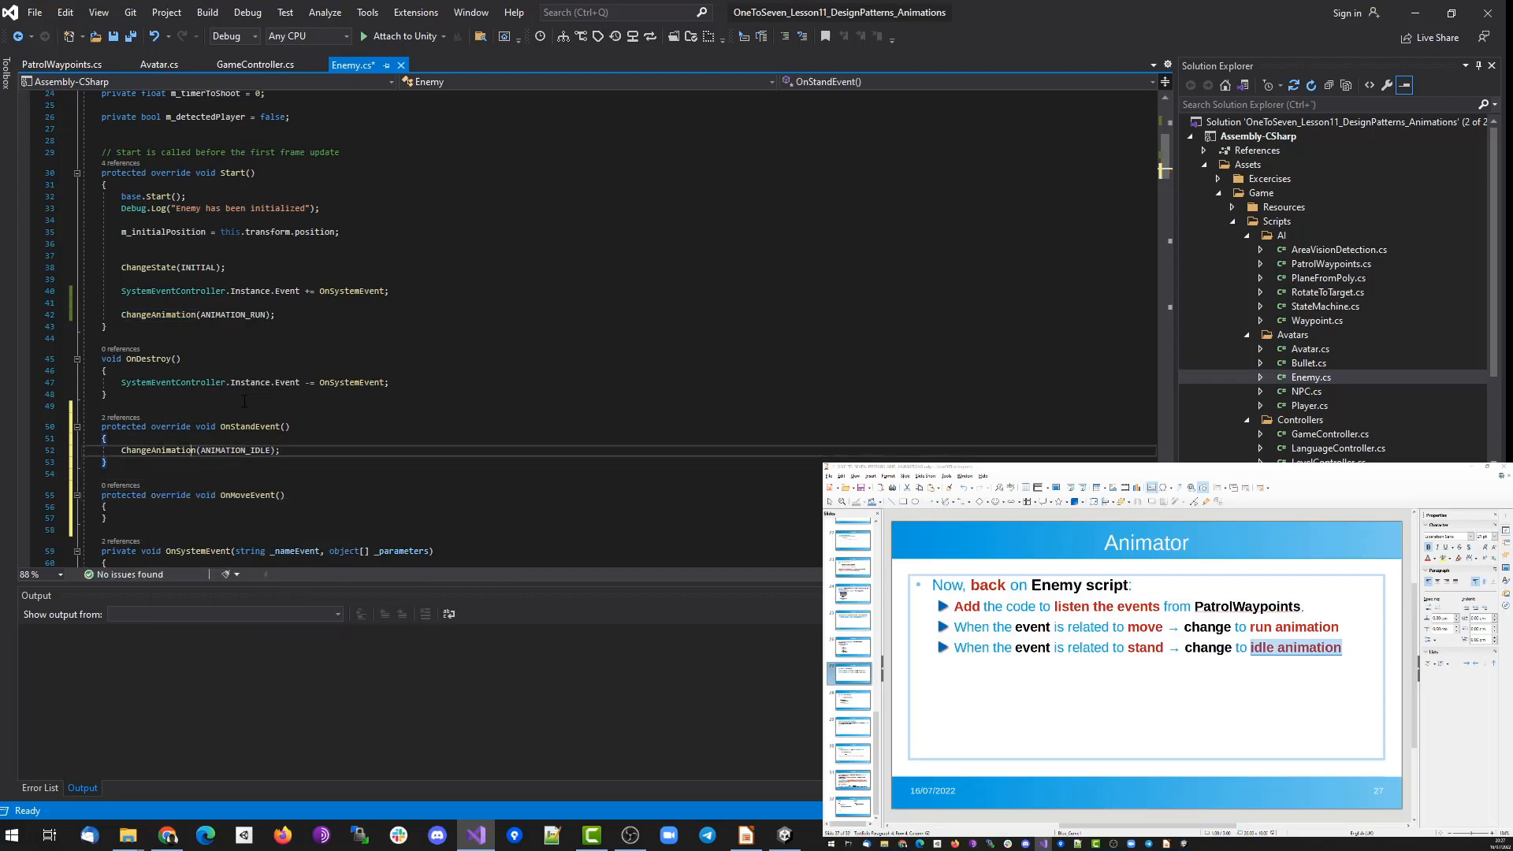
key("shift+End")
key("ctrl+c")
key("Down")
key("Down")
key("Down")
key("Down")
key("Return")
key("ctrl+v")
key("Left")
key("Left")
key("ctrl+shift+Left")
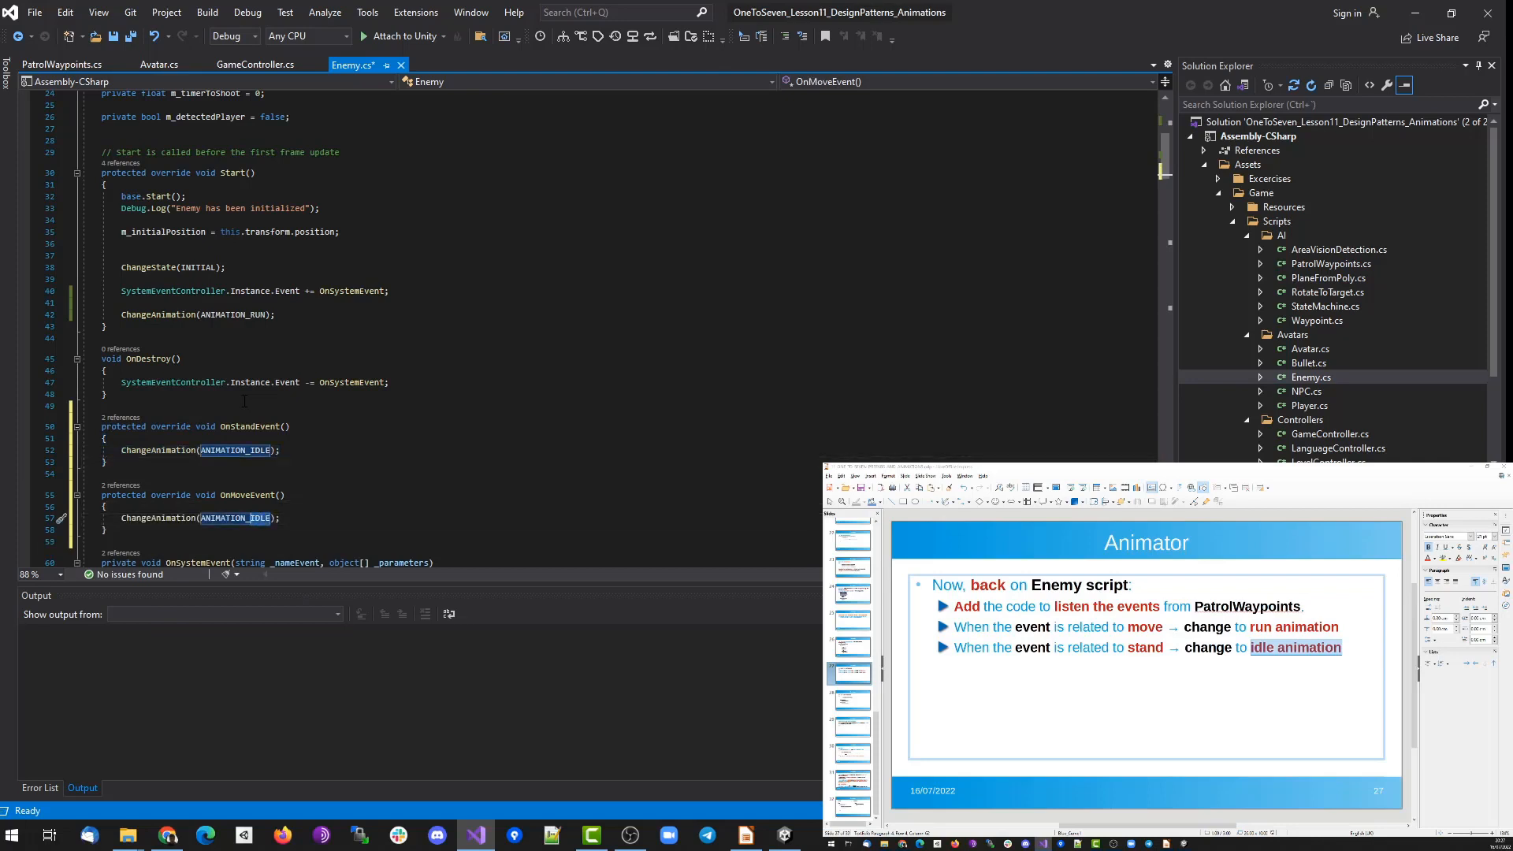
type("ANIMATION_RUN")
key("ctrl+s")
Change the ChangeAnimation argument in Enemy's Start() to ANIMATION_IDLE.
key("Down")
key("Down")
double_click(236, 315)
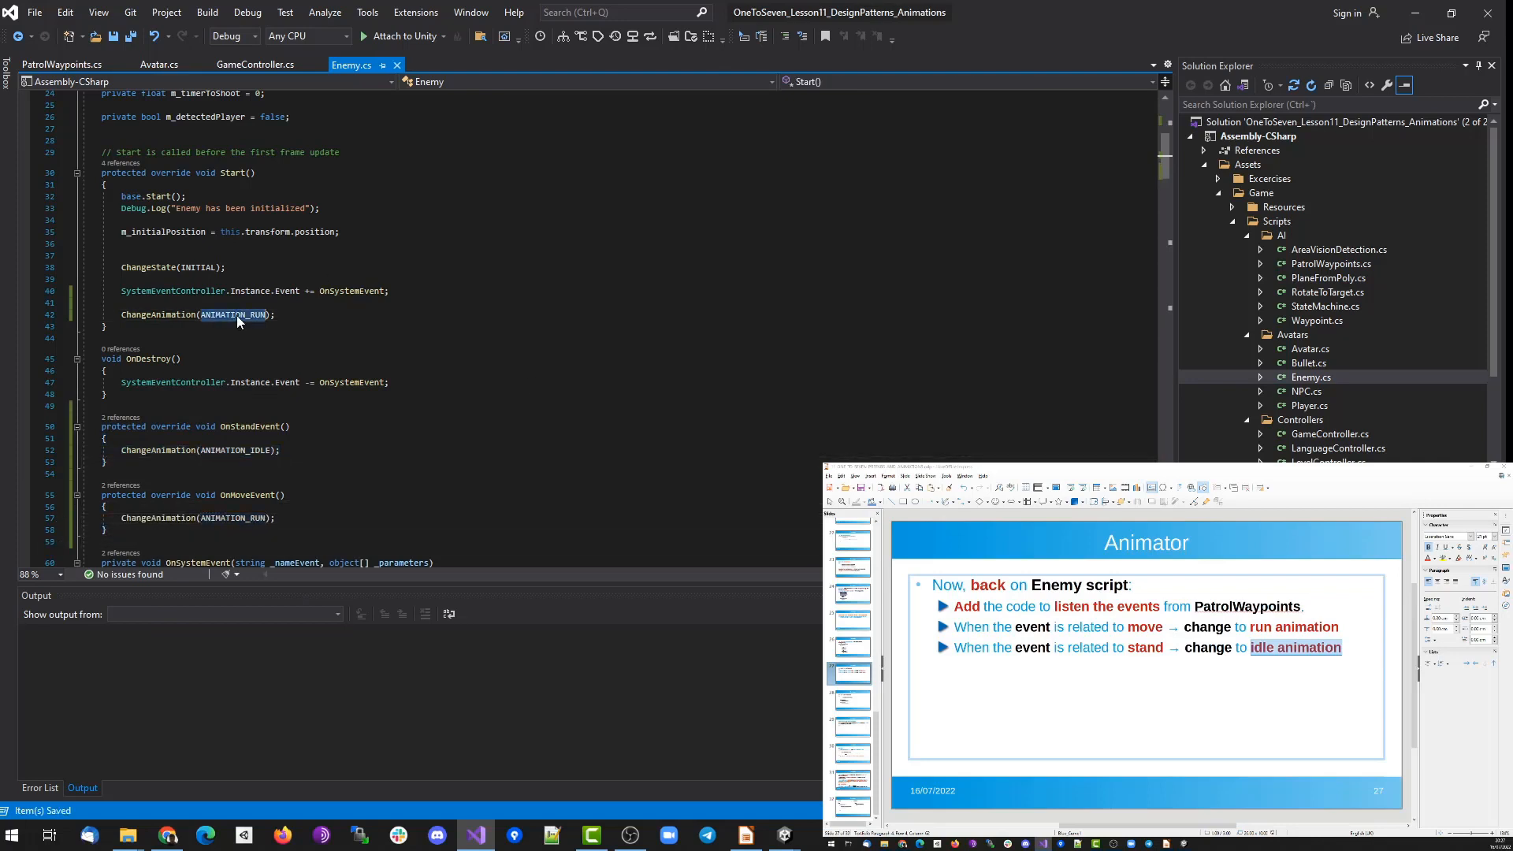
type("ANIMATION_IDLE")
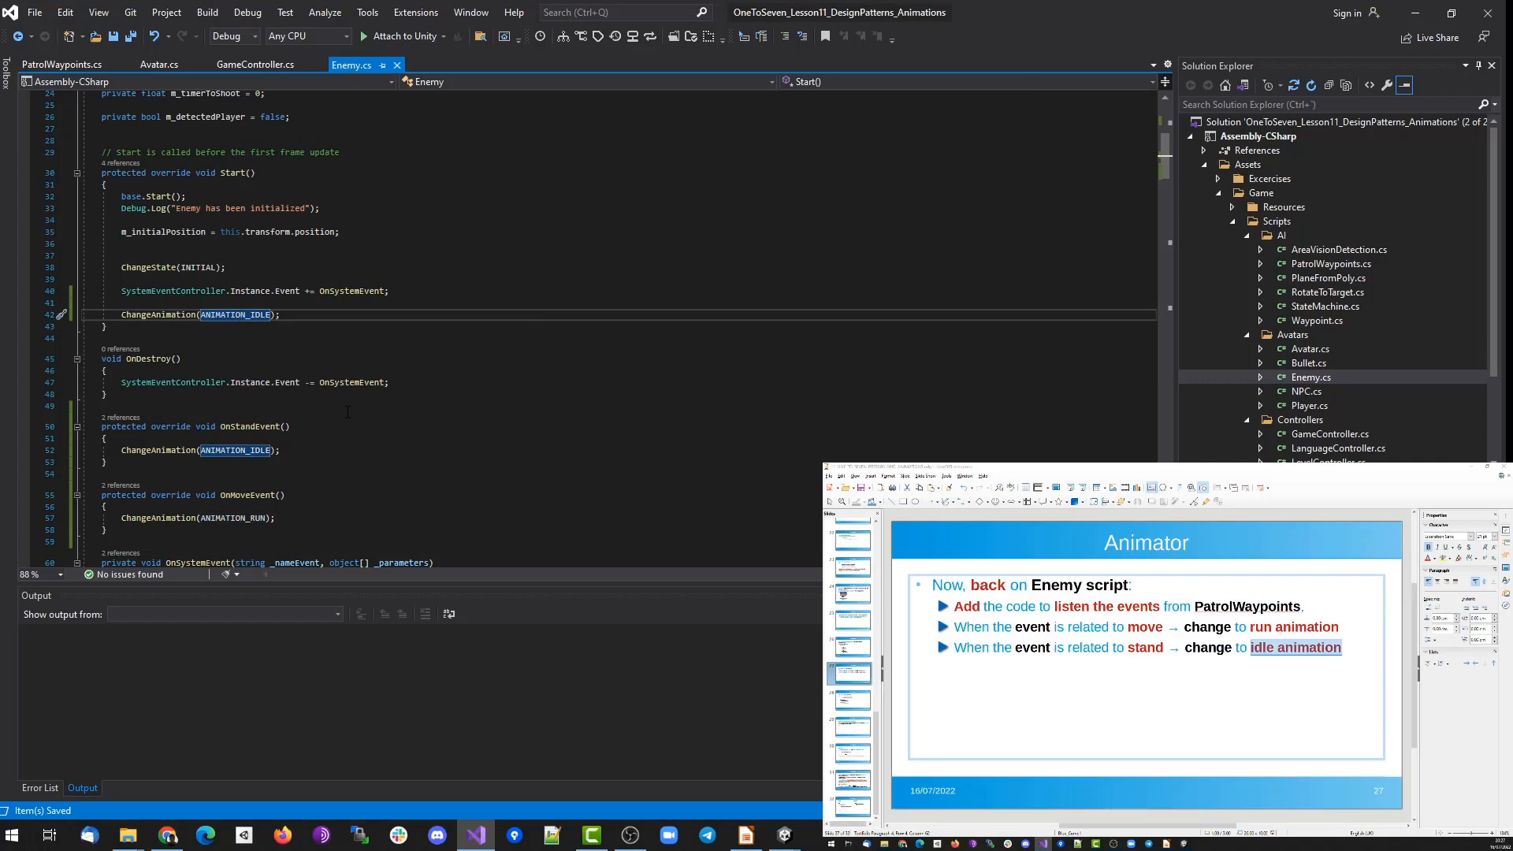
Go to the base Start() in Avatar.cs and review its MoveEvent and StandEvent subscriptions and the virtual OnStandEvent and OnMoveEvent handlers.
scroll(264, 407, "up", 2)
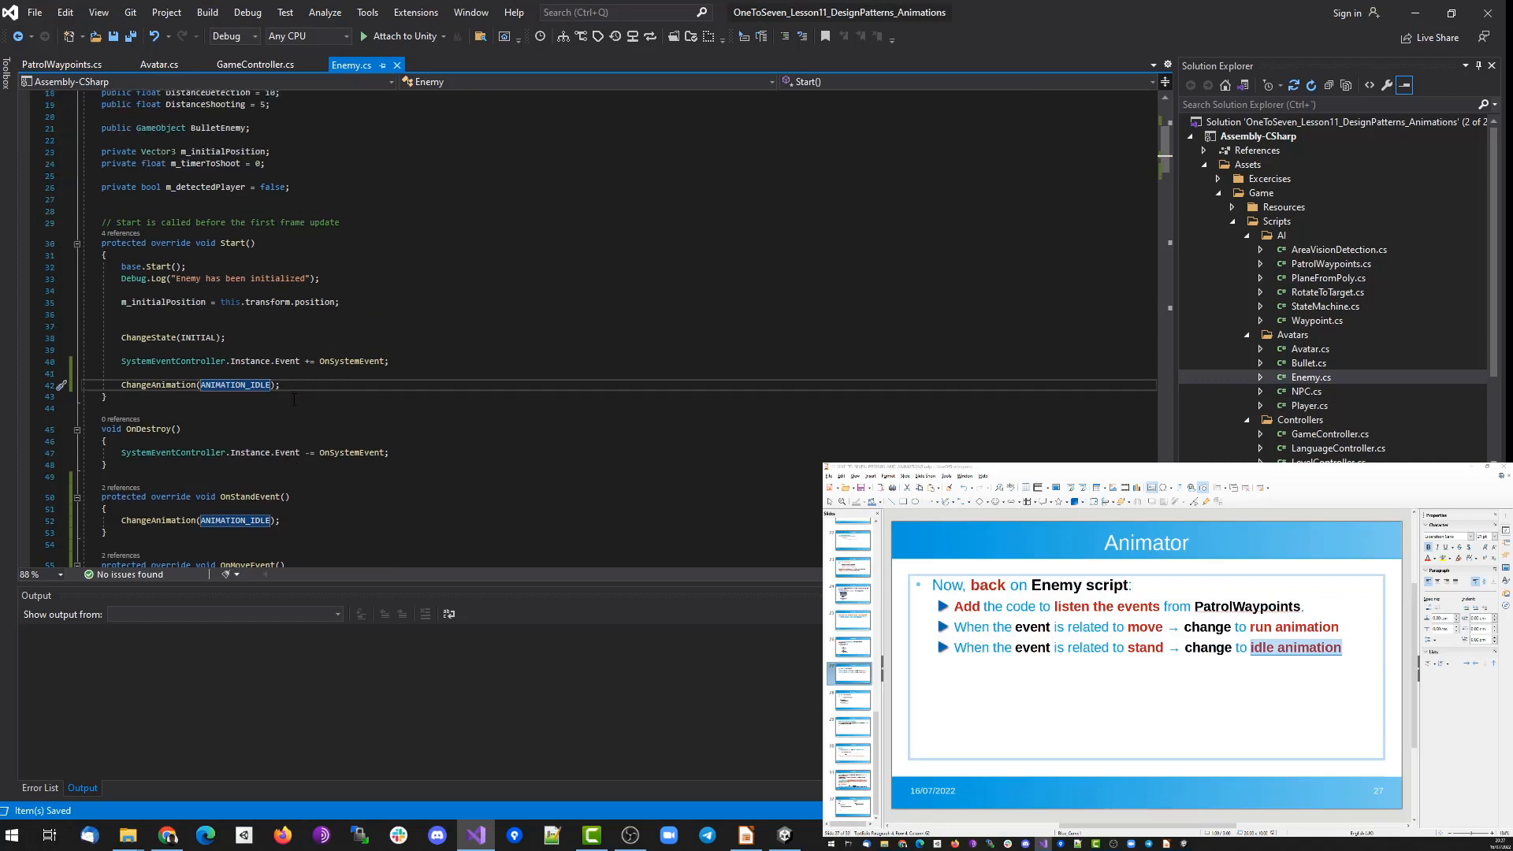
left_click(161, 266)
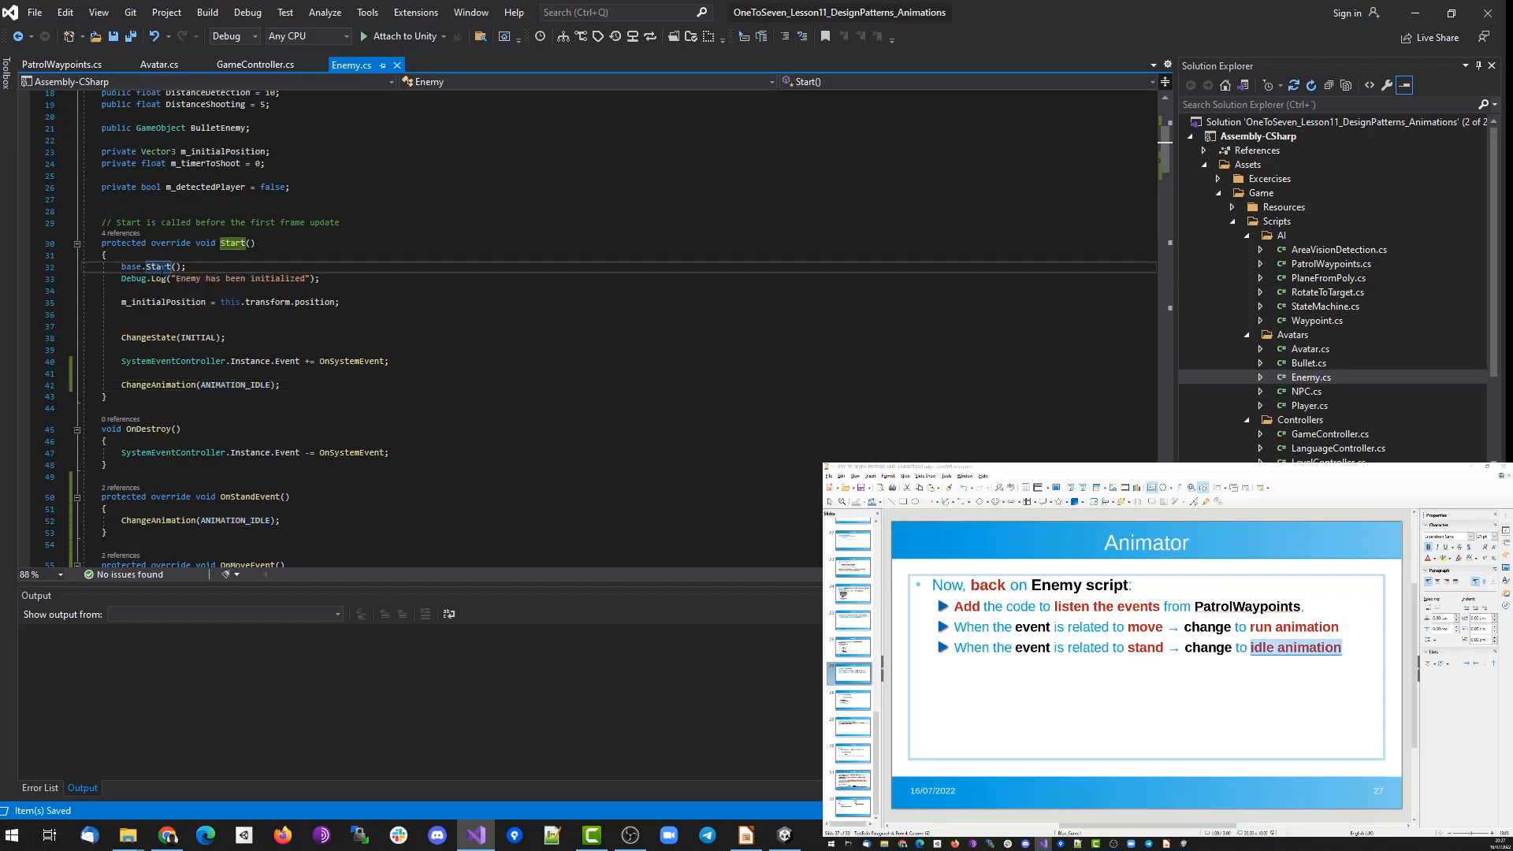
key("F12")
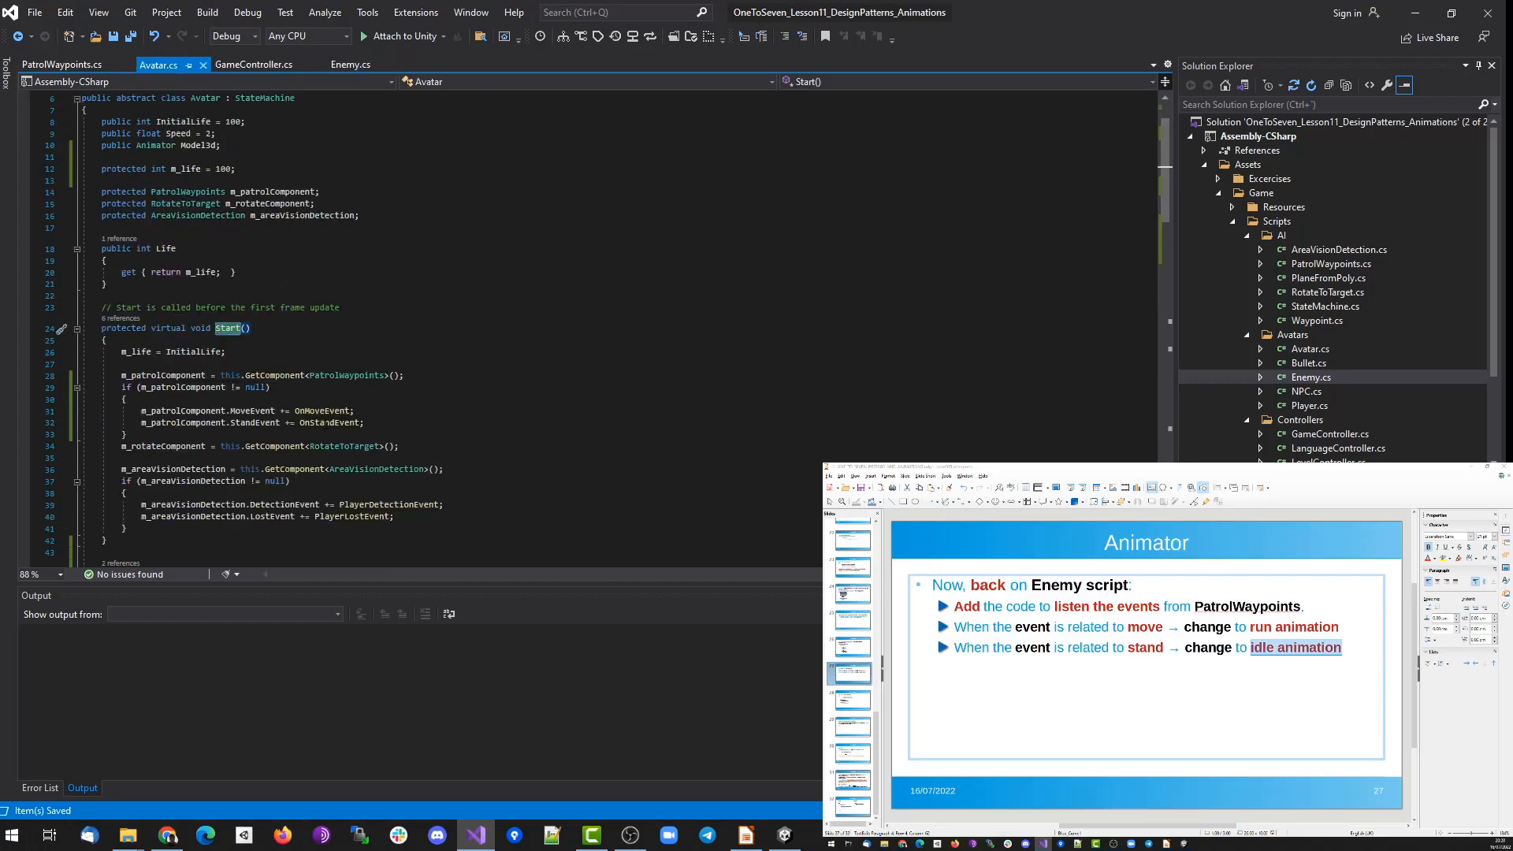
left_click(253, 413)
double_click(252, 411)
left_click(322, 410)
double_click(322, 411)
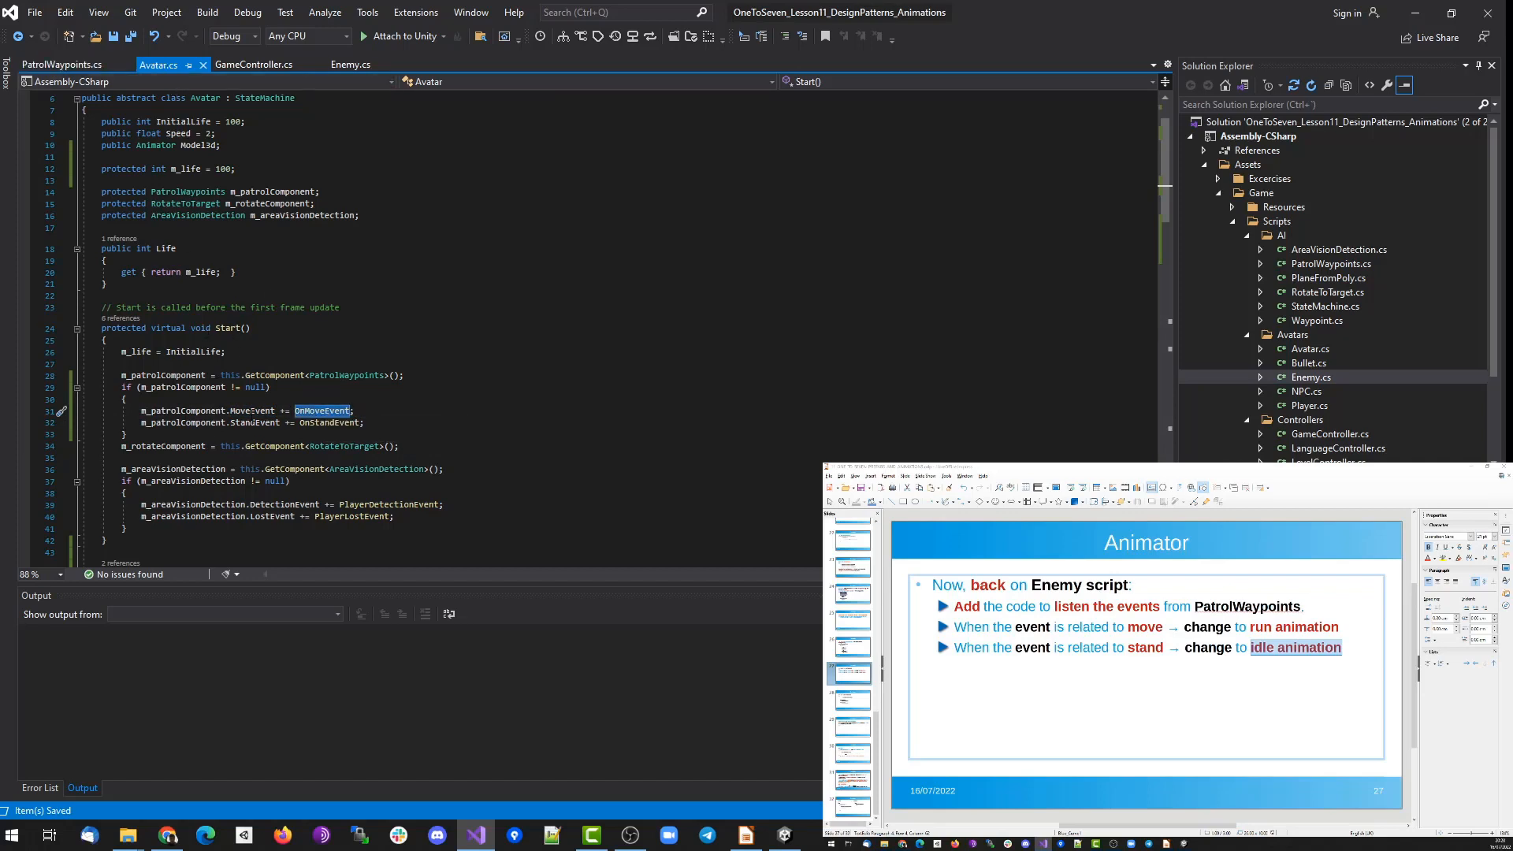
left_click(315, 410)
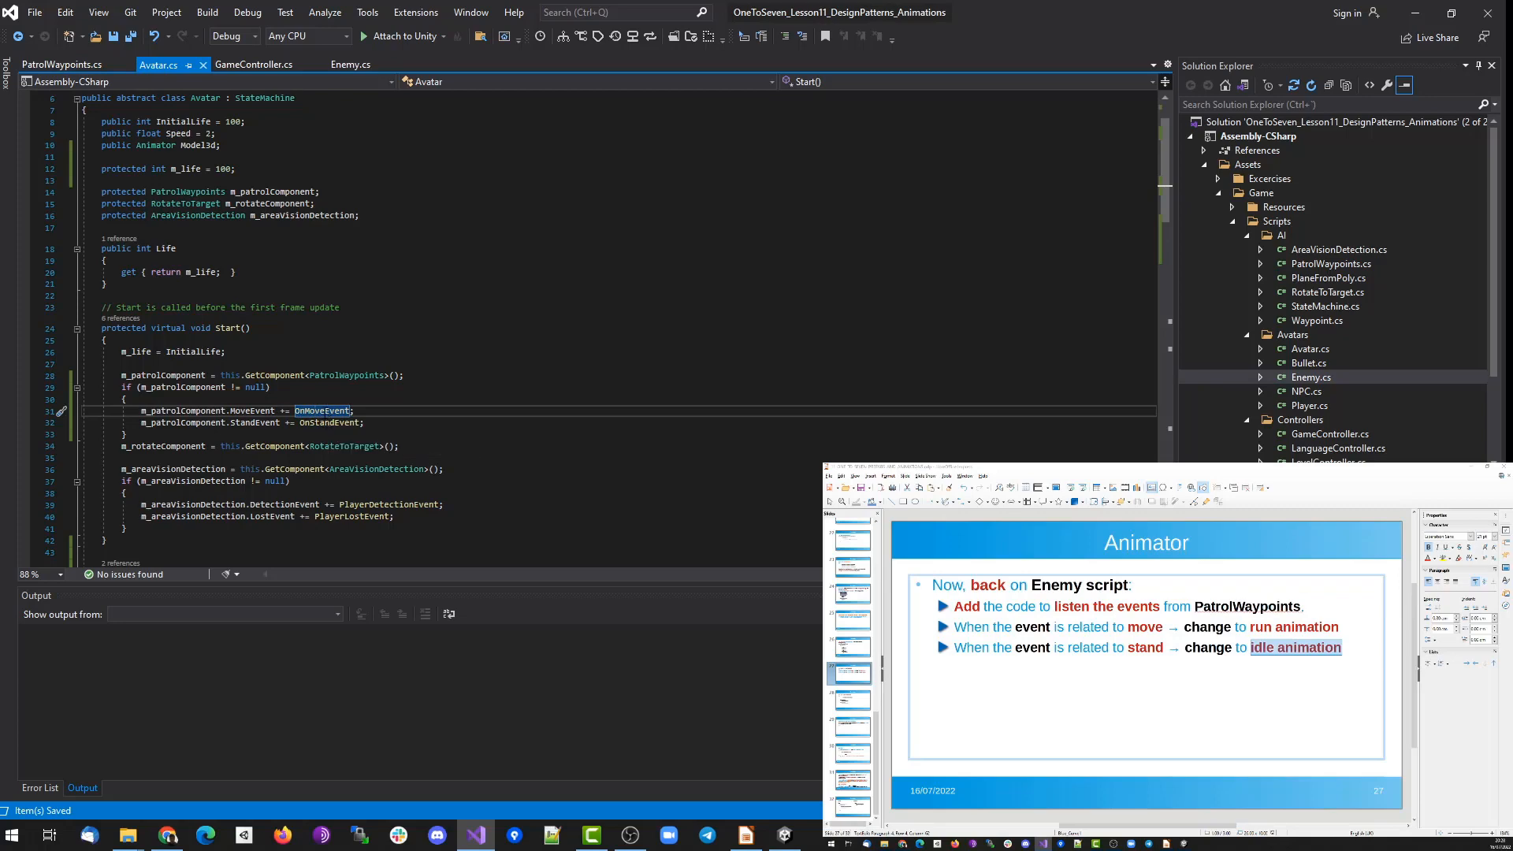
key("Down")
scroll(344, 455, "down", 5)
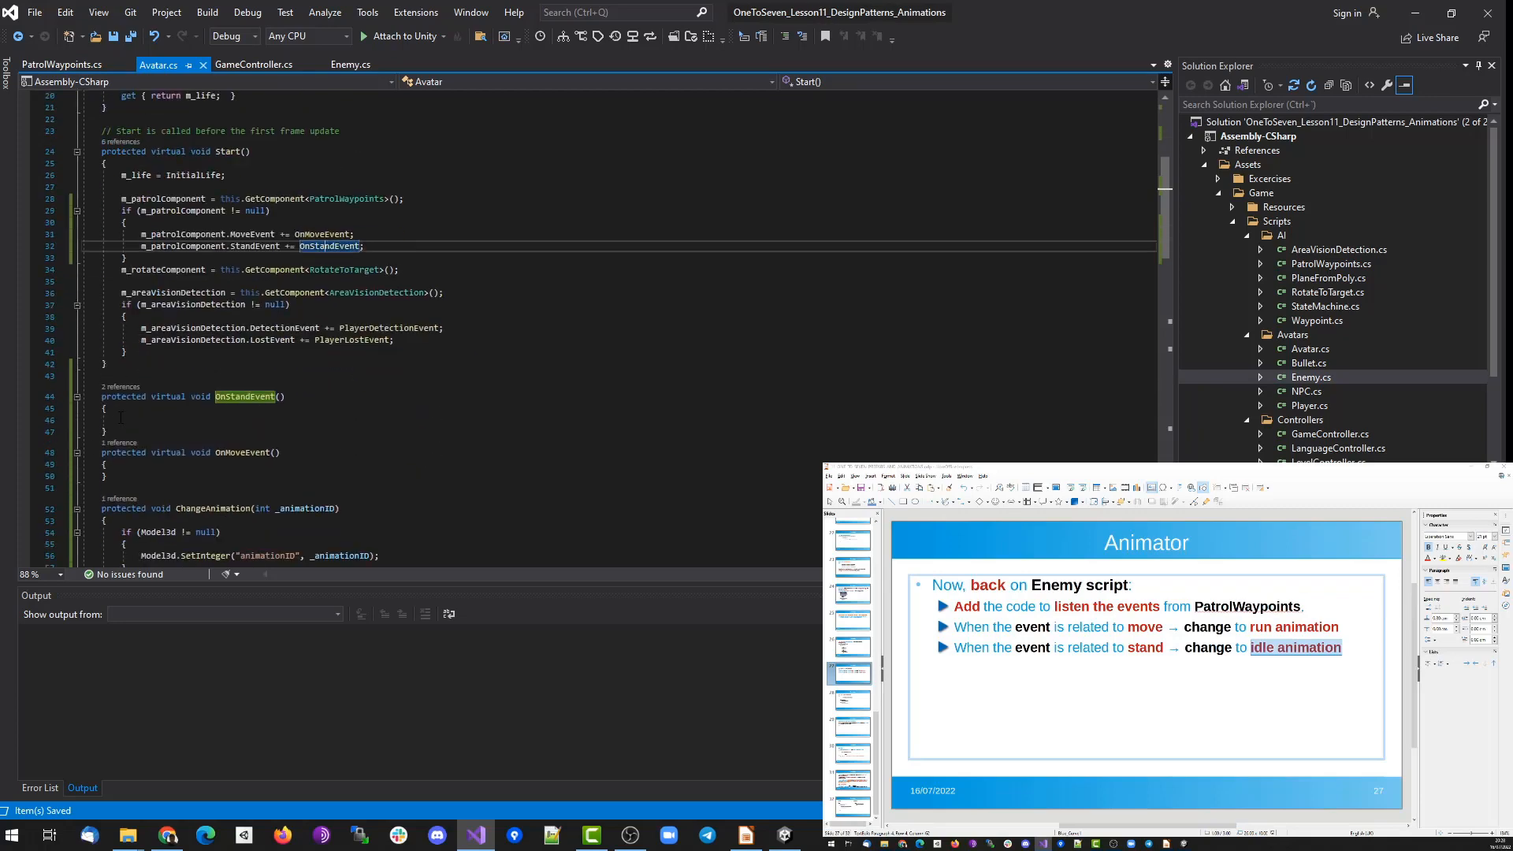
left_click_drag(94, 396, 129, 477)
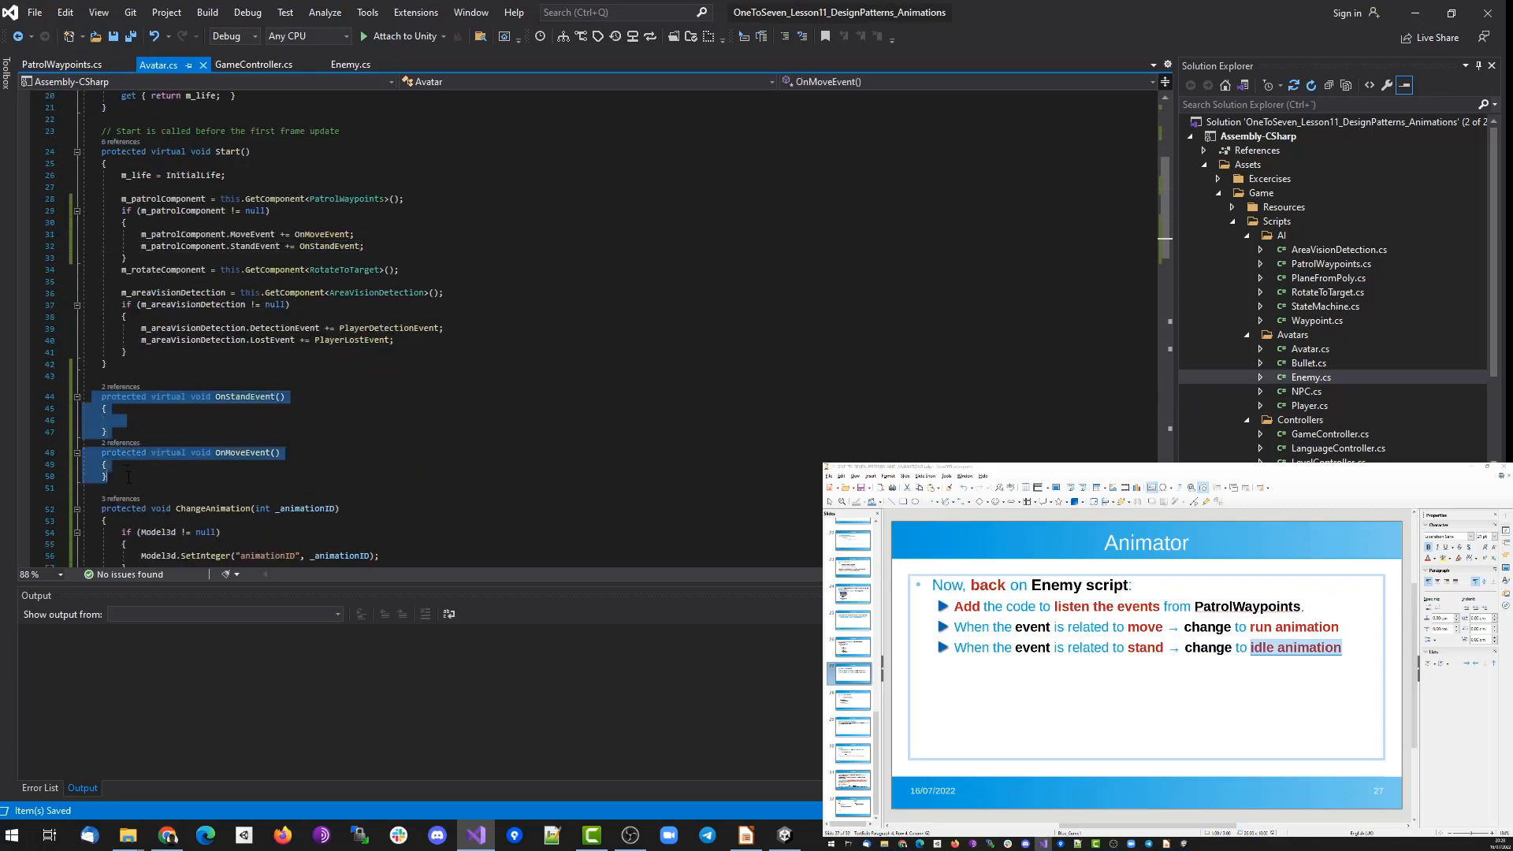
left_click(165, 394)
double_click(169, 452)
left_click(172, 467)
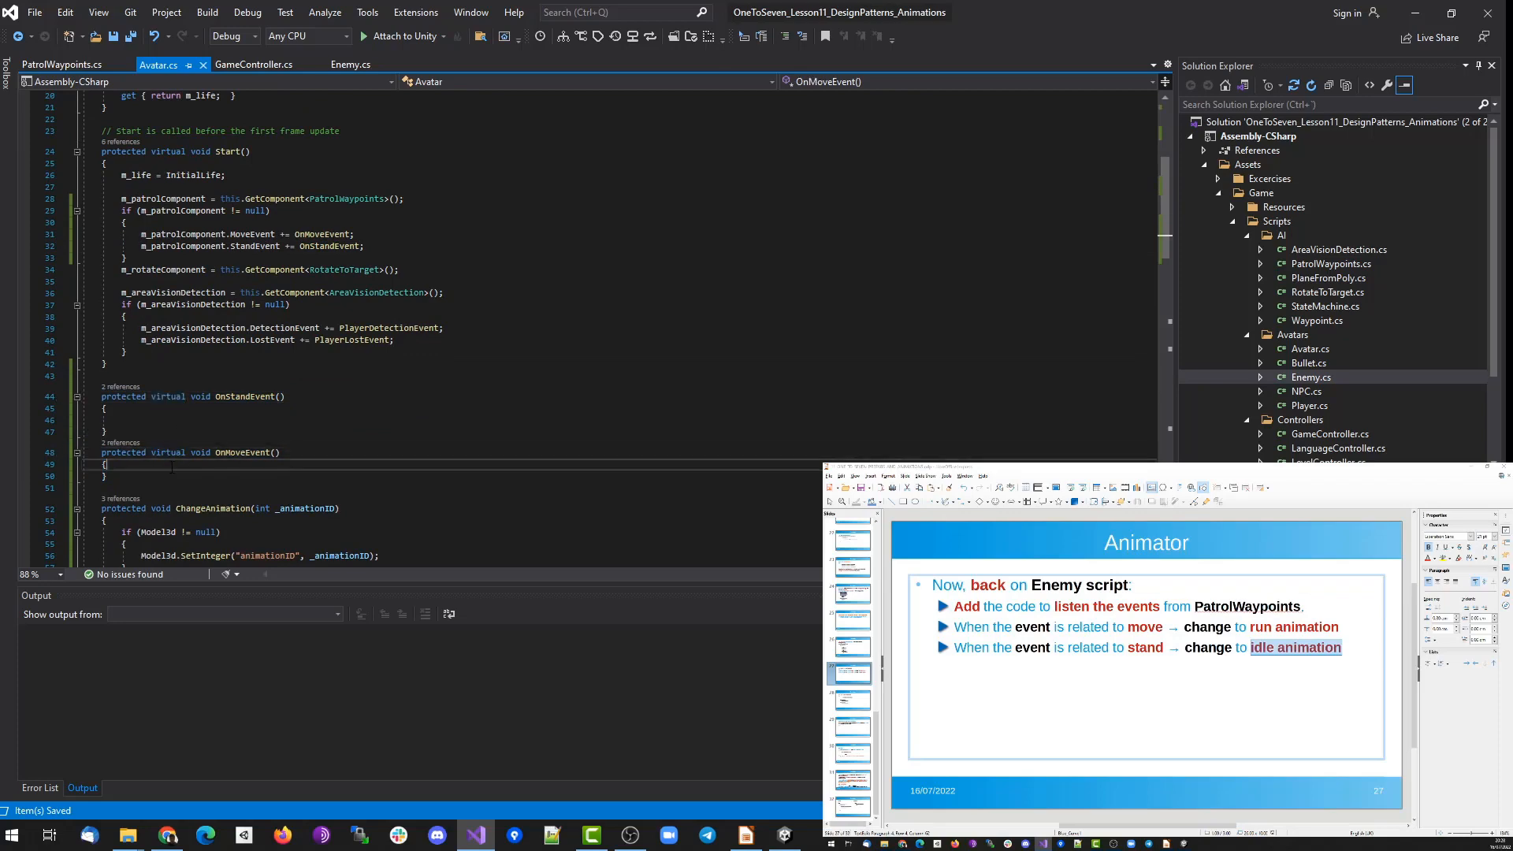
Return to Enemy.cs and review the OnStandEvent and OnMoveEvent overrides with their ChangeAnimation calls.
left_click(339, 66)
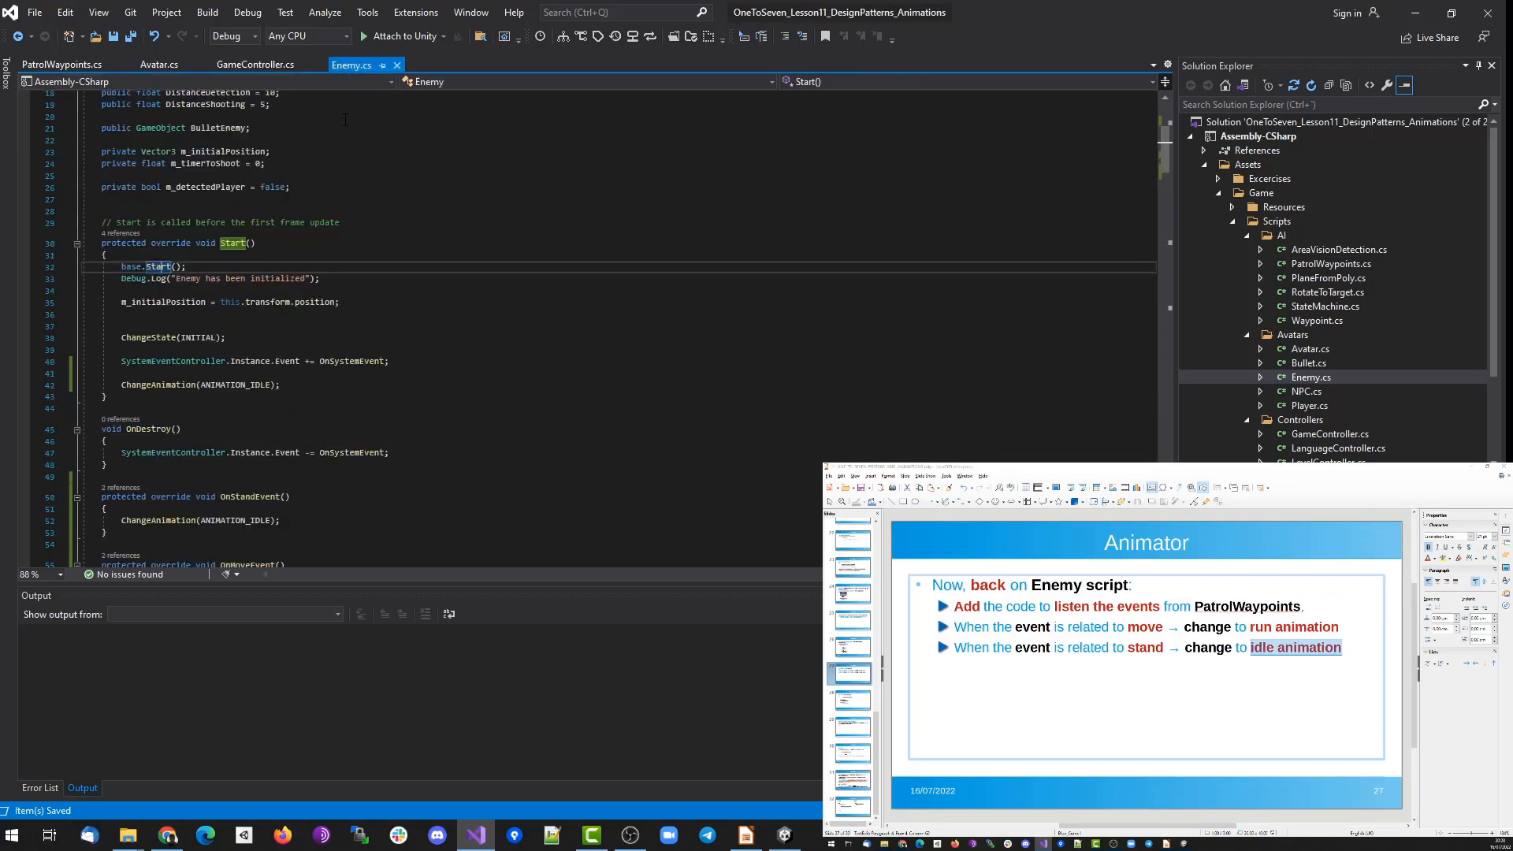
scroll(314, 181, "up", 6)
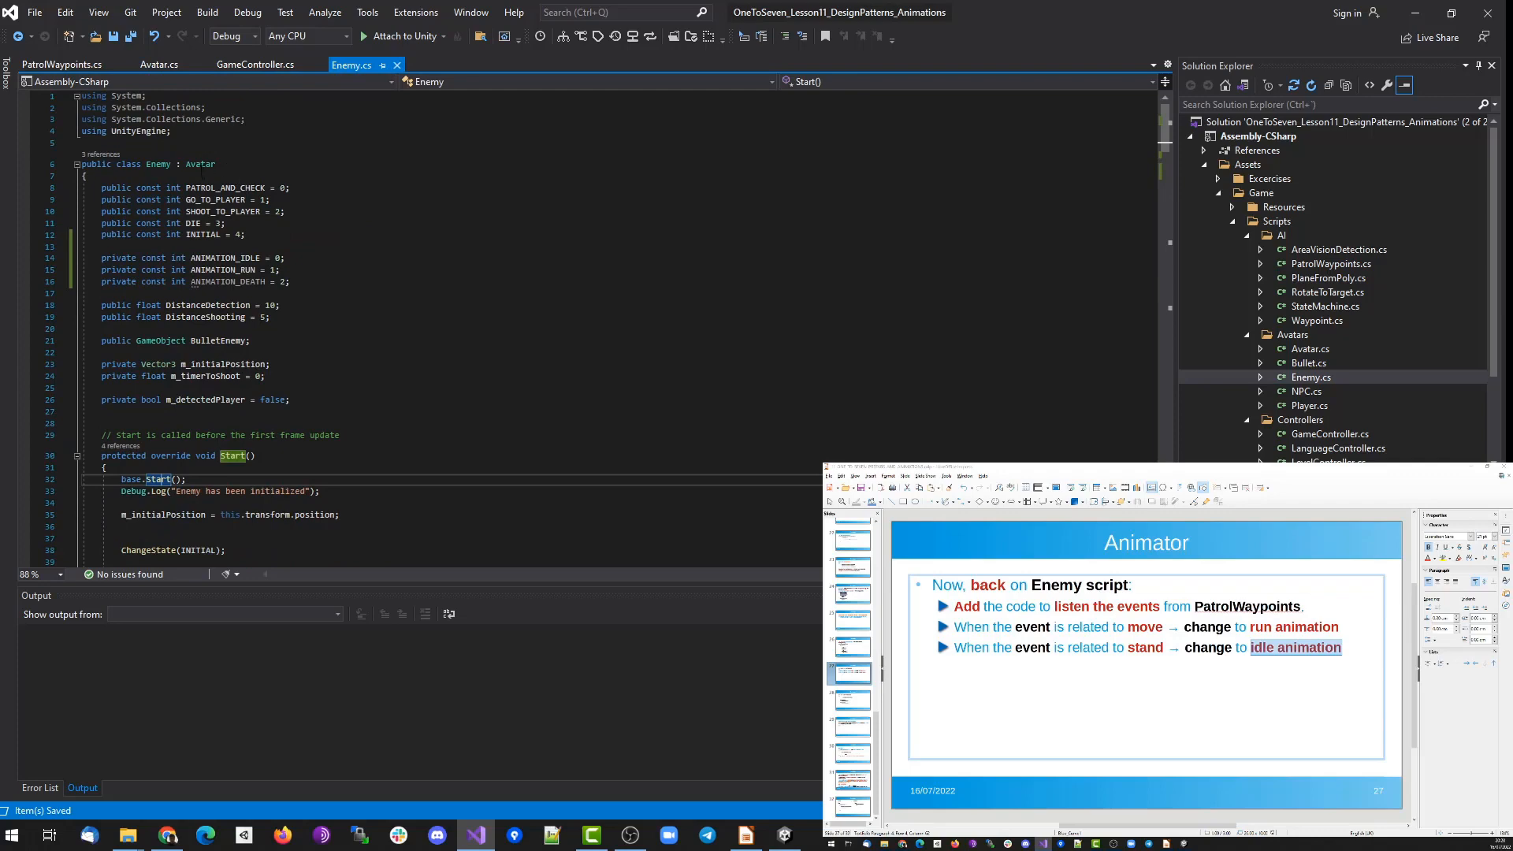
scroll(128, 330, "down", 11)
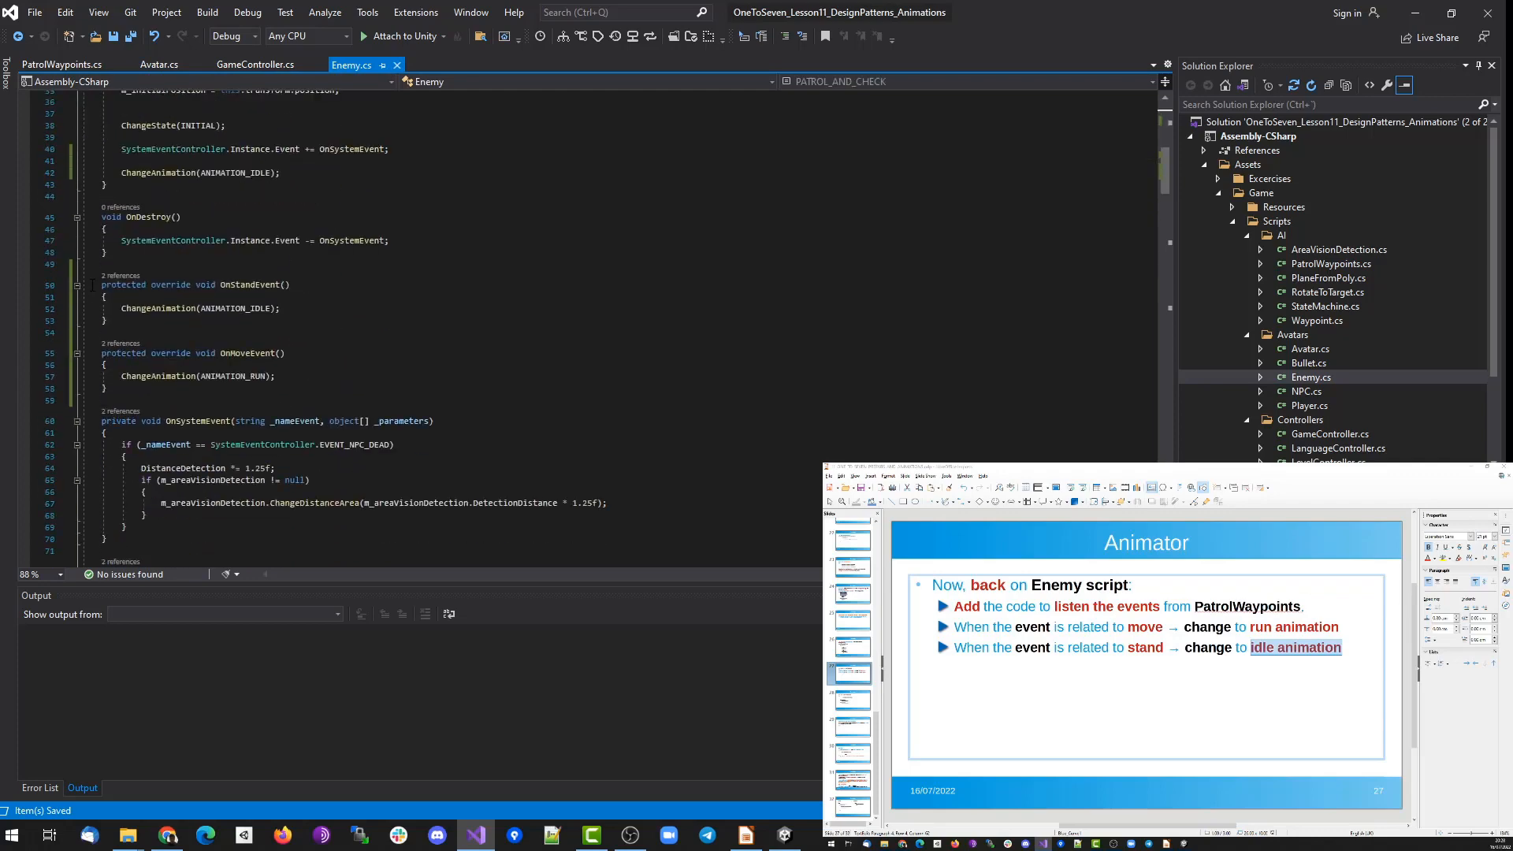
left_click_drag(92, 286, 137, 394)
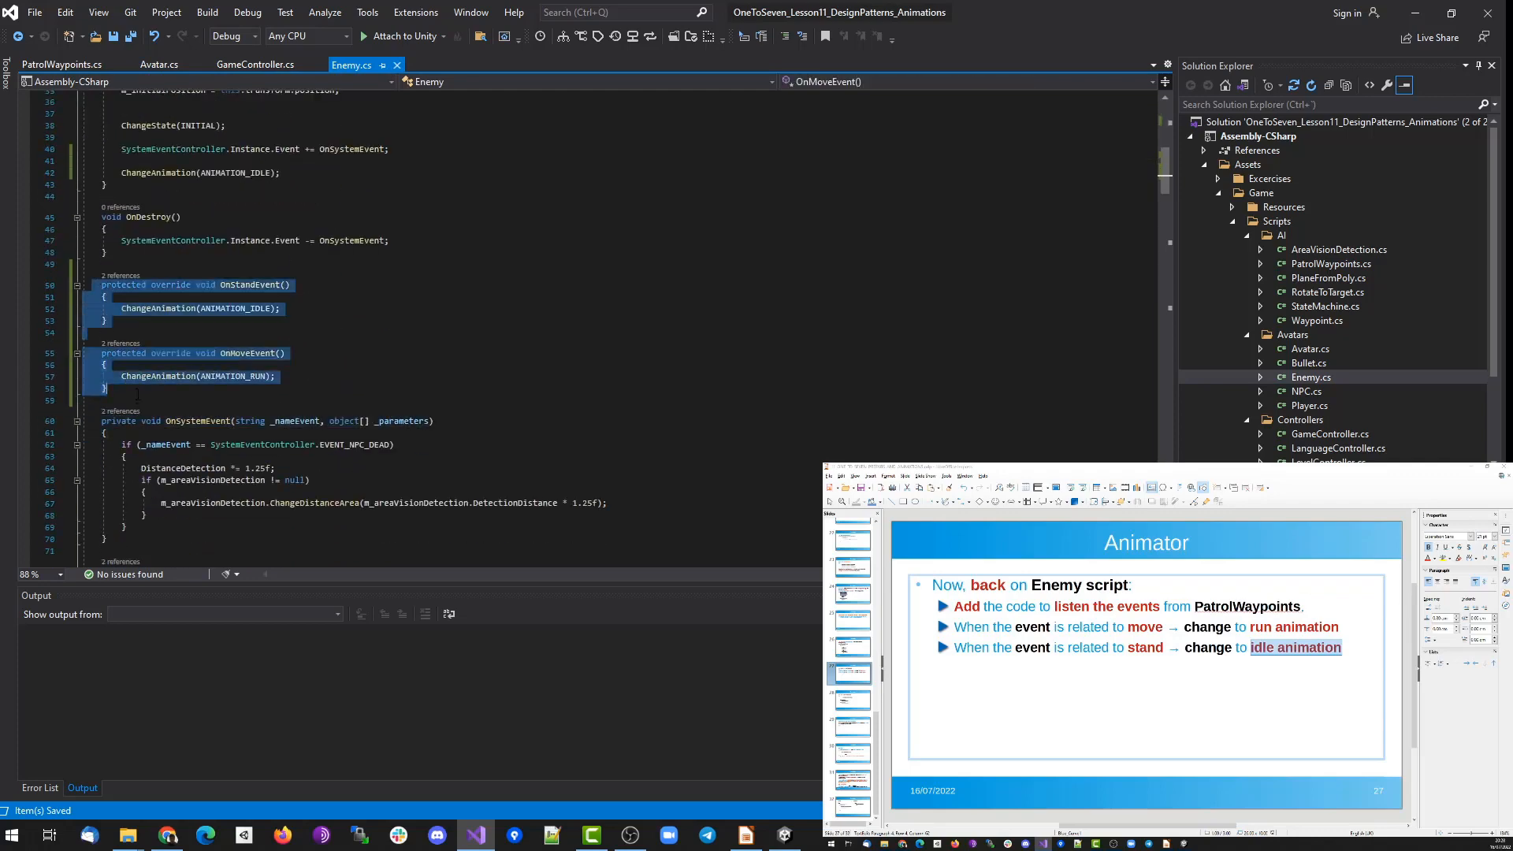
left_click(324, 313)
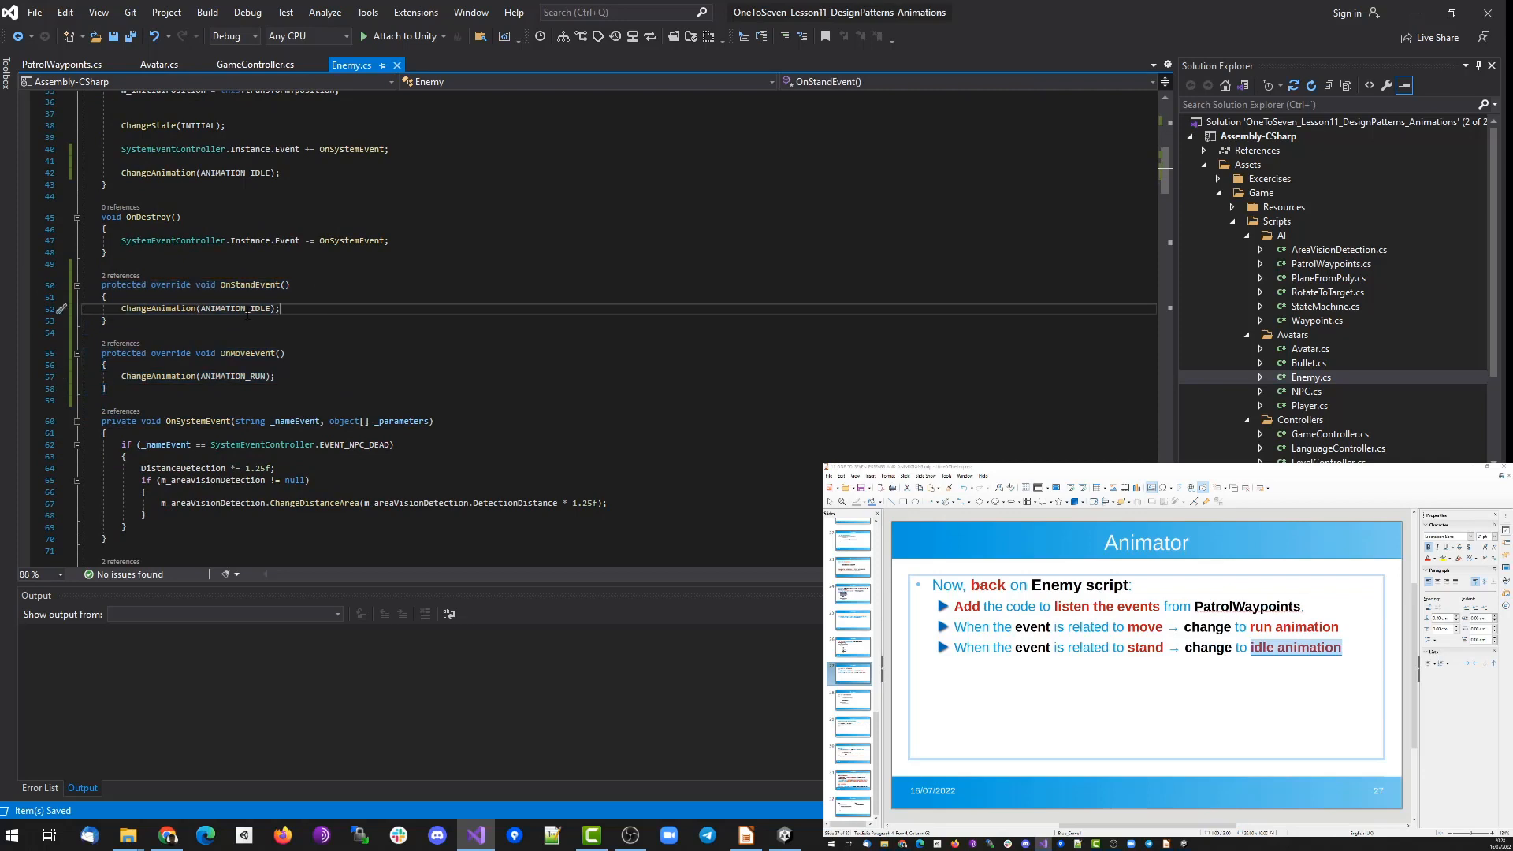
double_click(246, 285)
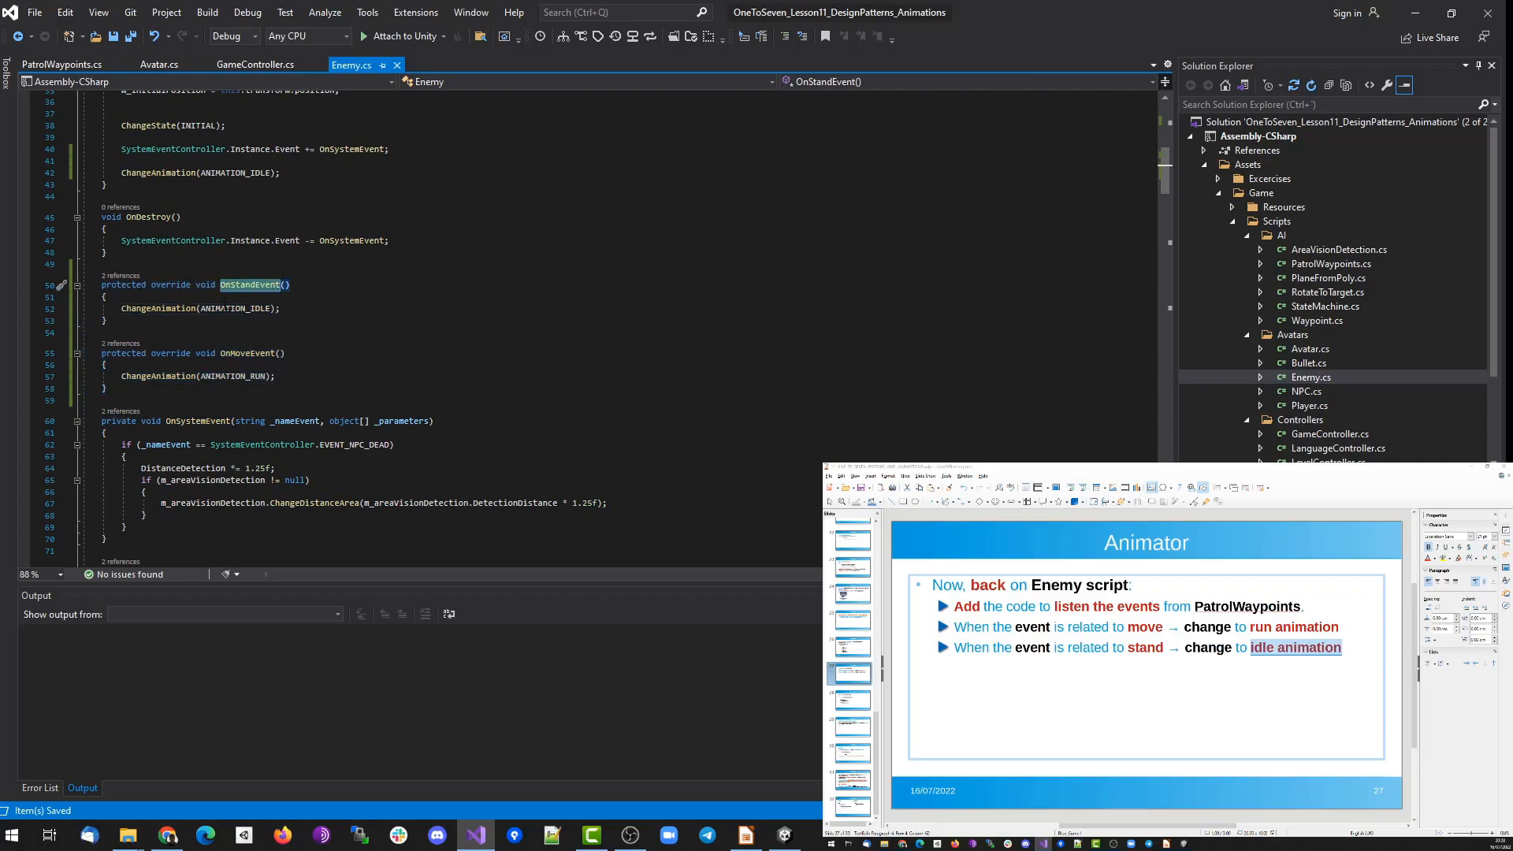
left_click_drag(293, 313, 127, 309)
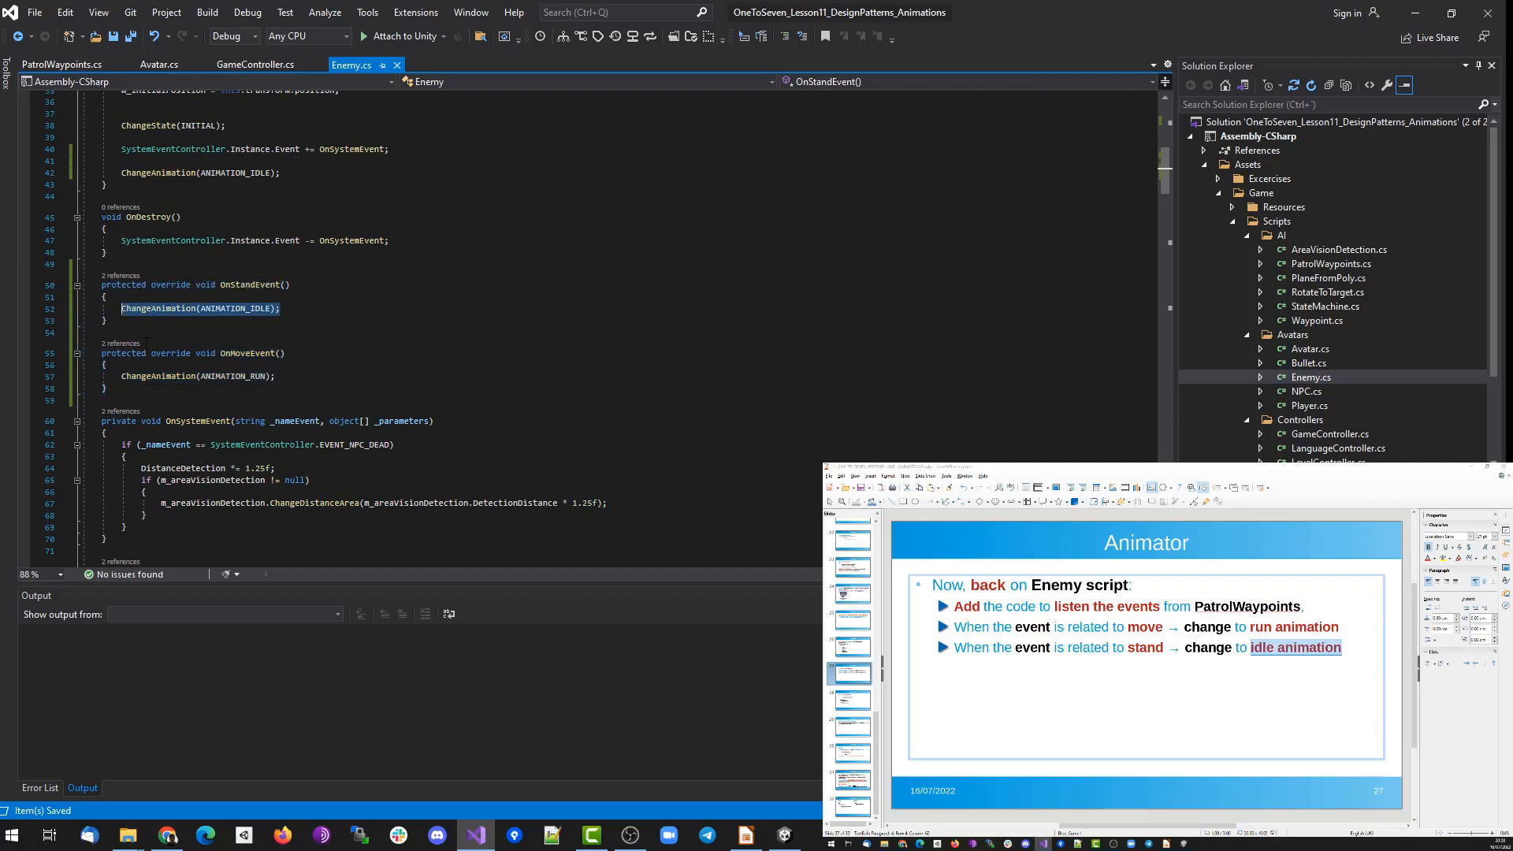
left_click_drag(279, 378, 148, 377)
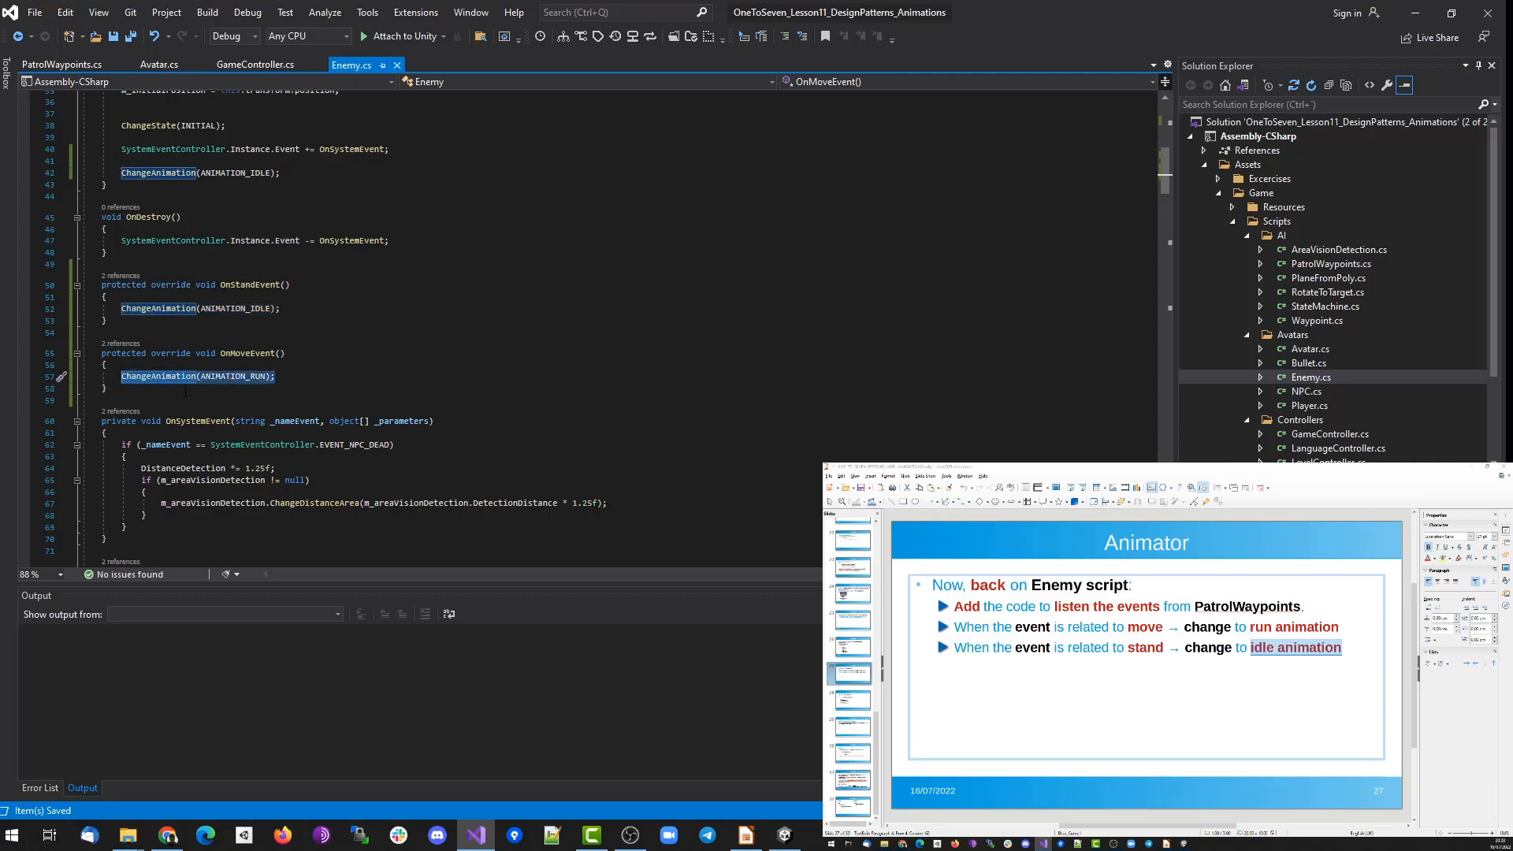
left_click(334, 376)
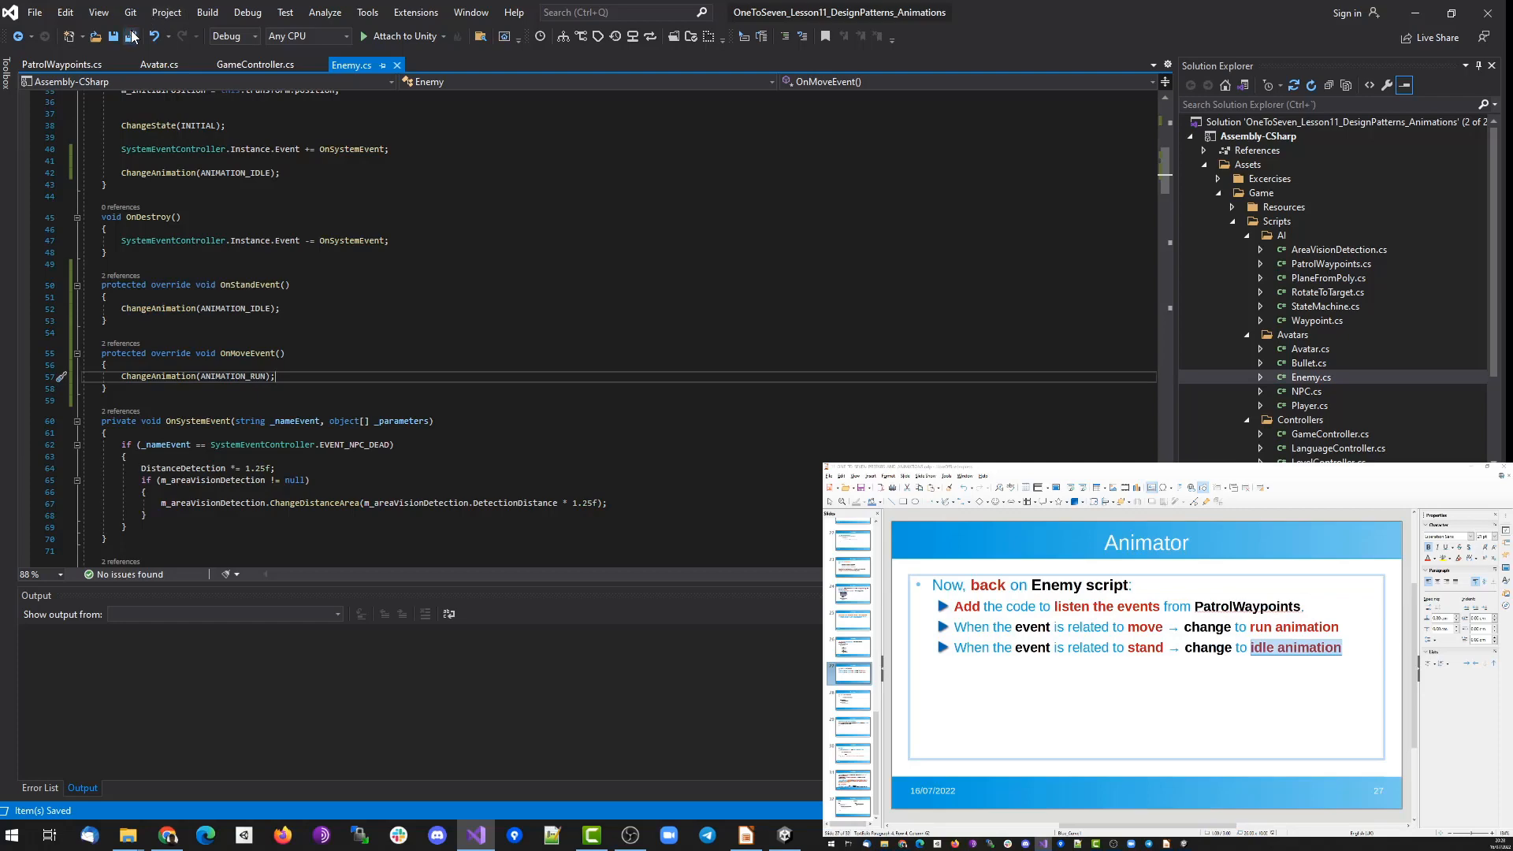
Switch to Unity, clear the console and start the game in play mode.
left_click(784, 835)
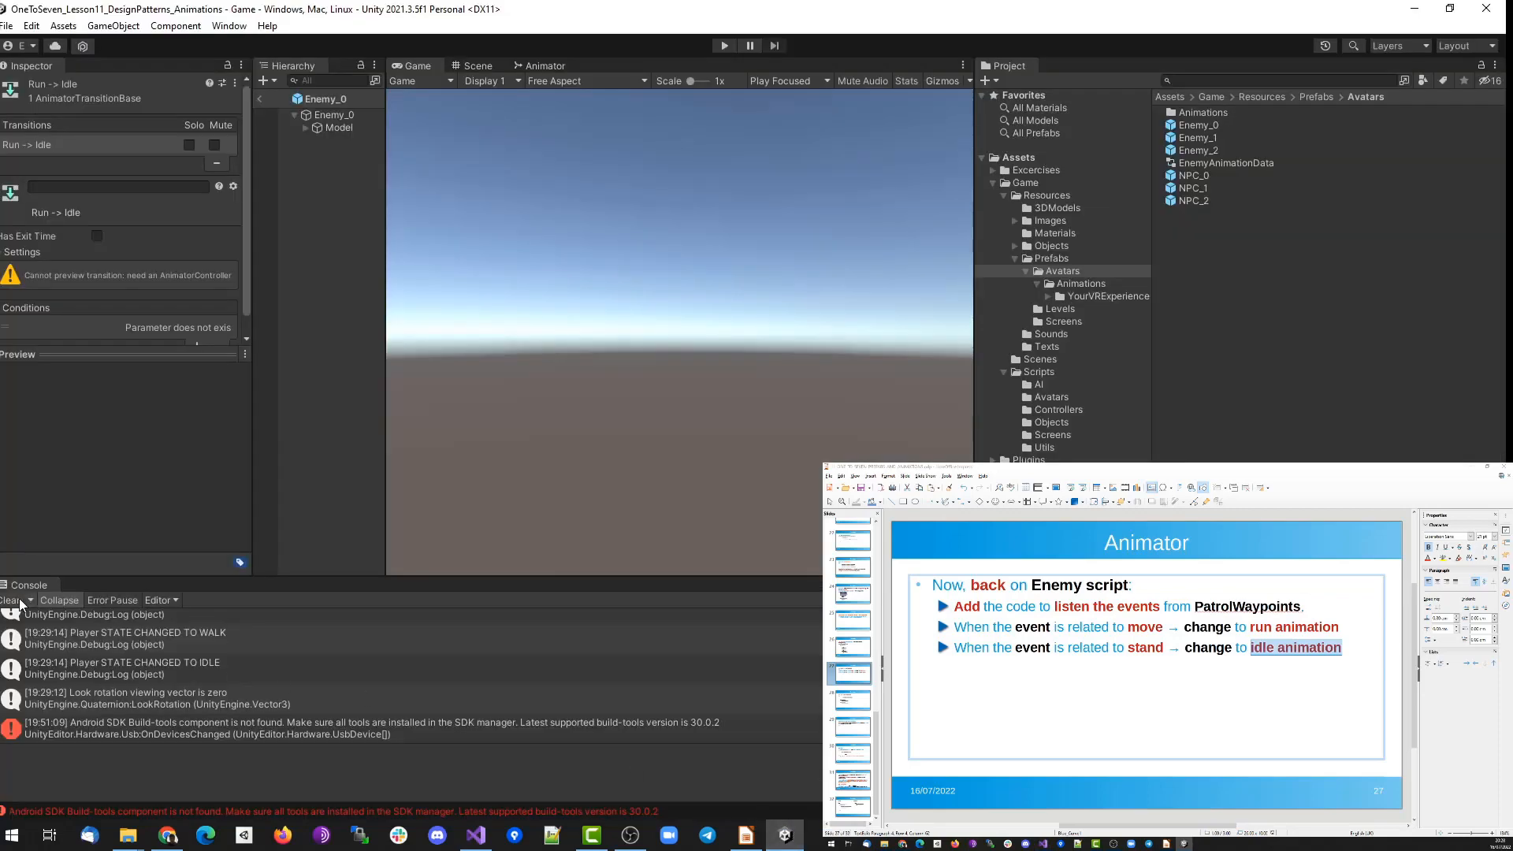
left_click(15, 600)
left_click(723, 46)
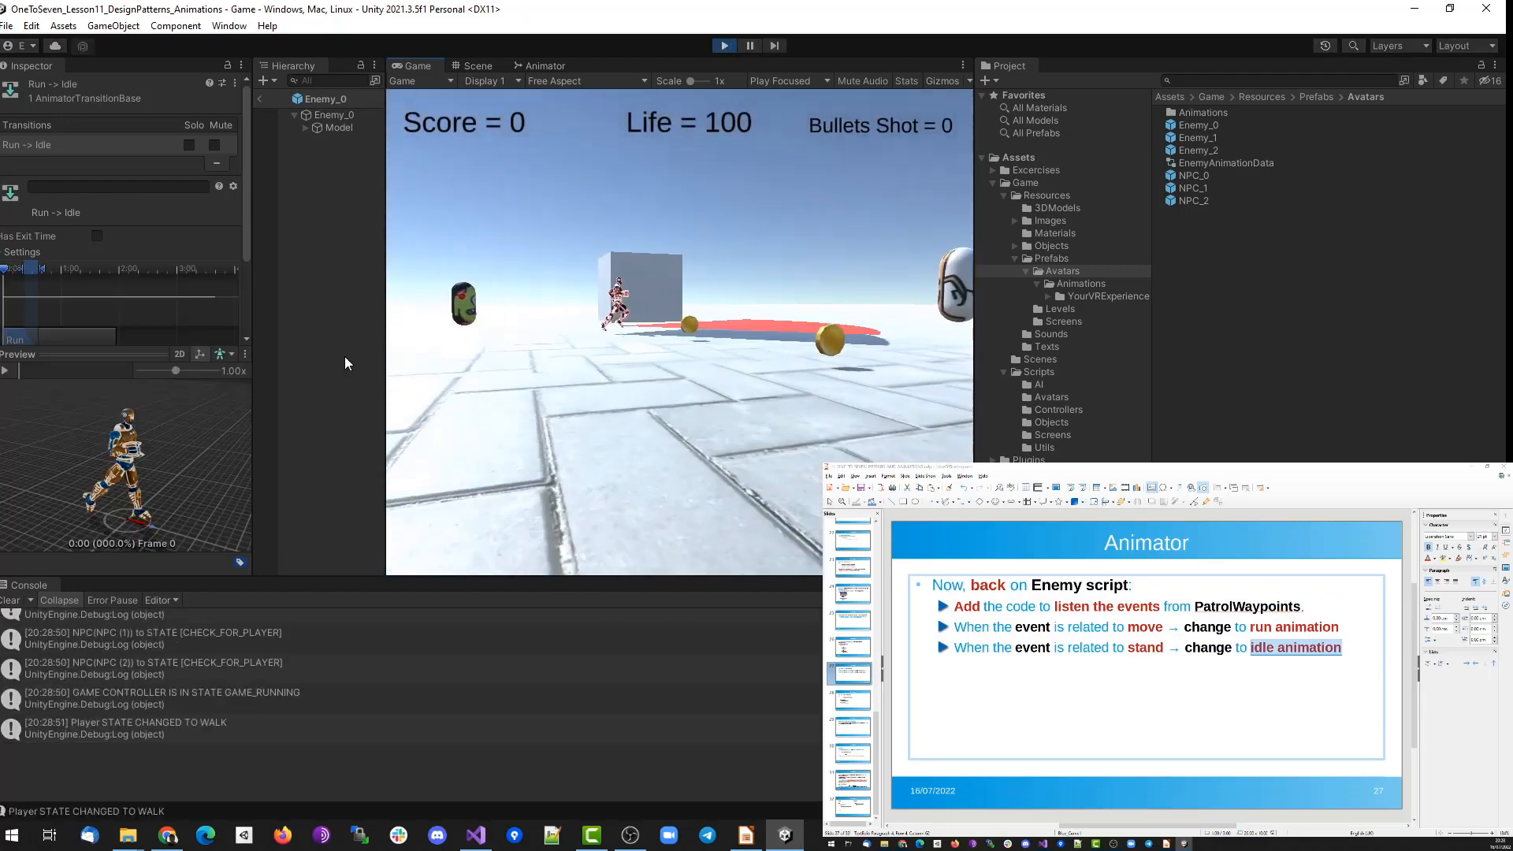
Walk the player forward and sideways near the patrolling enemy to check its run and idle animations.
key("w")
key("w")
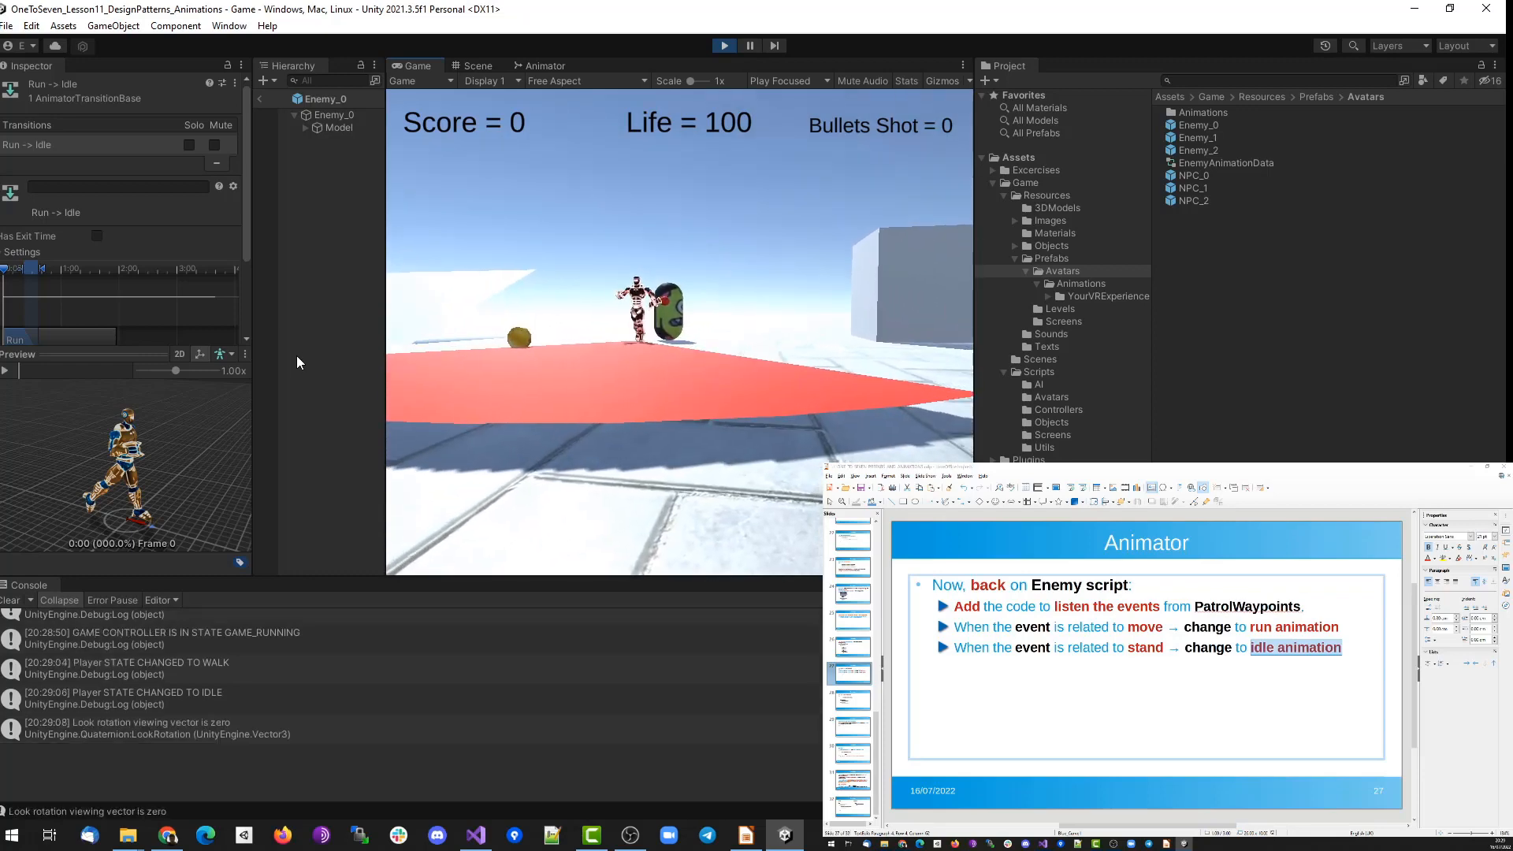
key("d")
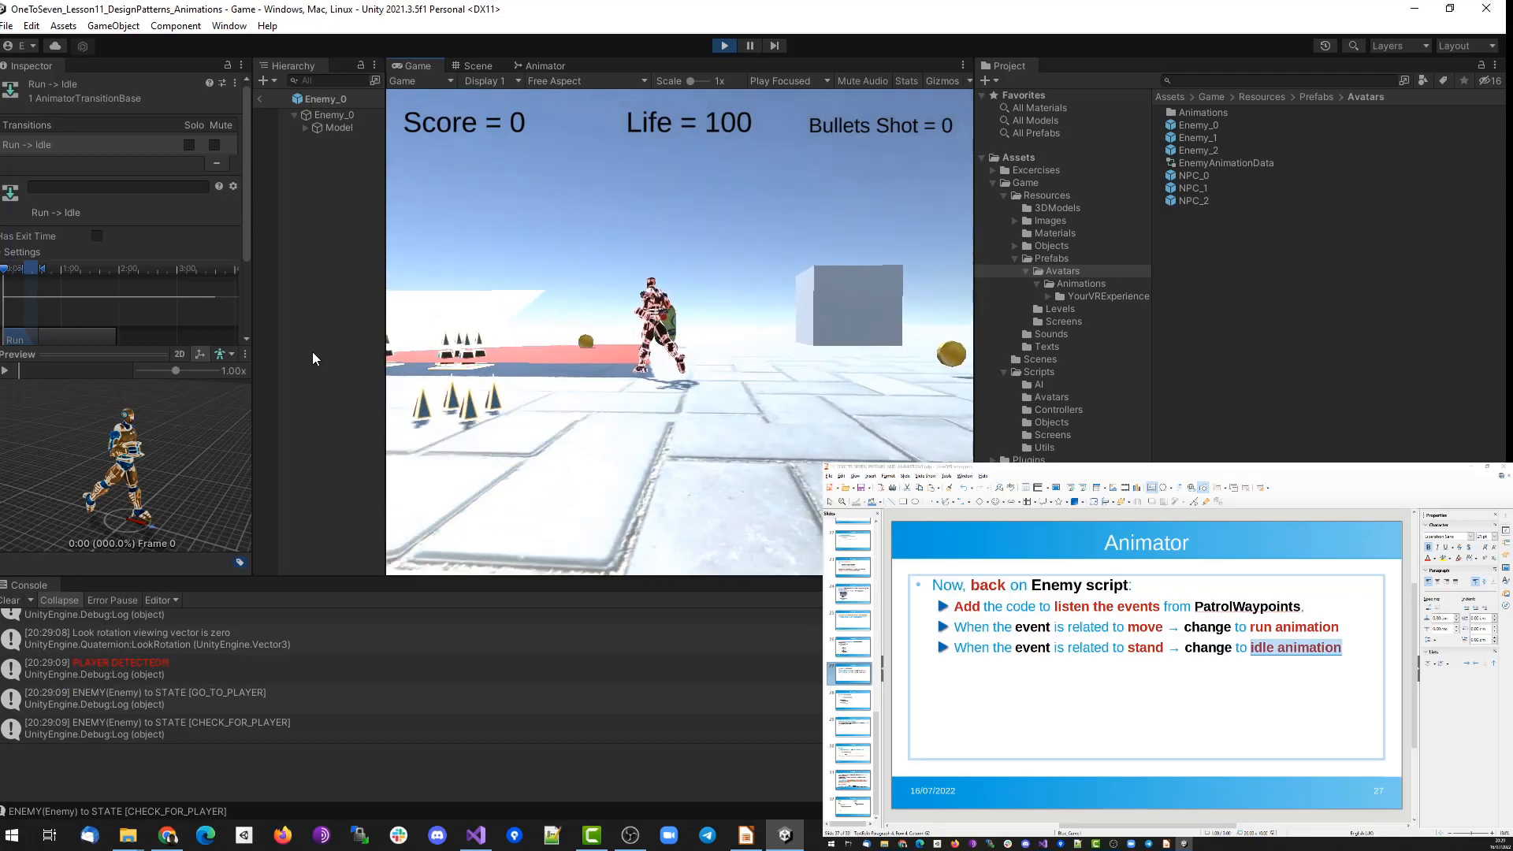
key("w")
key("w")
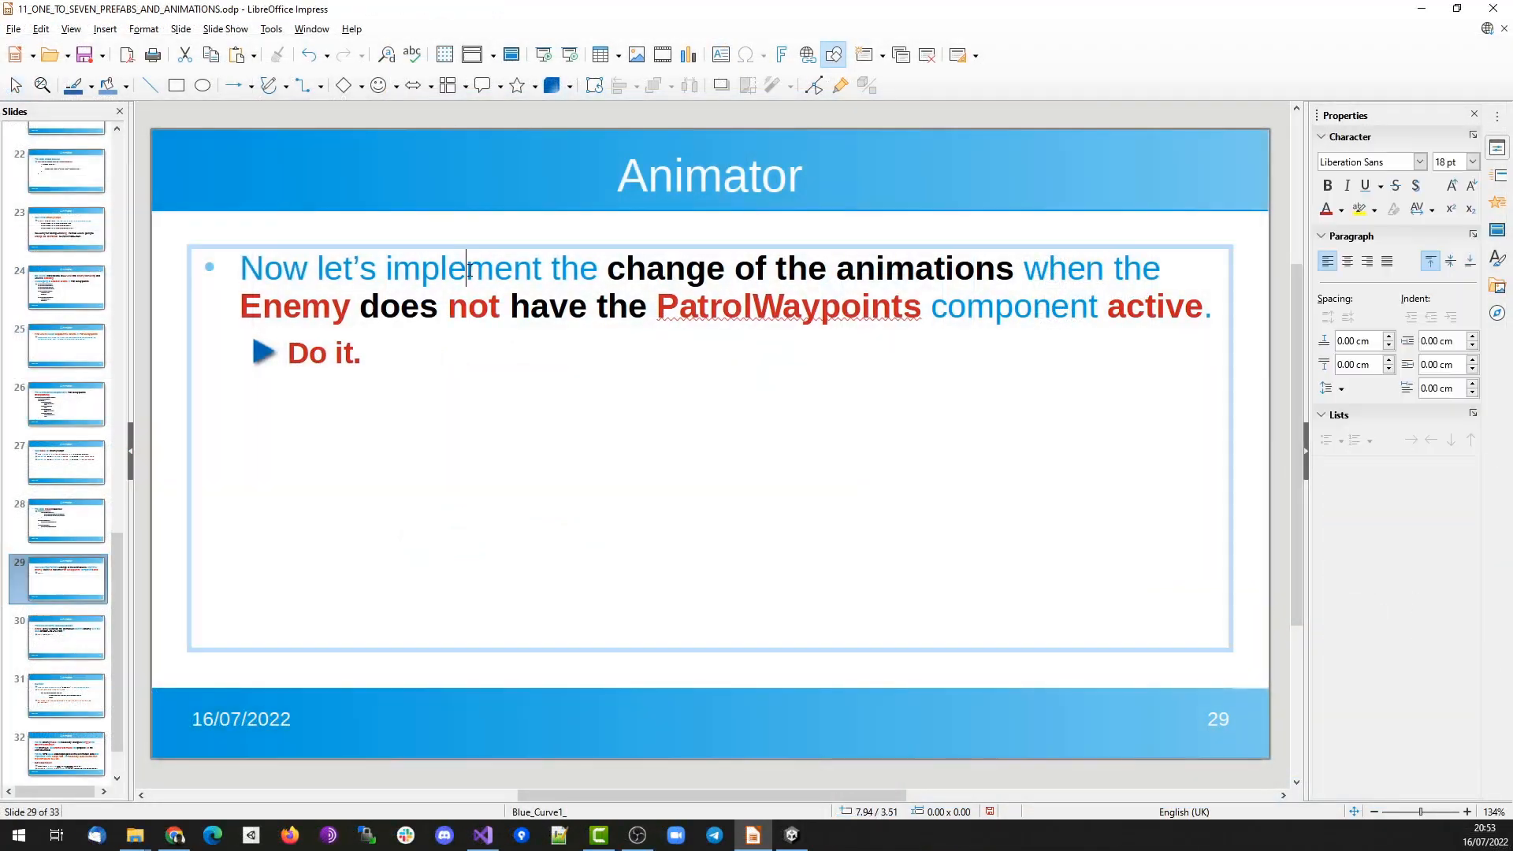
Read the slide's task about changing animations when the Enemy does not have the PatrolWaypoints component active.
double_click(469, 270)
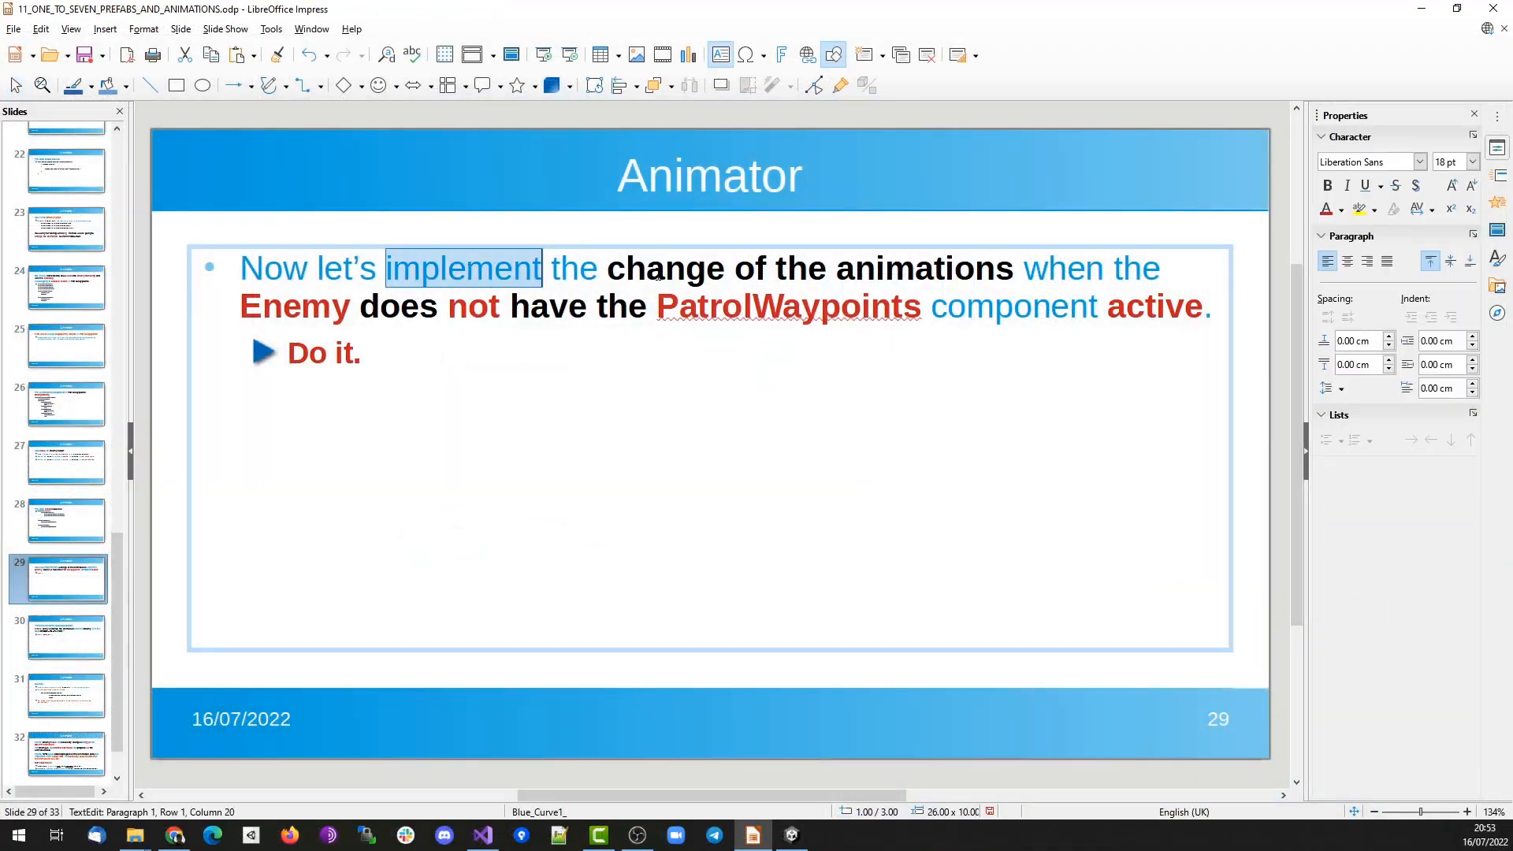
double_click(906, 270)
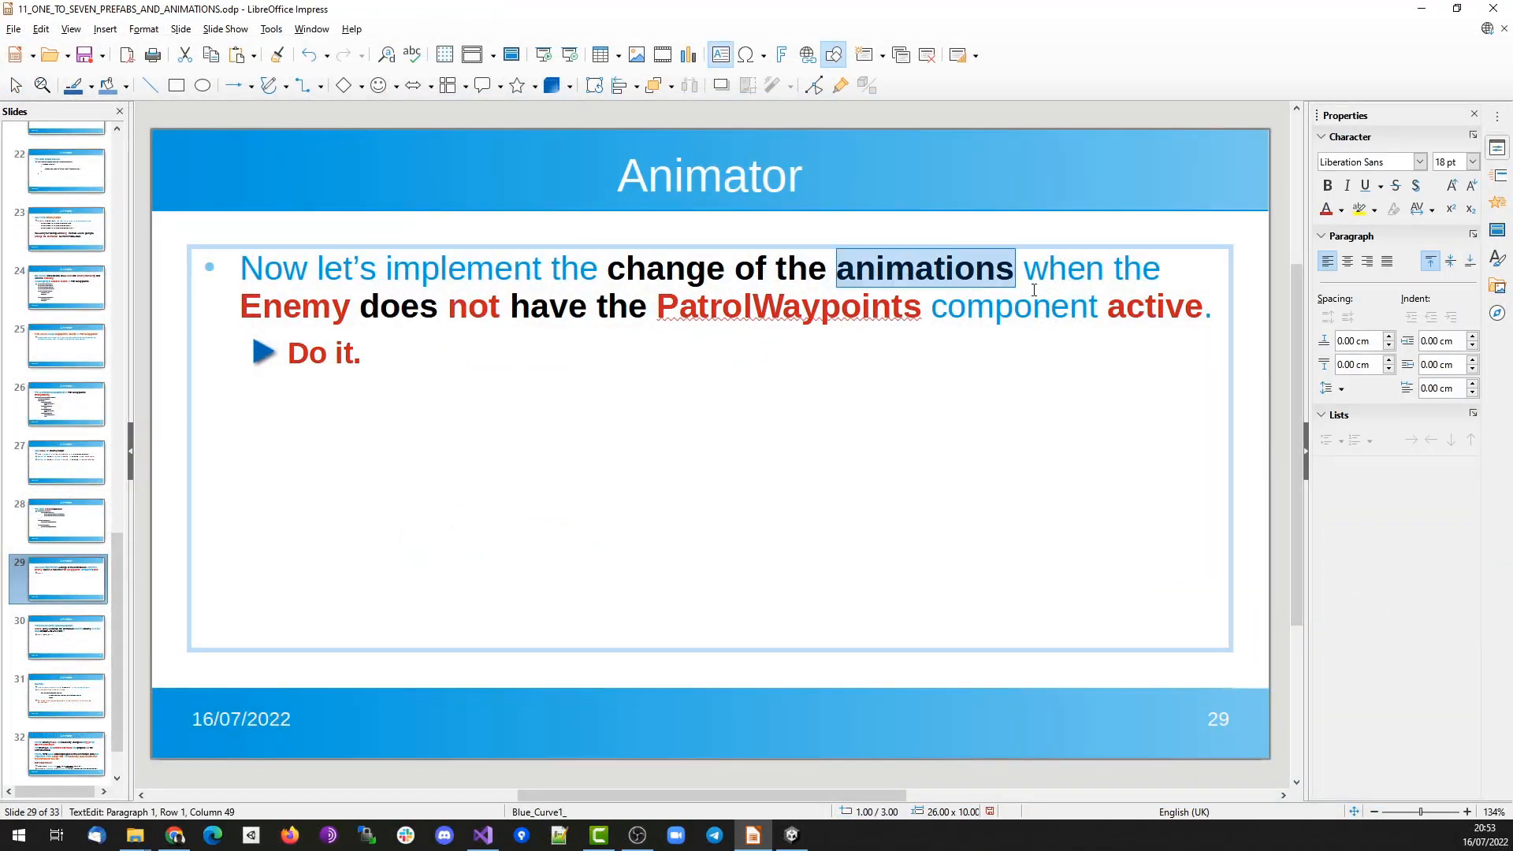
double_click(297, 308)
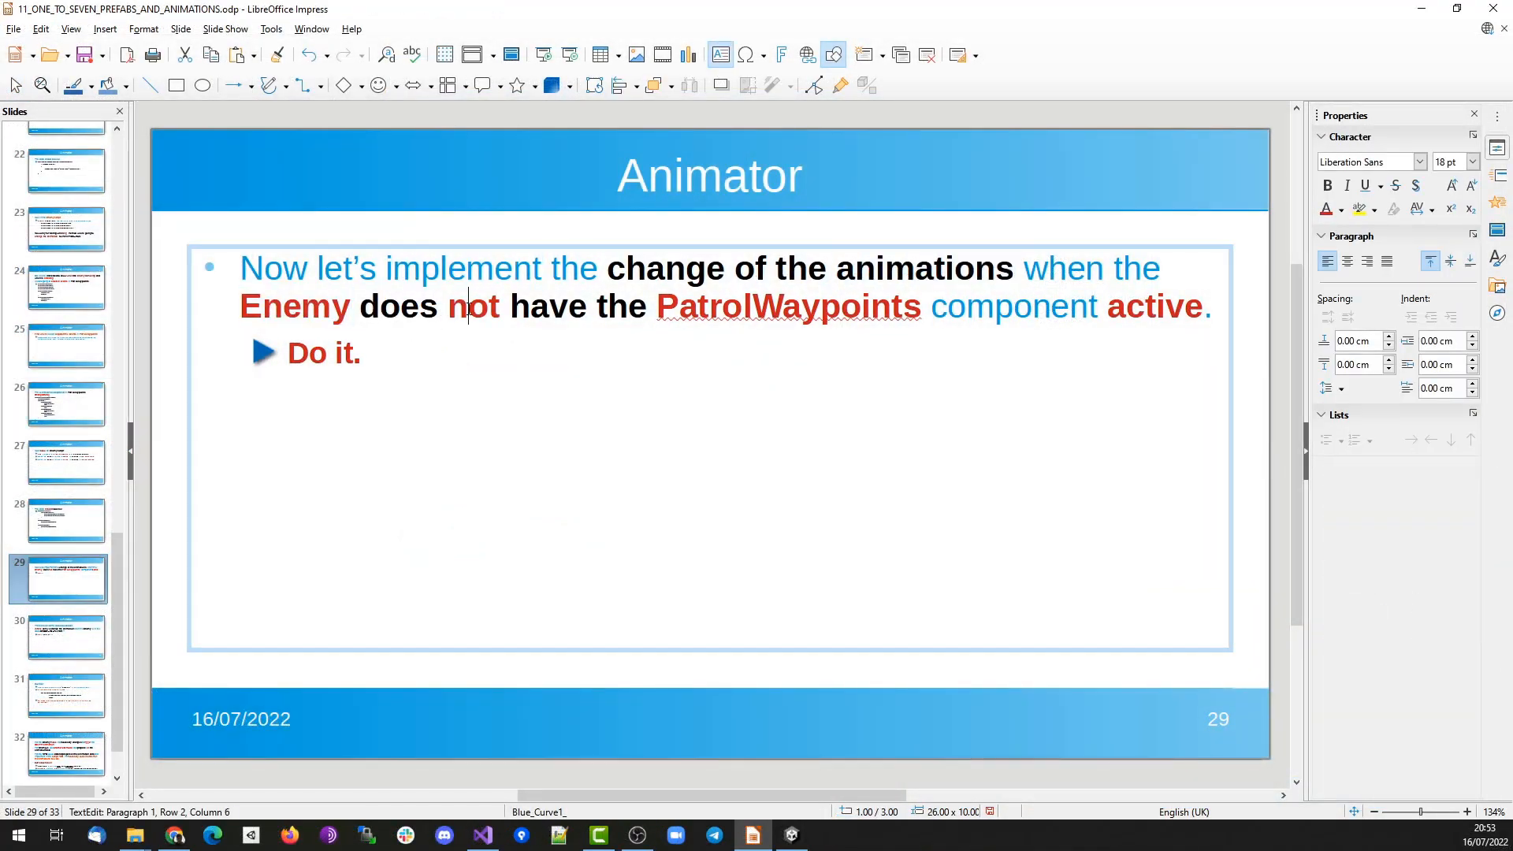
double_click(474, 307)
double_click(720, 307)
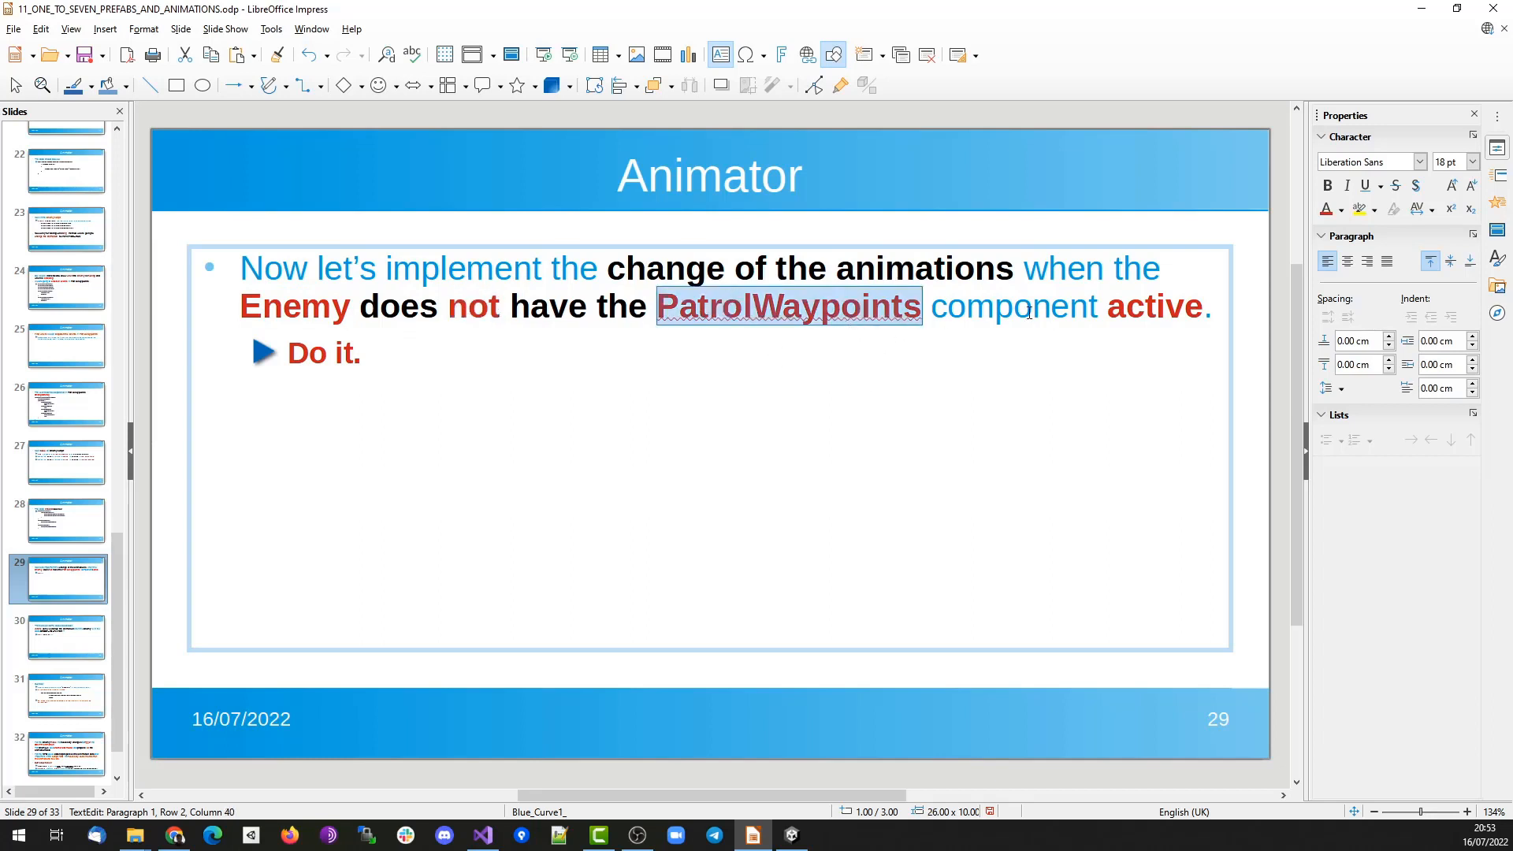
double_click(1171, 303)
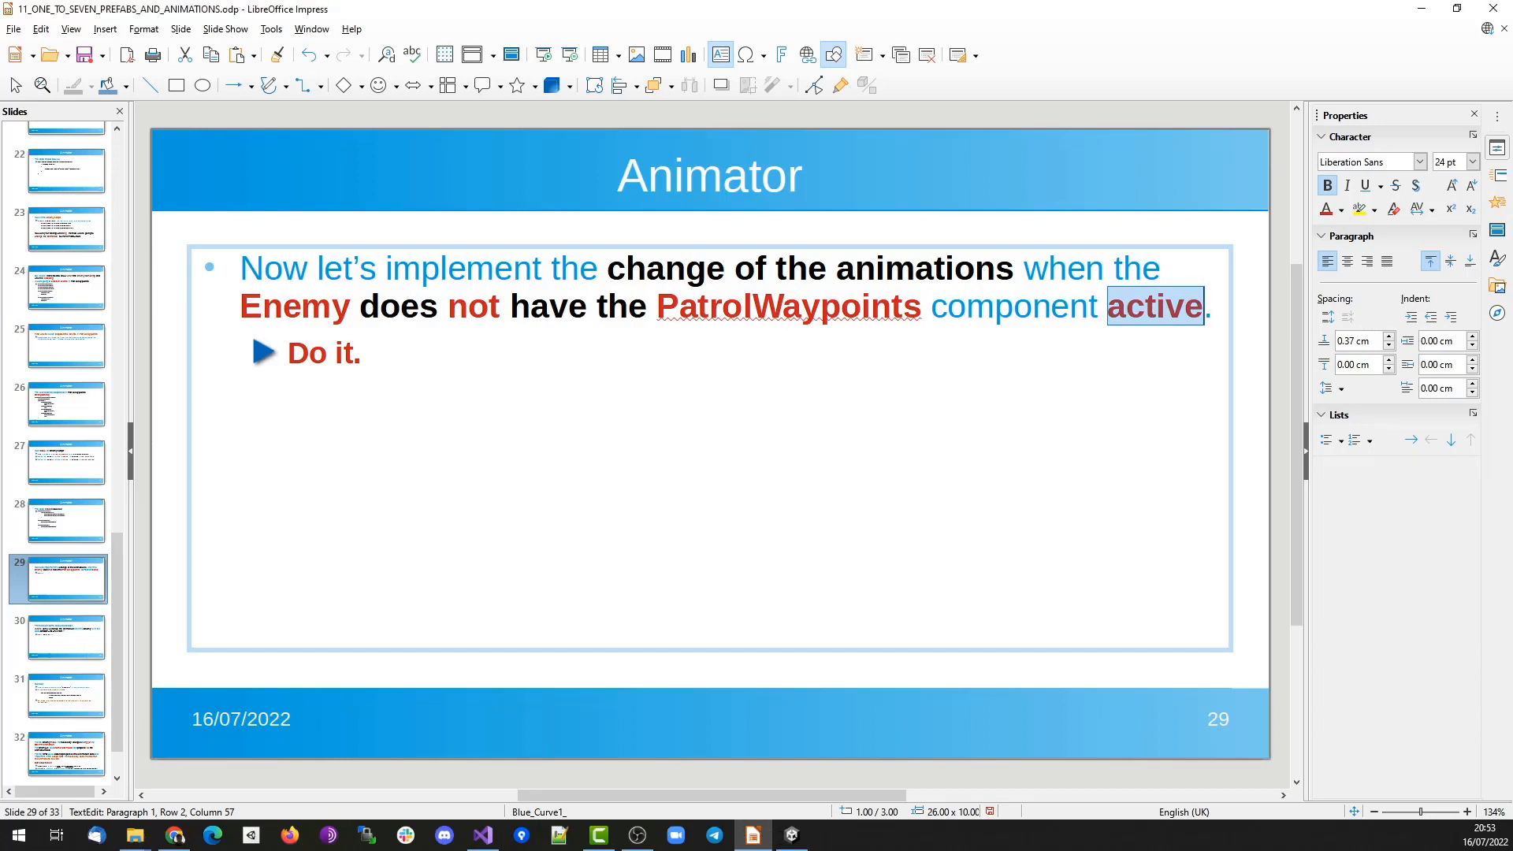
Switch to Visual Studio and go to the definition of GoToInitialPosition in Enemy.cs.
key("alt+Tab")
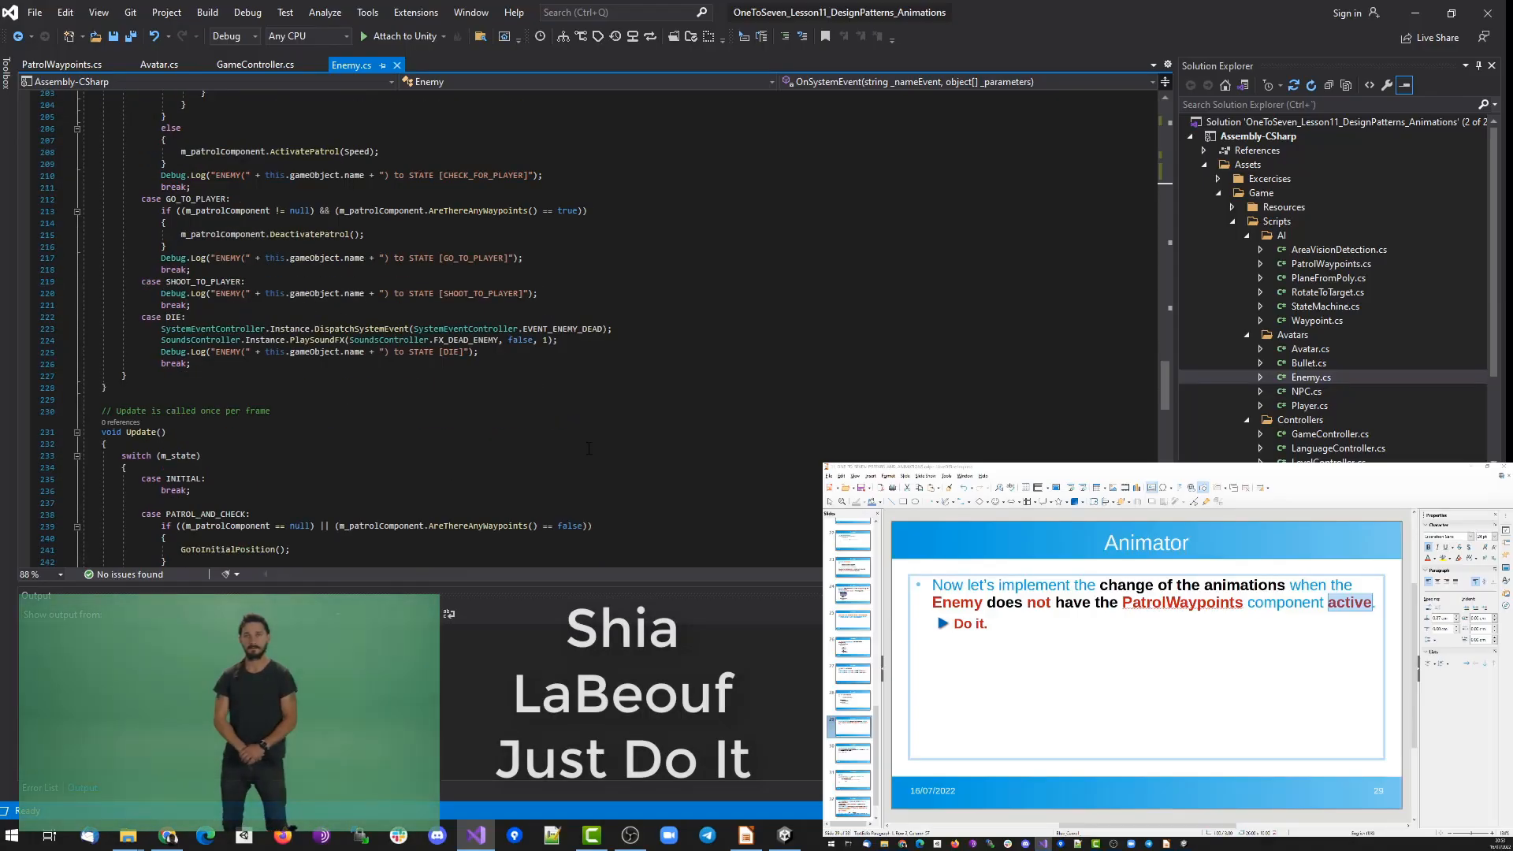
key("F12")
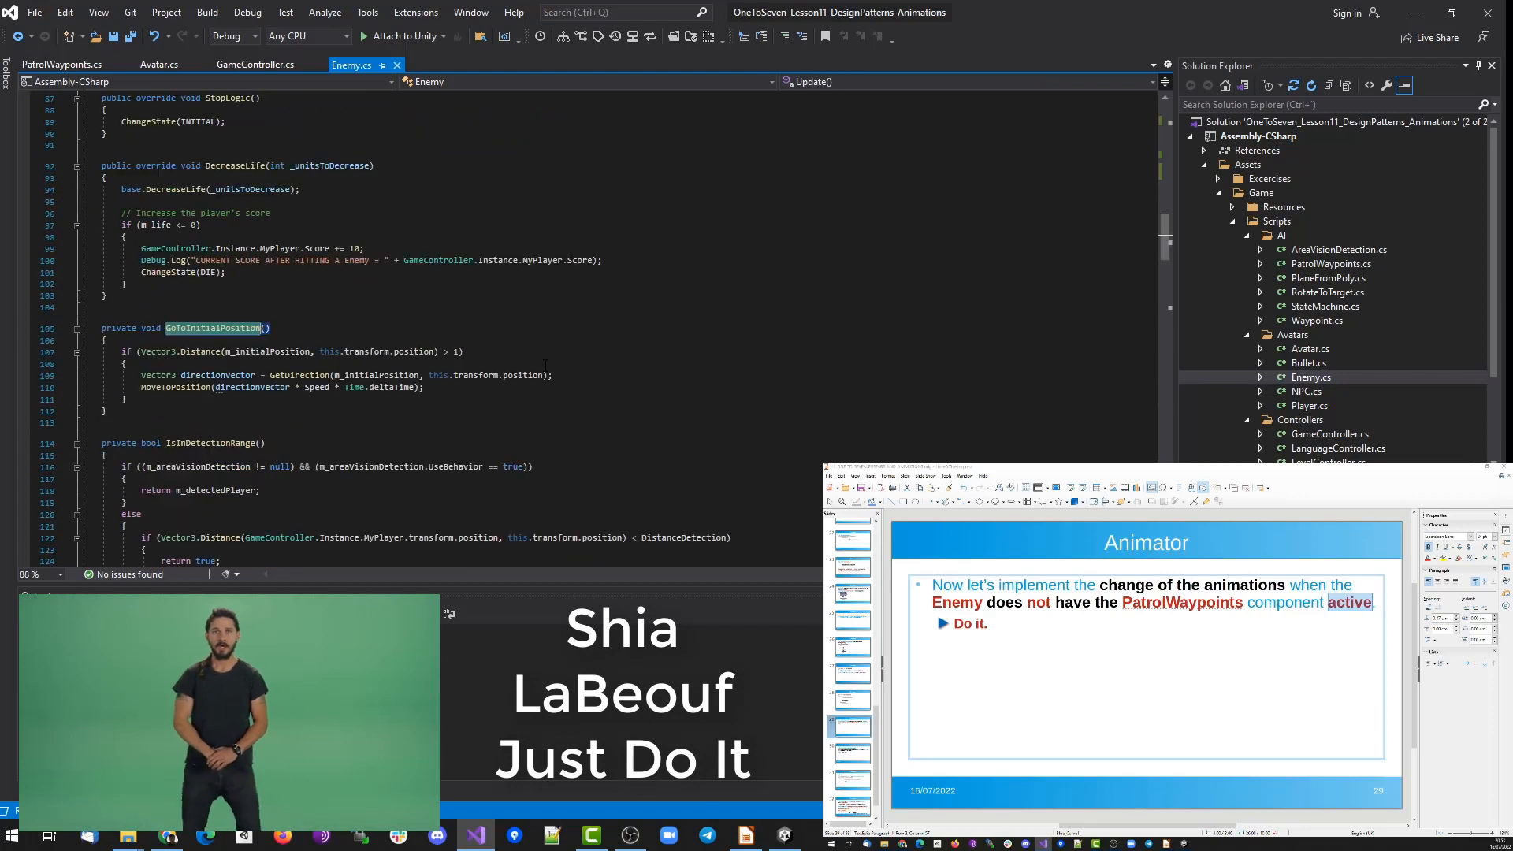
key("Down")
key("Down")
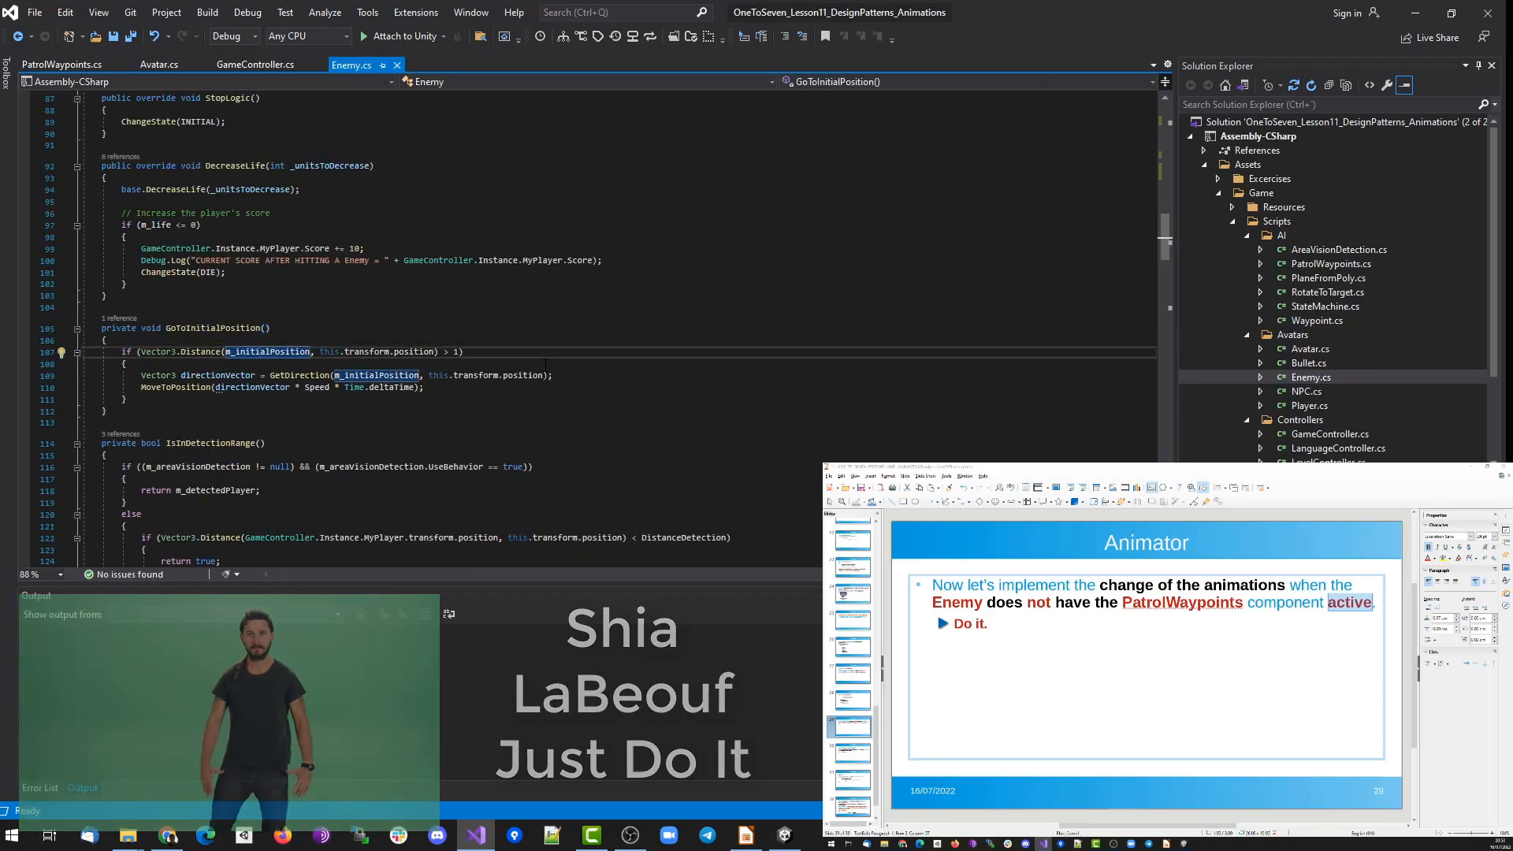
Add a ChangeAnimation(ANIMATION_IDLE); call below the MoveToPosition line in GoToInitialPosition.
key("Down")
key("Down")
key("Down")
key("End")
key("Return")
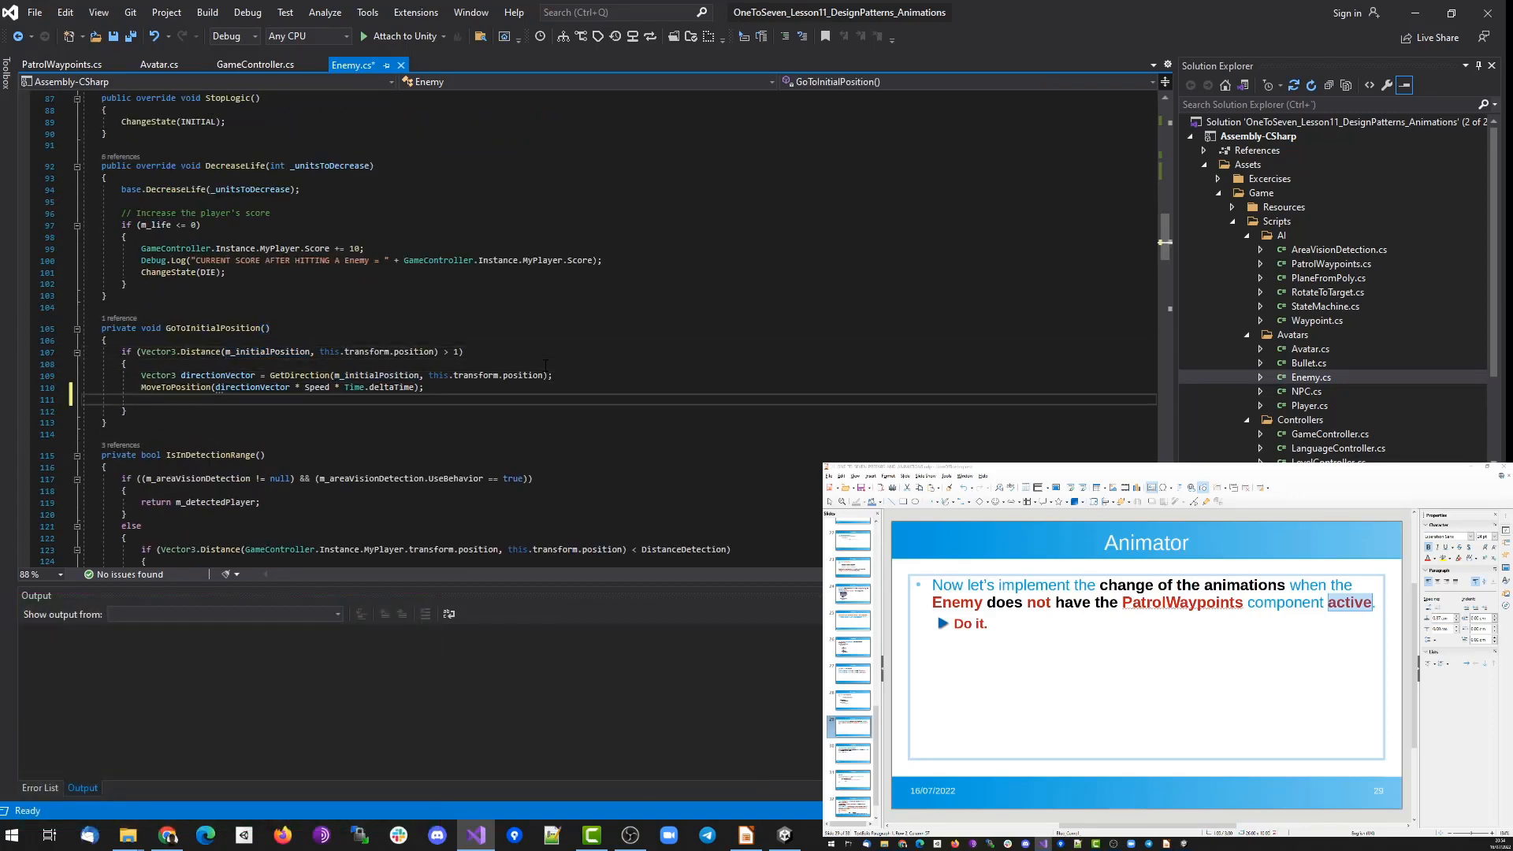
type("Chang")
key("Tab")
type("()")
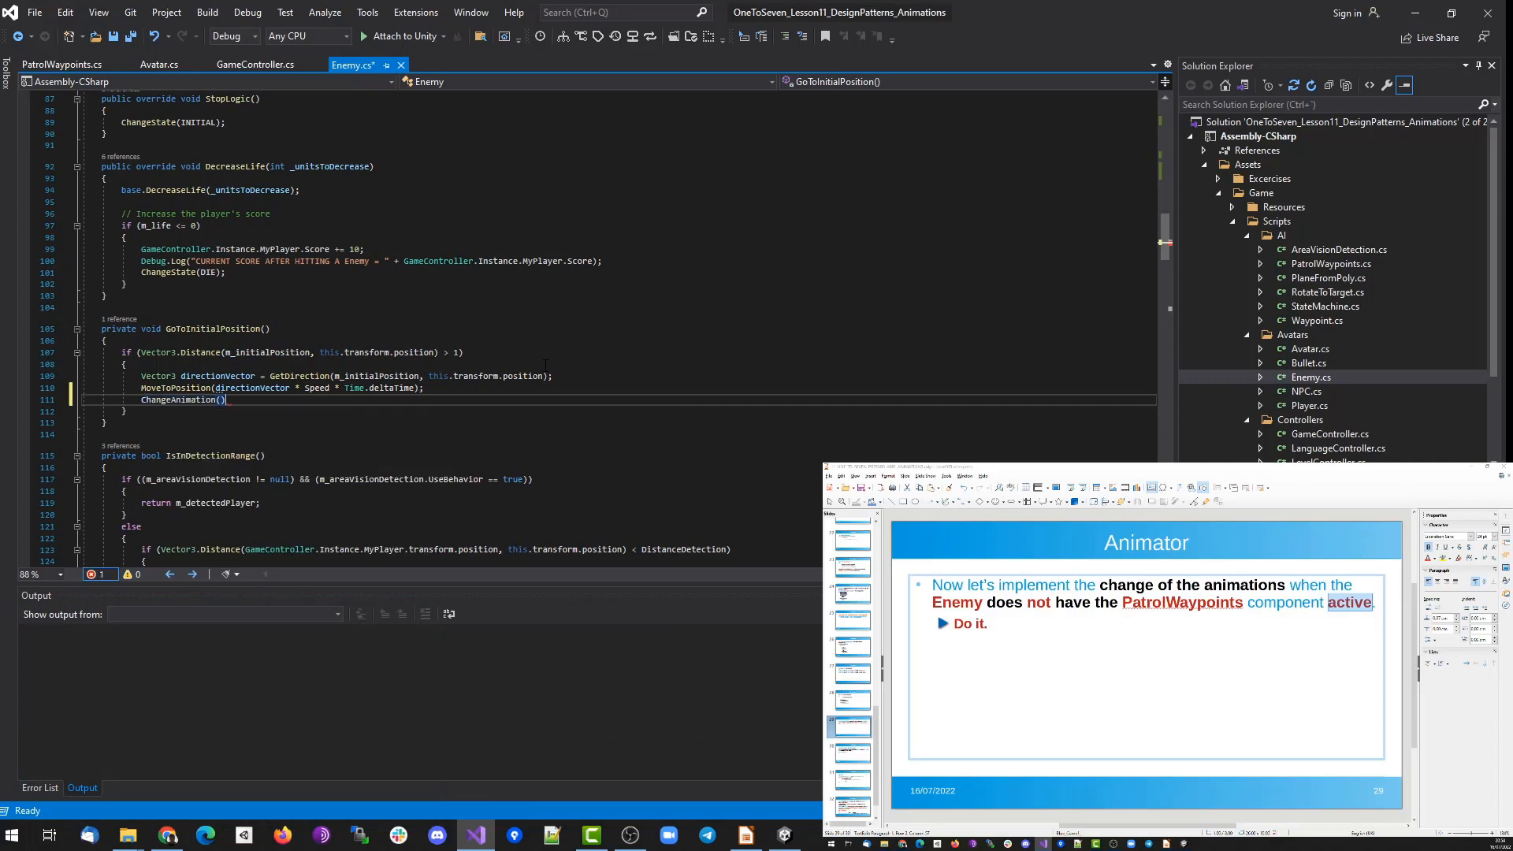
type("STA")
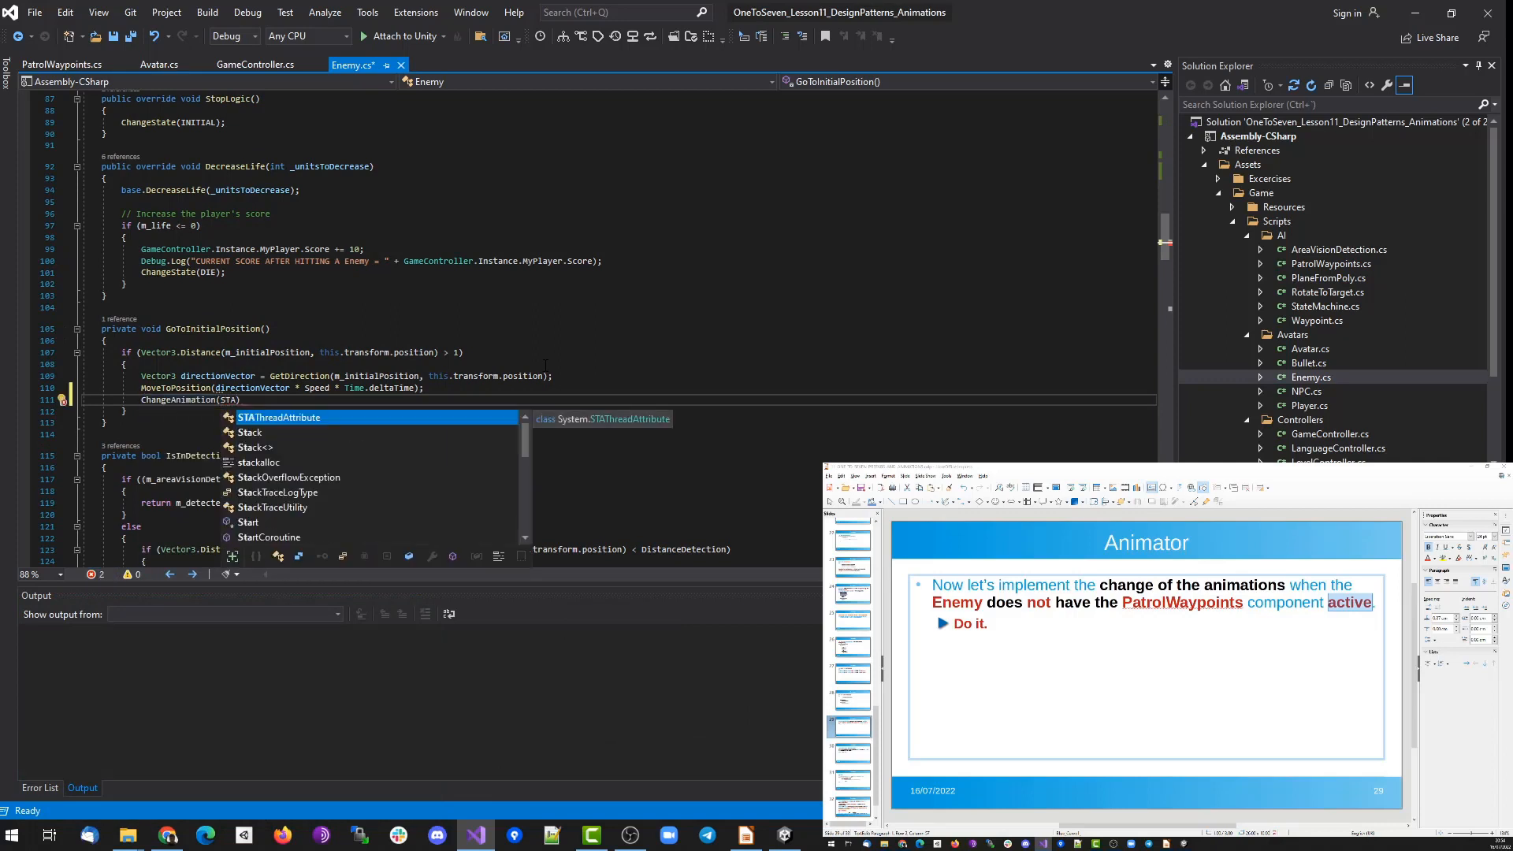
key("BackSpace")
key("BackSpace")
key("BackSpace")
type("ANIM")
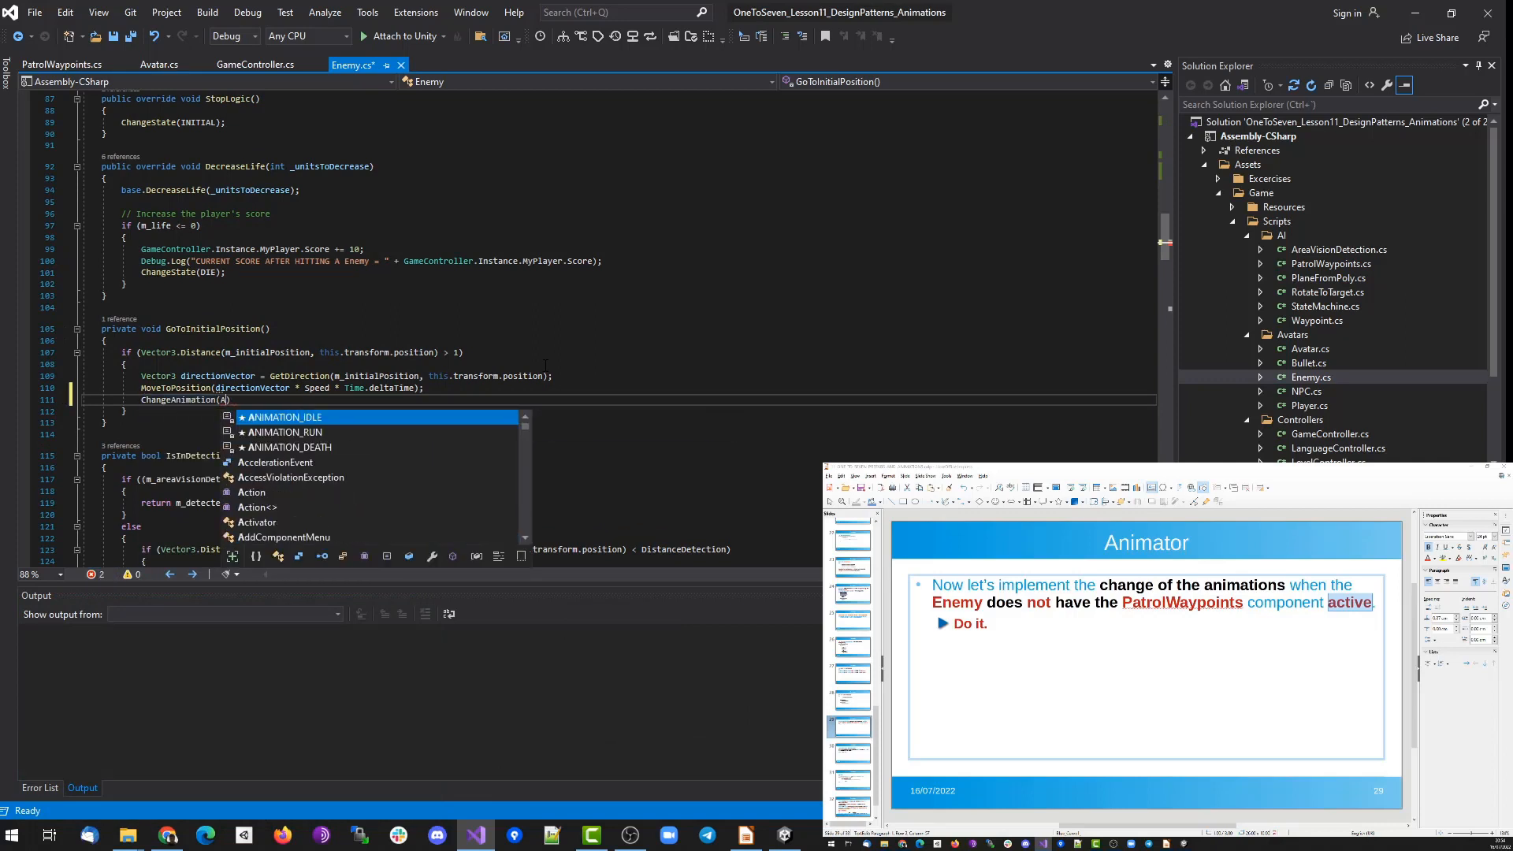
key("Tab")
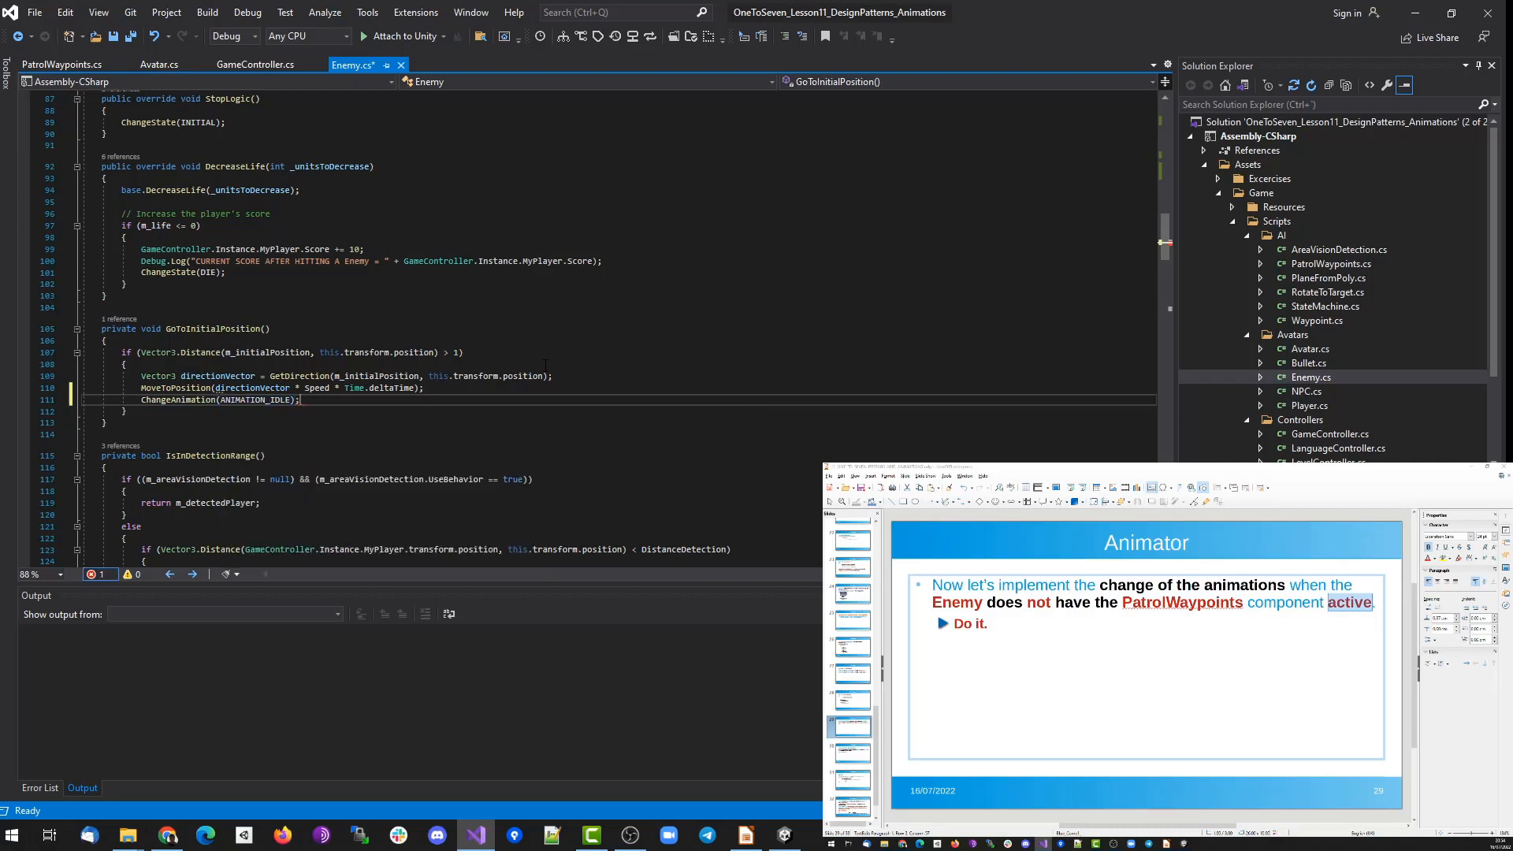
Change the argument of the new ChangeAnimation call to ANIMATION_RUN.
key("Left")
key("Left")
key("shift+Left")
key("shift+Left")
key("shift+Left")
key("shift+Left")
type("RUN")
key("Down")
key("Return")
type("E")
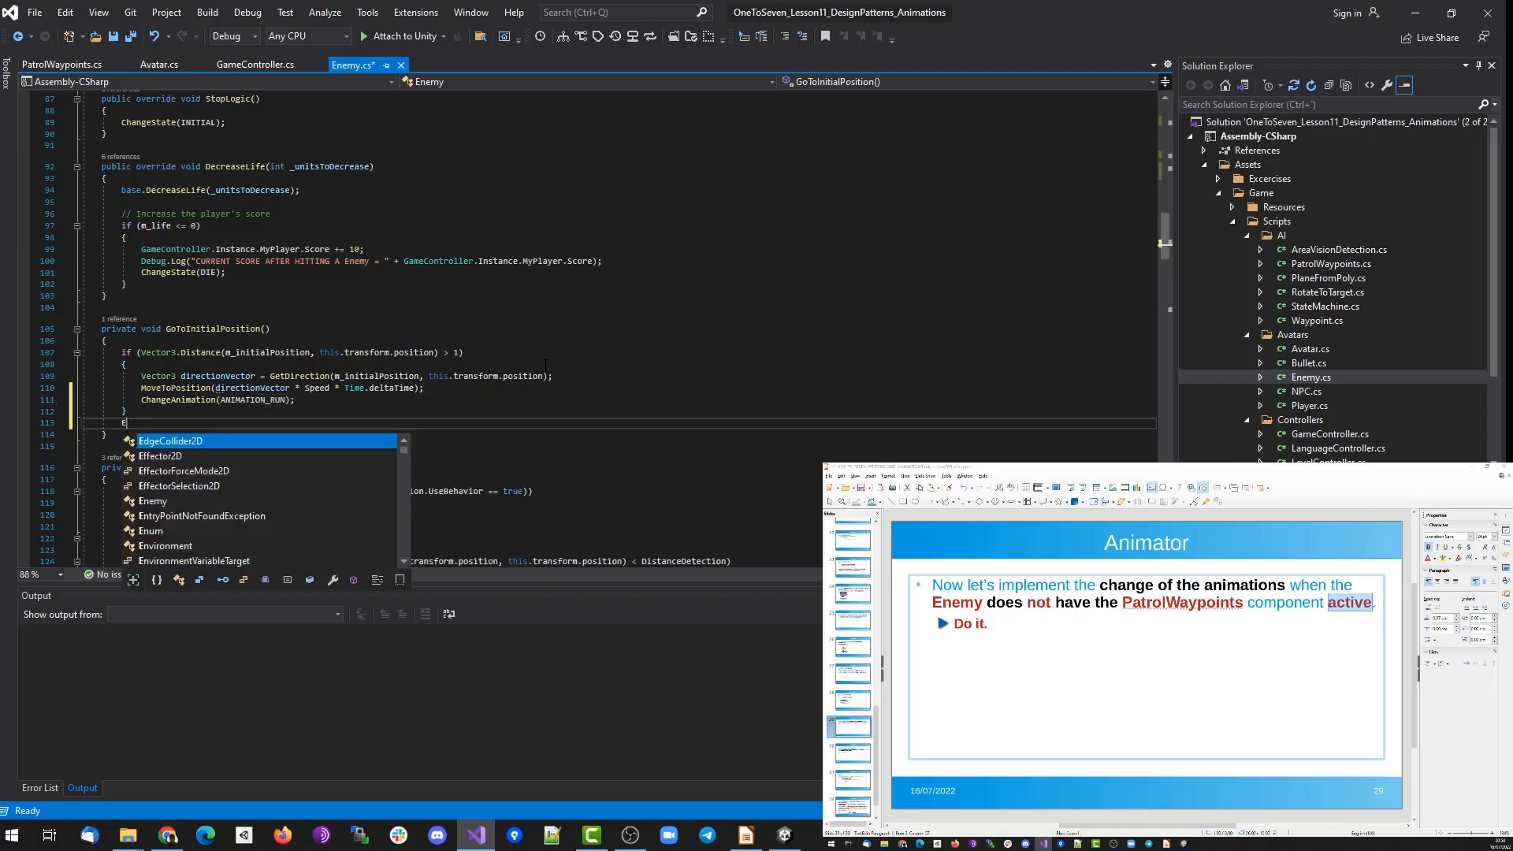
type("LSE")
key("BackSpace")
key("BackSpace")
key("BackSpace")
key("BackSpace")
key("Home")
key("shift+Down")
key("BackSpace")
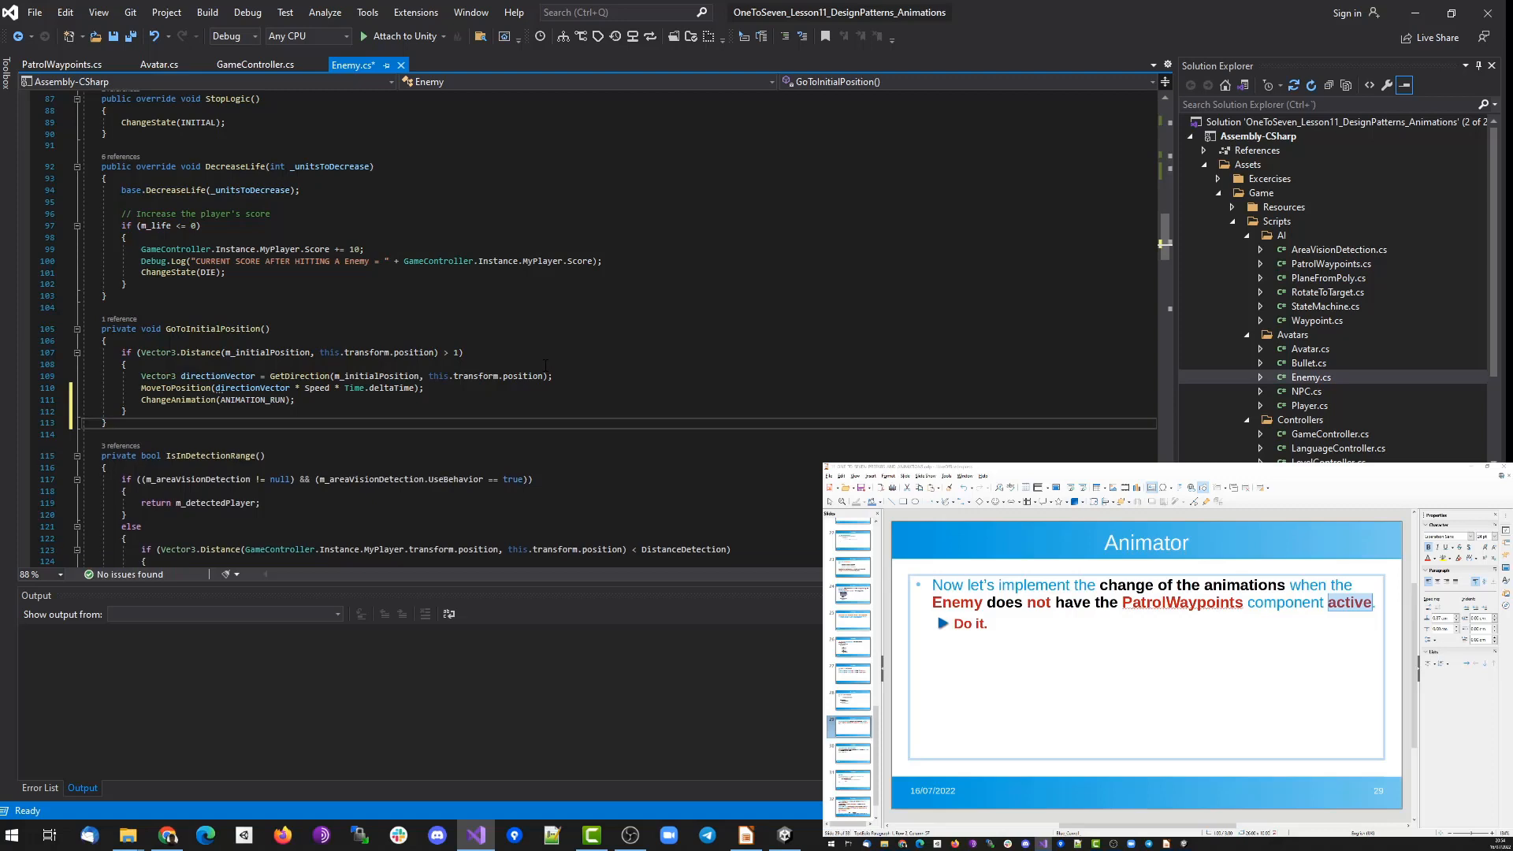
Add an else block with braces after the distance check in GoToInitialPosition.
key("Up")
key("End")
key("Return")
type("else")
key("Return")
type("{")
key("Return")
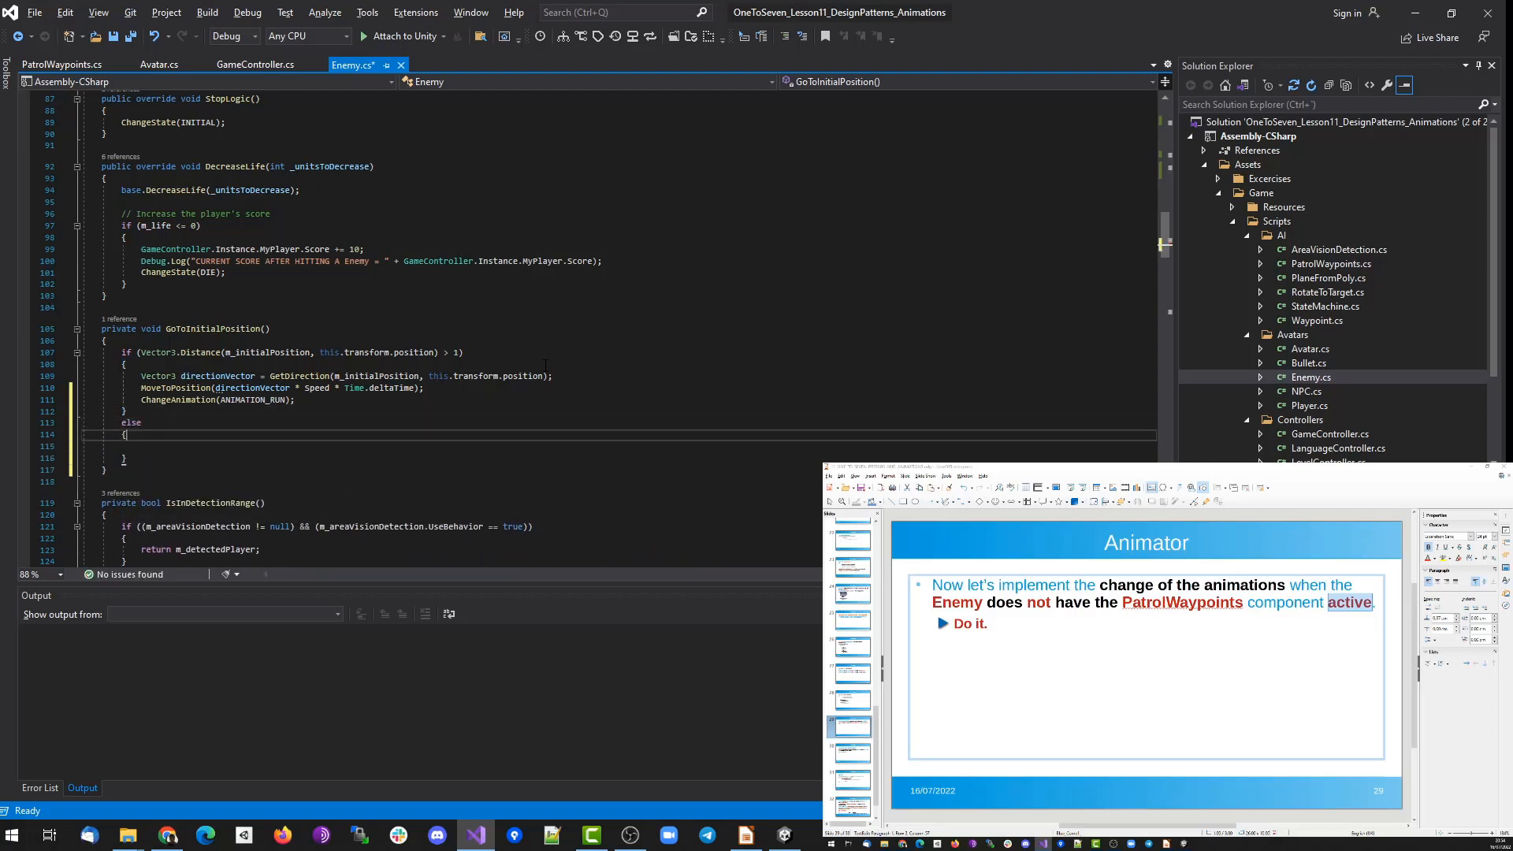
Copy the ChangeAnimation call into the else block with ANIMATION_IDLE as its argument, and save Enemy.cs.
key("Up")
key("Up")
key("Up")
key("Up")
key("shift+End")
key("ctrl+c")
key("Down")
key("Down")
key("Down")
key("Down")
key("ctrl+v")
key("Left")
key("Left")
key("shift+Left")
key("shift+Left")
key("shift+Left")
type("IDLE")
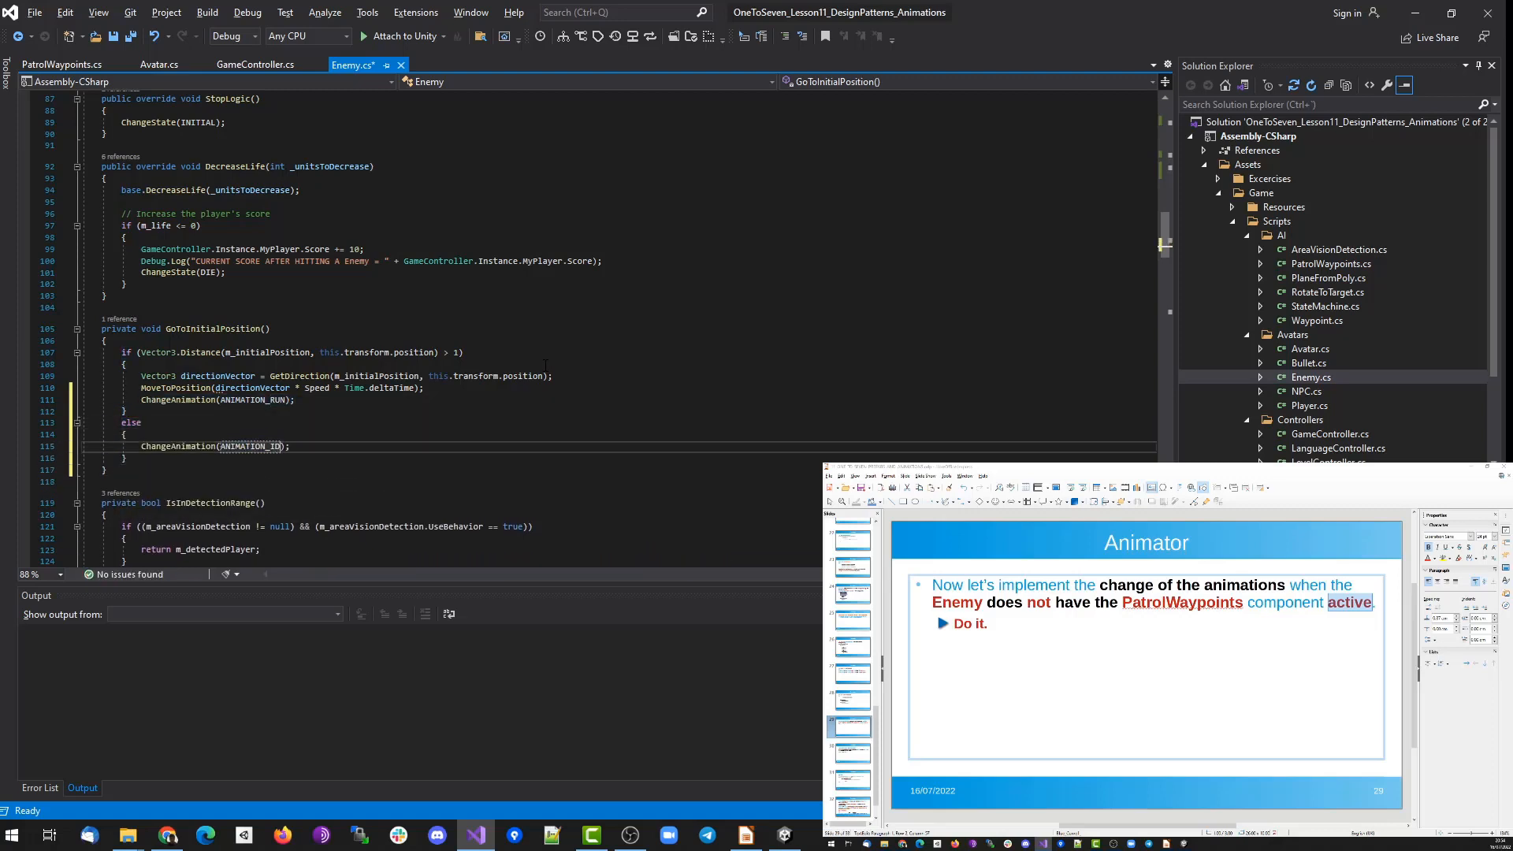
key("ctrl+s")
Copy the ChangeAnimation(ANIMATION_IDLE); call to the start of the SHOOT_TO_PLAYER case in ChangeState.
key("Up")
key("Up")
key("Up")
key("Up")
key("Down")
key("Down")
key("Down")
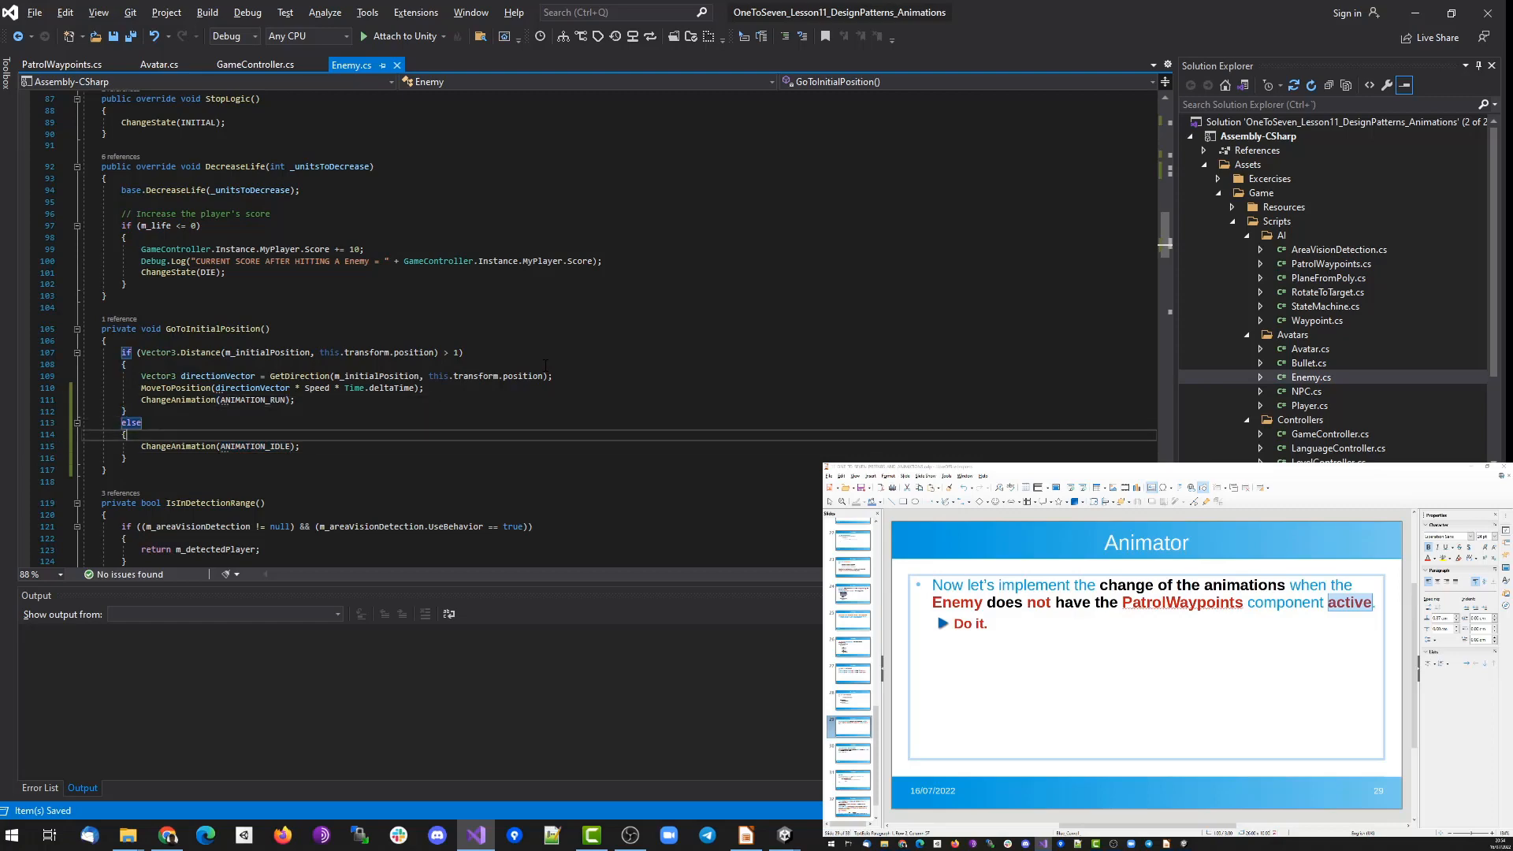
key("Down")
key("End")
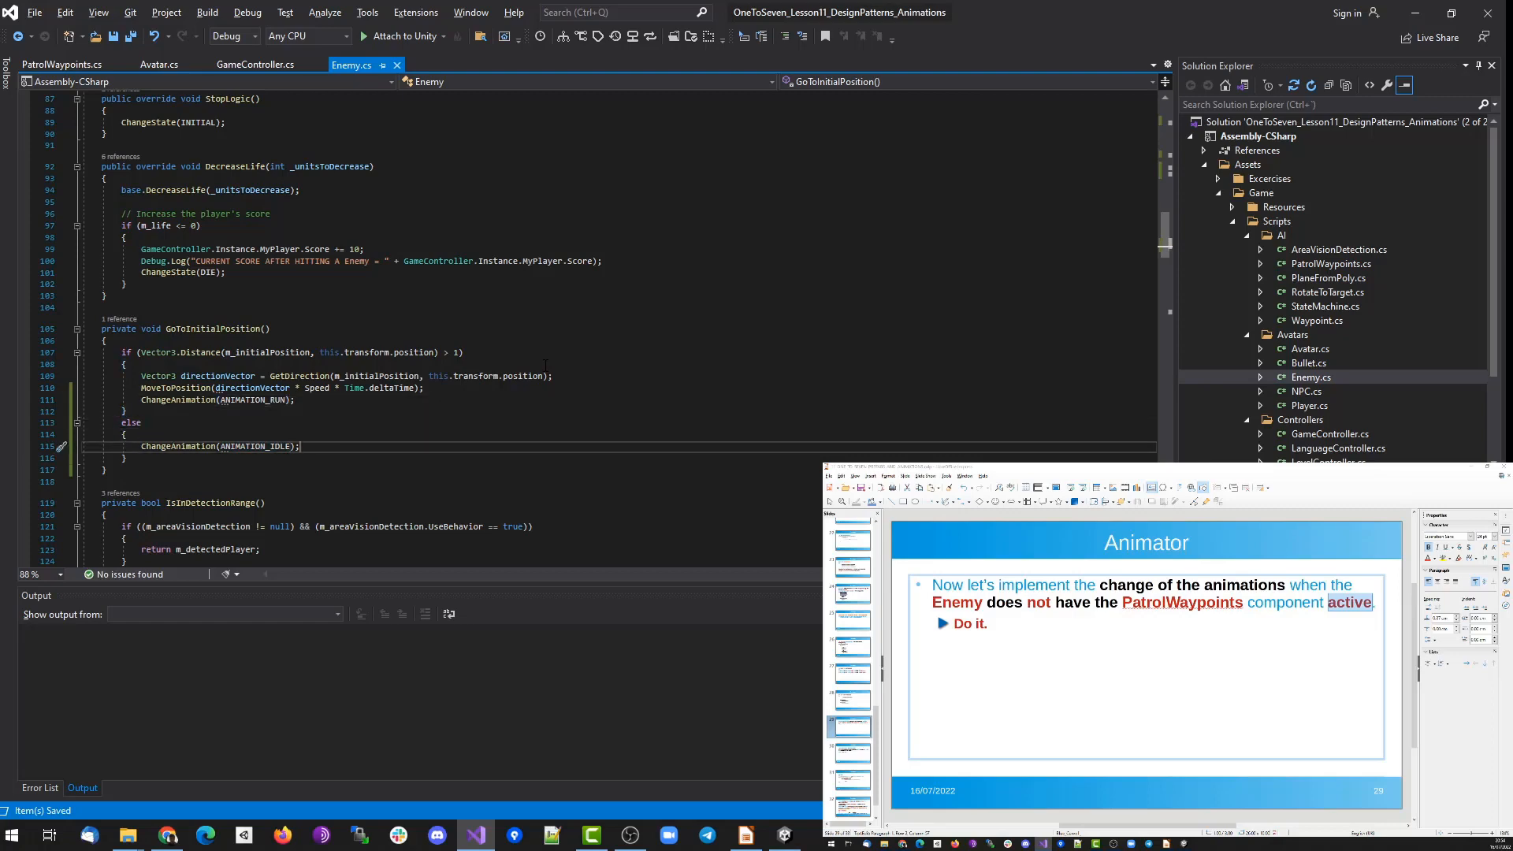
key("shift+Home")
key("Down")
key("Page_Down")
key("Page_Down")
key("Page_Down")
key("Up")
key("Up")
key("Up")
key("Up")
key("Up")
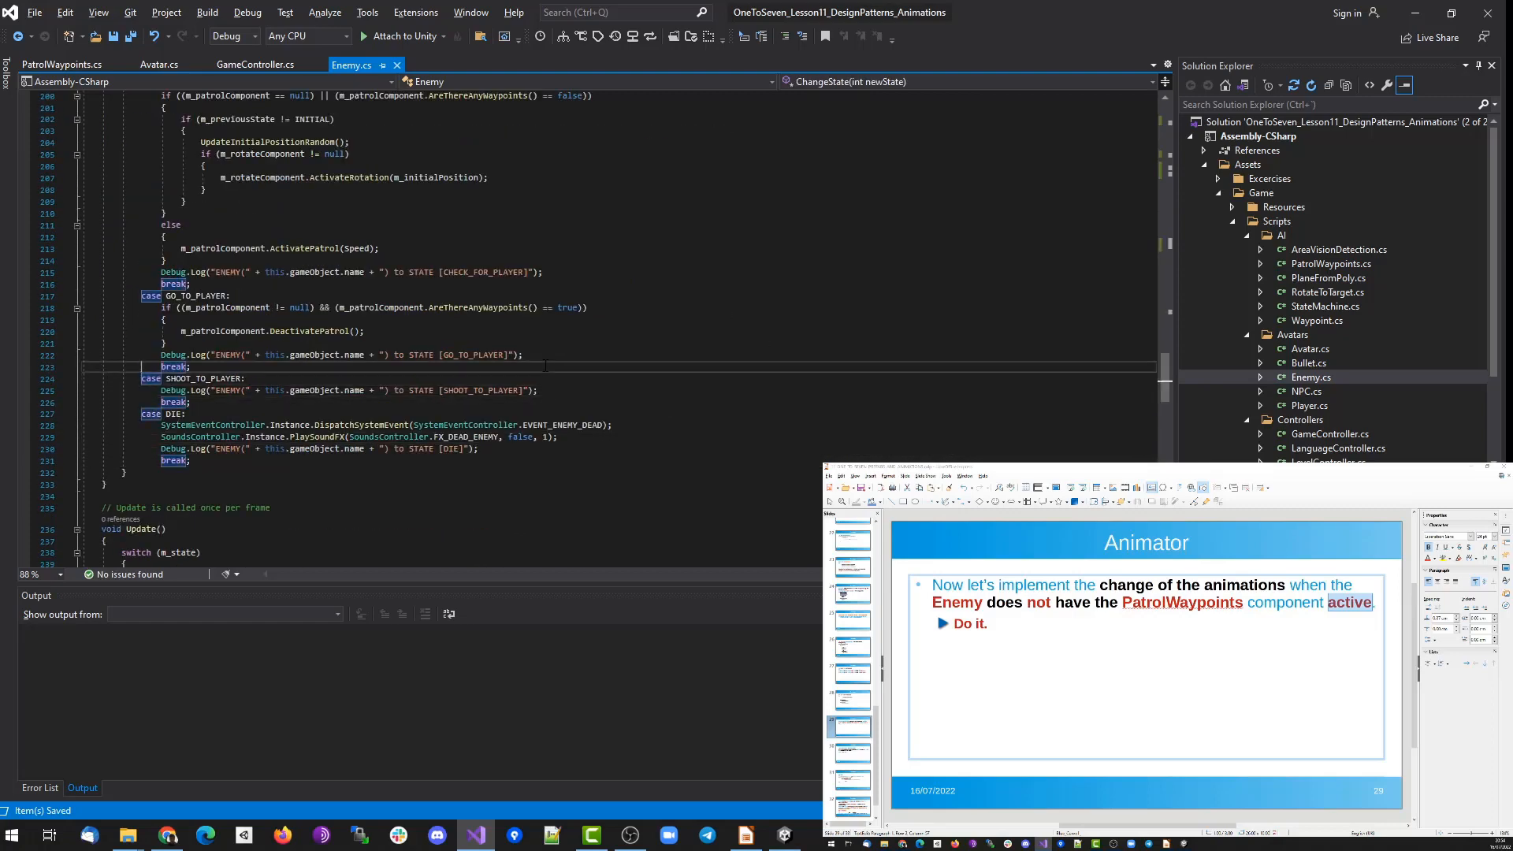
key("End")
key("Return")
key("ctrl+v")
key("Up")
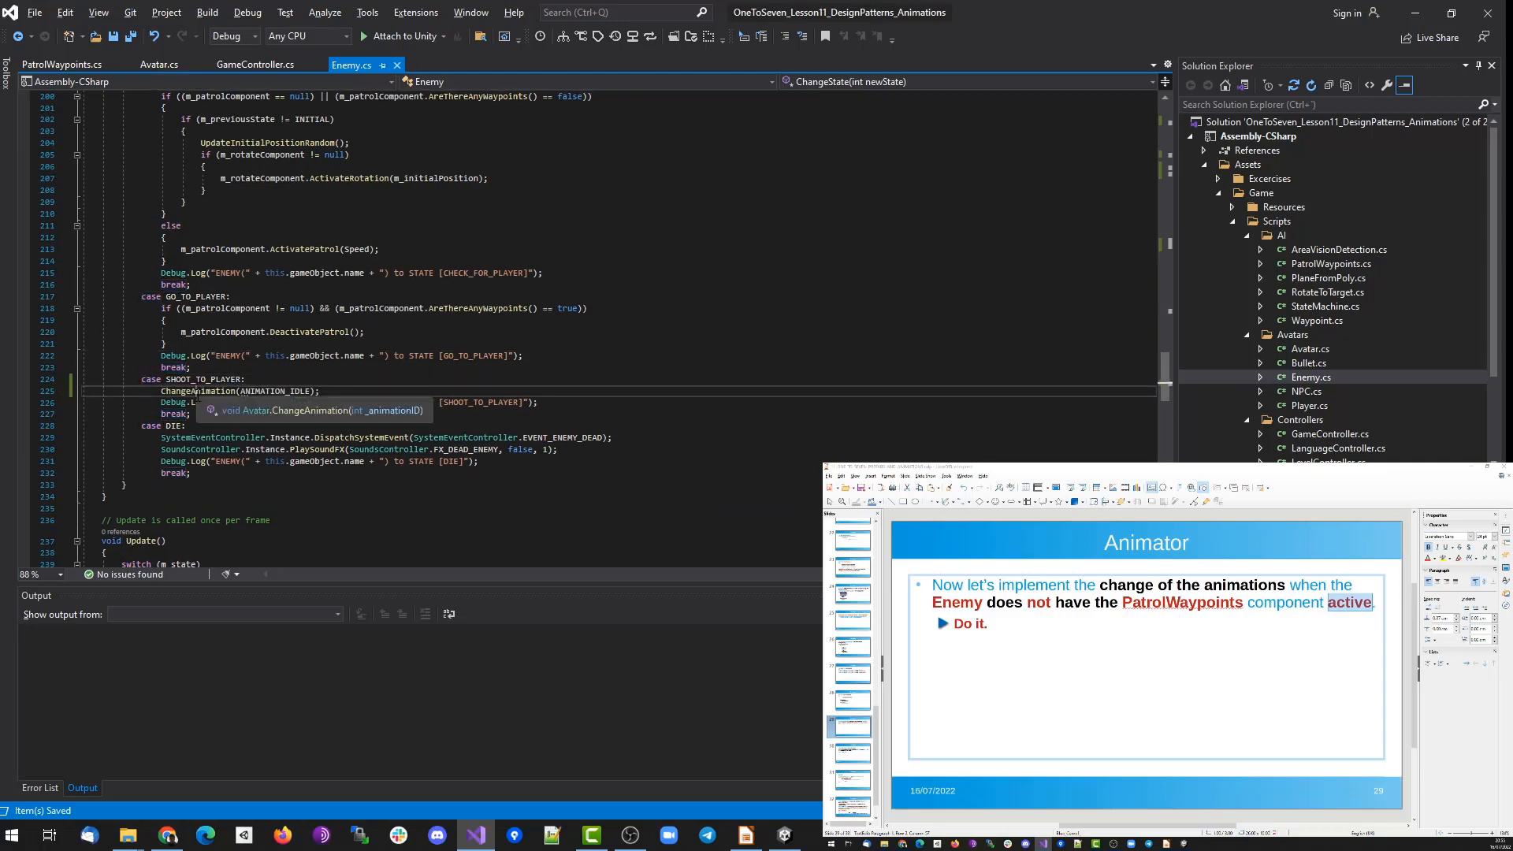
Open Avatar.cs through the ChangeAnimation definition and declare protected int m_currentAnimation = 0; below the m_areaVisionDetection field.
left_click(198, 392, "ctrl")
key("Up")
key("Up")
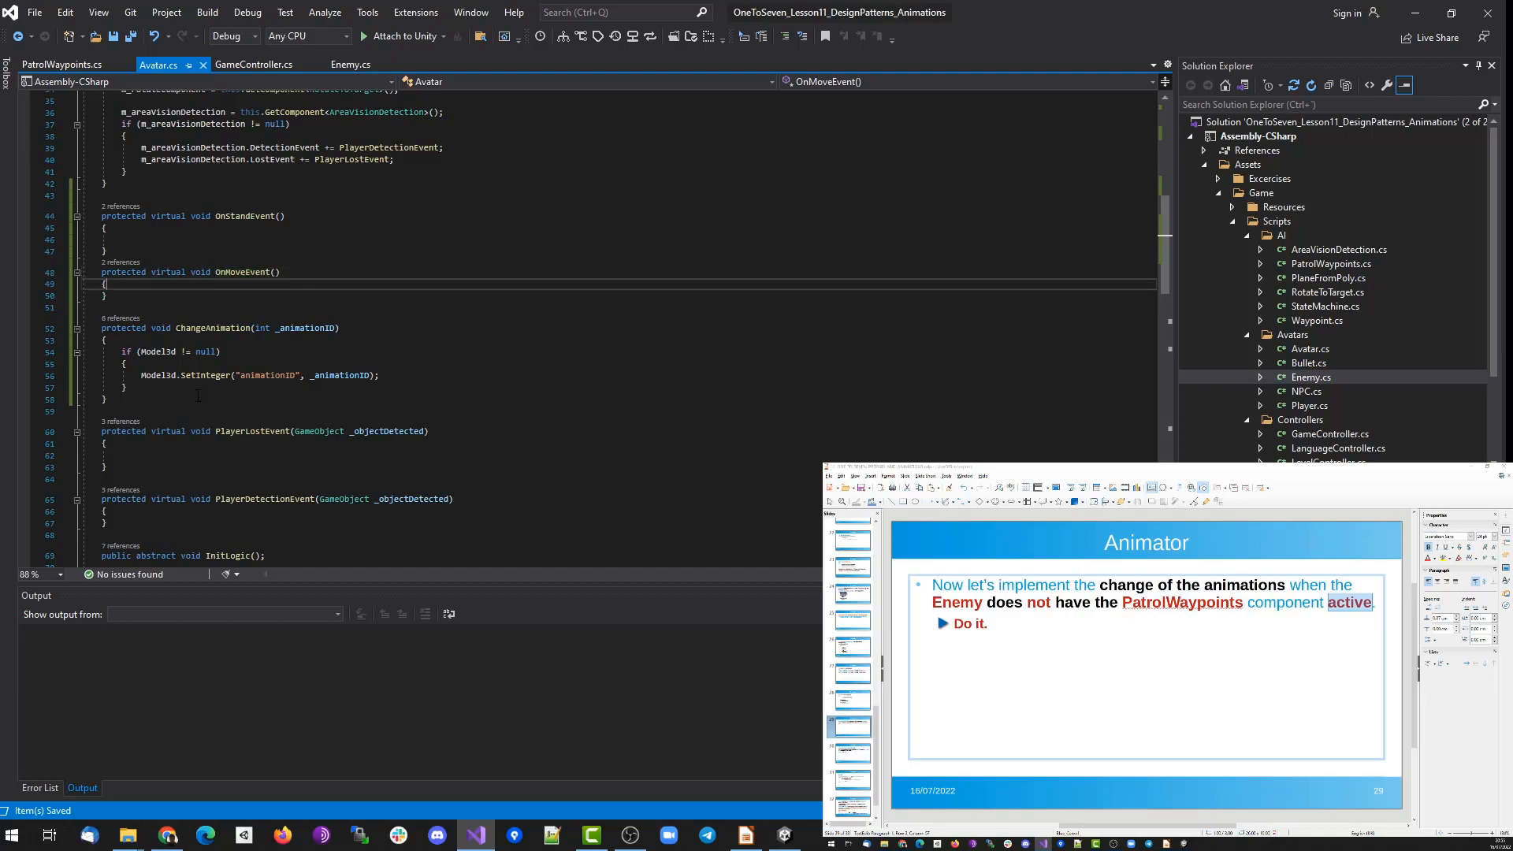
scroll(198, 394, "up", 11)
left_click(380, 293)
key("Return")
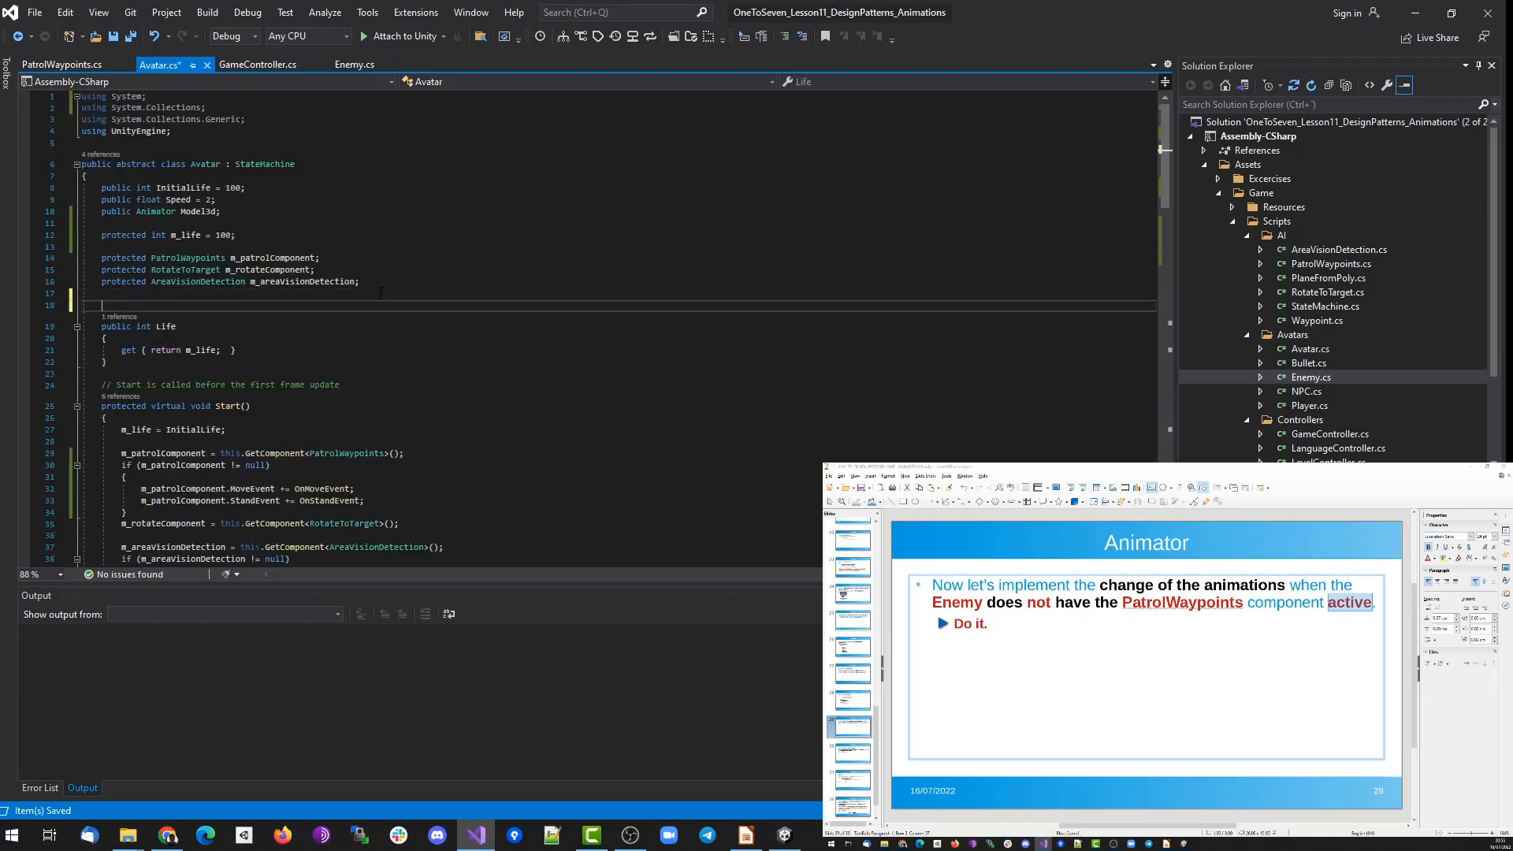
key("Return")
key("Up")
type("protected I")
type("nt m_currentAnimation = 0;")
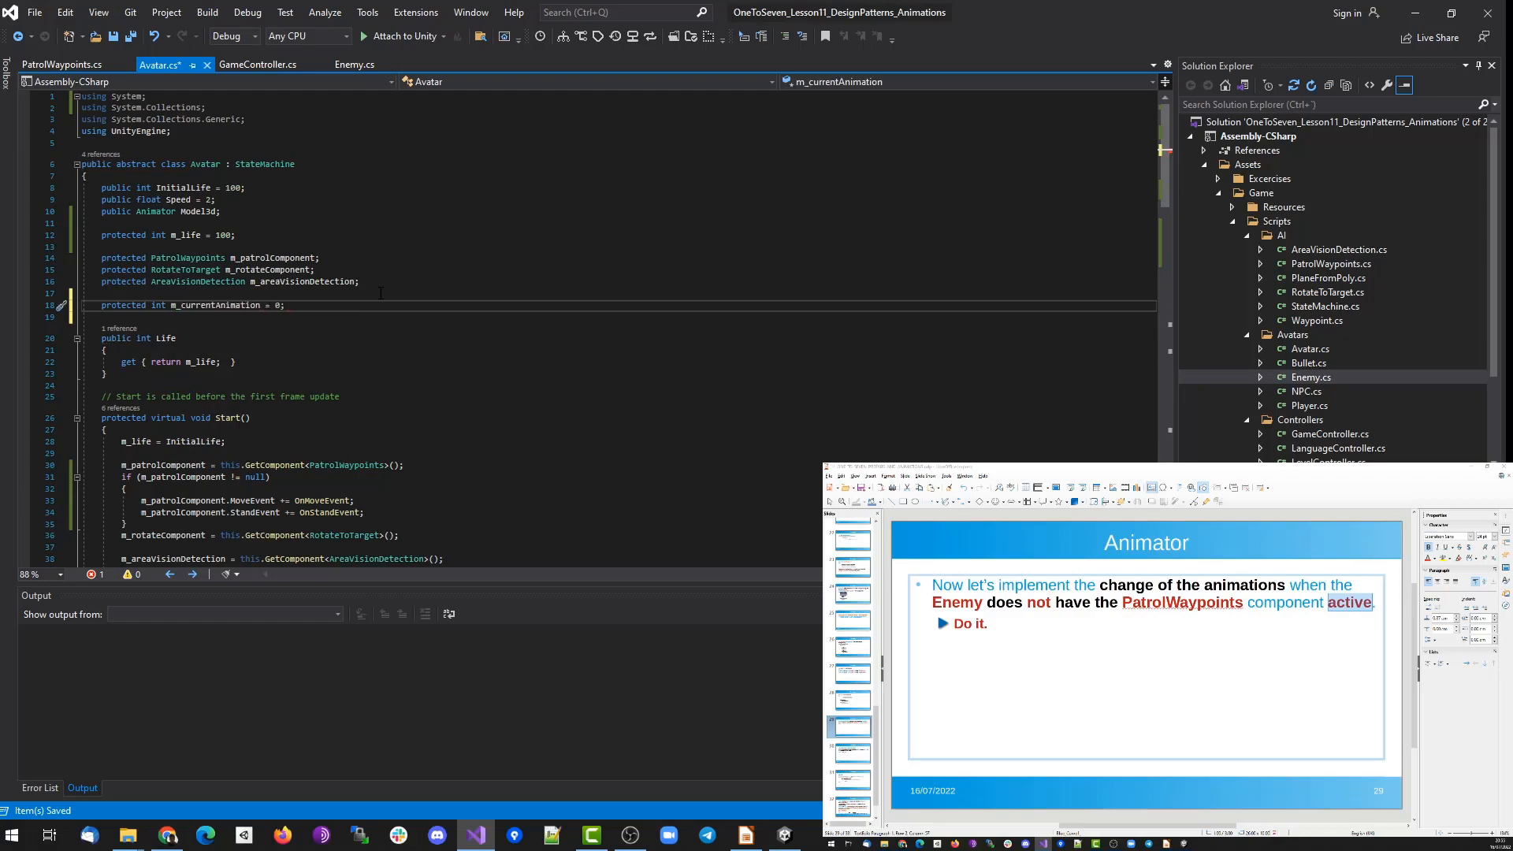
Start an if statement on m_currentAnimation inside the Model3d null check of ChangeAnimation.
double_click(230, 307)
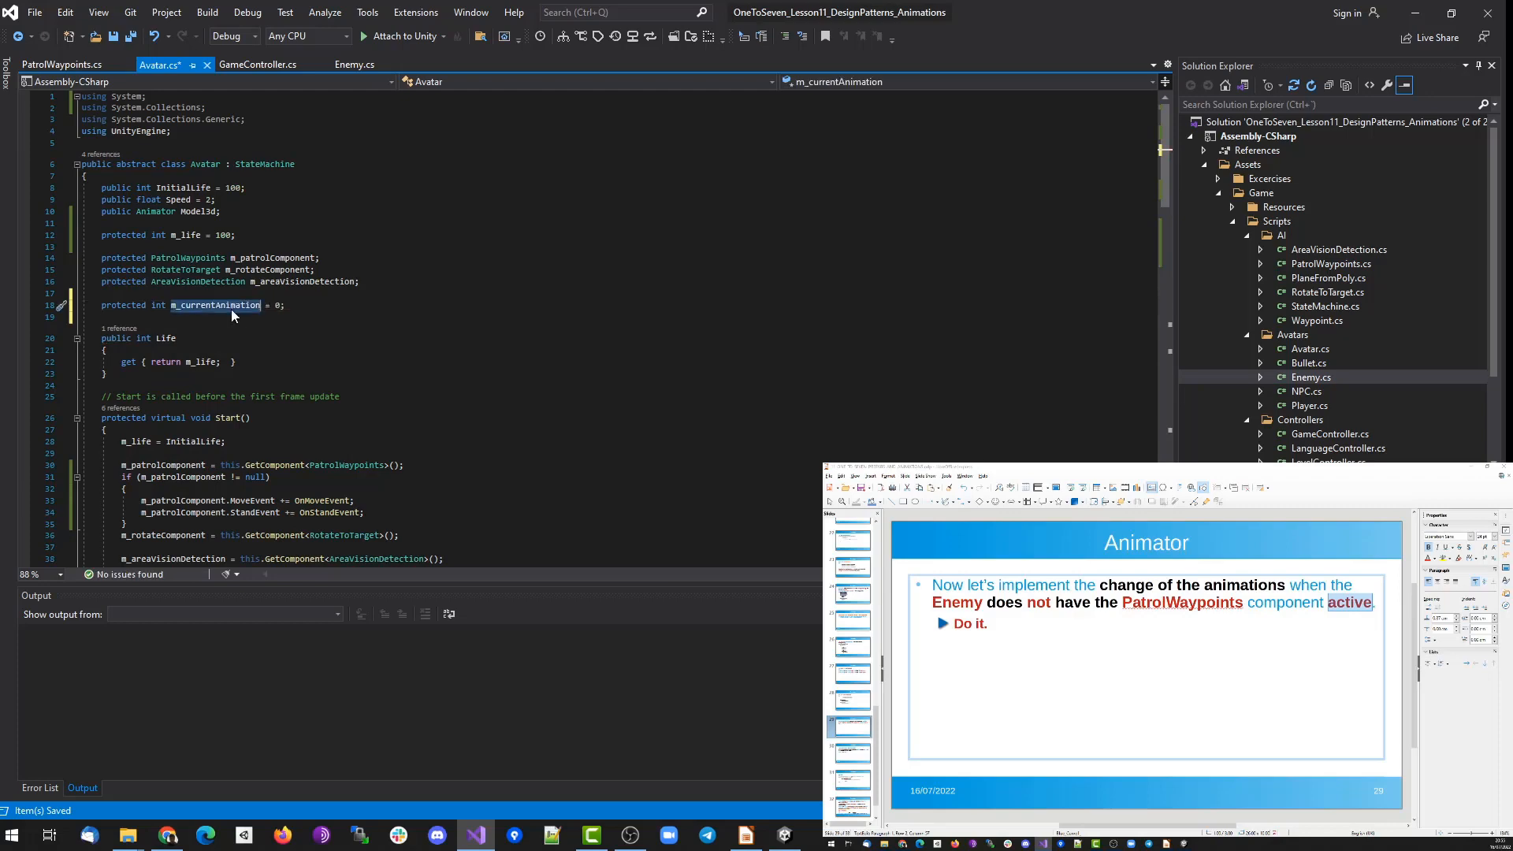
scroll(260, 387, "down", 11)
left_click(260, 388)
key("Return")
key("Return")
key("Up")
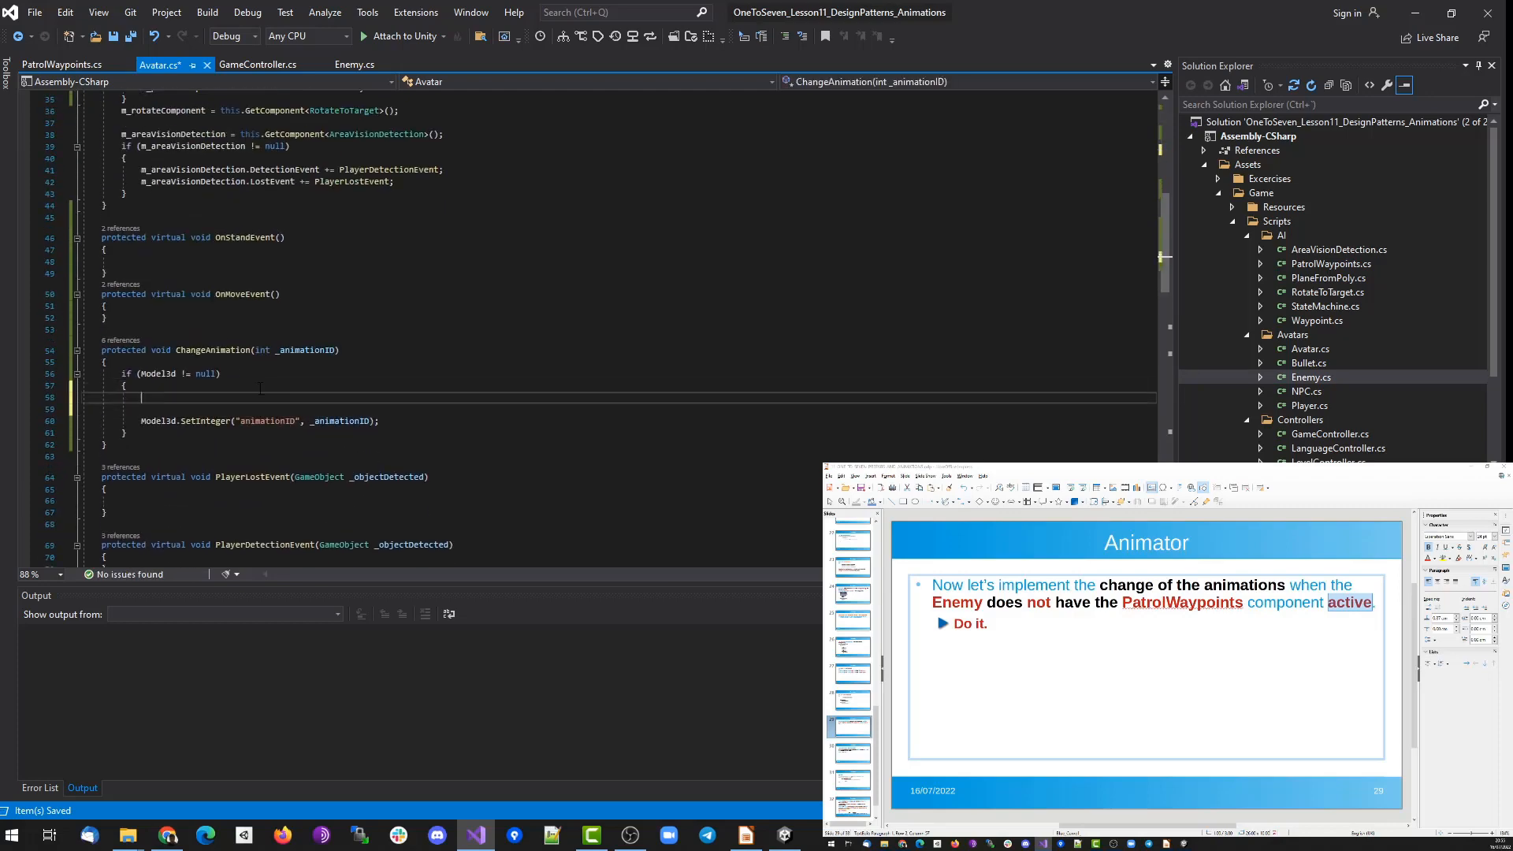
type("if (")
key("ctrl+v")
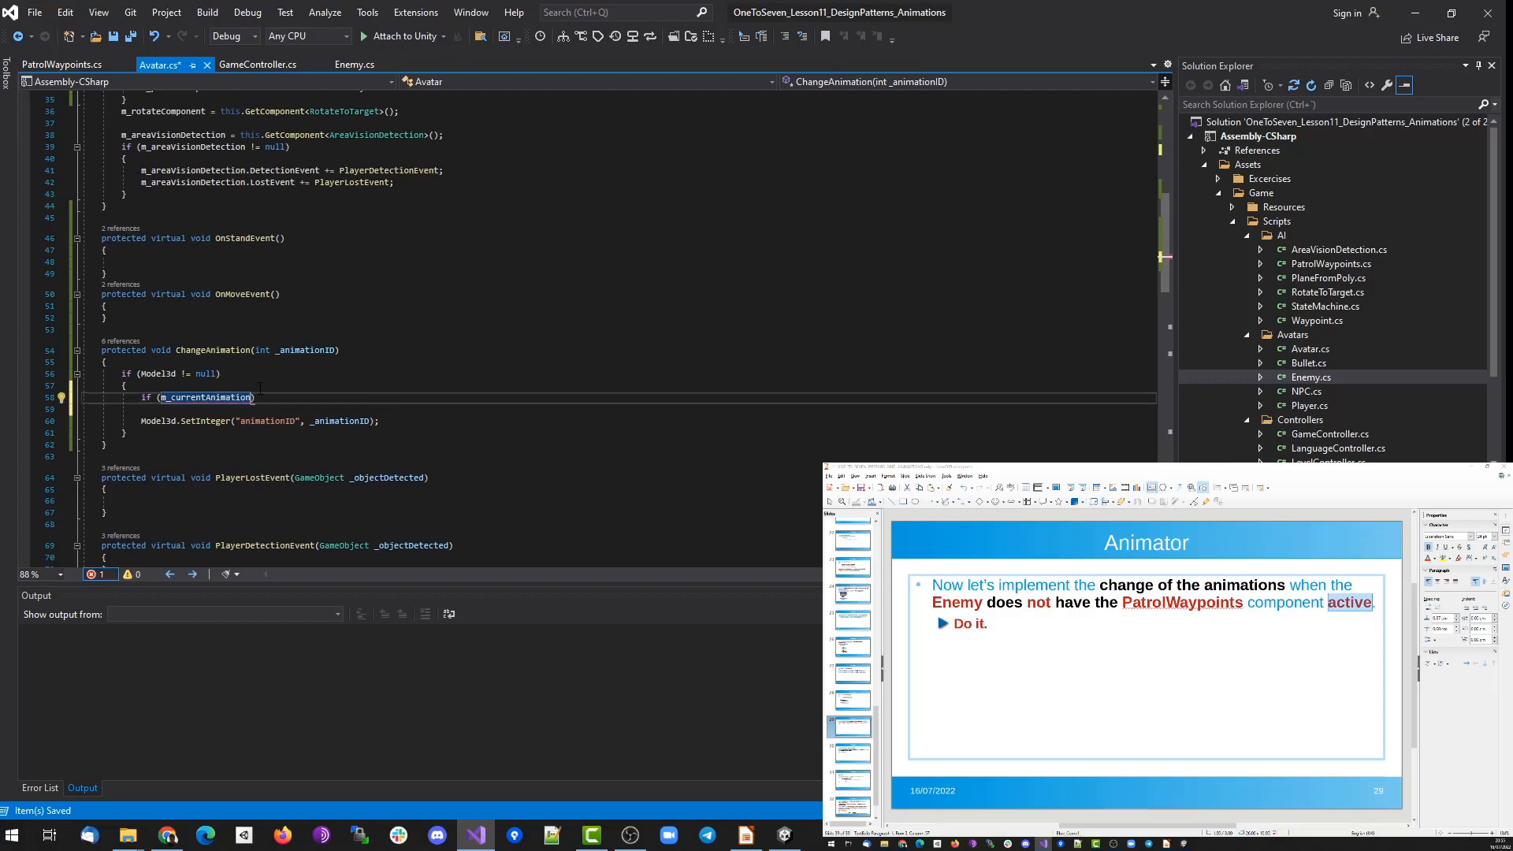
Set the initial value of the m_currentAnimation field to -1.
key("ctrl+minus")
key("shift+Right")
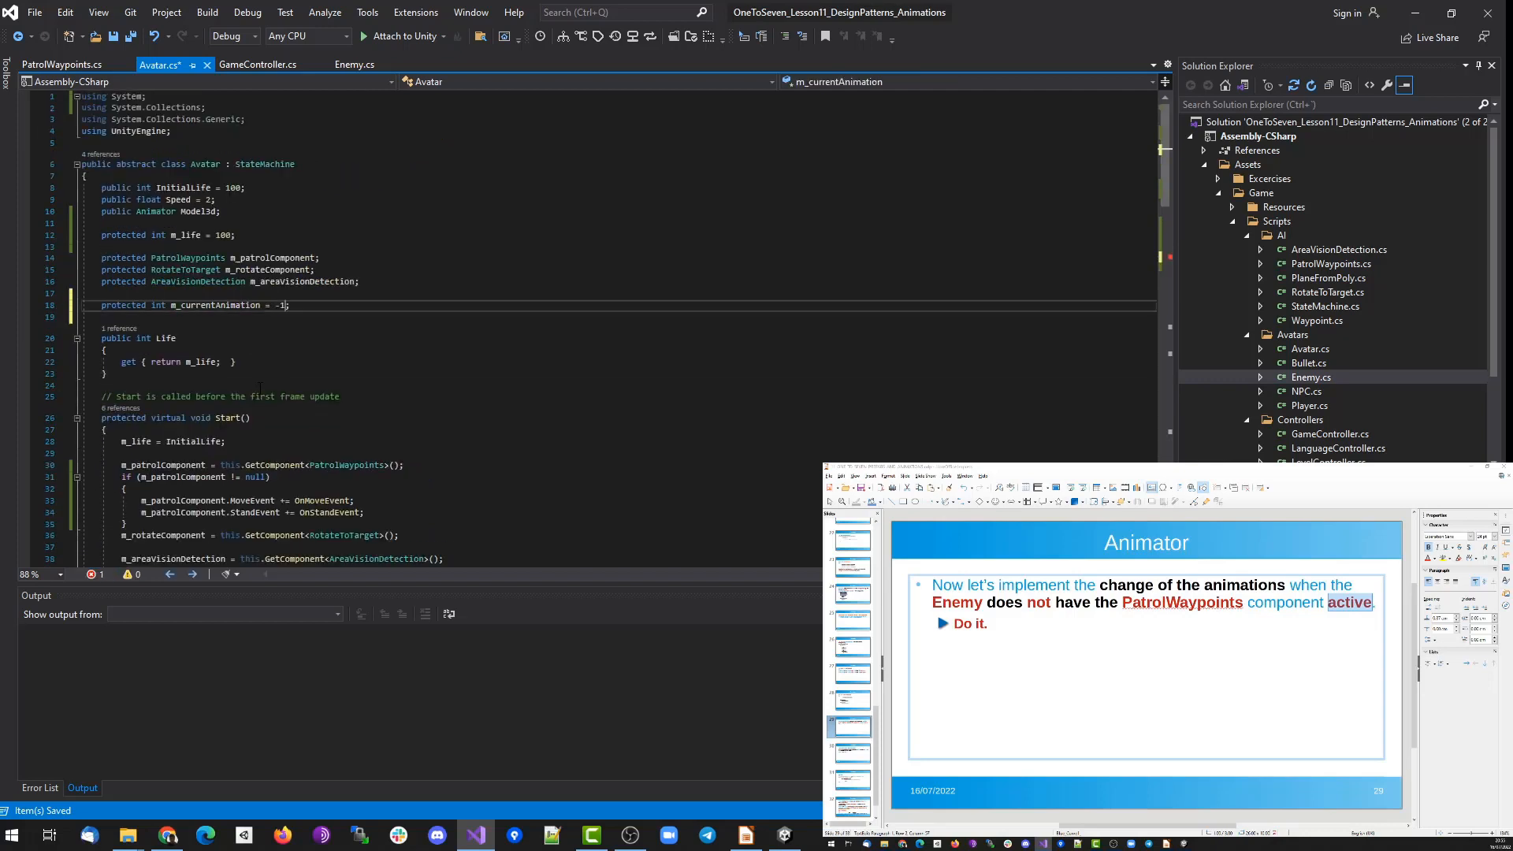
key("ctrl+minus")
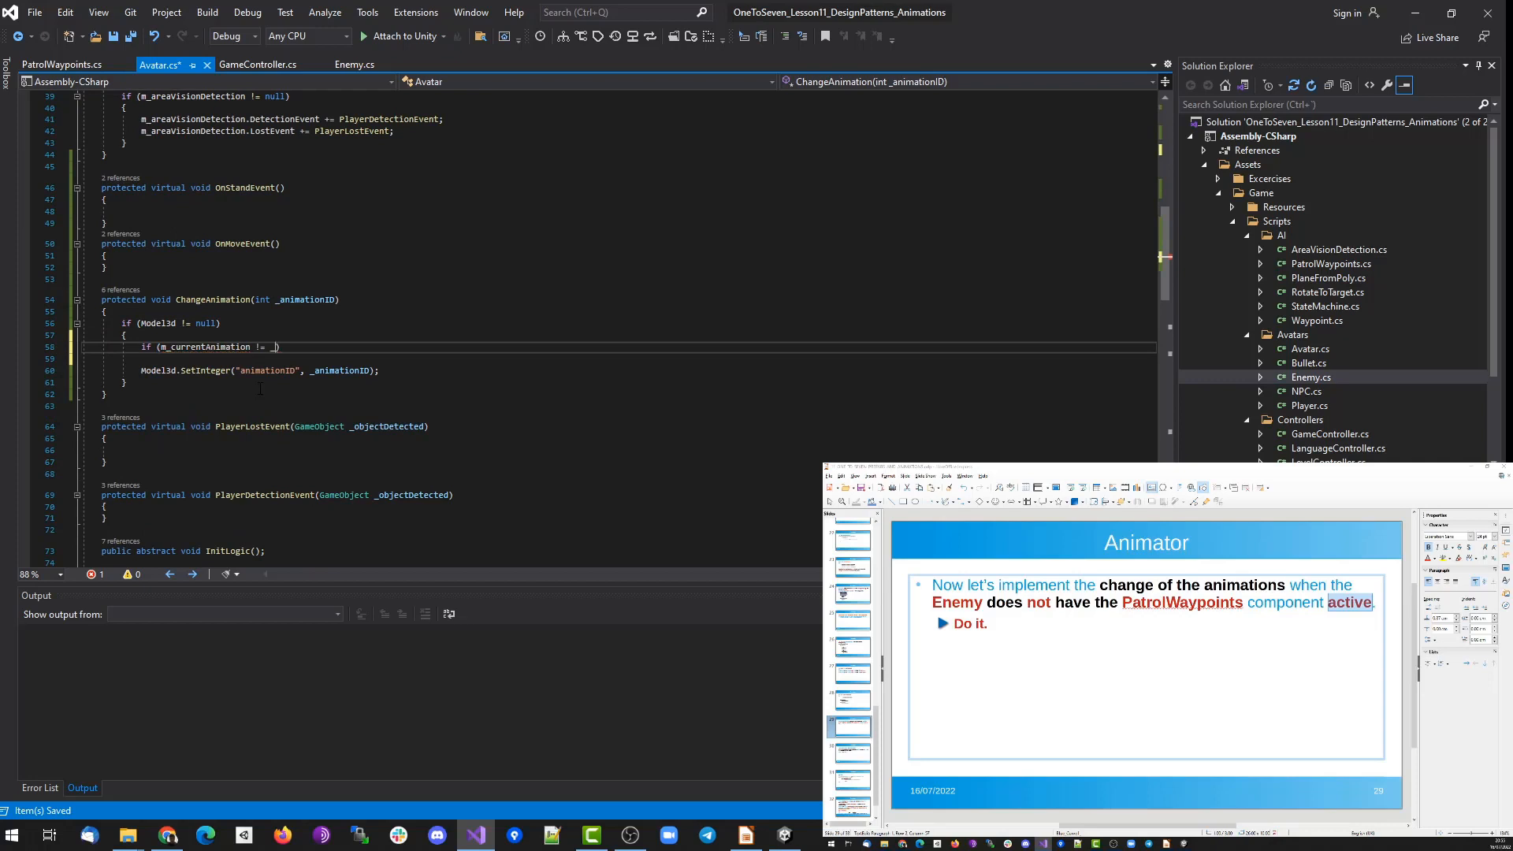
Complete the if condition as m_currentAnimation != _animationID and give it a braced block.
type("animationID")
key("End")
key("Return")
type("{")
key("Return")
Move the Model3d.SetInteger line into the new if block and remove the leftover blank lines.
key("Down")
key("Down")
key("Down")
key("Home")
key("shift+End")
key("ctrl+x")
key("Up")
key("Up")
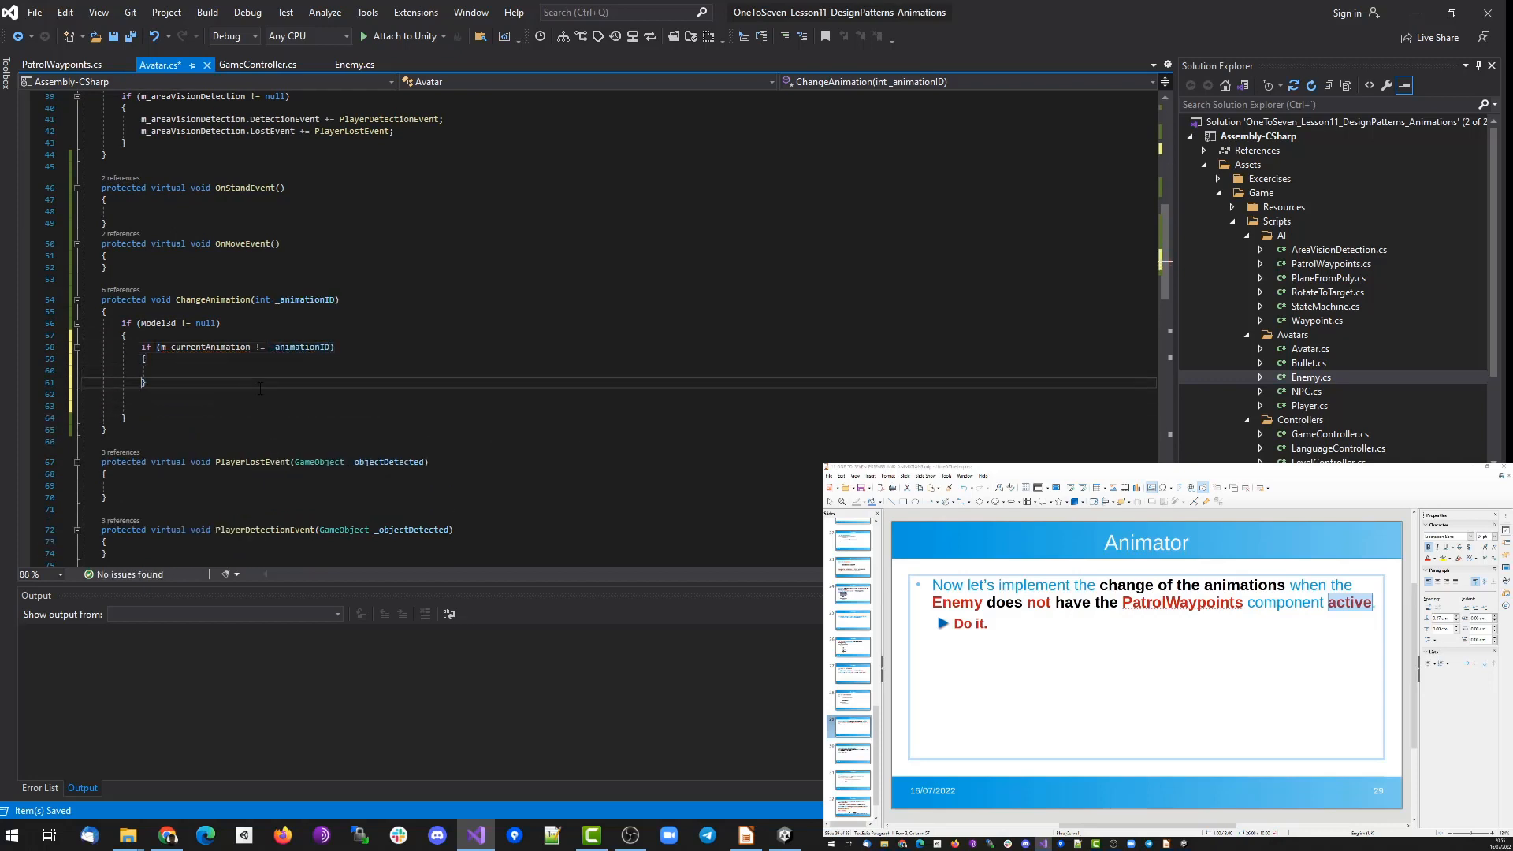
key("Up")
key("ctrl+v")
key("Down")
key("Down")
key("Delete")
key("Delete")
key("Up")
Add the assignment m_currentAnimation = _animationID; above the SetInteger line and save Avatar.cs.
key("Up")
key("Up")
key("Up")
key("Down")
key("End")
key("Return")
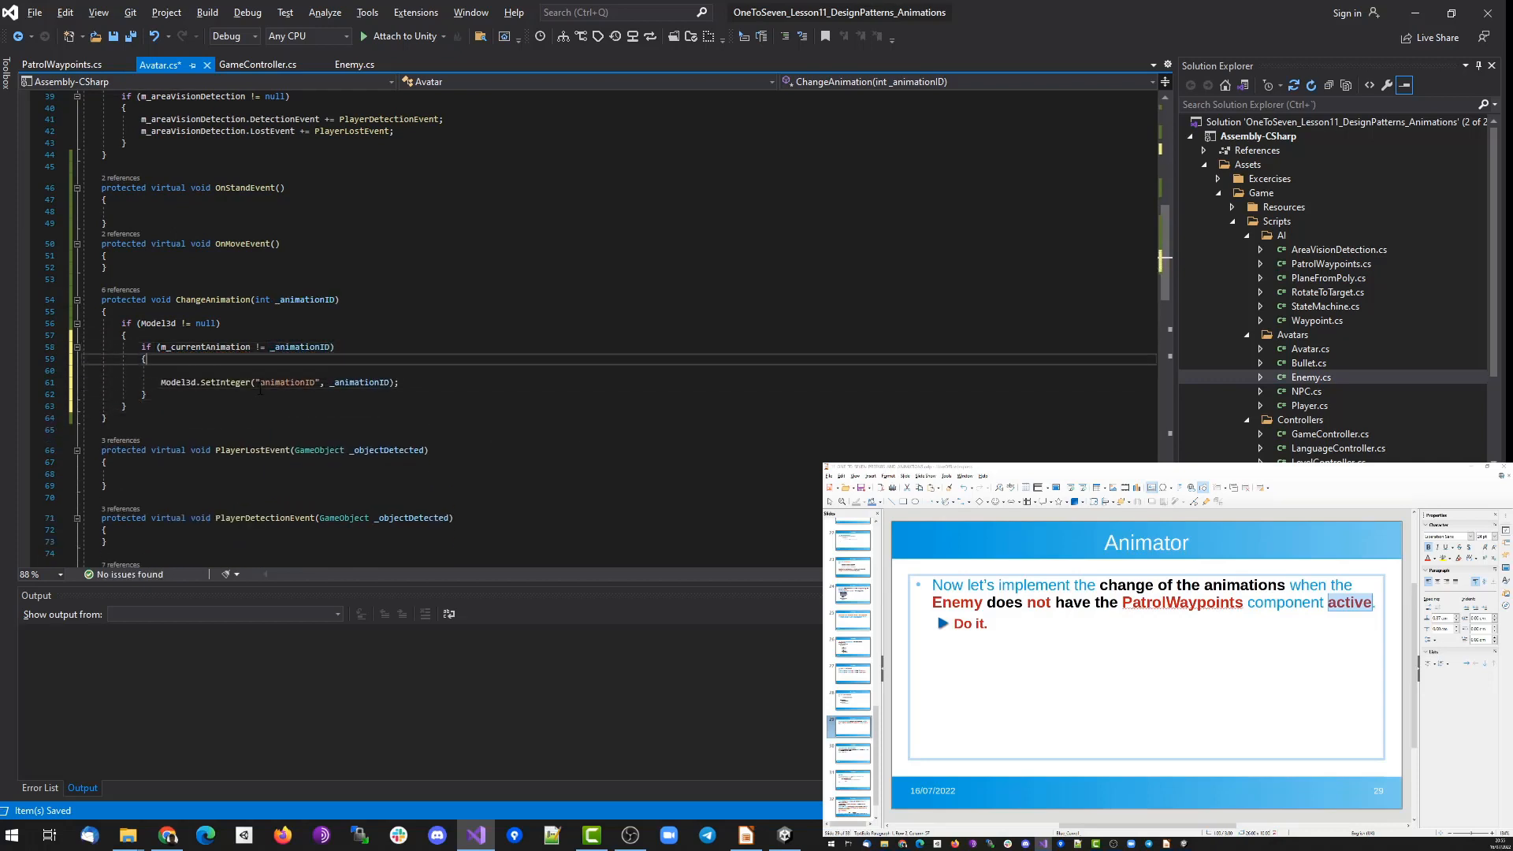
key("Up")
key("End")
key("Left")
key("ctrl+shift+Left")
key("ctrl+shift+Left")
key("ctrl+shift+Left")
key("ctrl+c")
key("Down")
key("Down")
key("ctrl+v")
key("Left")
key("BackSpace")
key("End")
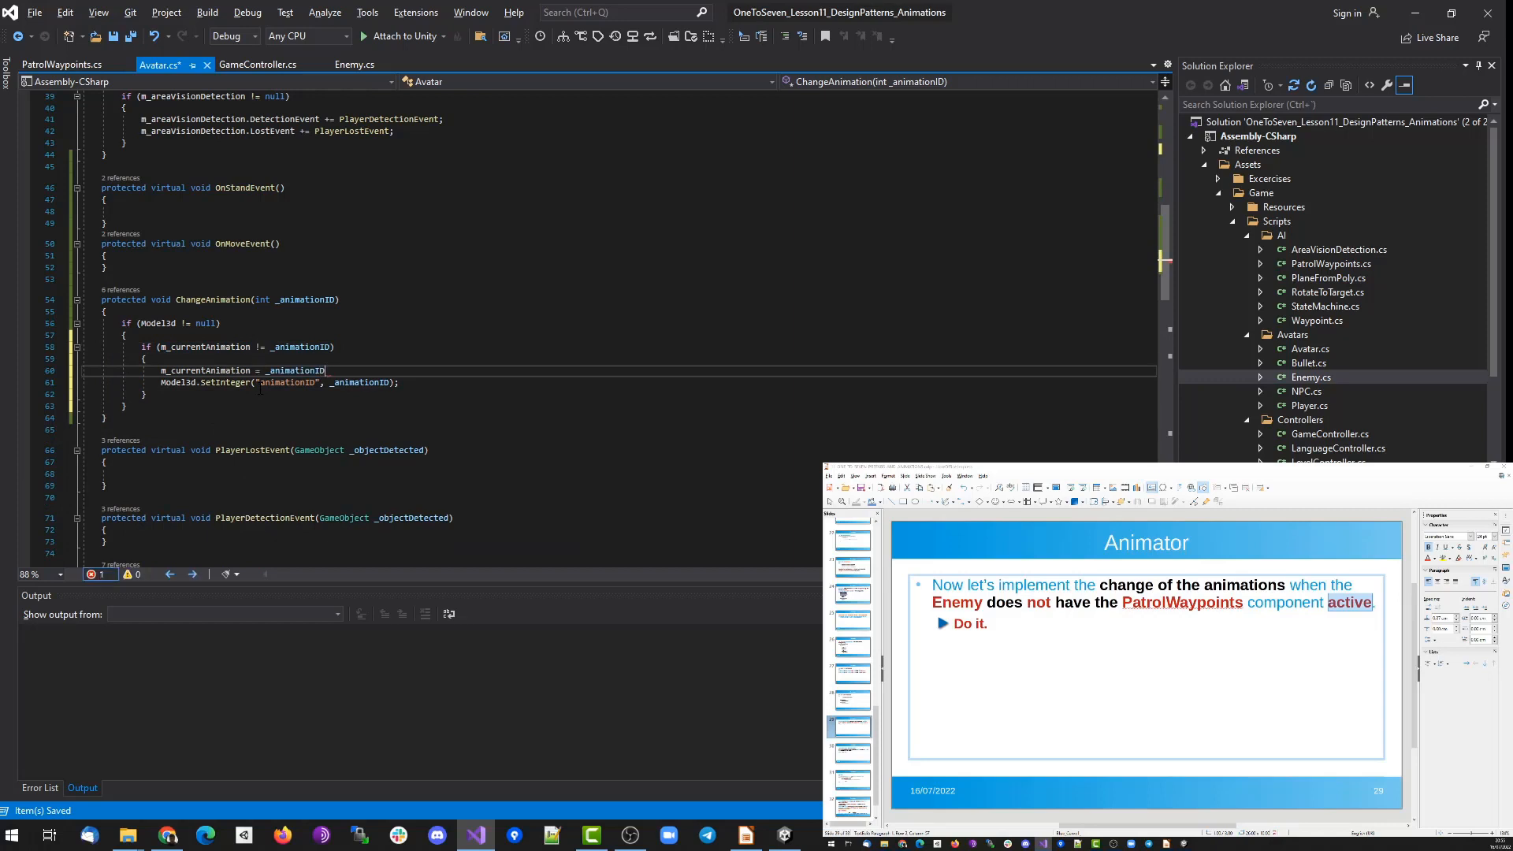
key("ctrl+s")
Return to Enemy.cs and review the PATROL_AND_CHECK case in Update, including its patrol component condition and GoToInitialPosition call.
left_click(351, 64)
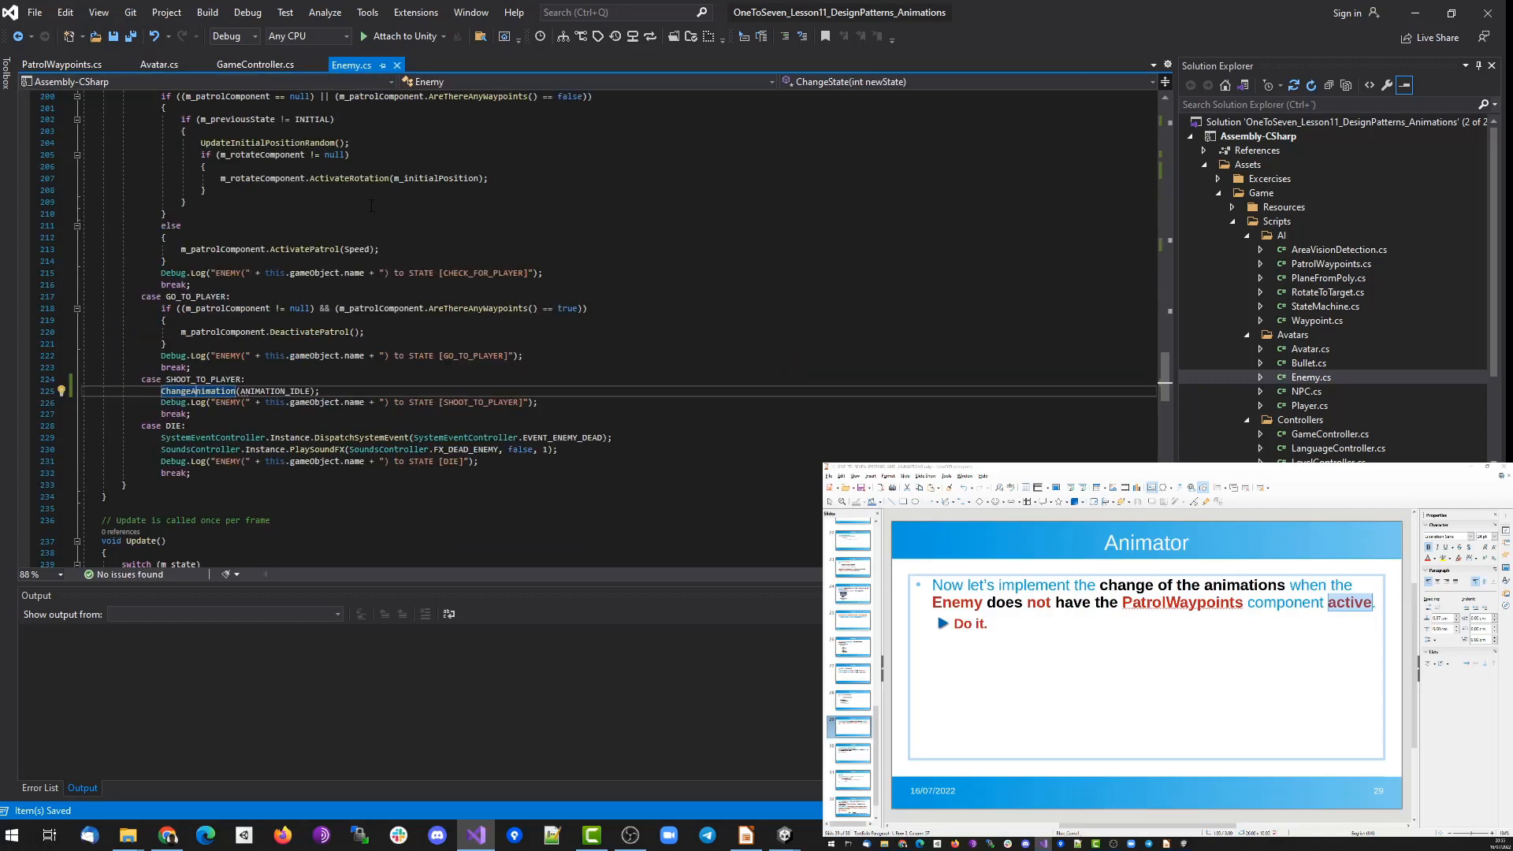
left_click(477, 425)
scroll(550, 412, "down", 7)
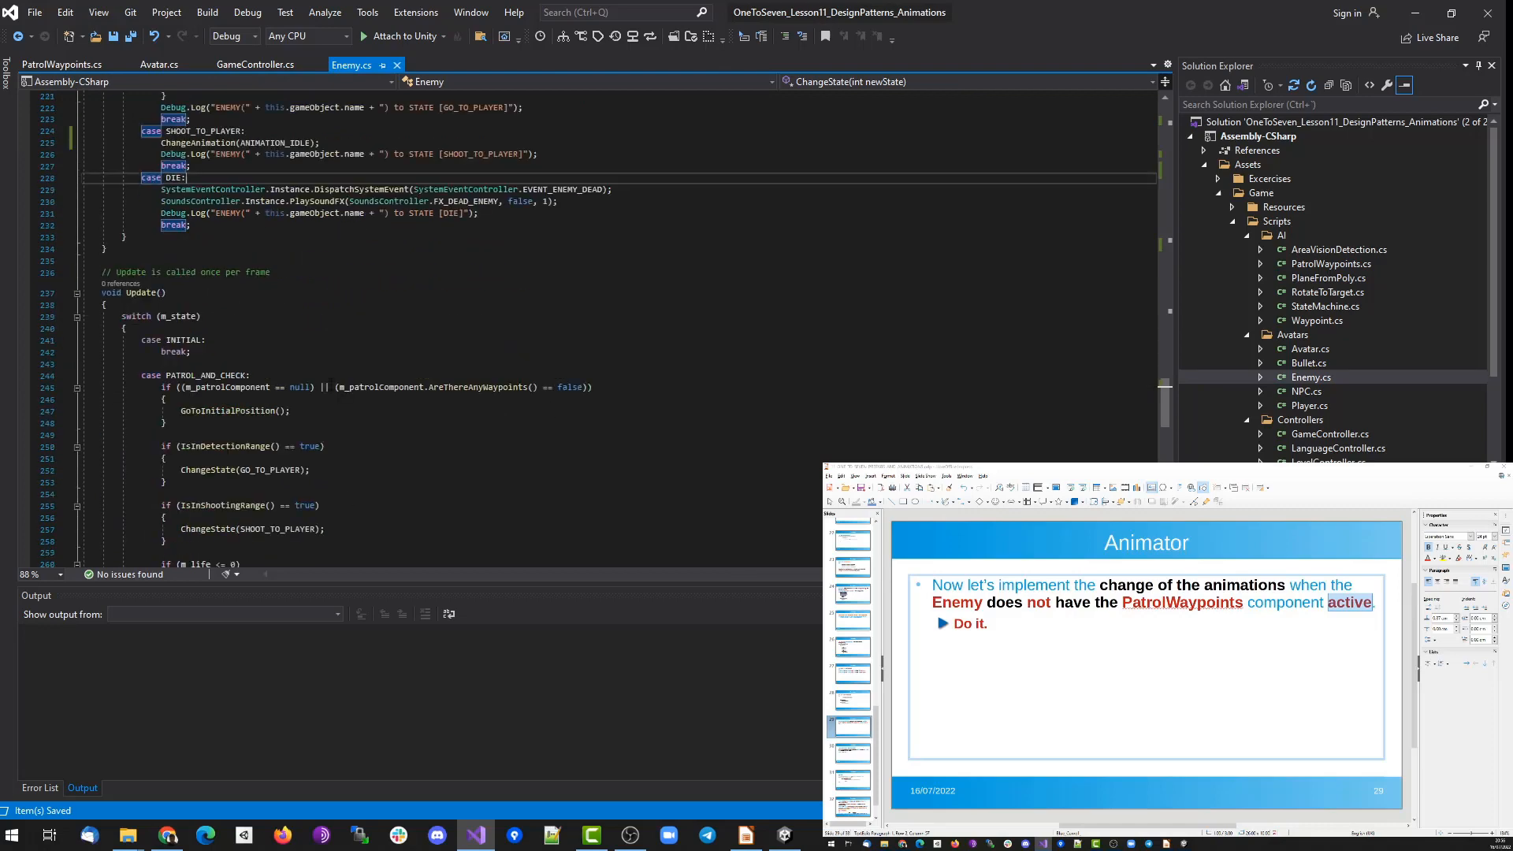
left_click(616, 404)
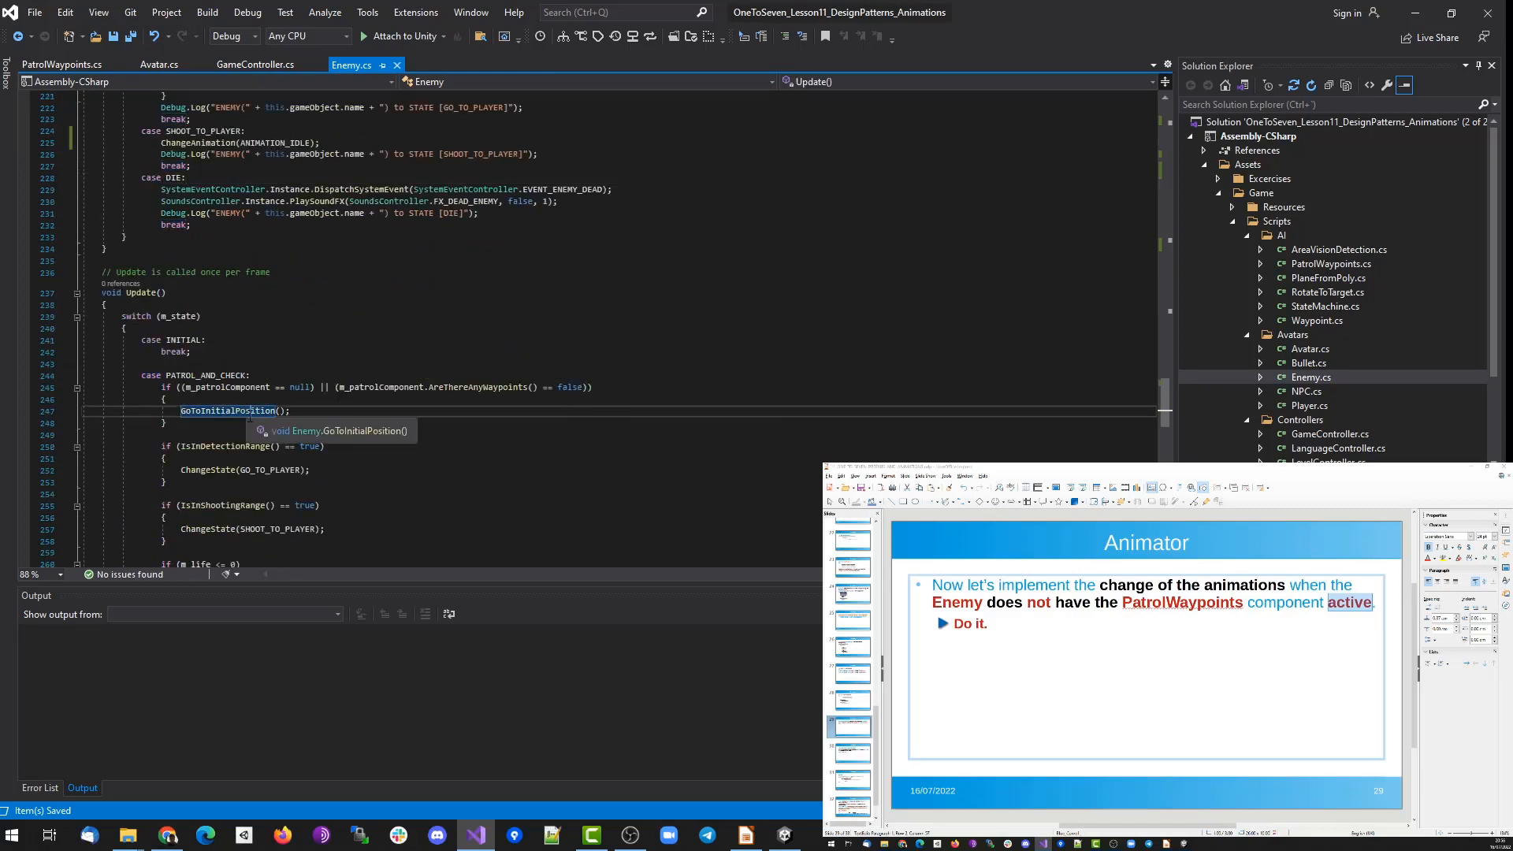
double_click(206, 375)
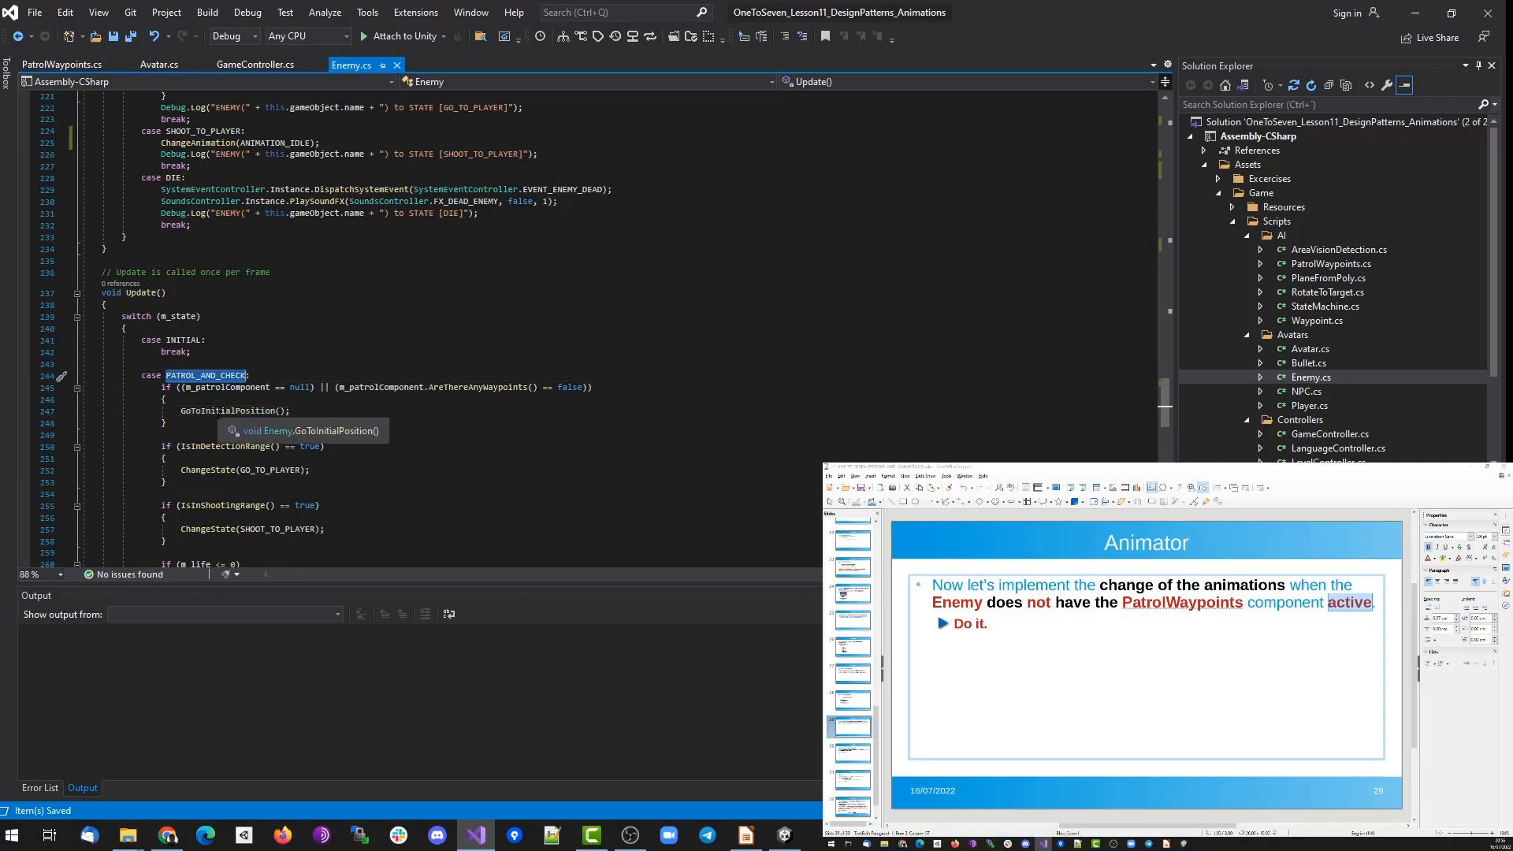
left_click_drag(159, 389, 592, 389)
left_click(240, 416)
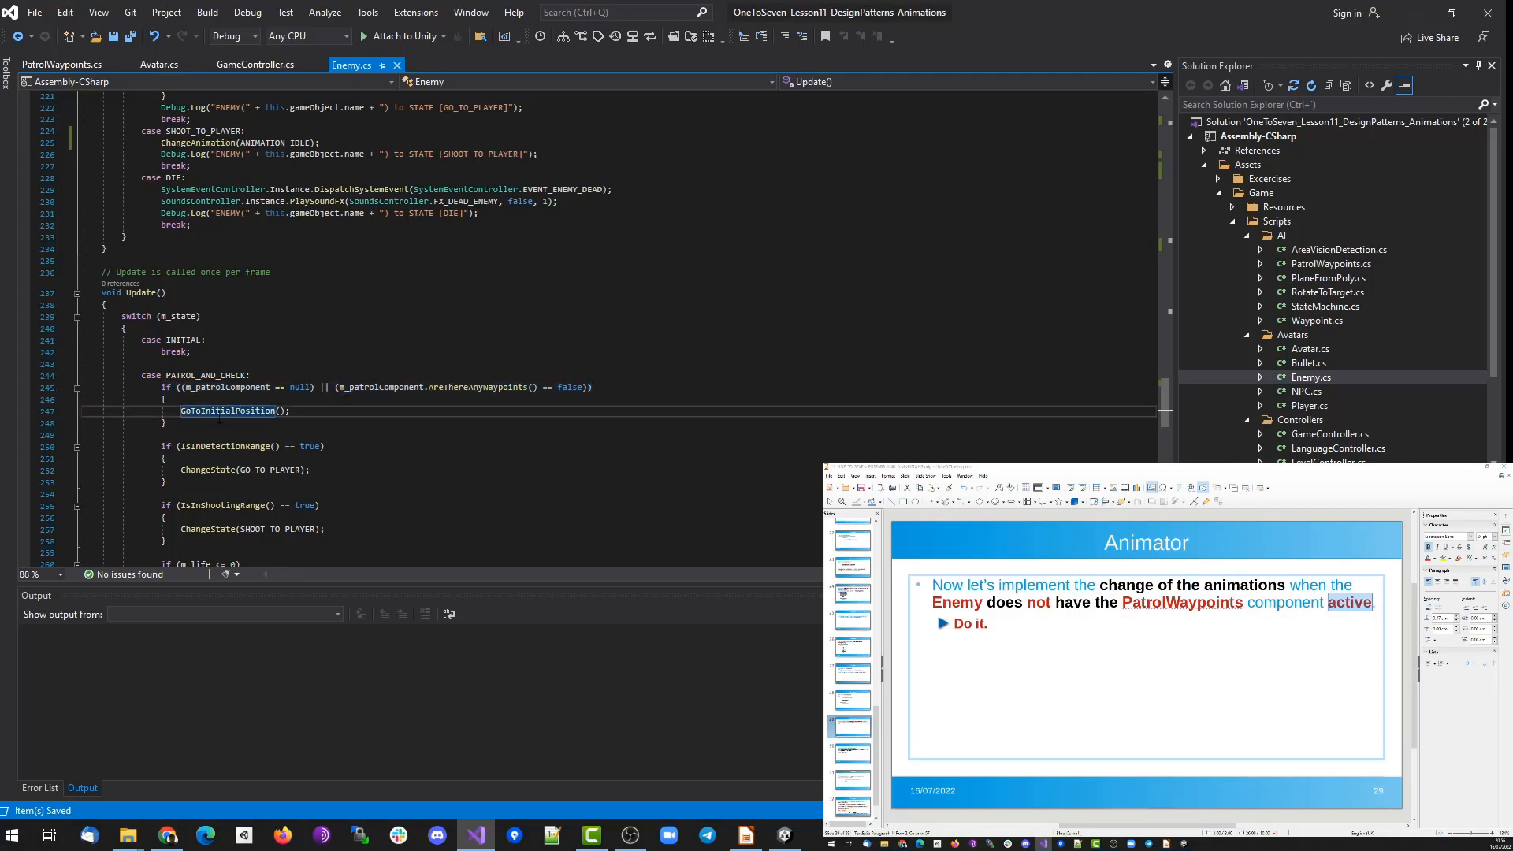
Go to the GoToInitialPosition definition and review its distance check and ANIMATION_RUN call.
key("F12")
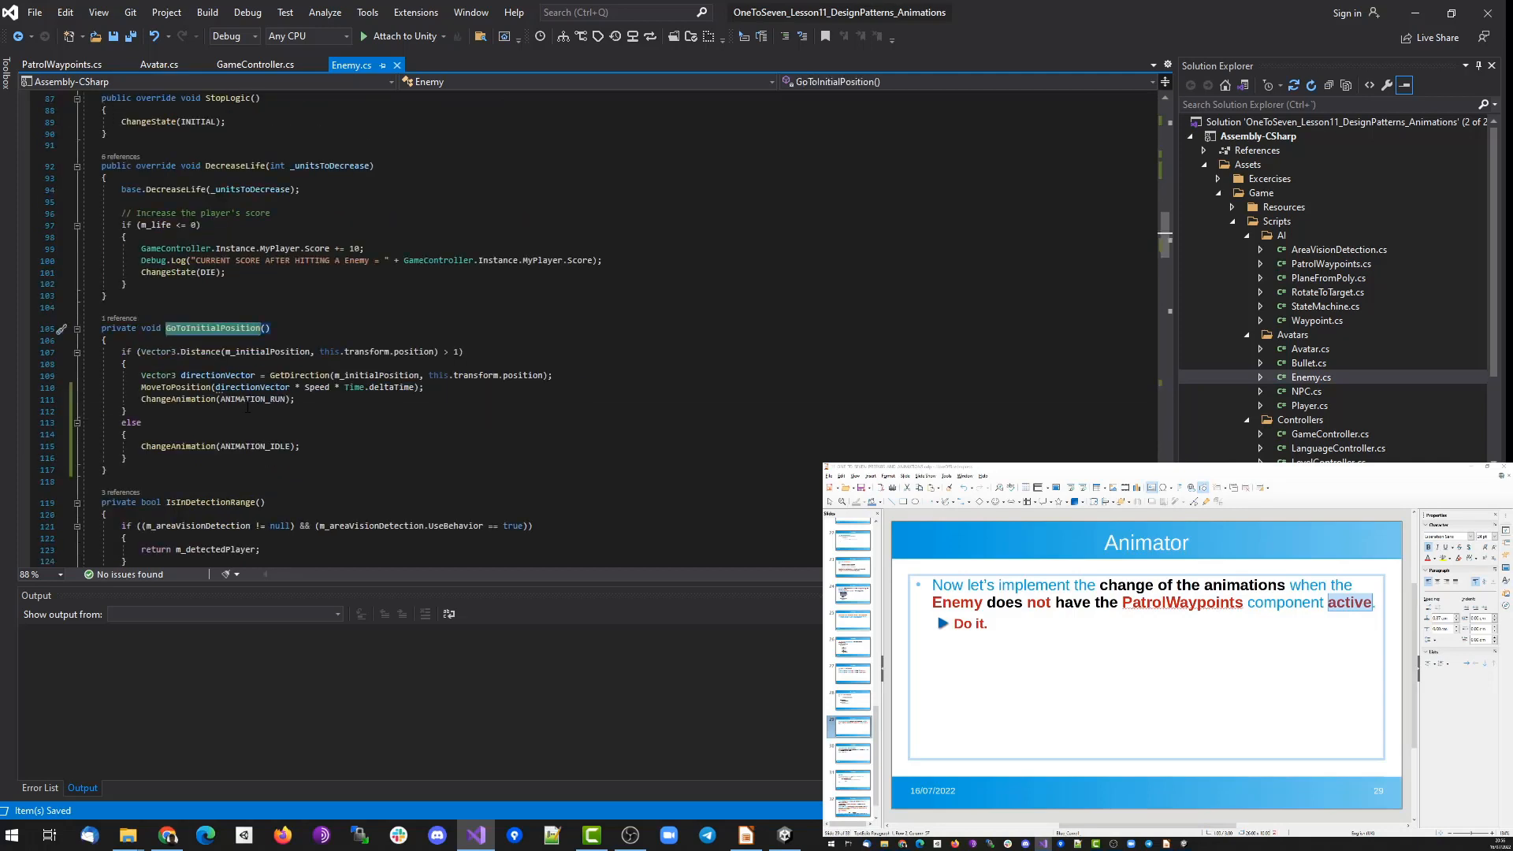
left_click(328, 387)
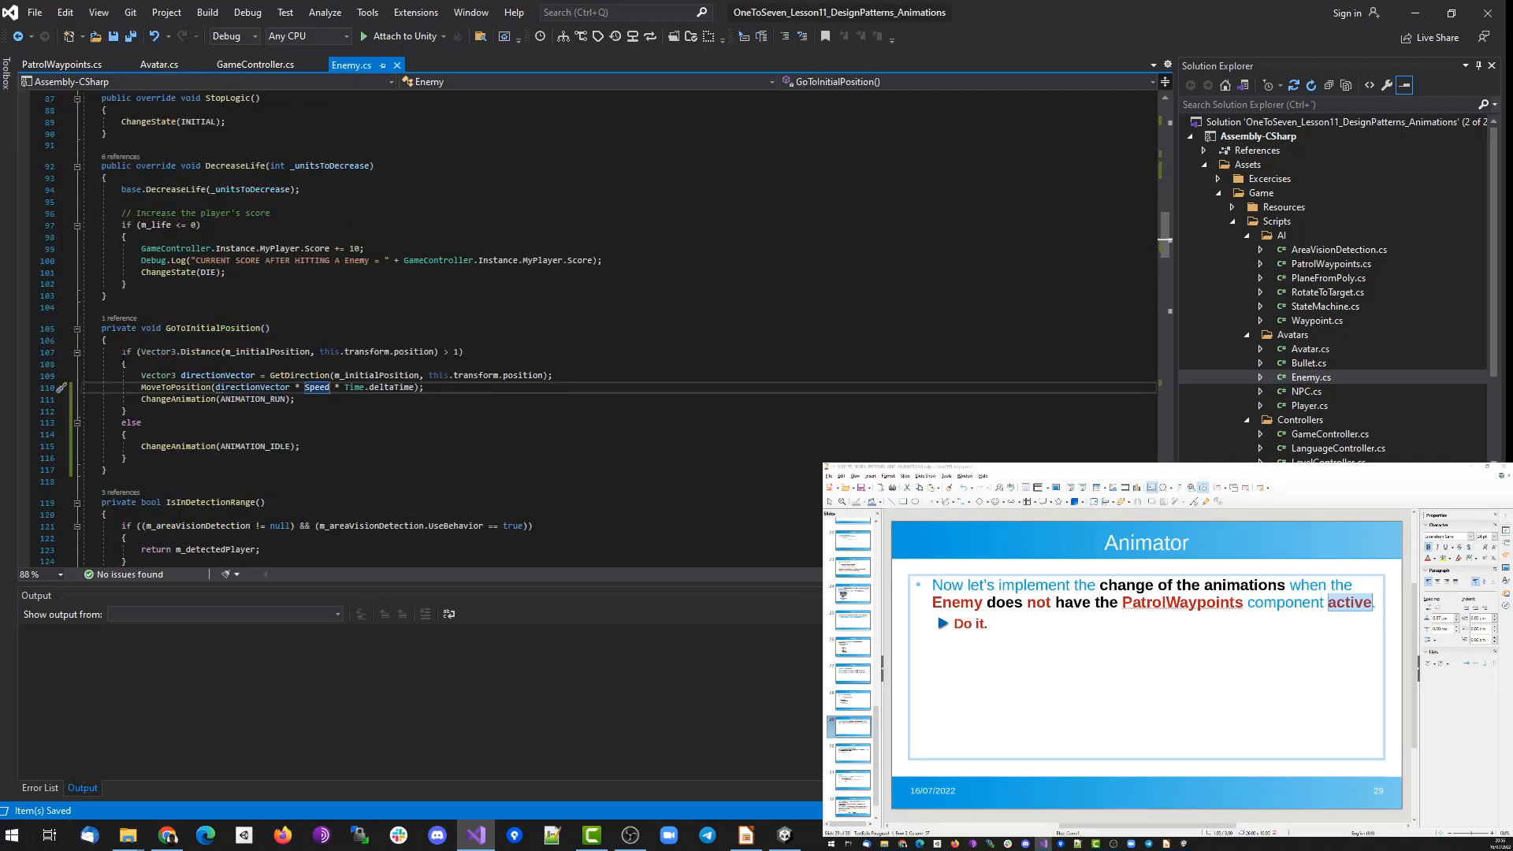
left_click_drag(123, 351, 138, 407)
left_click(267, 404)
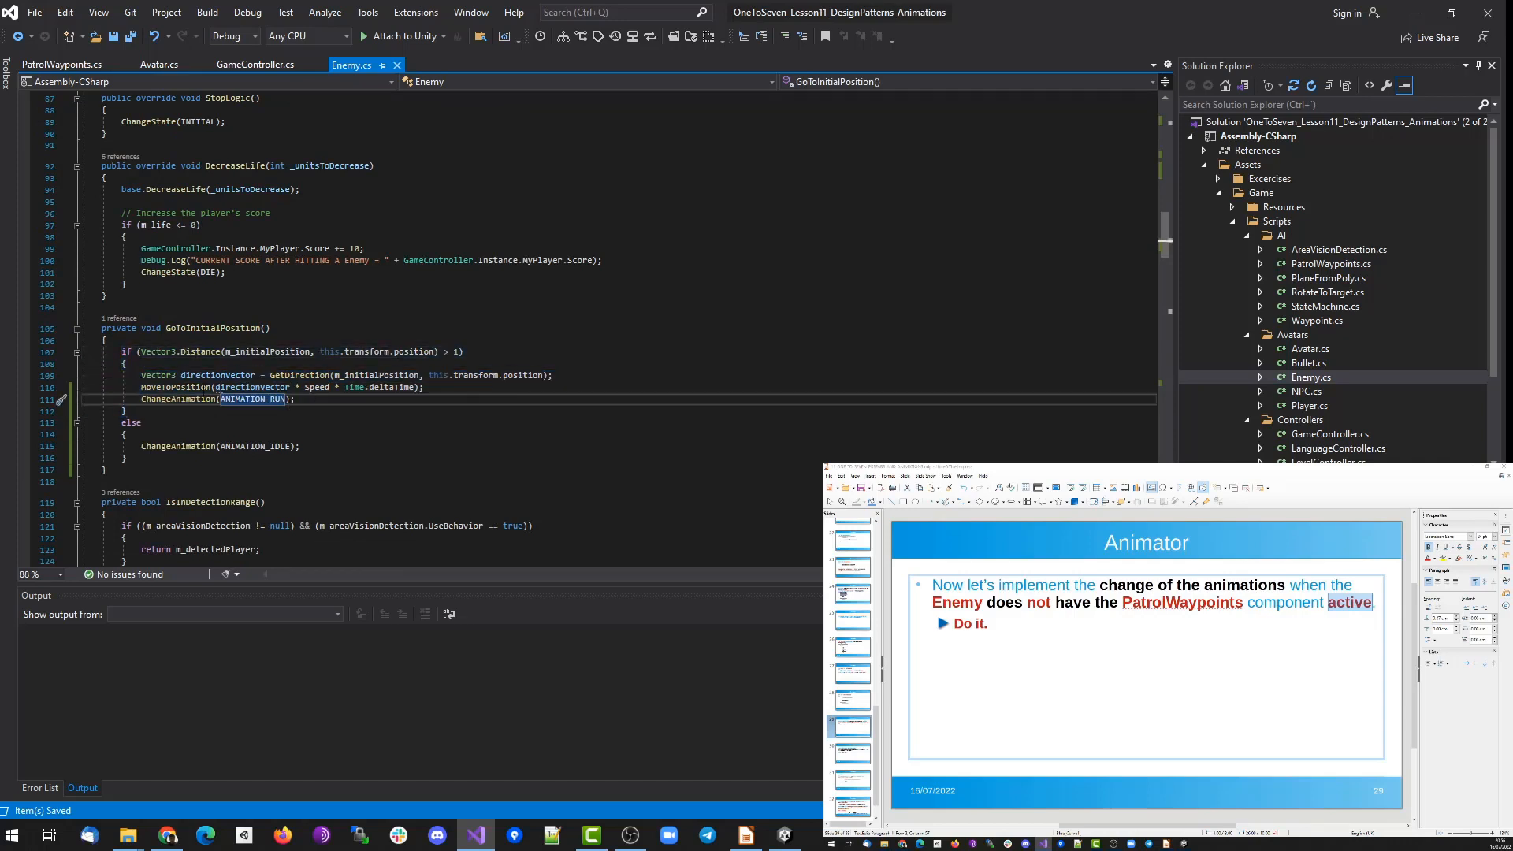
Review the ANIMATION_RUN and ANIMATION_IDLE ChangeAnimation calls inside the GoToInitialPosition method.
left_click(182, 402)
double_click(232, 399)
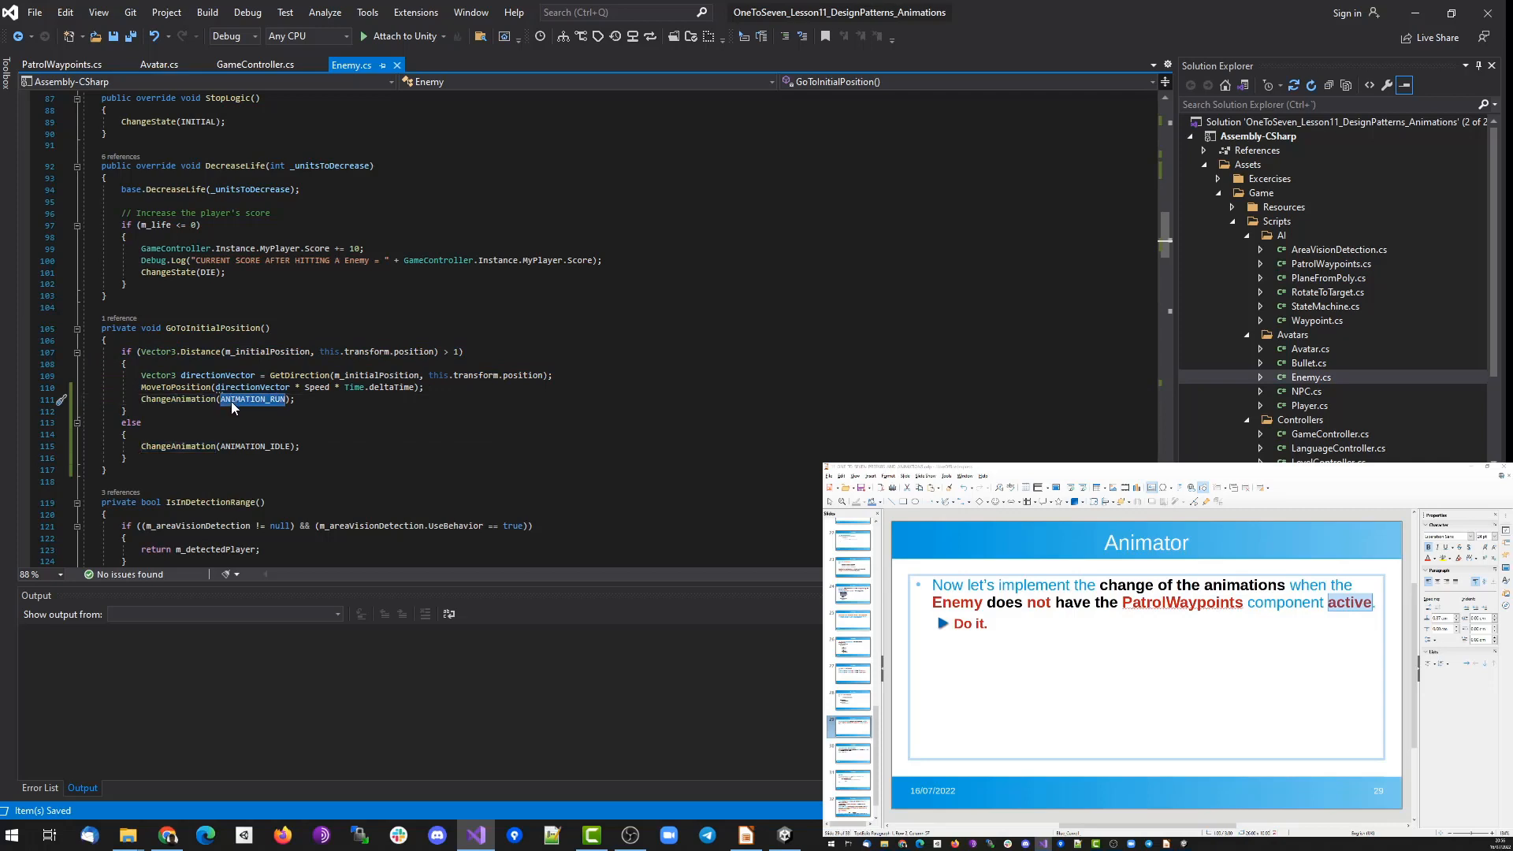
left_click(185, 446)
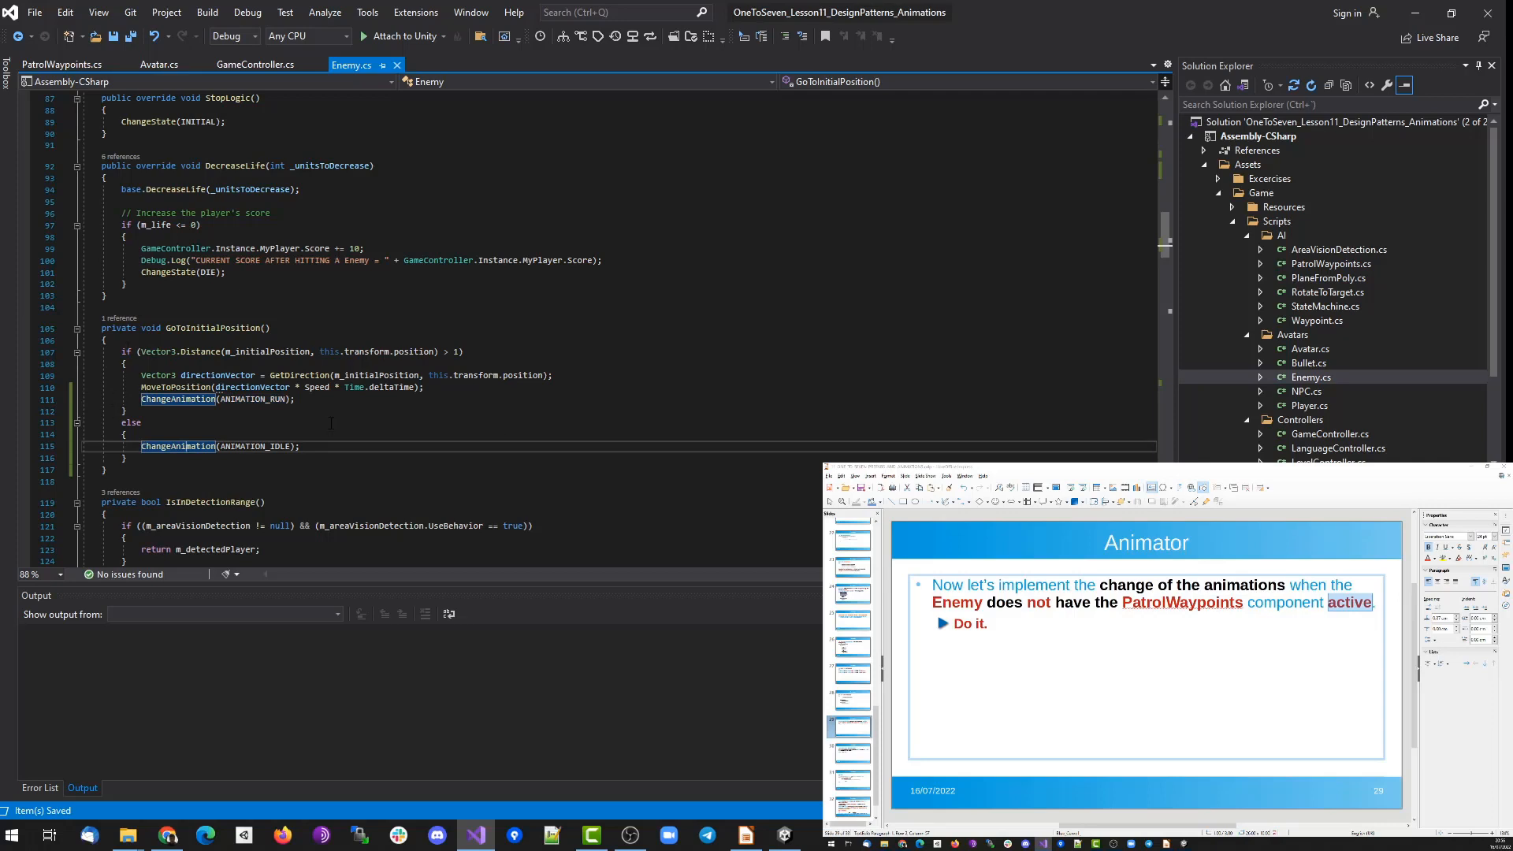
left_click_drag(141, 446, 330, 450)
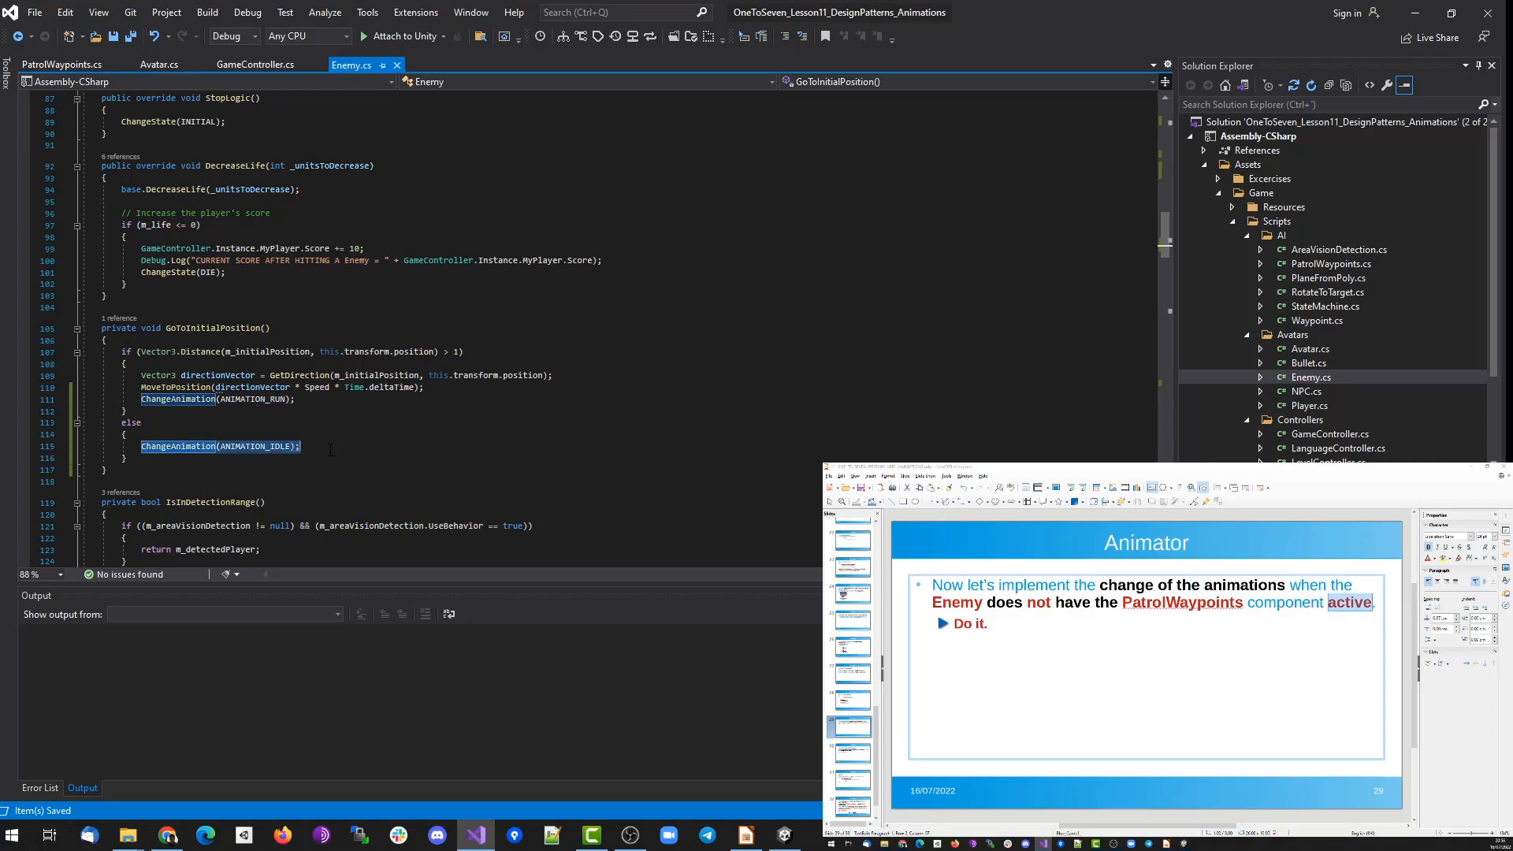
left_click(192, 399)
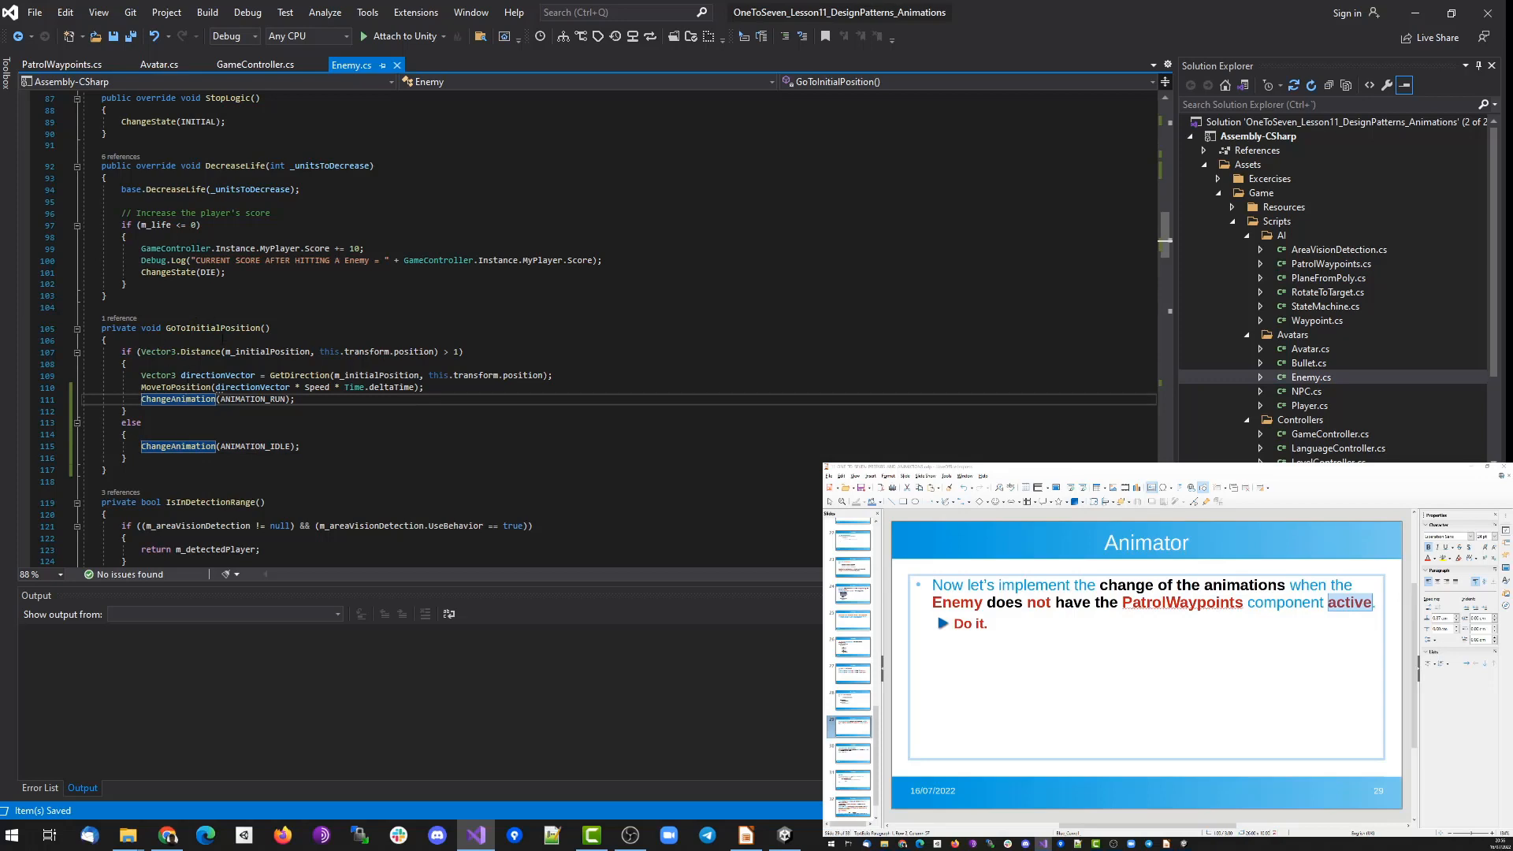
left_click(222, 328)
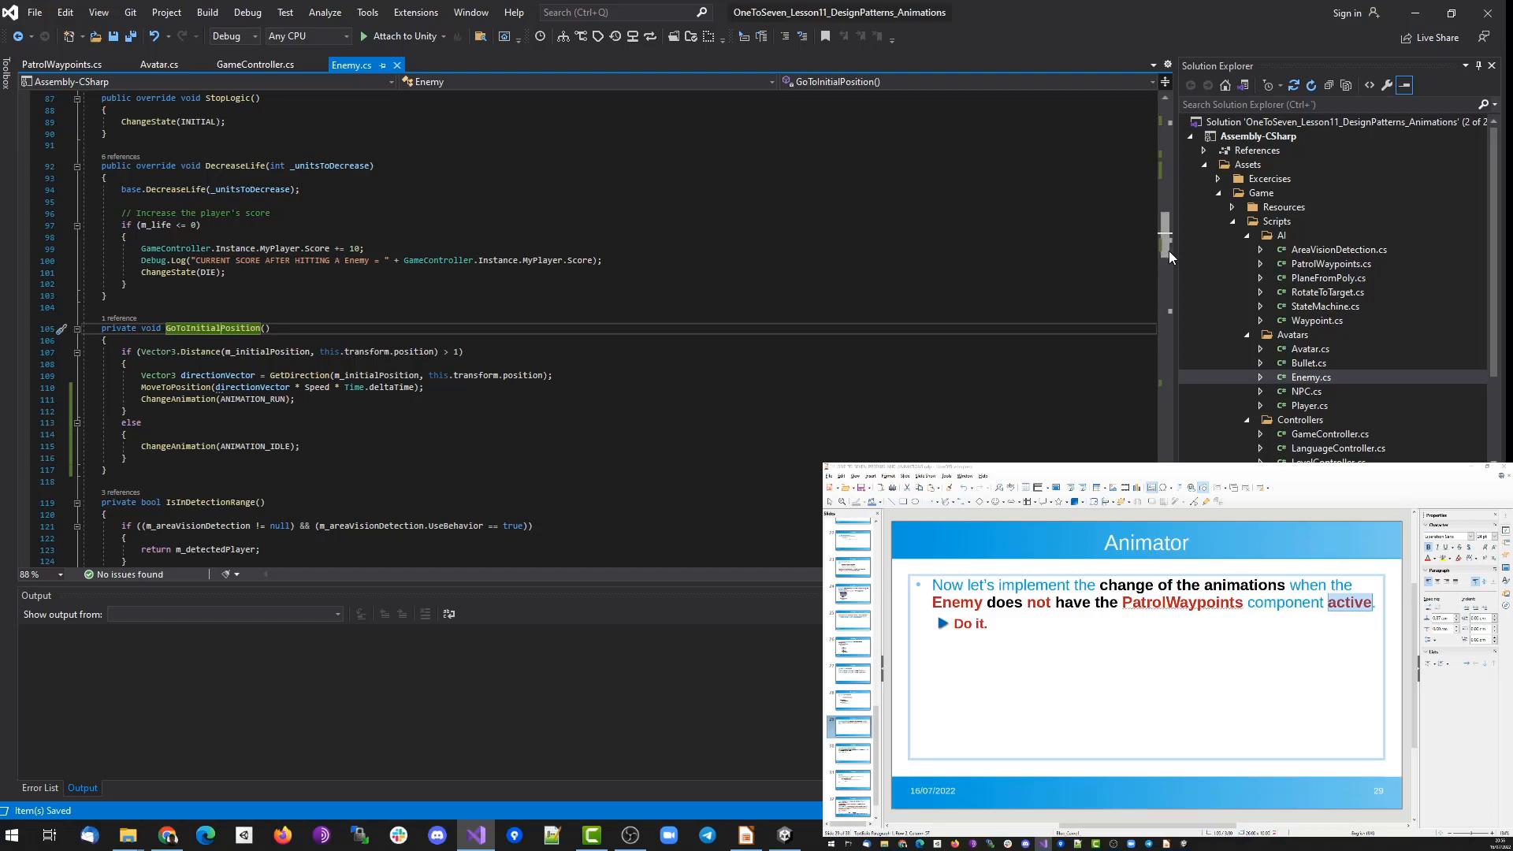
Check the GoToInitialPosition call in Update's PATROL_AND_CHECK case and follow it back to its definition.
left_click_drag(1170, 251, 1169, 418)
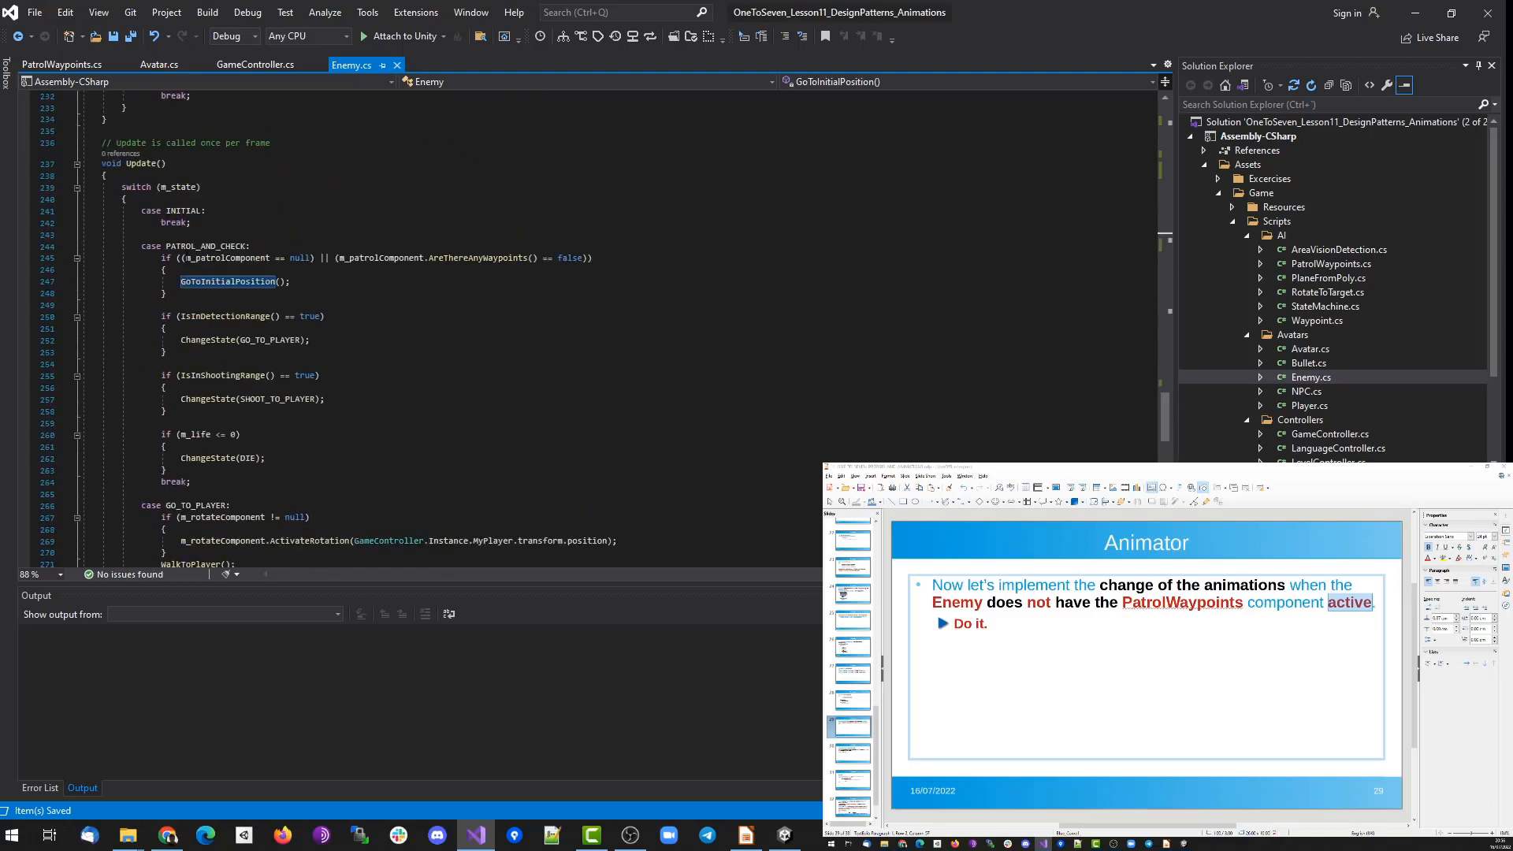
double_click(212, 246)
double_click(226, 281)
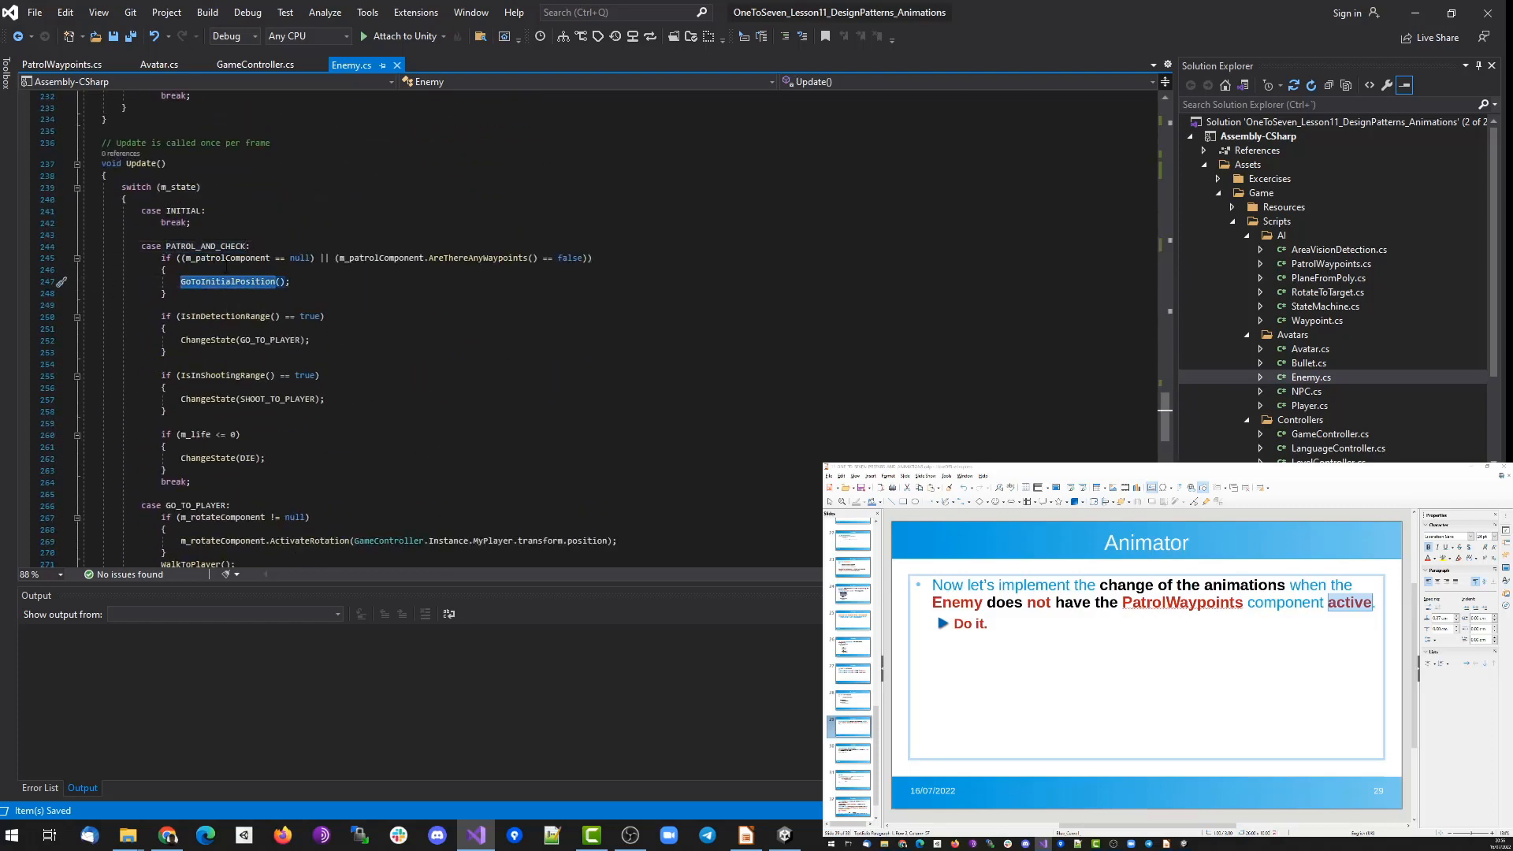
left_click(226, 281)
key("F12")
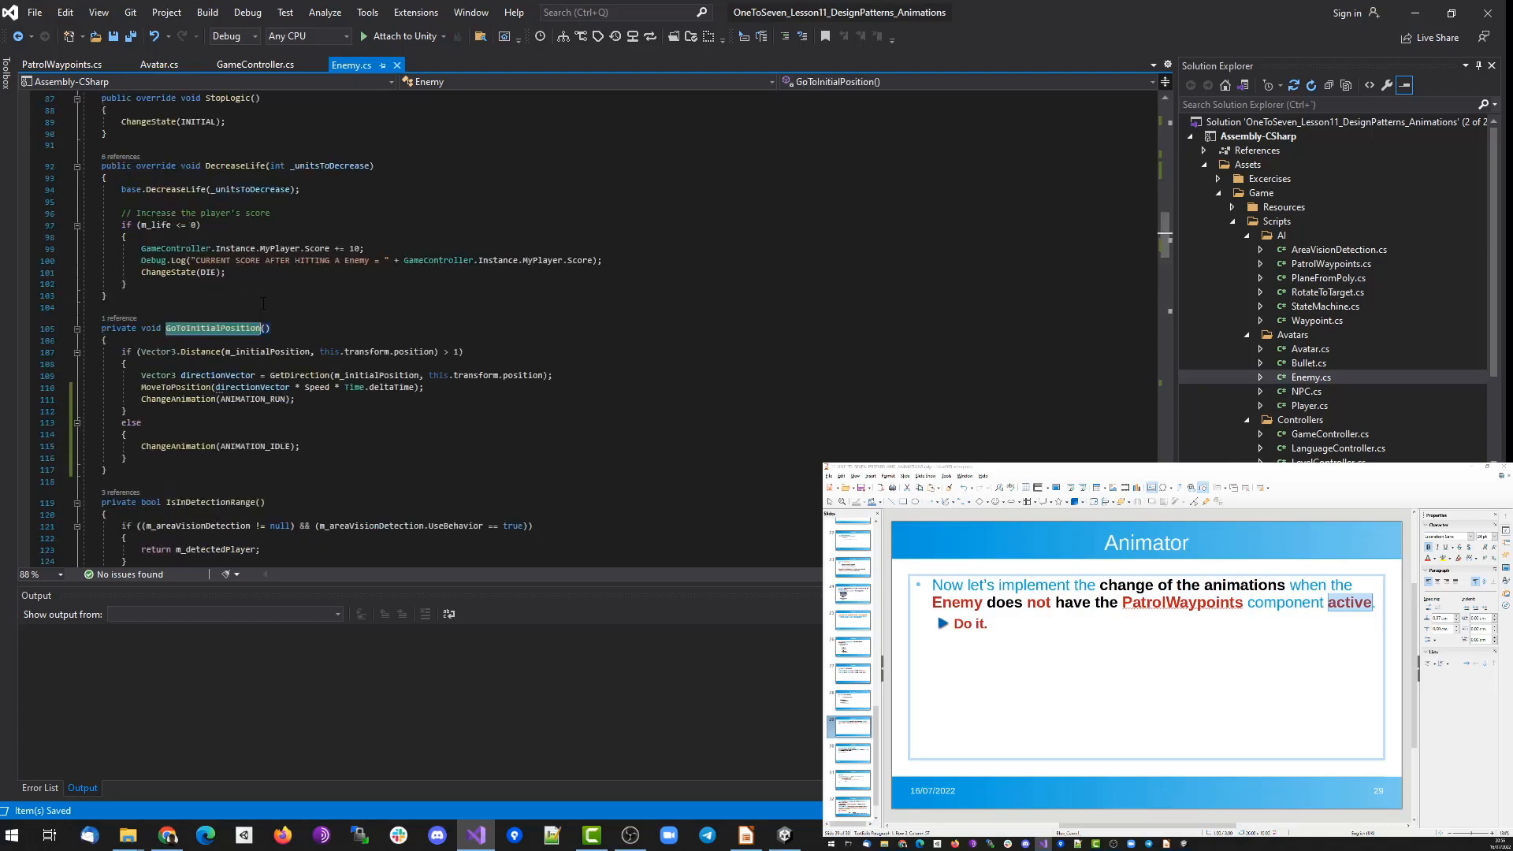
Go to the ChangeAnimation definition in Avatar.cs and examine the block comparing m_currentAnimation with _animationID.
left_click(178, 398)
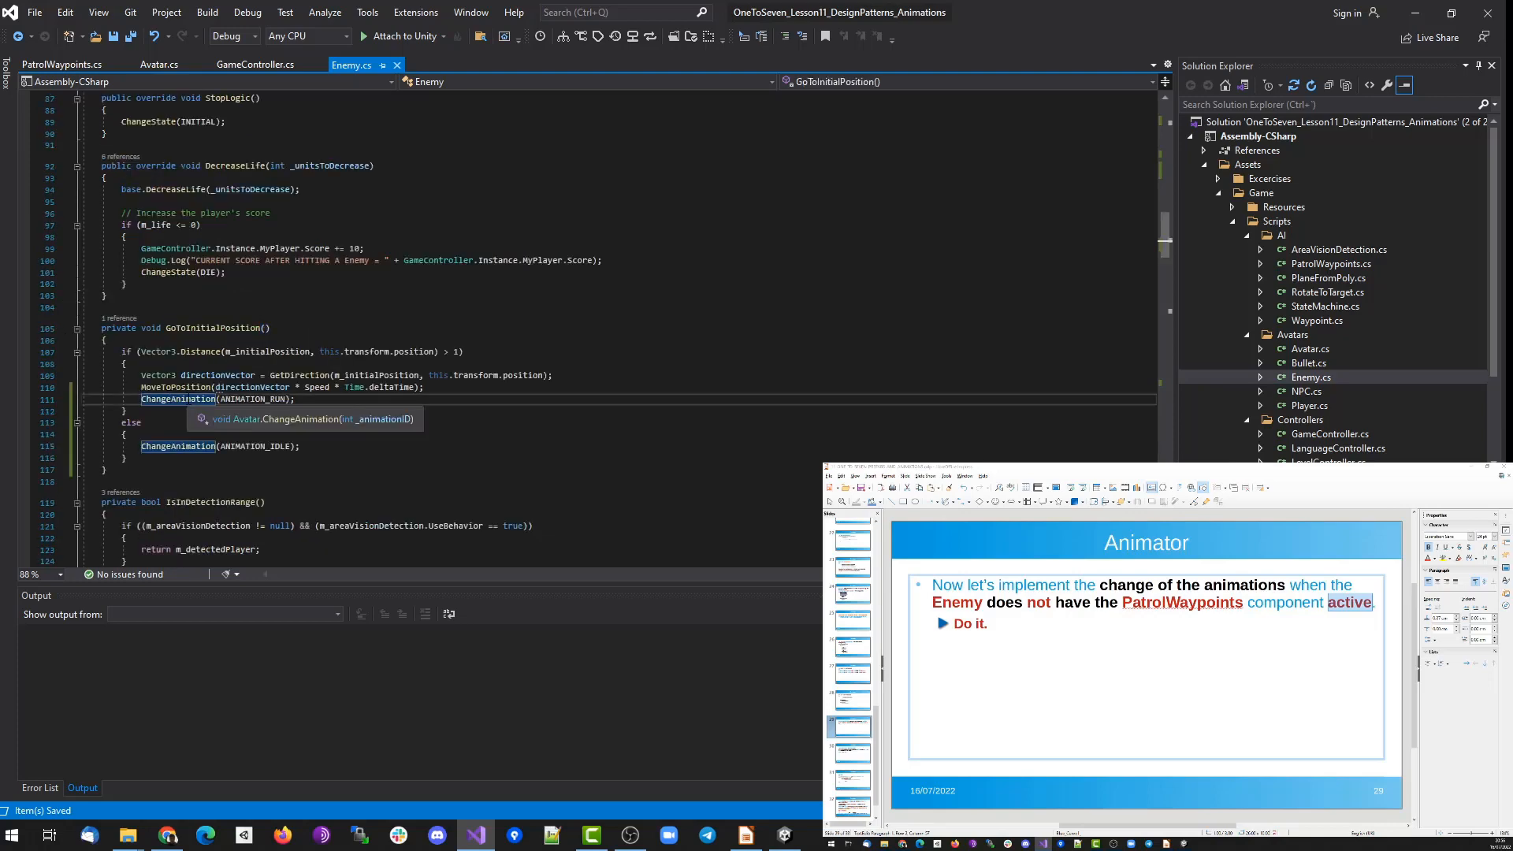
key("F12")
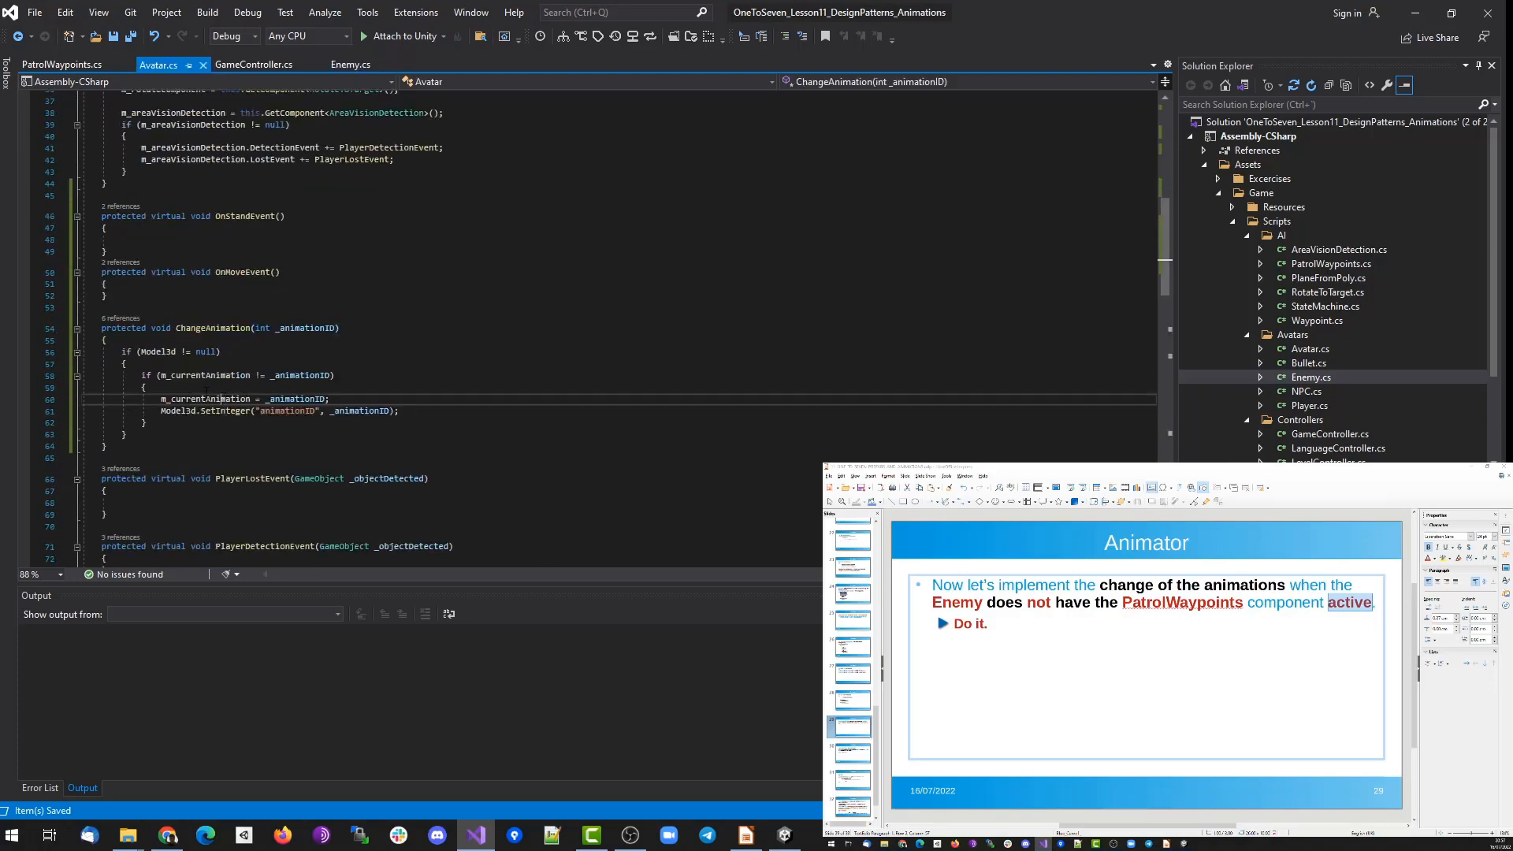
left_click(207, 398)
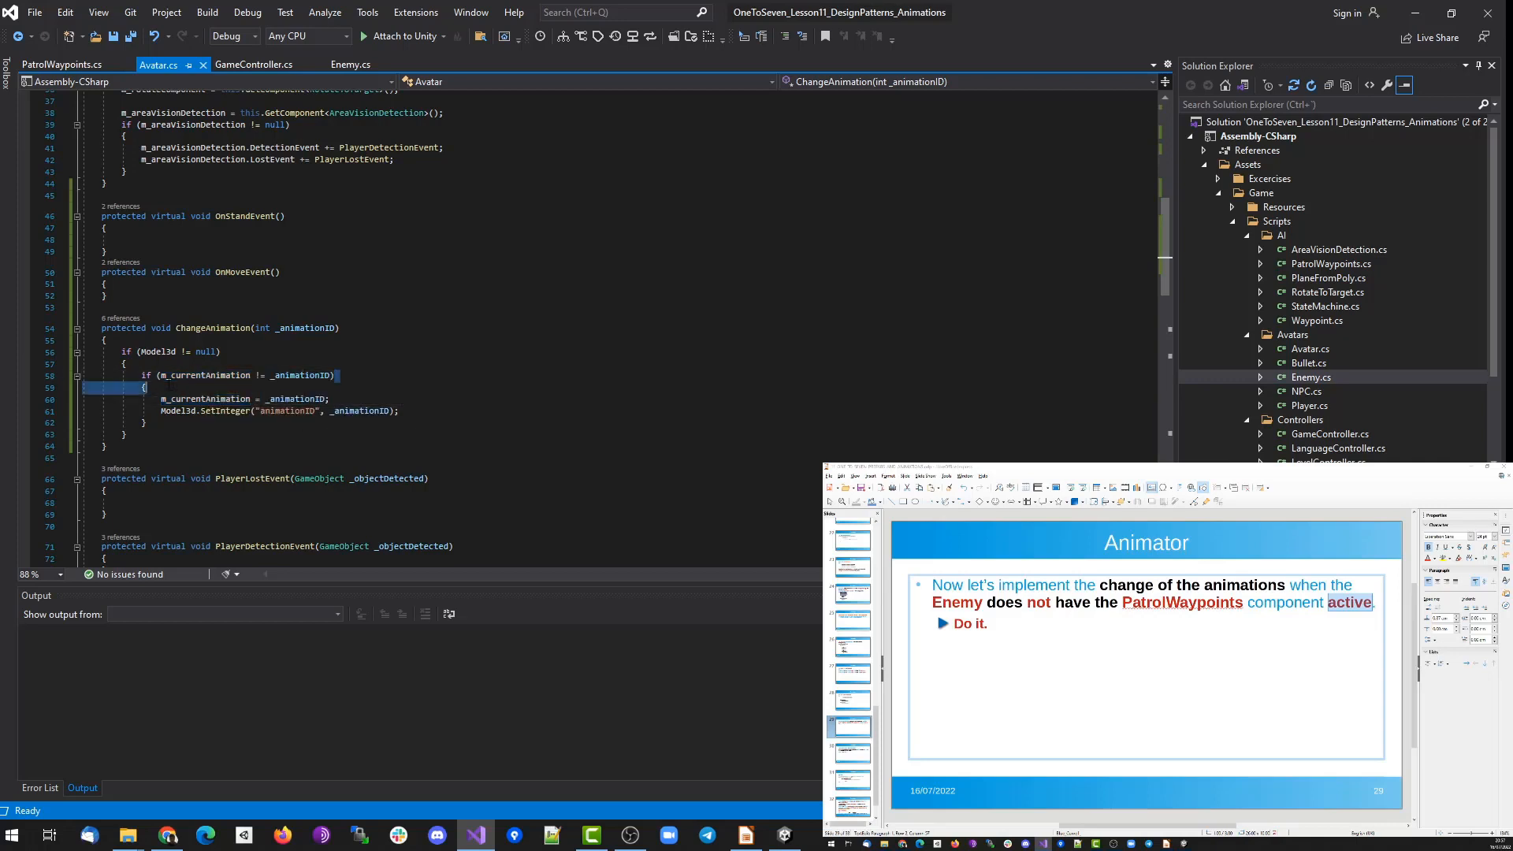
left_click_drag(334, 375, 137, 375)
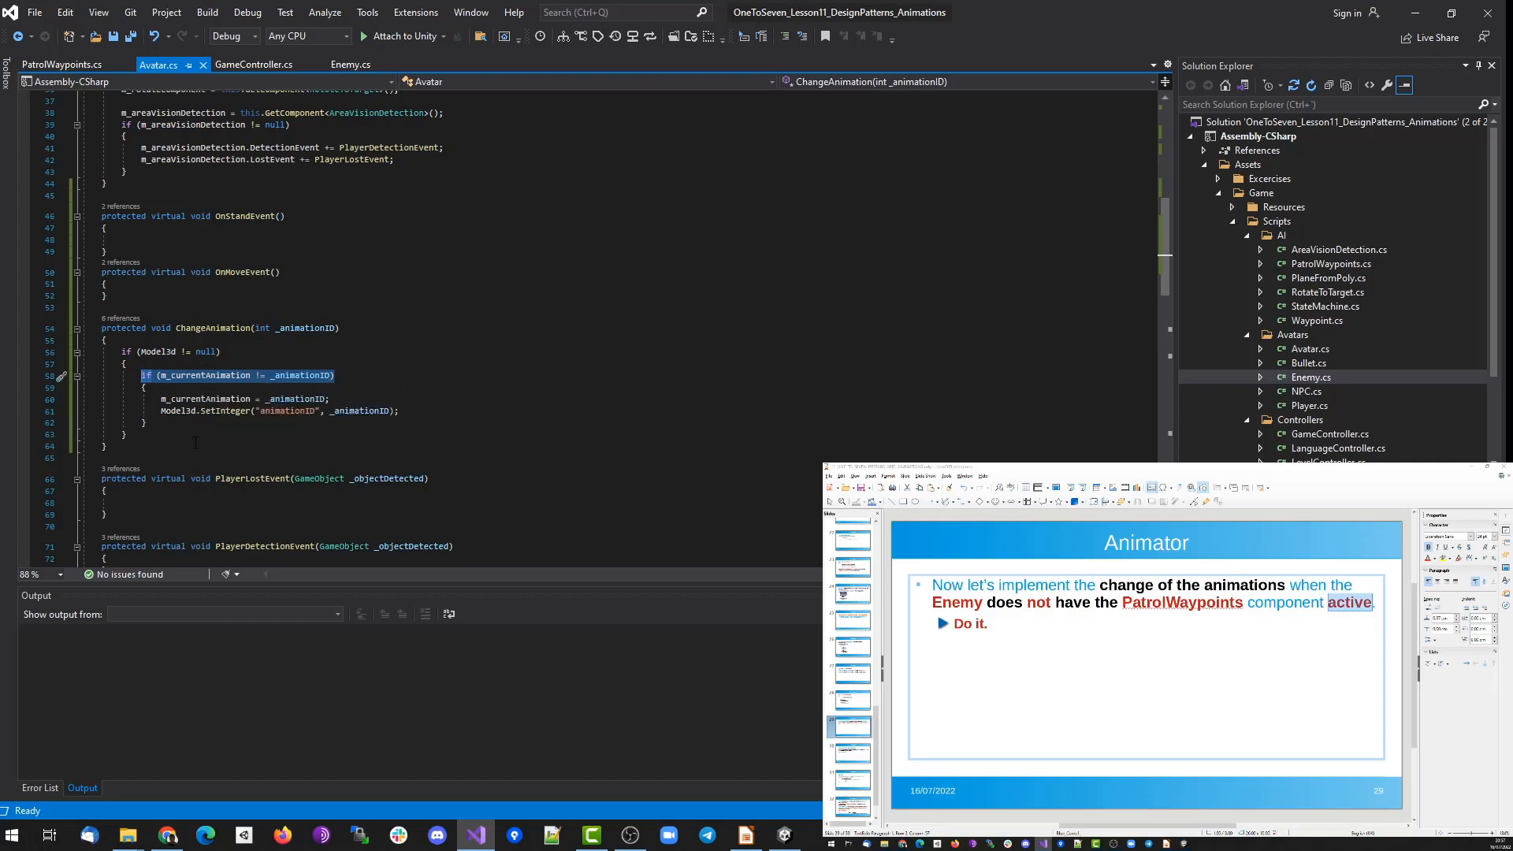
left_click(196, 378)
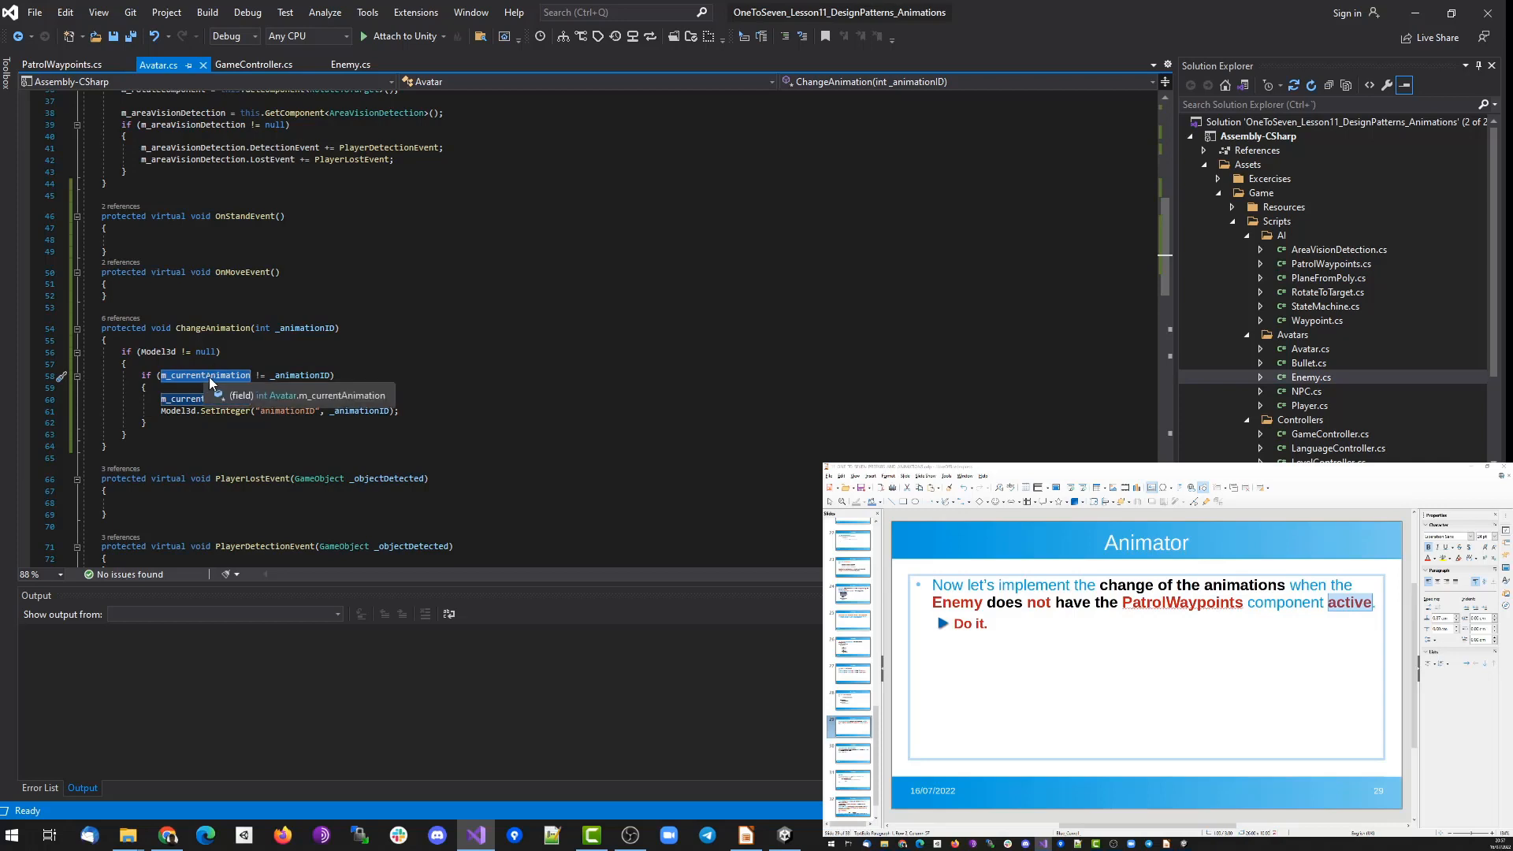
left_click_drag(139, 376, 151, 420)
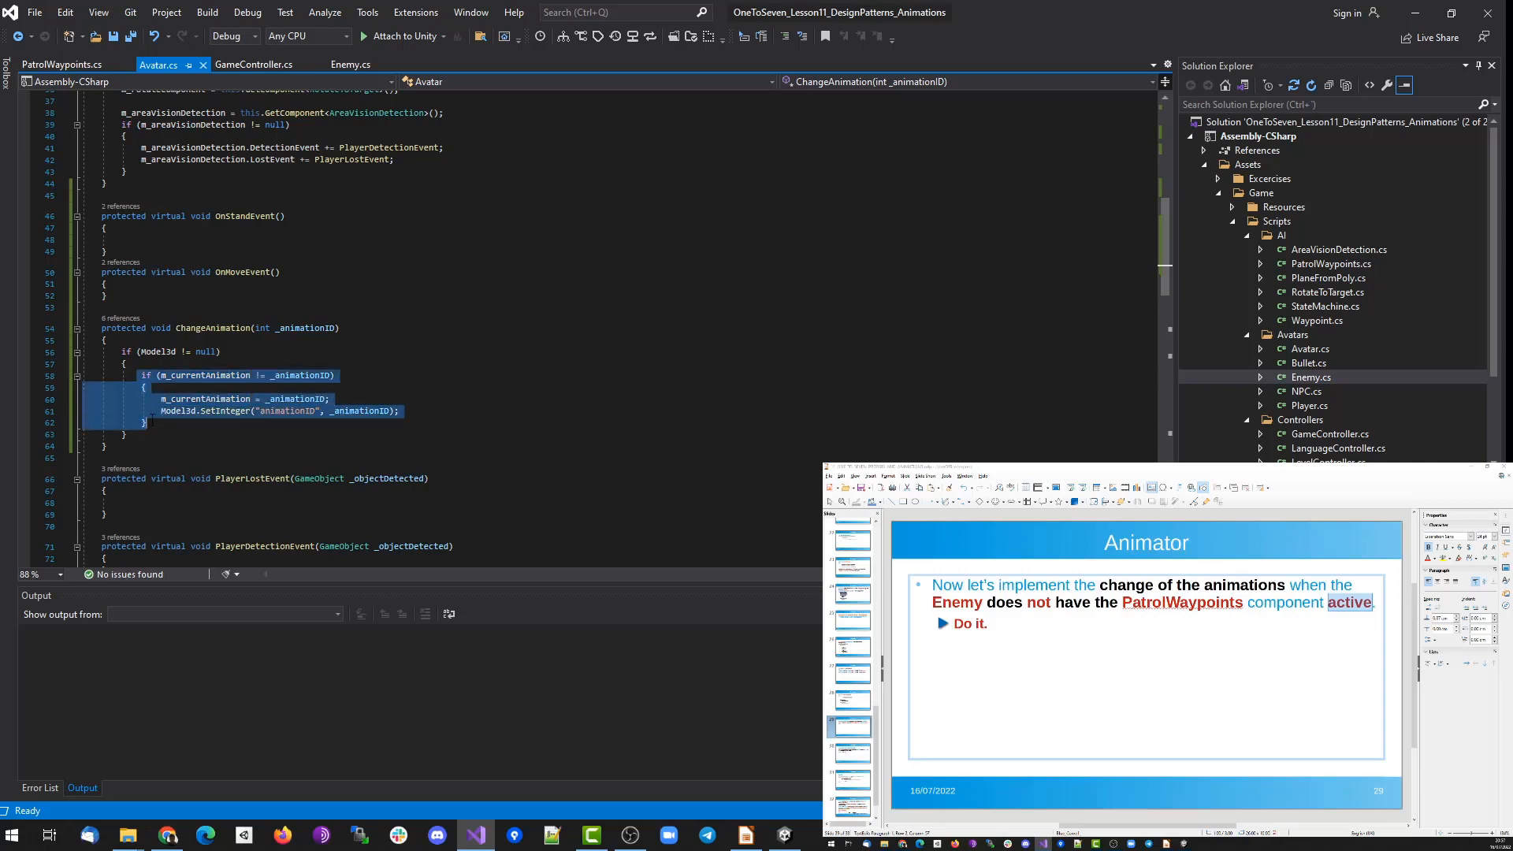
left_click(228, 375)
double_click(310, 375)
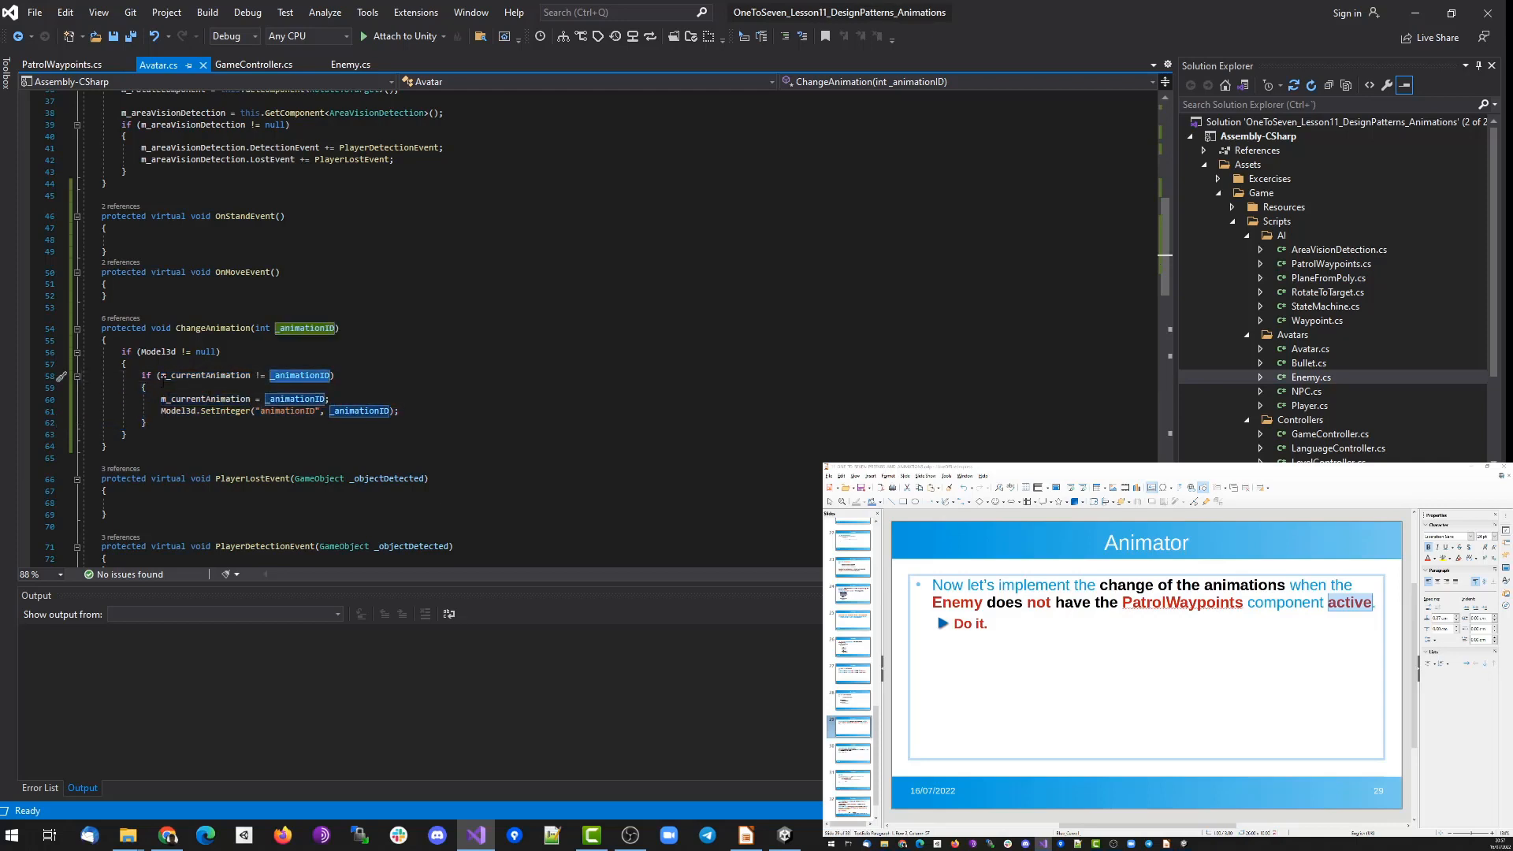
left_click_drag(139, 375, 149, 423)
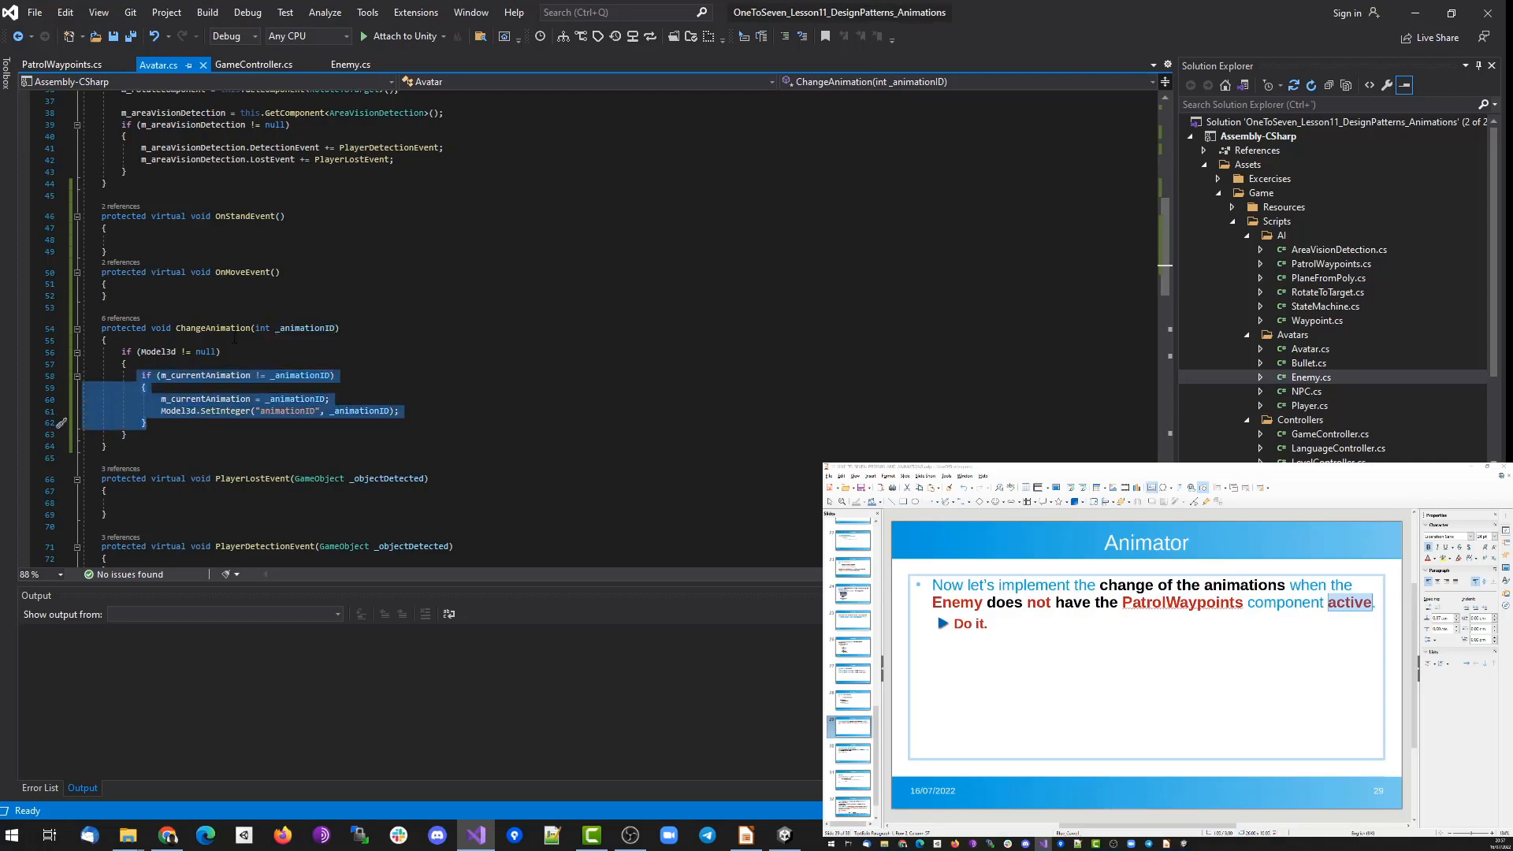
left_click(233, 328)
Return to Enemy.cs, check the ANIMATION_IDLE call, and follow ChangeAnimation to its m_currentAnimation condition in Avatar.cs.
left_click(351, 66)
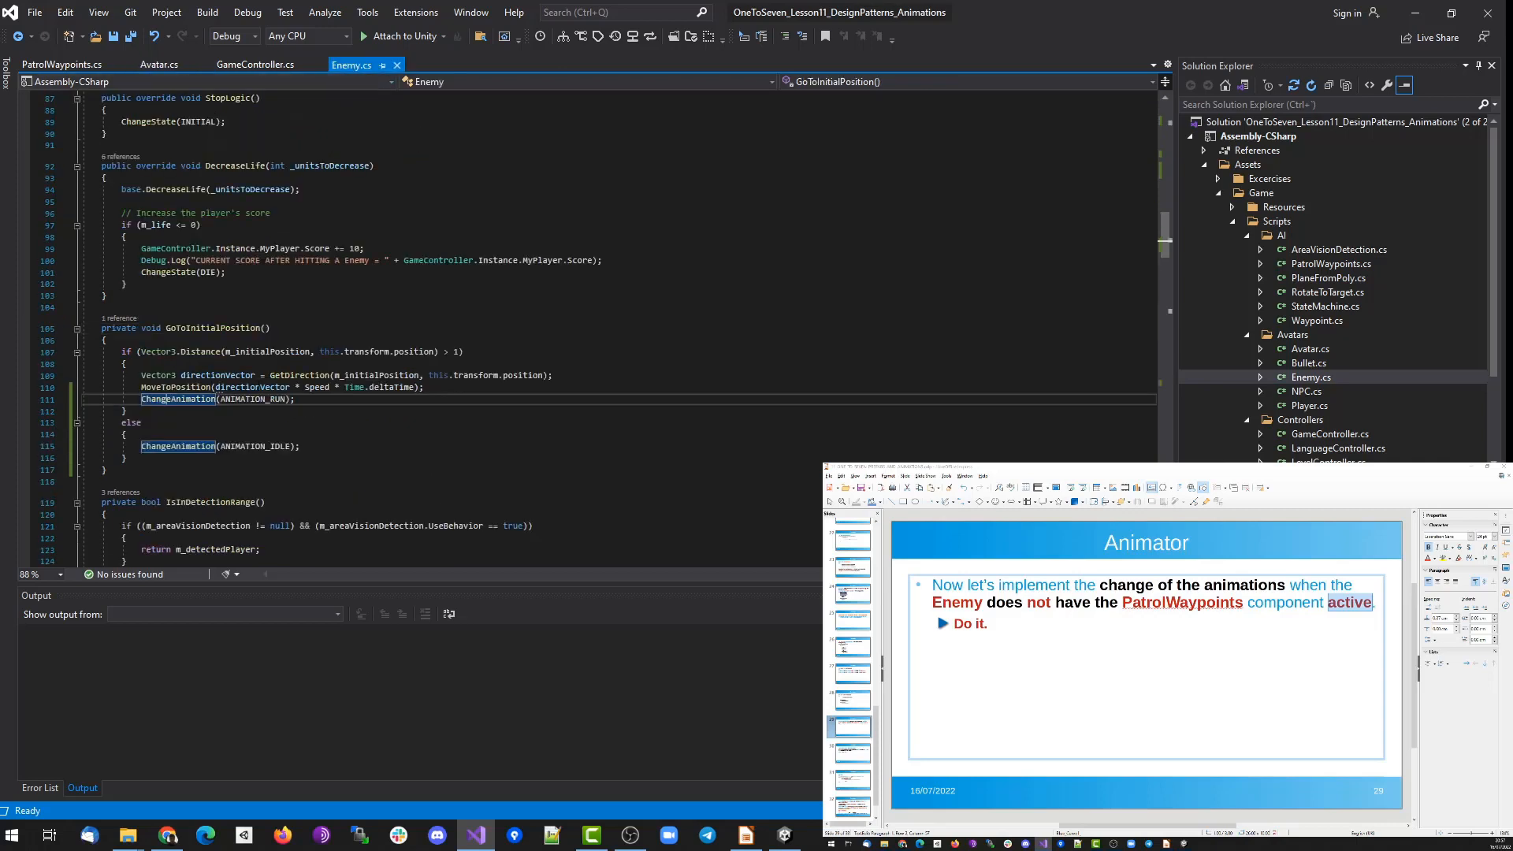
left_click(310, 445)
left_click_drag(311, 444, 142, 448)
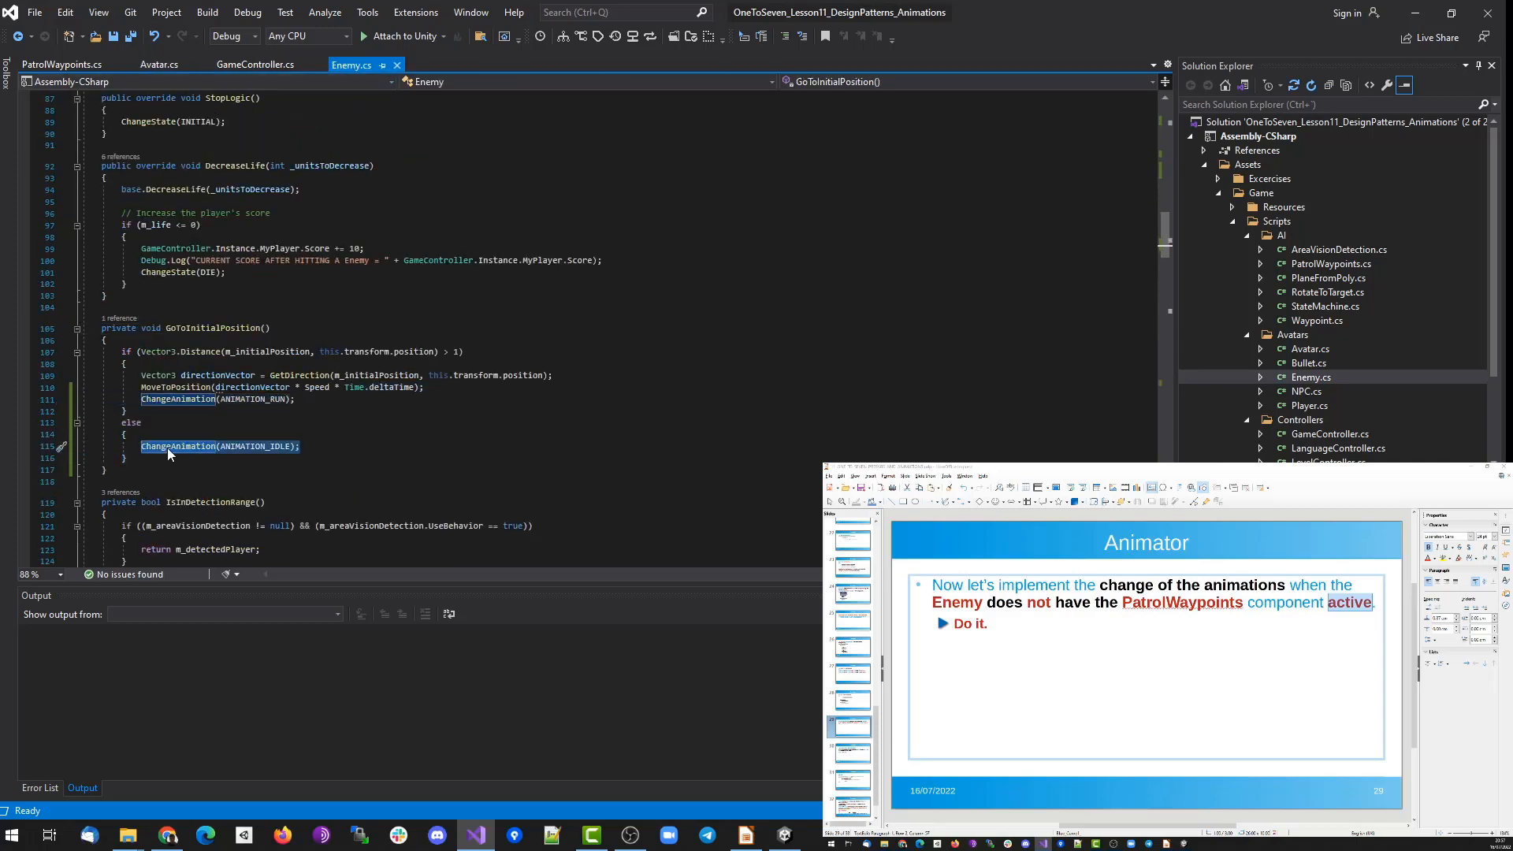
left_click(167, 447)
key("F12")
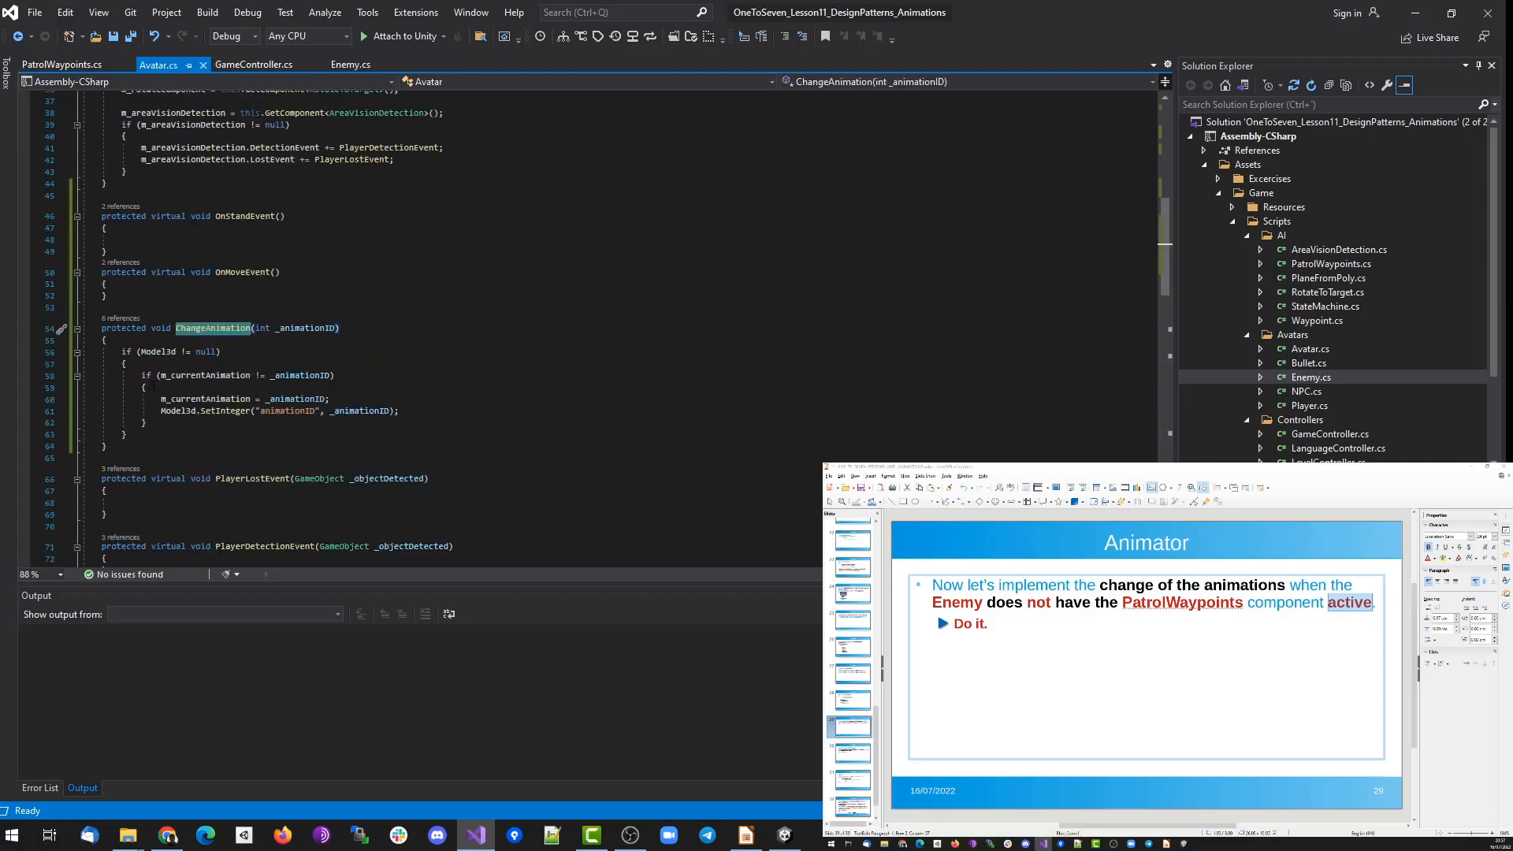
left_click_drag(137, 377, 349, 373)
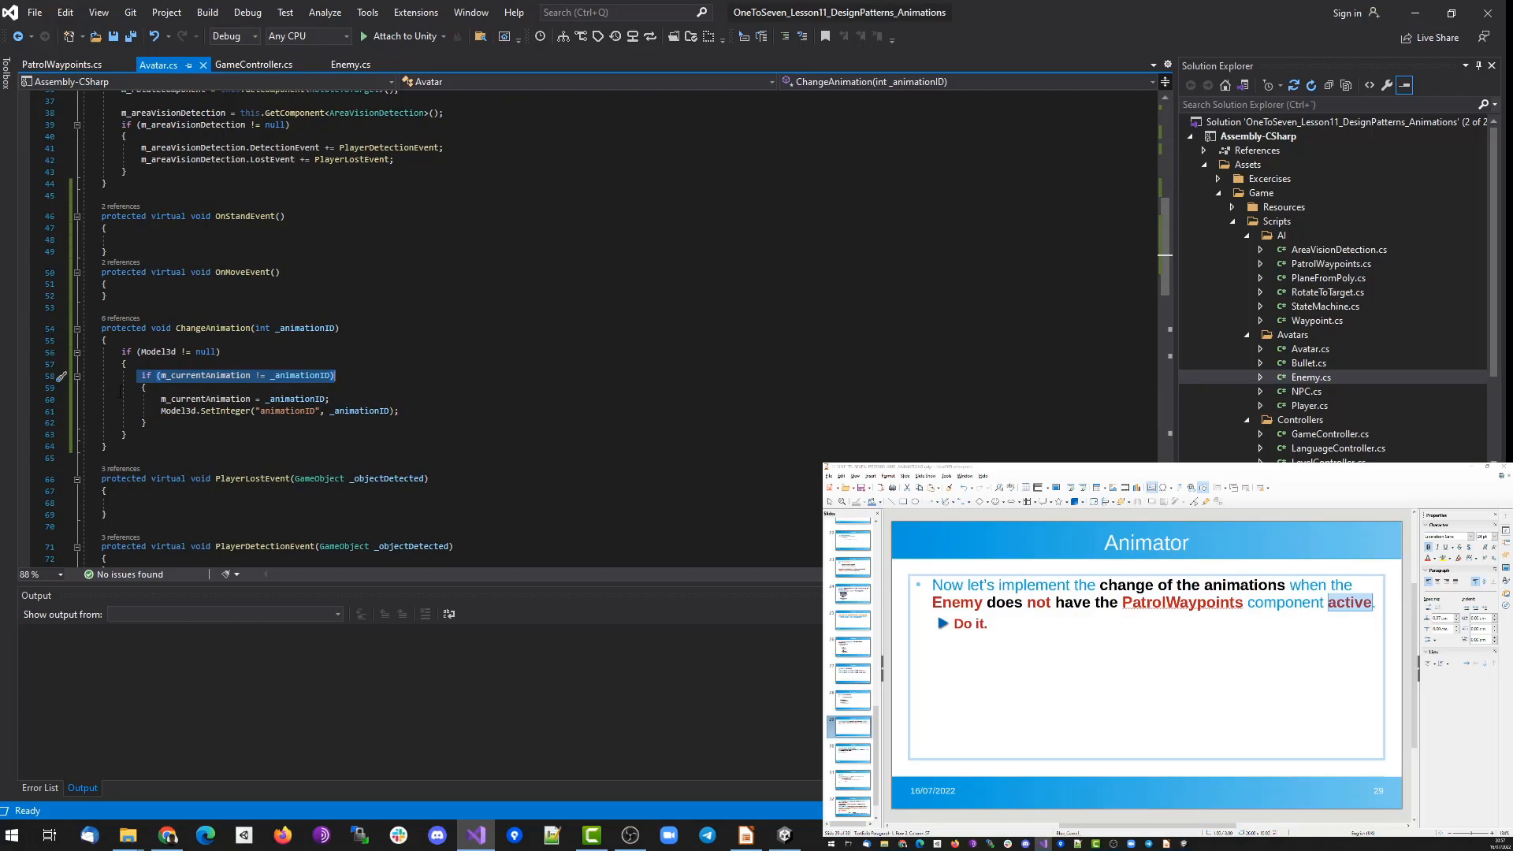
key("Up")
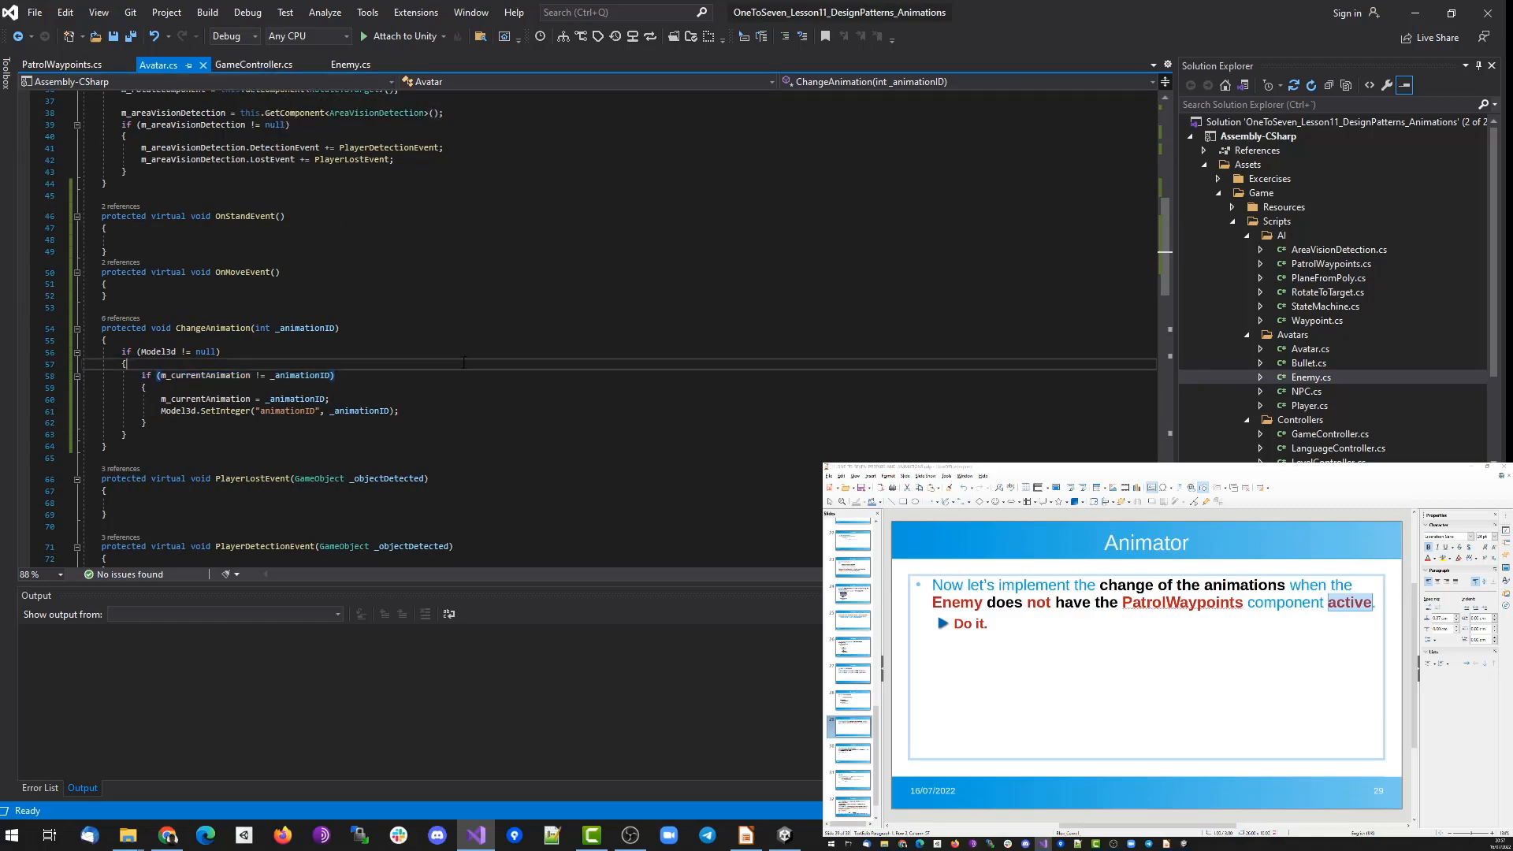
key("shift+Up")
Switch to Unity, play-test the game by walking towards the enemy to check its animation, then stop and clear the console.
left_click(784, 835)
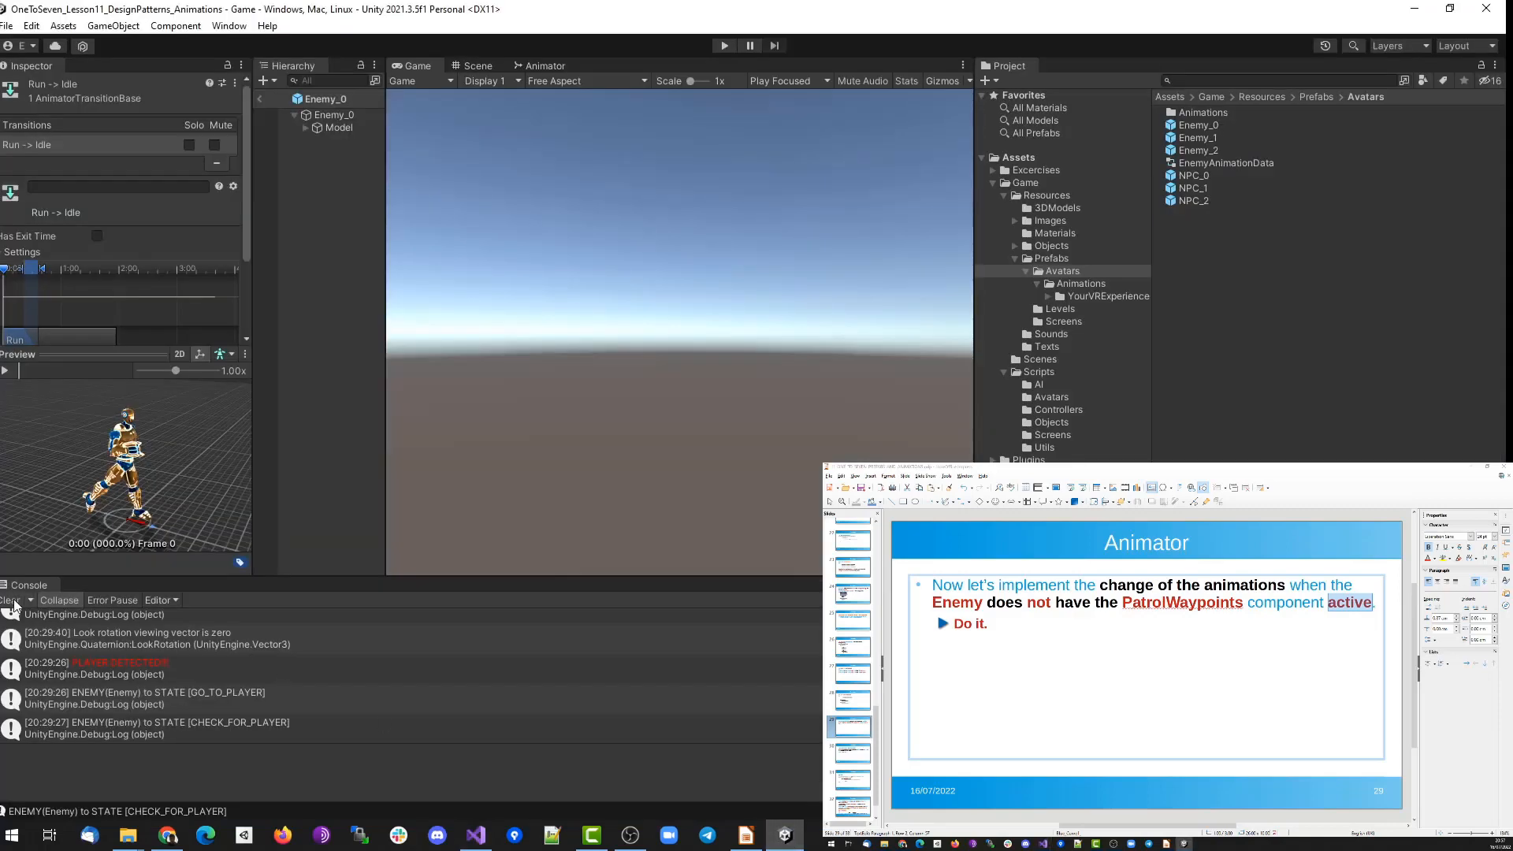
left_click(725, 45)
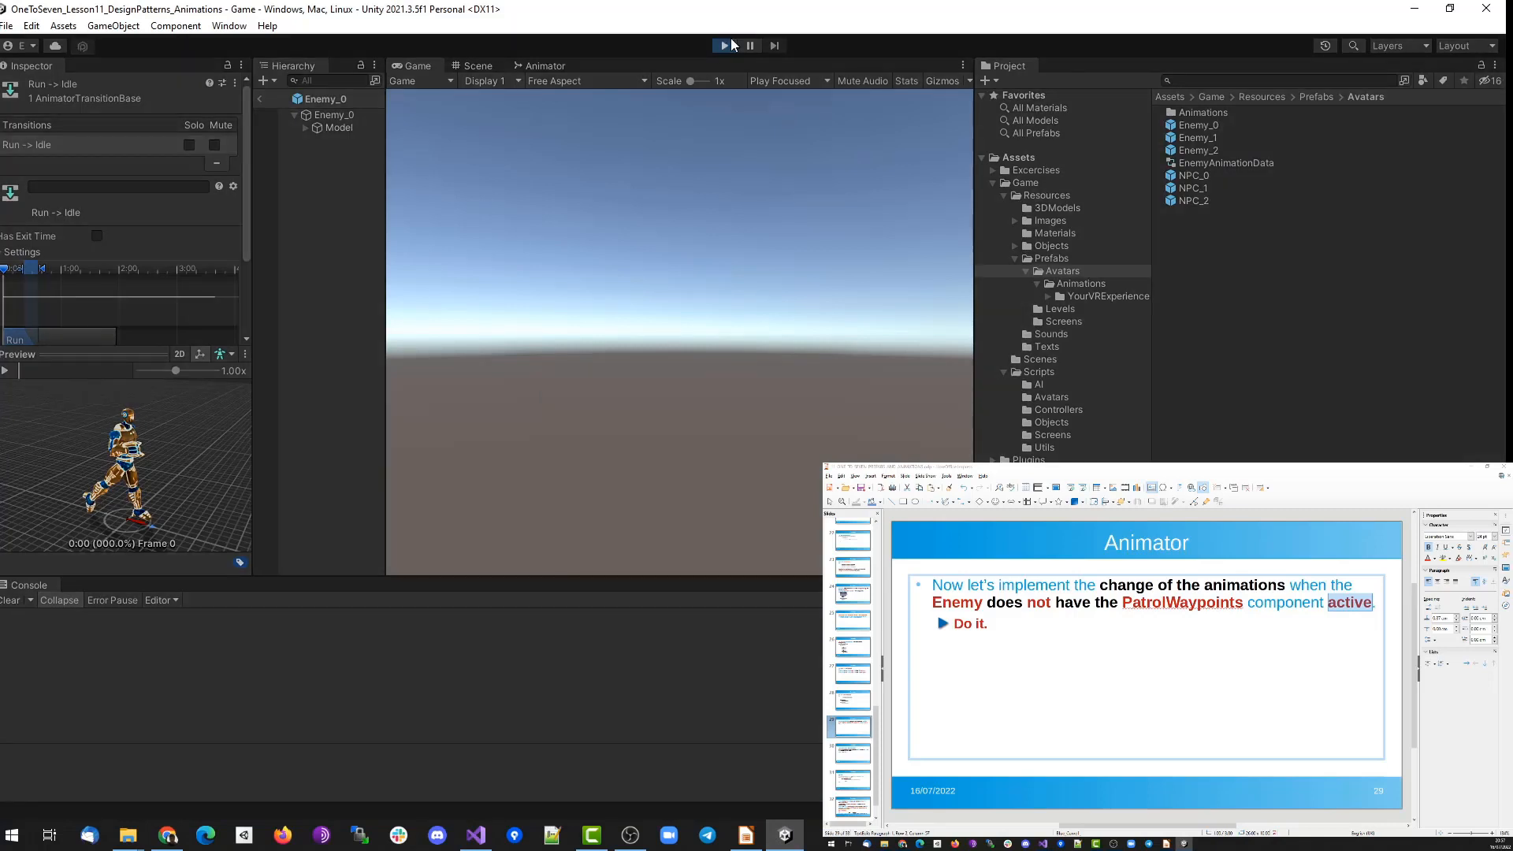
left_click(705, 361)
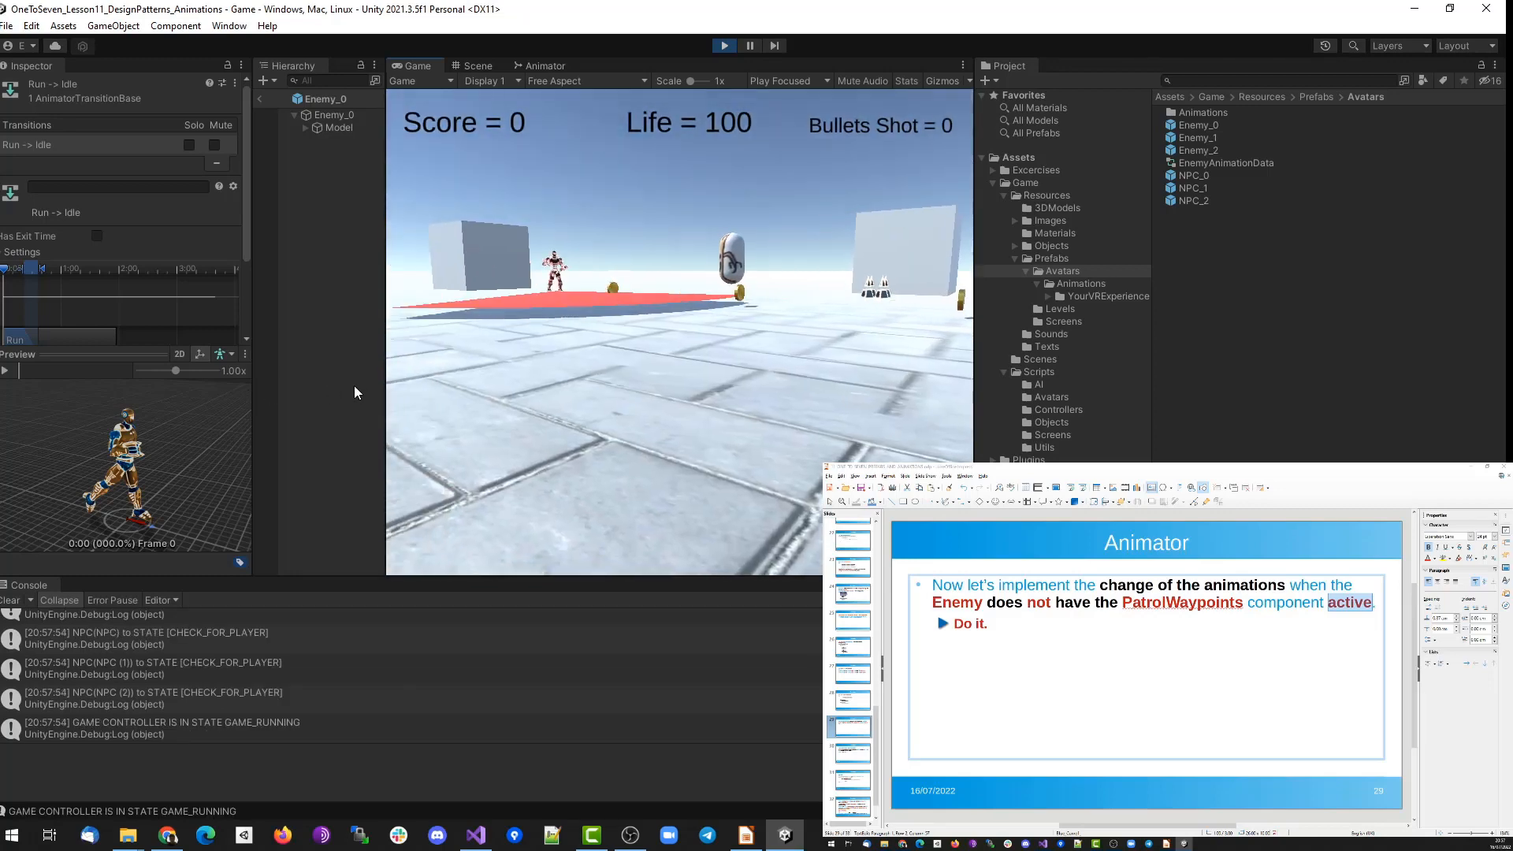
key("w")
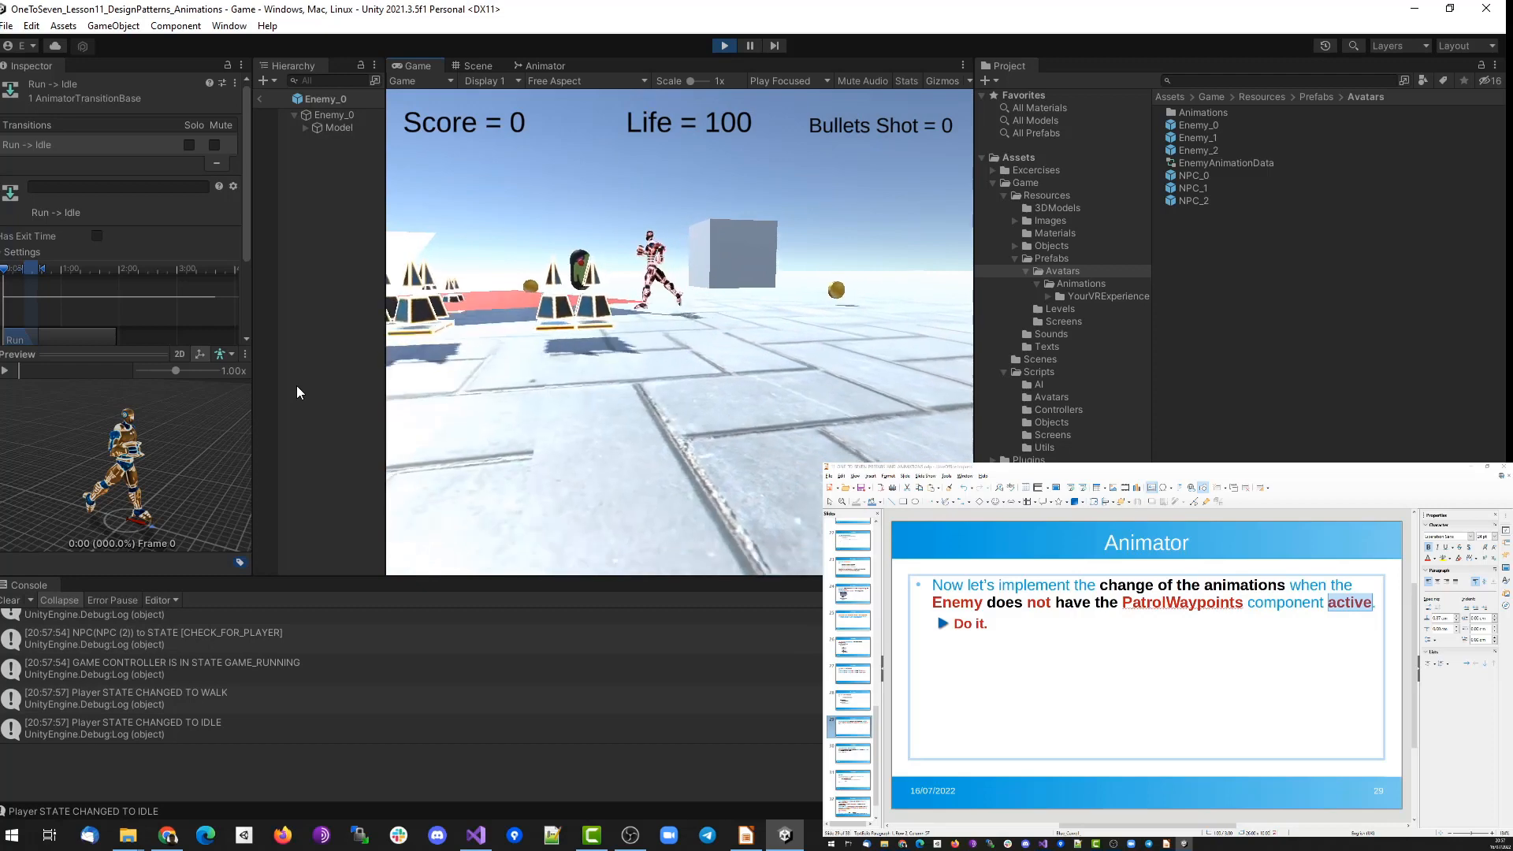
key("w")
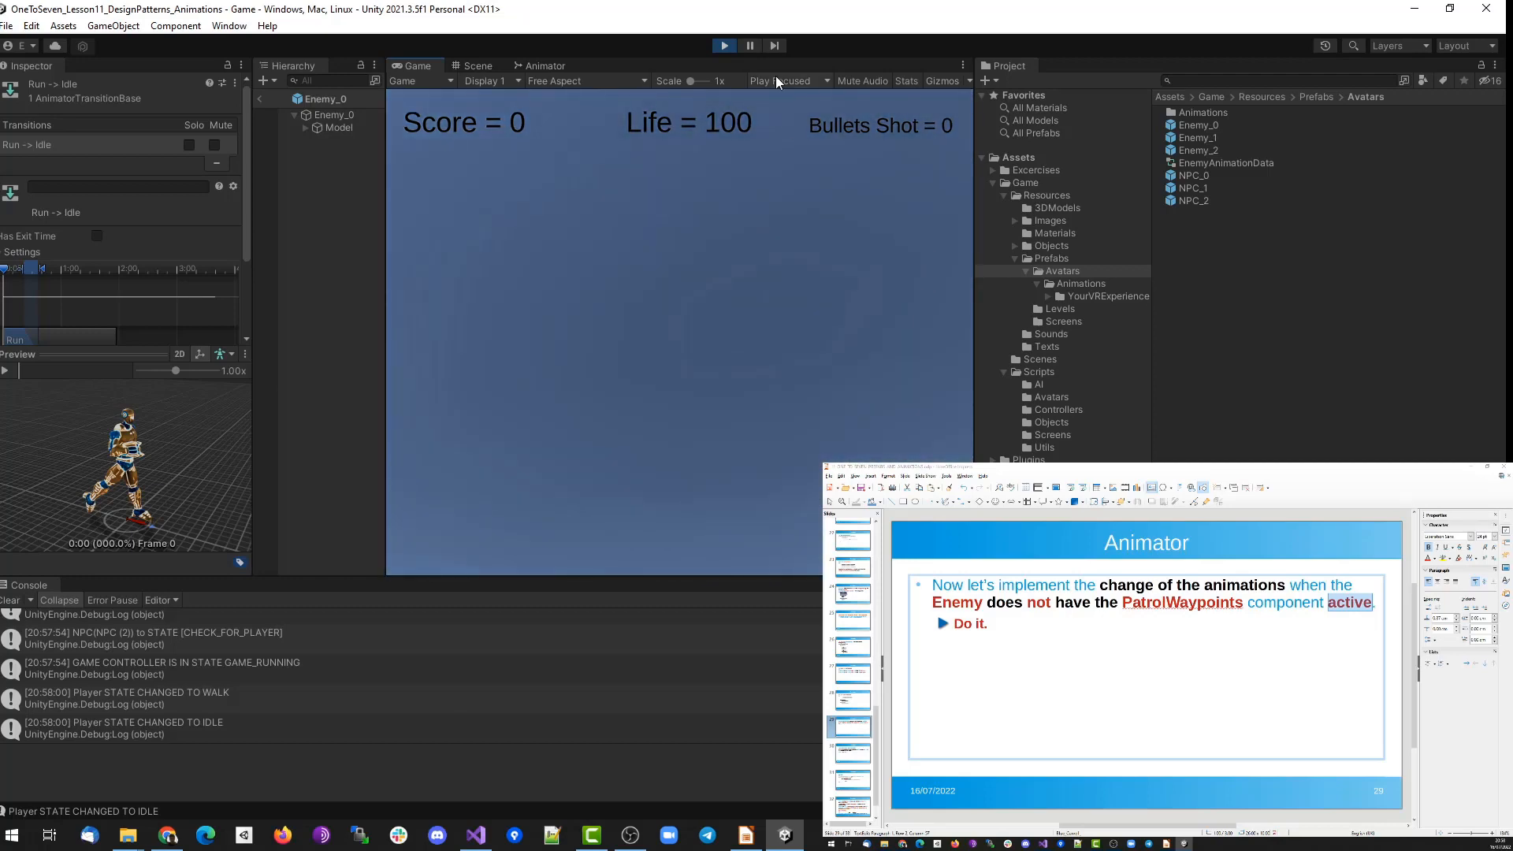
left_click(724, 45)
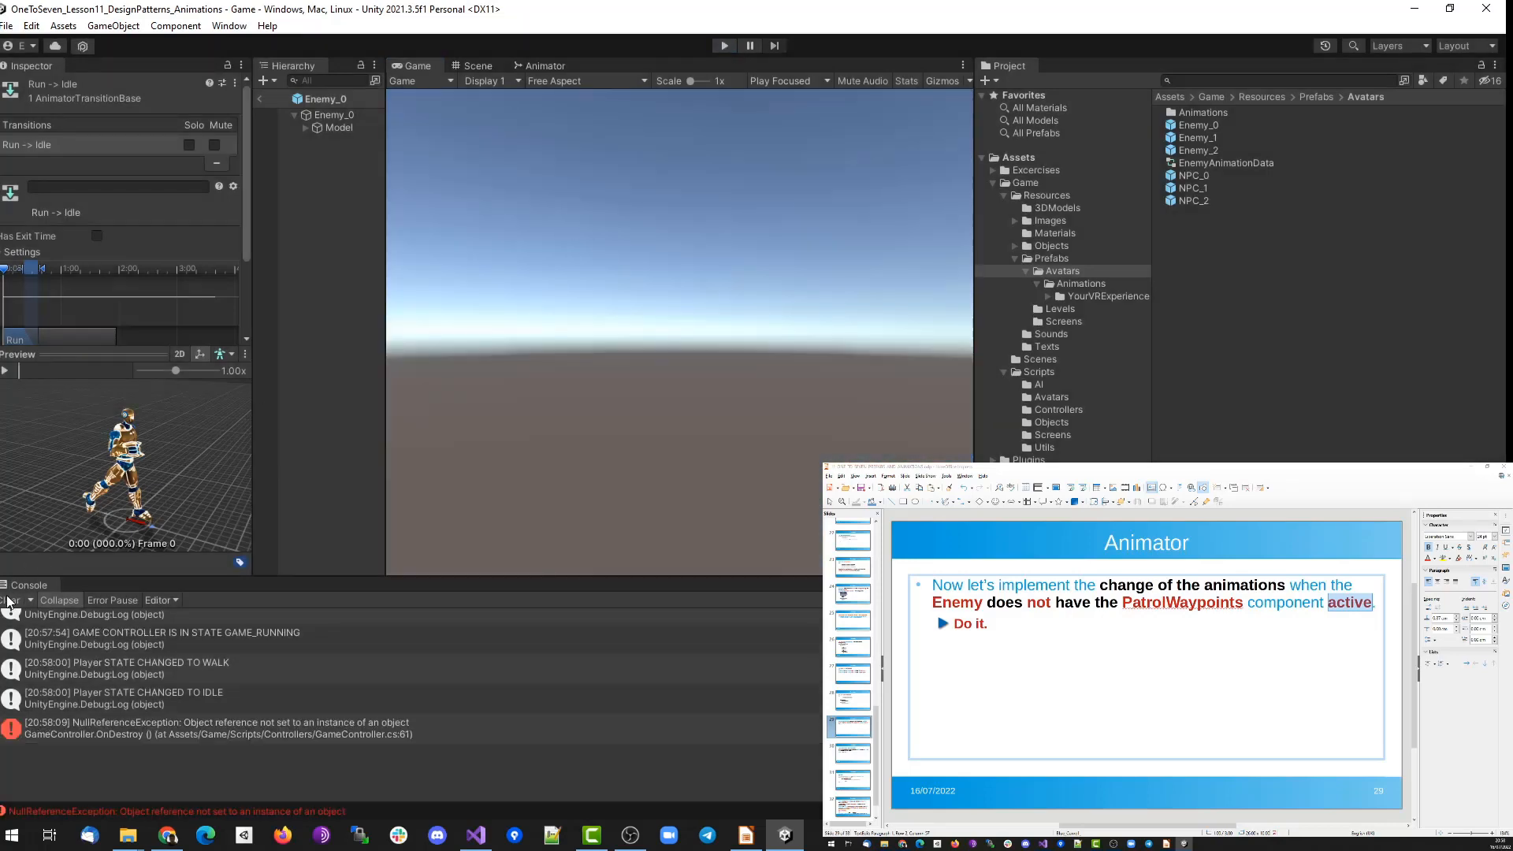
left_click(8, 601)
Open the Enemy_1 prefab and add the Enemy0_Blue model from the 8Bricks Enemies/Enemy0 folder to it.
left_click(260, 99)
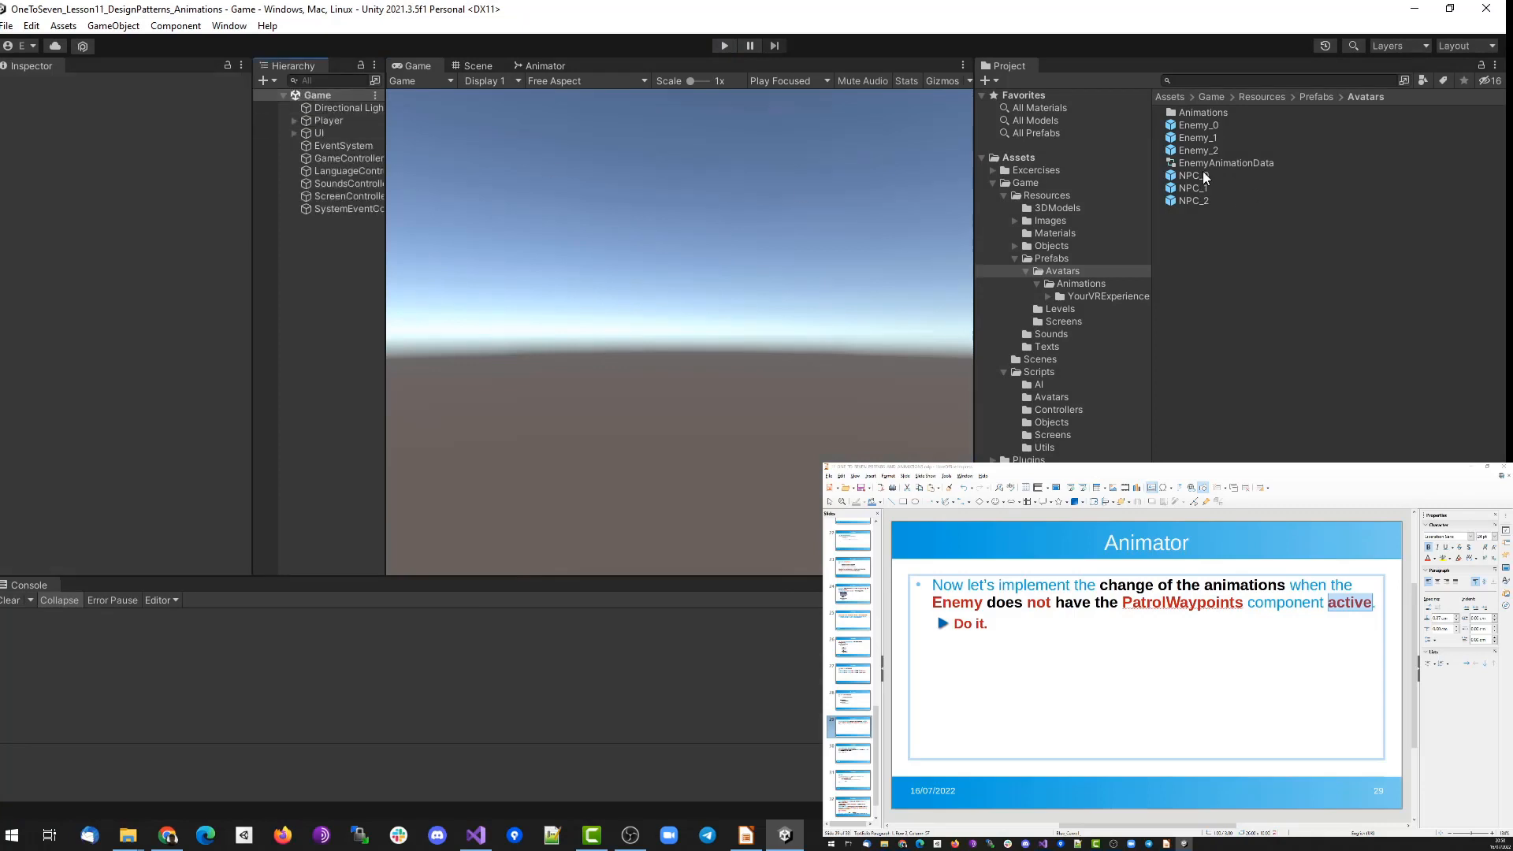
double_click(1190, 138)
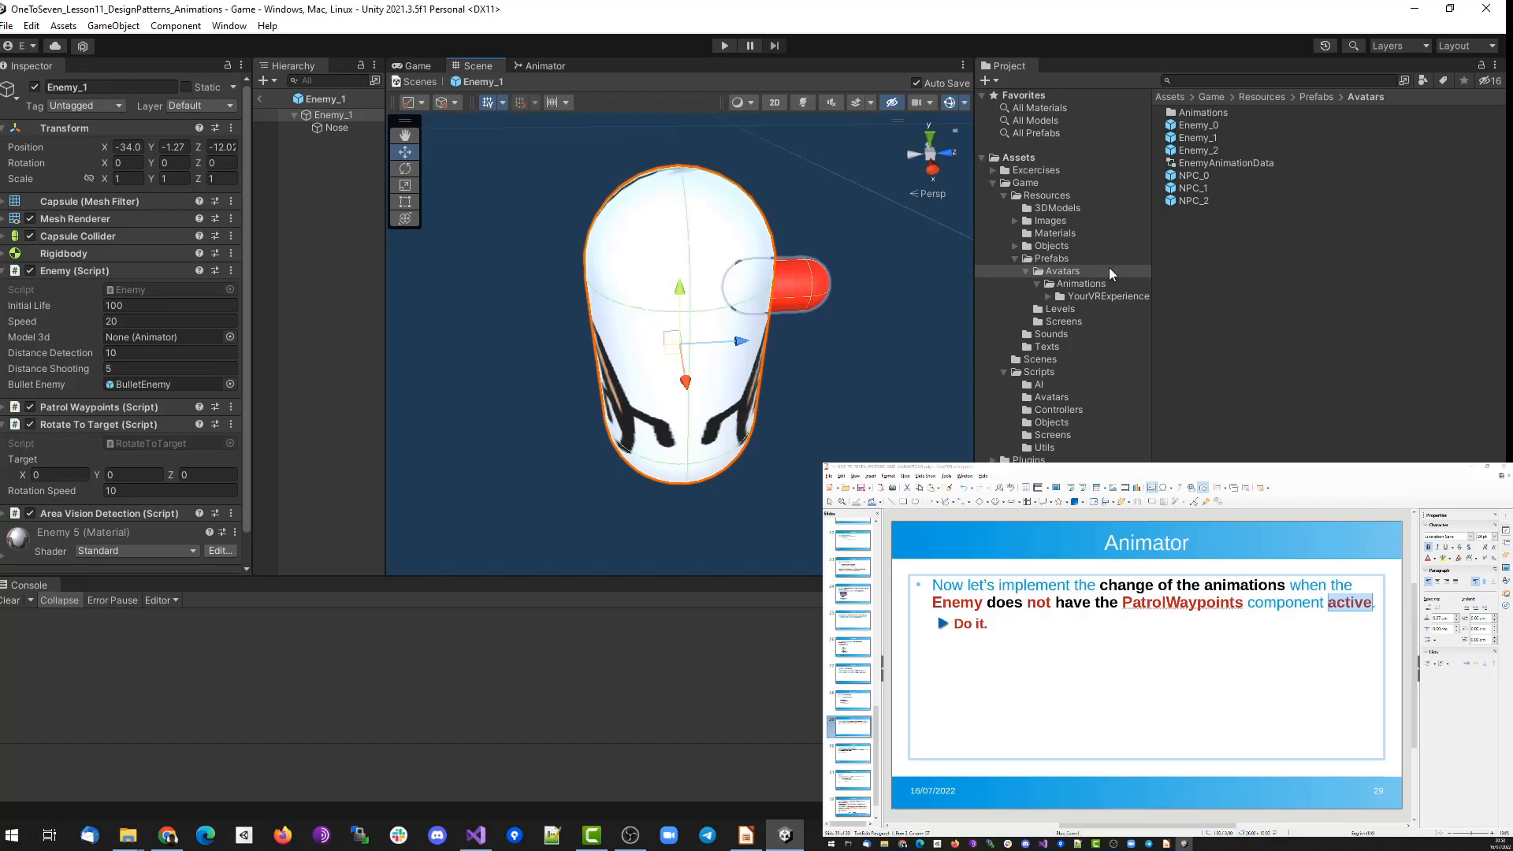
left_click(1046, 295)
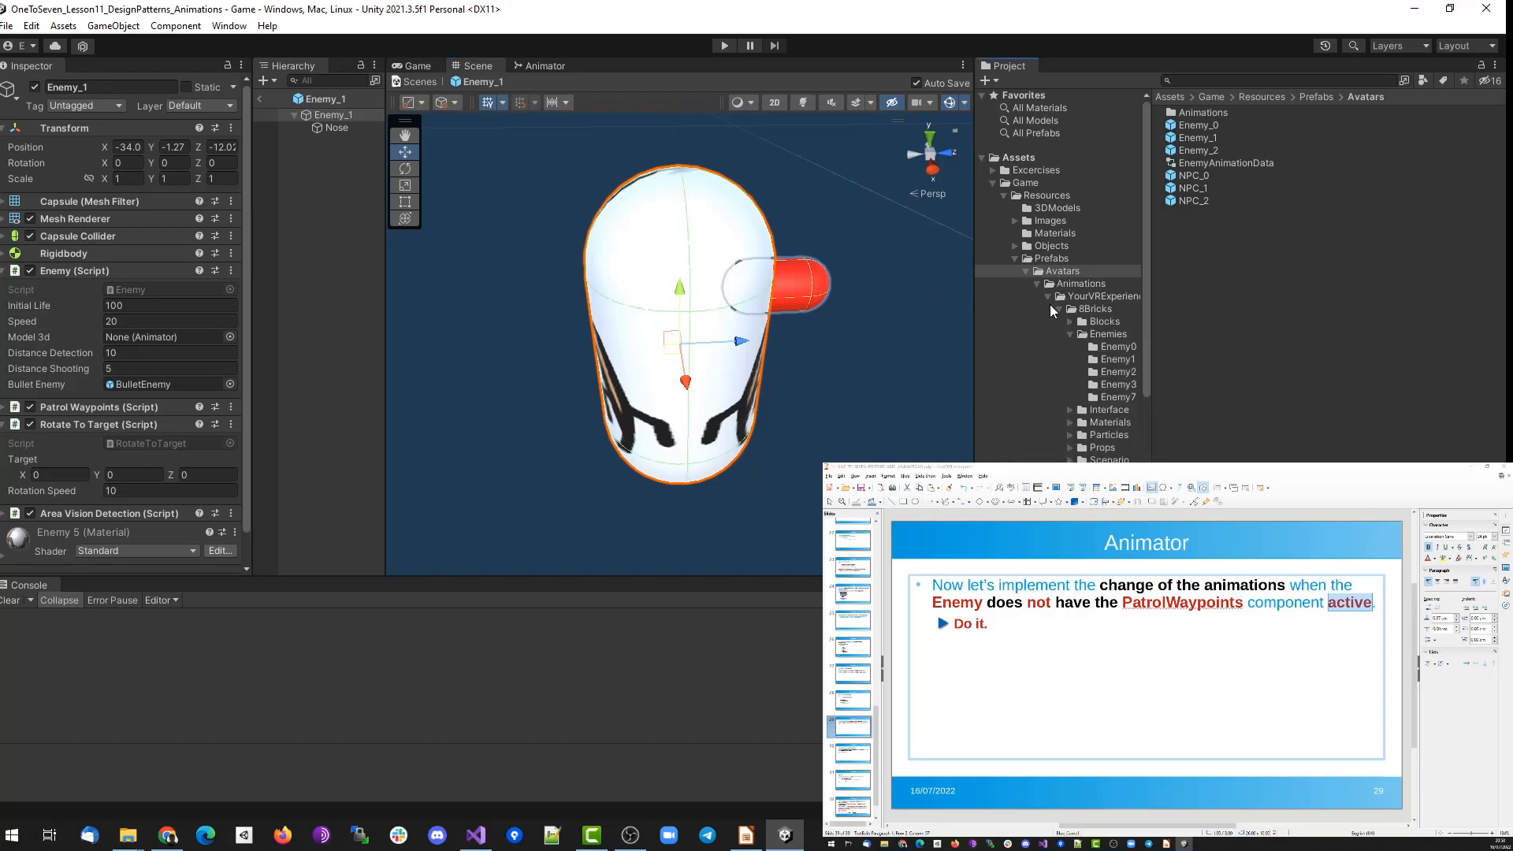
left_click(1118, 347)
left_click(1213, 139)
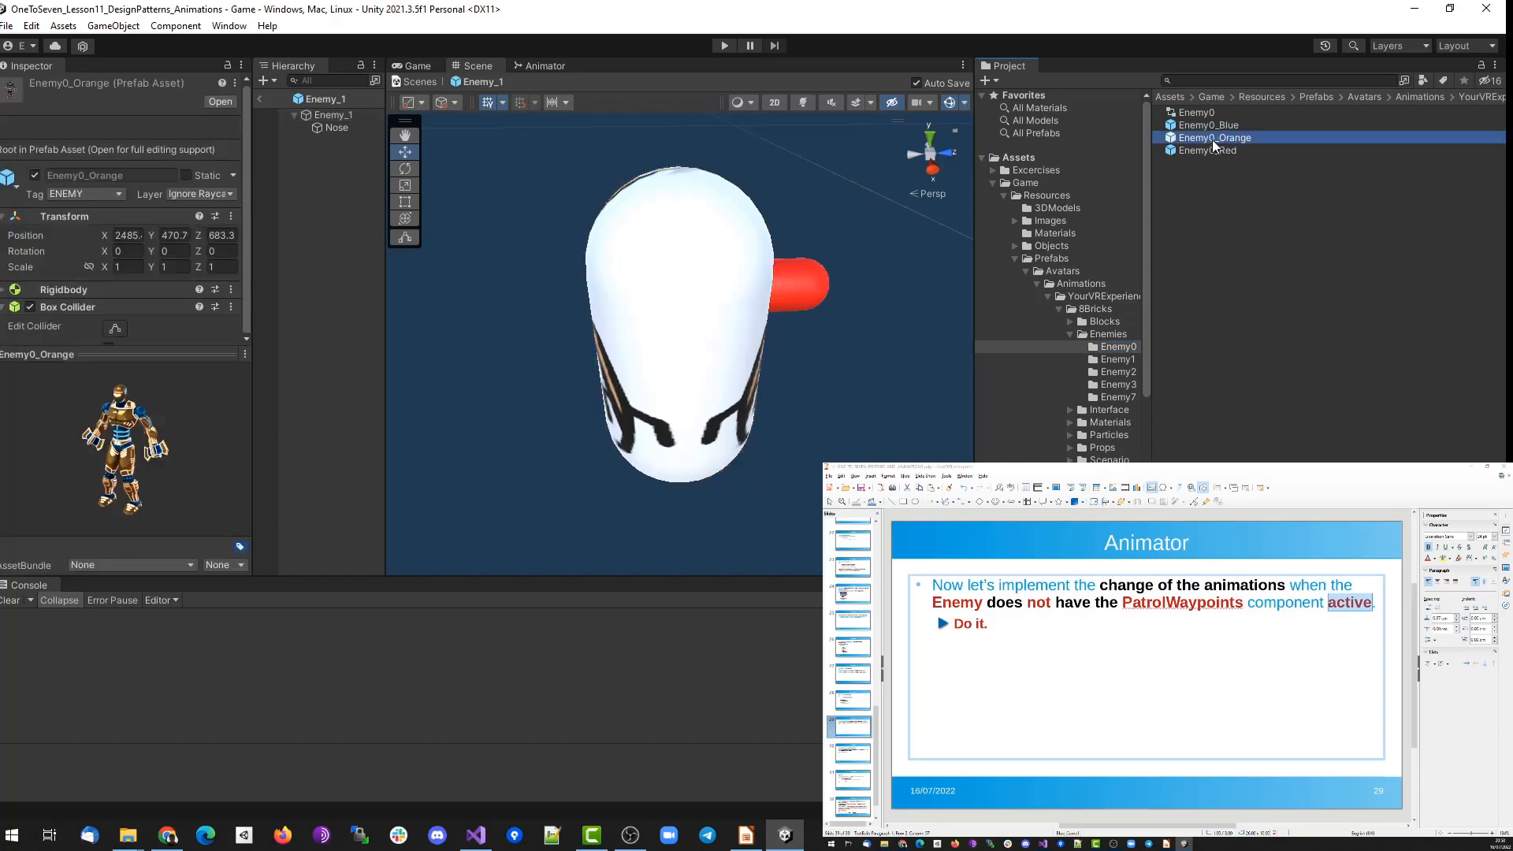
left_click(1223, 128)
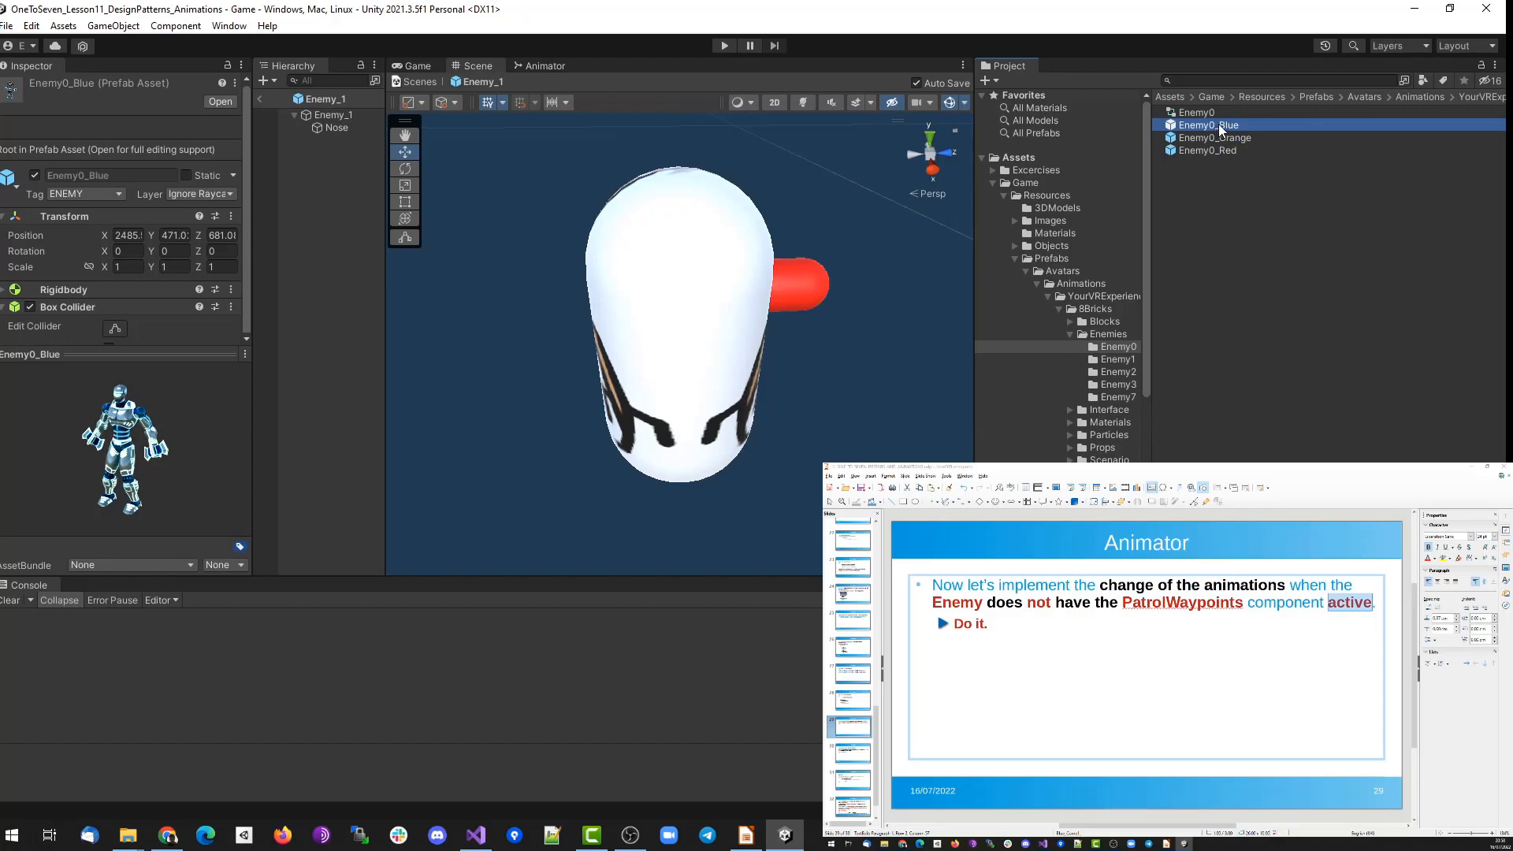
left_click_drag(1219, 130, 676, 339)
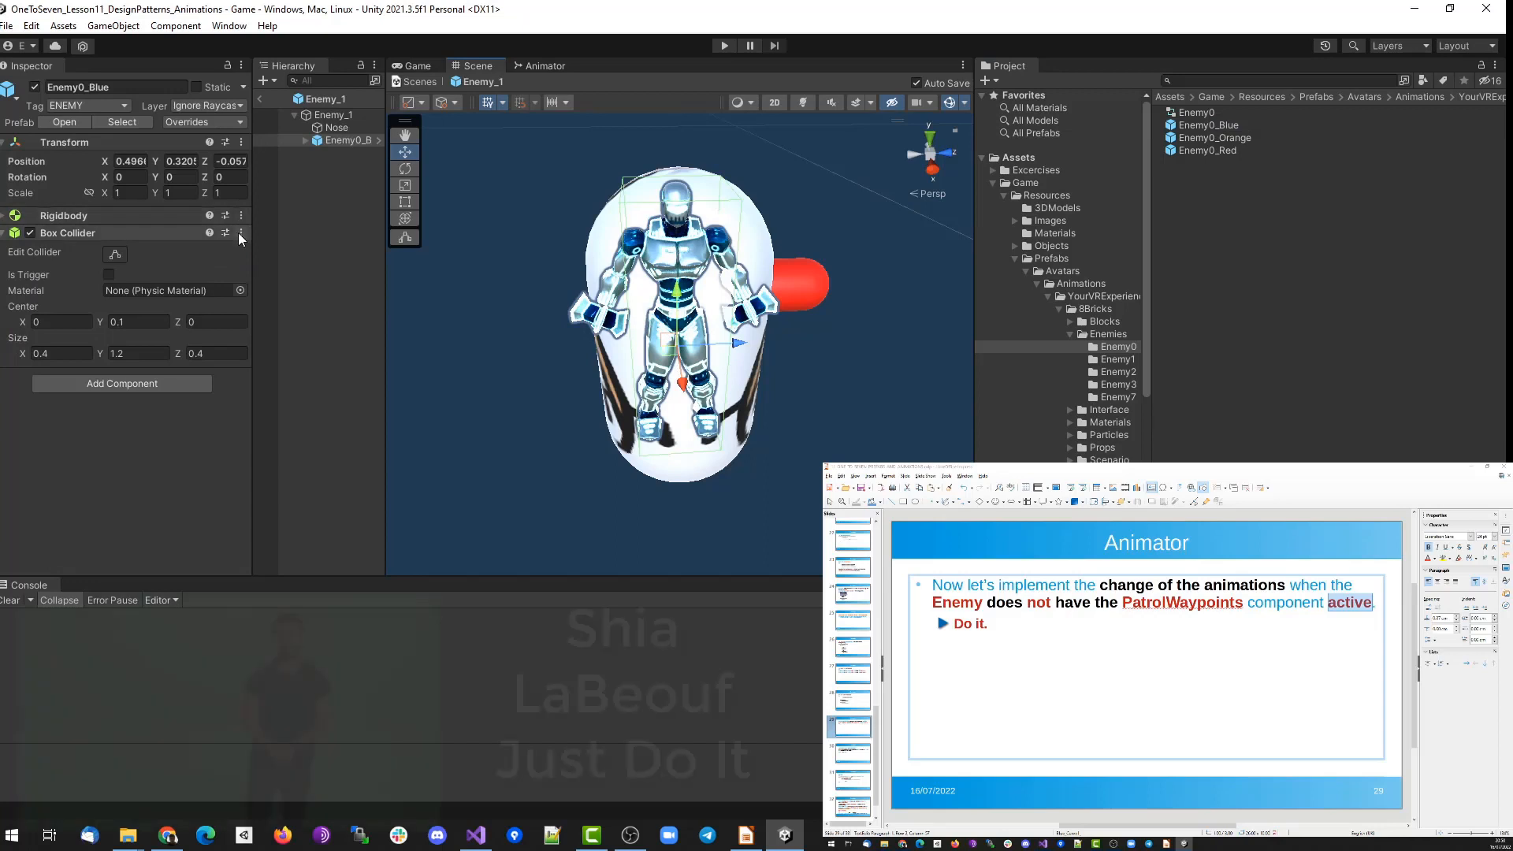
Unpack the Enemy0_Blue instance completely, move its Model directly under Enemy_1, and delete the leftover Enemy0_Blue object.
right_click(331, 139)
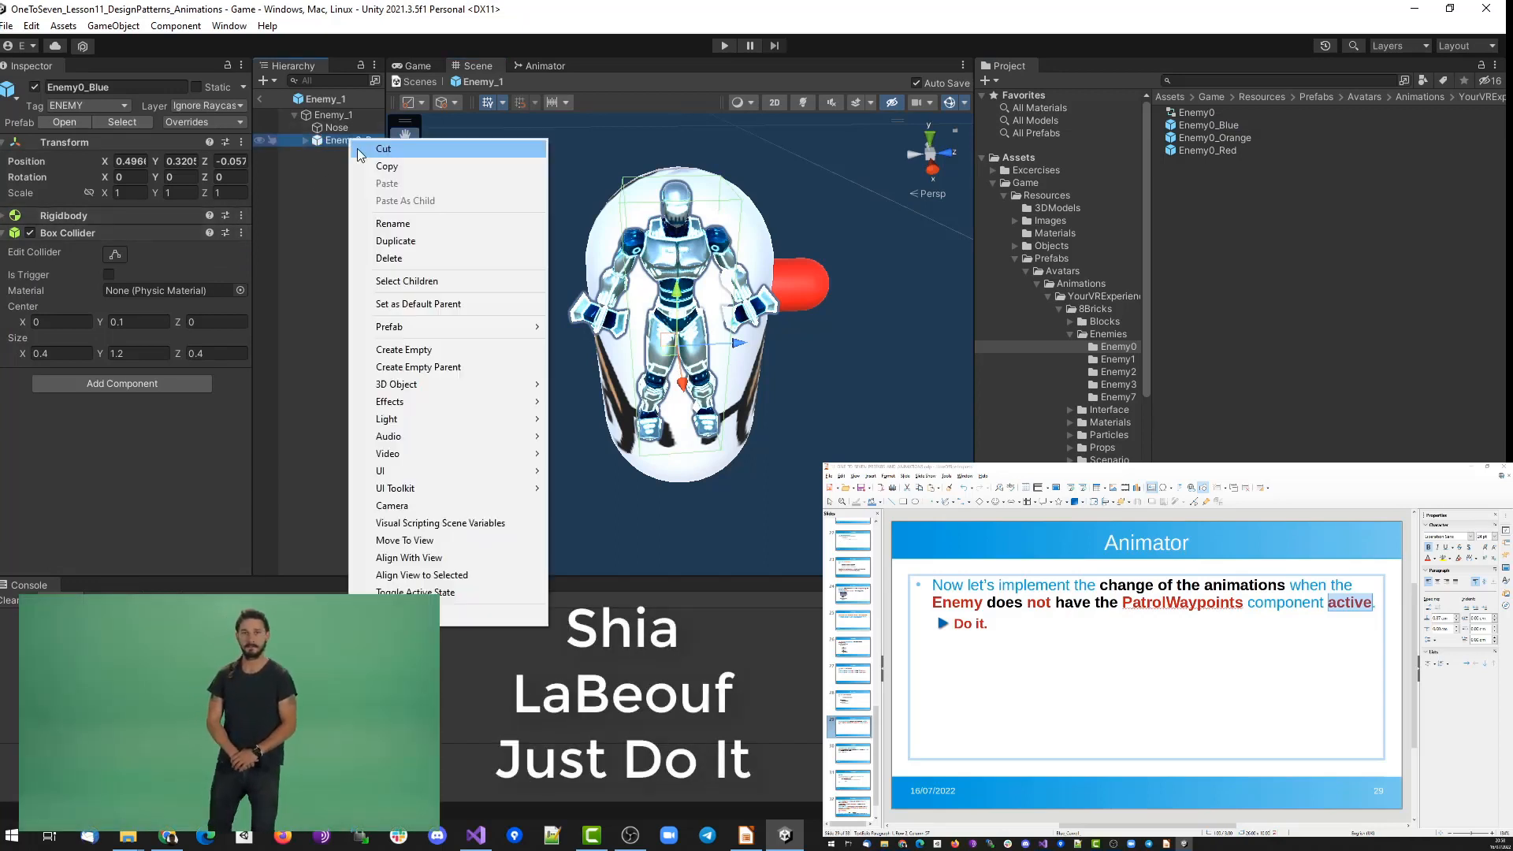
mouse_move(442, 324)
left_click(622, 415)
left_click_drag(331, 154, 323, 115)
left_click(341, 140)
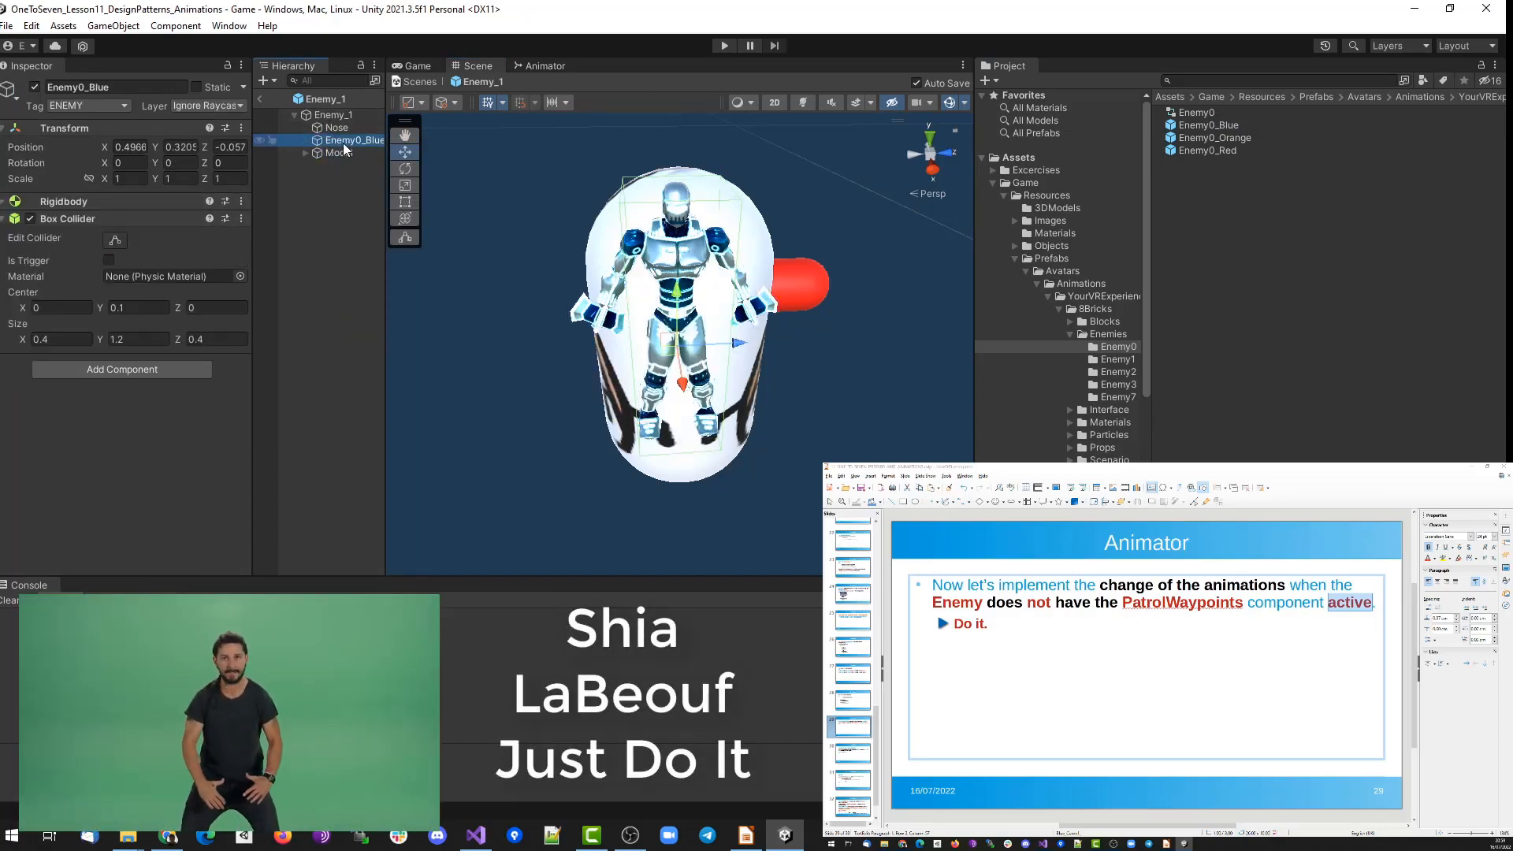
key("Delete")
Hide the Enemy_1 capsule by disabling its Mesh Renderer.
left_click(337, 128)
left_click(331, 115)
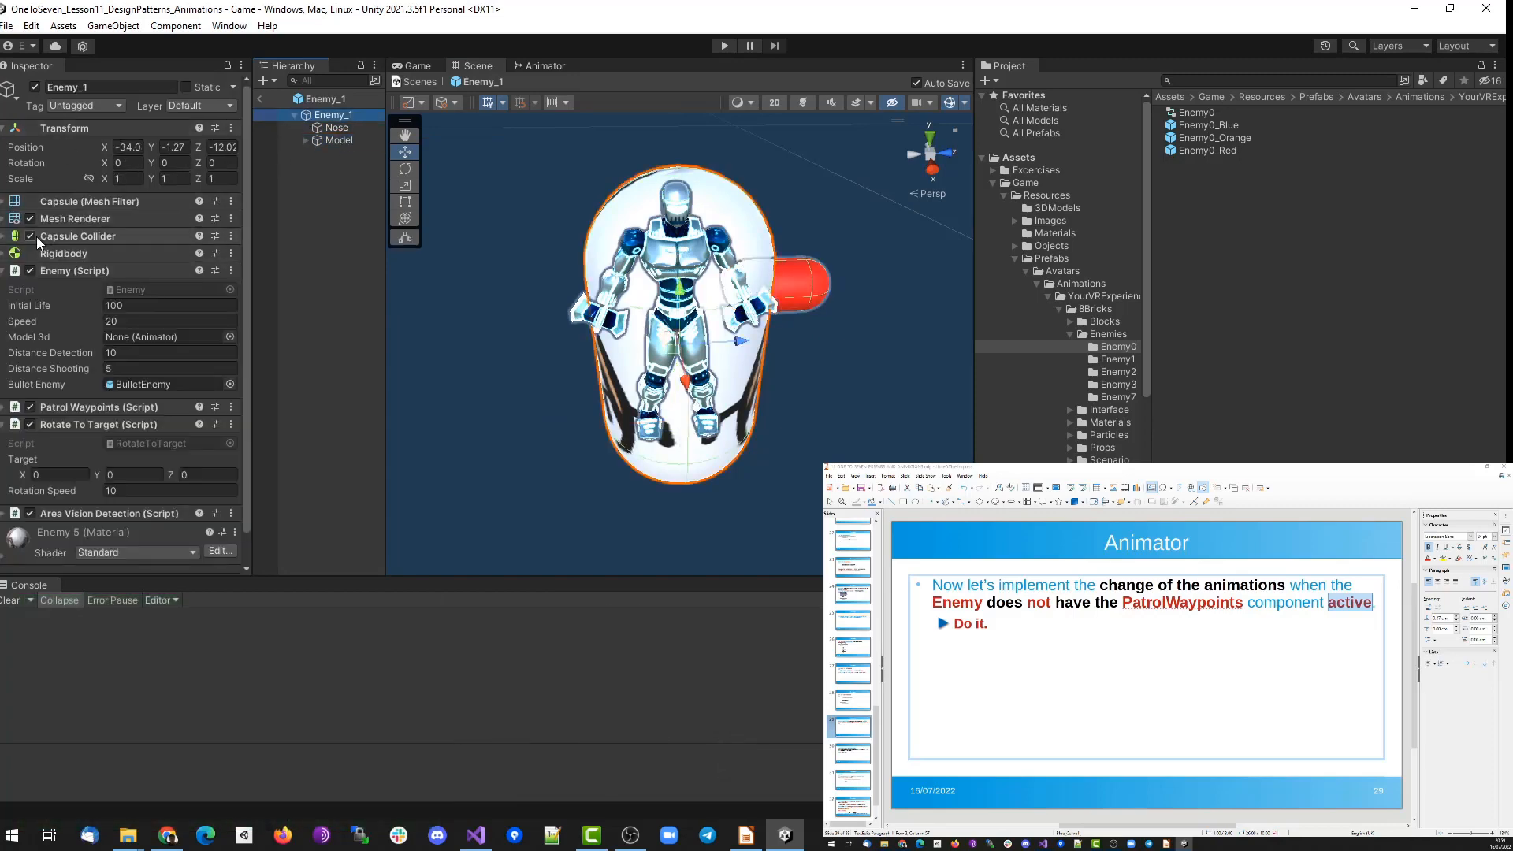
left_click(30, 218)
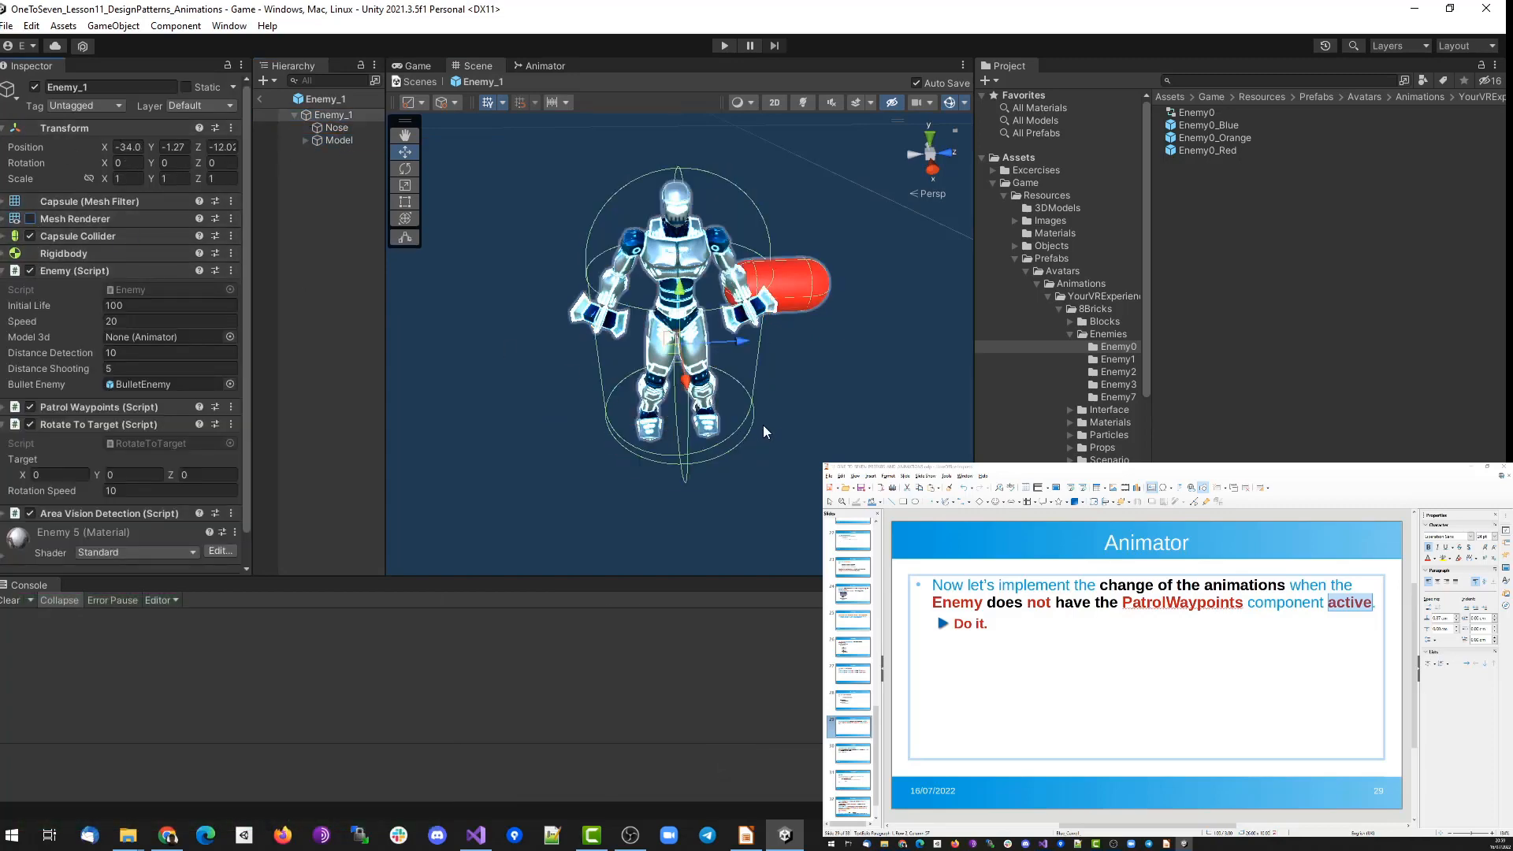
Set the Model's Y rotation to 0 and move it towards the centre of the Enemy_1 capsule collider.
left_click(546, 256)
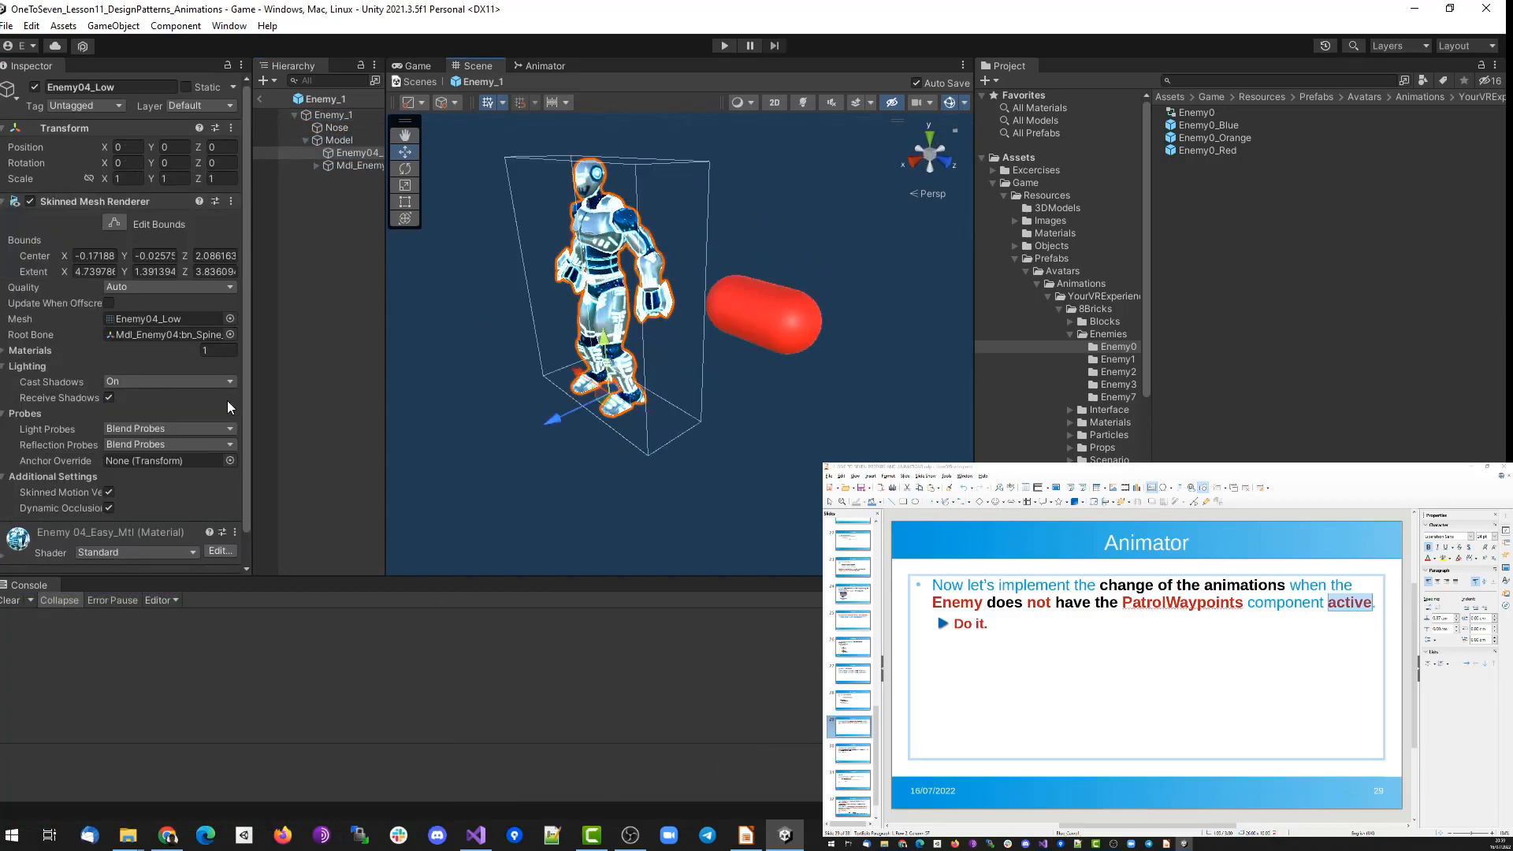
left_click(339, 140)
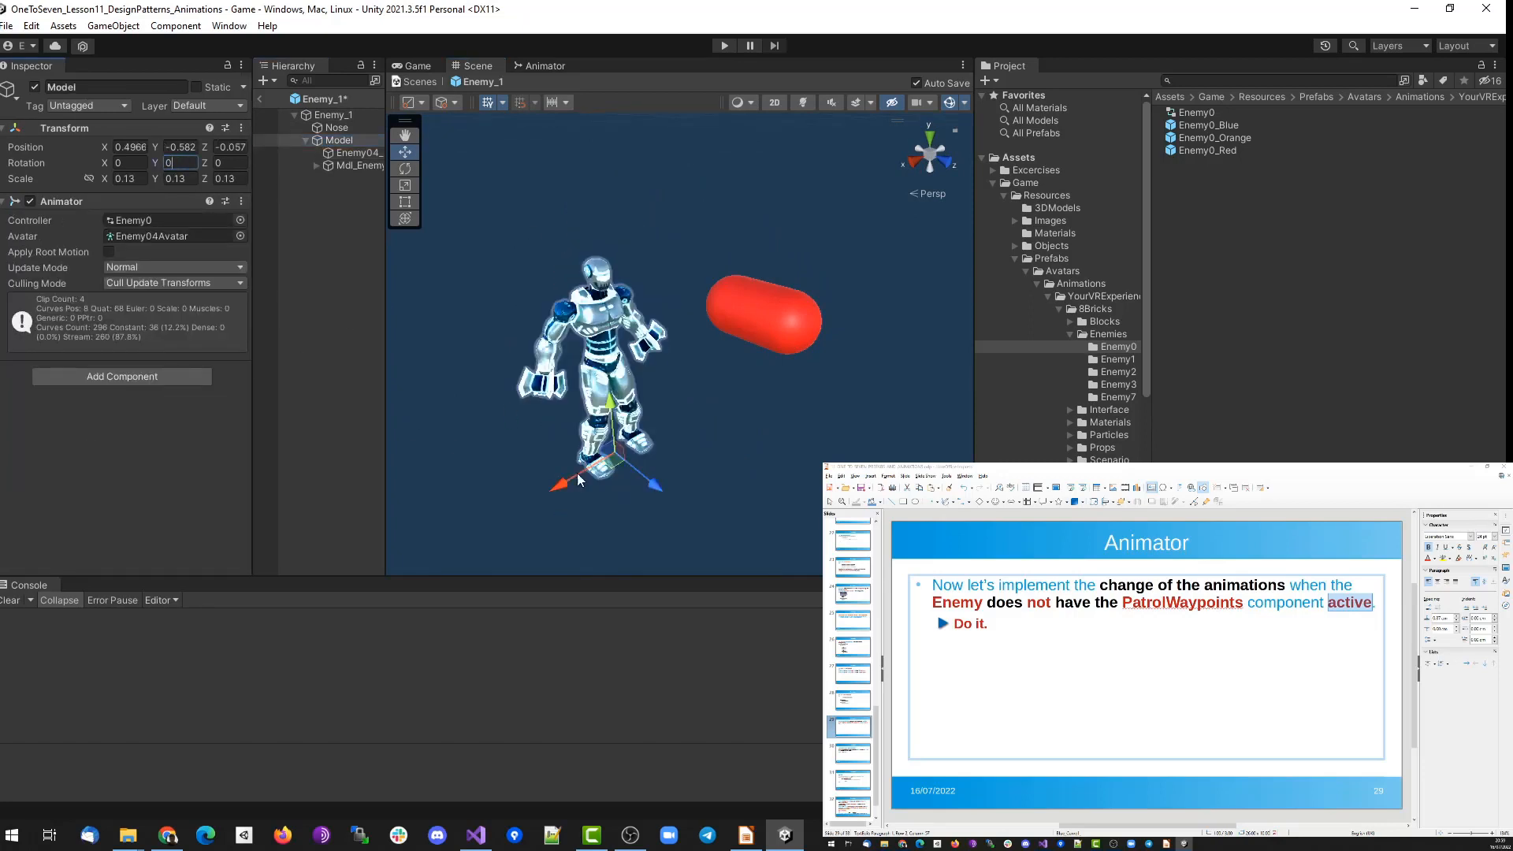
left_click(334, 116)
left_click(915, 161)
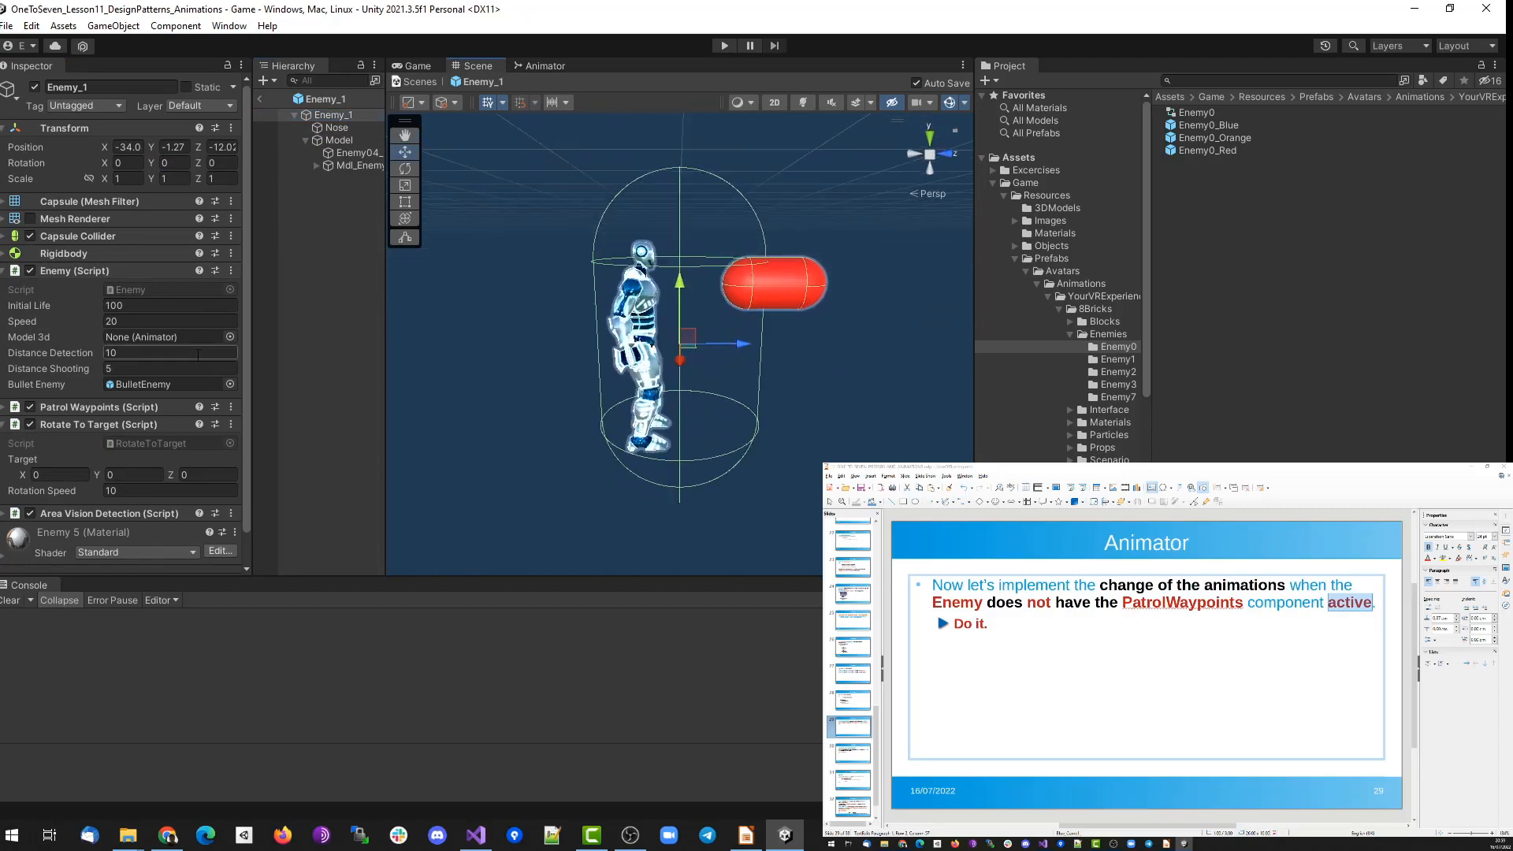
Try a scale of 0.2 on all three axes for the Model and compare it with the capsule collider.
left_click(339, 141)
left_click(126, 178)
type("0.2")
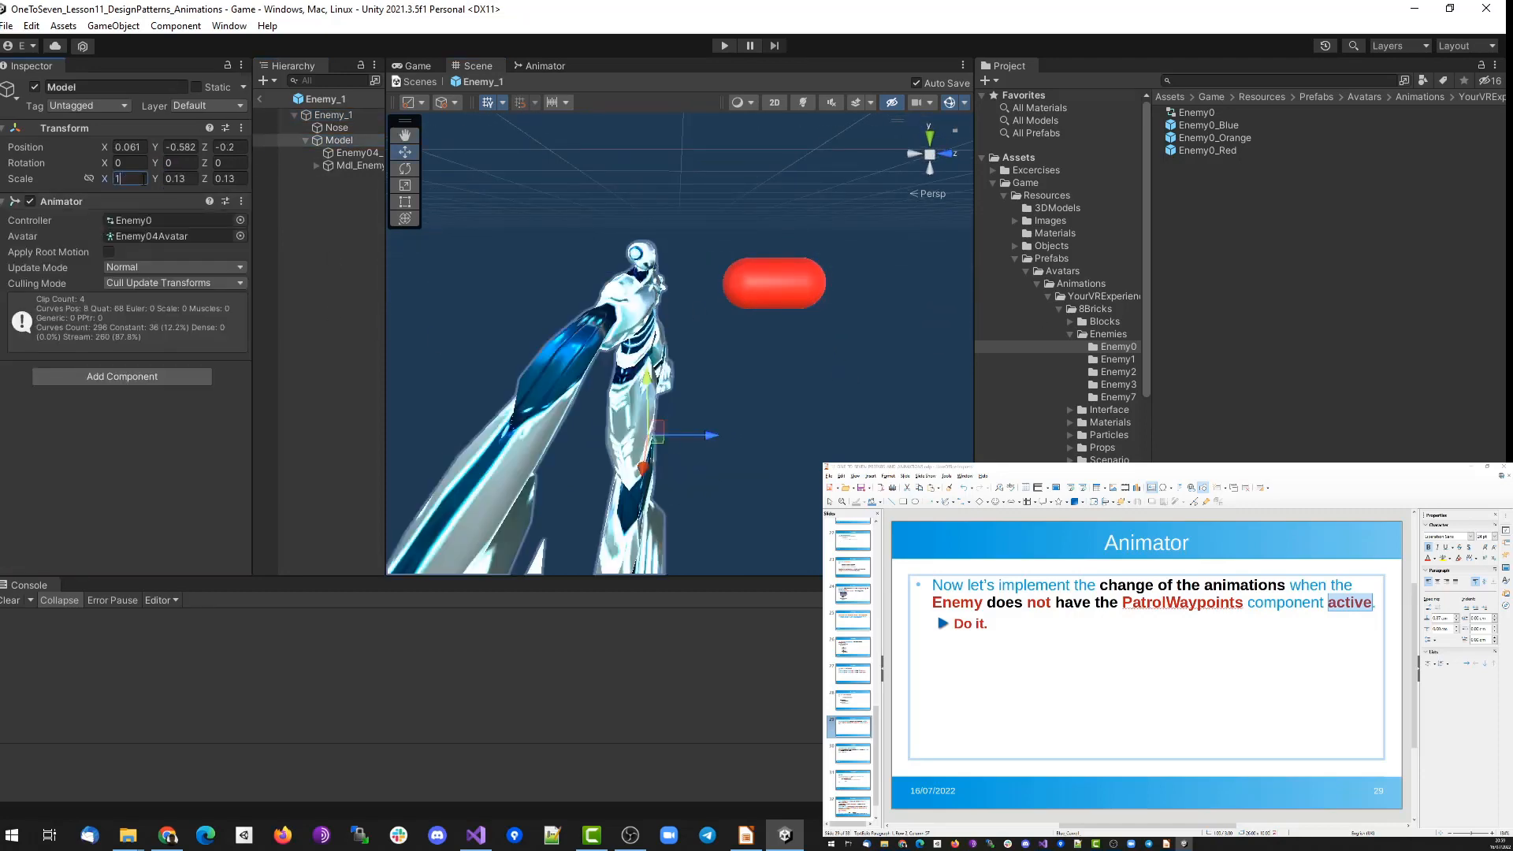
key("Tab")
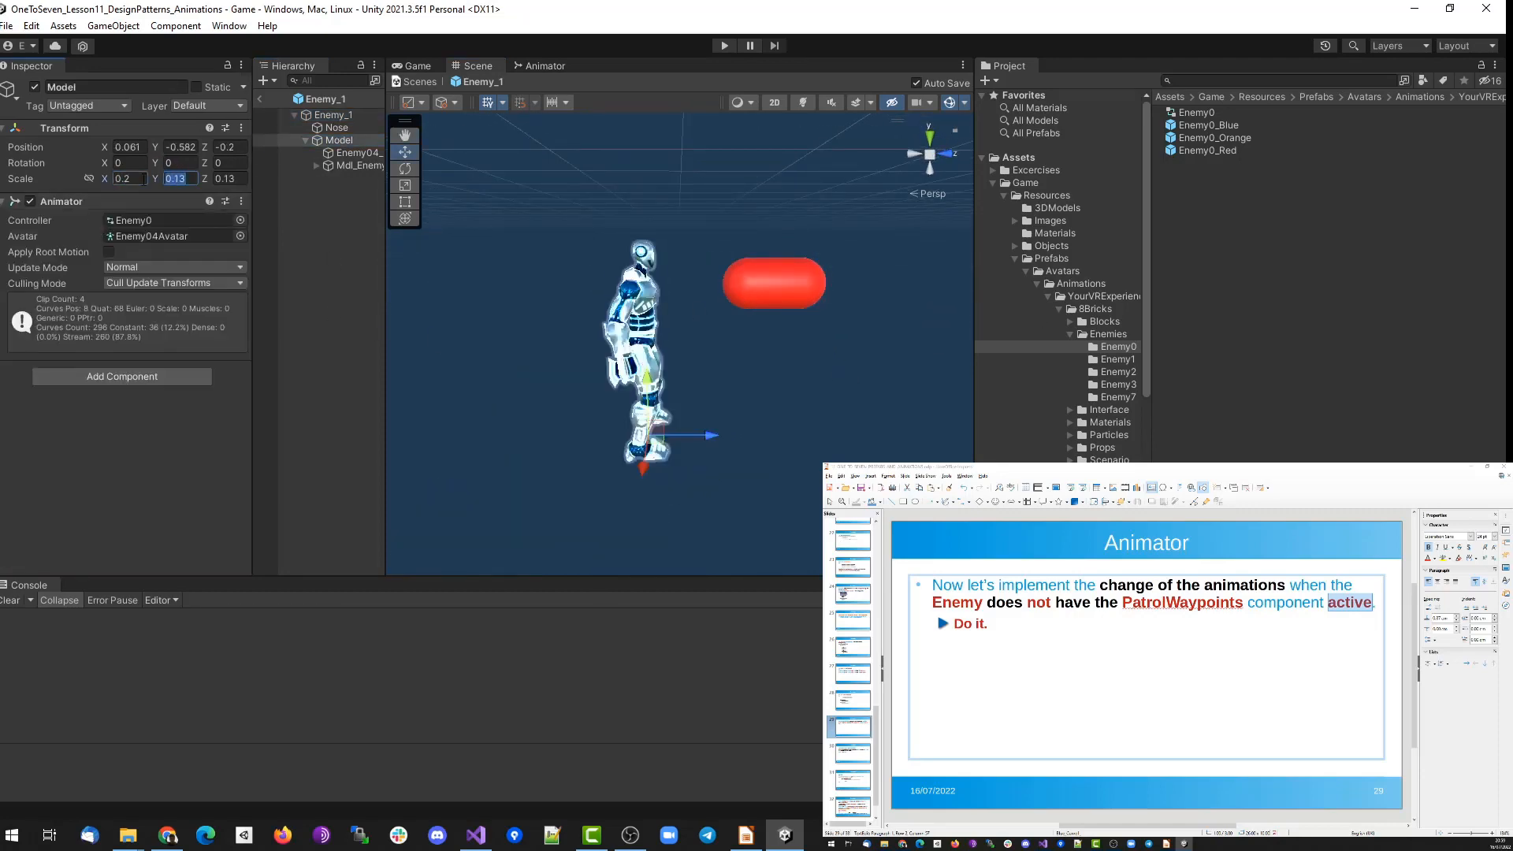
type("0.2")
key("Tab")
type("0.2")
left_click(333, 115)
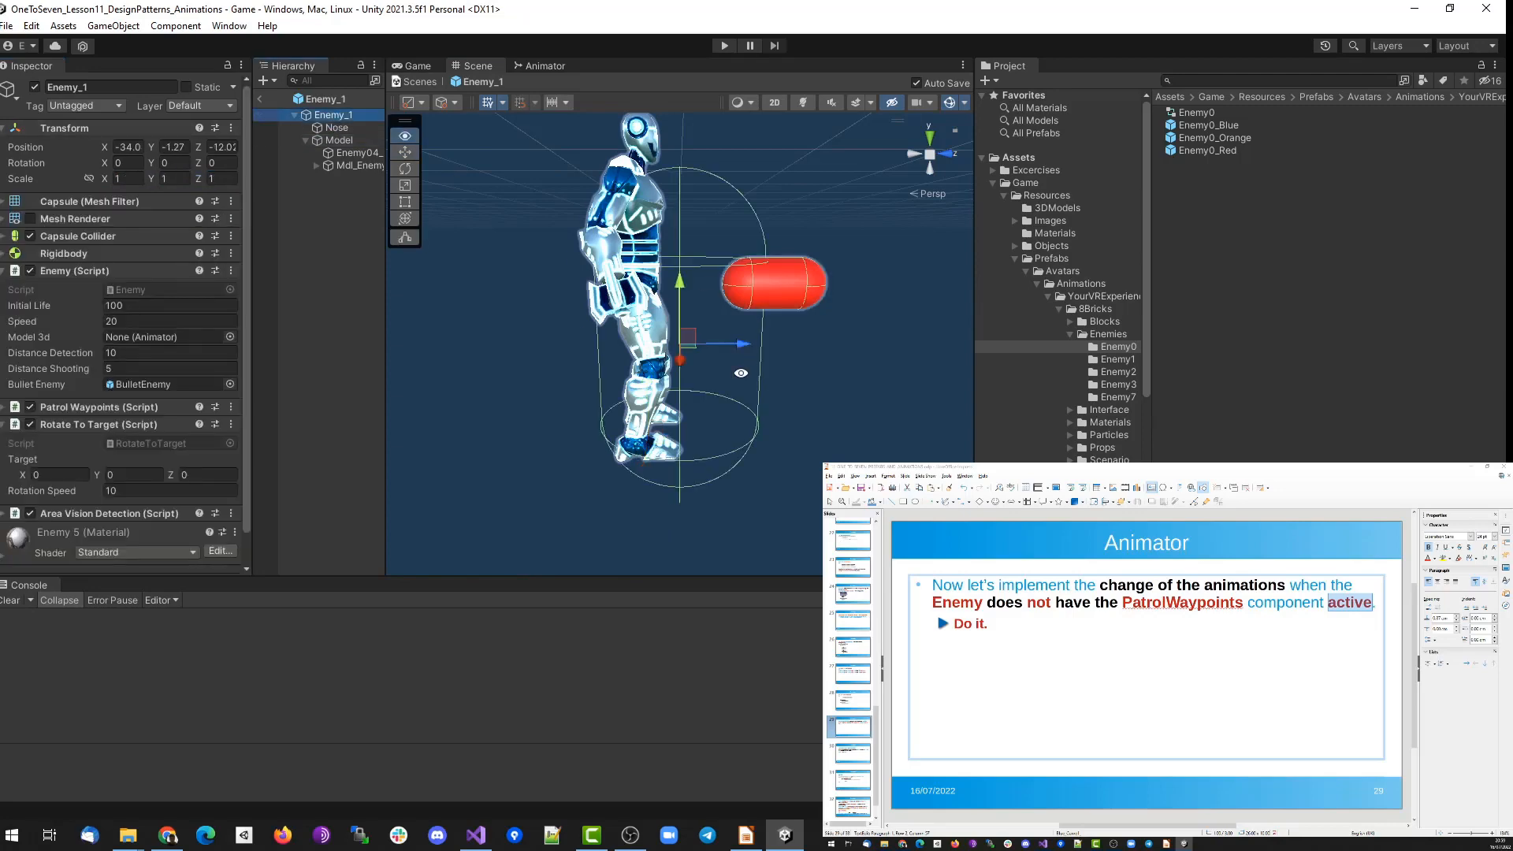
Set the Model's scale to 0.18 on all axes and lower it towards the base of the capsule collider.
left_click(339, 140)
left_click(141, 178)
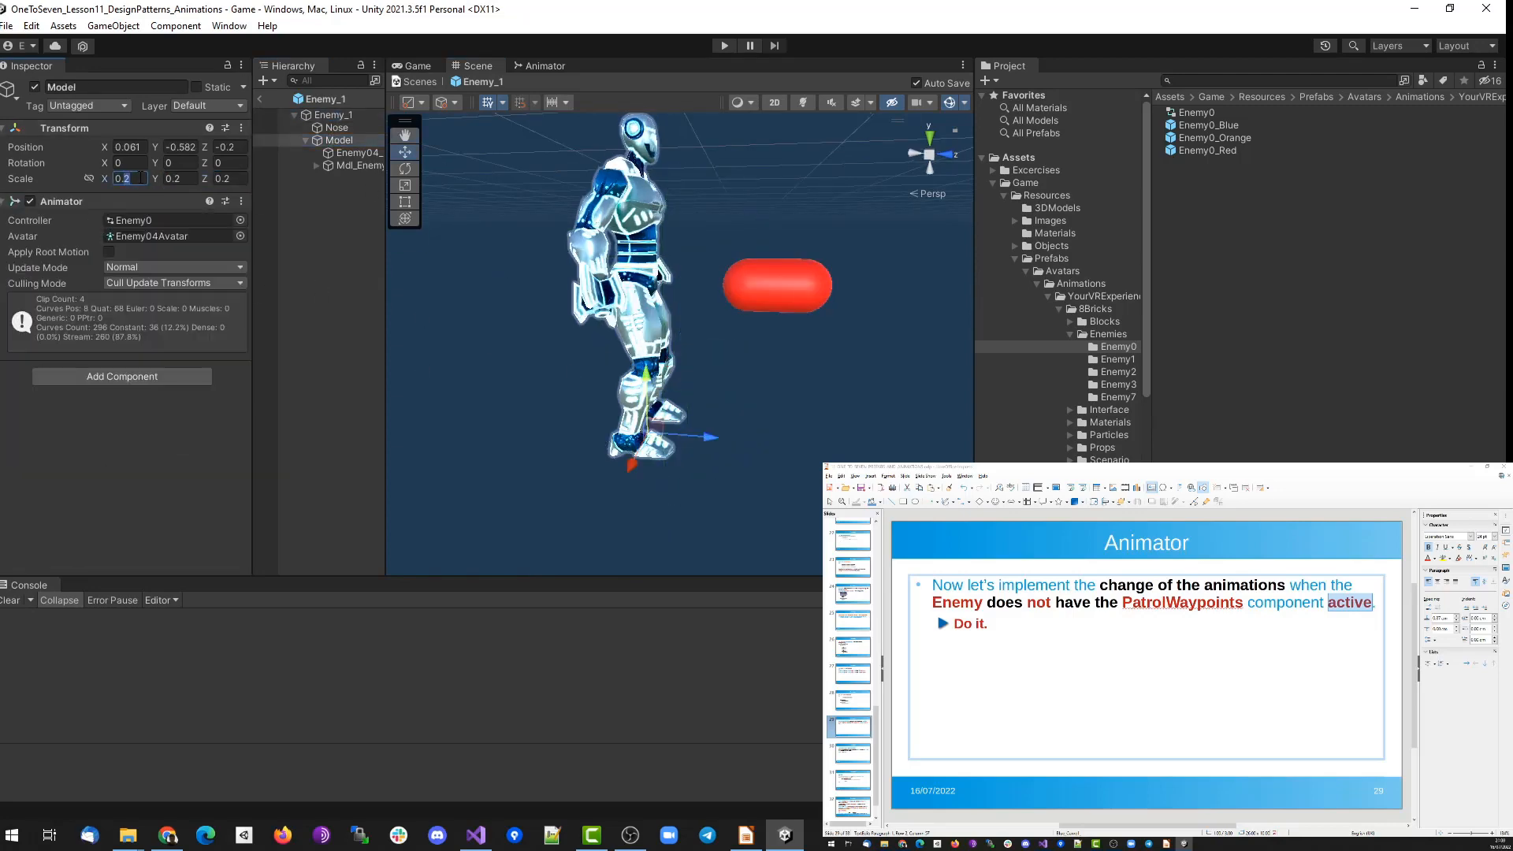
left_click(334, 115)
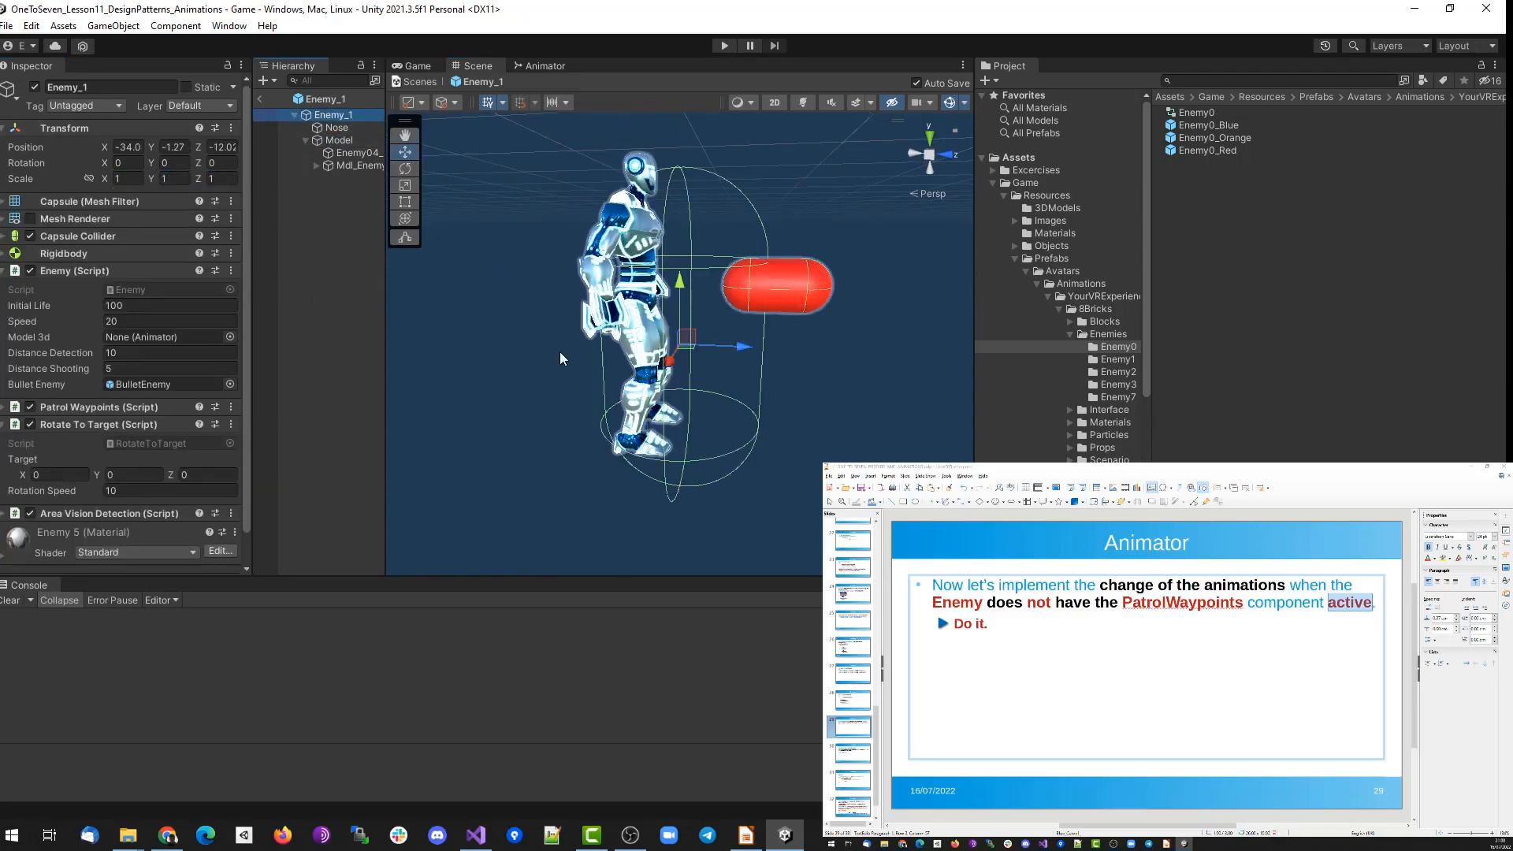
left_click(341, 138)
left_click_drag(642, 388, 643, 433)
left_click(698, 472)
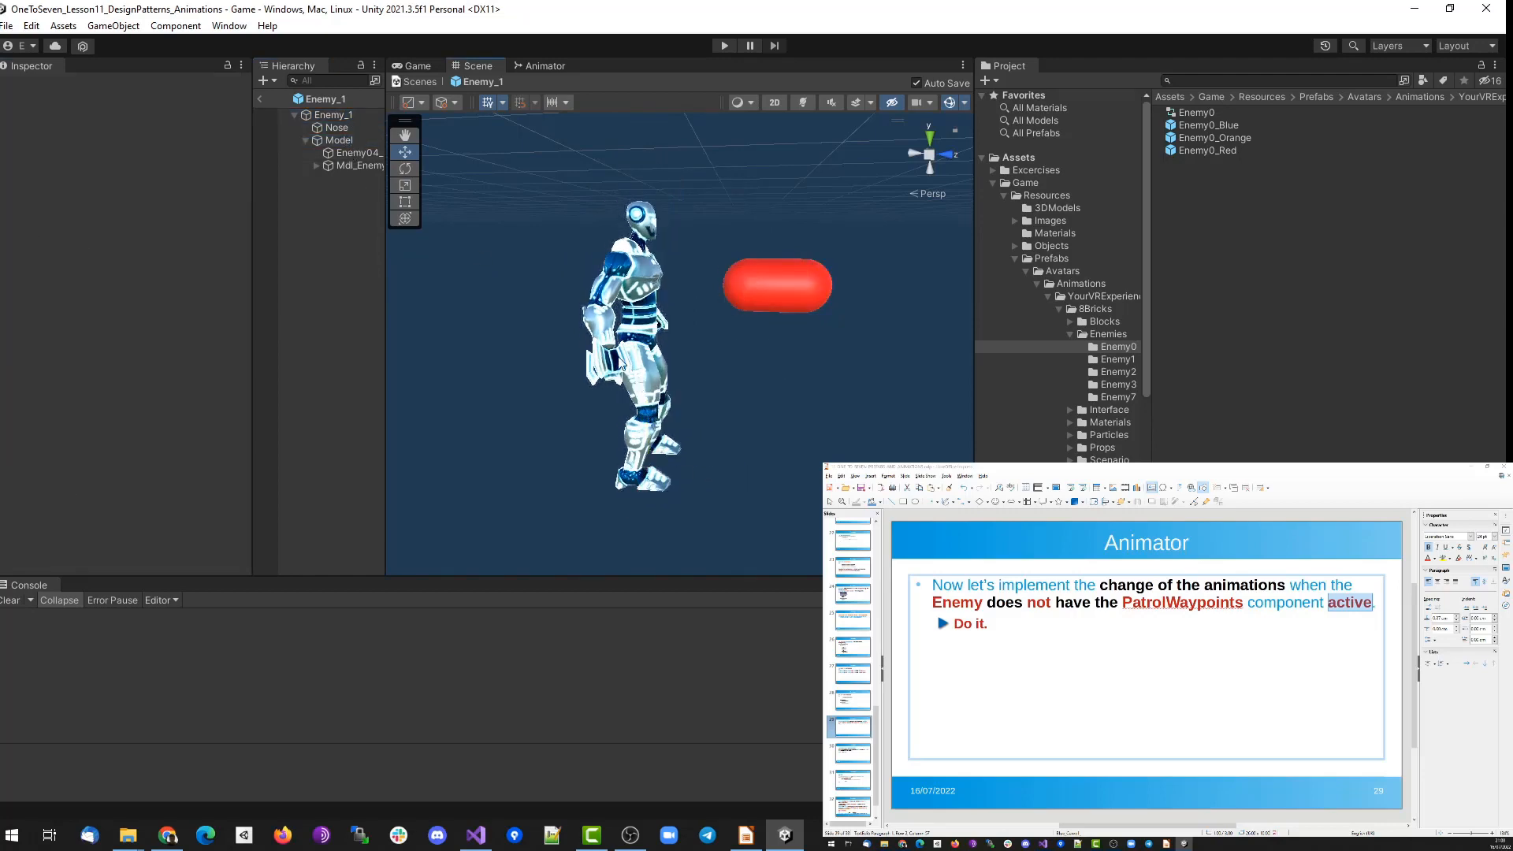
Centre the Model inside the Enemy_1 capsule collider along the Z and X axes, at about -0.003 and -0.013.
left_click(339, 139)
left_click_drag(709, 471, 743, 471)
left_click_drag(791, 315, 567, 370, "alt")
left_click(334, 115)
left_click_drag(670, 260, 263, 229, "alt")
left_click(338, 140)
left_click_drag(611, 479, 620, 479)
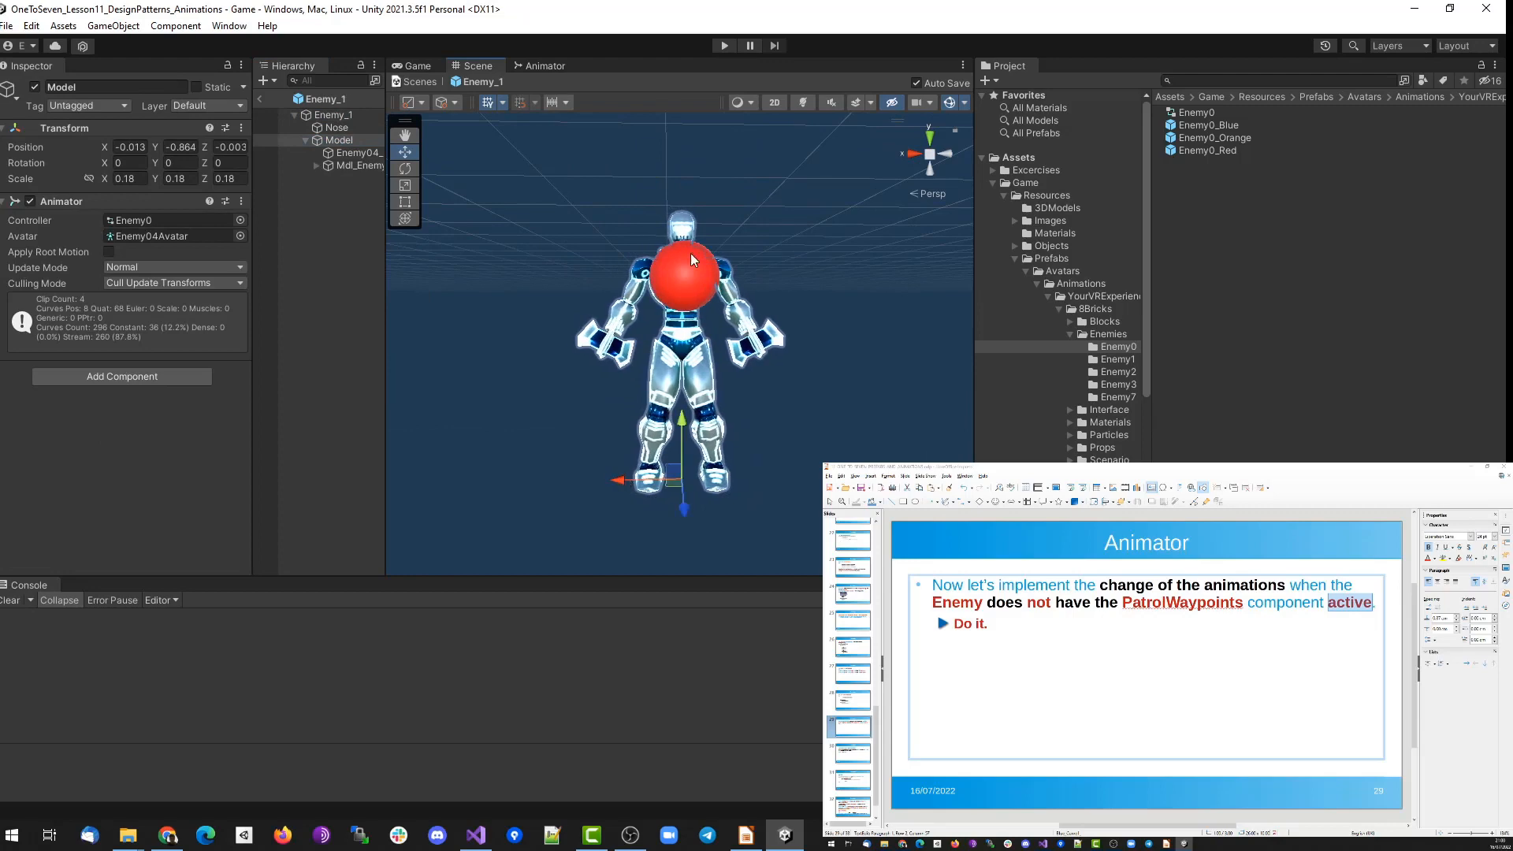
Delete the red Nose object from the Enemy_1 prefab and check the model against the capsule collider.
left_click(691, 254)
key("Delete")
left_click(337, 116)
left_click_drag(630, 315, 787, 302, "alt")
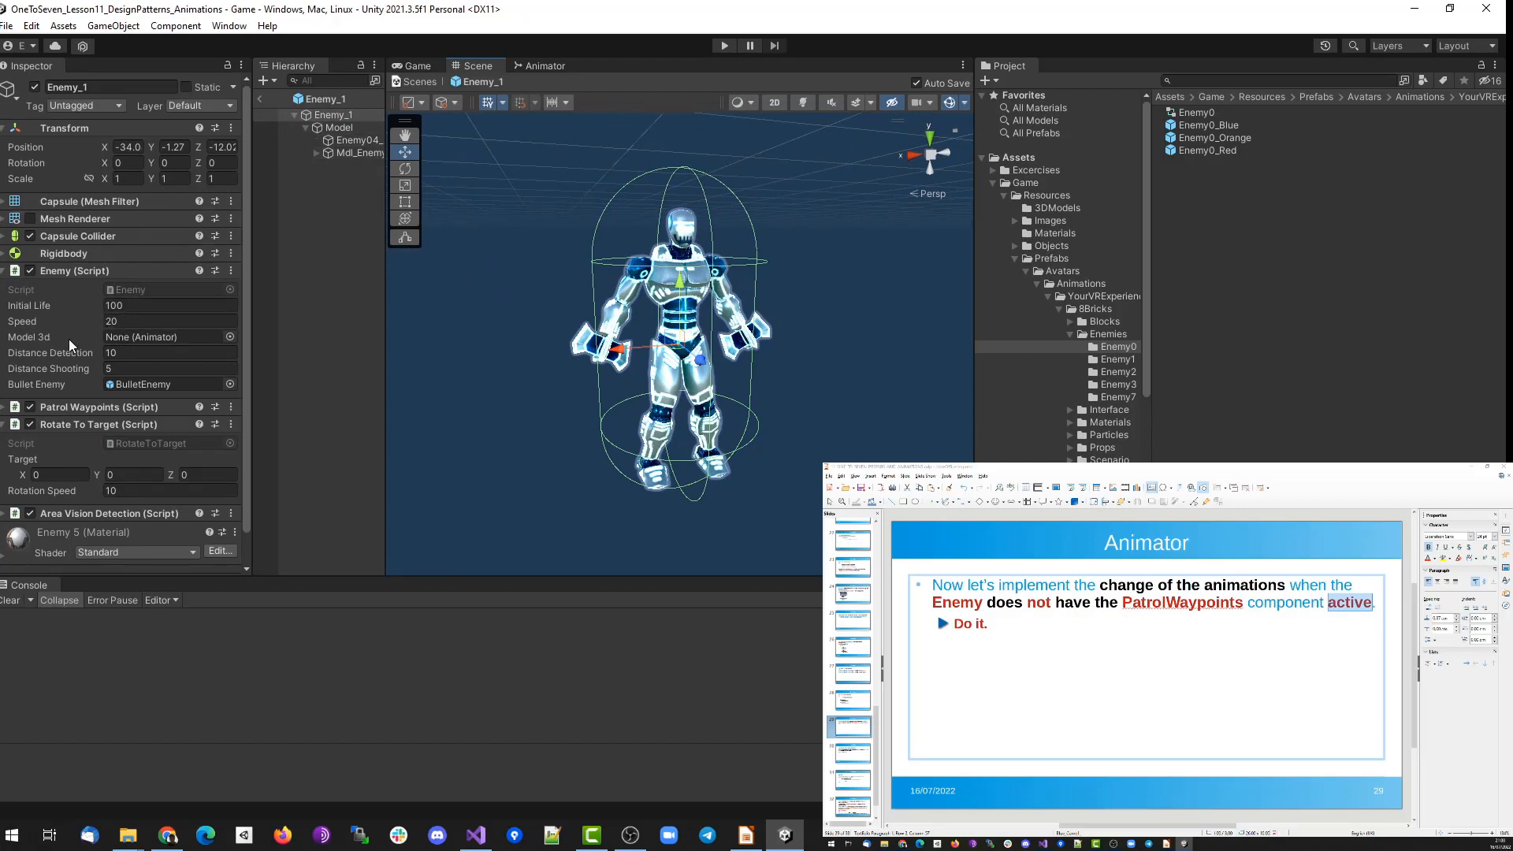
Replace the Model's Animator controller with EnemyAnimationData from the Avatars folder, and assign Model to Model 3d in Enemy_1's Enemy script.
left_click(343, 128)
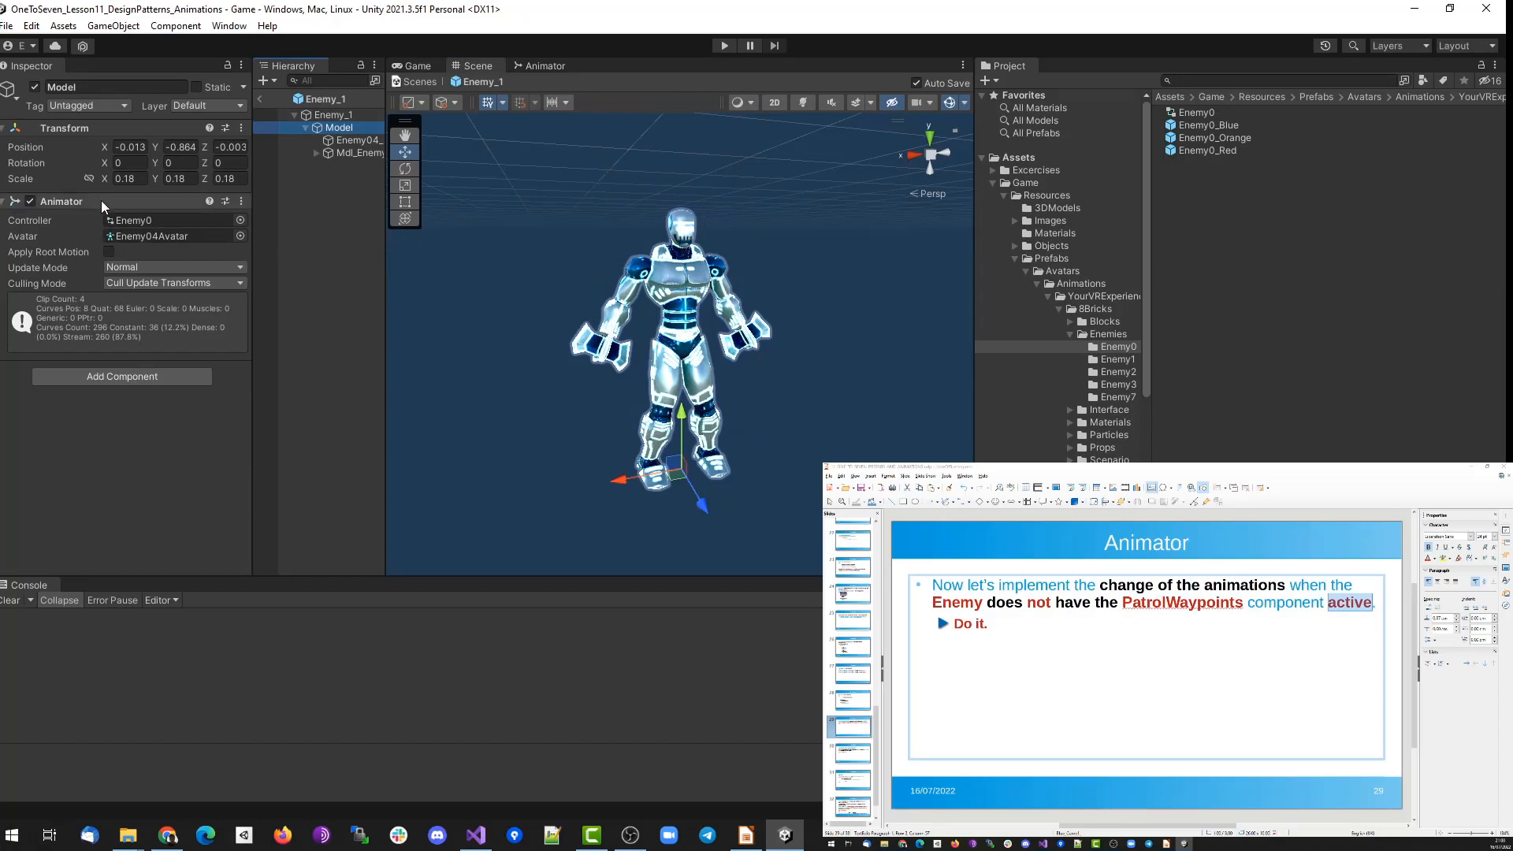
left_click(157, 219)
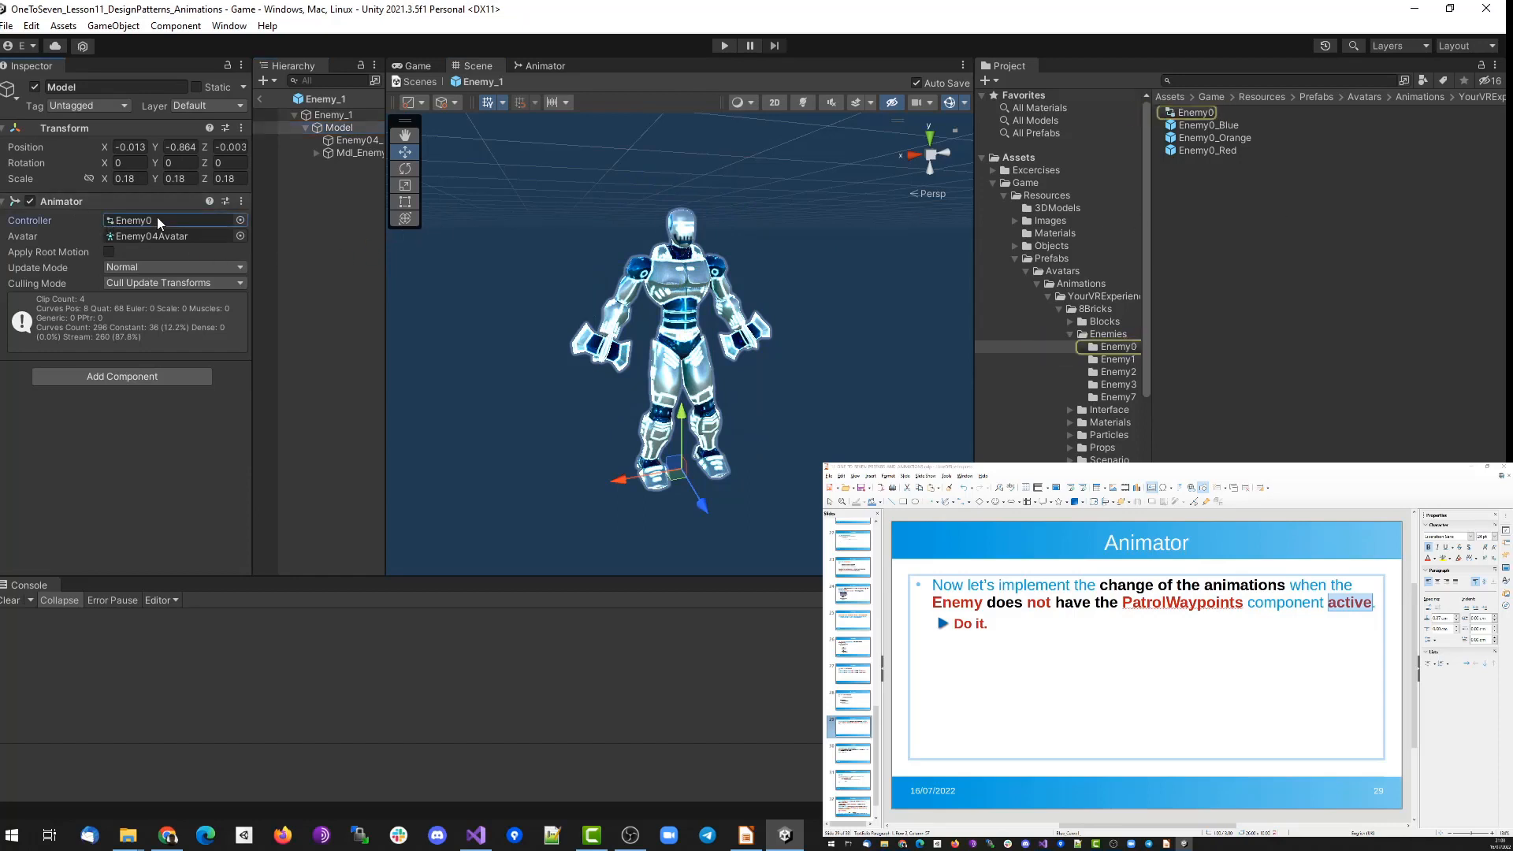
key("Delete")
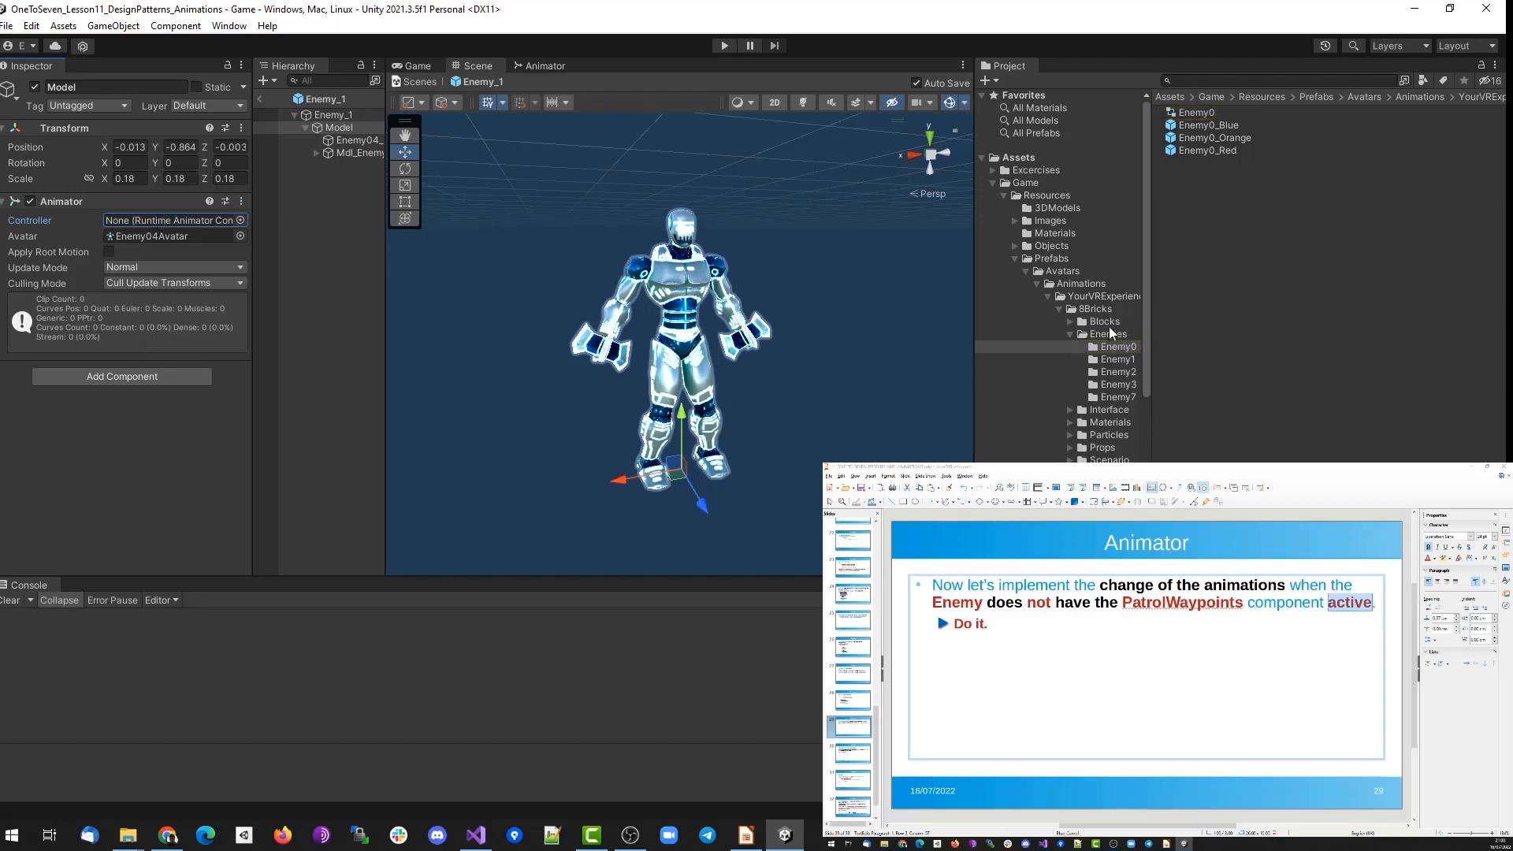
left_click(1047, 295)
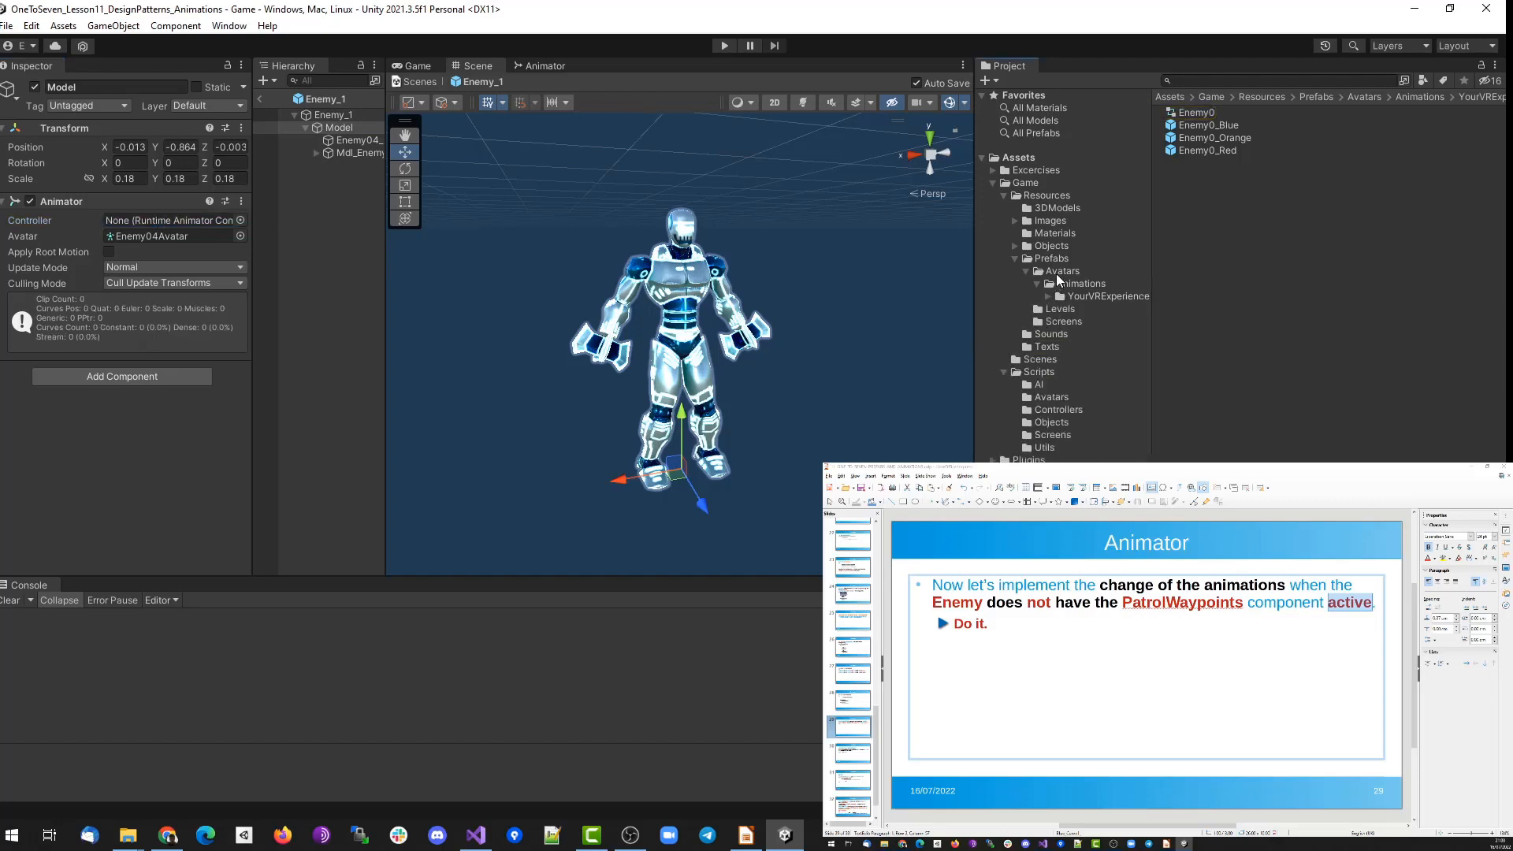
left_click(1059, 271)
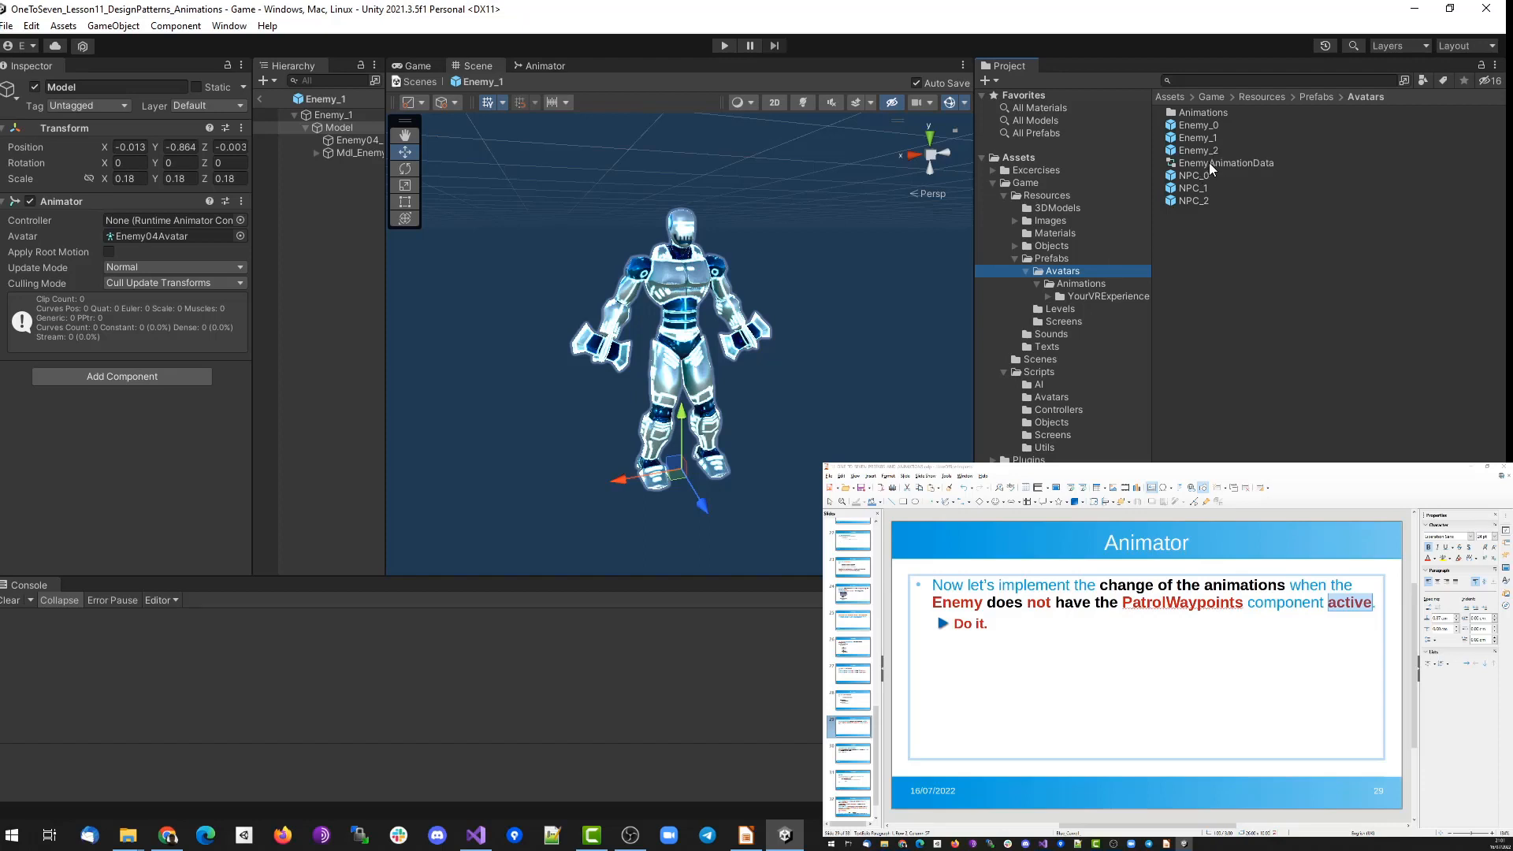
left_click_drag(1214, 163, 164, 223)
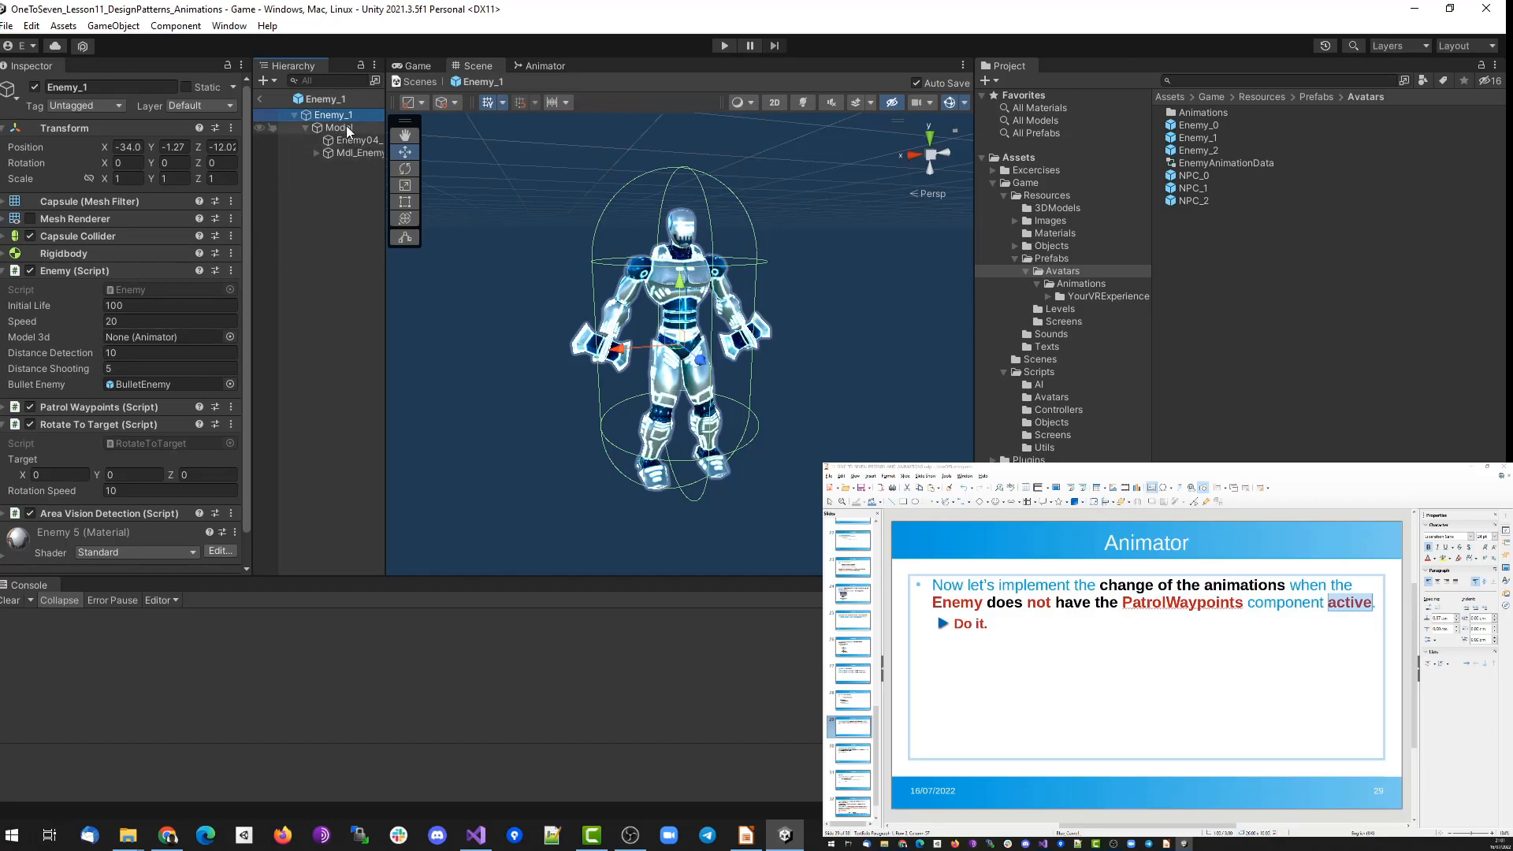
left_click_drag(348, 126, 163, 337)
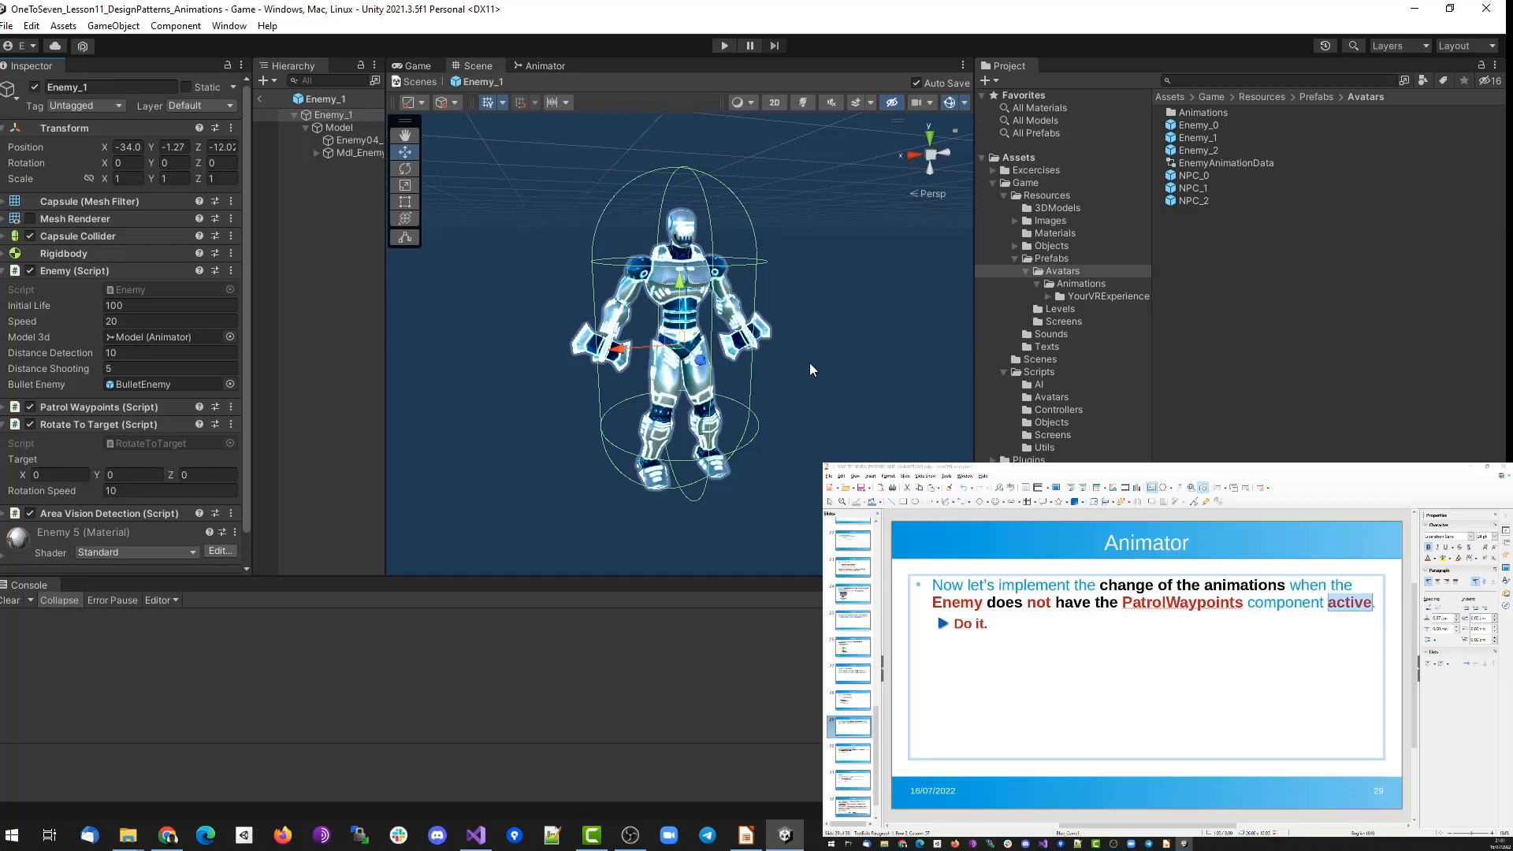
Play-test the game by walking up to the blue enemy and backing away to check its animations, then stop.
left_click(727, 46)
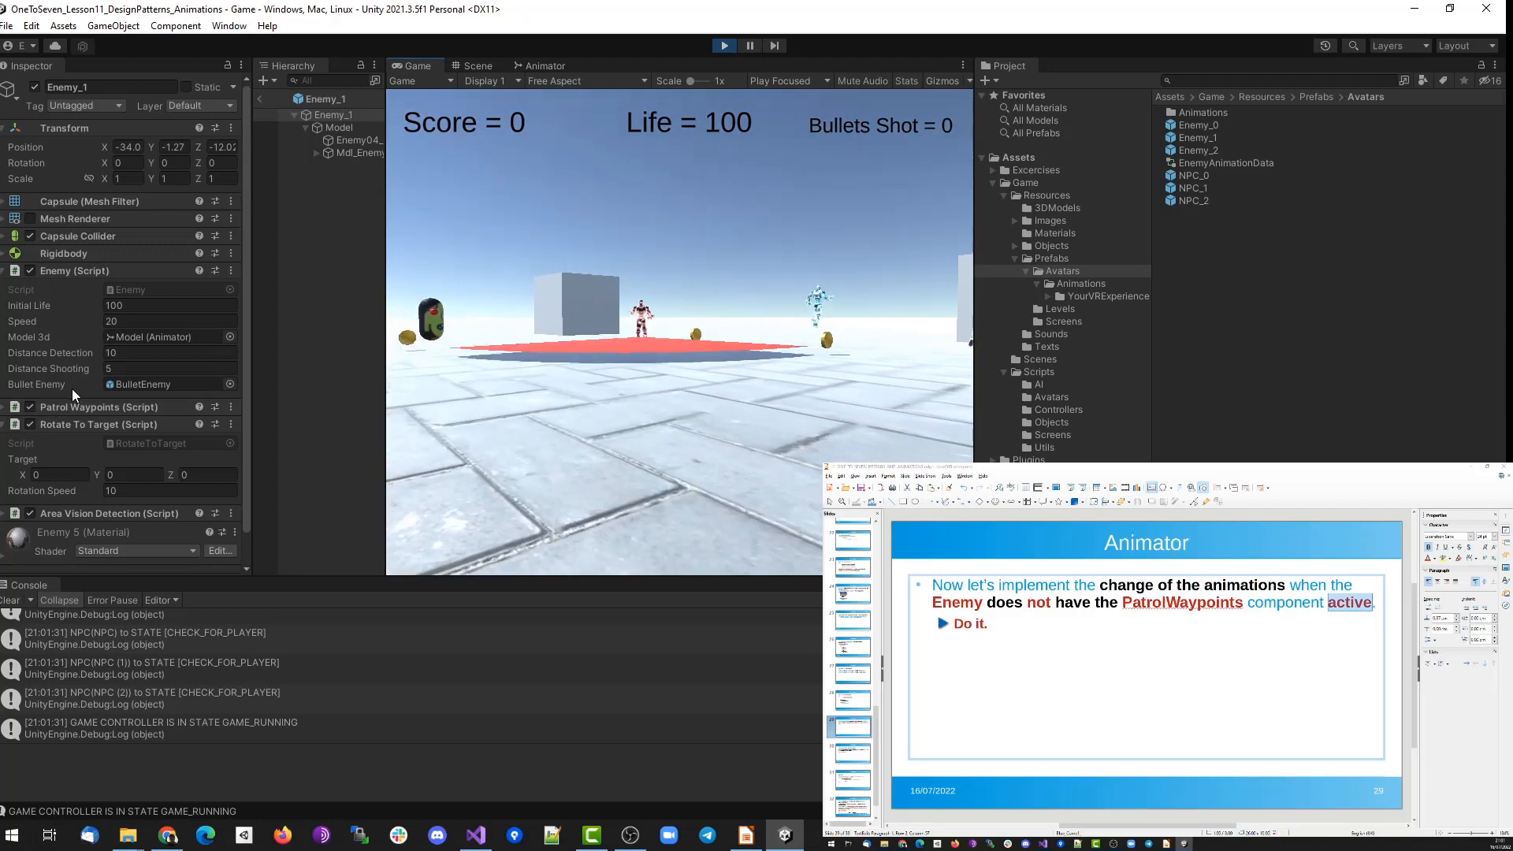
key("w")
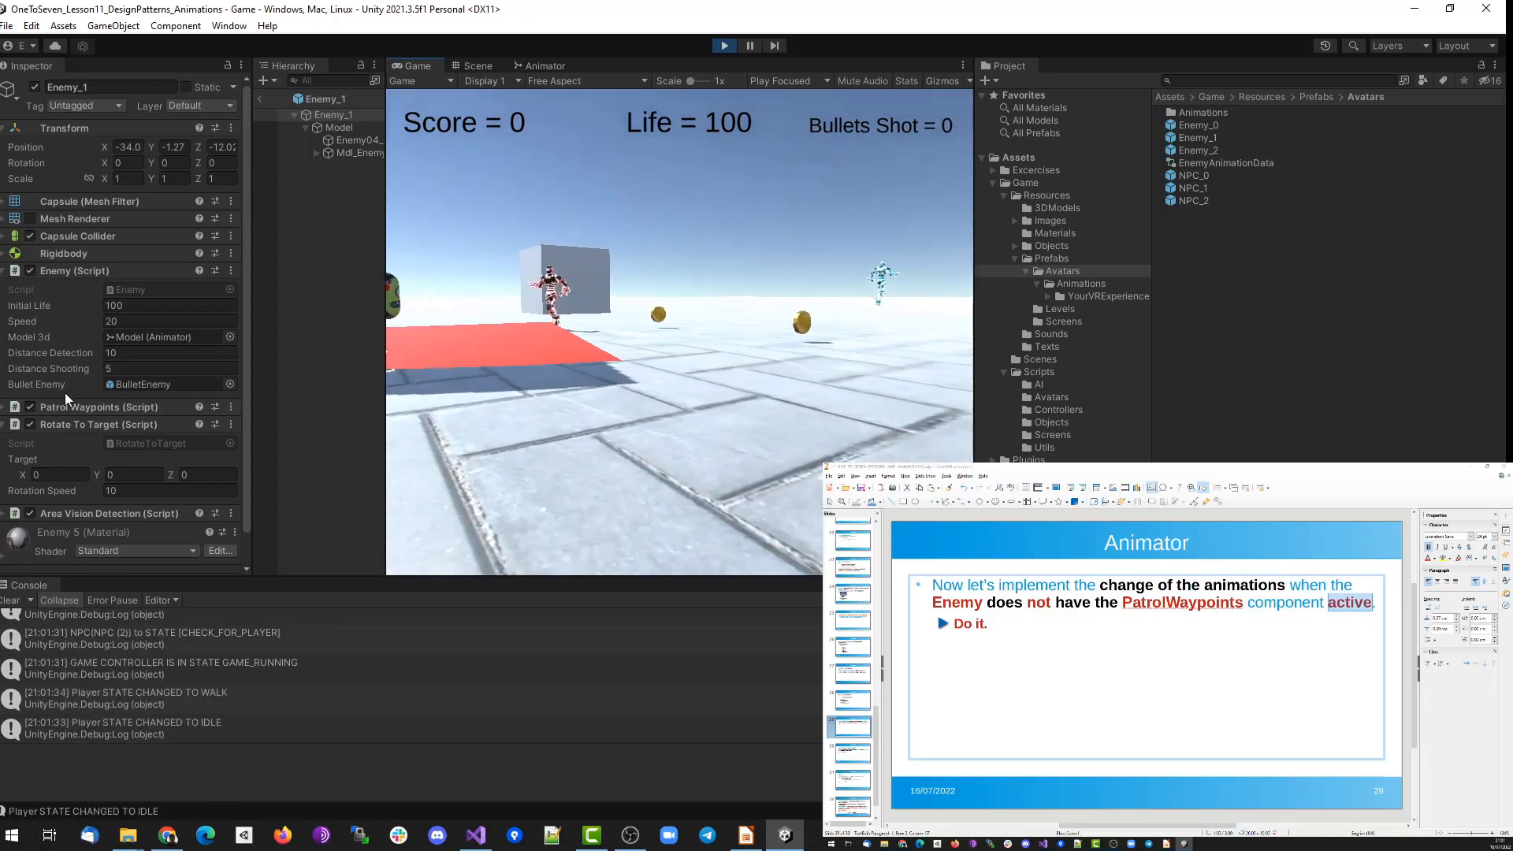
key("w")
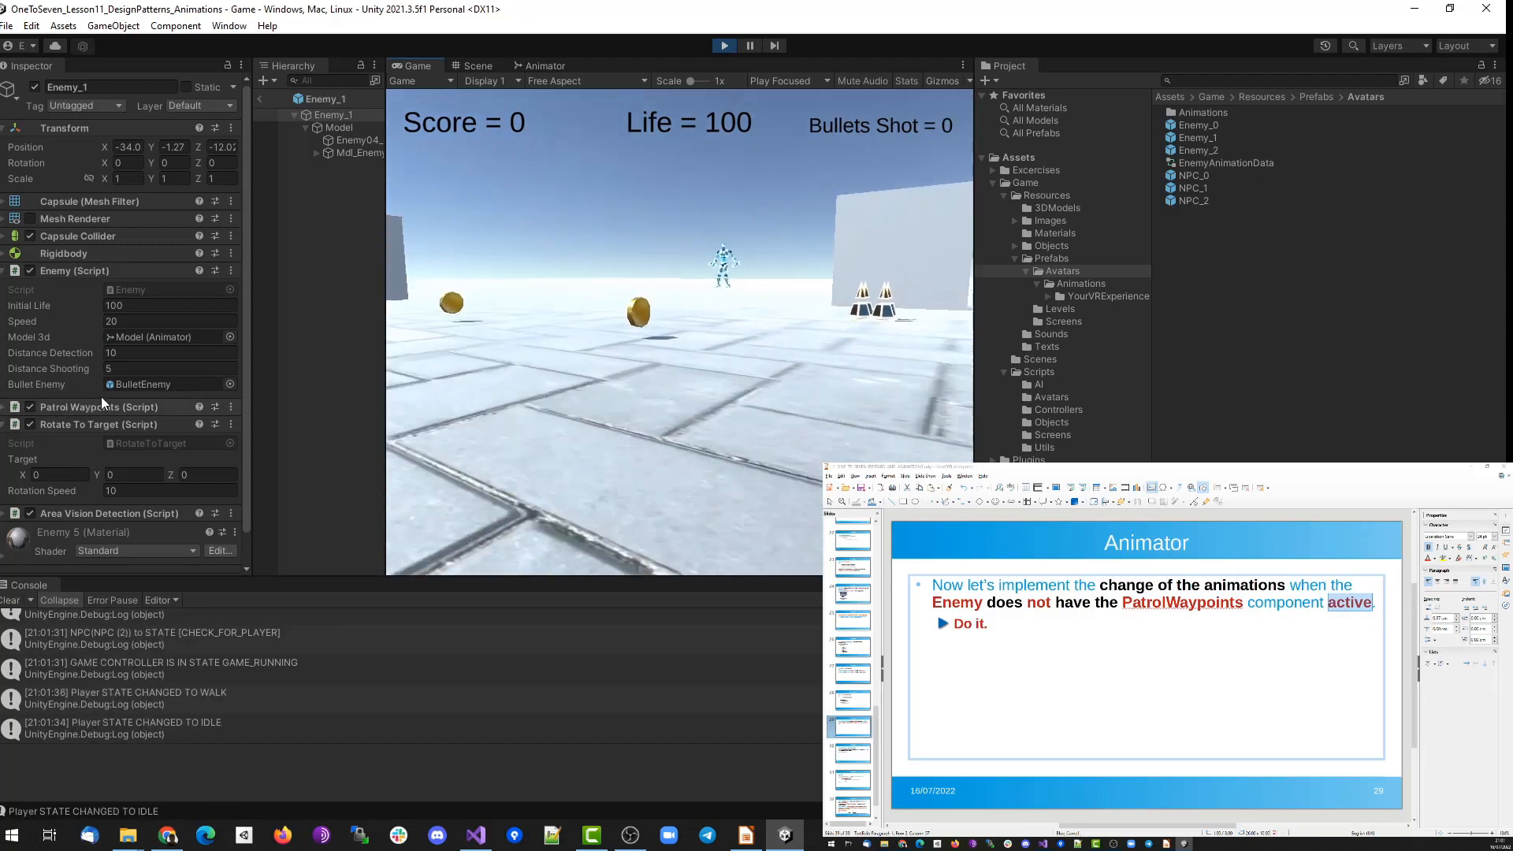
key("w")
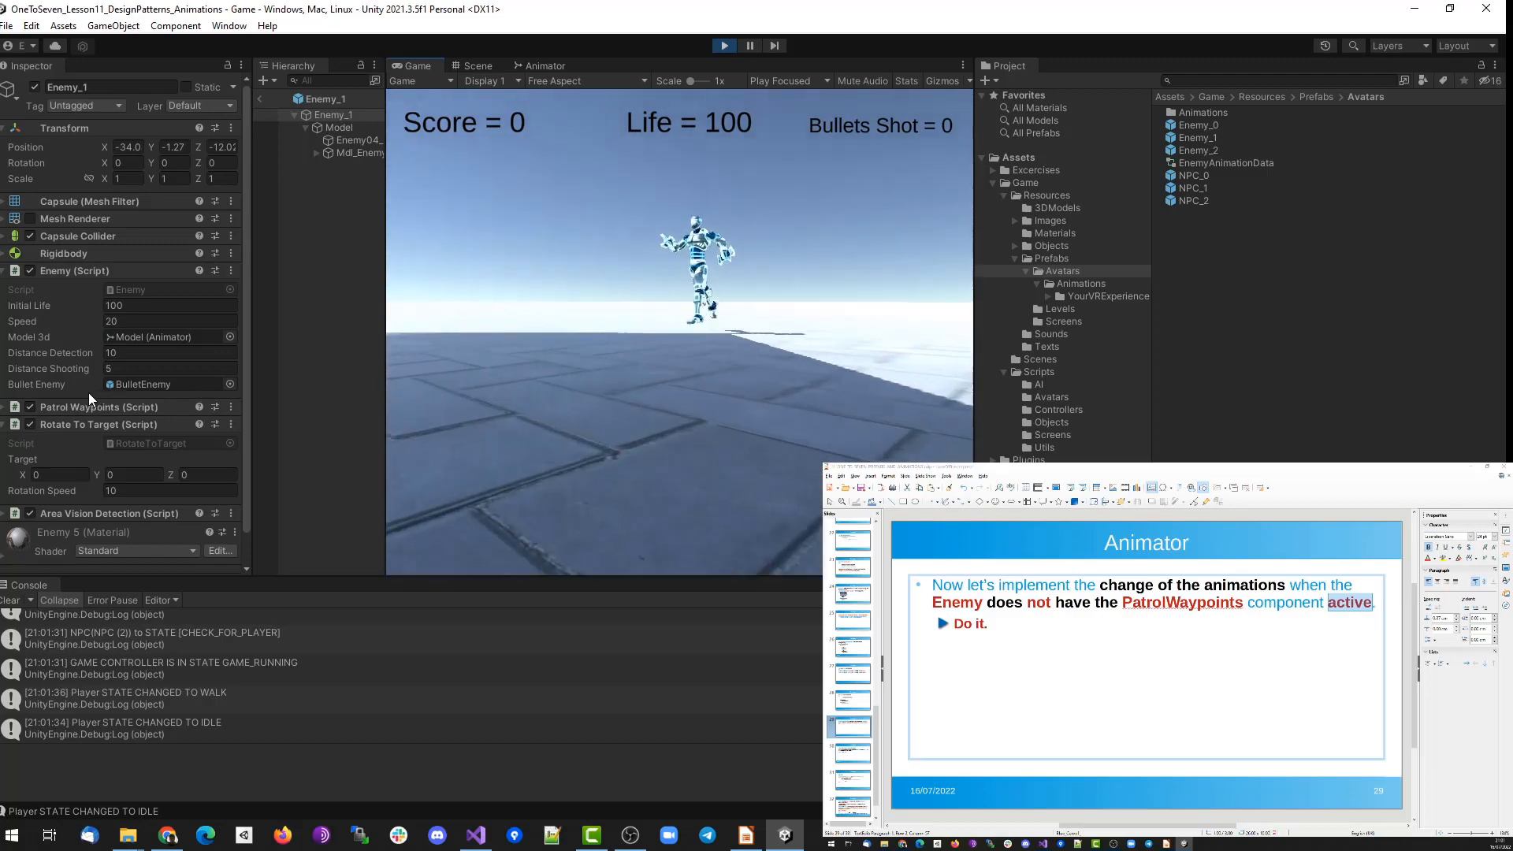
key("w")
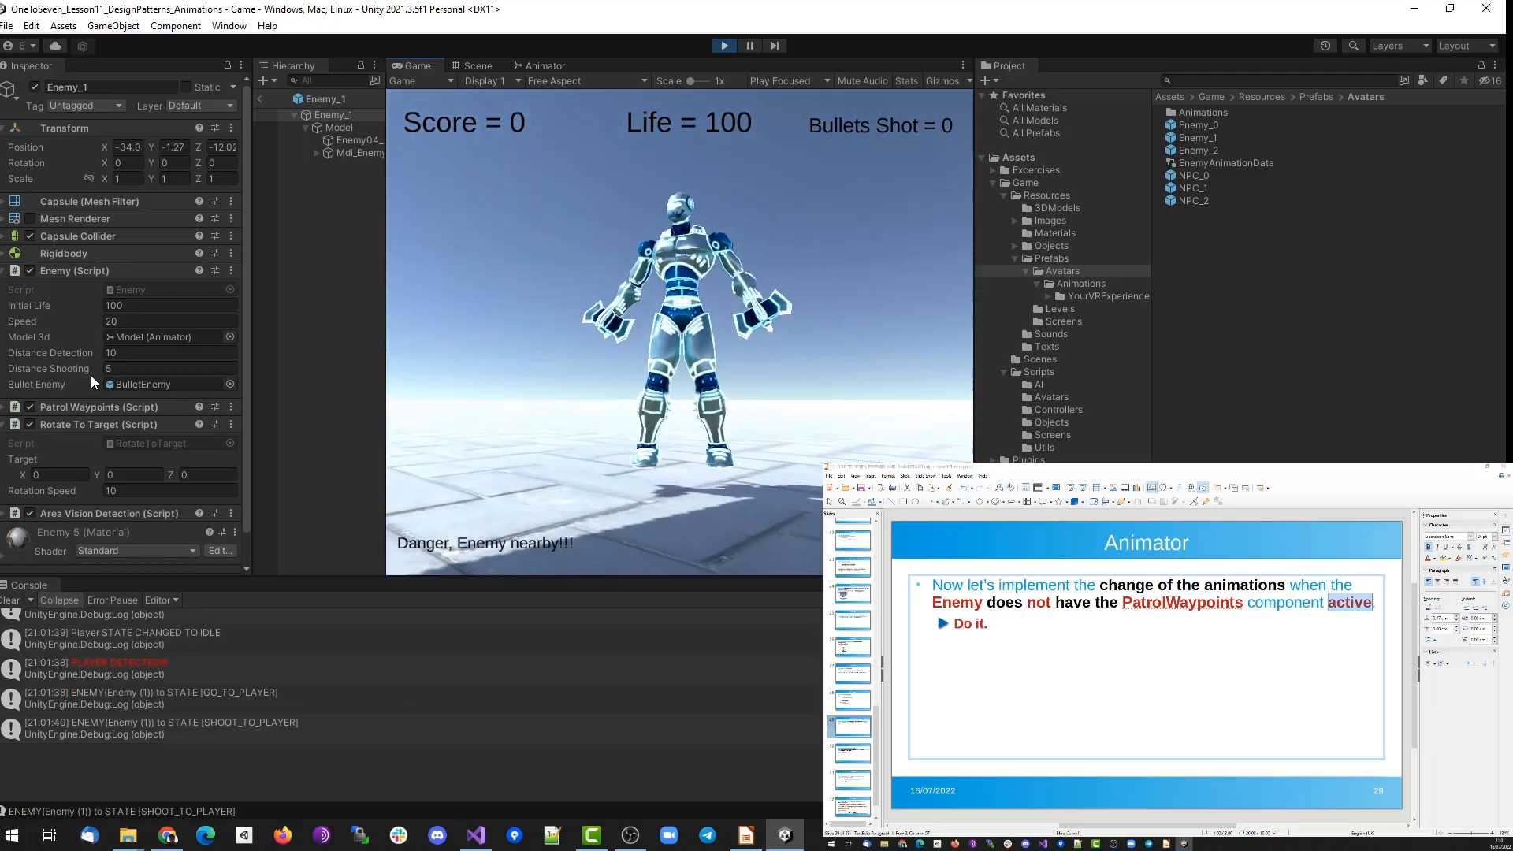
key("s")
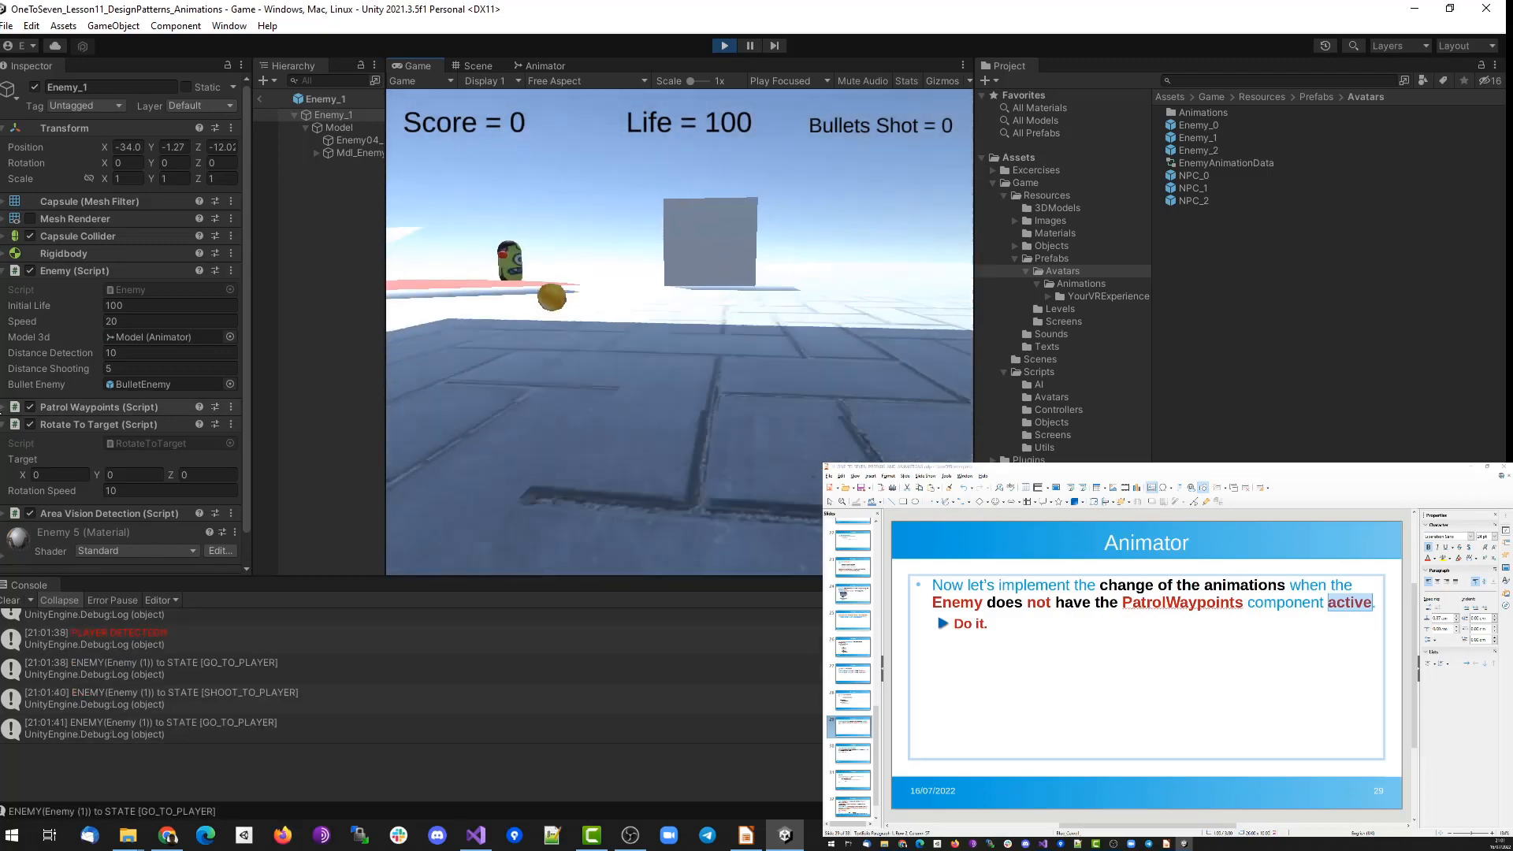
key("a")
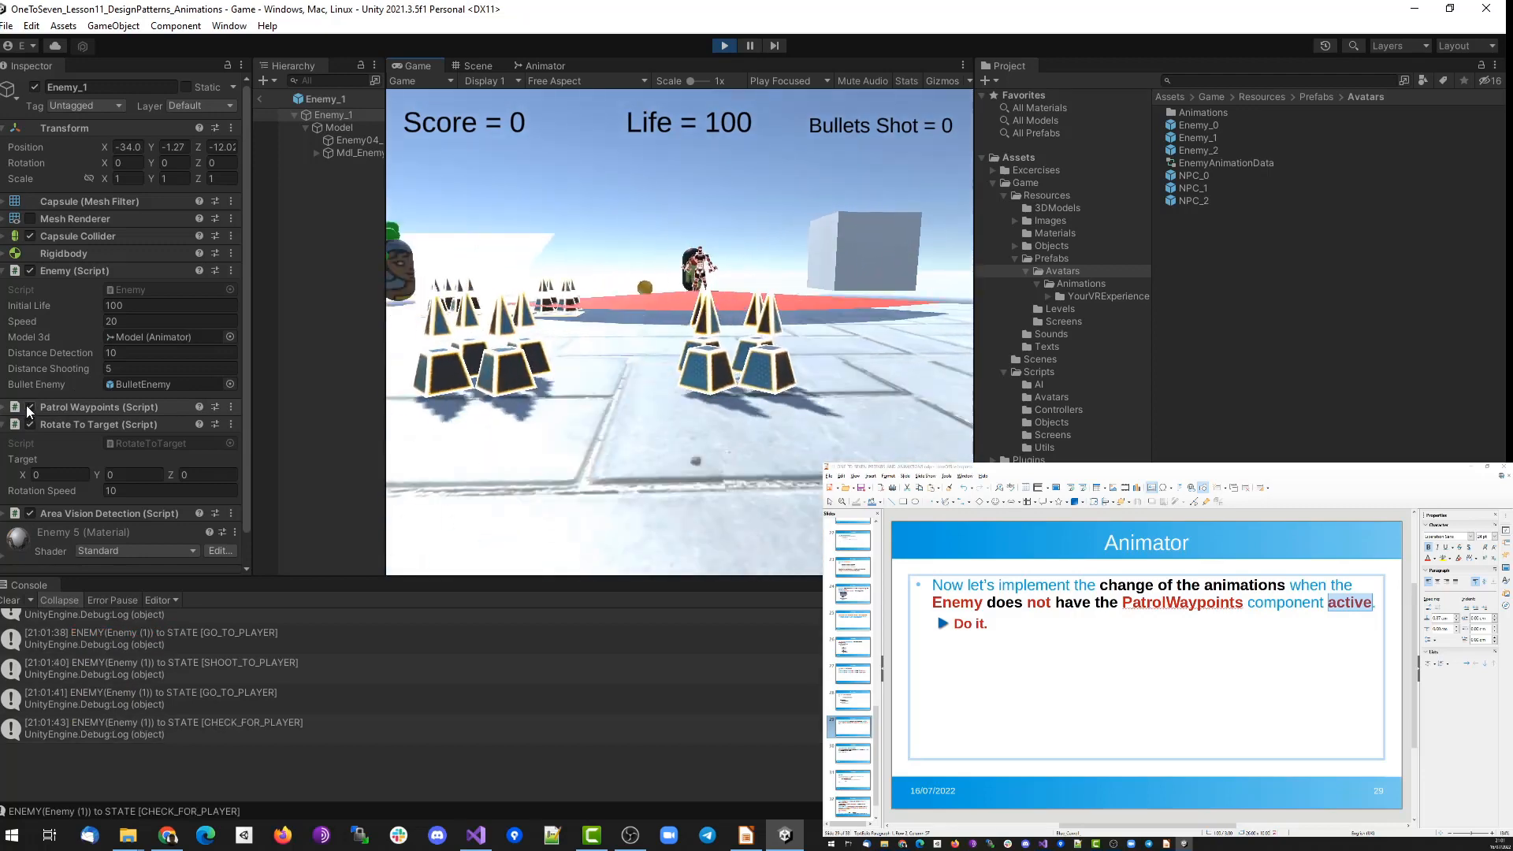
left_click(29, 406)
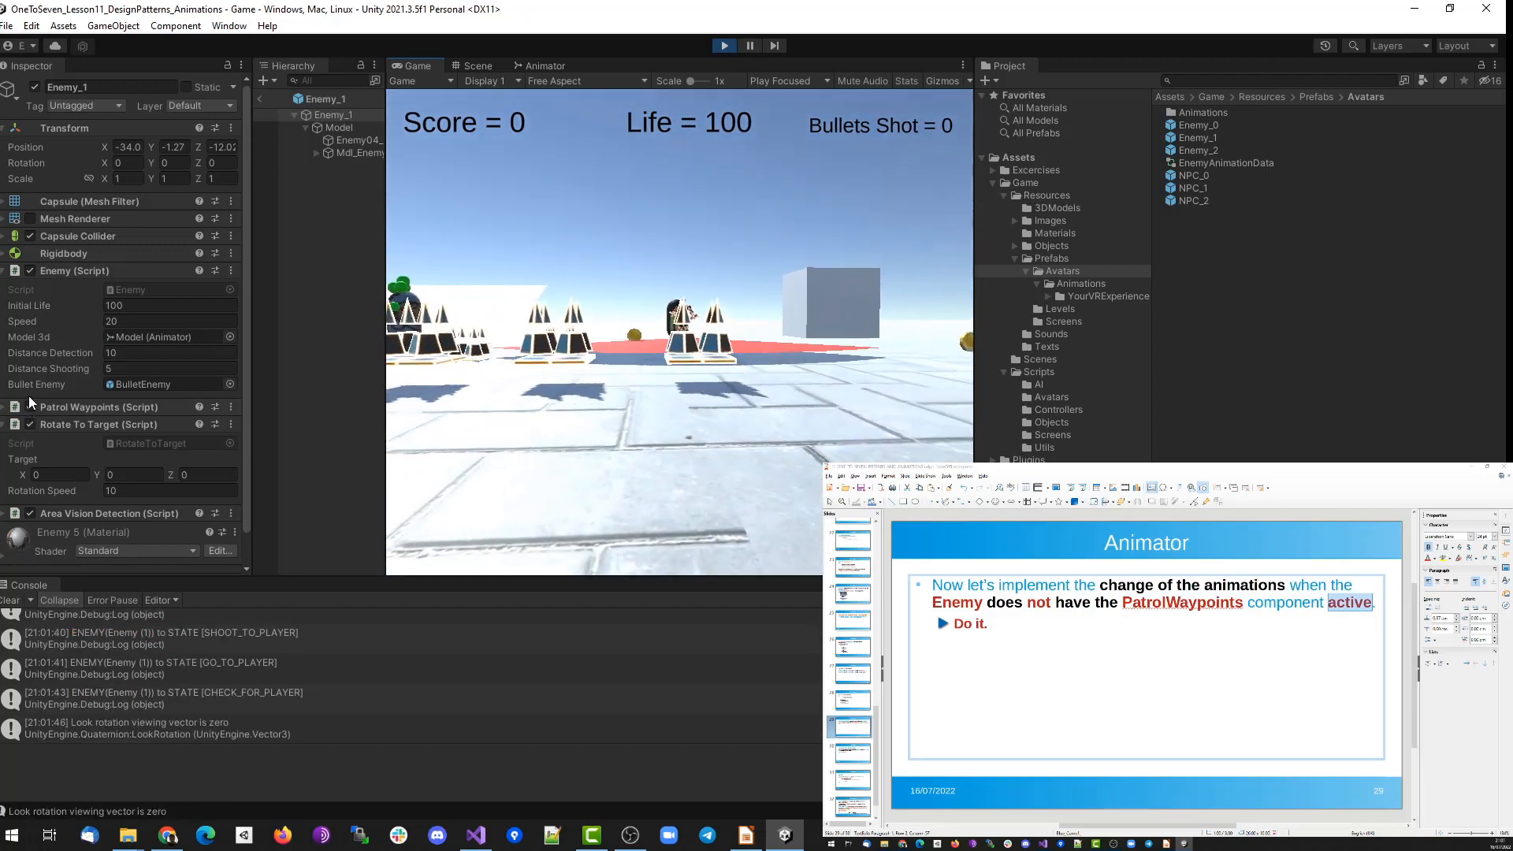
left_click(724, 46)
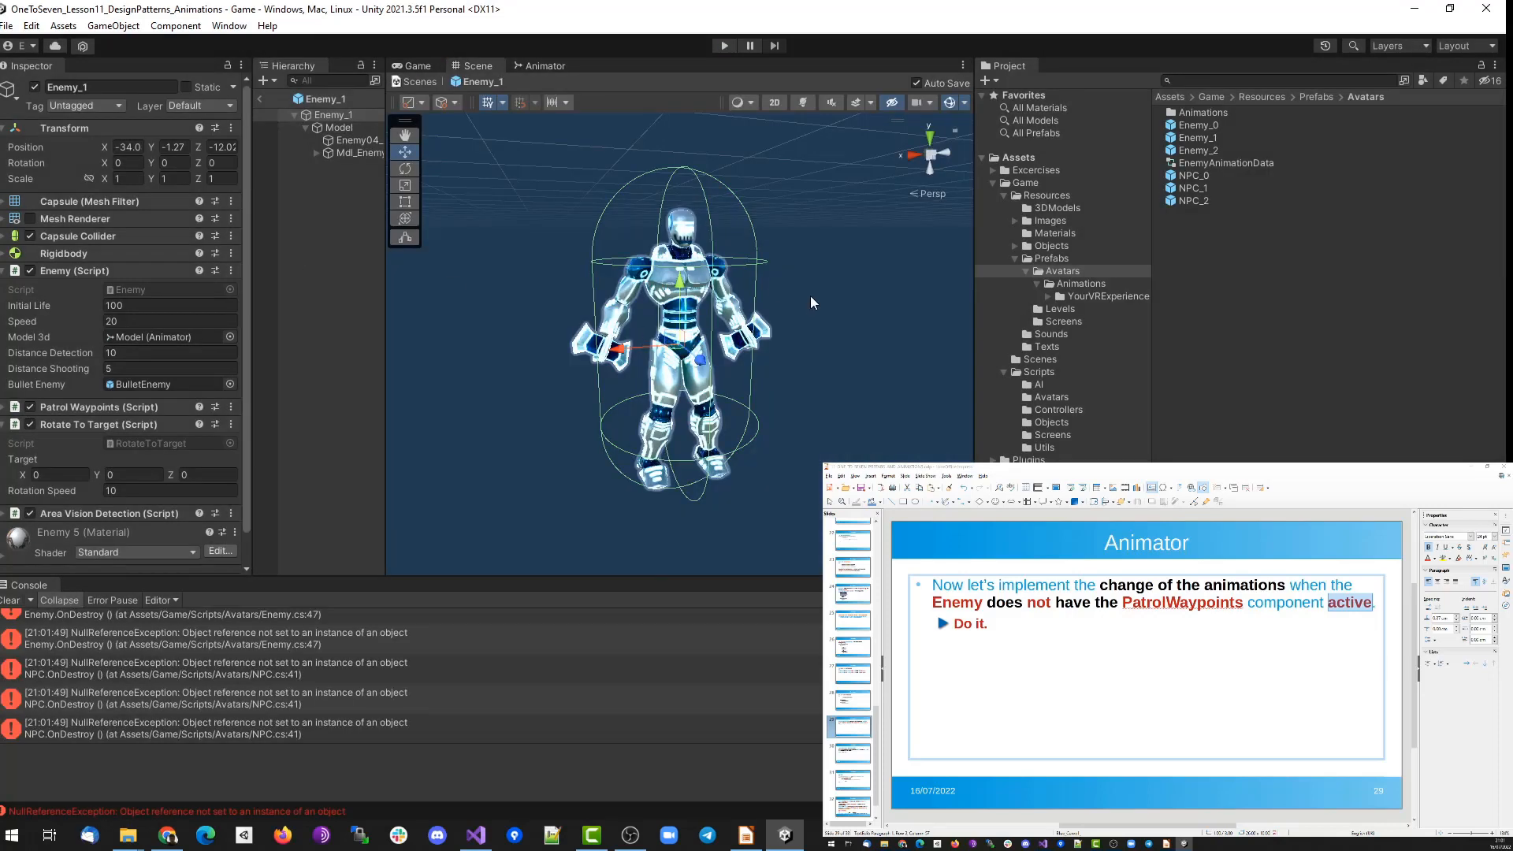
Open the Enemy_2 prefab, clear the console, and add the Enemy0_Orange model from the 8Bricks Enemies/Enemy0 folder.
double_click(1203, 150)
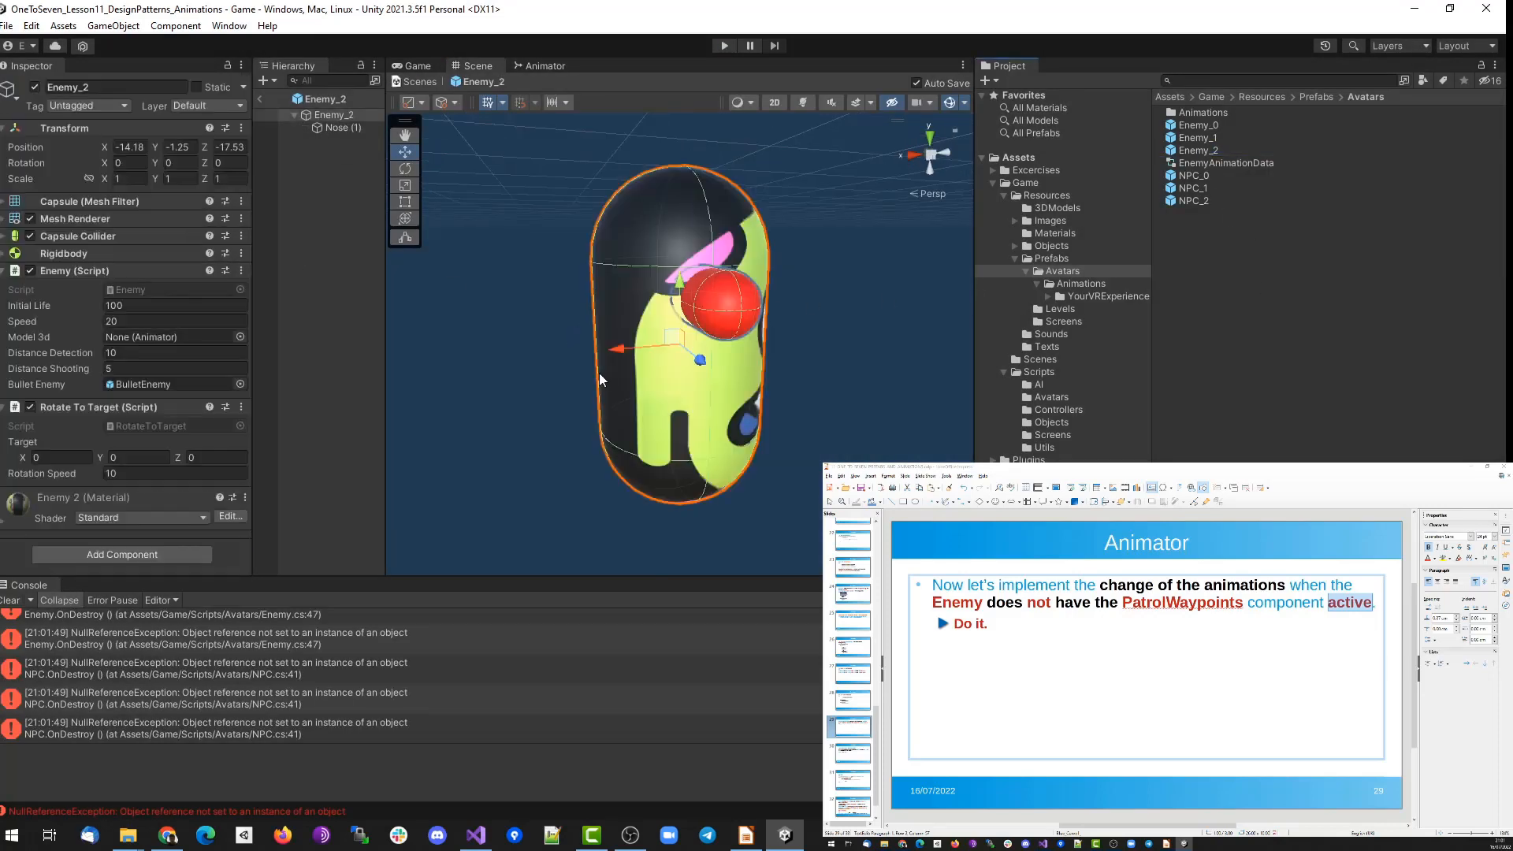
left_click(7, 601)
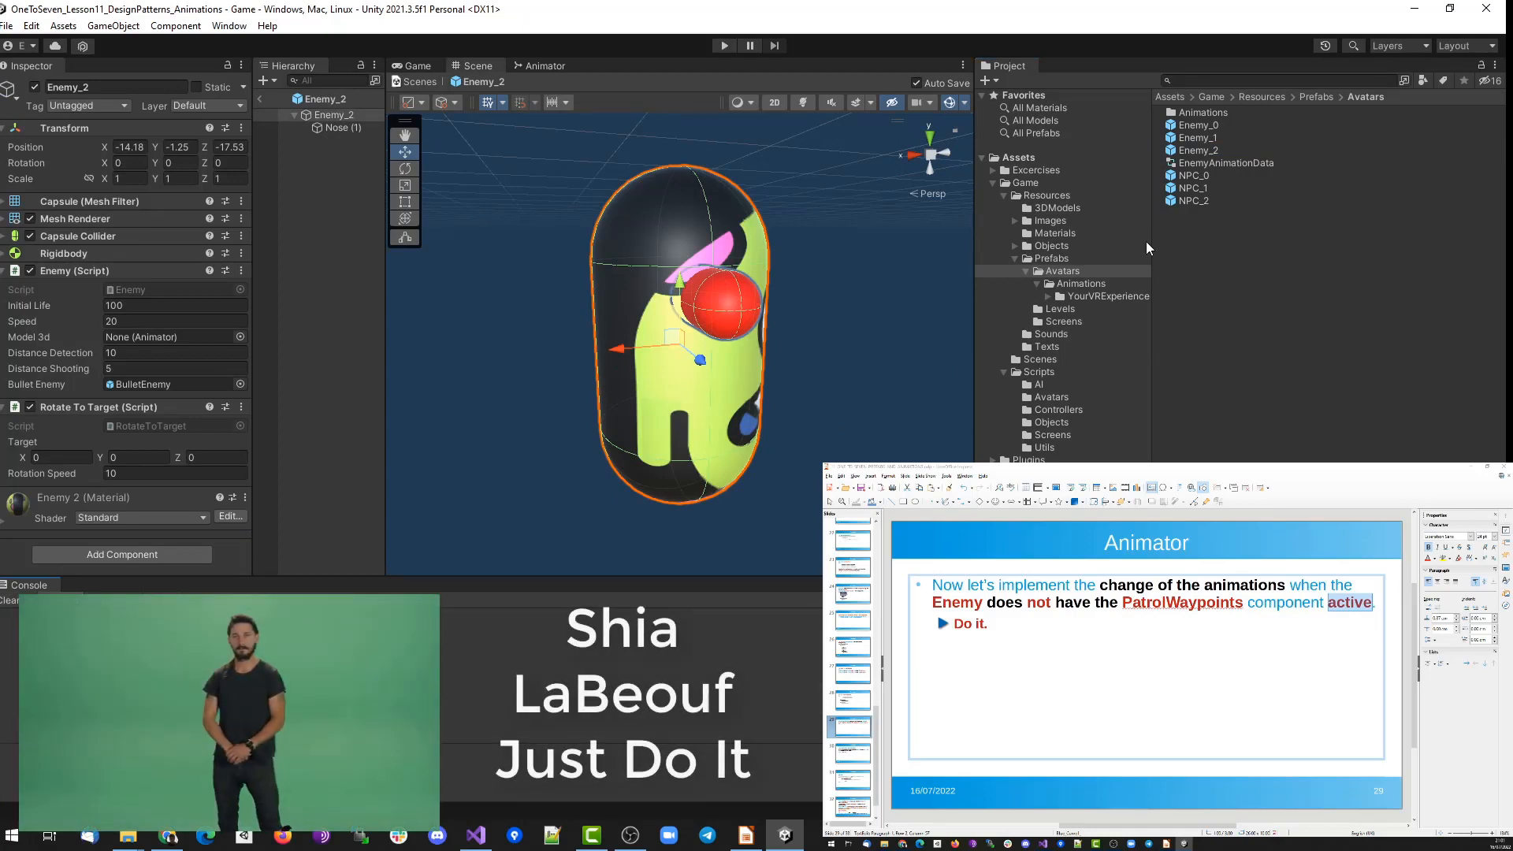
left_click(1048, 296)
left_click(1069, 334)
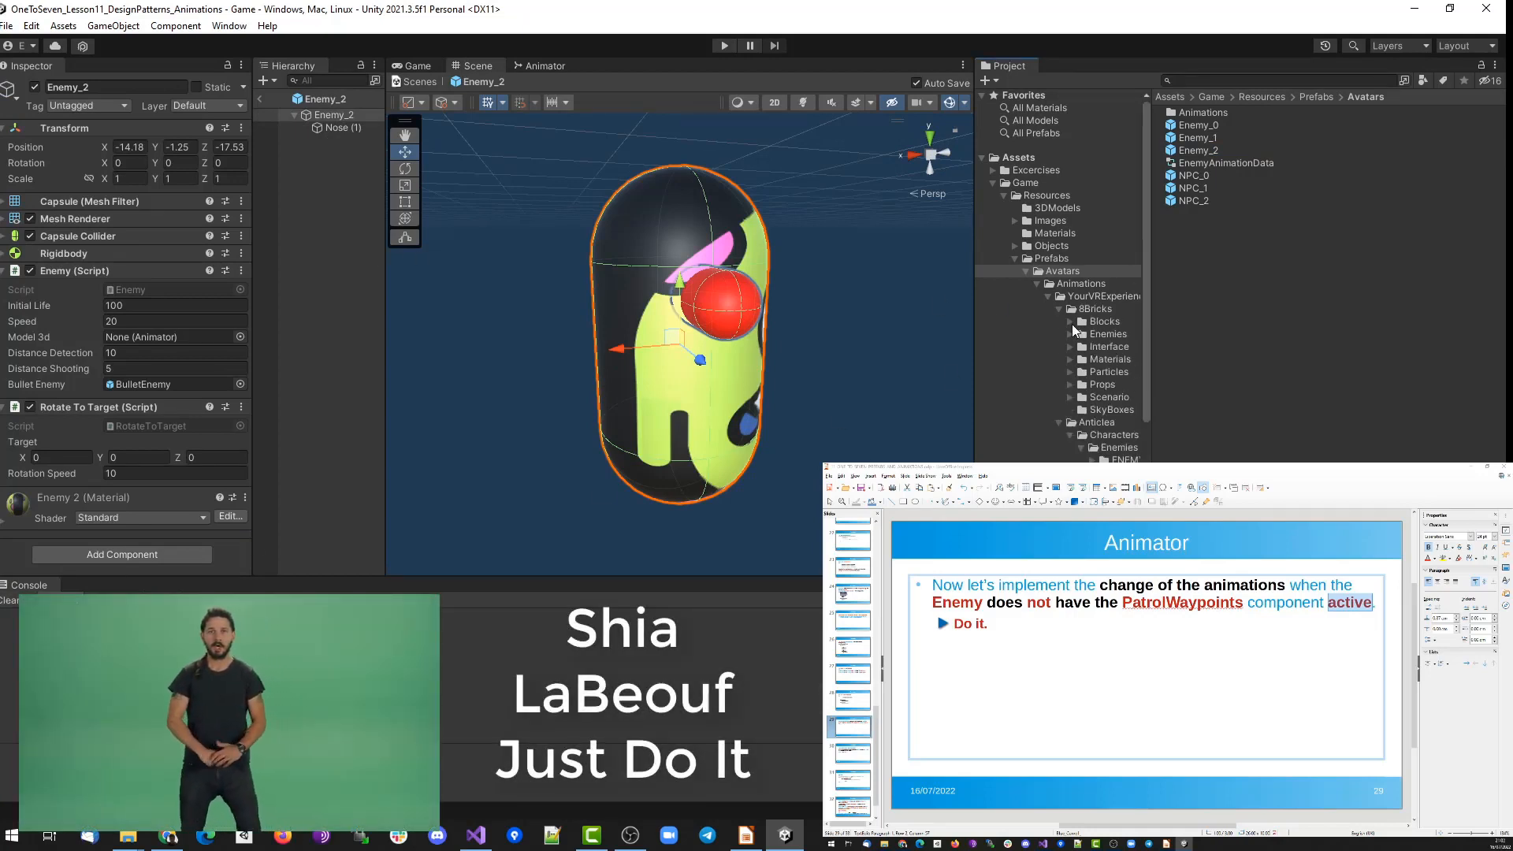
left_click(1069, 333)
left_click(1111, 346)
left_click_drag(1224, 137, 636, 346)
Unpack the Enemy0_Orange prefab instance and move its Model child directly under Enemy_2.
right_click(327, 139)
mouse_move(439, 324)
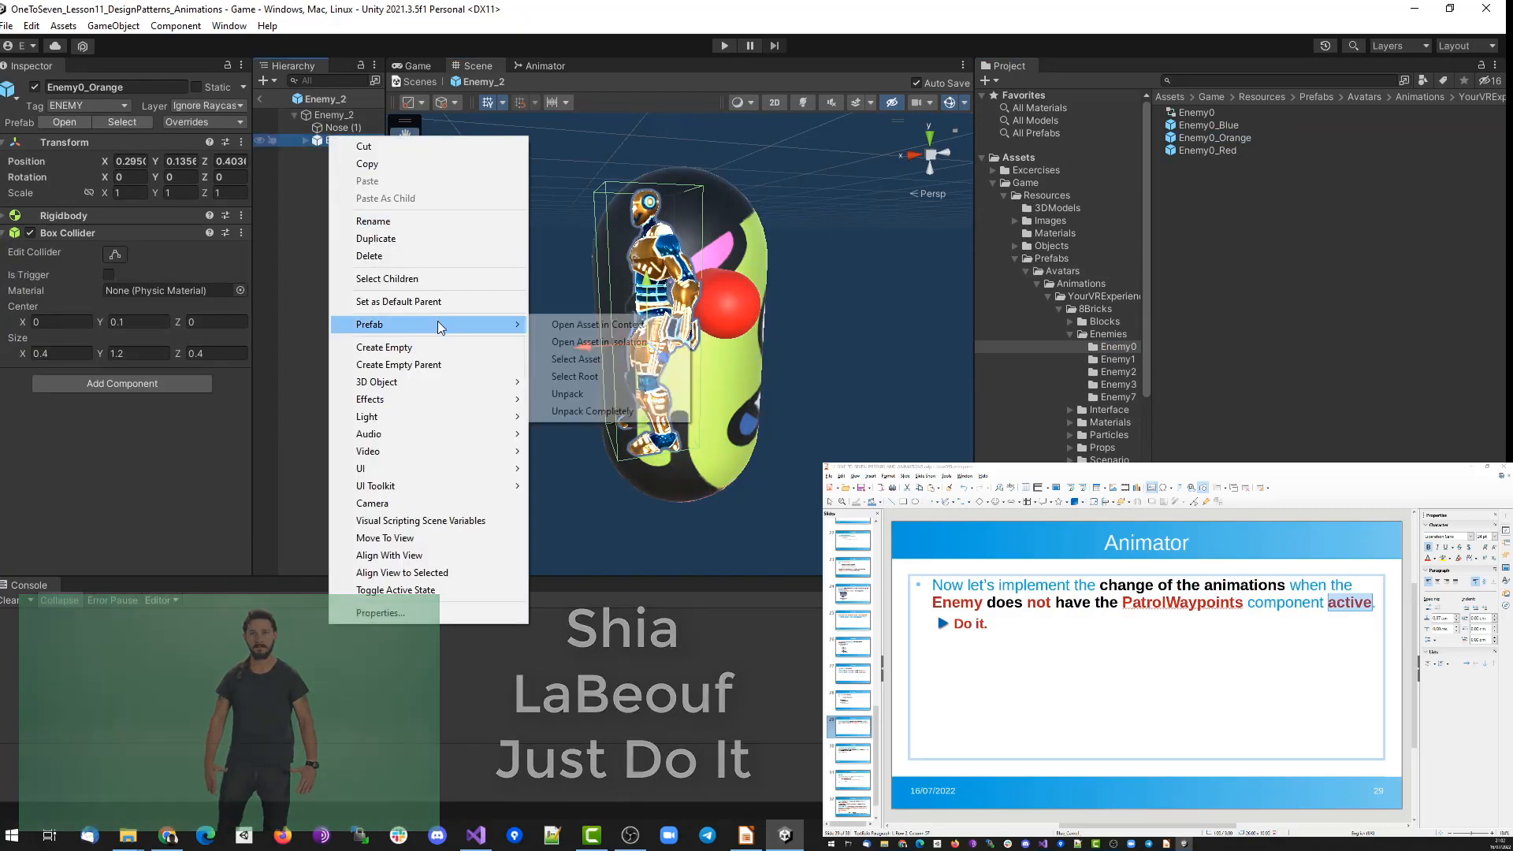
left_click(584, 398)
left_click(305, 141)
left_click_drag(338, 153, 330, 115)
Set Model's scale to 0.18 on all three axes and delete the leftover Enemy0_Orange object.
left_click(130, 178)
type("0.18")
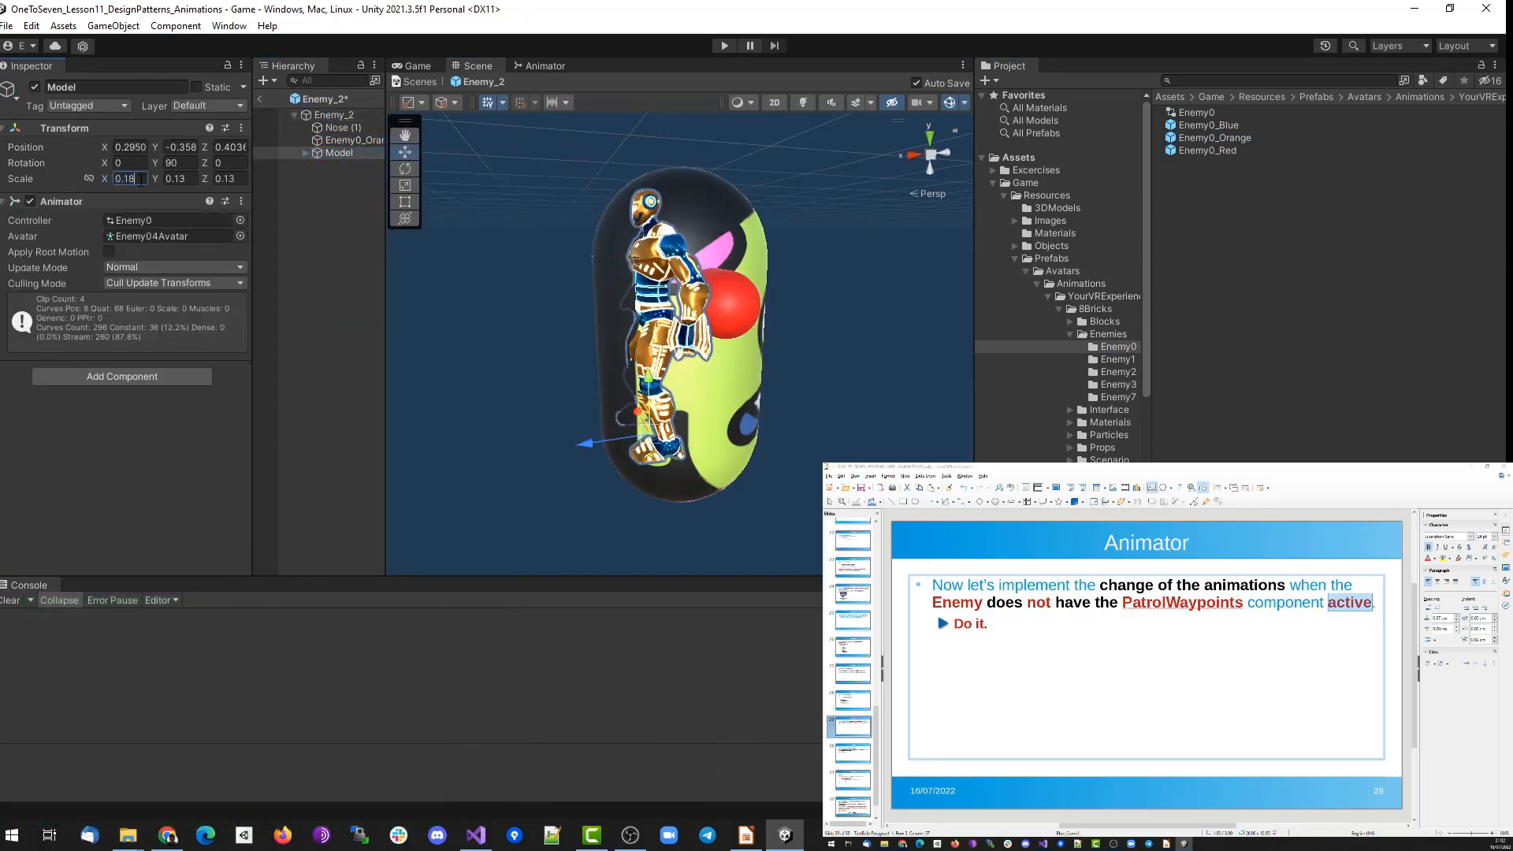
key("Tab")
type("0.18")
key("Tab")
type("0.18")
left_click(356, 138)
key("Delete")
left_click(347, 116)
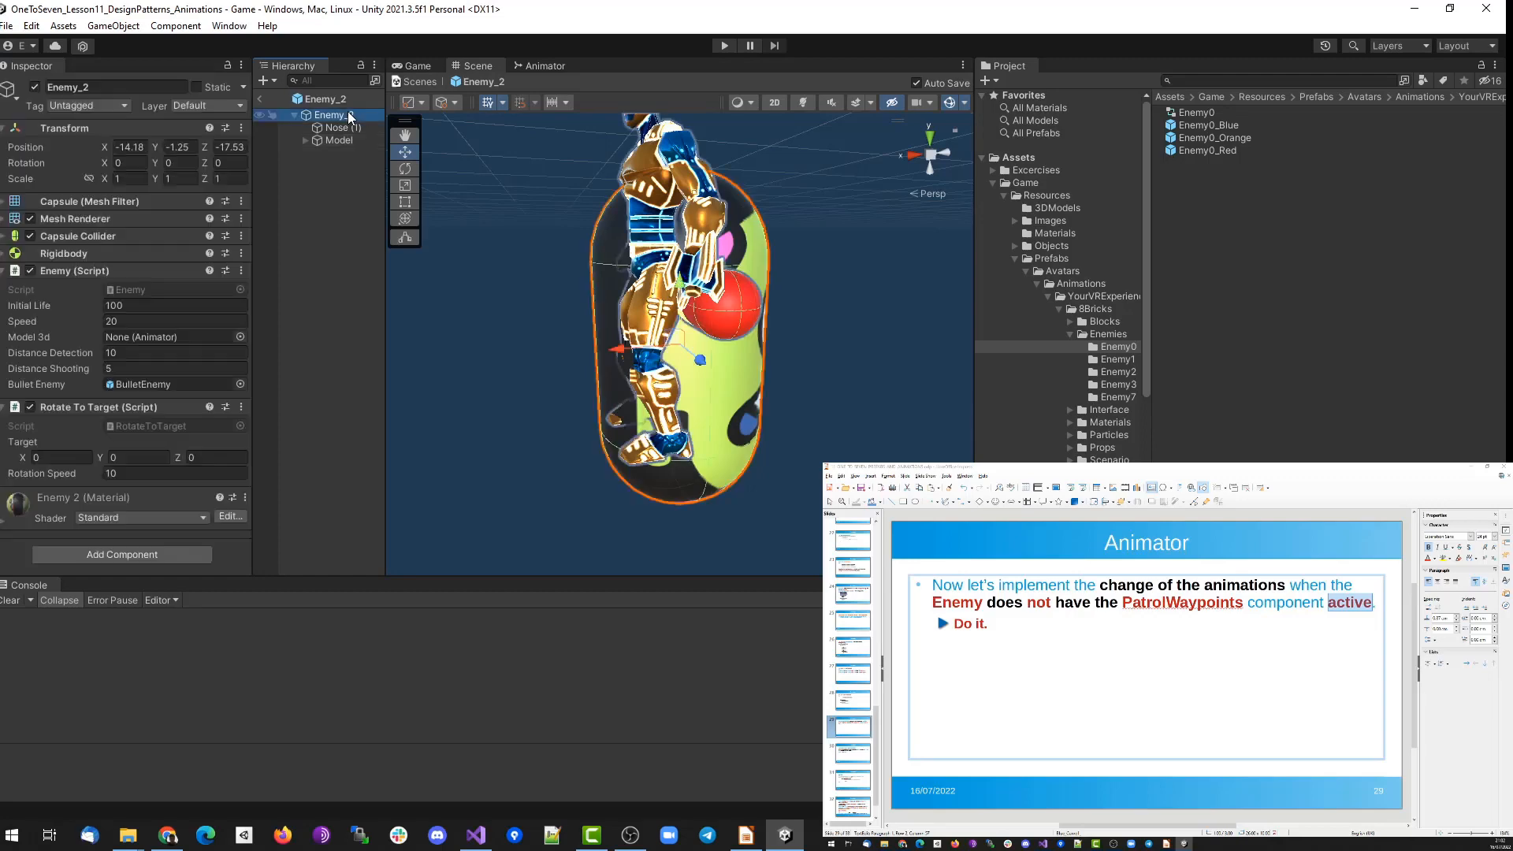
Set Model's Y rotation to 0 and lower it toward the base of the capsule.
left_click(340, 140)
left_click(173, 162)
type("0")
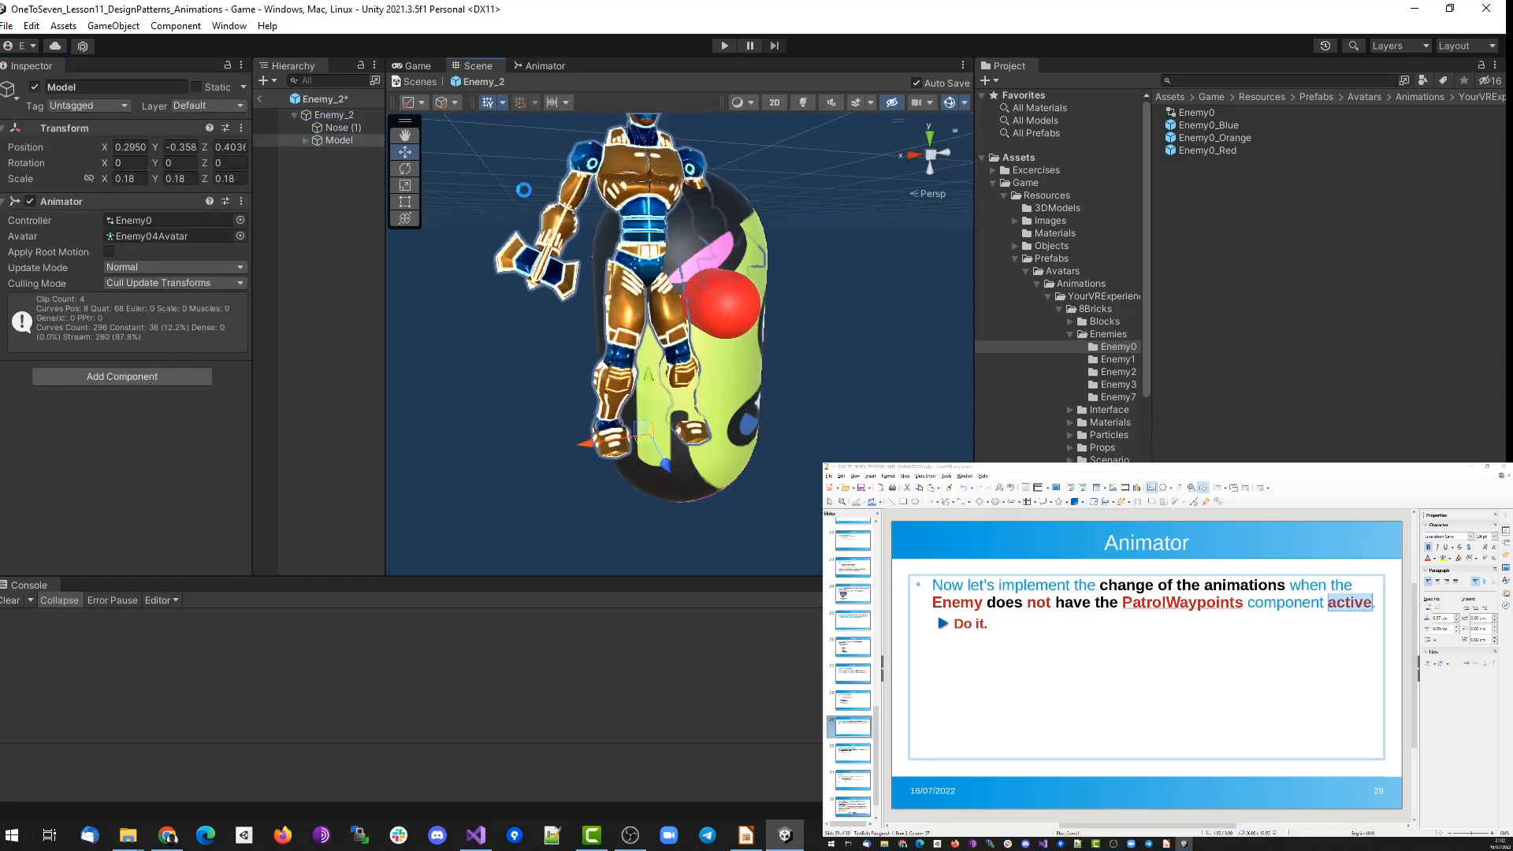
left_click_drag(647, 377, 649, 441)
Disable Enemy_2's Mesh Renderer and shift Model along X and Z to centre it in the capsule collider.
left_click(335, 115)
left_click(30, 218)
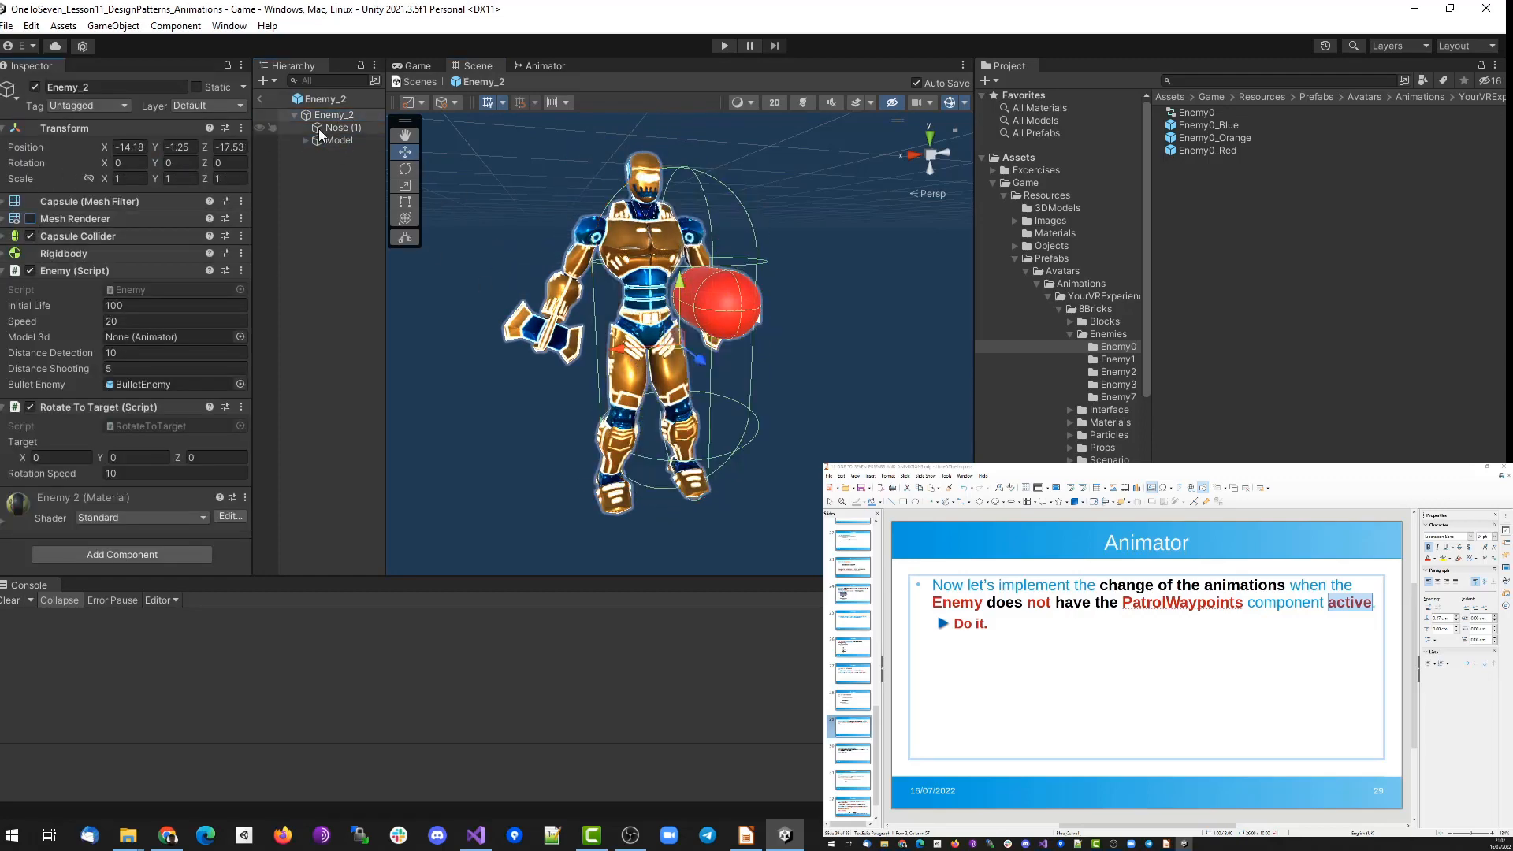
left_click(322, 140)
left_click_drag(591, 499, 630, 500)
left_click(335, 116)
left_click_drag(693, 307, 930, 307, "alt")
left_click(331, 140)
left_click_drag(805, 452, 742, 452)
left_click(335, 115)
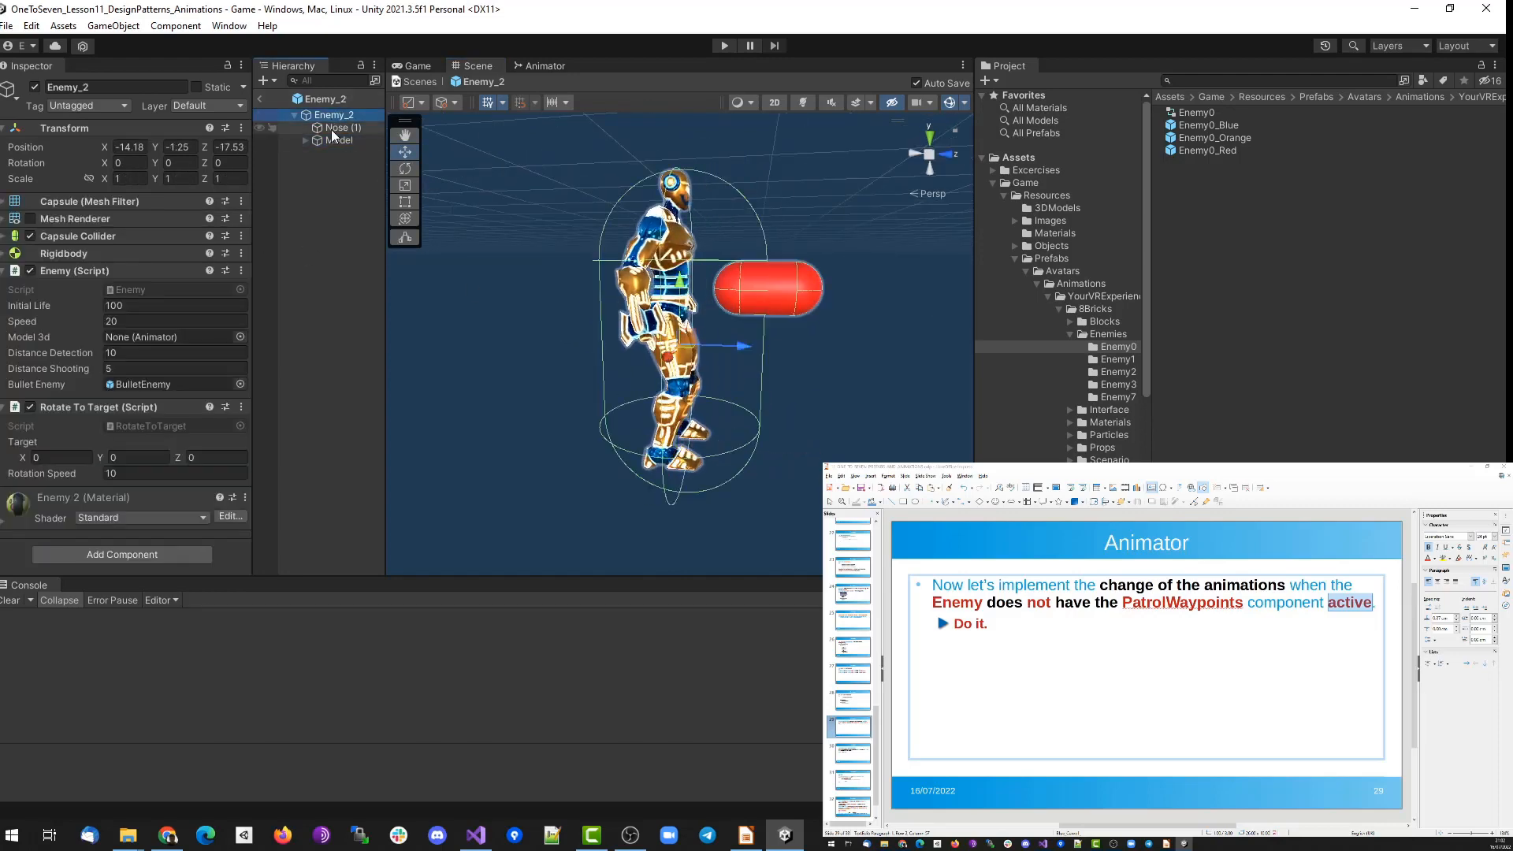
Lower Model to the bottom of the capsule collider and fine-tune its position to about -0.04, -0.89, -0.01.
left_click(332, 140)
left_click_drag(674, 418, 675, 446)
left_click(335, 115)
left_click_drag(598, 230, 378, 260, "alt")
left_click(332, 142)
left_click_drag(665, 476, 670, 480)
left_click(357, 117)
Delete the red Nose (1) object from the Enemy_2 prefab.
left_click(343, 128)
key("Delete")
left_click(330, 112)
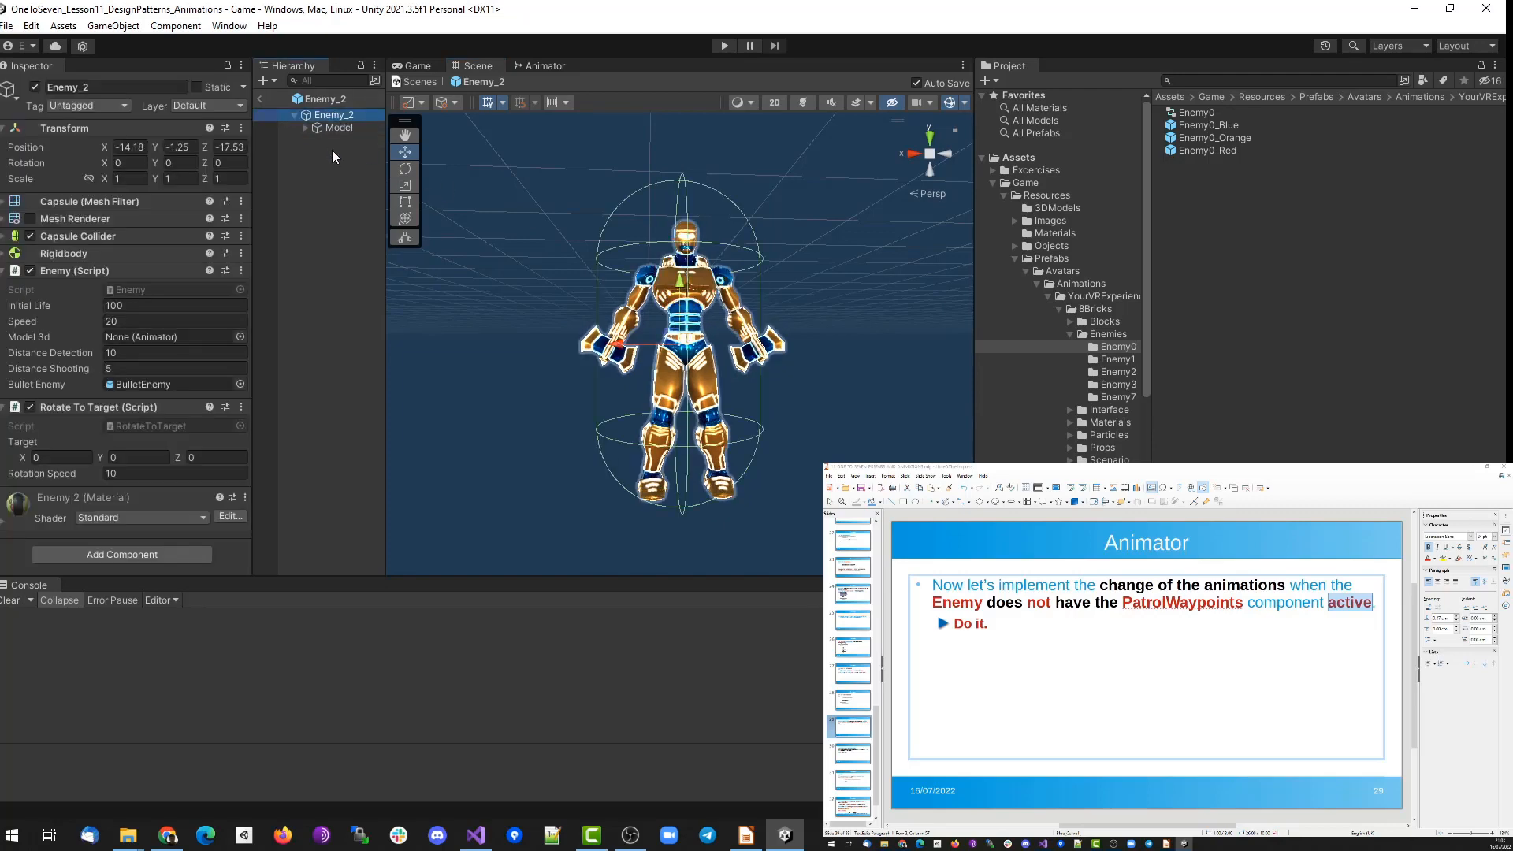
Replace the Model's Animator controller with EnemyAnimationData from the Avatars folder, and assign Model to Model 3d in Enemy_2's Enemy script.
left_click(323, 128)
left_click(175, 236)
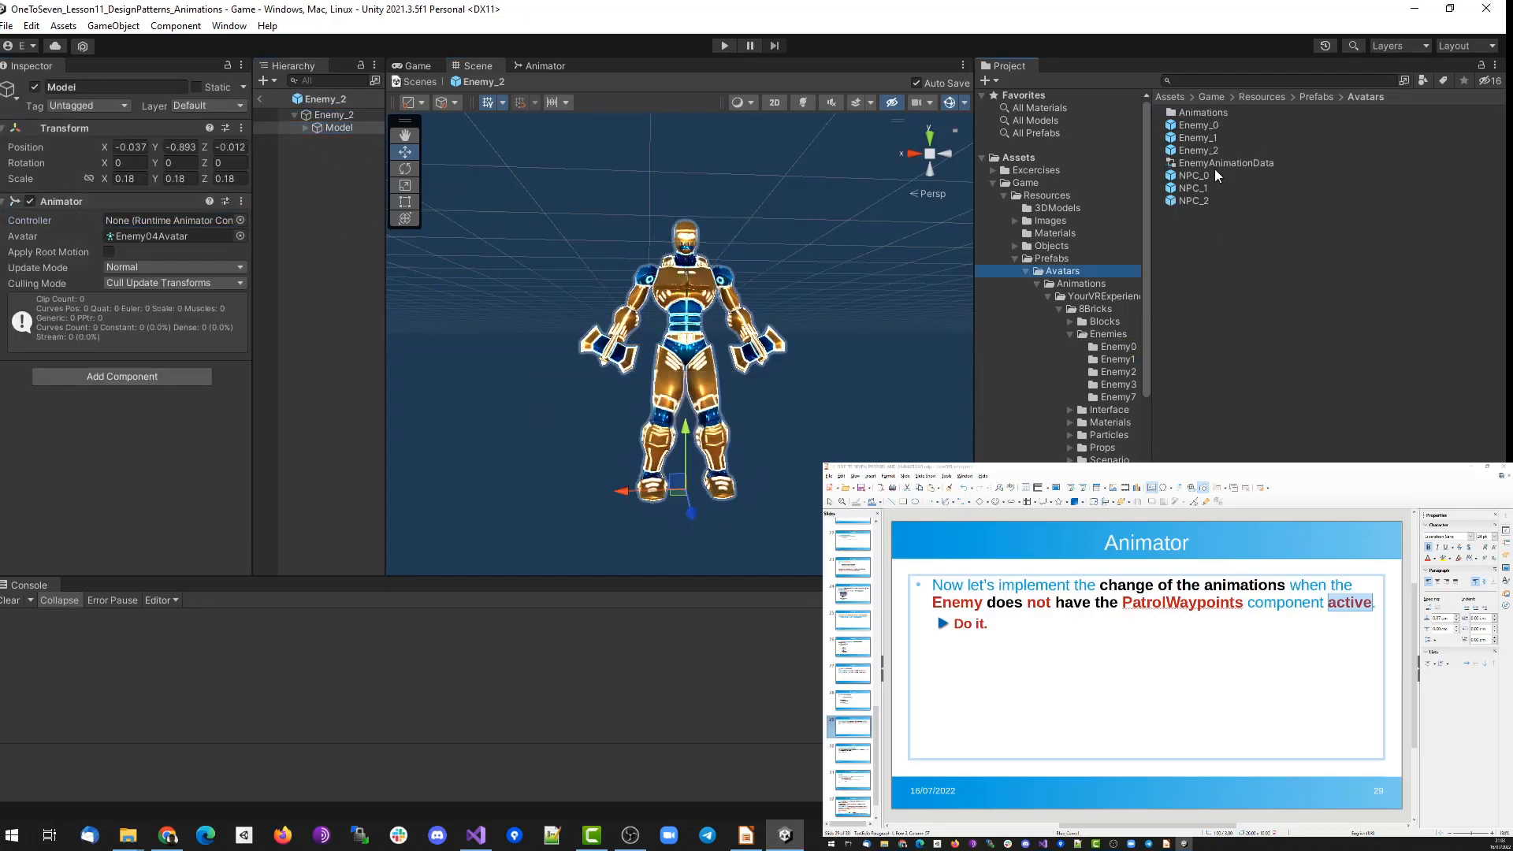
left_click(331, 115)
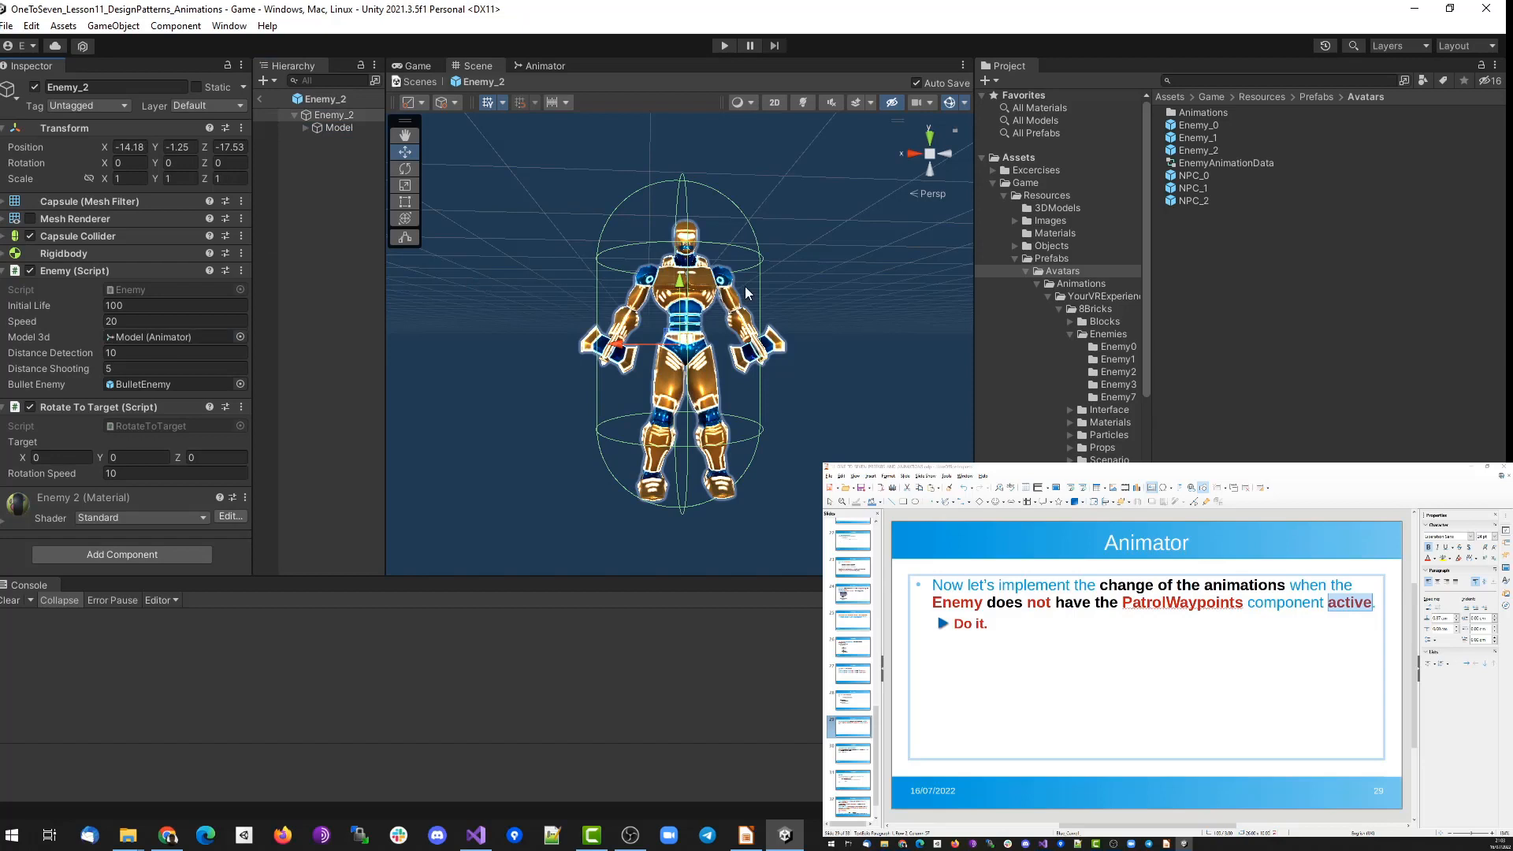
Play-test the game by approaching the enemies to check their animations, and stop it.
left_click(721, 43)
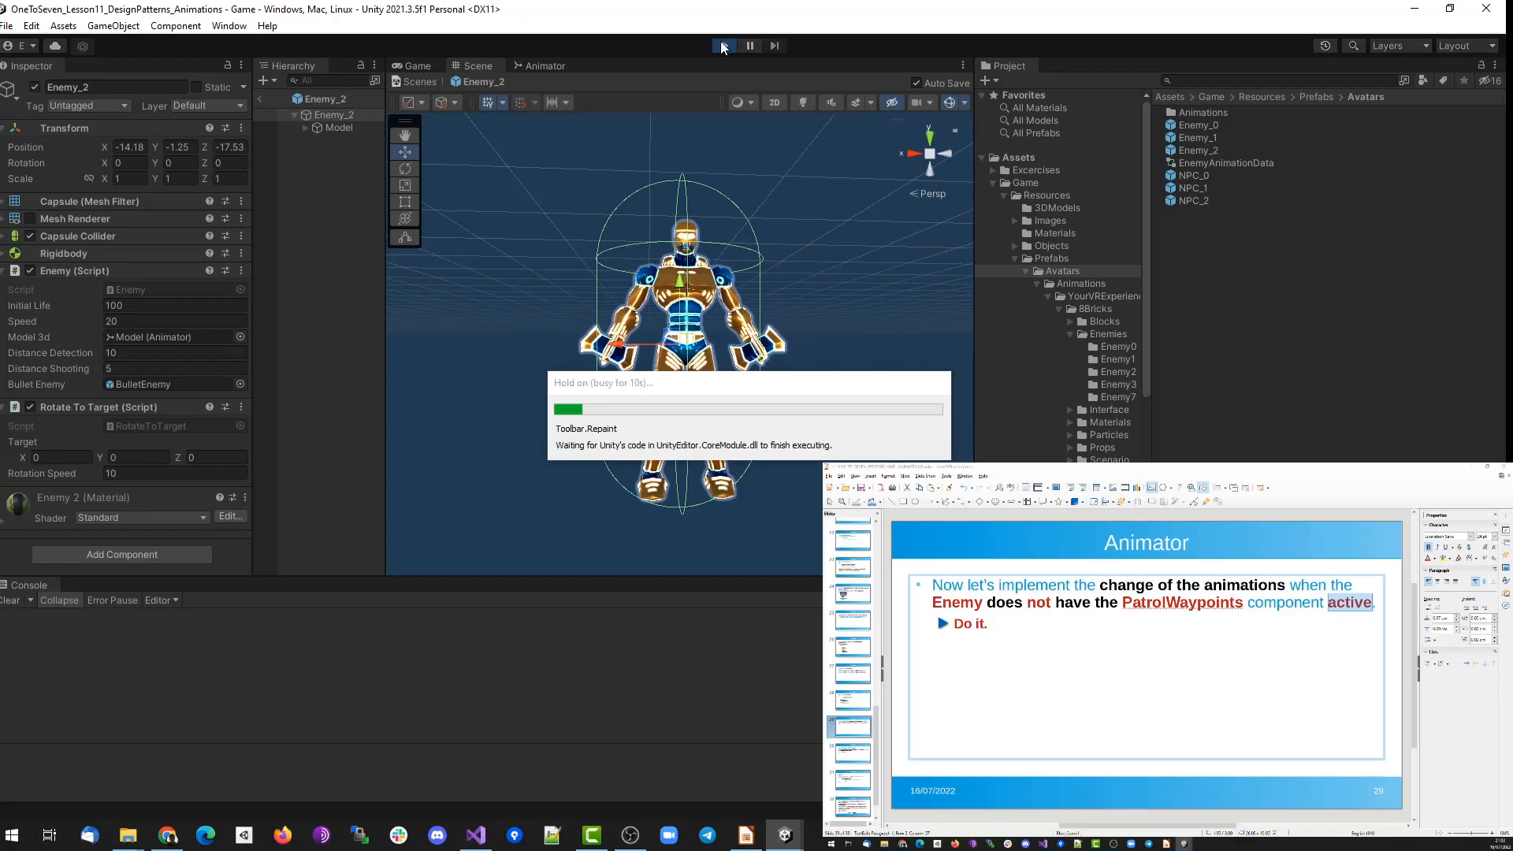
left_click(690, 355)
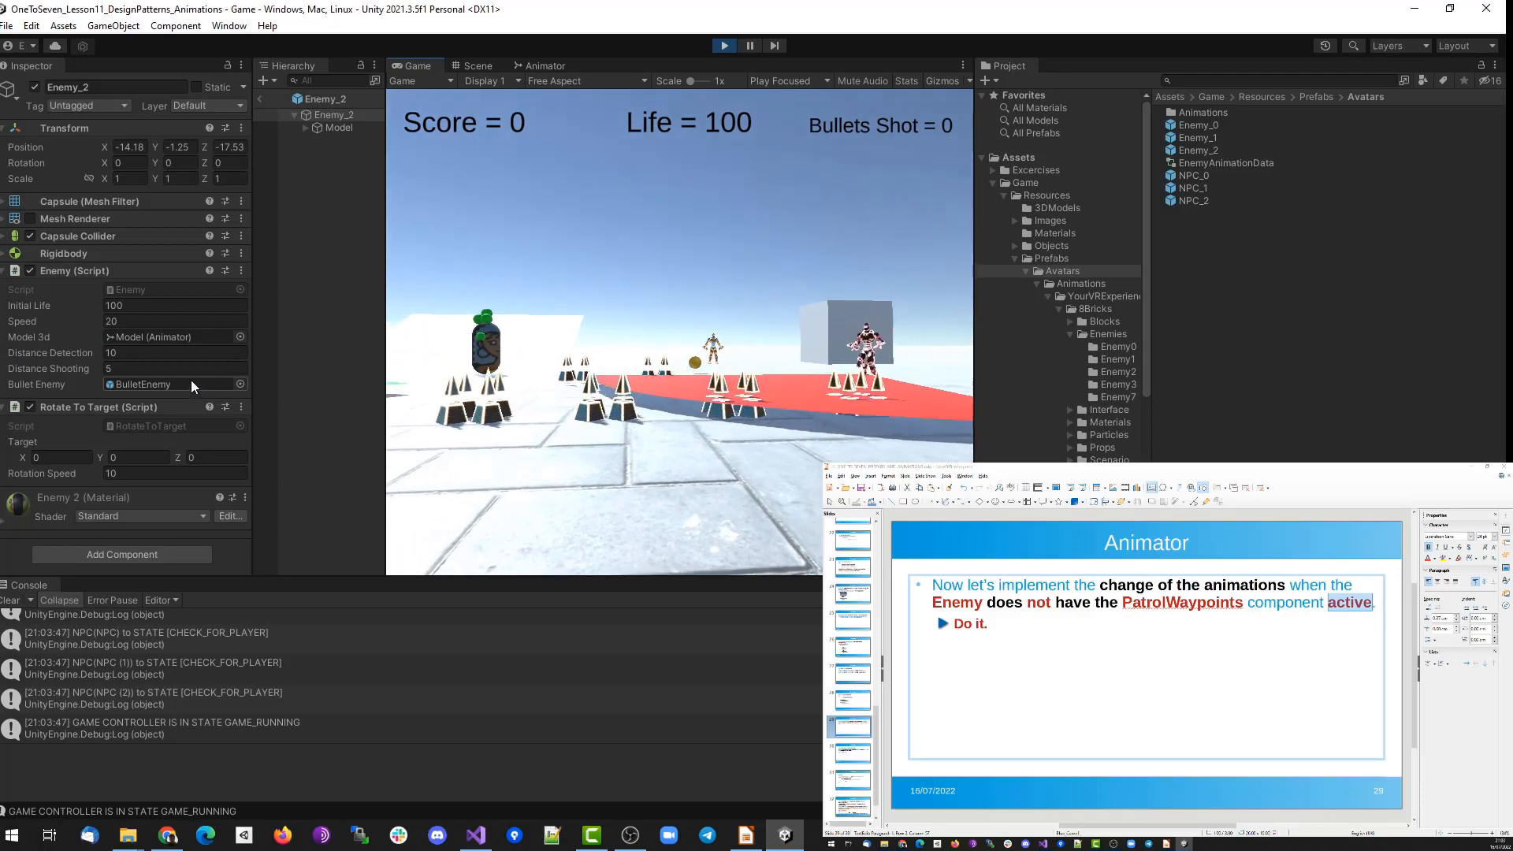
key("w")
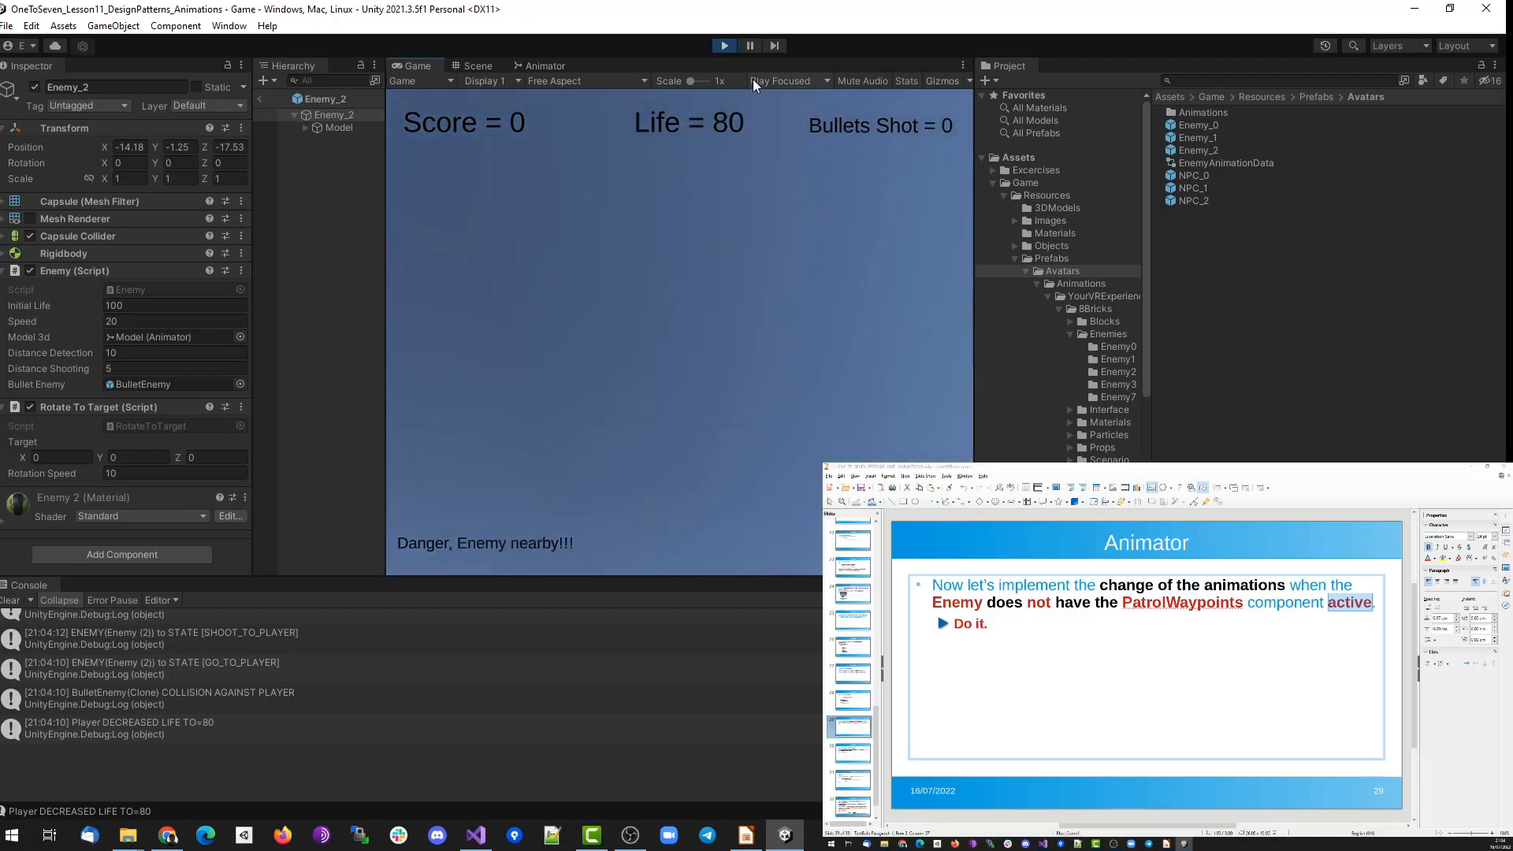
left_click(725, 45)
Switch to Visual Studio, add ChangeAnimation(ANIMATION_RUN); at the start of the GO_TO_PLAYER case in Enemy.cs's ChangeState, and save.
left_click(476, 835)
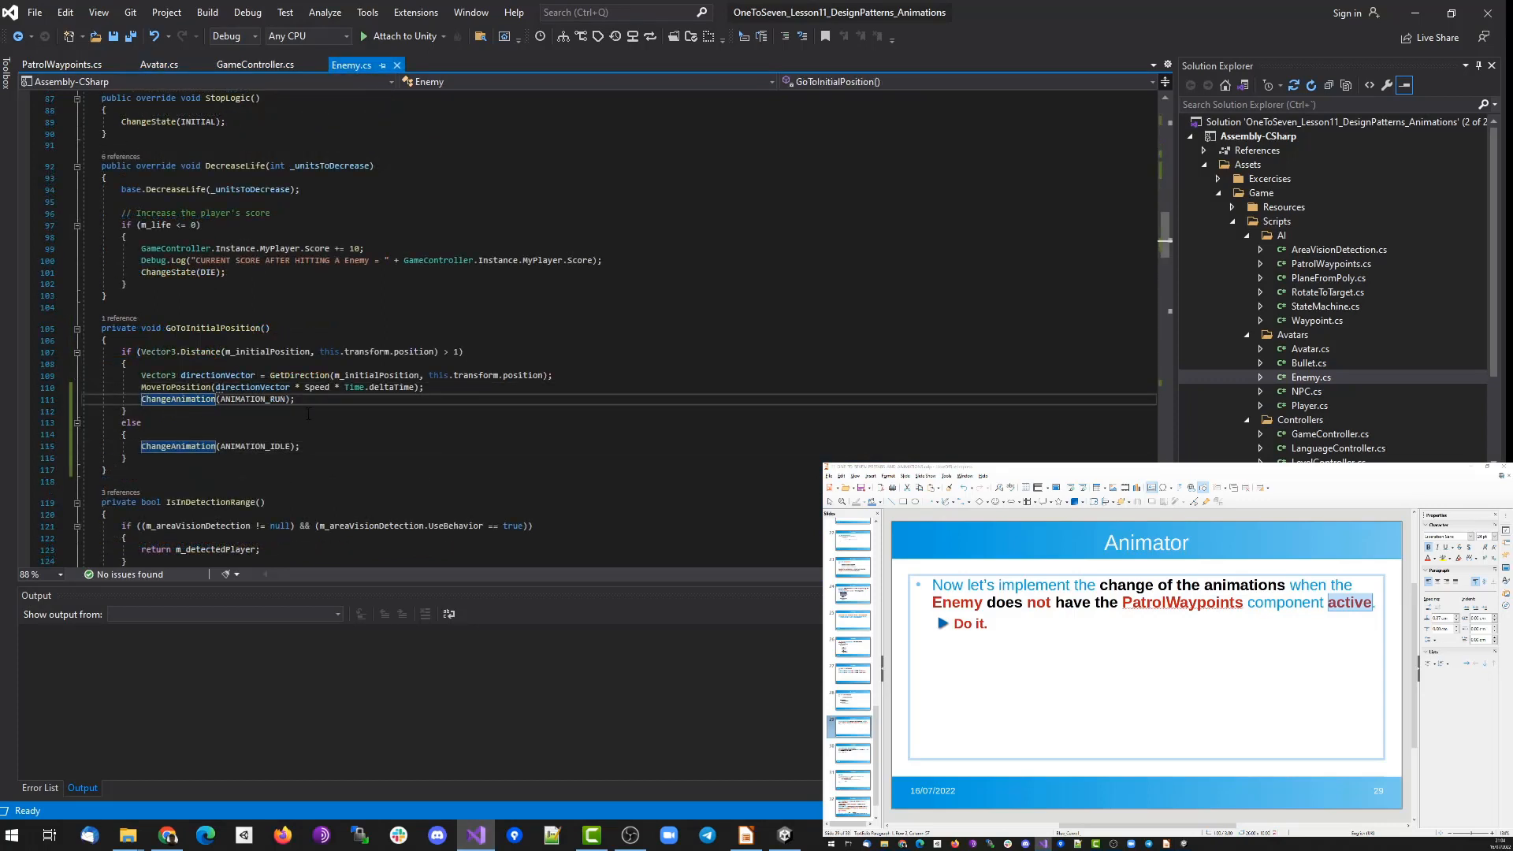
left_click(218, 329)
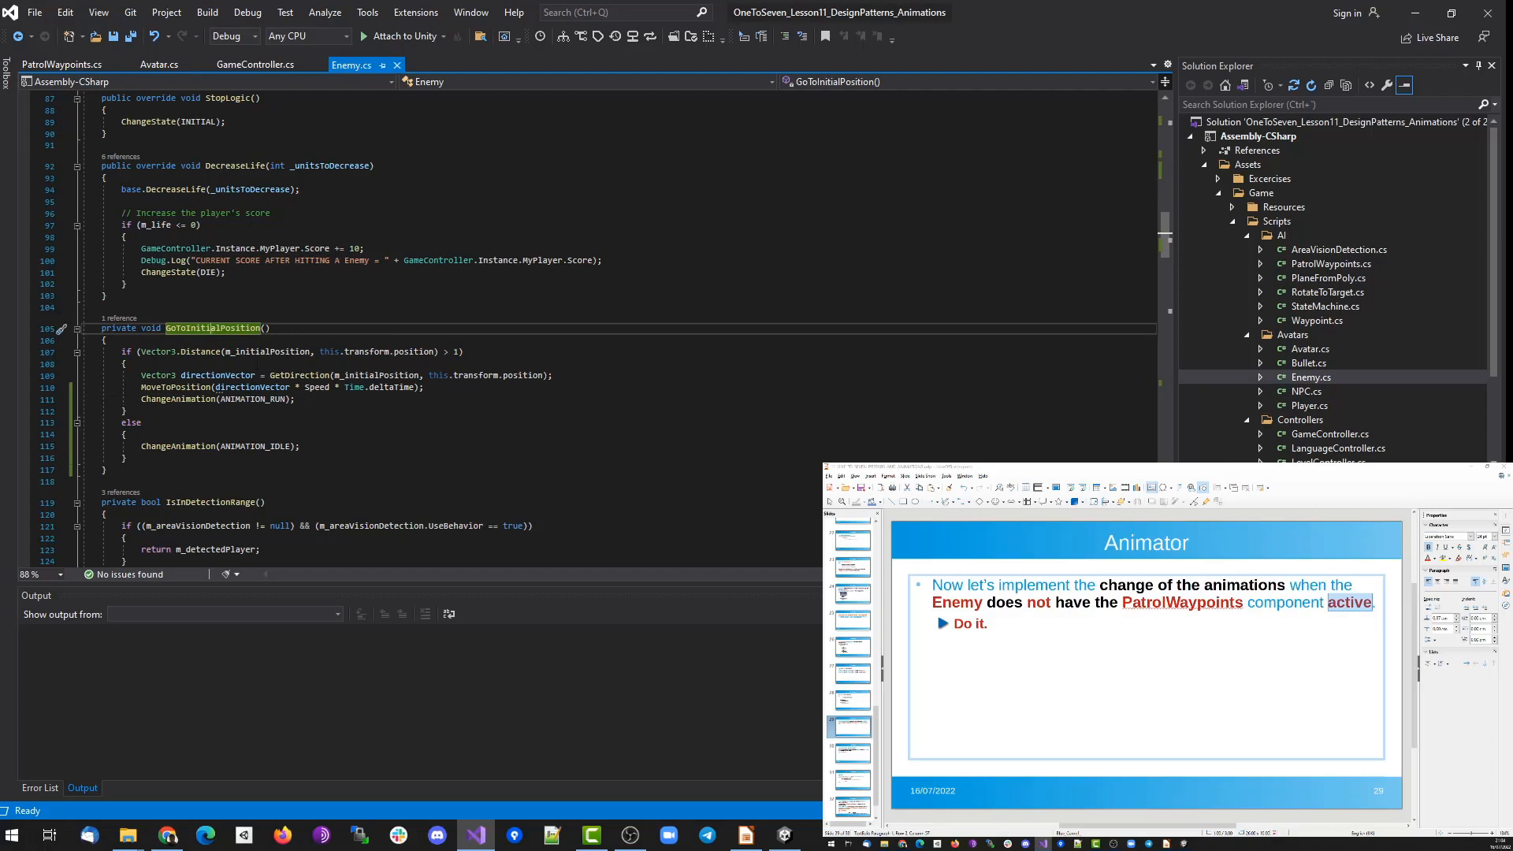
left_click(296, 398)
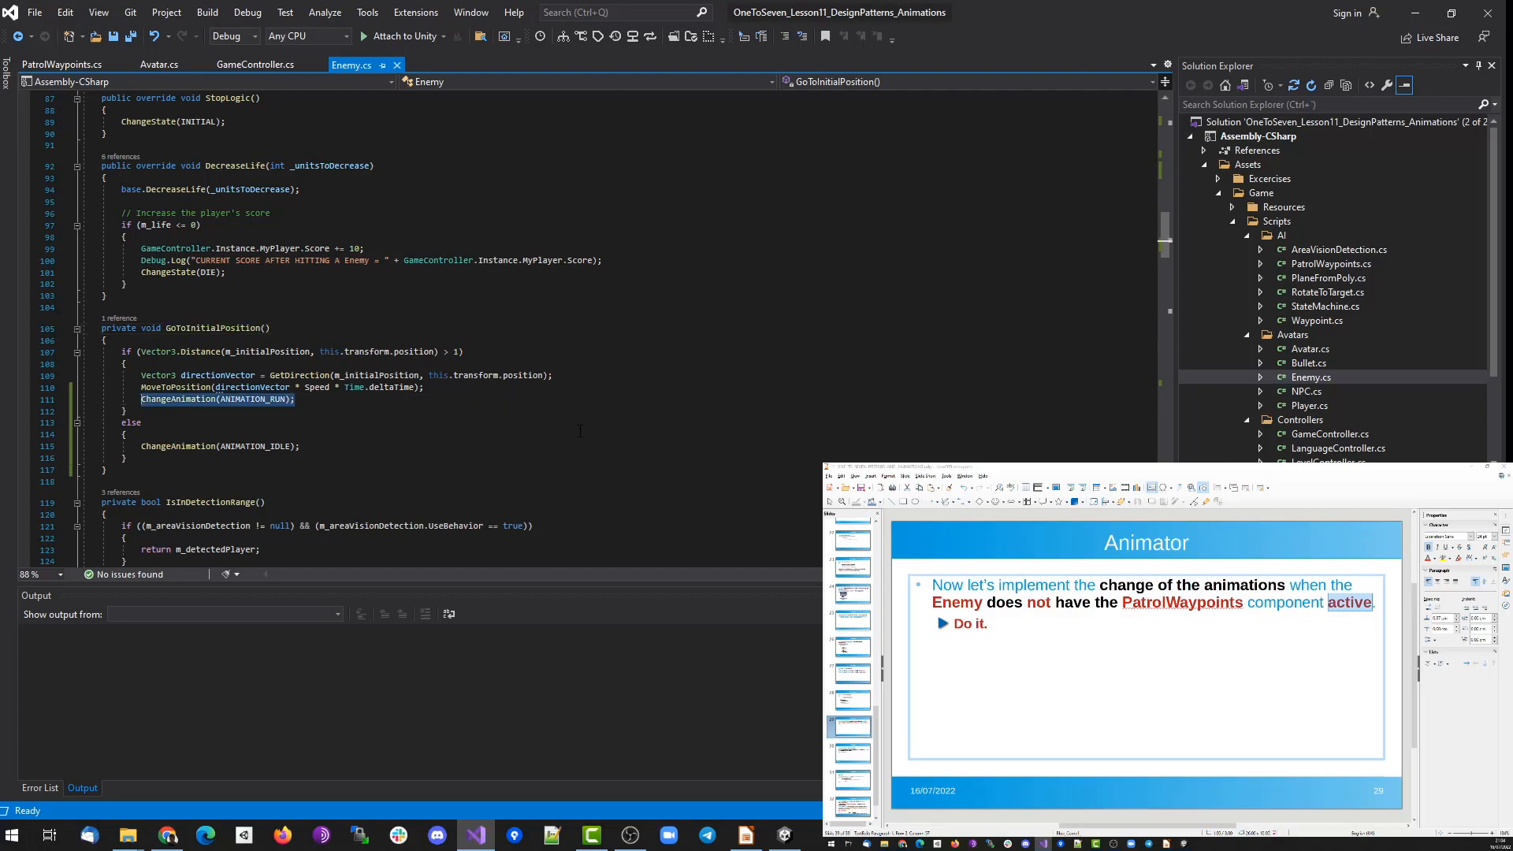
scroll(580, 431, "down", 20)
scroll(547, 429, "down", 13)
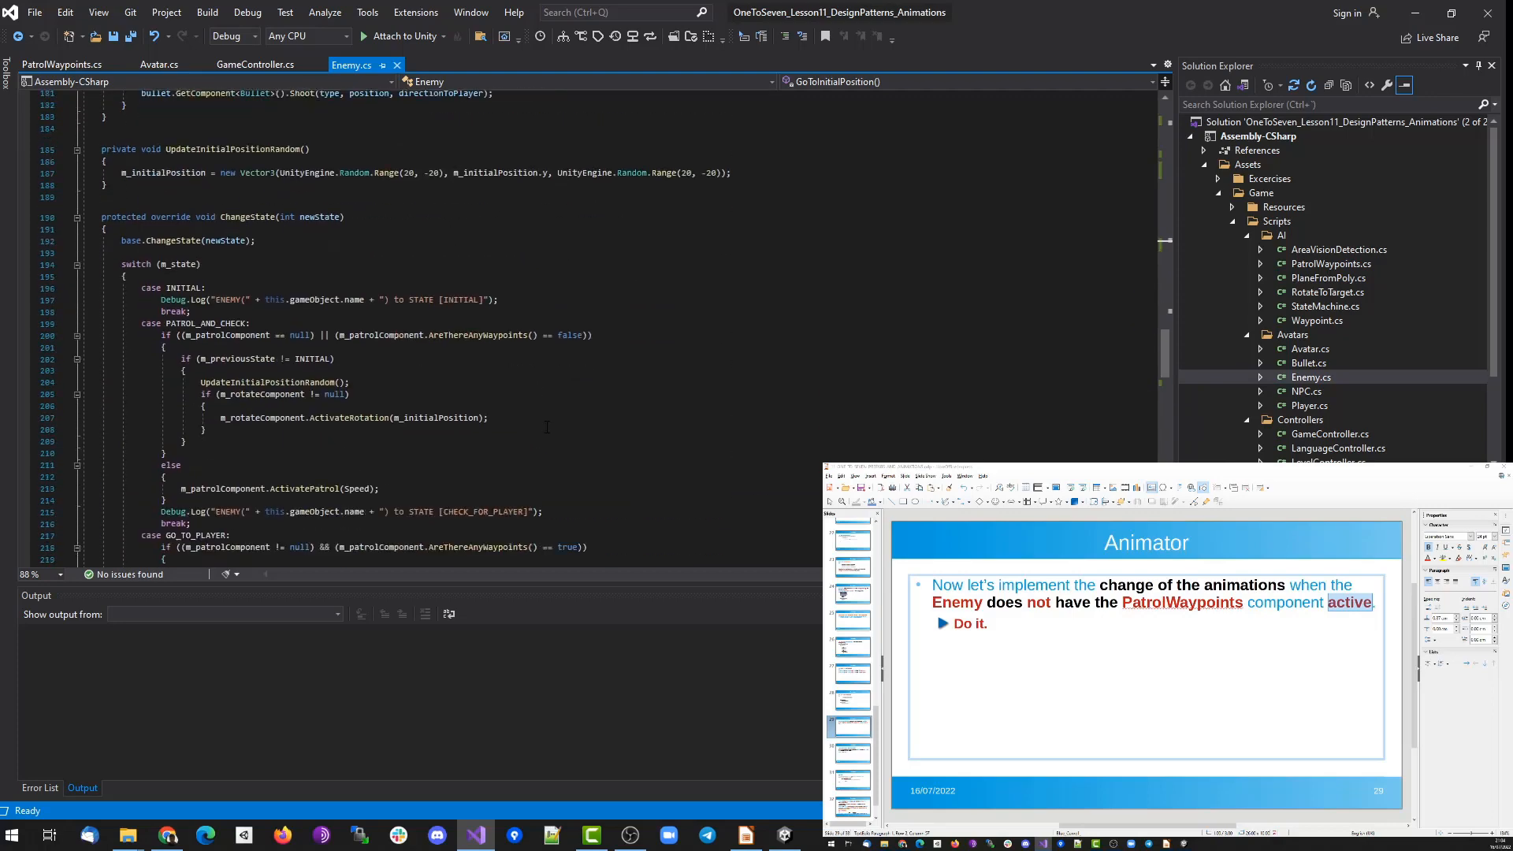
left_click(260, 323)
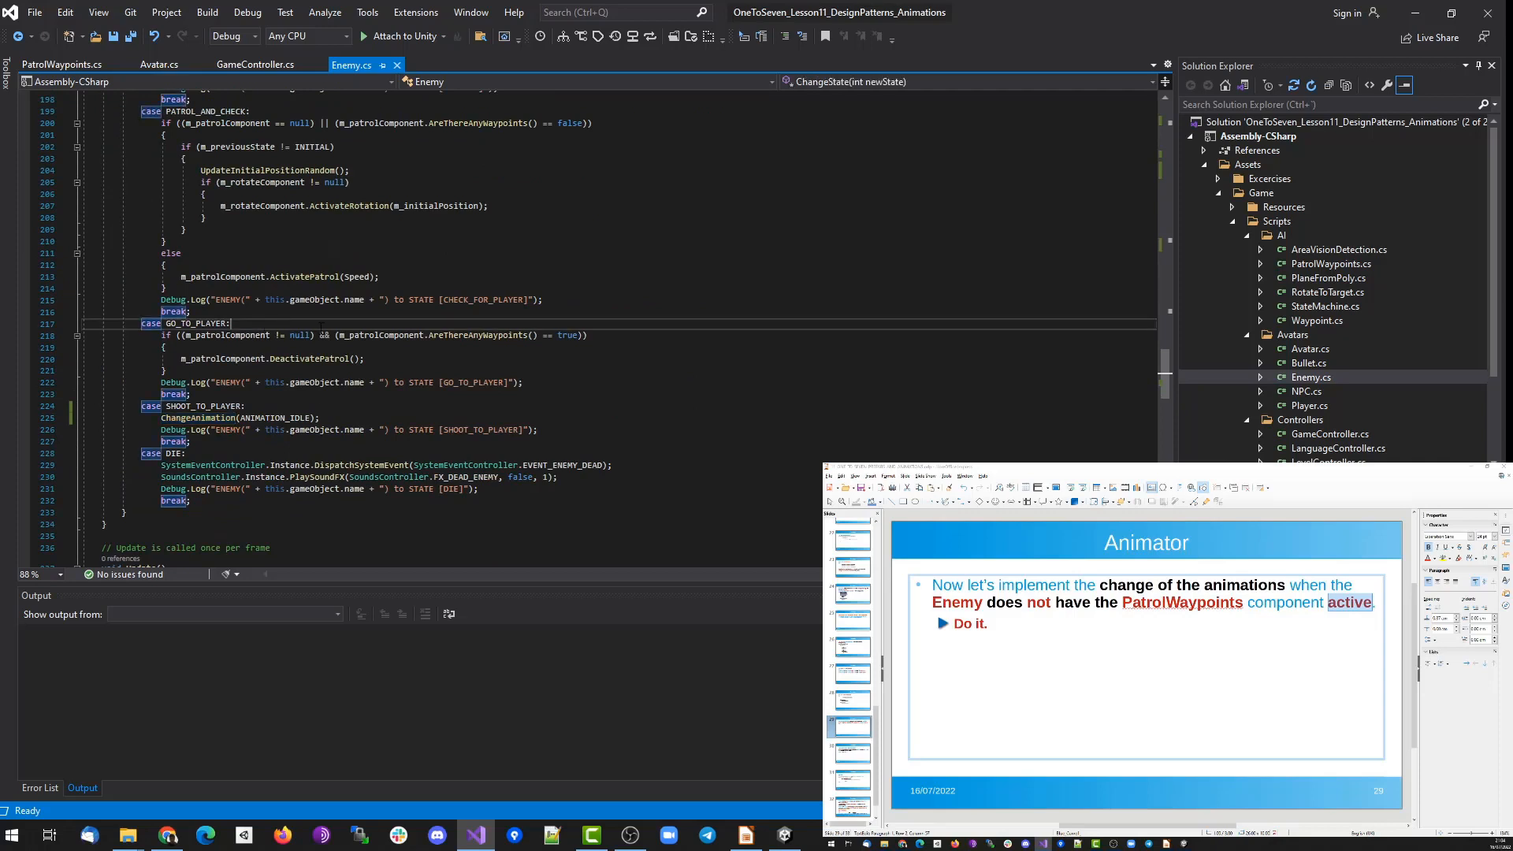
key("Return")
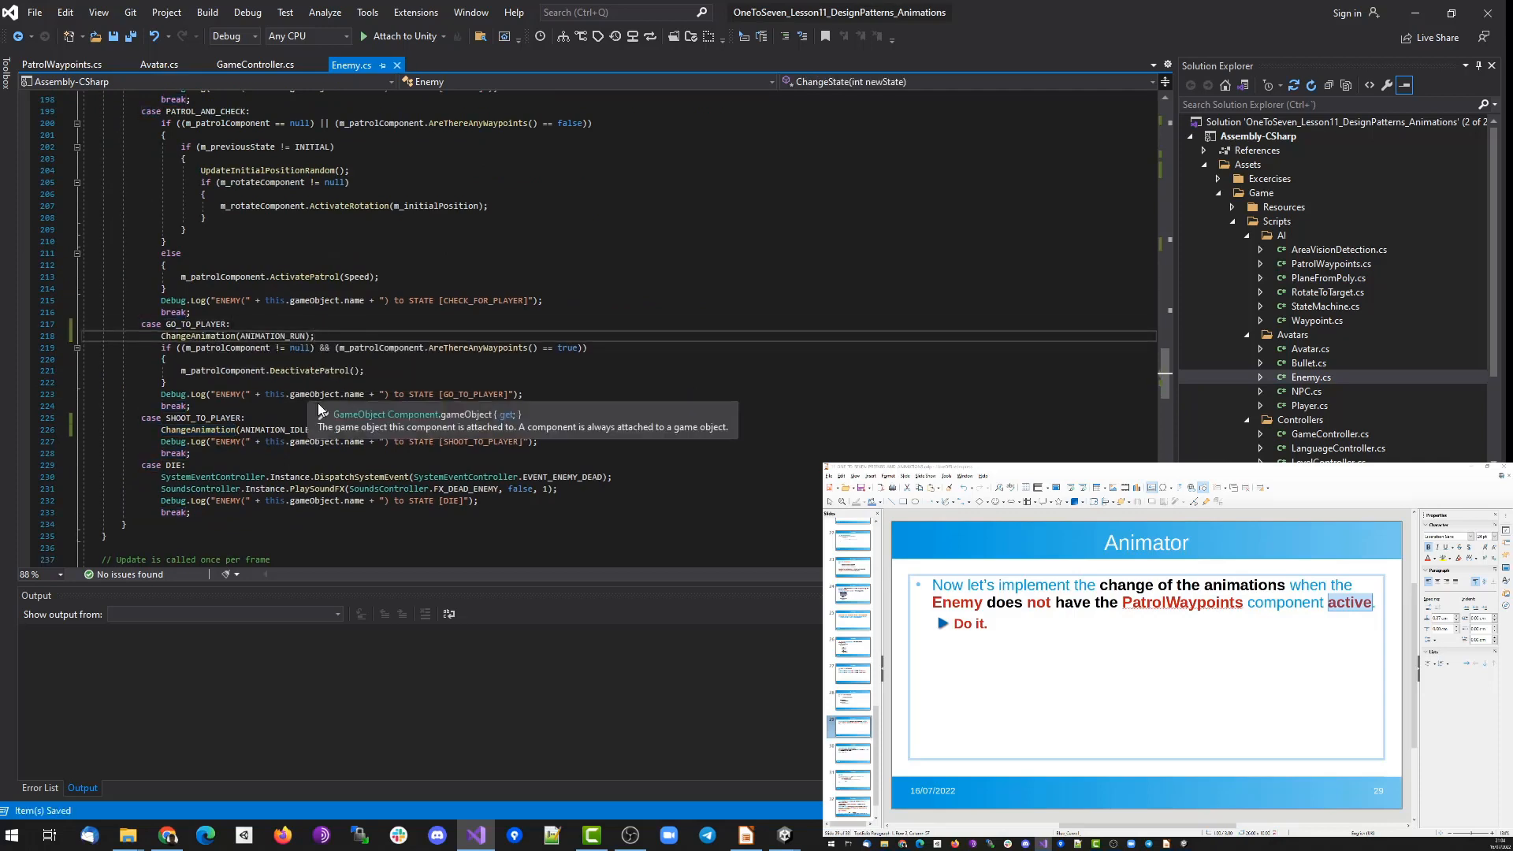
Review the ChangeState method in Enemy.cs, especially the GO_TO_PLAYER case and its ChangeAnimation(ANIMATION_RUN) call.
left_click(212, 324)
scroll(150, 194, "up", 5)
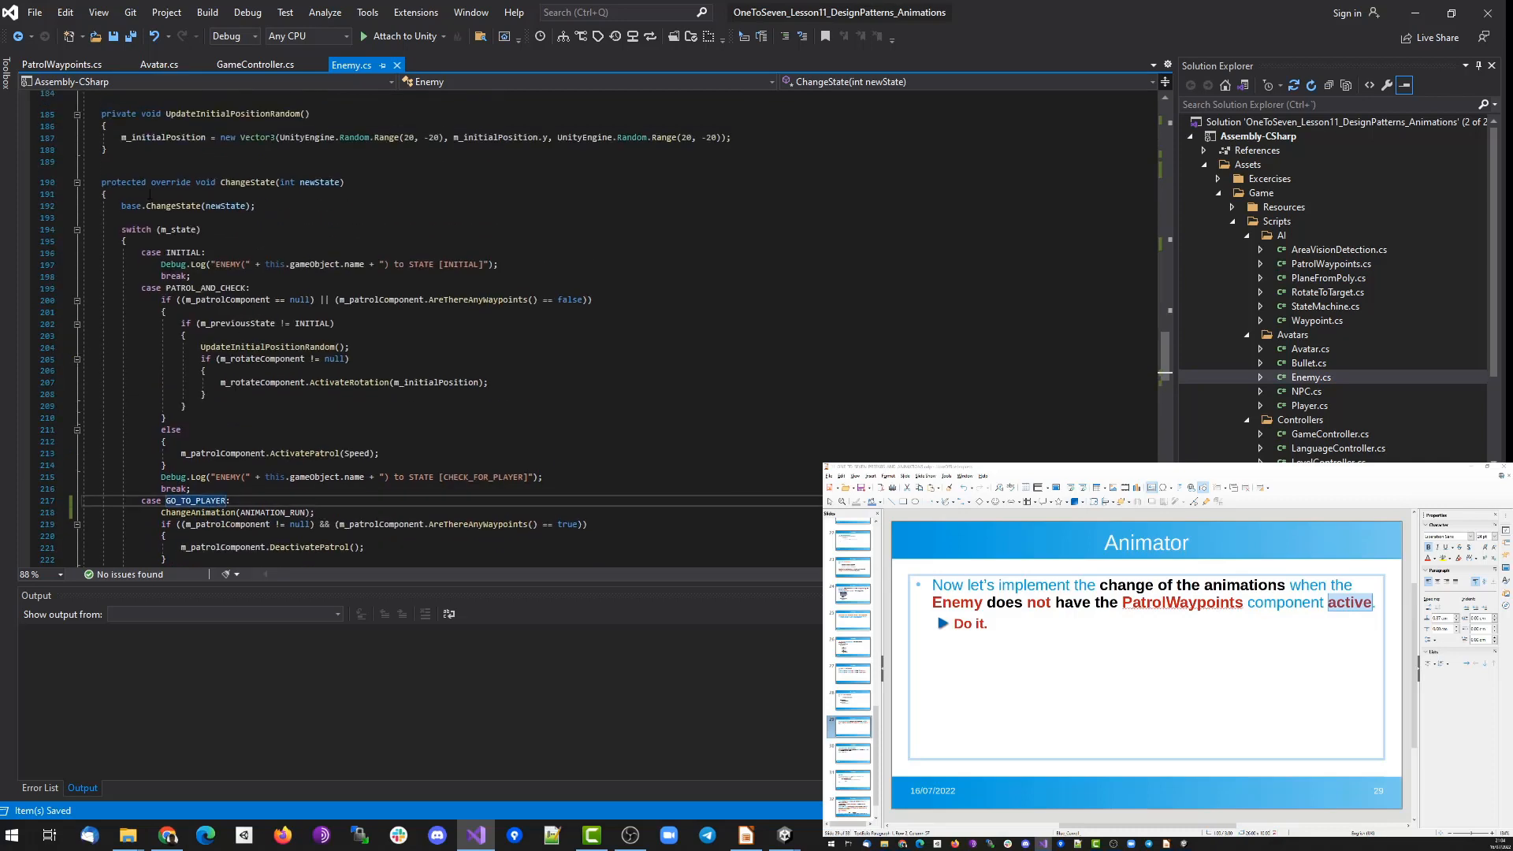
scroll(470, 434, "down", 2)
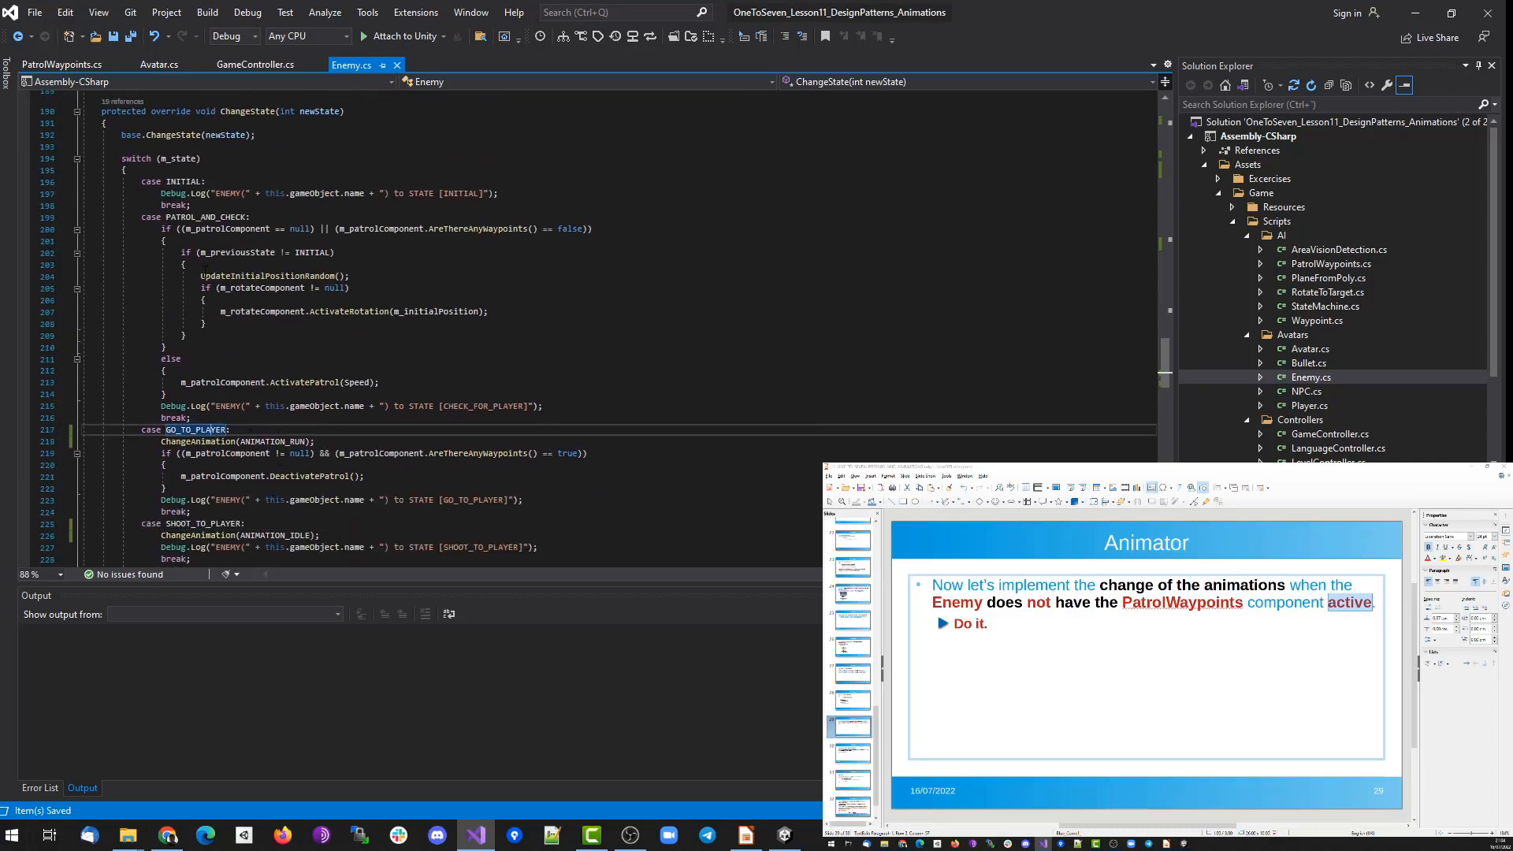
double_click(181, 430)
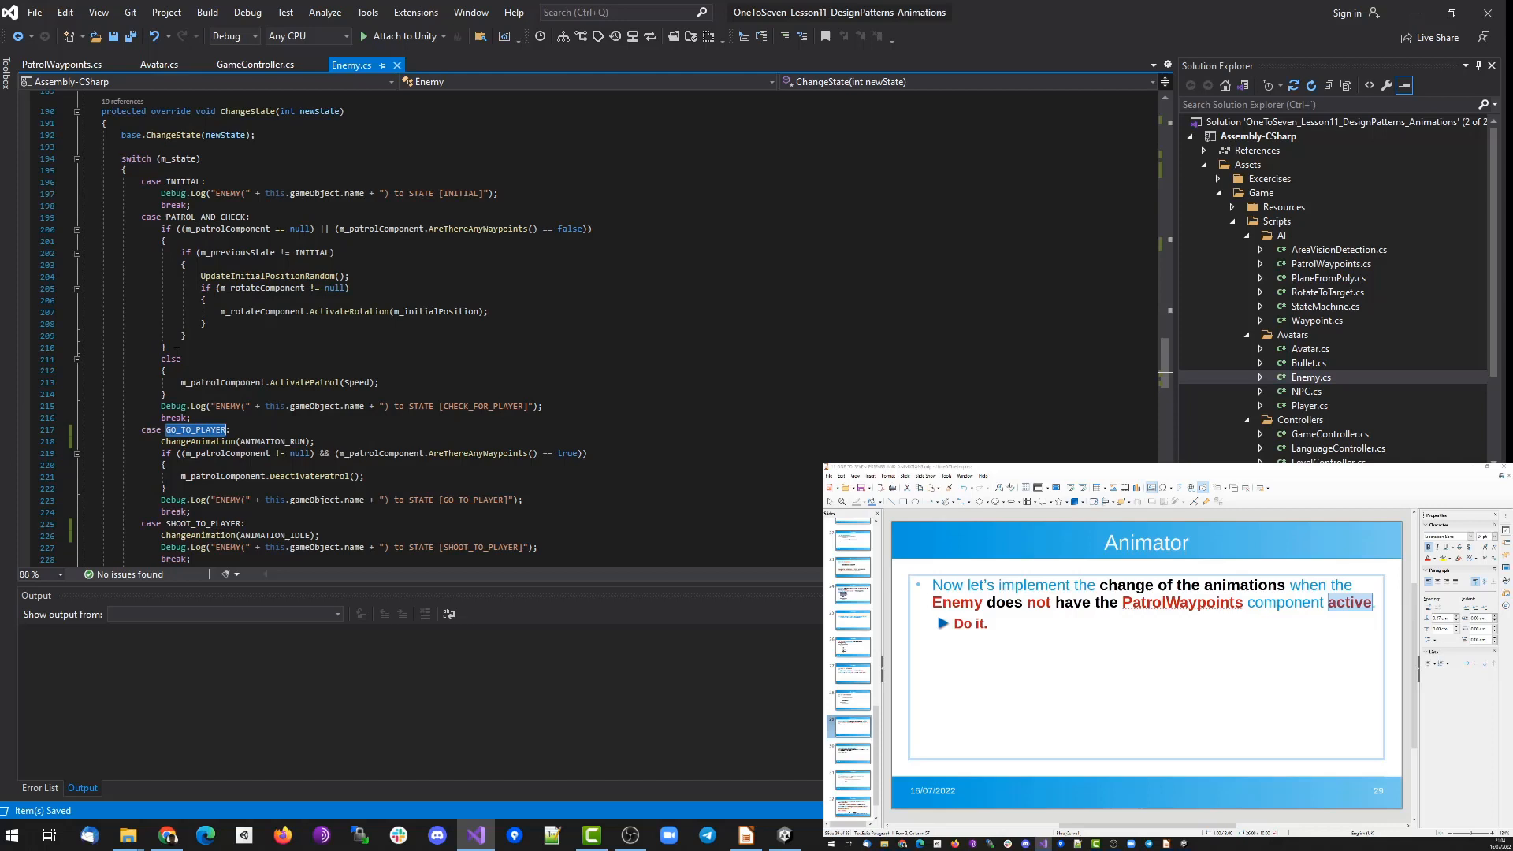
left_click(207, 441)
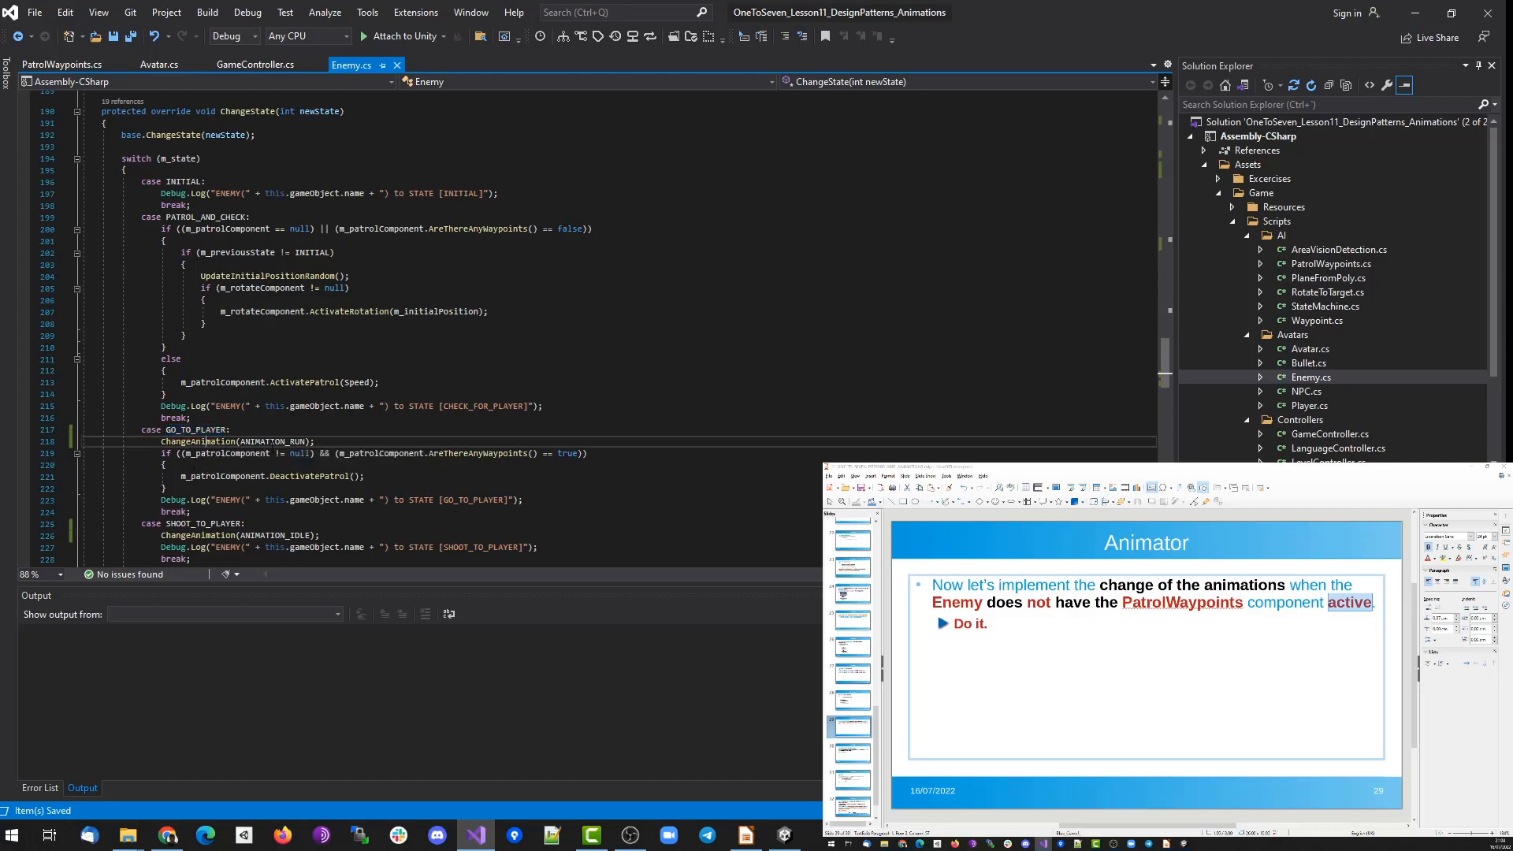
left_click(337, 442)
left_click_drag(138, 430, 373, 439)
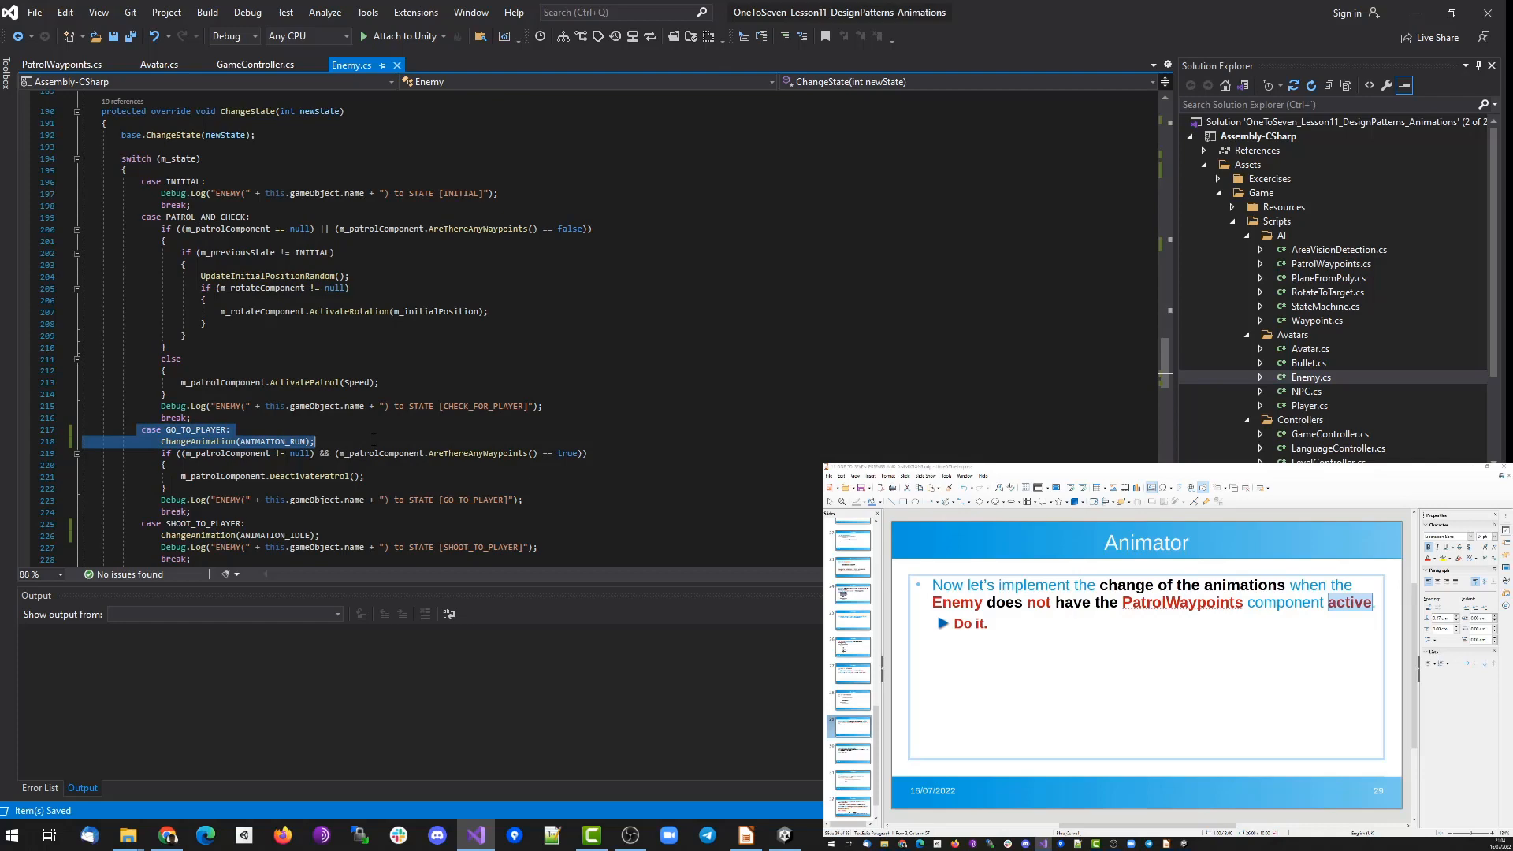
left_click(213, 442)
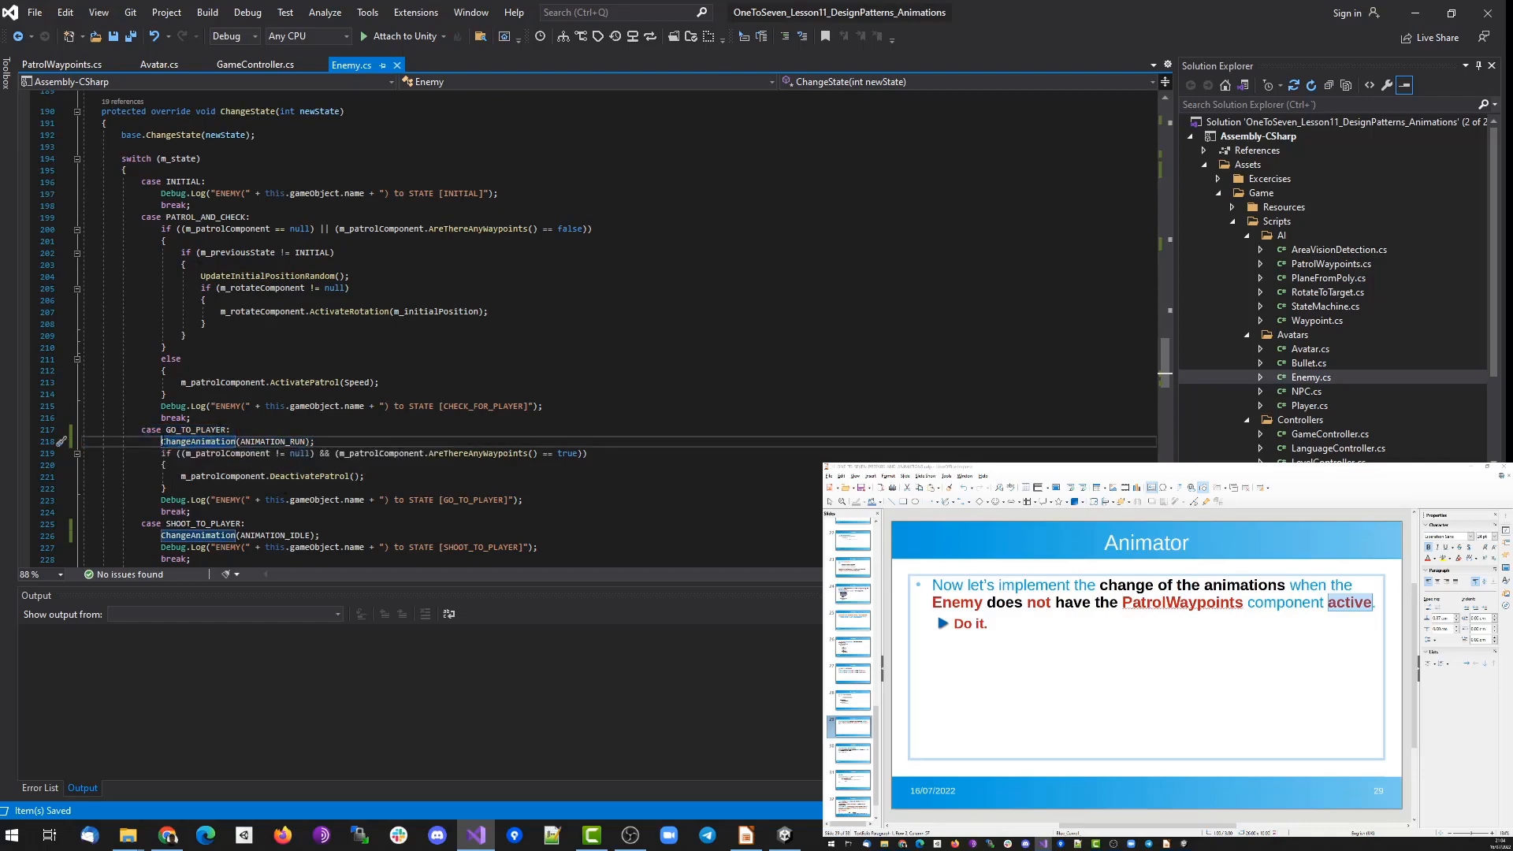
Switch back to Unity and run the game to test the updated enemy animation code.
key("alt+Tab")
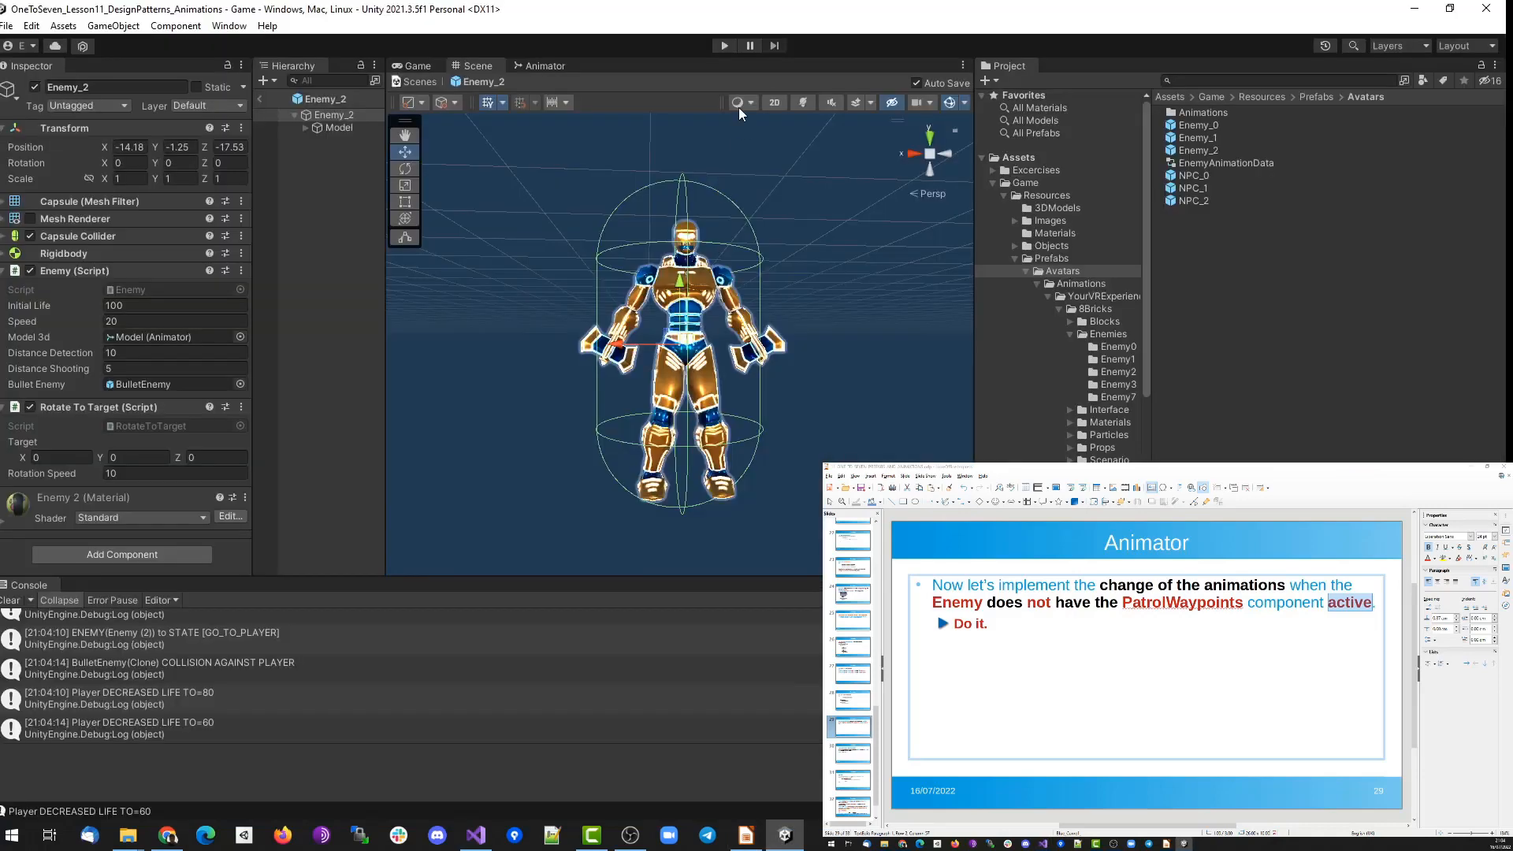
left_click(724, 46)
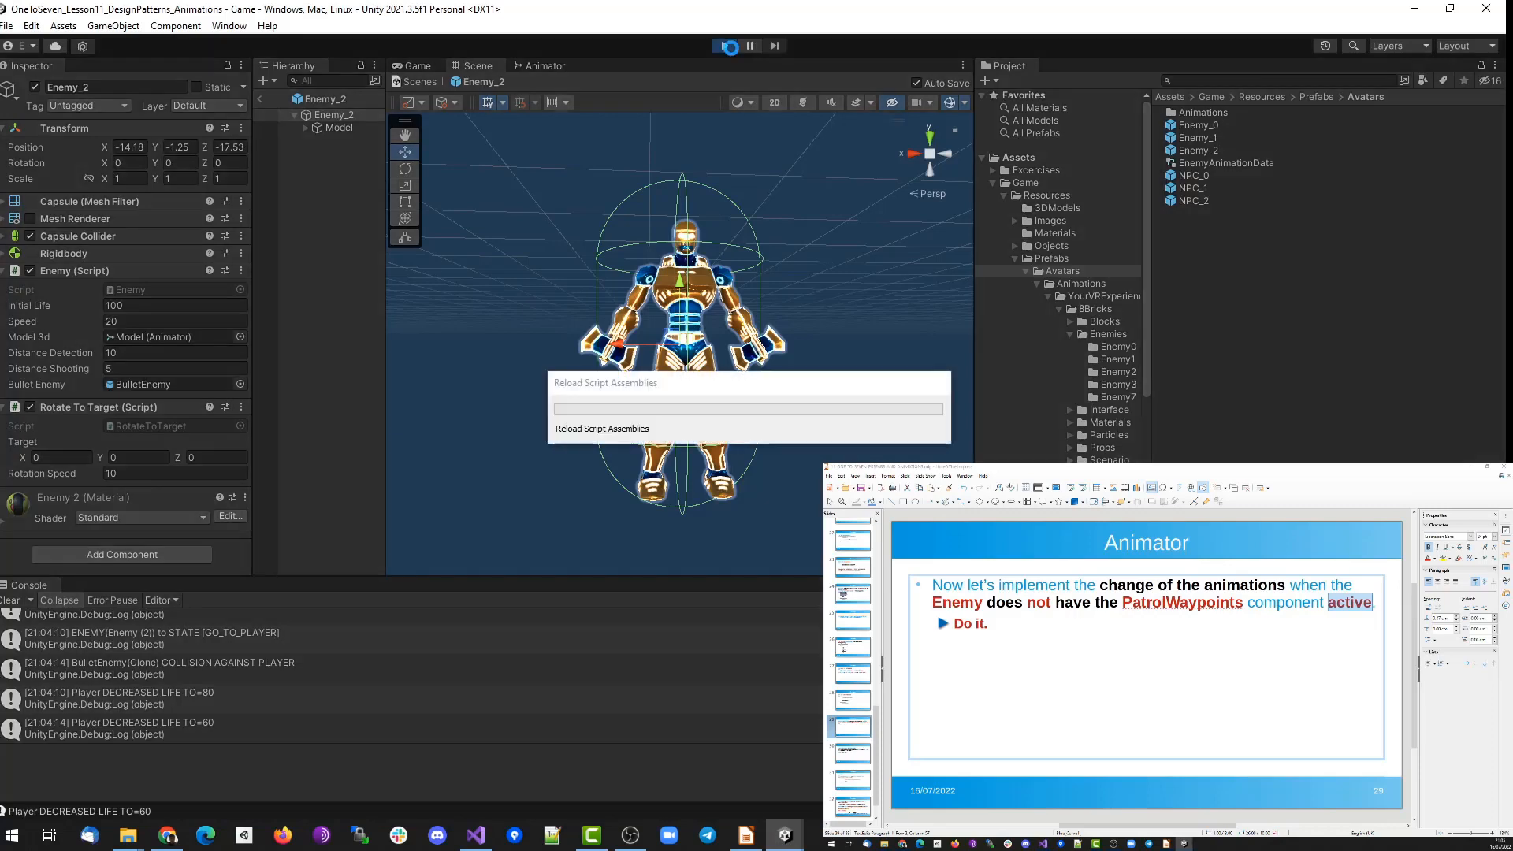
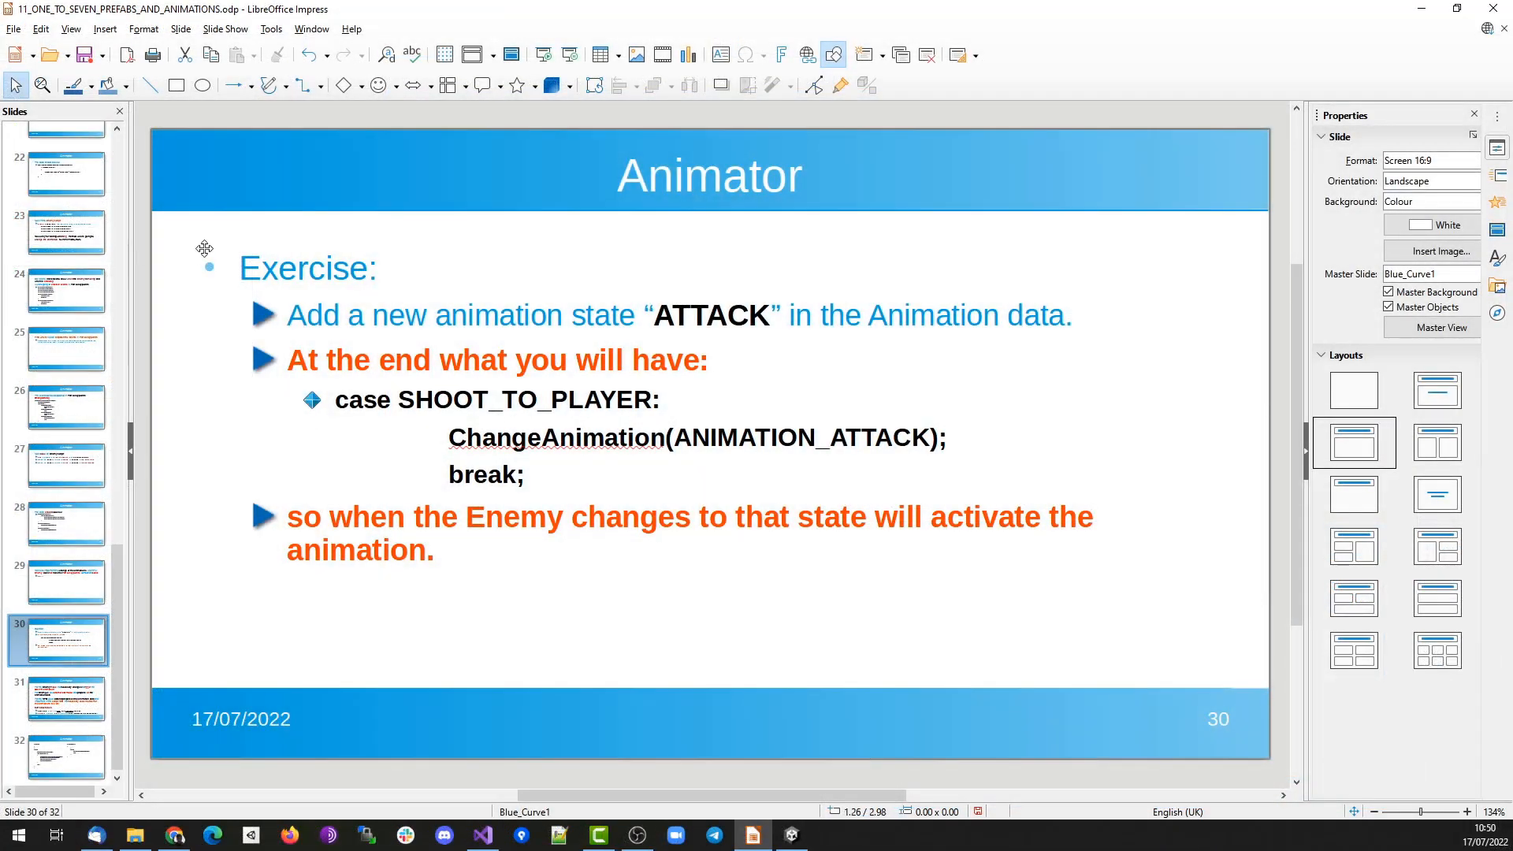
Read the Animator exercise on slide 30 about an ATTACK state, the SHOOT_TO_PLAYER case and ANIMATION_ATTACK.
double_click(297, 272)
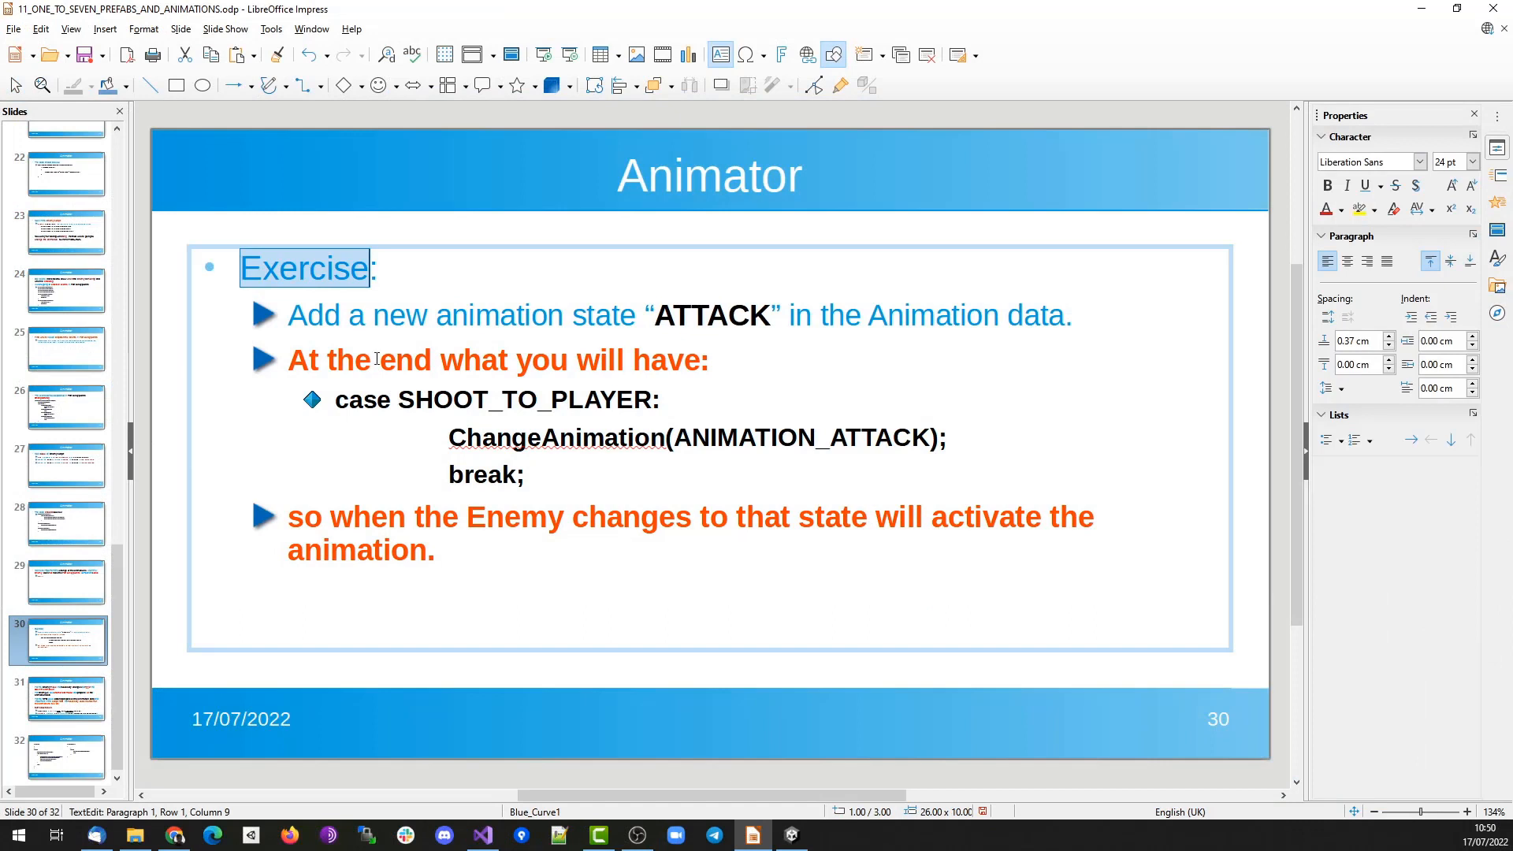
double_click(491, 316)
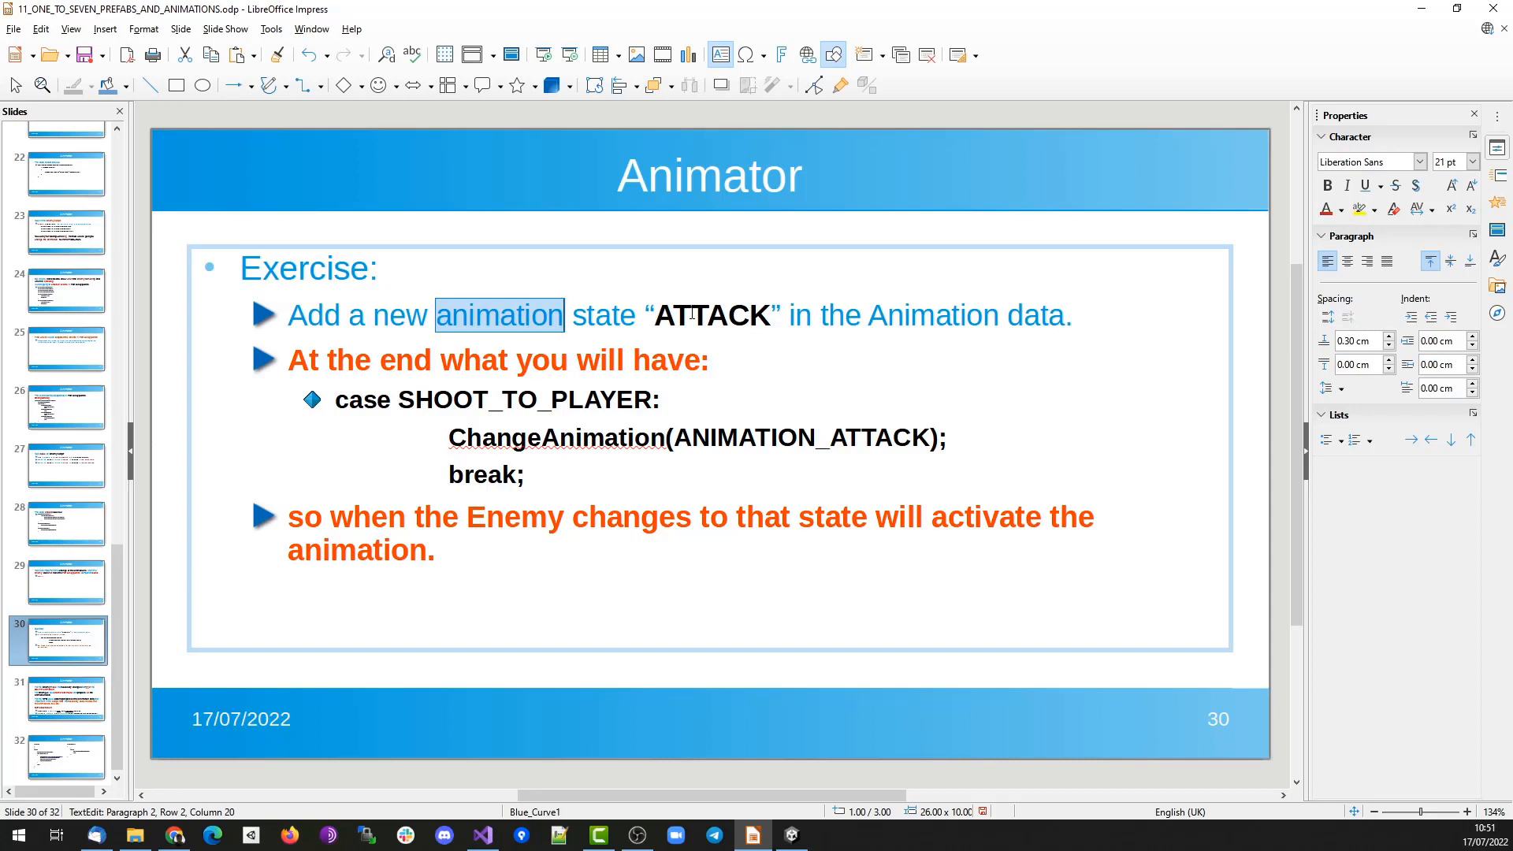
double_click(692, 315)
key("ctrl+b")
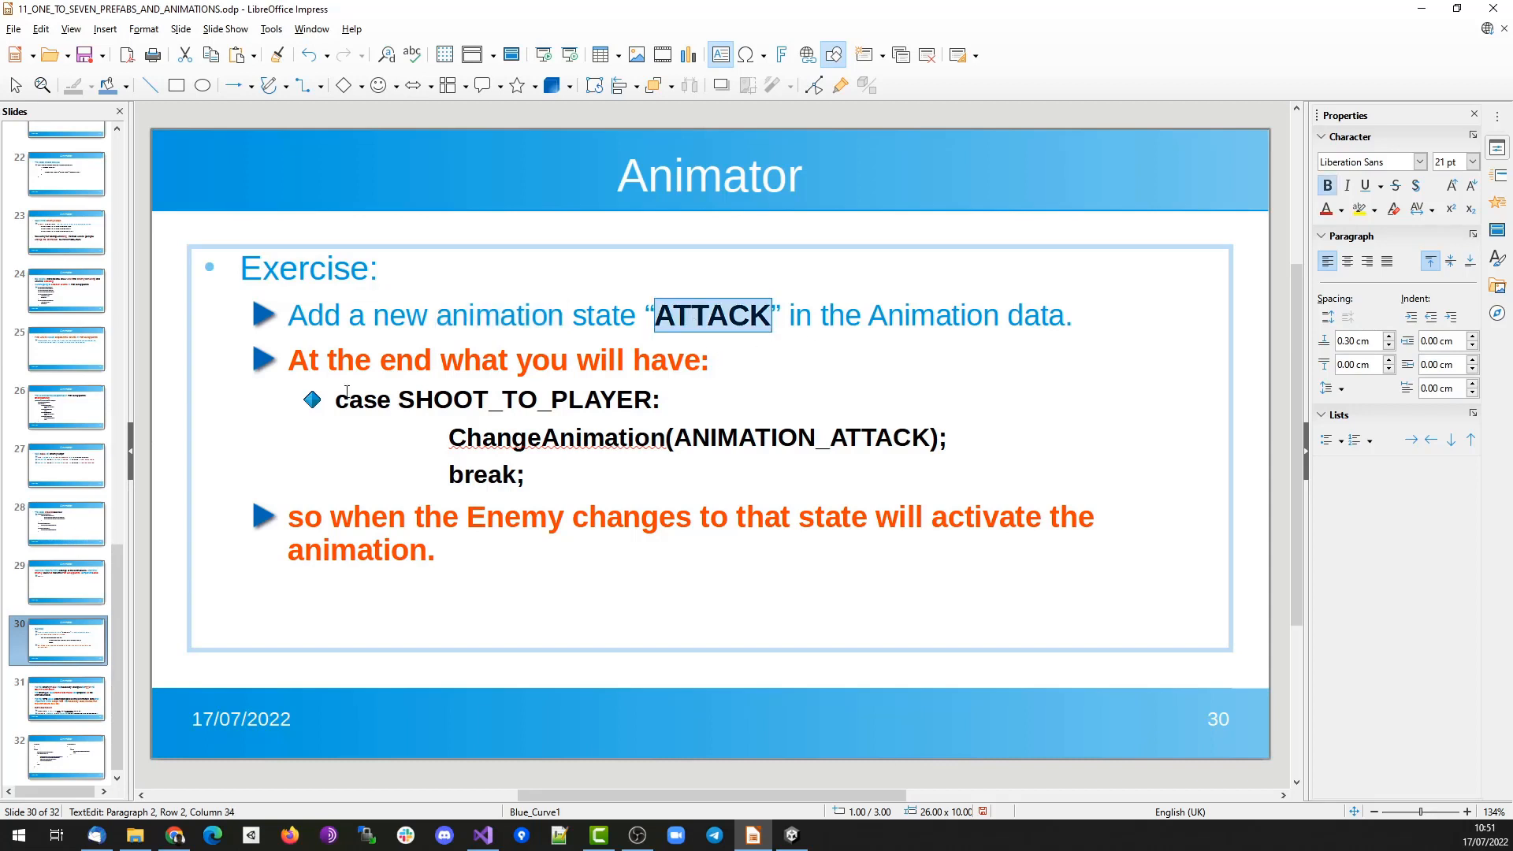
double_click(400, 362)
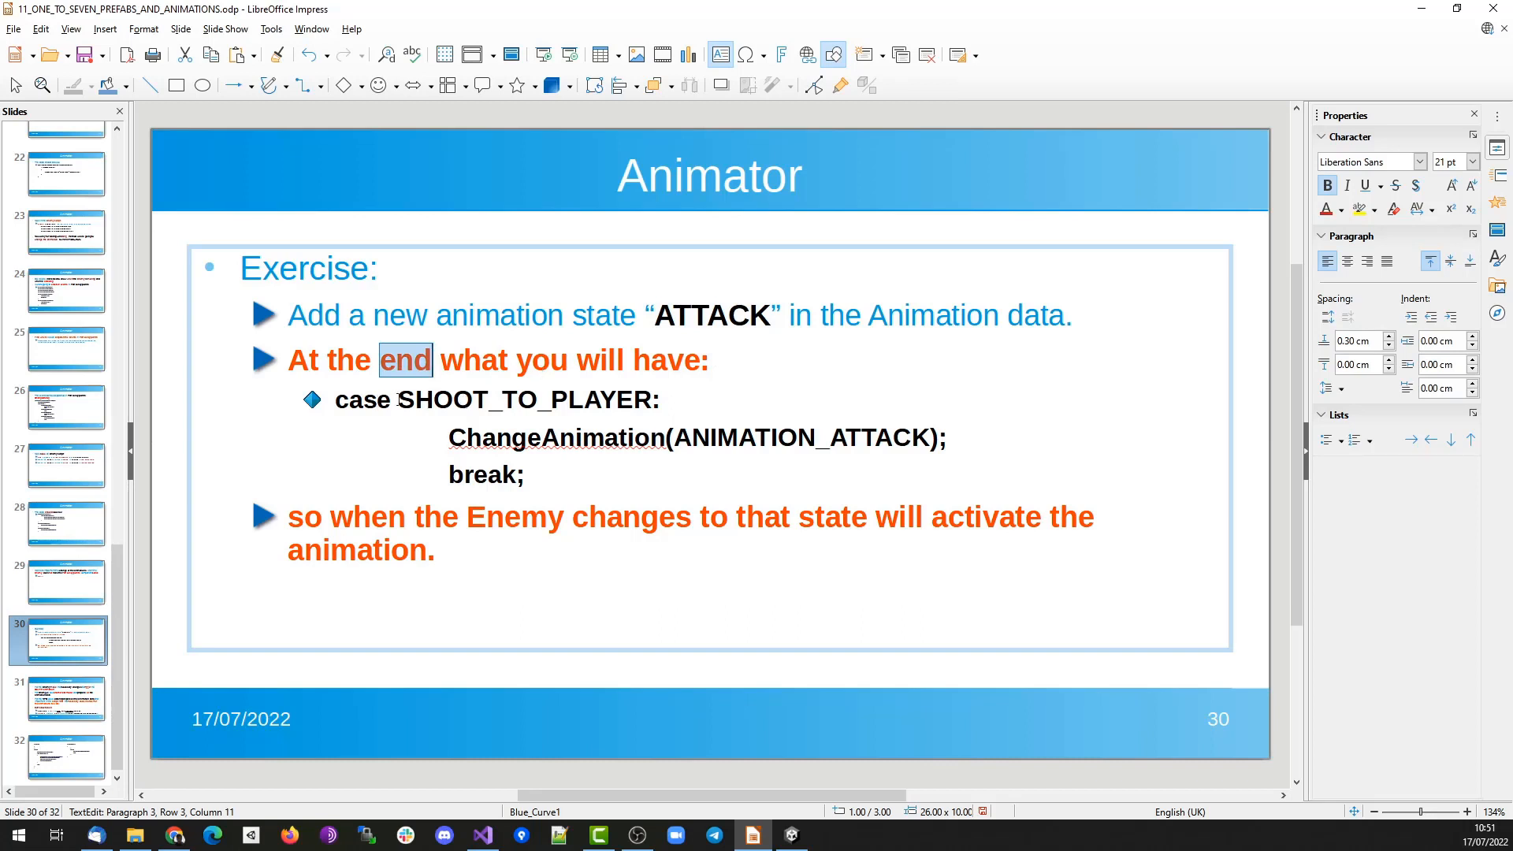
left_click_drag(399, 399, 653, 399)
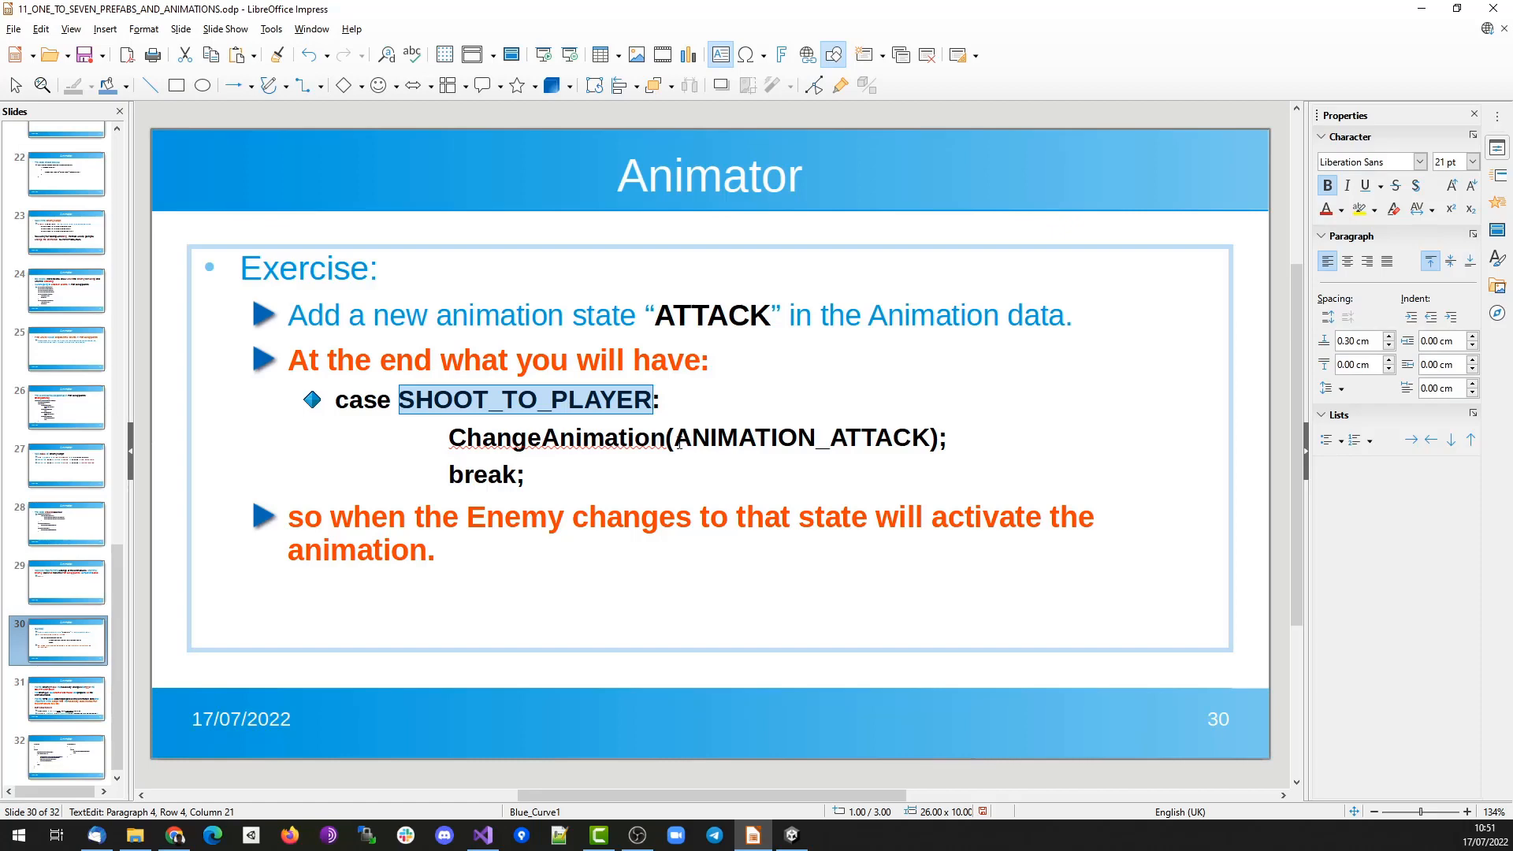
left_click_drag(675, 439, 932, 439)
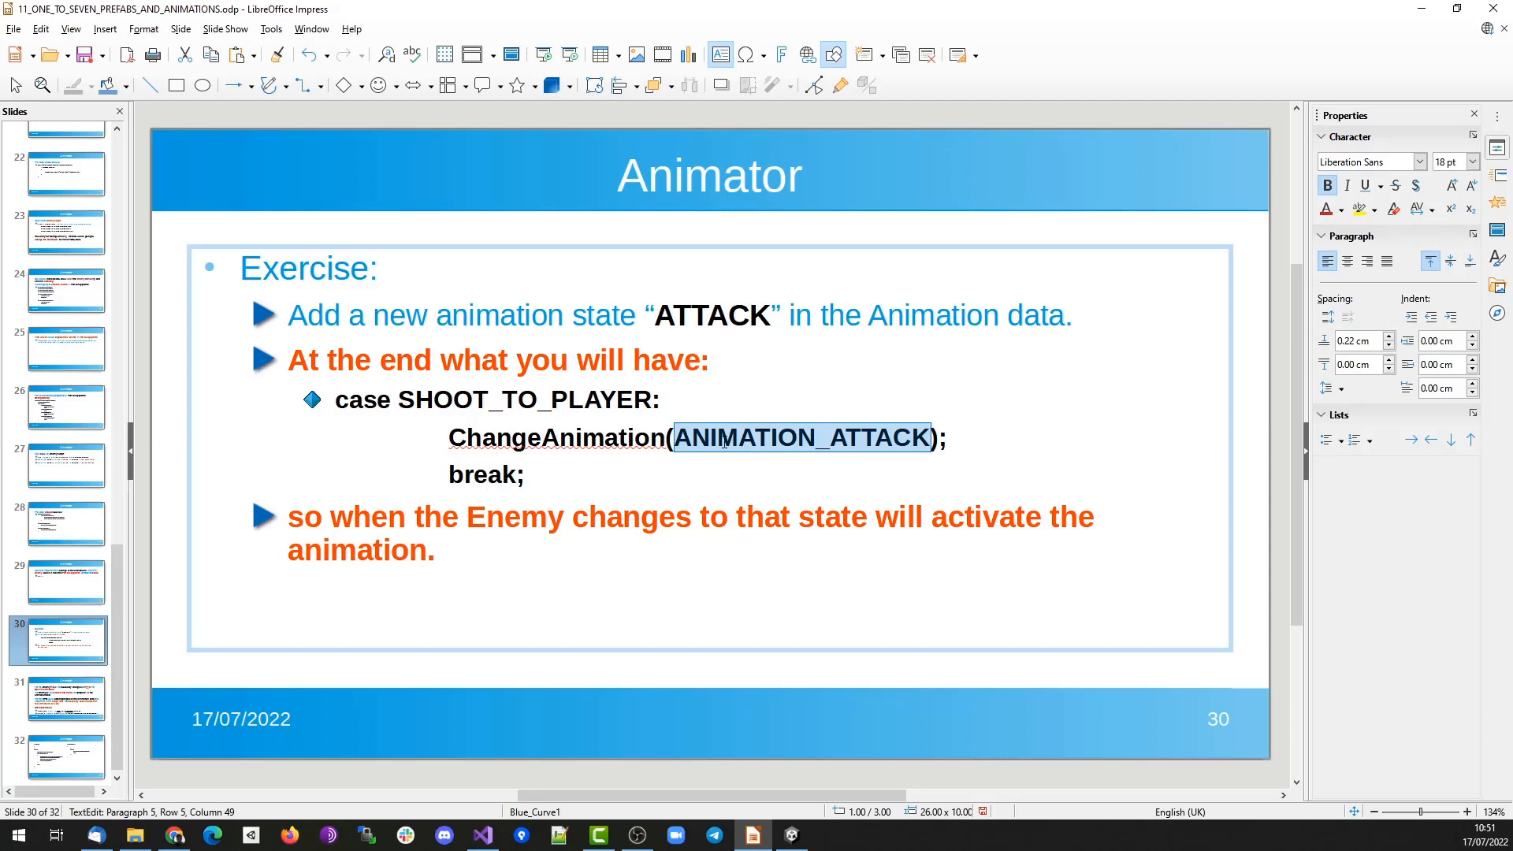
left_click(778, 439)
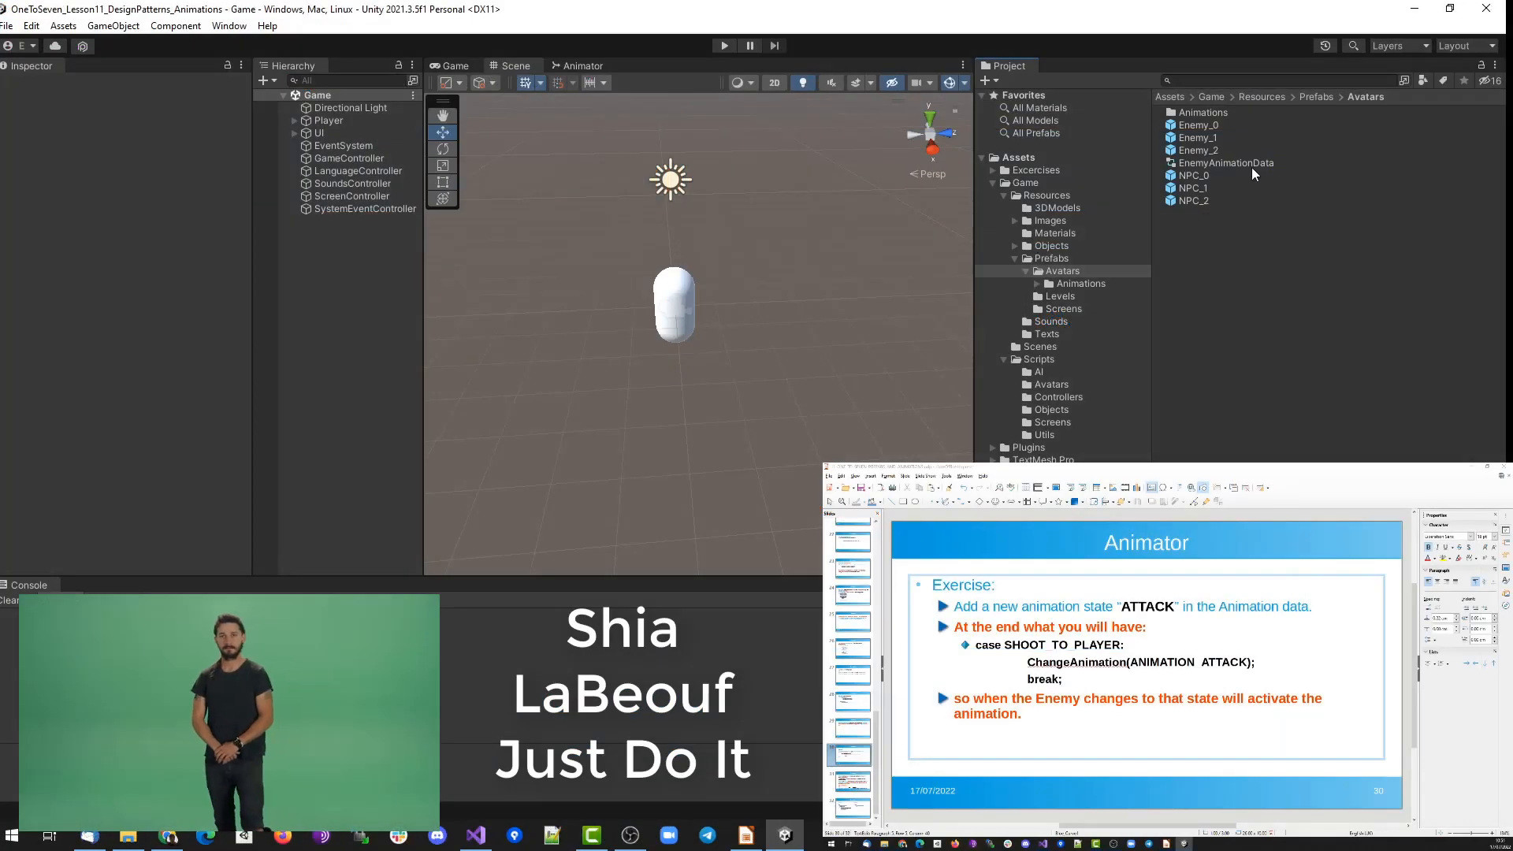
Rearrange the Death, Idle and Run states in the enemy animator and add an empty state named Attack.
left_click_drag(783, 456, 733, 515)
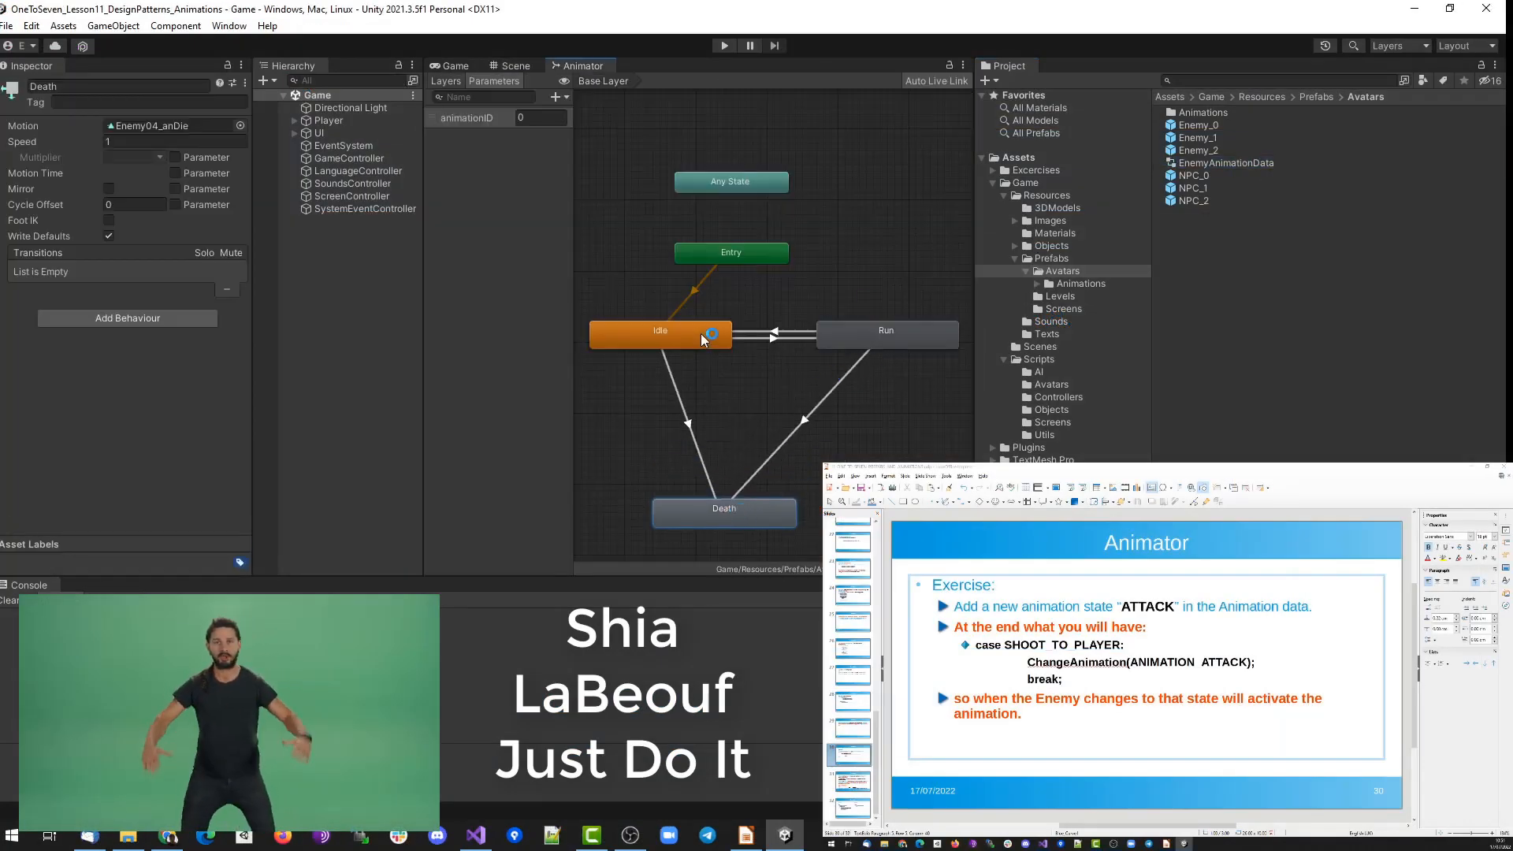
left_click_drag(701, 335, 659, 391)
left_click_drag(861, 345, 741, 316)
right_click(824, 394)
mouse_move(866, 402)
left_click(1032, 401)
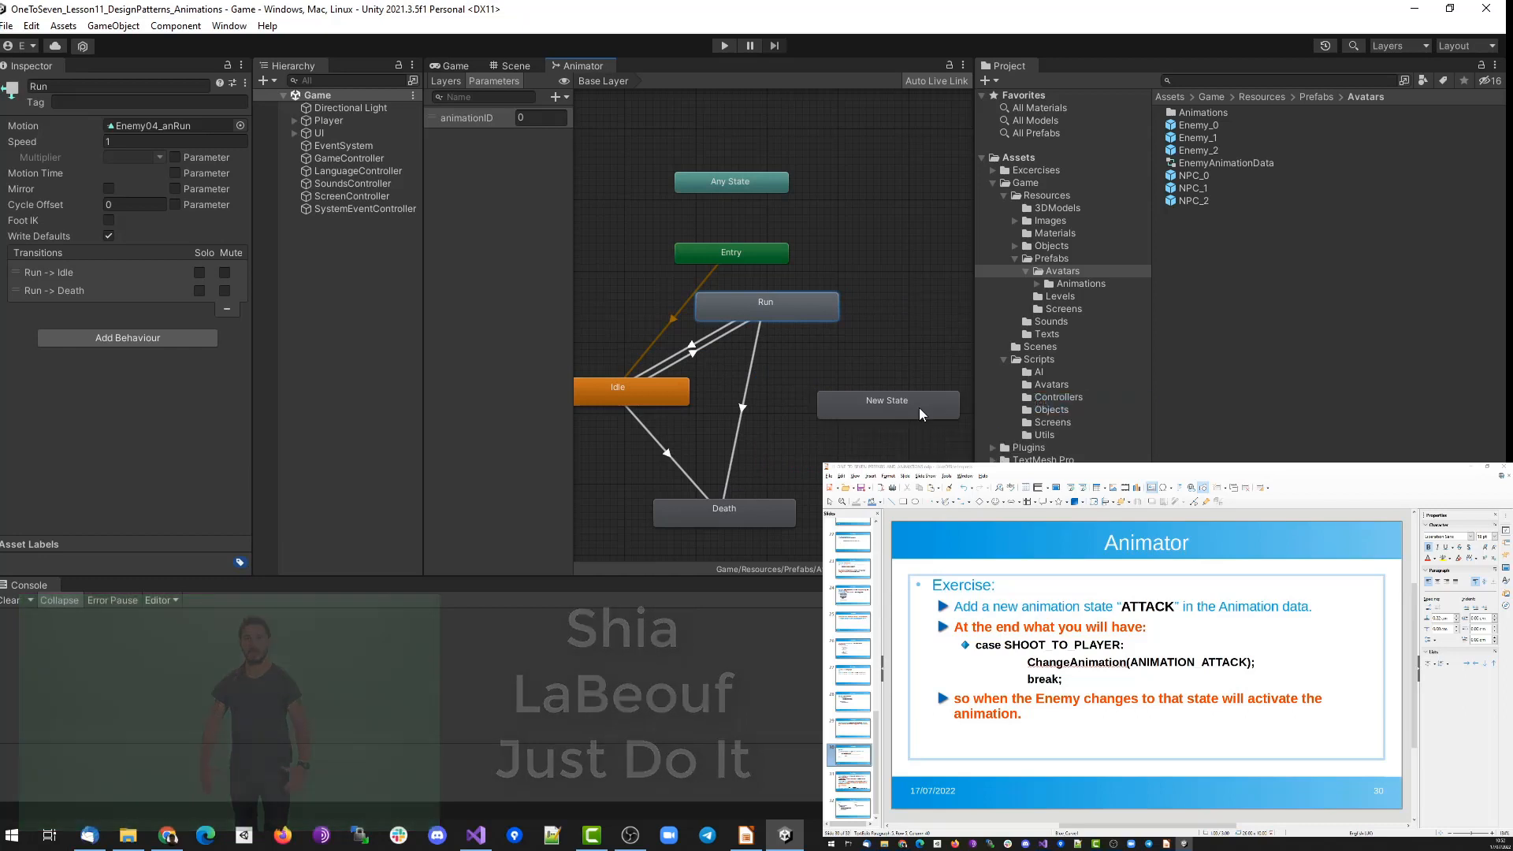
left_click(107, 87)
type("Attack")
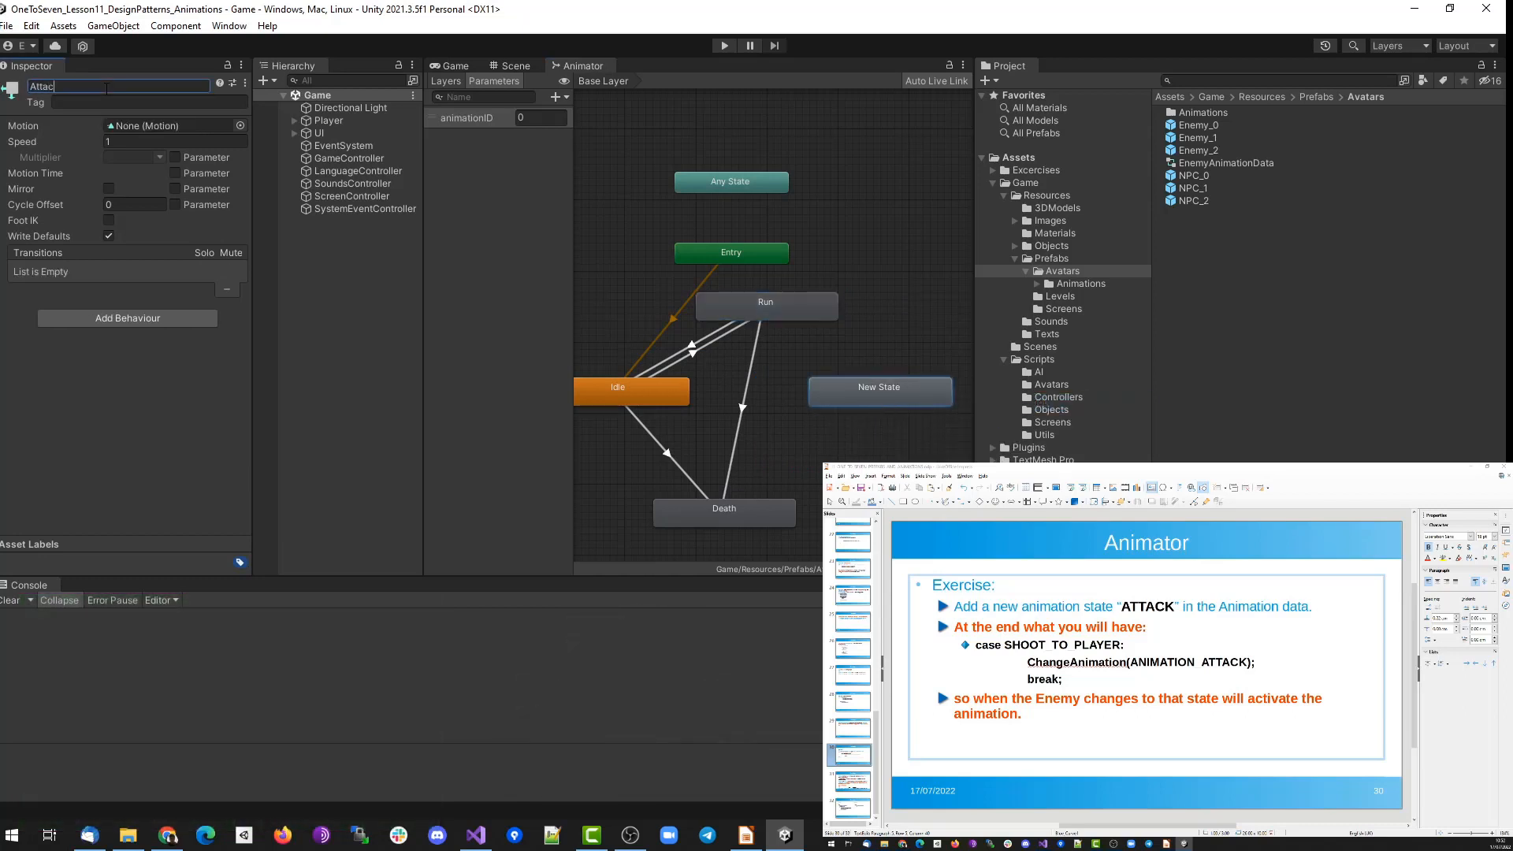
key("Return")
Assign the Enemy04_anAttack clip as the Attack state's motion and play its preview.
left_click(240, 125)
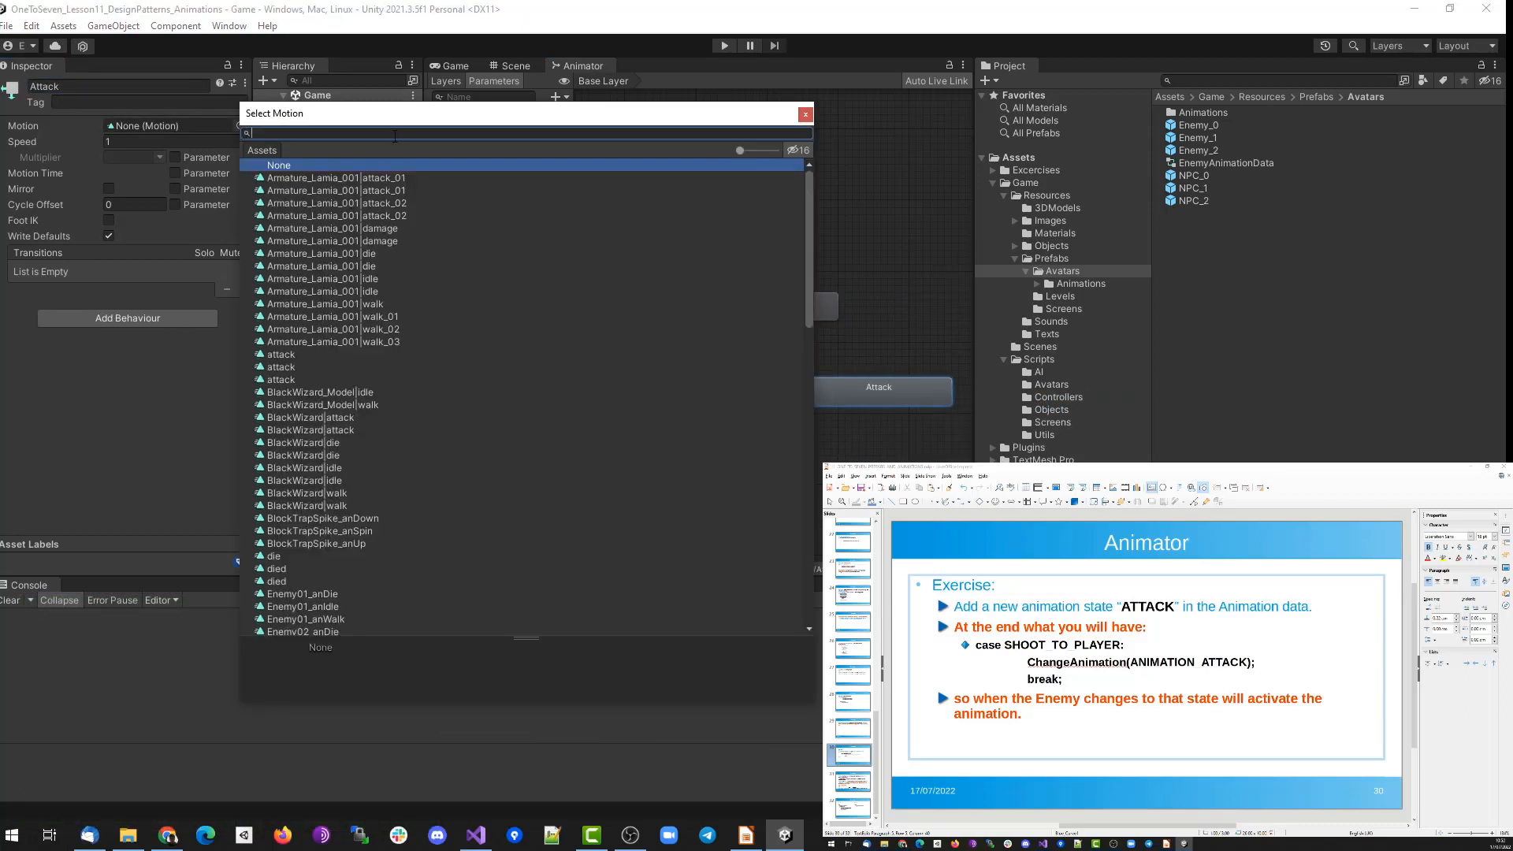
type("attack")
double_click(340, 304)
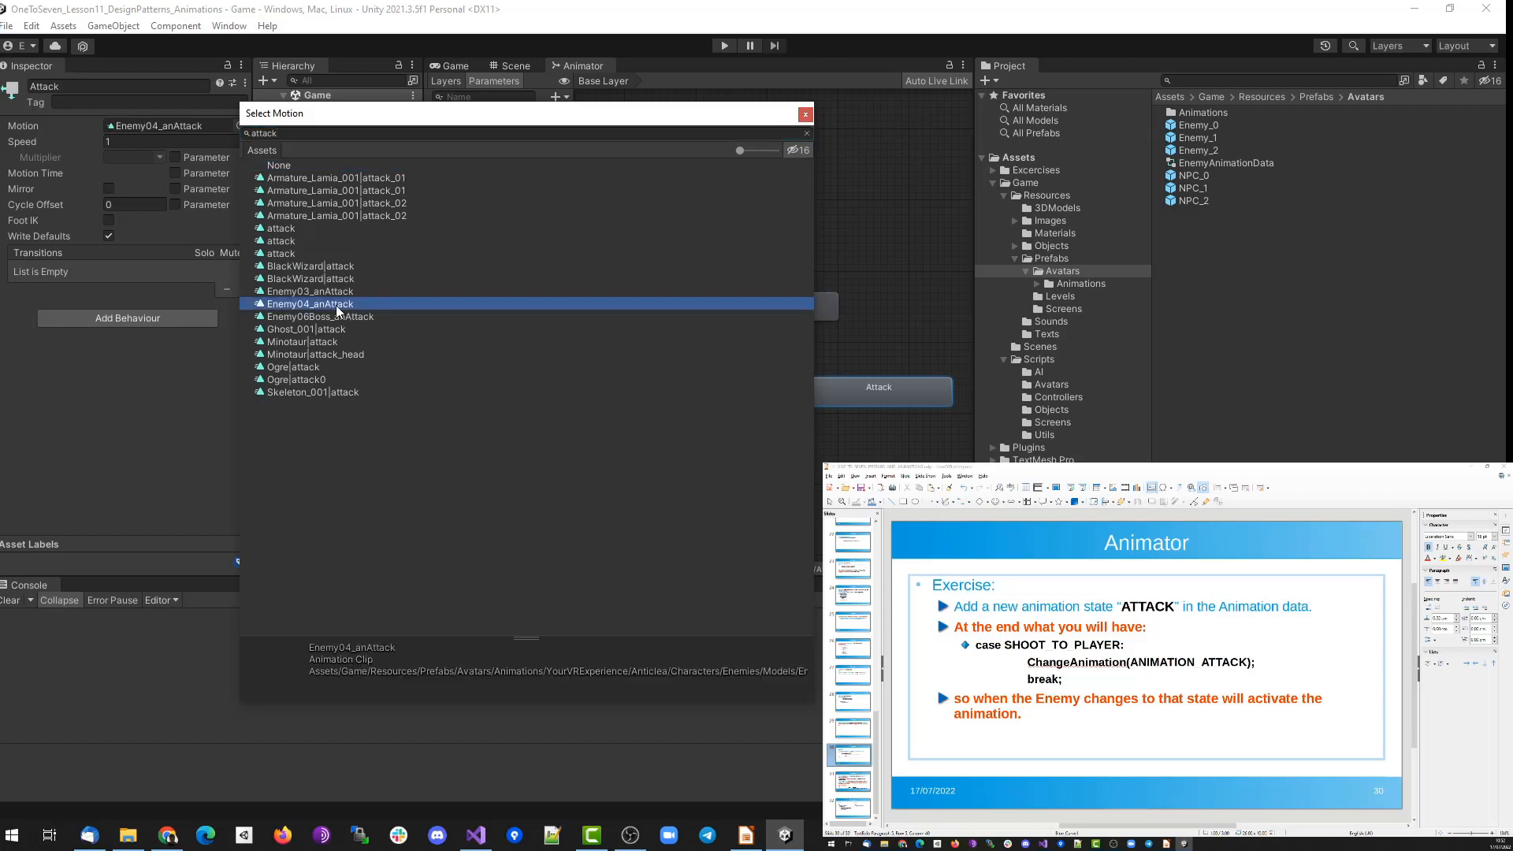
double_click(196, 134)
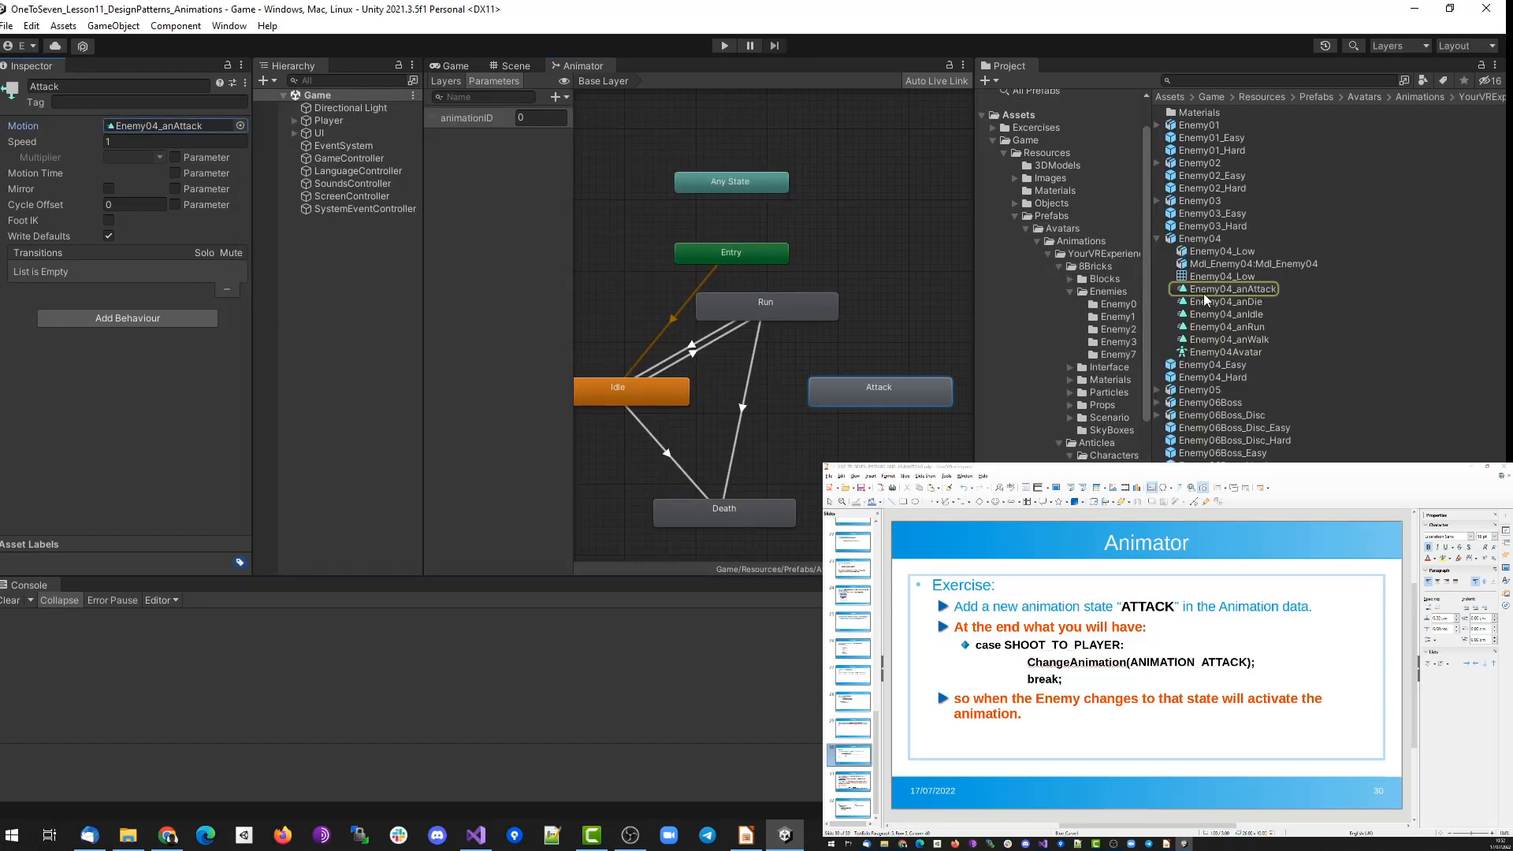
left_click(8, 371)
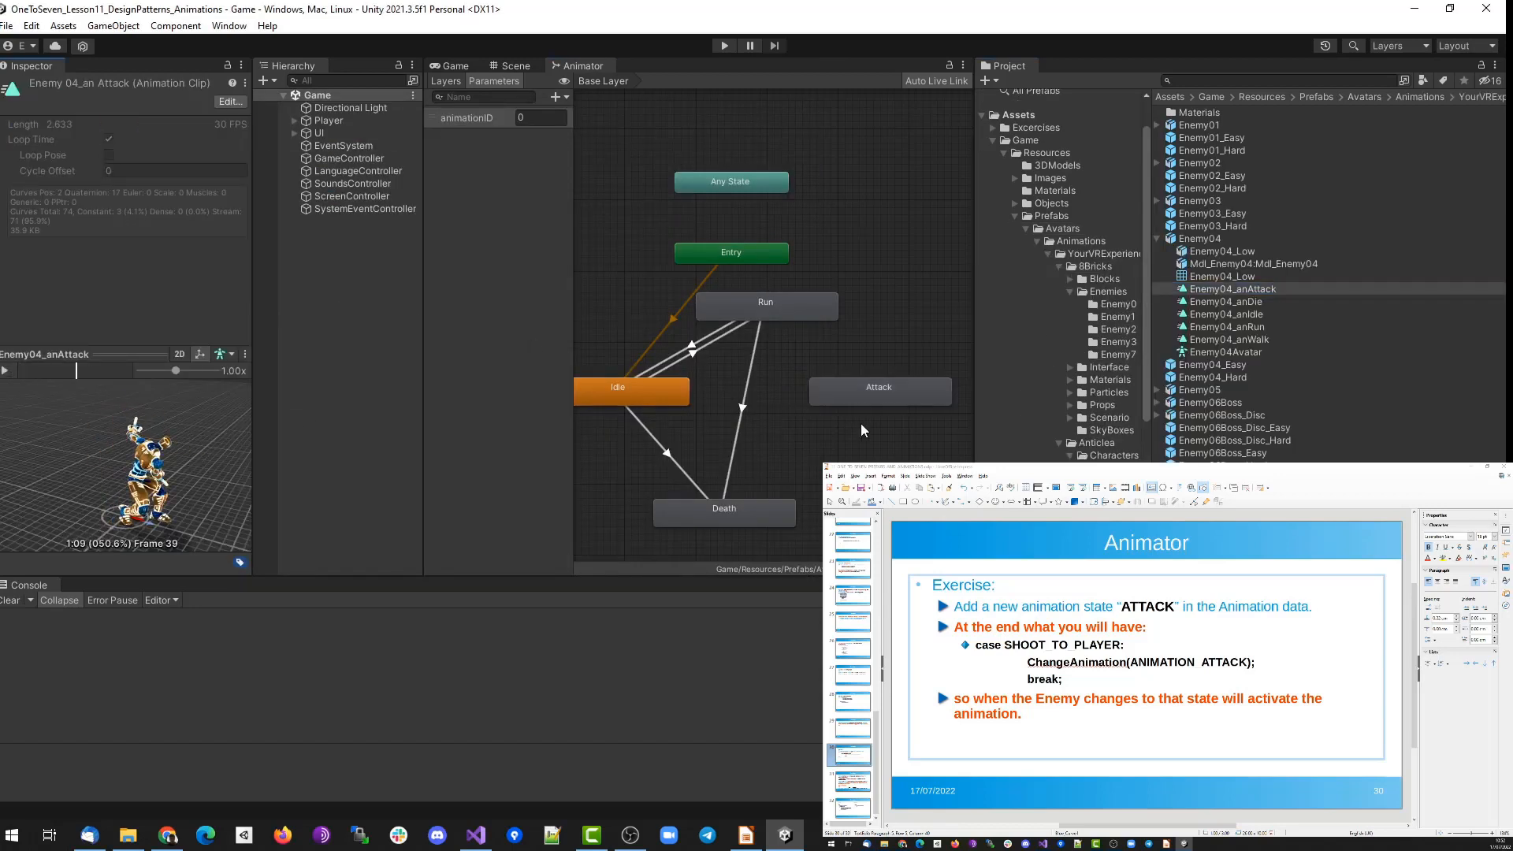
Create transitions from Run to Attack and from Attack to Idle.
right_click(796, 315)
left_click(827, 323)
left_click(861, 394)
right_click(860, 394)
left_click(886, 402)
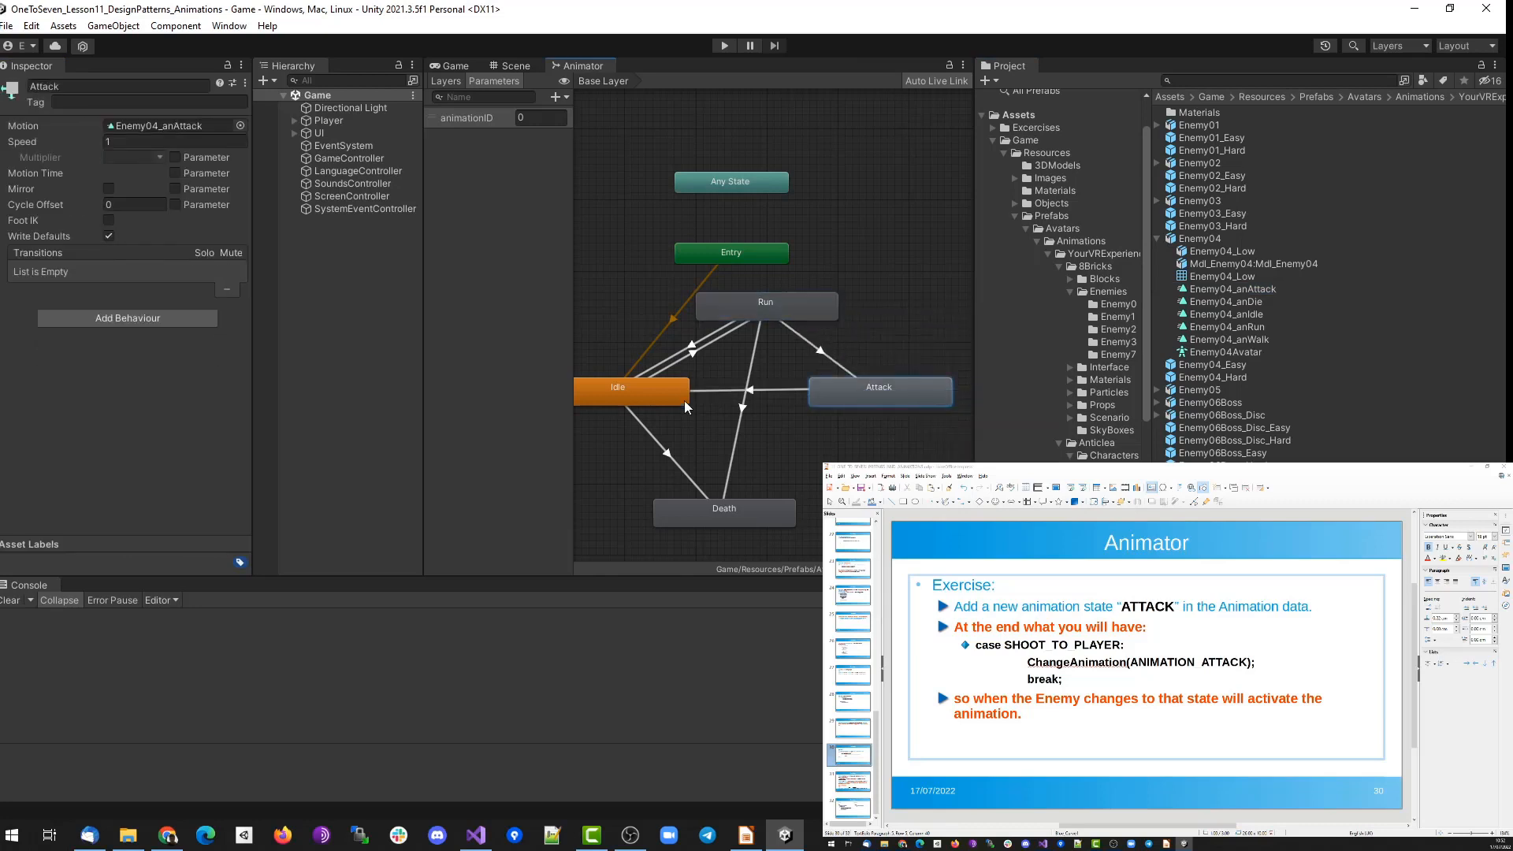
left_click(670, 393)
Create transitions from Idle to Attack and from Attack to Run.
right_click(668, 392)
left_click(693, 401)
left_click(865, 398)
right_click(879, 394)
left_click(898, 404)
left_click(798, 309)
Create a transition from Attack to Death and shift the Death state slightly down and to the right.
right_click(847, 392)
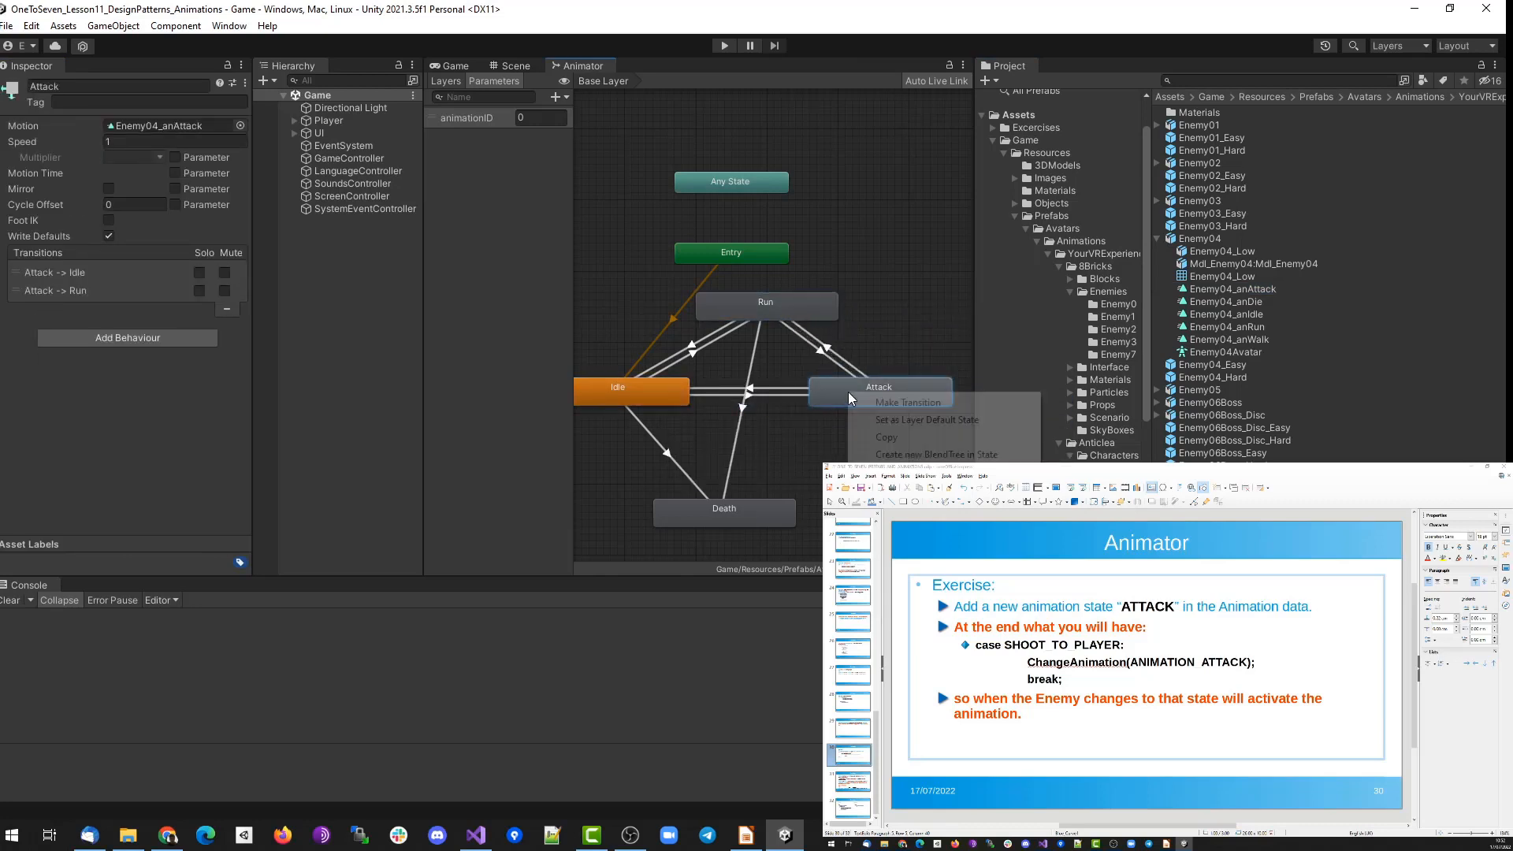
left_click(871, 402)
left_click(731, 512)
left_click_drag(731, 518, 765, 532)
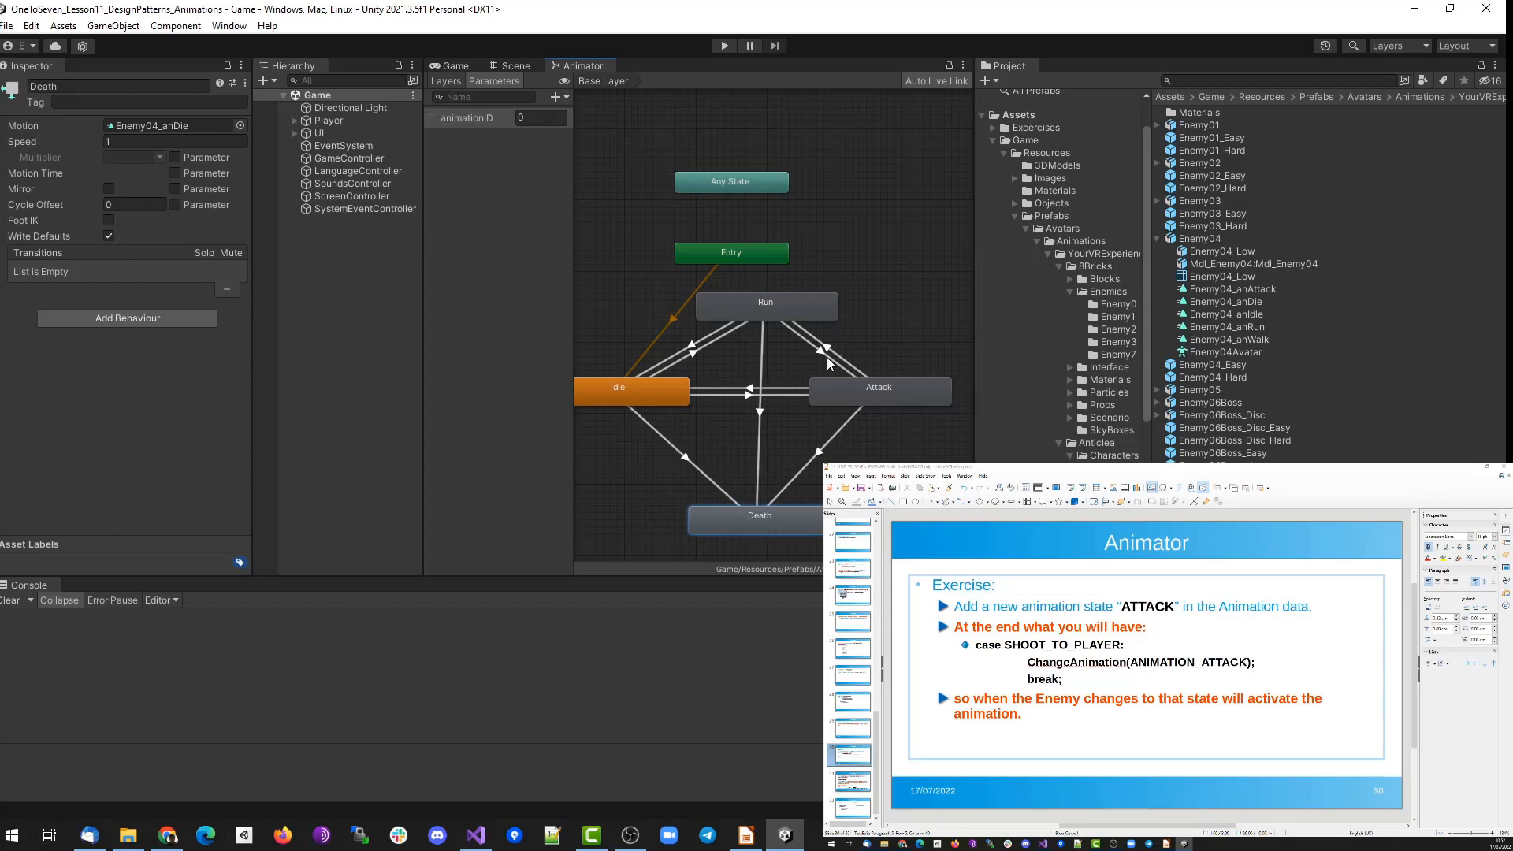
Disable Has Exit Time on the Run -> Attack transition and add an animationID Equals condition.
left_click(820, 354)
left_click(97, 235)
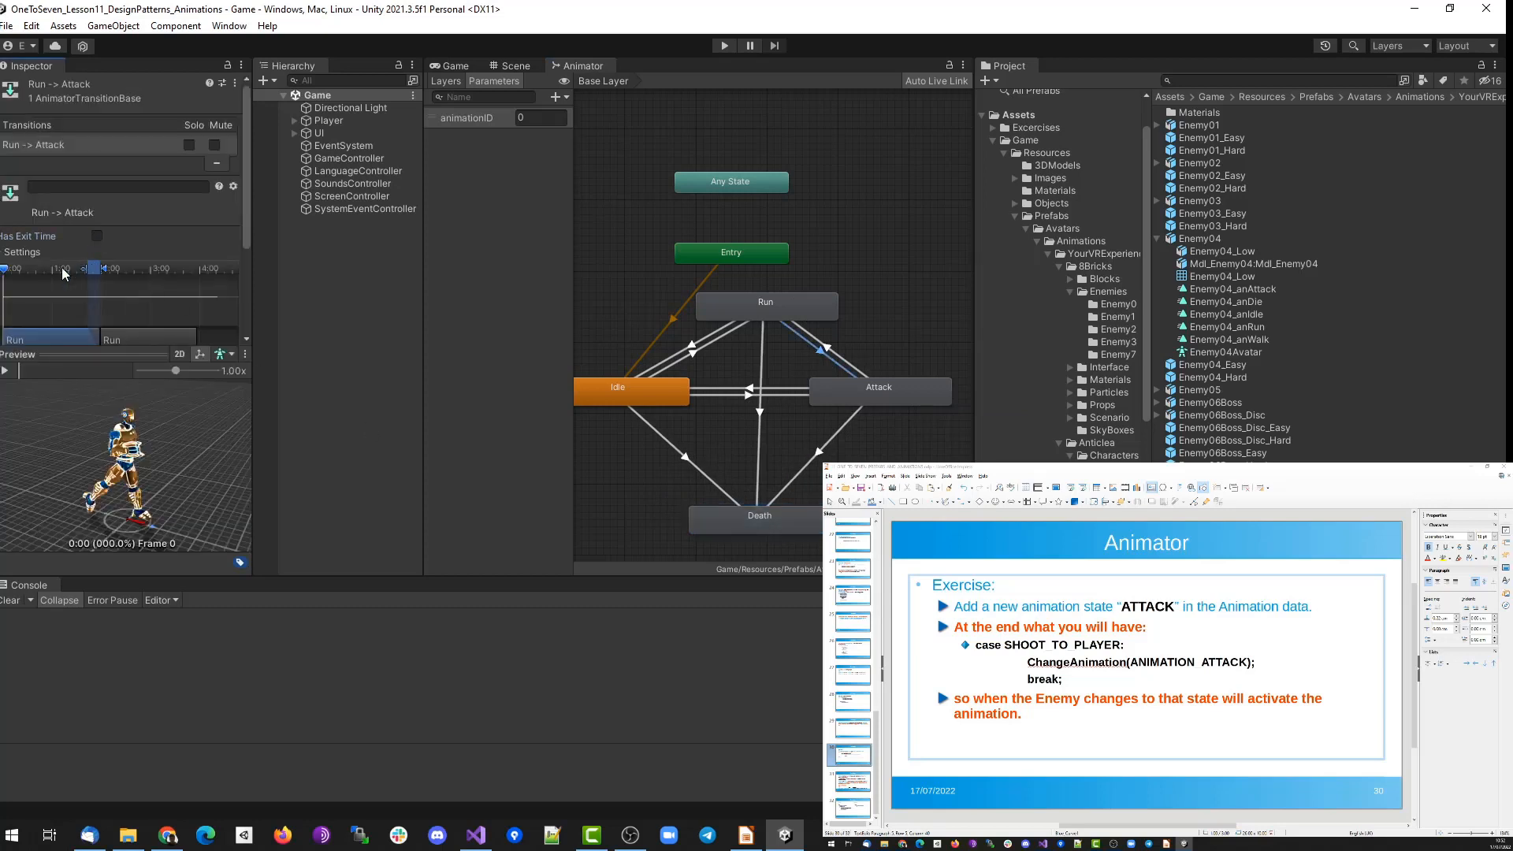
scroll(225, 314, "down", 3)
left_click(200, 300)
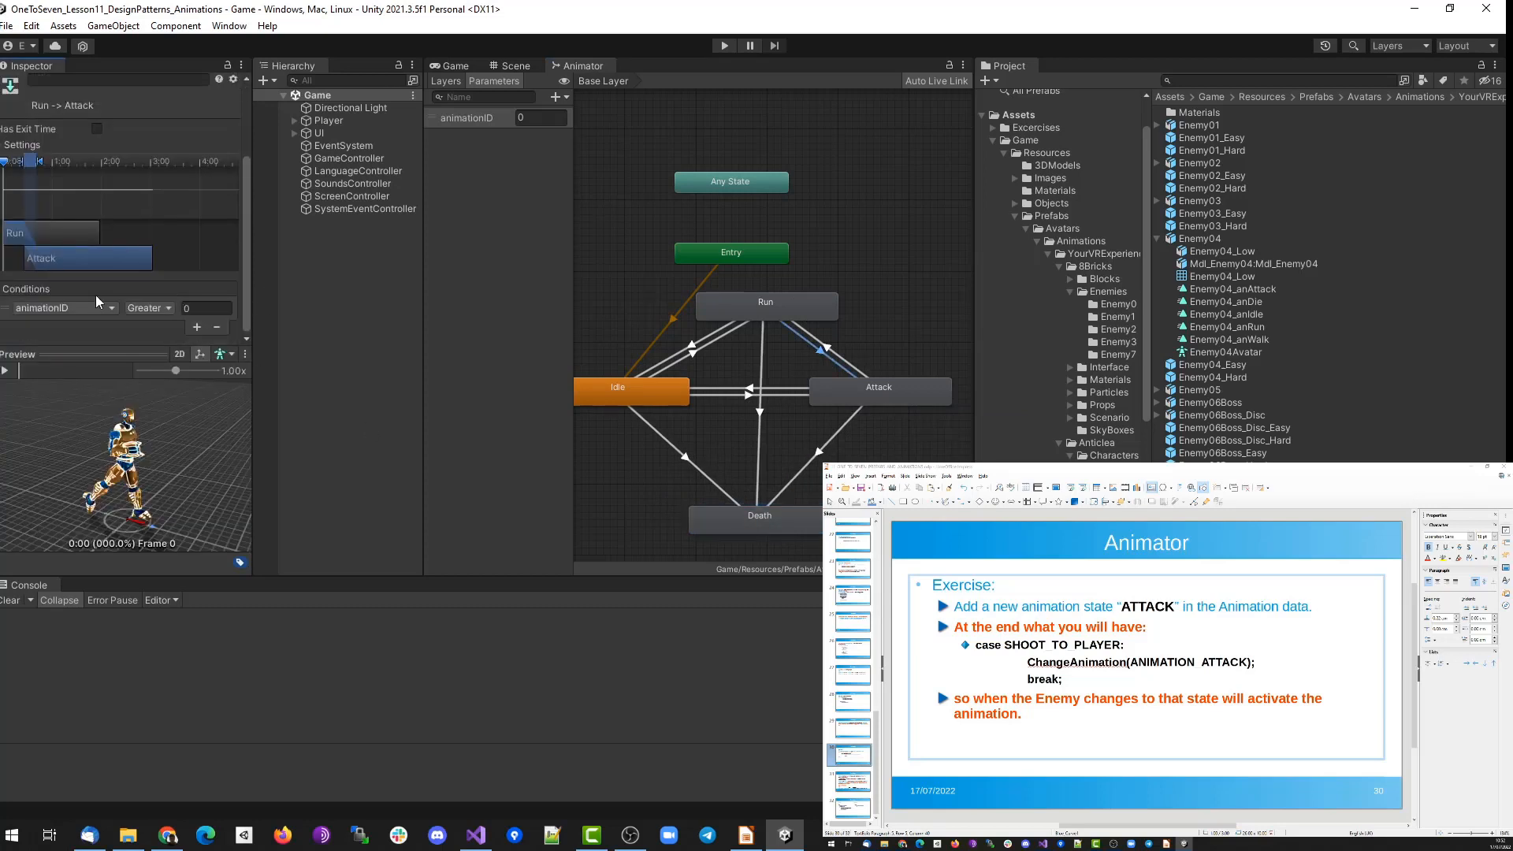
left_click(111, 308)
left_click(167, 308)
left_click(154, 356)
left_click(206, 308)
Disable Has Exit Time on the Attack -> Run transition and add the condition animationID Equals 1.
left_click(838, 354)
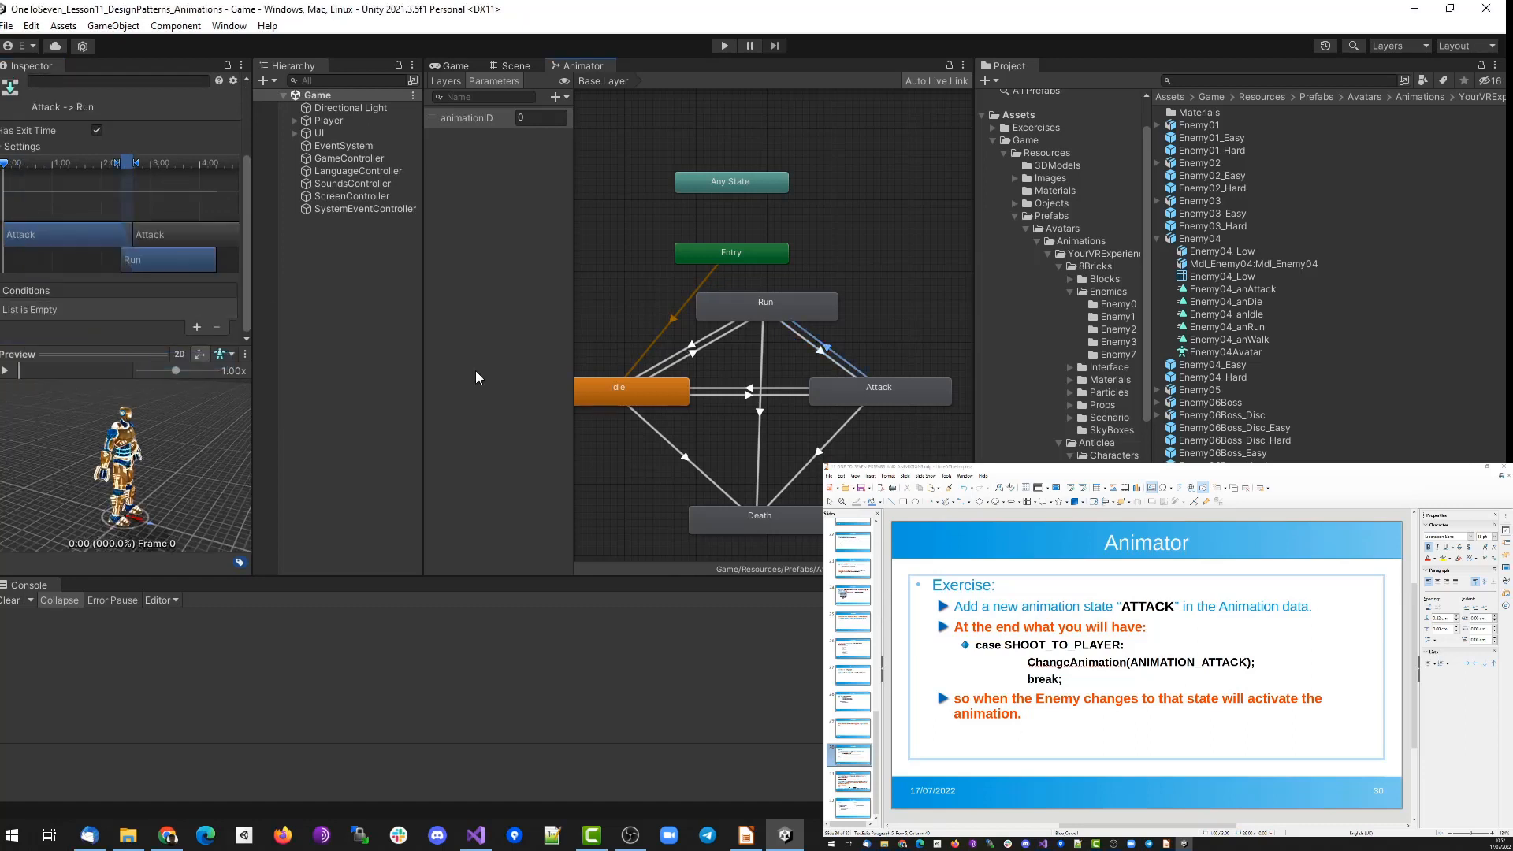
left_click(97, 130)
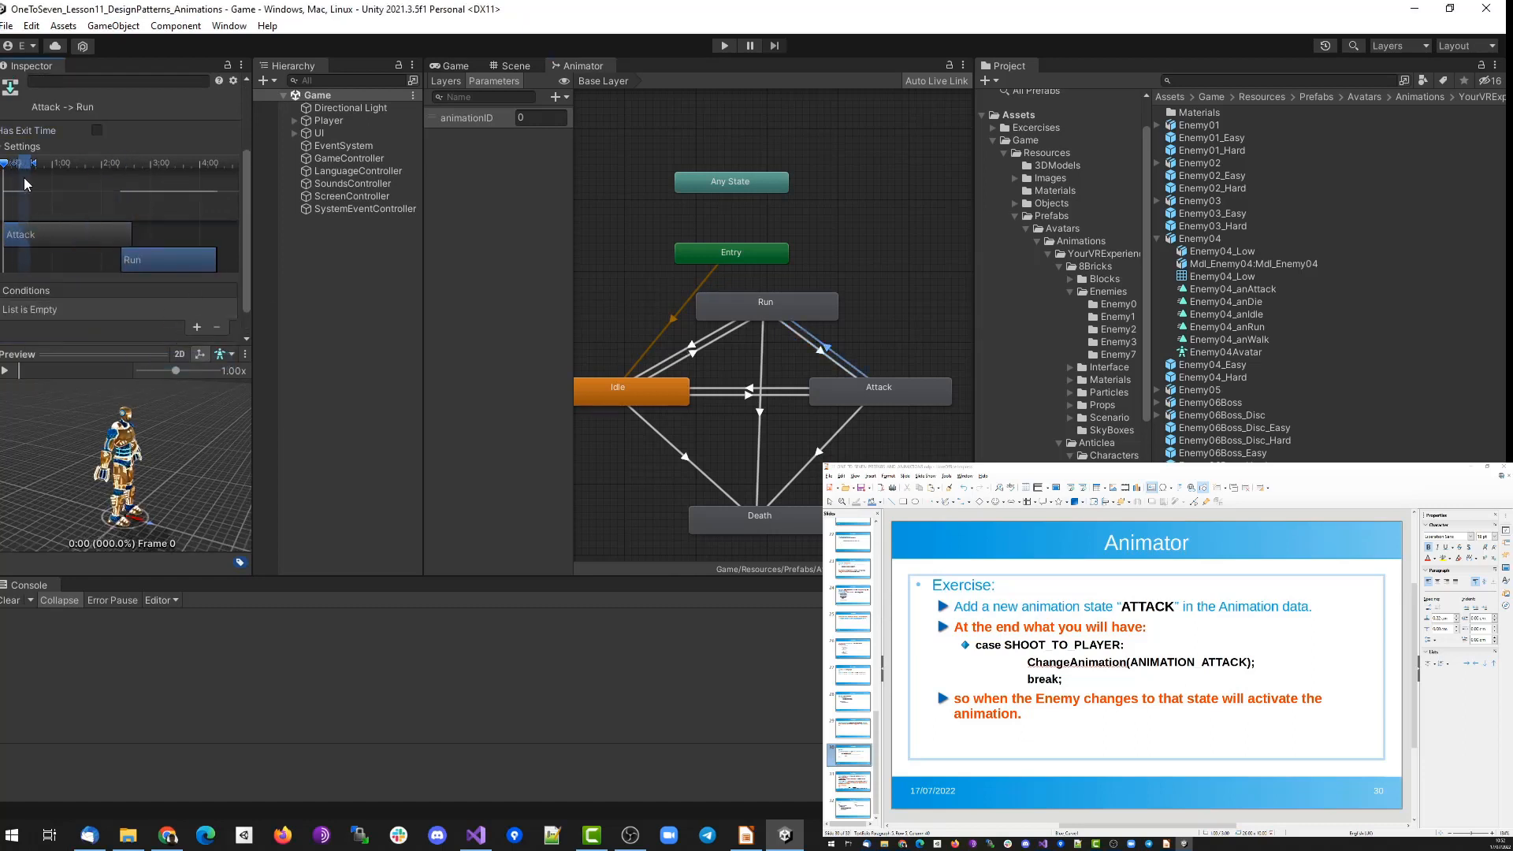
left_click(196, 327)
left_click(145, 309)
left_click(166, 362)
left_click(206, 309)
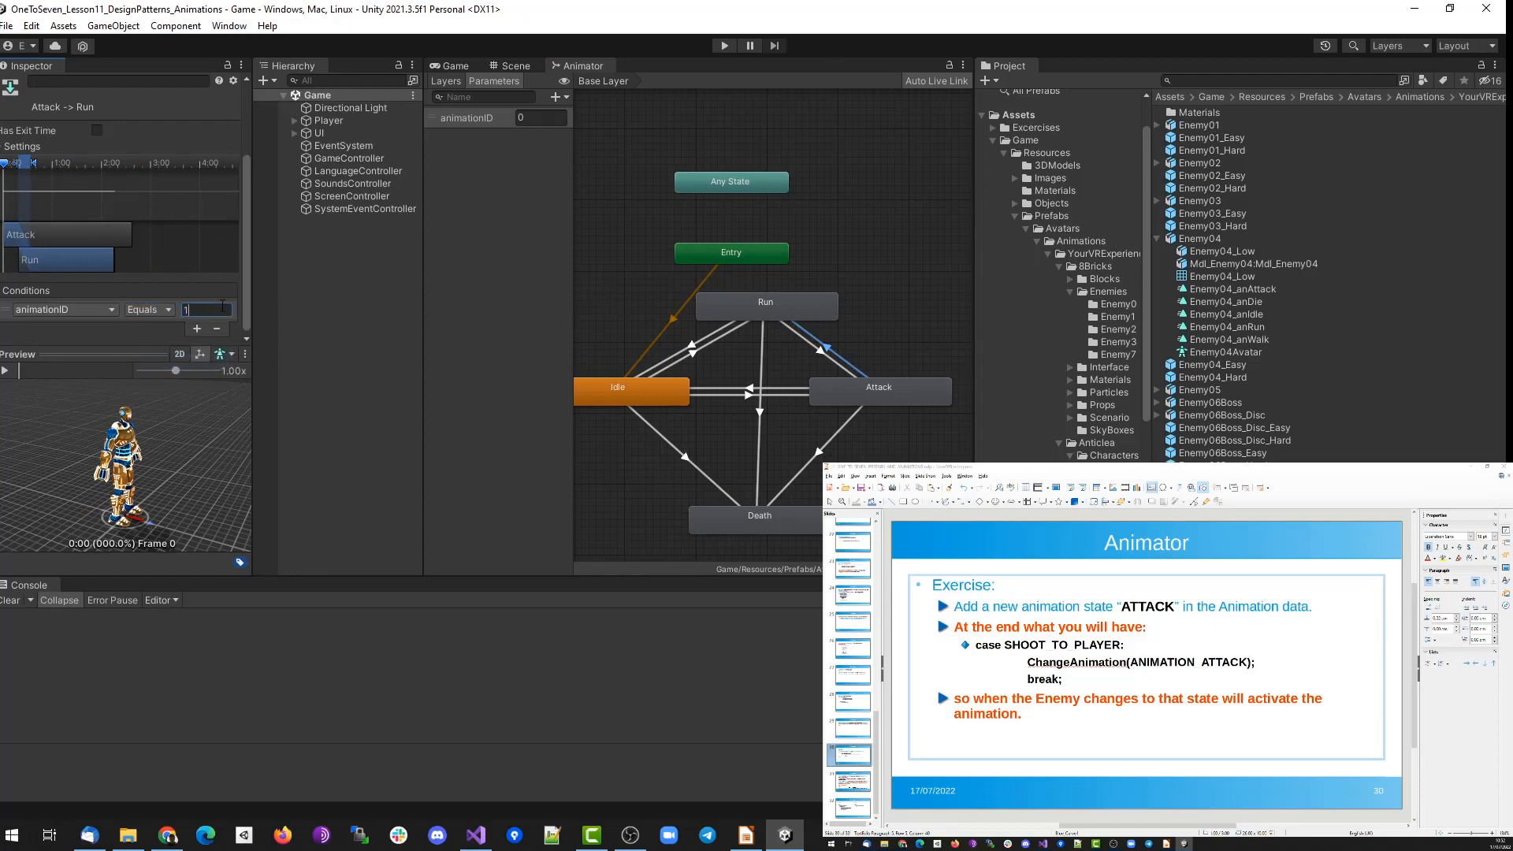
Disable Has Exit Time on the Idle -> Attack transition and add the condition animationID Equals 3.
left_click(726, 393)
left_click(97, 129)
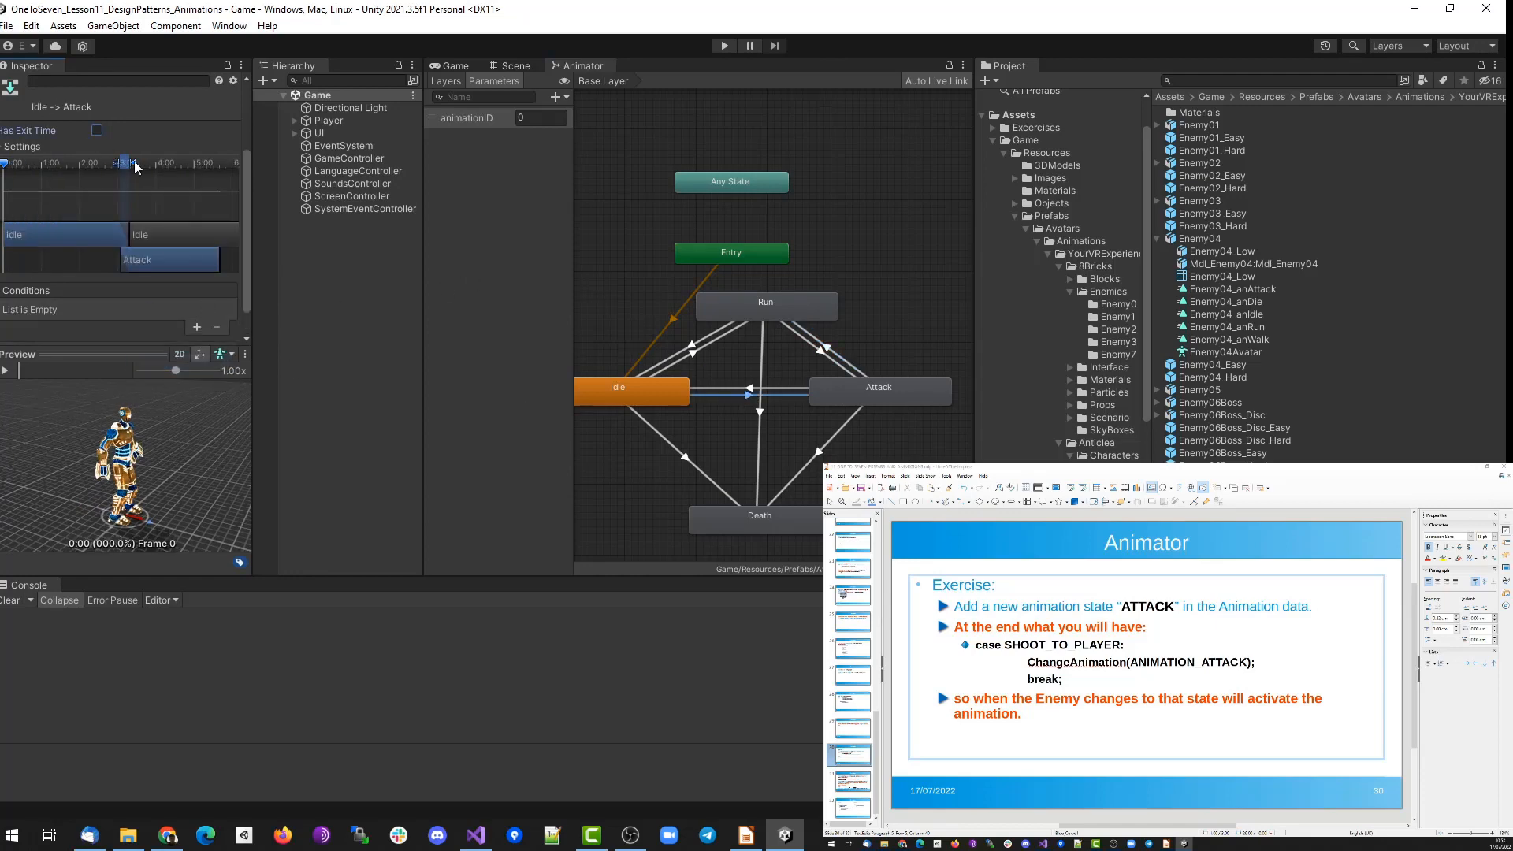
left_click(197, 327)
left_click(145, 309)
left_click(166, 361)
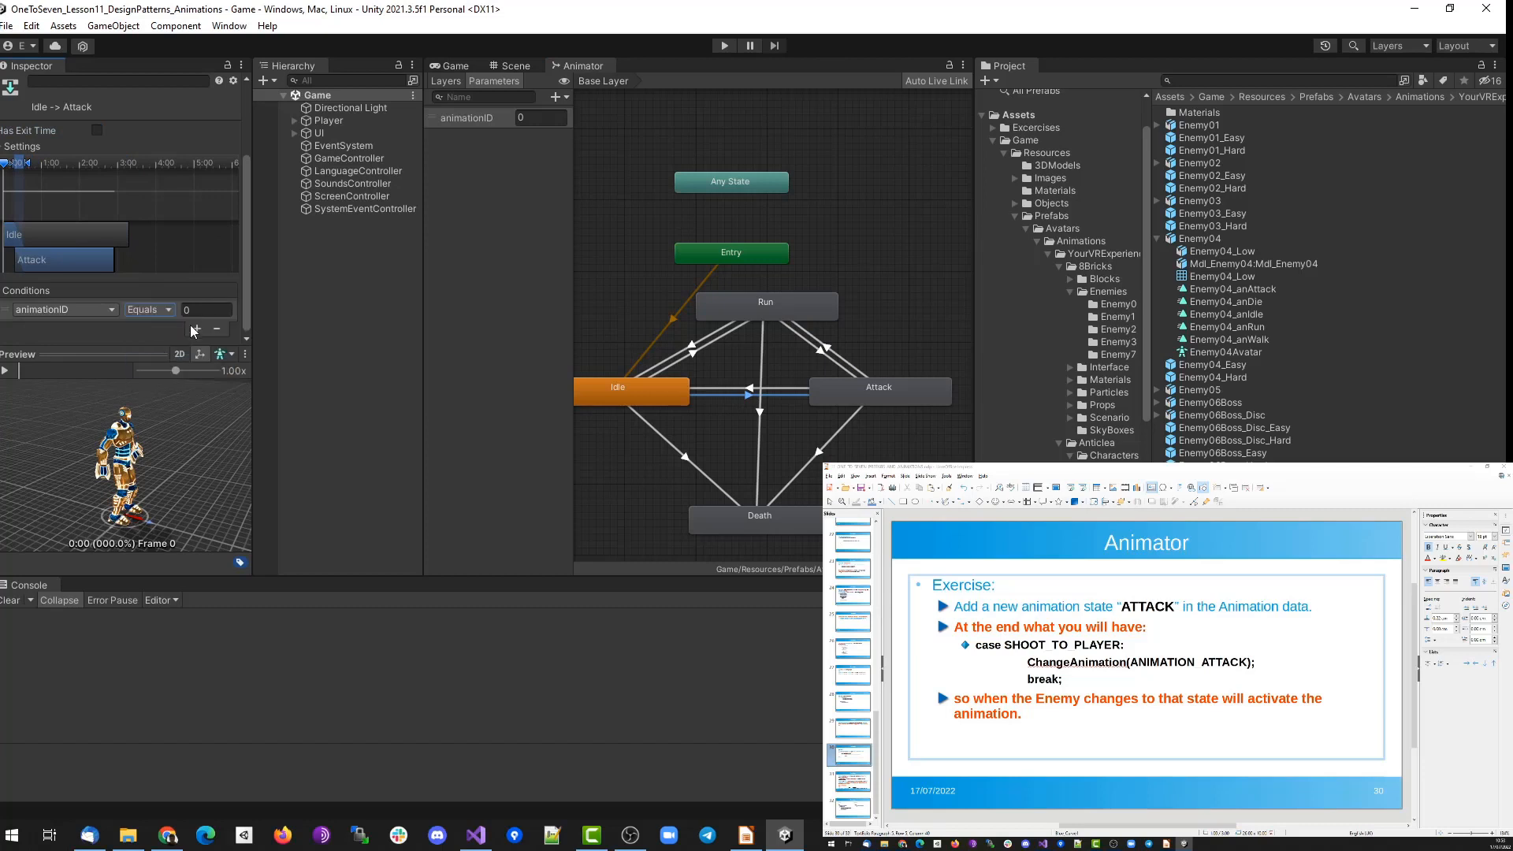
left_click(210, 309)
type("3")
Disable Has Exit Time on the Attack -> Idle transition and add the condition animationID Equals 0.
left_click(748, 389)
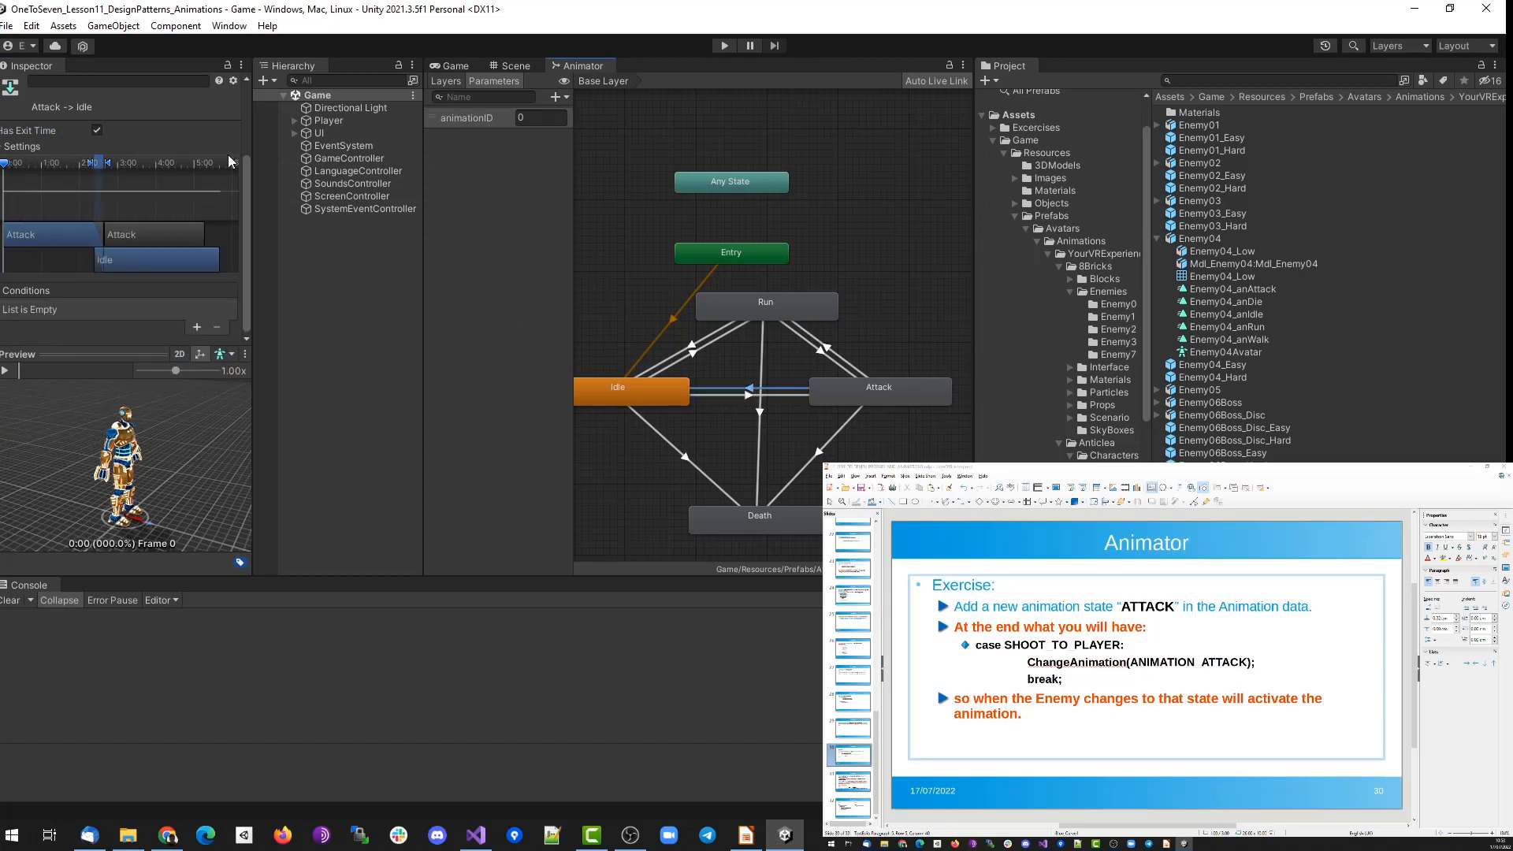
left_click(197, 327)
left_click(145, 310)
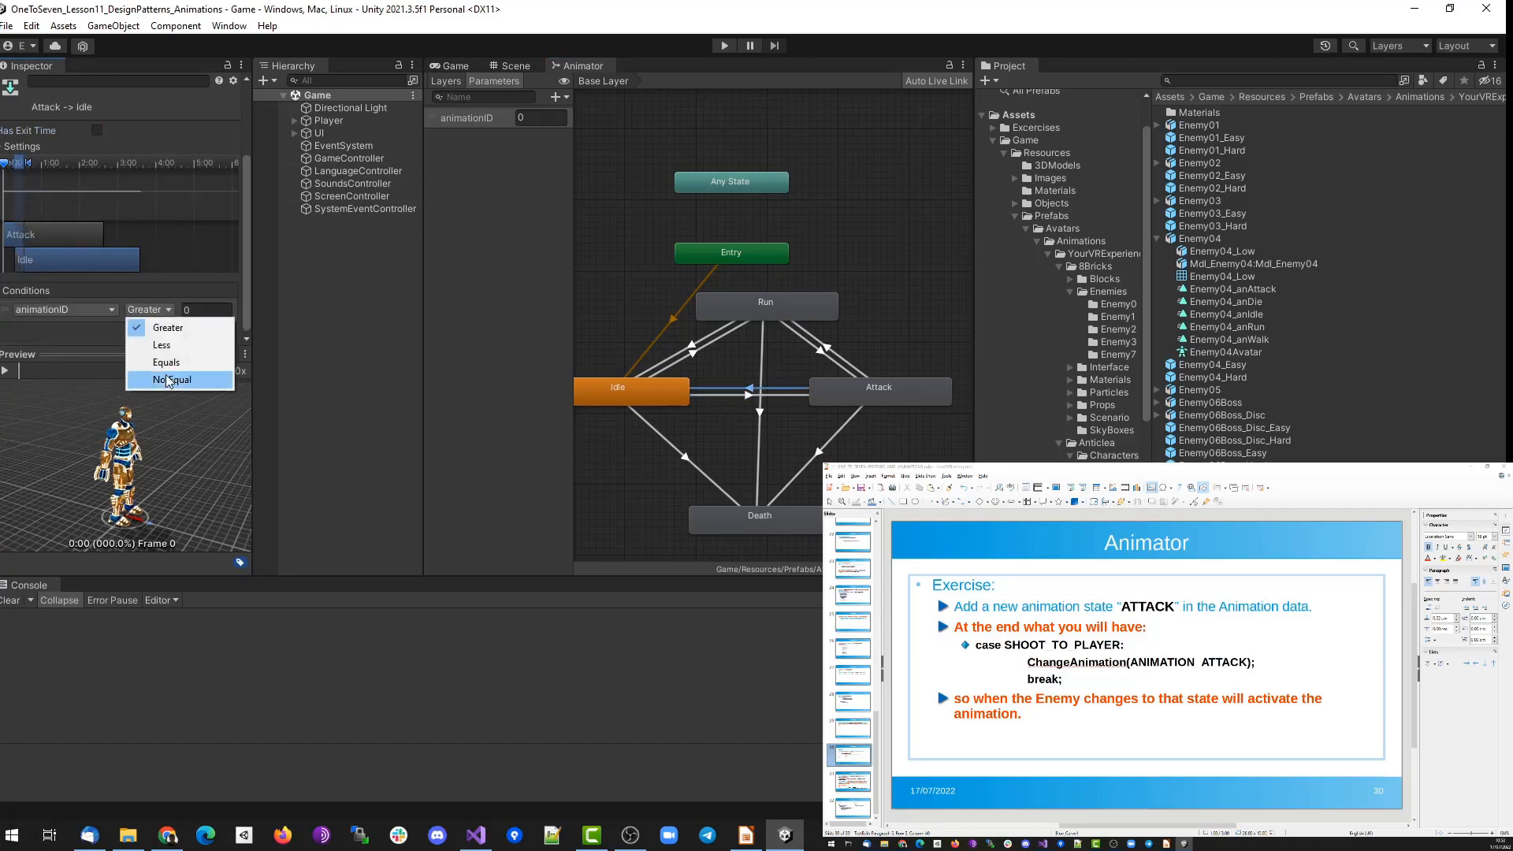
left_click(166, 362)
Disable Has Exit Time on the Attack -> Death transition and add an animationID Equals condition.
left_click(810, 468)
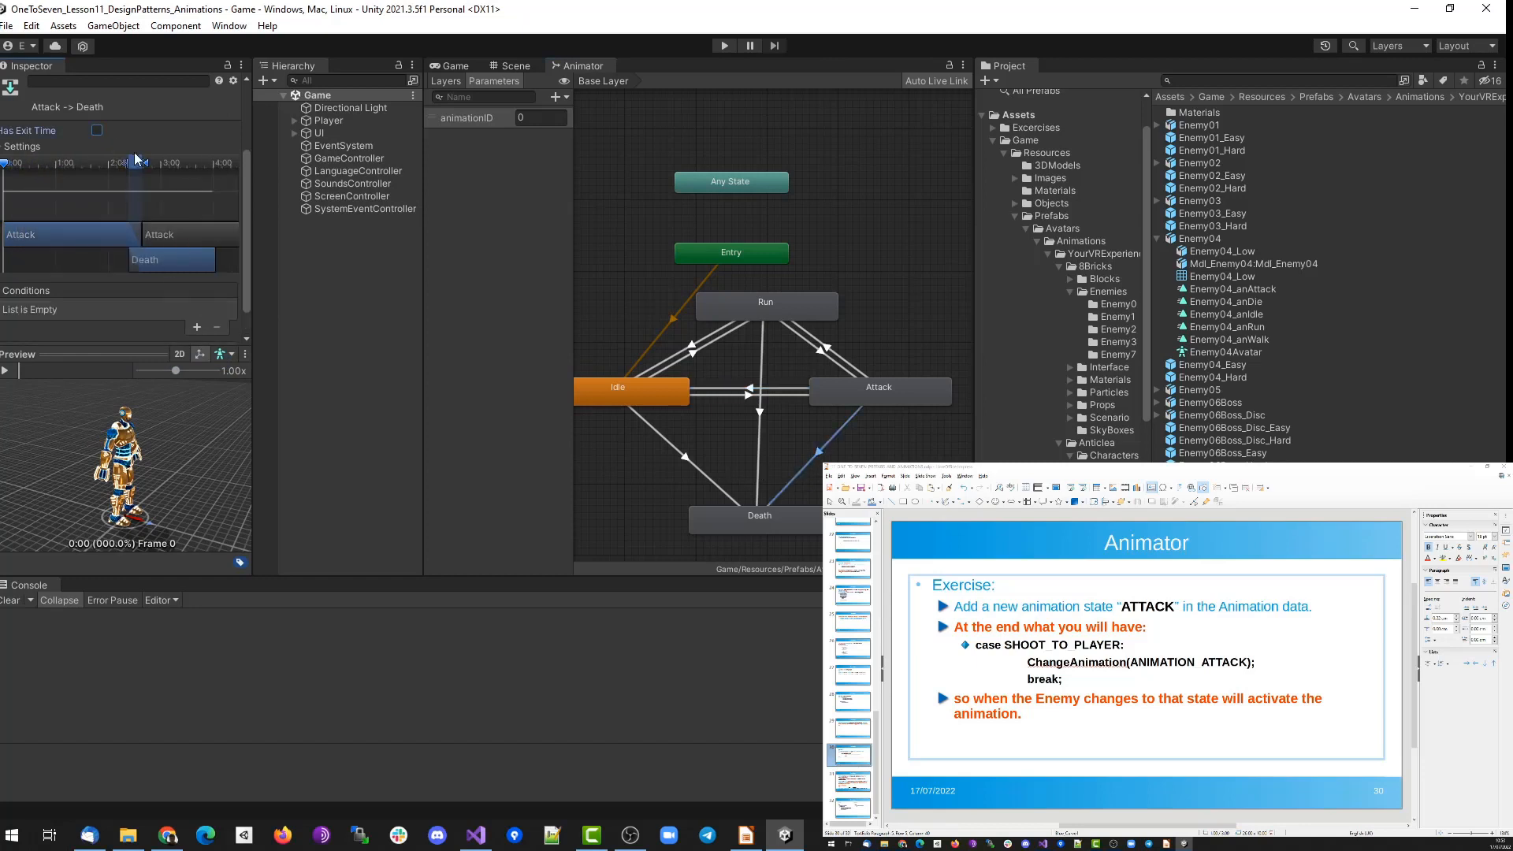
left_click(197, 327)
left_click(145, 310)
left_click(166, 362)
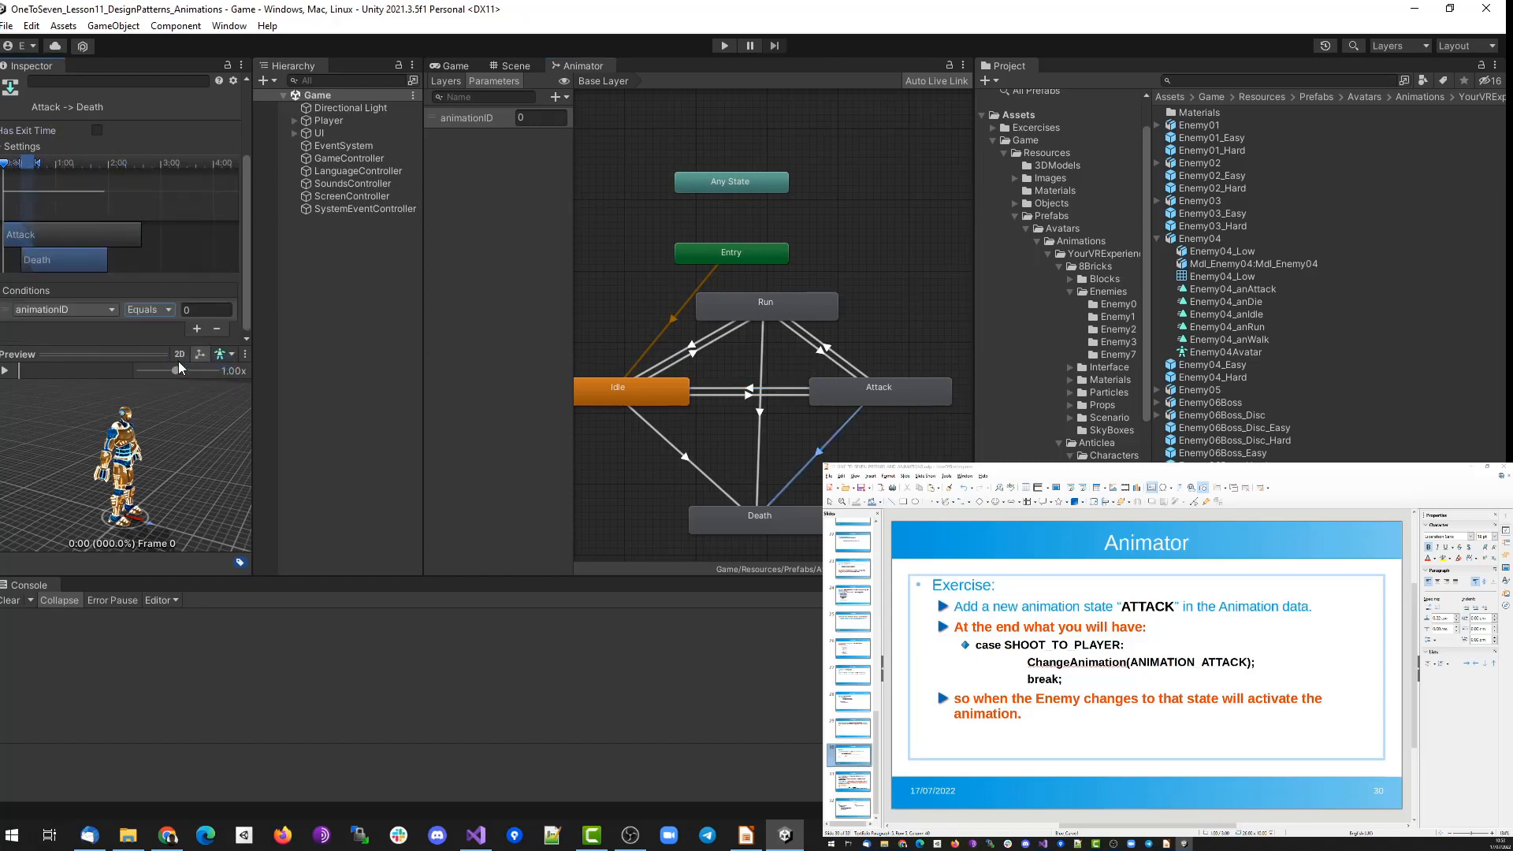
left_click(201, 310)
left_click(881, 467)
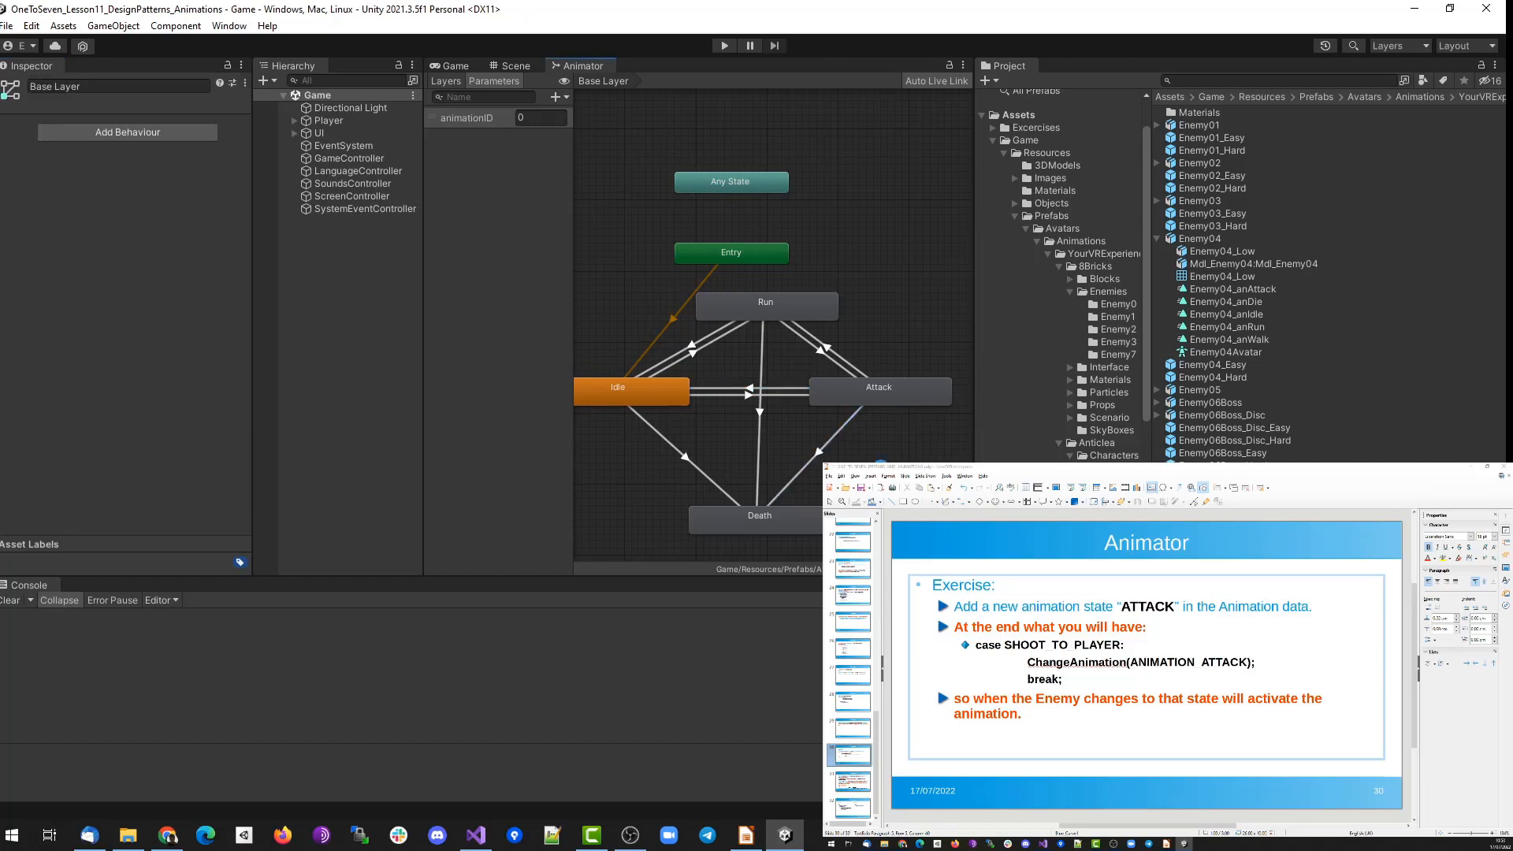
Switch to Visual Studio, where the ChangeState method of Enemy.cs is open.
left_click(476, 835)
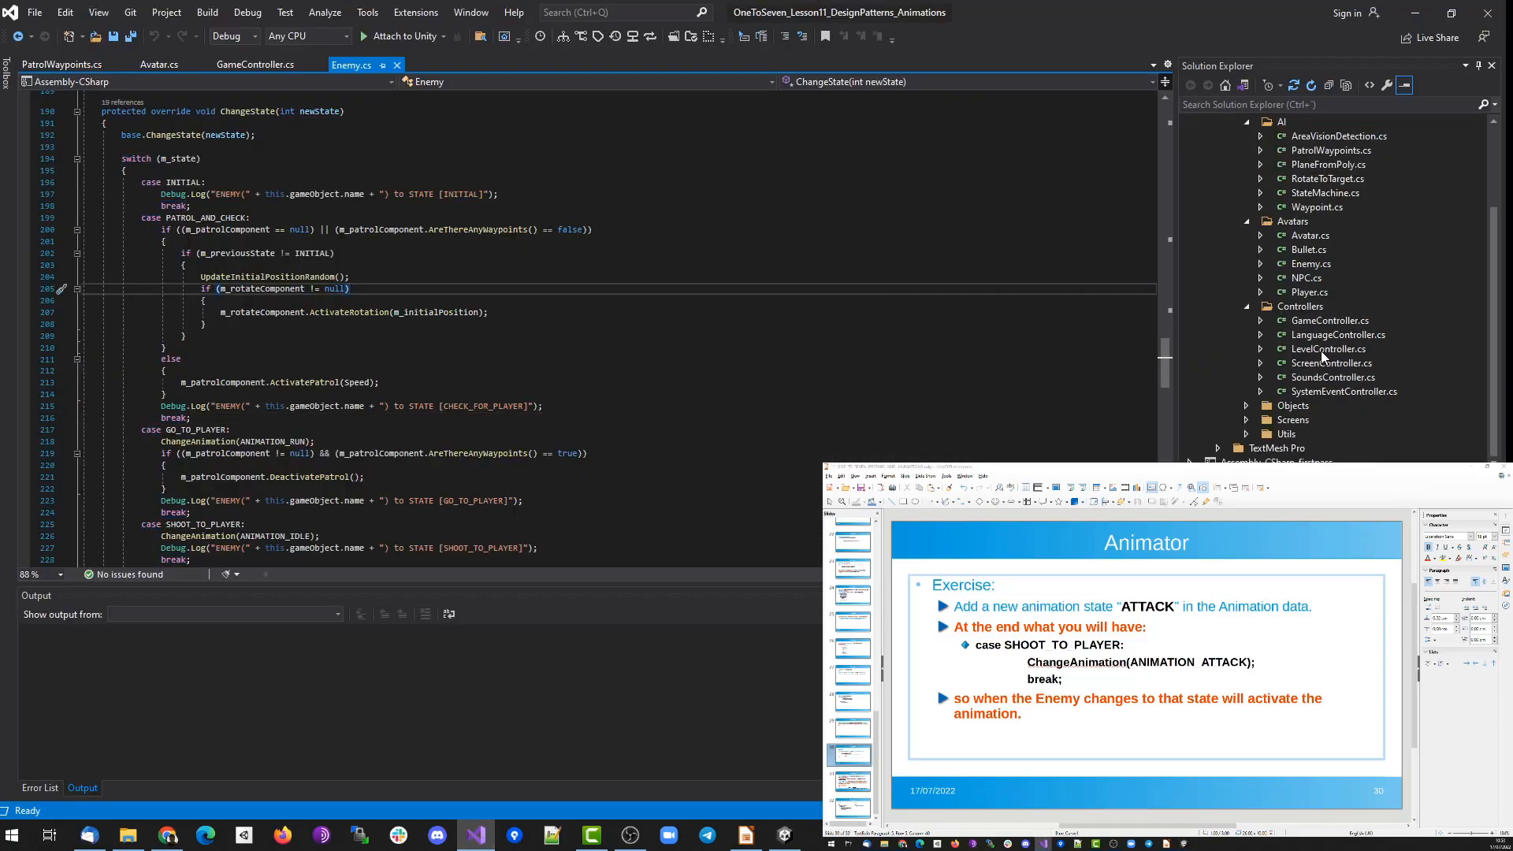
Duplicate the ANIMATION_DEATH constant declaration directly below itself at the beginning of the Enemy class in Enemy.cs.
scroll(1322, 356, "up", 2)
double_click(1315, 351)
scroll(532, 211, "up", 5)
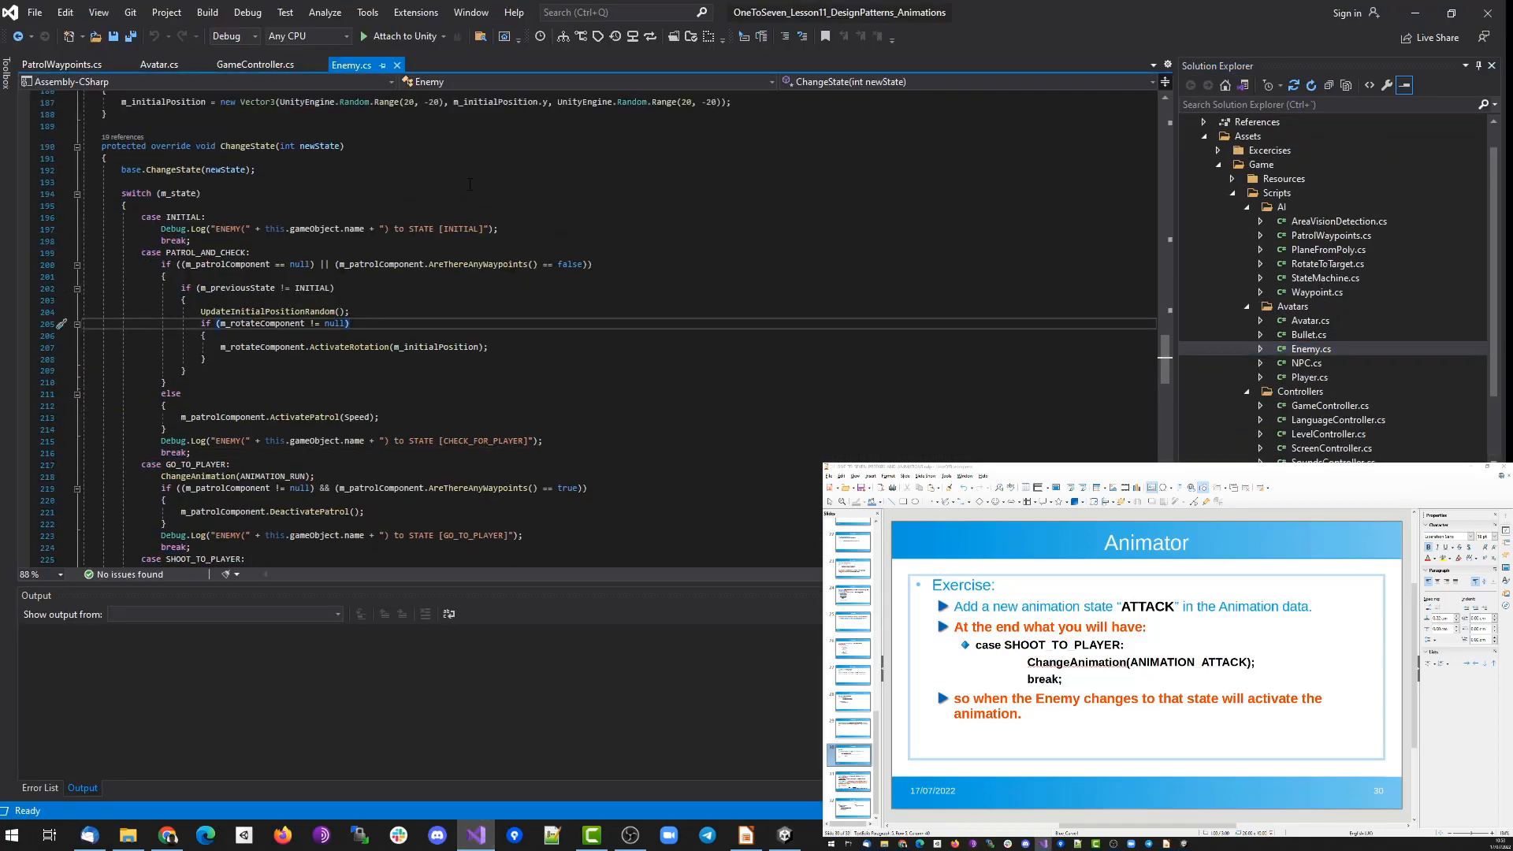
left_click(531, 201)
key("ctrl+Home")
key("Down")
key("Down")
key("Down")
key("Down")
key("Down")
key("Down")
key("Down")
key("Down")
key("Down")
key("Down")
key("Down")
key("Down")
key("Down")
key("Down")
key("Down")
key("shift+End")
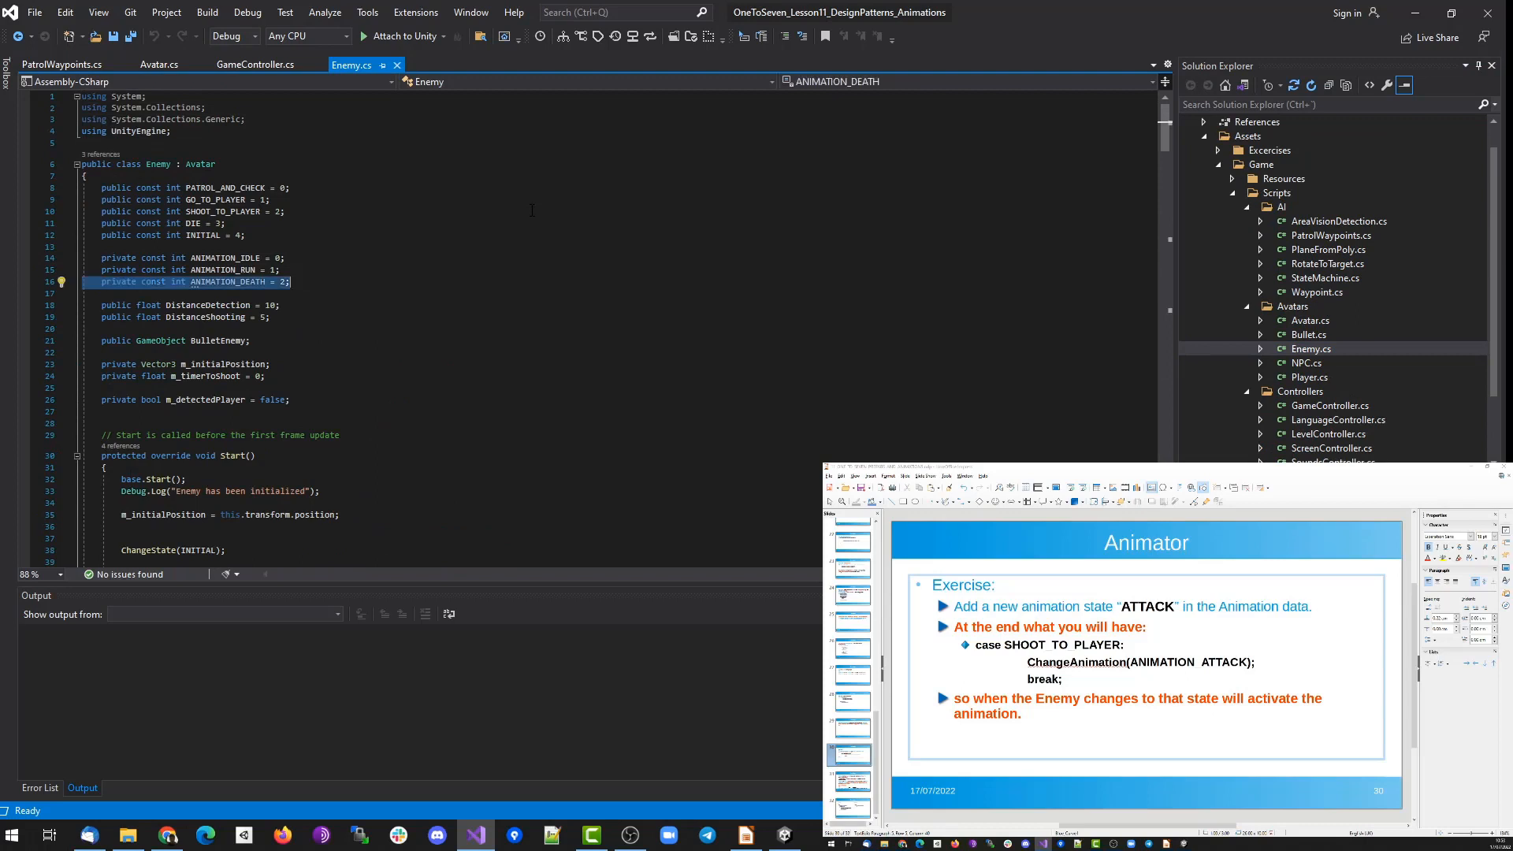
key("ctrl+c")
key("End")
key("Return")
key("ctrl+v")
Set the duplicated constant's value to 3 and rename it to ANIMATION_ATTACK.
key("Left")
key("shift+Left")
type("3")
key("Left")
key("Left")
key("Left")
key("Left")
key("shift+Left")
key("shift+Left")
key("shift+Left")
key("shift+Left")
key("shift+Left")
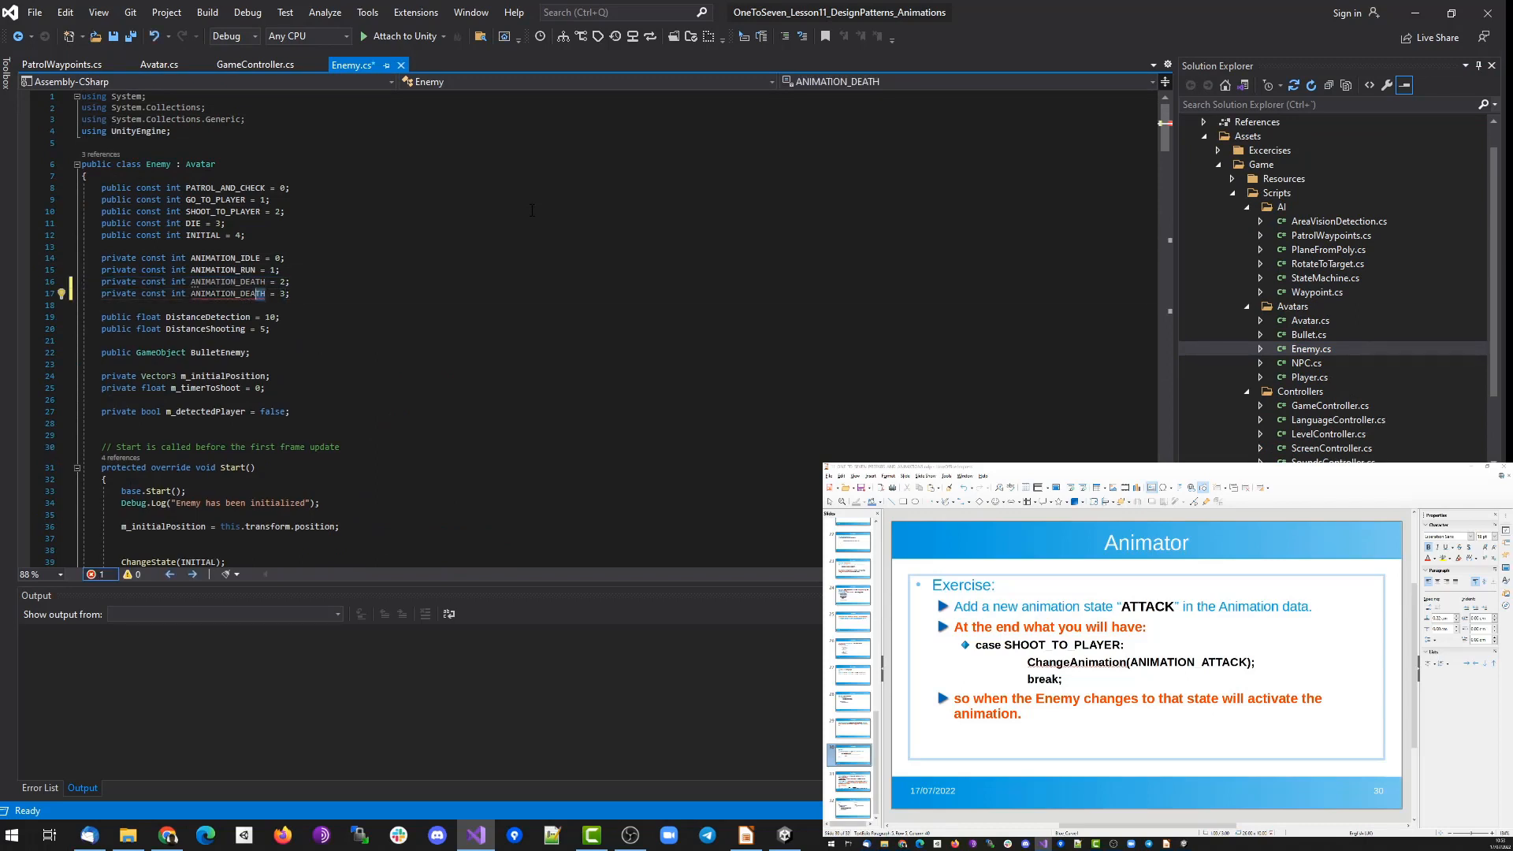
type("ATTACL")
key("BackSpace")
type("K")
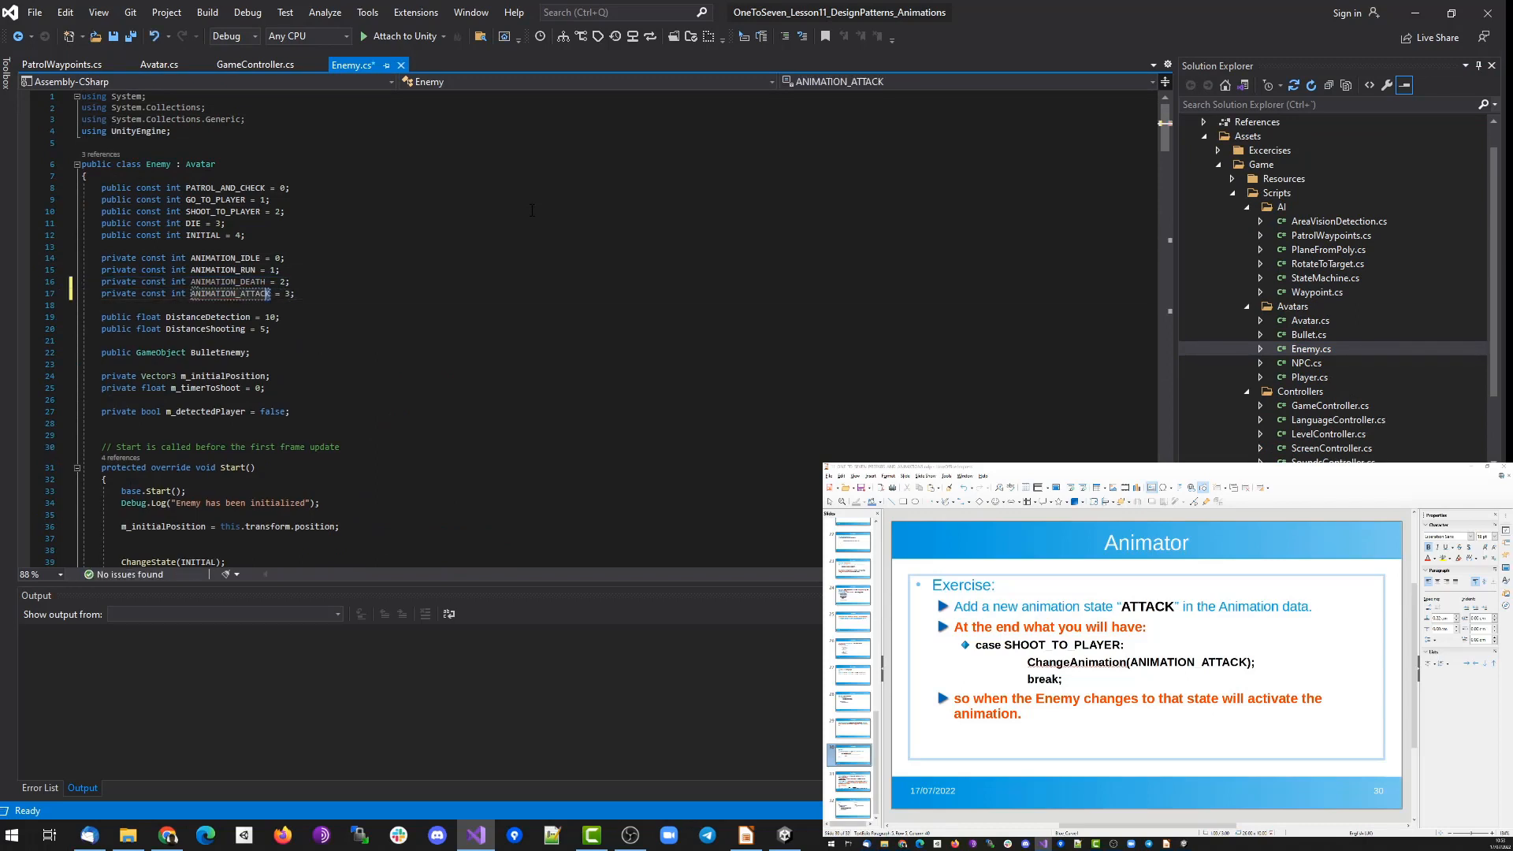
Make the SHOOT_TO_PLAYER case in ChangeState call ChangeAnimation with ANIMATION_ATTACK, and save Enemy.cs.
key("Down")
key("Page_Down")
key("Page_Down")
key("Page_Down")
key("Page_Down")
key("Page_Down")
key("Page_Down")
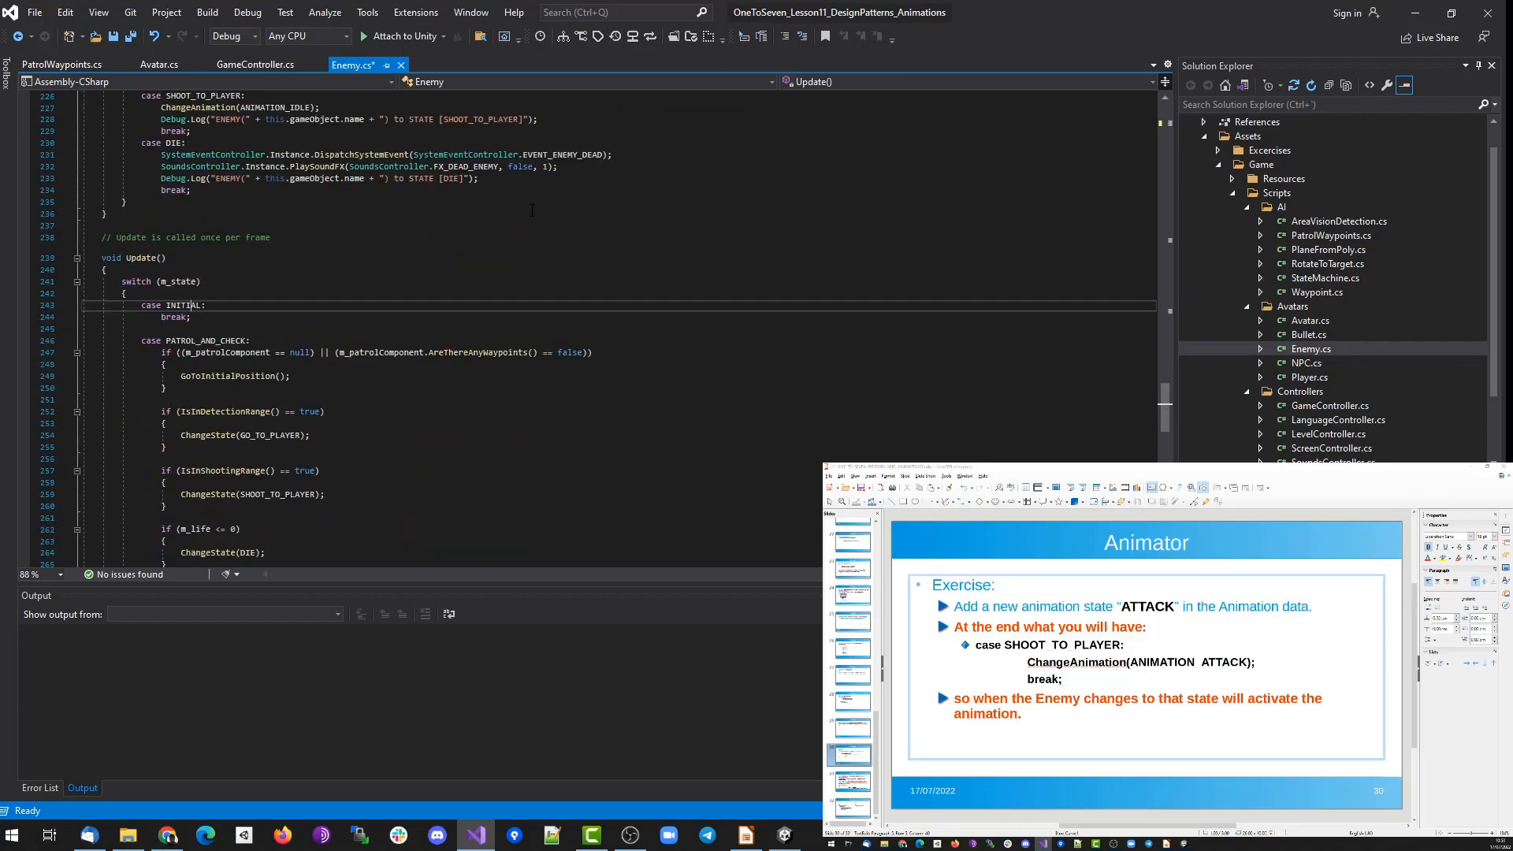
scroll(454, 230, "up", 4)
double_click(272, 248)
key("ctrl+v")
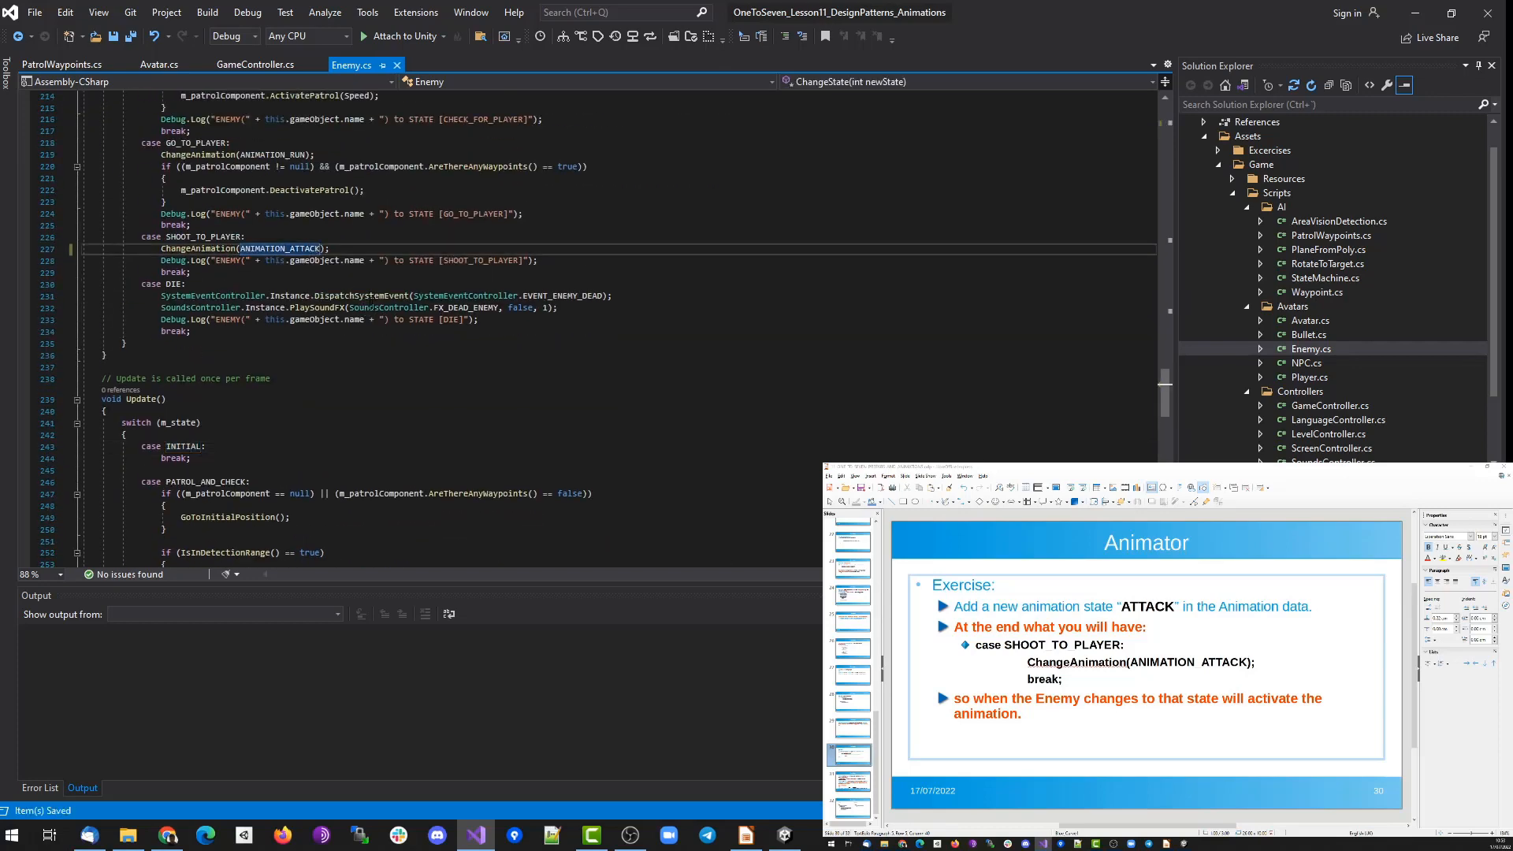
key("ctrl+s")
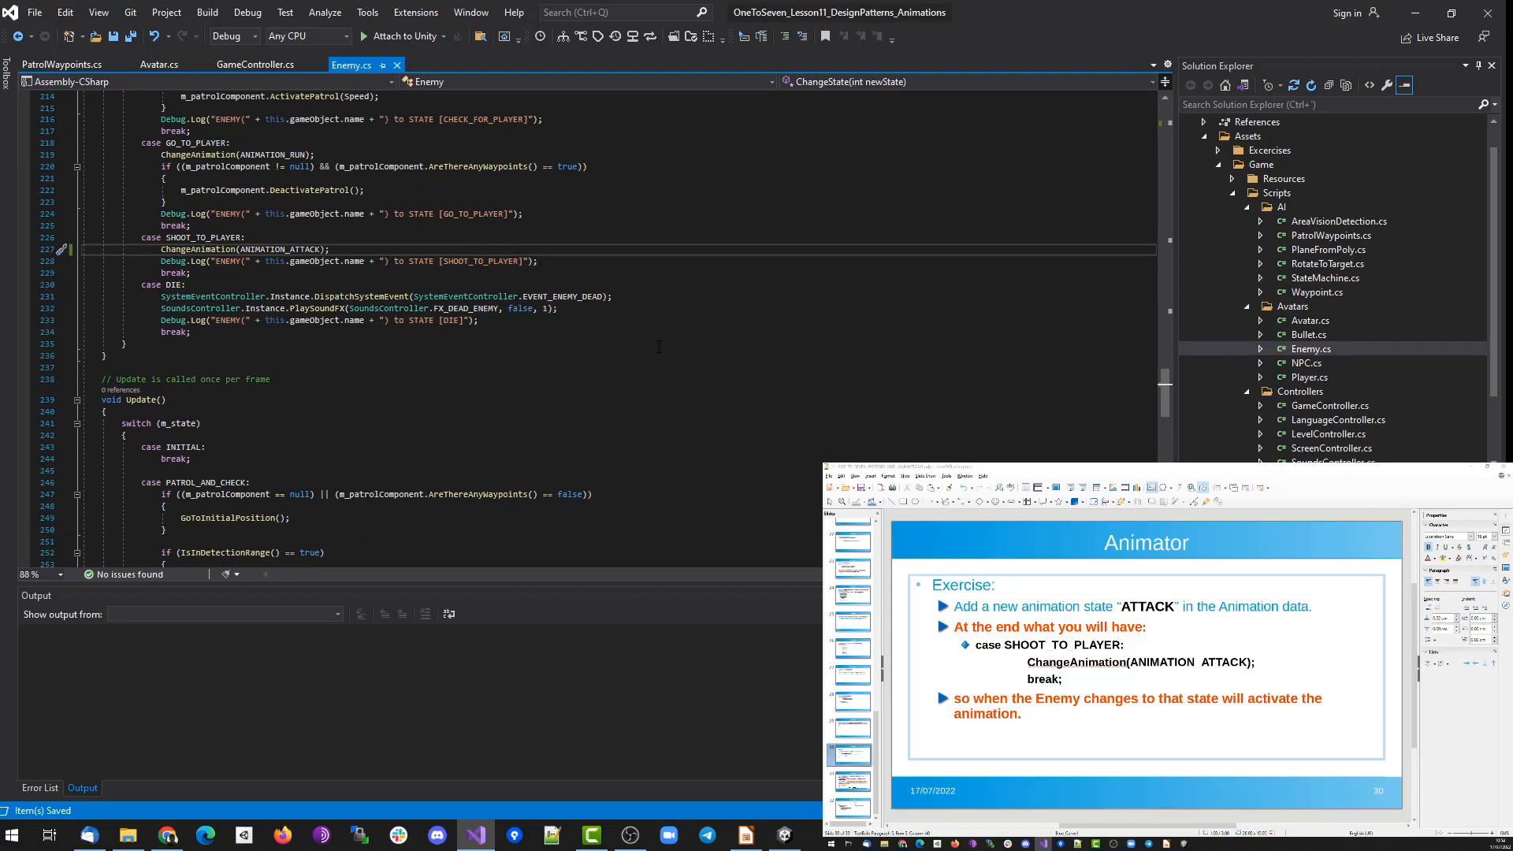
Switch to Unity, inspect the Attack state's motion and preview its Enemy04_anAttack clip.
left_click(794, 836)
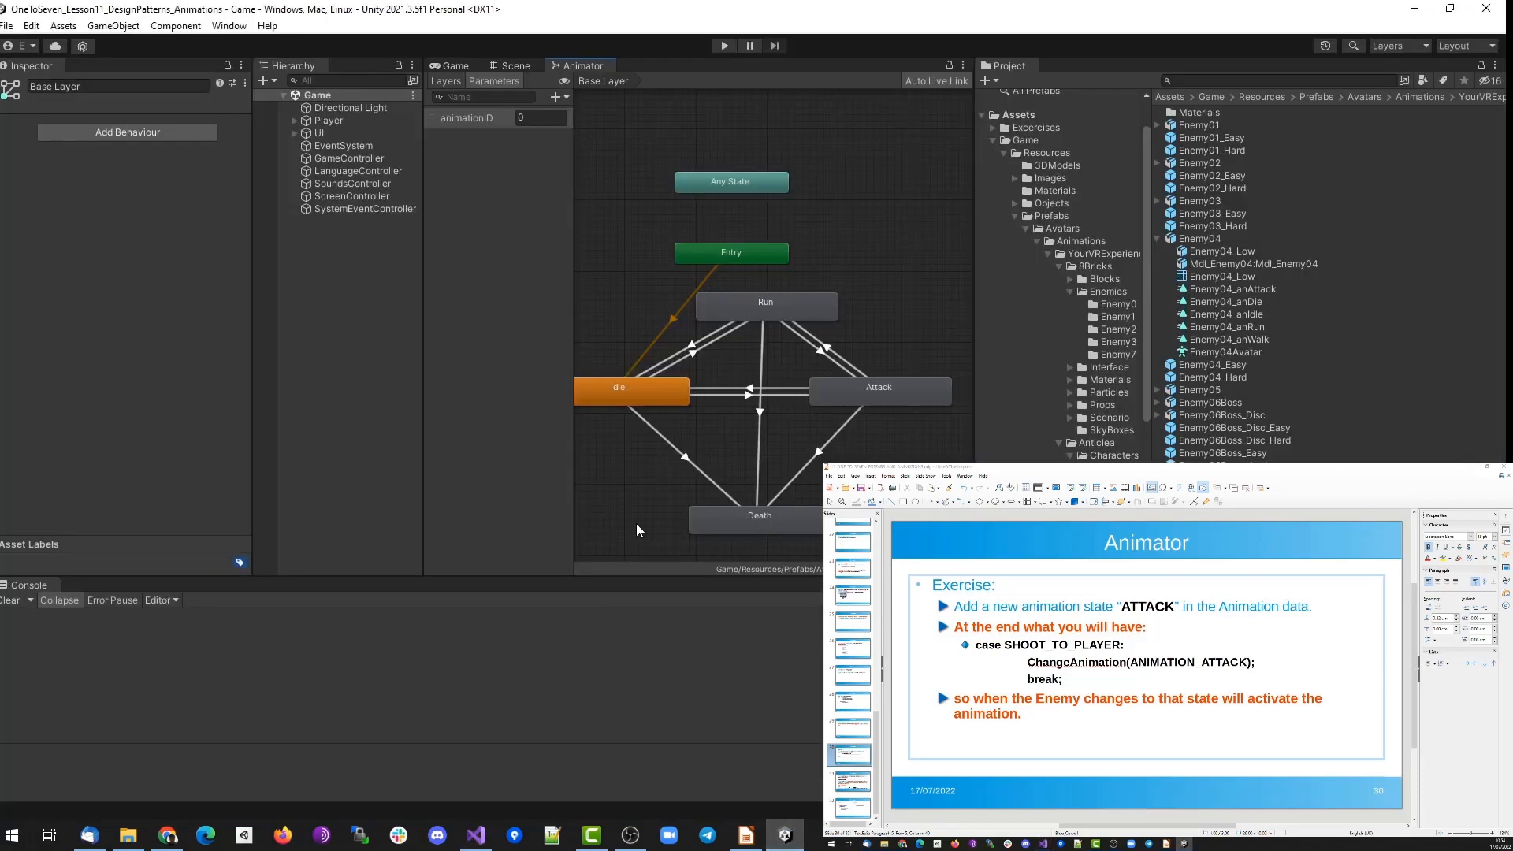
left_click(872, 401)
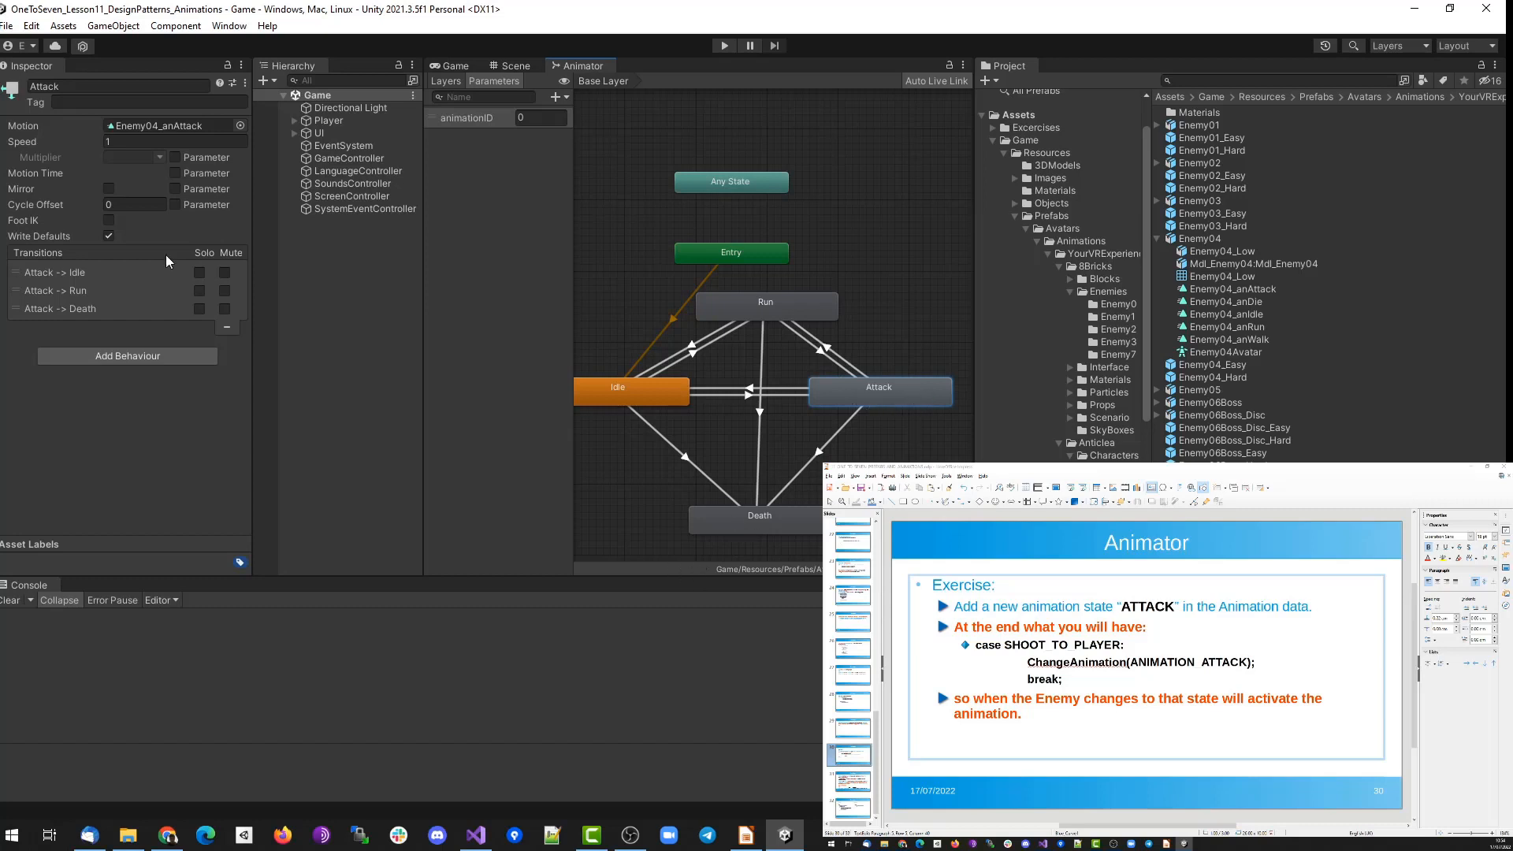
left_click(207, 126)
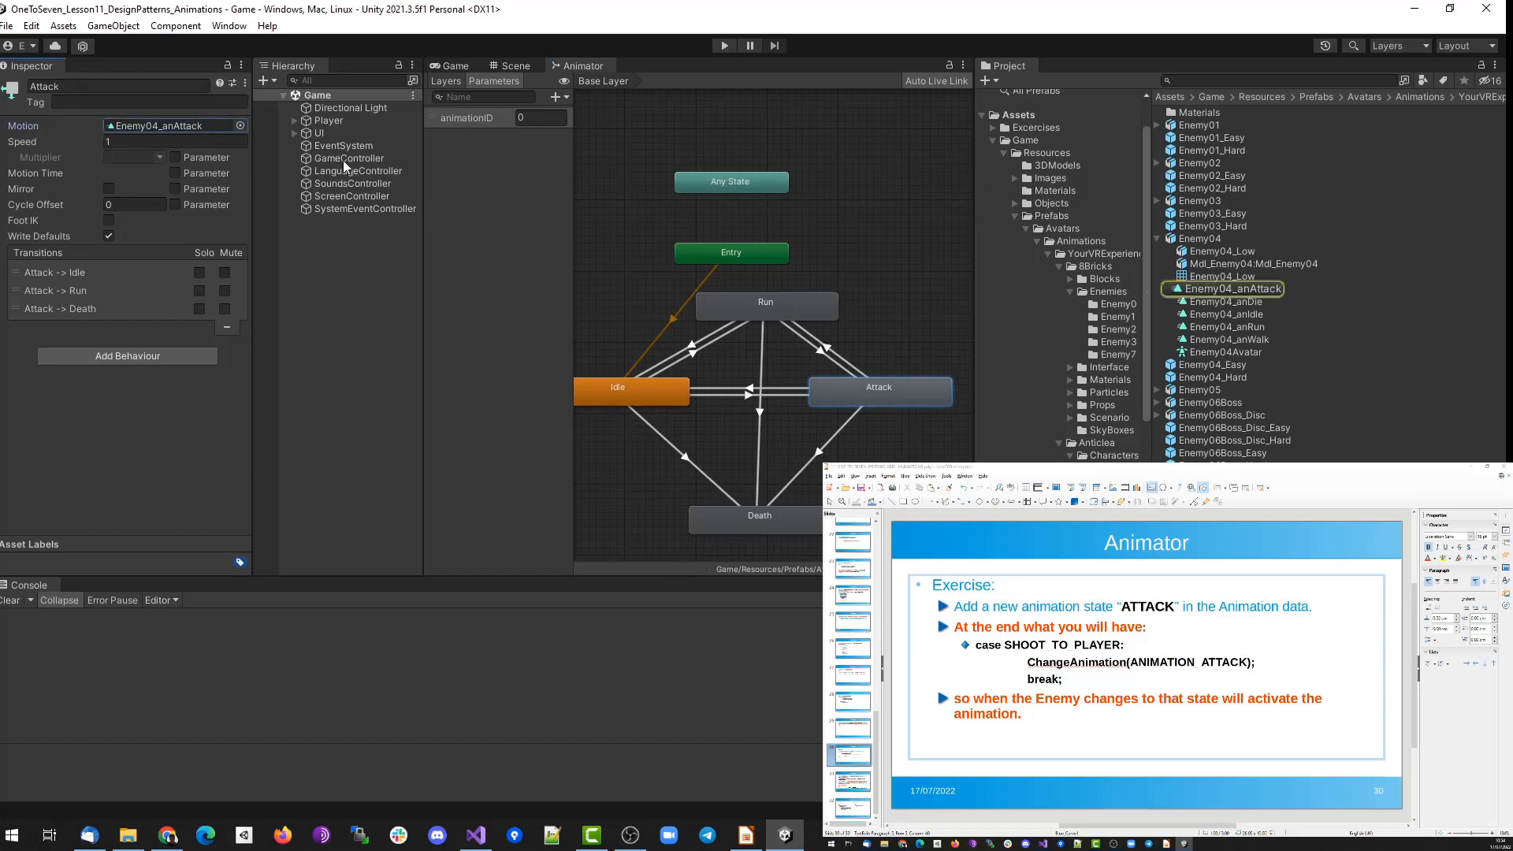
left_click(1226, 290)
left_click(5, 370)
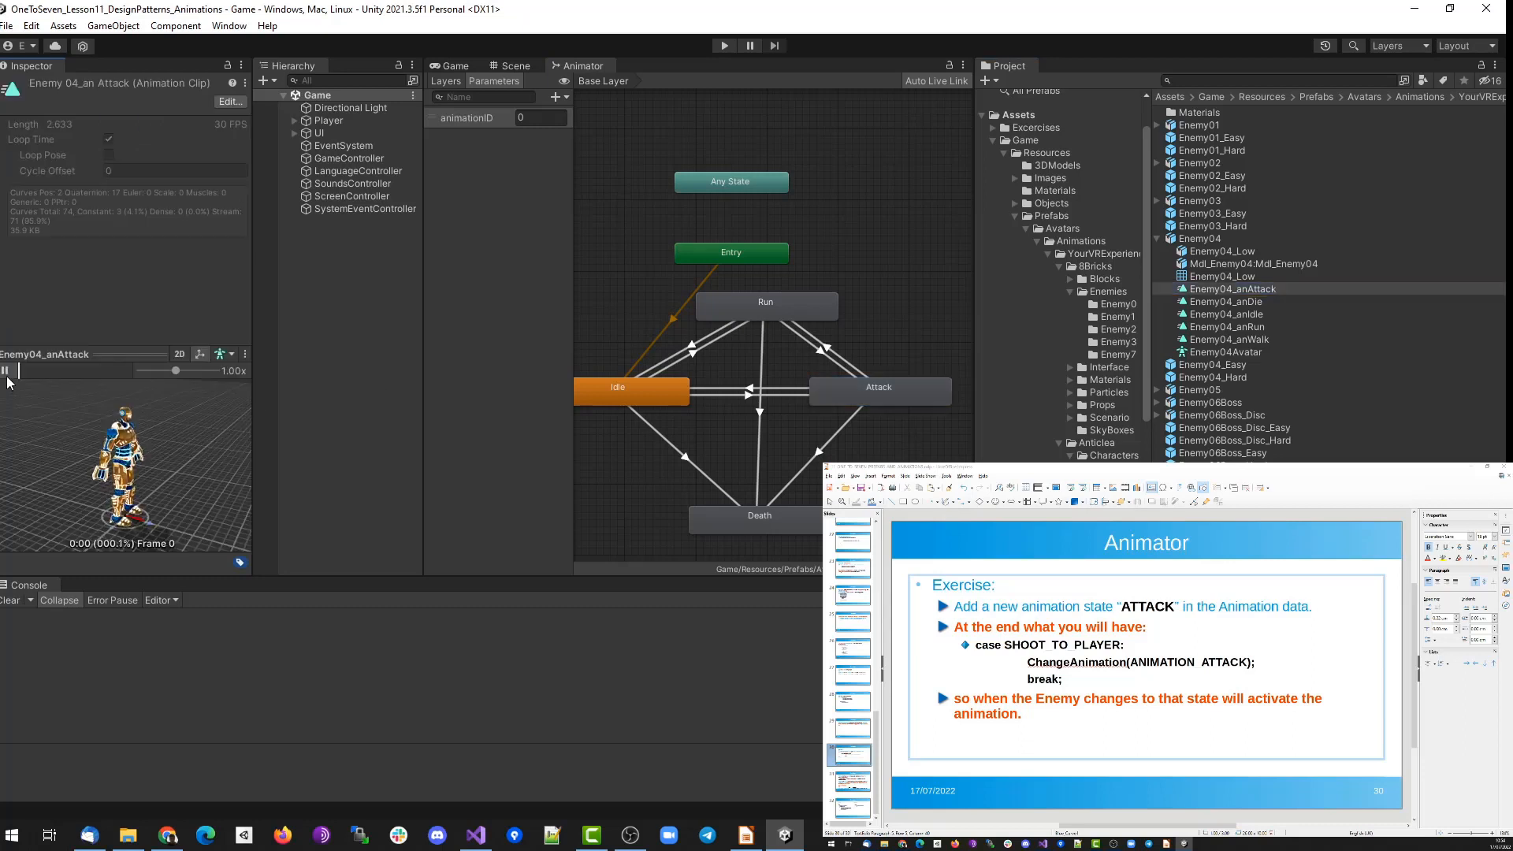
Preview the Idle to Attack and Run to Attack transitions in the Animator.
left_click(745, 398)
left_click(11, 375)
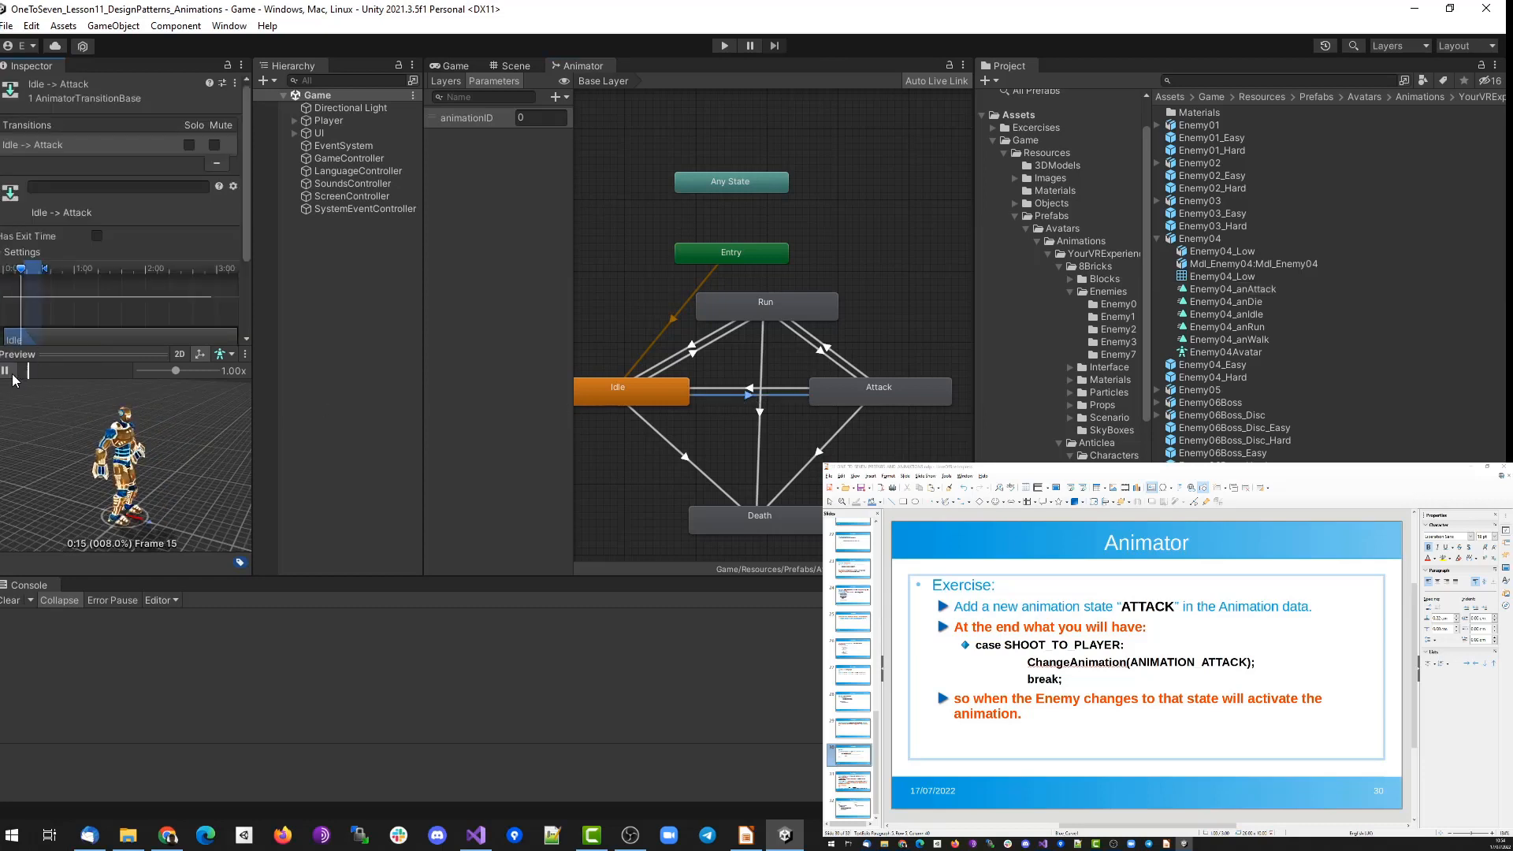
left_click(788, 312)
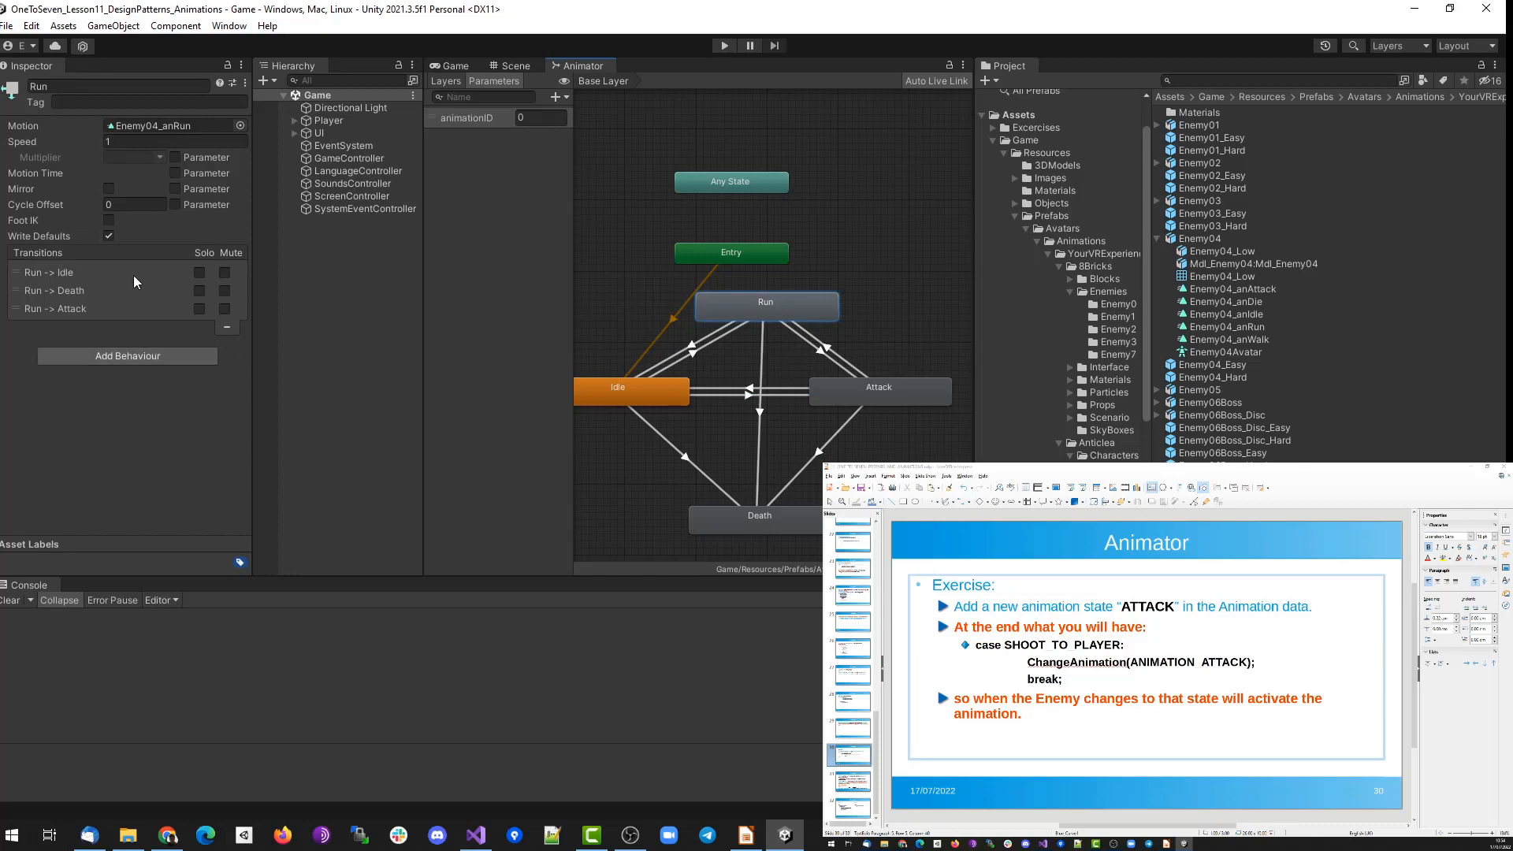
left_click(824, 354)
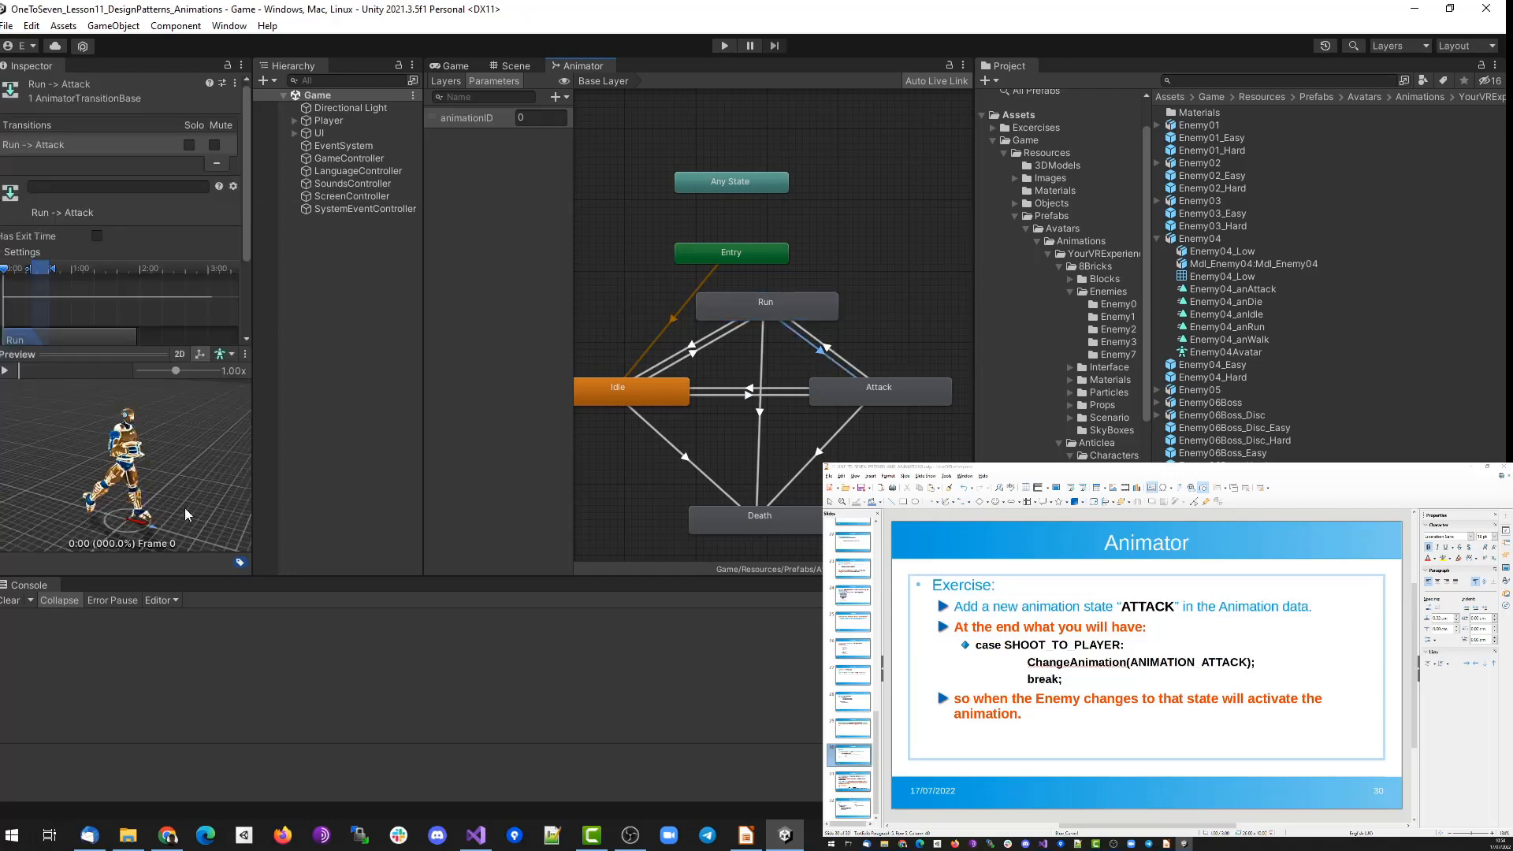
left_click(5, 370)
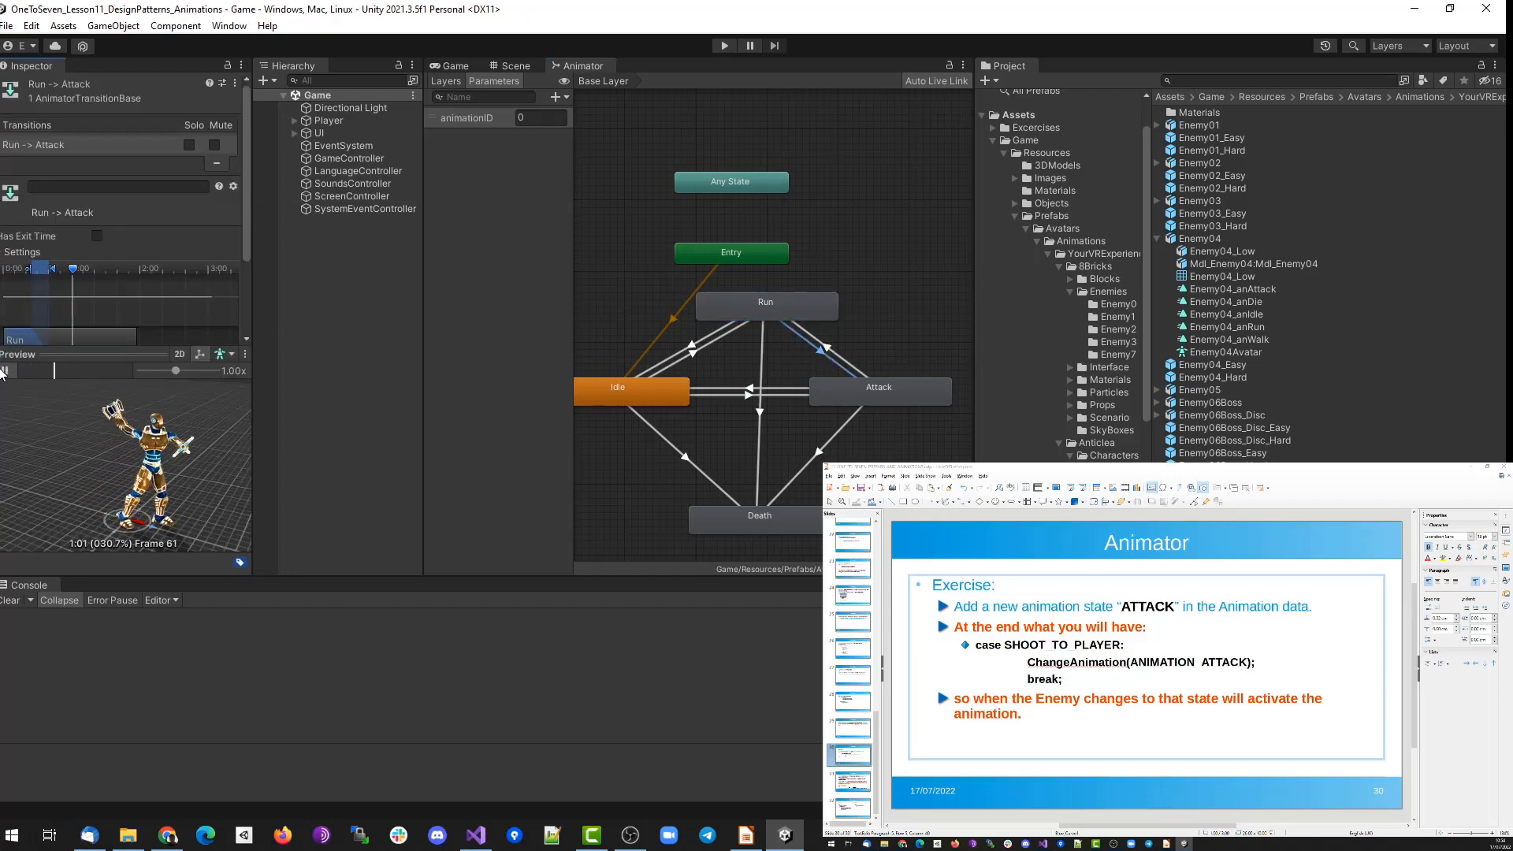
Preview the Attack to Death transition in the Animator.
left_click(828, 405)
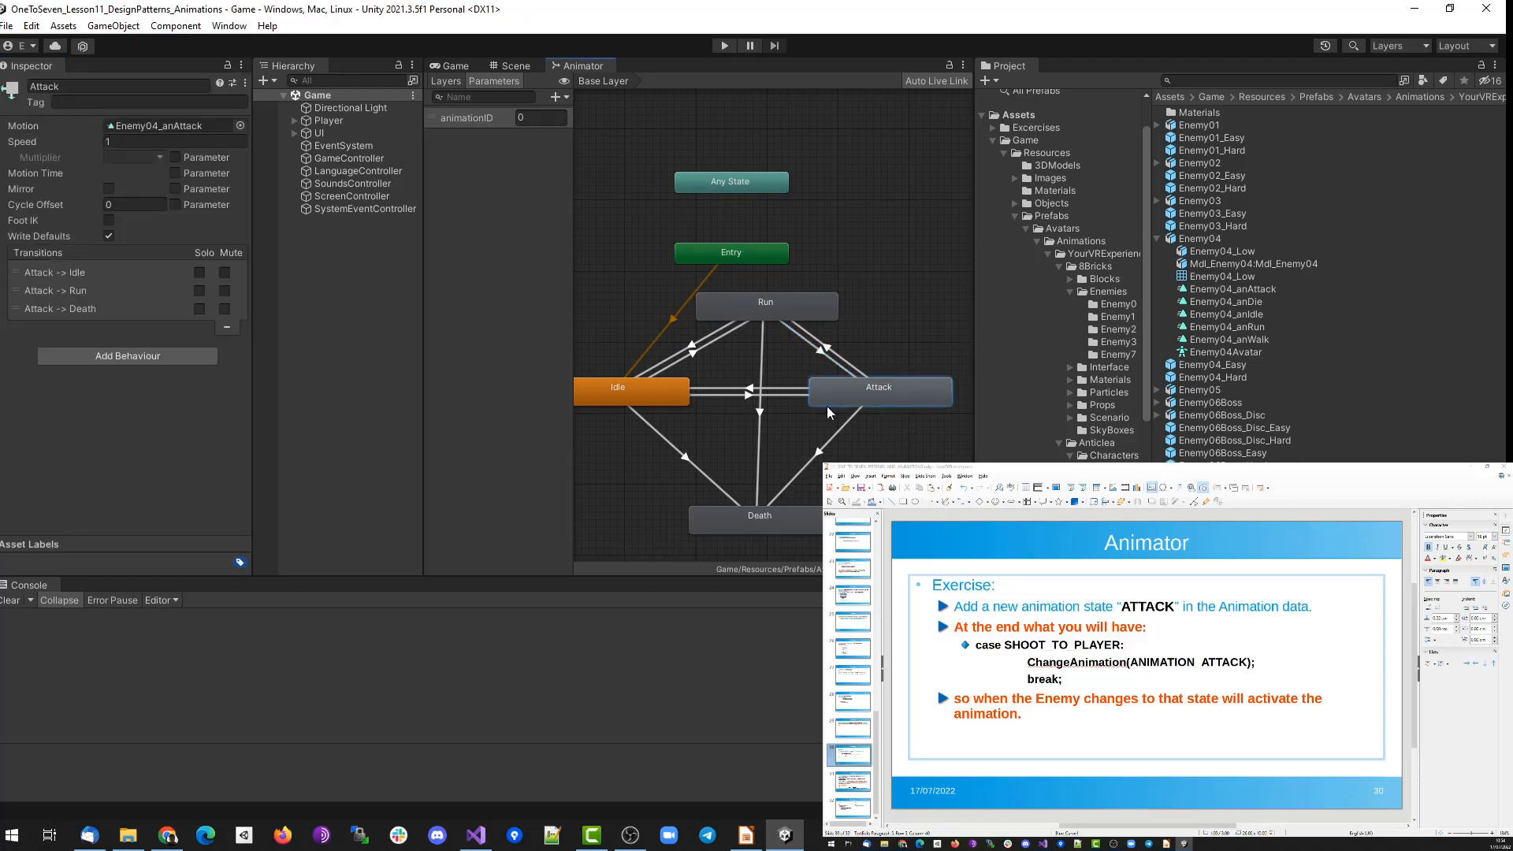
left_click(809, 467)
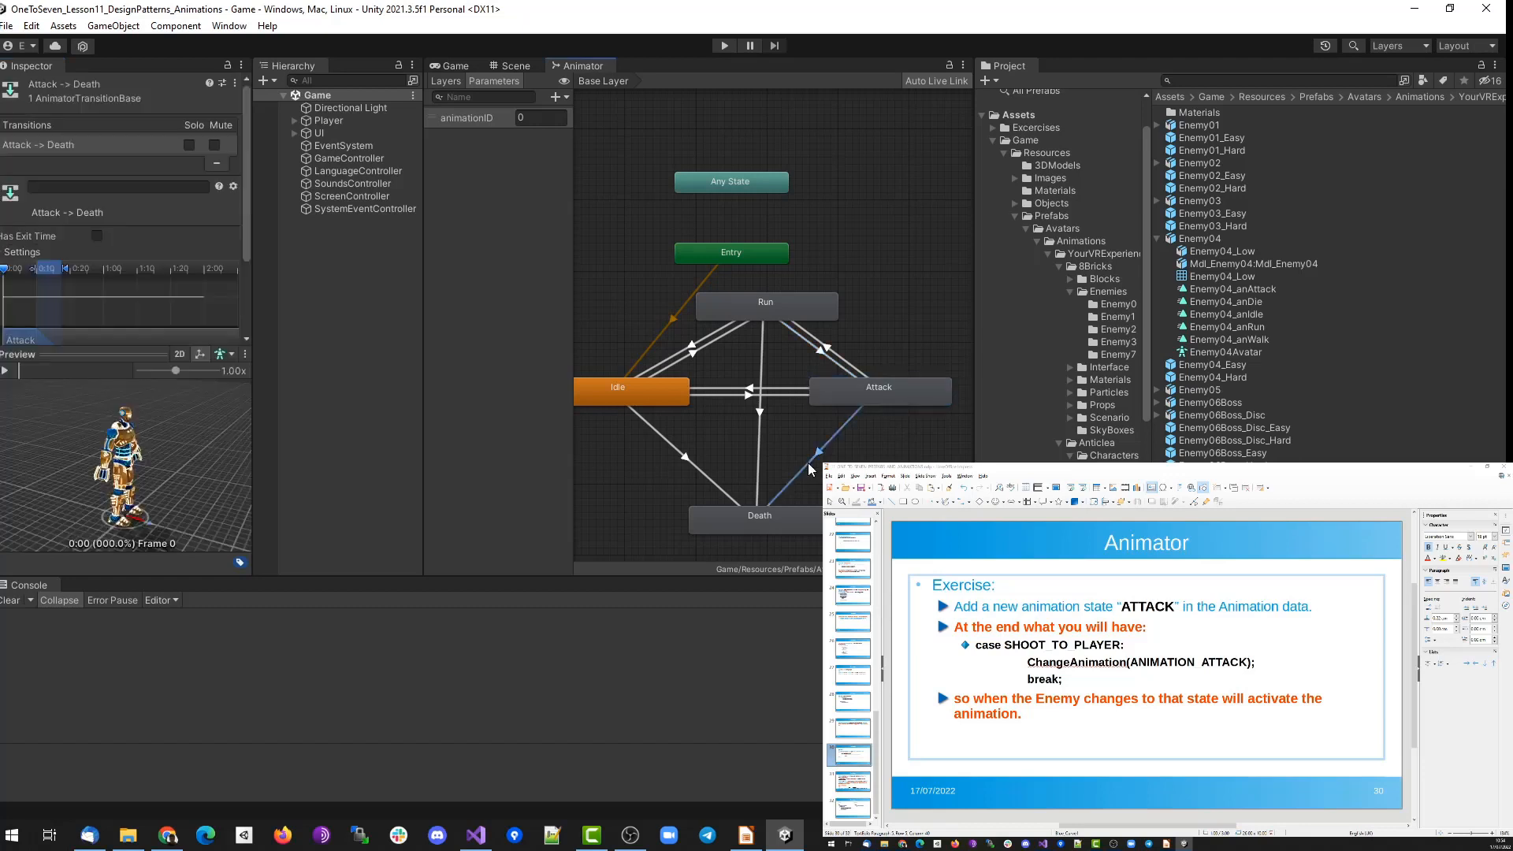
left_click(11, 371)
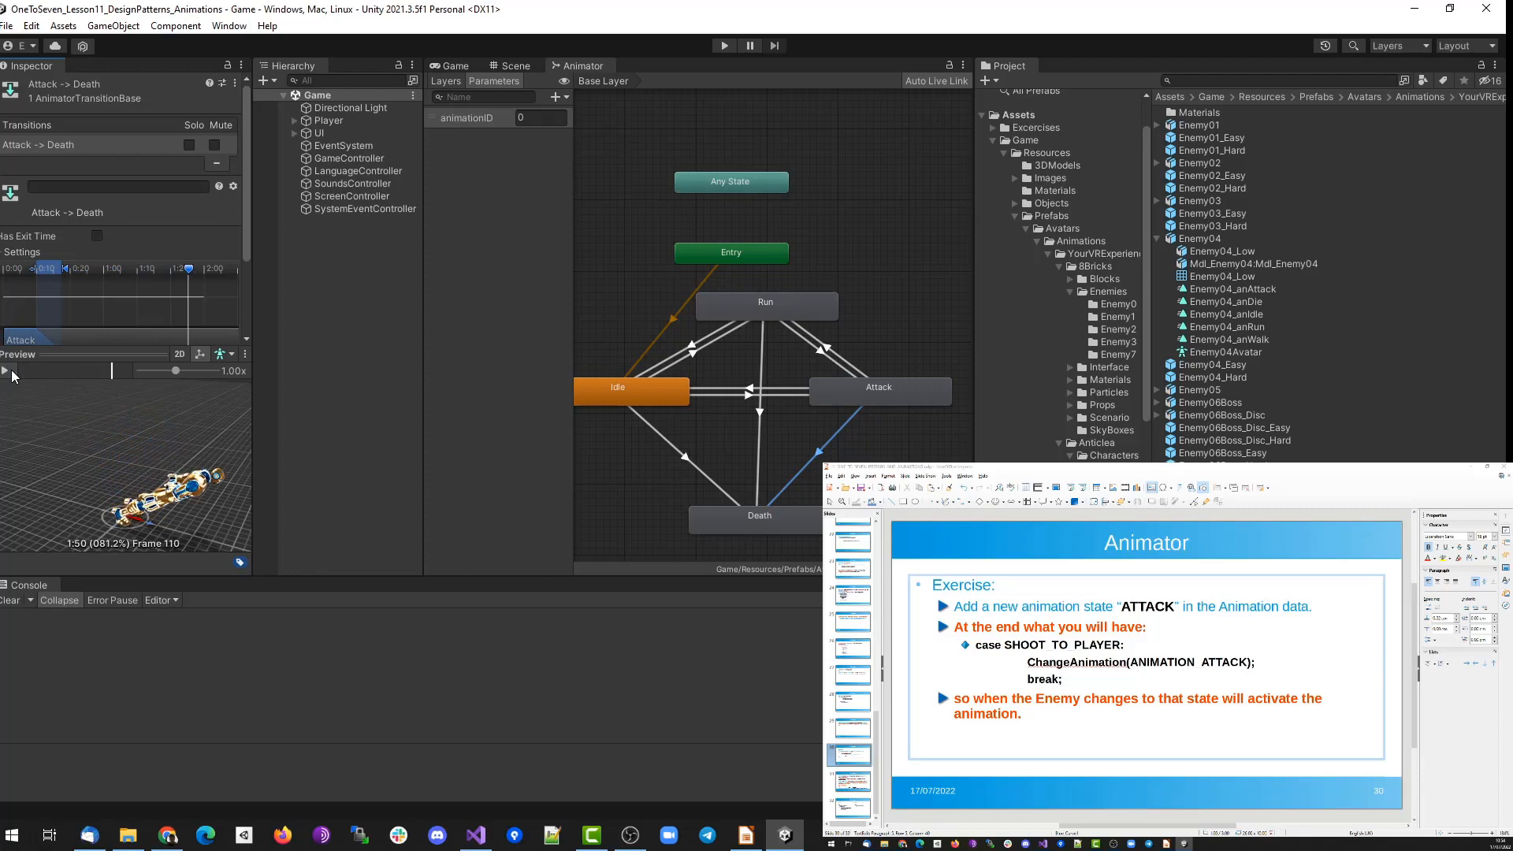
Switch to Visual Studio and review the ANIMATION_ATTACK definition and its use in the SHOOT_TO_PLAYER case.
left_click(475, 835)
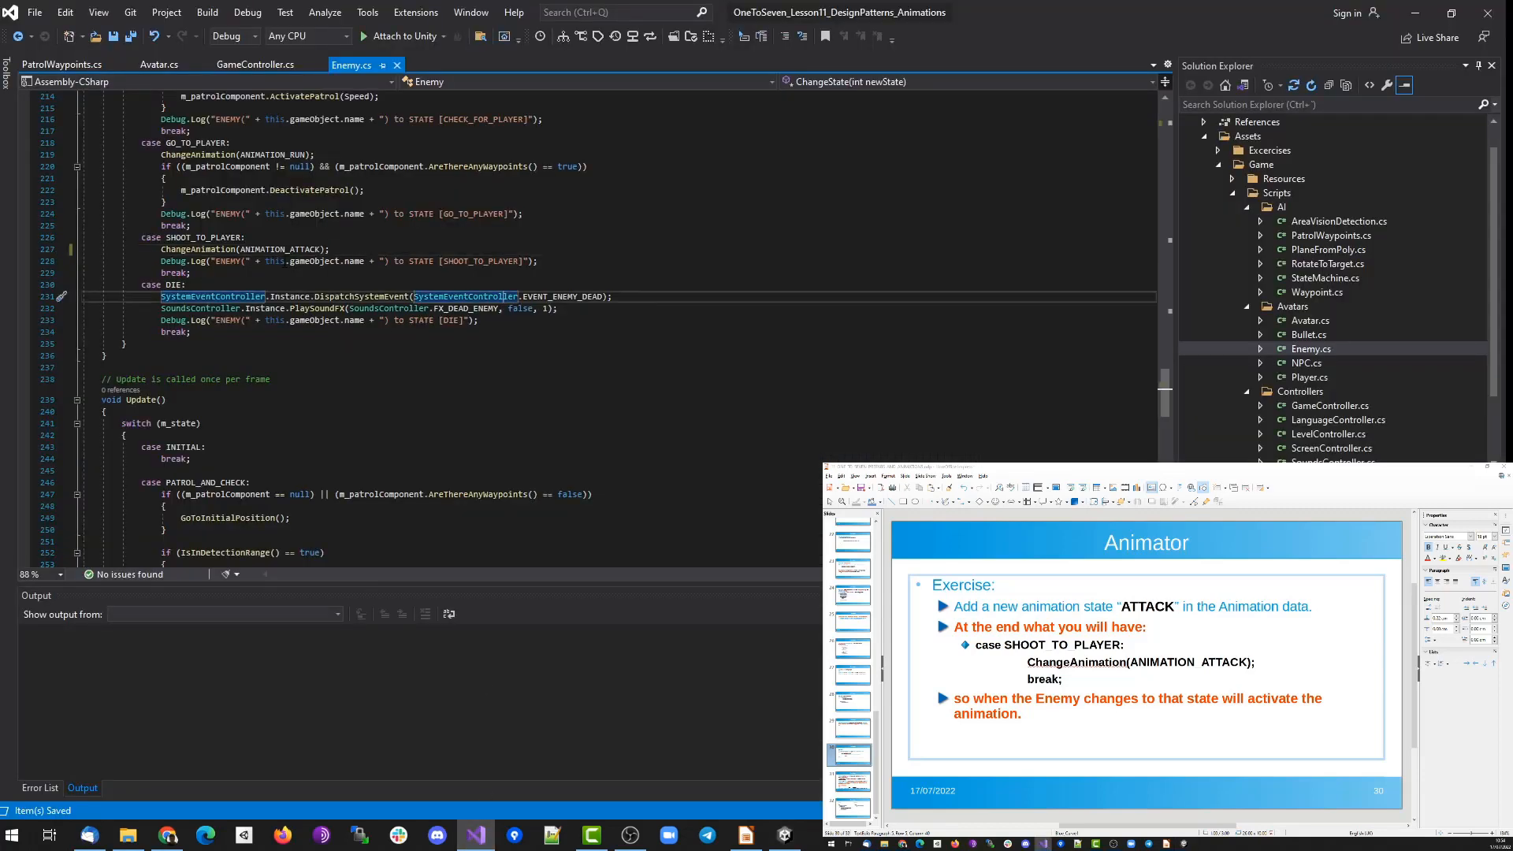
left_click(319, 250)
key("F12")
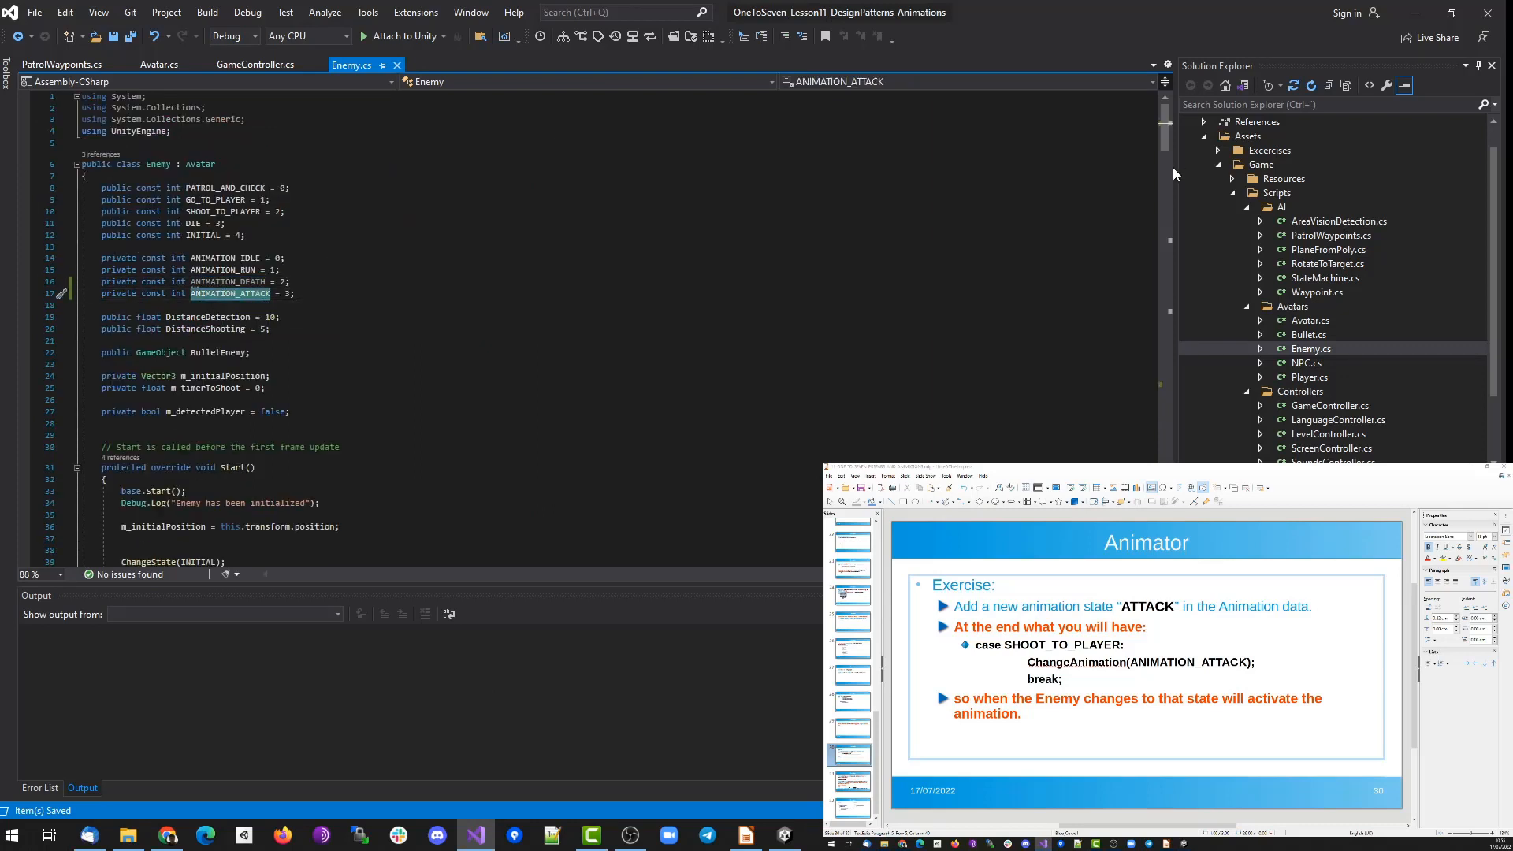
left_click_drag(1164, 138, 1148, 400)
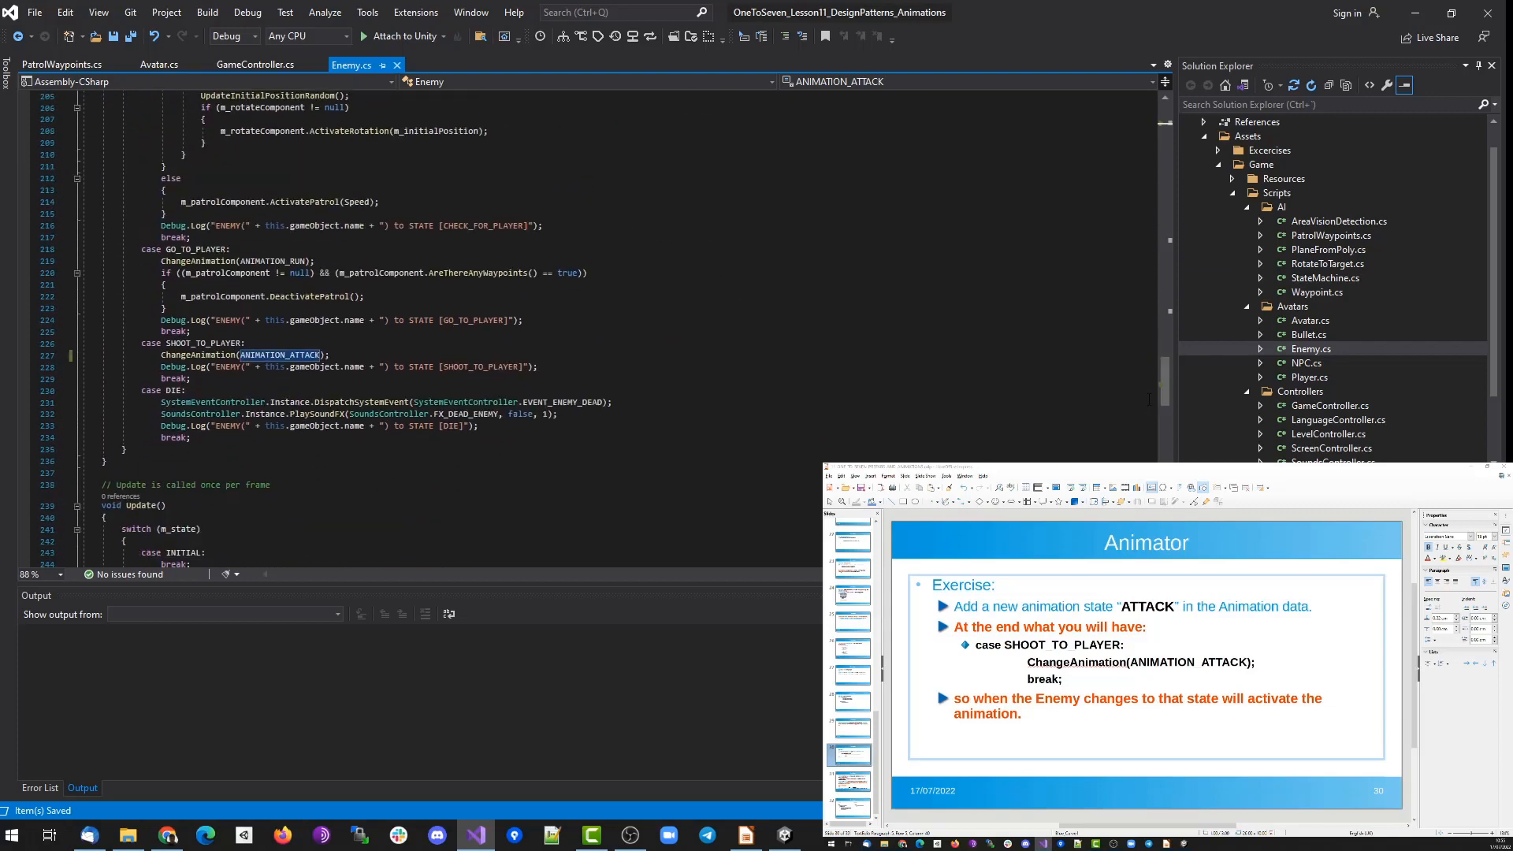
double_click(203, 344)
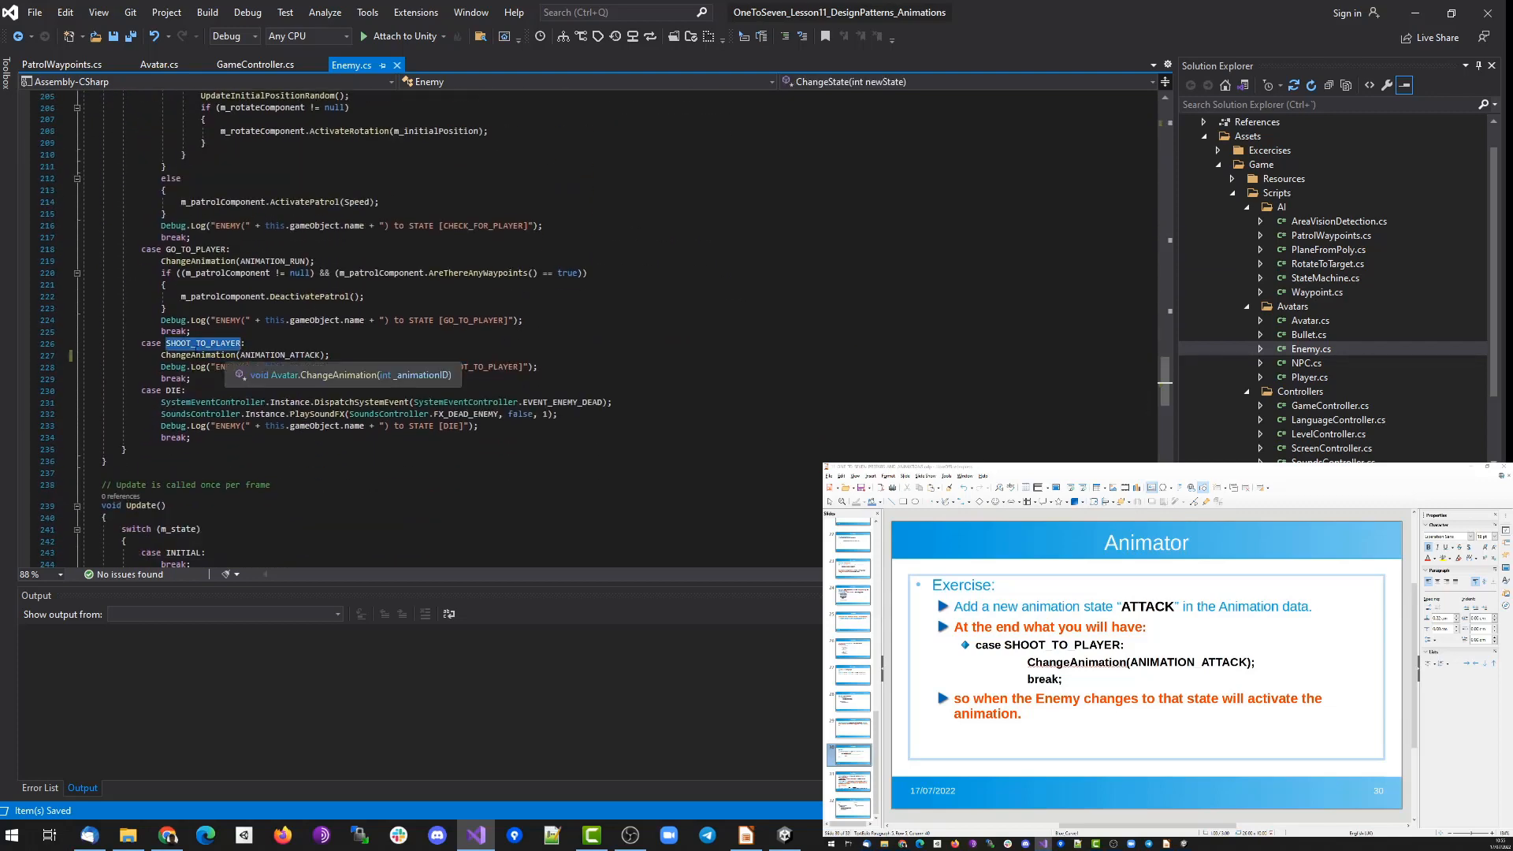
left_click_drag(161, 354, 352, 354)
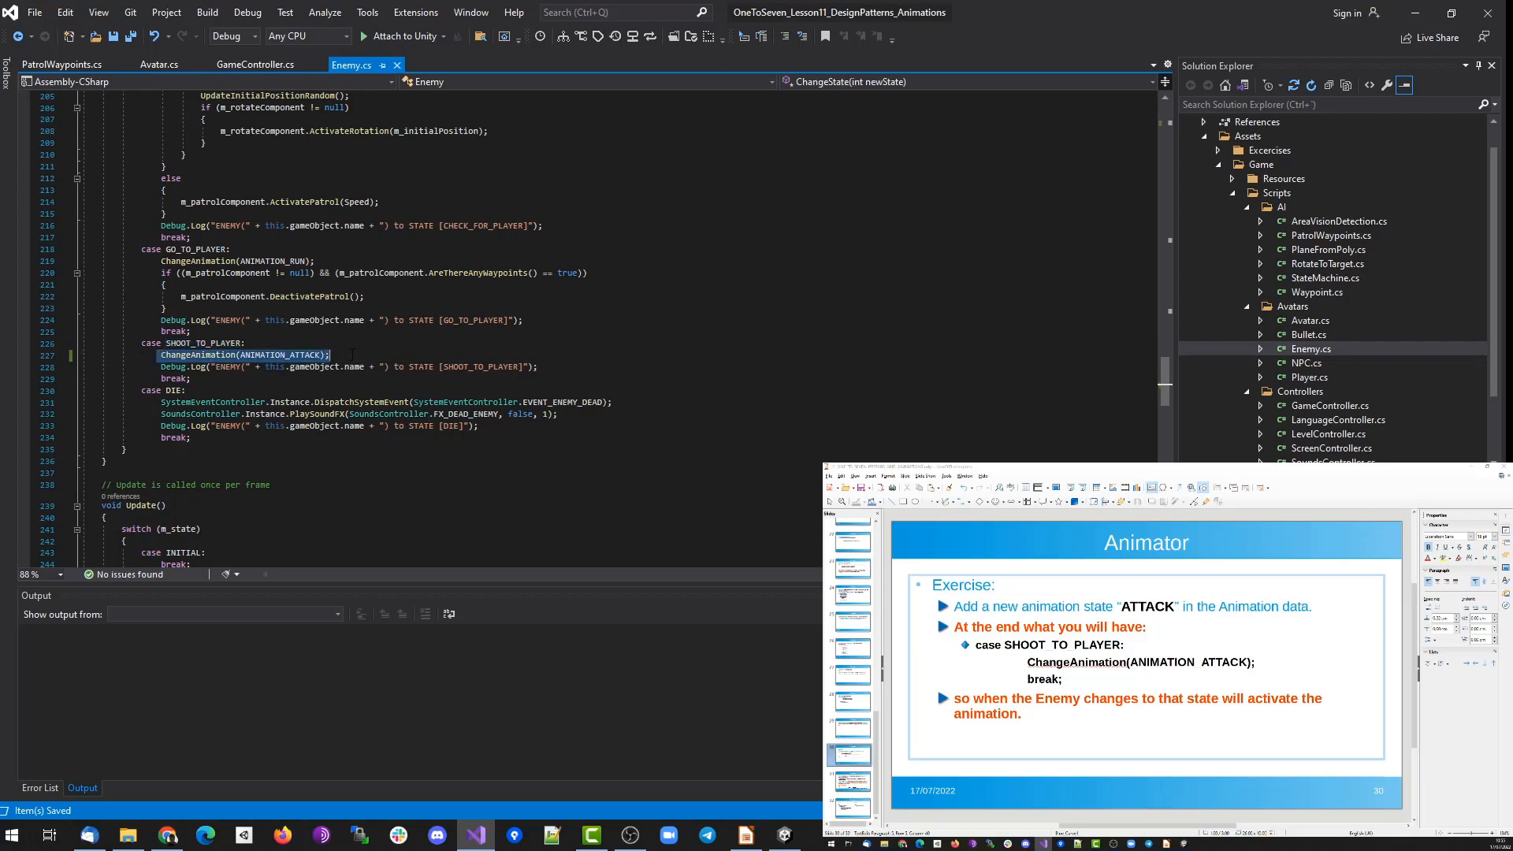
left_click(357, 345)
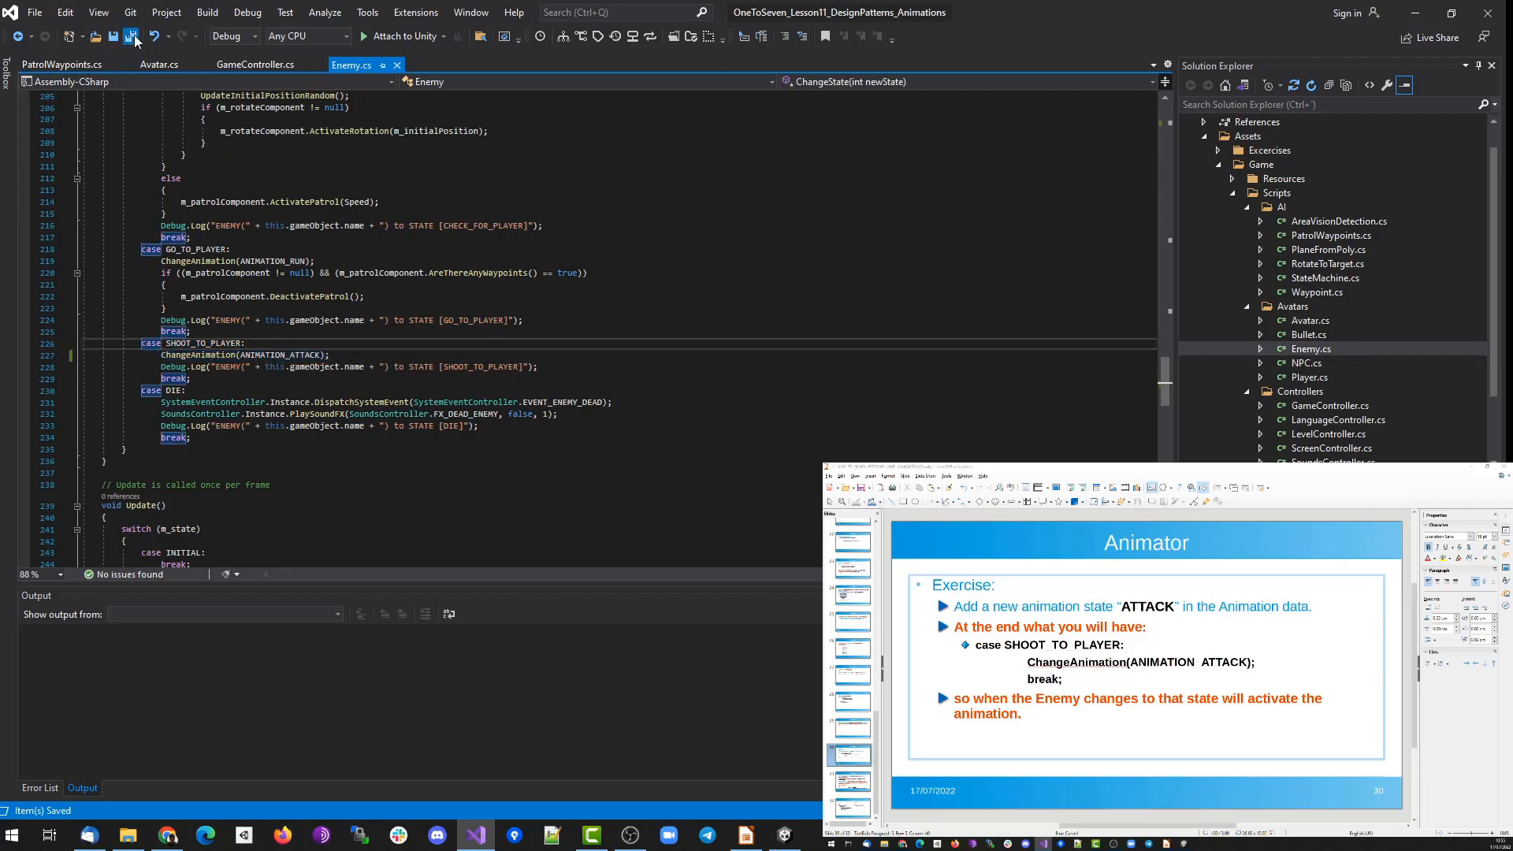
Switch to Unity, run the game and walk the player forward to test the enemy's attack animation.
left_click(784, 835)
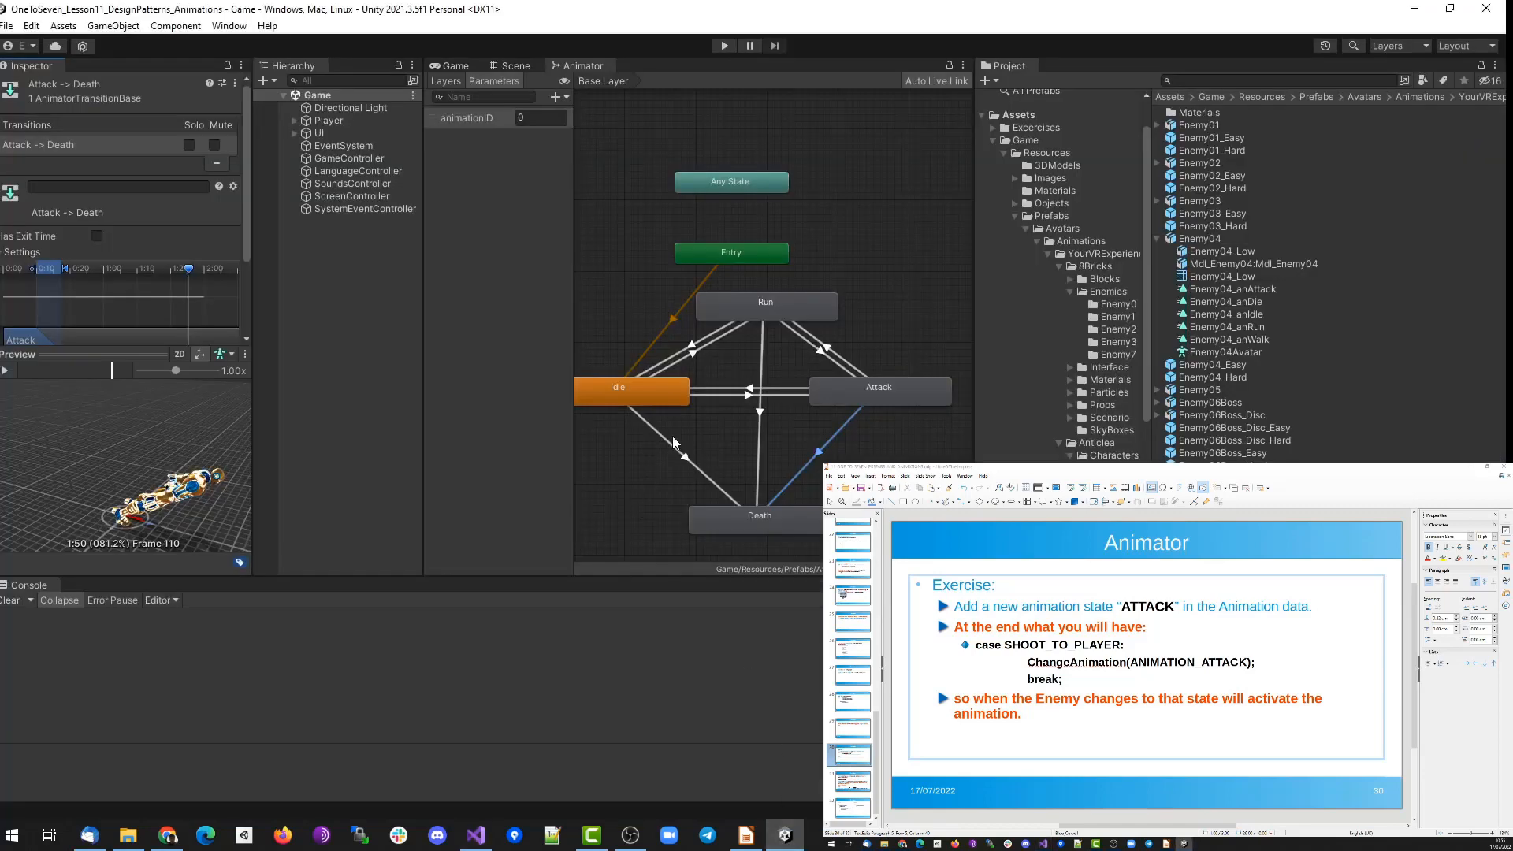
left_click(722, 45)
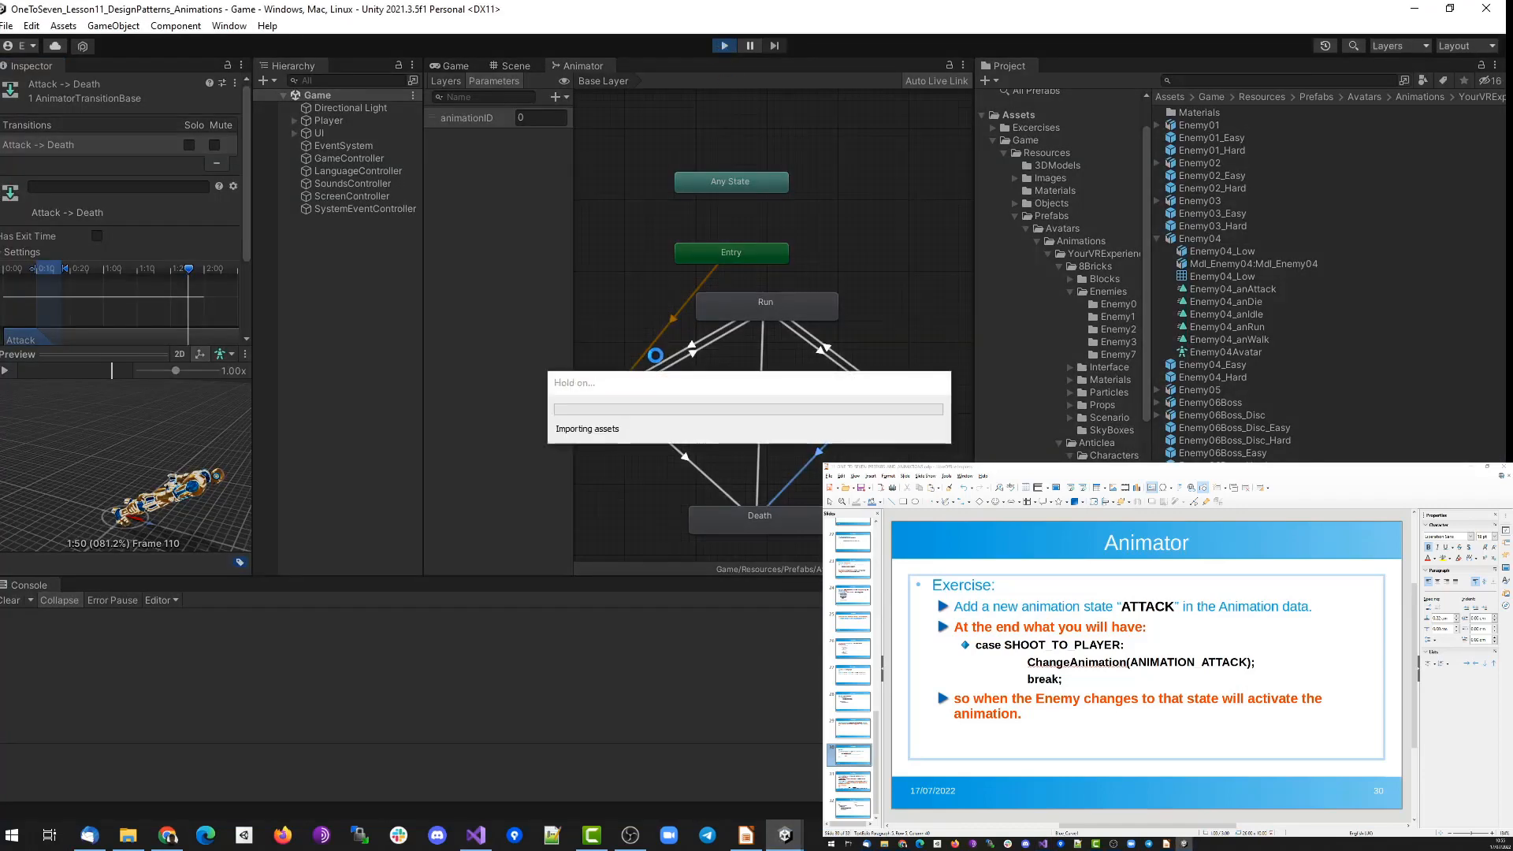
left_click(662, 360)
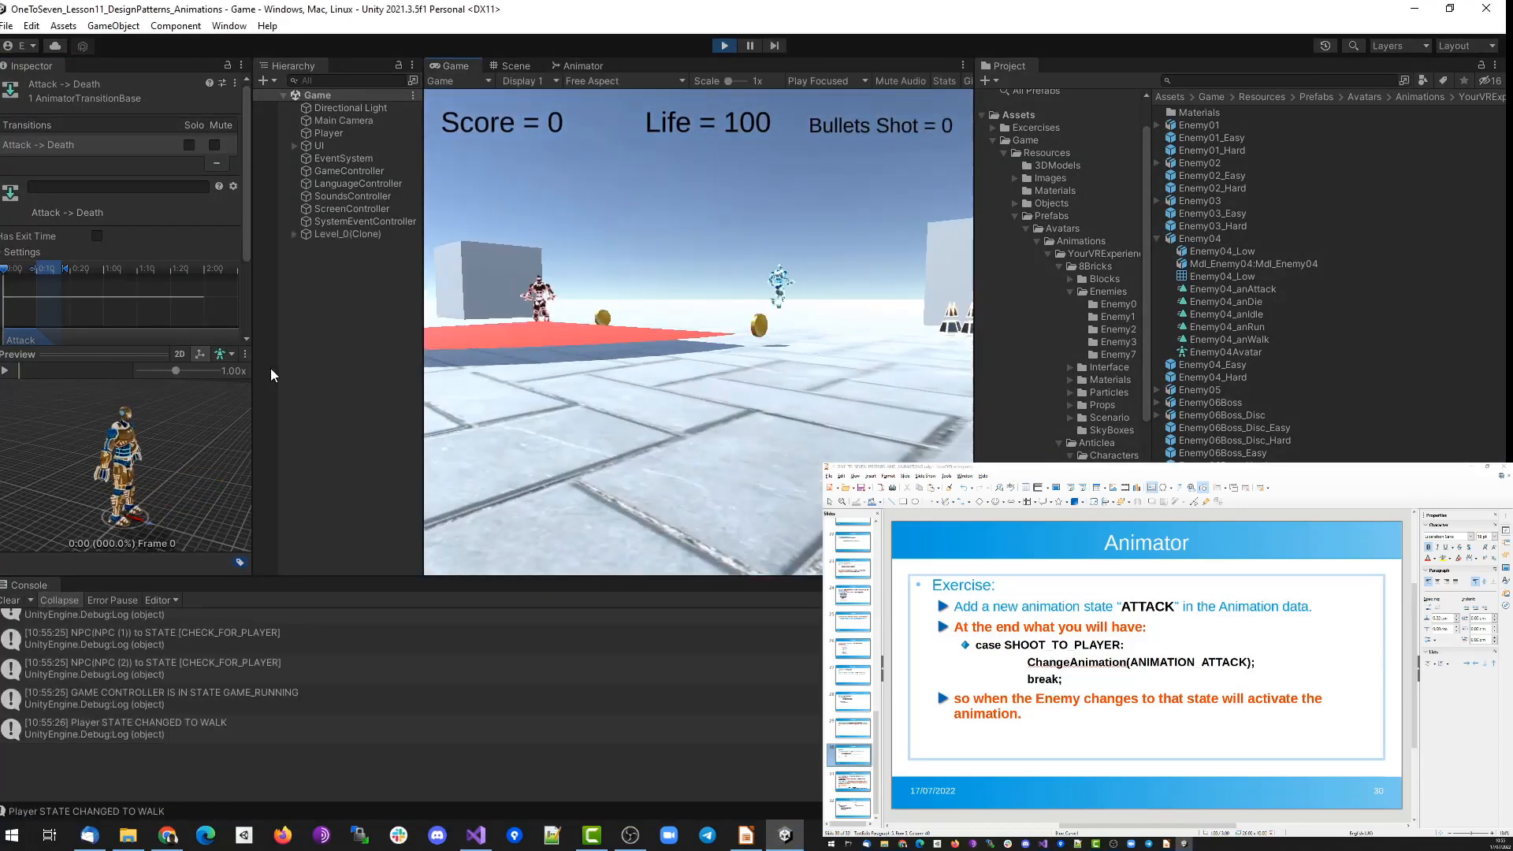
key("w")
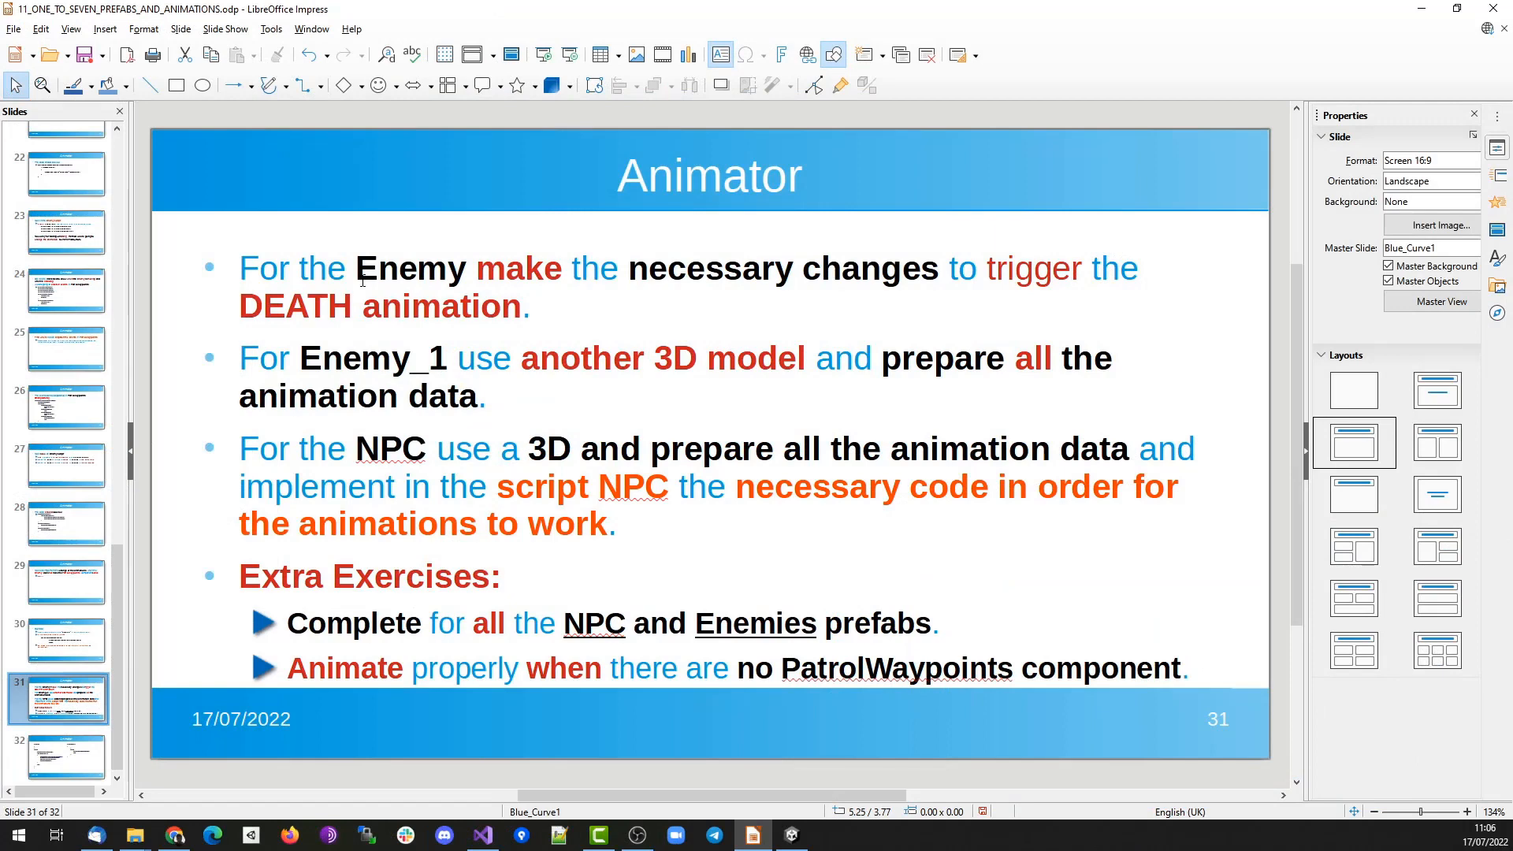
In the LibreOffice Impress presentation, make the word "trigger" bold in the first bullet of slide 31.
left_click(299, 309)
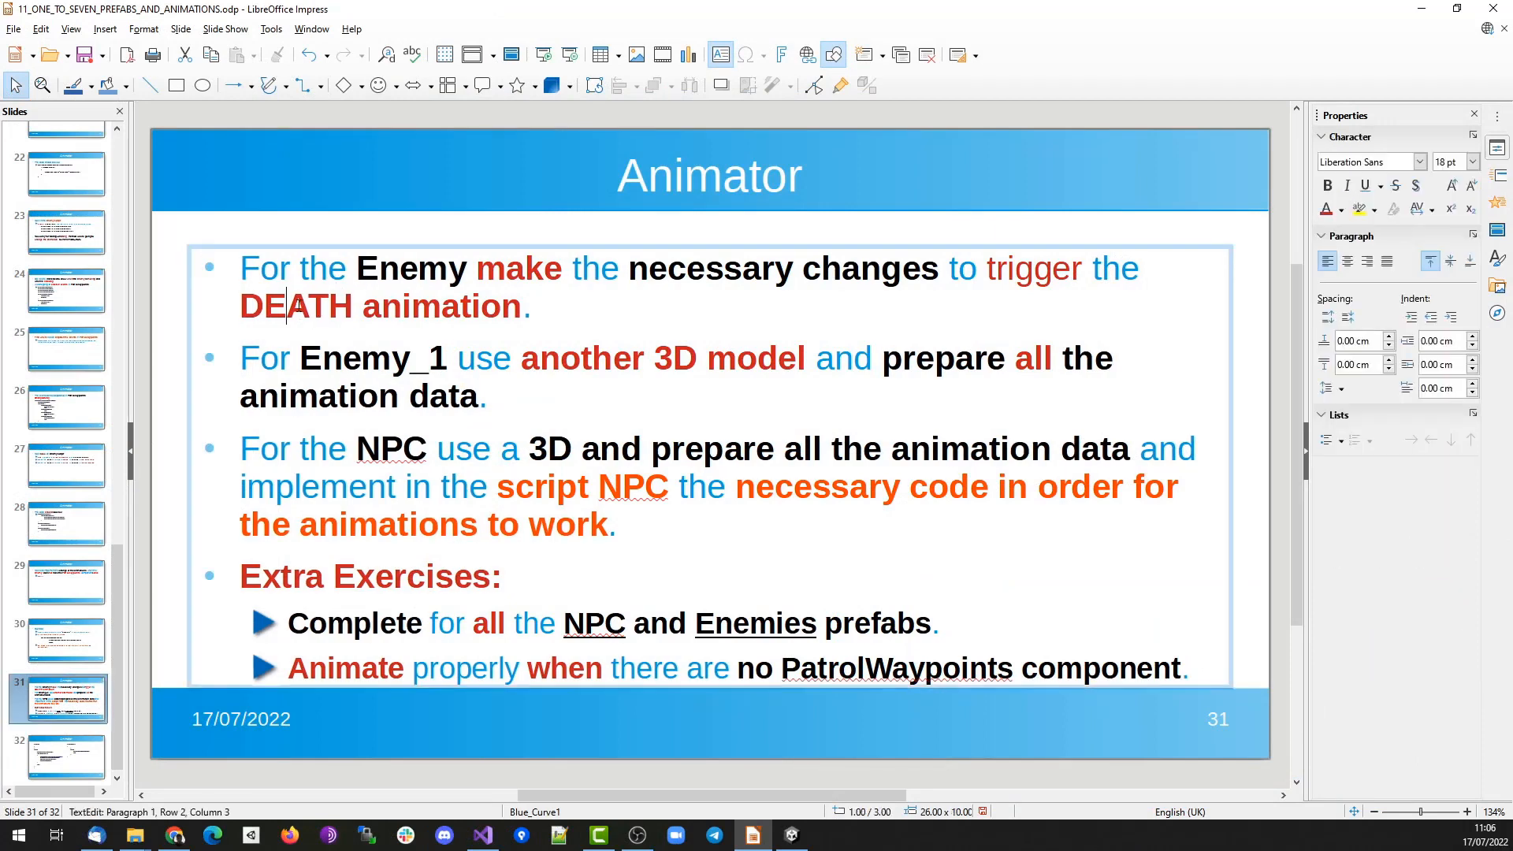
double_click(335, 316)
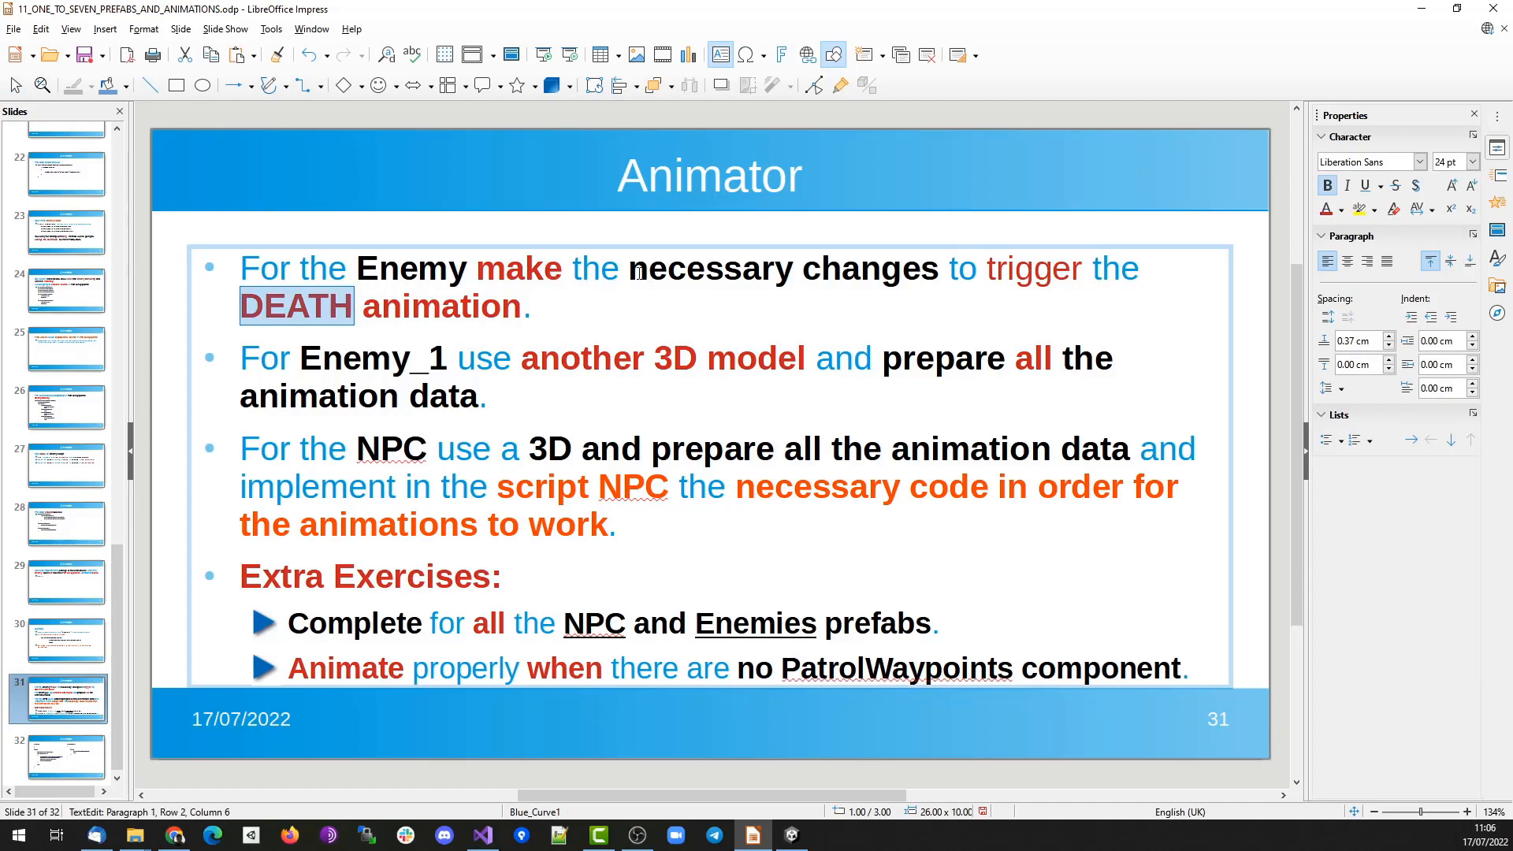
left_click_drag(636, 273, 935, 279)
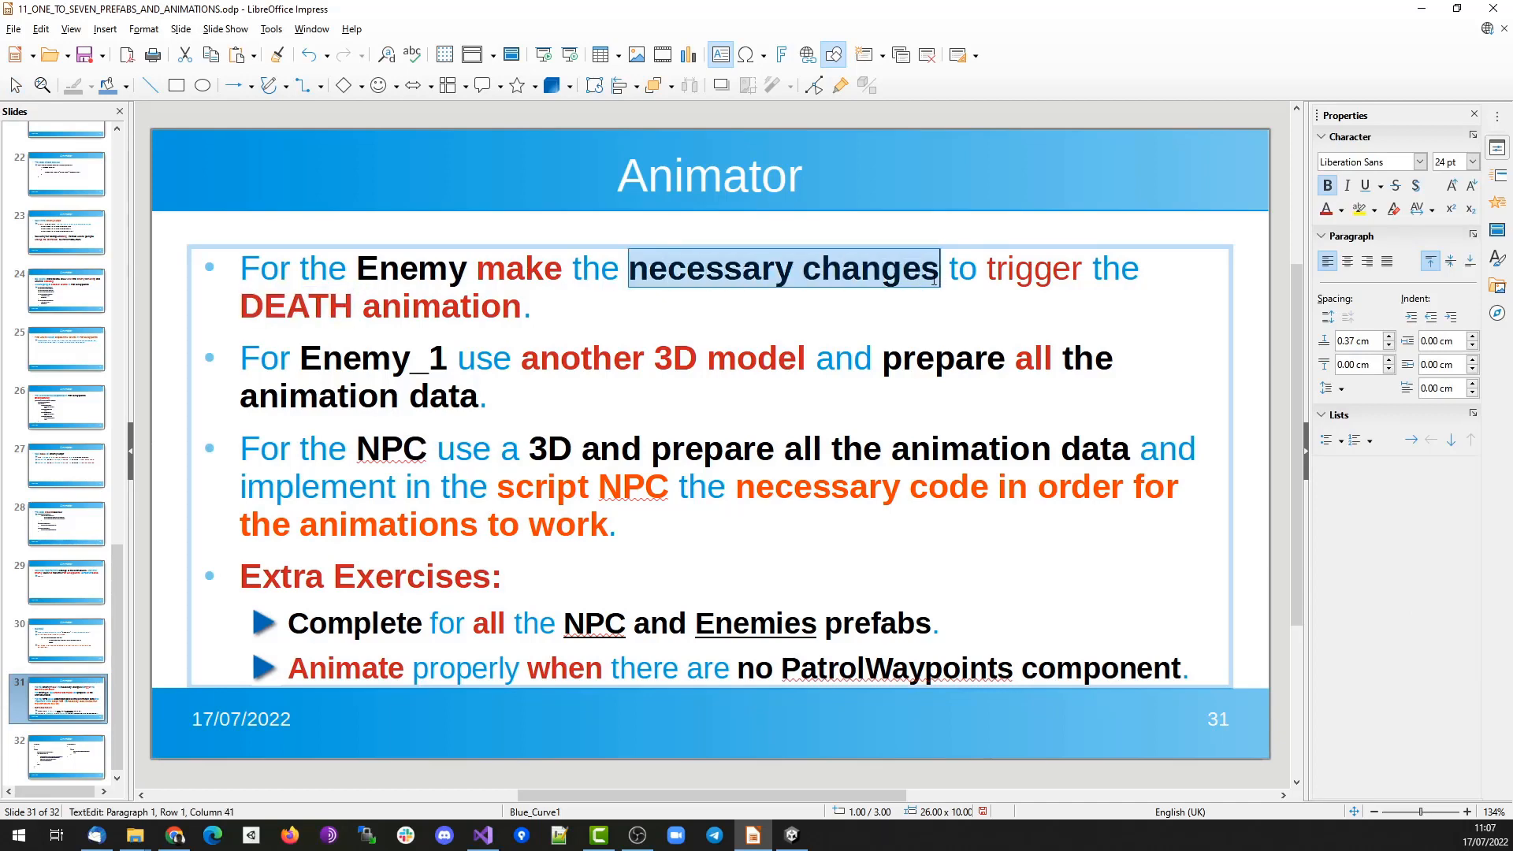
double_click(1018, 275)
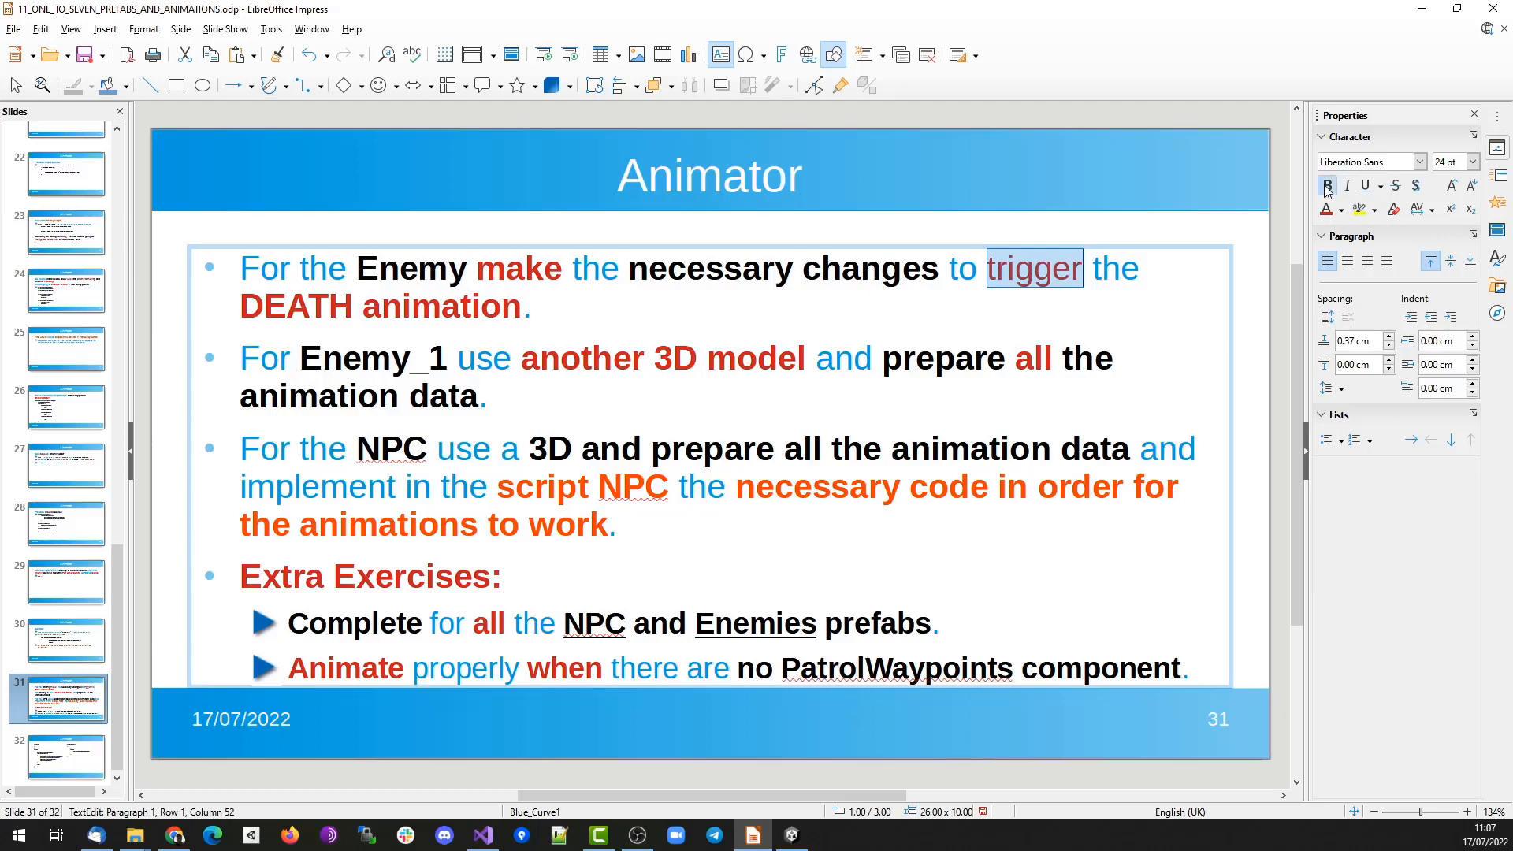
key("ctrl+b")
Review the DEATH animation task for the Enemy in the slide's first bullet.
double_click(265, 301)
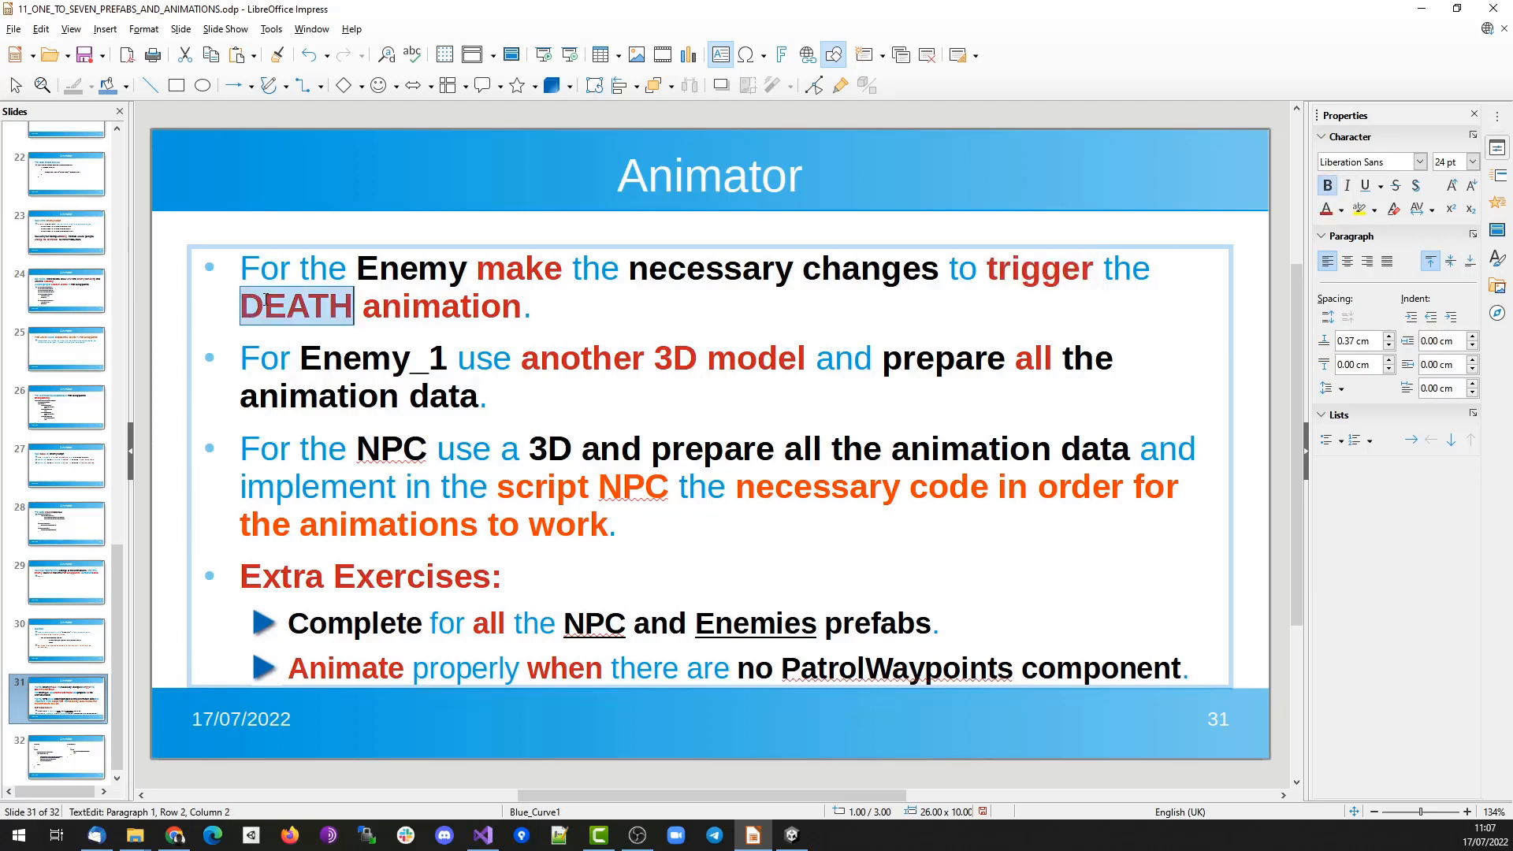
double_click(424, 302)
left_click_drag(240, 307, 517, 307)
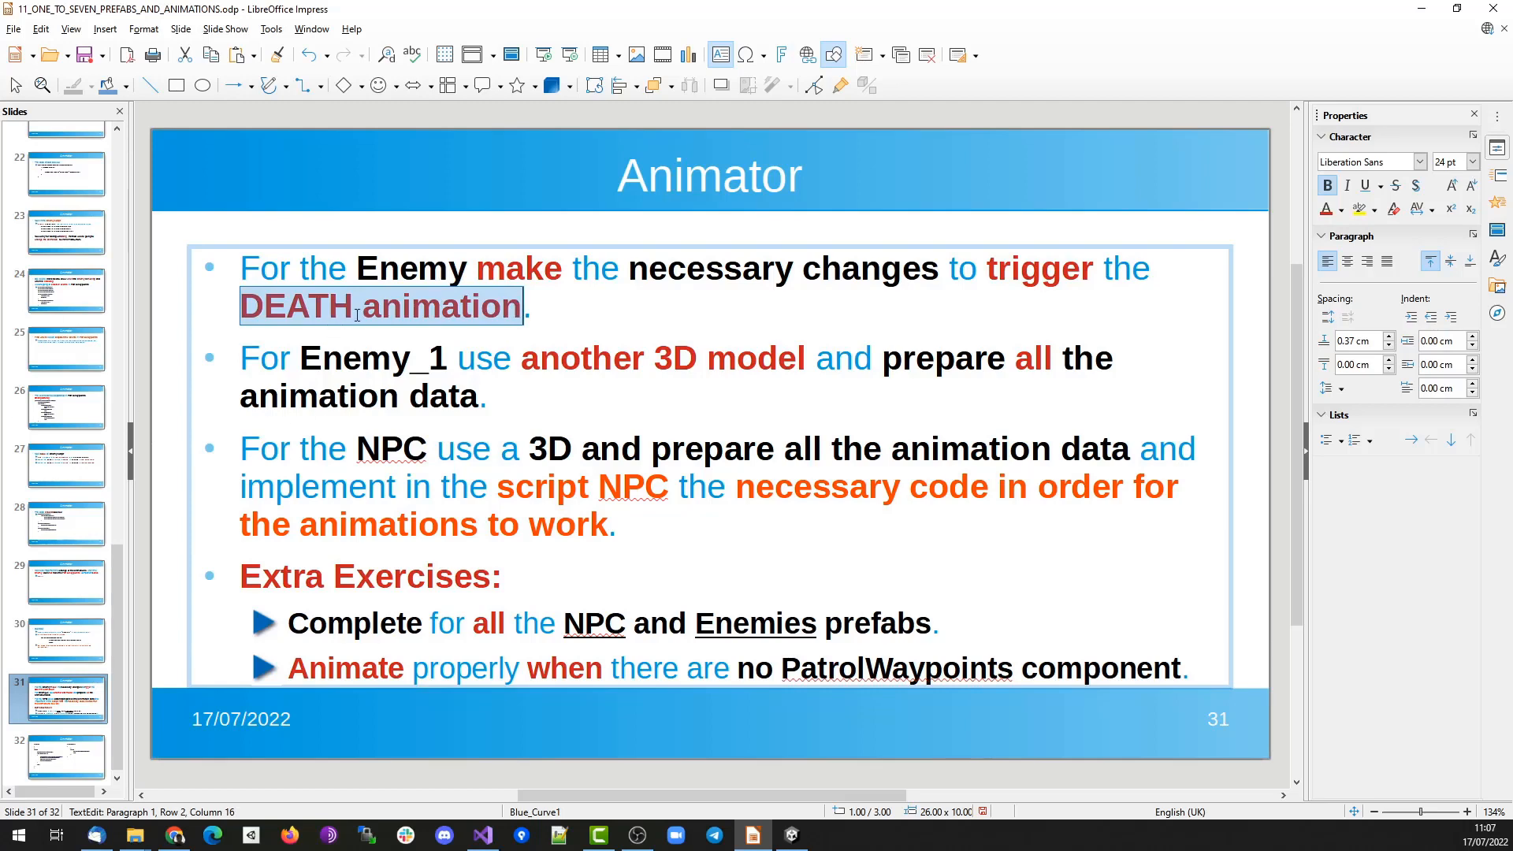
left_click(353, 269)
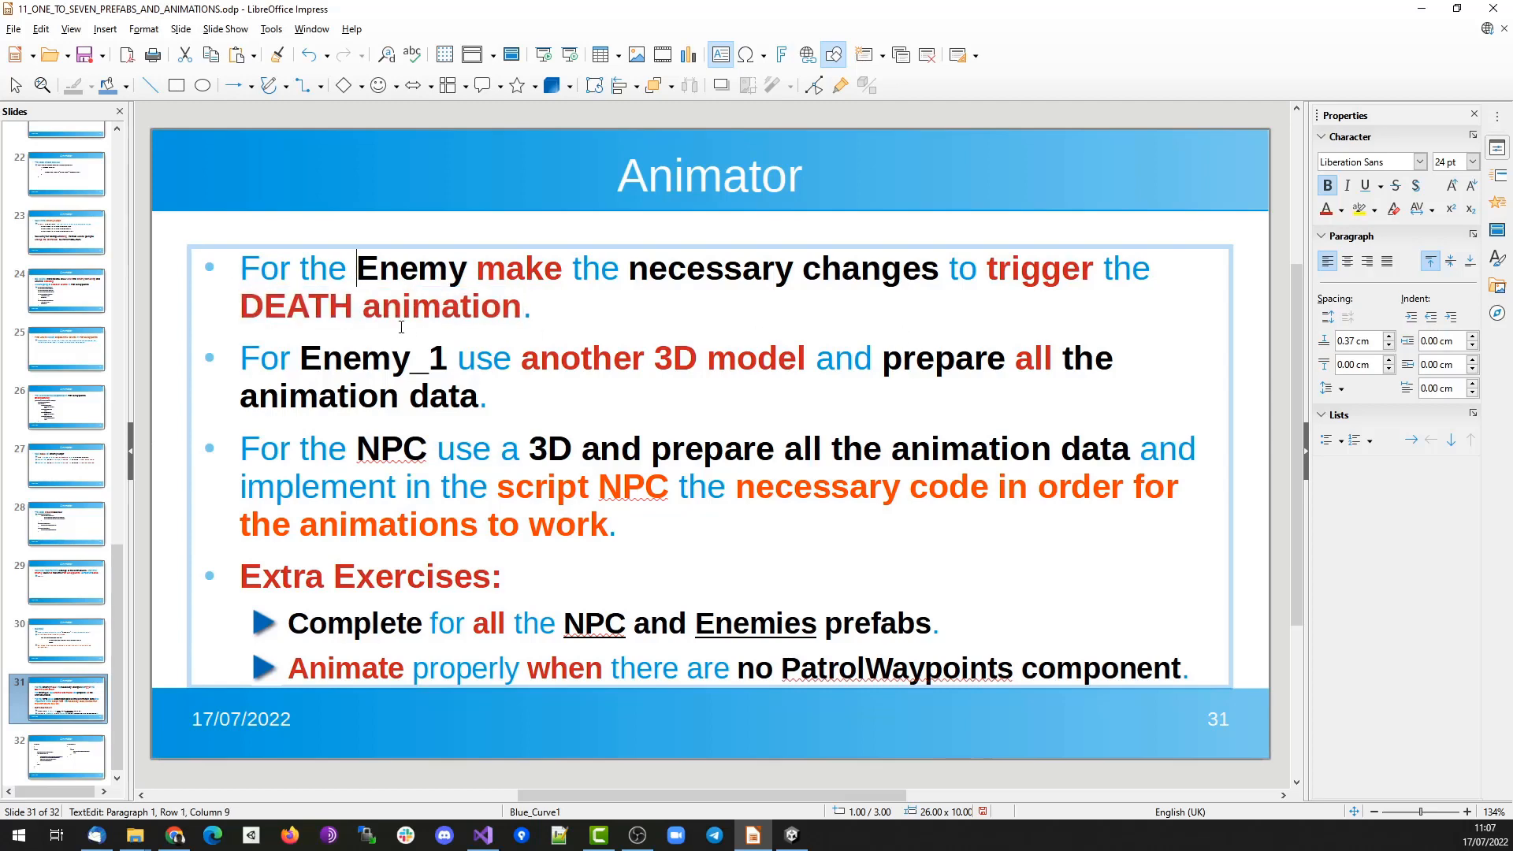
Switch to Visual Studio, find all references to DIE in Enemy.cs and inspect the ChangeState(DIE) calls.
double_click(310, 307)
left_click(382, 307)
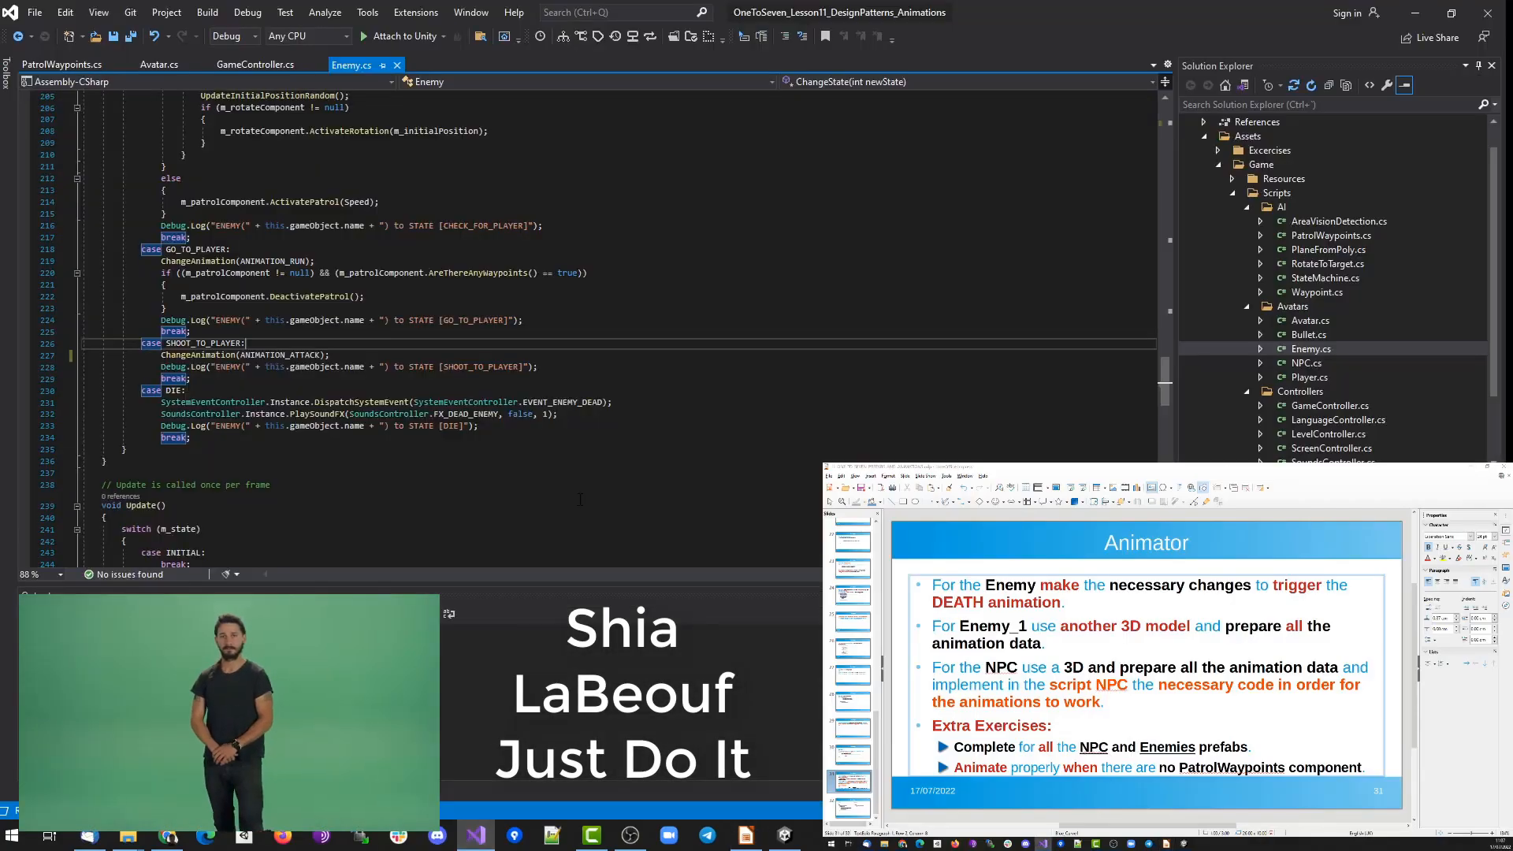
left_click(190, 390)
key("shift+F12")
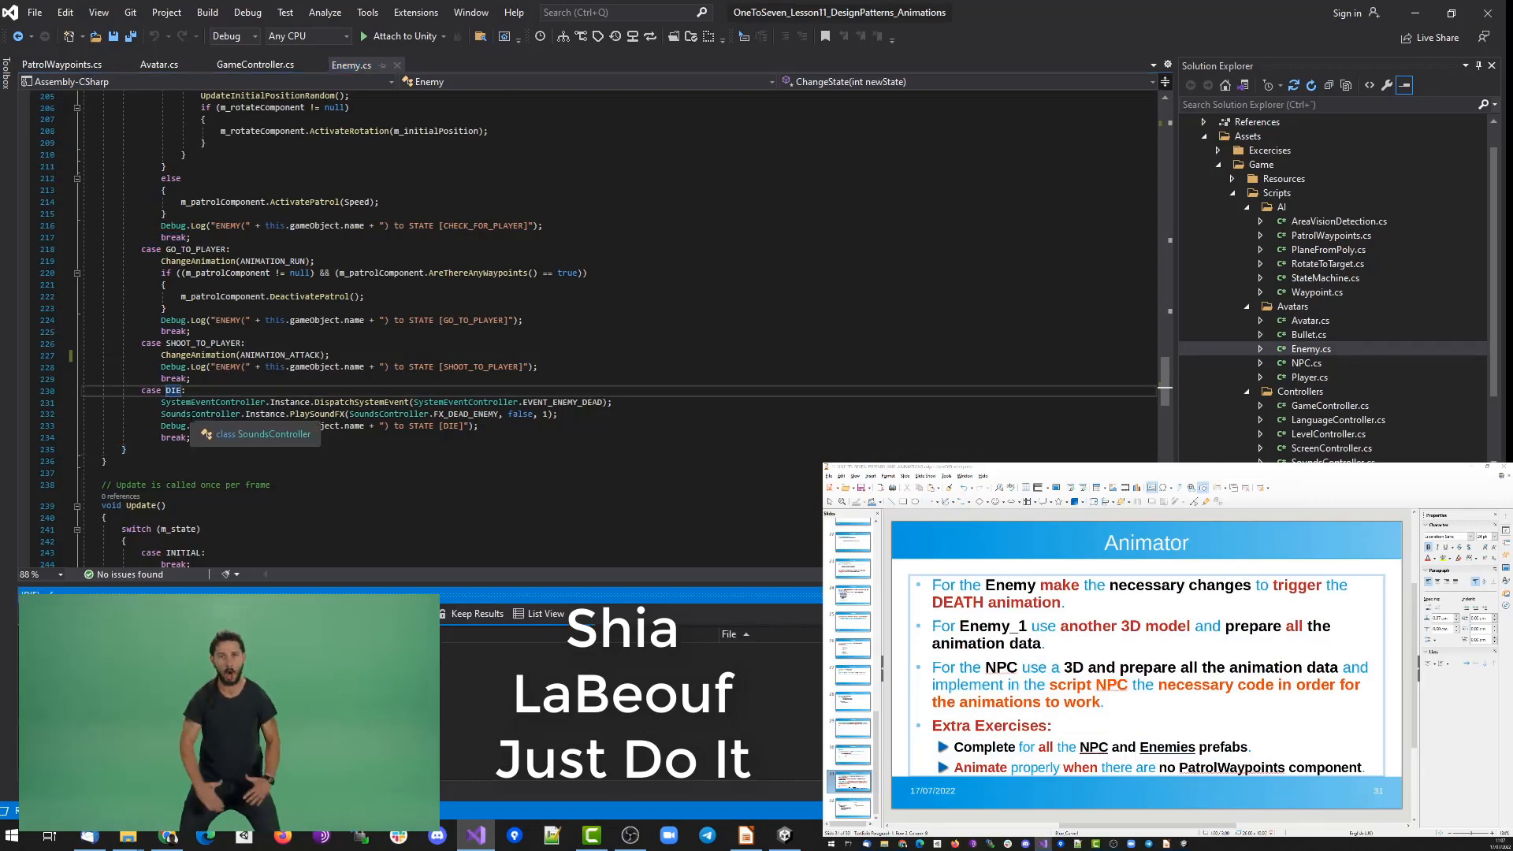
double_click(144, 682)
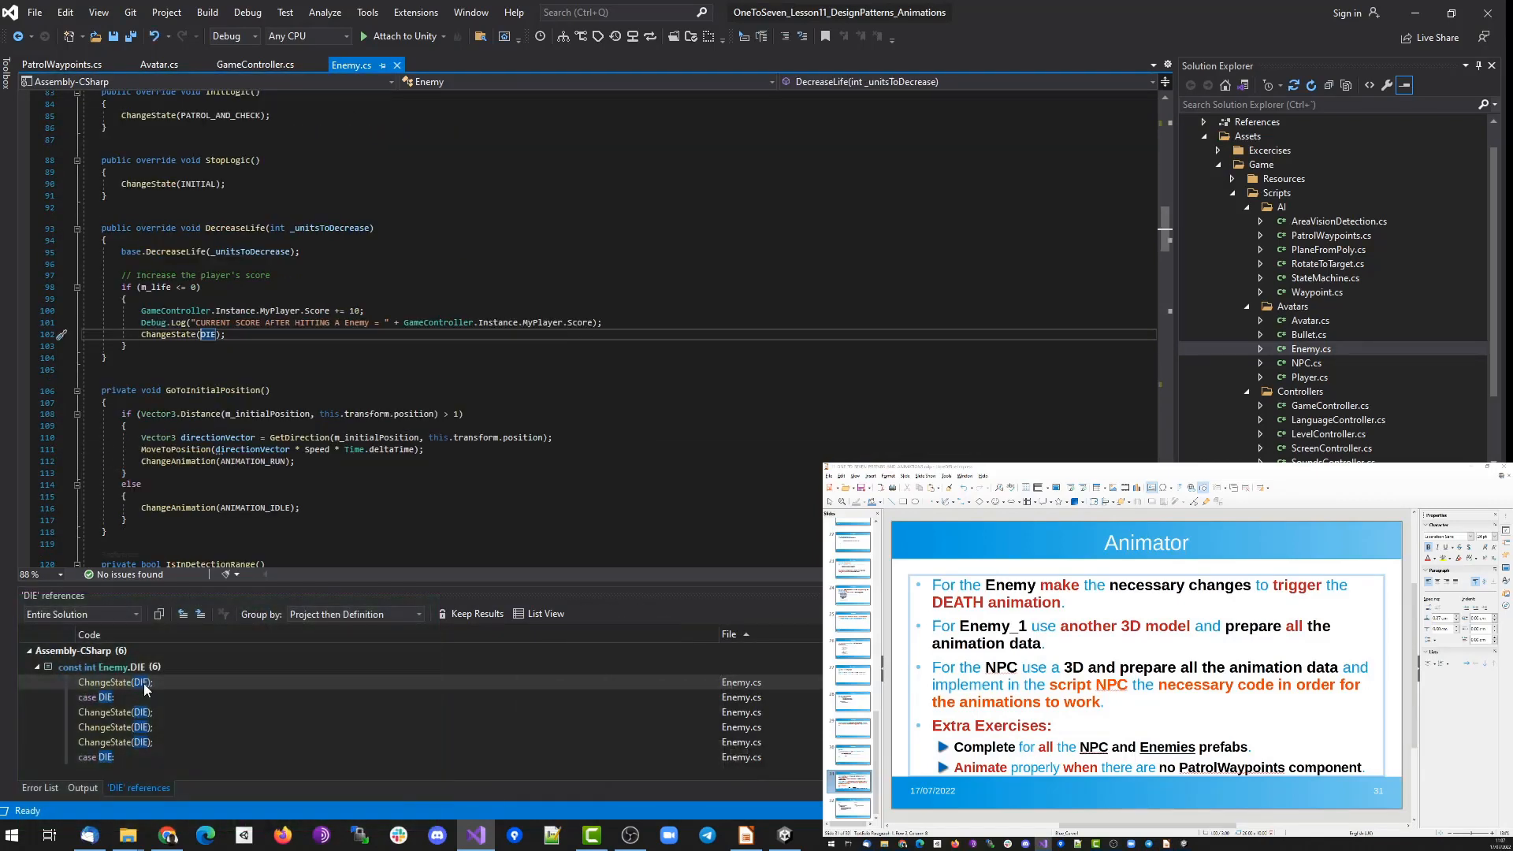
double_click(144, 717)
left_click(301, 484)
key("Page_Up")
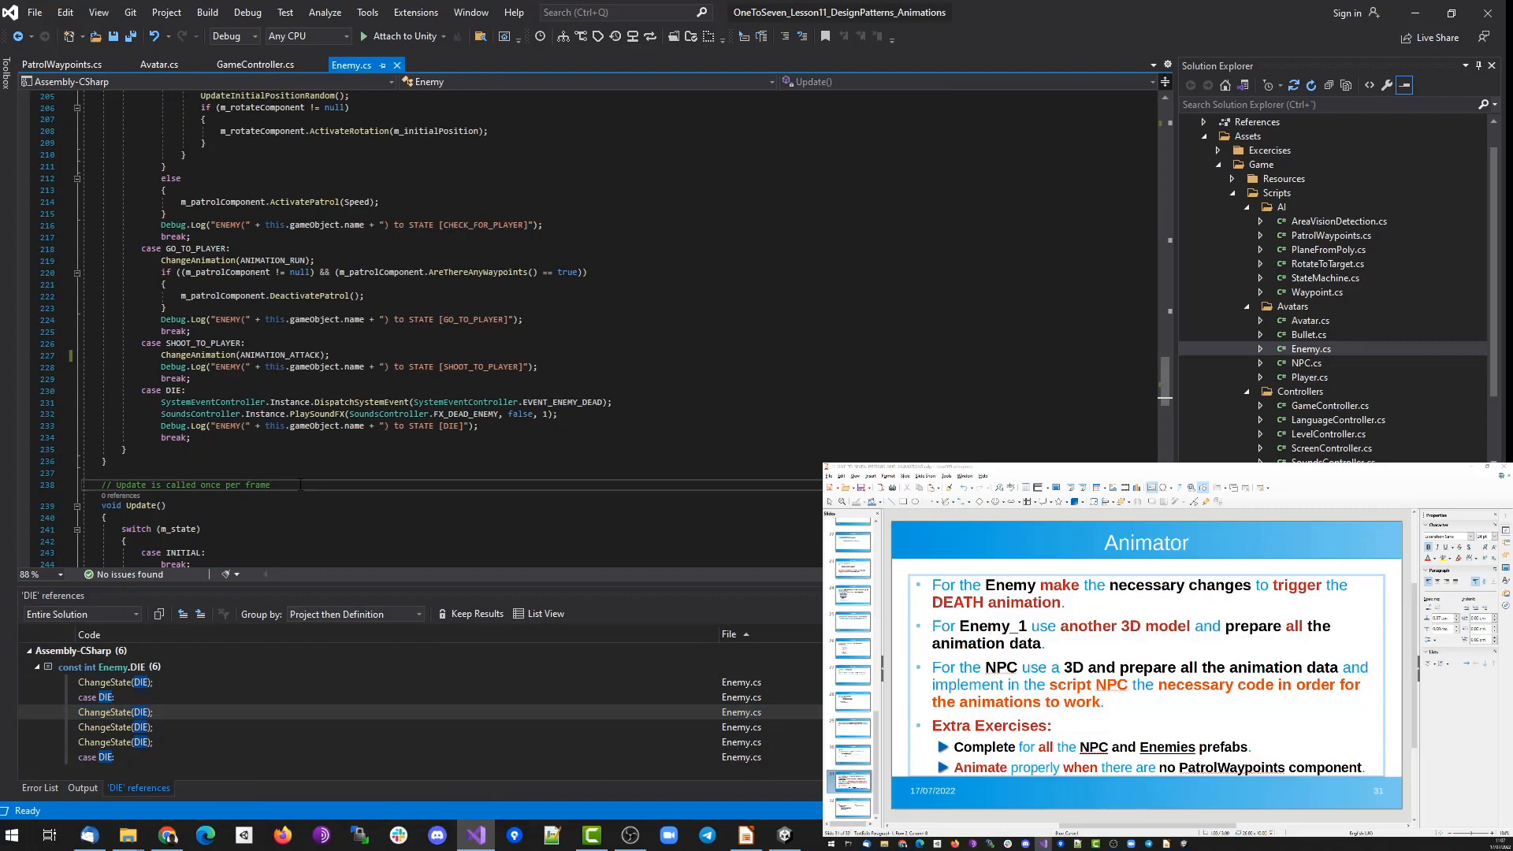
Try to insert the ANIMATION_DEATH constant on its own line under case DIE in Enemy's ChangeState method.
left_click(293, 354)
key("ctrl+Home")
left_click(230, 281)
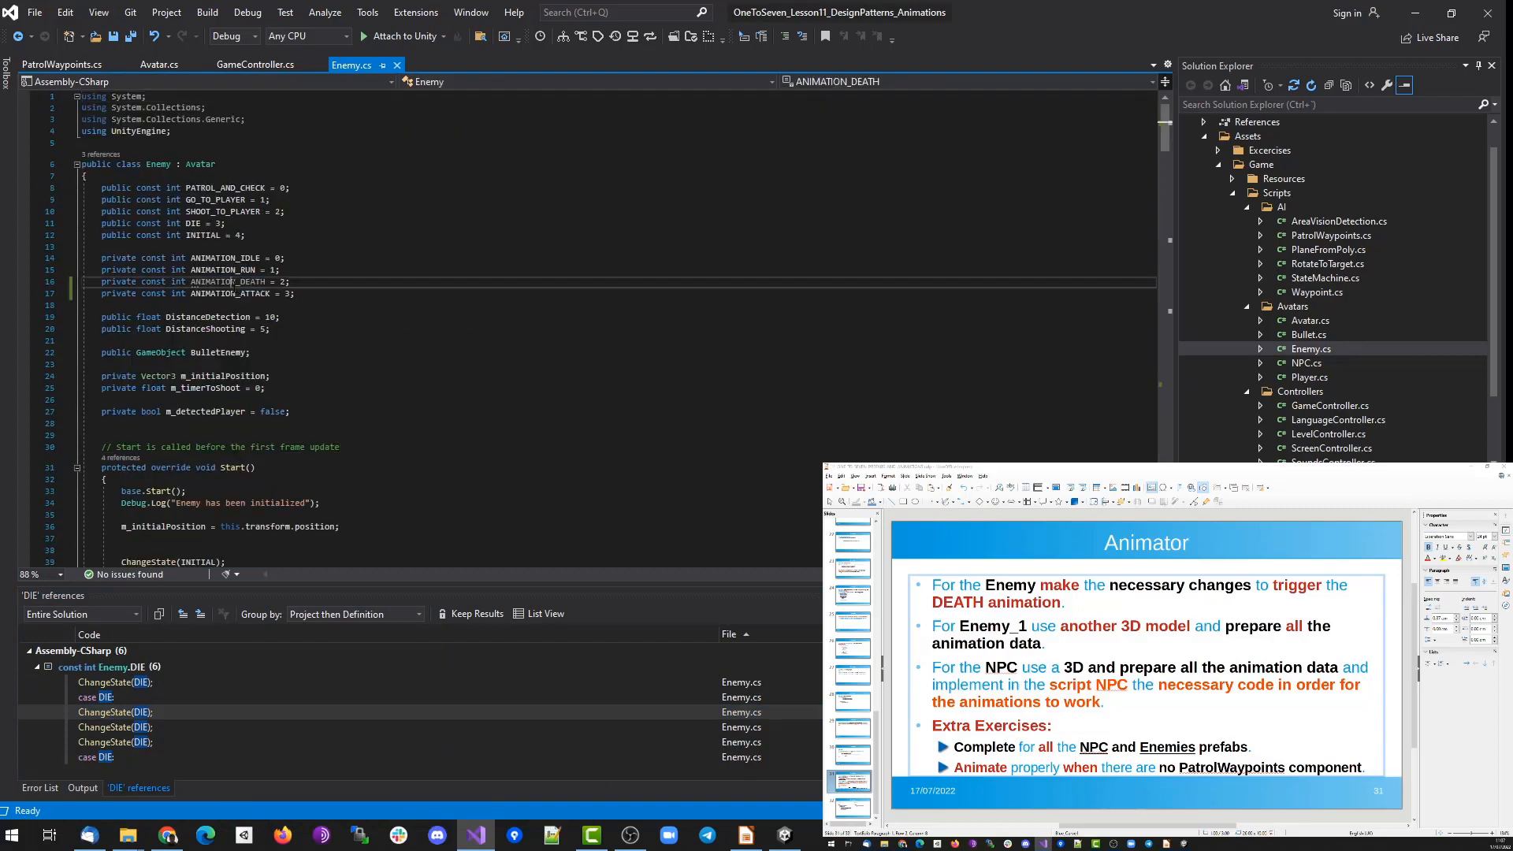
scroll(233, 285, "down", 20)
left_click(215, 390)
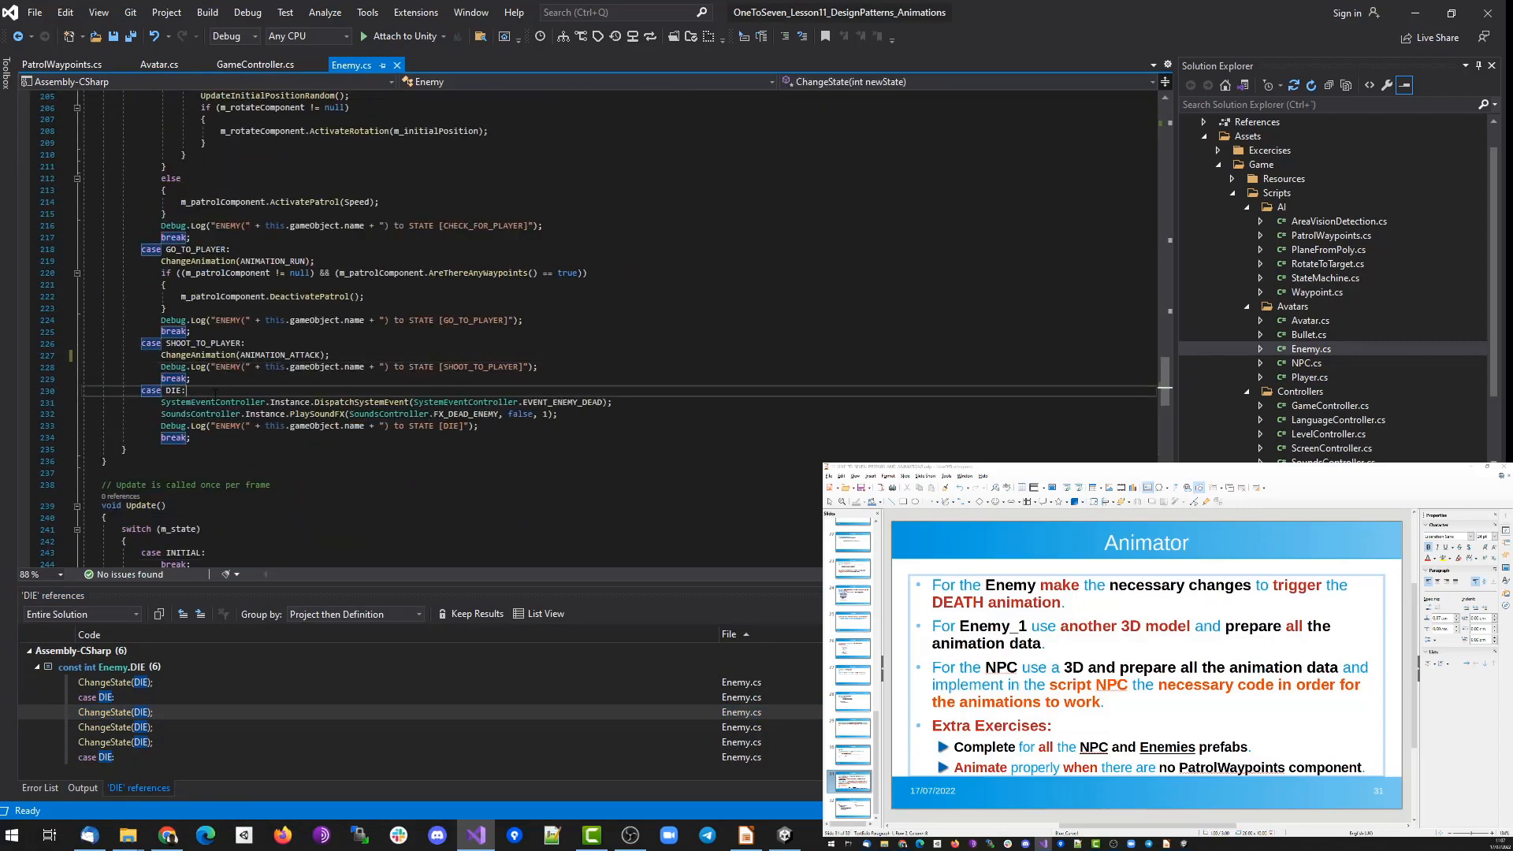
key("Return")
type("ANIMATION_DEATH")
key("Up")
key("Up")
key("Up")
key("Up")
key("ctrl+shift+Left")
key("Down")
key("Down")
key("Down")
key("Return")
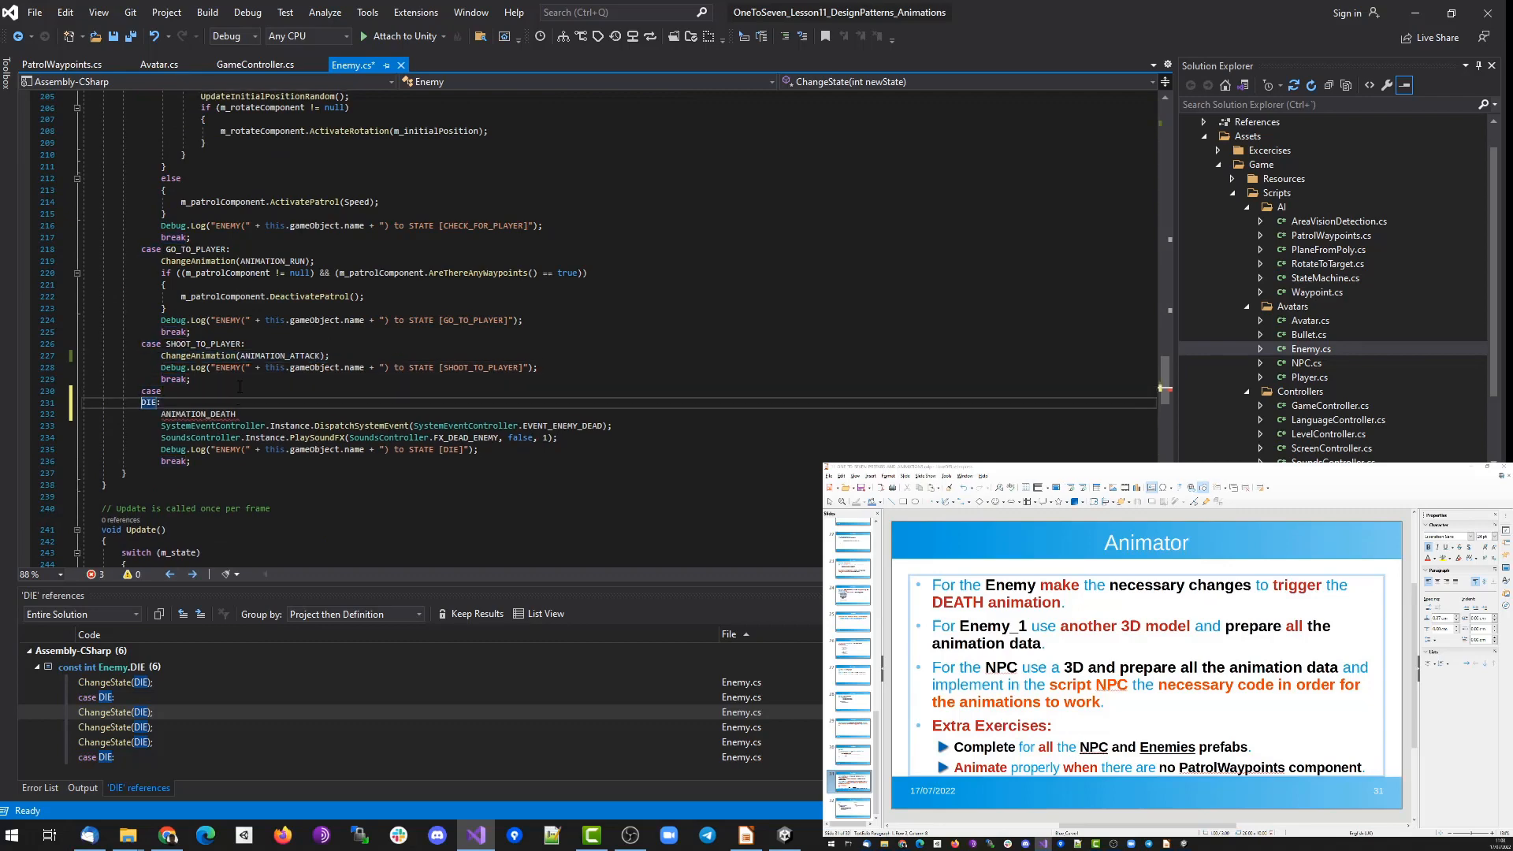
key("ctrl+z")
Insert ChangeAnimation(ANIMATION_ATTACK); as the first statement of ChangeState's DIE case and delete the stray ANIMATION_DEATH line below it.
key("End")
key("Return")
type("ChangeAnimation(ANIMATION_ATTACK);")
key("Down")
key("shift+Home")
key("ctrl+x")
key("Delete")
Replace _ATTACK with _DEATH in the DIE case's ChangeAnimation call and save Enemy.cs.
key("Up")
key("End")
key("Left")
key("Left")
key("shift+Left")
key("shift+Left")
key("shift+Left")
key("shift+Left")
key("shift+Left")
key("shift+Left")
key("shift+Left")
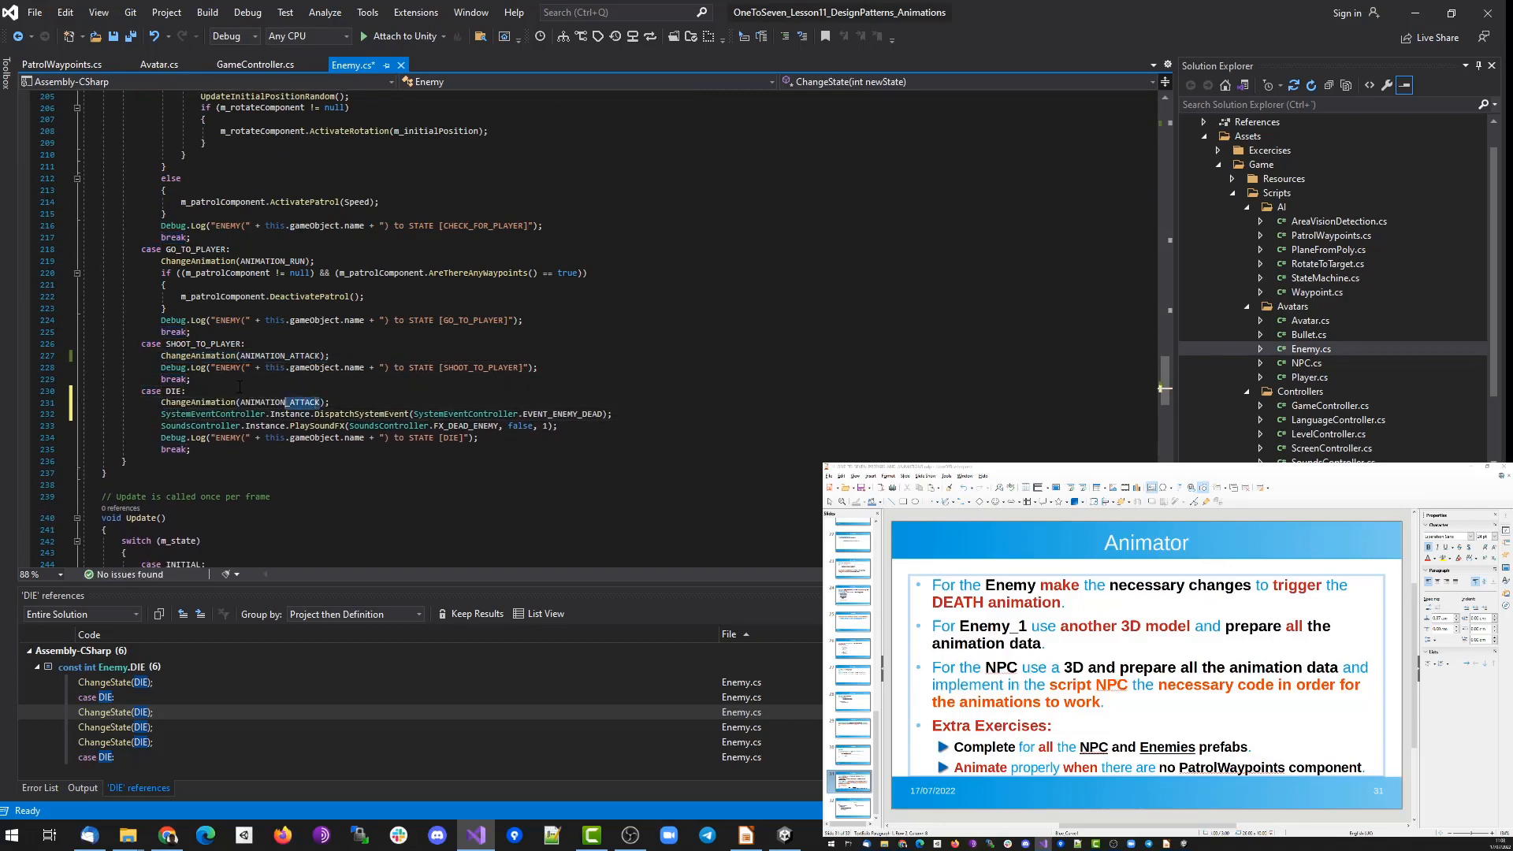
type("_DEATH")
key("ctrl+s")
Insert a new line directly under case DIE in Enemy's Update method.
scroll(263, 382, "down", 20)
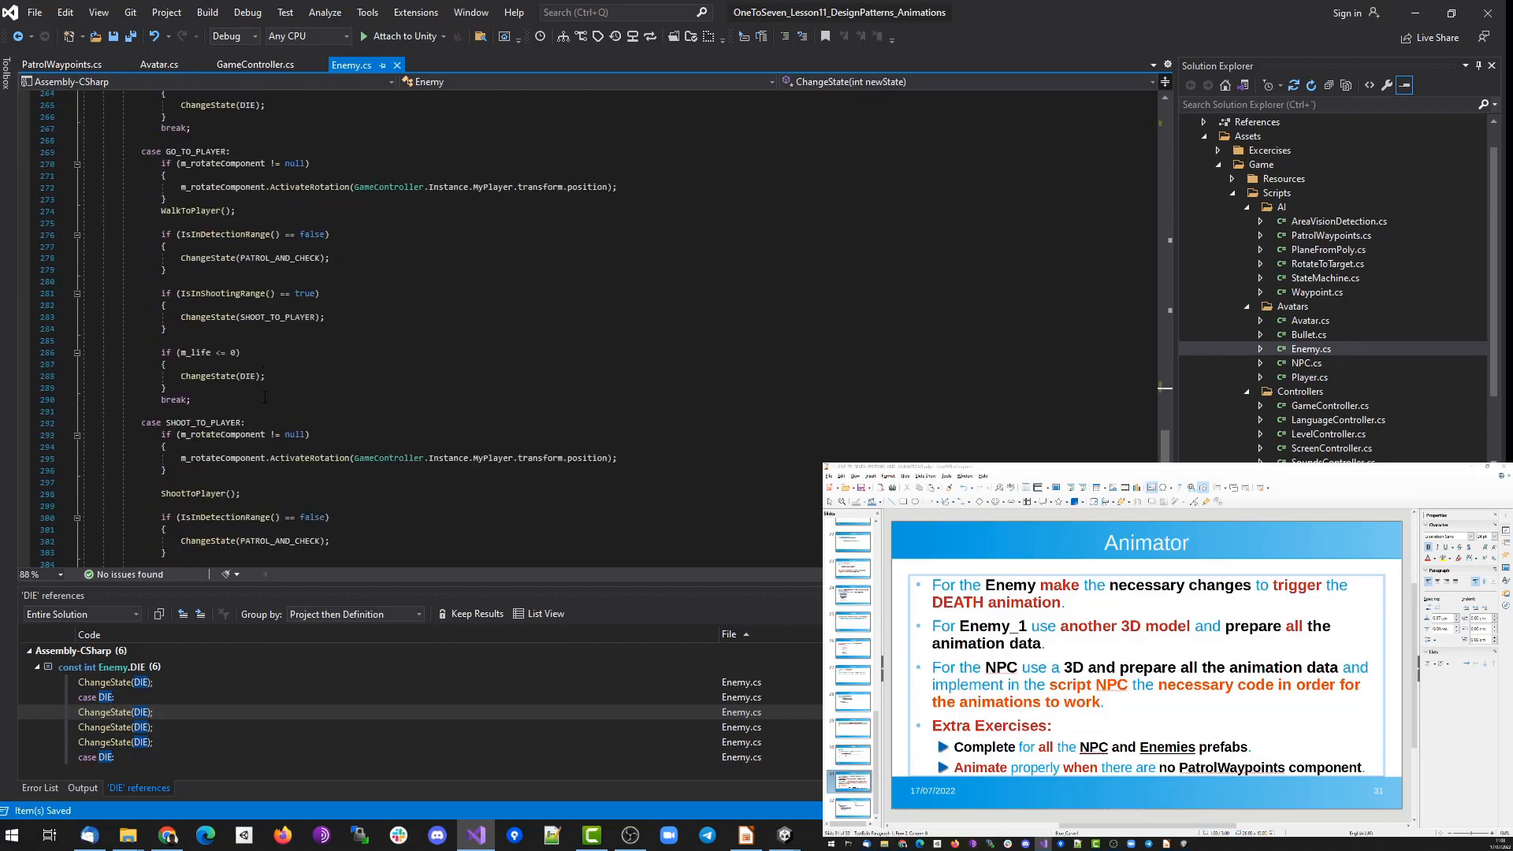
left_click(272, 353)
key("Return")
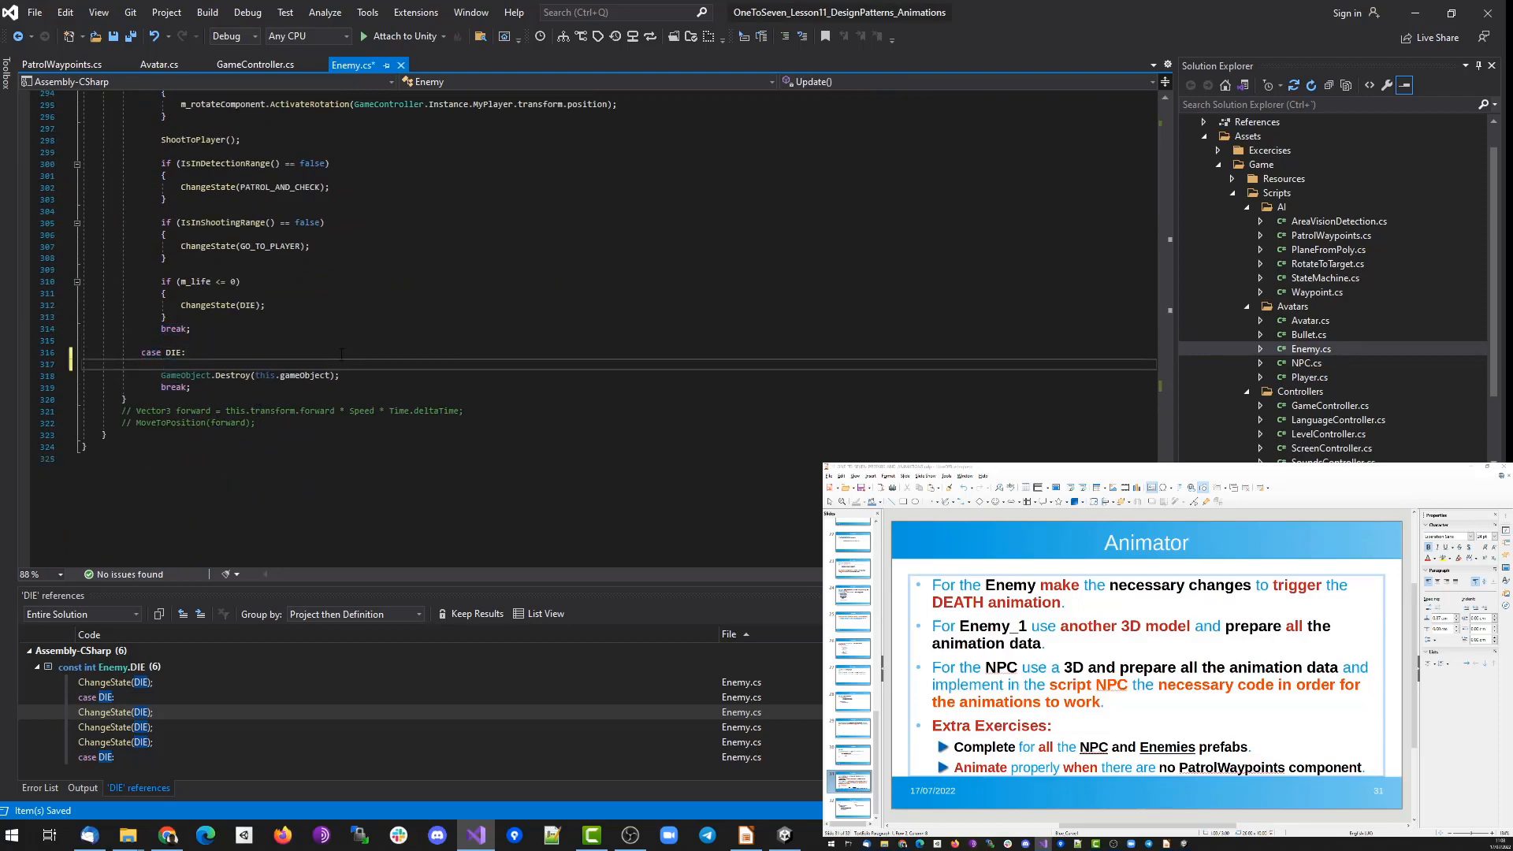
scroll(327, 385, "up", 1)
type("m_ti")
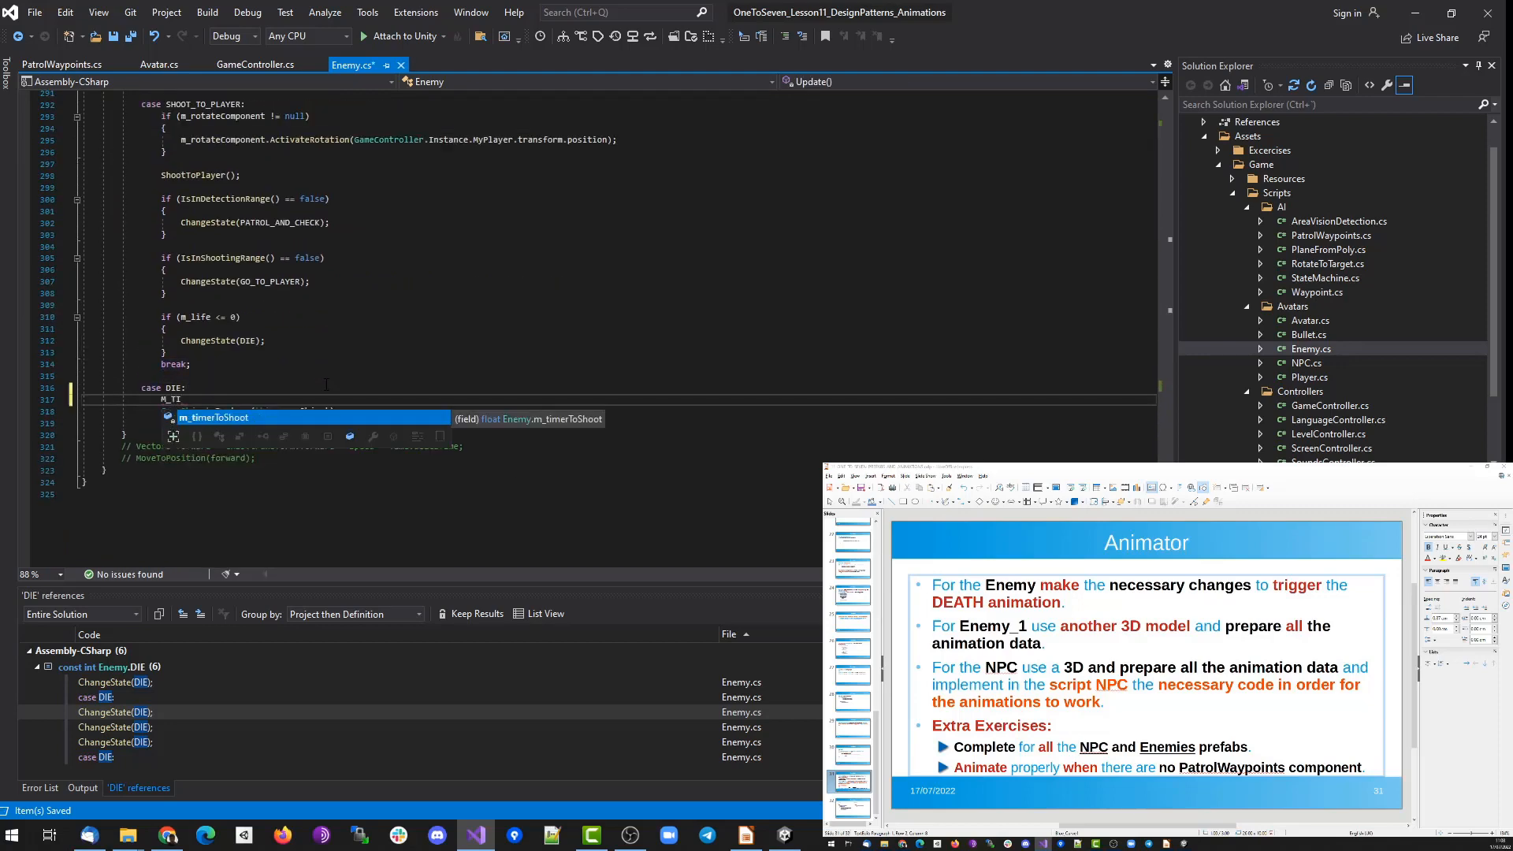
Start declaring private float m_timeAcum below m_detectedPlayer in the Enemy class.
key("ctrl+Home")
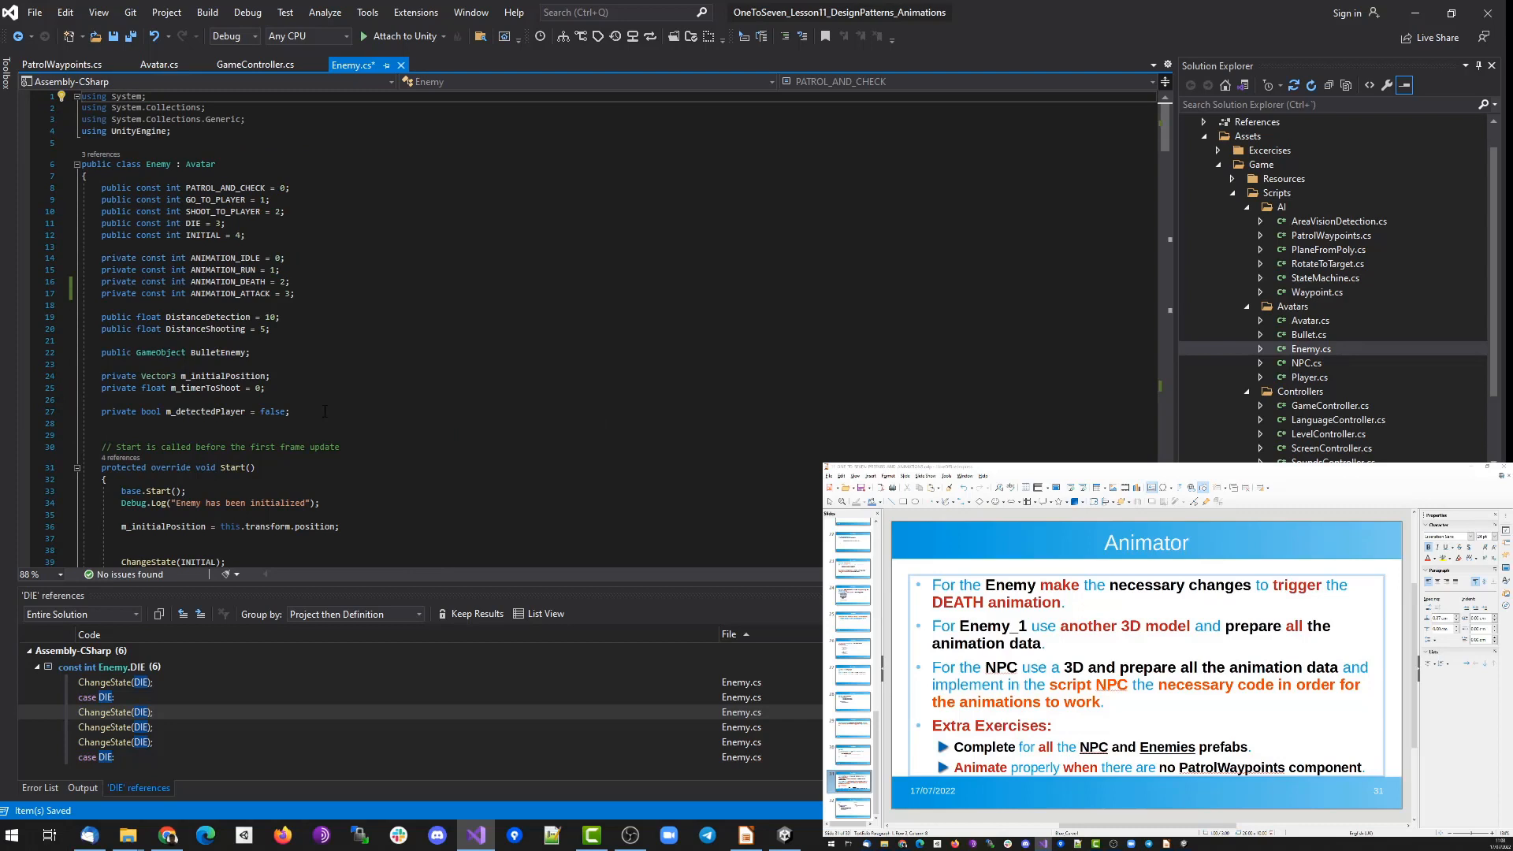
left_click(325, 410)
key("Return")
type("private float ")
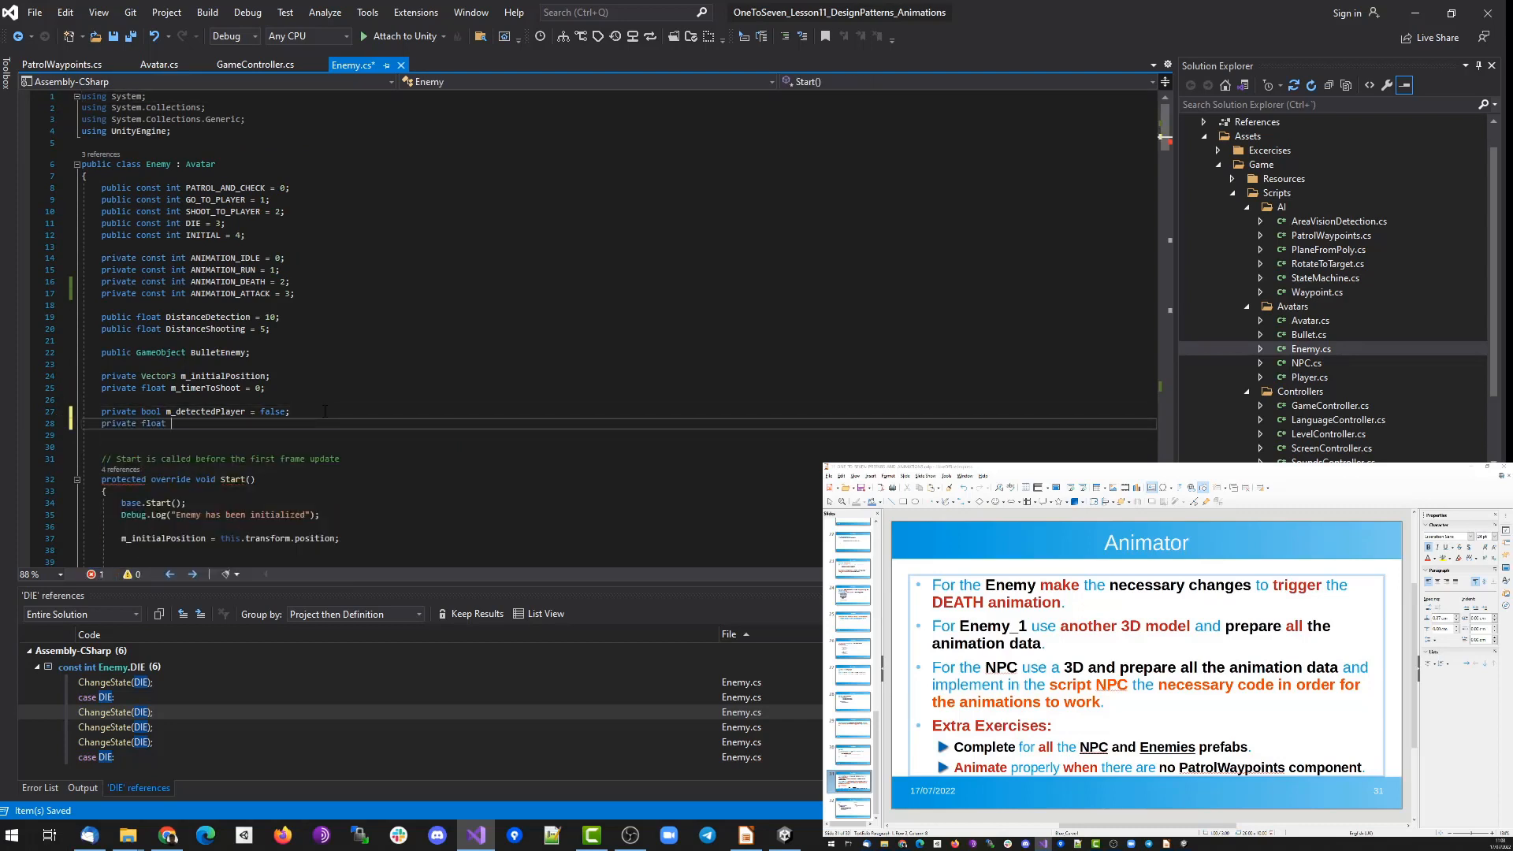
type("m_time")
type("mu")
Move the unfinished m_timeAcum declaration from Enemy to the StateMachine base class, below m_previousState, and save Enemy.cs.
key("shift+Home")
key("shift+Home")
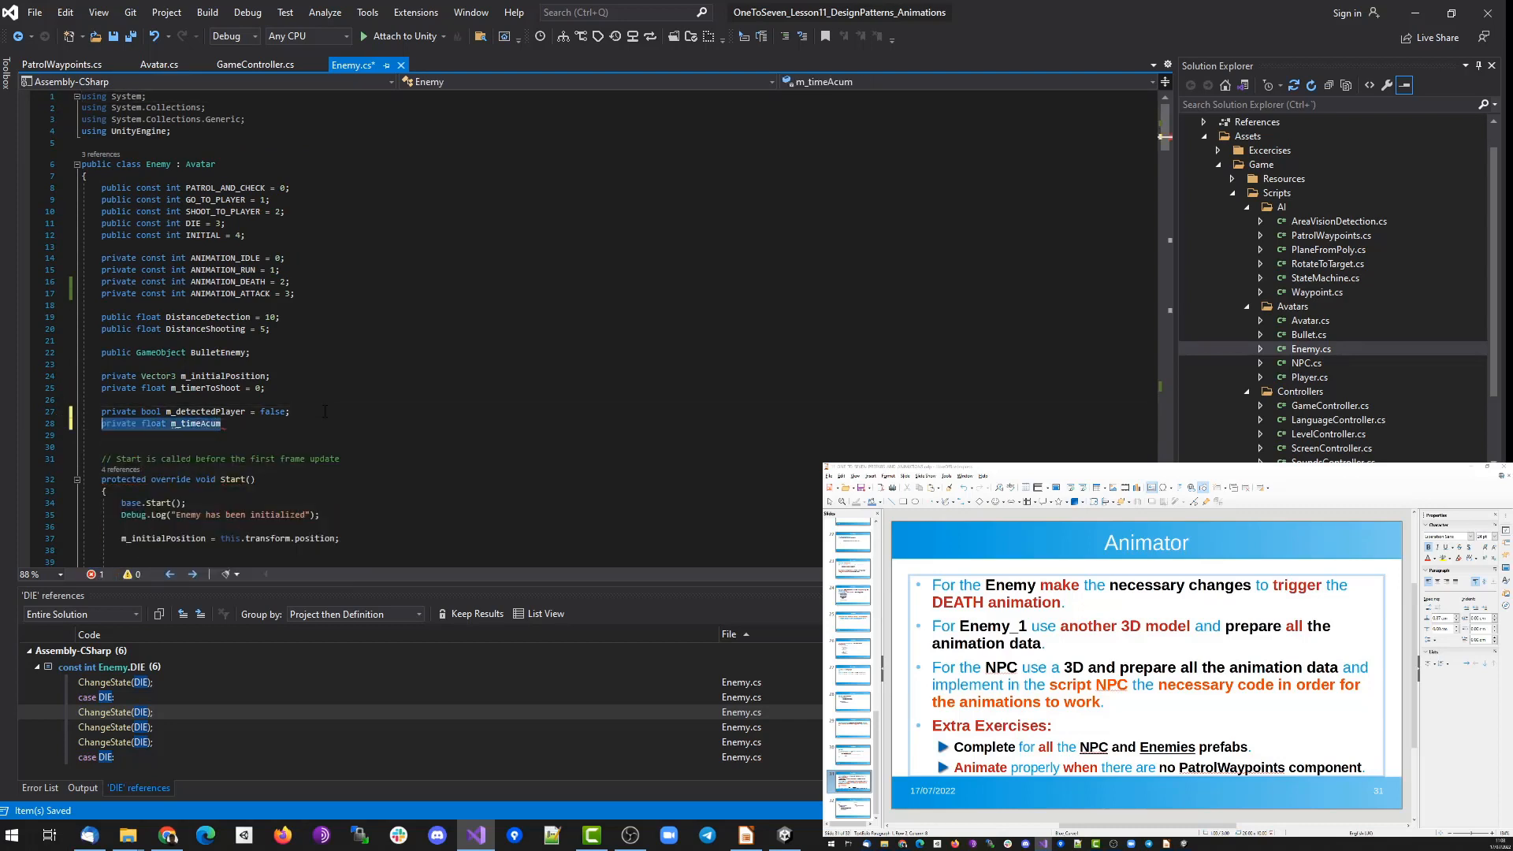
key("Delete")
key("Delete")
key("ctrl+s")
left_click(203, 164)
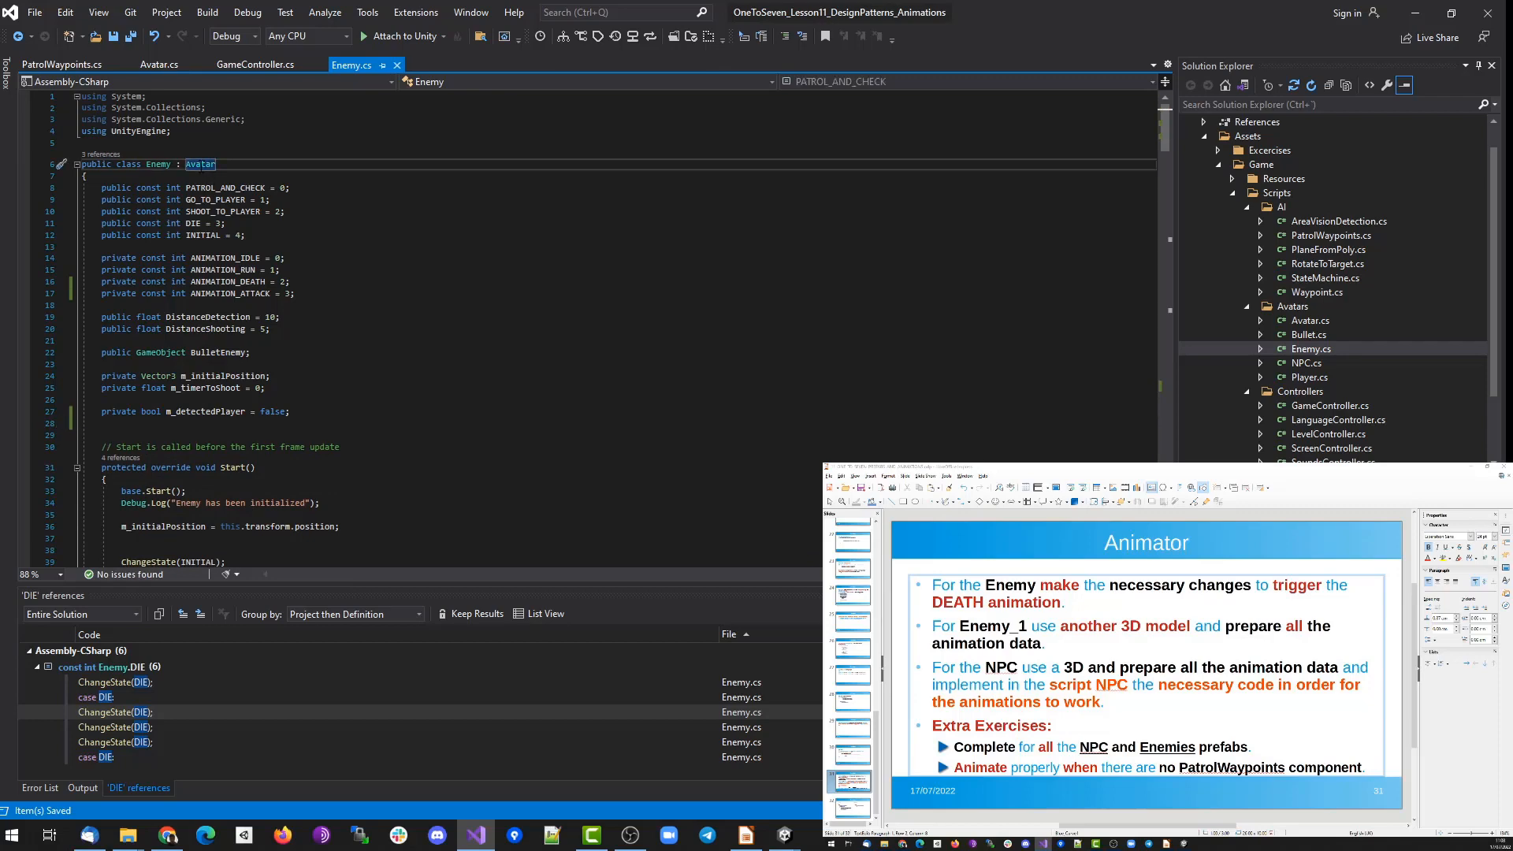
key("F12")
left_click(265, 164)
key("F12")
left_click(292, 199)
key("Return")
key("ctrl+v")
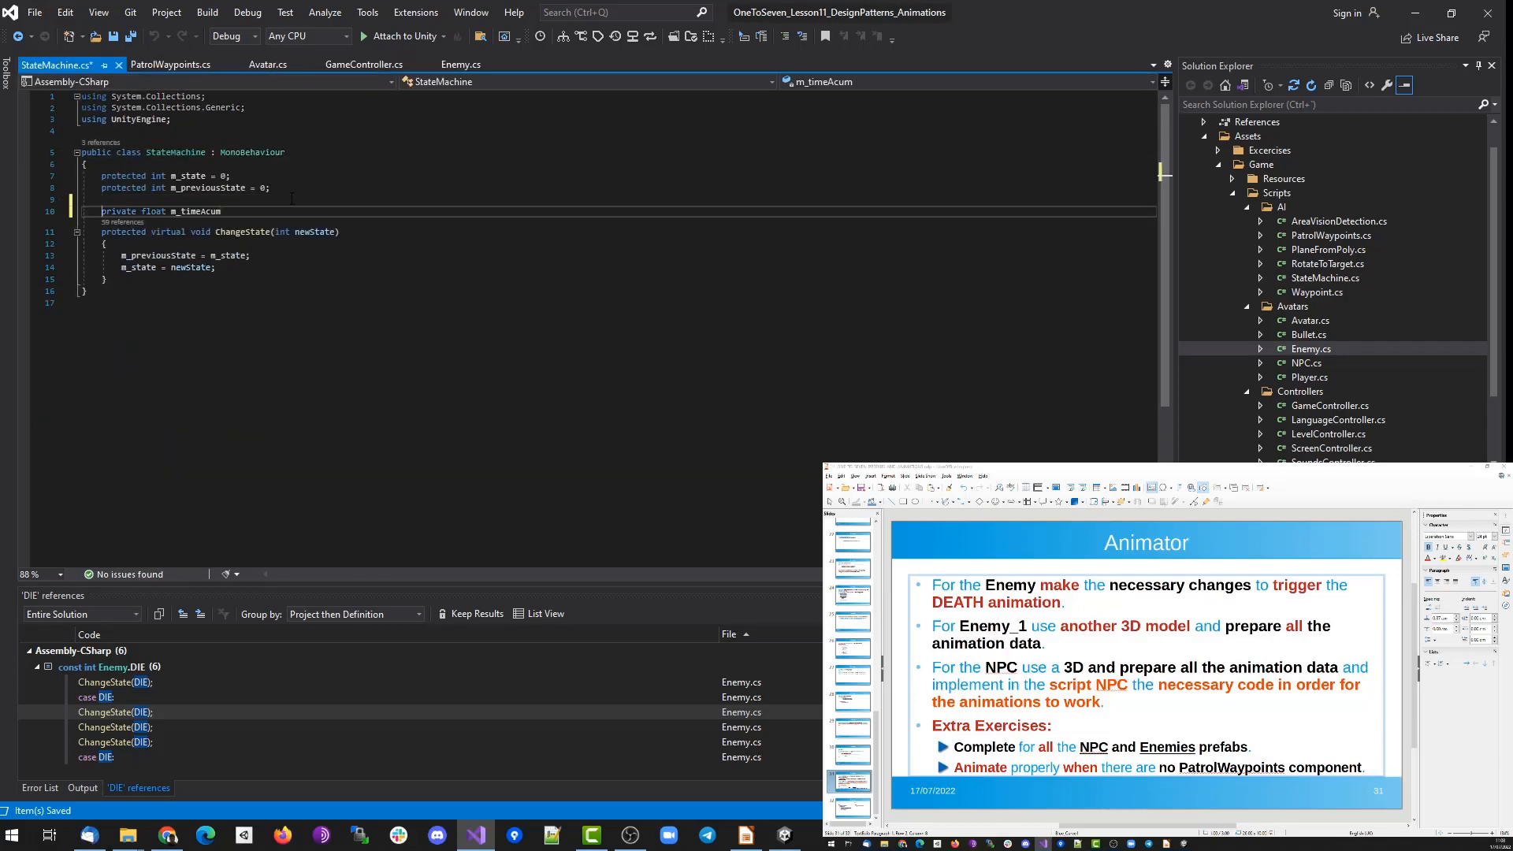
Change the moved declaration to protected float m_timeCounter = 0; with an empty line below it, and save StateMachine.cs.
key("Home")
key("shift+Right")
key("shift+Right")
key("shift+Right")
key("shift+Right")
key("shift+Right")
key("shift+Right")
key("shift+Right")
type("protected")
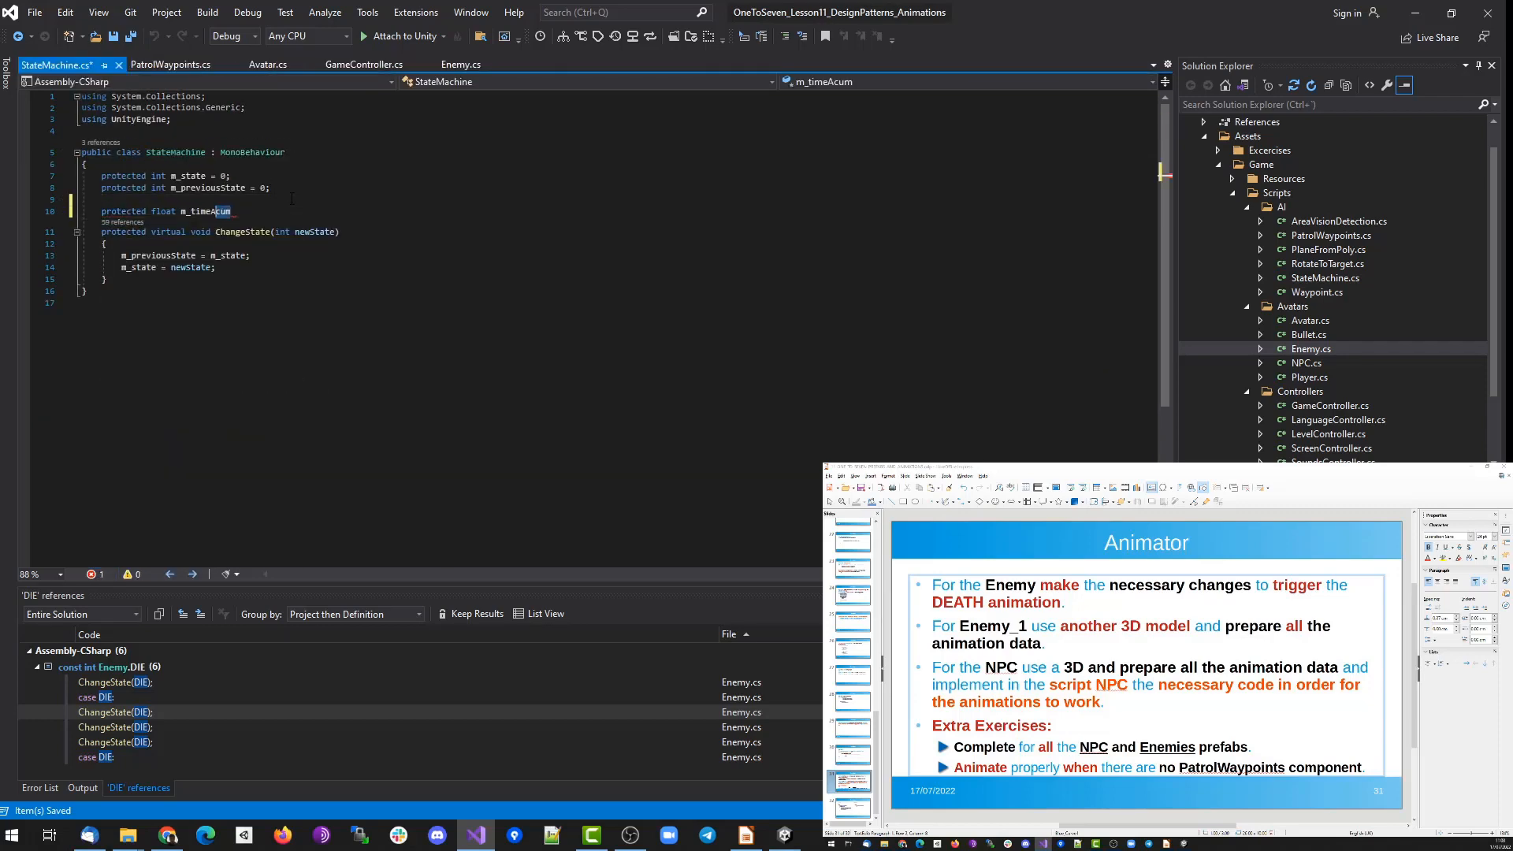
type("nter = 0;")
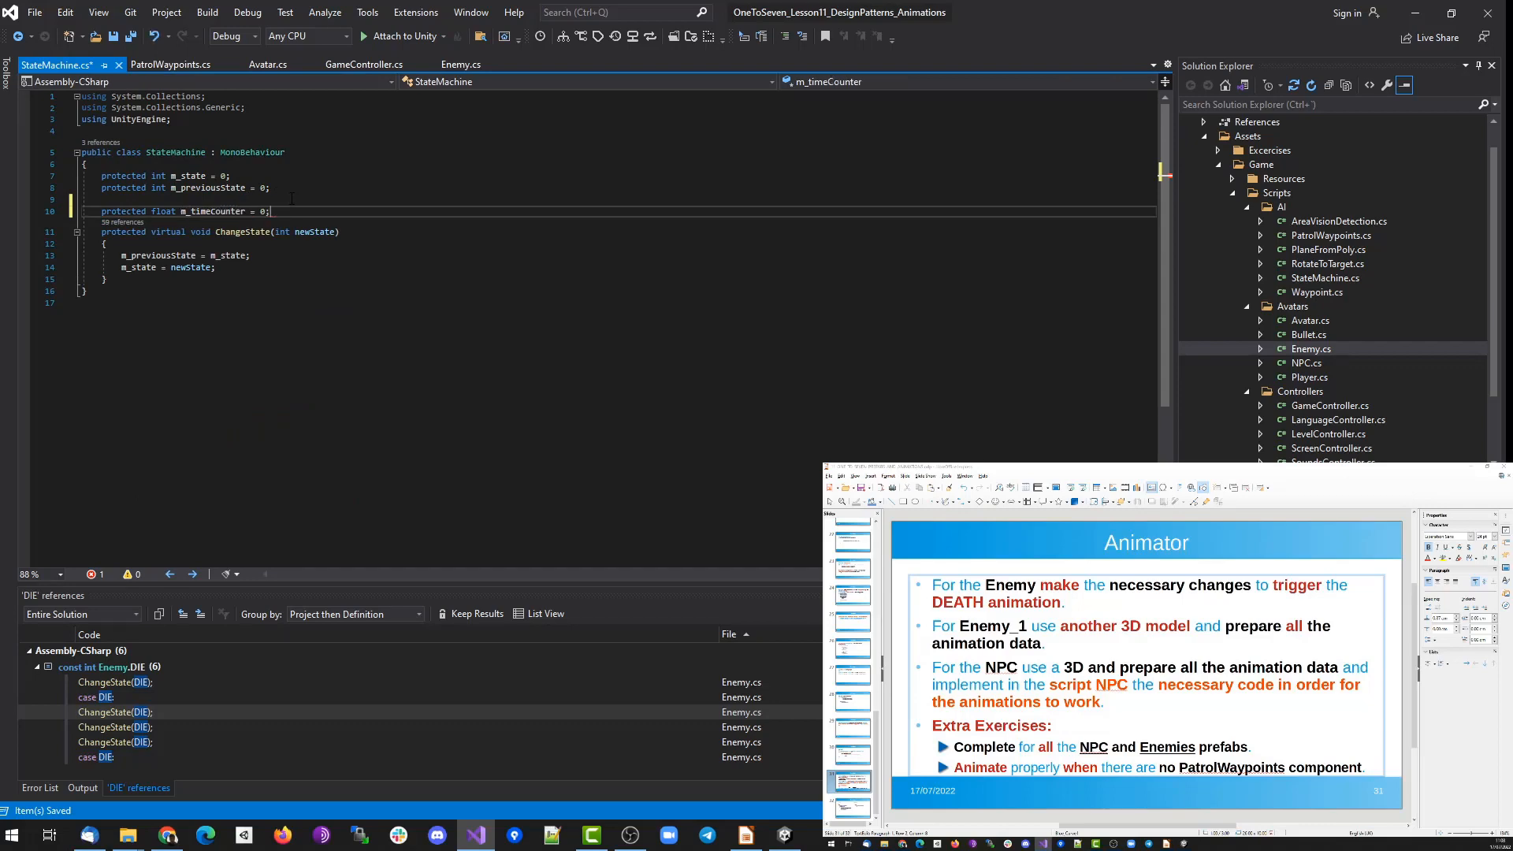
key("Return")
key("ctrl+s")
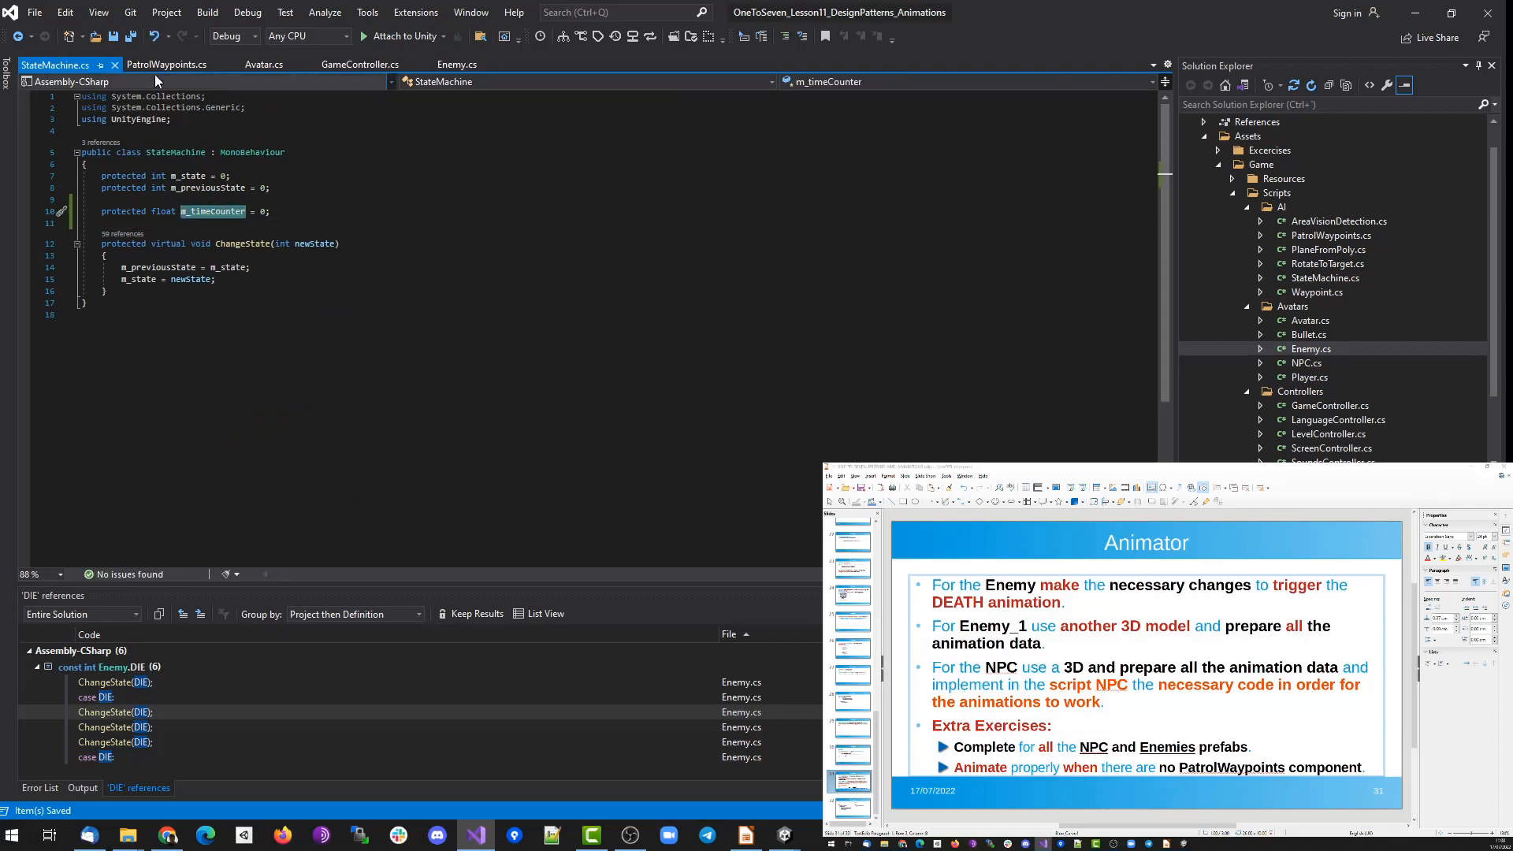
Add m_timeCounter = 0; at the end of StateMachine's base ChangeState method and save the file.
left_click(456, 64)
left_click(288, 258)
key("ctrl+End")
left_click(208, 465)
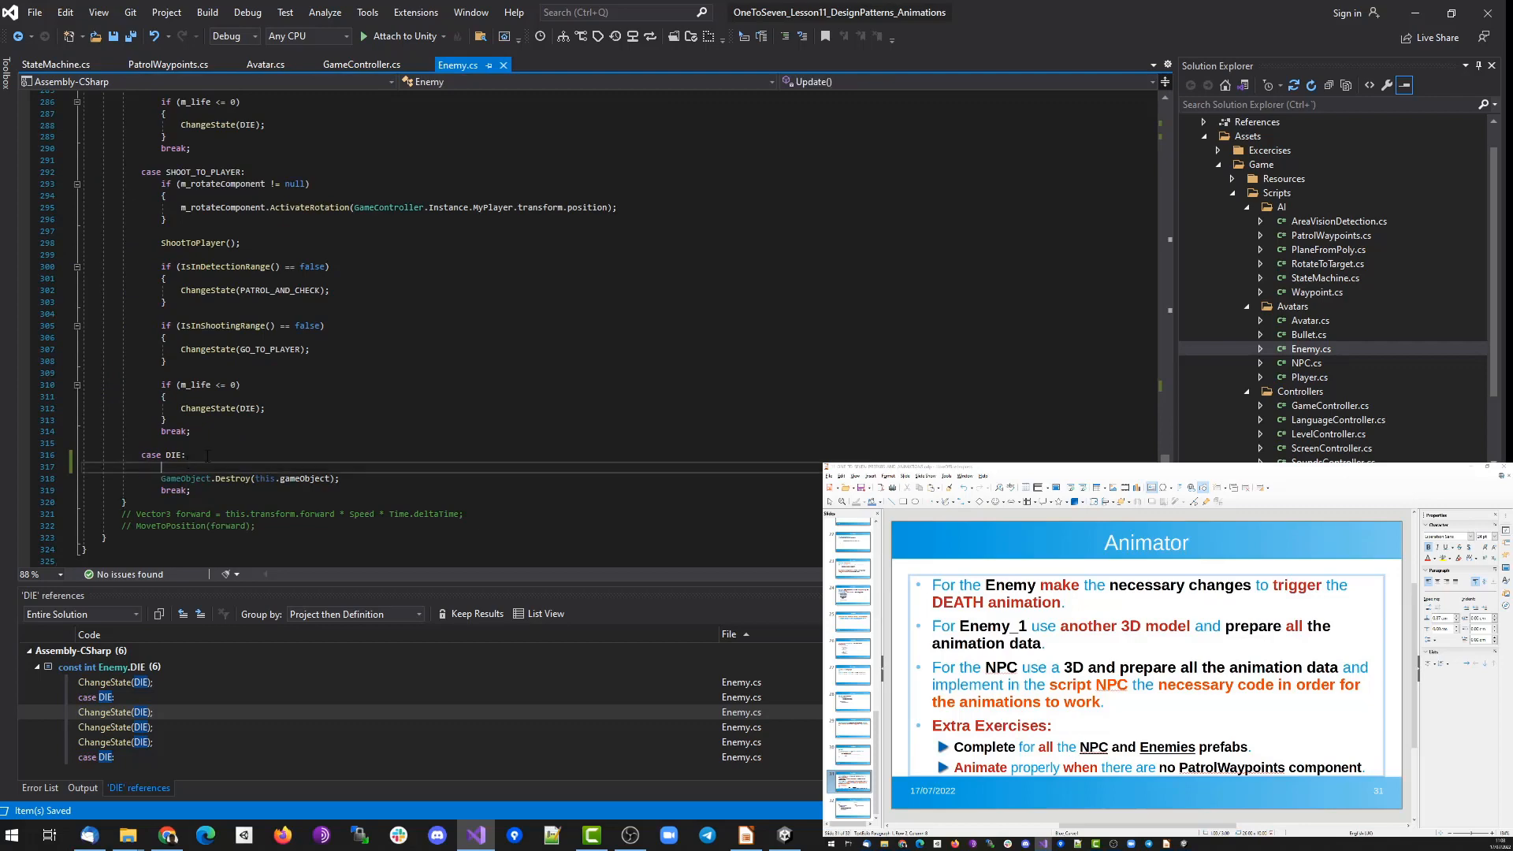
left_click(215, 407)
key("F12")
key("Down")
key("Down")
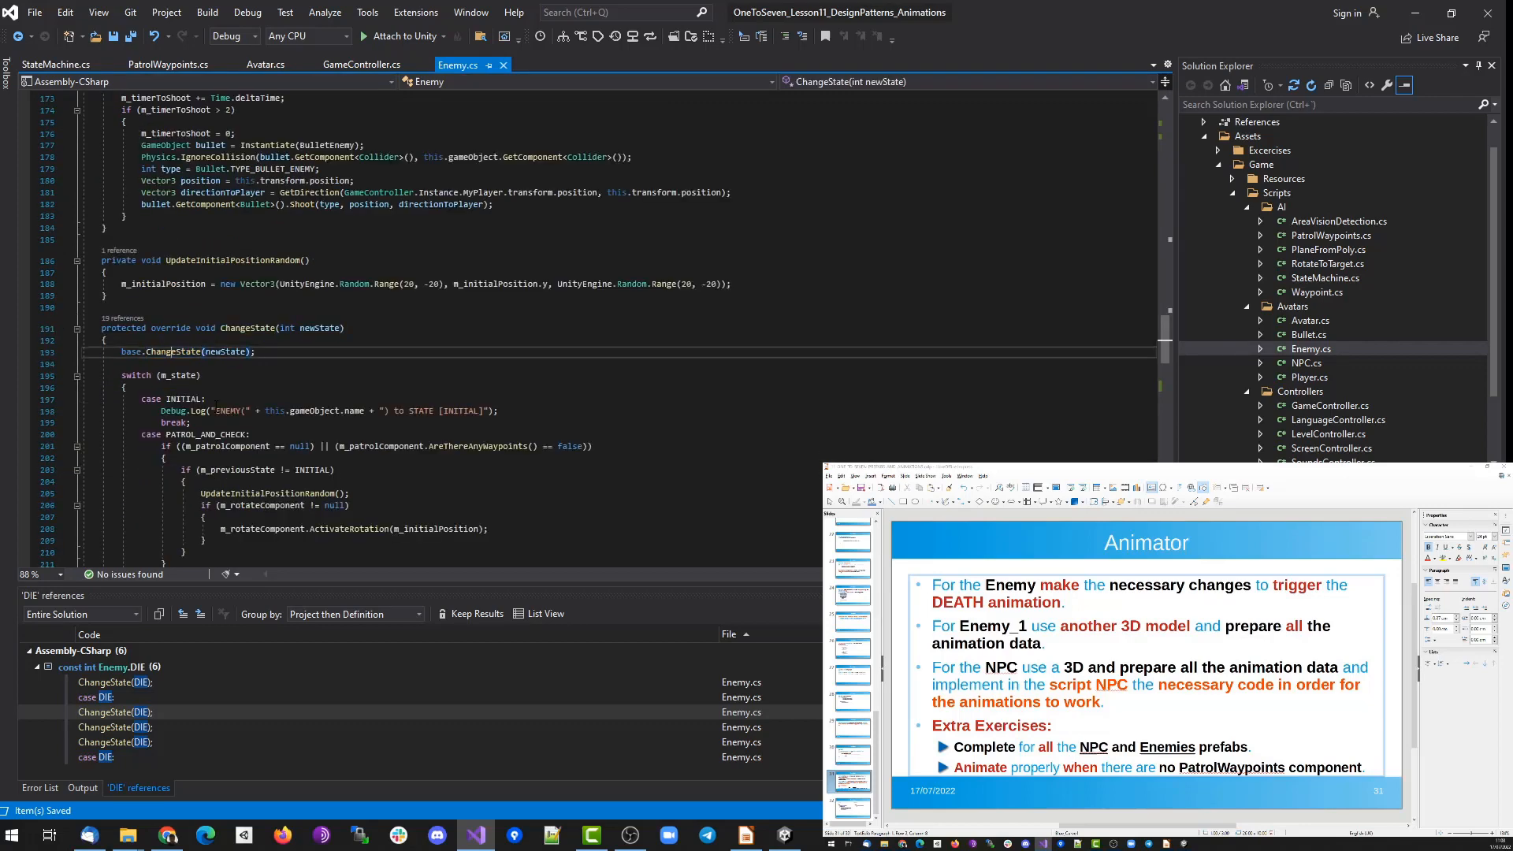
key("F12")
key("Down")
key("Down")
key("Down")
key("End")
key("Return")
type("m_timeCounter = 0M")
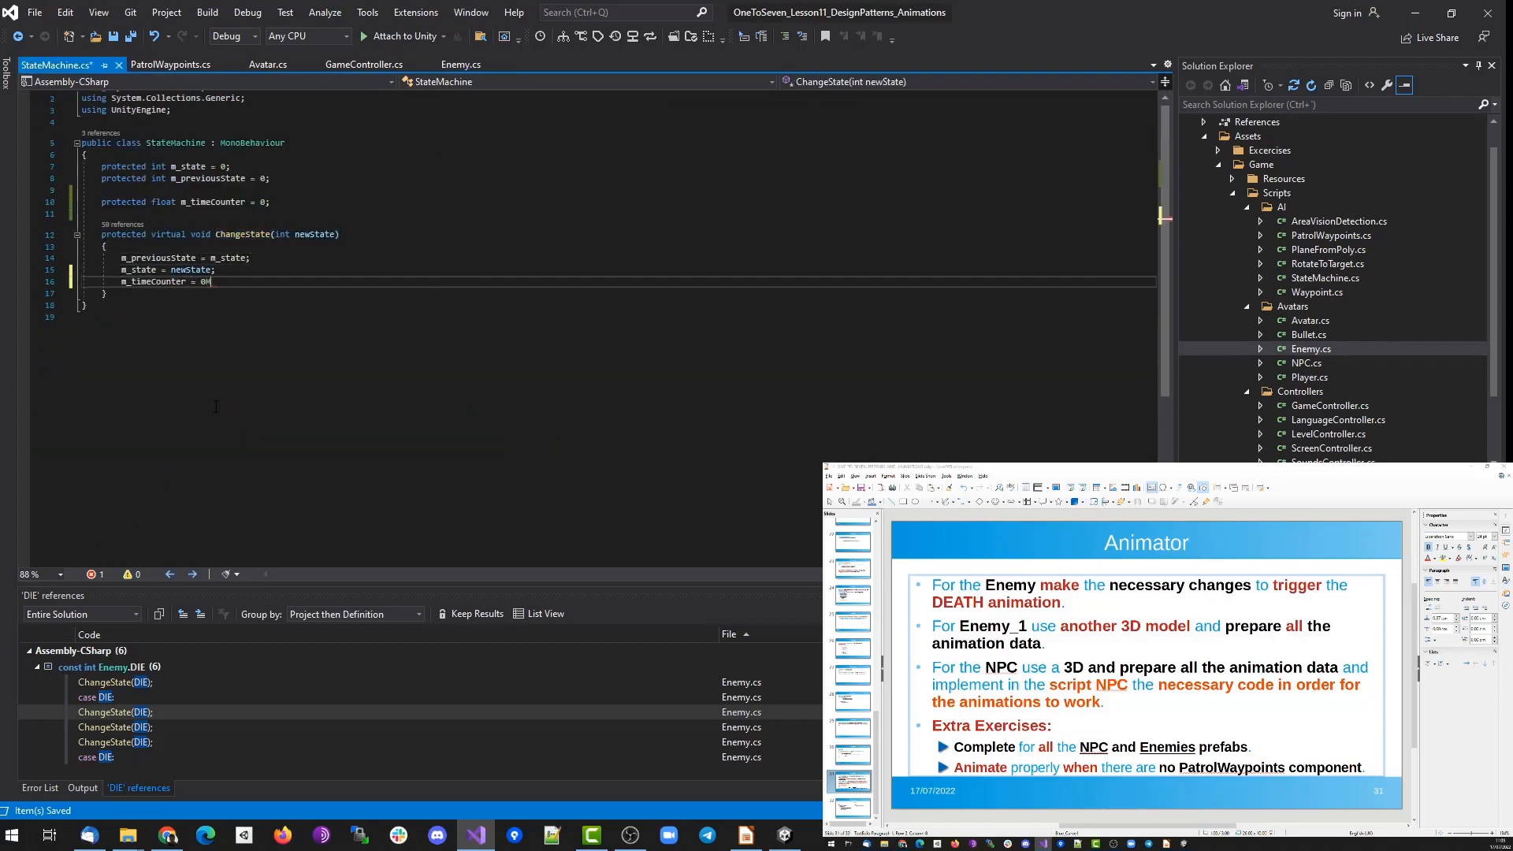
key("BackSpace")
type(";")
key("ctrl+s")
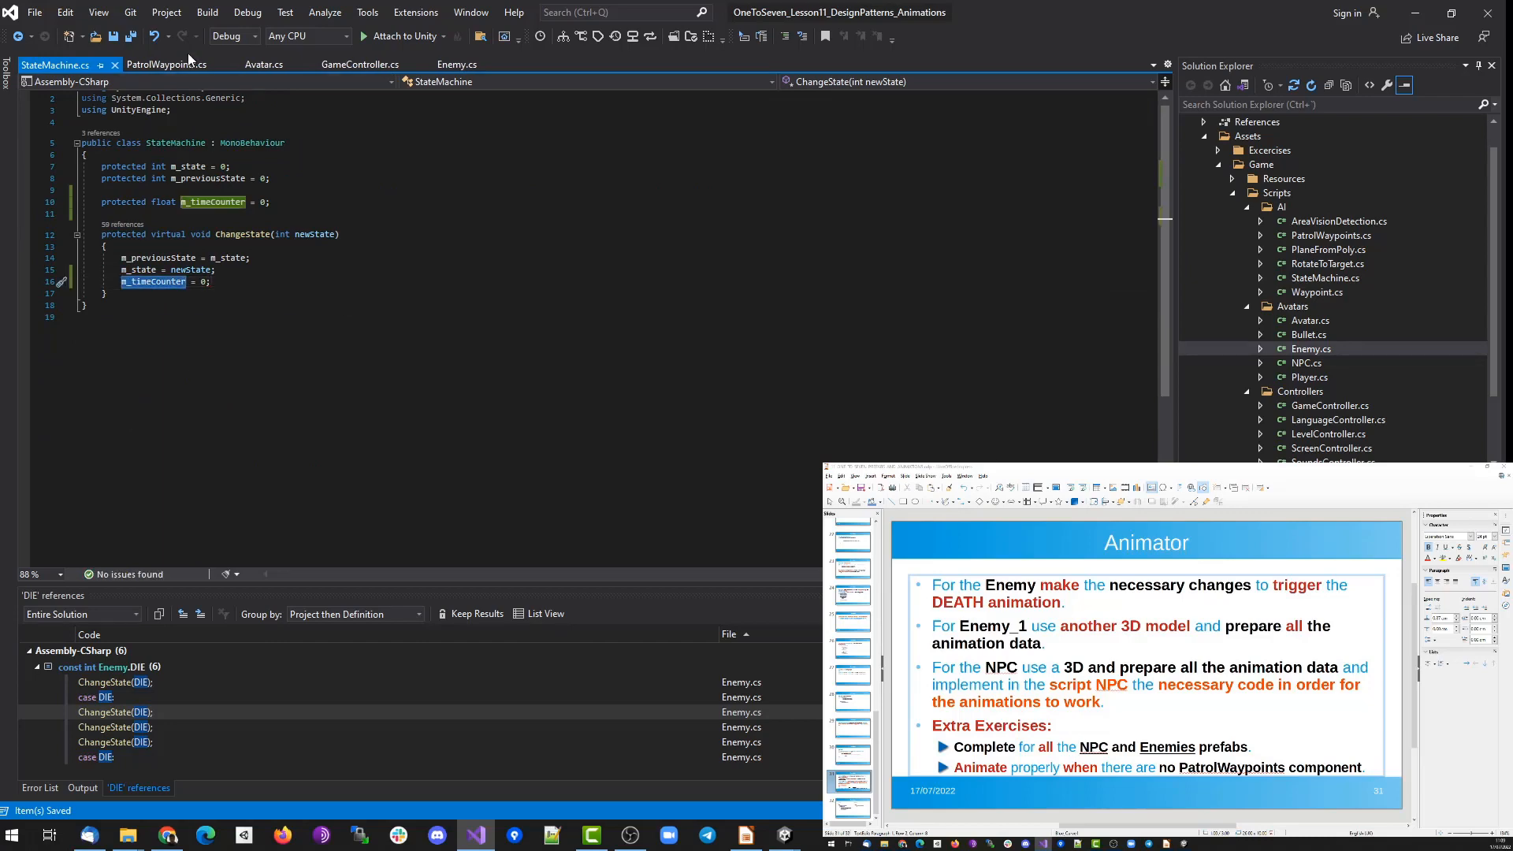
In Enemy's Update method, add m_timeCounter += Time.deltaTime; under case DIE.
left_click(447, 64)
key("ctrl+End")
left_click(220, 467)
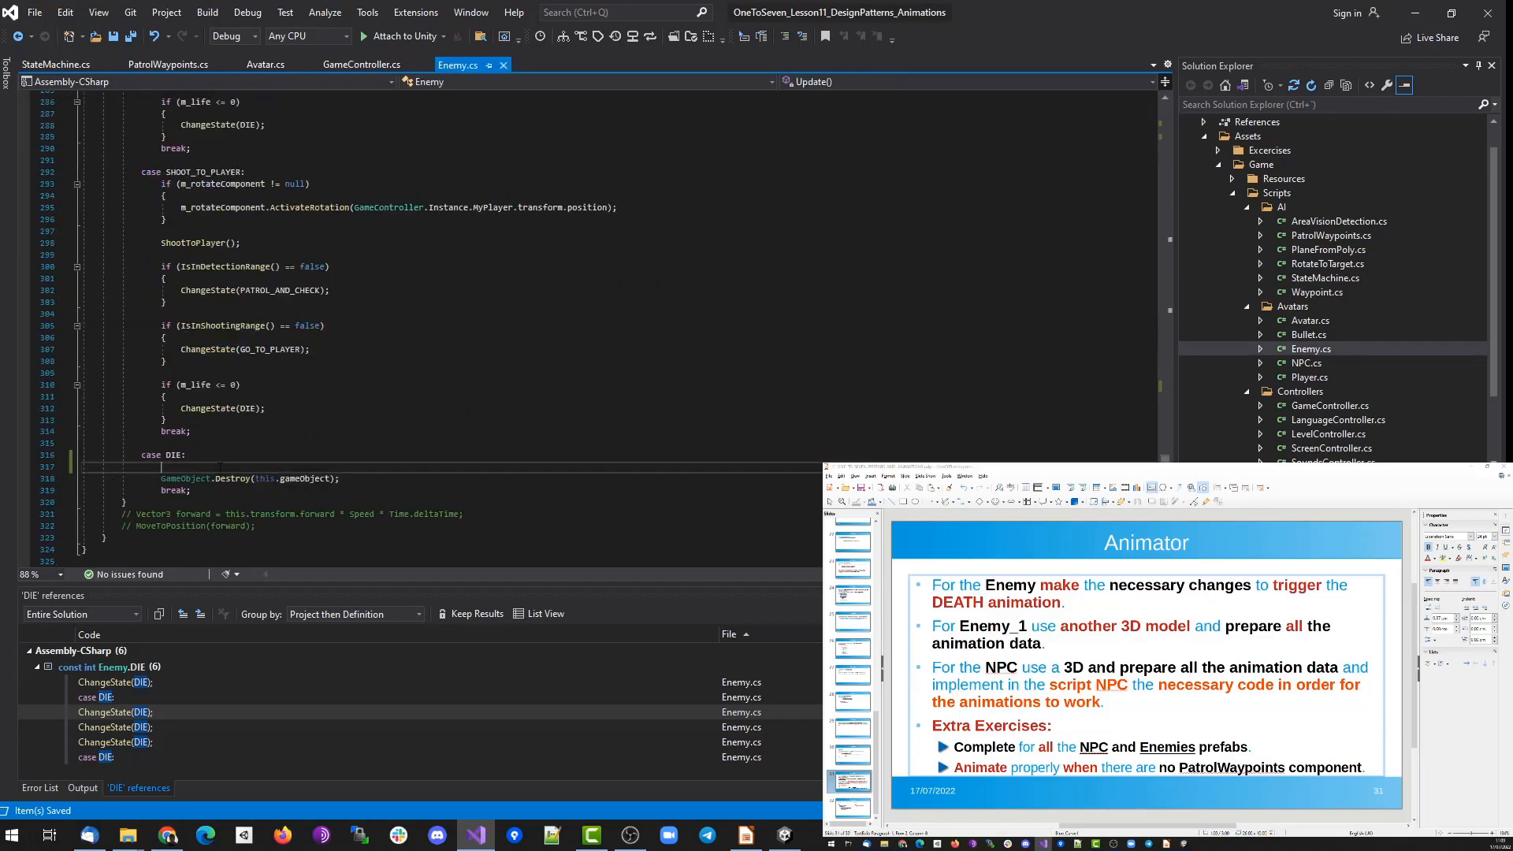
type("m_timeCounter += Time.deltaTime")
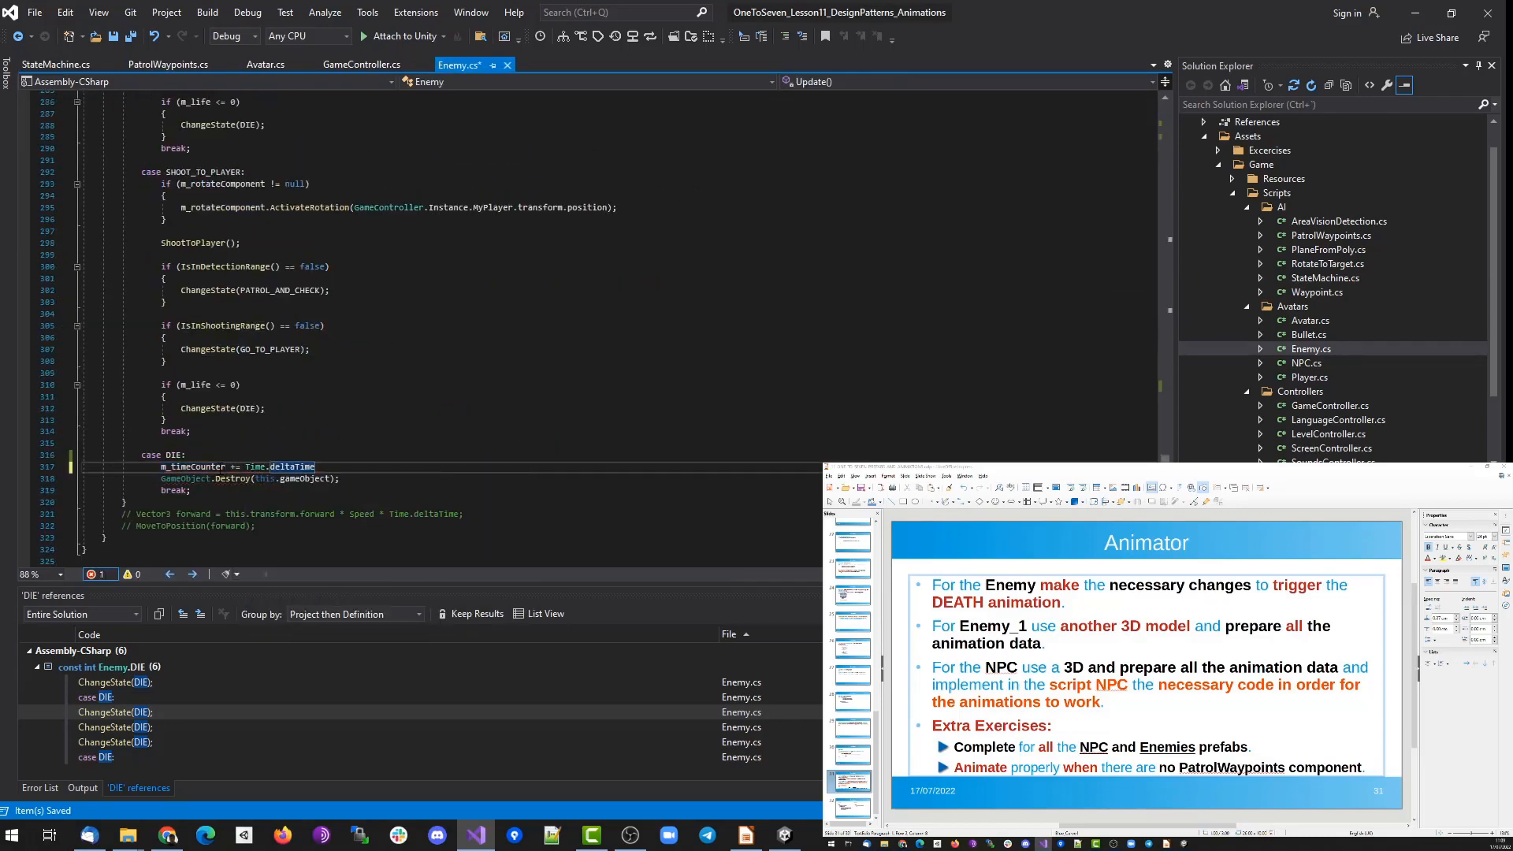
type(";")
Add an if (m_timeCounter > 4) block with braces below the time counter increment.
key("Return")
type("if ")
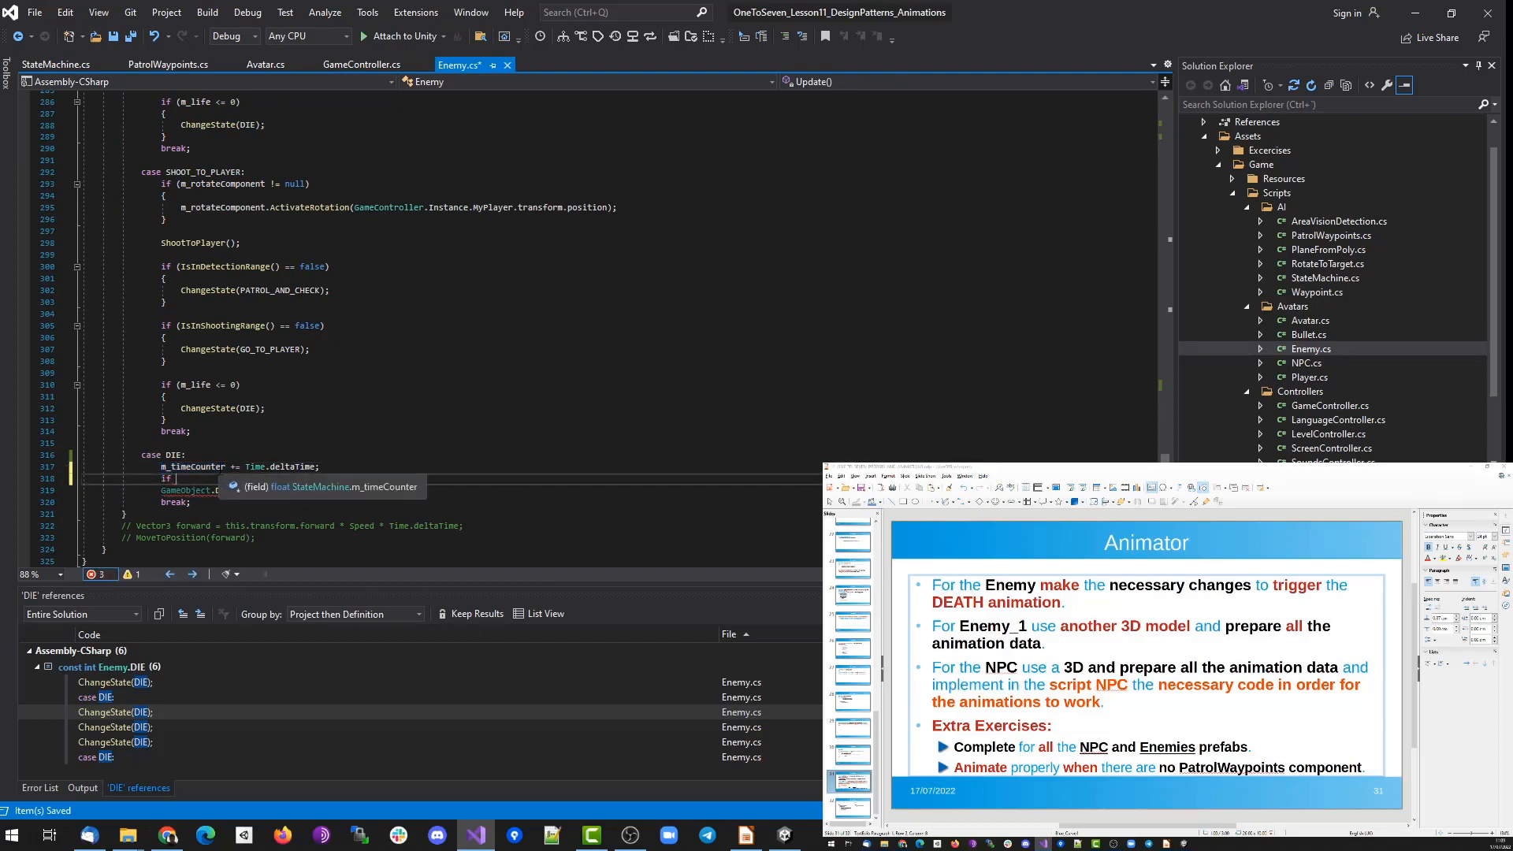
type("(m_timeCounter >")
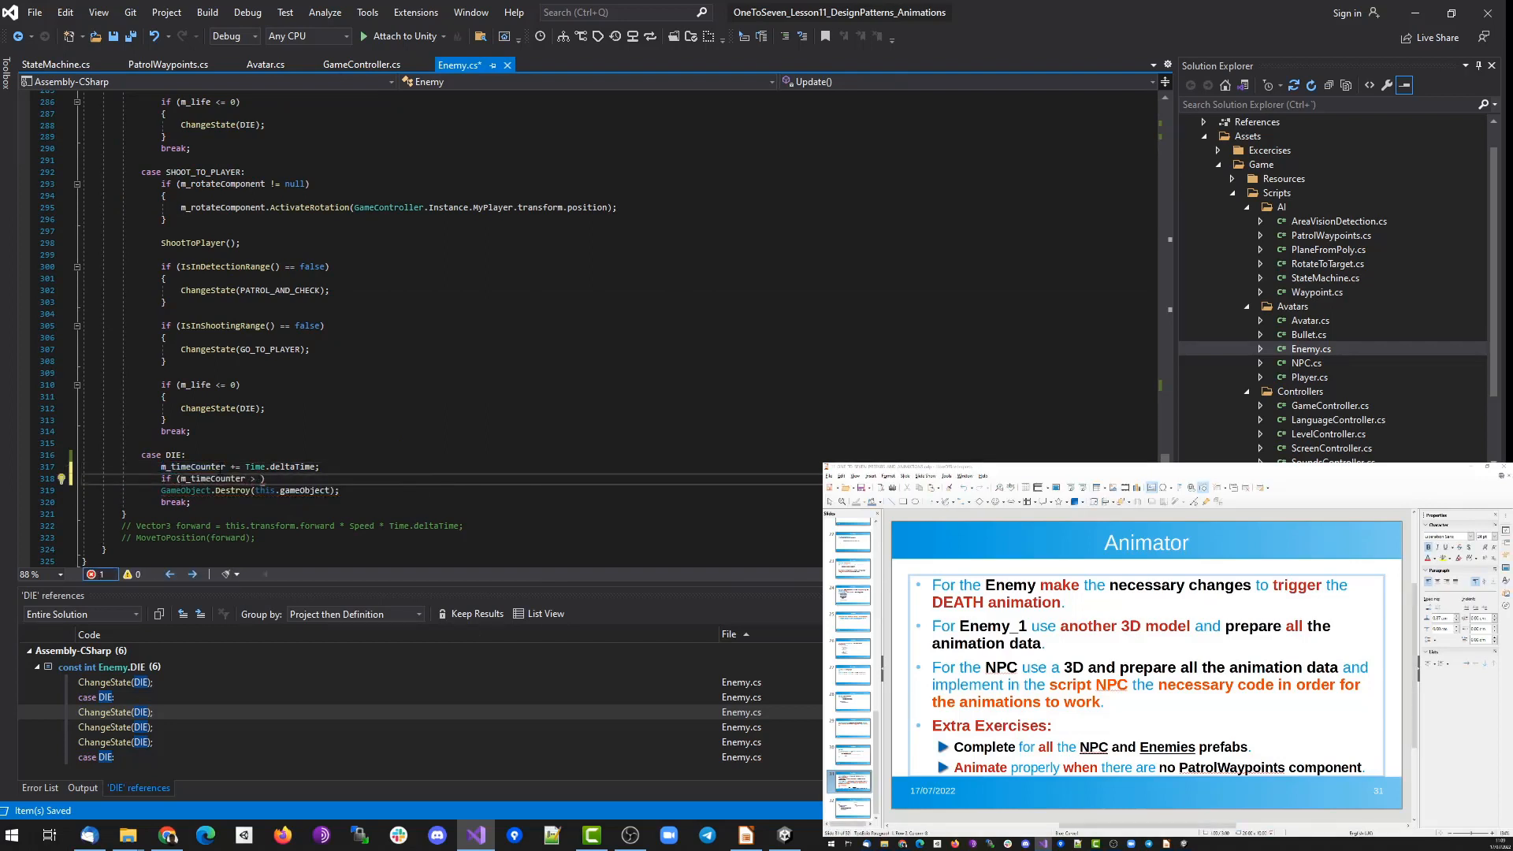
type(" 4")
key("End")
key("Return")
type("{")
key("Return")
Move GameObject.Destroy(this.gameObject); into the new if block and remove the empty line left behind.
key("Down")
key("Down")
key("Home")
key("shift+End")
key("ctrl+x")
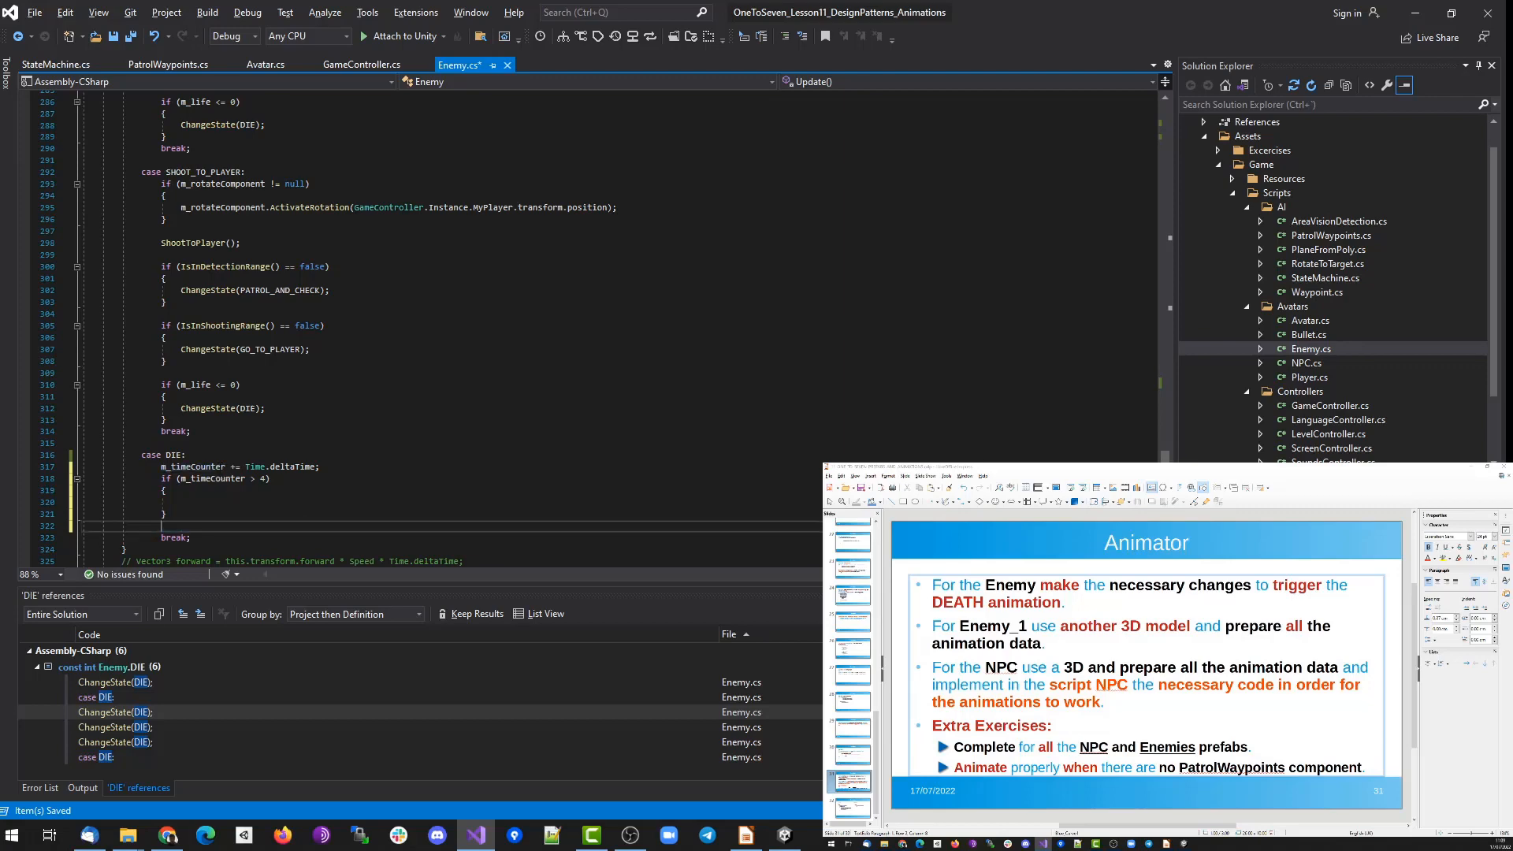
key("Up")
key("Up")
key("ctrl+v")
key("Down")
key("Down")
key("BackSpace")
Go to the definition of DIE and duplicate the INITIAL constant declaration on the line below it.
key("Up")
key("Up")
key("Up")
key("Up")
key("Up")
key("F12")
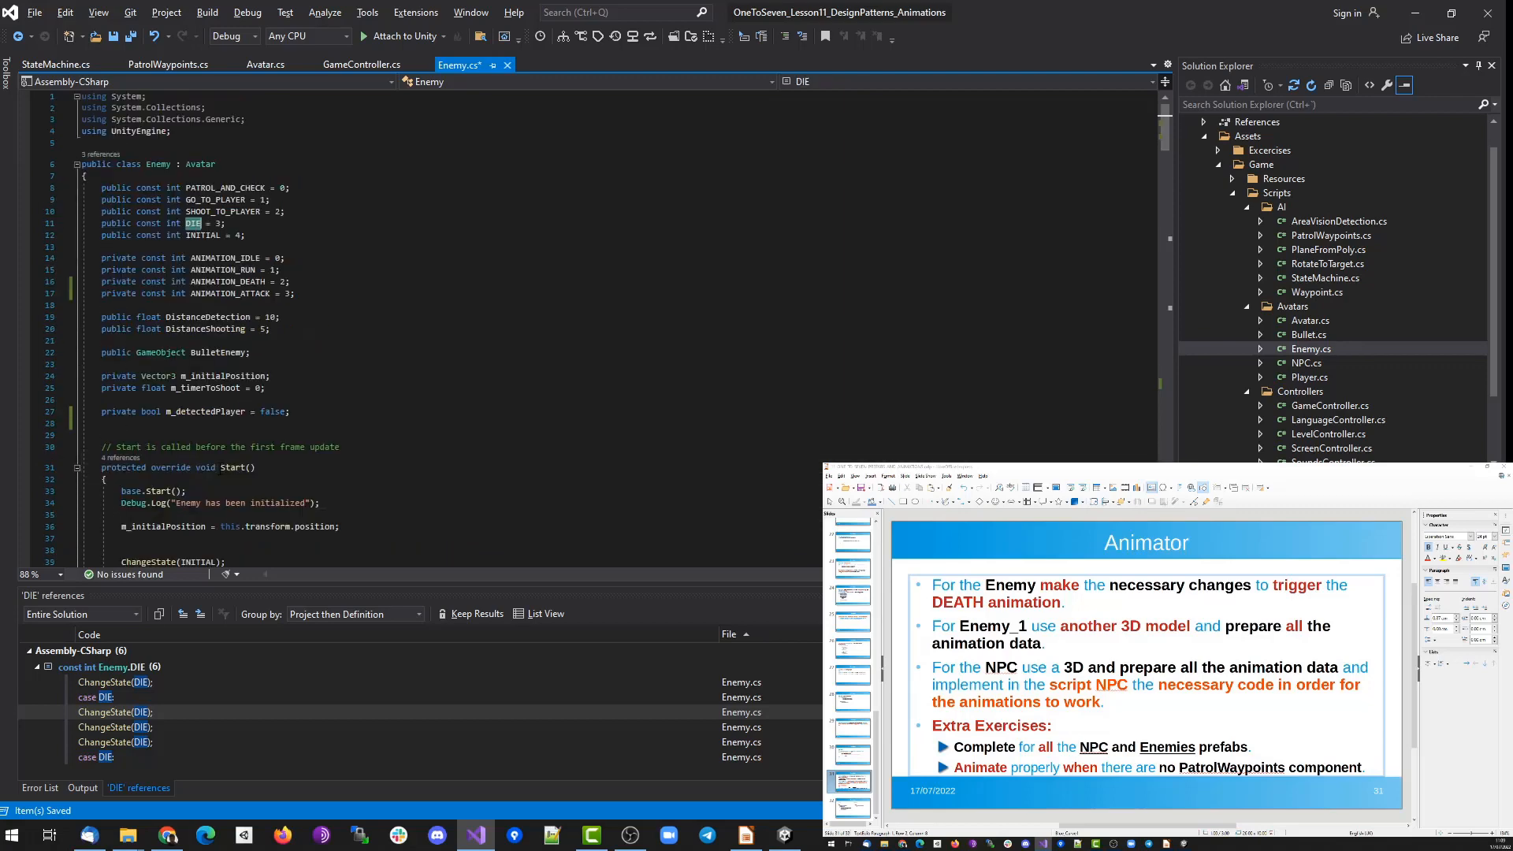
key("Down")
key("Home")
key("shift+End")
key("End")
key("Return")
key("ctrl+v")
Rename the duplicated constant to NULL, set its value to -1 and save Enemy.cs.
key("Left")
key("Left")
key("Left")
key("Left")
key("Left")
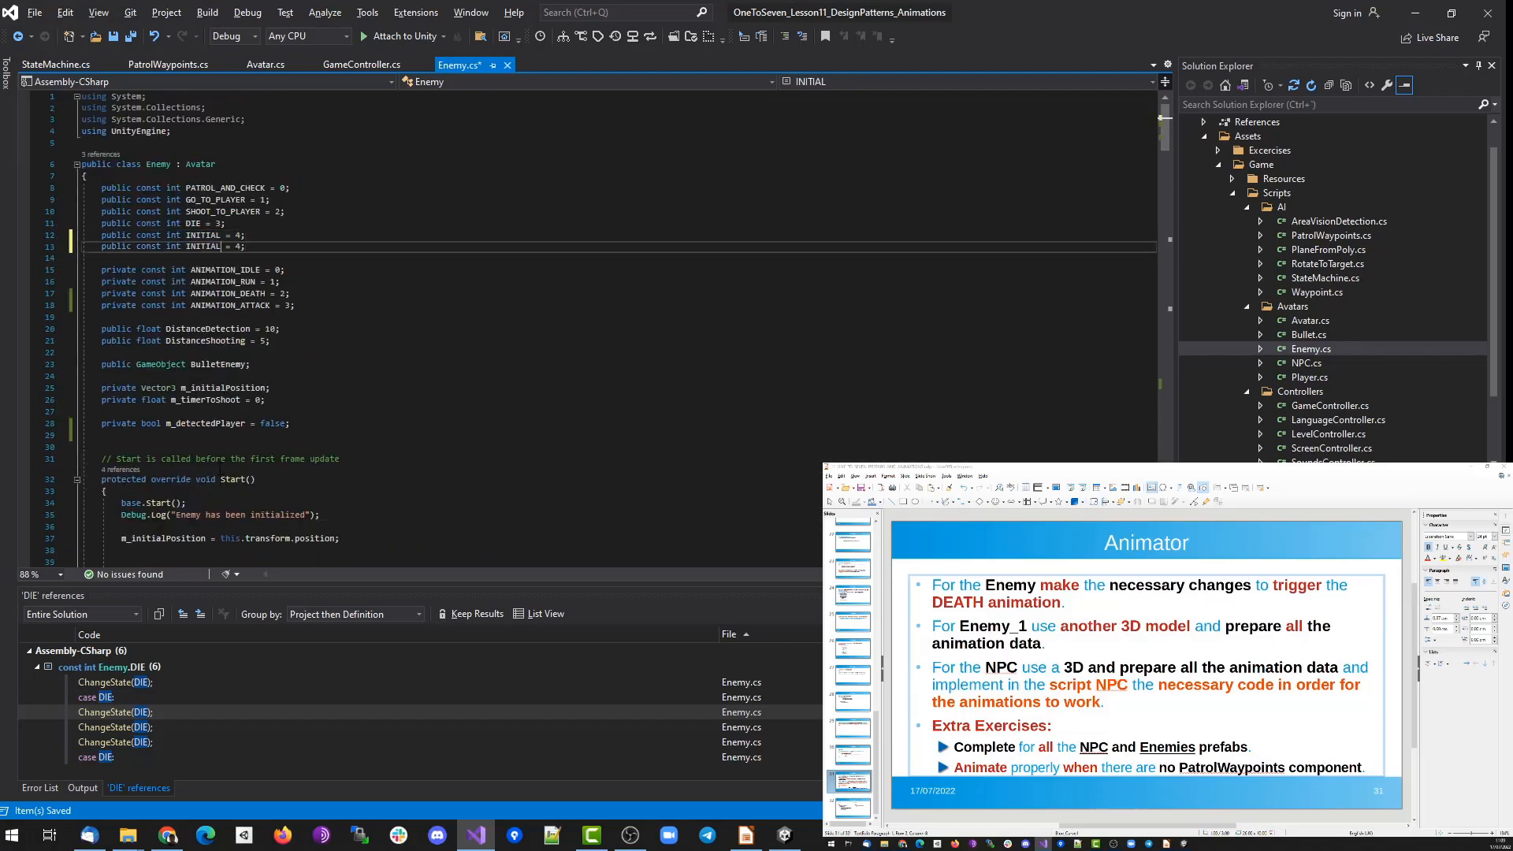
key("ctrl+shift+Left")
type("NULL")
key("Right")
key("Right")
key("Right")
key("shift+Right")
type("-1")
key("ctrl+s")
Add ChangeState(NULL); before the GameObject.Destroy call in the if block of Update's DIE case.
double_click(199, 247)
key("ctrl+End")
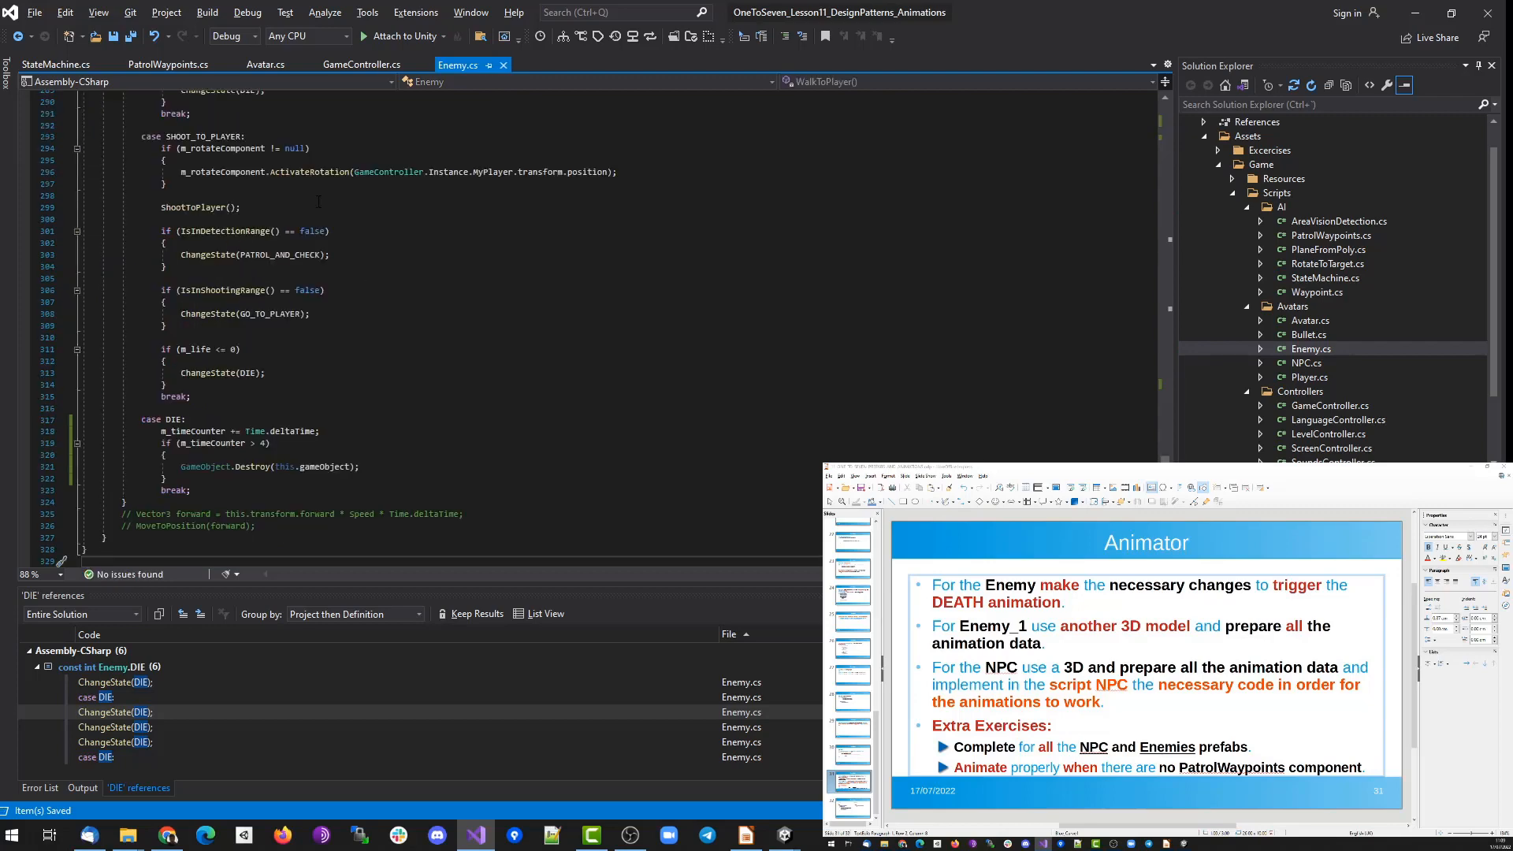
left_click(344, 457)
key("Return")
type("ChangeState(")
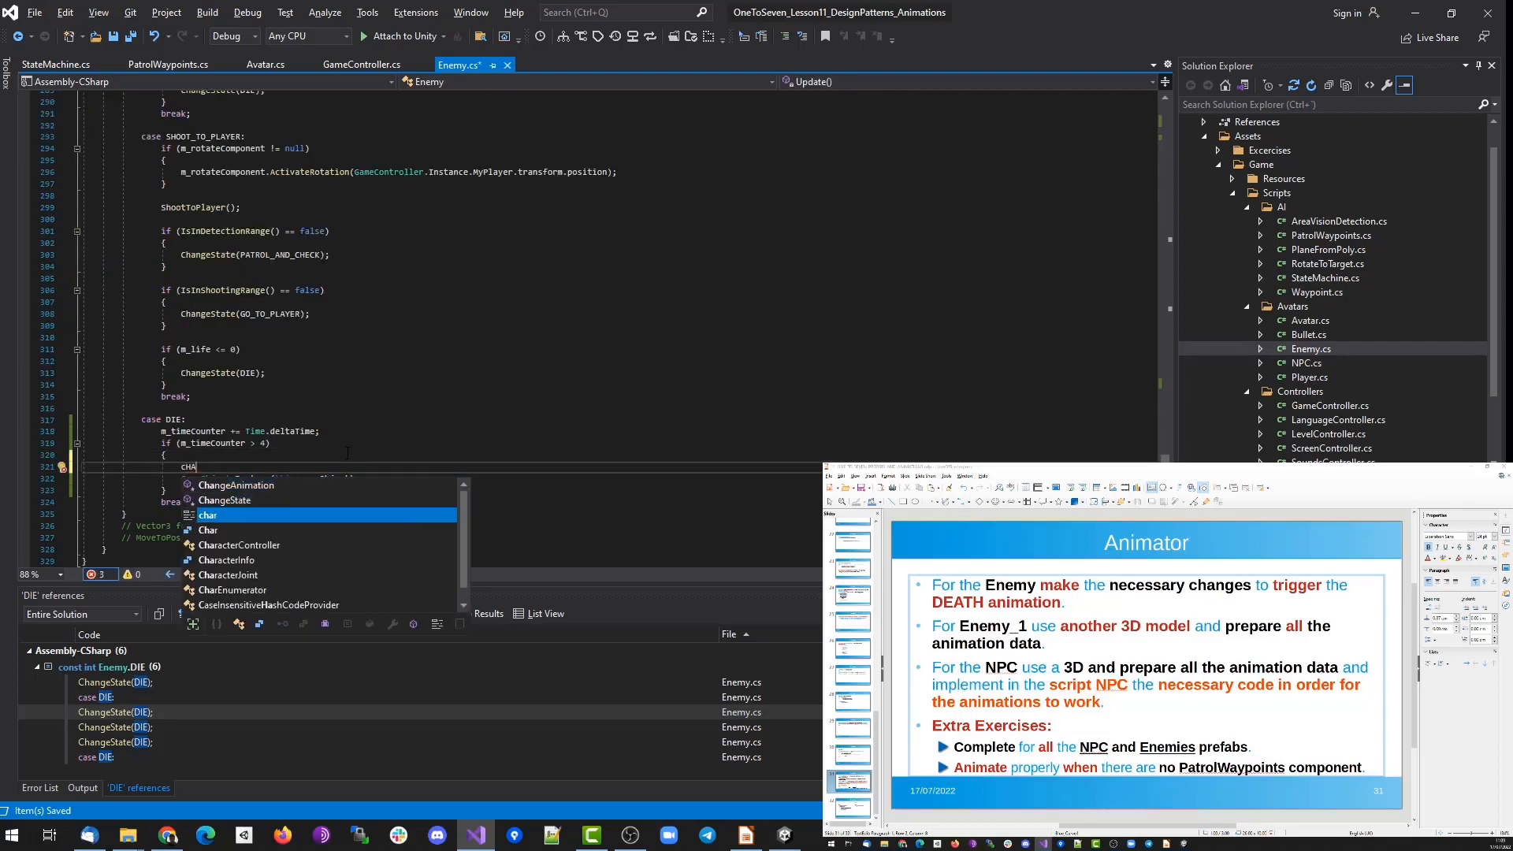
key("ctrl+v")
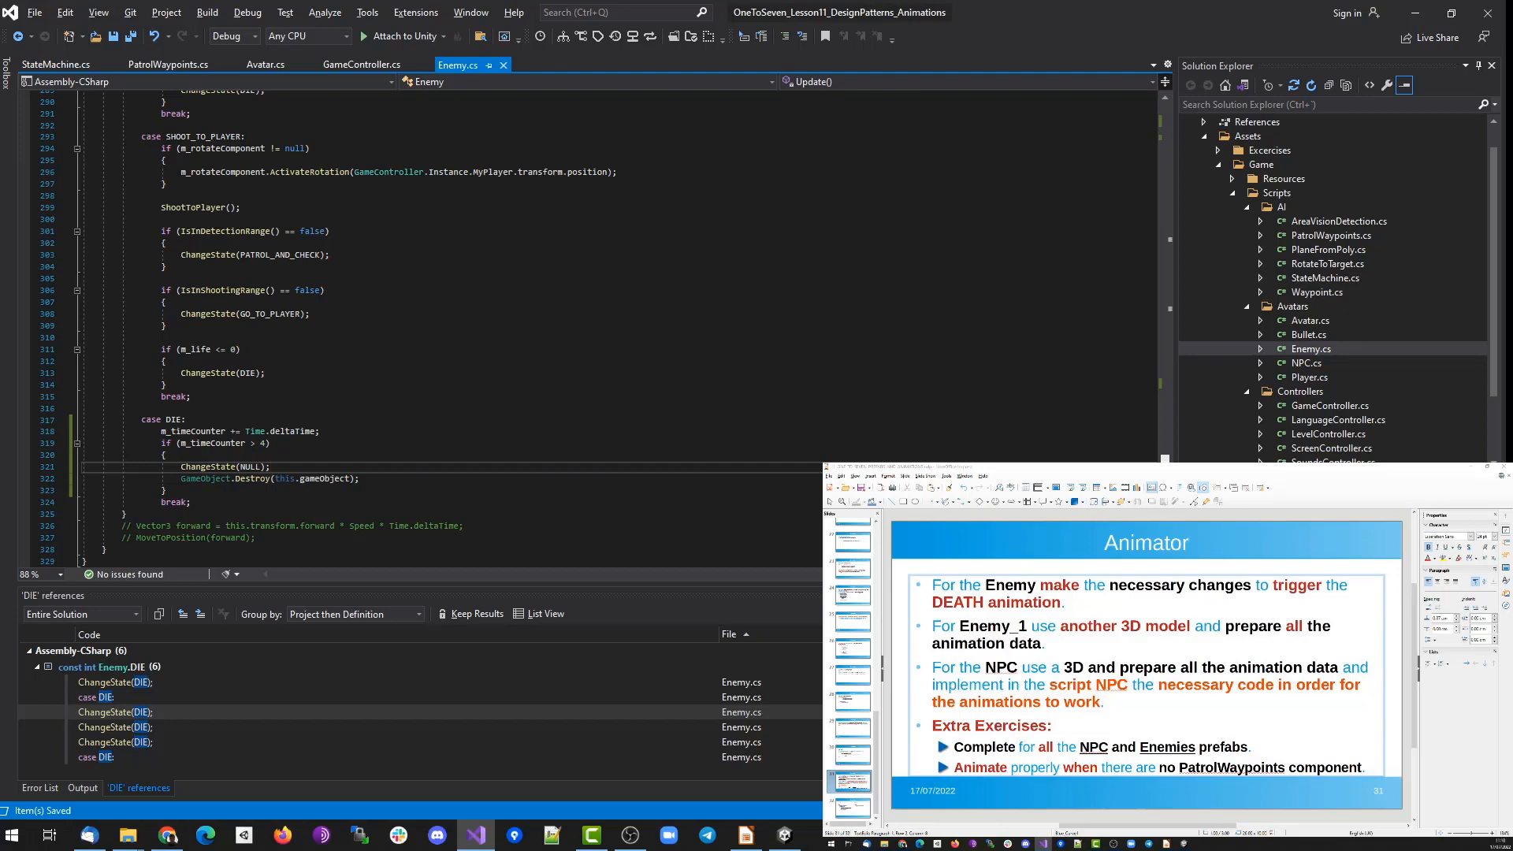
Review the ChangeAnimation(ANIMATION_DEATH) call in the DIE case of Enemy's ChangeState method.
scroll(343, 443, "up", 20)
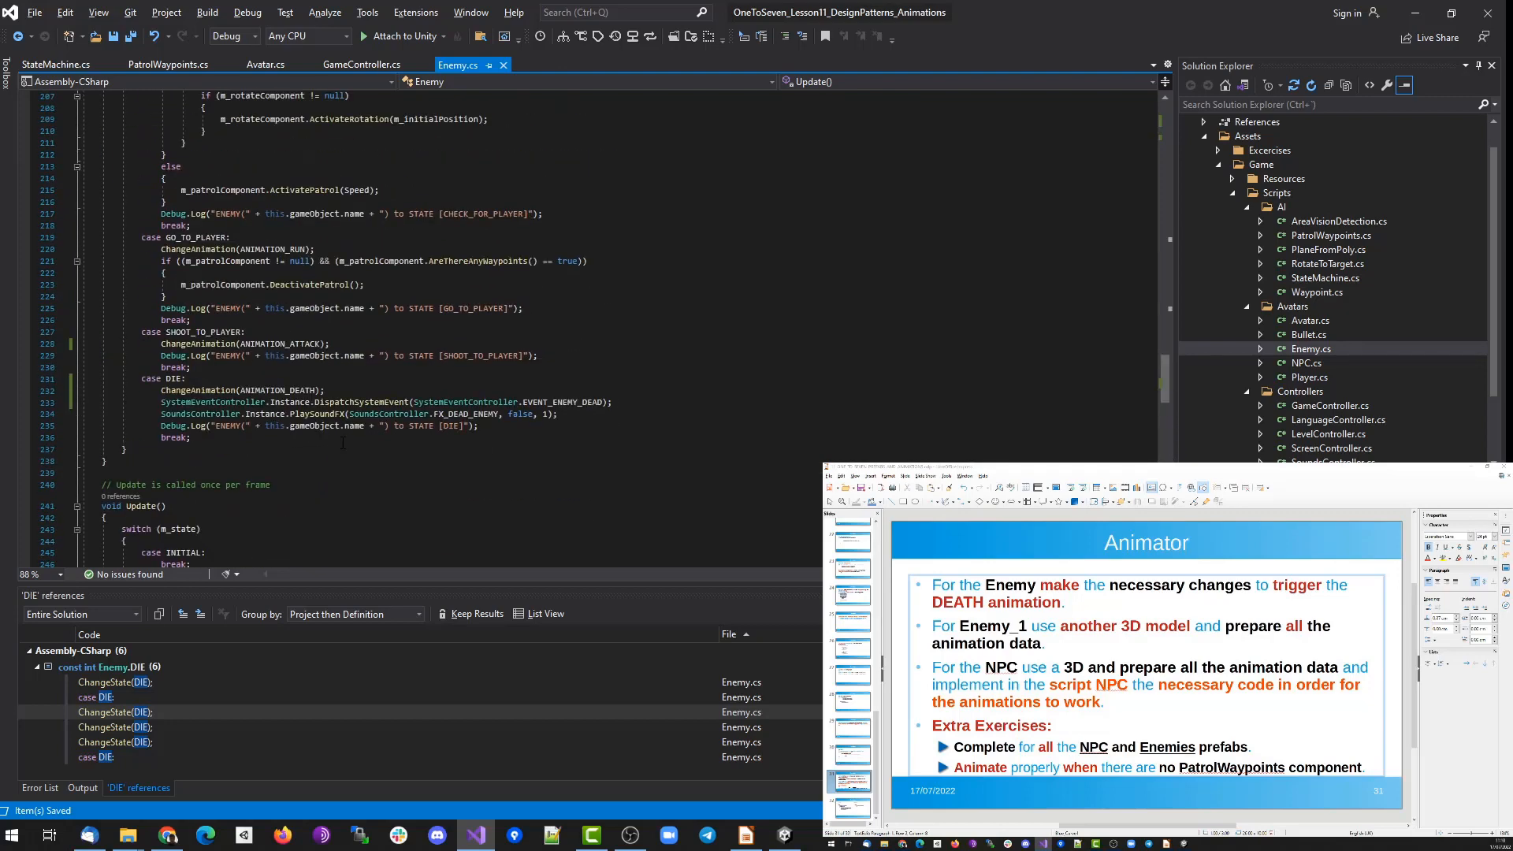
left_click(163, 390)
left_click_drag(164, 390, 316, 390)
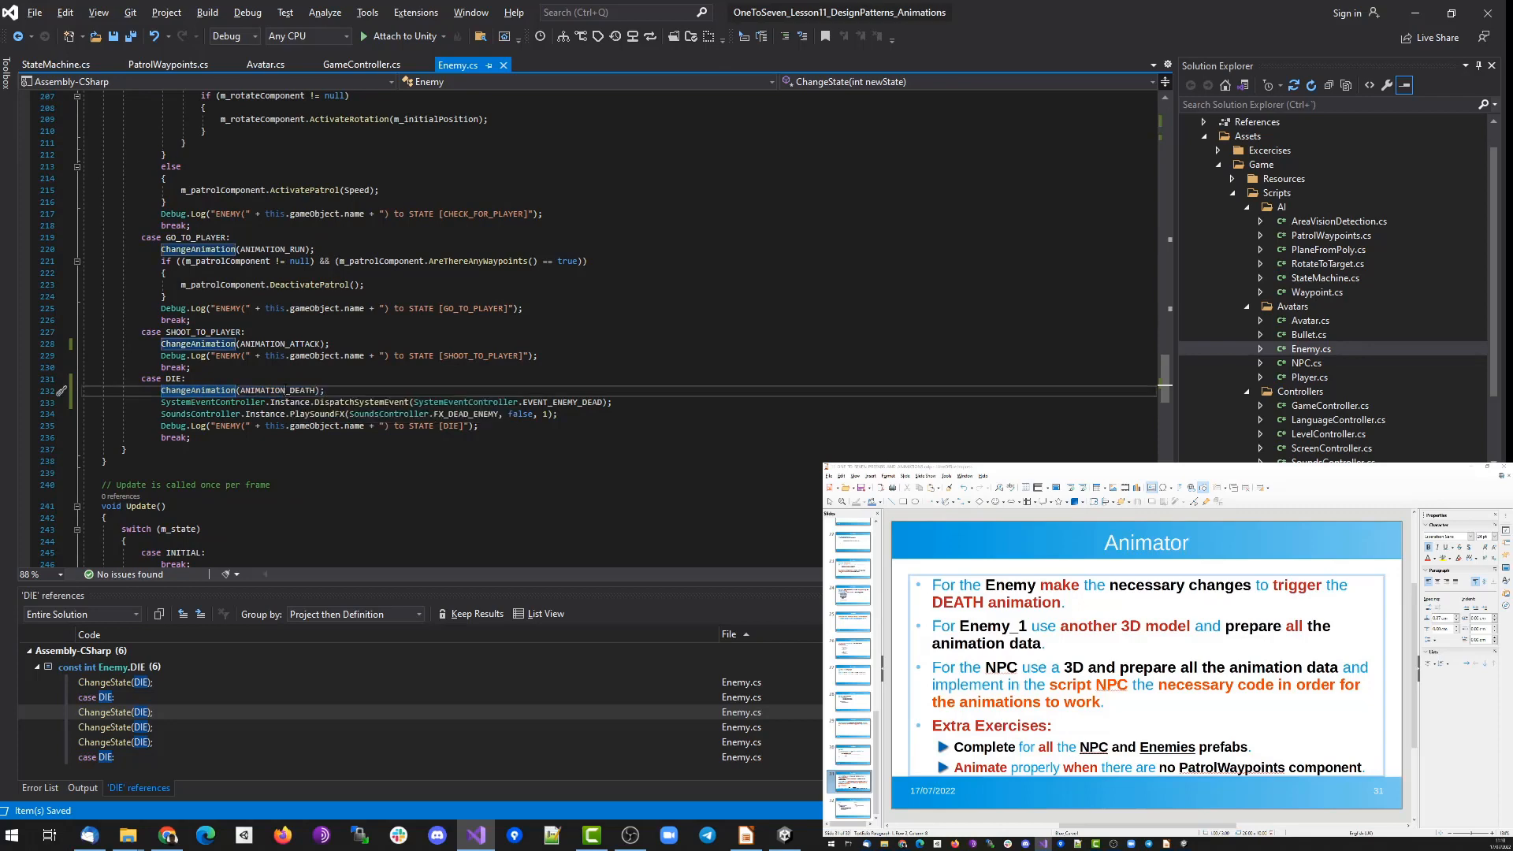
Examine how the DIE case of Enemy's ChangeState method starts the death animation.
double_click(283, 392)
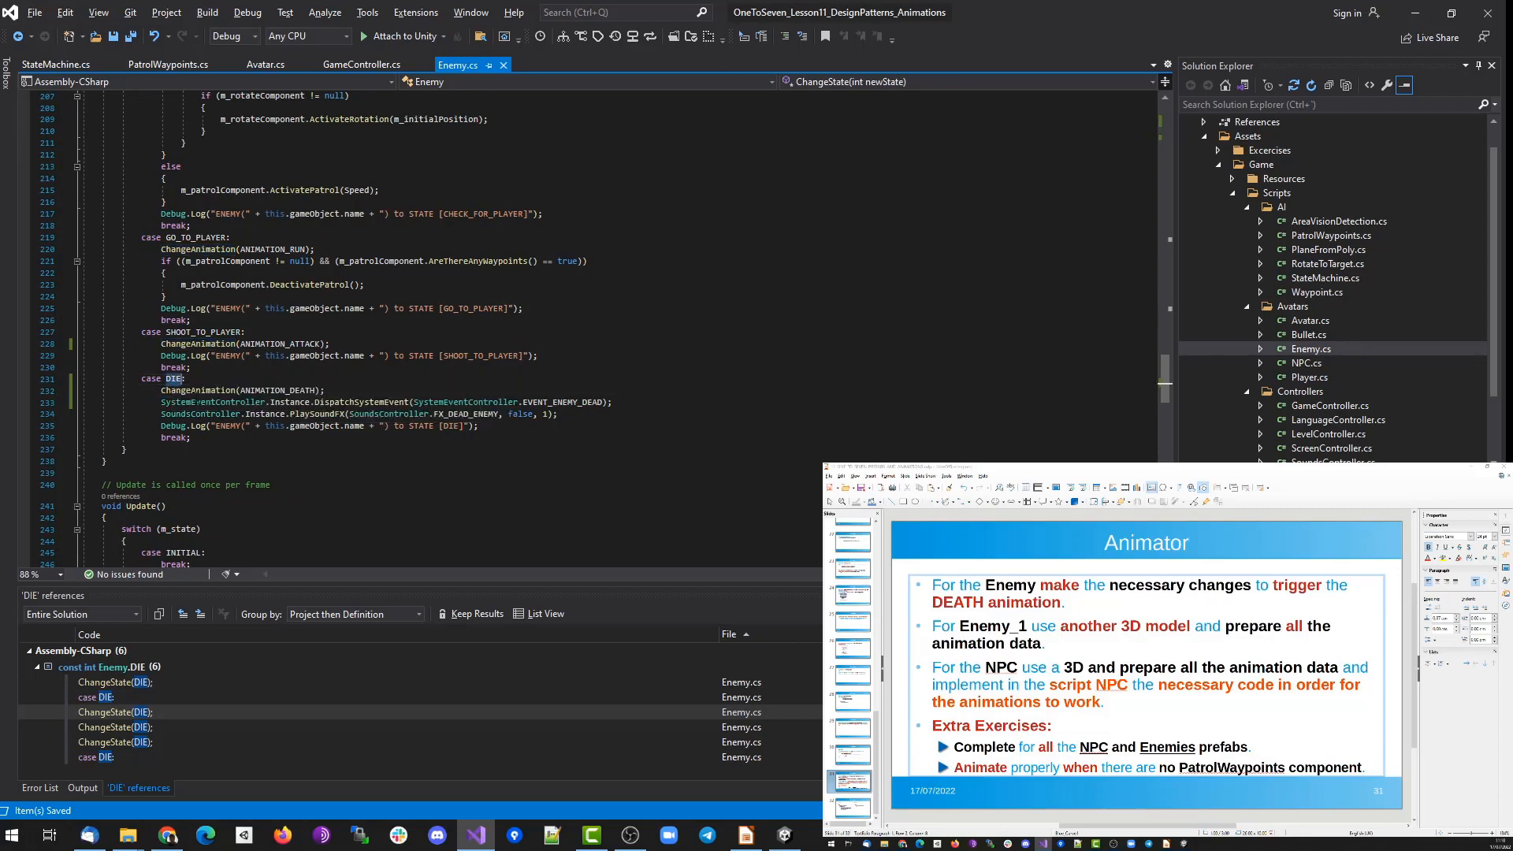
double_click(173, 378)
scroll(242, 460, "up", 2)
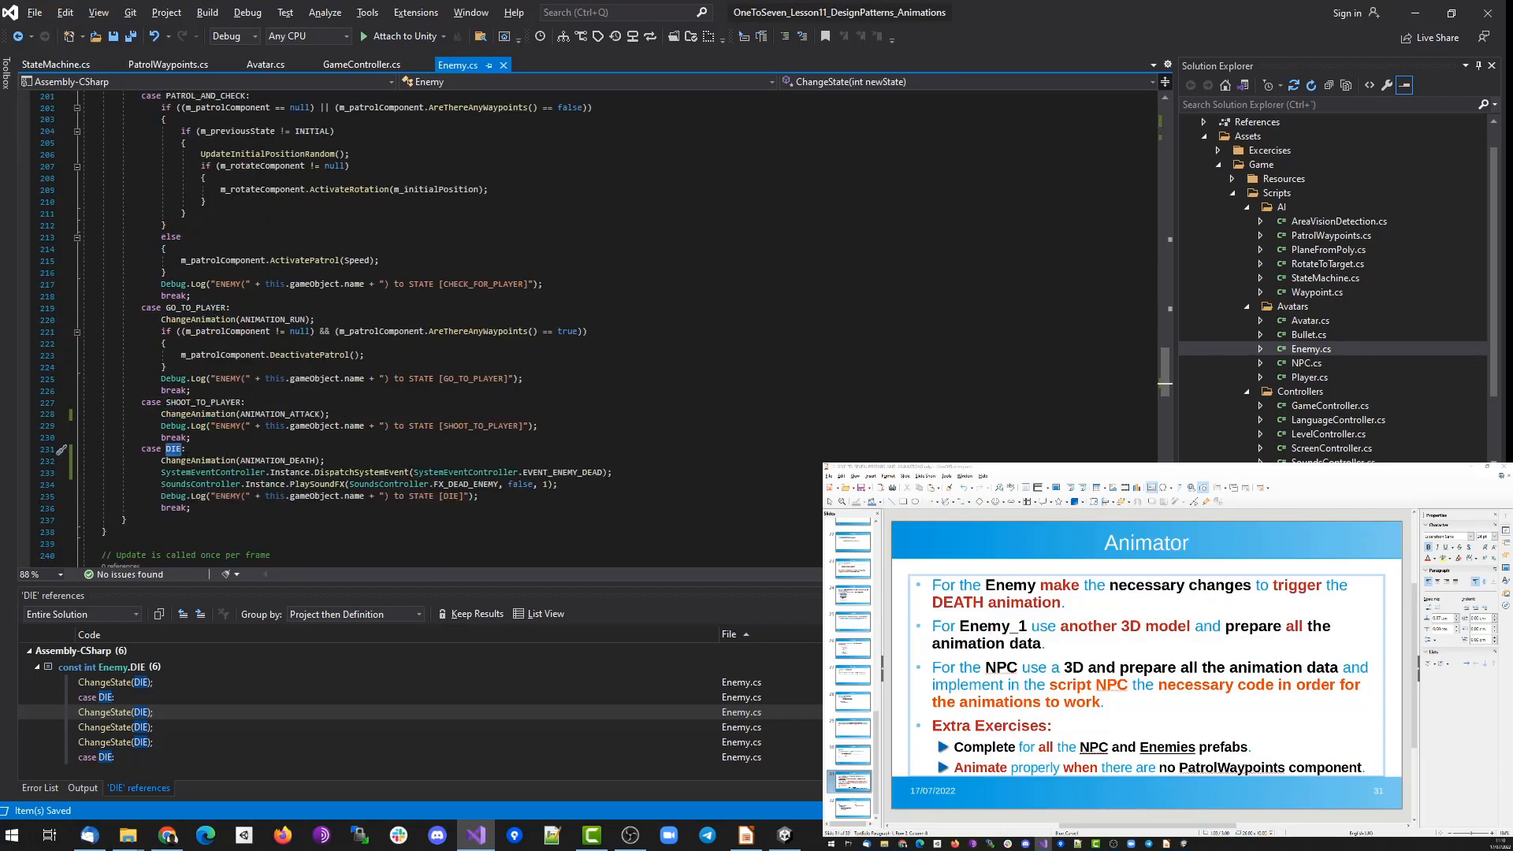
left_click_drag(160, 461, 323, 463)
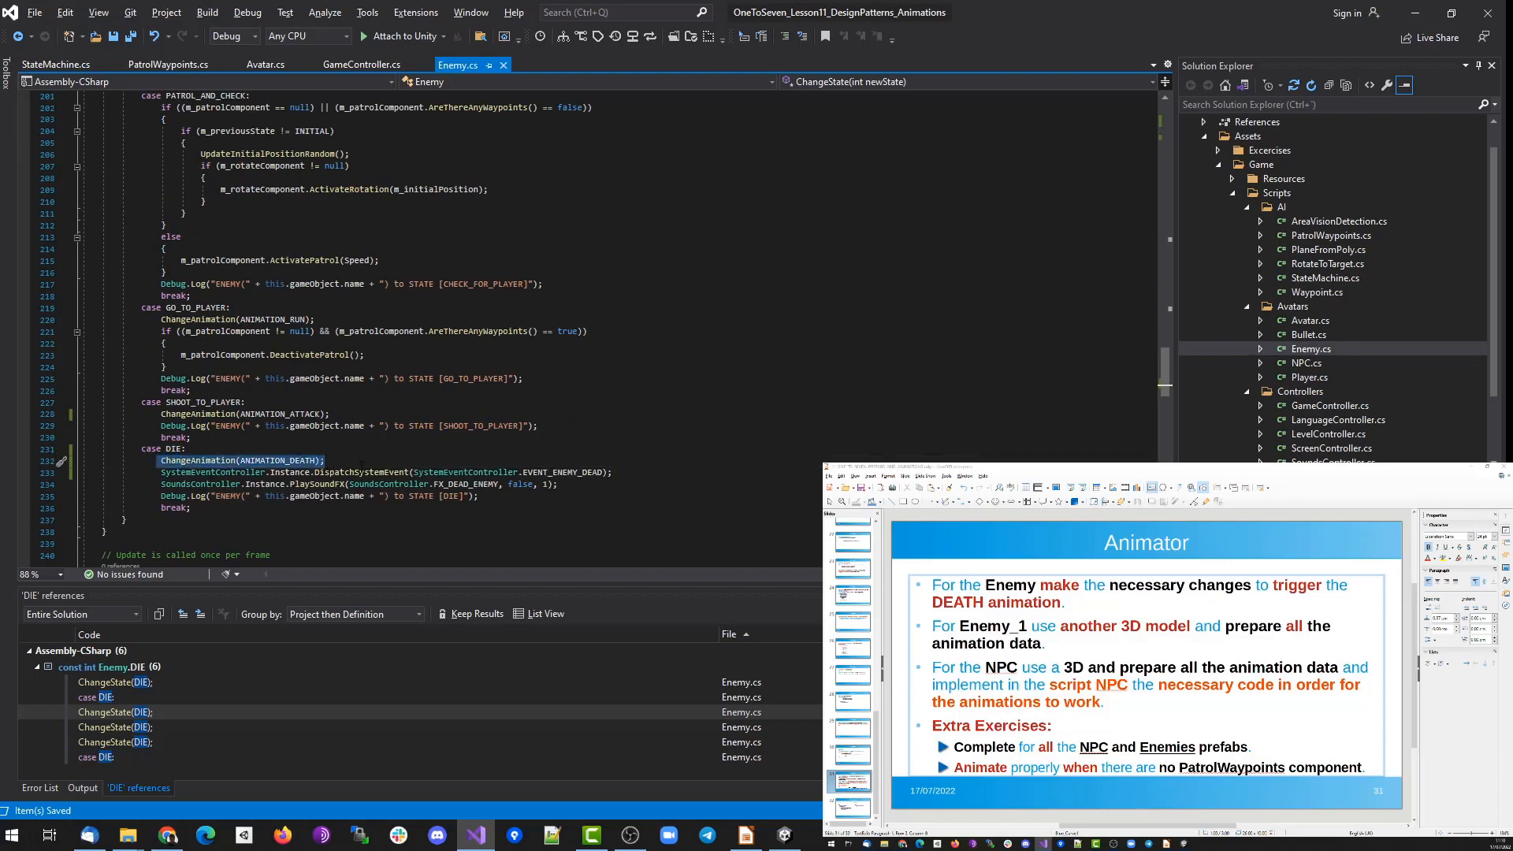
Examine the m_timeCounter increment and check, the ChangeState(NULL) call and the Destroy call in the DIE case of Update.
left_click_drag(1164, 392, 1165, 511)
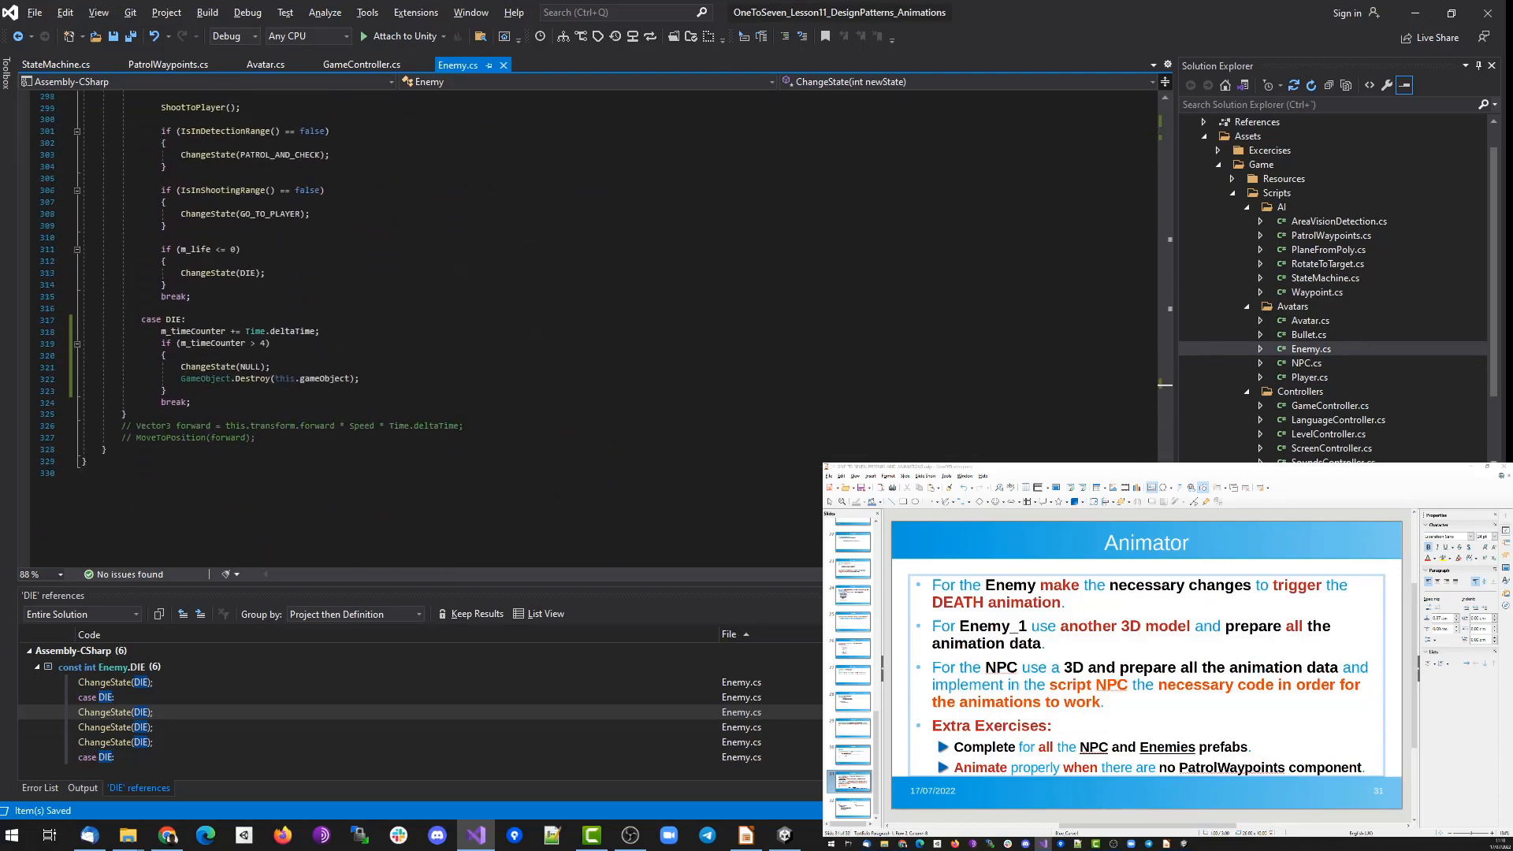
scroll(211, 331, "up", 16)
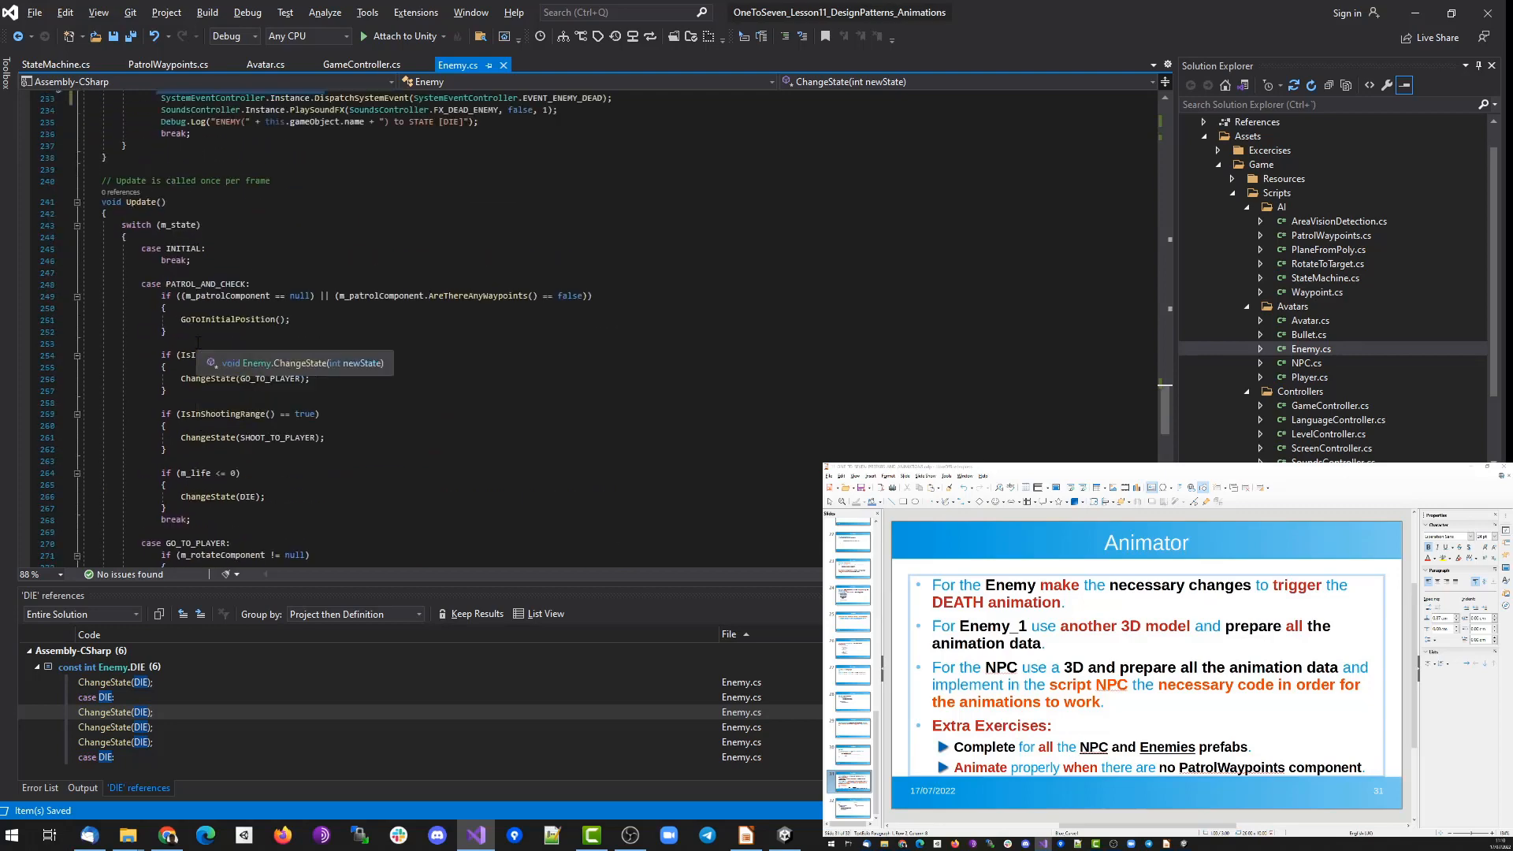
scroll(183, 307, "down", 15)
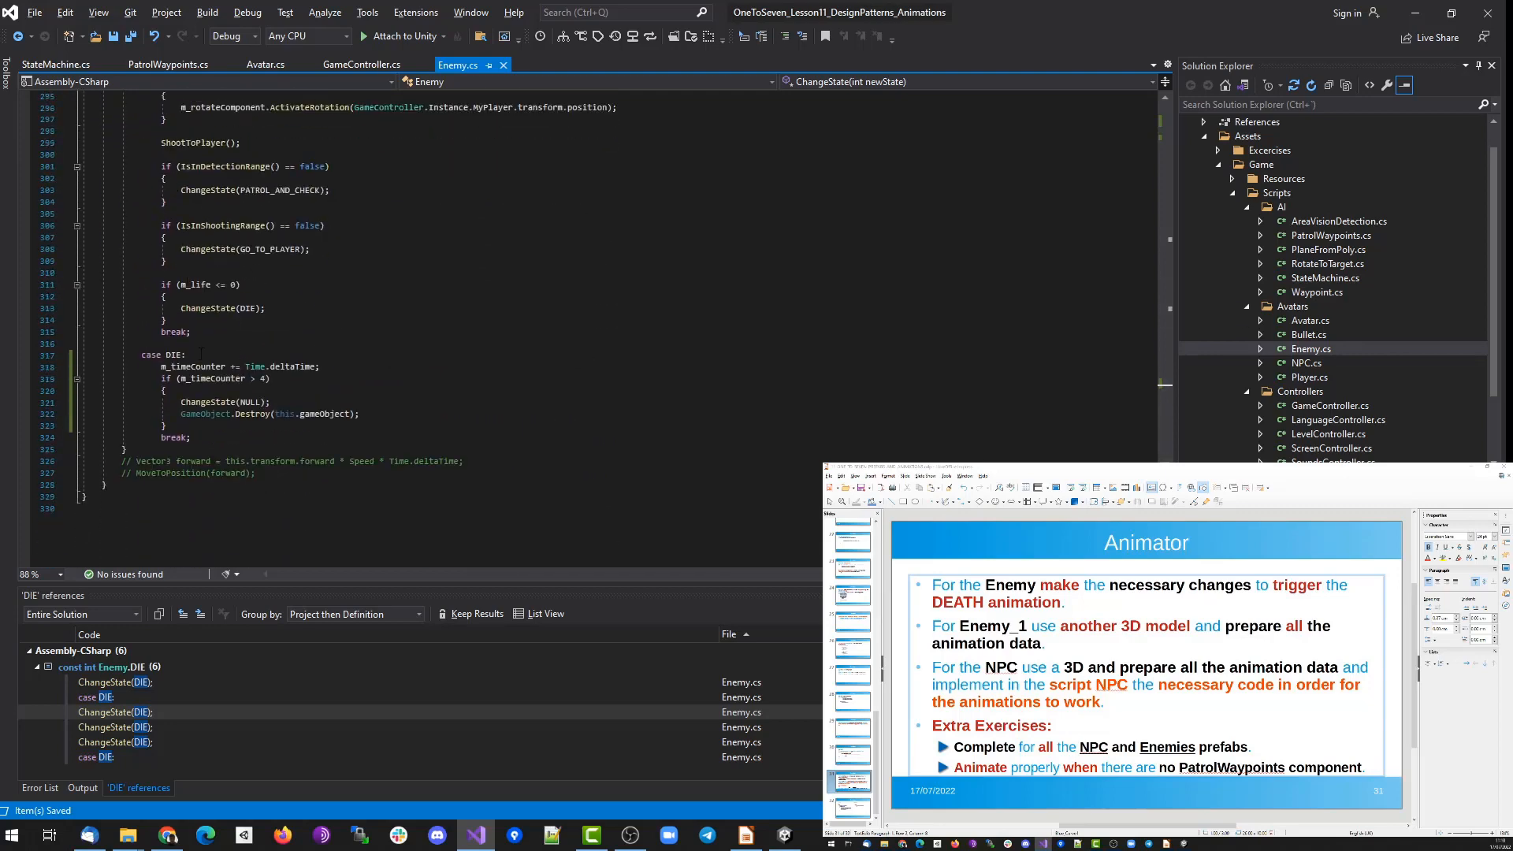
double_click(181, 368)
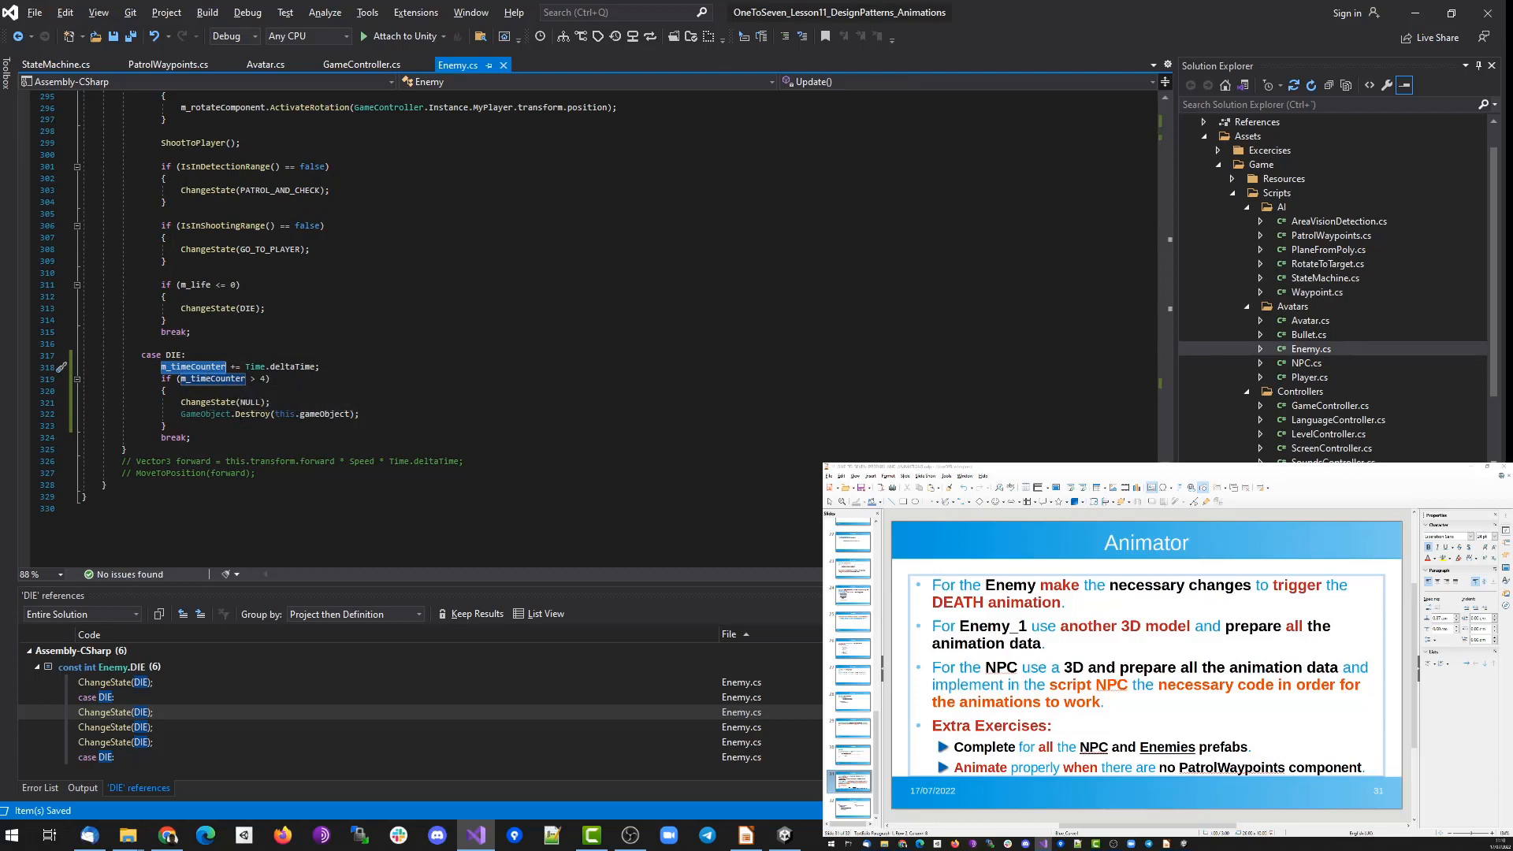
left_click_drag(270, 378, 157, 379)
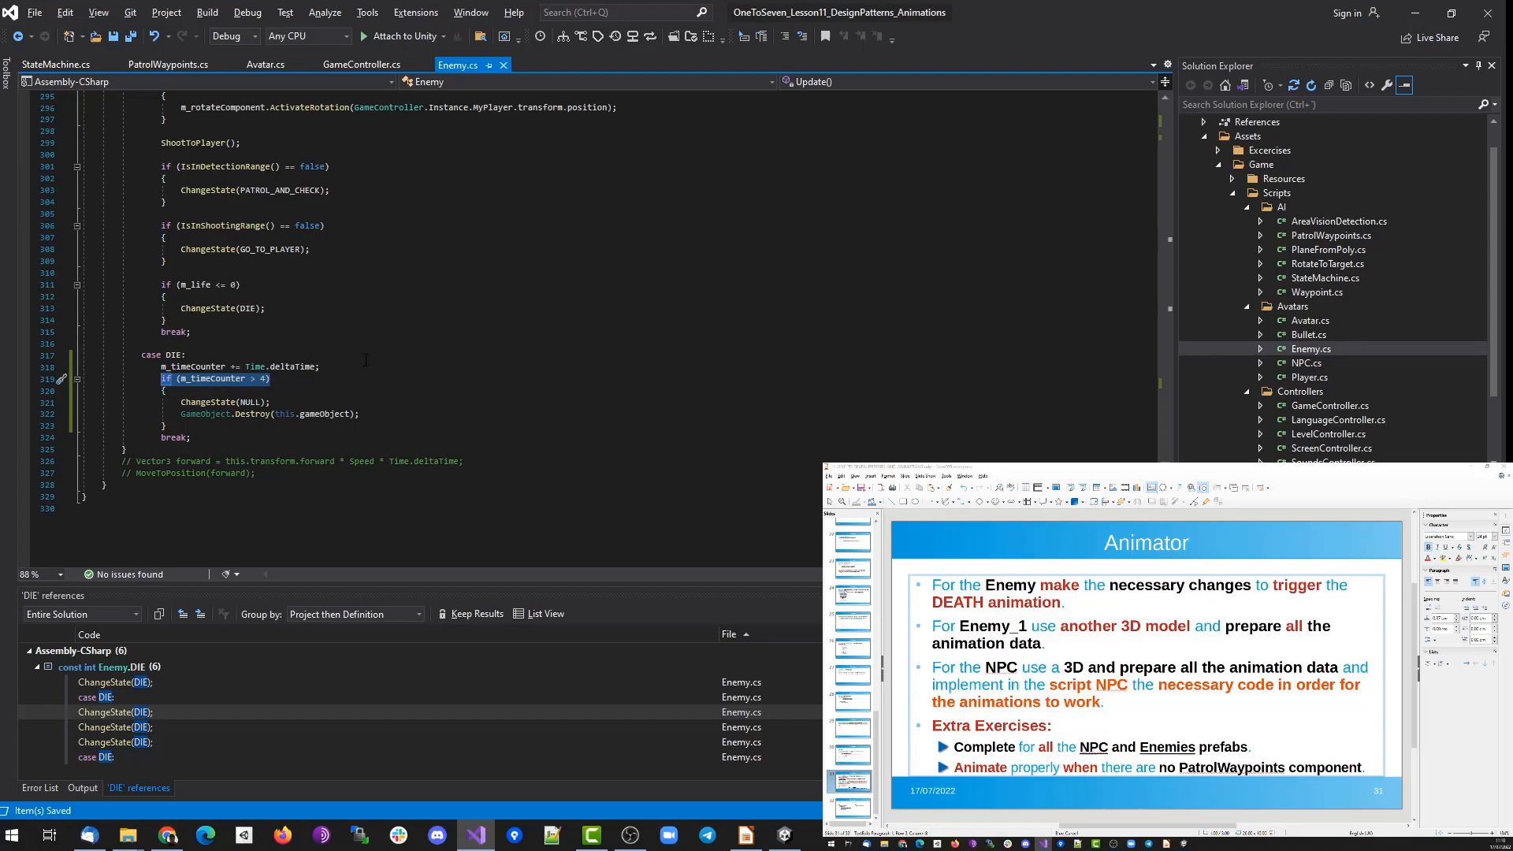
left_click(323, 399)
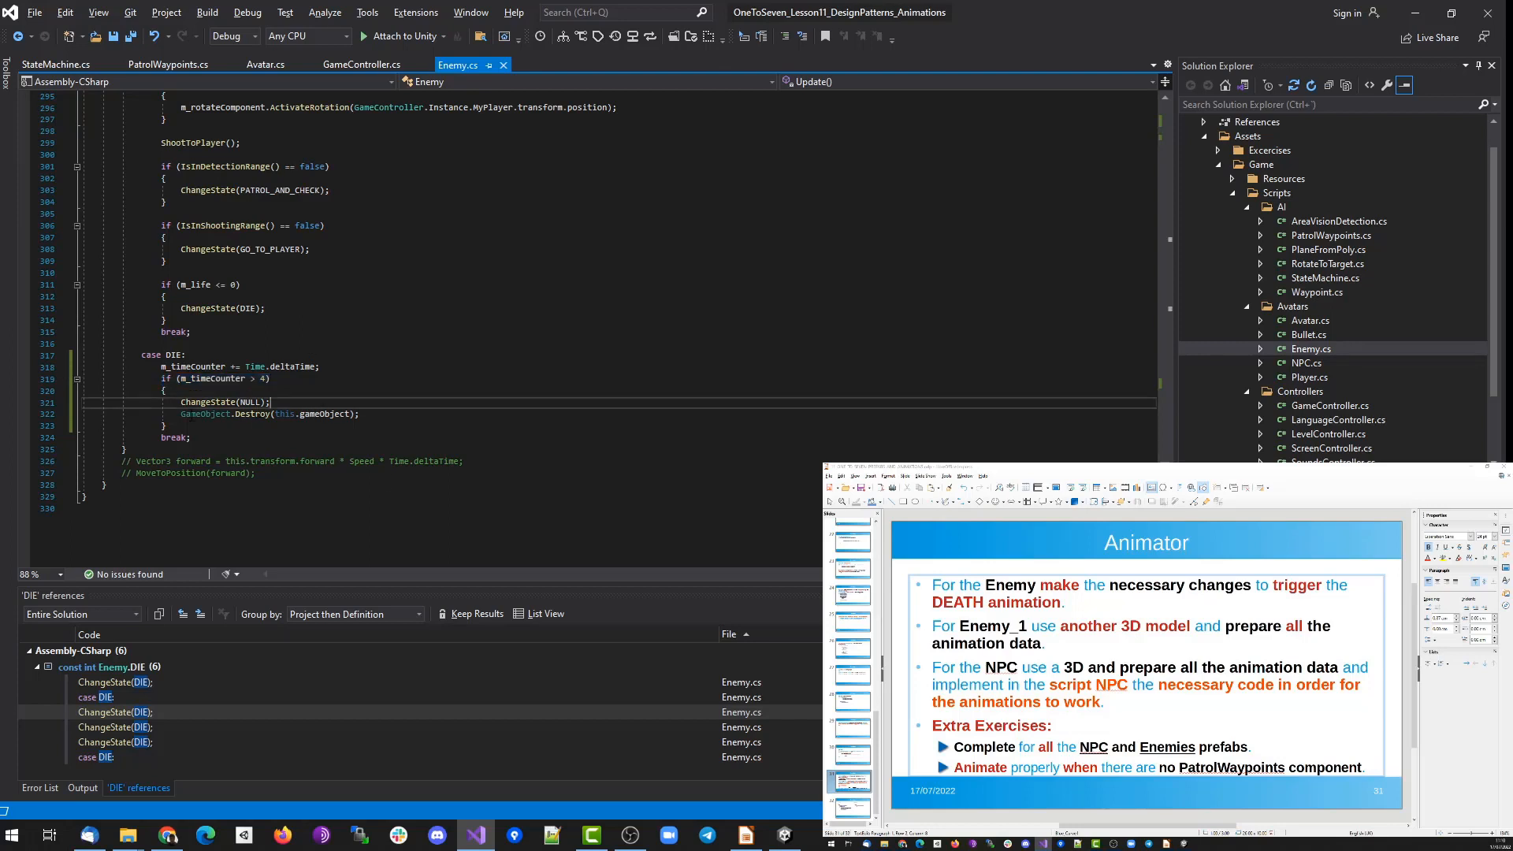
key("shift+Home")
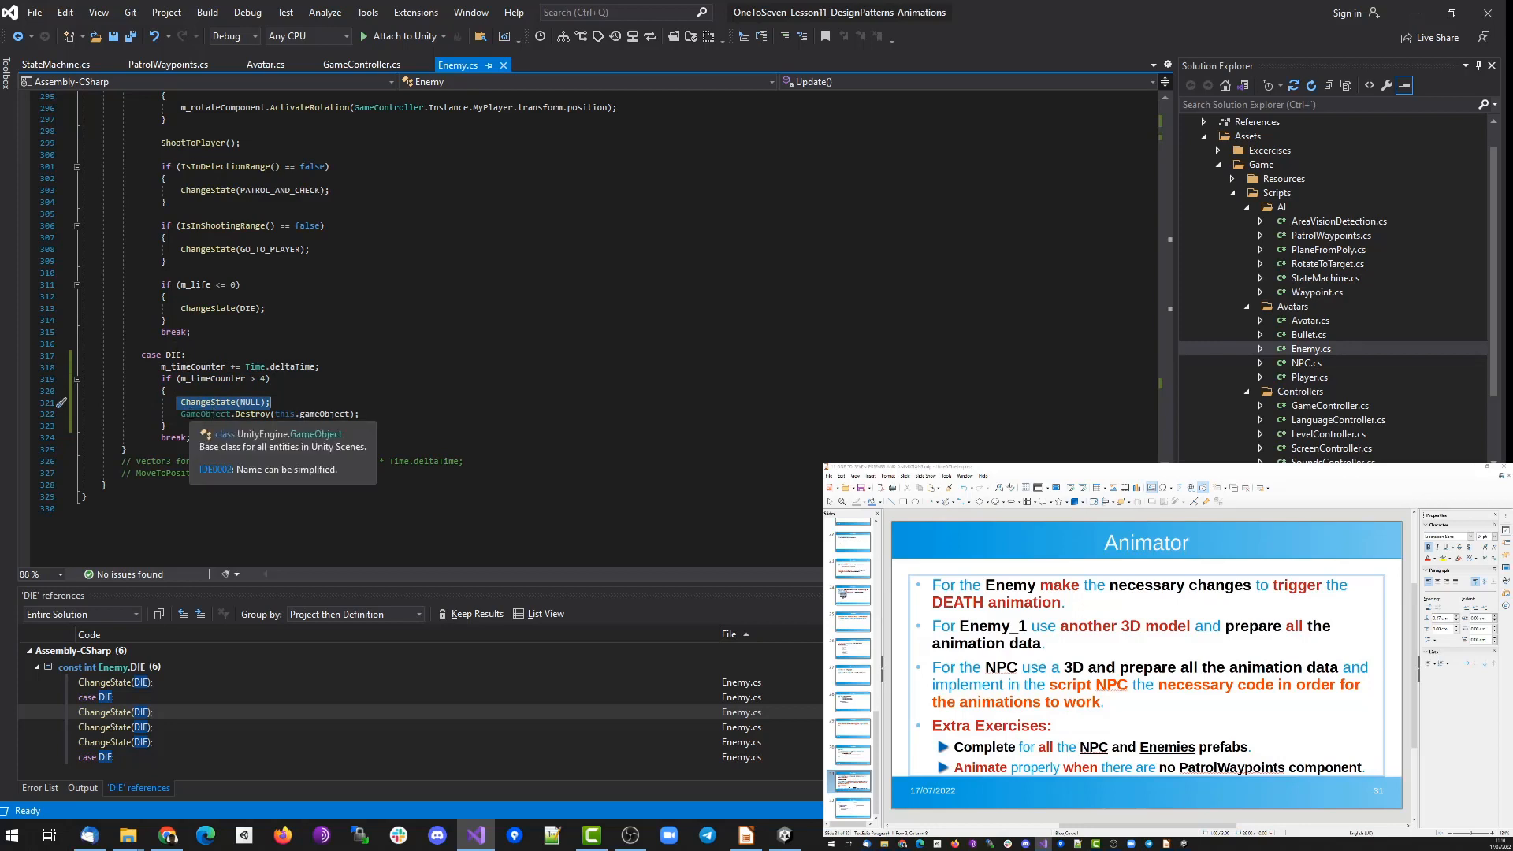
left_click_drag(180, 413, 319, 426)
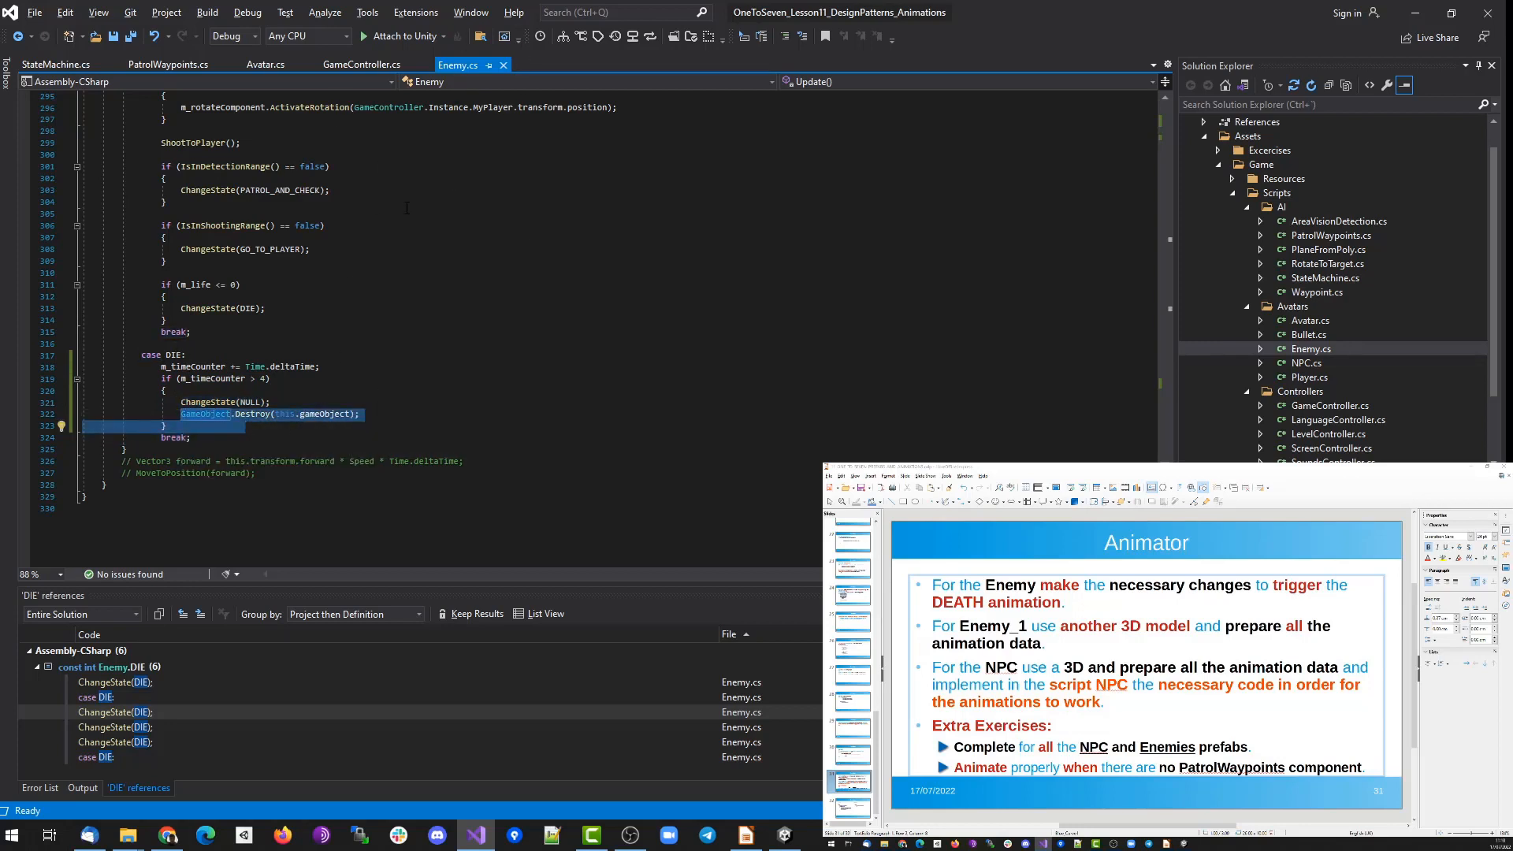
left_click(314, 392)
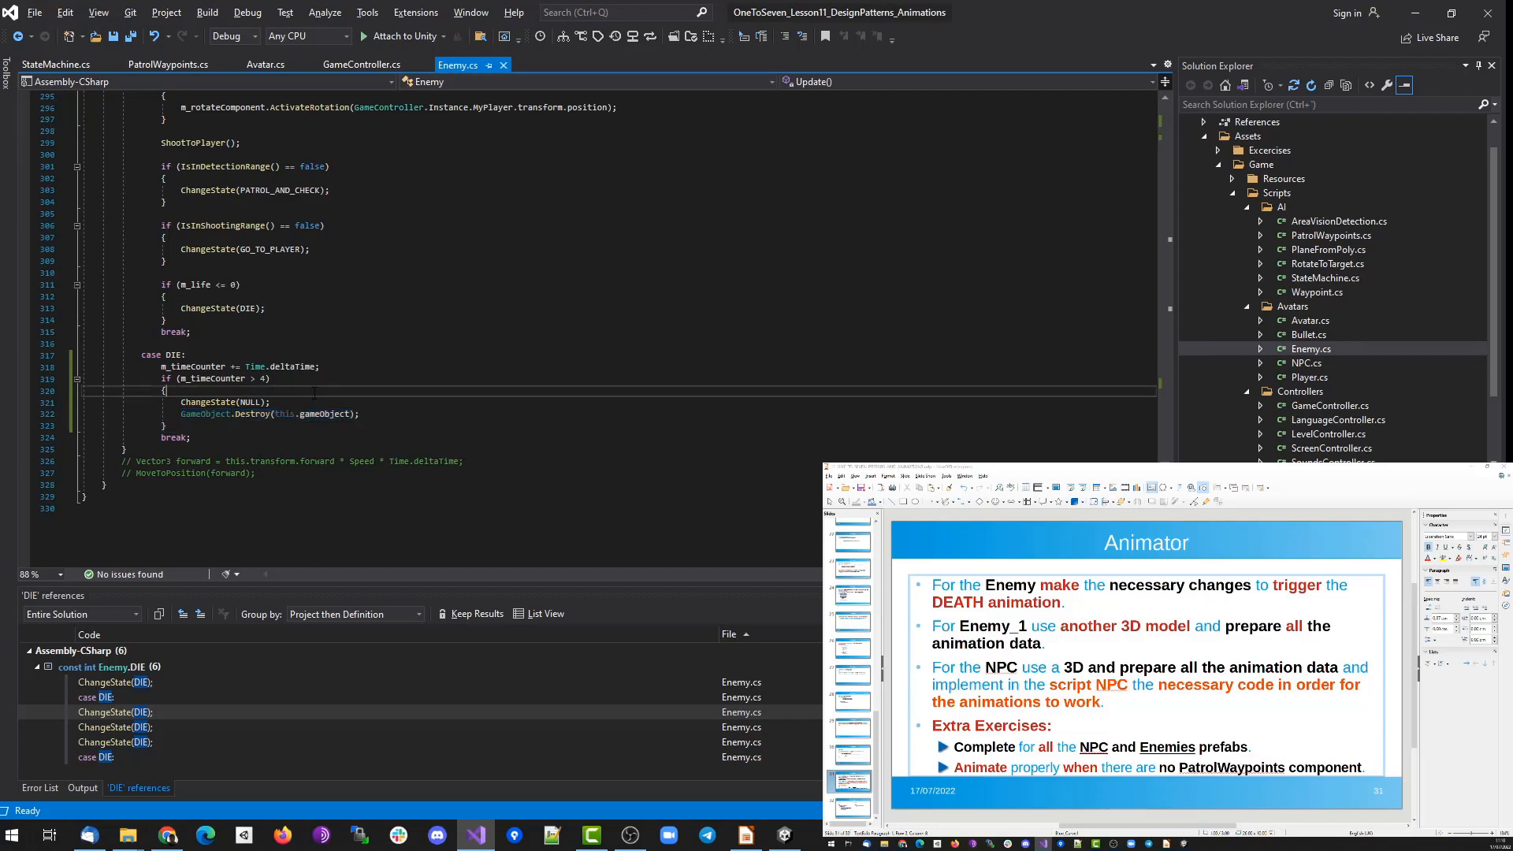
Go to the definition of m_timeCounter in StateMachine.cs, inspect its declaration and return to Enemy.cs.
left_click(211, 379)
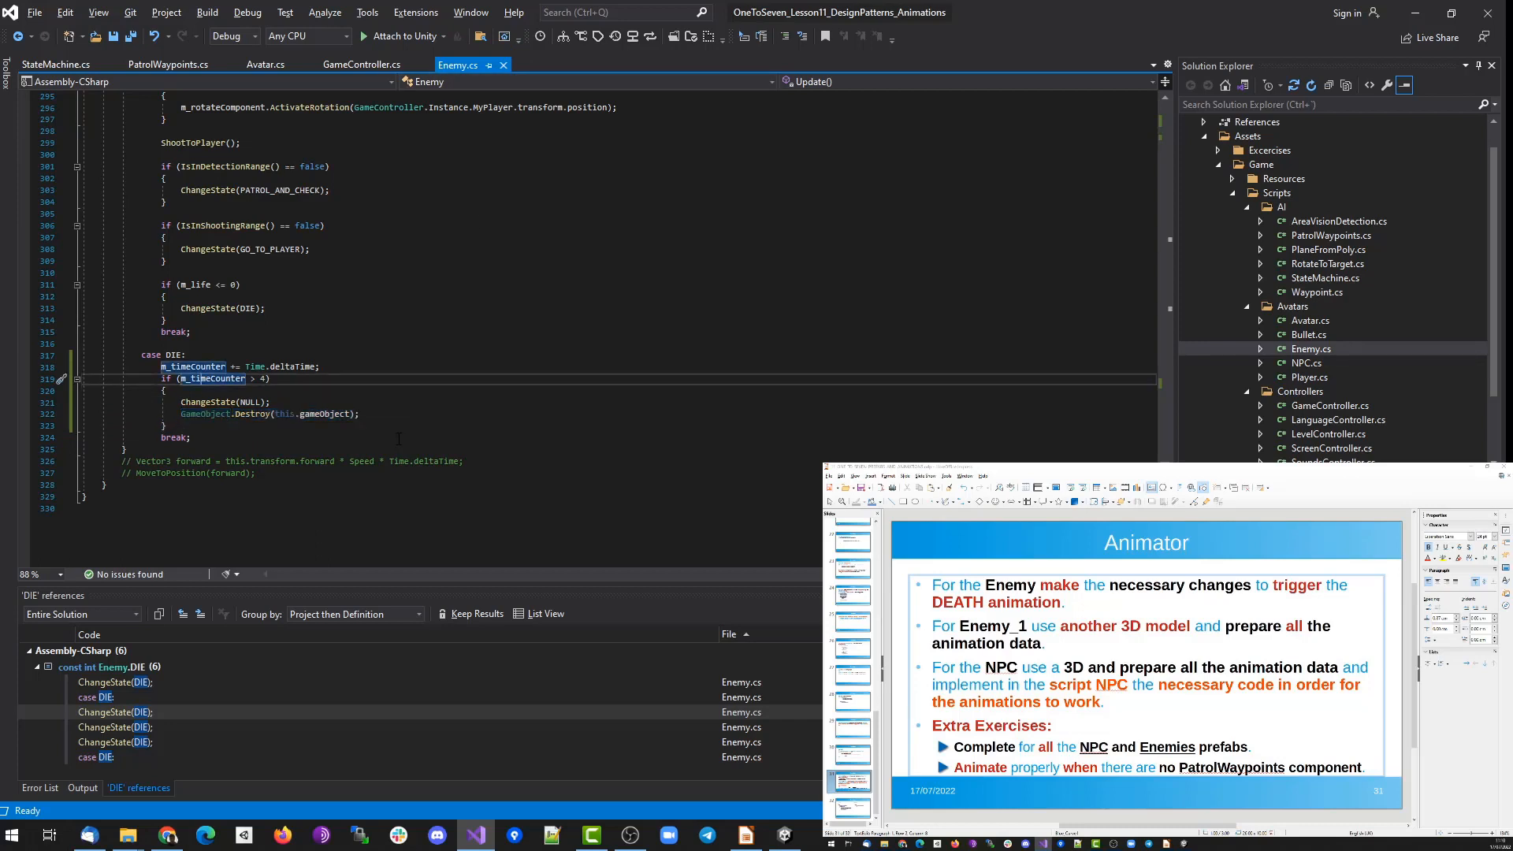
key("F12")
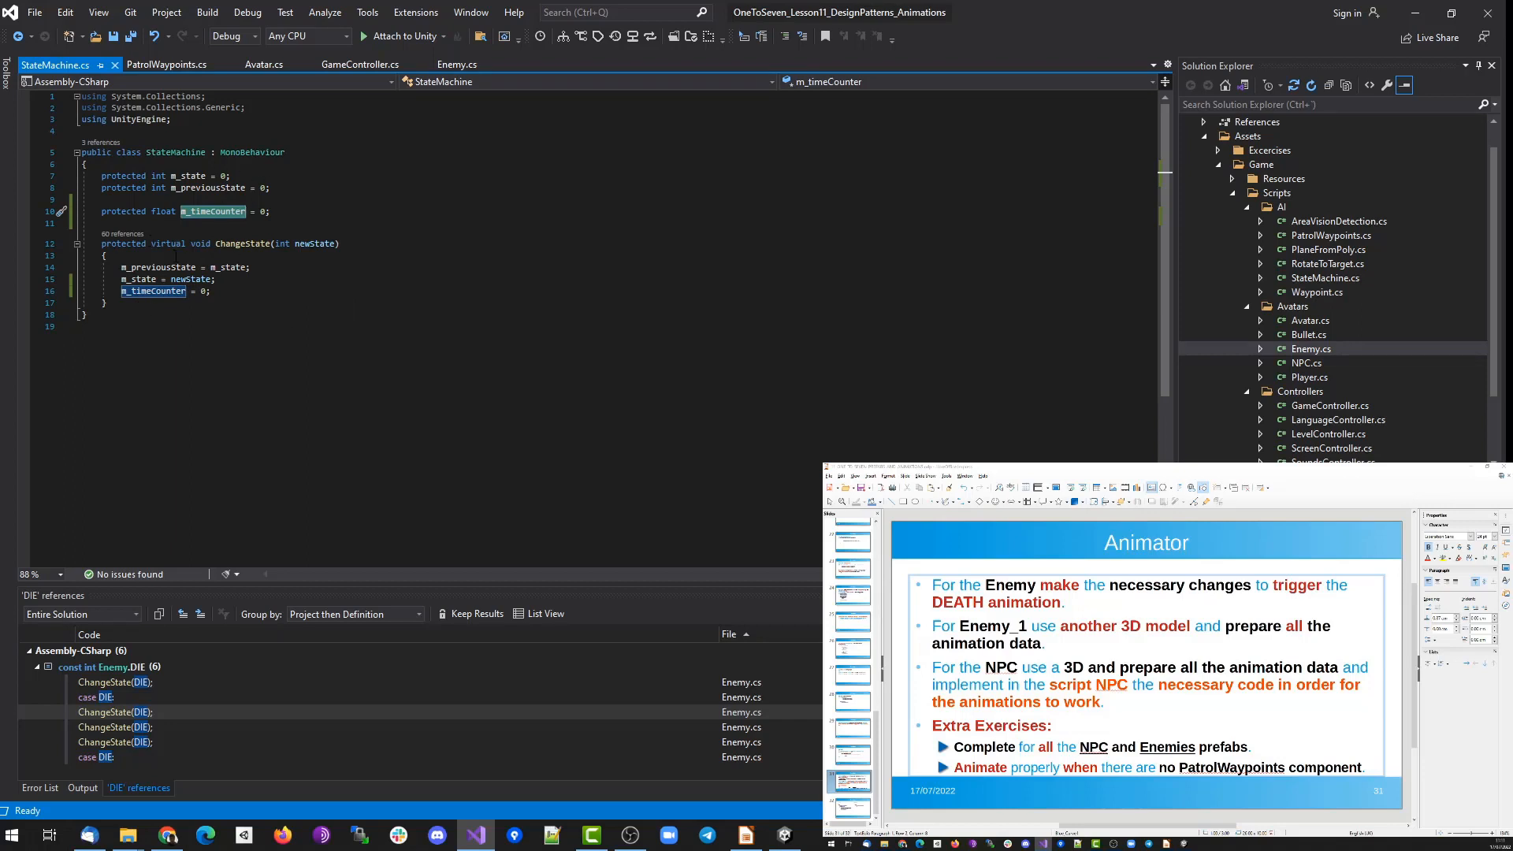
left_click(175, 152)
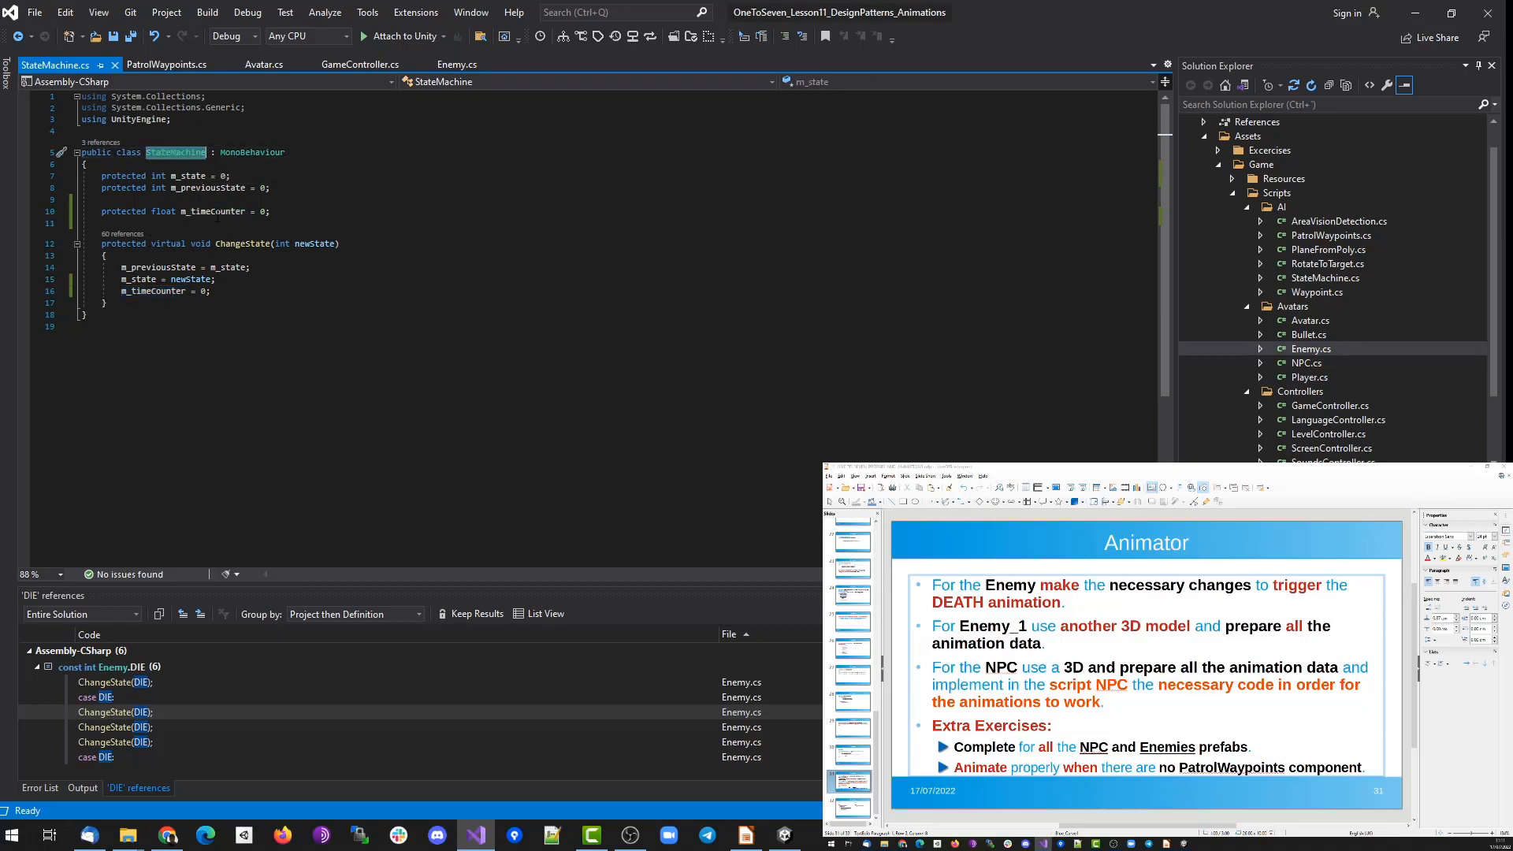
left_click(218, 214)
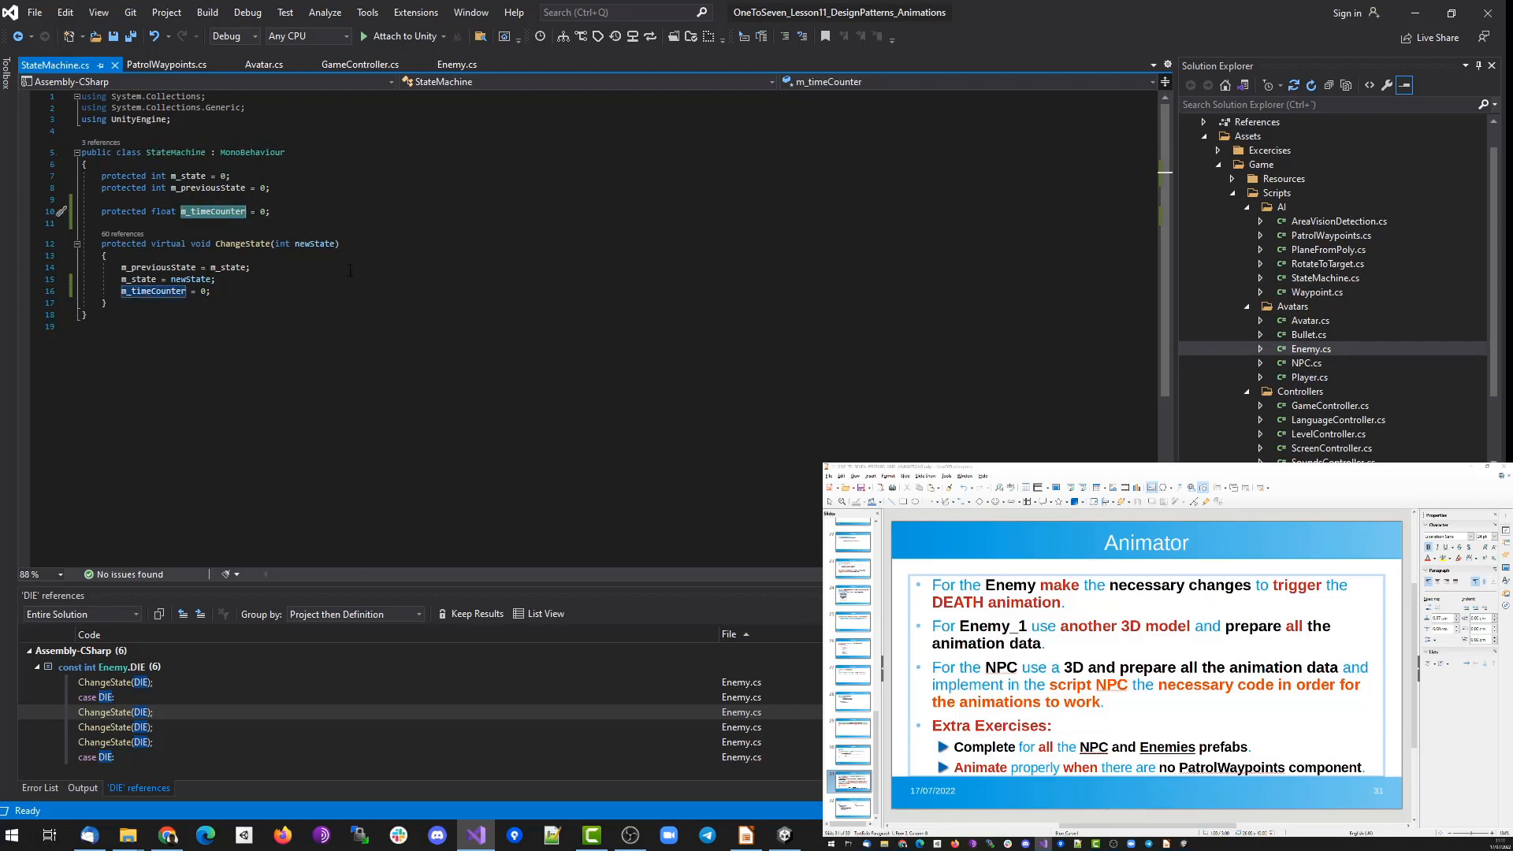
left_click(454, 65)
left_click(585, 272)
Switch to Unity, clear the console and run the game into its first level.
left_click(784, 835)
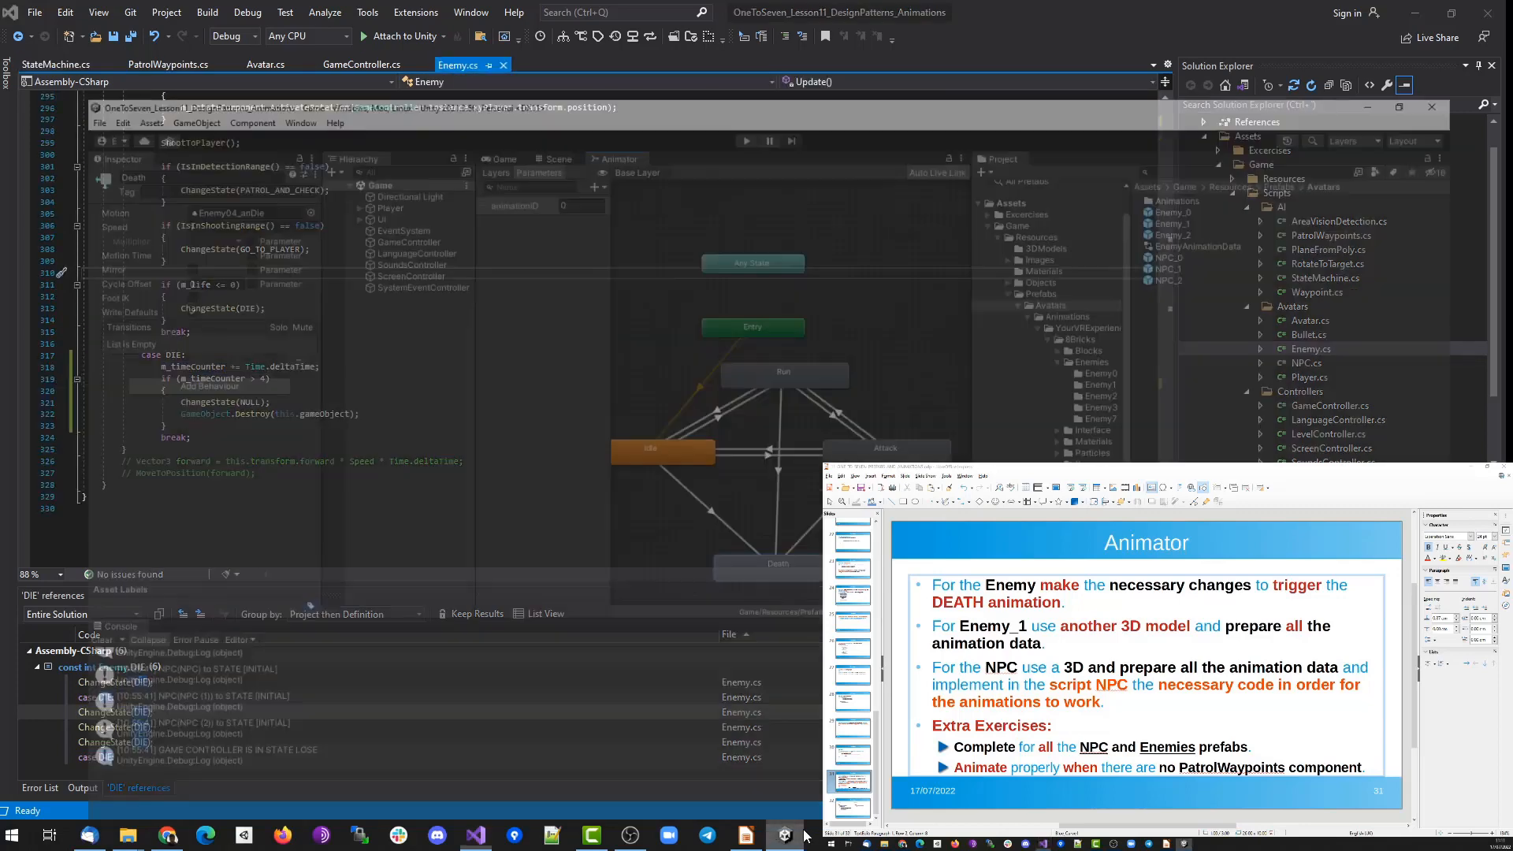
left_click(12, 601)
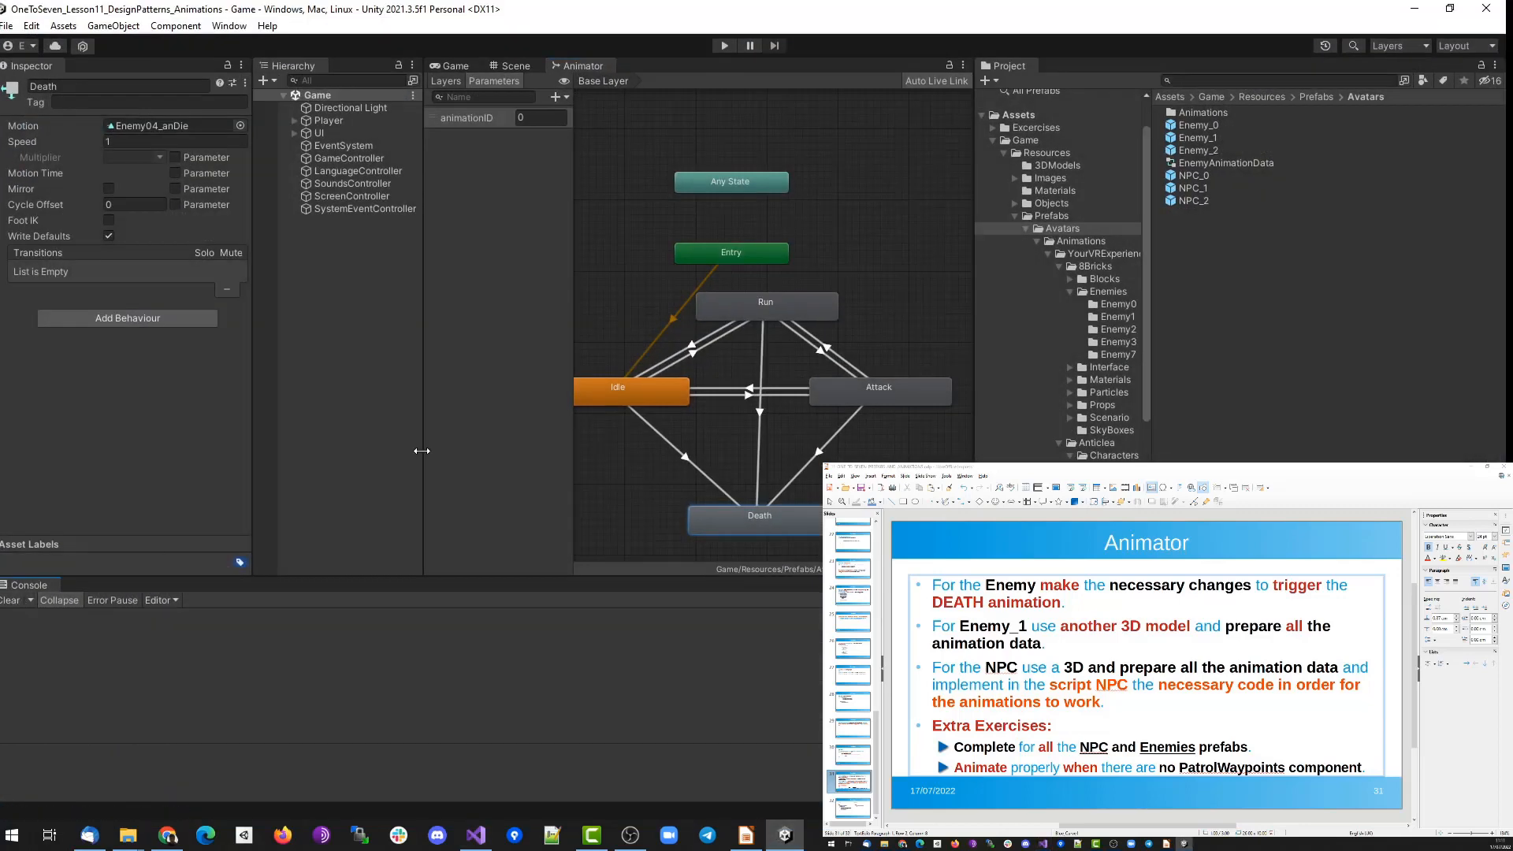
left_click(724, 46)
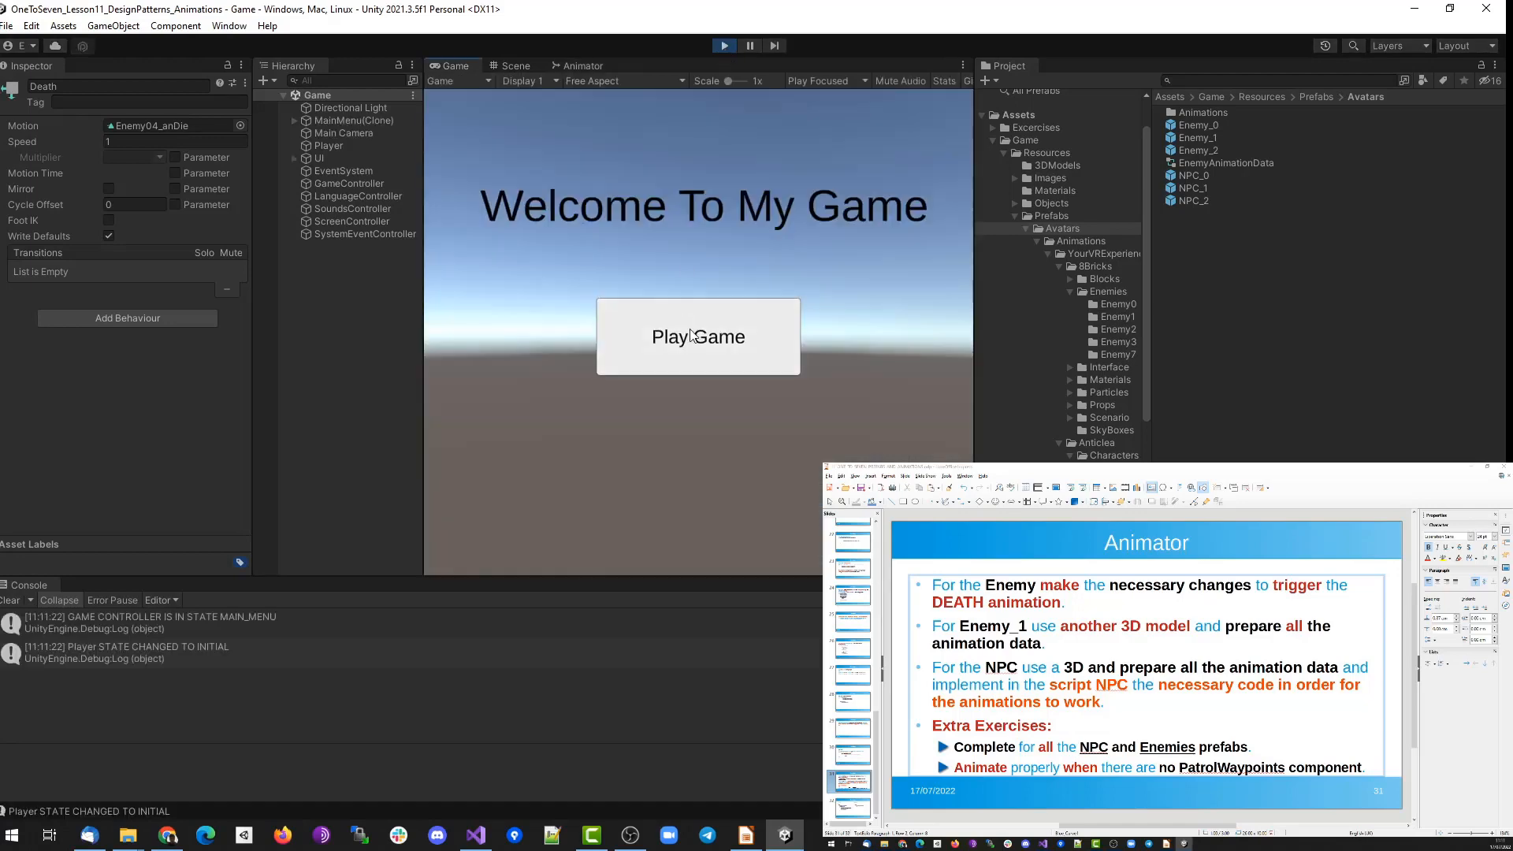
left_click(691, 336)
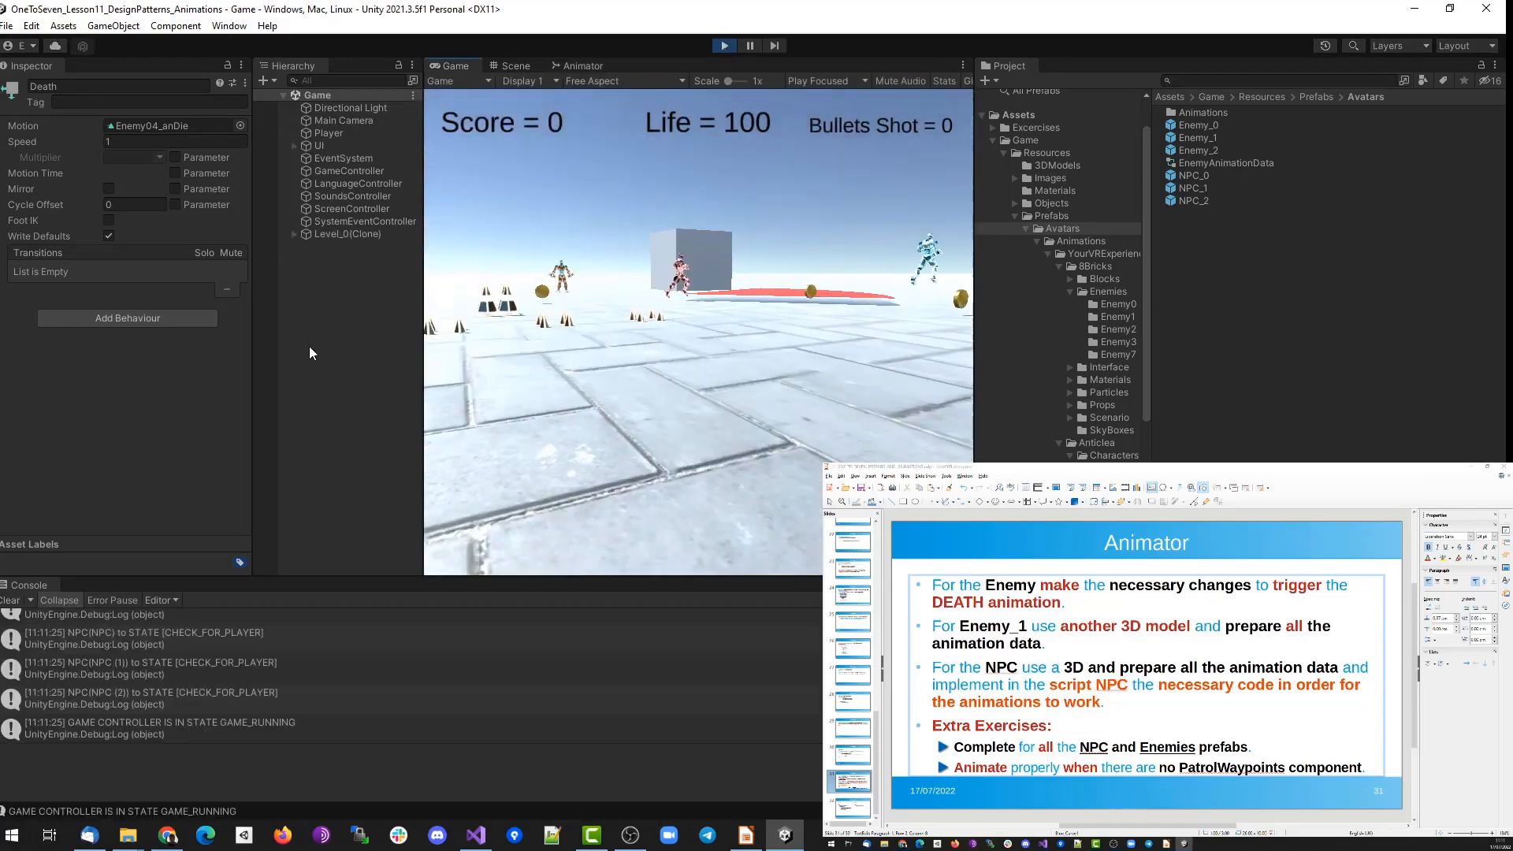
Walk up to the red enemy by the cube and shoot it dead to test its death animation.
key("w")
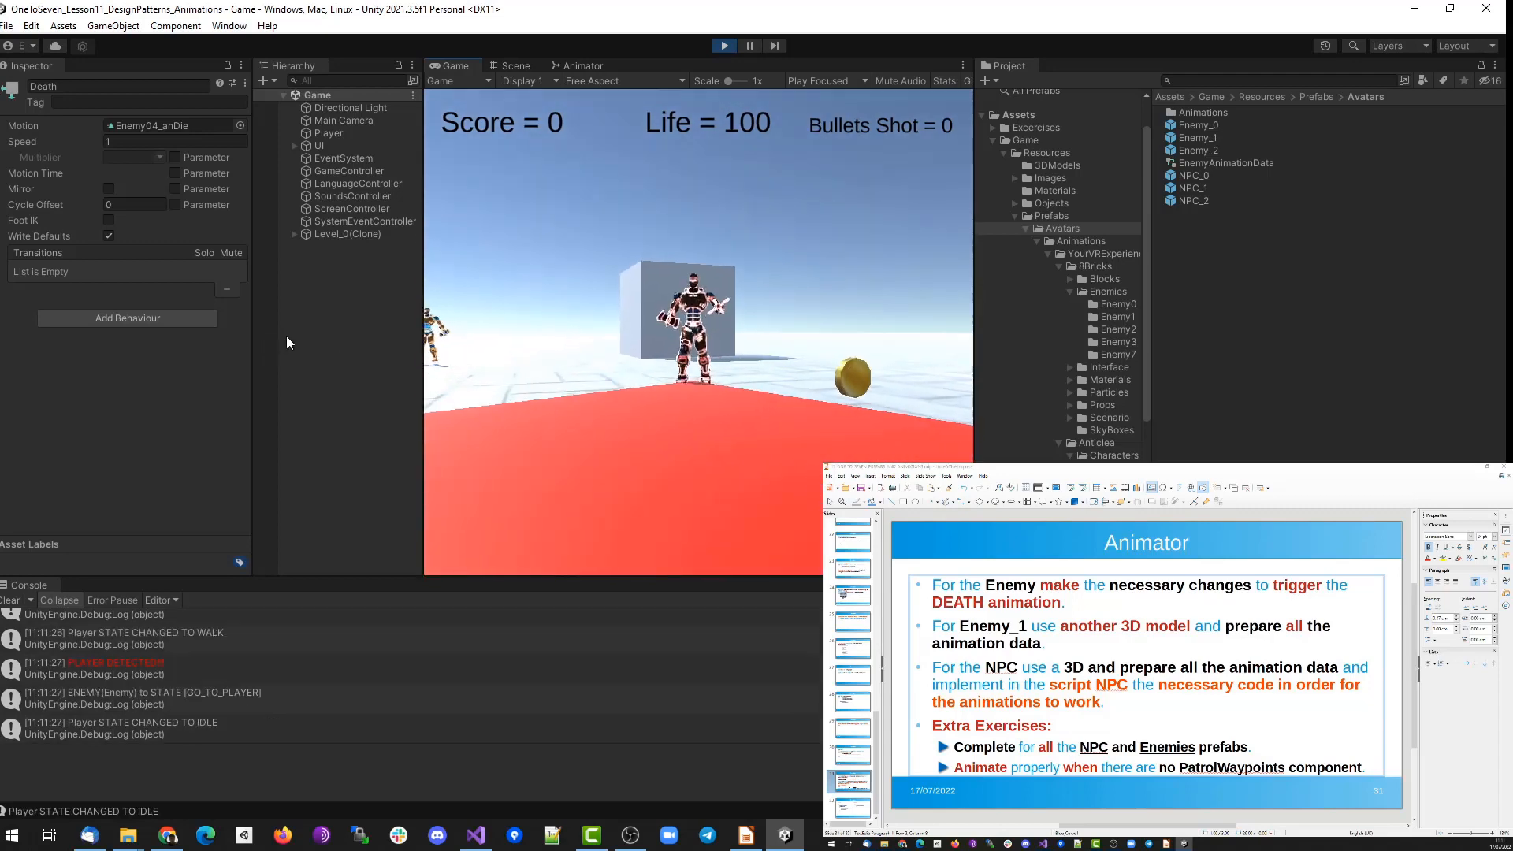
key("space")
key("space")
key("space")
key("space")
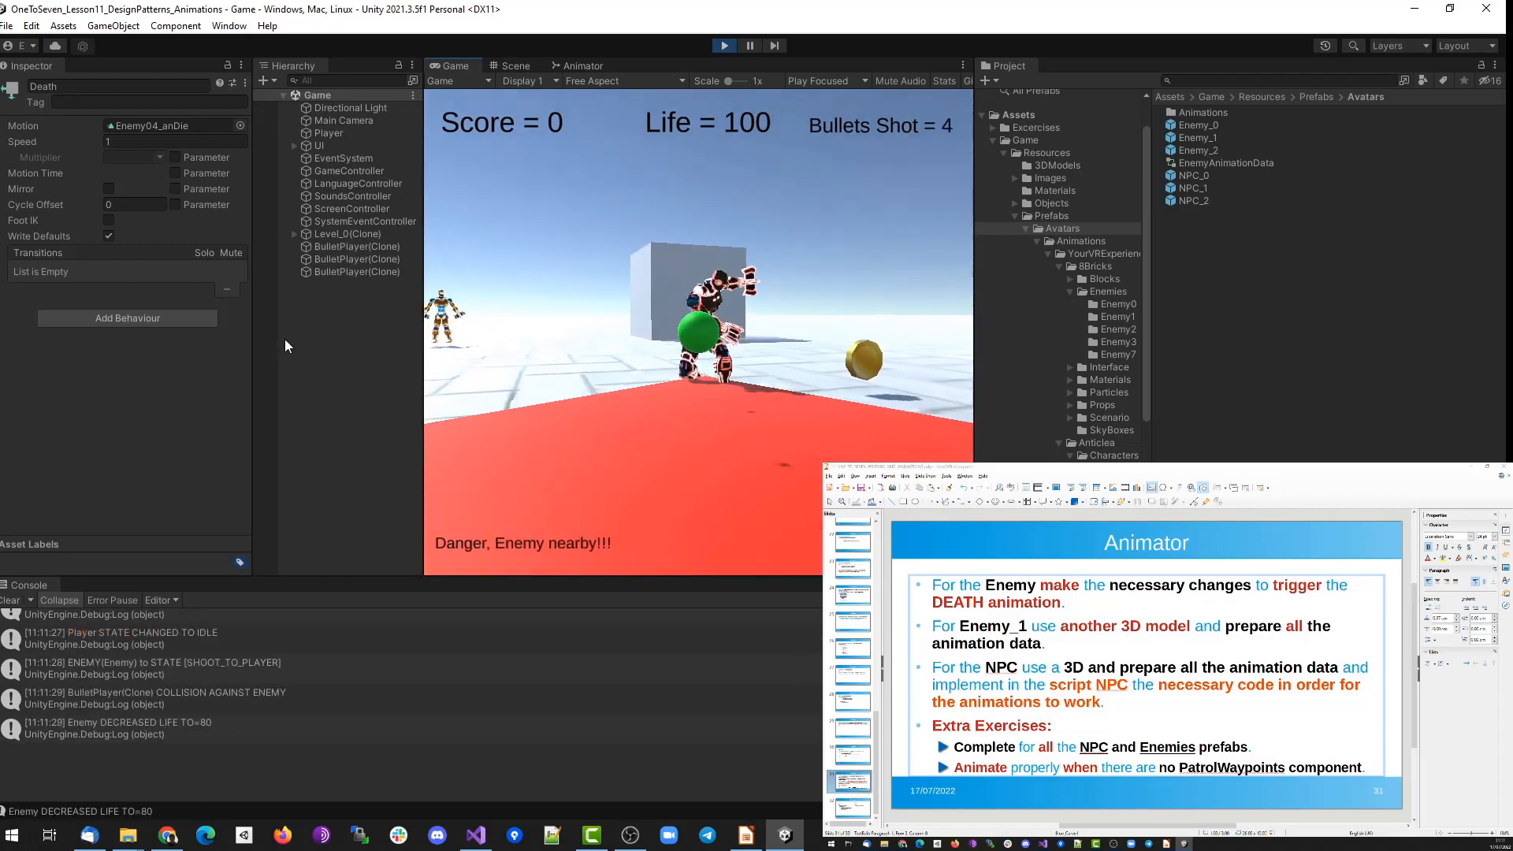
key("space")
key("space")
key("space")
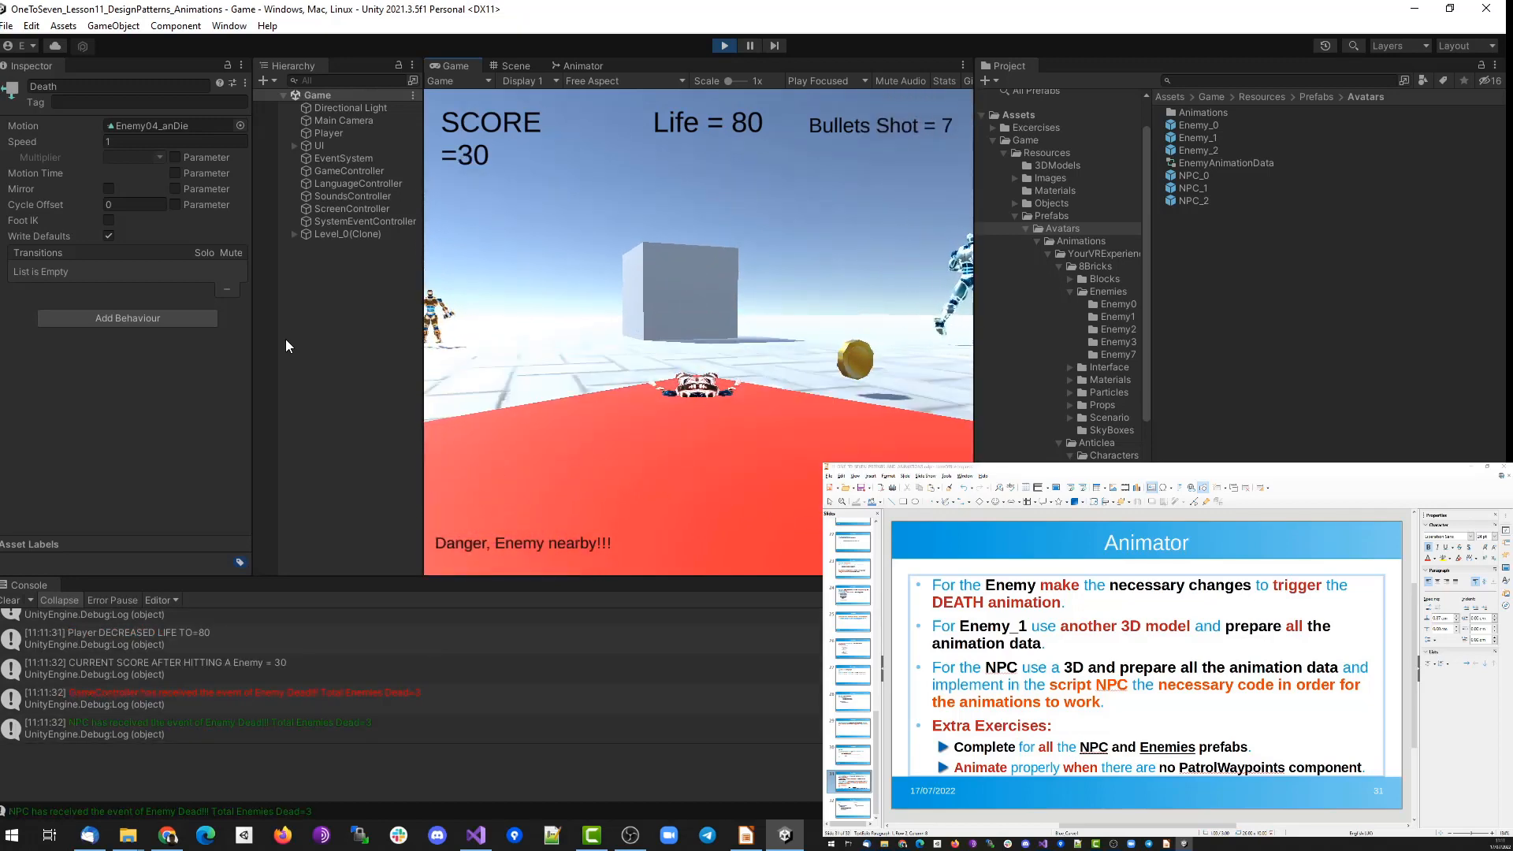
Approach the orange and blue enemy and shoot it dead to test its death animation.
key("w")
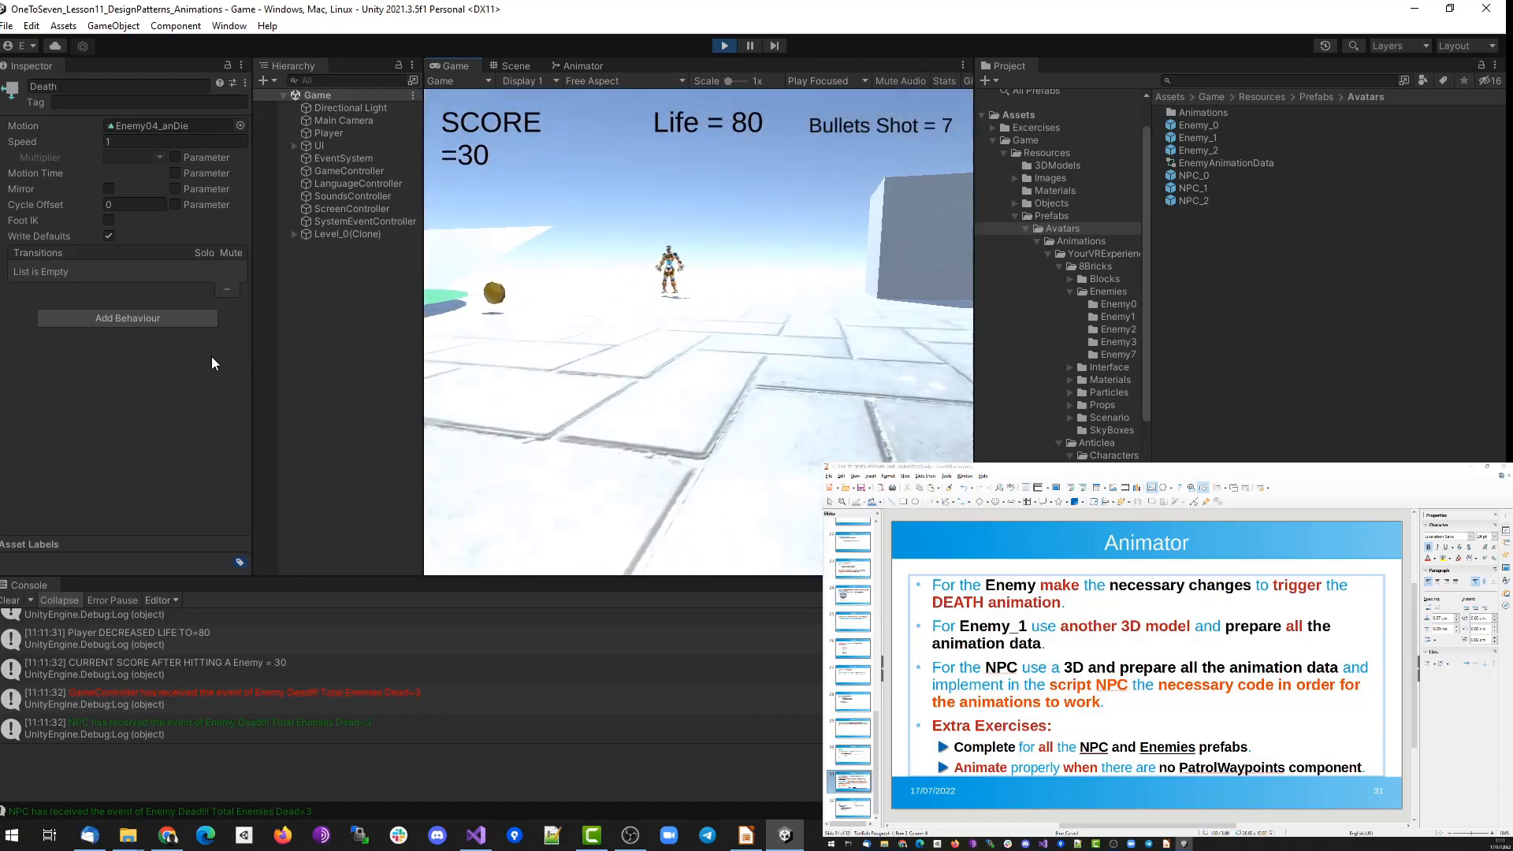
key("space")
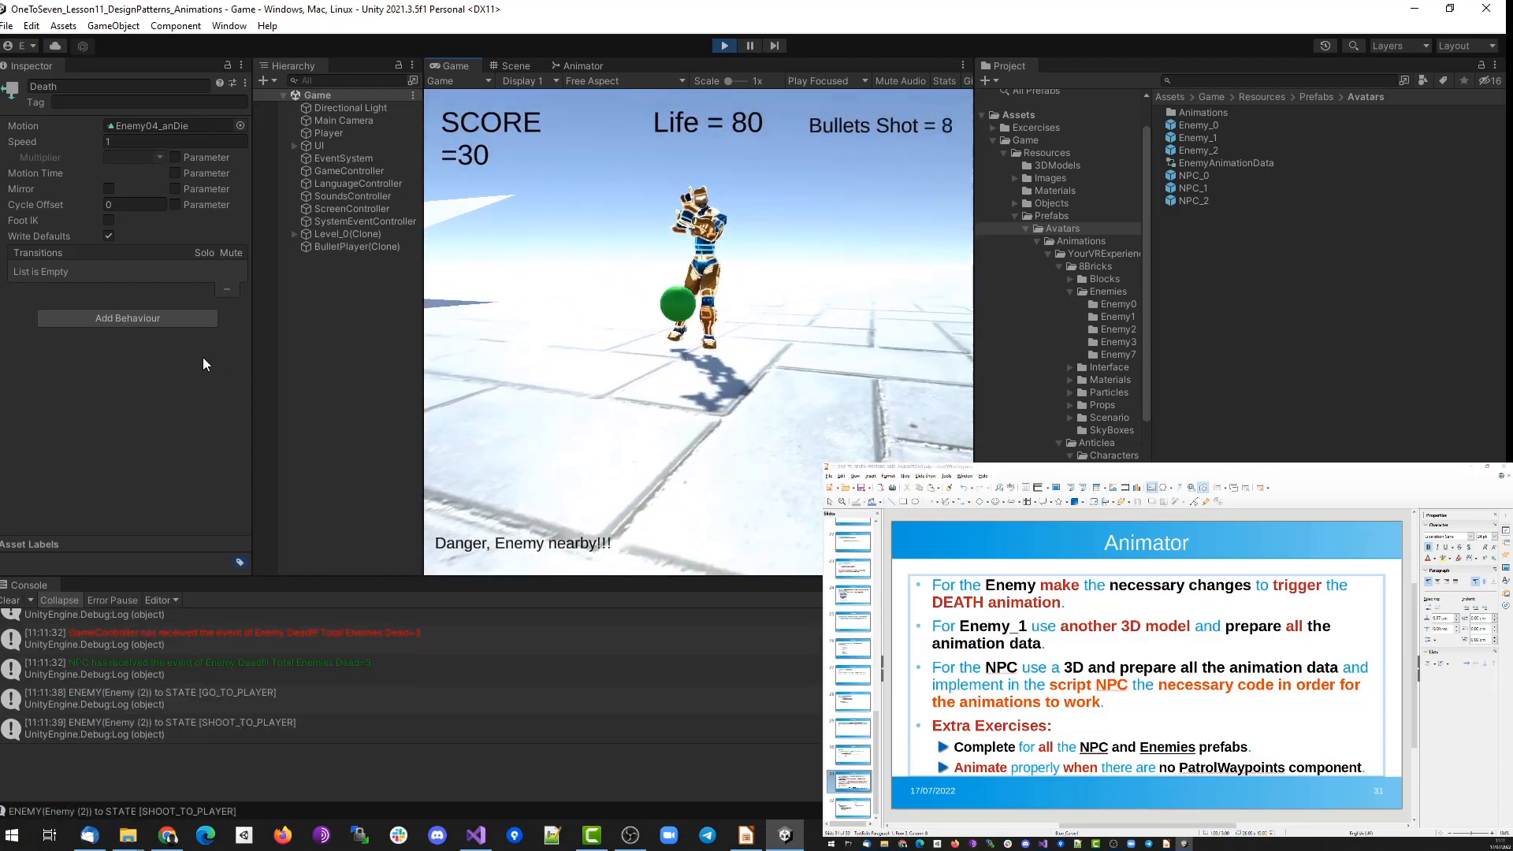
key("space")
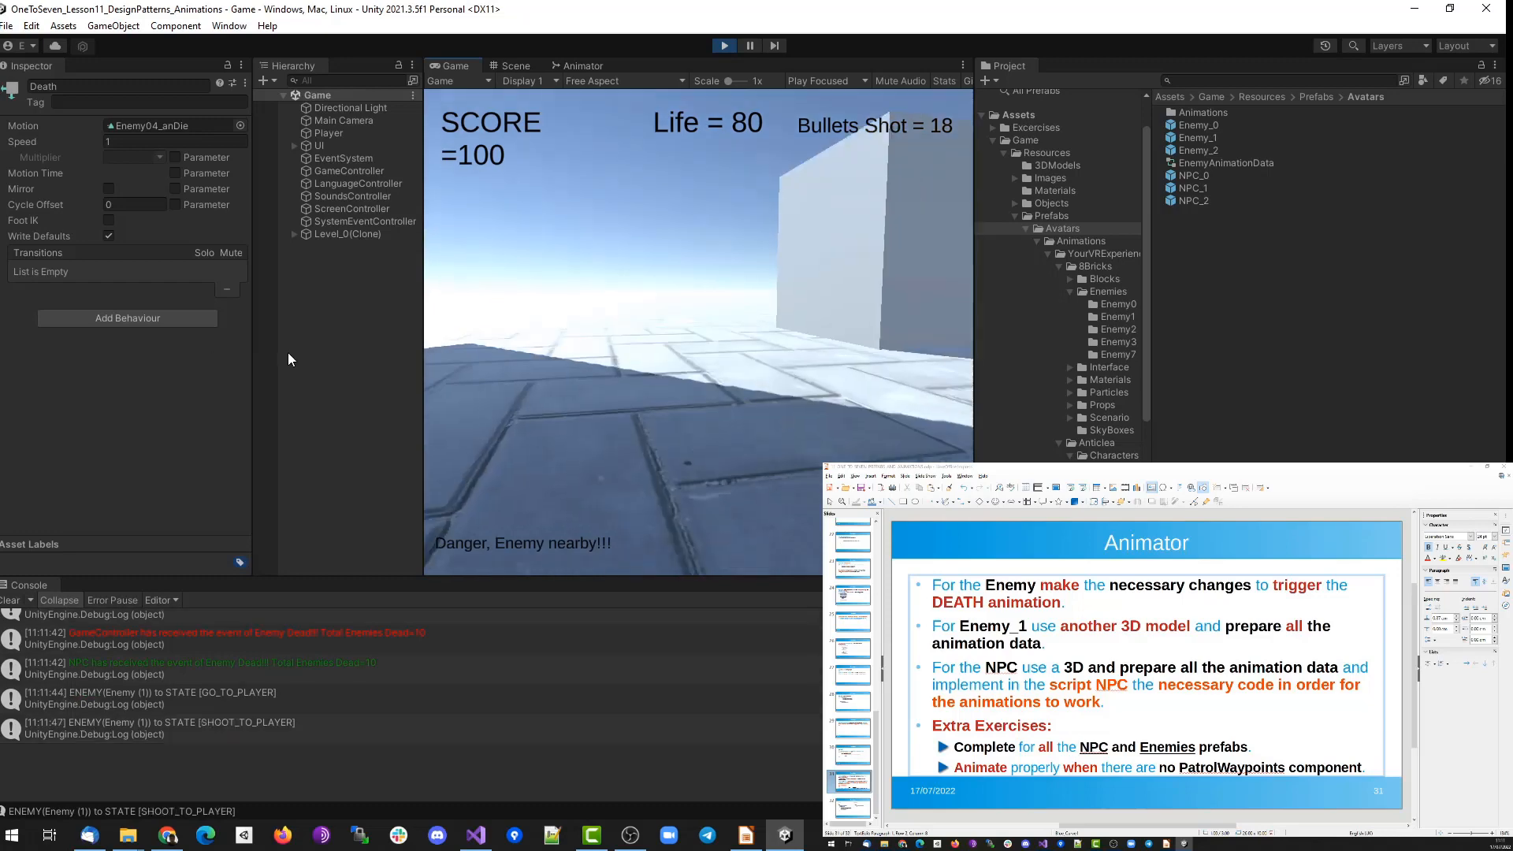
Shoot repeatedly at the light blue enemy near the spikes to test its death animation.
left_click(532, 332)
left_click(532, 332)
left_click(532, 332)
left_click(533, 332)
left_click(532, 332)
left_click(532, 331)
left_click(533, 332)
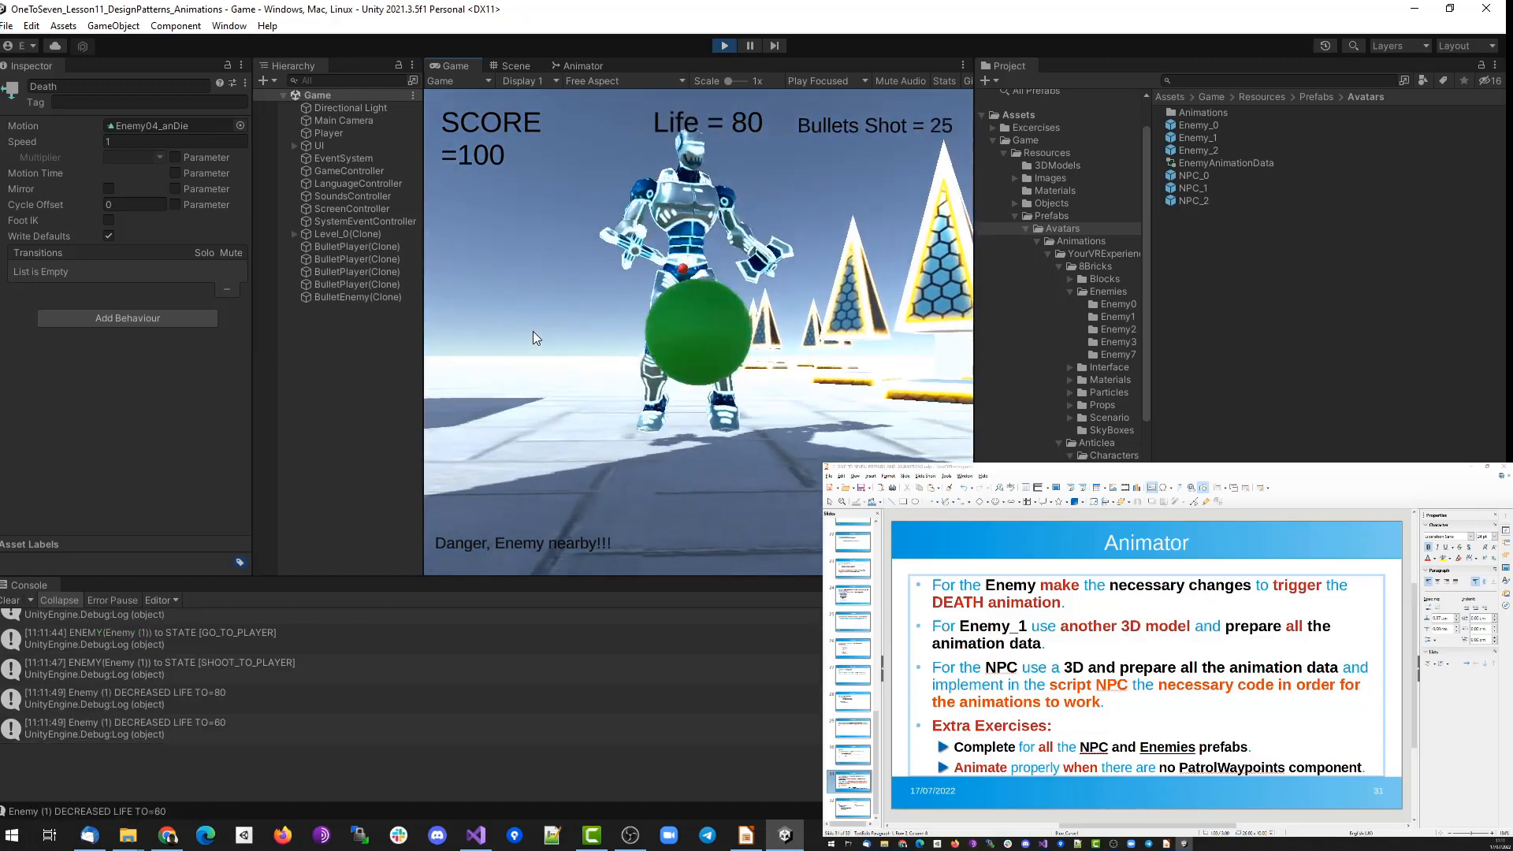
left_click(532, 331)
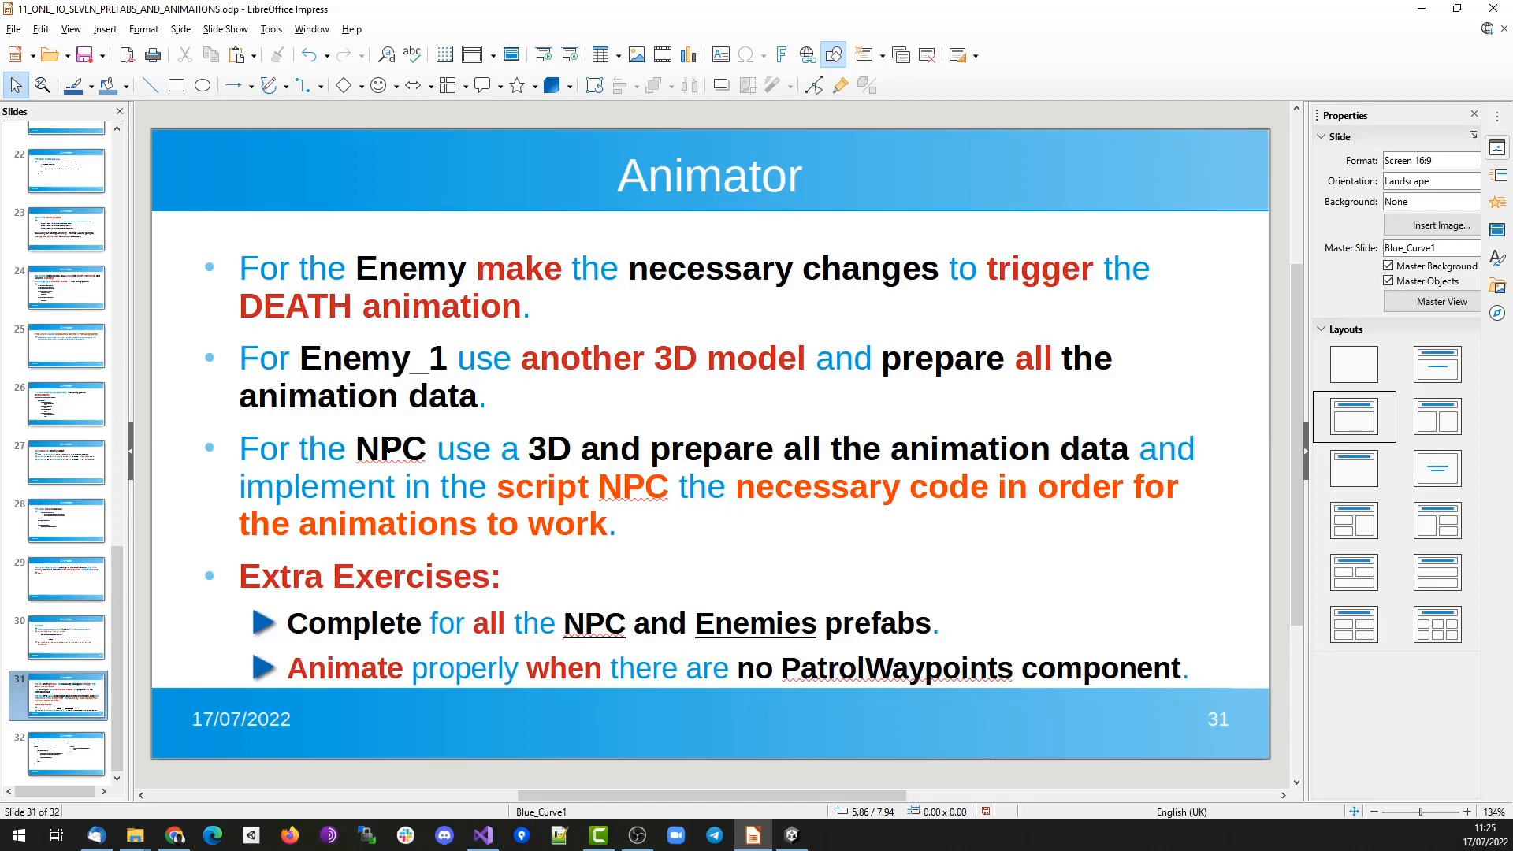
In LibreOffice Impress, read the Animator slide's exercises on the NPC's 3D model, animation data and script, and on Enemy_1.
double_click(391, 448)
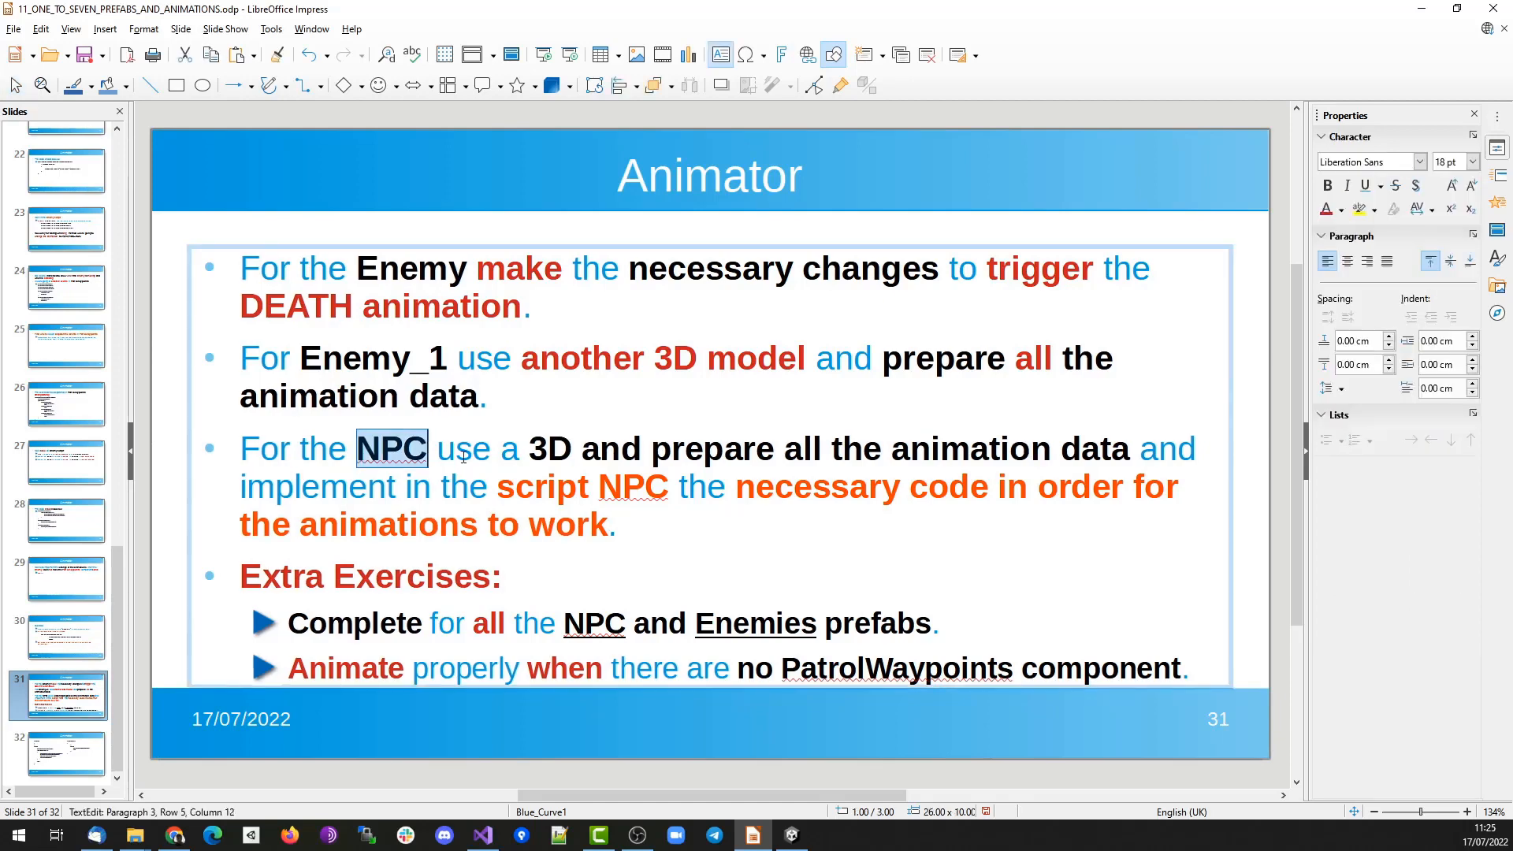
double_click(549, 448)
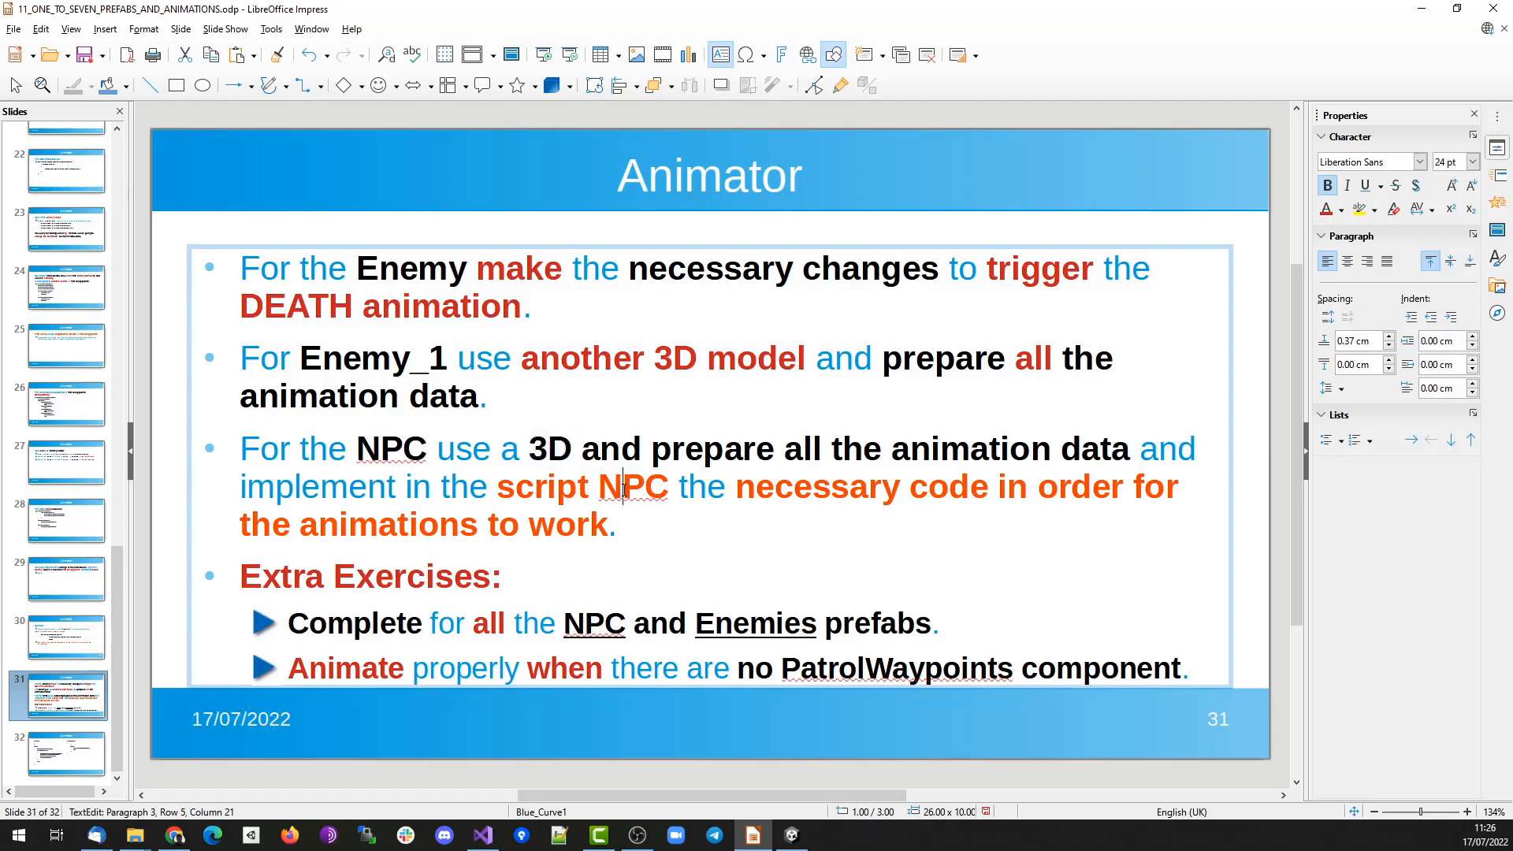
double_click(626, 486)
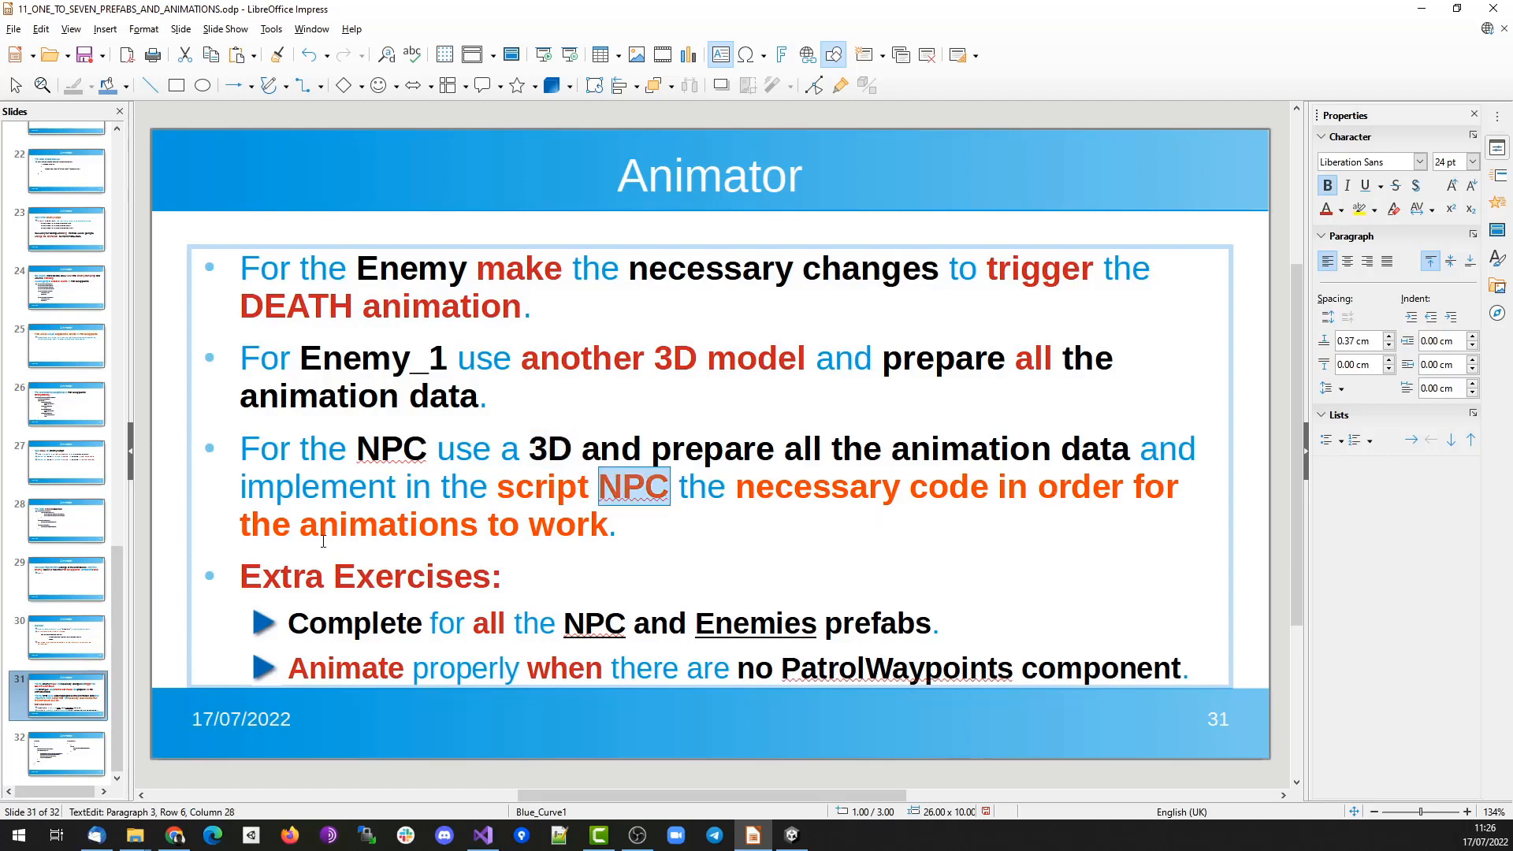
left_click_drag(301, 524, 608, 523)
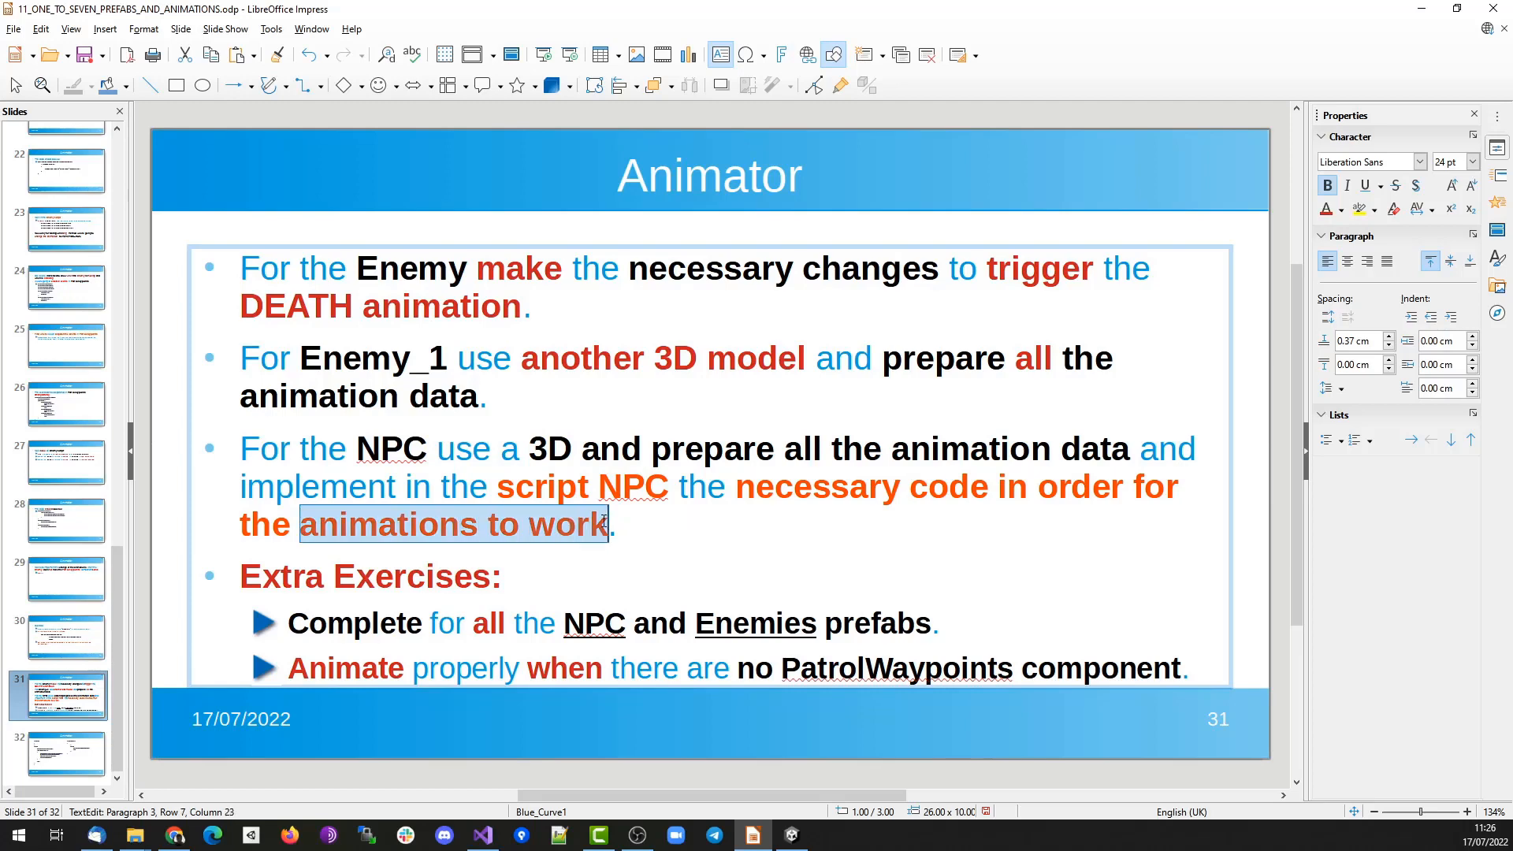
left_click(516, 519)
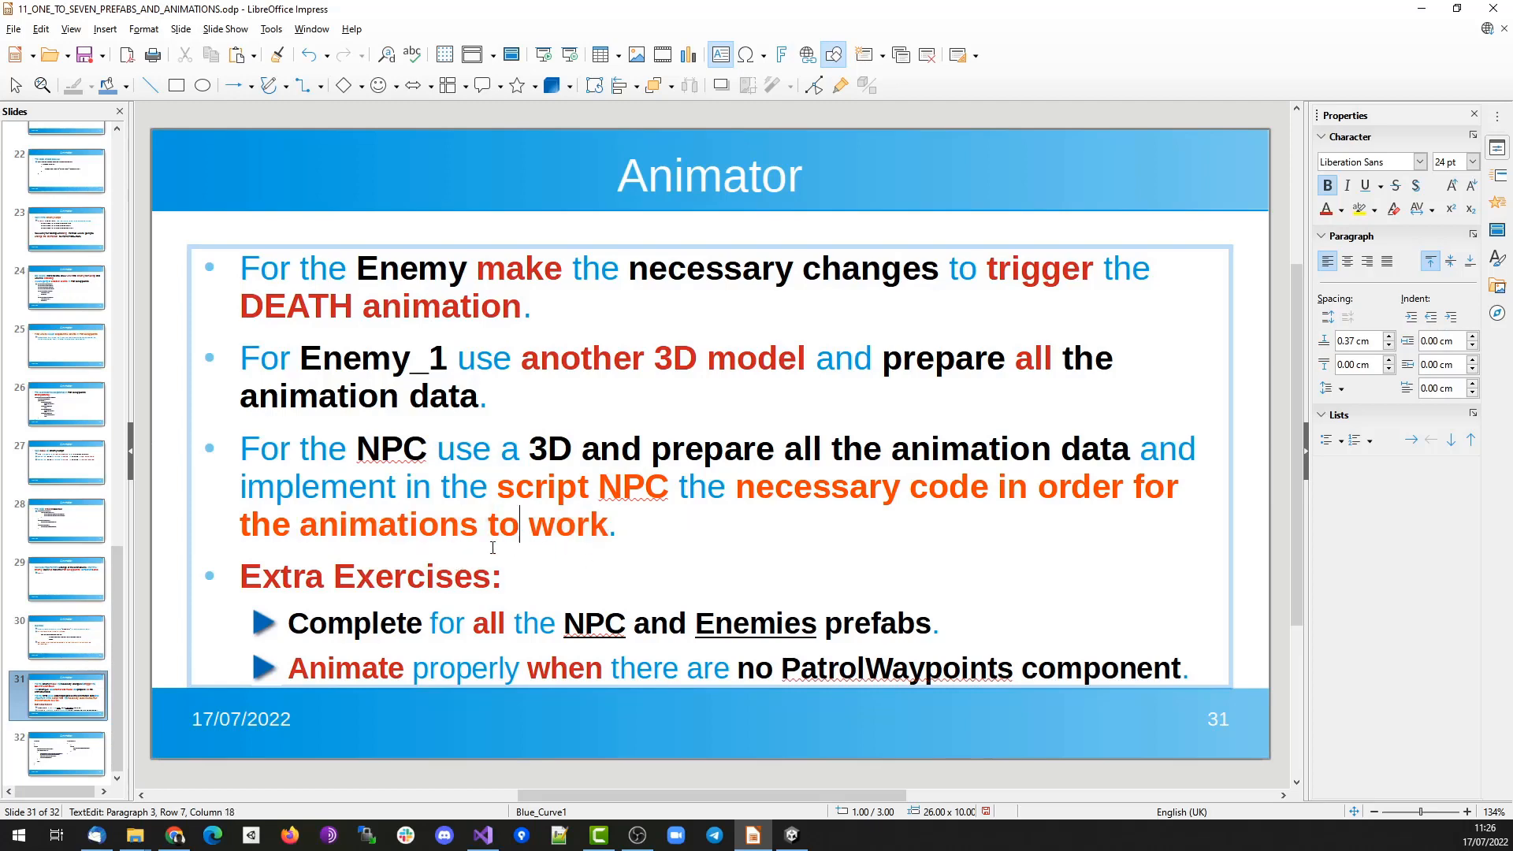
left_click_drag(358, 451, 401, 452)
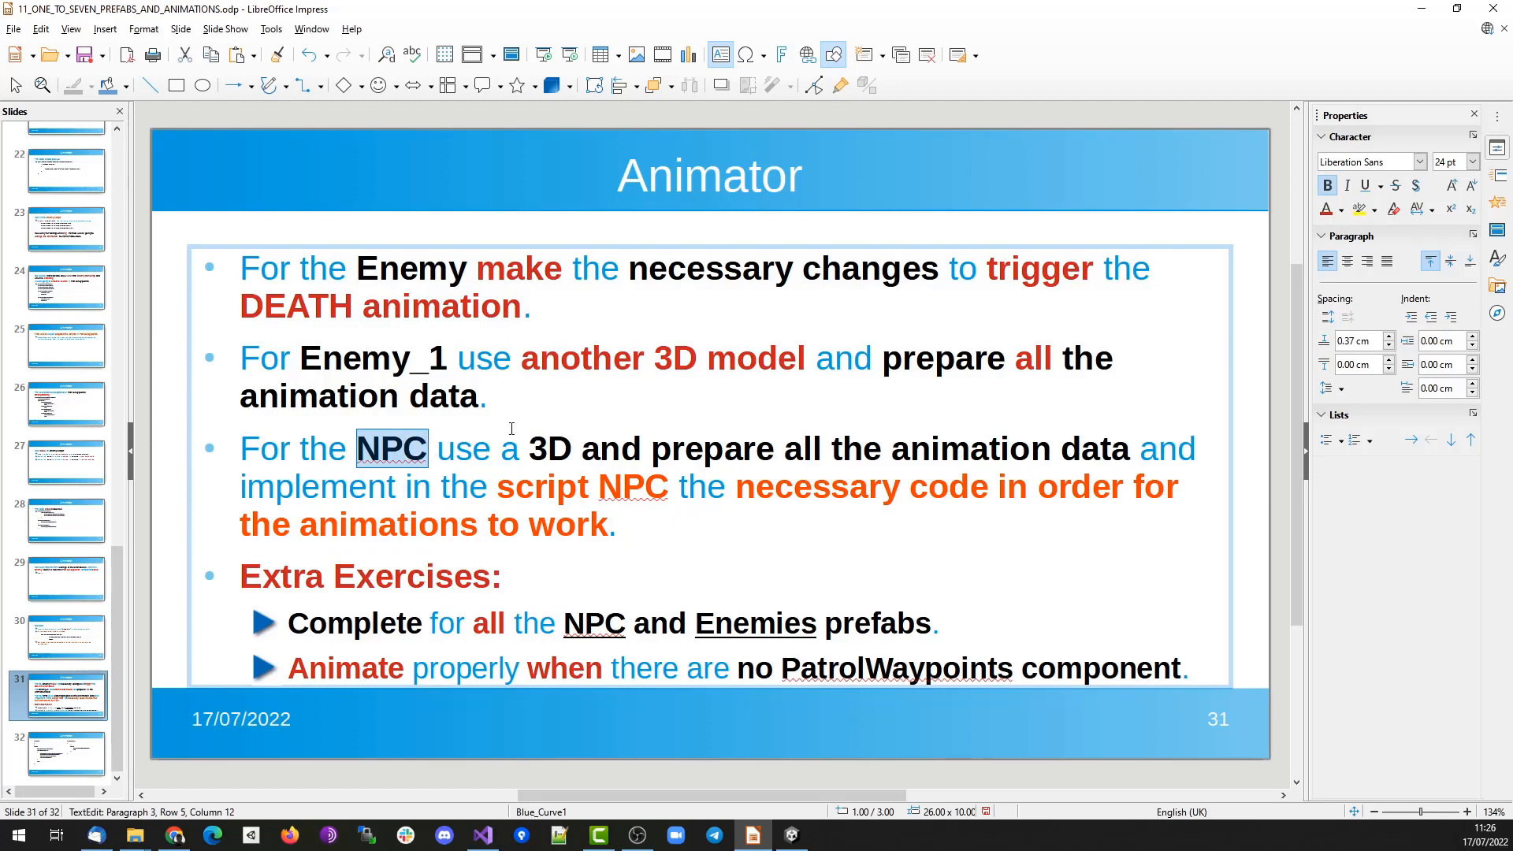
left_click_drag(301, 347, 400, 360)
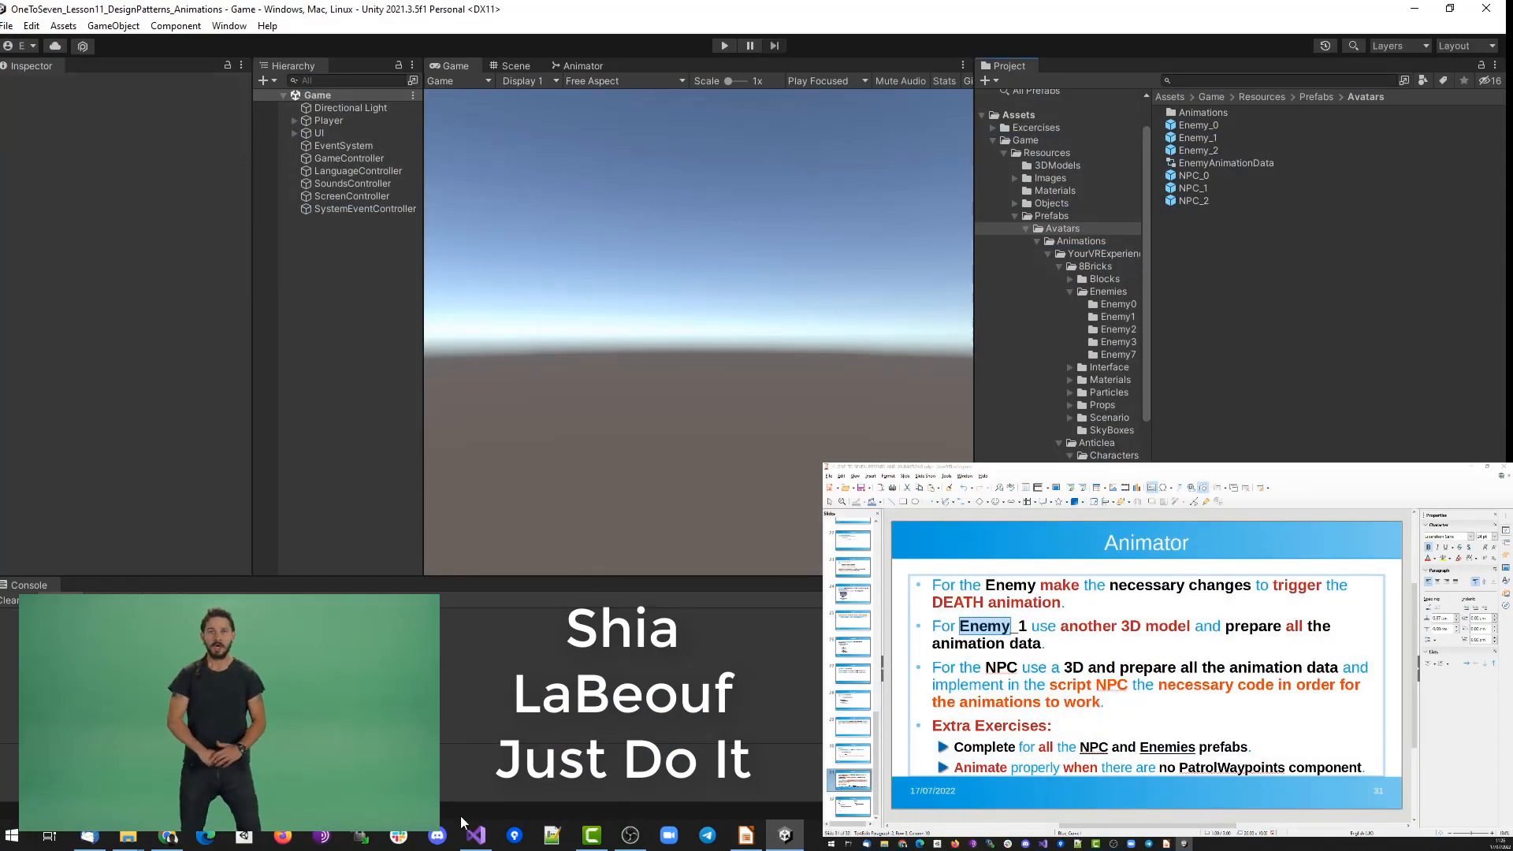
In Visual Studio, copy Enemy's four ANIMATION constants into NPC.cs below the INITIAL state constant and save.
left_click(475, 834)
left_click_drag(82, 269, 82, 317)
key("ctrl+c")
double_click(1303, 363)
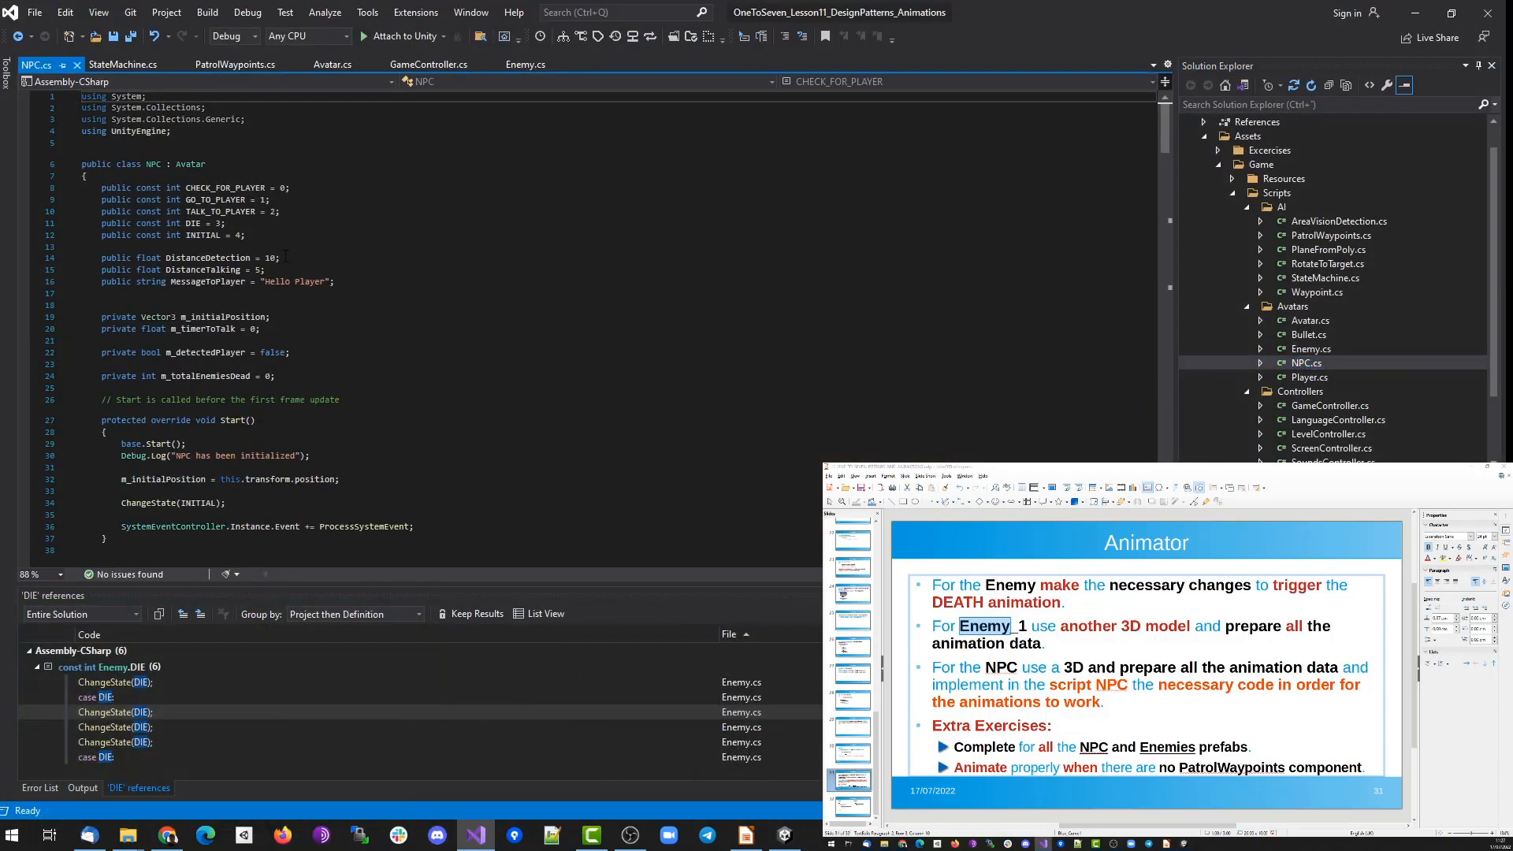
left_click(290, 239)
key("Return")
key("Return")
key("ctrl+v")
key("ctrl+s")
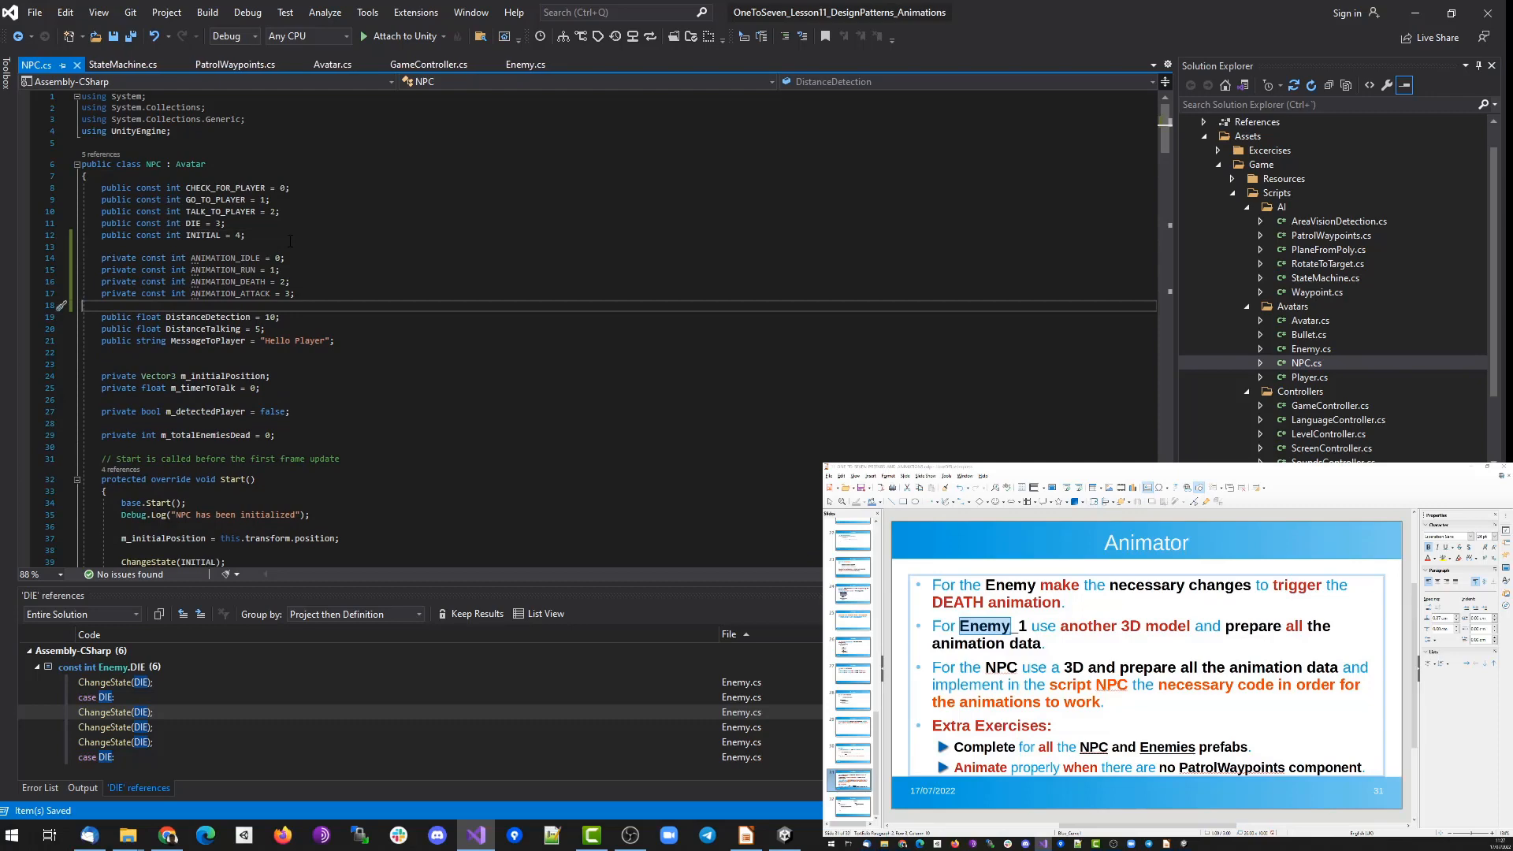
Look through NPC.cs's Update and ChangeState methods and its declarations to see where animation calls belong.
key("Page_Down")
key("Page_Down")
key("Page_Down")
key("Page_Down")
key("Page_Down")
key("Page_Down")
key("Page_Down")
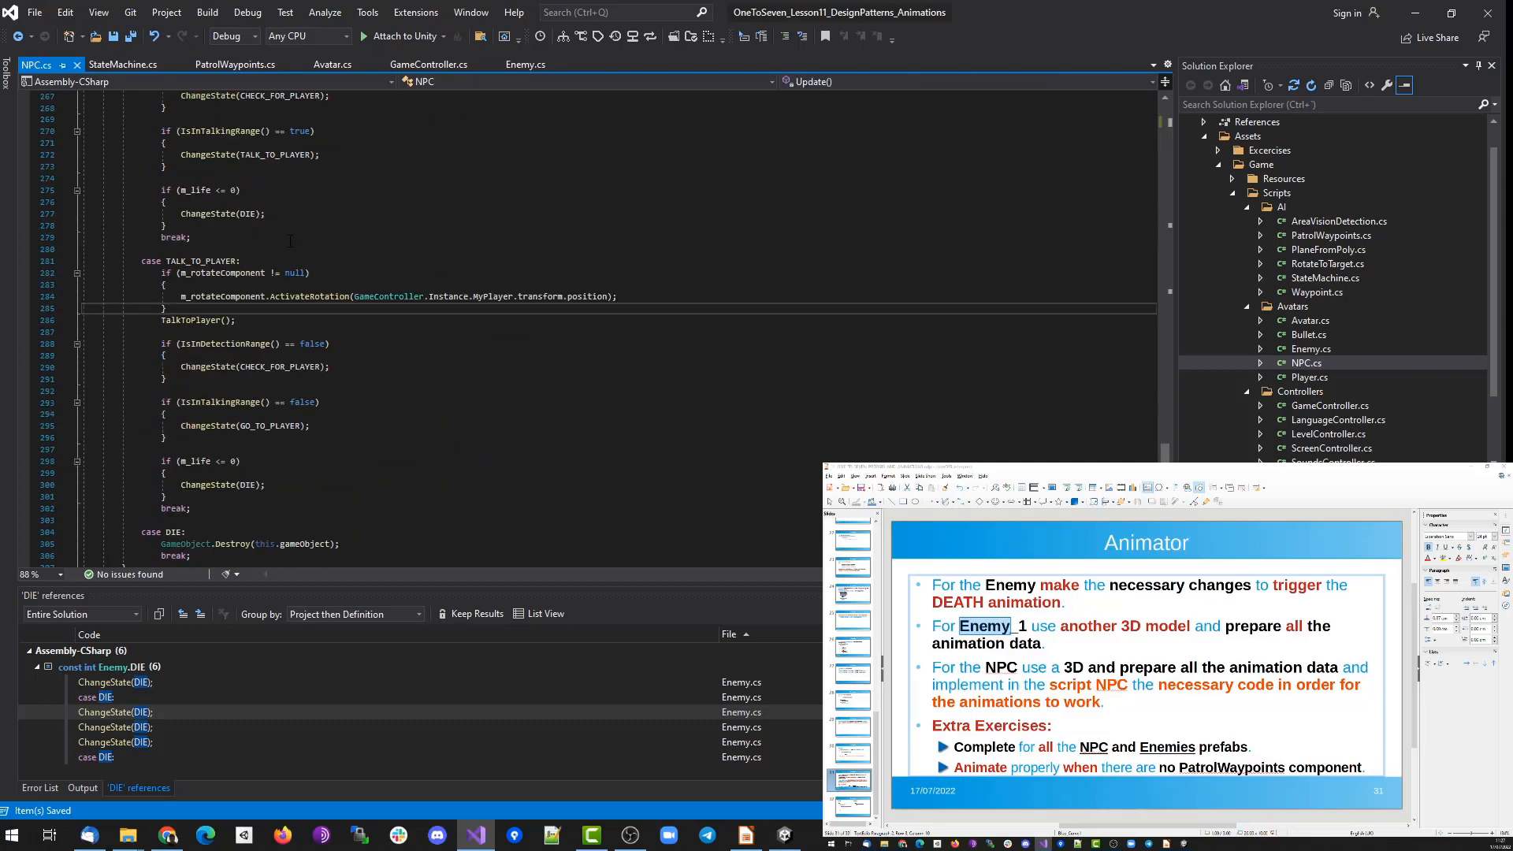
key("Page_Up")
key("Page_Up")
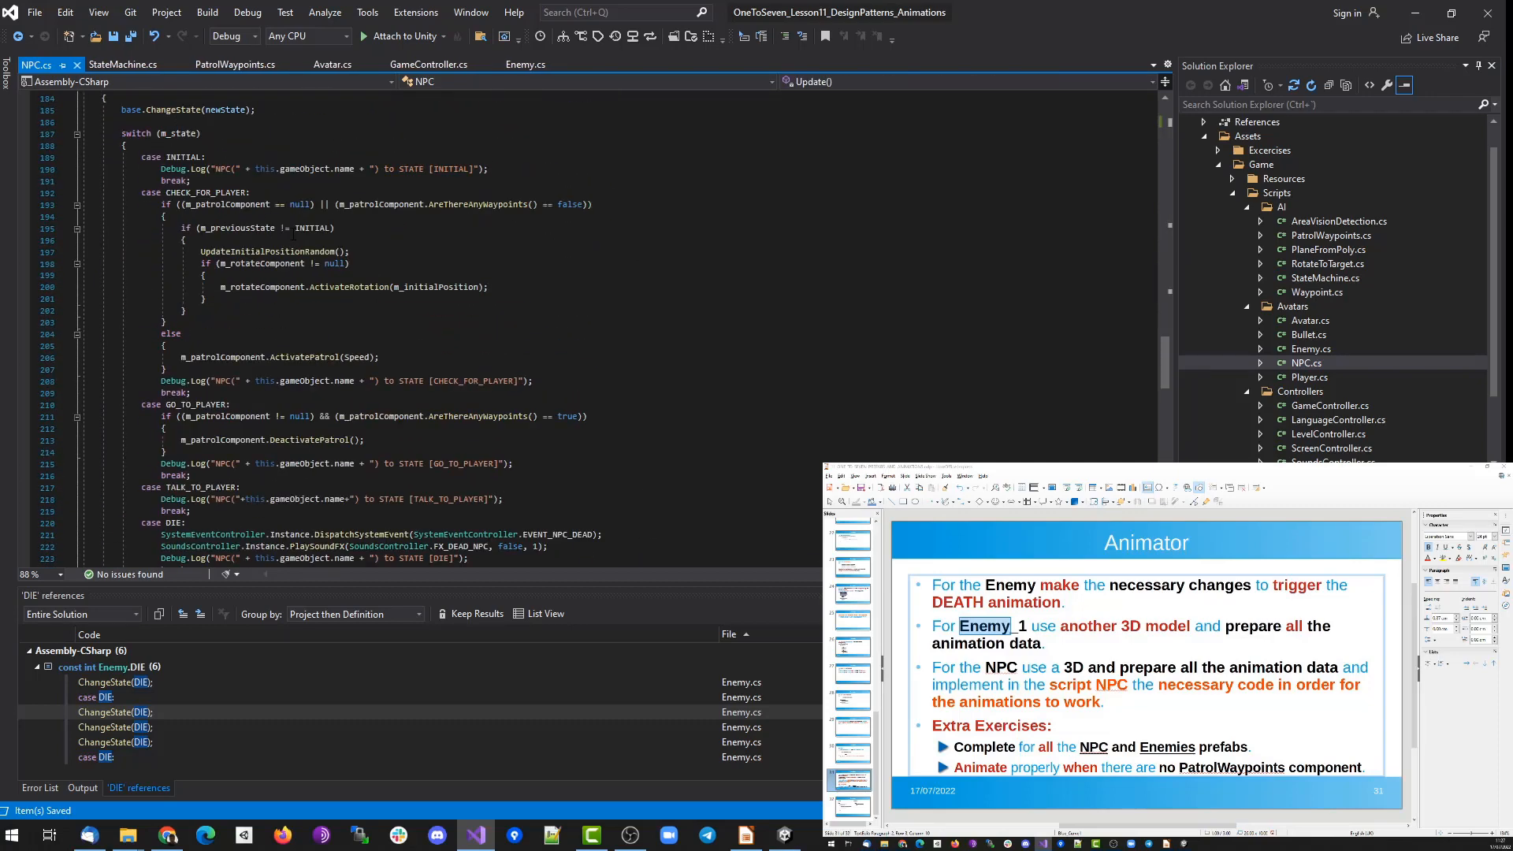
scroll(293, 235, "up", 20)
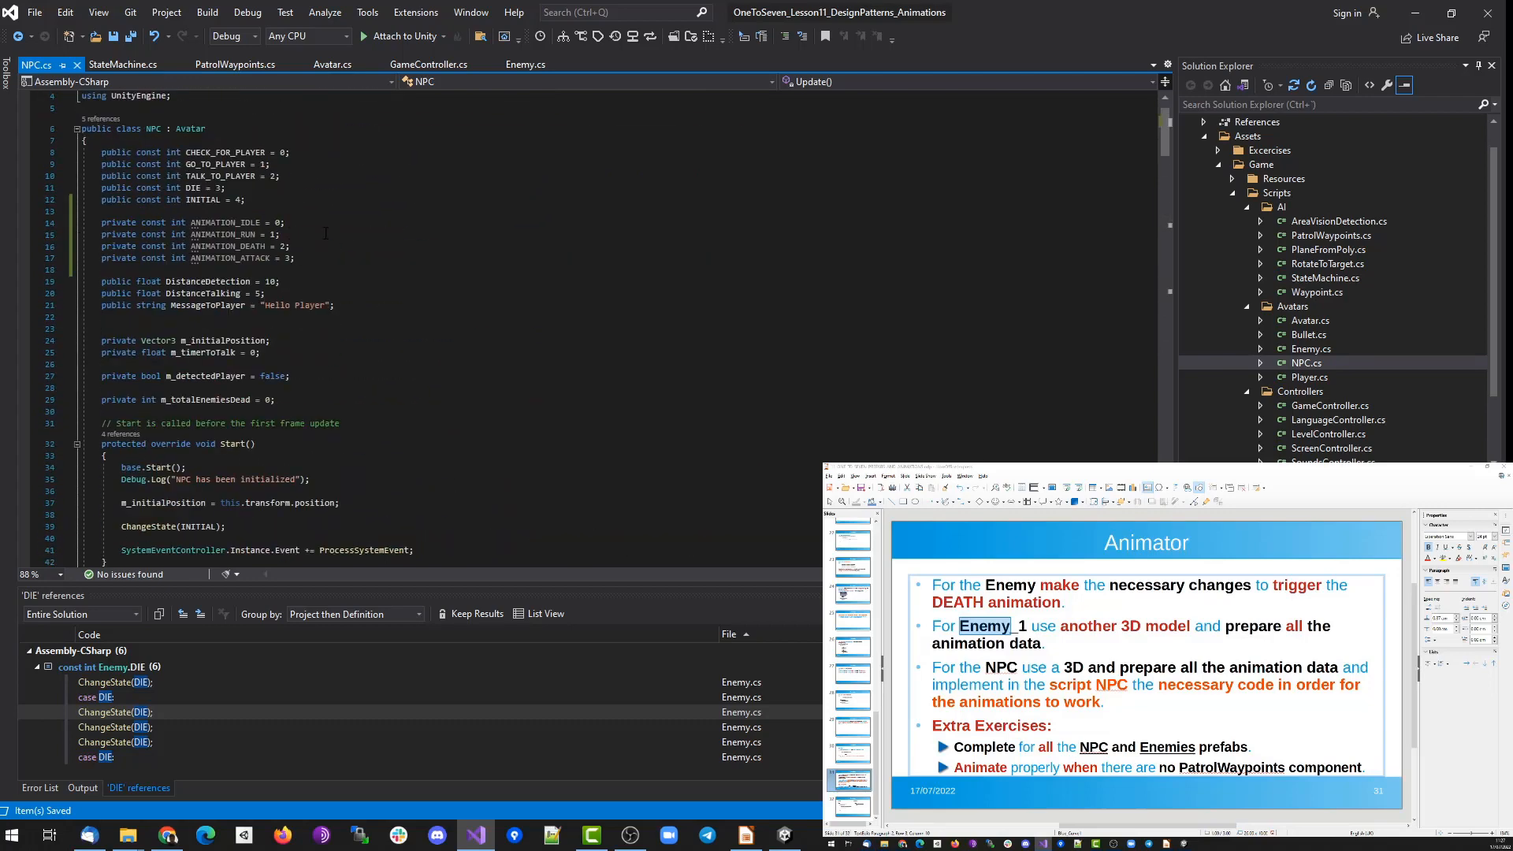
scroll(347, 244, "down", 5)
Copy the OnStandEvent and OnMoveEvent override methods from Enemy.cs.
double_click(1311, 349)
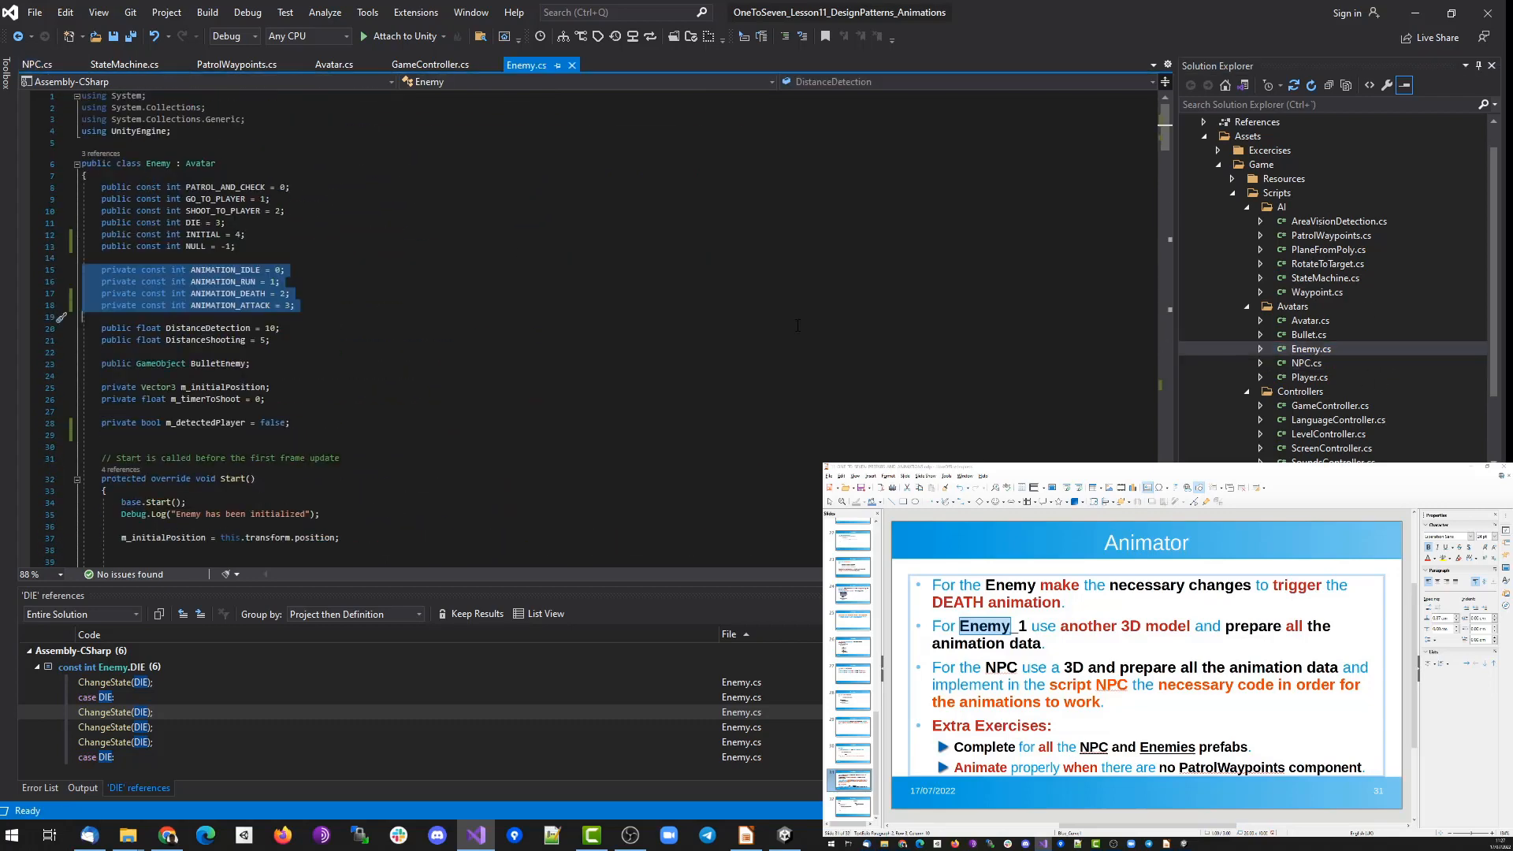
scroll(439, 248, "down", 3)
left_click(388, 298)
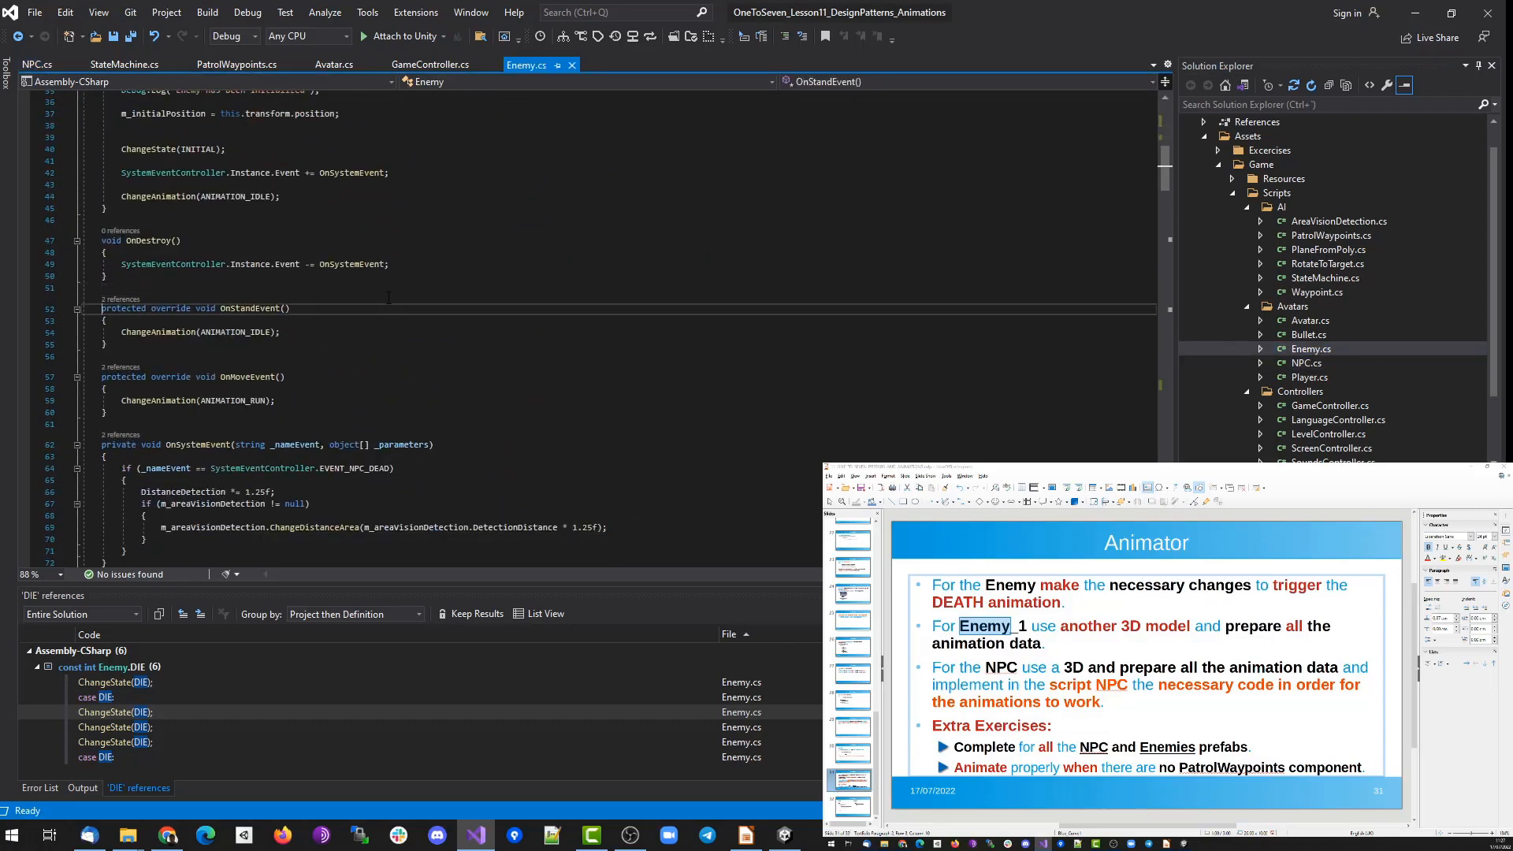
key("shift+Down")
key("shift+Down")
key("shift+Down")
key("shift+Down")
key("shift+Down")
key("shift+Down")
key("shift+Down")
key("shift+Down")
key("ctrl+c")
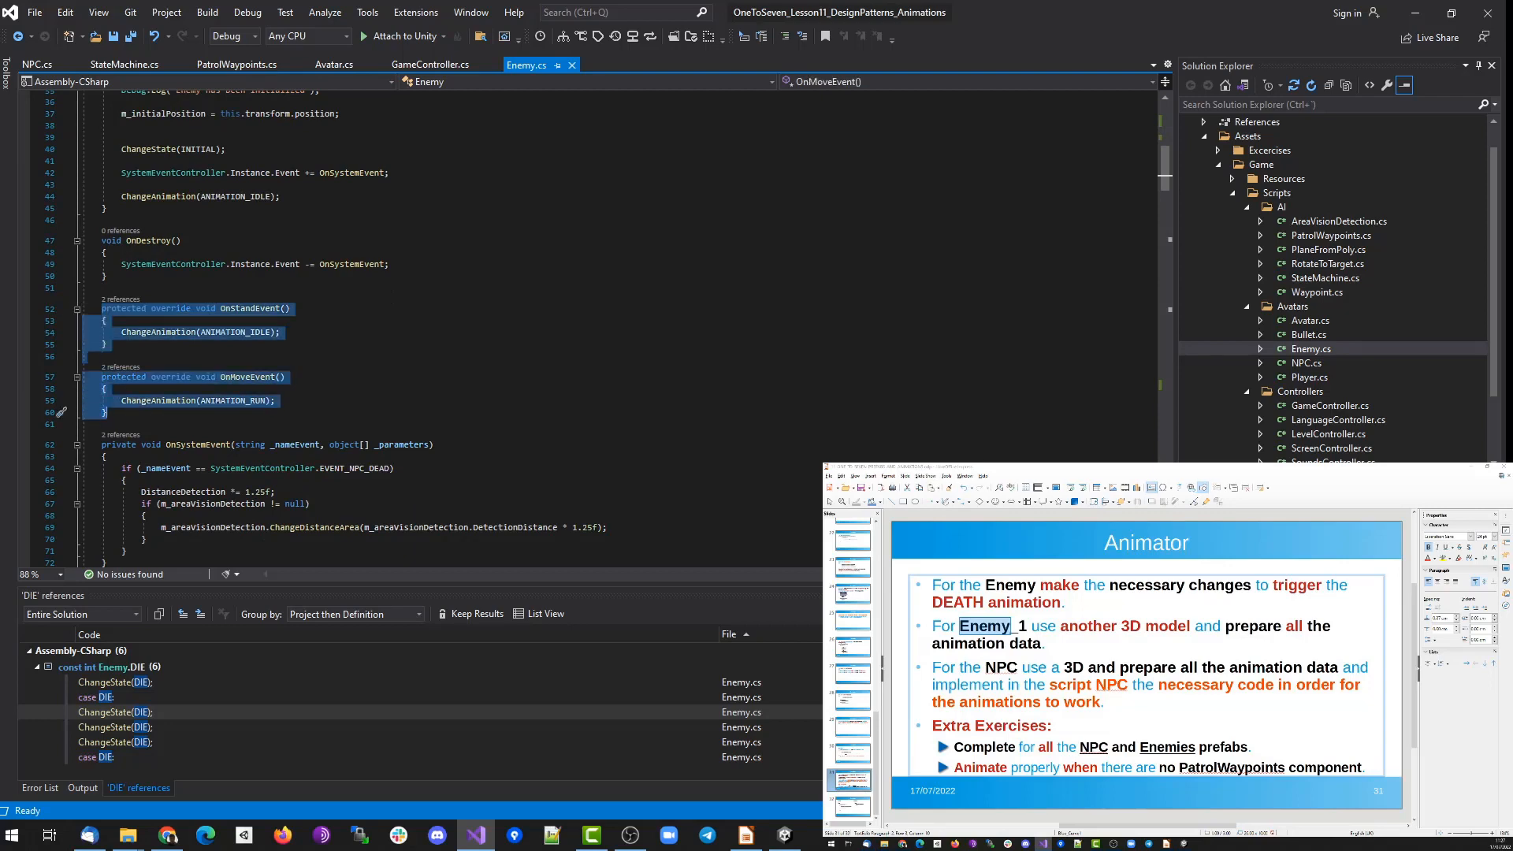
Paste the OnStandEvent and OnMoveEvent overrides into NPC.cs between OnDestroy and ProcessSystemEvent, and save the script.
double_click(1306, 364)
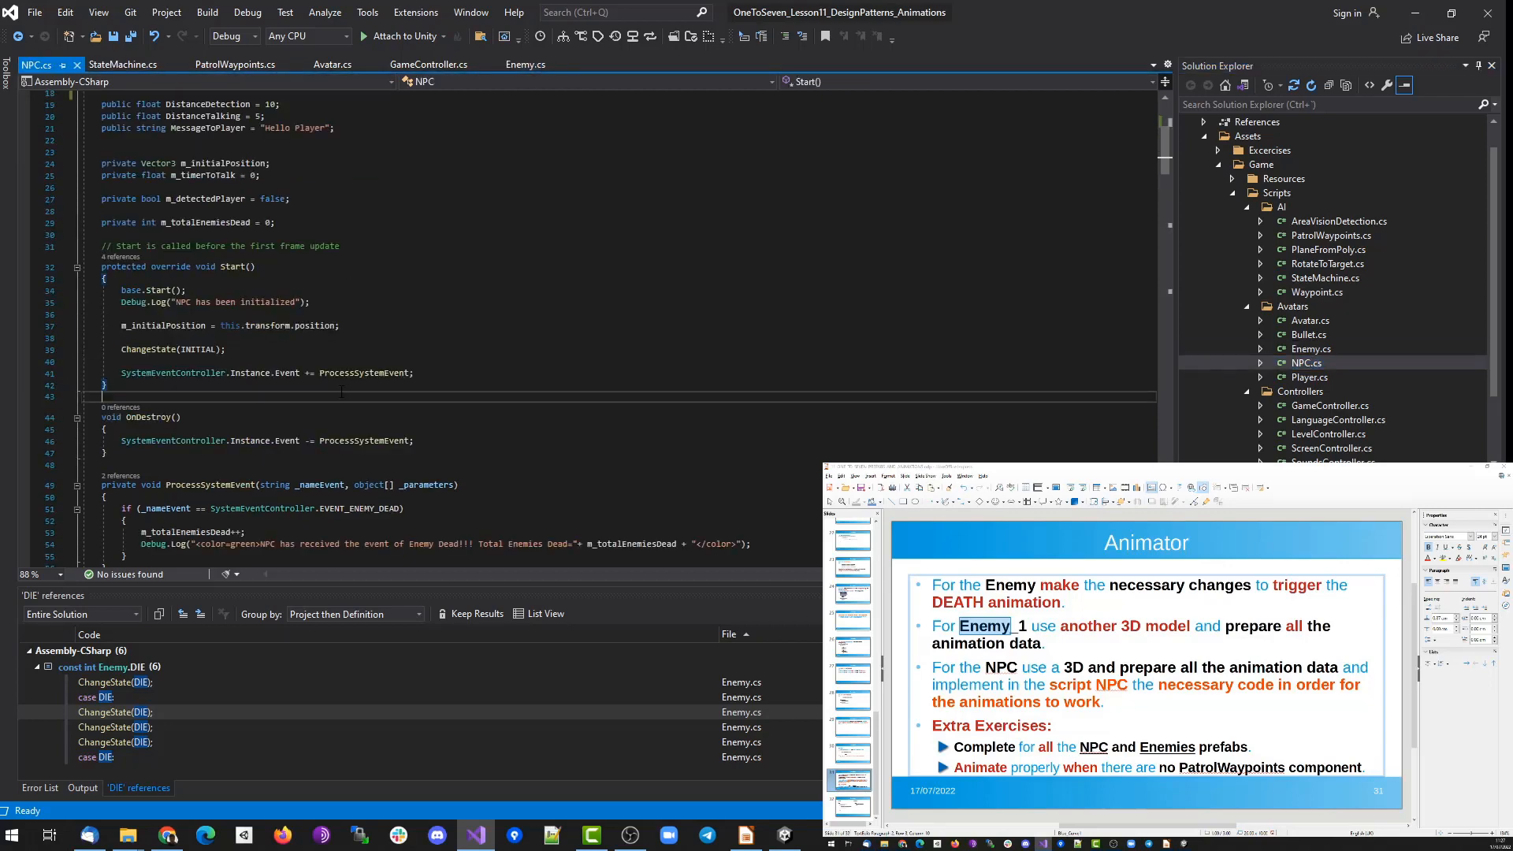
key("Return")
key("ctrl+v")
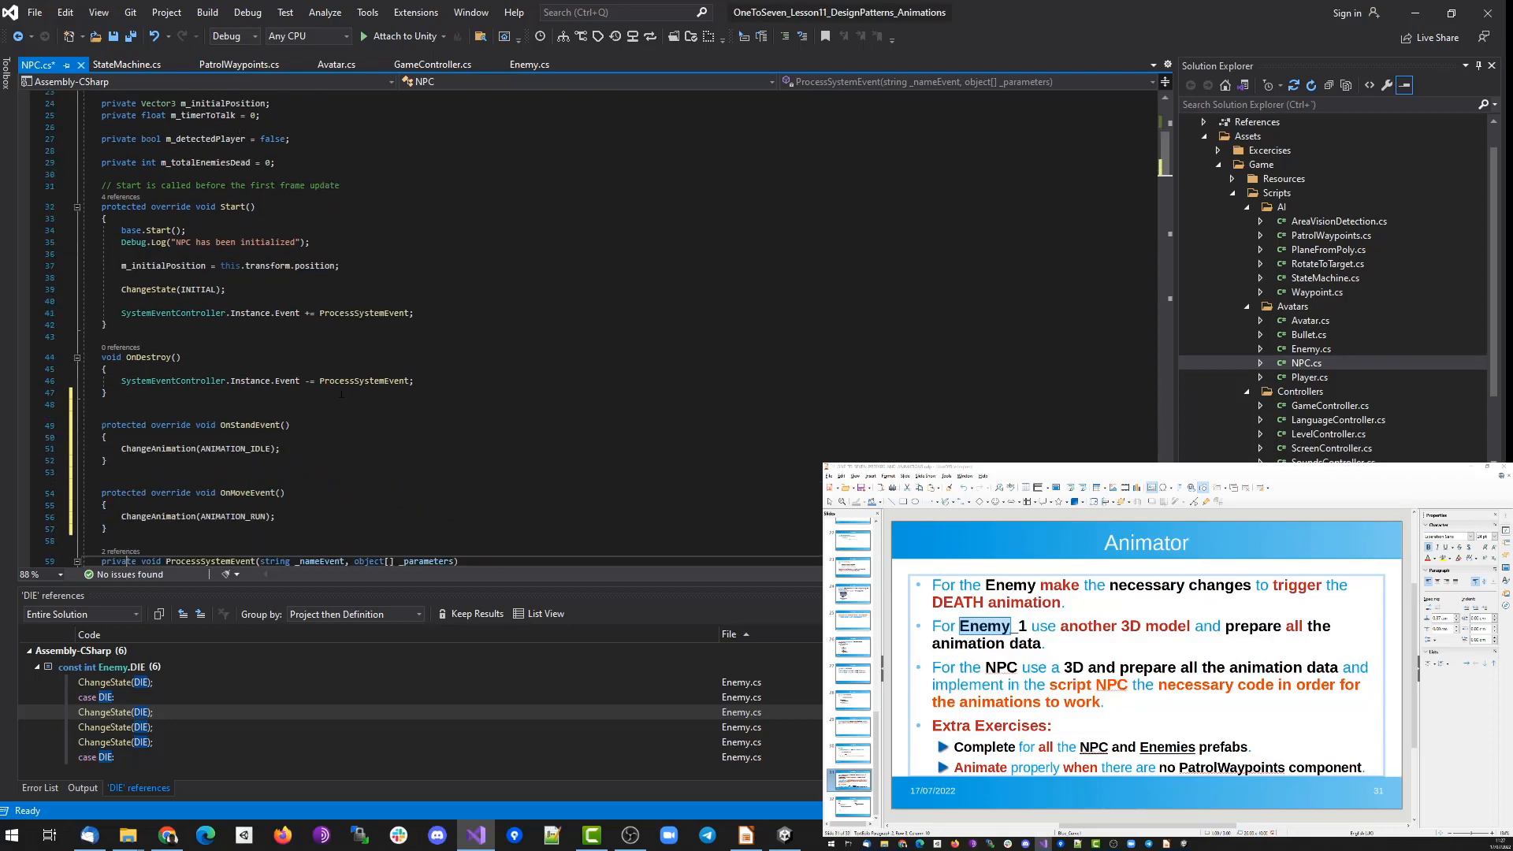
key("ctrl+s")
scroll(341, 391, "down", 3)
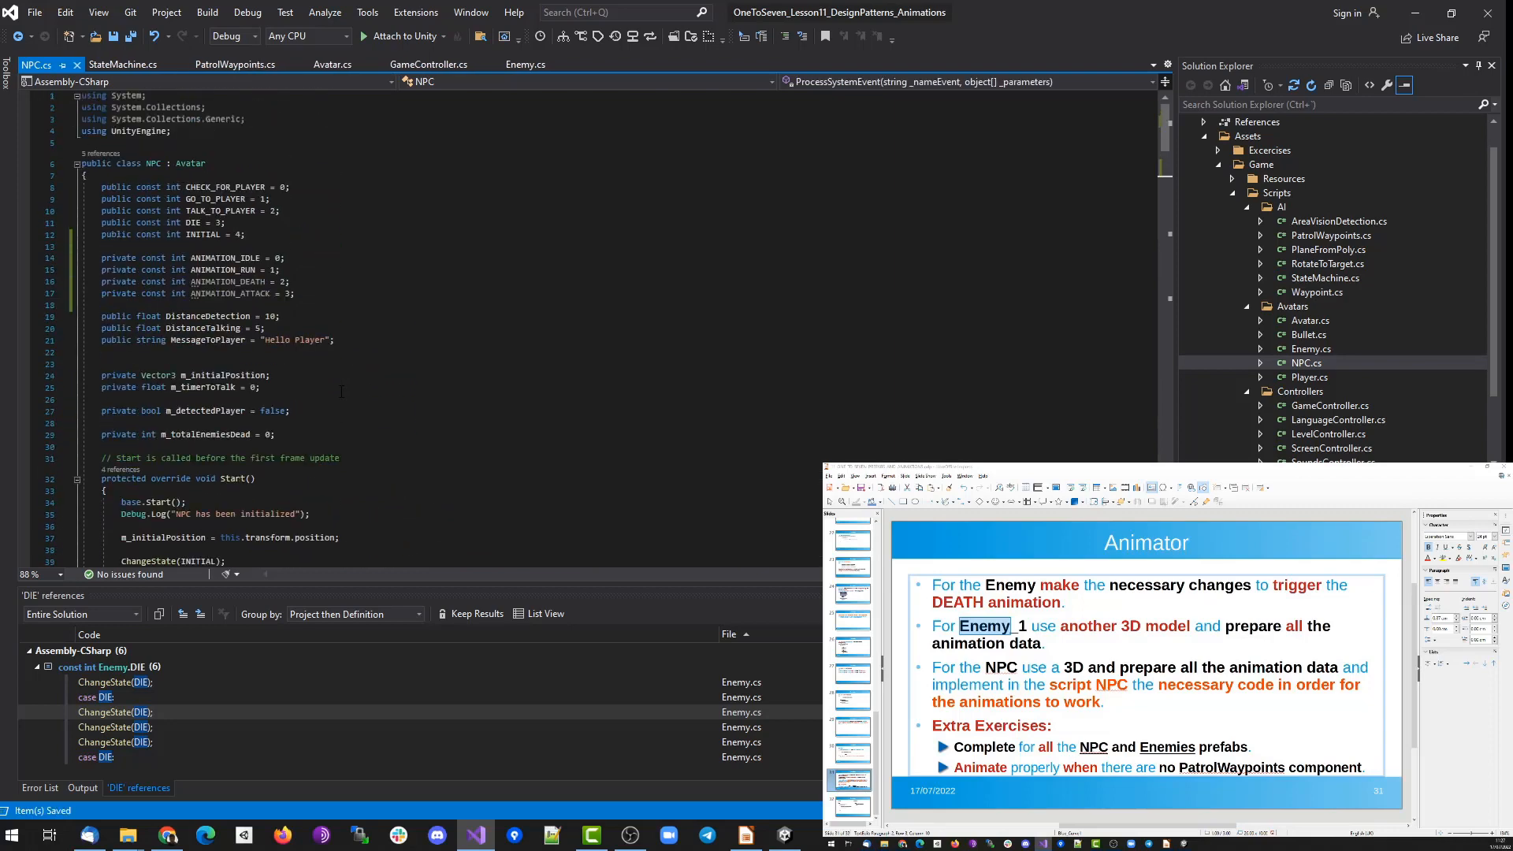
In Enemy.cs's GoToInitialPosition, copy the ANIMATION_RUN call and the else block with the ANIMATION_IDLE call.
double_click(1307, 349)
scroll(407, 331, "down", 10)
left_click(407, 325)
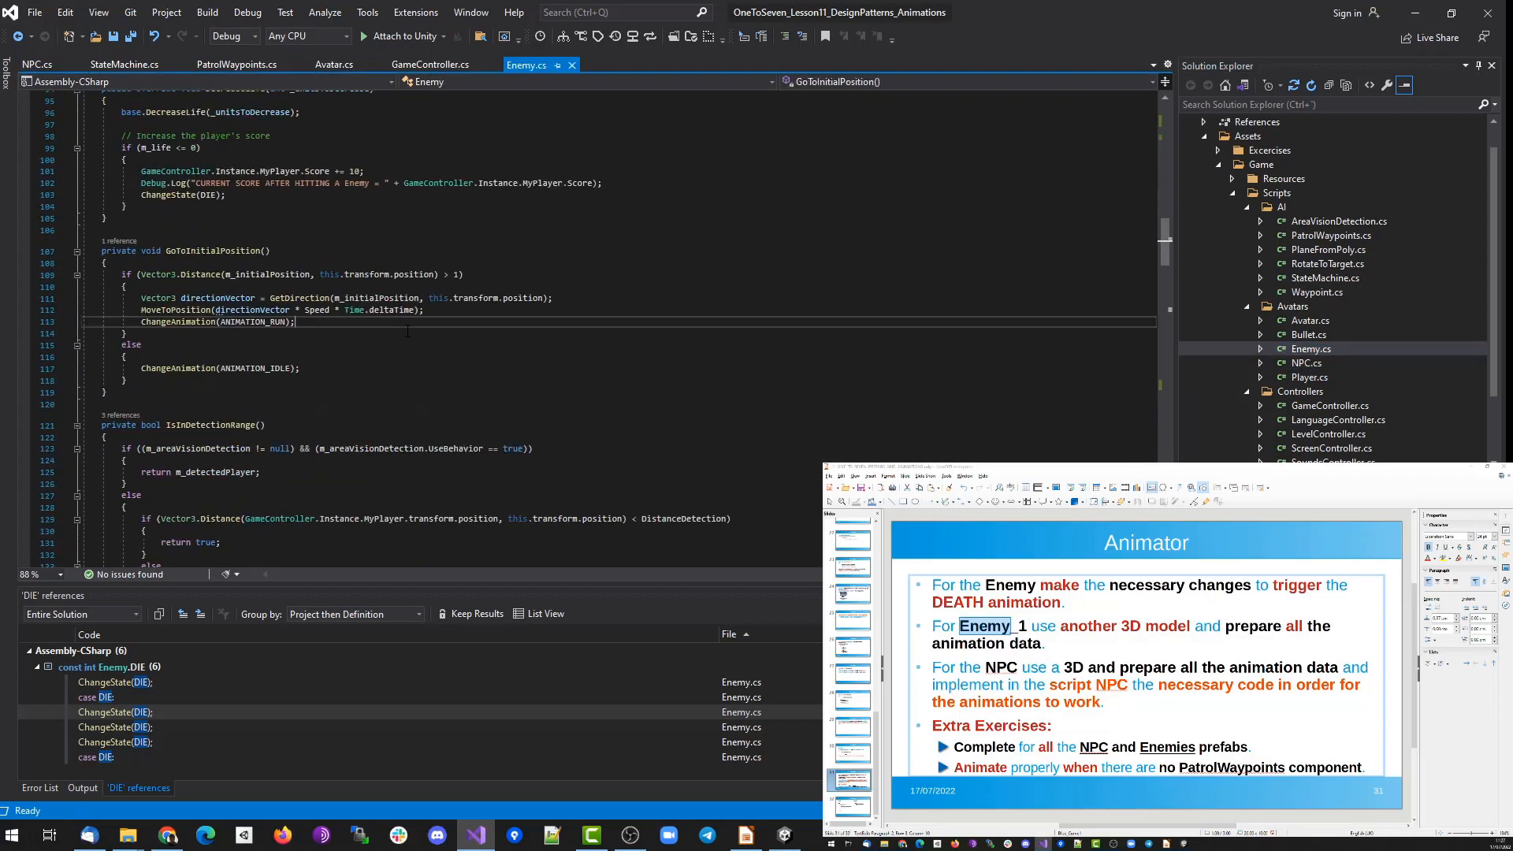
key("shift+Down")
key("shift+Down")
key("shift+Down")
key("shift+Down")
key("shift+Down")
key("ctrl+c")
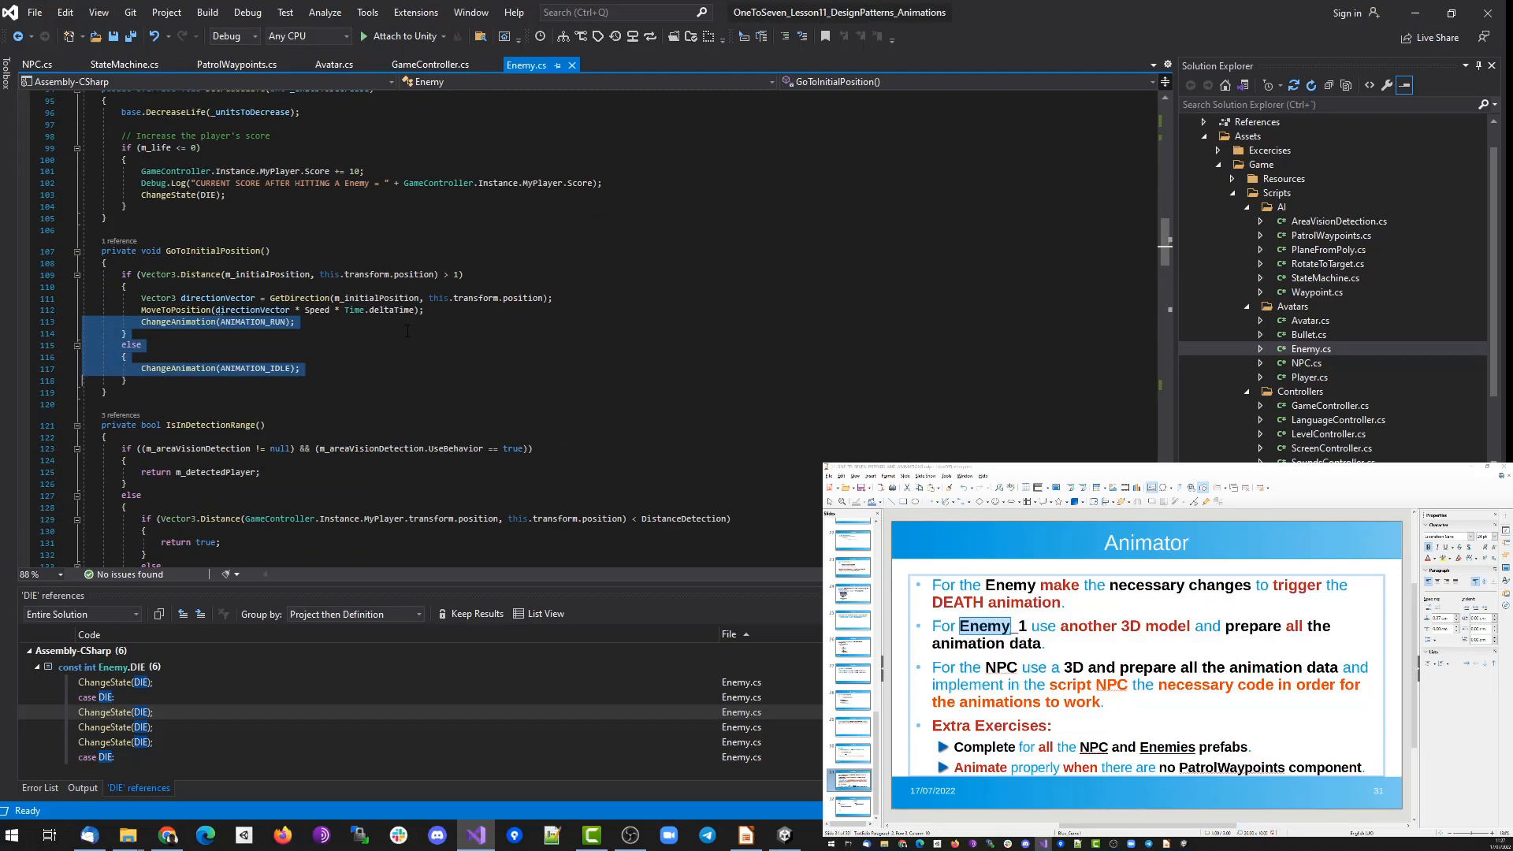
Paste the run and idle animation code after MoveToPosition in NPC.cs's GoToInitialPosition and save.
double_click(1305, 364)
scroll(328, 388, "down", 5)
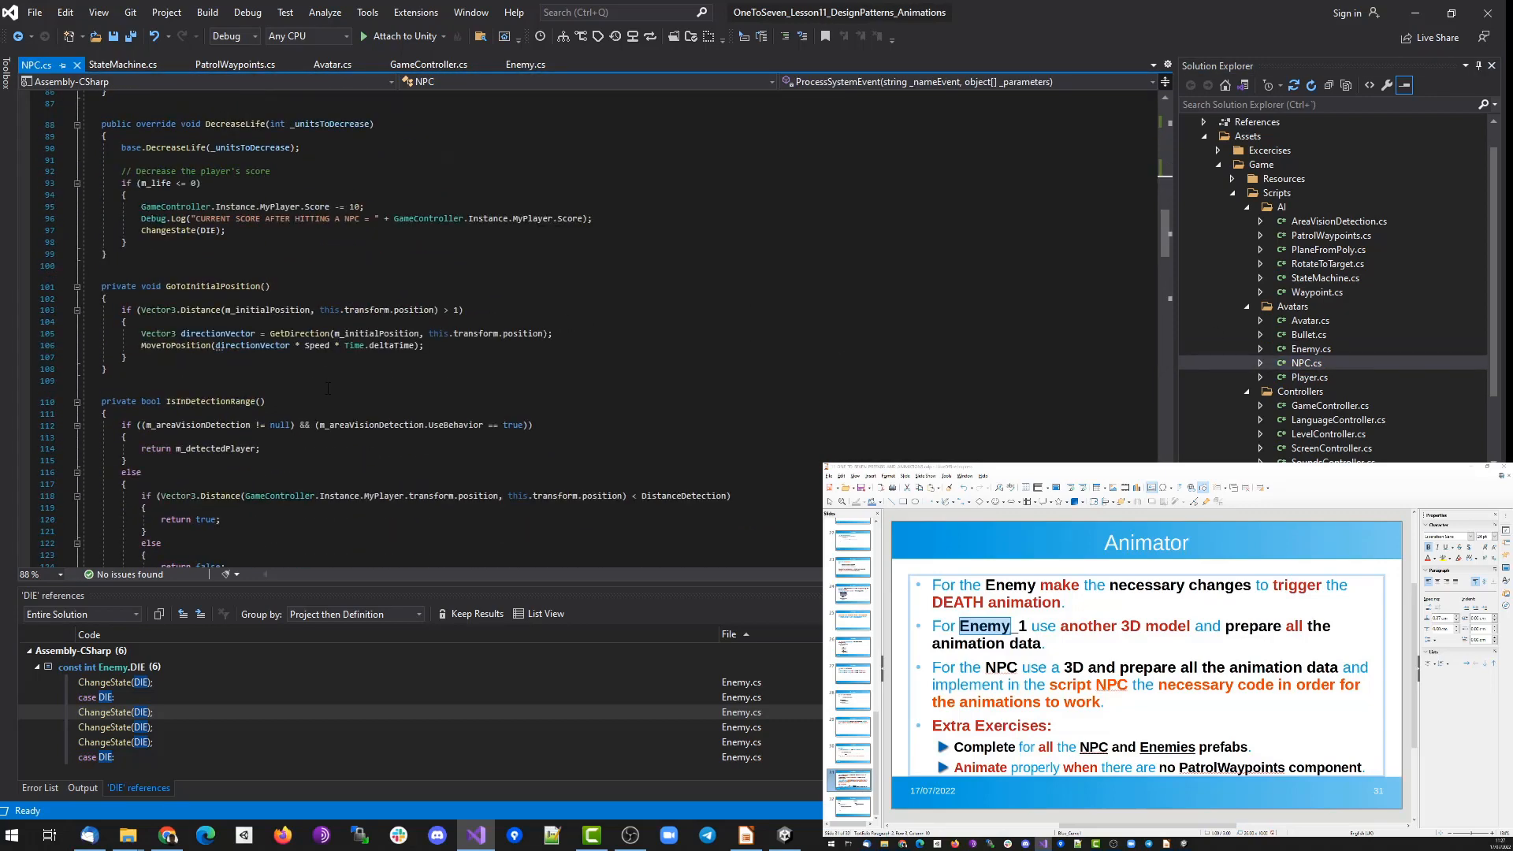
left_click(340, 358)
key("Home")
key("ctrl+v")
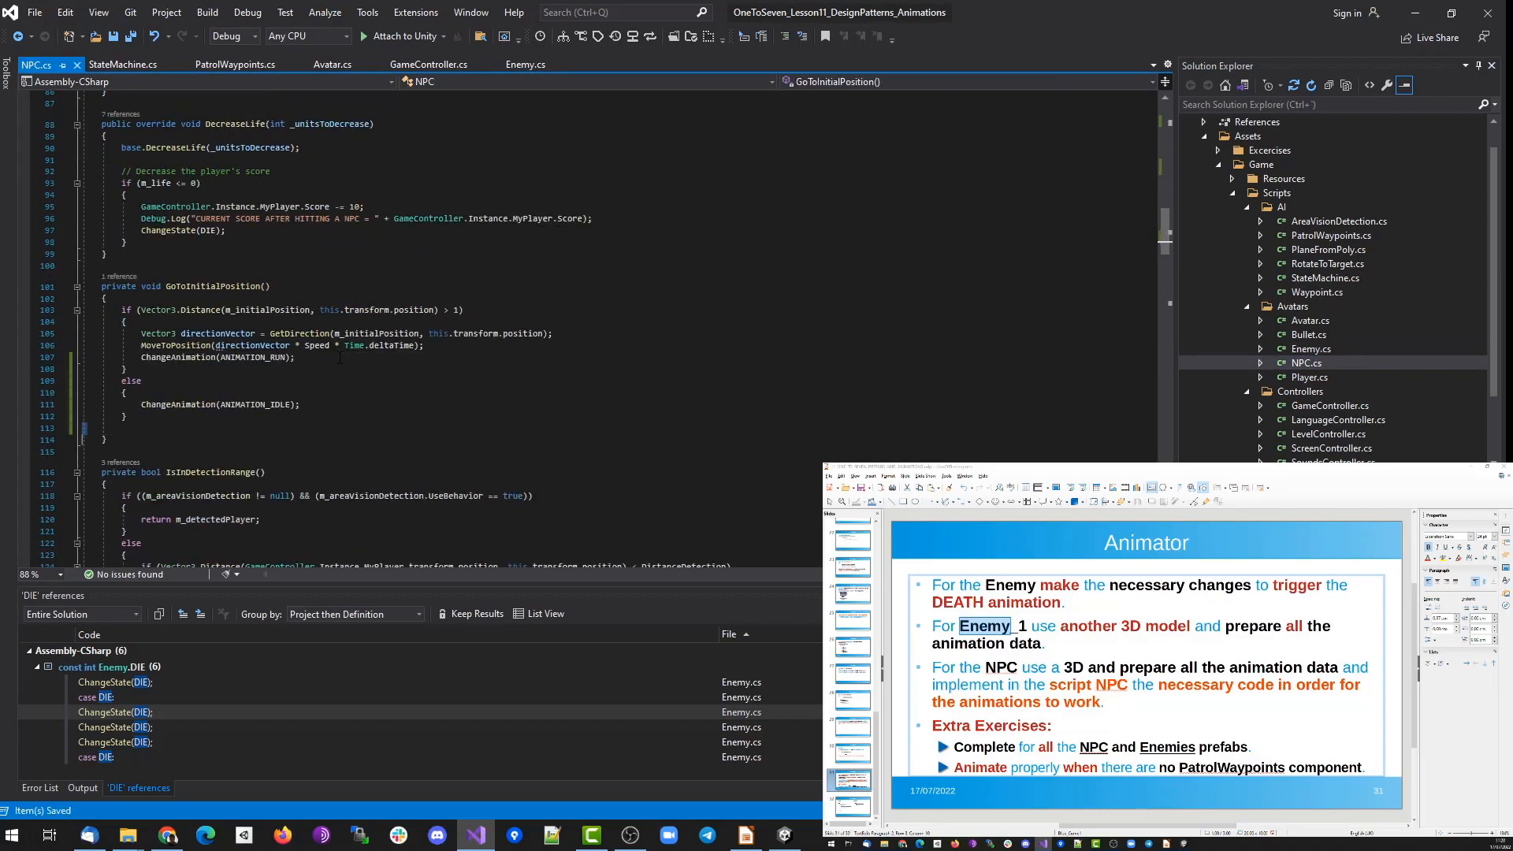
key("ctrl+s")
Compare the detection and shooting range methods in Enemy.cs with the matching range methods in NPC.cs.
double_click(1307, 350)
scroll(531, 333, "down", 5)
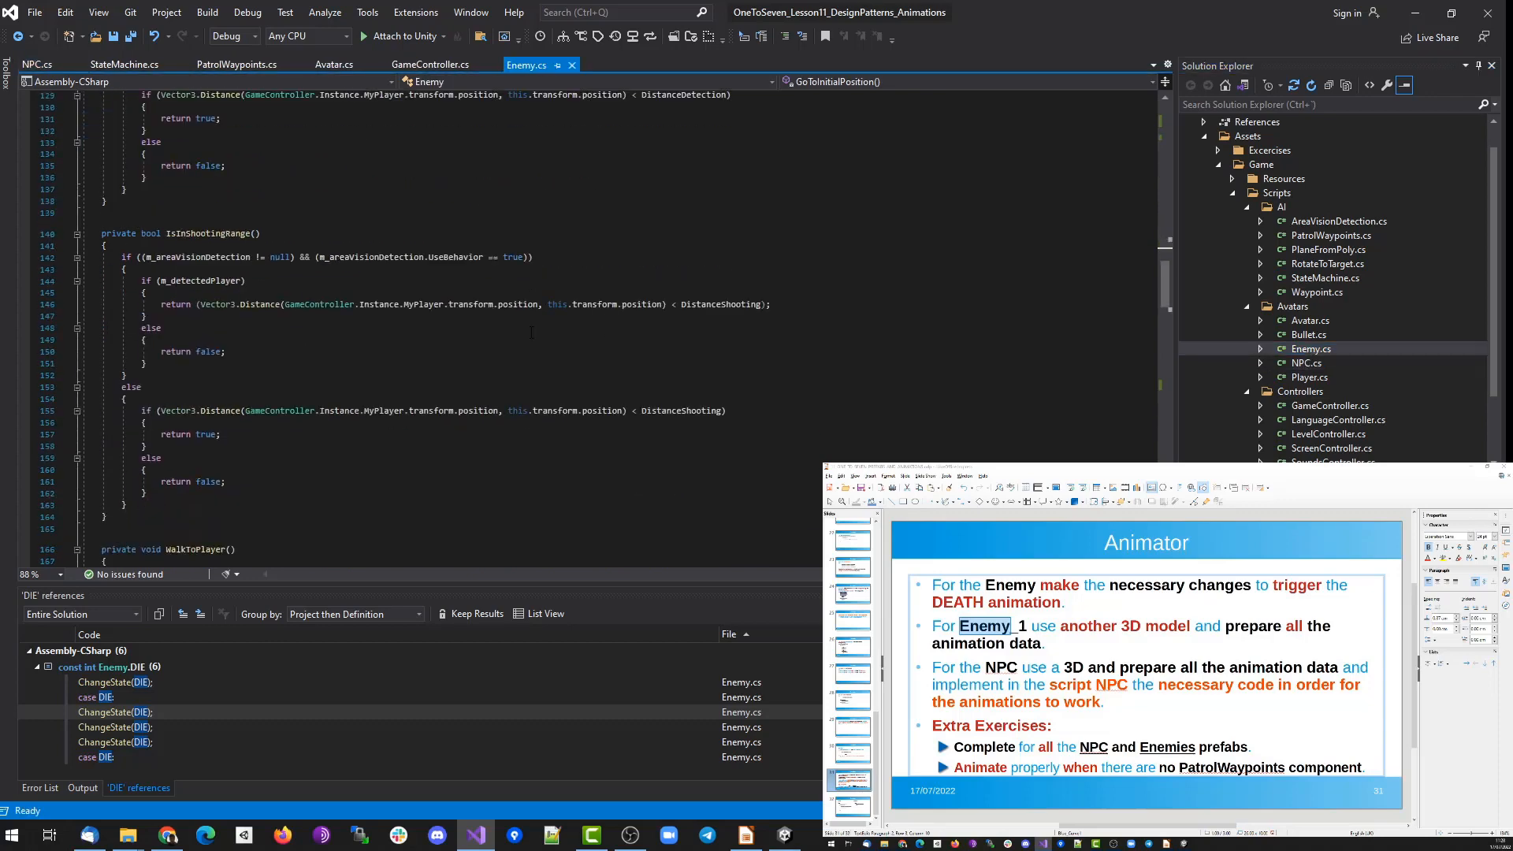
scroll(531, 332, "up", 1)
scroll(531, 332, "up", 6)
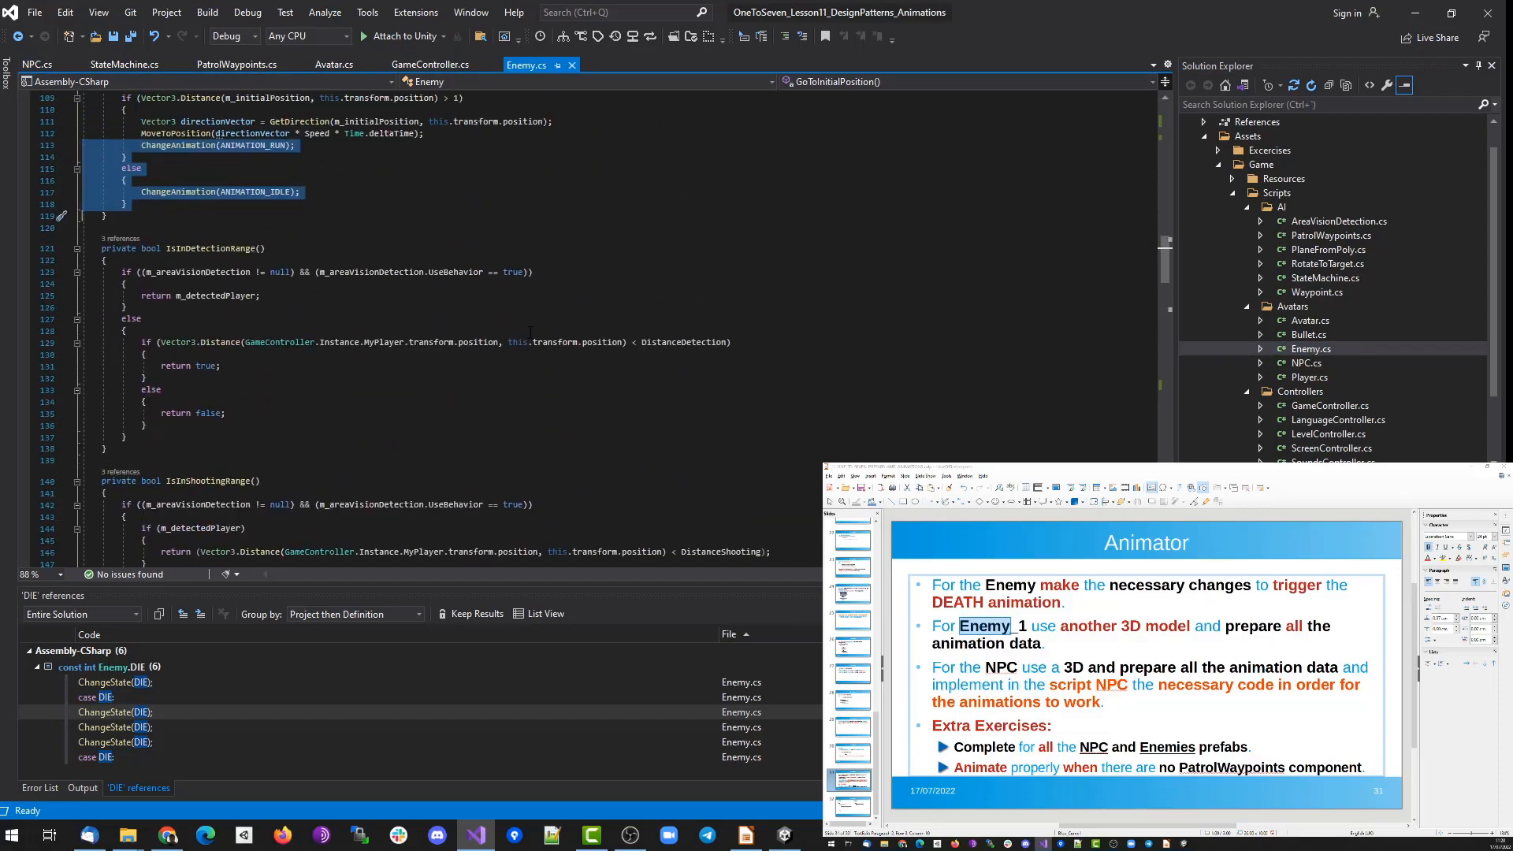
left_click(547, 273)
key("shift+Home")
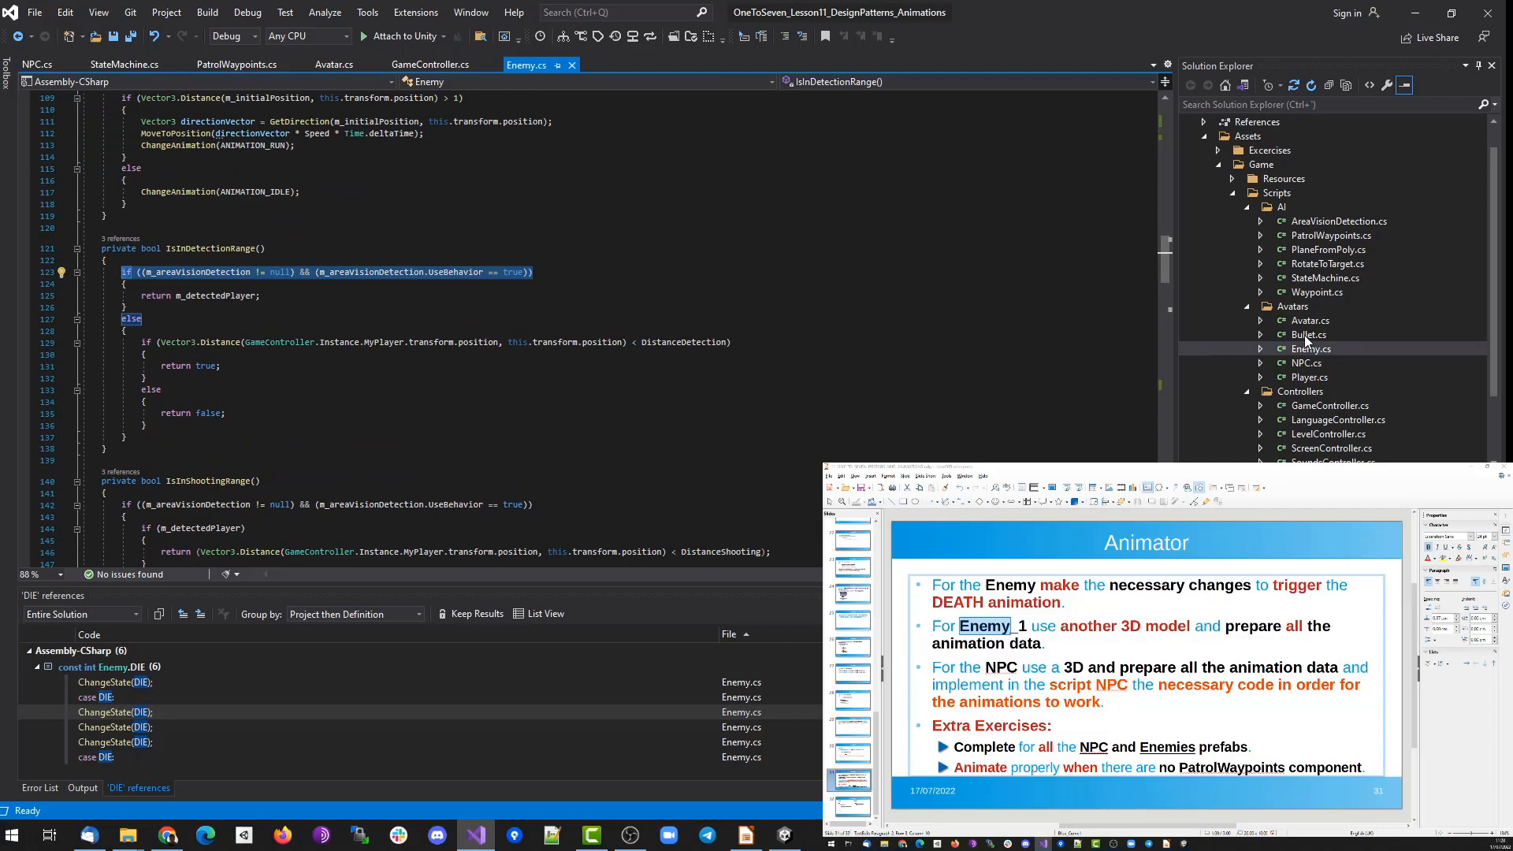
left_click(1306, 362)
scroll(488, 371, "down", 4)
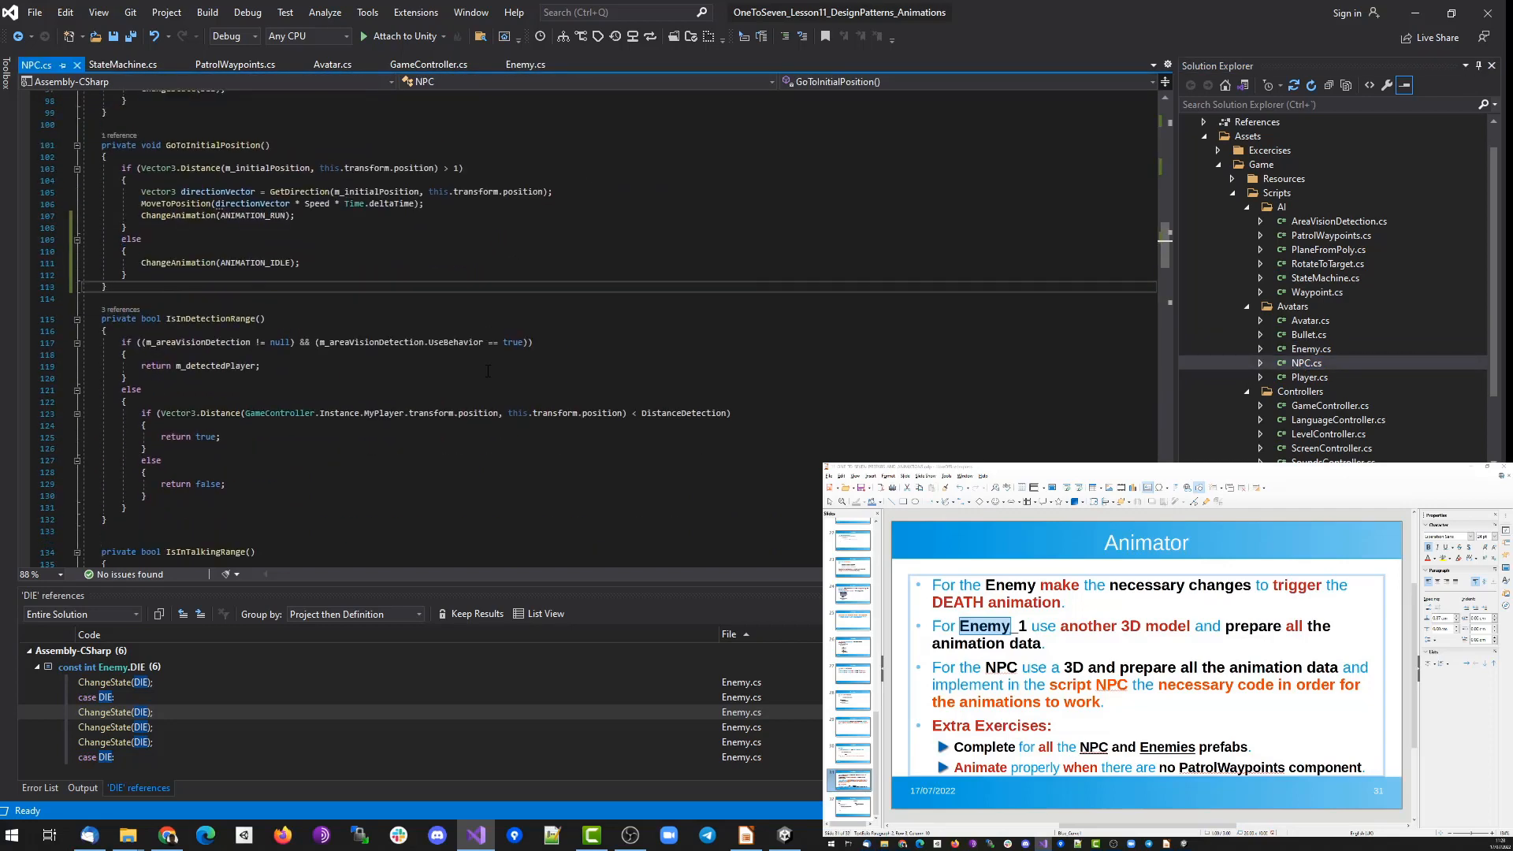
Copy ChangeAnimation(ANIMATION_RUN) from Enemy's GO_TO_PLAYER case into the GO_TO_PLAYER case of NPC.cs's ChangeState.
left_click(1310, 348)
scroll(362, 398, "down", 20)
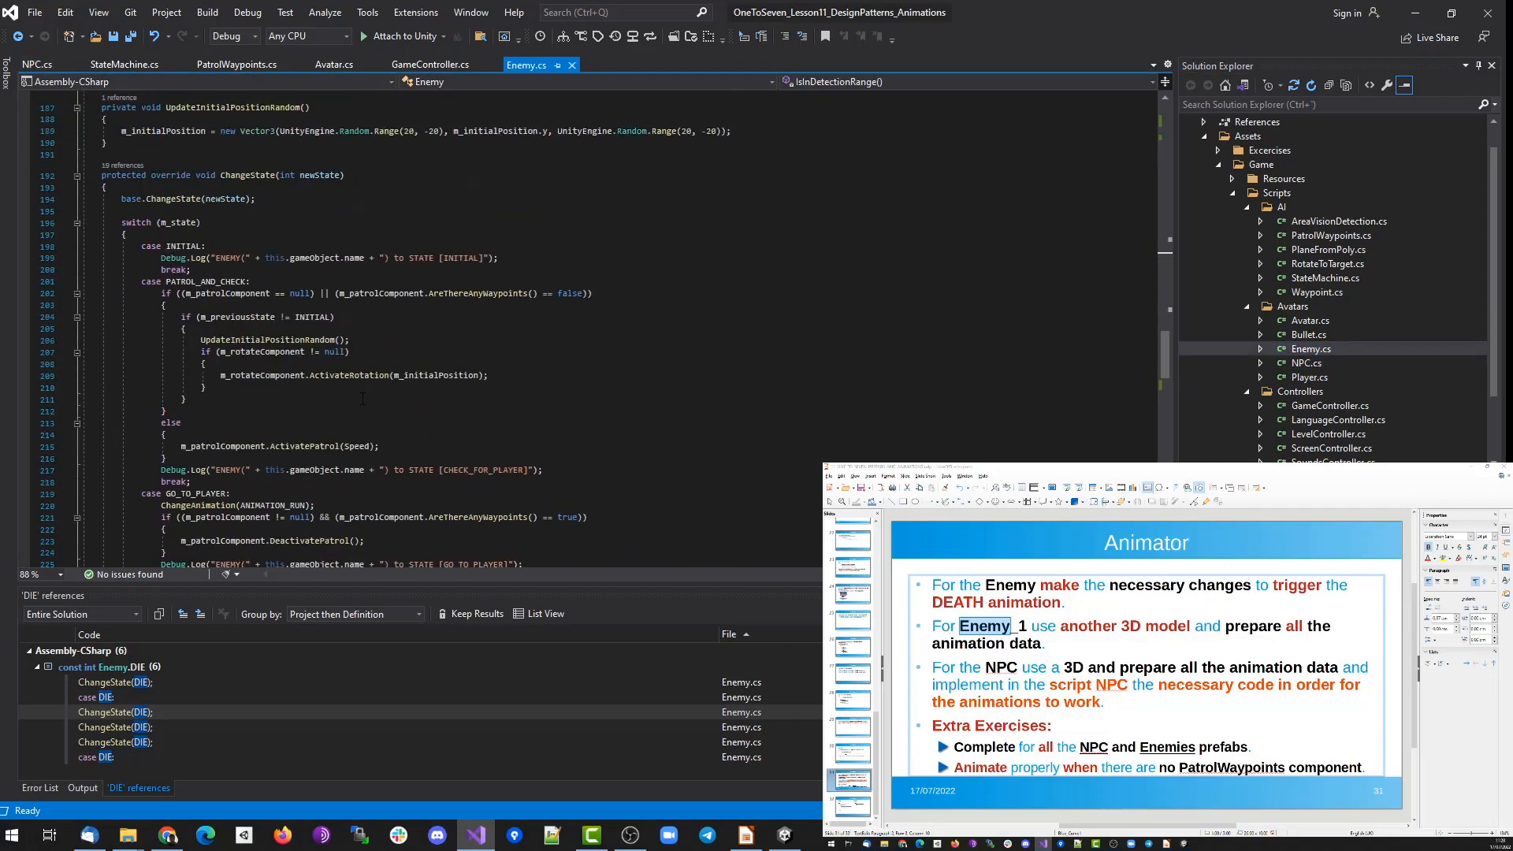
scroll(363, 398, "down", 4)
left_click_drag(315, 364, 161, 364)
key("ctrl+c")
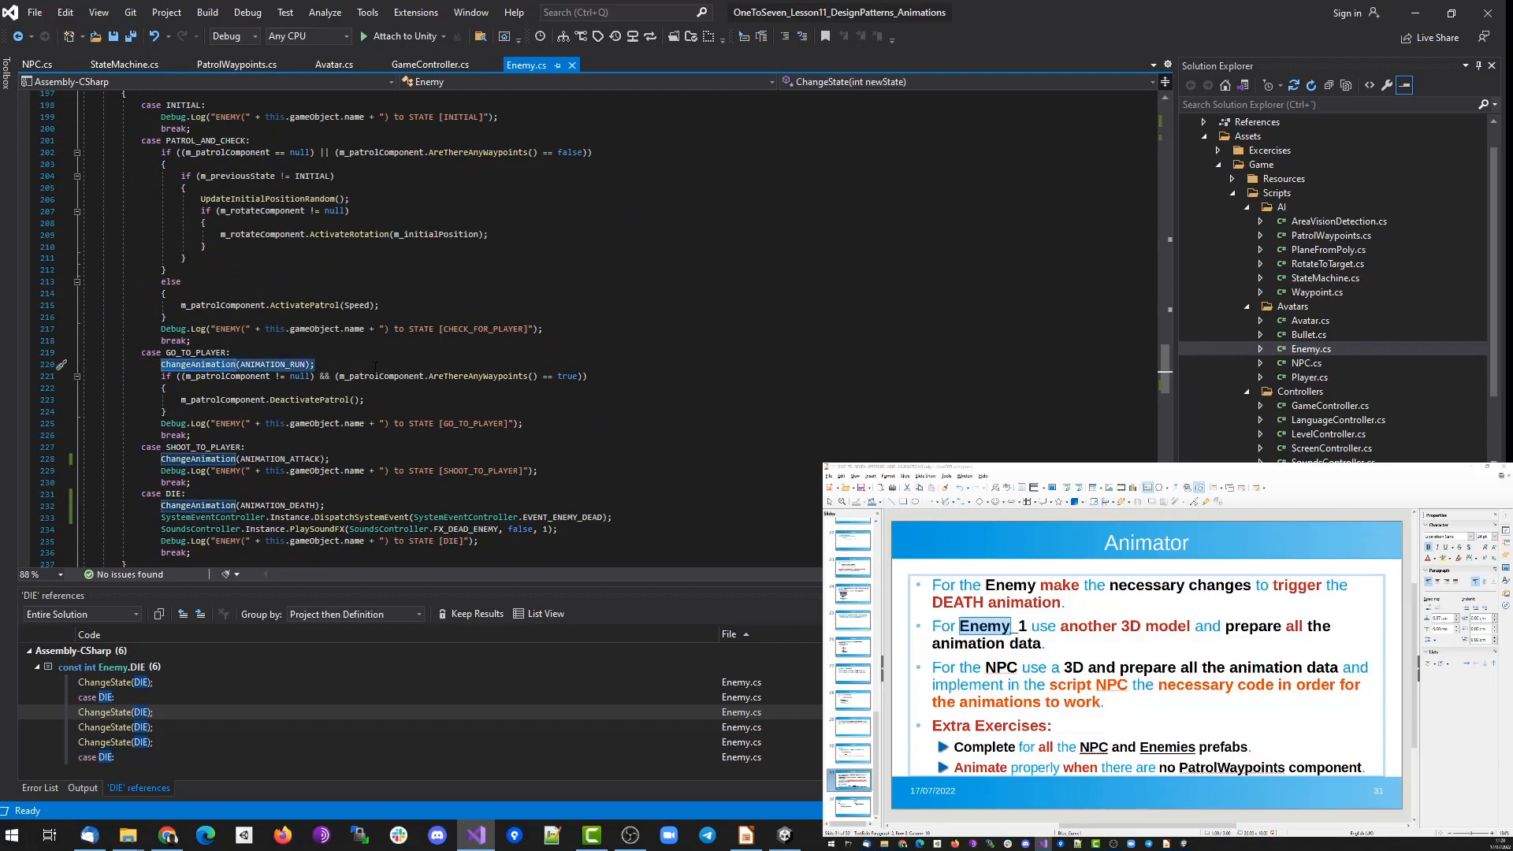
left_click(1305, 362)
scroll(338, 379, "down", 20)
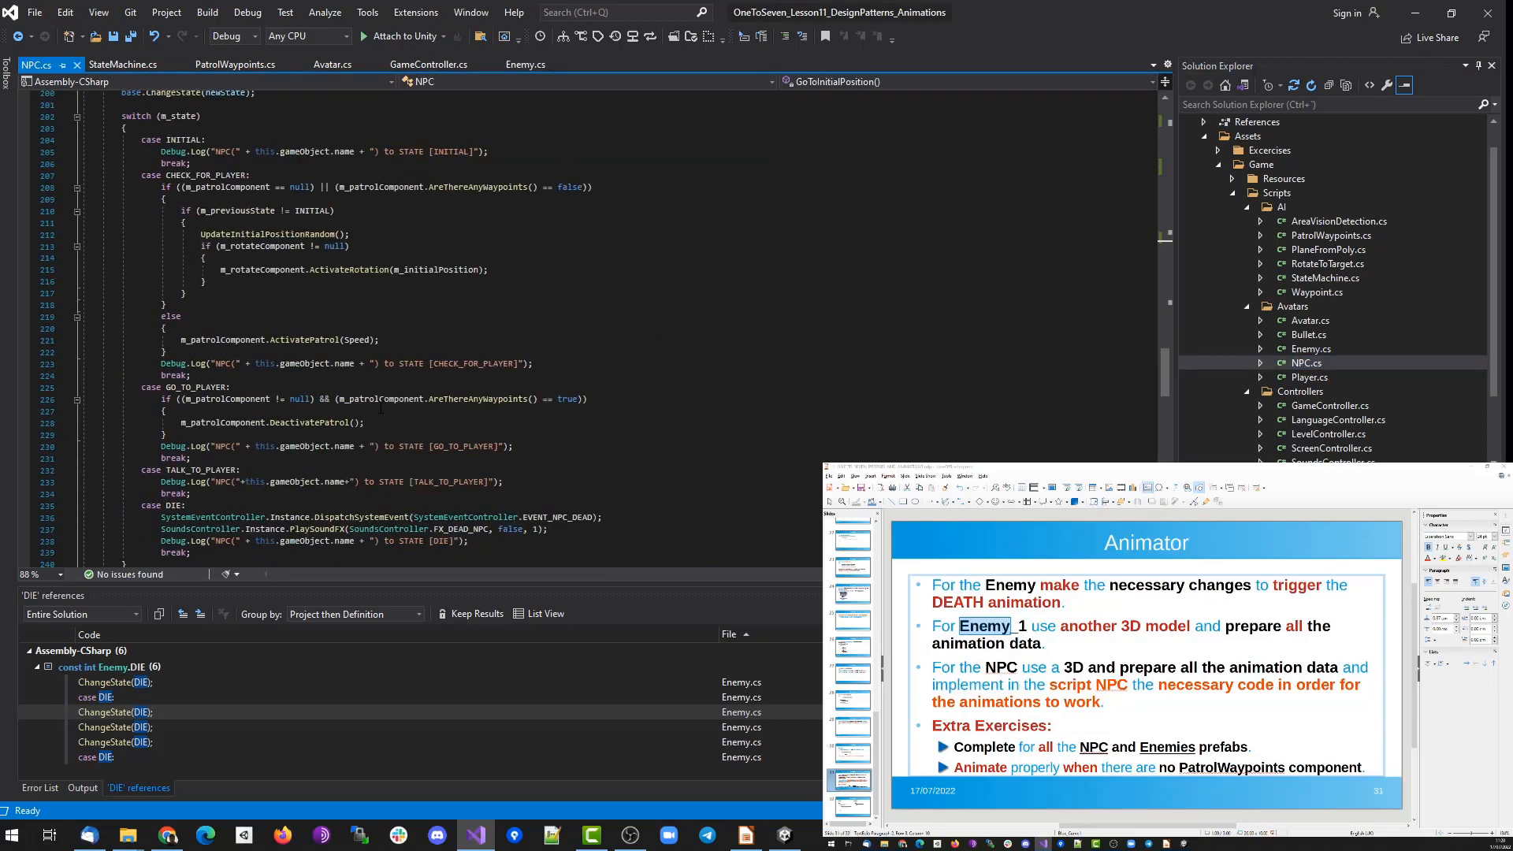
left_click(337, 387)
key("Return")
key("ctrl+v")
Add ChangeAnimation(ANIMATION_TALK) to NPC's TALK_TO_PLAYER case, rename the ANIMATION_ATTACK constant to ANIMATION_TALK, and save.
key("Down")
key("Down")
key("Down")
key("Down")
key("Down")
key("Down")
key("Down")
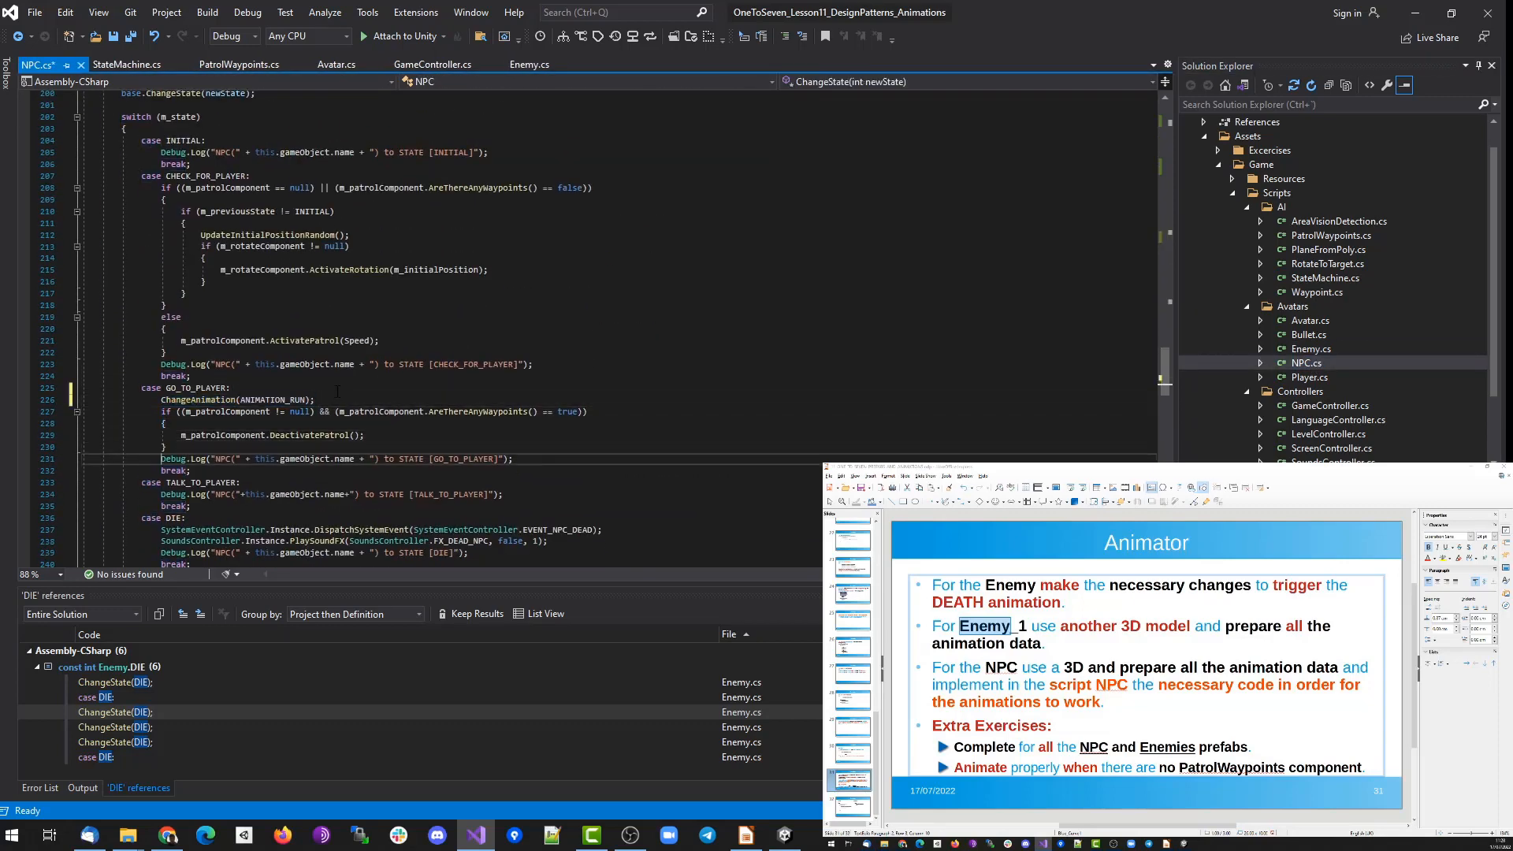
key("Return")
key("ctrl+v")
key("Left")
key("Left")
key("BackSpace")
key("BackSpace")
key("BackSpace")
type("ID")
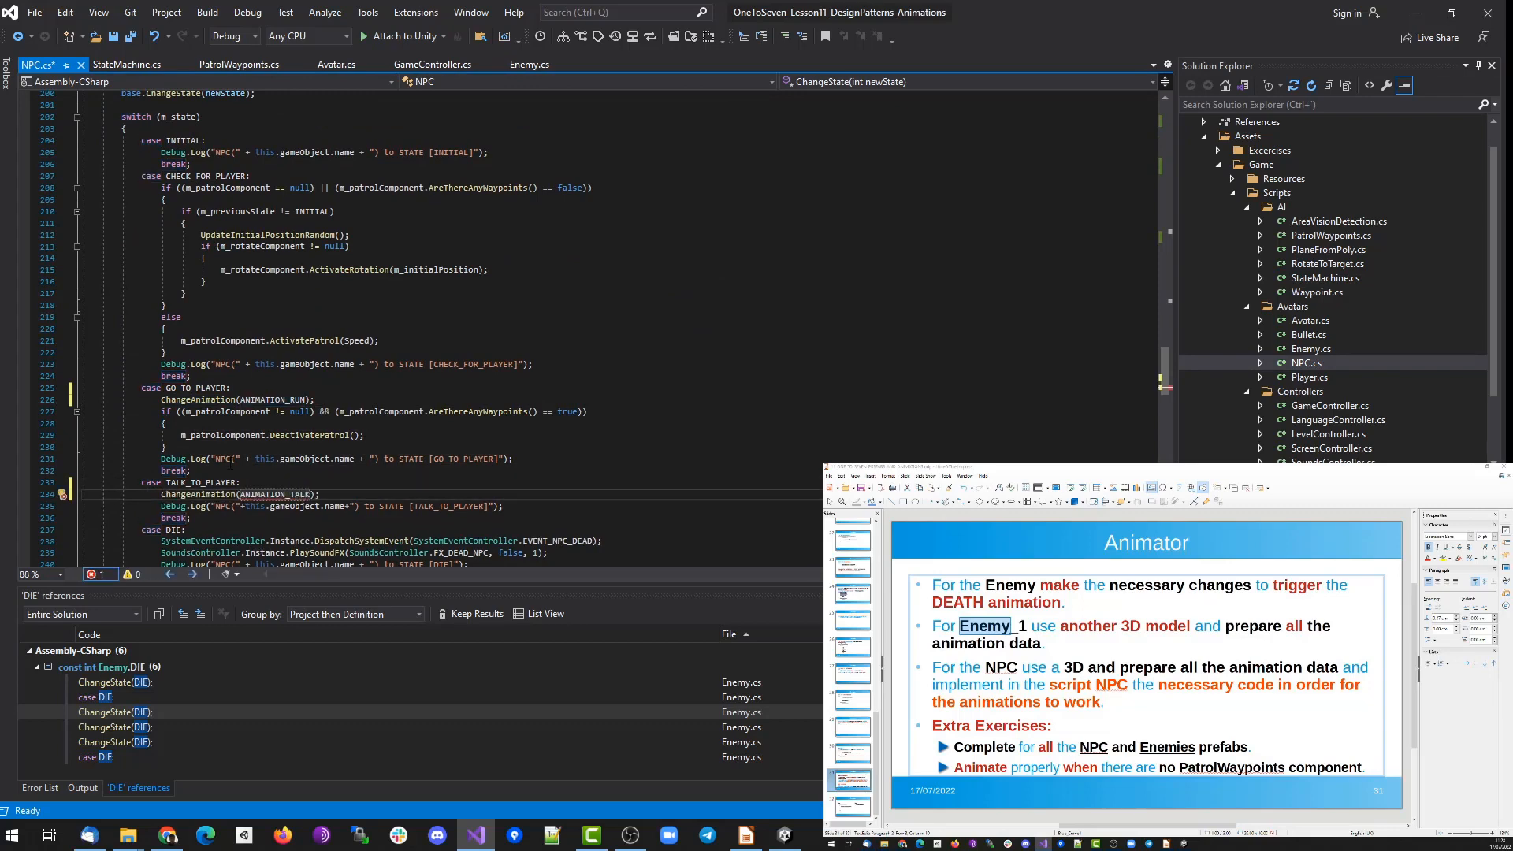
left_click_drag(1164, 366, 1144, 393)
key("ctrl+s")
Copy the talk animation call into the DIE case of NPC's ChangeState, change its argument to ANIMATION_DEATH, and save.
left_click(350, 380)
key("shift+Home")
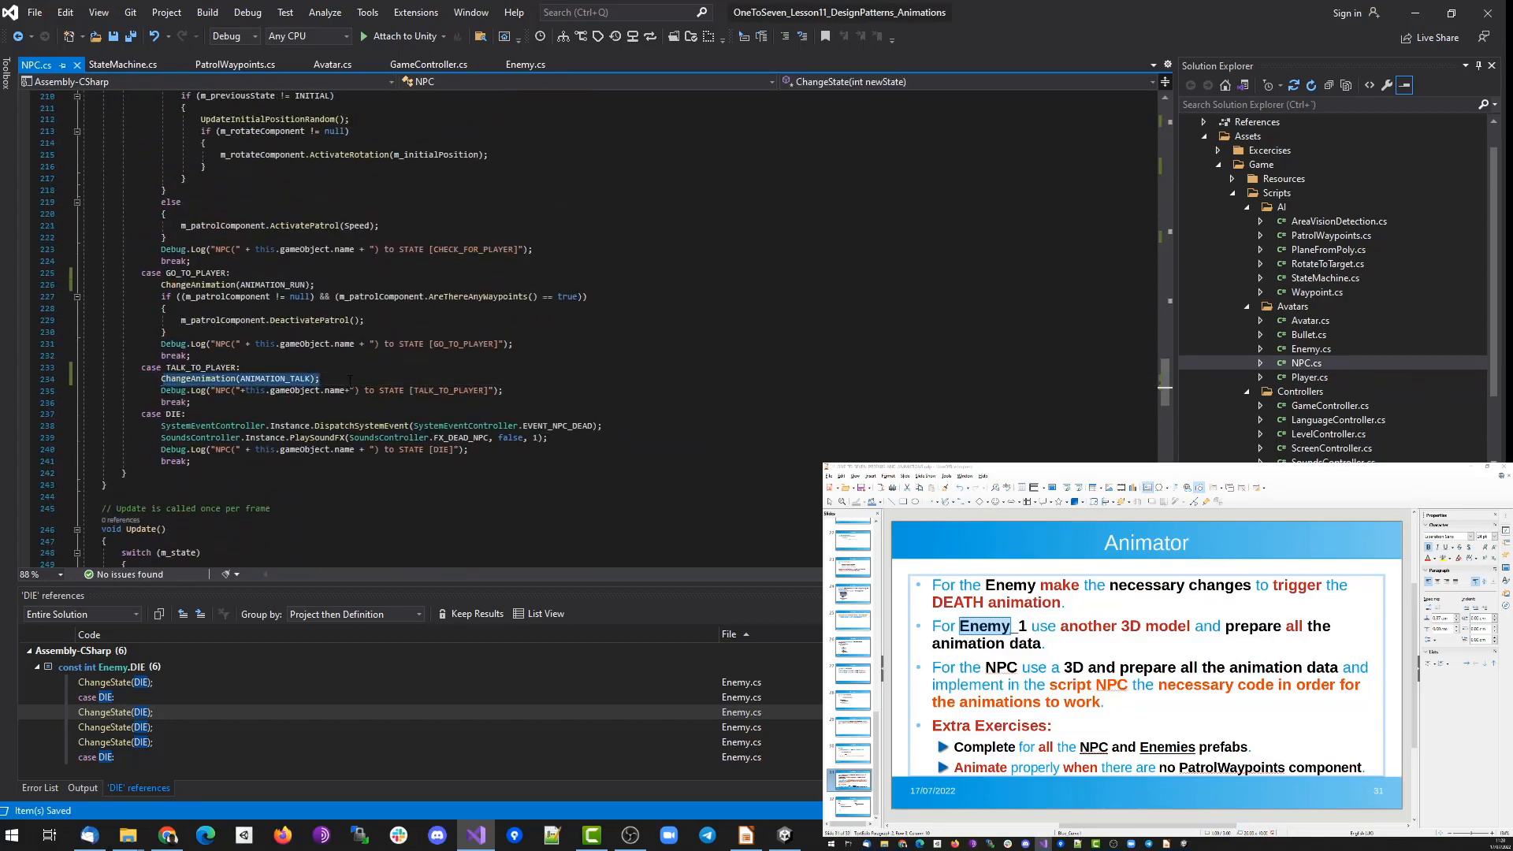
key("ctrl+c")
key("Down")
key("Down")
key("Down")
key("End")
key("Return")
key("ctrl+v")
key("Left")
key("Left")
key("shift+Left")
key("shift+Left")
key("shift+Left")
key("shift+Left")
type("d")
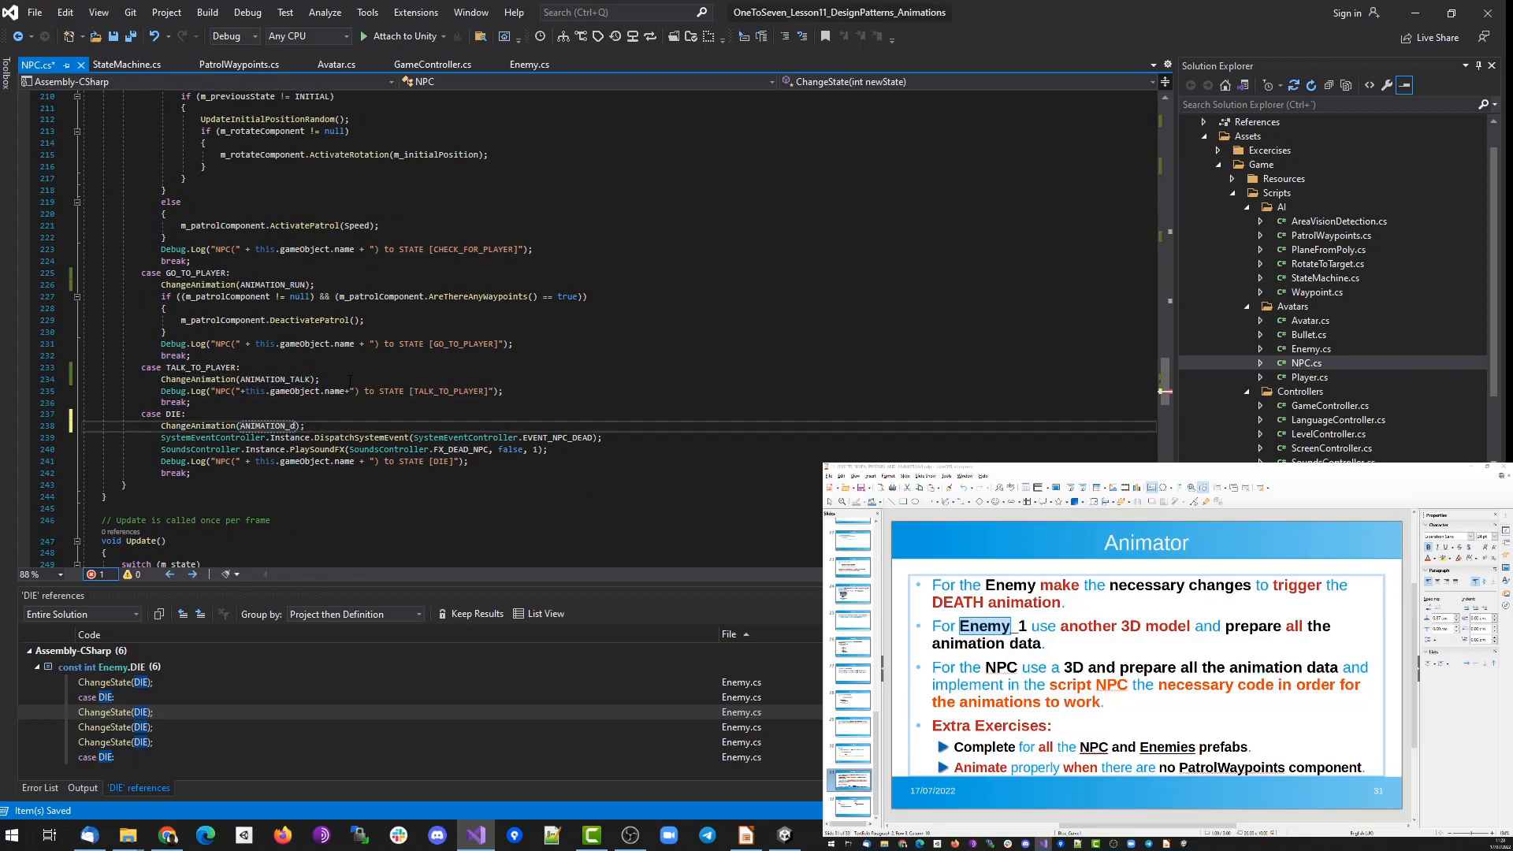
key("Down")
key("Down")
key("Down")
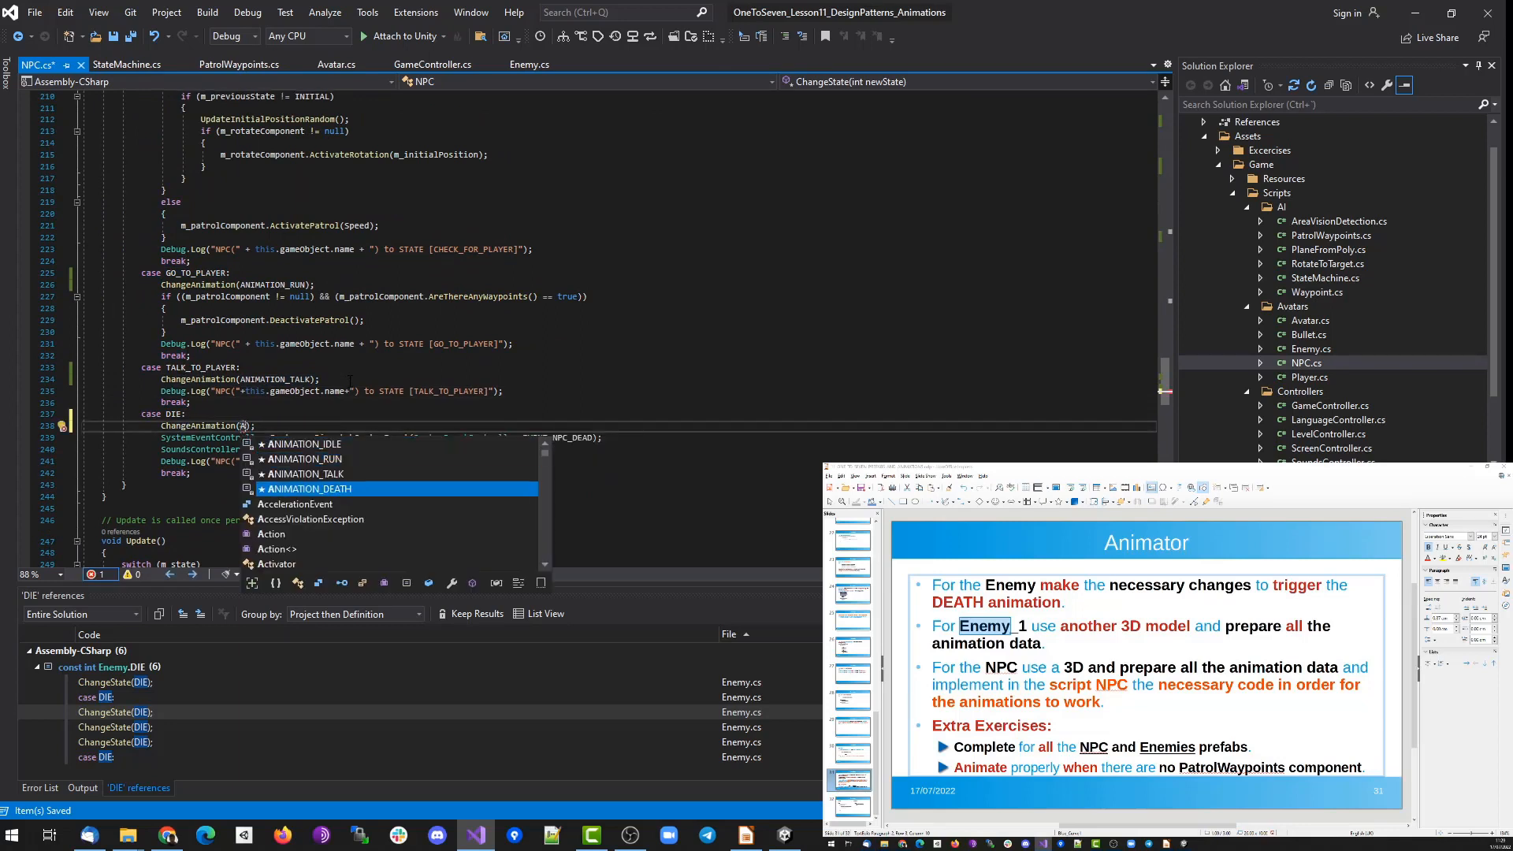
key("Return")
key("ctrl+s")
Replace the immediate Destroy call in NPC's Update DIE case with Enemy's m_timeCounter code that waits past 4 before destroying.
scroll(391, 394, "down", 1)
scroll(391, 394, "down", 2)
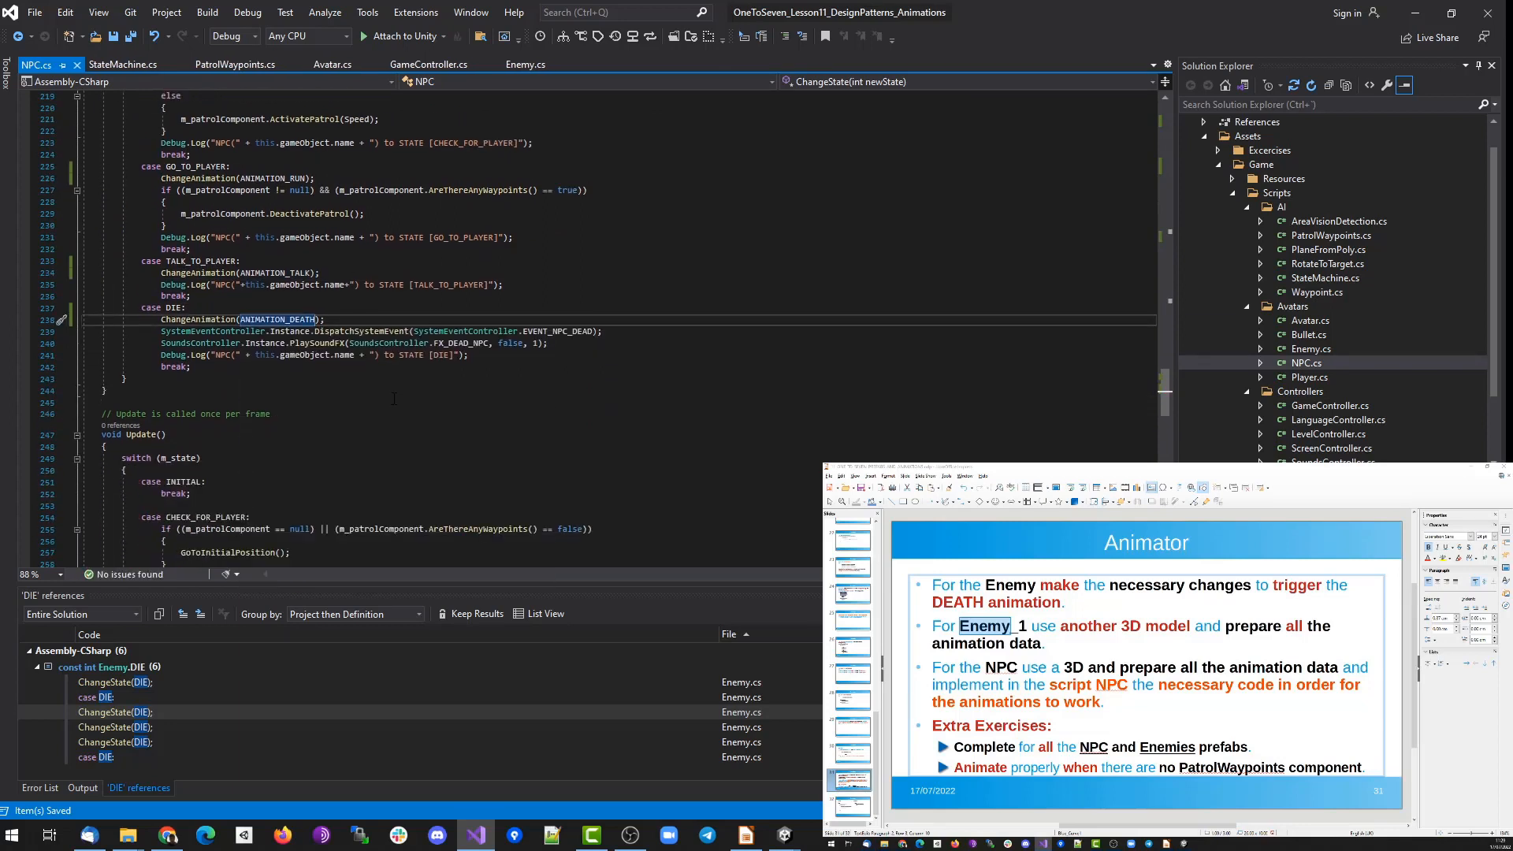
scroll(399, 391, "down", 3)
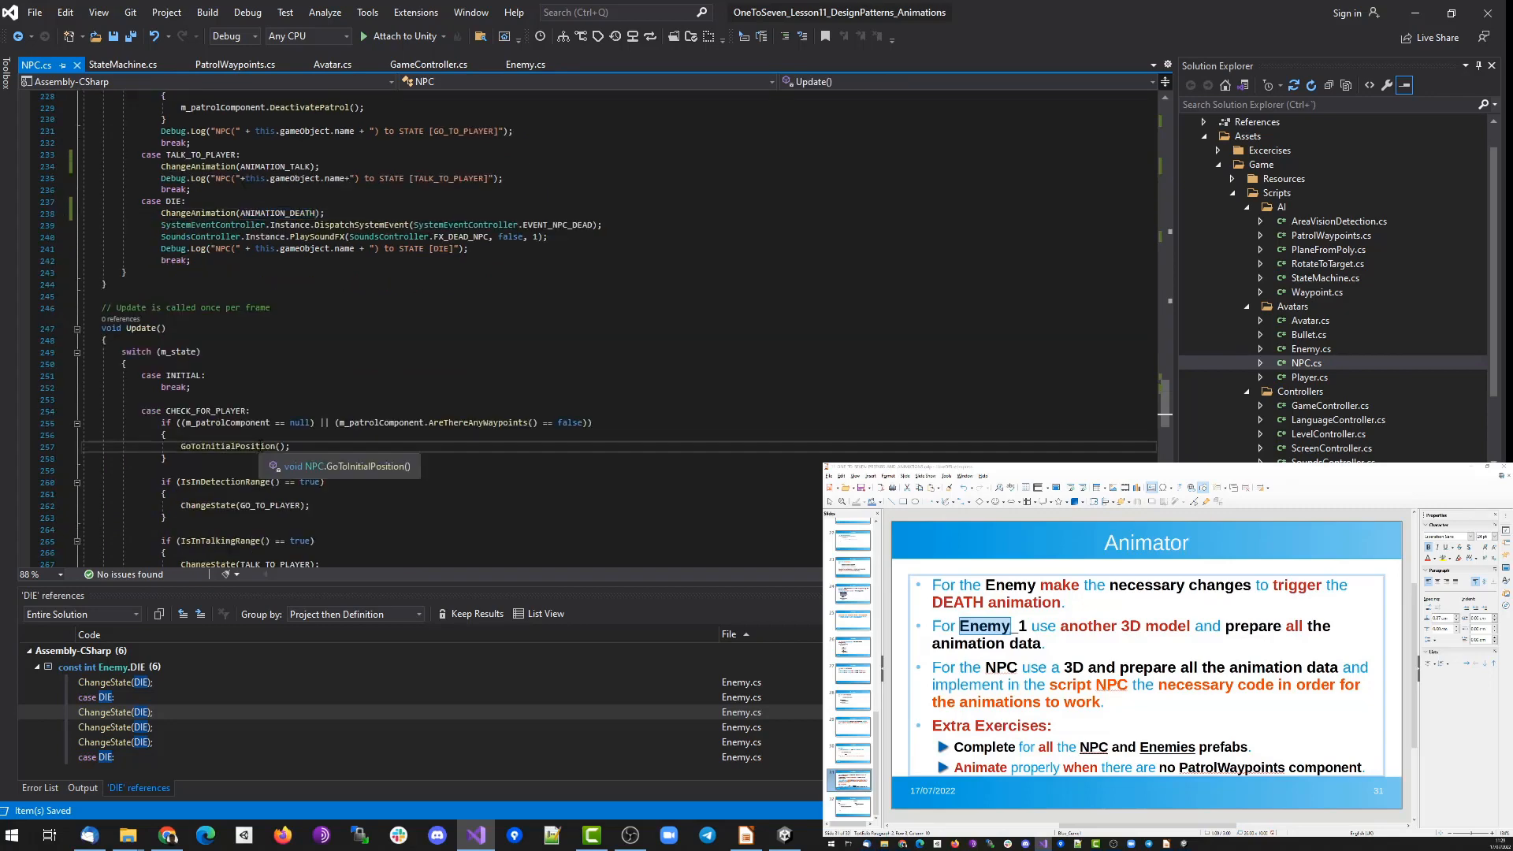
left_click(261, 446, "ctrl")
left_click(33, 39)
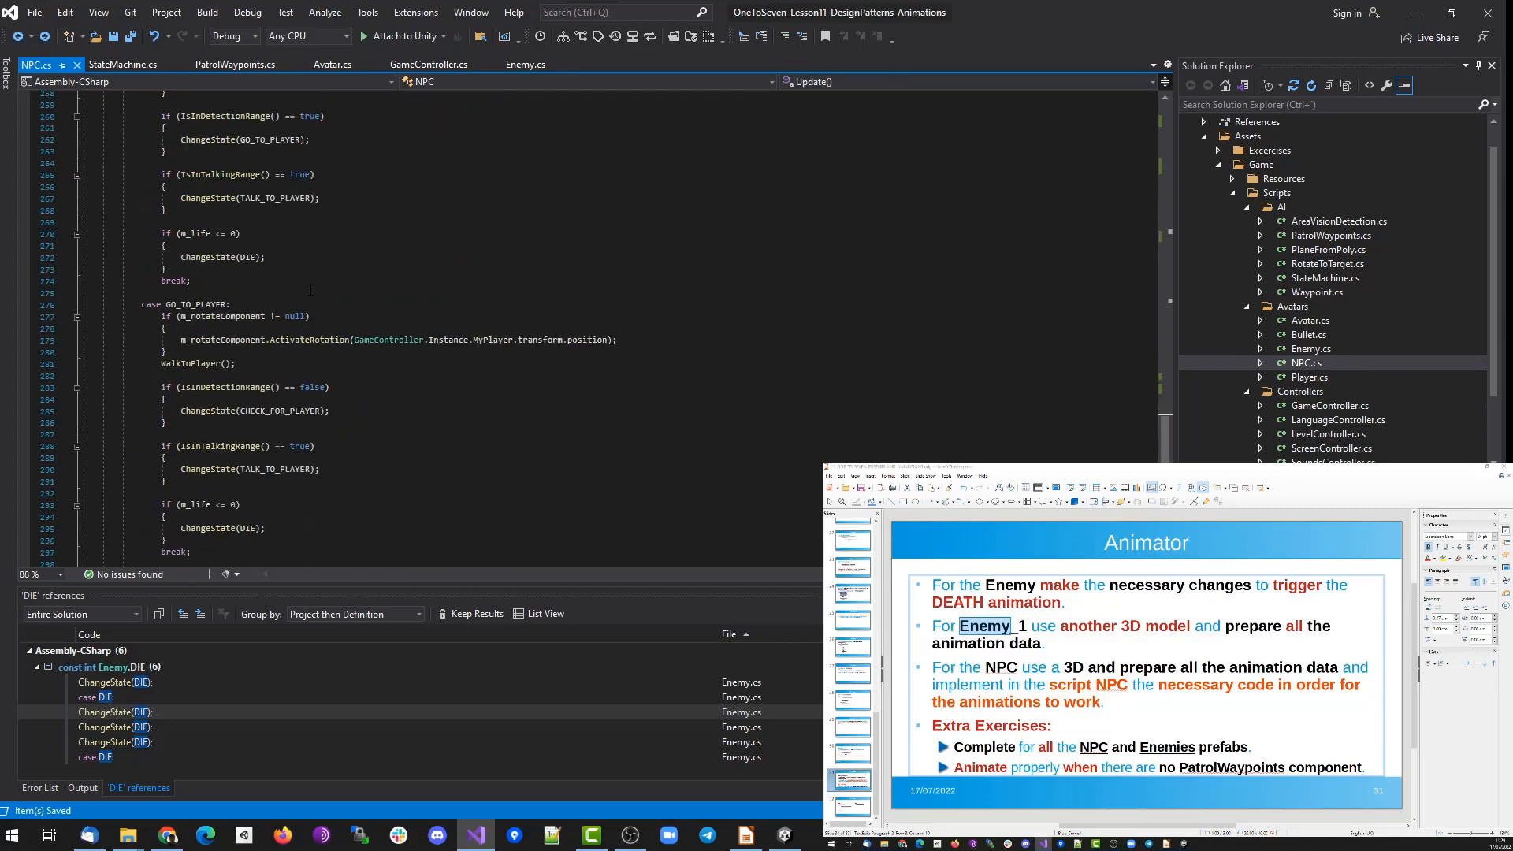
left_click(1302, 348)
scroll(393, 394, "down", 20)
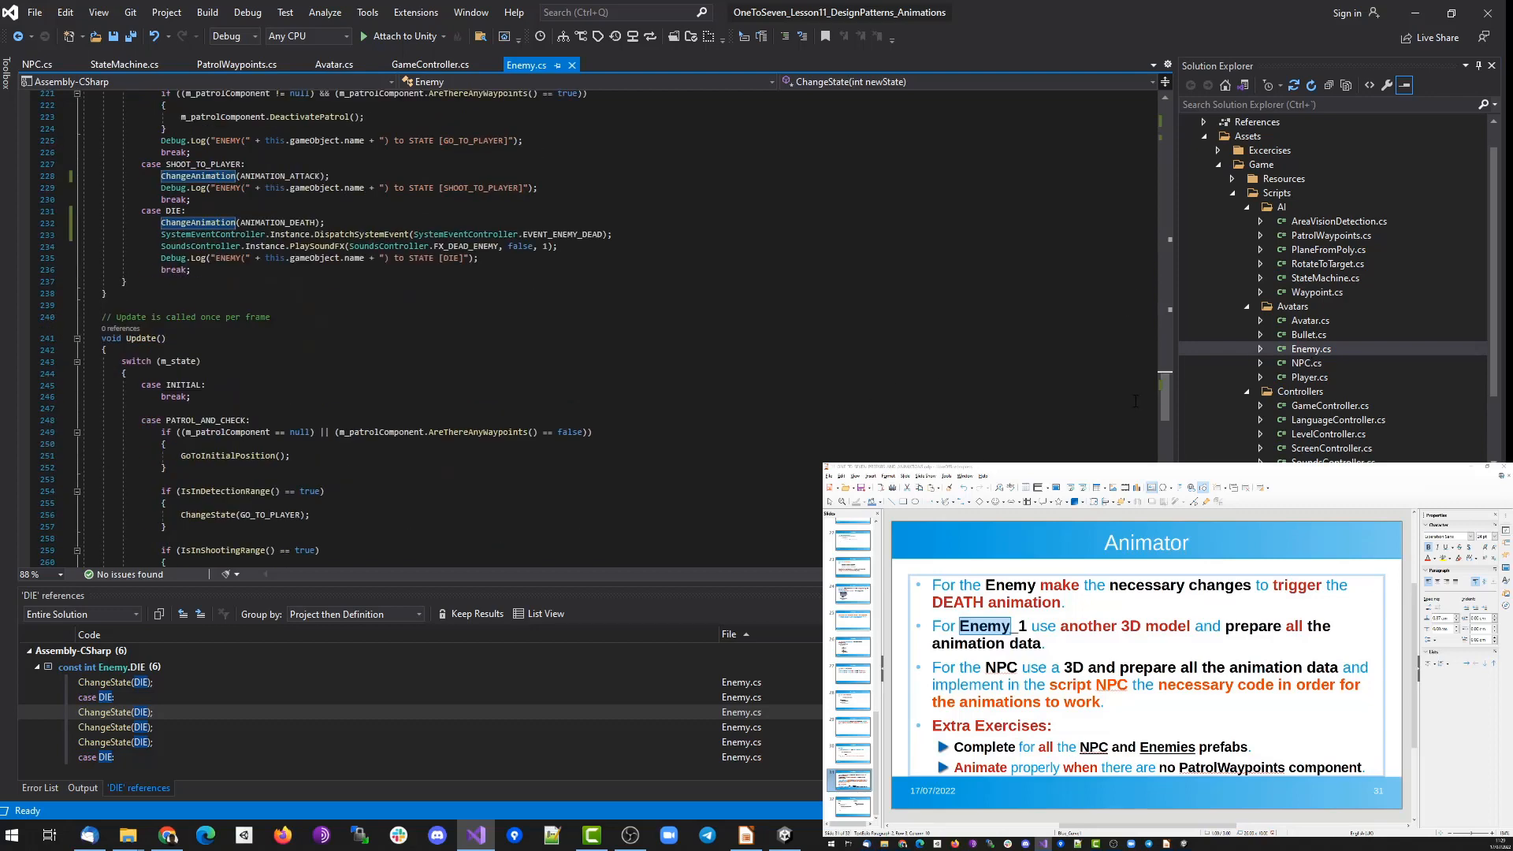
left_click_drag(195, 491, 69, 436)
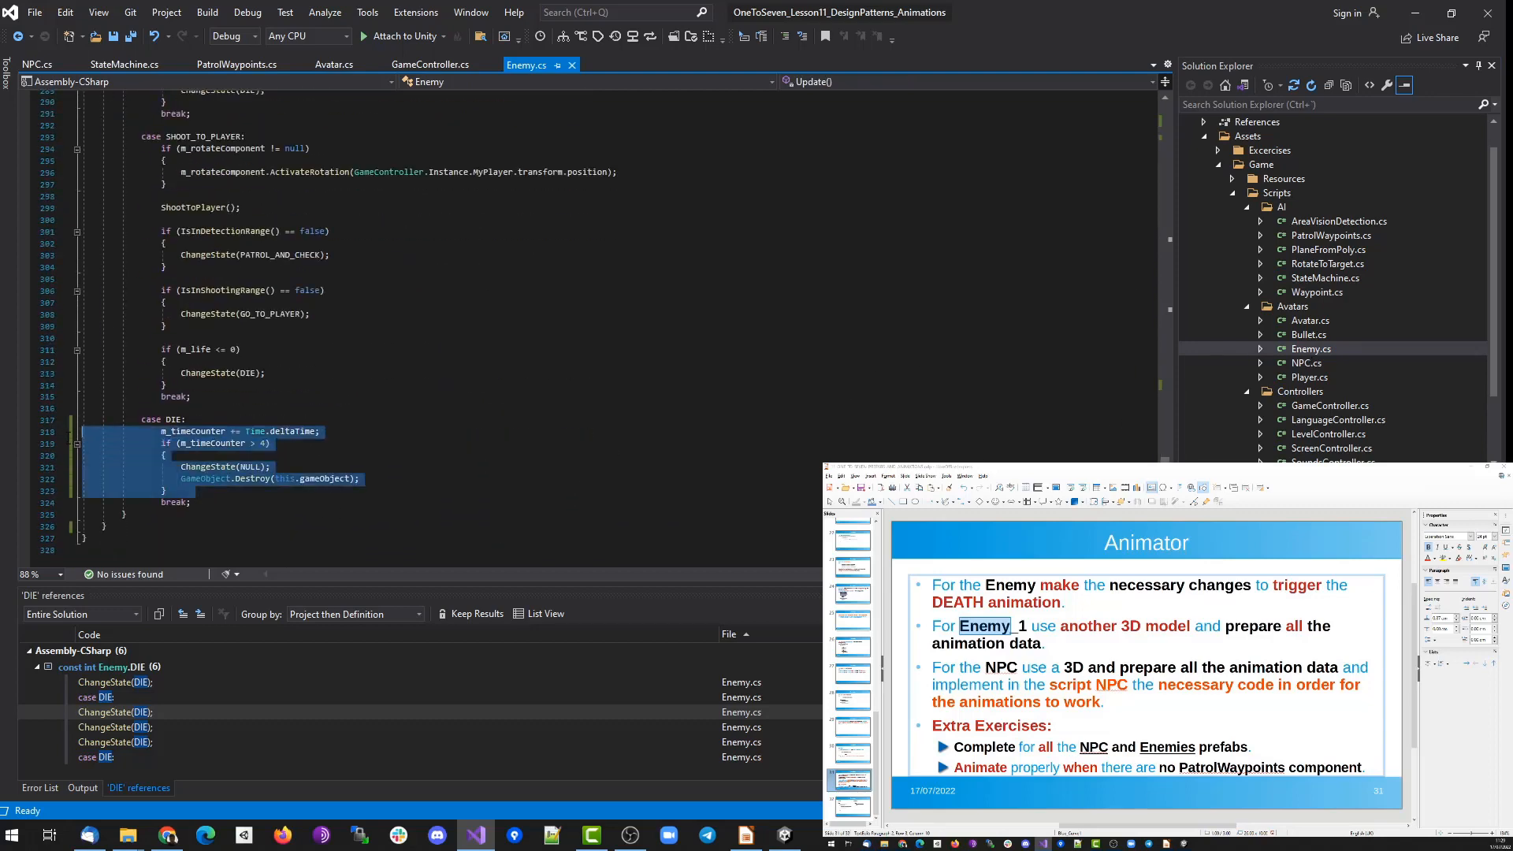
left_click(1305, 362)
left_click(293, 471)
key("End")
key("shift+Home")
key("ctrl+v")
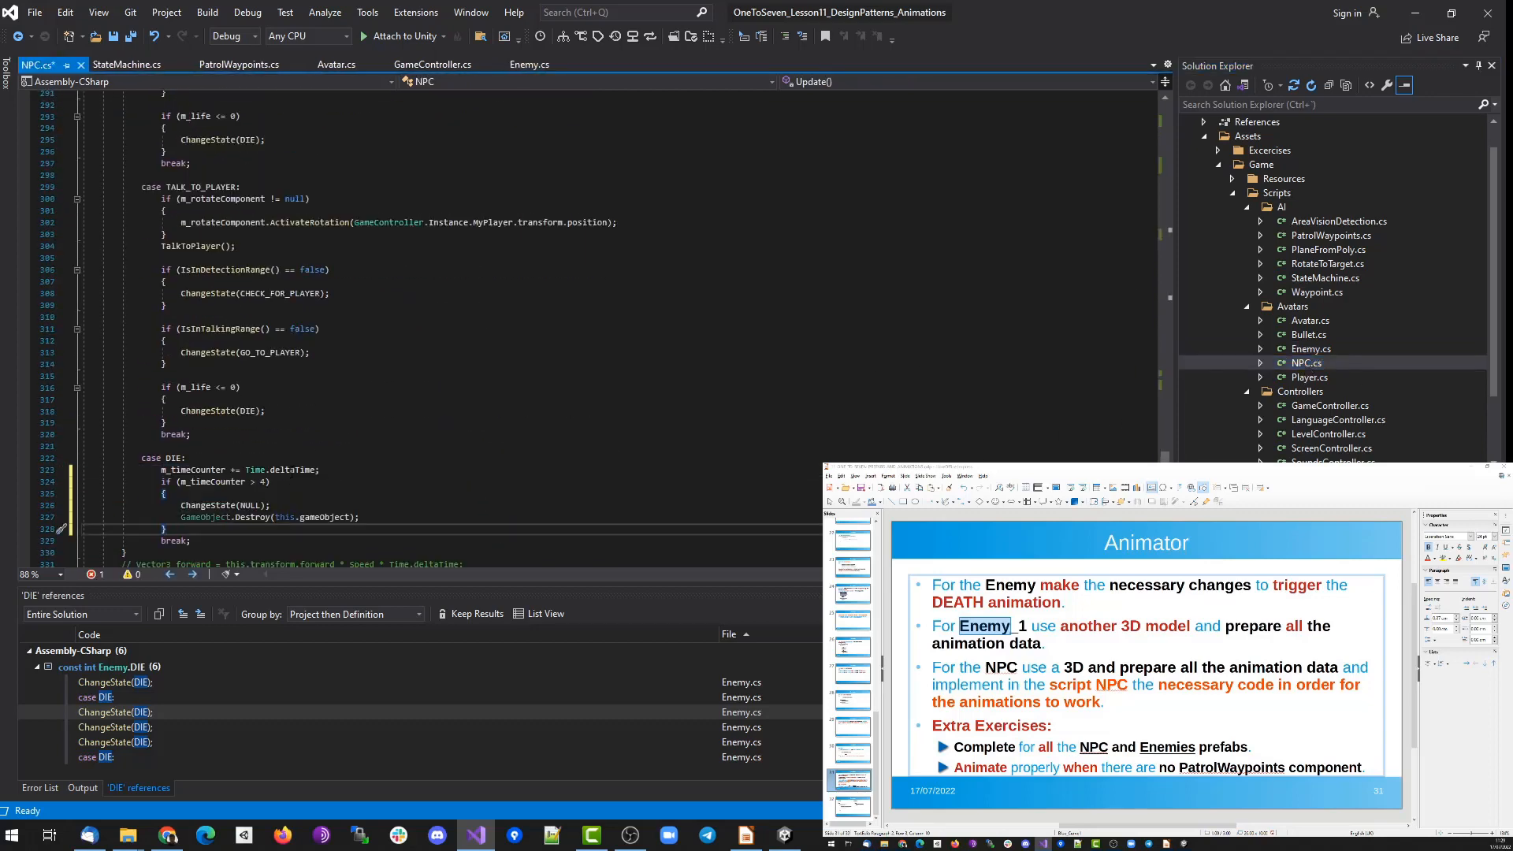
Add a public const int NULL = -1 below INITIAL in NPC.cs's state constants and save the script.
left_click(264, 494)
left_click_drag(260, 505, 240, 505)
left_click(194, 494)
key("ctrl+Home")
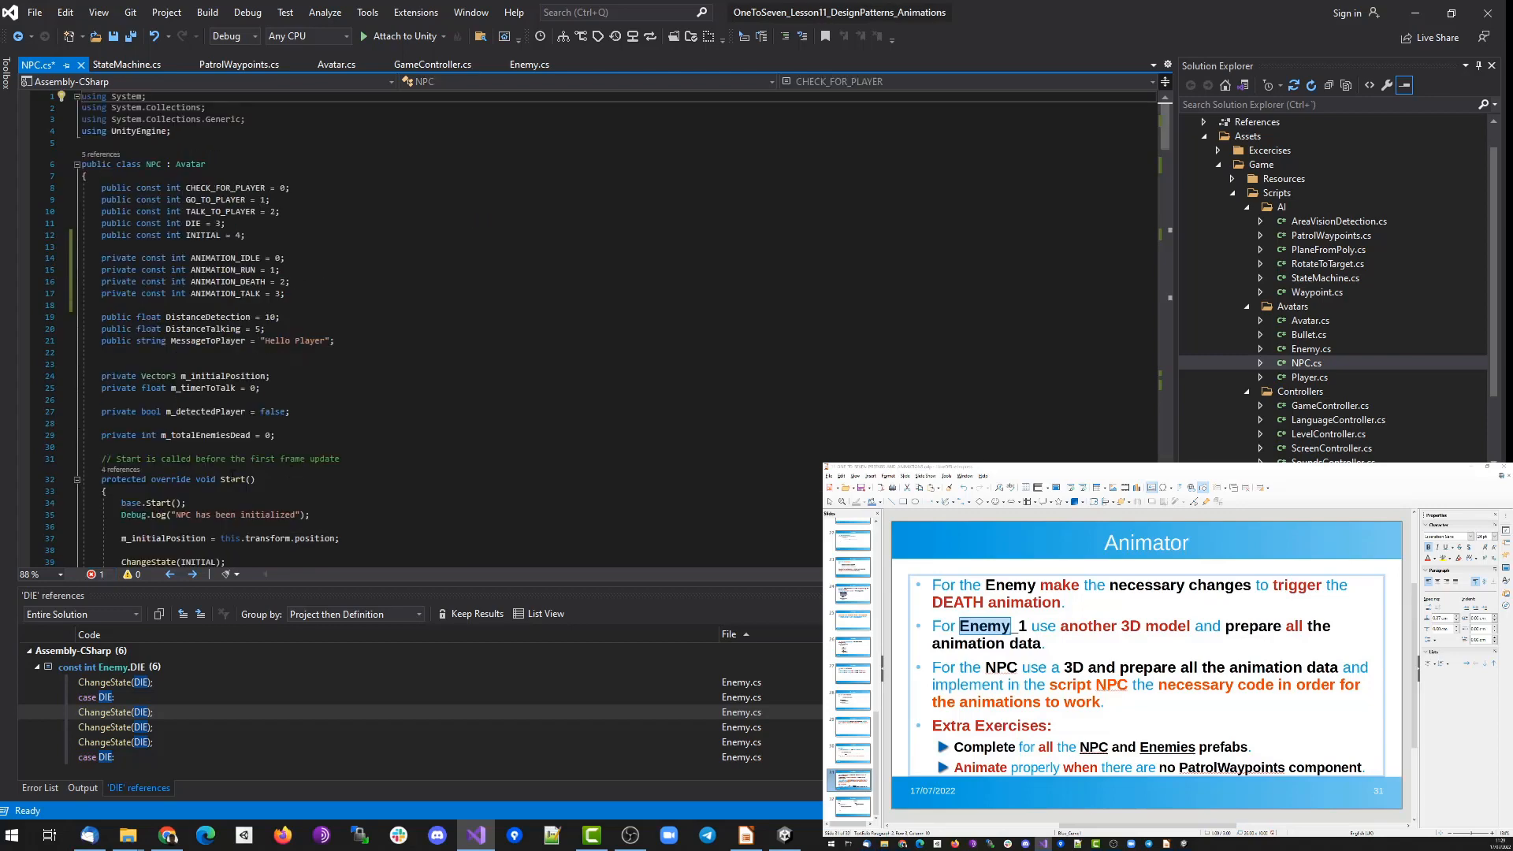
left_click(211, 235)
key("ctrl+d")
double_click(208, 247)
key("ctrl+v")
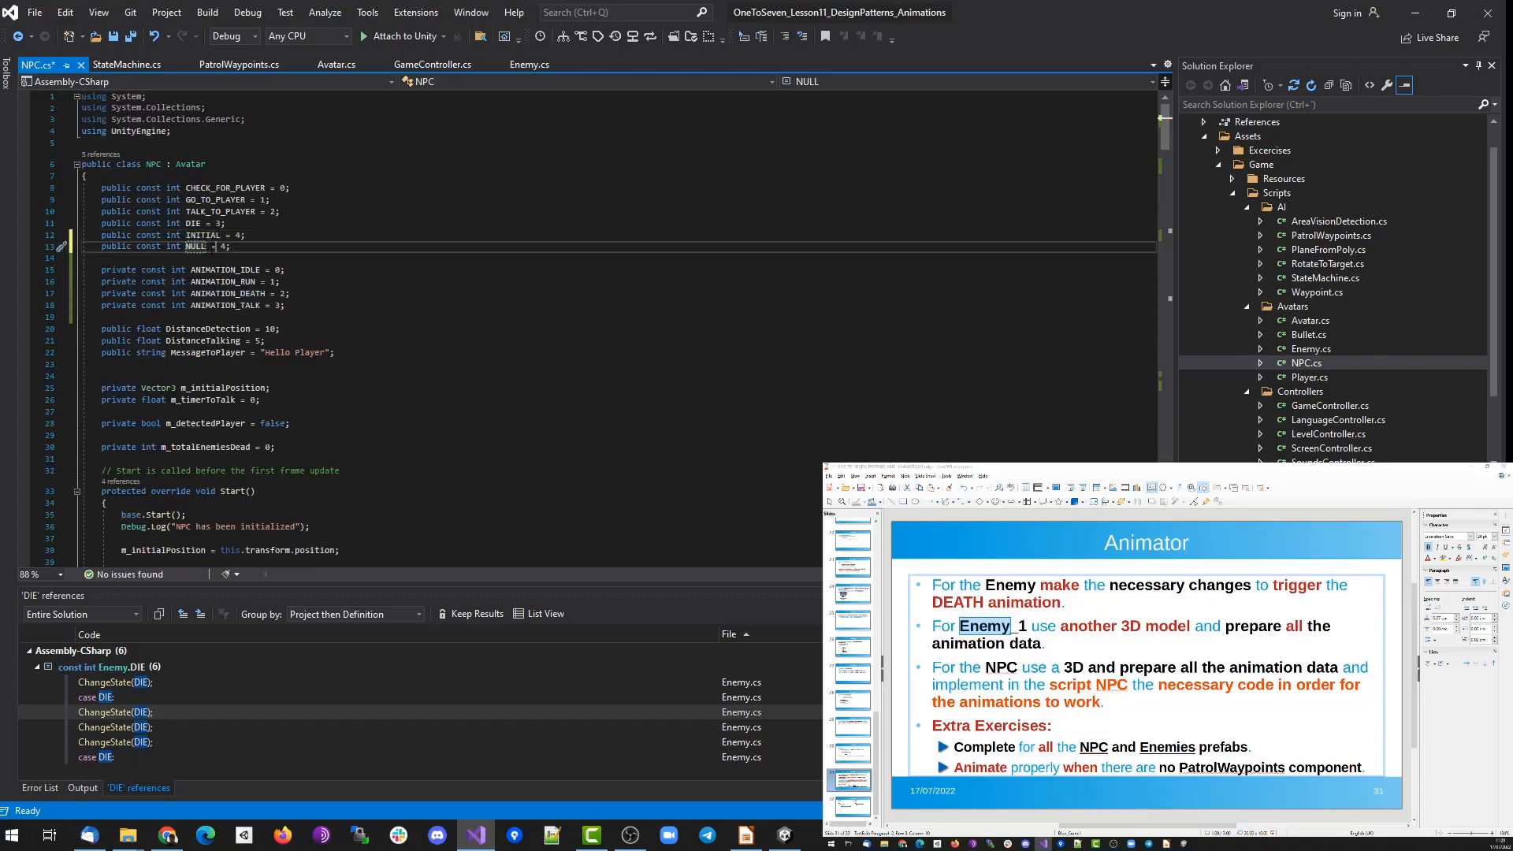
key("Right")
key("shift+Right")
type("-1")
key("ctrl+s")
Look through the NPC script's fields and methods below the constants.
key("Down")
key("Down")
key("Down")
key("Down")
key("Down")
key("Down")
key("Down")
key("Down")
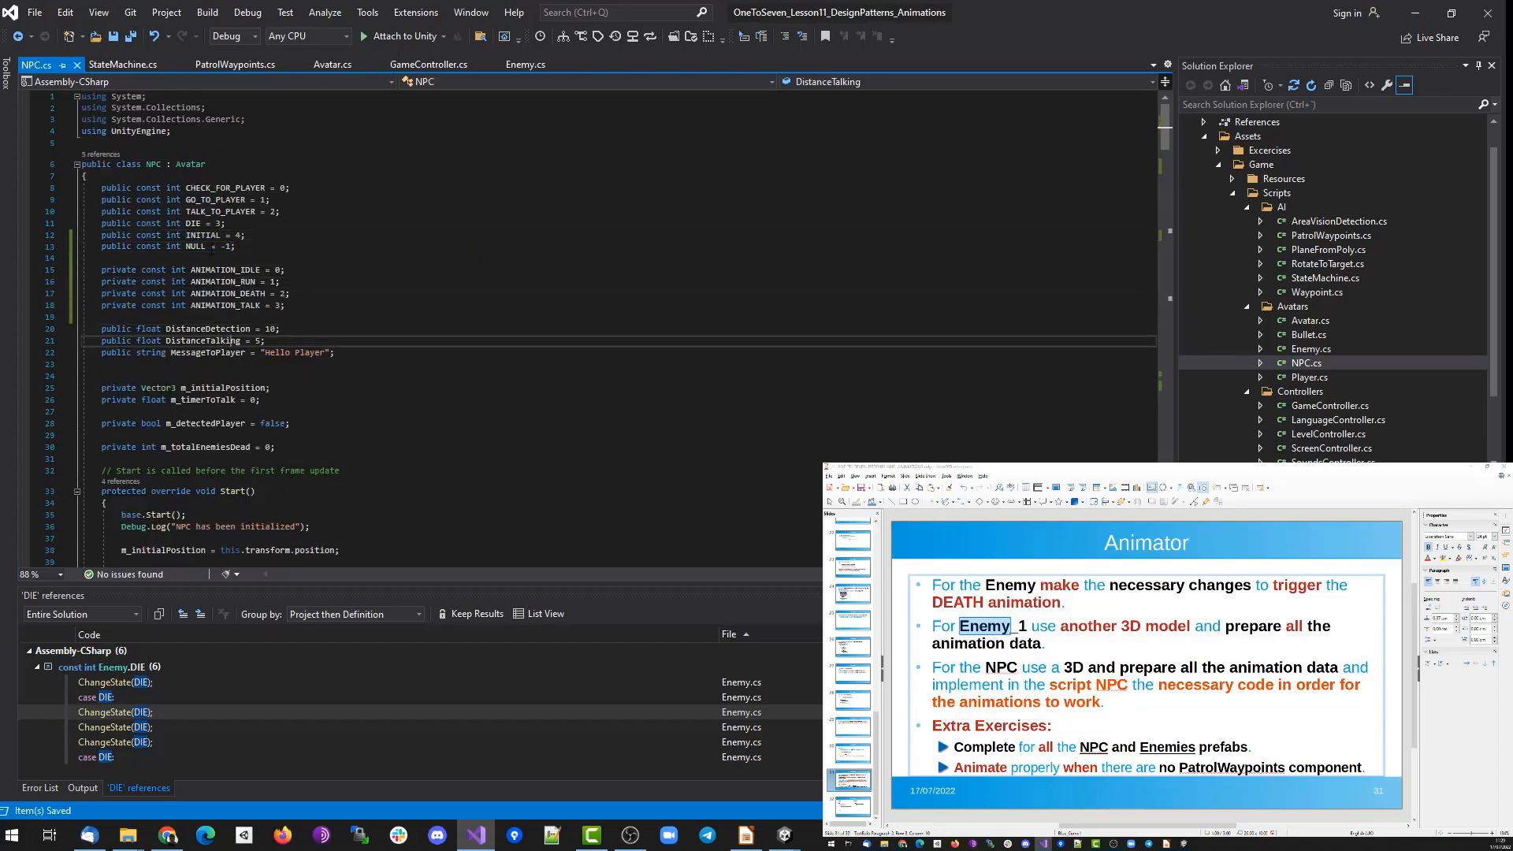
key("Down")
key("Down")
key("Down")
key("Down")
scroll(389, 287, "down", 20)
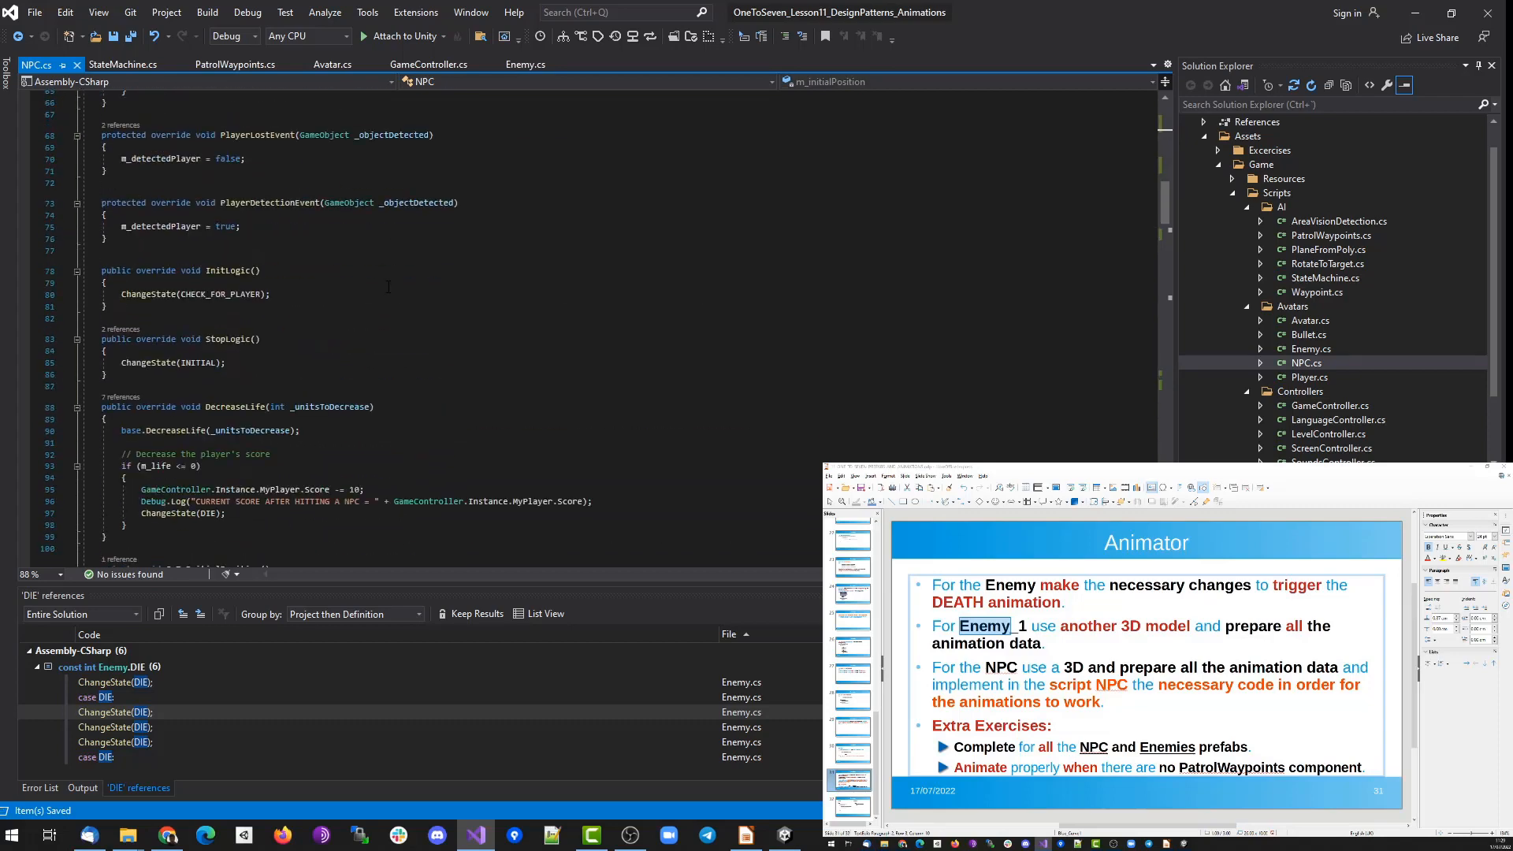
scroll(389, 286, "down", 10)
Switch to Unity, open the NPC_0 prefab and preview the enemy models available in the 8Bricks and Anticlea folders.
left_click(784, 834)
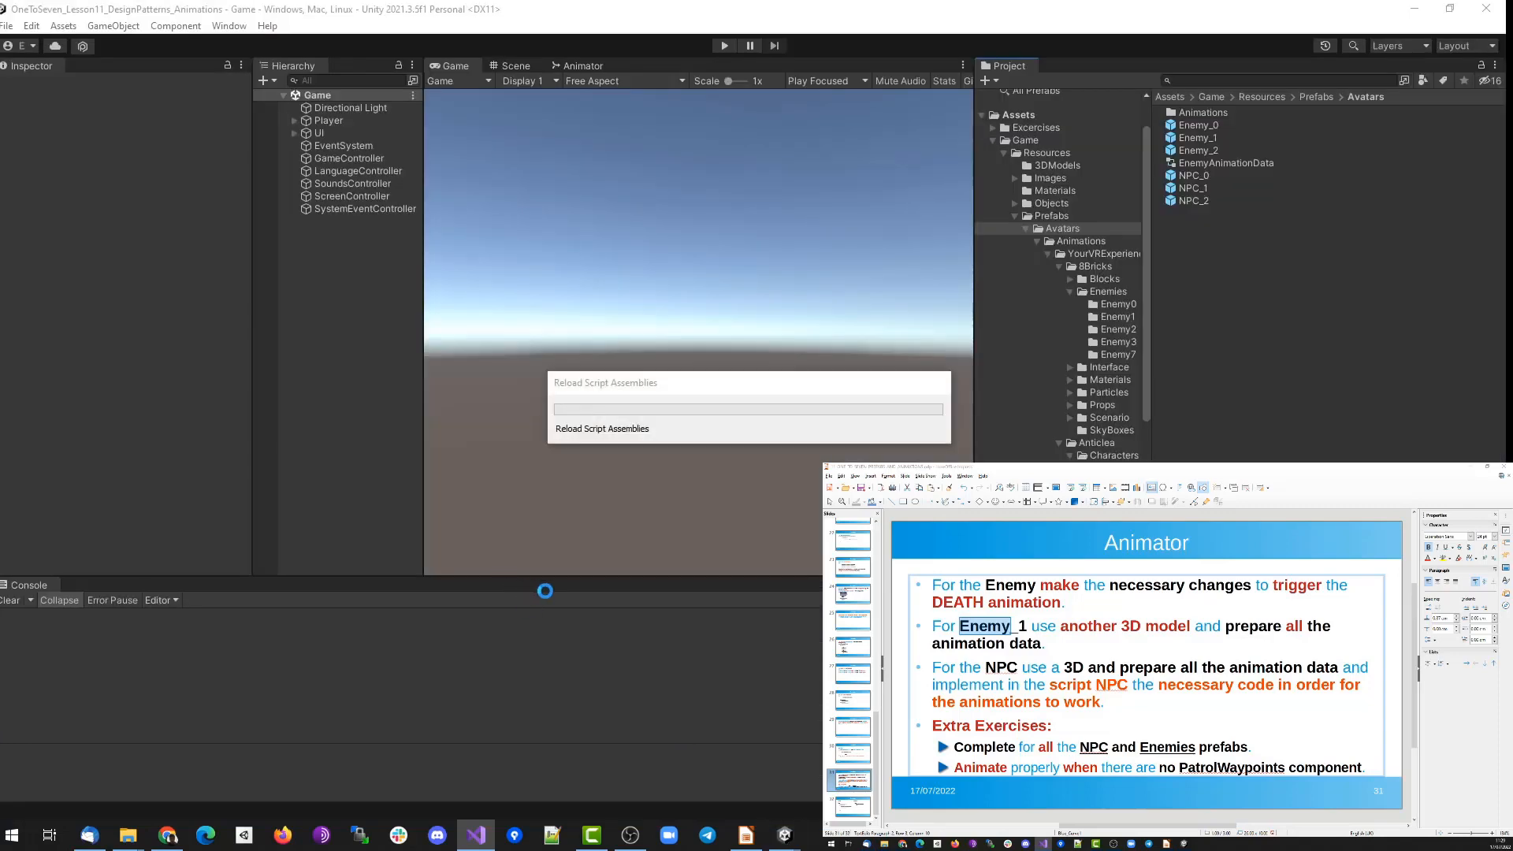
double_click(1194, 176)
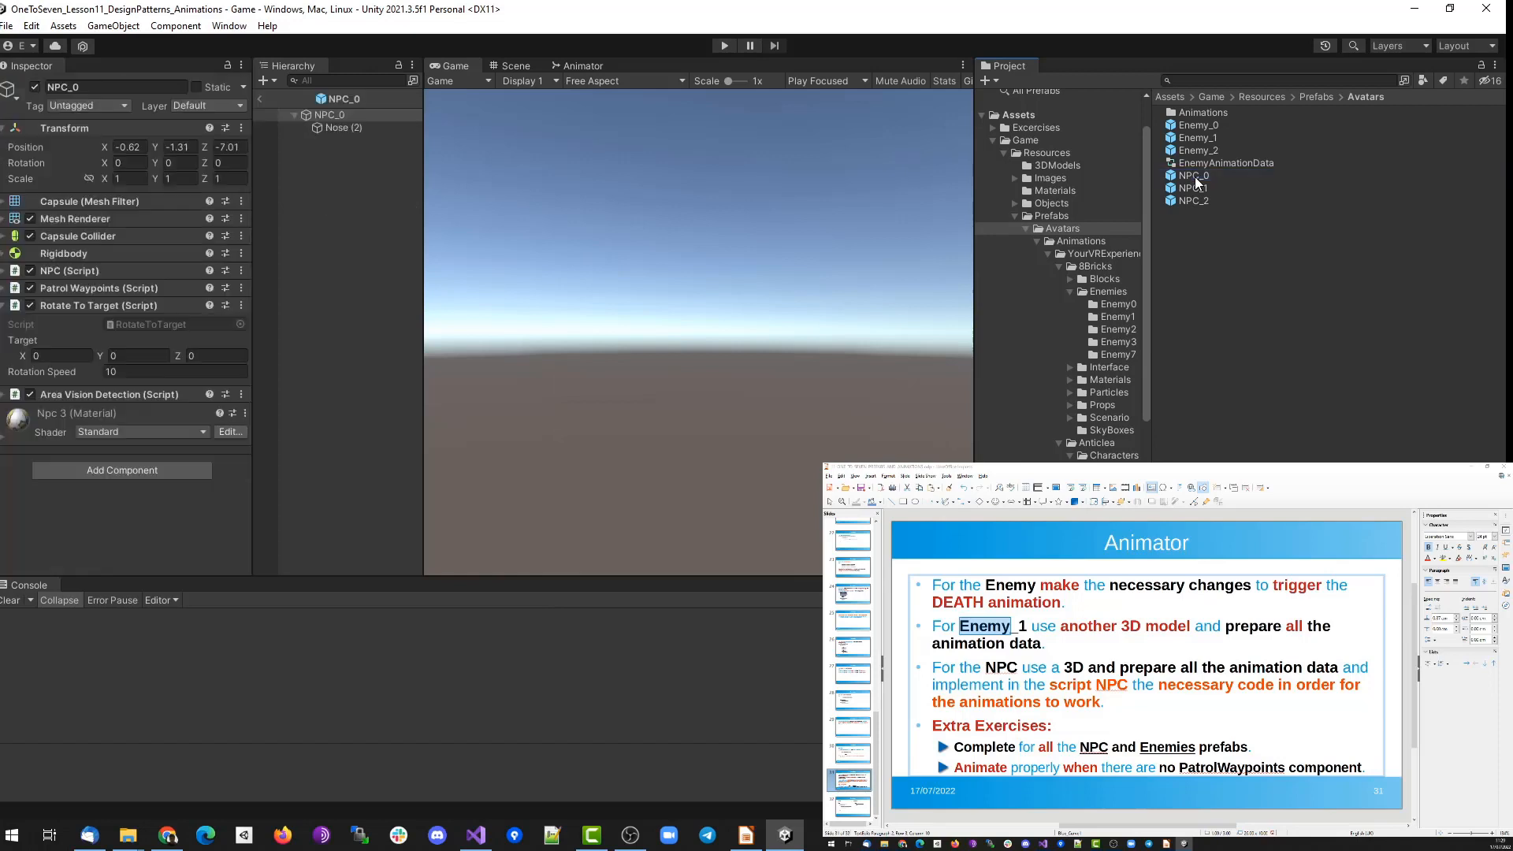
left_click(1107, 317)
left_click(1119, 330)
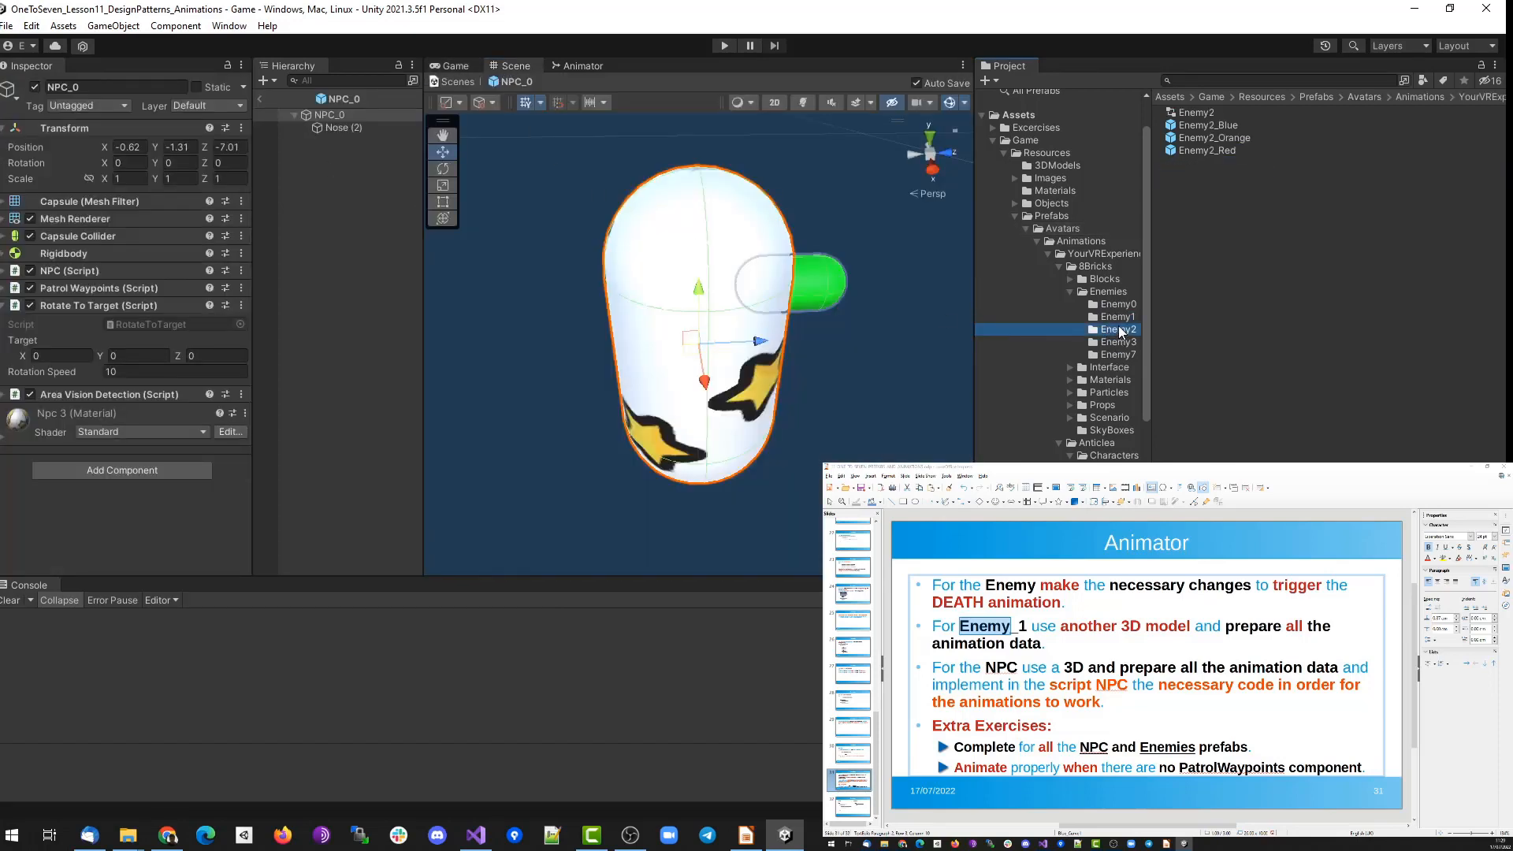
left_click(1213, 125)
left_click(1118, 341)
left_click(1208, 126)
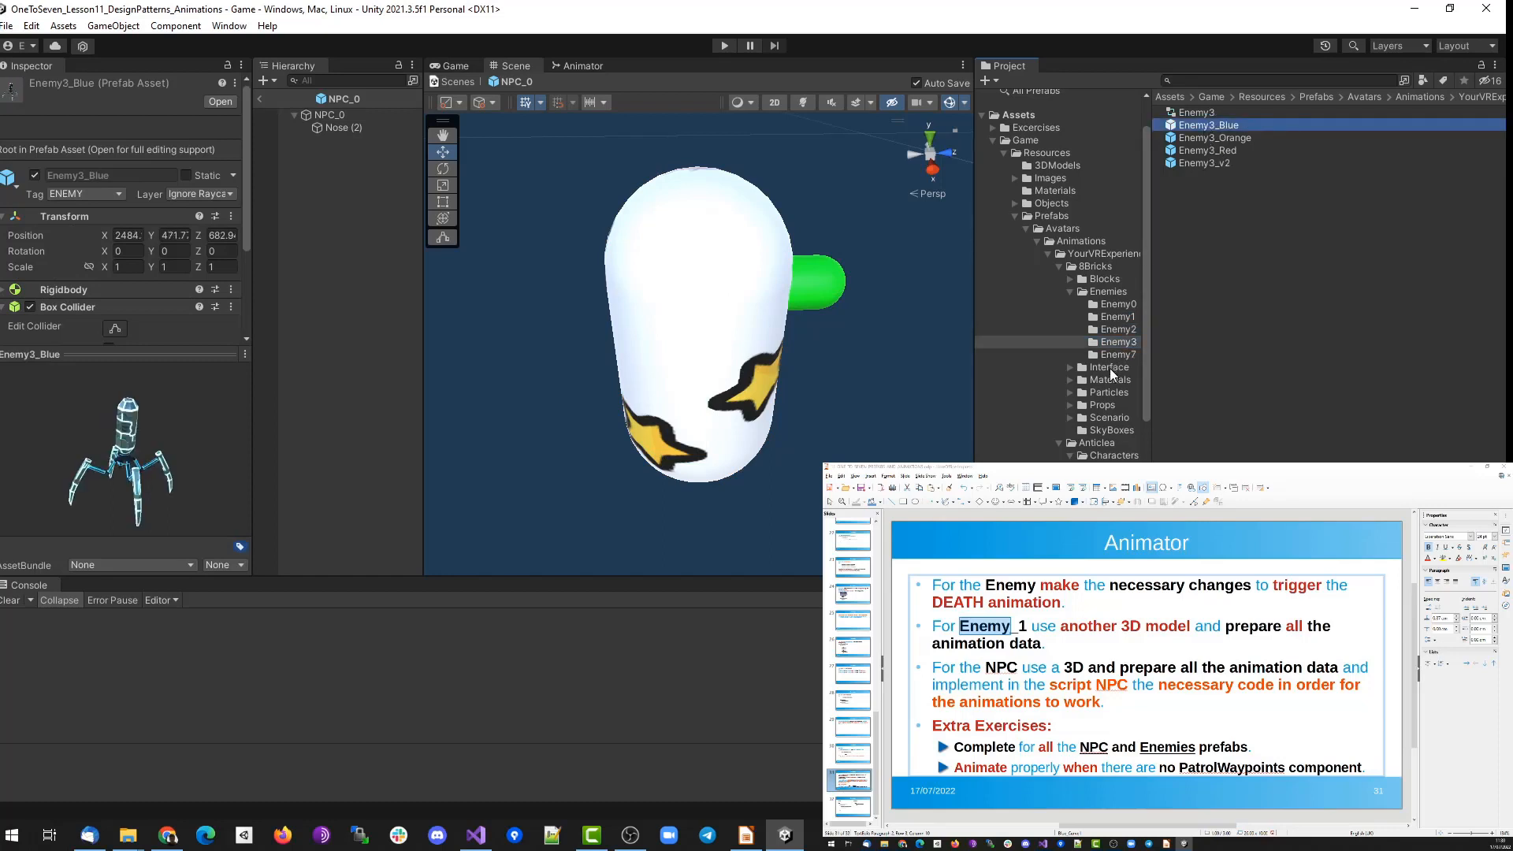
left_click_drag(1151, 370, 1161, 371)
left_click(1253, 142)
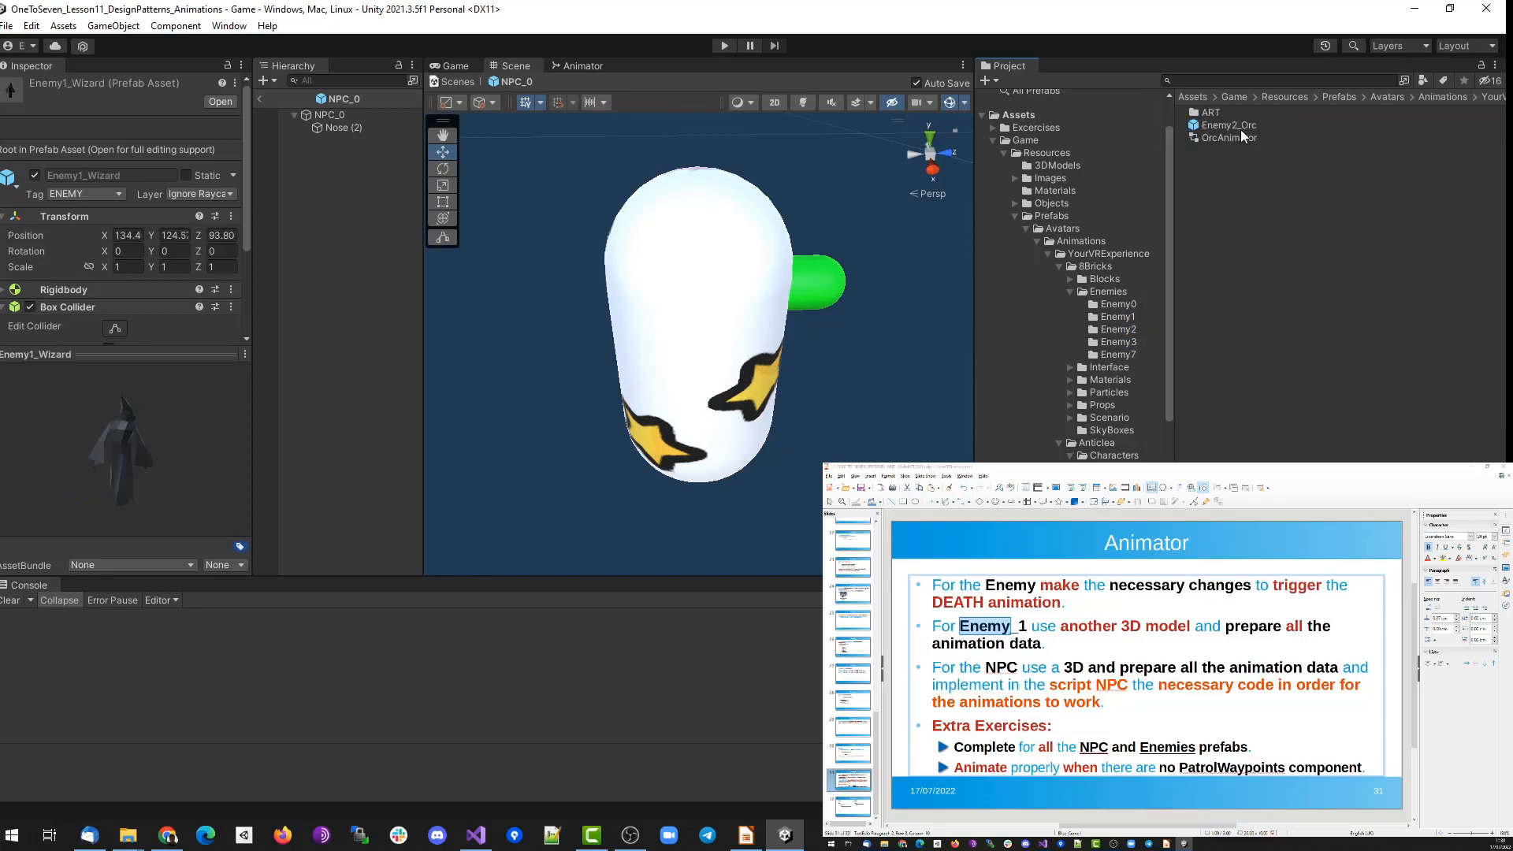
Add Enemy1_Wizard to NPC_0, unpack it, move its Model directly under NPC_0 and delete the leftover Enemy1_Wizard object.
left_click_drag(1224, 139, 675, 301)
right_click(354, 139)
mouse_move(415, 322)
left_click(574, 399)
left_click(305, 140)
left_click_drag(339, 153, 335, 116)
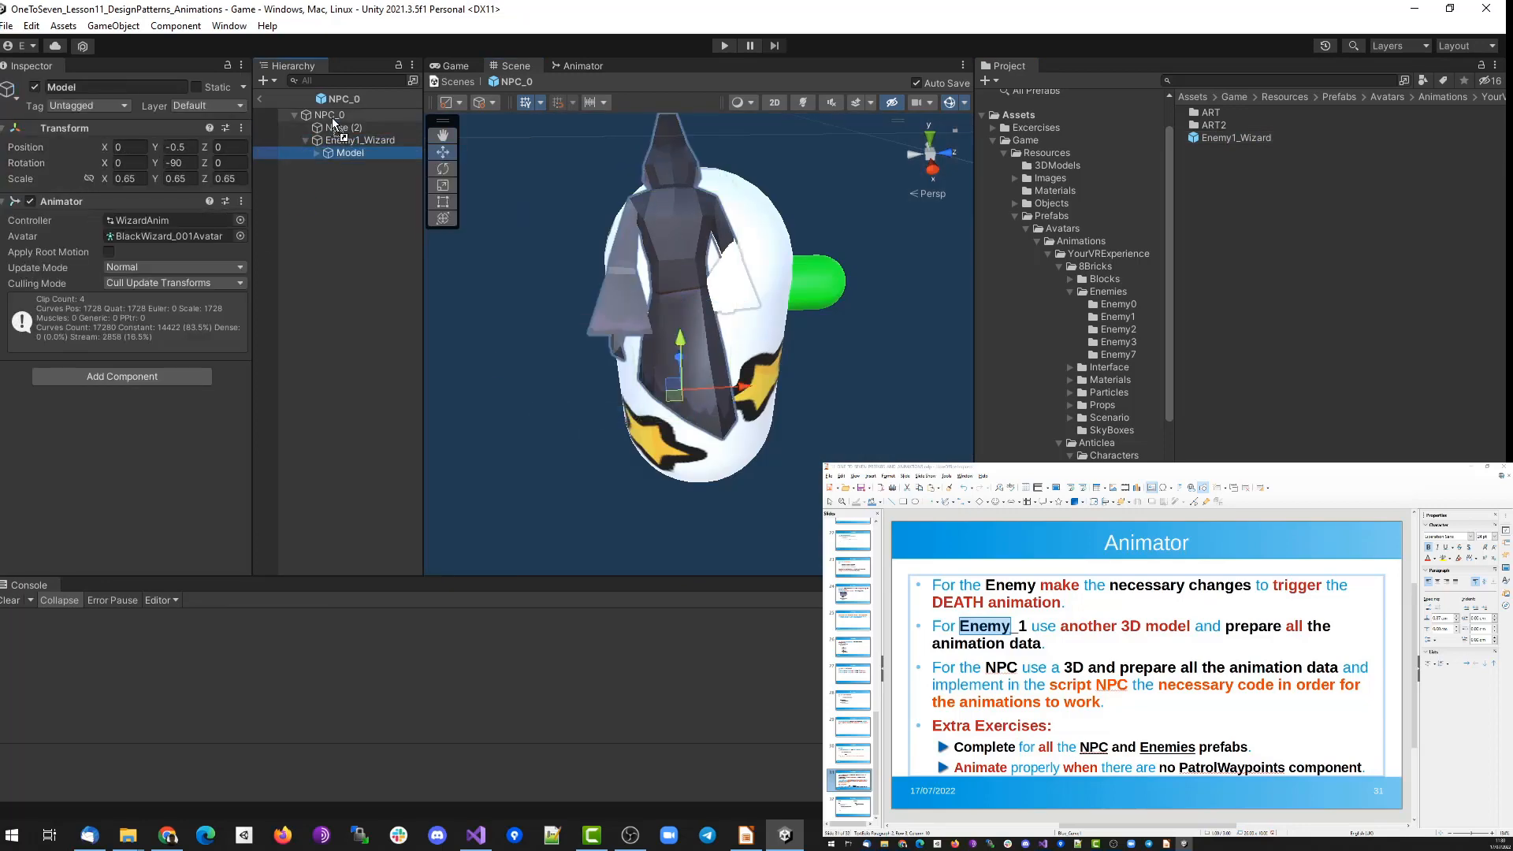
left_click(355, 142)
key("Delete")
Clear the animator controller on the wizard Model and assign Model to the NPC script's Model 3d field on NPC_0.
left_click(355, 142)
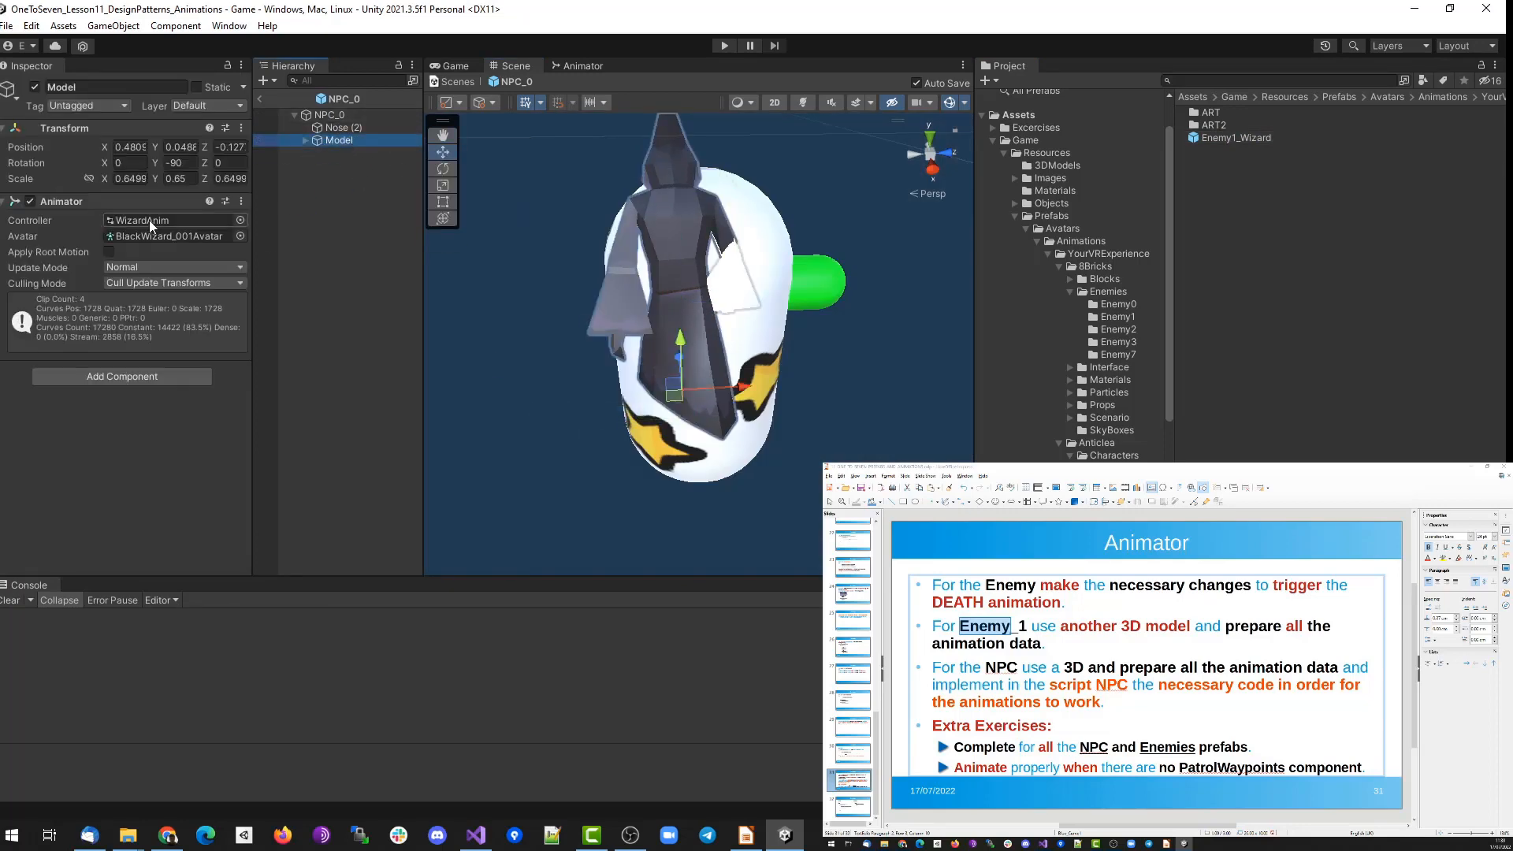
left_click(153, 222)
key("Delete")
left_click(329, 115)
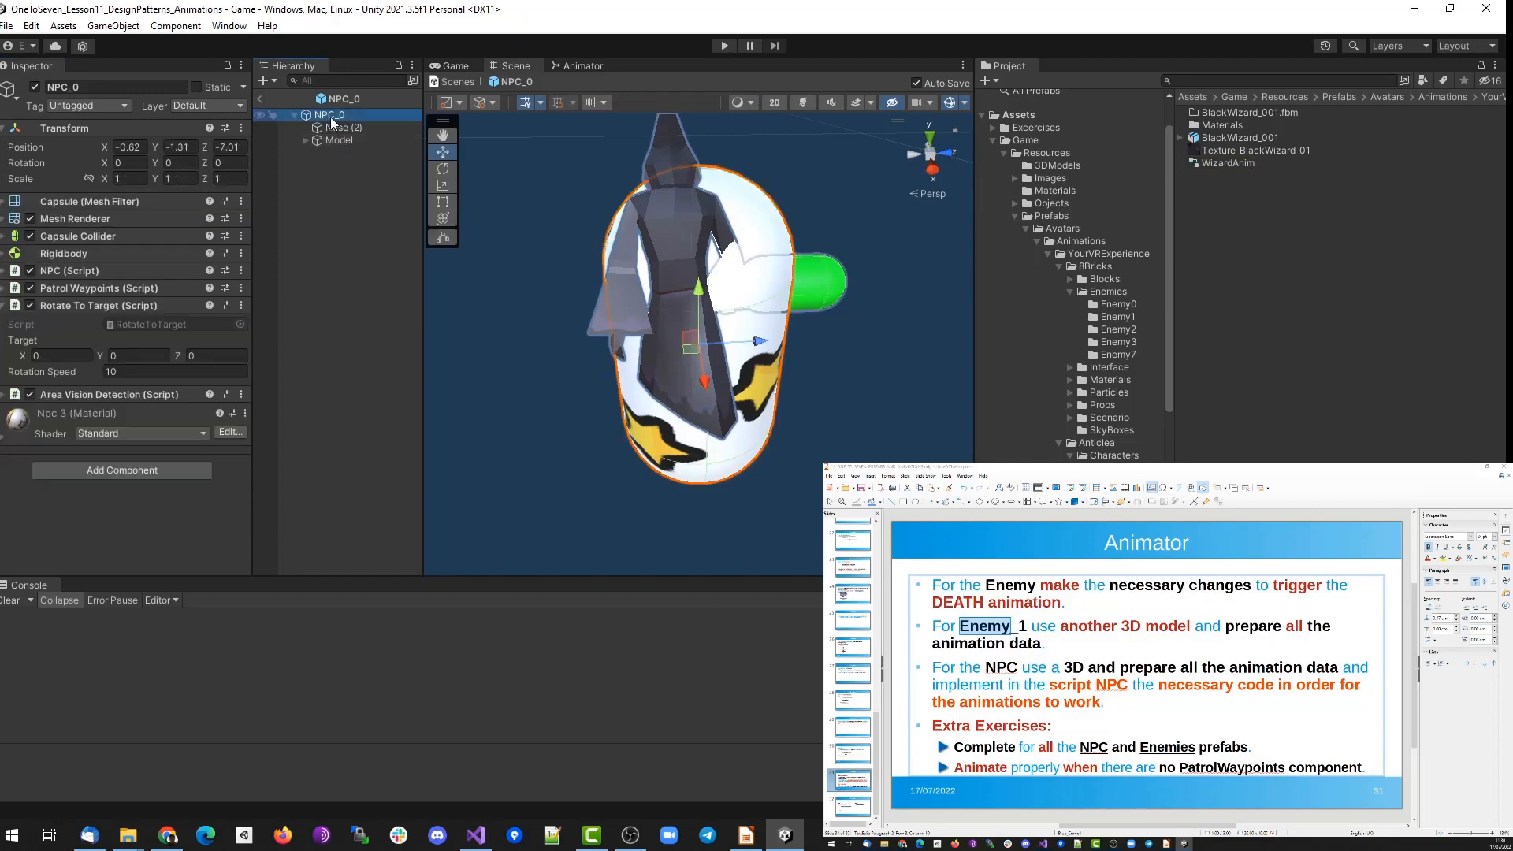
left_click(340, 140)
left_click(329, 115)
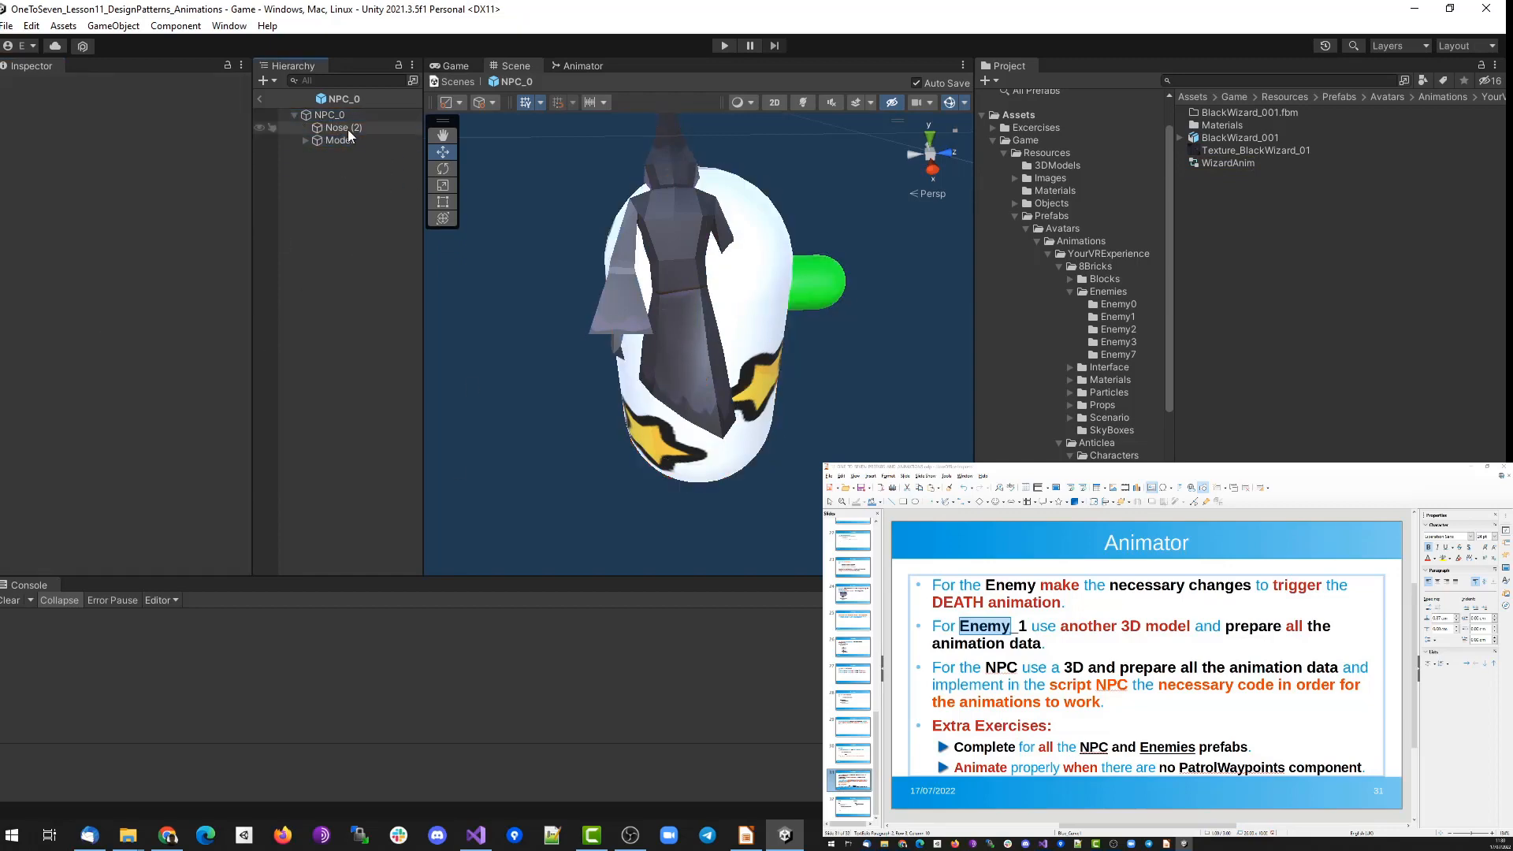
Reset the wizard Model's transform and lower it to about -0.895 on Y within the capsule.
left_click(340, 141)
left_click(241, 127)
left_click(274, 144)
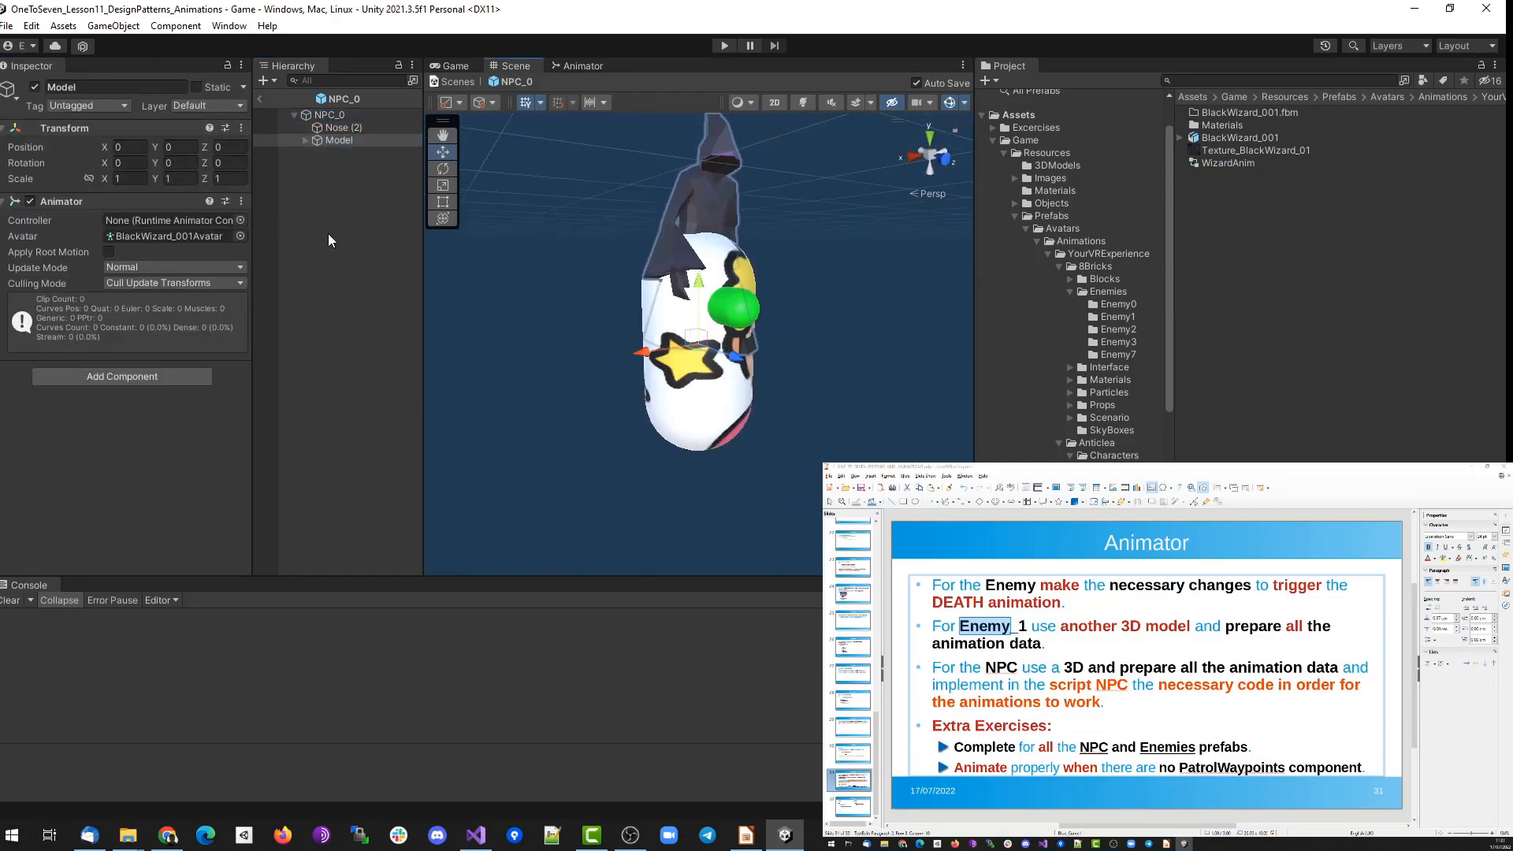
left_click_drag(698, 282, 700, 388)
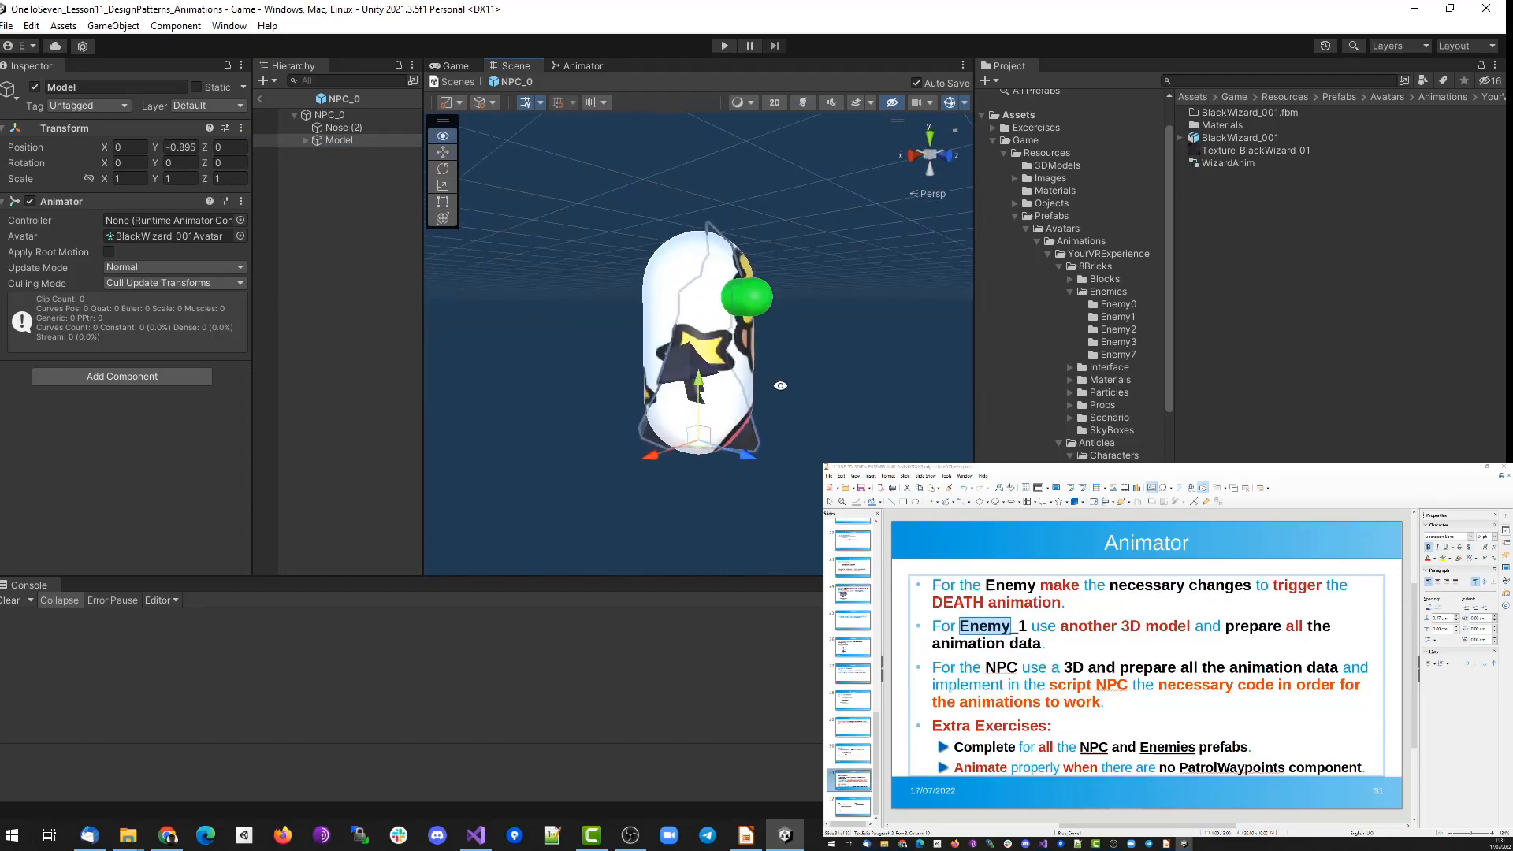
Disable NPC_0's Mesh Renderer and delete its Nose (2) child so only the wizard model shows.
left_click(339, 115)
left_click(30, 218)
left_click(354, 129)
key("Delete")
left_click(343, 116)
left_click_drag(693, 307, 500, 340, "alt")
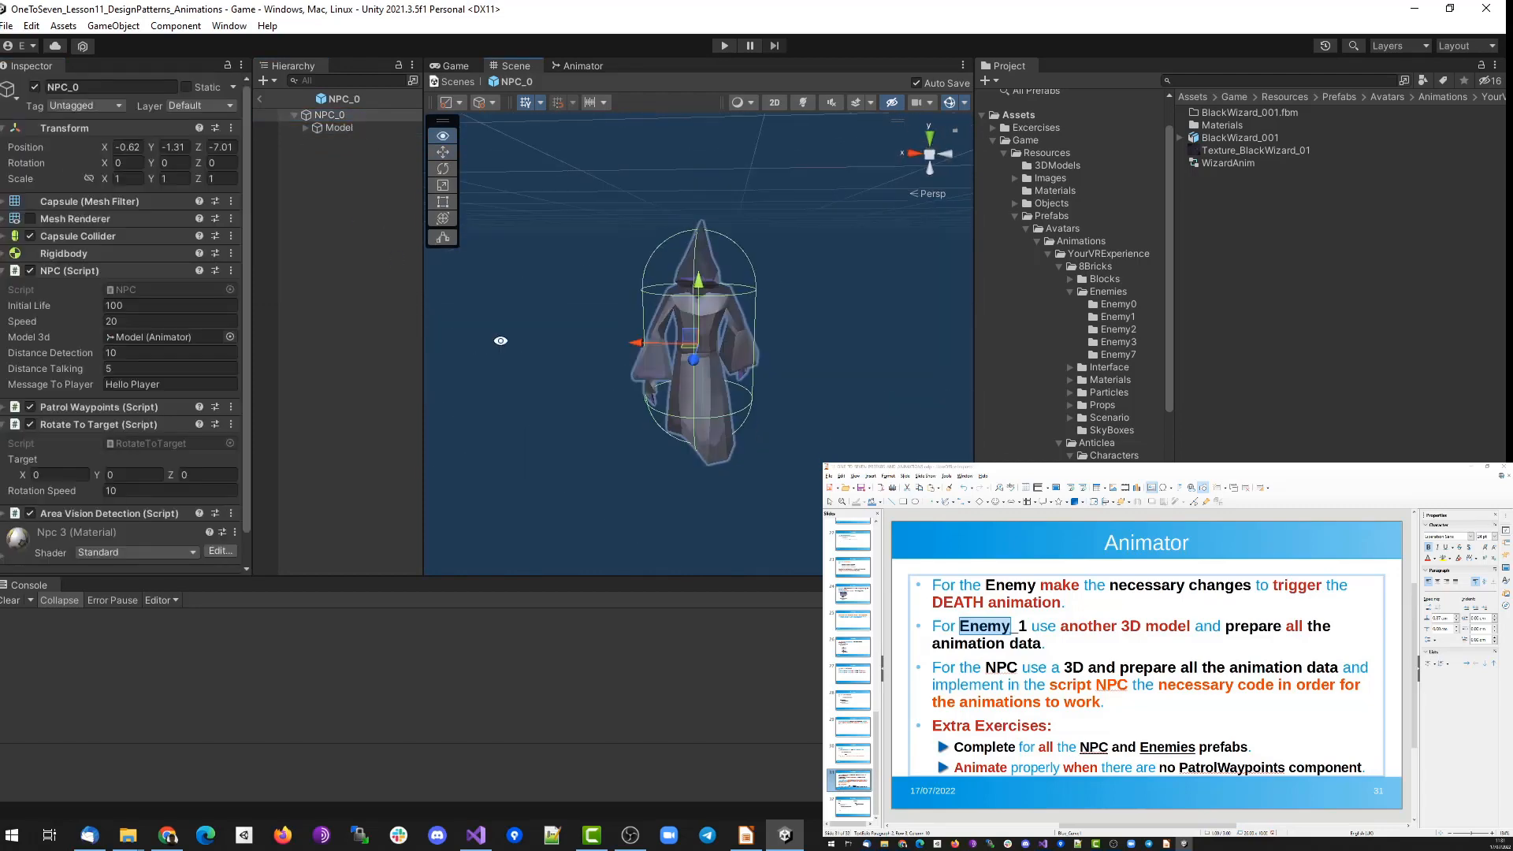
Rename the EnemyAnimationData controller in the Avatars folder to Enemy0_AnimationData.
left_click(339, 128)
left_click(1062, 229)
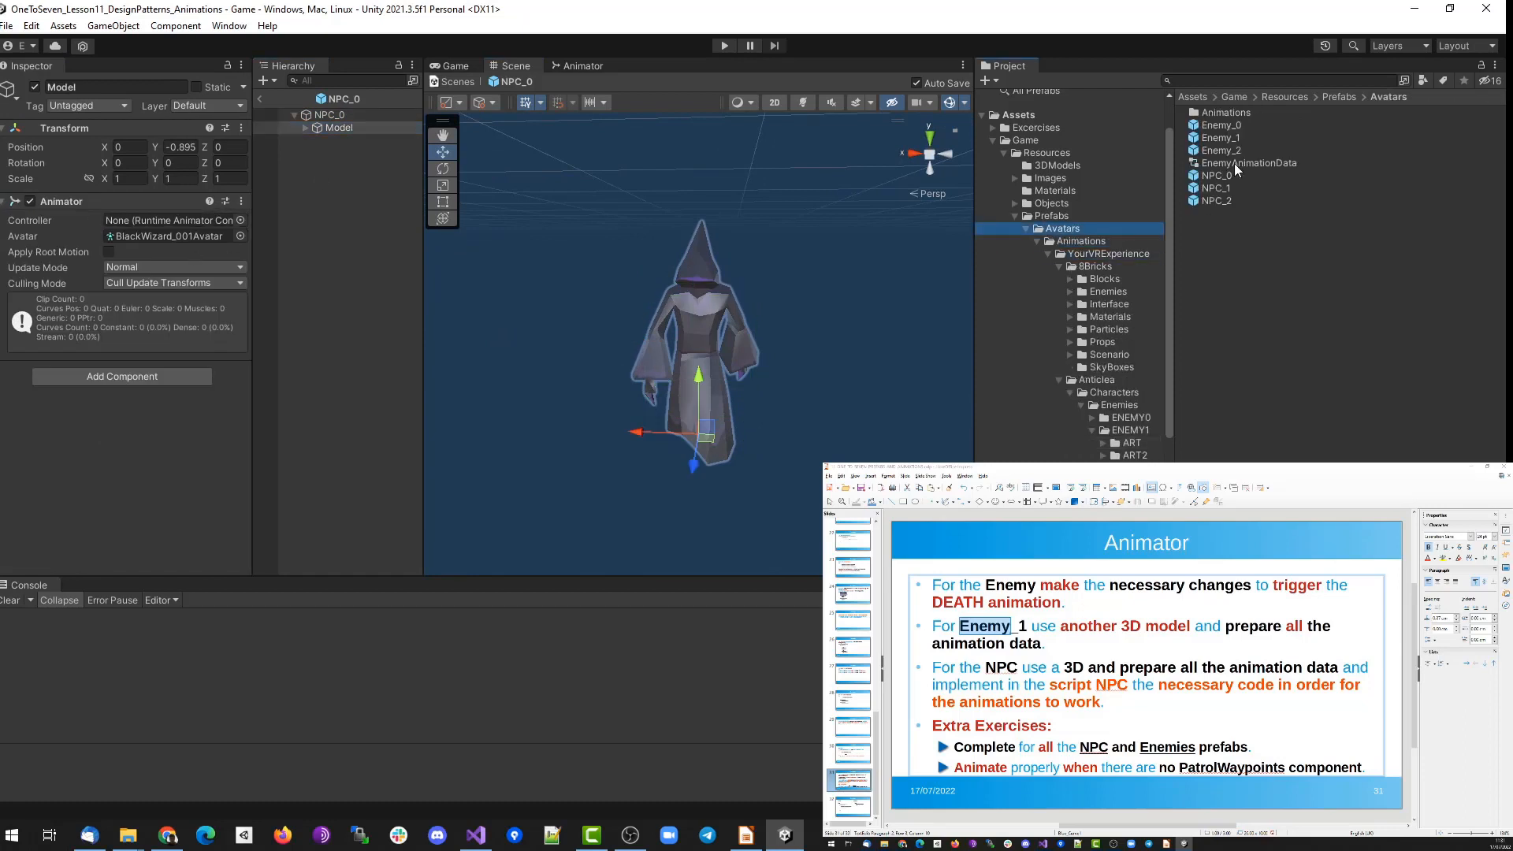
left_click(1235, 164)
type("0_")
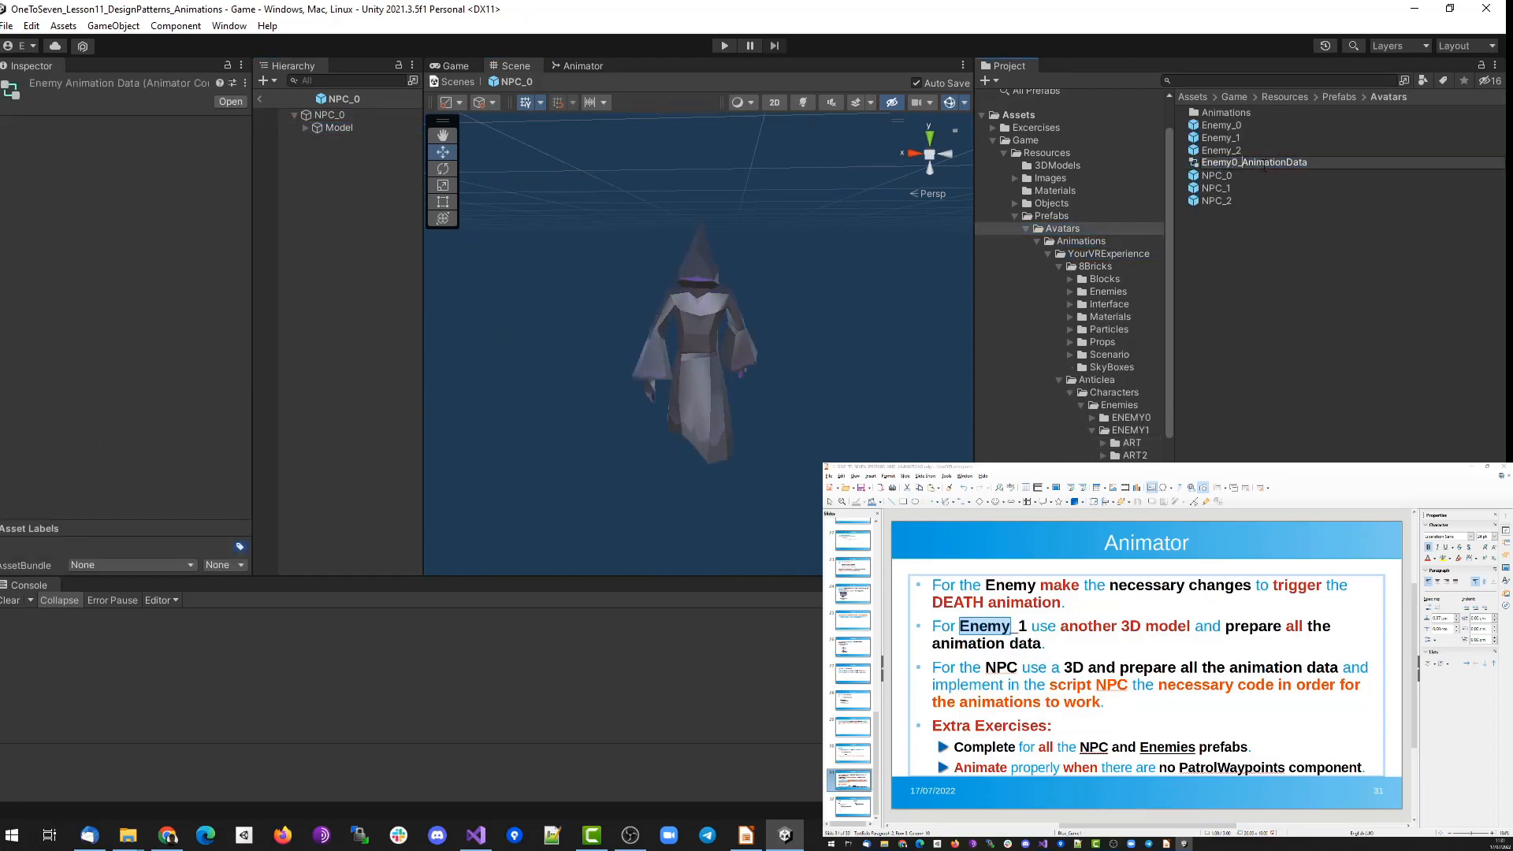
key("Return")
Create an animator controller named NPC0_AnimationData in the Avatars folder.
right_click(1227, 243)
mouse_move(1260, 251)
left_click(1119, 378)
type("n")
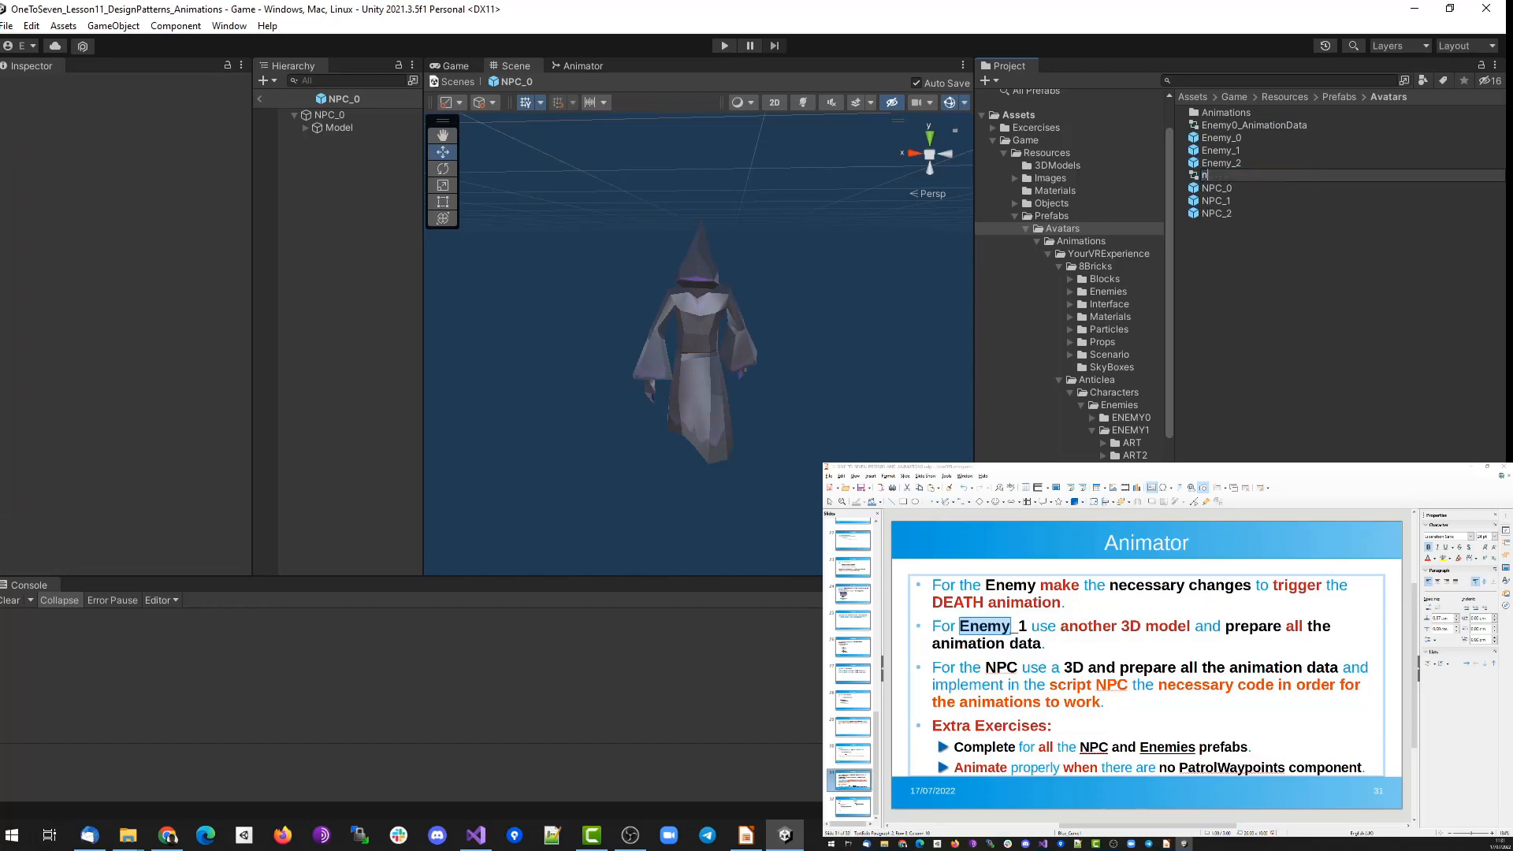
type("PC0_AnimationData")
key("Return")
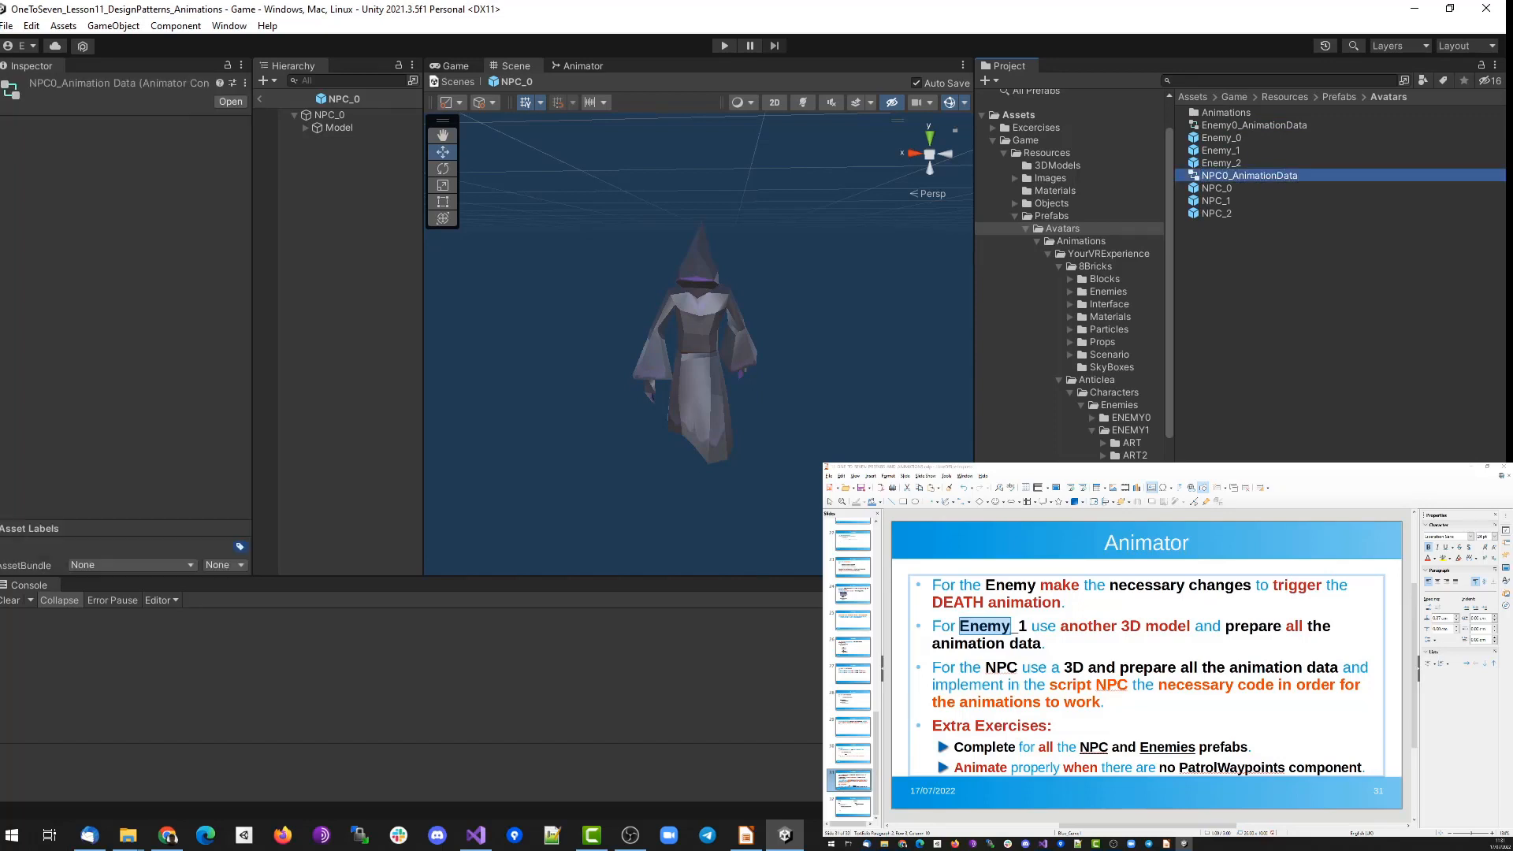
Open NPC0_AnimationData for editing and create an empty default state named Idle.
double_click(1246, 175)
right_click(705, 292)
mouse_move(748, 300)
left_click(898, 301)
left_click_drag(824, 320, 702, 322)
left_click(134, 86)
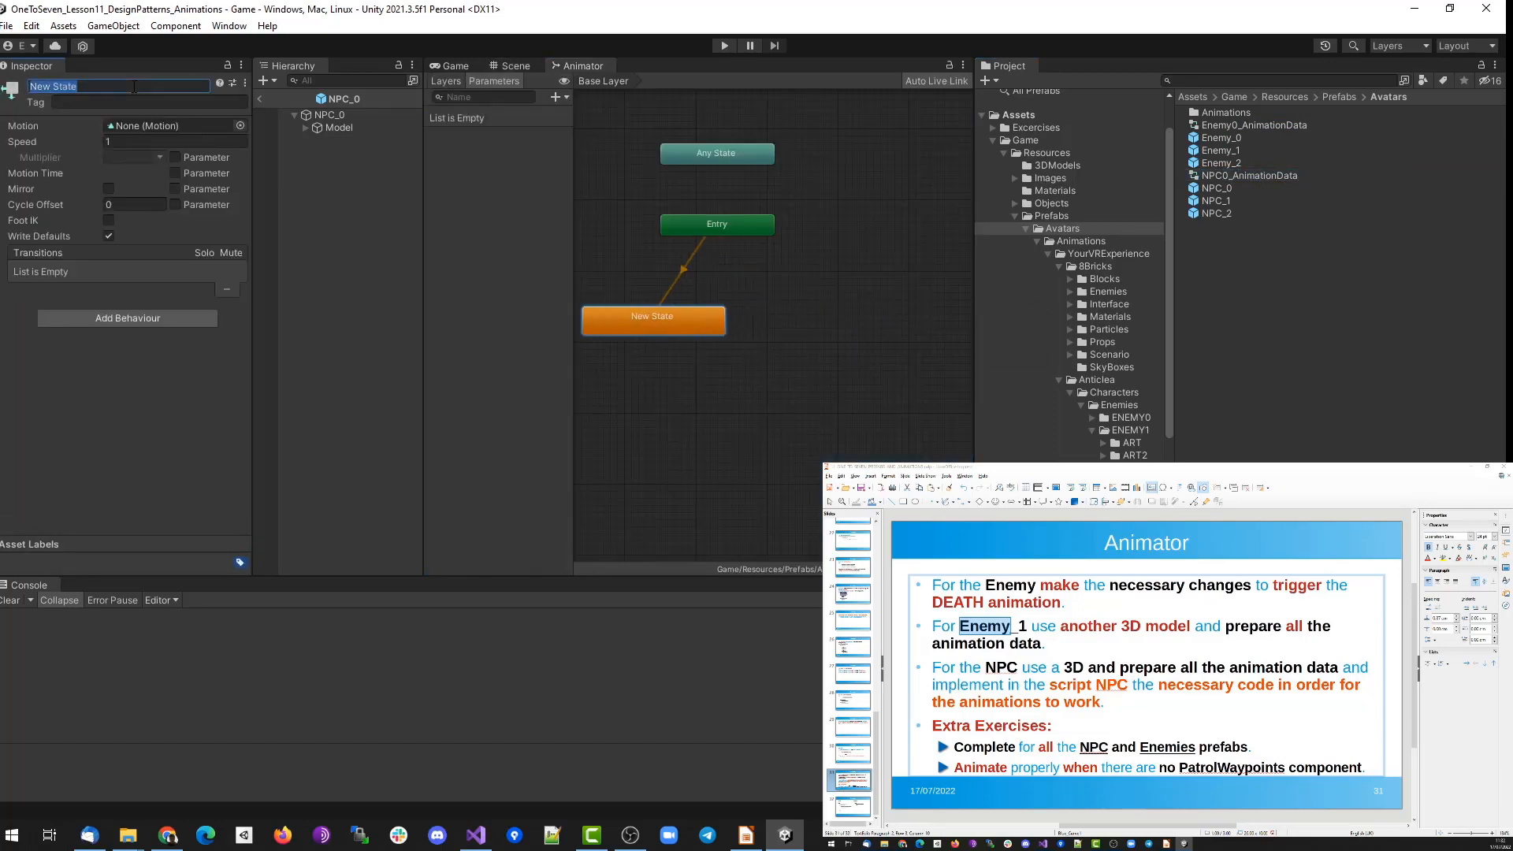
Create an empty state named Run and arrange it with the Idle, Entry and Any State nodes.
right_click(761, 306)
mouse_move(804, 314)
left_click(954, 314)
left_click(99, 88)
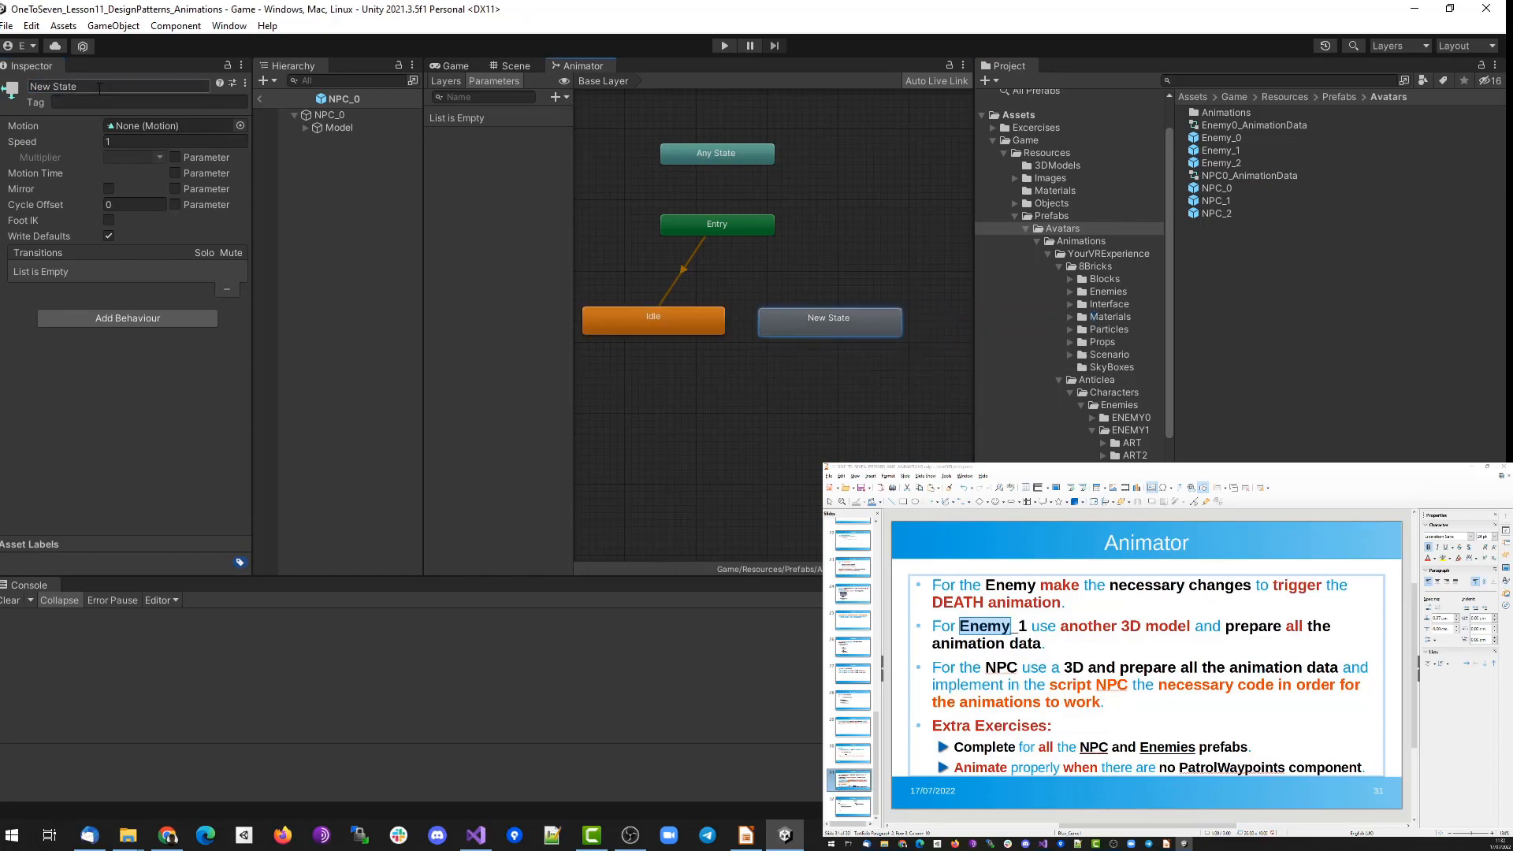
key("Return")
left_click_drag(819, 323, 642, 380)
left_click_drag(653, 321, 781, 300)
left_click_drag(642, 380, 627, 374)
left_click_drag(724, 222, 773, 208)
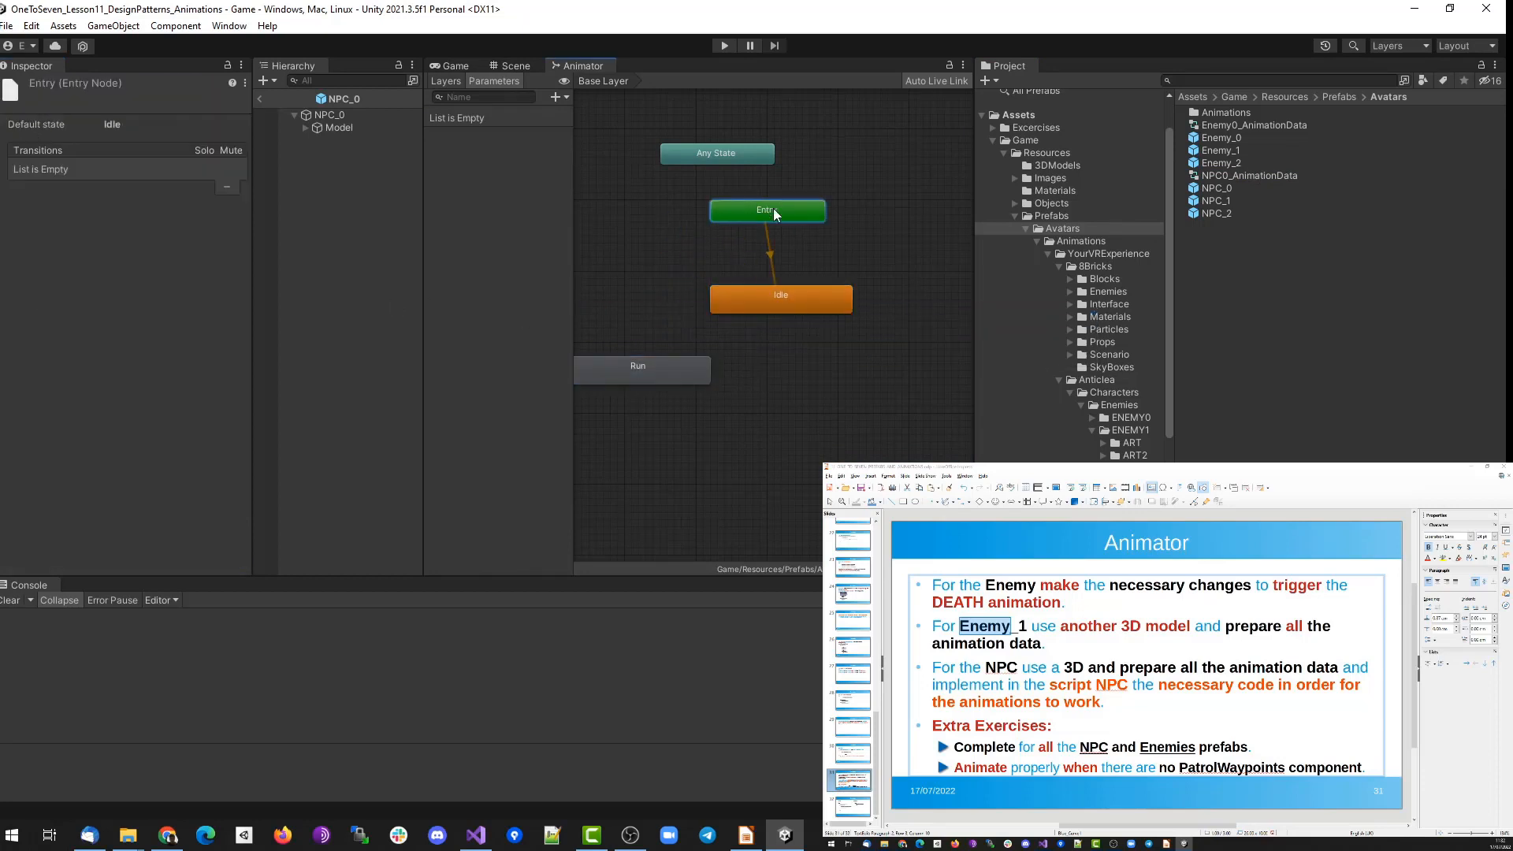
left_click_drag(717, 154, 751, 139)
Create an empty Talk state opposite Run and an empty Death state below them.
right_click(770, 342)
left_click(990, 353)
left_click_drag(840, 359, 887, 371)
left_click_drag(797, 303, 783, 296)
left_click(886, 368)
left_click(106, 85)
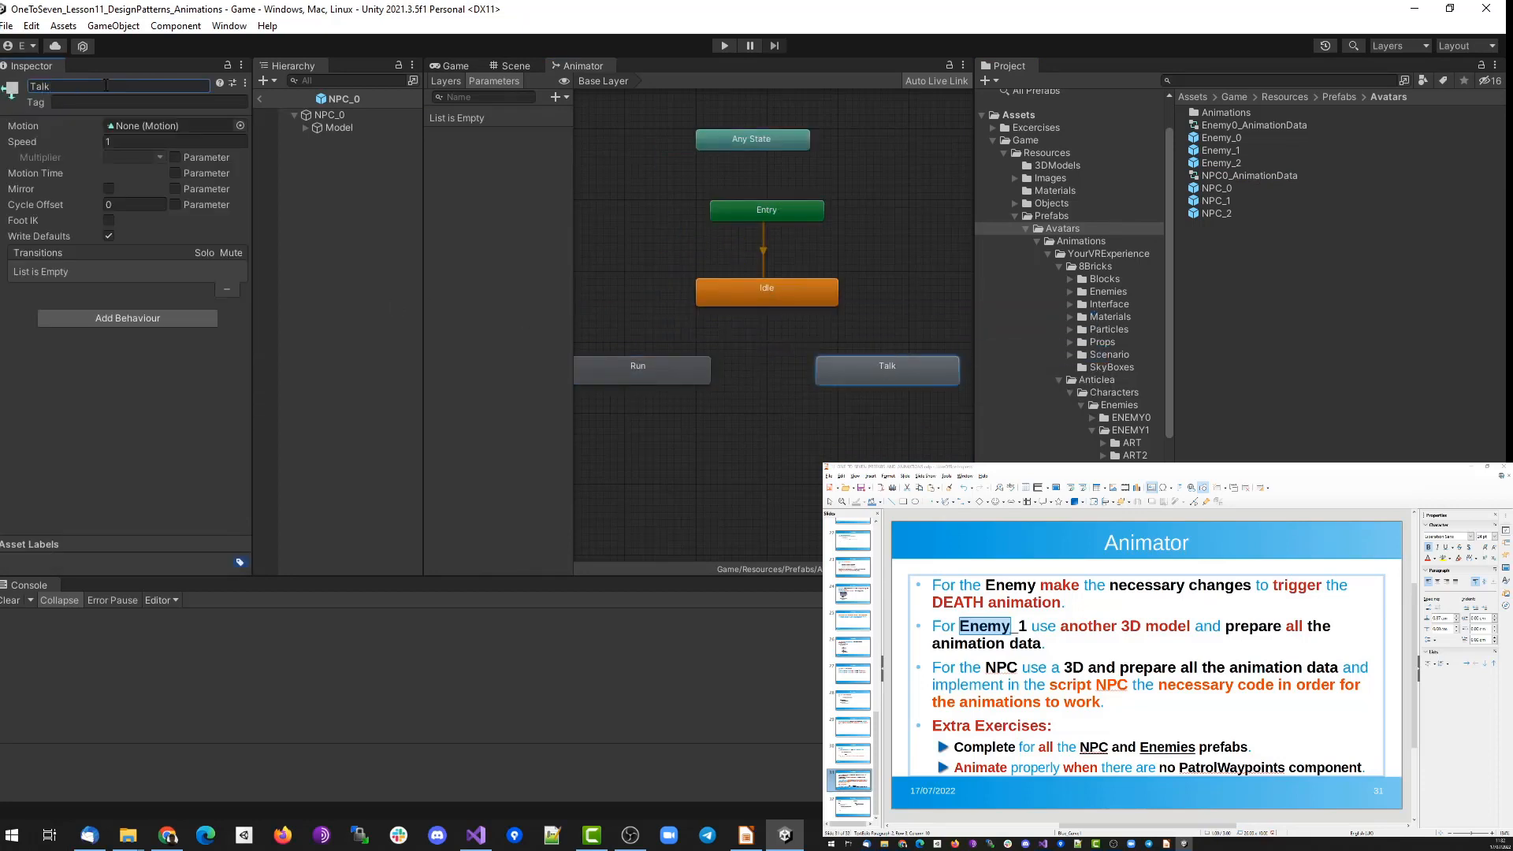
right_click(780, 427)
mouse_move(827, 433)
left_click(995, 434)
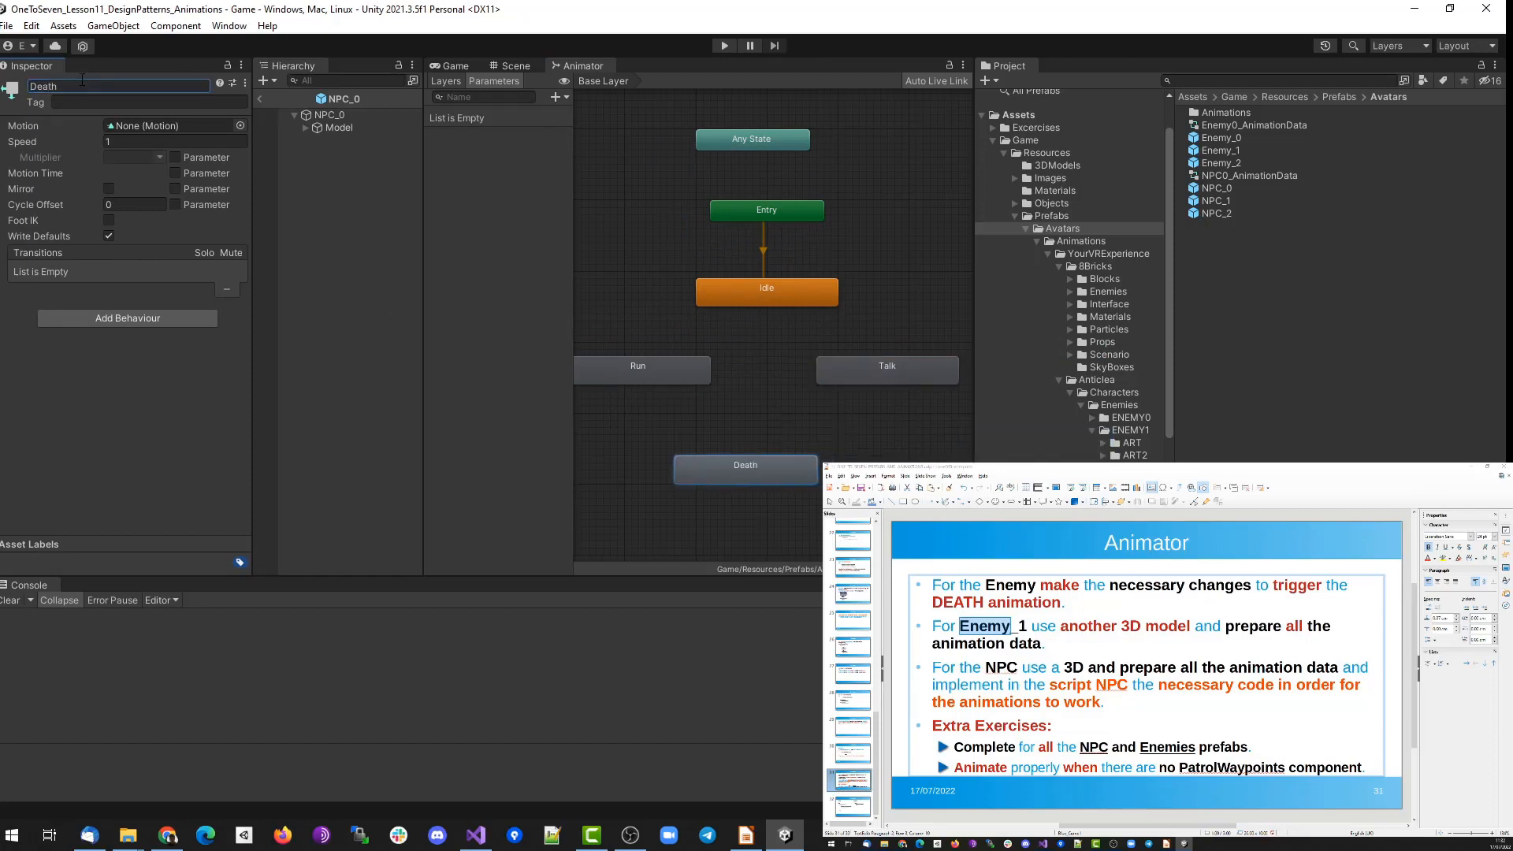
Try Enemy02_anIdle as the Idle state's motion and locate that clip in the project.
left_click(766, 291)
left_click(240, 125)
type("idle")
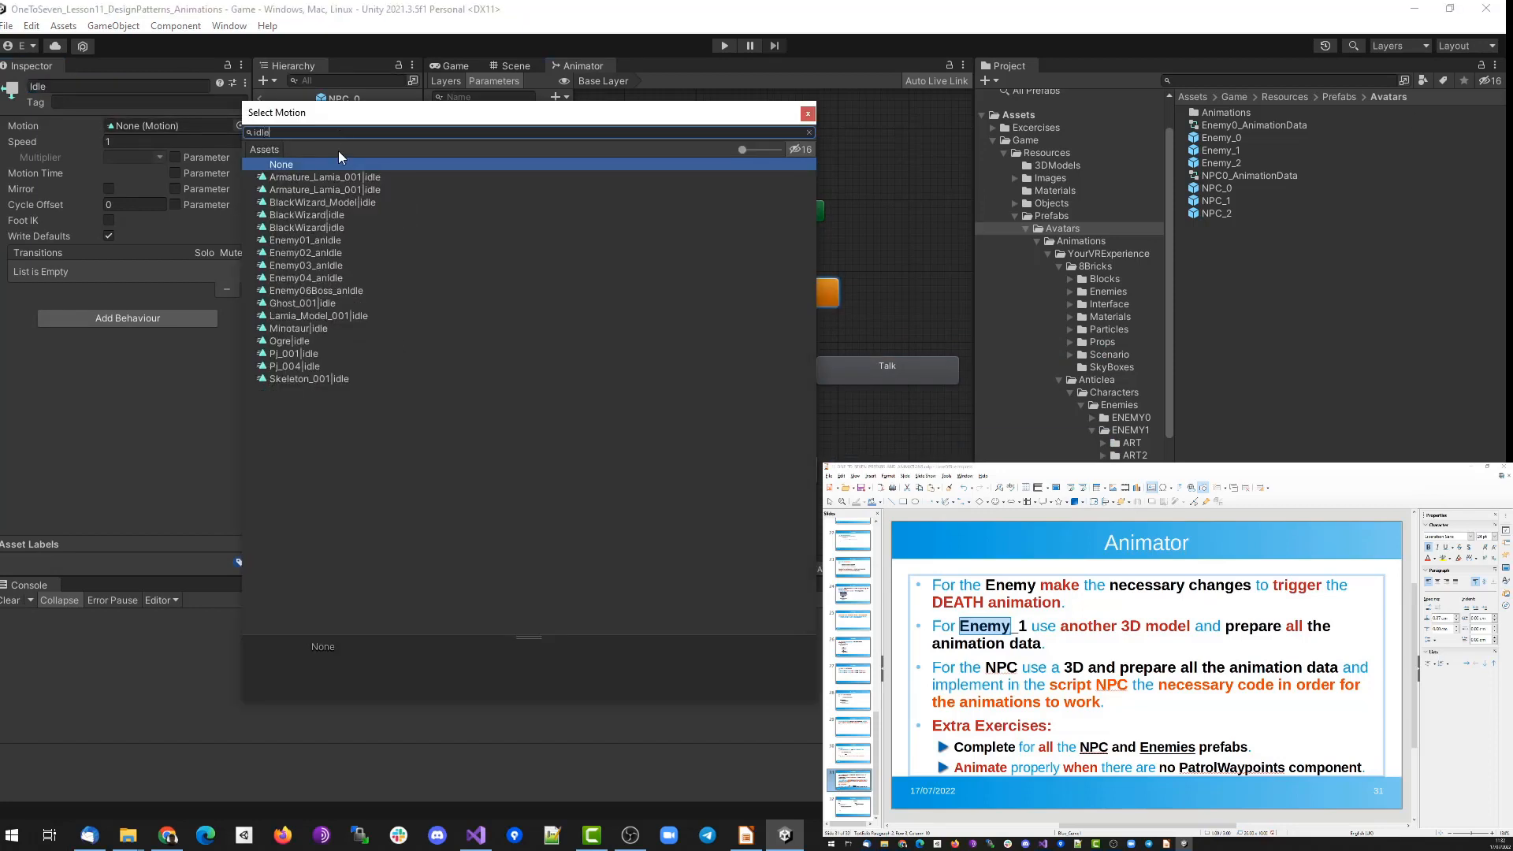
double_click(306, 252)
double_click(169, 126)
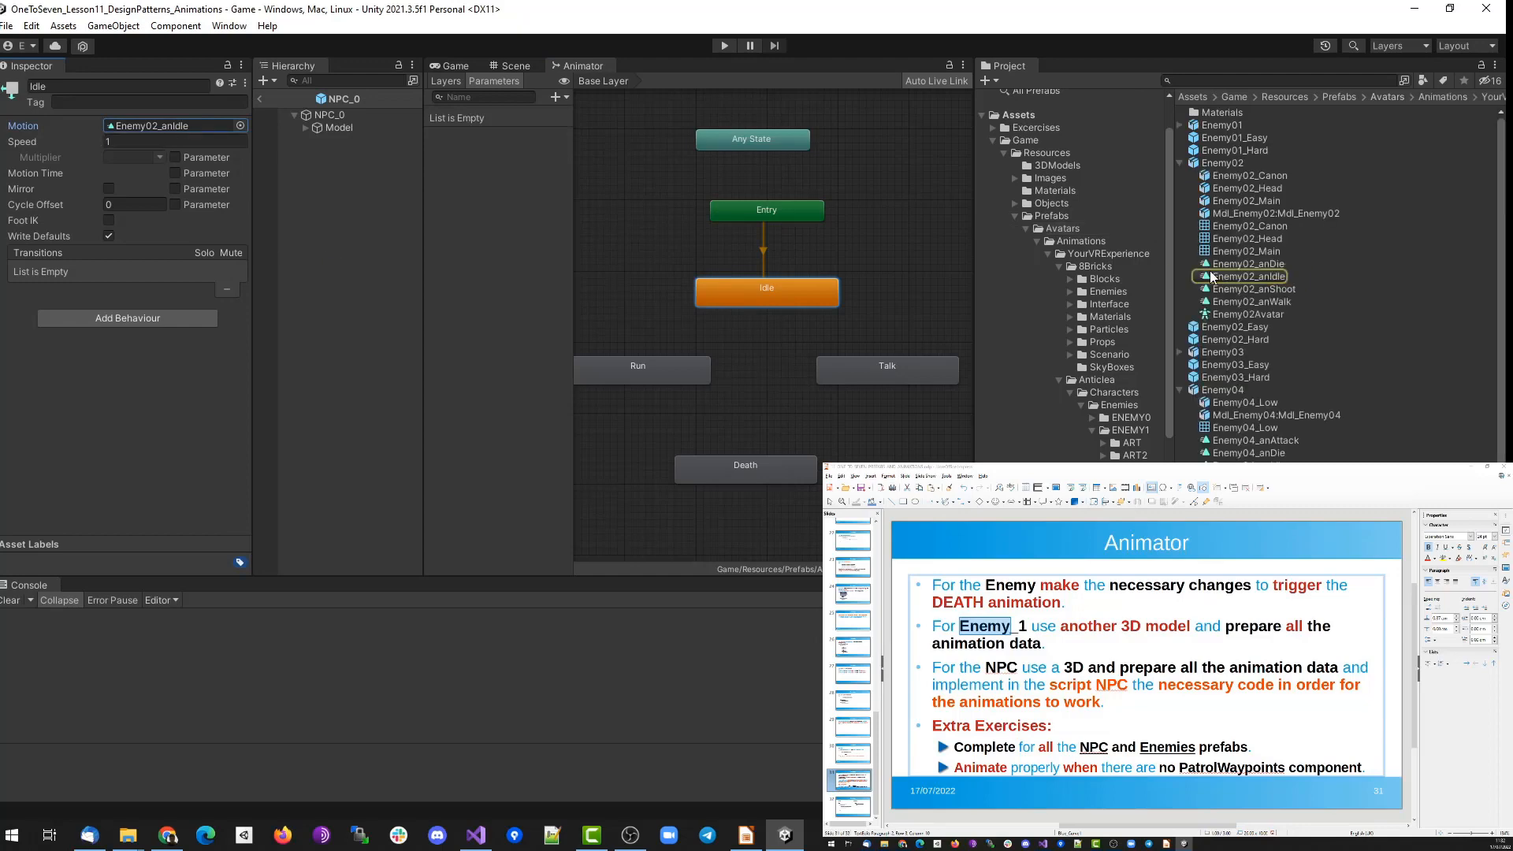
Set the Idle state's motion to BlackWizard|idle and play the clip's preview.
left_click(717, 294)
left_click(240, 125)
type("idle")
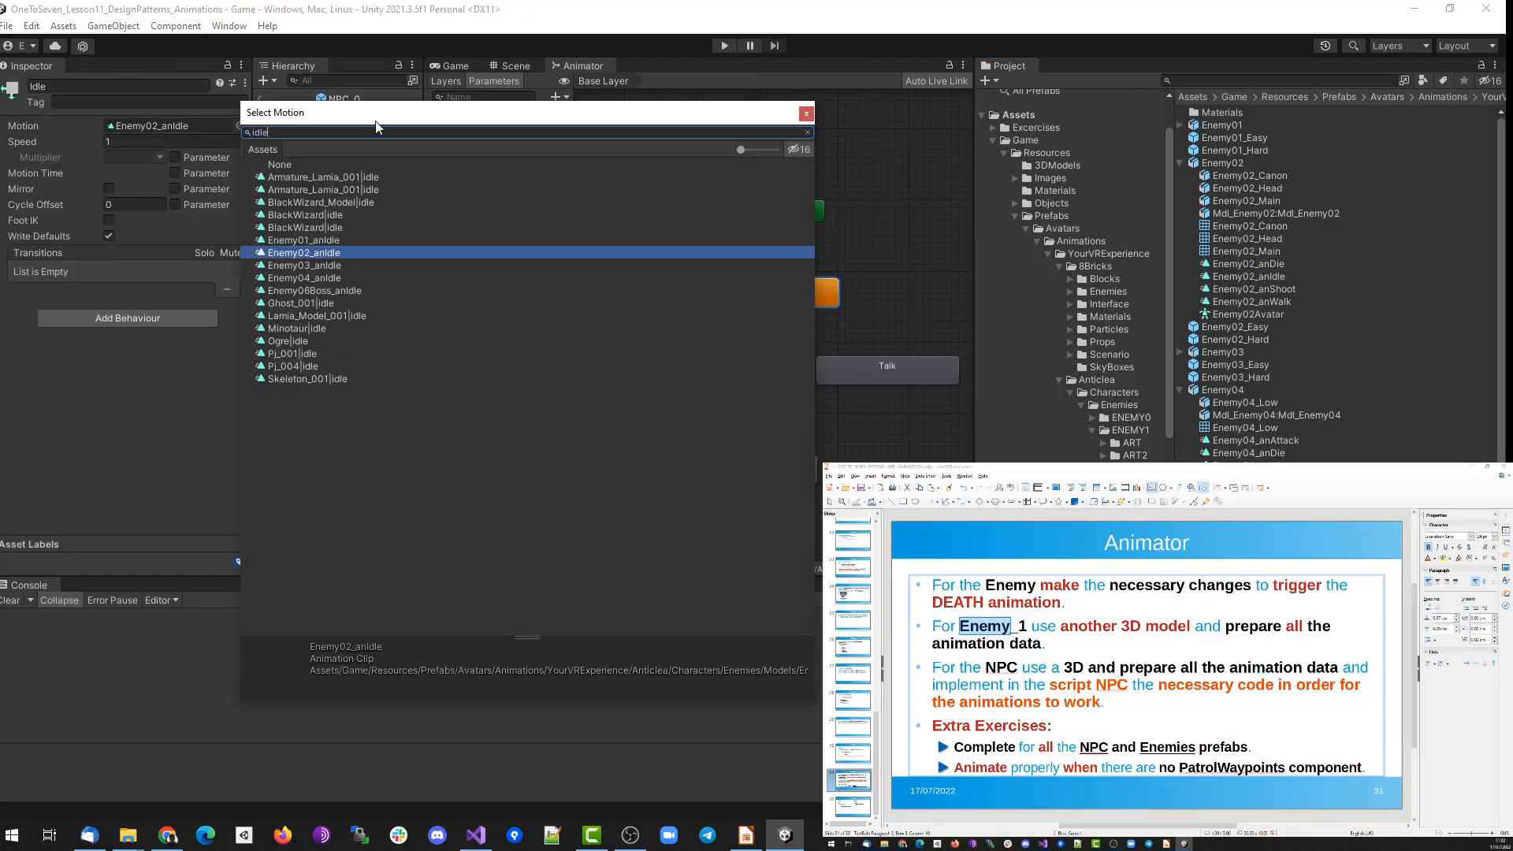
left_click(355, 215)
double_click(354, 215)
left_click(169, 126)
left_click(1263, 228)
left_click(6, 370)
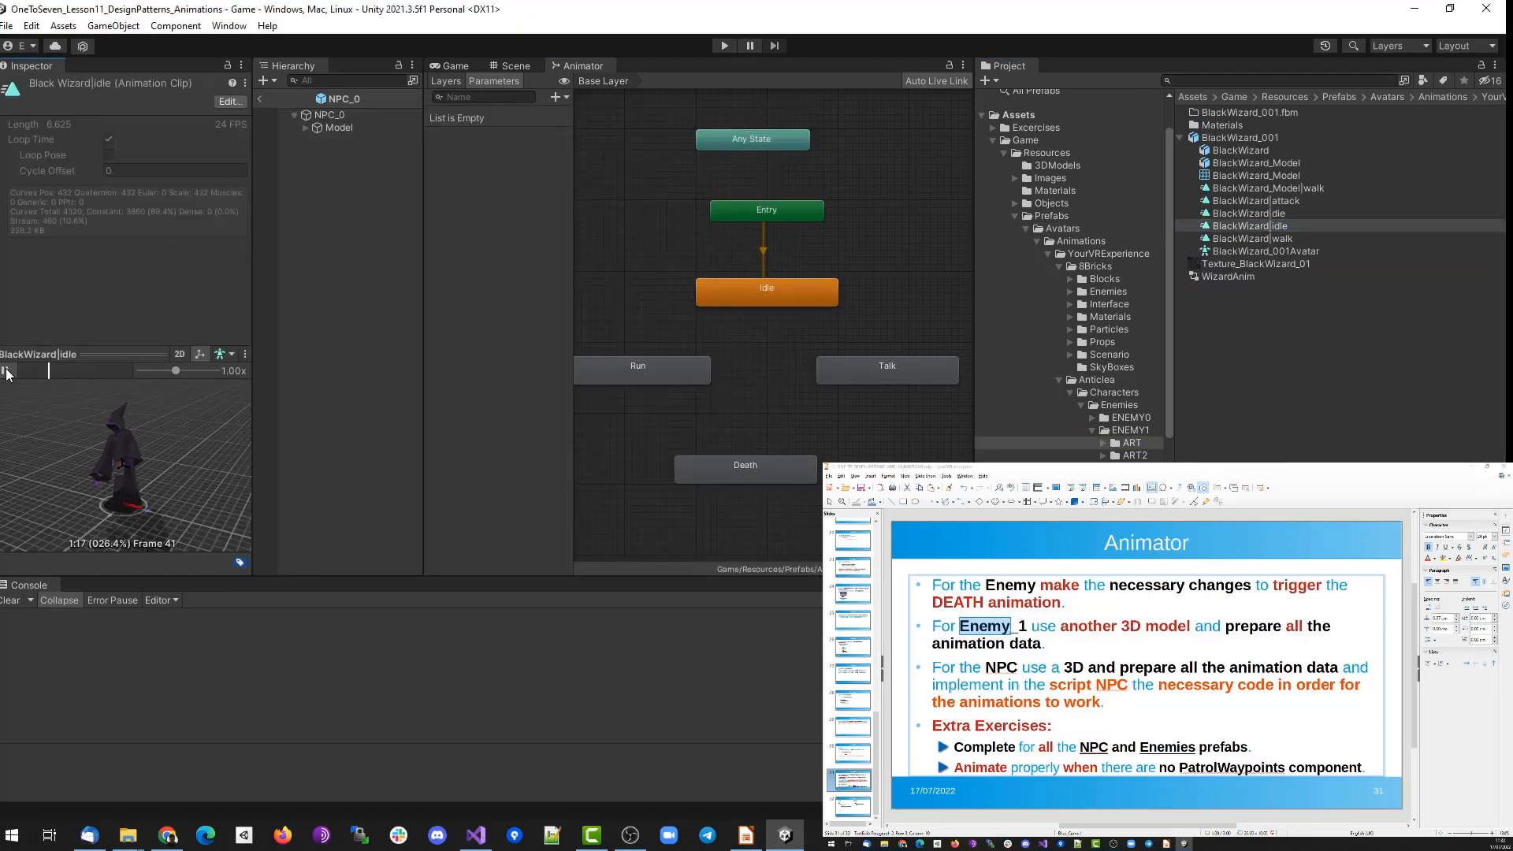
Try BlackWizard_Model|walk as the Run state's motion and play the clip's preview.
left_click(639, 369)
left_click(241, 125)
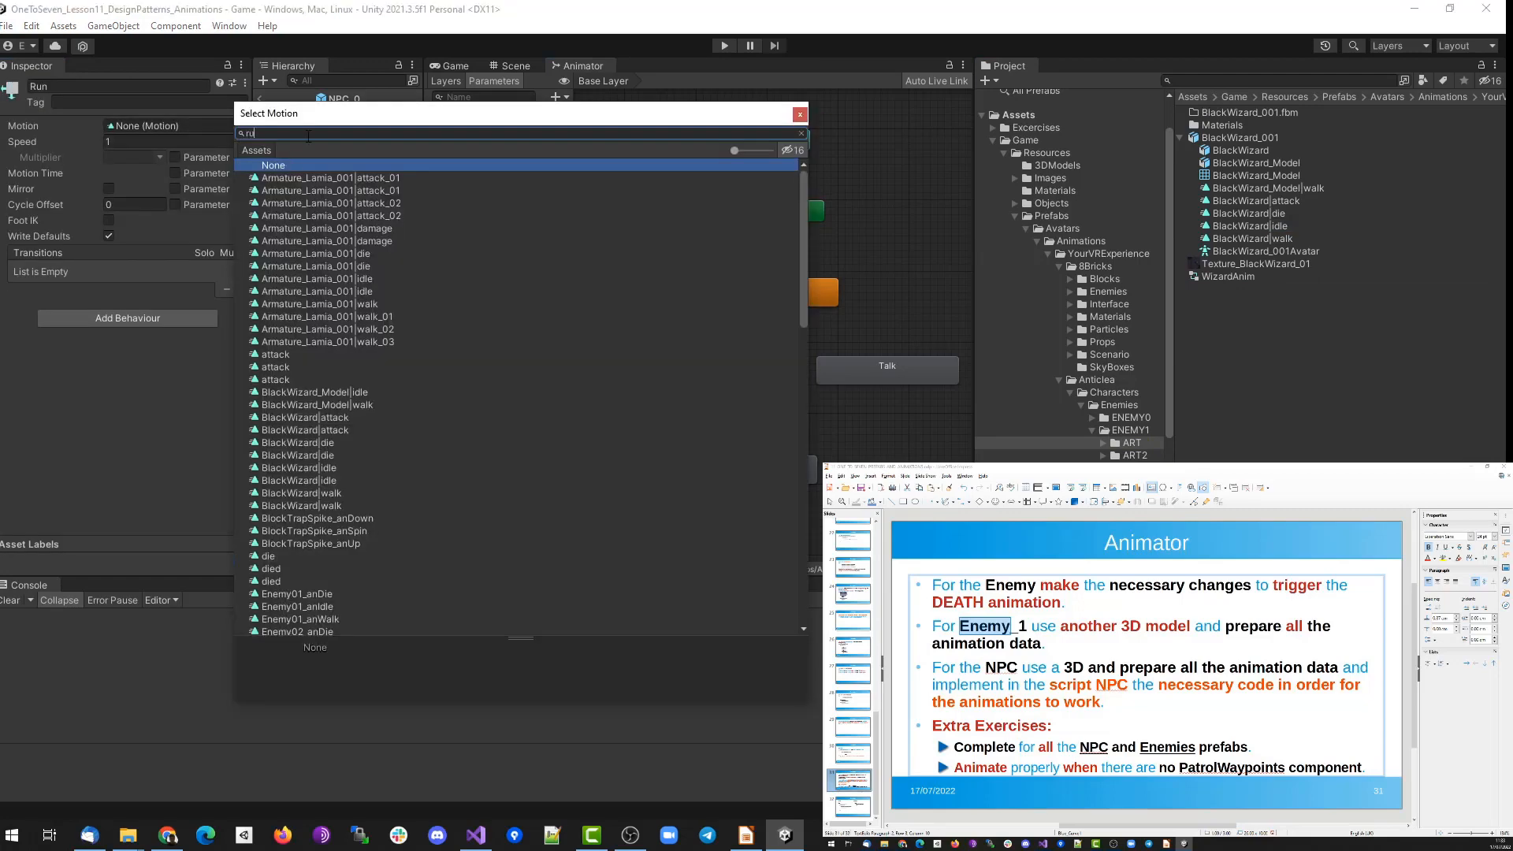
type("Ba")
key("BackSpace")
type("lack")
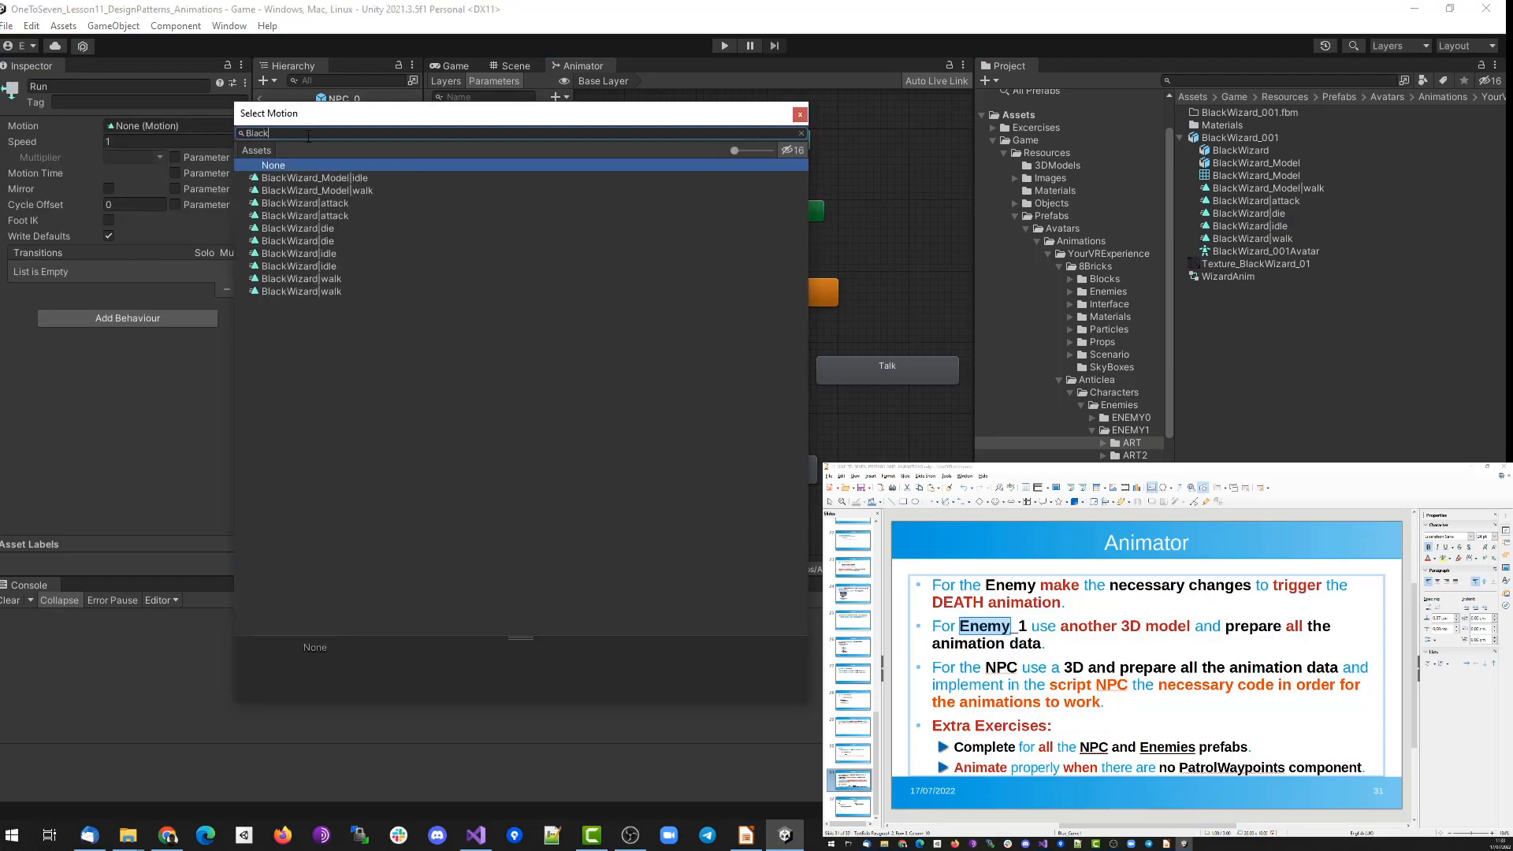
double_click(354, 193)
double_click(172, 126)
left_click(8, 370)
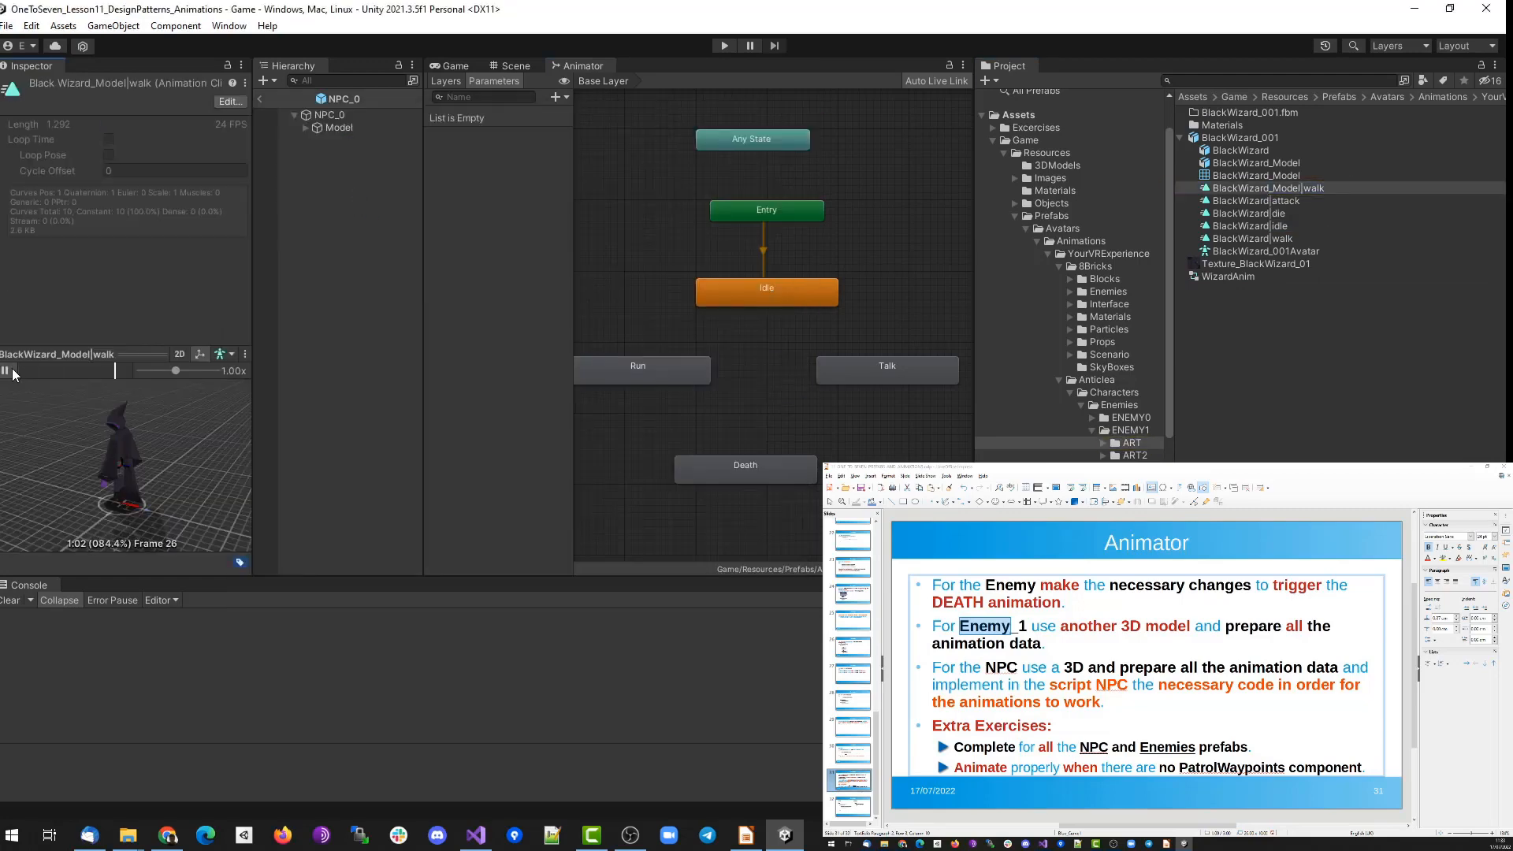
Set the Run state's motion to BlackWizard|walk.
left_click(638, 369)
left_click(240, 126)
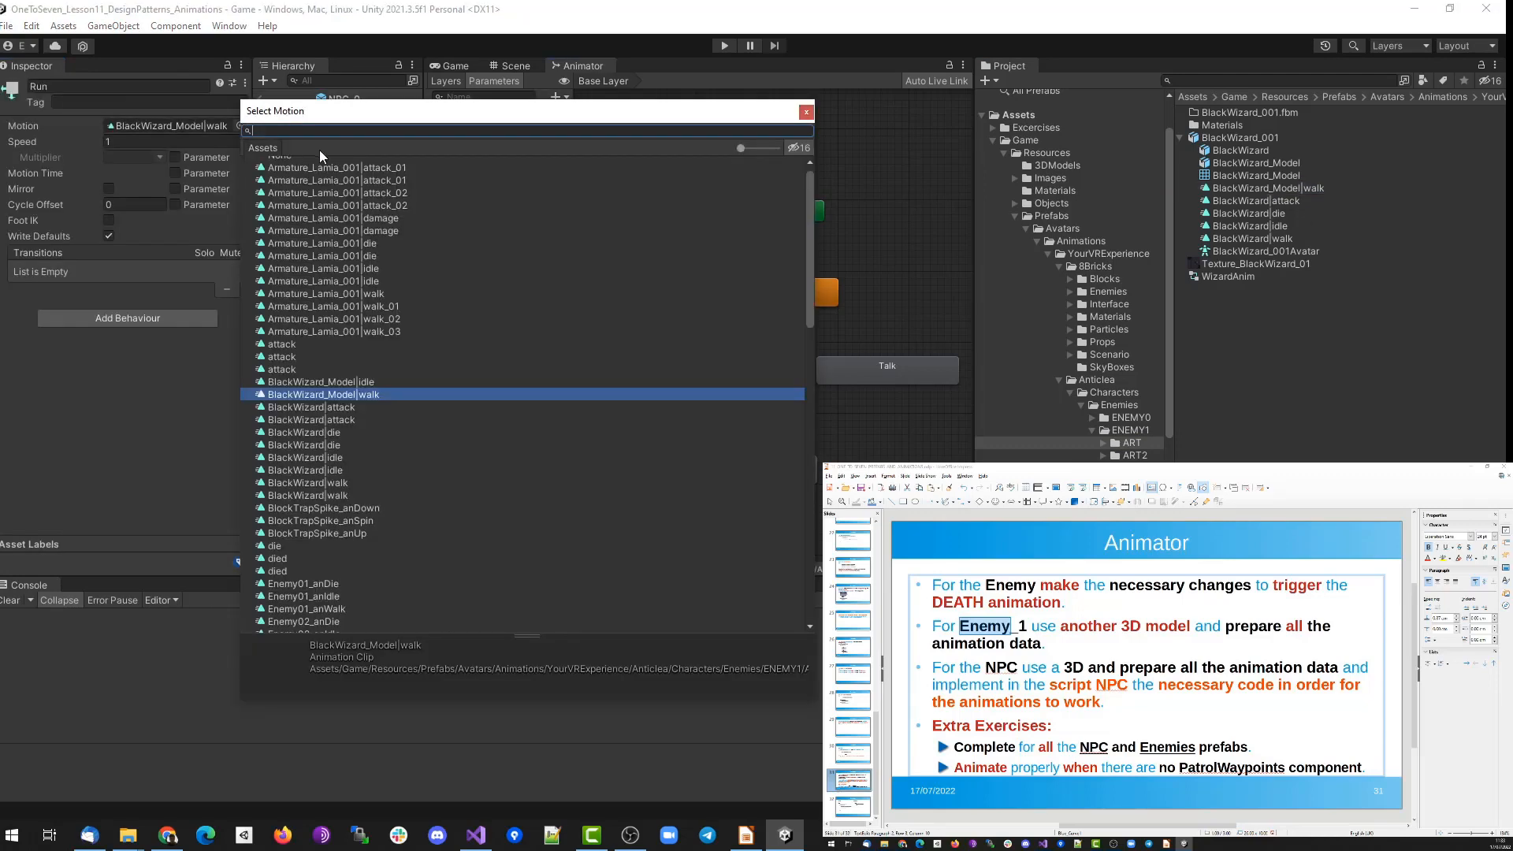
scroll(405, 394, "down", 4)
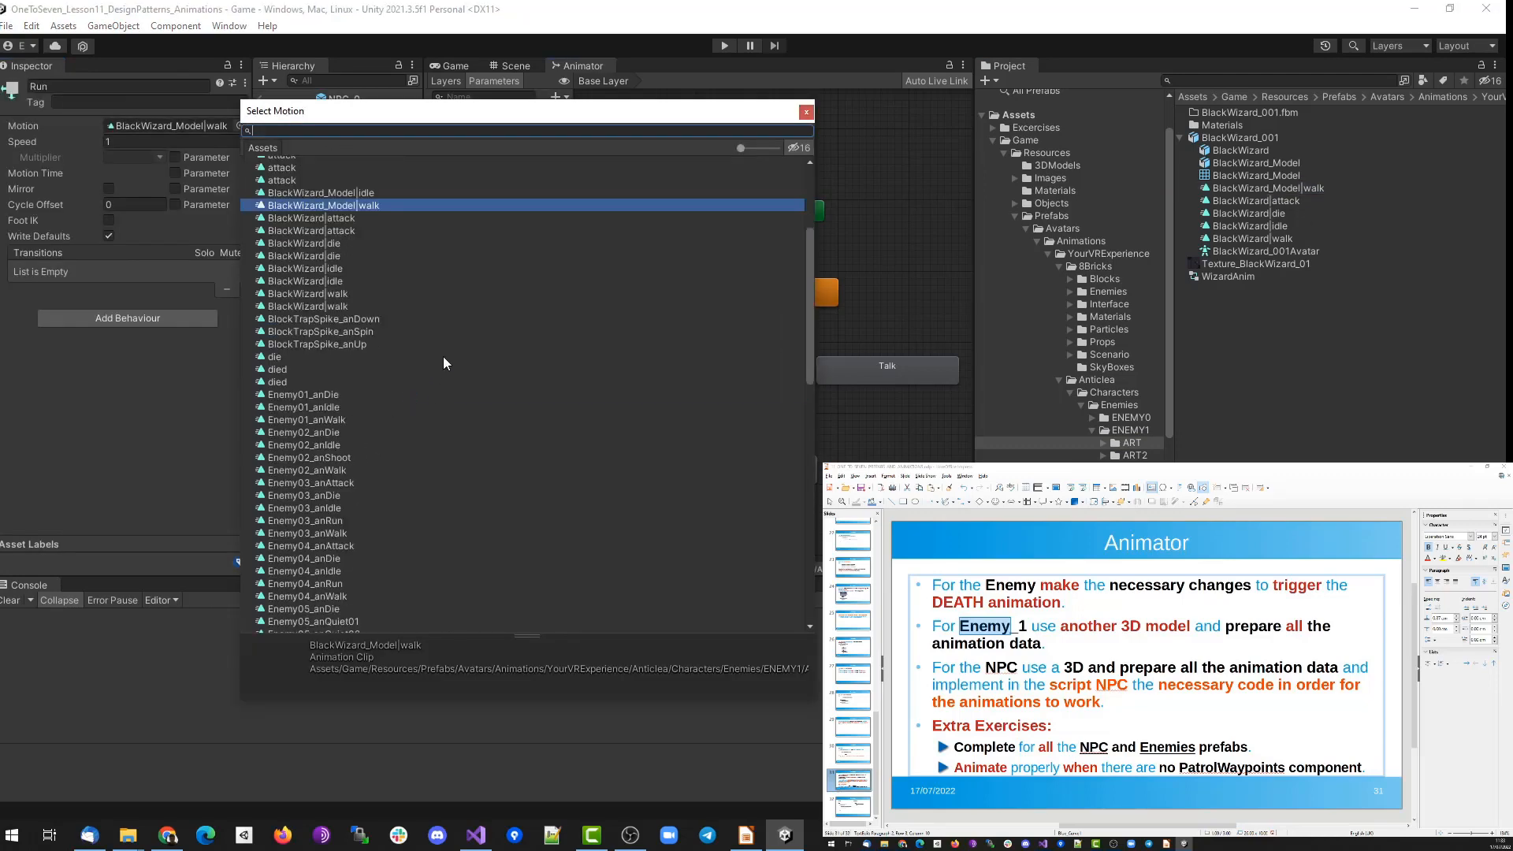
left_click(352, 294)
double_click(349, 305)
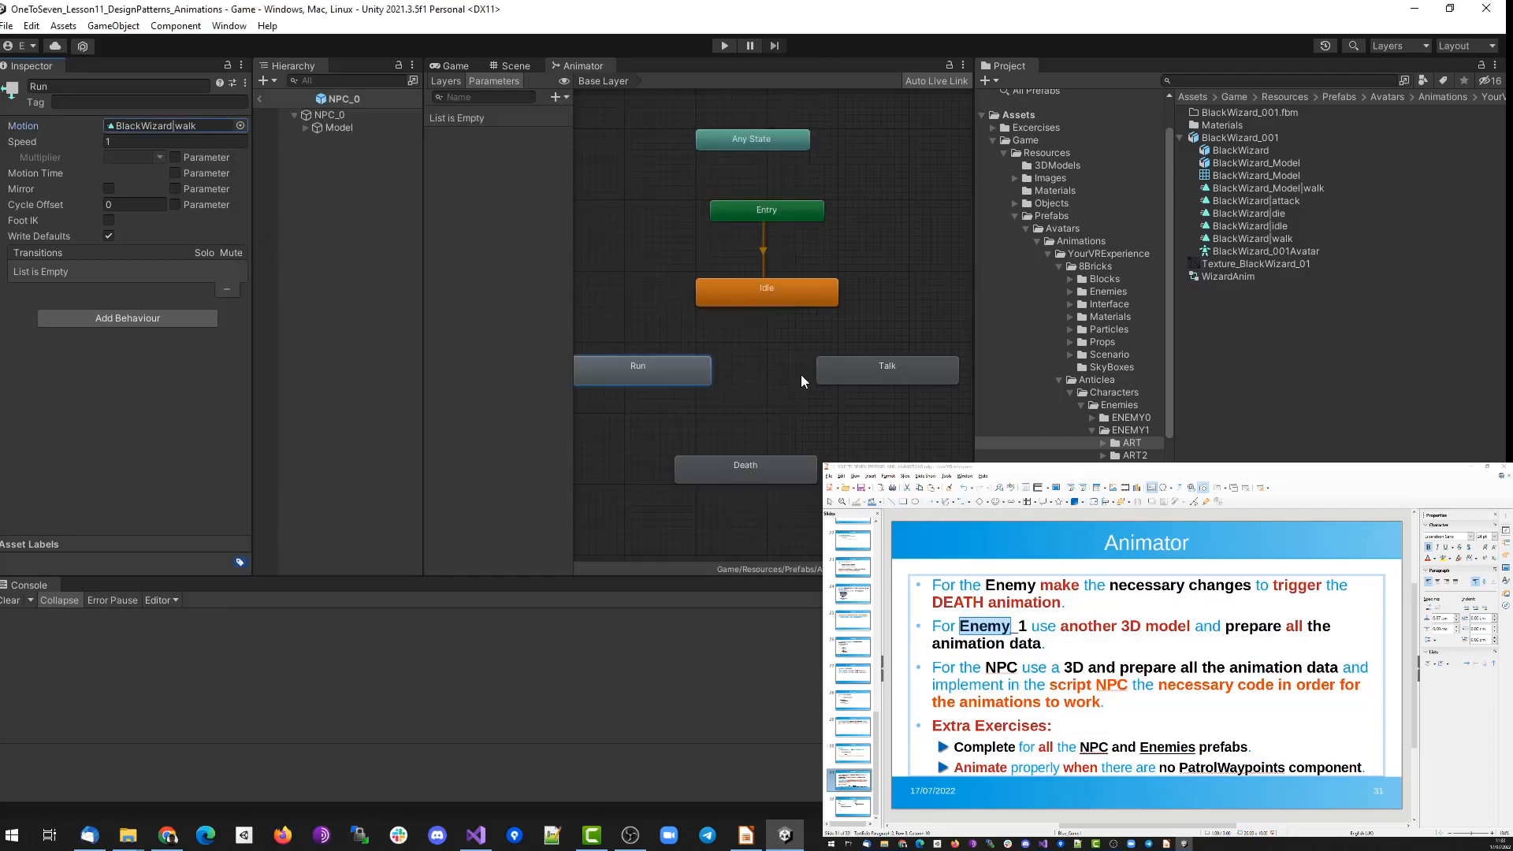
Play the preview of the BlackWizard|walk clip in the ENEMY1 ART2 folder.
left_click(1133, 455)
left_click(1237, 239)
left_click(8, 370)
Set the Talk state's motion to BlackWizard|attack and locate that clip in the project.
left_click(887, 369)
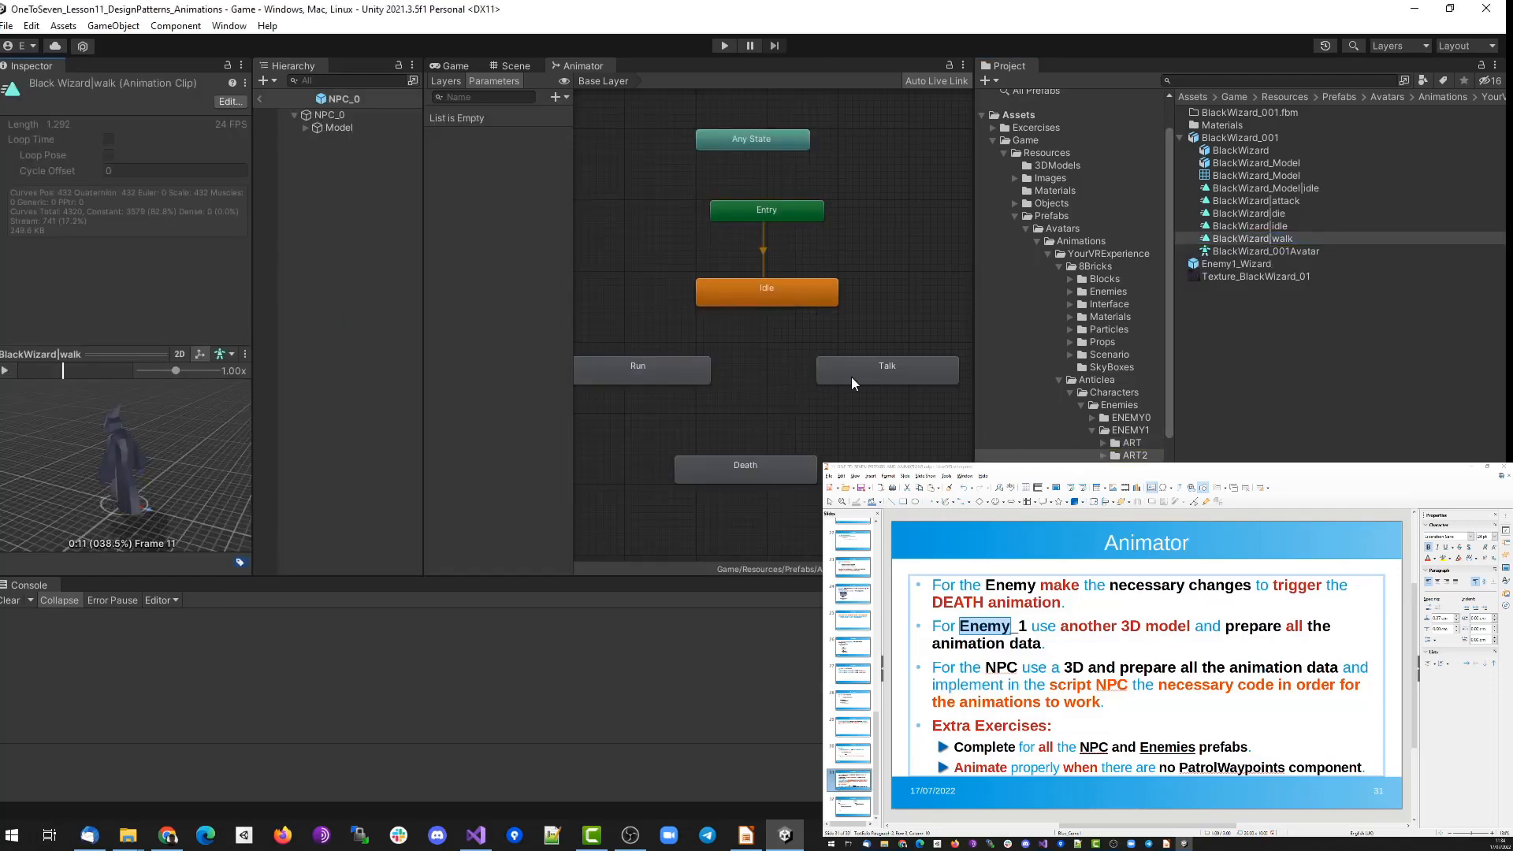
left_click(240, 126)
type("black")
double_click(354, 218)
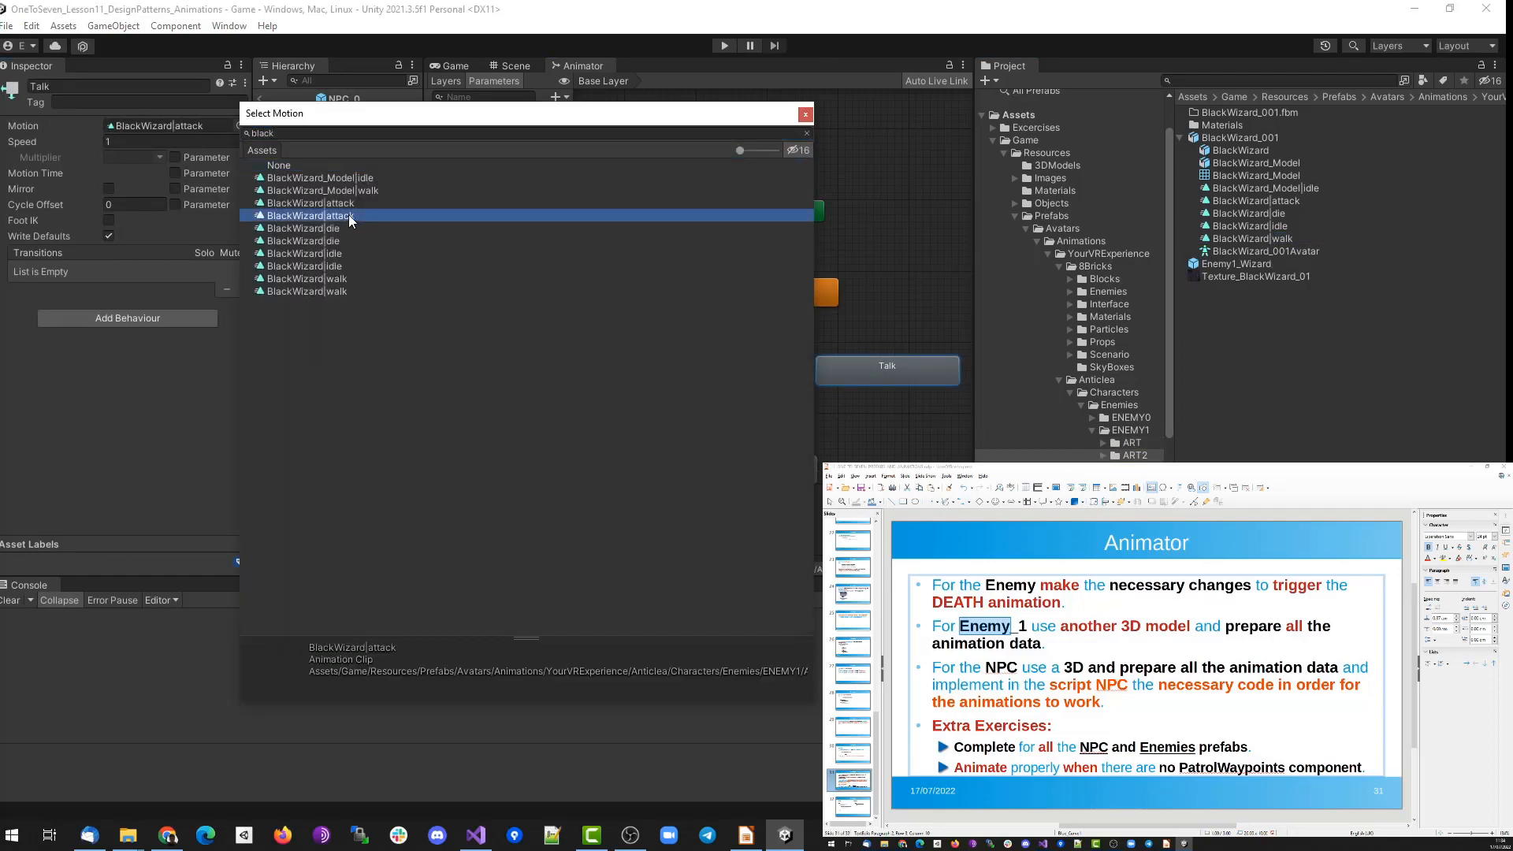
double_click(152, 125)
Set the Death state's motion to BlackWizard|die and open the clip for preview.
left_click(745, 468)
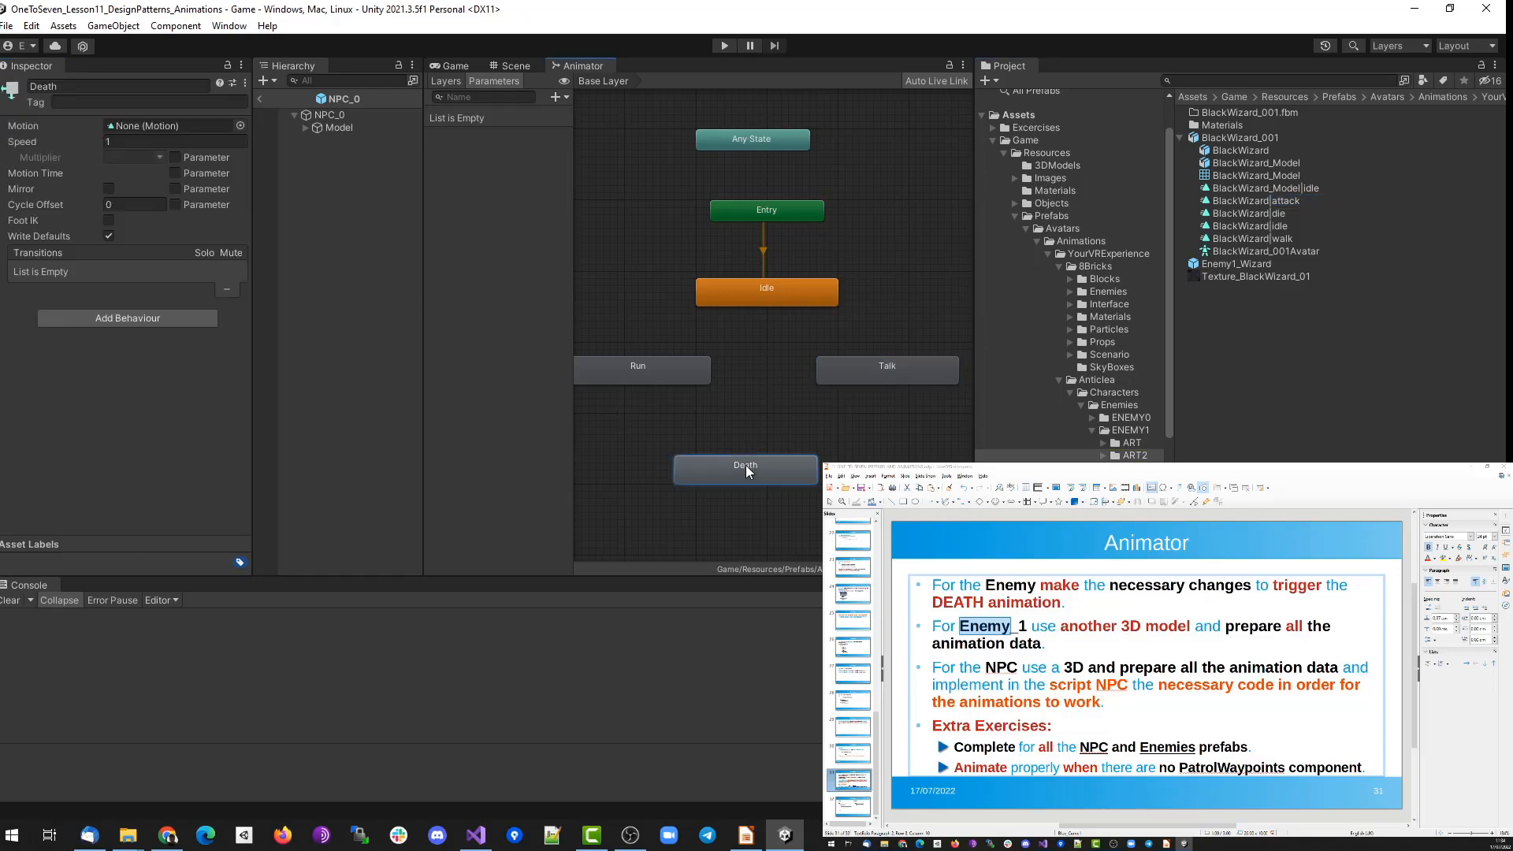
left_click(241, 126)
type("black")
double_click(354, 243)
double_click(152, 126)
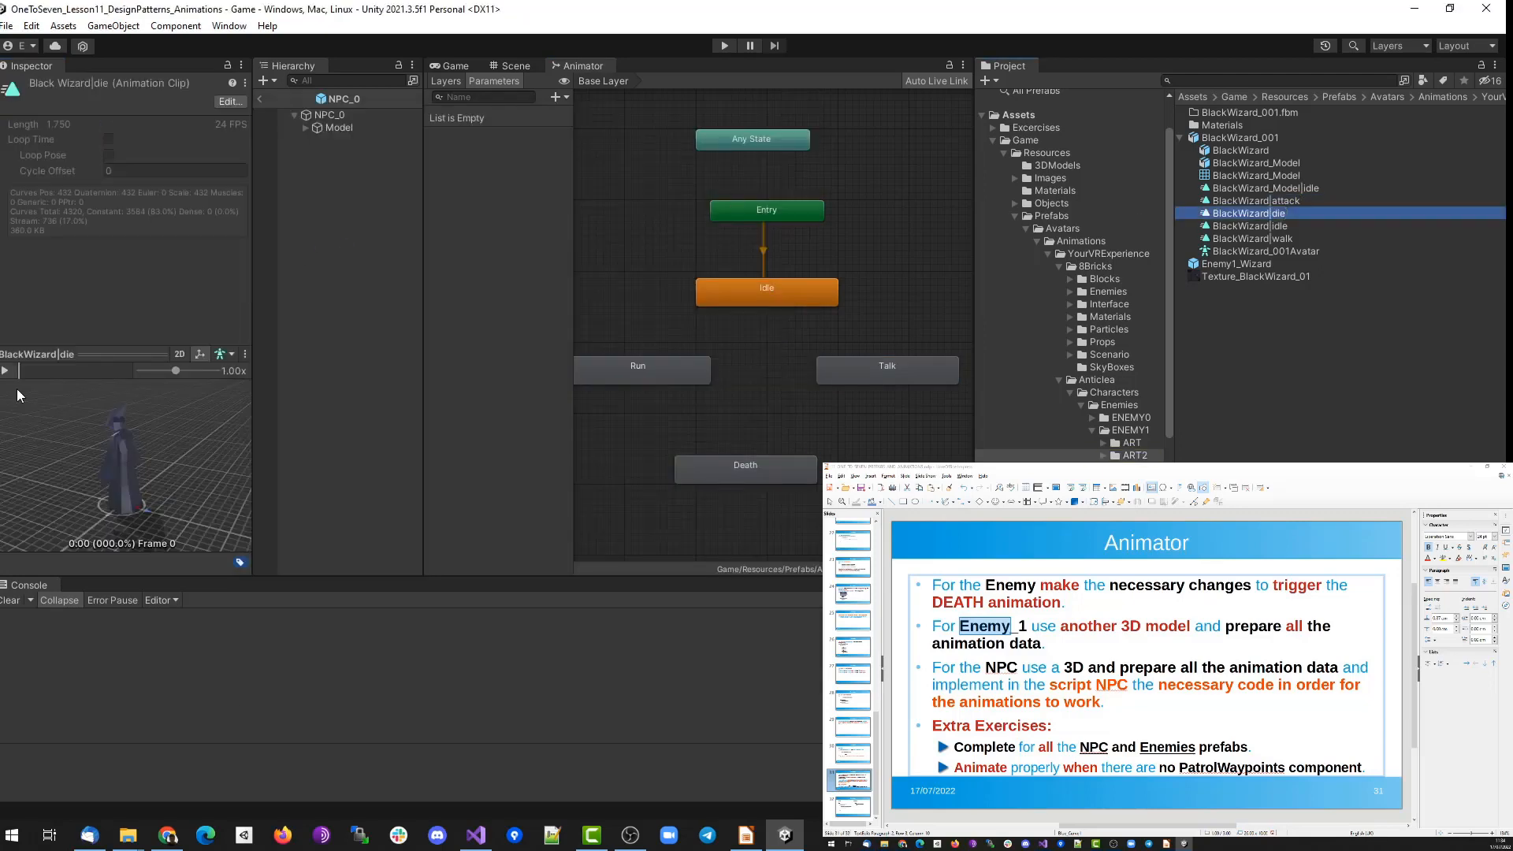
Add an Int parameter named animationID to the animator controller.
left_click(555, 97)
left_click(559, 132)
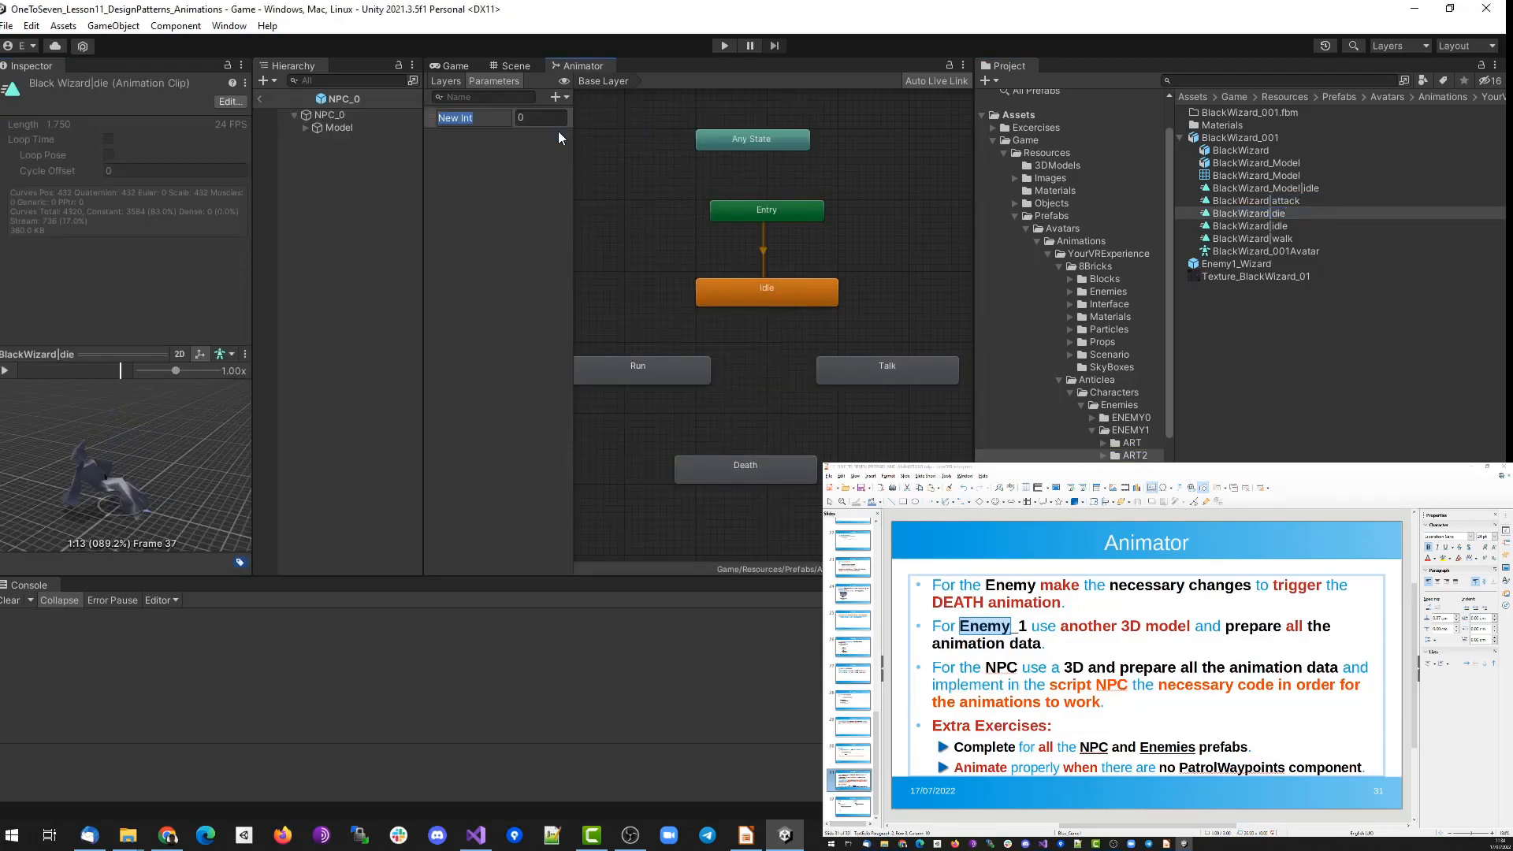
type("animationID")
key("Return")
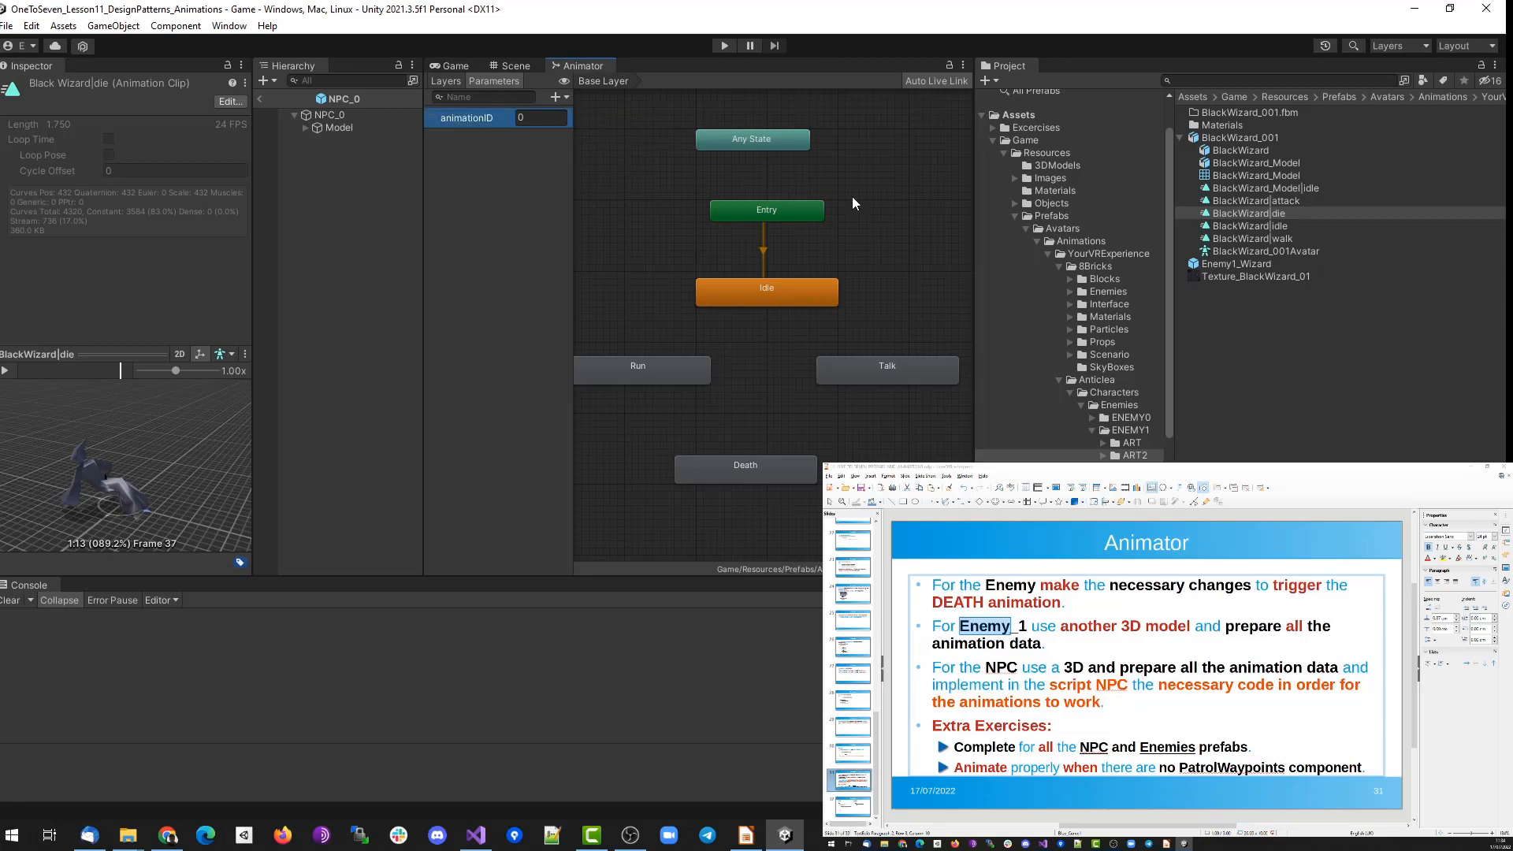
Create transitions in both directions between Idle and Run and between Idle and Talk.
right_click(776, 289)
left_click(812, 300)
left_click(662, 367)
right_click(652, 365)
left_click(682, 378)
left_click(858, 373)
right_click(886, 367)
left_click(914, 377)
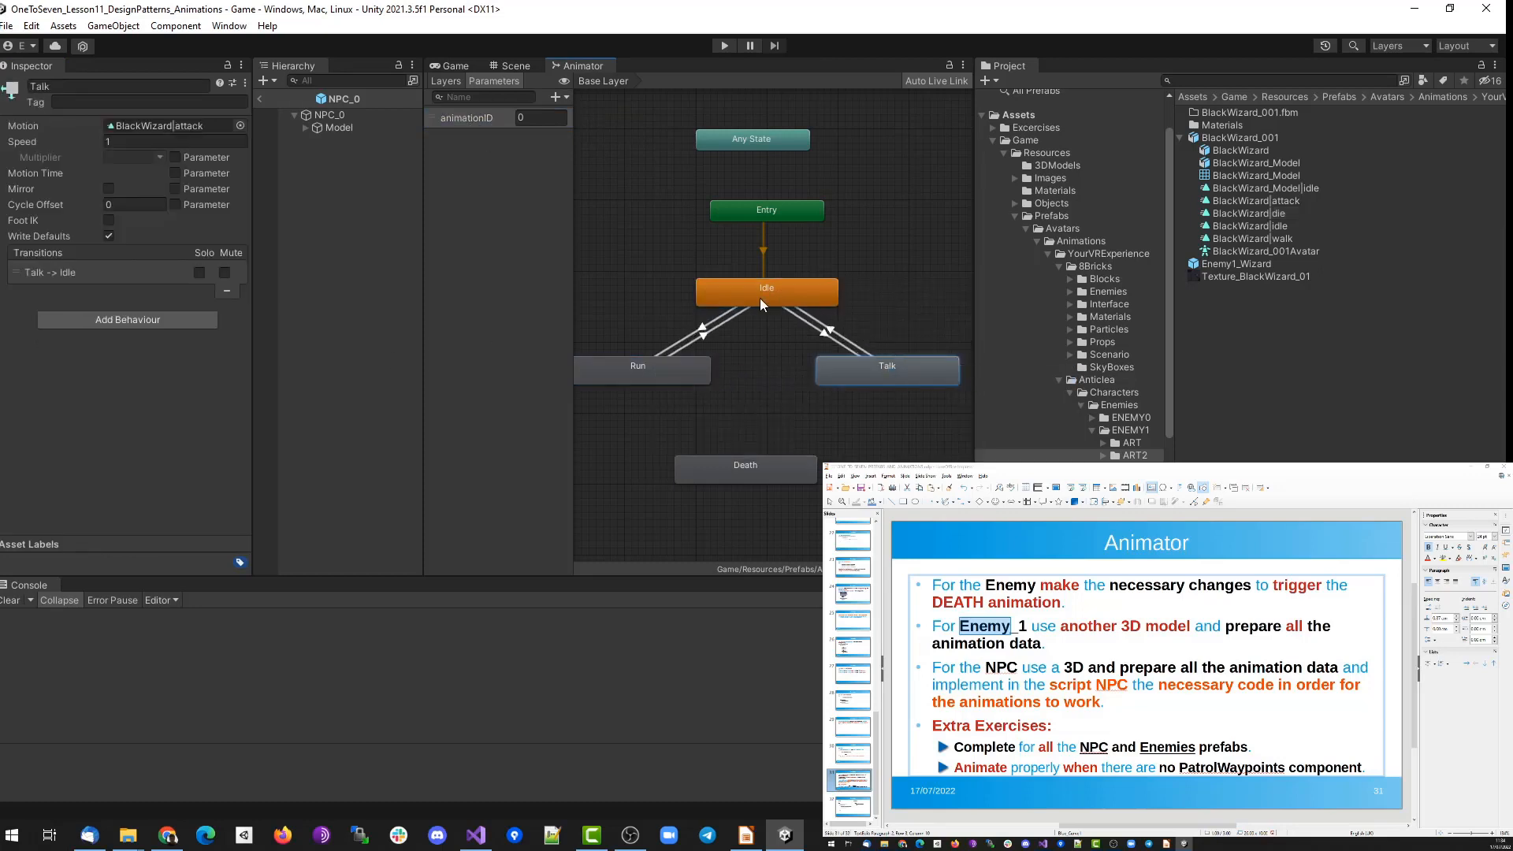
Add transitions both ways between Run and Talk and from Idle, Run and Talk to Death, and move Death and Idle further apart.
left_click(762, 303)
right_click(755, 300)
left_click(784, 310)
left_click(743, 469)
right_click(837, 375)
left_click(679, 387)
left_click(755, 468)
right_click(759, 469)
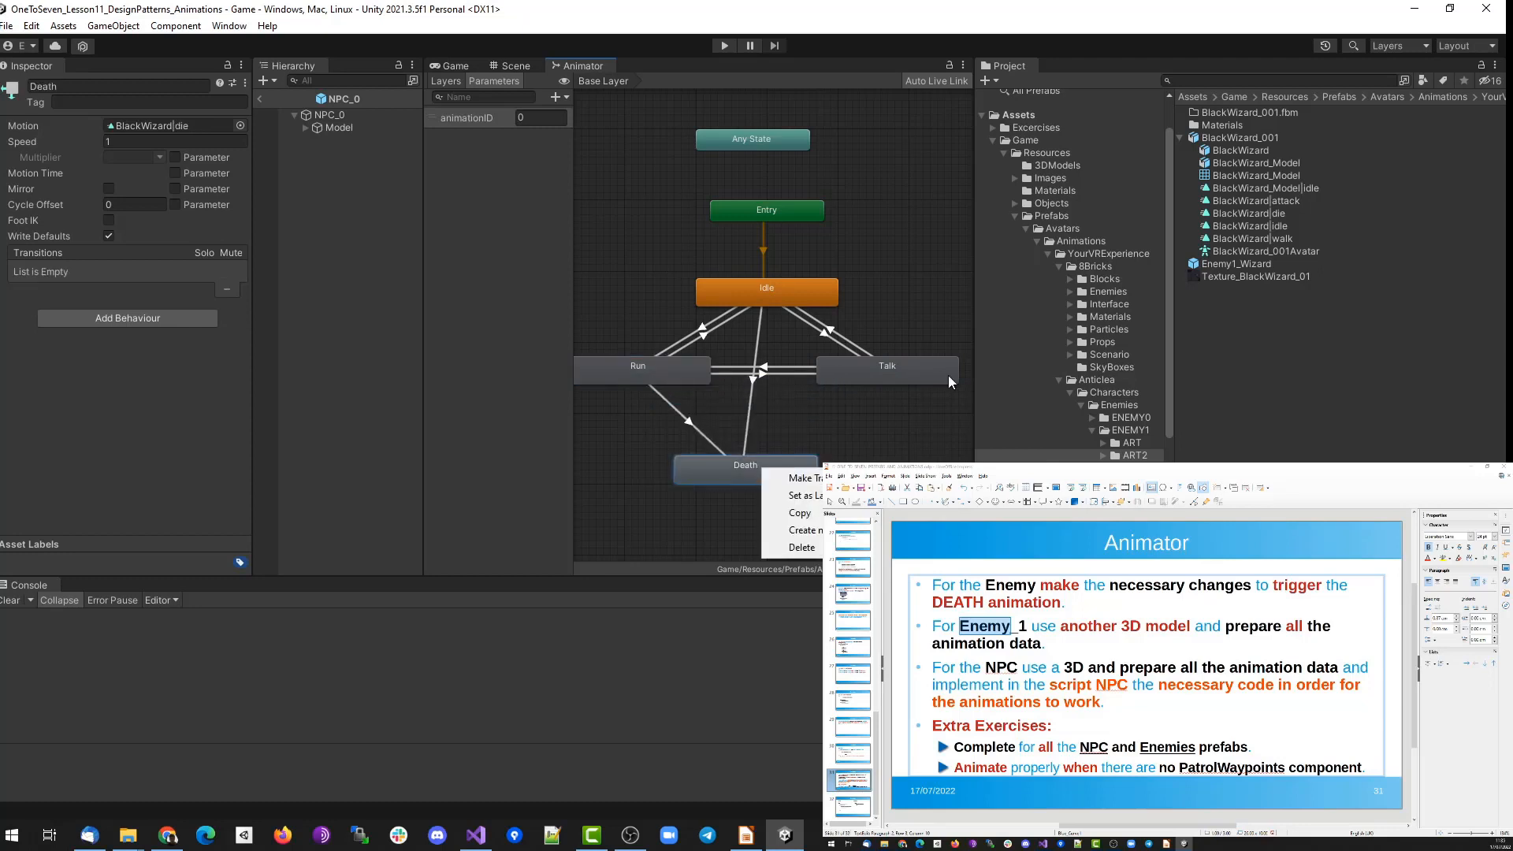
right_click(930, 373)
left_click(958, 383)
left_click(744, 467)
left_click_drag(748, 468, 791, 498)
left_click_drag(795, 297, 802, 282)
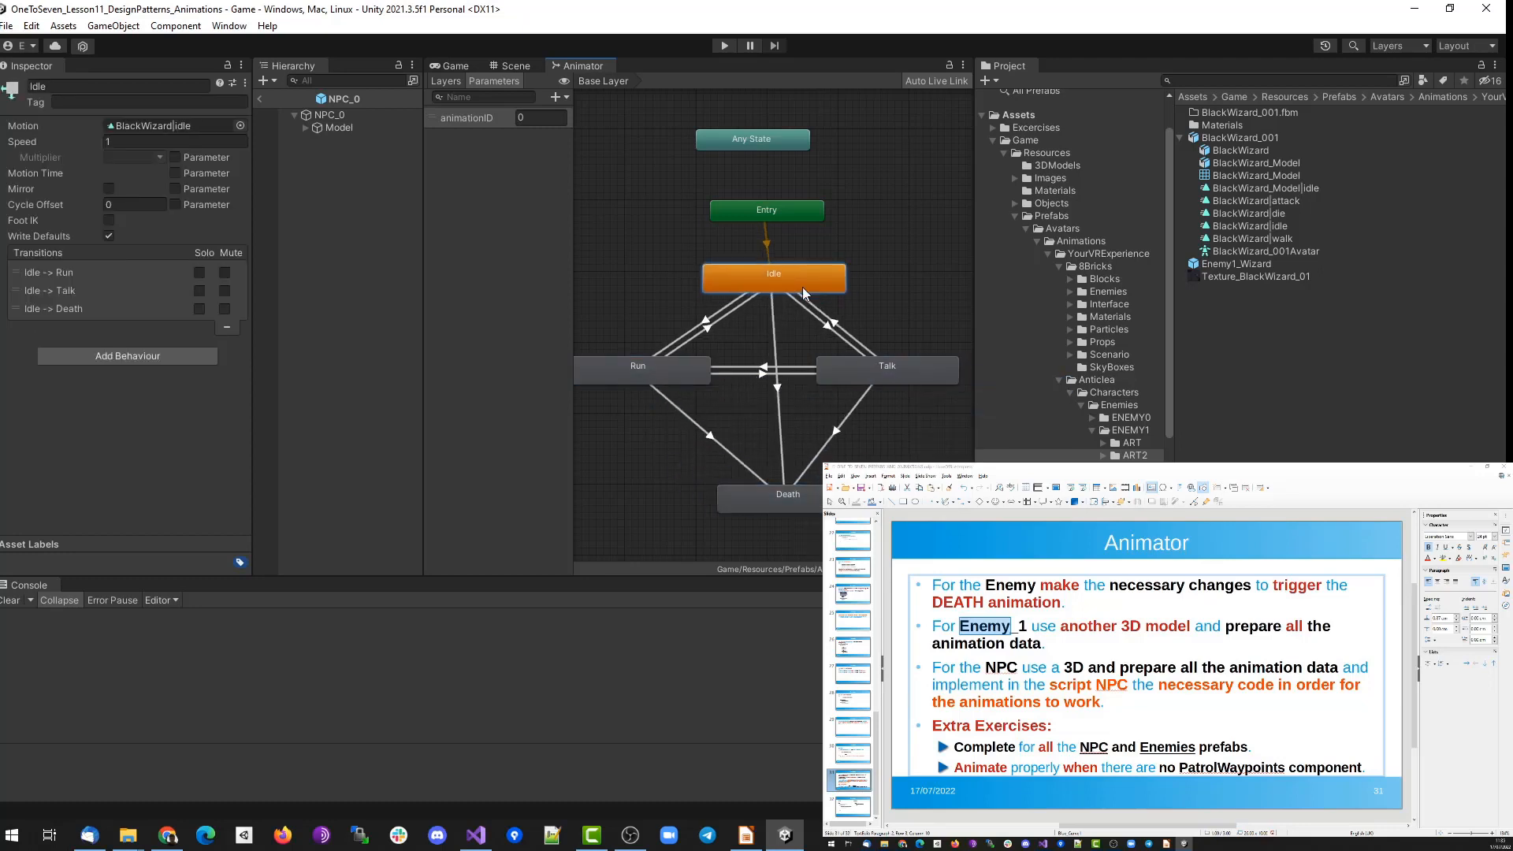
Configure the Idle -> Run transition without exit time, an early blend and the condition animationID Equals 1.
left_click(686, 334)
left_click_drag(189, 270, 33, 270)
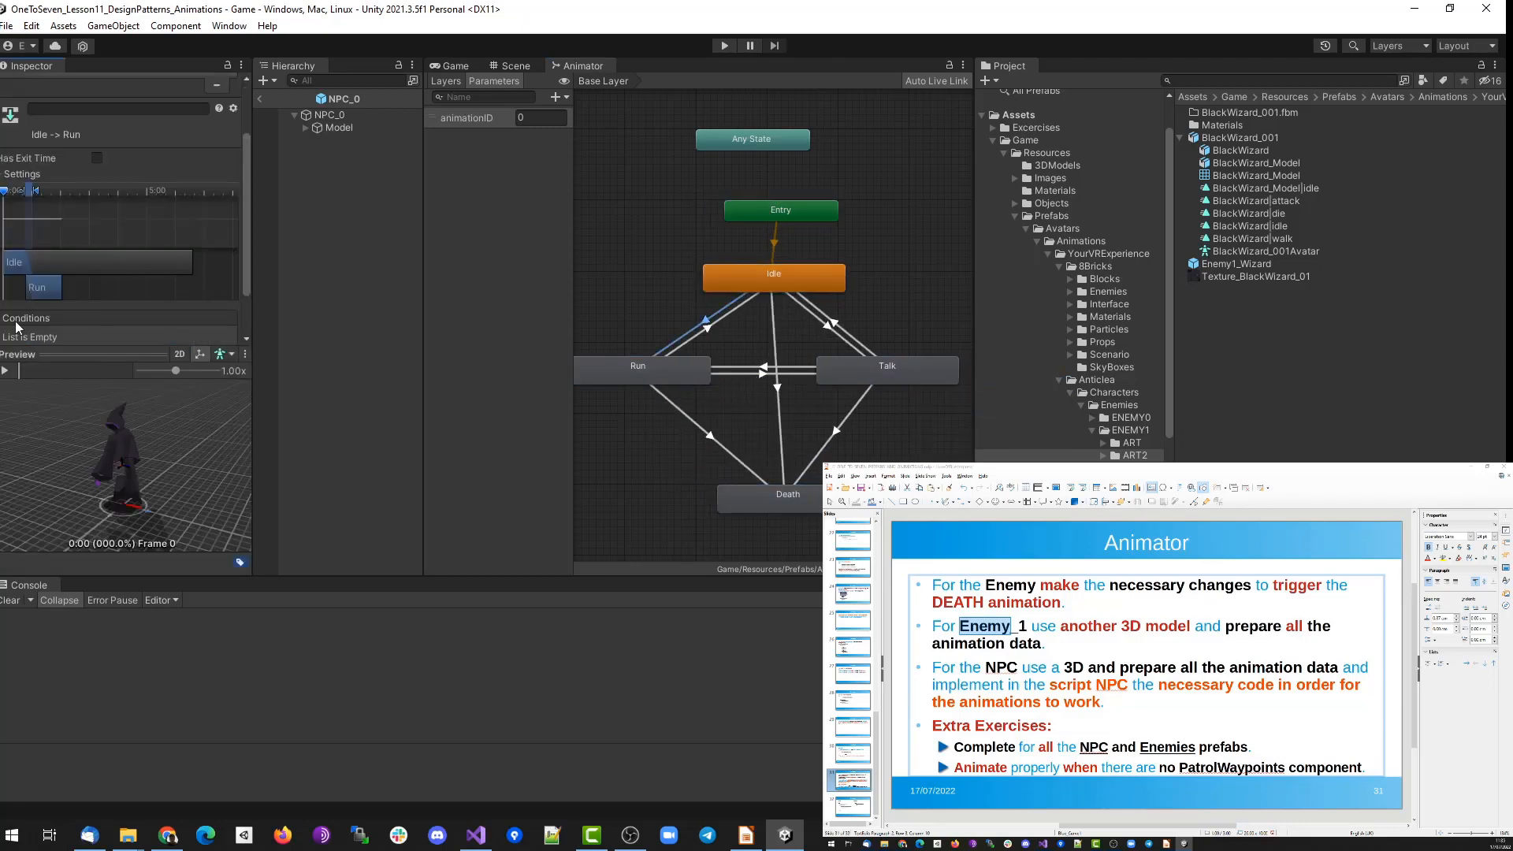
scroll(57, 301, "down", 2)
left_click_drag(247, 240, 246, 299)
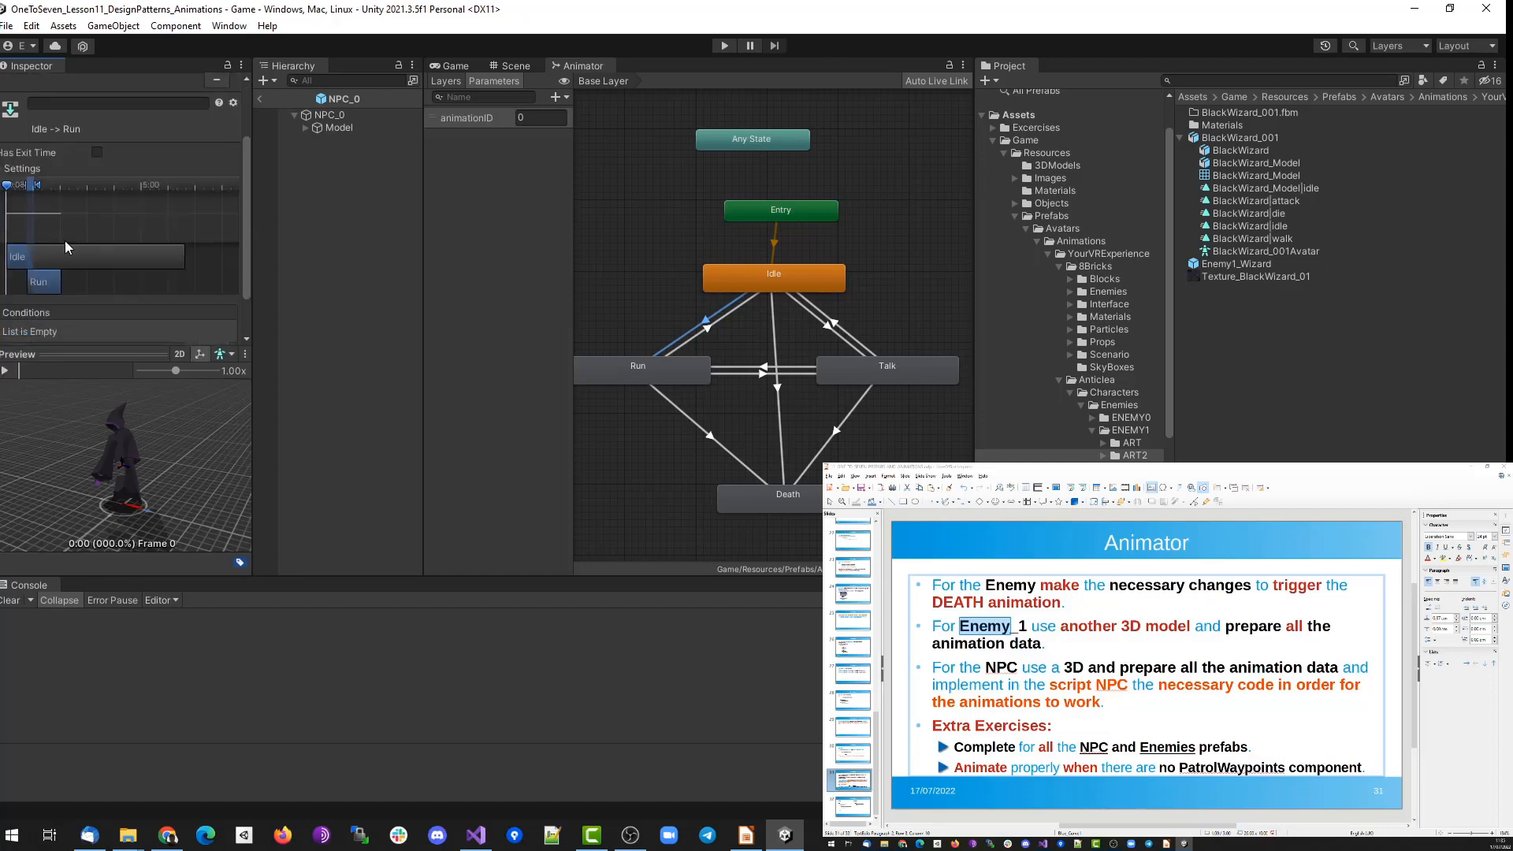
left_click_drag(8, 189, 65, 207)
scroll(221, 303, "down", 3)
left_click(195, 297)
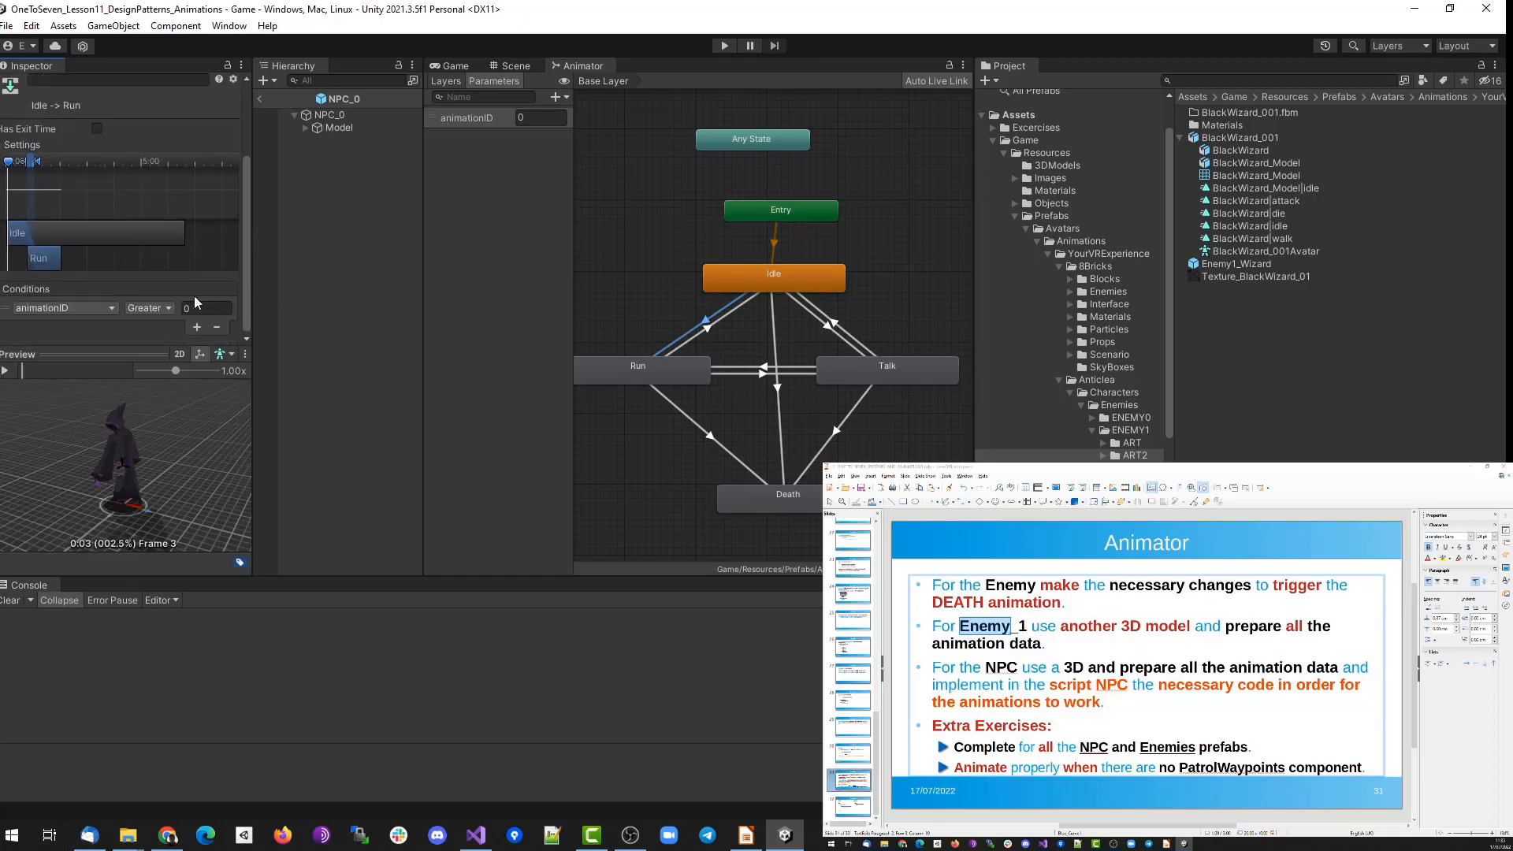
left_click(150, 308)
left_click(149, 359)
left_click(203, 308)
type("1")
Turn off exit time for the Run -> Idle transition and add the condition animationID Equals 0.
left_click(694, 337)
left_click(97, 130)
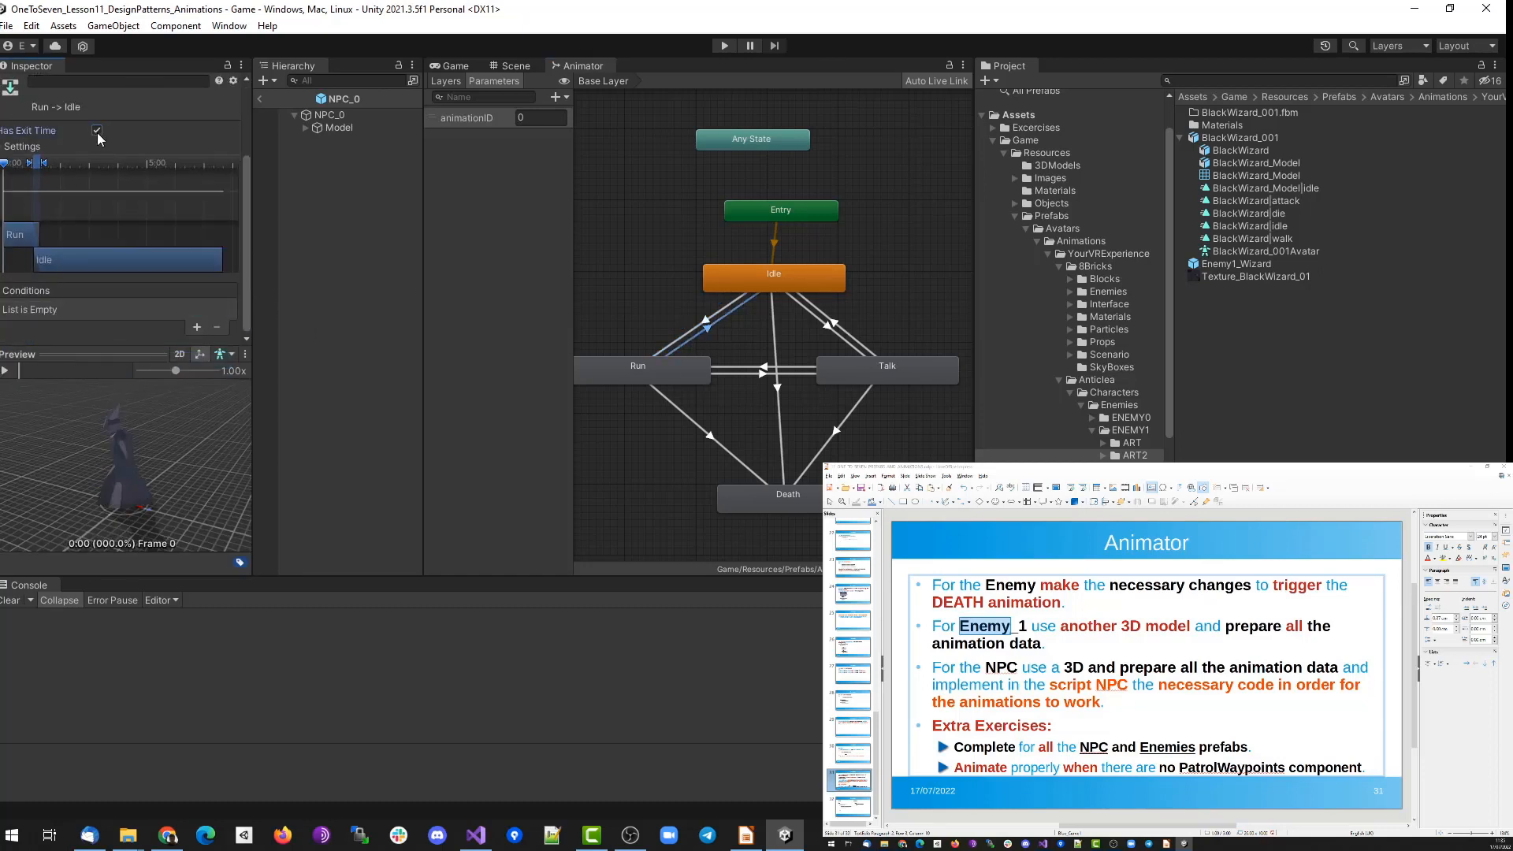
left_click(196, 327)
left_click(150, 309)
left_click(170, 365)
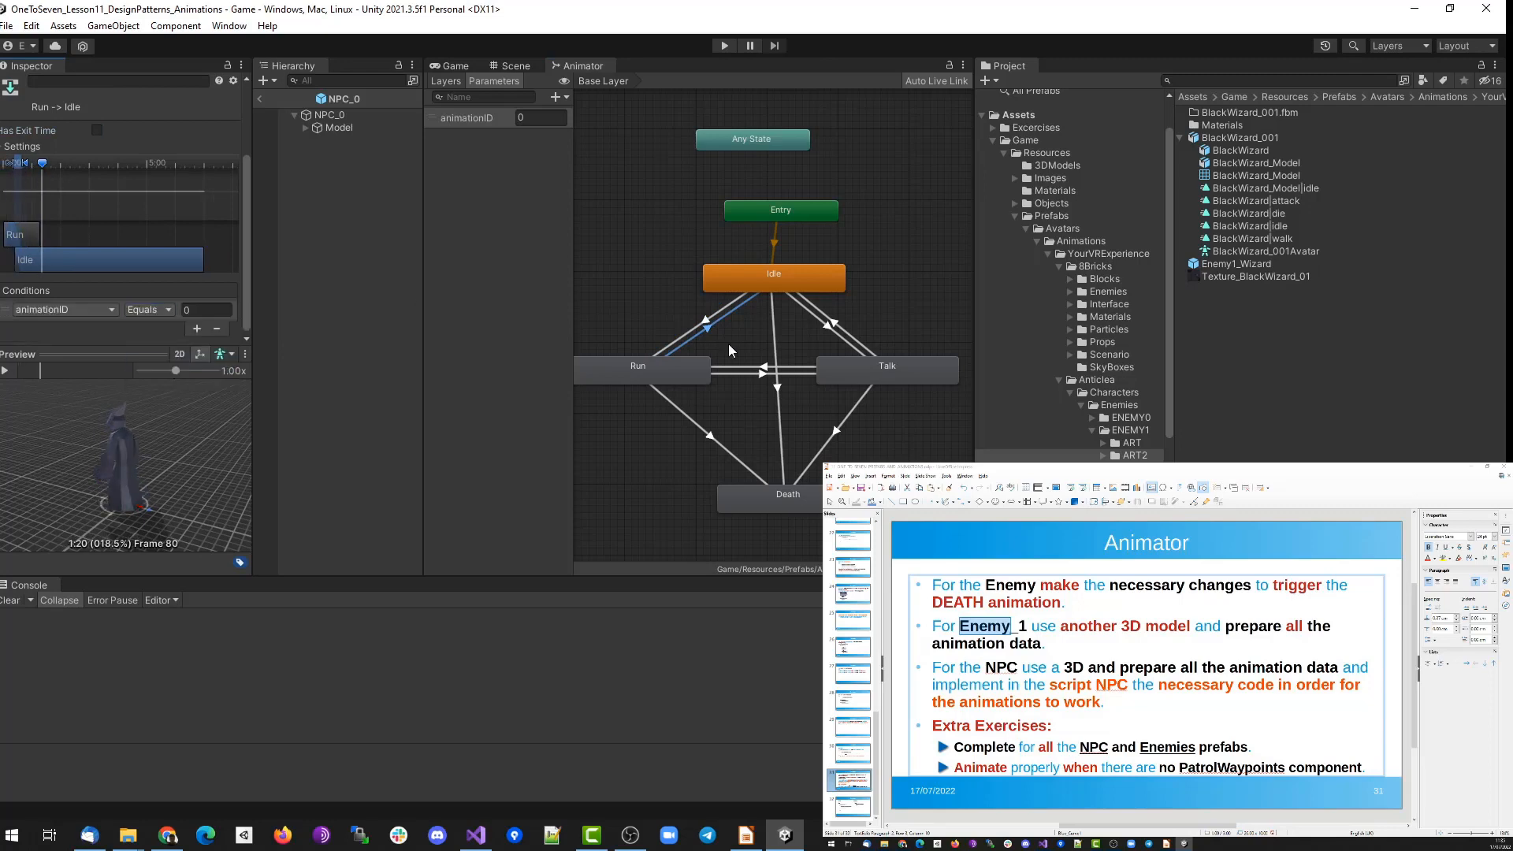
Remove exit time from both Idle and Talk transitions, with animationID Equals 3 for Idle -> Talk and Equals 0 for Talk -> Idle.
left_click(827, 323)
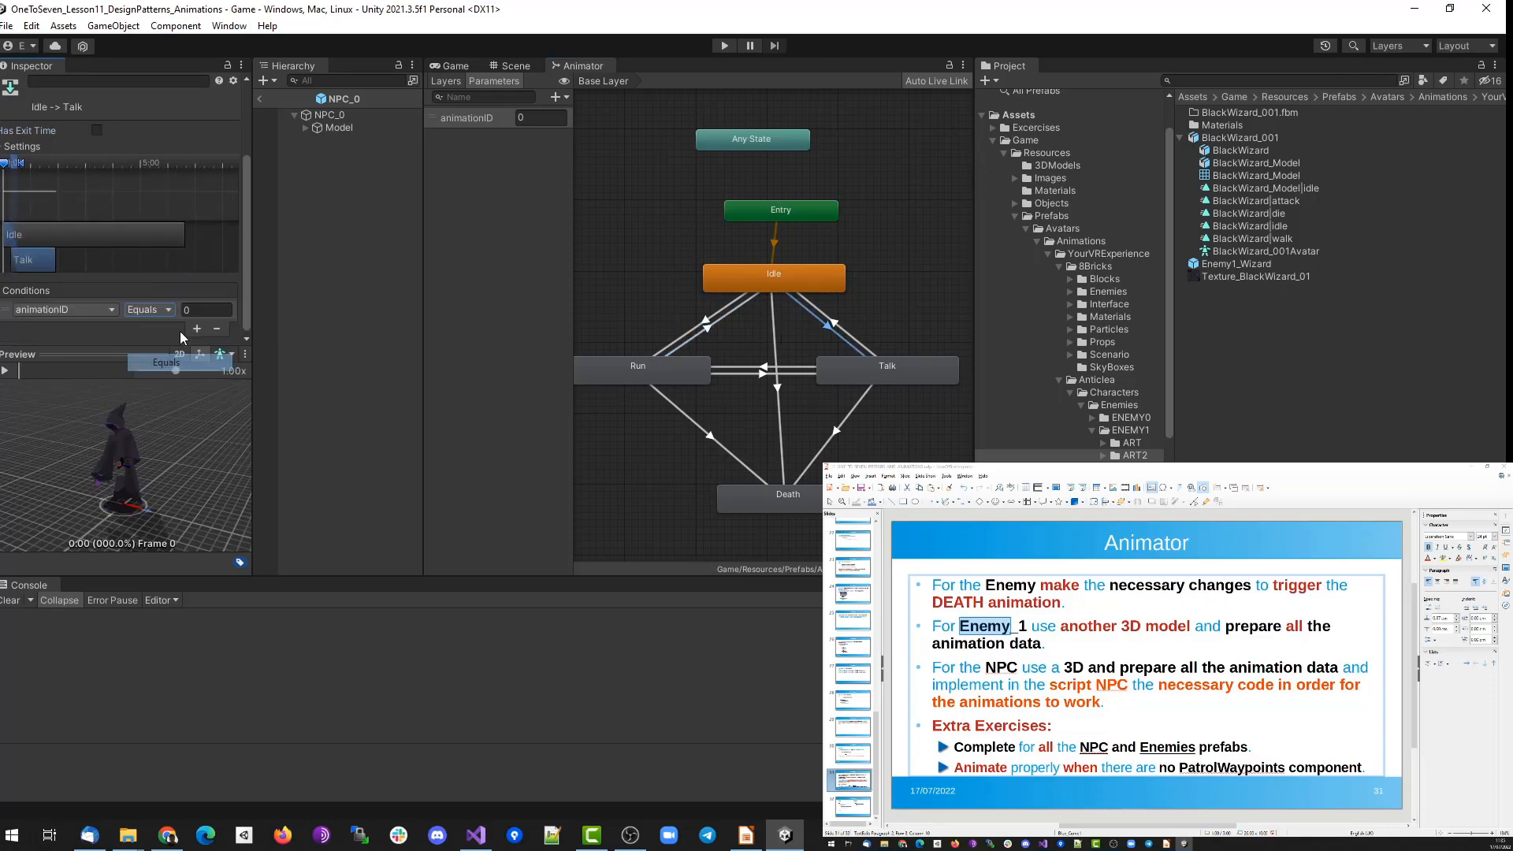
left_click(837, 328)
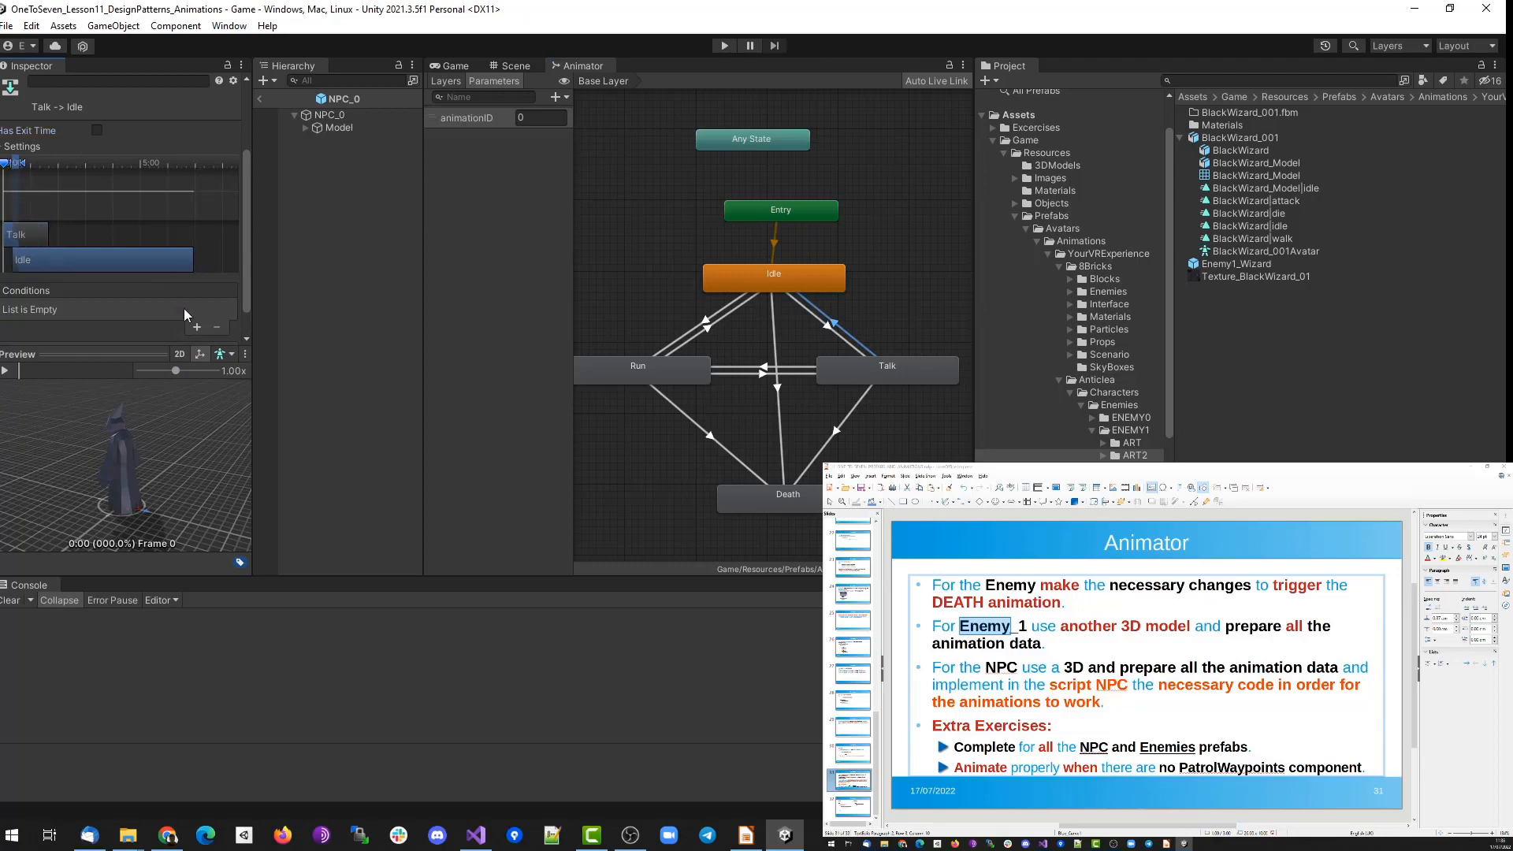
left_click(196, 327)
left_click(150, 309)
left_click(168, 365)
left_click(824, 325)
Configure the Run -> Talk transition without exit time, an early blend and the condition animationID Equals 3.
left_click(763, 372)
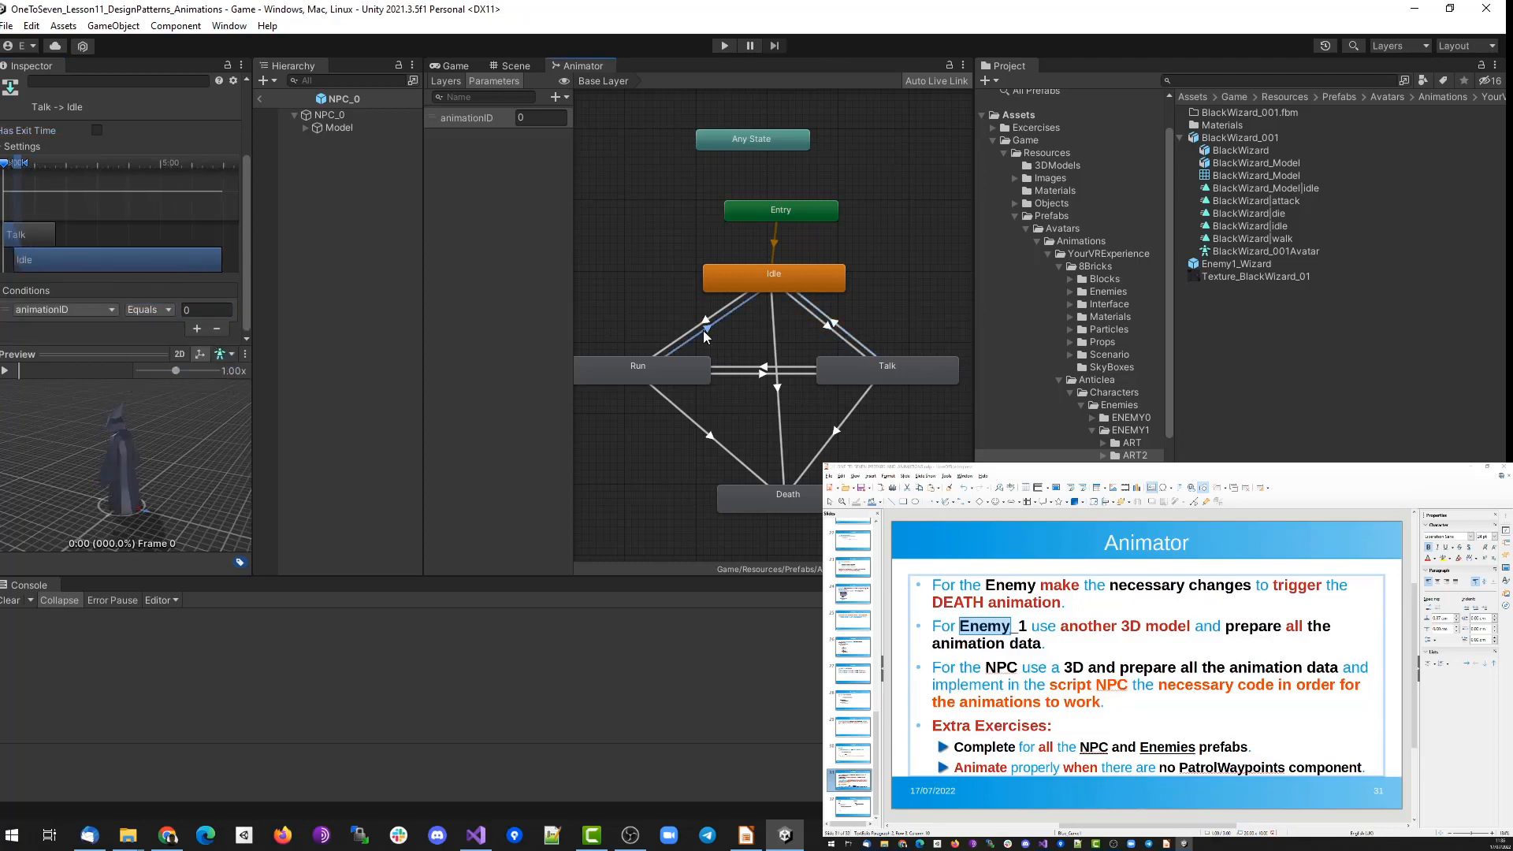
left_click(98, 131)
left_click_drag(92, 163, 28, 164)
left_click(196, 327)
left_click(161, 310)
left_click(168, 365)
left_click(202, 309)
type("3")
Turn off exit time for the Talk -> Run transition and add an Equals condition on animationID.
left_click(758, 368)
left_click(98, 131)
left_click(197, 327)
left_click(162, 309)
left_click(168, 365)
left_click(194, 310)
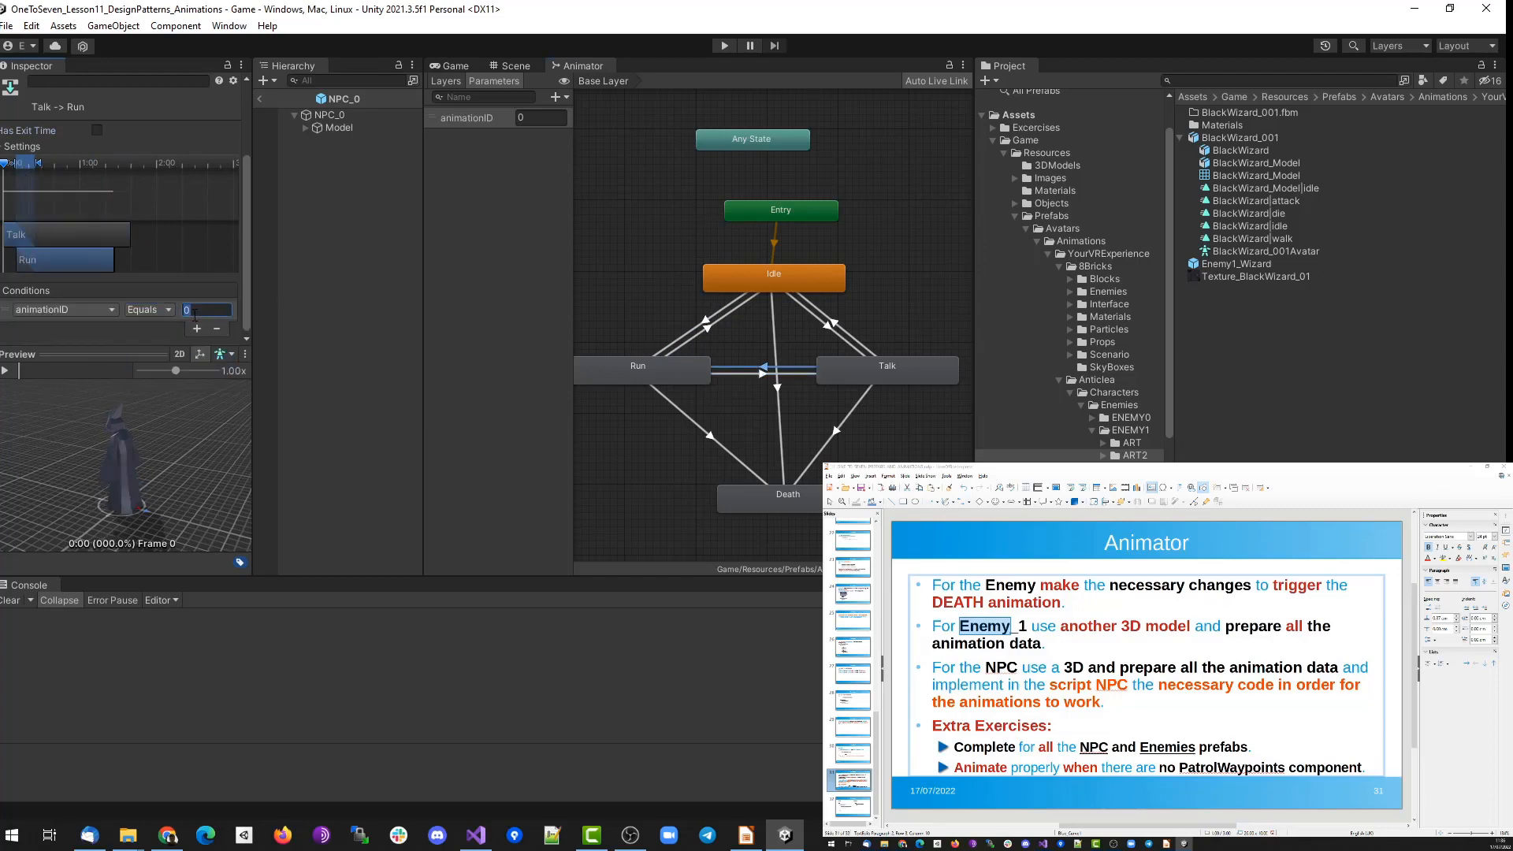
Turn off exit time for Run -> Death and shift the Run -> Death and Idle -> Death blends to the start of their timelines.
left_click(710, 434)
left_click(97, 130)
left_click_drag(101, 164, 31, 164)
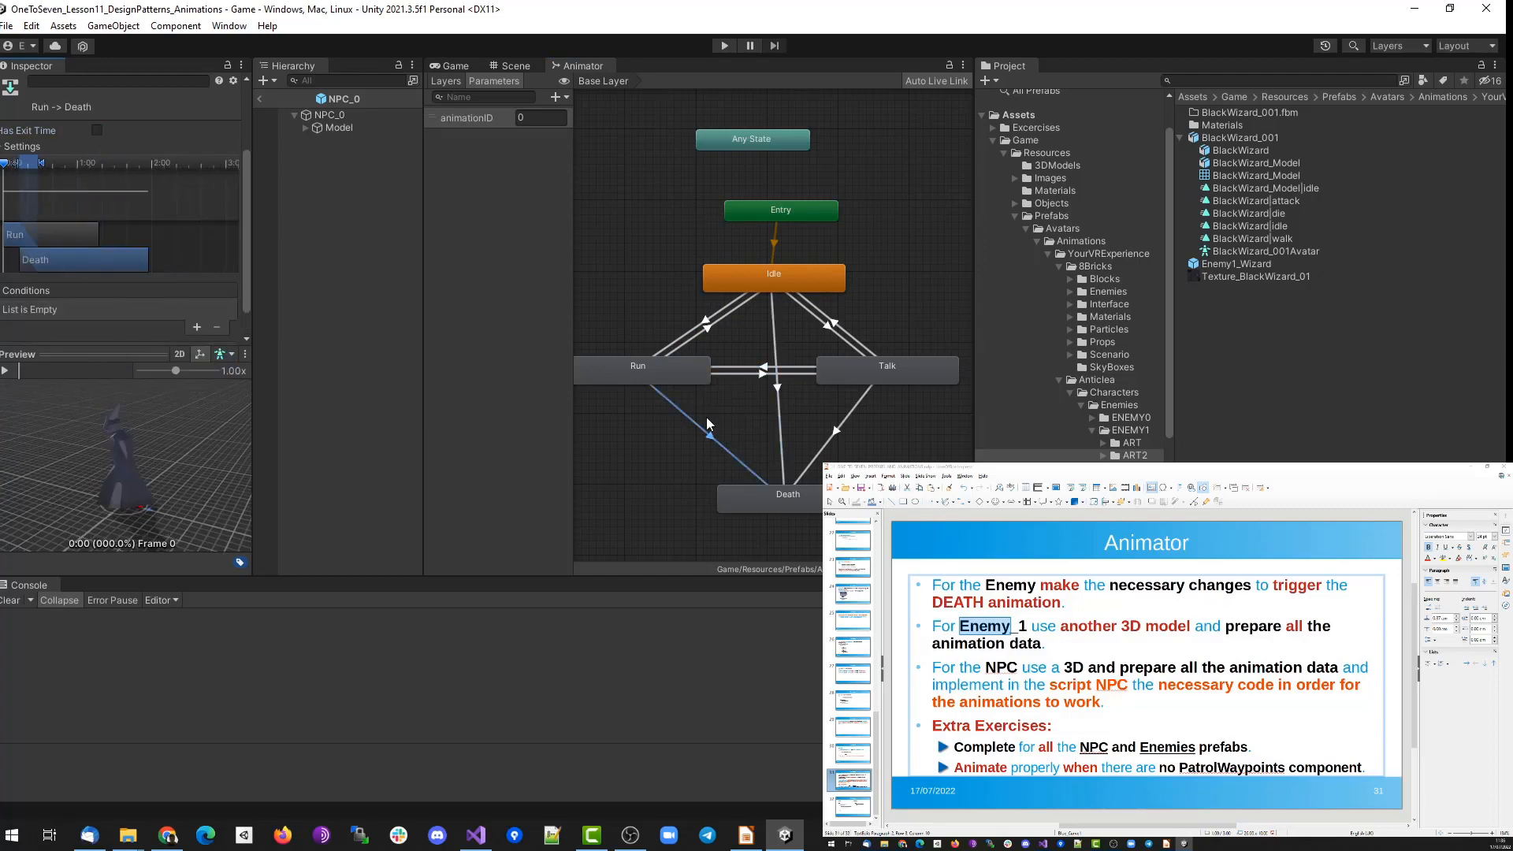
left_click(777, 386)
left_click_drag(178, 164, 18, 164)
Add the condition animationID Equals 2 to Talk -> Death and an Equals condition on animationID to Idle -> Death.
left_click(836, 431)
left_click(779, 427)
left_click(197, 327)
left_click(149, 310)
left_click(162, 324)
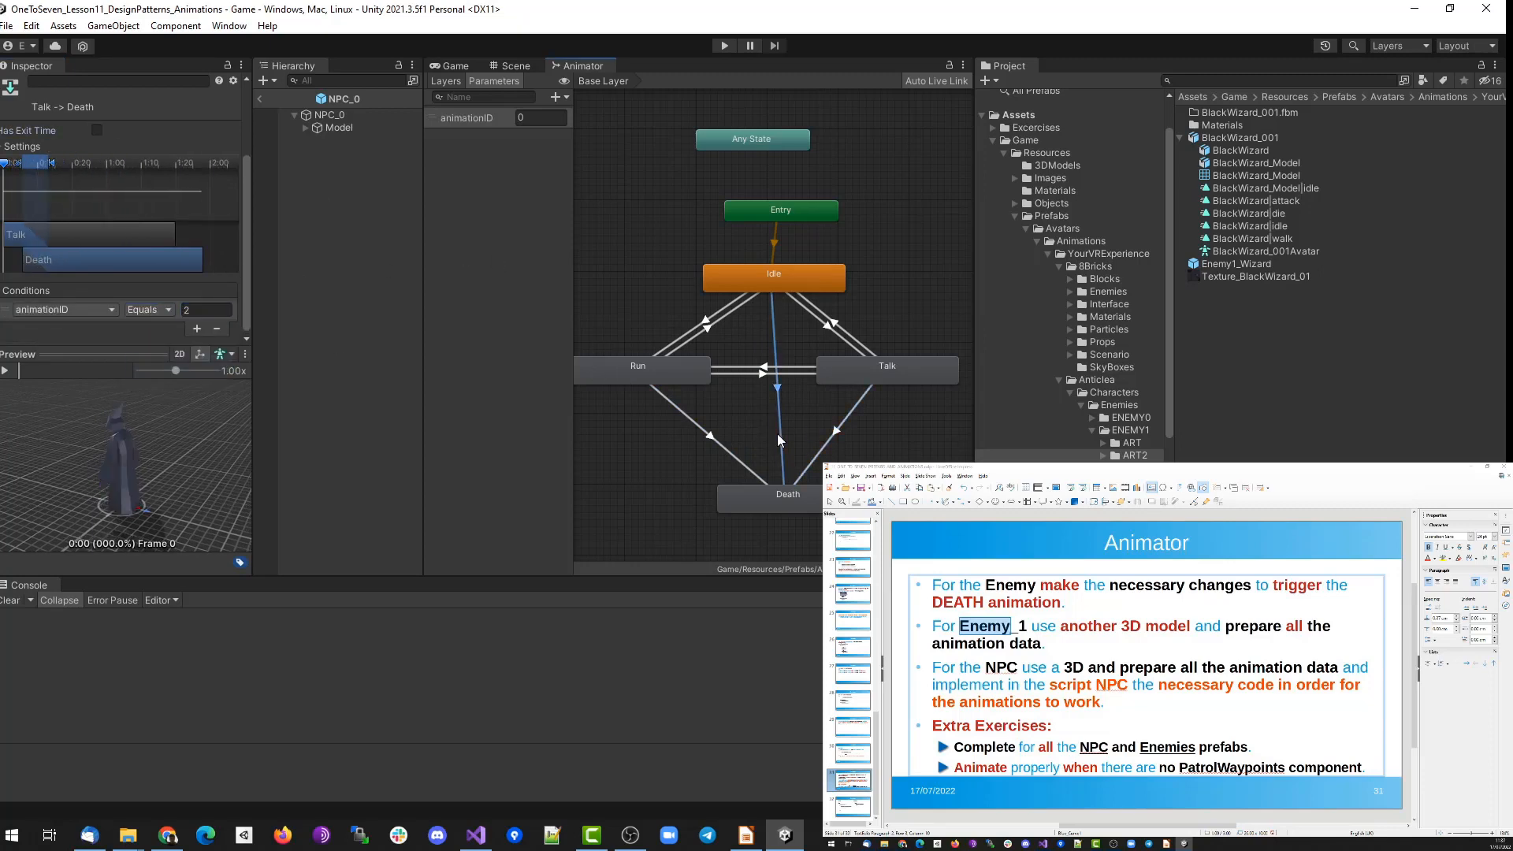
left_click(150, 310)
left_click(154, 361)
Add the condition animationID Equals 2 to the Run -> Death transition.
left_click(702, 428)
left_click(196, 328)
left_click(150, 310)
left_click(154, 362)
left_click(207, 310)
type("2")
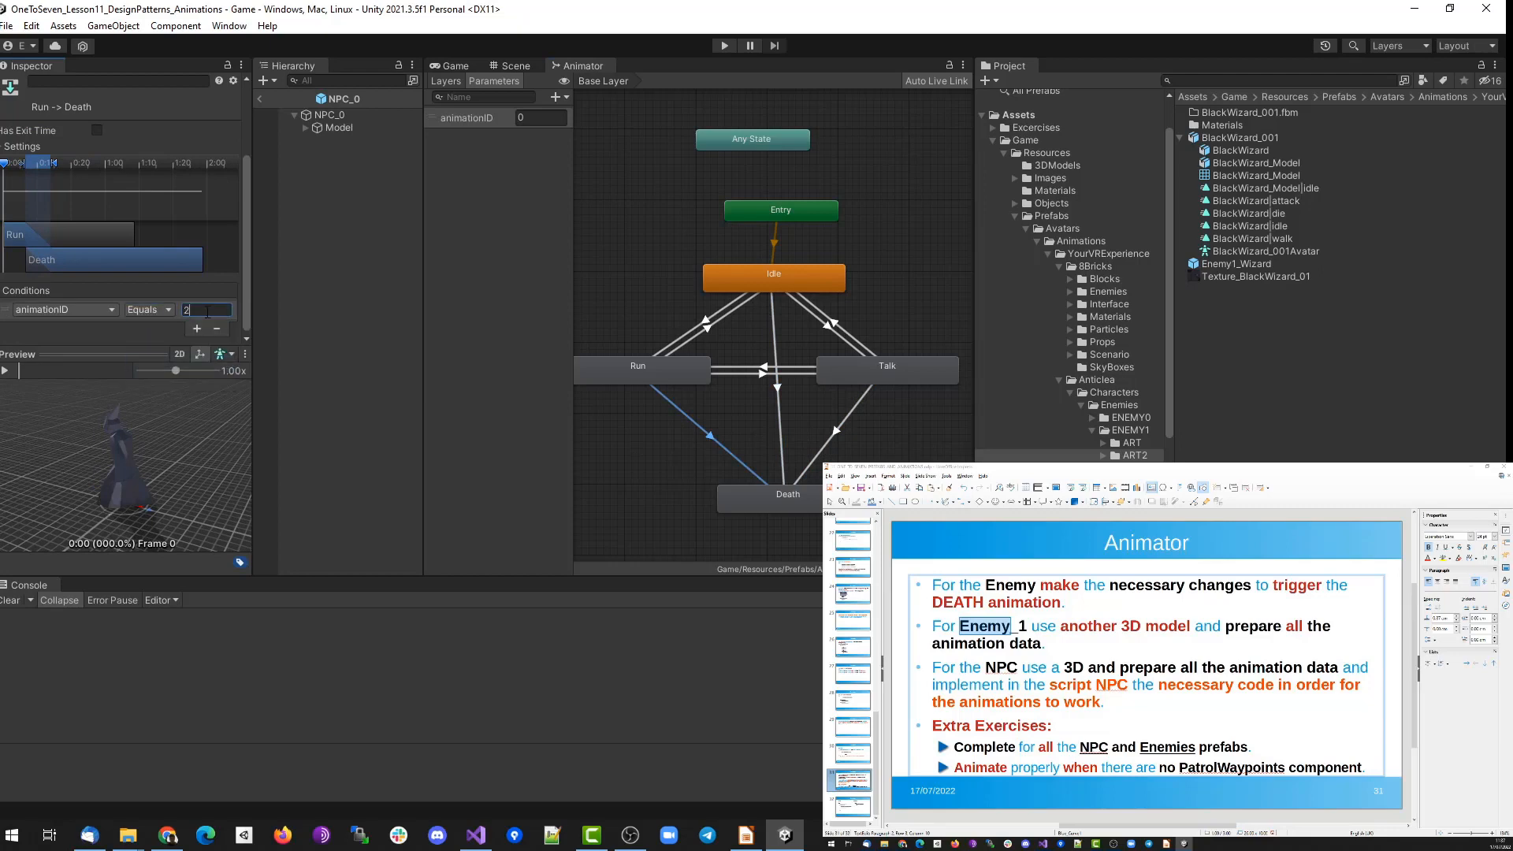
Review the conditions of the transitions between the Idle, Run, Talk and Death states.
left_click(826, 446)
left_click(757, 374)
left_click(760, 367)
left_click(825, 324)
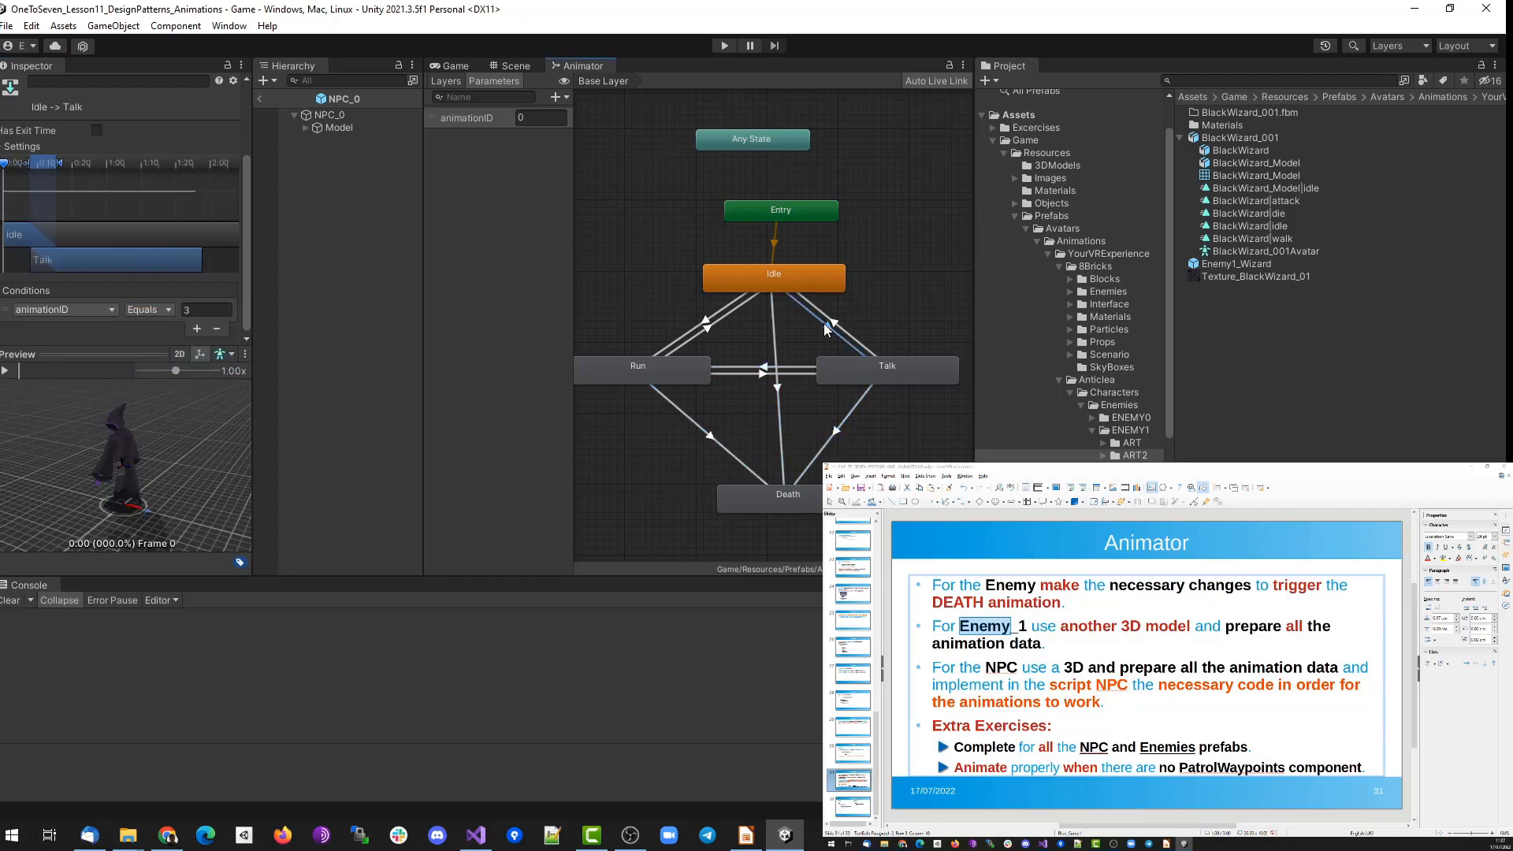
left_click(838, 326)
left_click(708, 329)
Deselect the transitions and save the project.
left_click(898, 269)
left_click(8, 26)
left_click(39, 194)
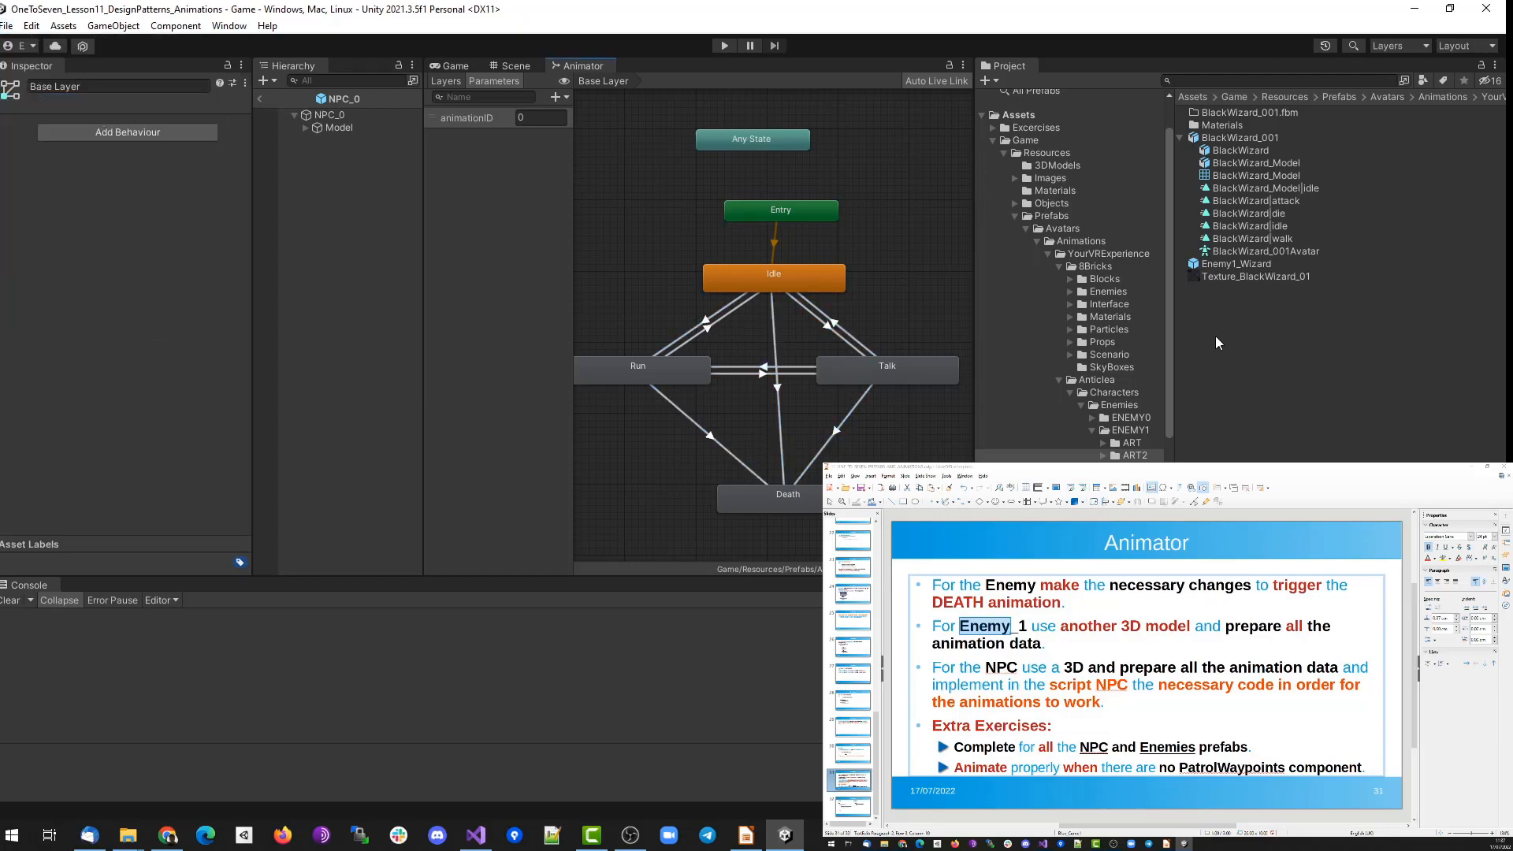
Check the Model's animator and NPC_0's components, and test the wizard NPC in play mode.
left_click(1216, 340)
left_click(339, 127)
left_click(1061, 228)
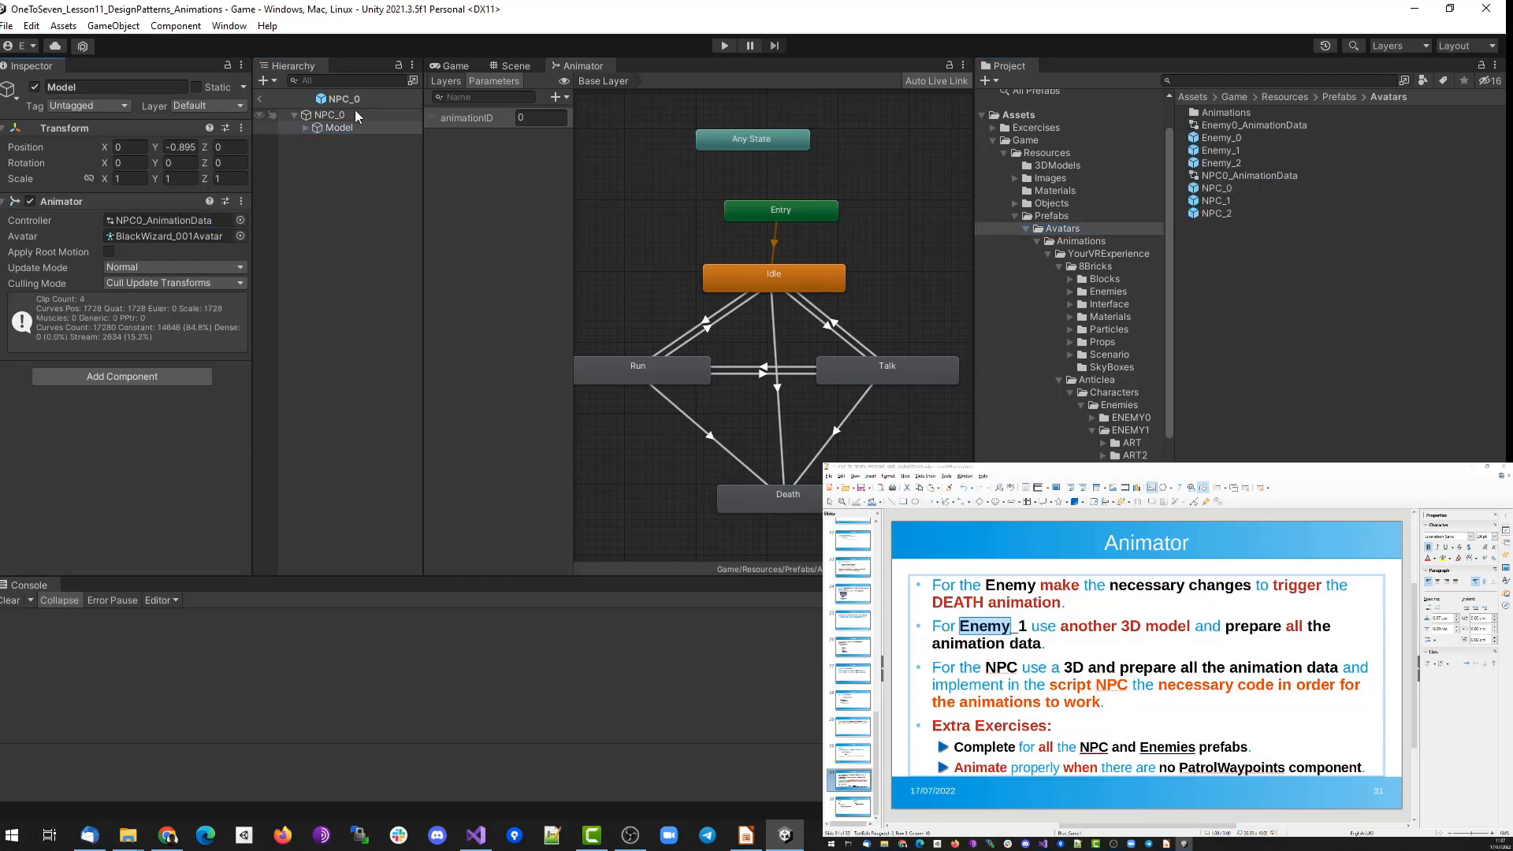
left_click(329, 114)
left_click(4, 305)
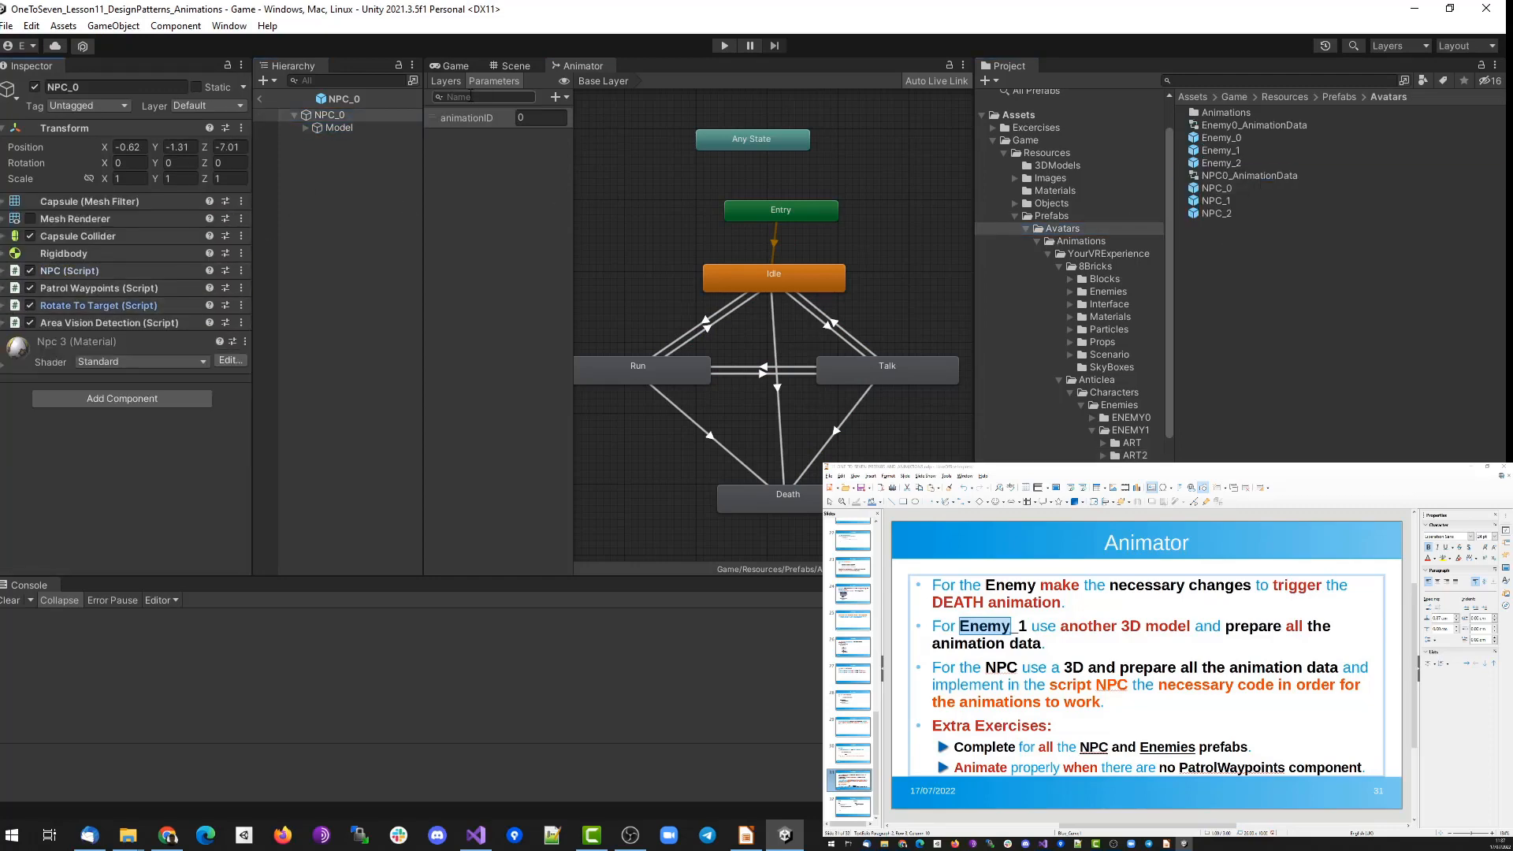
key("ctrl+p")
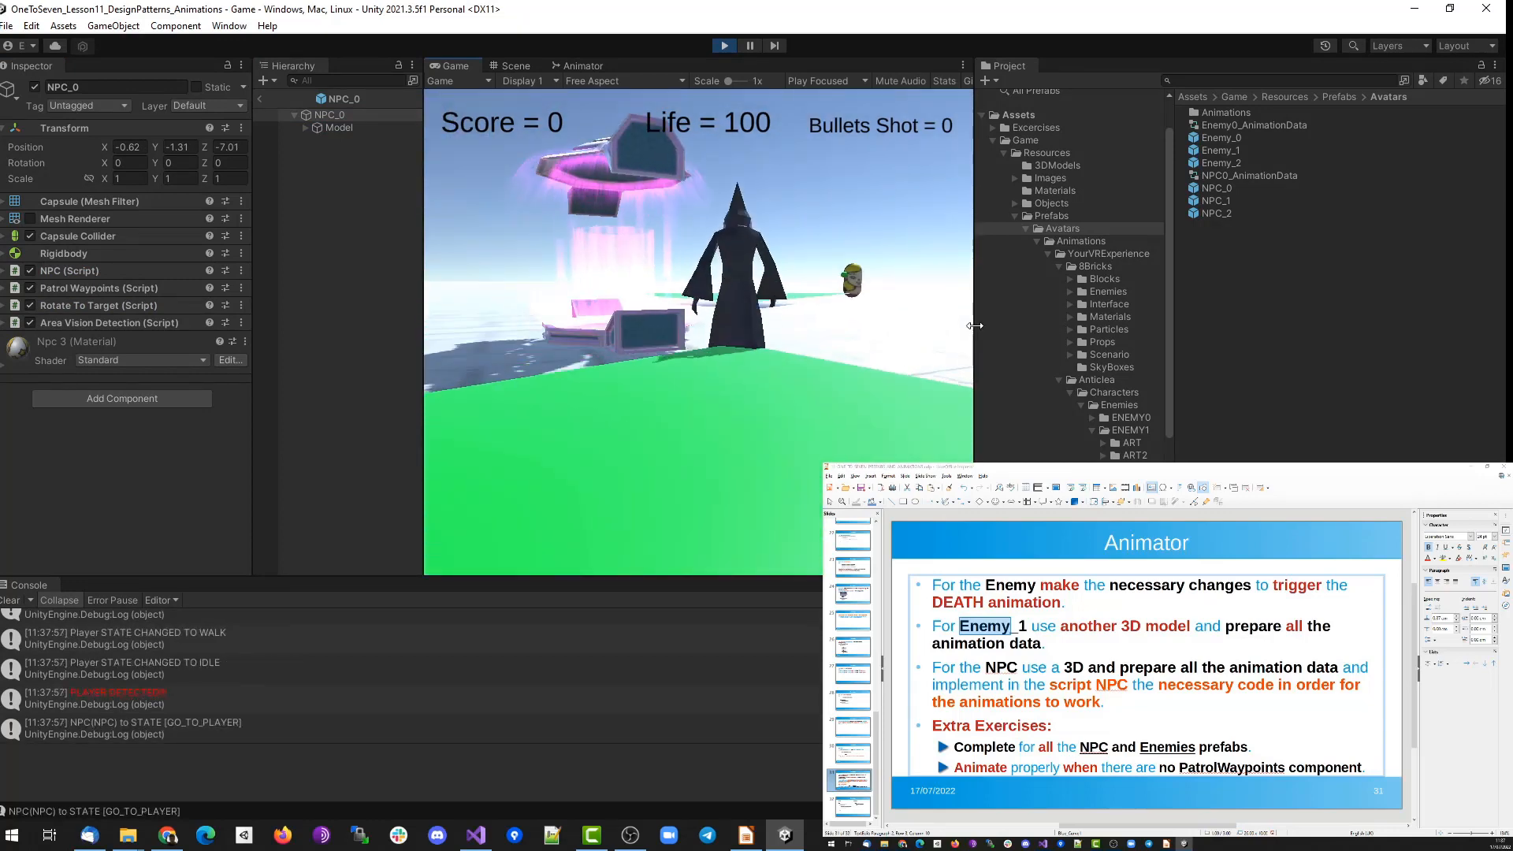
left_click(724, 46)
Rotate NPC_0's Model object 180 degrees around the Y axis.
left_click(338, 128)
left_click(344, 118)
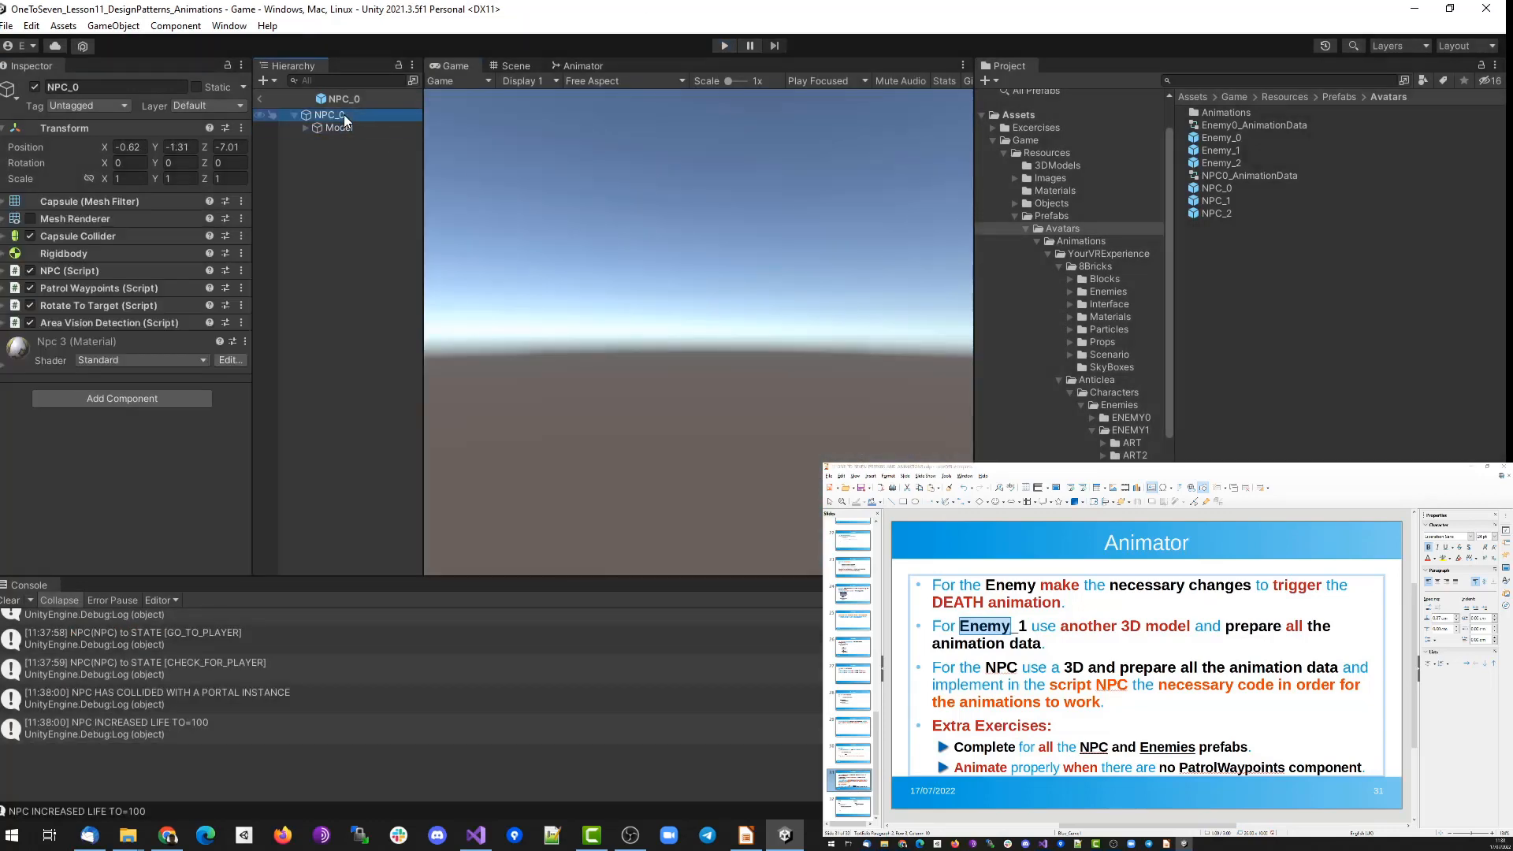
left_click(507, 65)
double_click(356, 127)
left_click(182, 163)
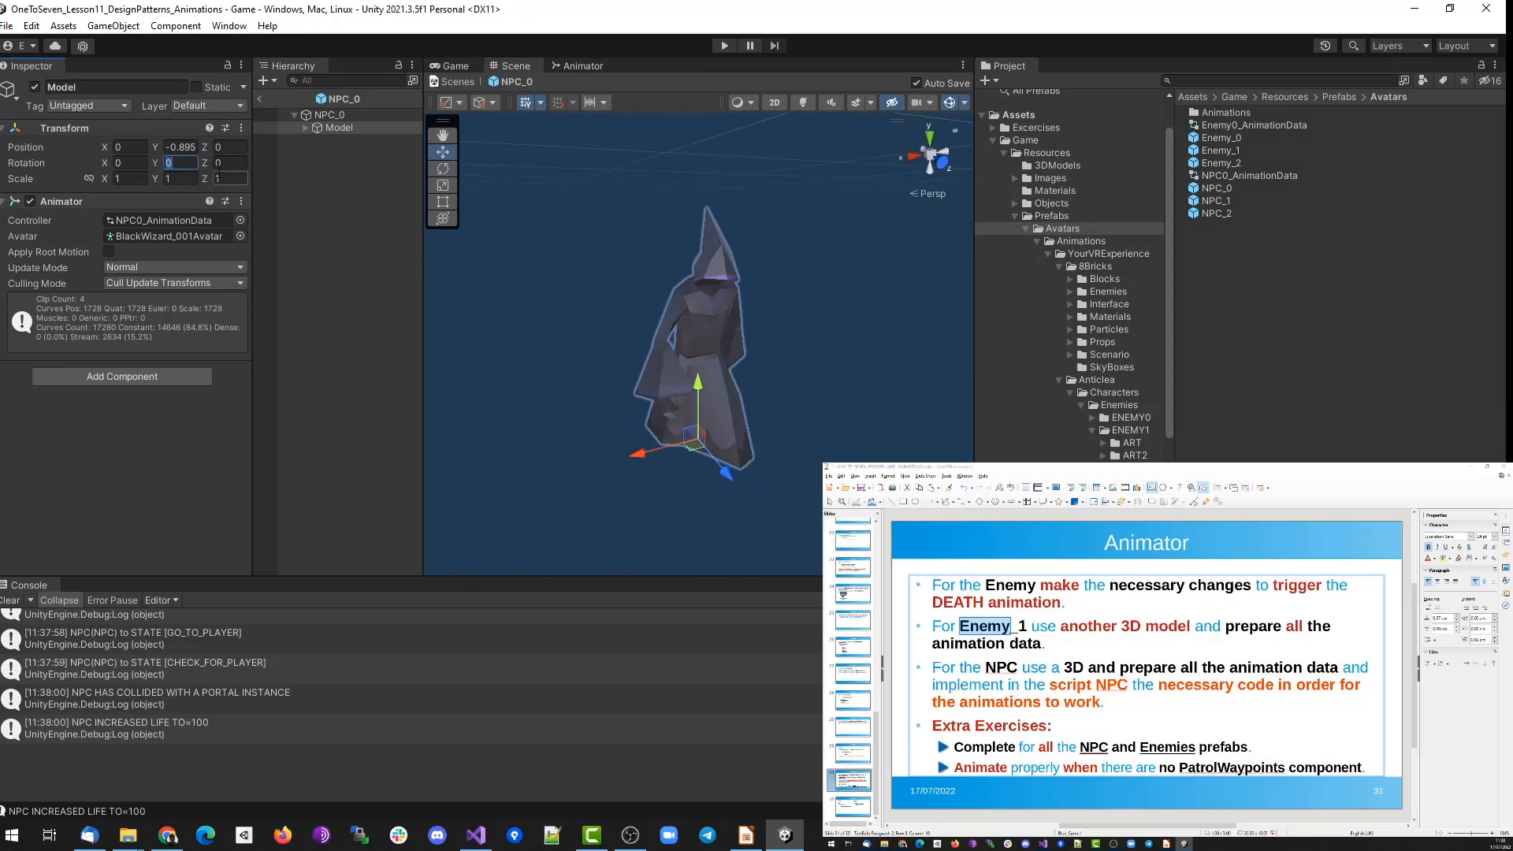
type("180")
Open the NPC0_AnimationData controller and locate the Run state's BlackWizard|walk clip in the project.
left_click(158, 223)
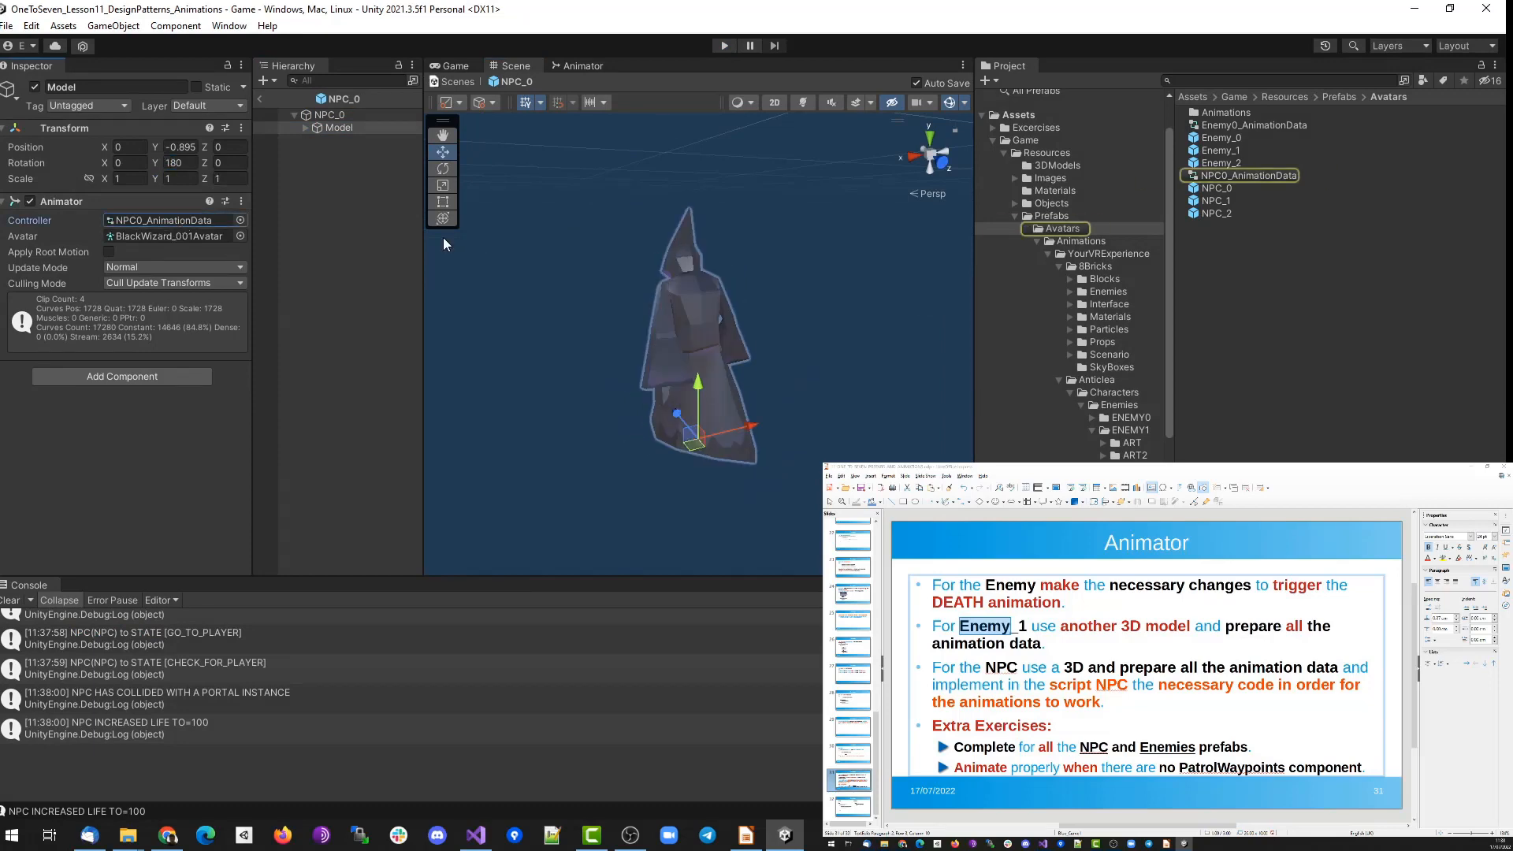
double_click(1235, 176)
left_click(639, 348)
left_click(170, 125)
left_click(1261, 238)
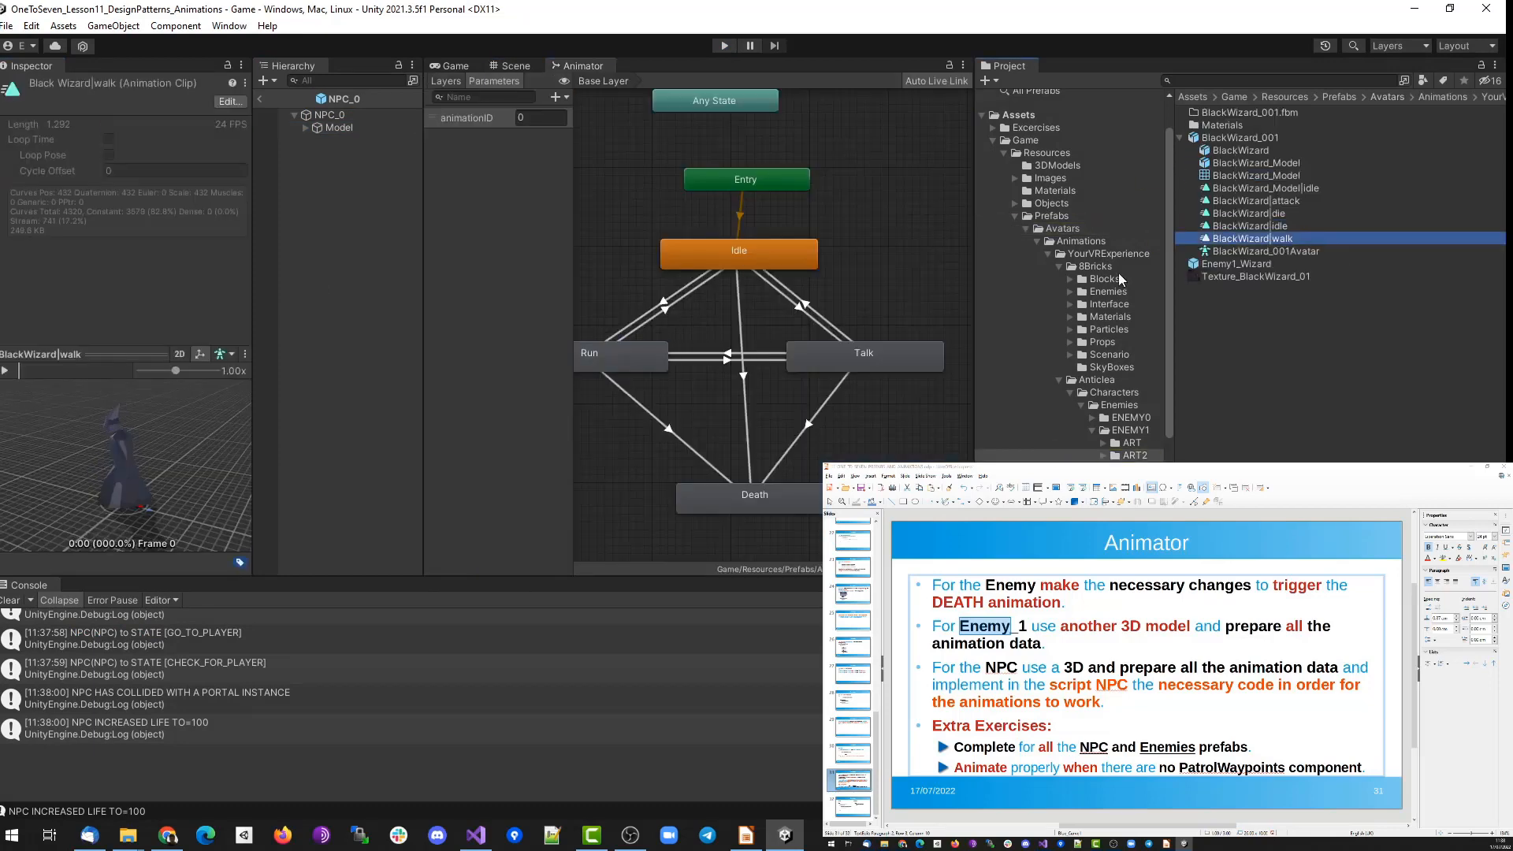
Enable Loop Time for the BlackWizard|walk clip in the BlackWizard_001 import settings and apply it.
left_click(1269, 140)
left_click_drag(246, 175, 246, 247)
left_click(110, 215)
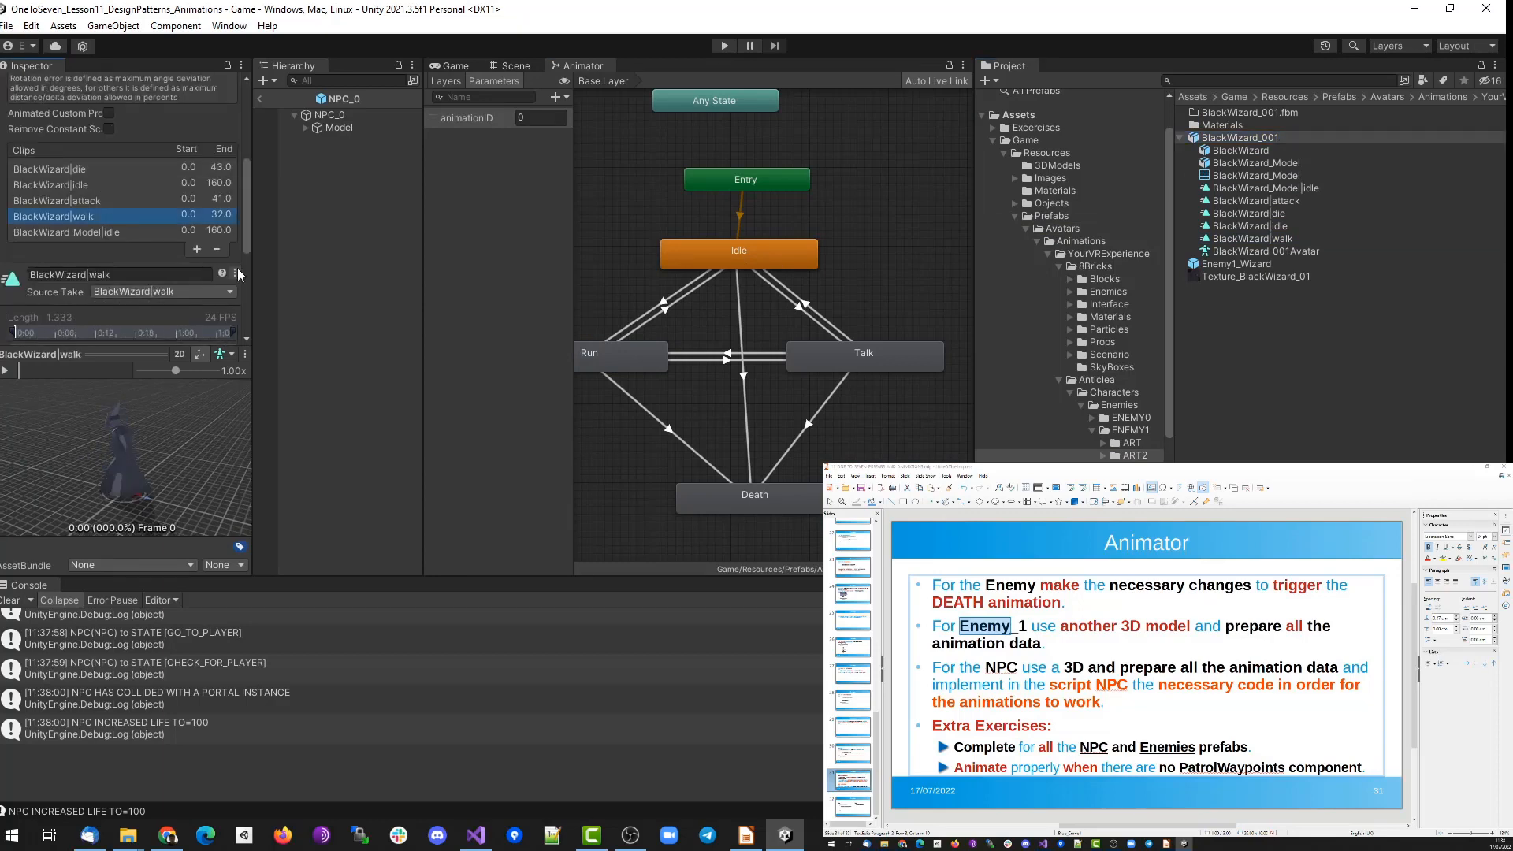
scroll(110, 236, "down", 3)
left_click(108, 251)
scroll(110, 250, "down", 2)
left_click(220, 331)
Enable Loop Time for two more BlackWizard_001 clips, including BlackWizard_Model|idle, and apply the changes.
left_click_drag(245, 326, 241, 225)
left_click(101, 234)
left_click(109, 259)
scroll(244, 322, "down", 2)
left_click(230, 323)
left_click(168, 275)
scroll(149, 265, "down", 4)
left_click(109, 227)
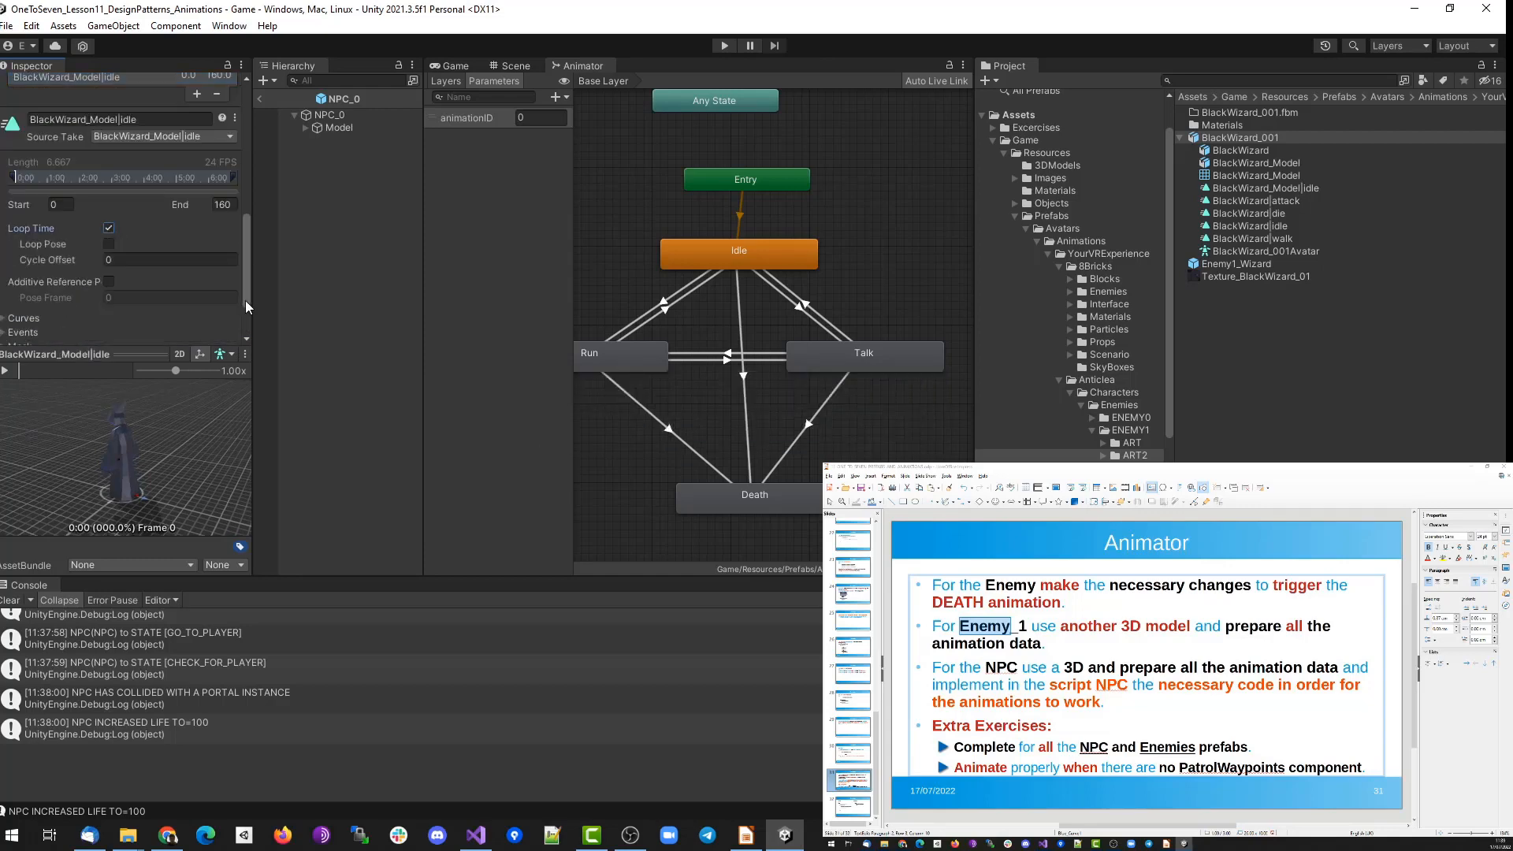
left_click(220, 331)
Check the Loop Time setting of the BlackWizard|die clip.
left_click_drag(244, 300, 243, 247)
left_click(99, 145)
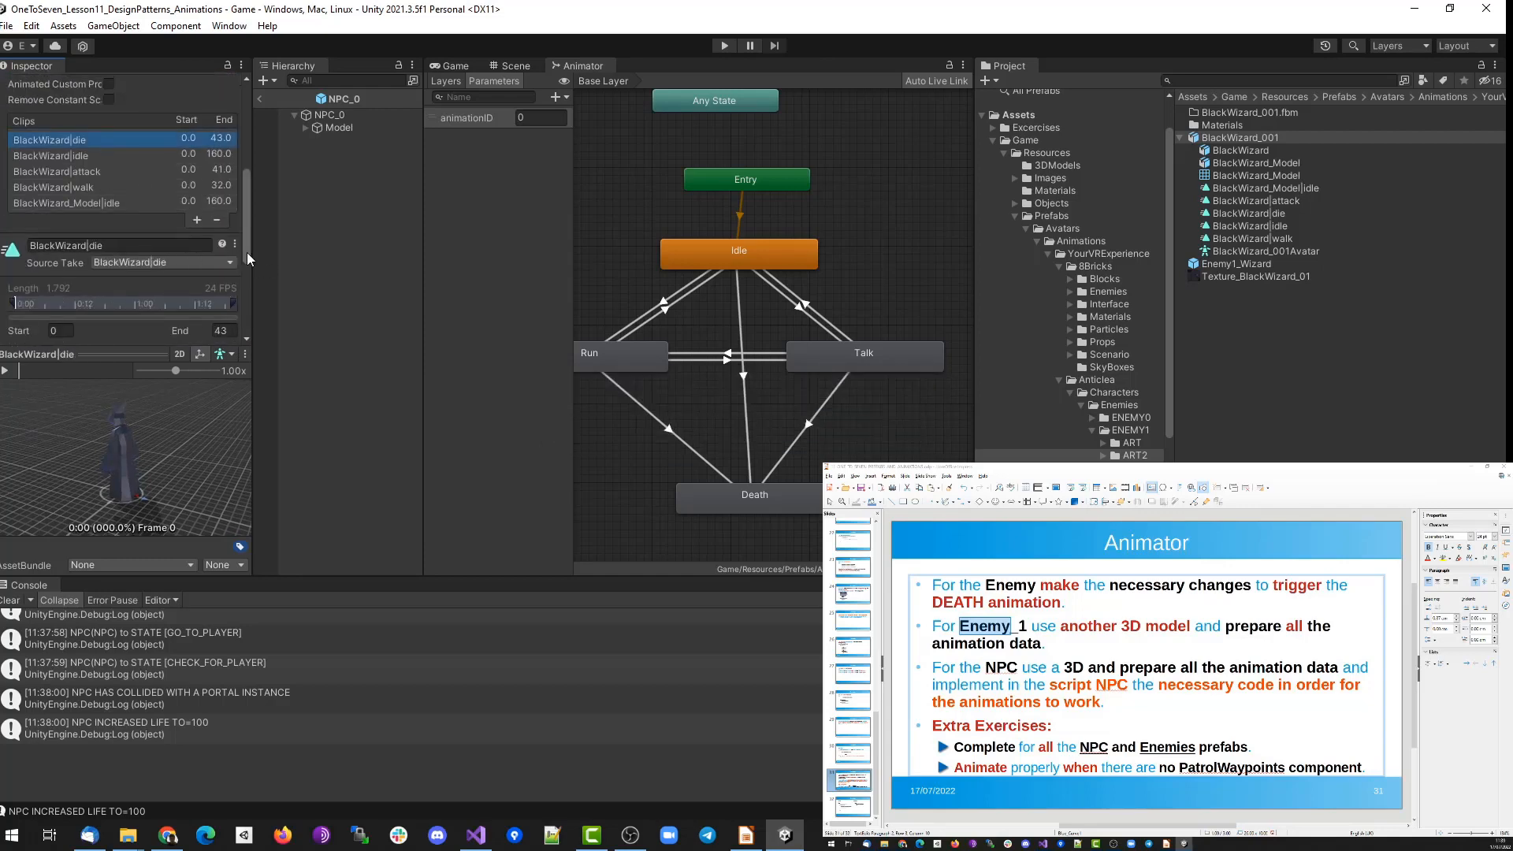
scroll(247, 252, "down", 3)
Run the game and walk the player forward to test the NPC's animations.
left_click(724, 44)
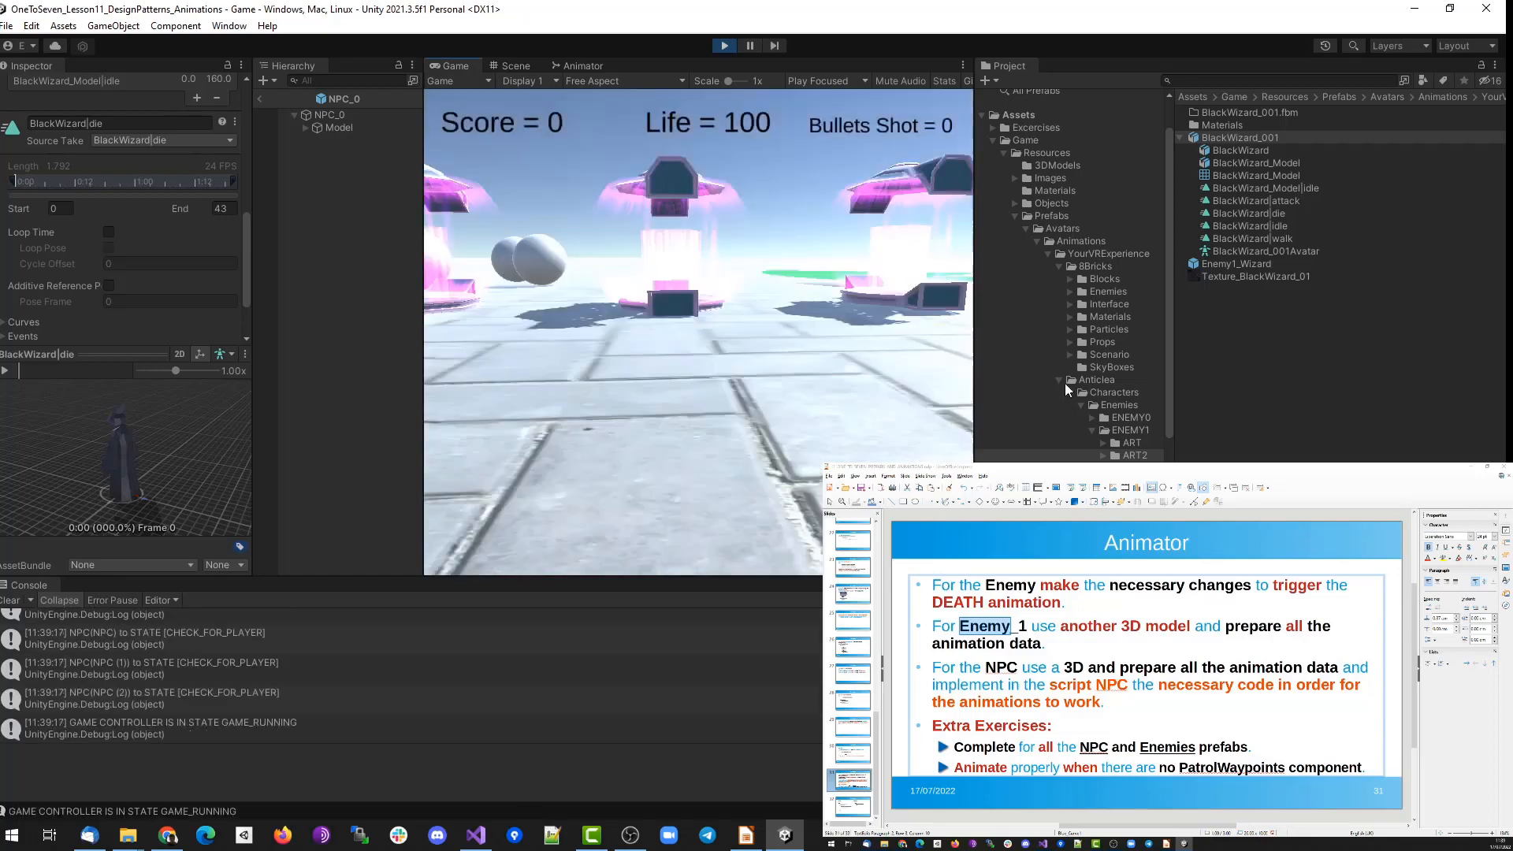
key("w")
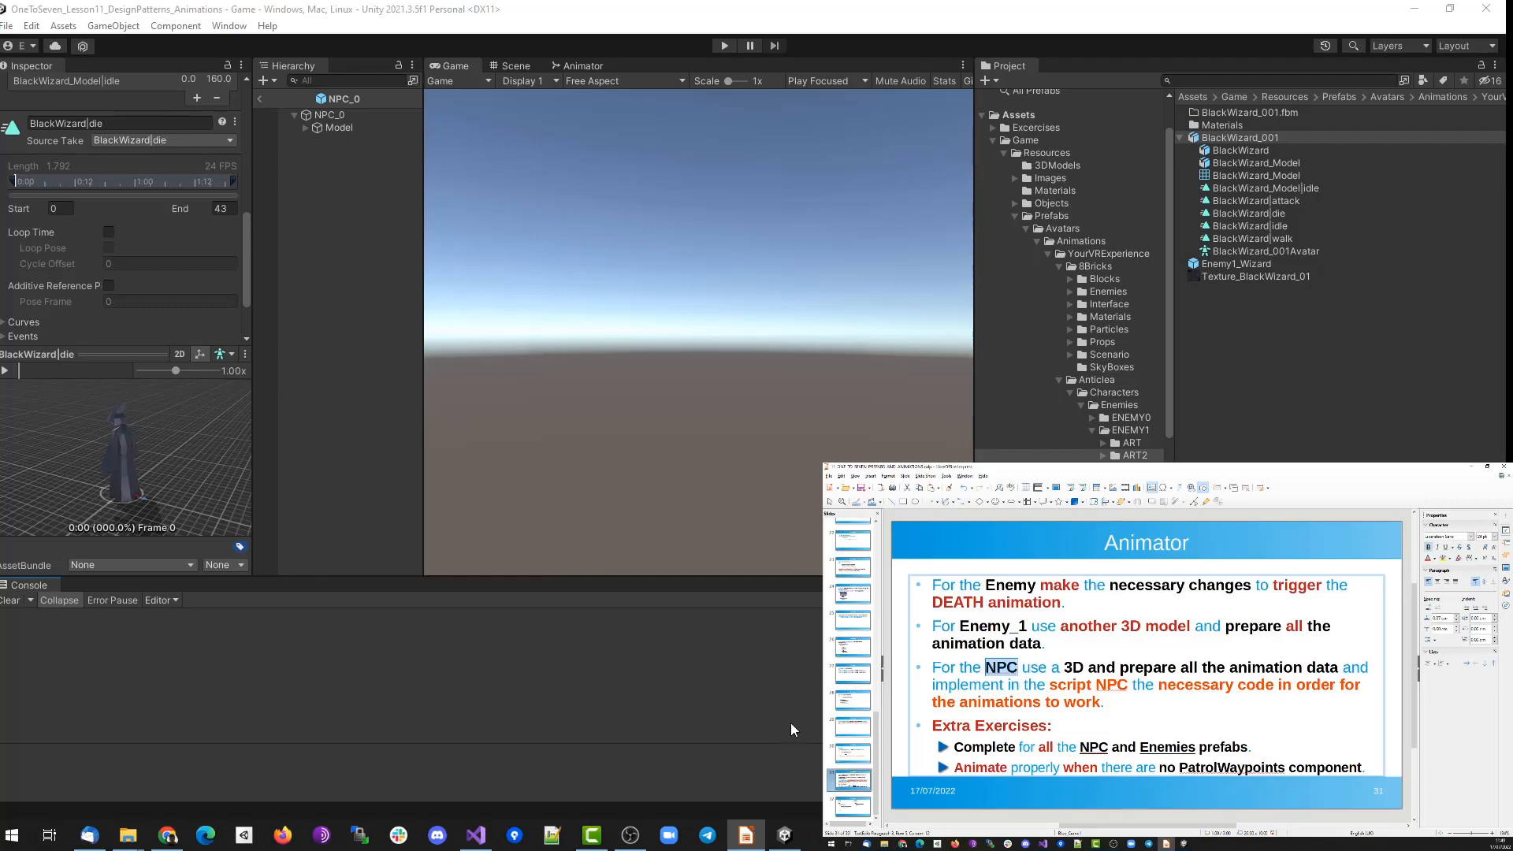
Switch to Visual Studio and review the NPC class declaration together with the Avatar base class it inherits from.
left_click(475, 834)
left_click(597, 433)
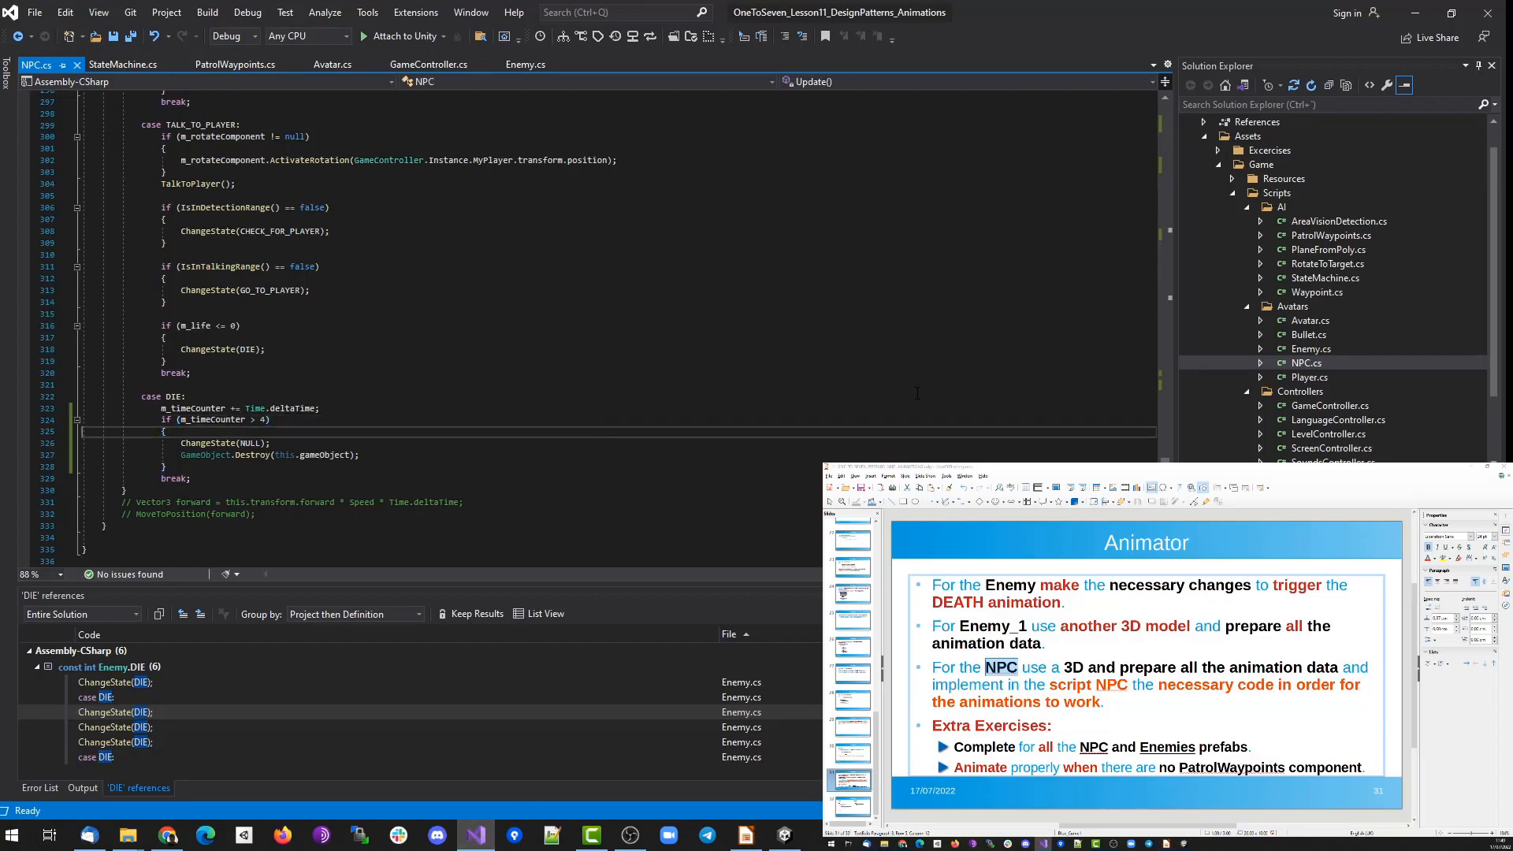
key("ctrl+Home")
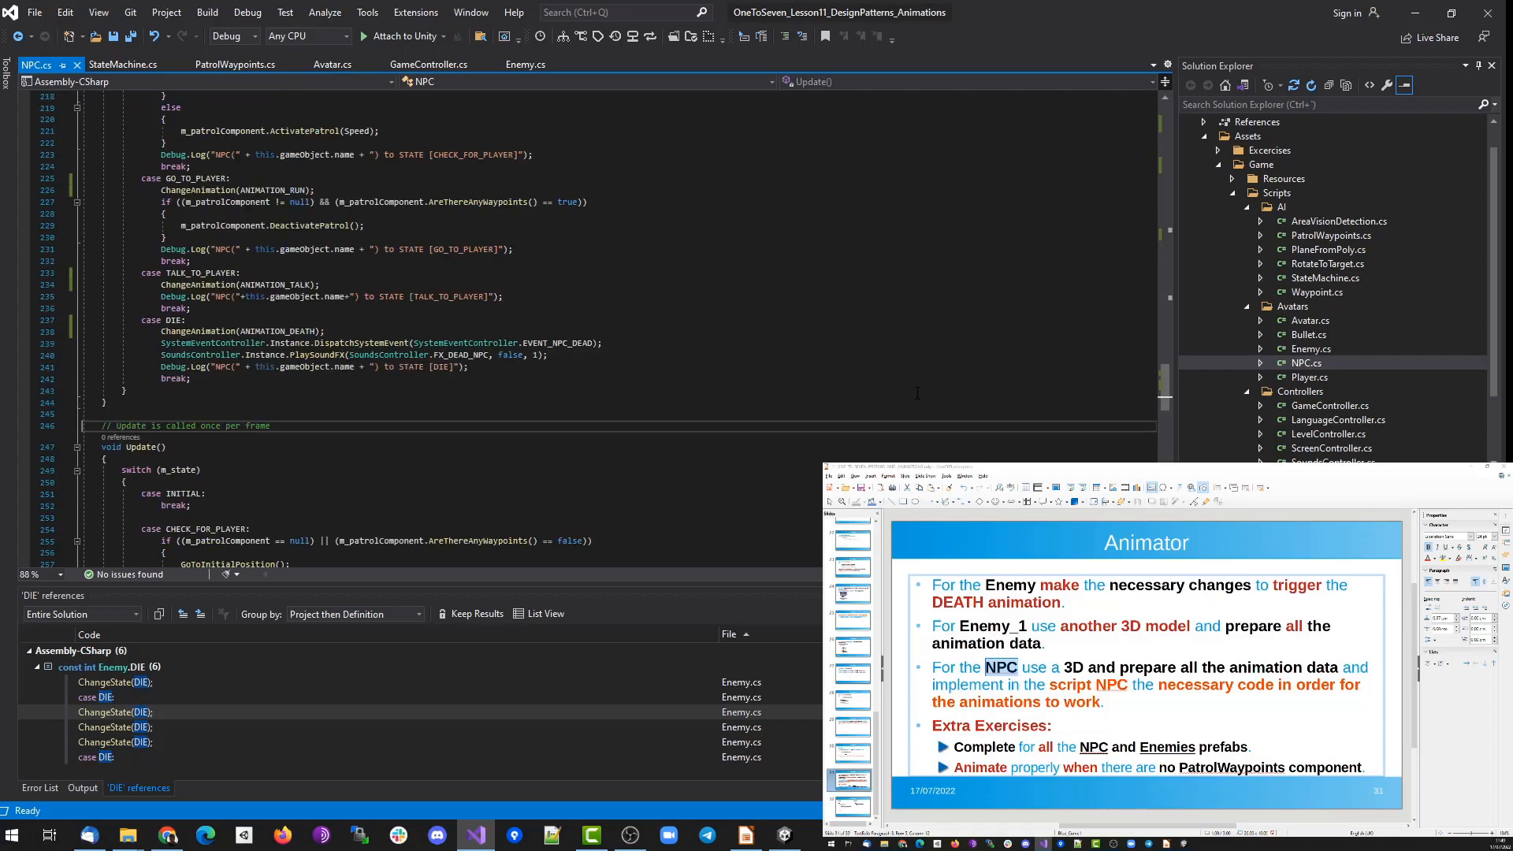
scroll(588, 467, "down", 4)
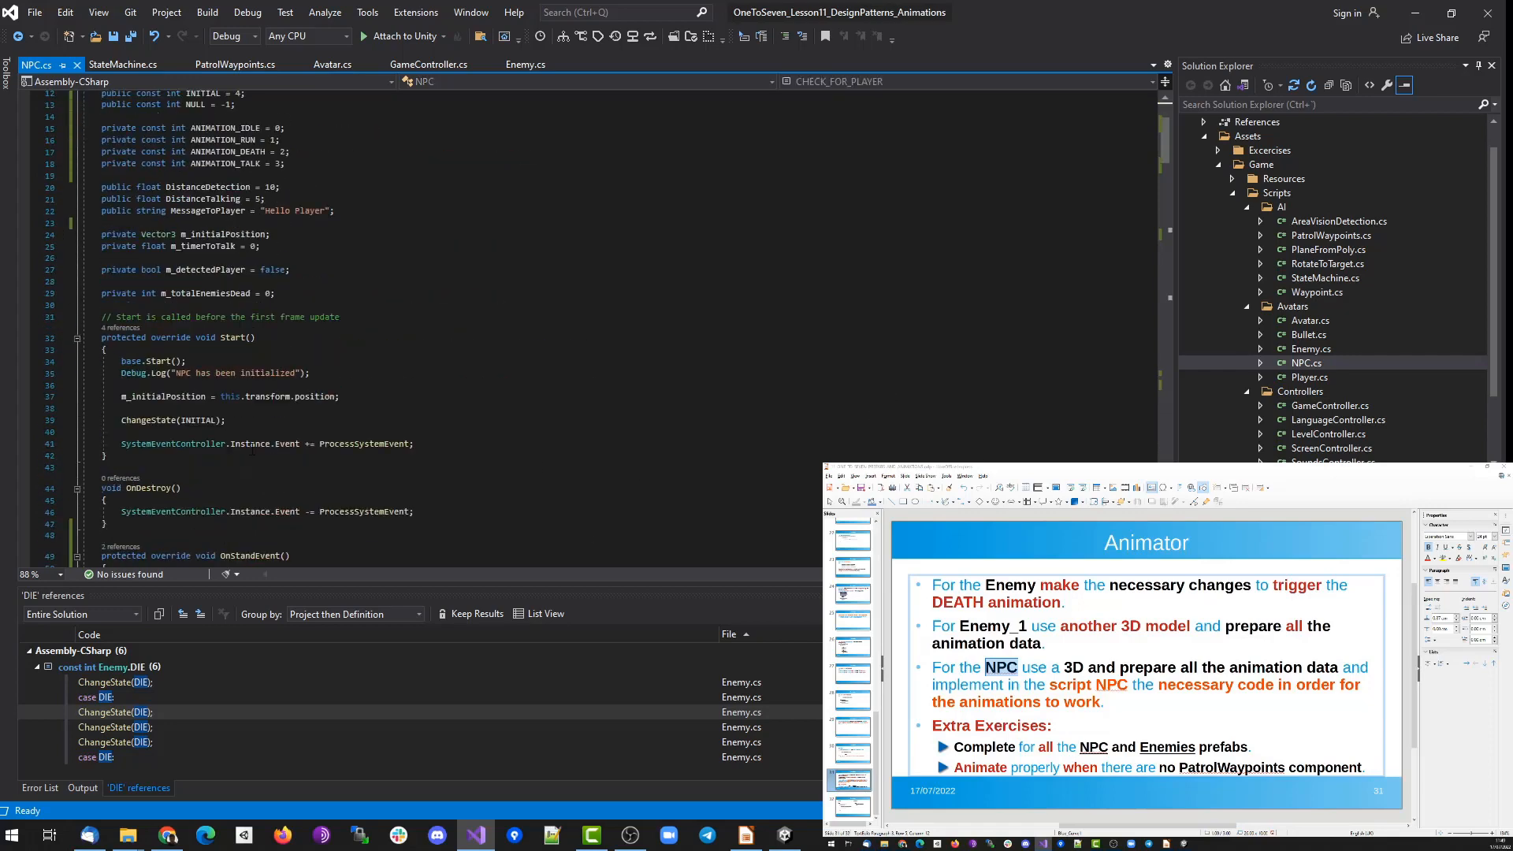
scroll(252, 450, "up", 2)
left_click(166, 432)
key("F12")
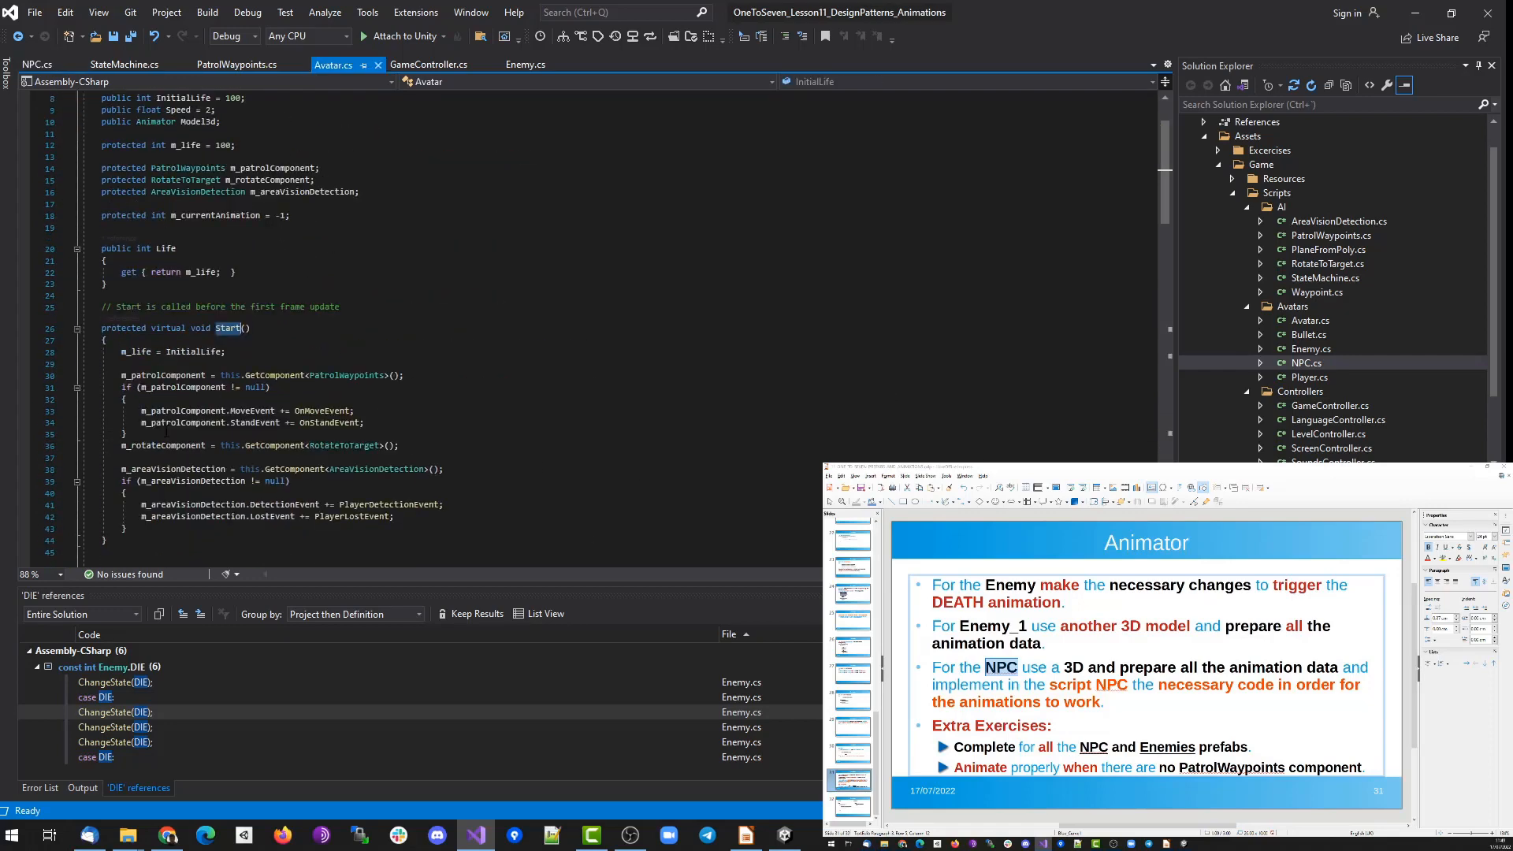
scroll(280, 384, "up", 3)
left_click(205, 165)
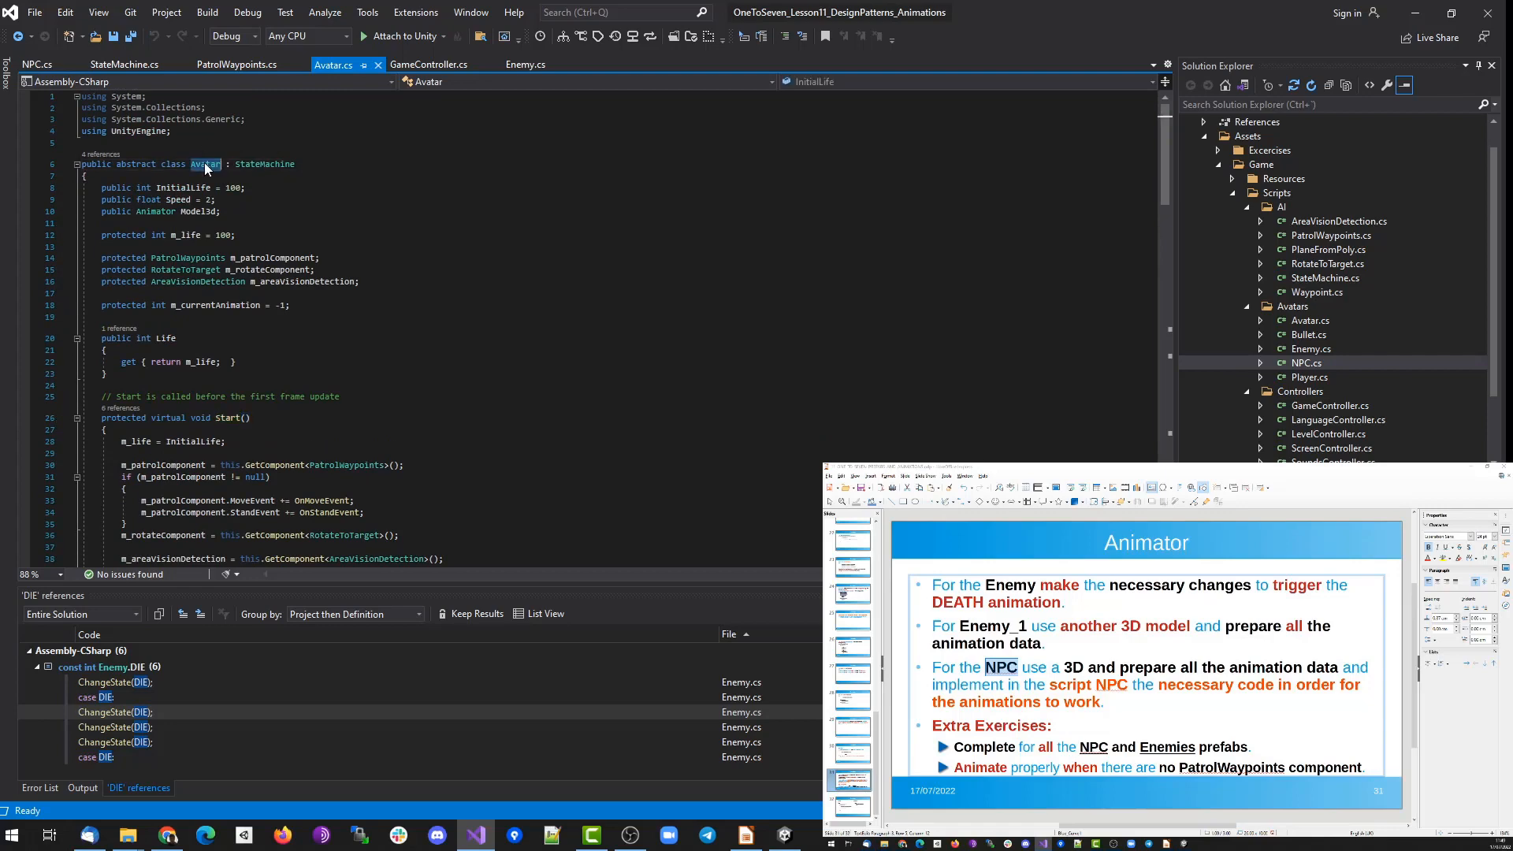
key("ctrl+minus")
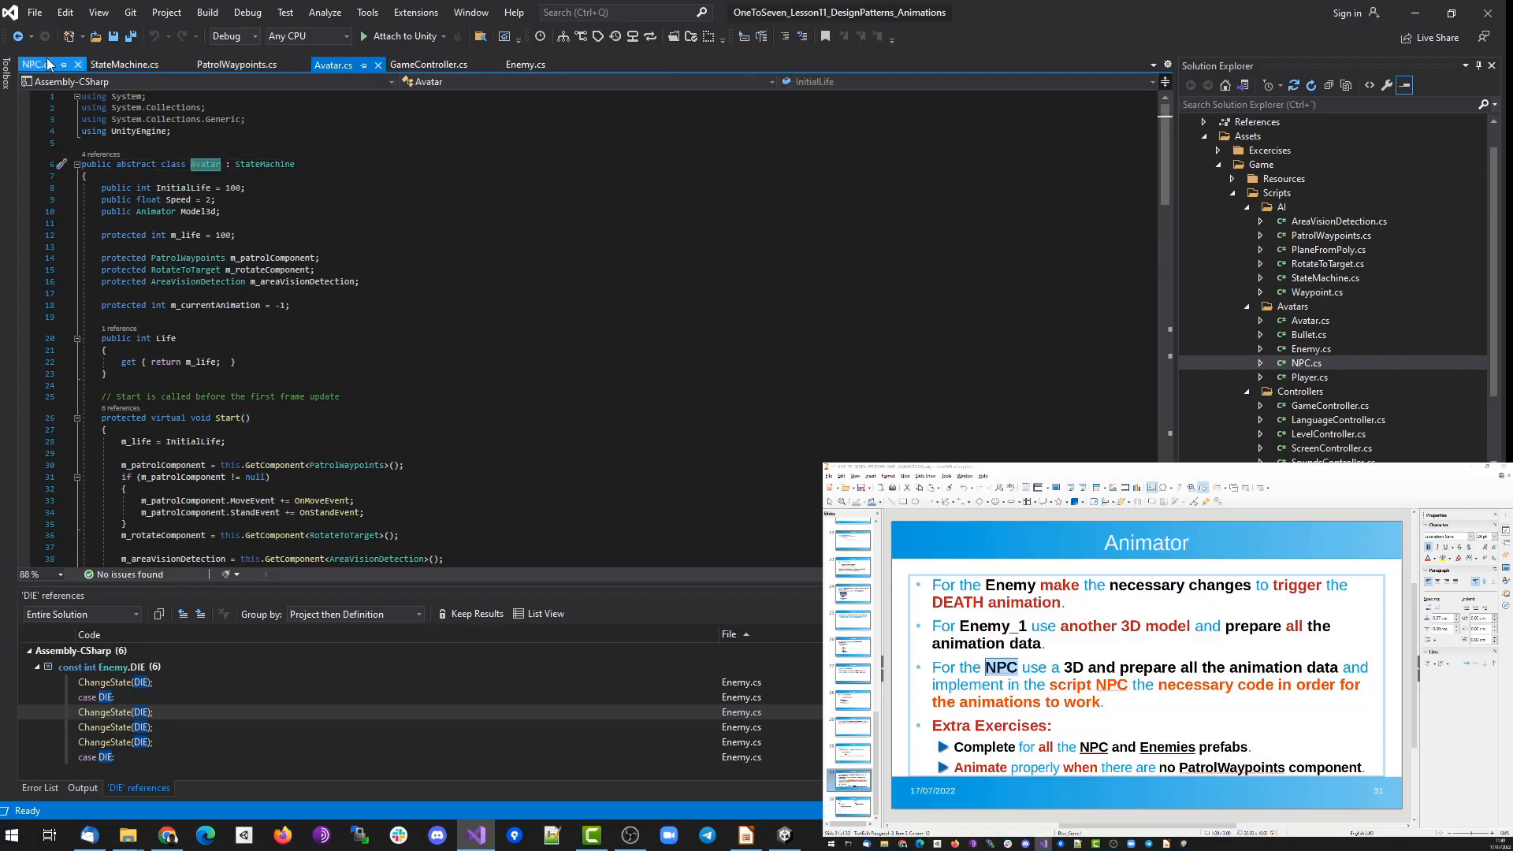
scroll(248, 226, "up", 2)
double_click(176, 168)
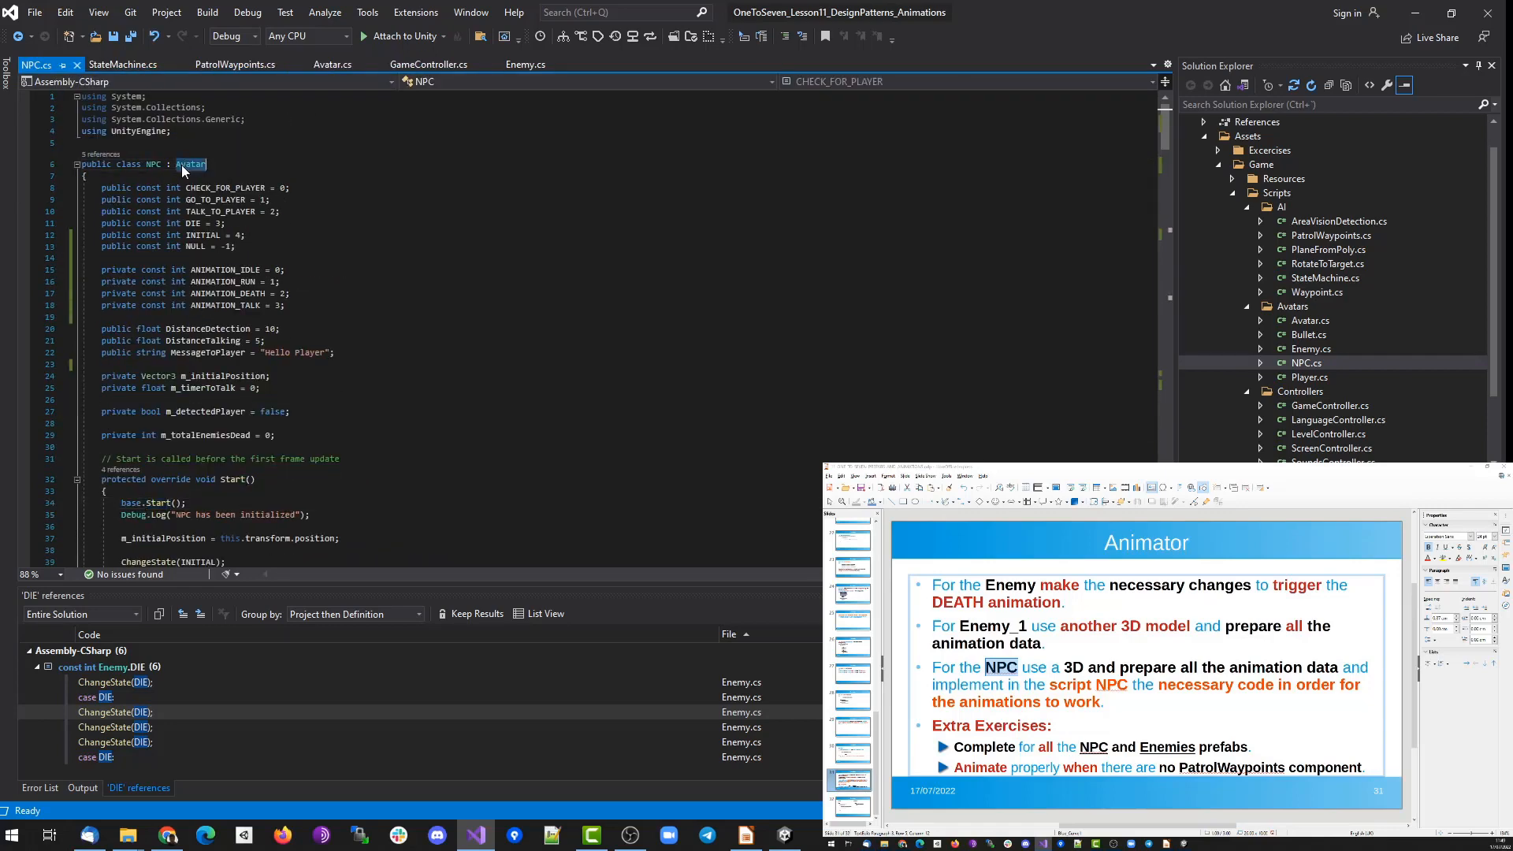
Follow NPC's base Start call into Avatar and examine the OnMoveEvent and OnStandEvent subscriptions on the patrol component.
scroll(362, 343, "down", 4)
left_click(168, 361)
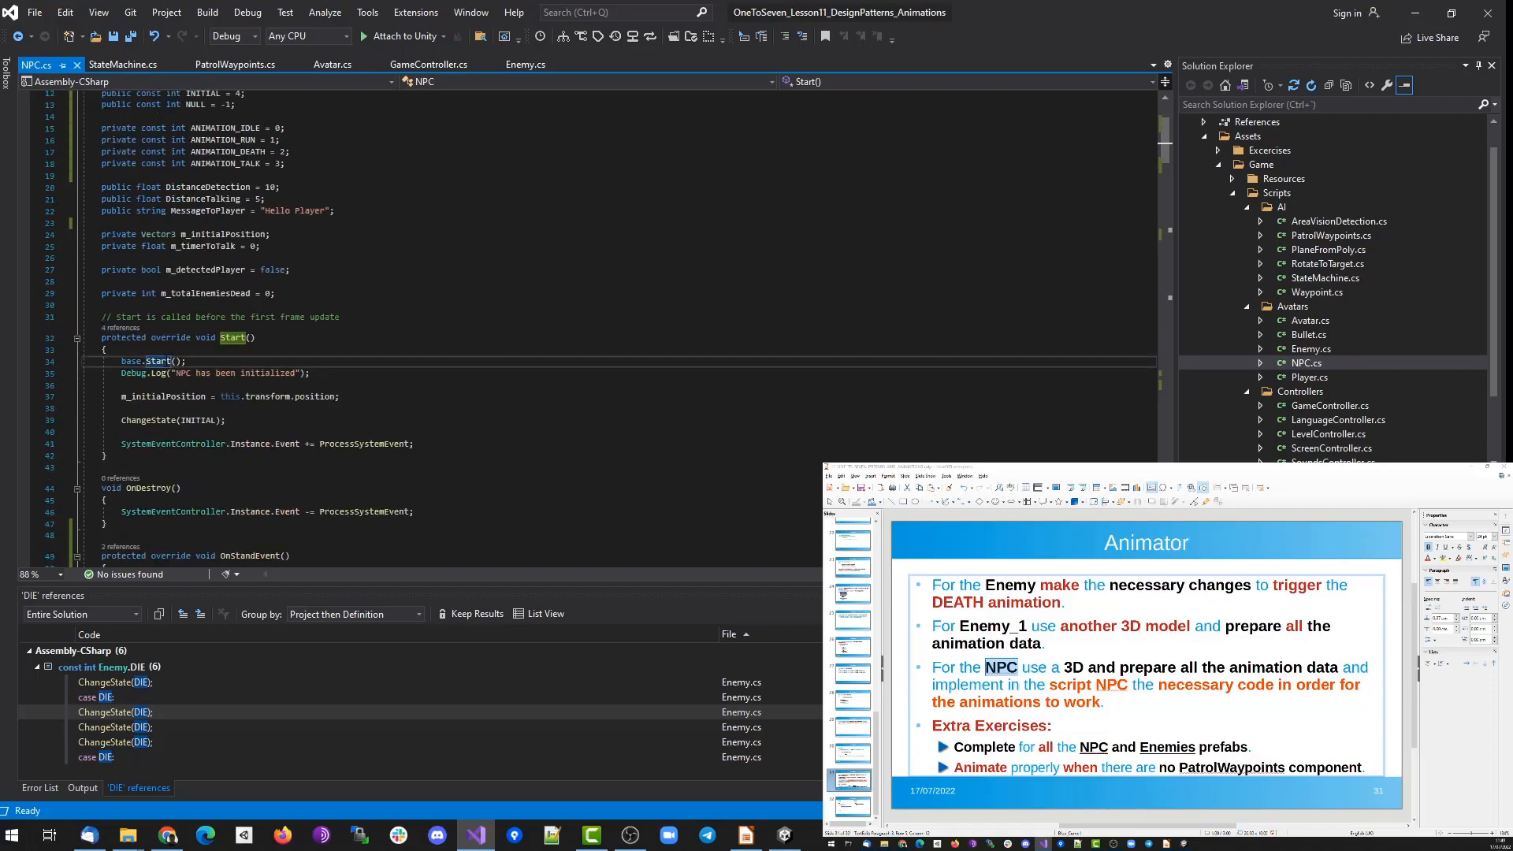
key("F12")
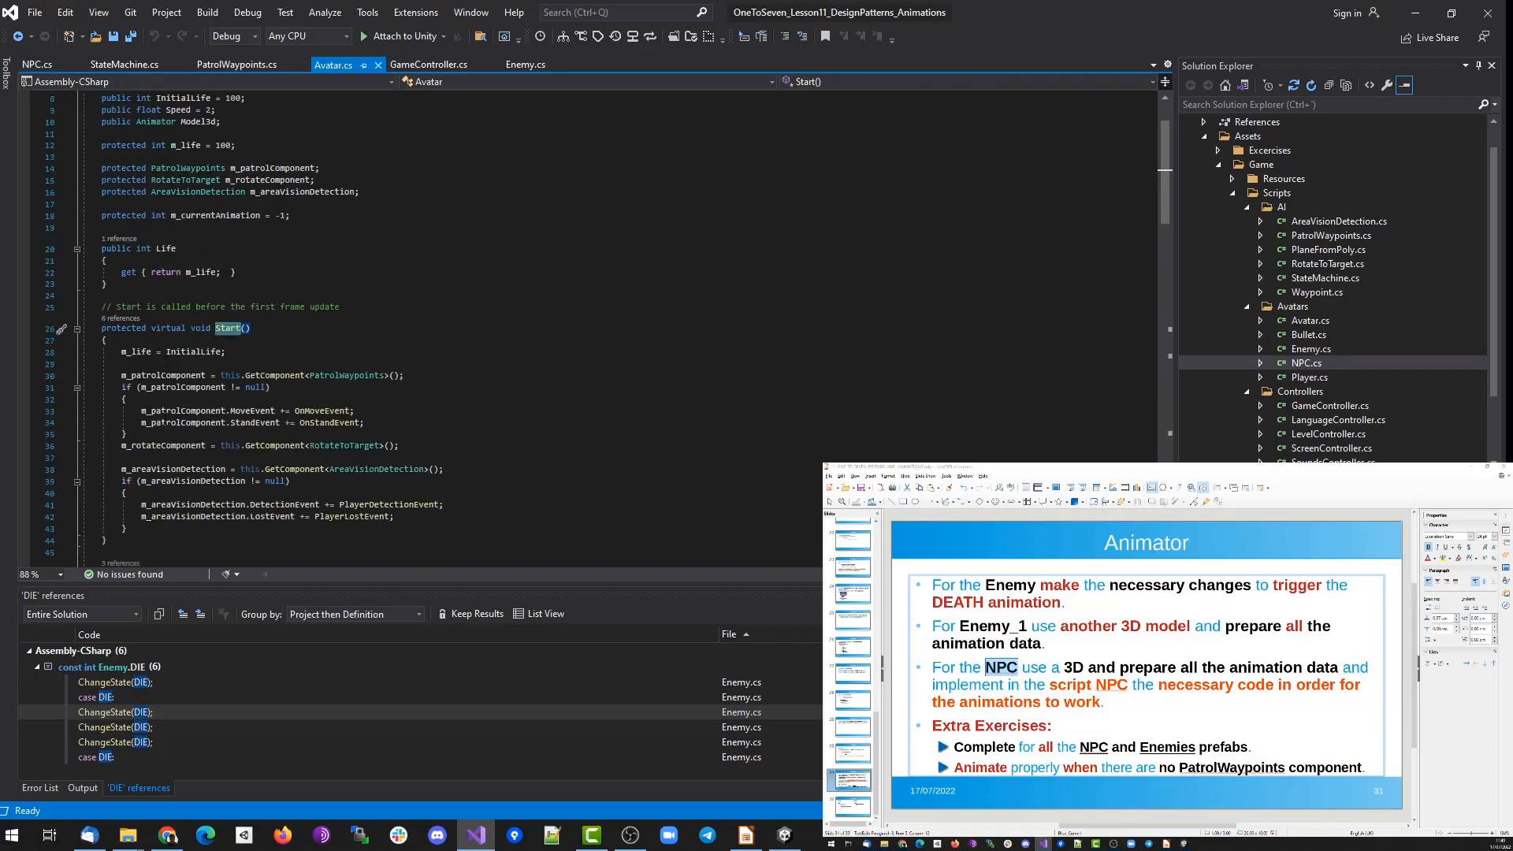
double_click(323, 410)
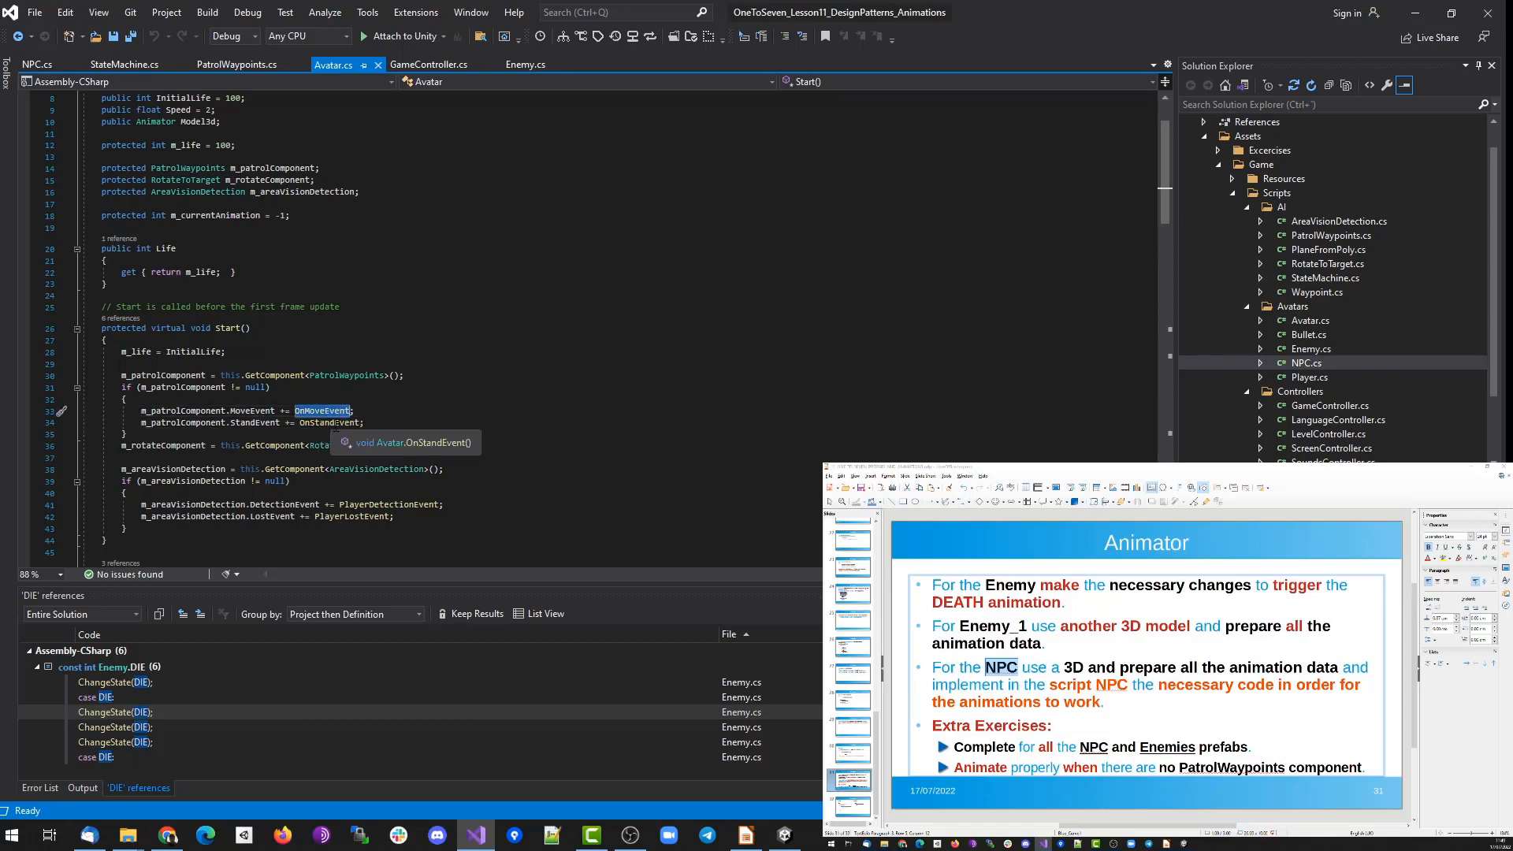
double_click(329, 423)
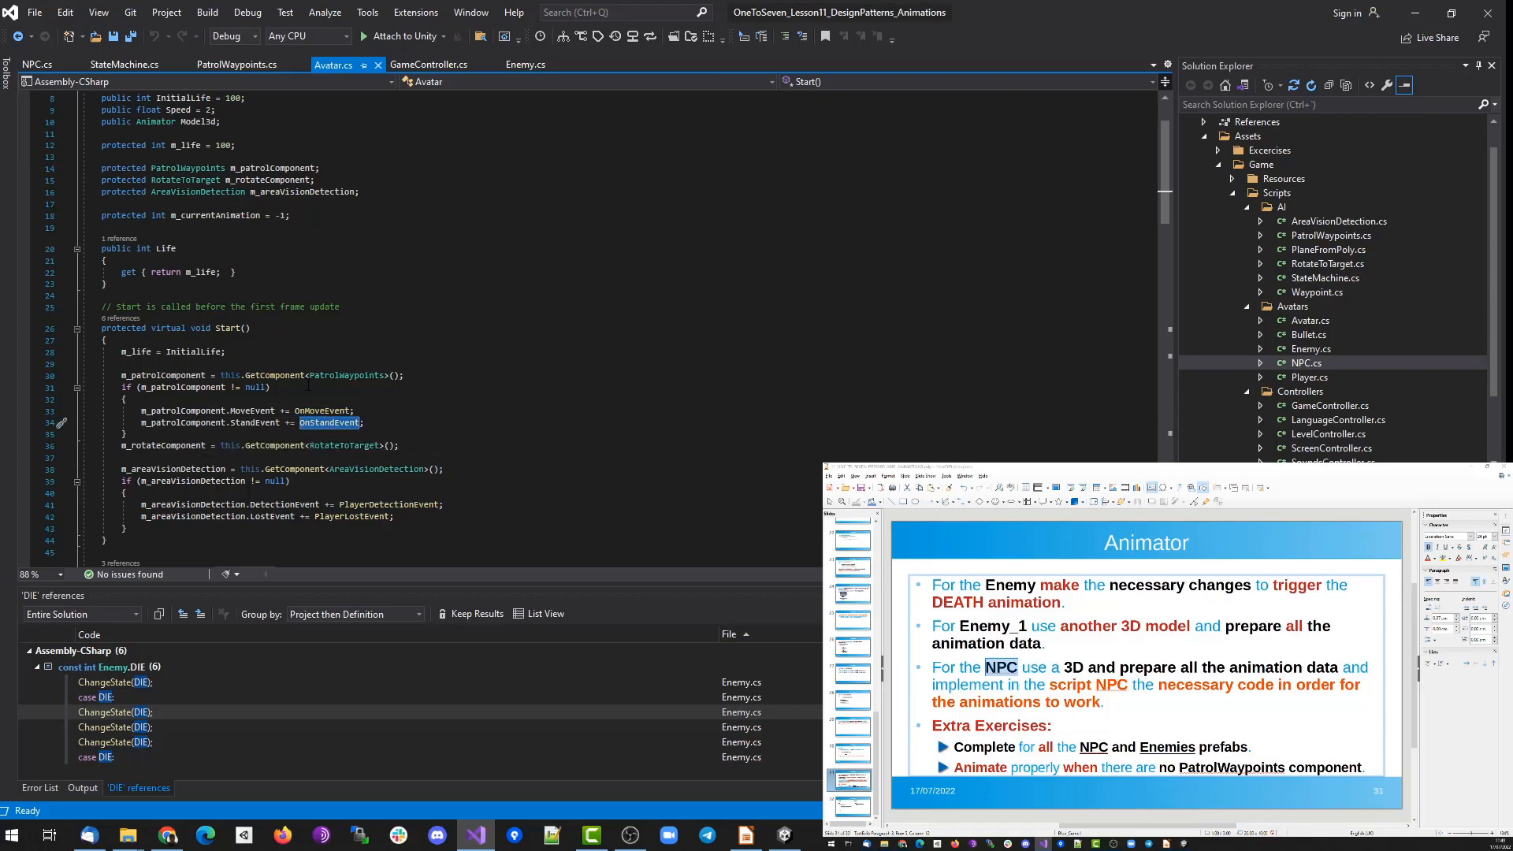
left_click(402, 397)
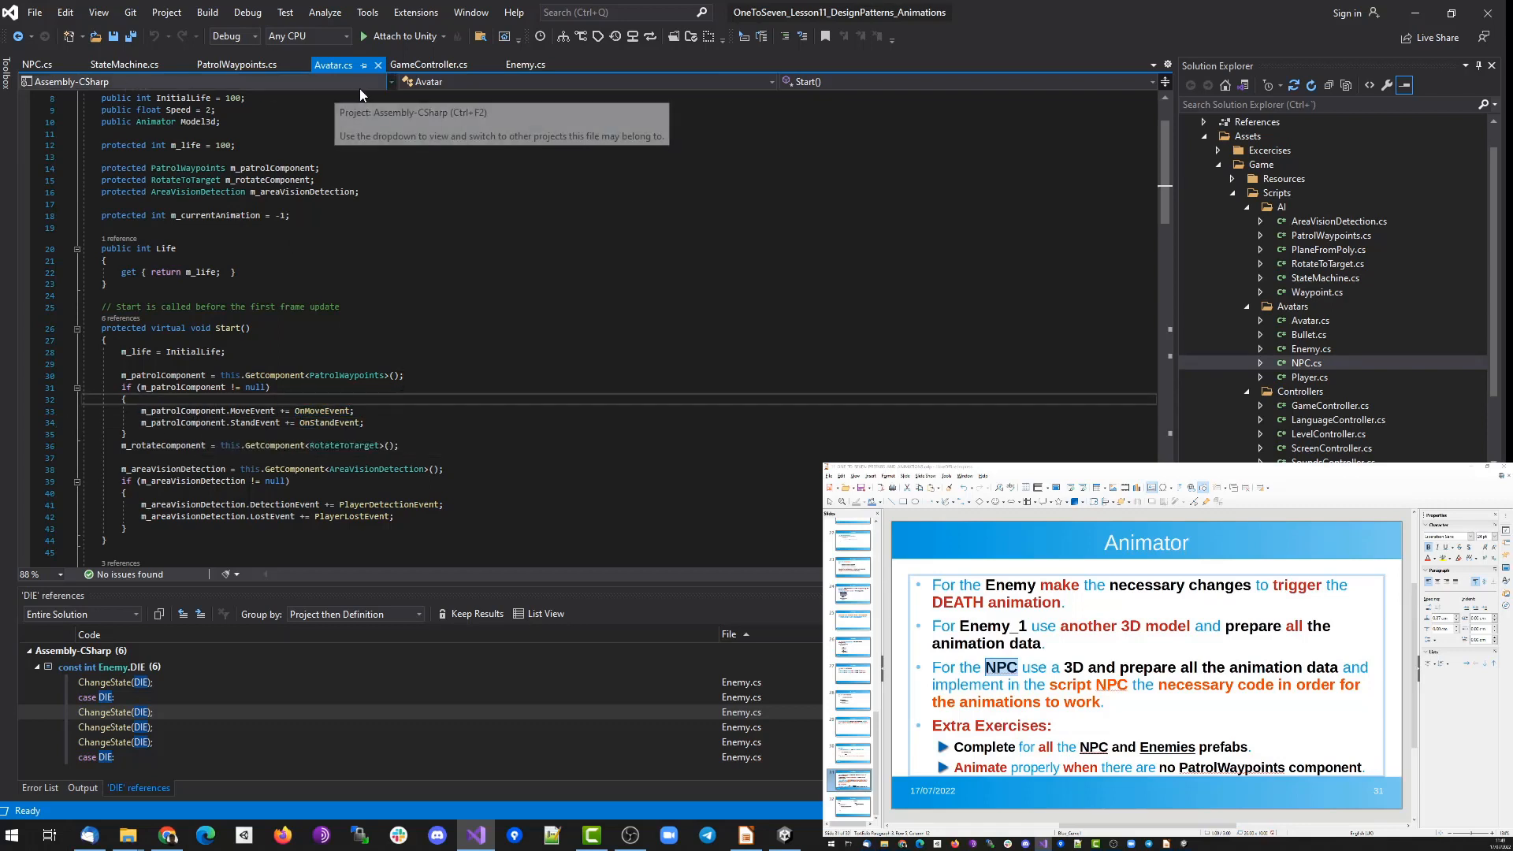
Review the OnStandEvent override in NPC.cs and its ChangeAnimation call with ANIMATION_IDLE.
left_click(37, 65)
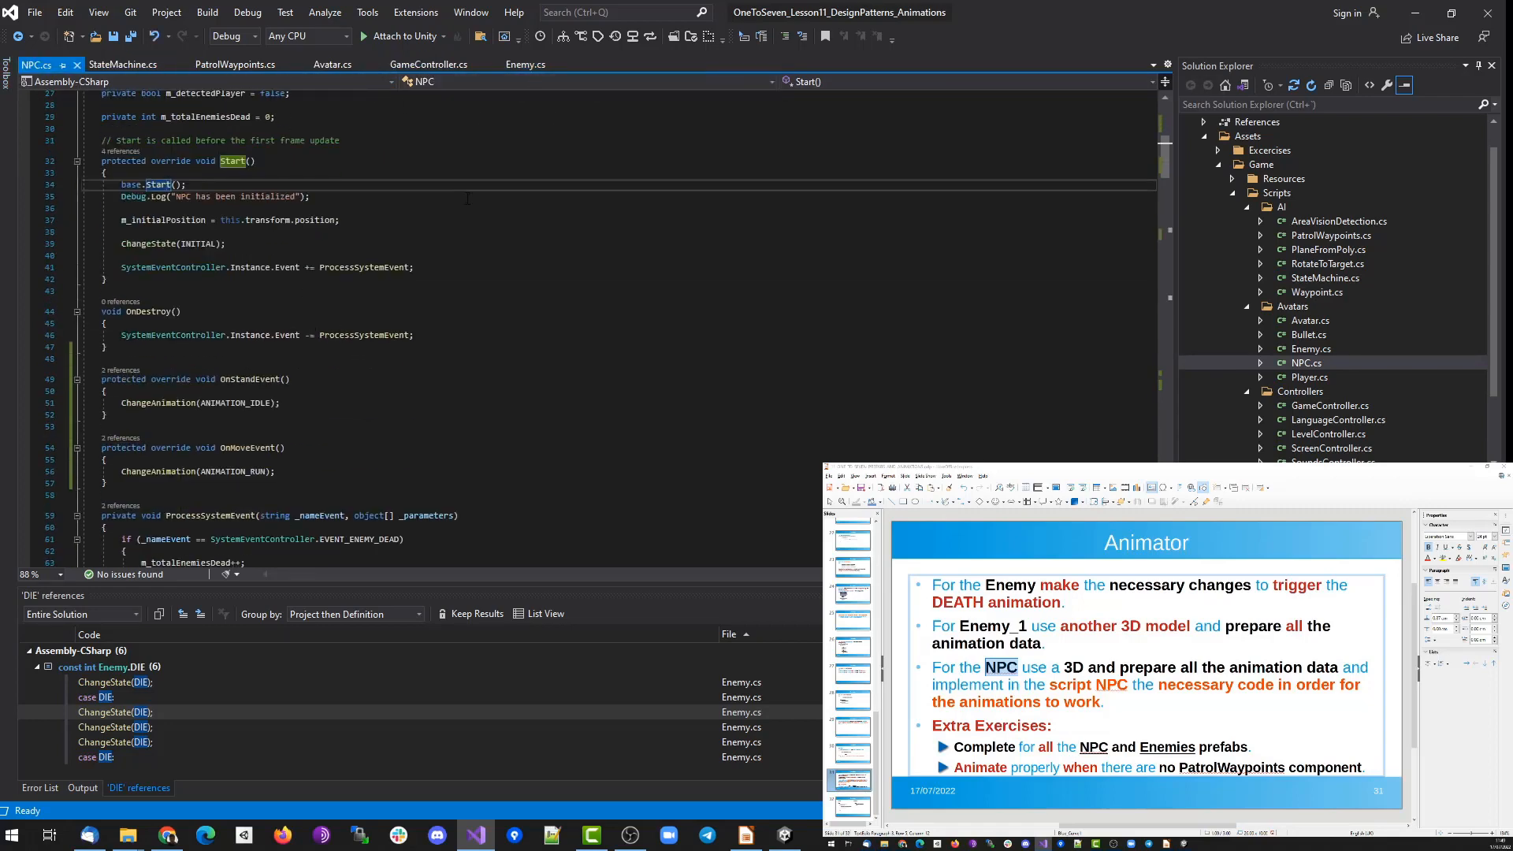
double_click(233, 379)
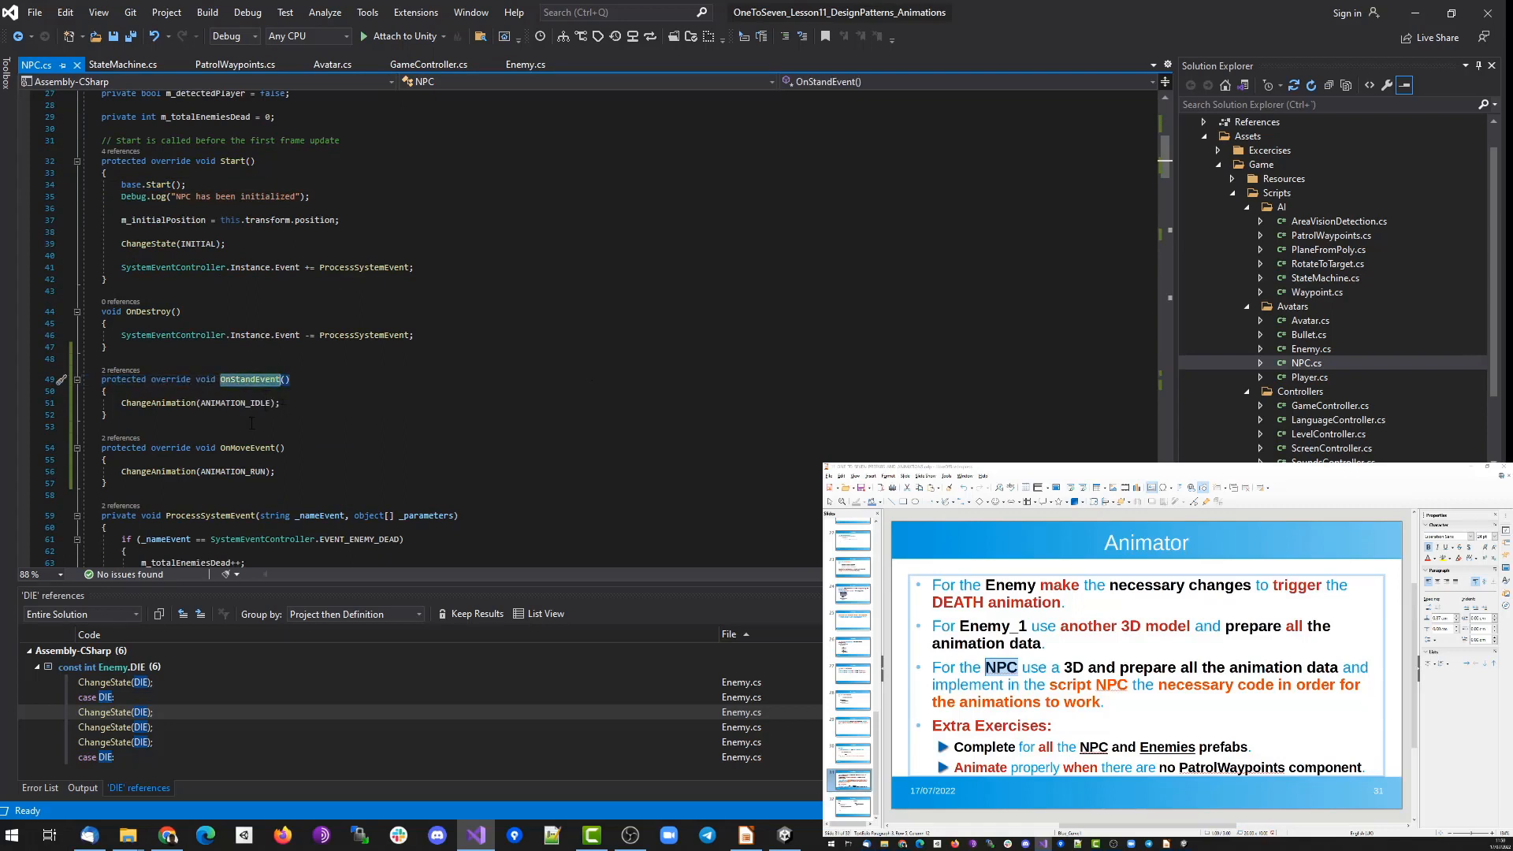
left_click(125, 400)
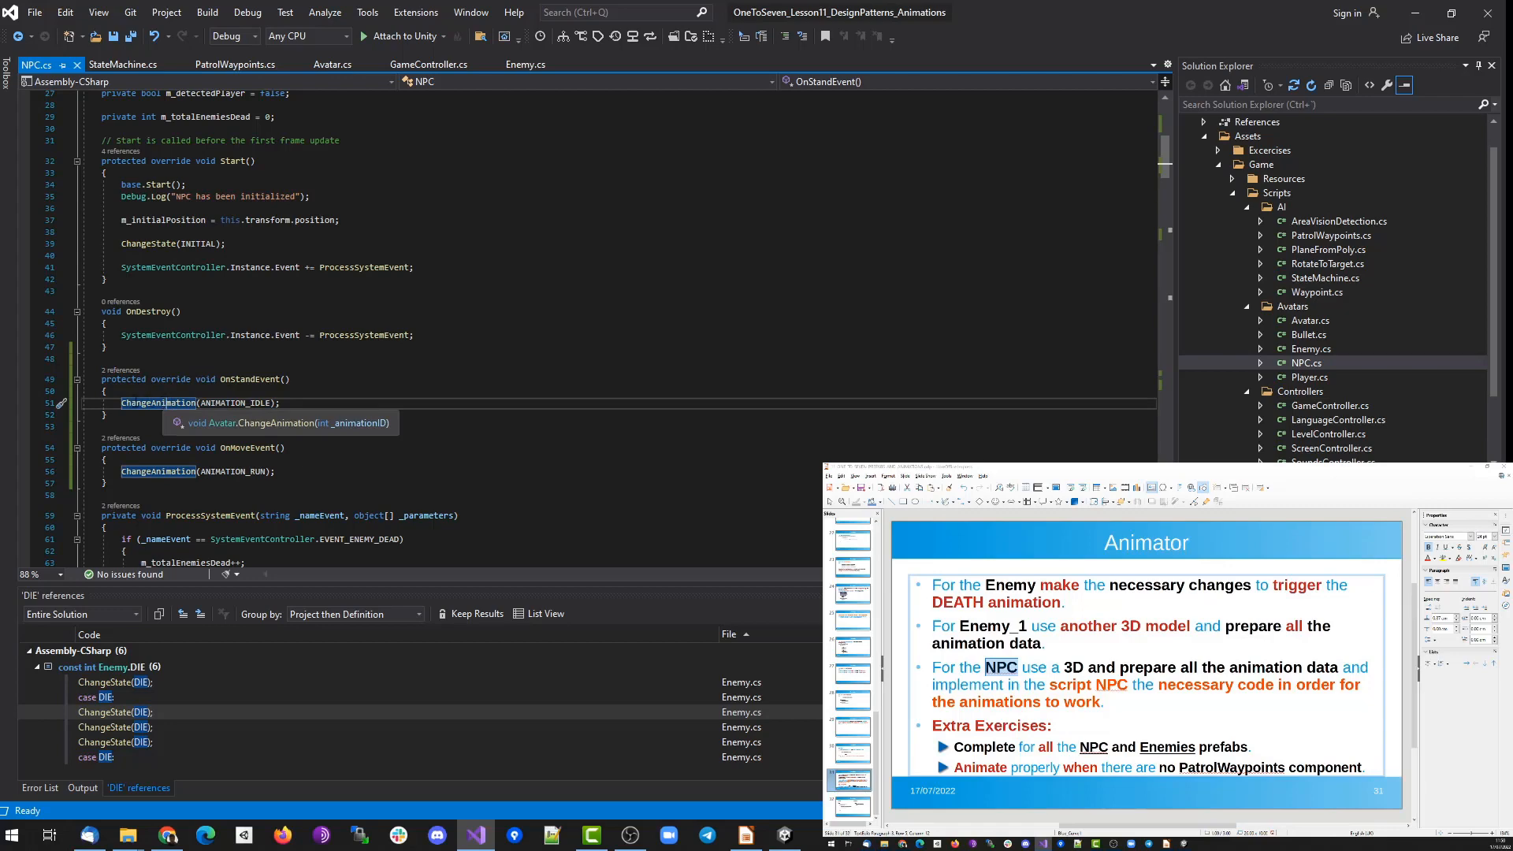
Examine the ANIMATION_RUN and ANIMATION_IDLE calls in NPC's GoToInitialPosition method.
scroll(246, 446, "down", 12)
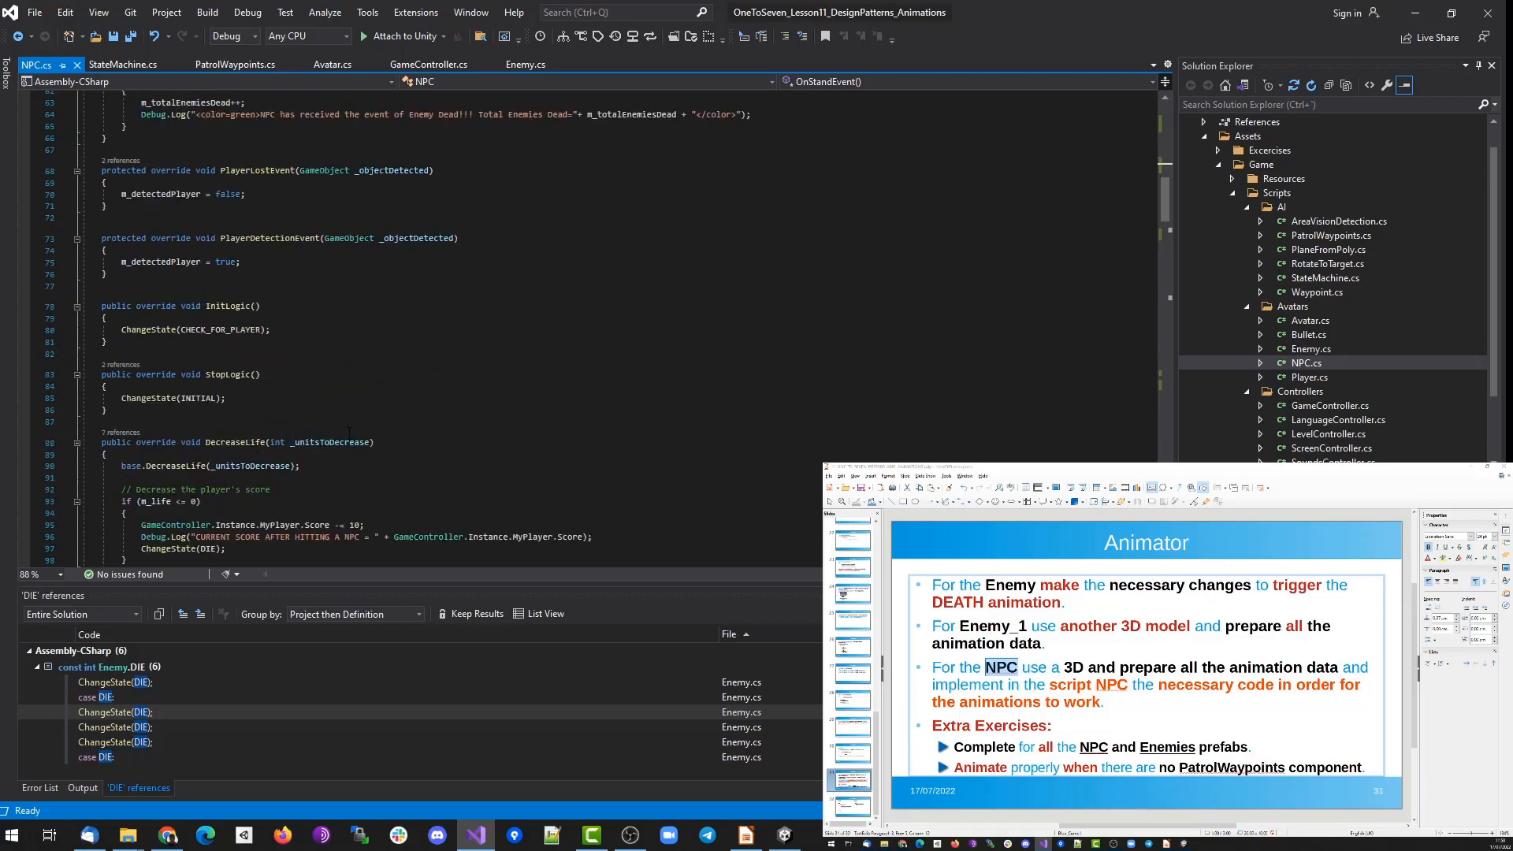
scroll(349, 434, "down", 7)
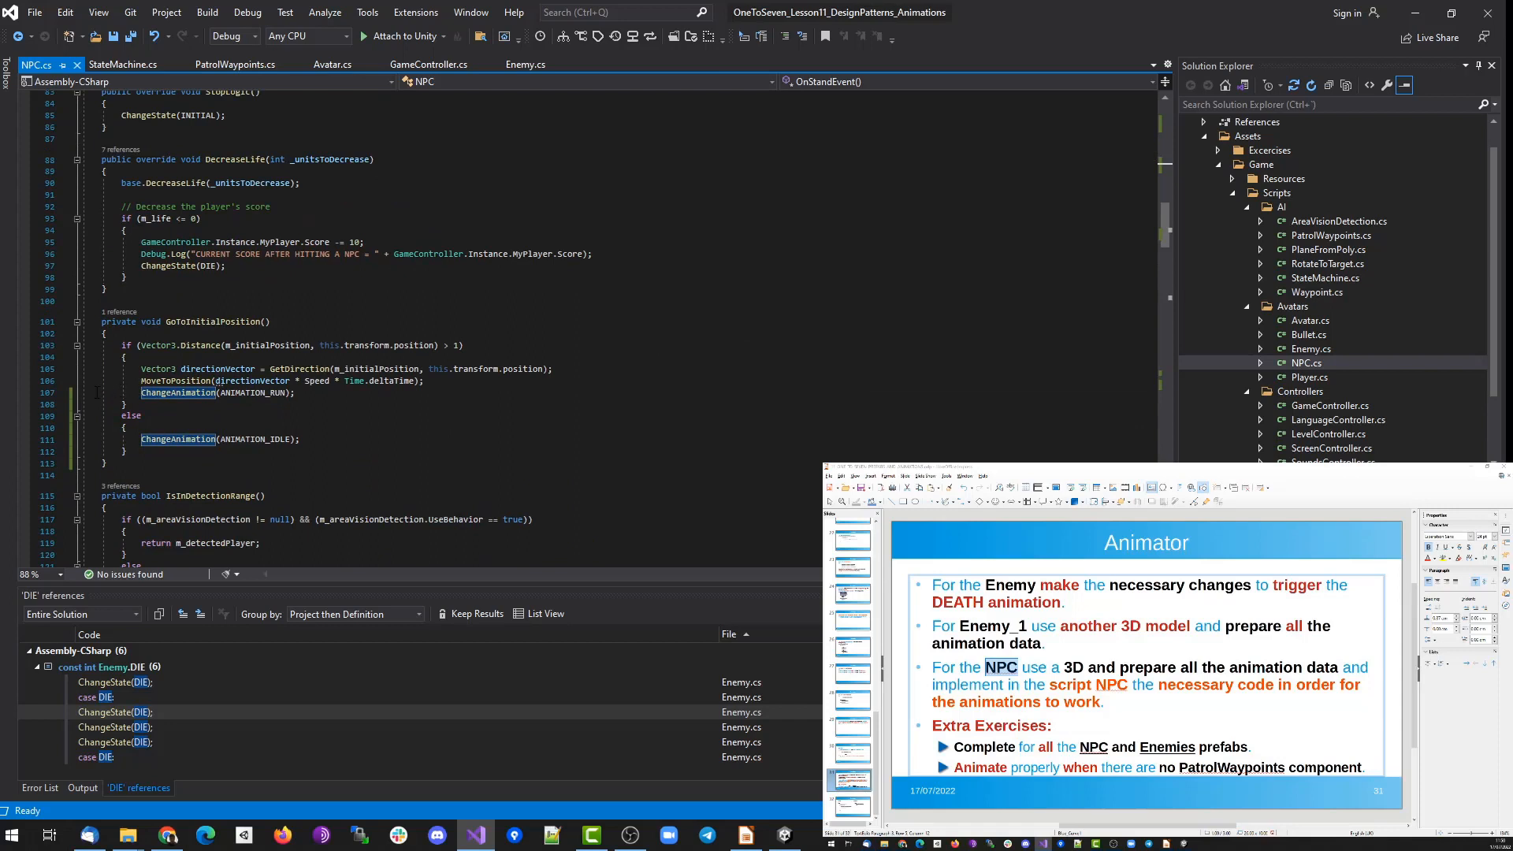
left_click_drag(82, 390, 127, 452)
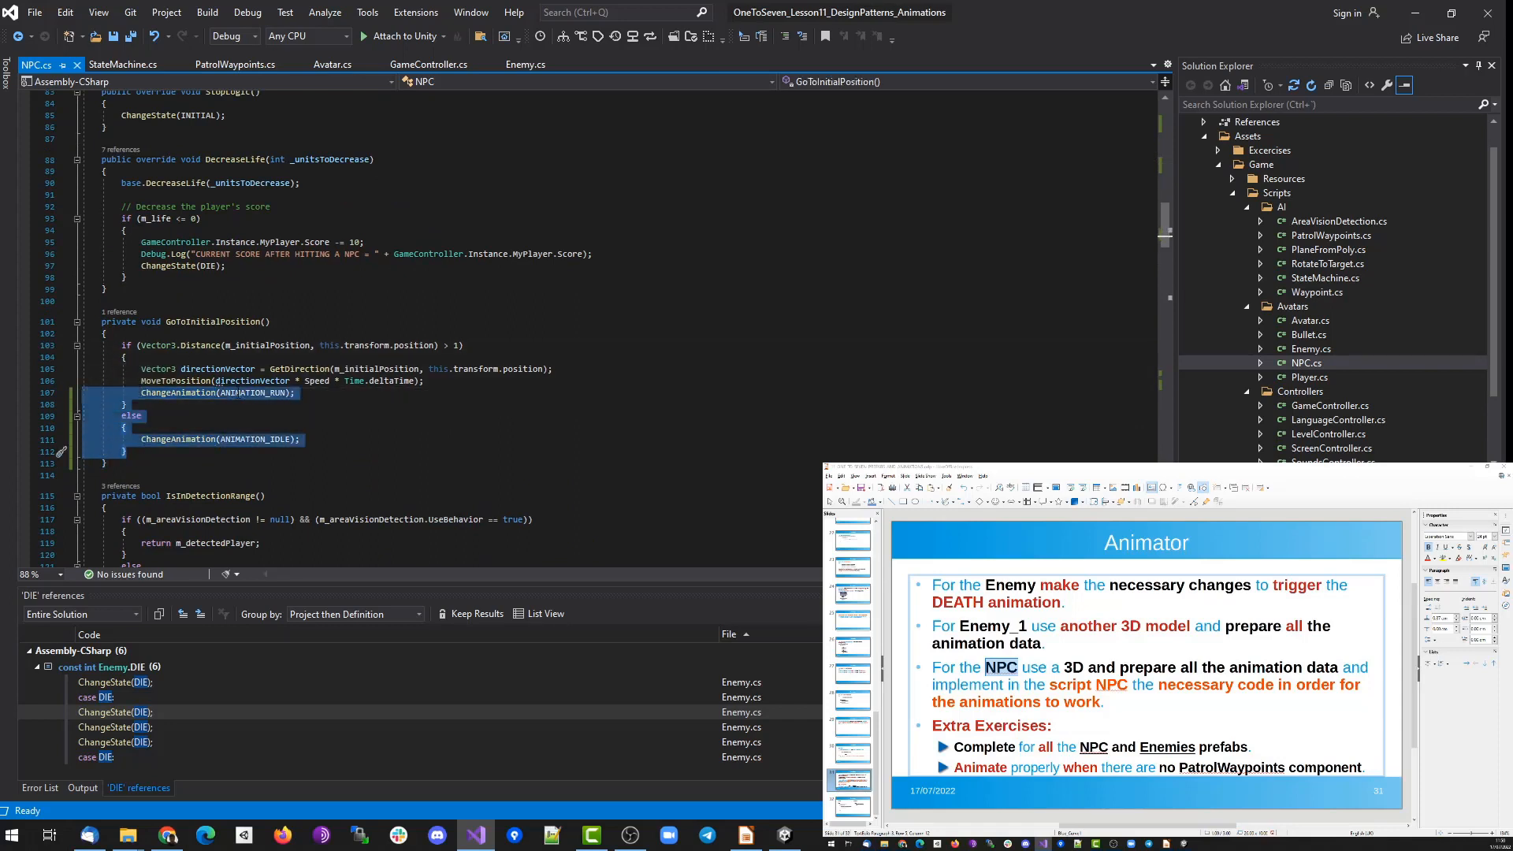
left_click(164, 398)
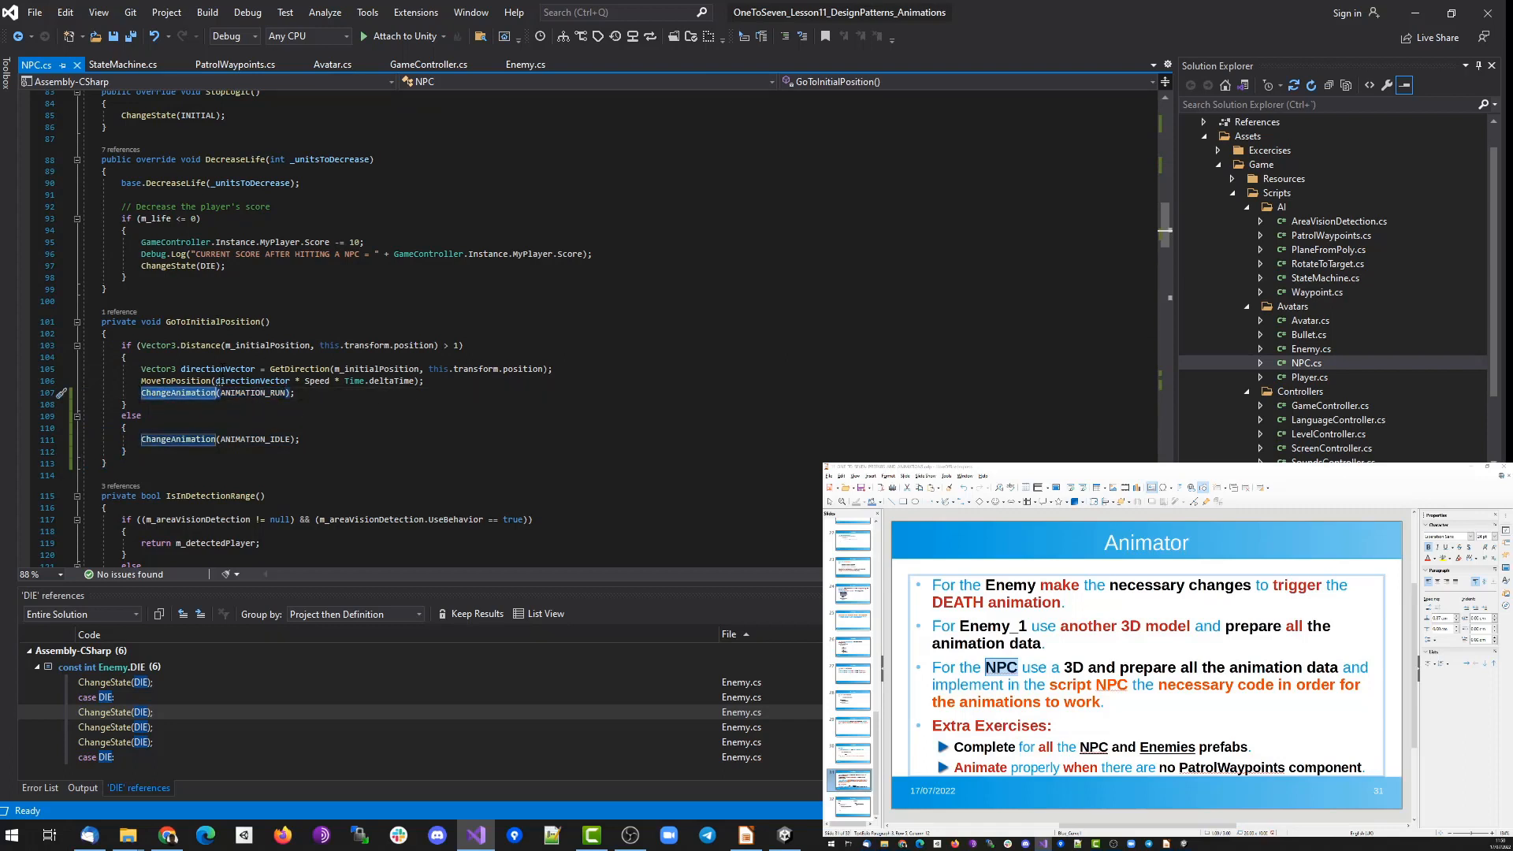
double_click(190, 441)
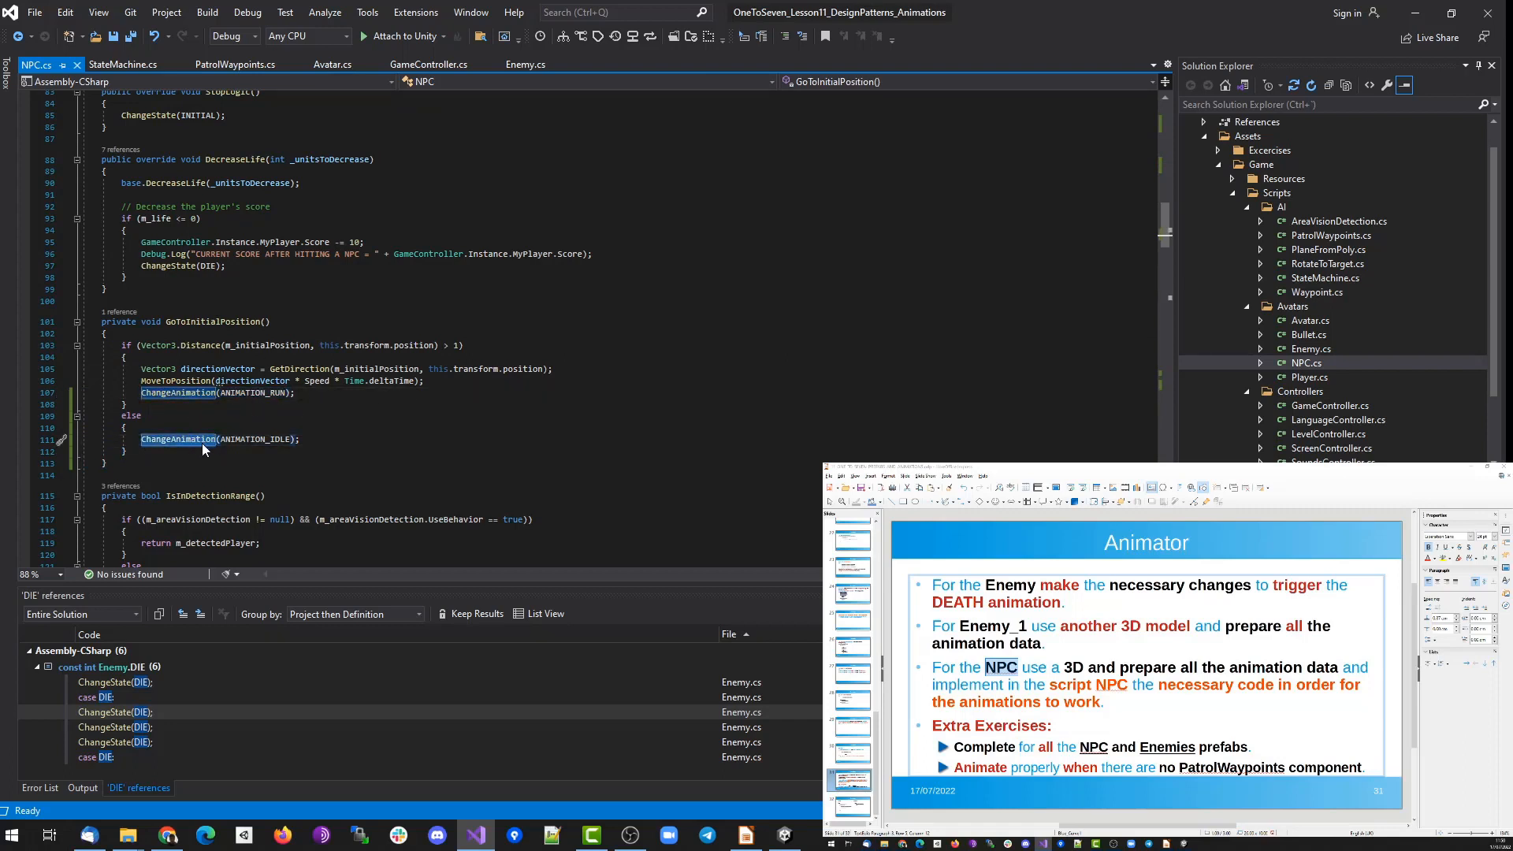
left_click_drag(325, 443, 142, 439)
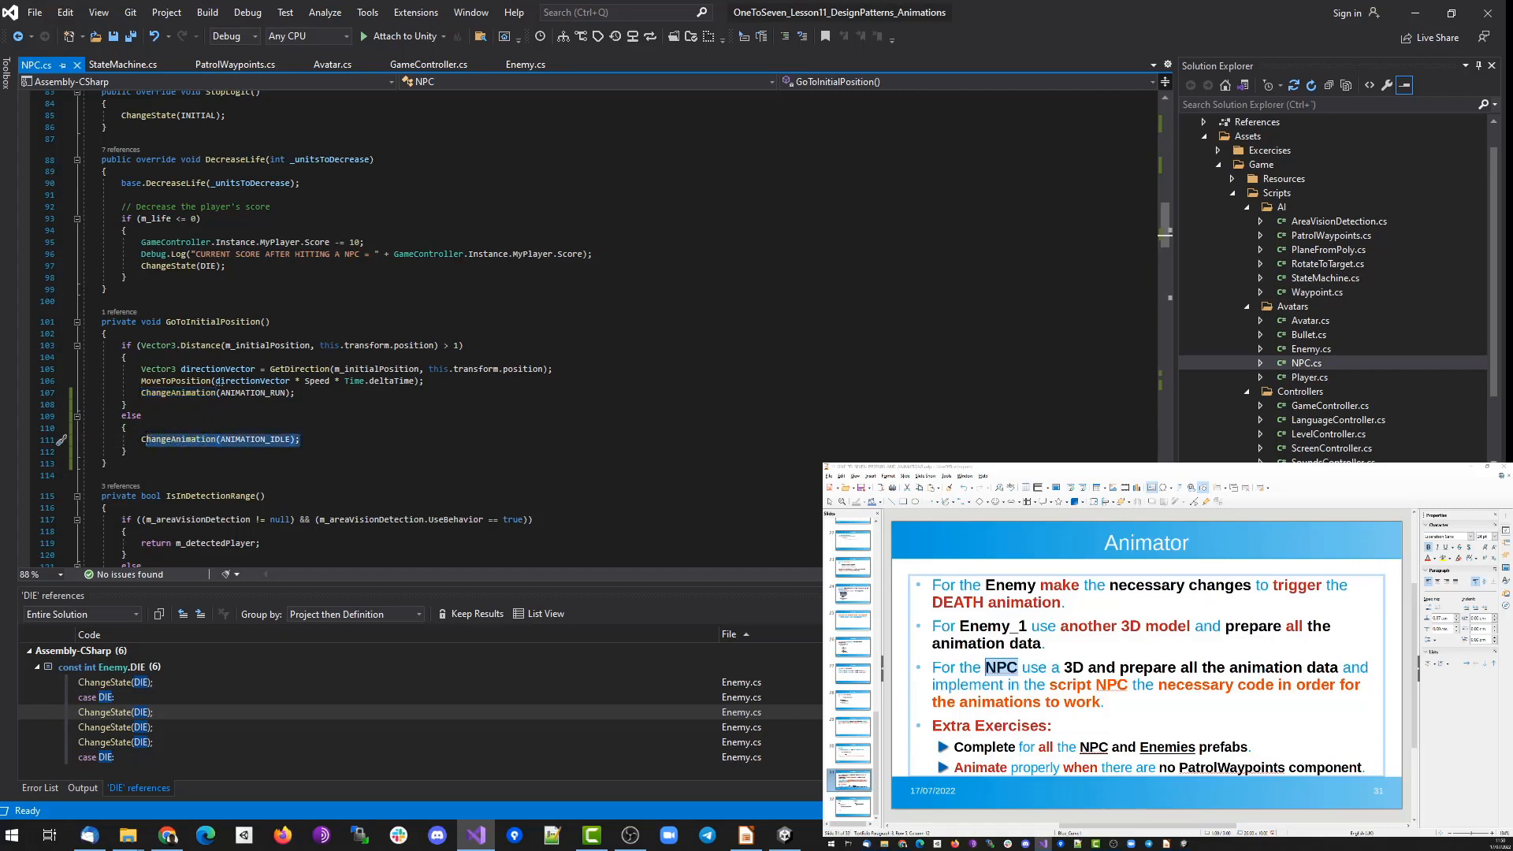
Review the ChangeAnimation calls in NPC's ChangeState method for the GO_TO_PLAYER, TALK_TO_PLAYER and DIE cases.
scroll(244, 447, "down", 20)
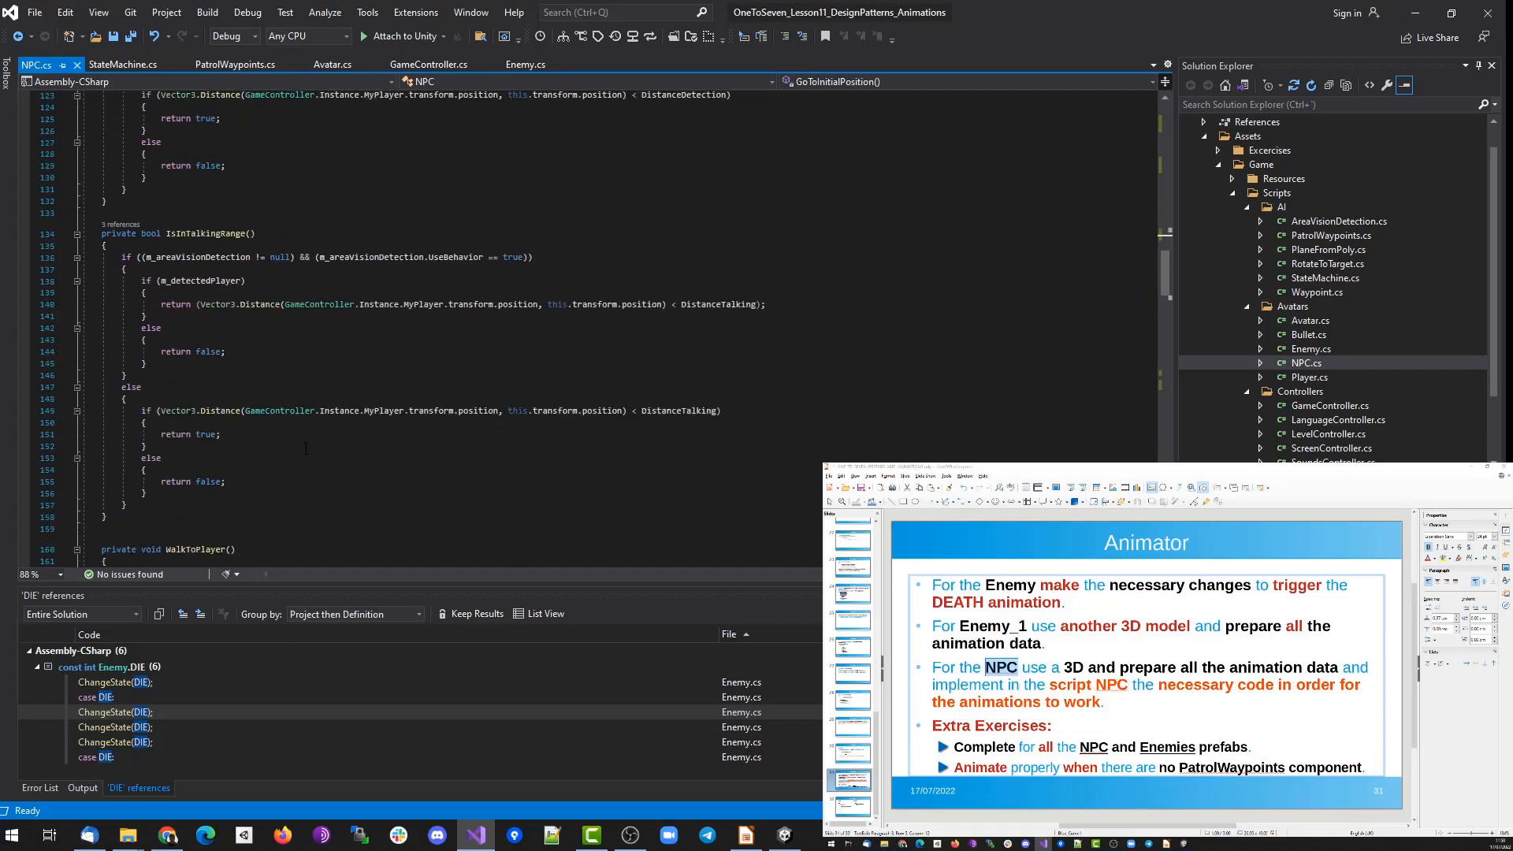
scroll(222, 392, "down", 10)
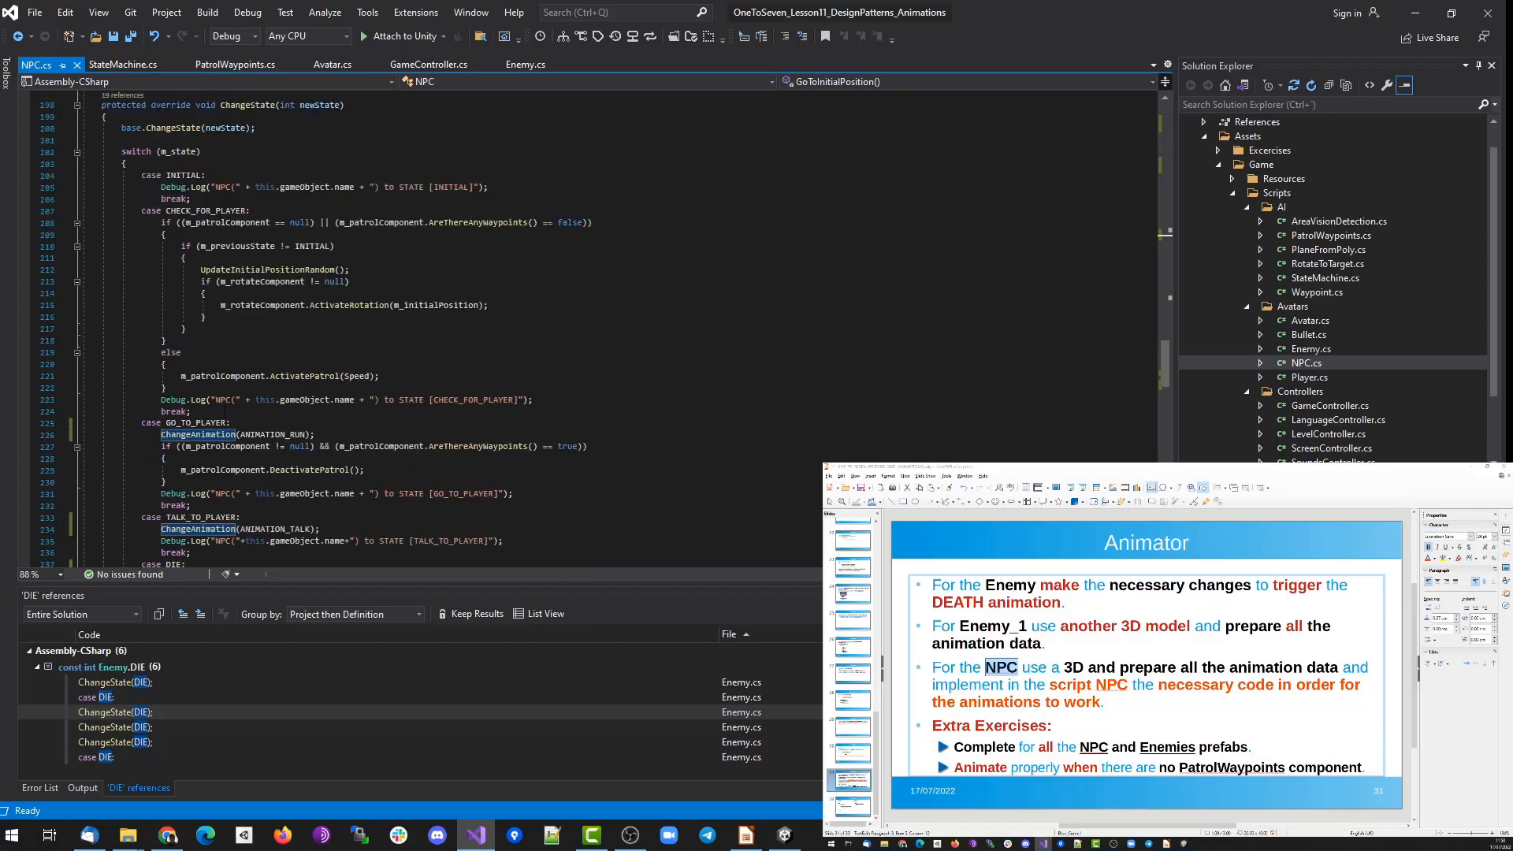
left_click(254, 103)
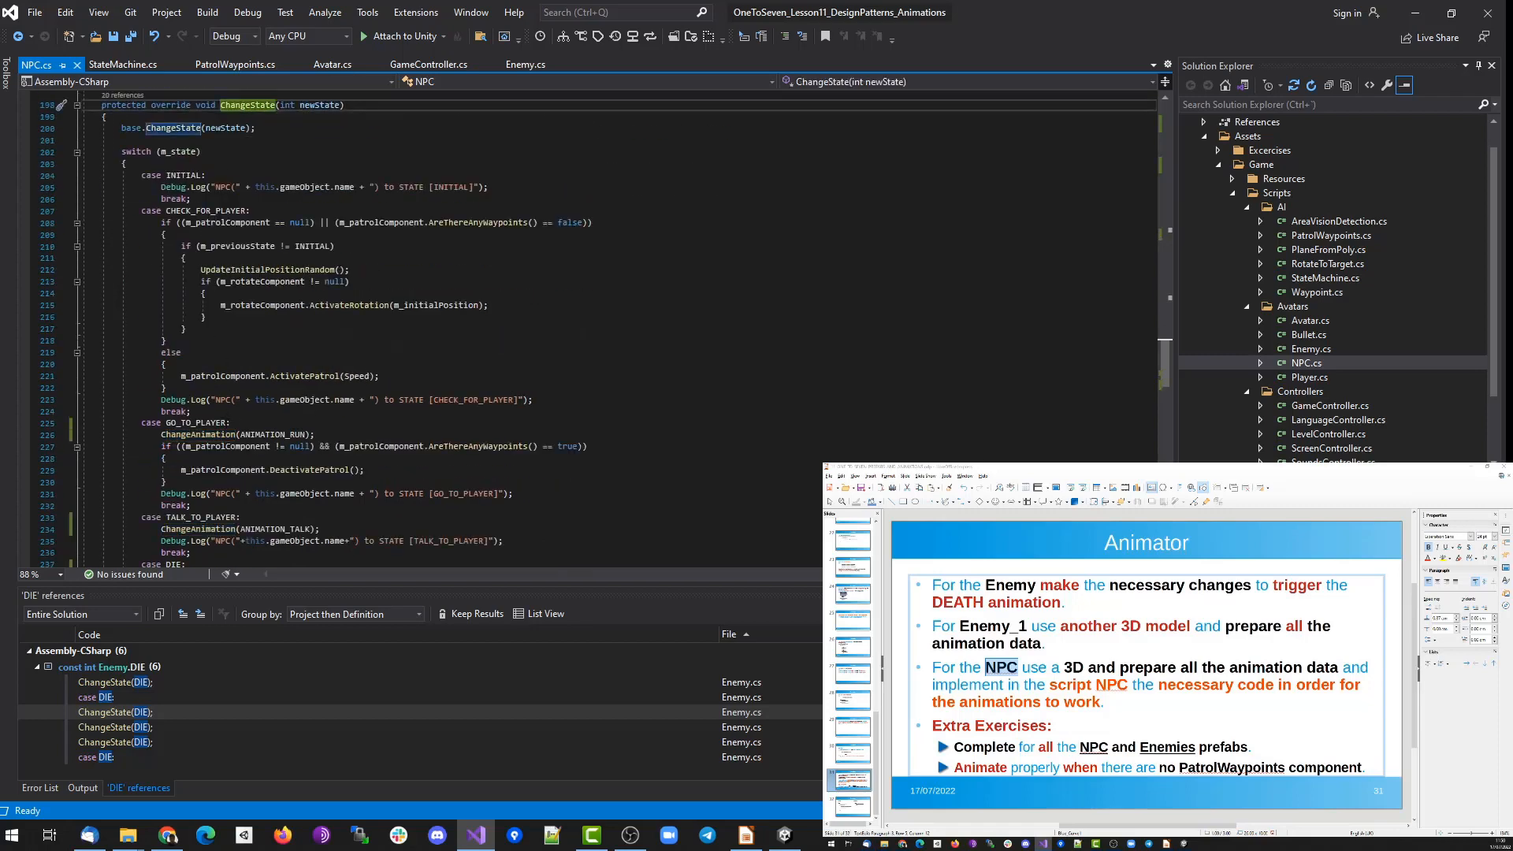
scroll(245, 416, "down", 3)
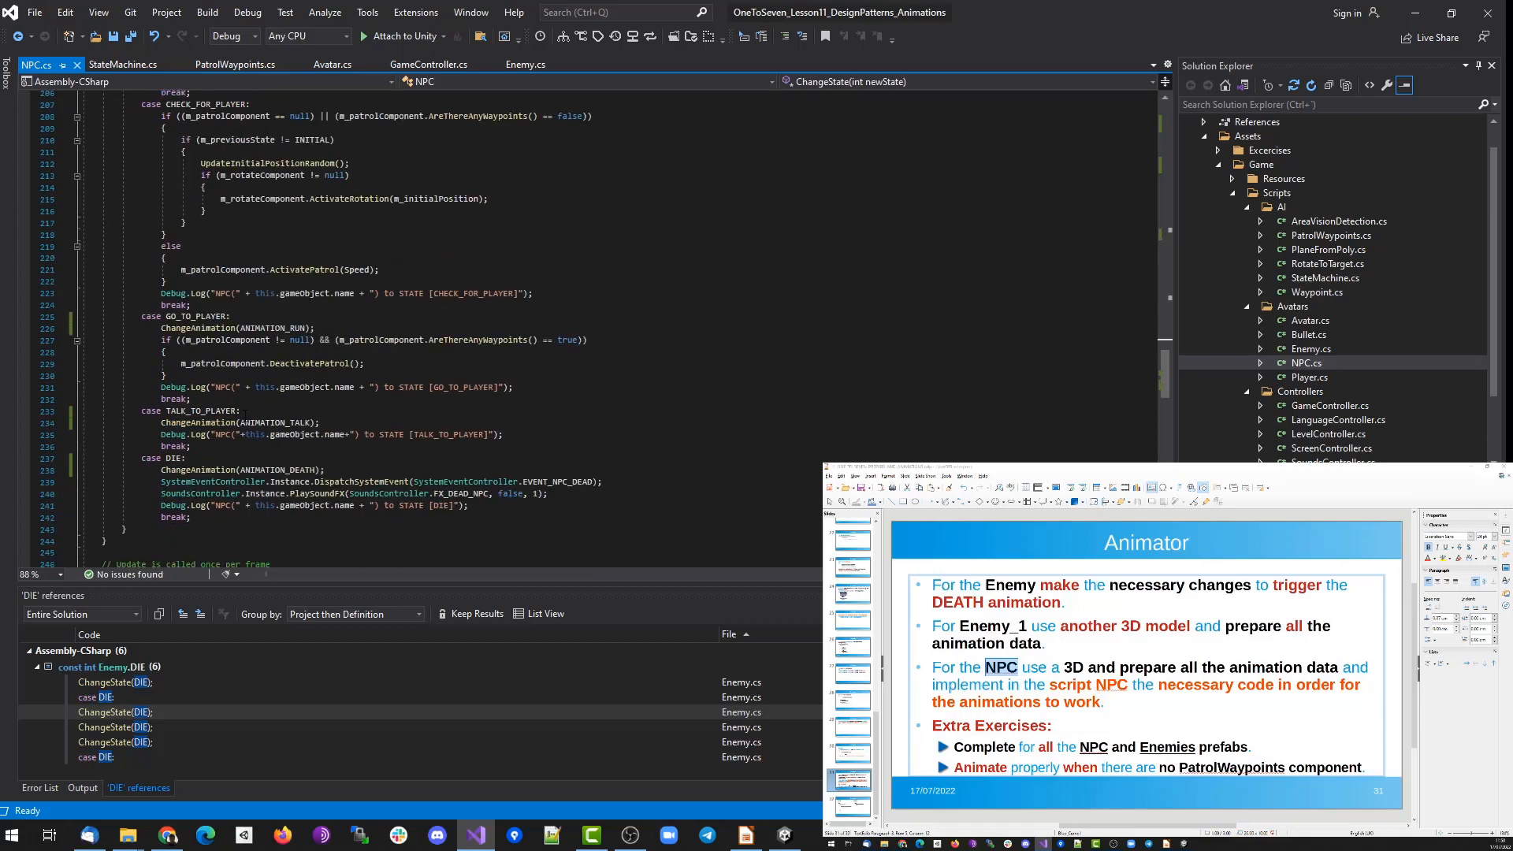
double_click(272, 328)
double_click(198, 411)
left_click(280, 423)
double_click(244, 424)
key("alt+Tab")
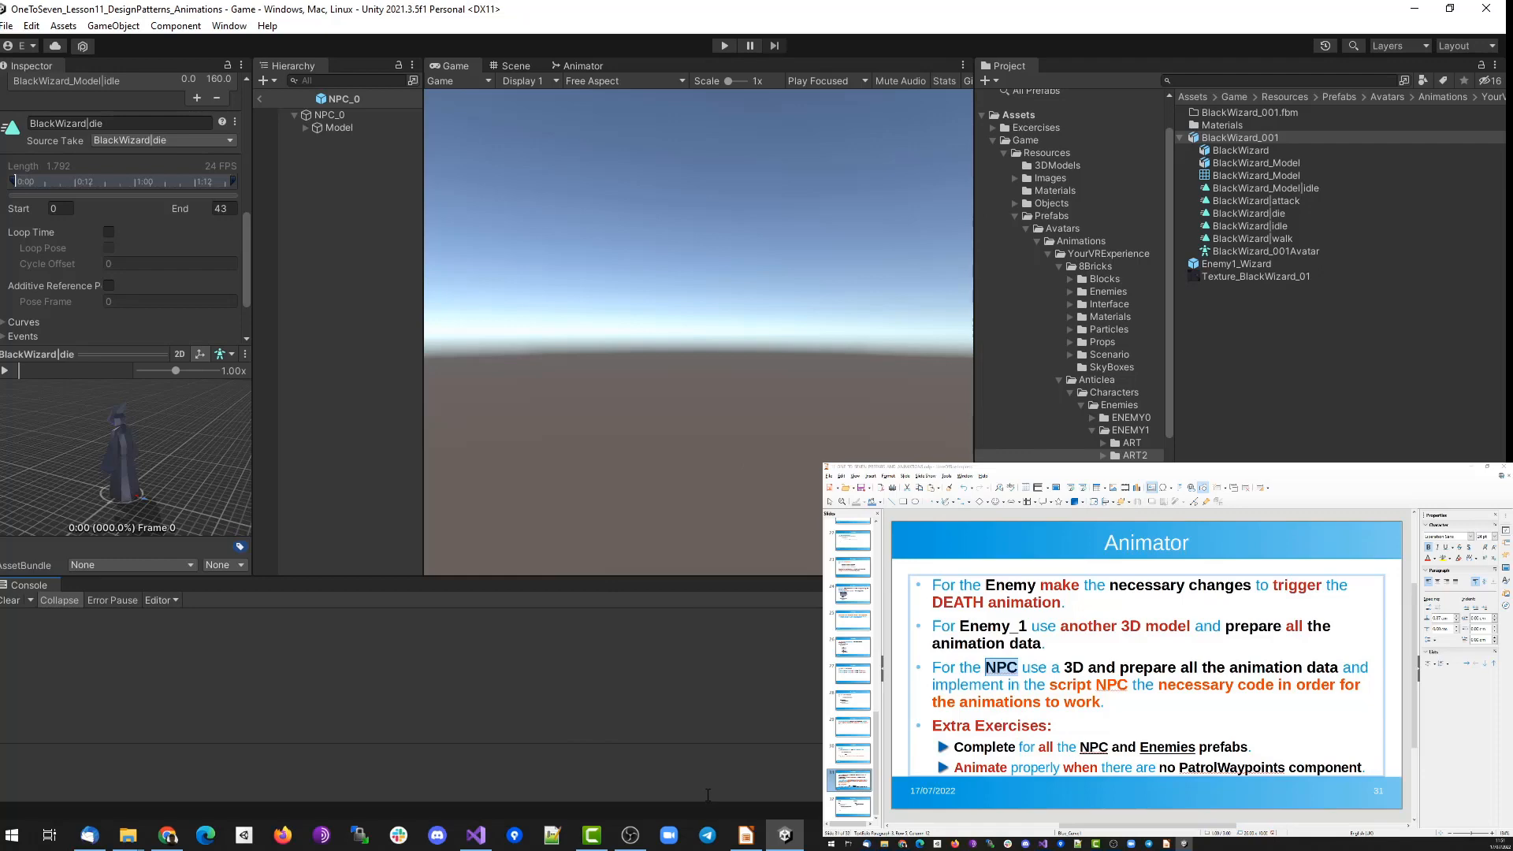
left_click(476, 835)
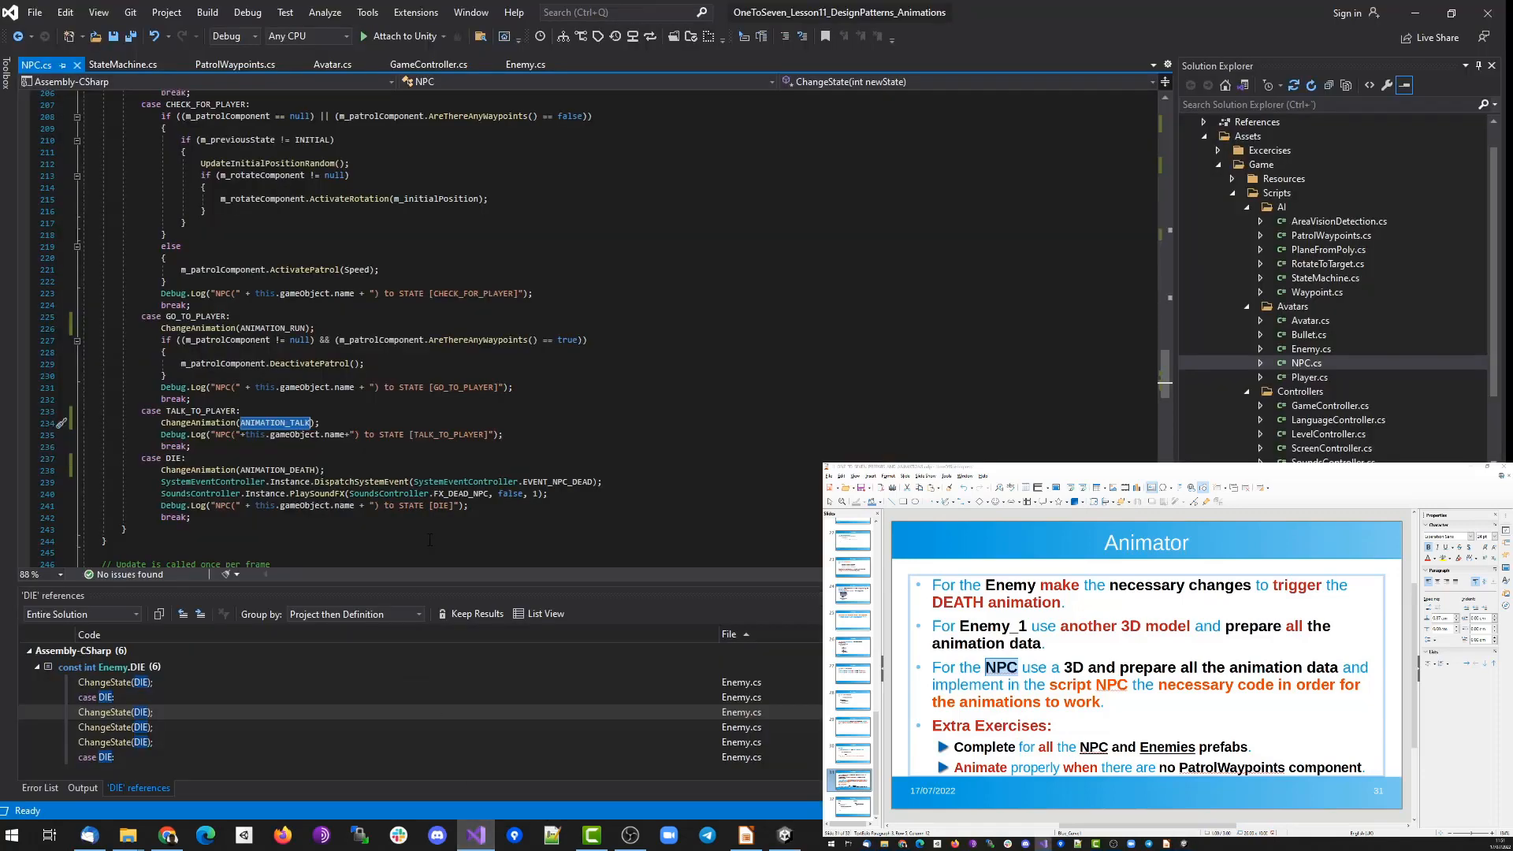
left_click_drag(363, 472, 178, 470)
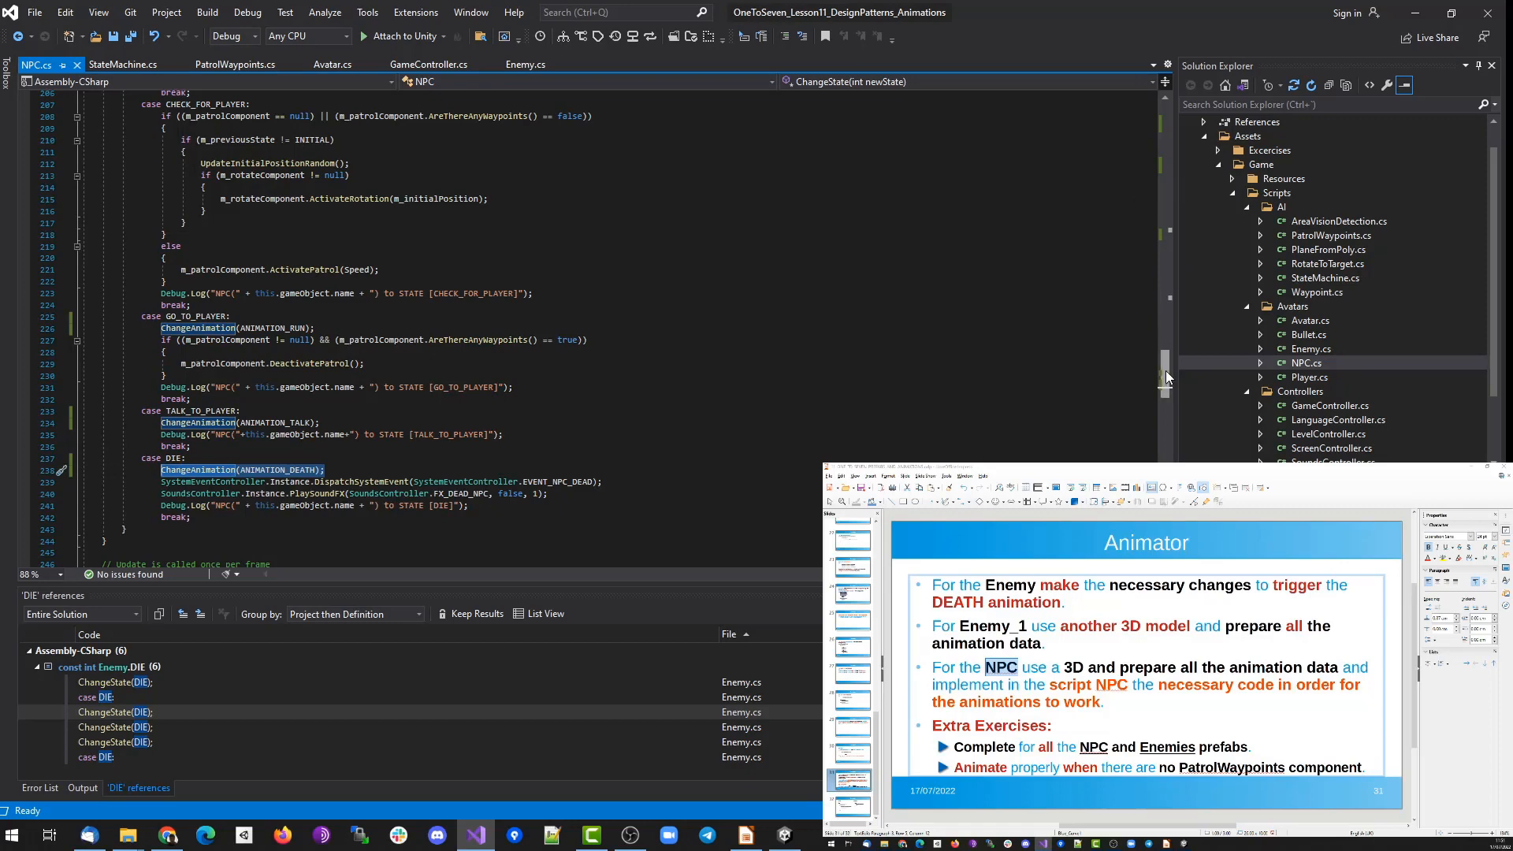
Examine the timer and destroy code in the DIE case of NPC's Update method and compare it with Enemy.cs.
scroll(1166, 370, "down", 20)
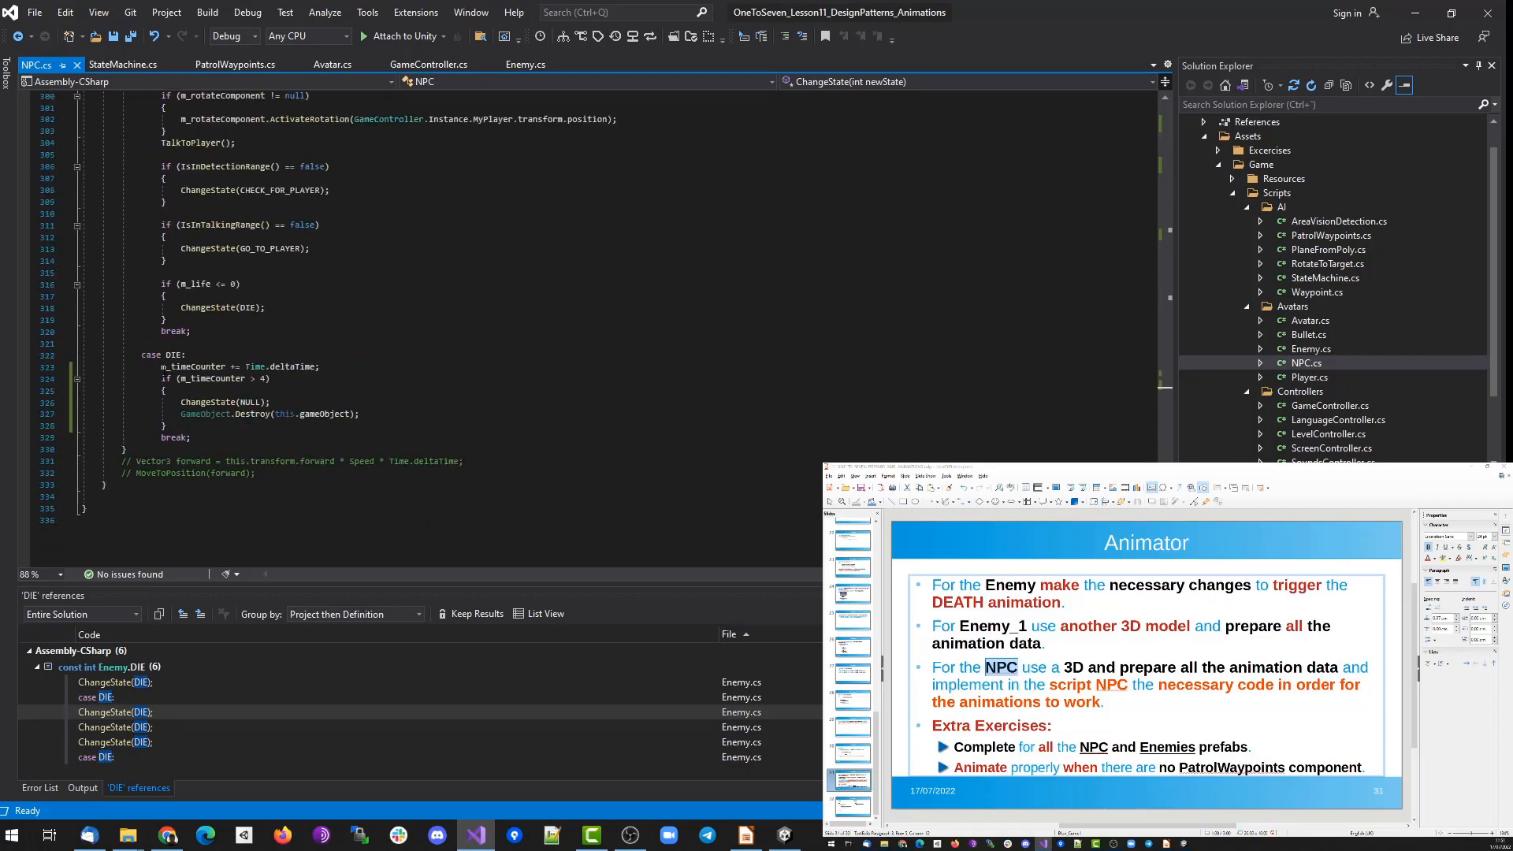
left_click(172, 356)
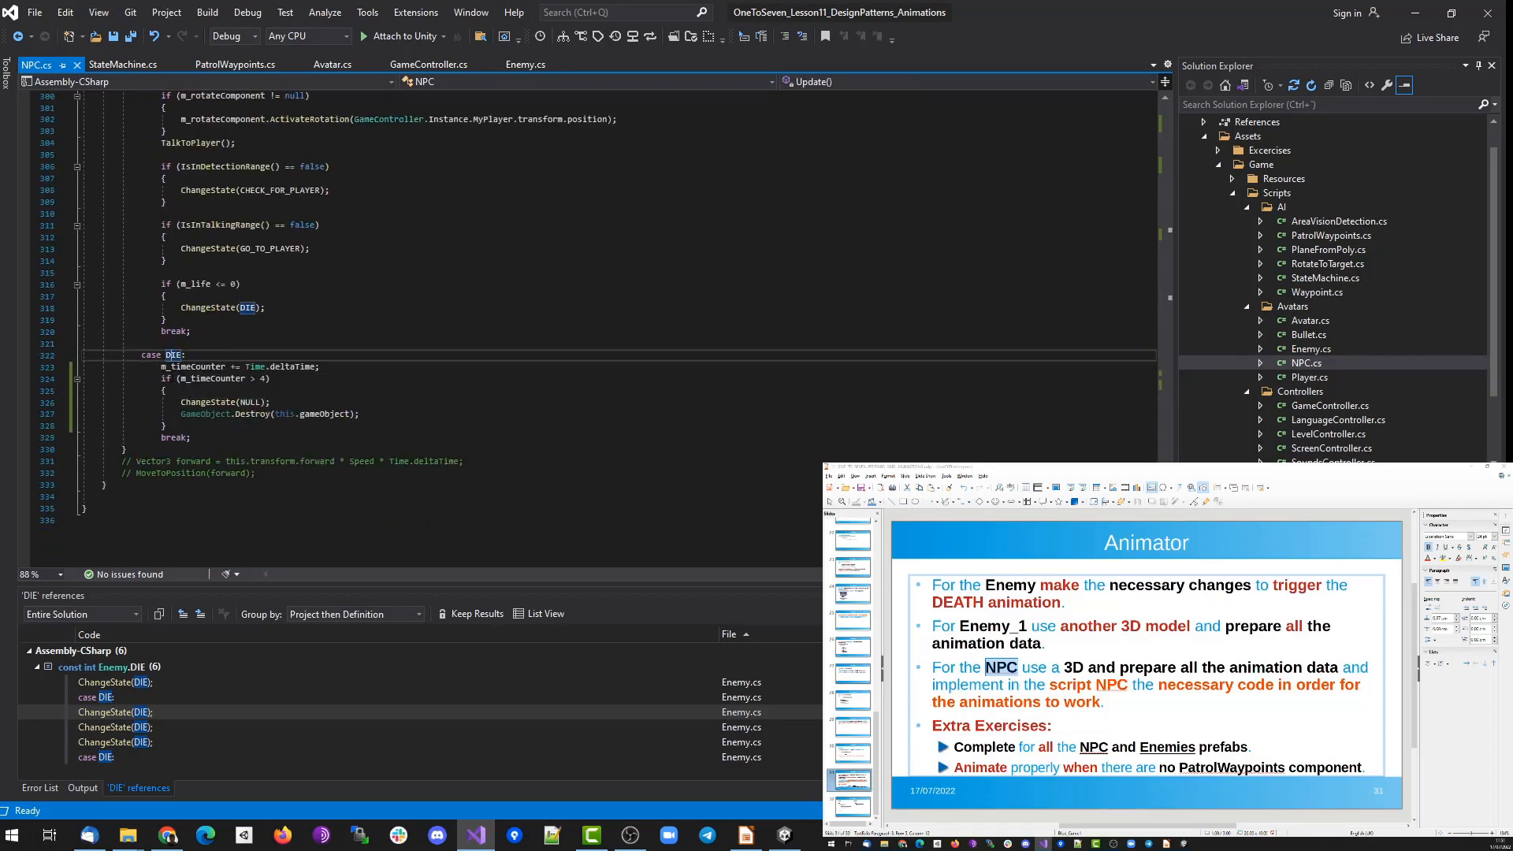
left_click_drag(160, 366, 180, 402)
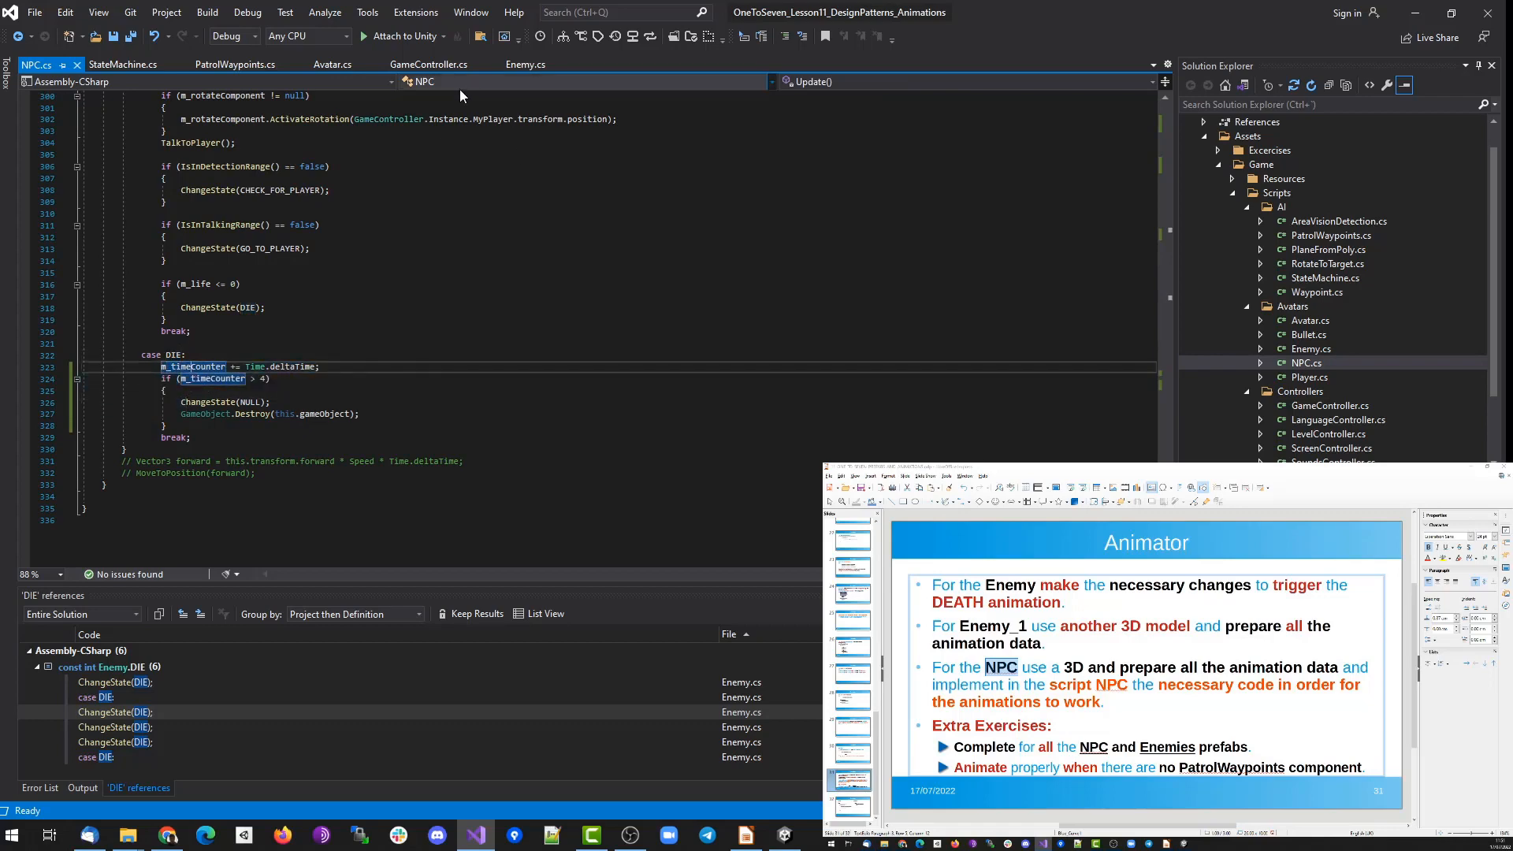
left_click(526, 64)
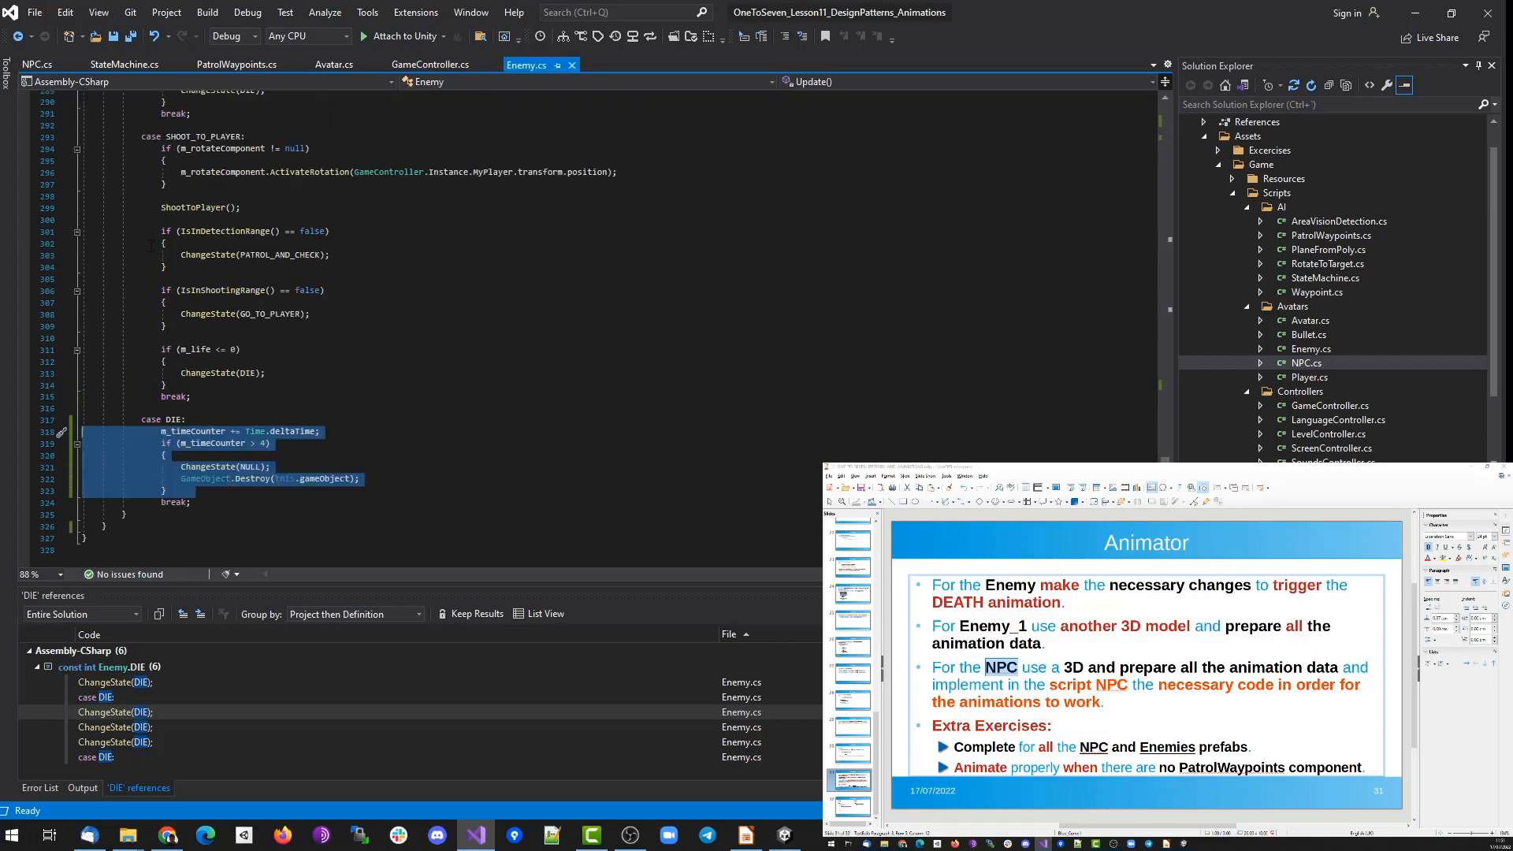
left_click(37, 64)
double_click(206, 367)
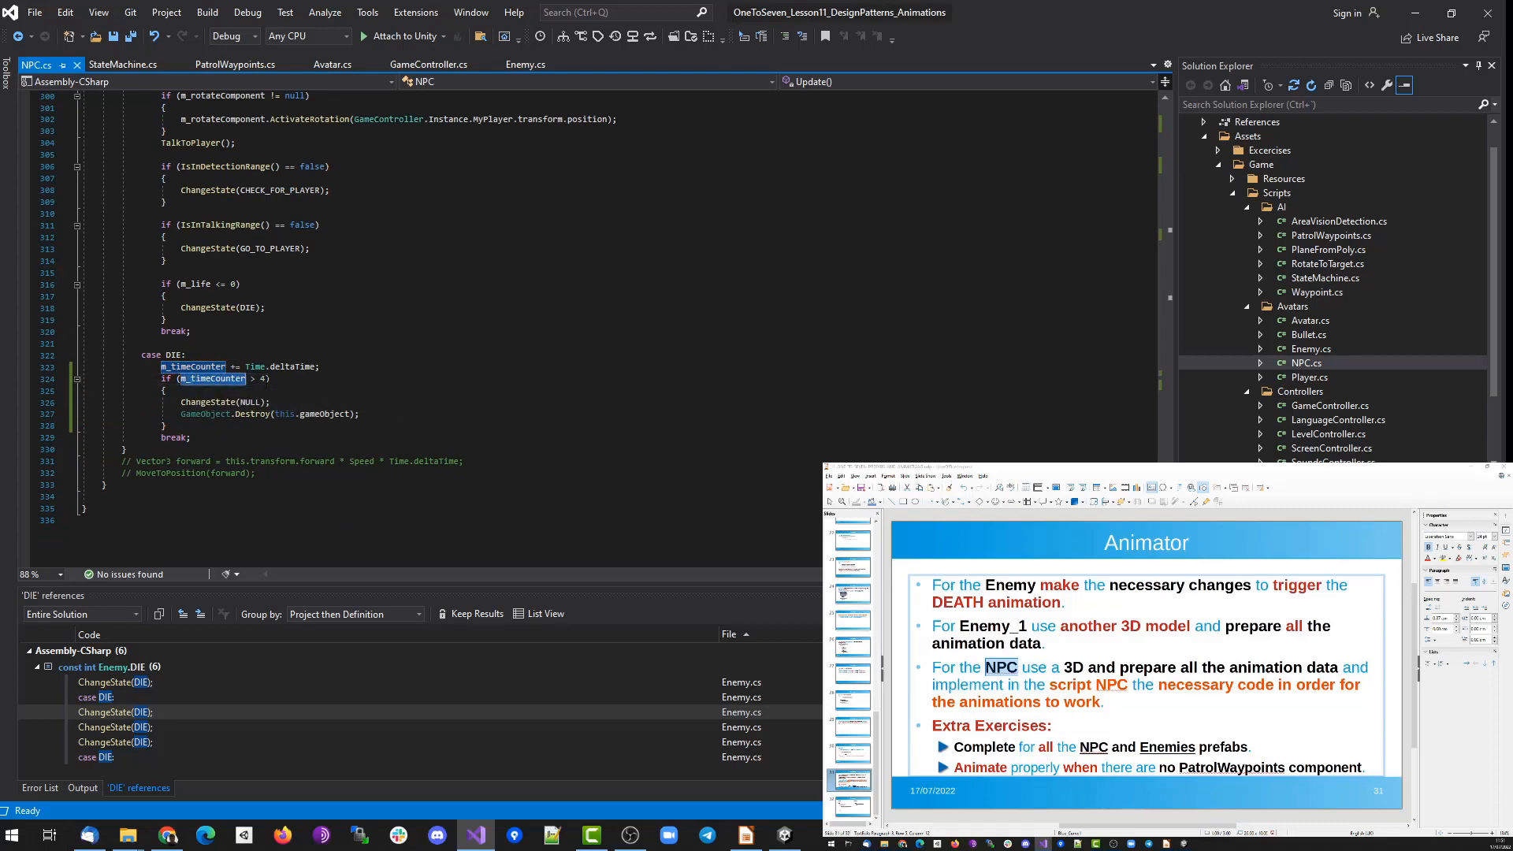
left_click_drag(182, 403, 357, 413)
left_click(175, 331)
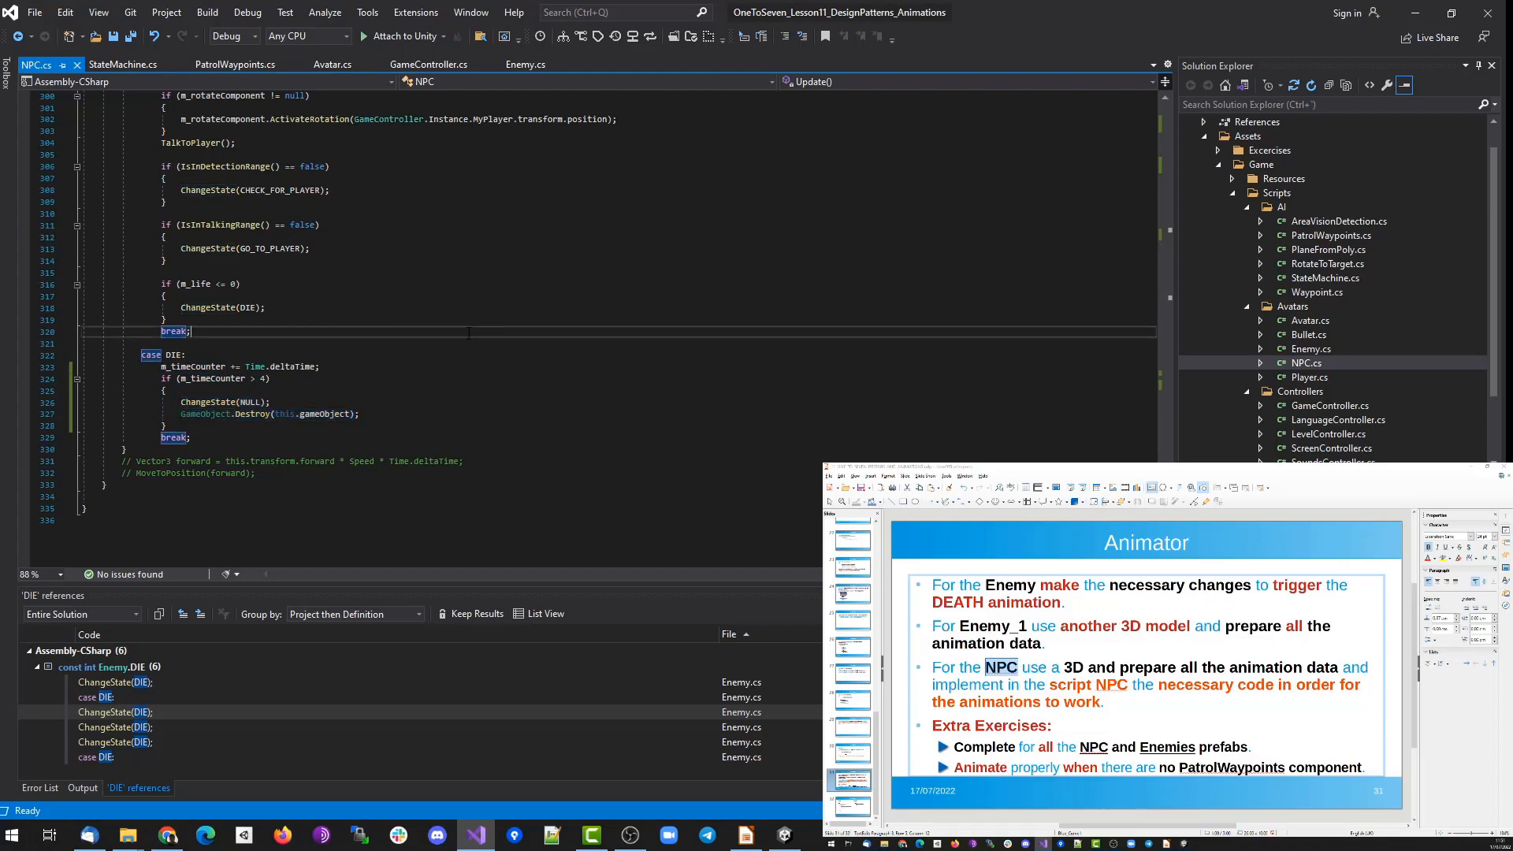
Save NPC.cs, switch to Unity and run the game.
key("ctrl+s")
left_click(783, 832)
key("ctrl+p")
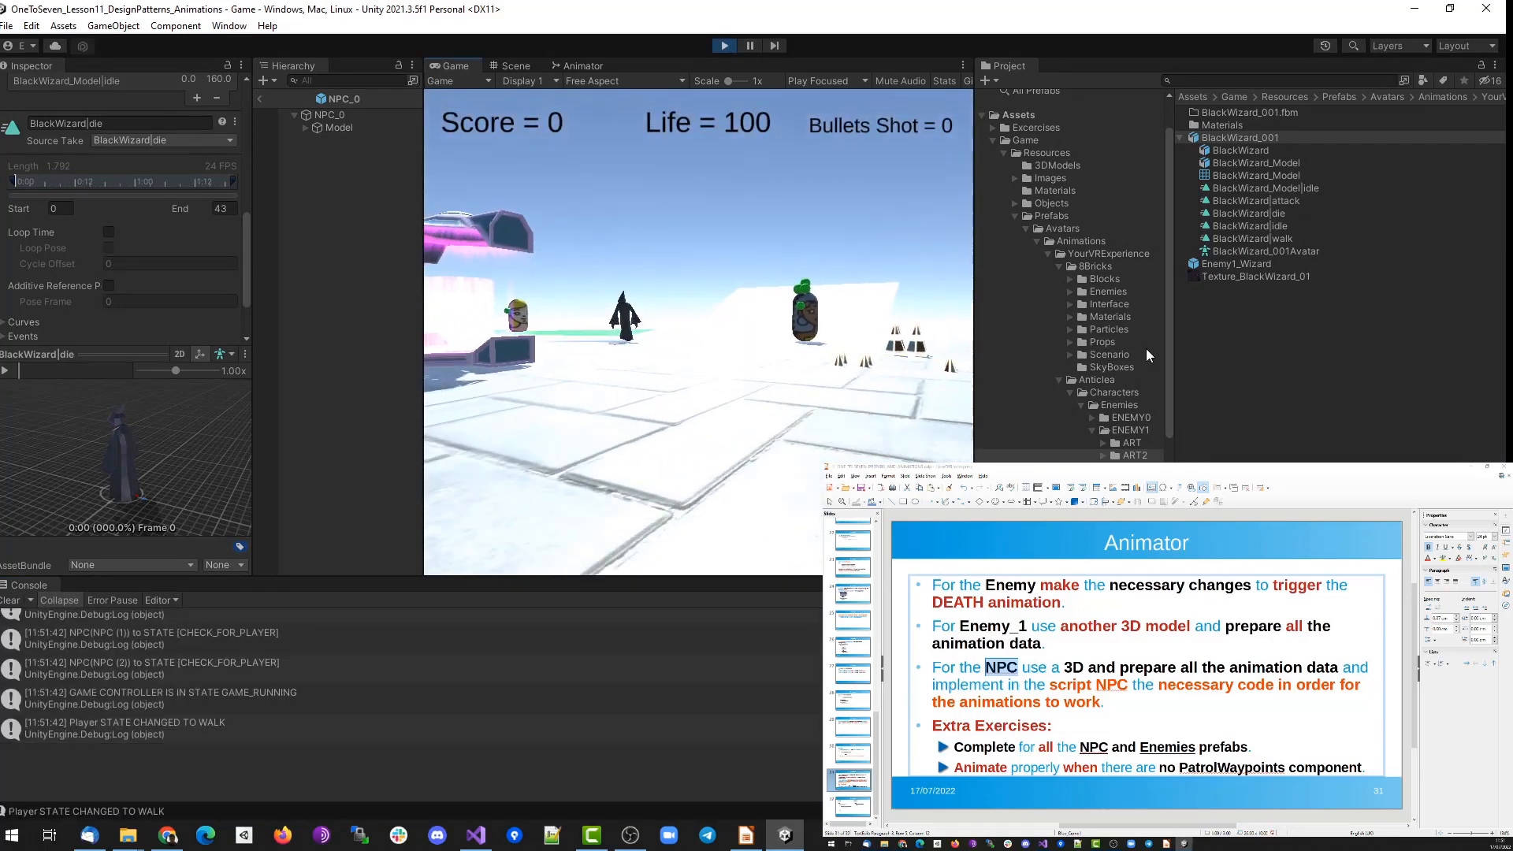
Move the player around the animated wizard NPC to examine its idle and movement animations.
key("a")
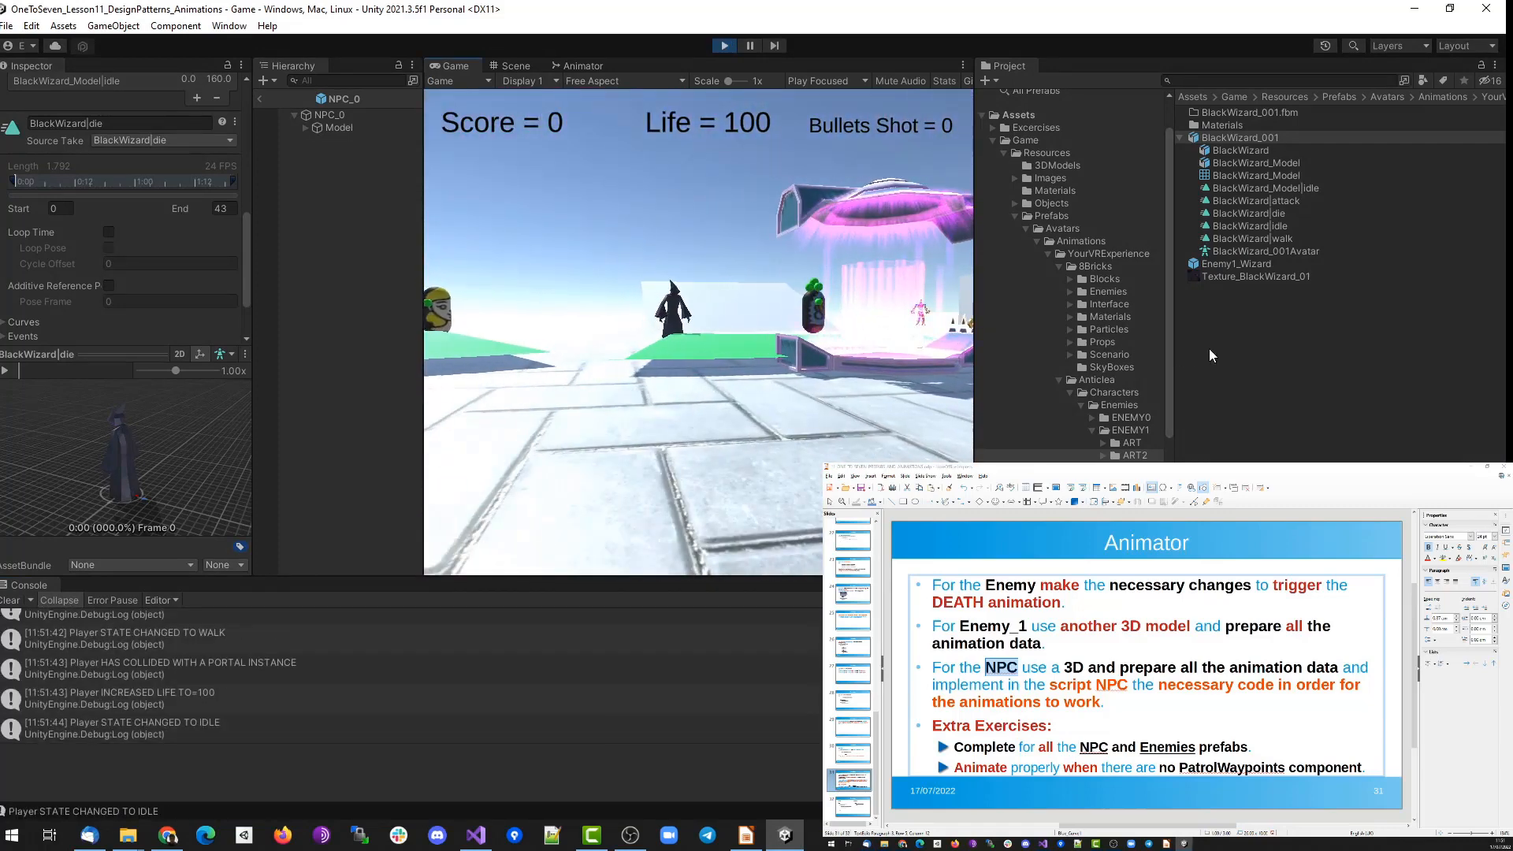
key("w")
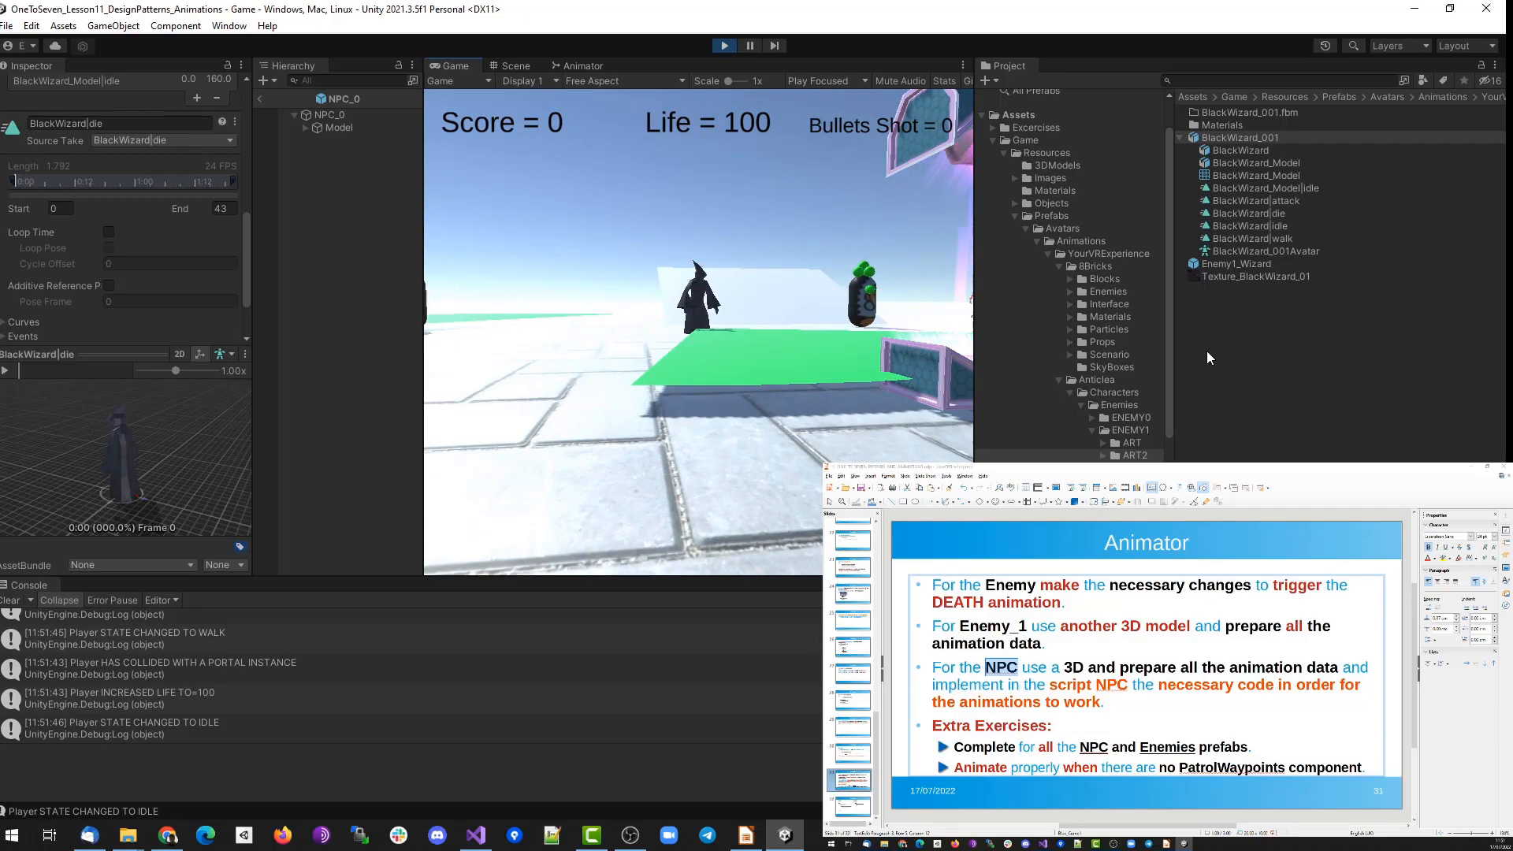
key("a")
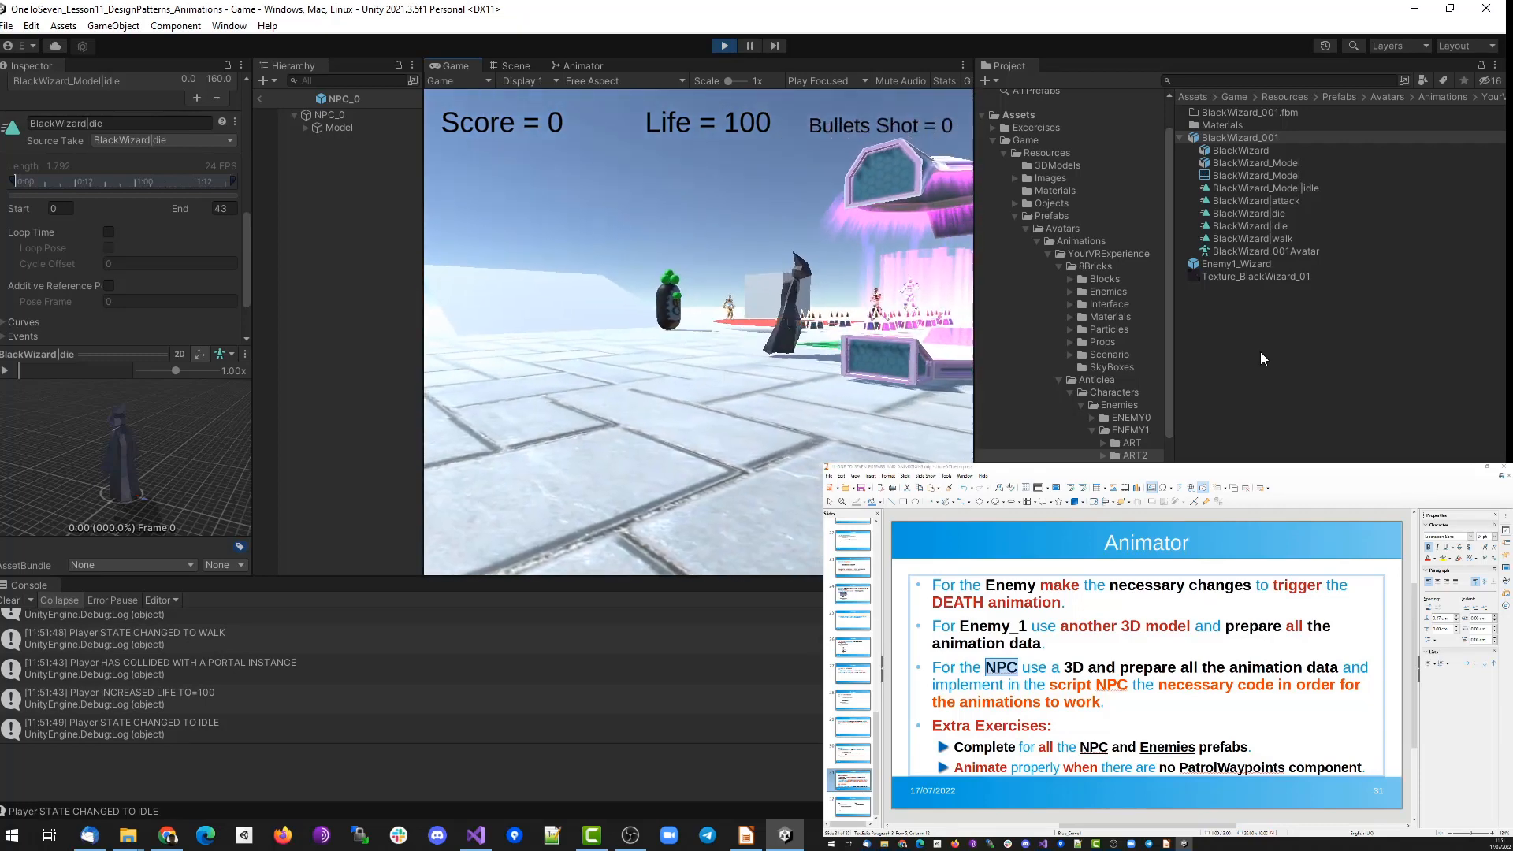
key("a")
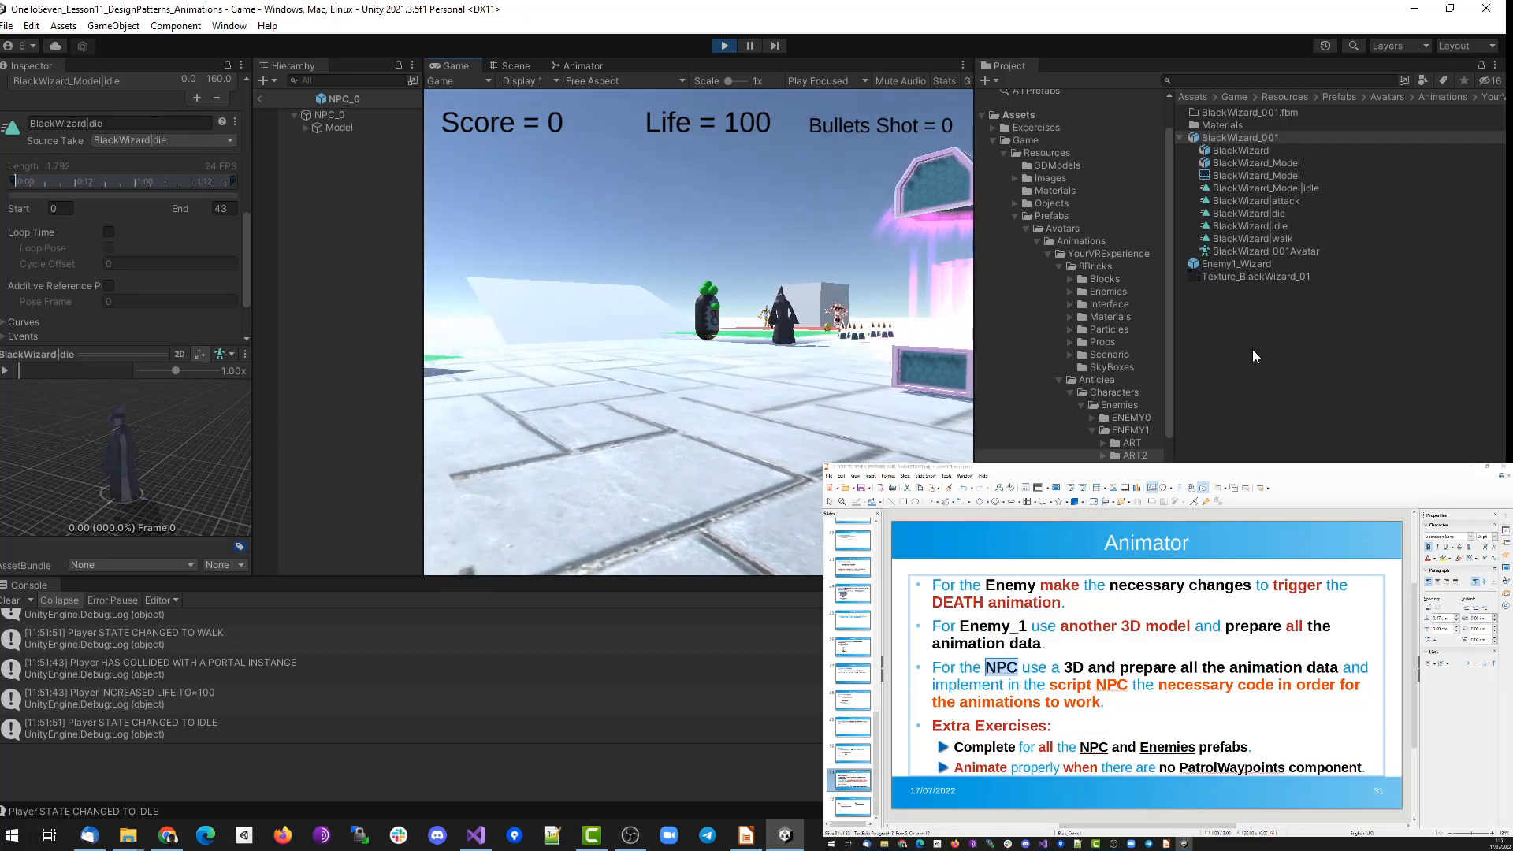
key("a")
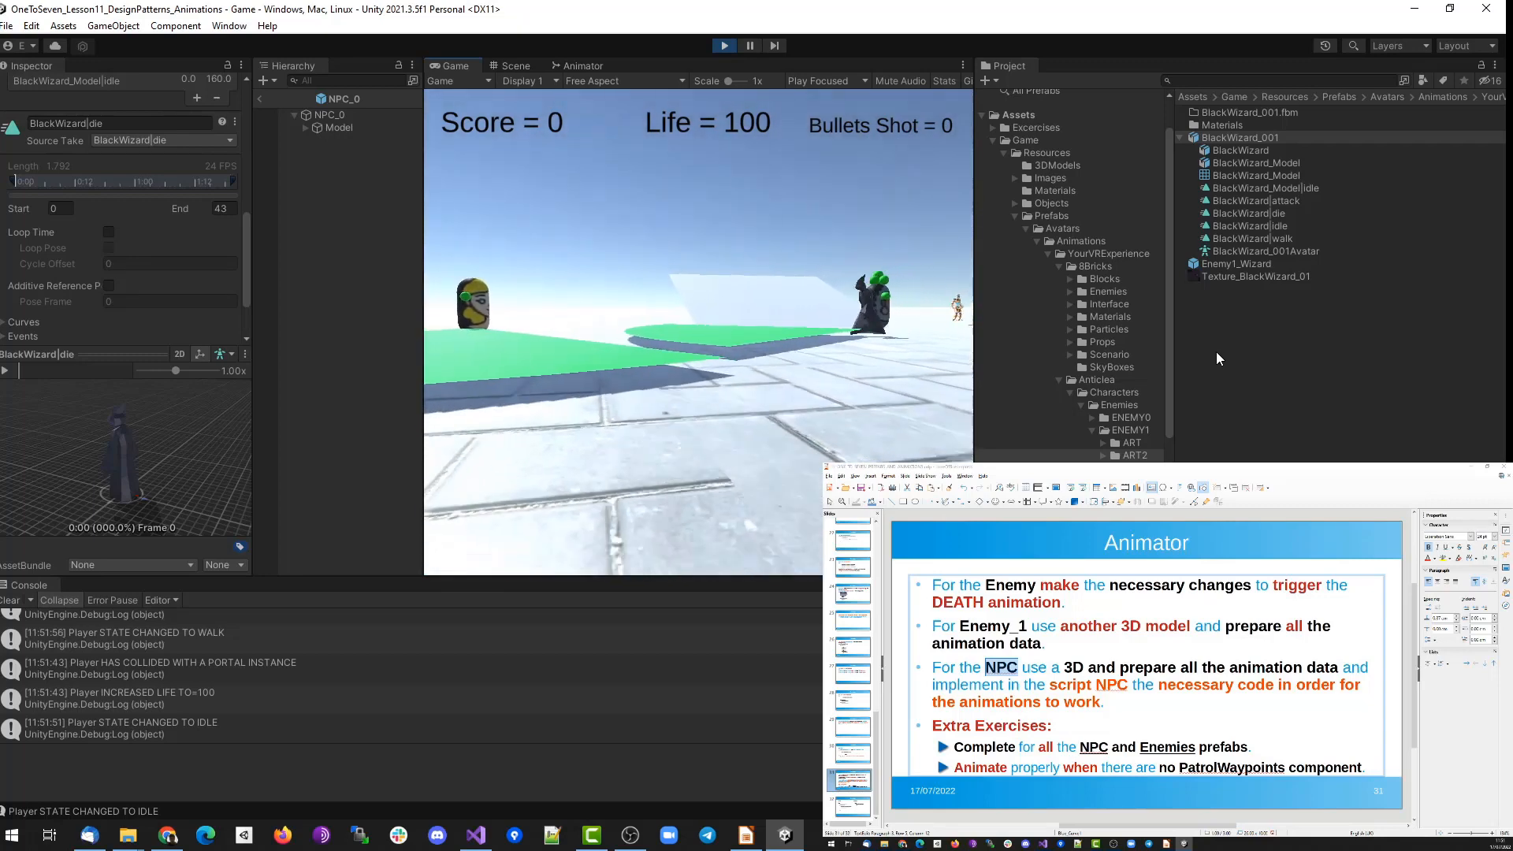
key("d")
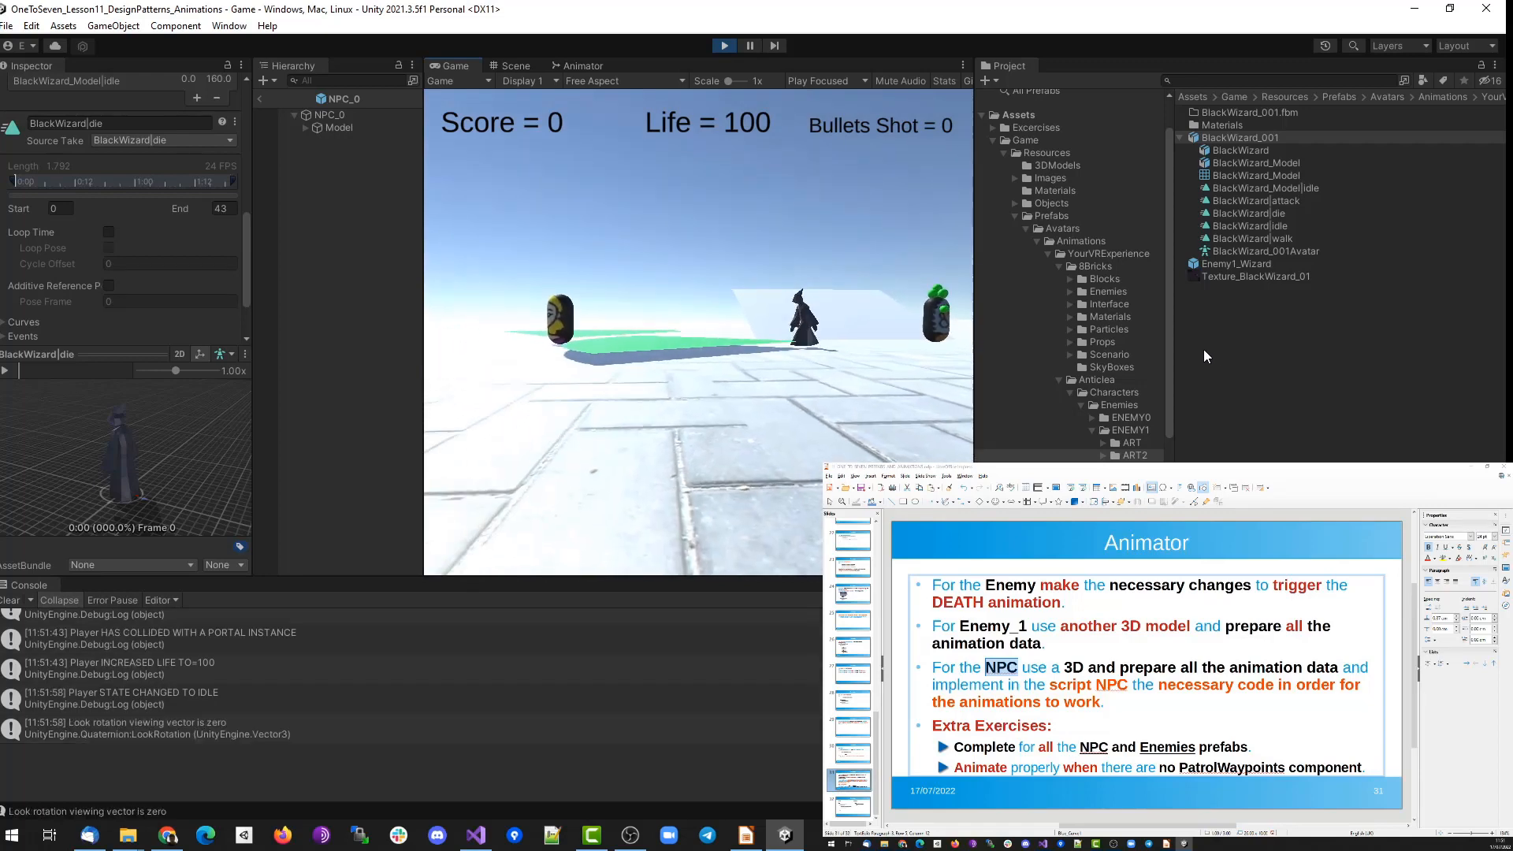
key("w")
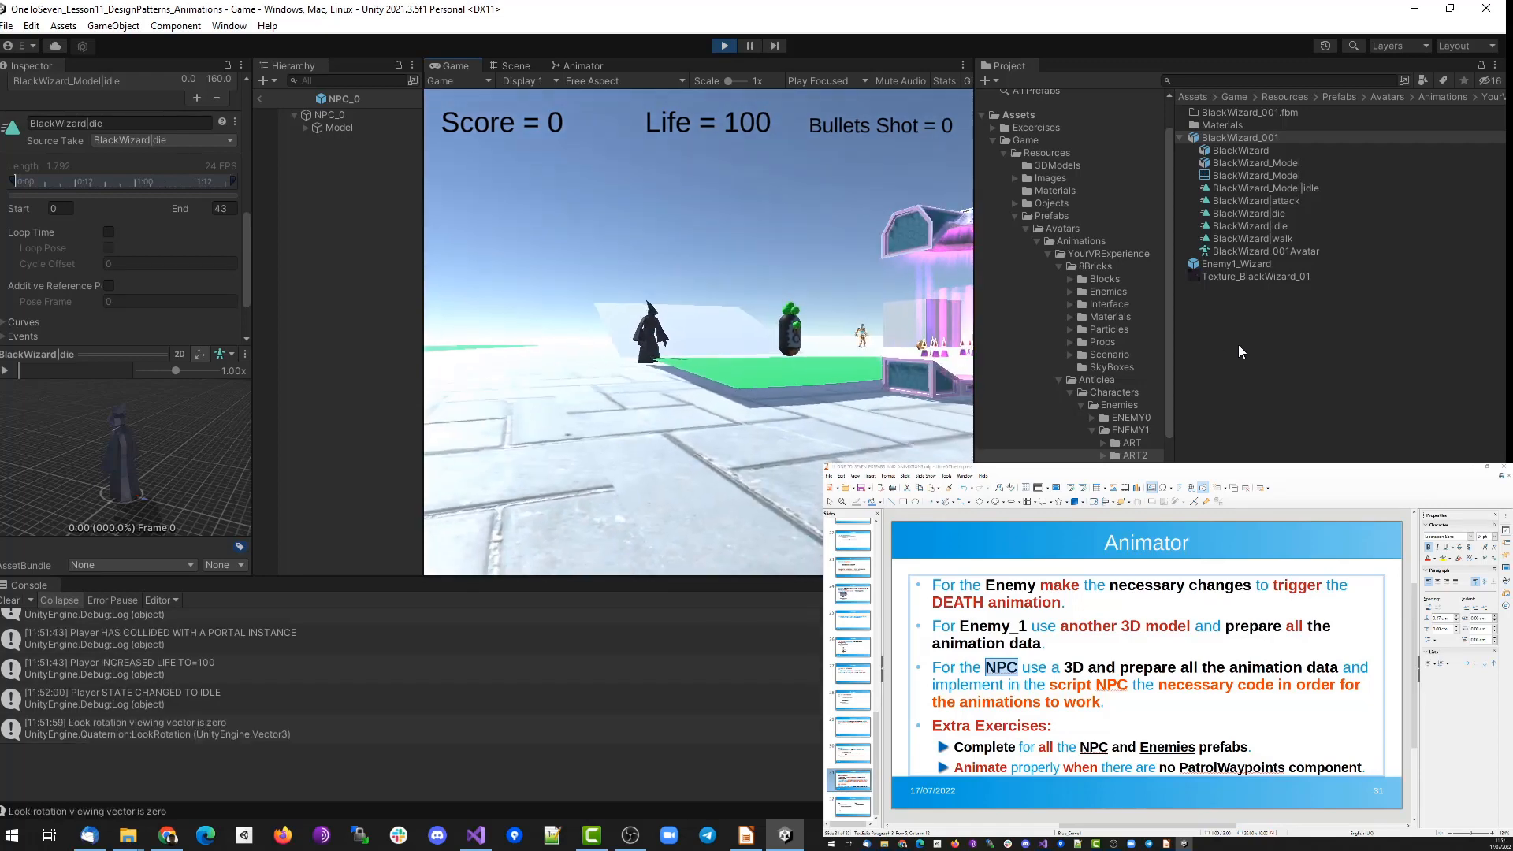
key("w")
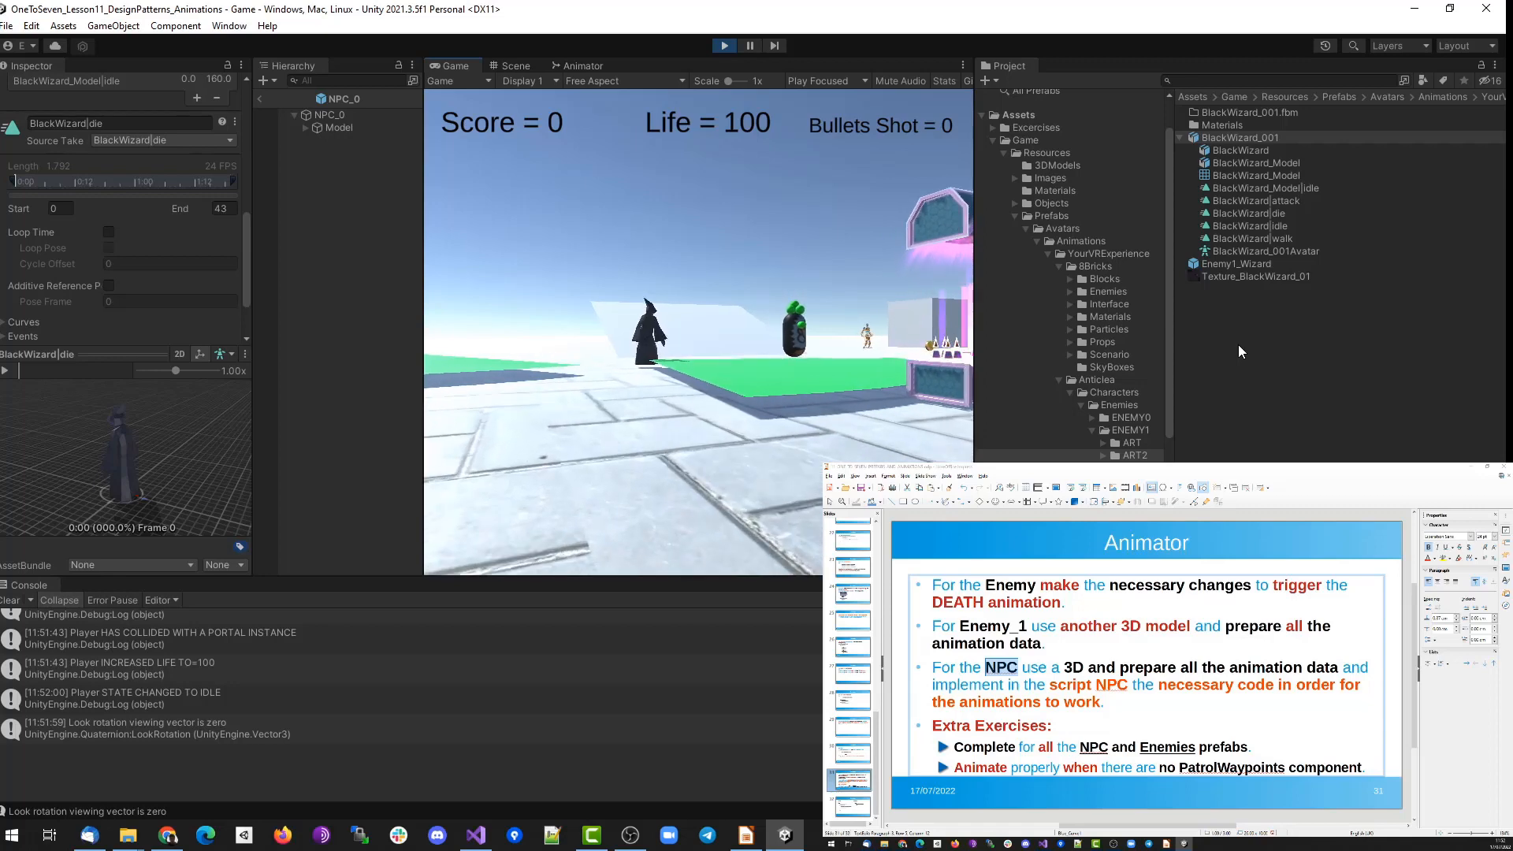
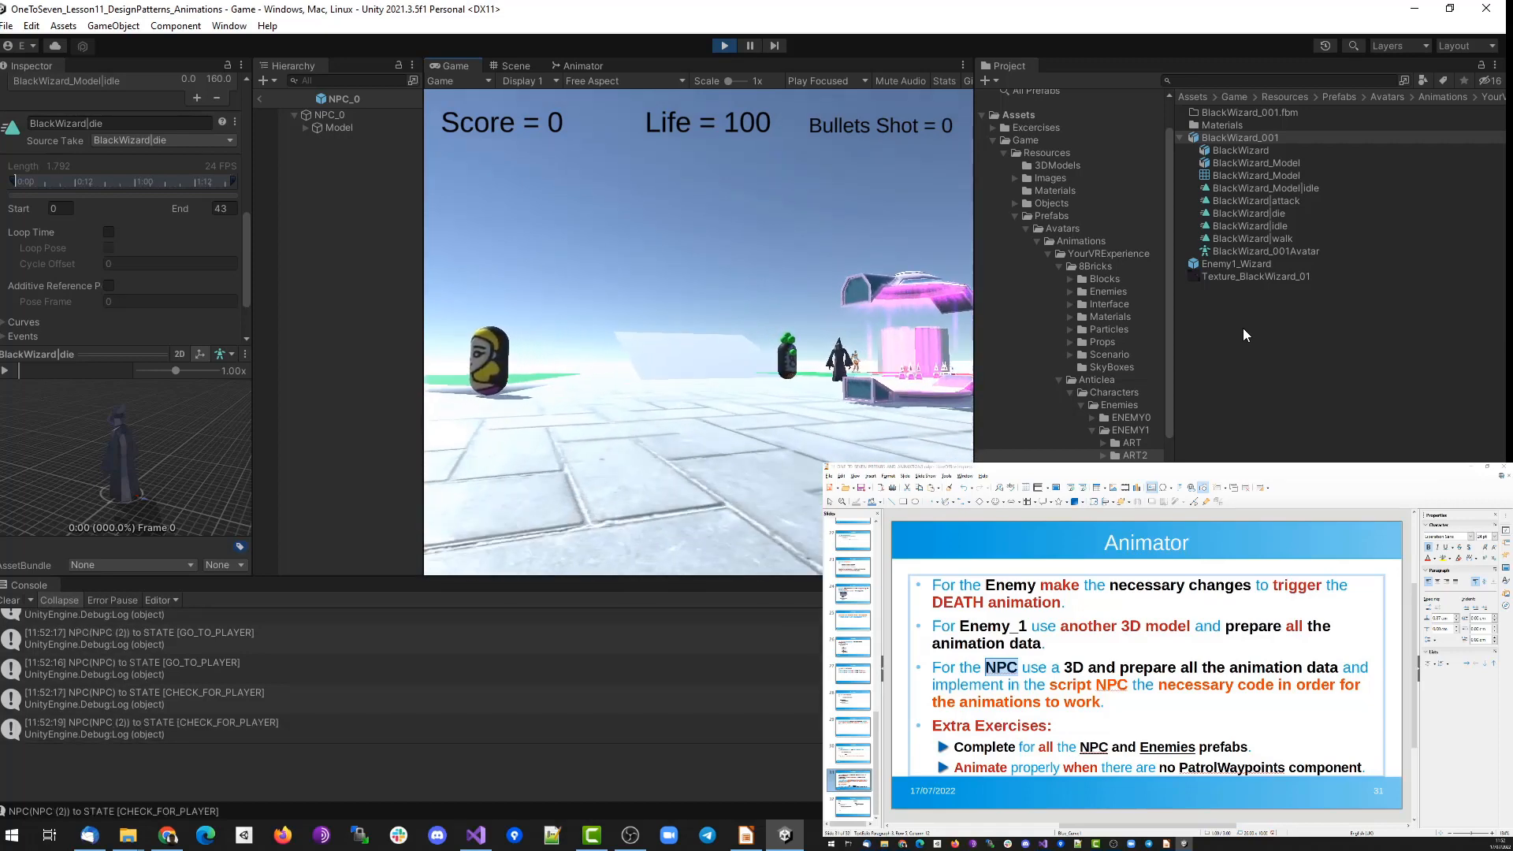
key("w")
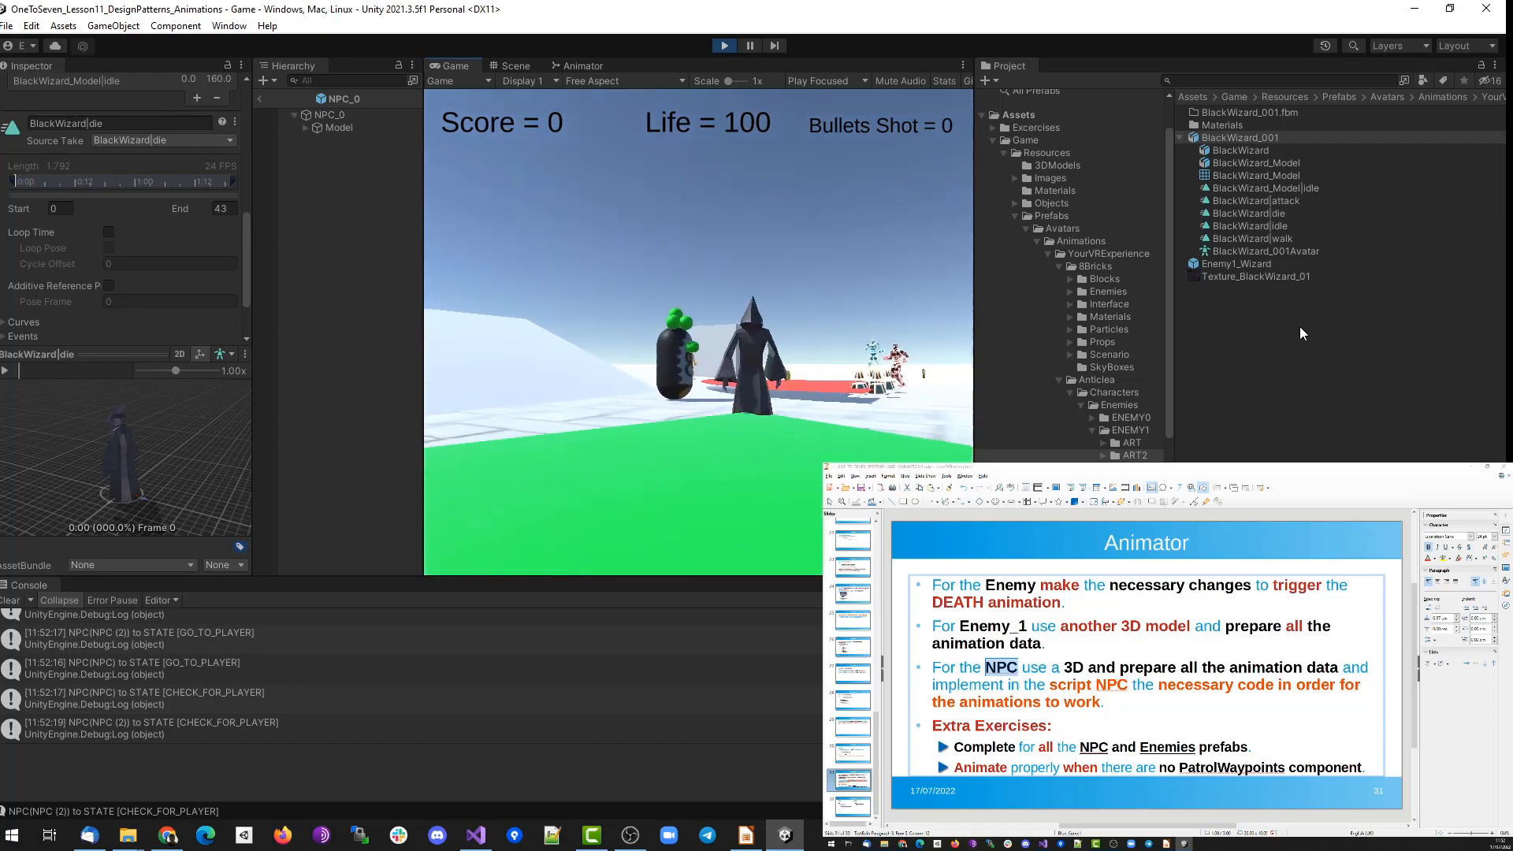
Shoot the wizard NPC until it dies to test its death animation, and stop the game.
key("space")
key("space")
key("space")
key("space")
key("space")
key("space")
key("space")
key("space")
key("space")
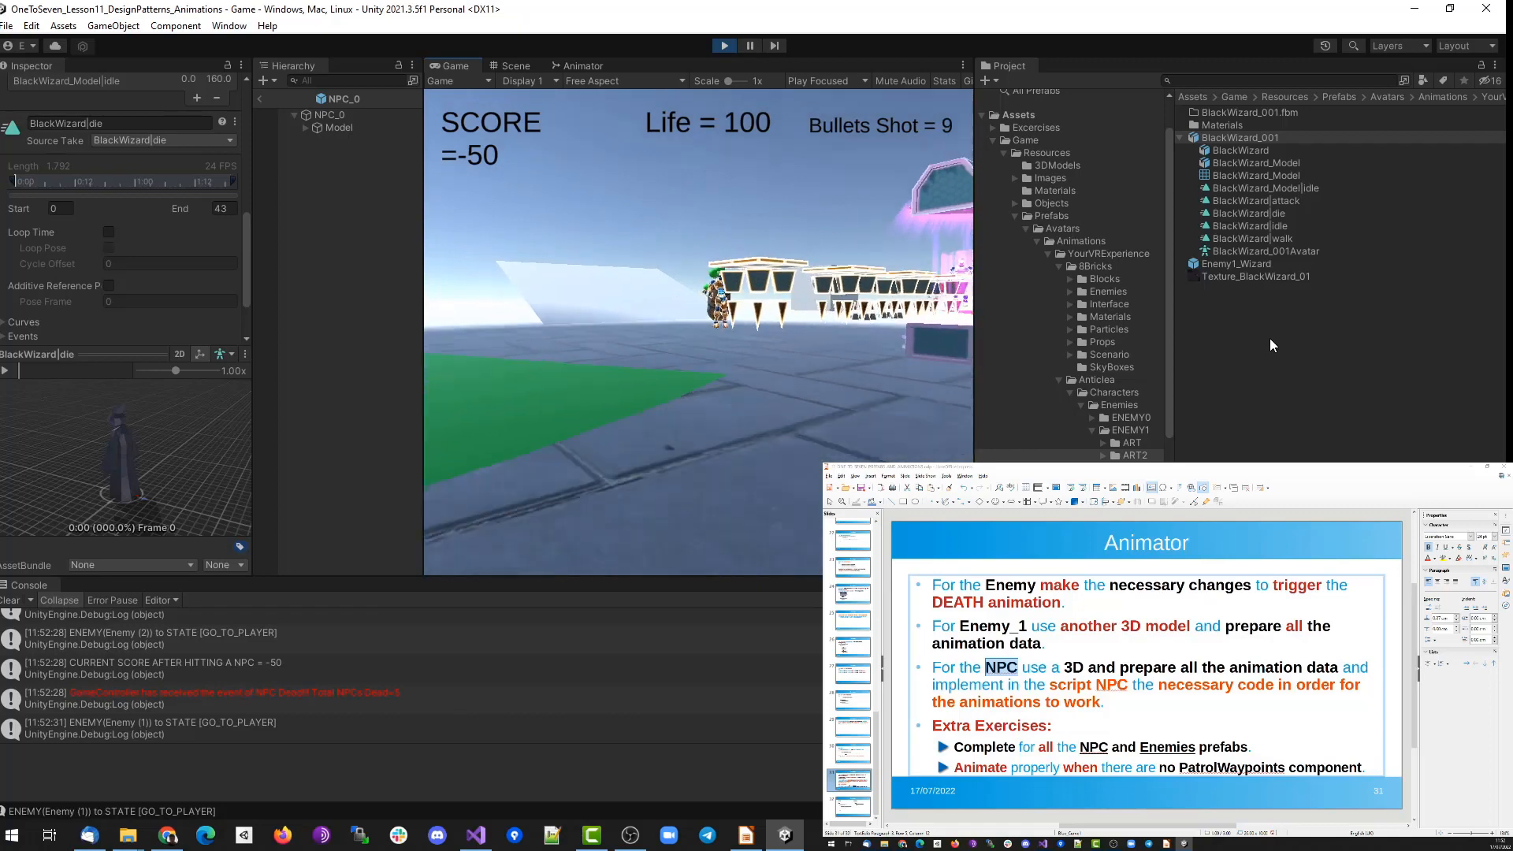
left_click(724, 45)
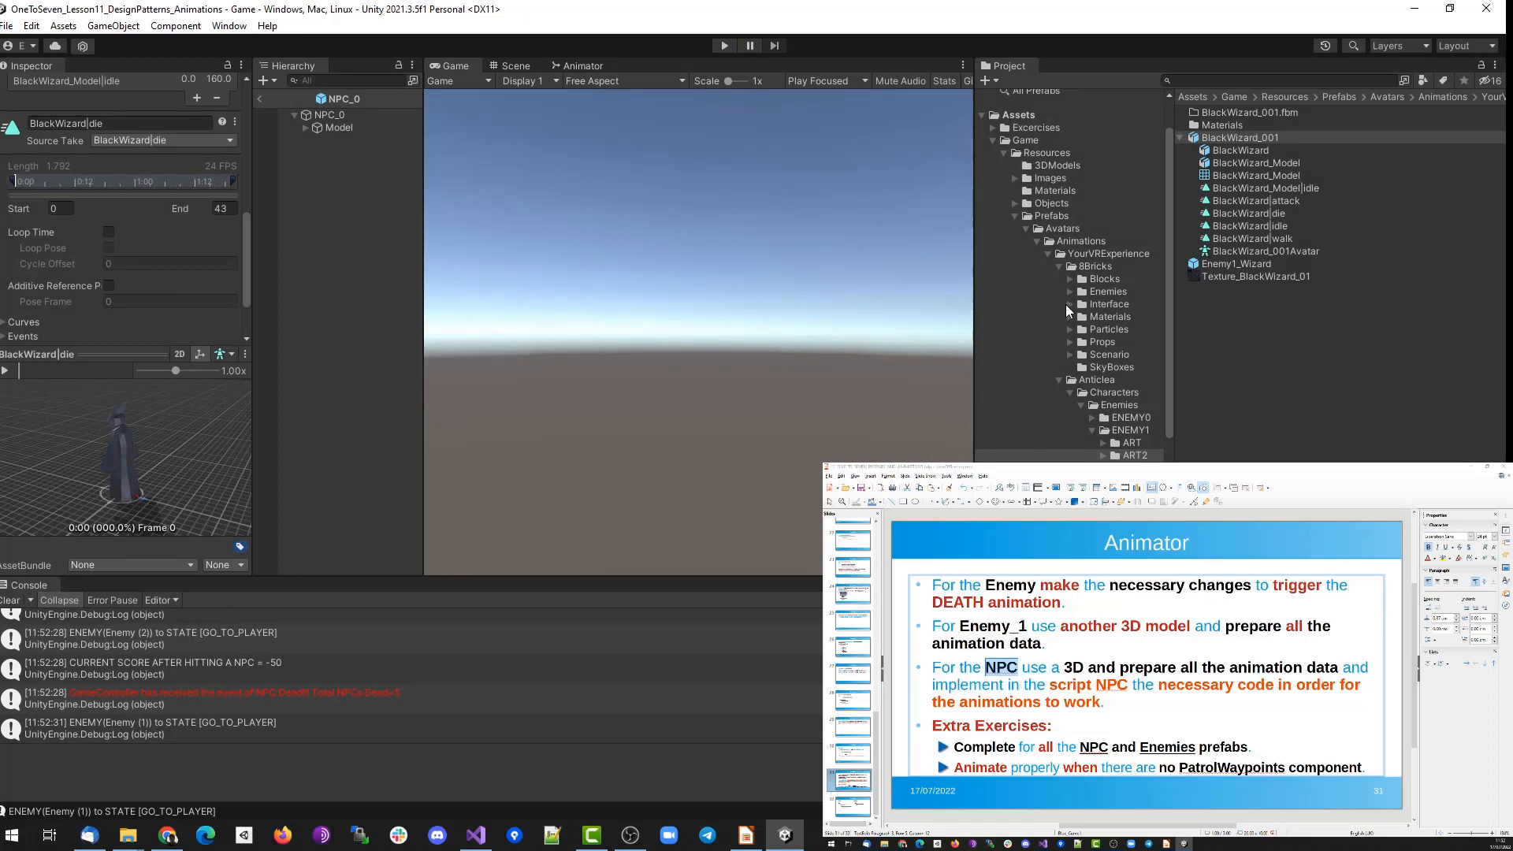
Preview the Enemy0_Minatour and Enemy2_Orc prefabs in the Scene view as candidate character models.
left_click(1119, 419)
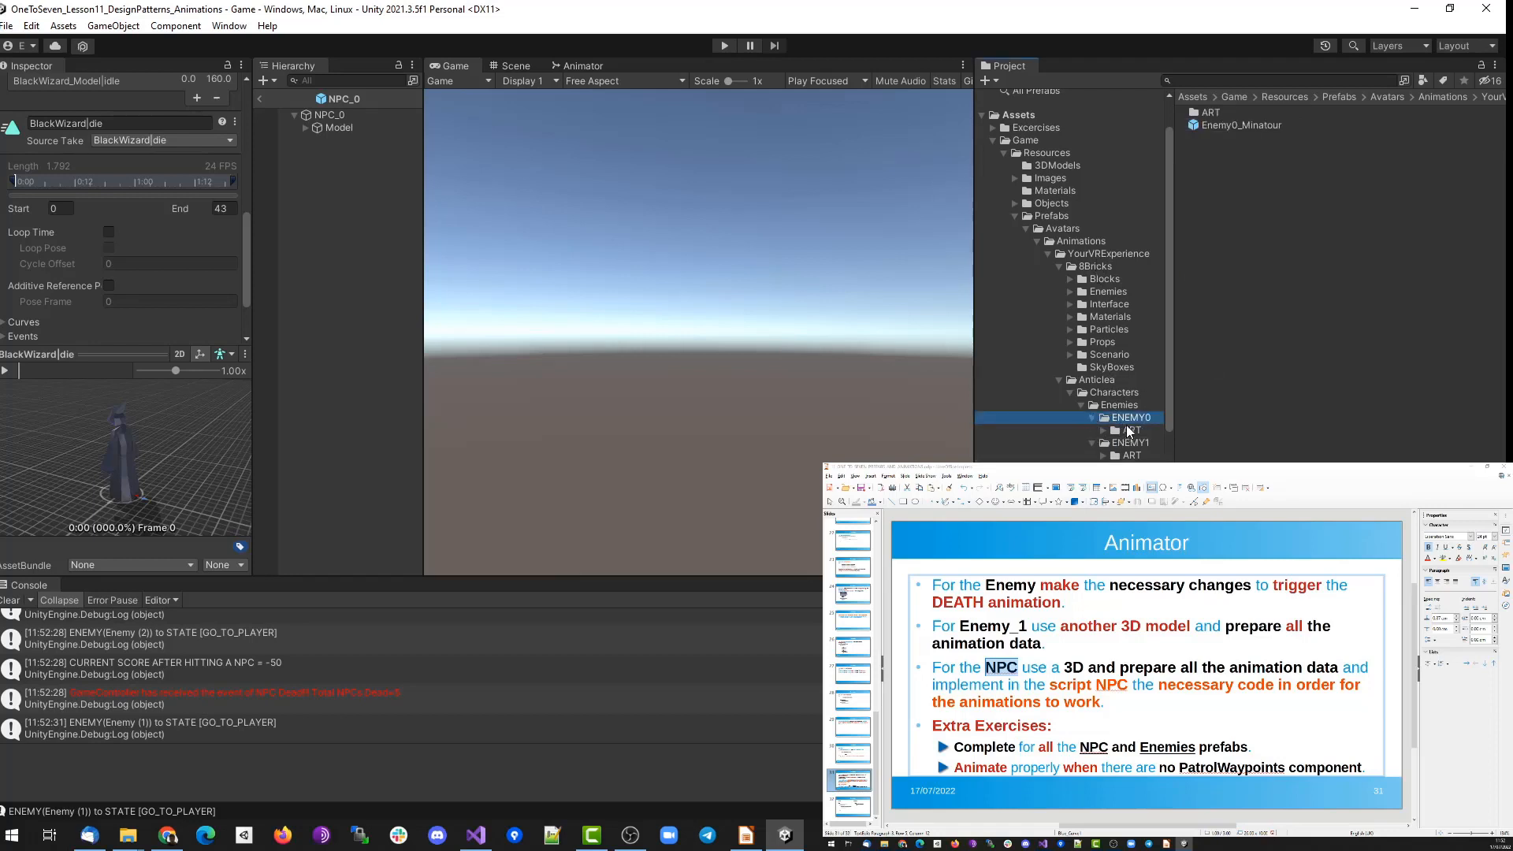
double_click(1241, 125)
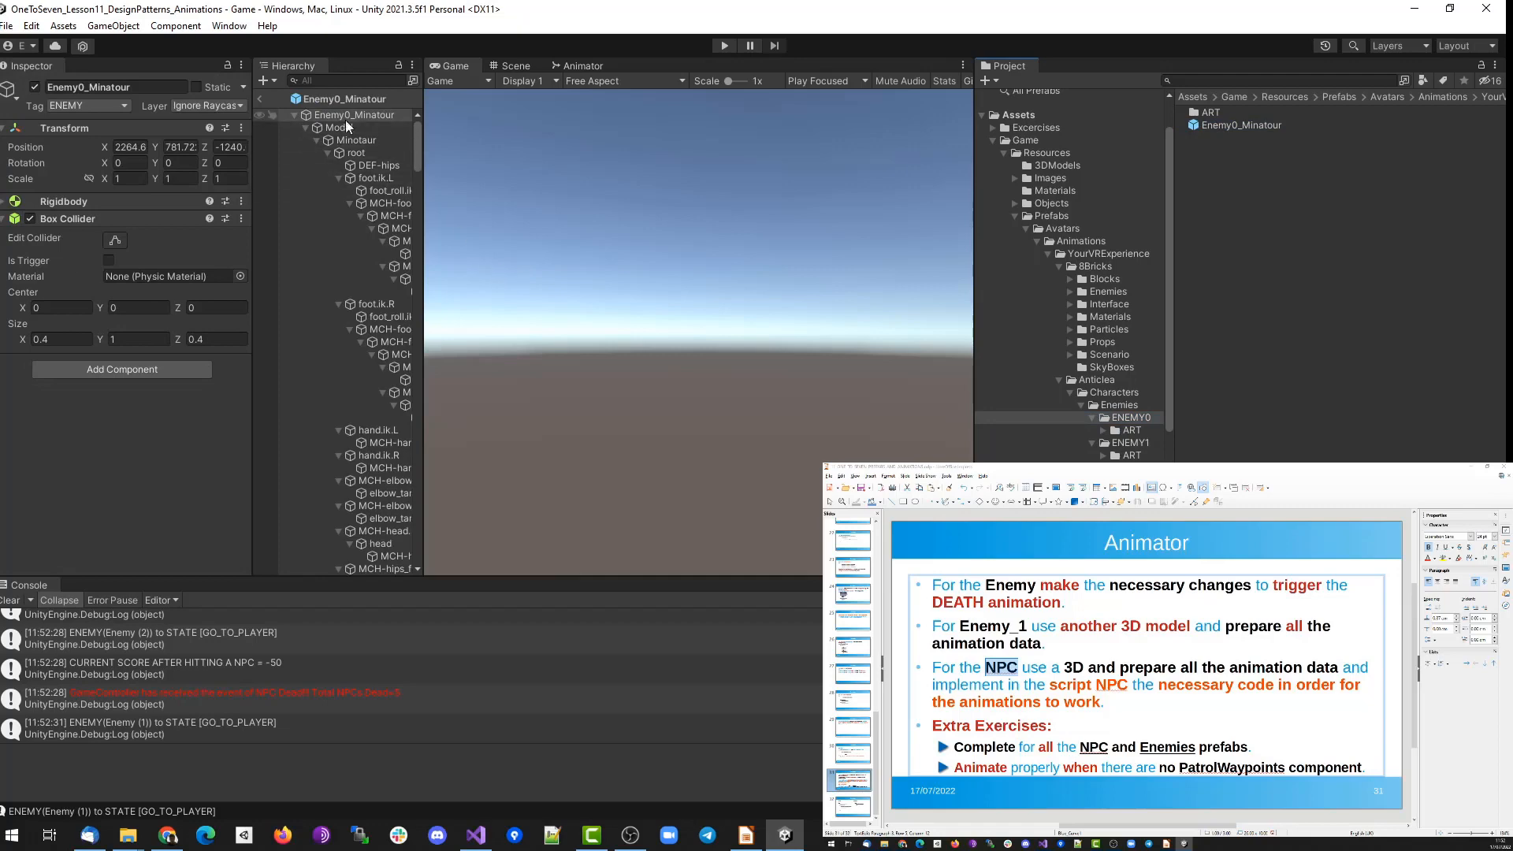
left_click(494, 67)
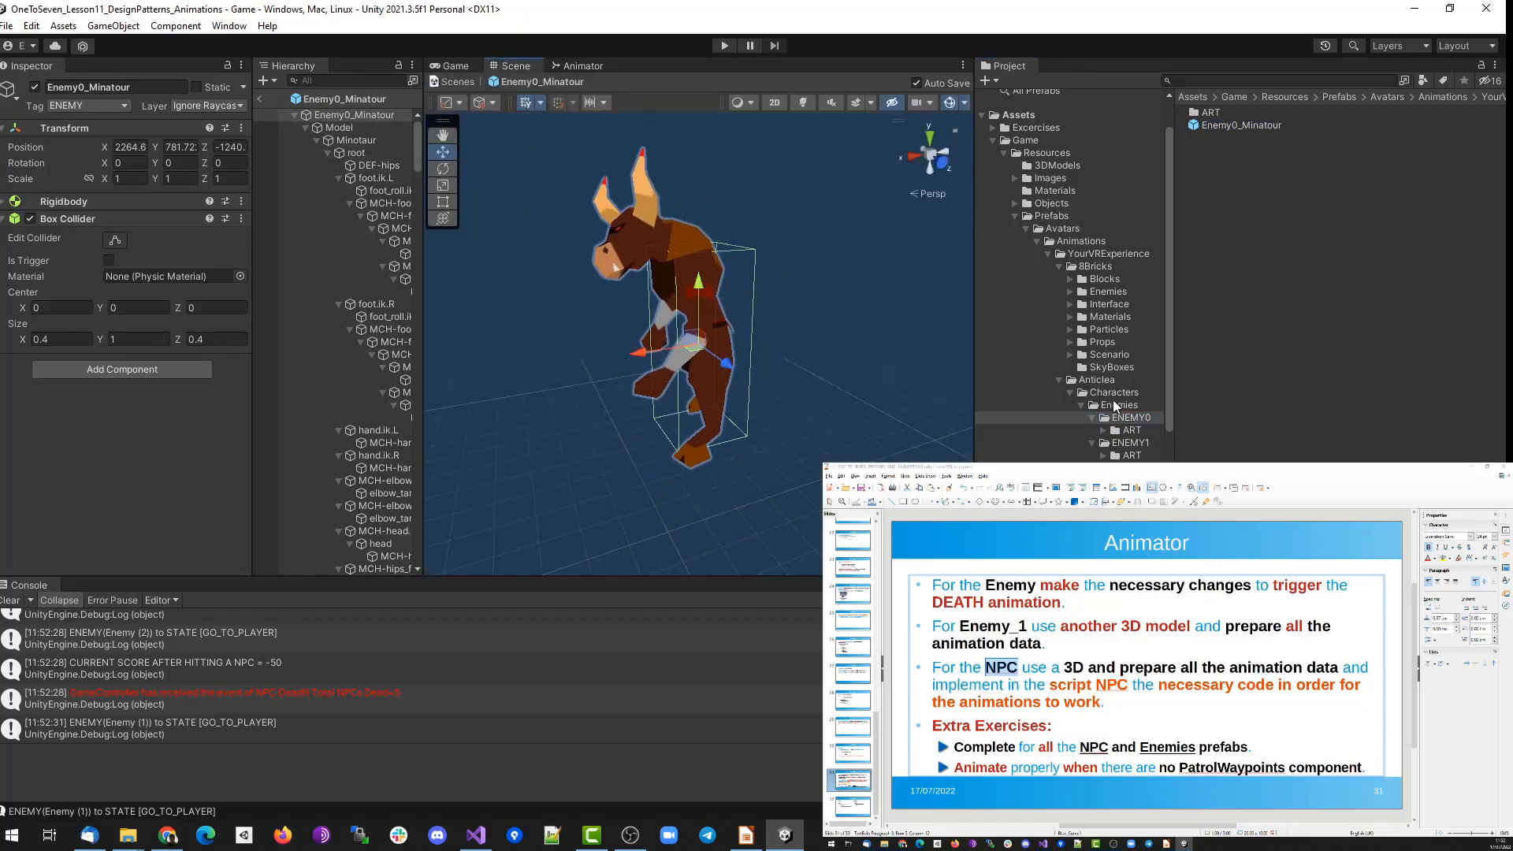
left_click(1151, 444)
double_click(1217, 125)
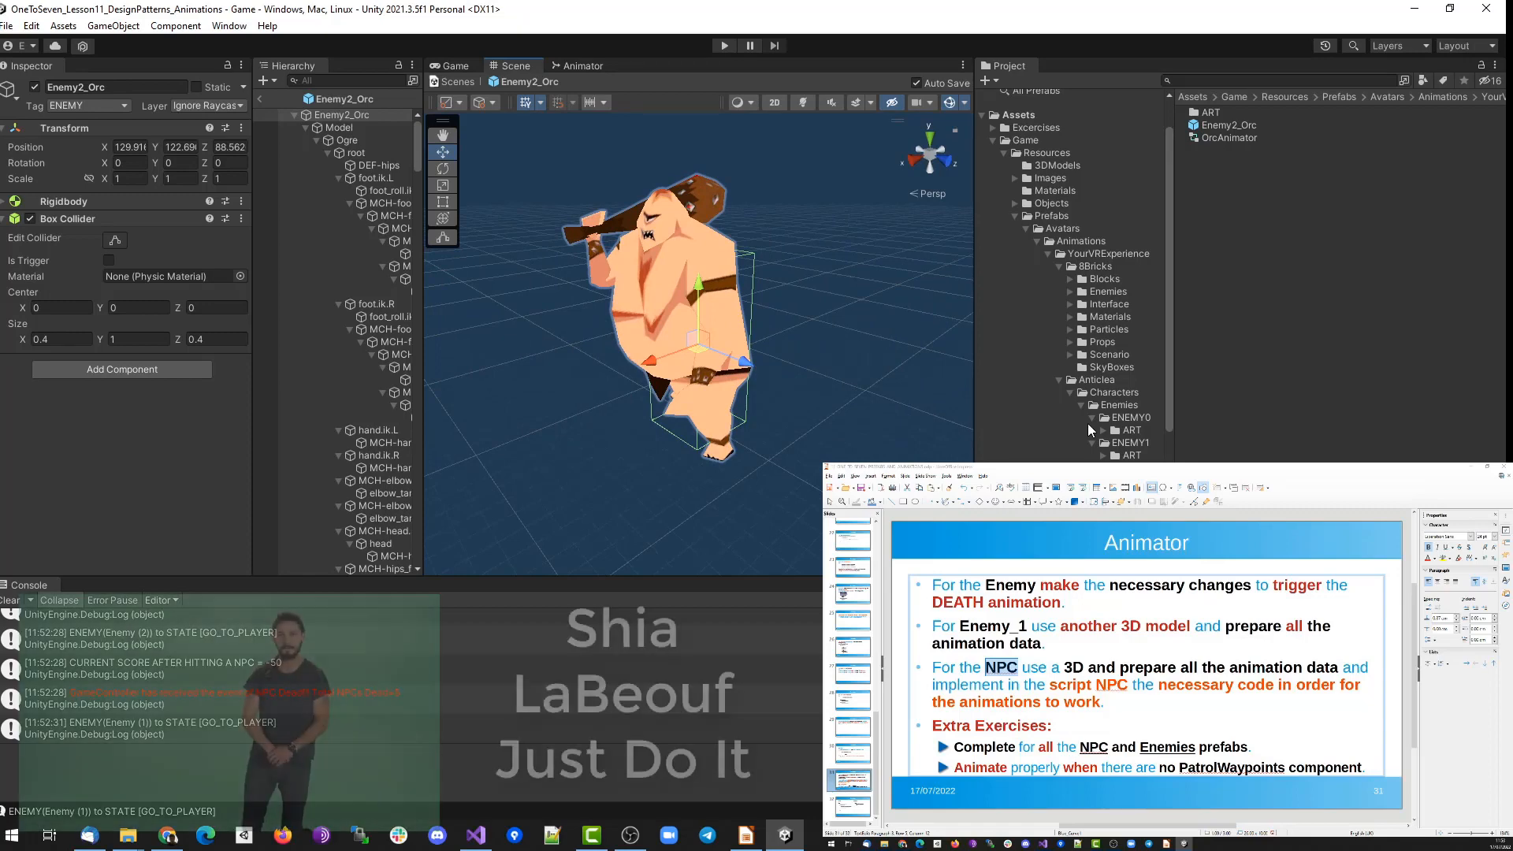
Open the NPC_1 prefab from the Avatars folder for editing.
left_click(1037, 240)
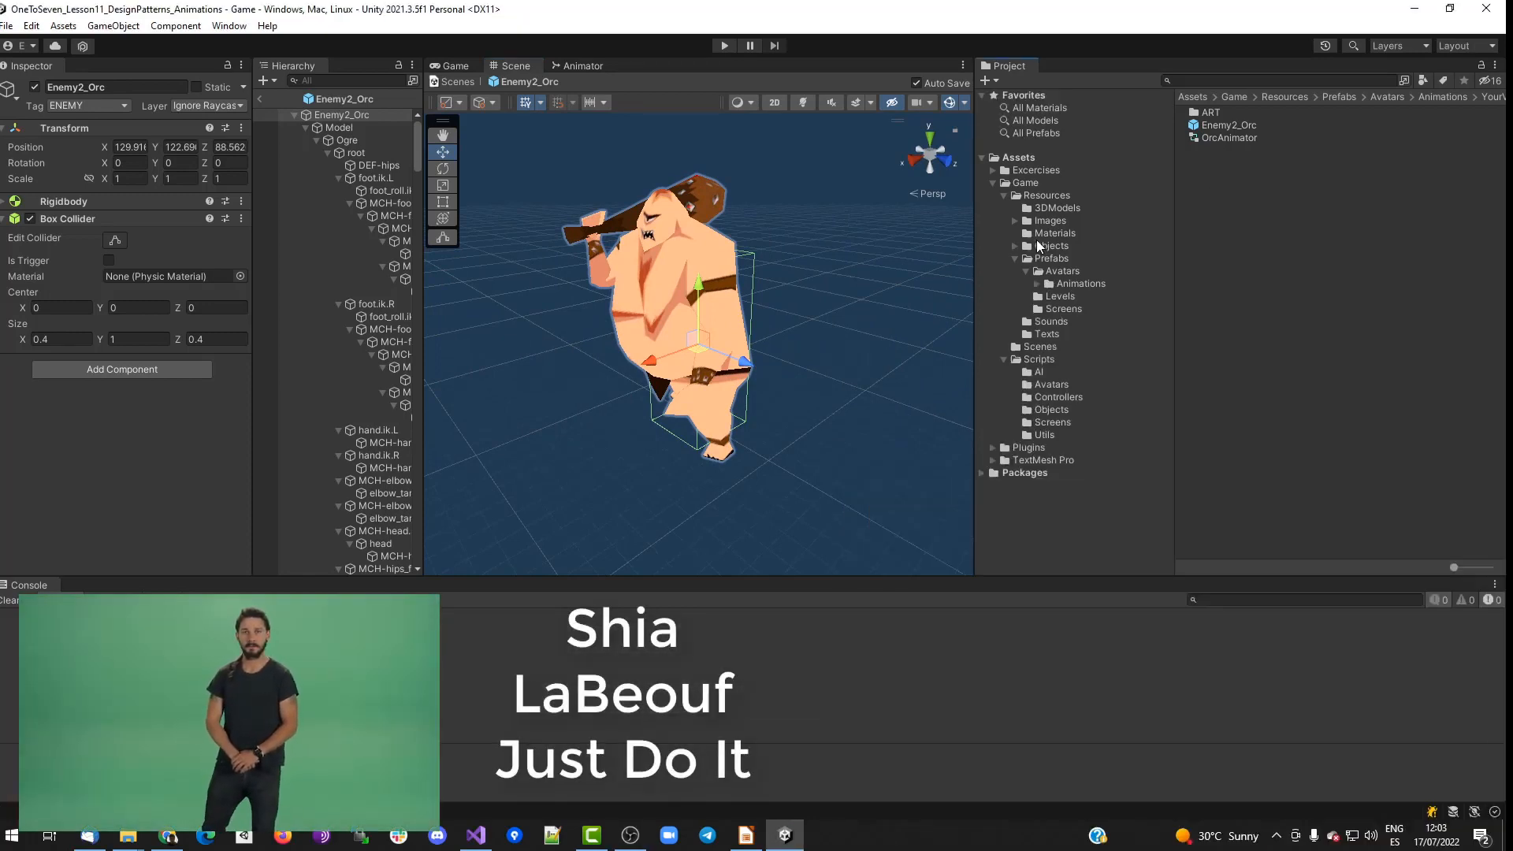
left_click(1071, 270)
double_click(1216, 201)
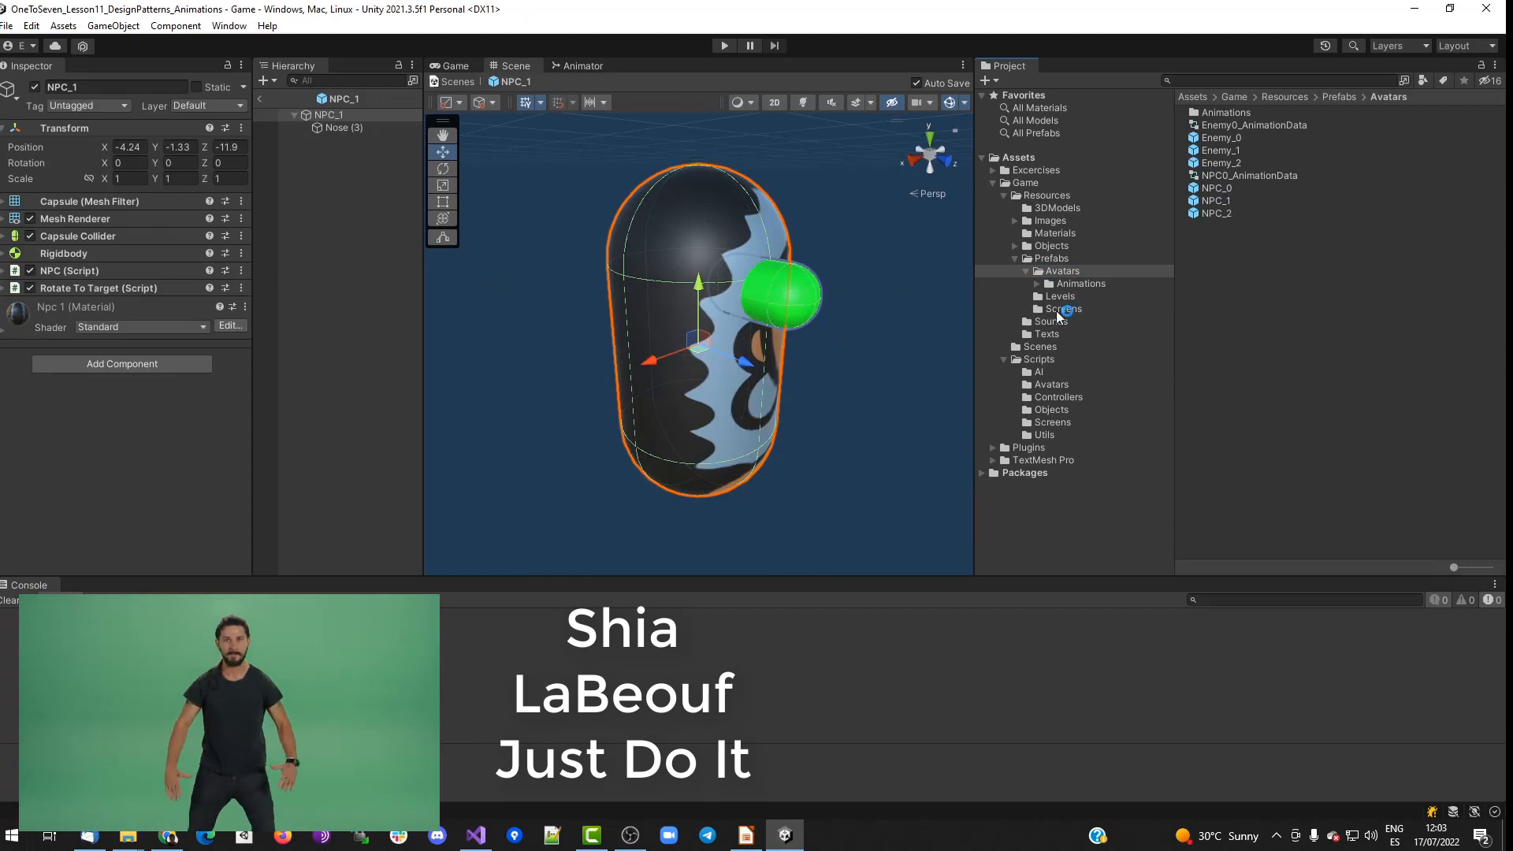
Add the Enemy2_Orc prefab from the ENEMY2 folder to NPC_1 and unpack it.
left_click(1037, 284)
left_click(1119, 486)
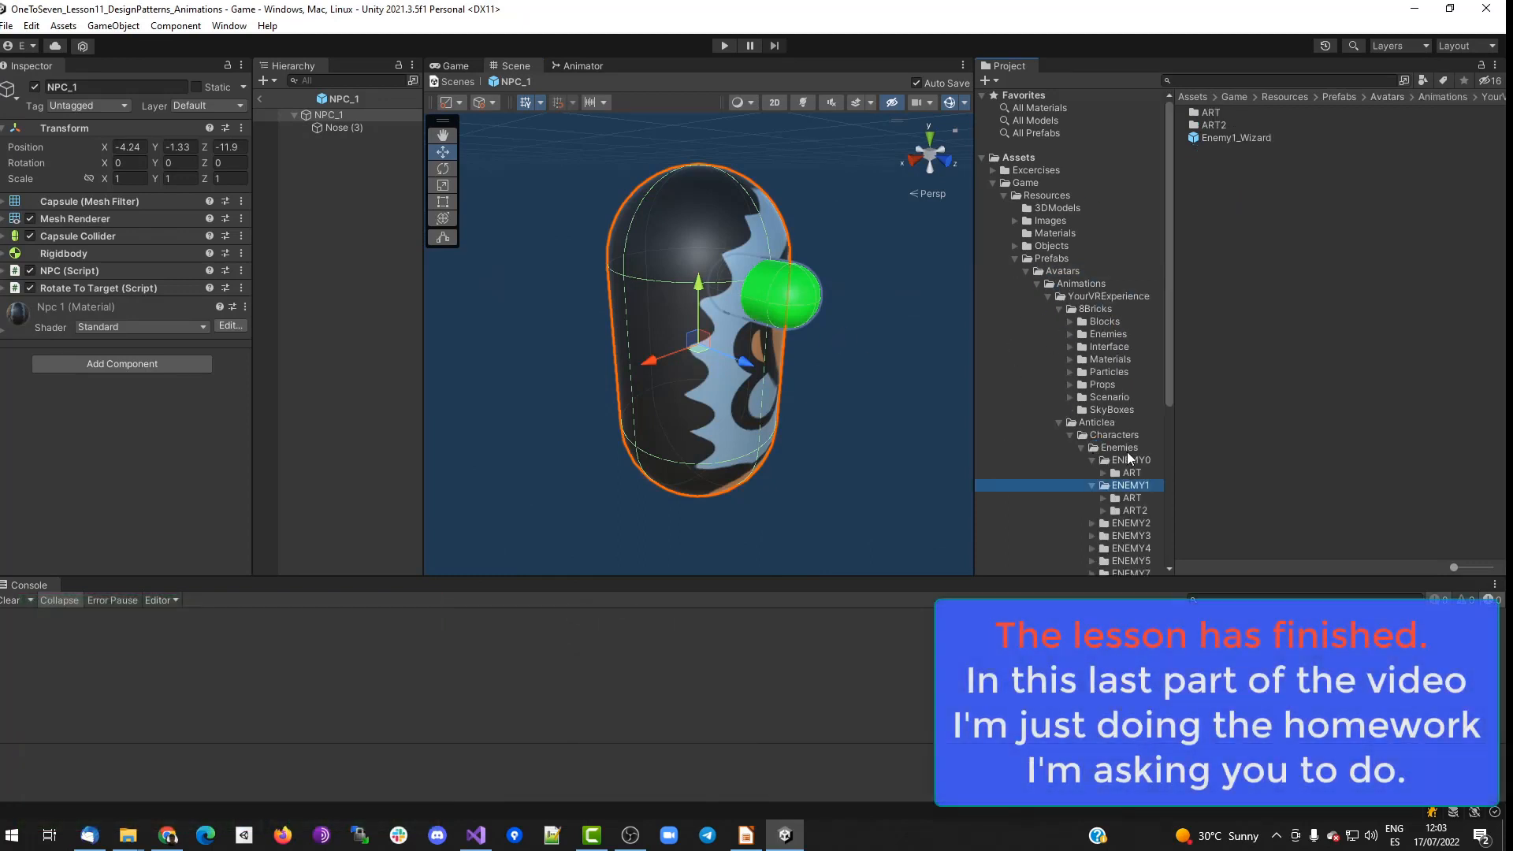
left_click(1103, 524)
left_click_drag(1225, 125, 693, 356)
right_click(337, 140)
mouse_move(465, 331)
left_click(600, 412)
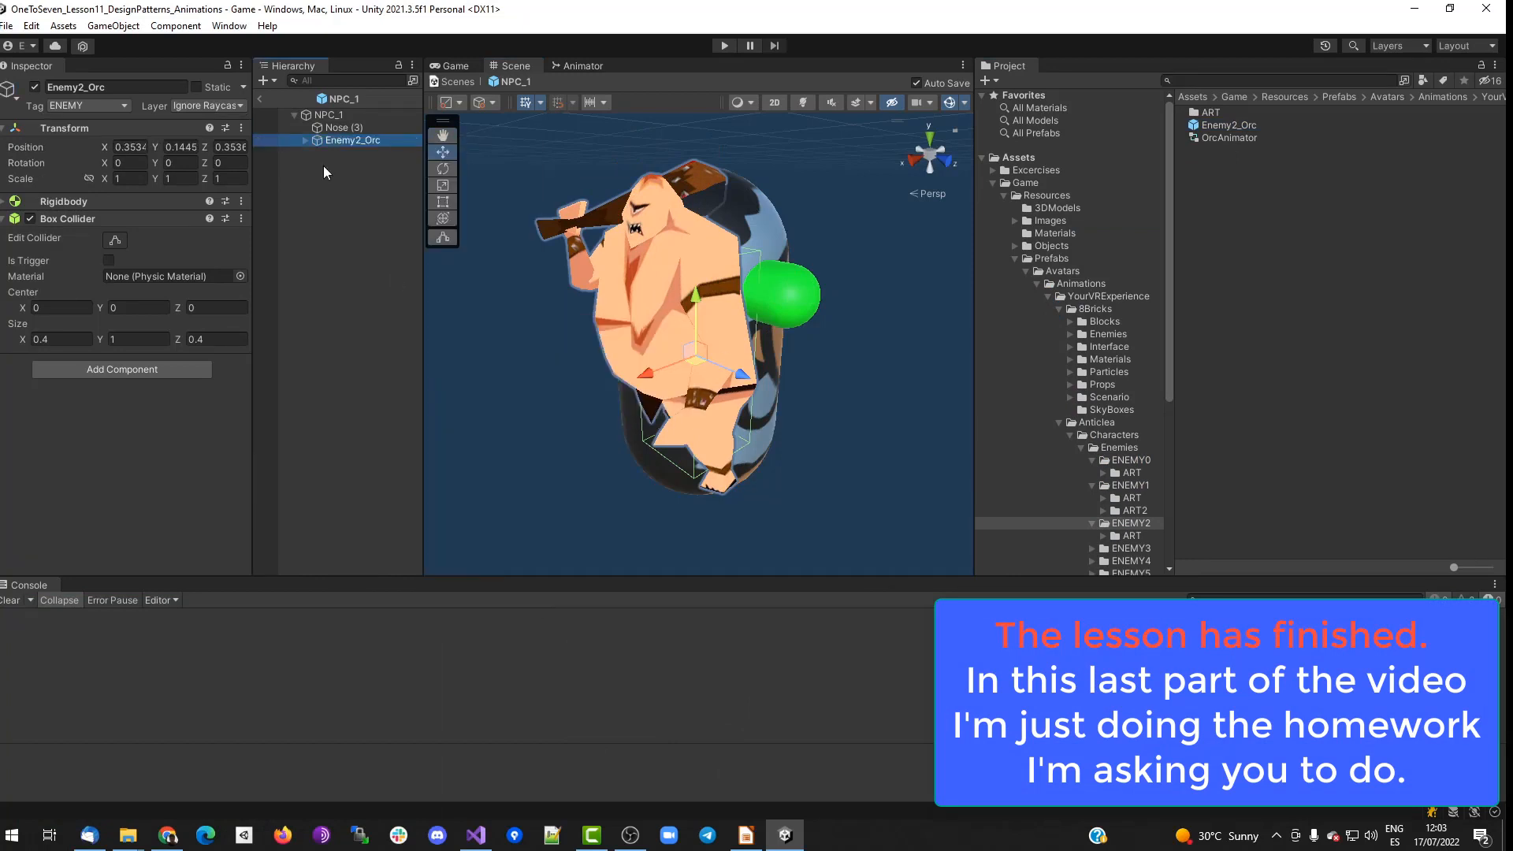
Move the orc's Model object directly under NPC_1 and delete the leftover Enemy2_Orc parent.
left_click_drag(364, 155, 354, 116)
left_click(351, 140)
key("Delete")
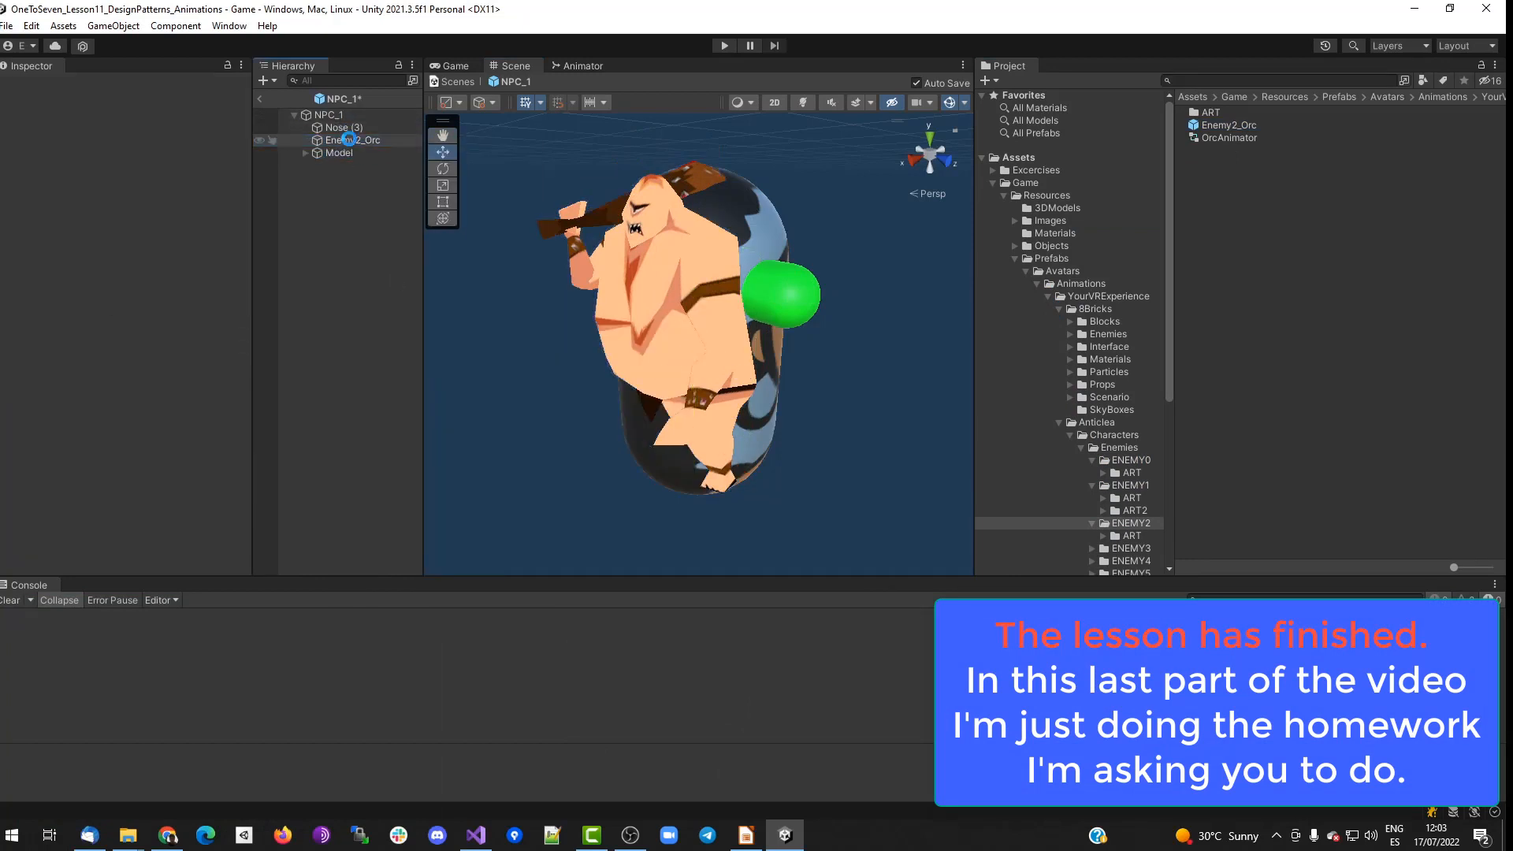
Clear the controller assigned to the Animator of NPC_1's Model object.
left_click(349, 139)
left_click(142, 220)
key("Delete")
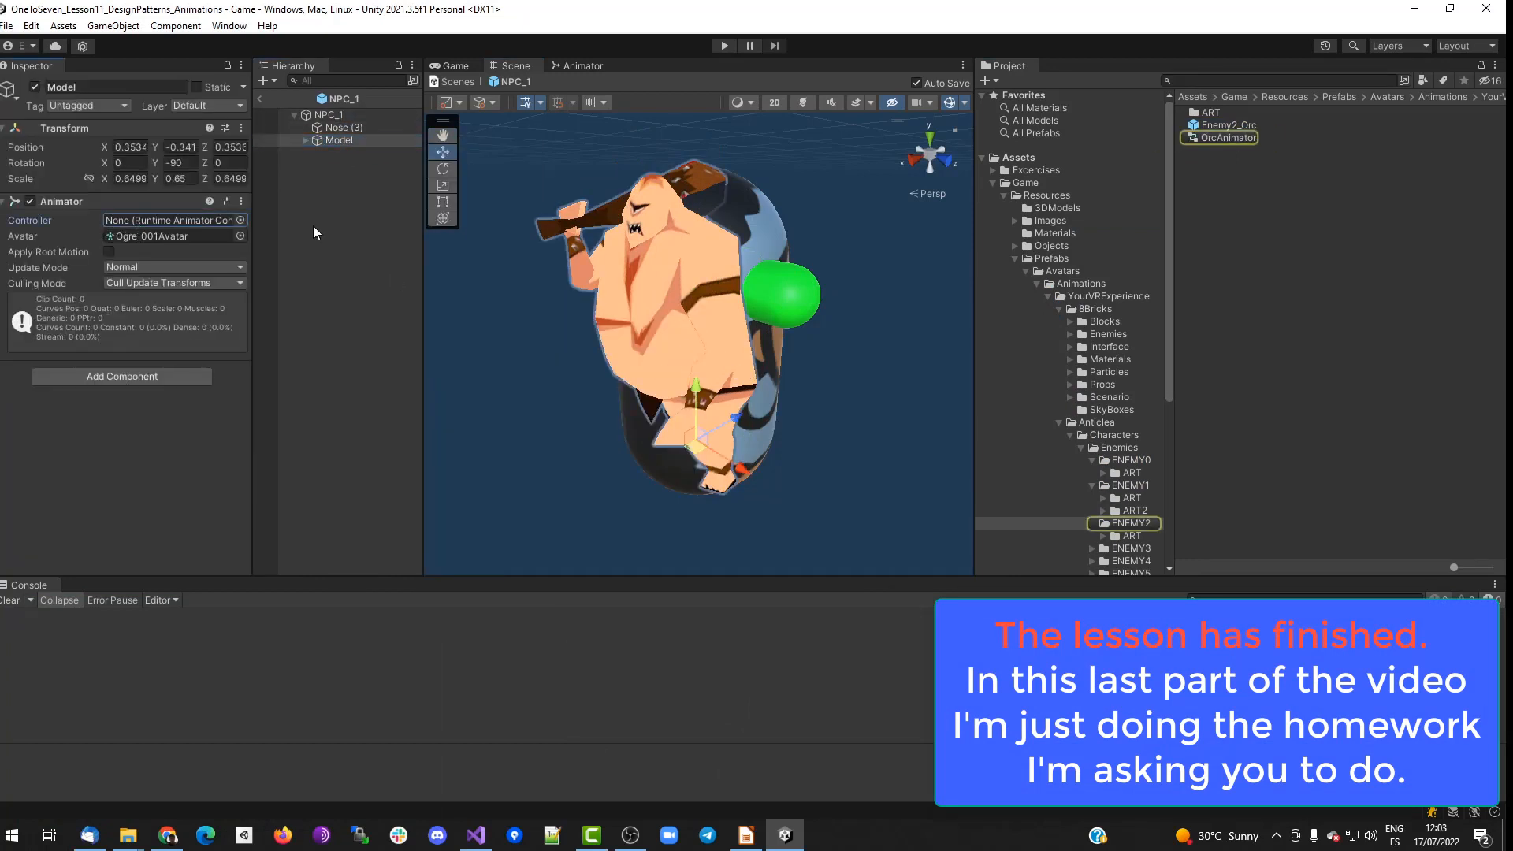
Reset the Model object's transform and set its scale to 0.8 on all three axes.
left_click(638, 299)
left_click(363, 140)
left_click(241, 128)
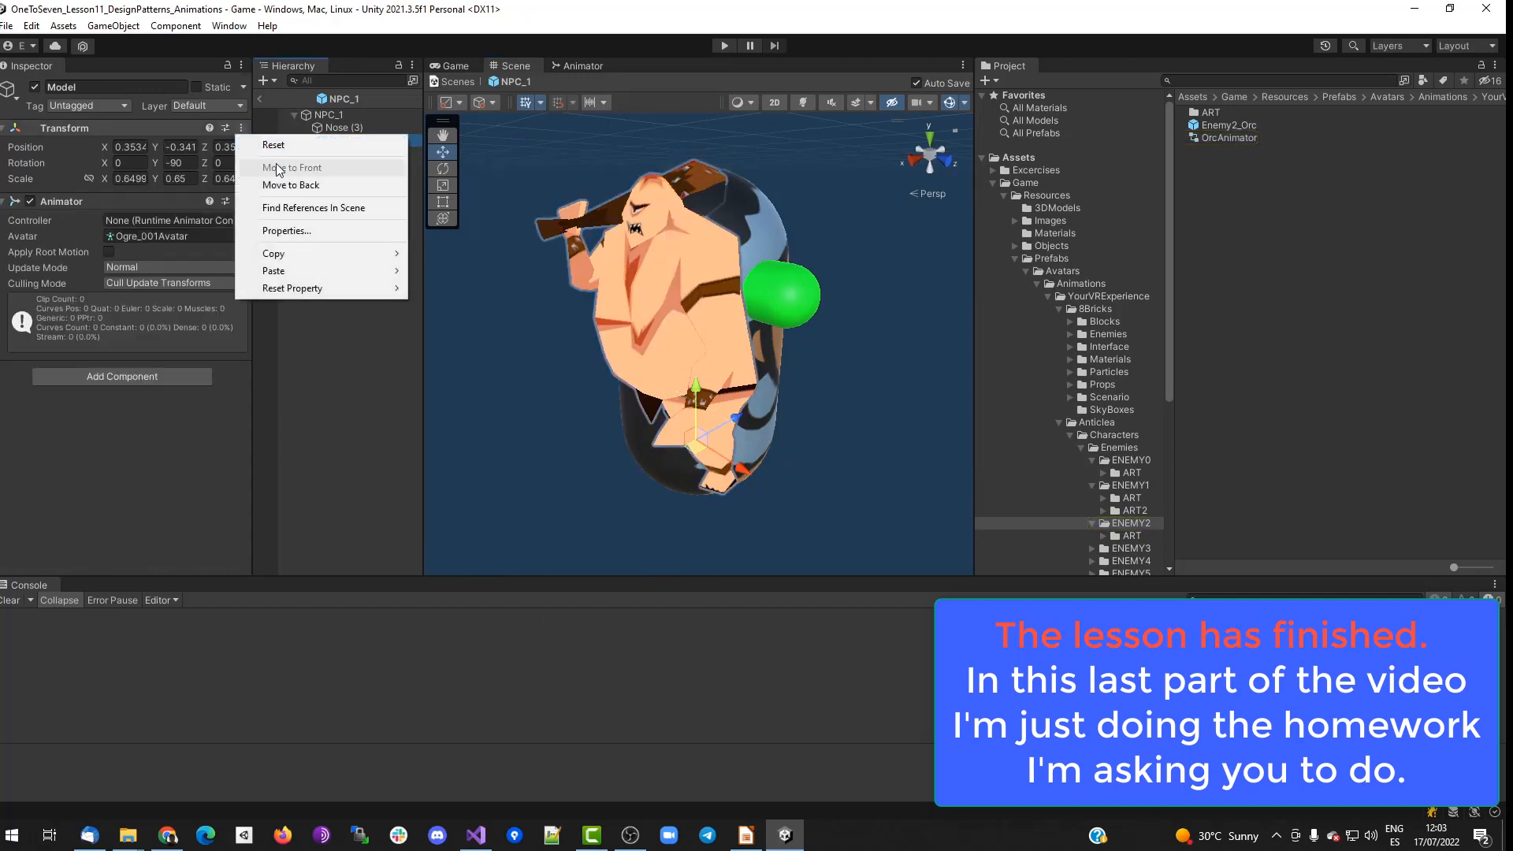
left_click(270, 140)
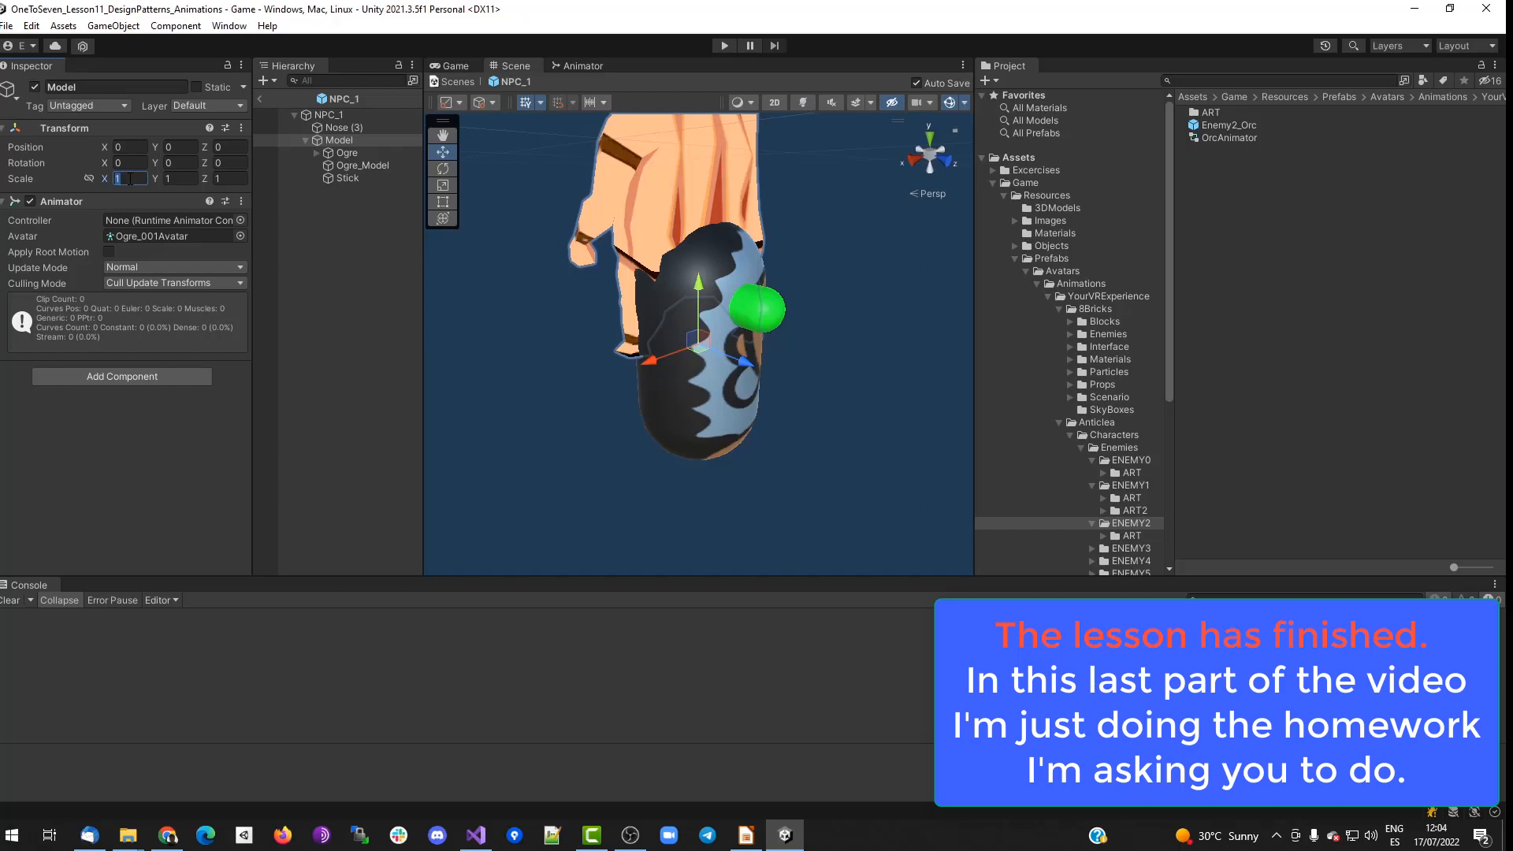
type("0.8")
key("Tab")
key("ctrl+v")
key("Tab")
key("ctrl+v")
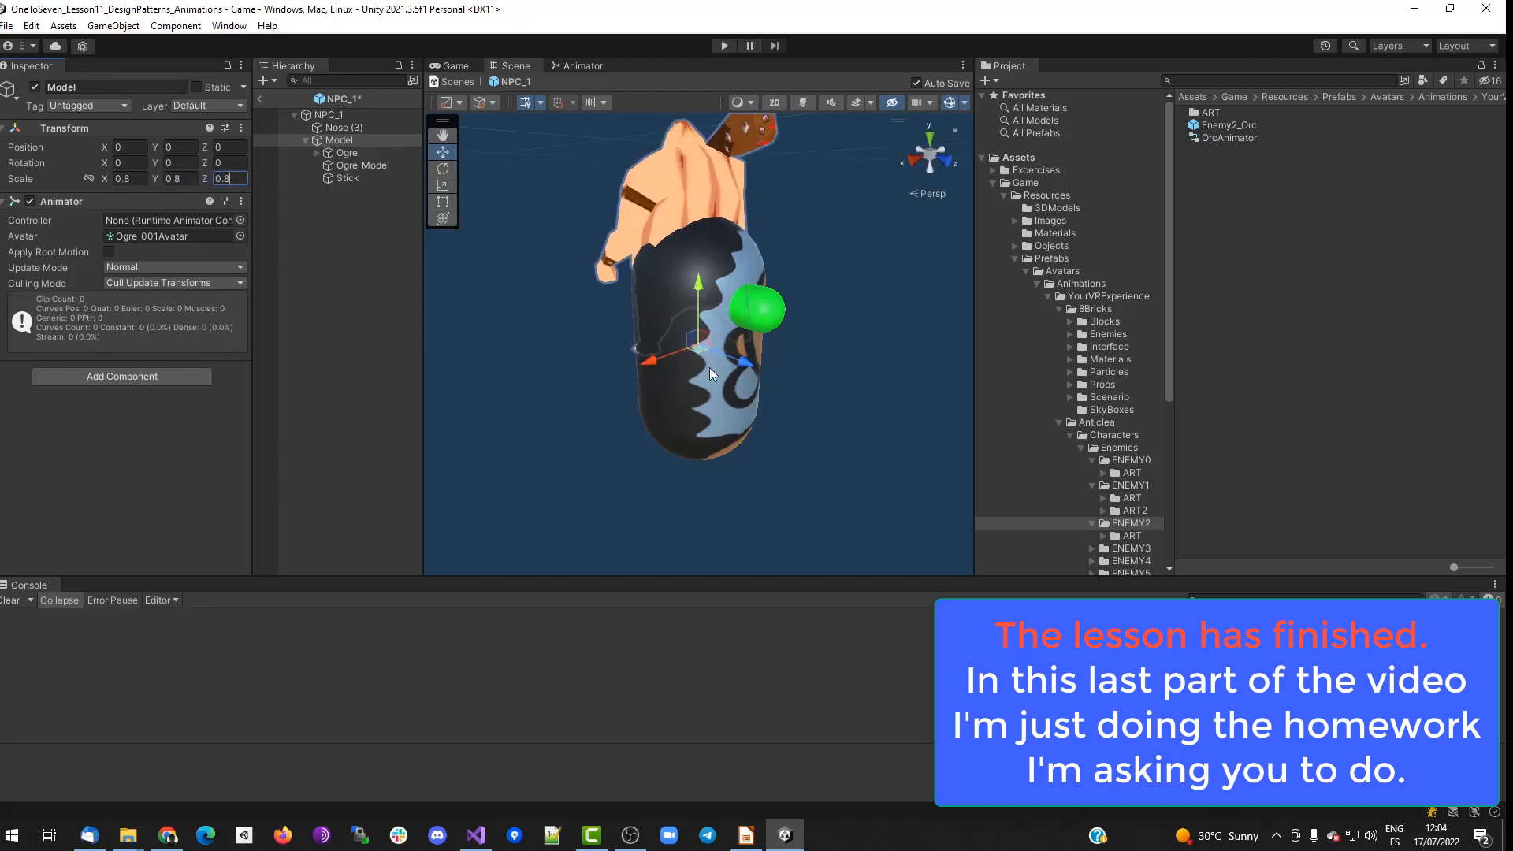
Move the orc Model to about Y -0.7 and Z 0.22 within the capsule and set its Y rotation to 180.
left_click_drag(699, 284, 713, 370)
left_click_drag(747, 450, 767, 456)
left_click_drag(770, 453, 607, 454, "alt")
type("180")
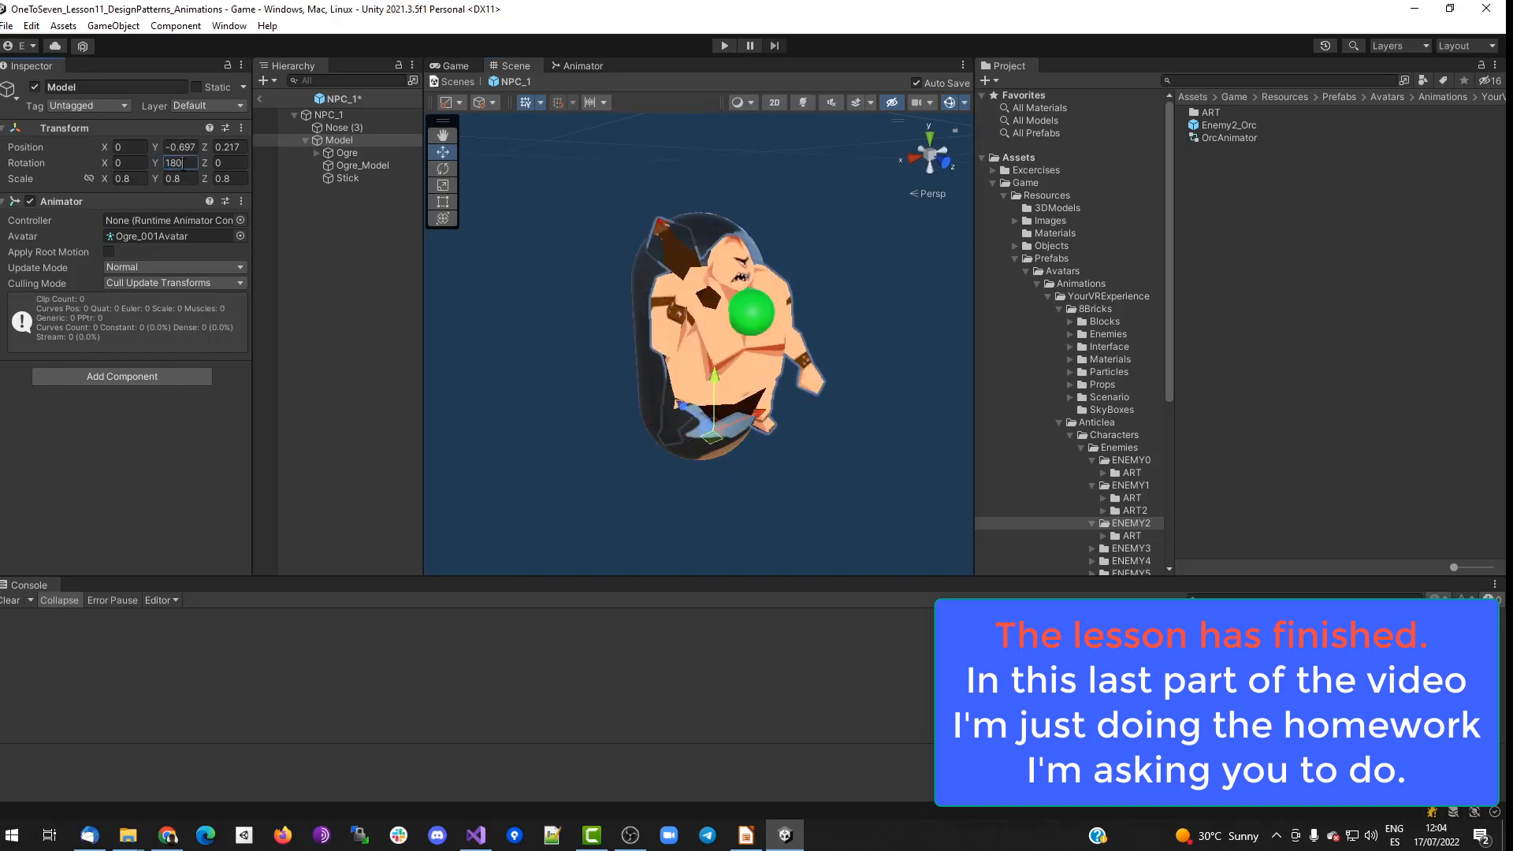
Shift the orc Model along its depth axis to about Z -0.08 to centre it in the capsule.
left_click(604, 389)
left_click_drag(603, 389, 783, 412, "alt")
left_click(338, 141)
left_click_drag(661, 414, 628, 411)
left_click_drag(684, 445, 581, 448, "alt")
Disable NPC_1's Mesh Renderer and delete its green Nose (3) object.
left_click(329, 115)
left_click(30, 219)
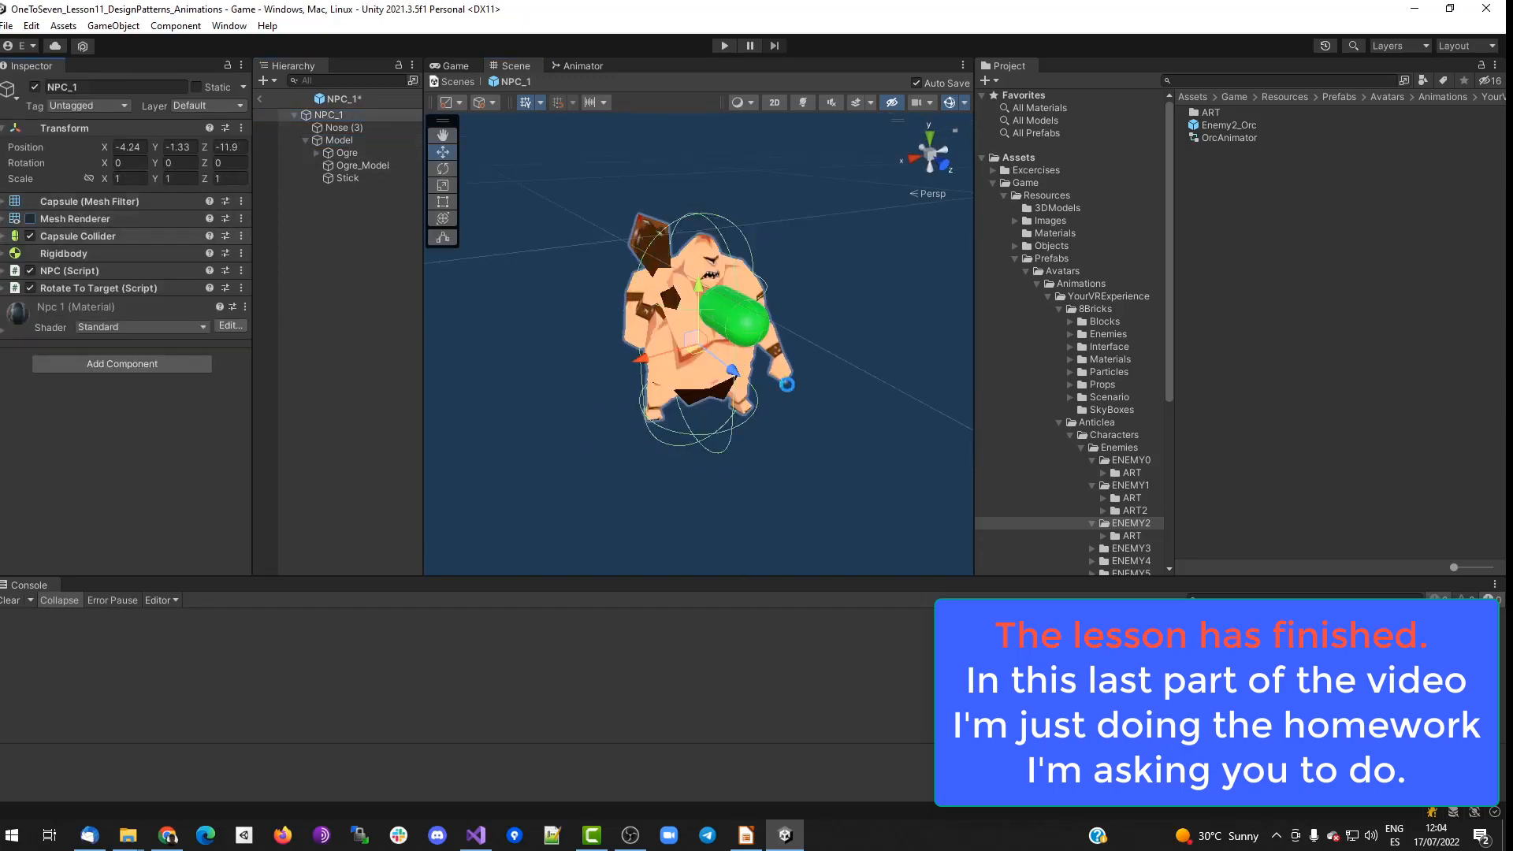
left_click(743, 330)
key("Delete")
left_click(342, 129)
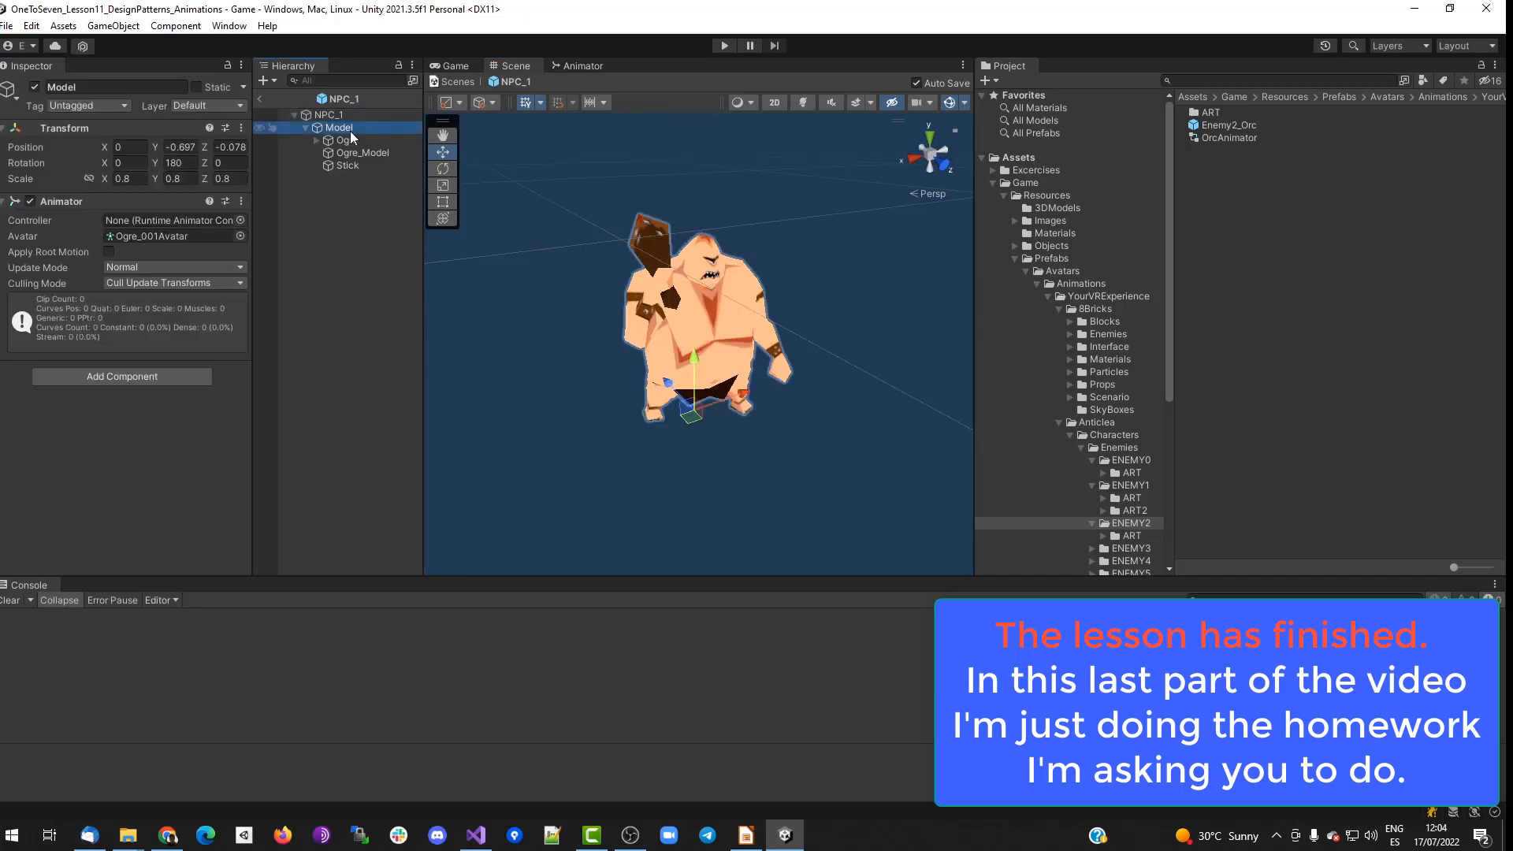
left_click(342, 115)
left_click(340, 128)
left_click(340, 116)
Create an Animator Controller named NPC1_AnimationData in the Avatars folder.
left_click(1073, 284)
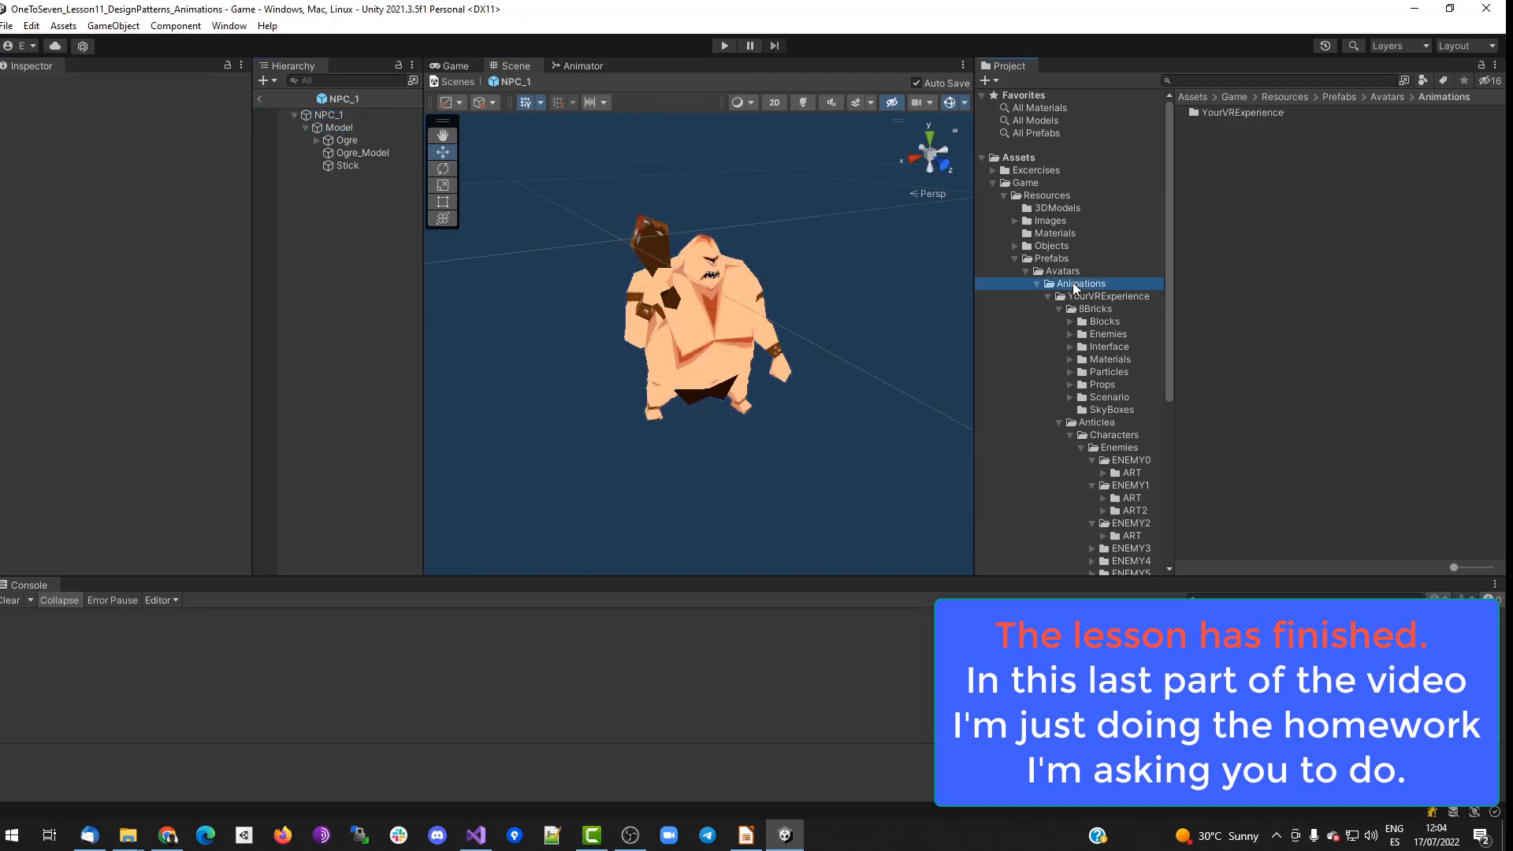
left_click(1049, 297)
left_click(1062, 271)
right_click(1239, 273)
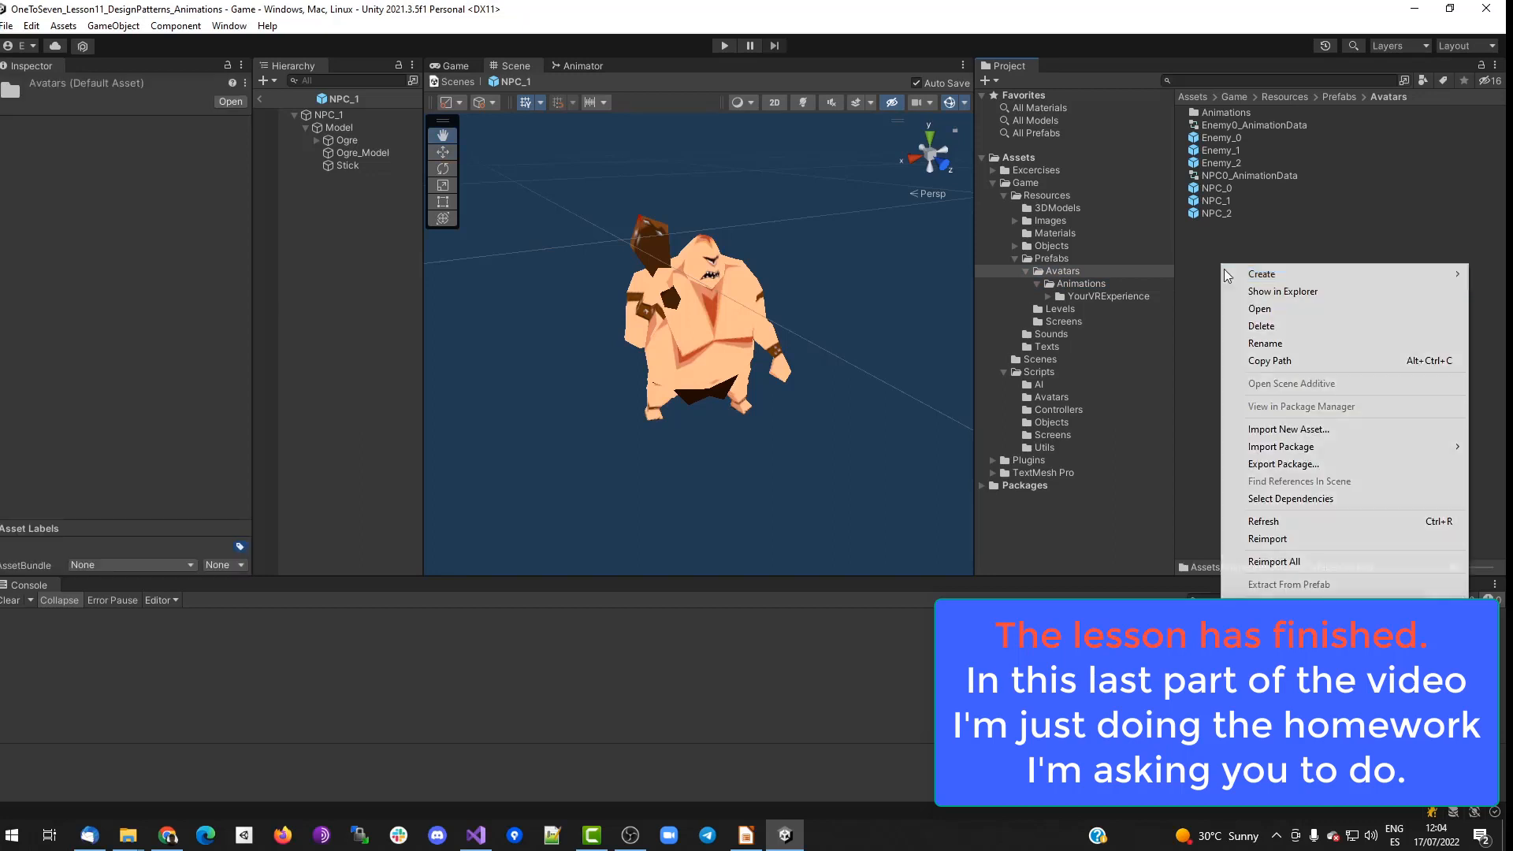
mouse_move(1226, 274)
left_click(1119, 551)
type("np")
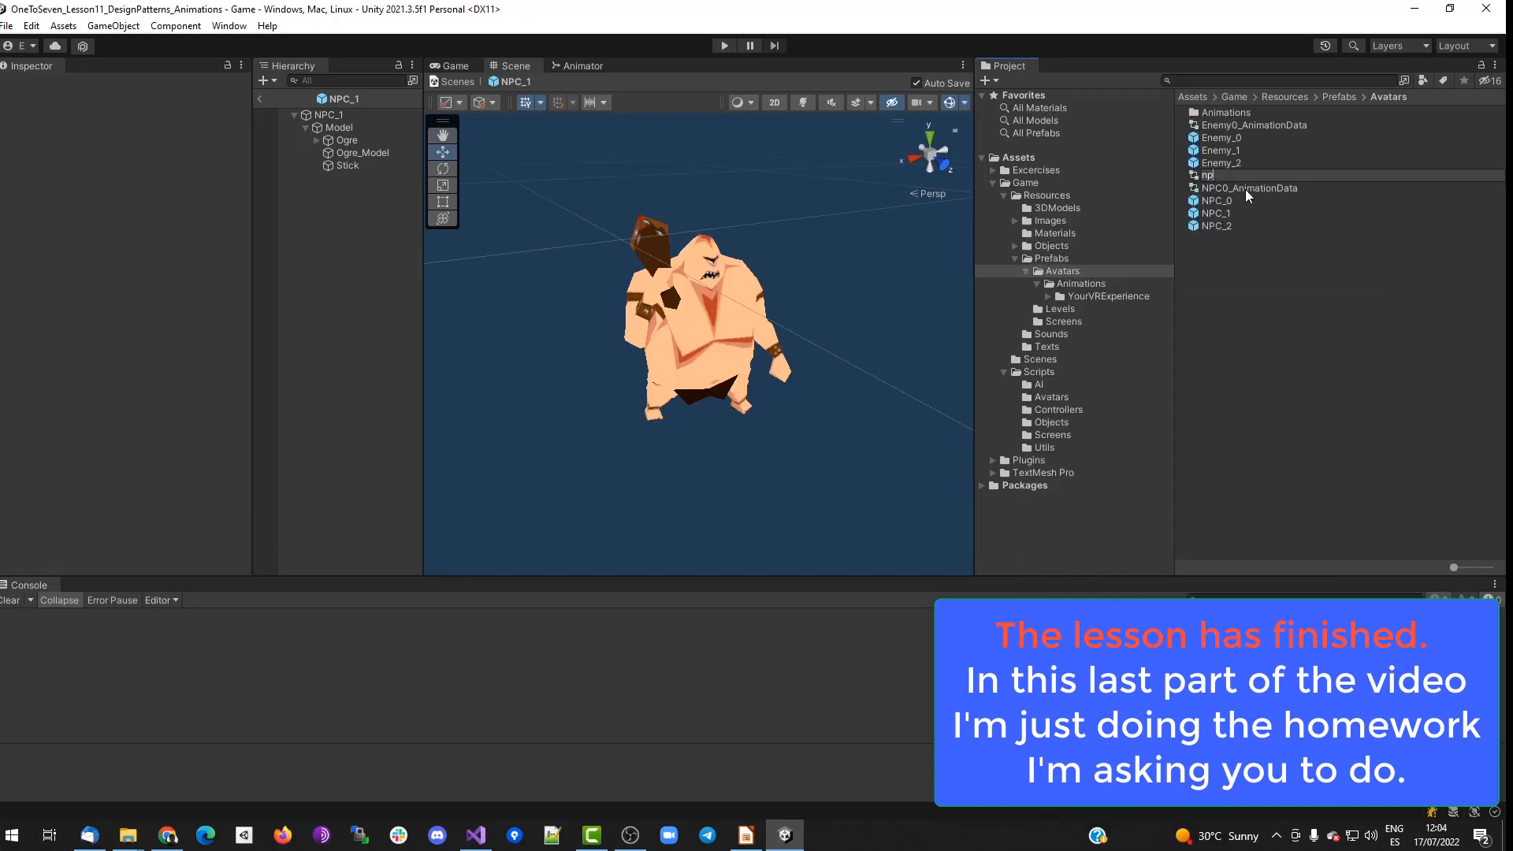
type("C1_AnimationData")
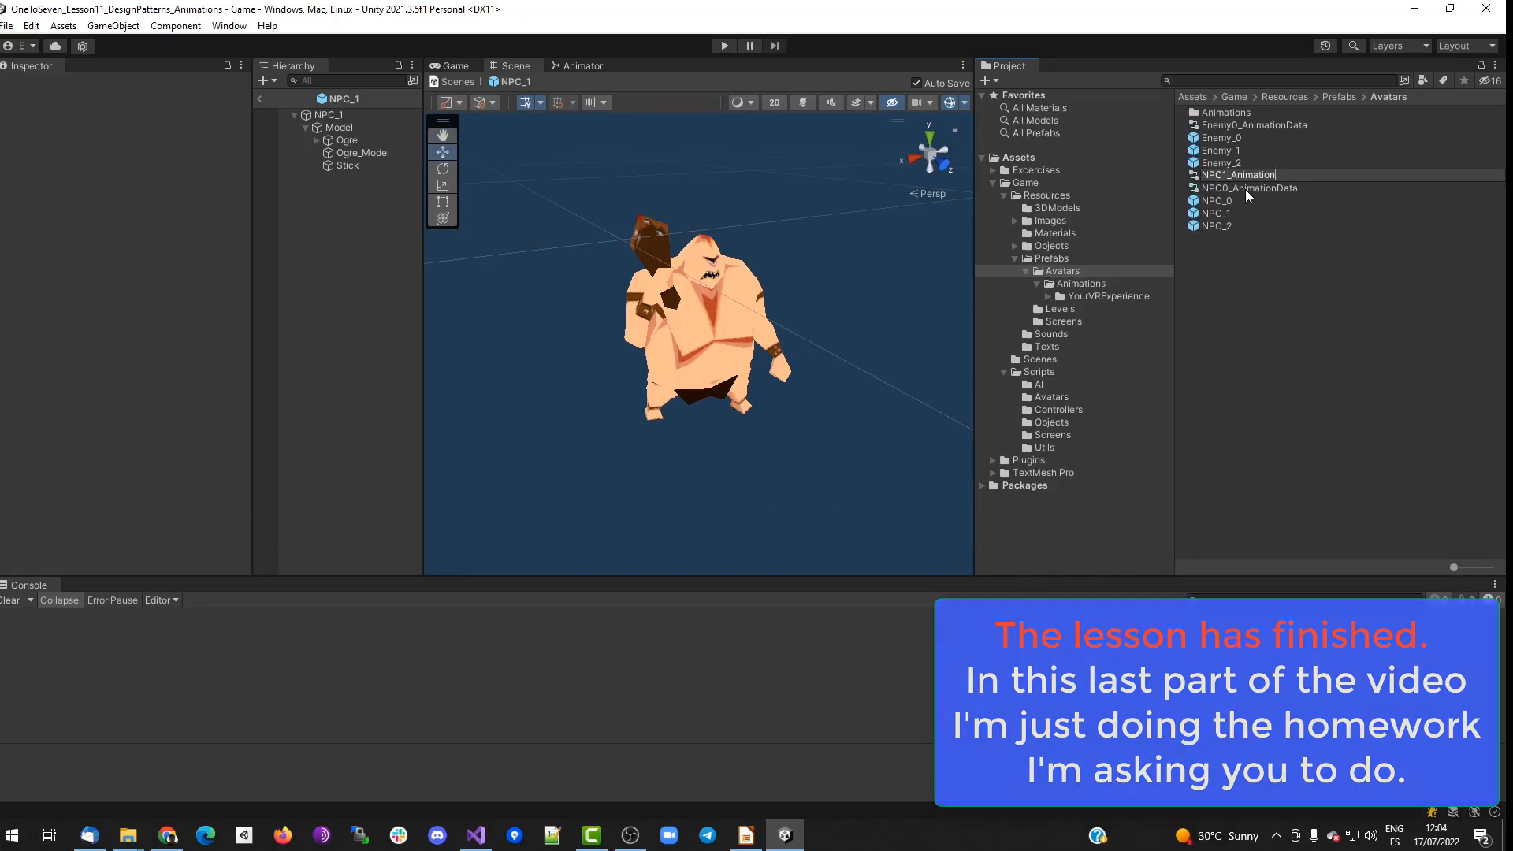
key("Return")
Open NPC1_AnimationData in the Animator and add two empty states side by side below Entry.
double_click(1245, 189)
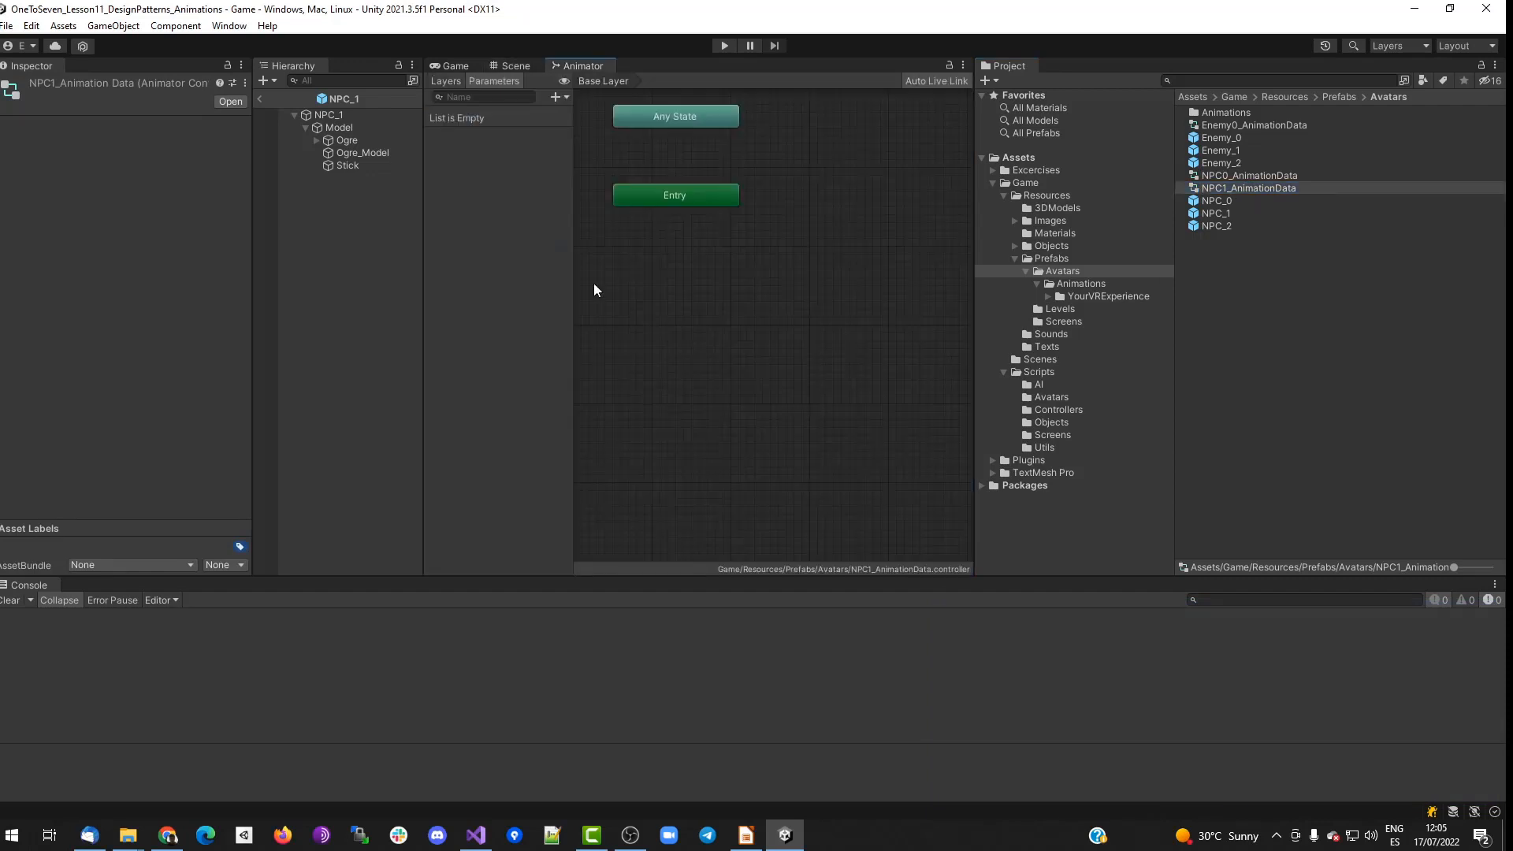
left_click(702, 127)
right_click(719, 303)
mouse_move(770, 312)
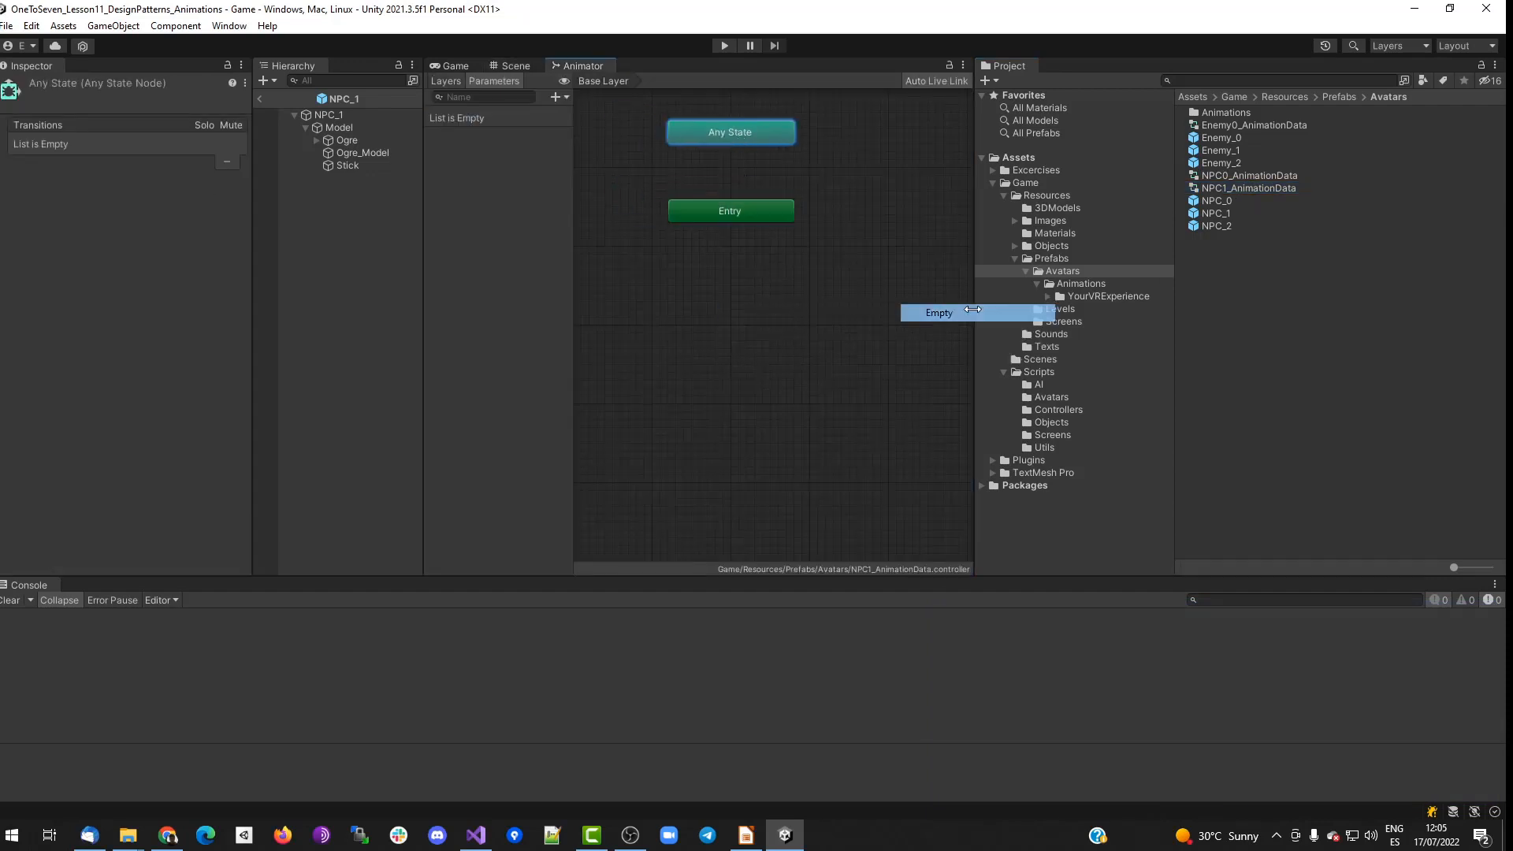
left_click(937, 312)
left_click_drag(680, 306, 630, 312)
right_click(904, 357)
mouse_move(985, 365)
left_click(1123, 366)
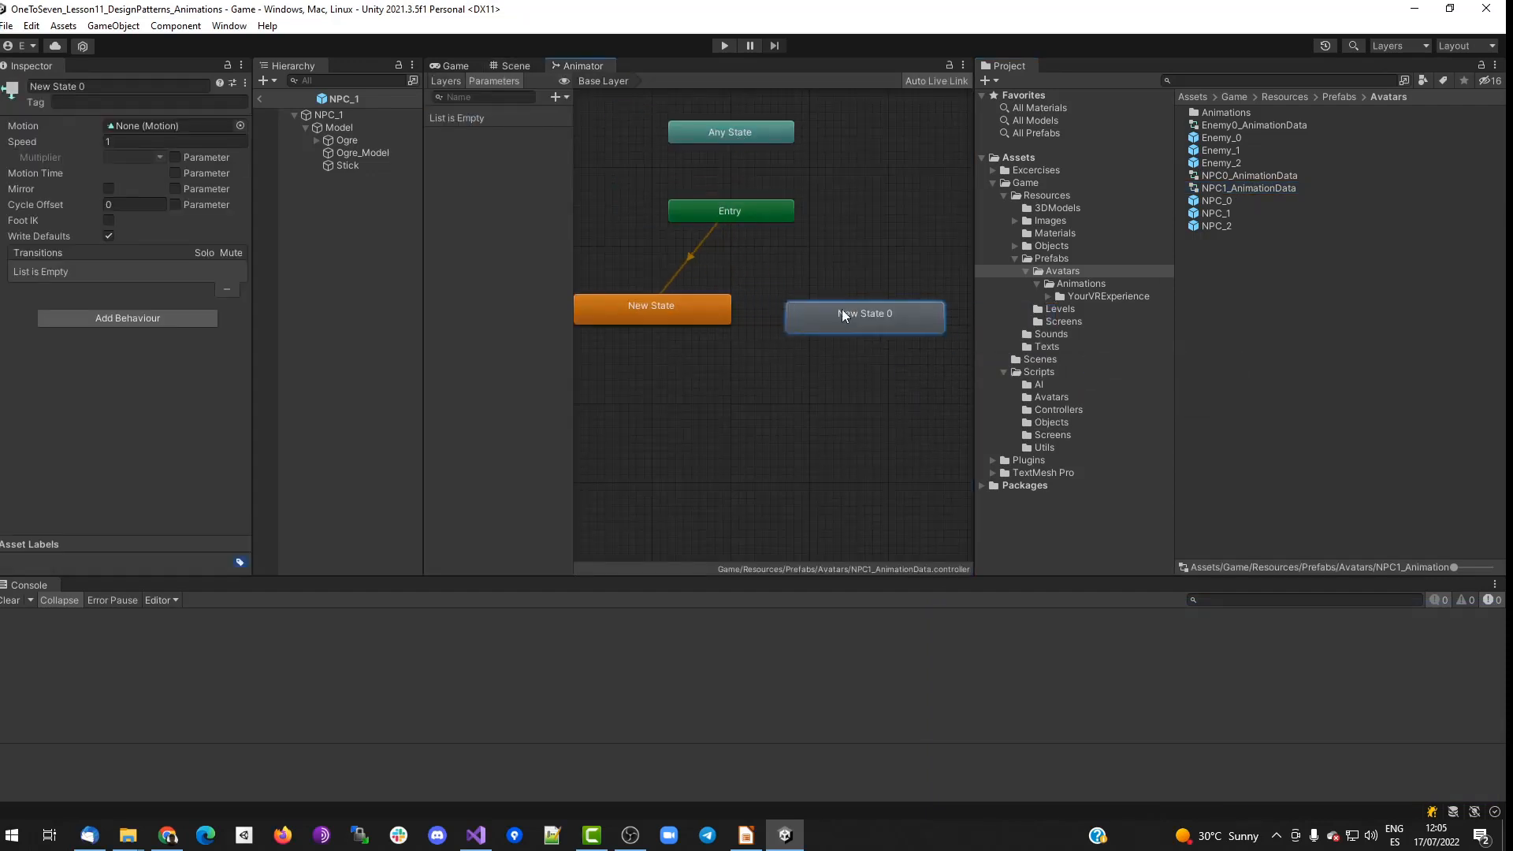
Add a third empty state and arrange the states with New State under Entry and the other two below it on either side.
right_click(683, 357)
mouse_move(835, 359)
left_click(929, 364)
left_click_drag(733, 369, 718, 449)
left_click_drag(645, 312, 739, 289)
left_click_drag(897, 306, 692, 353)
left_click_drag(761, 445, 879, 367)
left_click_drag(691, 356, 676, 363)
left_click(871, 375)
left_click_drag(870, 375, 885, 375)
Add a fourth empty state centred below the other three states.
right_click(721, 453)
mouse_move(741, 460)
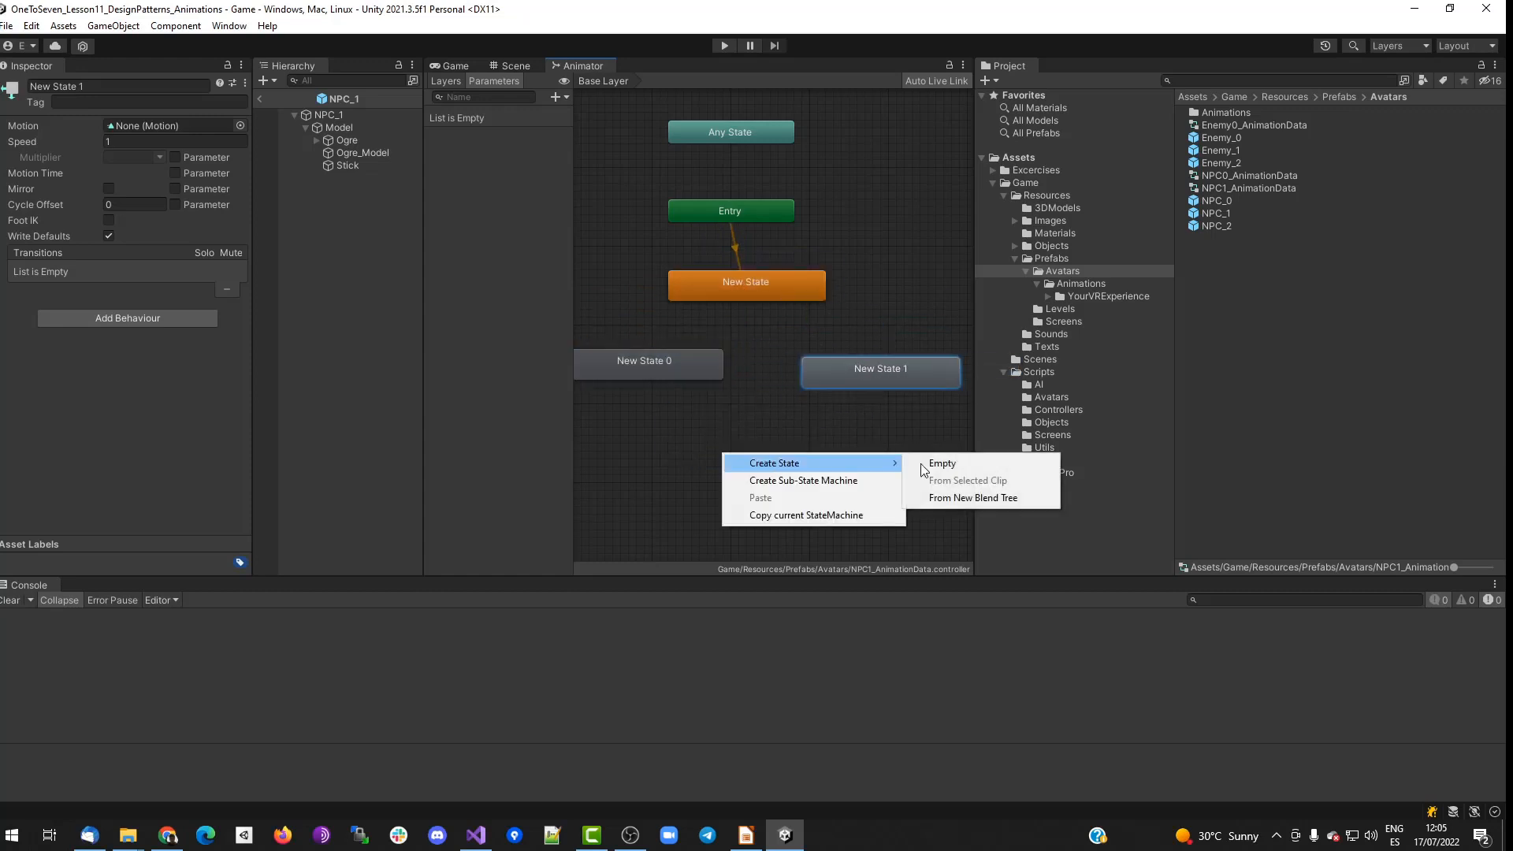
left_click(934, 461)
left_click_drag(711, 493, 719, 505)
Rename the default state as Idle, set its motion to Ogre|idle and open that clip.
left_click(717, 288)
left_click(165, 87)
key("BackSpace")
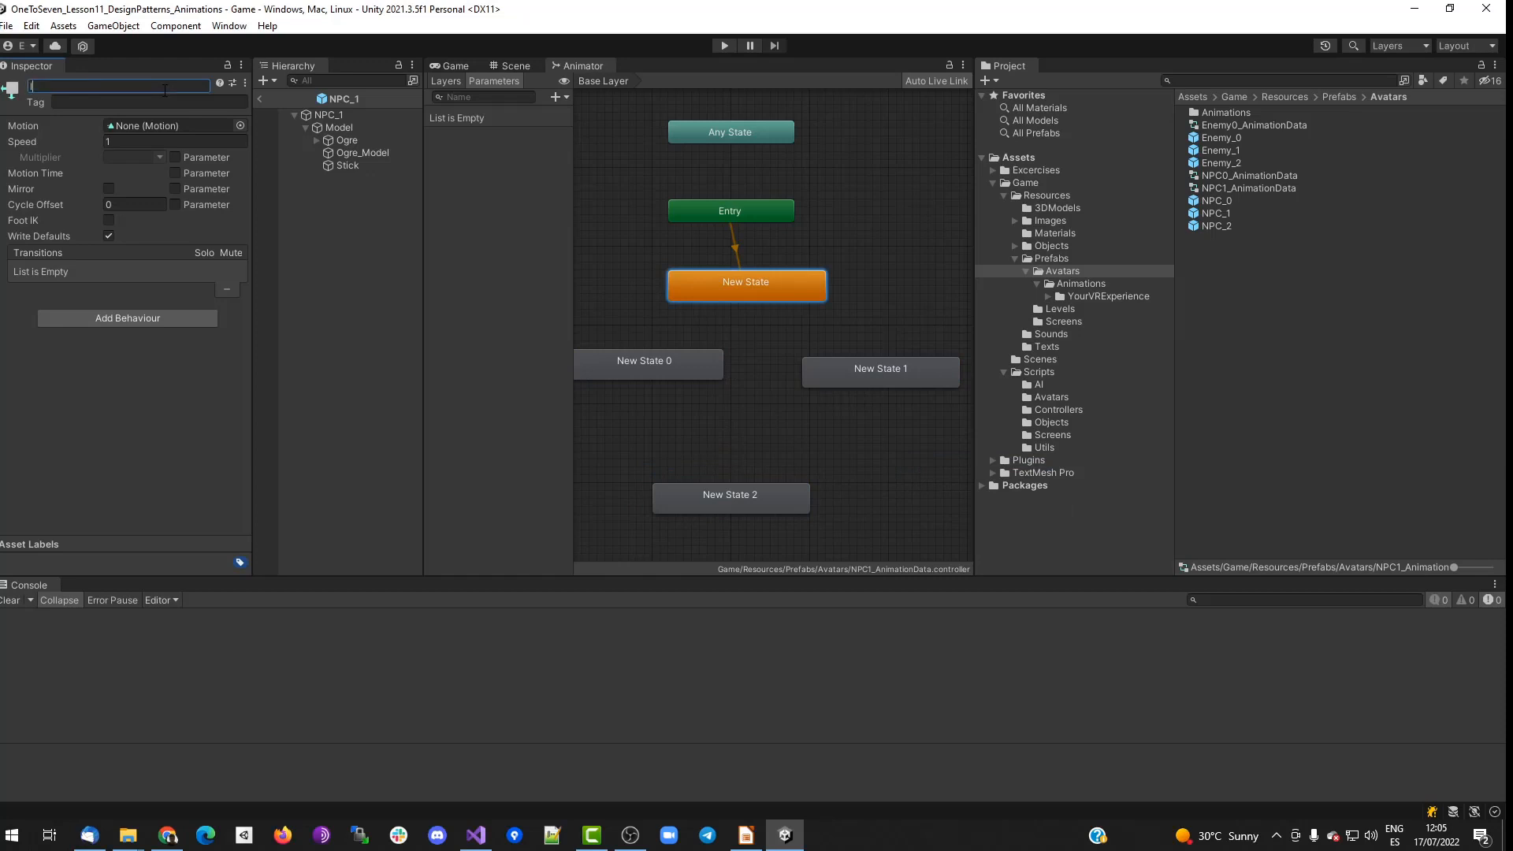
left_click(240, 125)
type("or")
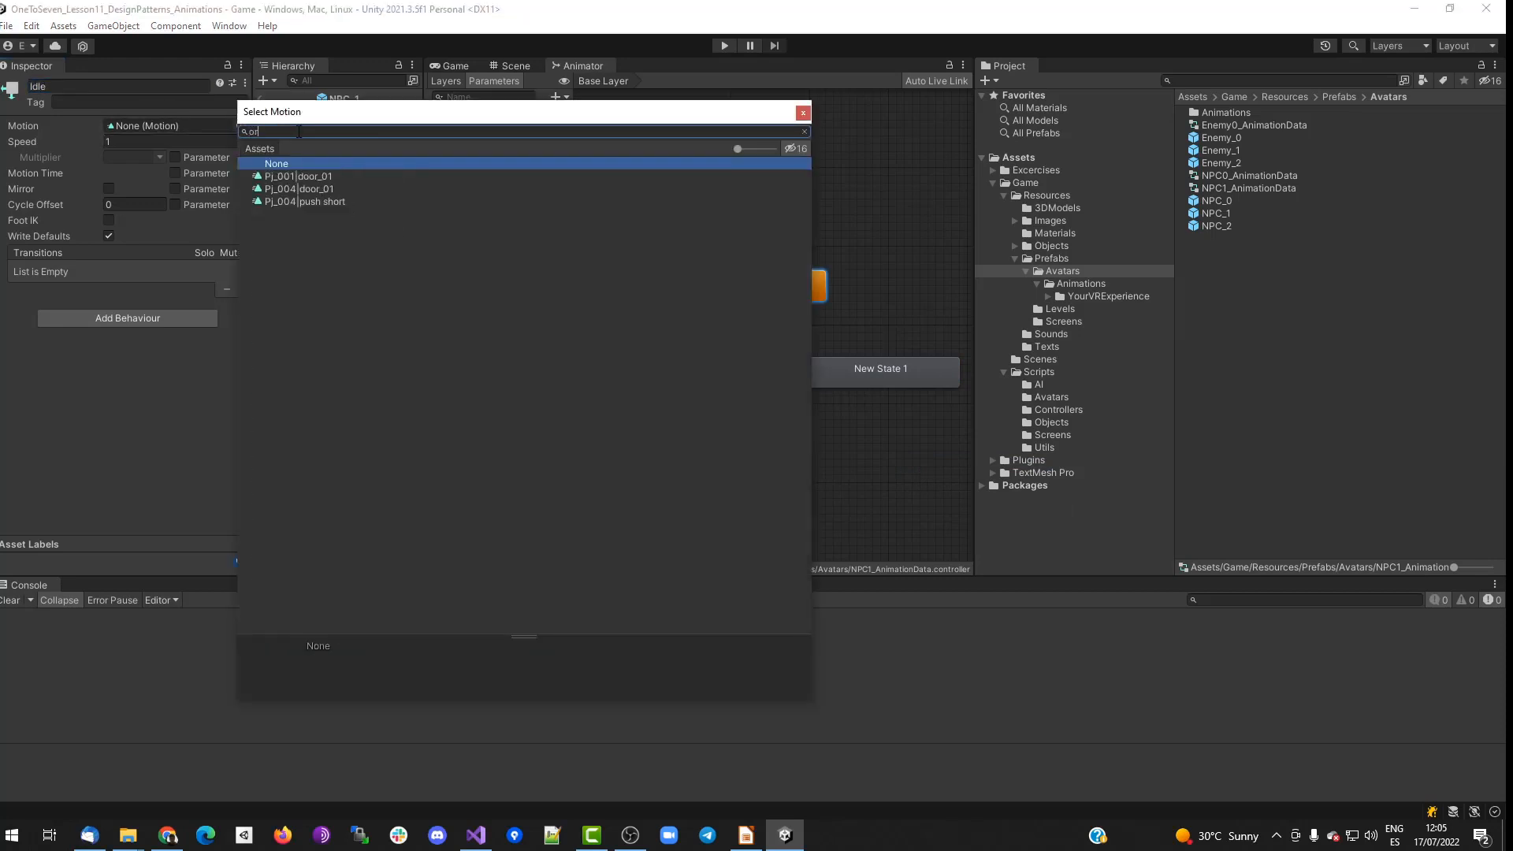
type("c")
type("idle")
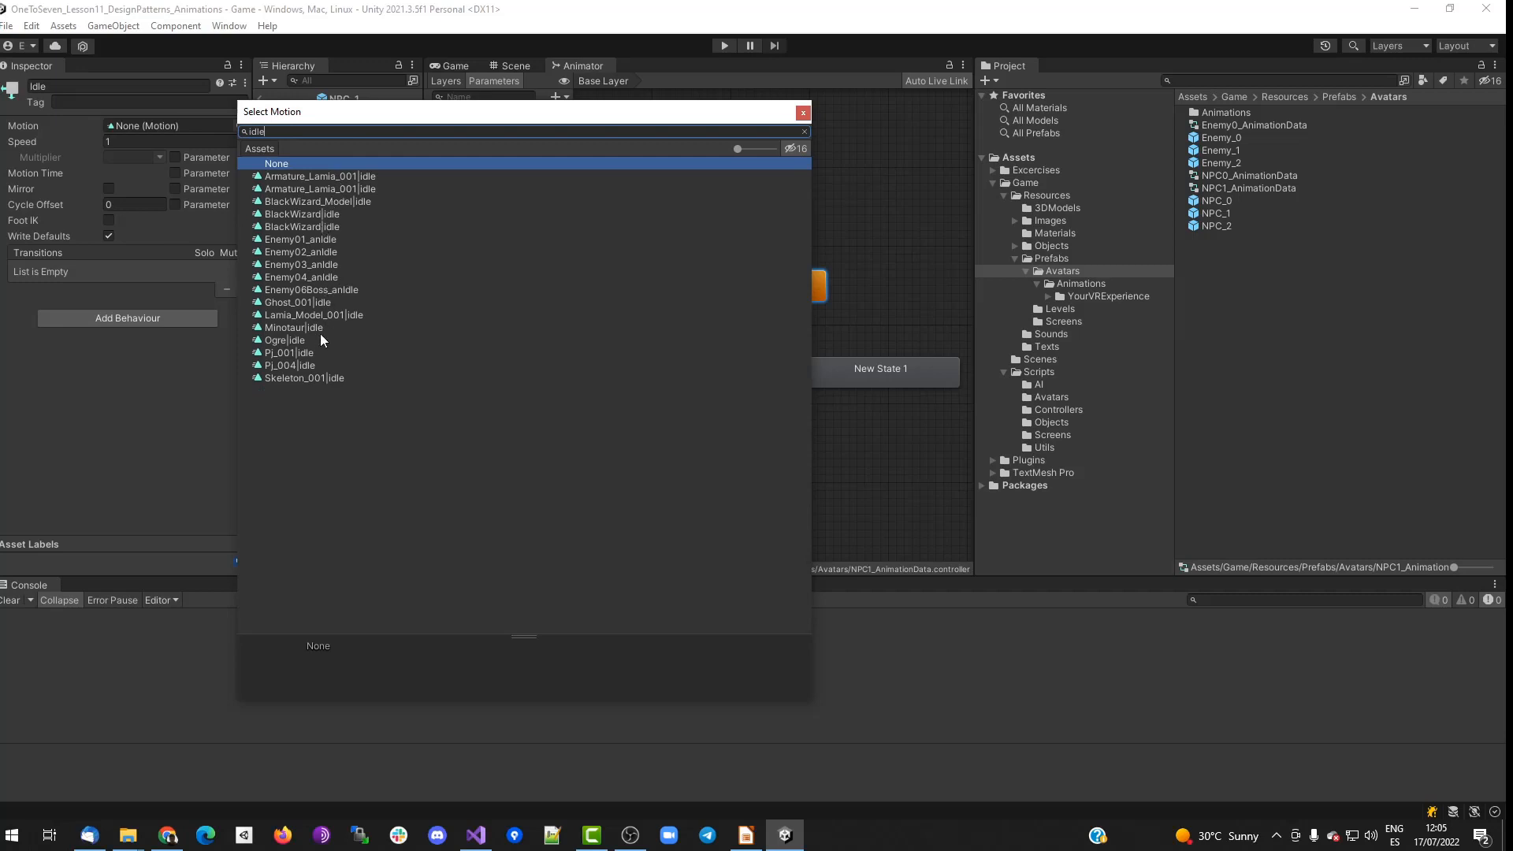
double_click(321, 339)
double_click(182, 129)
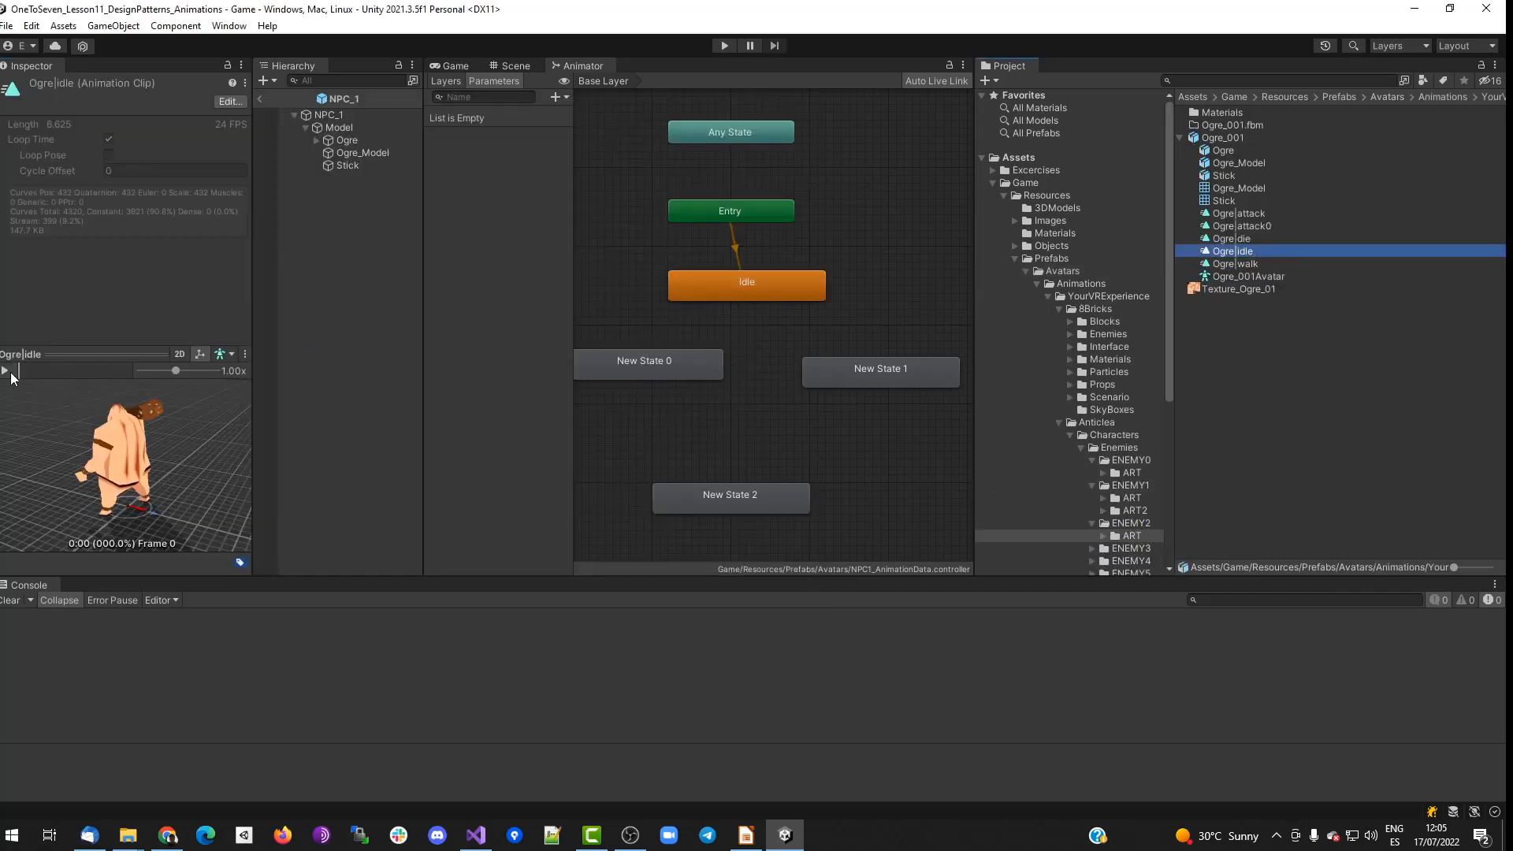
Set New State 0's motion to Ogre|walk and rename the state as Run.
left_click(666, 366)
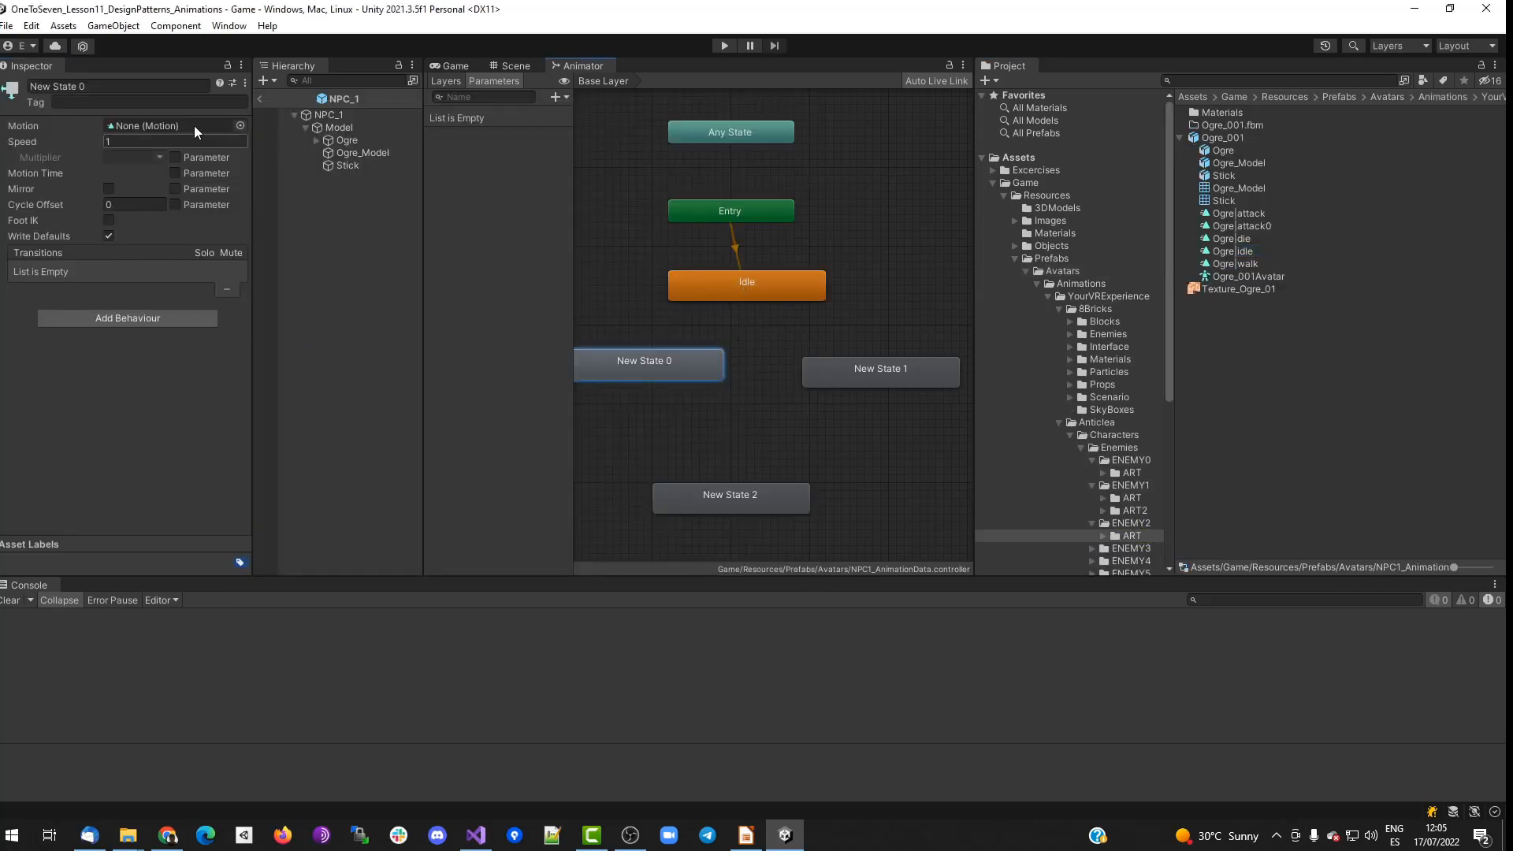
left_click(240, 125)
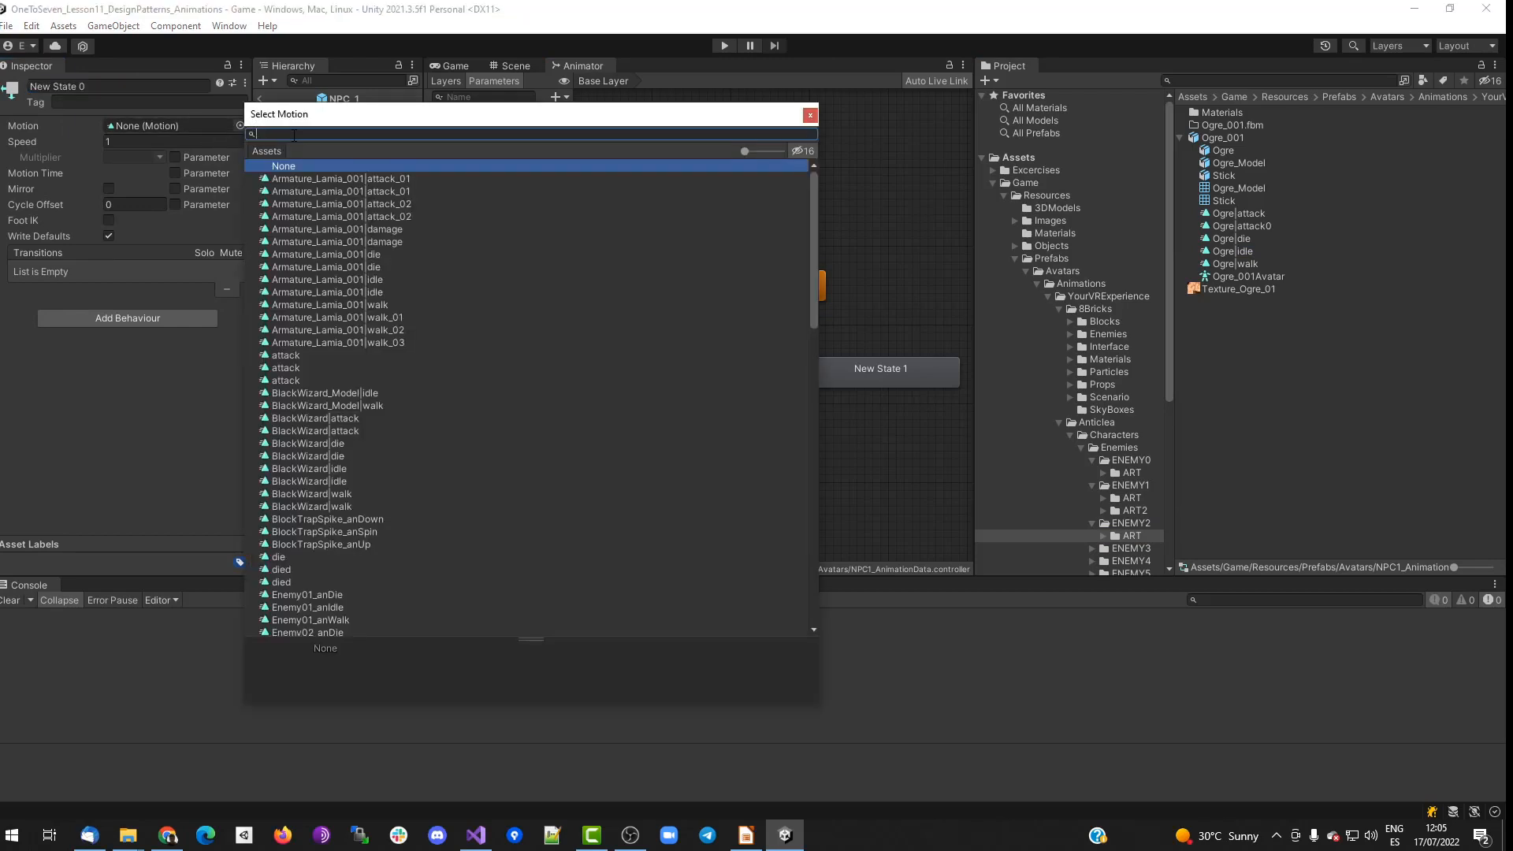
type("Ogre")
double_click(314, 229)
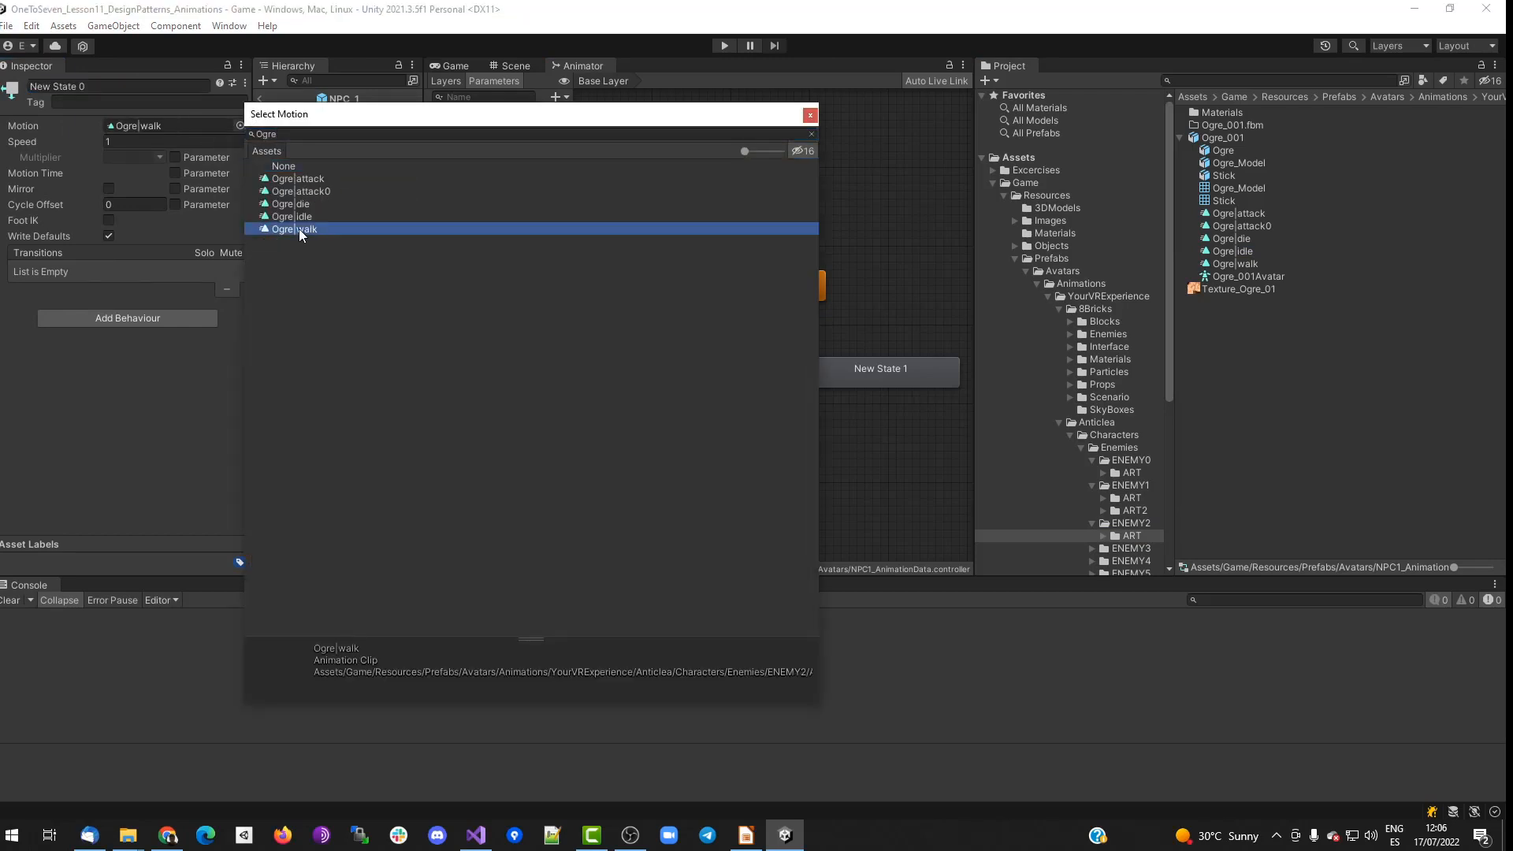
left_click(99, 85)
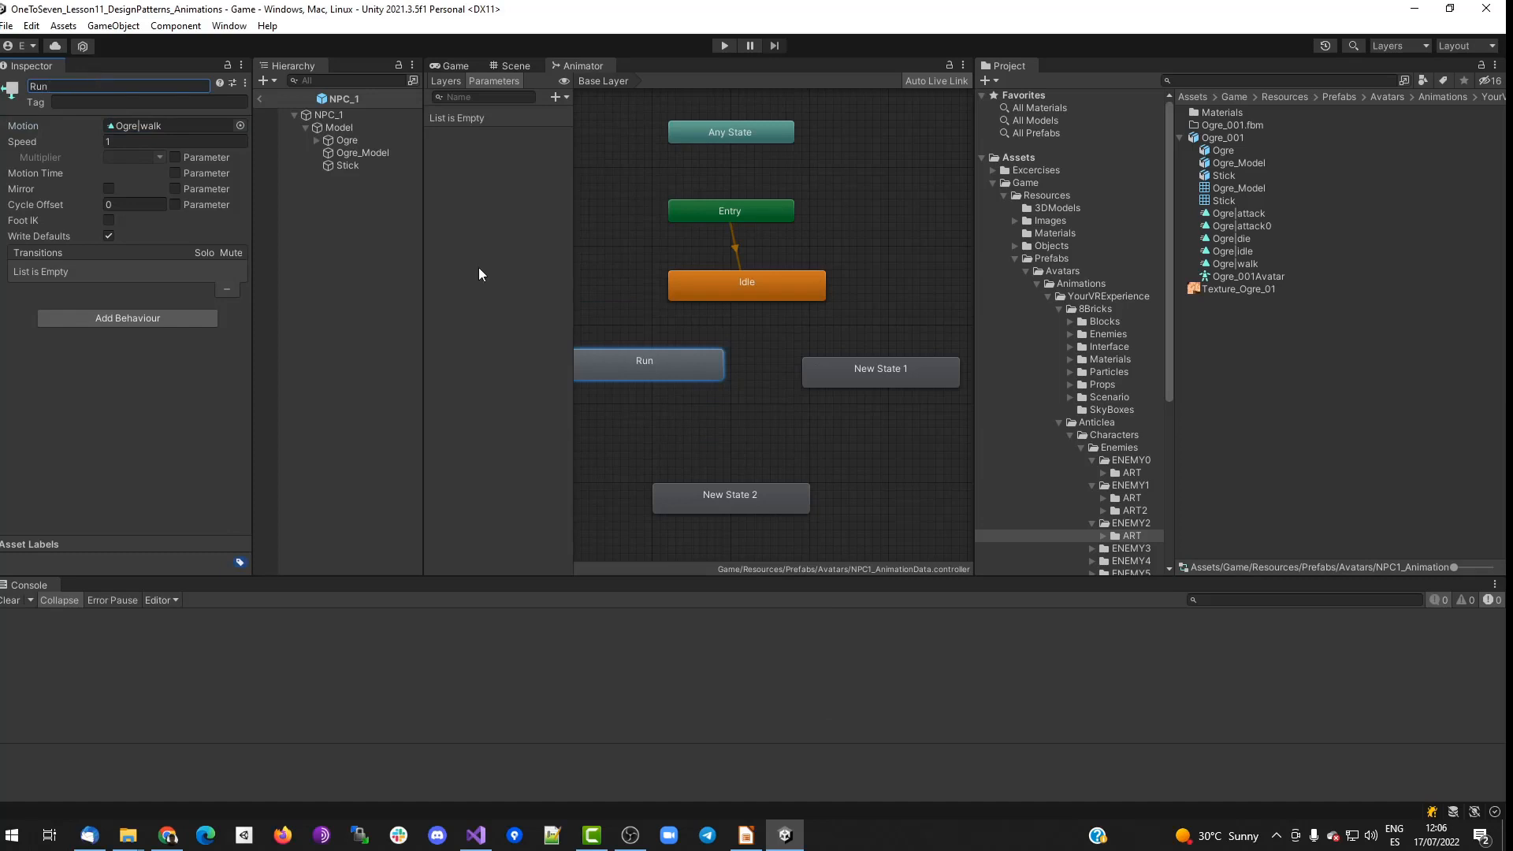
Rename New State 1 as Talk, set its motion to Ogre|attack and preview that clip.
right_click(865, 373)
left_click(770, 355)
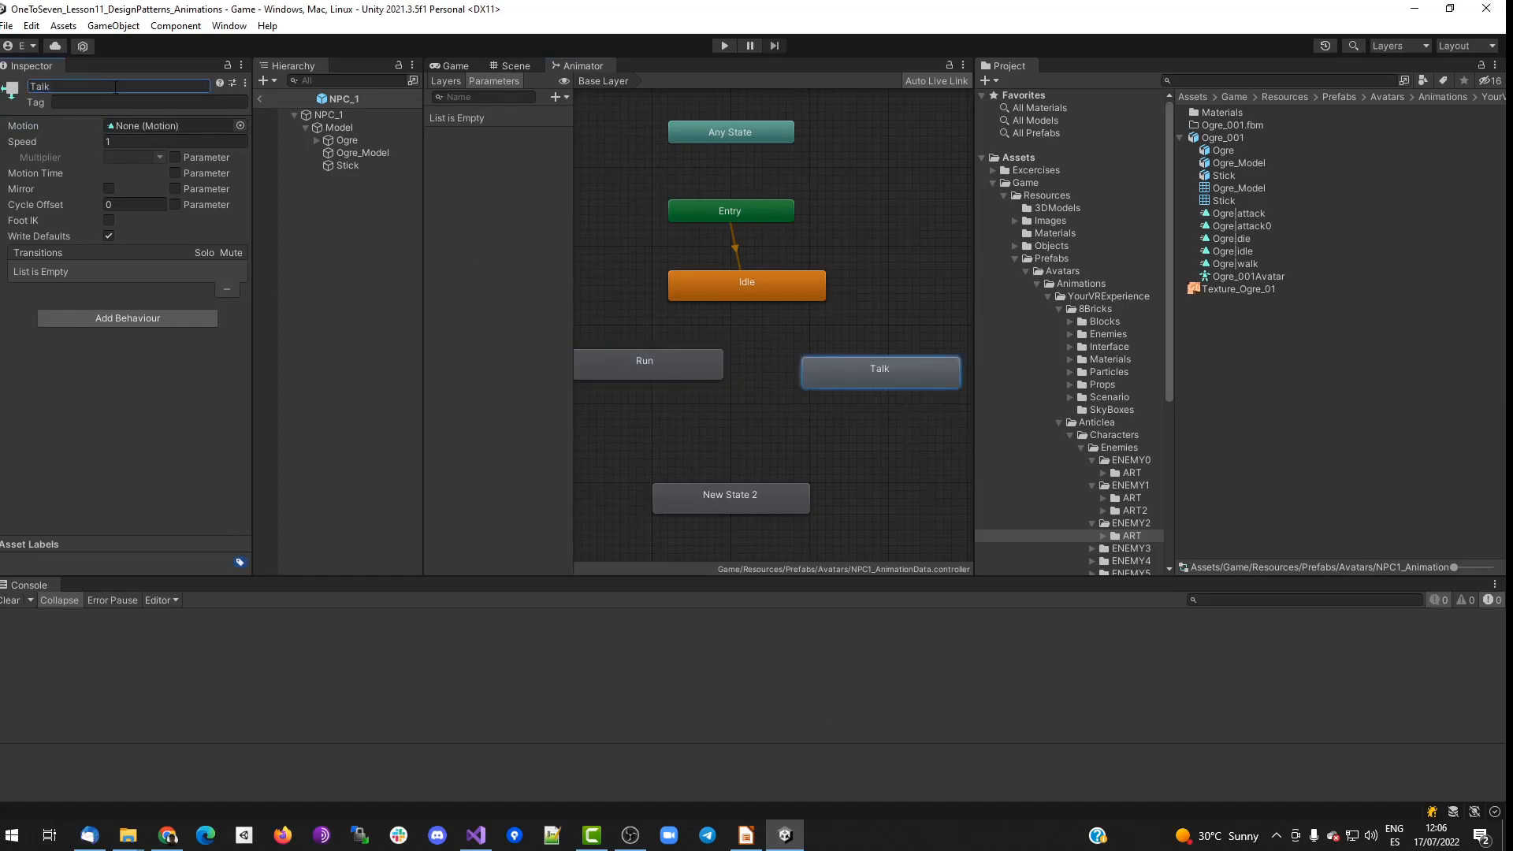
left_click(241, 126)
type("Ogre")
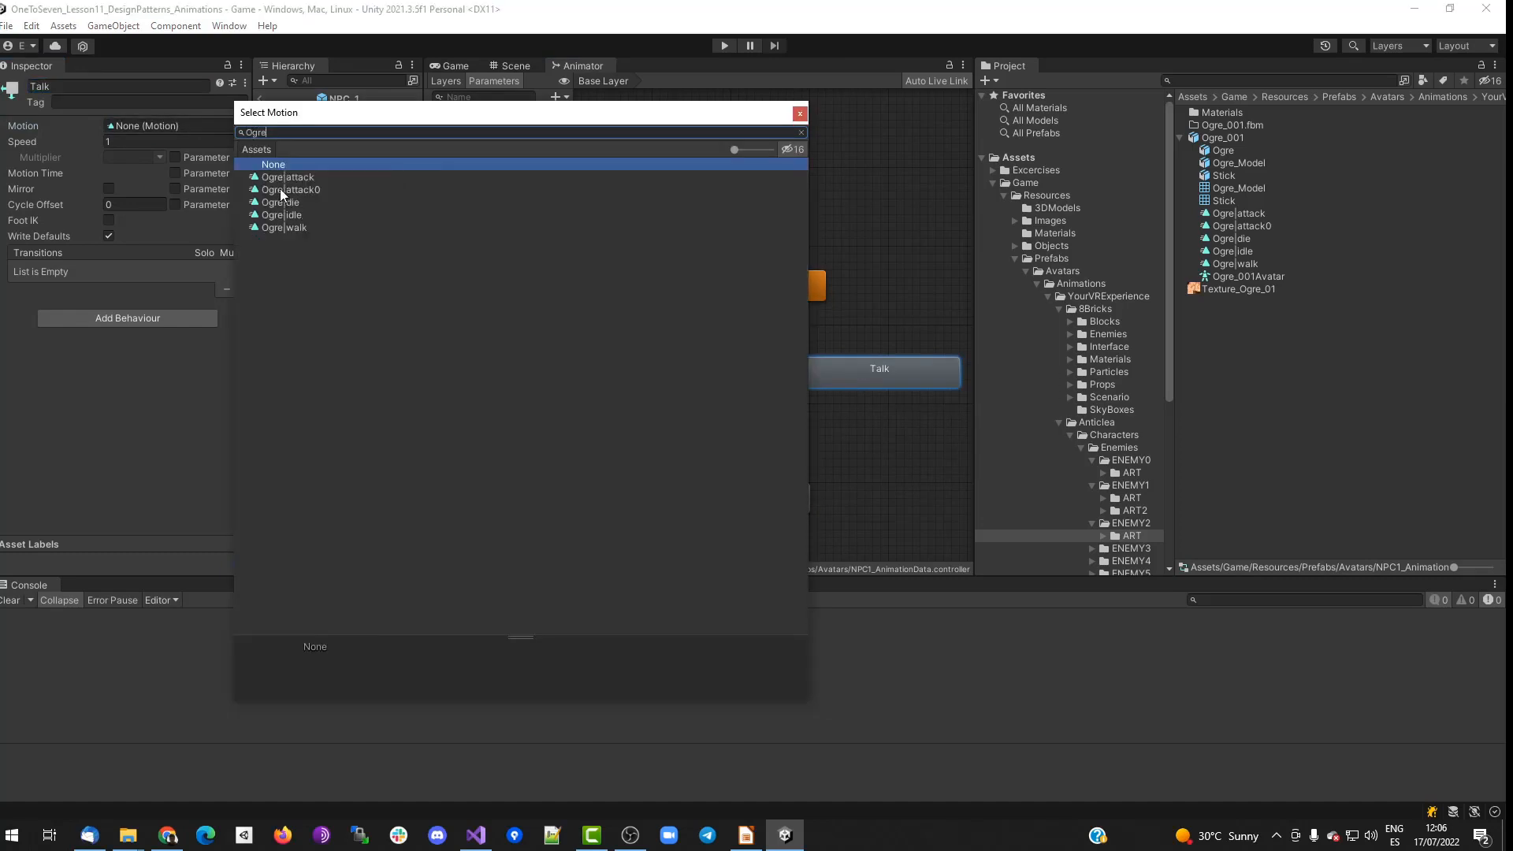
left_click(308, 179)
double_click(313, 180)
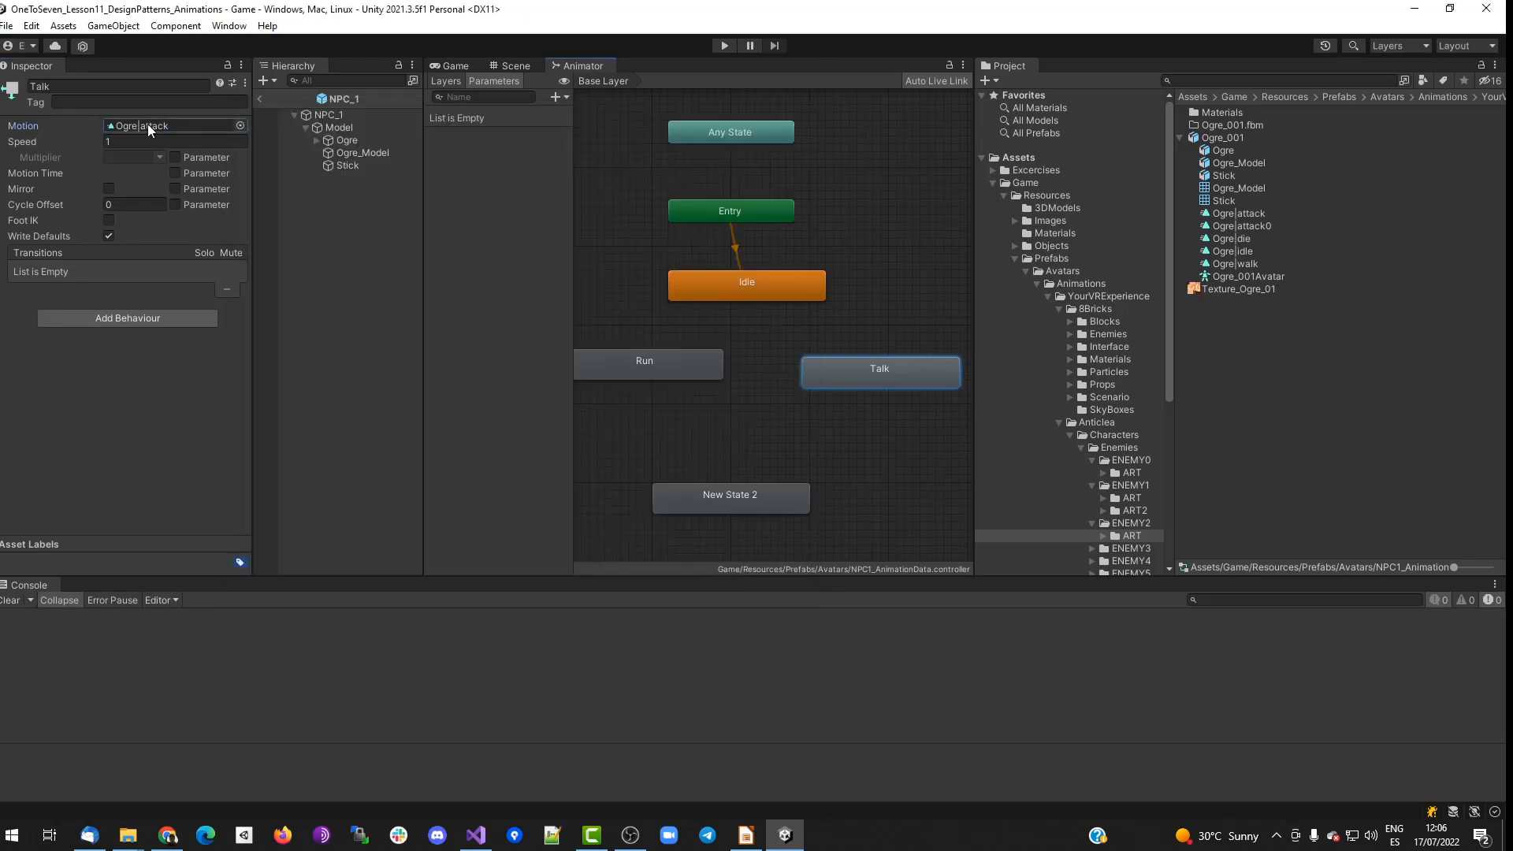
left_click(1235, 214)
left_click(5, 371)
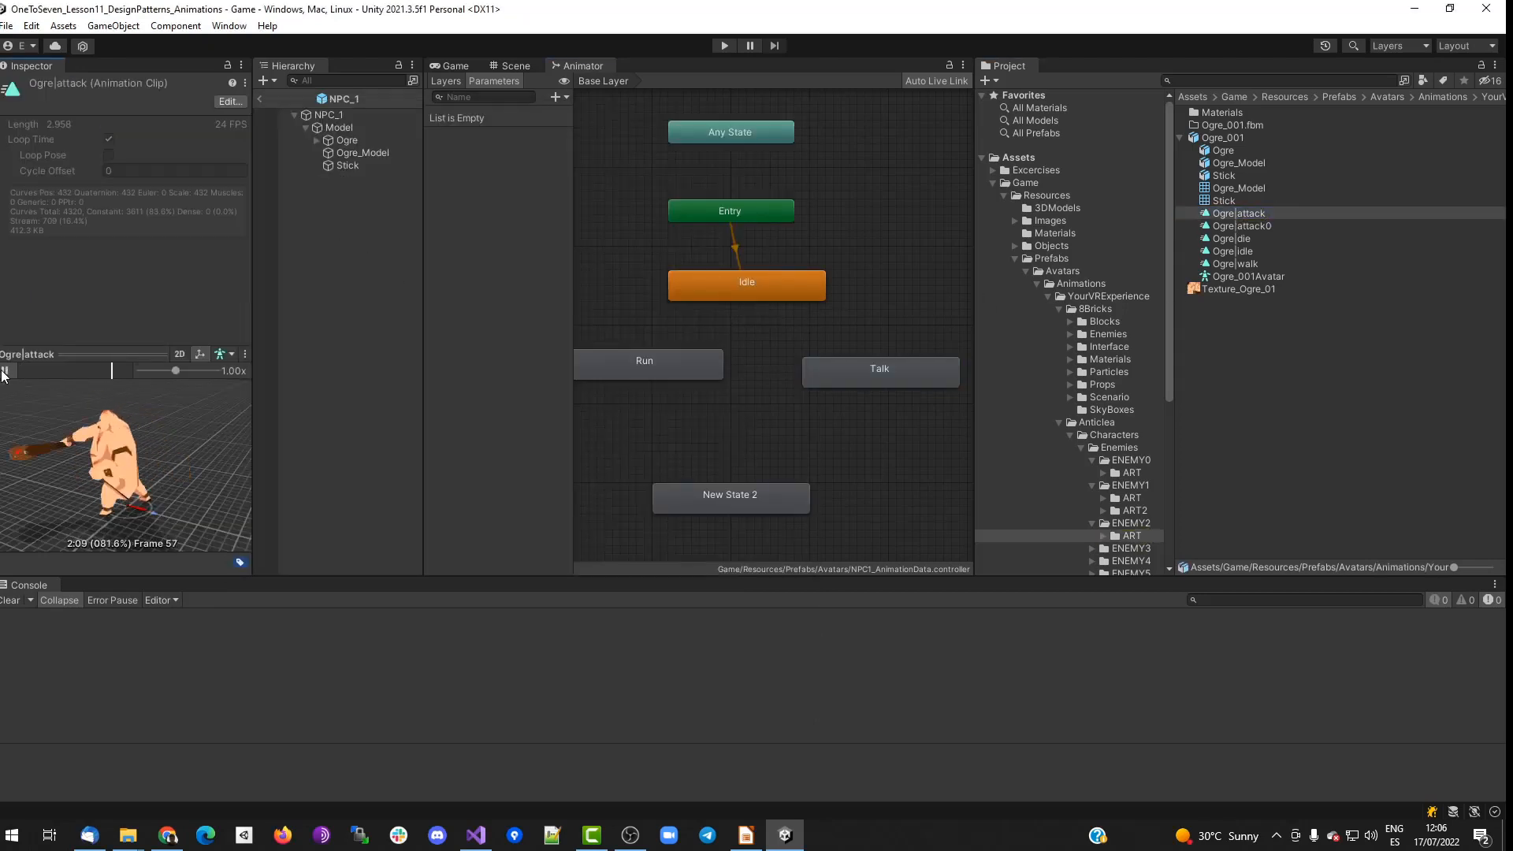
left_click(870, 368)
Rename New State 2 as Death and spread the Death, Run and Talk states further apart.
left_click(745, 496)
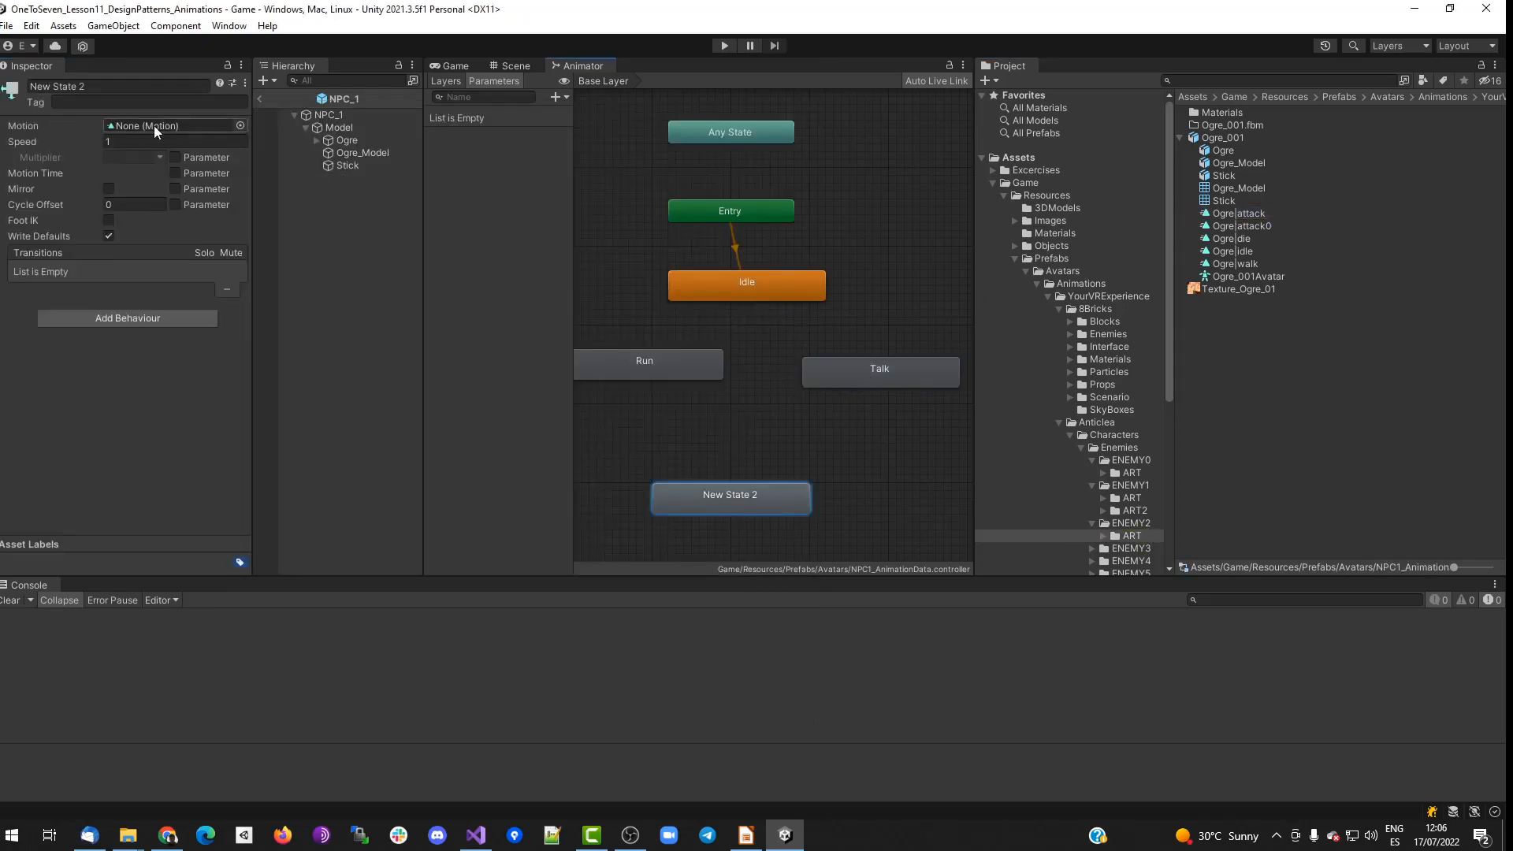
left_click(132, 87)
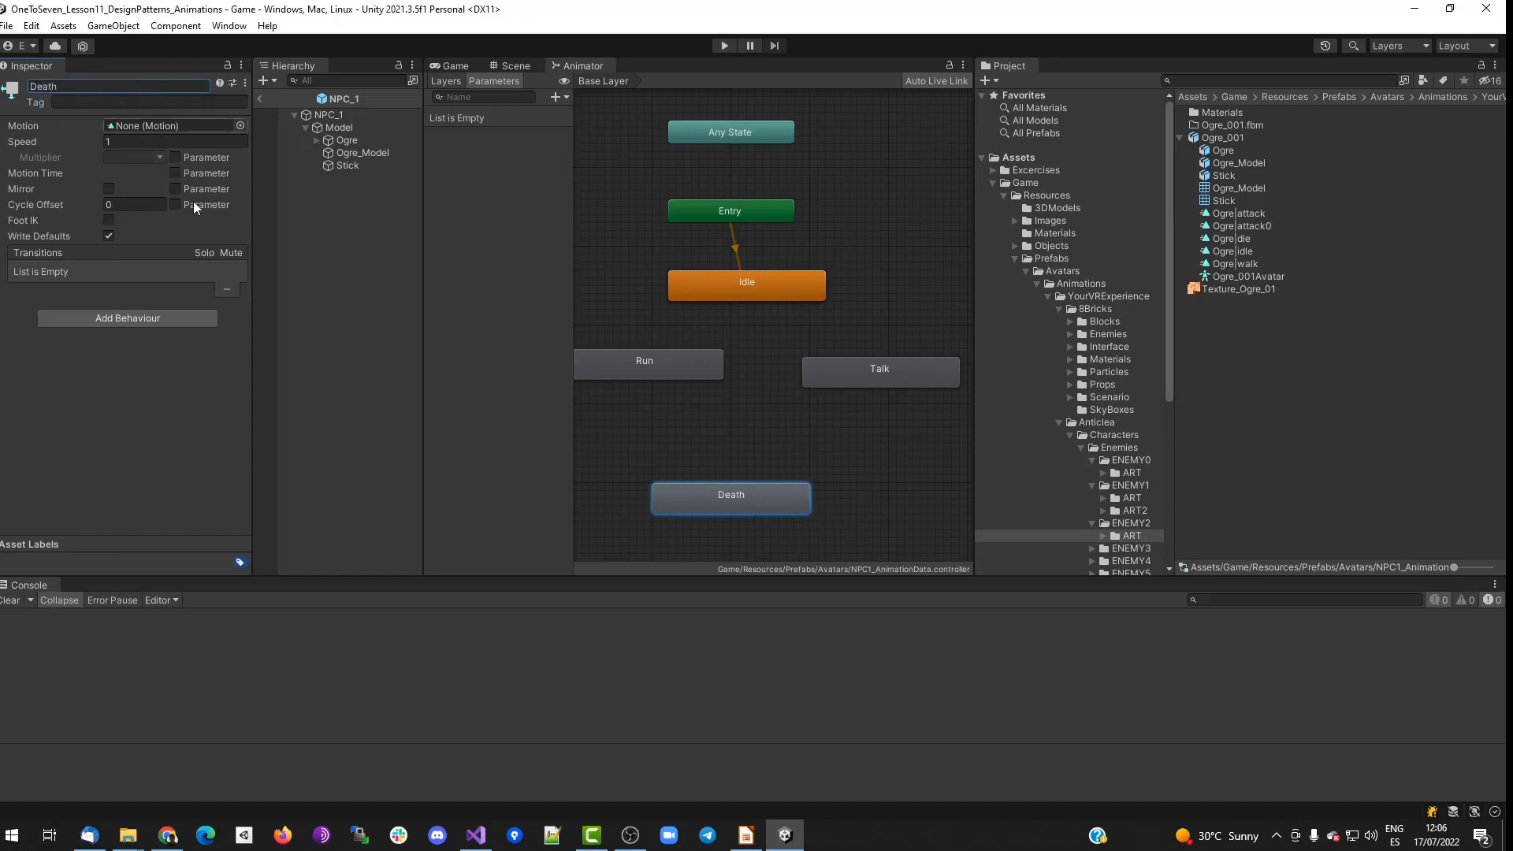
left_click_drag(759, 494, 791, 479)
left_click_drag(669, 366, 646, 381)
left_click_drag(871, 378, 887, 378)
Add an Int parameter named animationID to the controller.
left_click(564, 97)
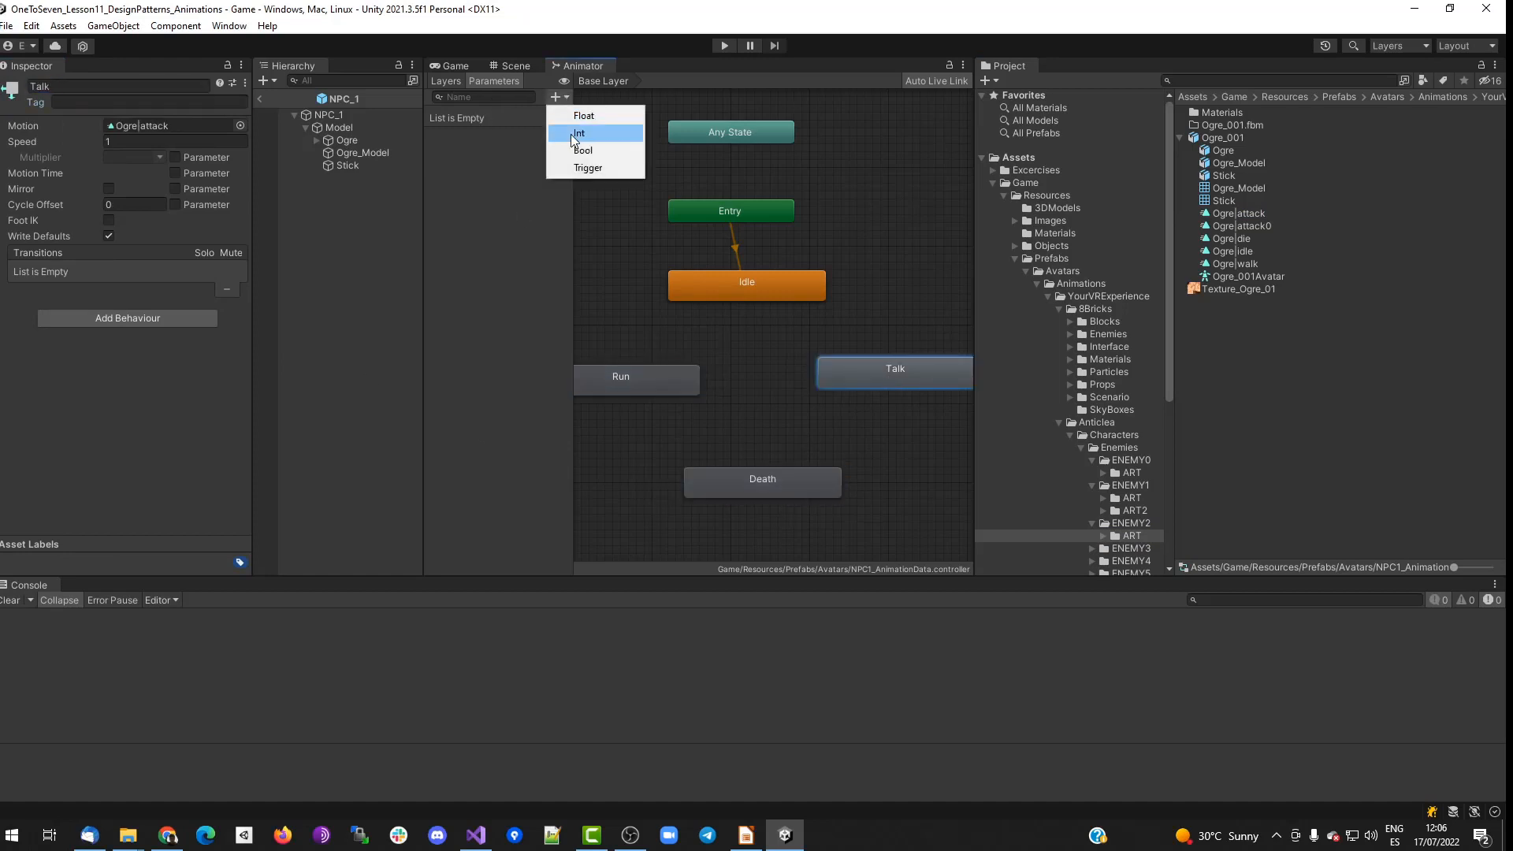
left_click(567, 131)
type("anim")
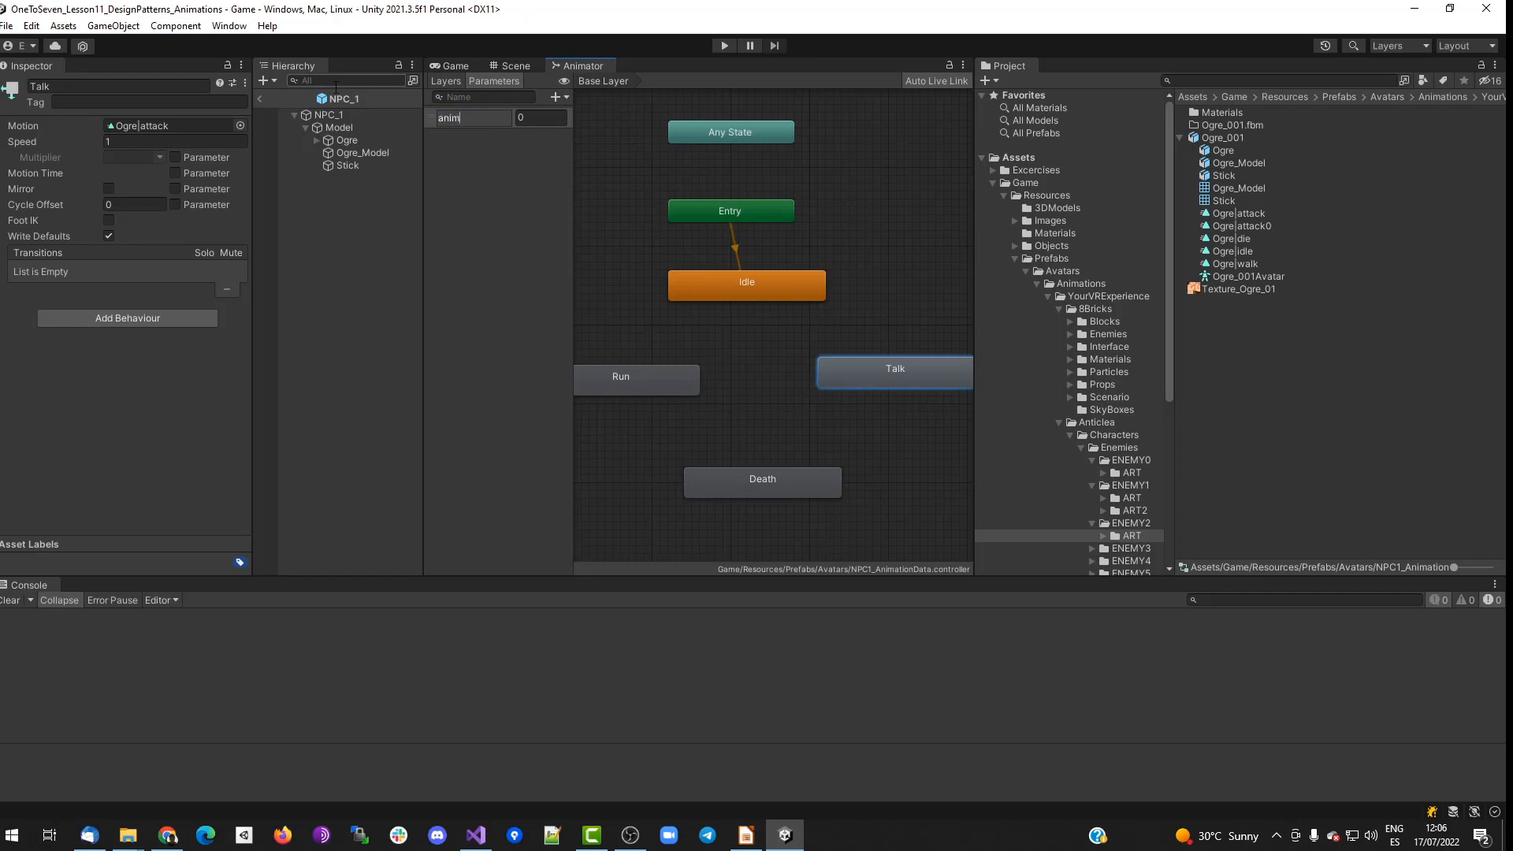
type("ationID")
key("Return")
Create transitions in both directions between the Idle and Run states.
right_click(749, 278)
left_click(780, 290)
left_click(616, 372)
right_click(626, 382)
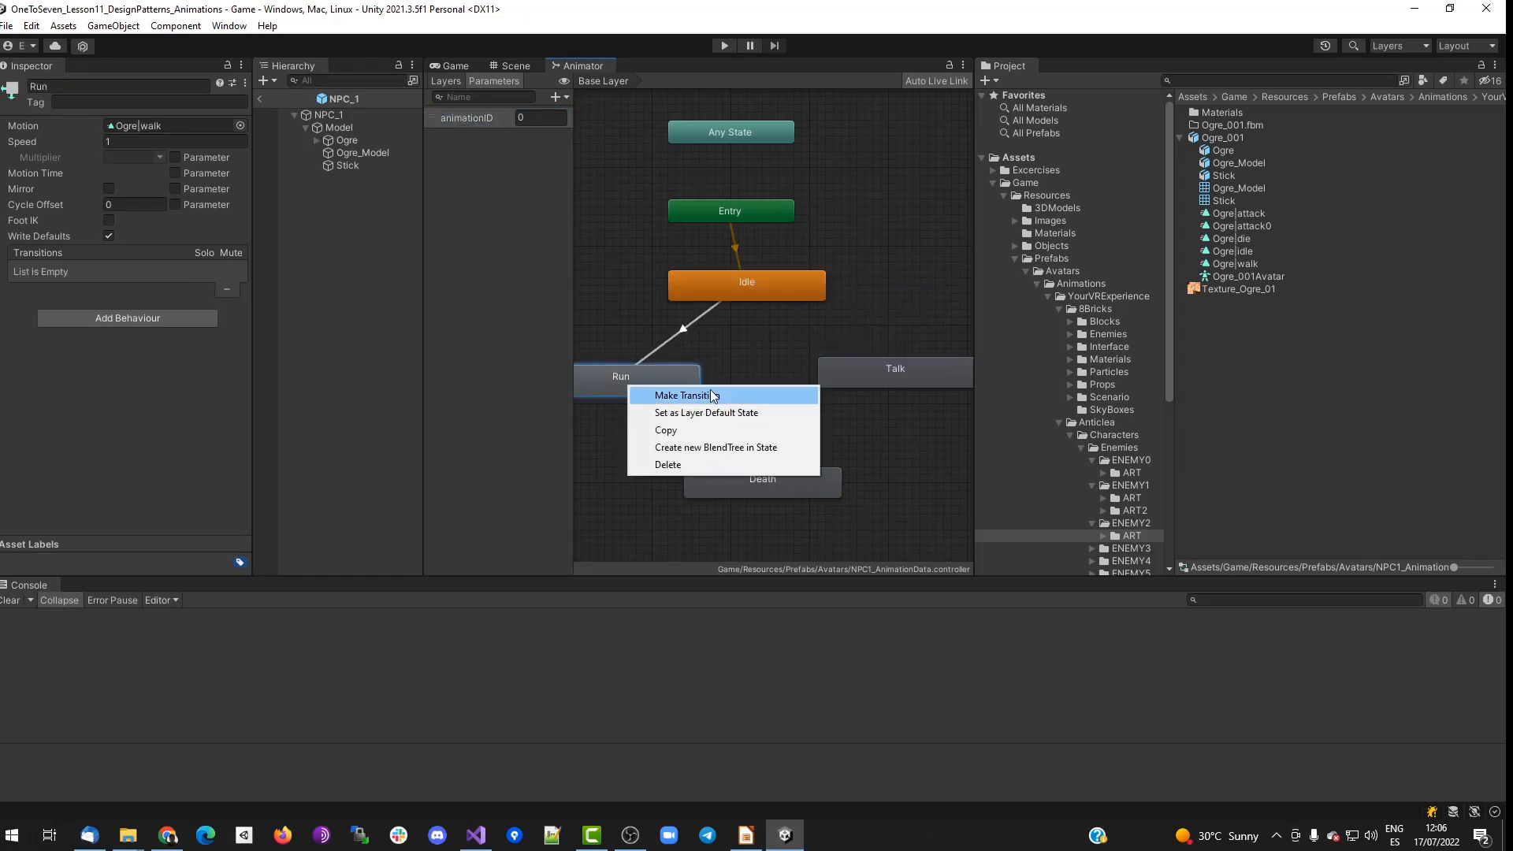
left_click(709, 395)
left_click(764, 288)
Create transitions in both directions between the Idle and Talk states.
right_click(772, 288)
left_click(803, 301)
right_click(888, 375)
left_click(922, 386)
left_click(791, 290)
Create transitions to the Death state from each of Idle, Run and Talk.
right_click(782, 288)
left_click(811, 300)
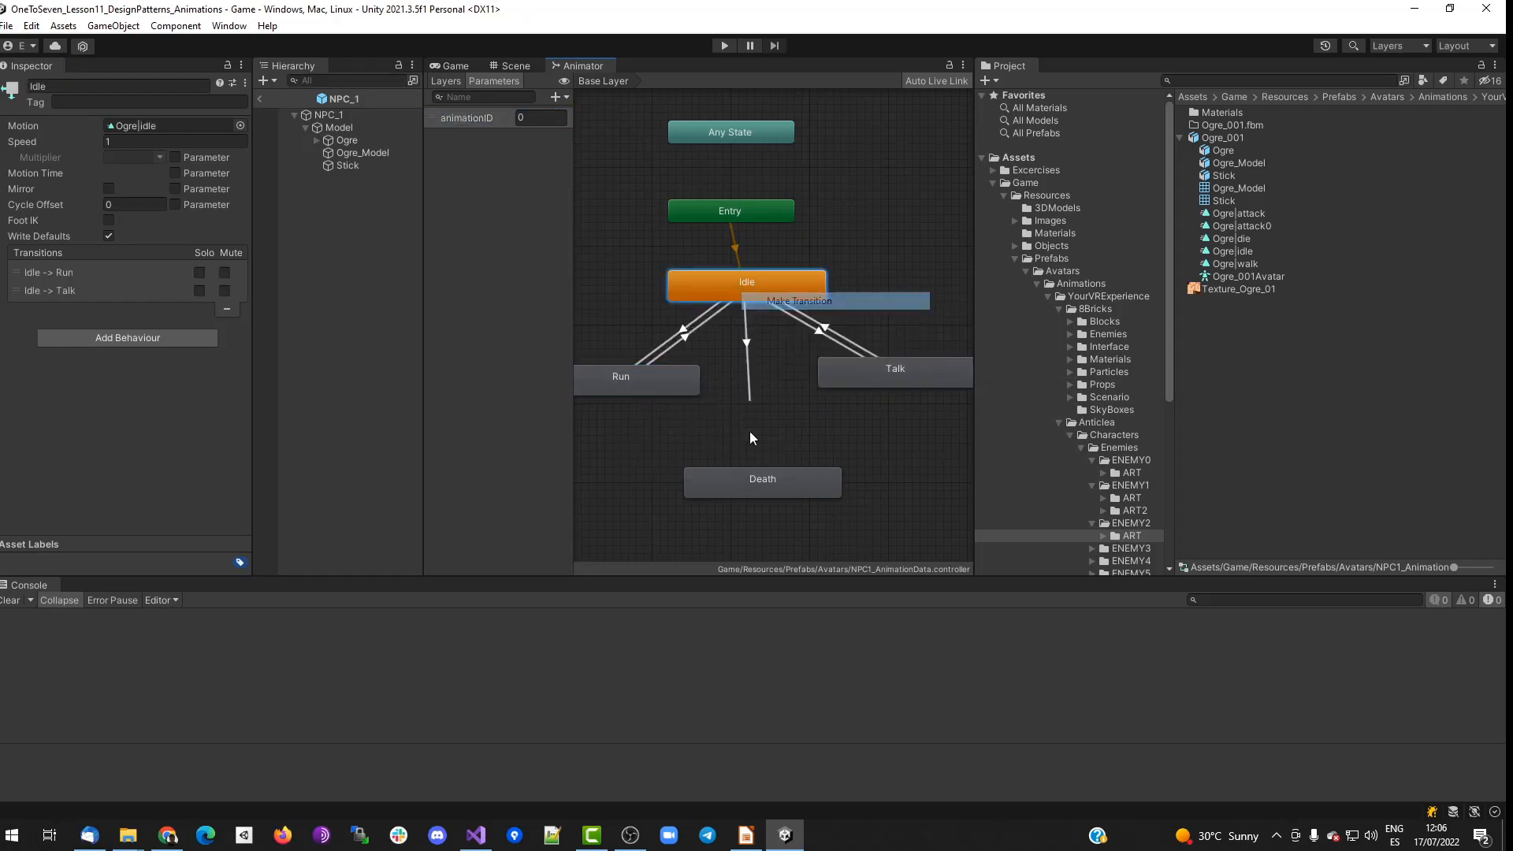
left_click(751, 478)
right_click(661, 384)
left_click(709, 393)
right_click(884, 382)
left_click(909, 390)
left_click(780, 479)
Create transitions in both directions between the Run and Talk states.
right_click(682, 382)
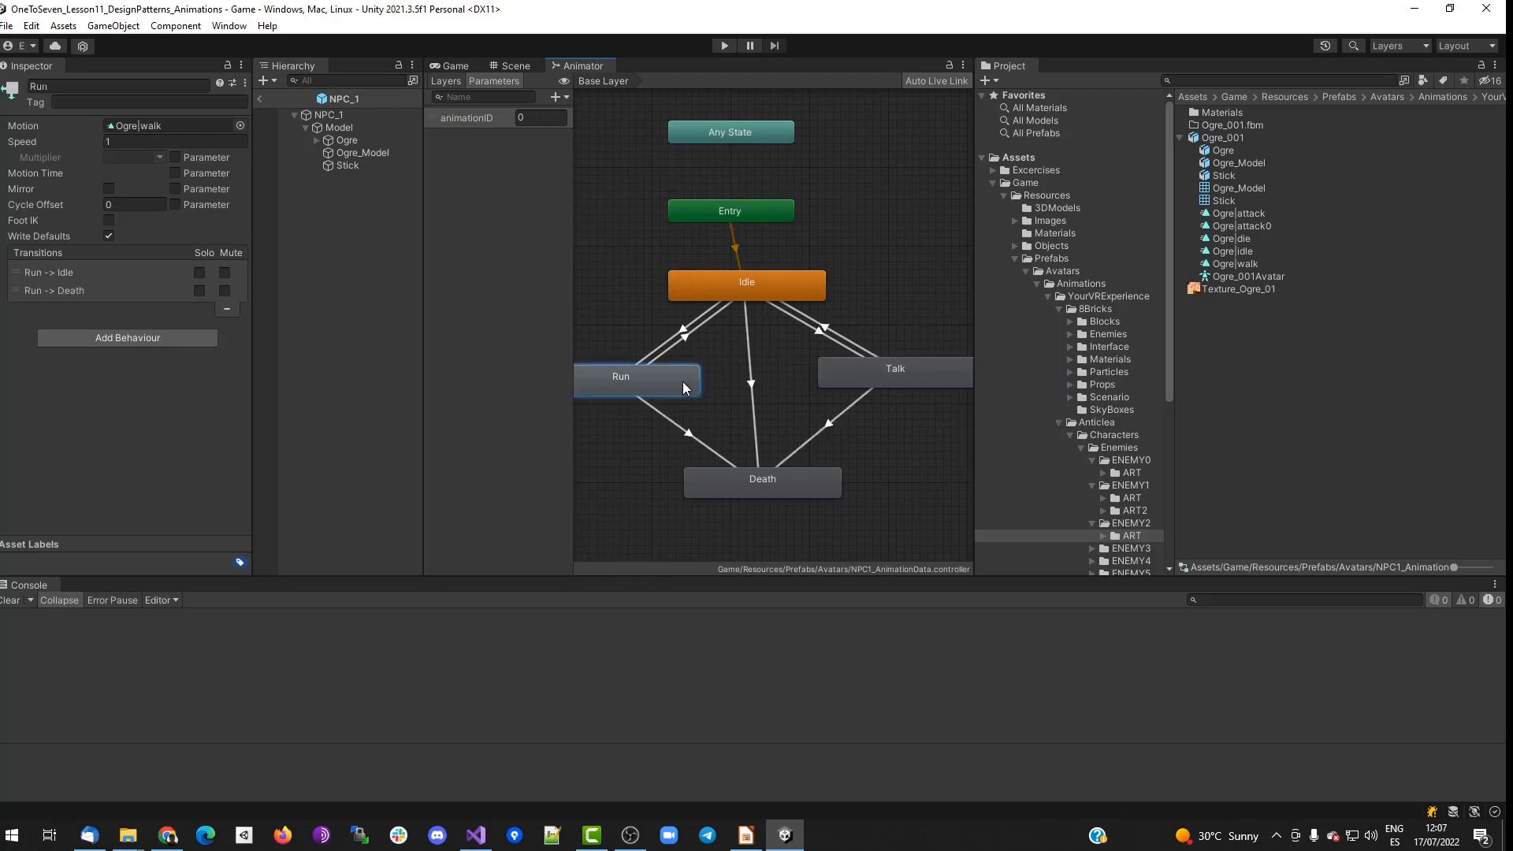
left_click(709, 392)
left_click(872, 377)
right_click(872, 377)
left_click(903, 385)
left_click(614, 375)
Reposition the Run, Talk, Idle and Entry nodes slightly upward to space out the state graph.
left_click_drag(616, 376, 602, 356)
left_click_drag(889, 370, 920, 347)
left_click_drag(739, 282, 747, 274)
mouse_move(736, 210)
left_mouse_down()
mouse_move(753, 188)
mouse_move(742, 195)
left_mouse_up()
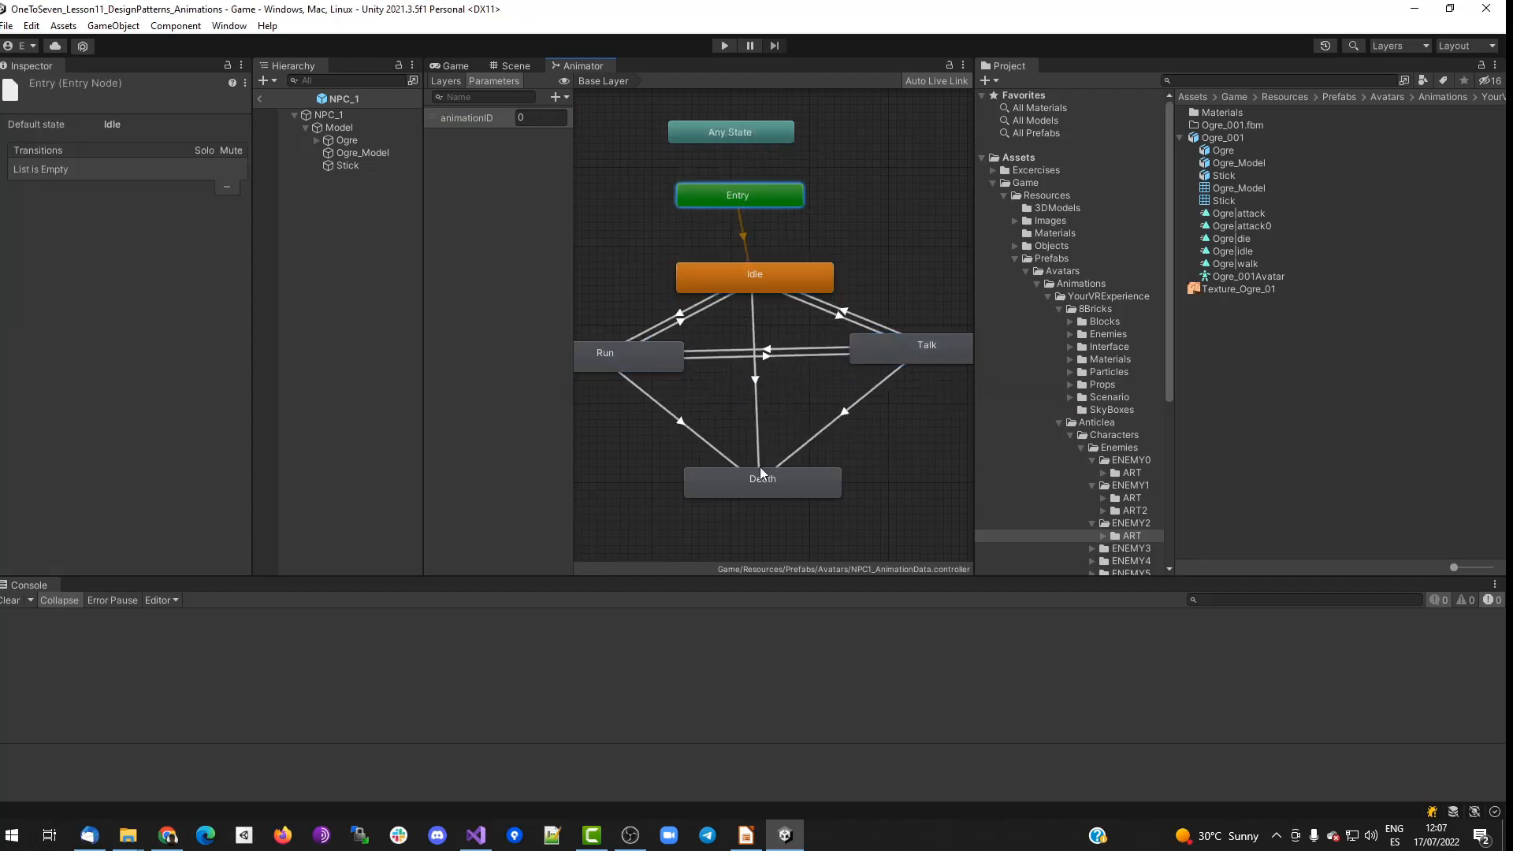
Turn off Has Exit Time for the Idle -> Run transition and shift its blend to the start of the timeline.
left_click(681, 320)
left_click(98, 237)
left_click_drag(189, 269, 19, 273)
scroll(247, 303, "down", 3)
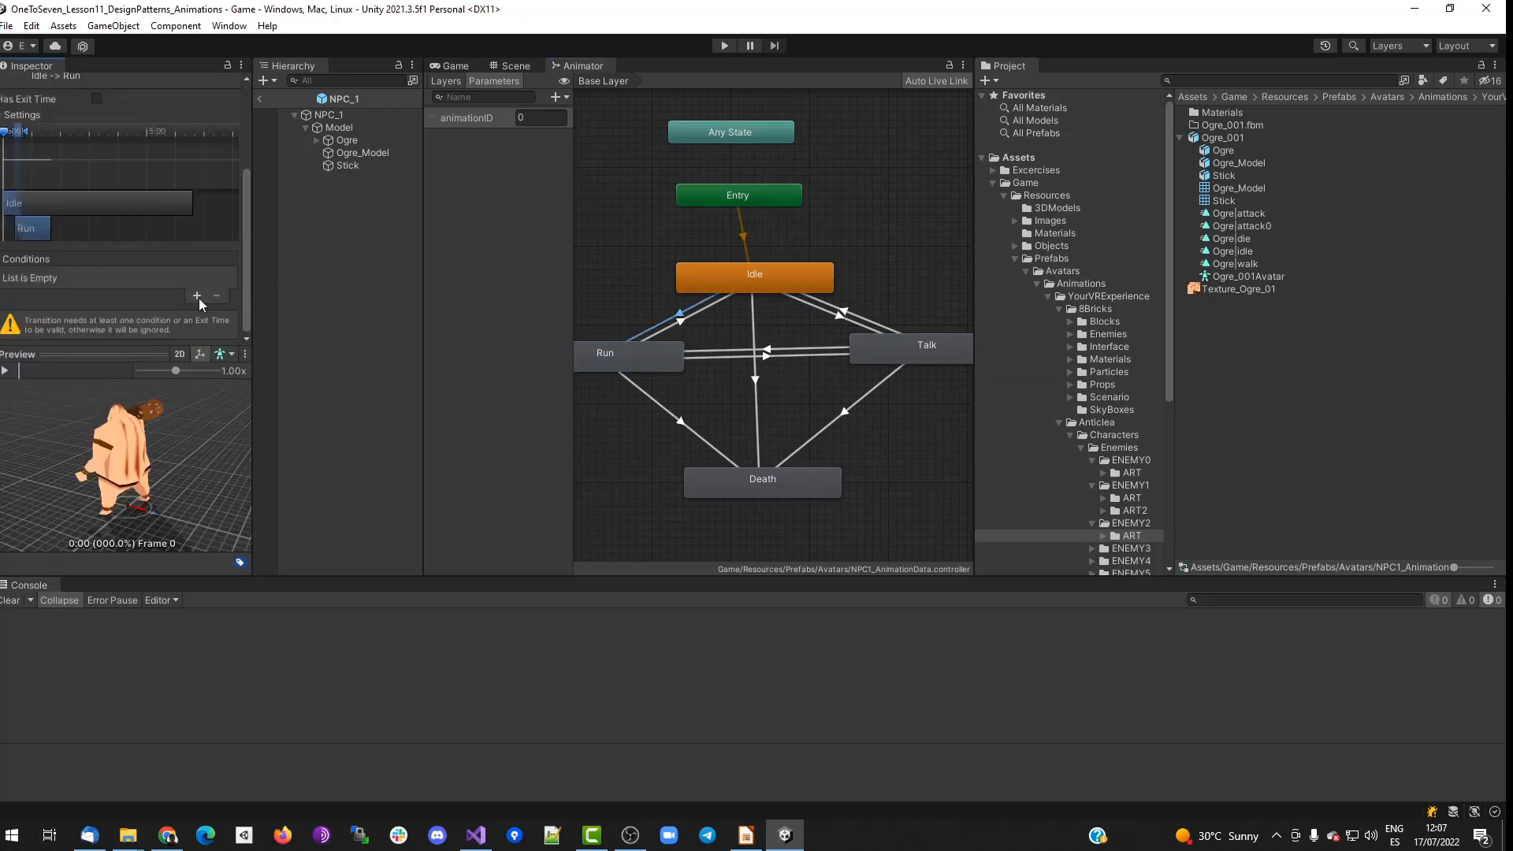
Make the Run -> Idle transition start early without exit time, on the condition animationID Equals 0.
left_click(682, 328)
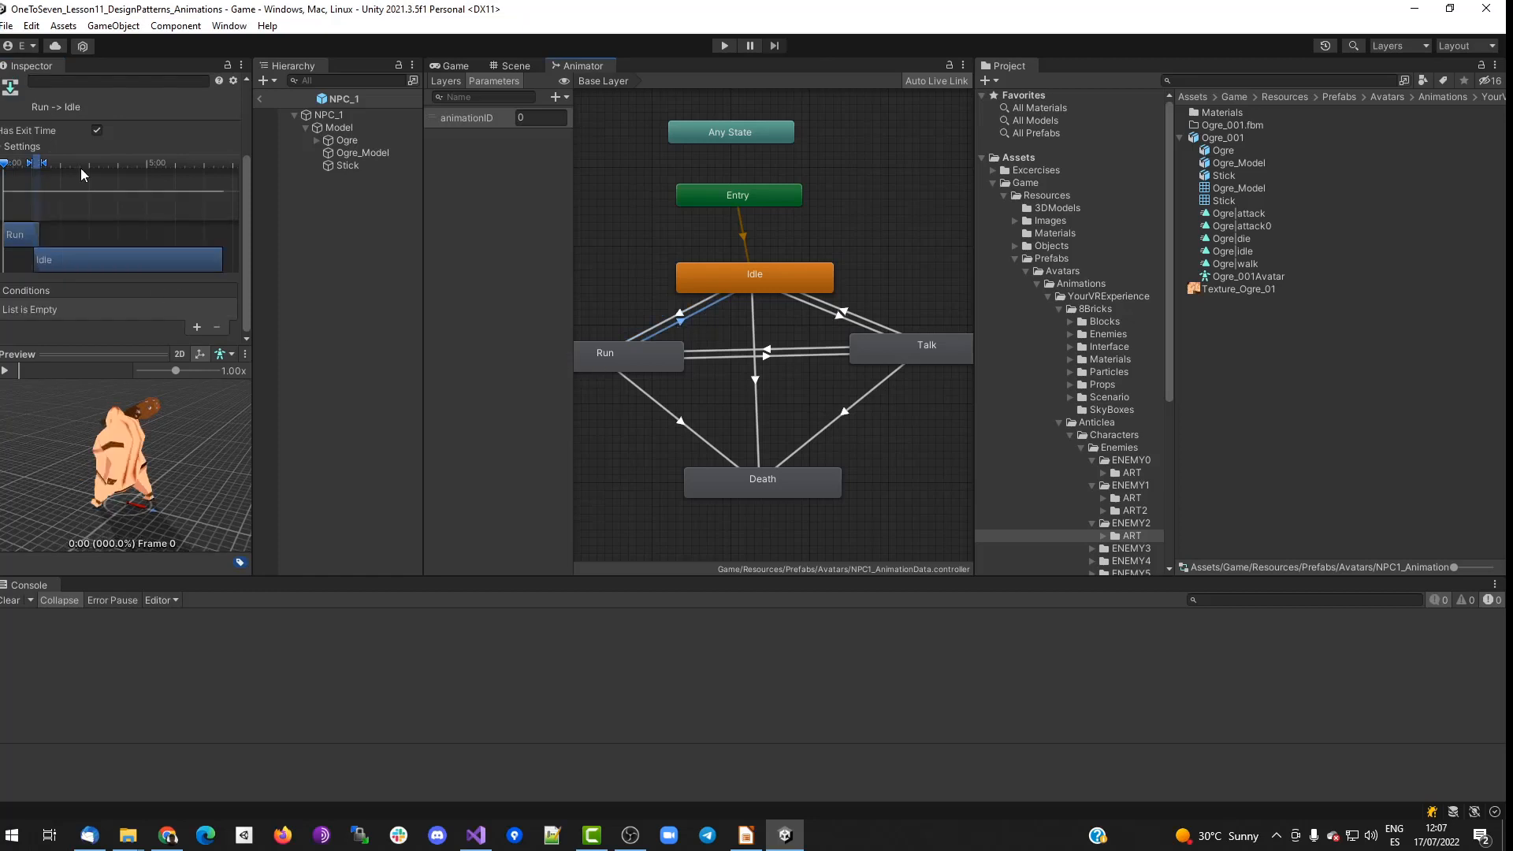
left_click_drag(36, 163, 18, 163)
left_click(197, 327)
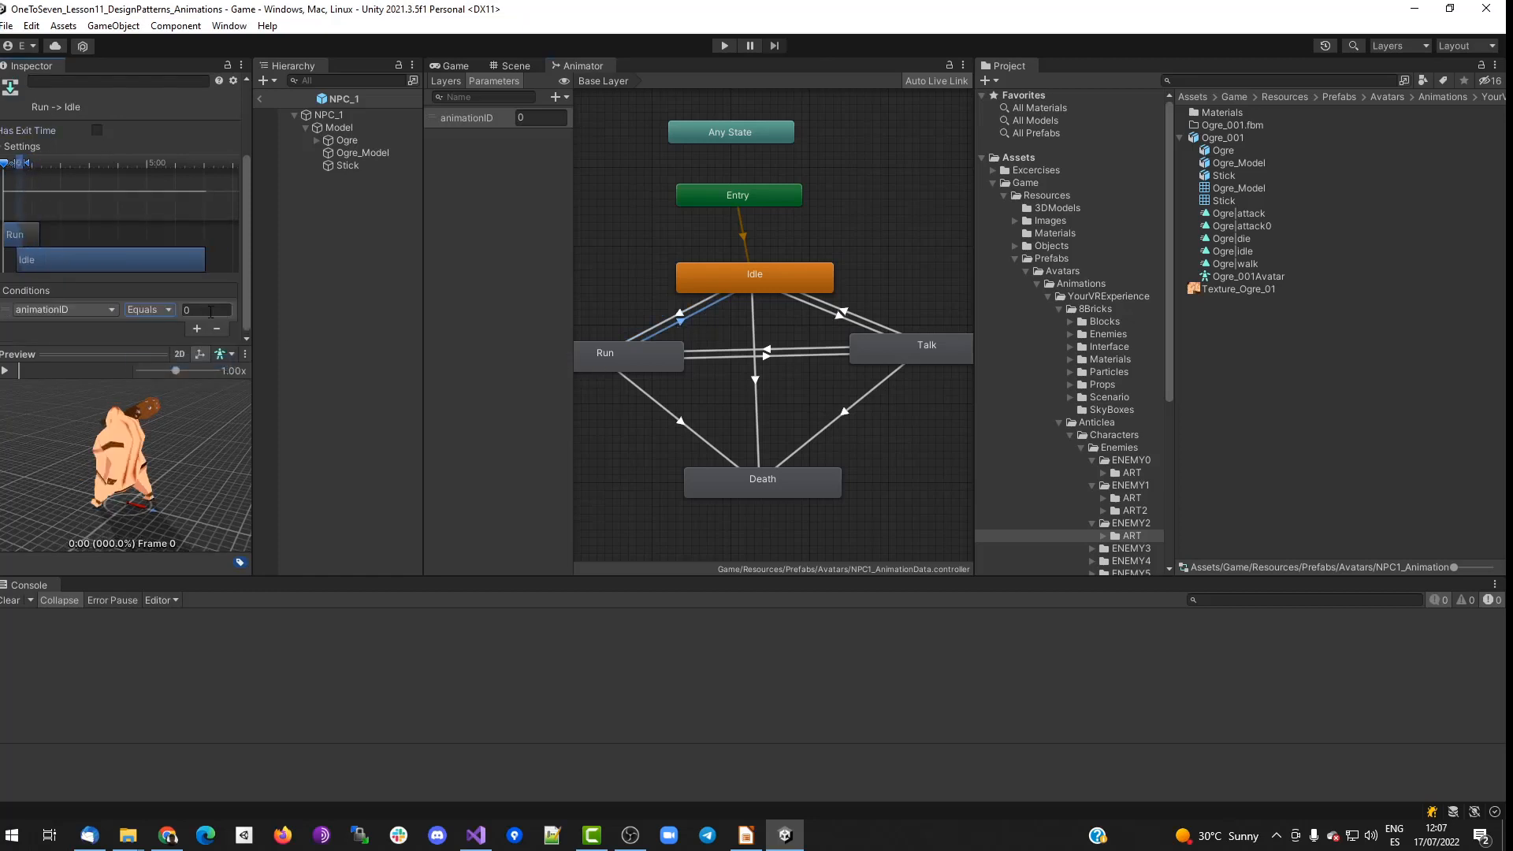
Turn off exit time for Idle -> Talk, shift its blend to the timeline's start and add an animationID Equals condition.
left_click(816, 310)
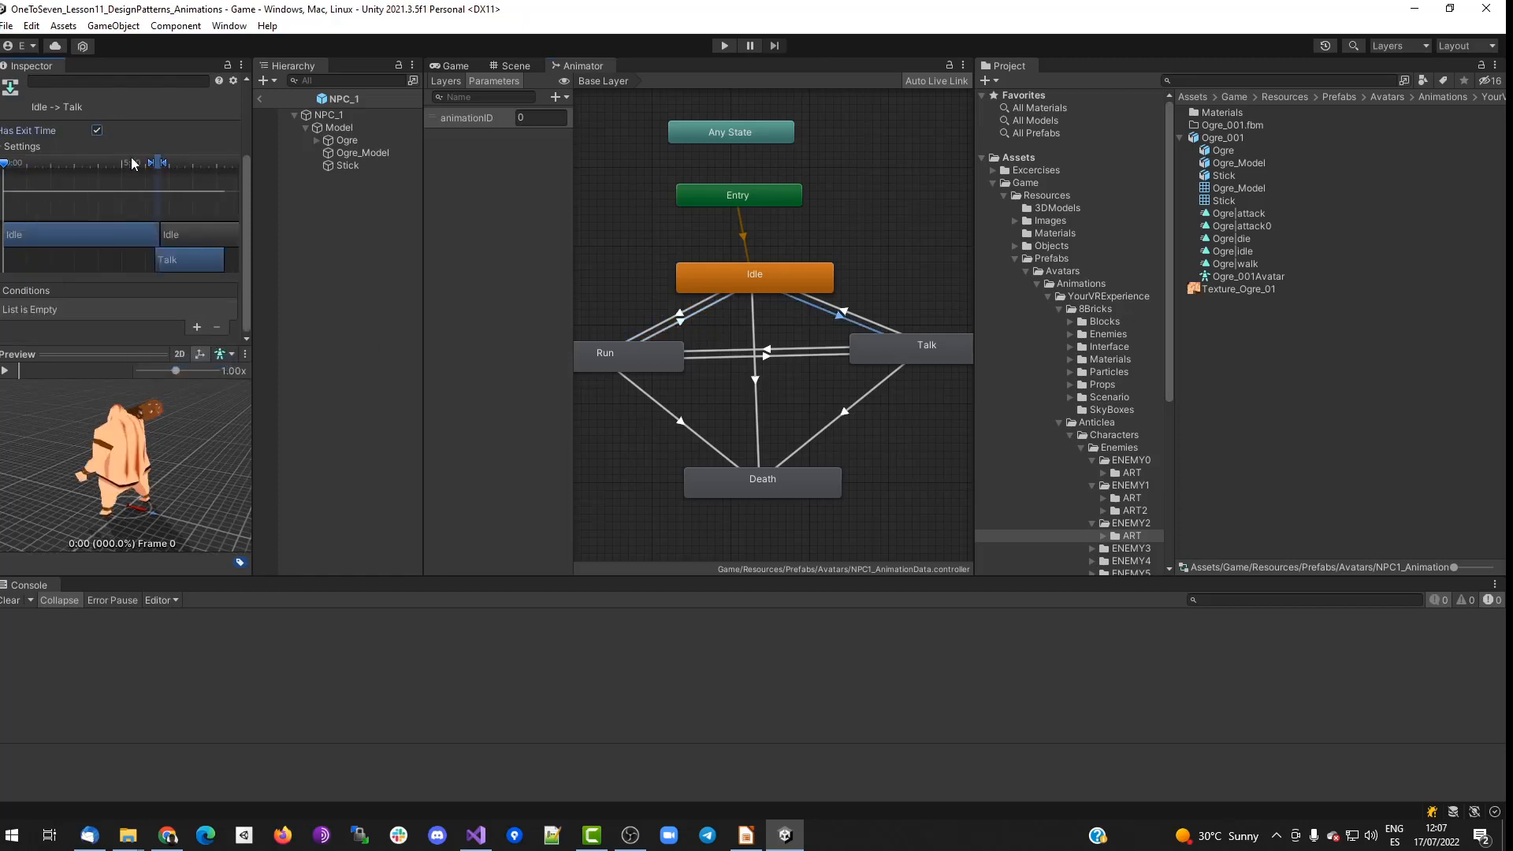
left_click(97, 130)
left_click_drag(155, 163, 15, 178)
left_click(193, 327)
left_click(169, 310)
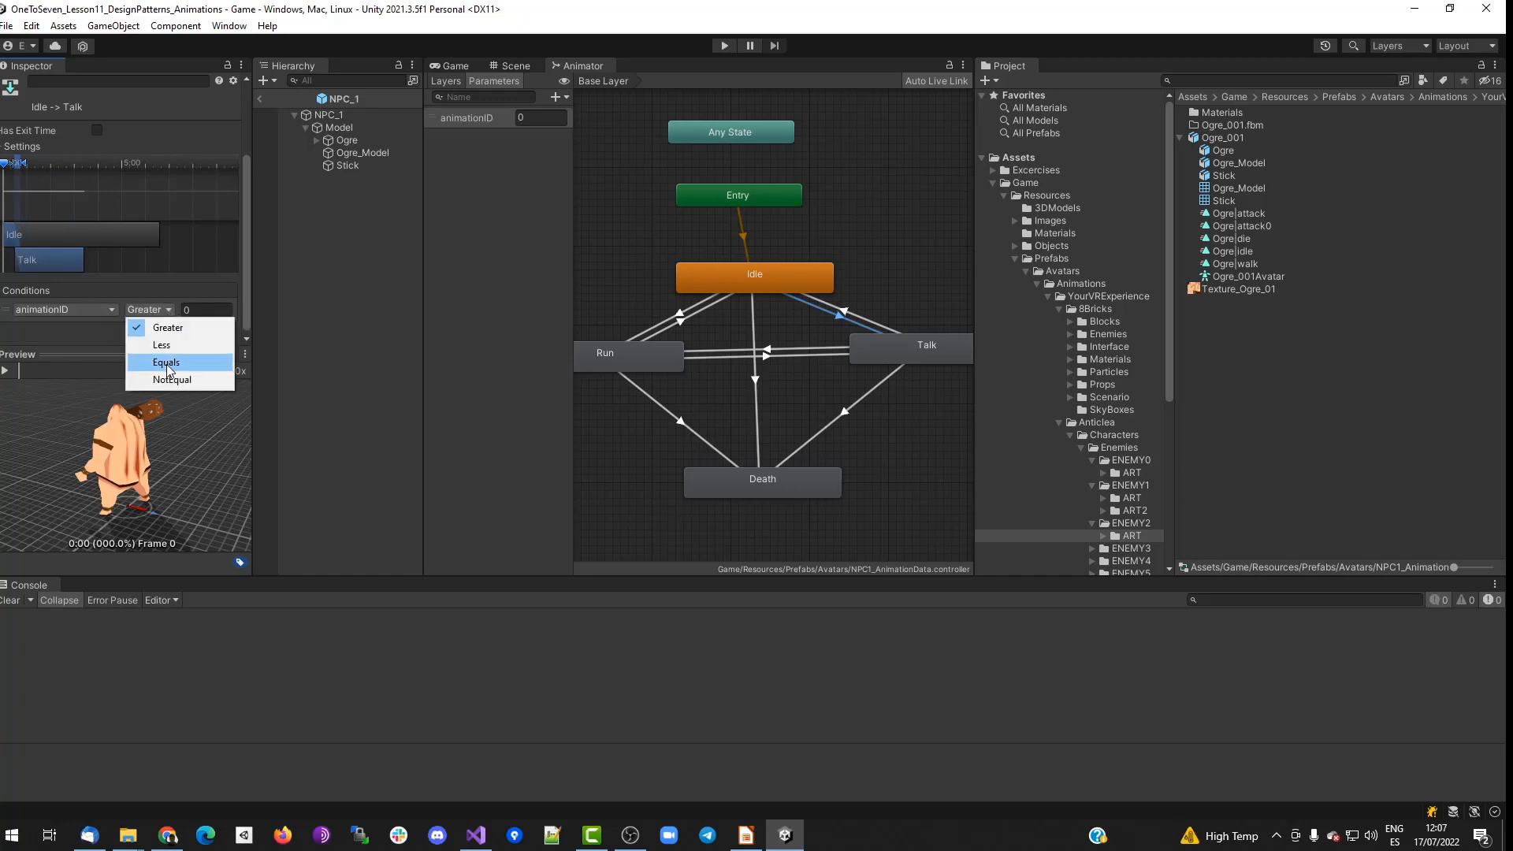
left_click(167, 364)
left_click(217, 308)
Make the Talk -> Idle transition start early without exit time, on the condition animationID Equals 0.
left_click(861, 322)
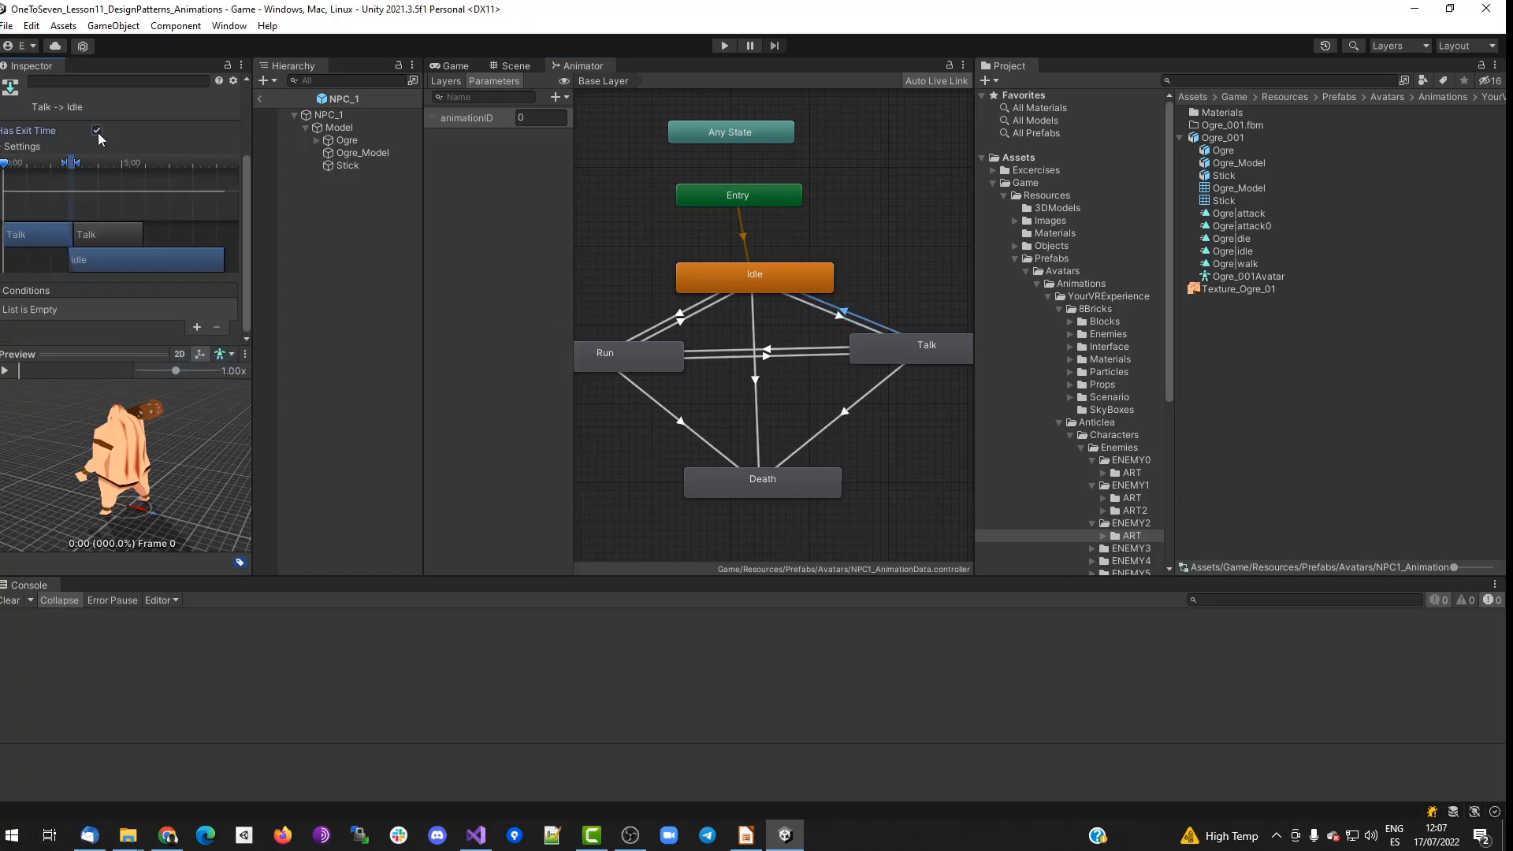
left_click(197, 329)
left_click(168, 309)
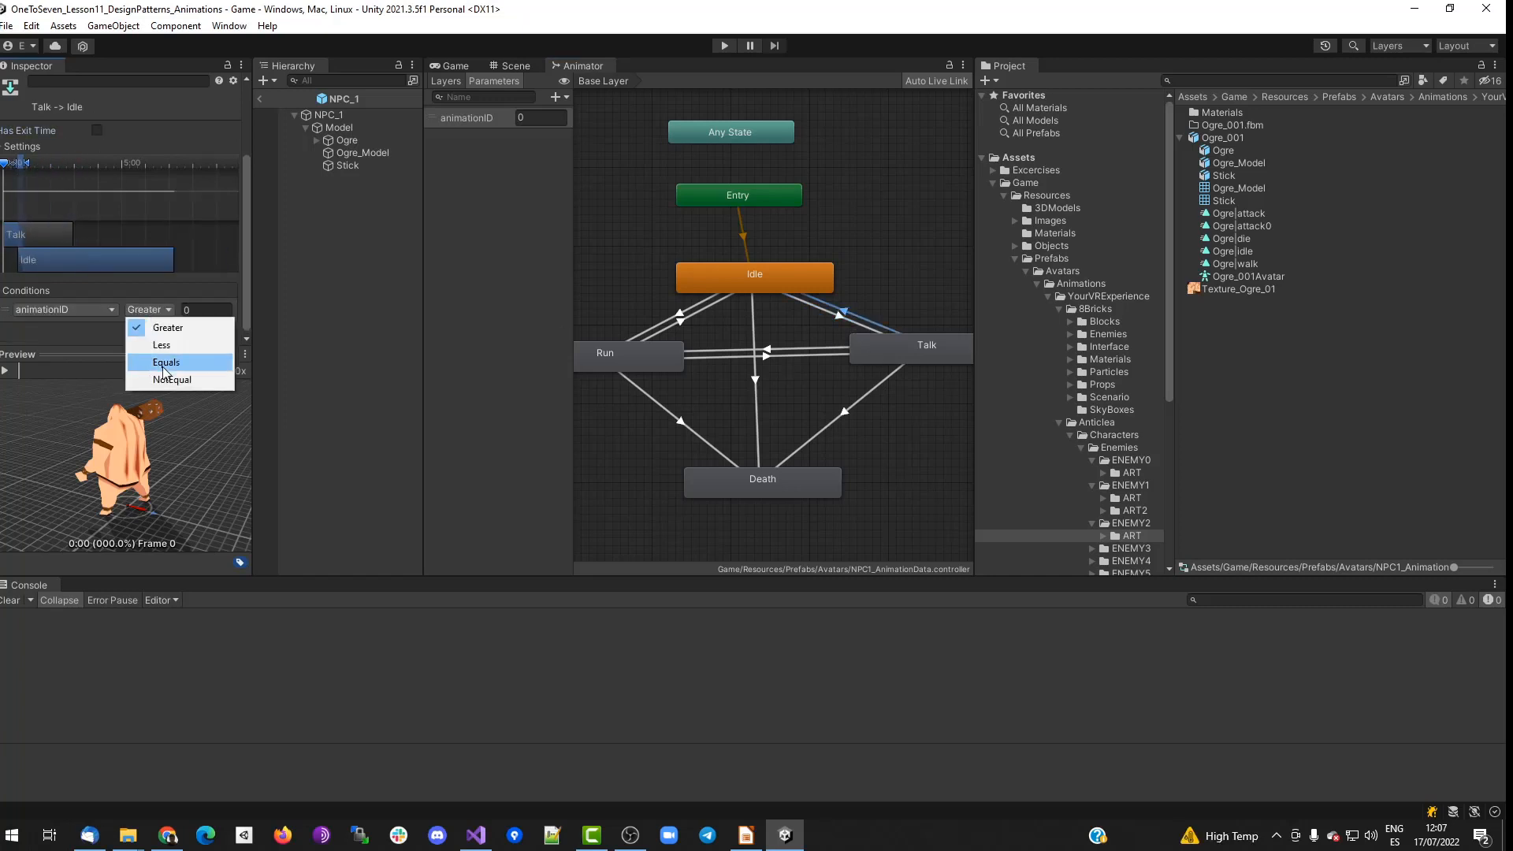
left_click(168, 363)
Make the Run -> Talk transition start early without exit time and add an animationID Equals condition.
left_click(738, 357)
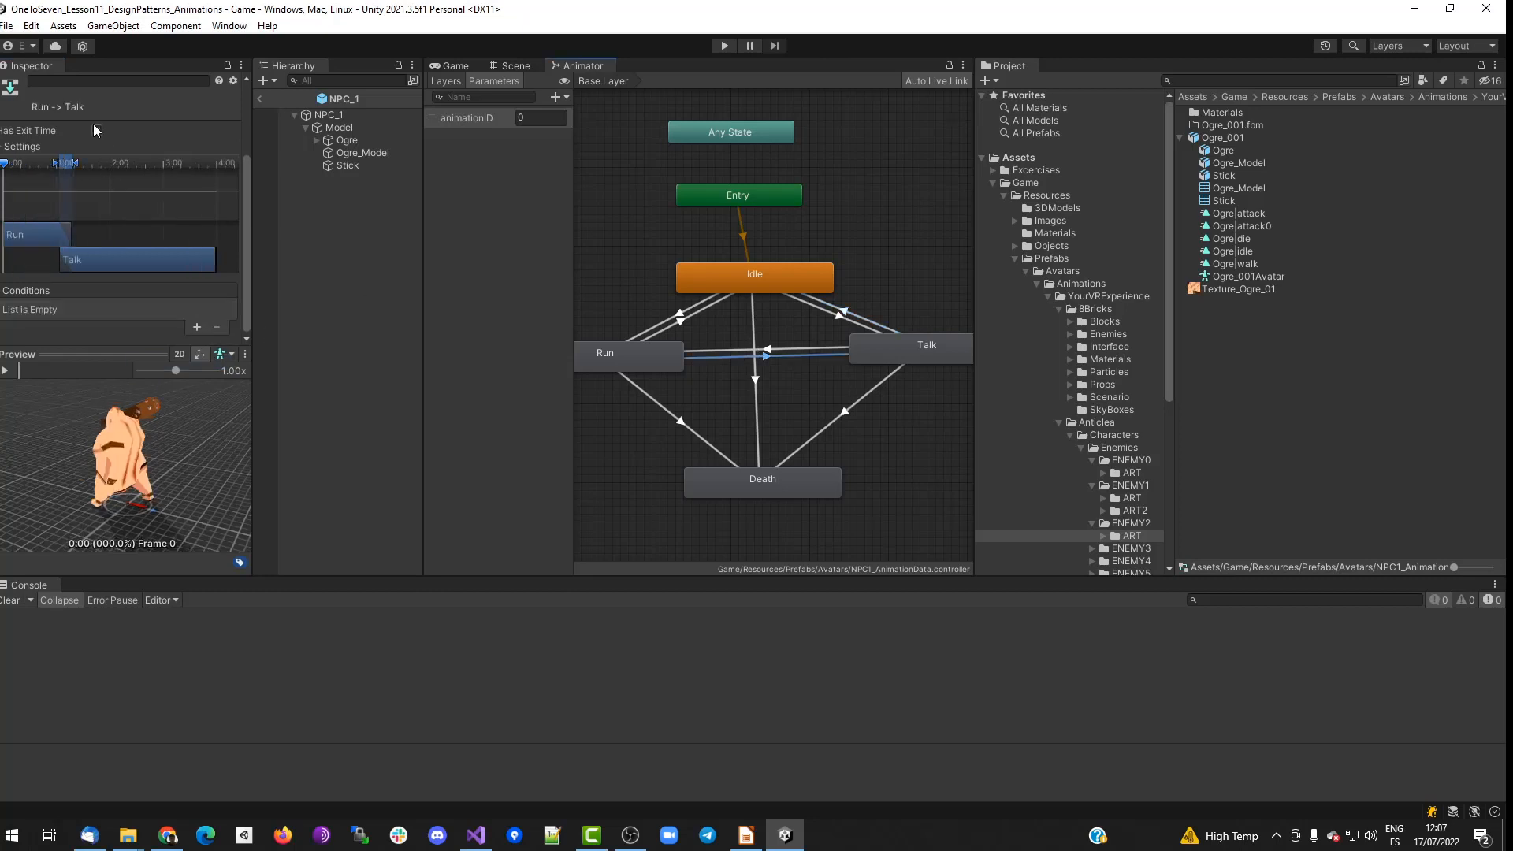
left_click(197, 329)
left_click(150, 309)
left_click(167, 361)
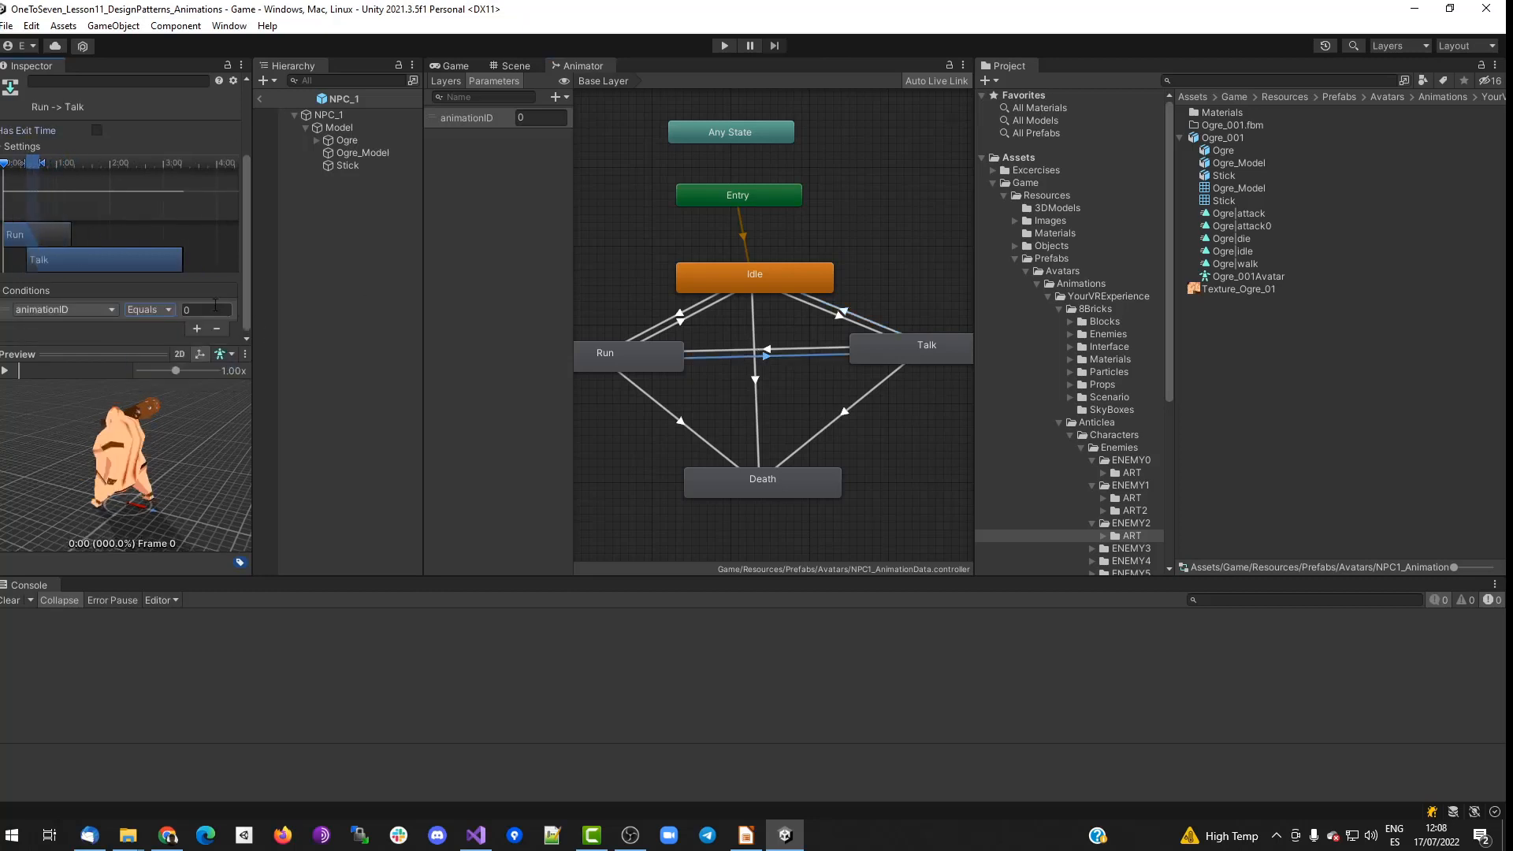
Make the Talk -> Run transition start early without exit time and add an animationID Equals condition.
left_click(740, 349)
left_click_drag(154, 163, 36, 197)
left_click(200, 328)
left_click(153, 310)
left_click(169, 362)
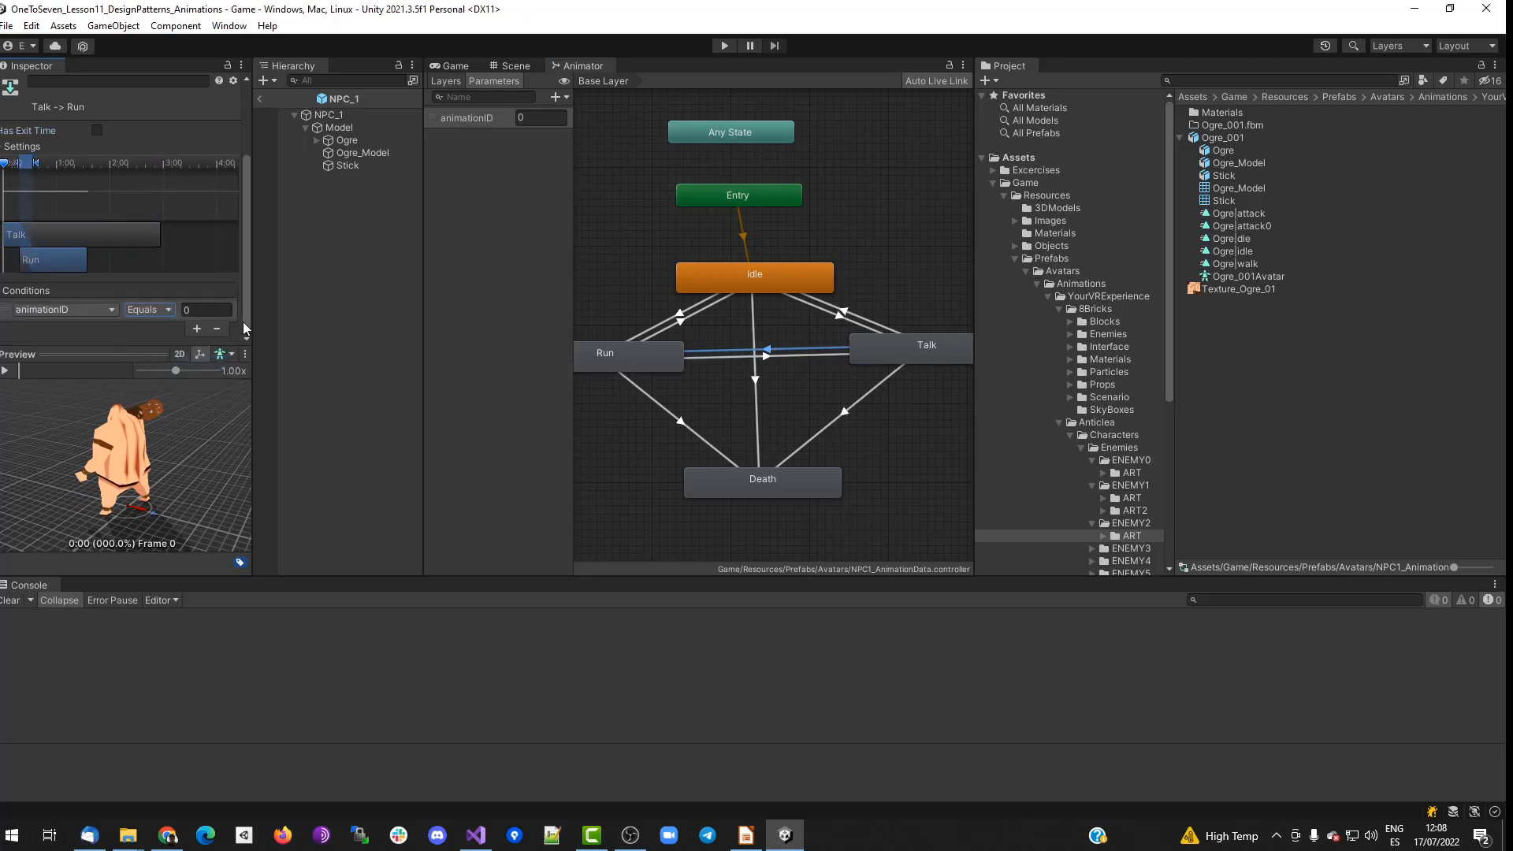
Turn off exit time for Run -> Death, shift its blend to the timeline's start and add the condition animationID Equals 2.
left_click(680, 427)
left_click(96, 130)
left_click_drag(116, 163, 35, 188)
left_click(197, 328)
left_click(153, 310)
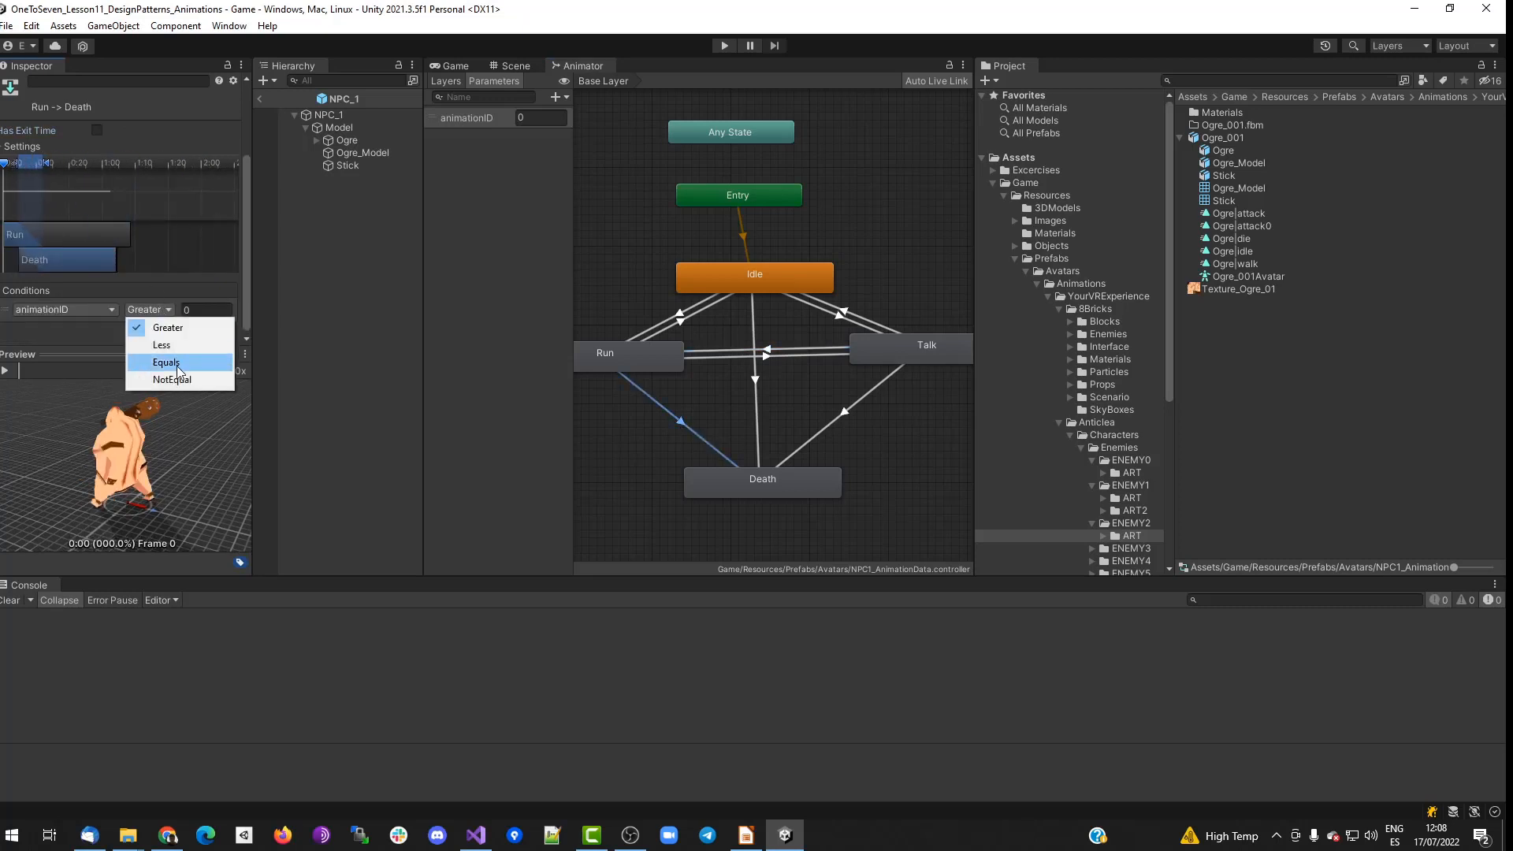
left_click(178, 364)
left_click(214, 311)
type("2")
Turn off exit time for Idle -> Death, shift its blend to the timeline's start and add an animationID Equals condition.
left_click(754, 370)
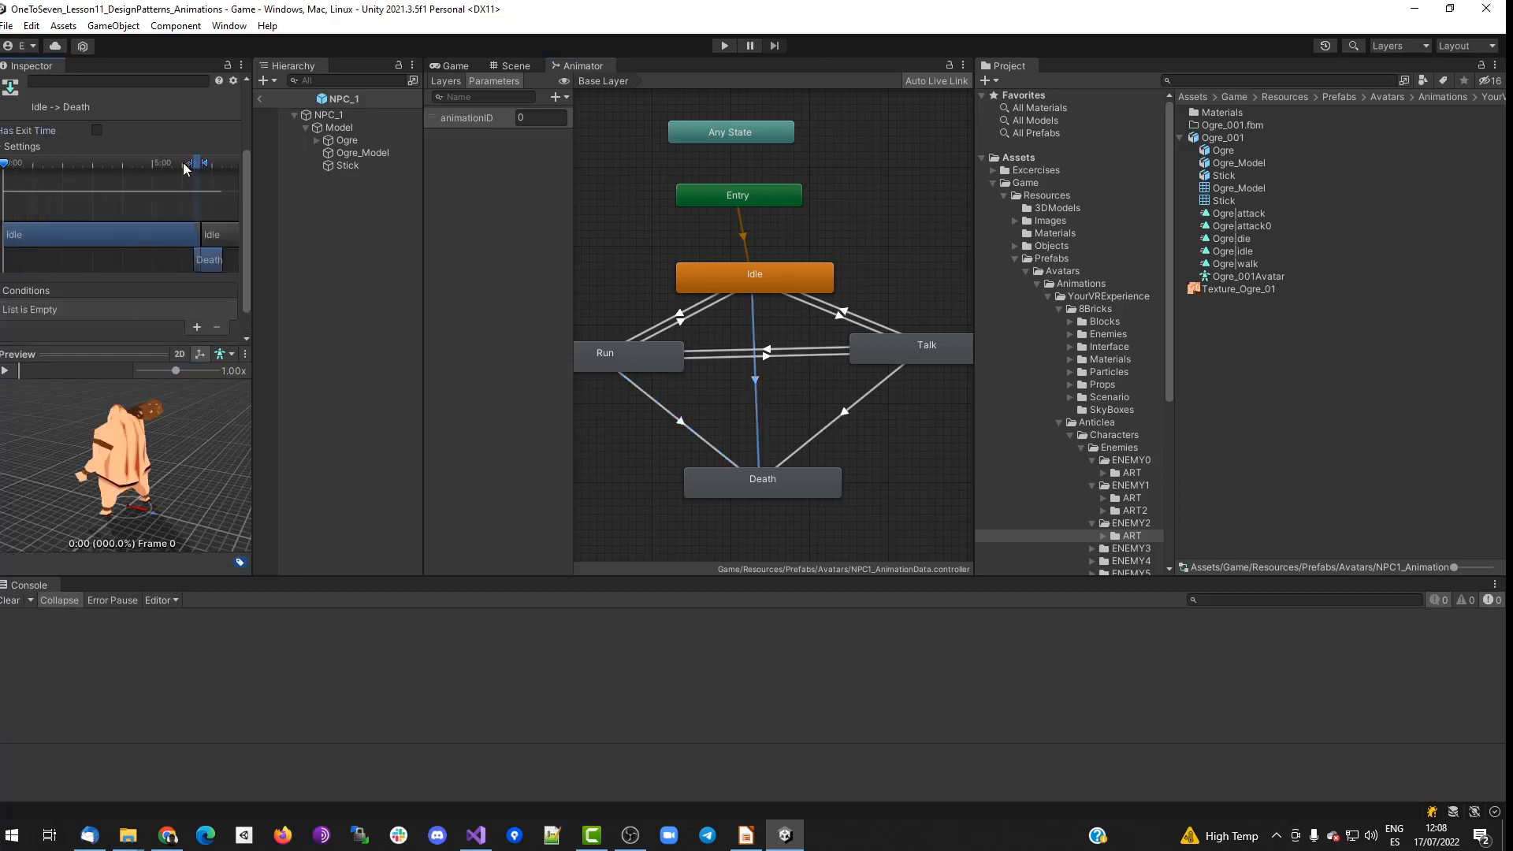
left_click_drag(187, 168, 27, 168)
left_click(197, 326)
left_click(173, 363)
left_click(217, 310)
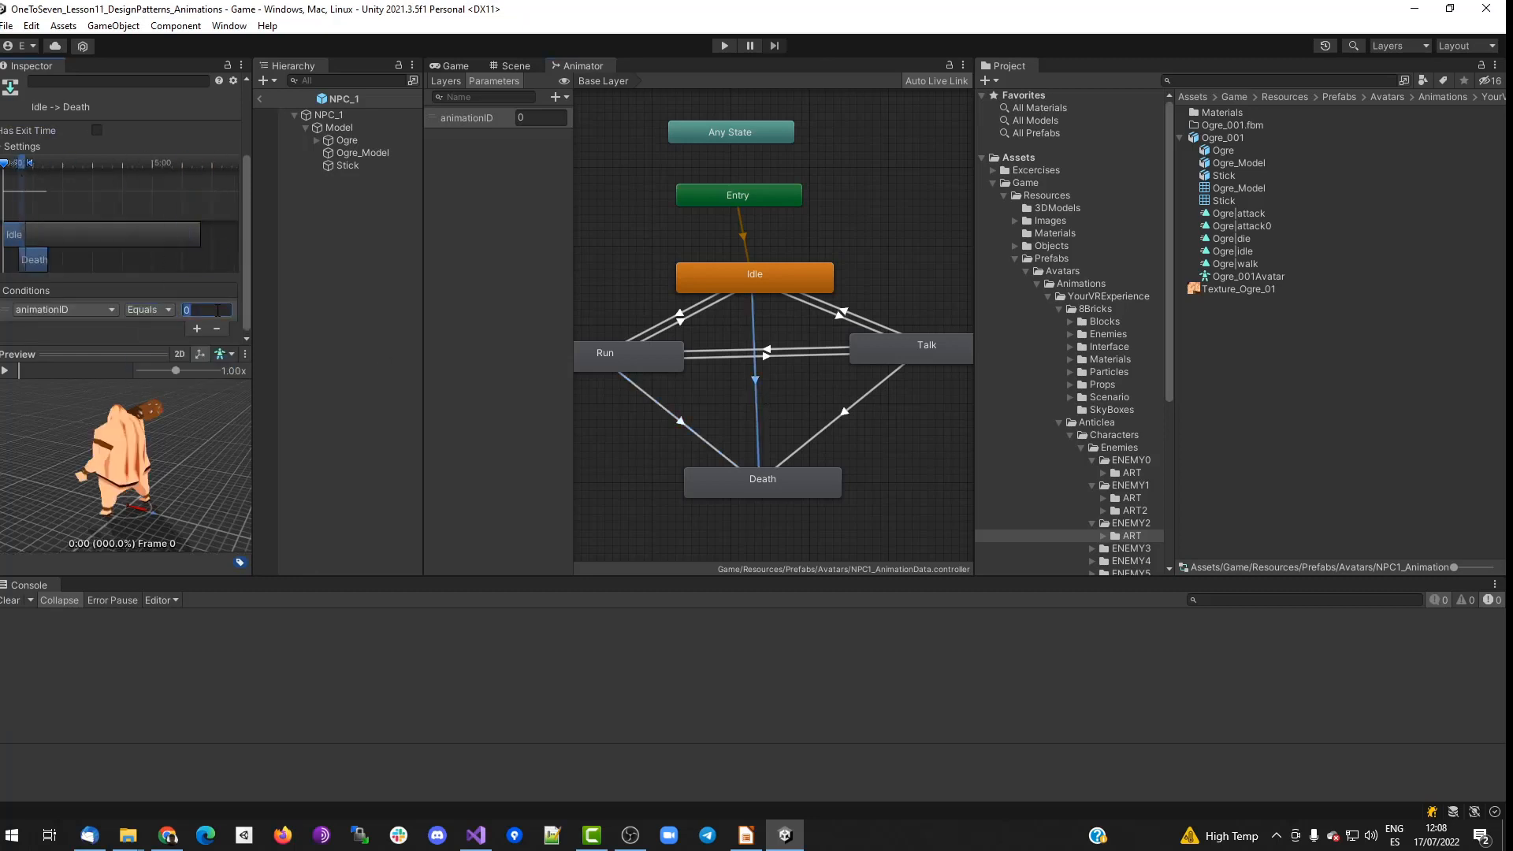
Add an animationID Equals condition to the Talk -> Death transition.
left_click(827, 434)
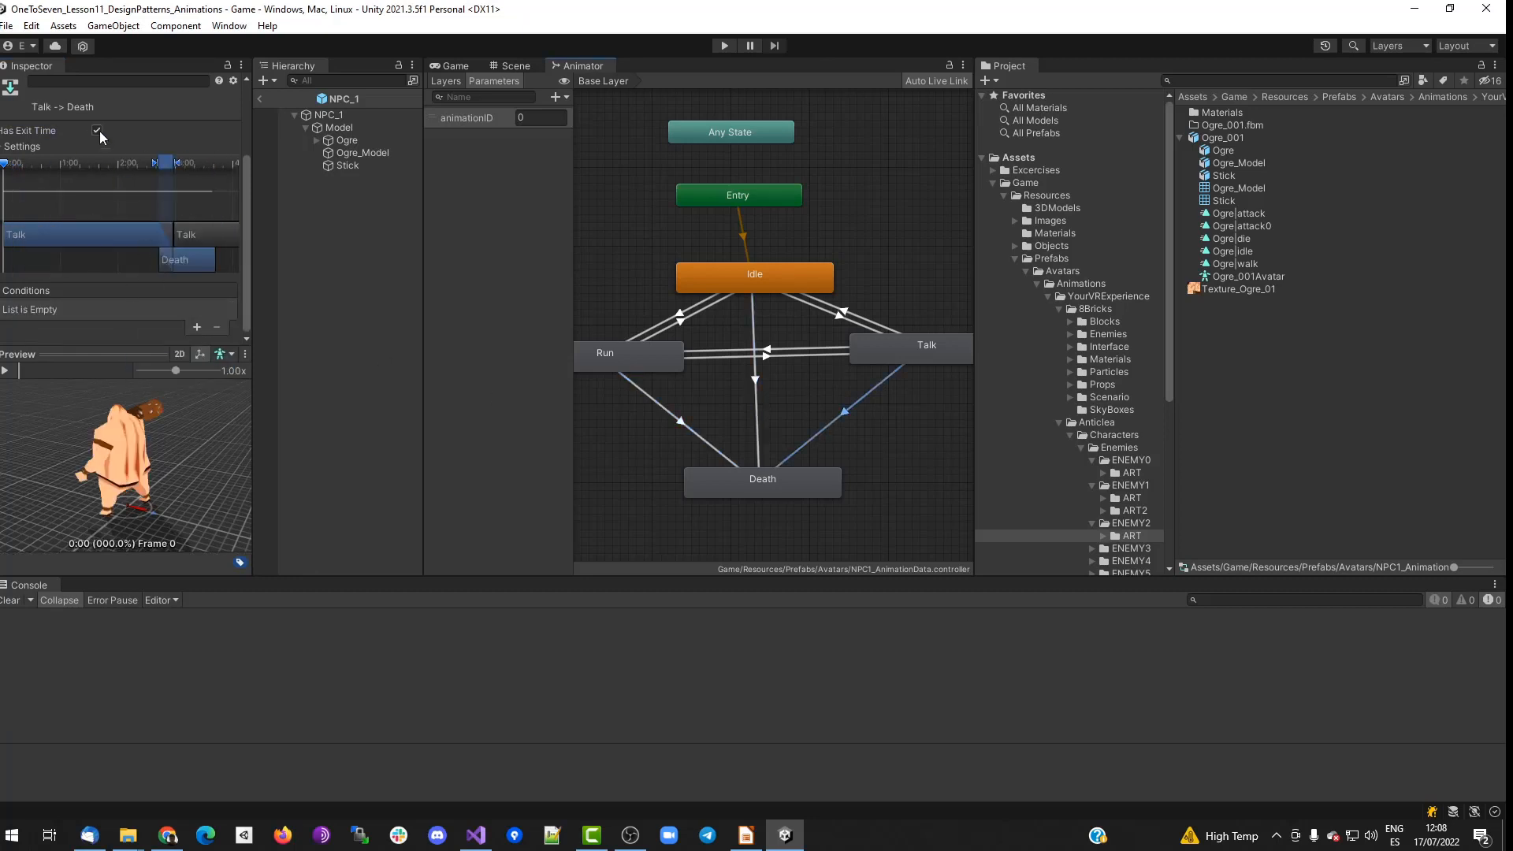
left_click(197, 327)
left_click(149, 309)
left_click(158, 358)
left_click(213, 309)
Review the exit time and animationID conditions of the Run -> Death, Idle -> Death, Talk -> Run and Talk -> Idle transitions.
left_click(698, 428)
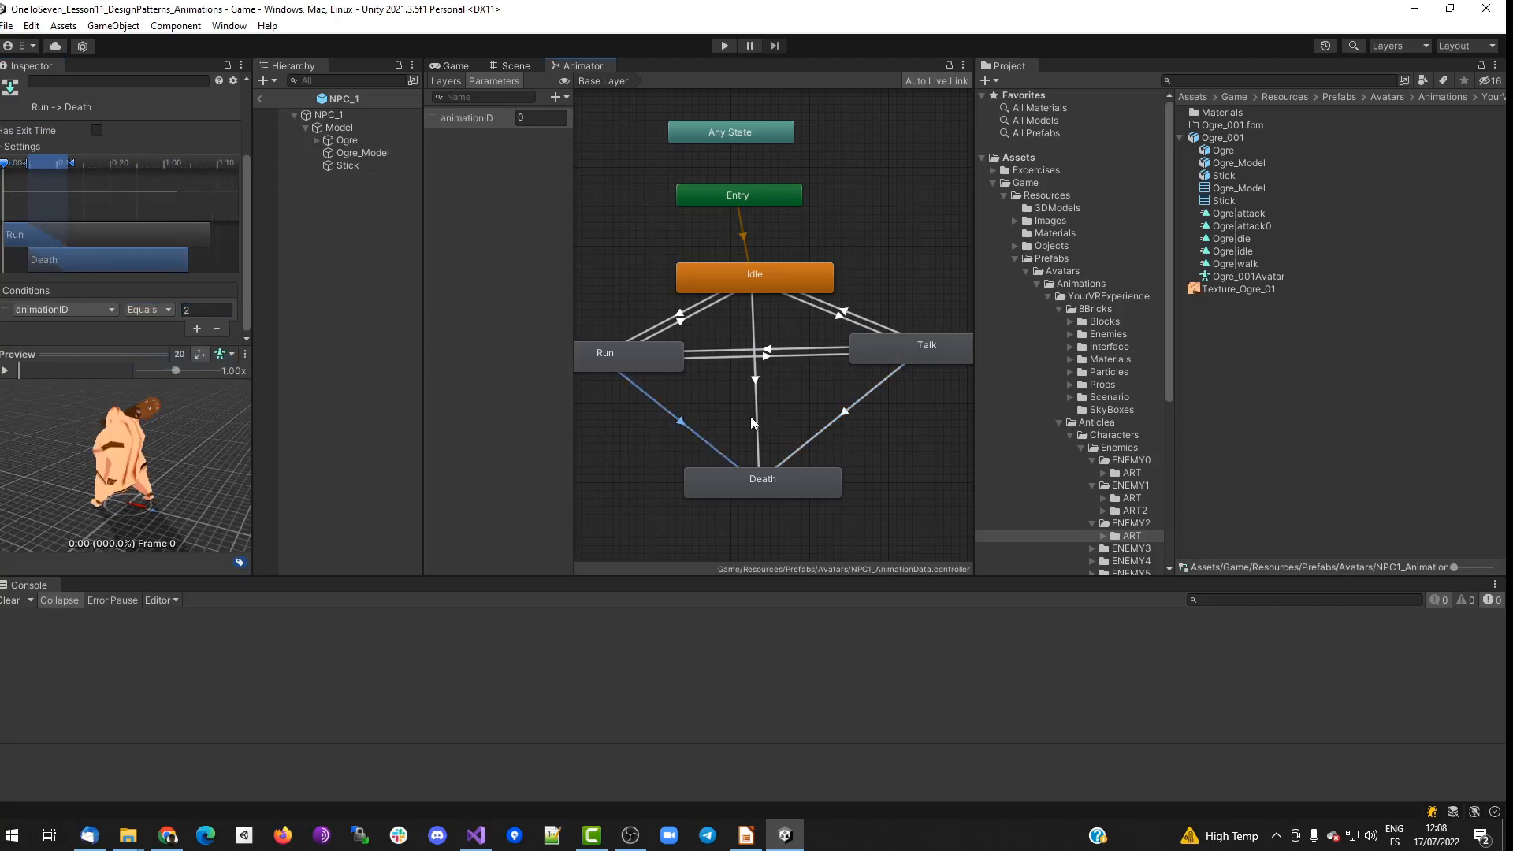
left_click(753, 416)
left_click(785, 351)
left_click(779, 356)
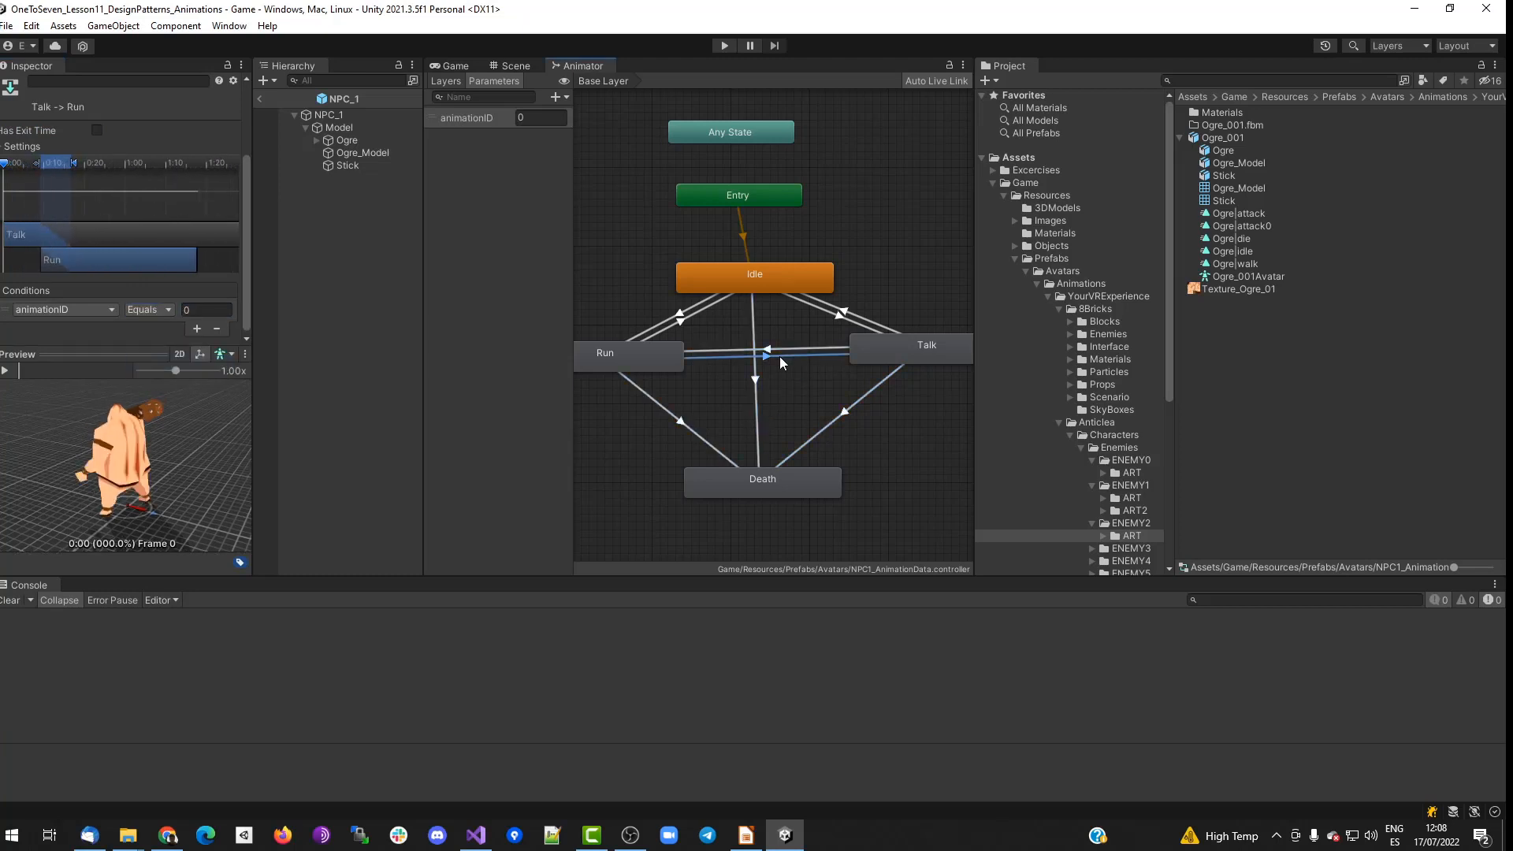
left_click(841, 320)
left_click(857, 316)
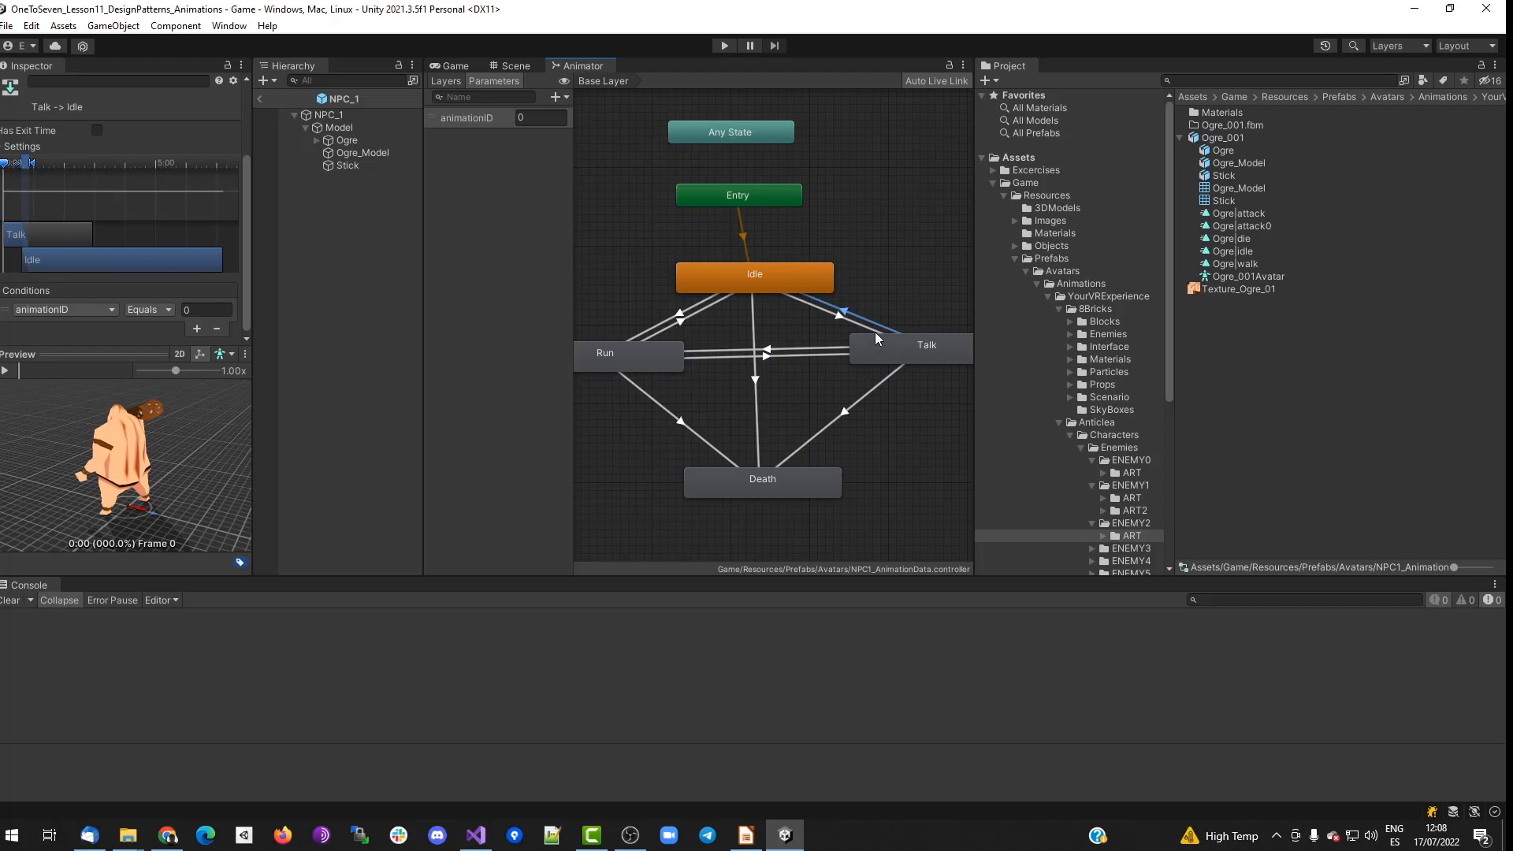
left_click(619, 409)
Assign NPC1_AnimationData as the Animator controller of NPC_1's Model and check the Model 3d reference in the NPC script.
left_click(329, 115)
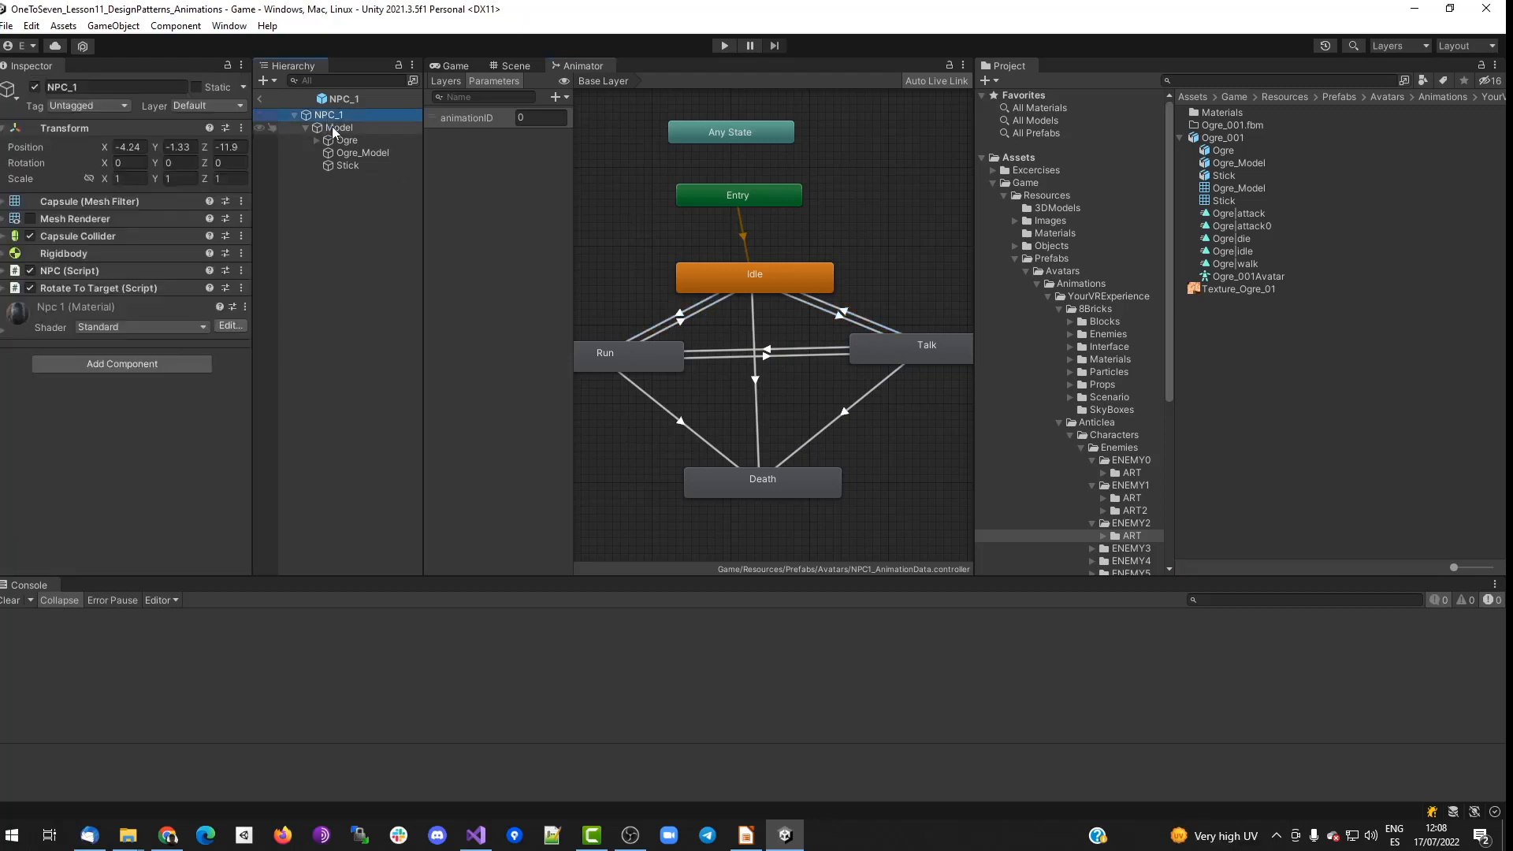
left_click(337, 128)
left_click(1064, 272)
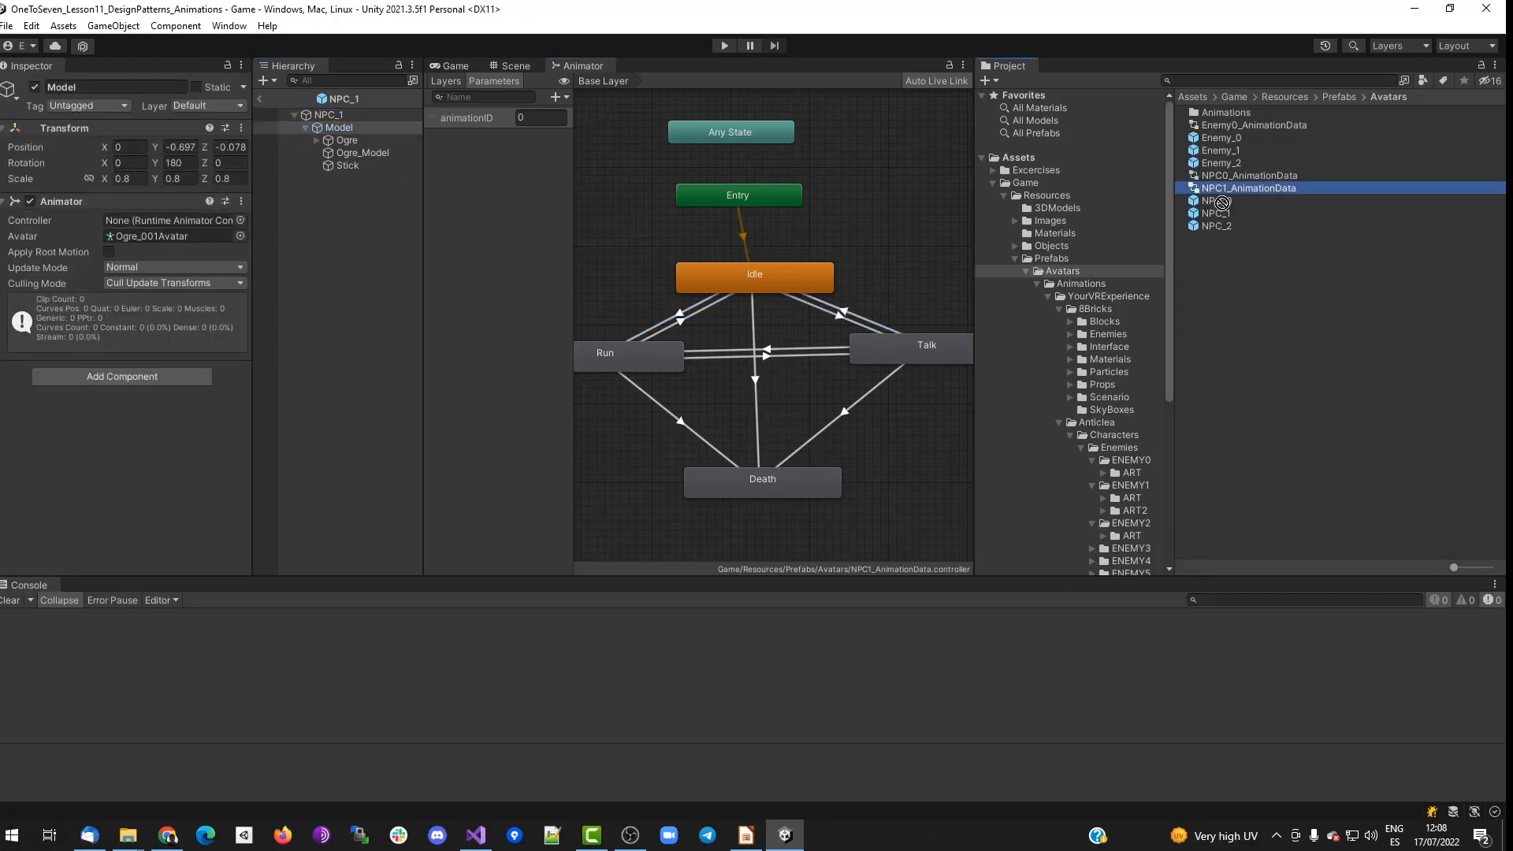
left_click_drag(1220, 202, 205, 229)
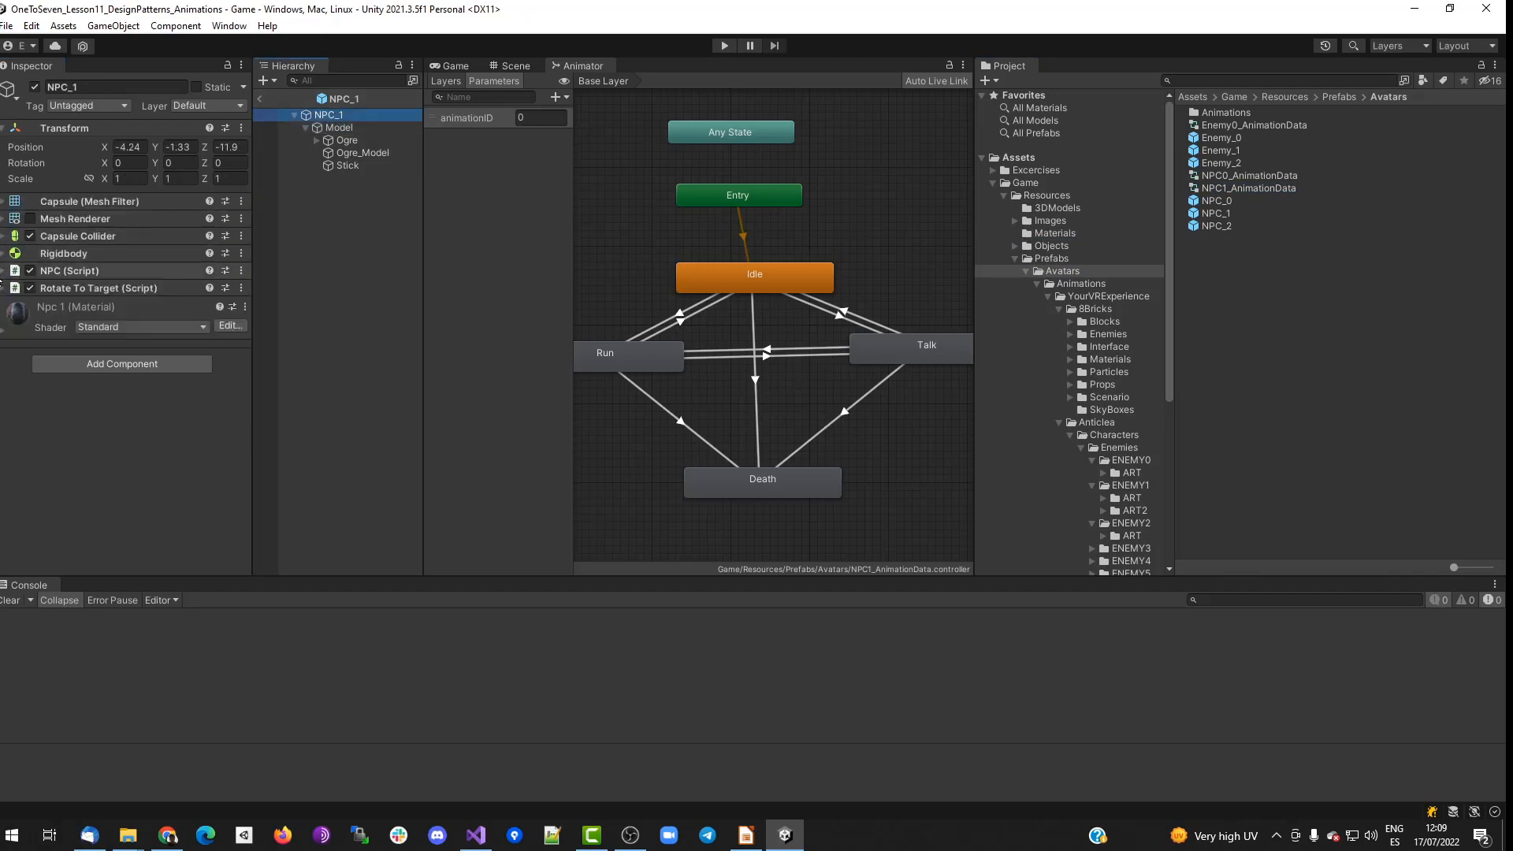
left_click(3, 271)
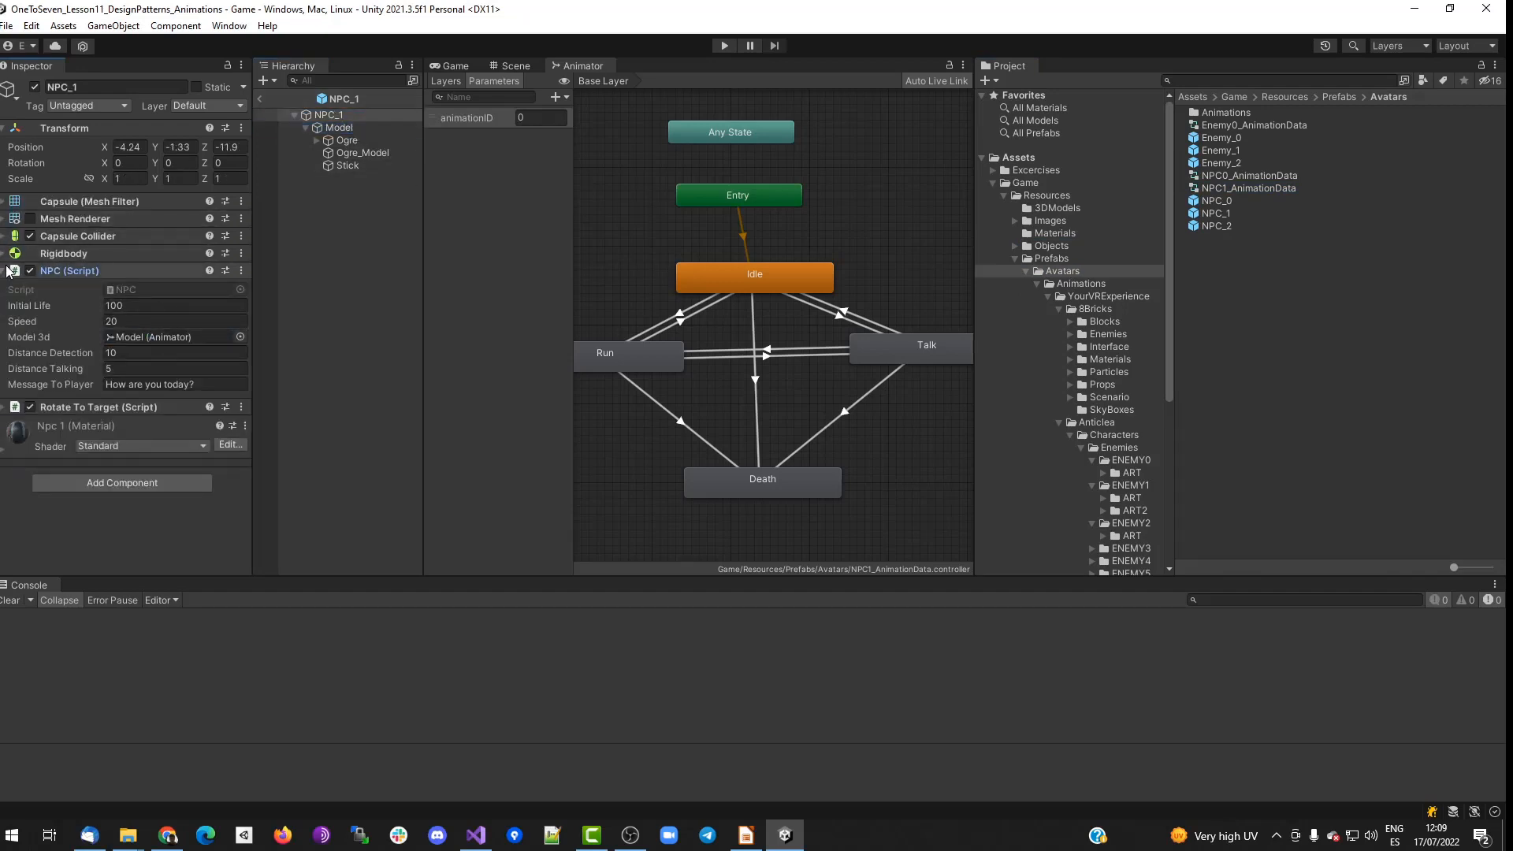
left_click(3, 271)
Play-test the game, walking around and shooting at the NPCs to check the orc's animations, and stop playback.
left_click(511, 66)
left_click(724, 45)
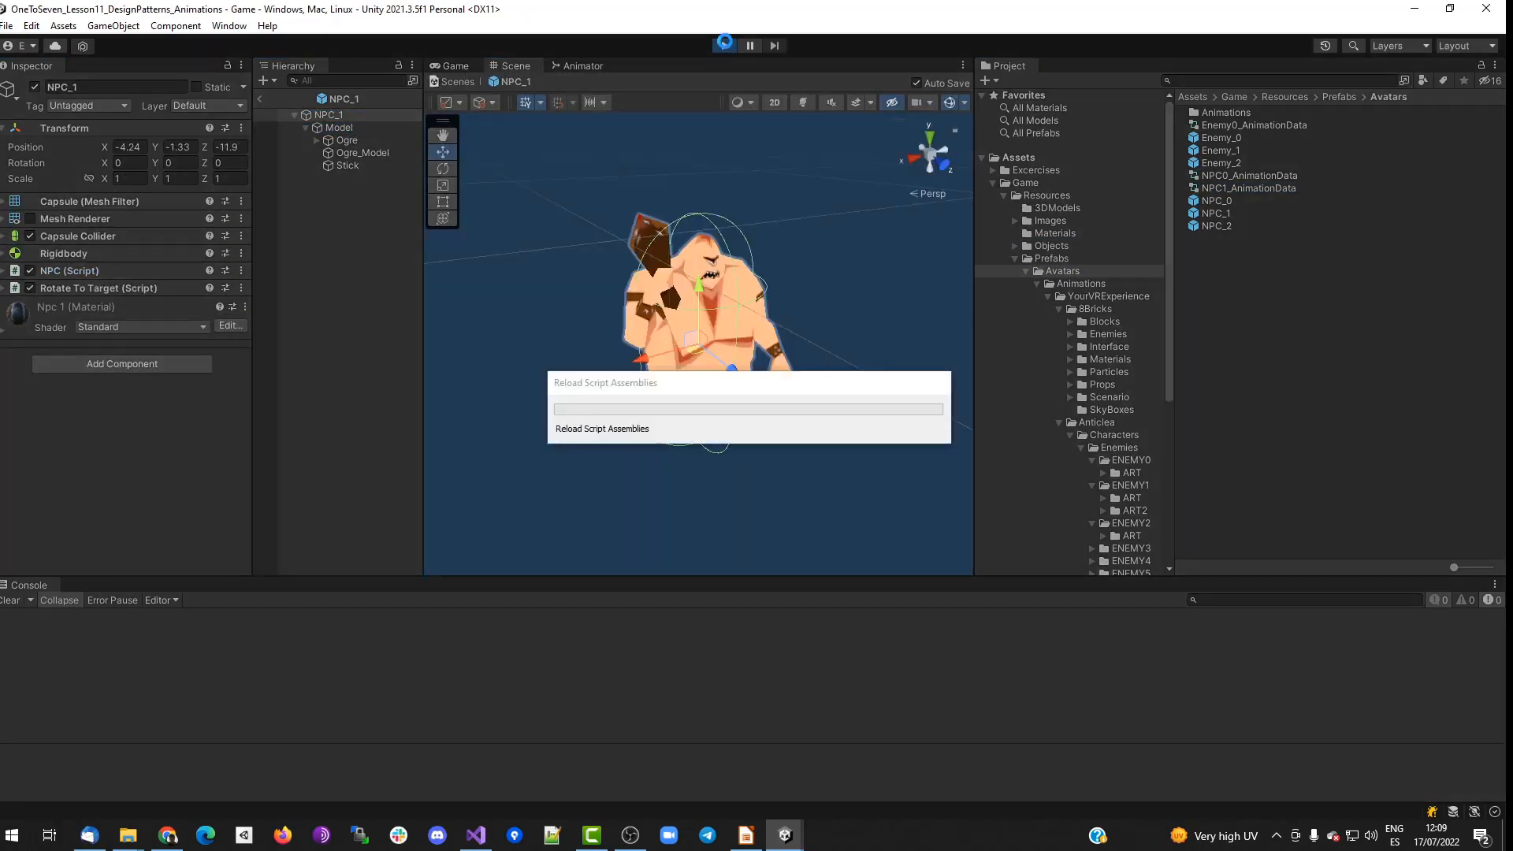
left_click(735, 351)
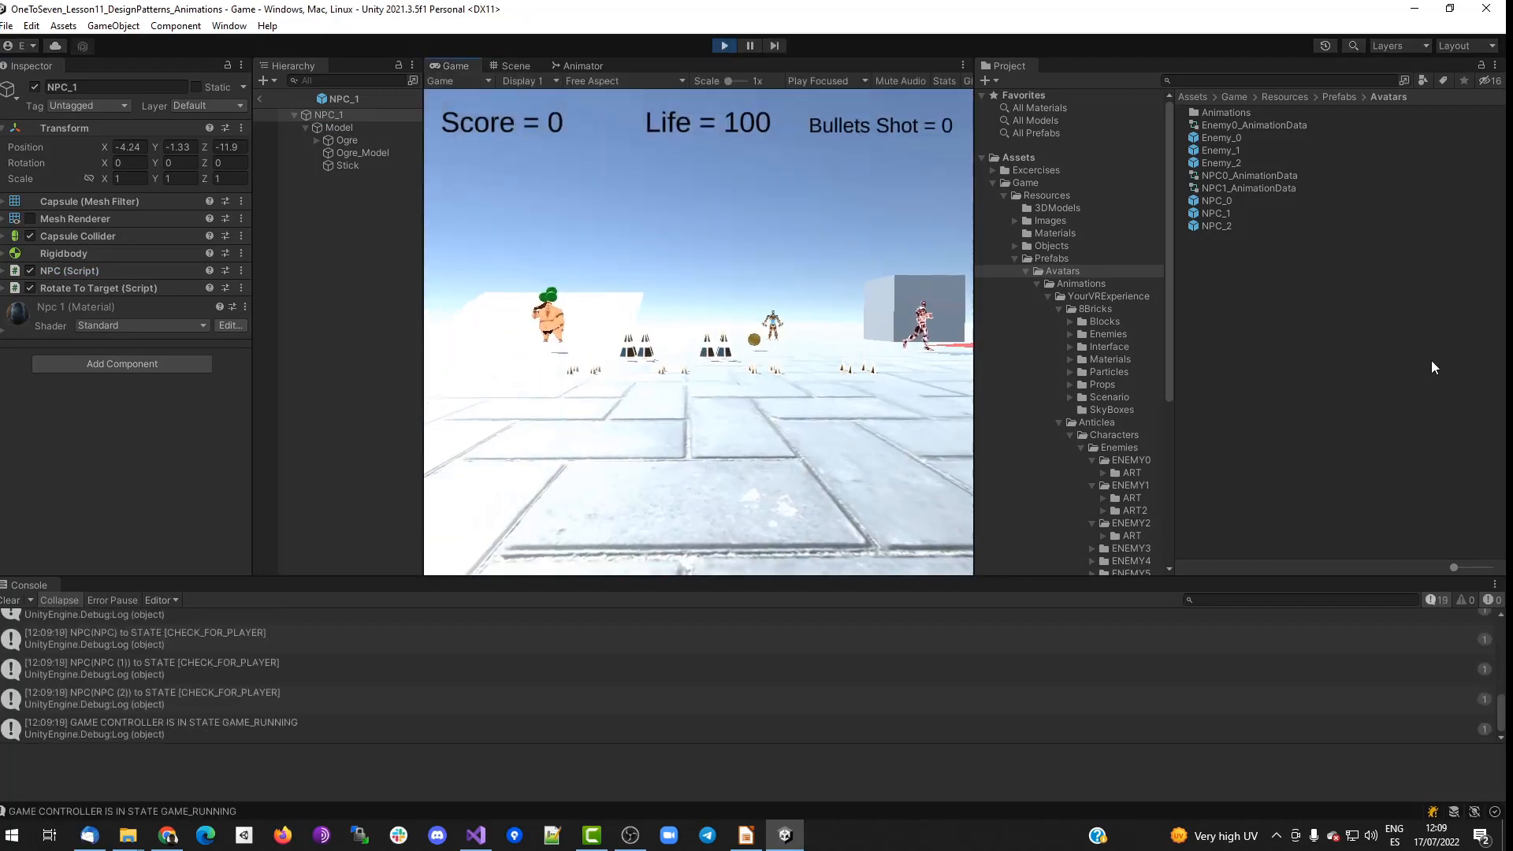
key("w")
key("space")
key("space")
key("space")
key("space")
key("space")
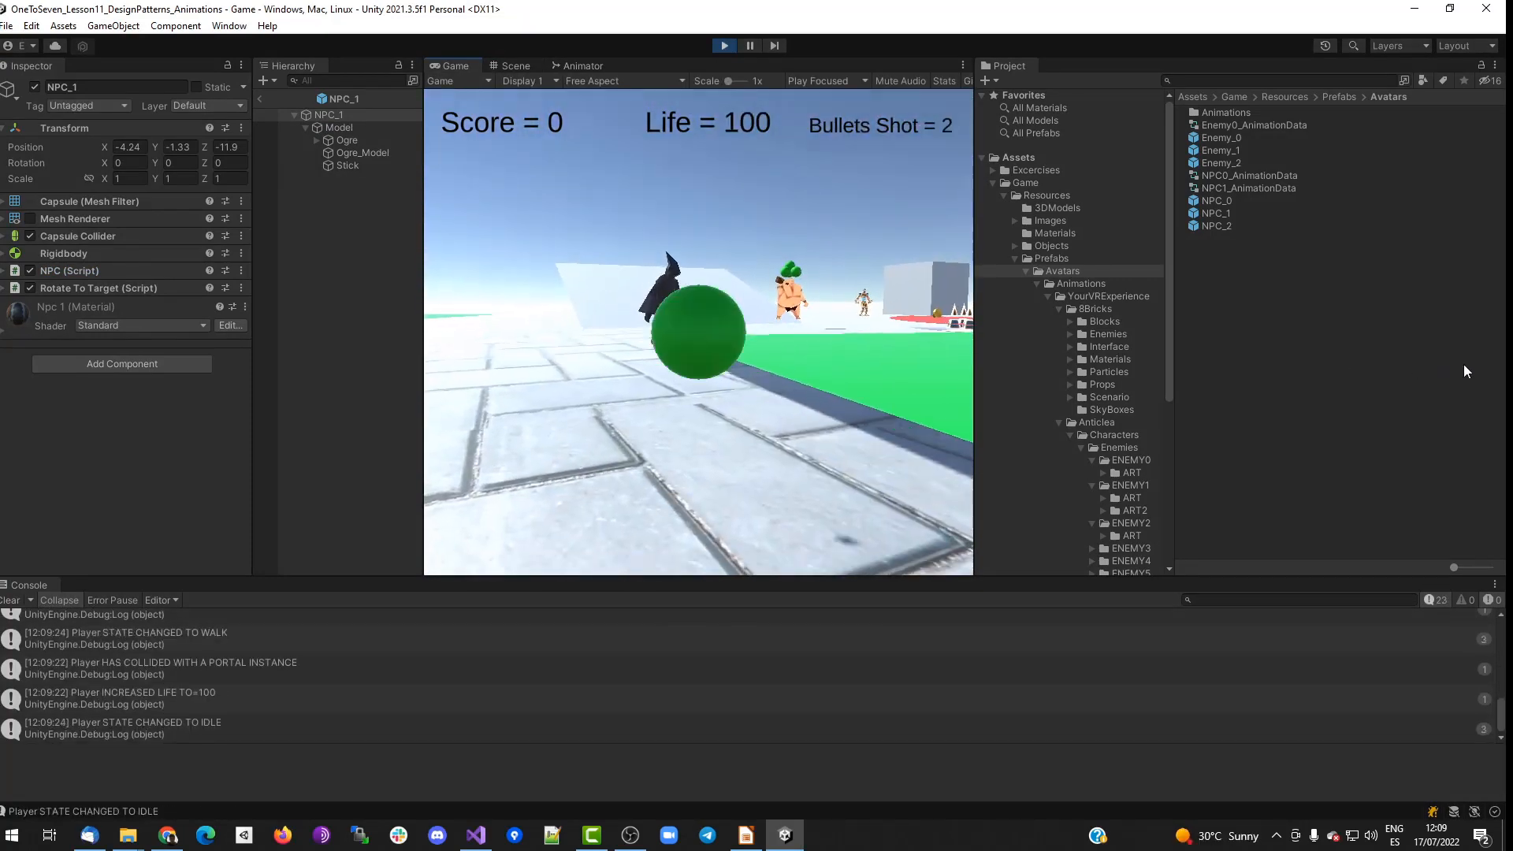
key("w")
key("space")
key("space")
key("space")
key("space")
key("space")
key("space")
key("space")
key("space")
key("space")
key("space")
key("space")
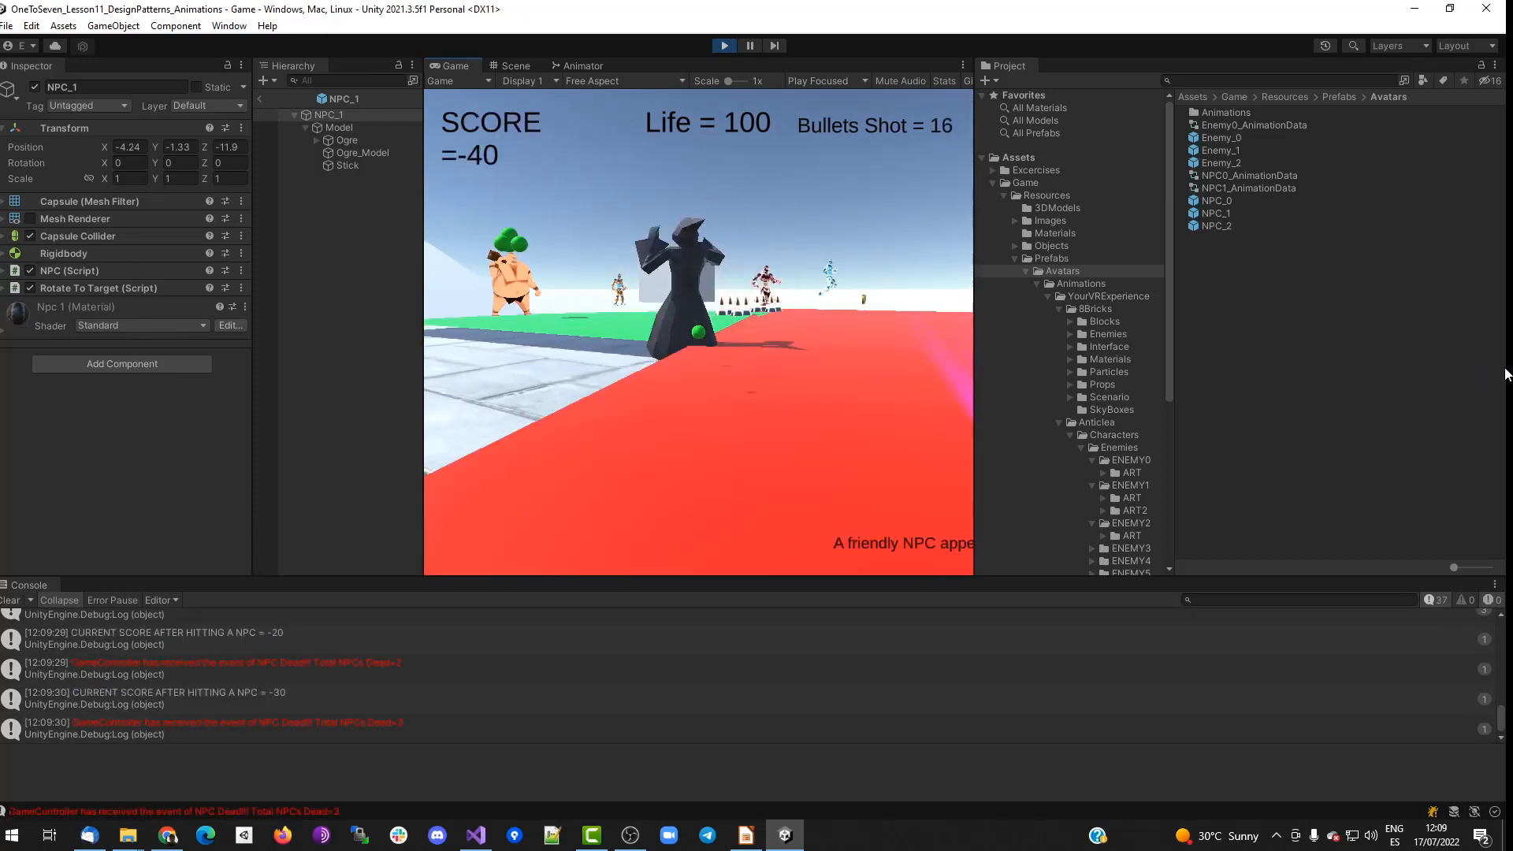
key("w")
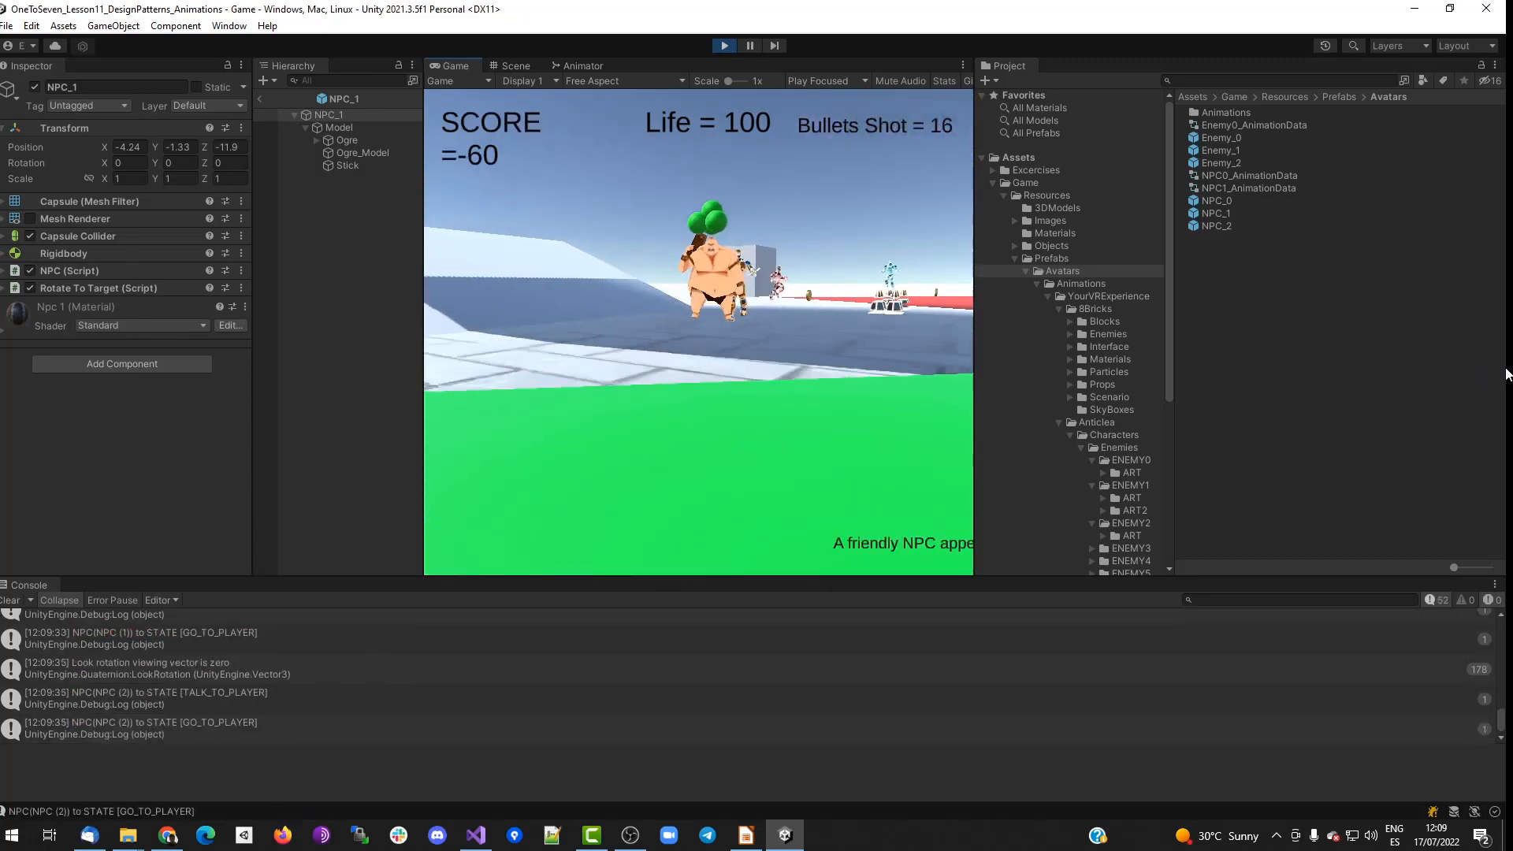
left_click(724, 45)
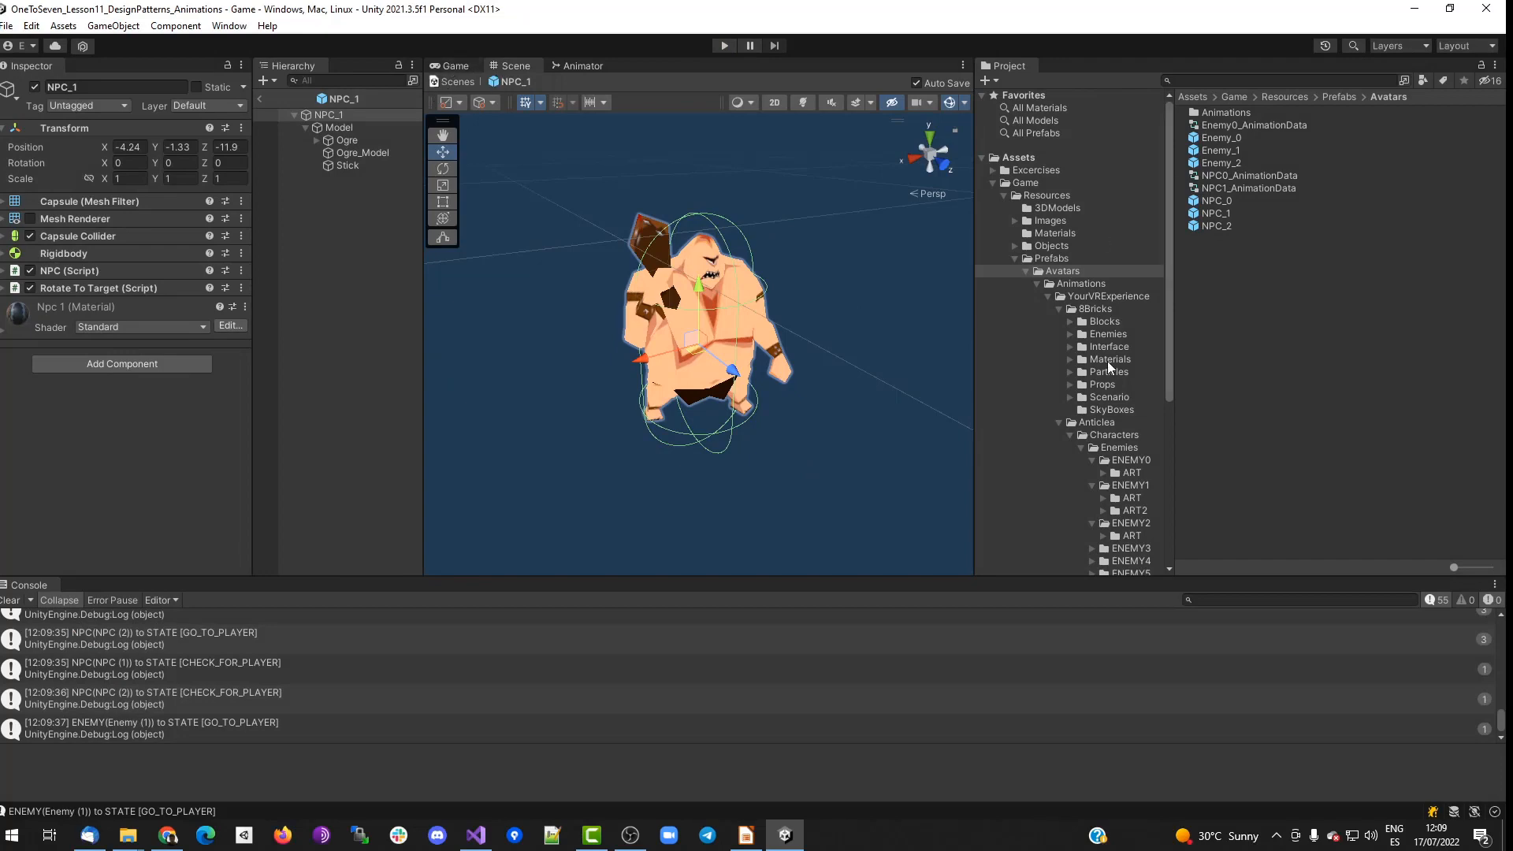
Open the Level_0 prefab and delete the green spheres above the head of NPC (1).
left_click(1036, 284)
left_click(1059, 296)
double_click(1218, 112)
left_click(744, 244)
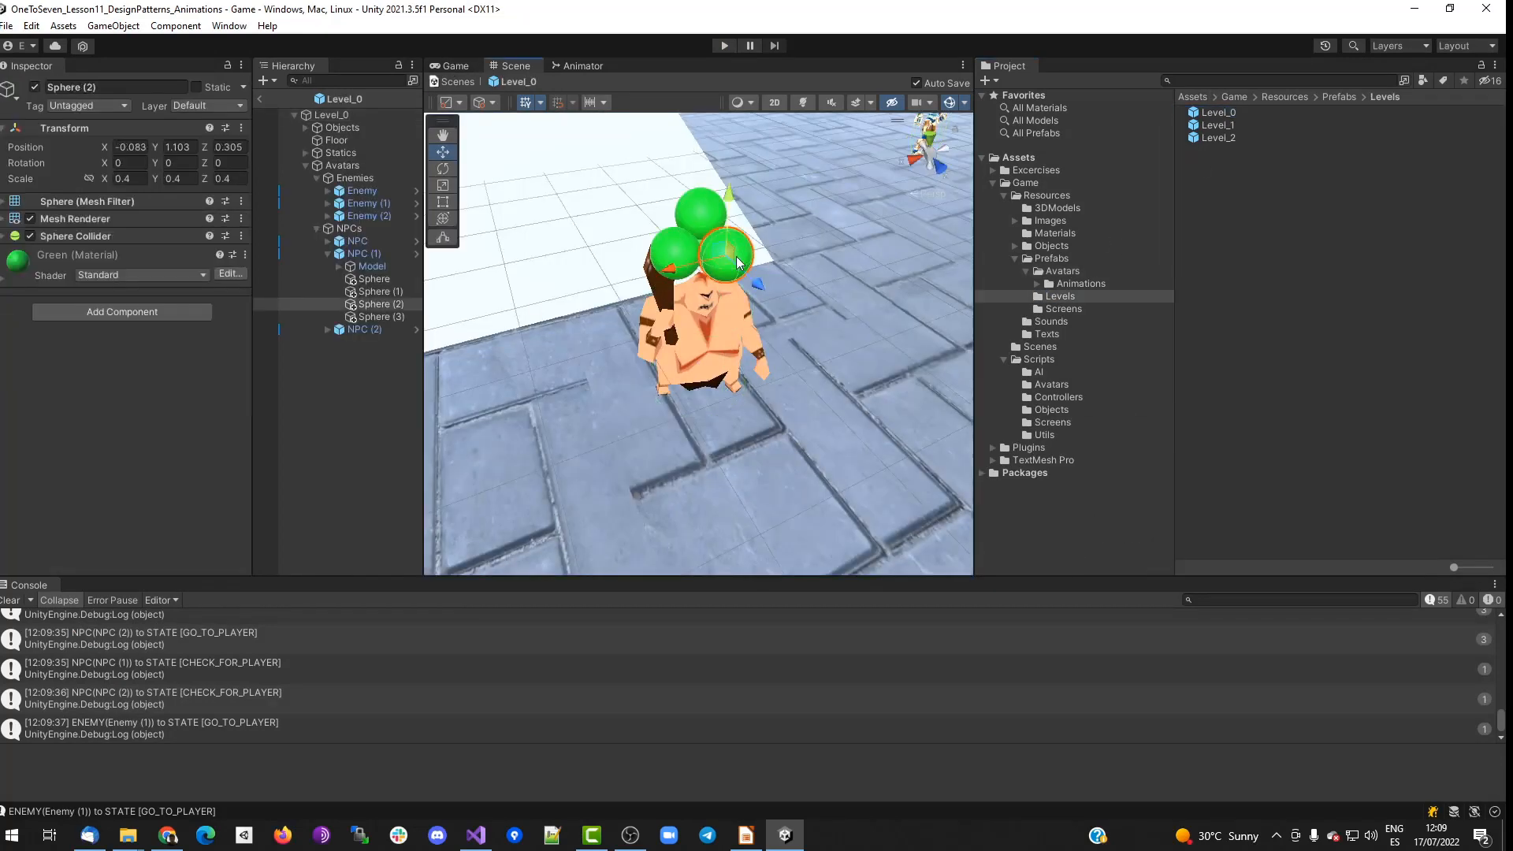
key("ctrl+z")
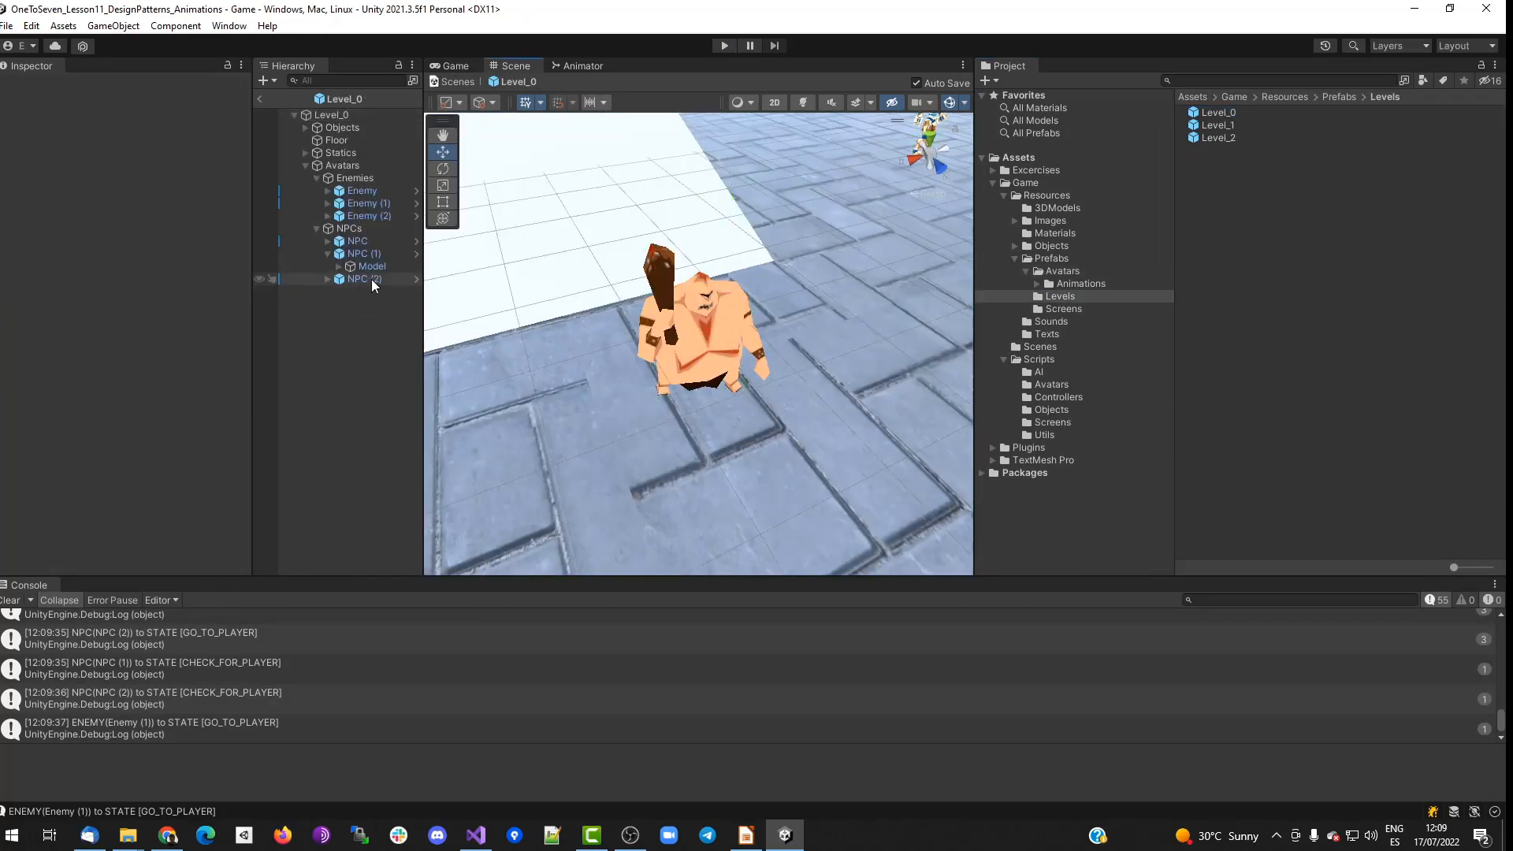
Move NPC (1) across the level floor to about X 1.82, Z 21.75, away from the other characters.
left_click(363, 254)
scroll(694, 347, "down", 8)
left_click_drag(693, 351, 737, 516)
scroll(719, 428, "down", 6)
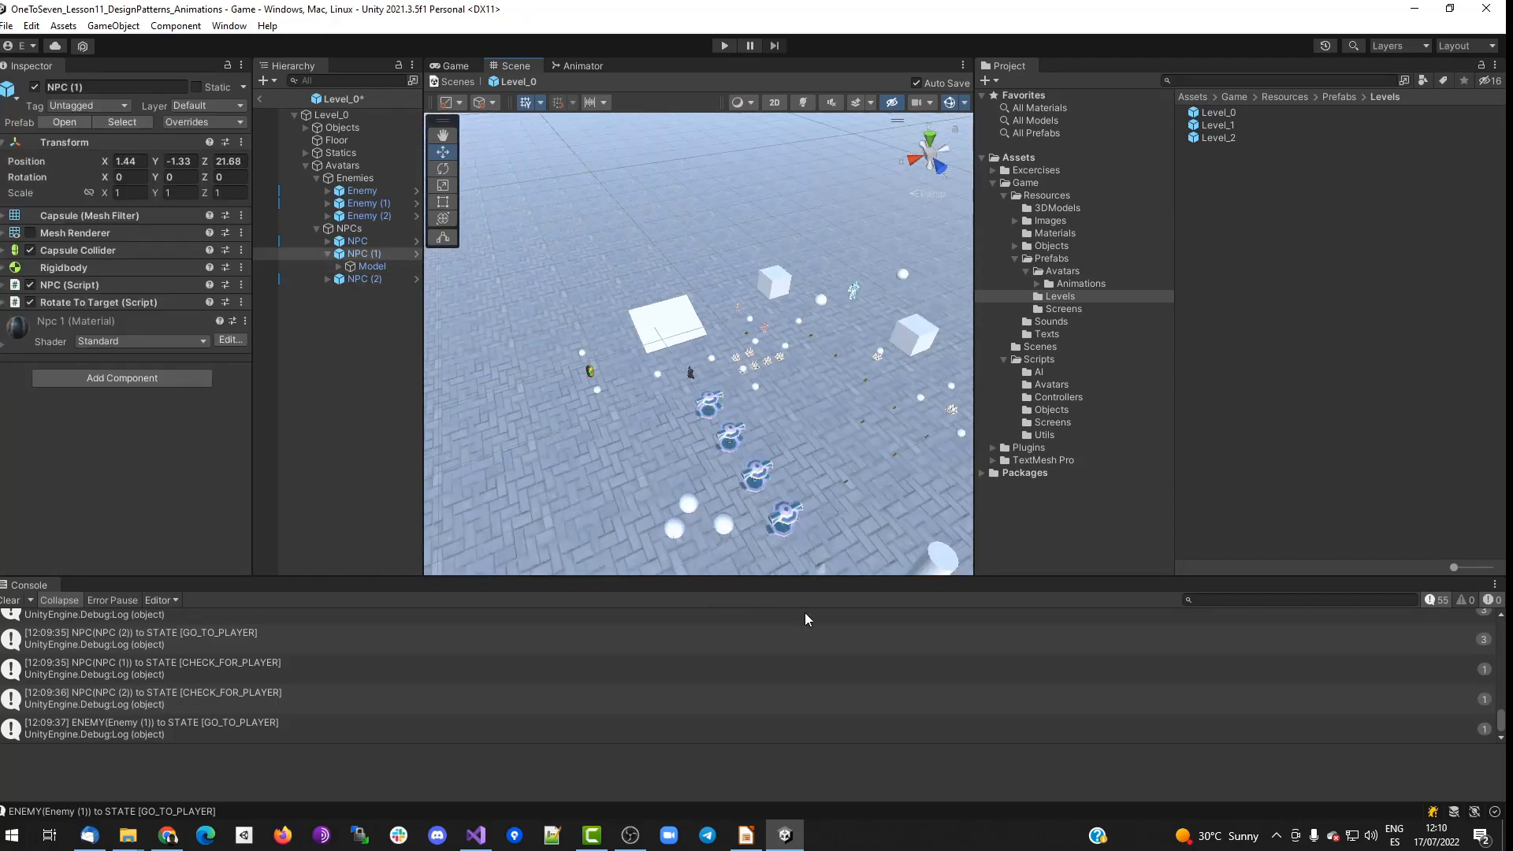
Play-test the level, approaching and backing away from the orc to check its run and talk animations, and stop playback.
left_click(724, 45)
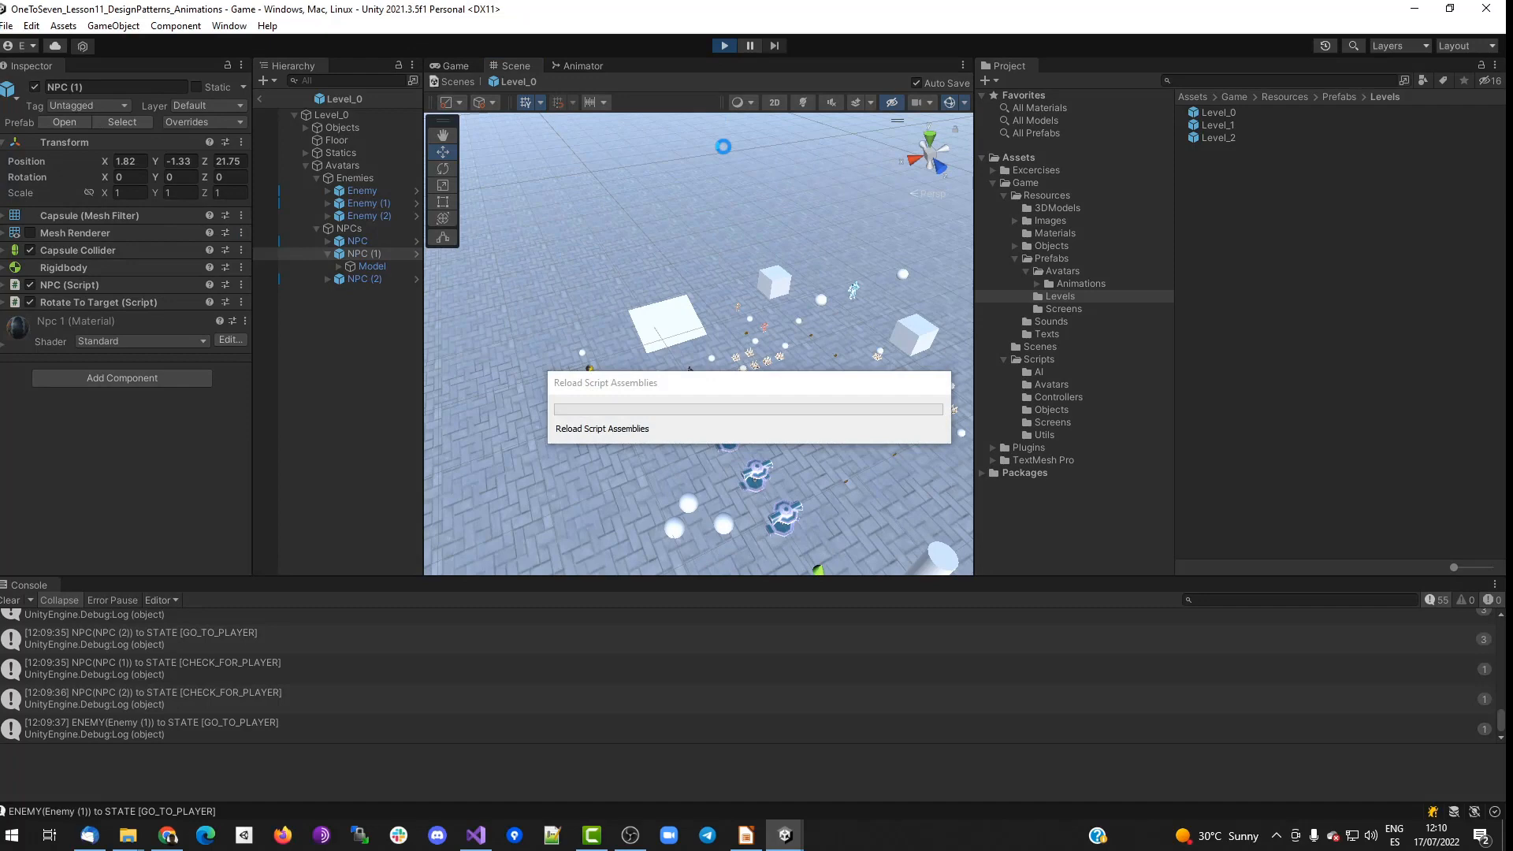
left_click(714, 338)
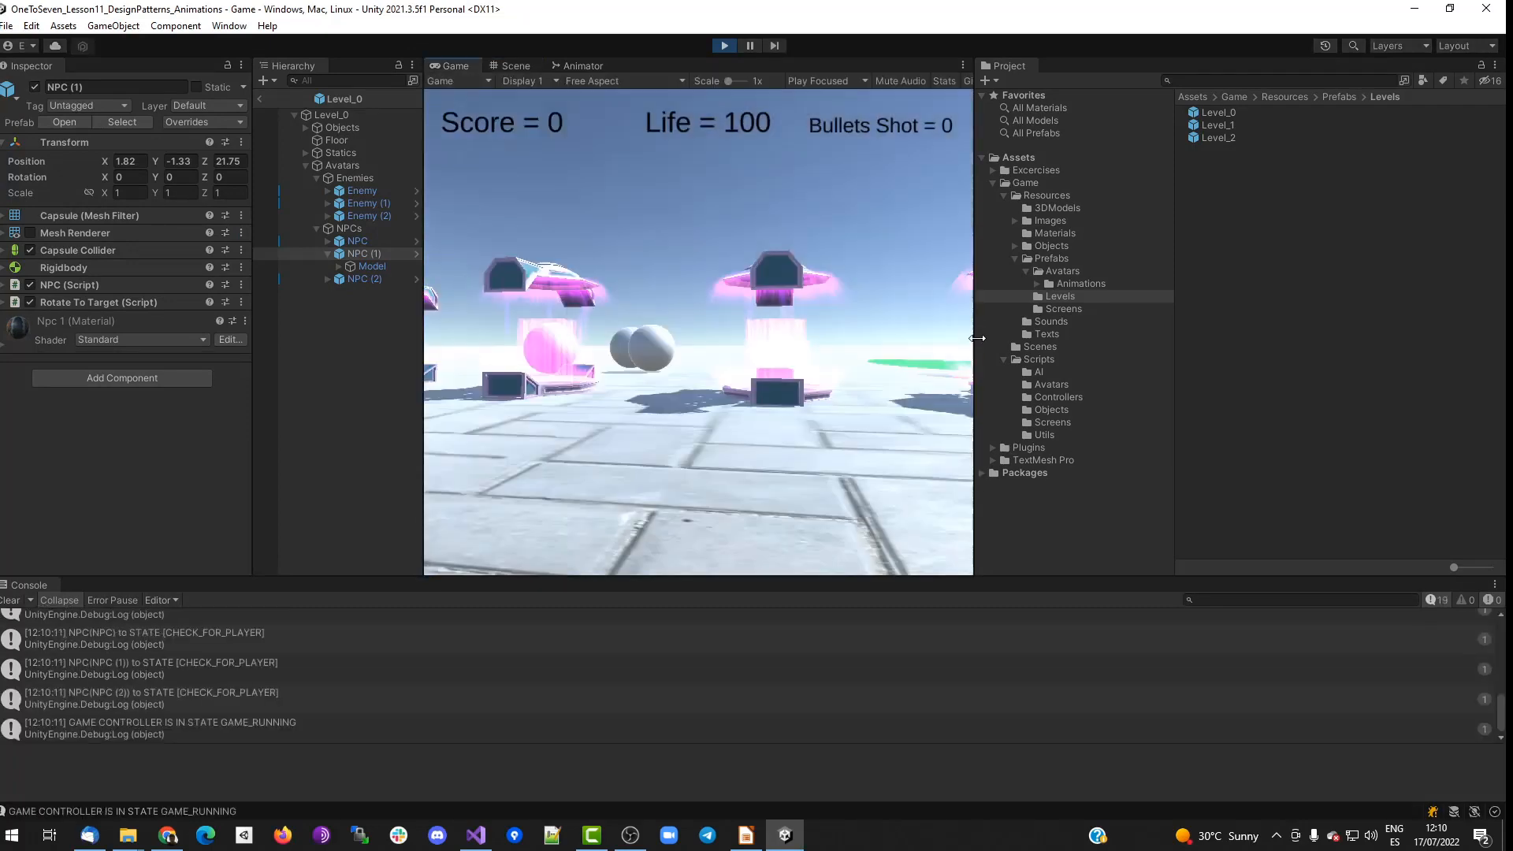
key("w")
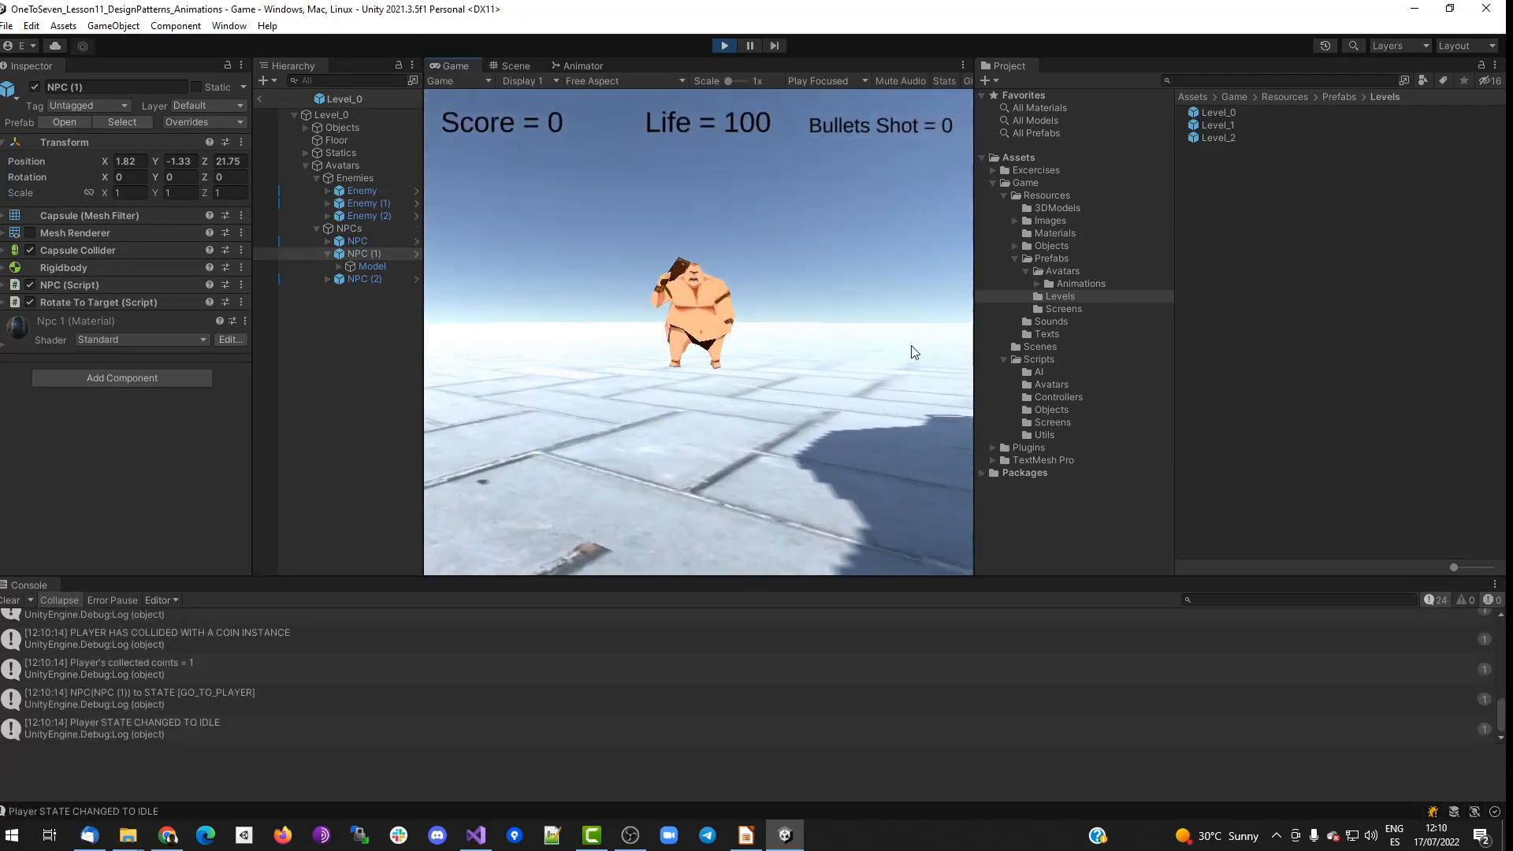
key("w")
key("s")
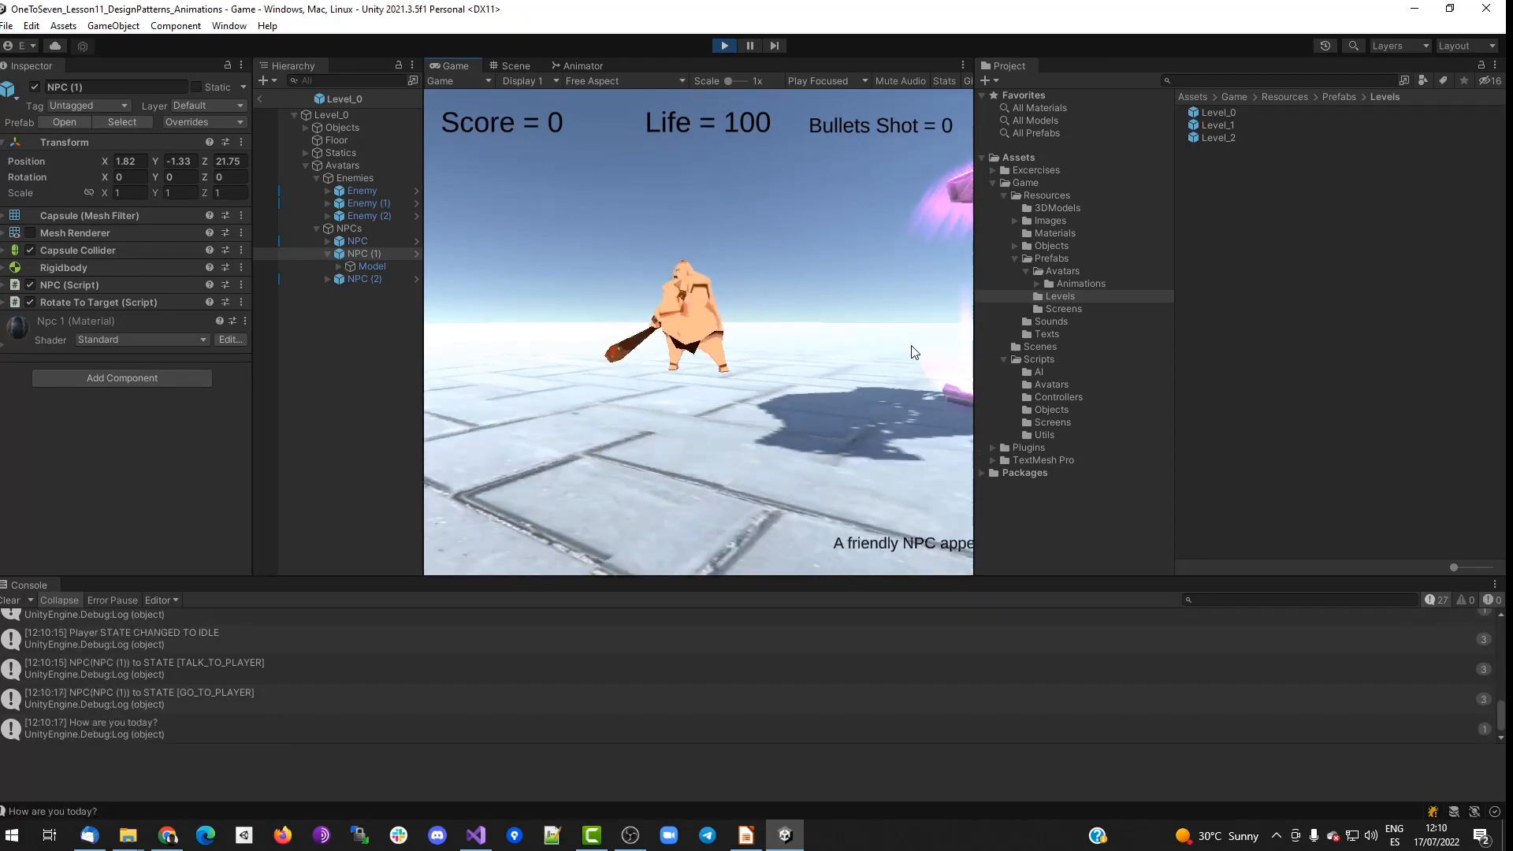
key("s")
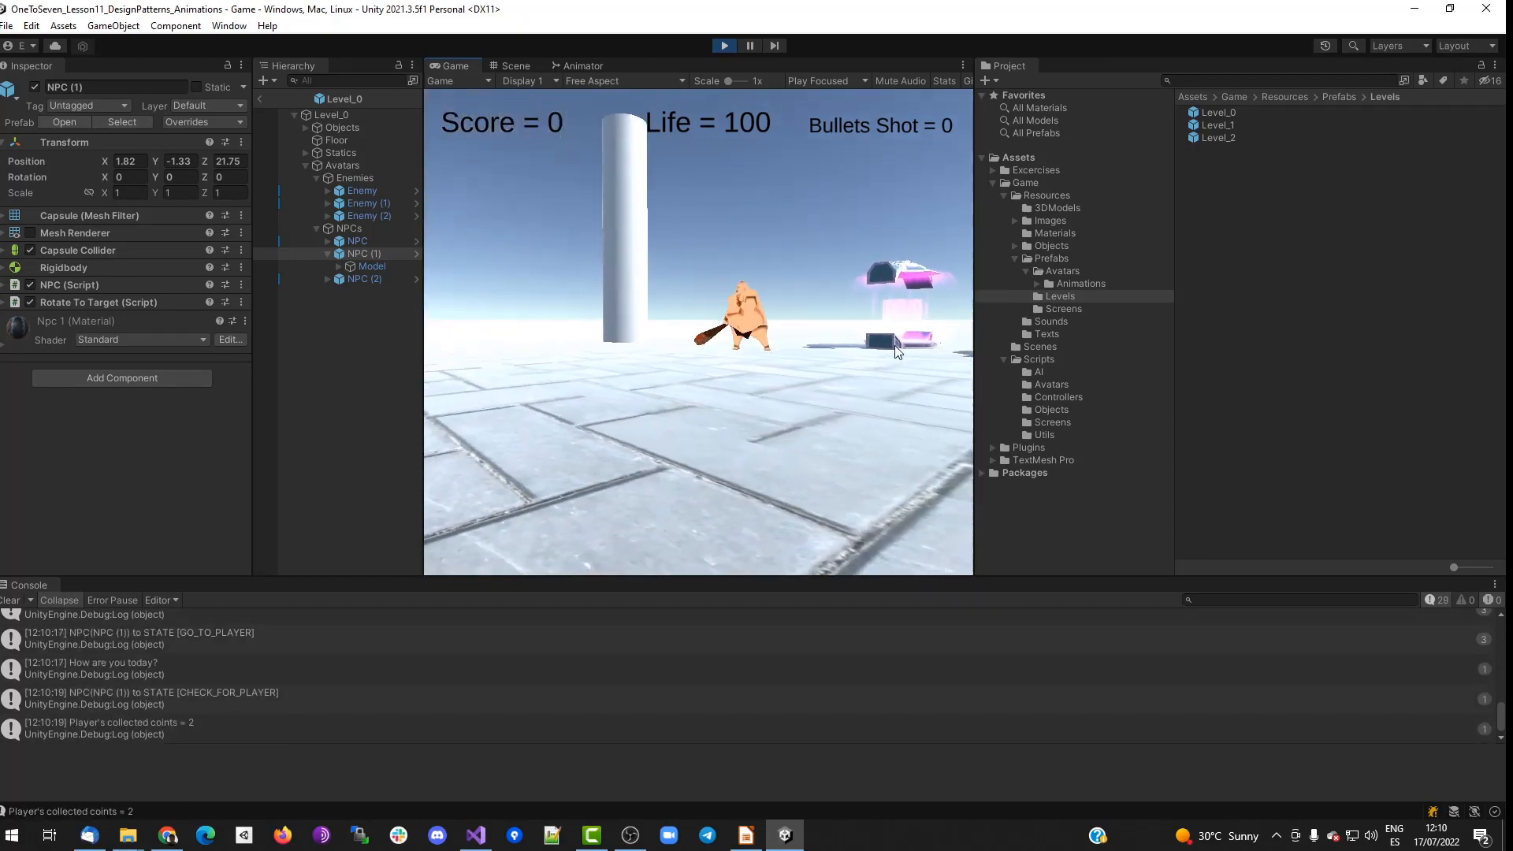
key("w")
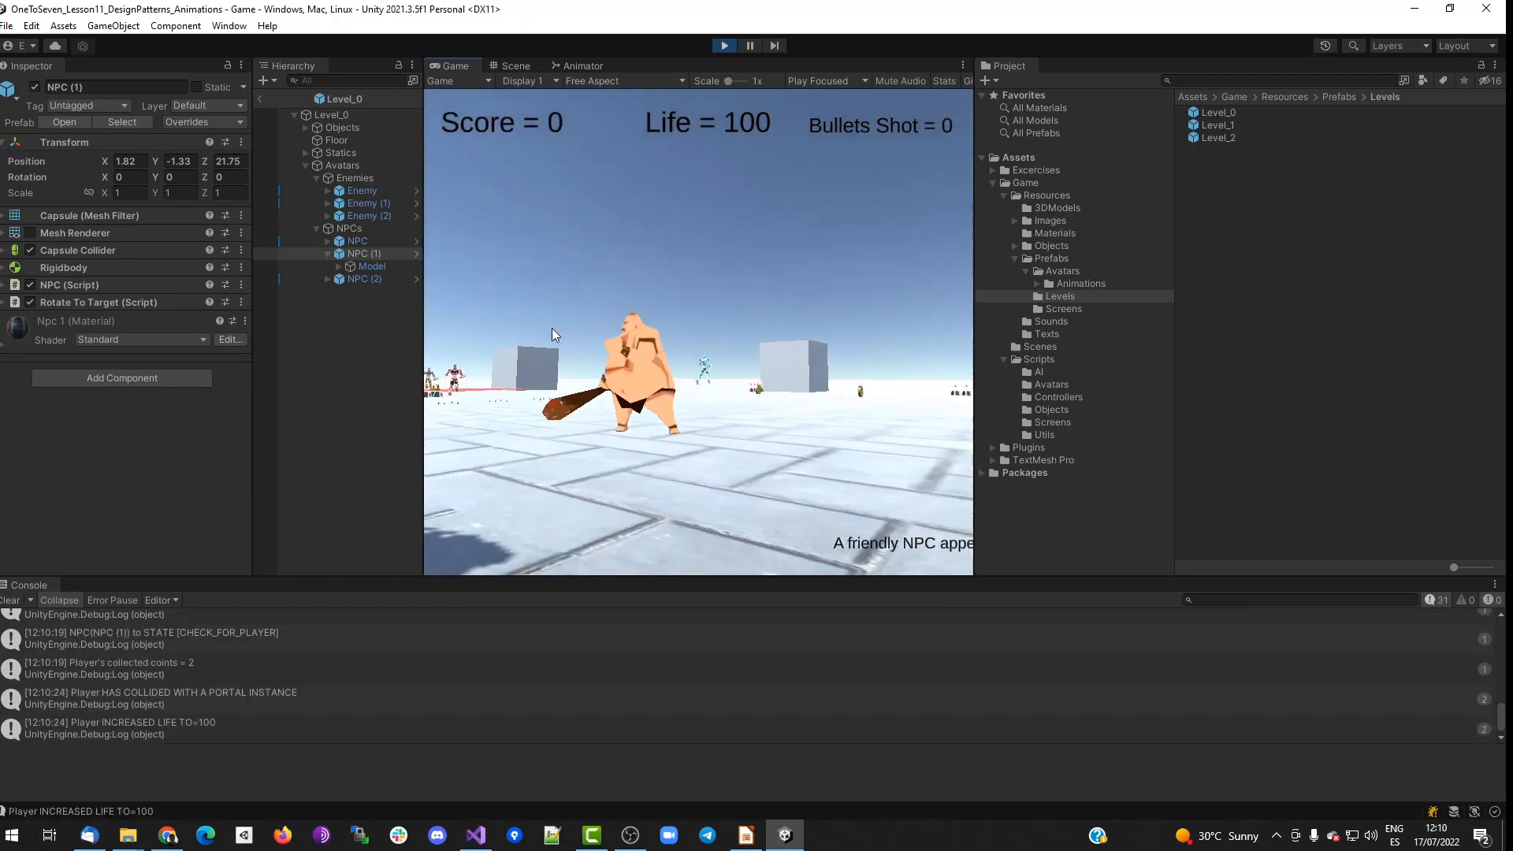
key("s")
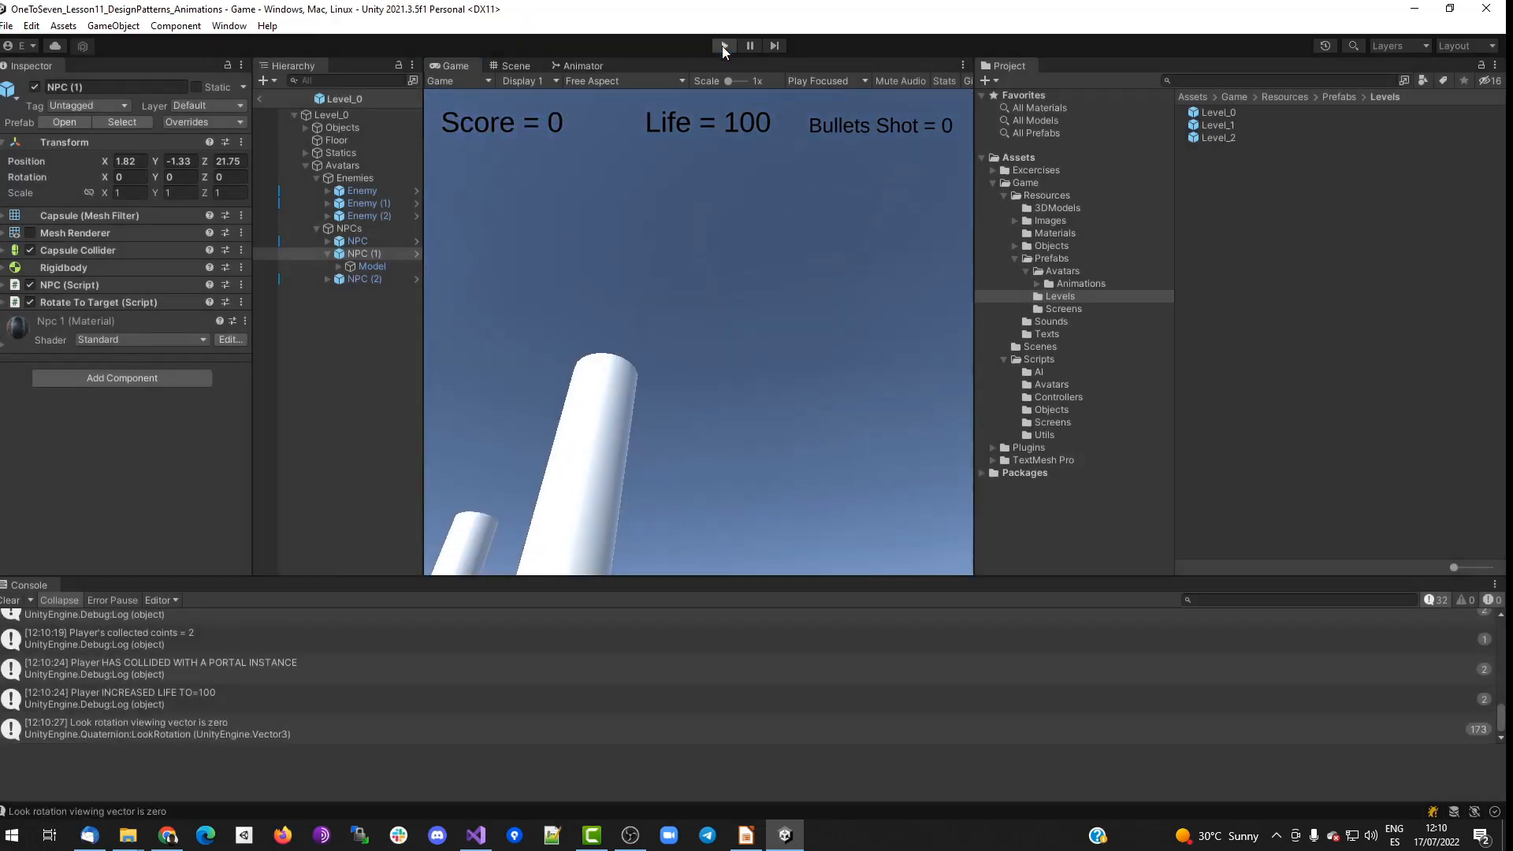
left_click(724, 46)
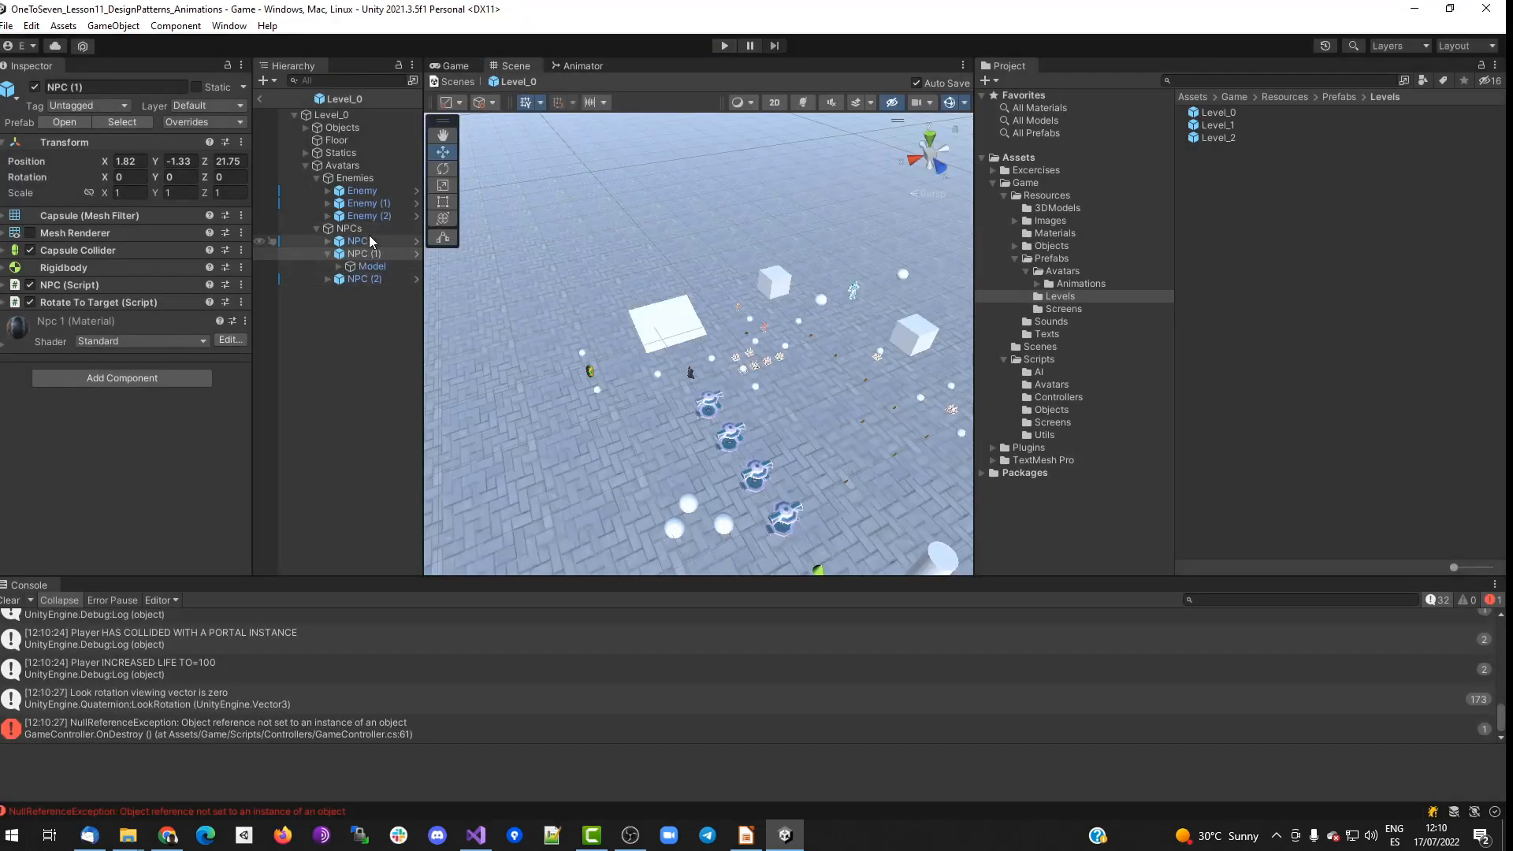
Open NPC1_AnimationData from the Model of NPC (1) and locate the clip used by the Idle state.
left_click(368, 265)
left_click(162, 223)
double_click(1222, 189)
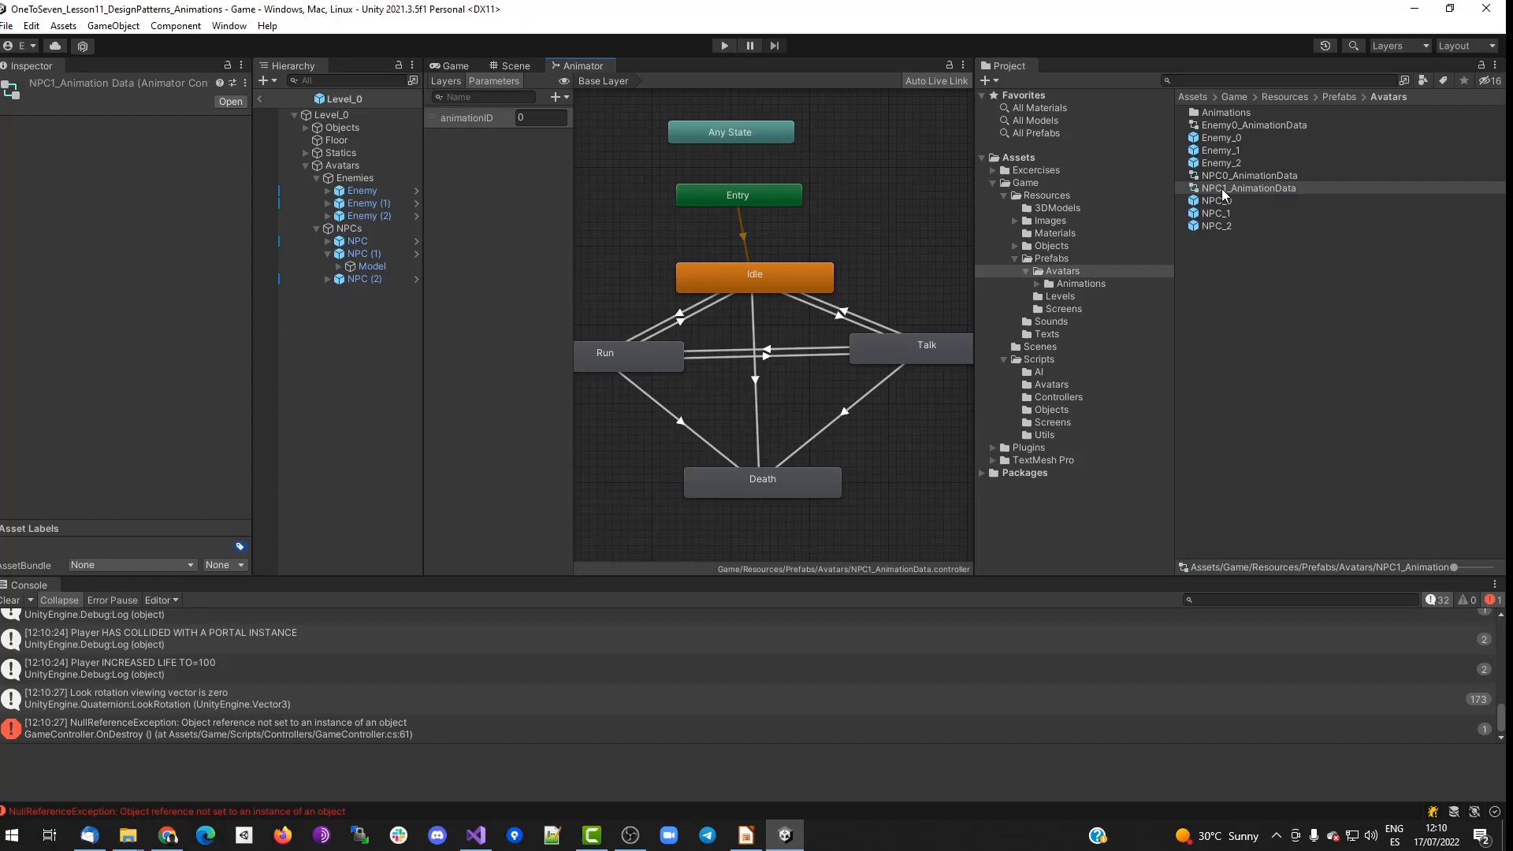
left_click(758, 284)
left_click(158, 130)
Examine the animation clips in the Ogre_001 import settings, including the frame range and loop setting of Ogre|attack0.
left_click(1247, 138)
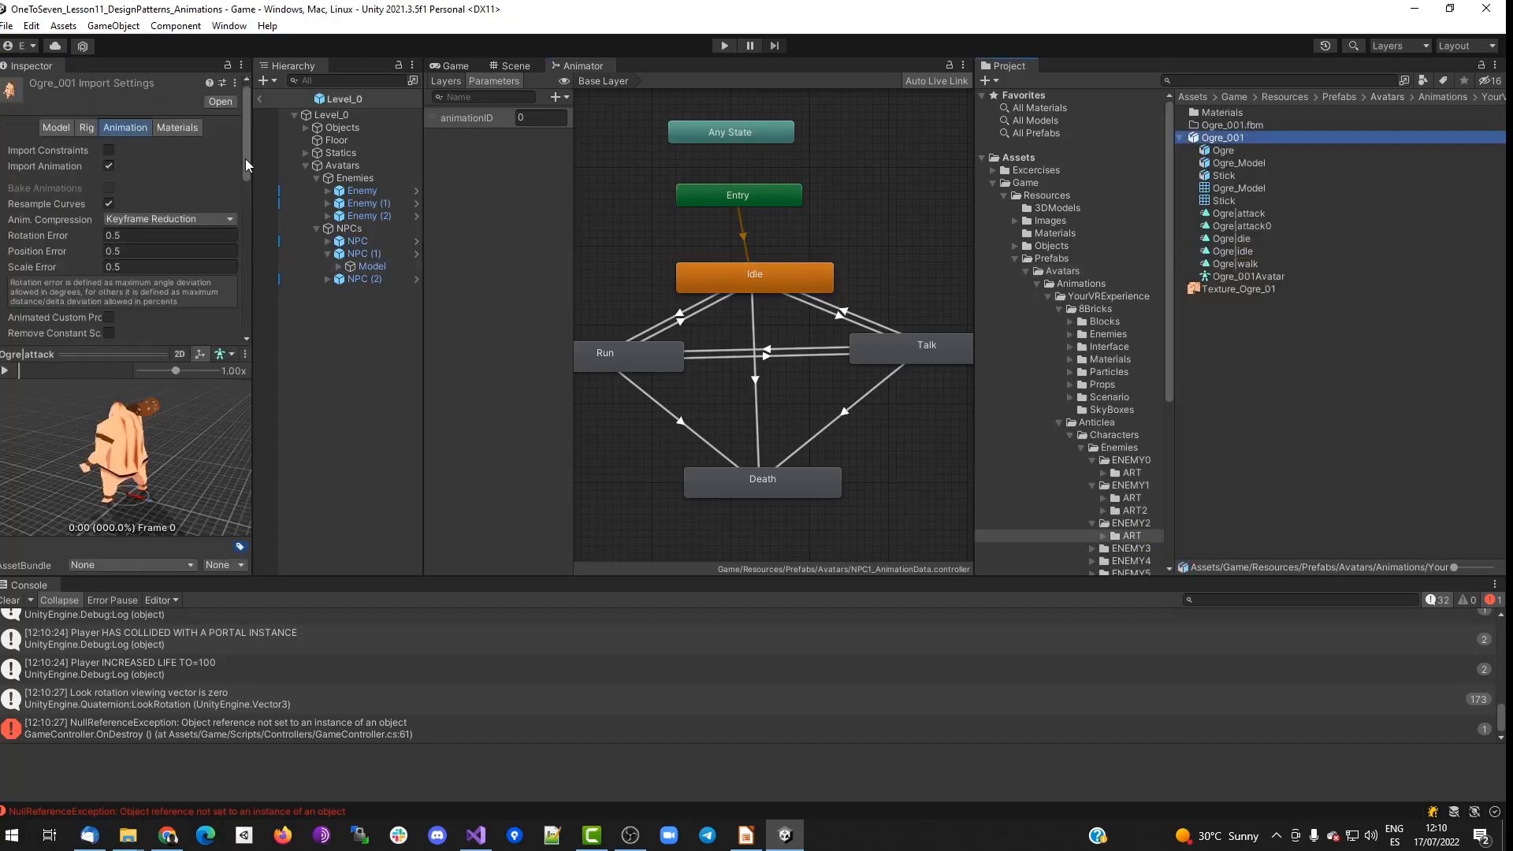
left_click_drag(246, 164, 109, 224)
scroll(171, 270, "down", 3)
scroll(172, 273, "up", 2)
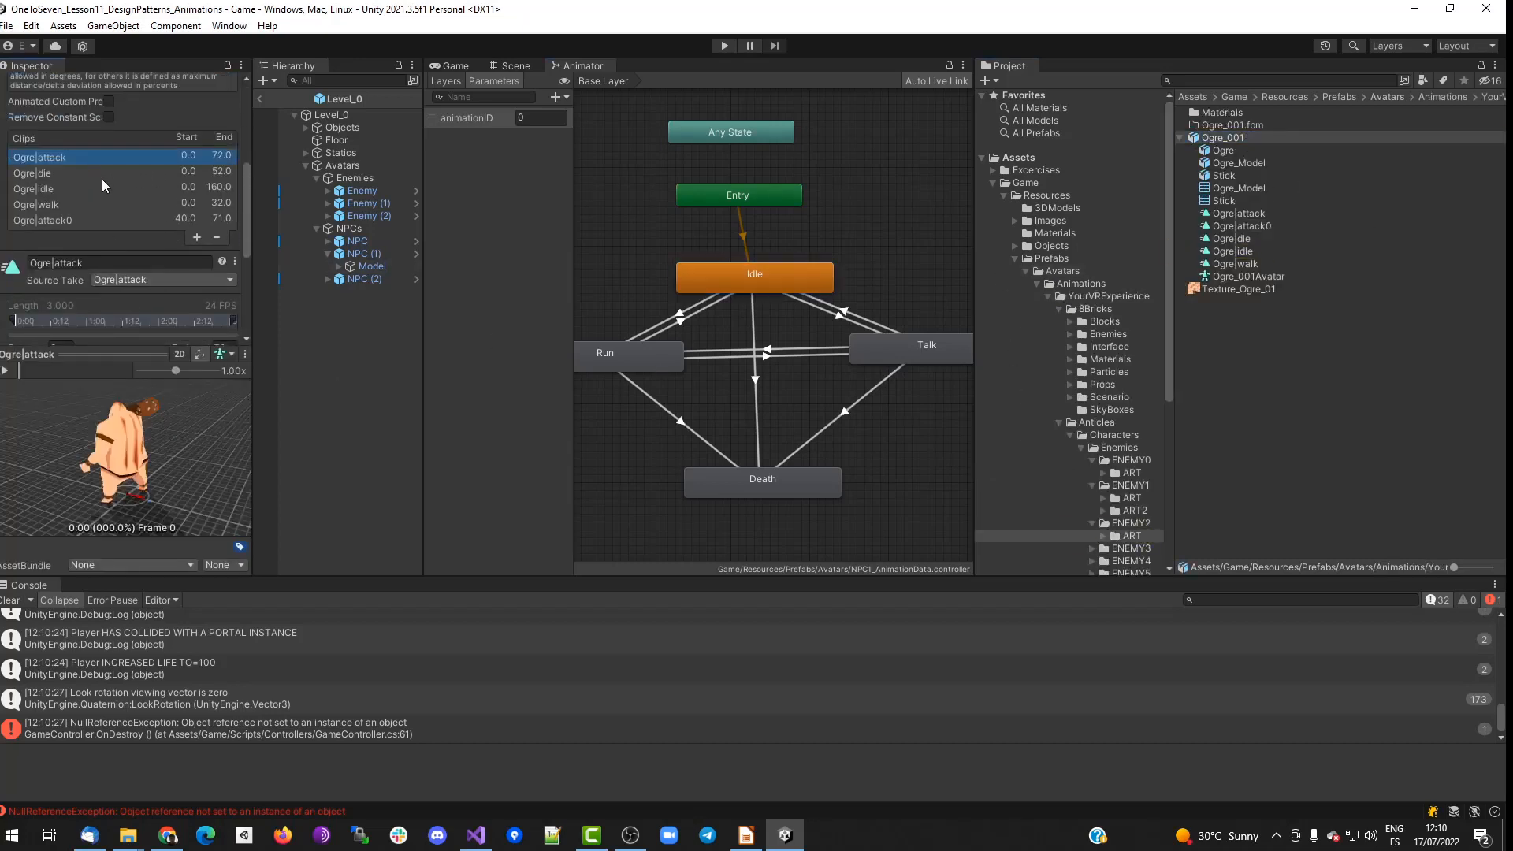
left_click(101, 185)
scroll(156, 297, "down", 1)
left_click(85, 166)
left_click(94, 178)
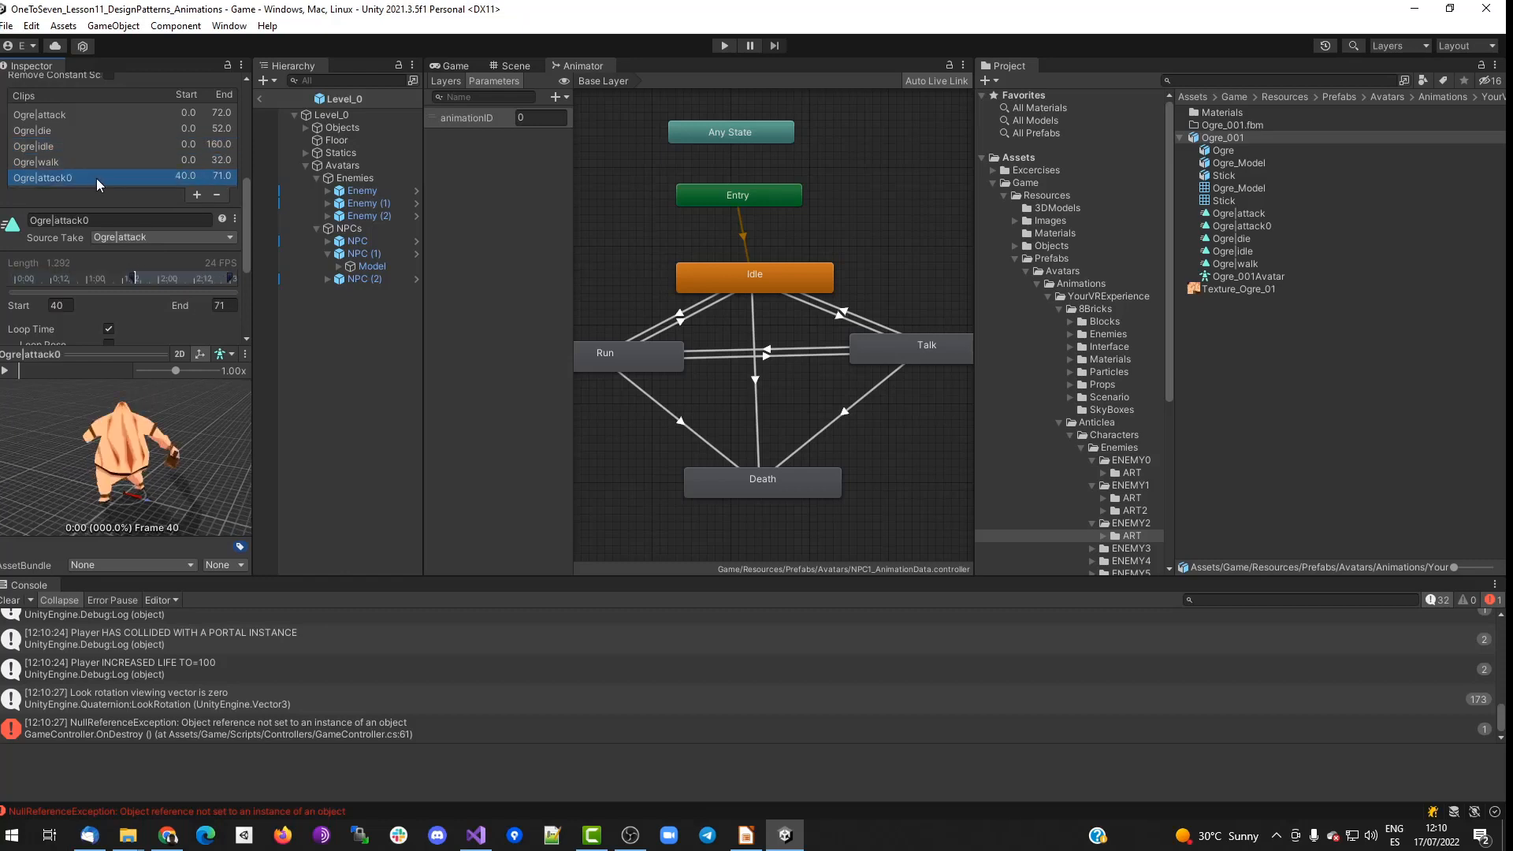
left_click(1289, 358)
Check the timing and animationID conditions of the Idle -> Run, Run -> Talk and Talk -> Idle transitions.
left_click(672, 325)
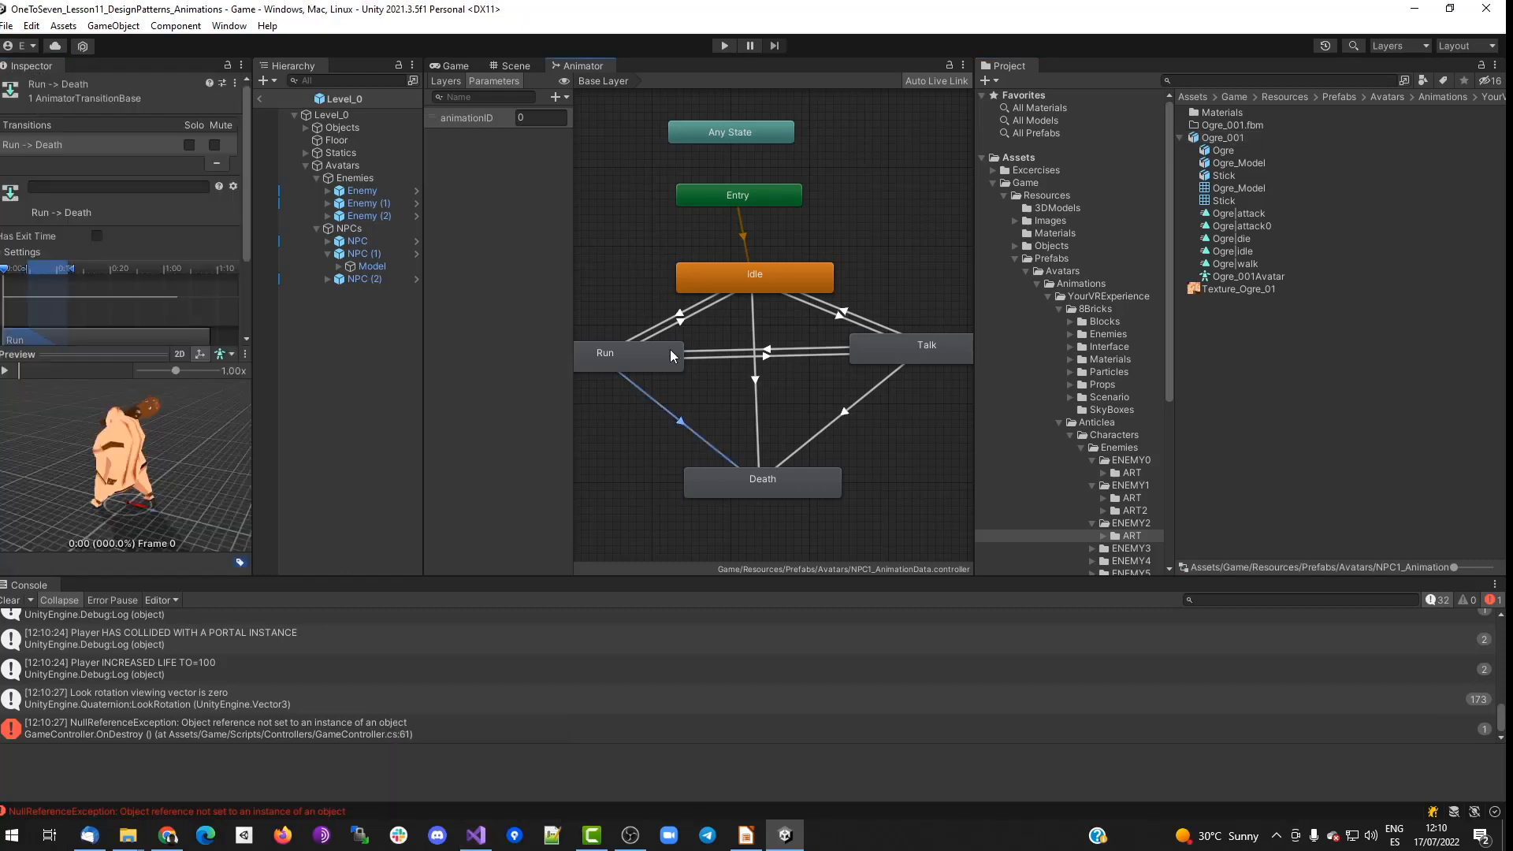
left_click(676, 317)
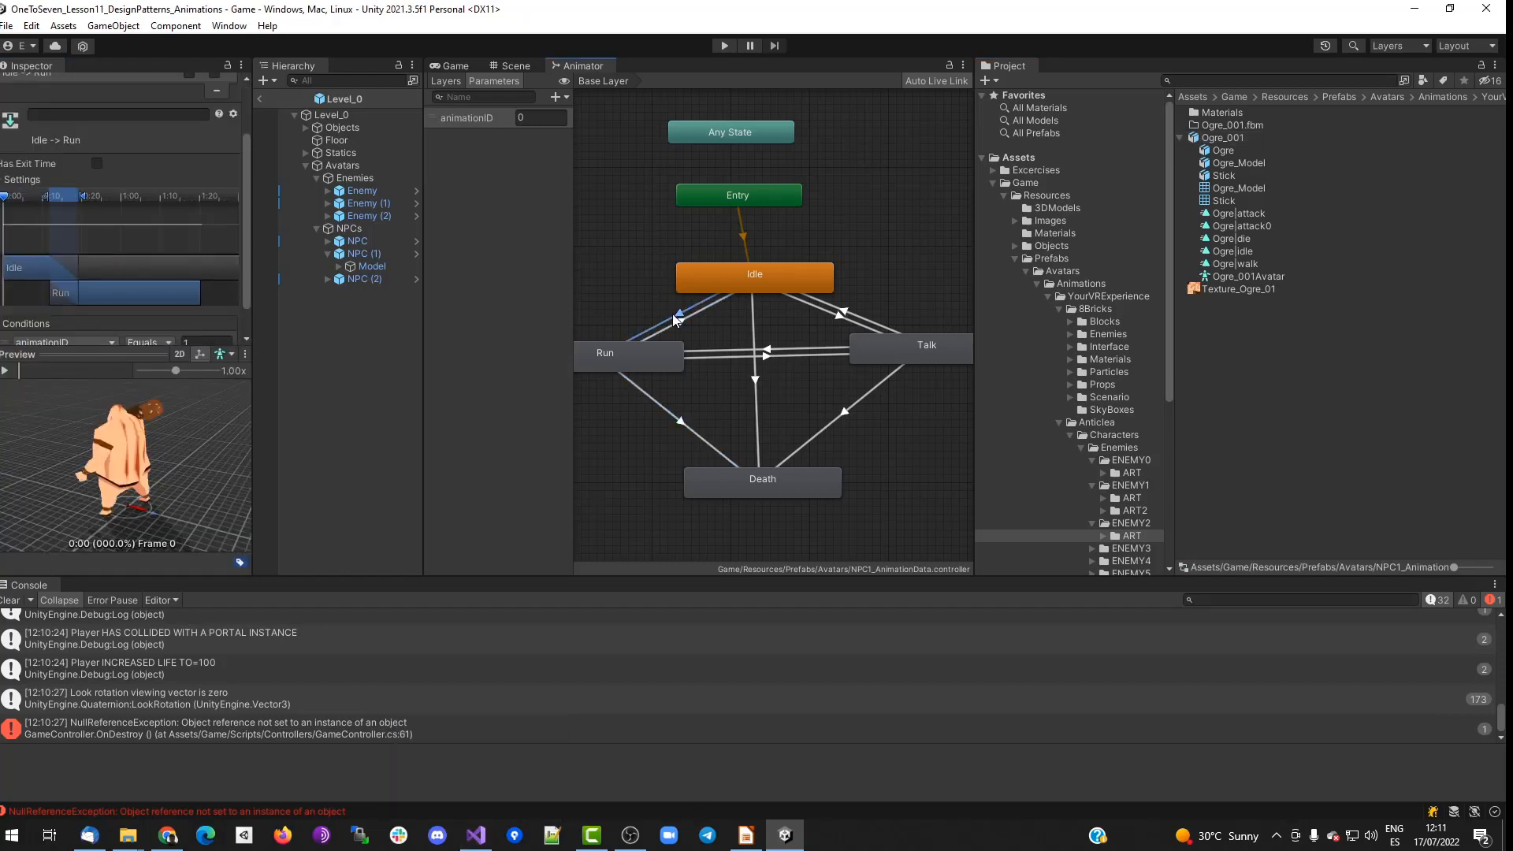
left_click(741, 357)
left_click(731, 348)
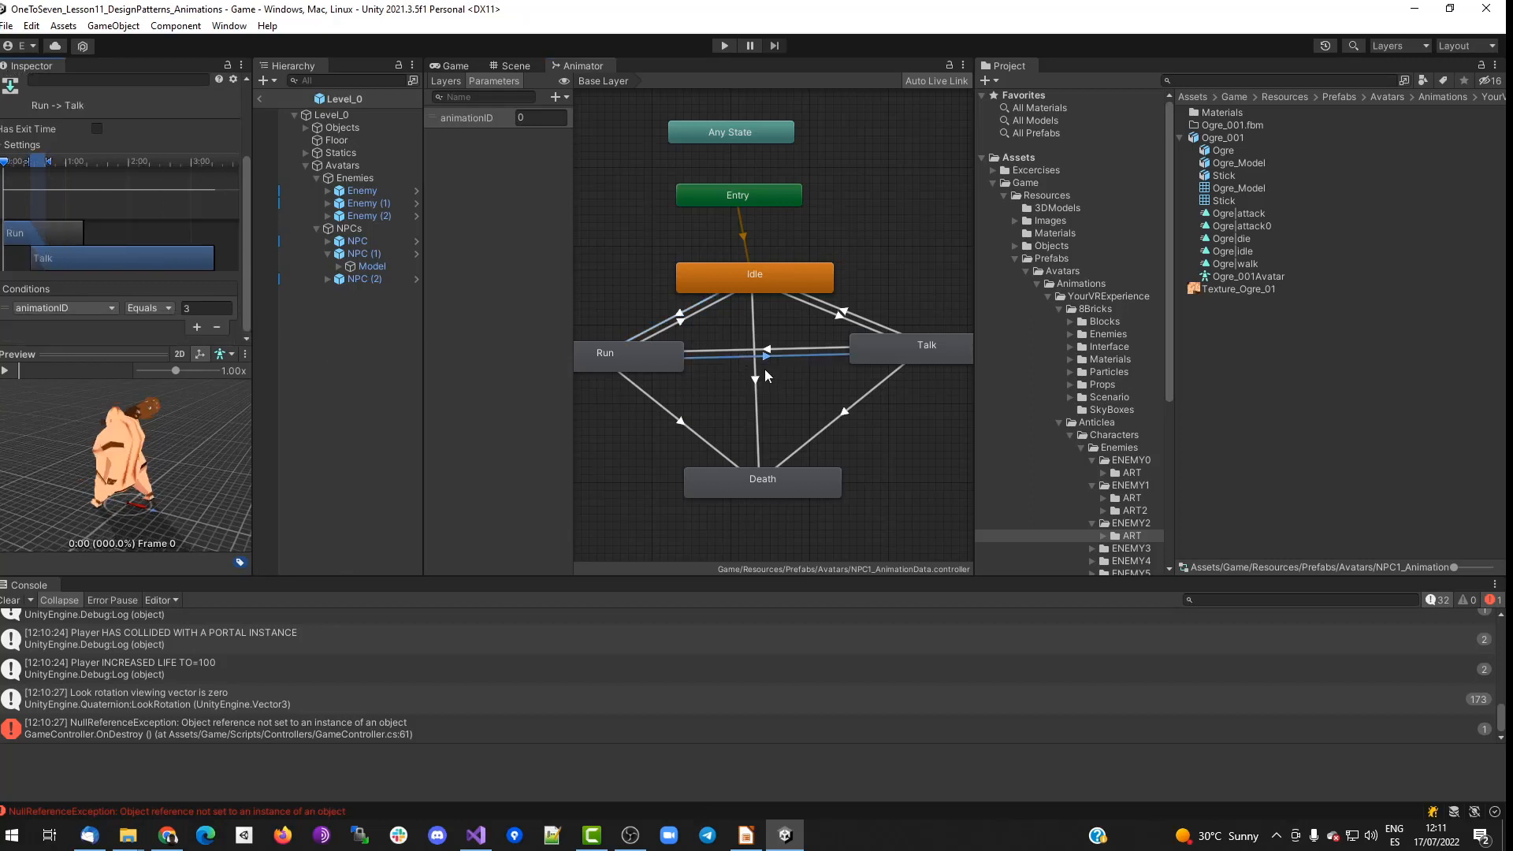
left_click(837, 311)
Run the game again and walk toward and away from the orc to observe its animation changes.
left_click(725, 46)
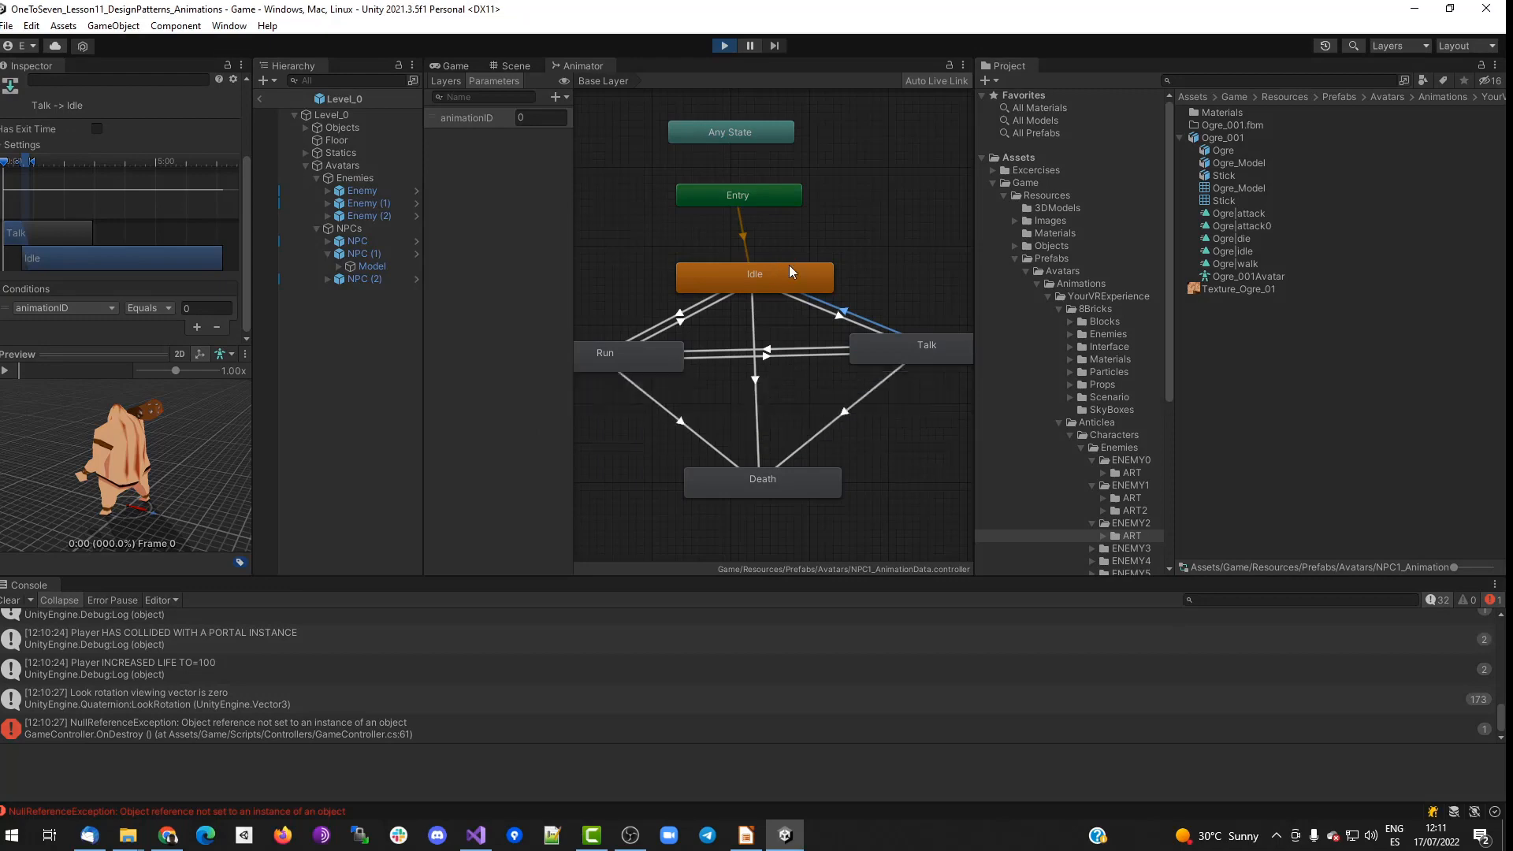
key("w")
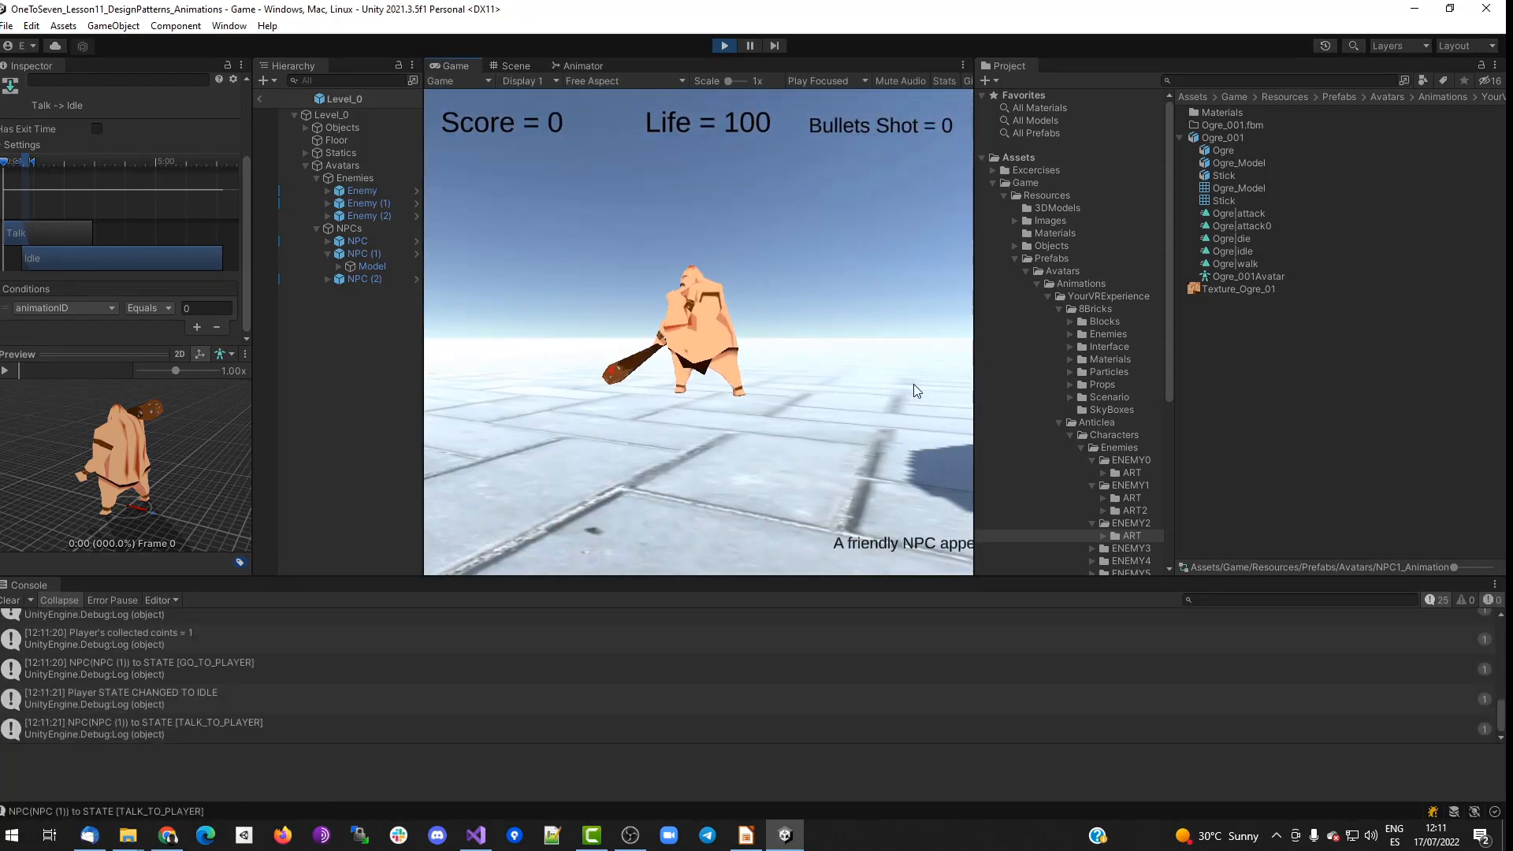
key("s")
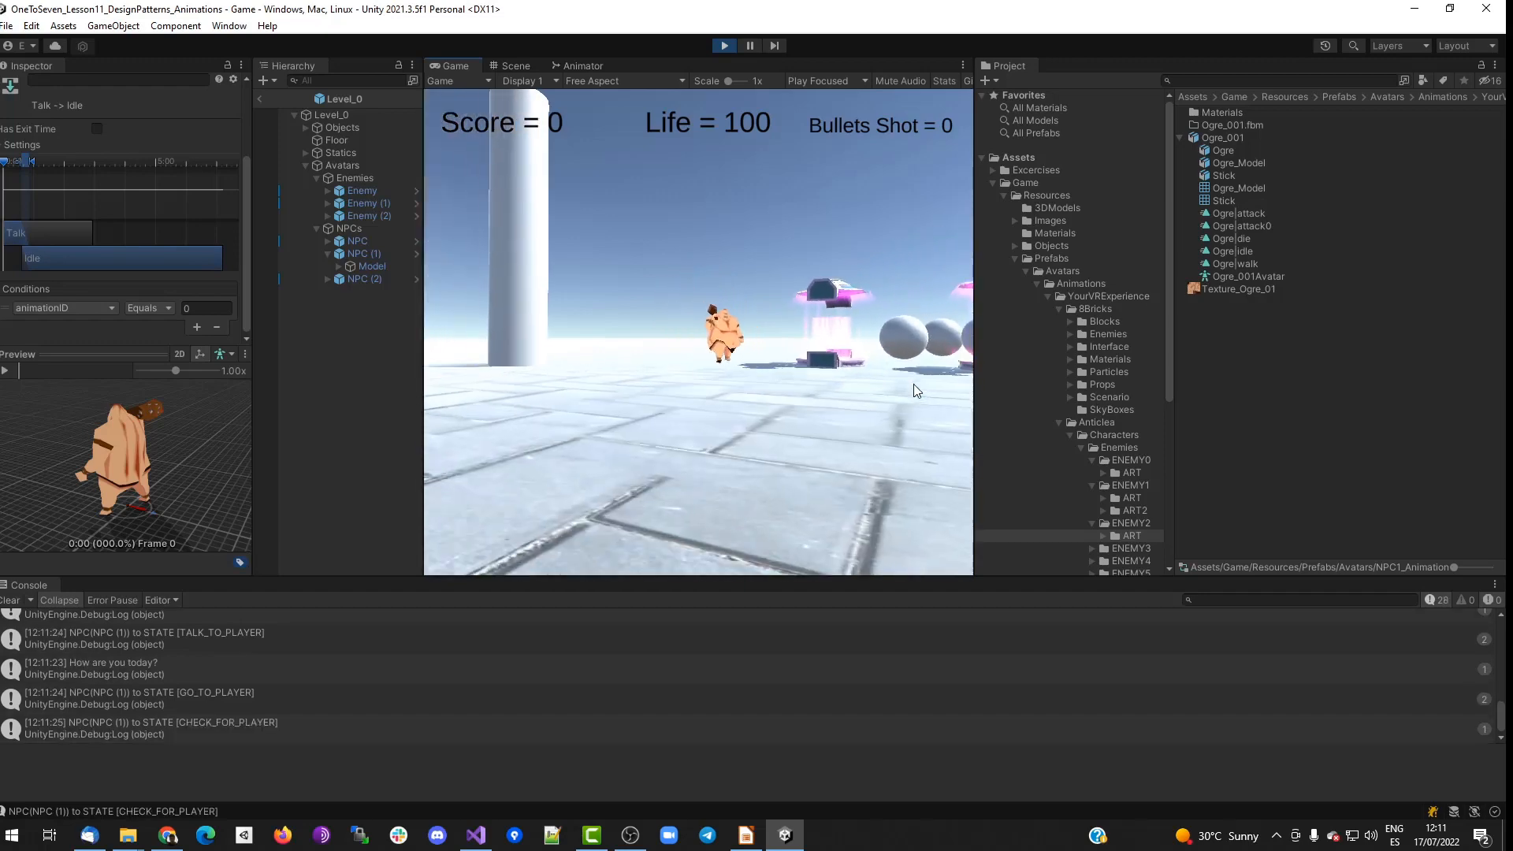
Walk around the ogre NPC in the running game to check its idle, walk and talk animations.
key("w")
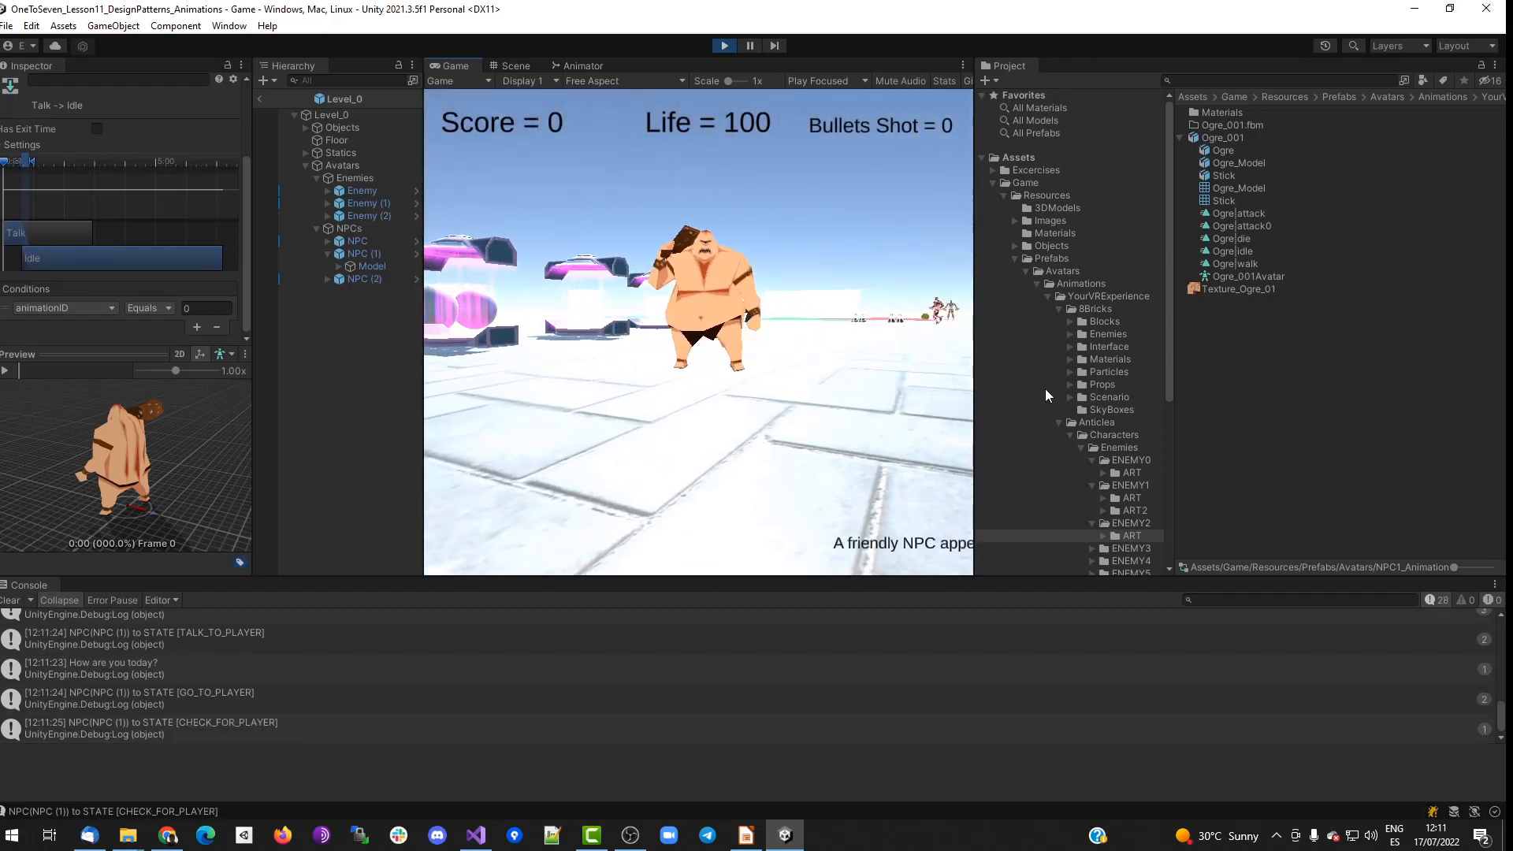
key("s")
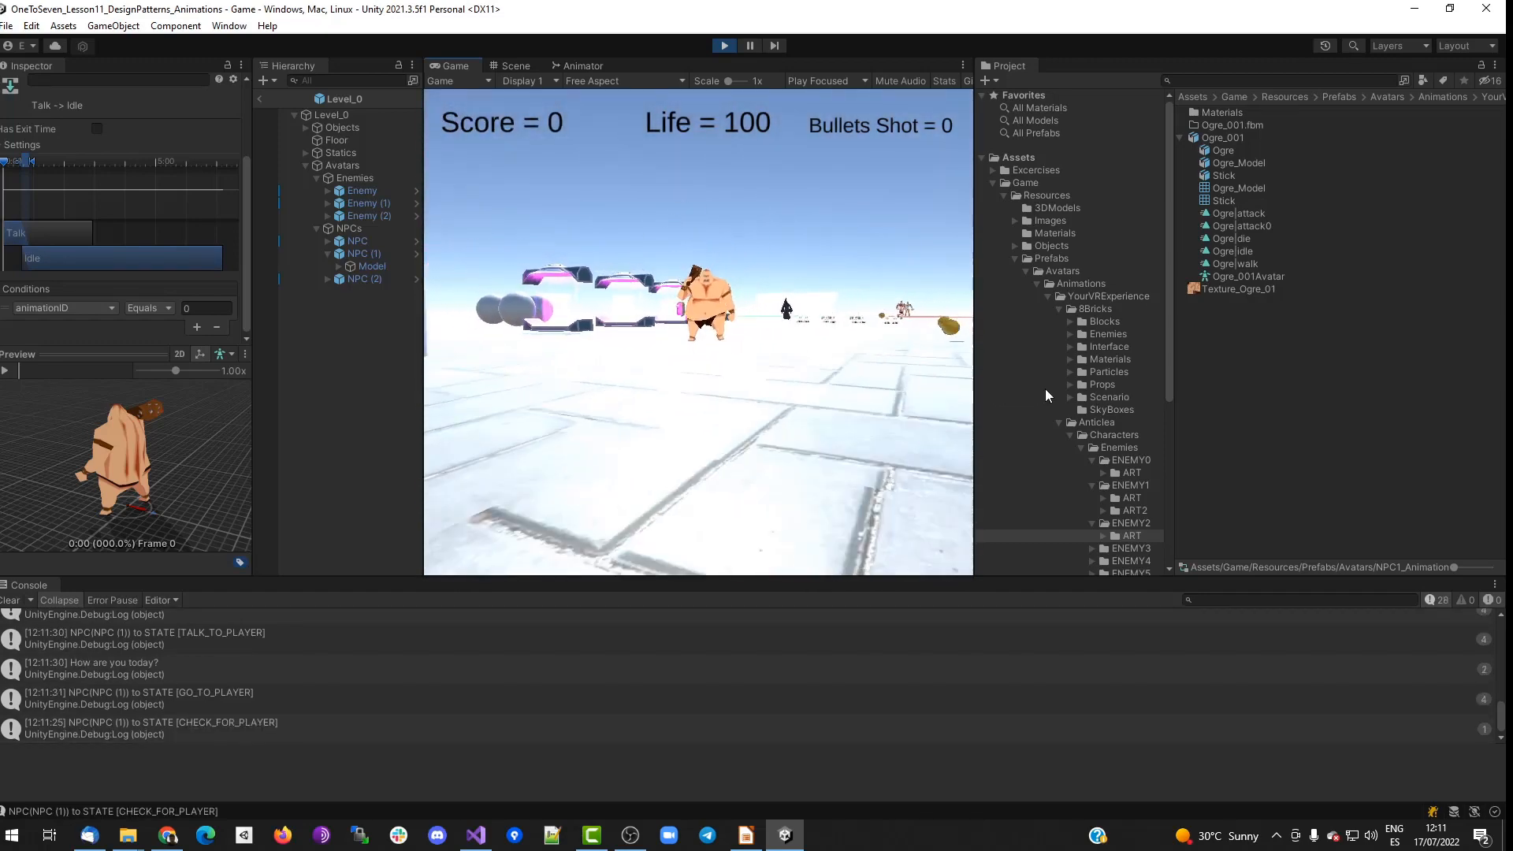
key("w")
key("a")
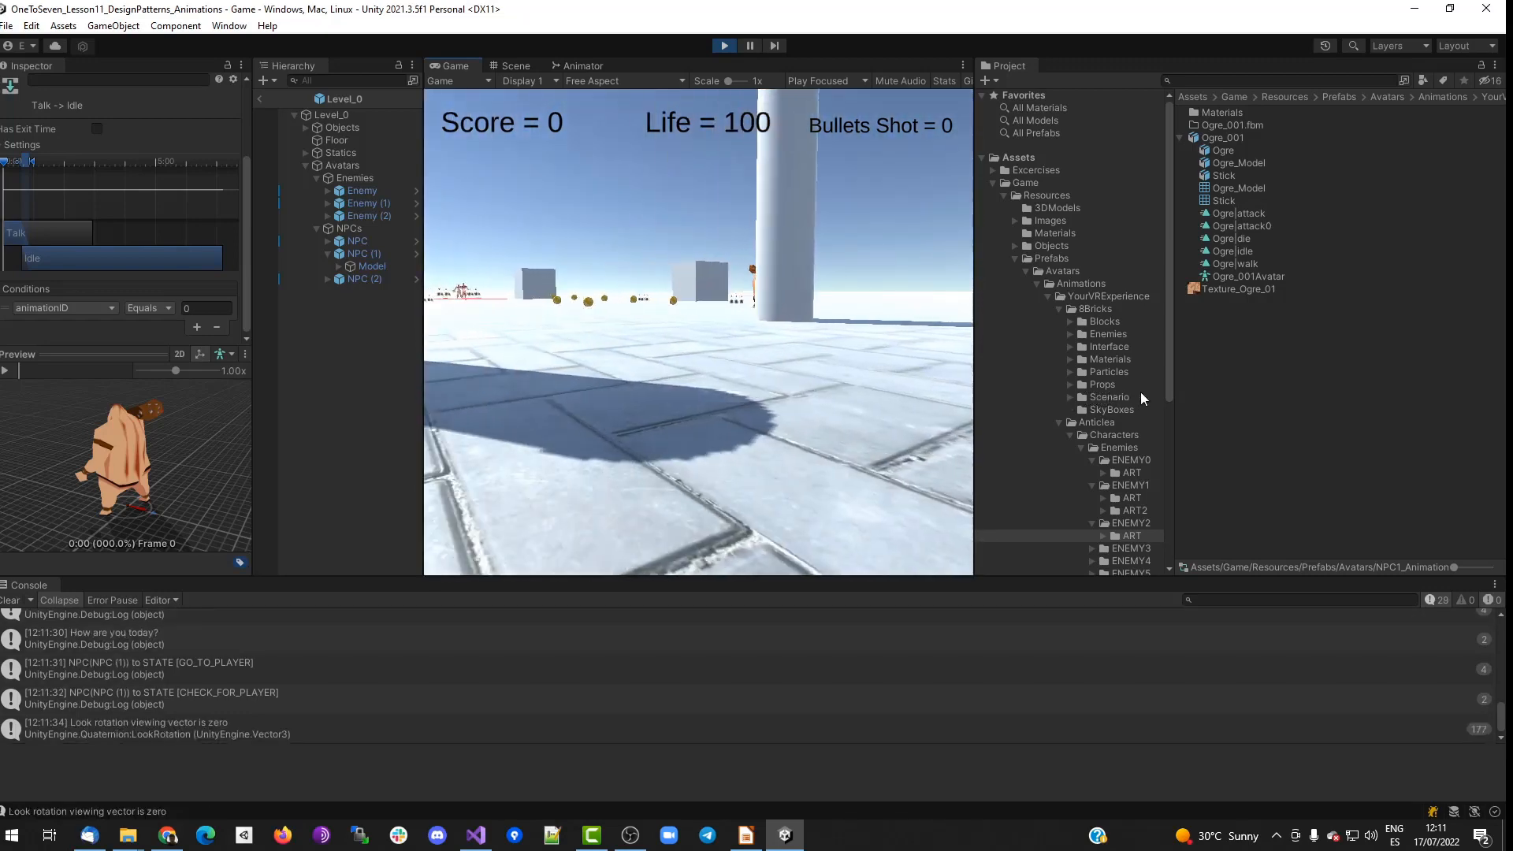
key("w")
key("a")
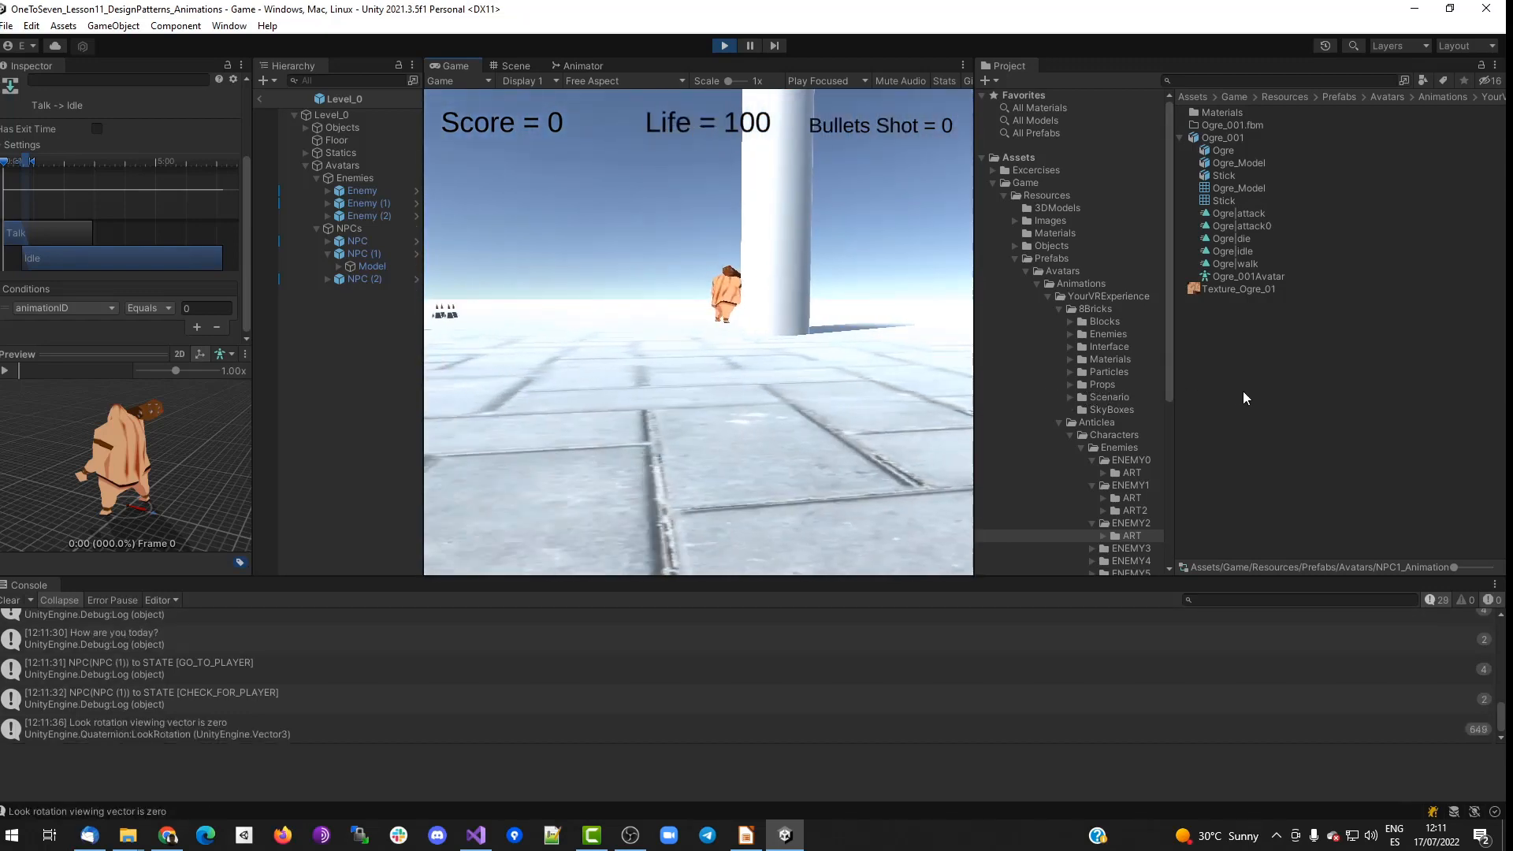
key("a")
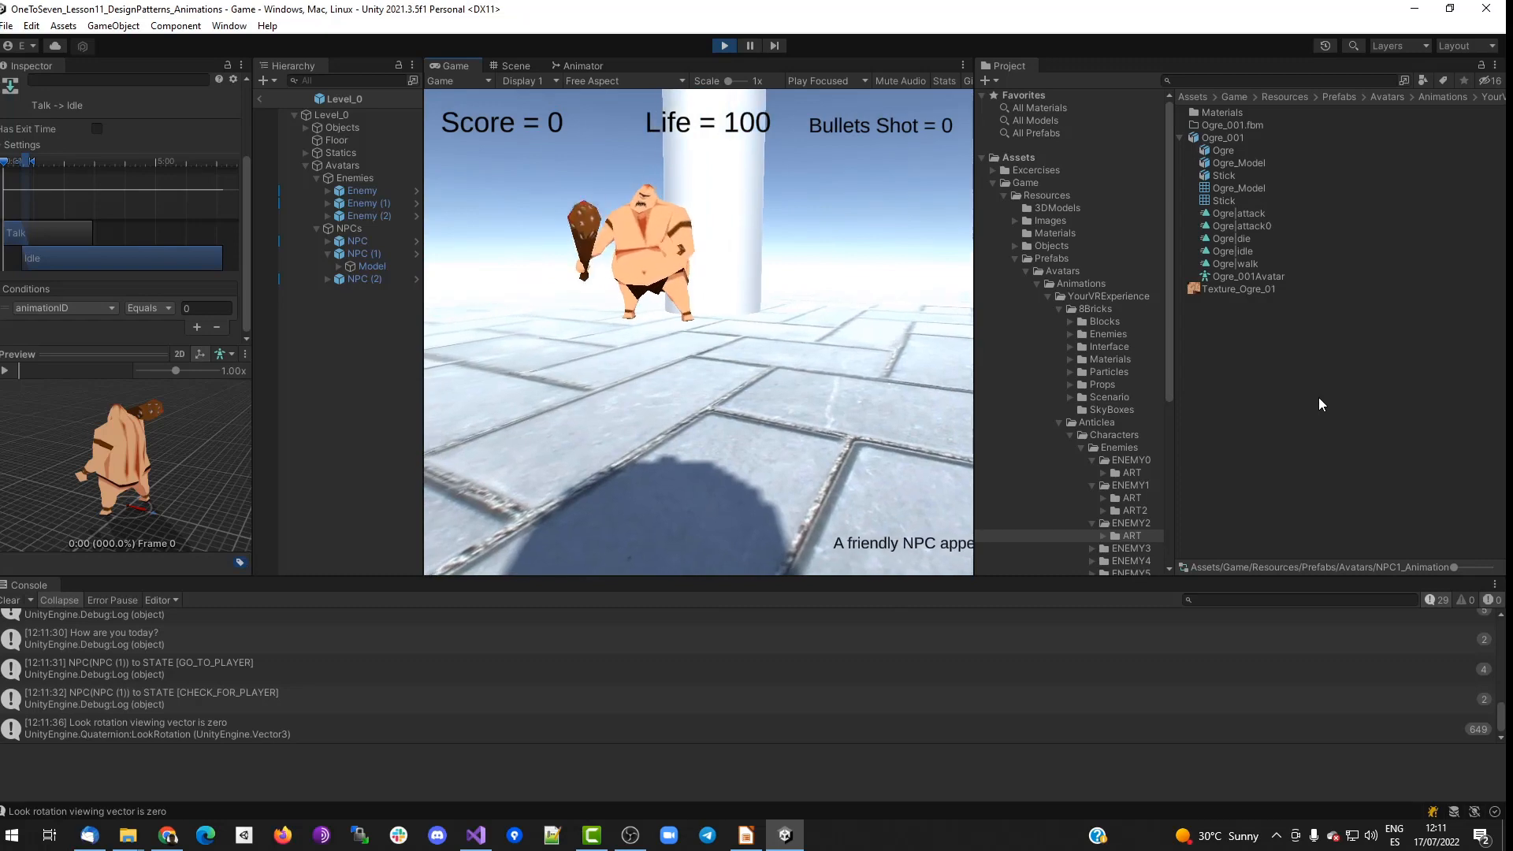
key("s")
key("s")
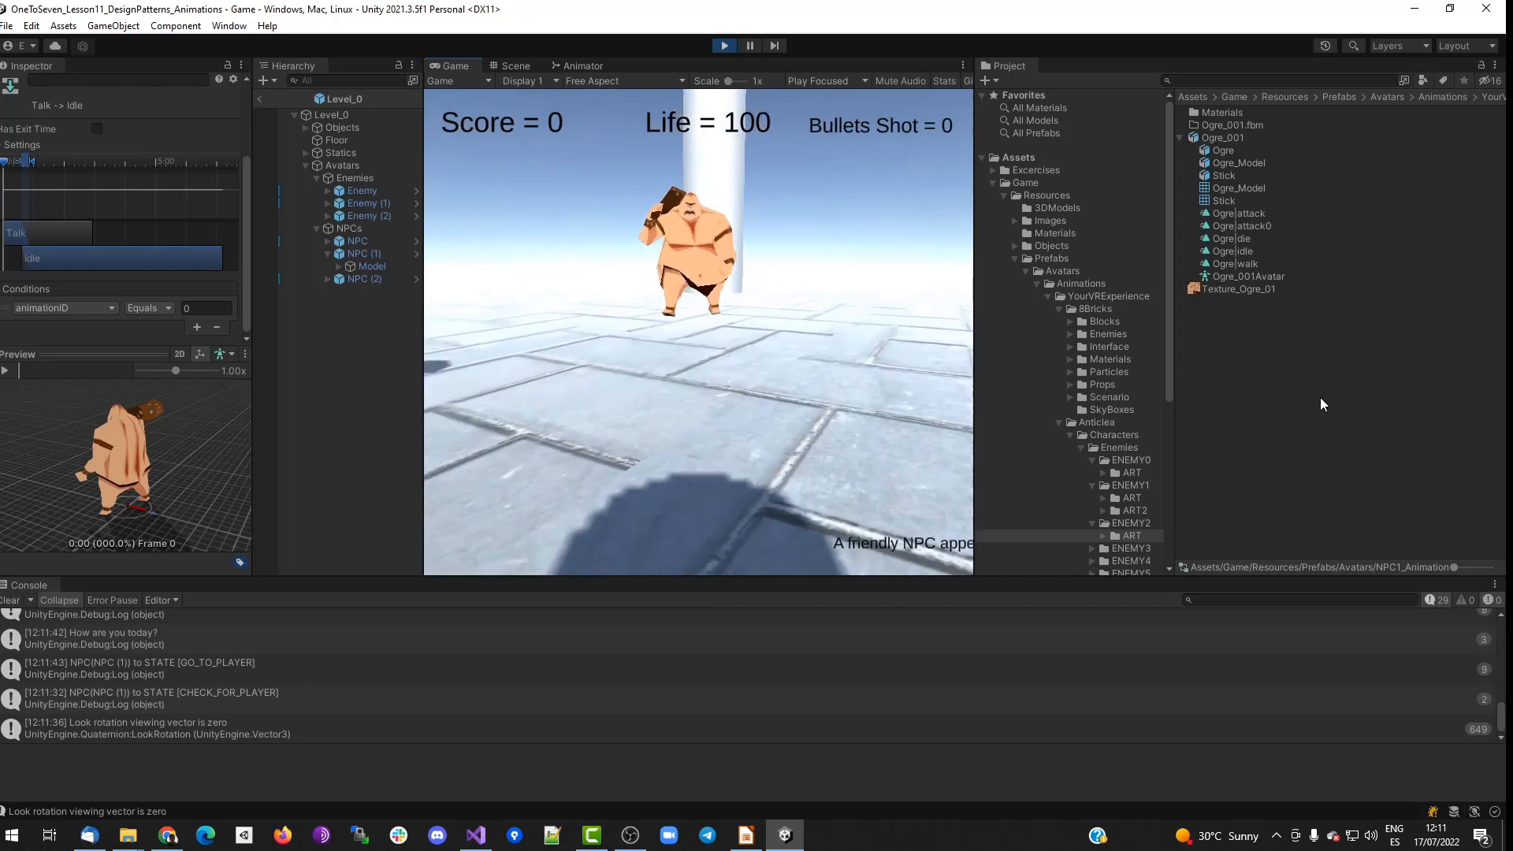
Shoot the ogre NPC repeatedly to test its death reaction, and stop the running game.
key("space")
key("space")
key("space")
key("space")
key("space")
key("space")
key("space")
key("space")
key("space")
key("space")
key("space")
key("space")
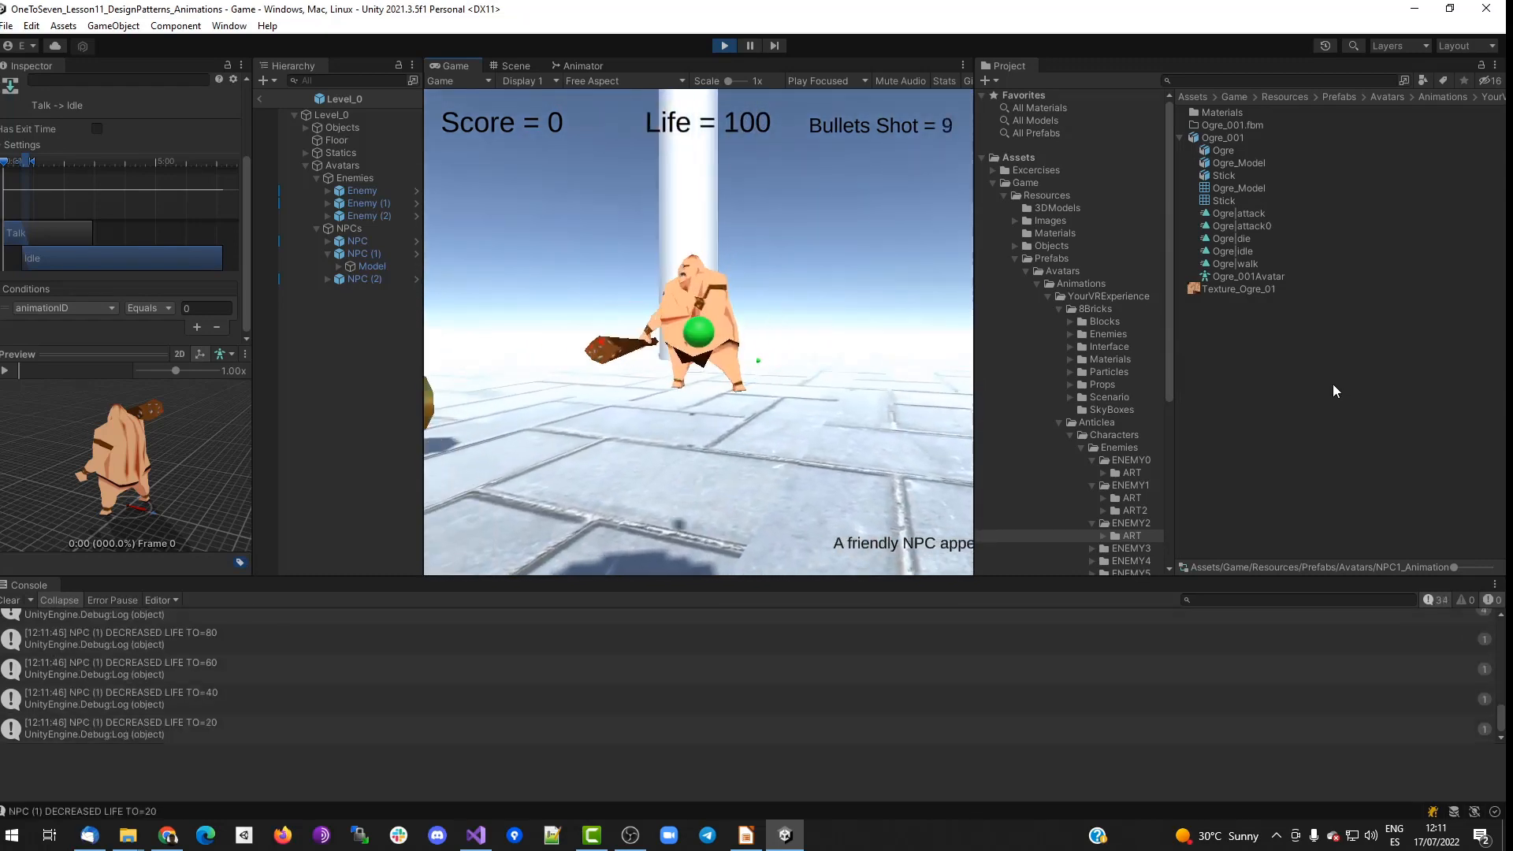
key("space")
key("space")
key("space")
key("space")
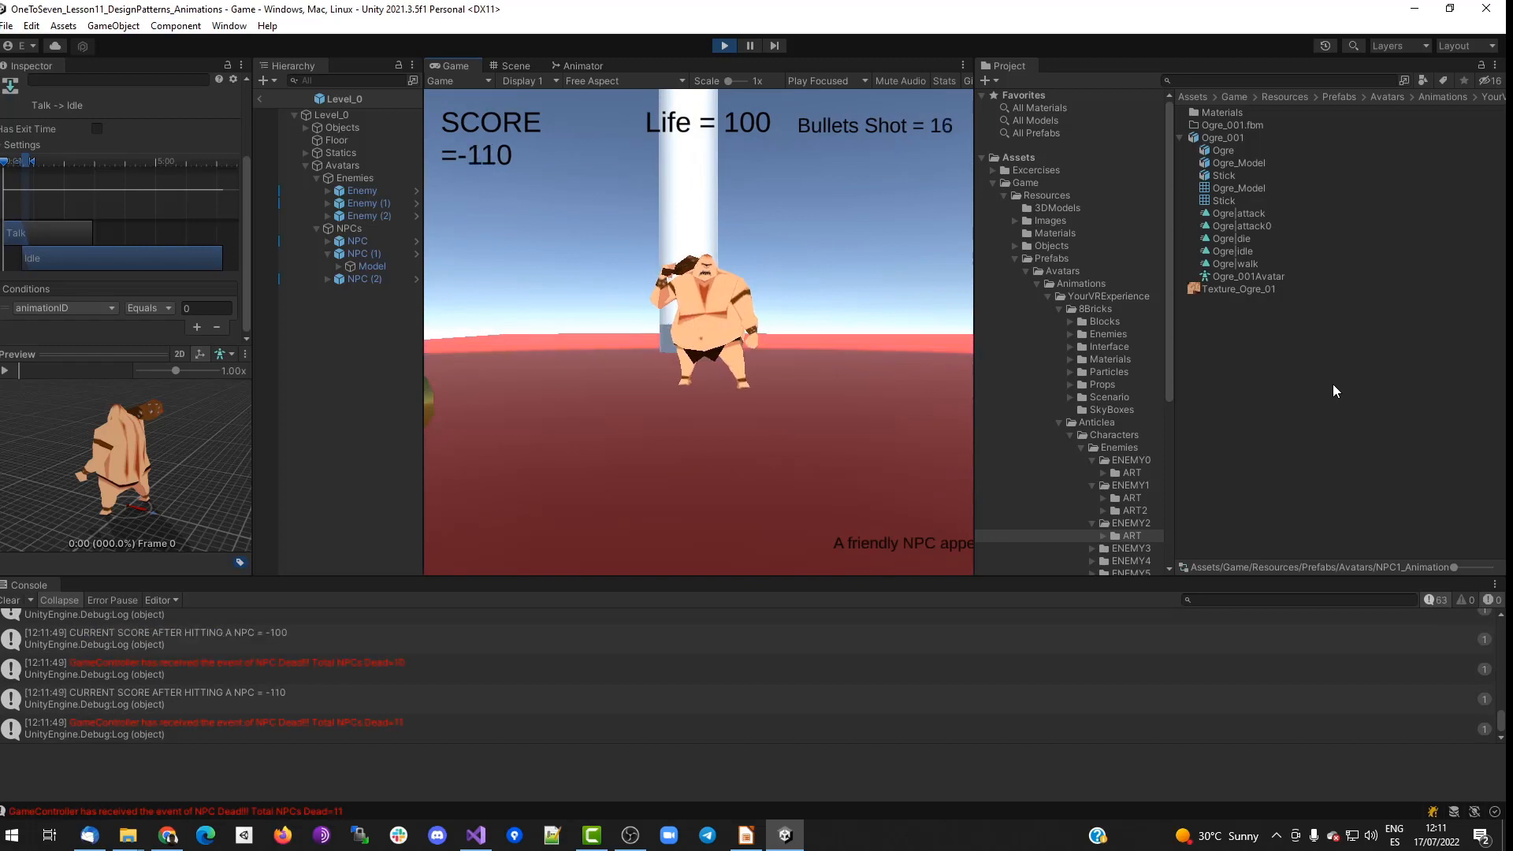
key("space")
key("space")
key("space")
key("space")
key("space")
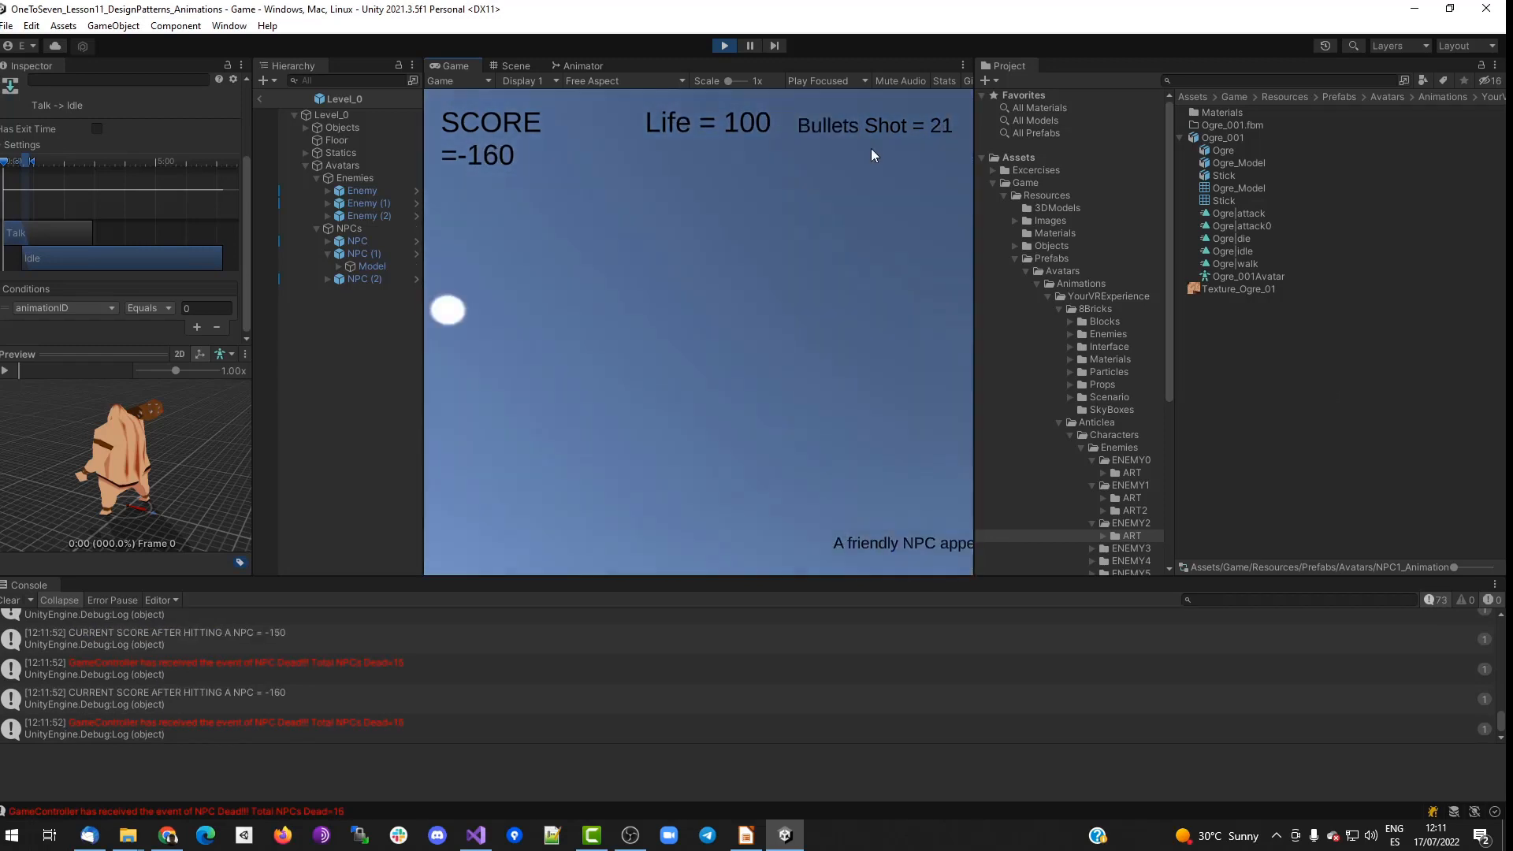
key("ctrl+p")
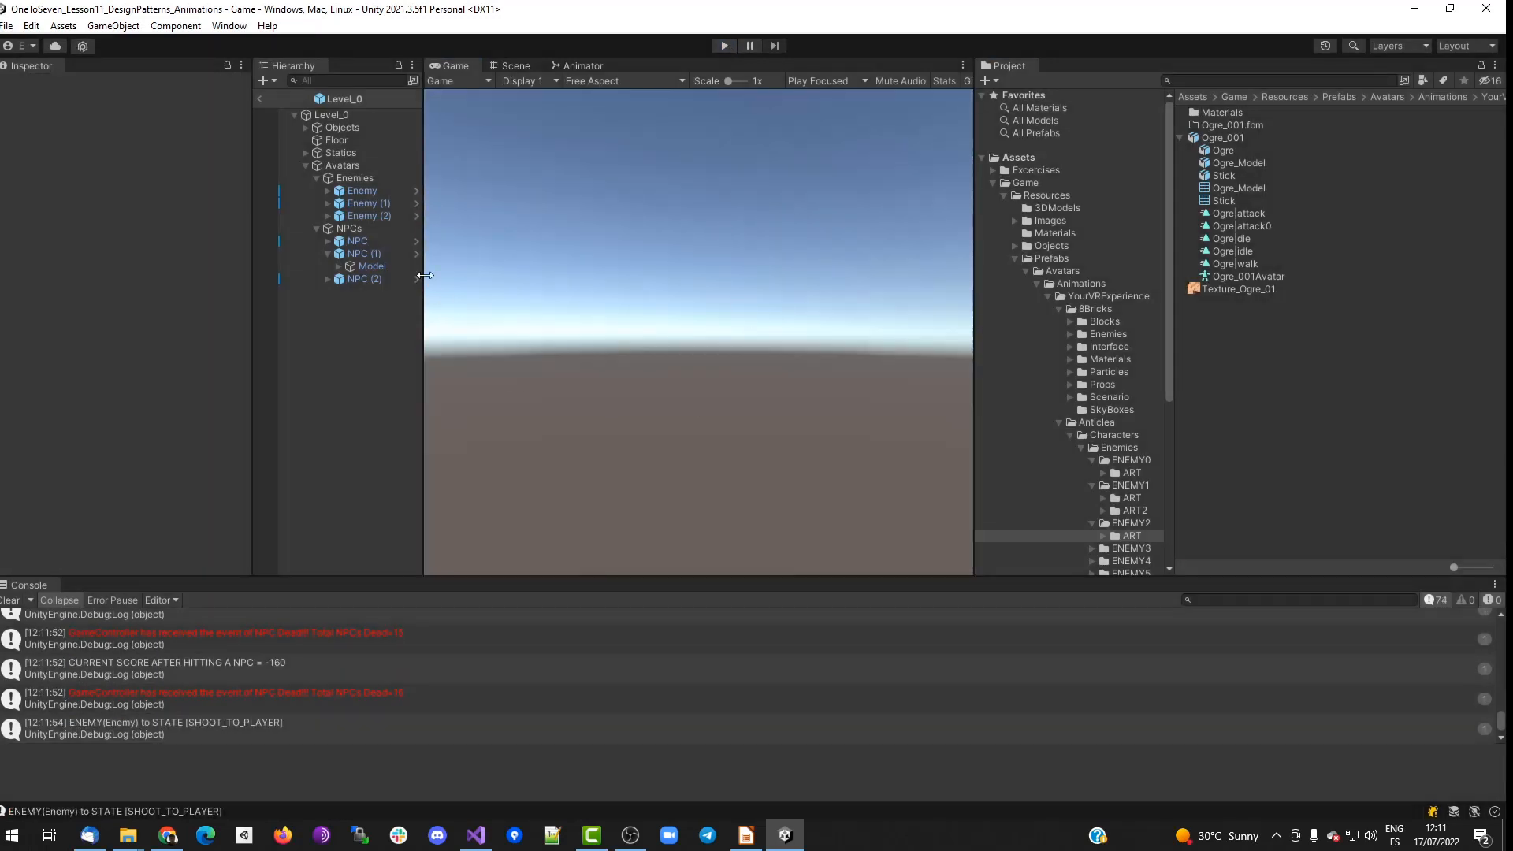
Check the Run -> Death transition's condition, assign Ogre|die as the Death state's motion, and select that clip for preview.
left_click(679, 424)
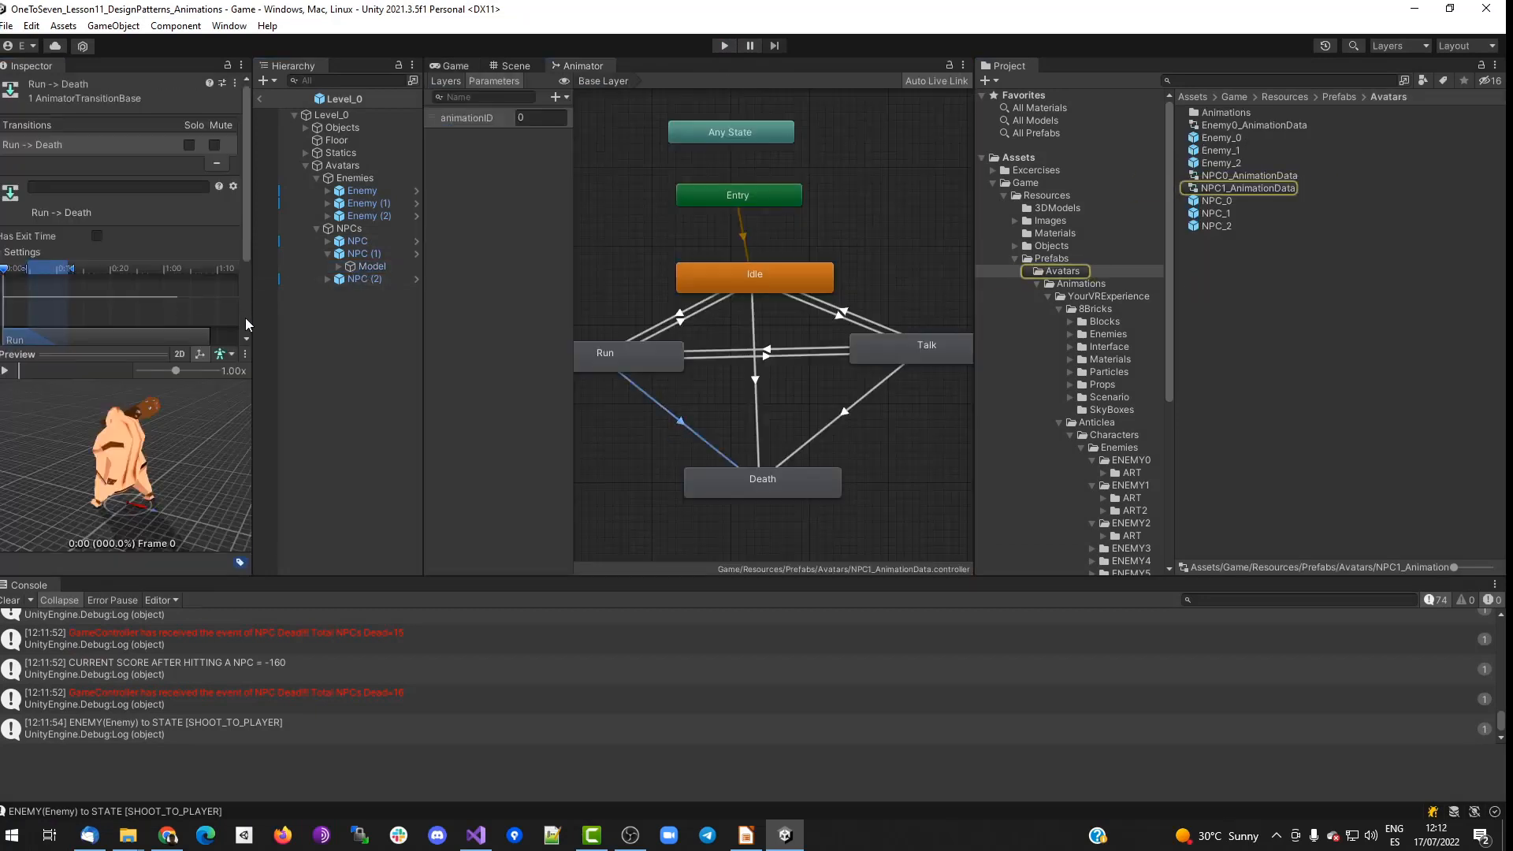
scroll(246, 324, "down", 3)
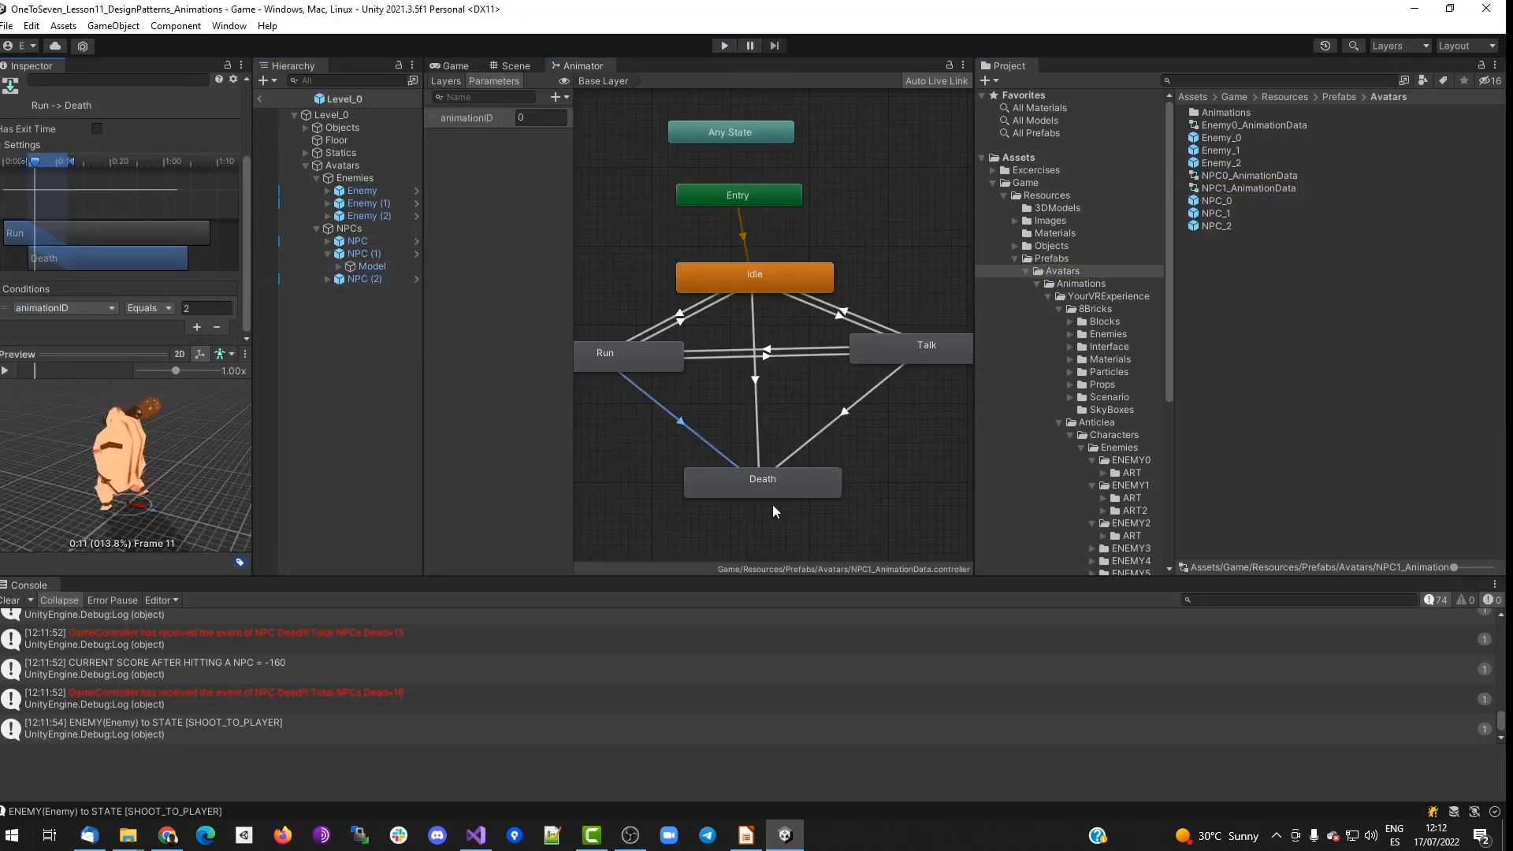
left_click(765, 483)
left_click(239, 125)
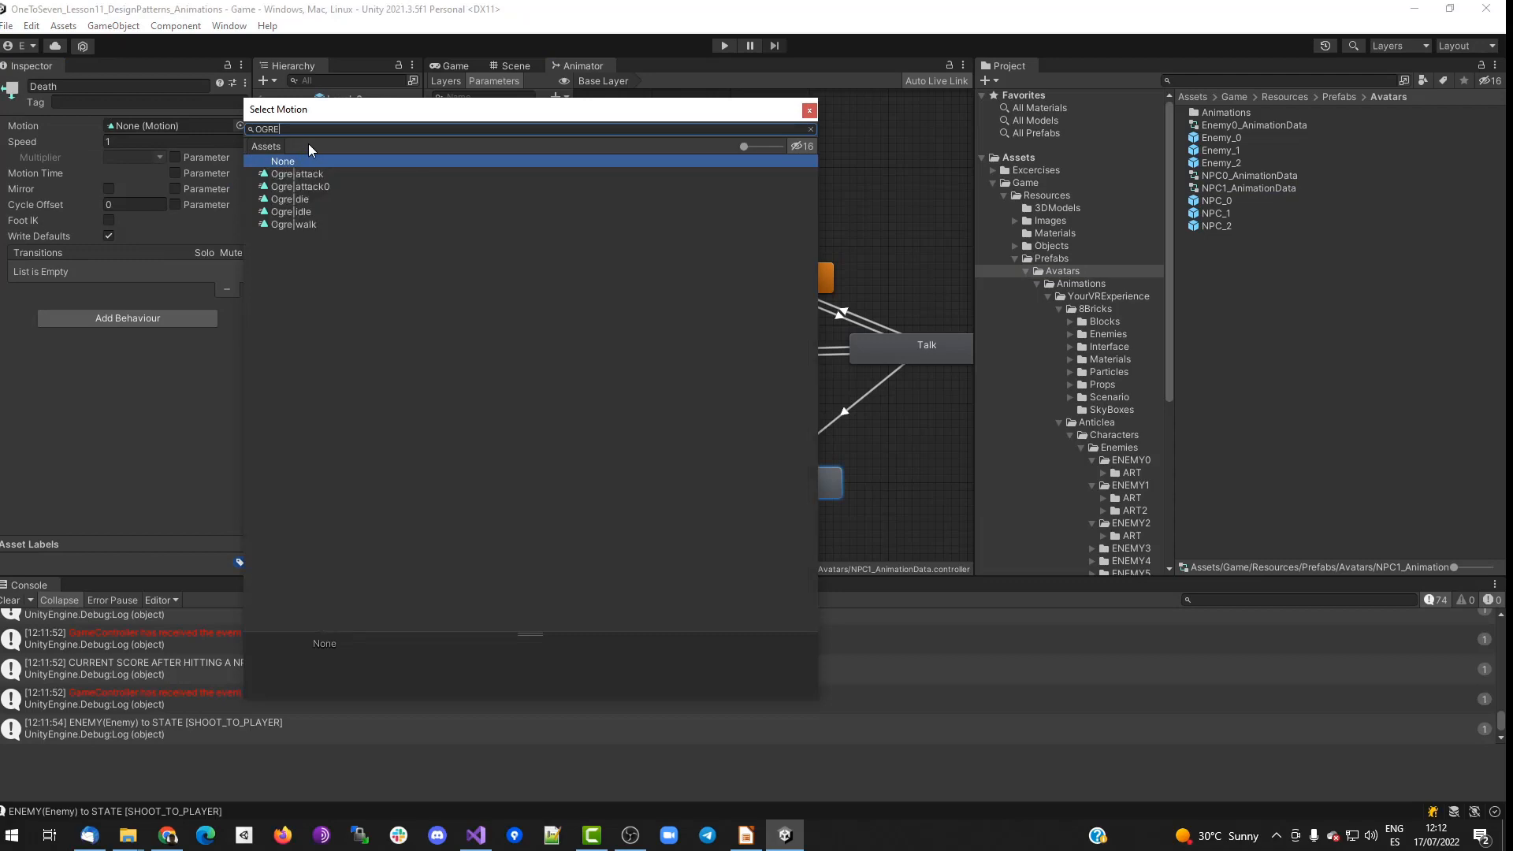
double_click(315, 200)
left_click(1226, 240)
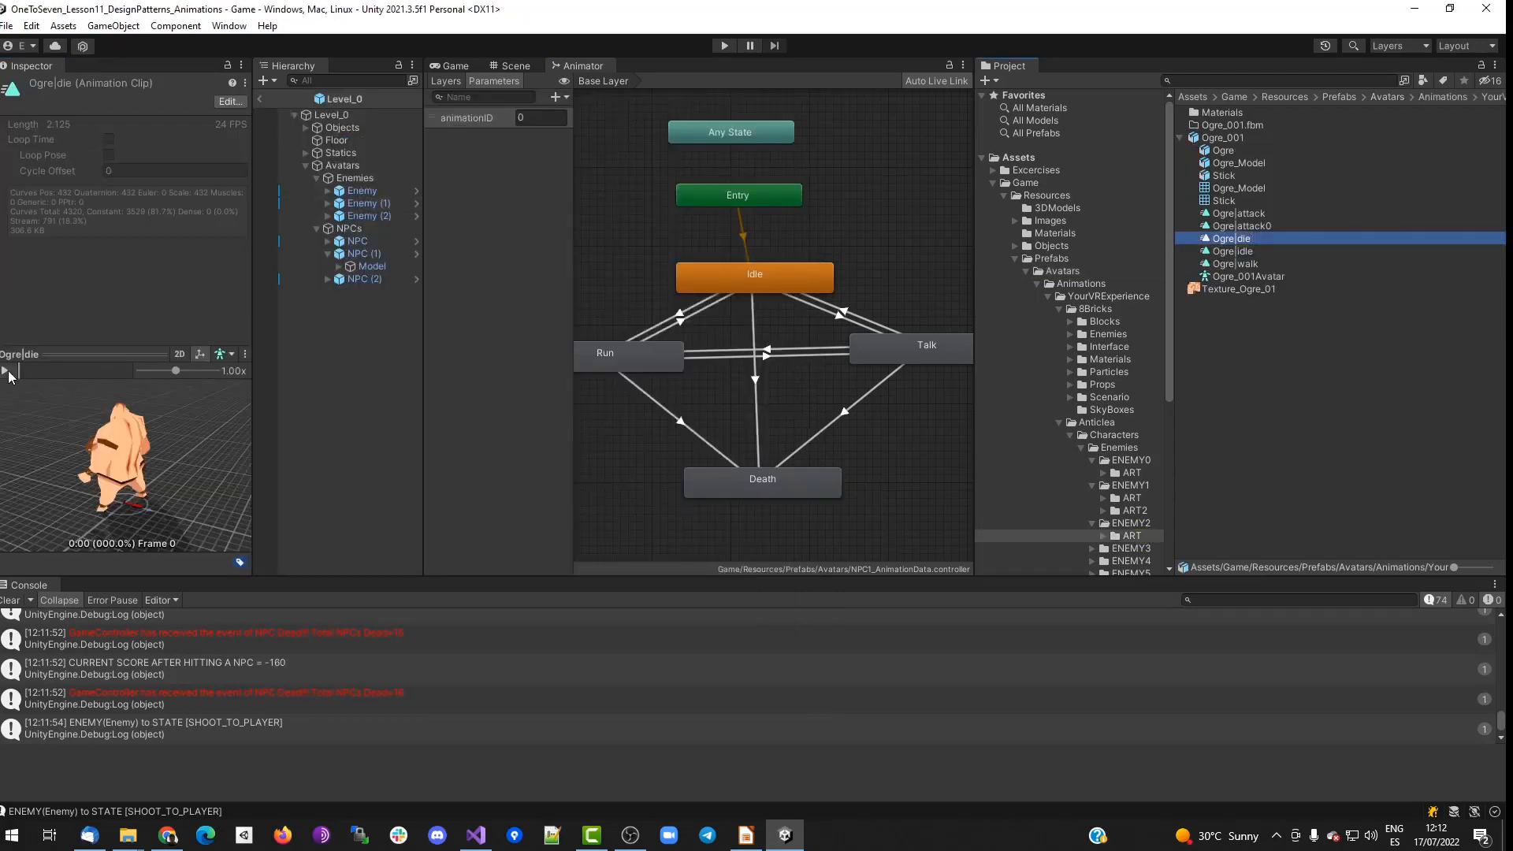
Run the game again and walk around the level with the ogre NPC following.
left_click(724, 45)
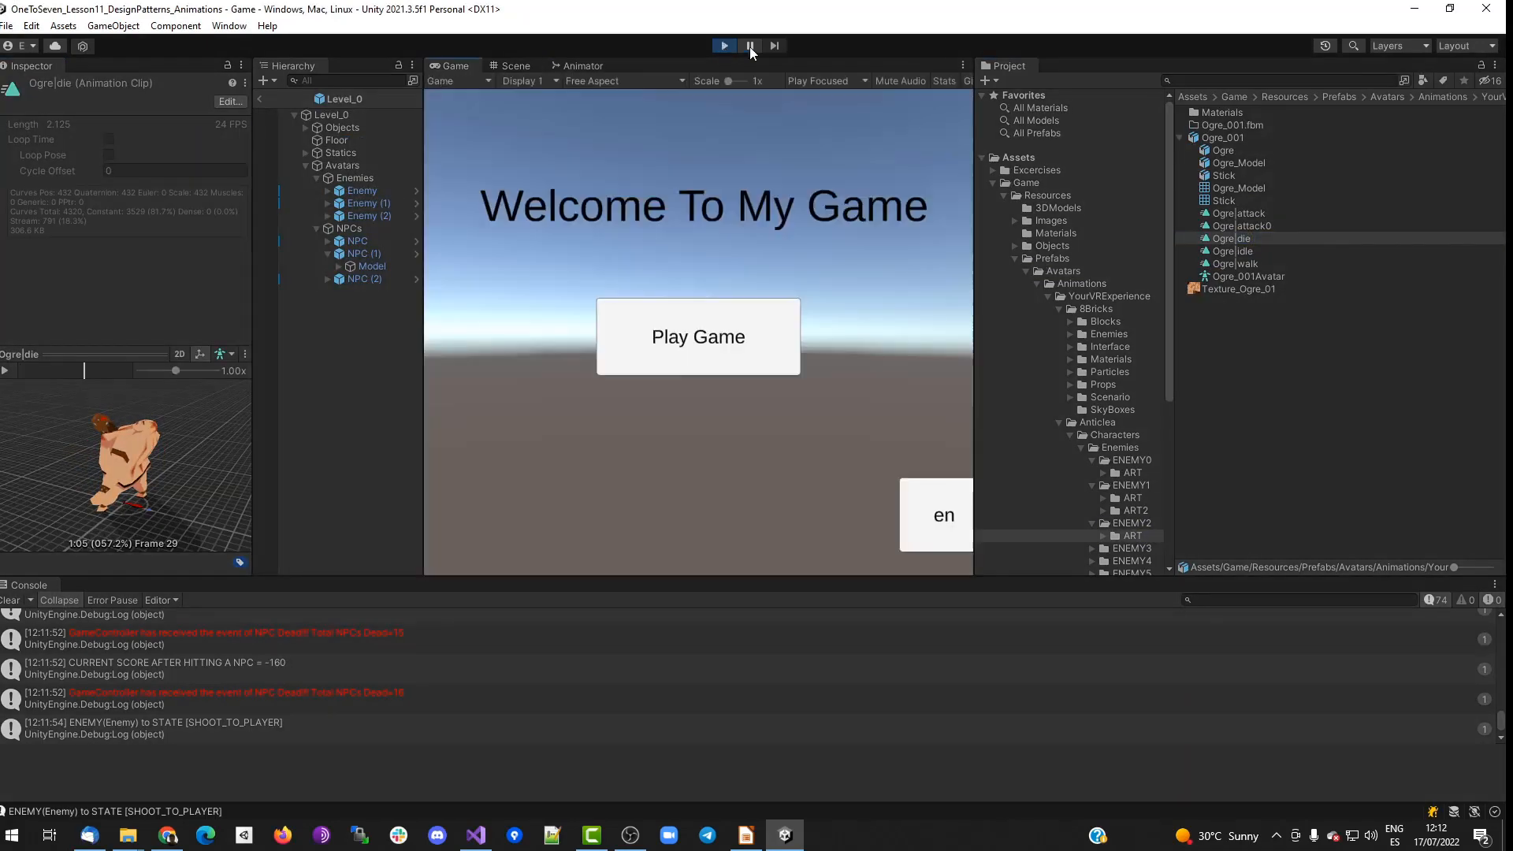
left_click(756, 334)
key("w")
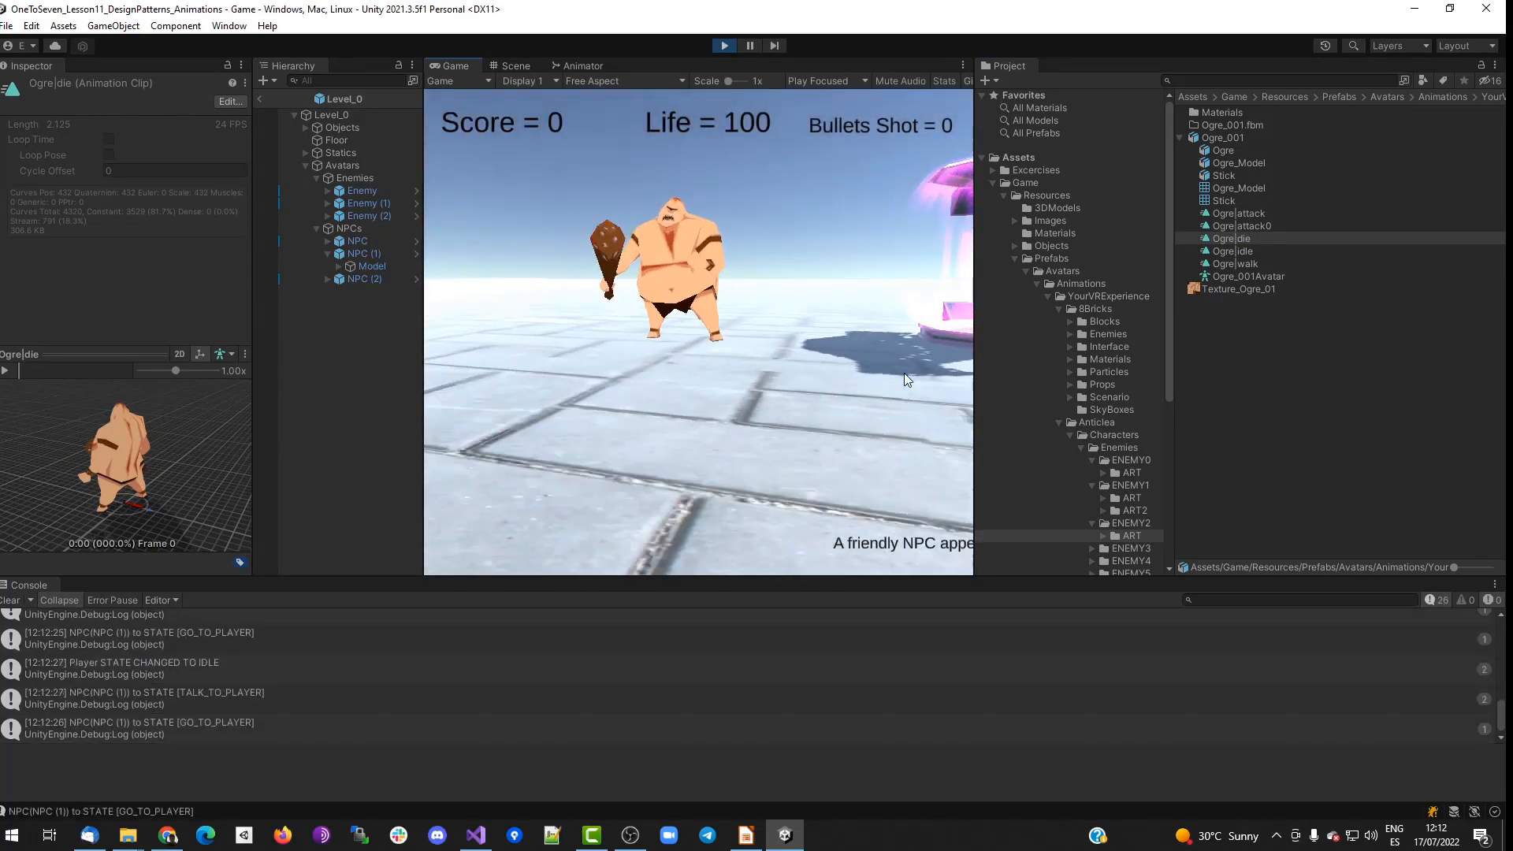
key("w")
key("a")
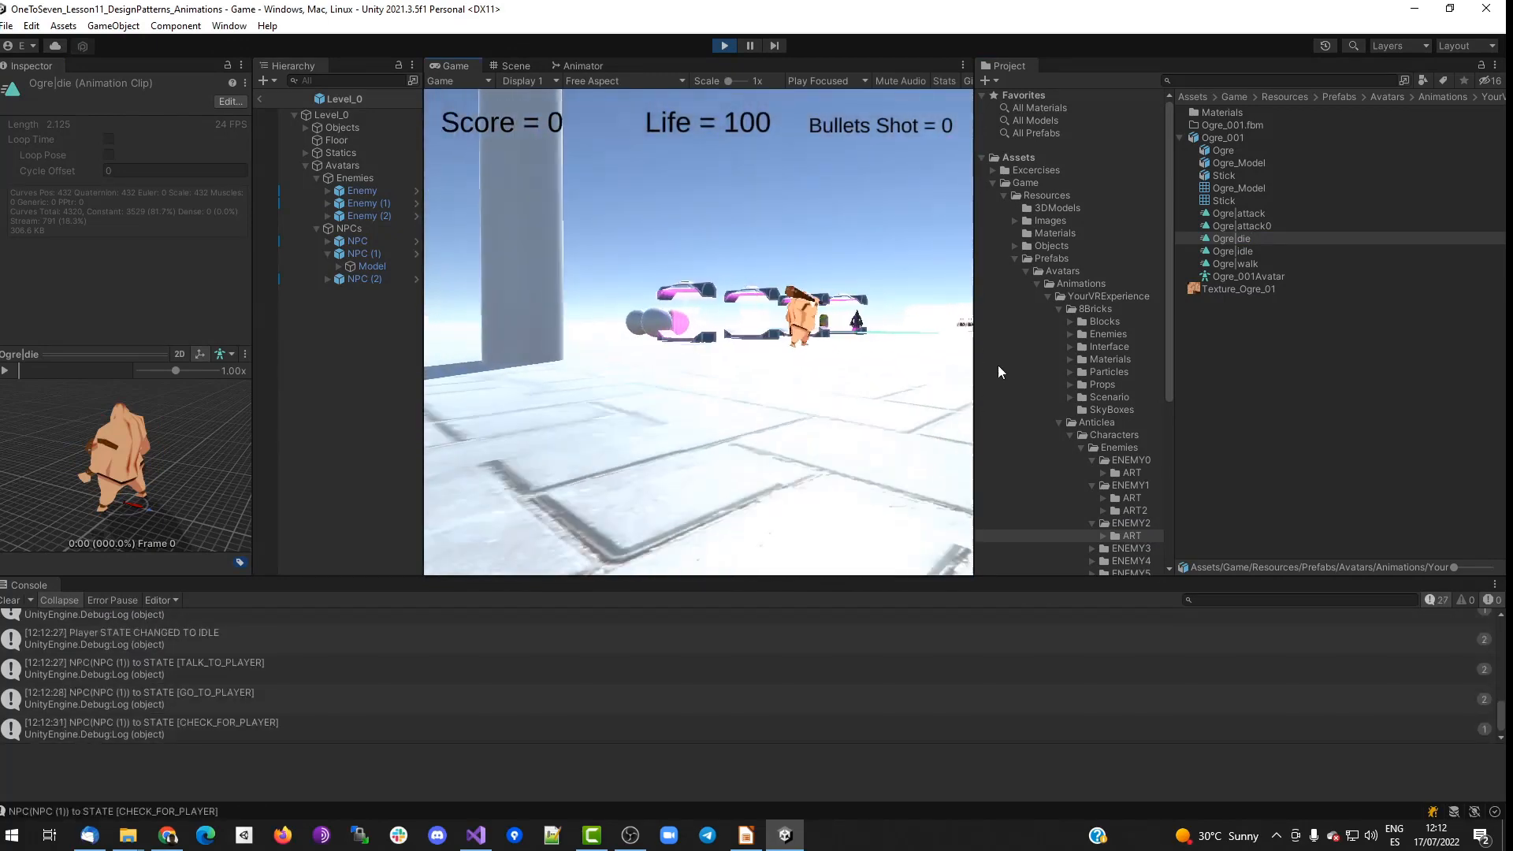
key("w")
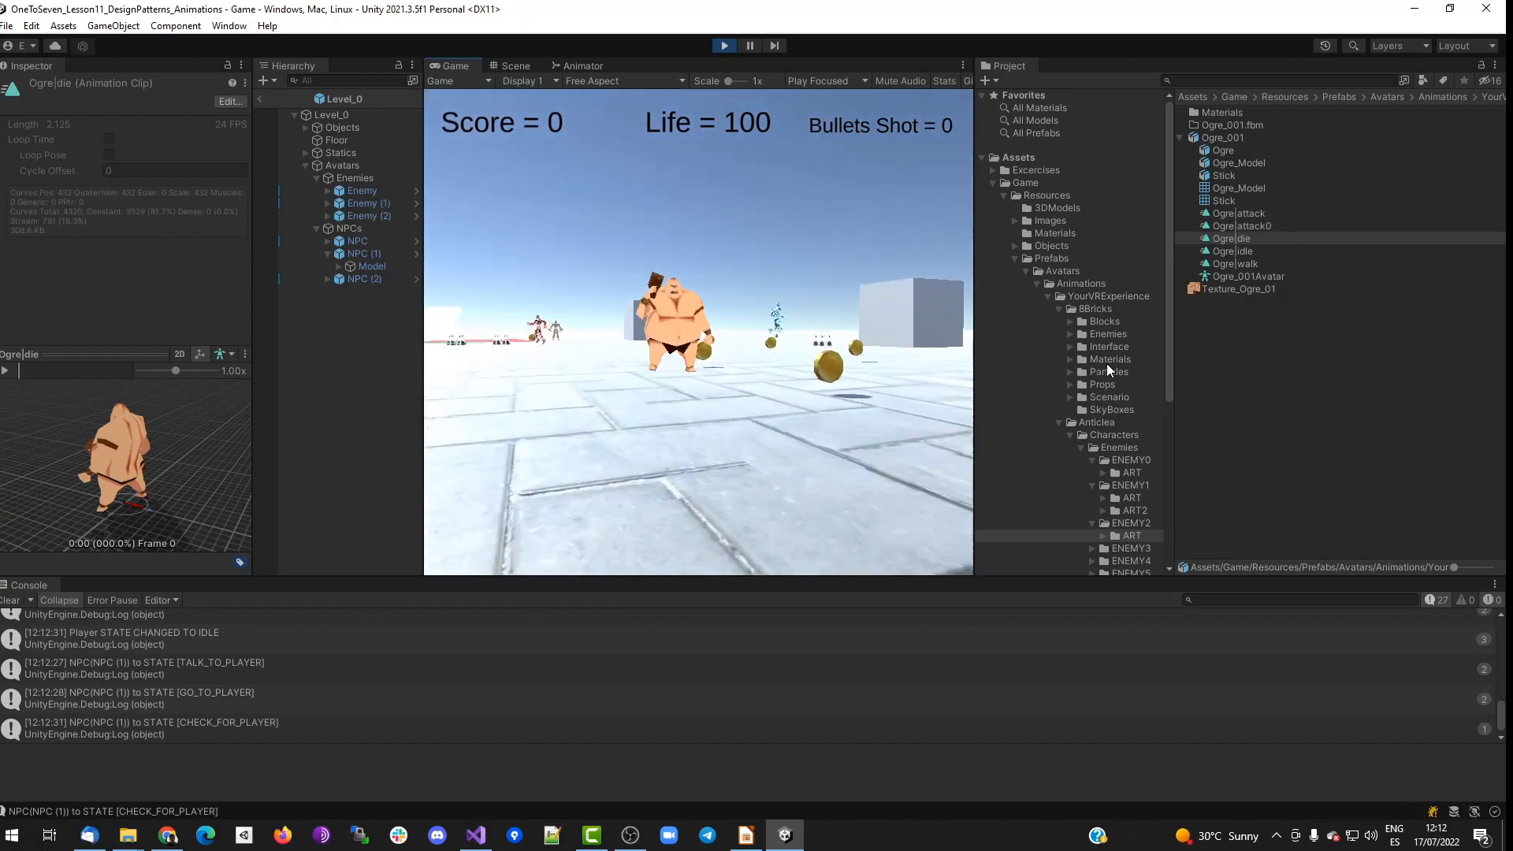
Shoot the ogre NPC to examine its death animation, stop the game, and clear the console.
key("space")
key("space")
key("space")
key("space")
key("space")
key("space")
key("space")
key("space")
key("space")
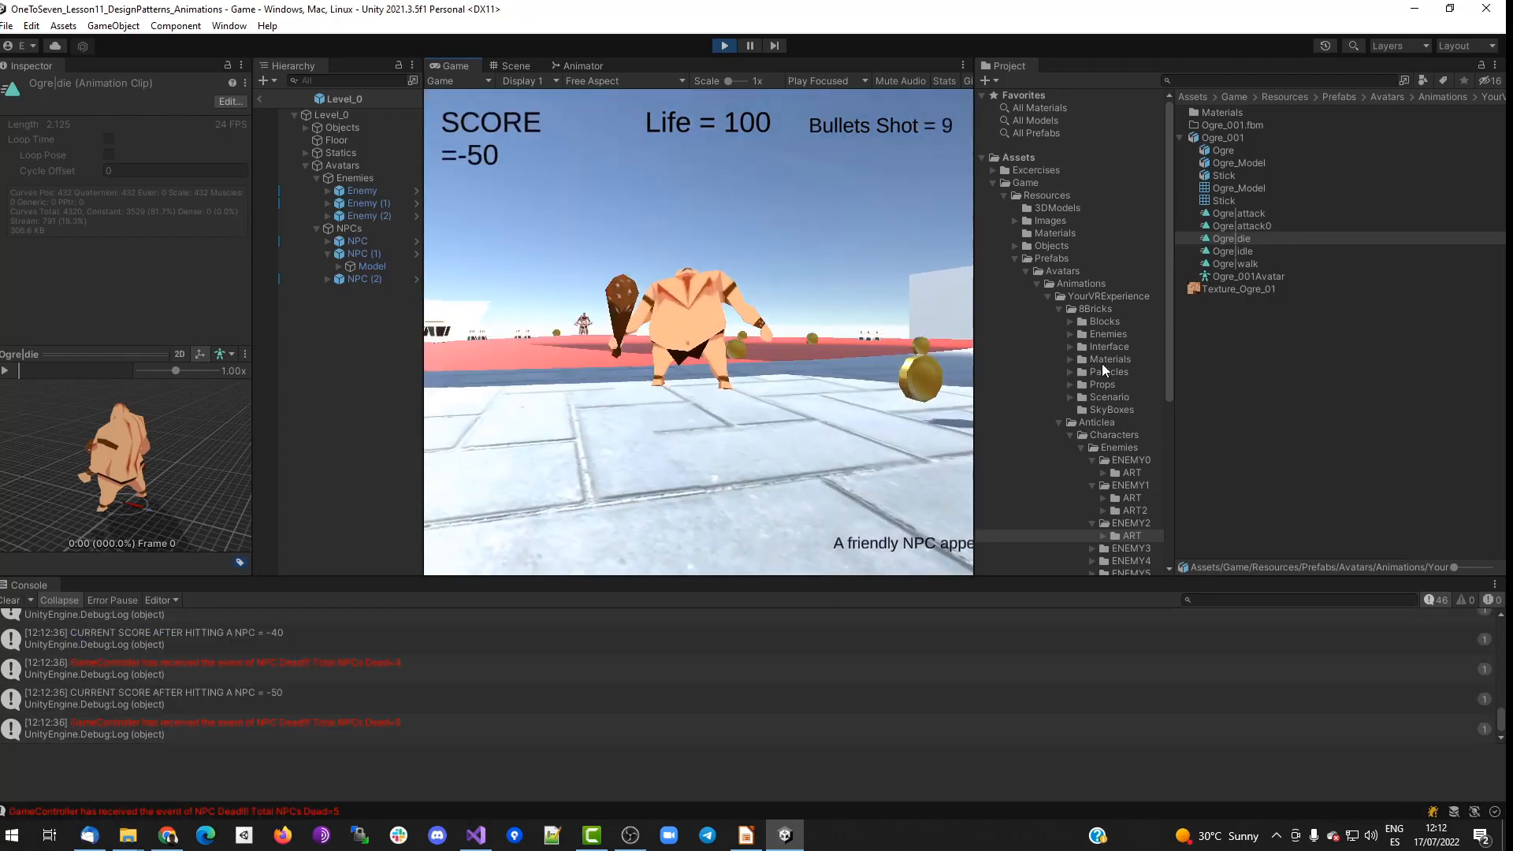
key("w")
key("w")
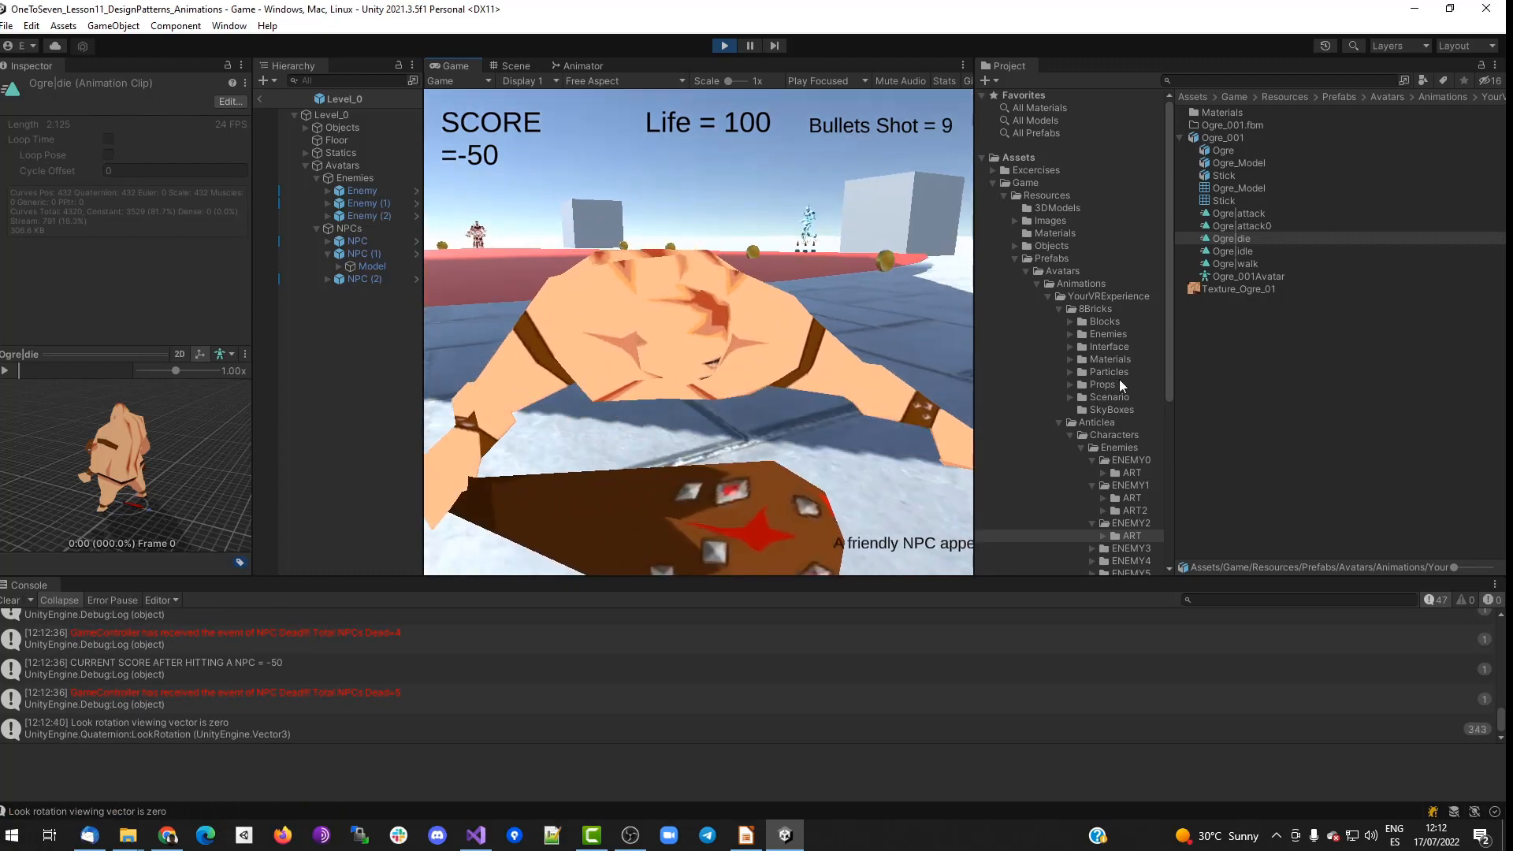
key("w")
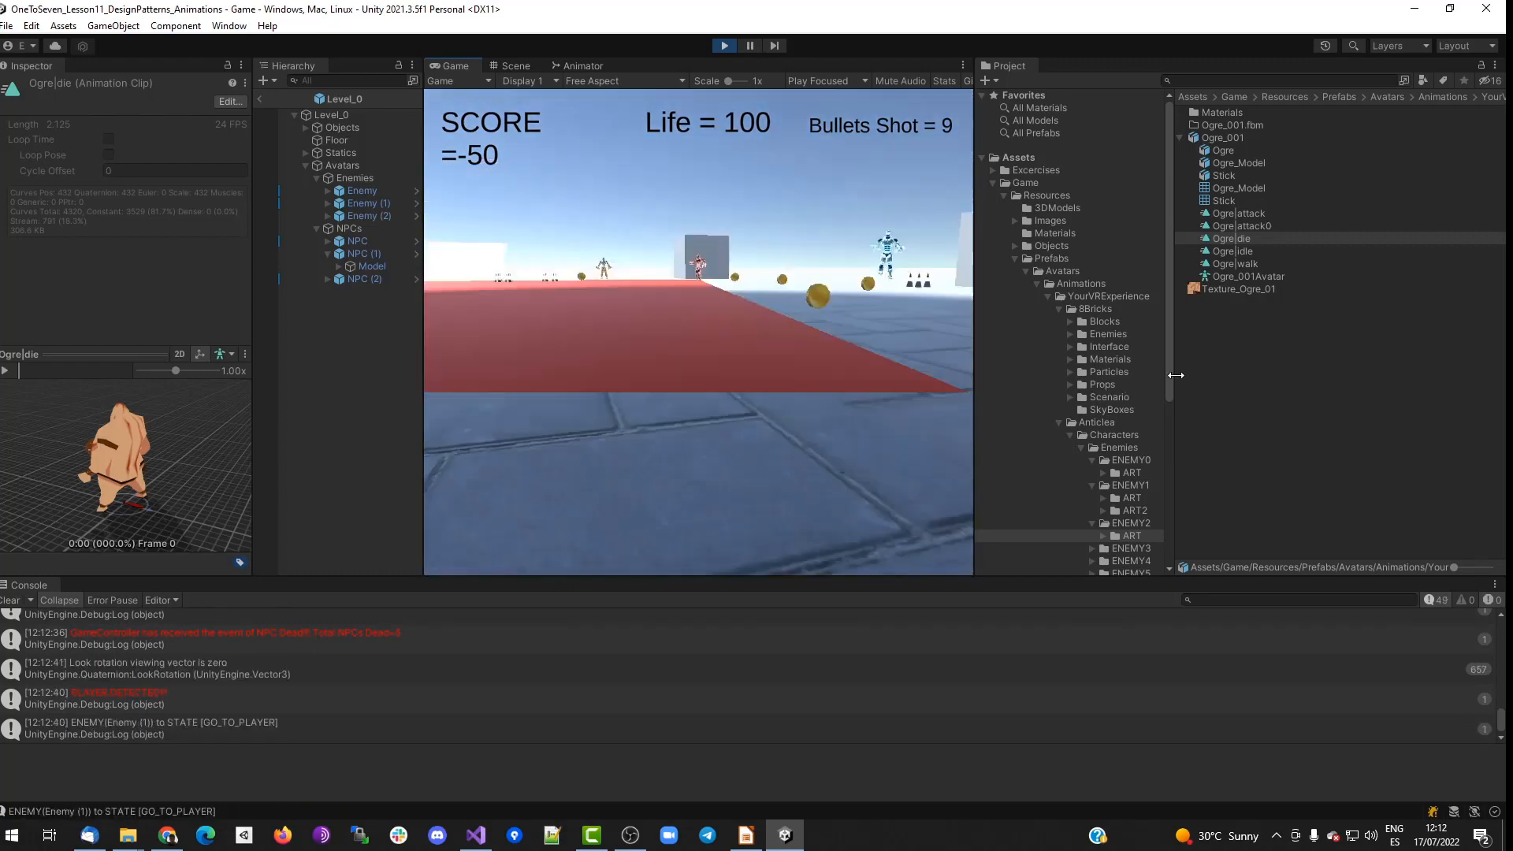
key("s")
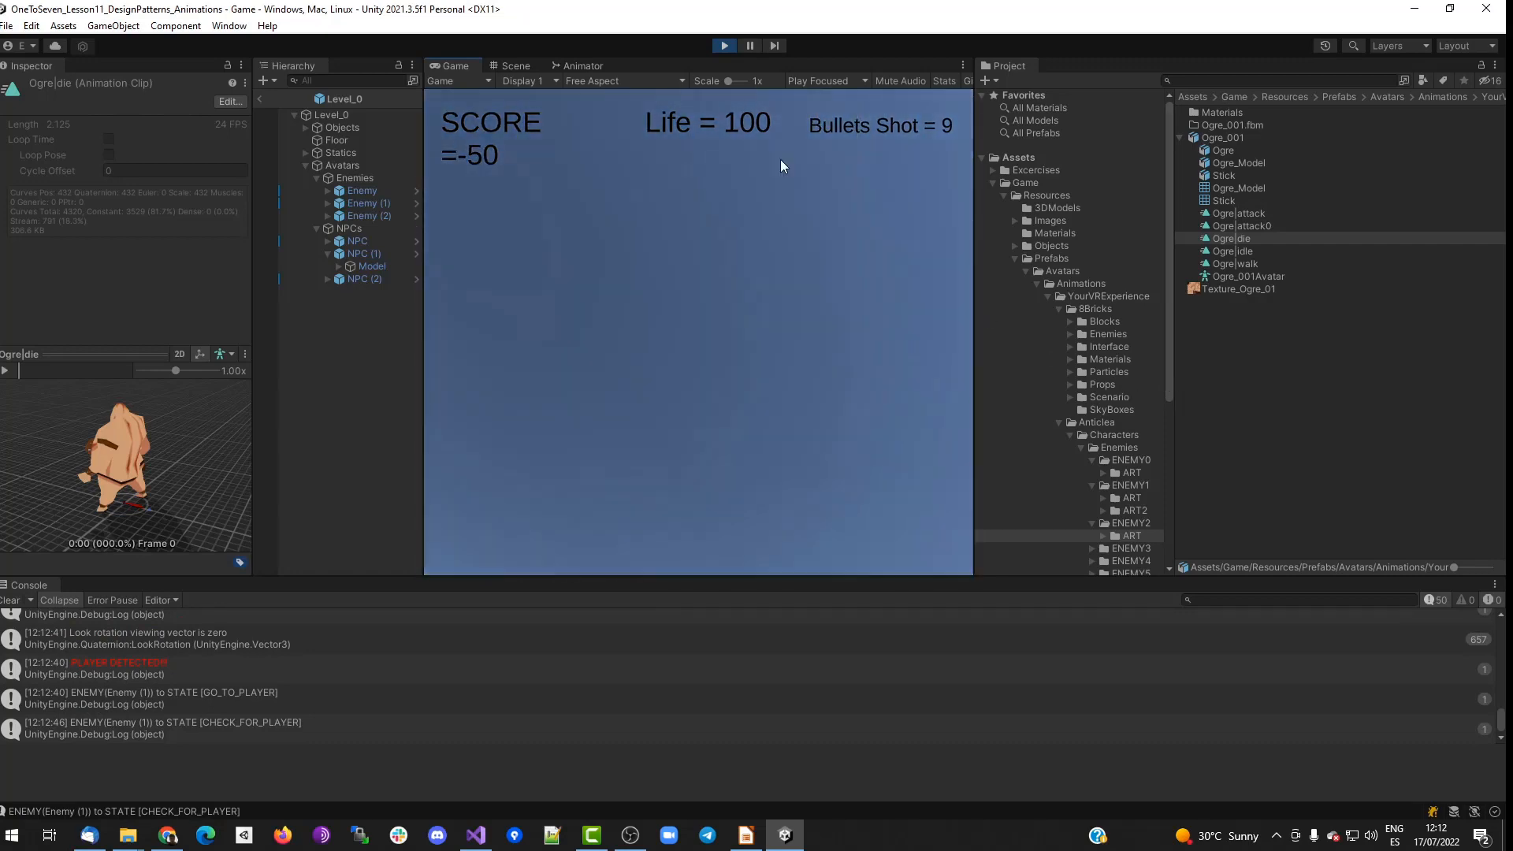
left_click(725, 45)
left_click(11, 600)
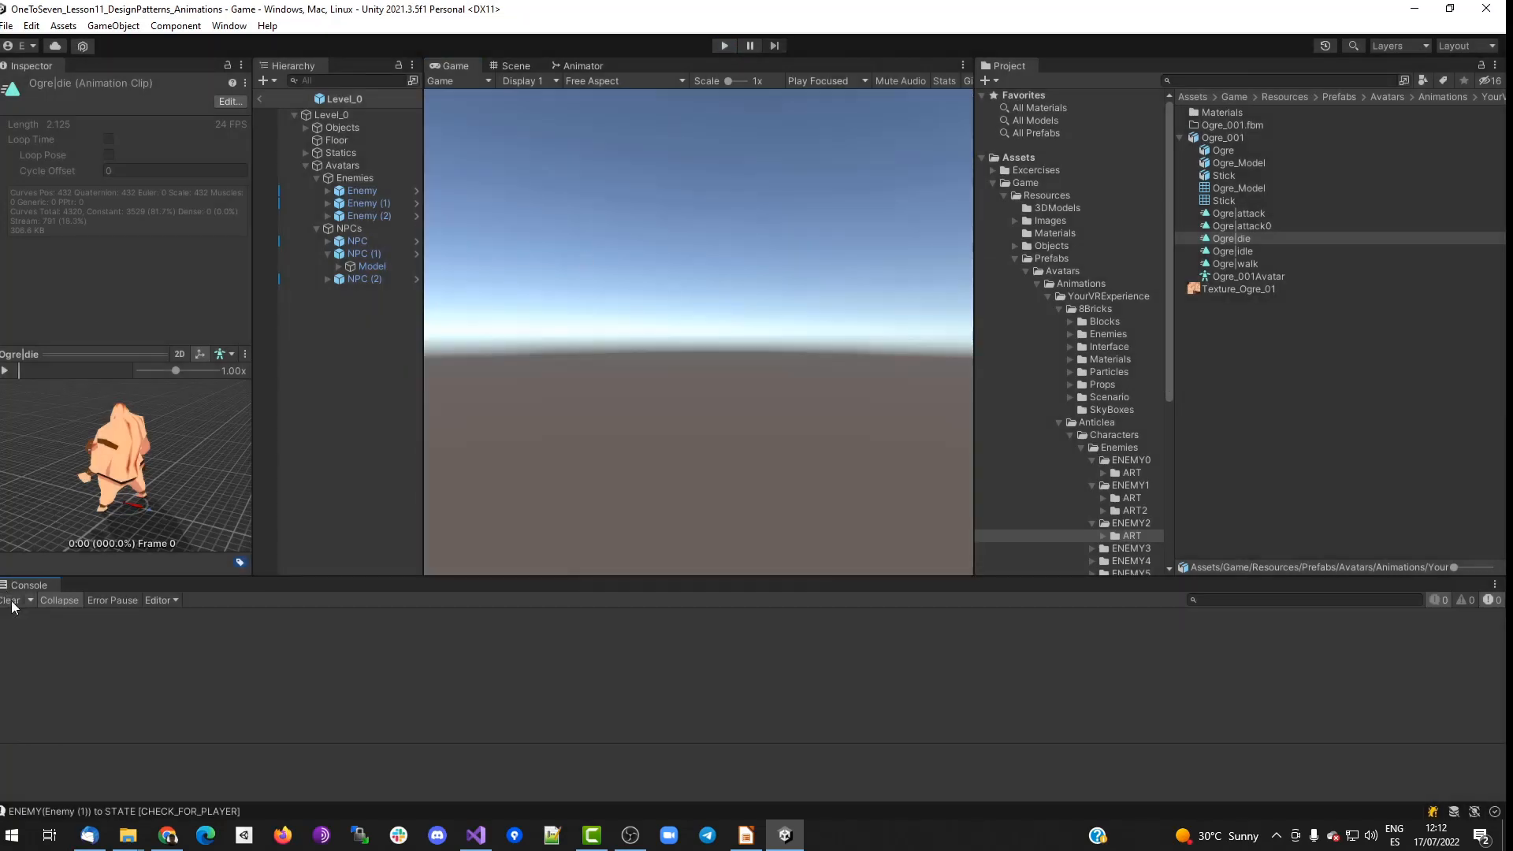
Look through the Avatars prefab folder, opening Enemy_1 and inspecting Enemy_2.
left_click(1037, 283)
left_click(1062, 271)
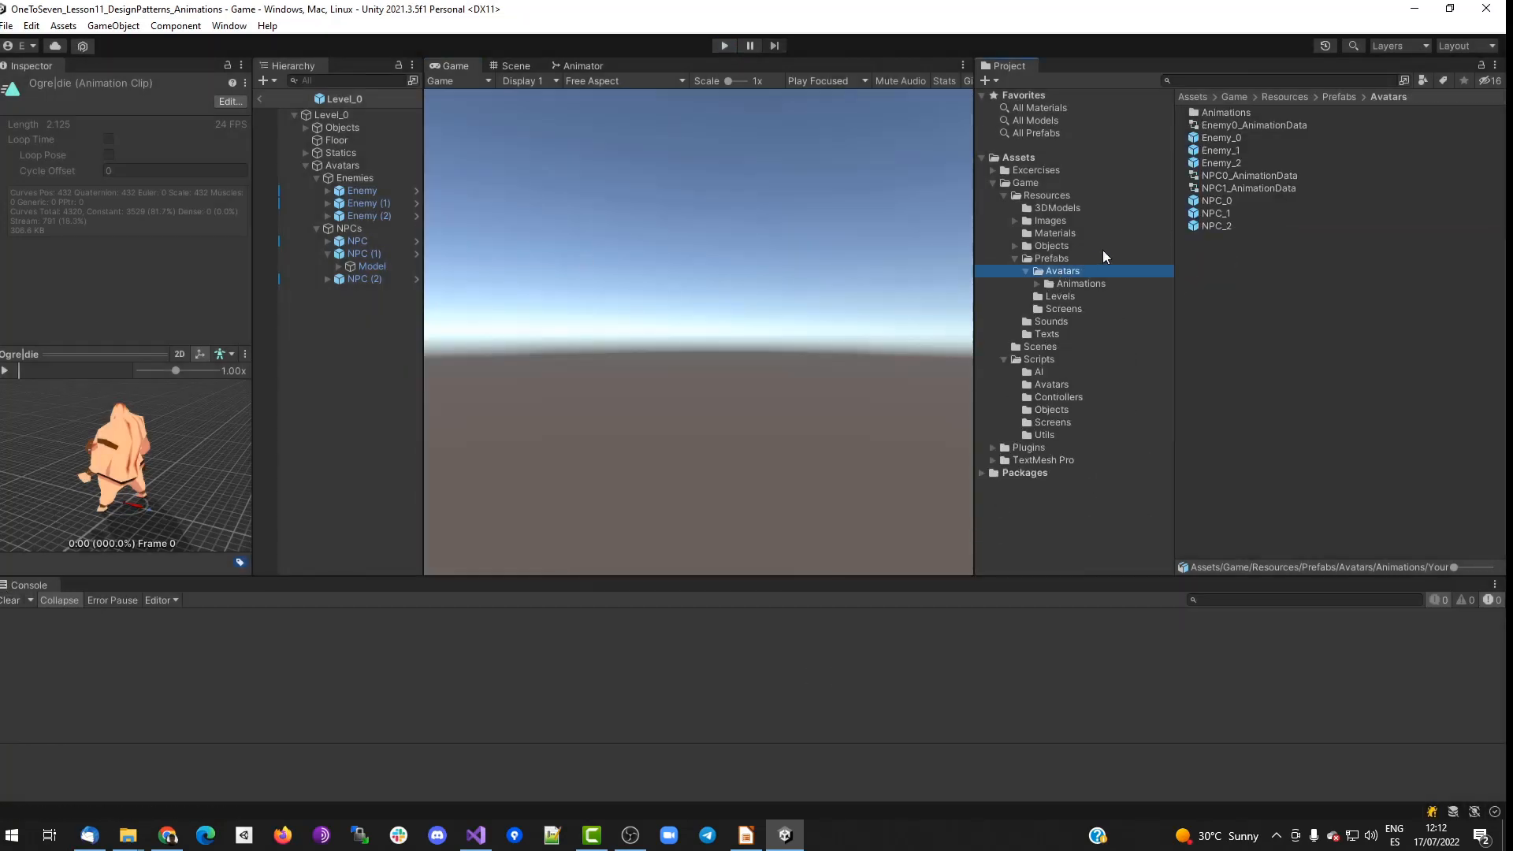
double_click(1223, 150)
left_click(1225, 163)
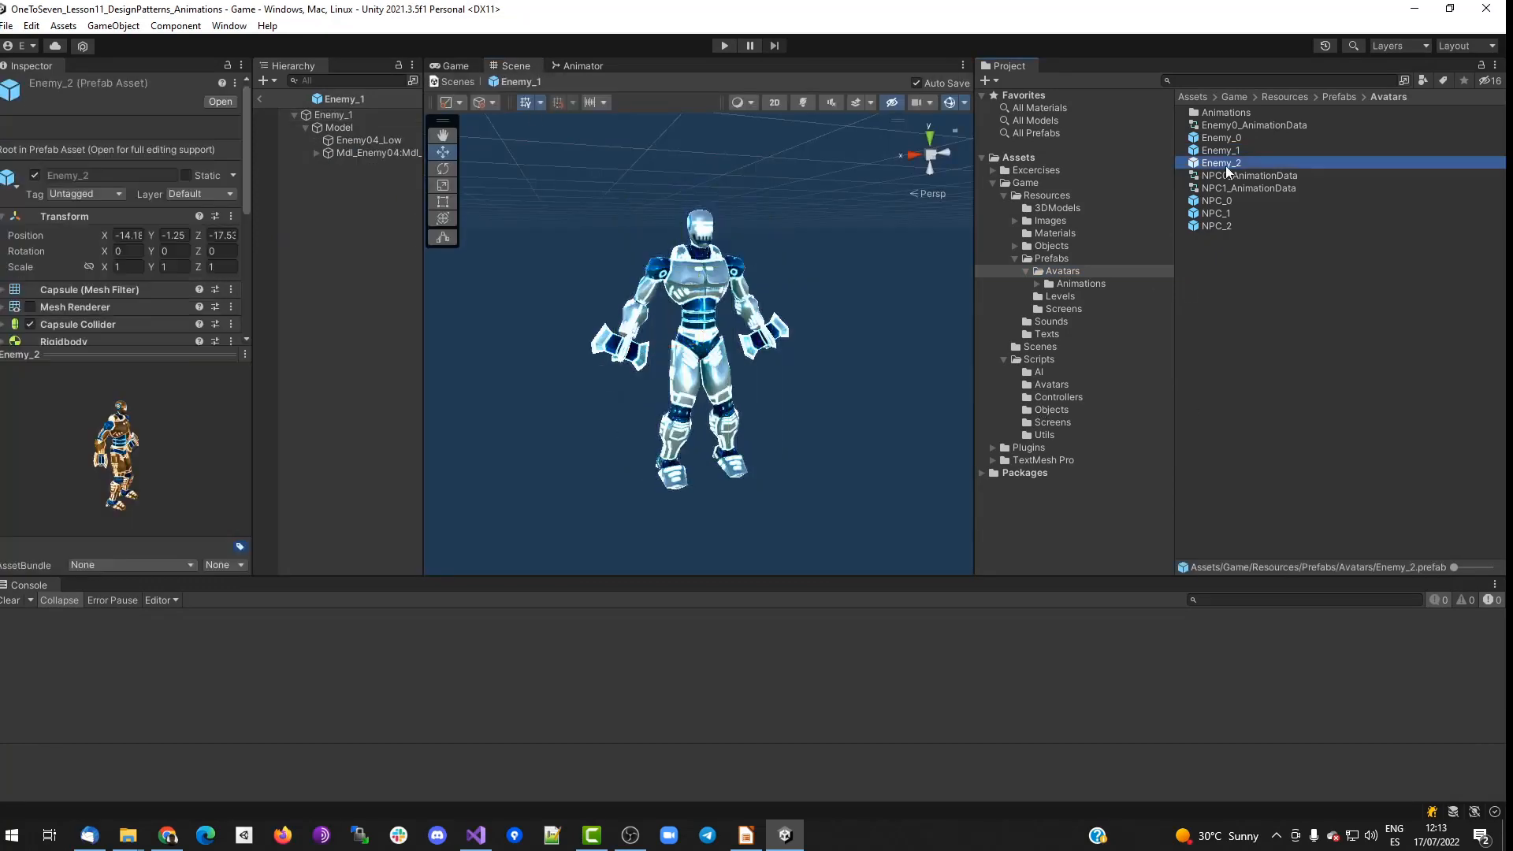
Return to the Game scene, add the Enemy_2 prefab to it, and unpack that instance.
left_click(259, 98)
left_click_drag(1229, 163, 331, 284)
right_click(331, 221)
mouse_move(489, 414)
left_click(682, 465)
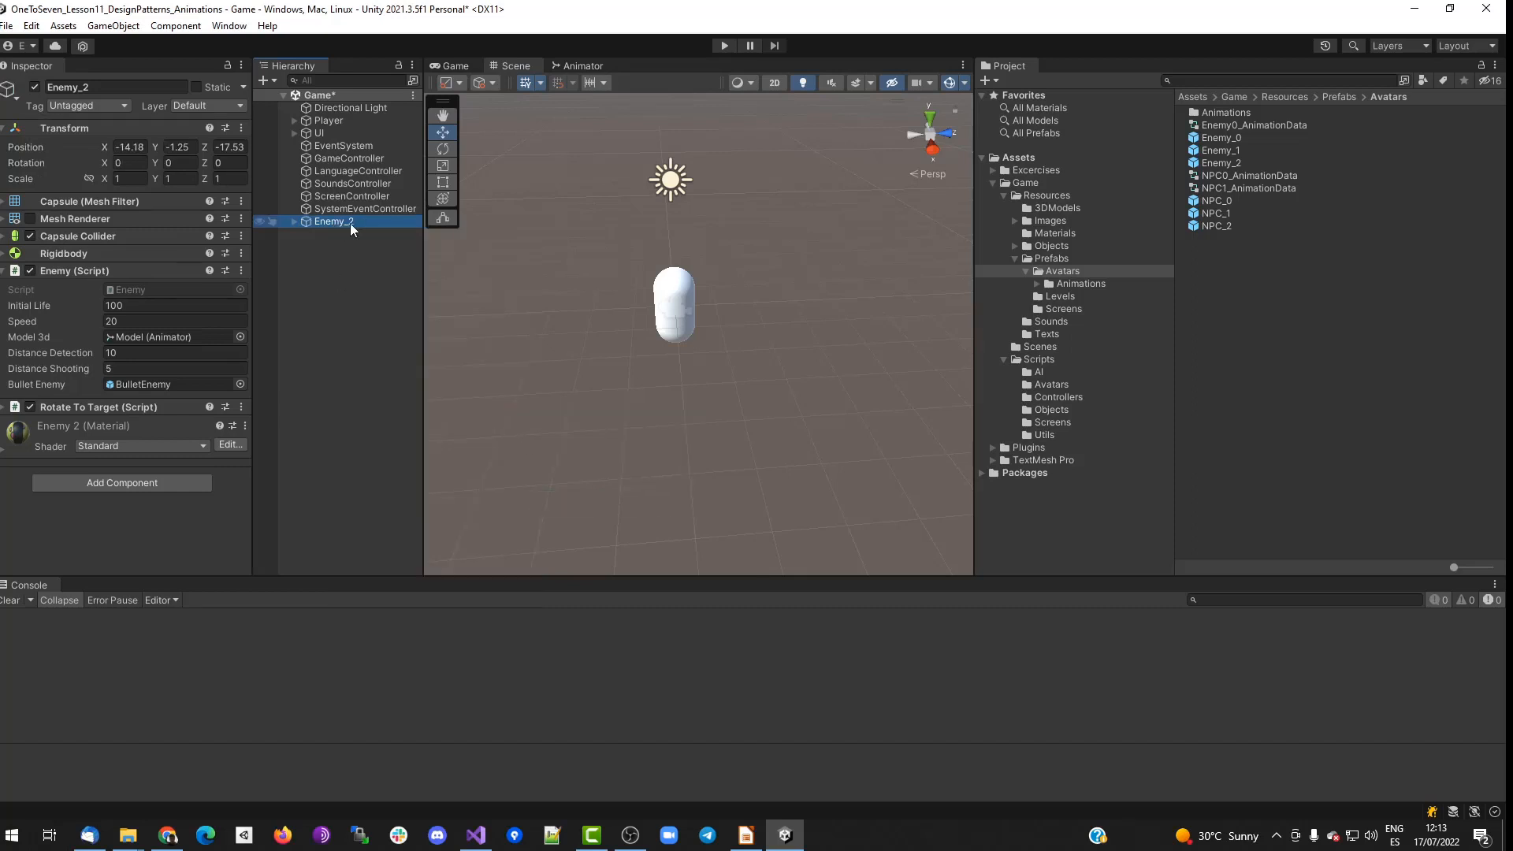
Rename the unpacked enemy as Enemy_3 and save it as a new prefab in the Avatars folder.
type("3")
key("Return")
left_click(294, 222)
left_click(1055, 259)
left_click(1073, 271)
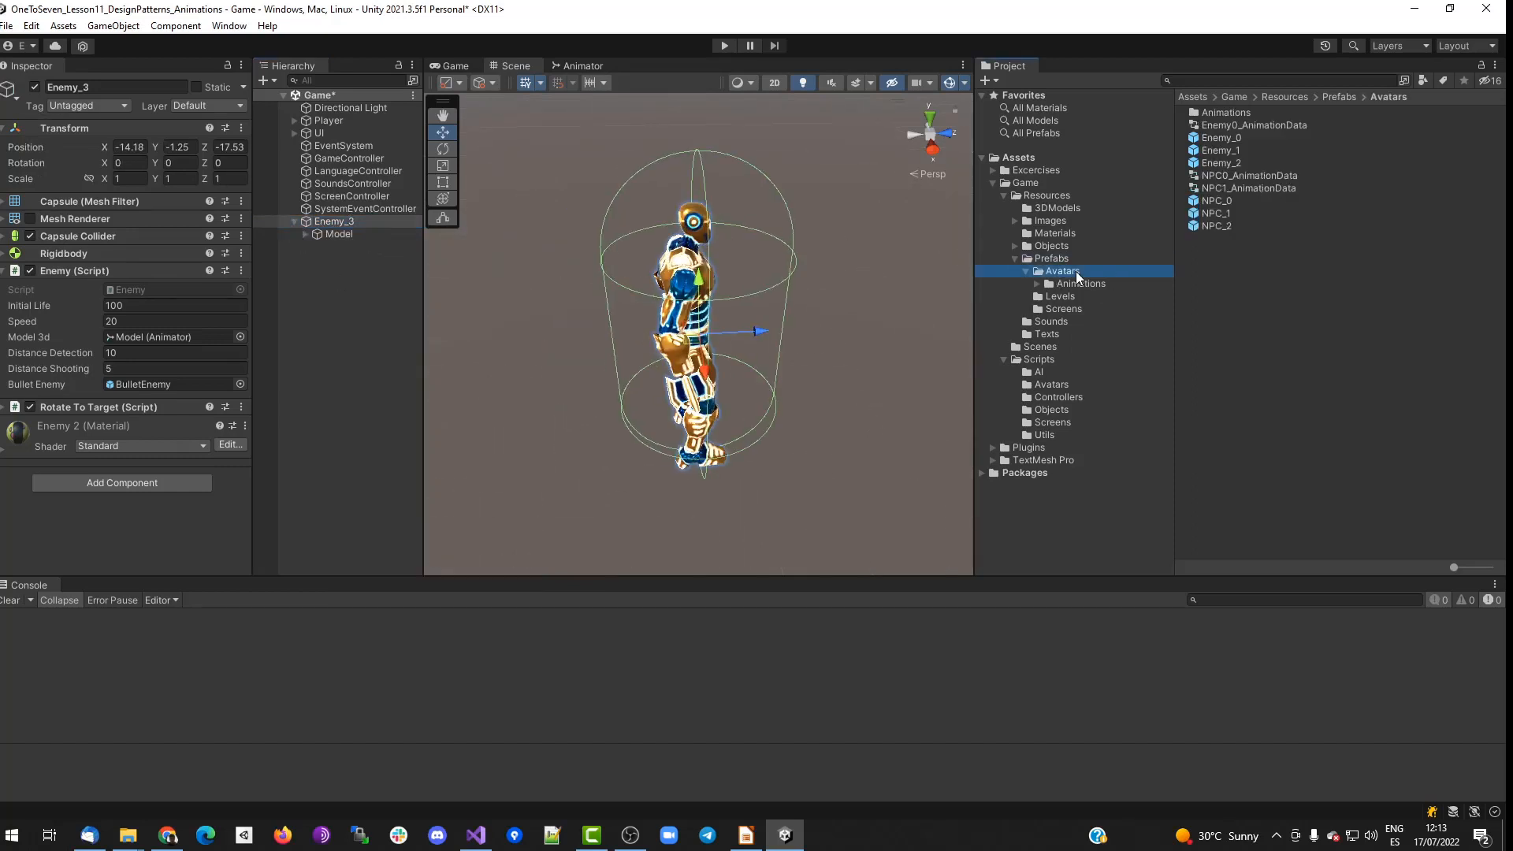
left_click(351, 267)
left_click_drag(1257, 289, 1259, 291)
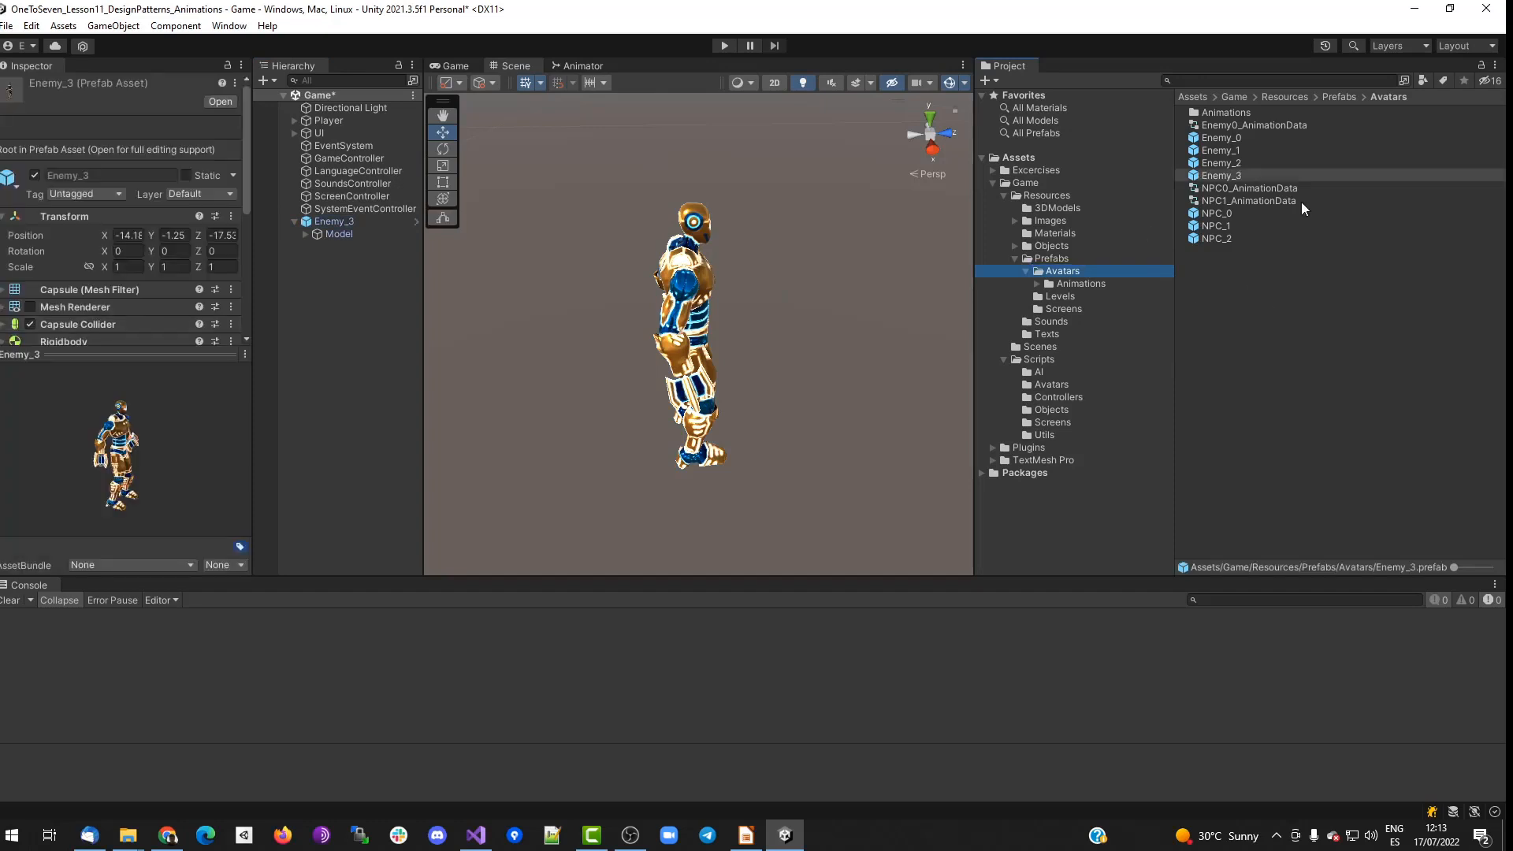
Open the Enemy_3 prefab for editing and delete its Model child object.
double_click(1236, 175)
left_click(316, 153)
left_click(331, 129)
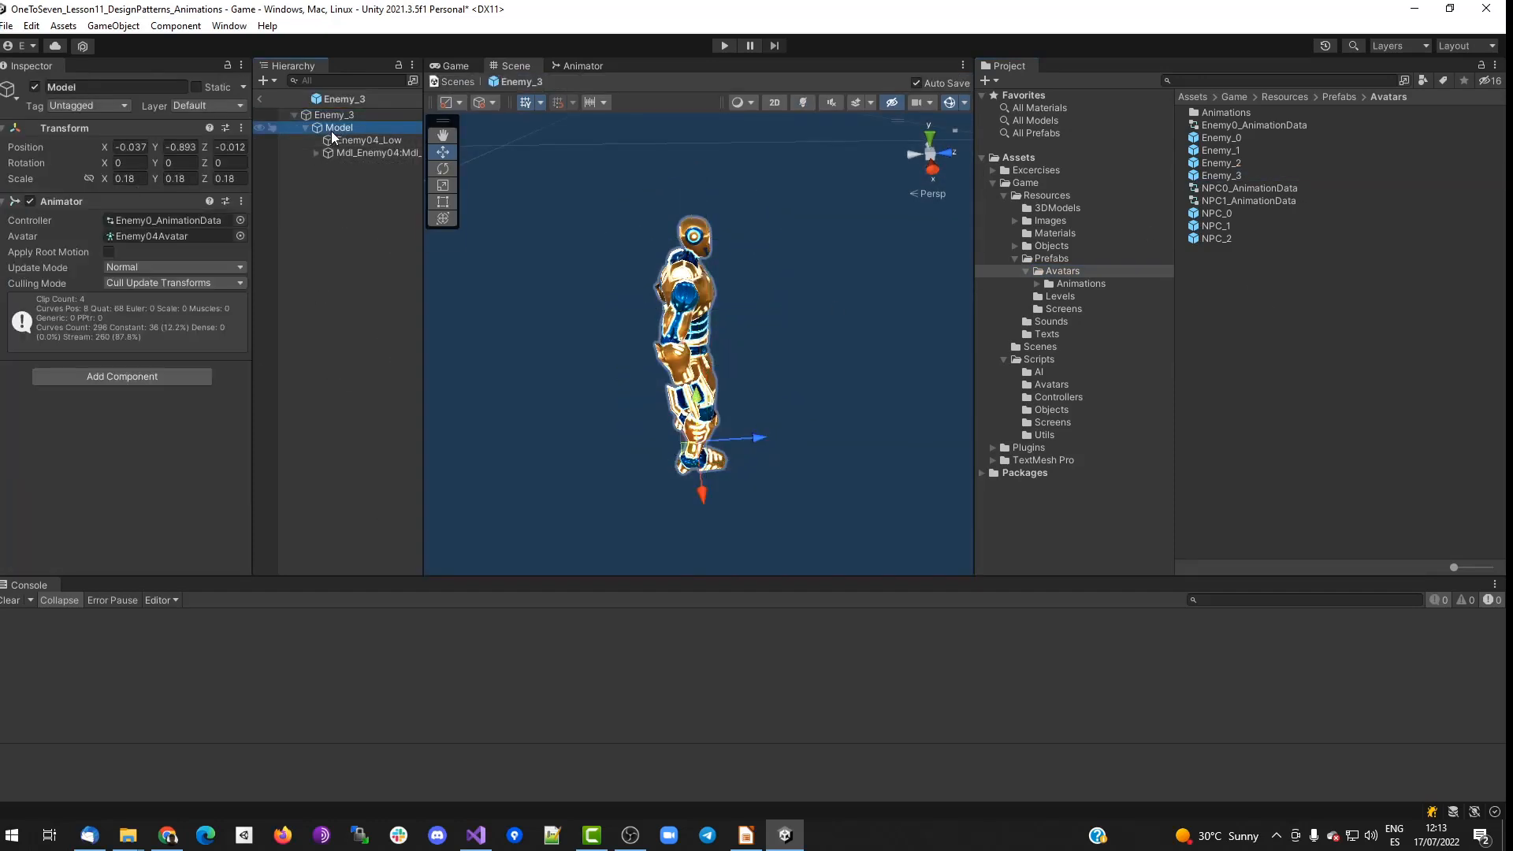
key("Delete")
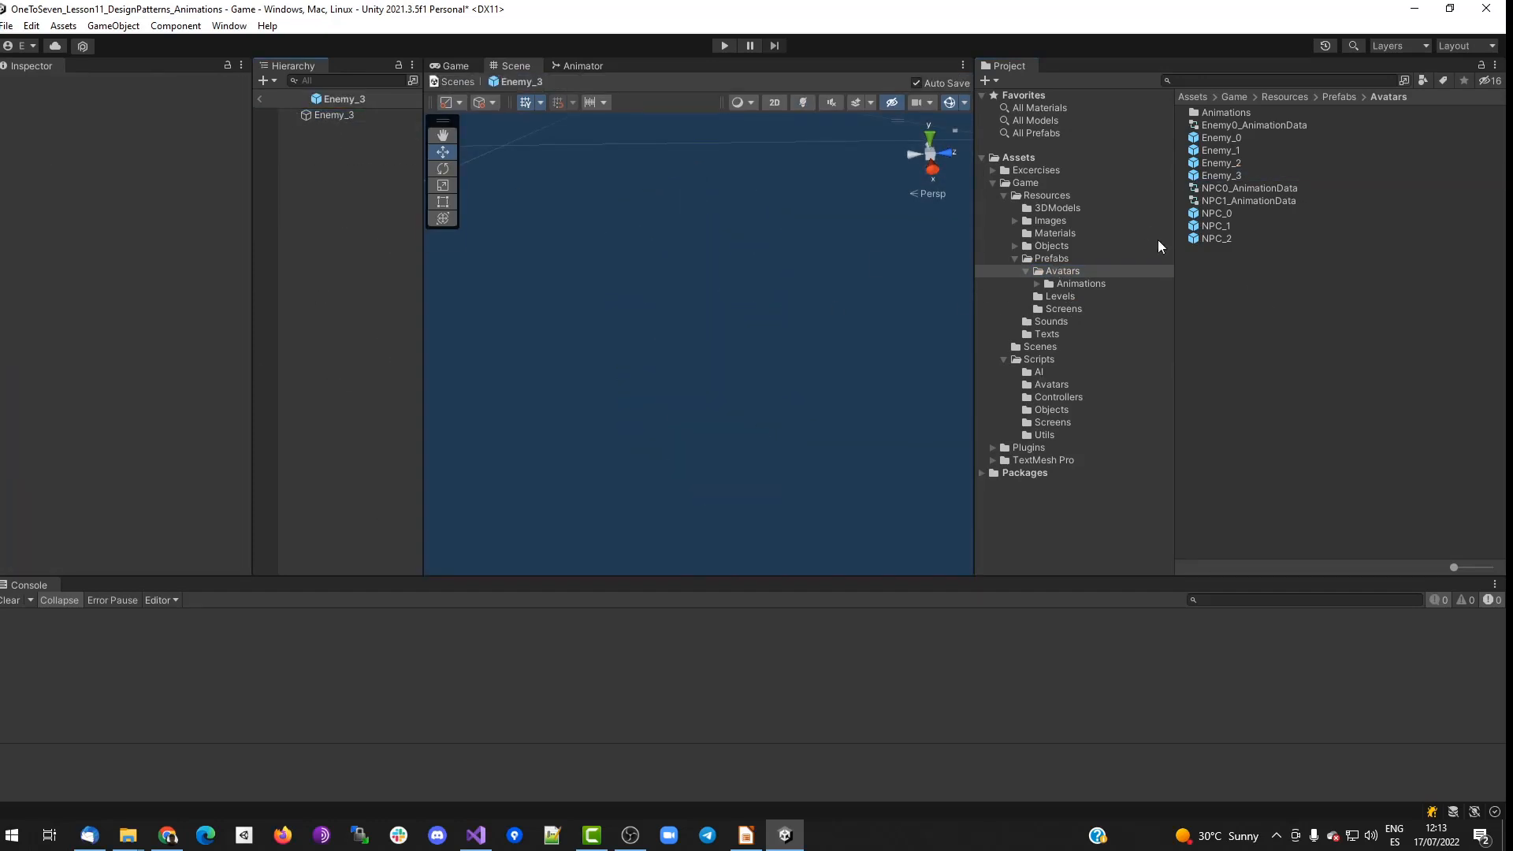
Locate the EnemyBoss prefab in the Enemy7 folder of the 8Bricks enemies and select it.
left_click(1057, 284)
left_click(1037, 283)
left_click(1058, 422)
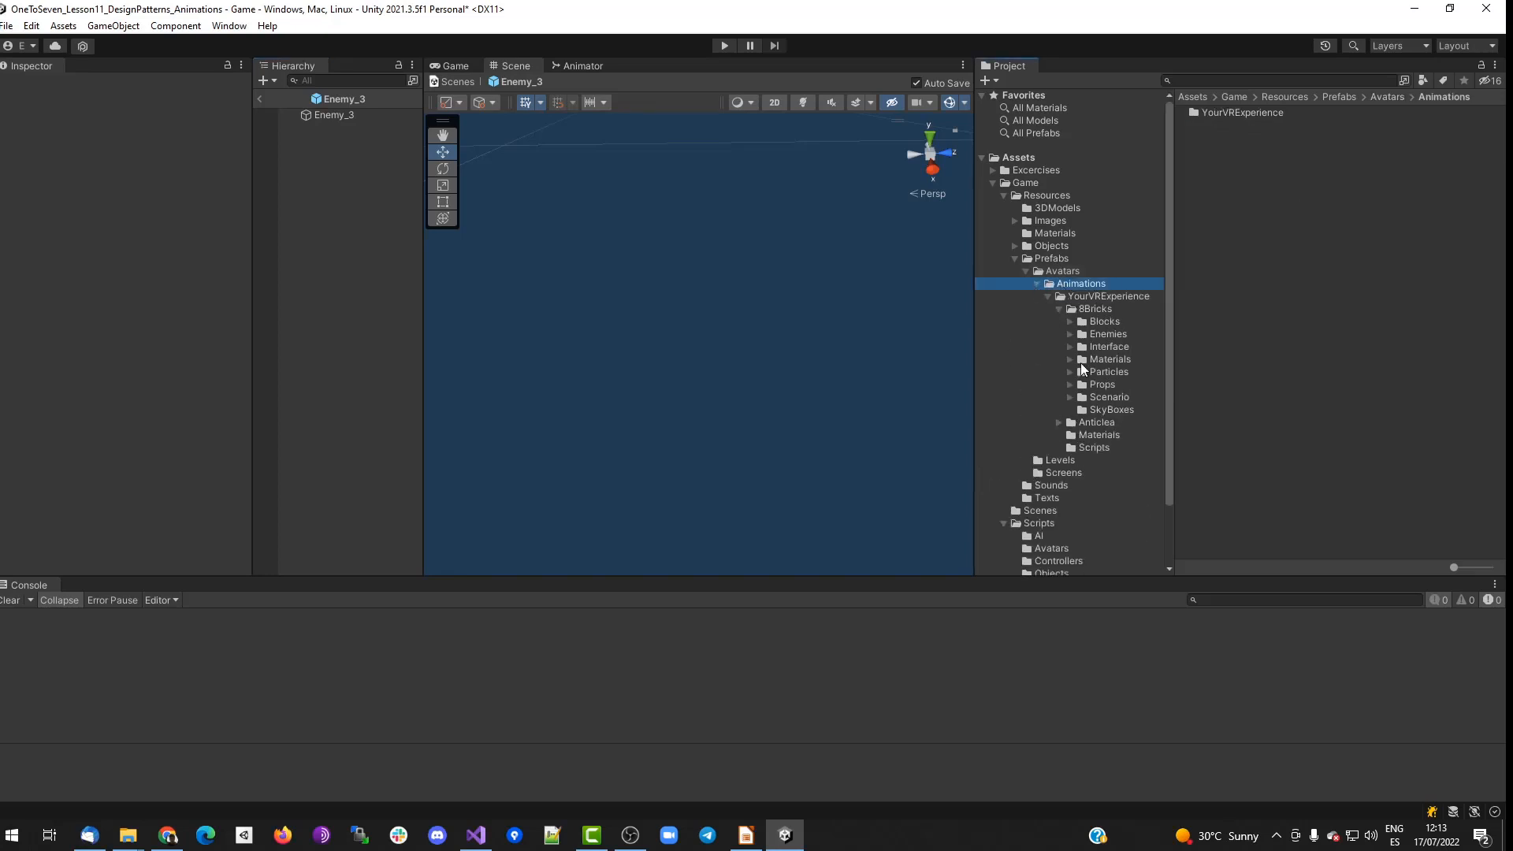
left_click(1069, 334)
left_click(1115, 347)
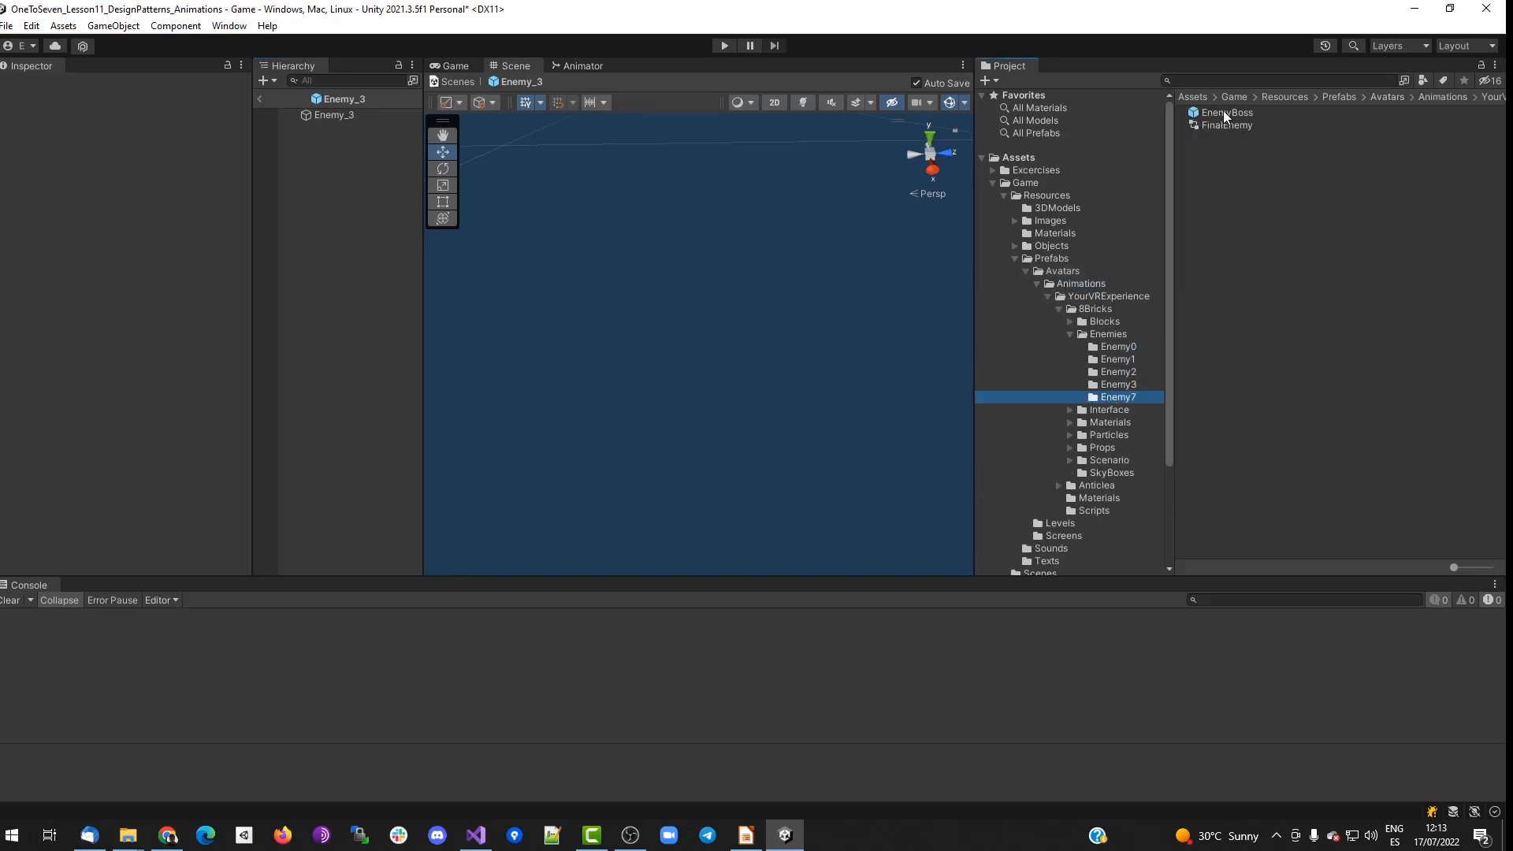
left_click(1223, 112)
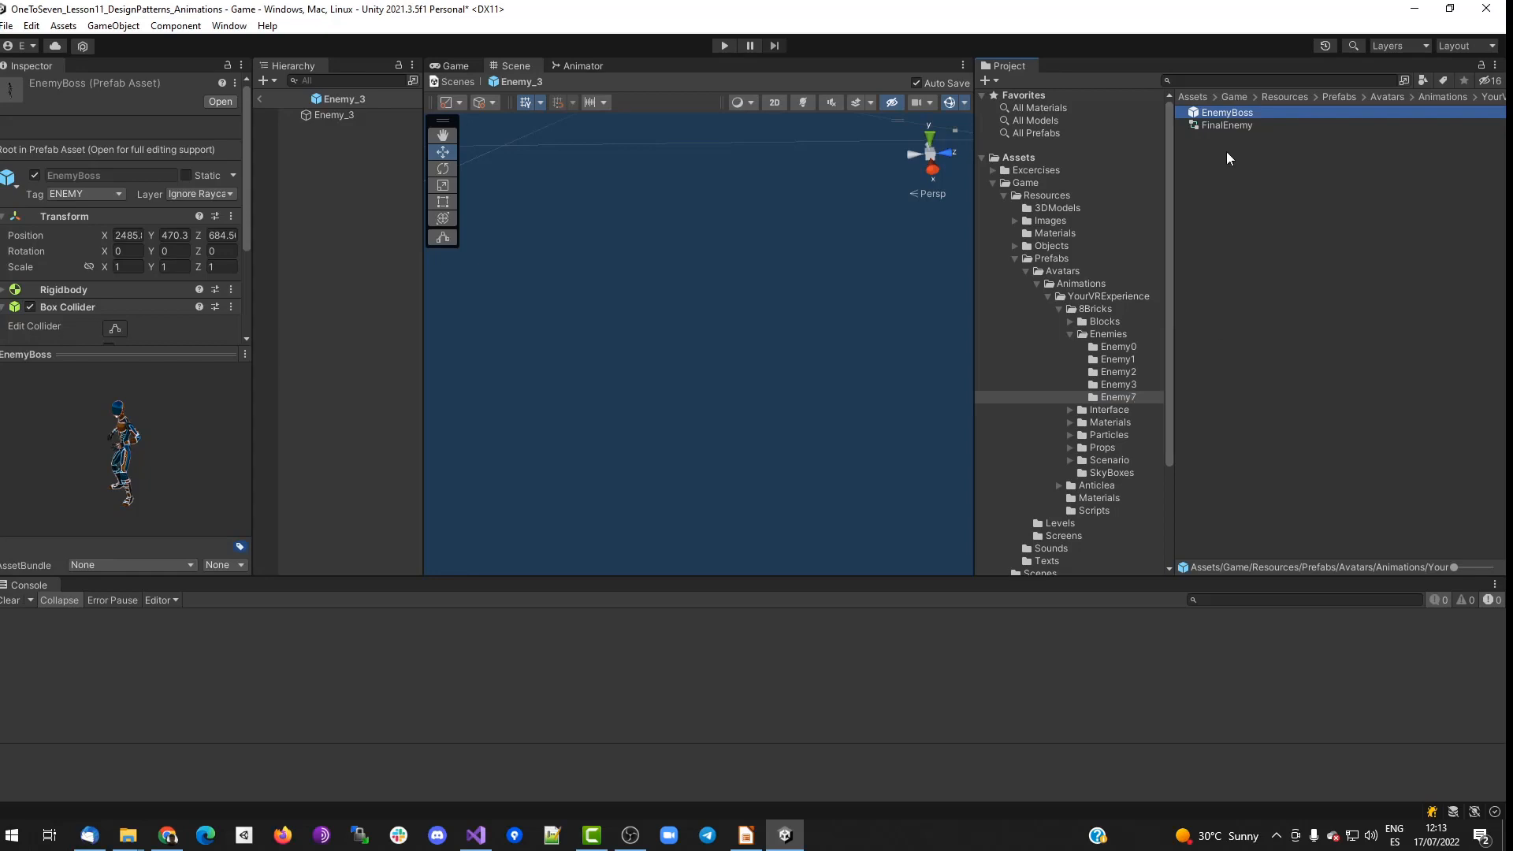
Add the EnemyBoss prefab as a child of Enemy_3 and unpack it.
left_click(333, 115)
left_click_drag(1225, 116, 331, 117)
right_click(349, 127)
mouse_move(433, 317)
left_click(591, 400)
Keep EnemyBoss's Model as a direct child of Enemy_3 and delete the leftover EnemyBoss object.
left_click(306, 128)
left_click(337, 128)
key("Delete")
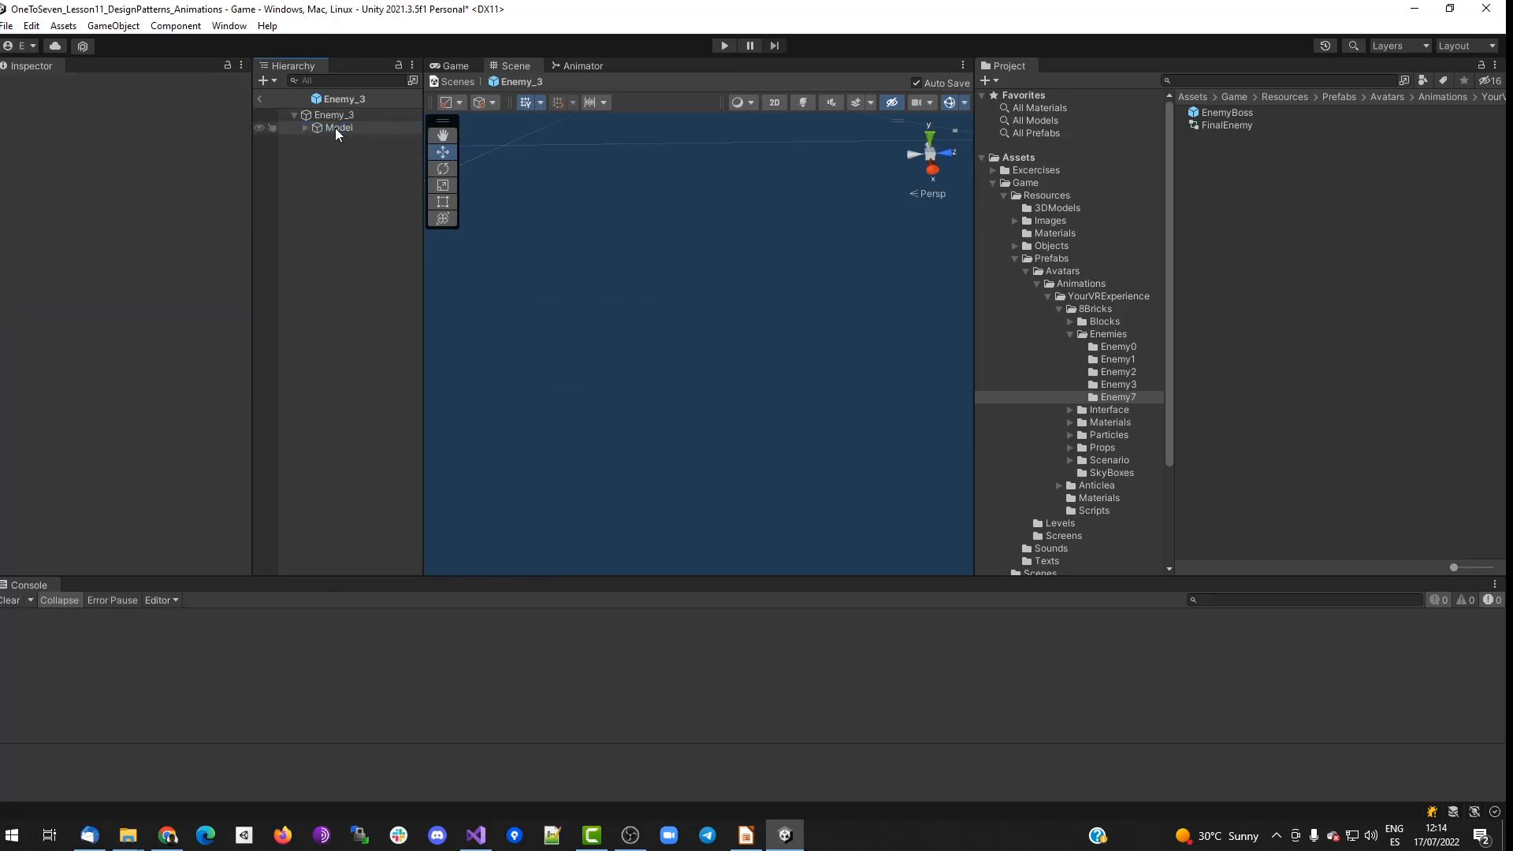
Reset the Model's transform inside the Enemy_3 prefab and select the Enemy_3 root object.
left_click(337, 127)
left_click(241, 128)
left_click(272, 145)
left_click(334, 114)
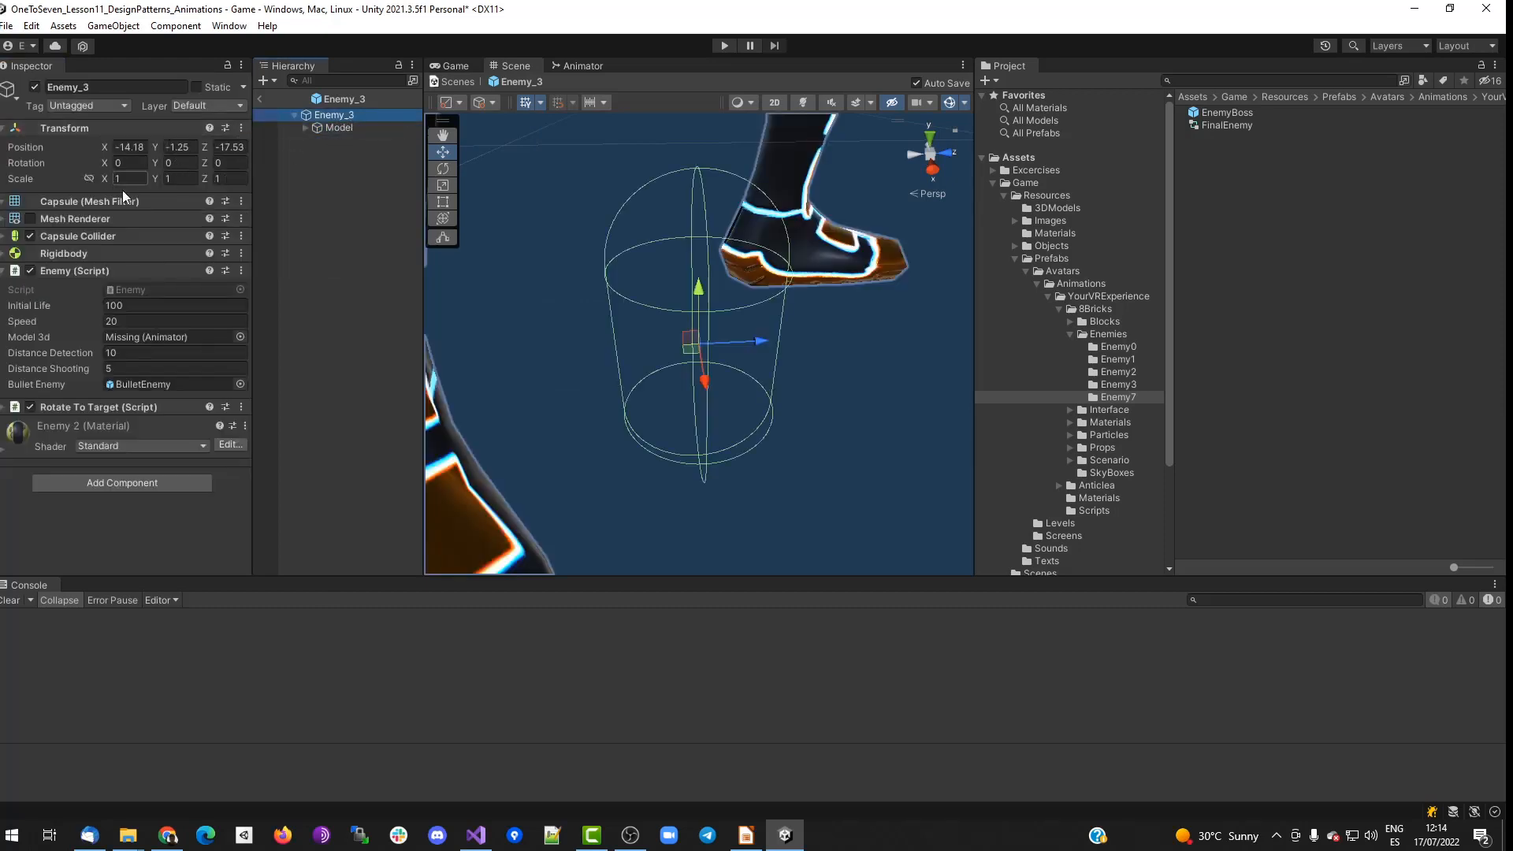
Enable the Mesh Renderer on Enemy_3 as a size reference and try a scale of 0.1 on all axes of its Model.
left_click(30, 218)
left_click(338, 128)
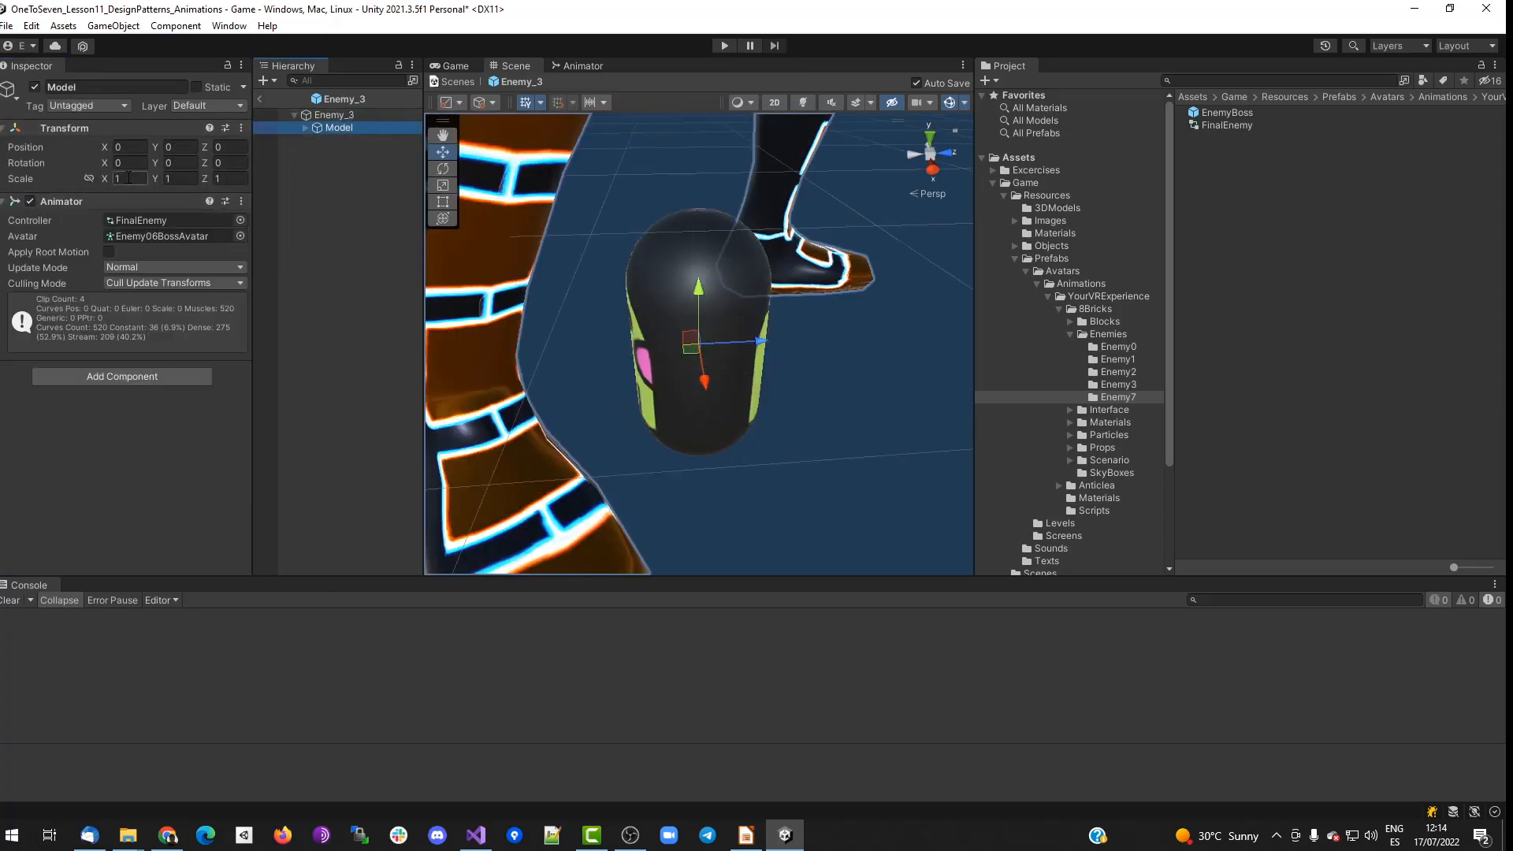
type("0.1")
key("Tab")
type("0.1")
key("Tab")
type("0.1")
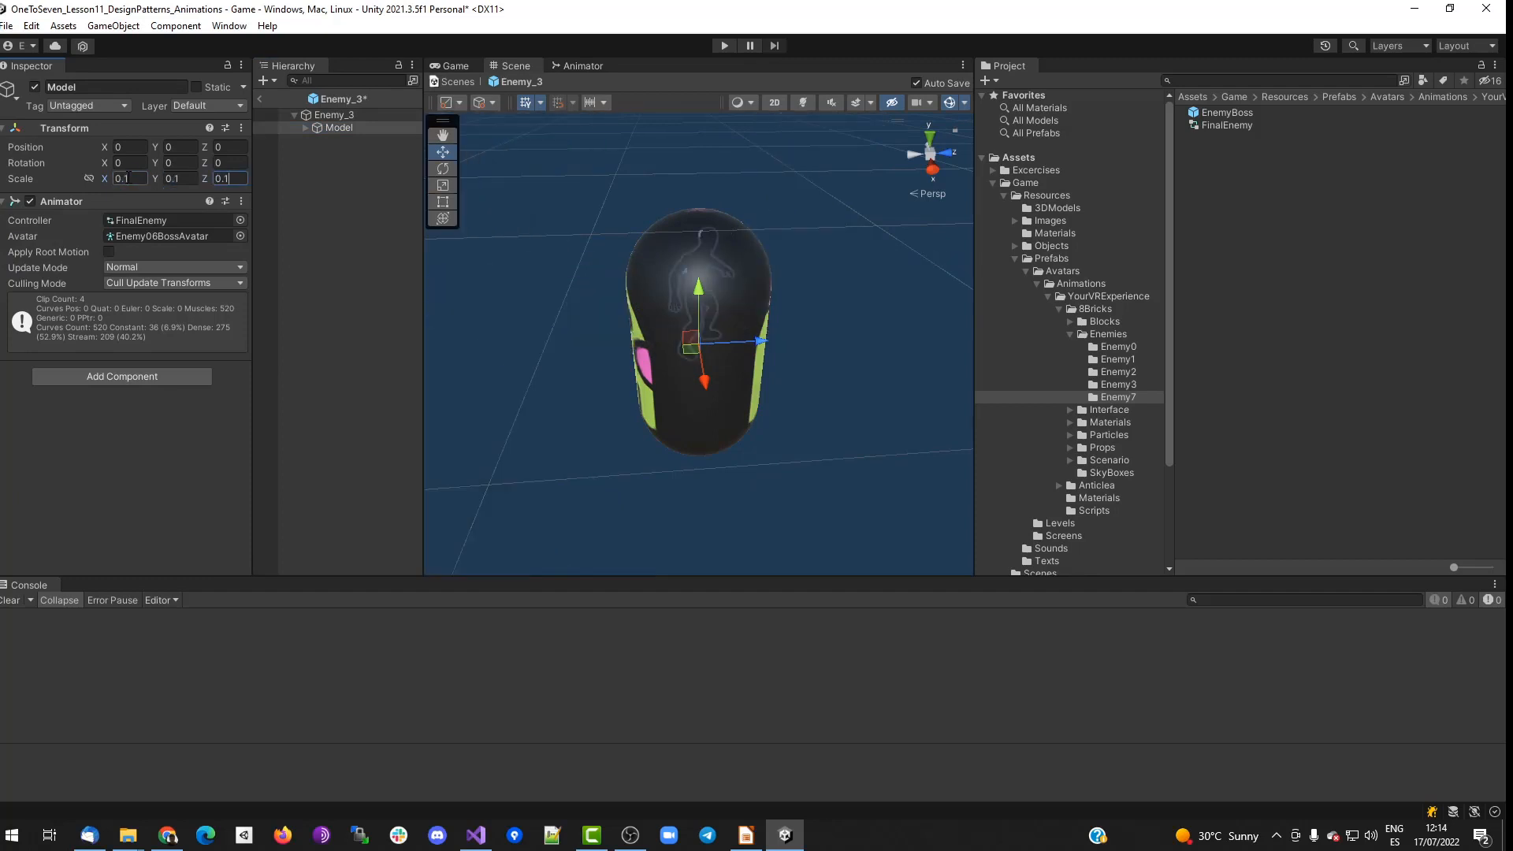
Try a scale of 0.3 on the Model's X and Y axes.
left_click_drag(560, 310, 461, 307, "alt")
left_click(140, 183)
type("0.3")
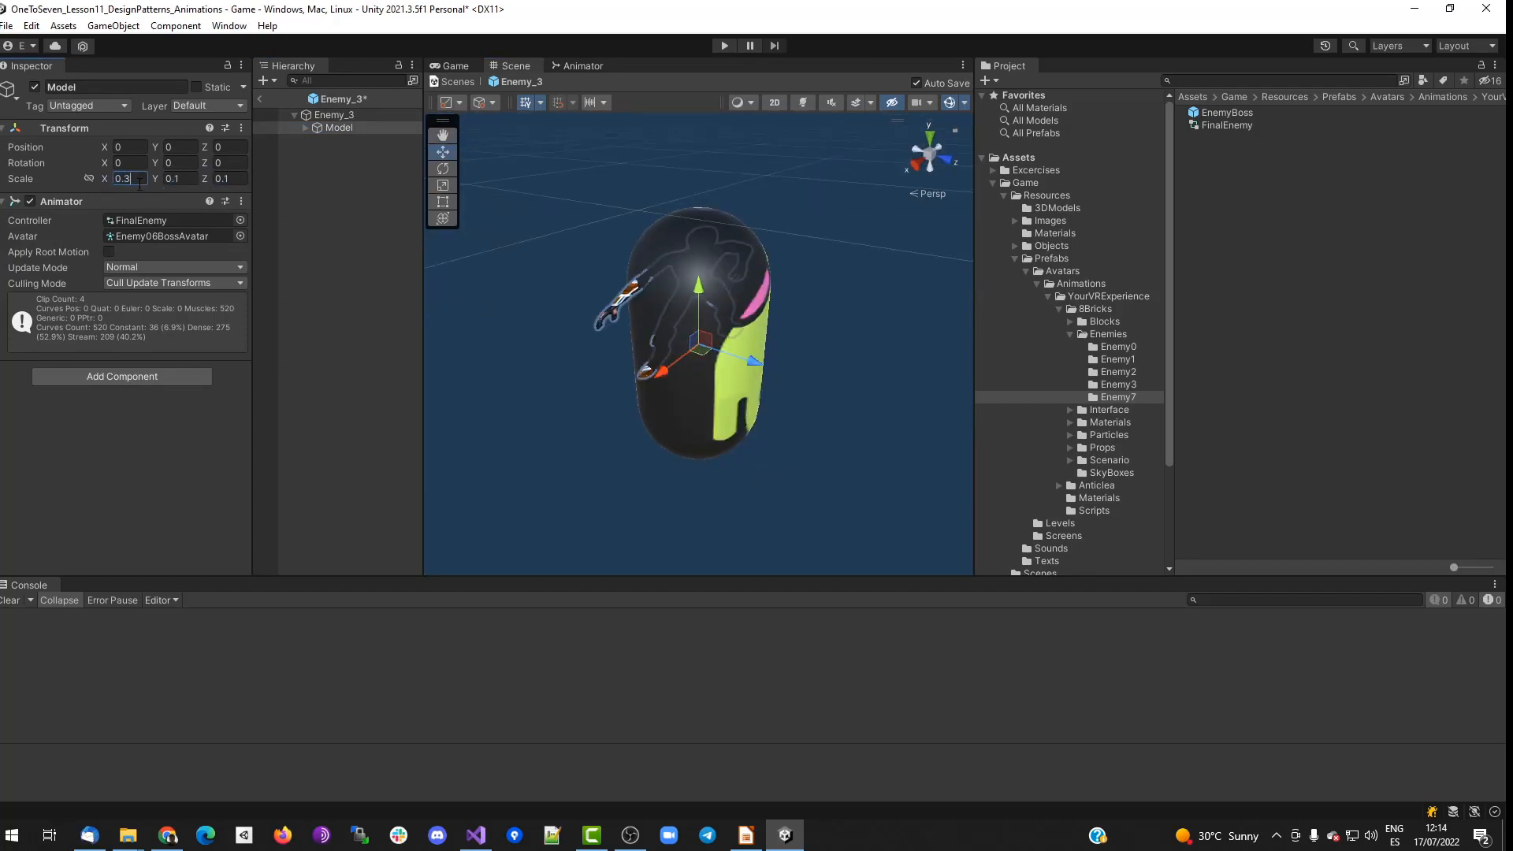
key("Tab")
type("0.3")
Set the Model's scale to 0.2 on all three axes.
key("Tab")
type("0.2")
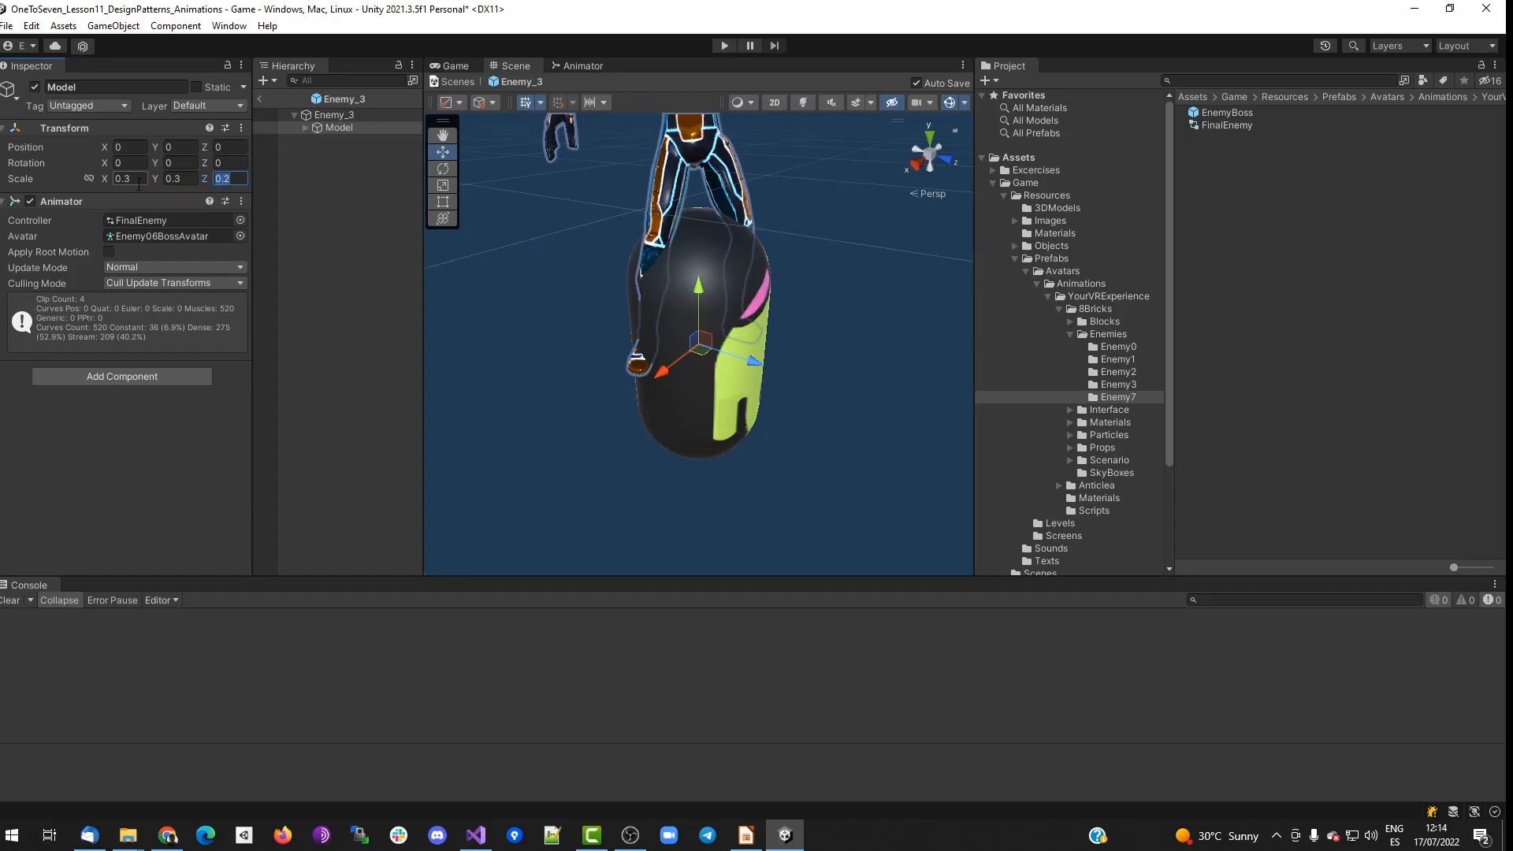
left_click(139, 184)
key("ctrl+v")
key("Tab")
key("ctrl+v")
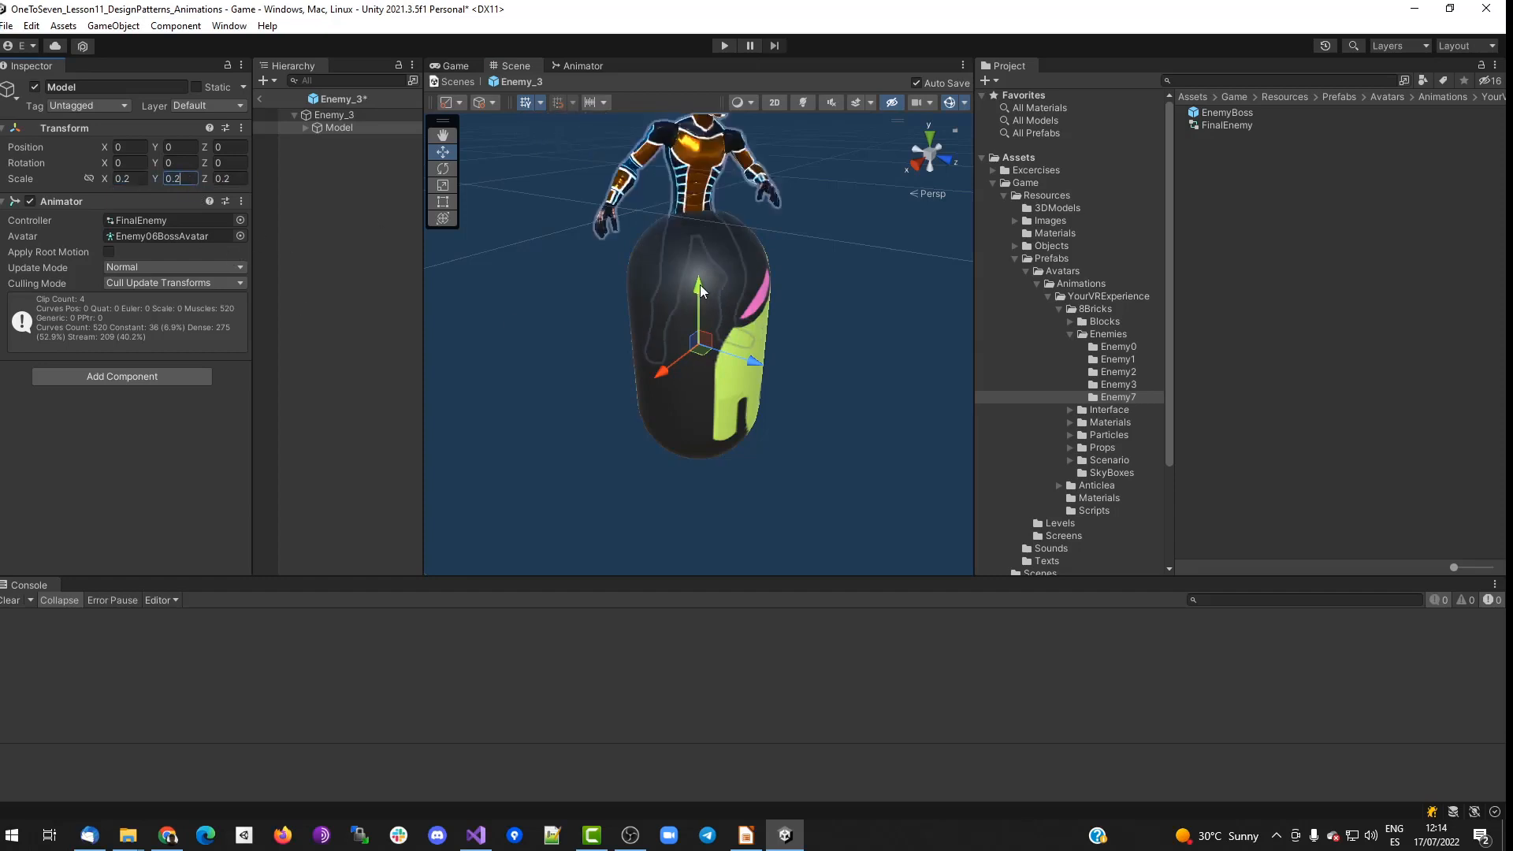
Lower the Model to about -0.923 in Y to align it with the capsule, and disable Enemy_3's Mesh Renderer.
left_click_drag(700, 292, 605, 330)
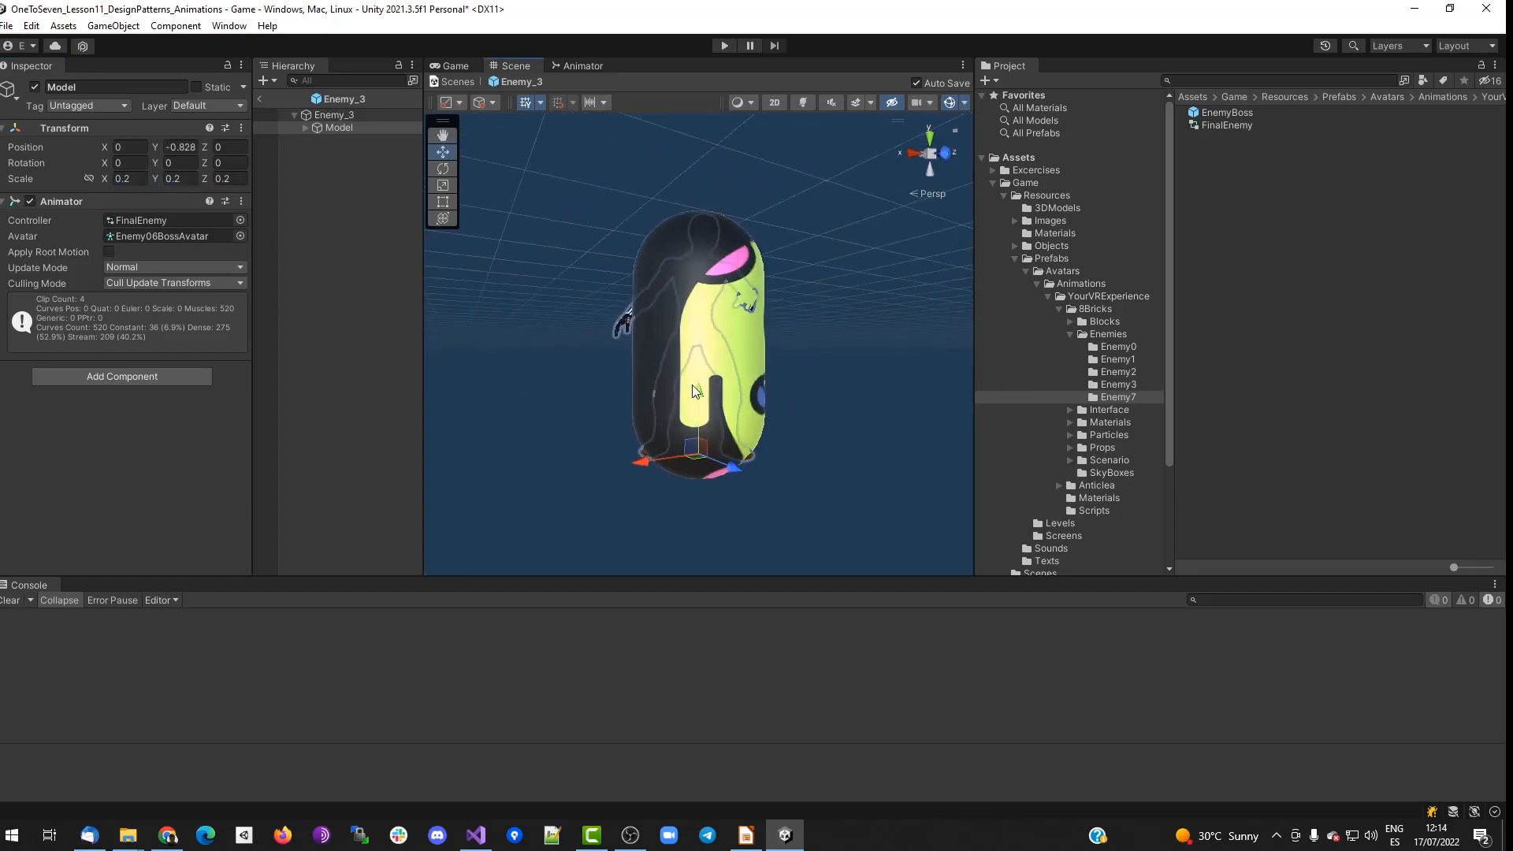
left_click_drag(692, 392, 629, 424)
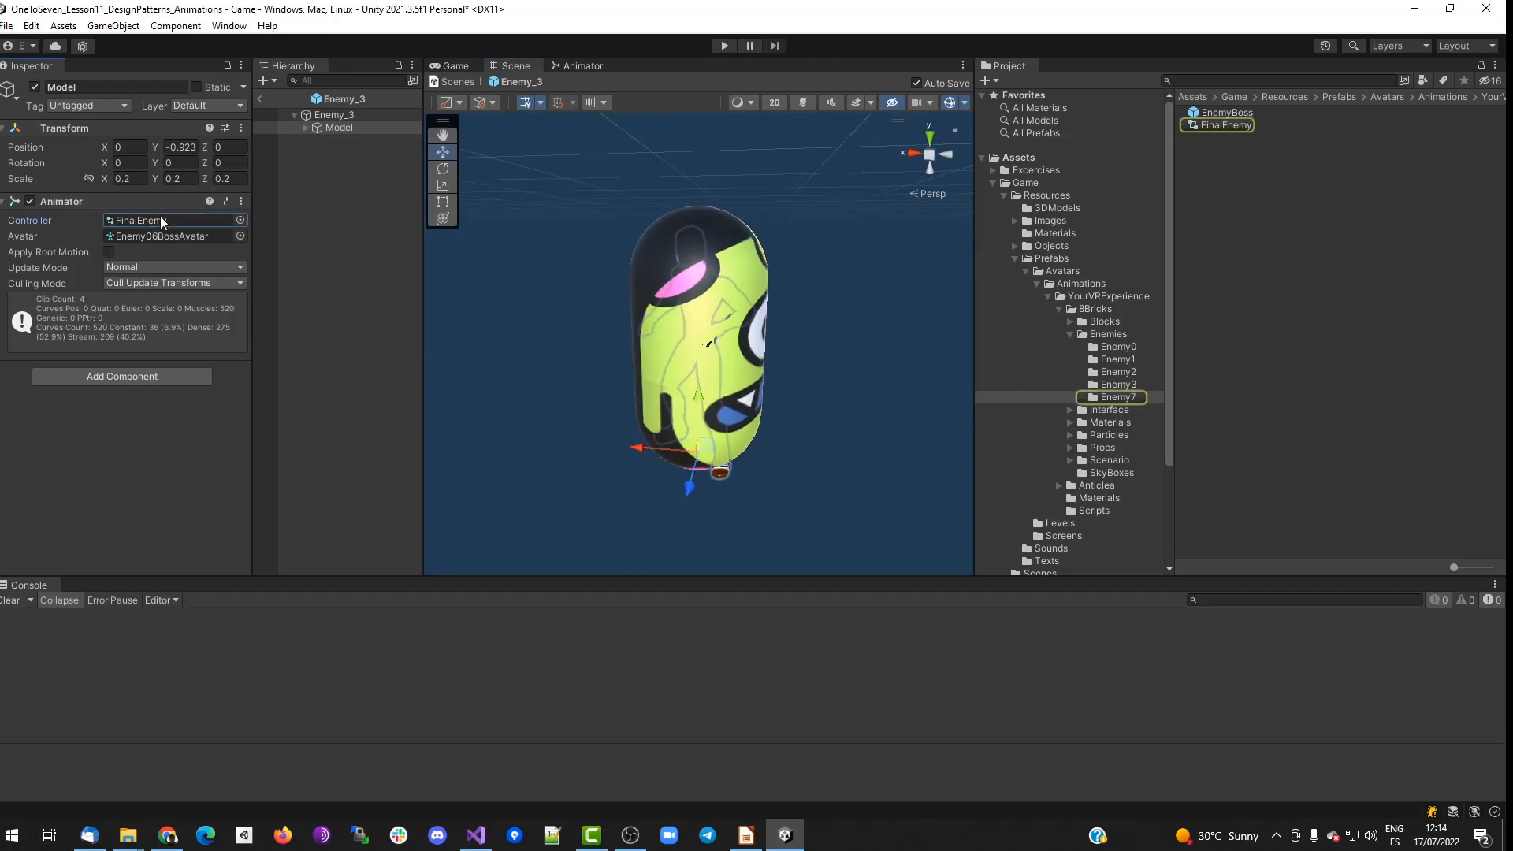
left_click(334, 115)
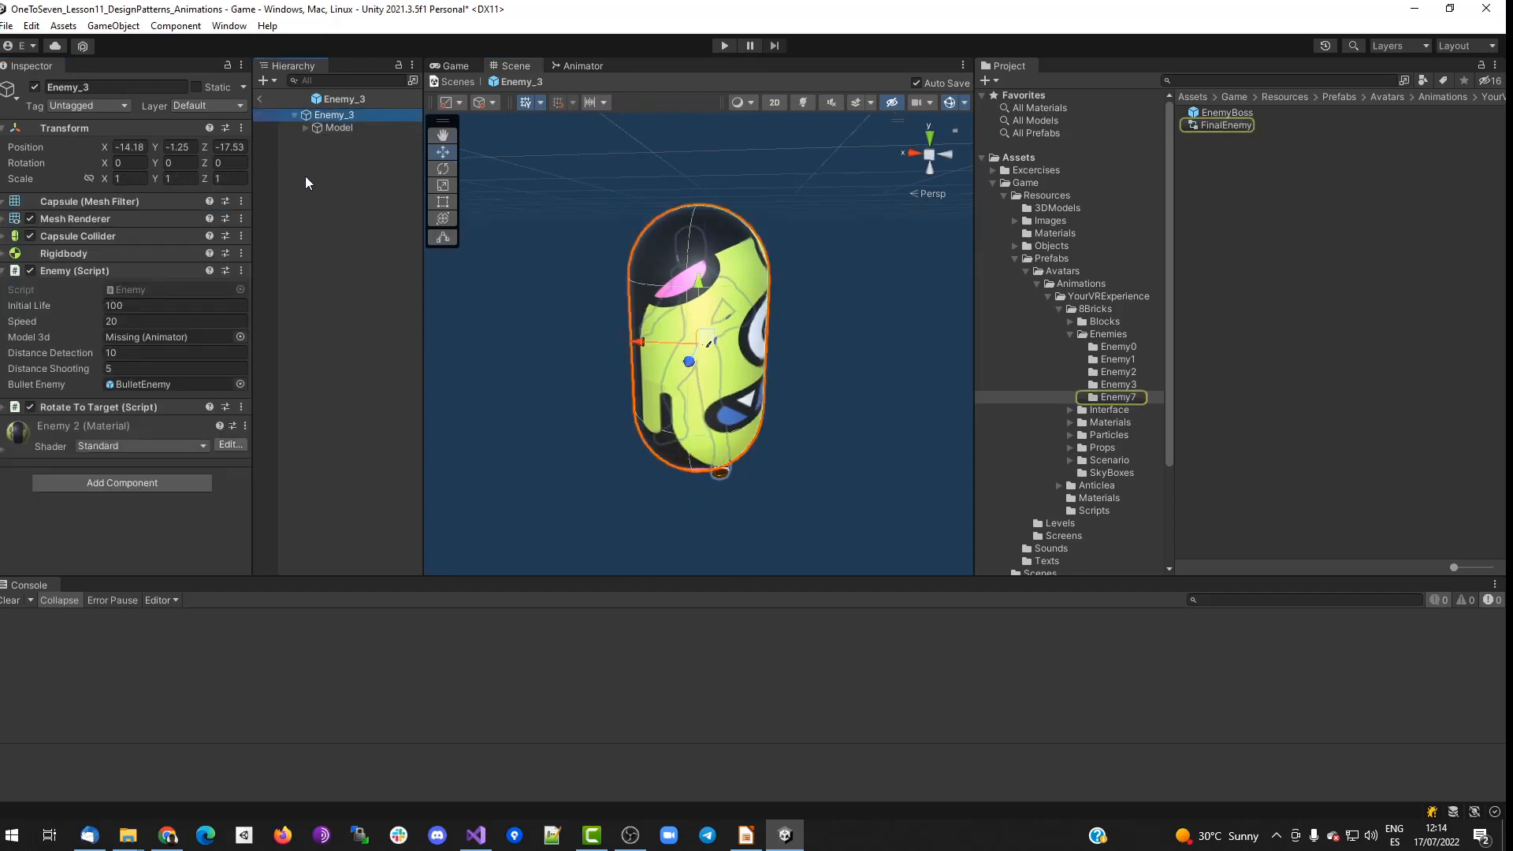
left_click(31, 219)
Add the Patrol Waypoints and Area Vision Detection scripts to Enemy_3 and assign Model as the Enemy script's Model 3d.
left_click(114, 488)
key("Return")
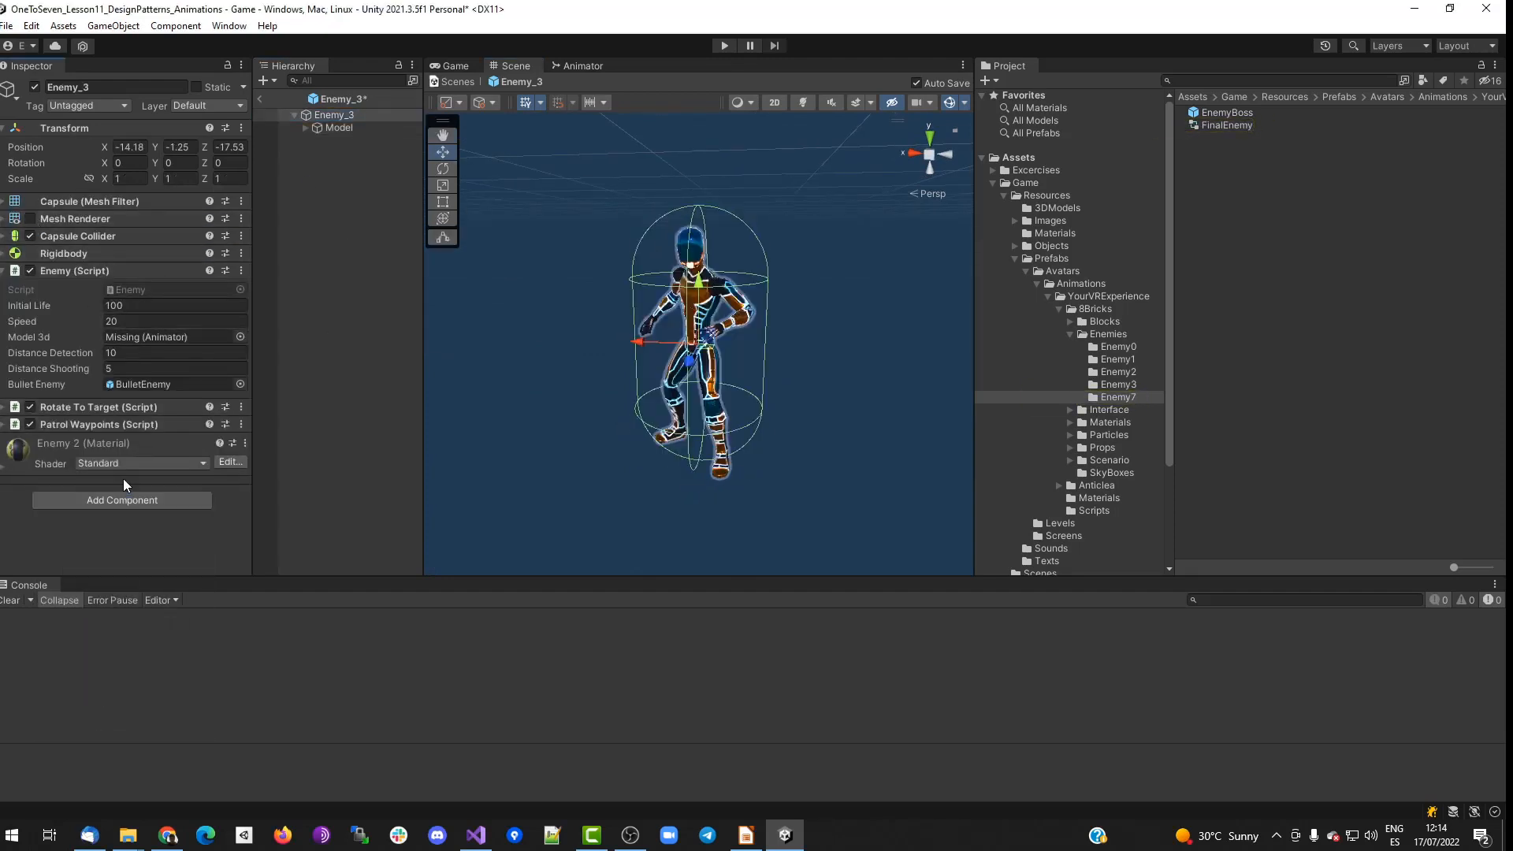
left_click(112, 497)
type("area")
key("Return")
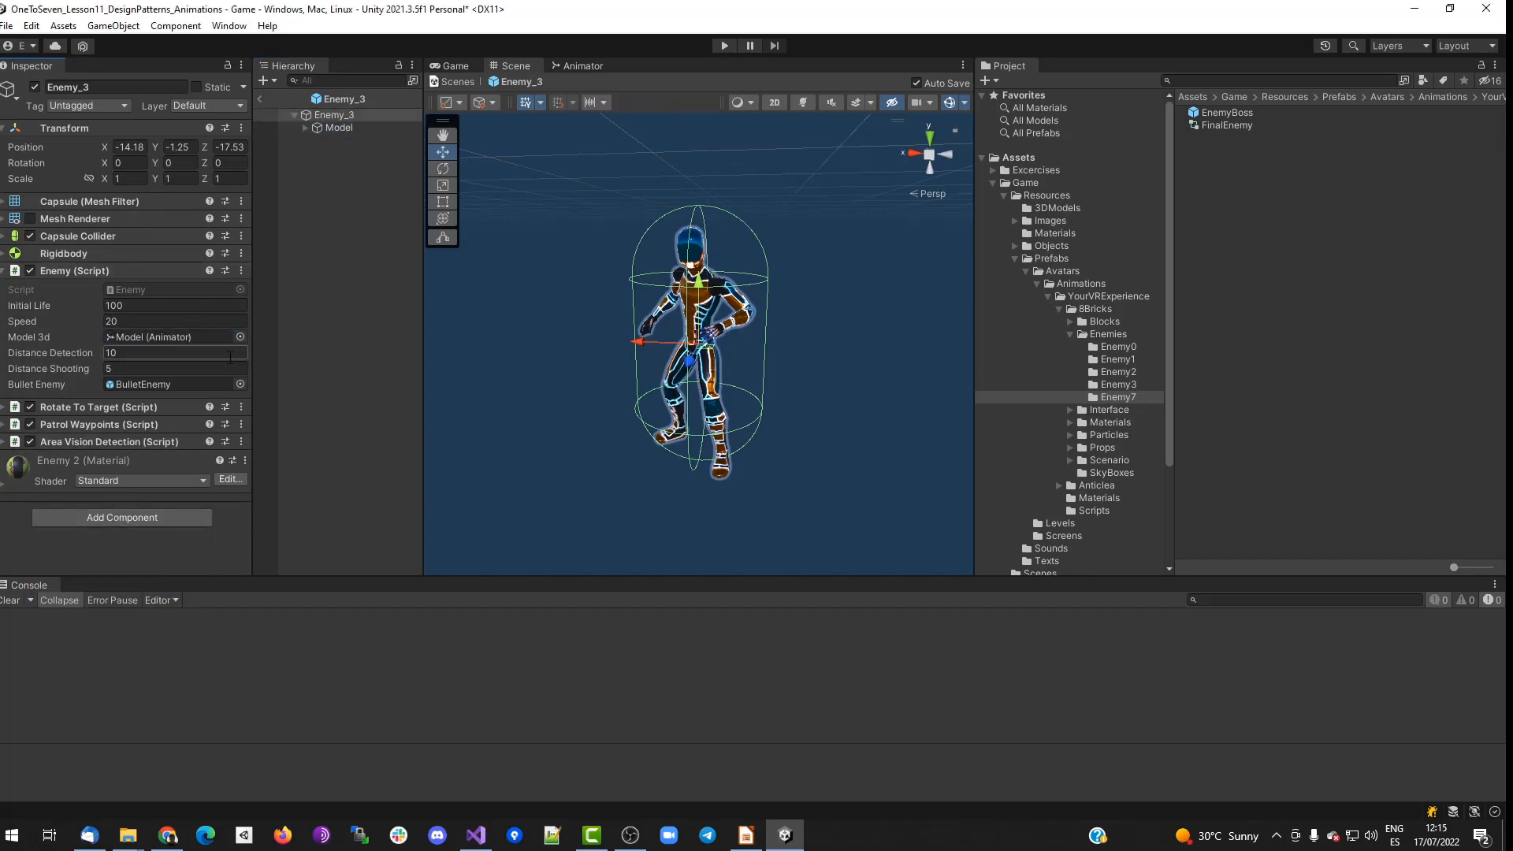
Clear the Model's animator controller and create an Animator Controller named Enemy3_AnimationData in the Avatars folder.
left_click(333, 129)
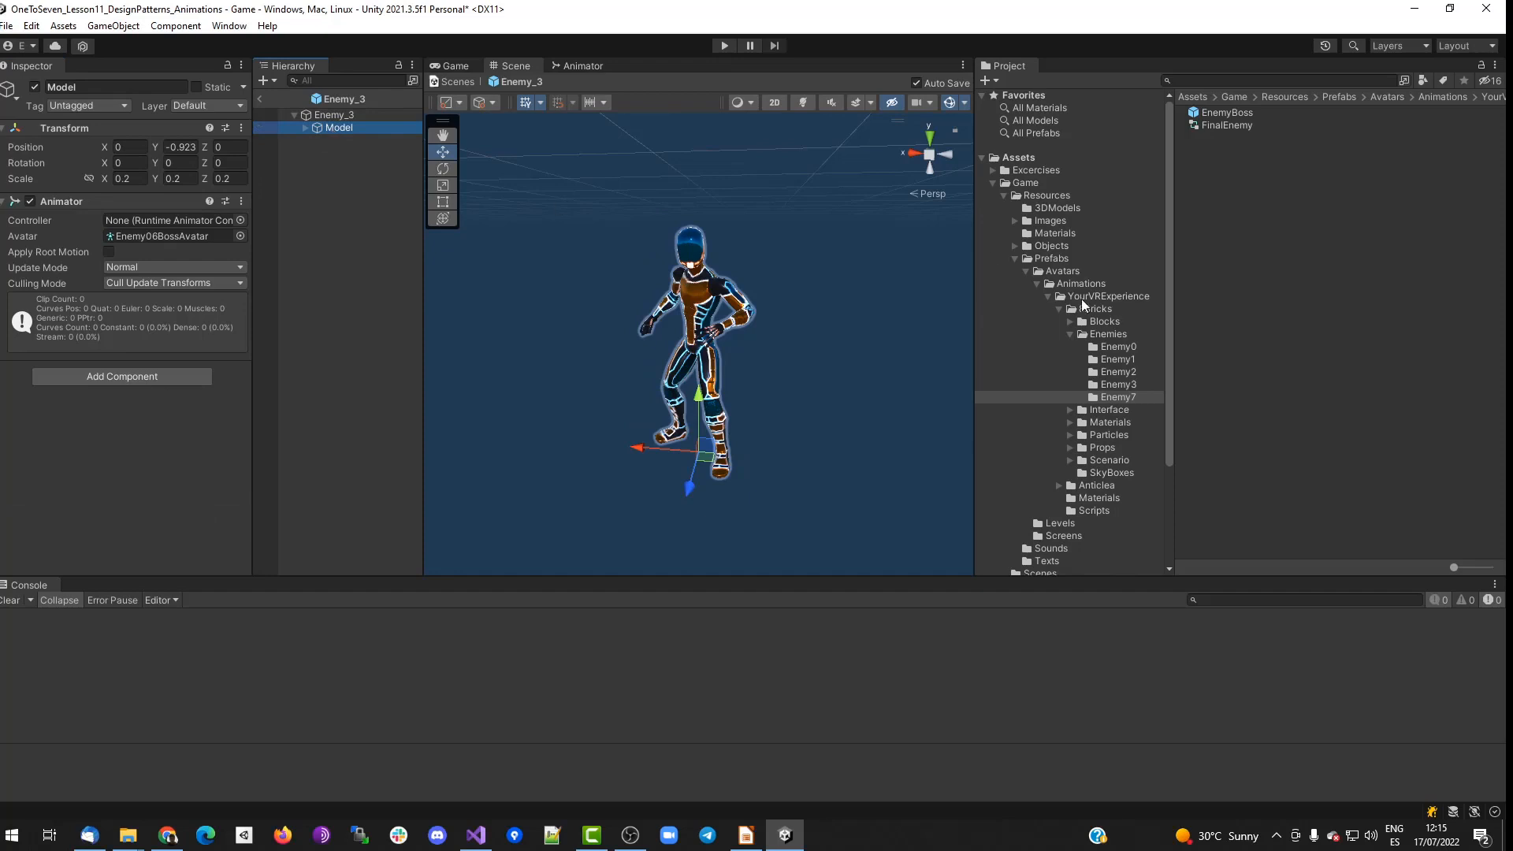
left_click(1062, 271)
right_click(1238, 305)
mouse_move(1242, 316)
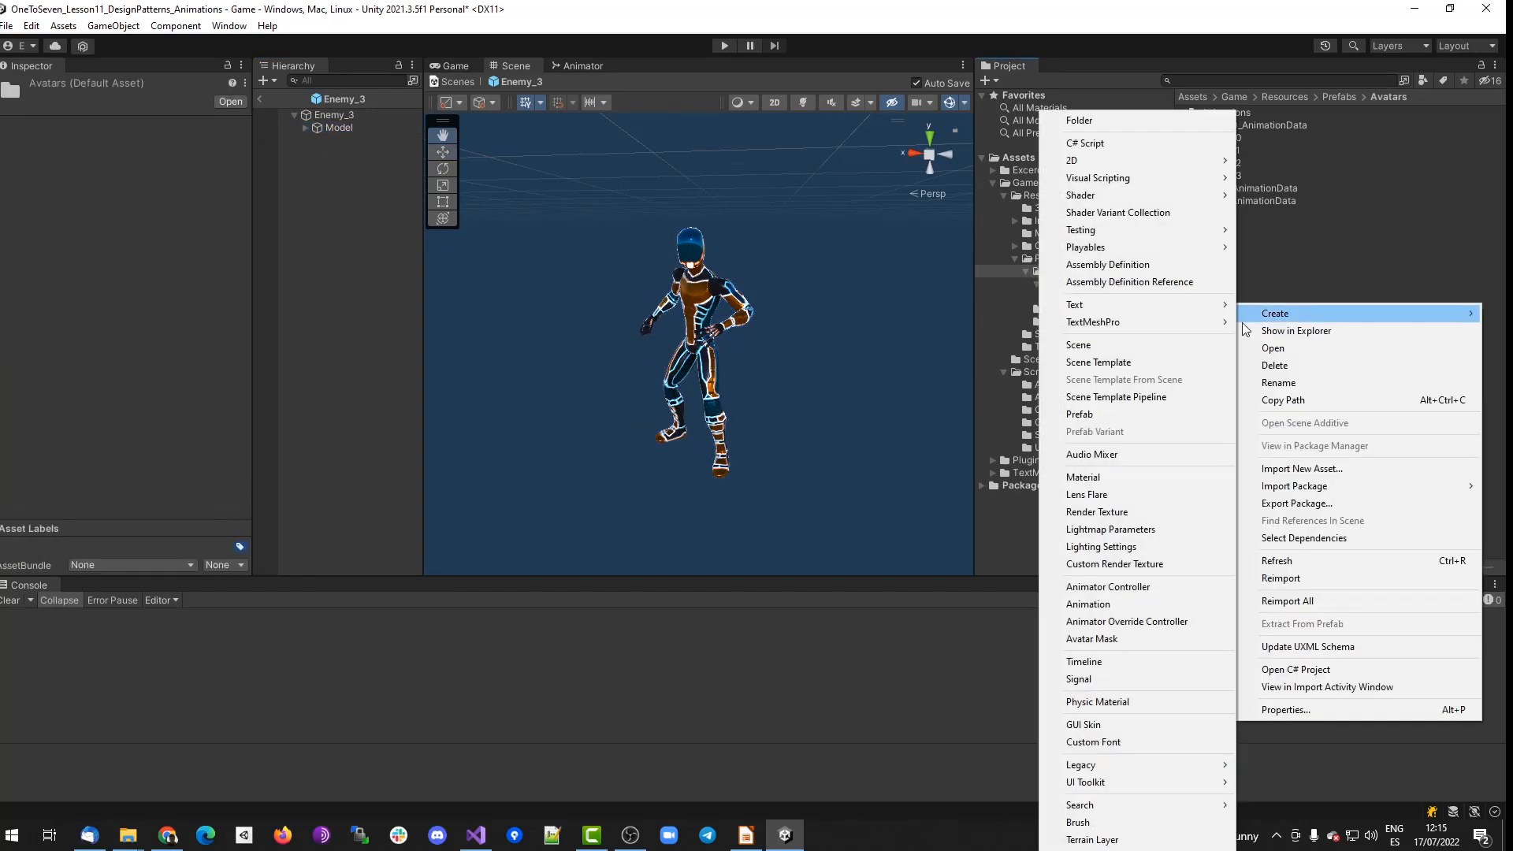
left_click(1108, 587)
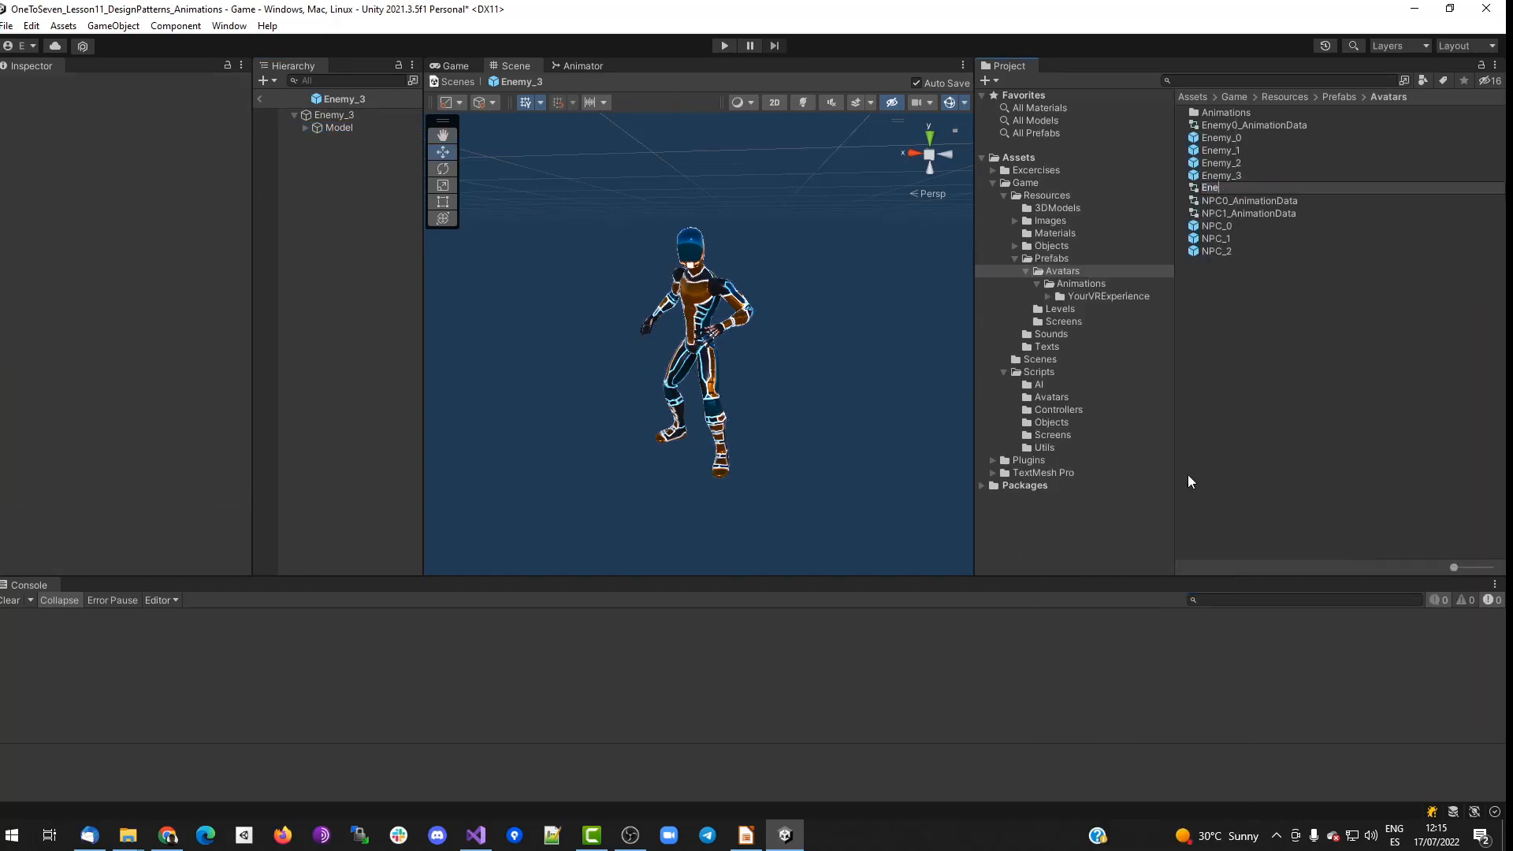
type("Enemy3_AnimationData")
key("Return")
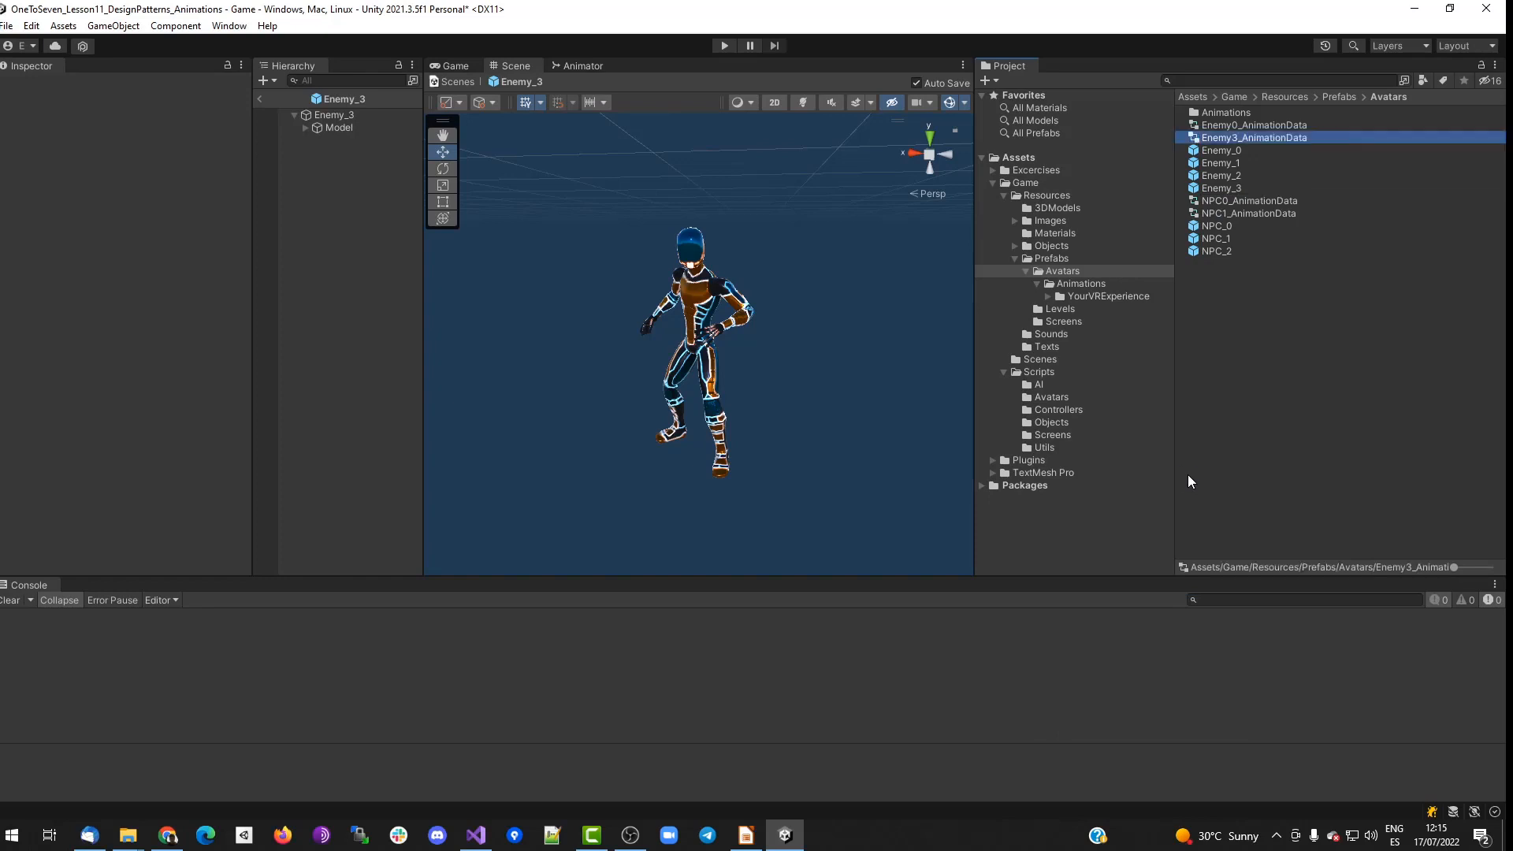
Open Enemy3_AnimationData in the Animator and place a first empty state below Entry.
double_click(1249, 137)
left_click(728, 200)
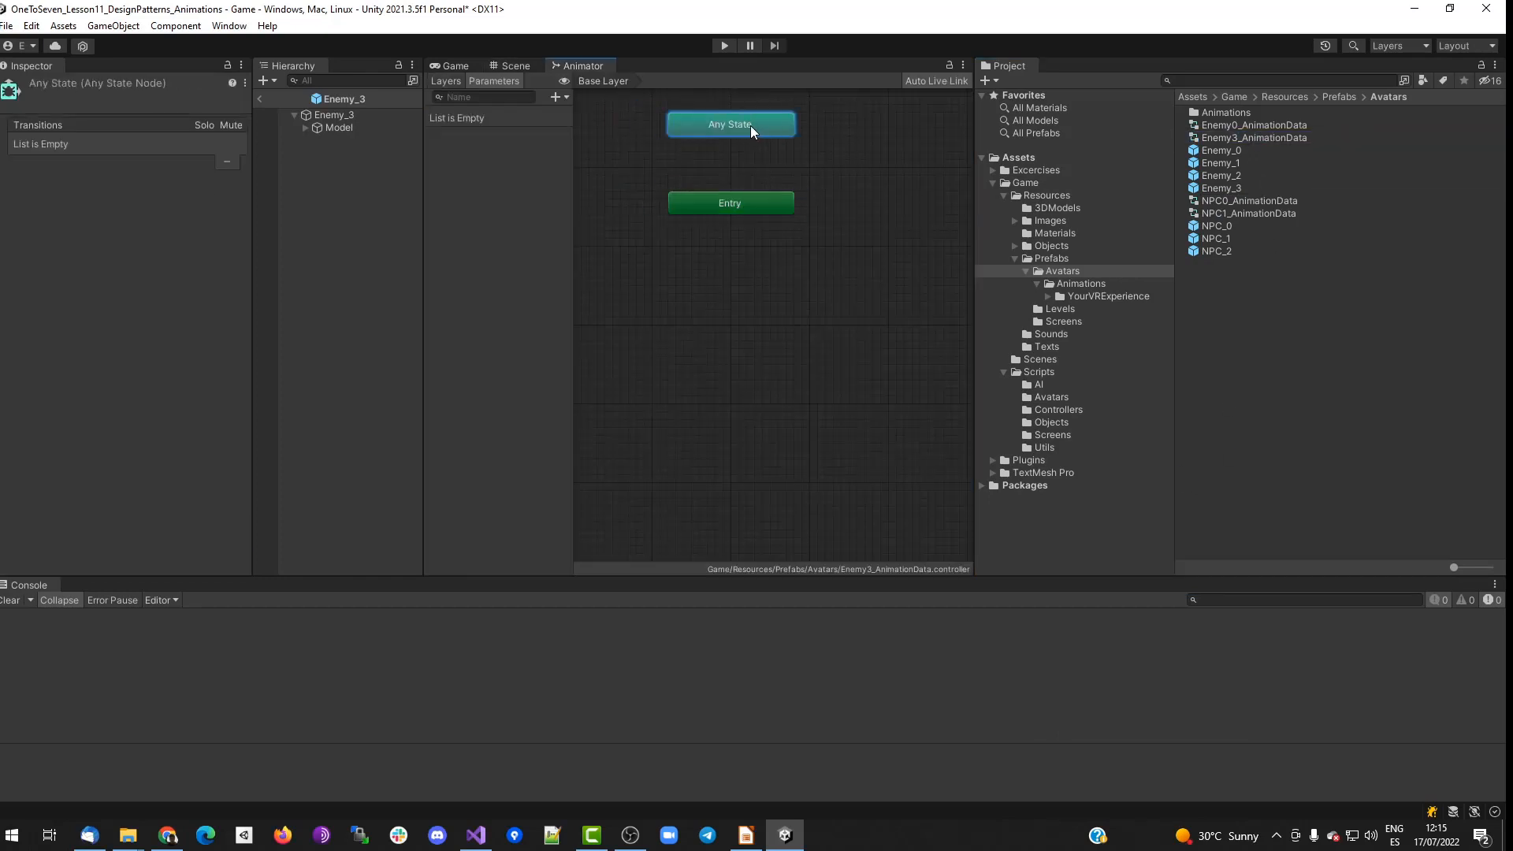
right_click(750, 257)
mouse_move(800, 268)
left_click(977, 266)
left_click_drag(851, 297, 750, 293)
Add three more empty states to the controller, two side by side under the default state and one below them.
right_click(732, 342)
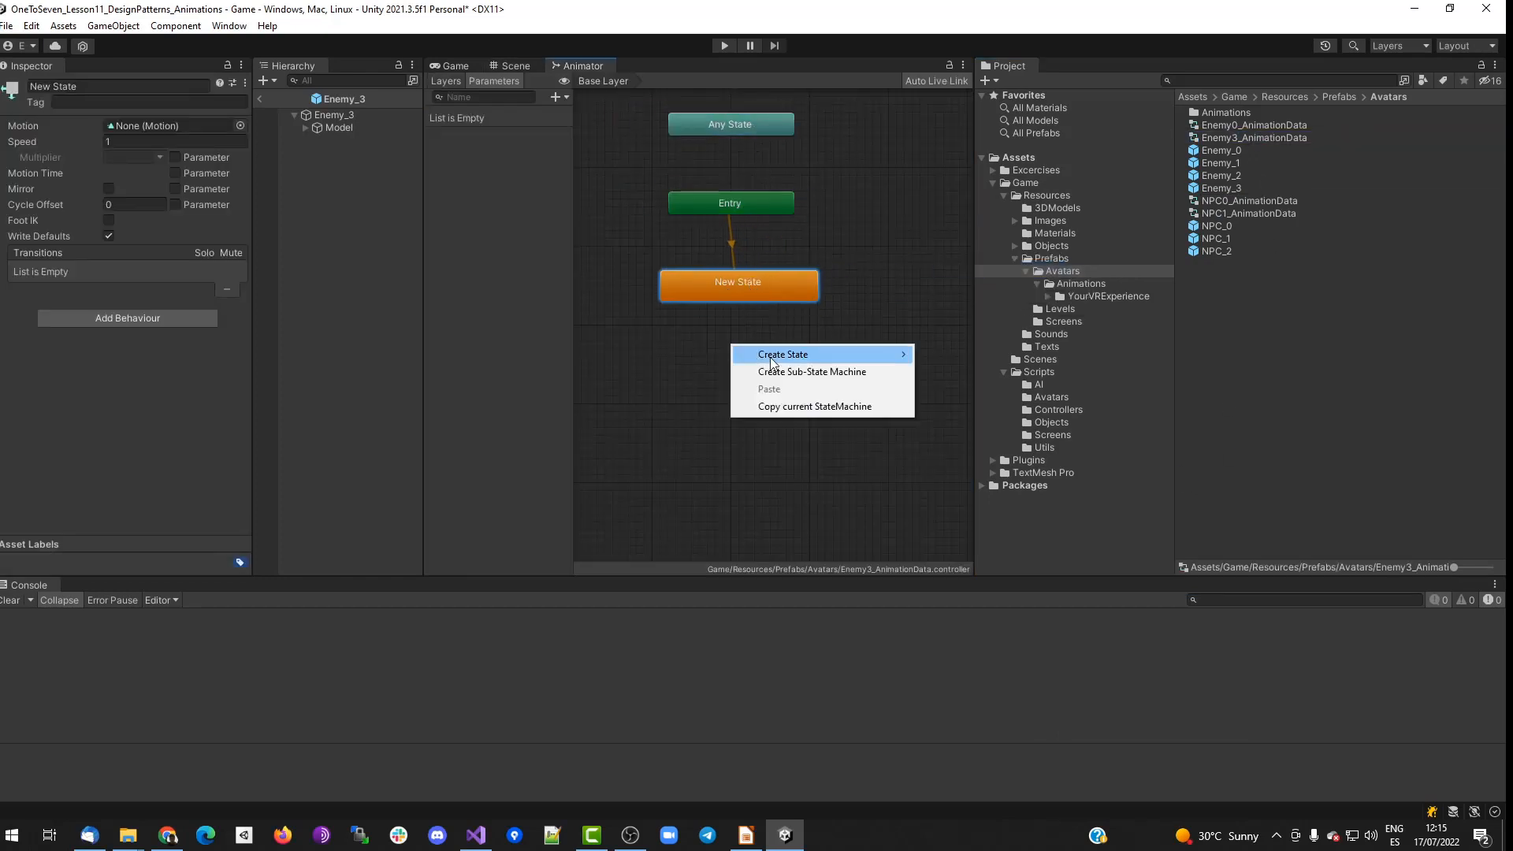
mouse_move(776, 349)
left_click(942, 355)
left_click_drag(800, 358, 641, 381)
right_click(785, 364)
mouse_move(811, 372)
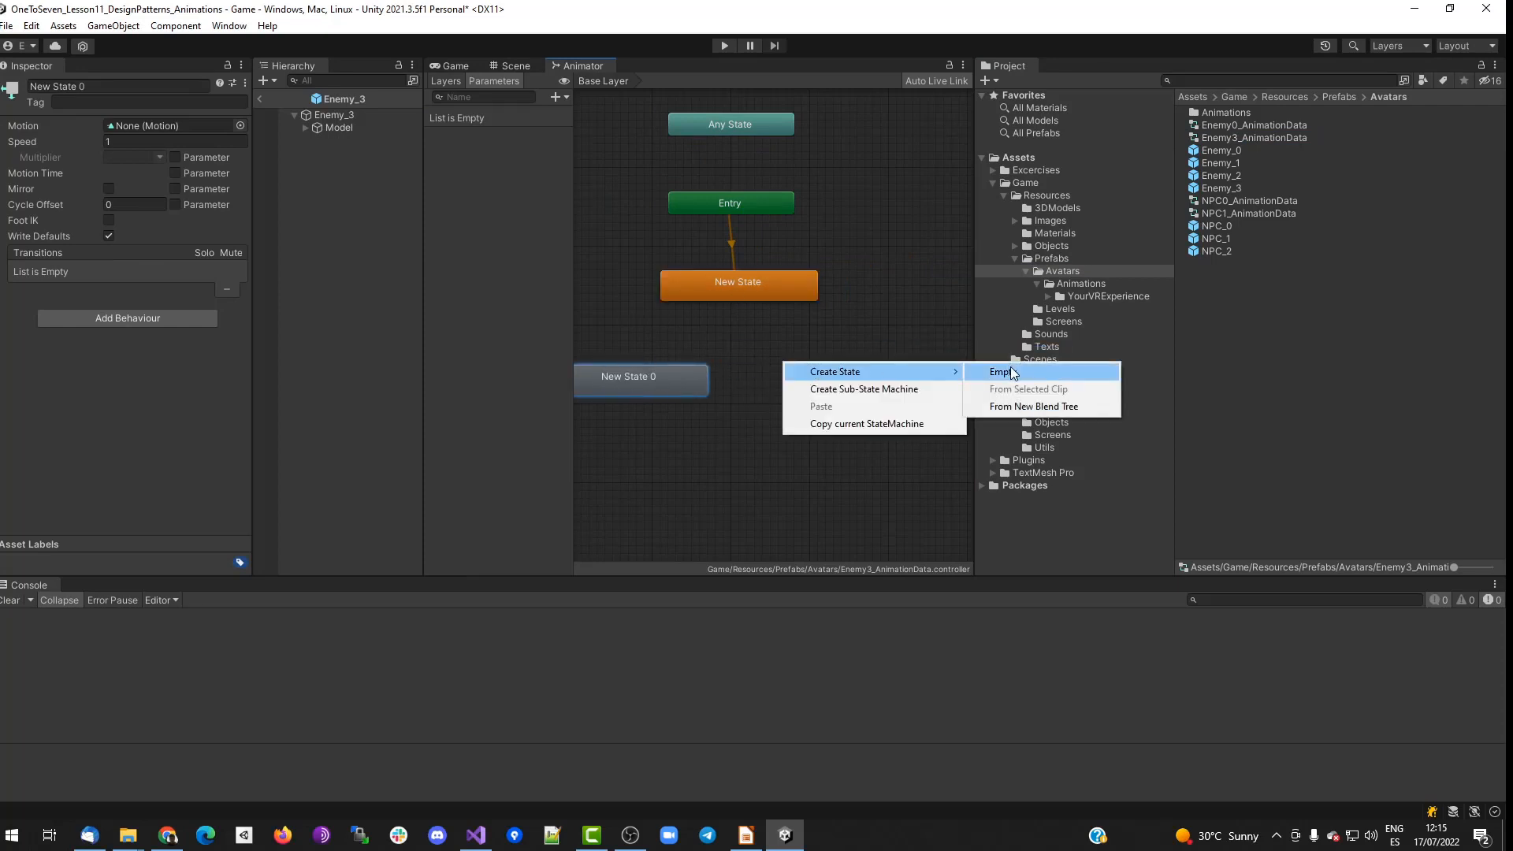
left_click(980, 372)
right_click(775, 425)
mouse_move(804, 432)
left_click(979, 430)
left_click_drag(848, 466, 754, 504)
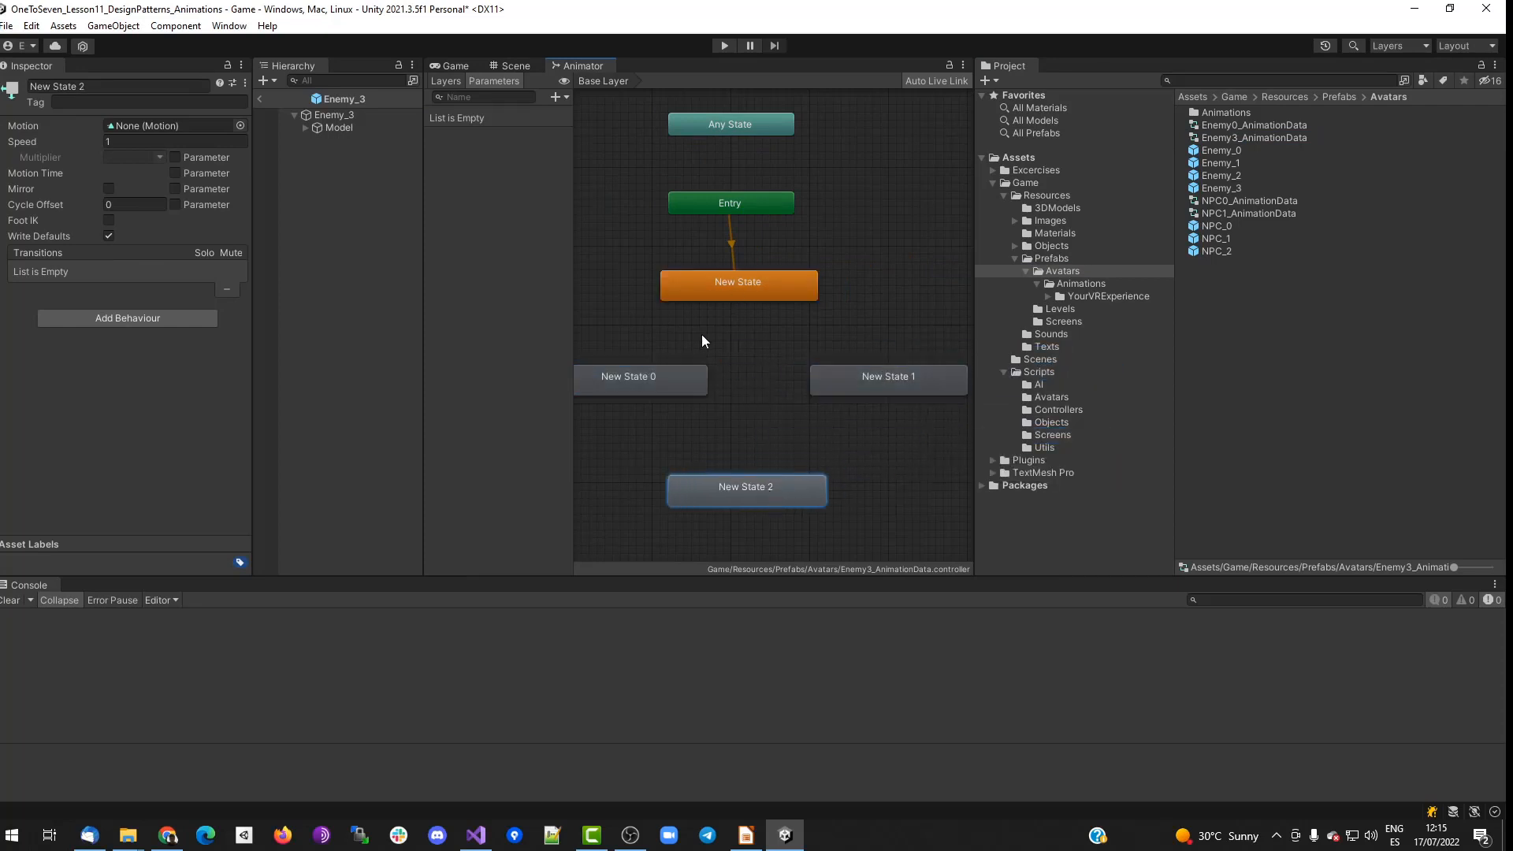
Rename the default state to Idle, assign Enemy06Boss_anIdle as its motion and preview the clip.
left_click(723, 293)
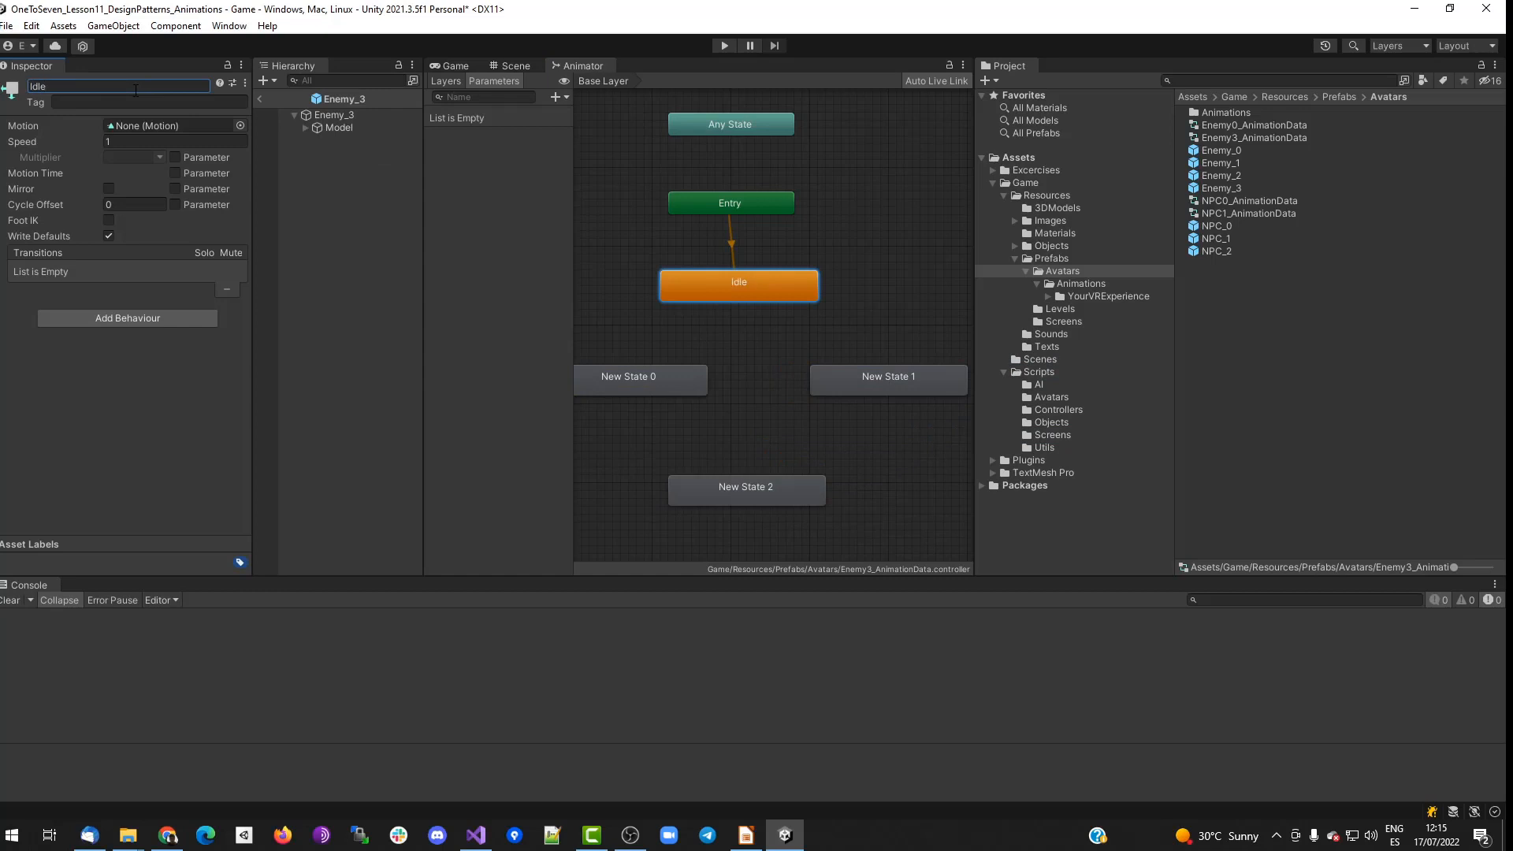
left_click(240, 126)
type("idle")
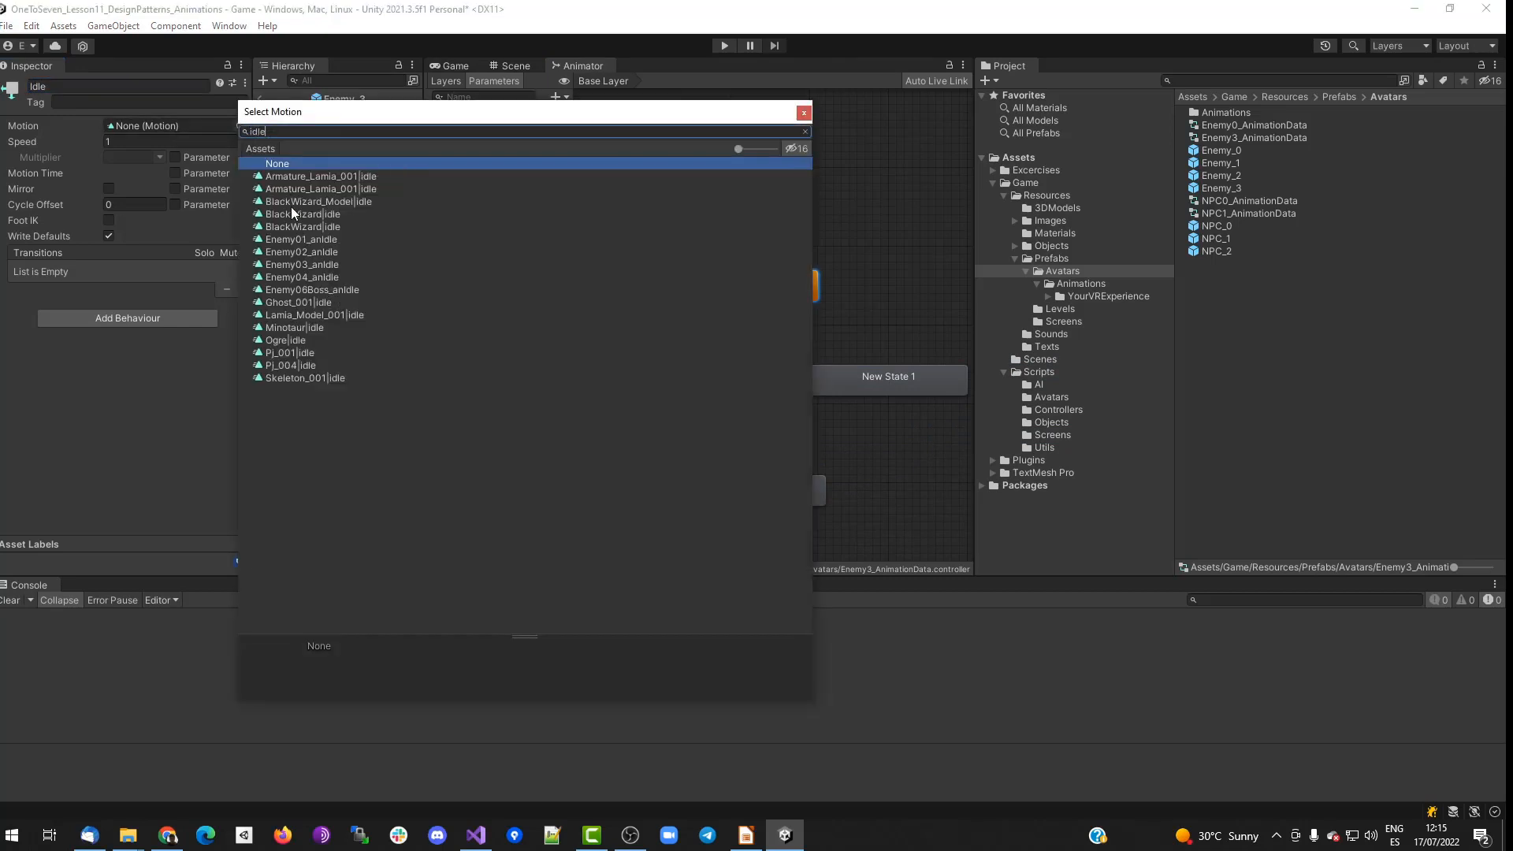
double_click(300, 289)
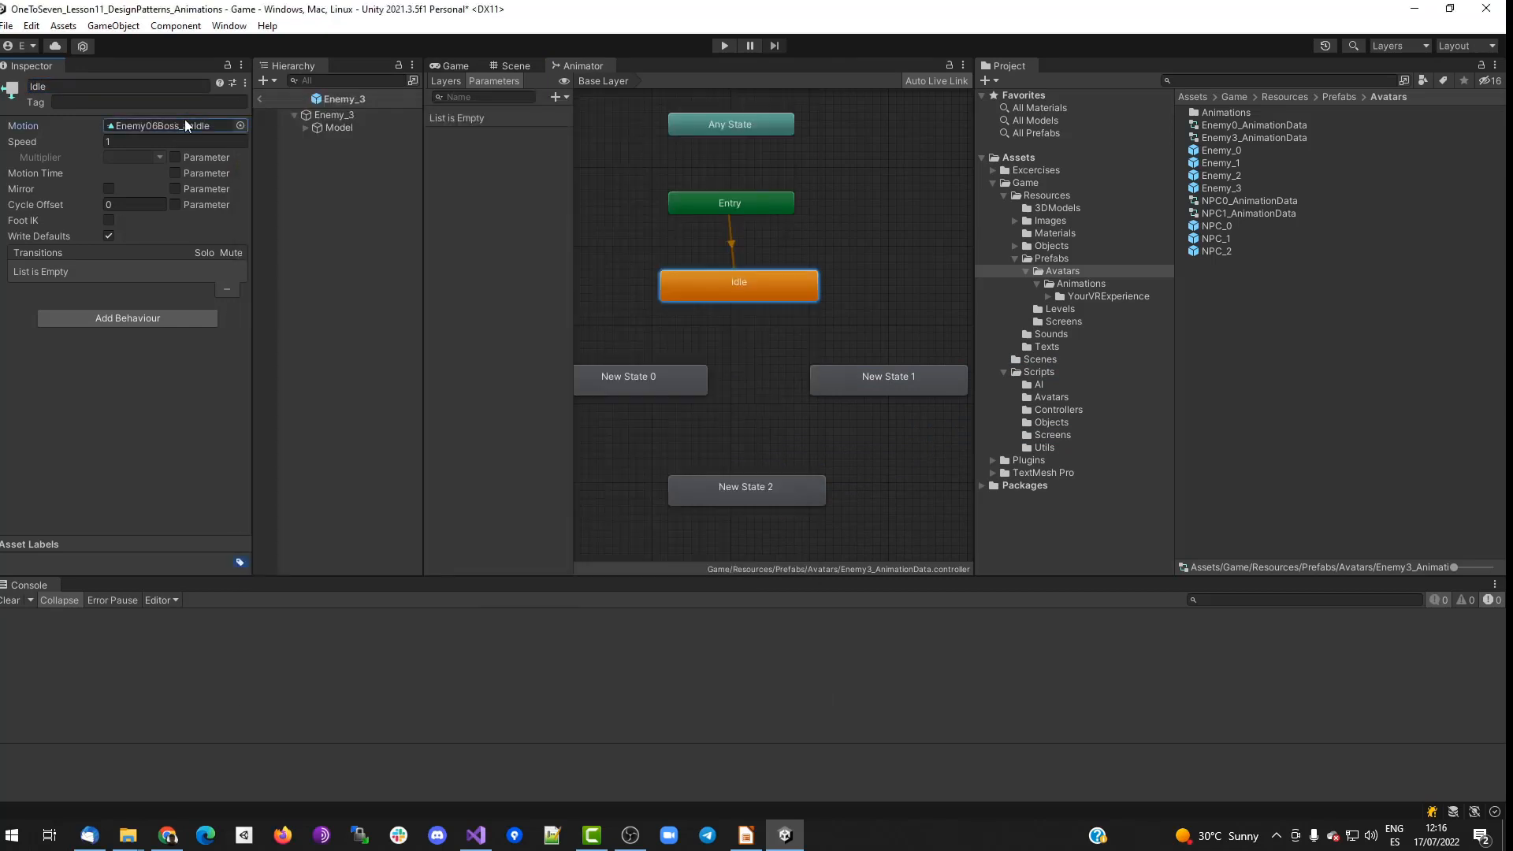
double_click(184, 122)
left_click(7, 370)
left_click(7, 370)
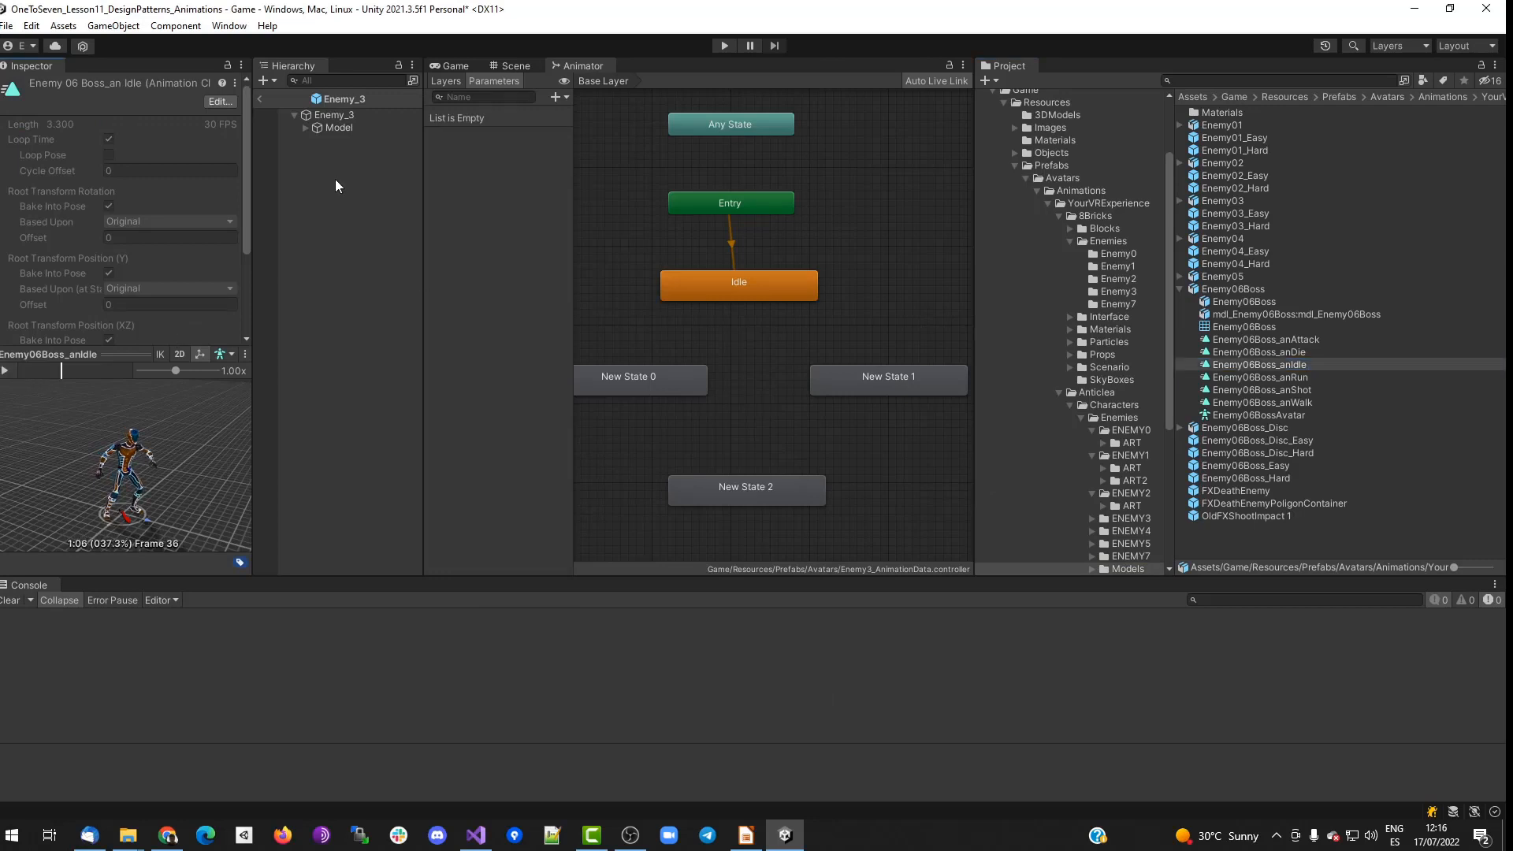
Rename New State 0 to Run, assign Enemy06Boss_anRun as its motion and open the clip for preview.
left_click(650, 377)
left_click(135, 87)
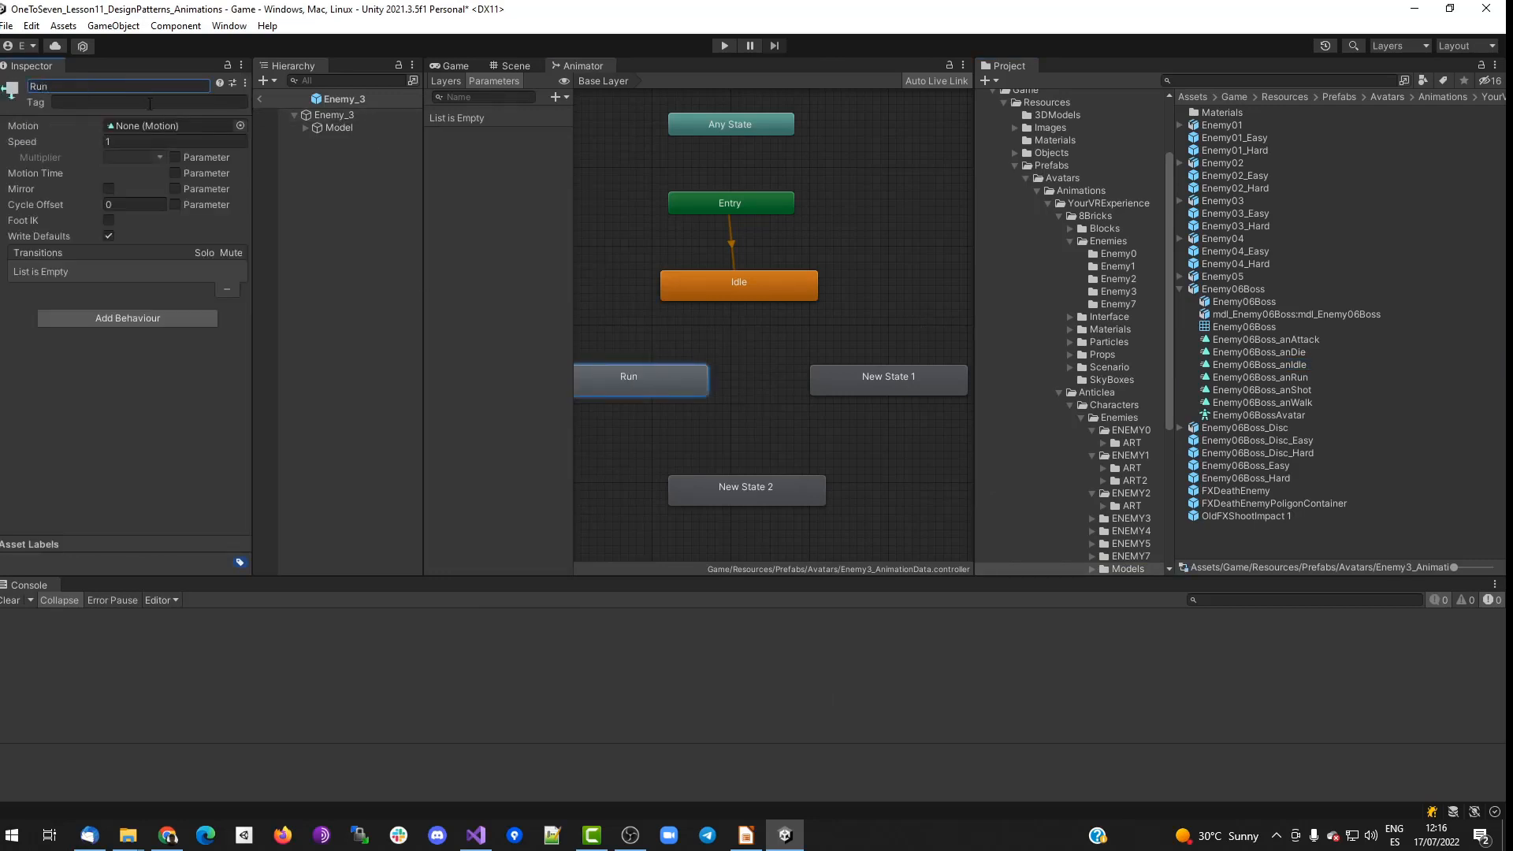
left_click(240, 126)
type("run")
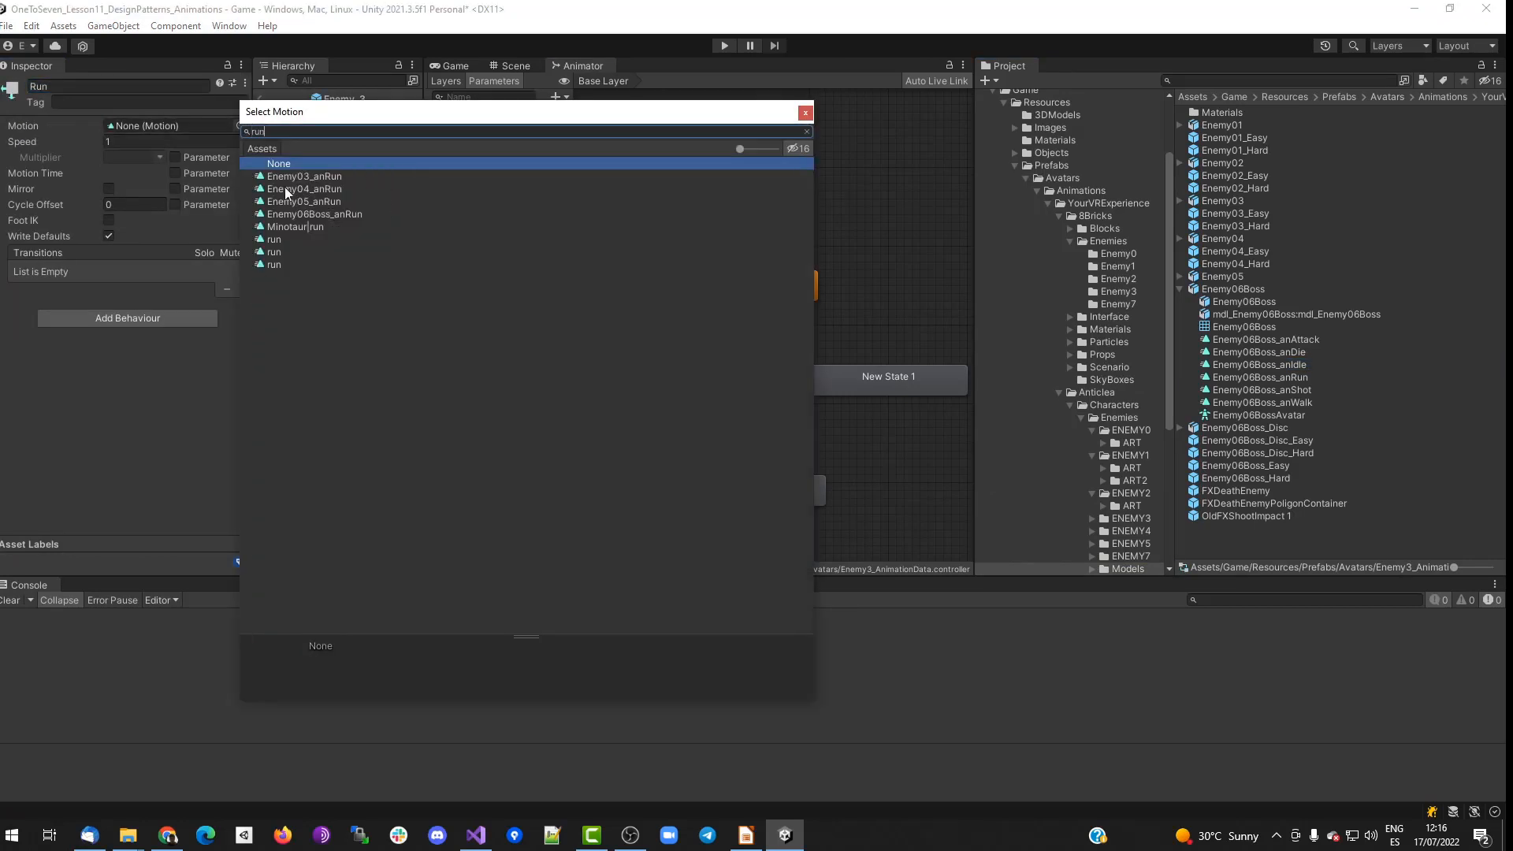
double_click(305, 215)
double_click(163, 126)
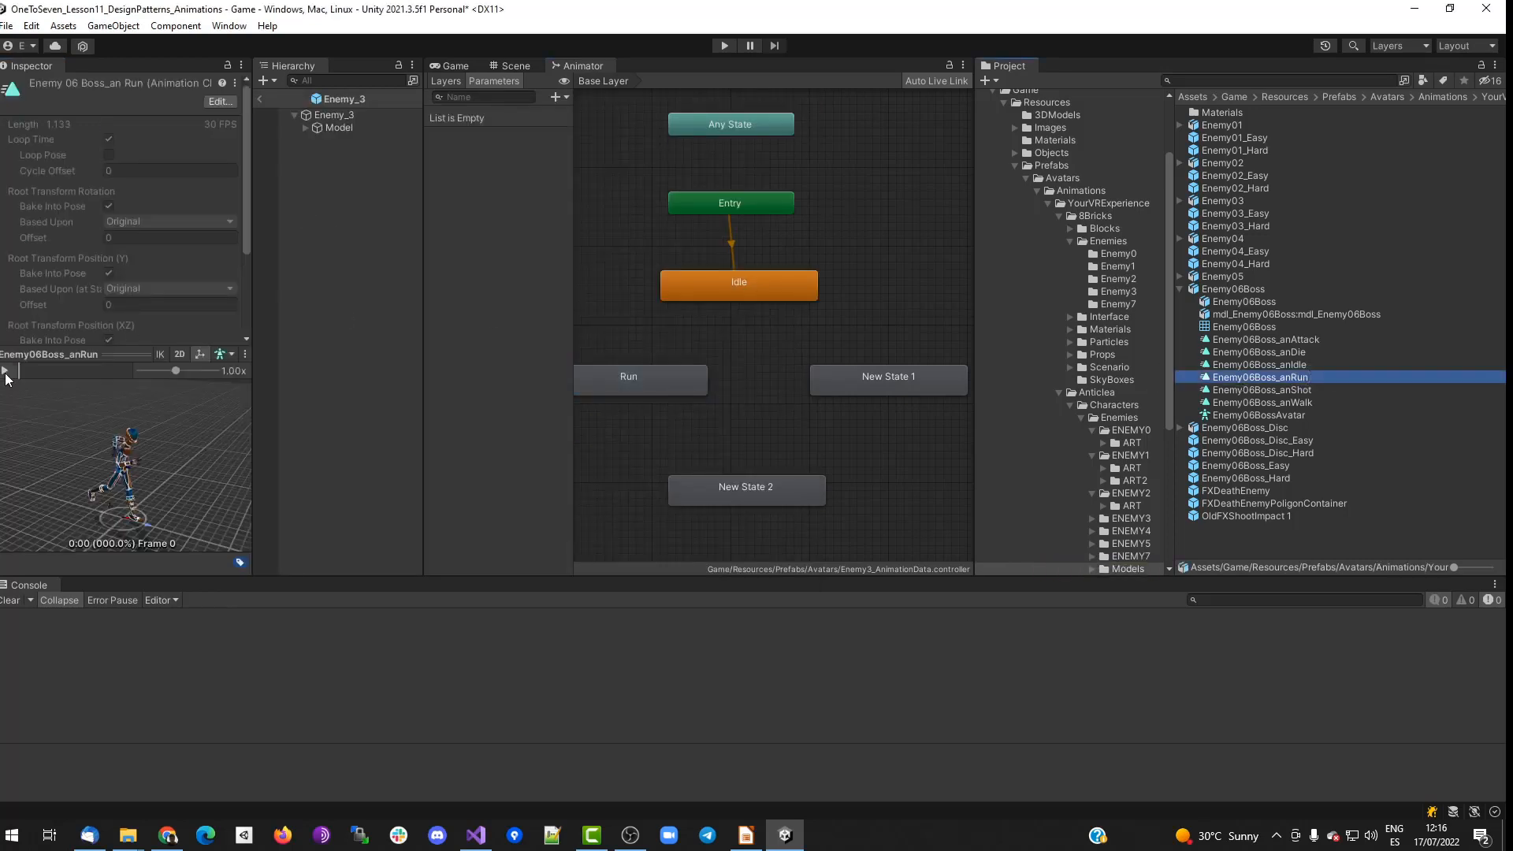
Rename New State 1 to Attack, assign Enemy06Boss_anAttack as its motion and open the clip for preview.
left_click(837, 384)
left_click(125, 86)
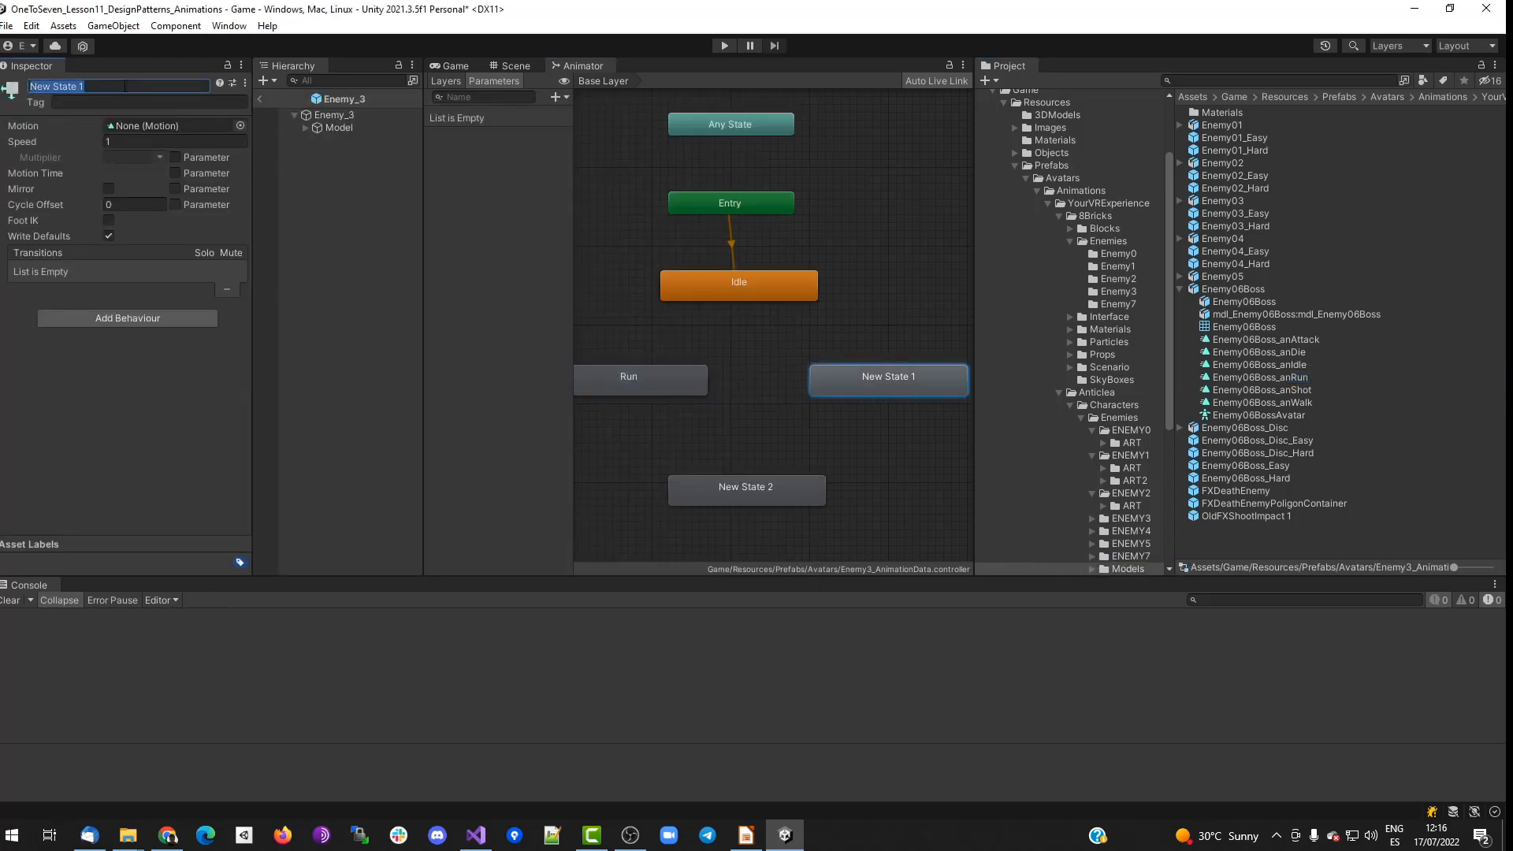
left_click(240, 125)
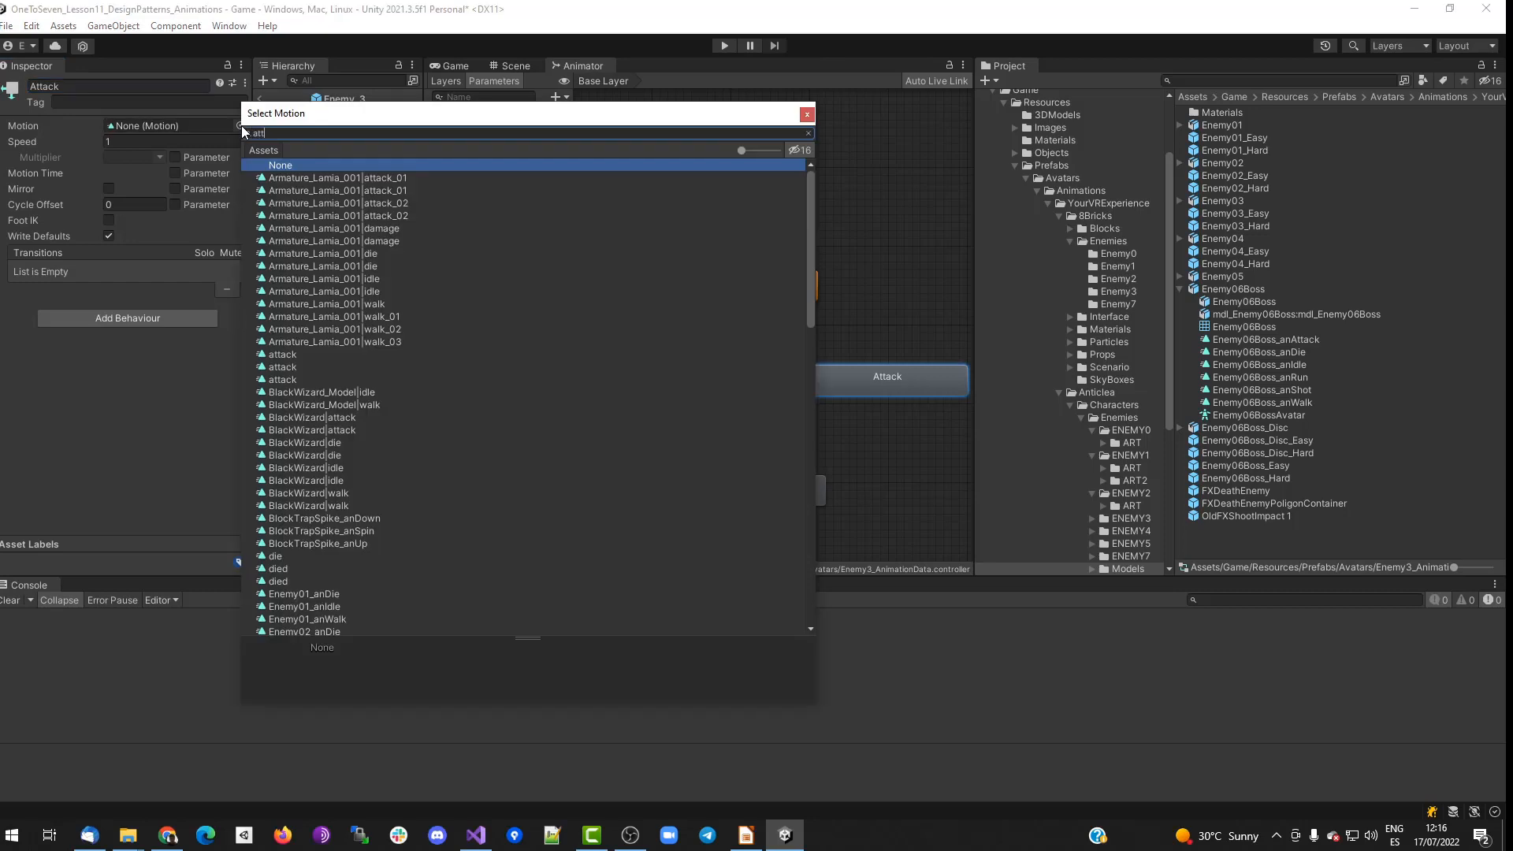
type("atta")
double_click(334, 317)
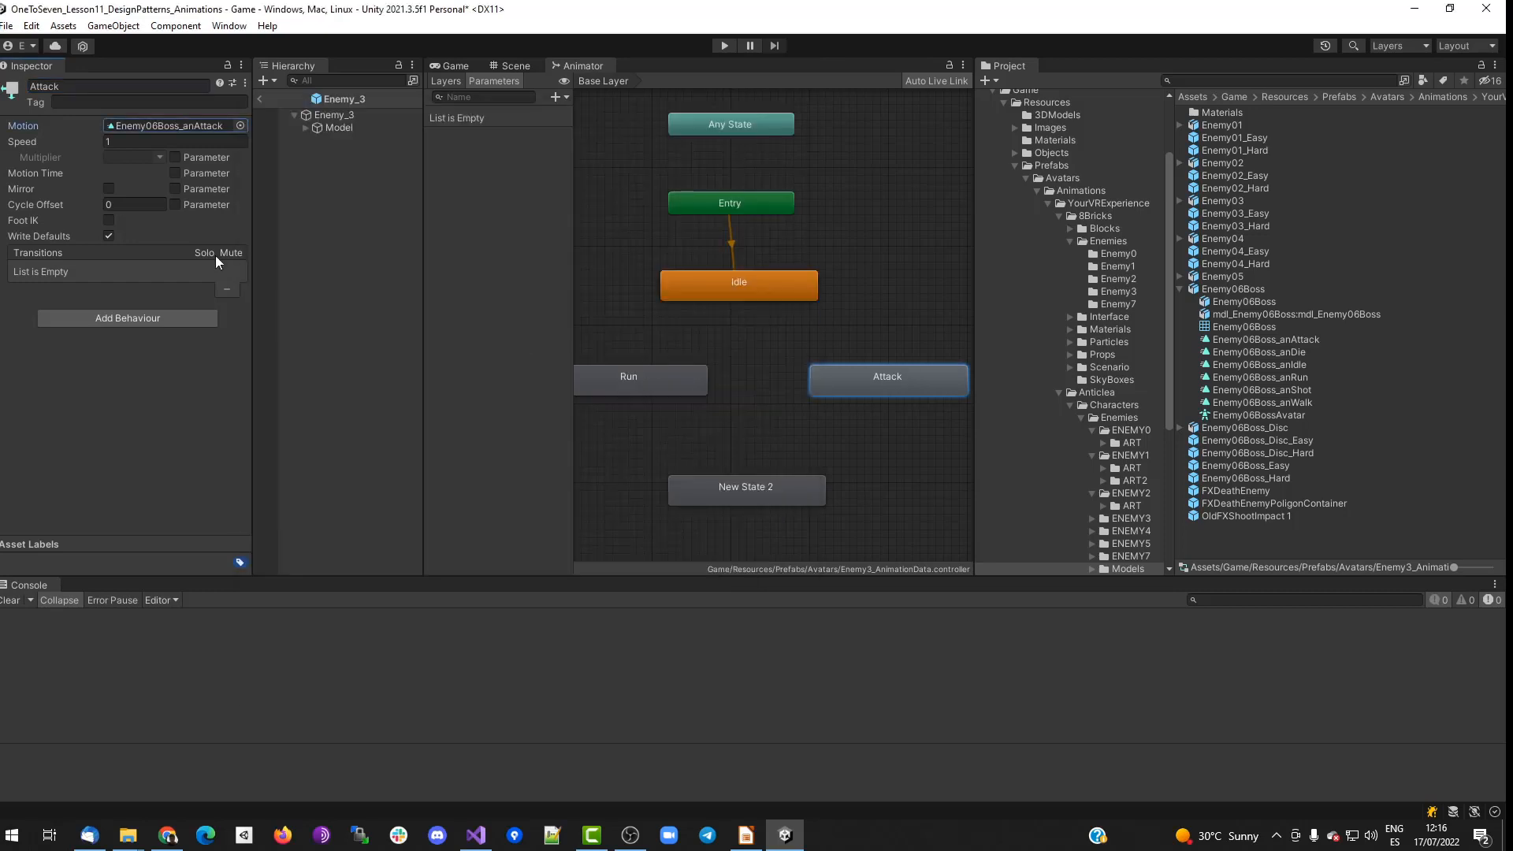
double_click(163, 127)
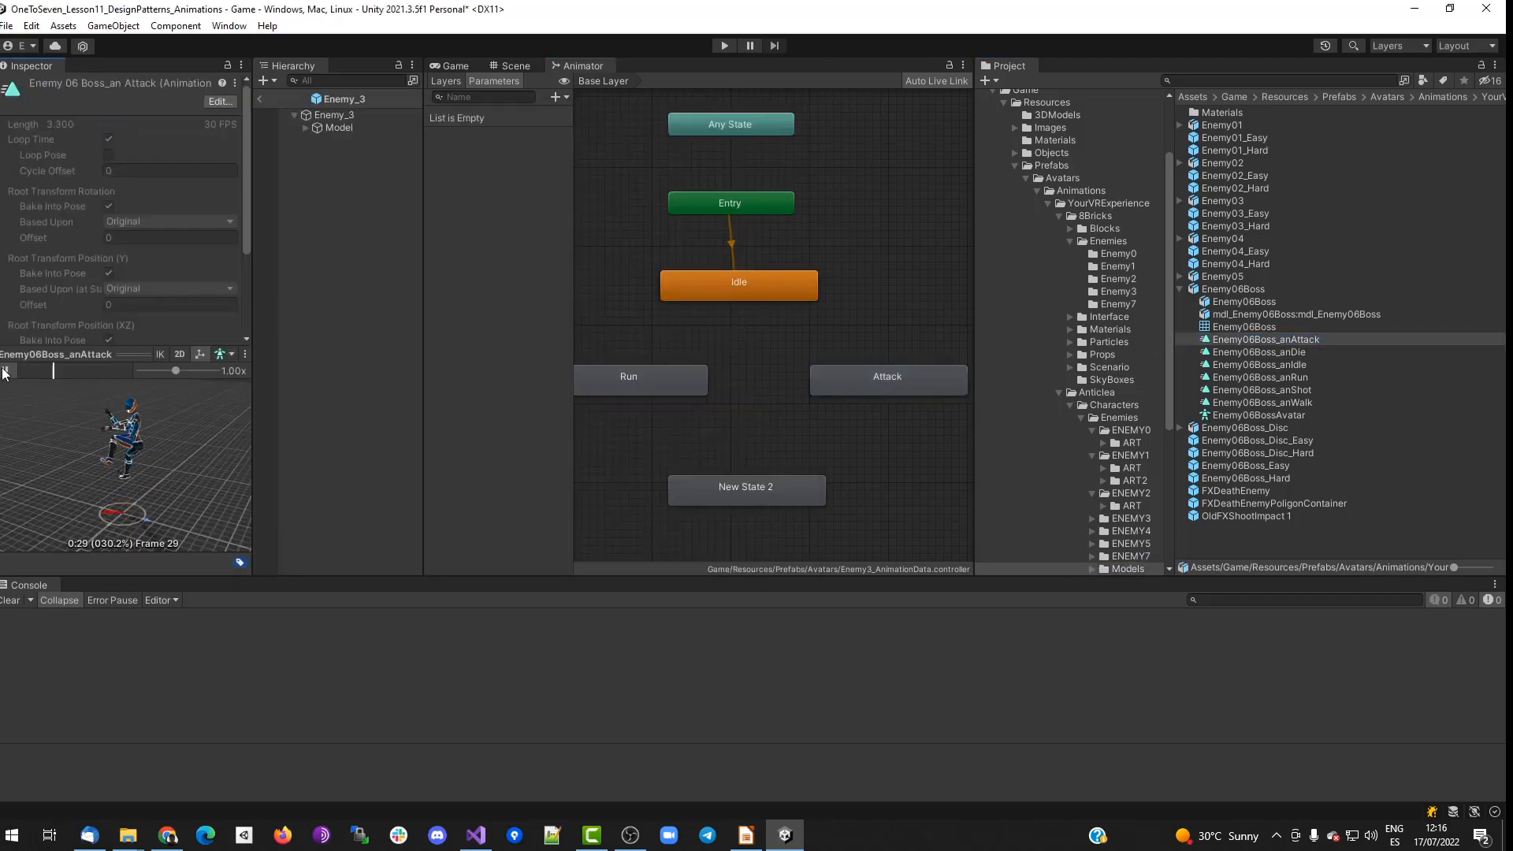
Rename New State 2 to Death, assign Enemy06Boss_anDie as its motion and open the clip for preview.
left_click(747, 503)
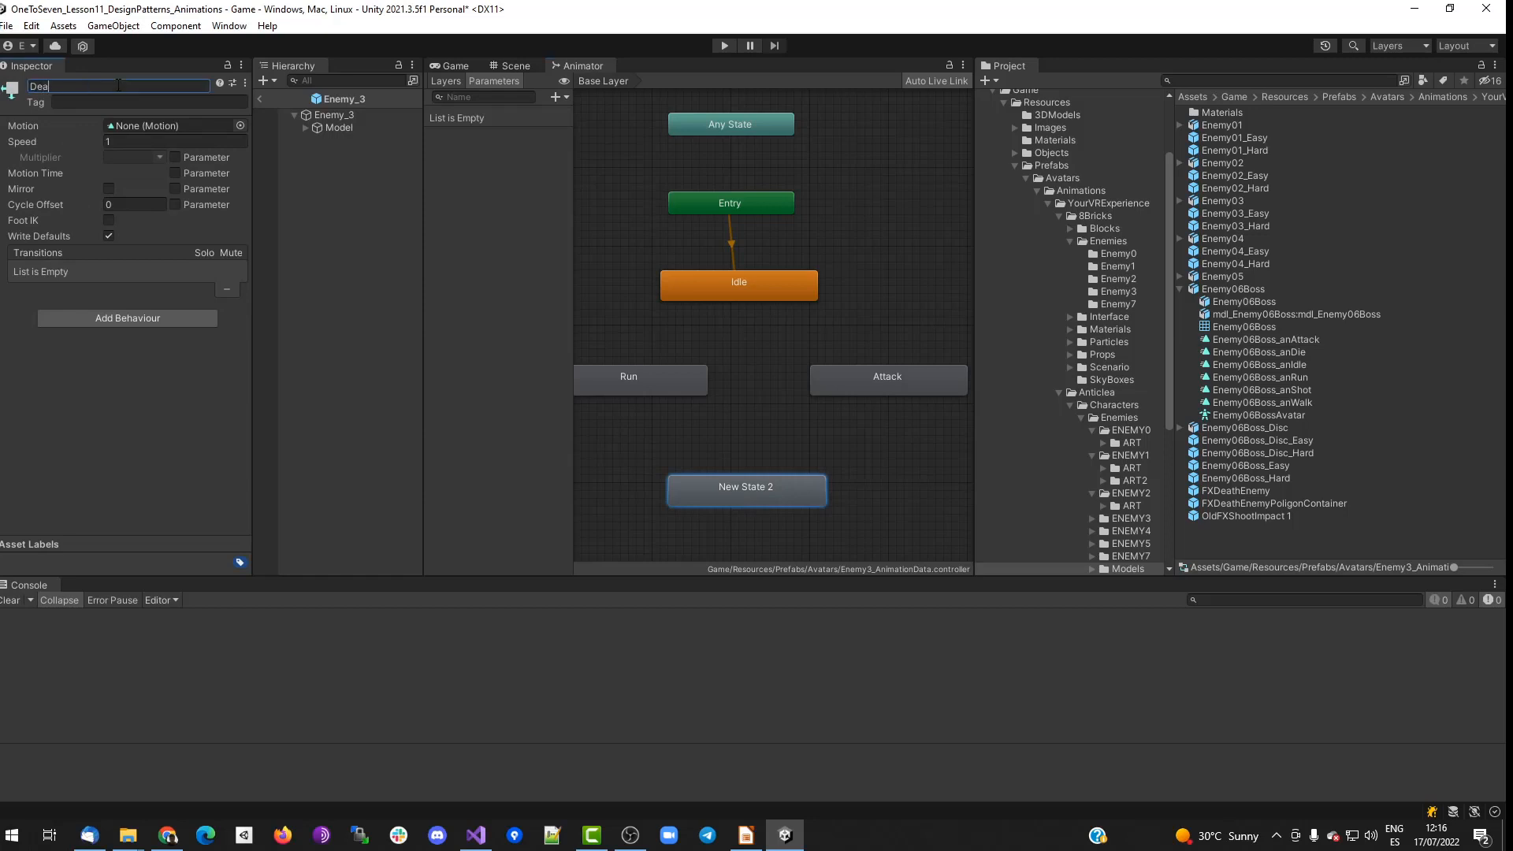
left_click(240, 126)
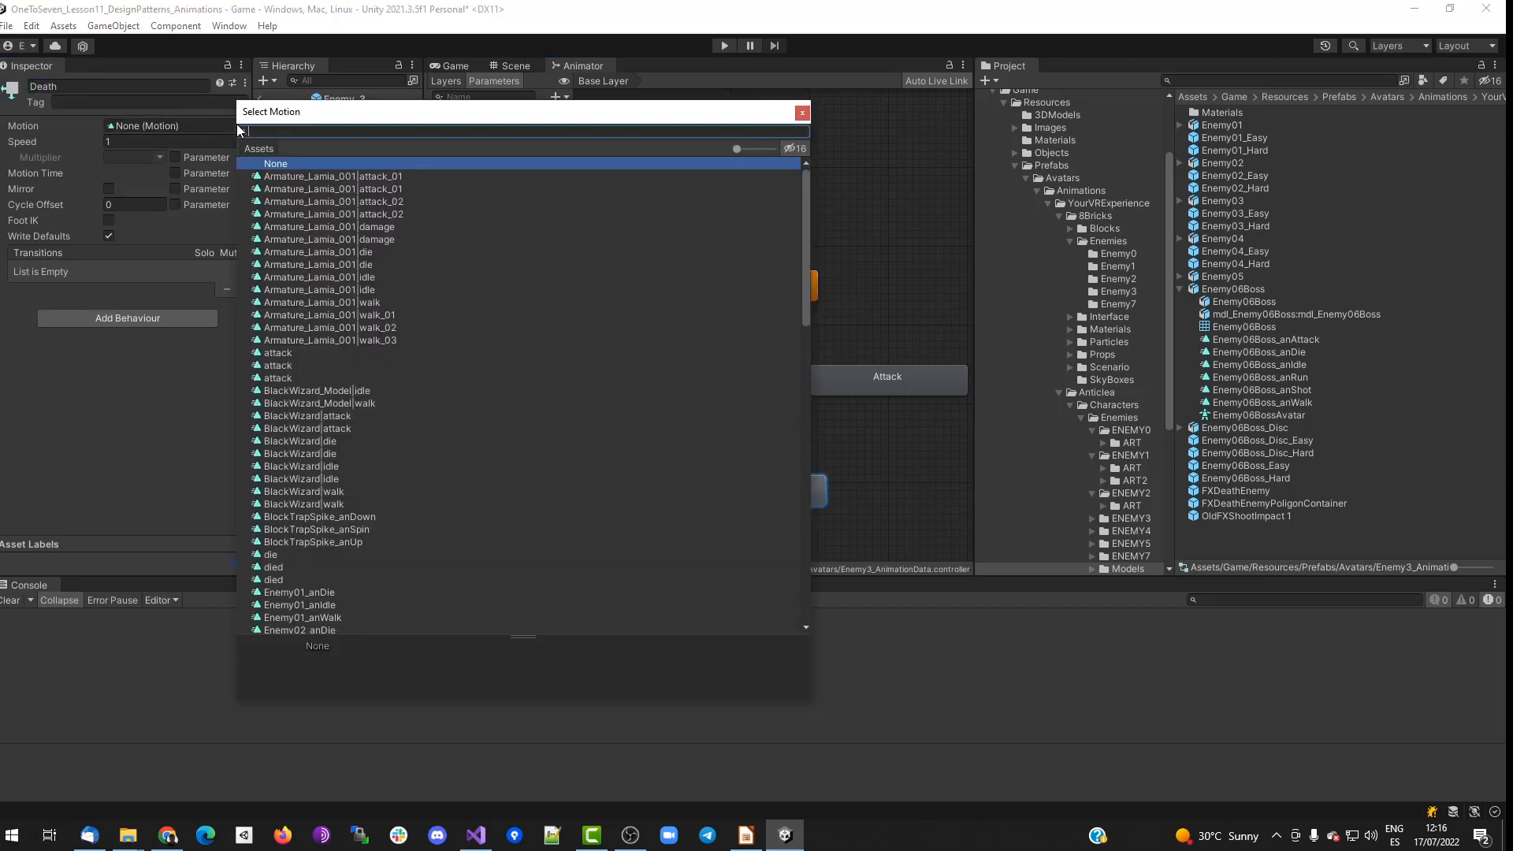
type("die")
double_click(323, 327)
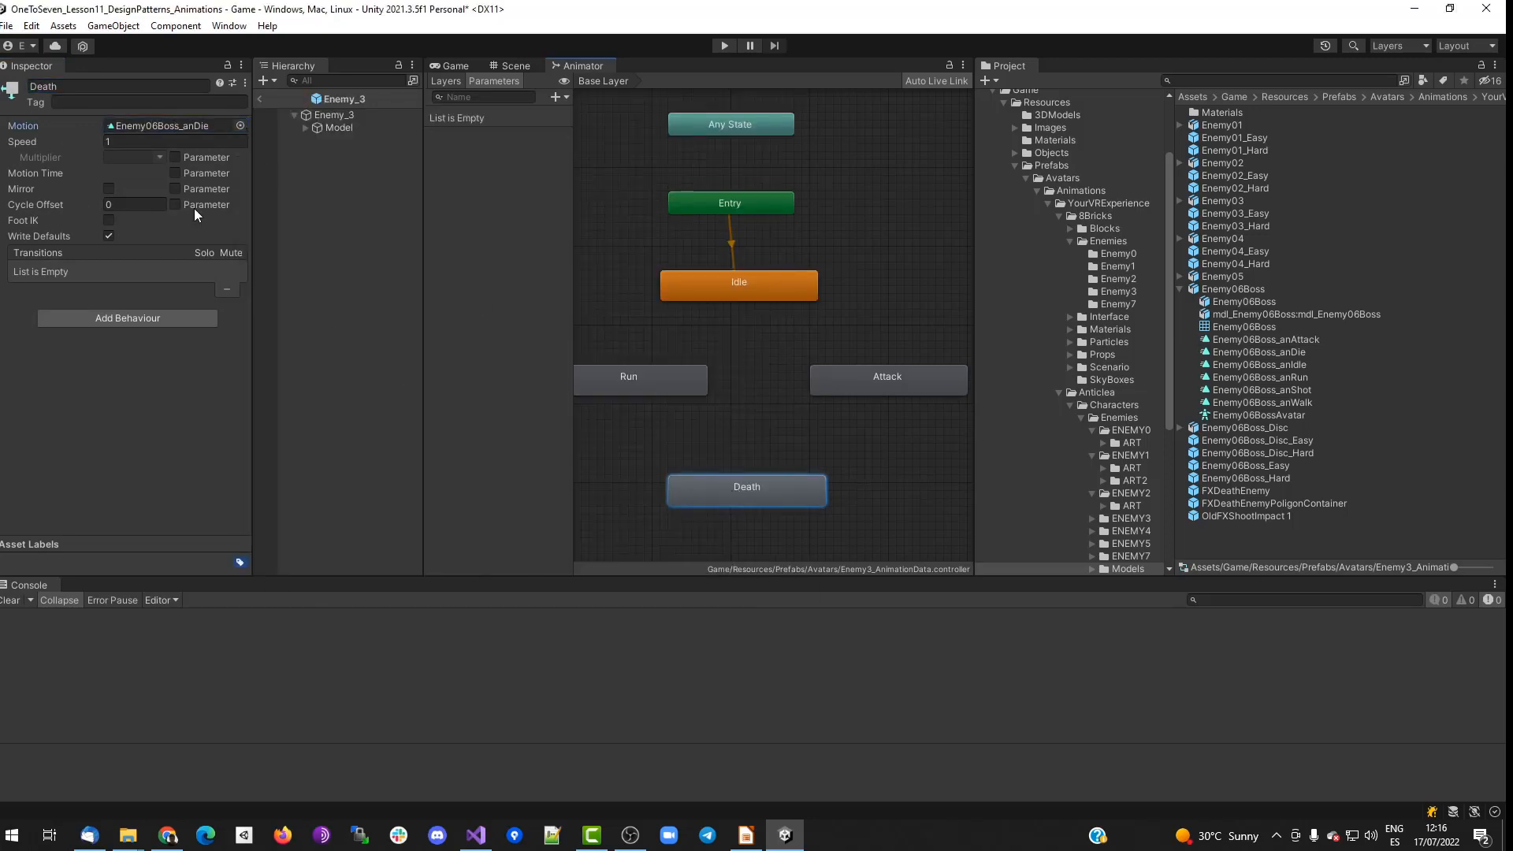
double_click(161, 125)
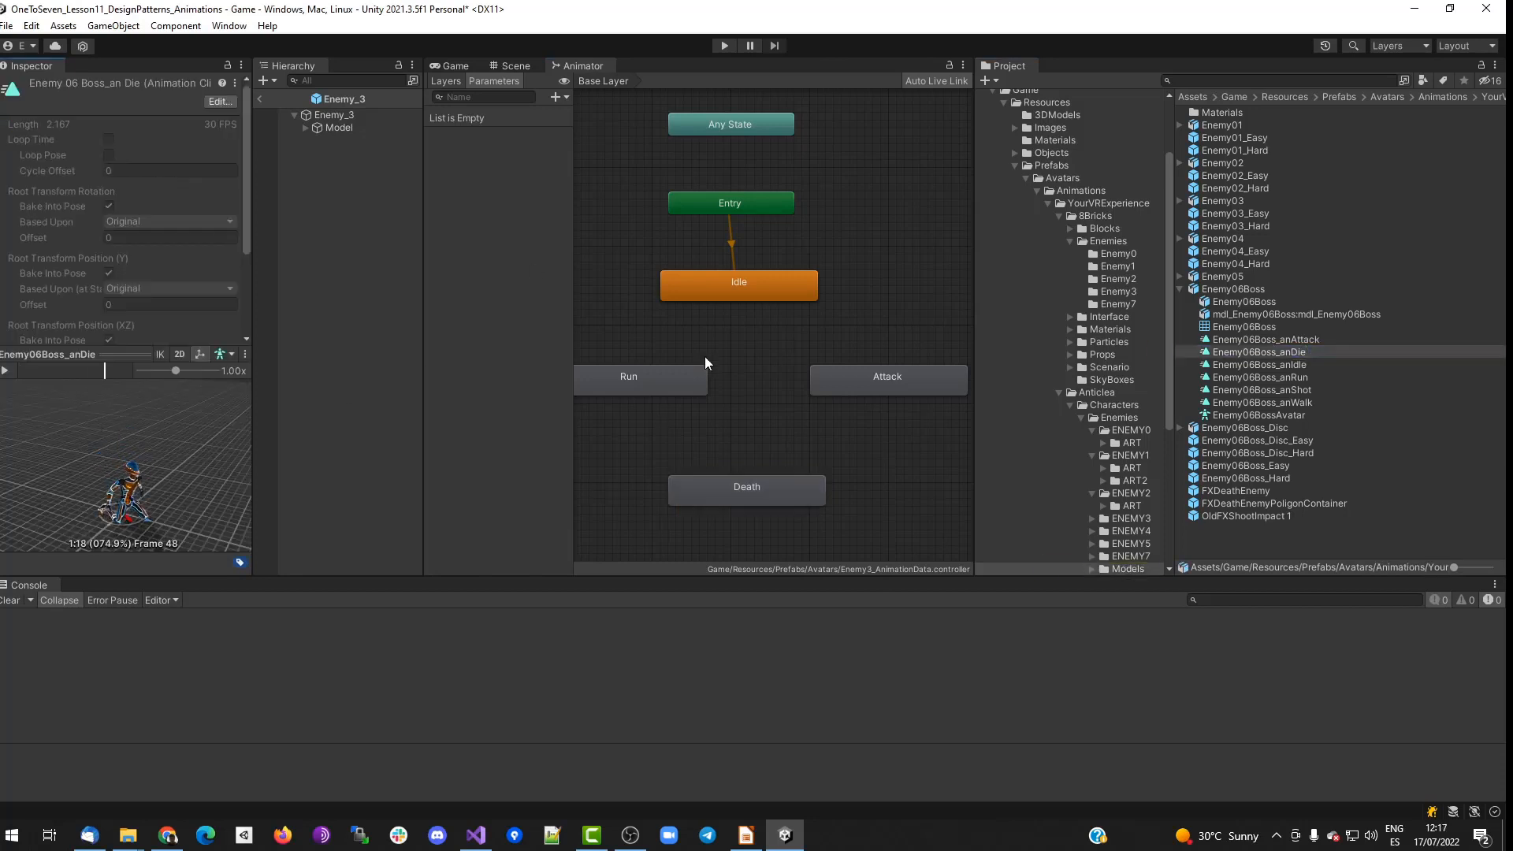
Create transitions between Idle and Run in both directions.
right_click(746, 282)
left_click(763, 294)
left_click(638, 380)
right_click(638, 381)
left_click(663, 389)
left_click(755, 282)
Create transitions between Idle and Attack in both directions.
right_click(756, 281)
left_click(780, 291)
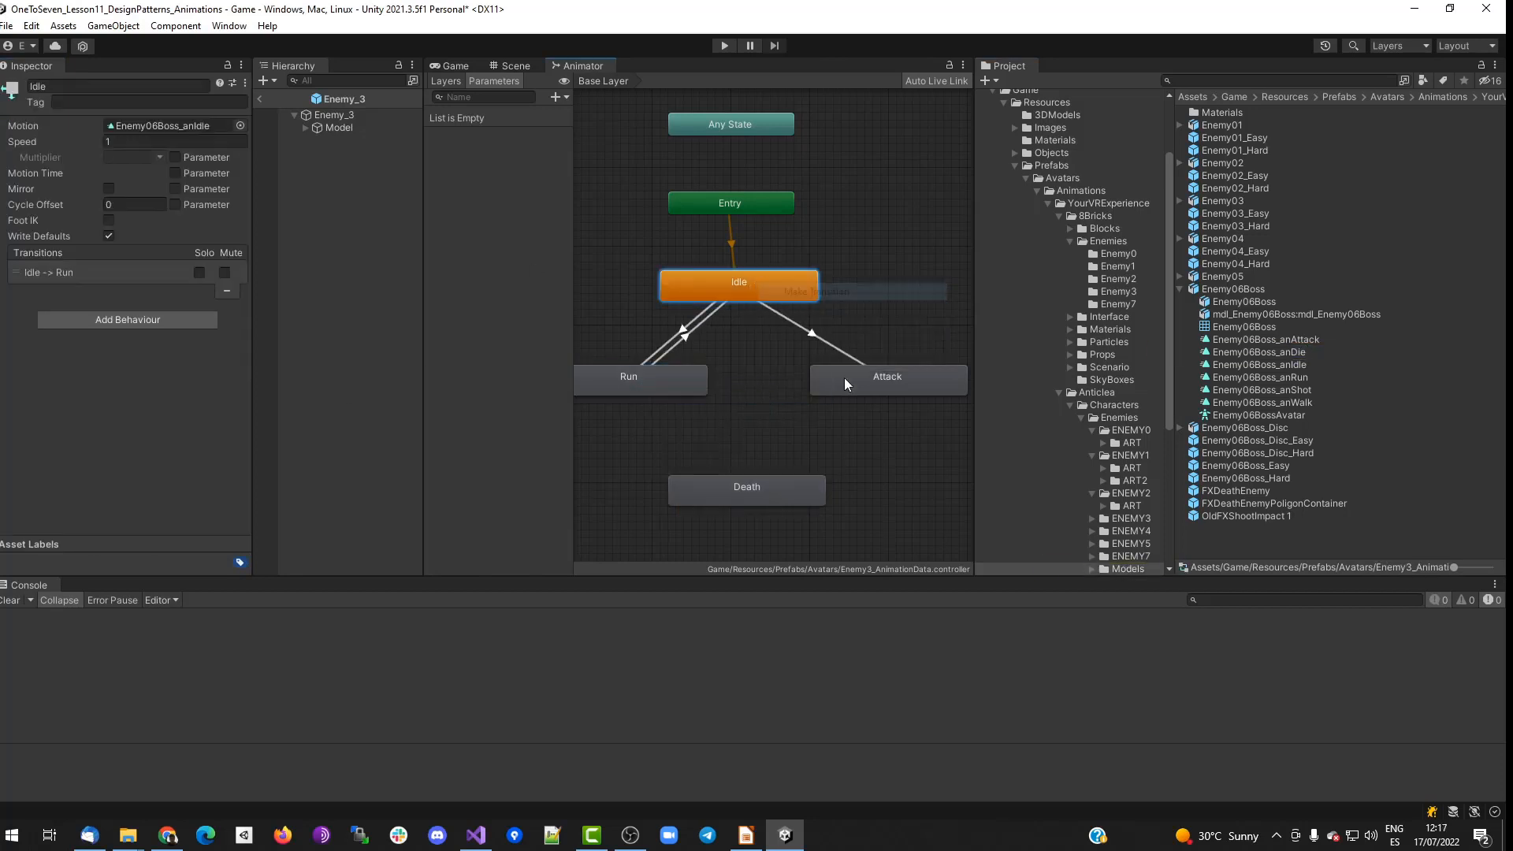
left_click(843, 377)
right_click(876, 382)
left_click(898, 392)
left_click(748, 283)
Create transitions from Idle, Run and Attack to the Death state.
right_click(749, 284)
left_click(768, 293)
left_click(735, 492)
right_click(646, 386)
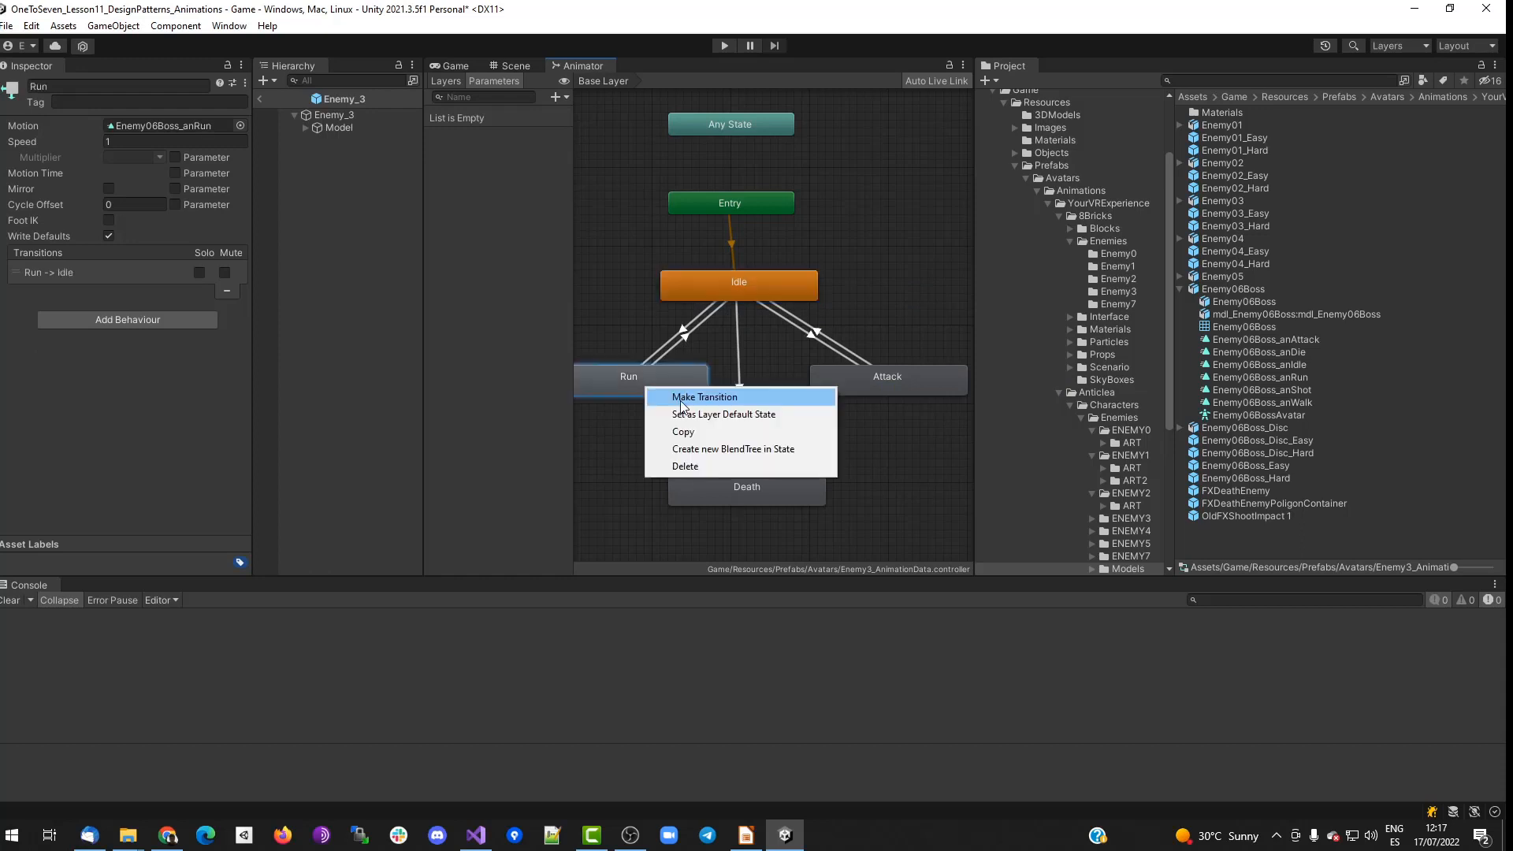
left_click(681, 402)
left_click(714, 487)
right_click(871, 387)
left_click(895, 400)
left_click(740, 488)
Rearrange the Death, Run and Attack states into a symmetrical layout beneath Idle.
left_click_drag(714, 485, 706, 493)
left_click_drag(654, 381, 639, 381)
left_click_drag(834, 380, 818, 378)
left_click(772, 291)
Add an Int animator parameter named animationID.
left_click(557, 97)
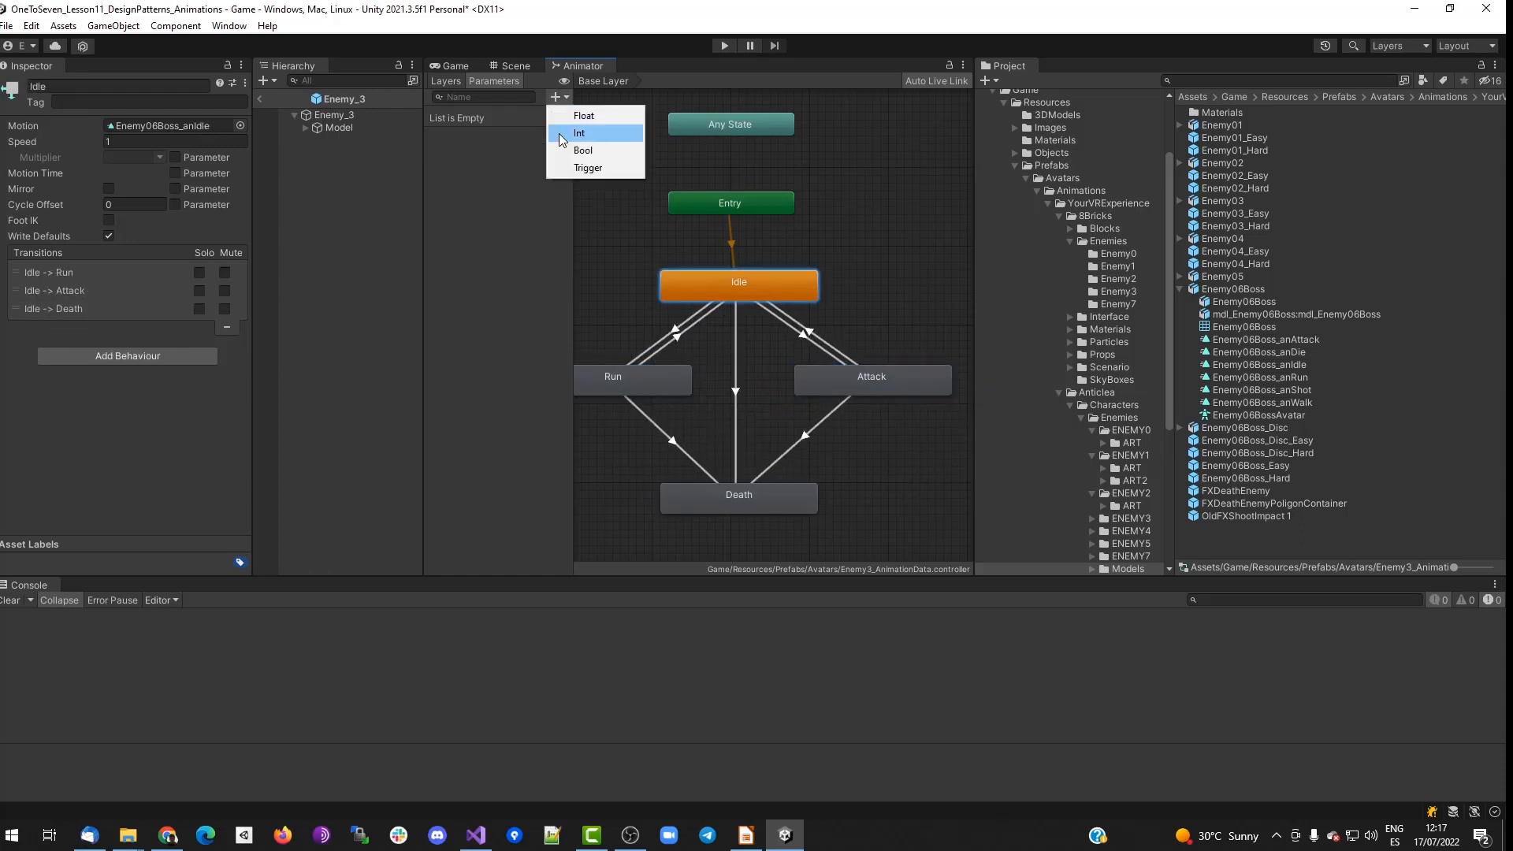
left_click(570, 130)
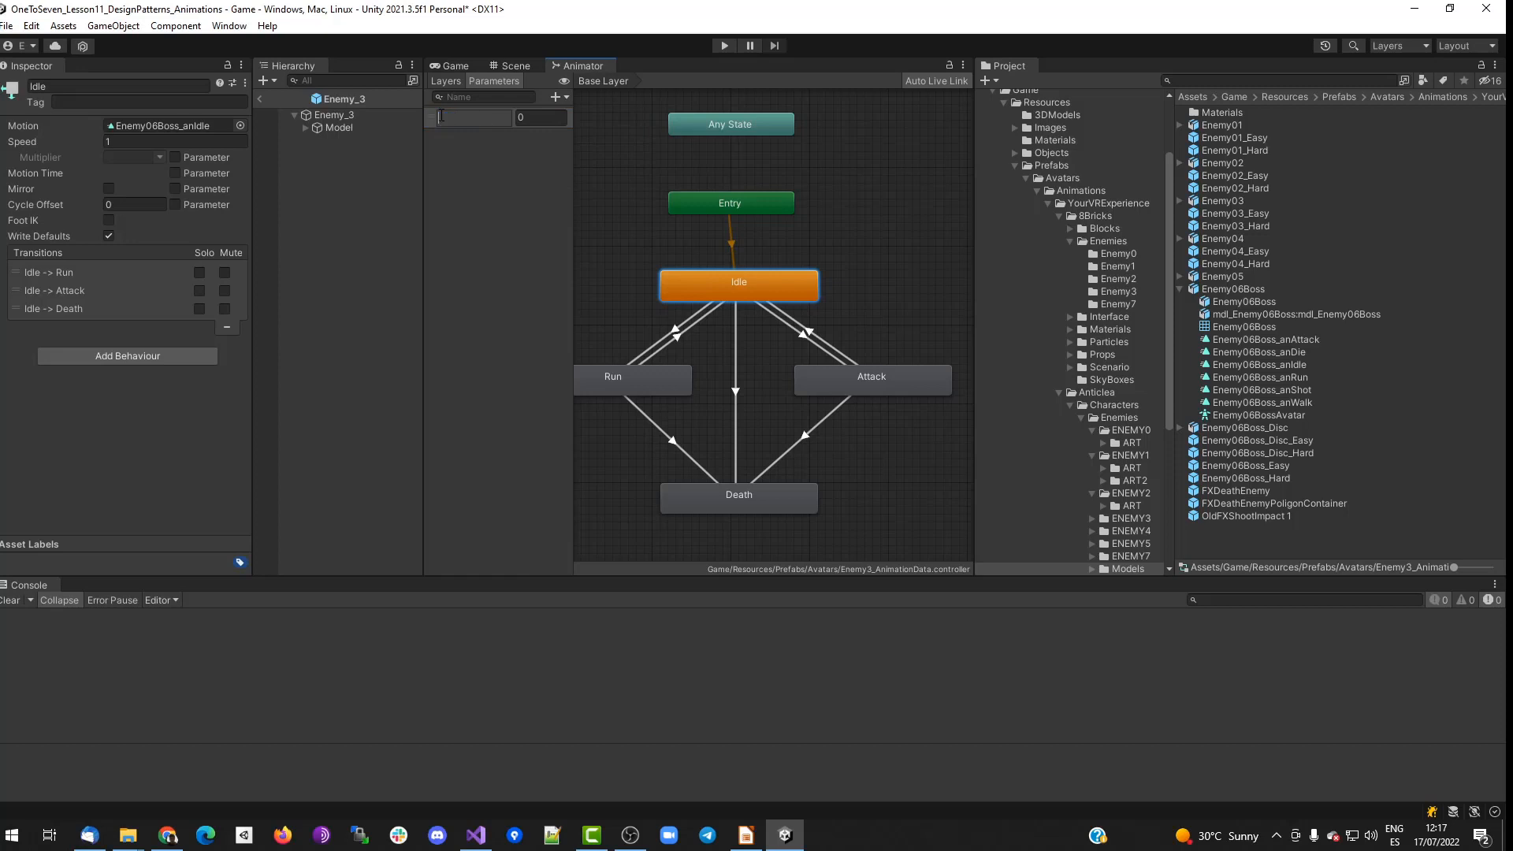
type("animationID")
key("Return")
Disable exit time and add an animationID Equals condition on Idle -> Run, and do the same on Run -> Idle with value 0.
left_click(705, 309)
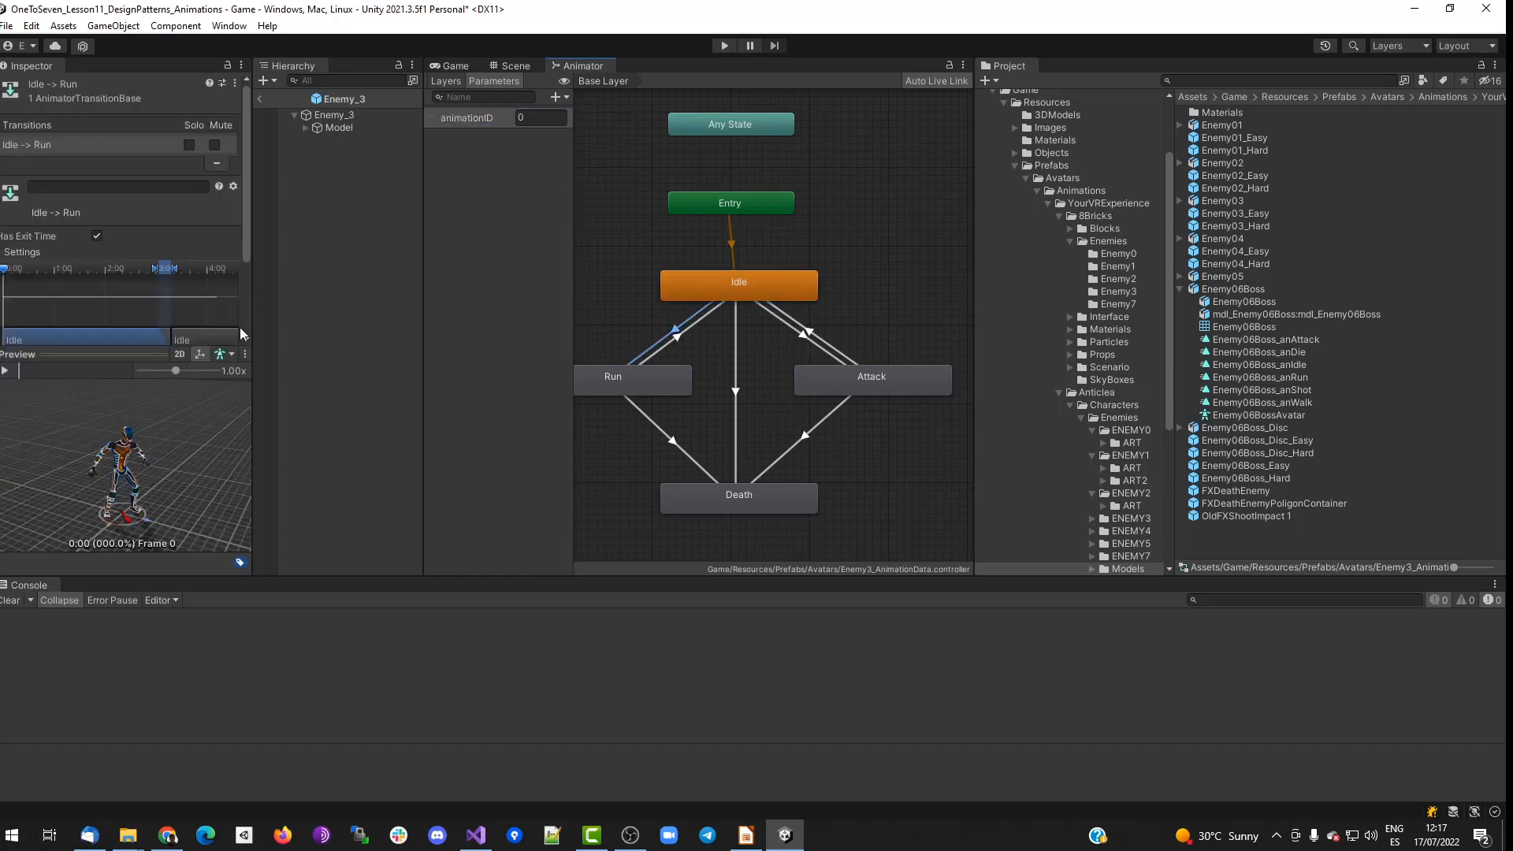
left_click_drag(166, 276, 27, 273)
left_click_drag(242, 234, 244, 321)
left_click(196, 303)
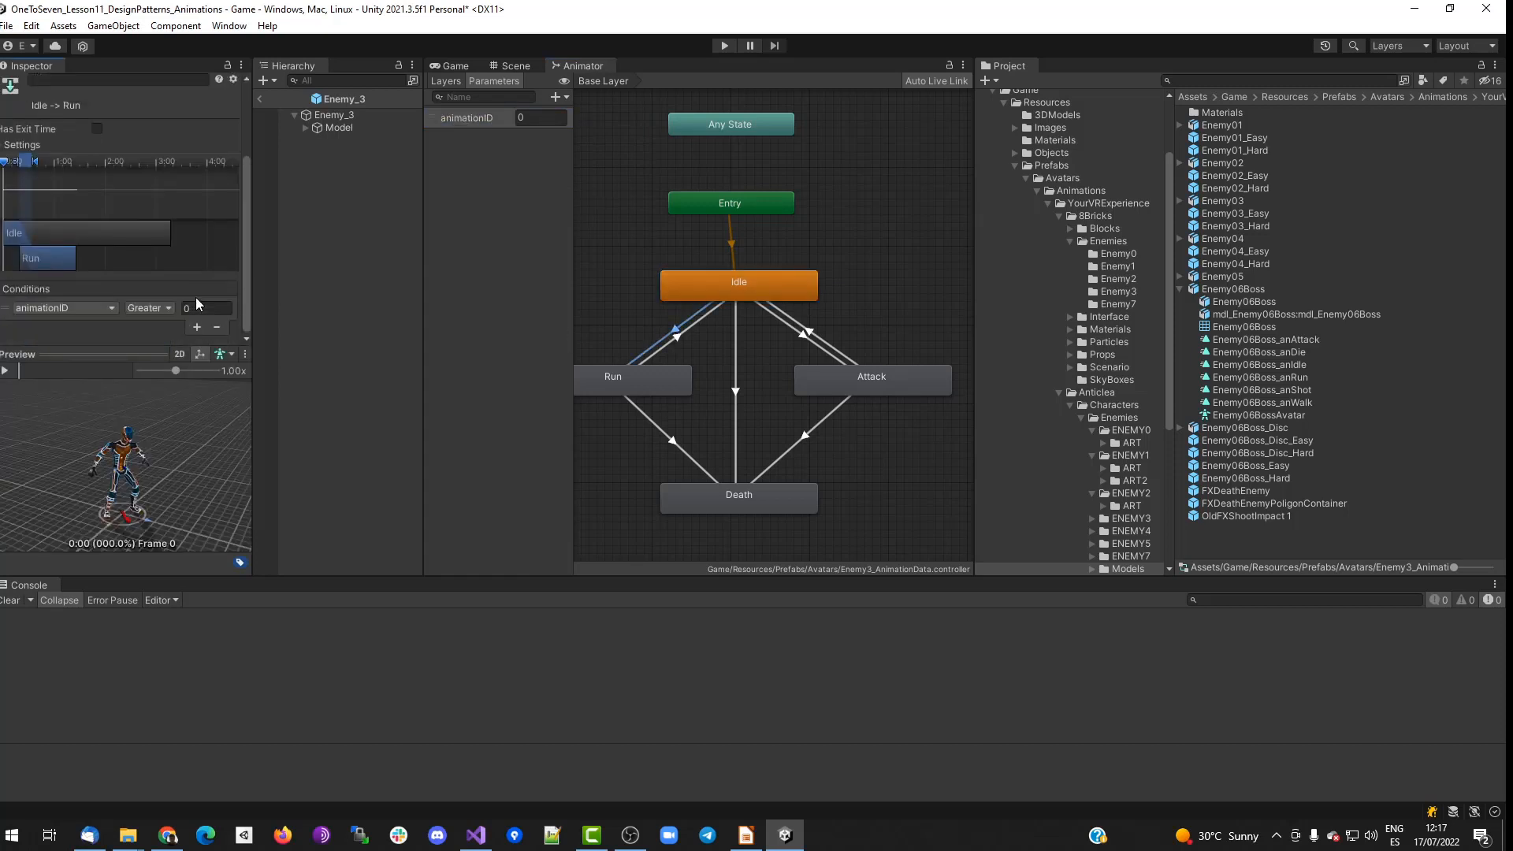
left_click(154, 308)
left_click(167, 361)
left_click(230, 307)
left_click(680, 334)
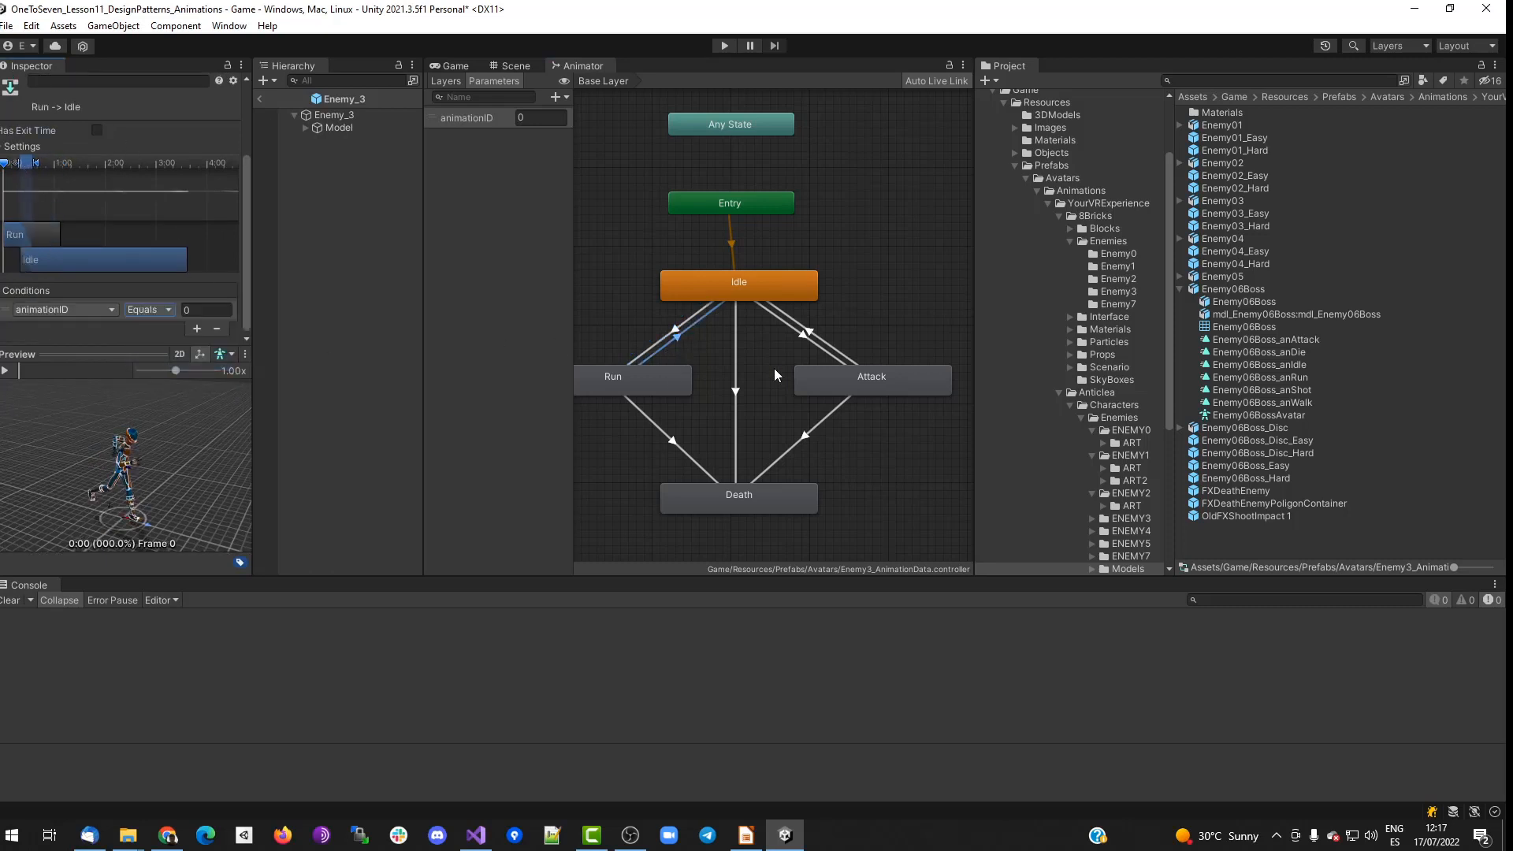
Create transitions between Run and Attack in both directions.
right_click(666, 372)
left_click(684, 382)
left_click(837, 382)
right_click(836, 383)
left_click(851, 389)
left_click(654, 382)
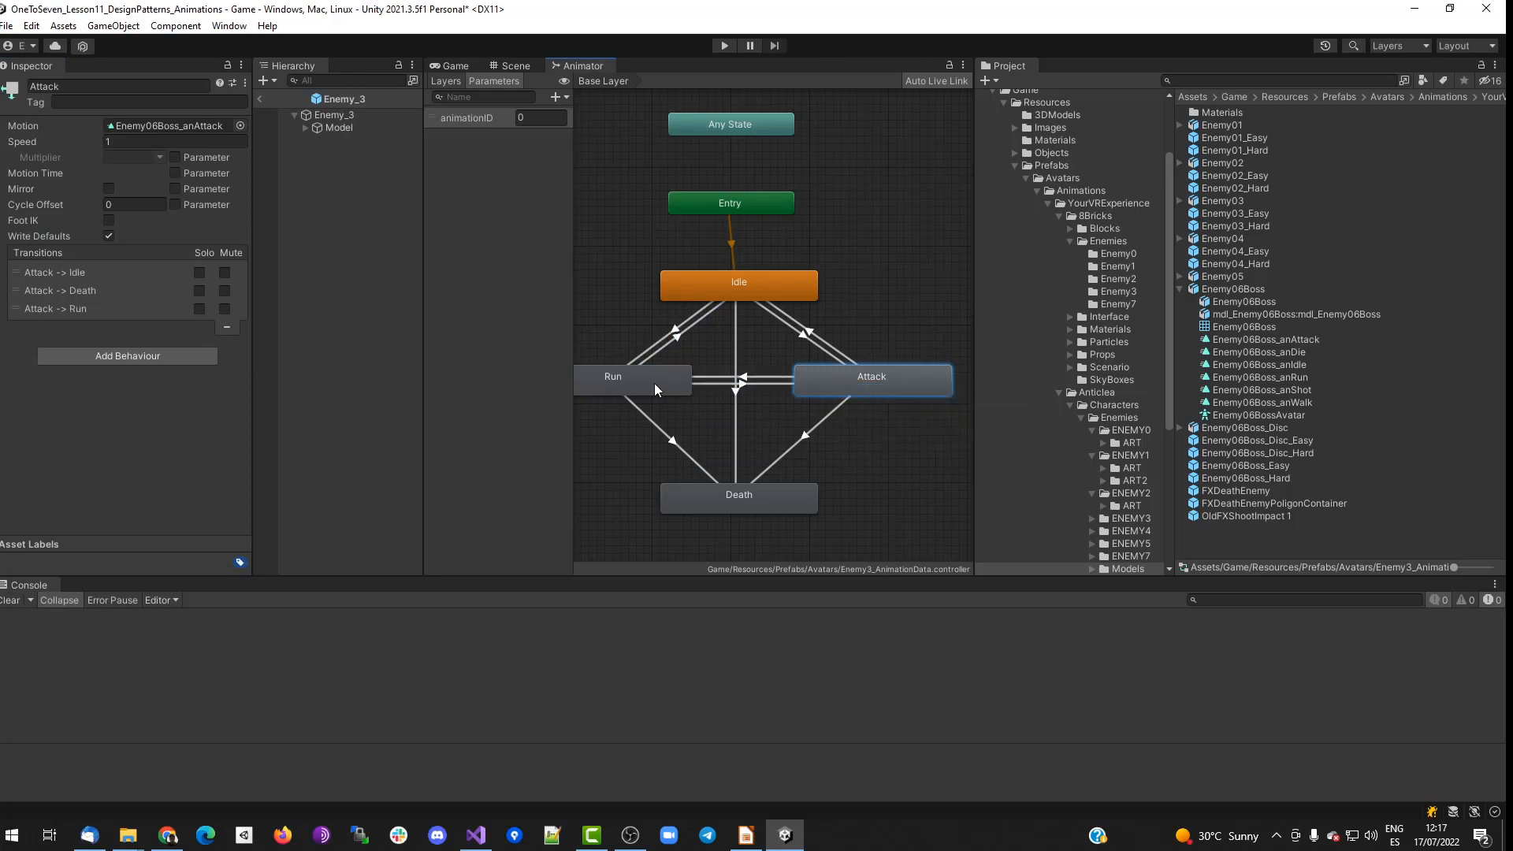
Disable exit time on Idle -> Attack, start its blend early and add an animationID Equals condition.
left_click(816, 348)
left_click(96, 236)
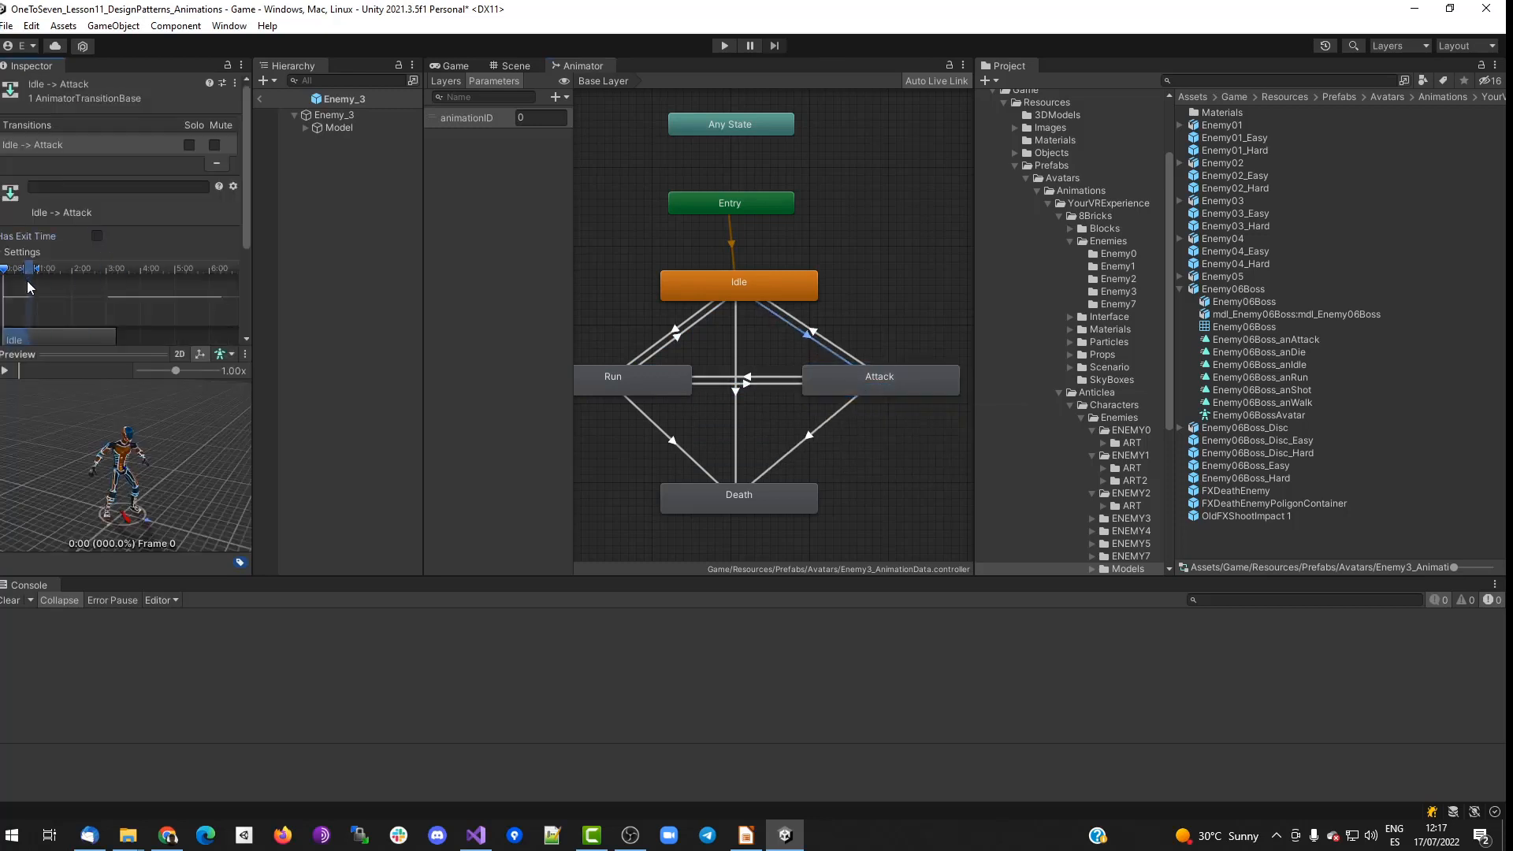
scroll(248, 289, "down", 3)
left_click(197, 315)
left_click(158, 307)
left_click(157, 359)
left_click(207, 308)
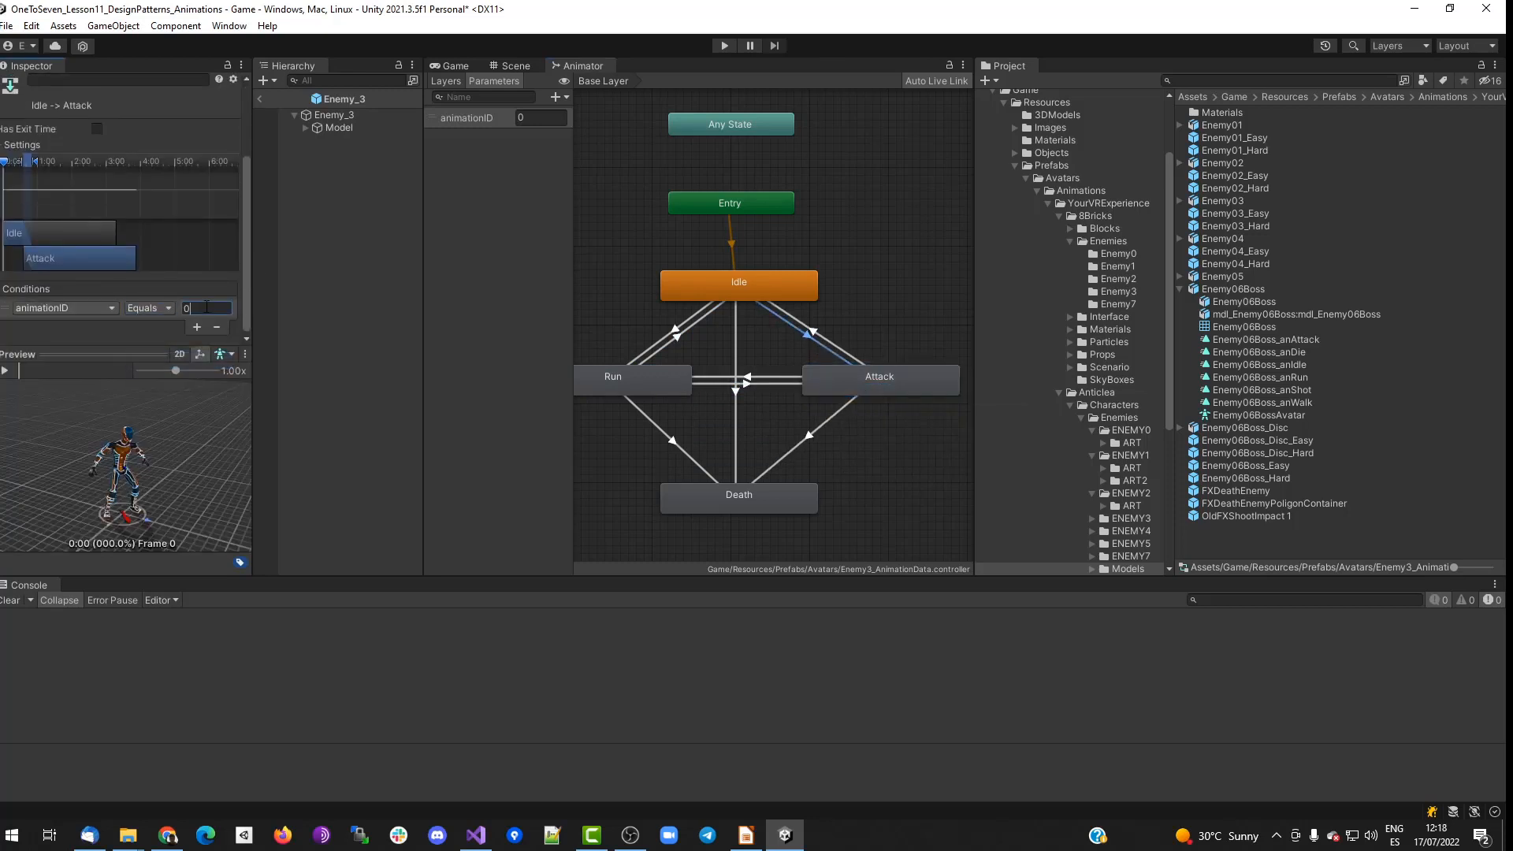
Disable exit time on Attack -> Idle, move its blend to the timeline start and add the condition animationID Equals 0.
left_click(831, 342)
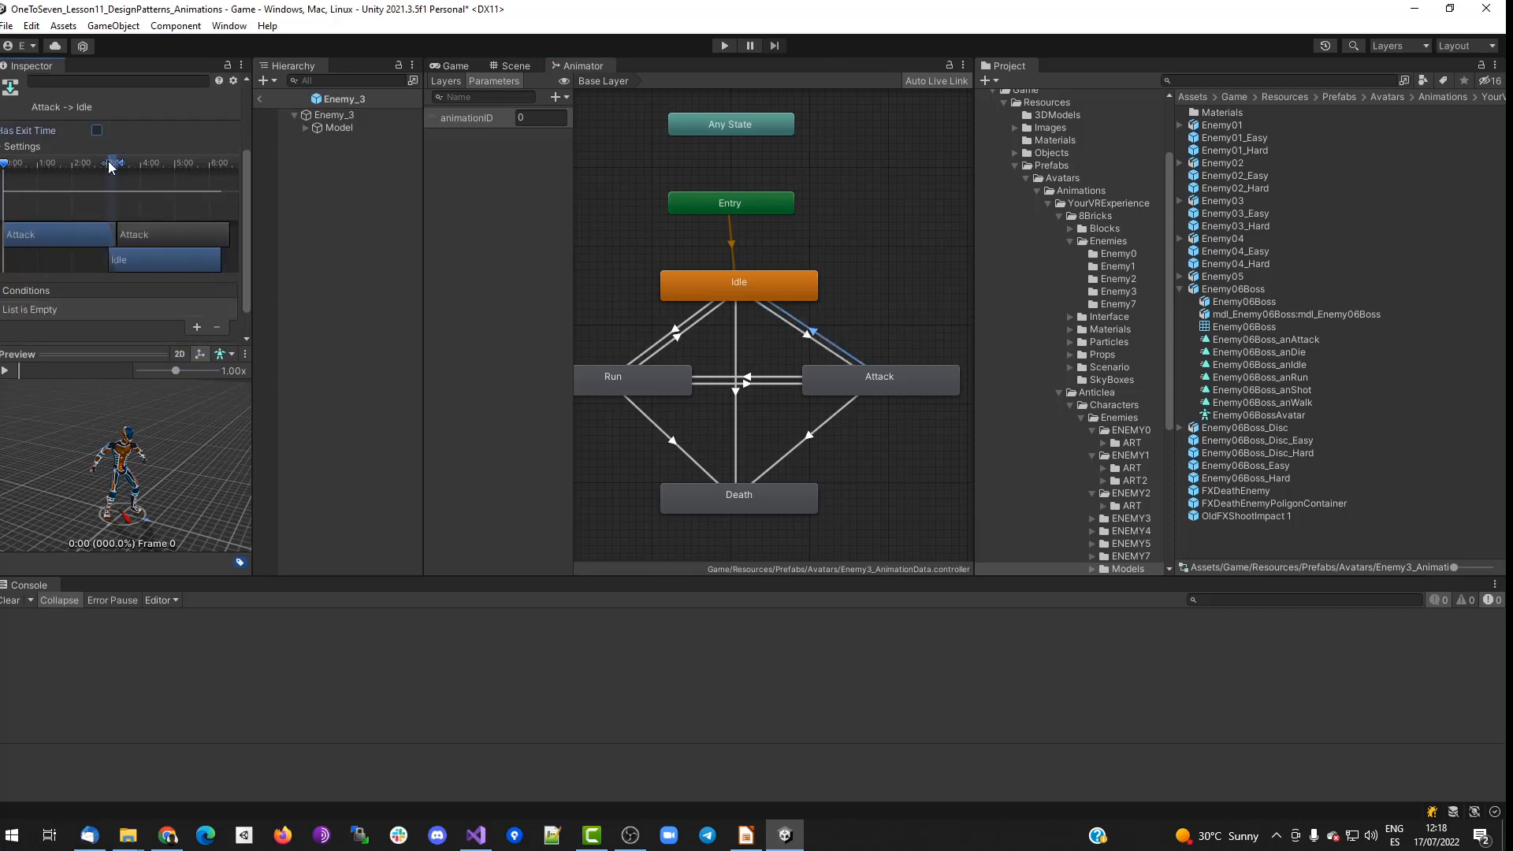
left_click_drag(107, 161, 29, 162)
left_click(197, 327)
left_click(148, 308)
left_click(171, 363)
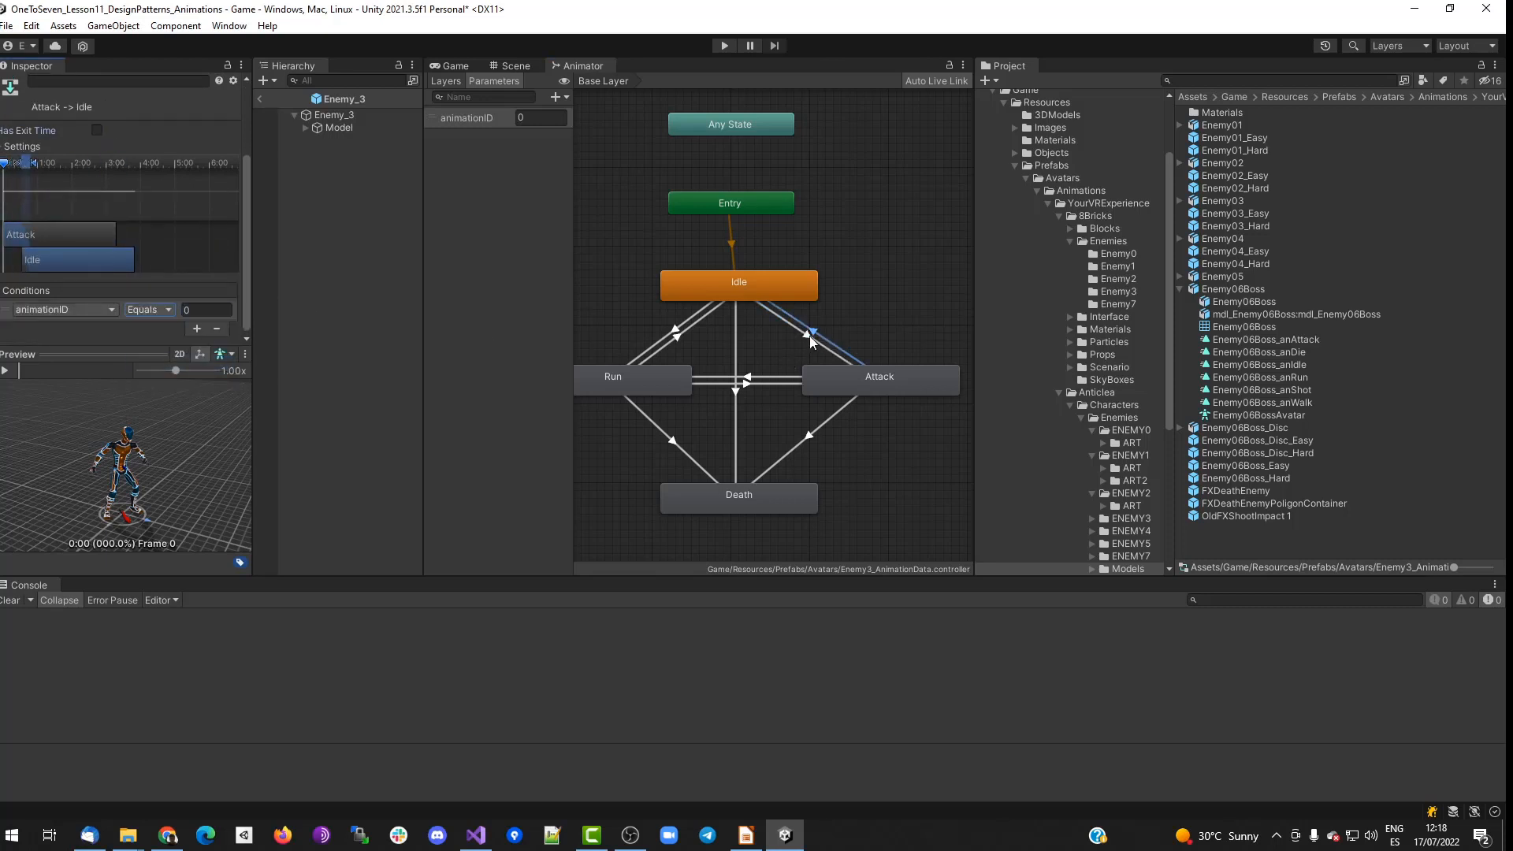
Disable exit time on Run -> Attack, move its blend to the timeline start and add the condition animationID Equals 3.
left_click(810, 336)
left_click(674, 338)
left_click(662, 336)
left_click(716, 385)
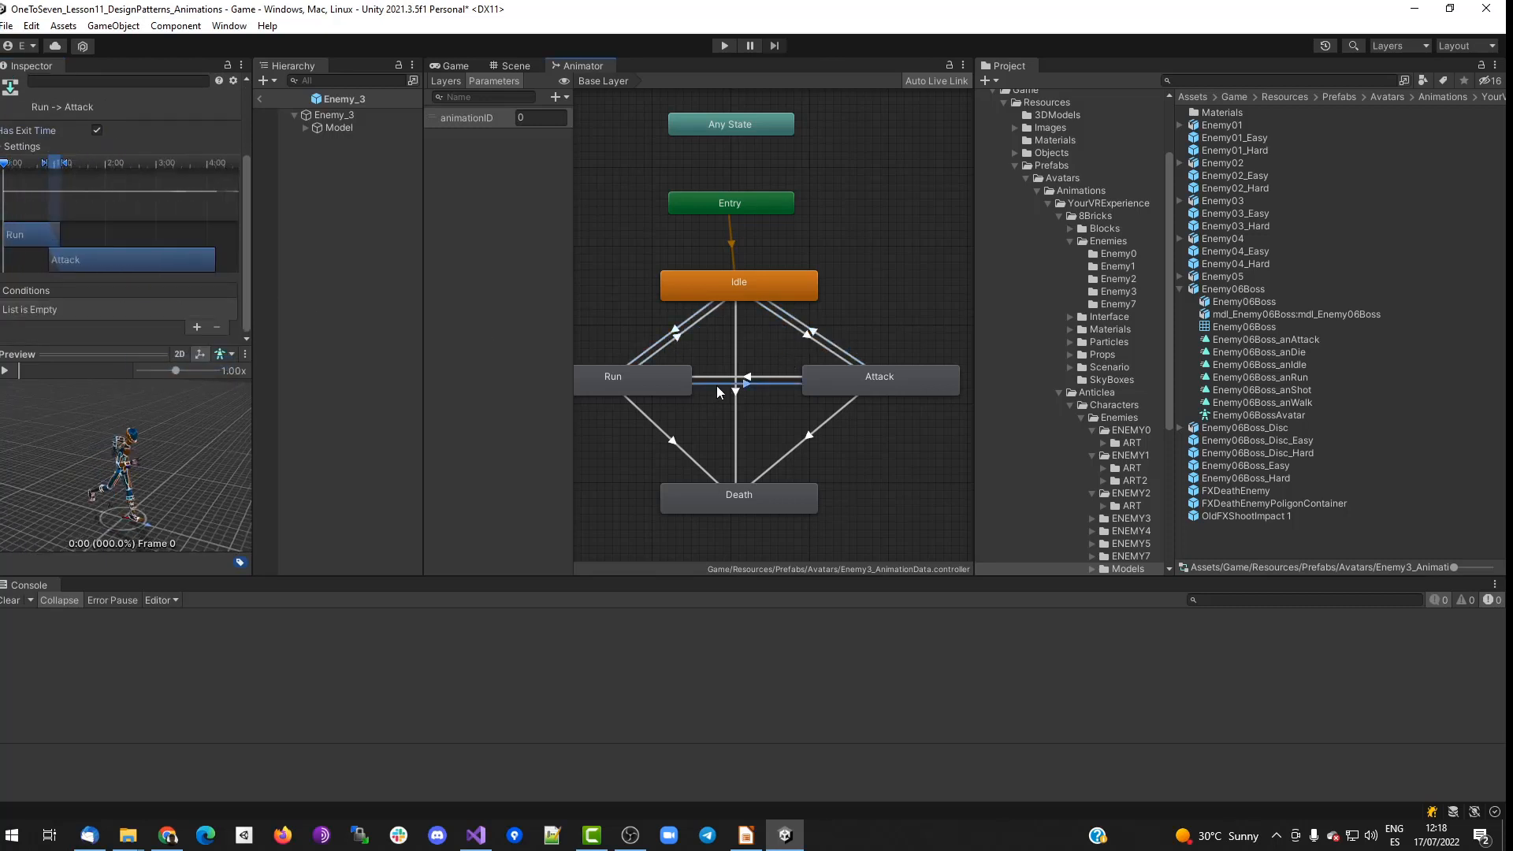
left_click_drag(29, 178, 28, 178)
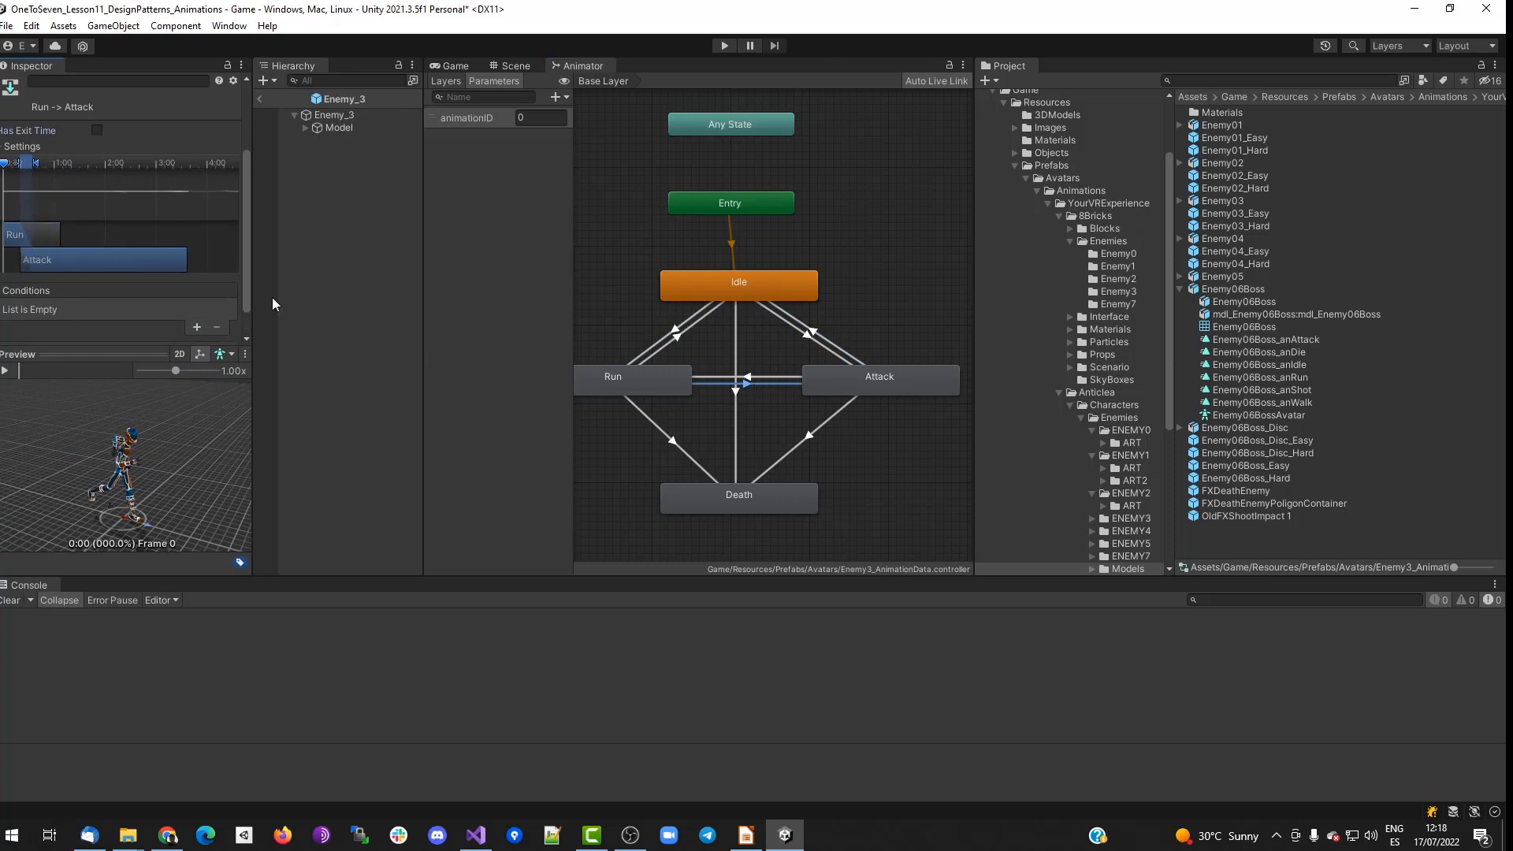
left_click(197, 327)
left_click(148, 309)
left_click(172, 363)
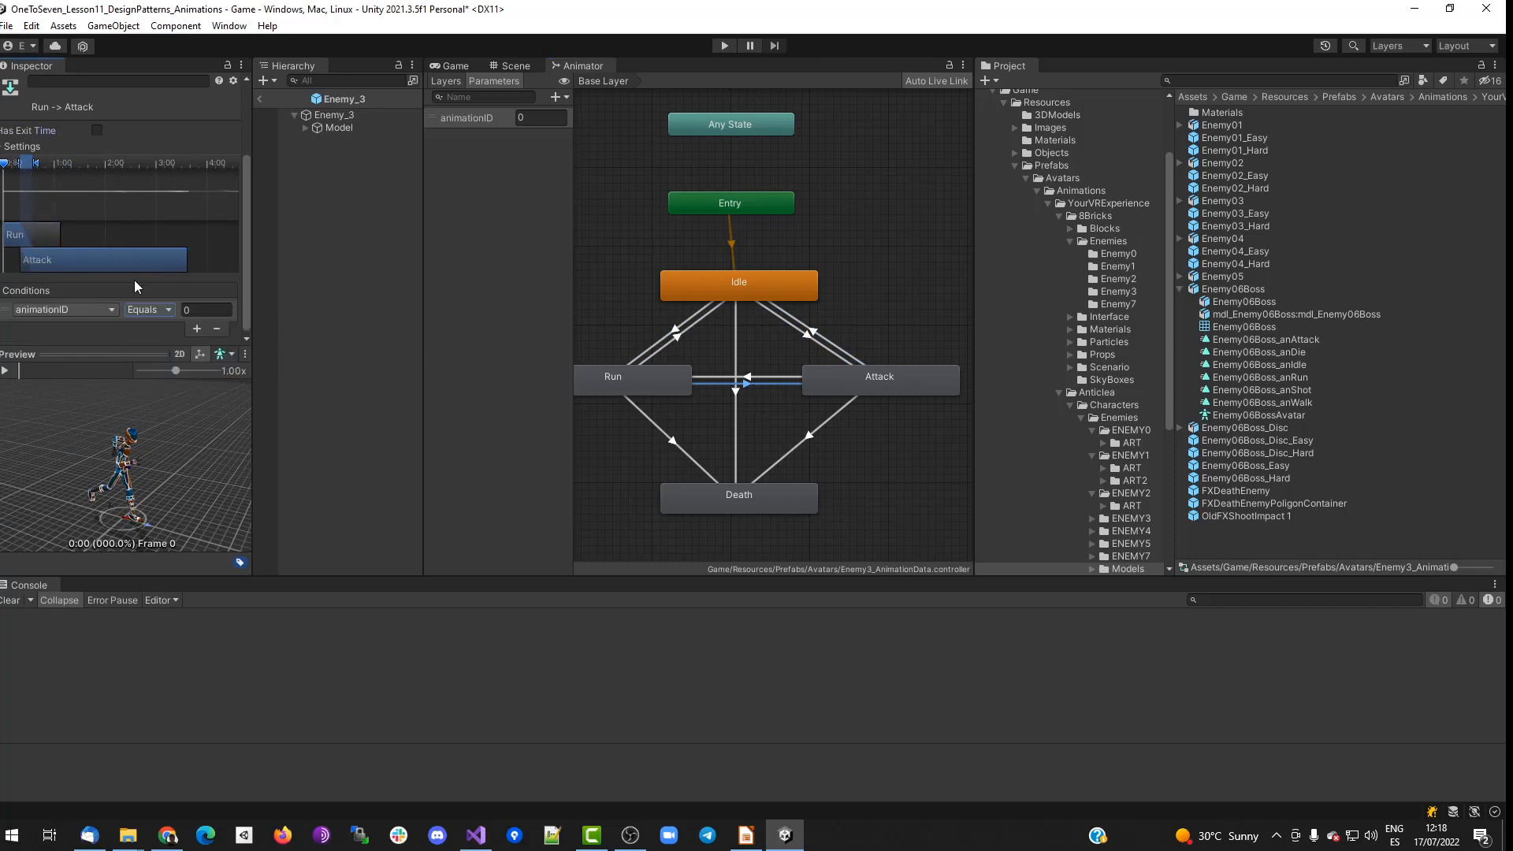
Disable exit time on Attack -> Run, add an animationID Equals condition, and check the other transitions among Idle, Run and Attack.
left_click(741, 377)
left_click(197, 328)
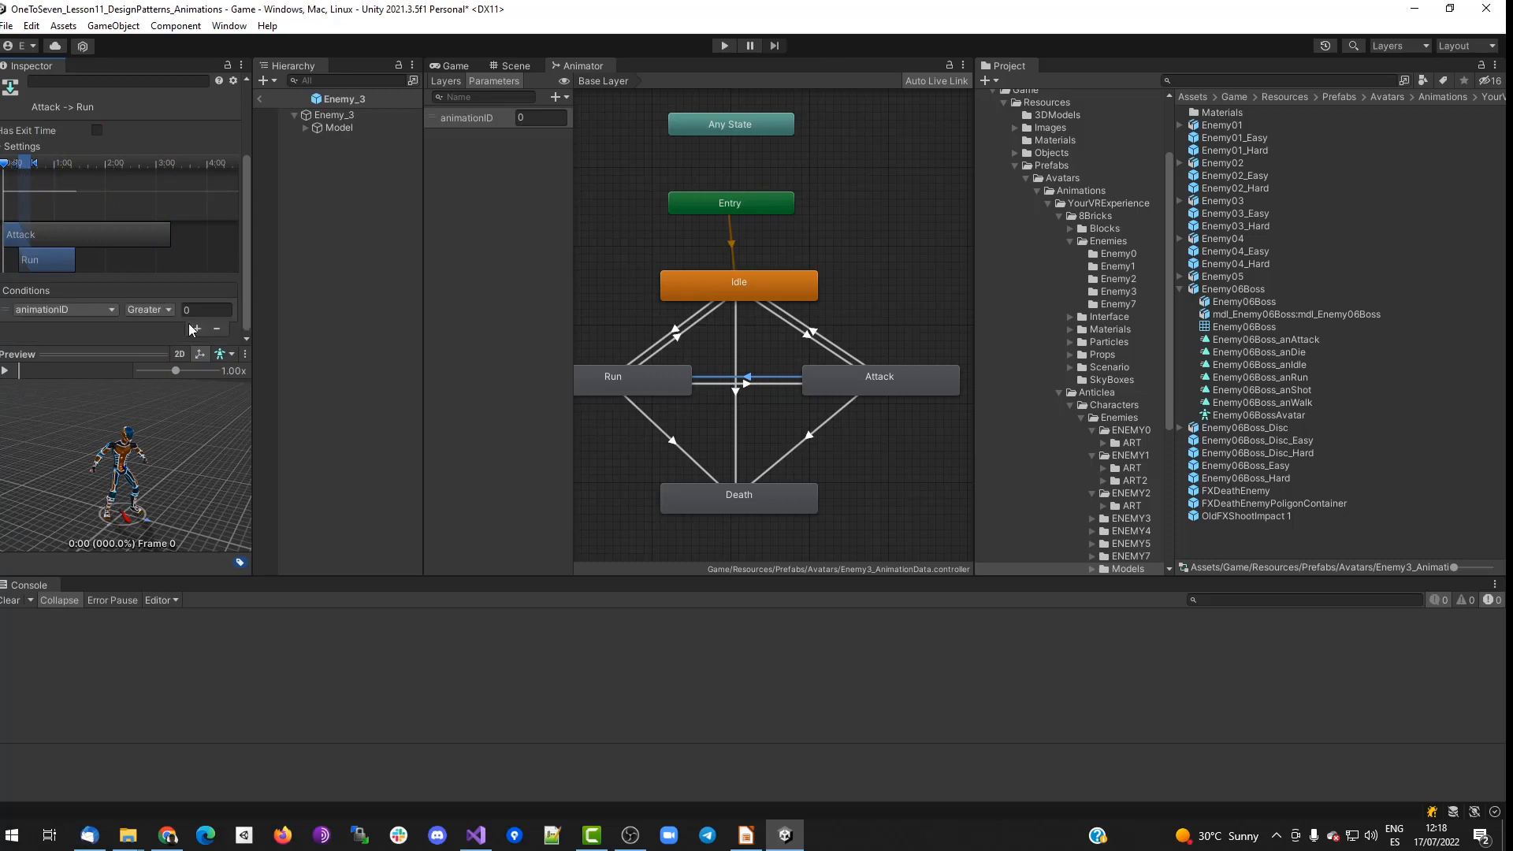
left_click(148, 309)
left_click(222, 364)
left_click(745, 385)
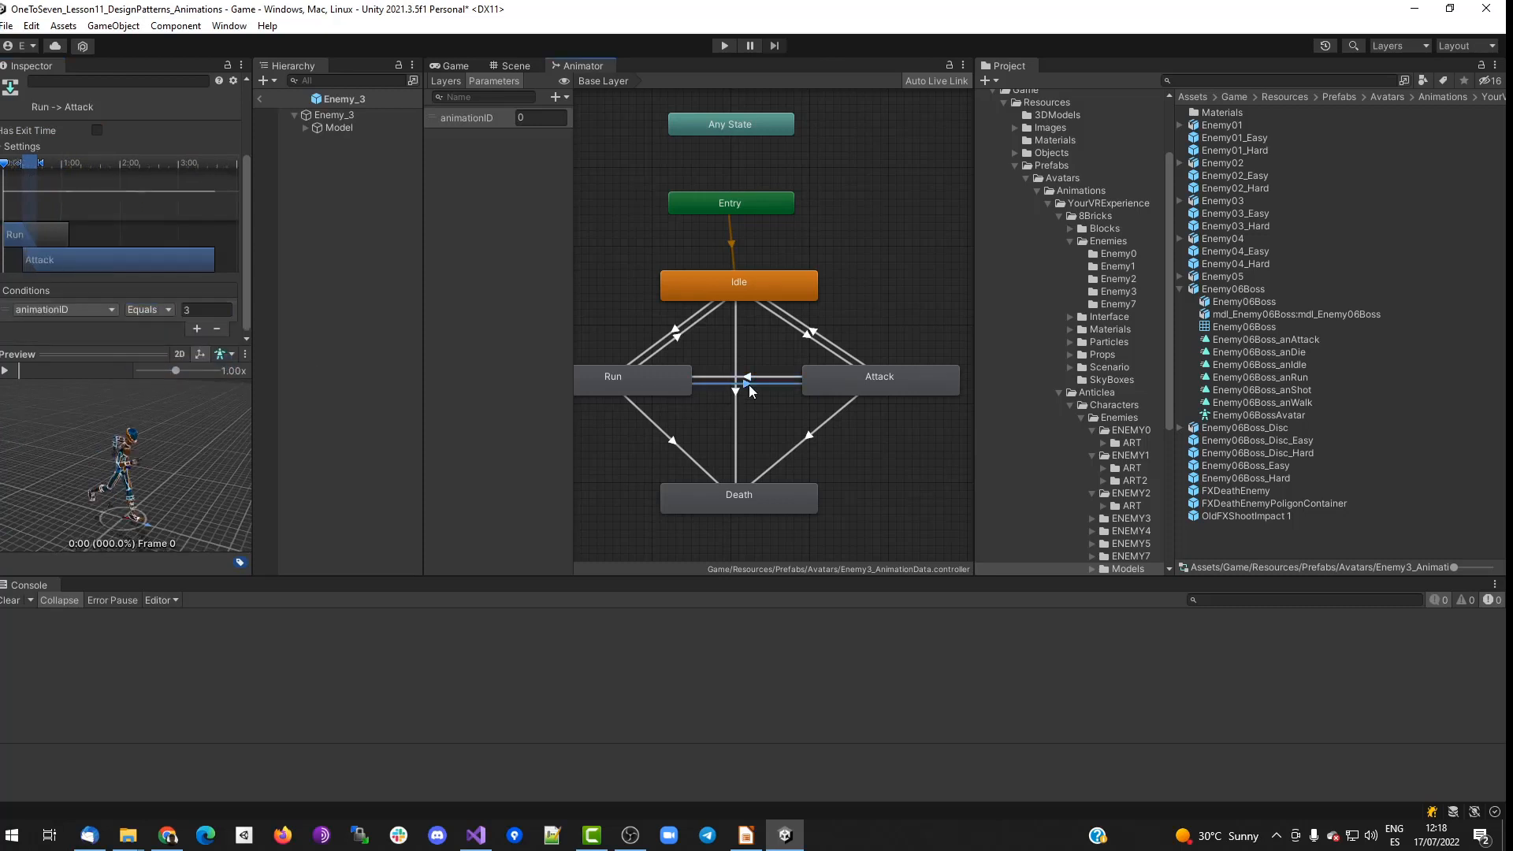
left_click(749, 376)
left_click(817, 341)
left_click(830, 342)
left_click(669, 333)
Disable exit time on Run -> Death, move its blend to the timeline start and add the condition animationID Equals 2.
left_click(676, 442)
left_click_drag(33, 177, 32, 176)
left_click(197, 327)
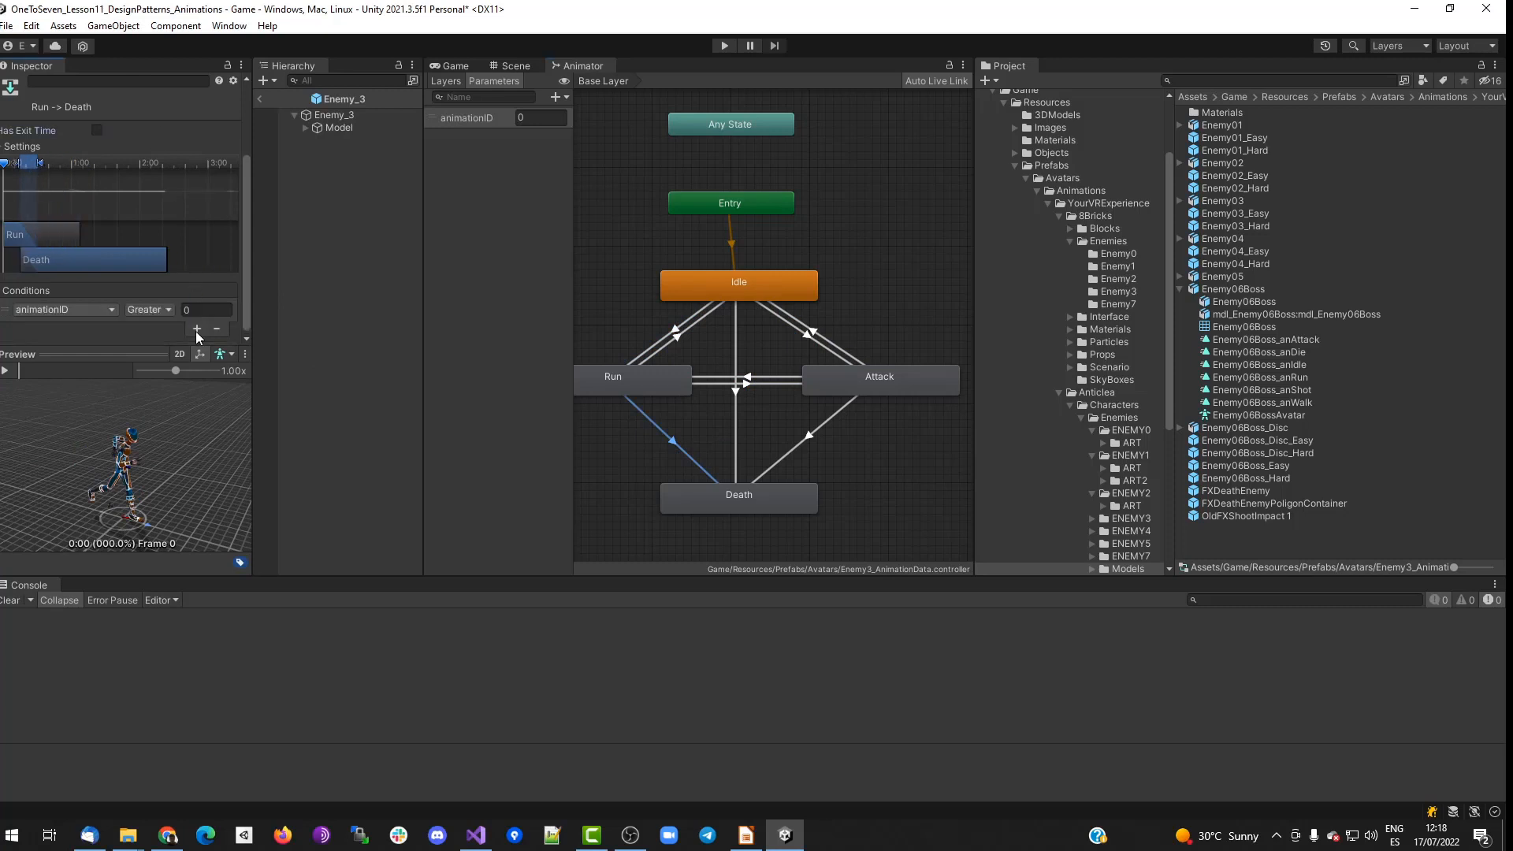
left_click(151, 309)
left_click(163, 364)
left_click(210, 310)
type("2")
Disable exit time on Idle -> Death and Attack -> Death, and add an animationID Equals condition to each.
left_click(735, 411)
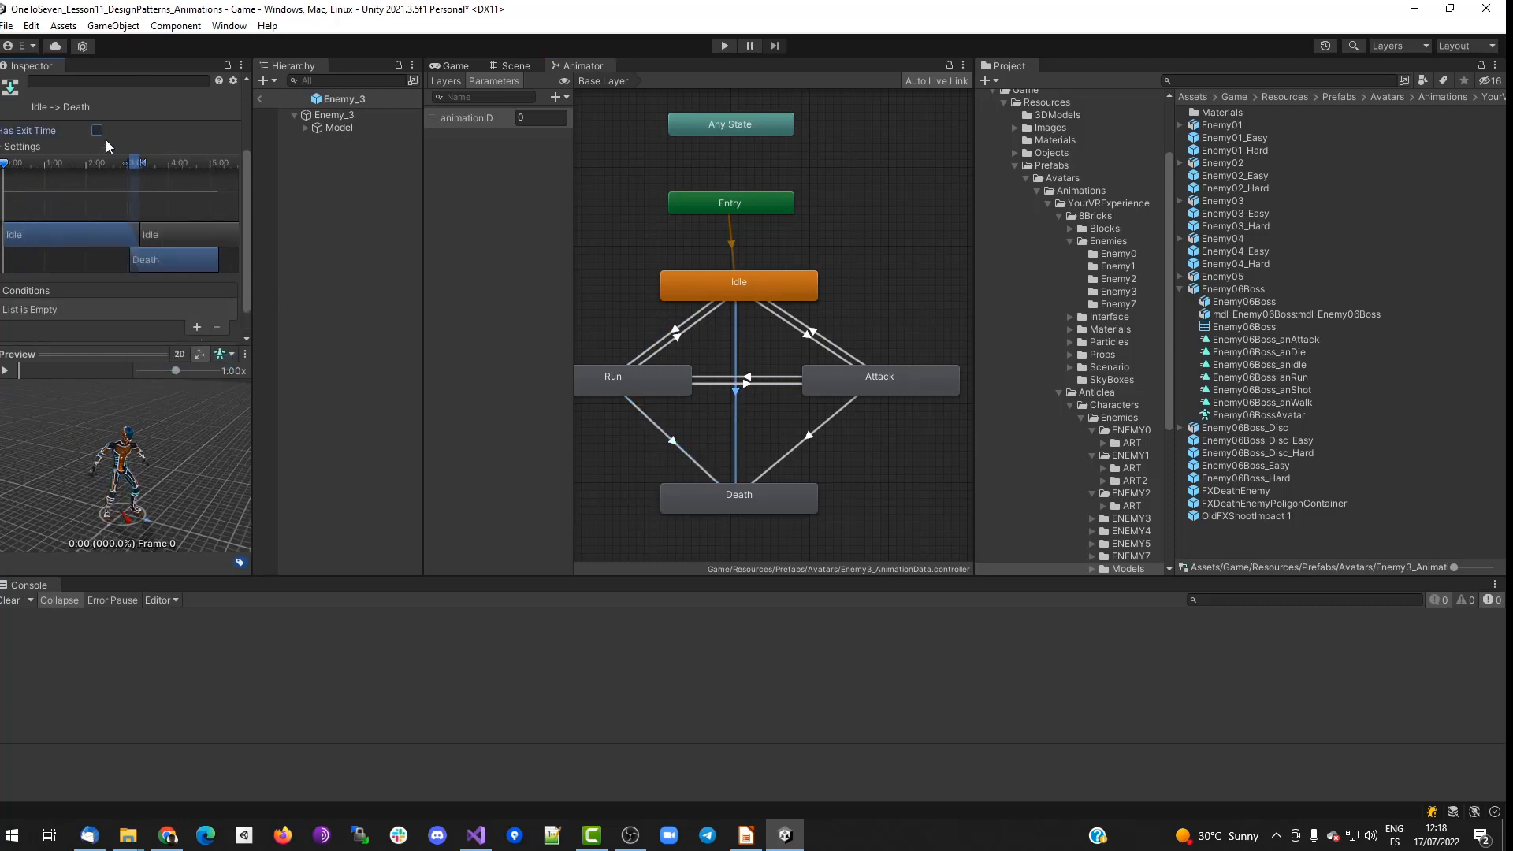
left_click(162, 312)
left_click(162, 364)
left_click(210, 310)
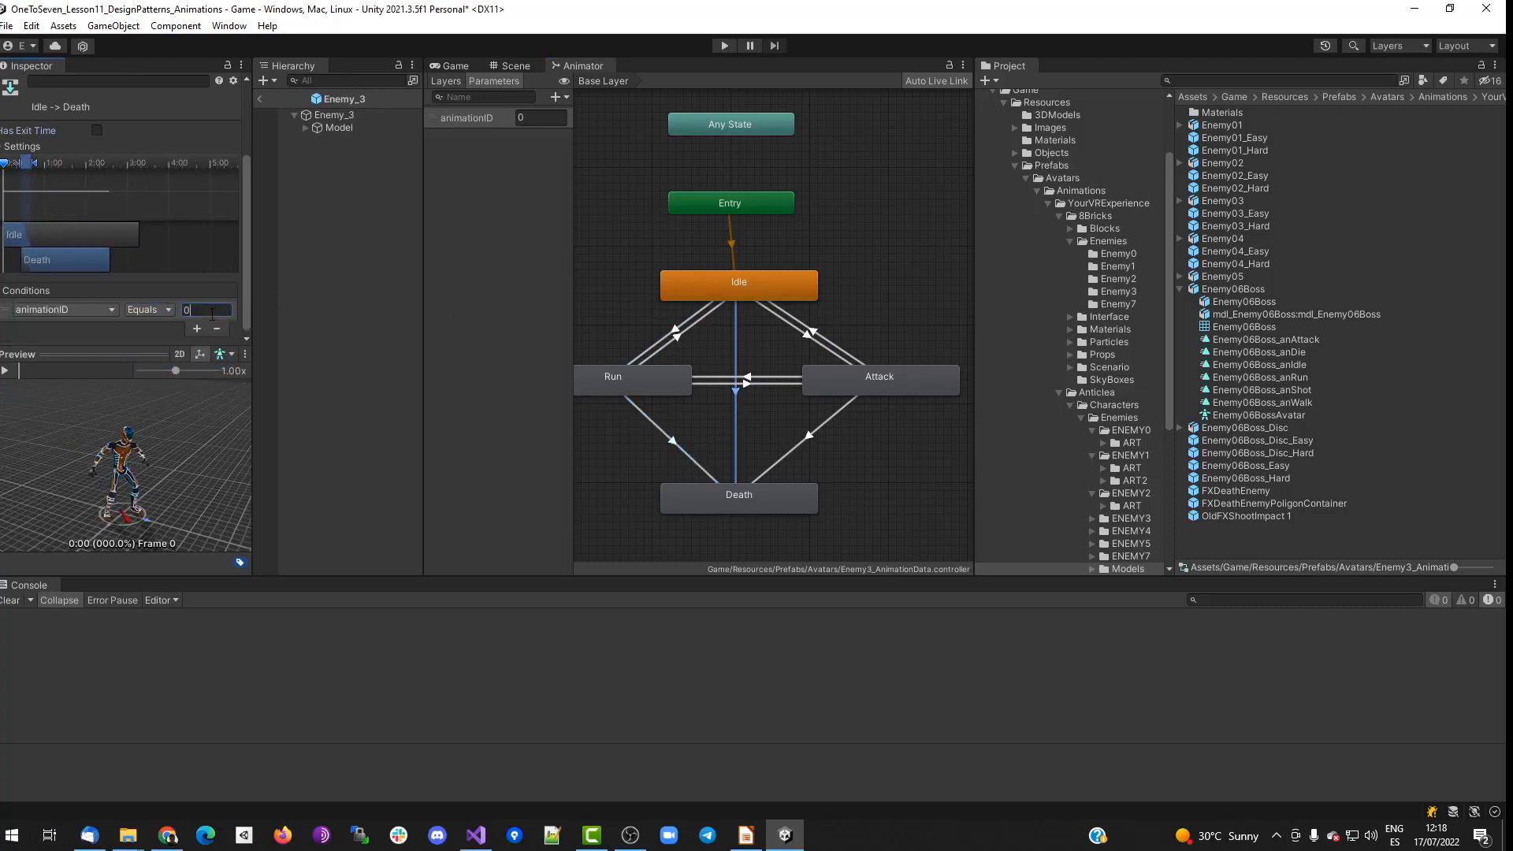
left_click(798, 446)
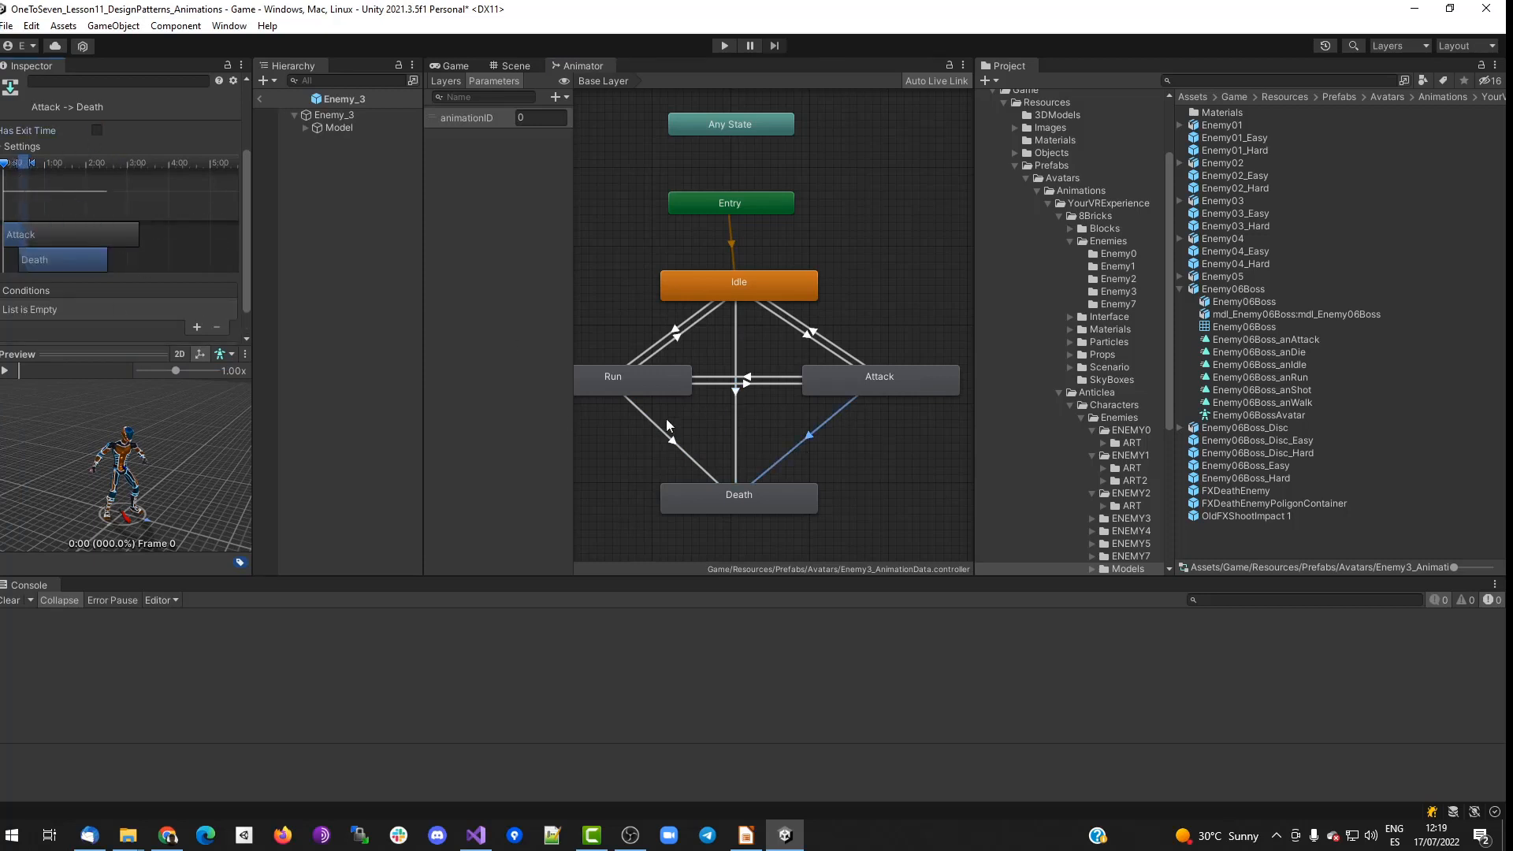
left_click(148, 309)
left_click(165, 359)
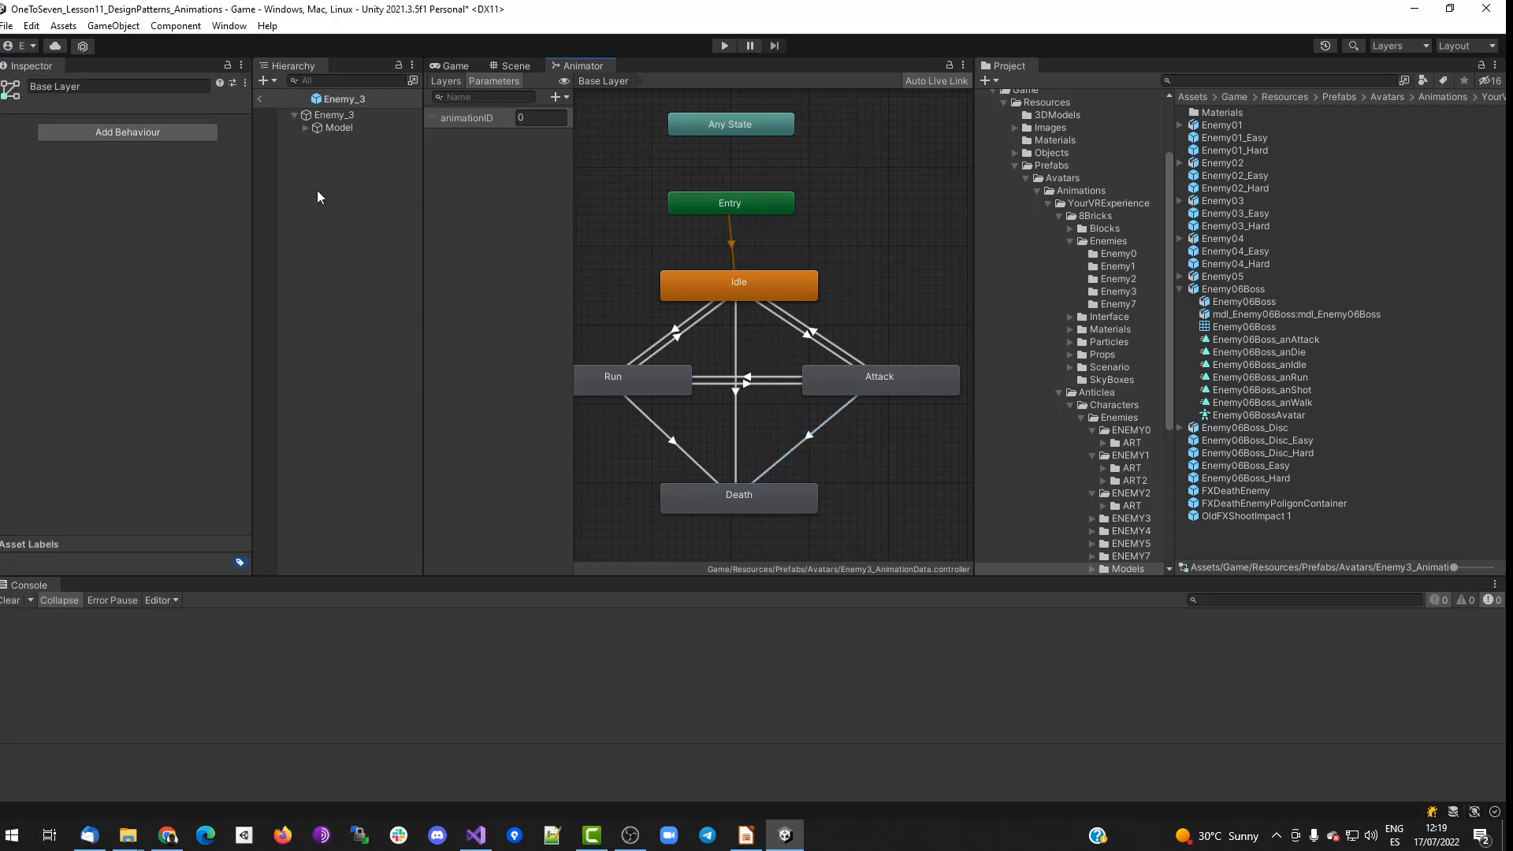
Assign Enemy3_AnimationData as the animator controller of Enemy_3's Model and return to the prefab's Scene view.
left_click(339, 127)
left_click(1078, 181)
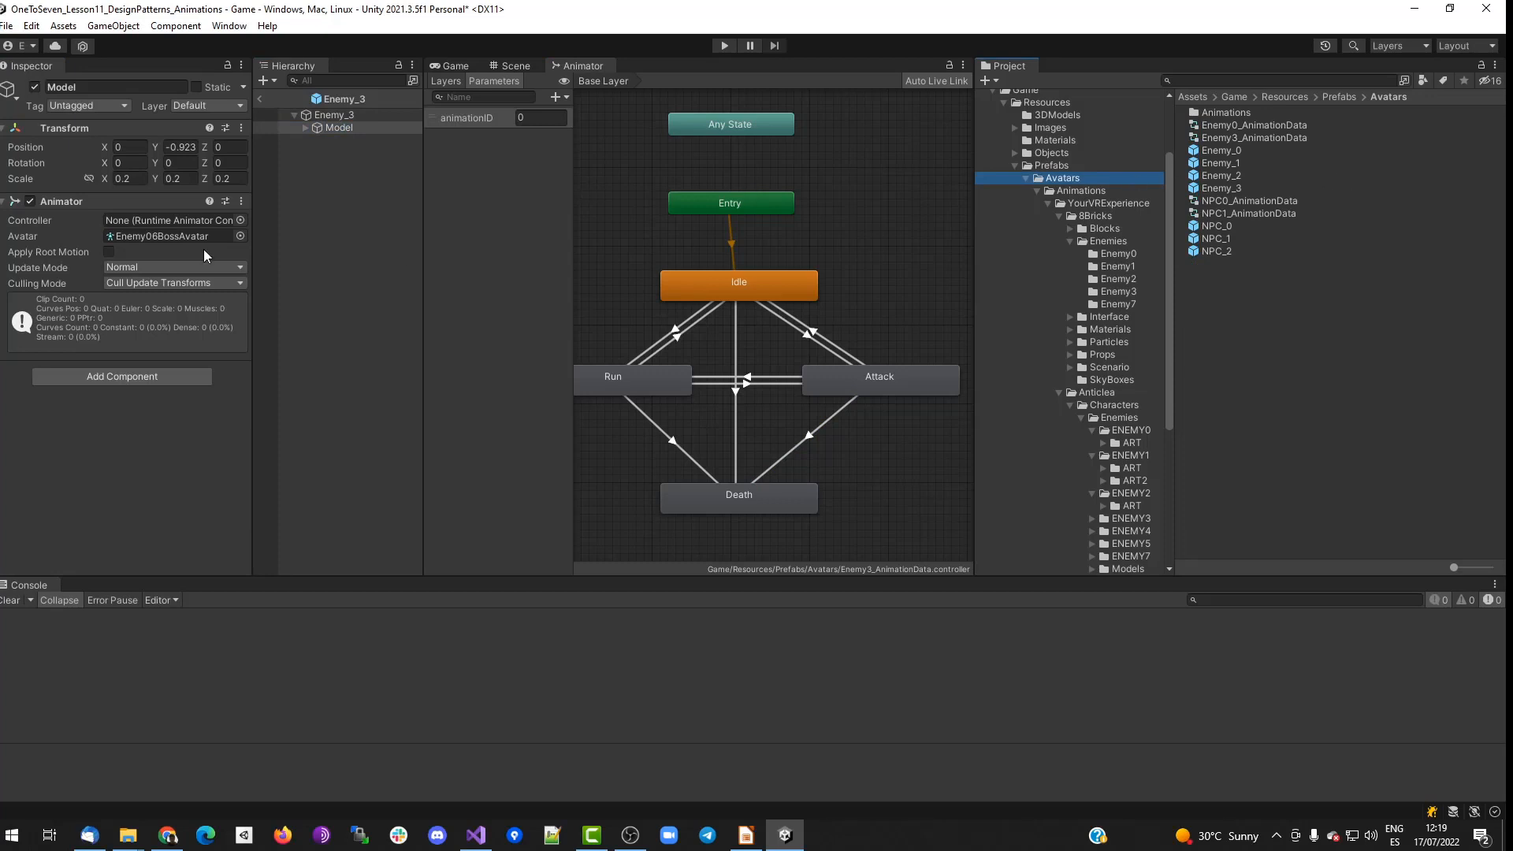
left_click_drag(1258, 140, 173, 220)
left_click(346, 115)
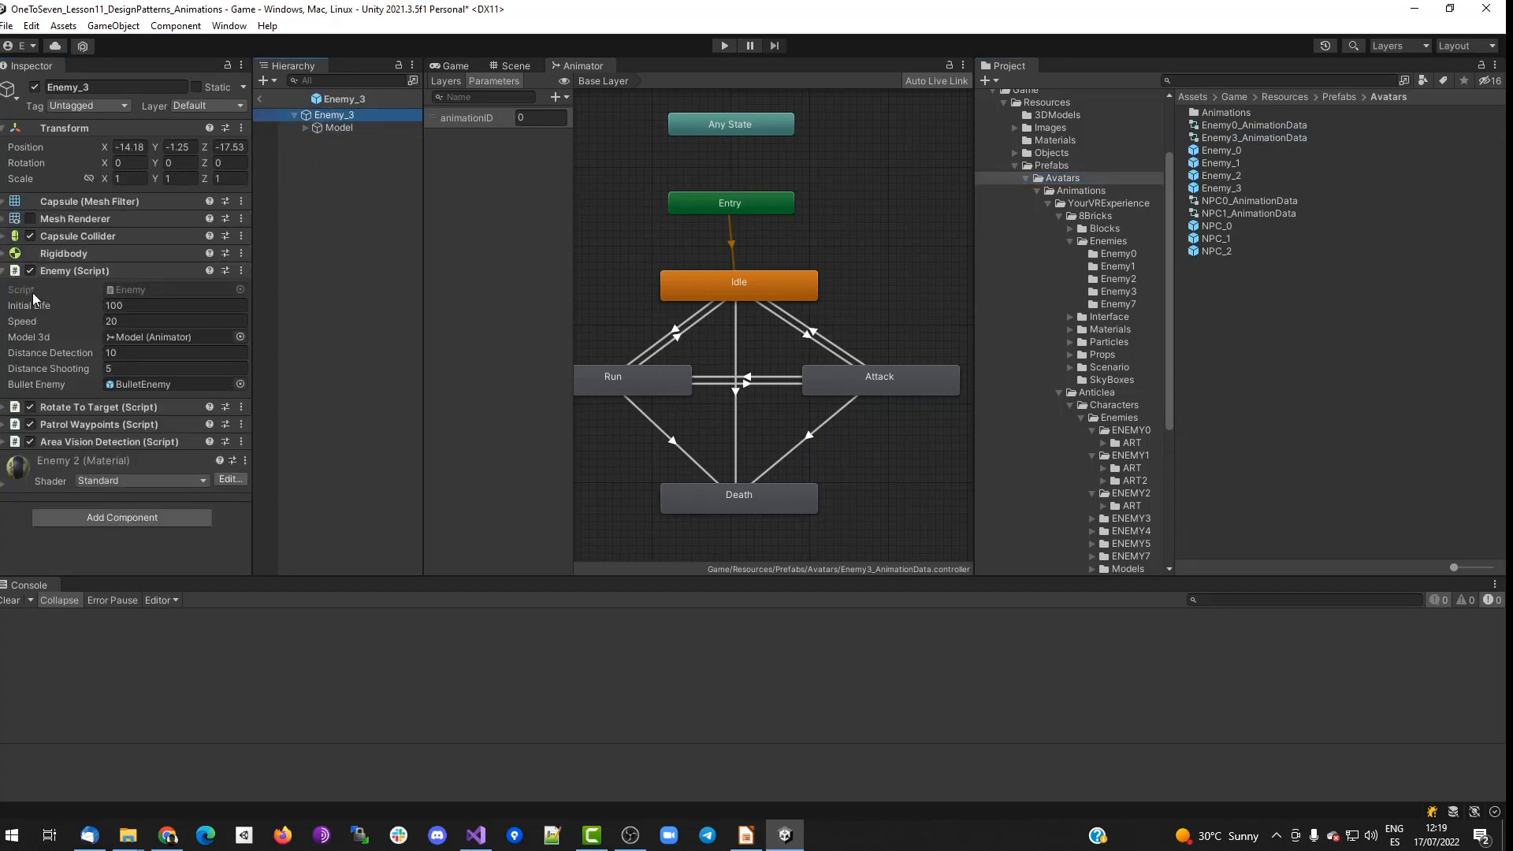
left_click(74, 270)
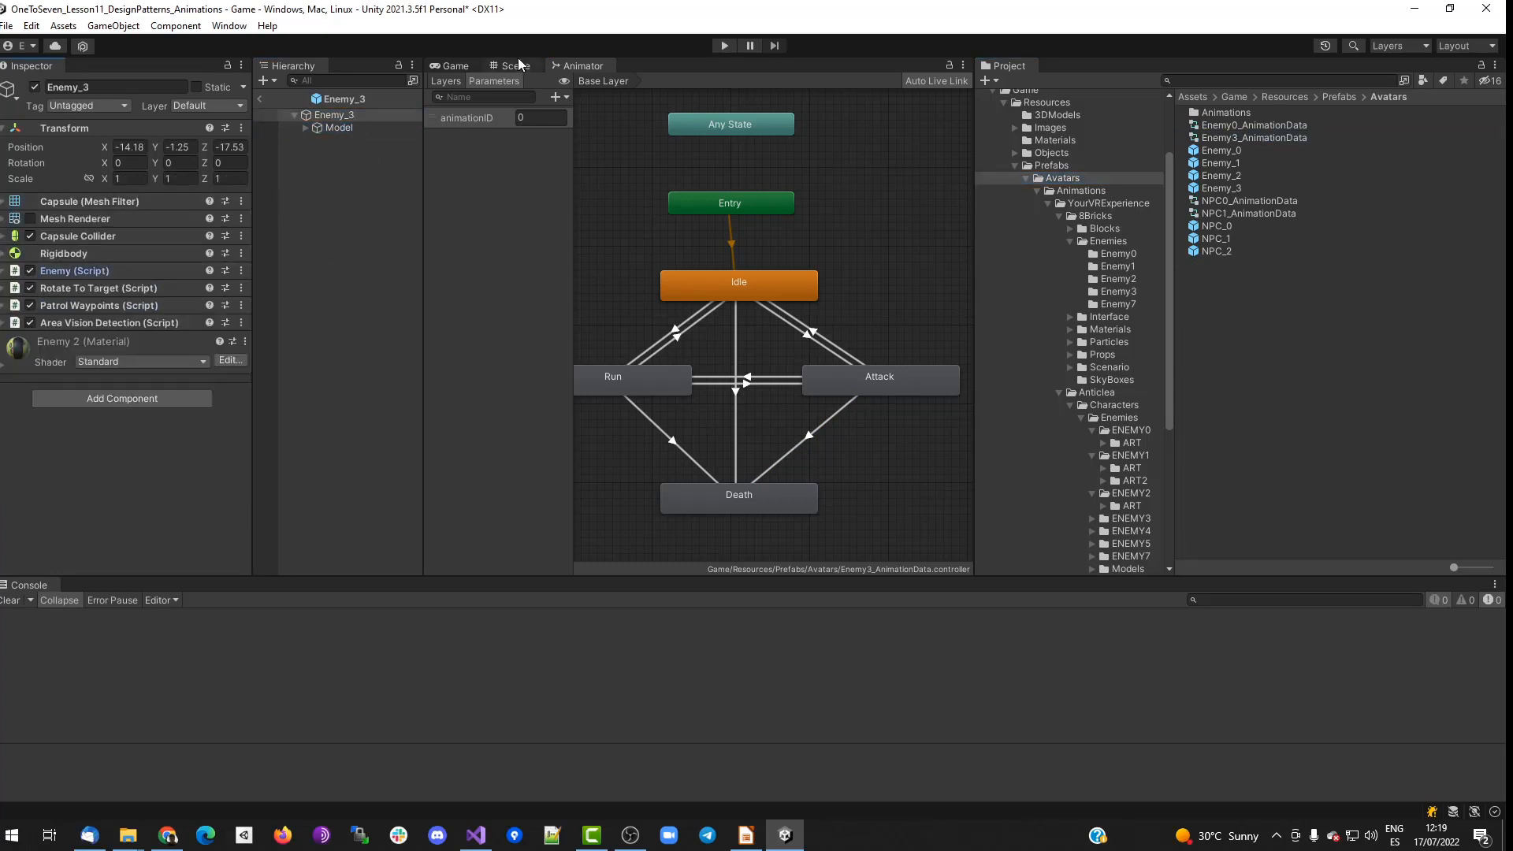
left_click(516, 66)
left_click(334, 294)
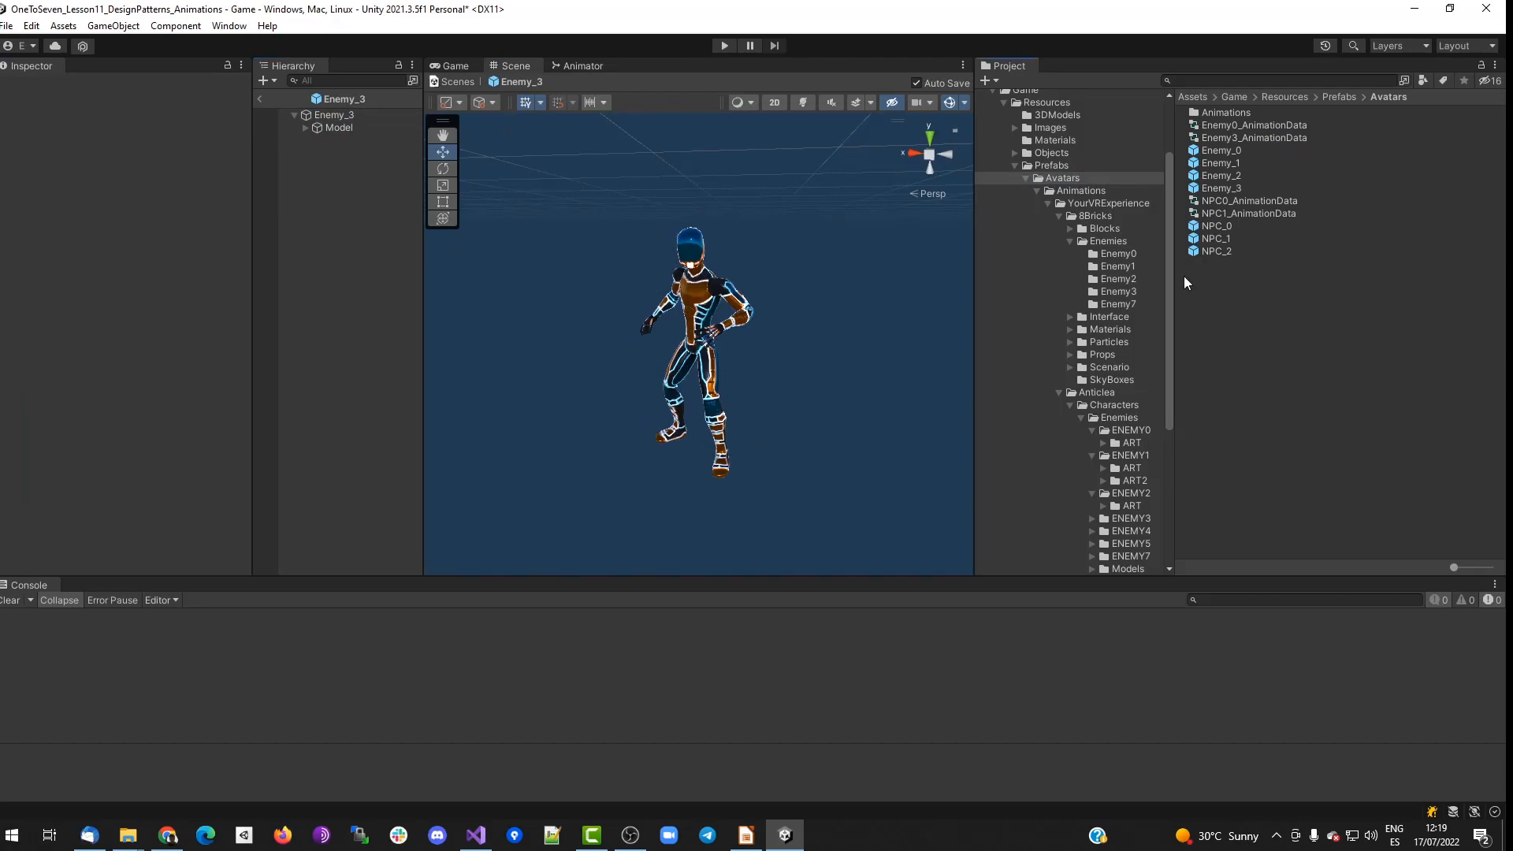
Open the Level_1 prefab from the Levels folder and focus the view on Enemy (3).
left_click(1069, 241)
left_click(1037, 191)
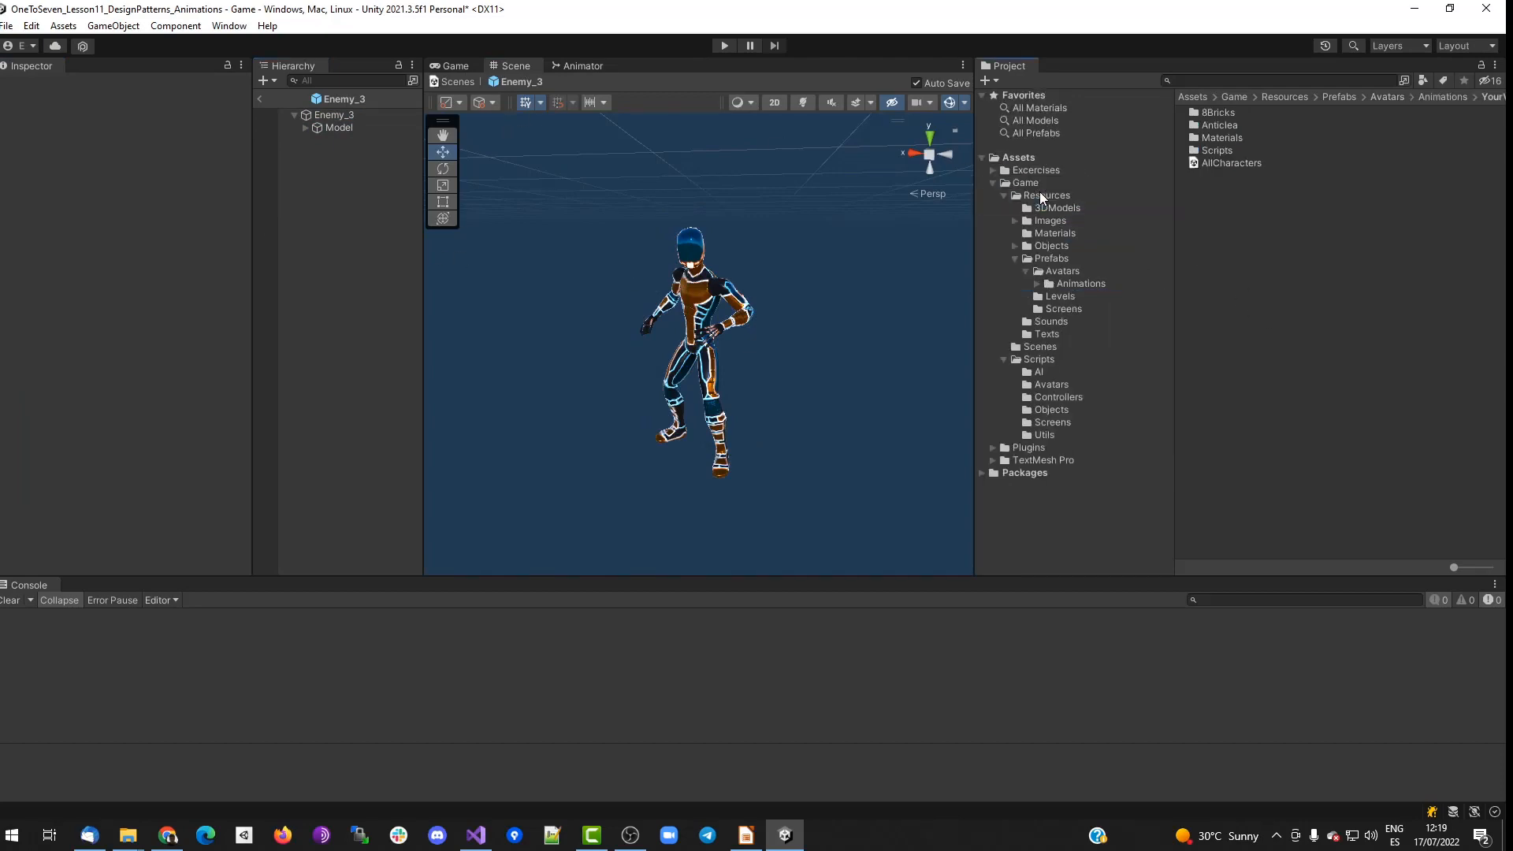
left_click(1060, 296)
double_click(1221, 124)
scroll(764, 323, "down", 4)
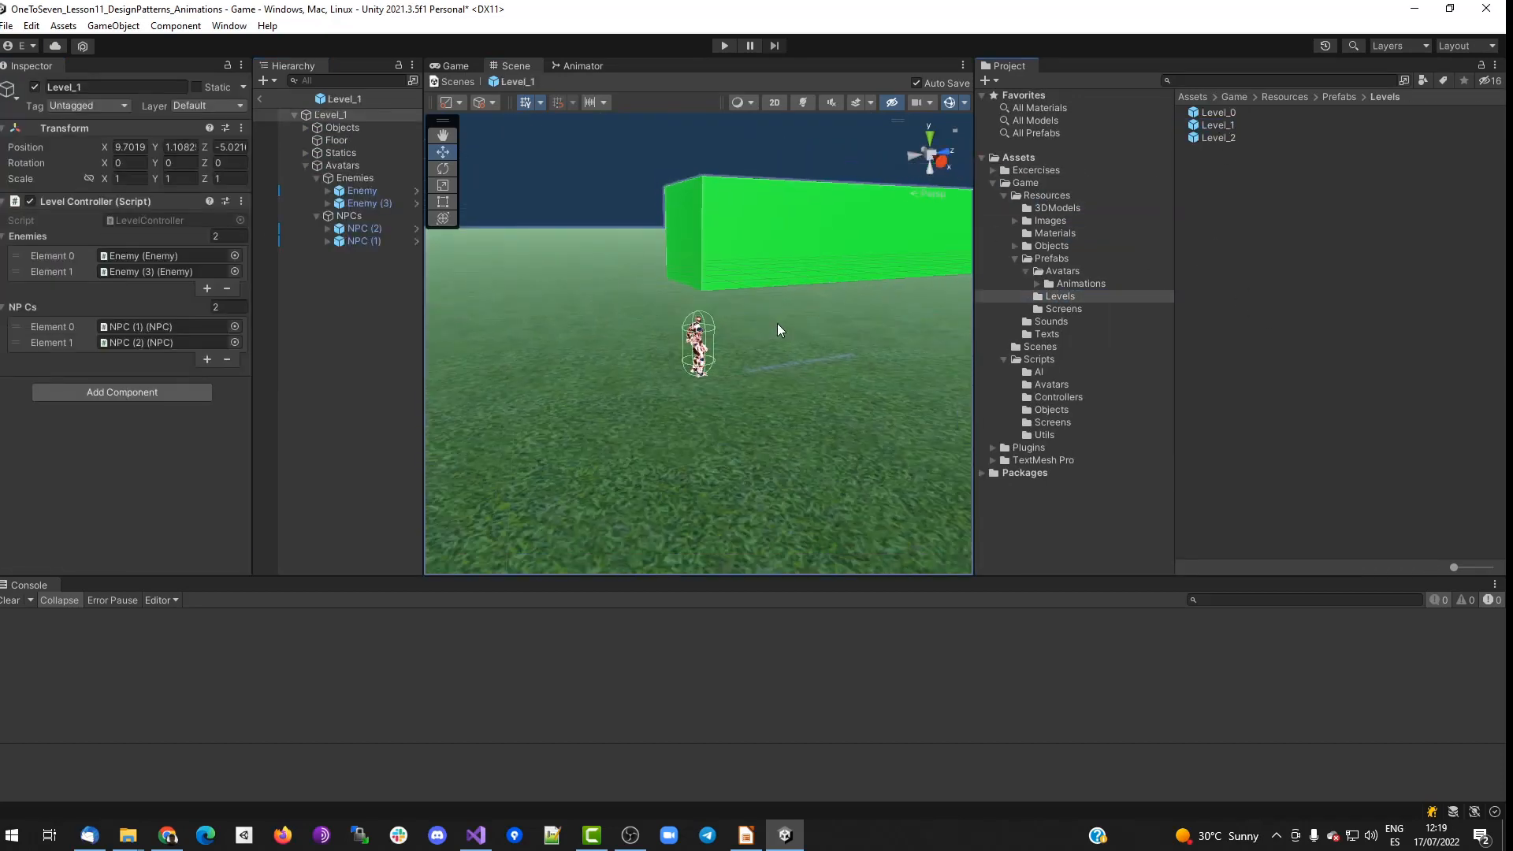
left_click_drag(777, 323, 410, 309, "alt")
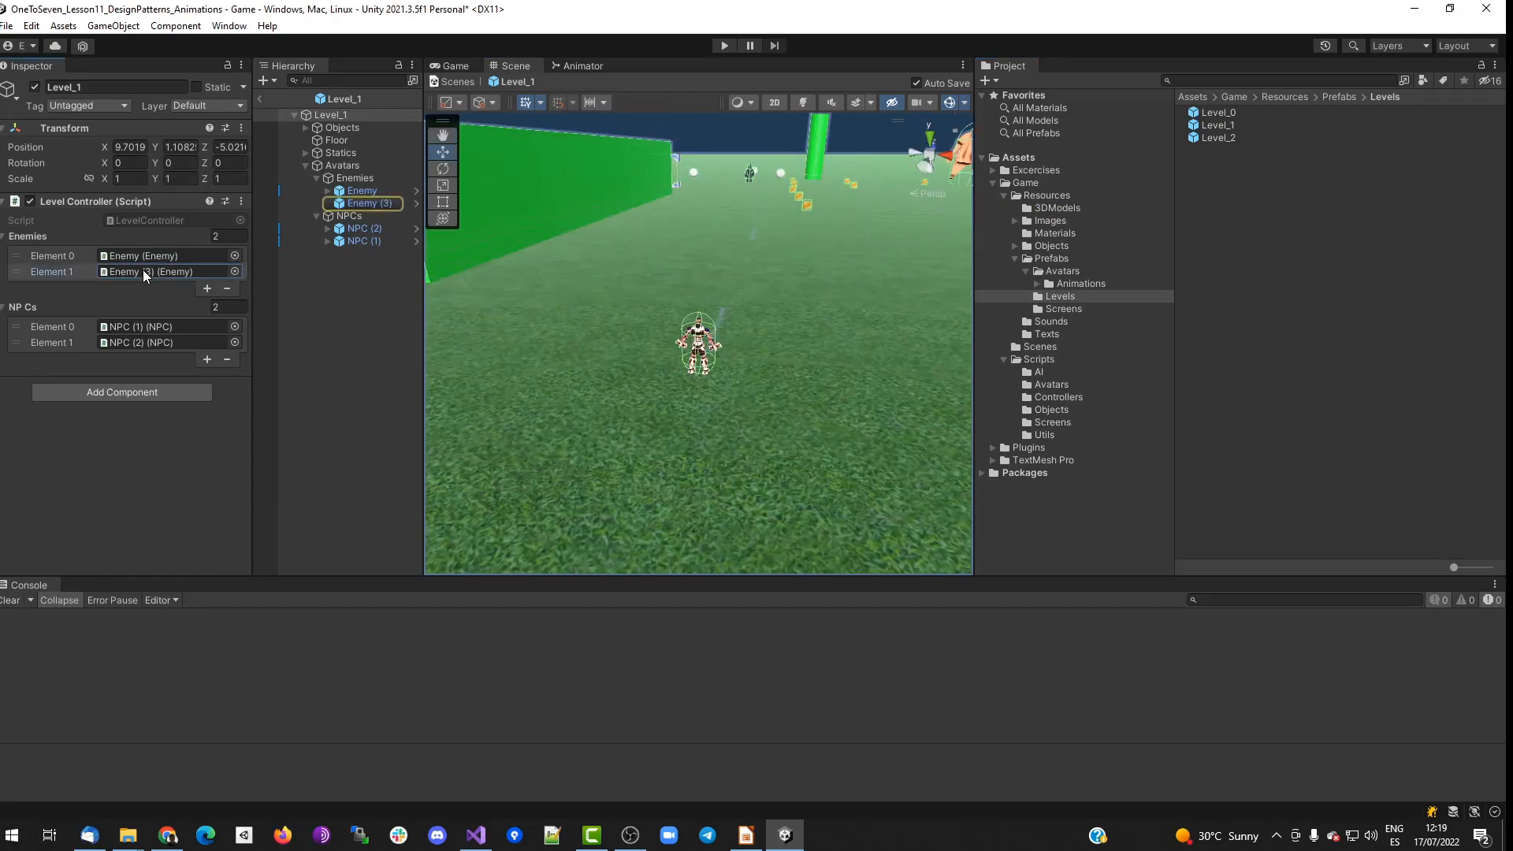
double_click(364, 203)
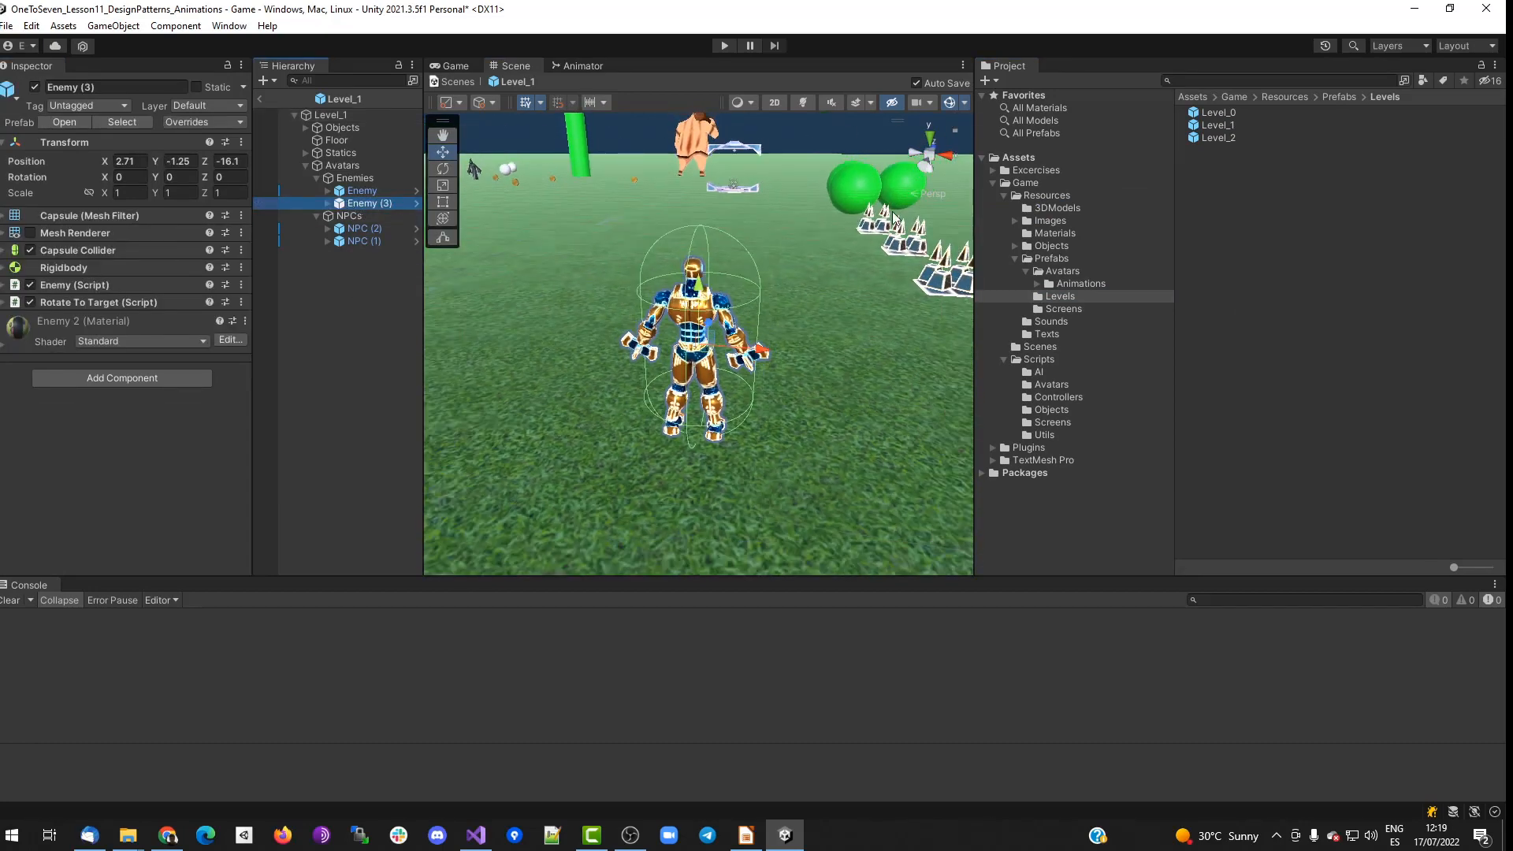
Replace Enemy (3) with the Enemy_3 prefab under Enemies and in Element 1 of the level controller's Enemies list.
left_click(1063, 271)
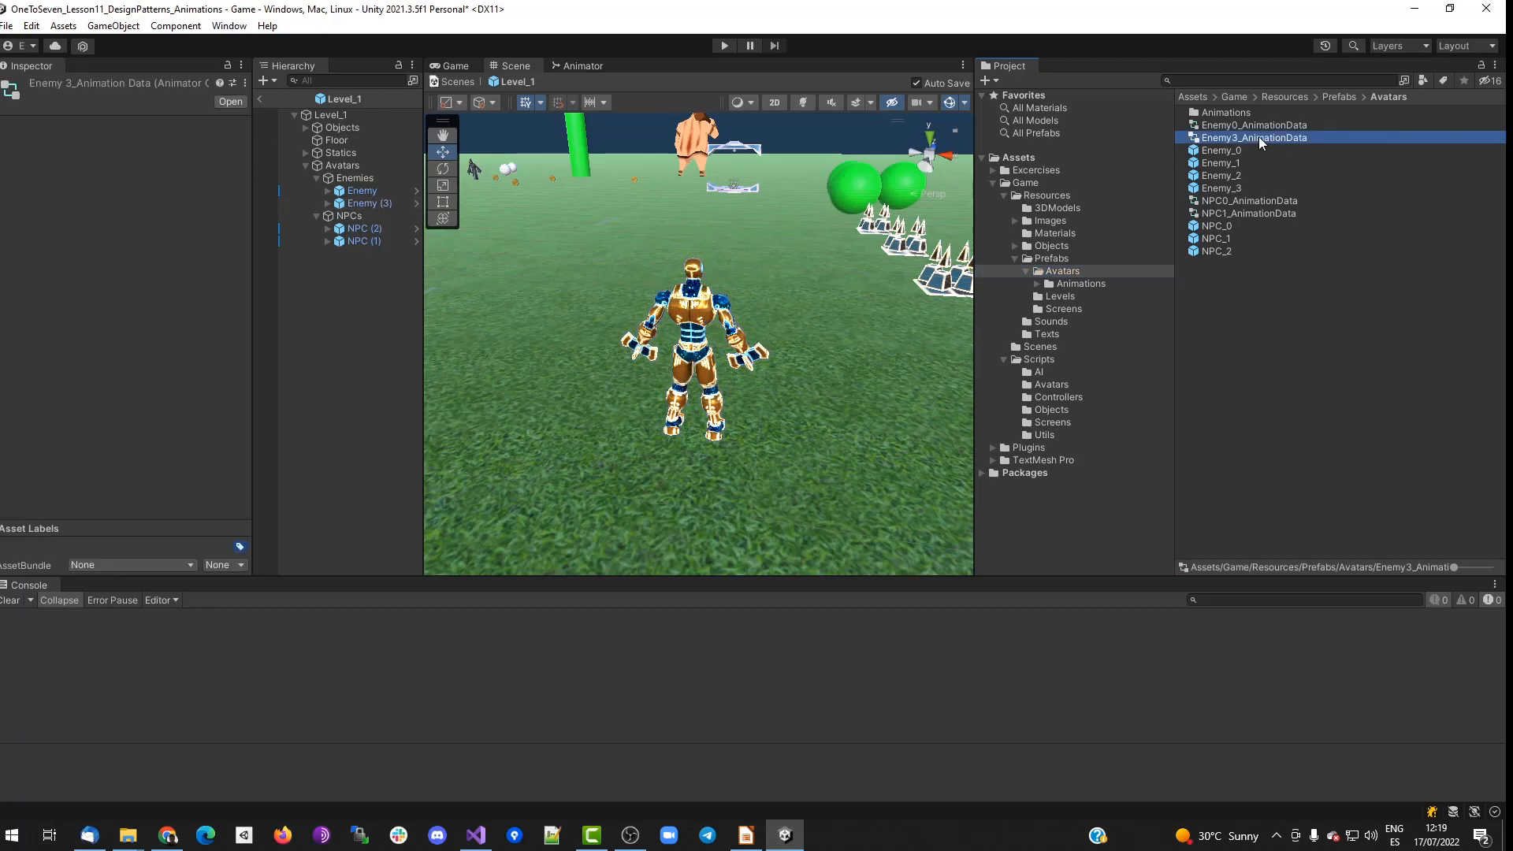
left_click_drag(1232, 191, 788, 417)
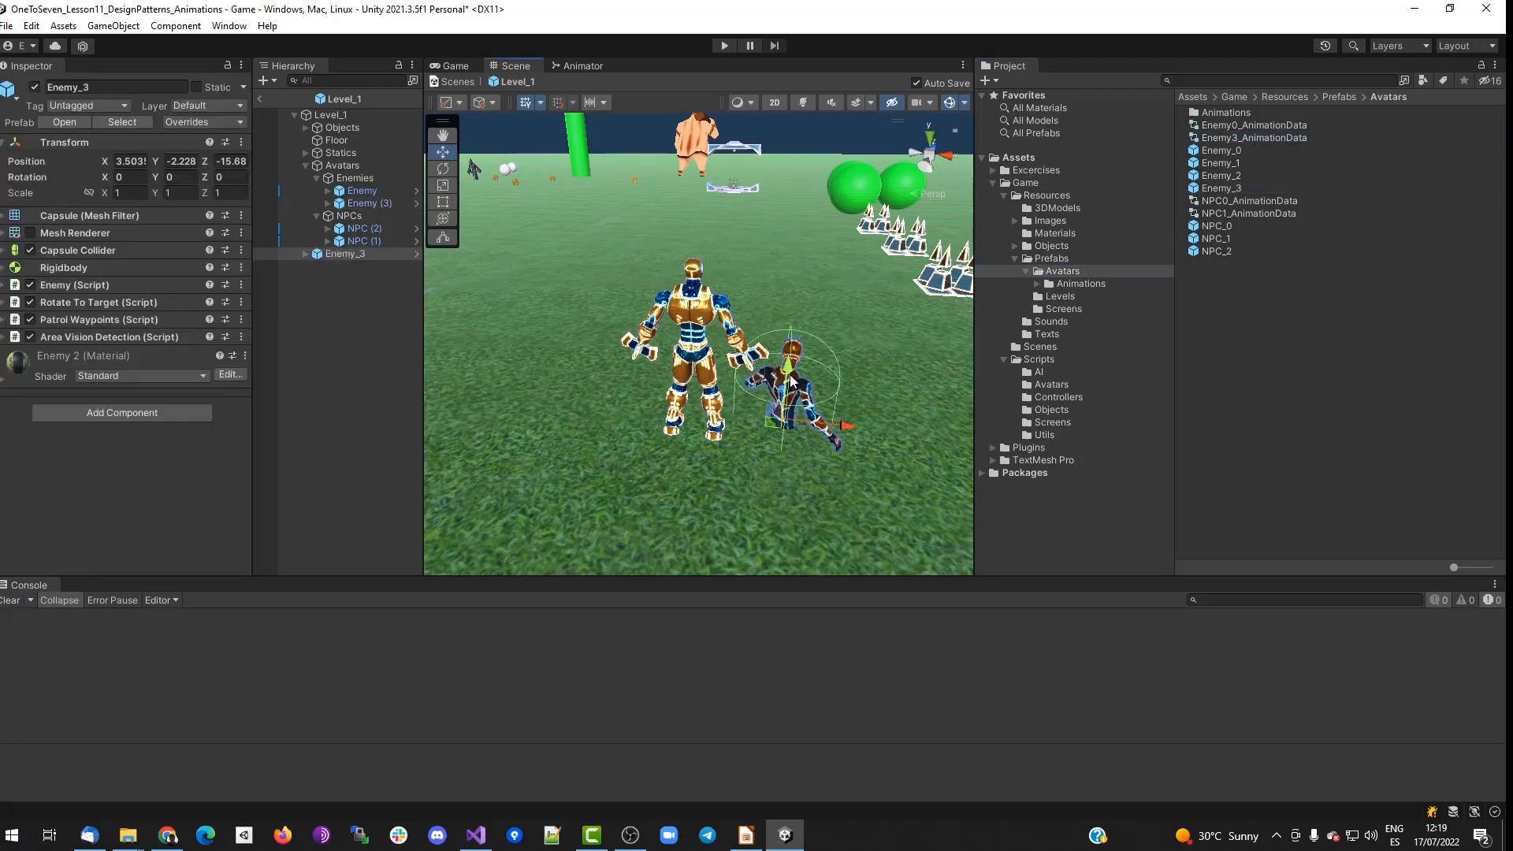
left_click_drag(372, 254, 197, 272)
left_click(378, 205)
key("Delete")
left_click(367, 115)
left_click(375, 204)
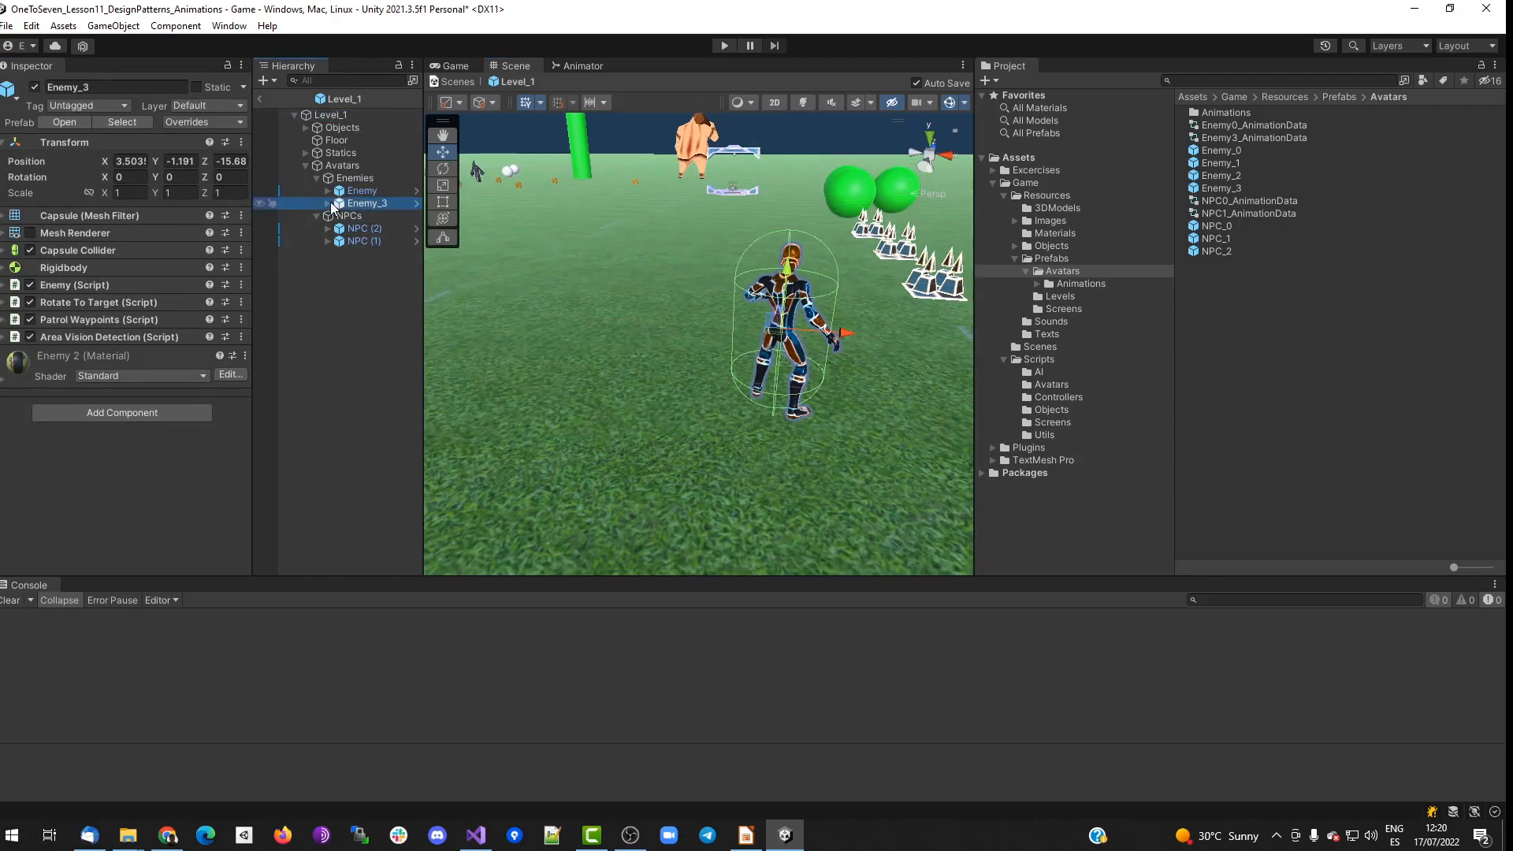
Add a Sphere as a child of Enemy_3 and move it to about Z 5.41.
right_click(356, 204)
mouse_move(473, 449)
left_click(633, 468)
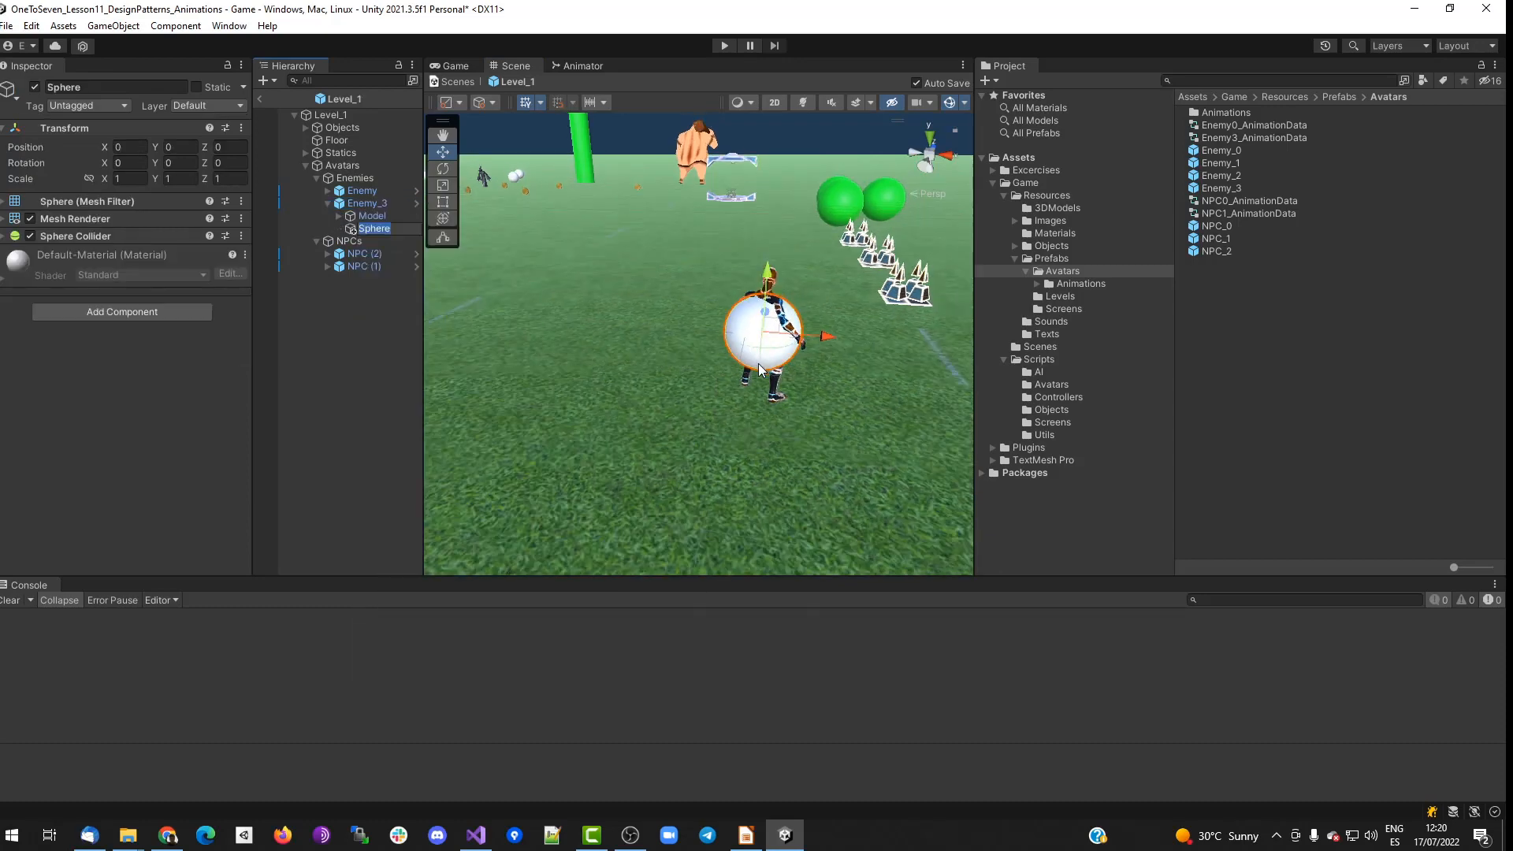
left_click_drag(770, 343, 788, 382)
left_click_drag(788, 383, 1016, 386, "alt")
scroll(882, 406, "down", 3)
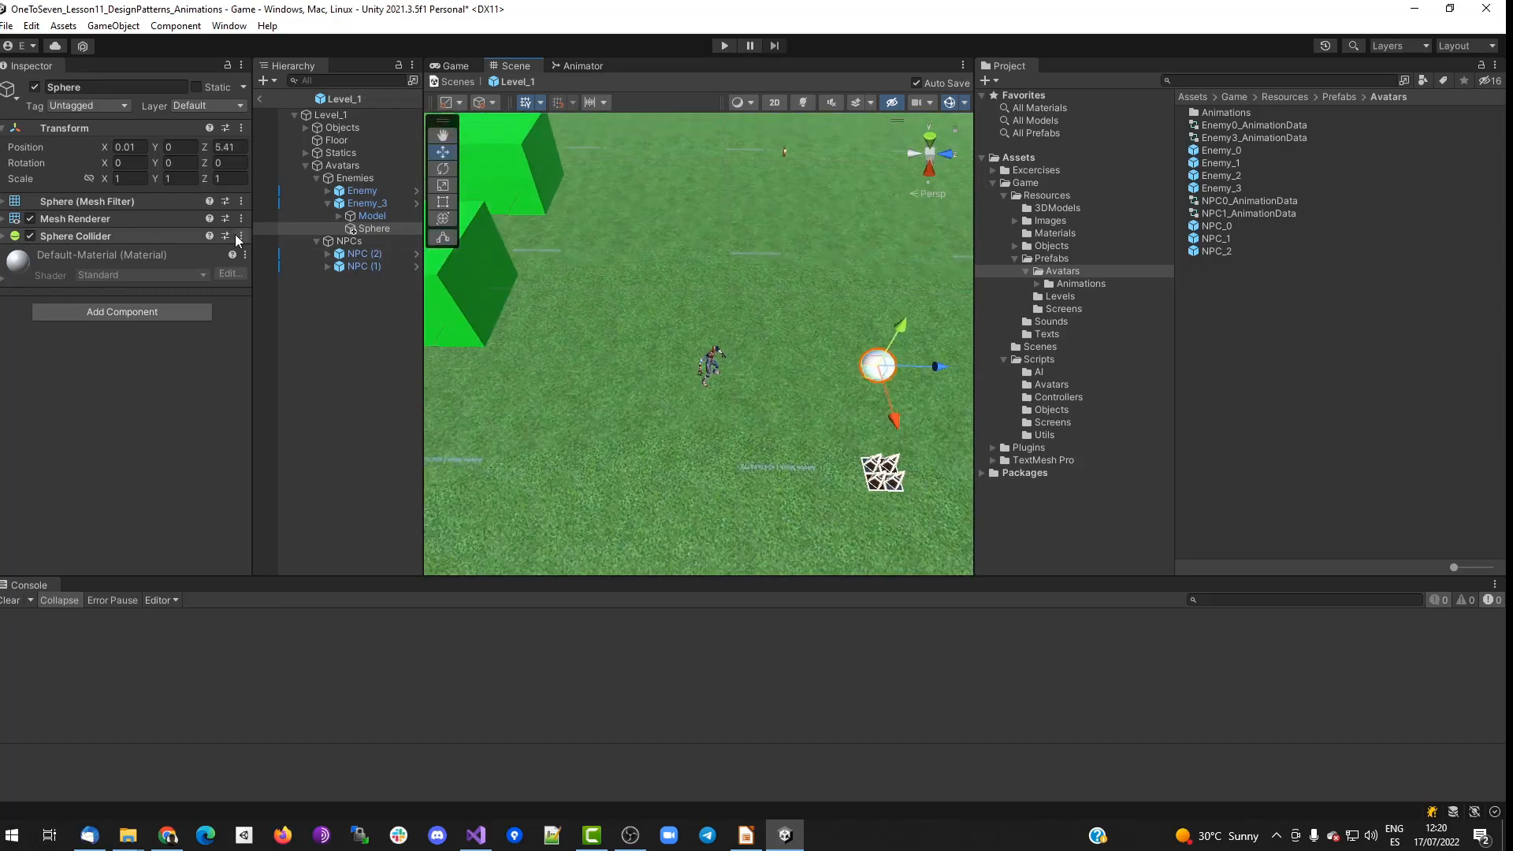
Duplicate the Sphere around Enemy_3 at about X -5.61, Z 0.06 and X 0.08, Z -4.72, plus one more copy in place.
key("ctrl+d")
left_click_drag(871, 378, 552, 385)
key("ctrl+d")
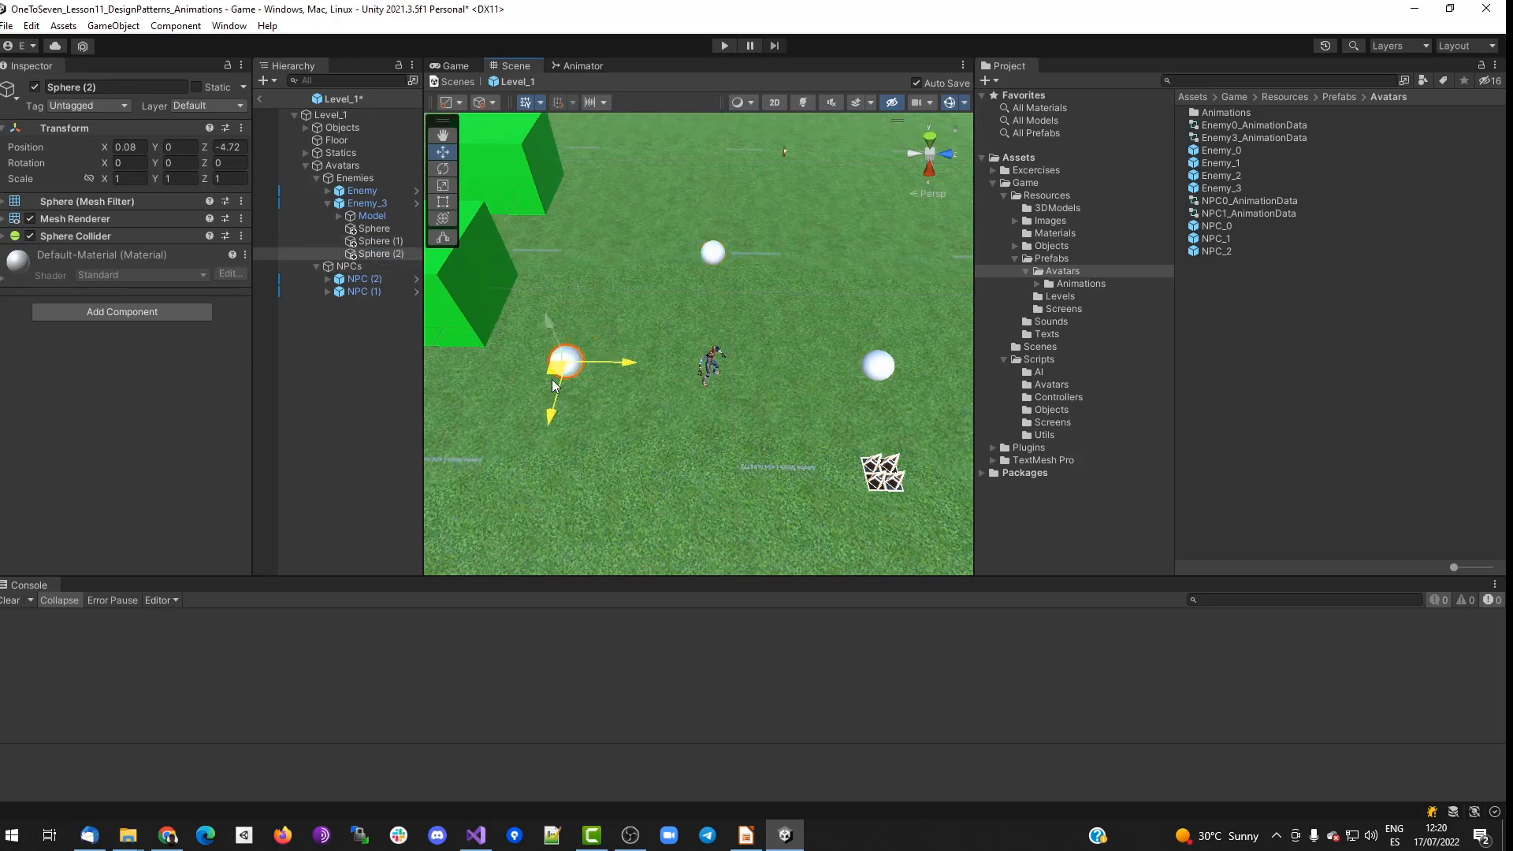
key("ctrl+d")
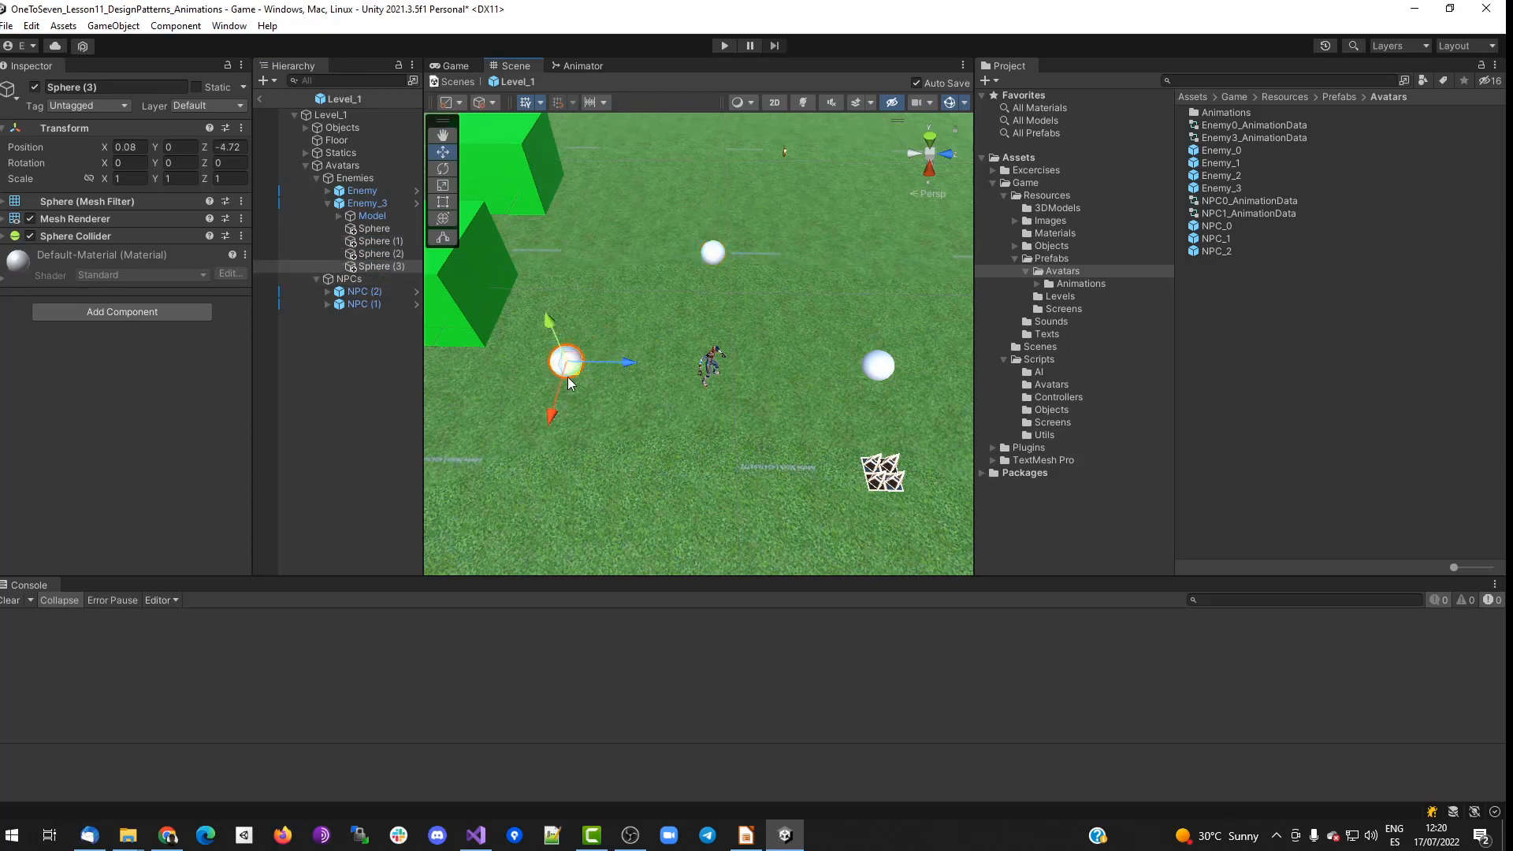
Set Enemy_3's Patrol Waypoints list to 4 elements and expand it.
left_click(364, 203)
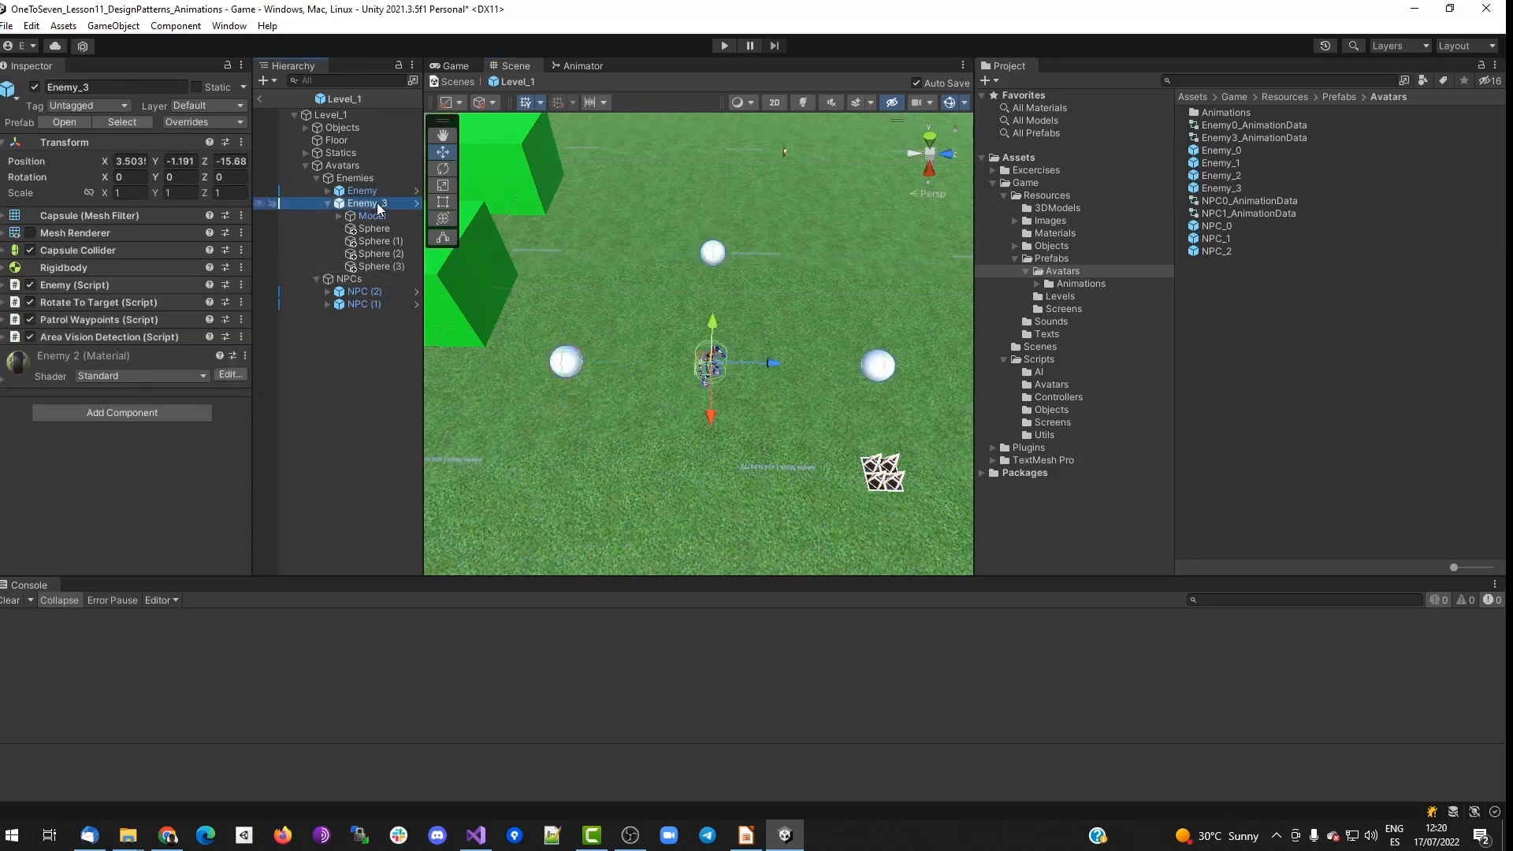
left_click(226, 354)
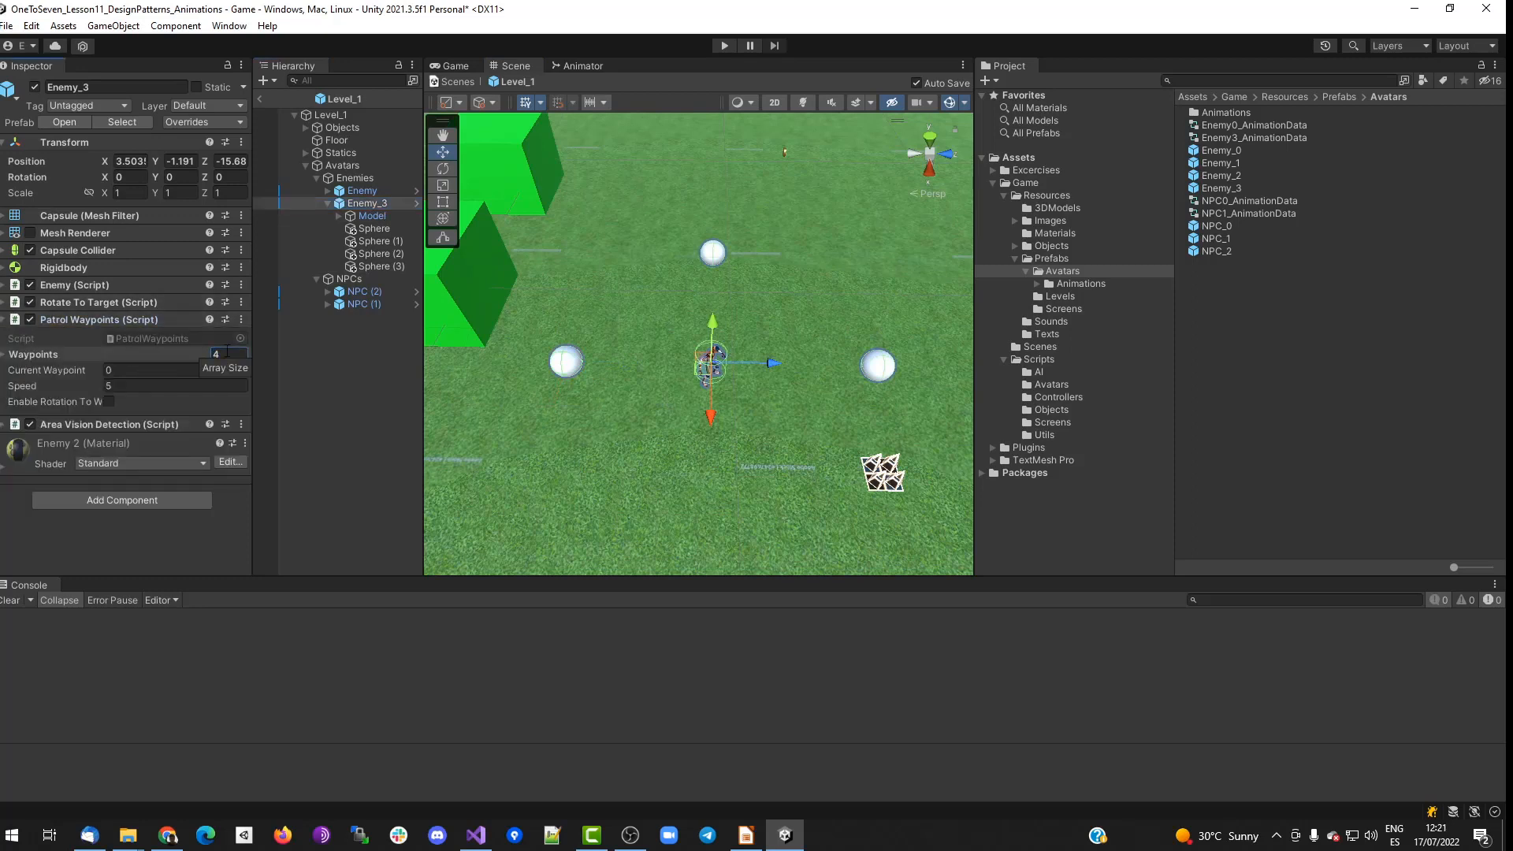
left_click(7, 354)
scroll(175, 428, "down", 2)
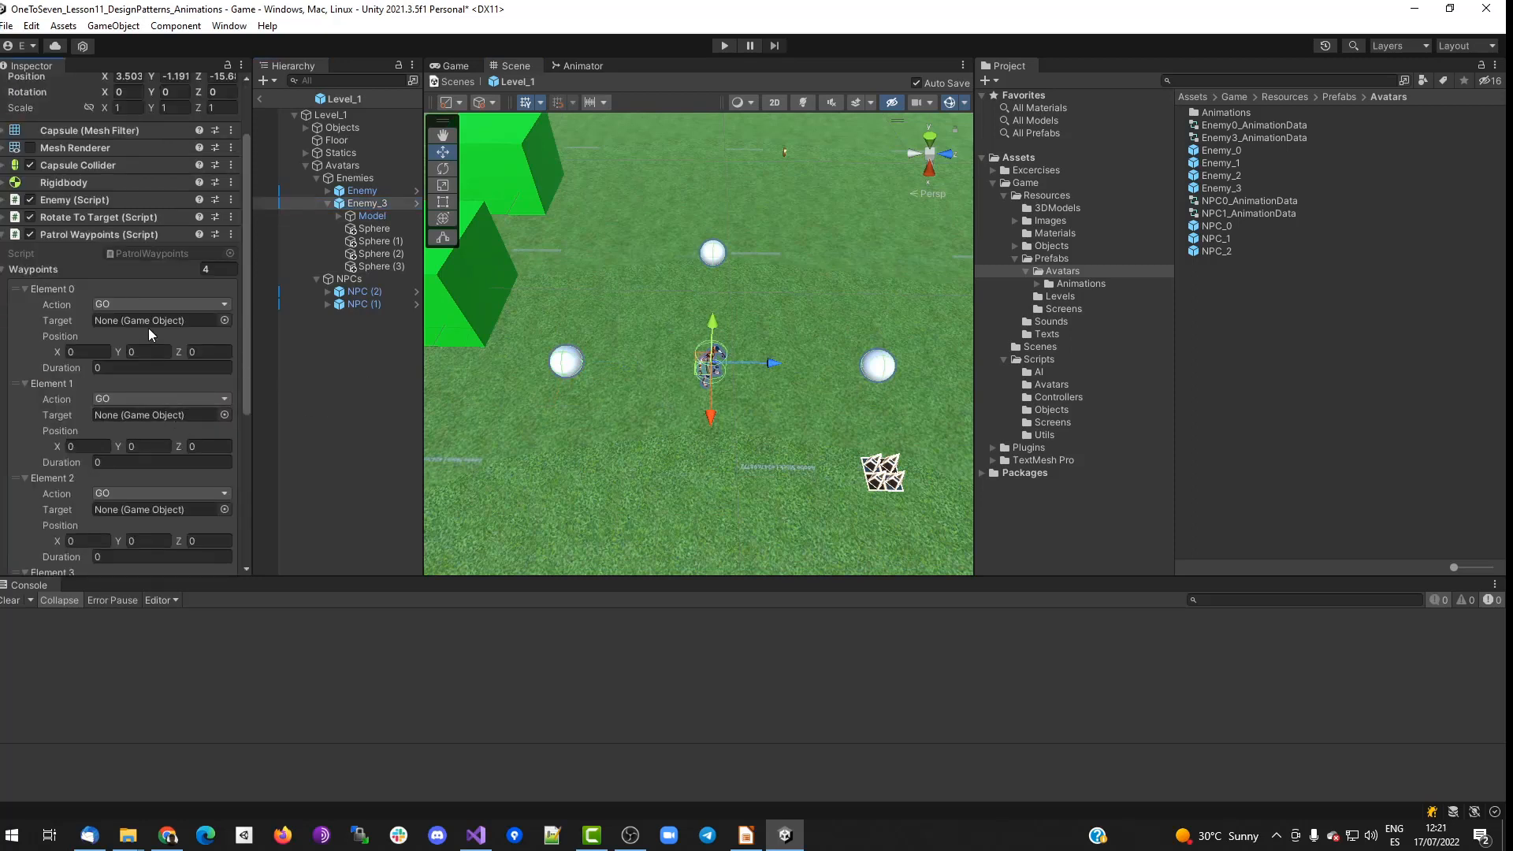
Rename the four spheres under Enemy_3 as Sphere_0, Sphere_1, Sphere_2 and Sphere_3.
left_click(878, 367)
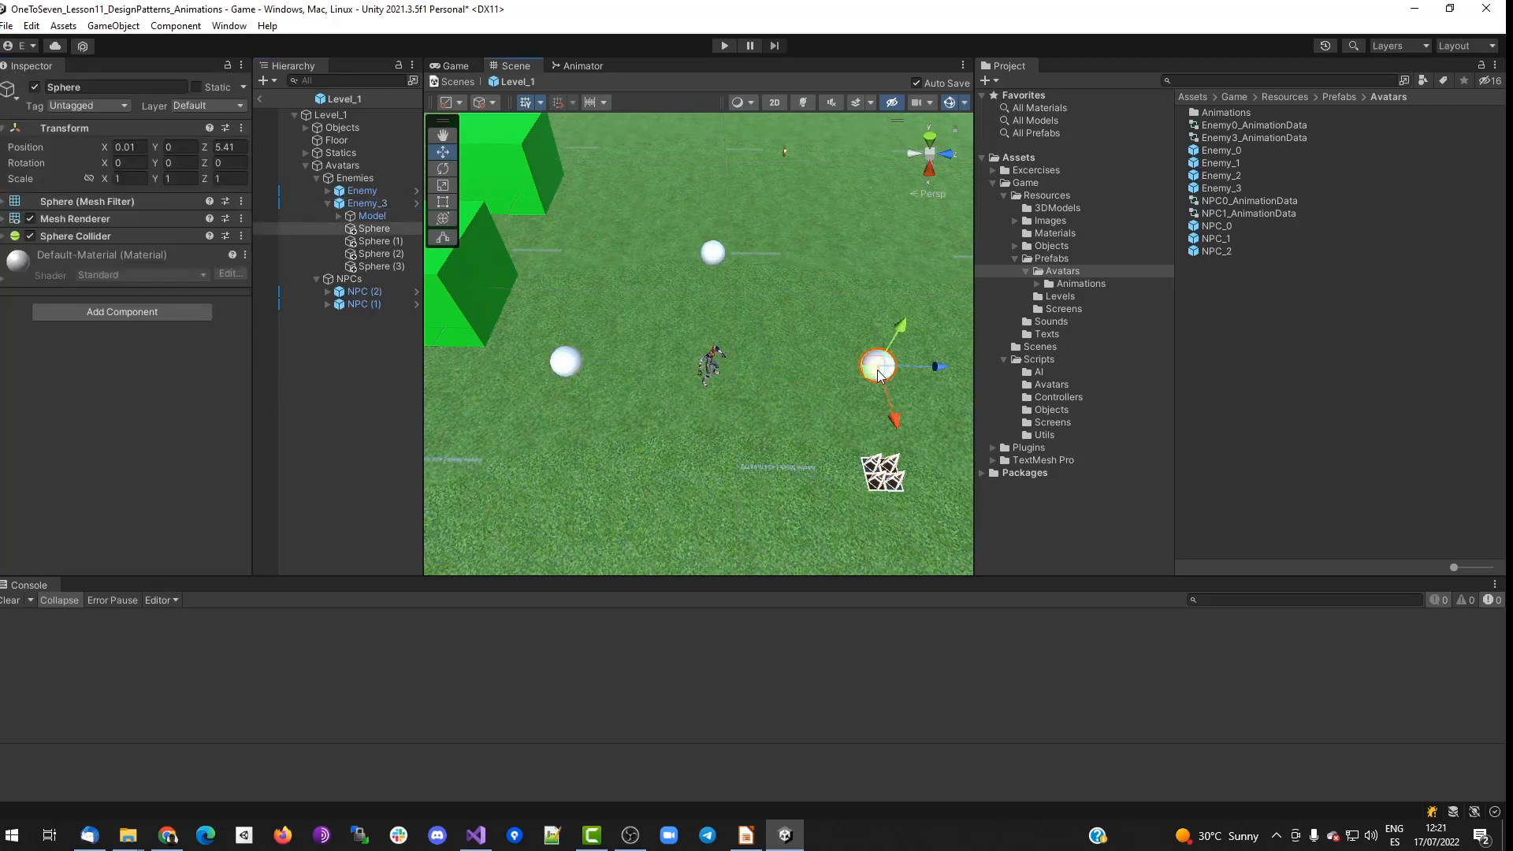
left_click(397, 232)
left_click(398, 242)
key("F2")
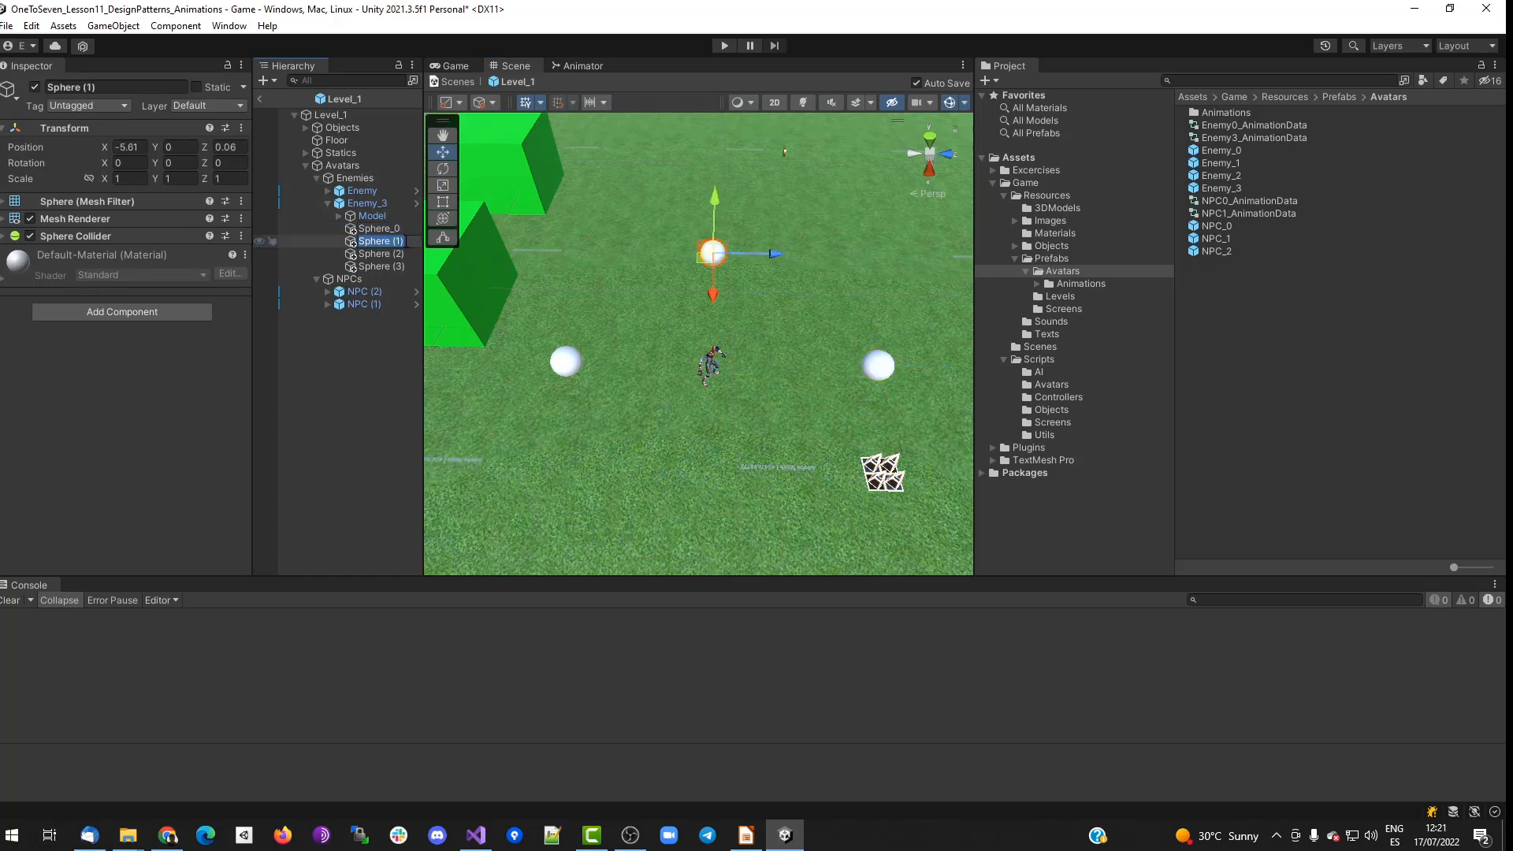
type("_1")
key("Return")
left_click(382, 257)
key("F2")
left_click(403, 257)
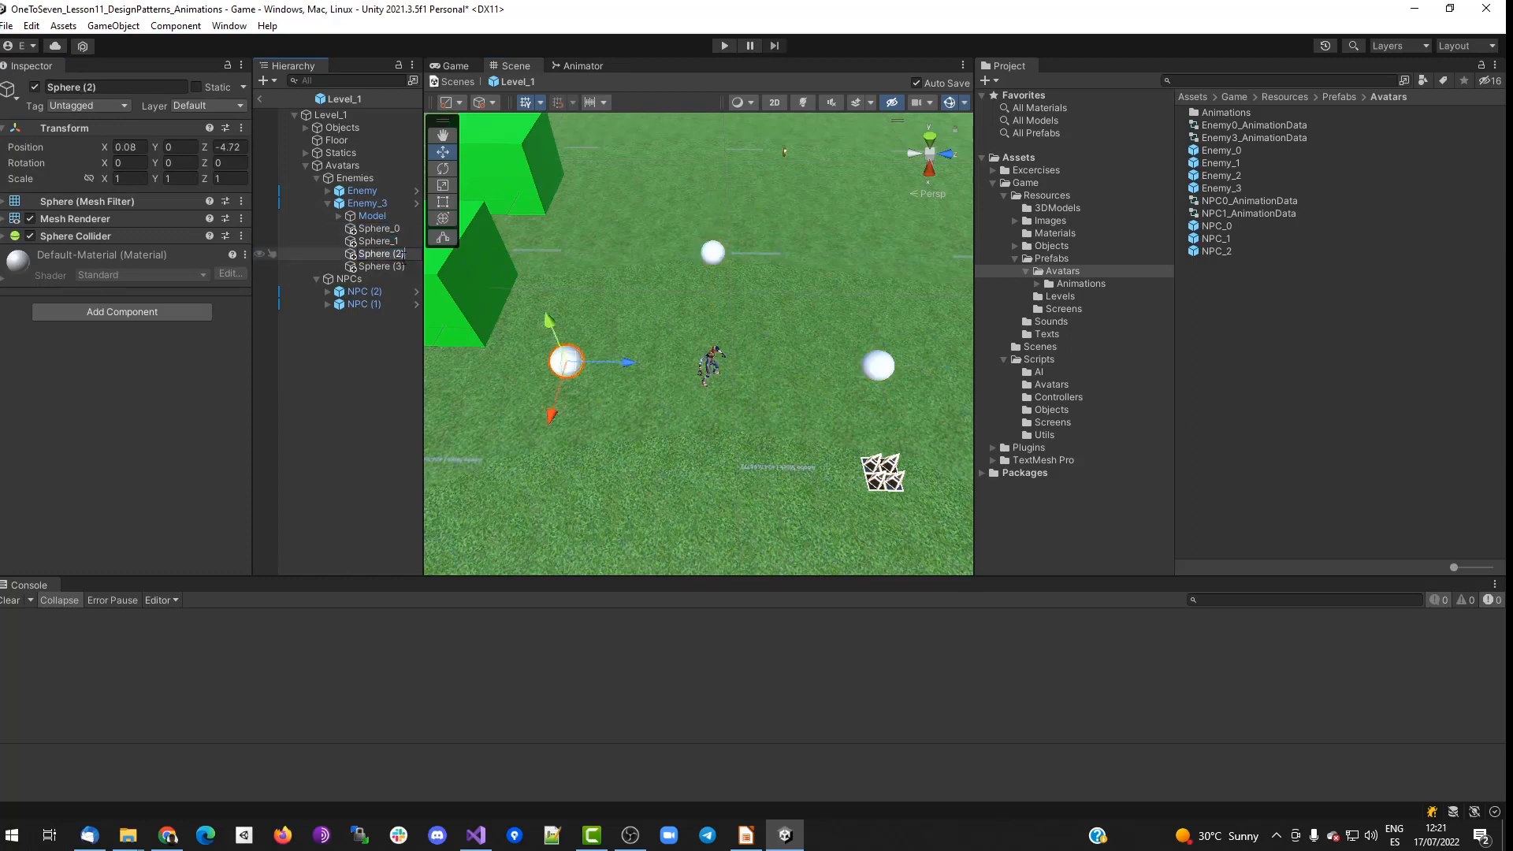
type("_2")
key("Return")
left_click(381, 266)
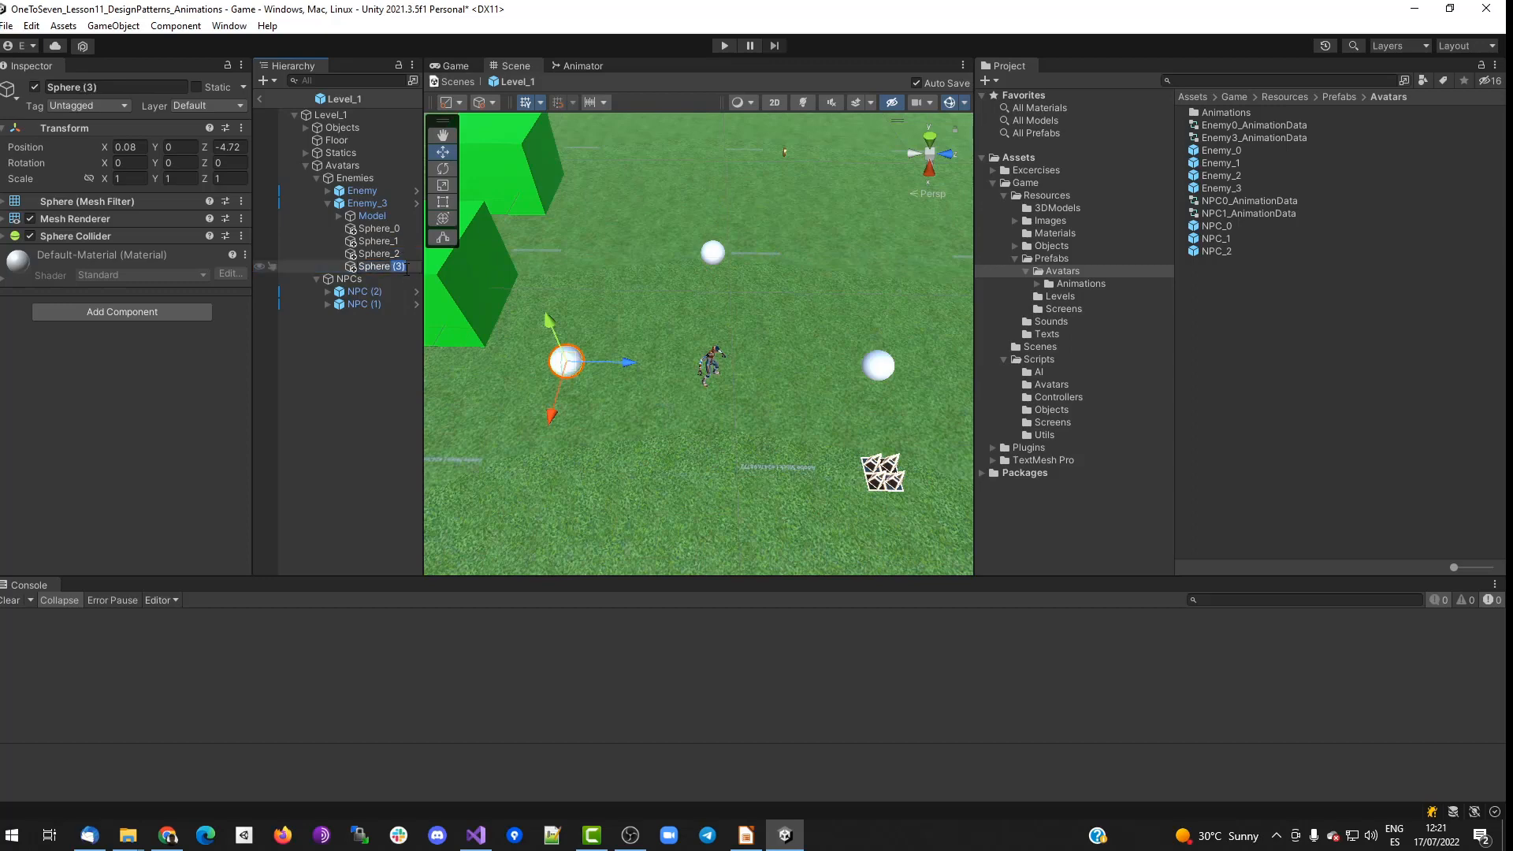
key("Return")
Assign Sphere_0 as the target of Enemy_3's waypoint Element 0 with a Duration of 4.
left_click(369, 204)
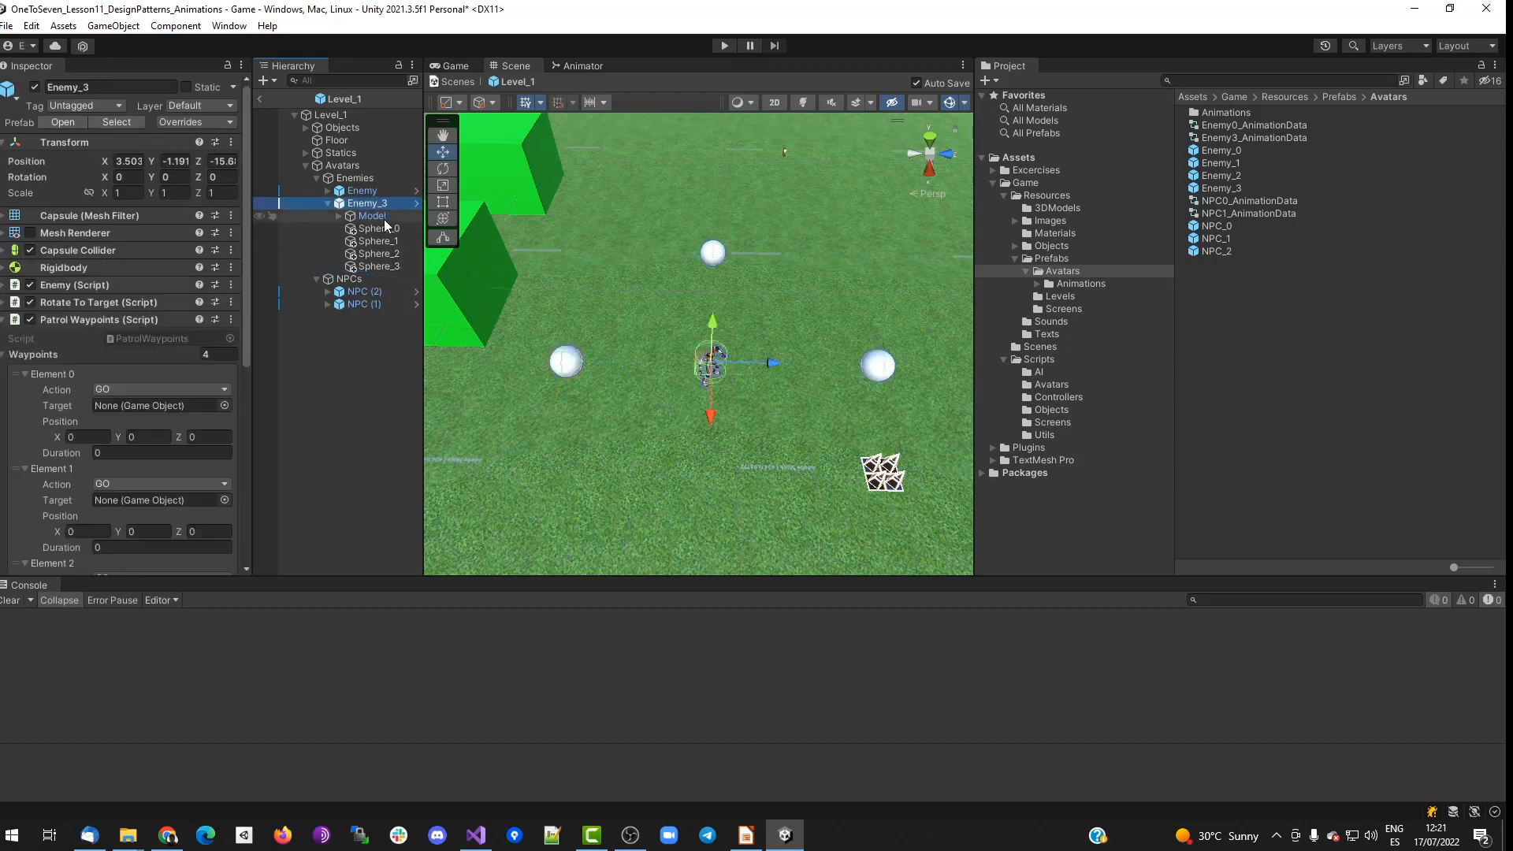
left_click(377, 228)
left_click(367, 204)
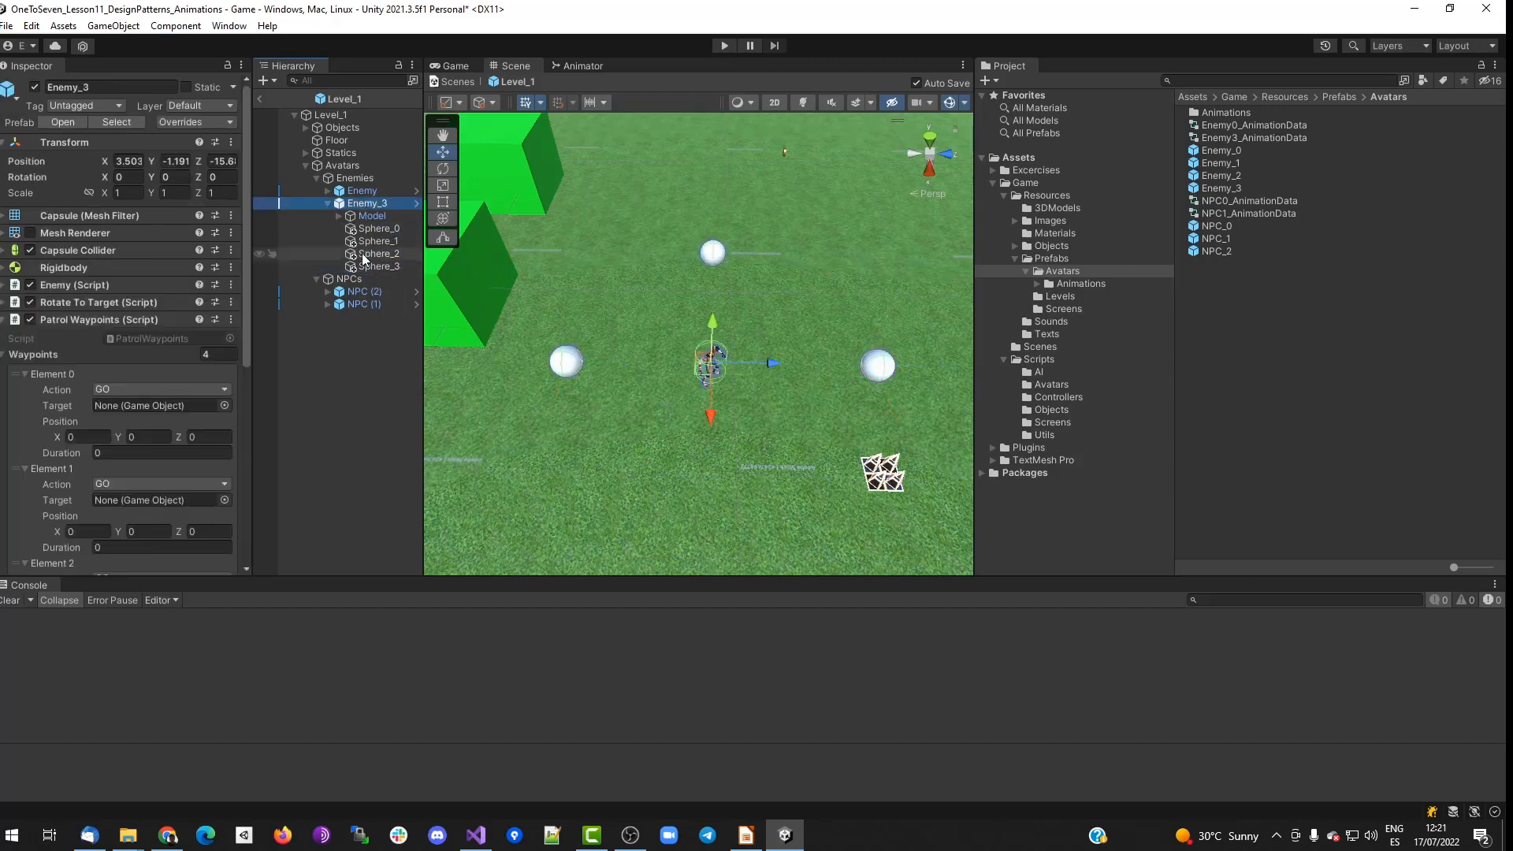
left_click_drag(370, 228, 144, 431)
left_click(128, 453)
type("4")
Assign Sphere_1 to waypoint Element 1 with a Duration of 4, and Sphere_2 as the target of Element 2.
scroll(157, 465, "down", 2)
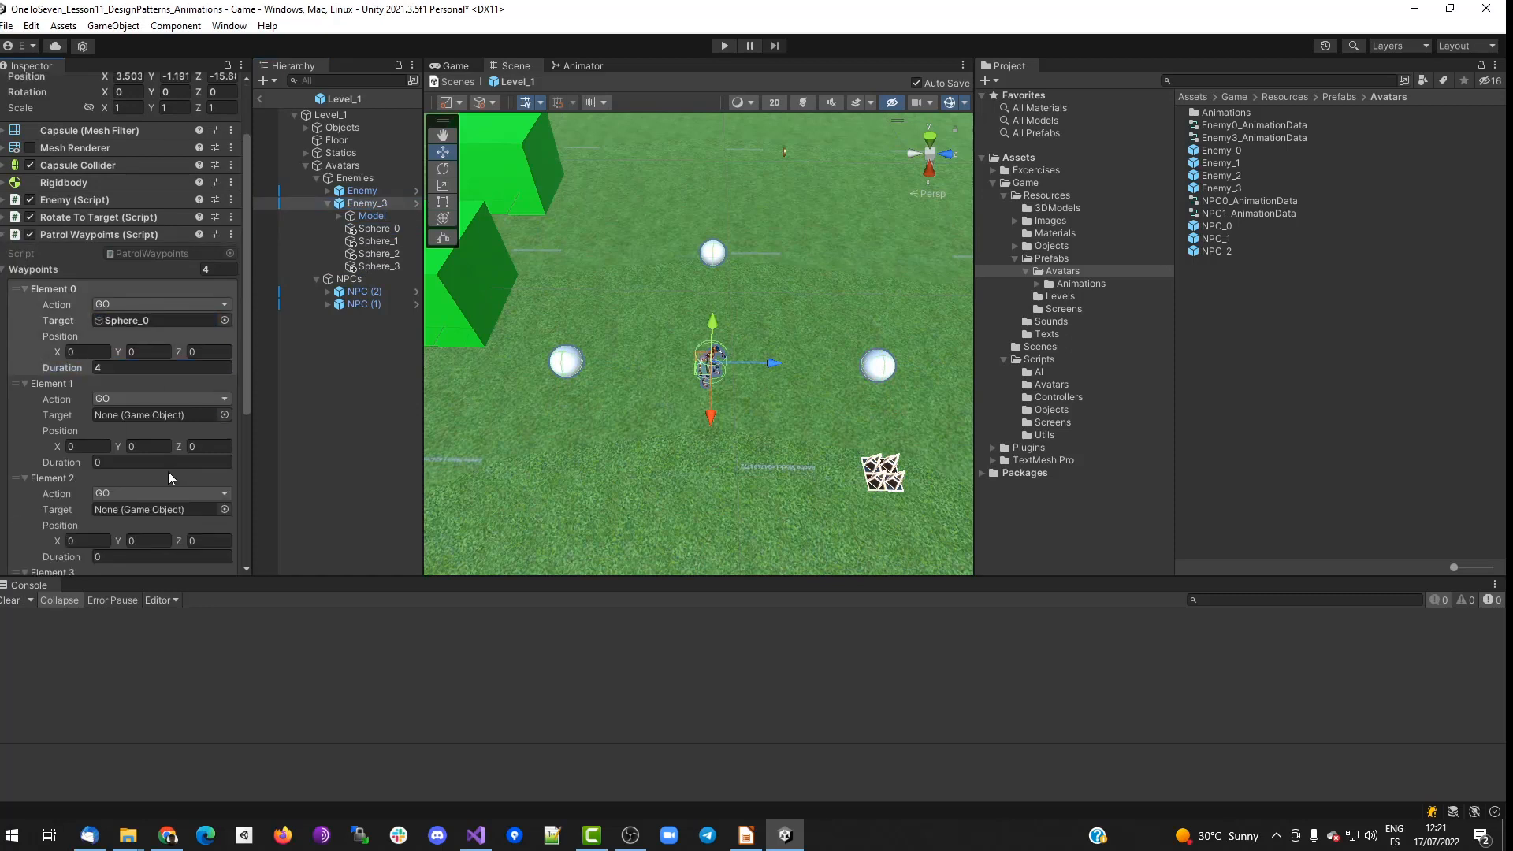
left_click_drag(370, 242, 205, 413)
left_click(167, 460)
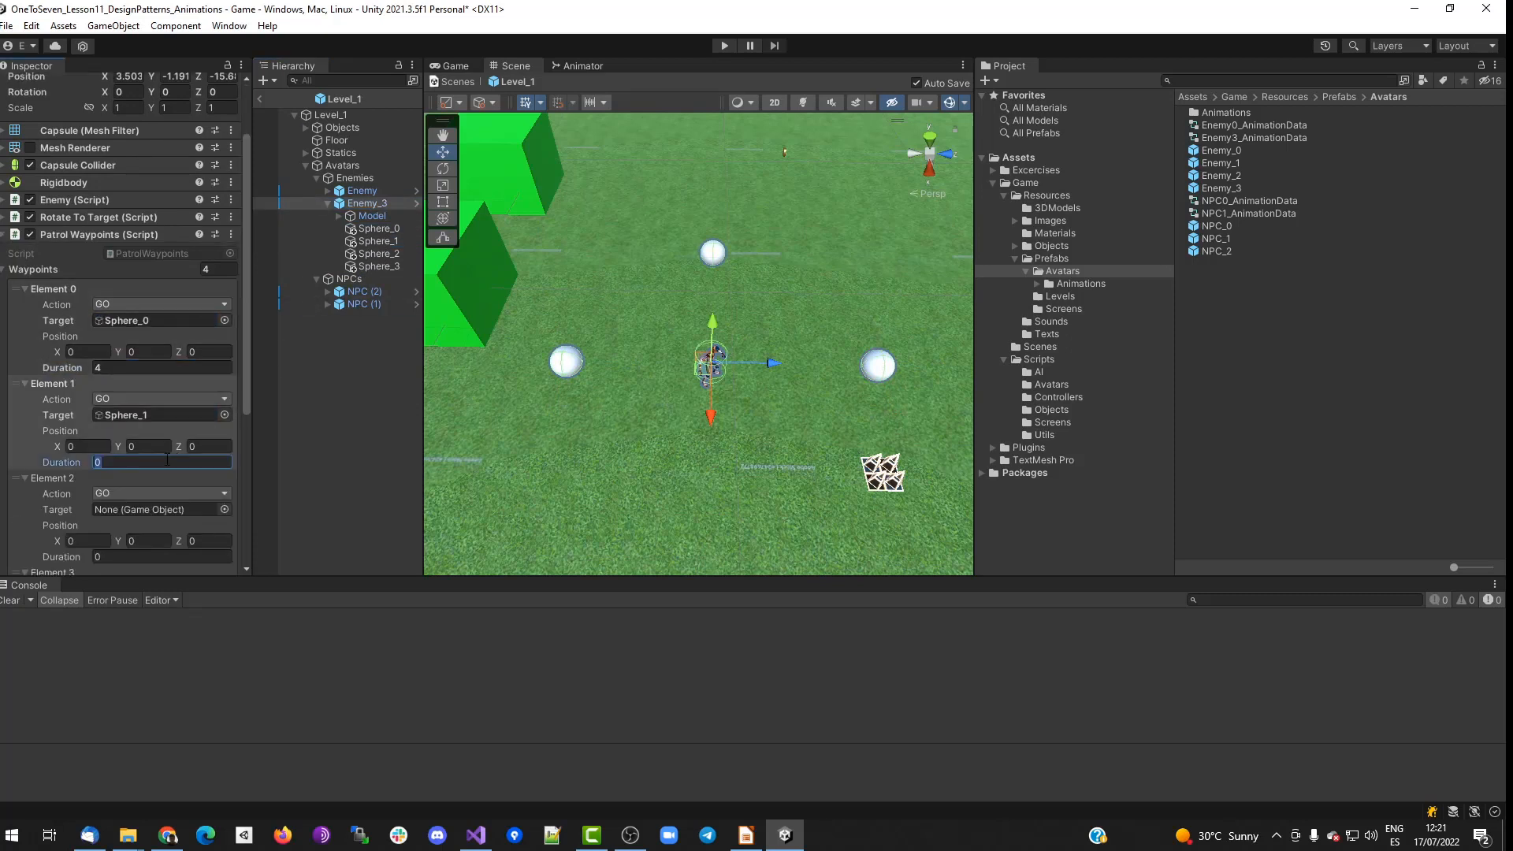
type("4")
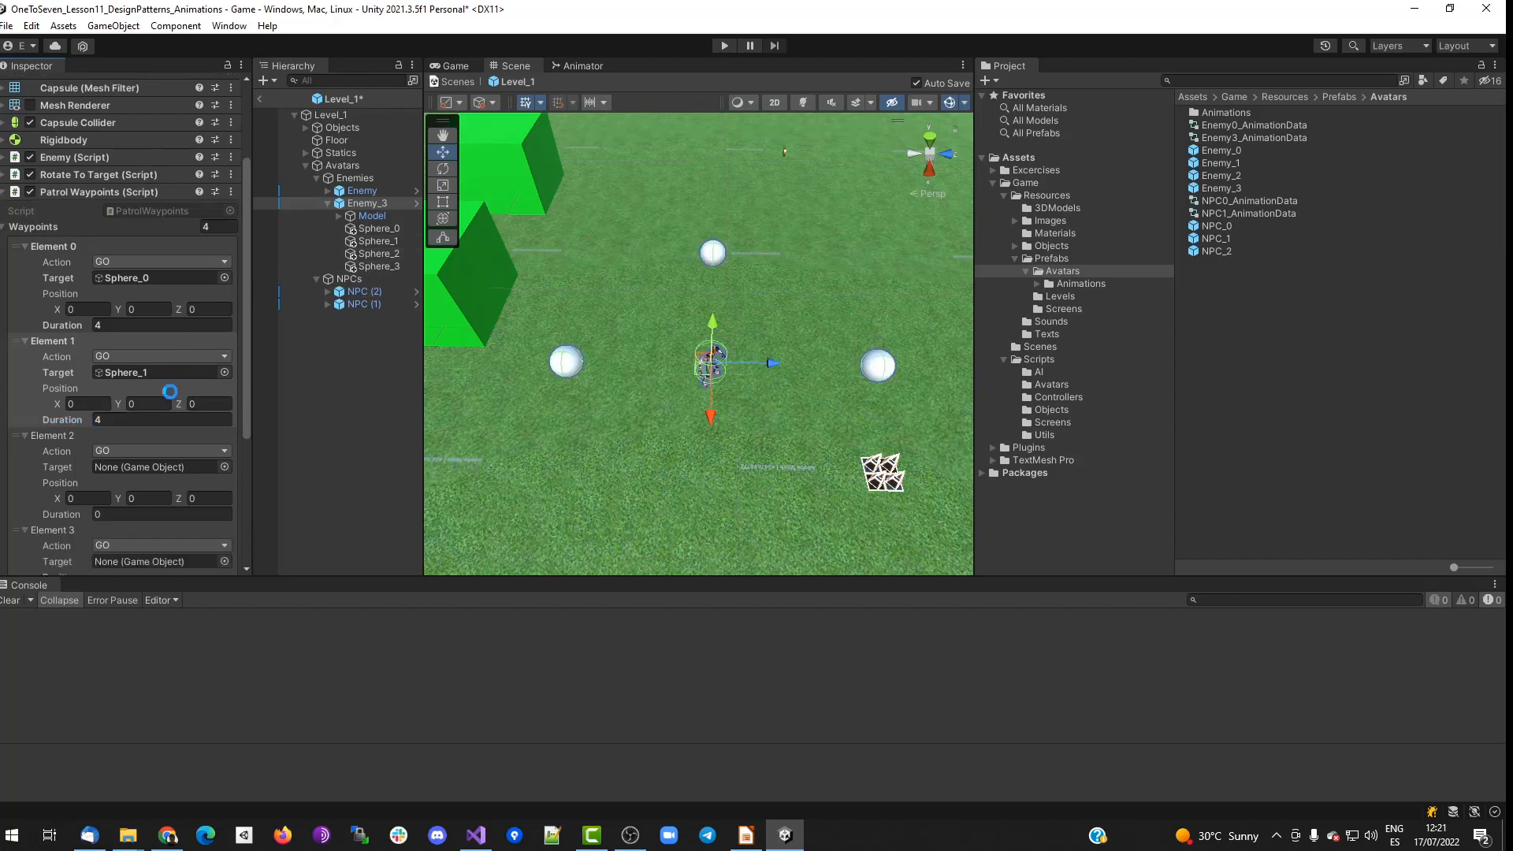
scroll(158, 394, "down", 2)
left_click_drag(376, 253, 195, 427)
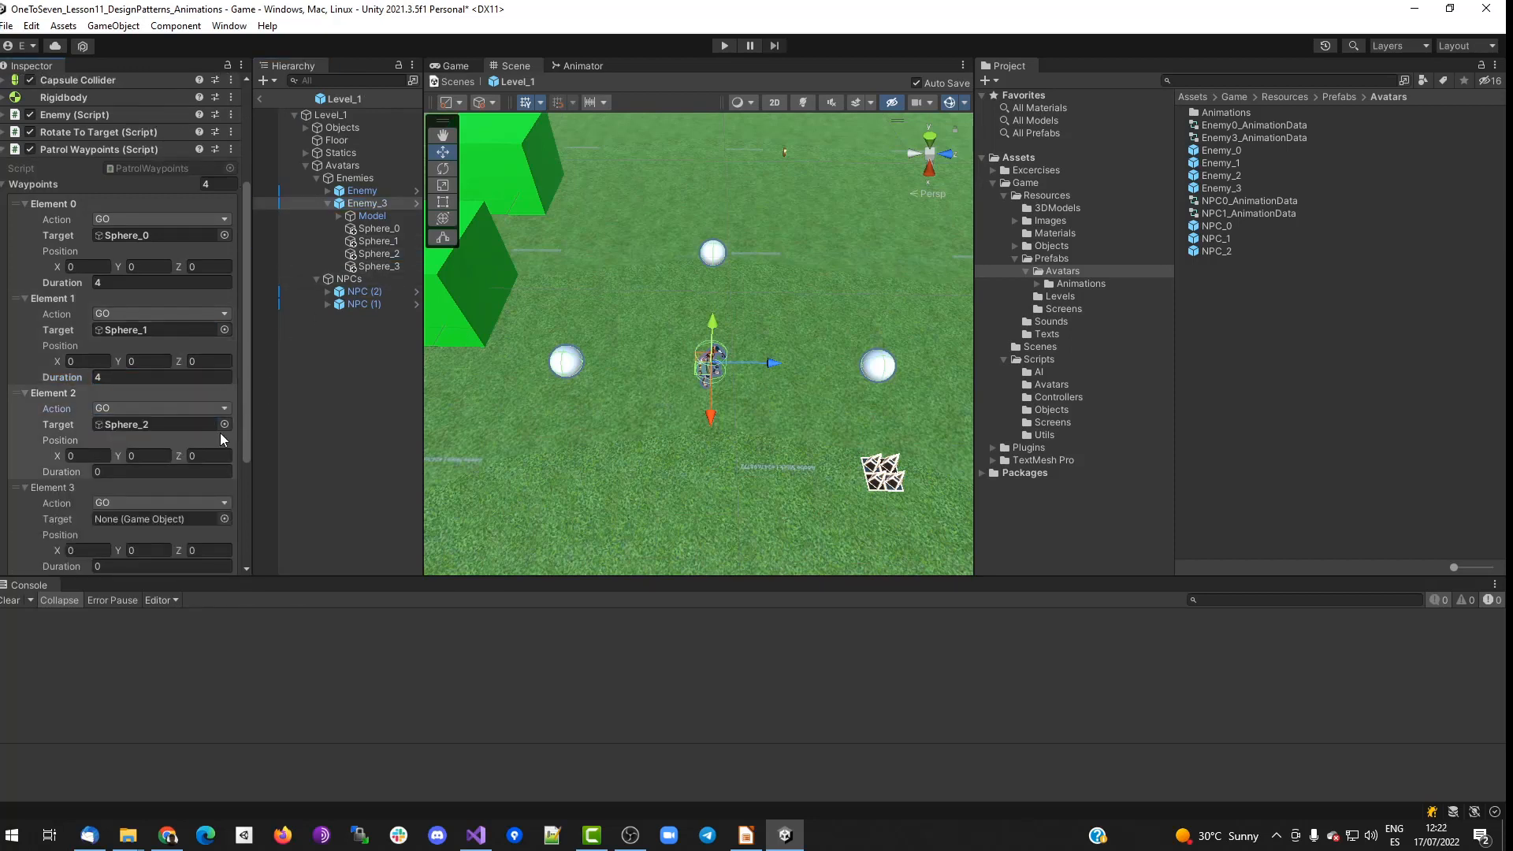
Delete Sphere_3 and set Enemy_3's waypoint Element 3 to the STAY action with Sphere_2 as its target.
left_click(365, 265)
key("Delete")
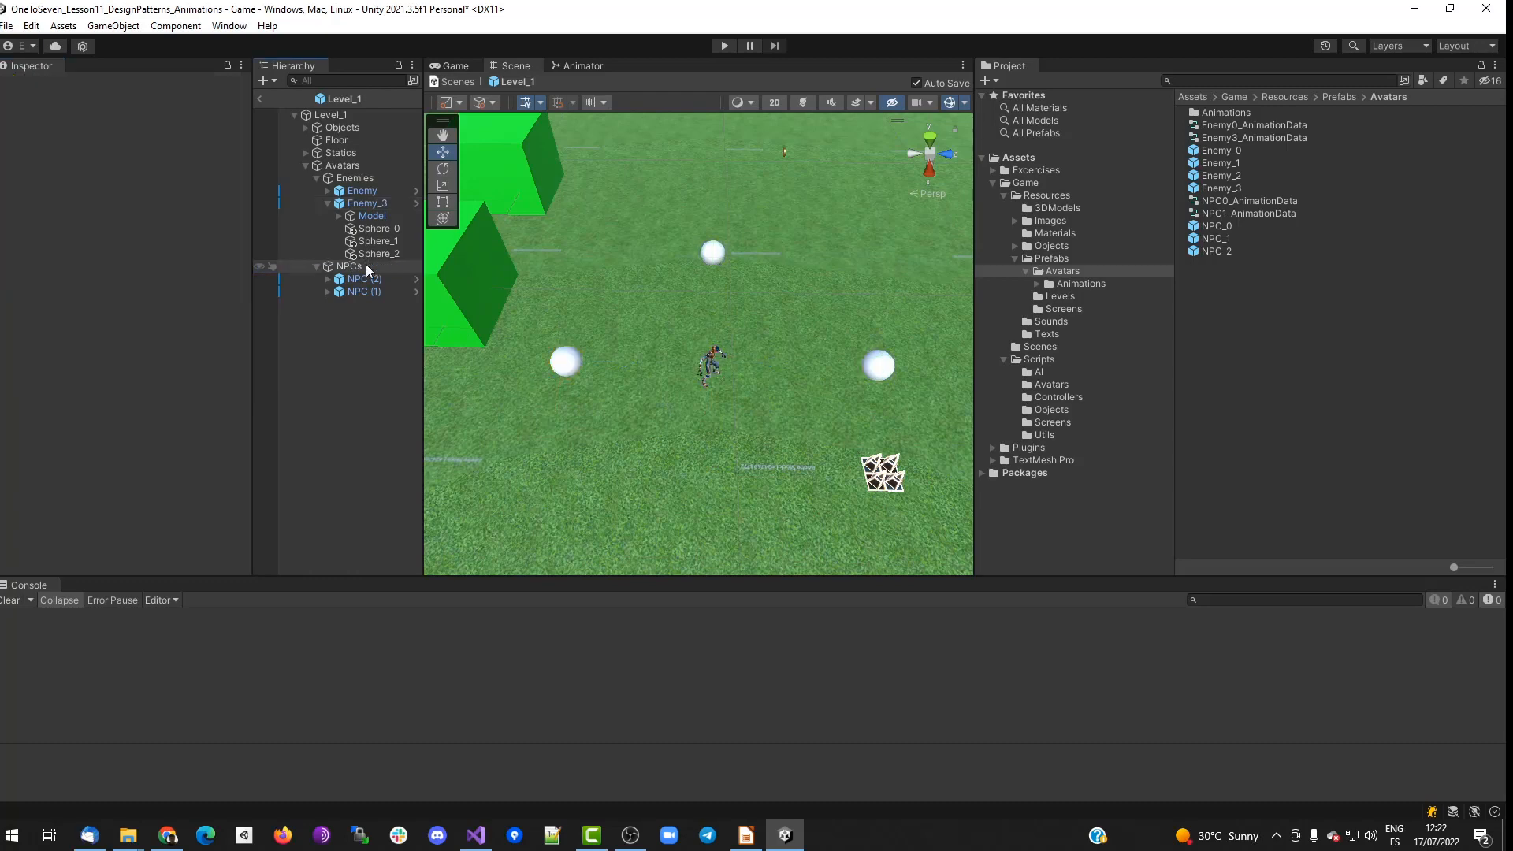
left_click(359, 203)
scroll(184, 375, "down", 5)
left_click(131, 494)
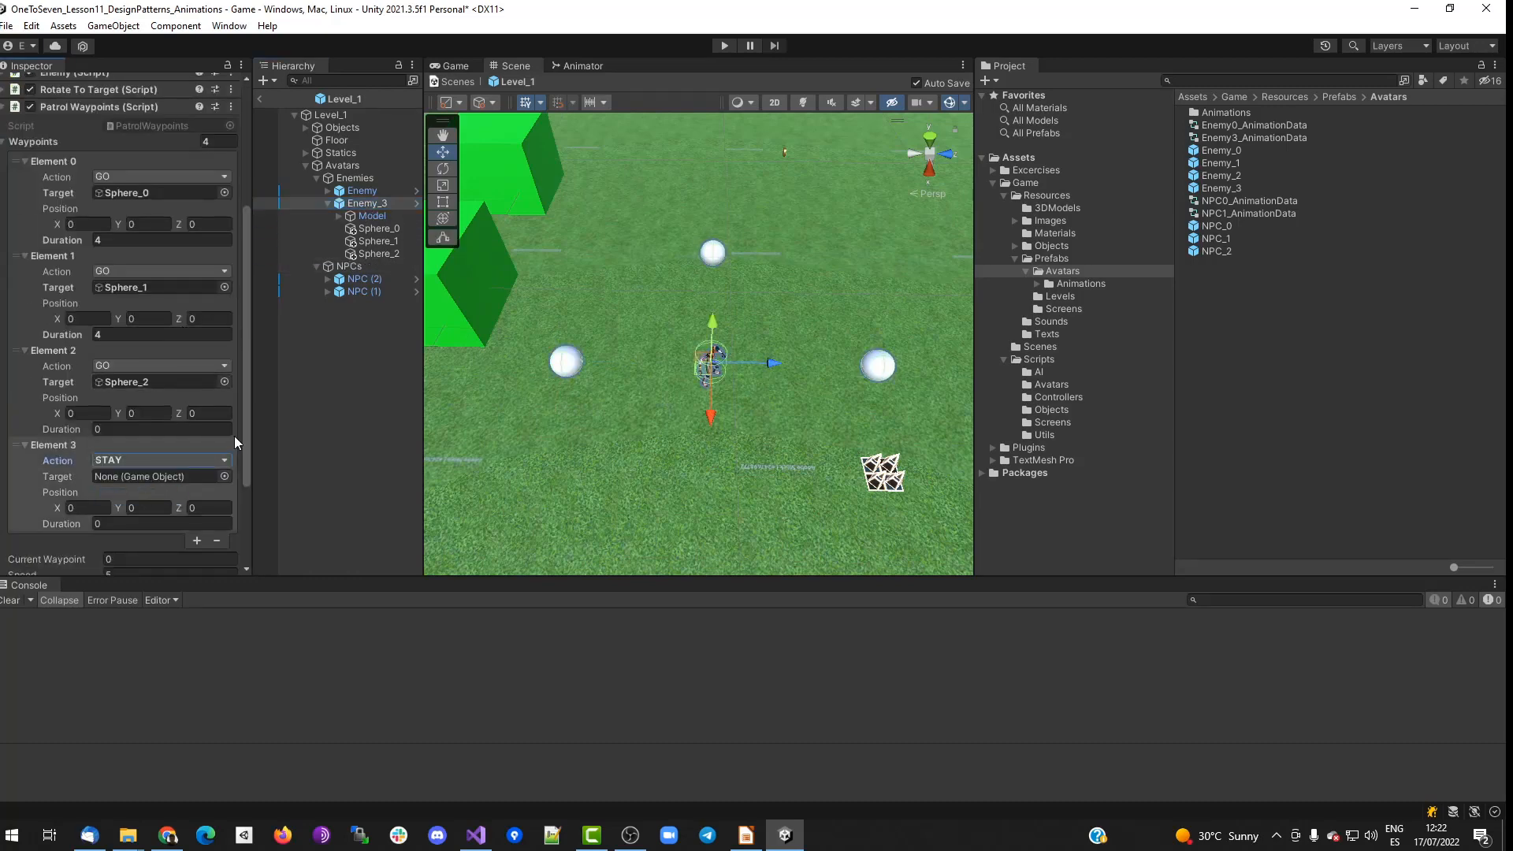
left_click_drag(196, 470, 196, 470)
scroll(132, 470, "down", 6)
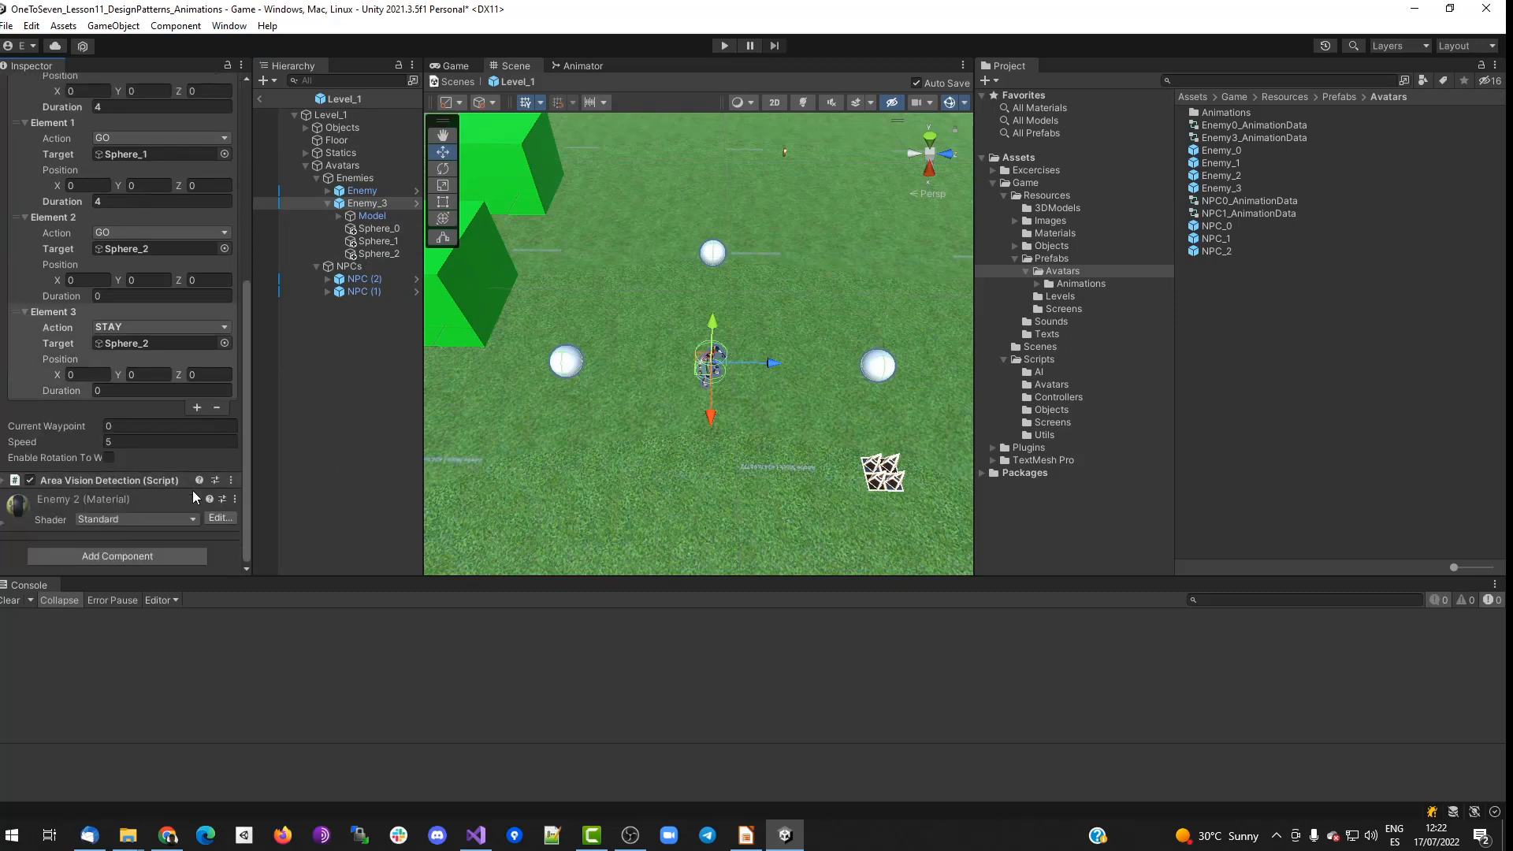
Collapse Patrol Waypoints, run the game, skip to the next level, walk forward to watch Enemy_3 patrol, and stop the game.
scroll(138, 445, "up", 6)
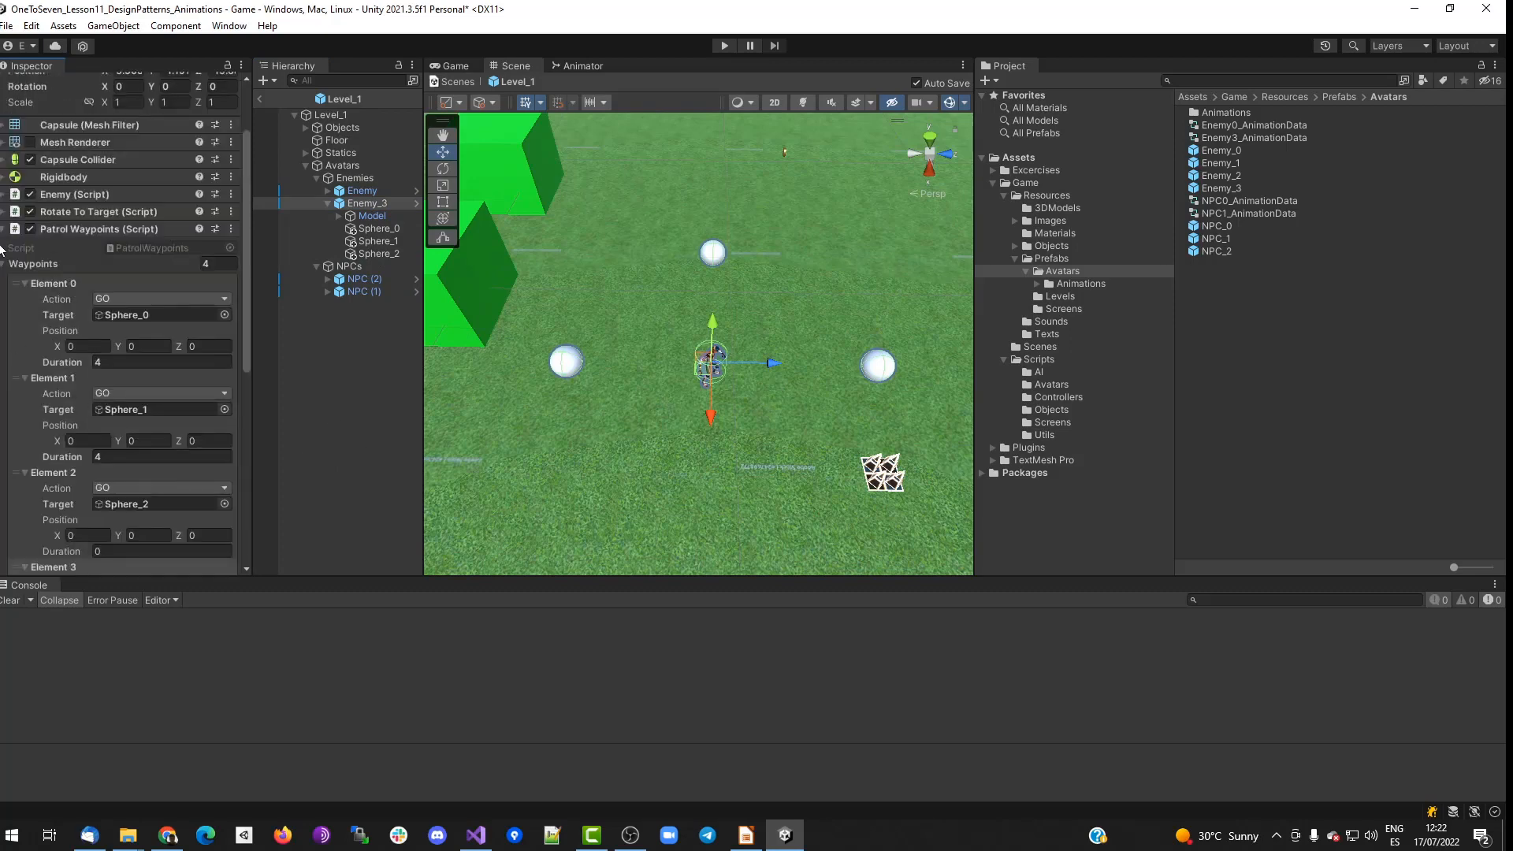
left_click(5, 230)
left_click(6, 340)
left_click(724, 45)
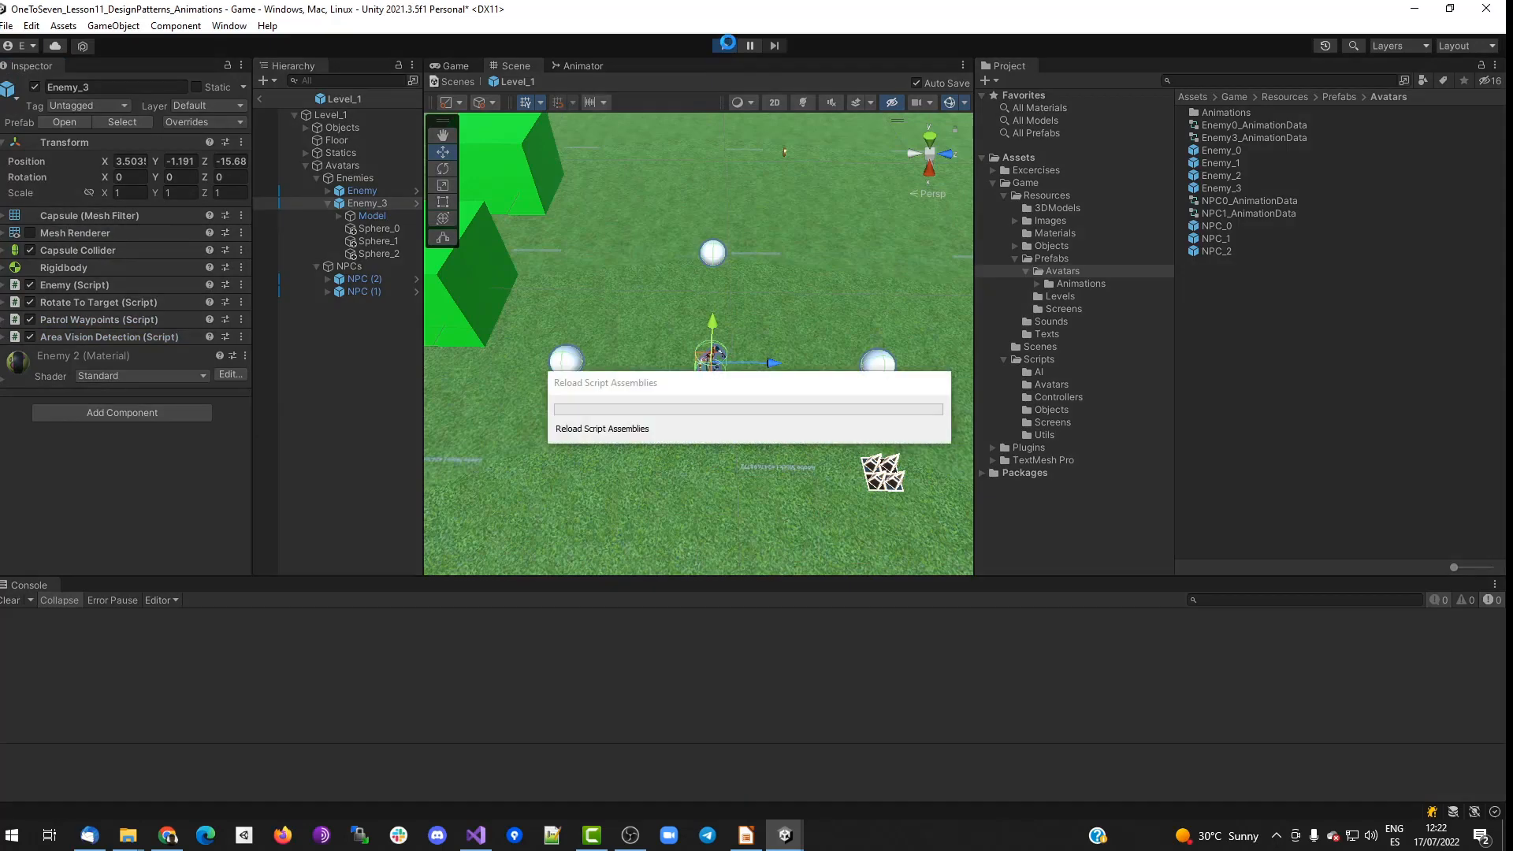
key("n")
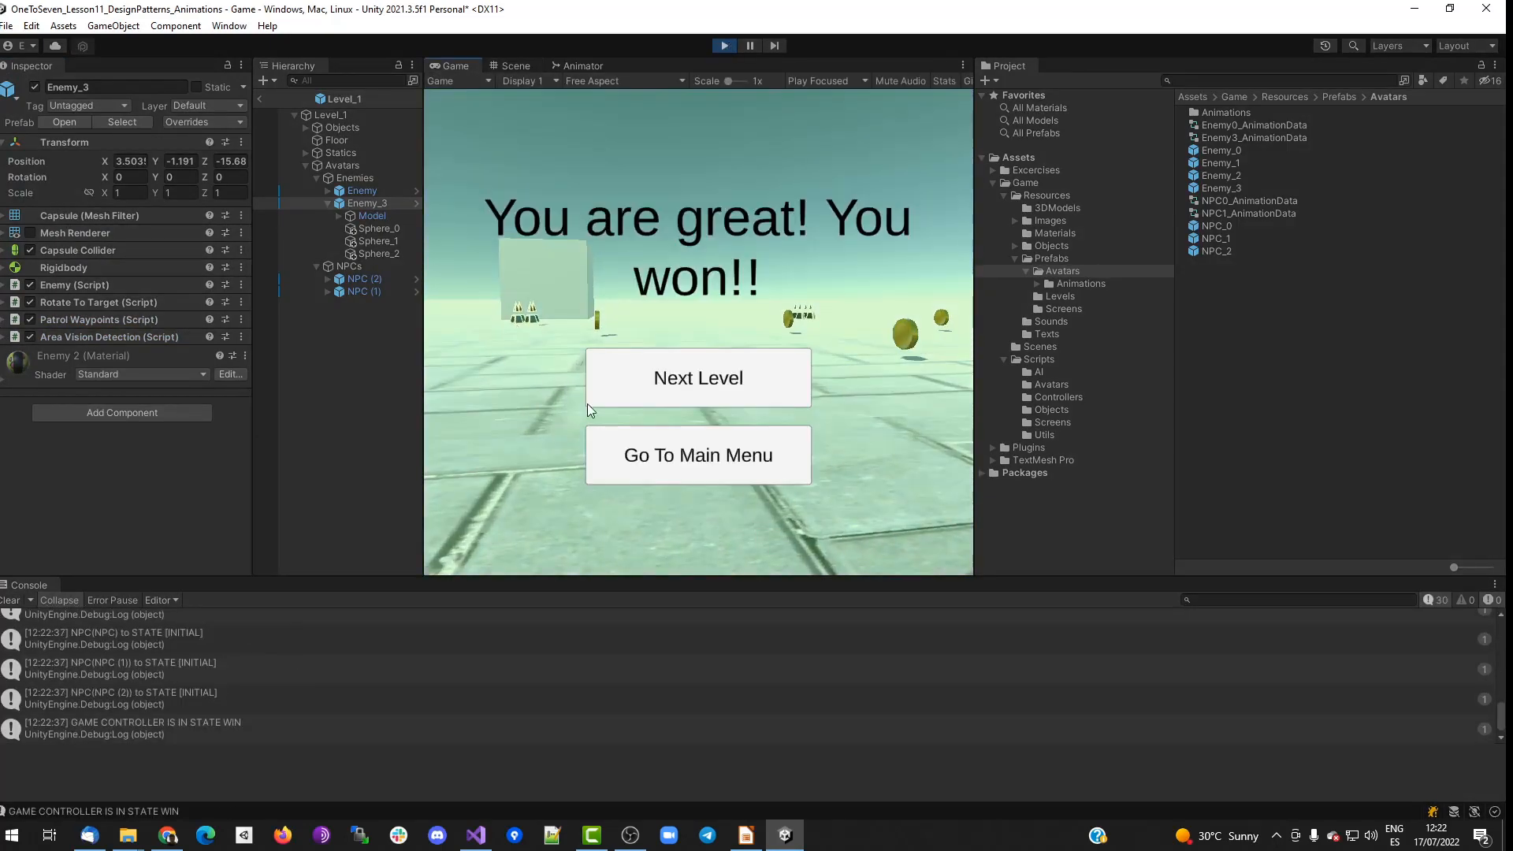
left_click(717, 378)
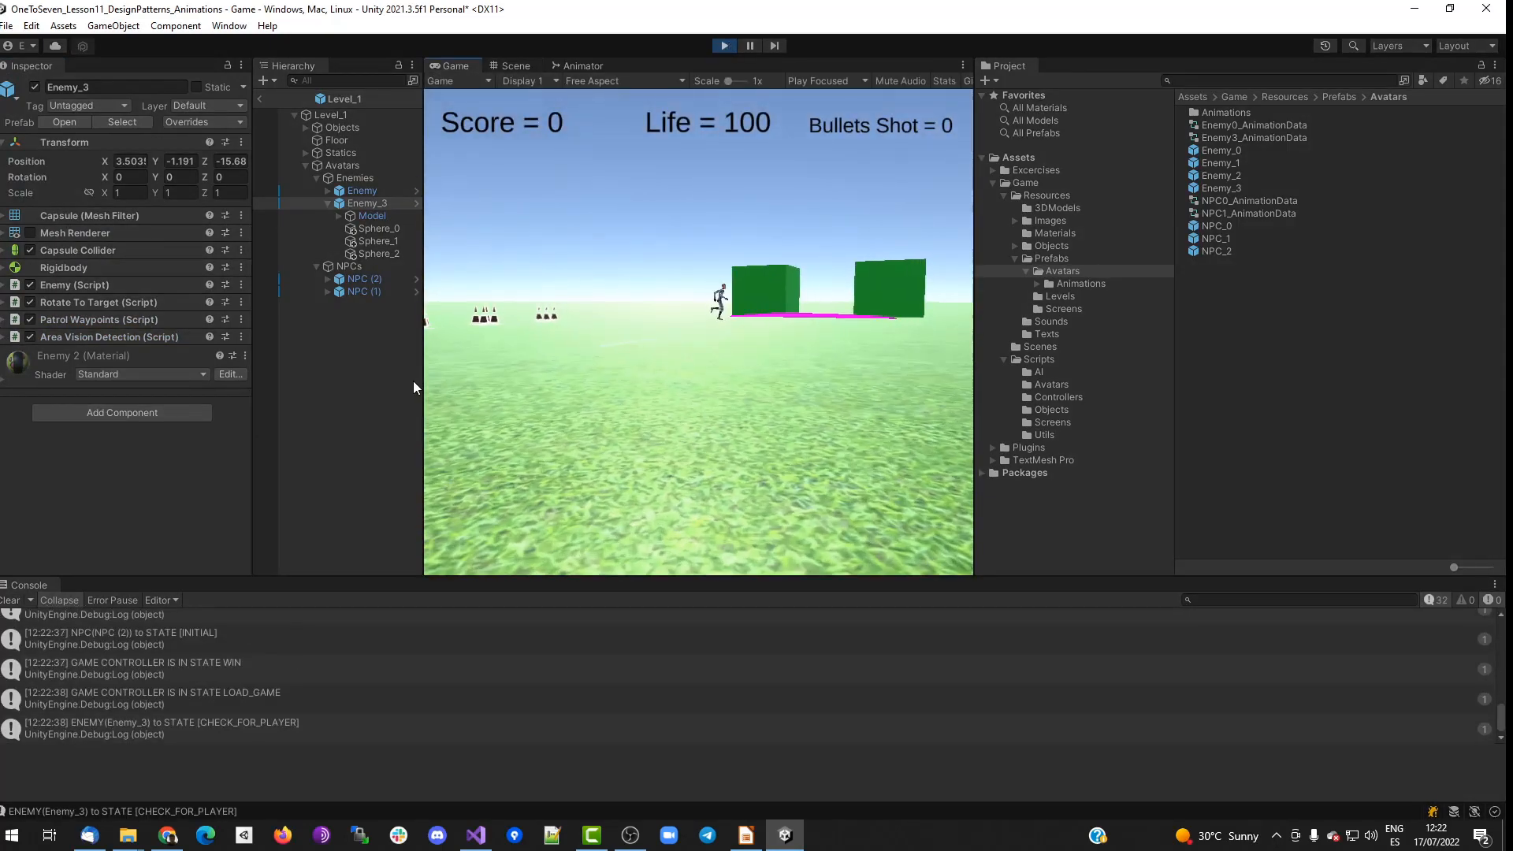
key("w")
key("w")
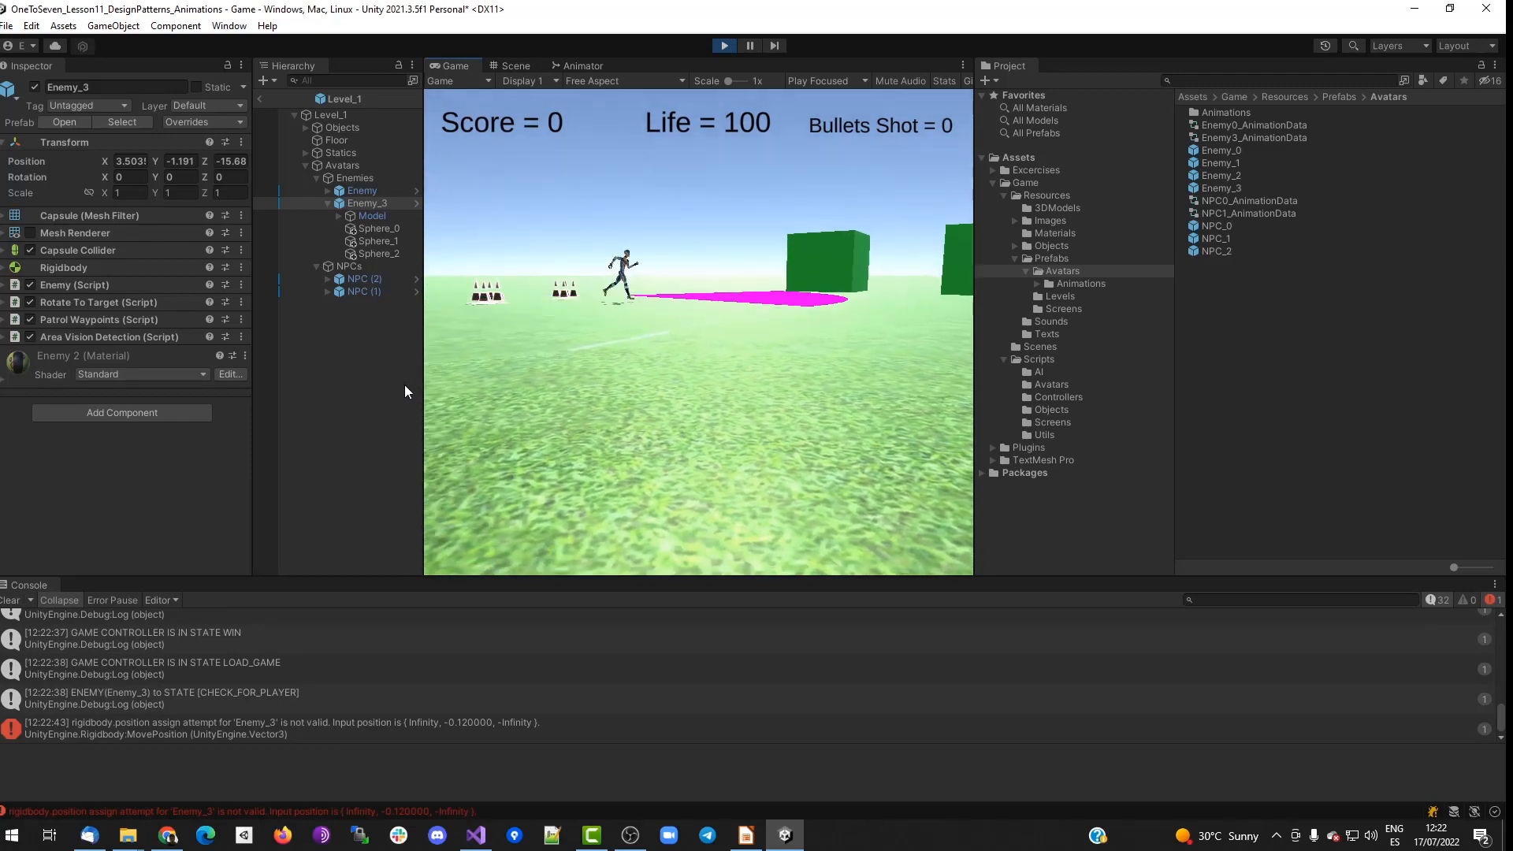
key("ctrl+p")
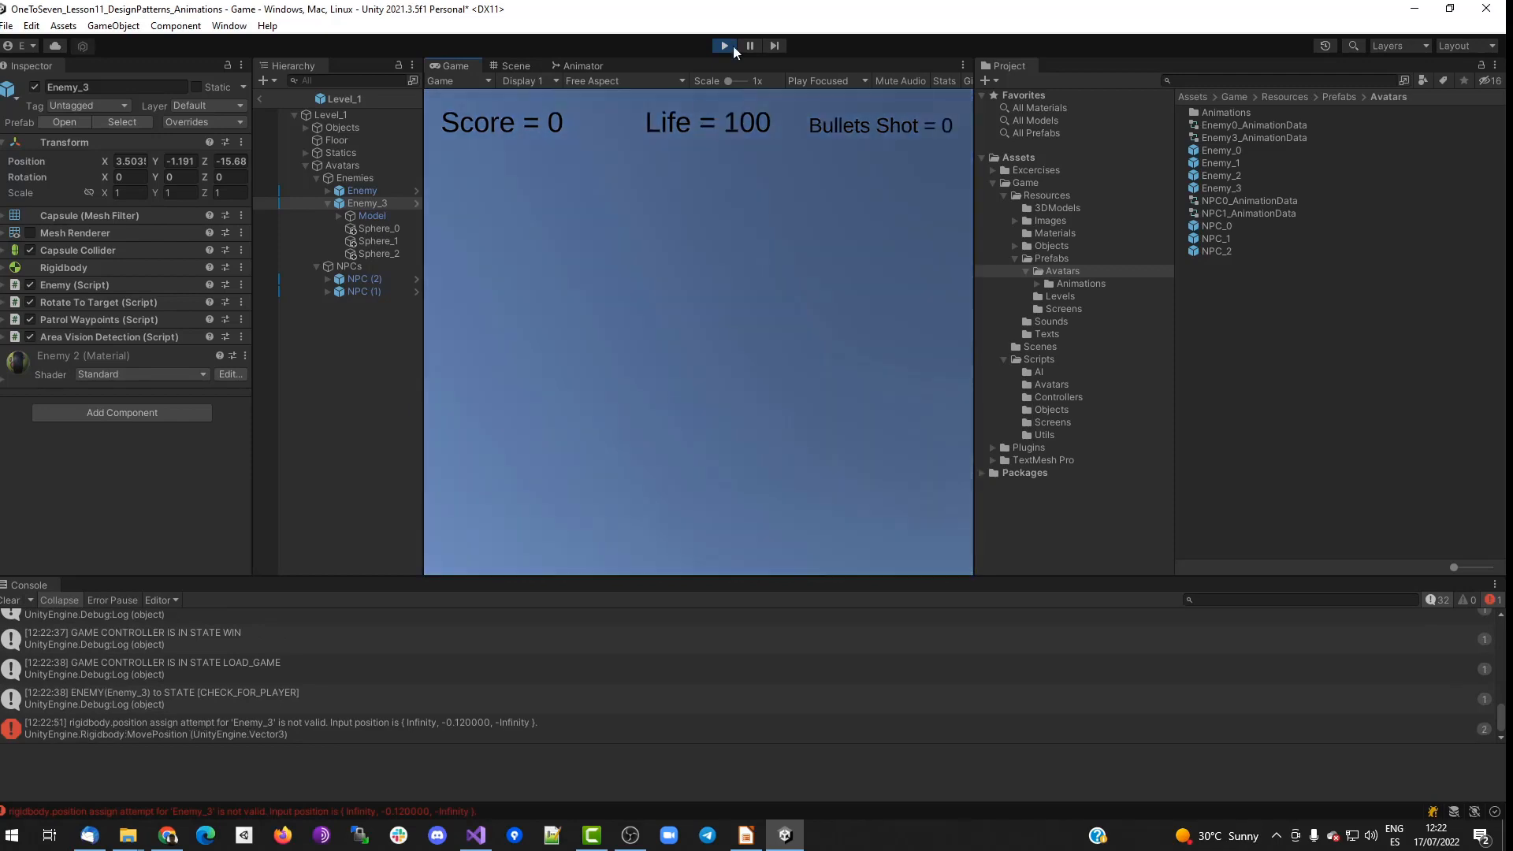
Open the Enemy_3 prefab and check its Area Vision Detection settings against the available project materials.
double_click(1221, 187)
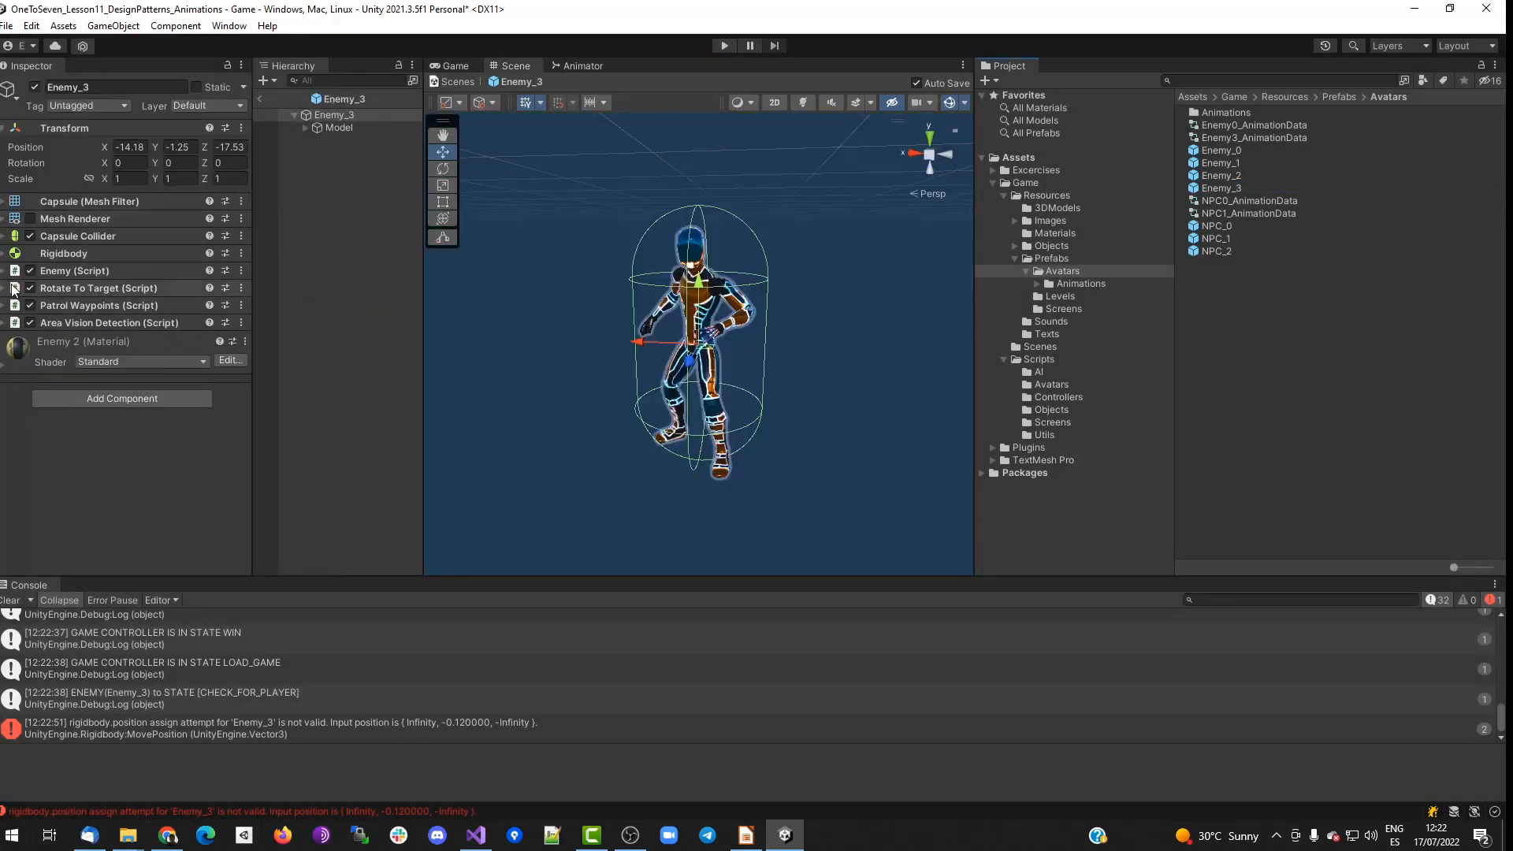
left_click(86, 323)
left_click(1054, 233)
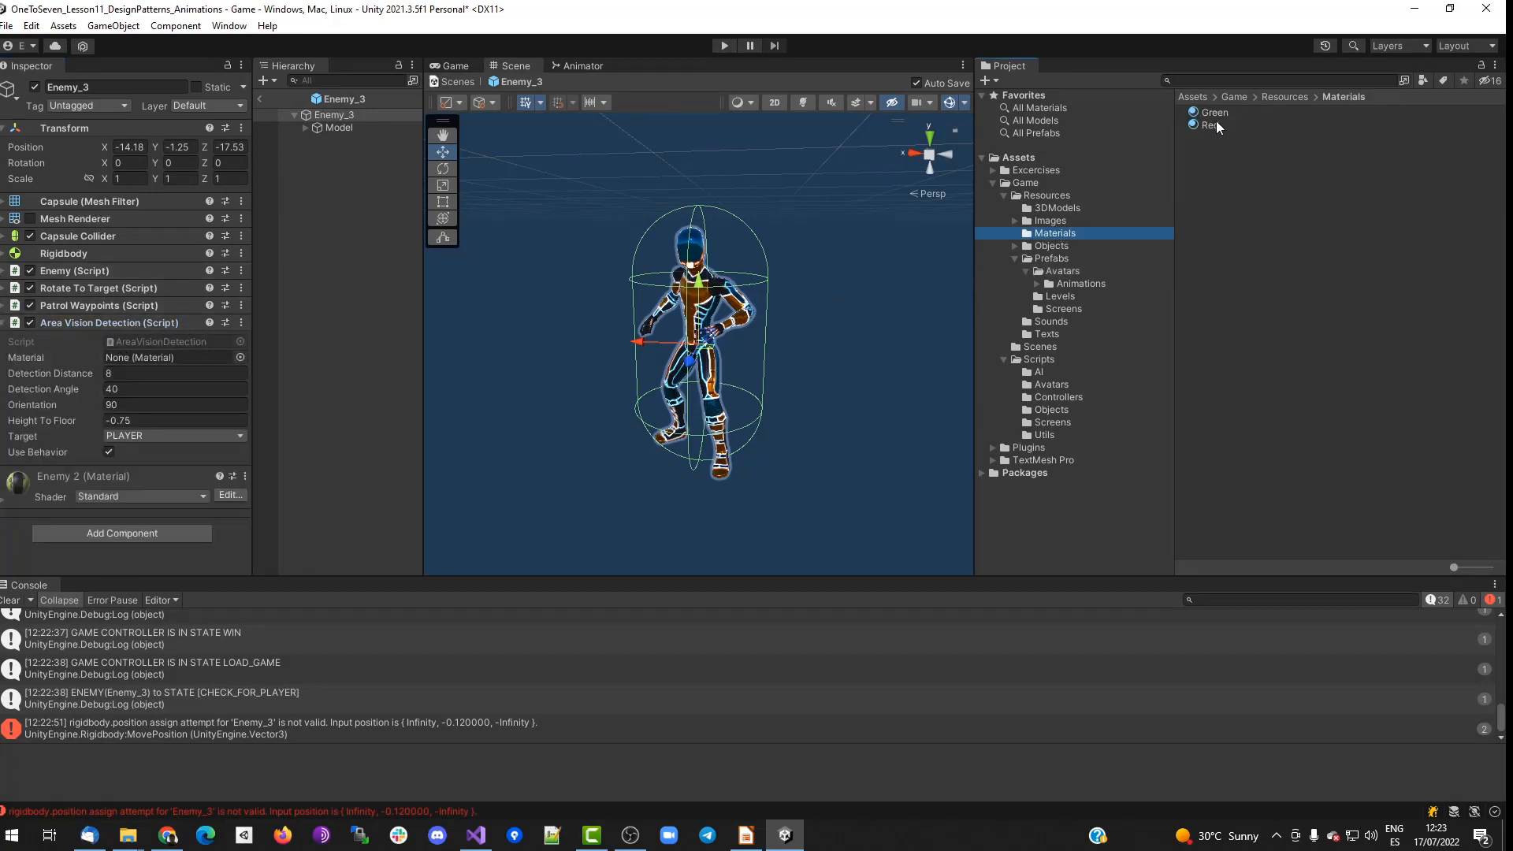
left_click(196, 322)
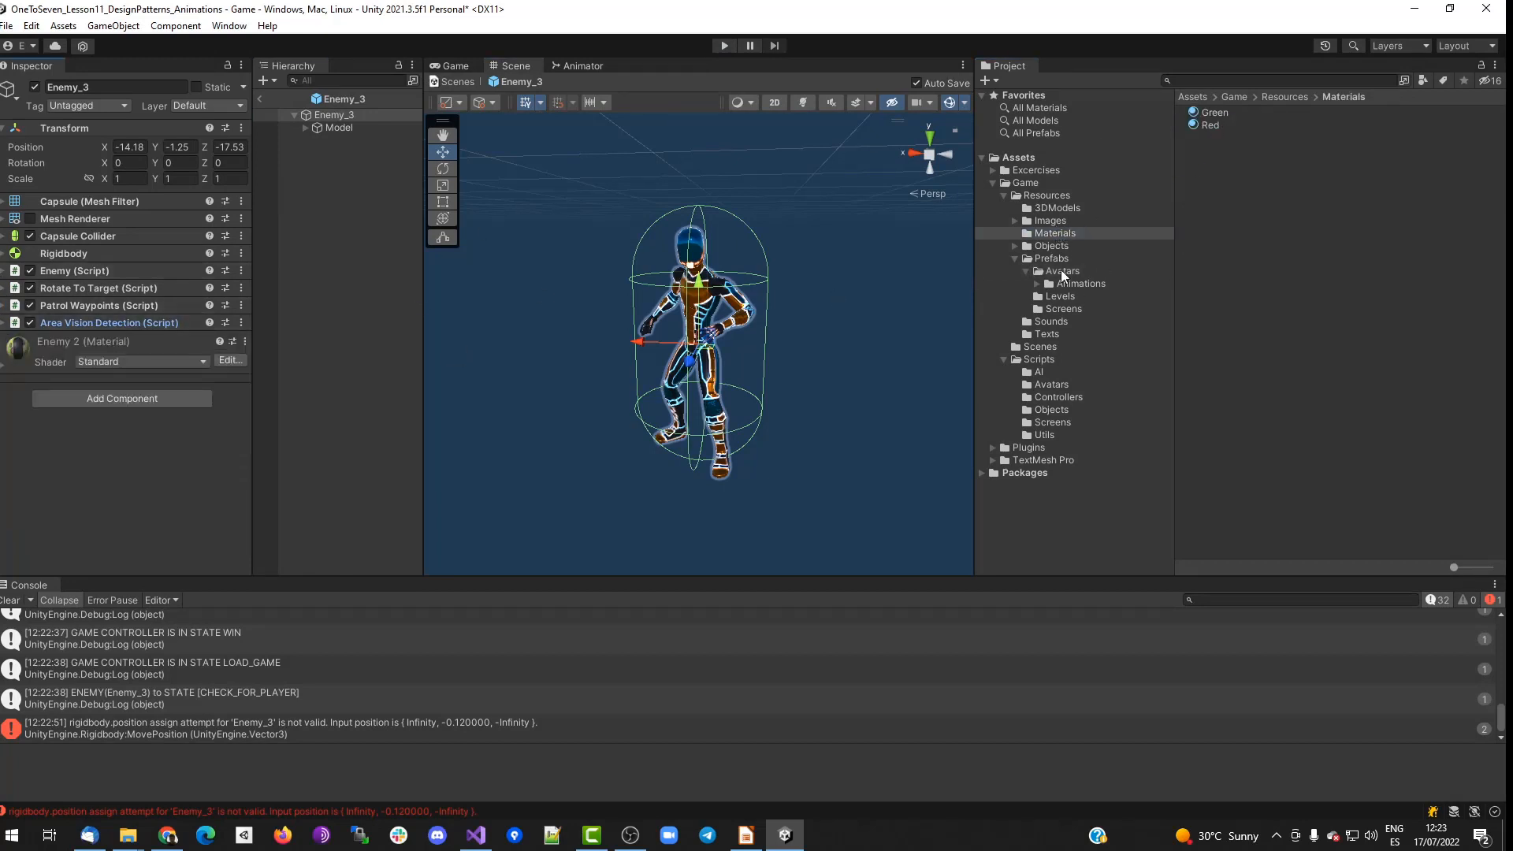
Reopen the Level_1 prefab and review the waypoint spheres and the Patrol Waypoints settings of Enemy_3.
left_click(1055, 259)
left_click(1059, 297)
double_click(1217, 125)
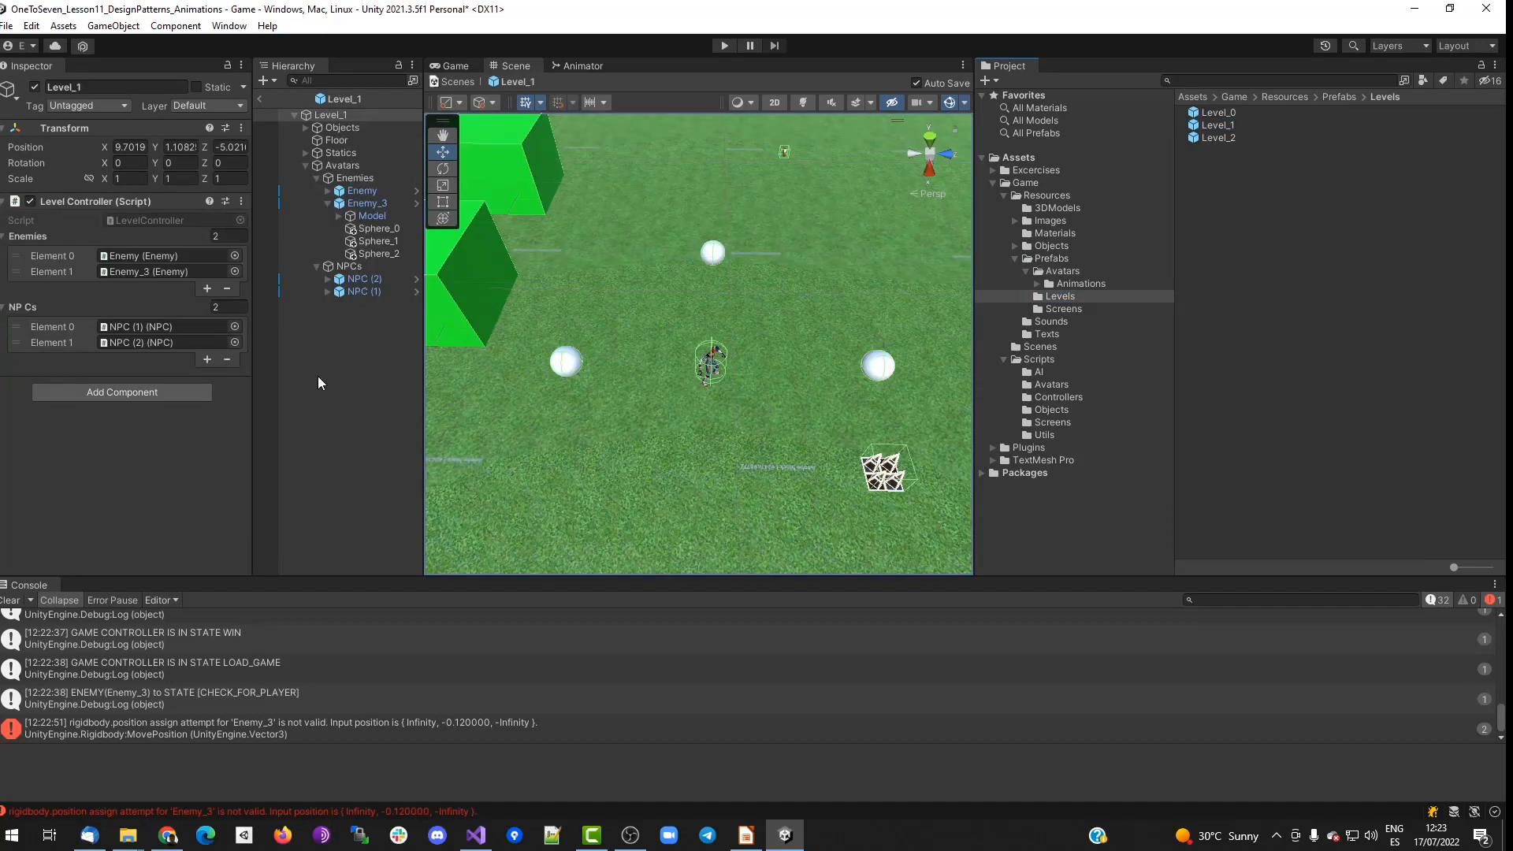
double_click(150, 271)
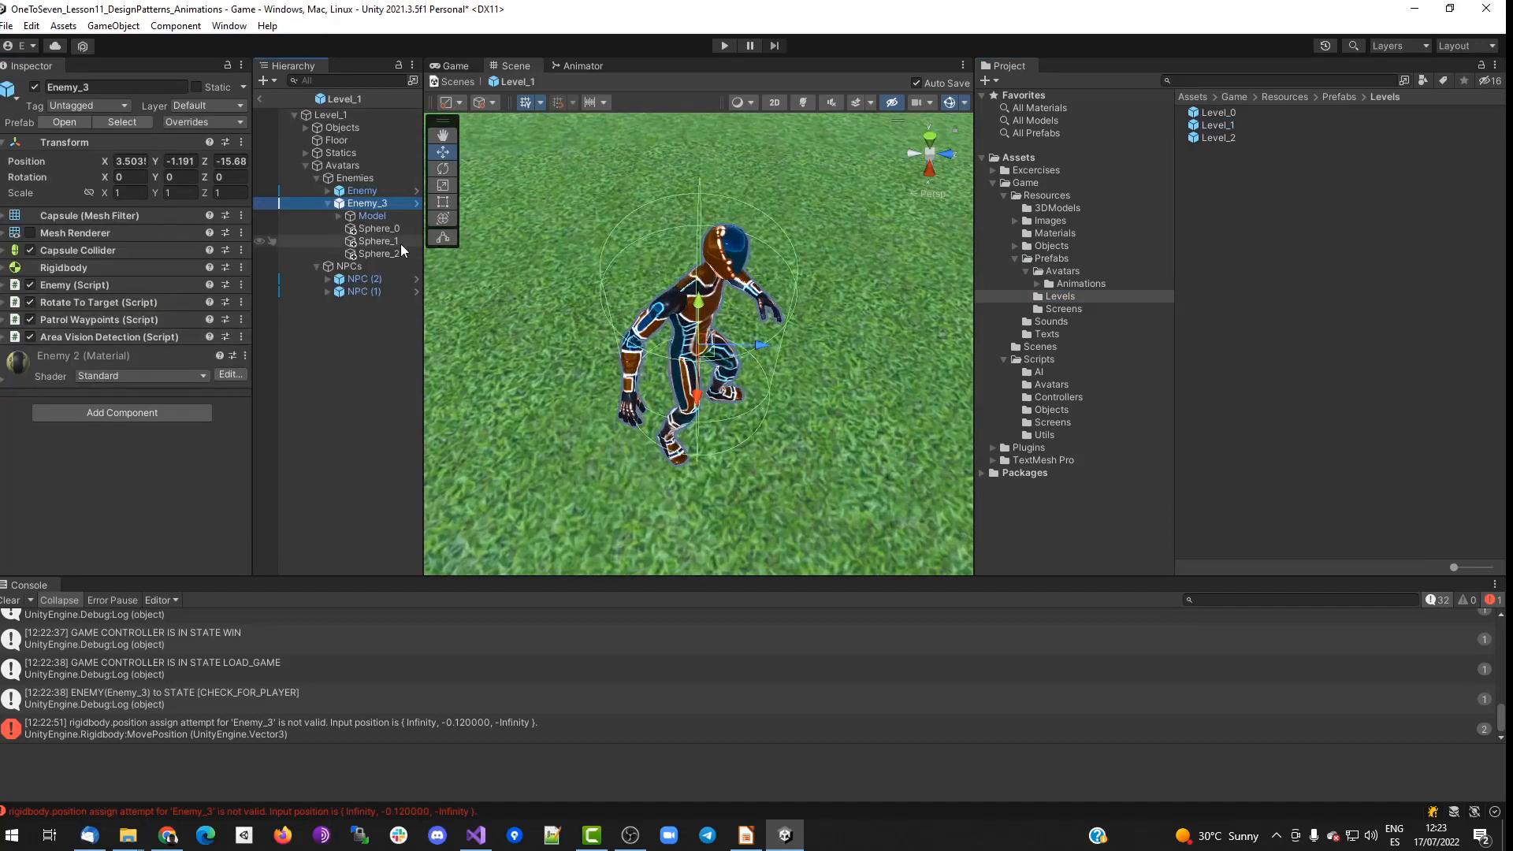
left_click(99, 319)
scroll(162, 363, "down", 5)
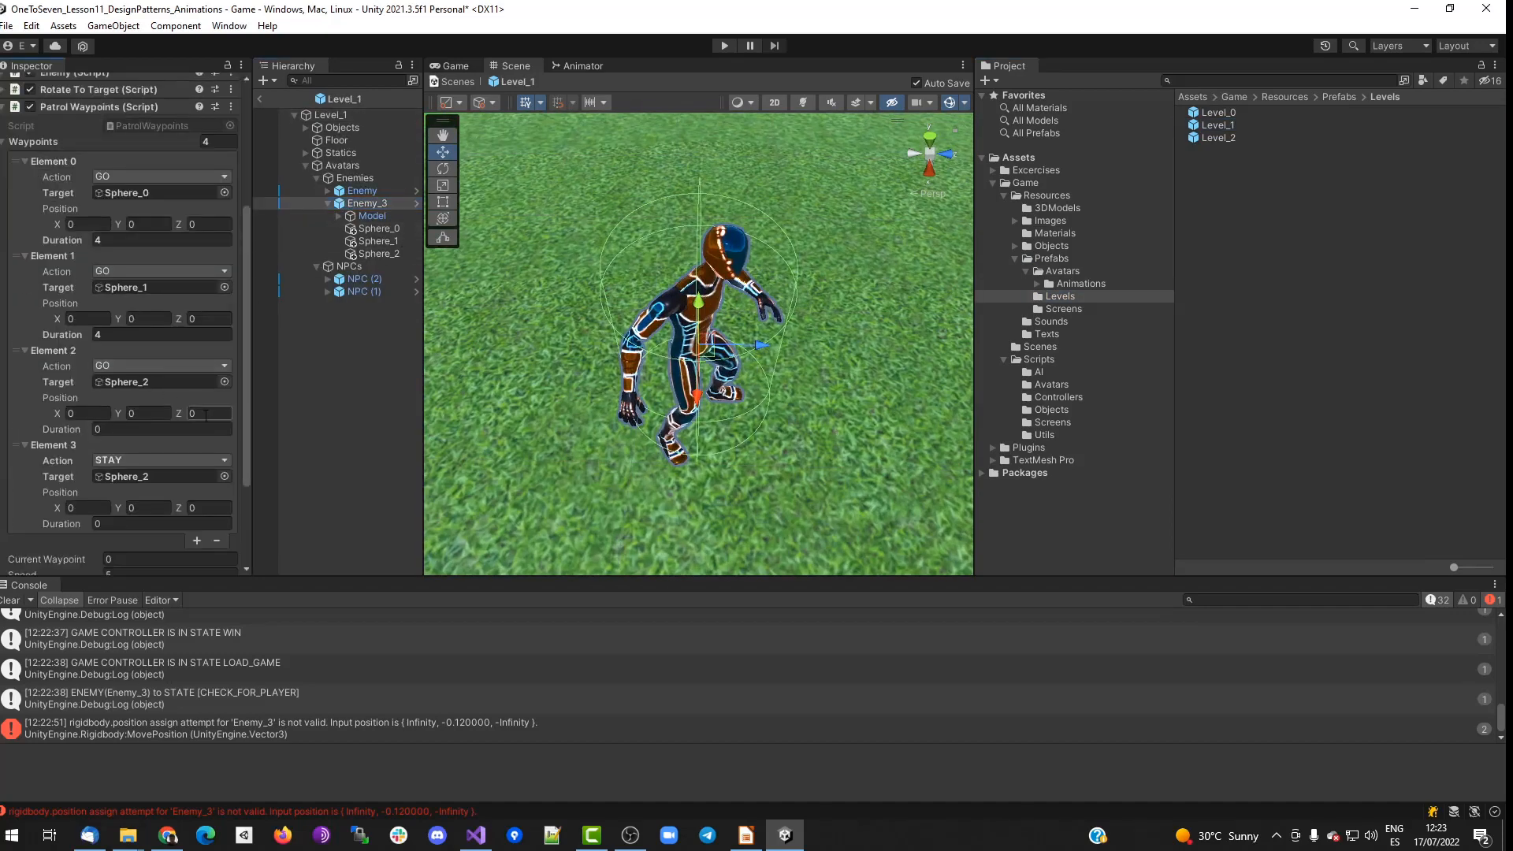
double_click(372, 216)
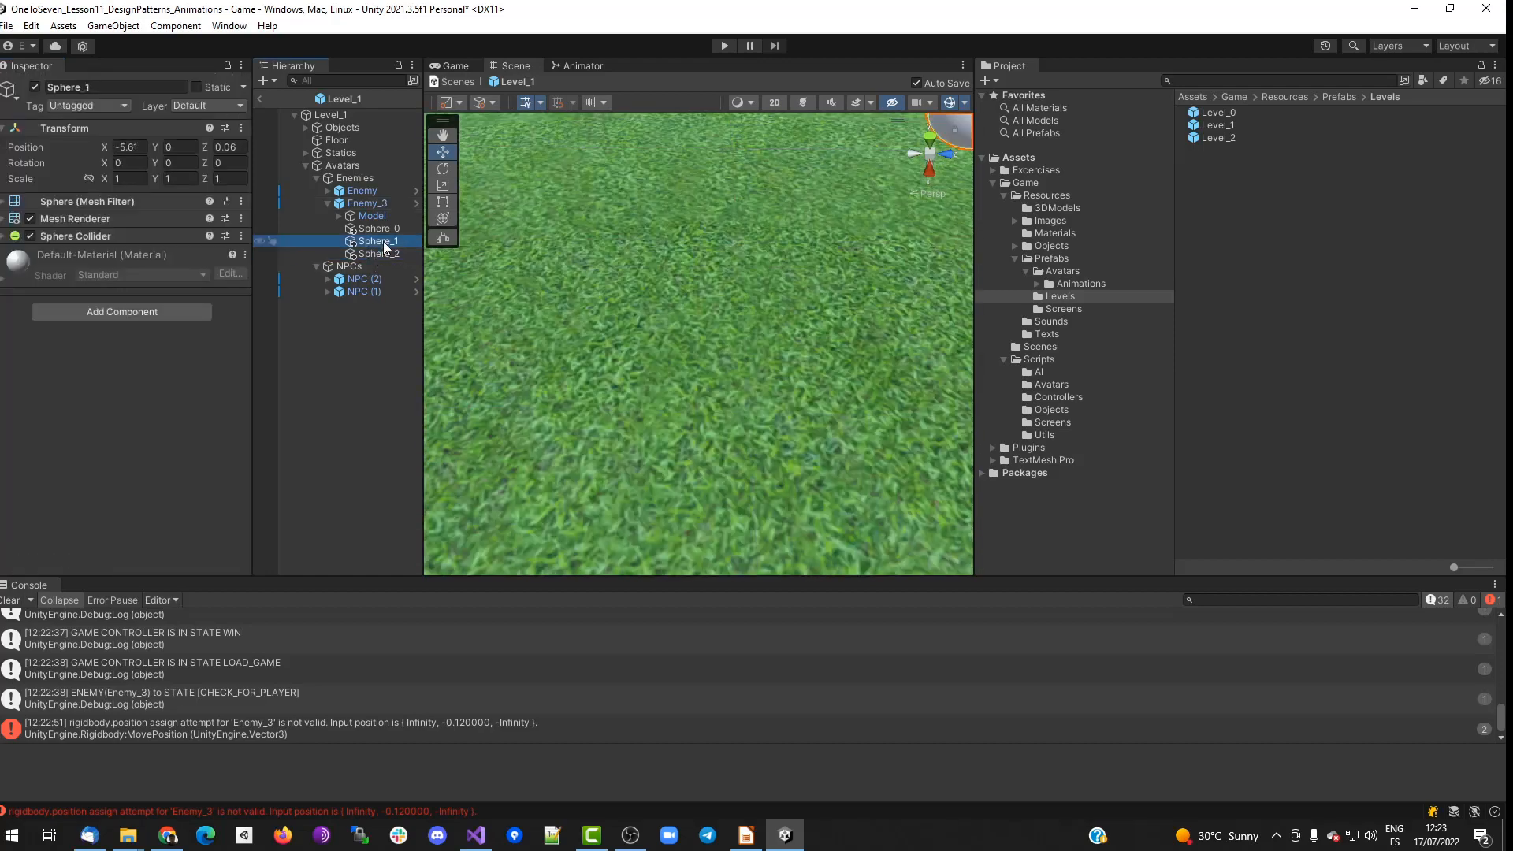
left_click(367, 203)
scroll(136, 385, "down", 5)
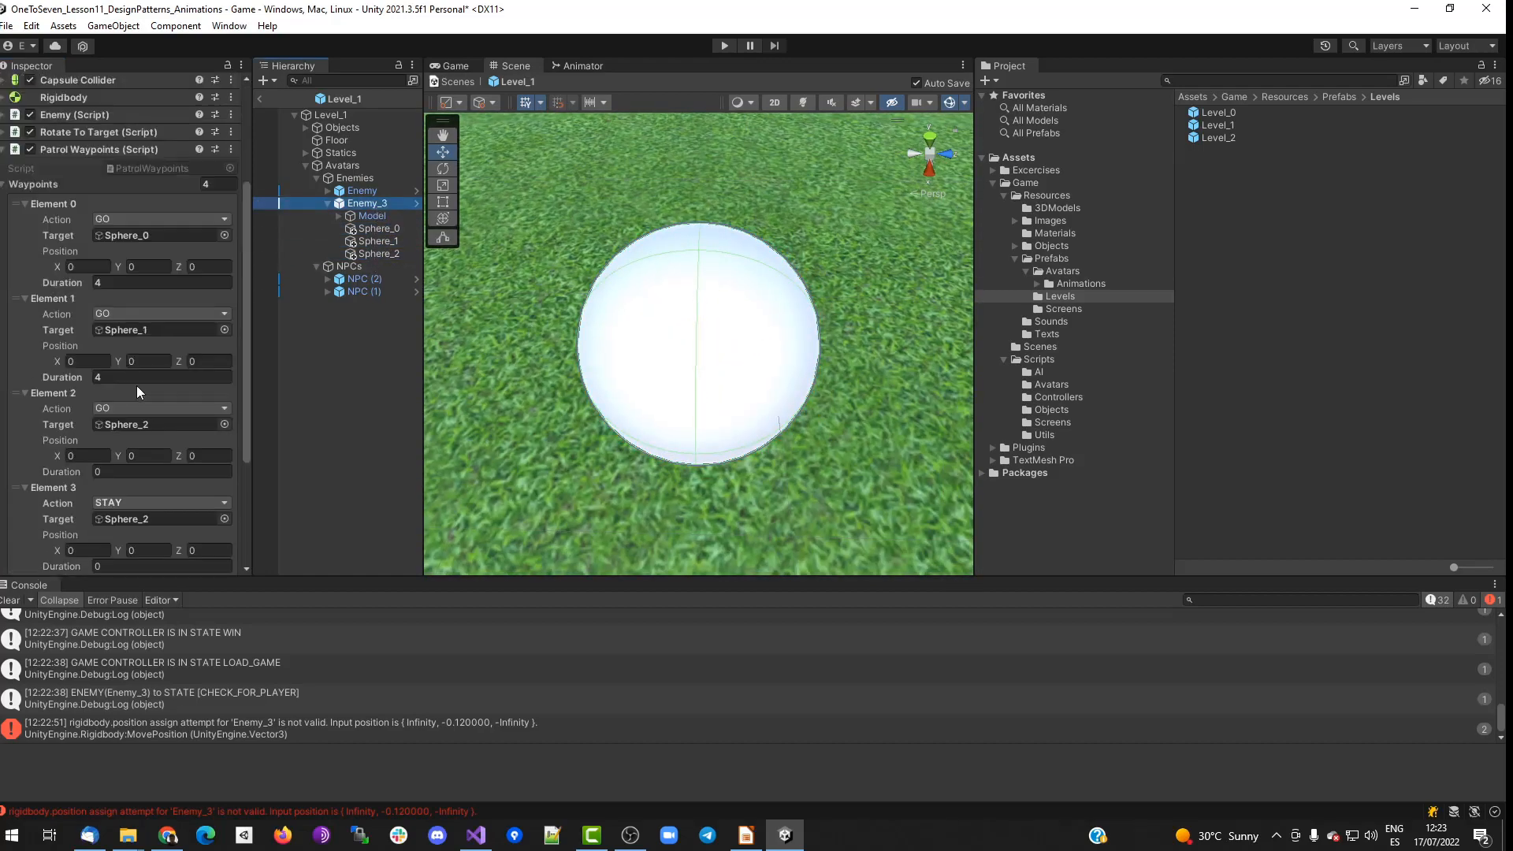
Set the Duration of Enemy_3's waypoint Elements 2 and 3 to 4 and start the game.
left_click(186, 423)
scroll(171, 469, "down", 1)
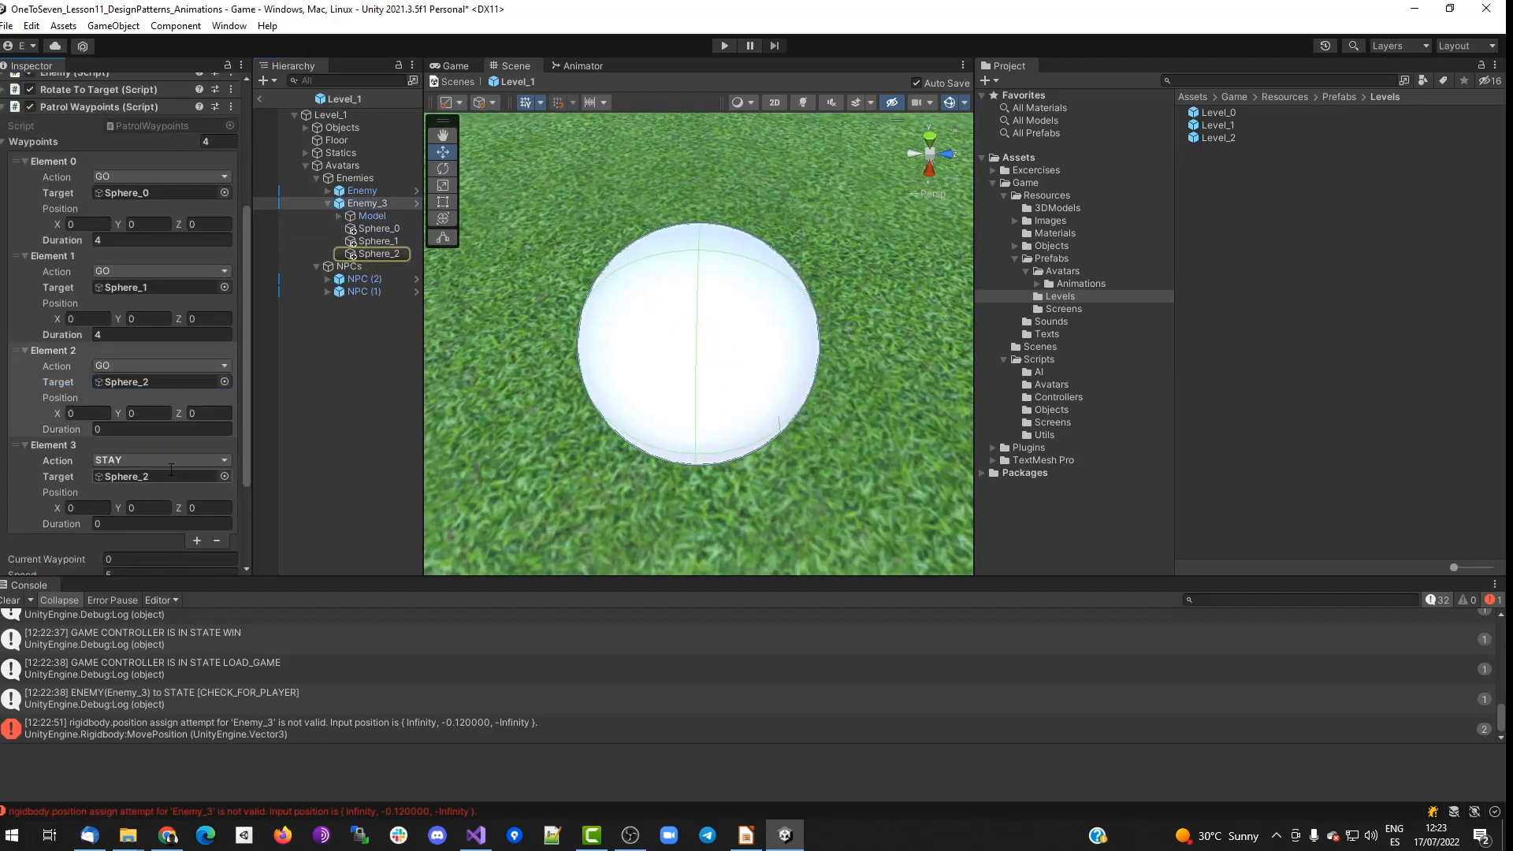
type("4")
left_click(157, 523)
type("4")
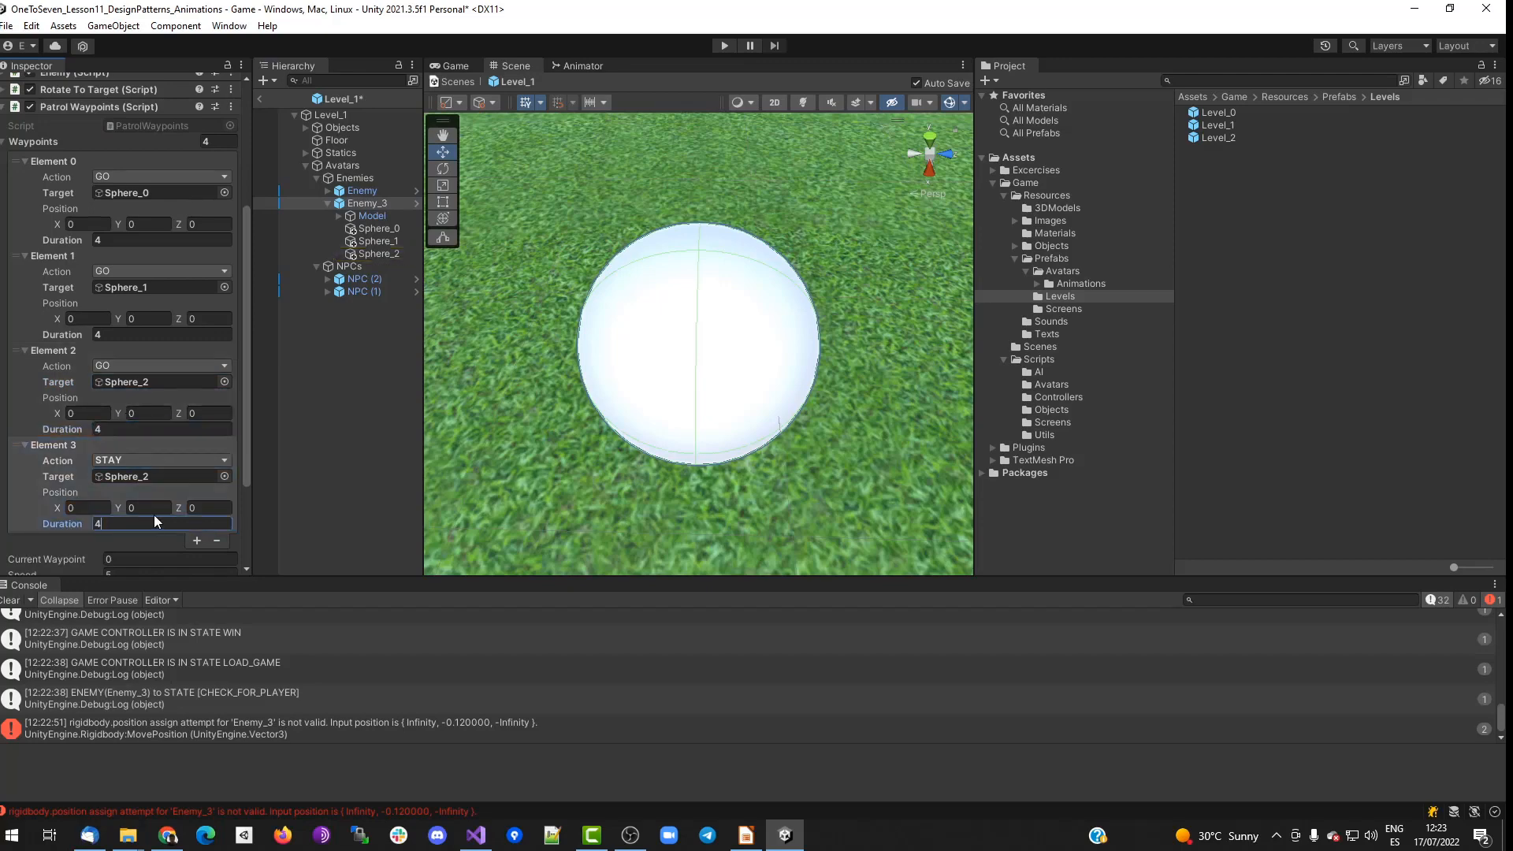
left_click(725, 46)
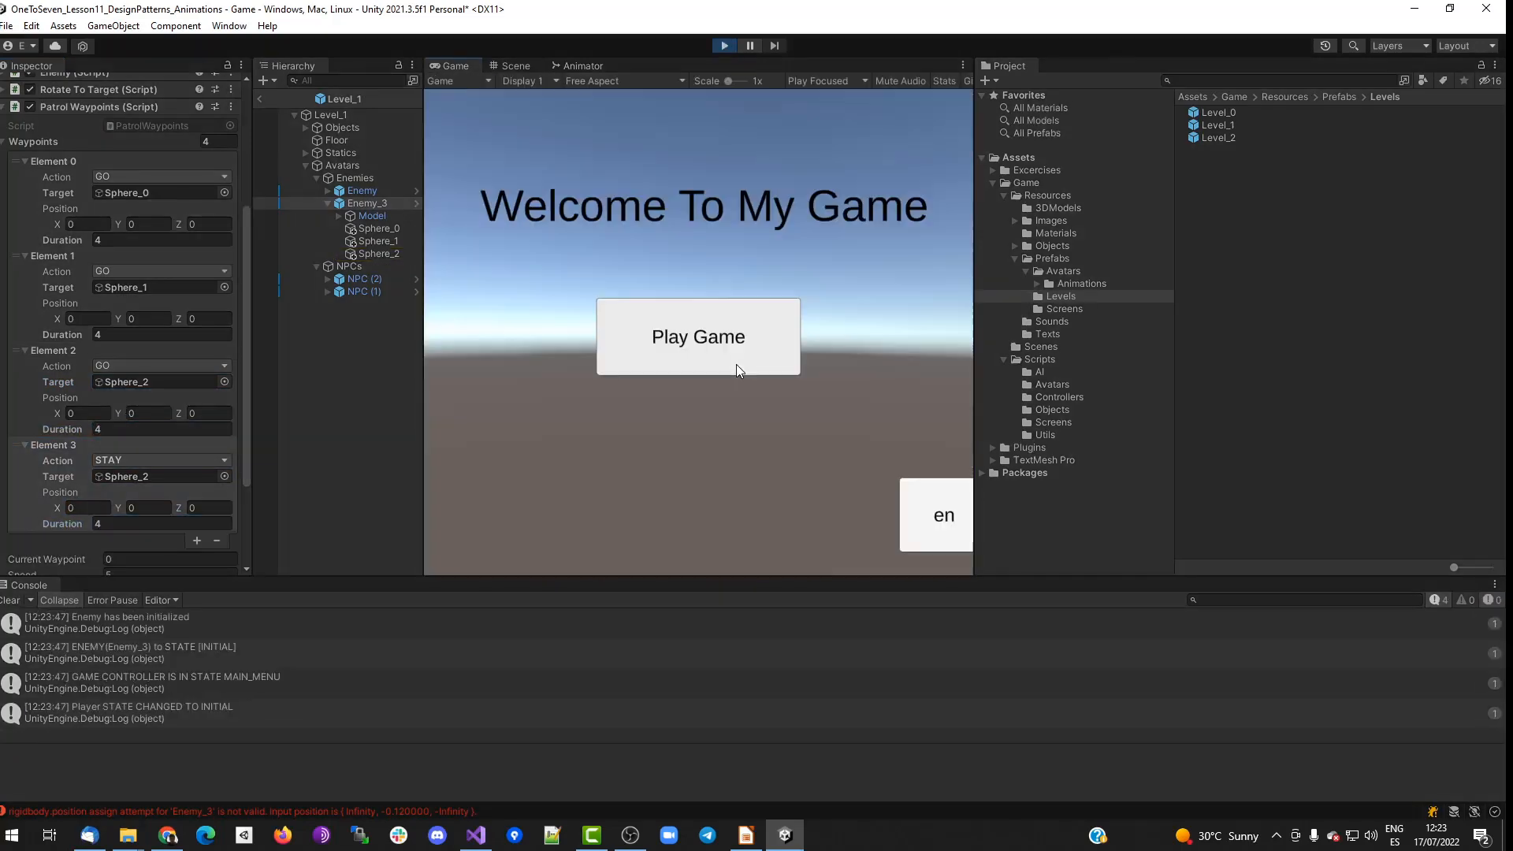
Play the game, advance to the next level, and walk towards Enemy_3 to observe its patrol.
left_click(734, 359)
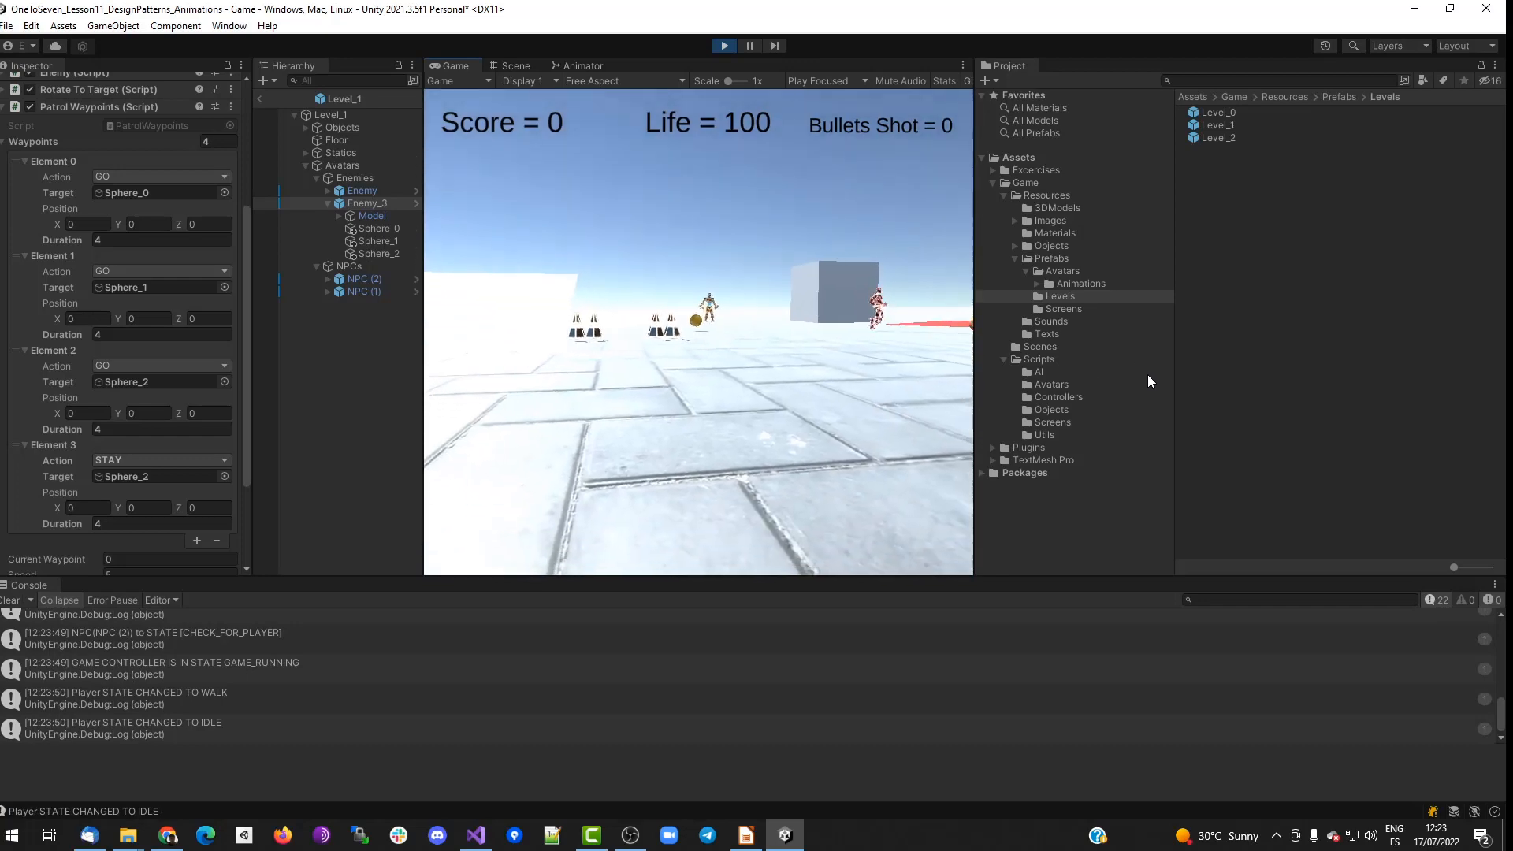
left_click(729, 389)
key("w")
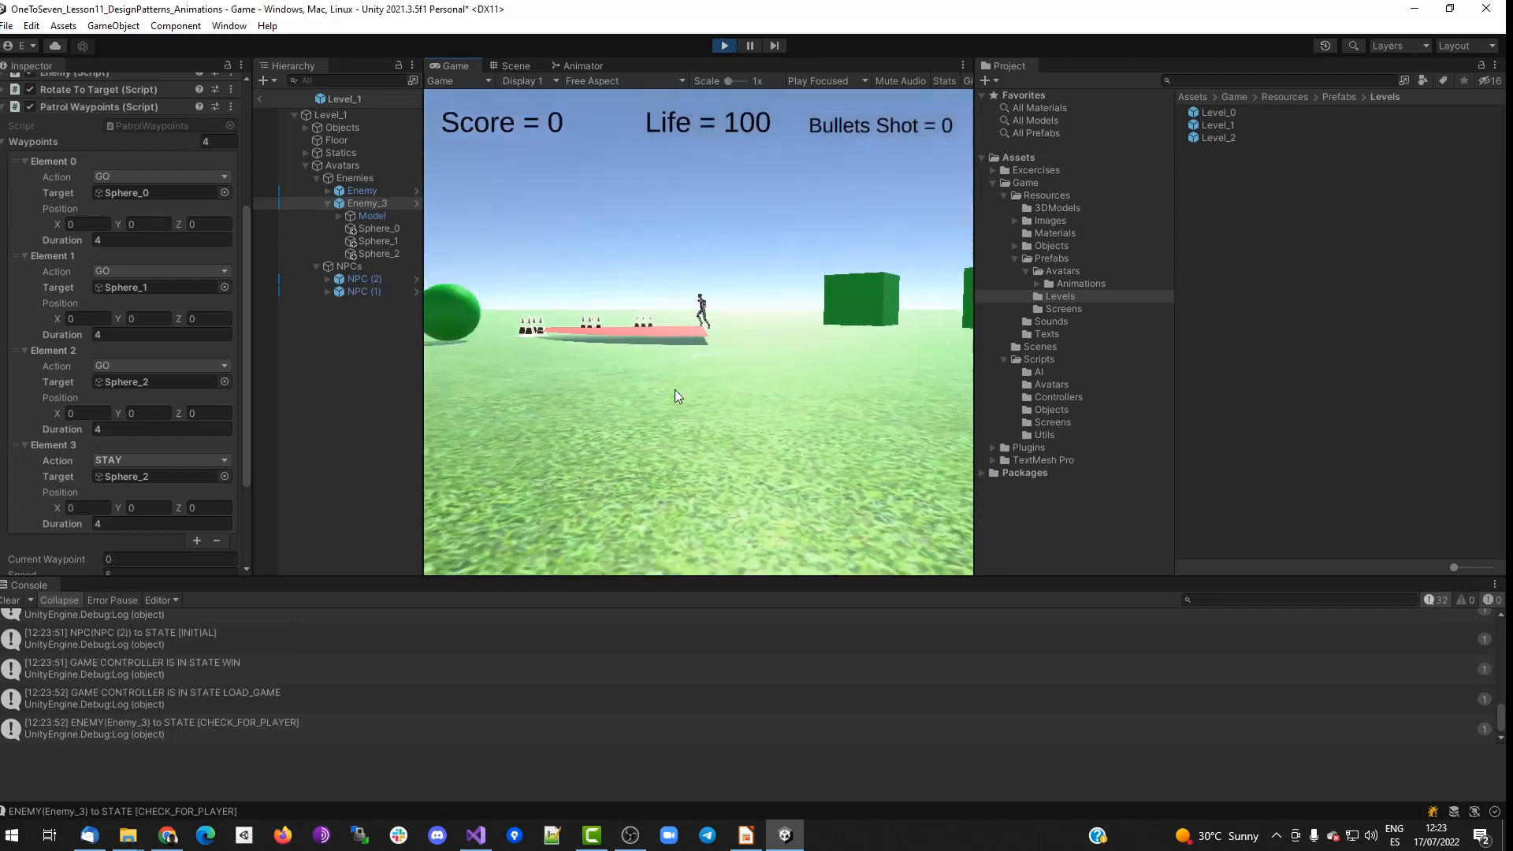
key("d")
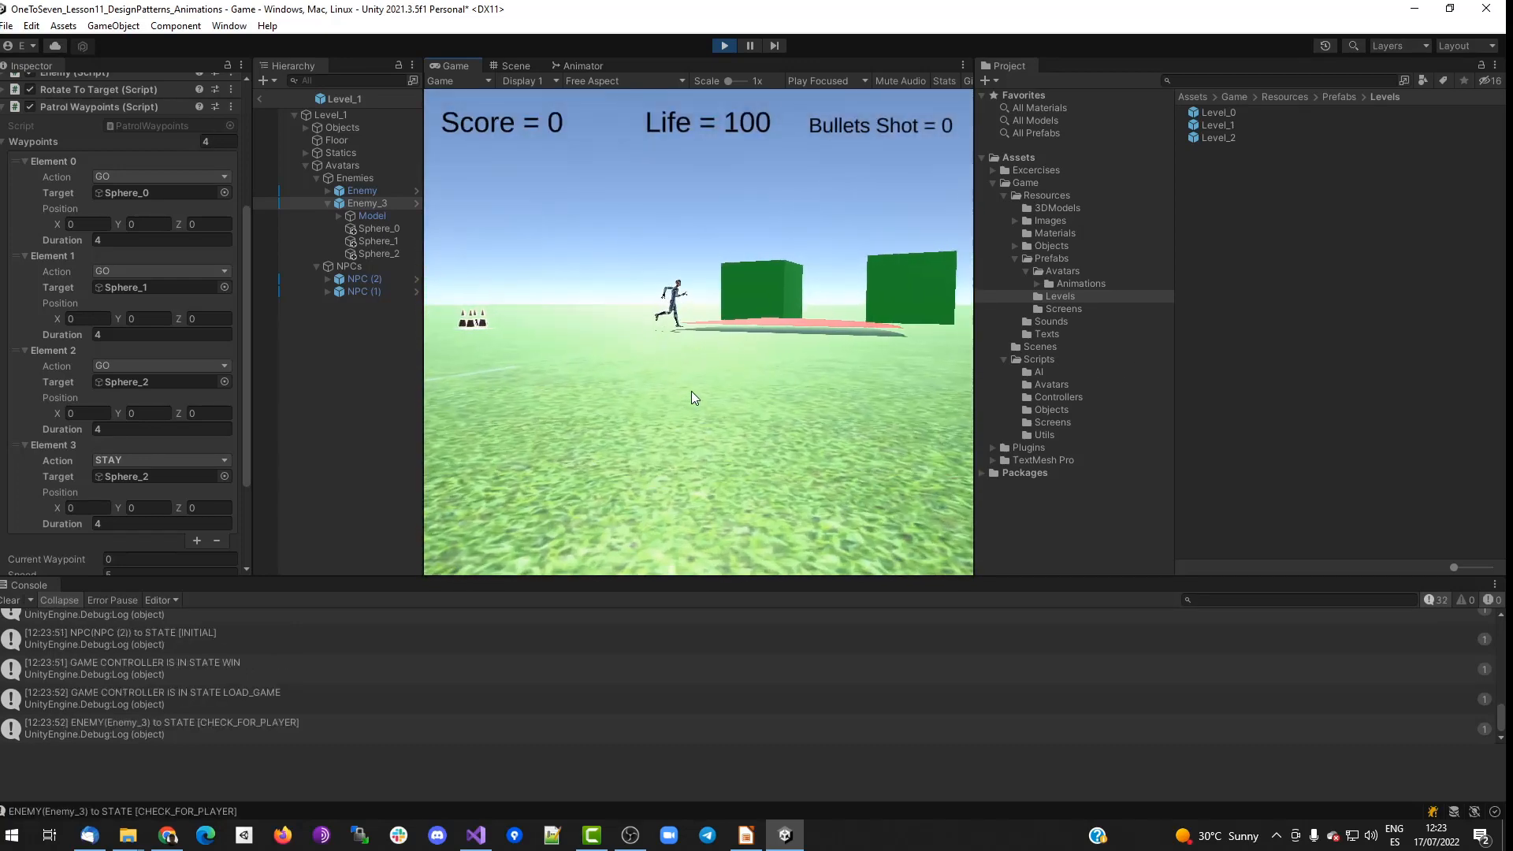
key("w")
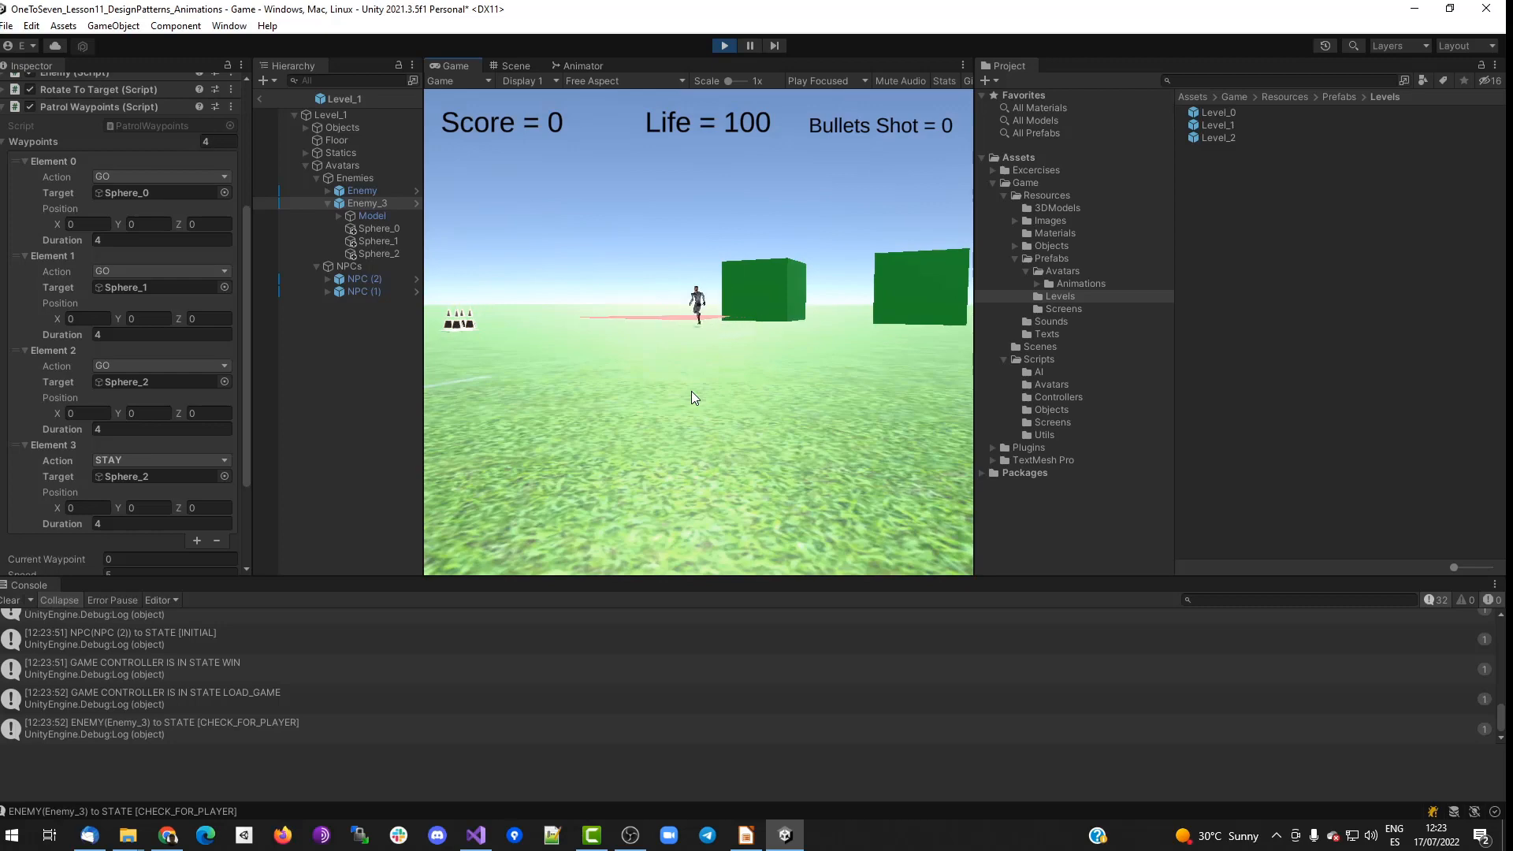
key("w")
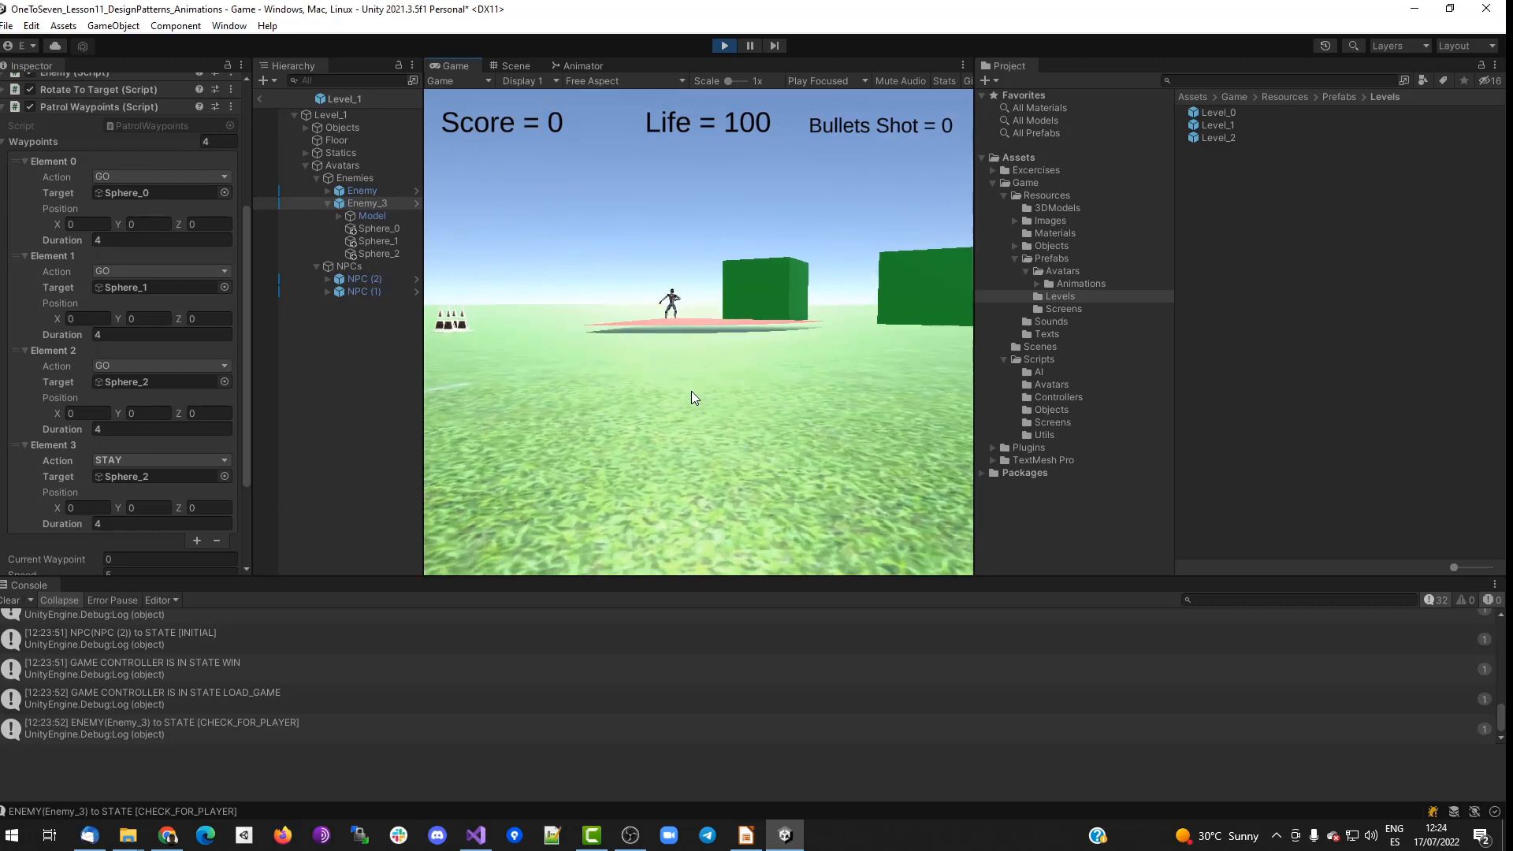
key("w")
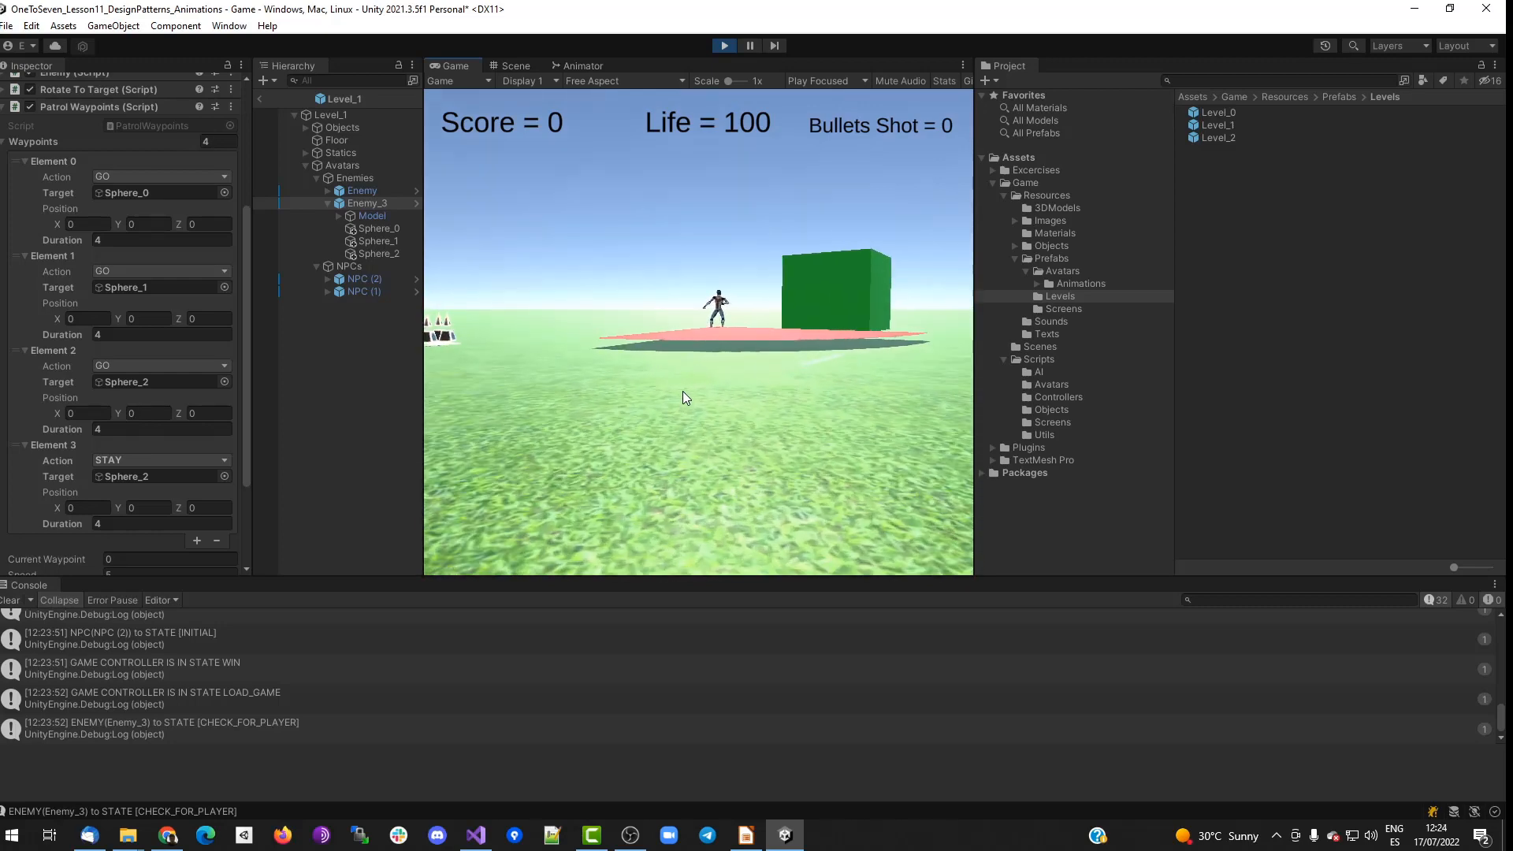
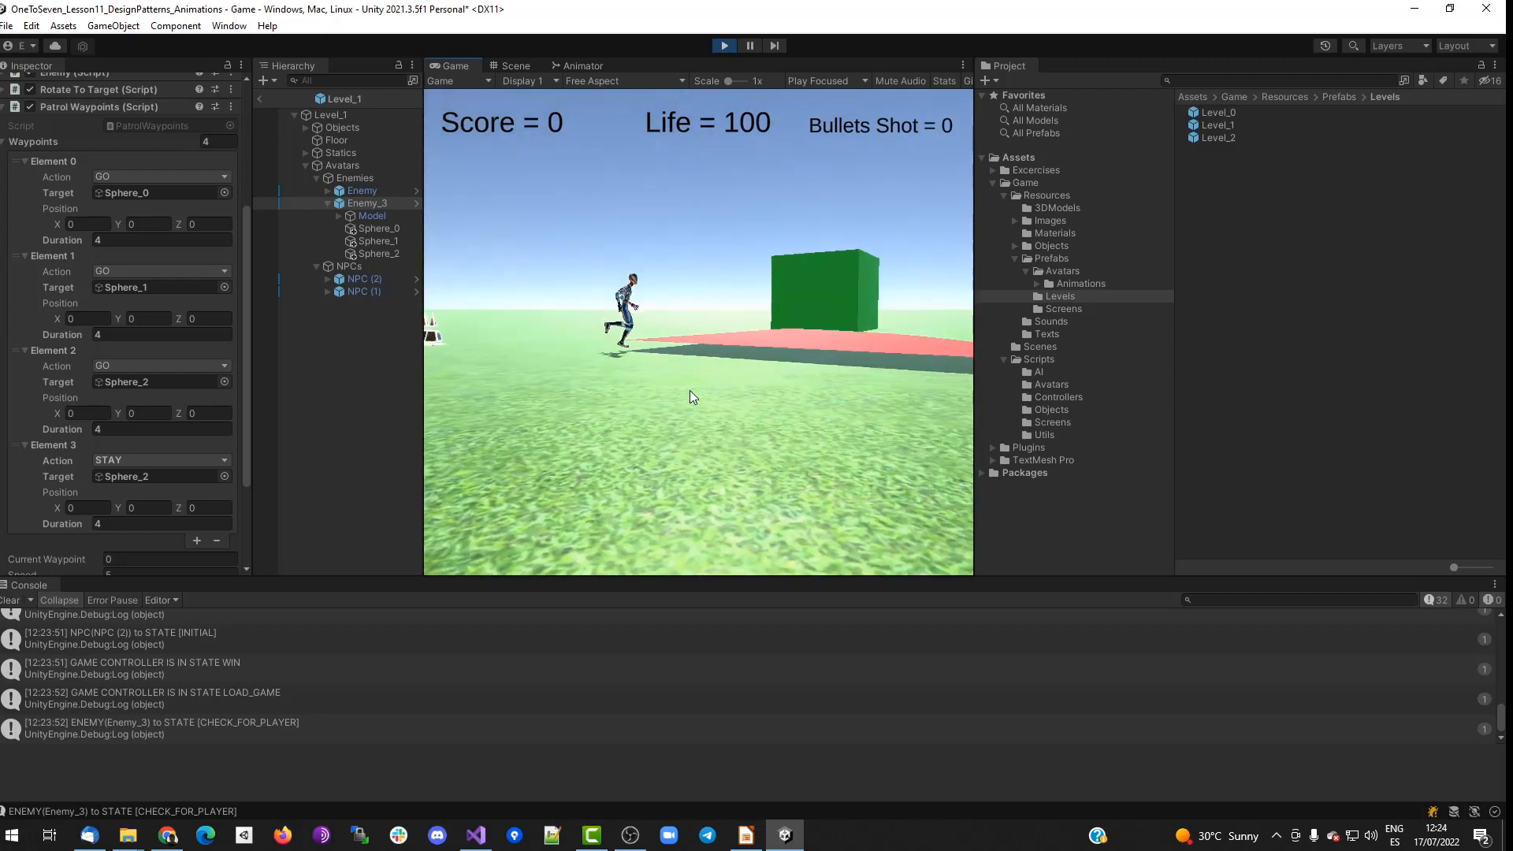
key("w")
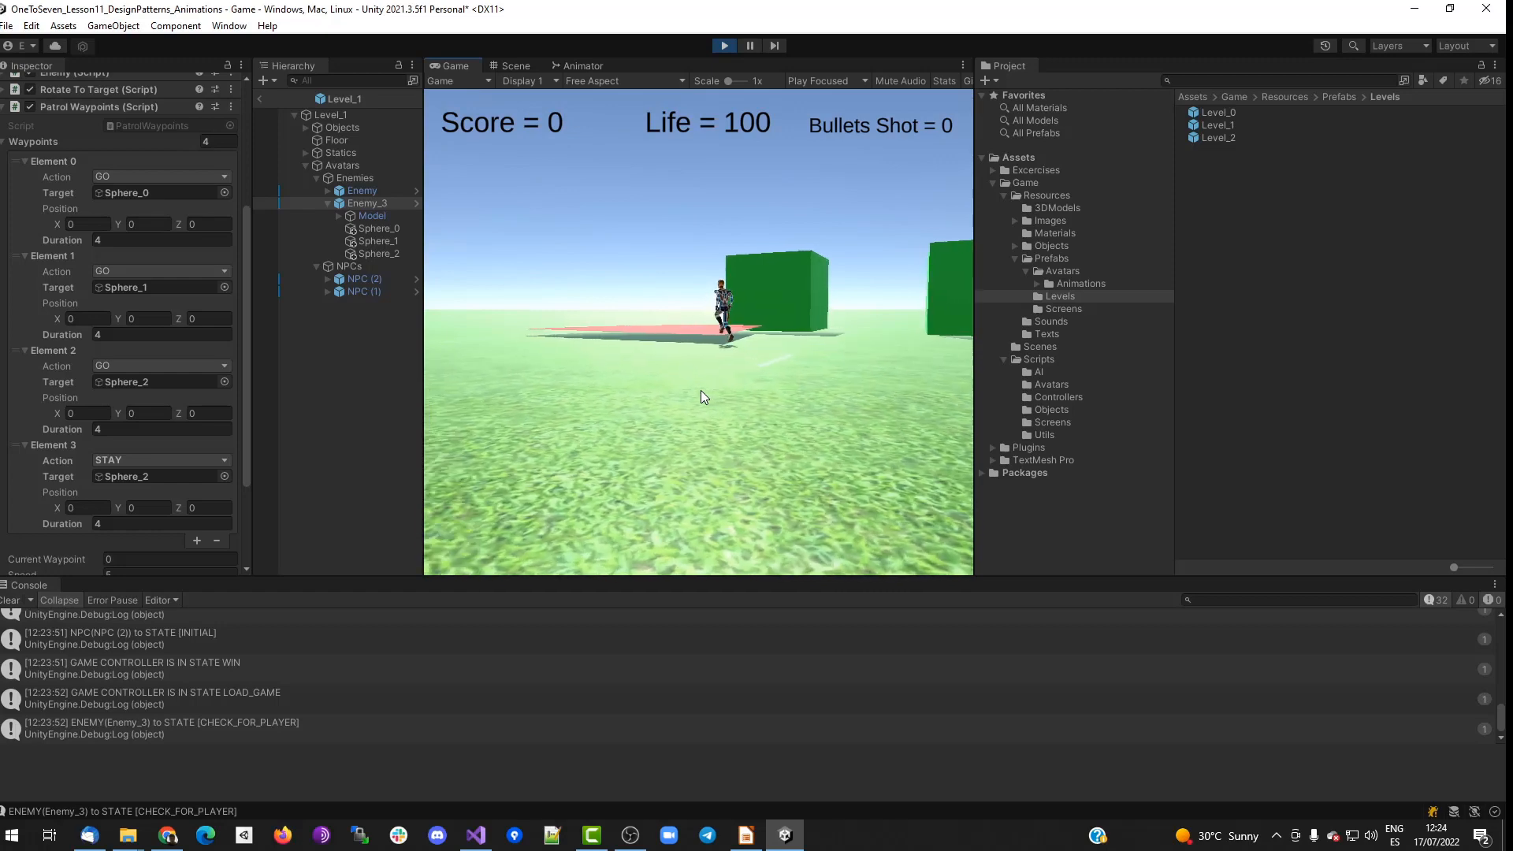
key("w")
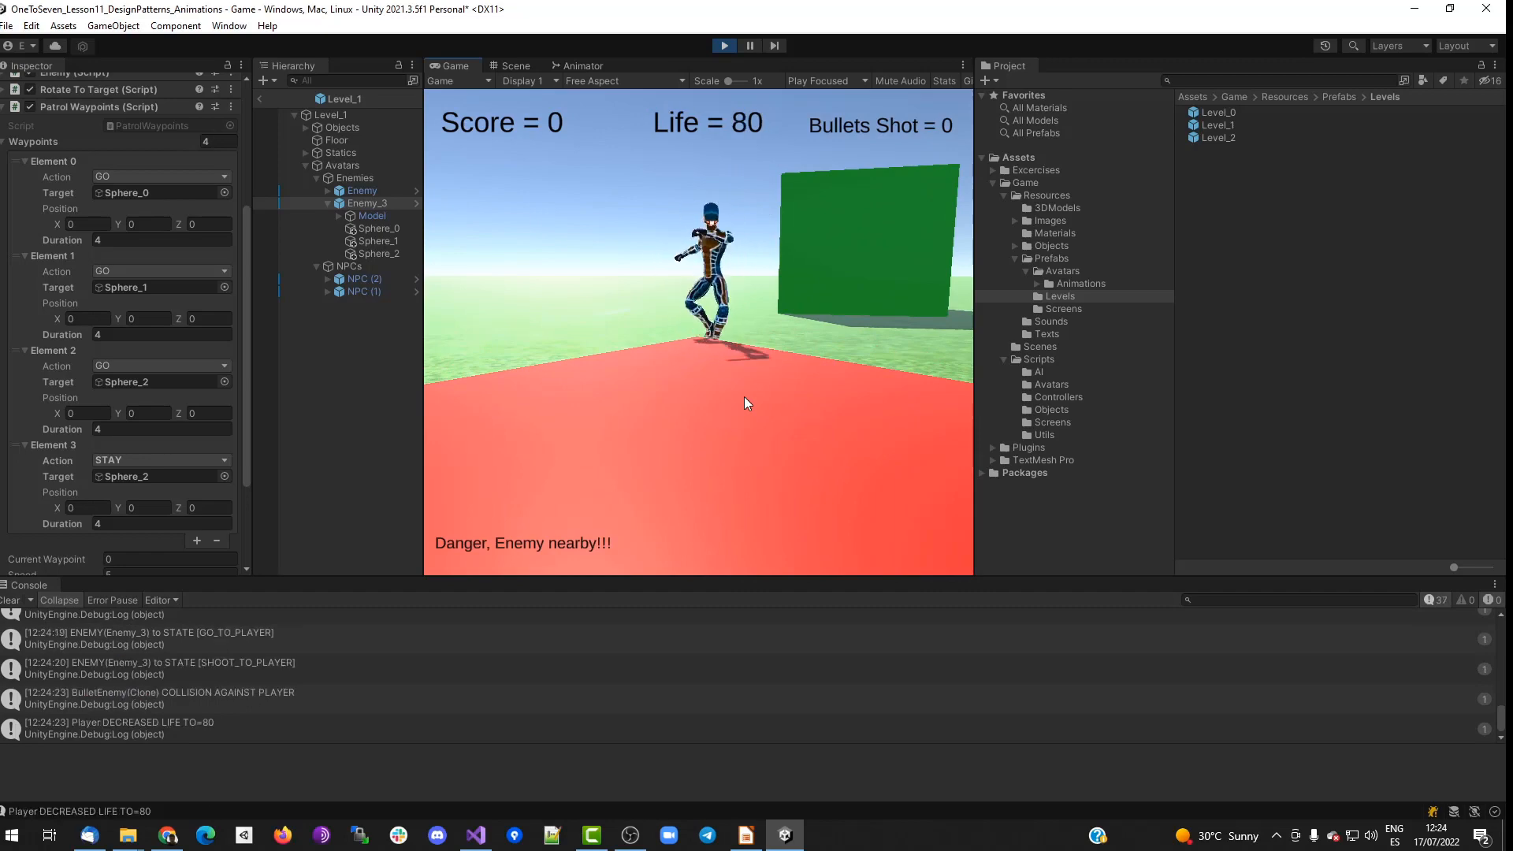
Back away from Enemy_3, shoot it until it is defeated, and stop the game.
key("d")
key("s")
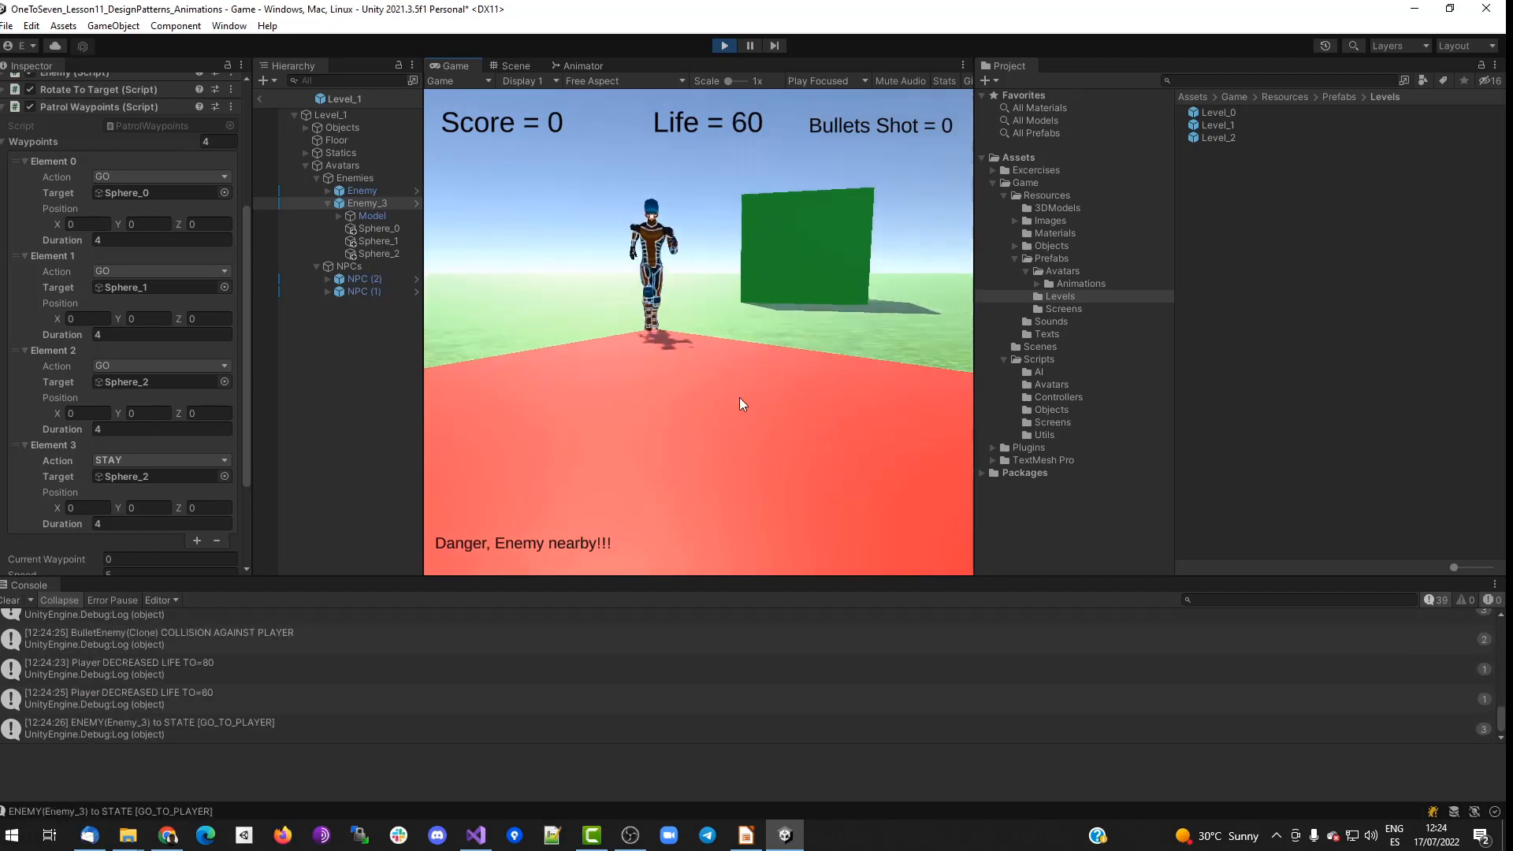
key("w")
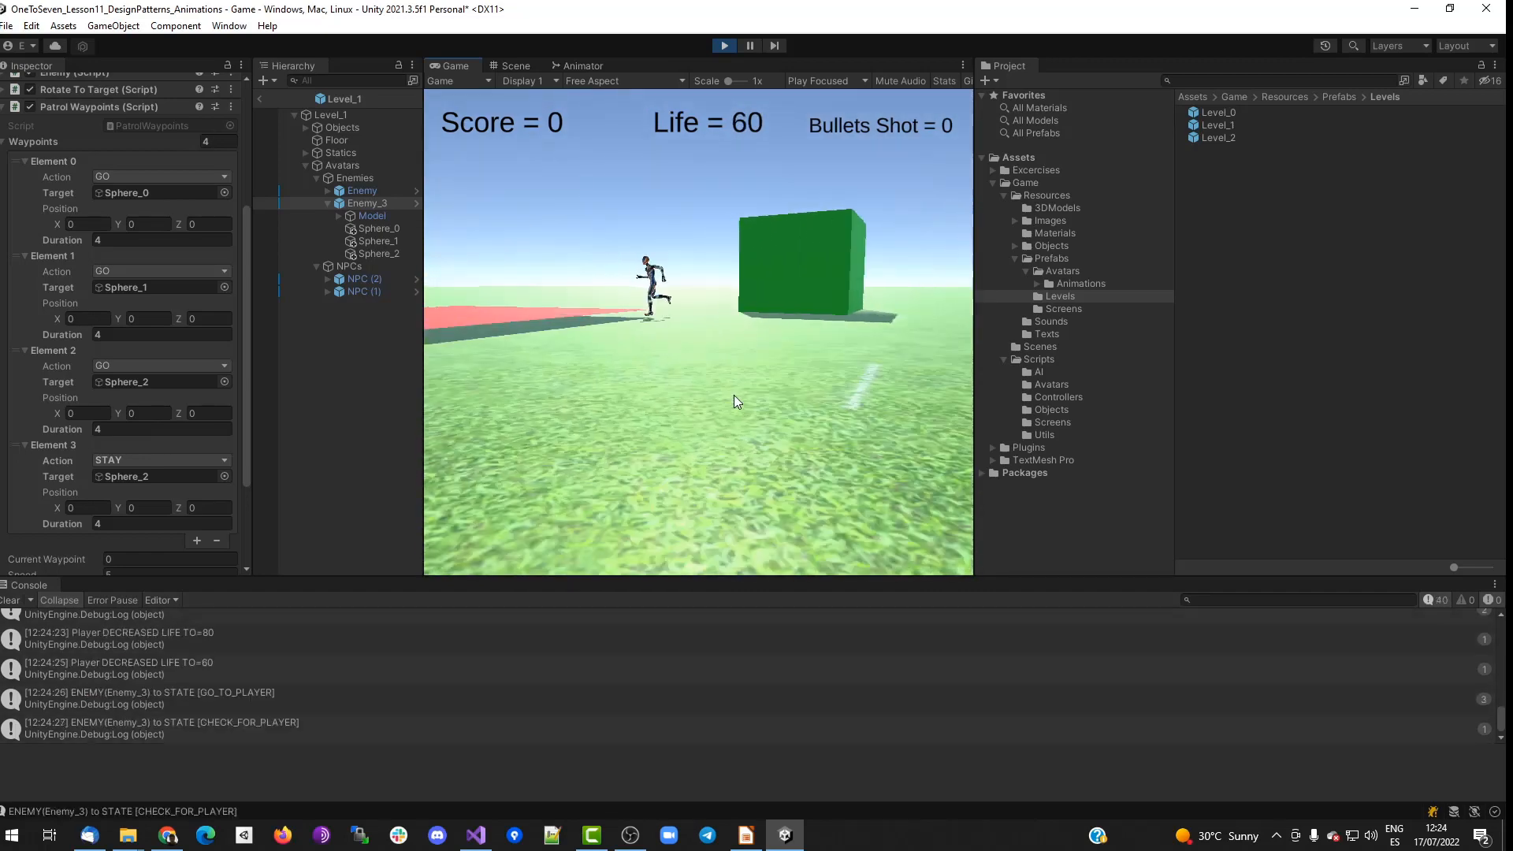
left_click(729, 384)
left_click(729, 384)
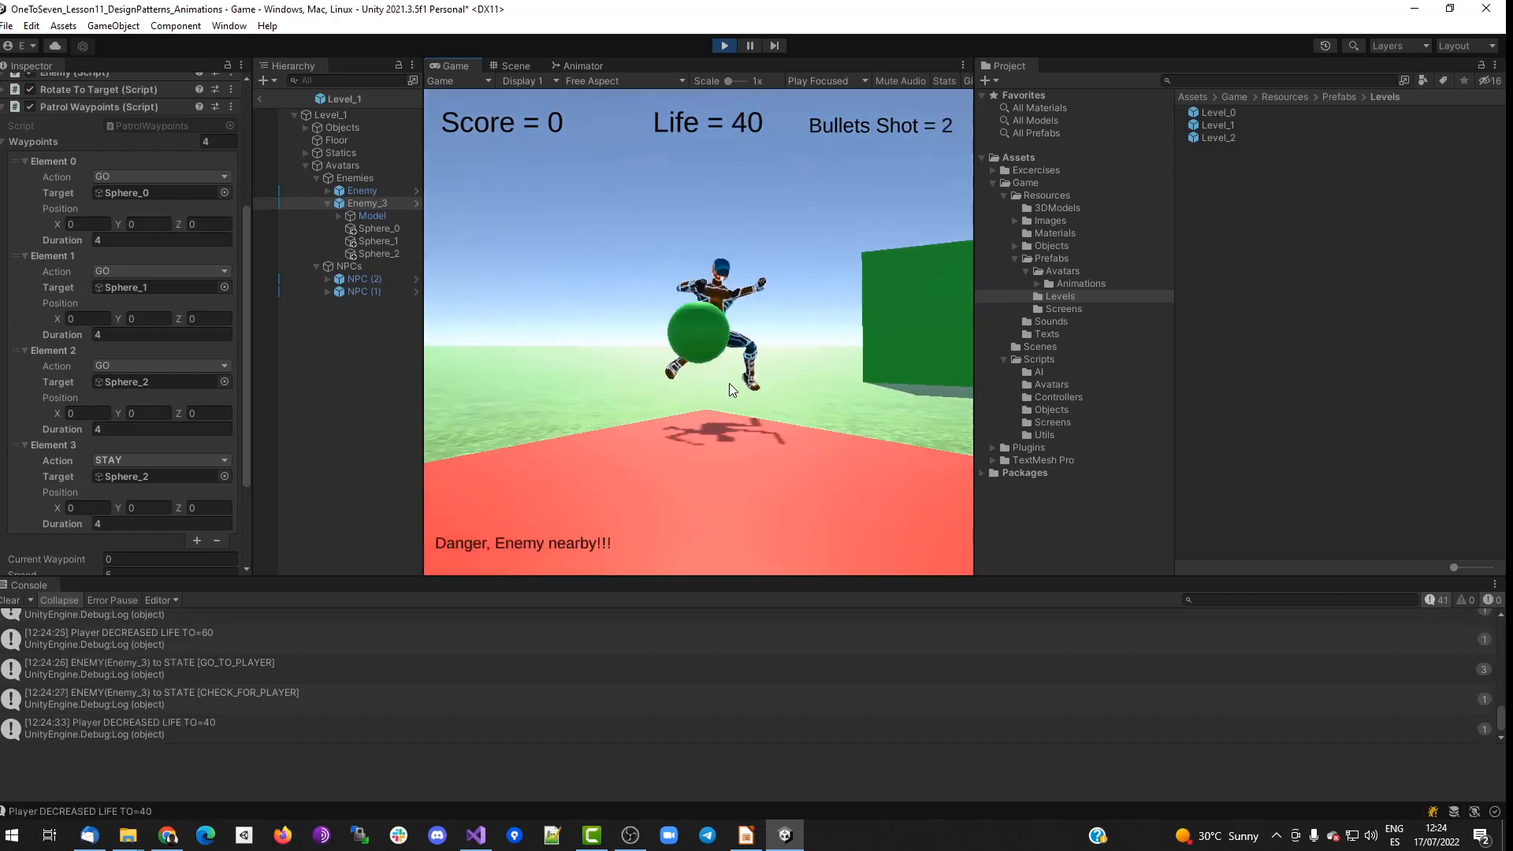
left_click(730, 385)
left_click(729, 385)
left_click(729, 384)
left_click(730, 384)
left_click(729, 384)
left_click(730, 384)
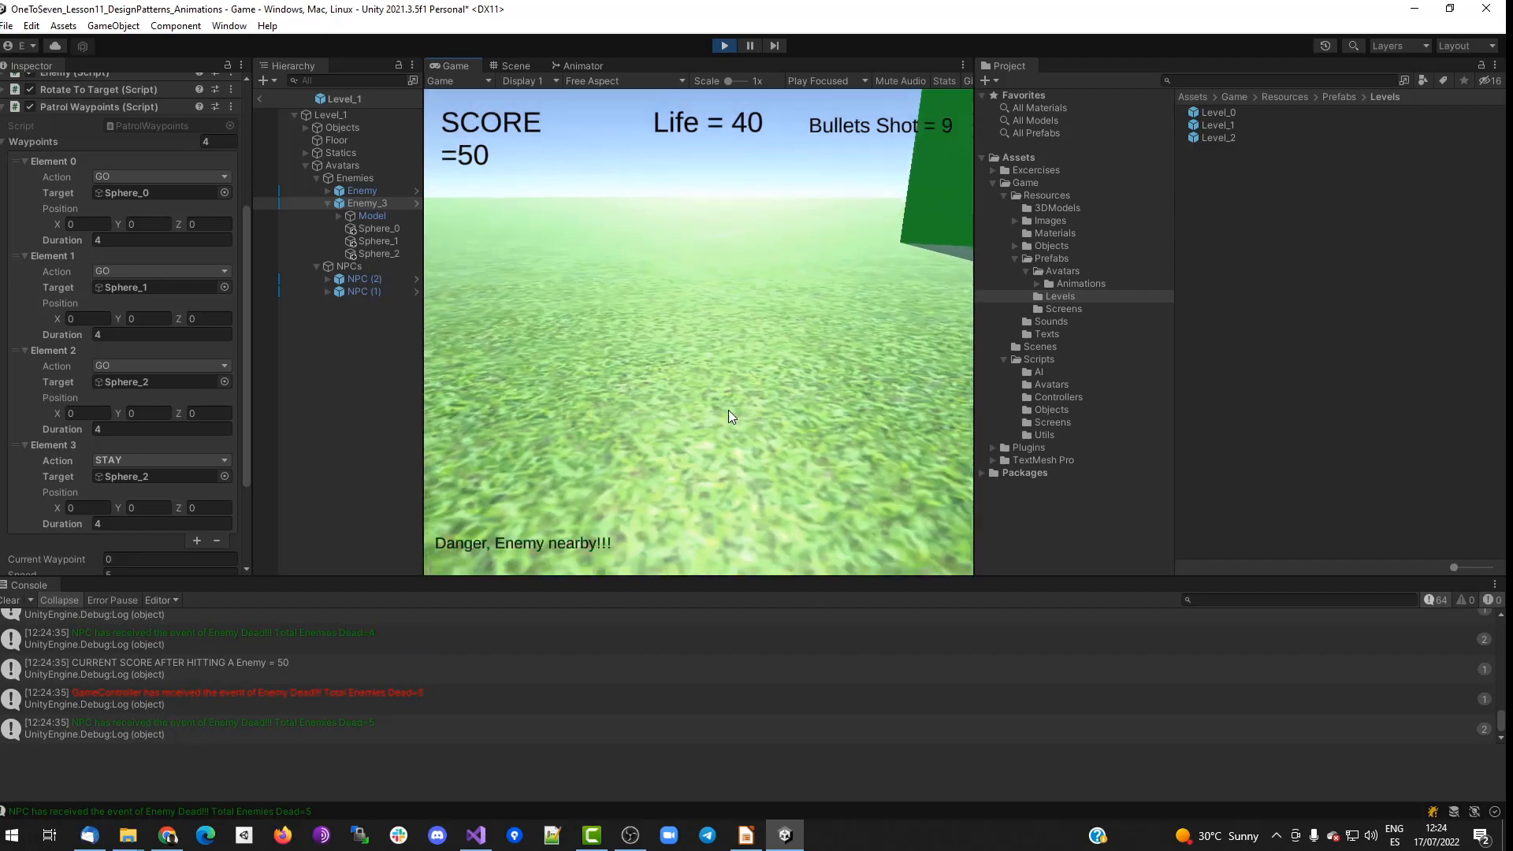
left_click(725, 45)
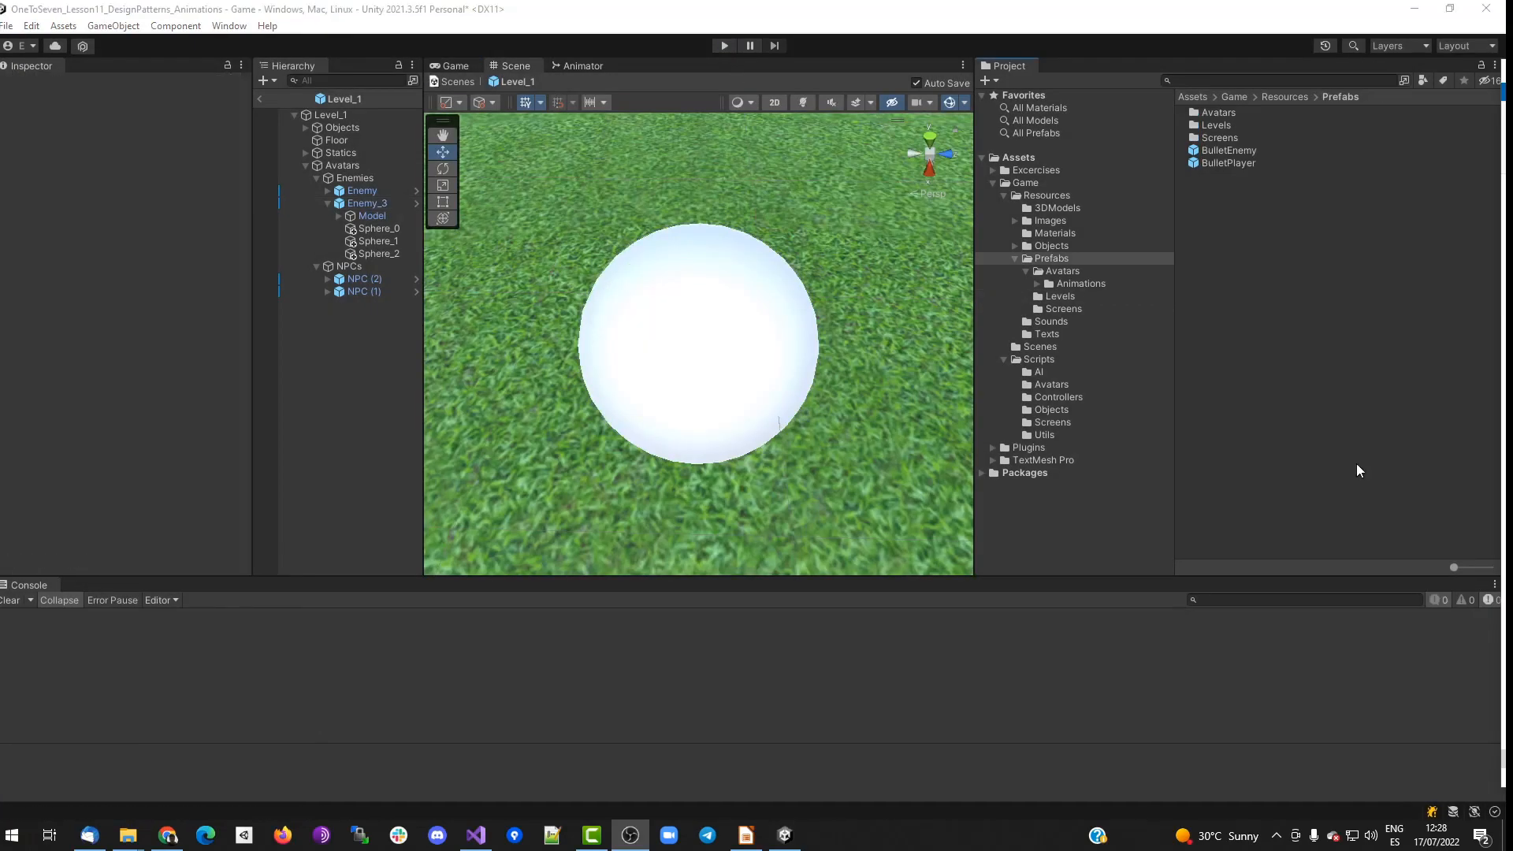
Open the NPC_2 prefab and locate the Enemy4_Skeleton prefab in the ENEMY4 folder of the Anticlea enemy characters.
left_click(1060, 271)
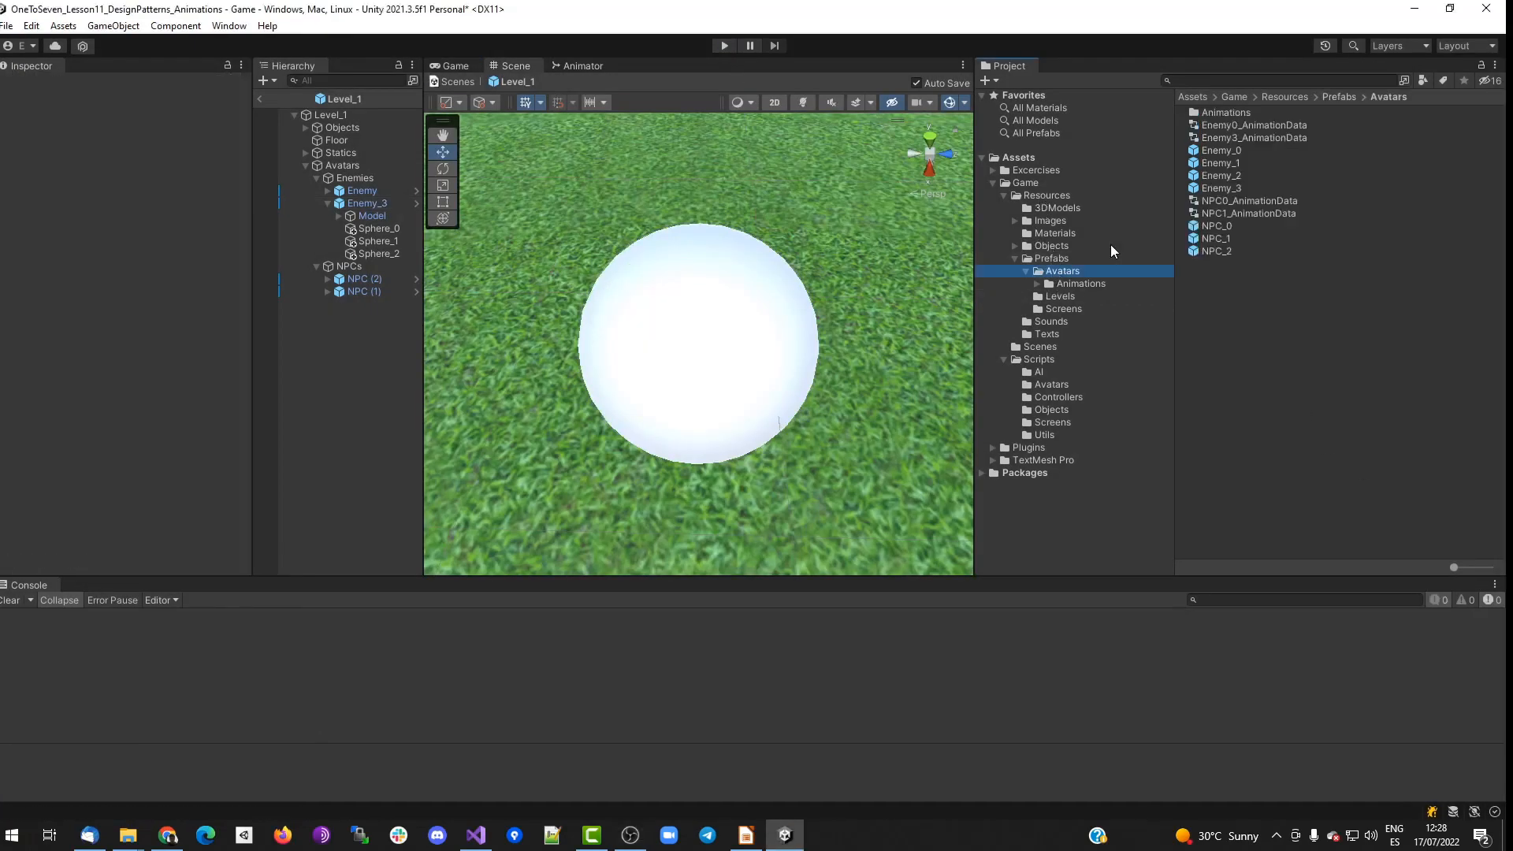
double_click(1218, 250)
left_click(1056, 297)
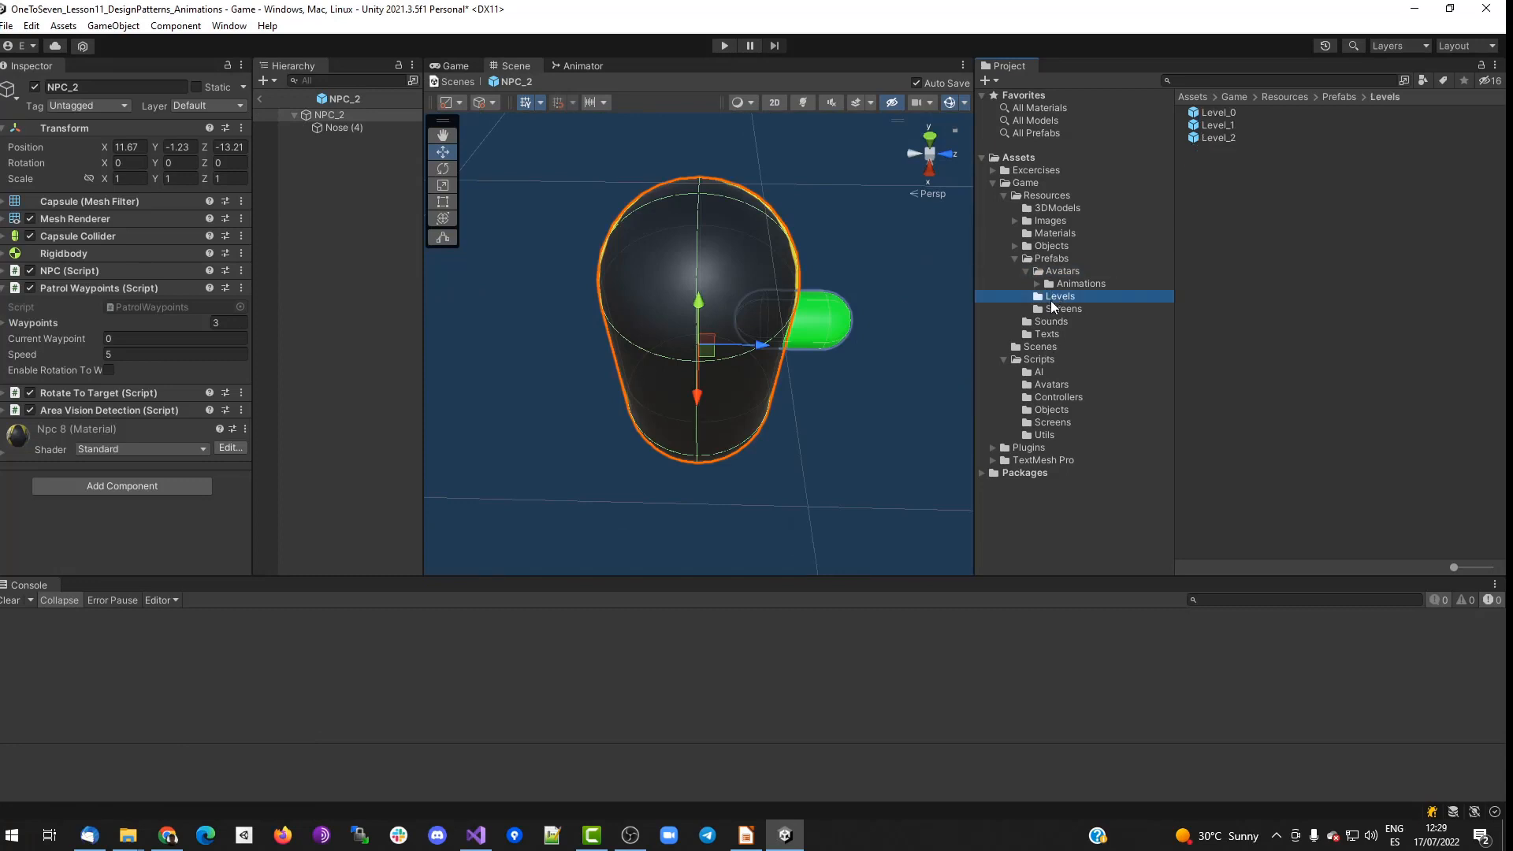
left_click(1037, 284, "alt")
left_click(1059, 423)
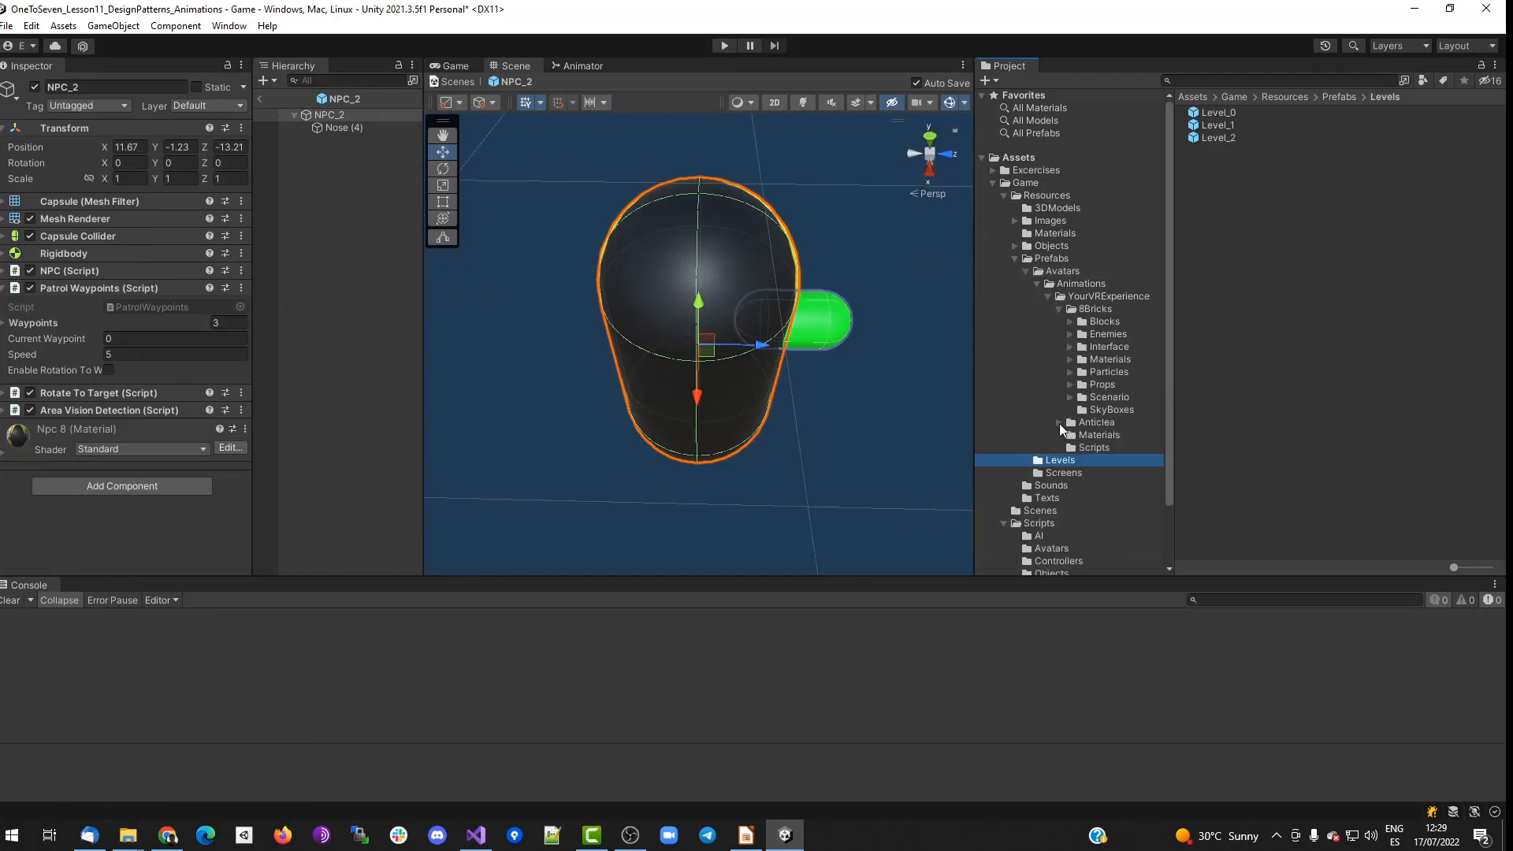
left_click(1059, 423)
scroll(1106, 378, "down", 5)
left_click(1129, 314)
left_click(1131, 323)
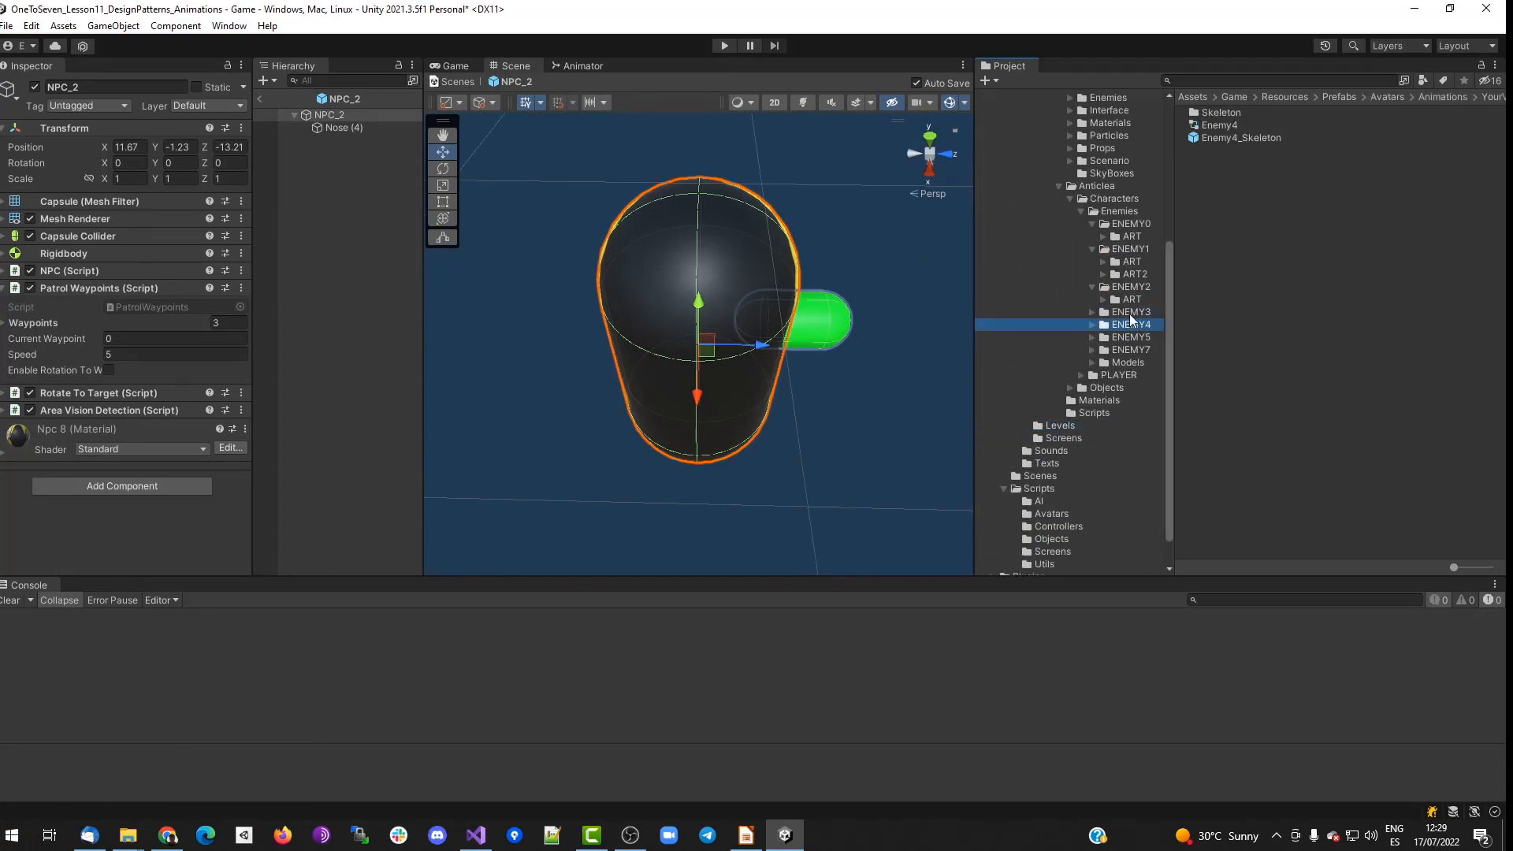
left_click(1100, 337)
left_click(1203, 139)
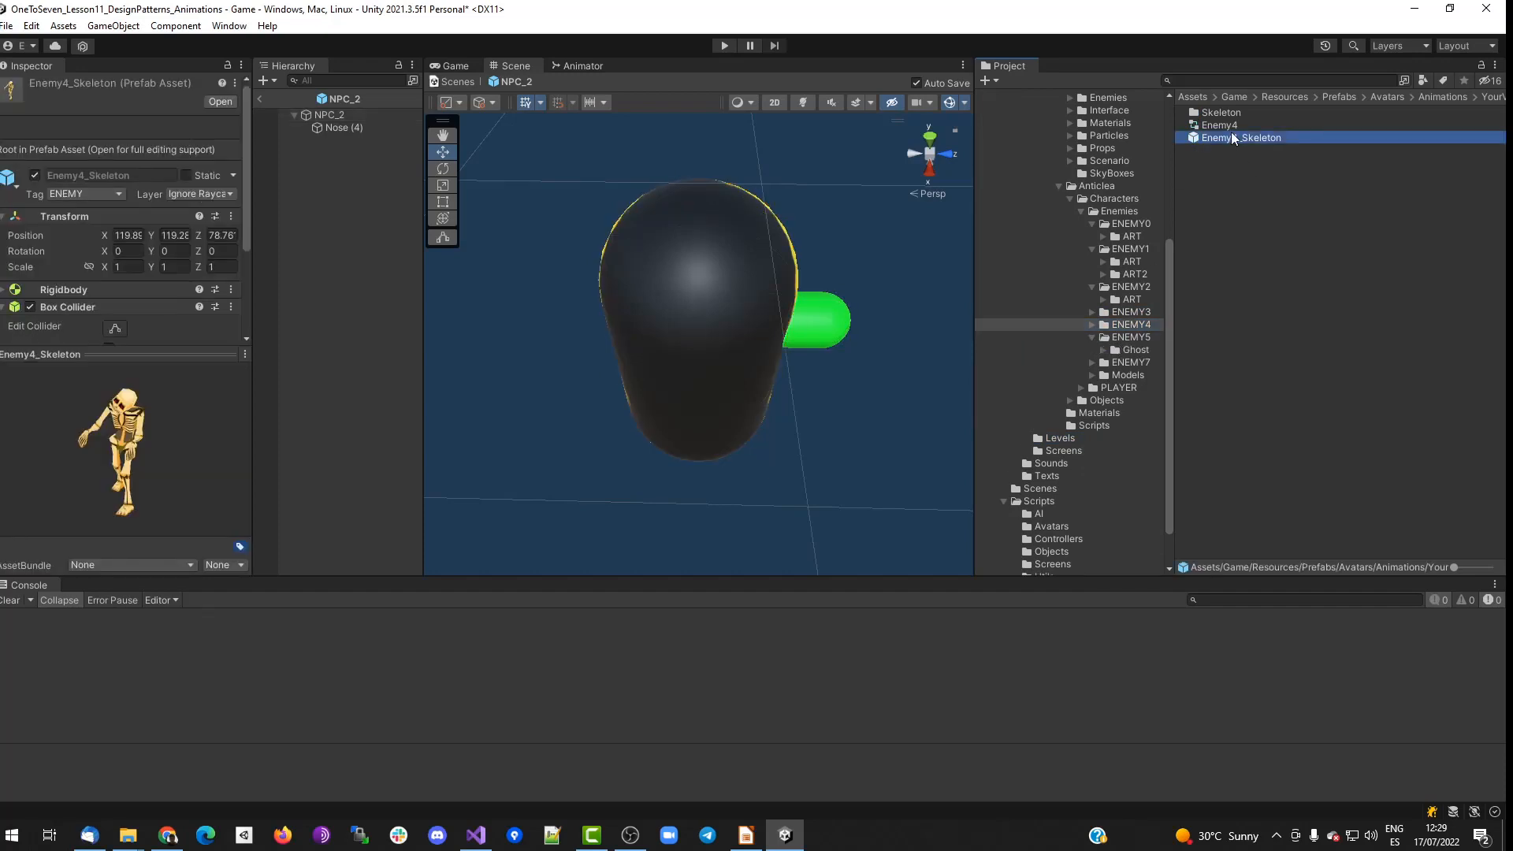
Add Enemy4_Skeleton to NPC_2, unpack it, and place its Model object directly under NPC_2.
left_click_drag(1233, 138, 332, 115)
right_click(353, 141)
mouse_move(441, 326)
left_click(619, 413)
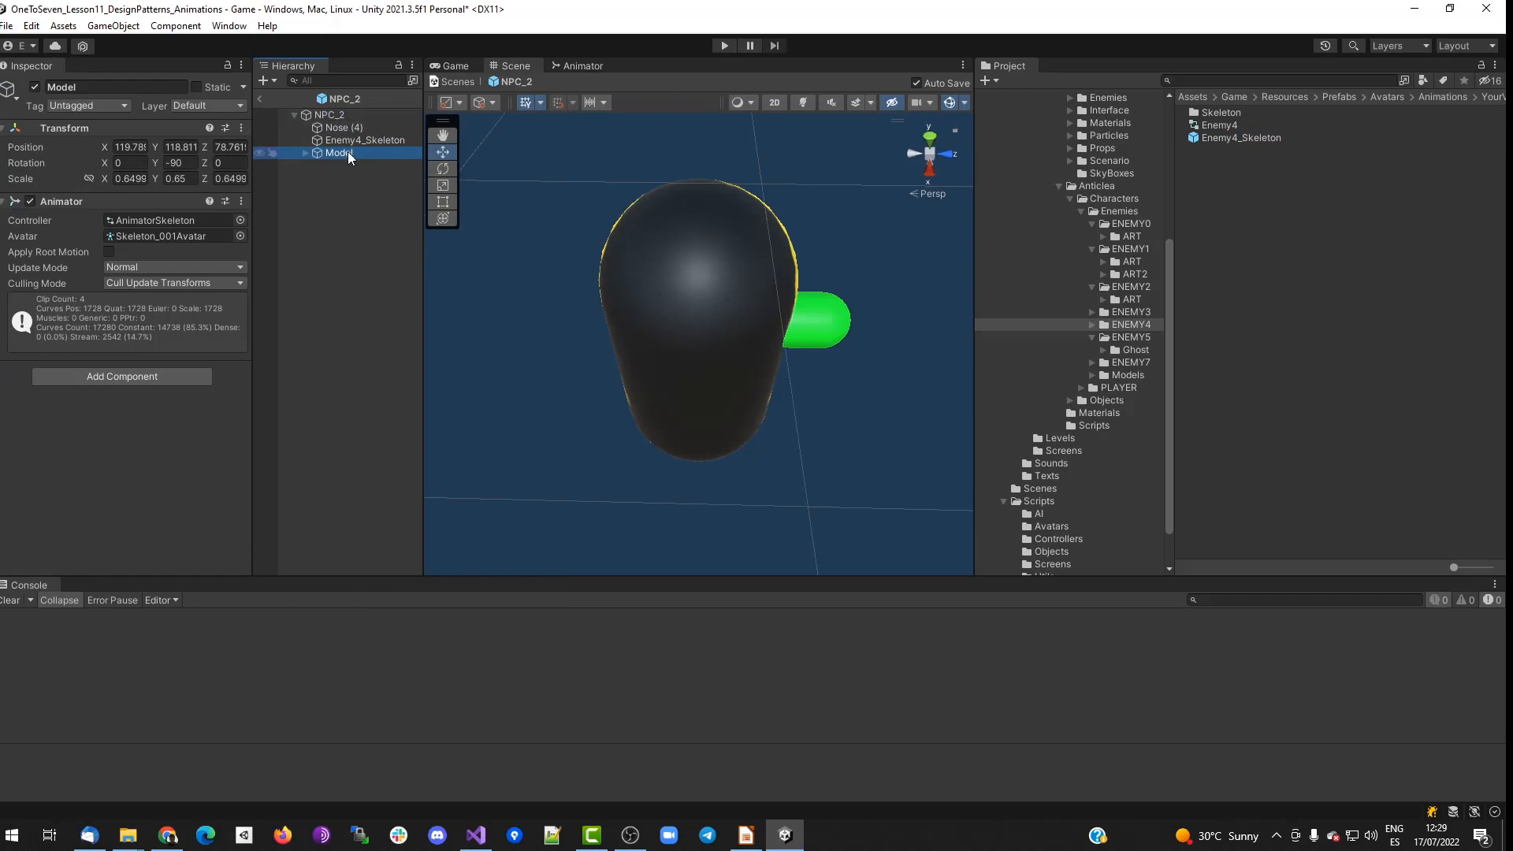
Reset the Model's transform and delete the leftover Enemy4_Skeleton object from NPC_2.
left_click(240, 128)
left_click(264, 145)
left_click(371, 138)
key("Delete")
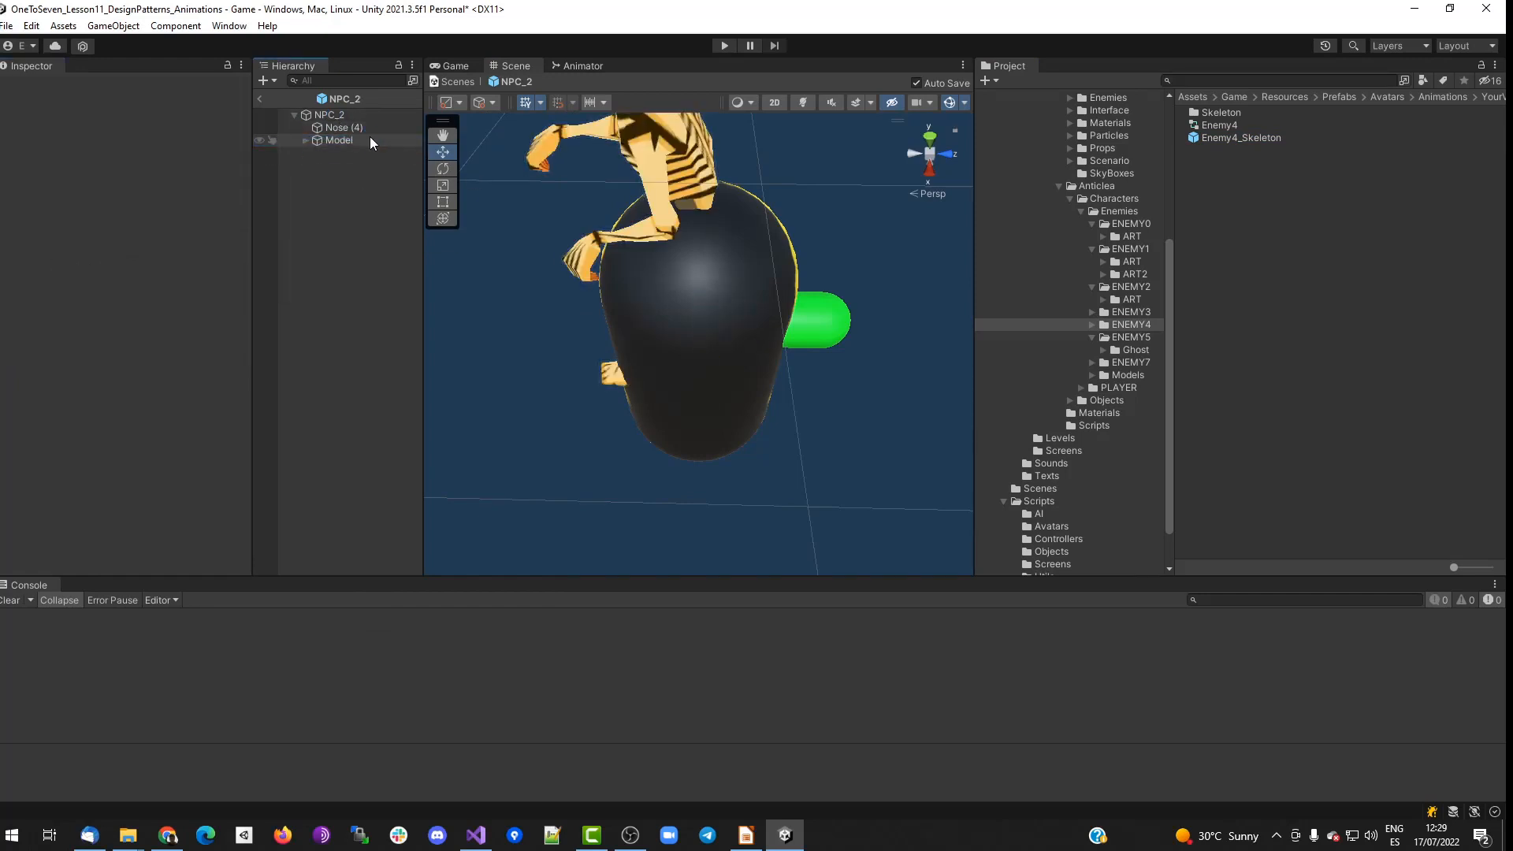
Rotate the skeleton Model 180 on Y and fit it inside the capsule at Y -0.87 and Z -0.135.
left_click(346, 117)
left_click(341, 140)
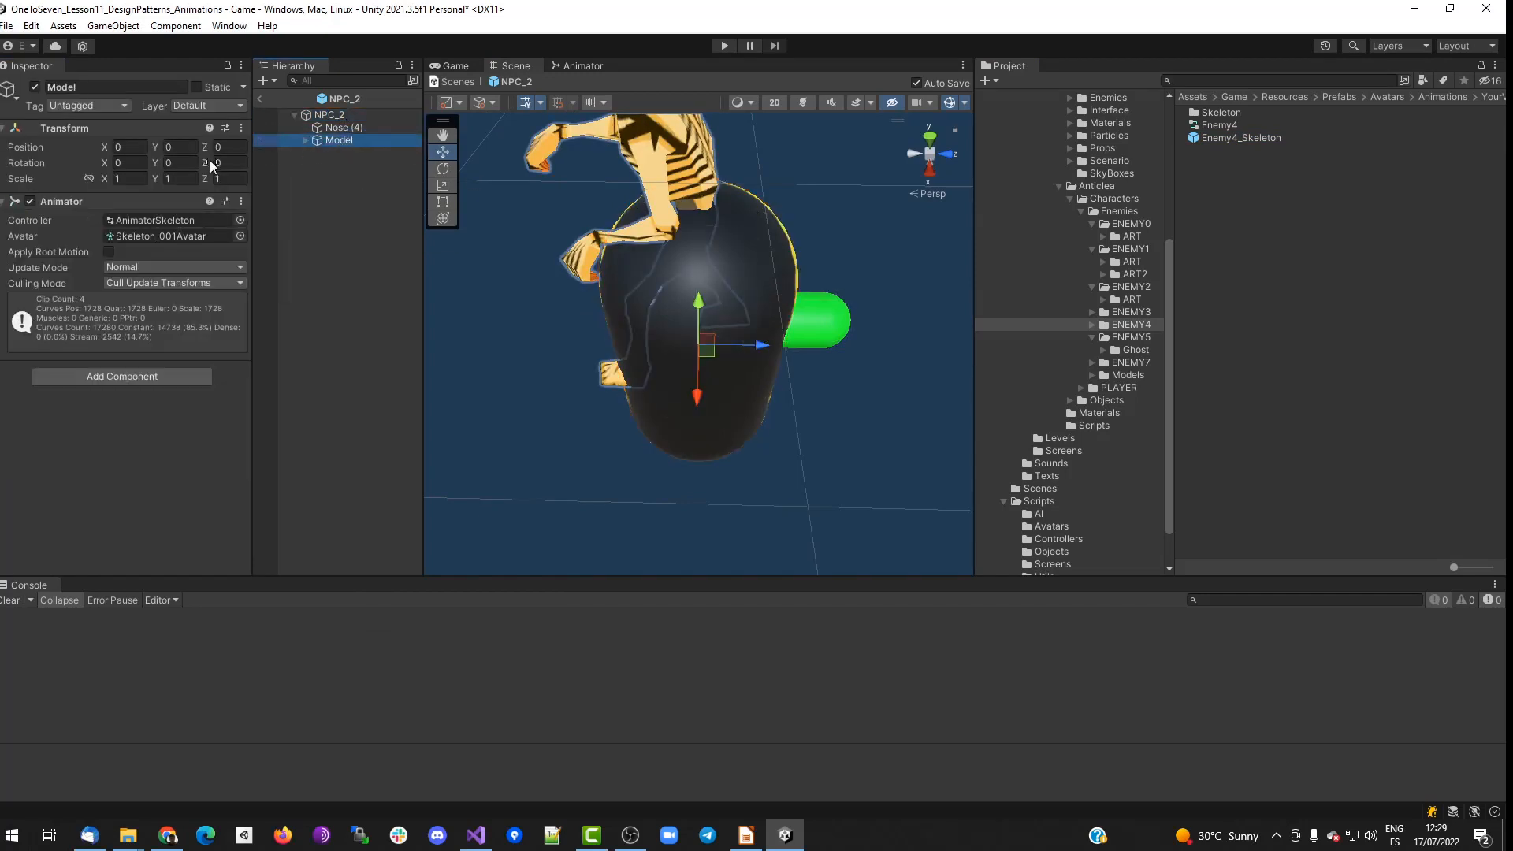
left_click(179, 162)
type("180")
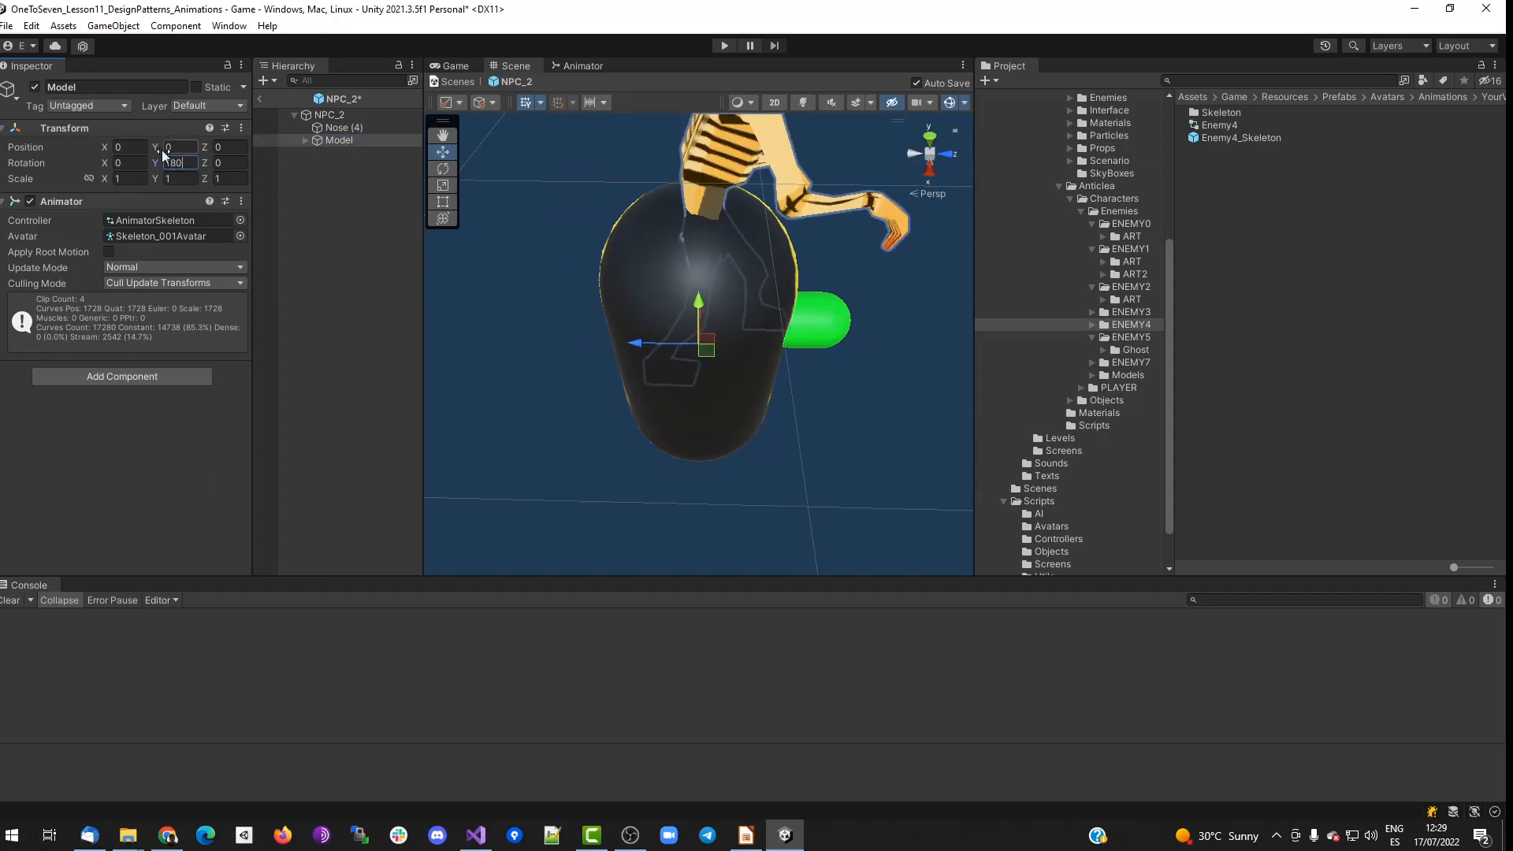
left_click_drag(163, 151, 124, 134)
left_click_drag(709, 378, 1251, 421, "alt")
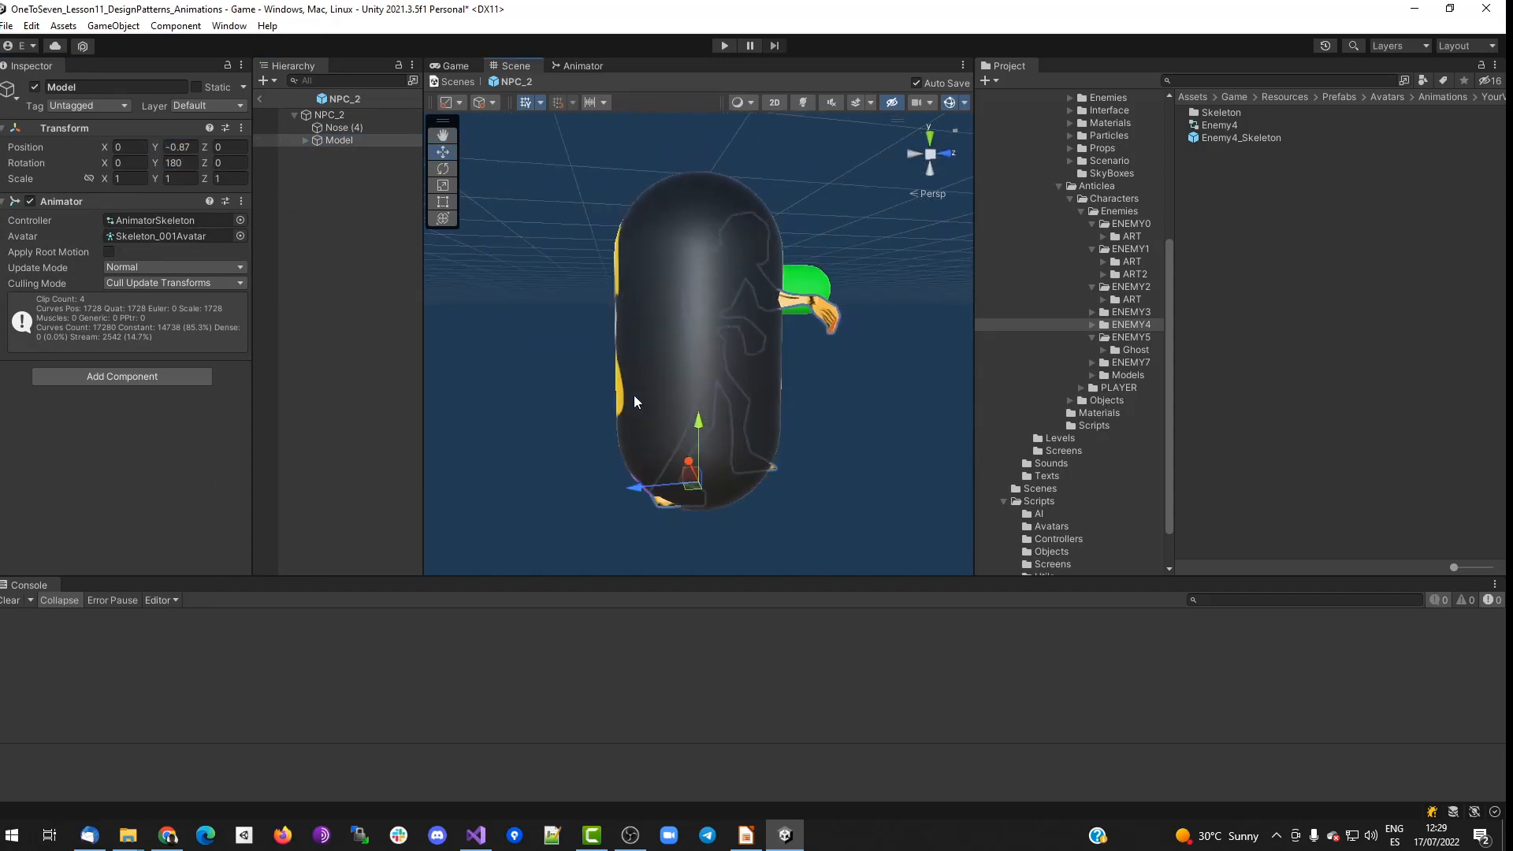
left_click_drag(642, 486, 611, 490)
left_click_drag(630, 490, 827, 490, "alt")
Delete the Nose (4) object and disable NPC_2's Mesh Renderer so only the skeleton is displayed.
left_click(328, 128)
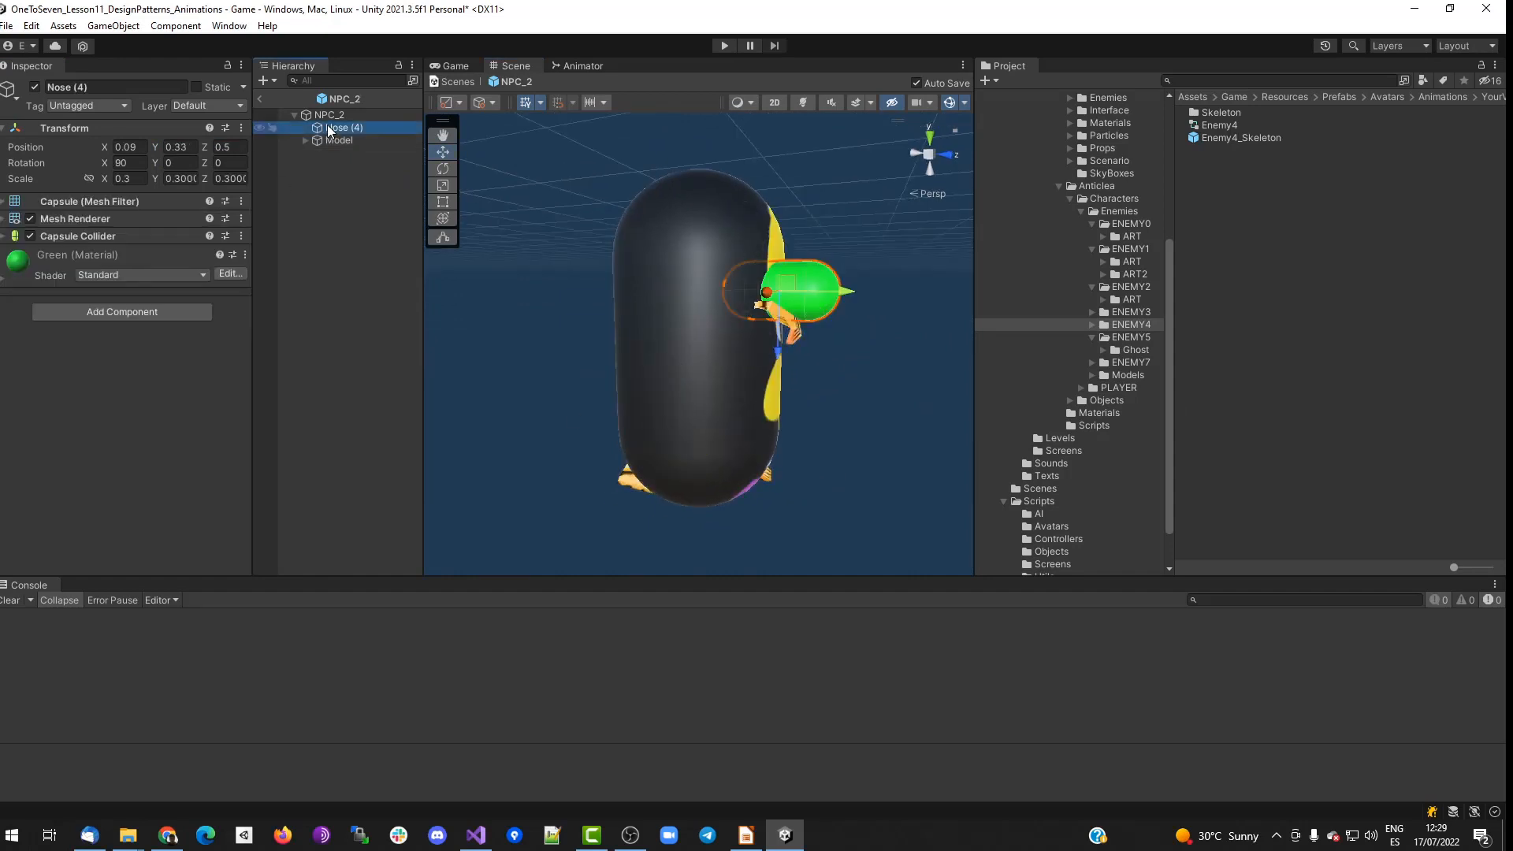
key("Delete")
left_click(329, 115)
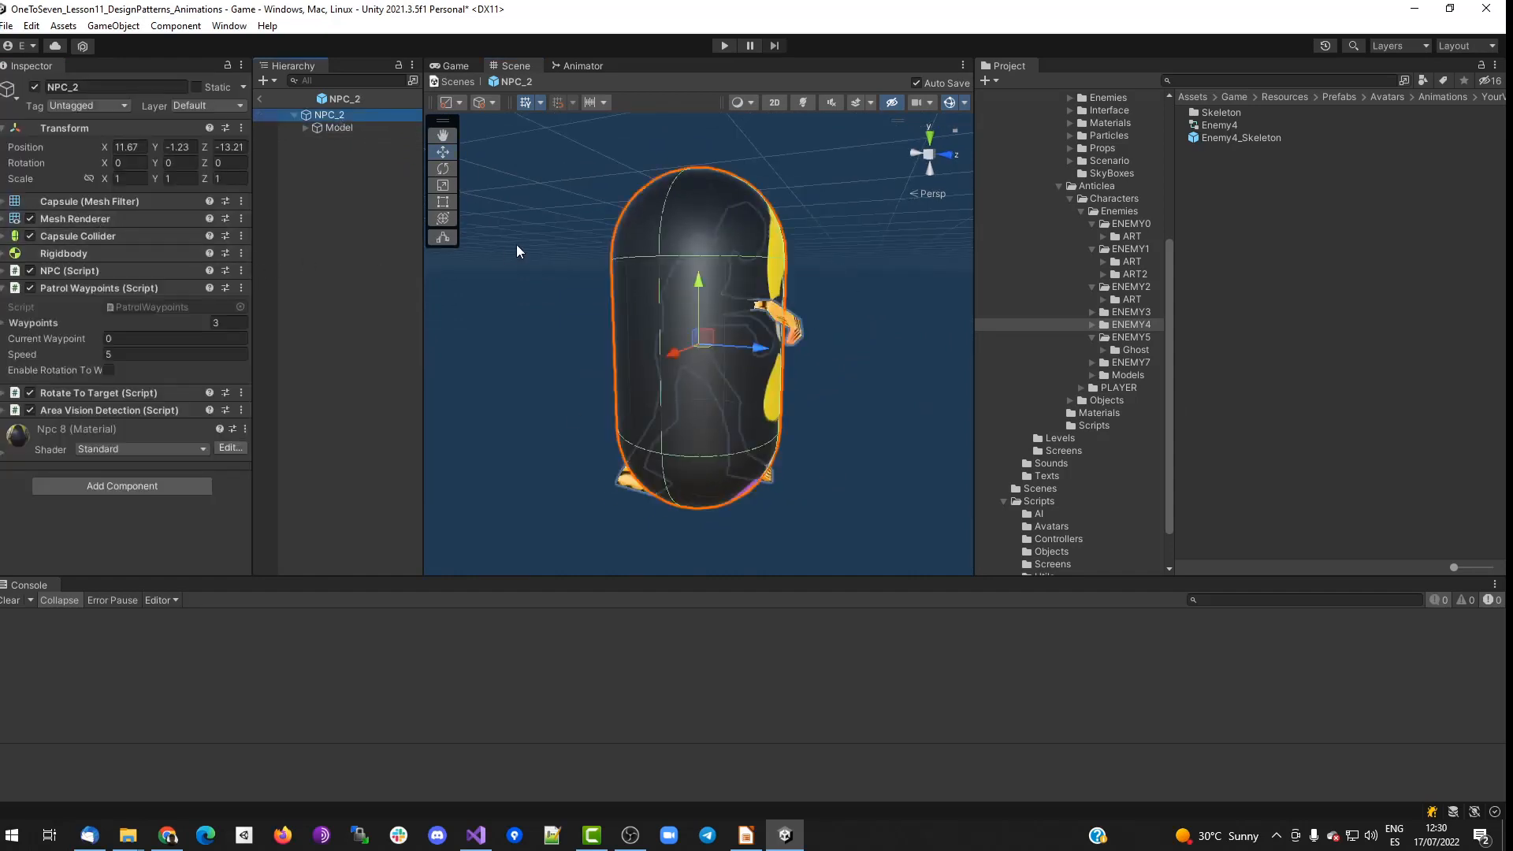
left_click(30, 218)
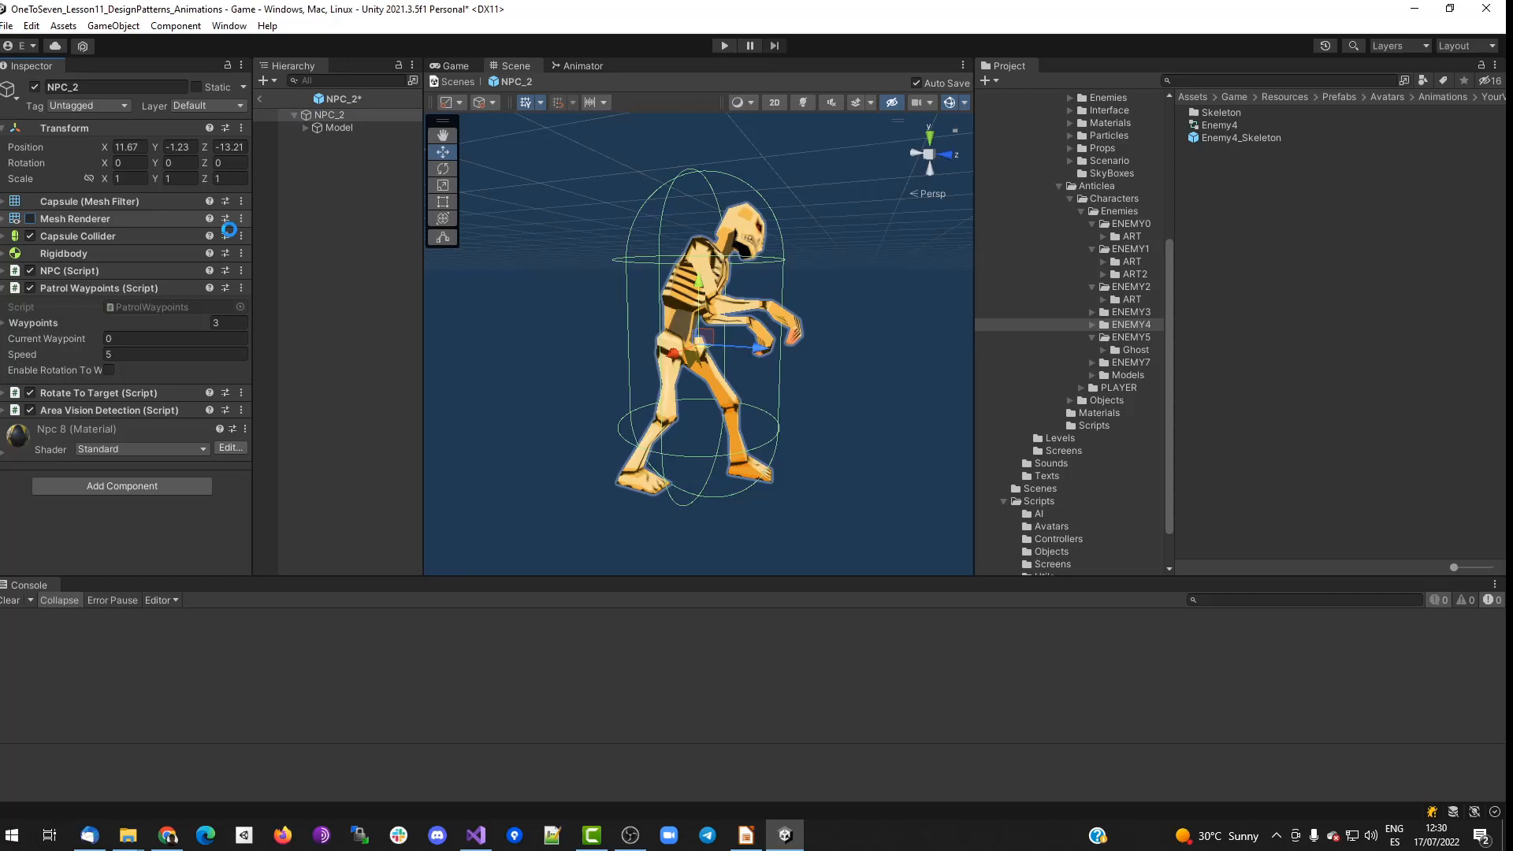
Clear the AnimatorSkeleton controller from the Model's Animator component.
left_click(319, 129)
left_click(190, 221)
key("Delete")
Assign the skeleton Model as the Model 3d reference of NPC_2's NPC script.
left_click(313, 115)
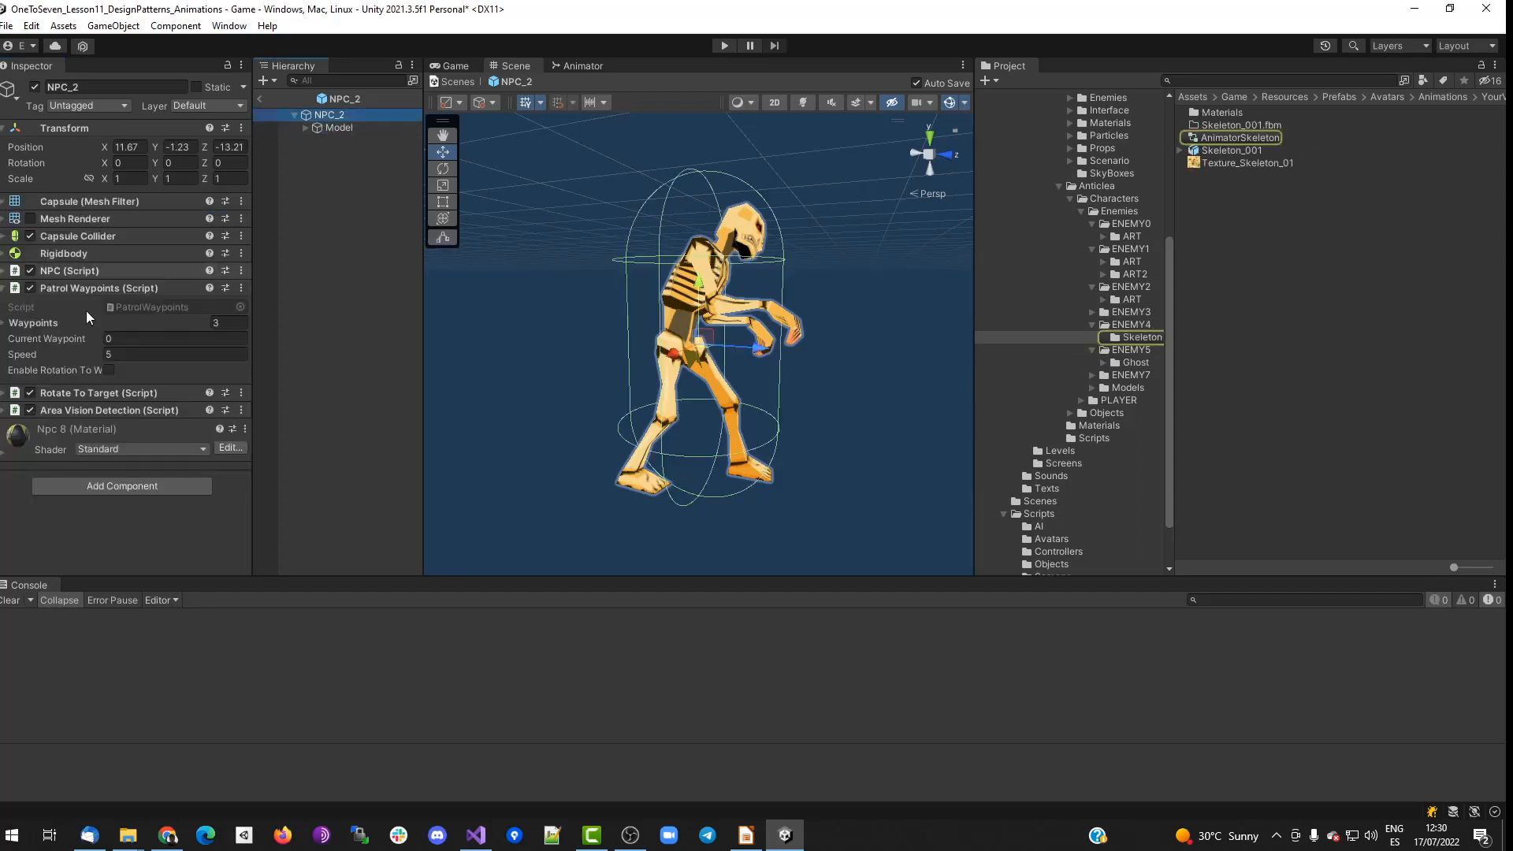
left_click(3, 289)
left_click(3, 271)
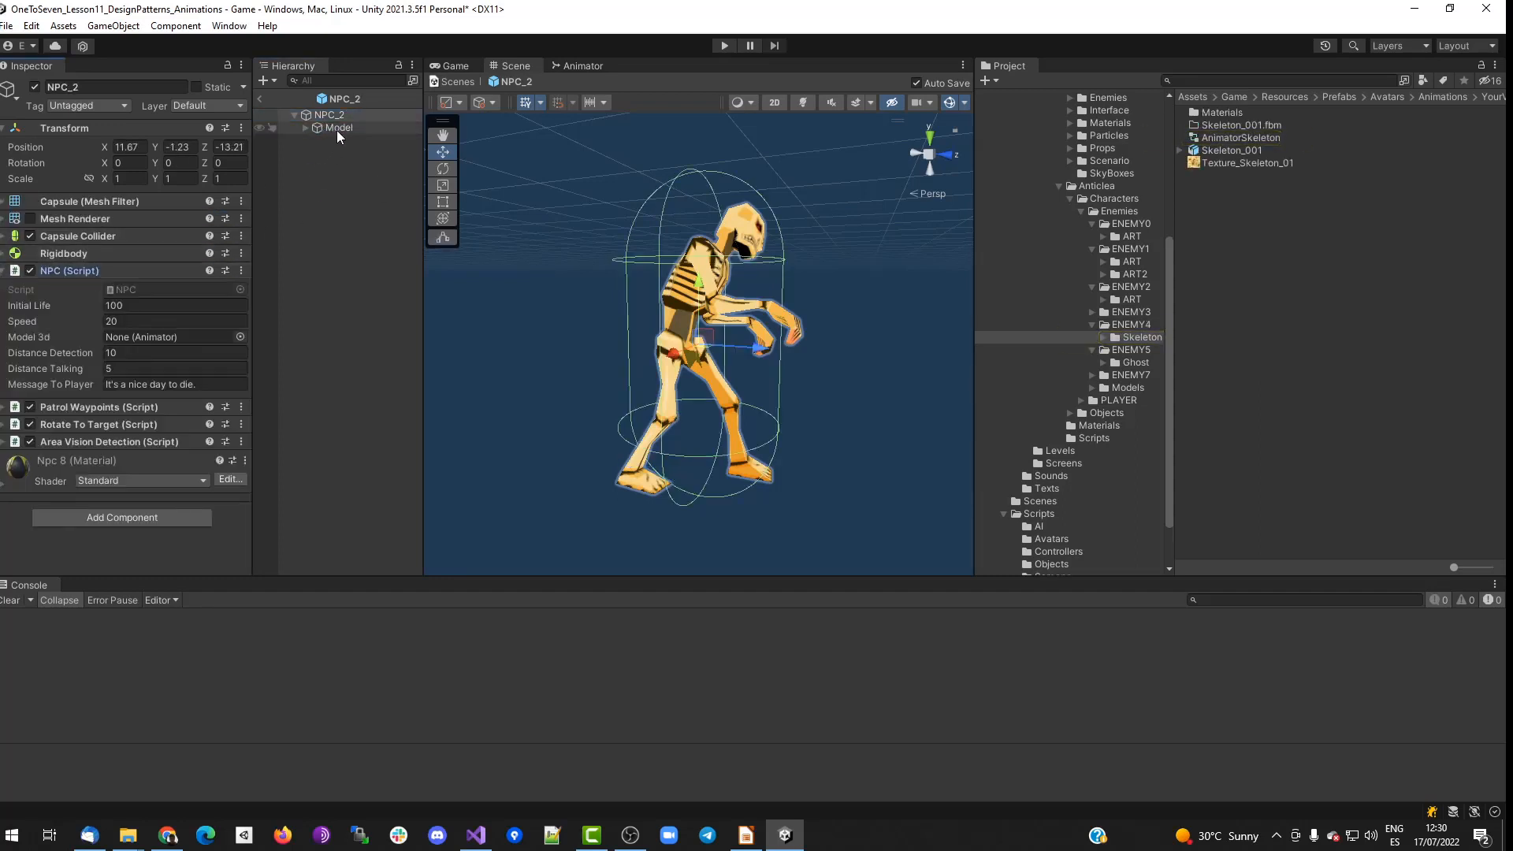
left_click_drag(338, 130, 171, 334)
left_click(3, 270)
Create an Animator Controller named NPC2_AnimationData in the Prefabs/Avatars folder.
left_click(342, 130)
scroll(1093, 235, "up", 3)
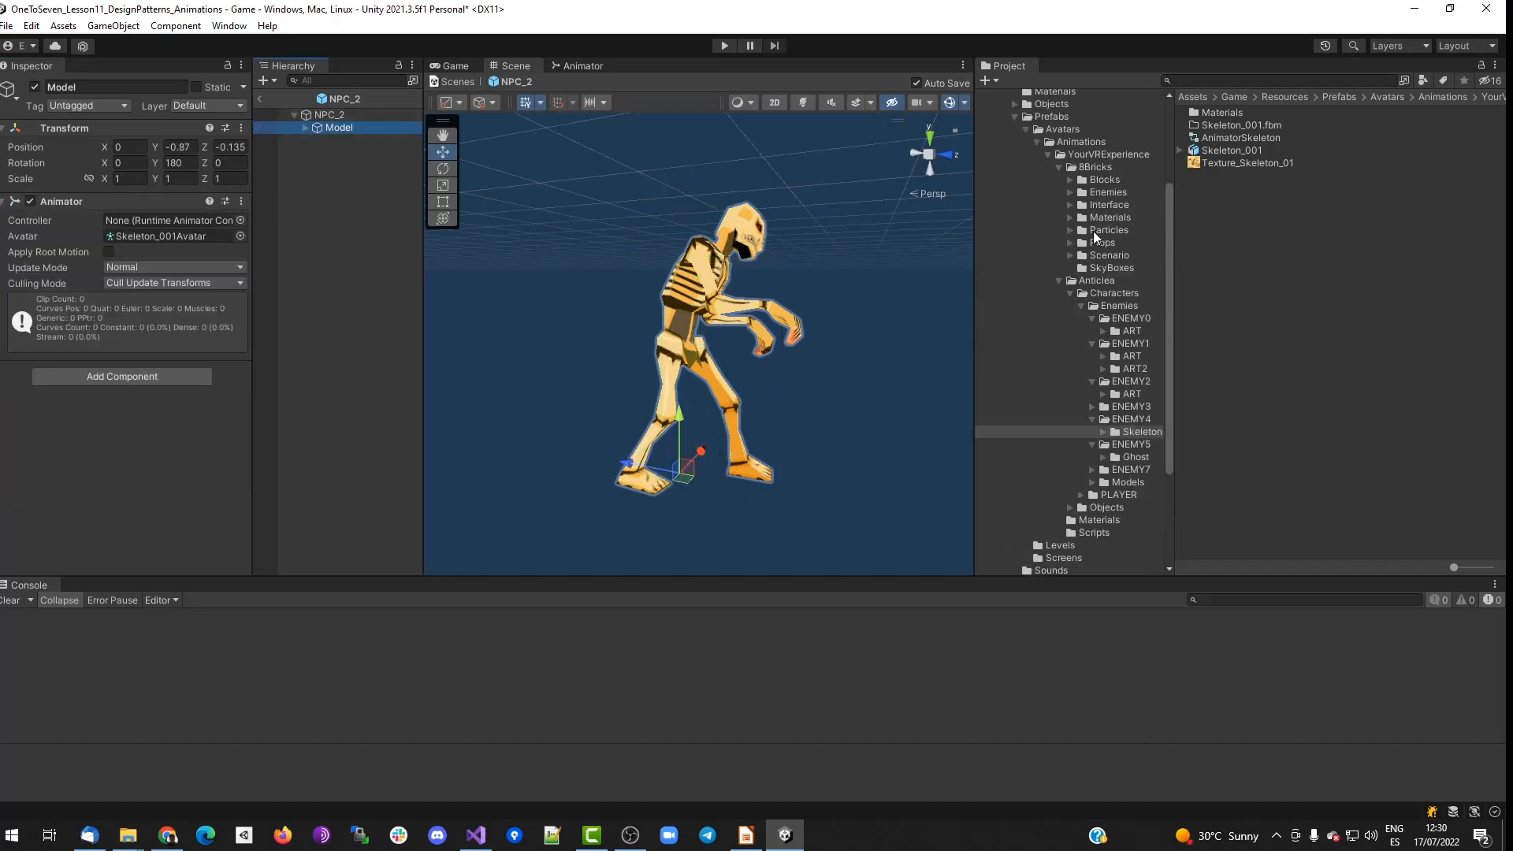
left_click(1058, 326)
left_click(1057, 256)
left_click(1062, 270)
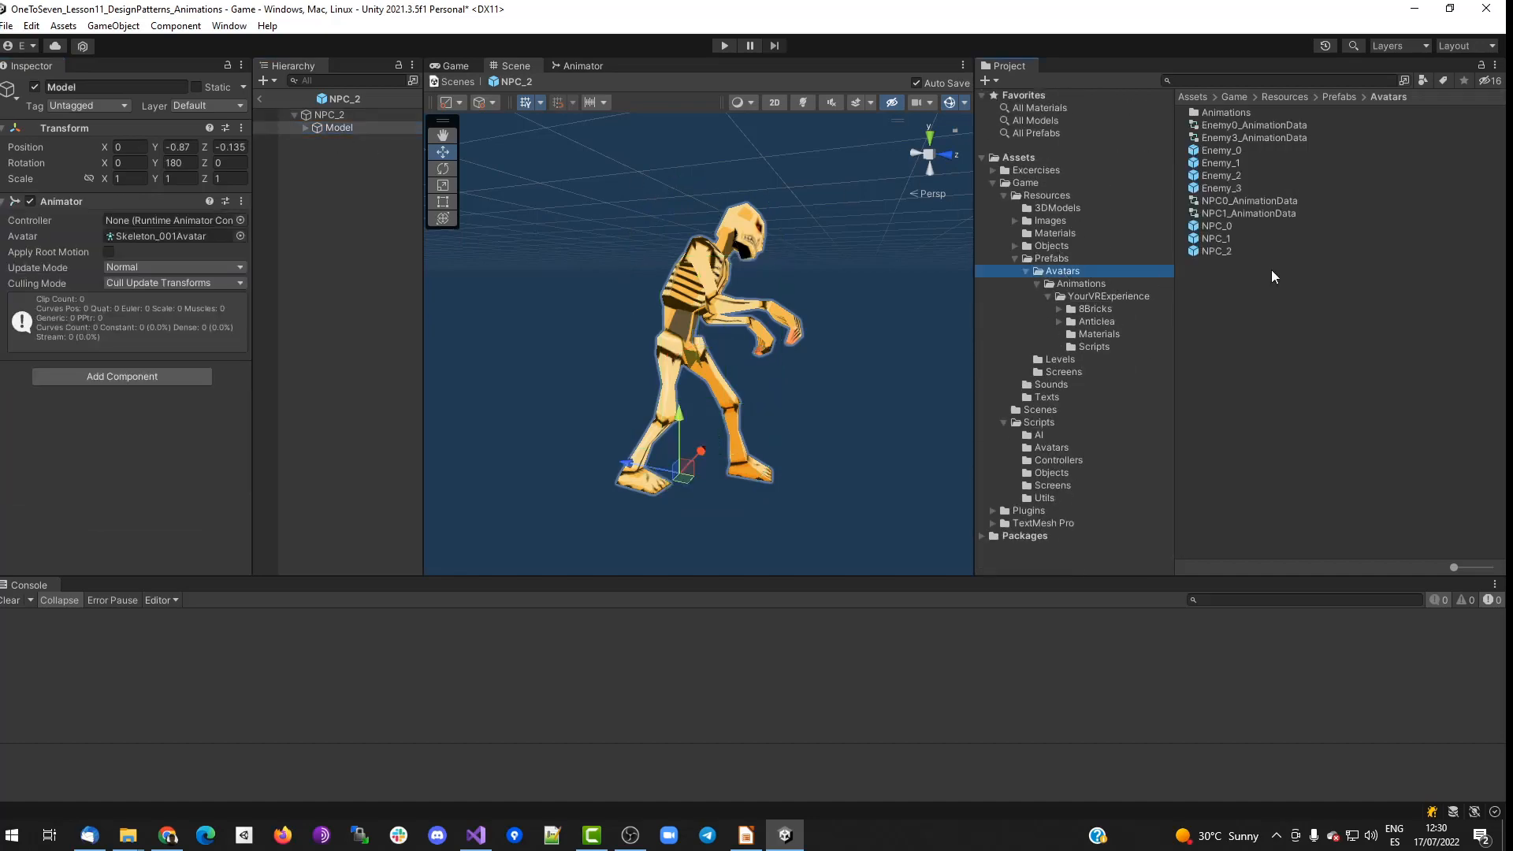
right_click(1218, 301)
mouse_move(1260, 311)
left_click(1125, 587)
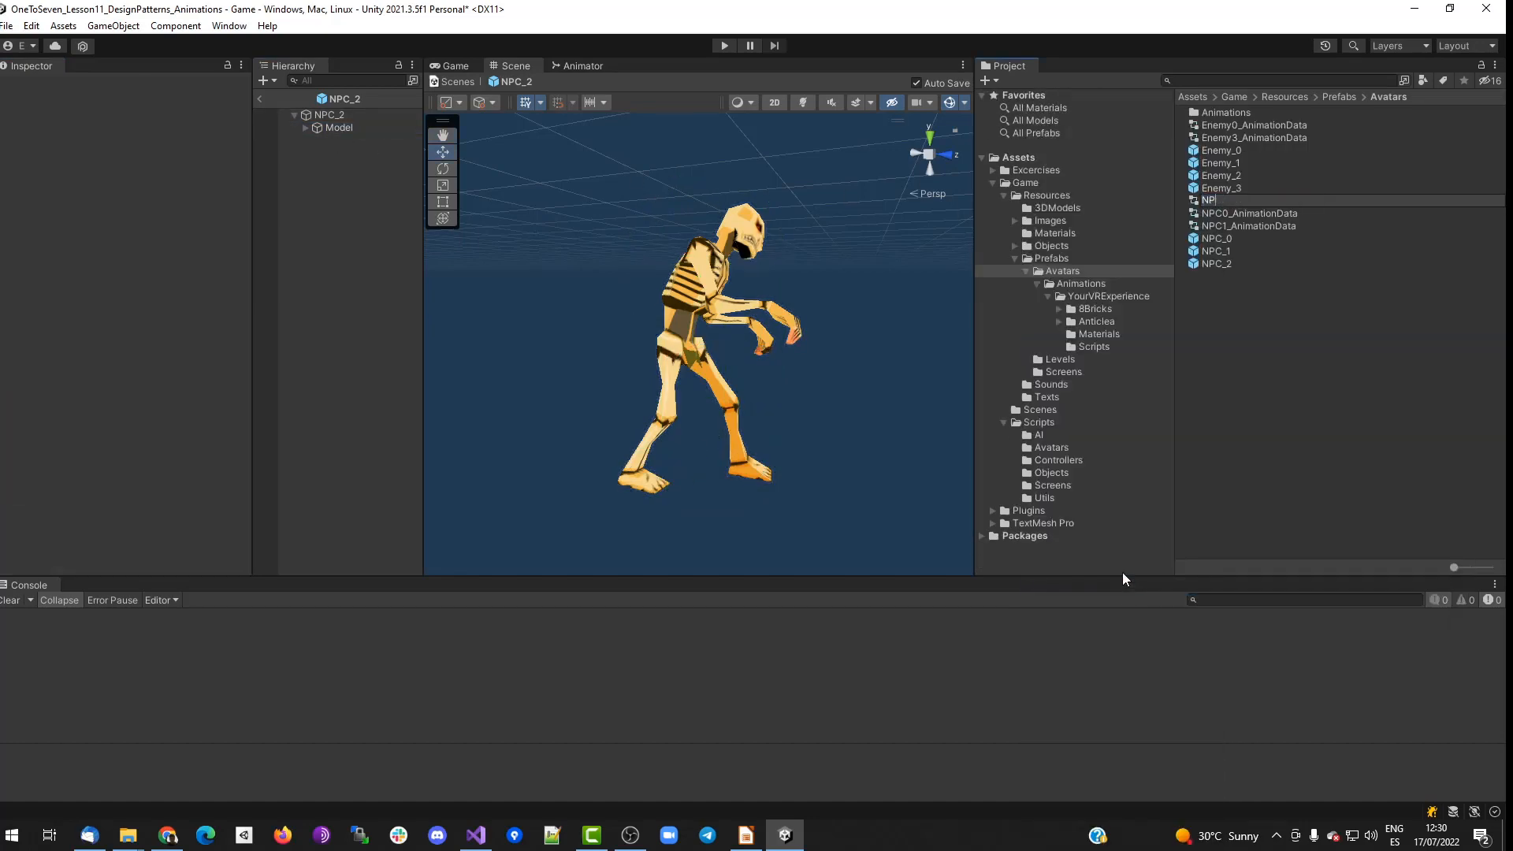
type("NPC2_AnimationData")
key("Return")
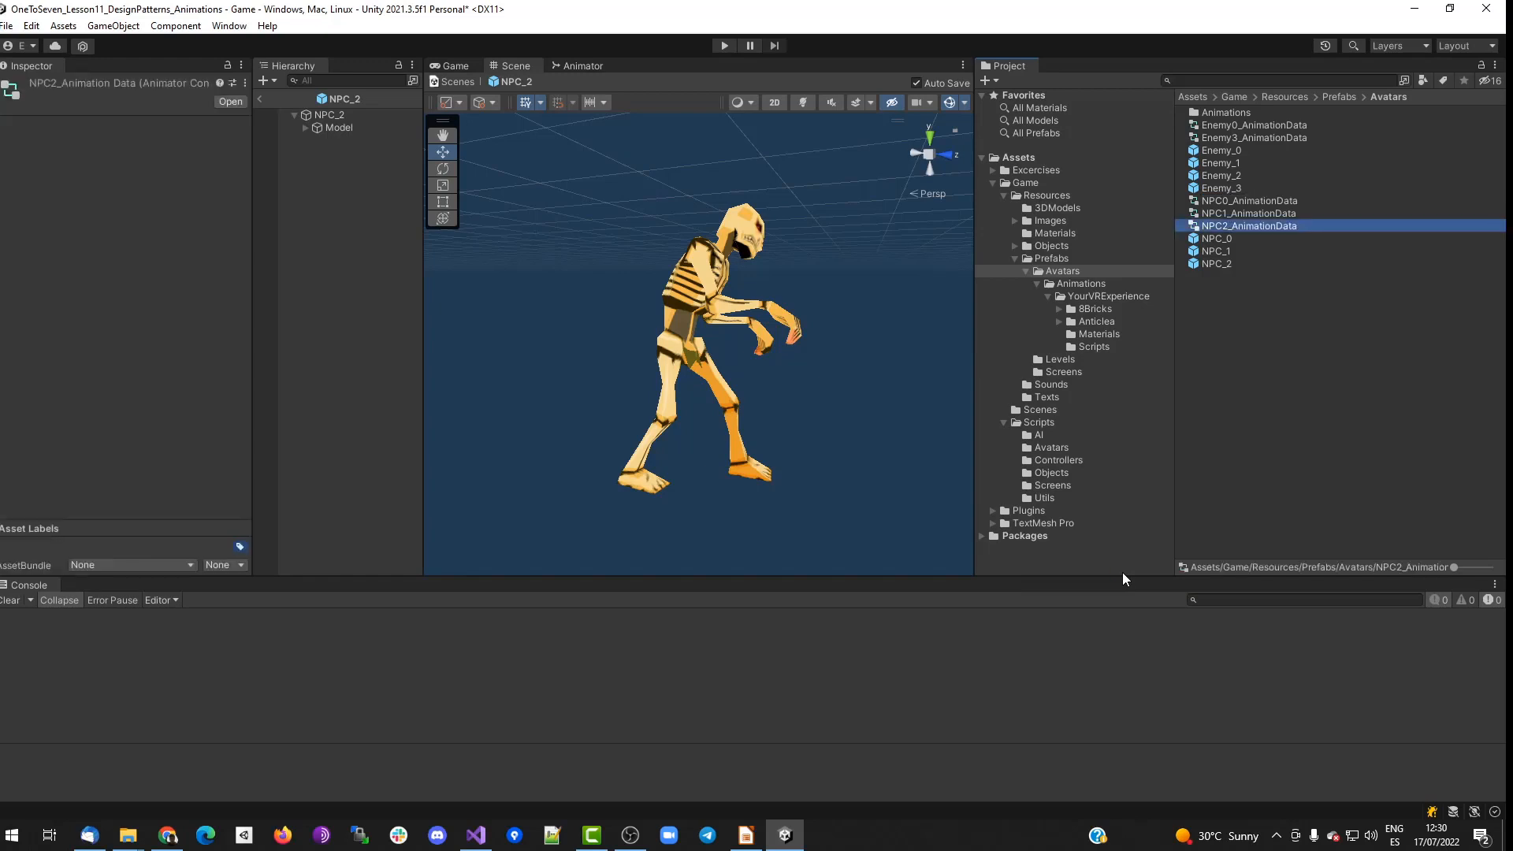
Open NPC2_AnimationData, line up its Any State and Entry nodes, and add an empty default state beneath Entry.
left_click(477, 216)
double_click(1254, 224)
left_click_drag(706, 198, 755, 218)
left_click_drag(697, 116, 750, 134)
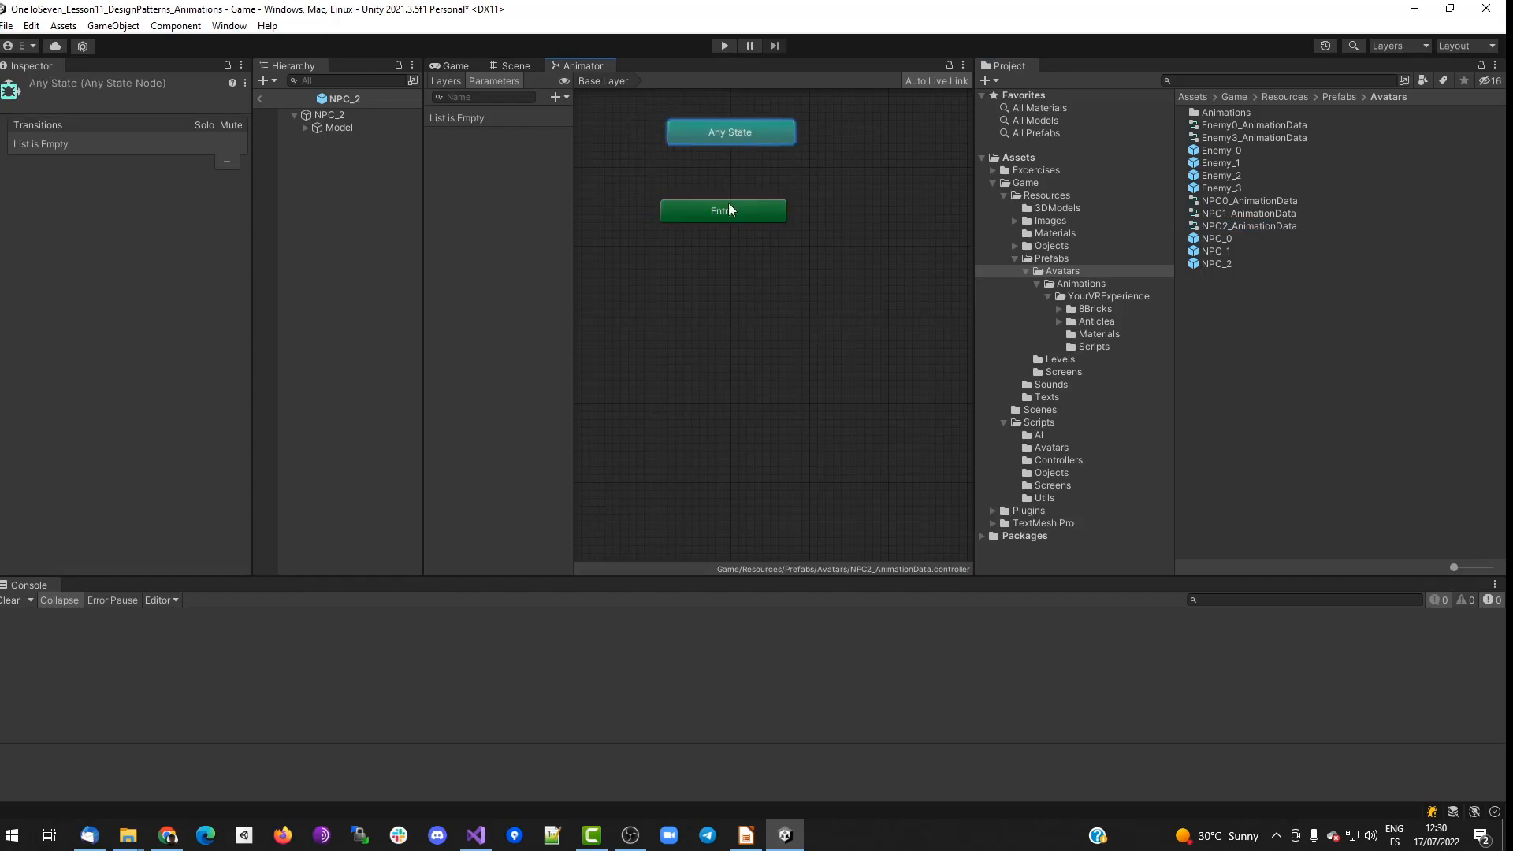
left_click_drag(728, 203, 745, 205)
right_click(732, 249)
mouse_move(776, 261)
left_click(942, 260)
left_click_drag(825, 268, 755, 288)
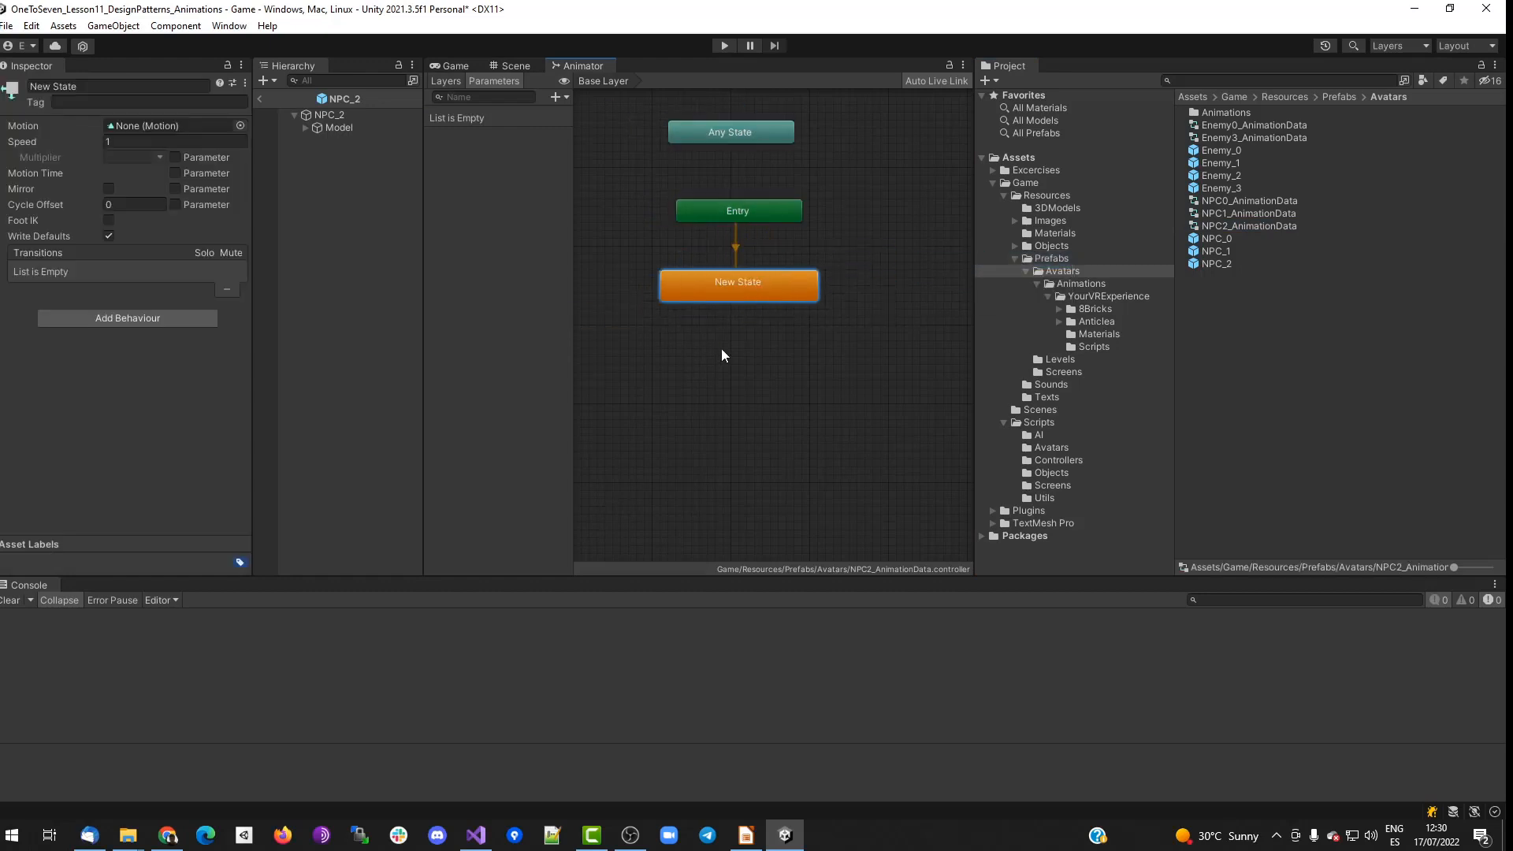
Add three more empty states, placing two side by side beneath the default state and the third centred below them.
right_click(721, 349)
mouse_move(765, 362)
left_click(955, 358)
left_click_drag(803, 359, 623, 367)
right_click(815, 376)
mouse_move(861, 387)
left_click(1030, 385)
left_click_drag(873, 399, 744, 474)
right_click(769, 409)
mouse_move(815, 416)
left_click(990, 416)
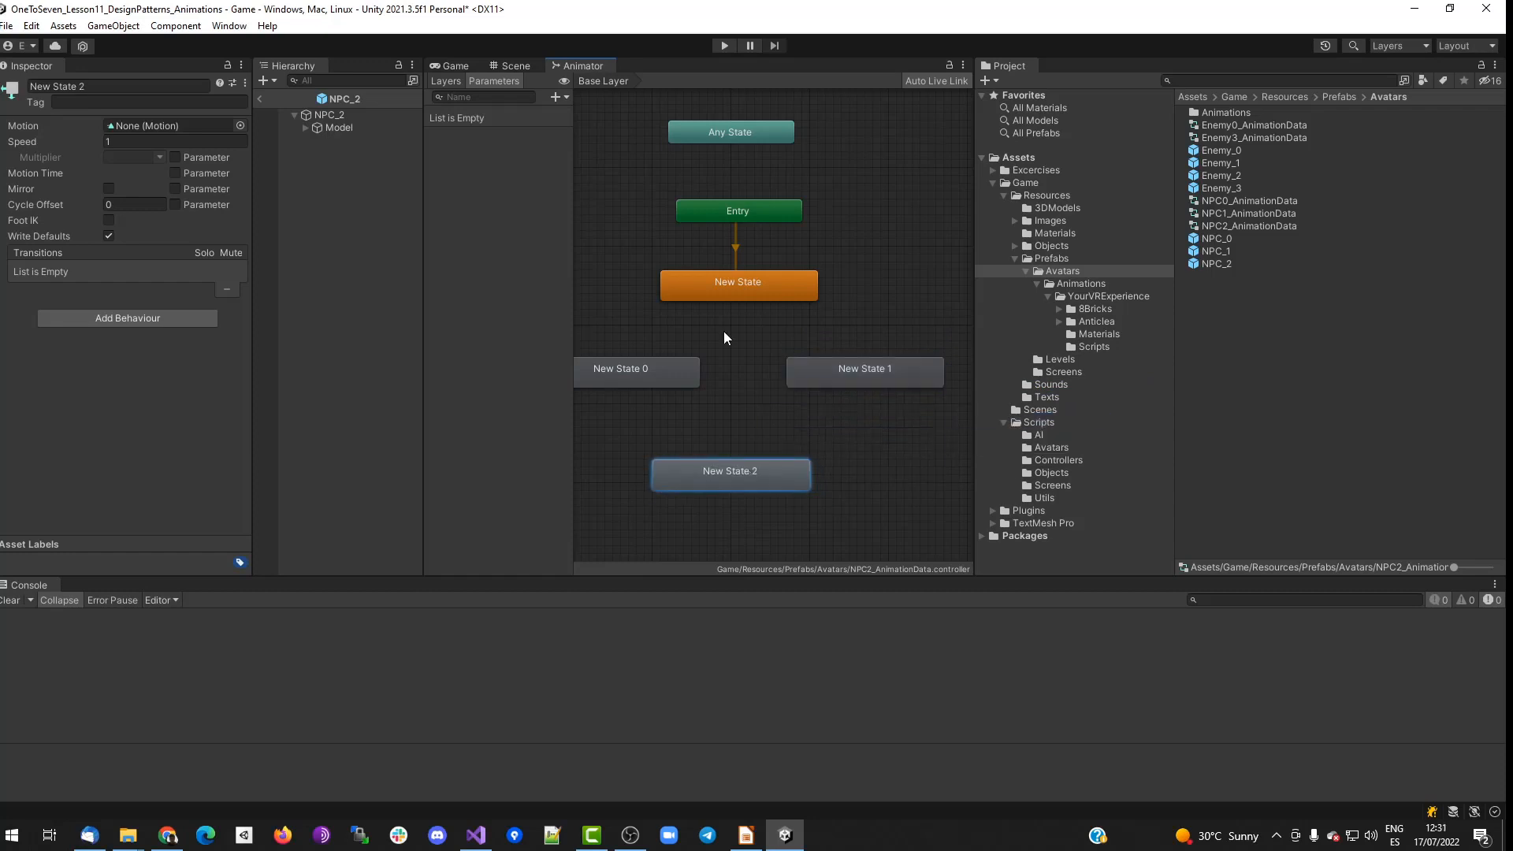
Rename the default state Idle, the lower-left state Run, the lower-right state Talk and the lowest state Death.
left_click(723, 290)
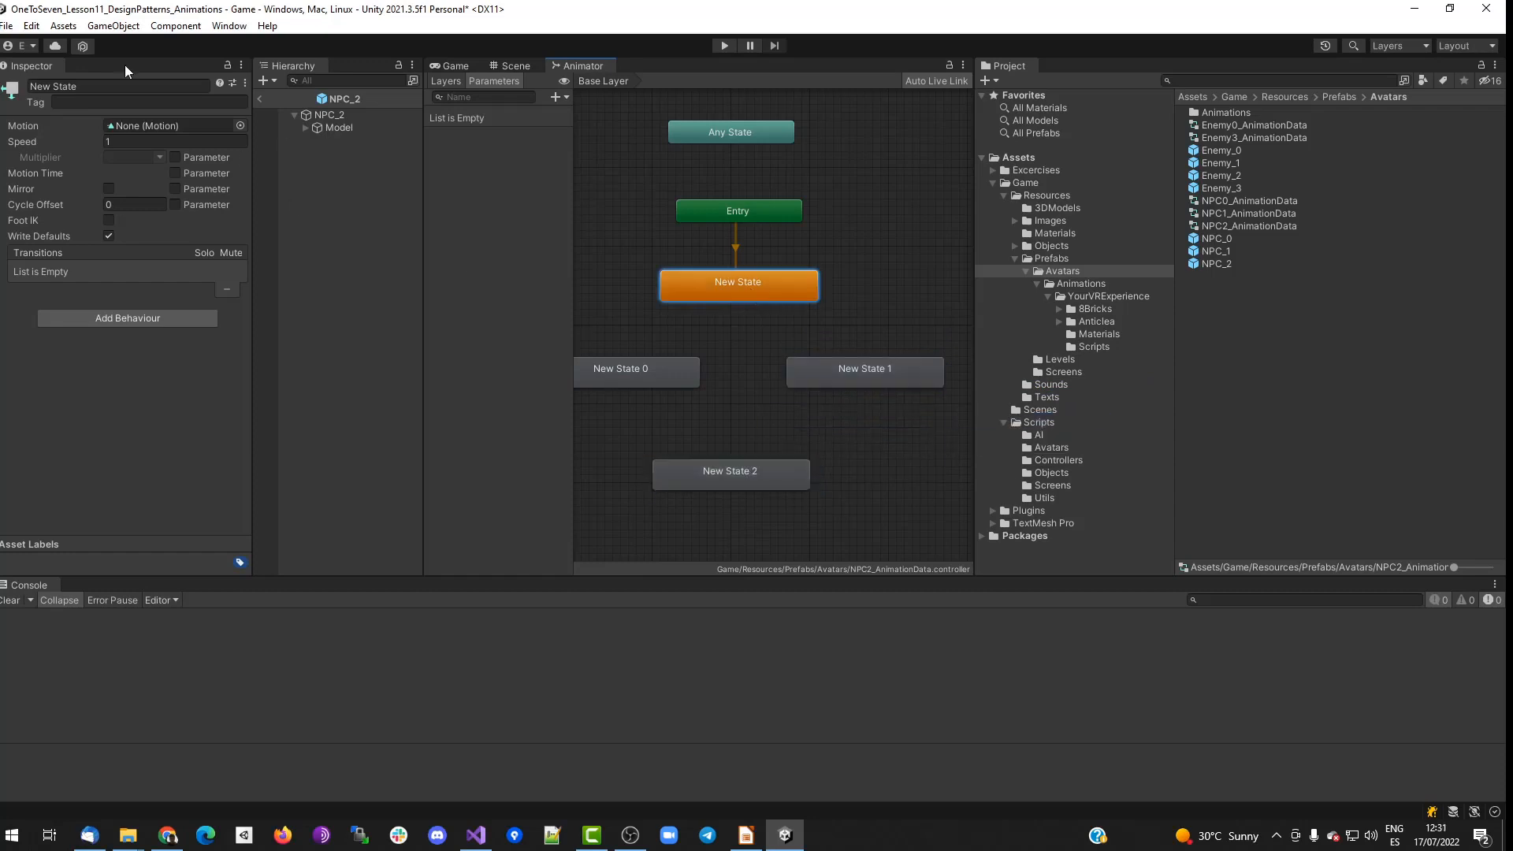
left_click(608, 371)
left_click(866, 380)
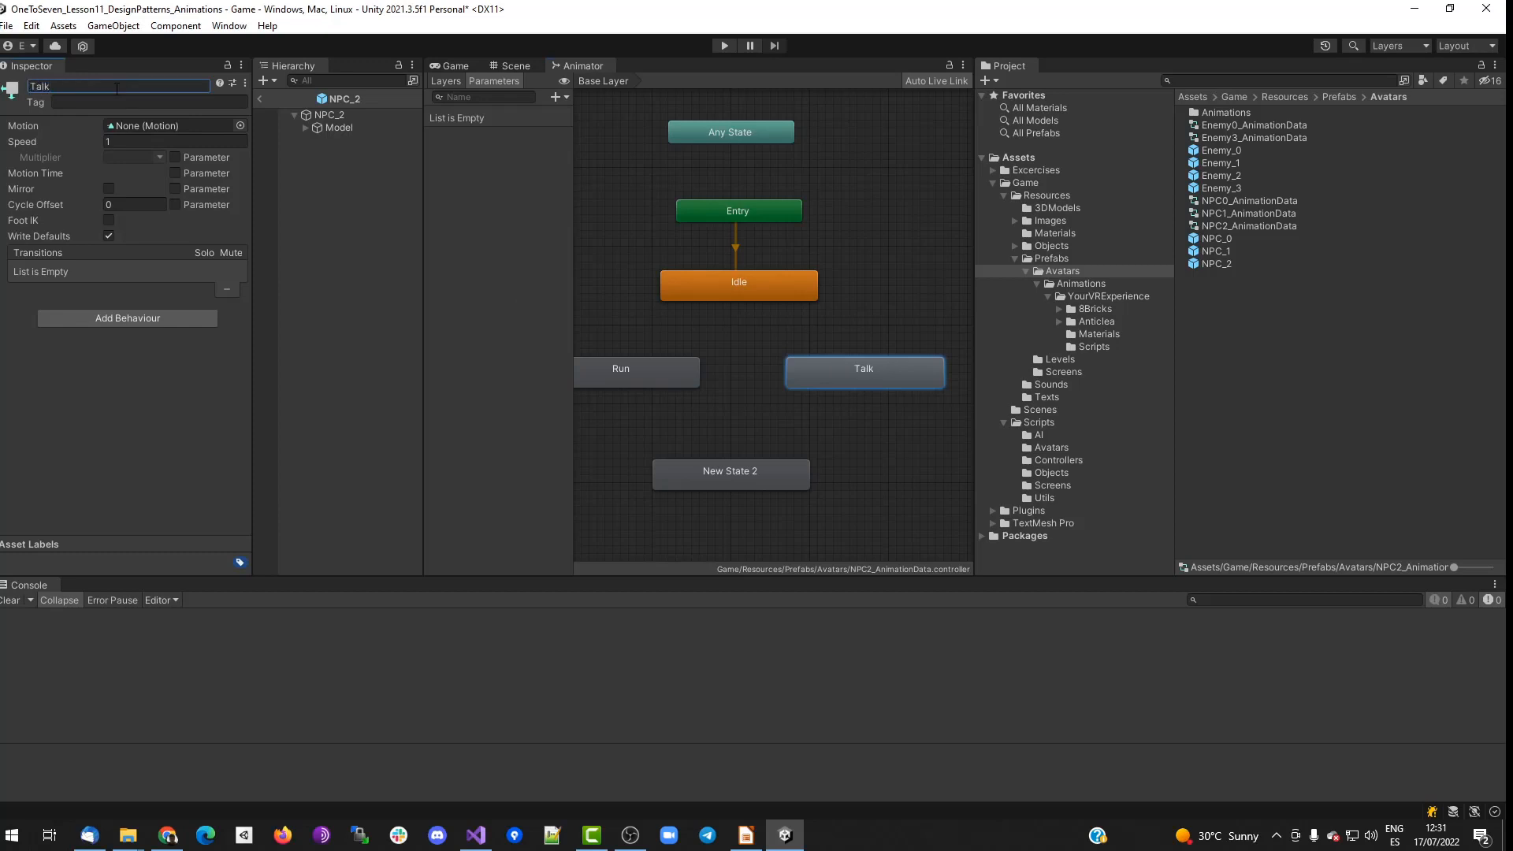
left_click(714, 481)
left_click(109, 86)
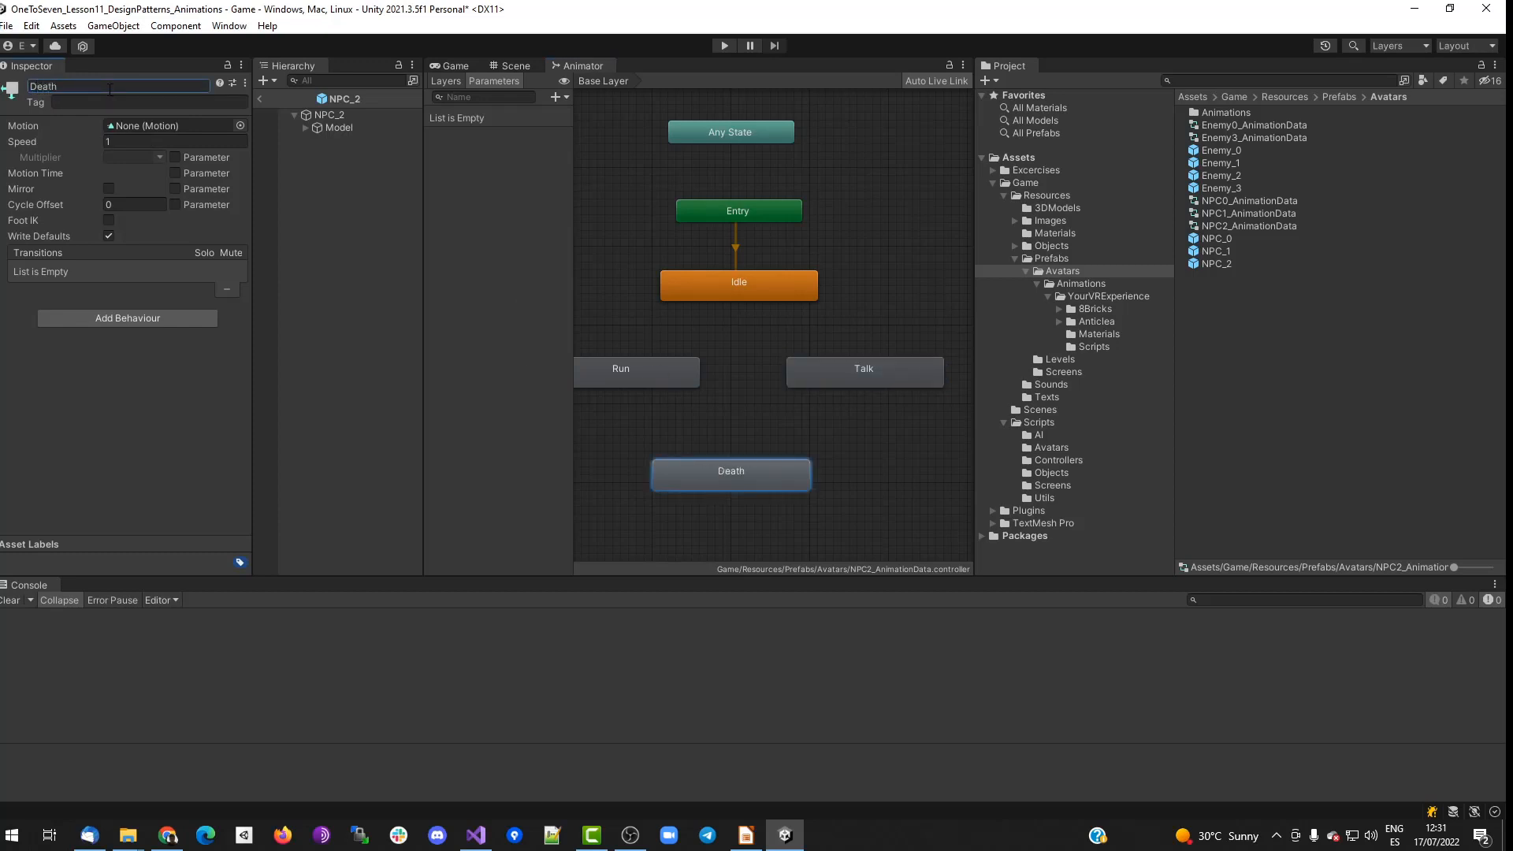
Connect Idle with Run and with Talk by transitions in both directions, and add a one-way transition from Idle to Death.
right_click(736, 287)
left_click(760, 296)
left_click(677, 366)
right_click(765, 286)
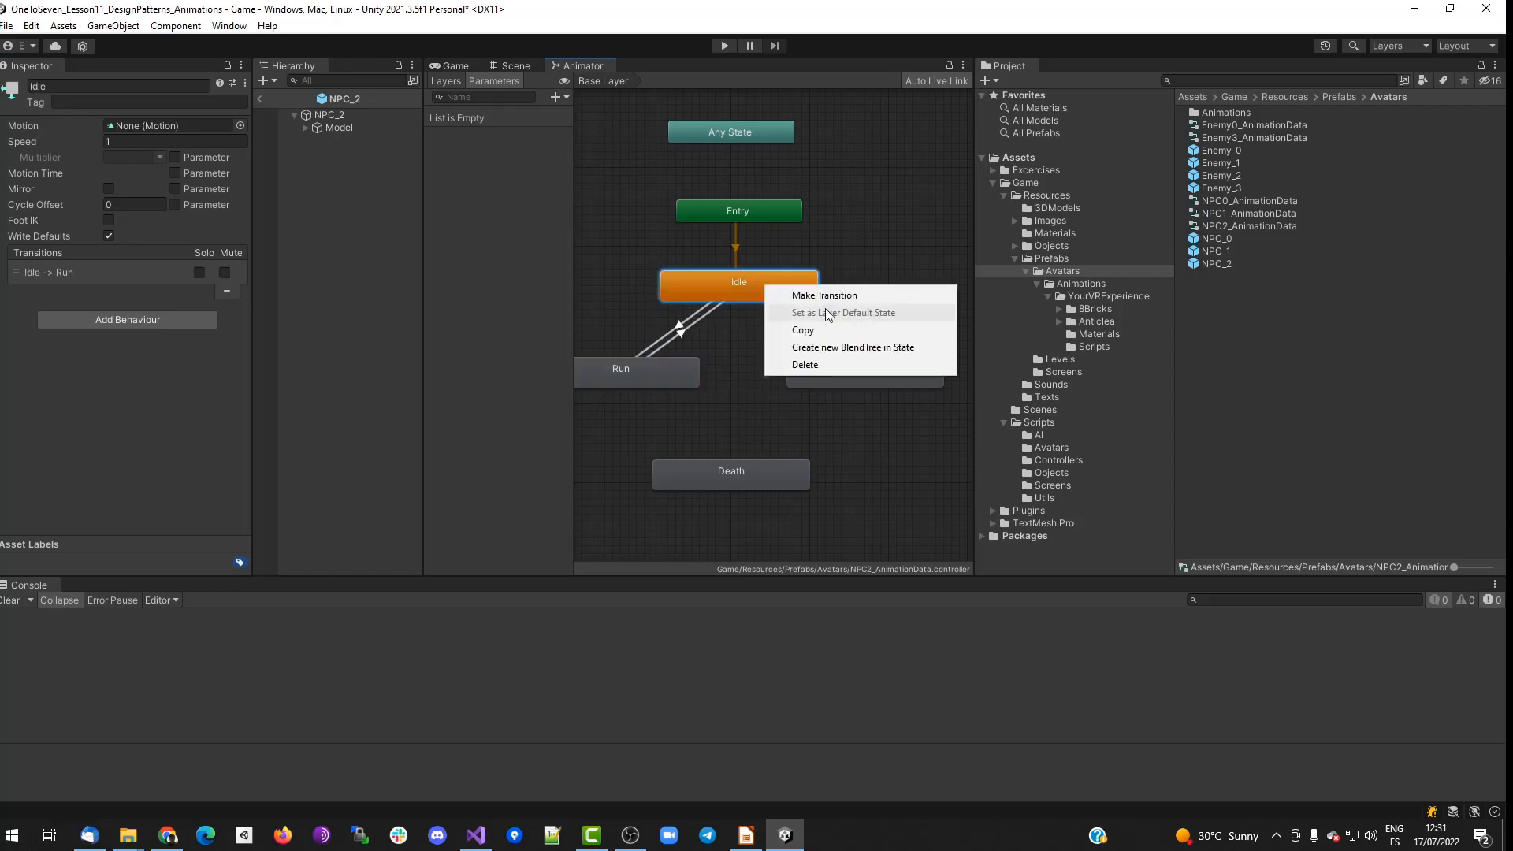
left_click(824, 294)
left_click(854, 379)
right_click(778, 283)
left_click(819, 293)
left_click(731, 473)
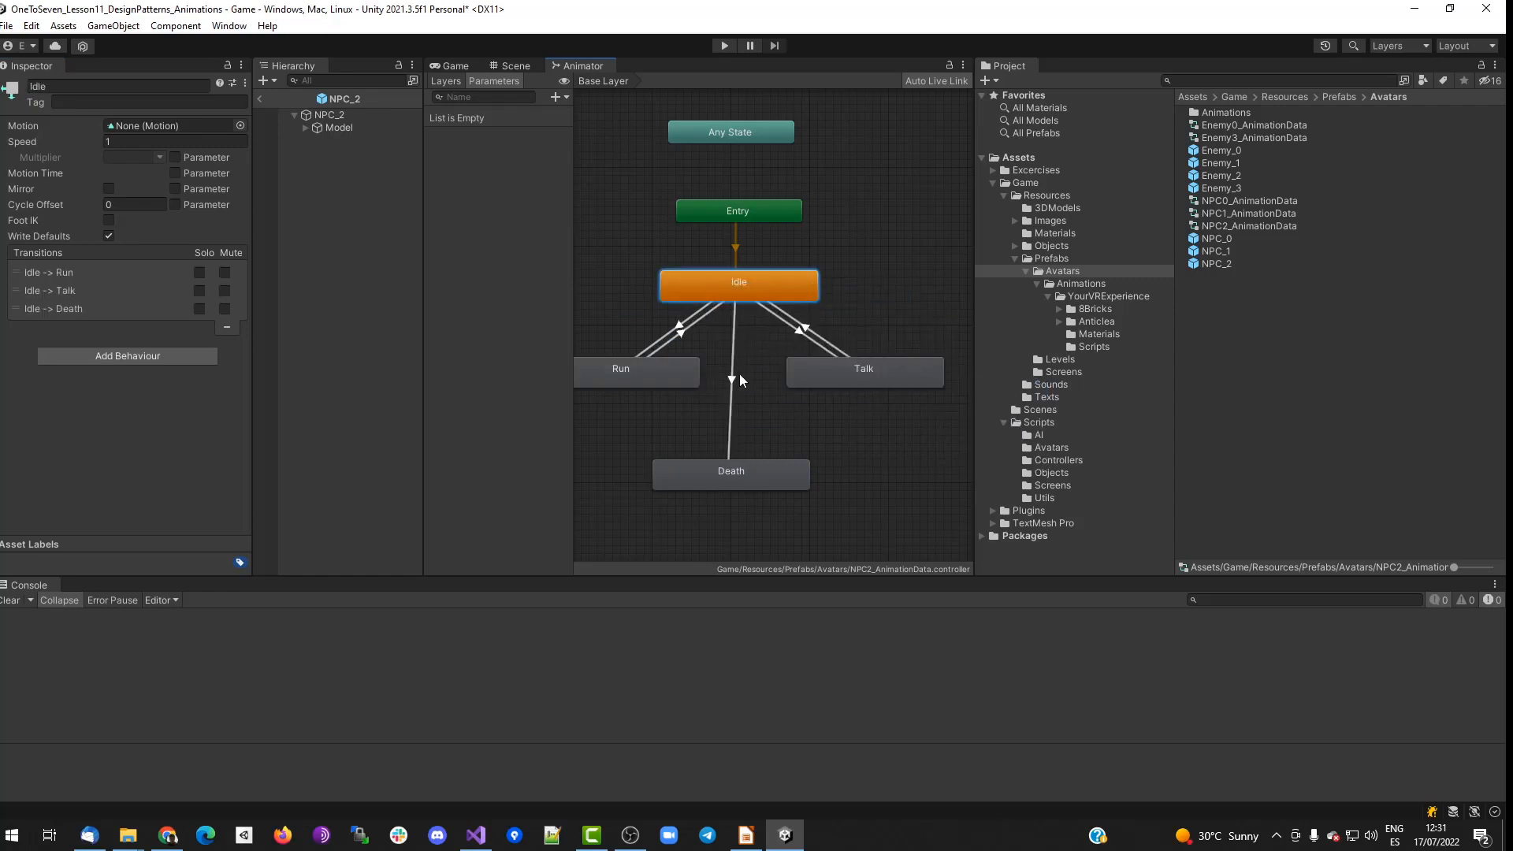
Add transitions in both directions between Run and Talk, and shift the Talk and Death states slightly to space the graph.
right_click(669, 367)
left_click(709, 375)
left_click(866, 378)
right_click(840, 373)
left_click(875, 383)
left_click(679, 373)
left_click_drag(843, 375, 858, 374)
left_click_drag(764, 469, 780, 493)
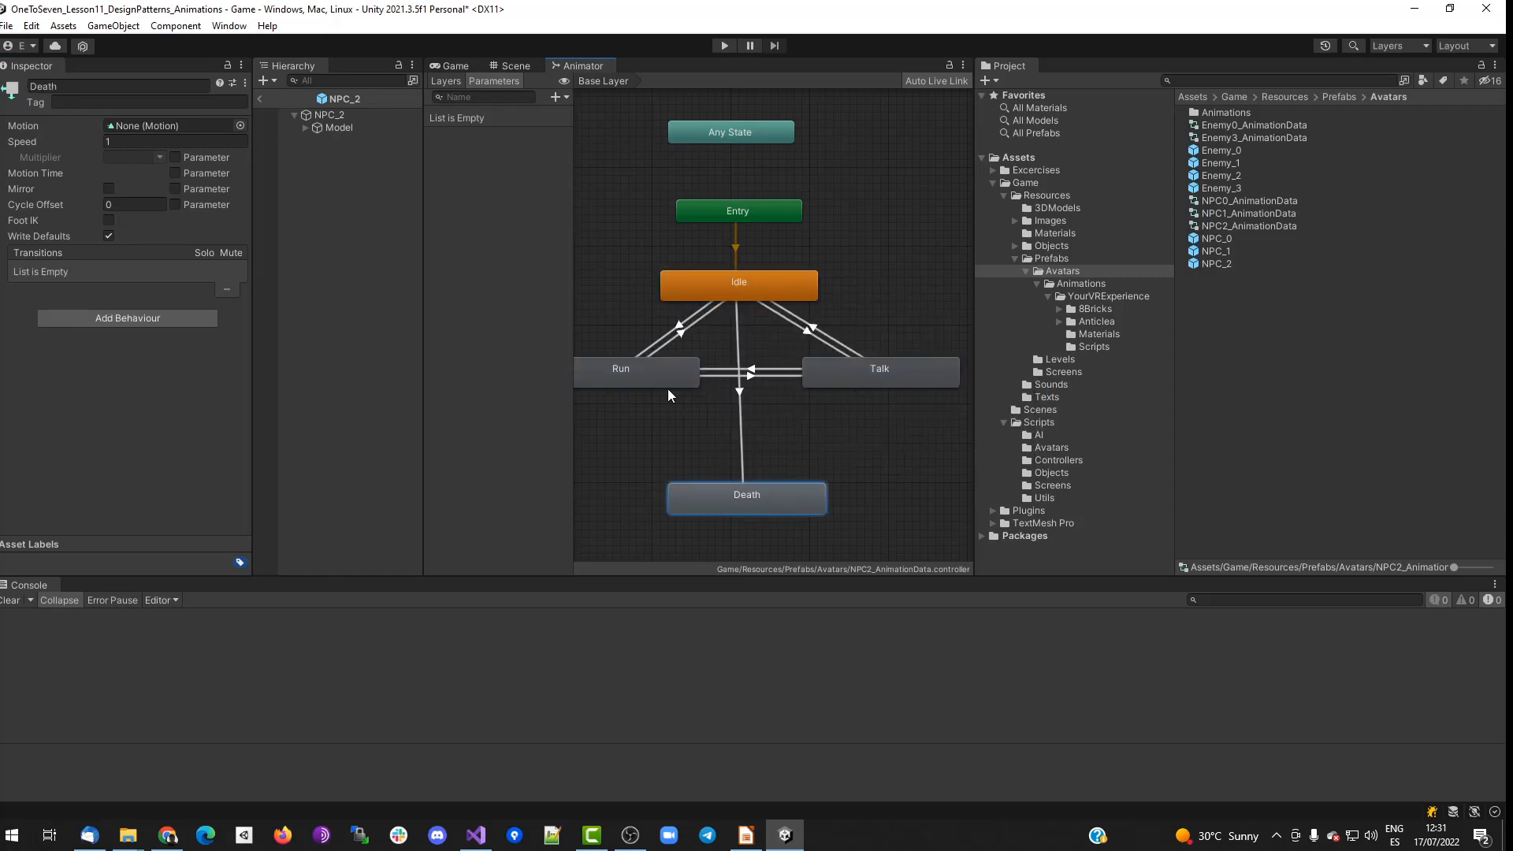
Add one-way transitions from Run to Death and from Talk to Death.
right_click(668, 389)
left_click(687, 398)
left_click(748, 501)
right_click(887, 373)
left_click(907, 382)
left_click(757, 497)
Add an Int parameter named animationID to the controller.
left_click(524, 119)
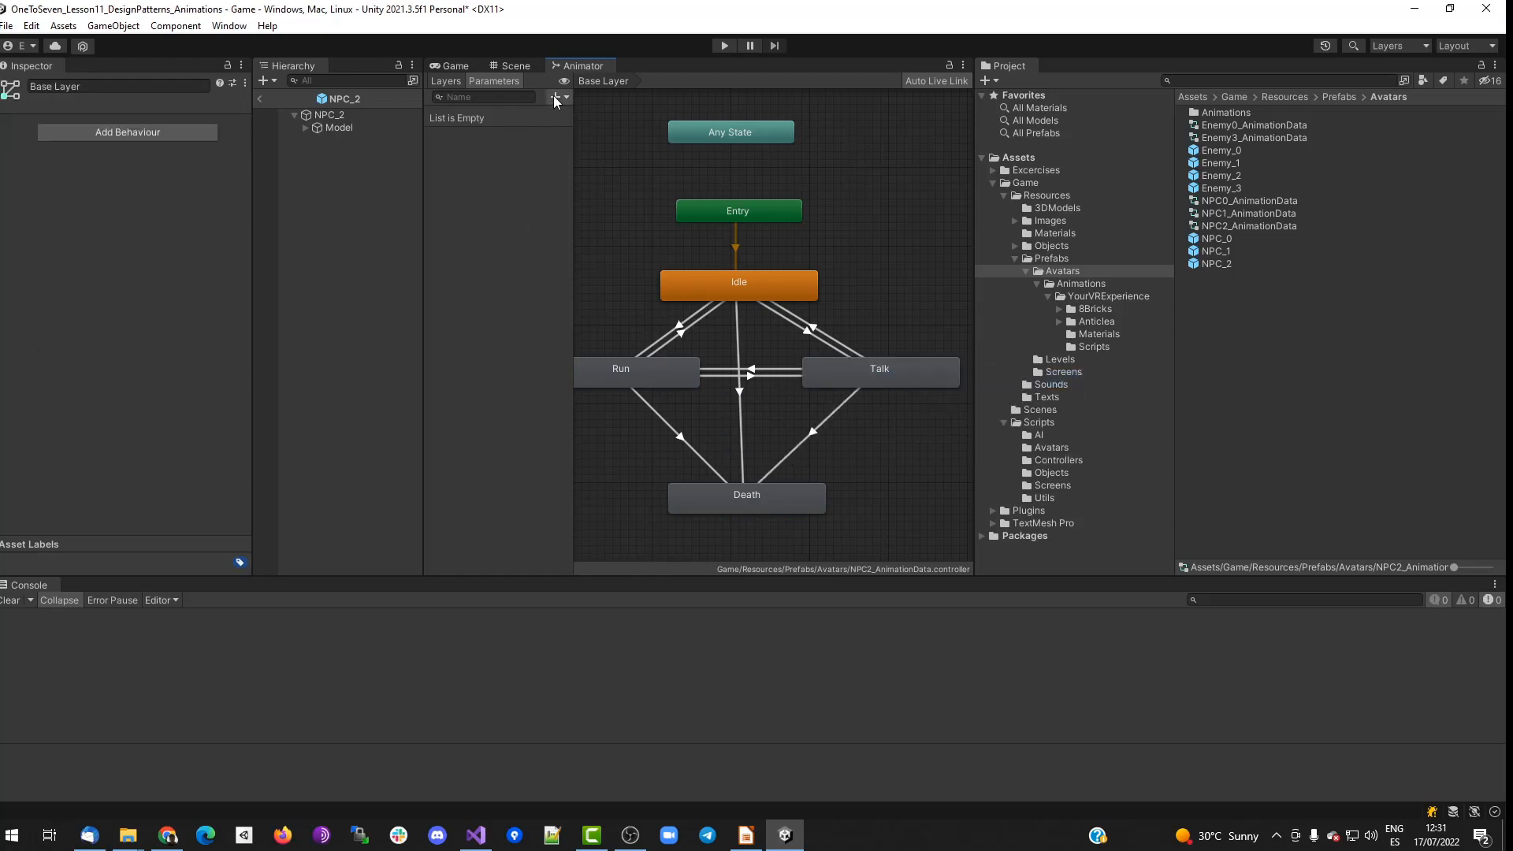
left_click(555, 97)
left_click(587, 126)
type("animationID")
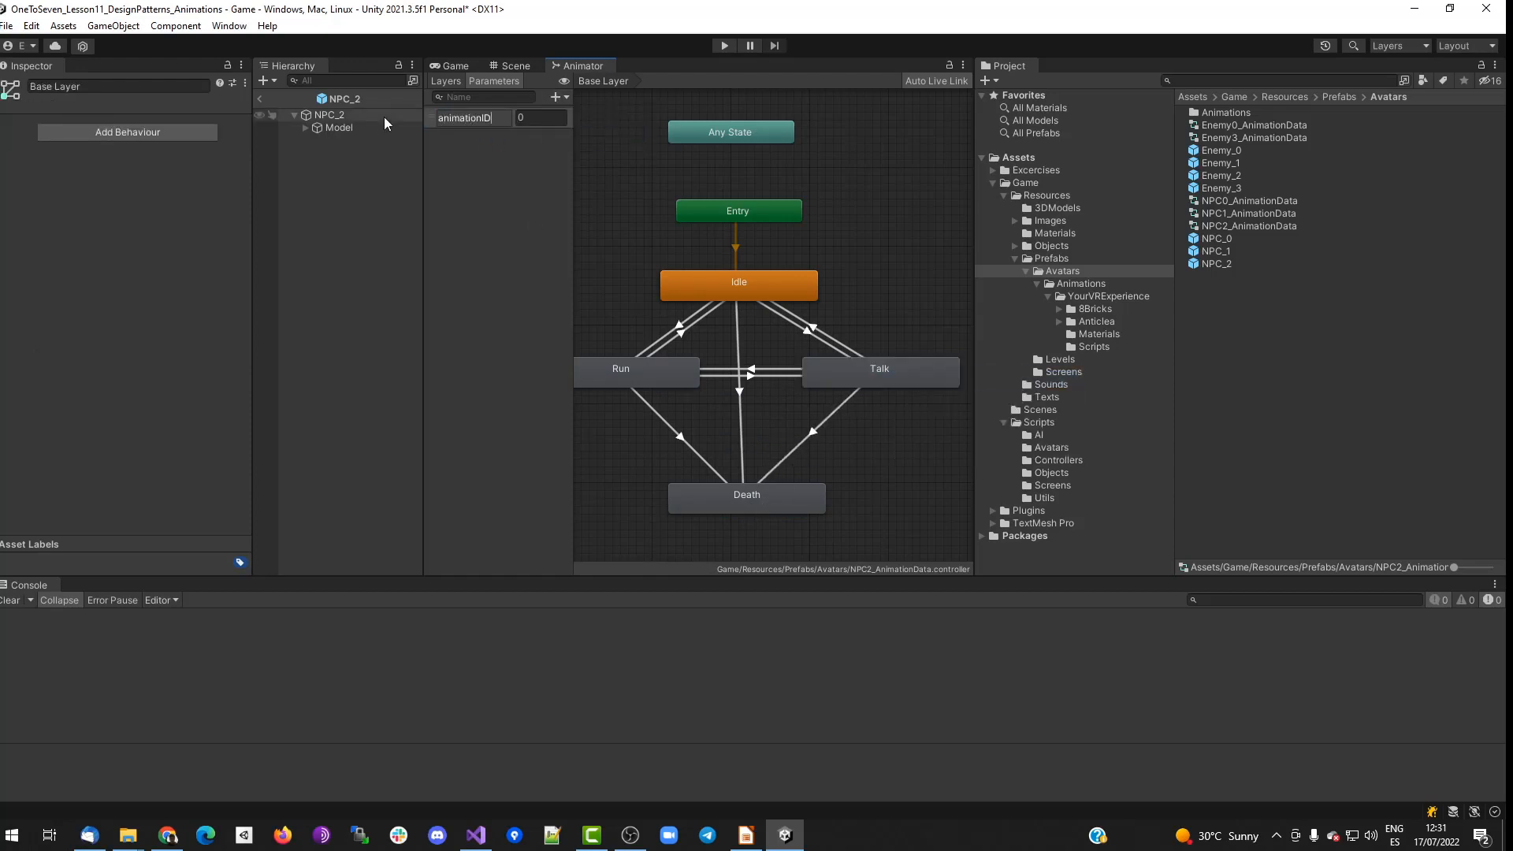
key("Return")
Assign the Skeleton_001|idle clip as the Idle state's motion and preview the clip.
left_click(681, 329)
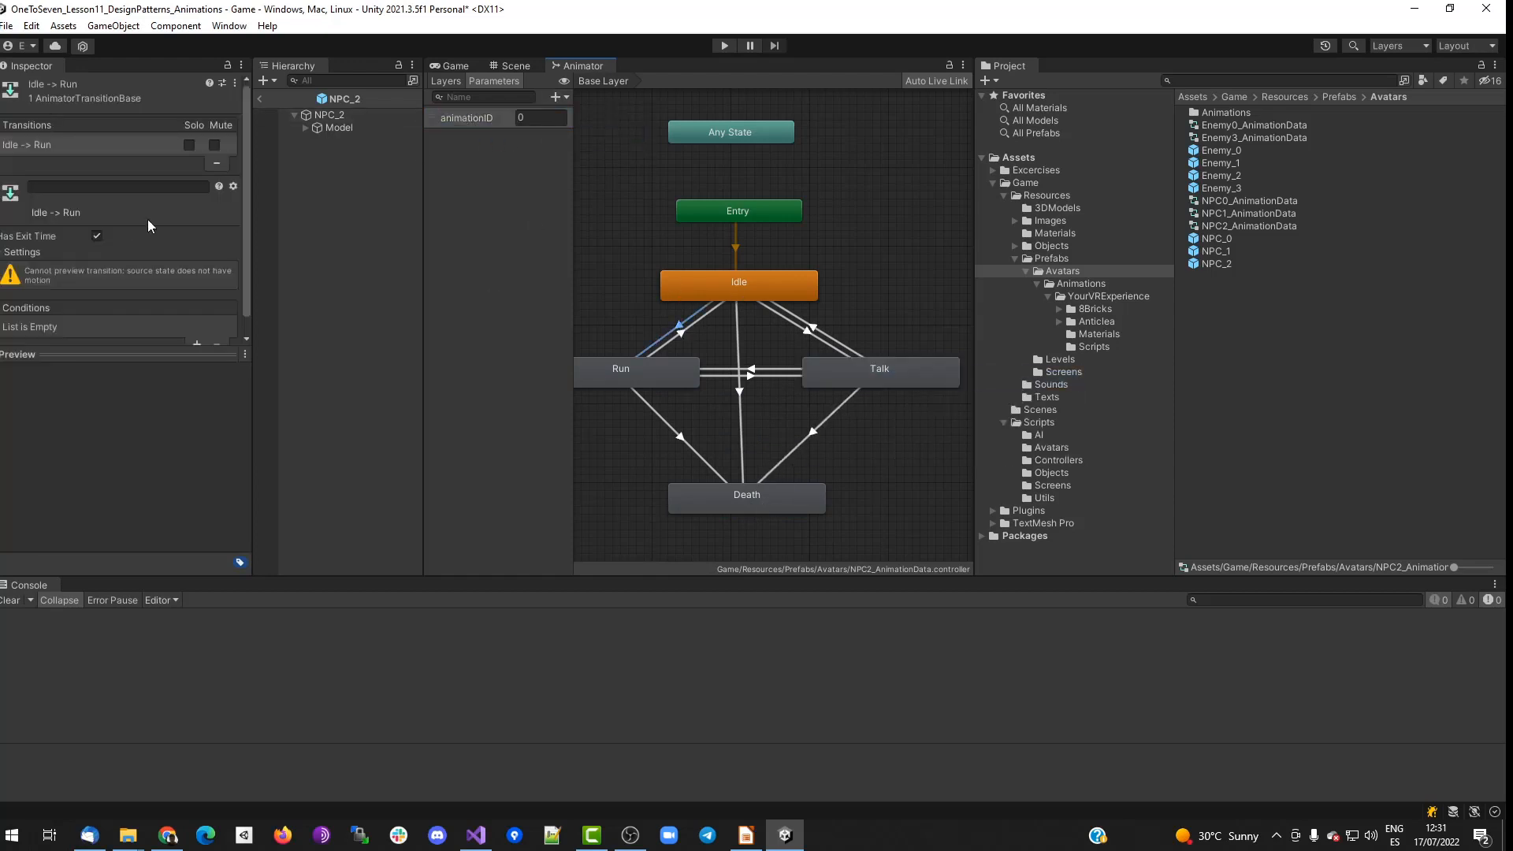
left_click(684, 293)
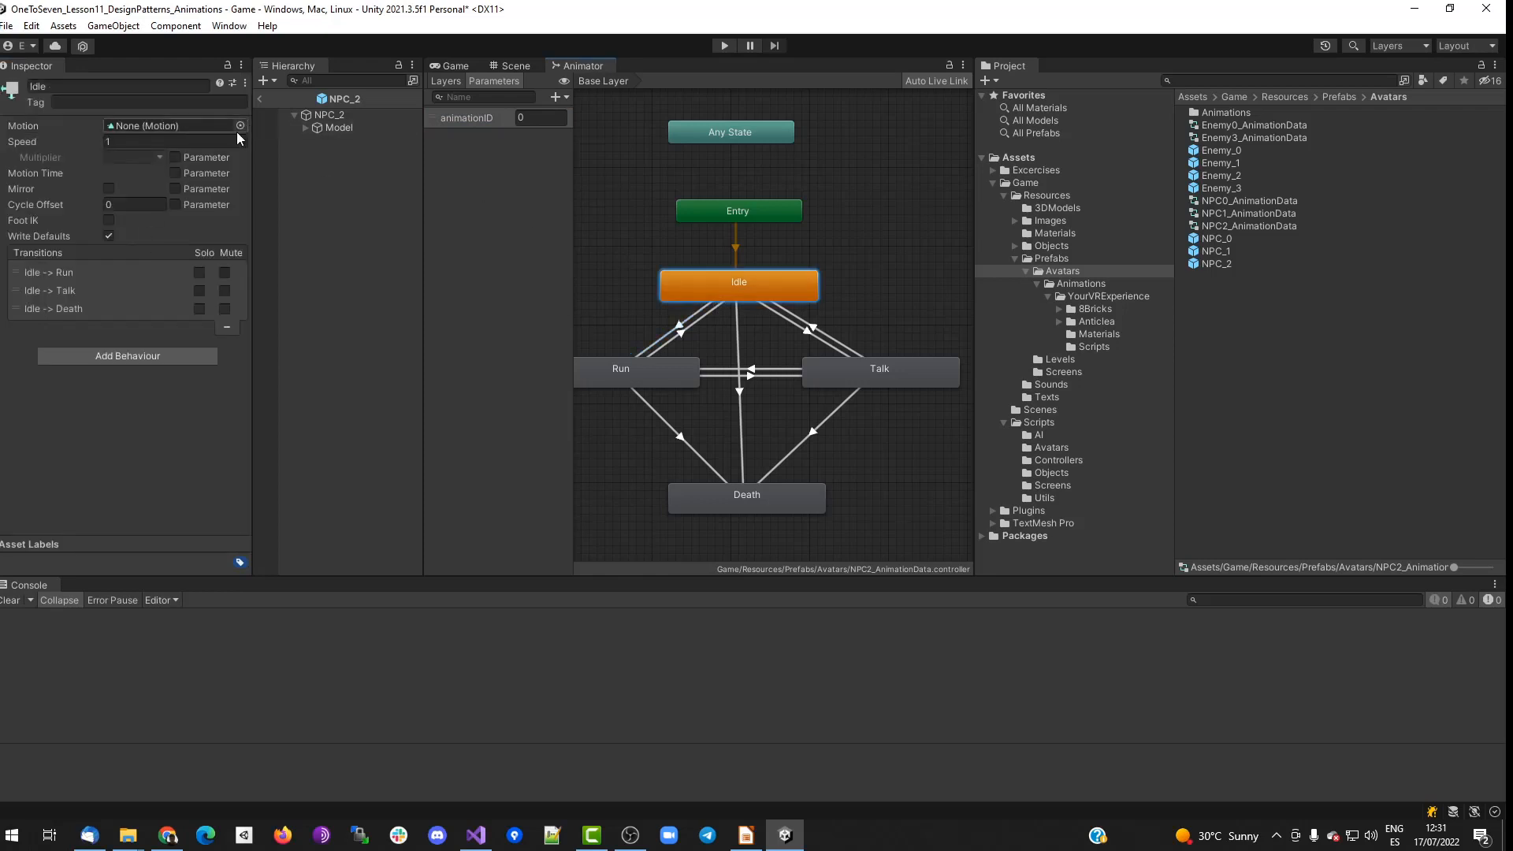
left_click(240, 126)
type("SKE")
left_click(332, 206)
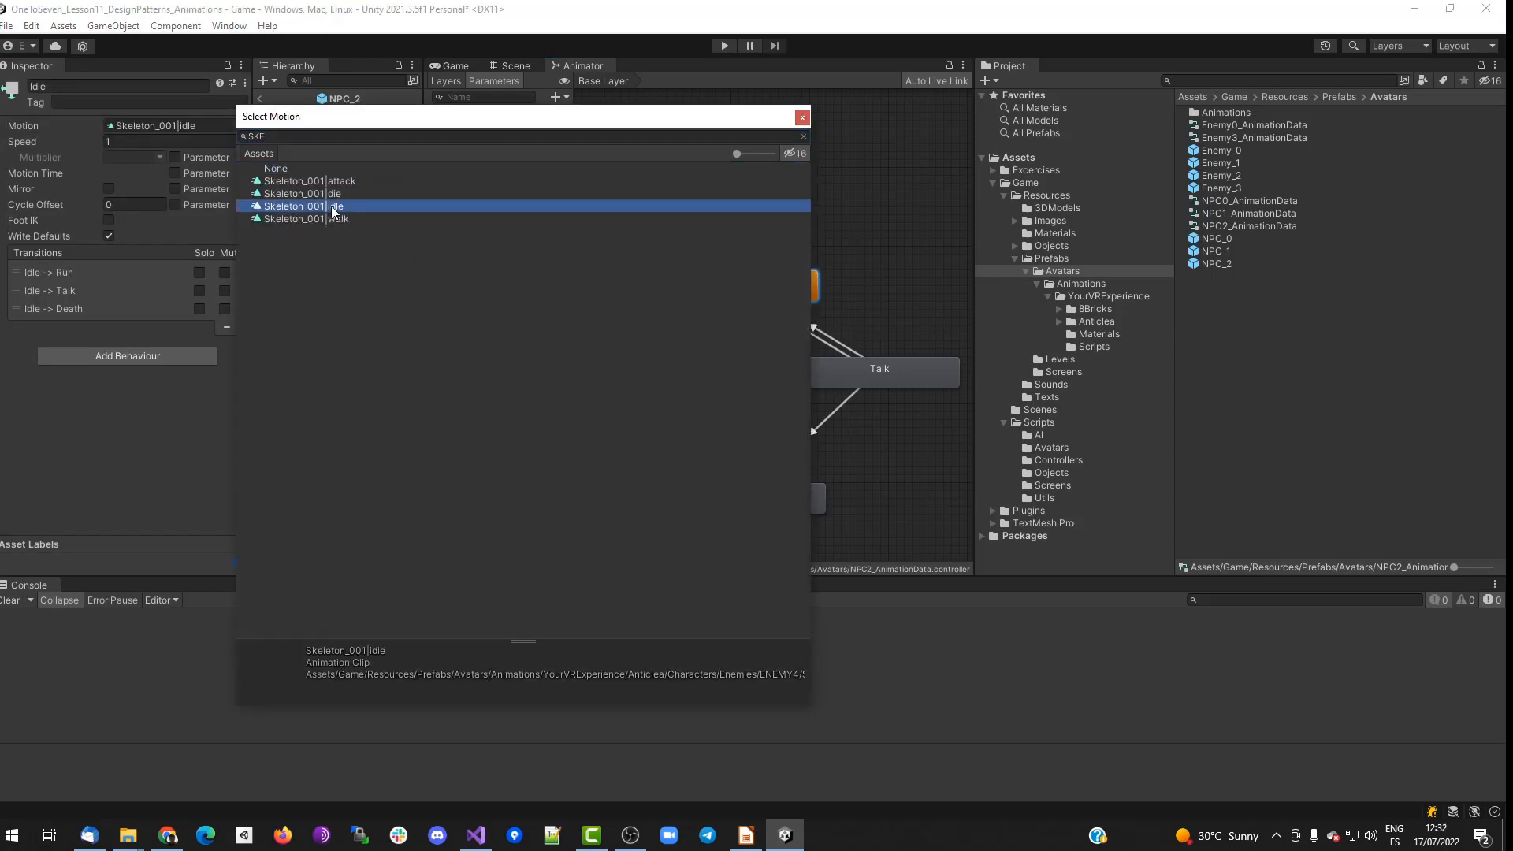
double_click(331, 206)
left_click(170, 125)
left_click(1245, 227)
left_click(8, 369)
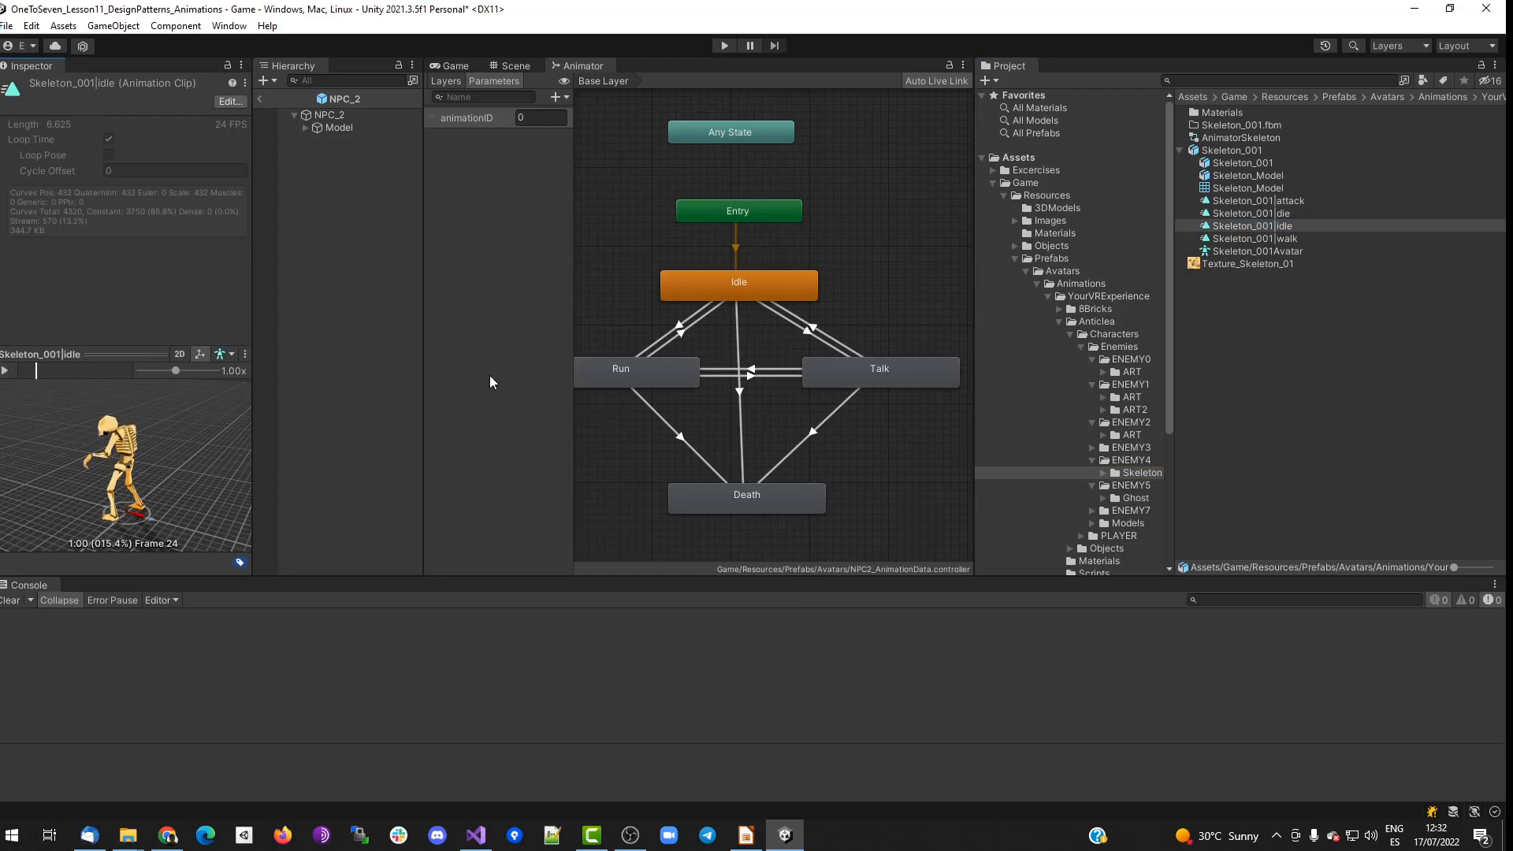
Assign the Skeleton_001|walk clip as the Run state's motion and preview the clip.
left_click(618, 370)
left_click(239, 126)
type("SKEL")
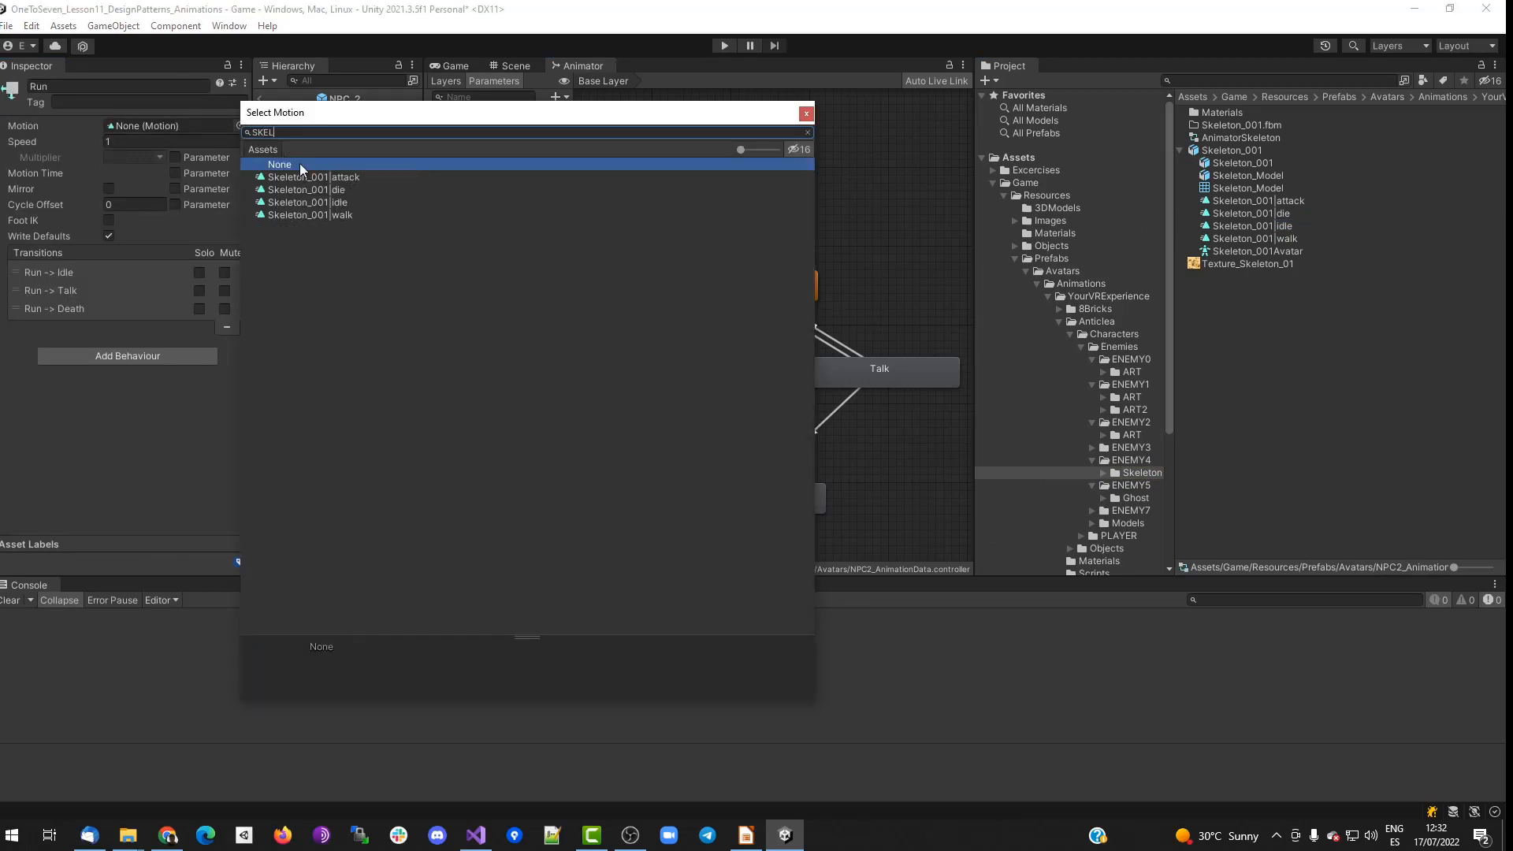
double_click(309, 214)
left_click(170, 125)
left_click(1246, 238)
left_click(8, 370)
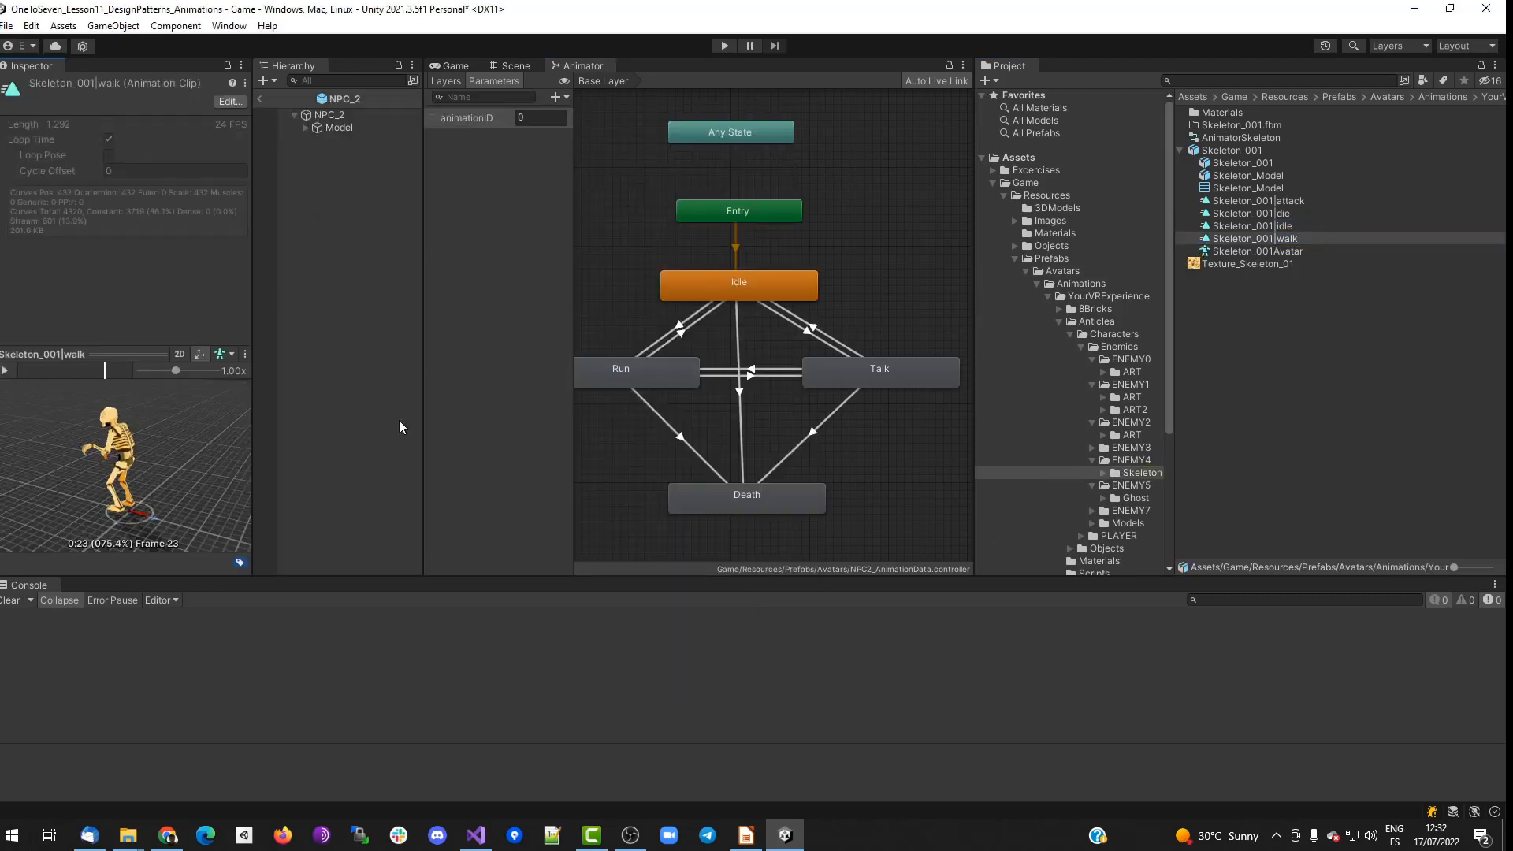
Assign the Skeleton_001|attack clip as the Talk state's motion and preview the clip.
left_click(877, 372)
left_click(240, 125)
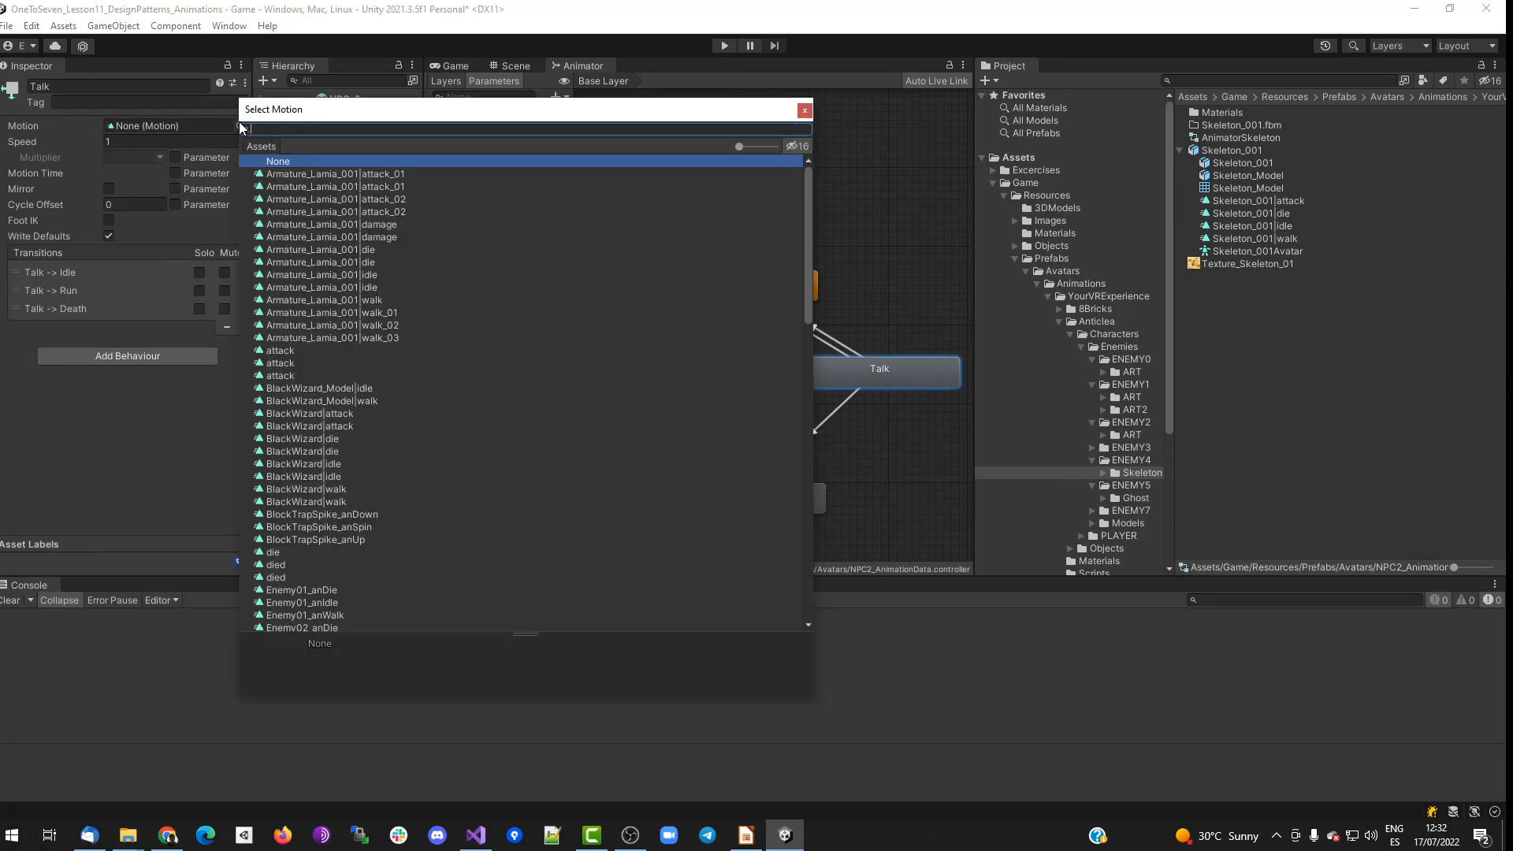
type("SKEL")
double_click(388, 166)
double_click(189, 126)
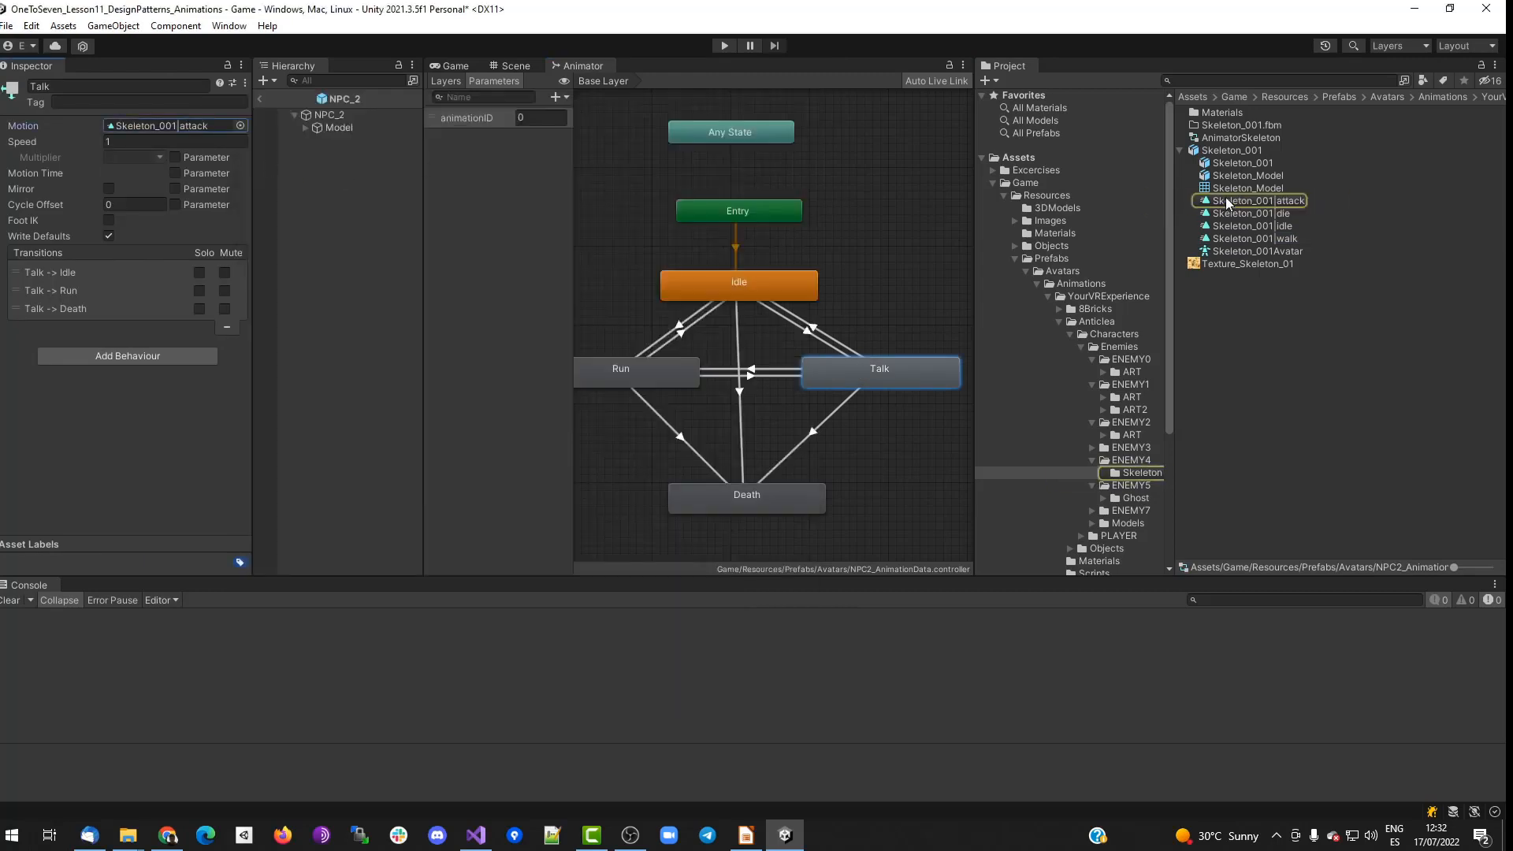
left_click(10, 372)
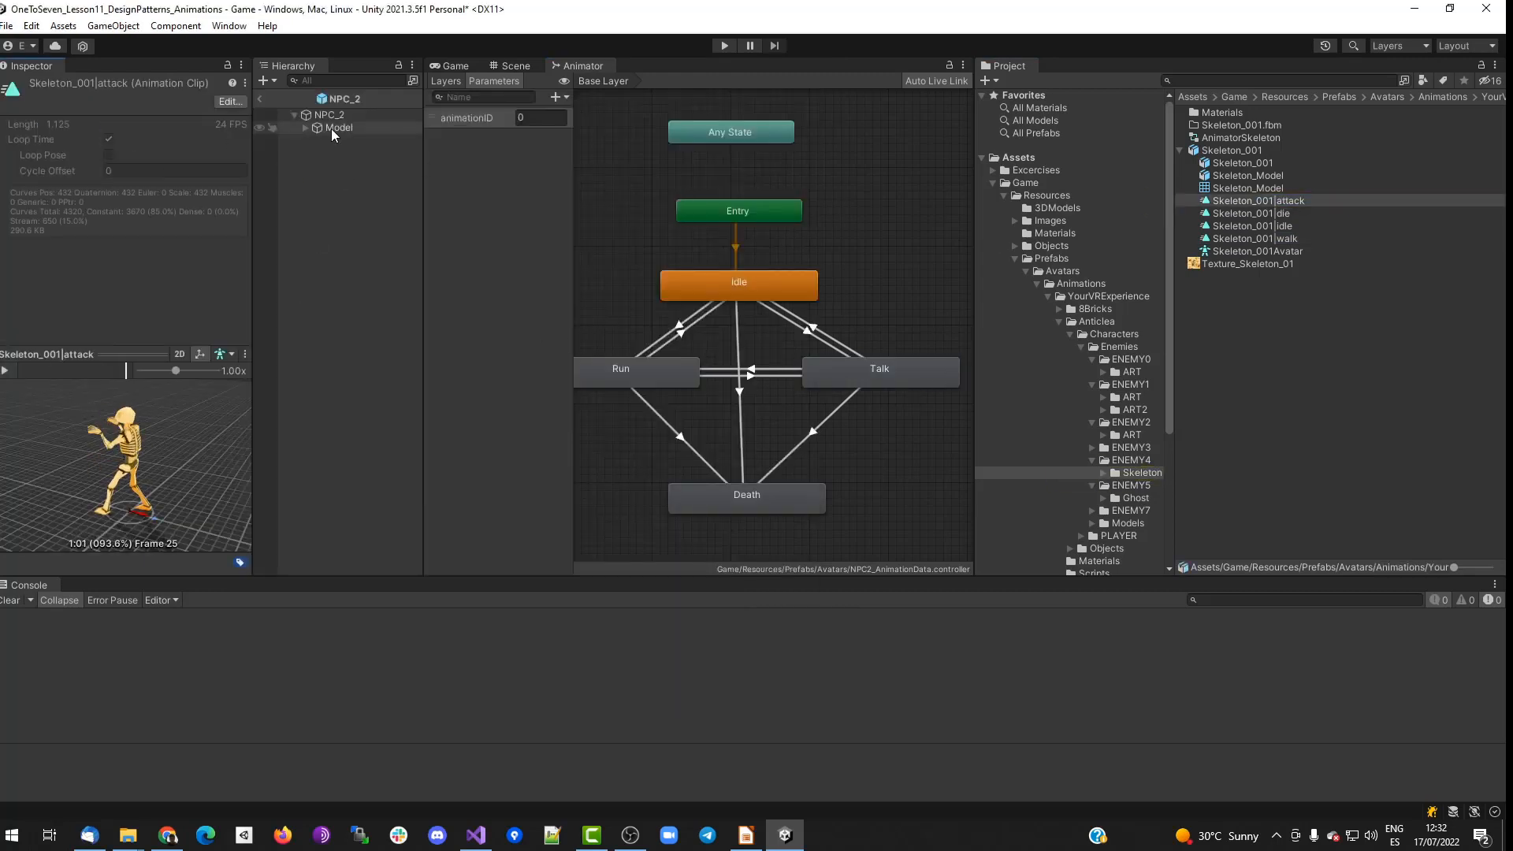
Assign the Skeleton_001|die clip as the Death state's motion and preview the clip.
left_click(746, 496)
left_click(239, 125)
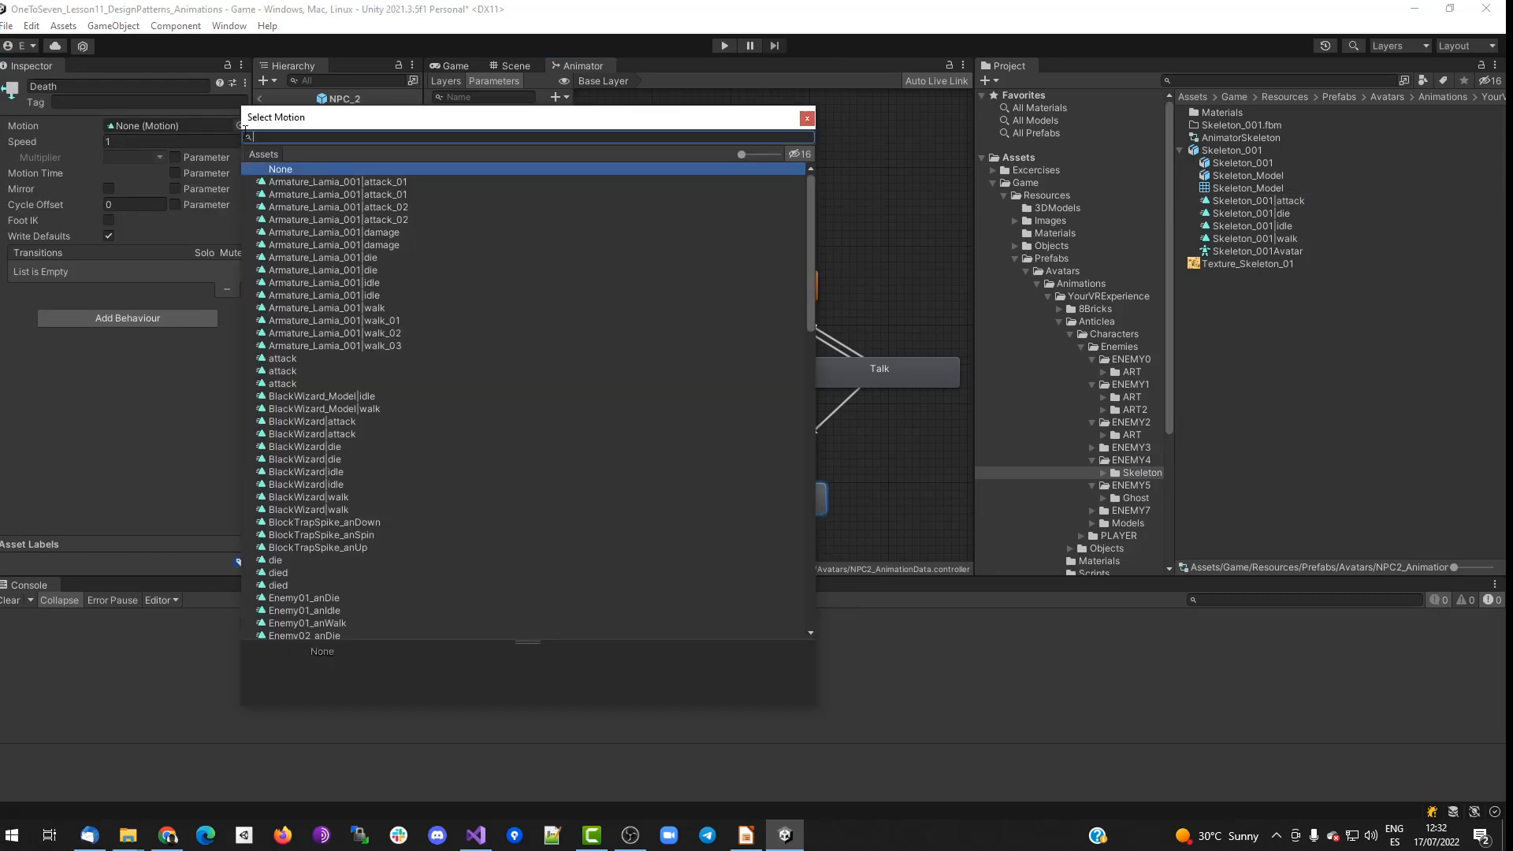
type("SKEL")
double_click(318, 203)
double_click(150, 126)
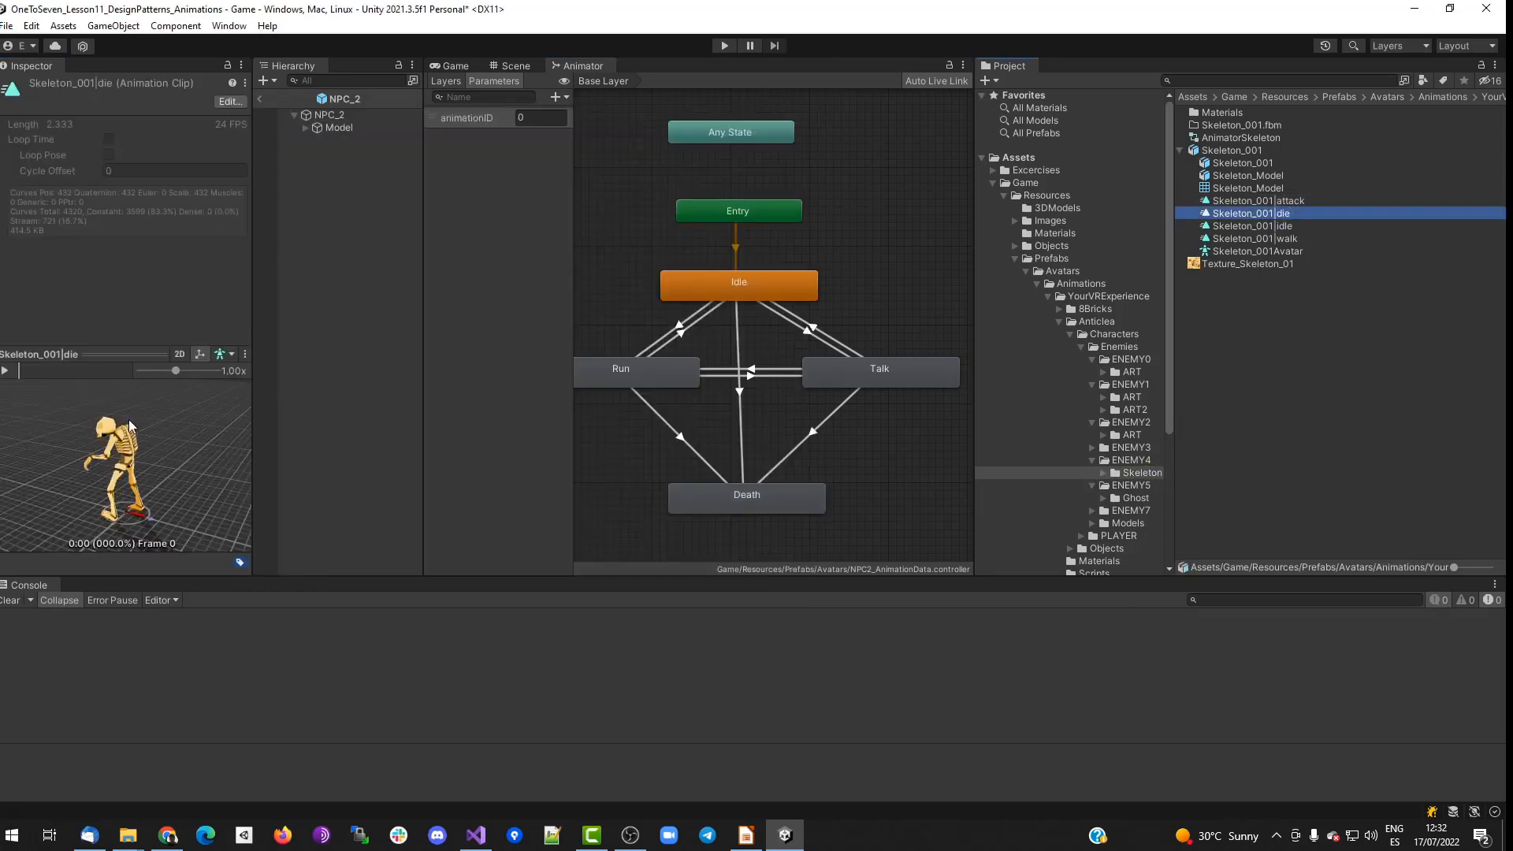
left_click(6, 370)
left_click(6, 370)
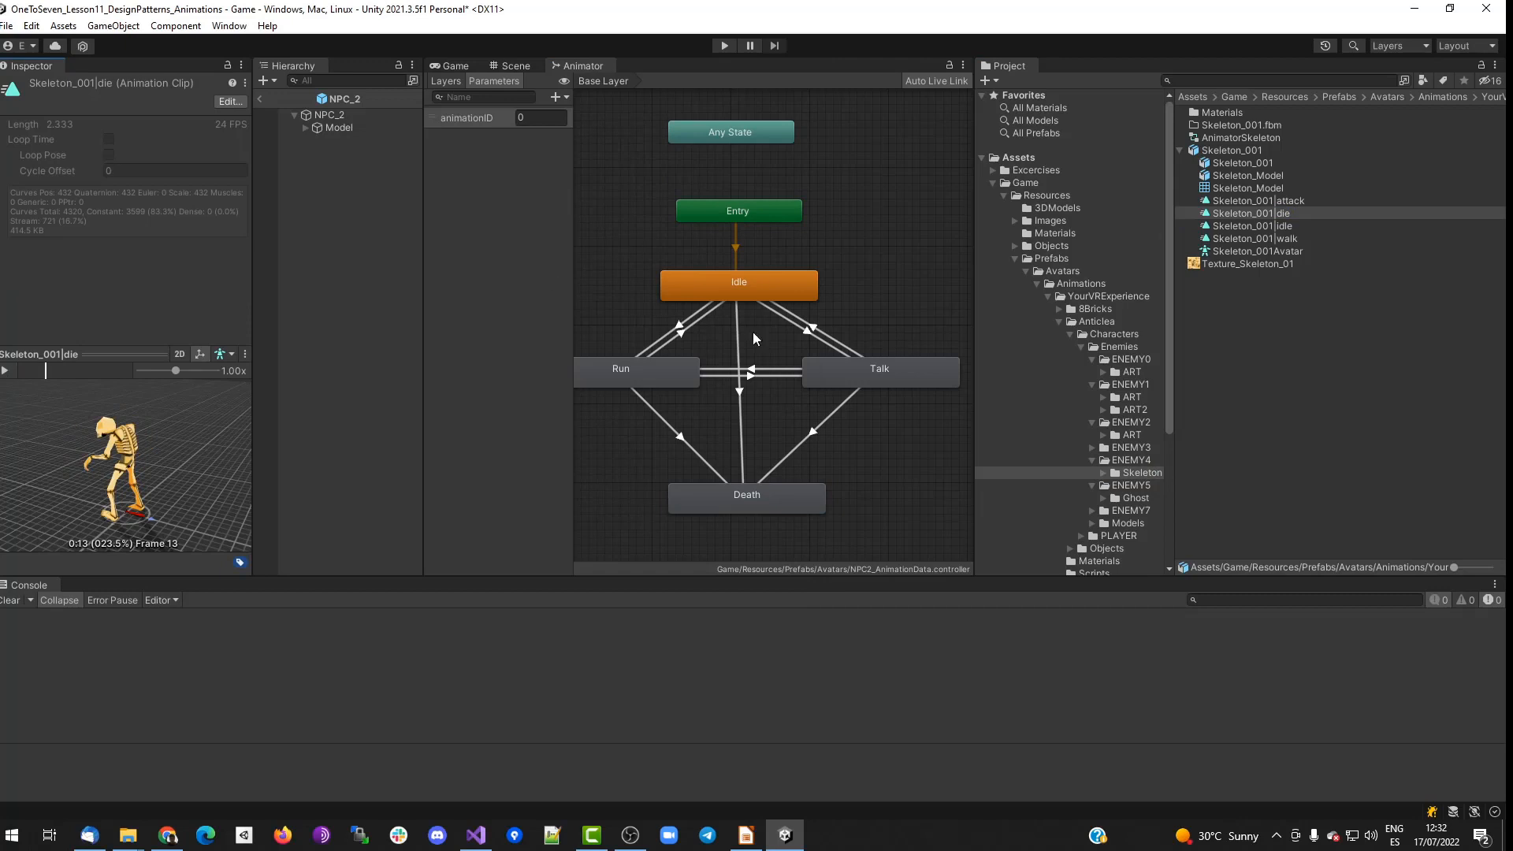
Turn off exit time on the Idle to Run transition and add the condition animationID Equals 1.
left_click(695, 317)
left_click_drag(182, 268, 16, 269)
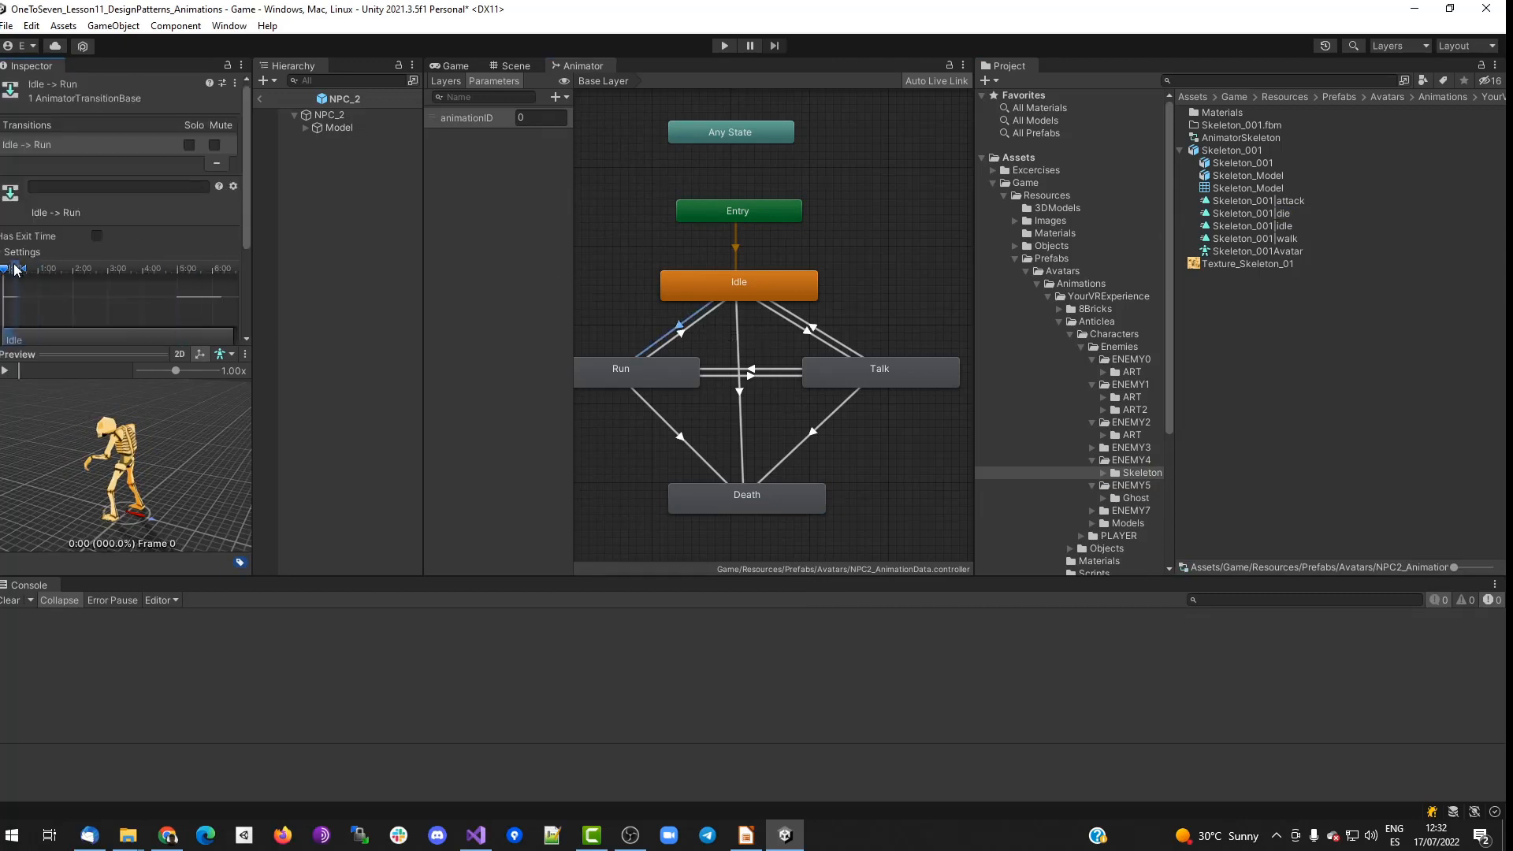
left_click_drag(244, 249, 237, 343)
left_click(200, 300)
left_click(154, 306)
left_click(164, 361)
left_click(186, 307)
type("1")
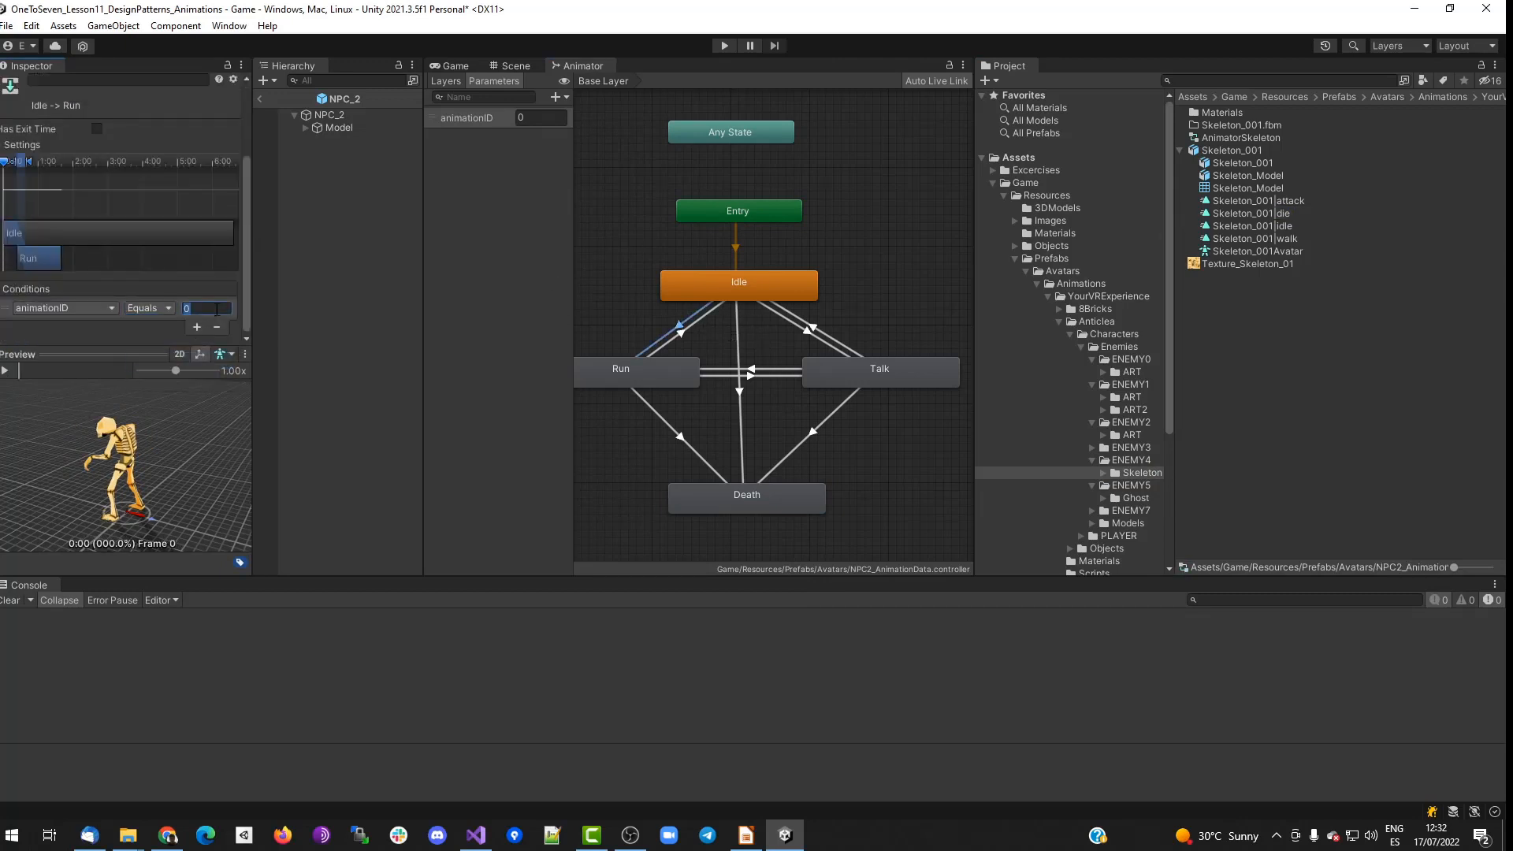
Turn off exit time on the Run to Idle transition and add the condition animationID Equals 0.
left_click(673, 343)
left_click(197, 327)
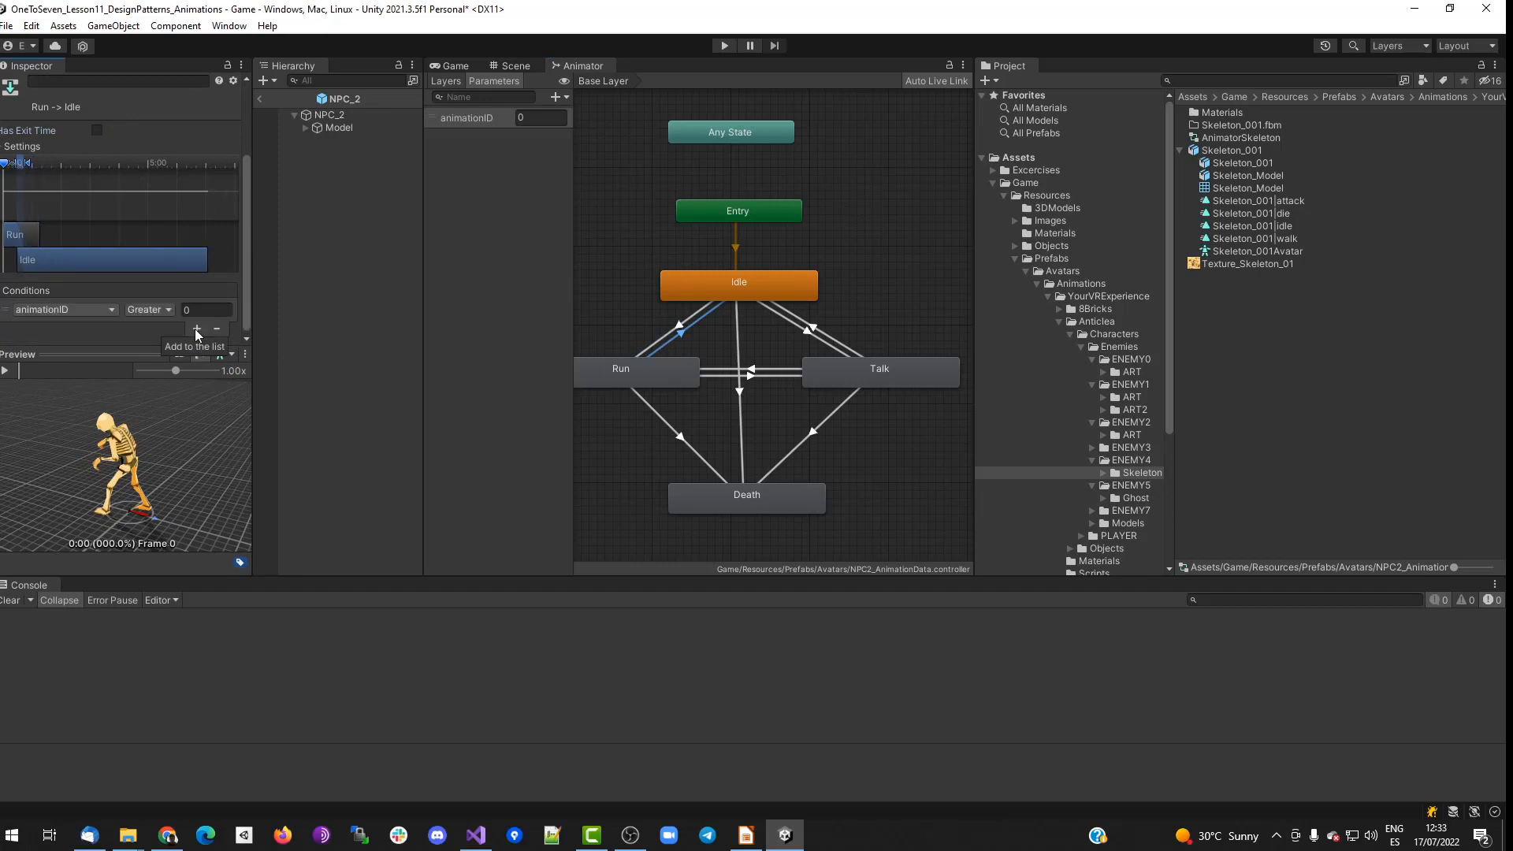
left_click(155, 309)
left_click(163, 362)
Turn off exit time on both transitions between Idle and Talk, and give Idle to Talk the condition animationID Equals 3.
left_click(802, 337)
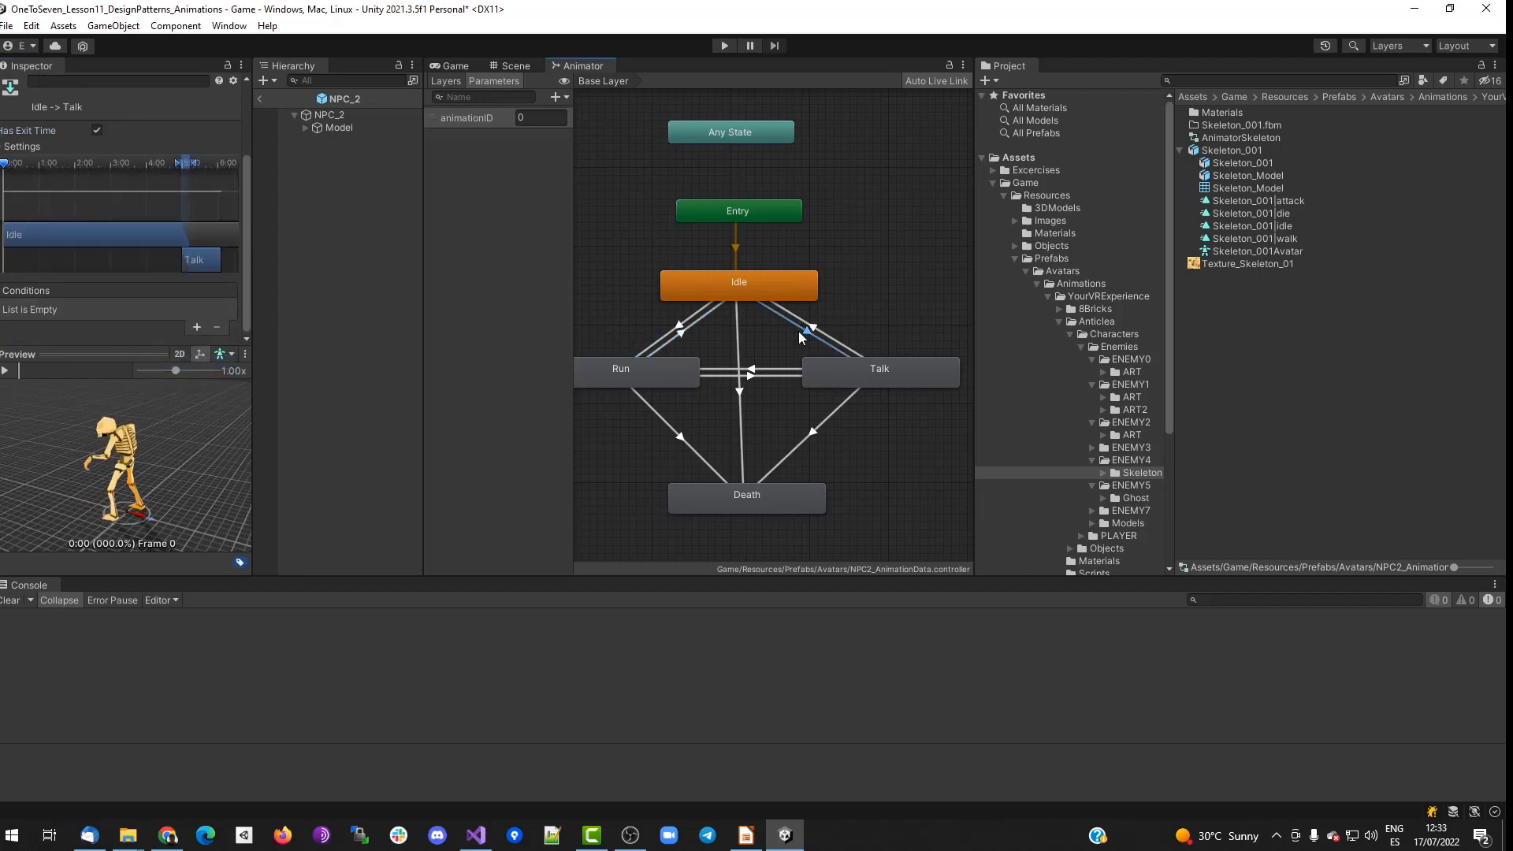
left_click(97, 131)
left_click(197, 327)
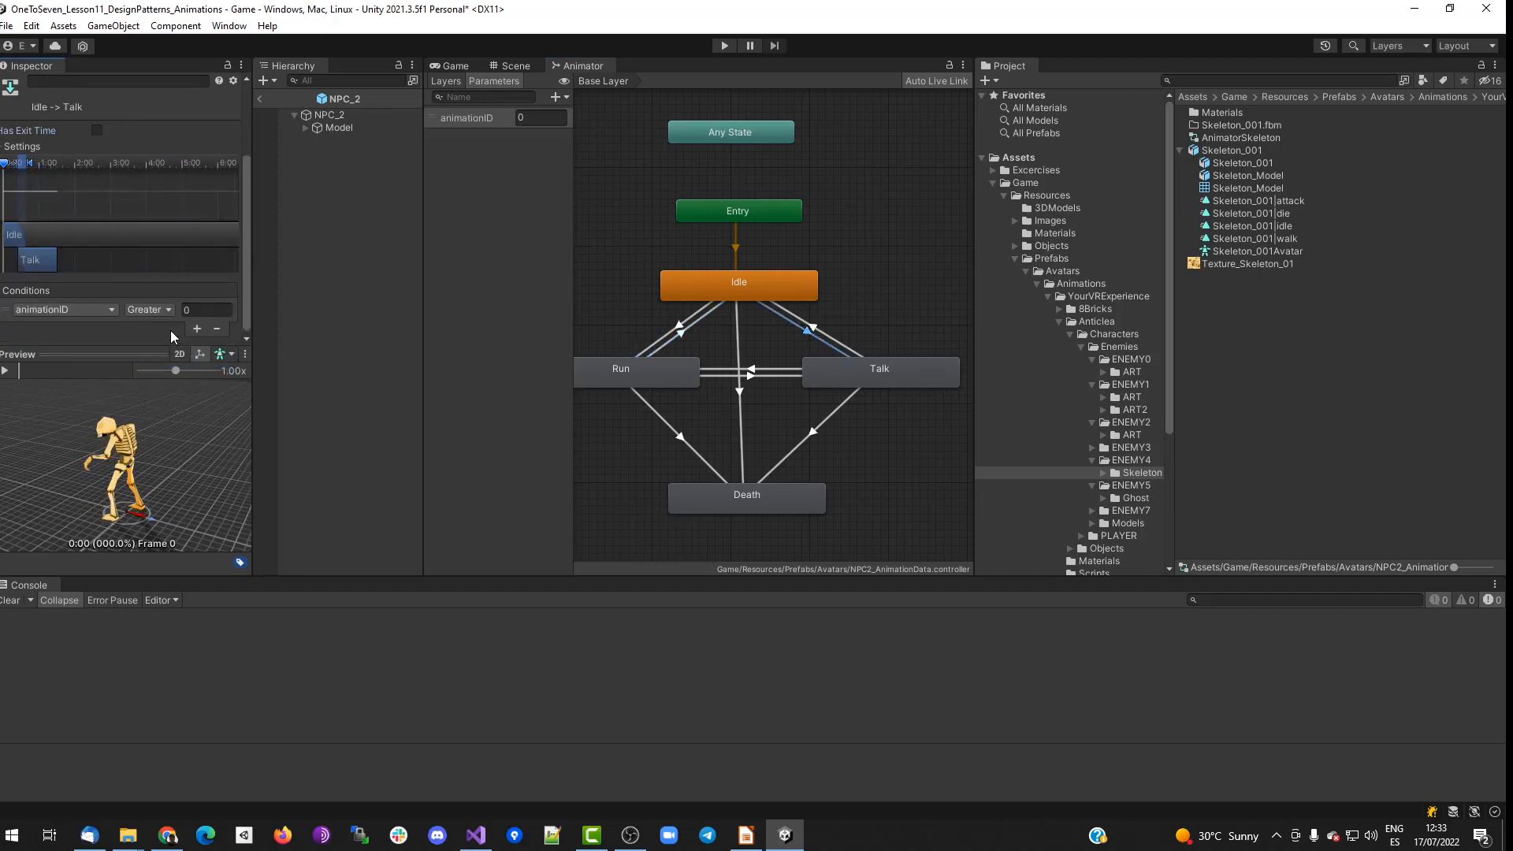
left_click(858, 375)
left_click(795, 325)
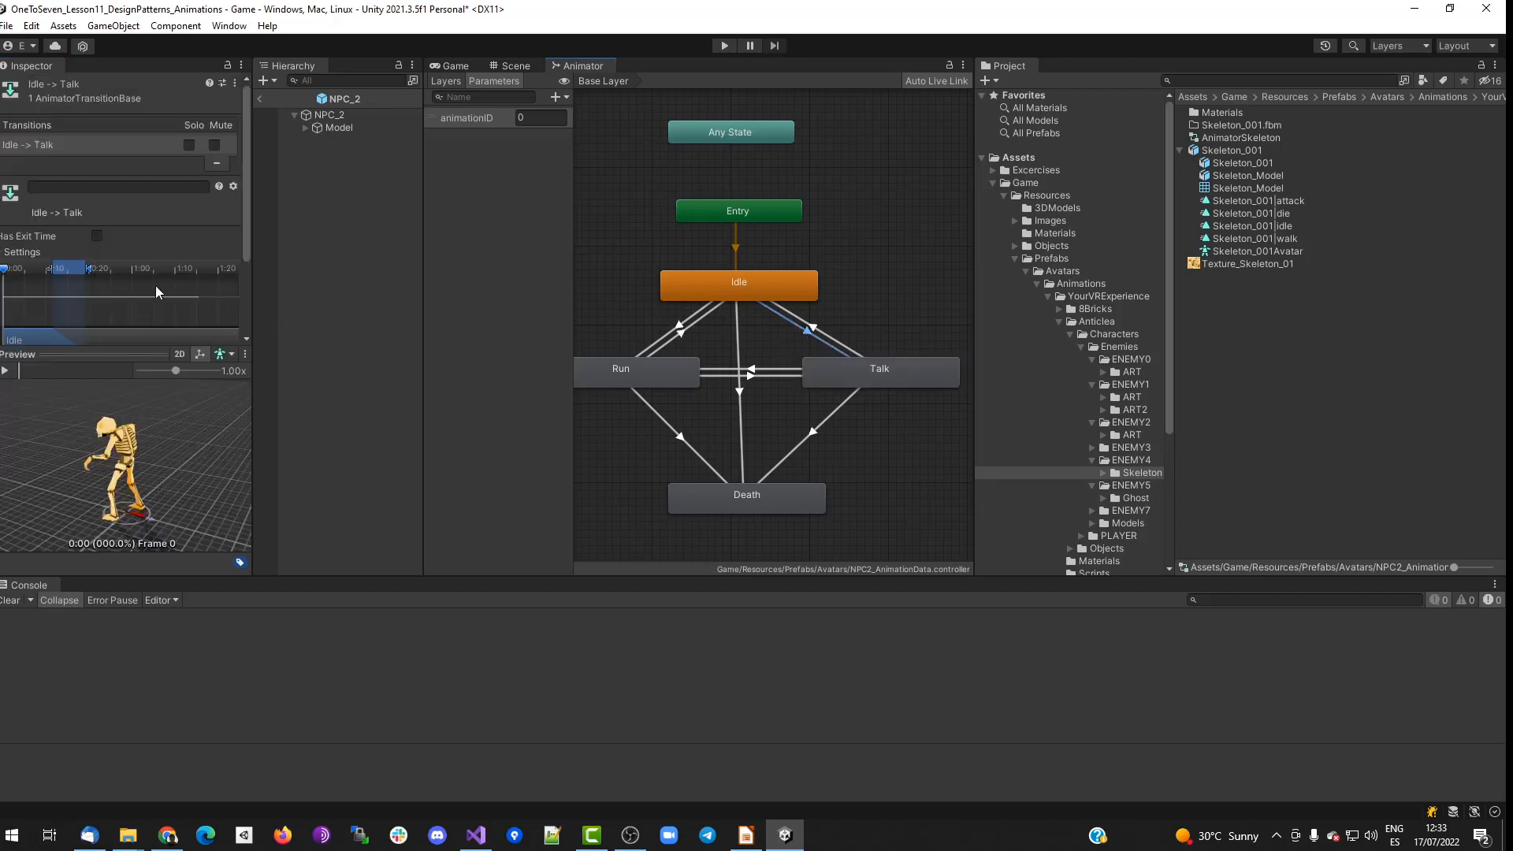
left_click_drag(241, 280, 242, 321)
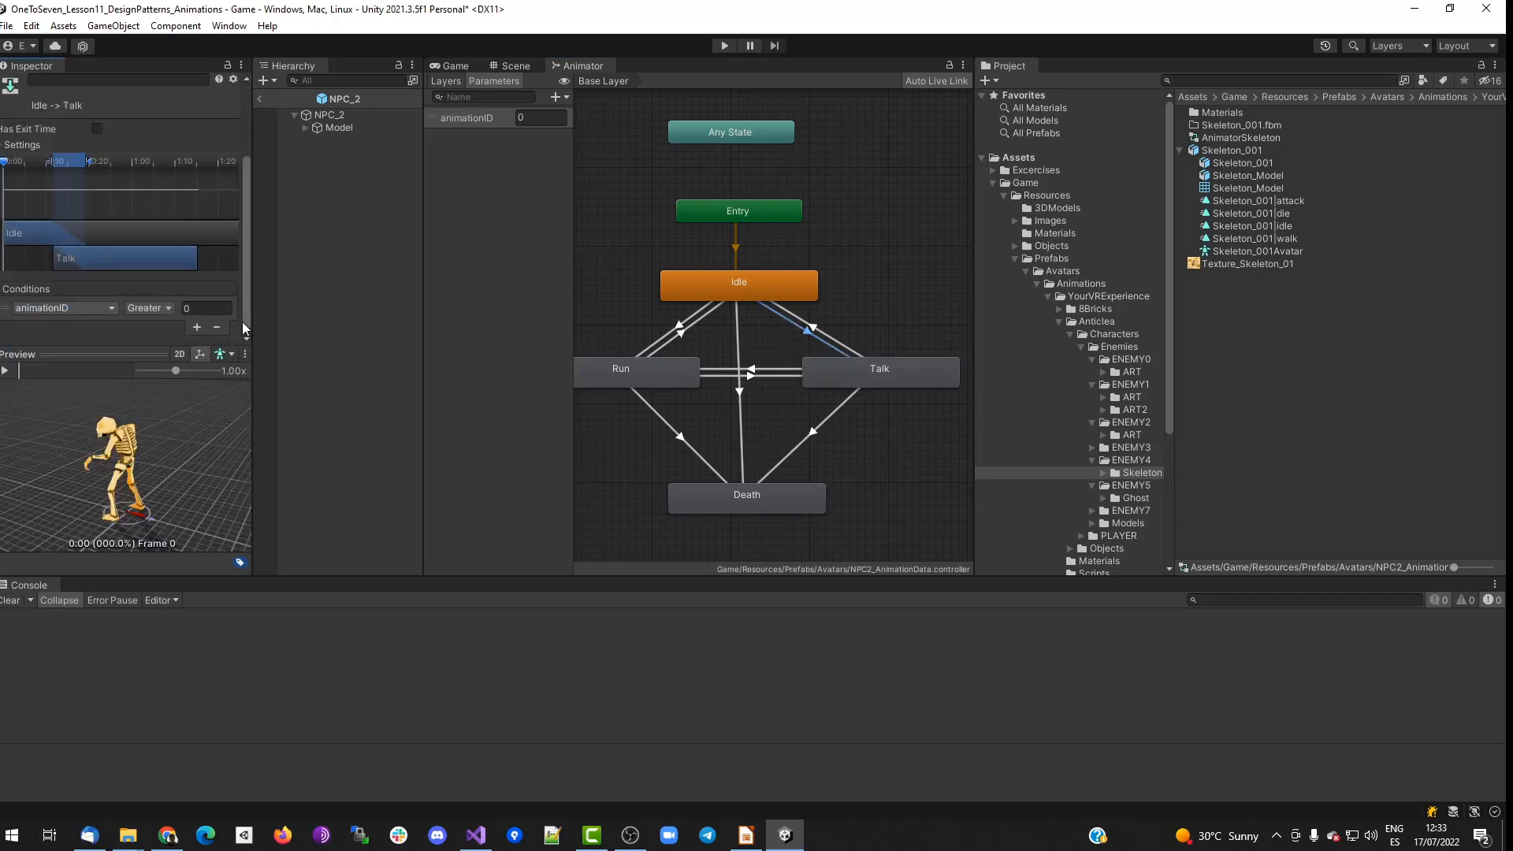
left_click(150, 308)
left_click(149, 374)
left_click(833, 341)
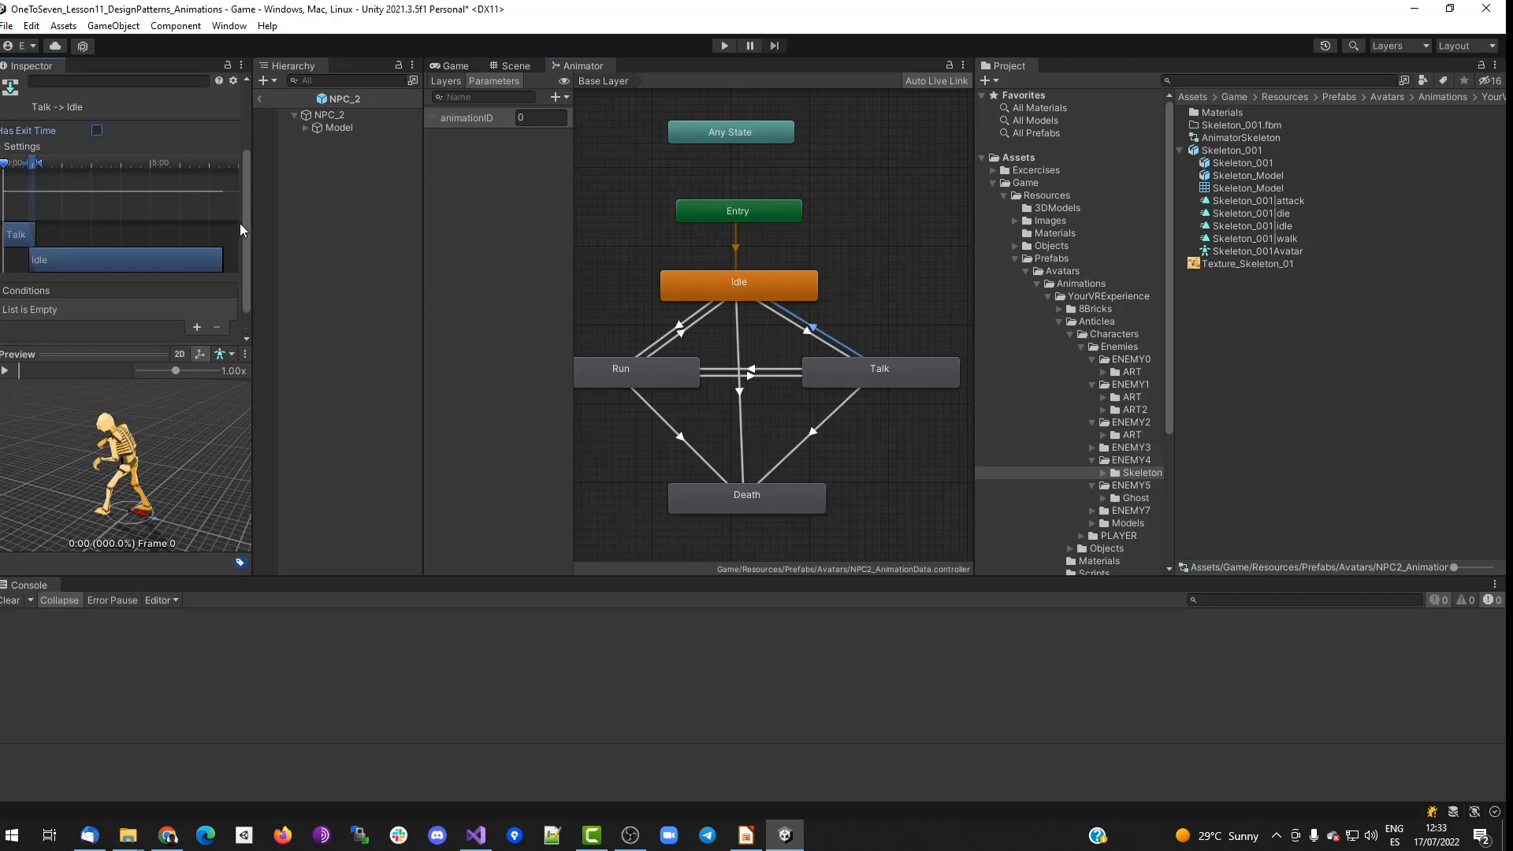
left_click(811, 334)
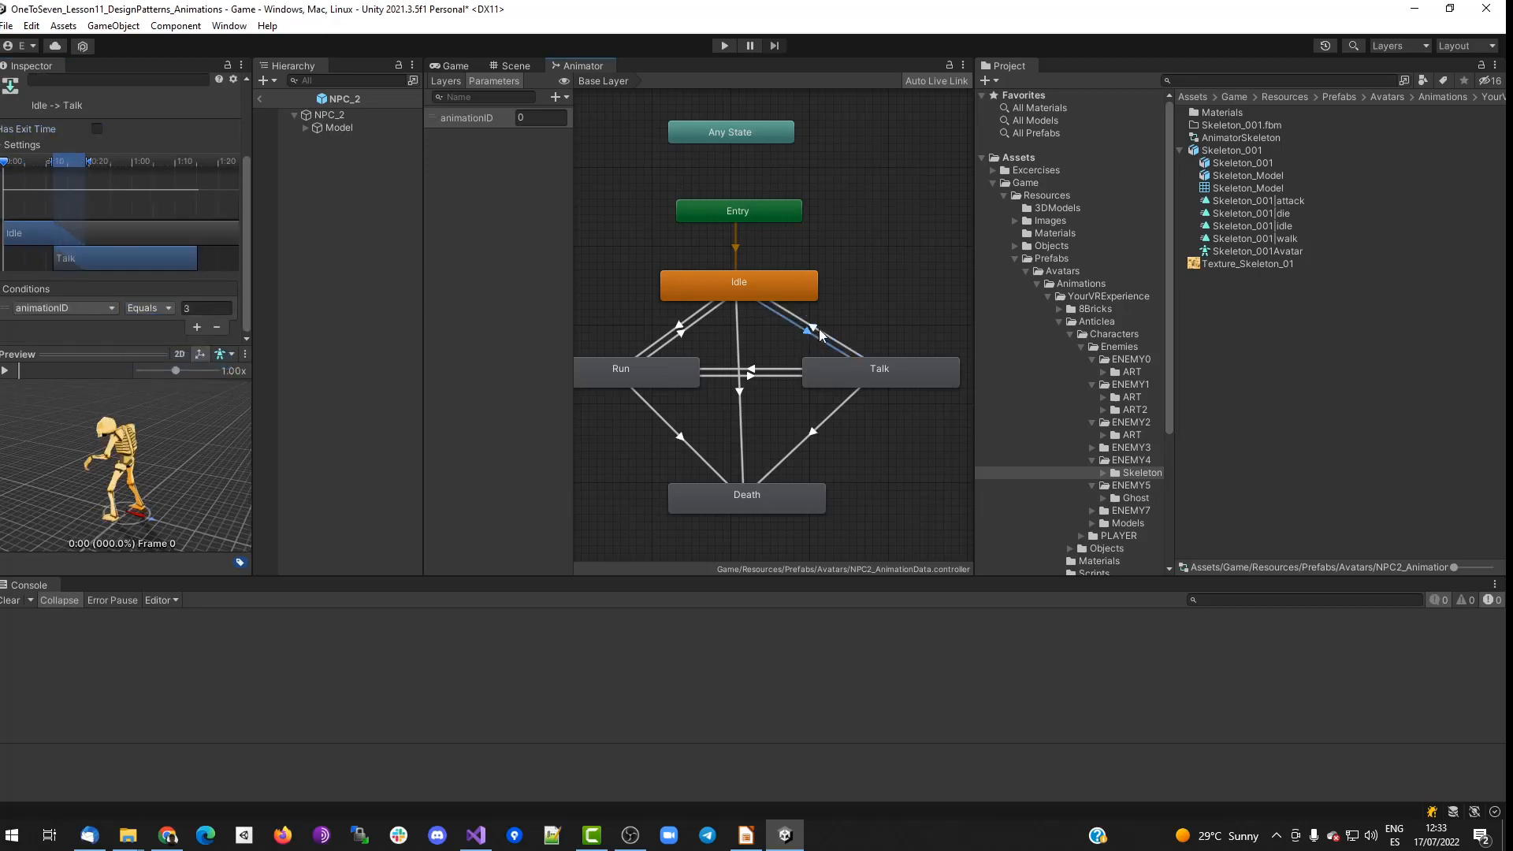
Turn off exit time on both Run and Talk transitions, set Run to Talk's condition to animationID Equals 3, and add a condition to Talk to Run.
left_click(743, 376)
left_click(161, 311)
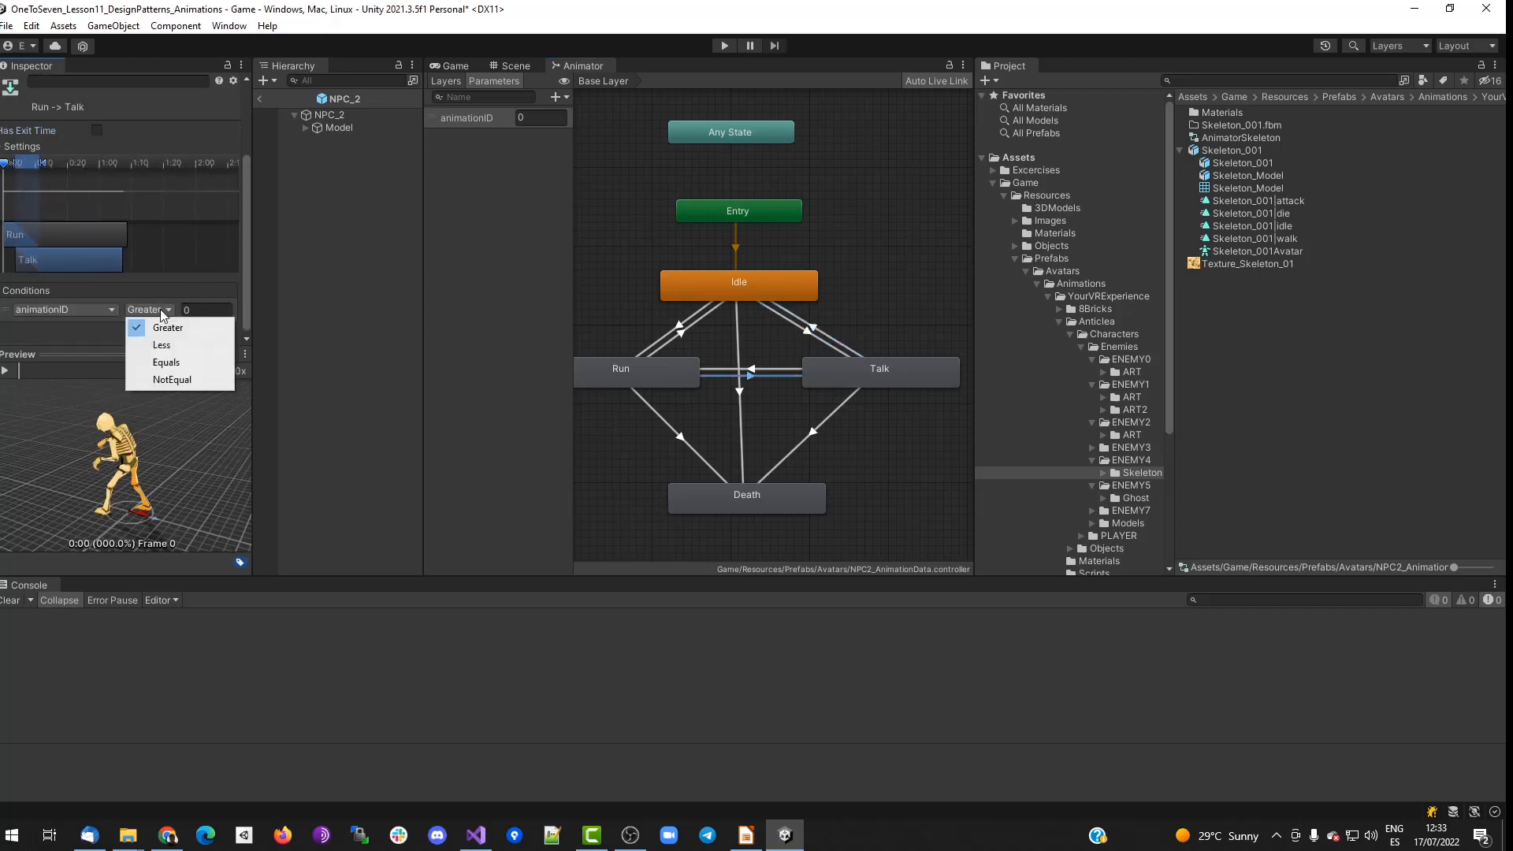
left_click(166, 362)
left_click(733, 368)
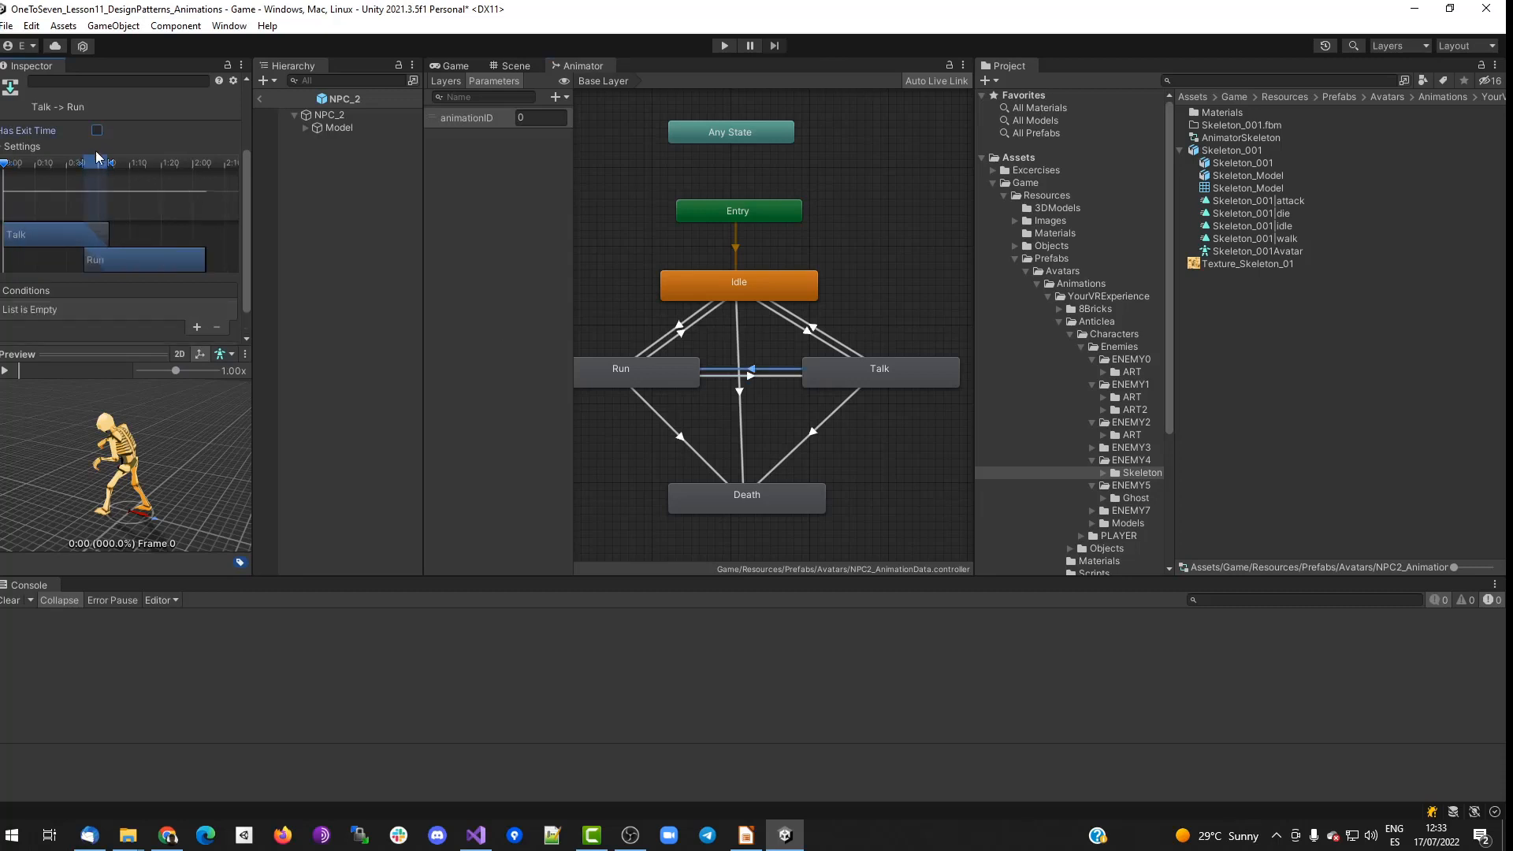
left_click(196, 296)
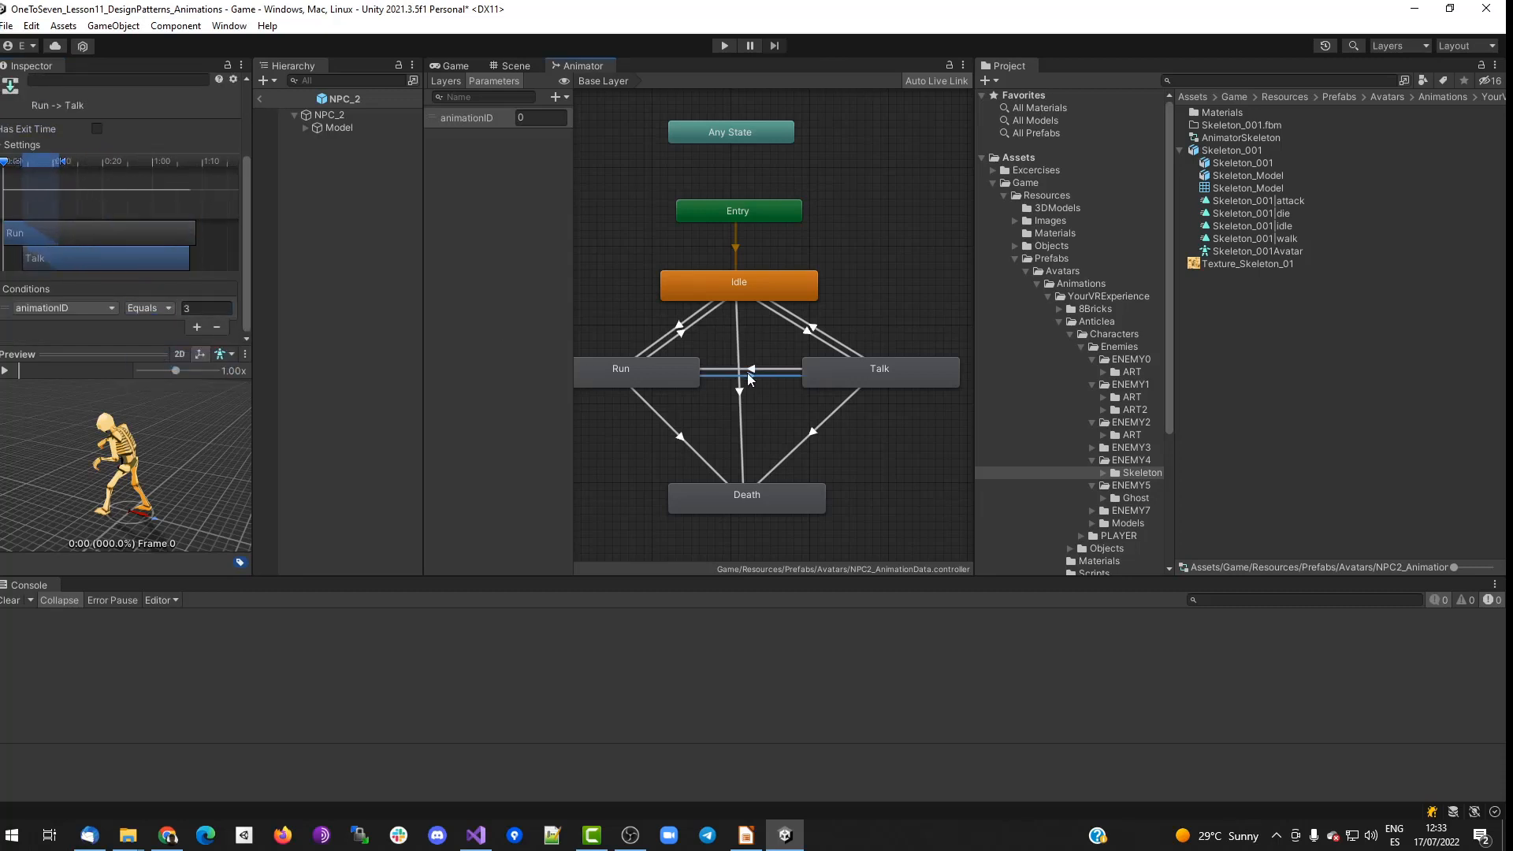
Turn off exit time on the Run to Death transition and add the condition animationID Equals 2.
left_click(680, 437)
left_click_drag(69, 167, 21, 167)
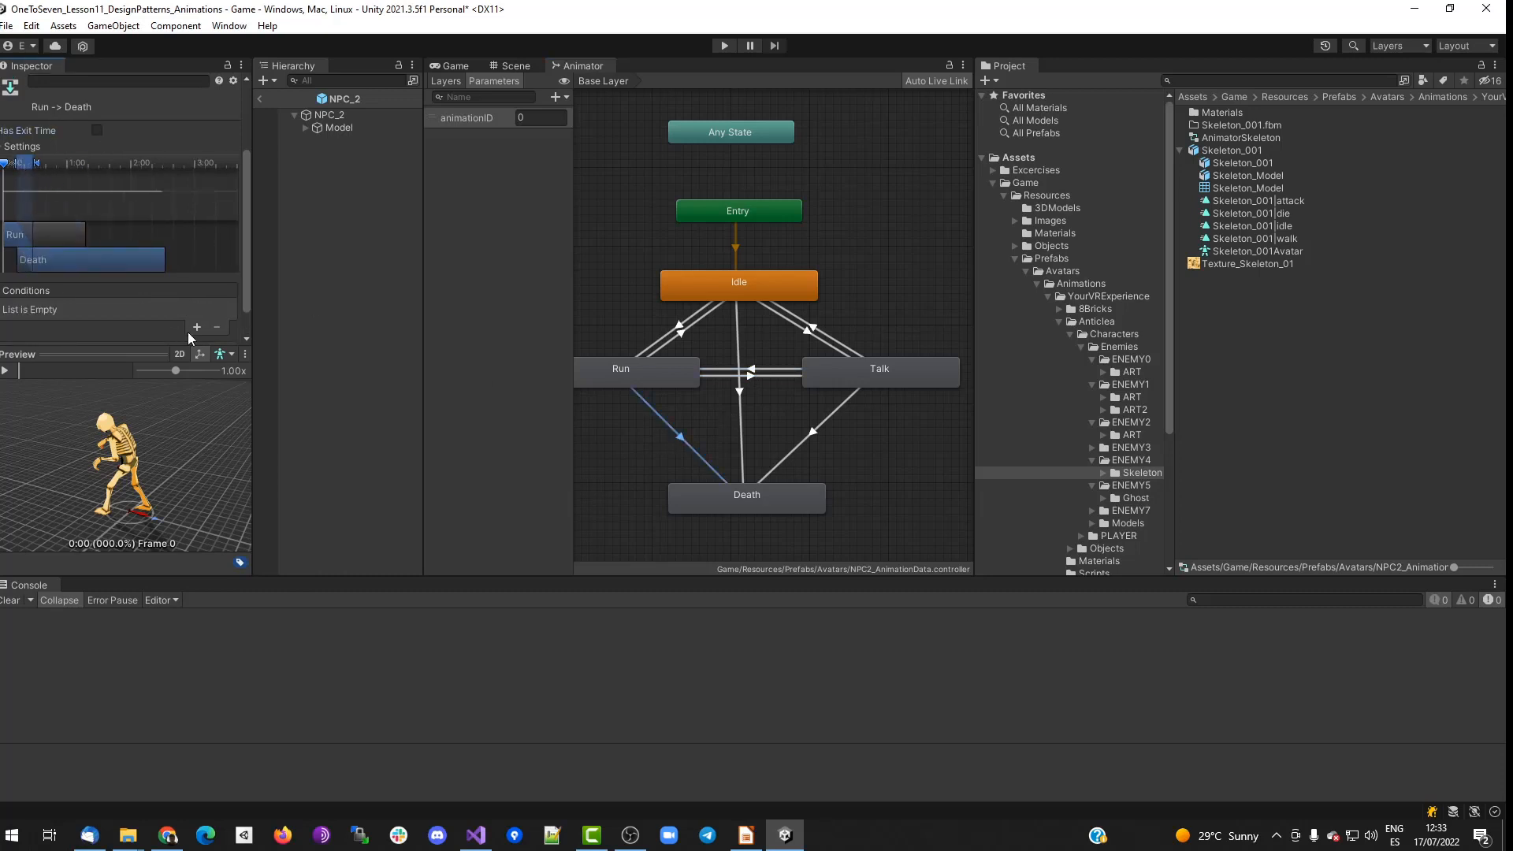
left_click(190, 329)
left_click(162, 310)
left_click(157, 365)
left_click(200, 310)
type("2")
Turn off exit time and add animationID conditions on the Idle to Death and Talk to Death transitions, using Equals 2 for Idle to Death.
left_click(737, 413)
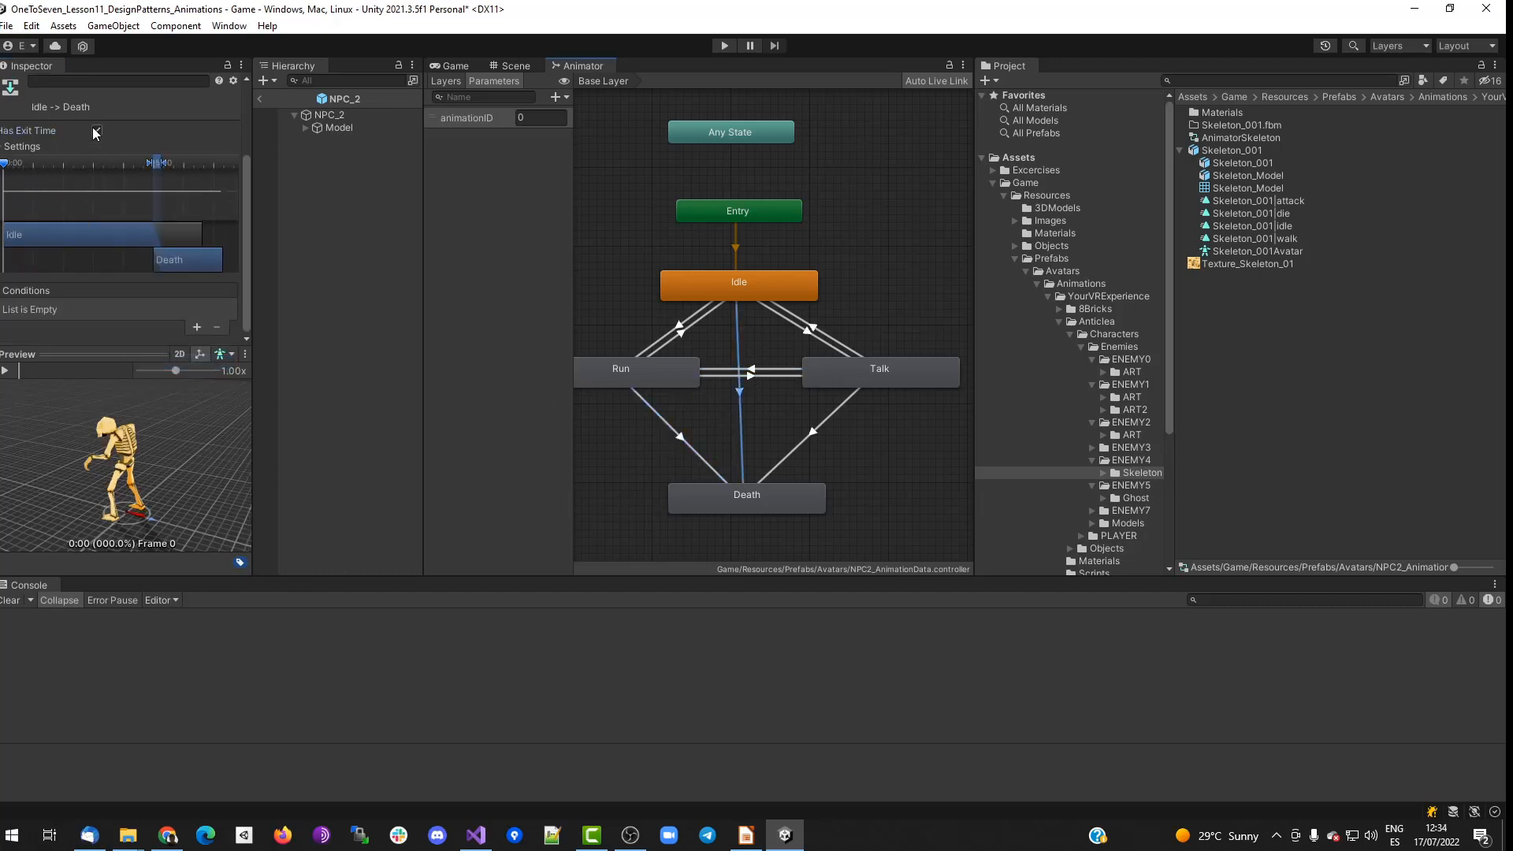
left_click(165, 310)
left_click(167, 361)
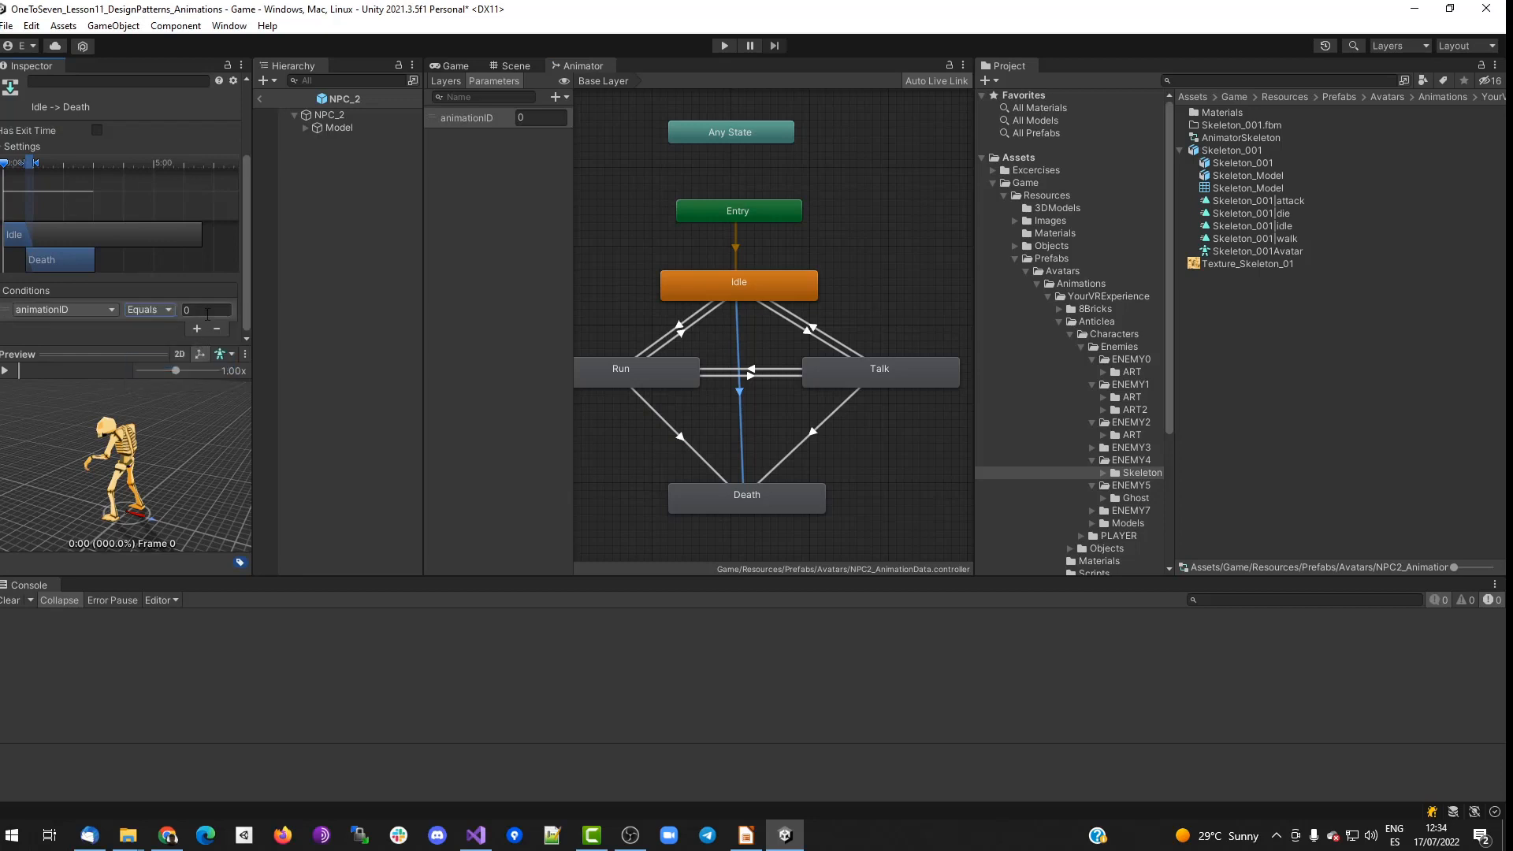
left_click(794, 438)
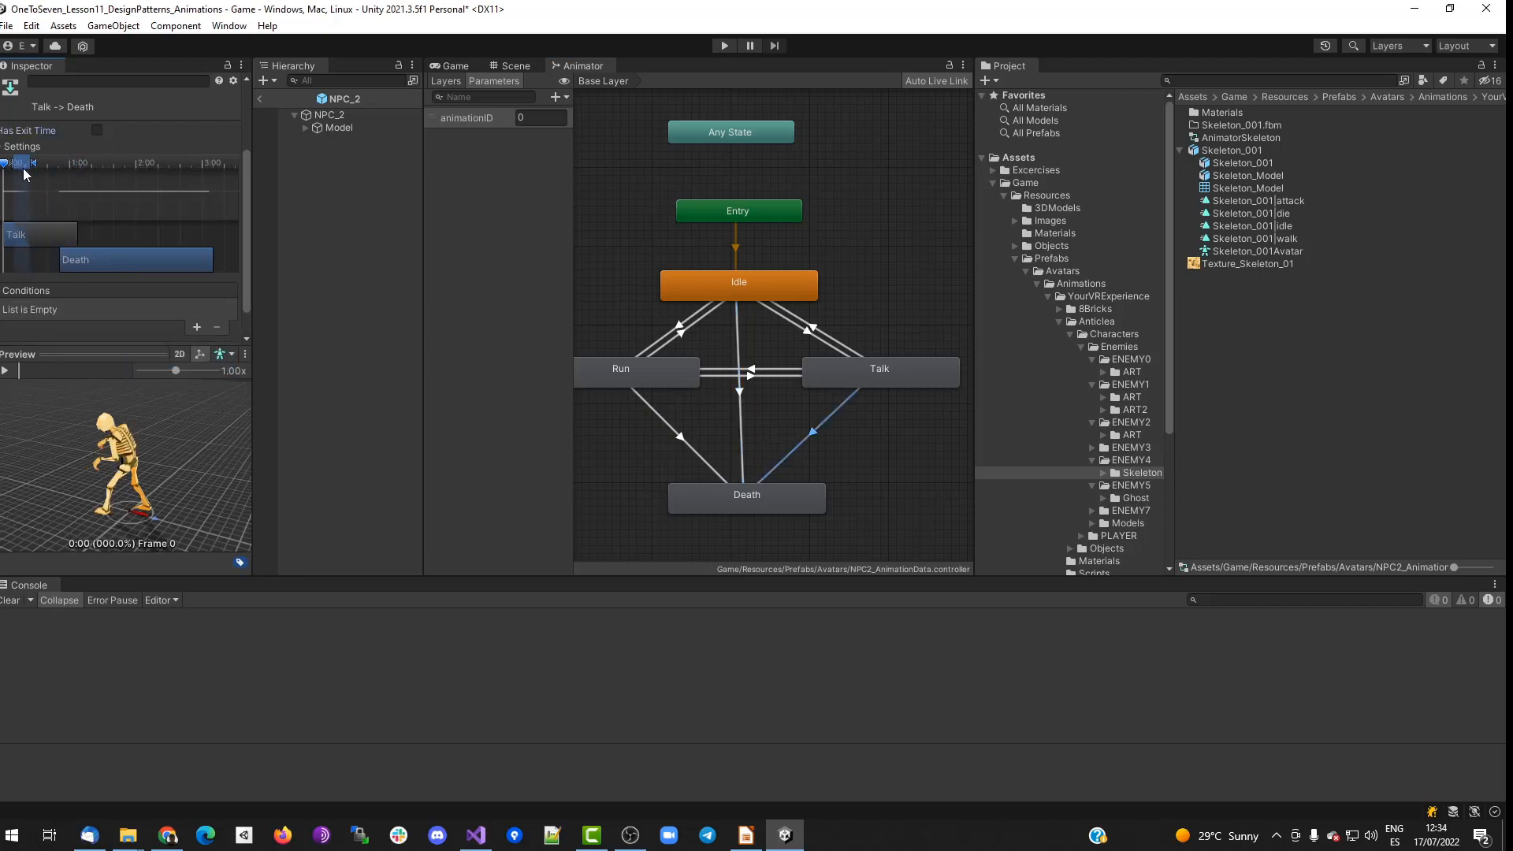
left_click(197, 327)
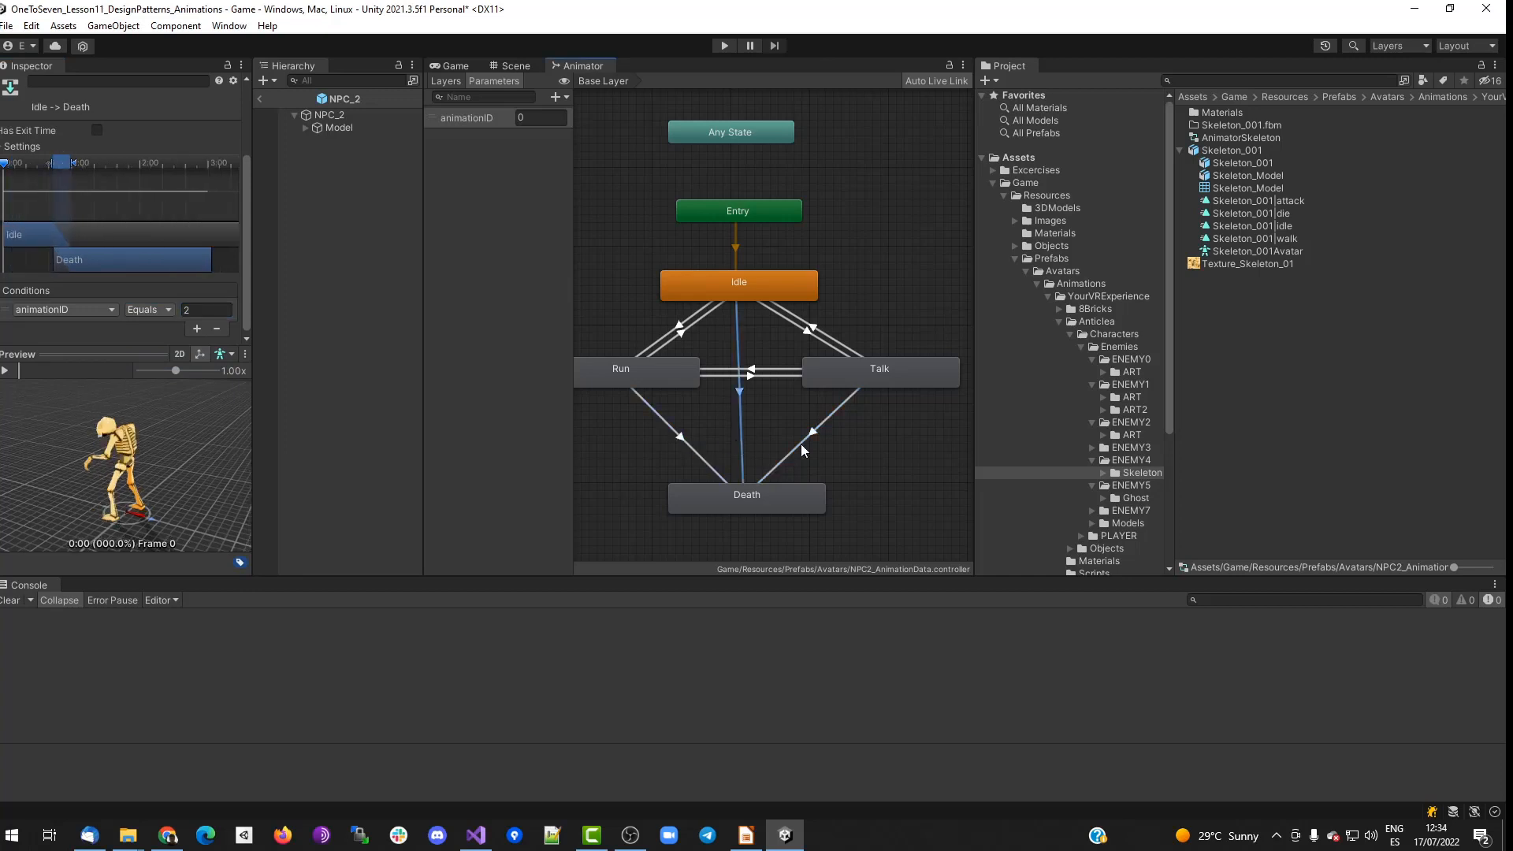
left_click(759, 369)
left_click(821, 337)
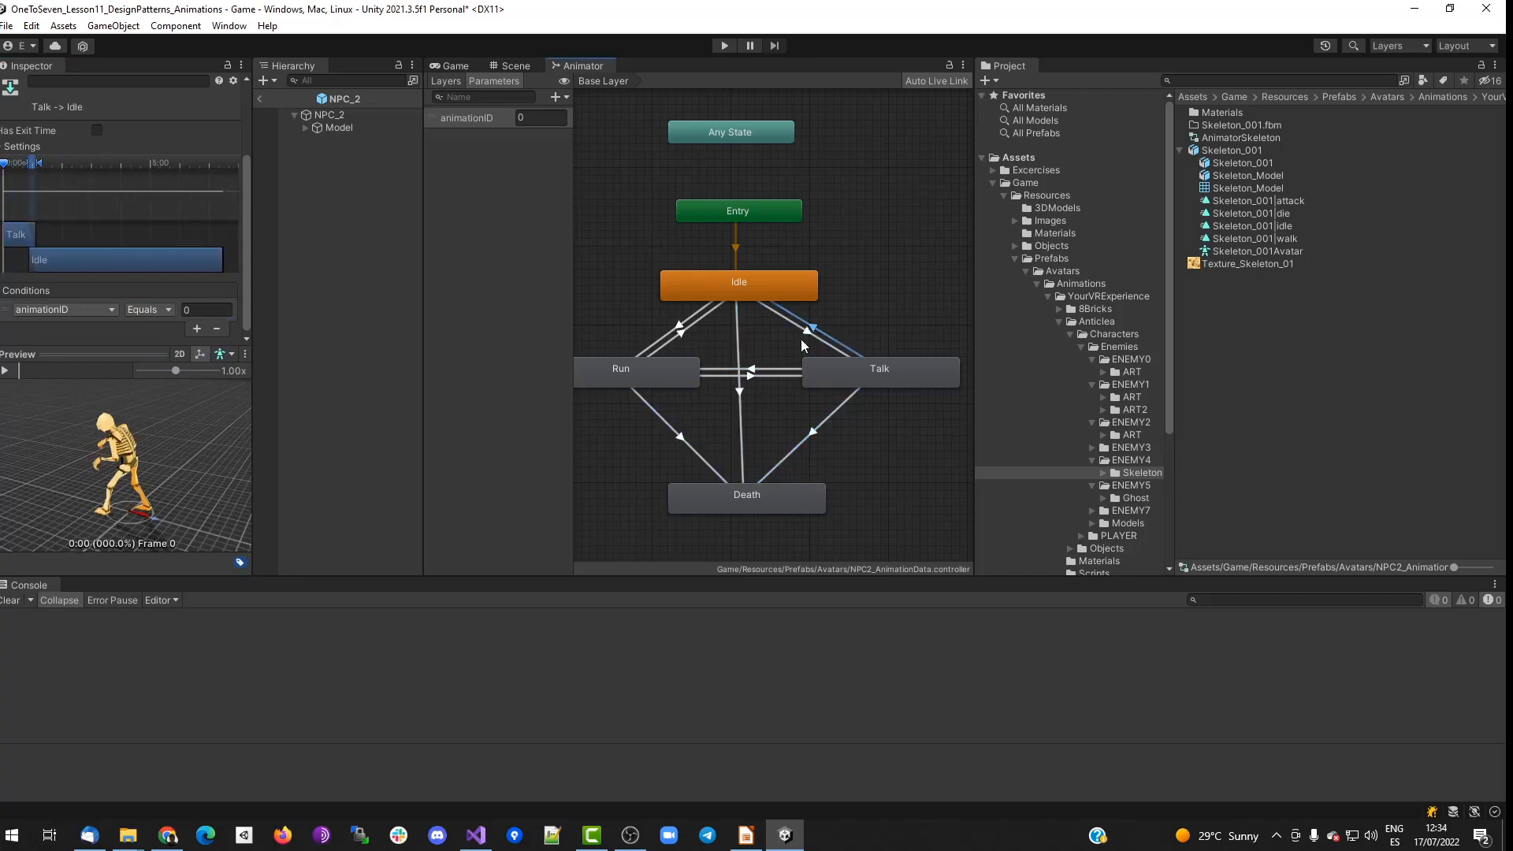
left_click(675, 322)
left_click(630, 252)
Assign NPC2_AnimationData as the Animator controller of NPC_2's Model object.
left_click(338, 116)
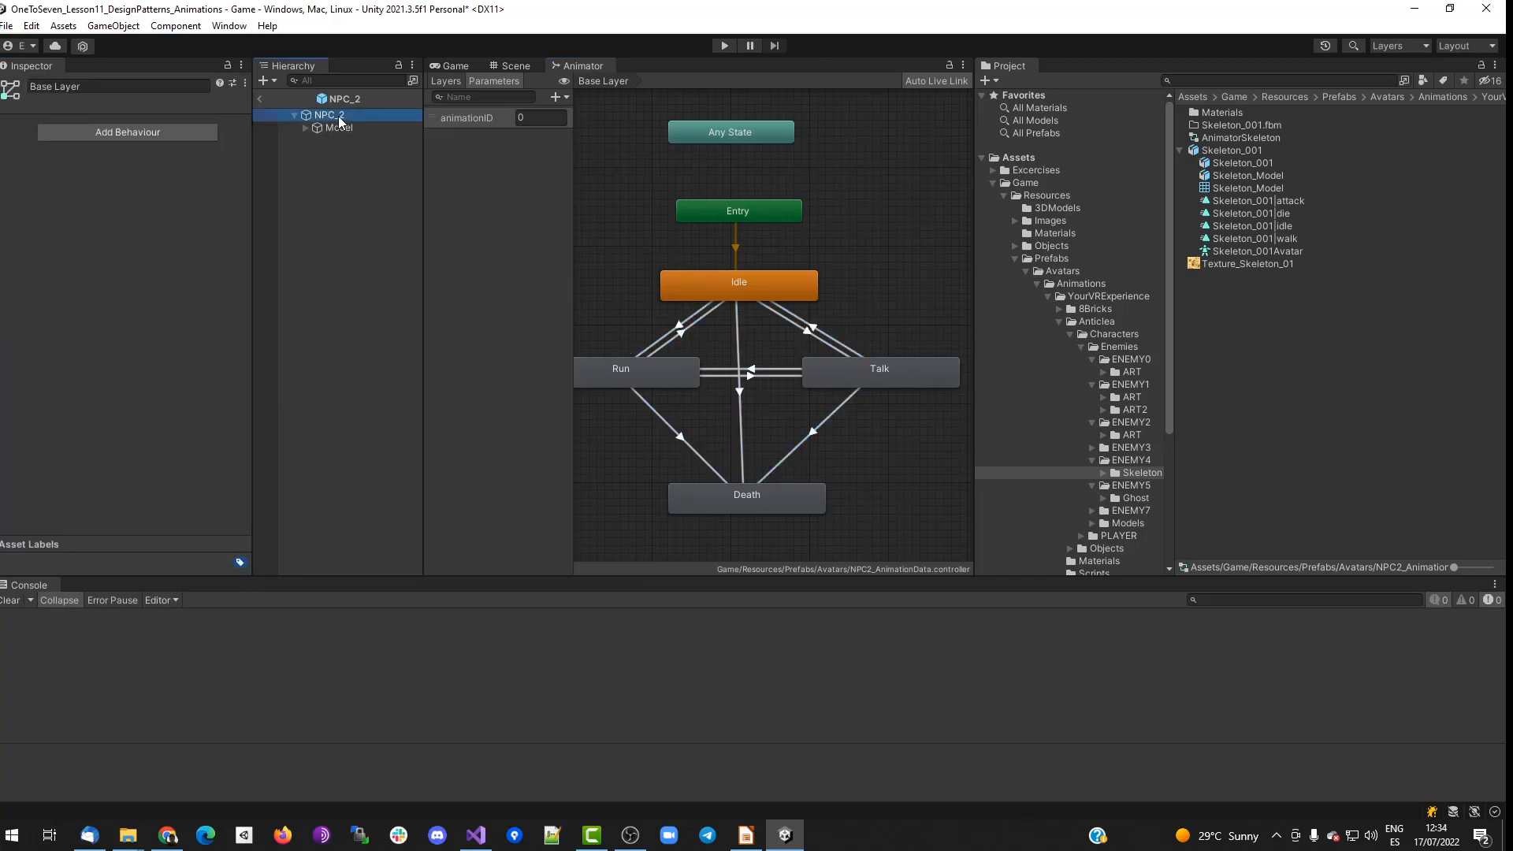
left_click(338, 127)
left_click(1060, 272)
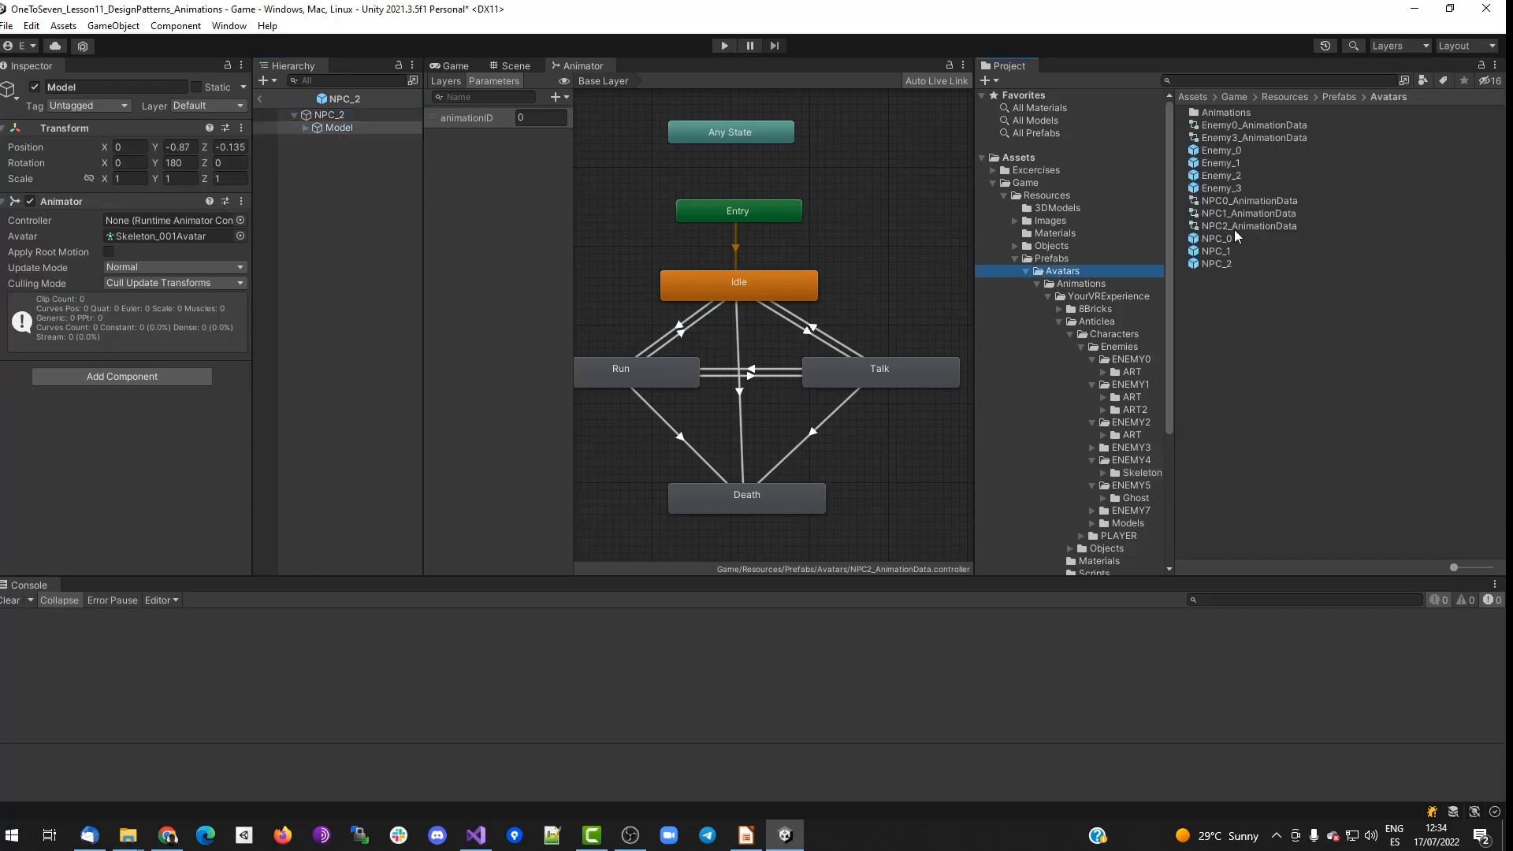
left_click_drag(1234, 230, 173, 221)
Check the NPC script settings on the NPC_2 root object and show the prefab in the Scene view.
left_click(300, 118)
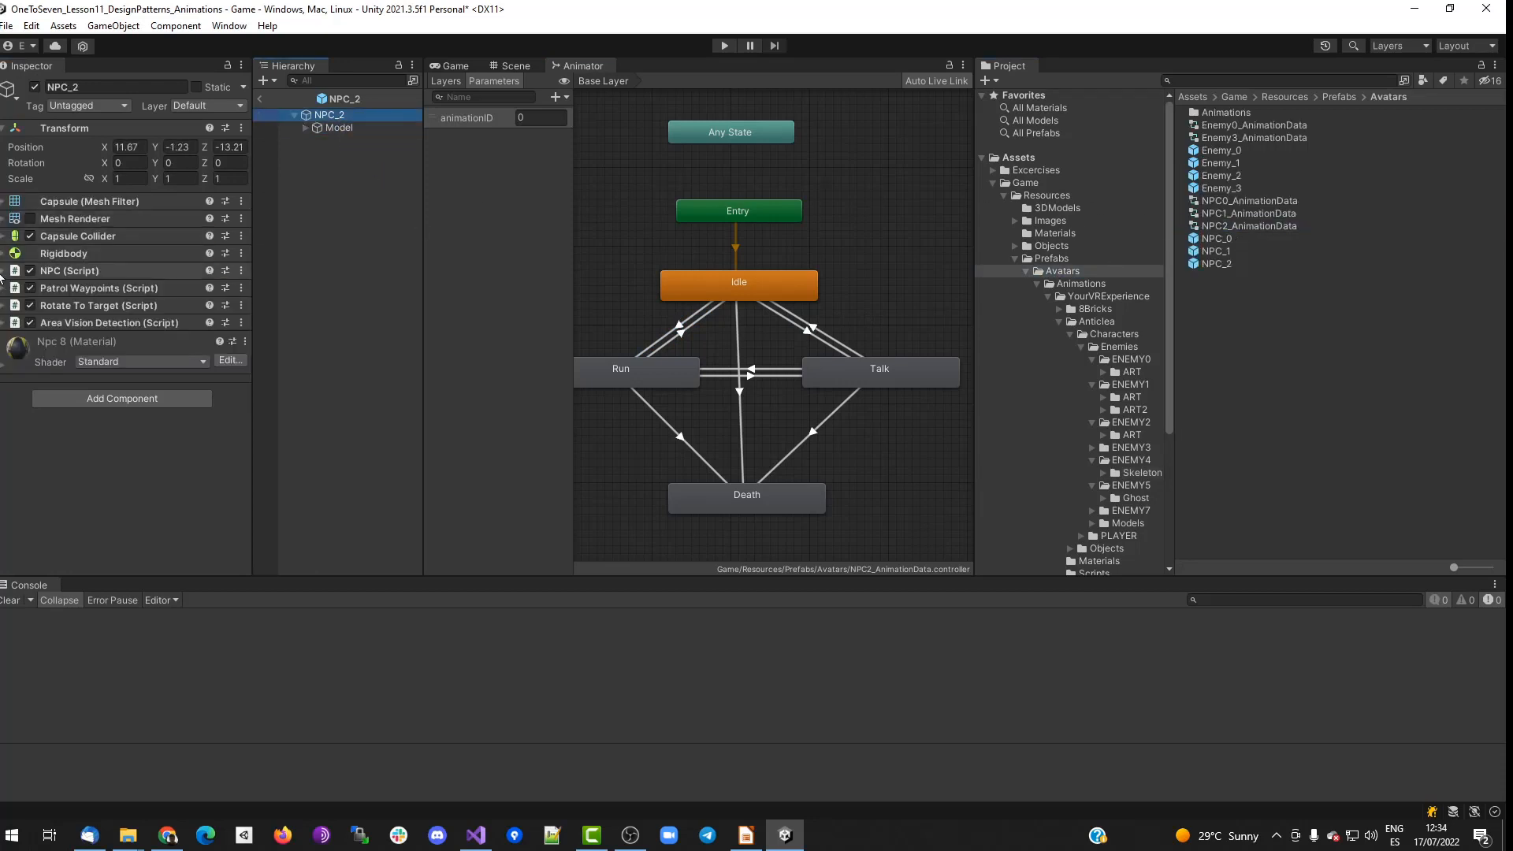
left_click(3, 271)
left_click(120, 337)
double_click(325, 116)
left_click(516, 66)
left_click(334, 179)
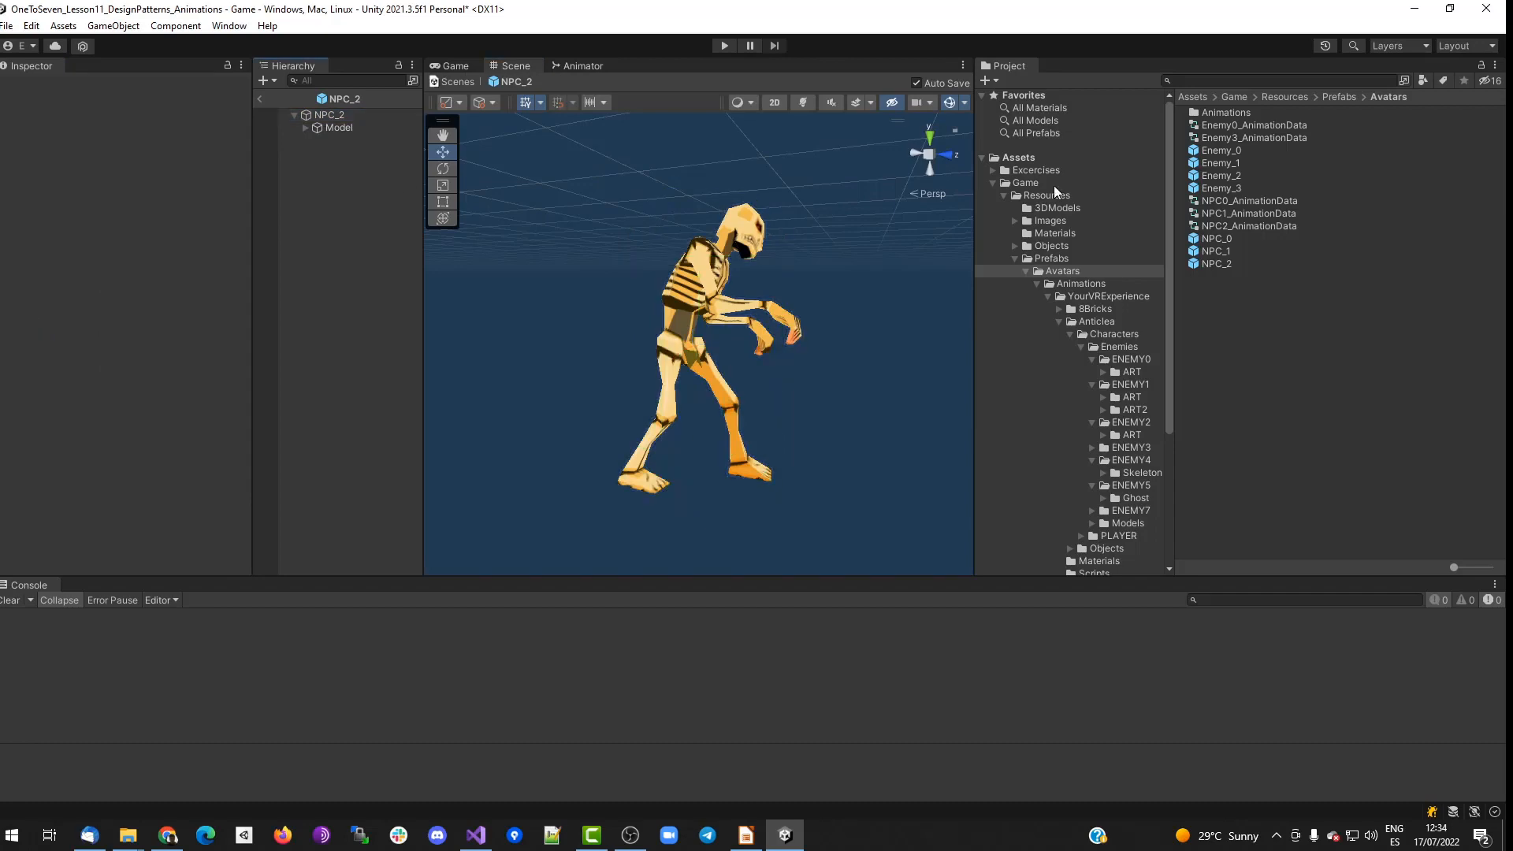
Run the game and walk up to the skeleton NPC to test its idle, run and talk animations.
left_click(724, 45)
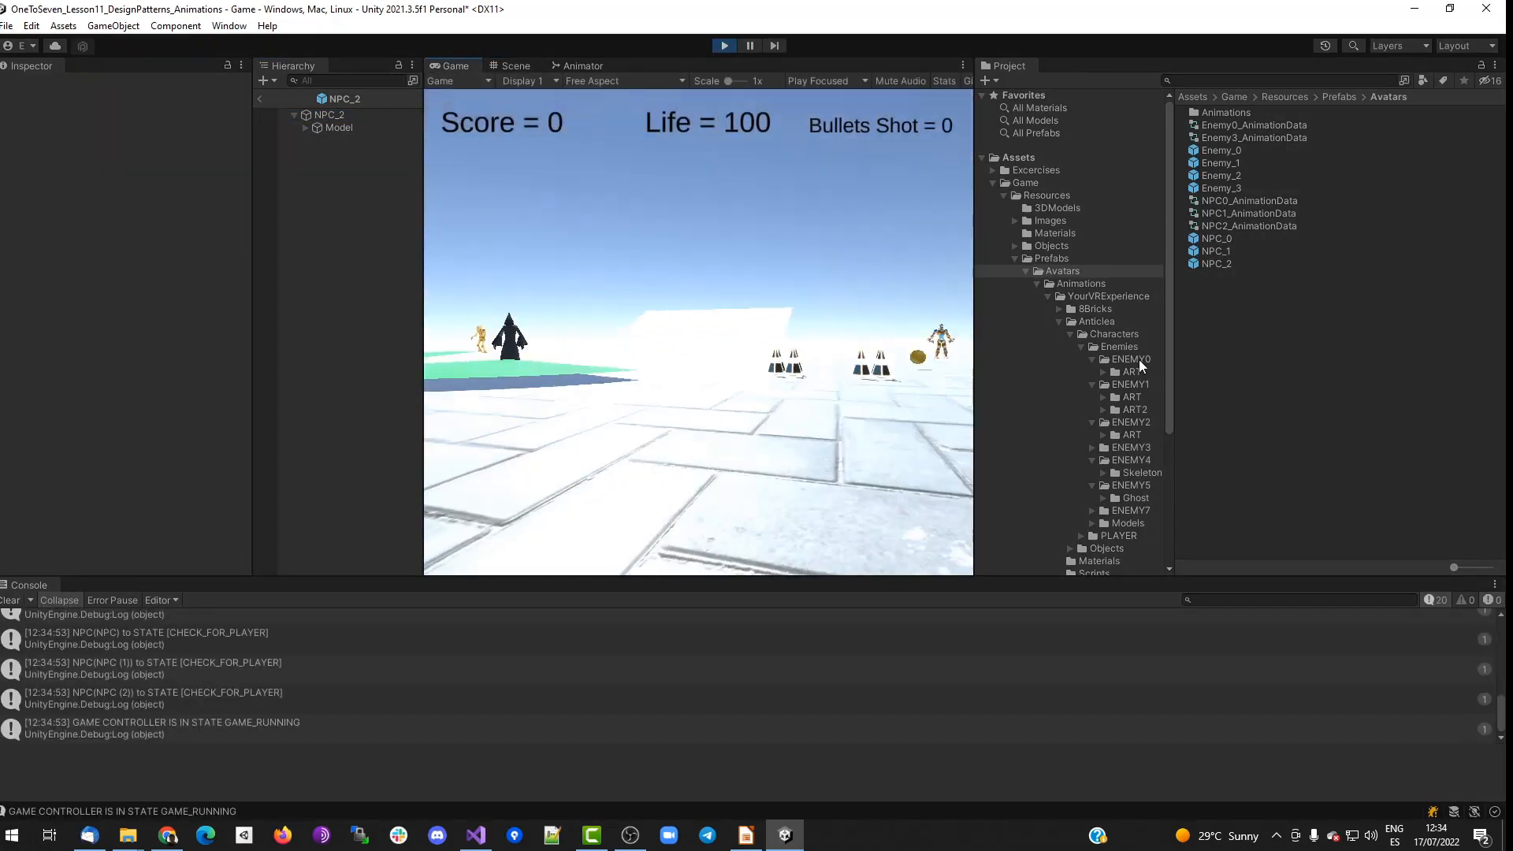
key("w")
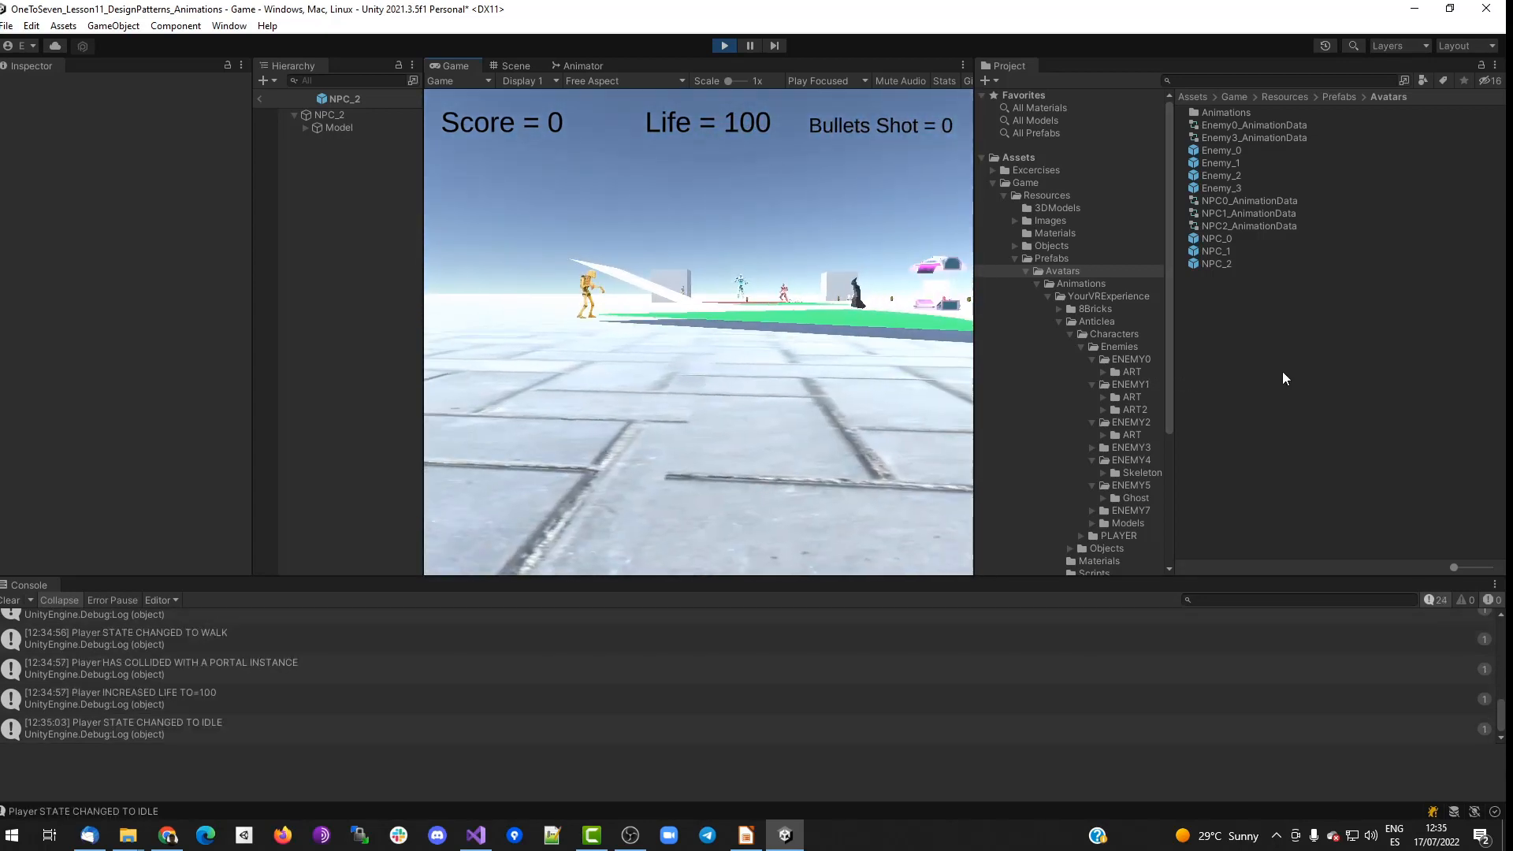
key("w")
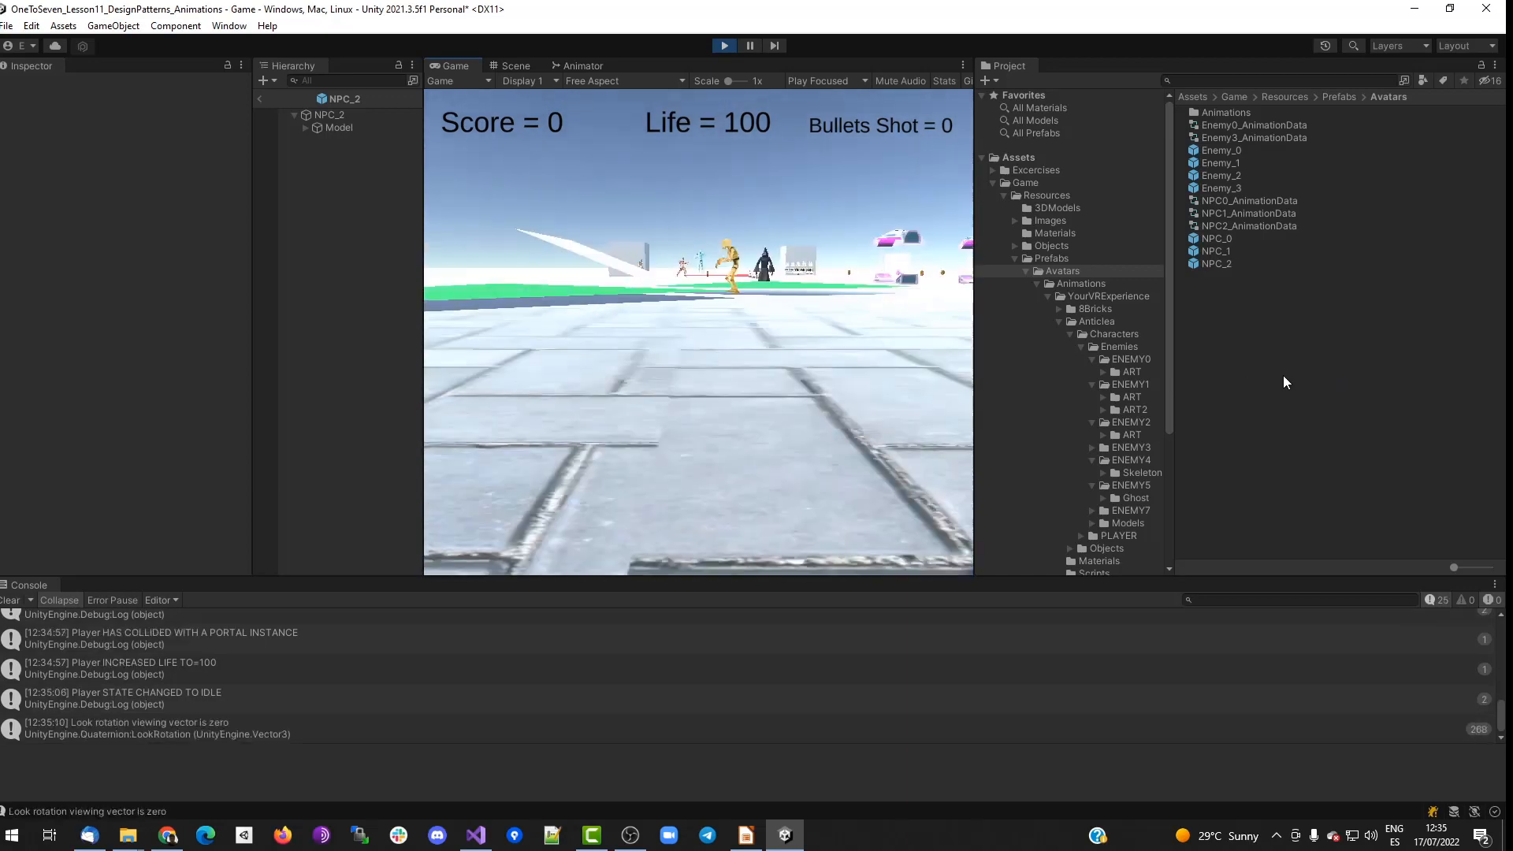
key("w")
key("w")
key("w")
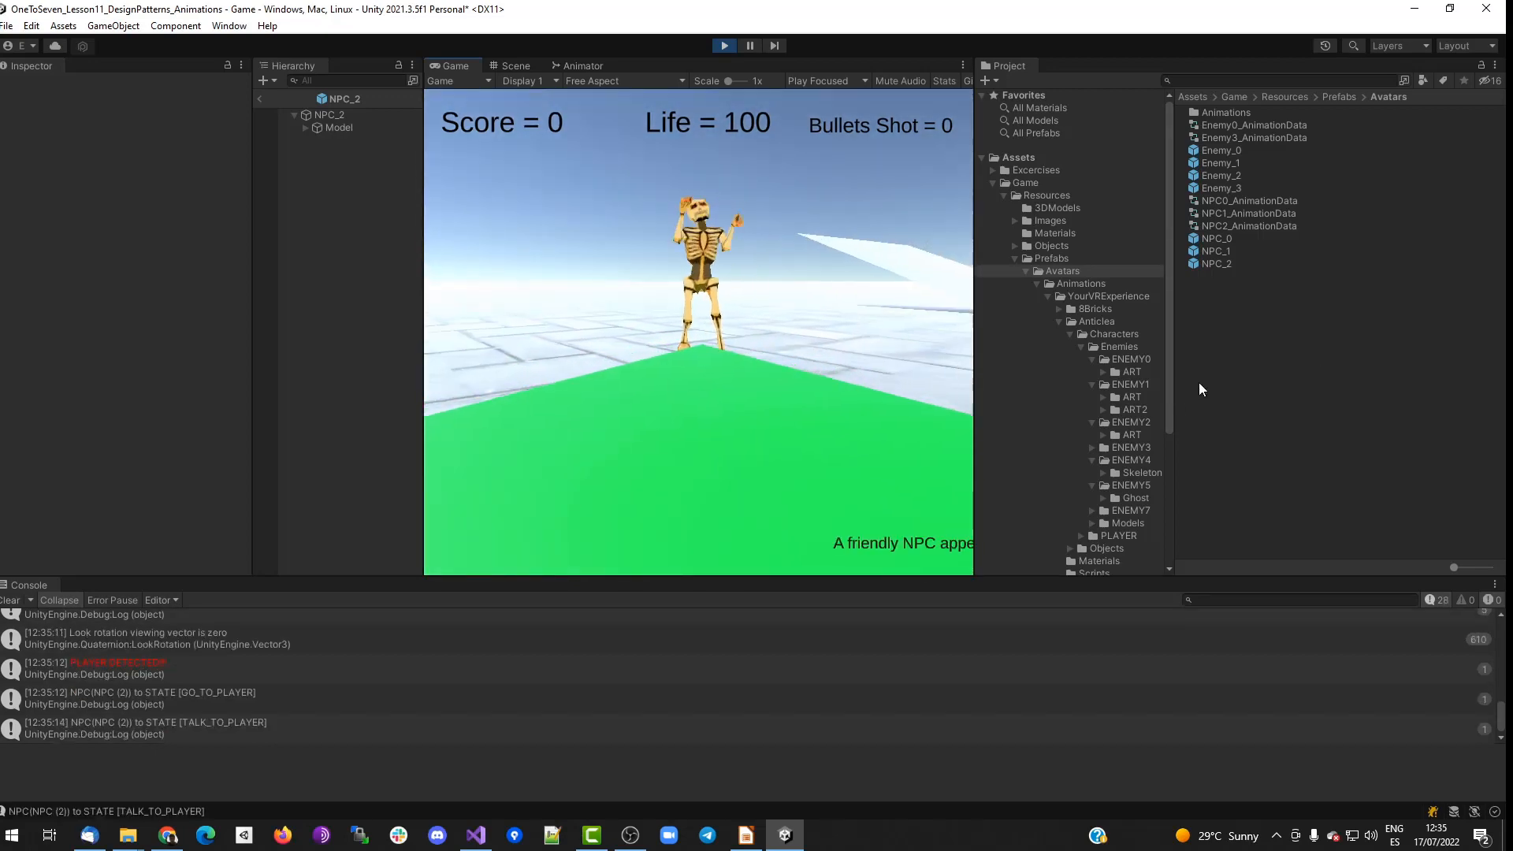
key("s")
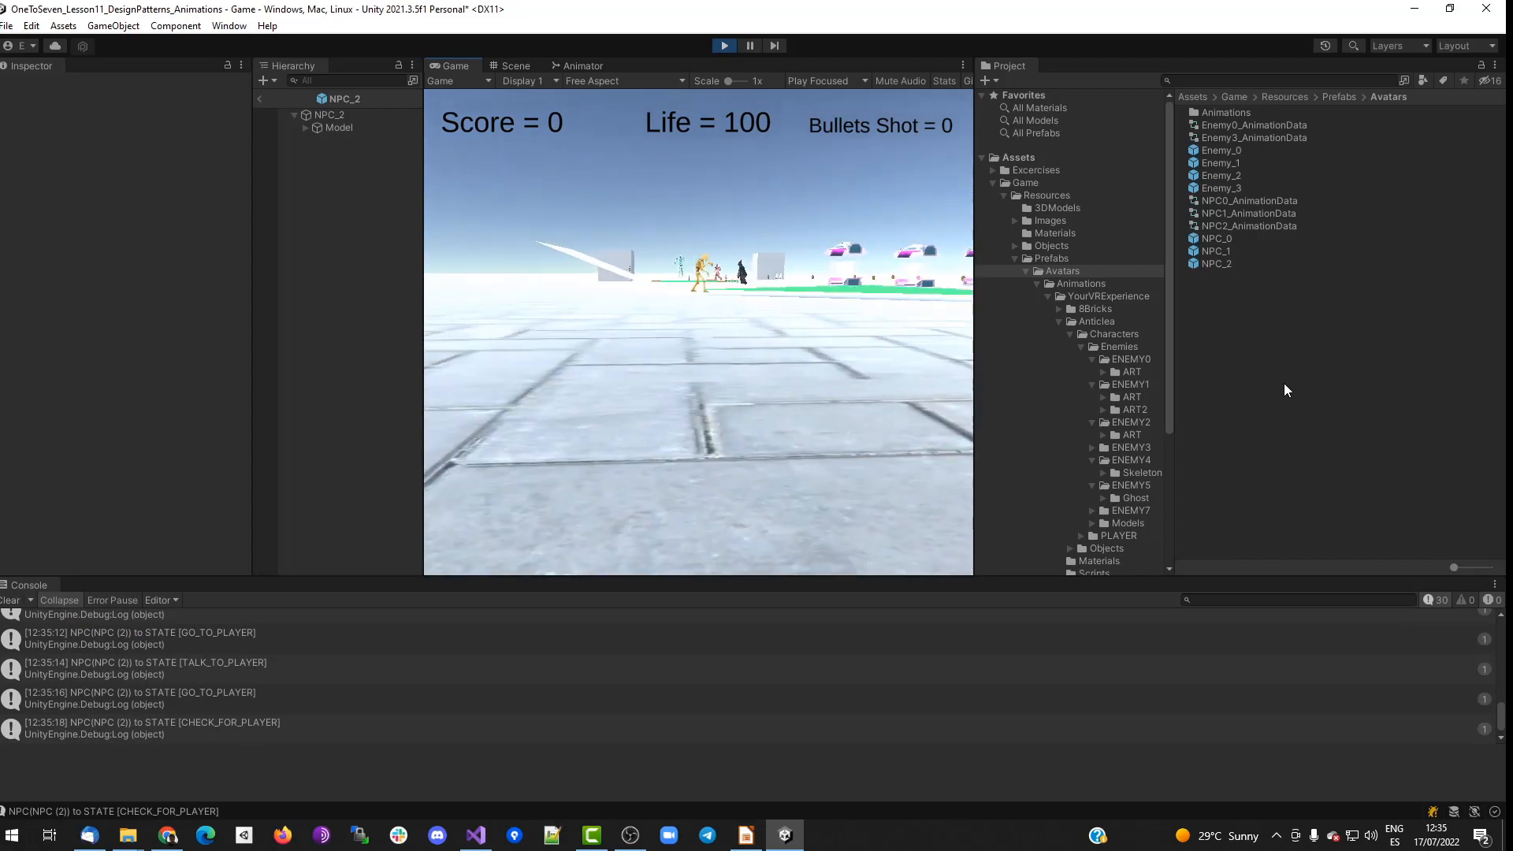
key("w")
key("w")
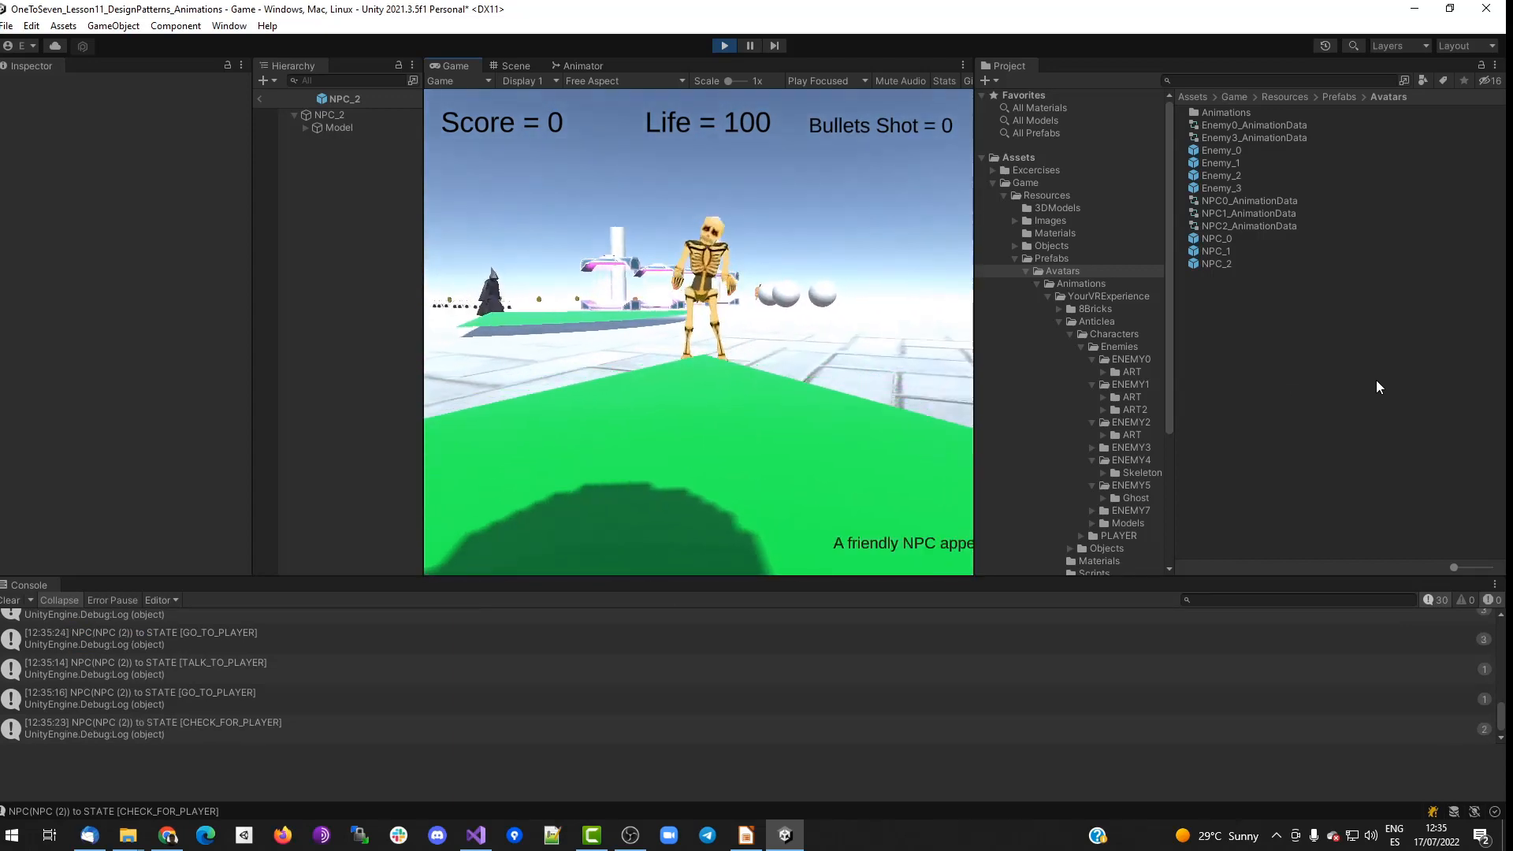
Shoot the skeleton NPC repeatedly to test its death animation, and stop the game.
key("space")
key("space")
key("space")
key("space")
key("space")
key("space")
key("space")
key("space")
key("space")
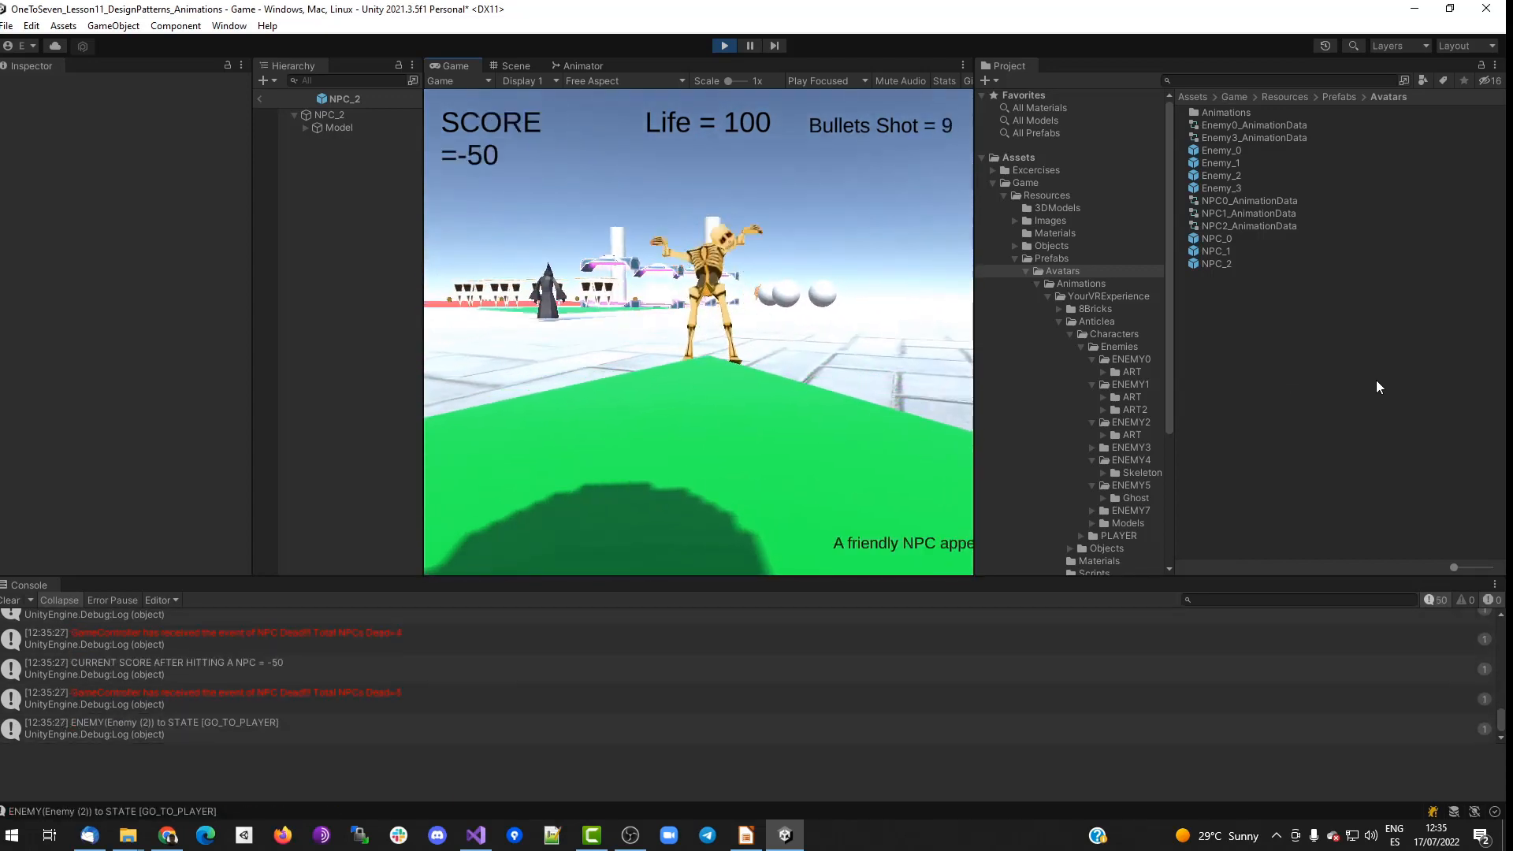
key("w")
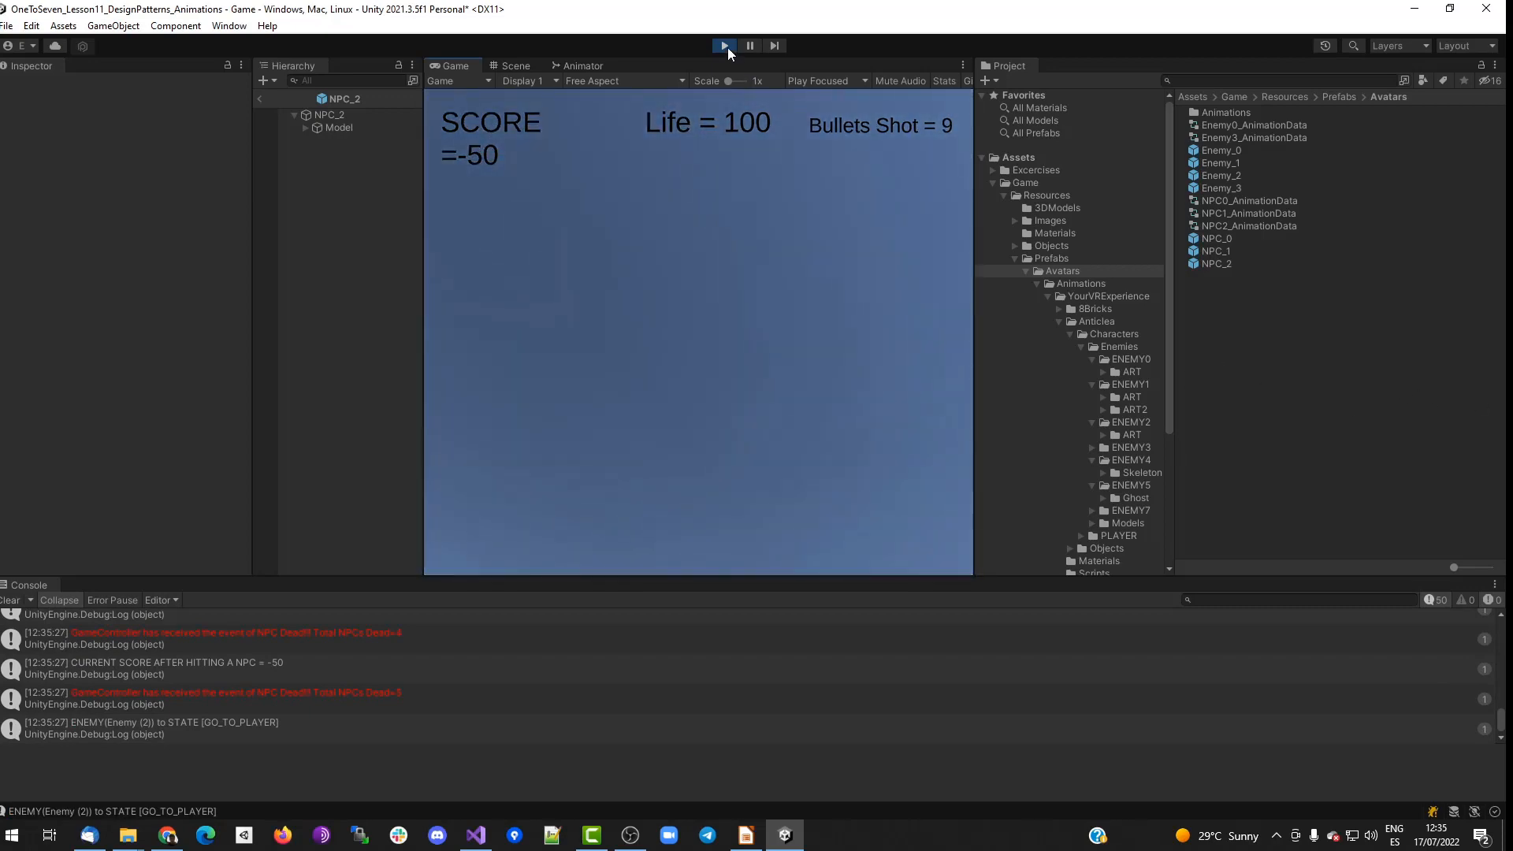
left_click(724, 46)
Leave the NPC_2 prefab, add an Enemy_3 instance to the Game scene and unpack it.
left_click(1037, 284)
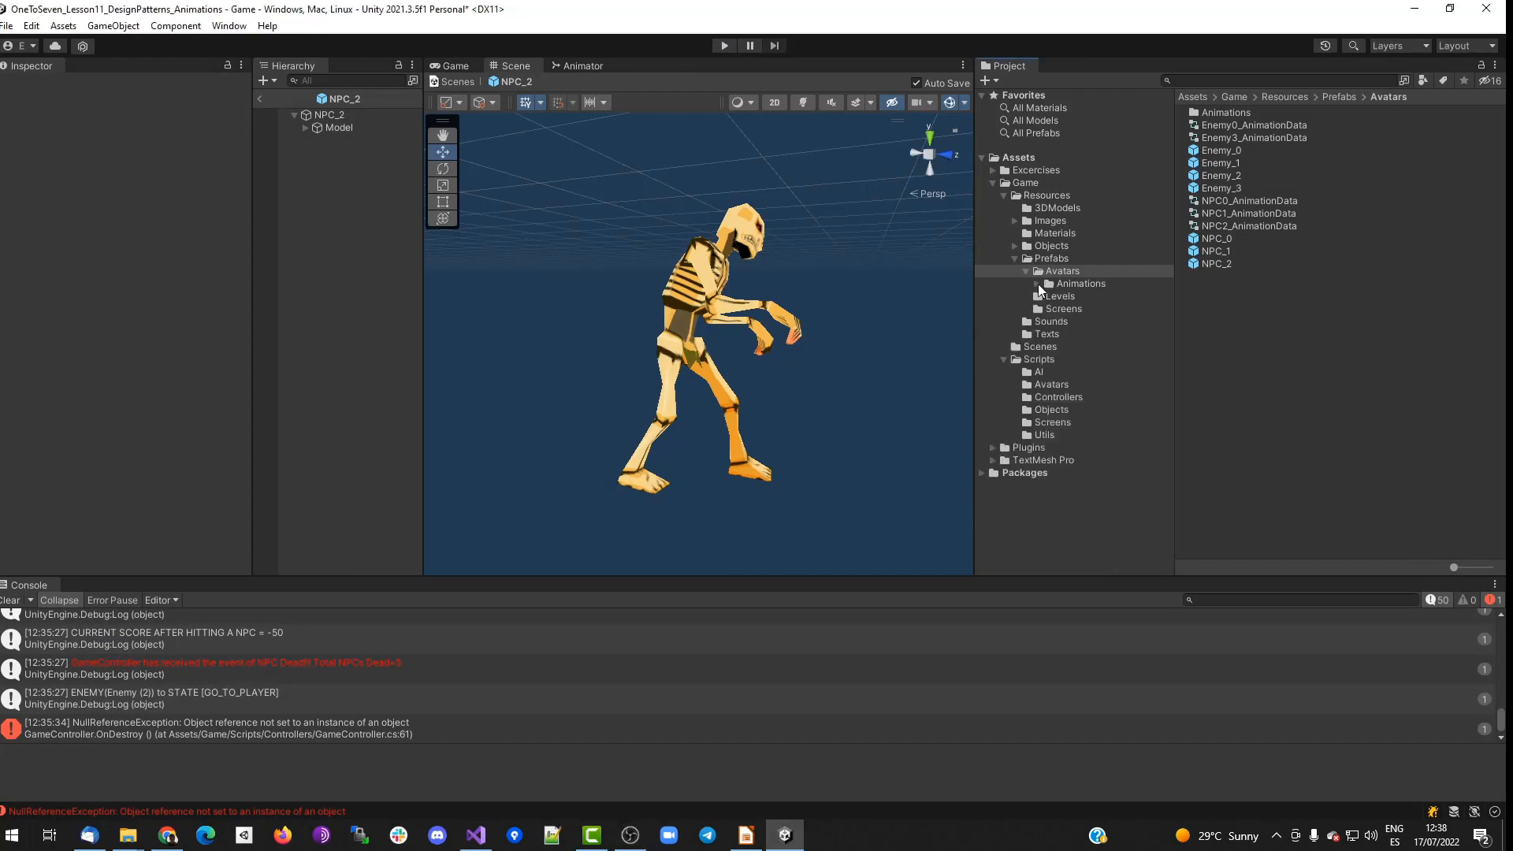
left_click(260, 98)
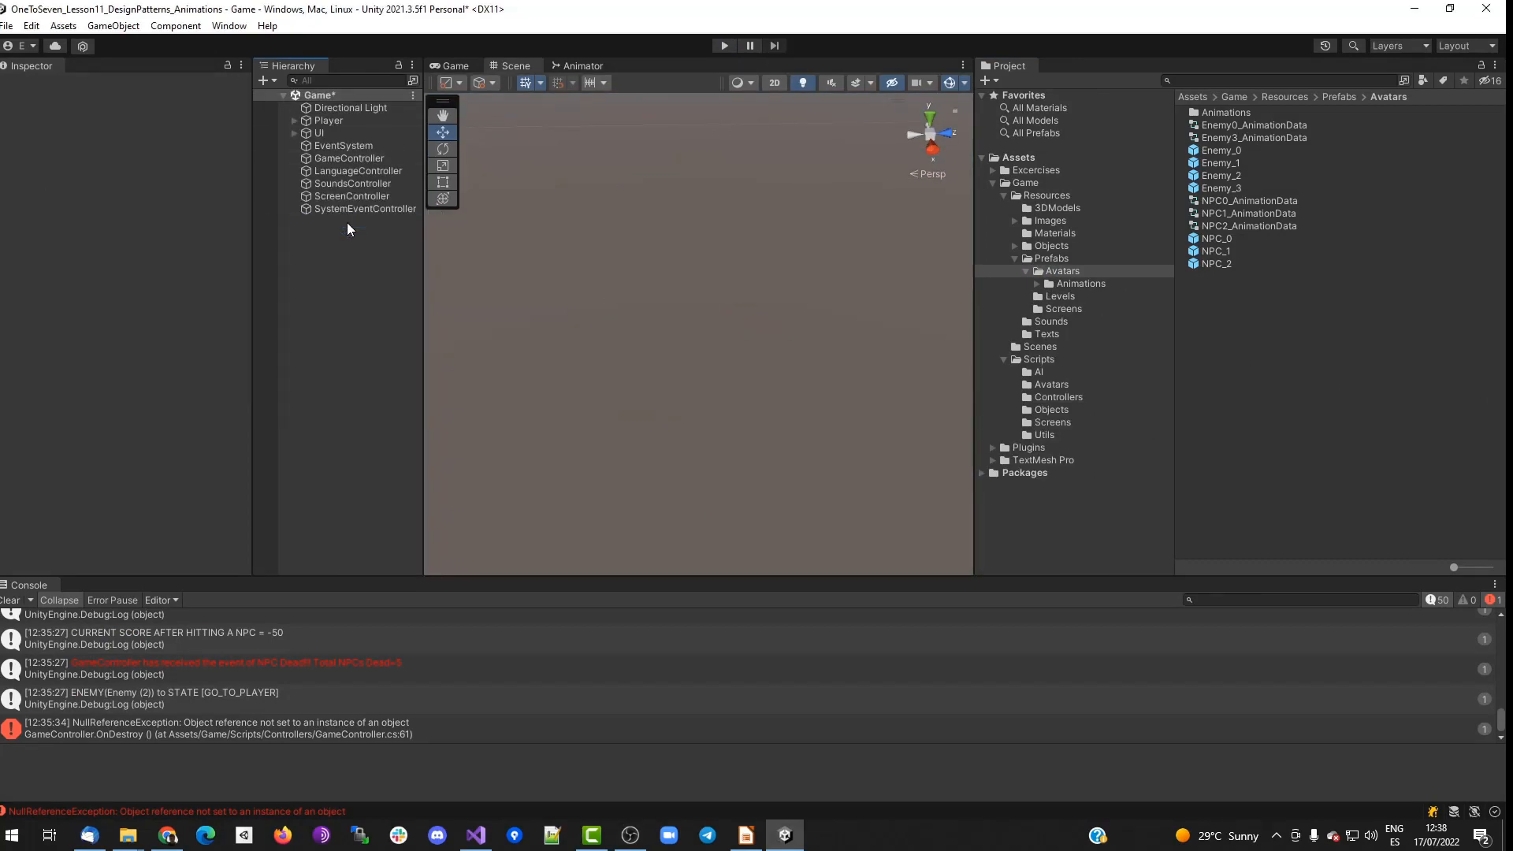
left_click(320, 223)
right_click(319, 225)
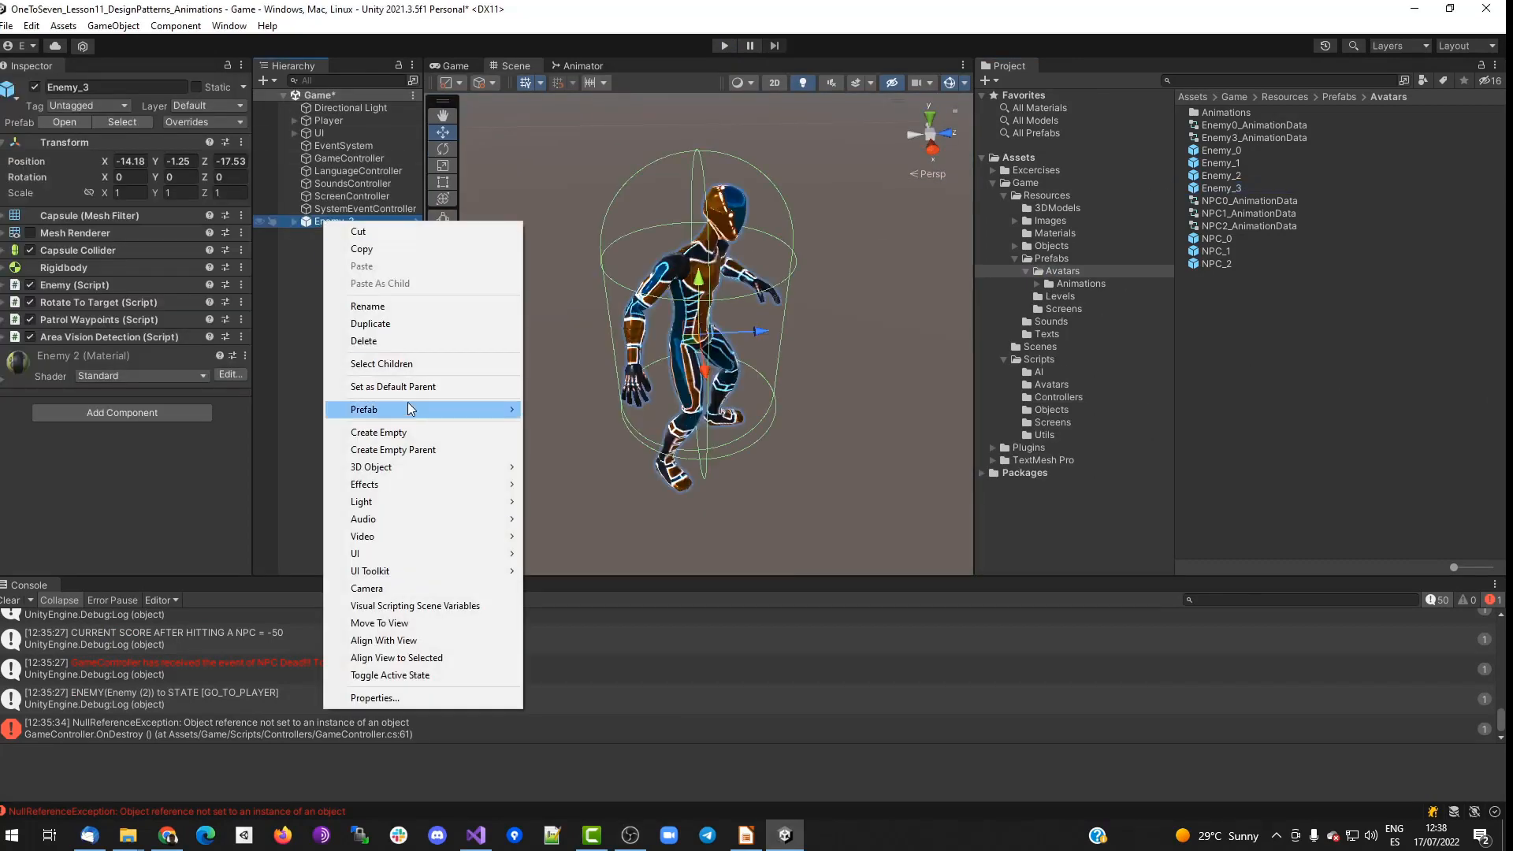
left_click(543, 495)
Rename the unpacked enemy to Enemy_4 and delete its Model child.
left_click(295, 221)
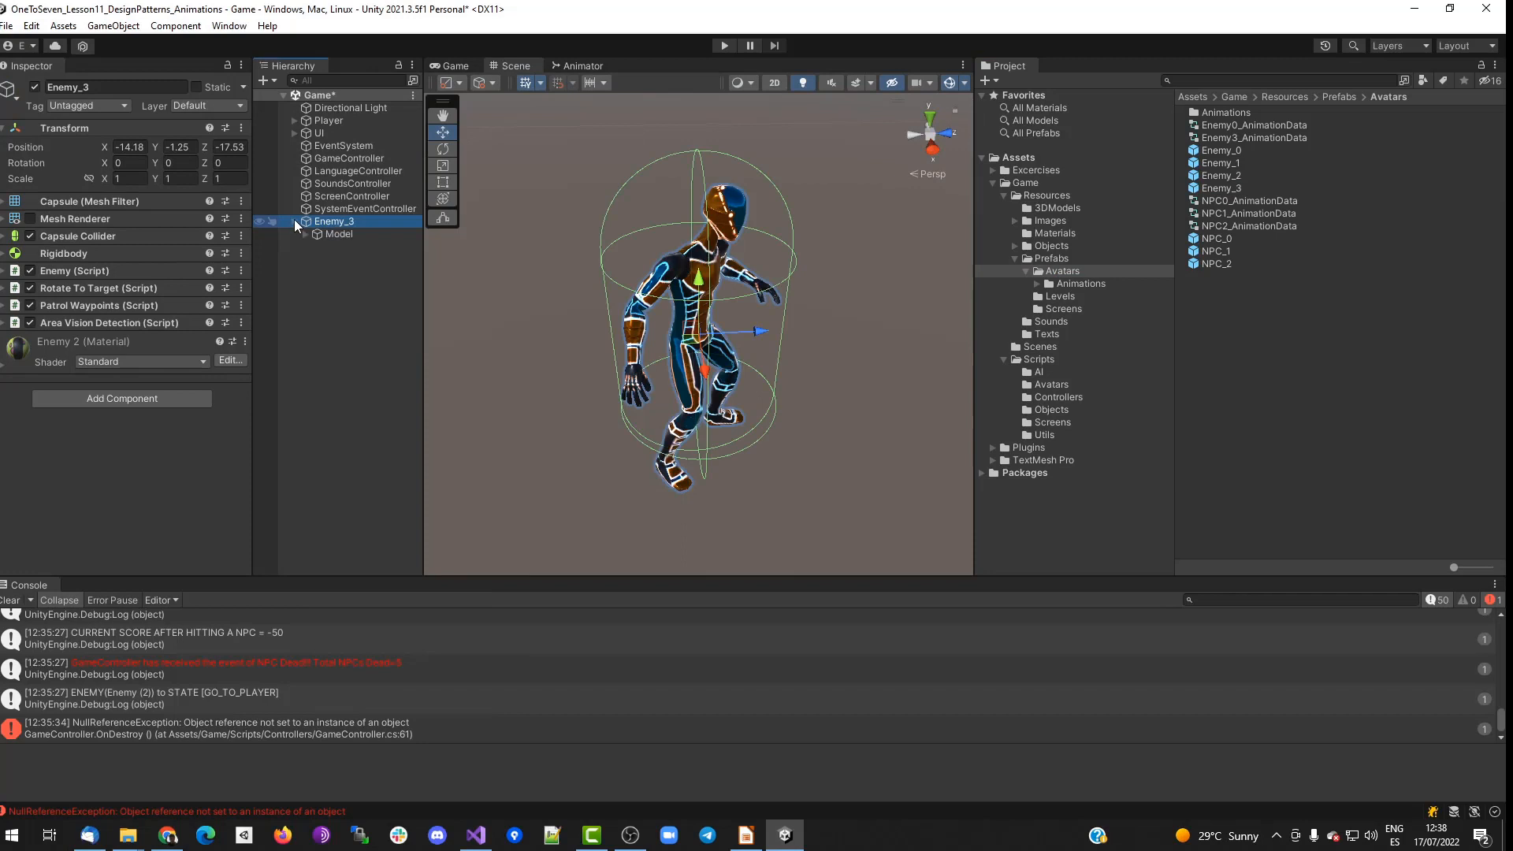
type("4")
key("Return")
left_click(343, 235)
key("Delete")
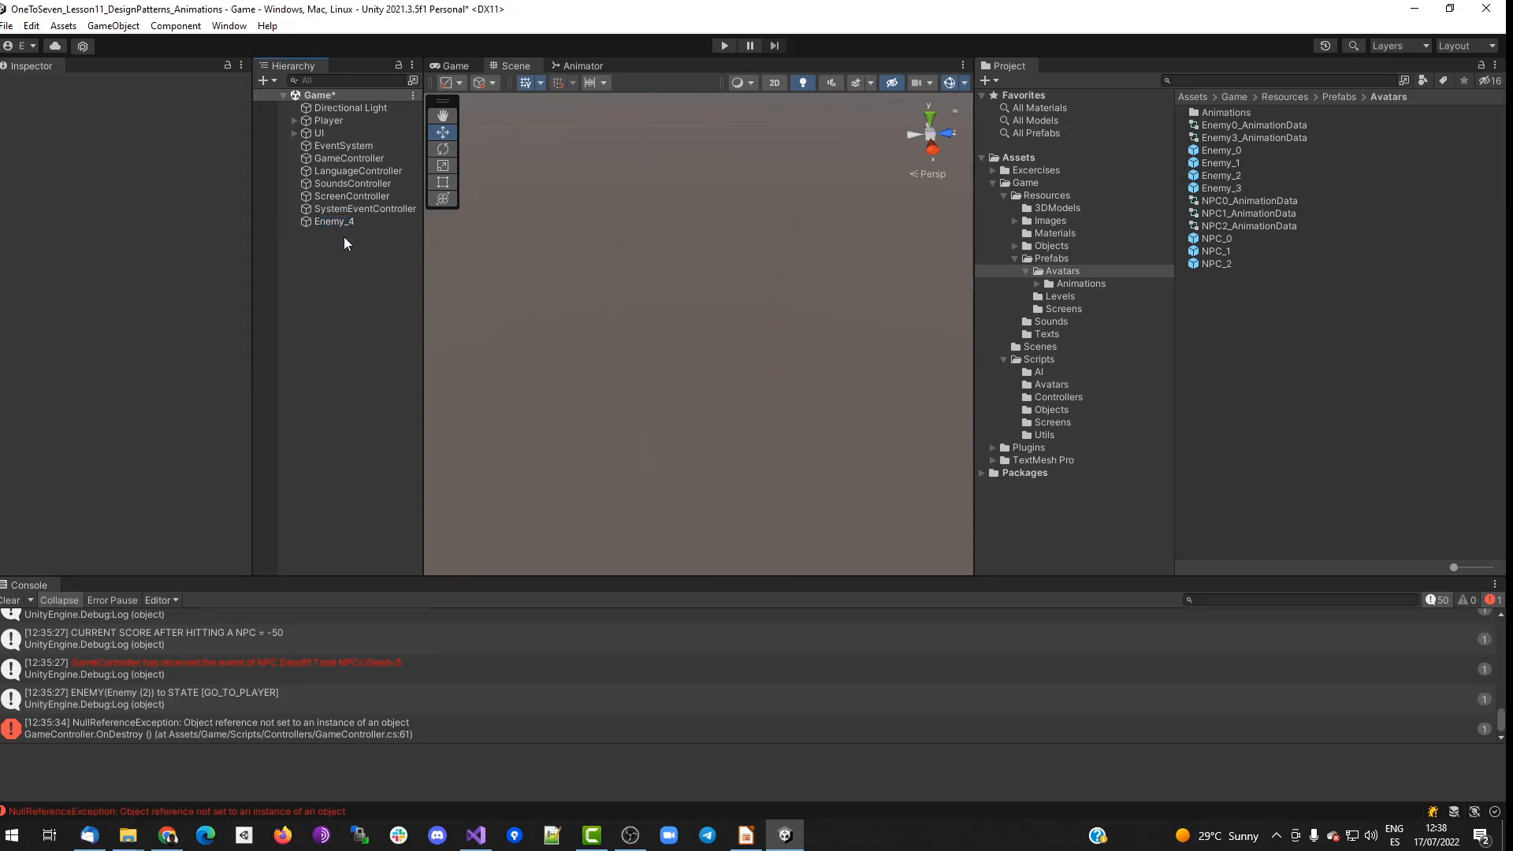
Examine the previews of the enemy prefabs in the 8Bricks Enemies folders, including Enemy0, Enemy2 and Enemy3.
left_click(1037, 283)
left_click(1070, 334)
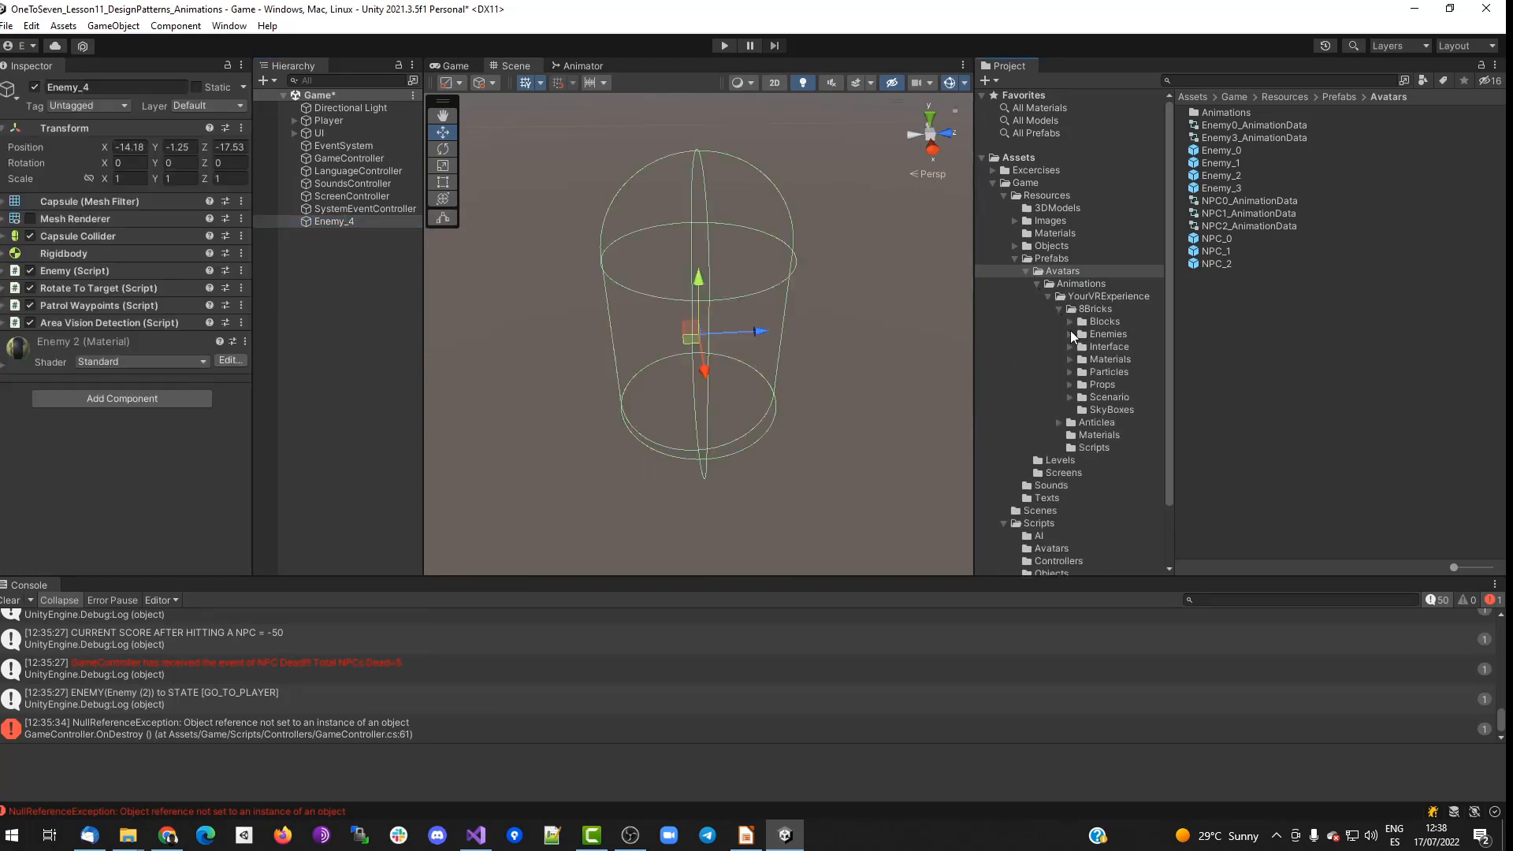
left_click(1116, 359)
left_click(1229, 125)
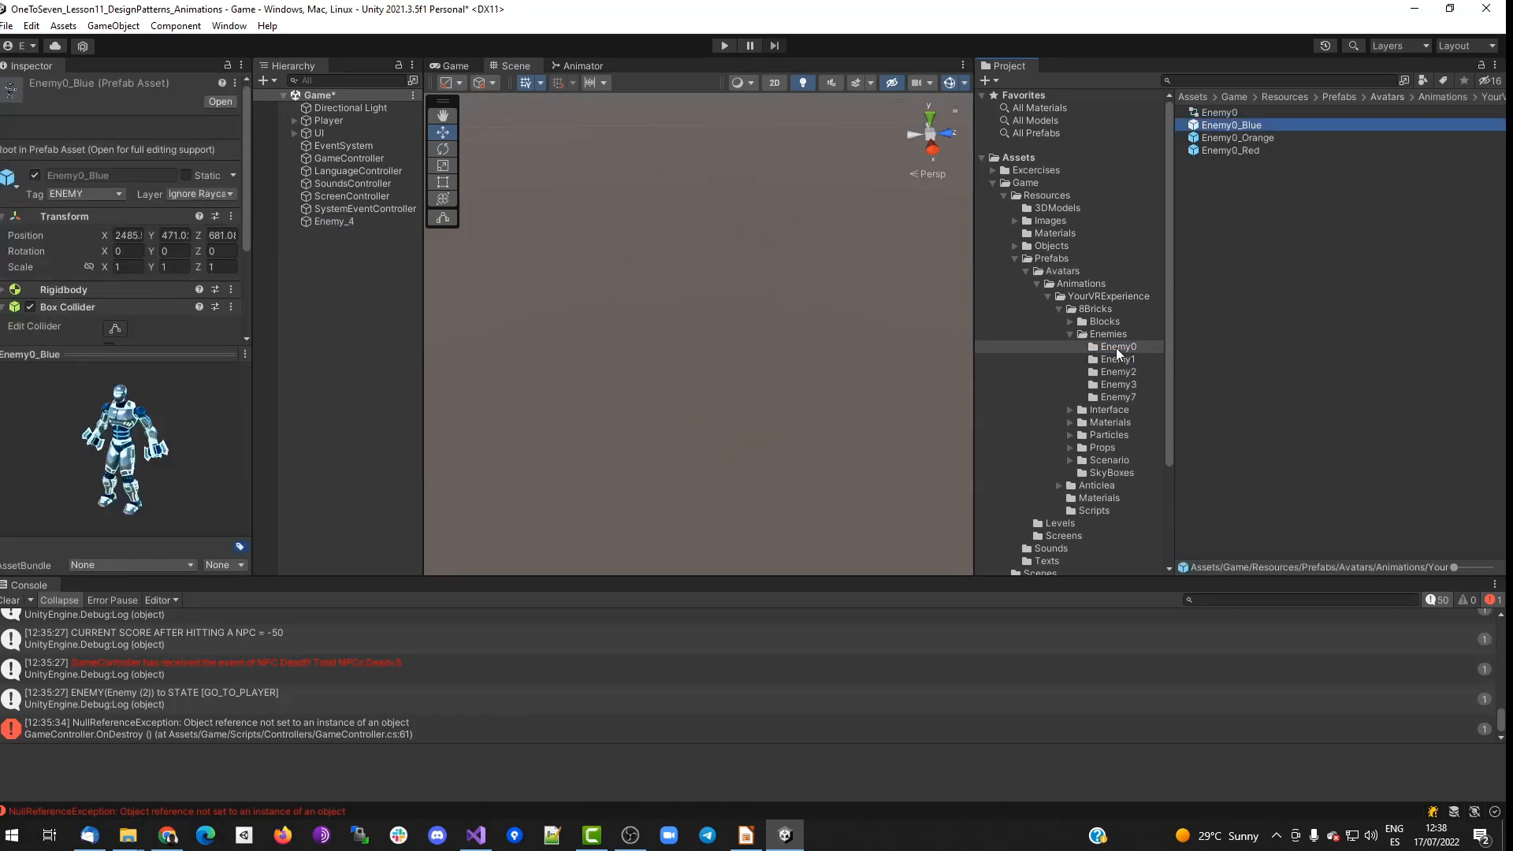
left_click(1229, 149)
left_click(1118, 371)
left_click(1225, 150)
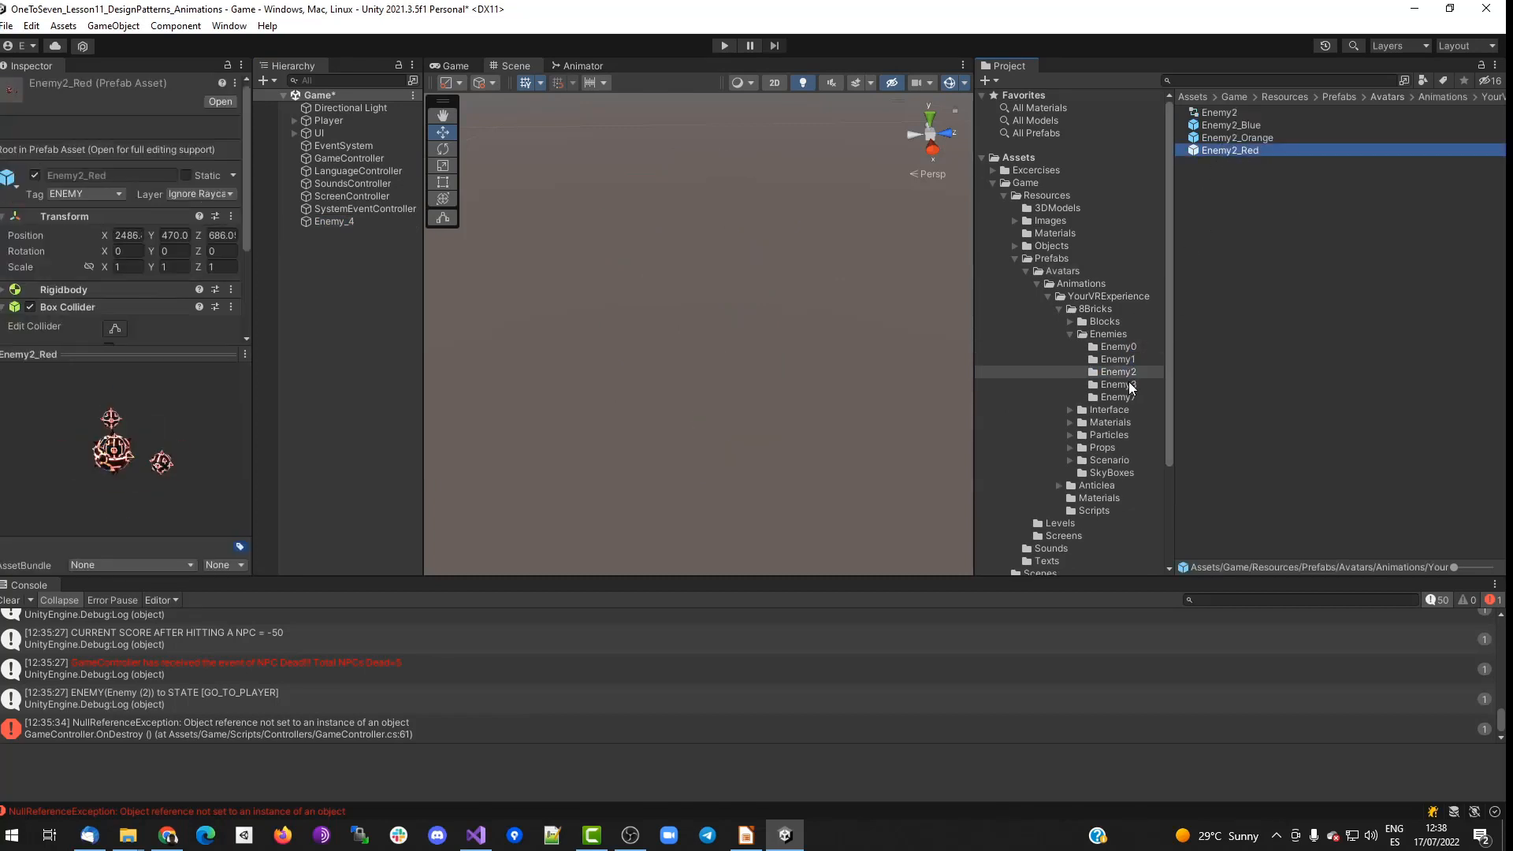
left_click(1118, 384)
left_click(1232, 162)
left_click(1236, 150)
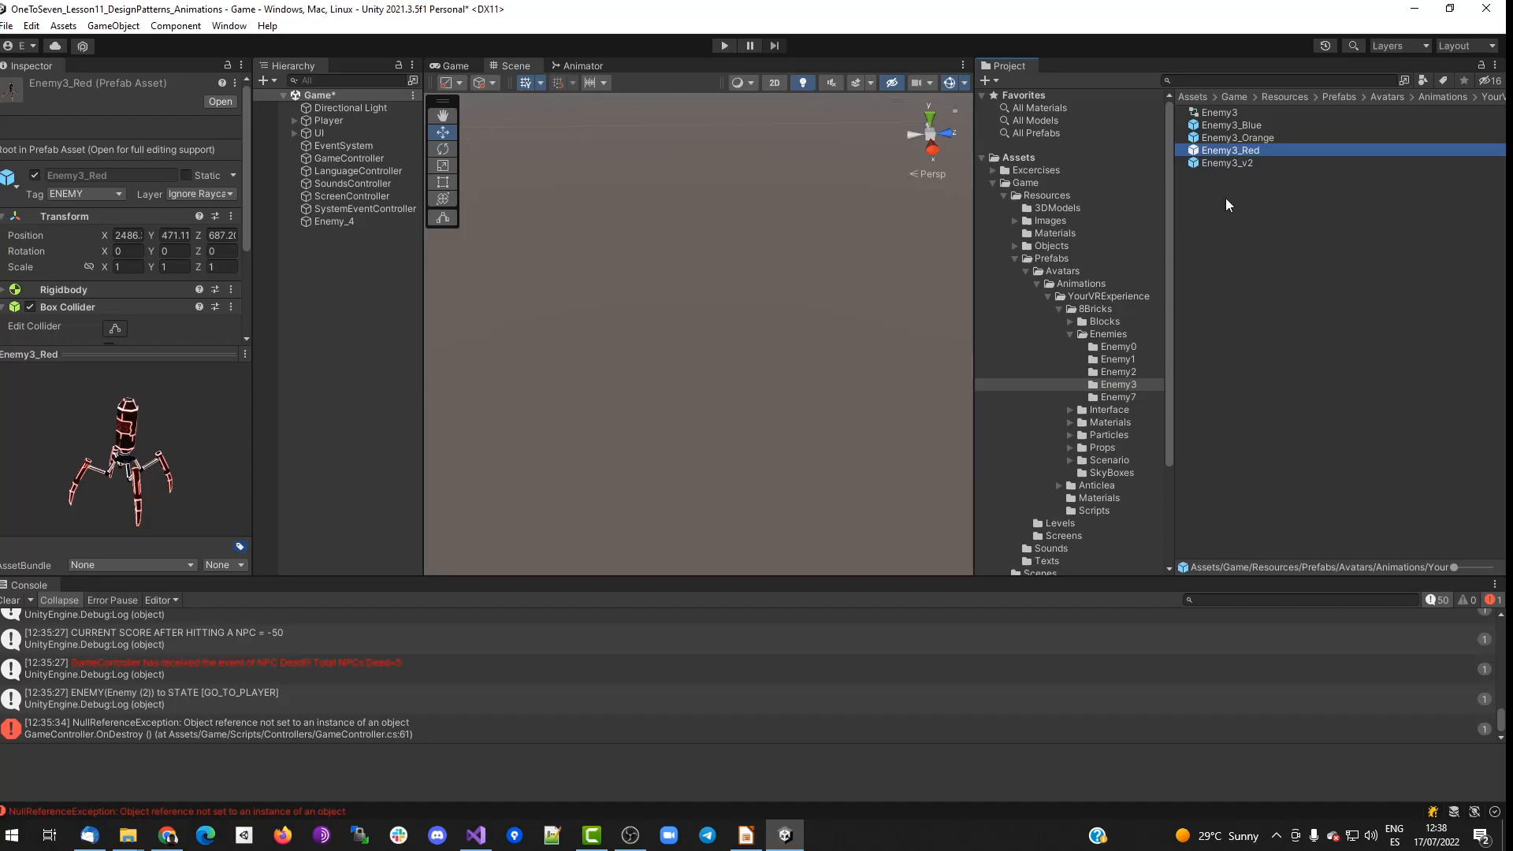
Add Enemy3_Red under Enemy_4, unpack it and move its Model directly under Enemy_4.
left_click_drag(1227, 151, 329, 223)
right_click(347, 234)
mouse_move(386, 423)
left_click(619, 514)
left_click(305, 234)
Reset the Model's transform and set its scale to 0.2 on all three axes.
left_click(241, 128)
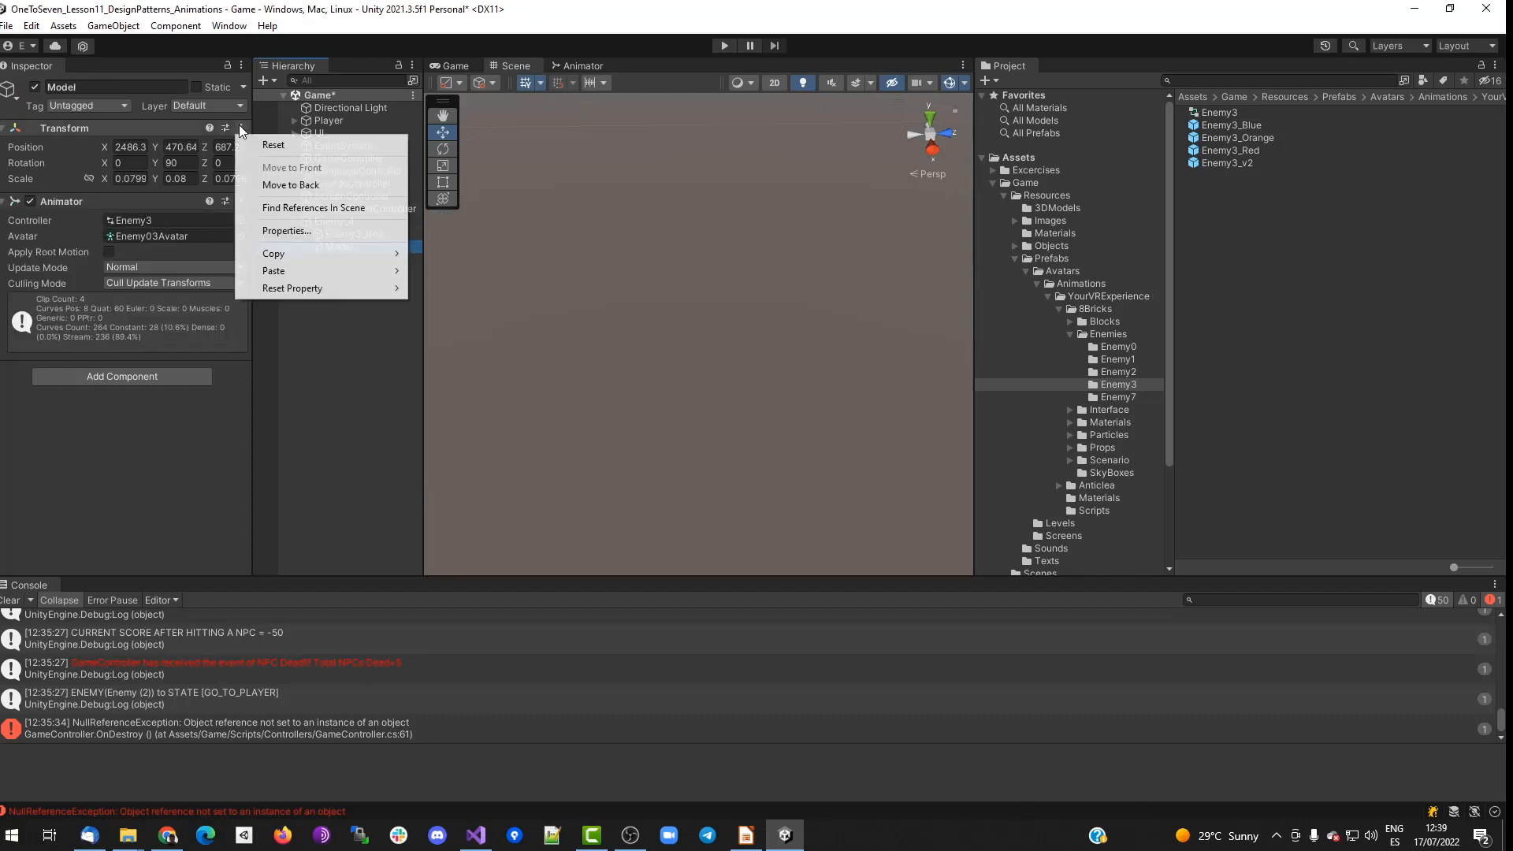
left_click(268, 145)
left_click(130, 179)
type("0")
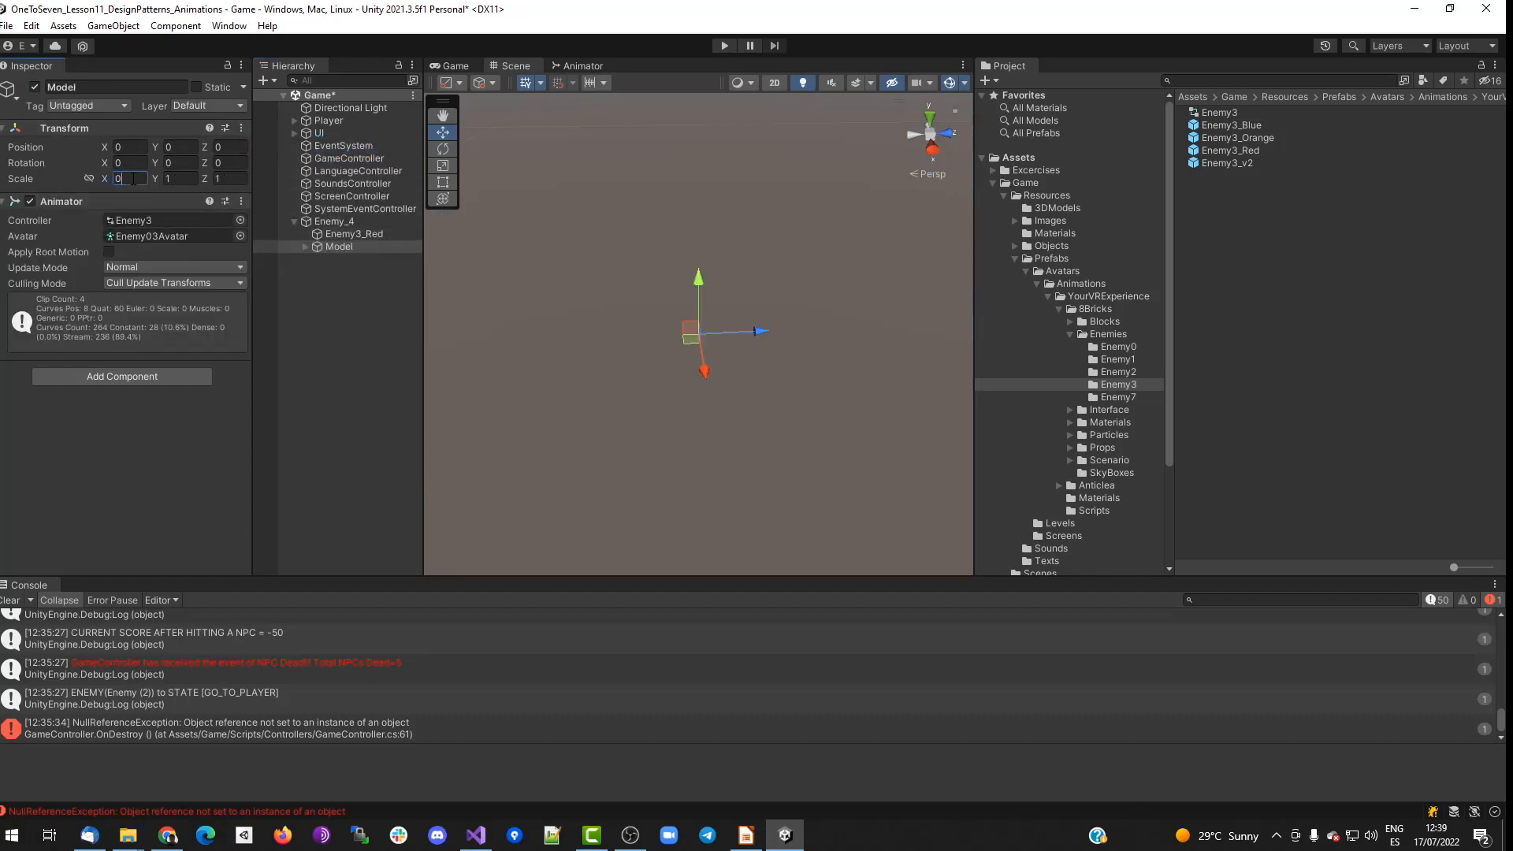
key("Tab")
key("ctrl+v")
key("Tab")
key("ctrl+v")
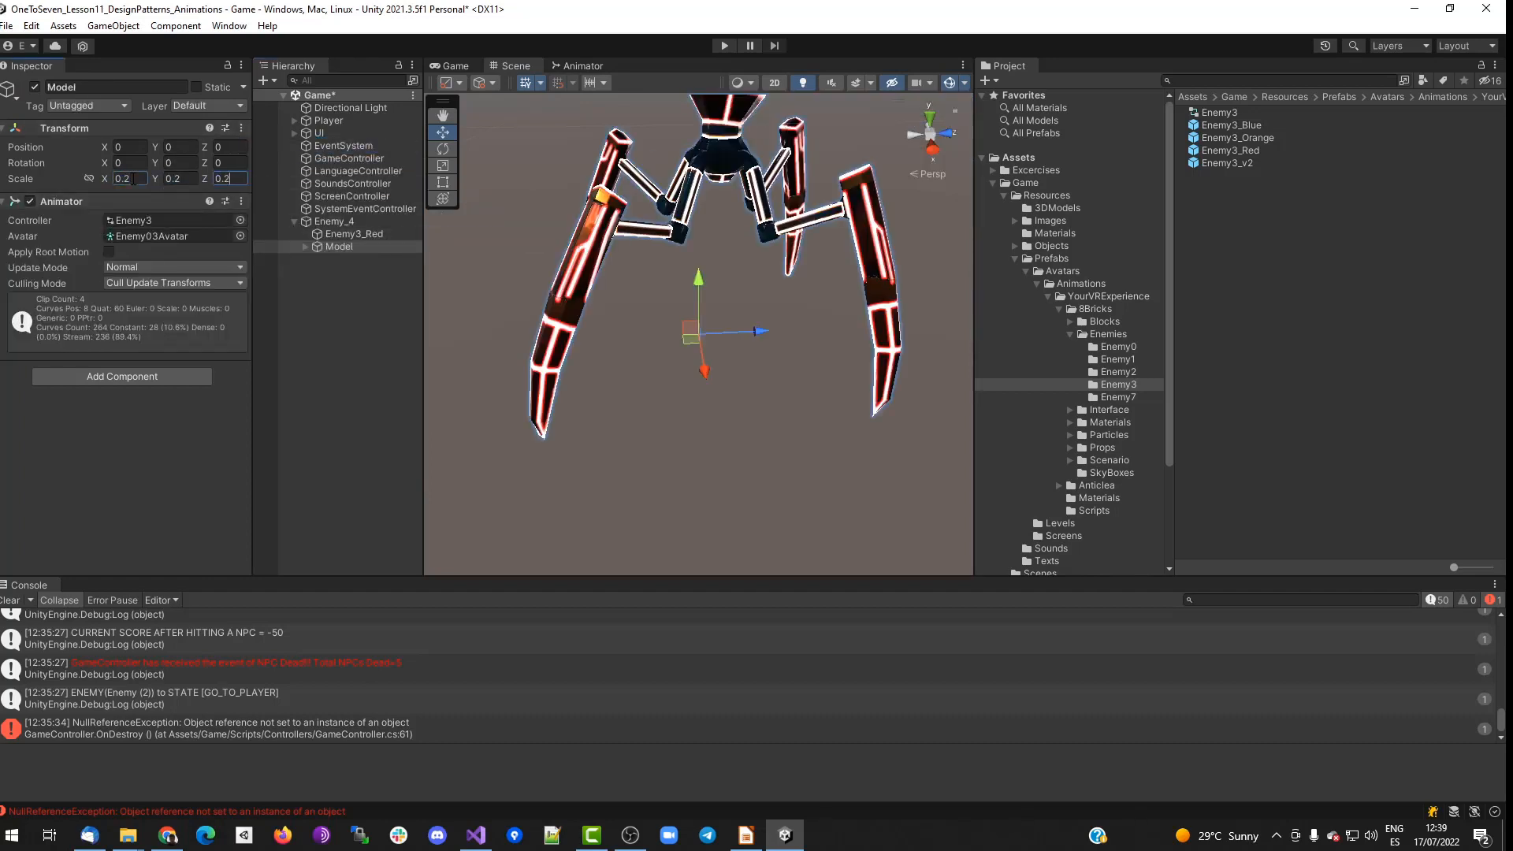
Show Enemy_4's capsule mesh as a size reference and set the Model's scale to 0.1 on all three axes.
left_click(345, 234)
left_click(331, 246)
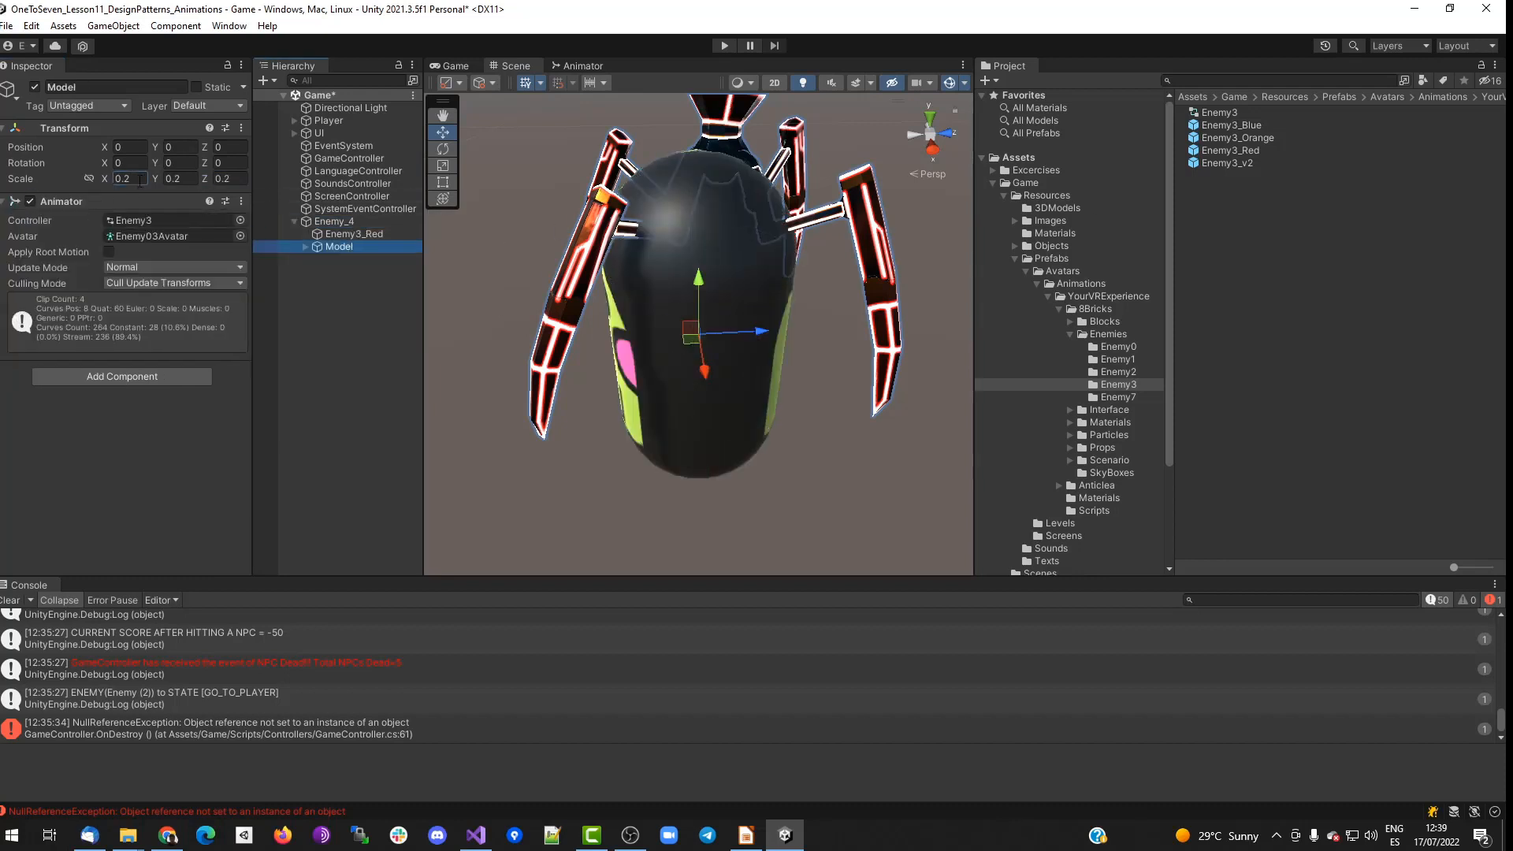
key("BackSpace")
type("1")
key("Tab")
type("0.1")
key("Tab")
type("0.1")
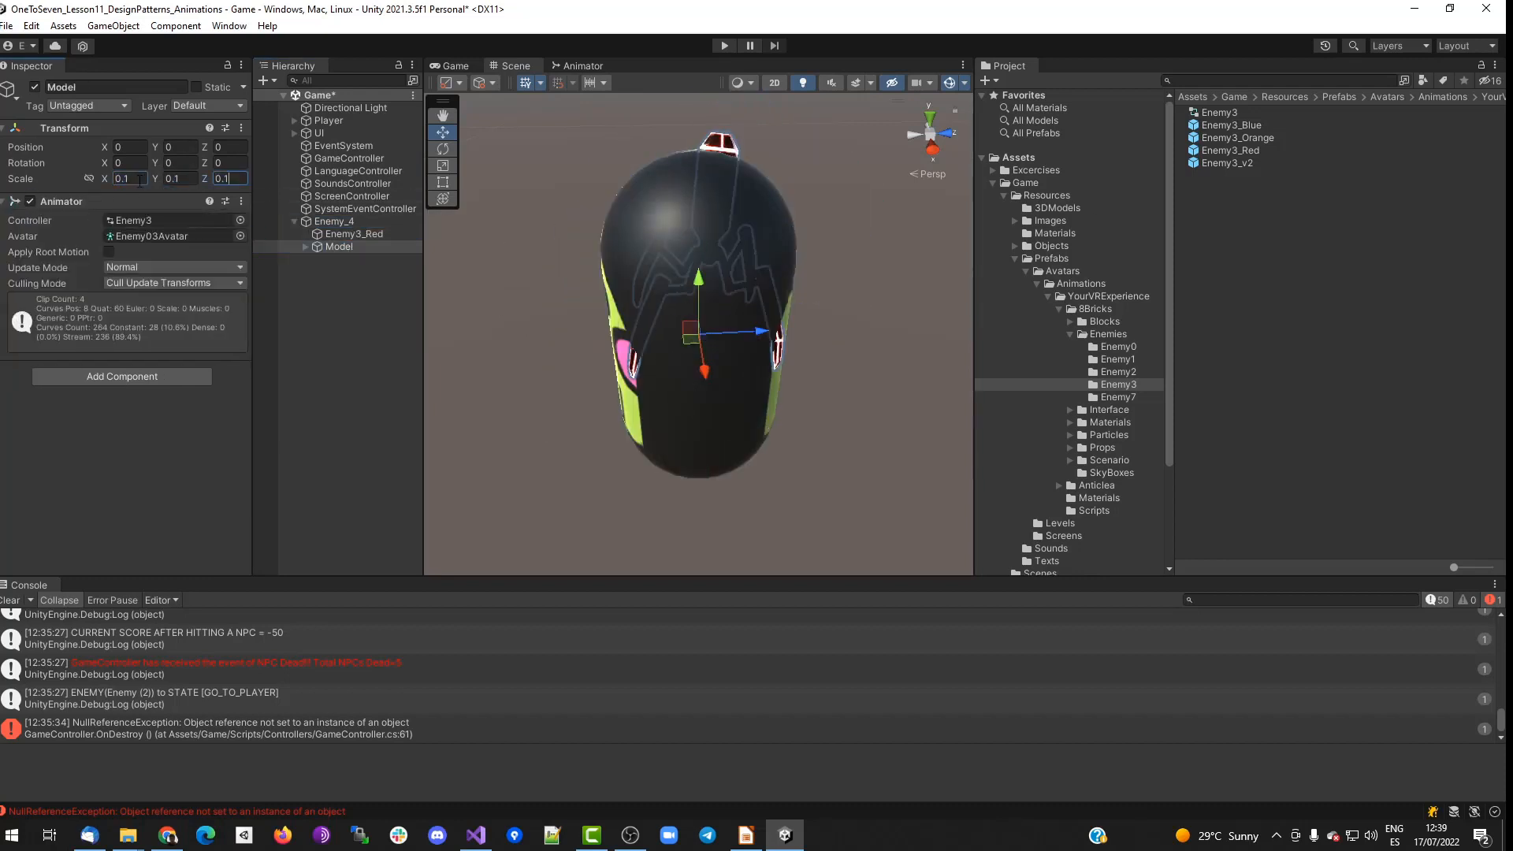
Delete the leftover Enemy3_Red object and save Enemy_4 as a prefab in the Avatars folder.
left_click(331, 235)
key("Delete")
left_click(333, 222)
left_click(1068, 272)
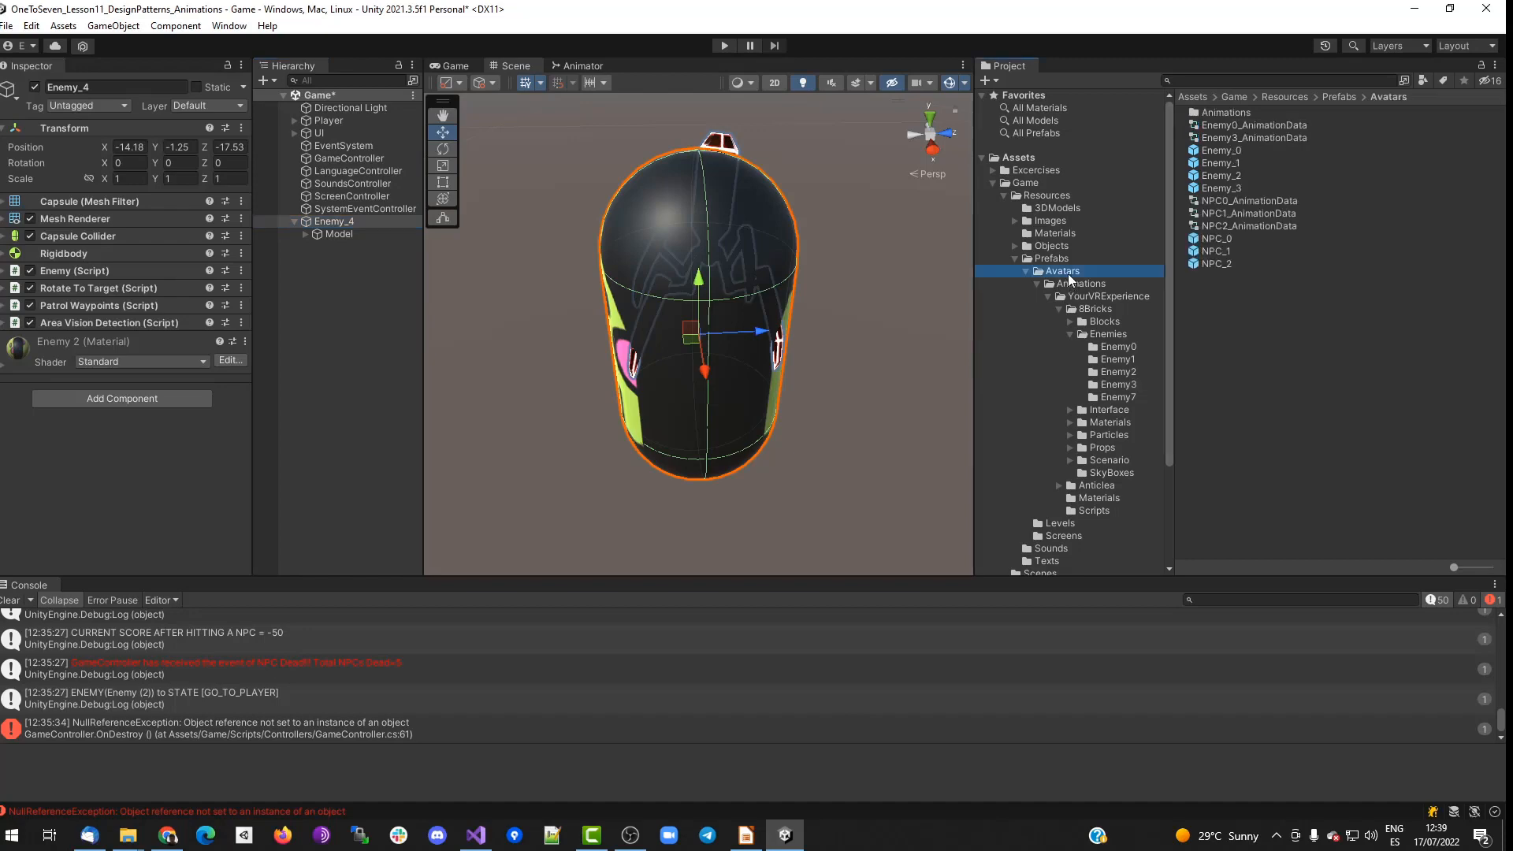
left_click_drag(1256, 323, 1211, 278)
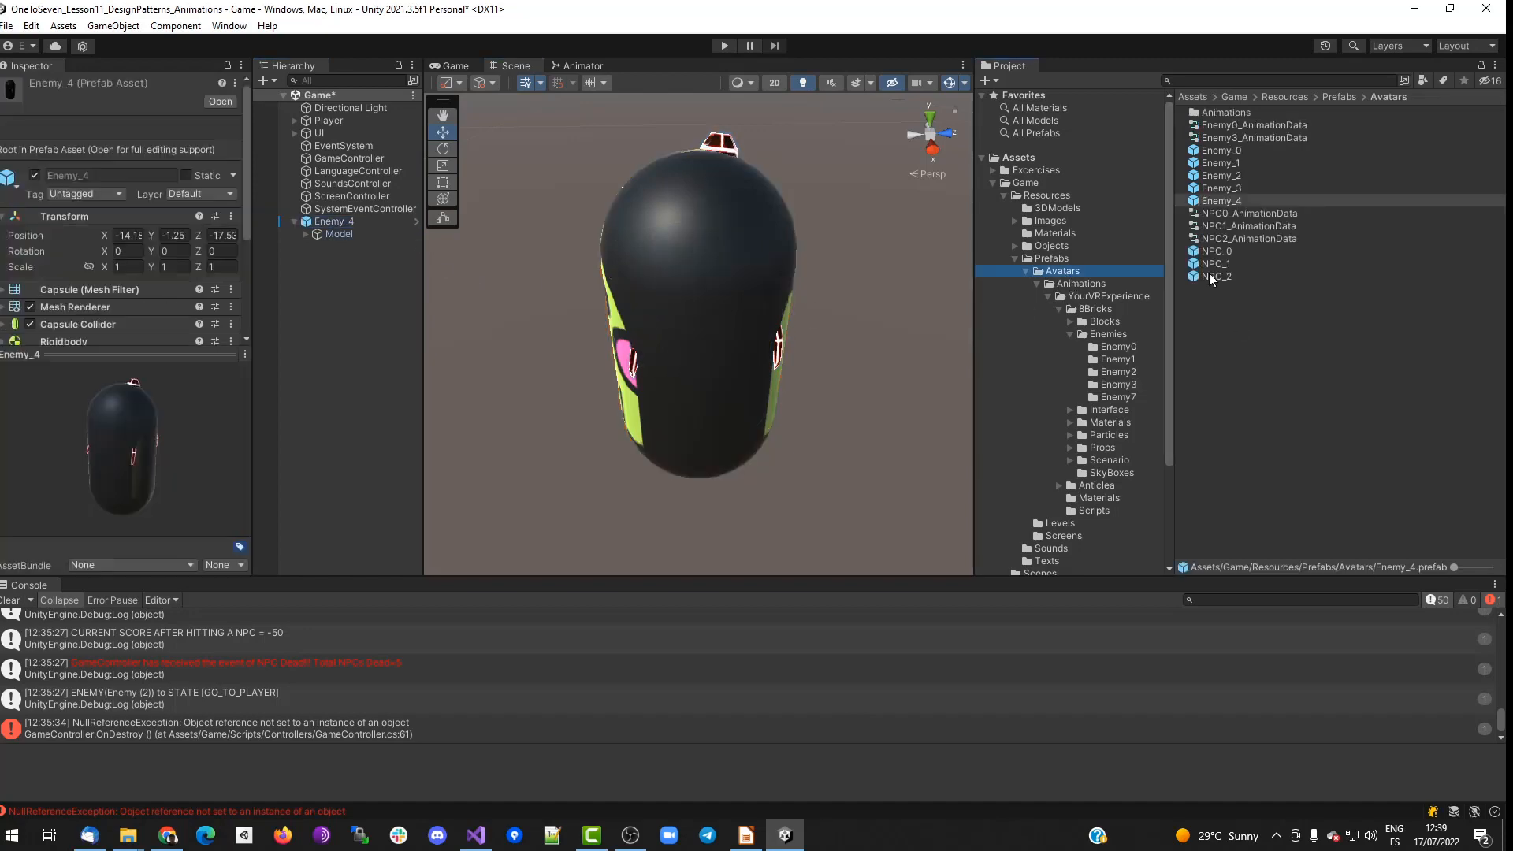
Open the Enemy_4 prefab for editing and set its Model's scale to 0.2 on all three axes.
double_click(1237, 201)
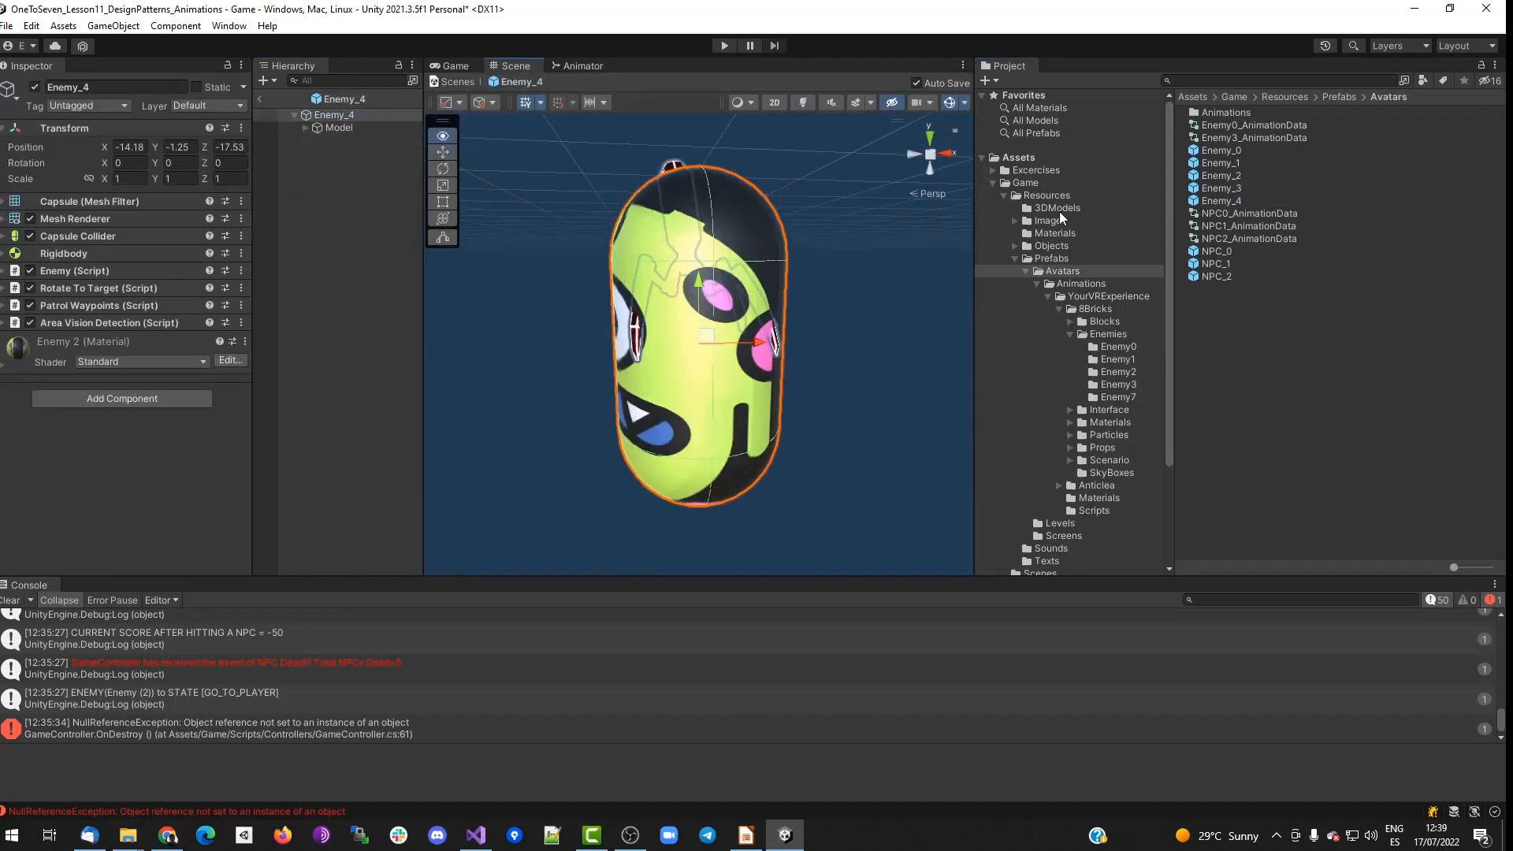
left_click(339, 128)
type("0.2")
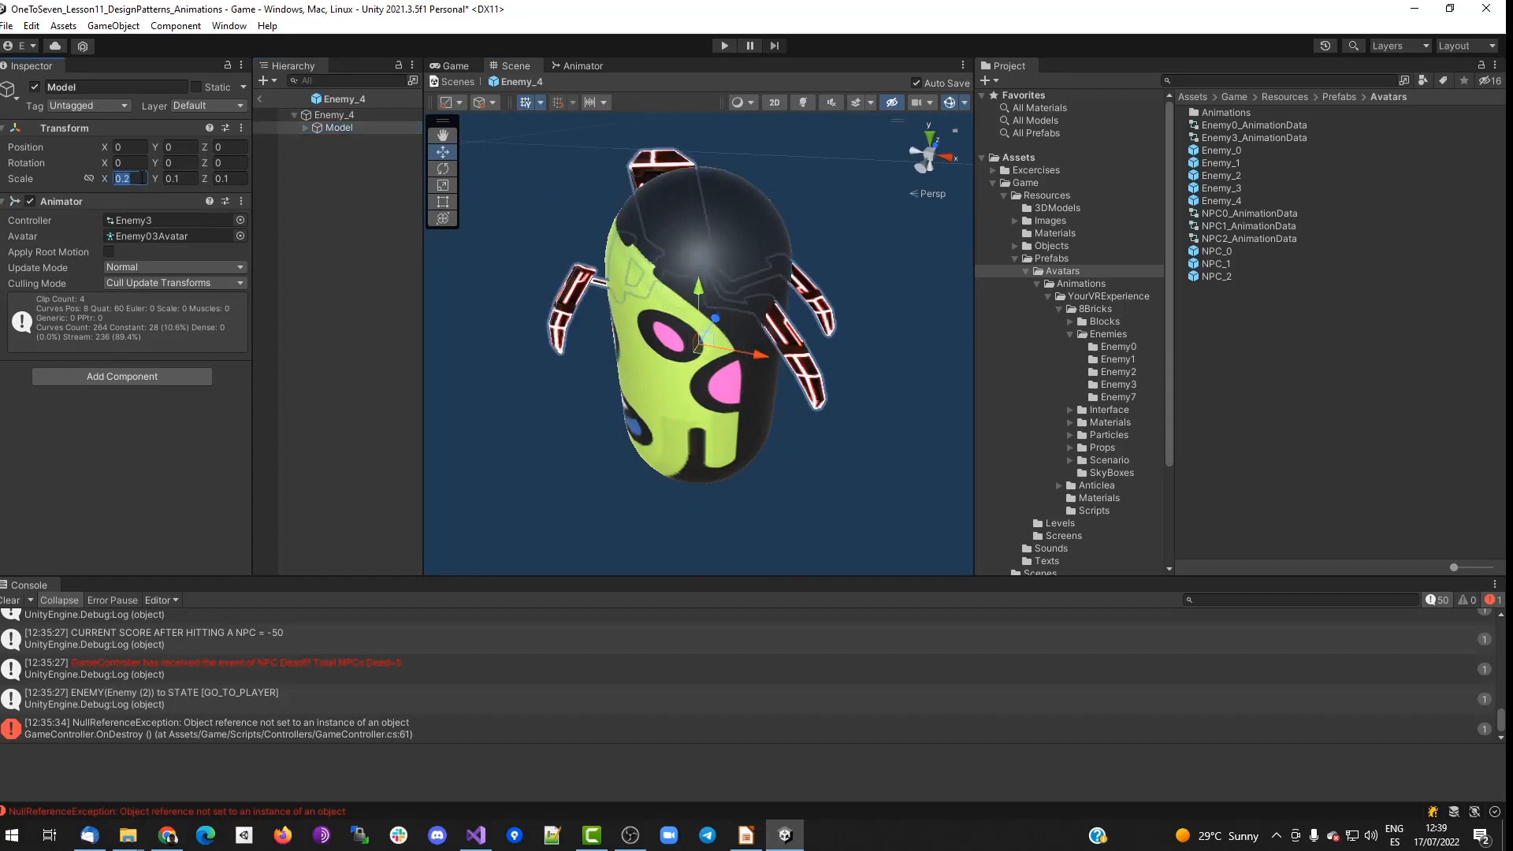
key("Tab")
type("0.2")
key("Tab")
type("0.2")
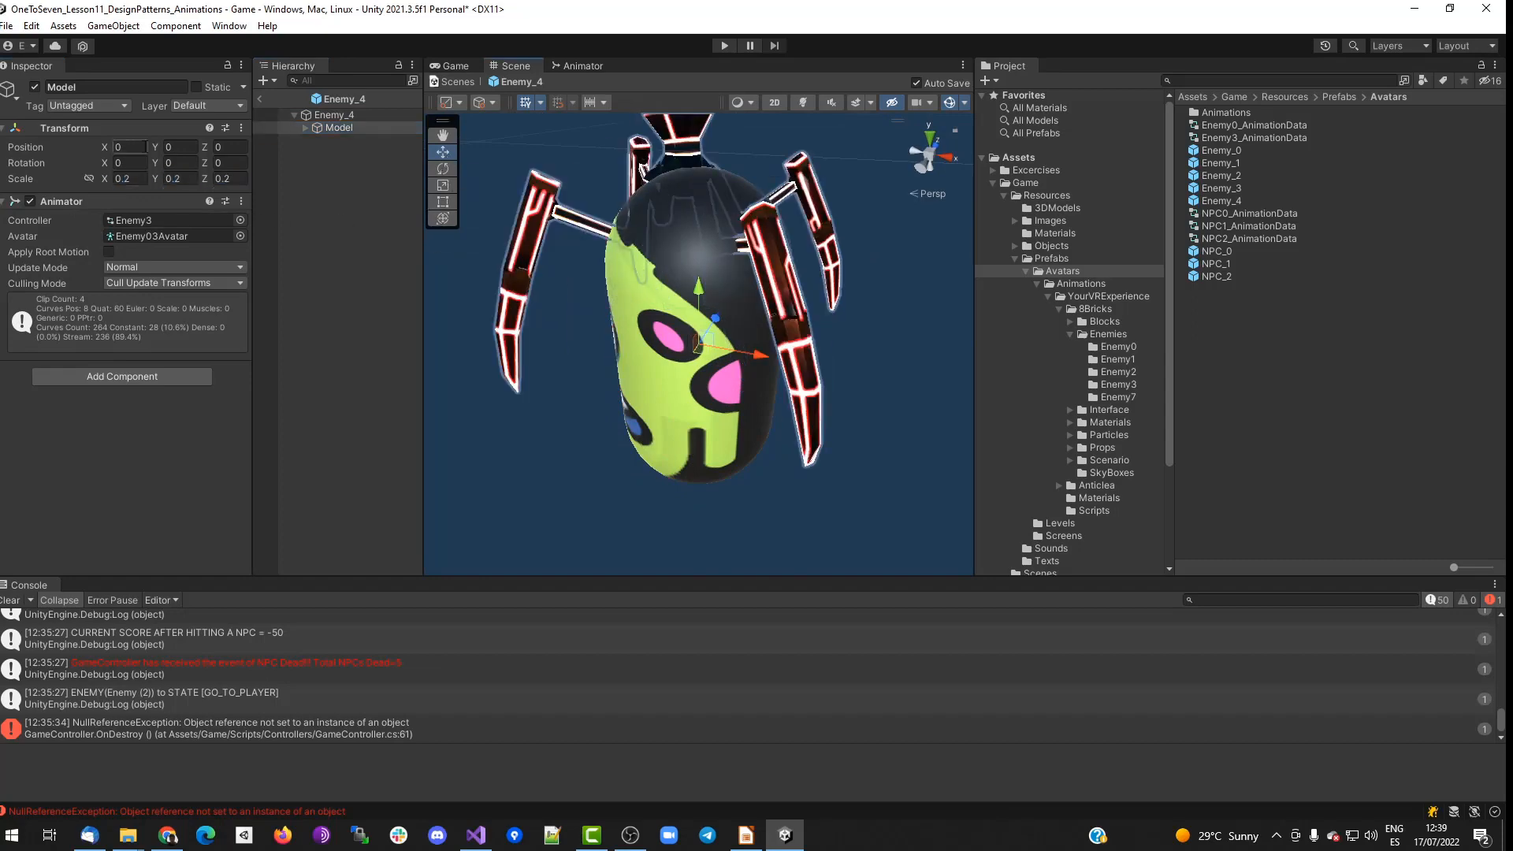
Lower the Model to Y position -0.952 and set its scale to 0.18 on all three axes.
left_click_drag(155, 147, 122, 147)
left_click_drag(551, 362, 482, 280, "alt")
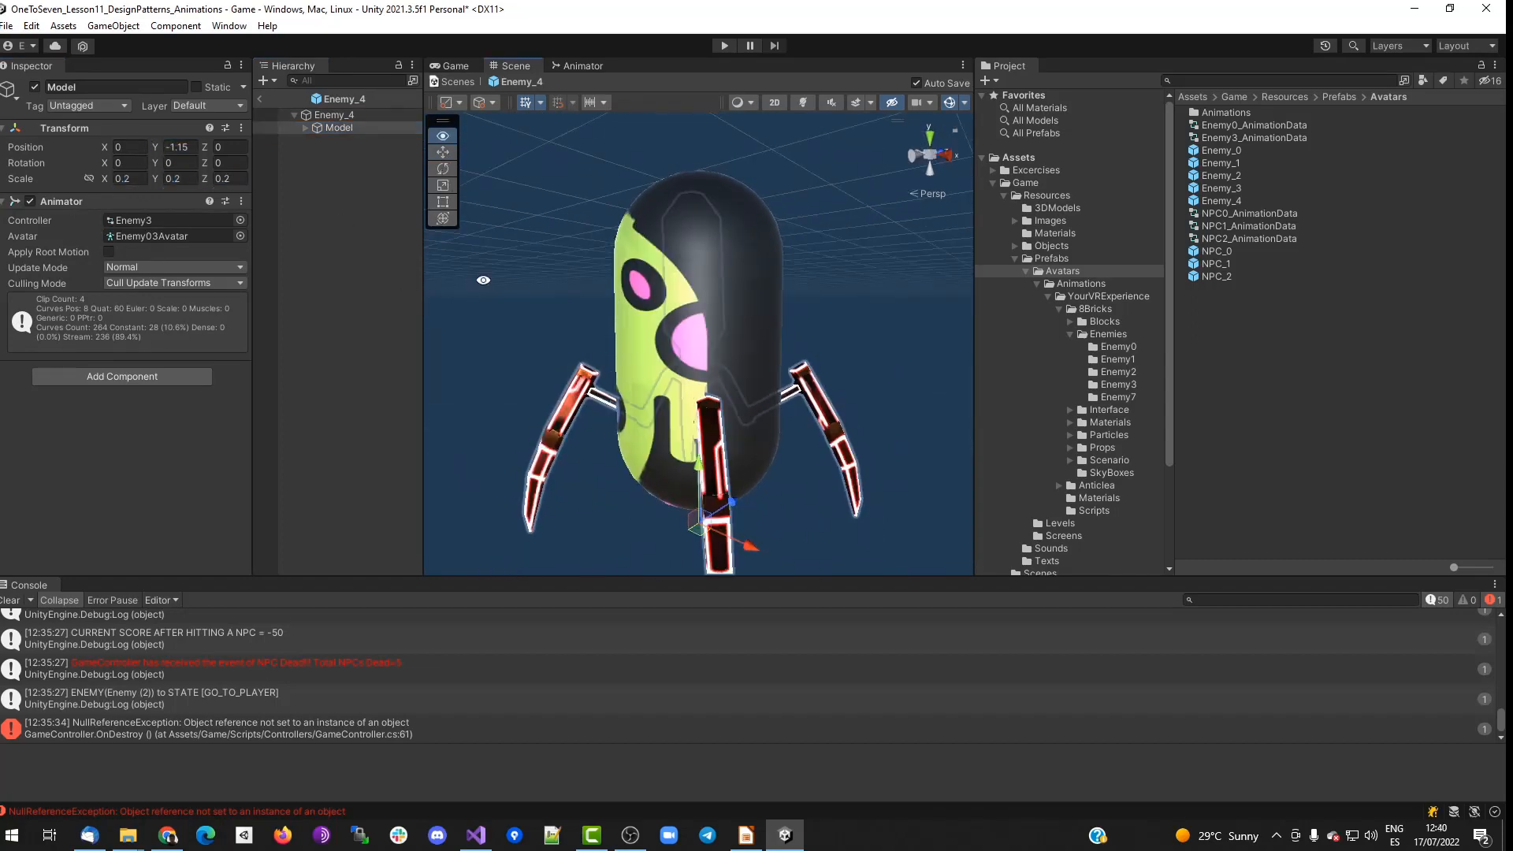
left_click(147, 178)
type("18")
key("Tab")
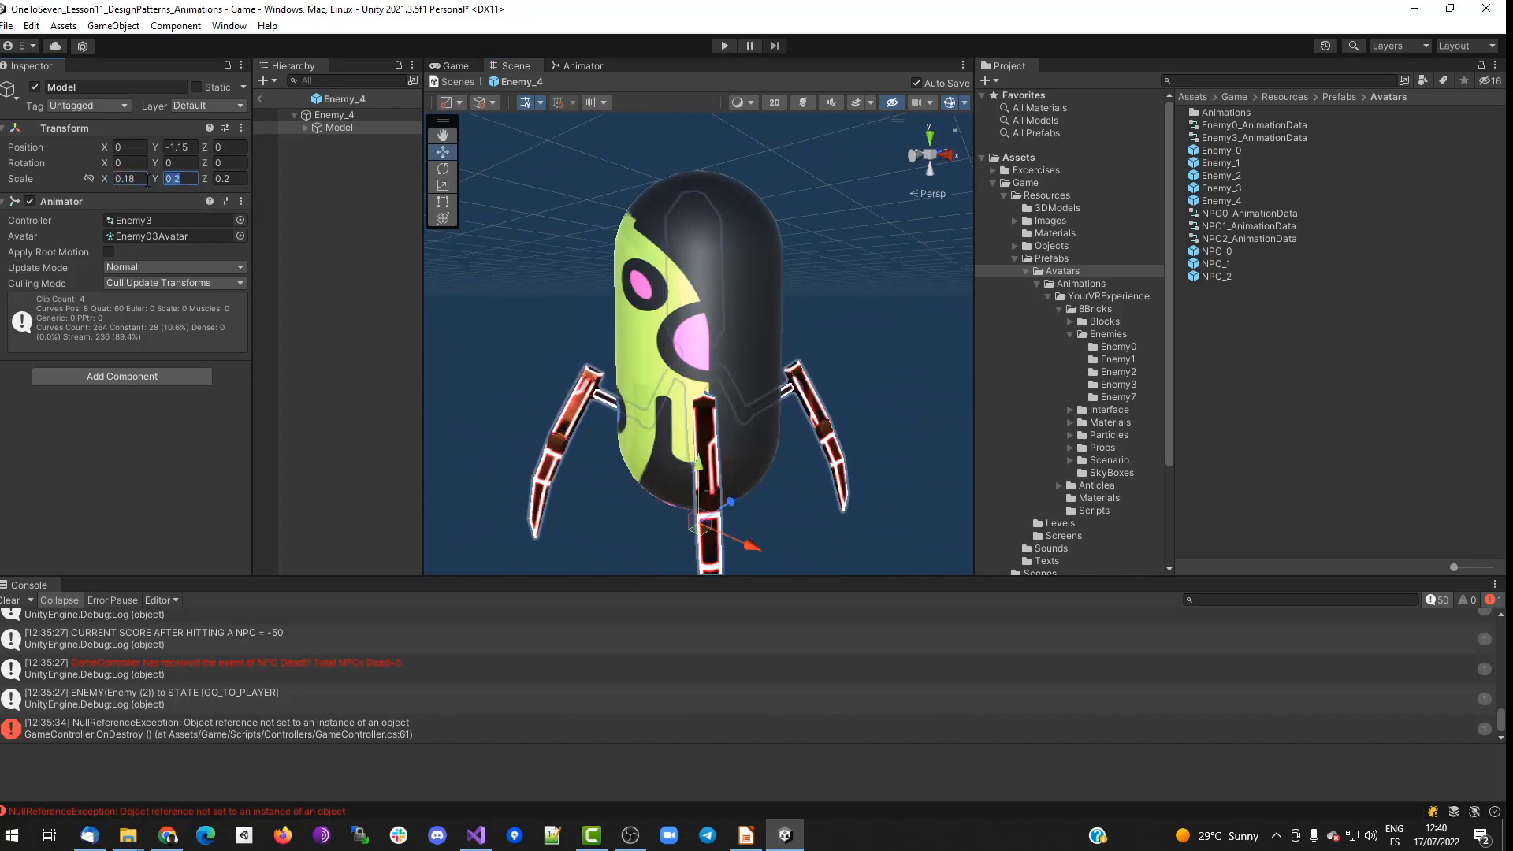
type("0.18")
key("Tab")
type("0.18")
left_click_drag(748, 366, 813, 502, "alt")
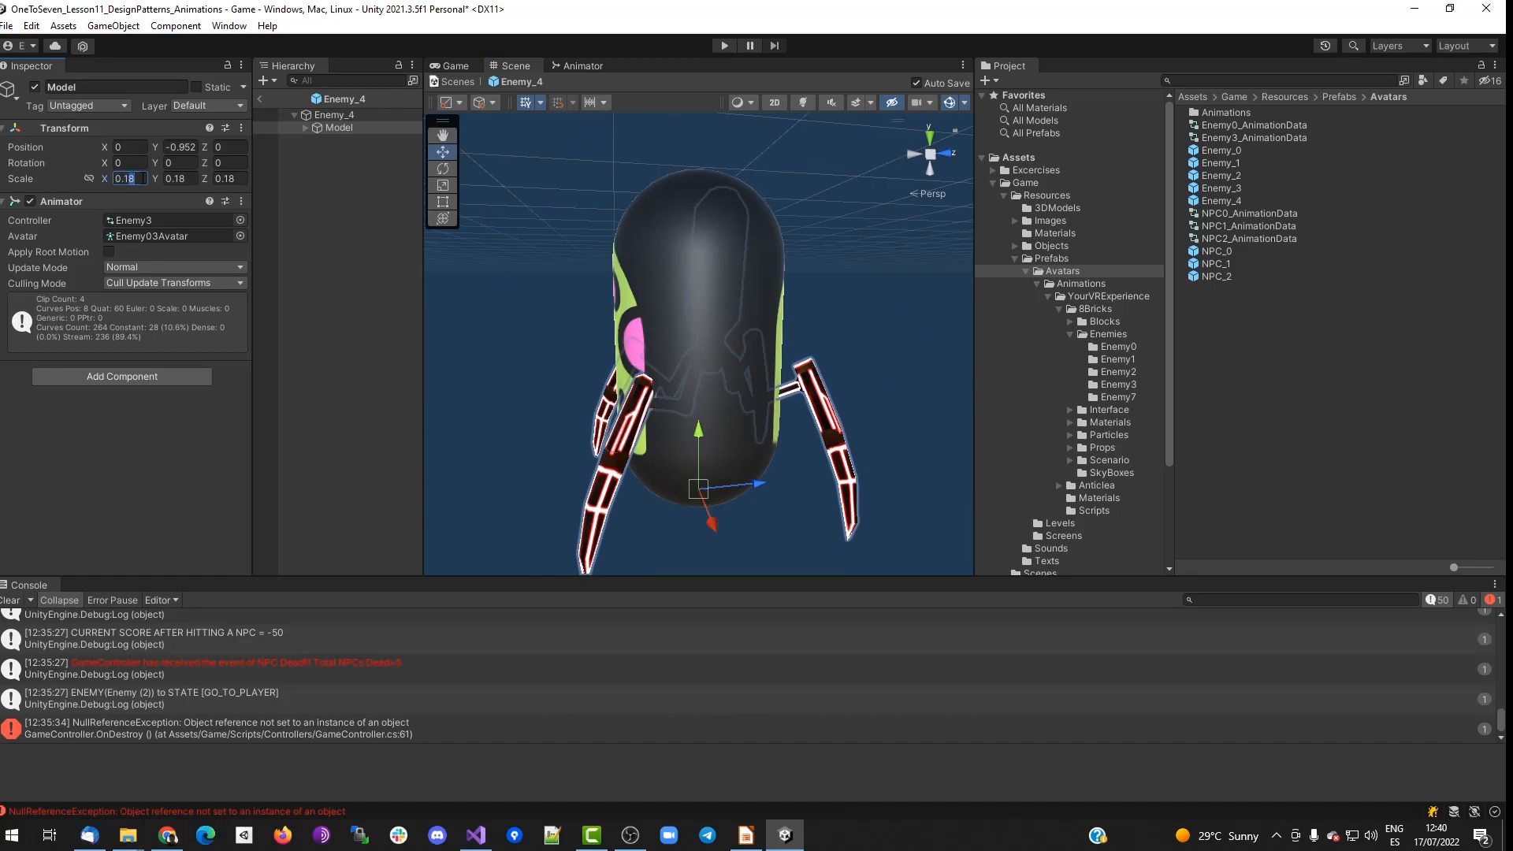
Set the Model's scale to 0.17 on all three axes.
type("0.170.17")
key("Tab")
type("0.17")
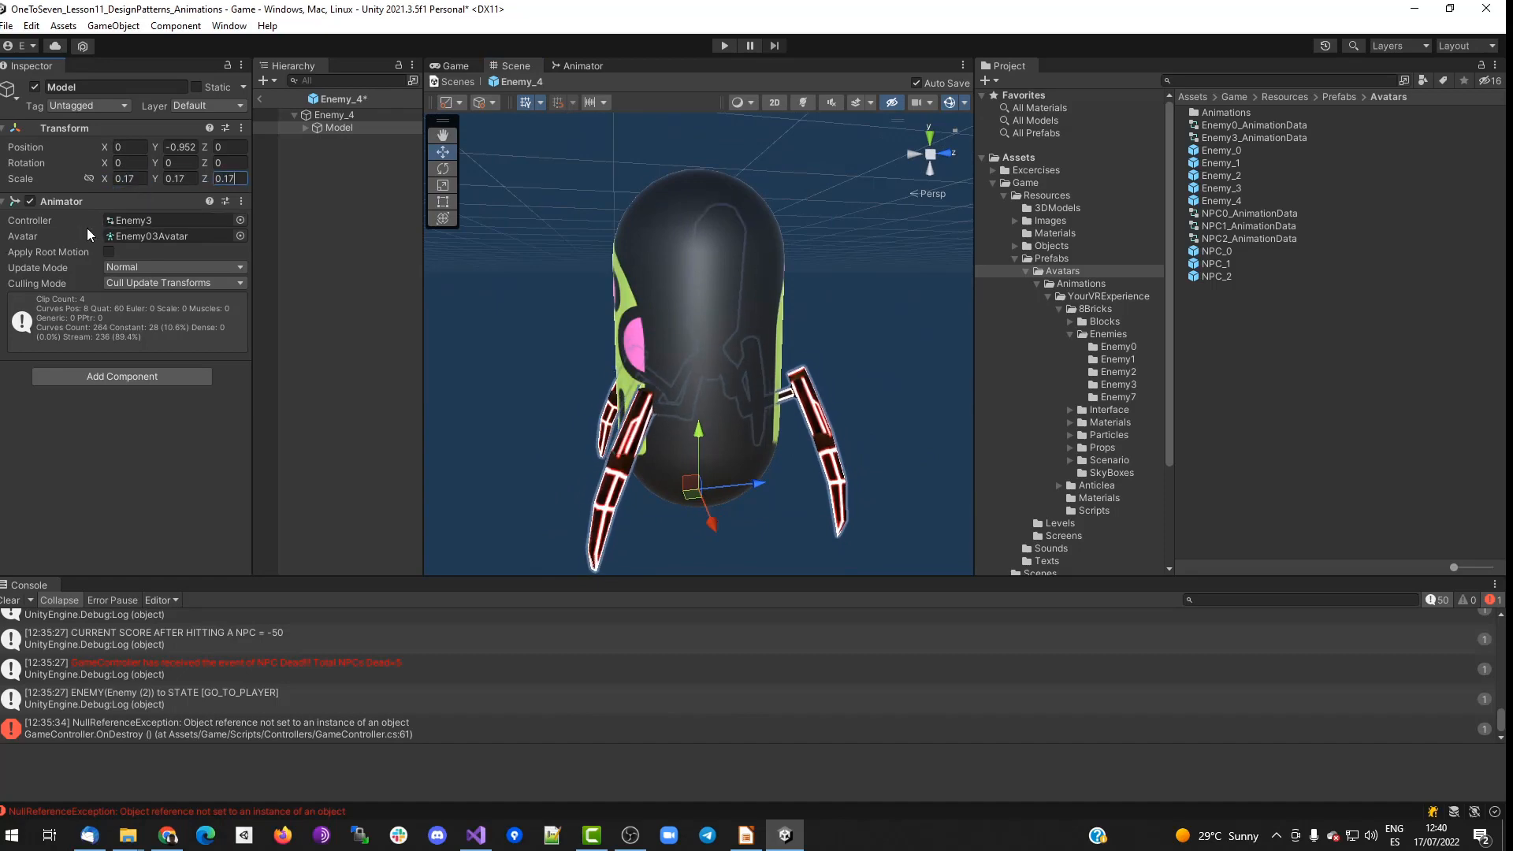
Clear the controller from the Model's Animator and disable Enemy_4's Mesh Renderer.
left_click(154, 219)
key("Delete")
left_click(321, 115)
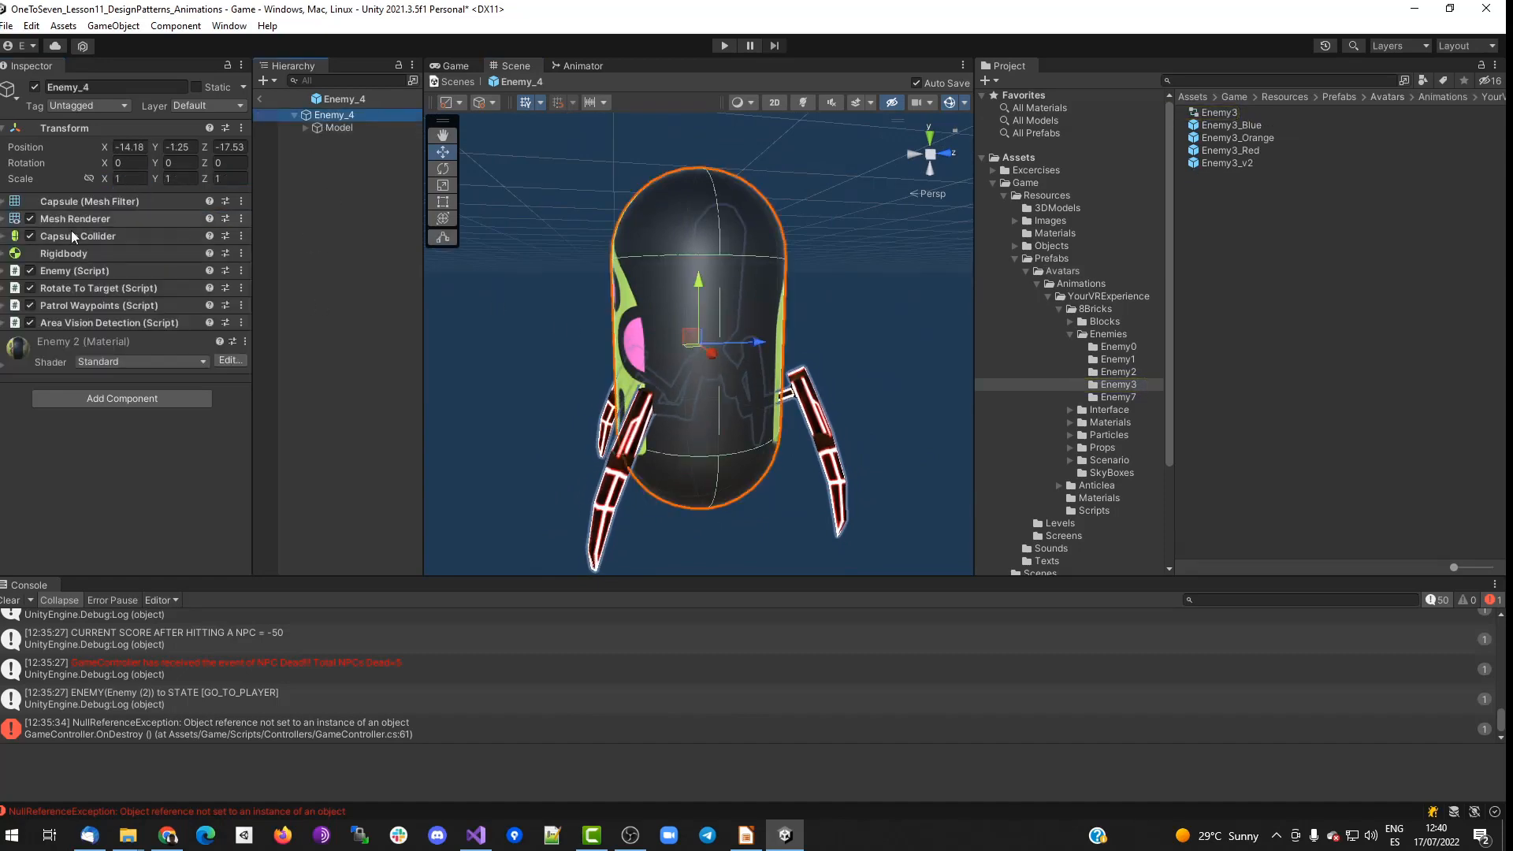
left_click(30, 218)
Set the Model's Y rotation to 180.
left_click(182, 162)
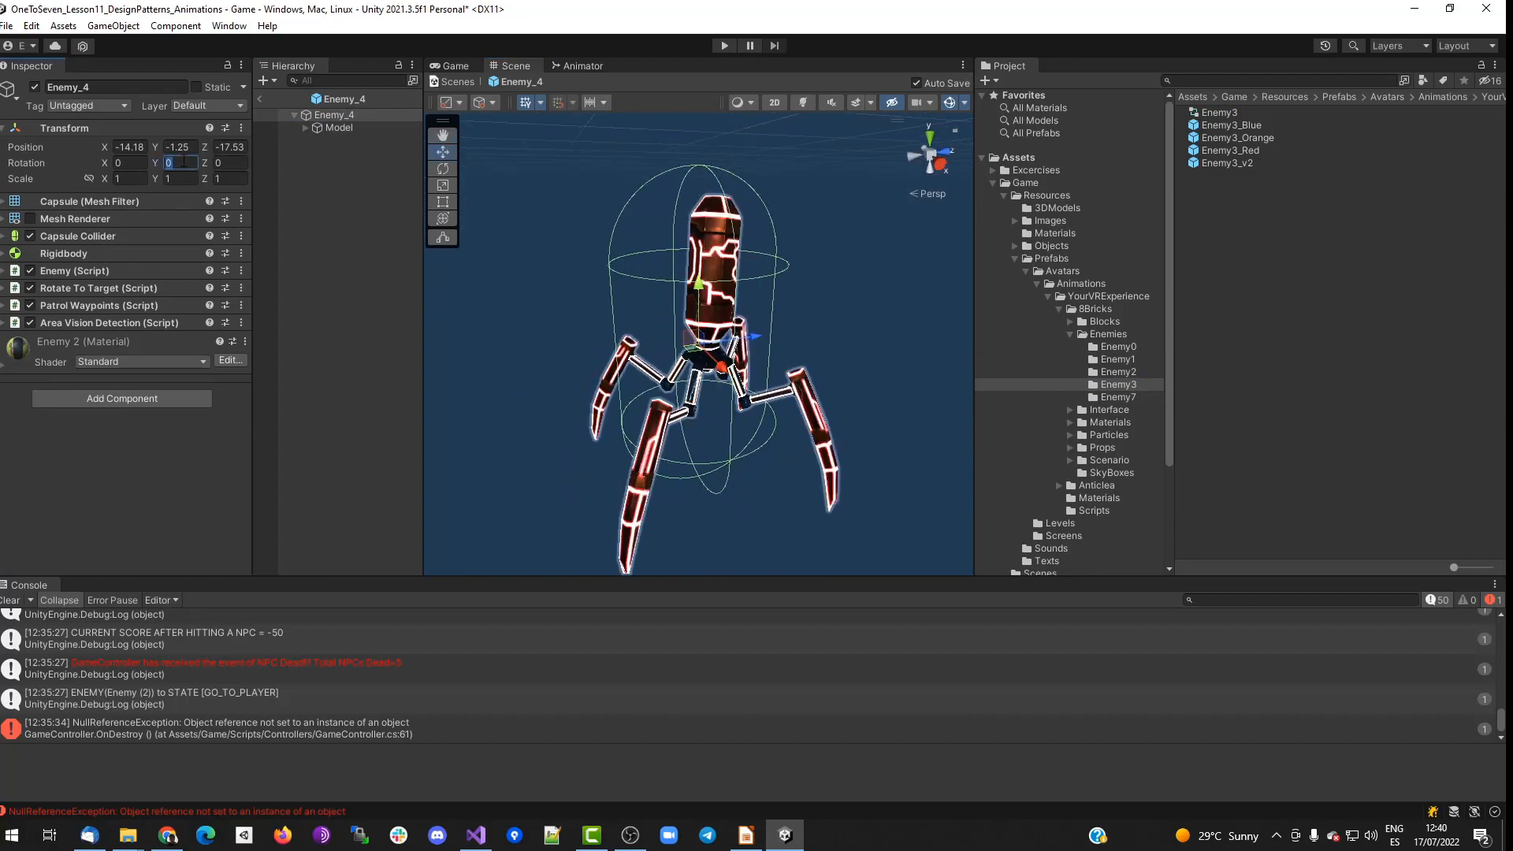
left_click(338, 127)
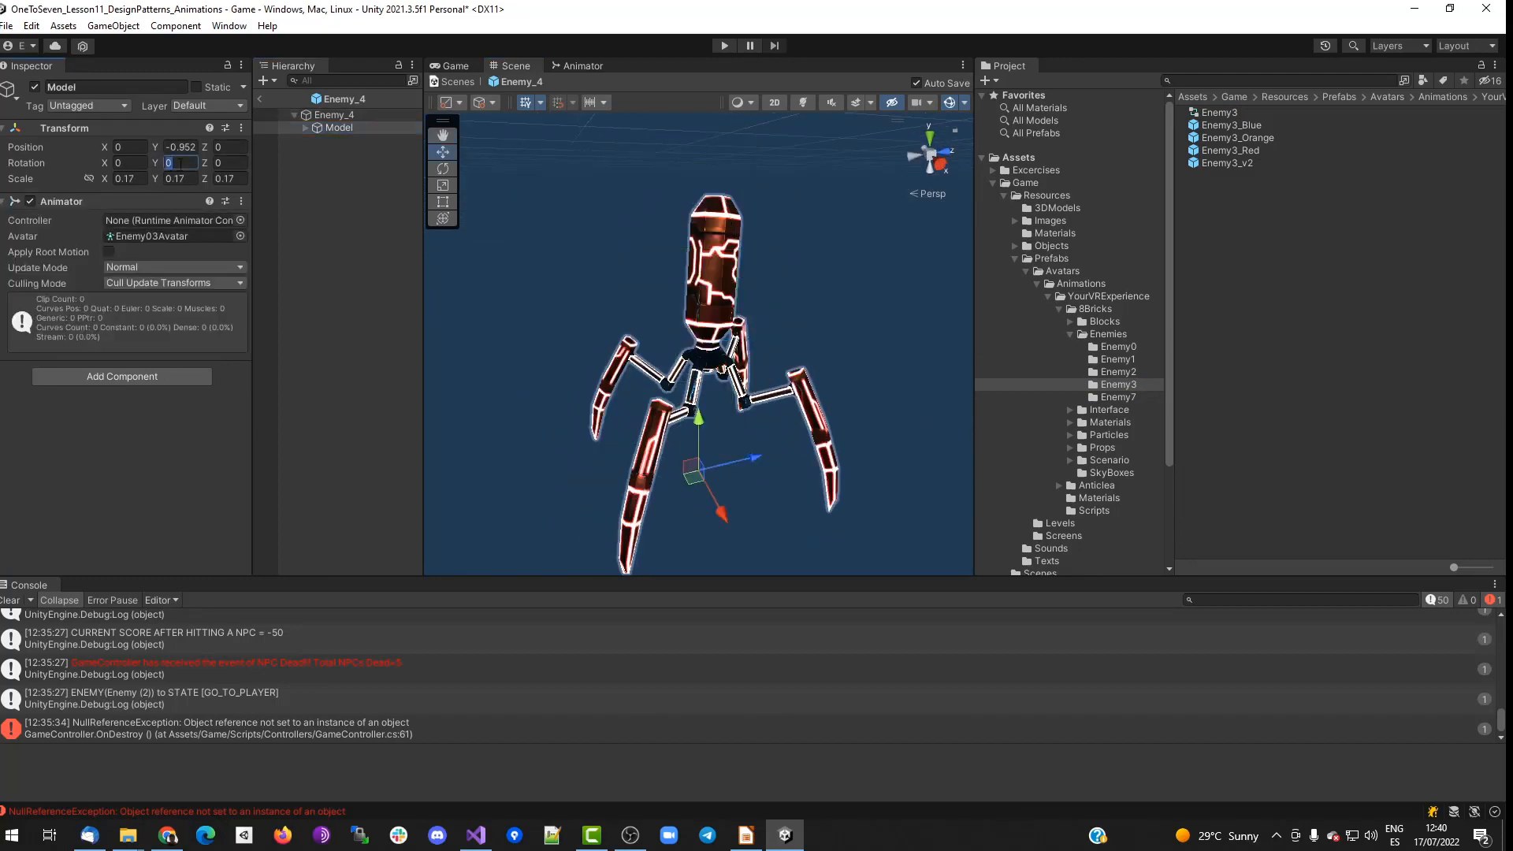
type("180")
Show the Enemy script's settings on the Enemy_4 root object.
left_click(334, 114)
left_click(5, 271)
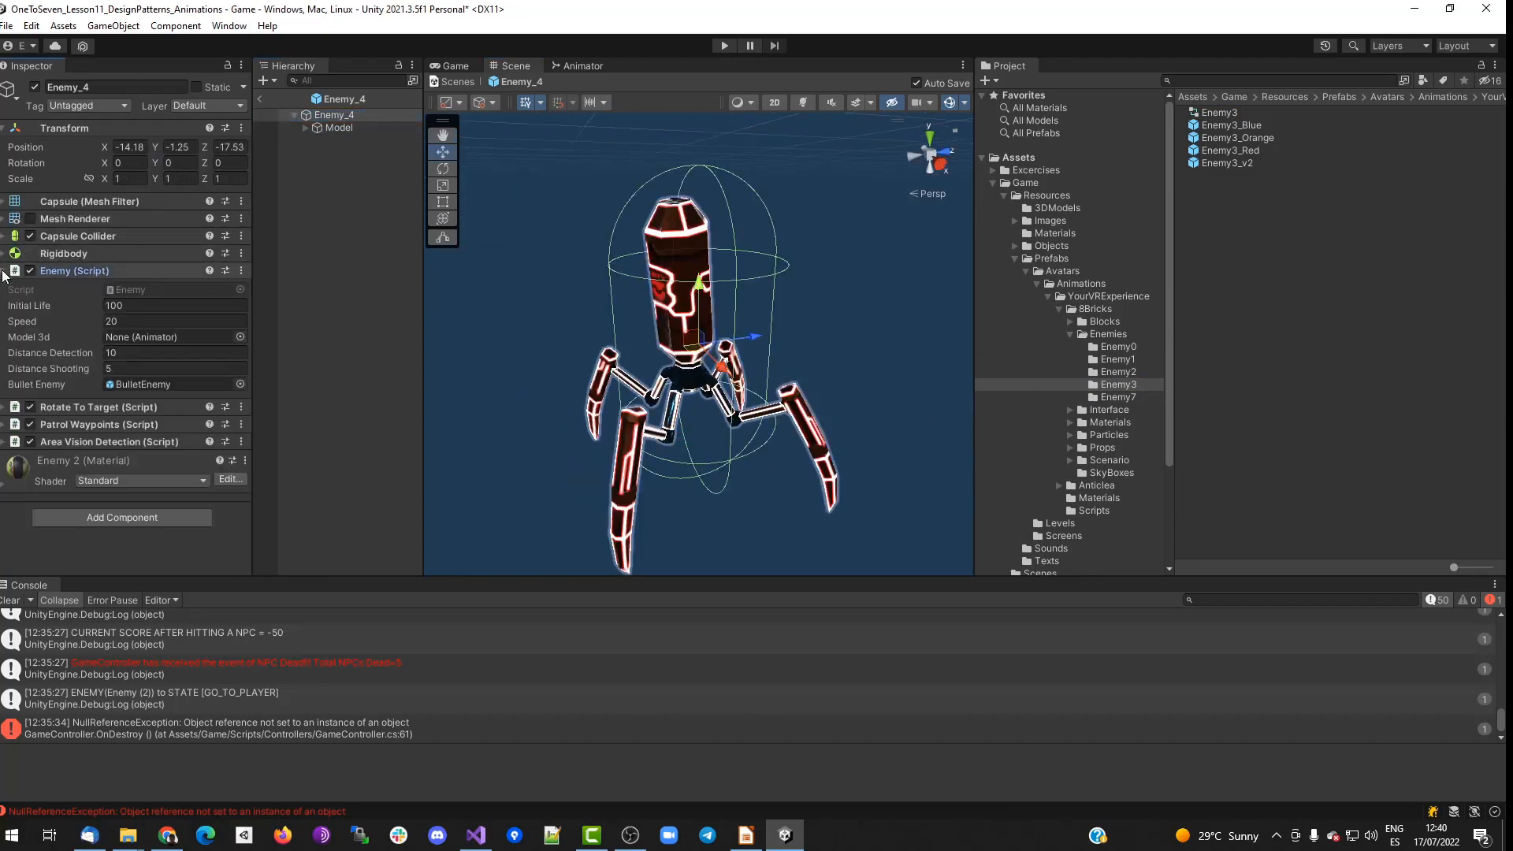
left_click(339, 129)
left_click(334, 115)
left_click(334, 163)
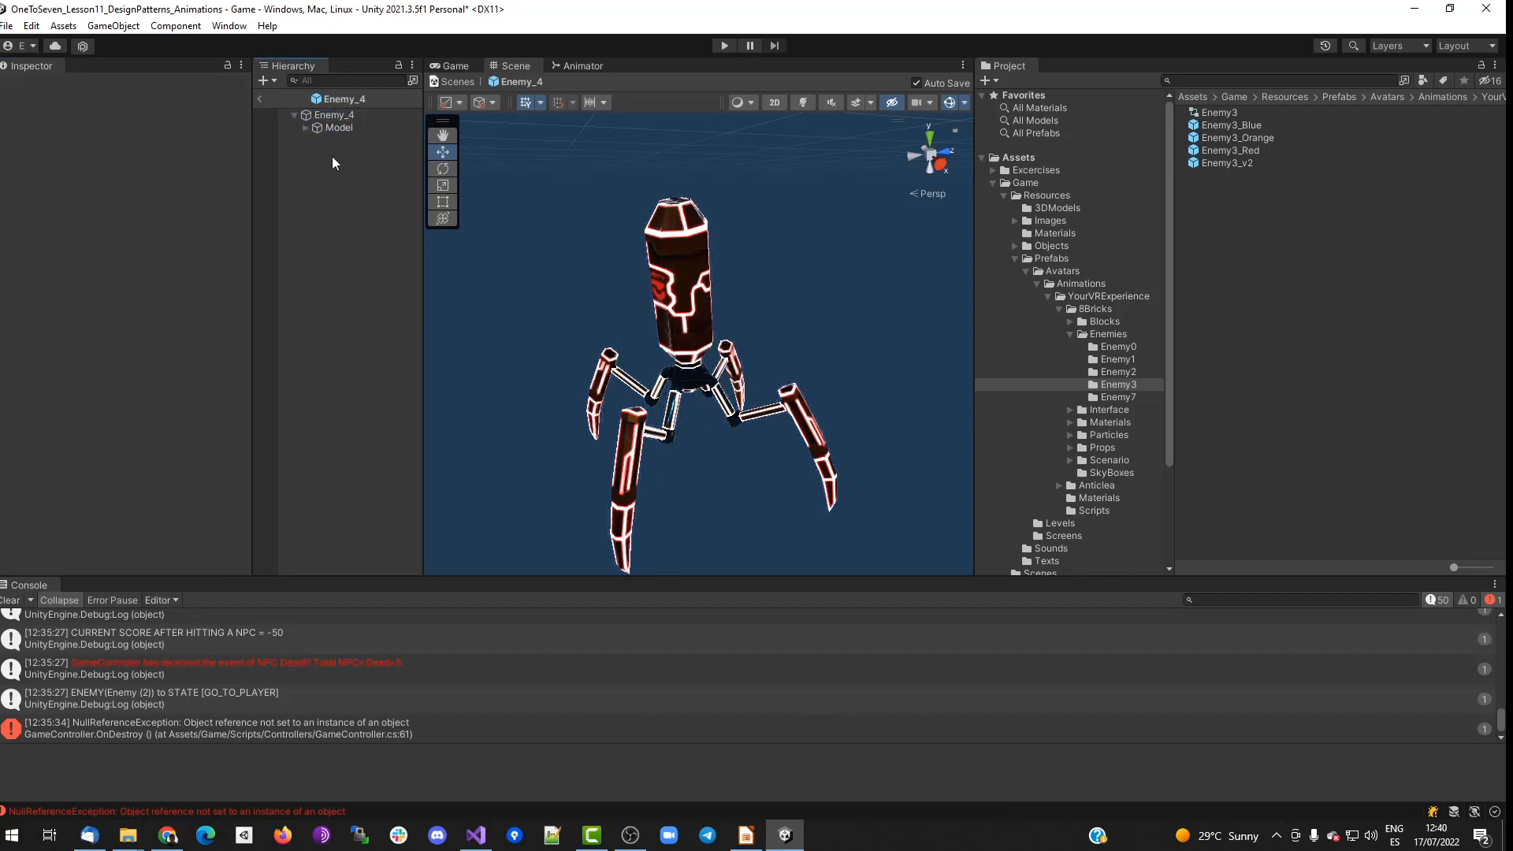
left_click(337, 129)
Create an animator controller named Enemy4_AnimationData in the Avatars folder.
left_click(1064, 270)
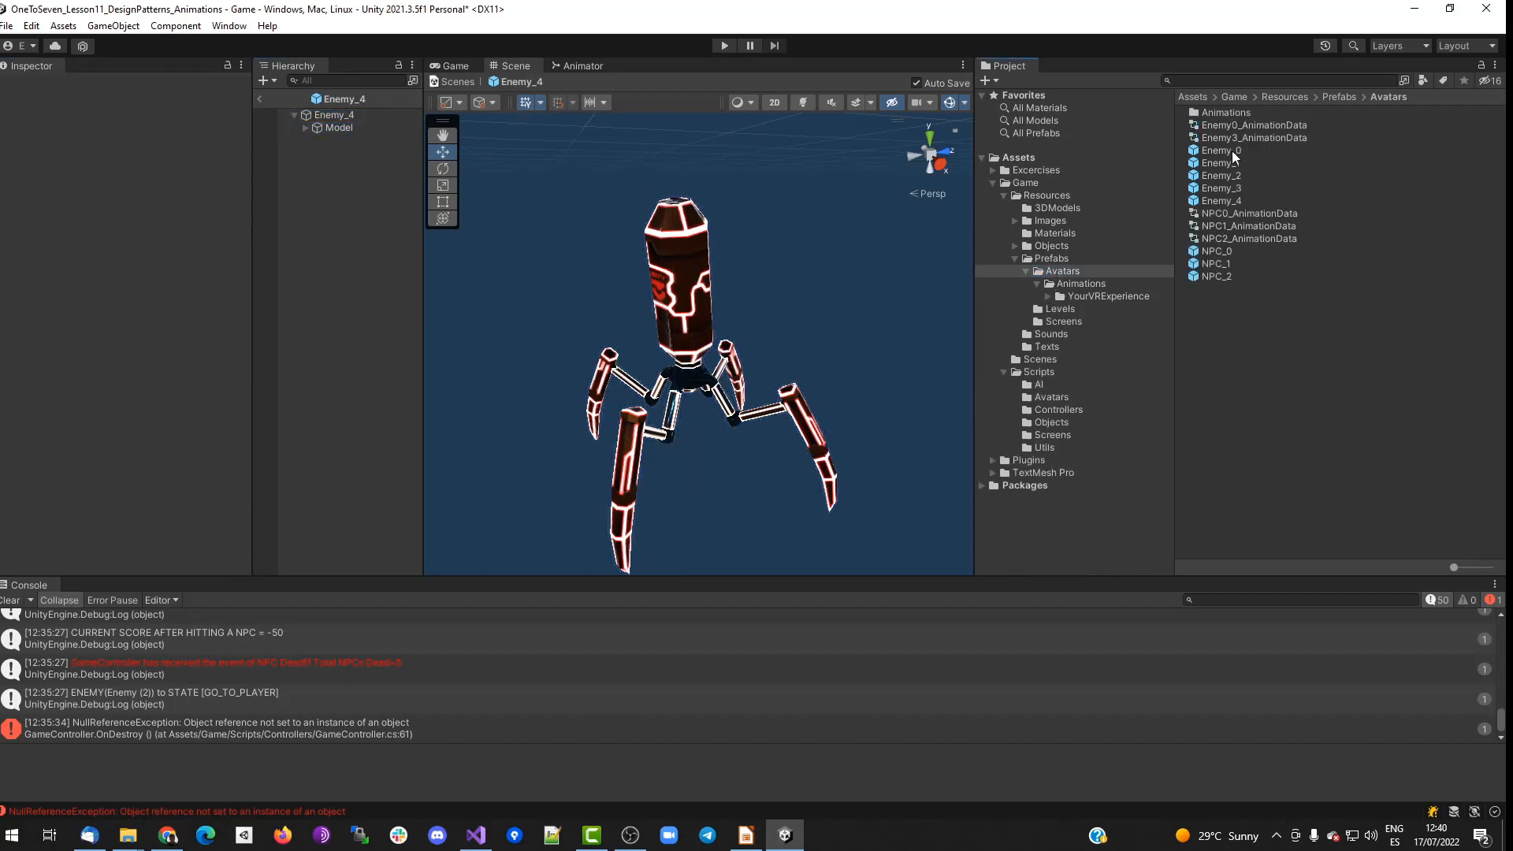
right_click(1227, 326)
mouse_move(1261, 334)
left_click(1095, 587)
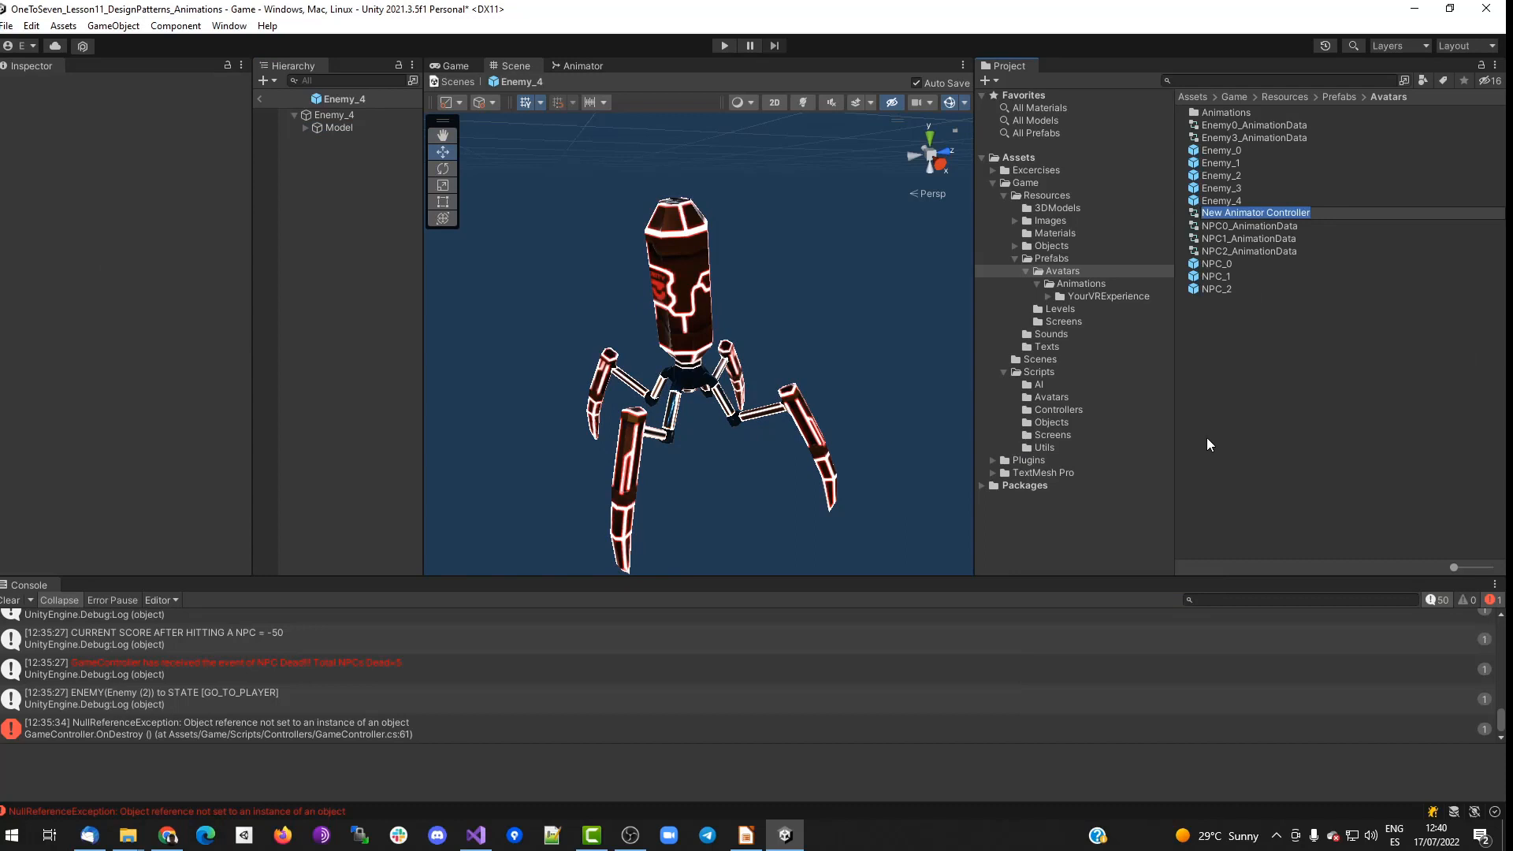
type("Enemy")
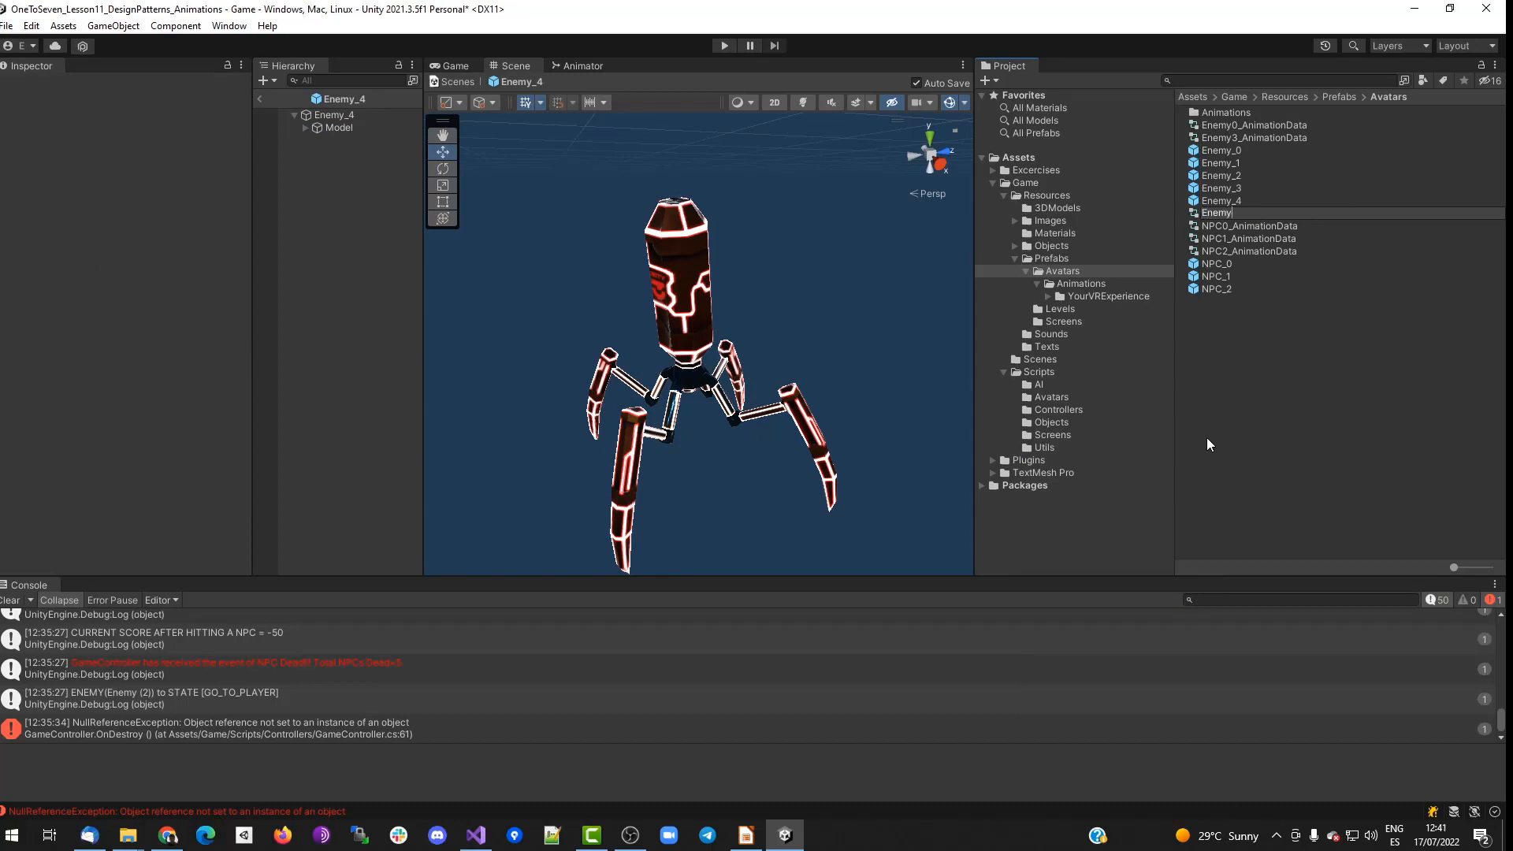
type("4_AnimationData")
key("Return")
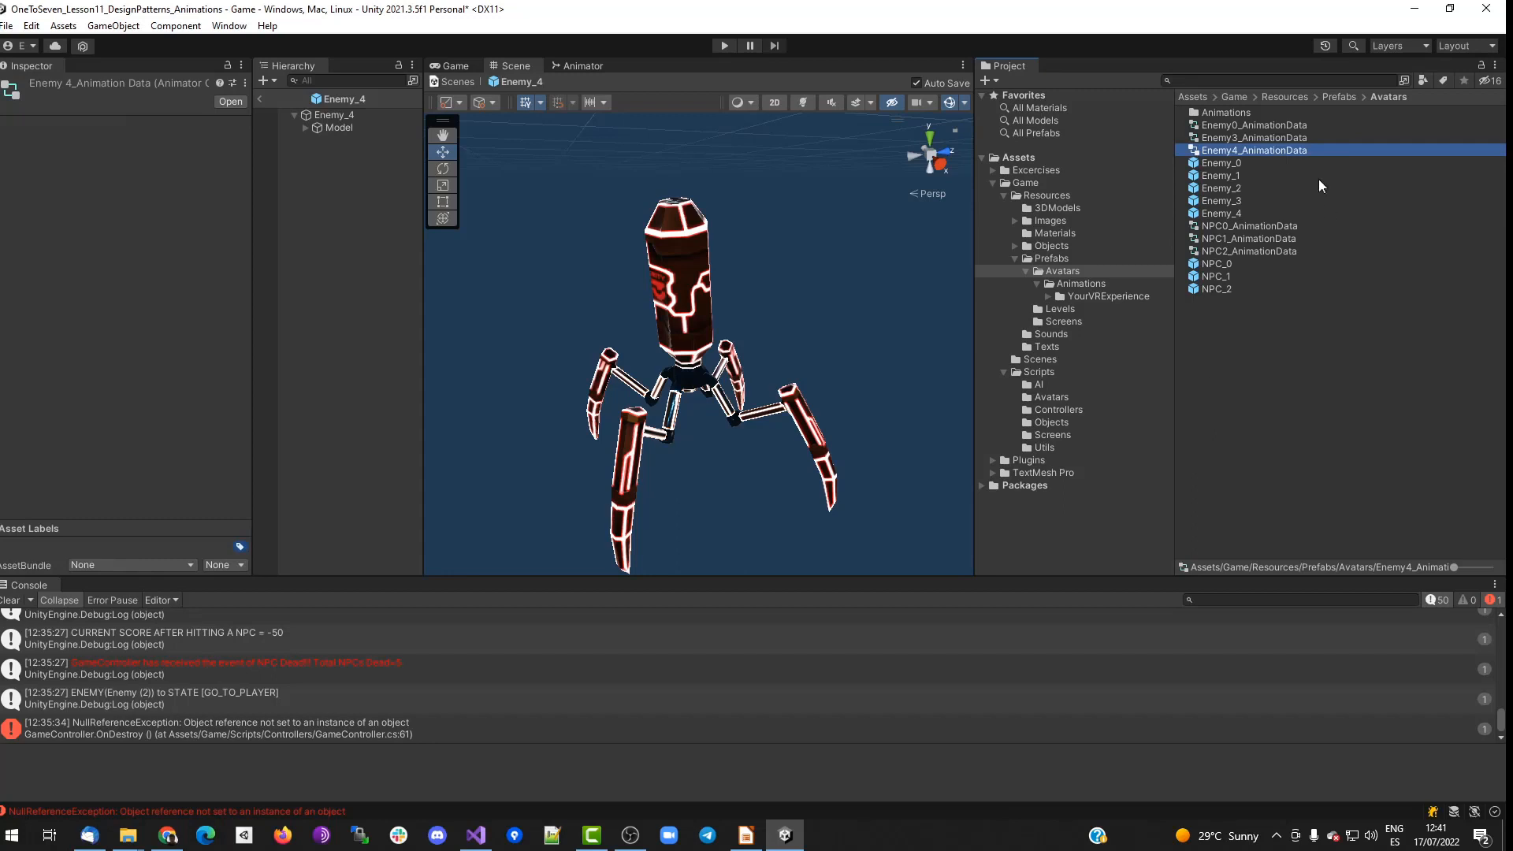
Open Enemy4_AnimationData and add two empty states, placing the second below and to the left of the default one.
double_click(1283, 149)
scroll(674, 292, "up", 3)
middle_click_drag(673, 296, 837, 287)
right_click(793, 284)
mouse_move(867, 291)
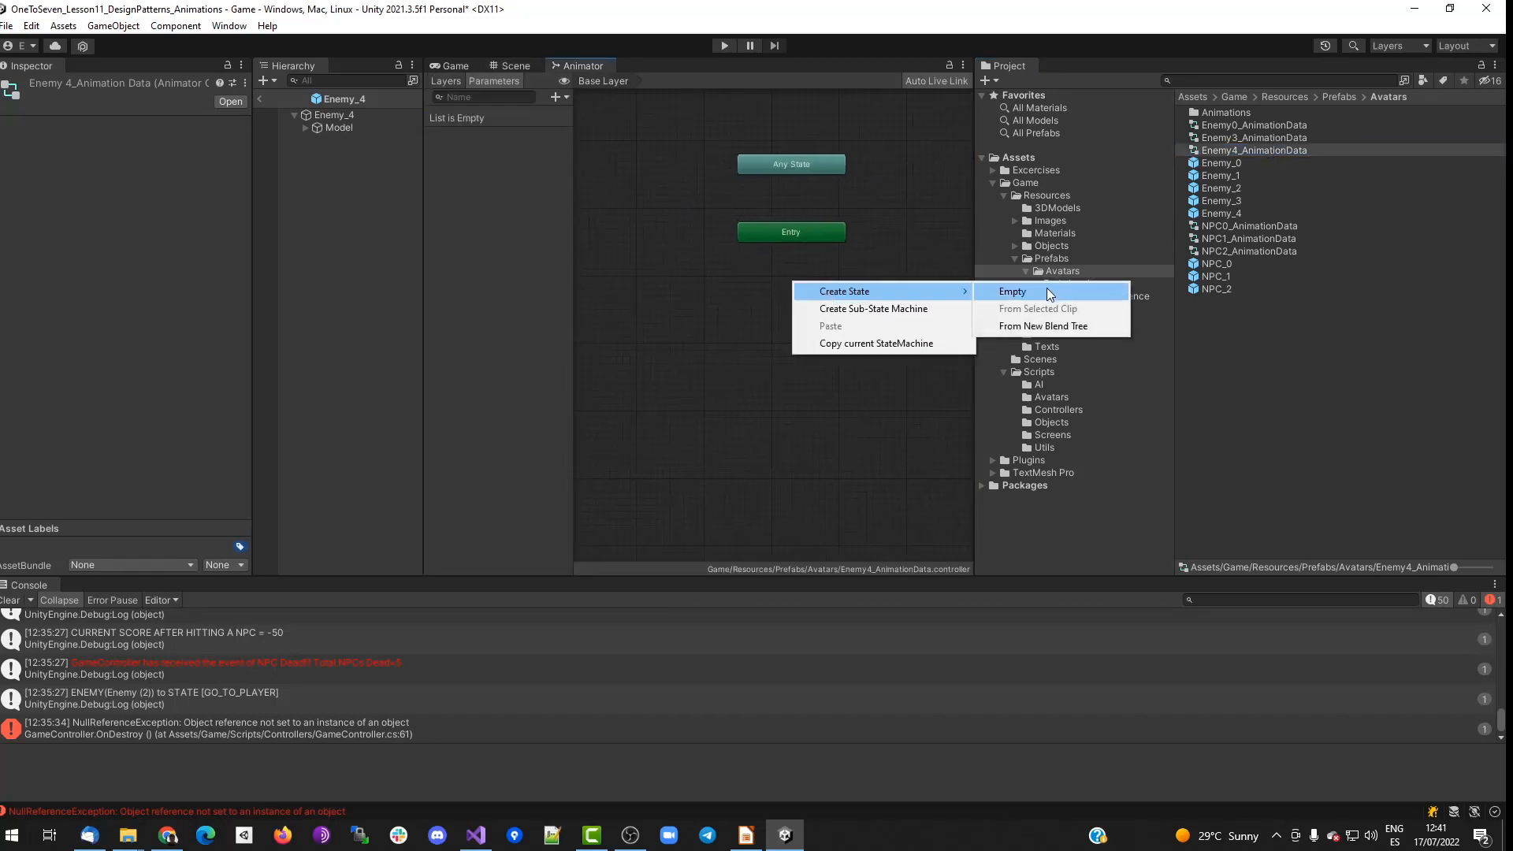
left_click(1013, 292)
right_click(762, 377)
mouse_move(867, 381)
left_click(1012, 381)
left_click_drag(849, 389, 693, 394)
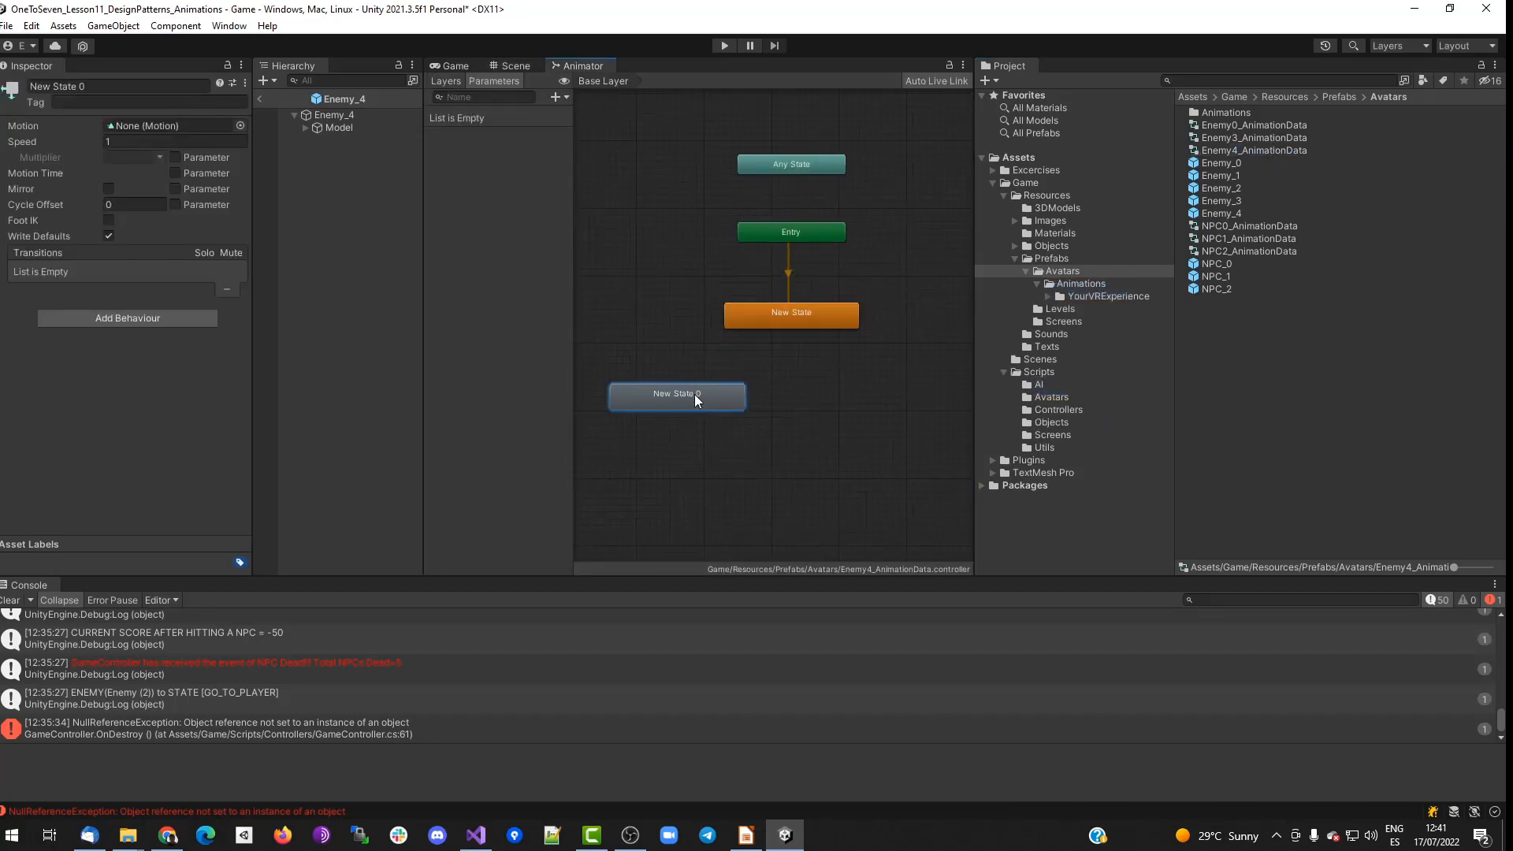
Add two more empty states, one level with New State 0 on its right and one centred below.
right_click(841, 390)
mouse_move(906, 398)
left_click(1056, 400)
right_click(795, 430)
mouse_move(866, 438)
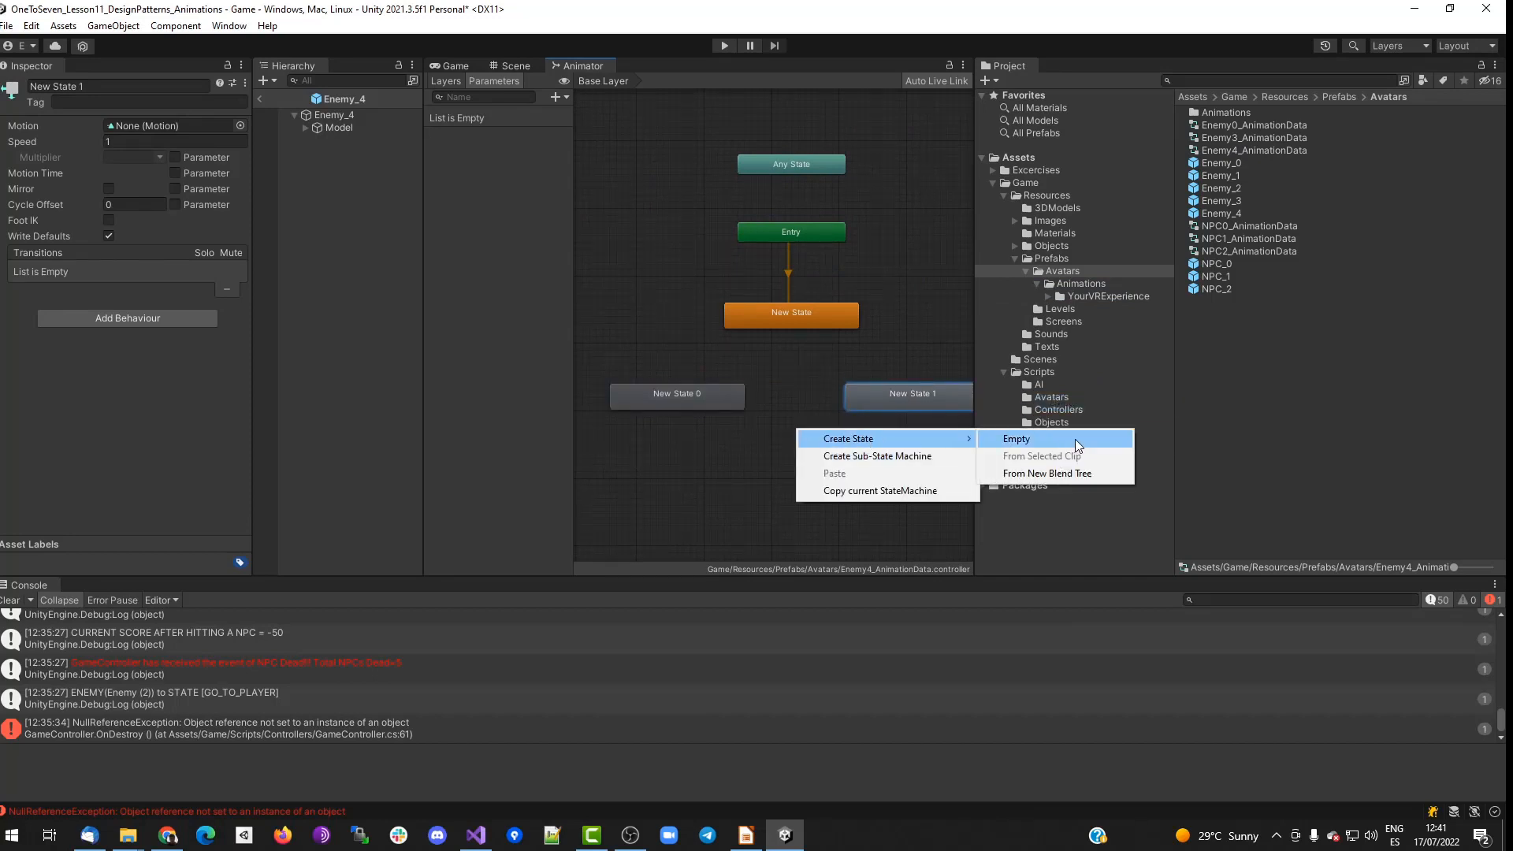
left_click(1075, 438)
Connect New State with New State 0 and New State 1 using transitions in both directions.
right_click(794, 315)
left_click(836, 309)
left_click(669, 395)
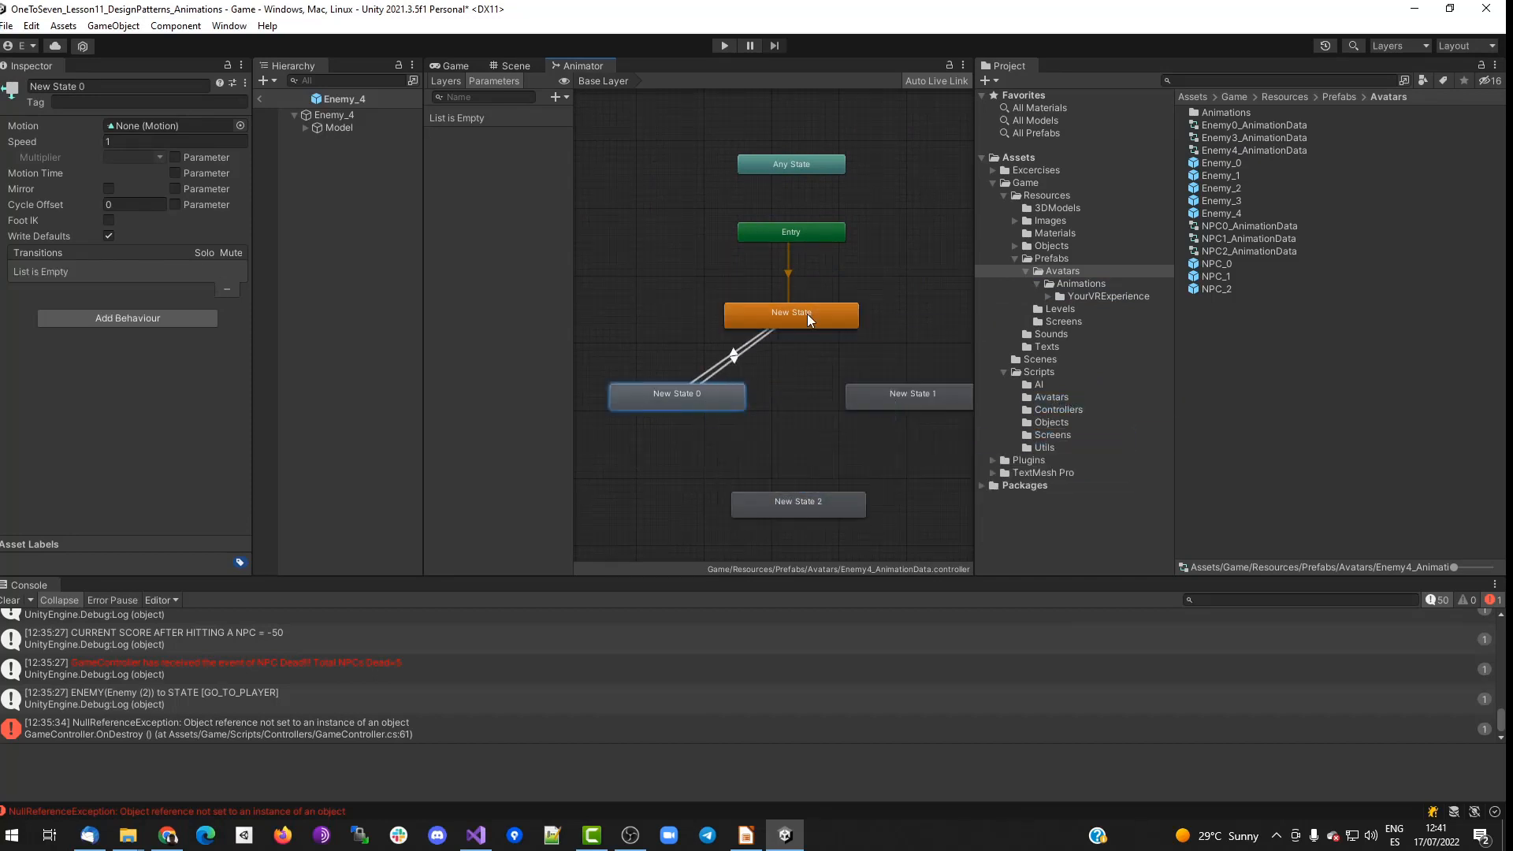
right_click(808, 315)
left_click(839, 320)
left_click(906, 394)
Make transitions from New State, New State 0 and New State 1 to New State 2.
right_click(780, 314)
left_click(819, 319)
left_click(789, 503)
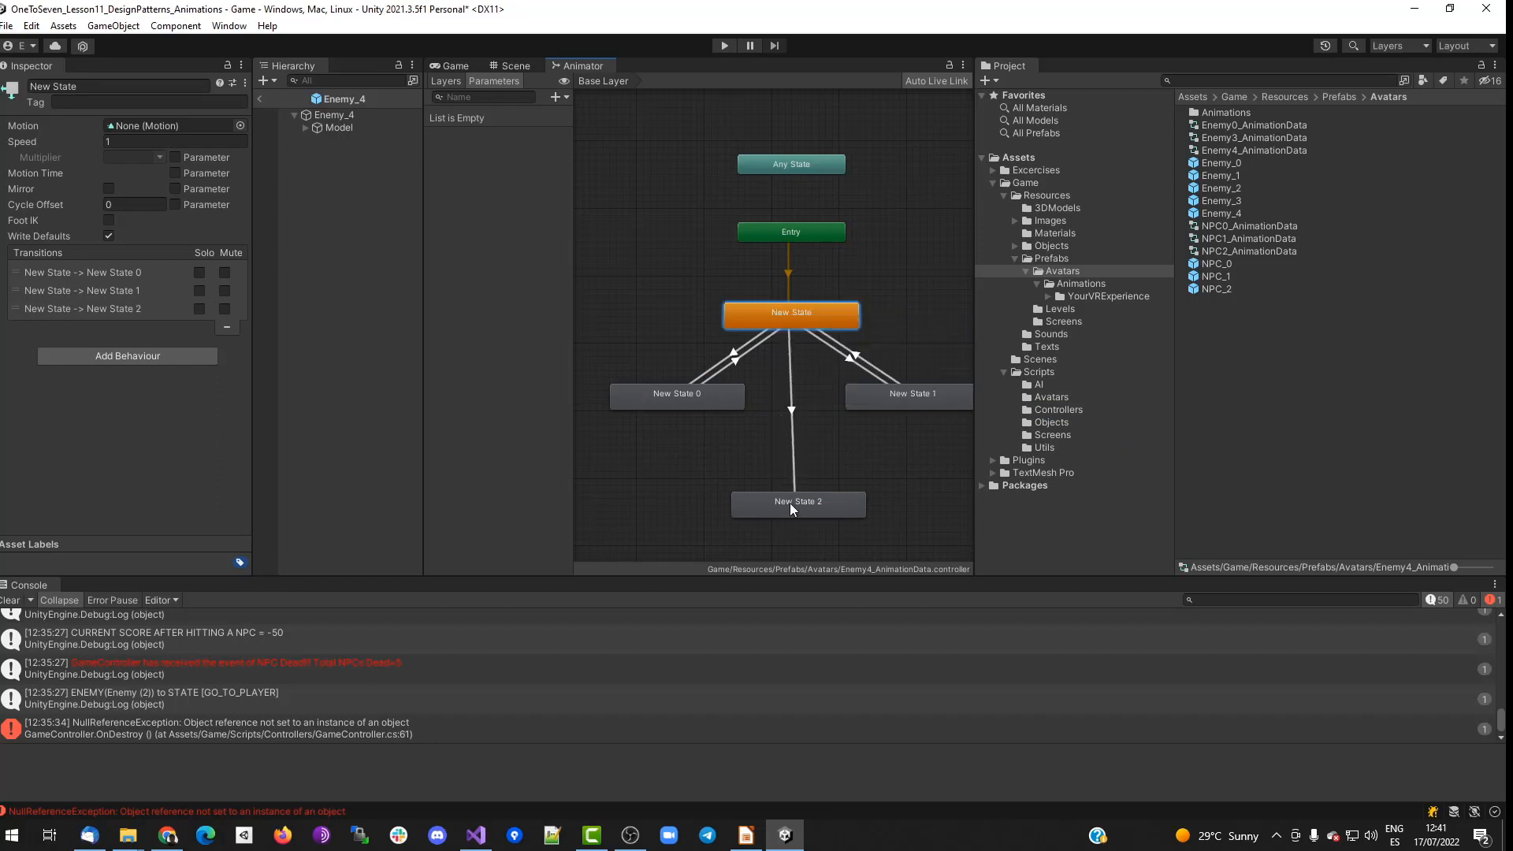
right_click(697, 402)
left_click(728, 413)
left_click(789, 514)
right_click(879, 407)
left_click(898, 418)
left_click(803, 504)
Link New State 0 and New State 1 with transitions in both directions and move New State 2 slightly lower.
right_click(693, 398)
left_click(730, 405)
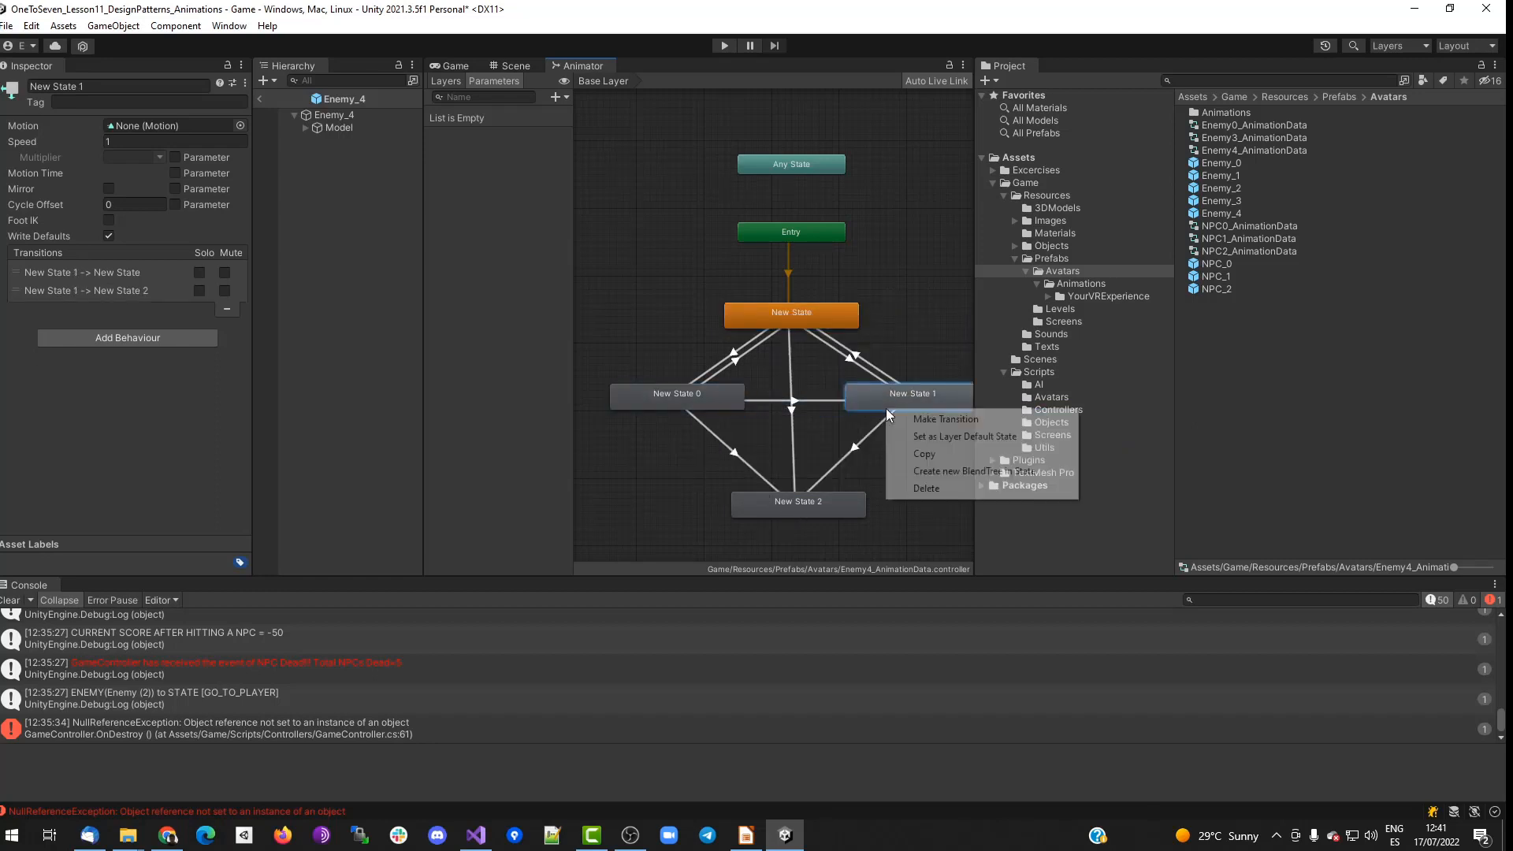
left_click(945, 418)
left_click(677, 396)
left_click_drag(795, 504, 782, 516)
Rename the default state as Idle, set its motion to Enemy01_anIdle and check that clip's preview.
left_click(791, 315)
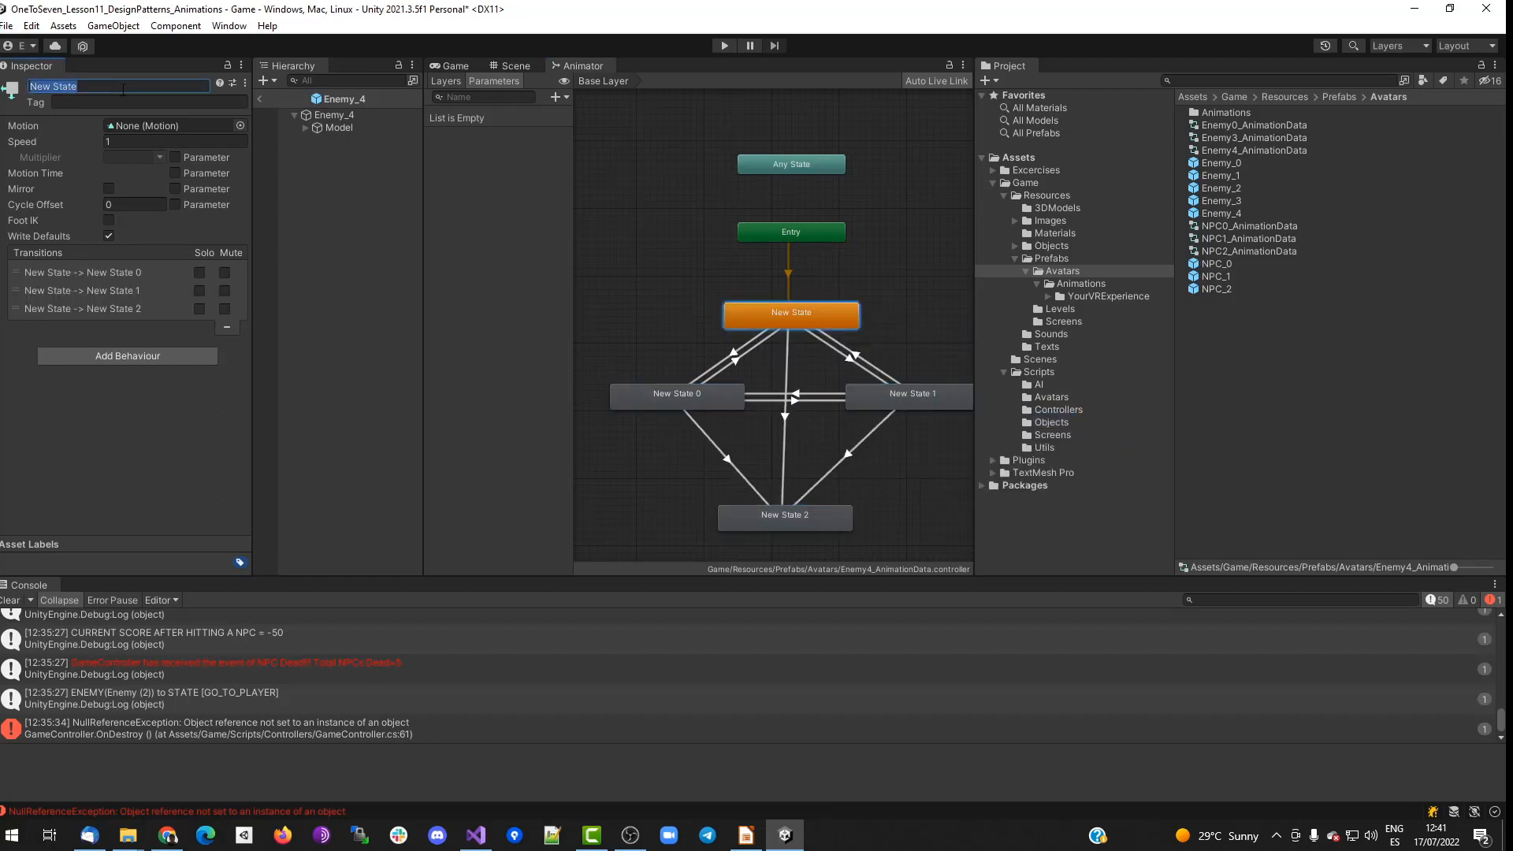
type("Idle")
left_click(240, 126)
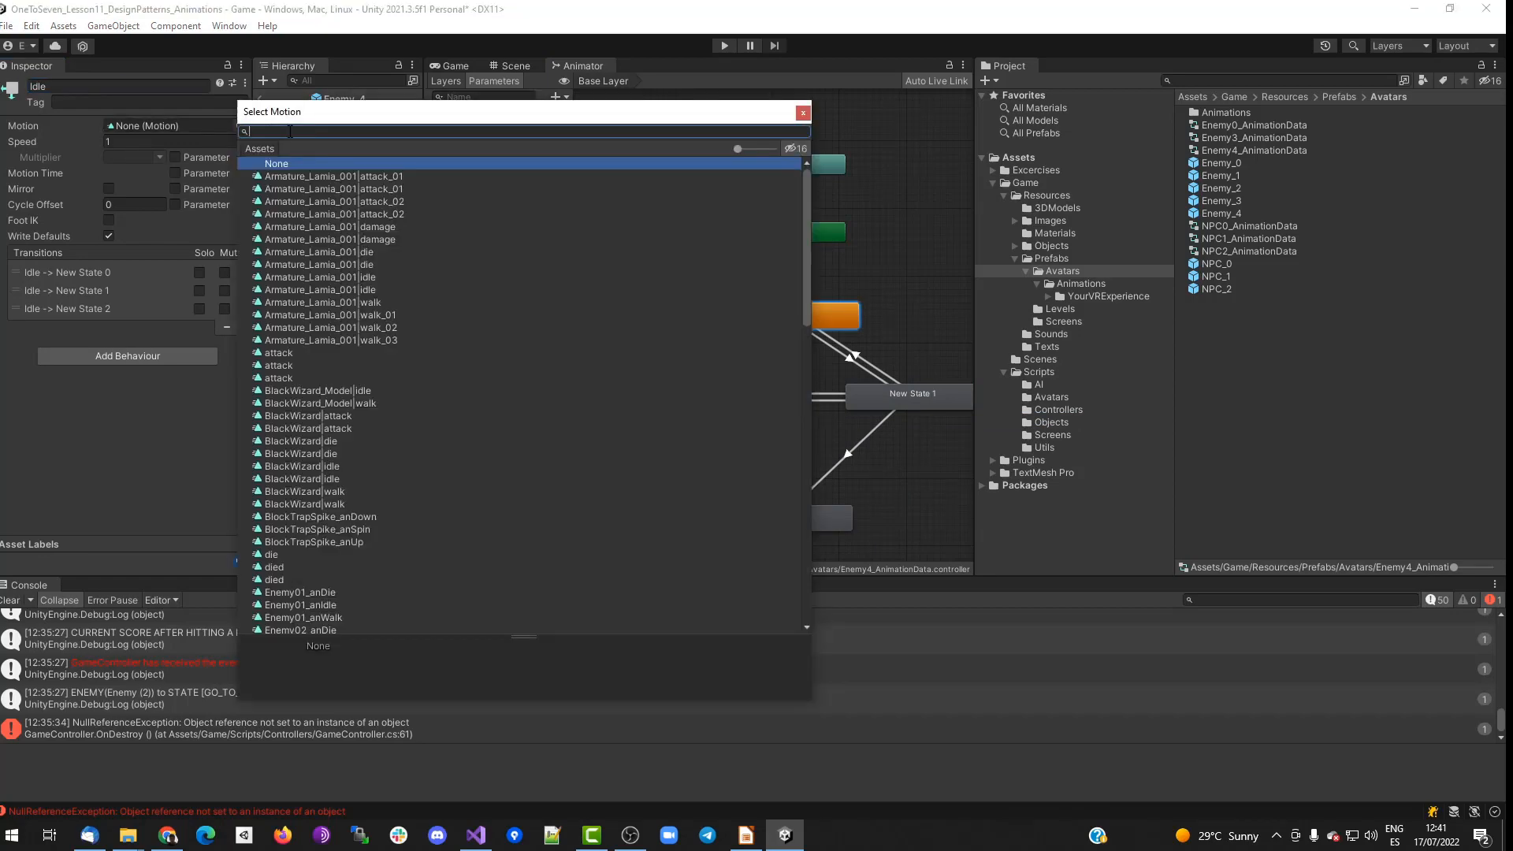
type("idle")
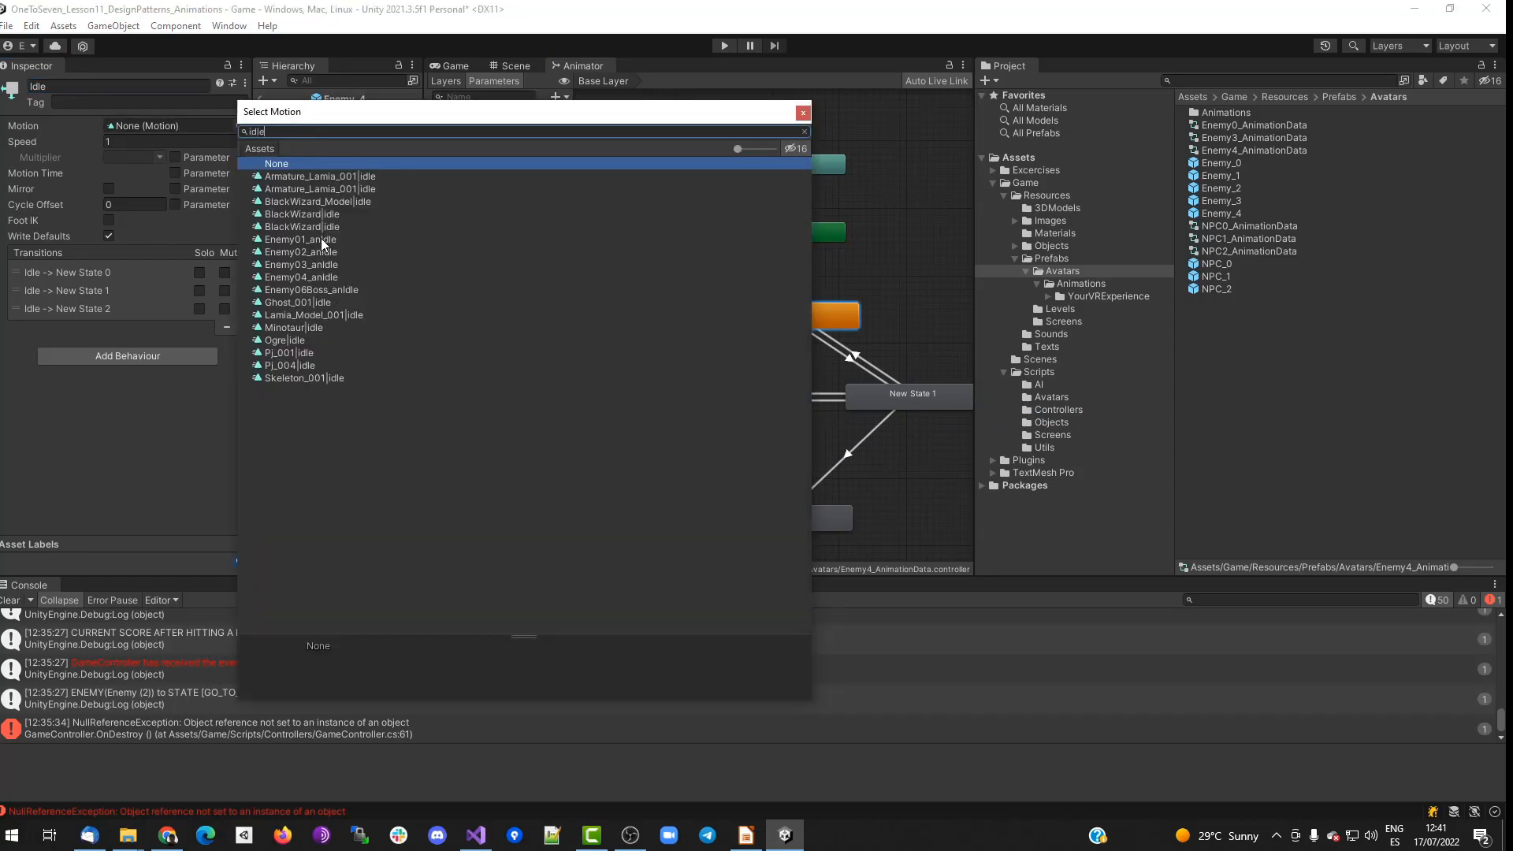
left_click(320, 238)
double_click(320, 238)
left_click(153, 126)
left_click(1239, 264)
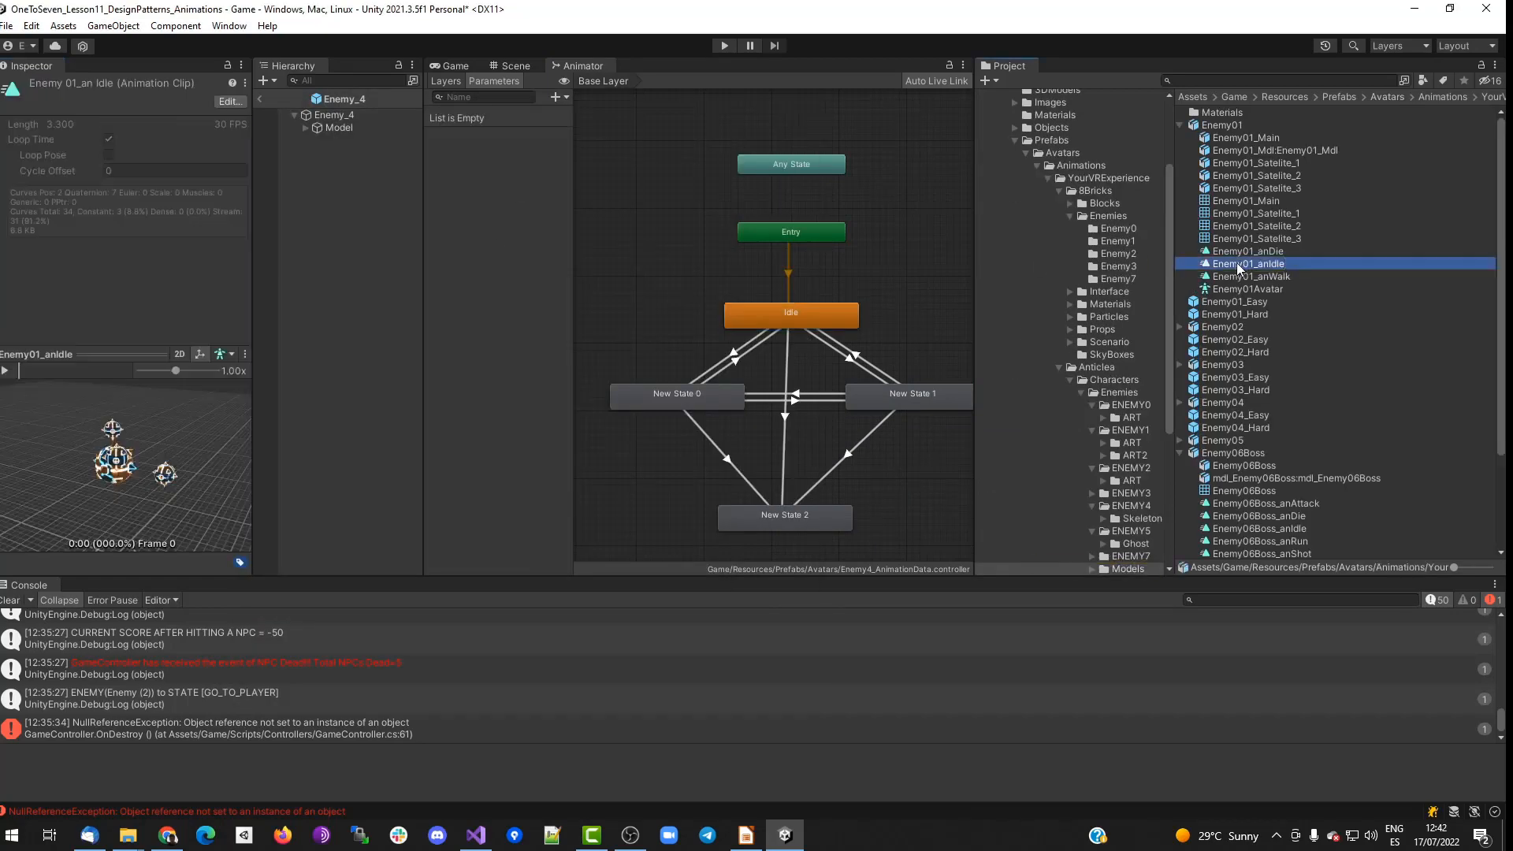
Try Enemy02_anIdle as the Idle state's motion and locate that clip in the project.
left_click(790, 314)
left_click(241, 126)
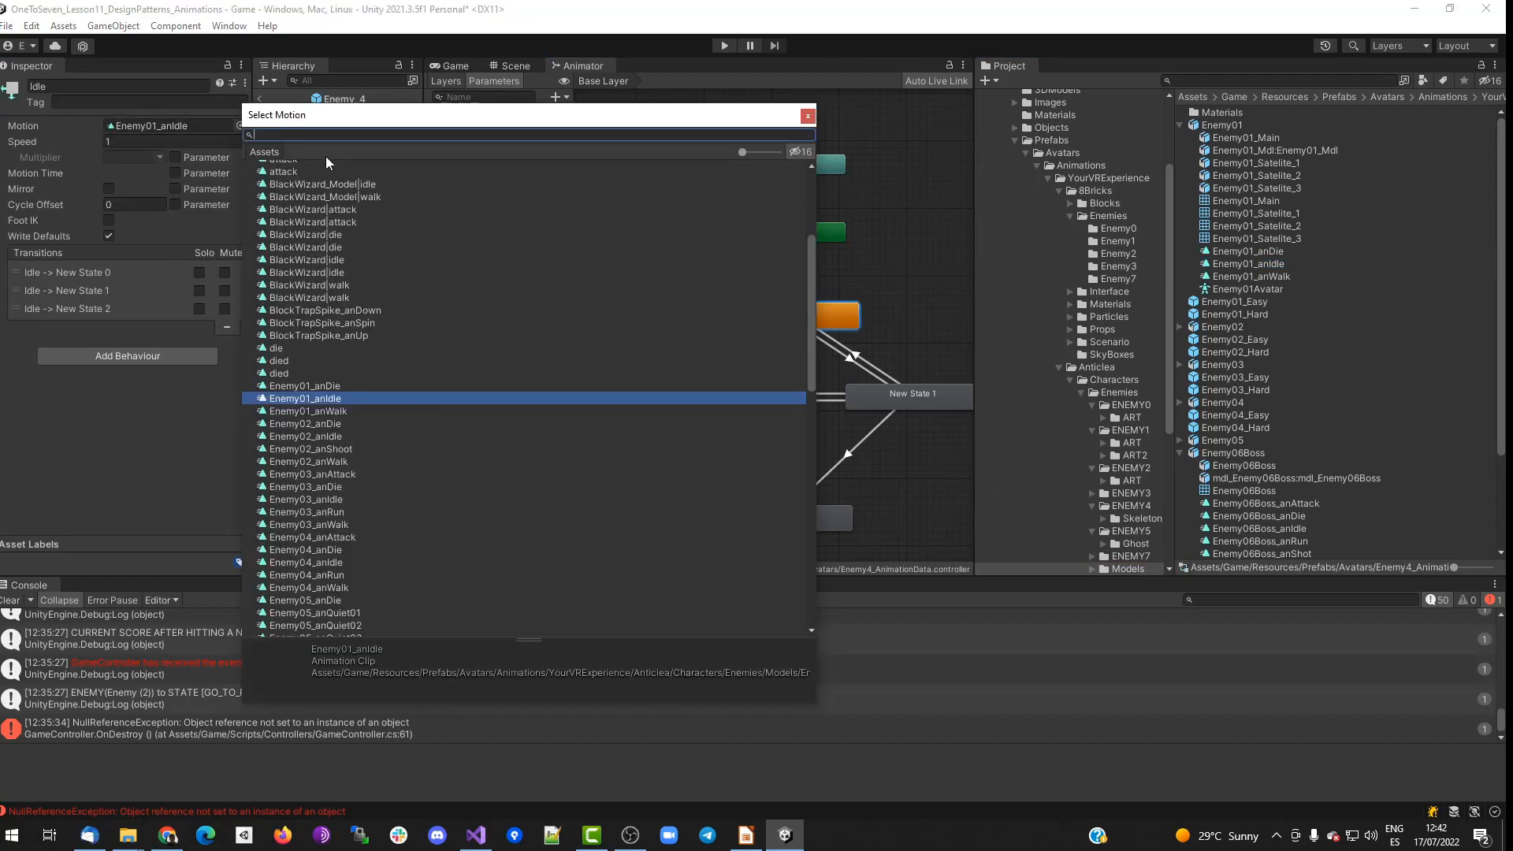
scroll(325, 155, "down", 5)
left_click(334, 257)
double_click(337, 256)
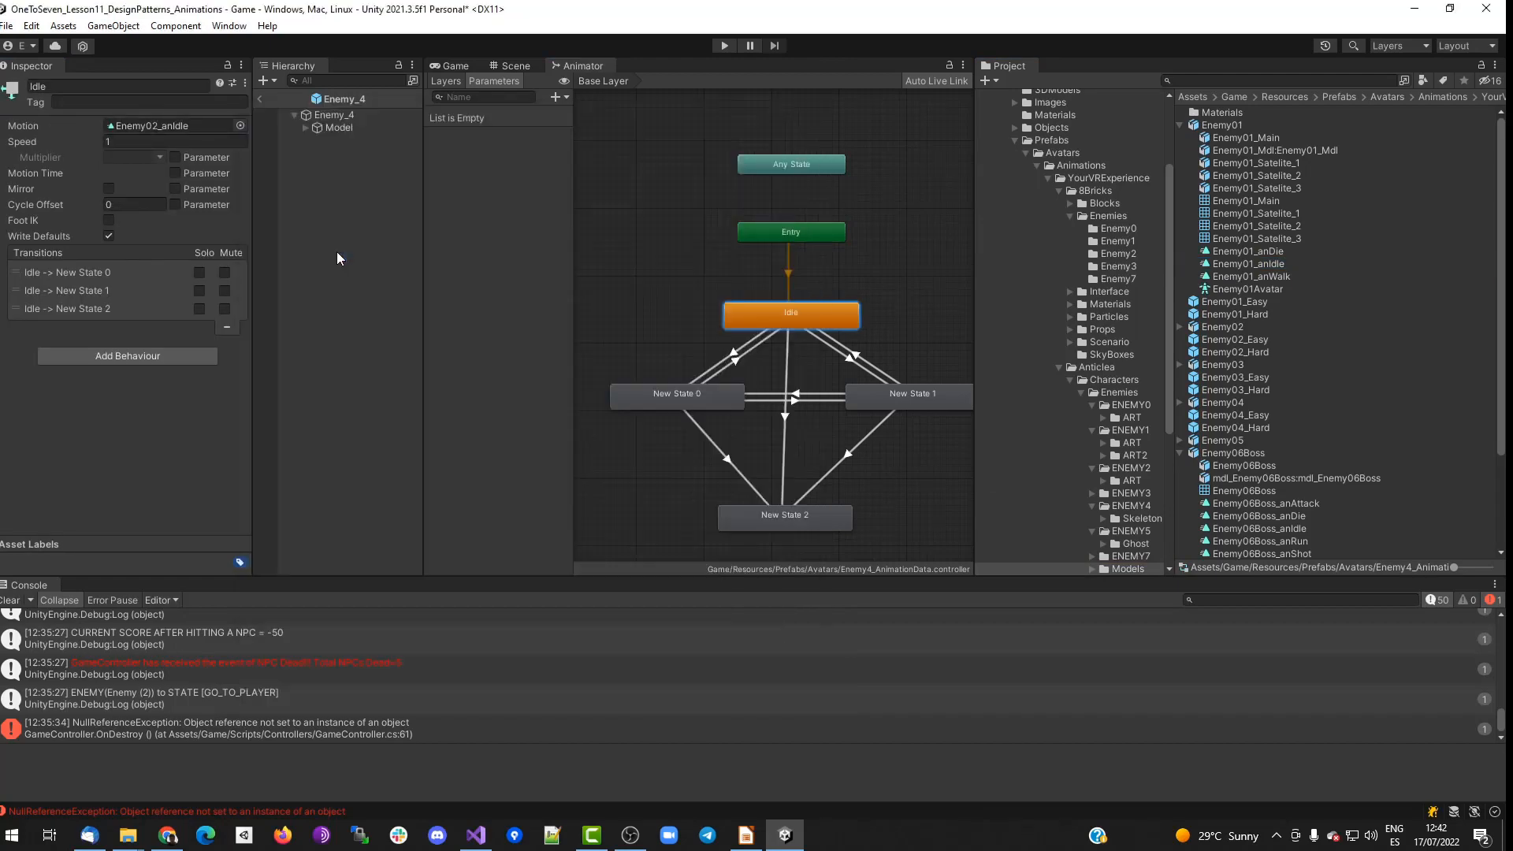
left_click(154, 126)
left_click(1249, 334)
Set the Idle state's motion to Enemy03_anIdle.
left_click(797, 314)
left_click(238, 125)
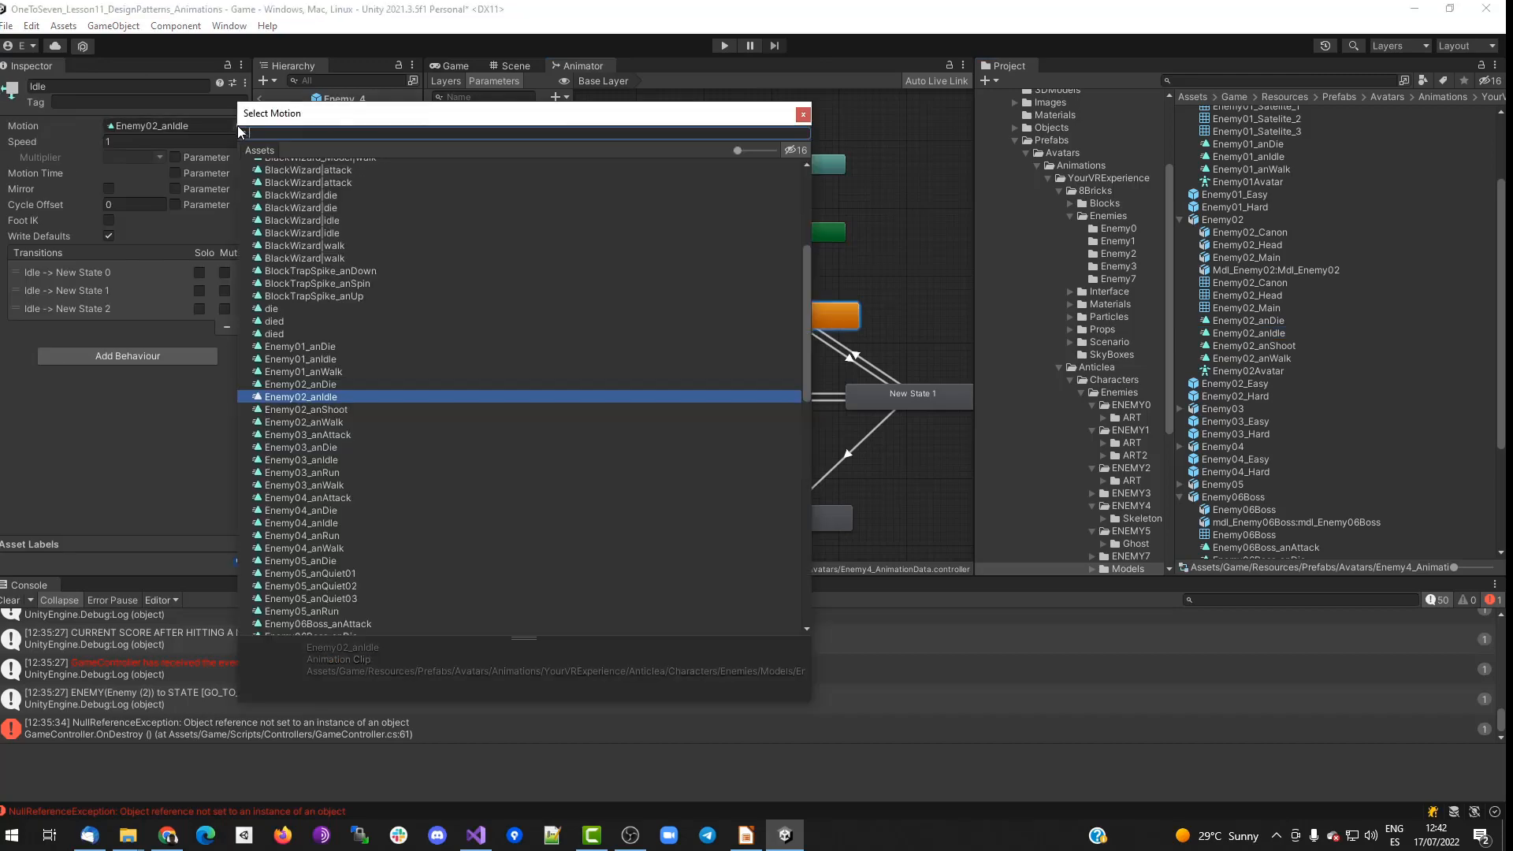
type("idle")
double_click(314, 265)
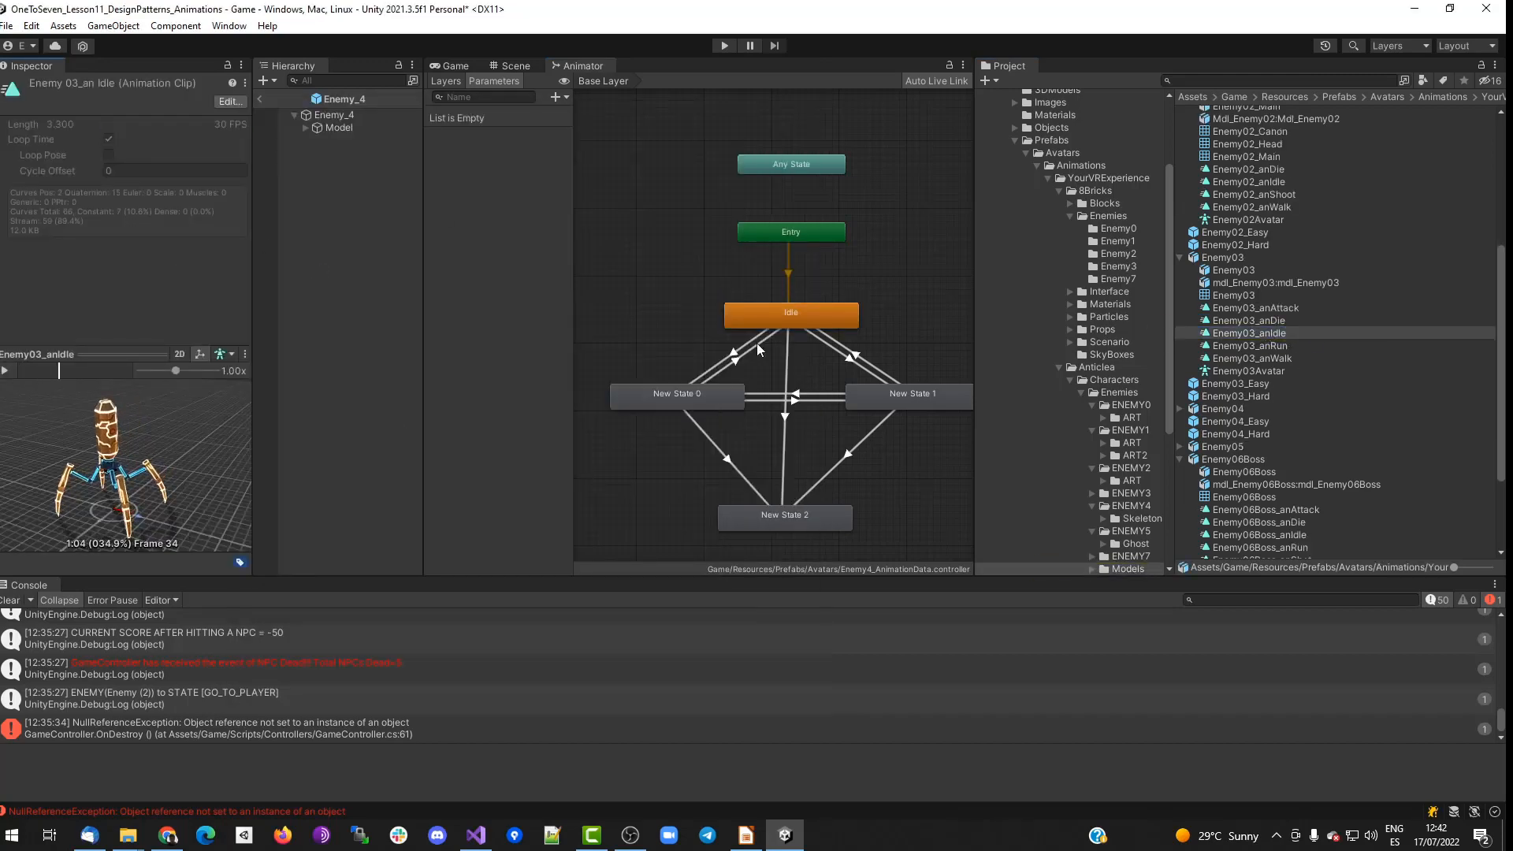
Rename New State 0 as Run and set its motion to Enemy03_anRun.
left_click(699, 403)
double_click(63, 86)
type("Run")
key("Return")
left_click(239, 127)
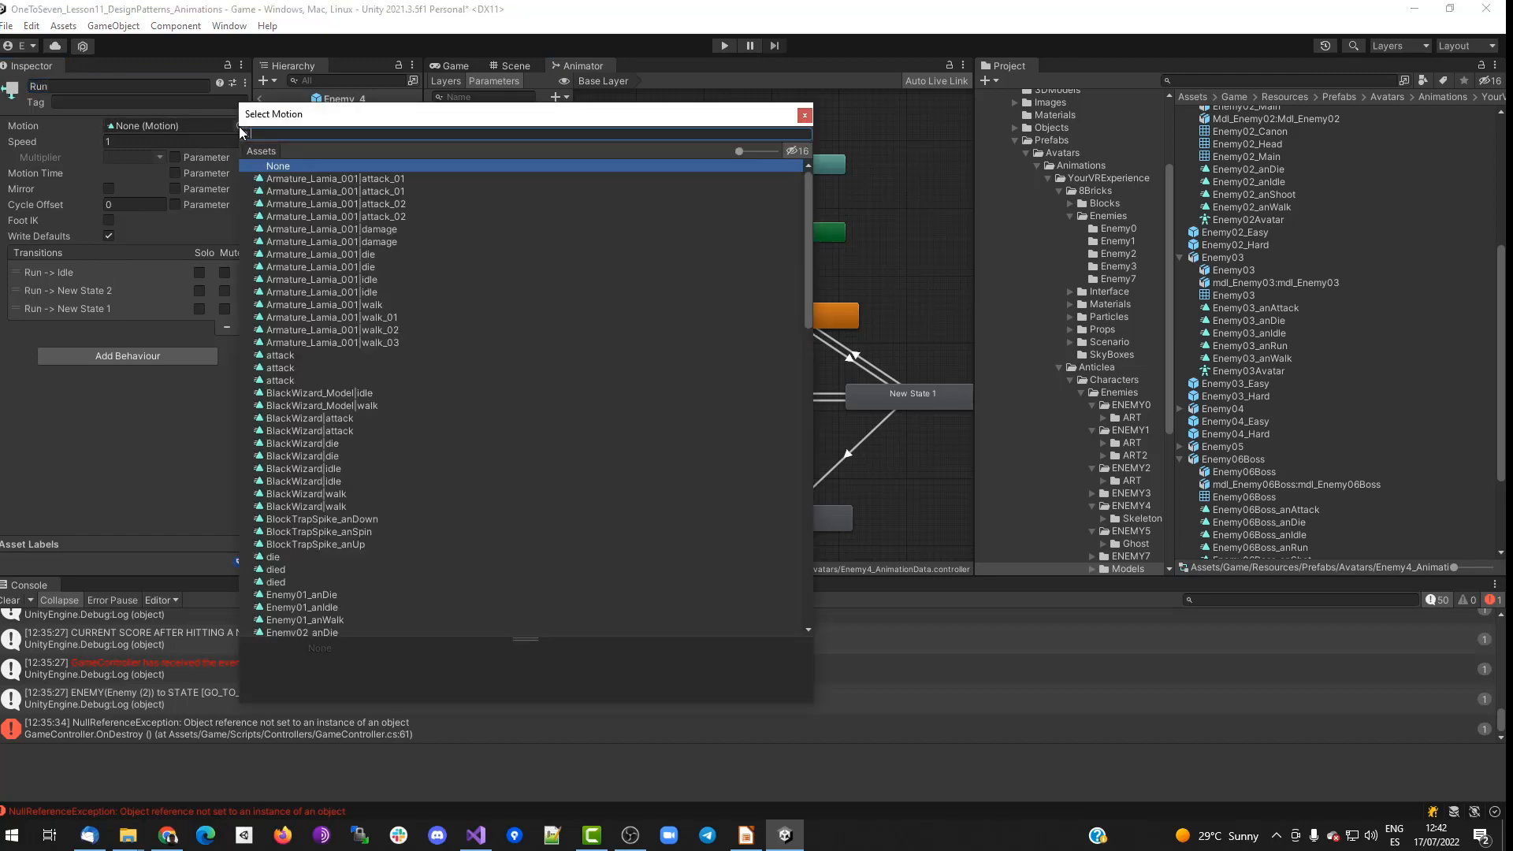
type("run")
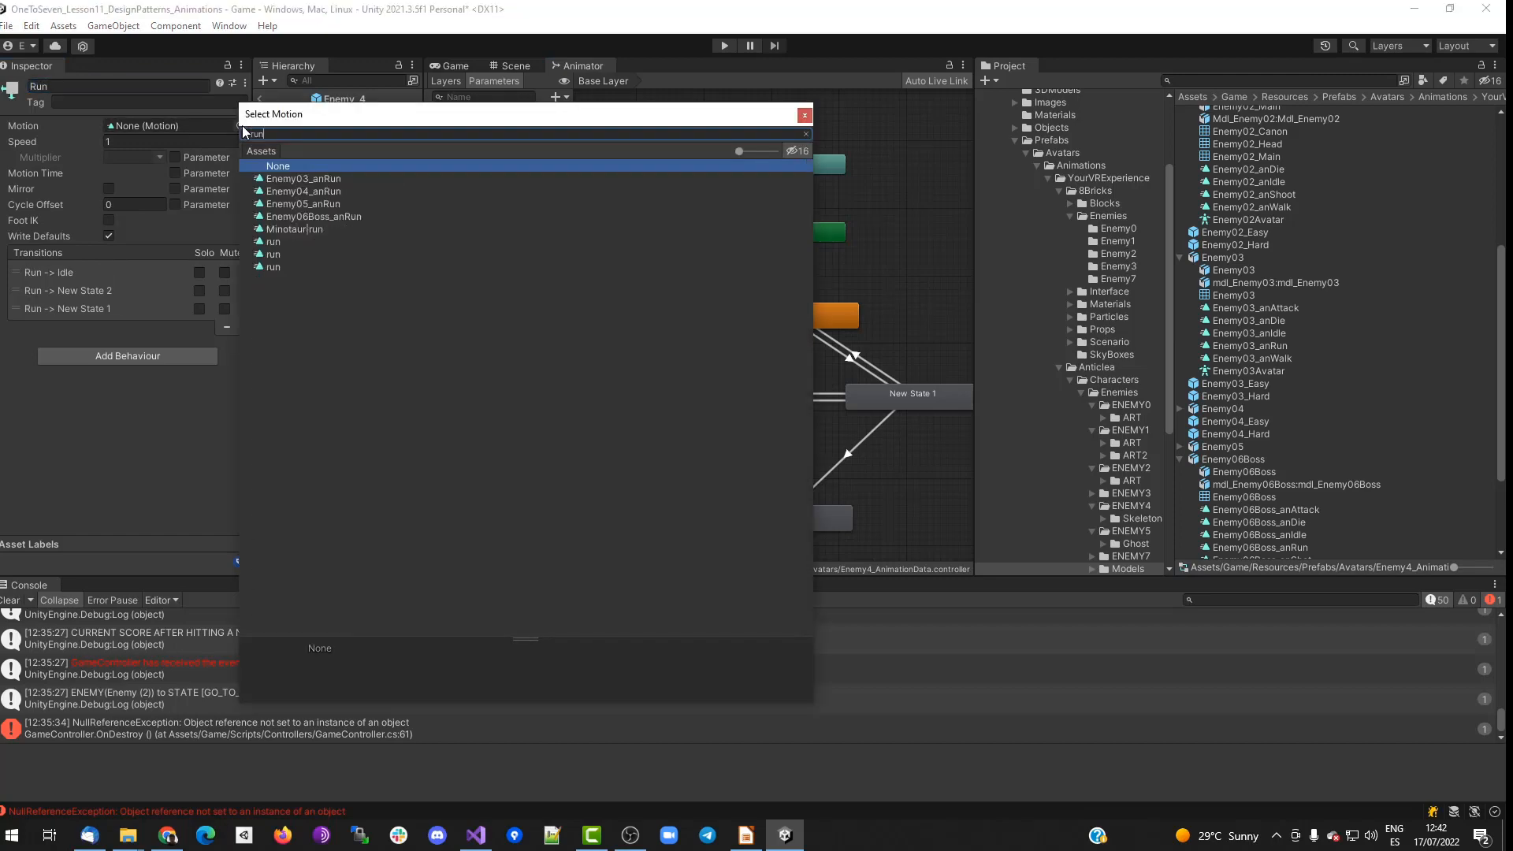
double_click(304, 178)
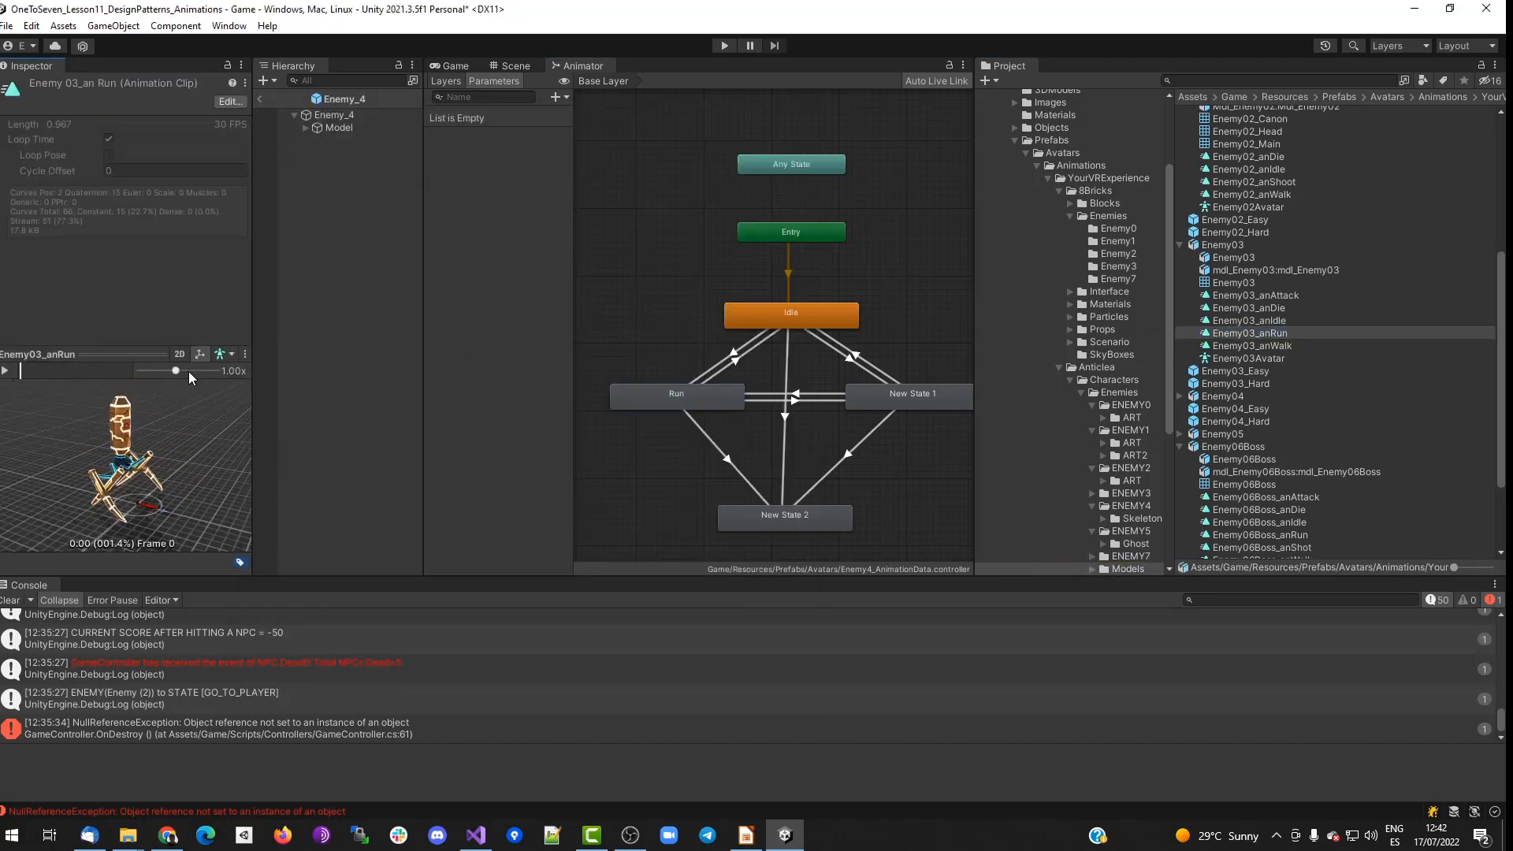
Set New State 1's motion to Enemy03_anAttack.
left_click(876, 400)
left_click(240, 125)
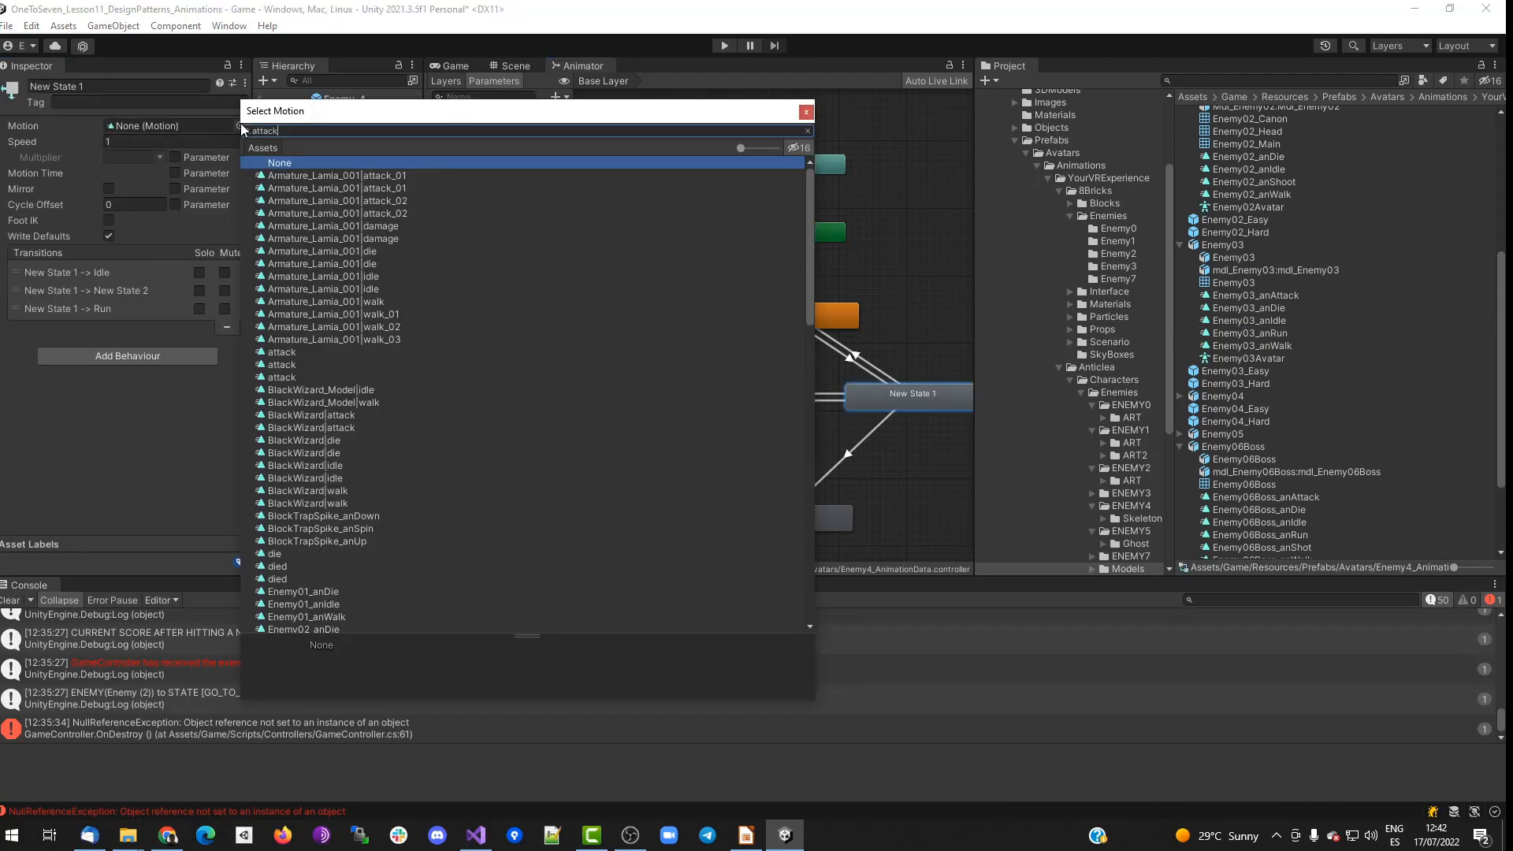
type("attack")
double_click(311, 301)
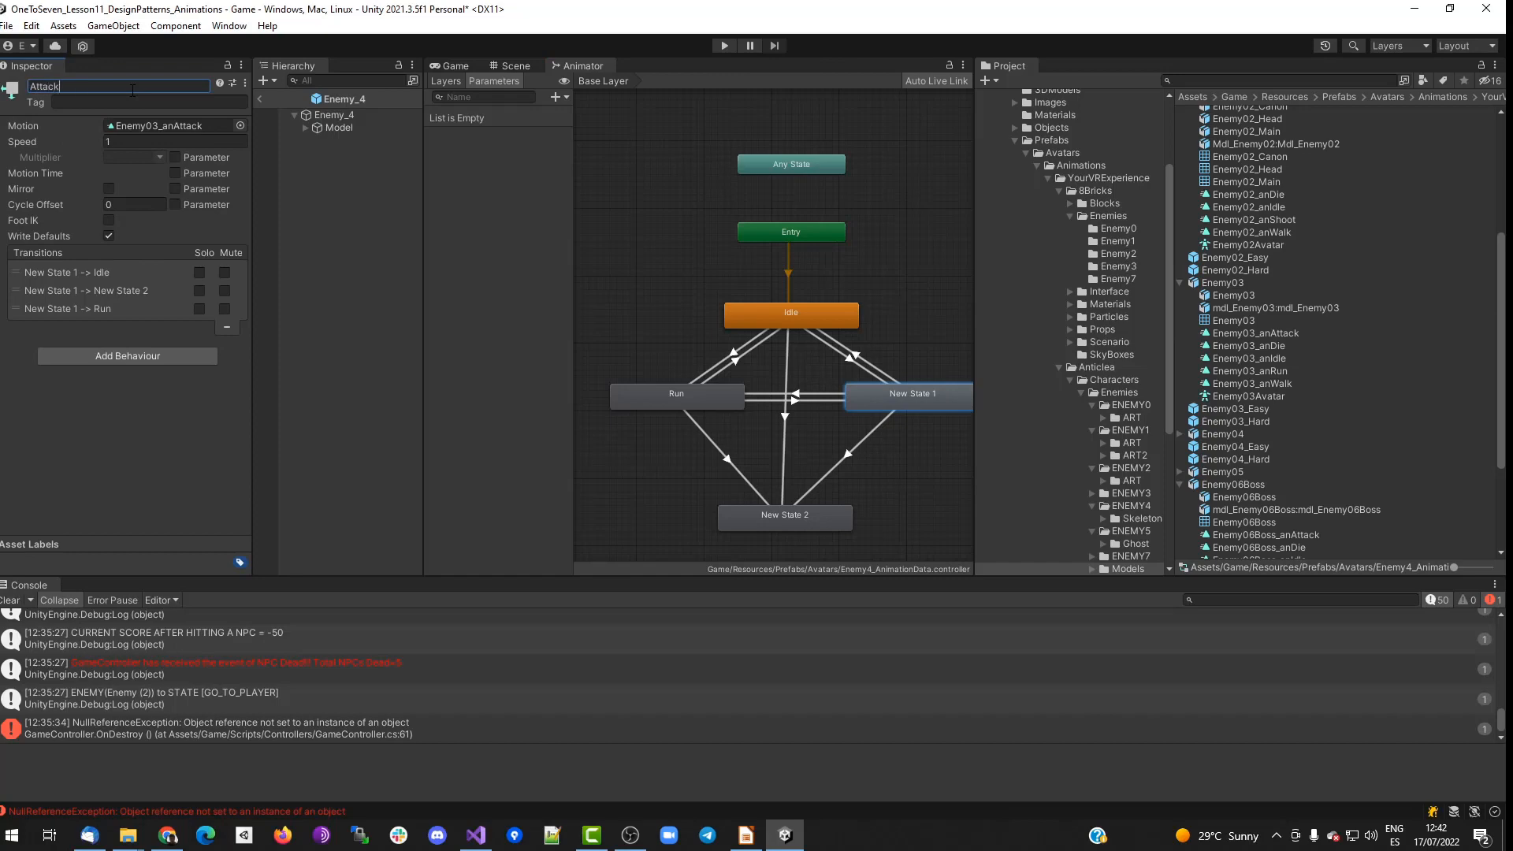
Finish renaming New State 1 as Attack and set up New State 2 as Die with Enemy03_anDie as its motion.
key("Return")
left_click(785, 516)
left_click(240, 125)
type("die")
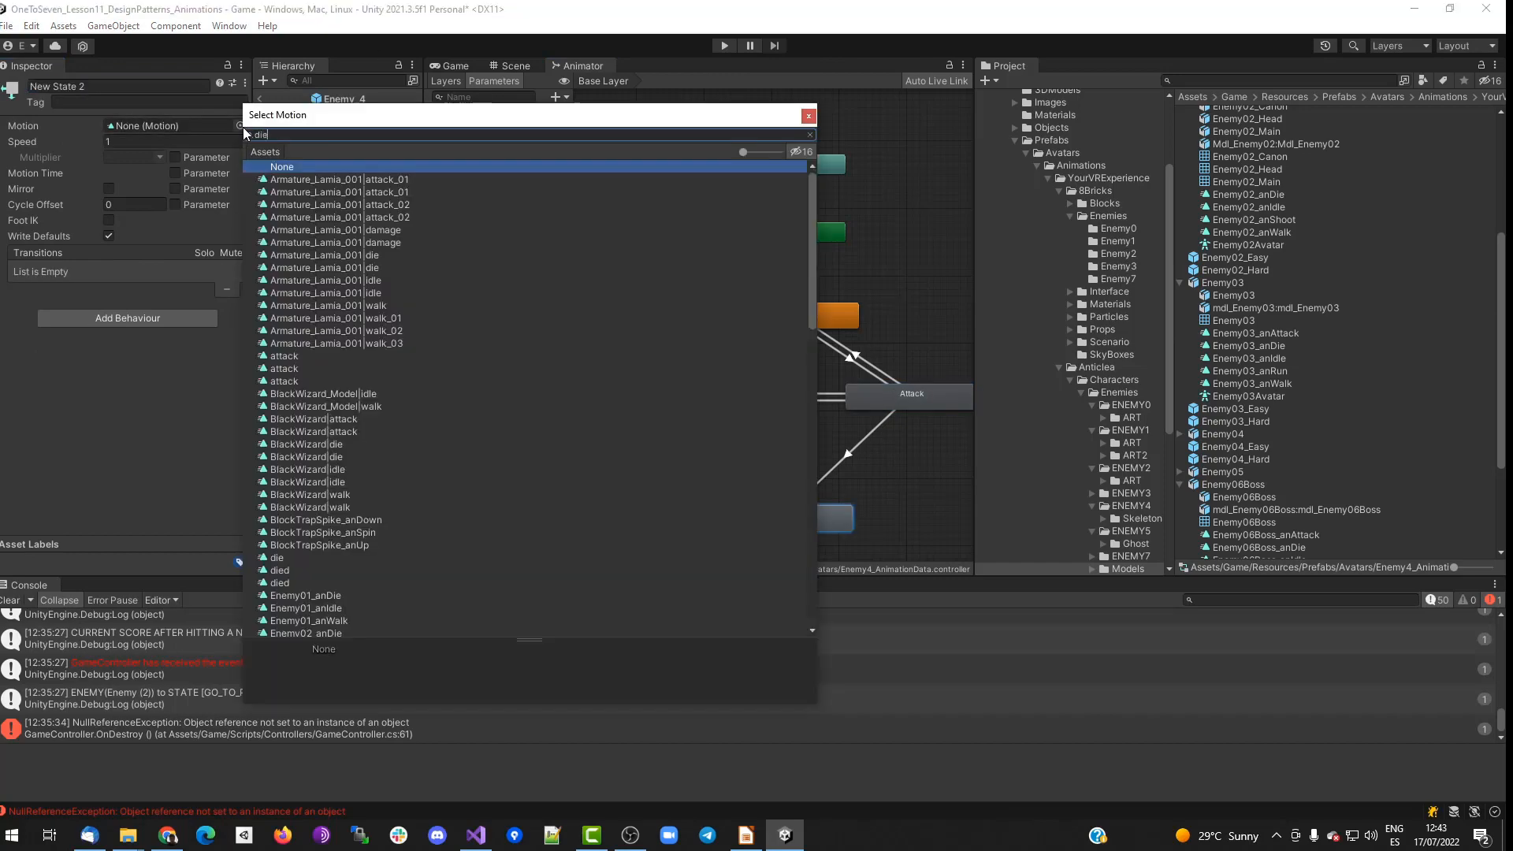
double_click(328, 302)
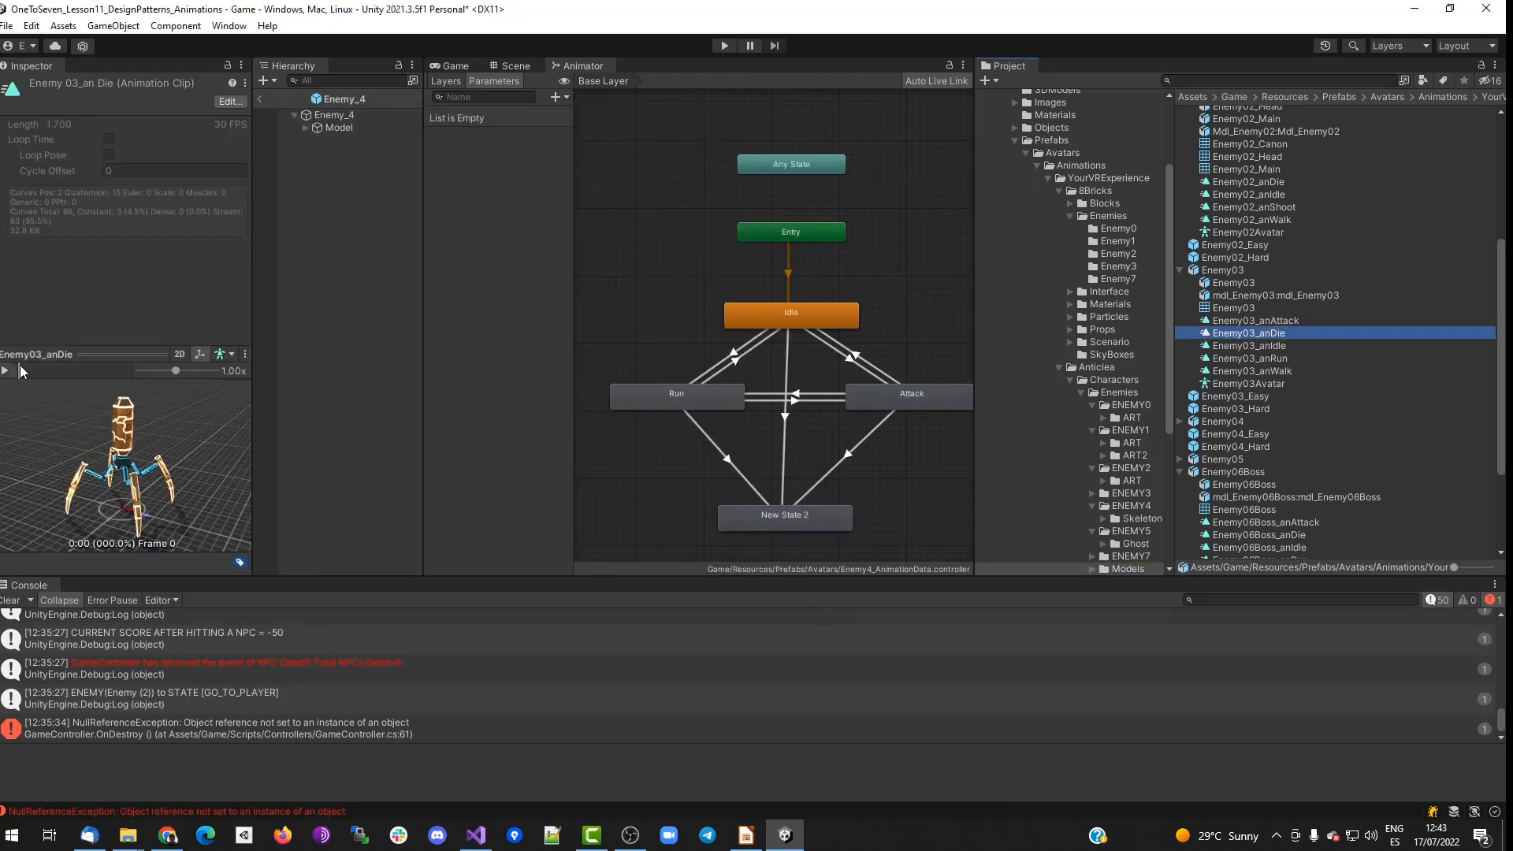
left_click_drag(806, 506, 806, 499)
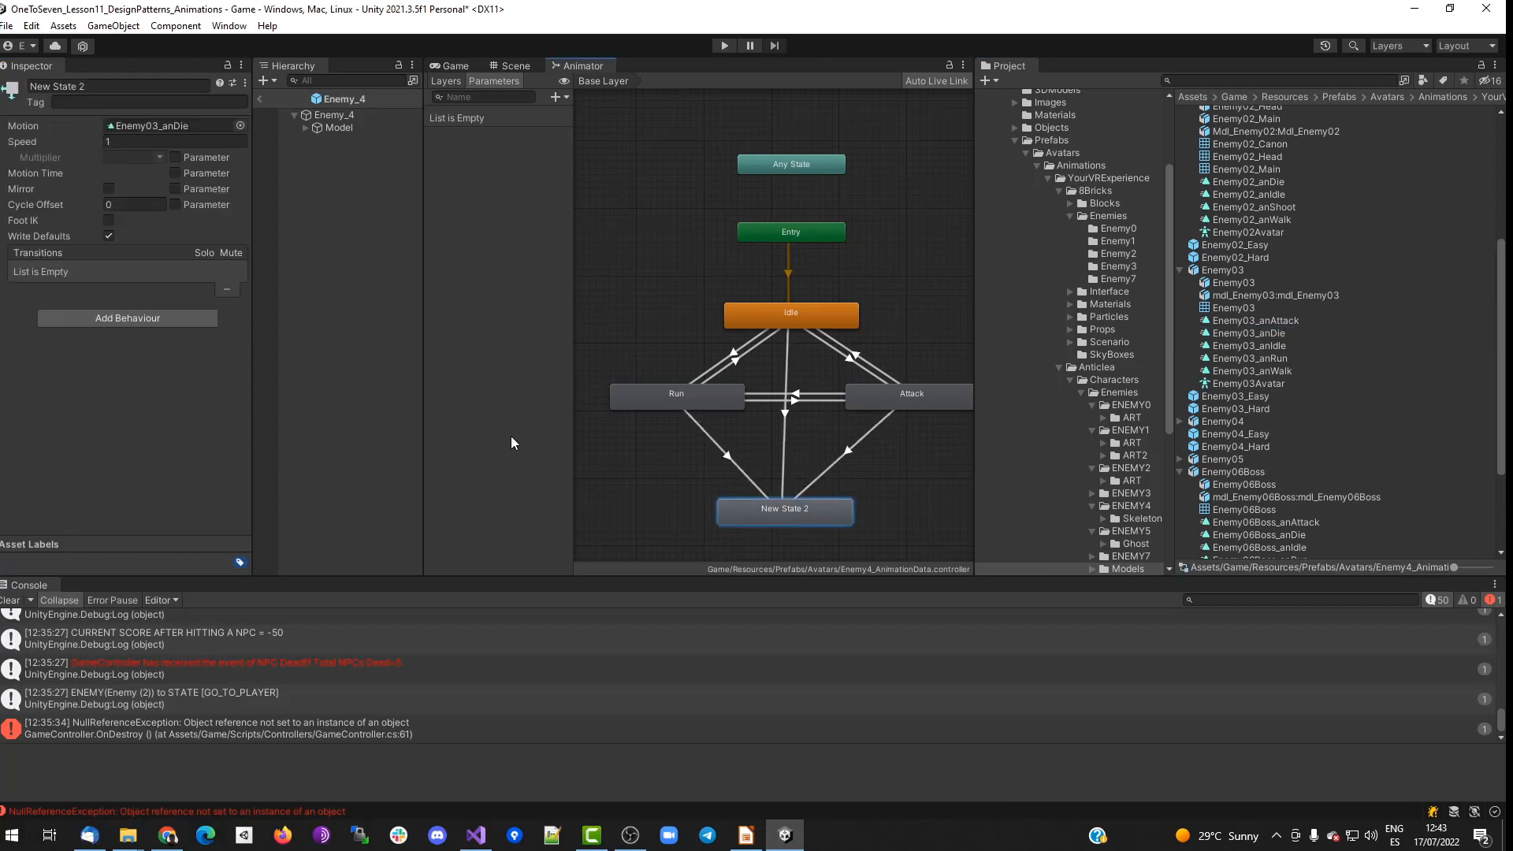
left_click(114, 84)
type("Die")
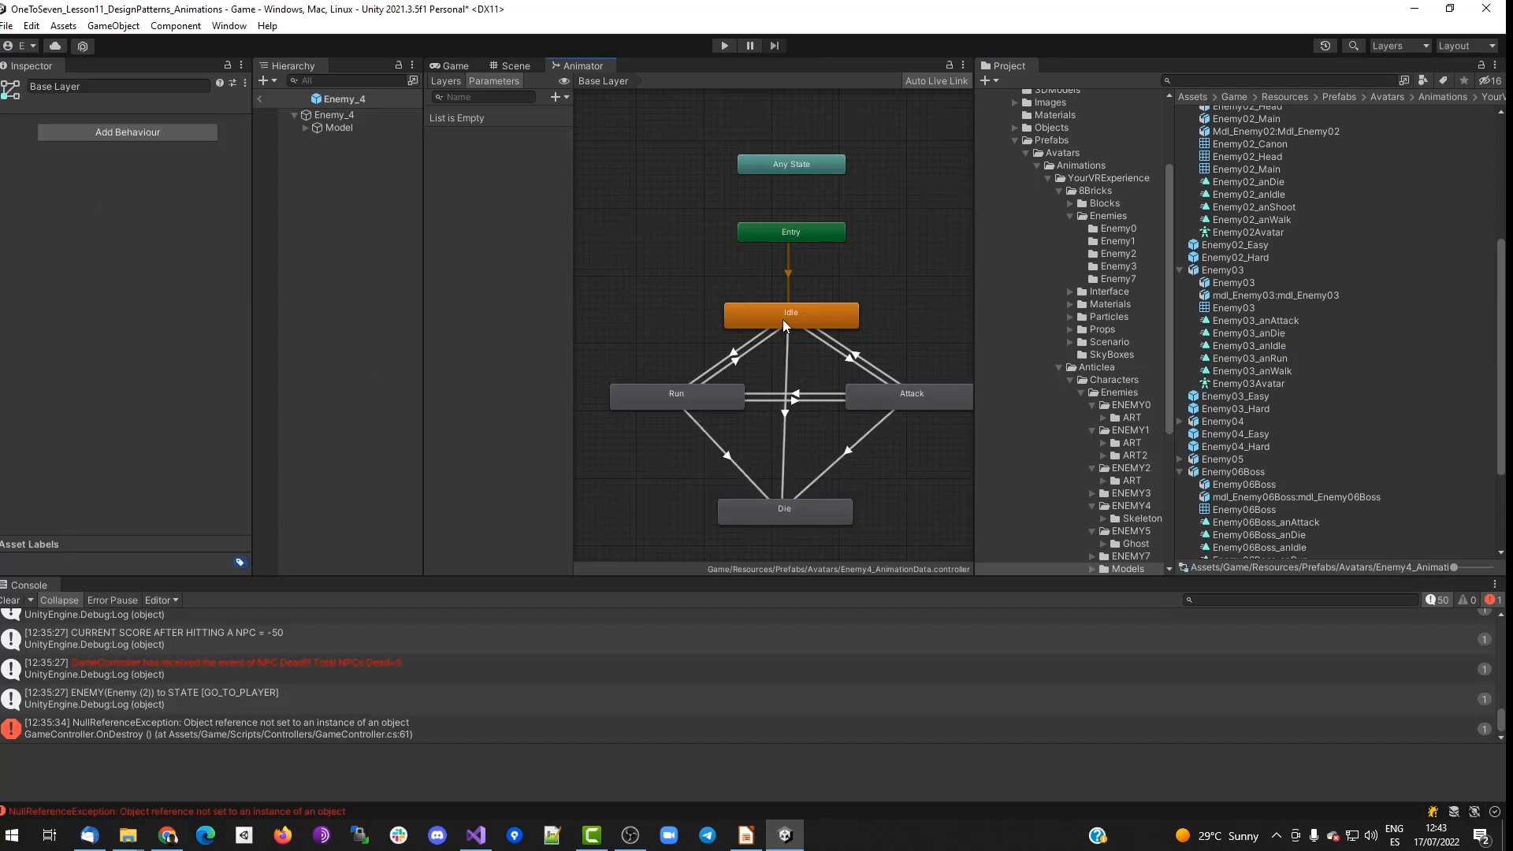
Add an integer parameter named animationID to the Enemy4_AnimationData controller.
left_click(783, 315)
left_click(564, 98)
left_click(582, 133)
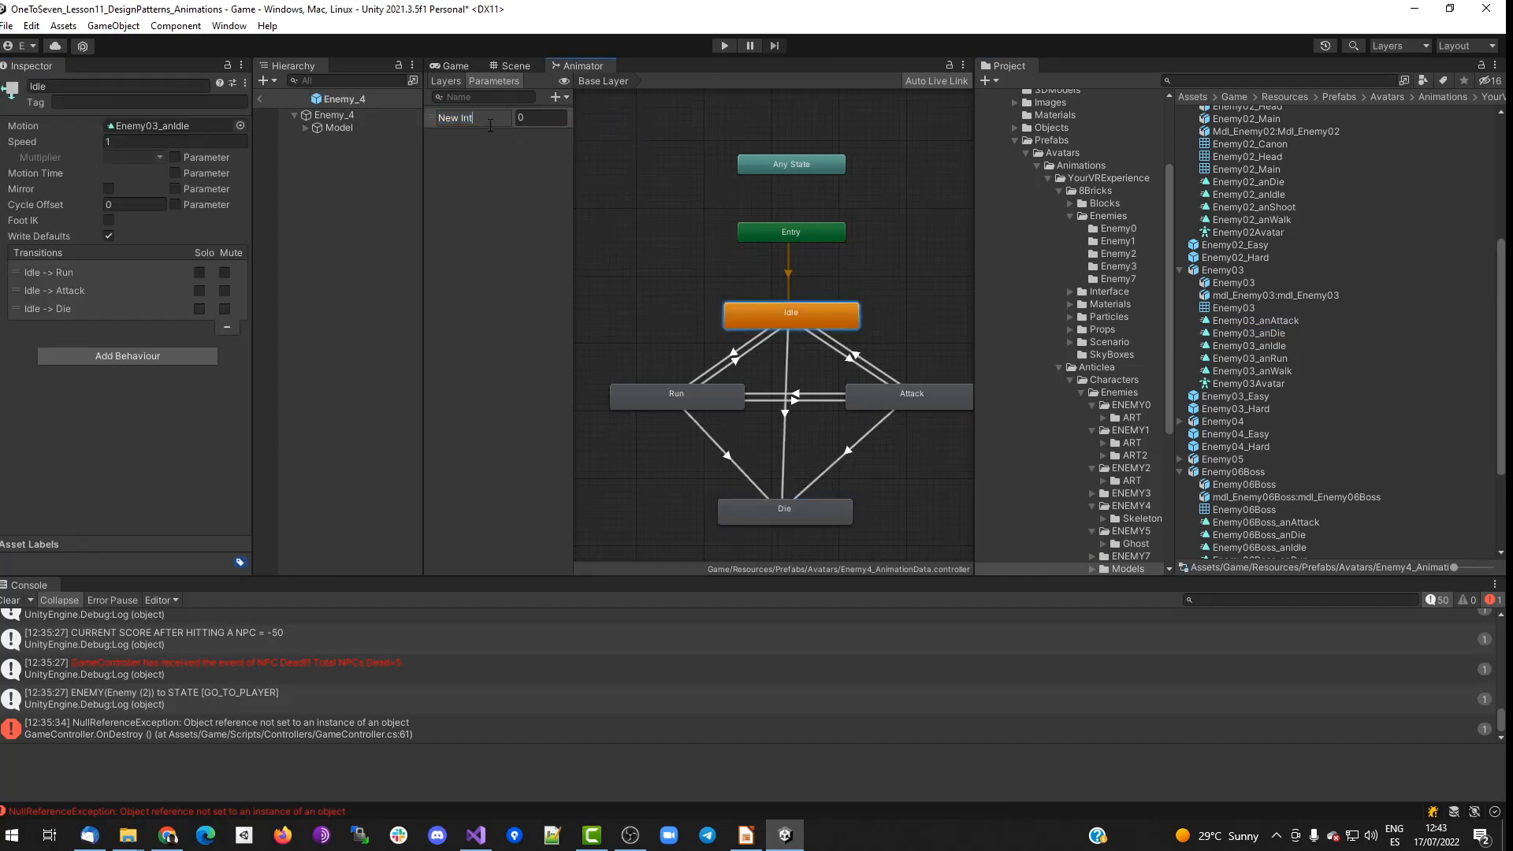
type("animationID")
Set up the Idle -> Run transition without exit time and with the condition animationID Equals 1.
left_click(731, 354)
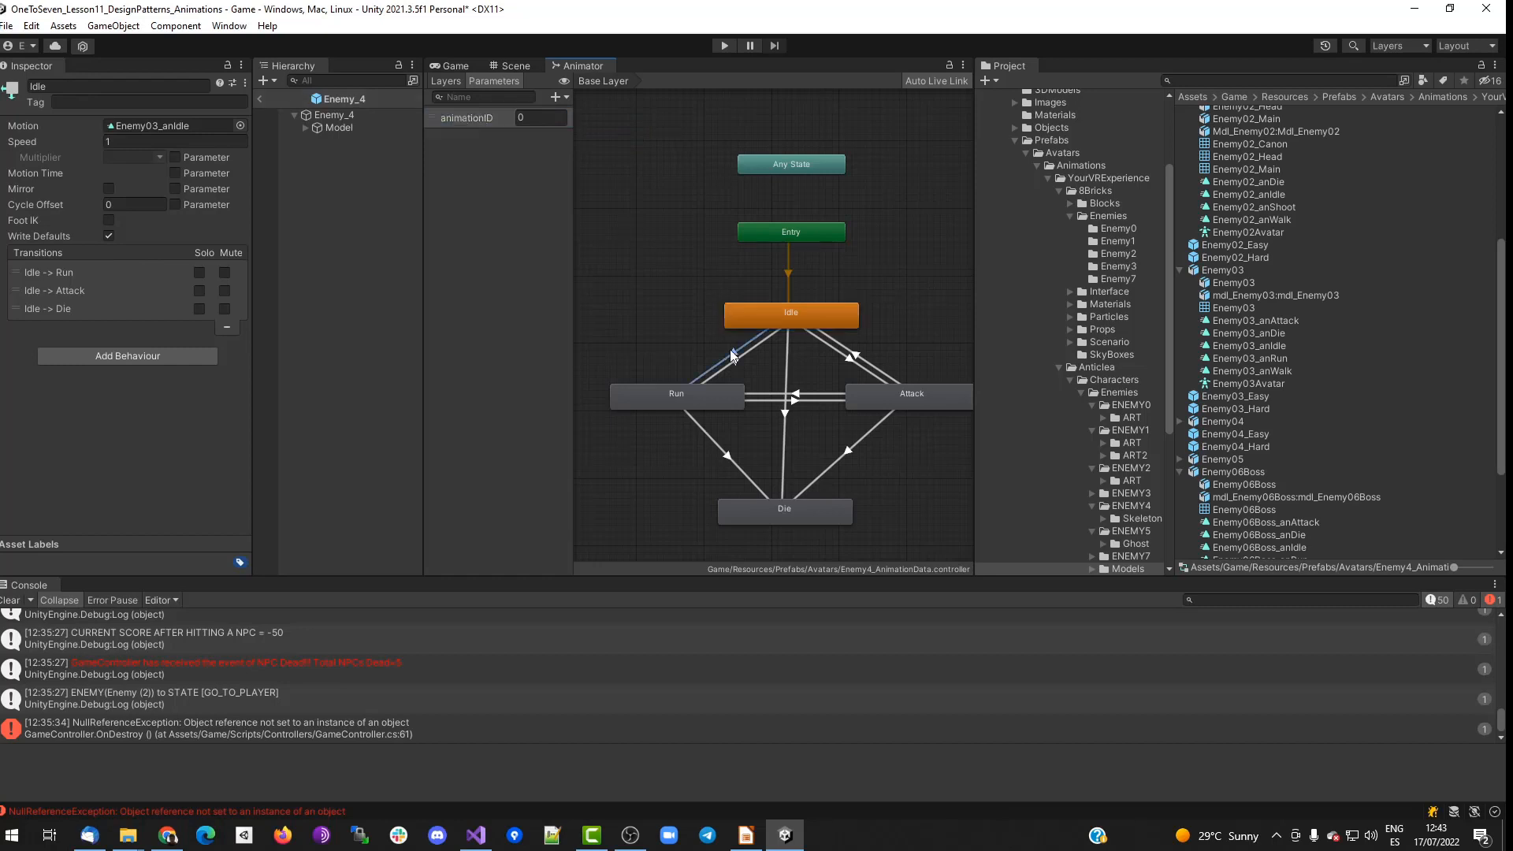
left_click(94, 235)
scroll(242, 316, "down", 5)
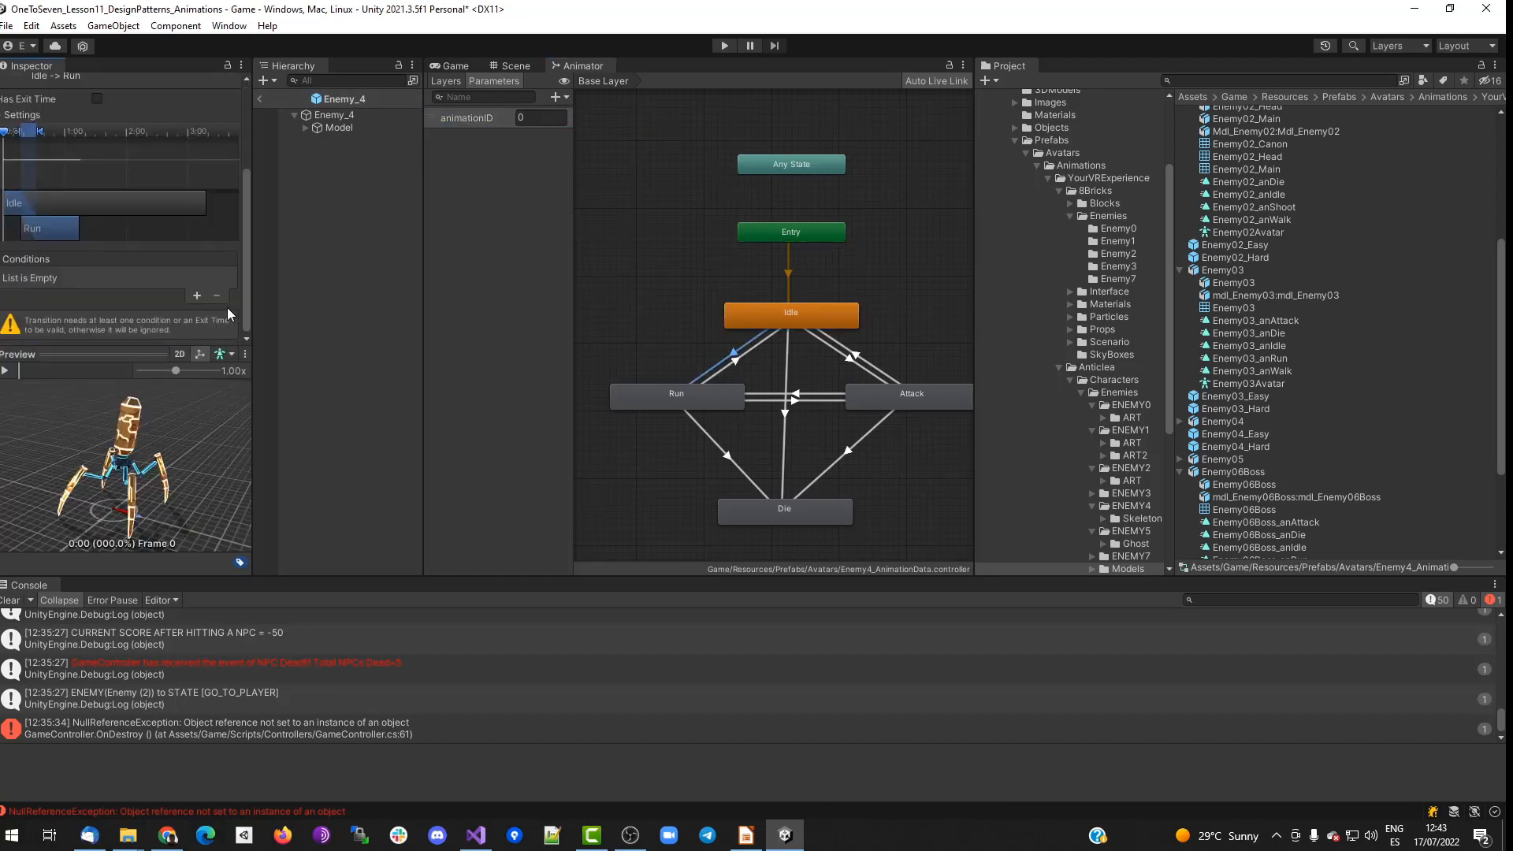
left_click(197, 298)
left_click(168, 308)
left_click(179, 361)
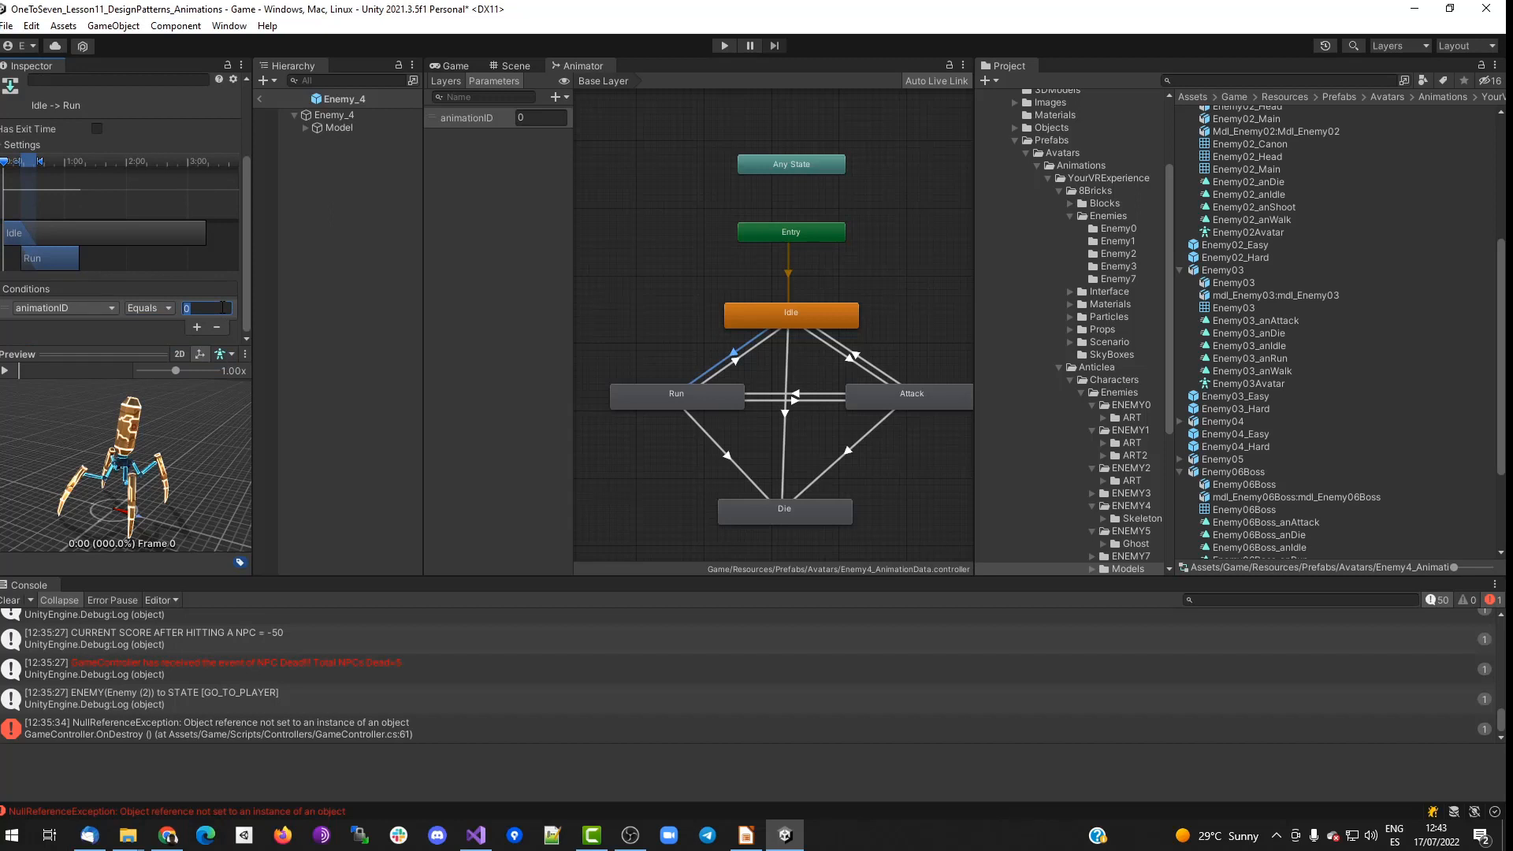
type("1")
Set up the Run -> Idle transition with no exit time, an earlier blend and the condition animationID Equals 0.
left_click(726, 371)
left_click_drag(45, 170, 22, 170)
left_click(197, 327)
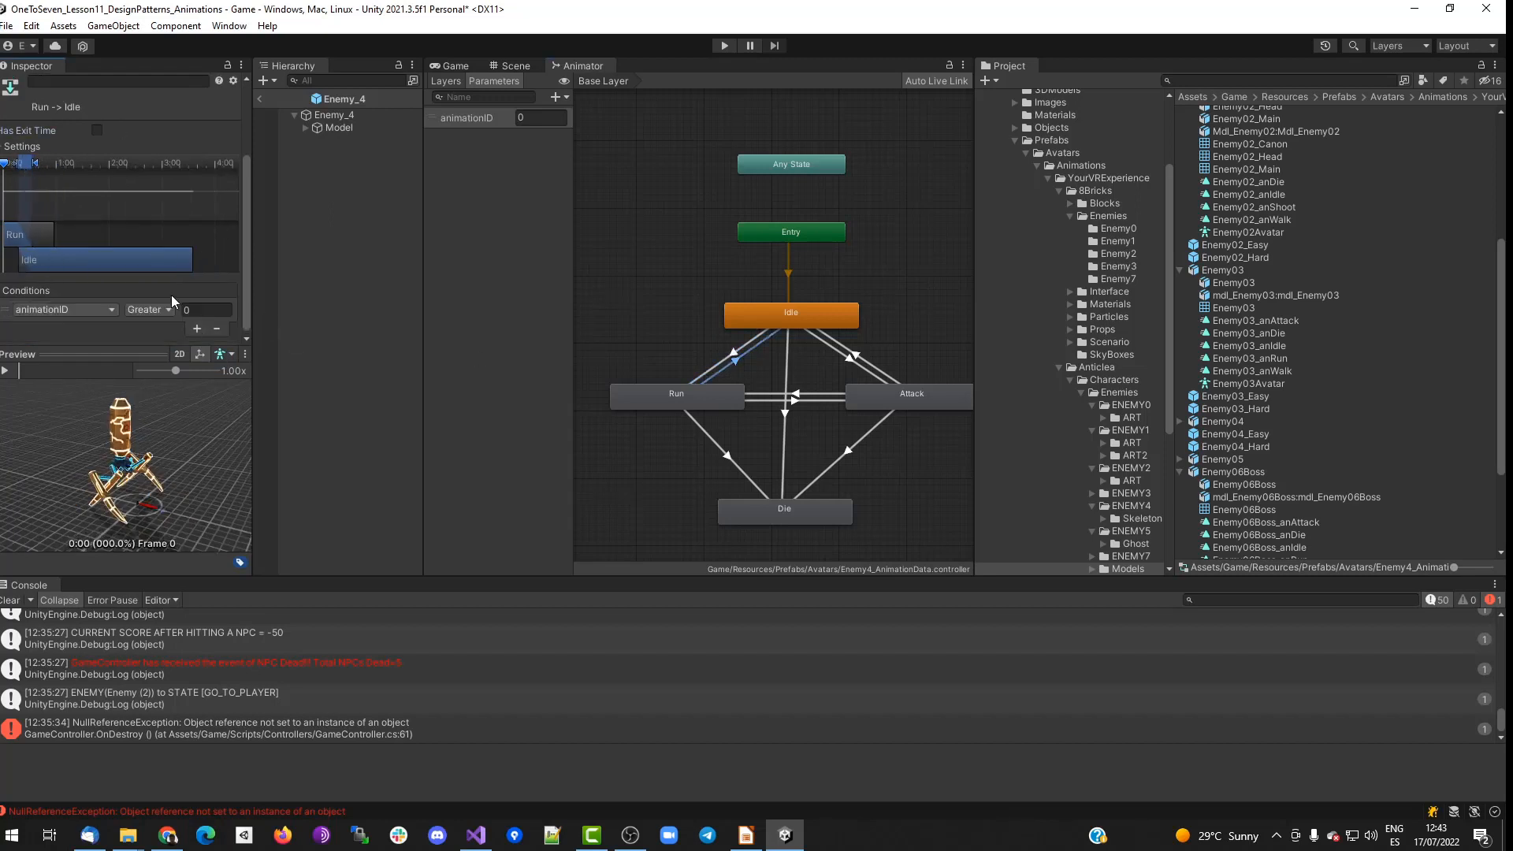
left_click(148, 309)
left_click(180, 361)
left_click(206, 309)
Set up the Idle -> Attack transition with no exit time, an earlier blend and the condition animationID Equals 3.
left_click(848, 357)
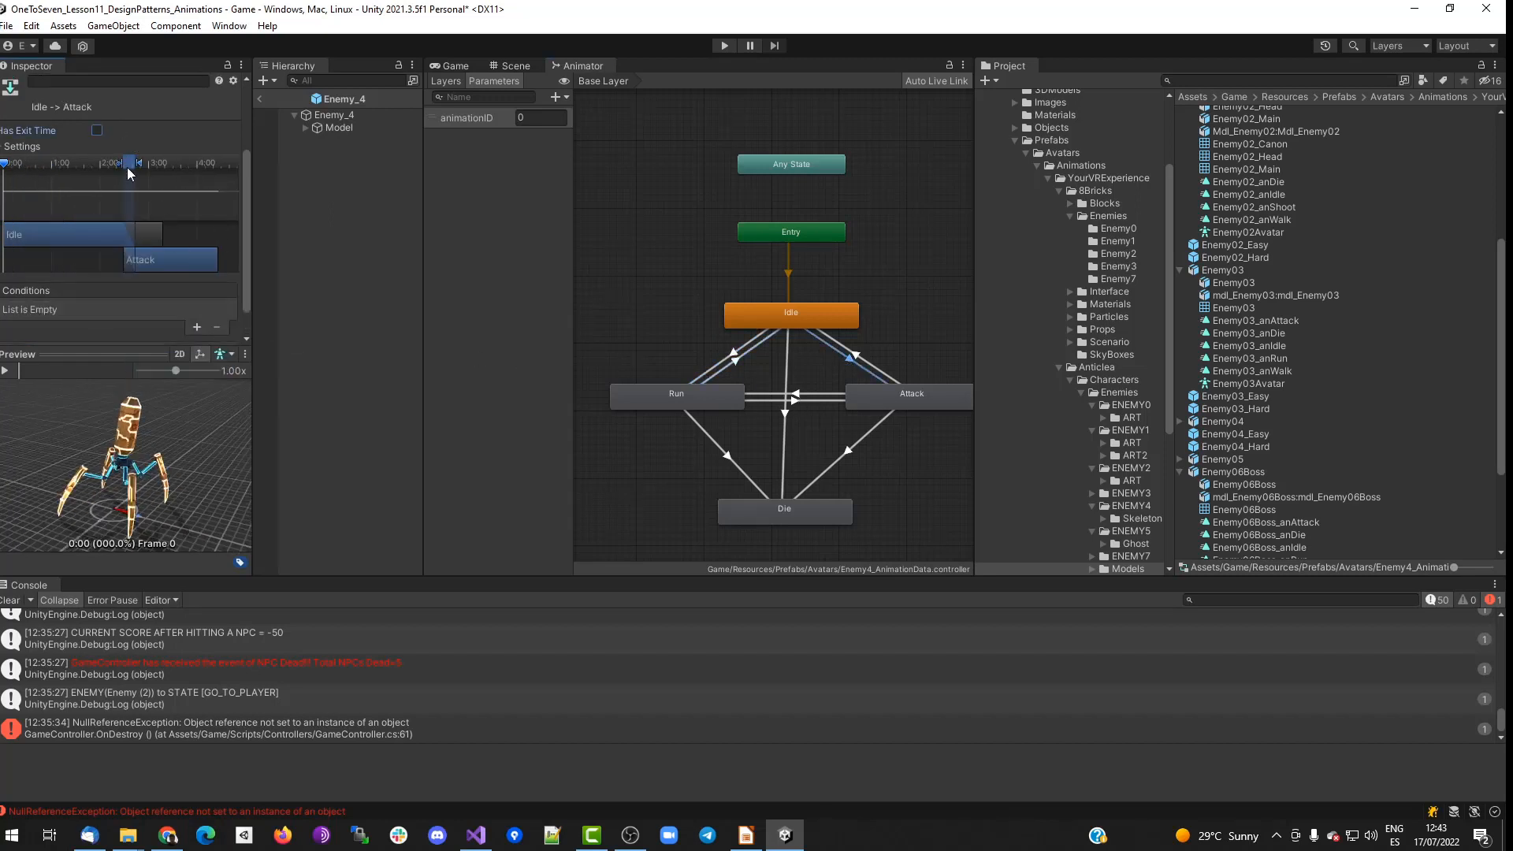
left_click_drag(126, 168, 27, 168)
left_click(197, 328)
left_click(172, 309)
left_click(179, 363)
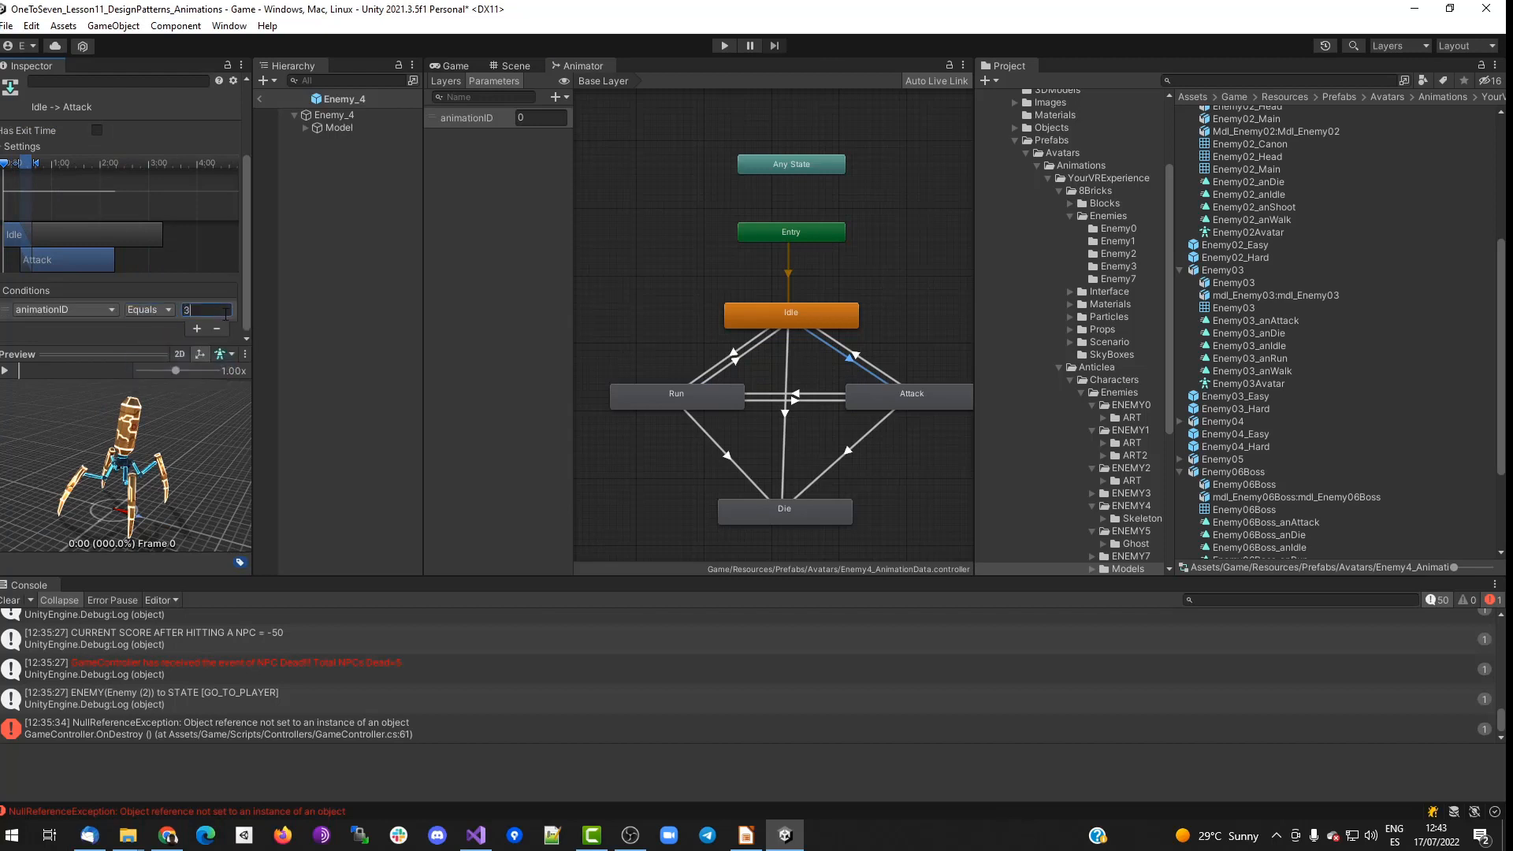
Set up the Attack -> Idle transition with no exit time, an earlier blend and the condition animationID Equals 0.
left_click(857, 360)
left_click_drag(76, 163, 28, 164)
left_click(197, 327)
left_click(172, 309)
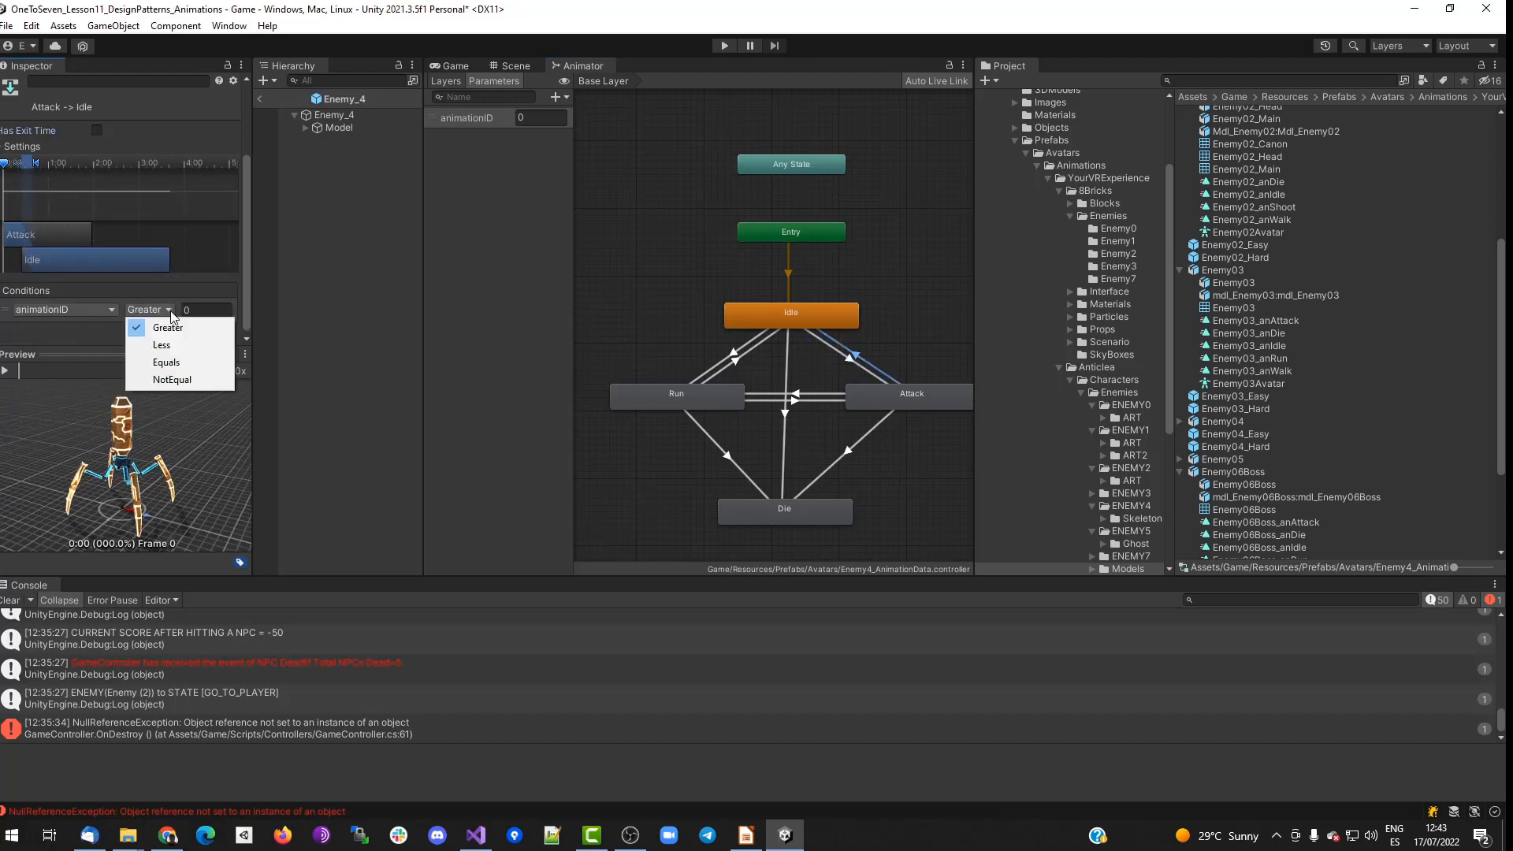
left_click(180, 363)
left_click(857, 361)
Turn off exit time on the Run -> Attack transition and add the condition animationID Equals 3.
left_click(794, 400)
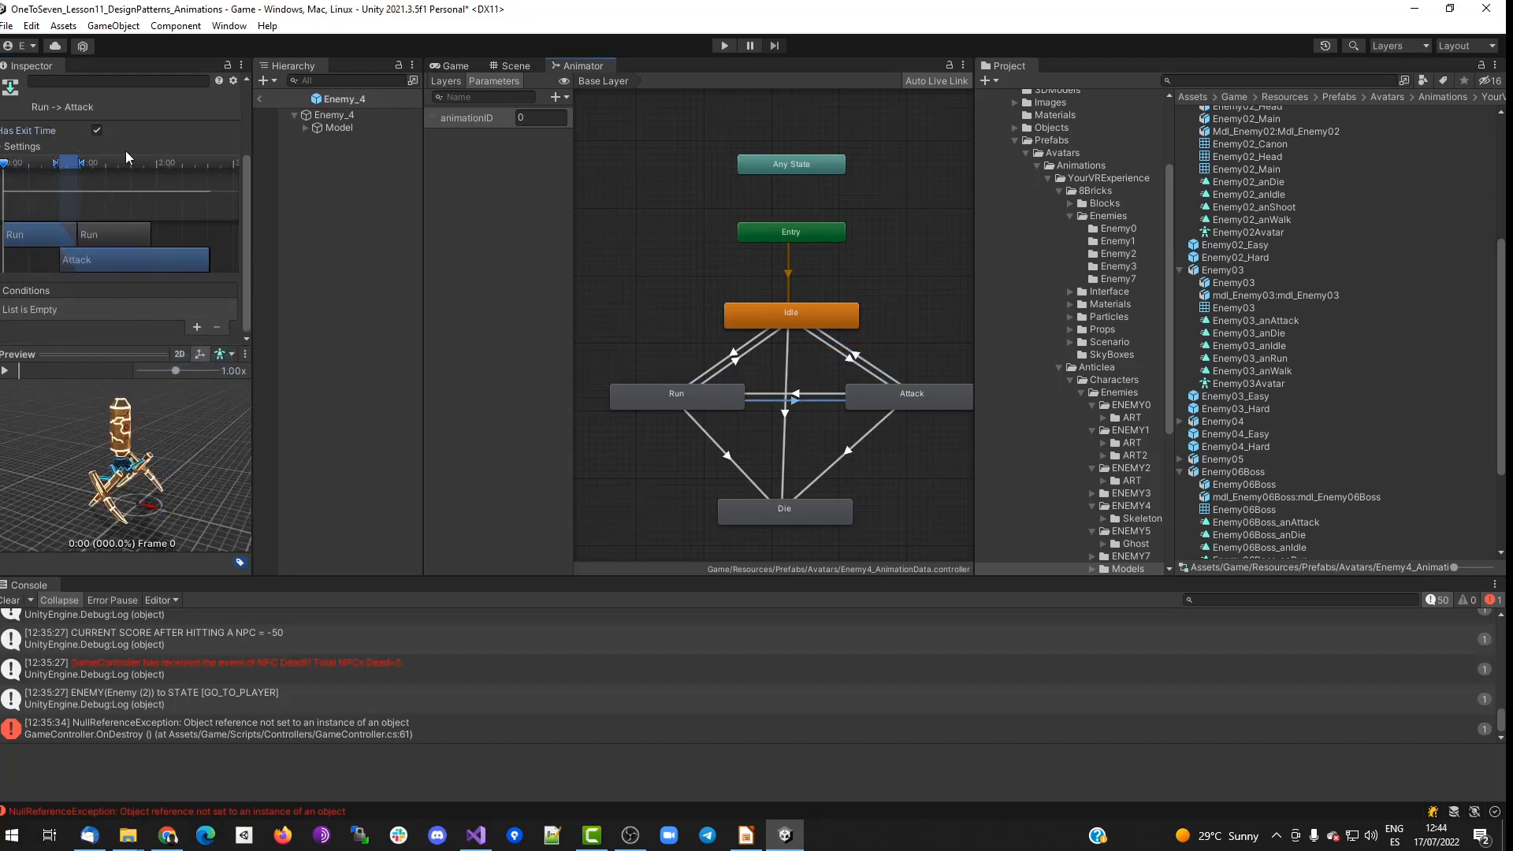
left_click(197, 327)
left_click(150, 310)
left_click(180, 362)
left_click(208, 309)
type("3")
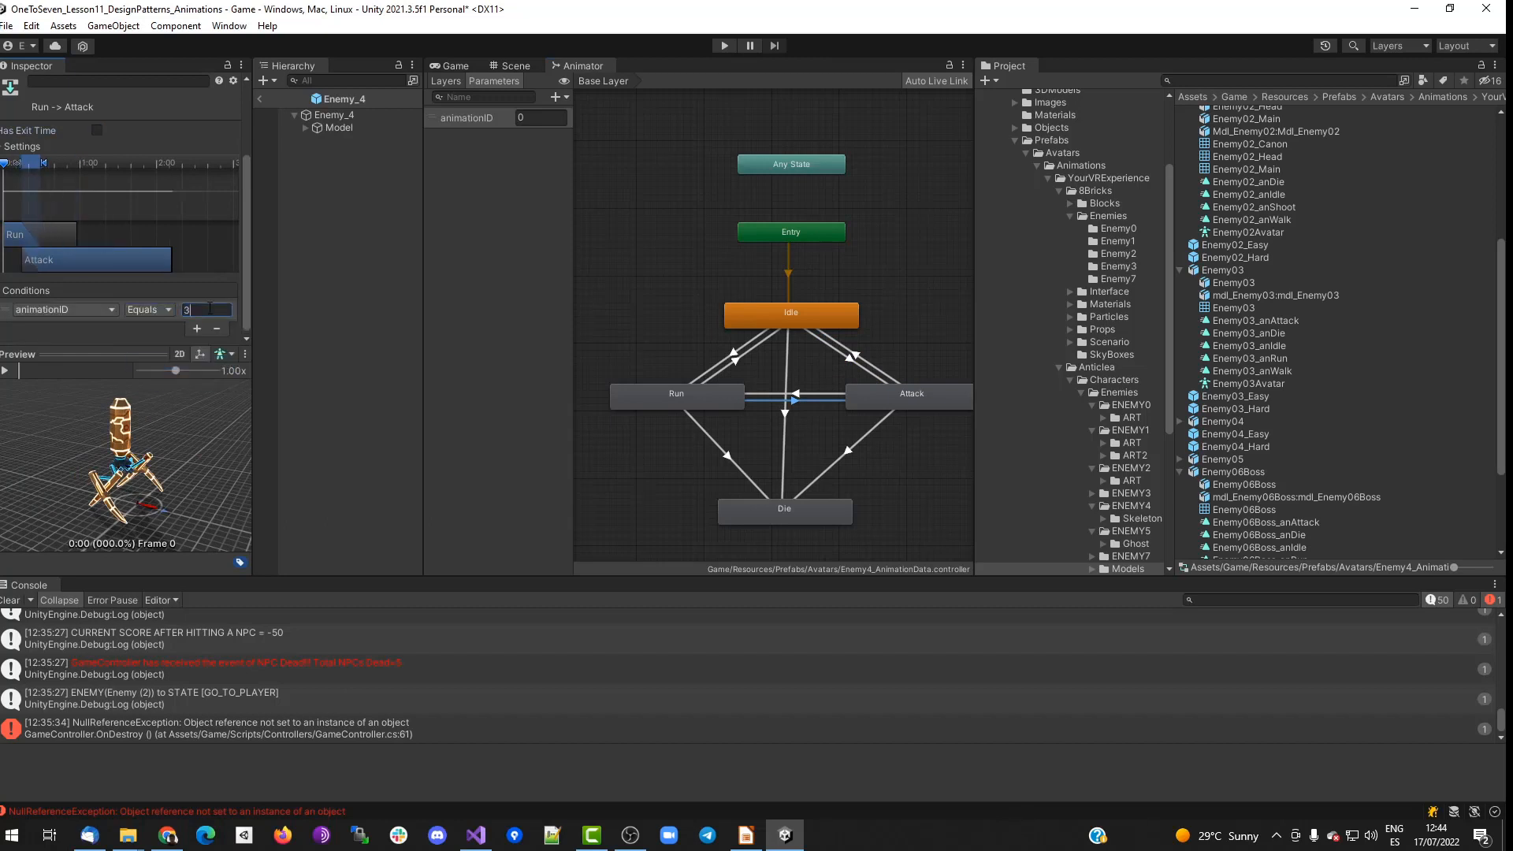
Turn off exit time on the Attack -> Run transition and add an Equals condition on animationID.
left_click(835, 394)
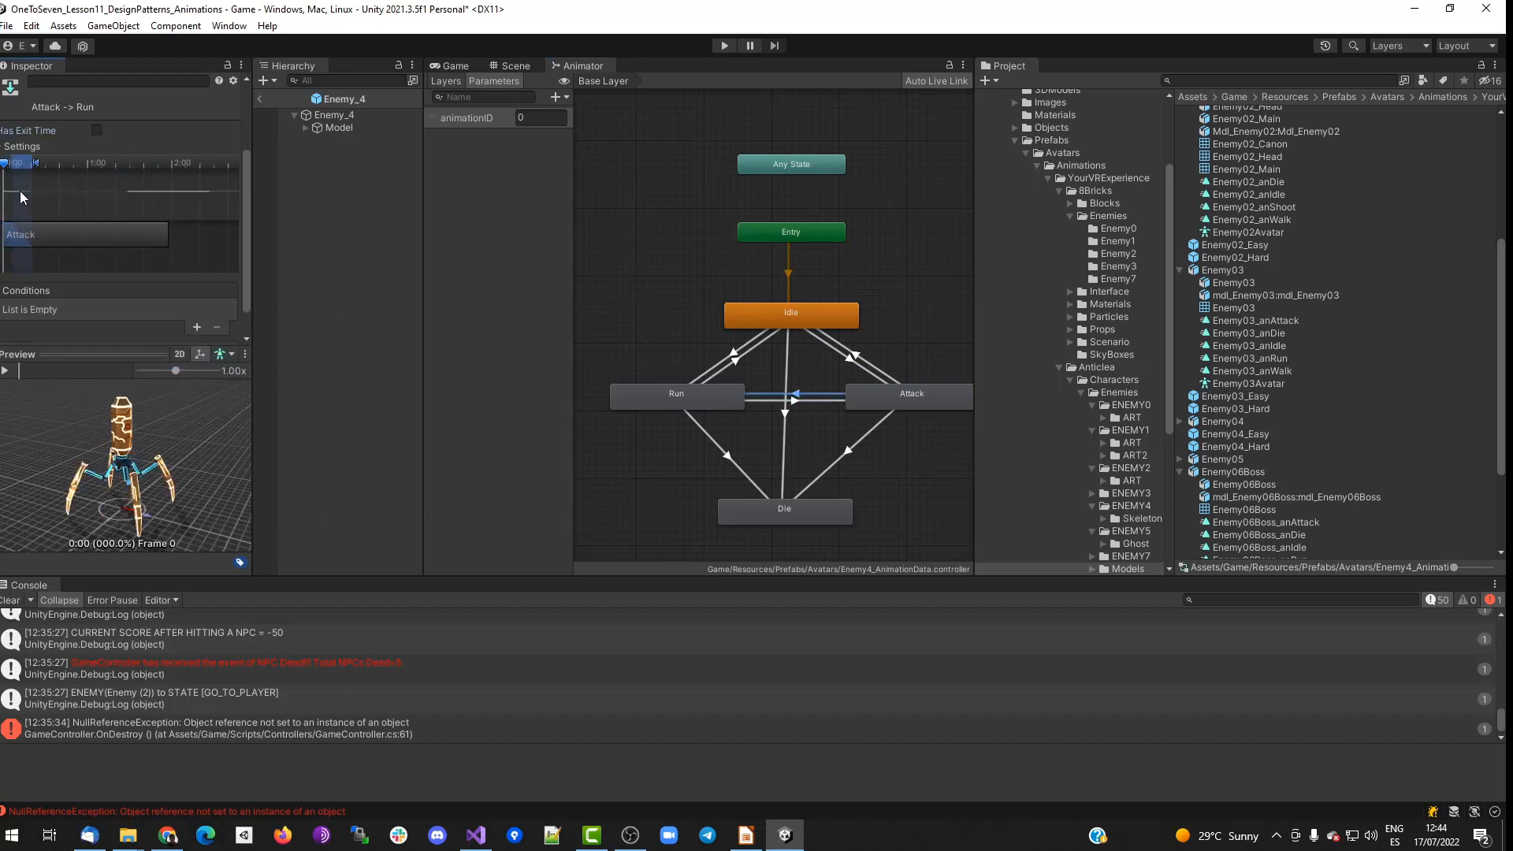
left_click(197, 328)
left_click(150, 310)
left_click(179, 362)
Turn off exit time on the three transitions into Die and give Attack -> Die the condition animationID Equals 2.
left_click(717, 443)
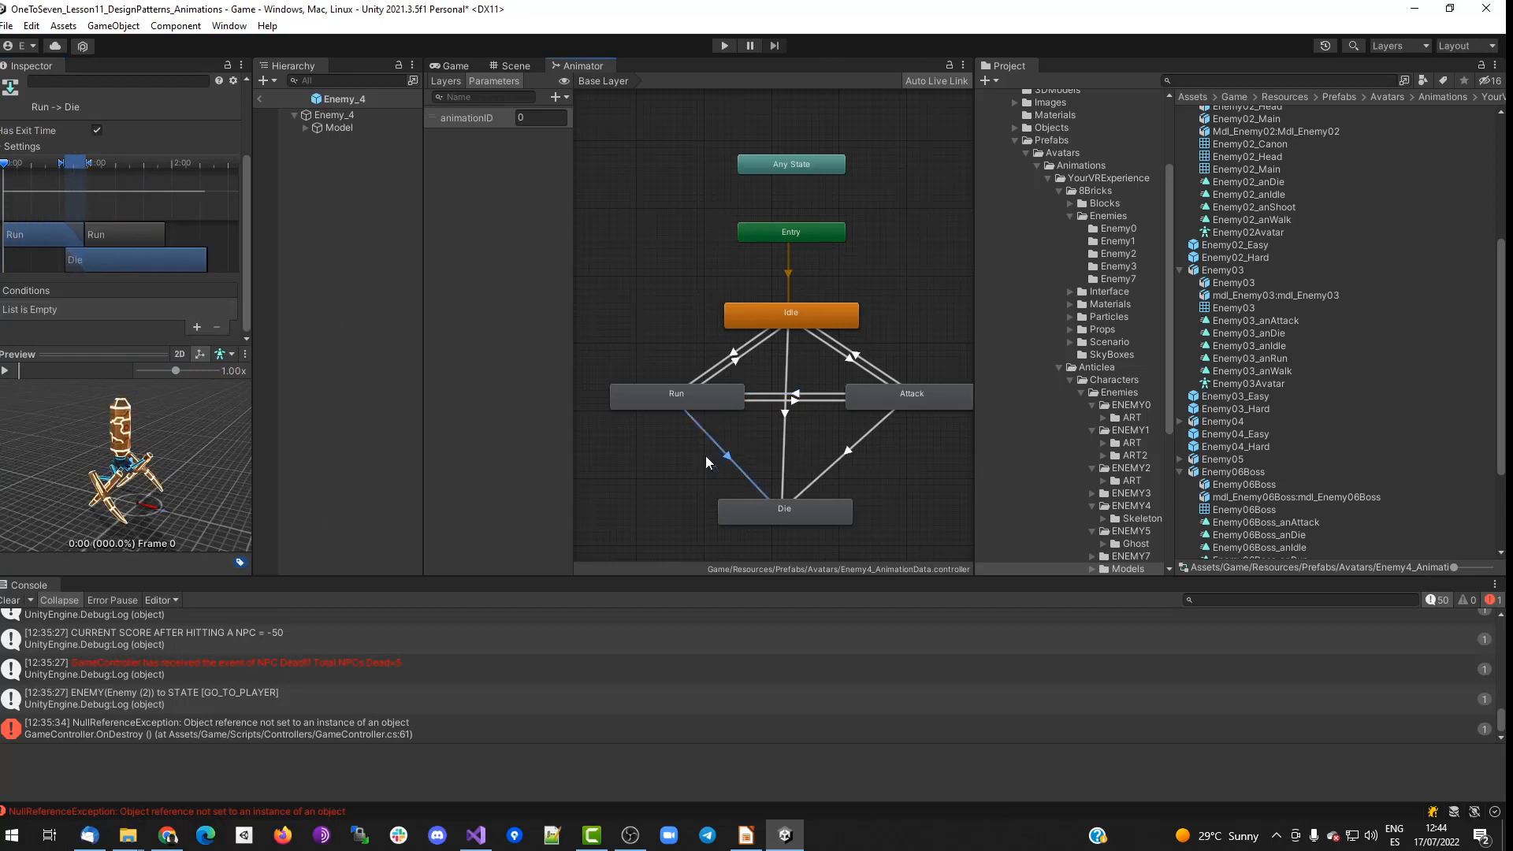
left_click(785, 430)
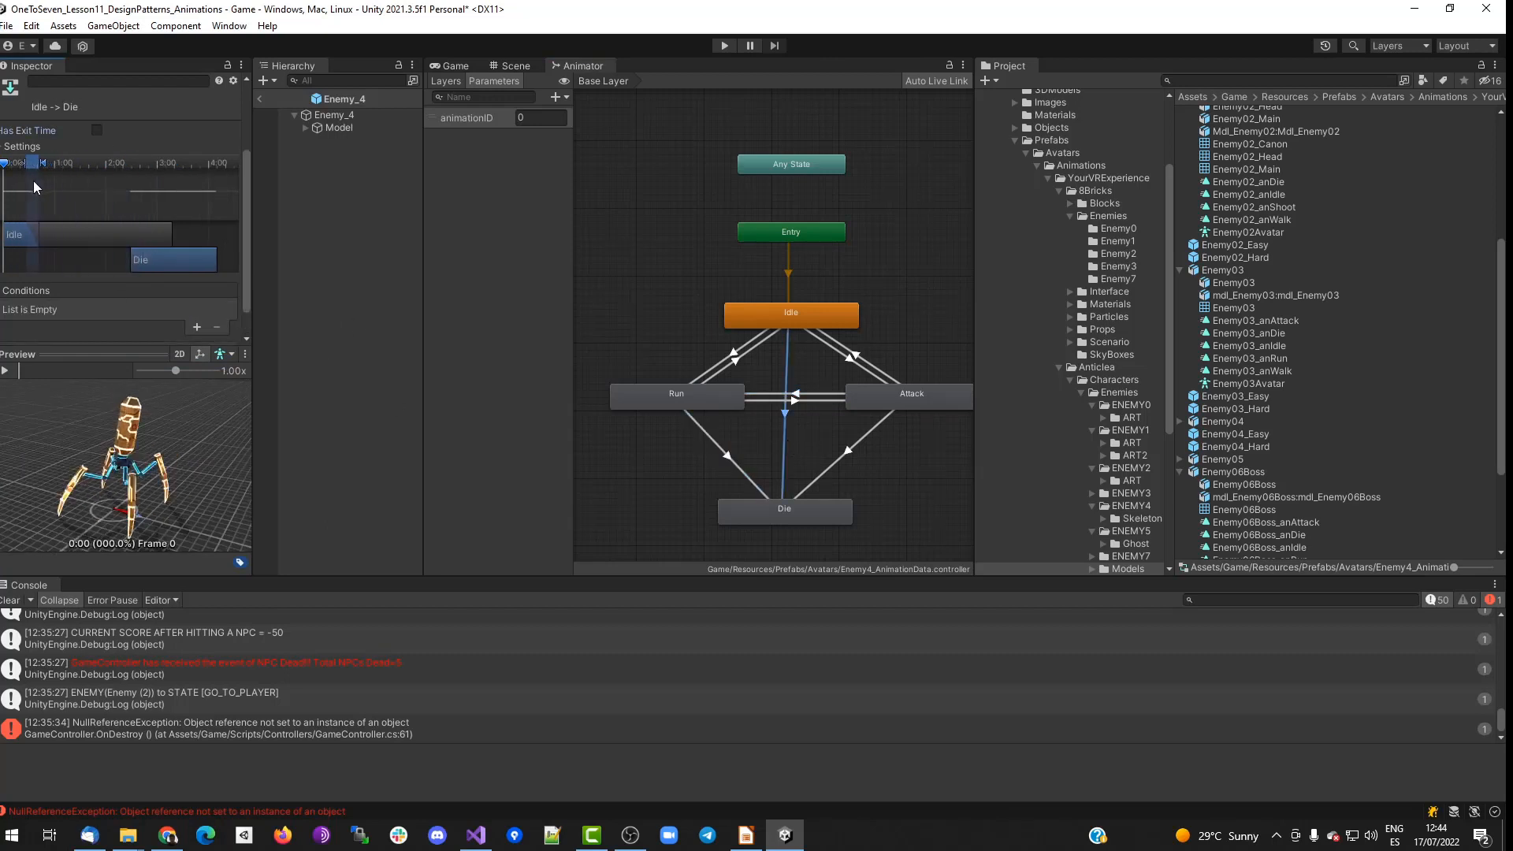
left_click(846, 431)
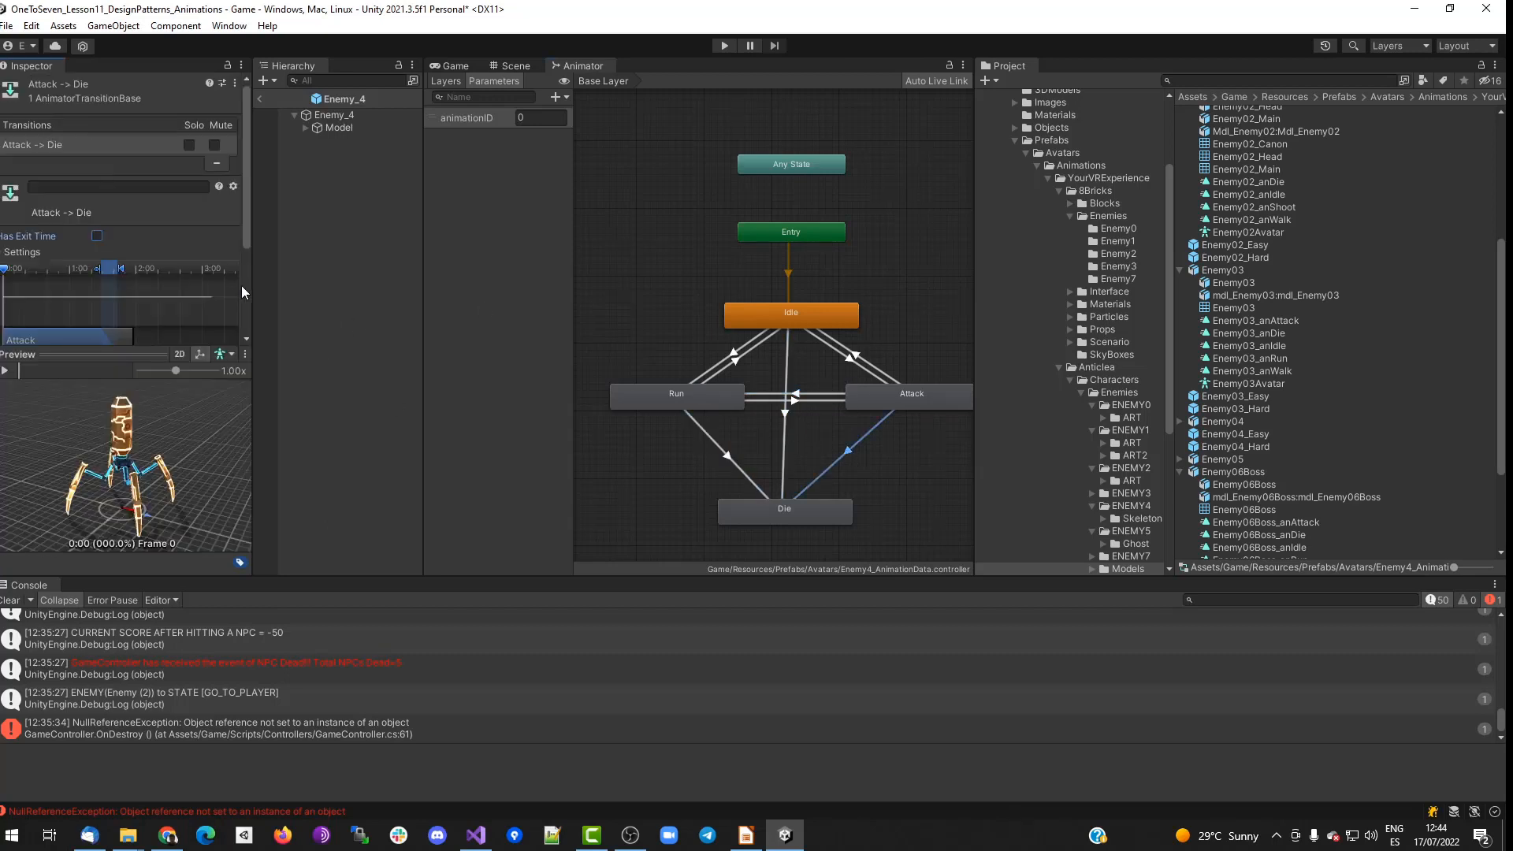
scroll(247, 295, "down", 3)
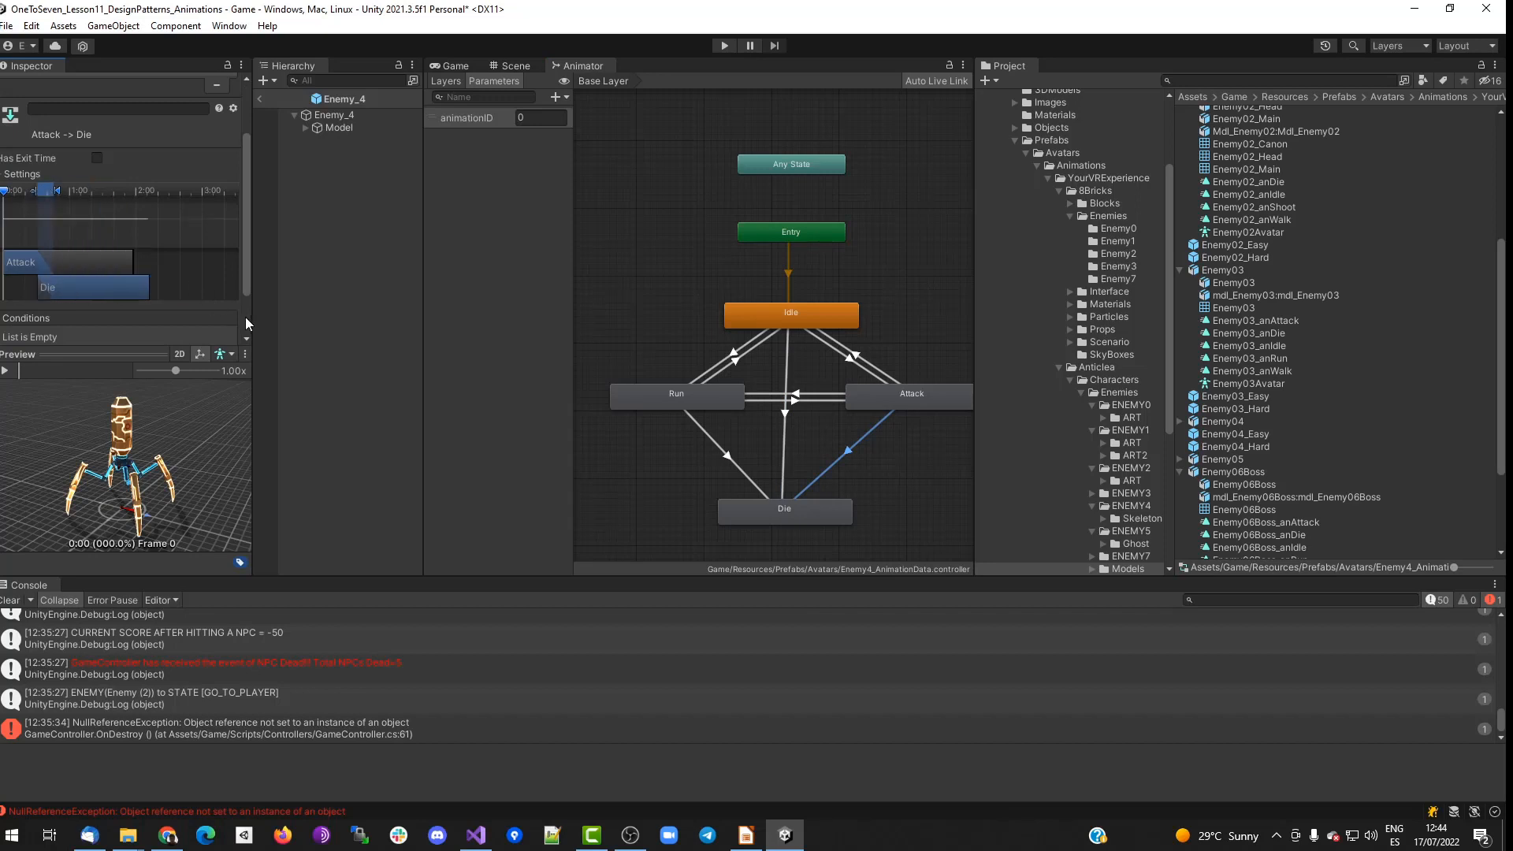
scroll(246, 318, "down", 2)
left_click(198, 297)
left_click(157, 308)
left_click(165, 362)
left_click(202, 309)
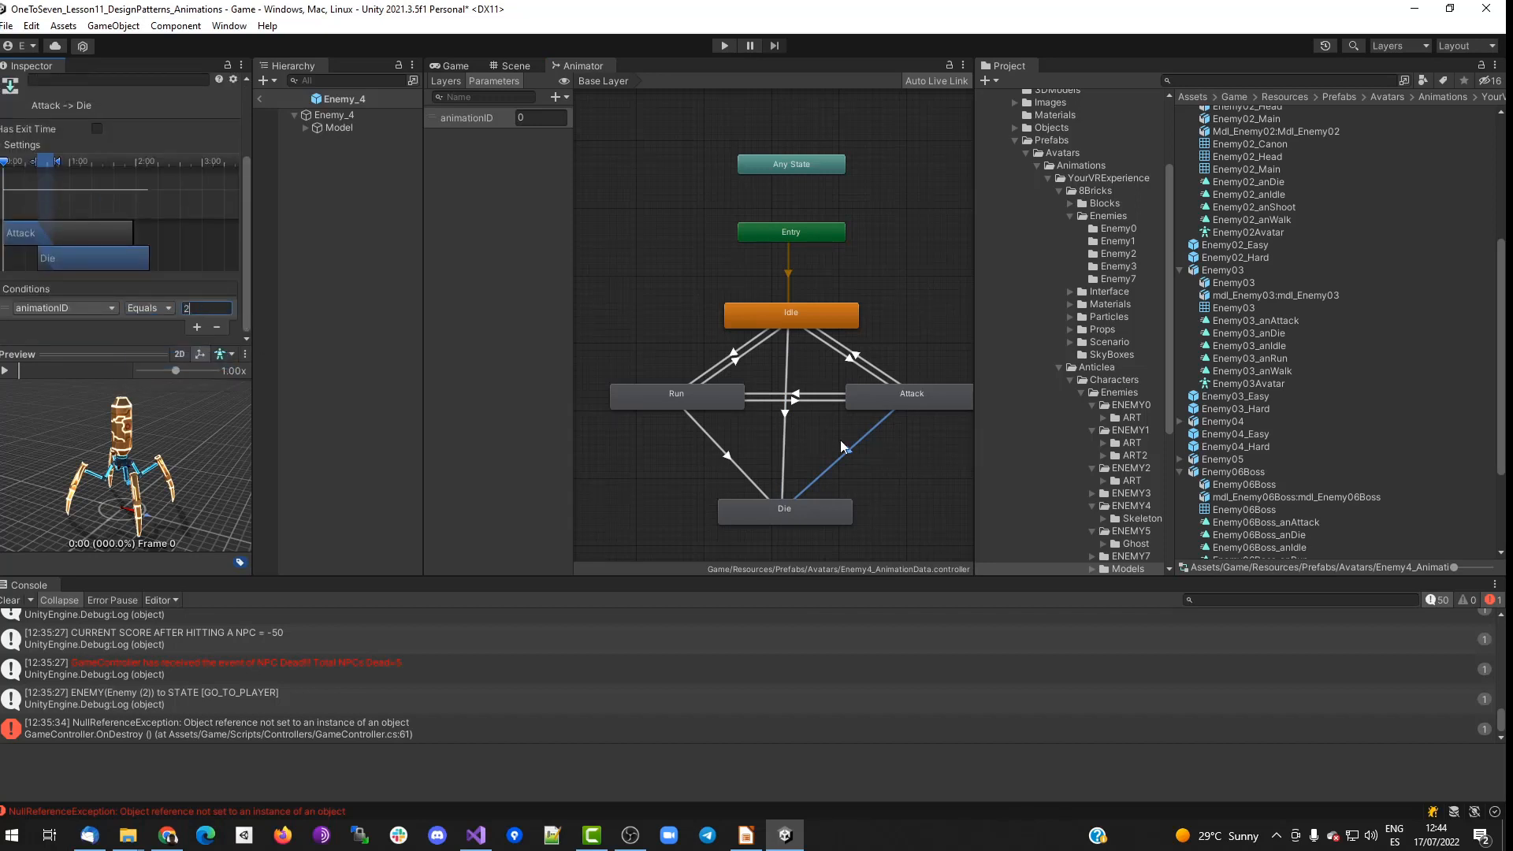
Add the condition animationID Equals 2 to the Idle -> Die transition.
left_click(785, 466)
left_click(730, 461)
left_click(784, 468)
left_click(828, 470)
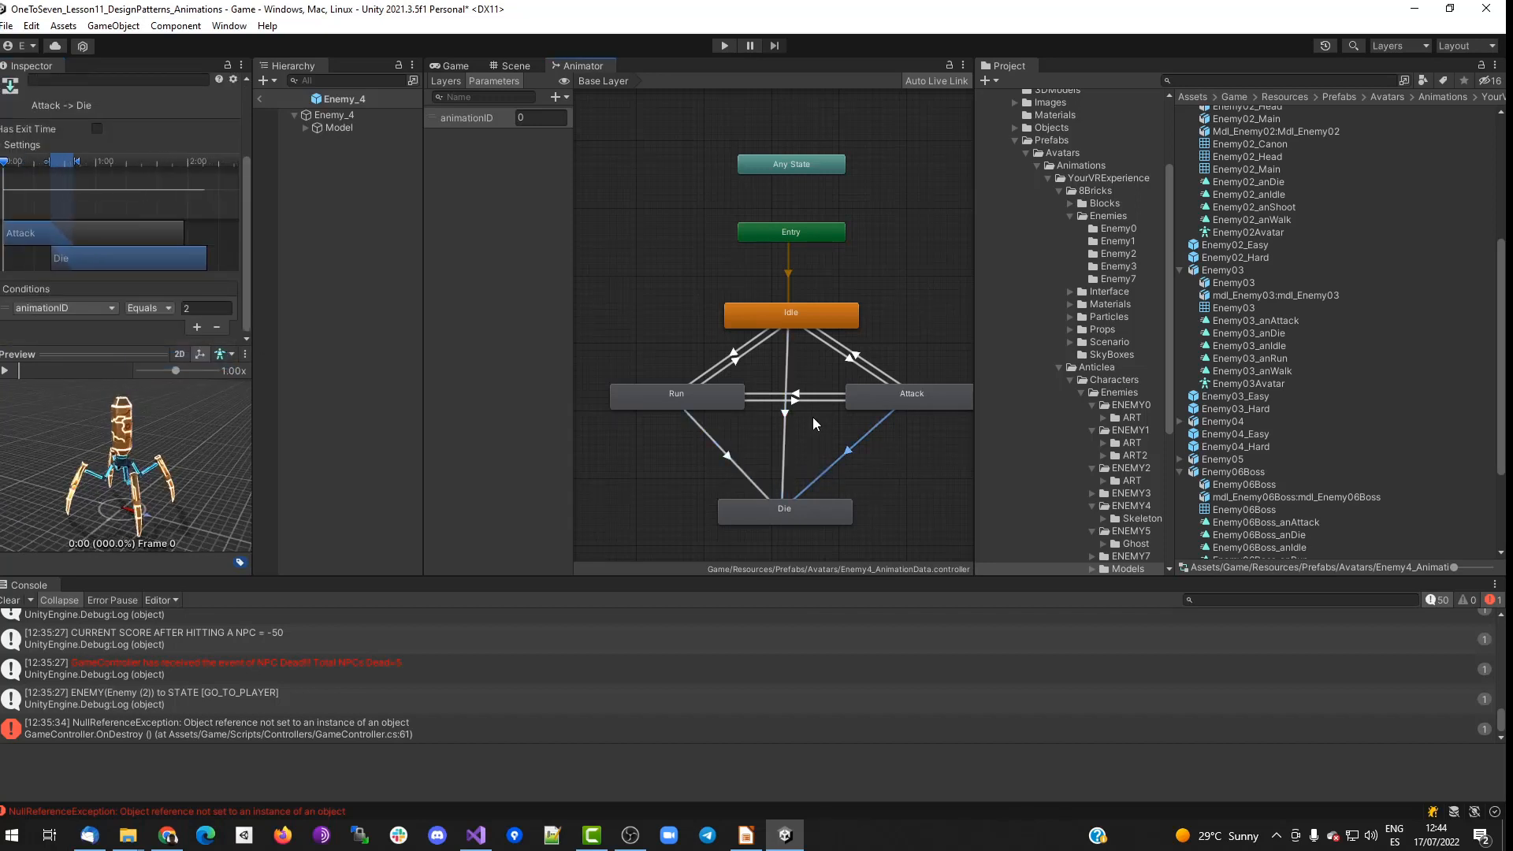
left_click(743, 356)
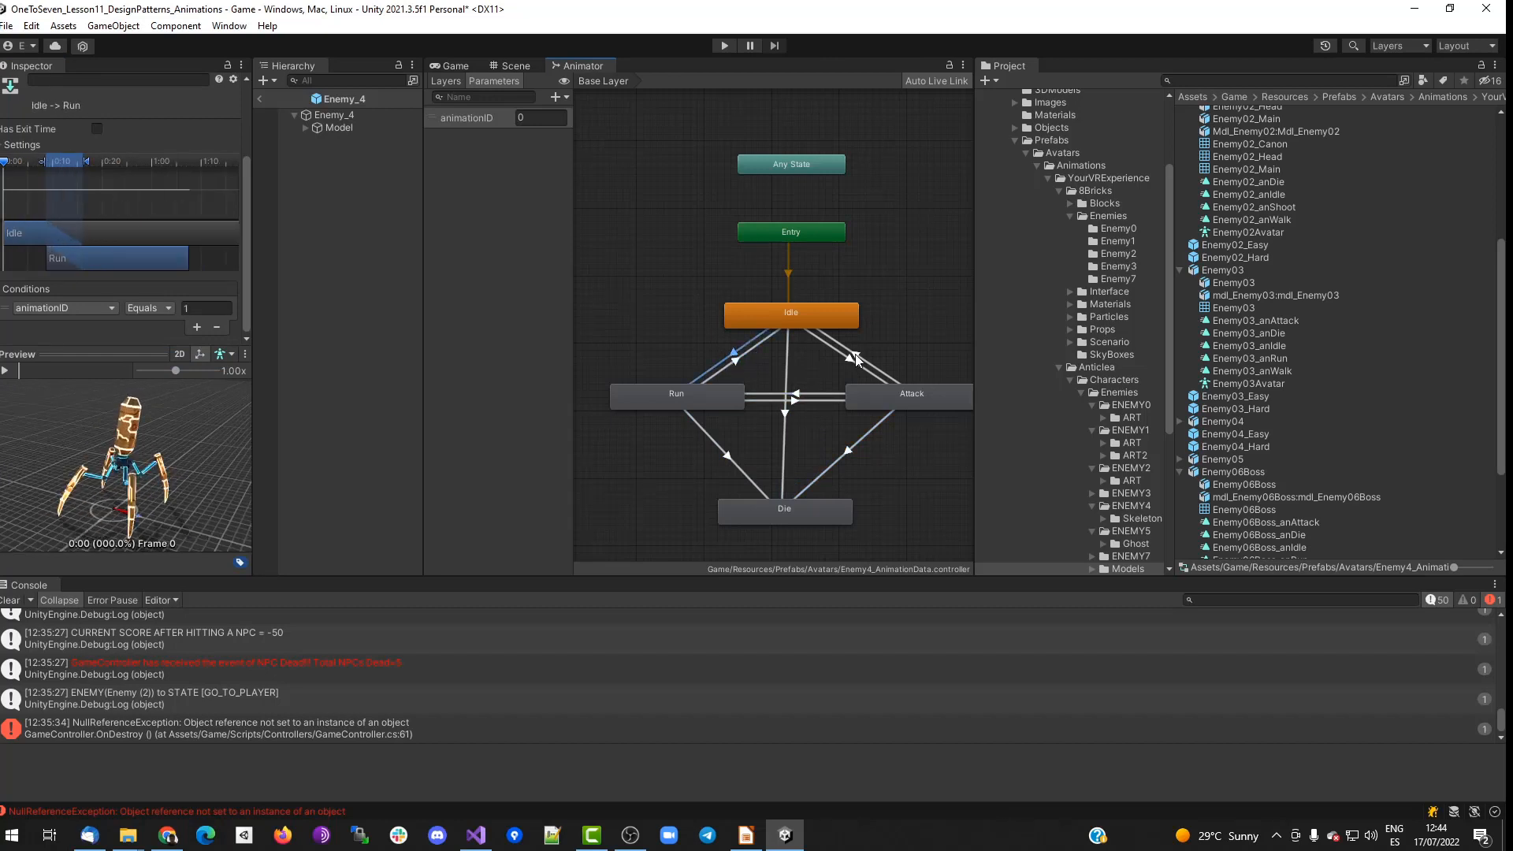
left_click(778, 451)
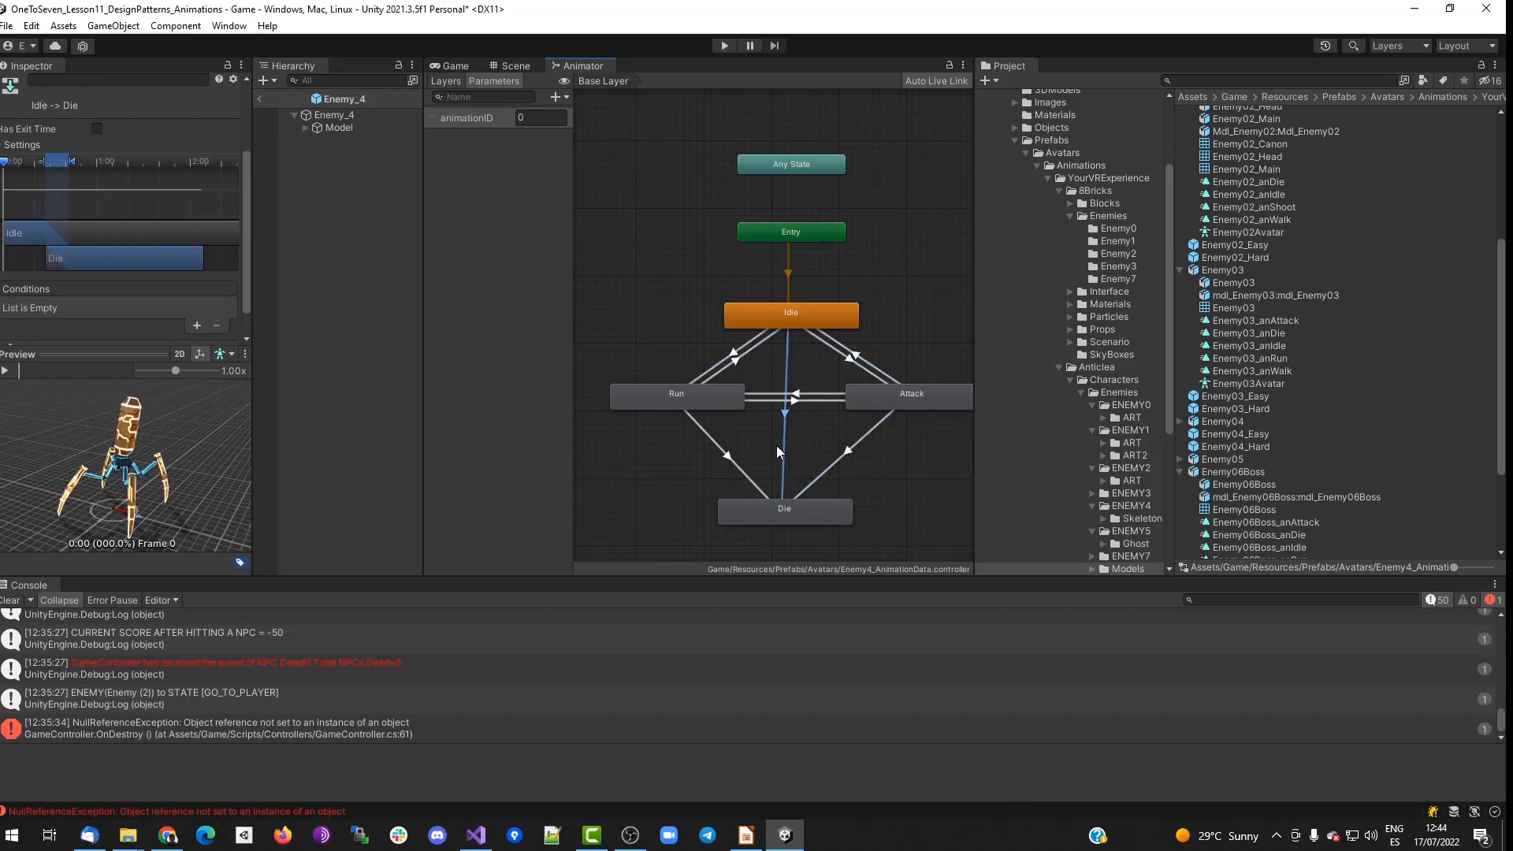
left_click(196, 326)
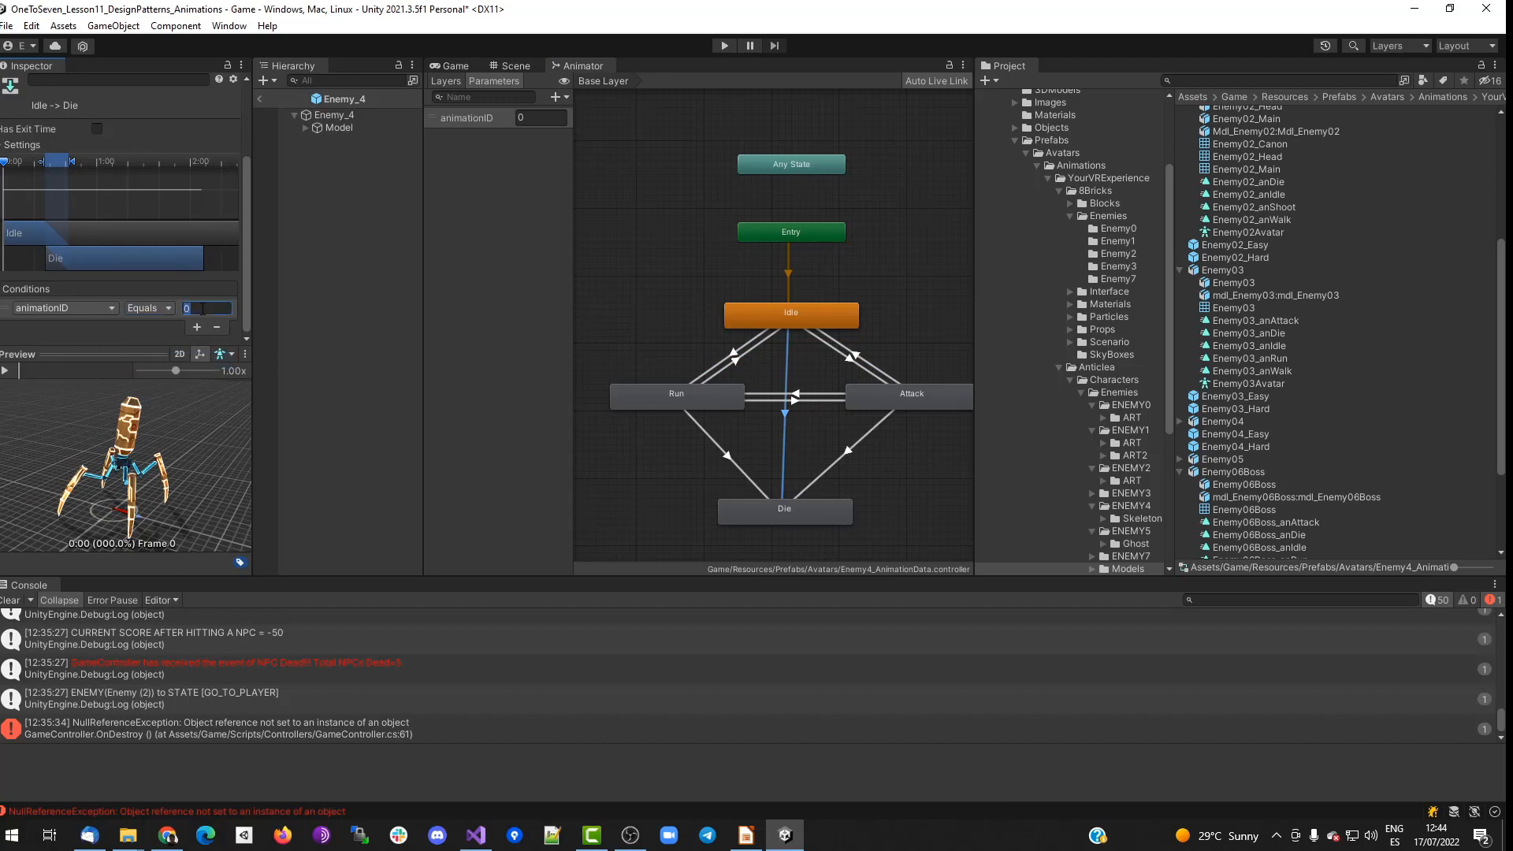
type("2")
Add the condition animationID Equals 2 to the Run -> Die transition.
left_click(727, 455)
left_click(197, 325)
left_click(168, 309)
left_click(161, 361)
left_click(203, 308)
type("2")
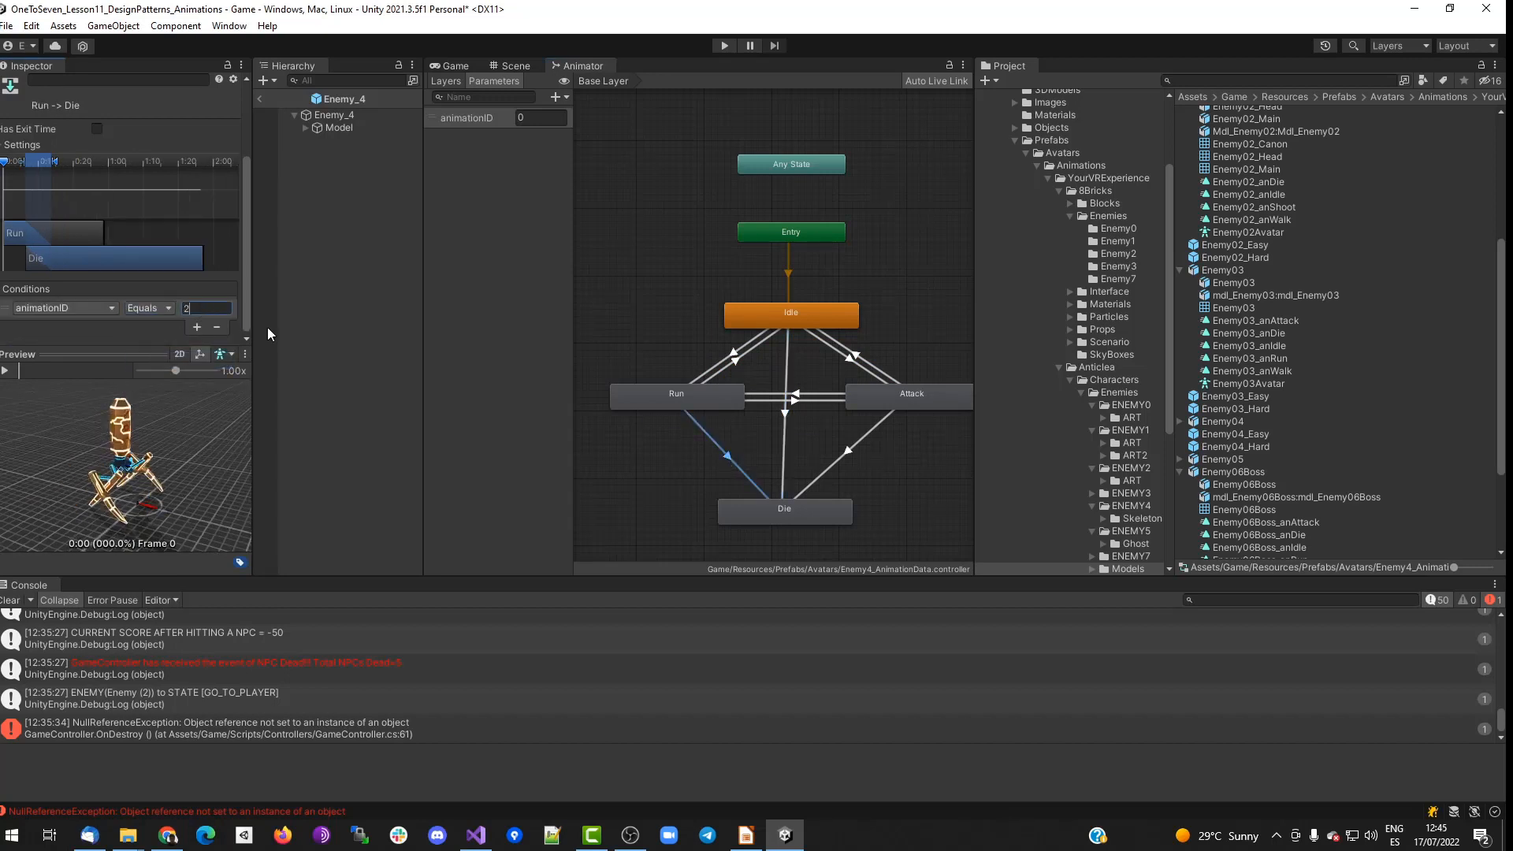
left_click(836, 457)
left_click(659, 469)
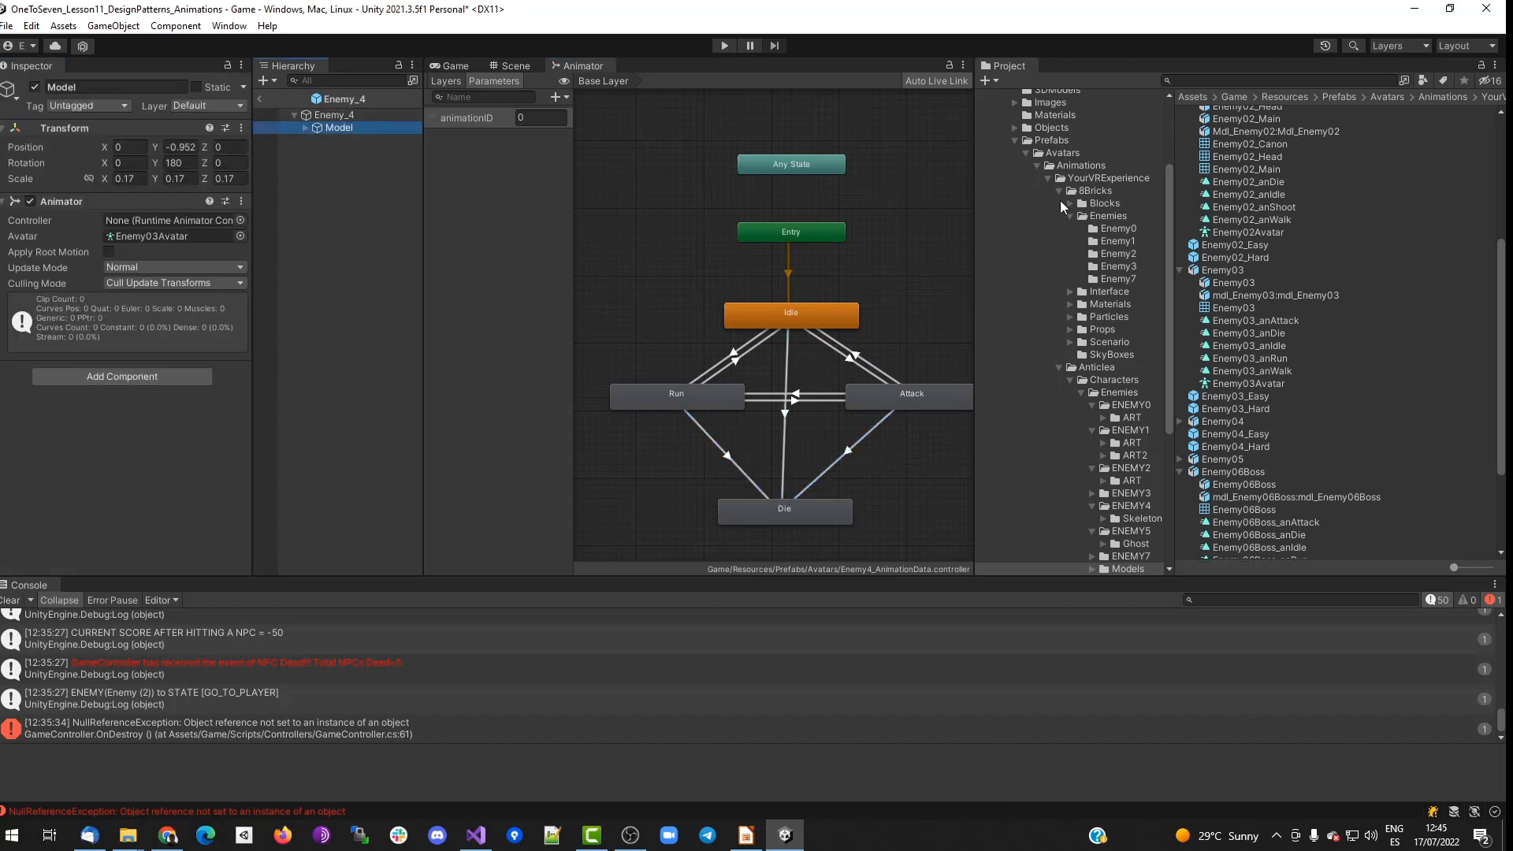
Assign Enemy4_AnimationData as the Model's Animator controller and check the Model 3d reference in Enemy_4's Enemy script.
left_click(1062, 152)
left_click_drag(1254, 151, 195, 224)
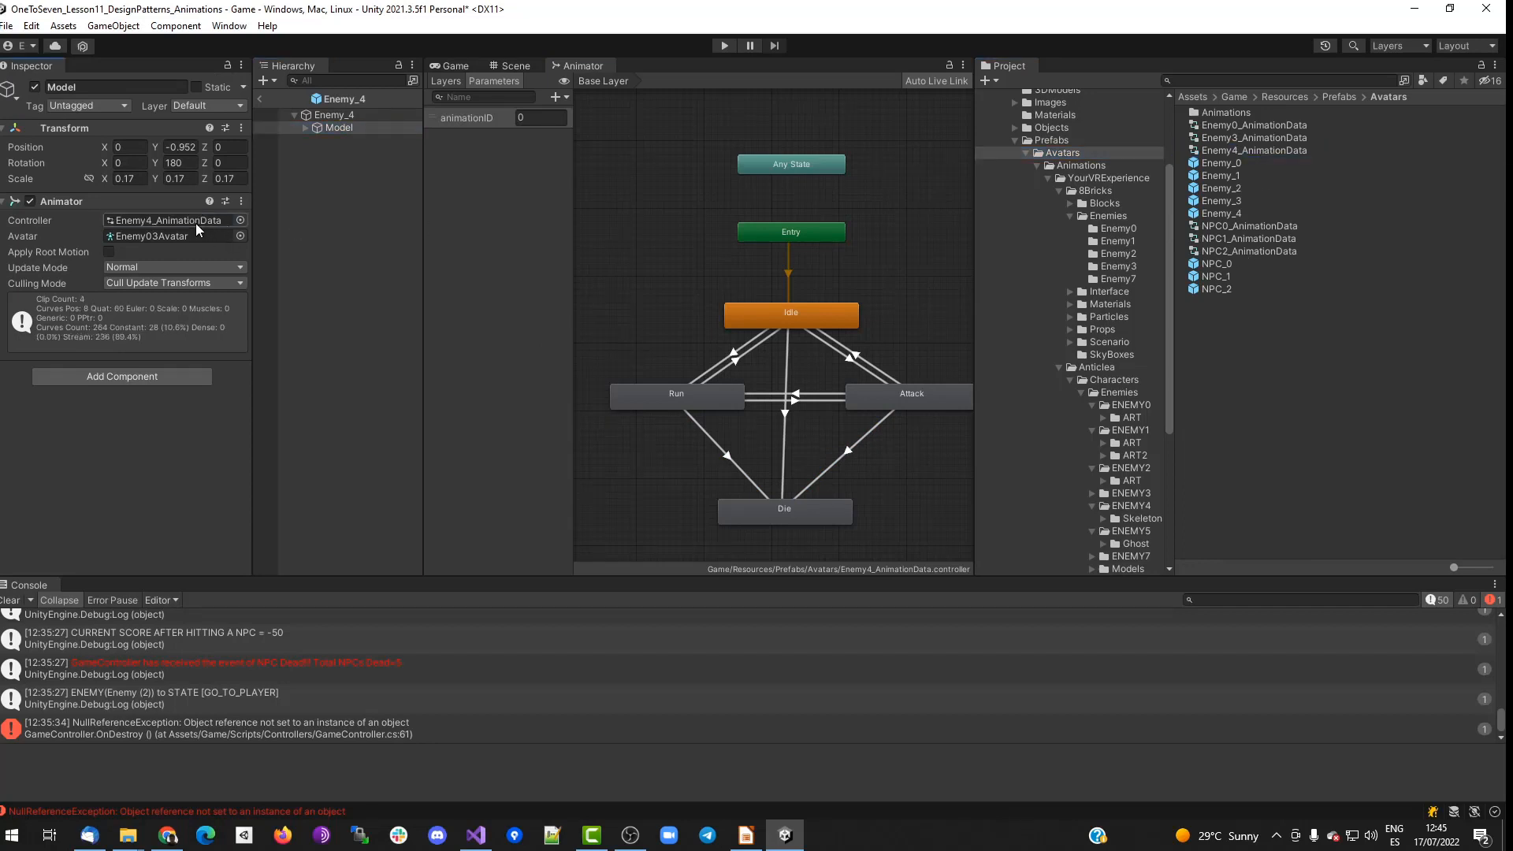
left_click(333, 112)
left_click(135, 339)
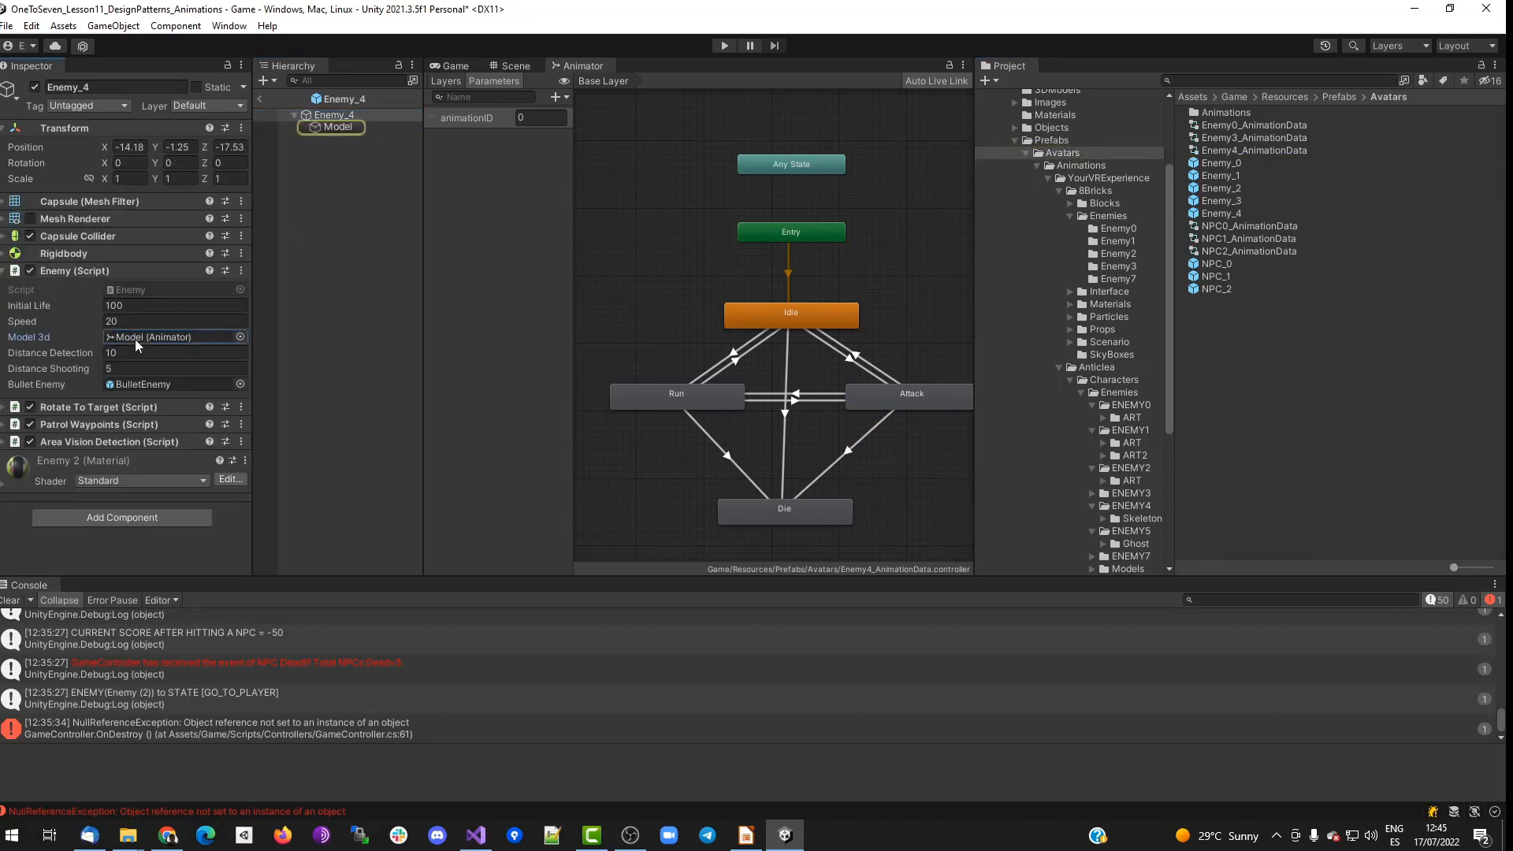
Leave the Enemy_4 prefab and open the Level_2 prefab from the Levels folder for editing.
left_click(261, 98)
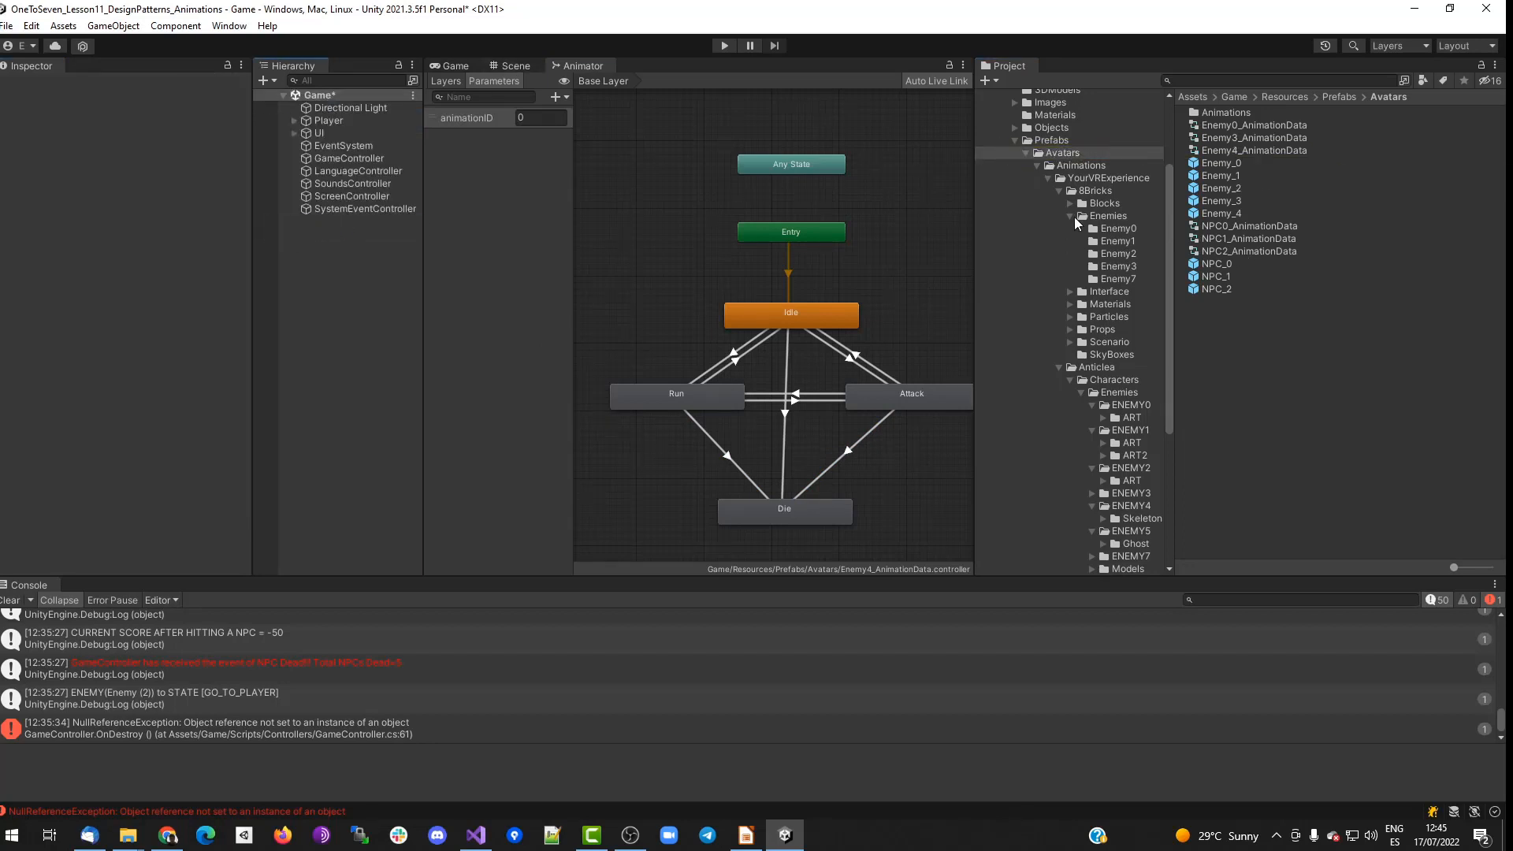
left_click(1048, 178)
left_click(1060, 309)
double_click(1218, 137)
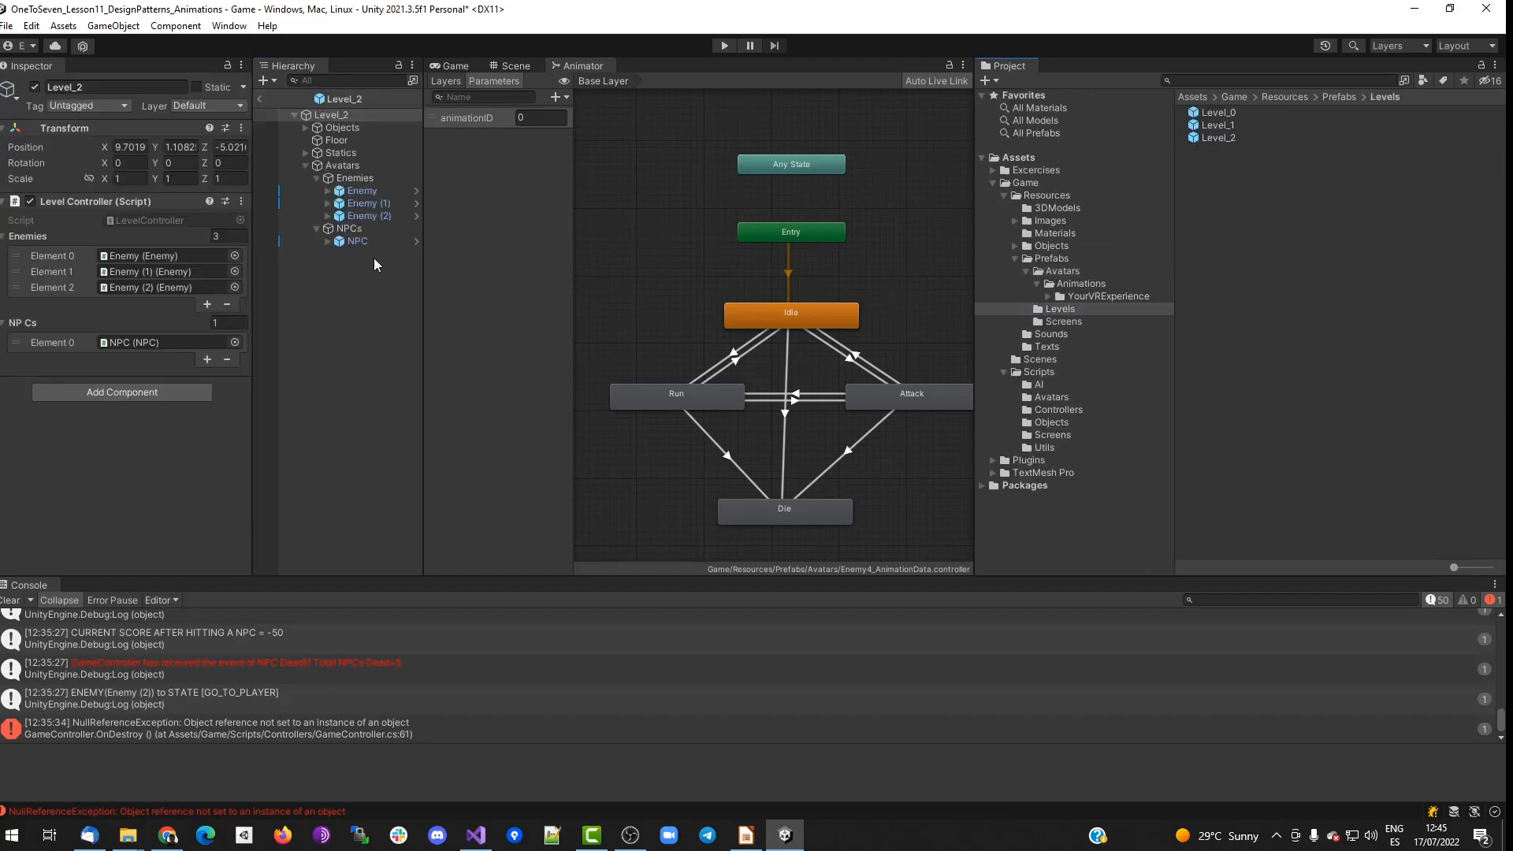
Place an Enemy_4 prefab in Level_2 beside Enemy (1), at about X -10.10, Y -1.17, Z -16.82.
left_click(512, 66)
left_click(362, 191)
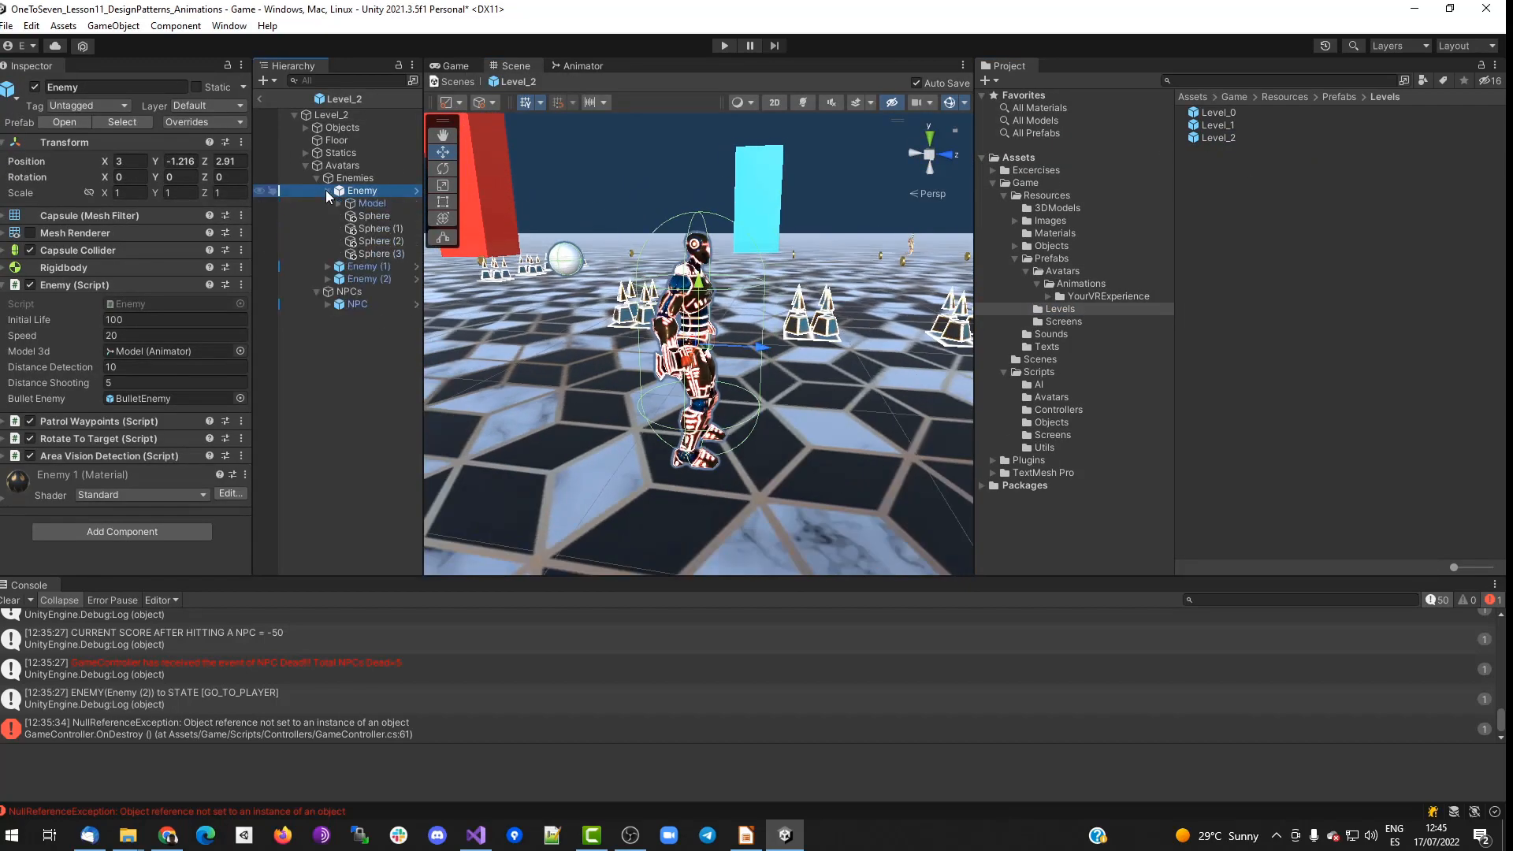
left_click(362, 203)
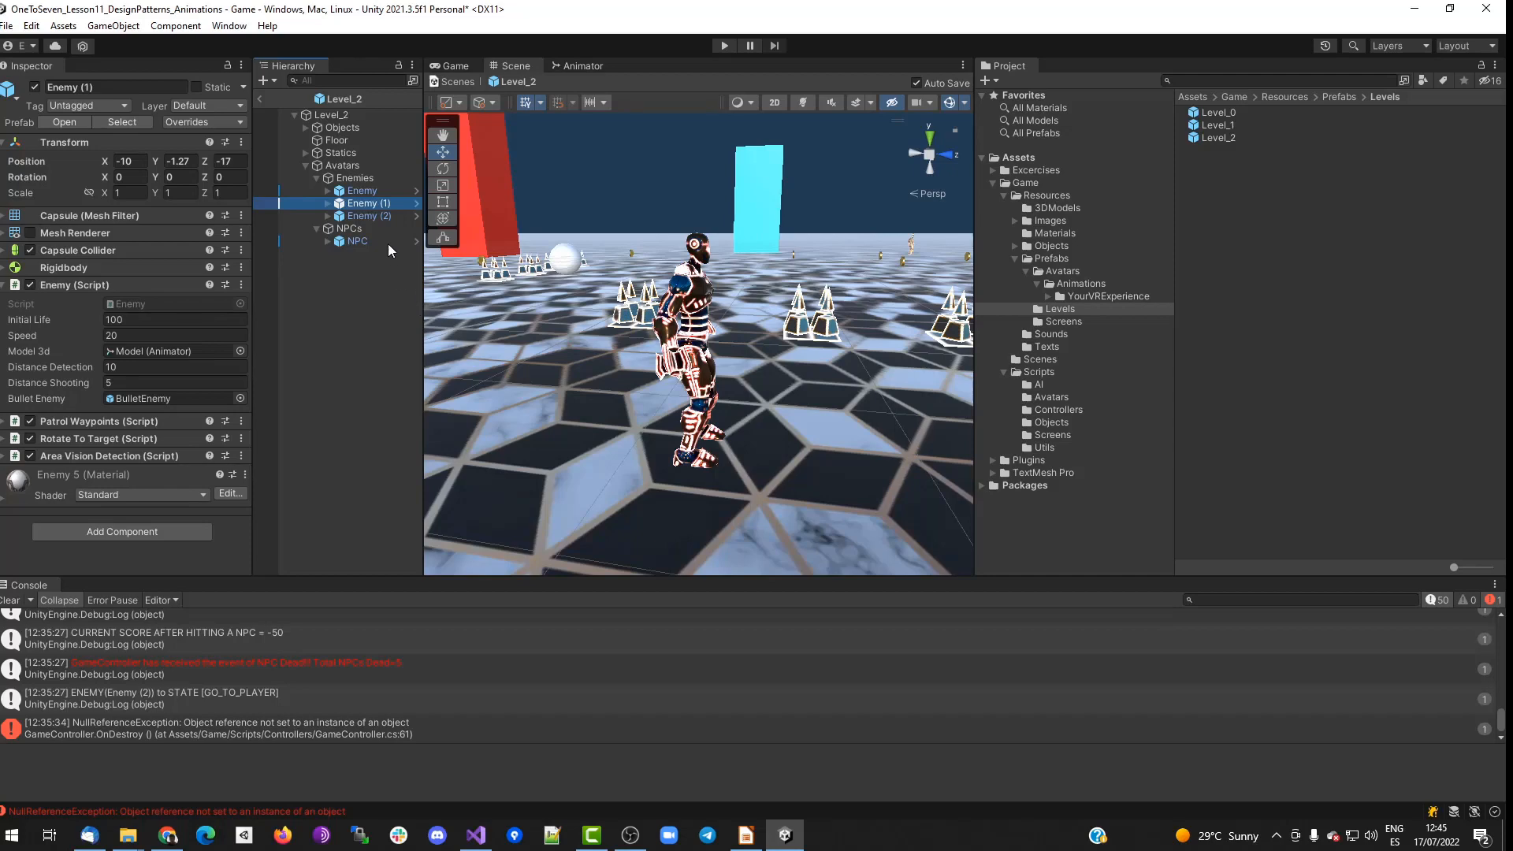
key("f")
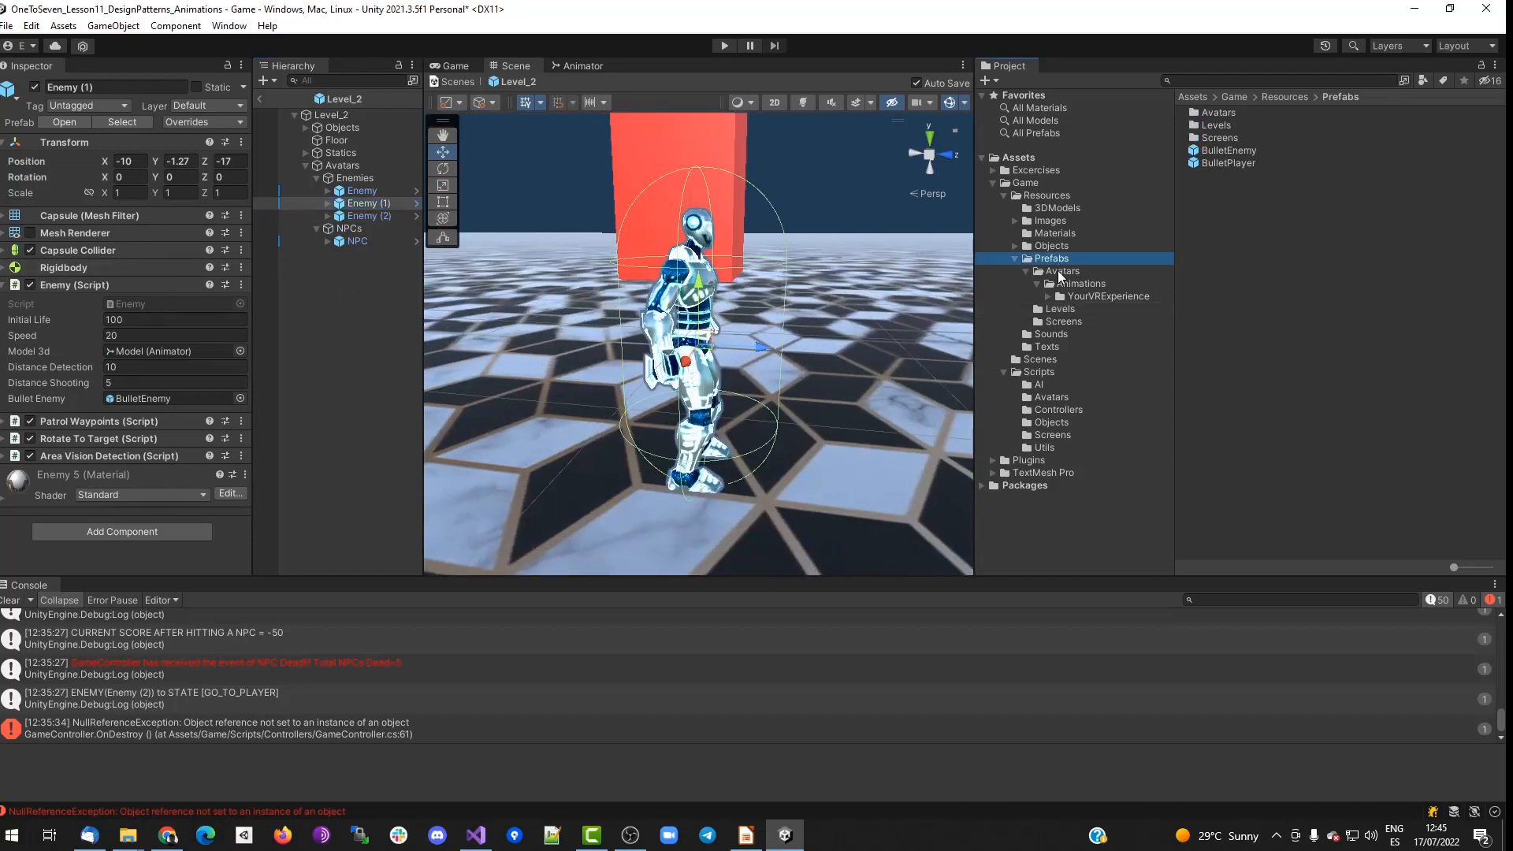
left_click(1062, 270)
left_click_drag(1219, 214, 701, 461)
left_click_drag(776, 371, 670, 386, "alt")
left_click_drag(729, 337, 730, 331)
mouse_move(713, 368)
left_mouse_down("alt")
mouse_move(727, 367)
mouse_move(692, 388)
left_mouse_up("alt")
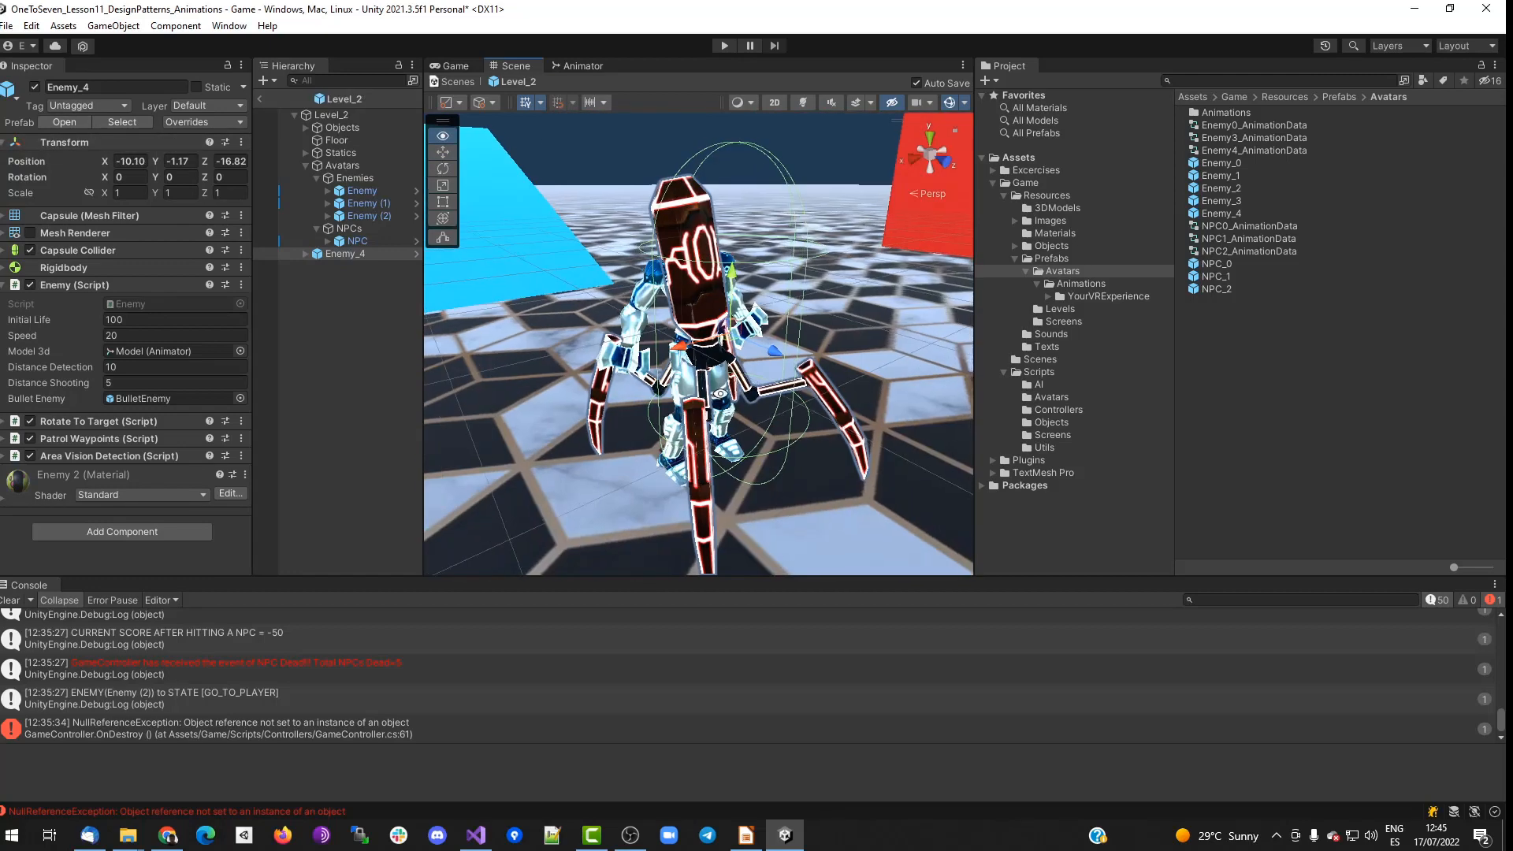
Make sure Use Behavior is off in Enemy_4's Area Vision Detection script and collapse its component sections.
left_click(4, 456)
scroll(109, 506, "down", 2)
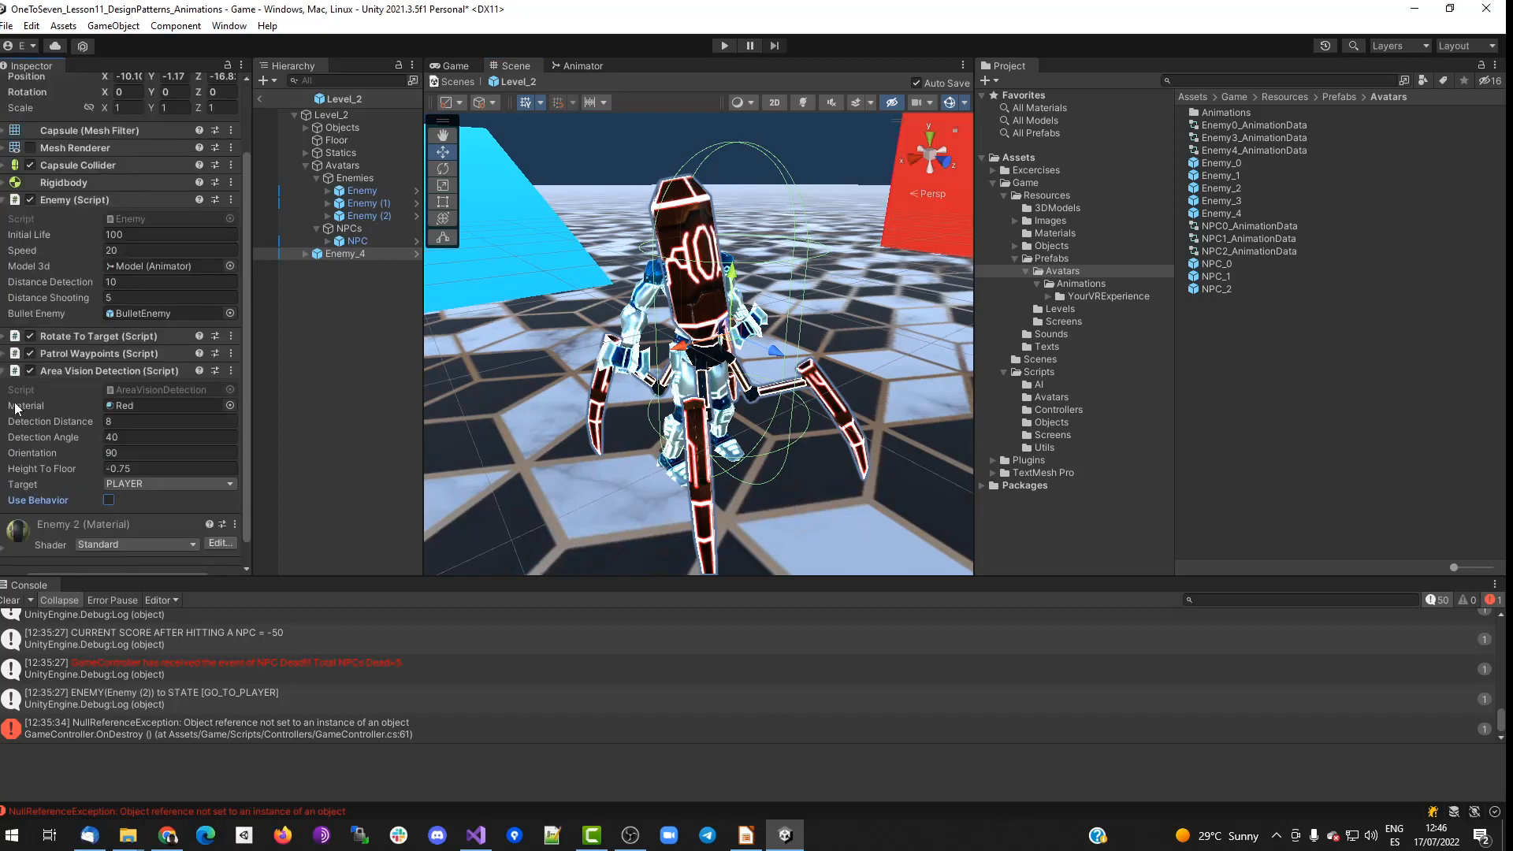
left_click(4, 371)
left_click(4, 438)
left_click(4, 439)
left_click(4, 285)
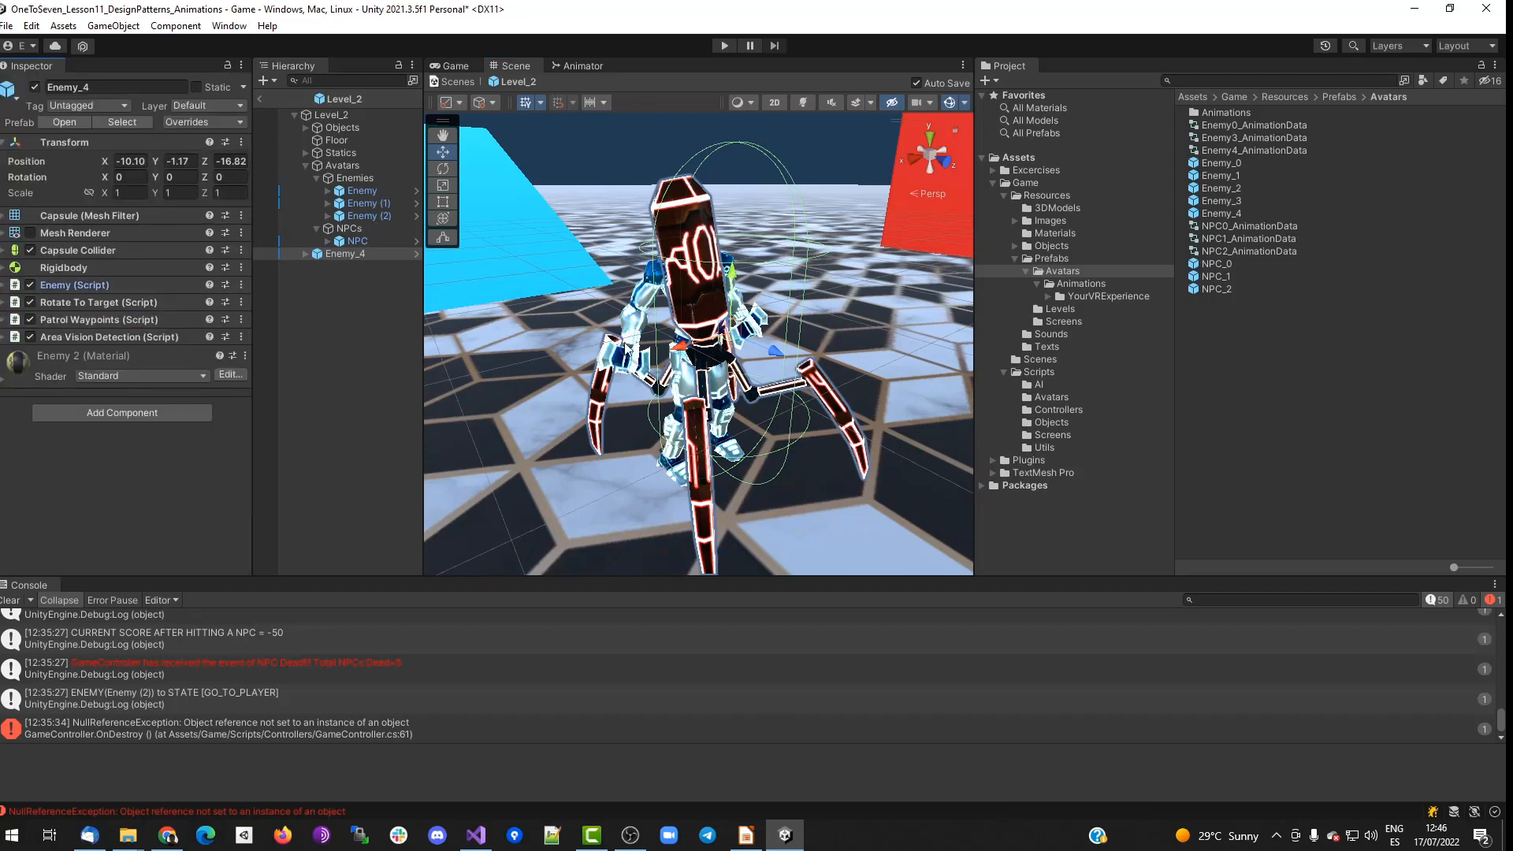
Delete Enemy (1) from Level_2 and move Enemy_4 into the Enemies group.
left_click(380, 214)
left_click(385, 204)
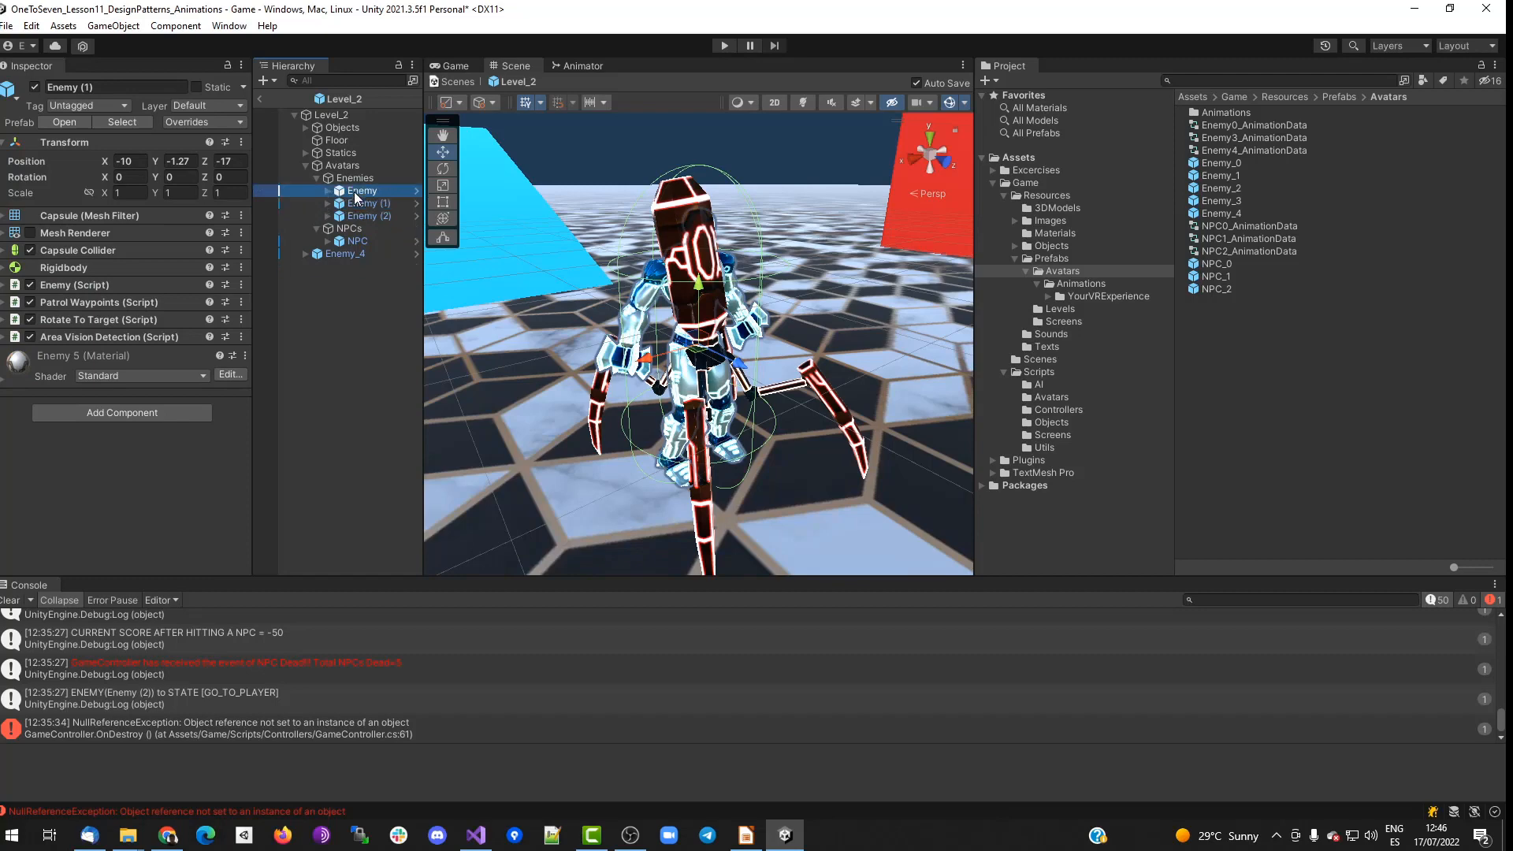
key("Delete")
left_click(361, 193)
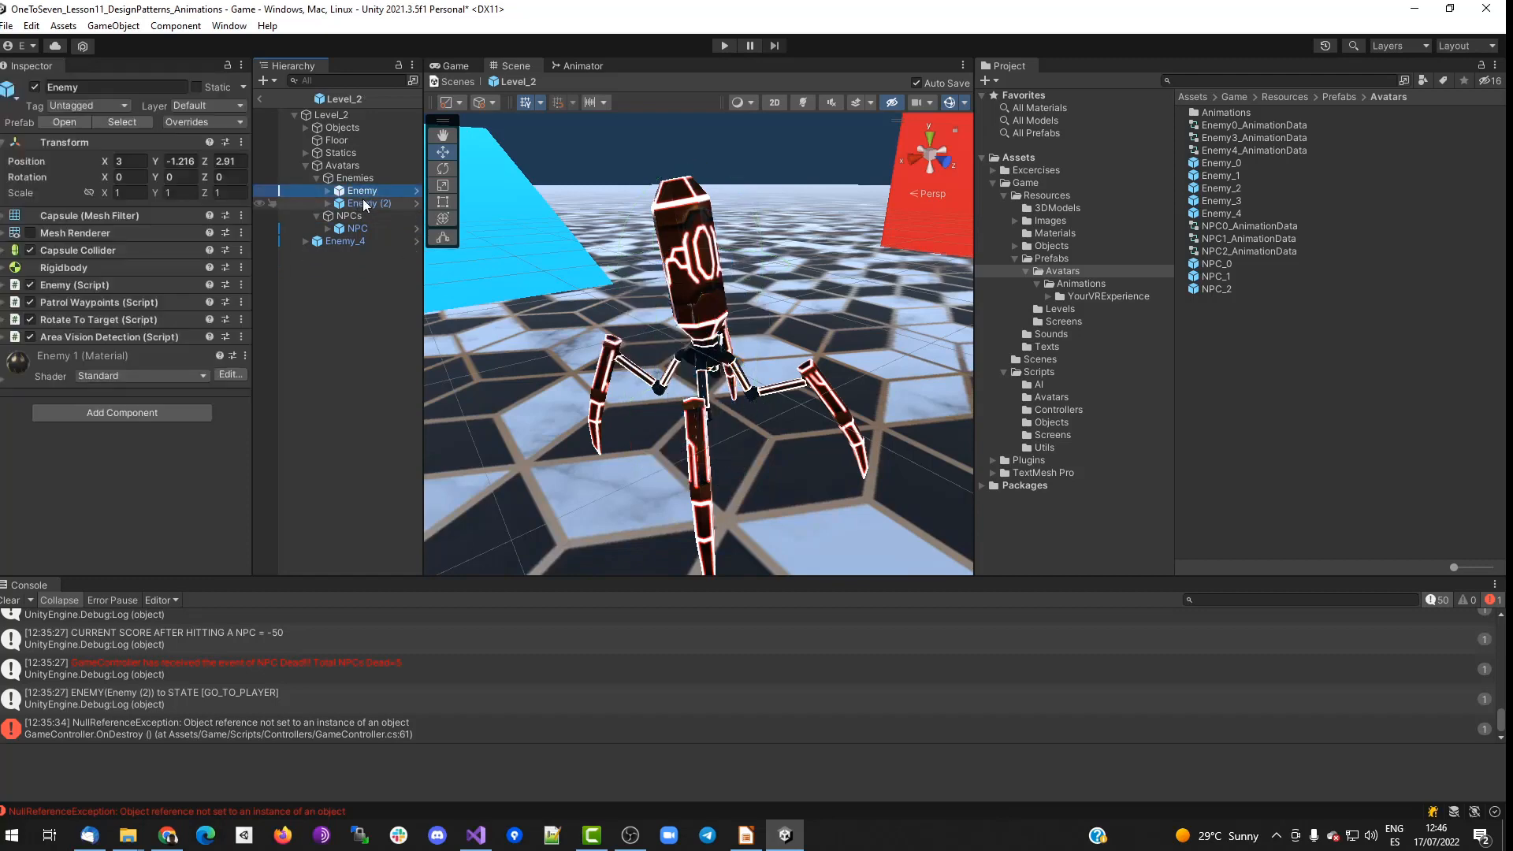
left_click(365, 204)
left_click_drag(338, 243, 365, 181)
Place another Enemy_4 prefab beside Enemy (2), at about X -29.26, Y -1.074, Z 14.194.
double_click(366, 205)
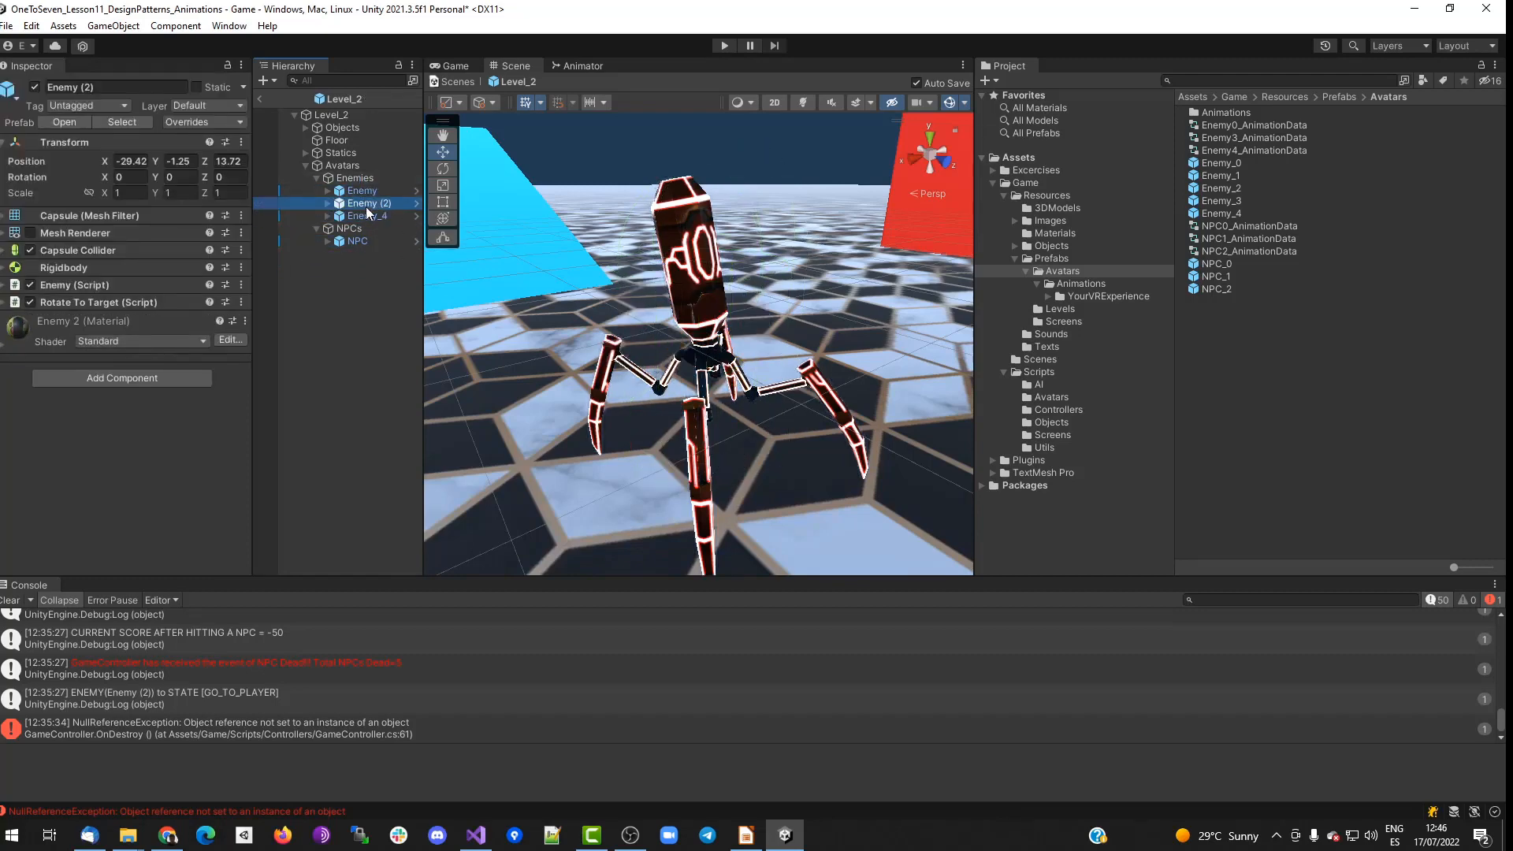
left_click(327, 203)
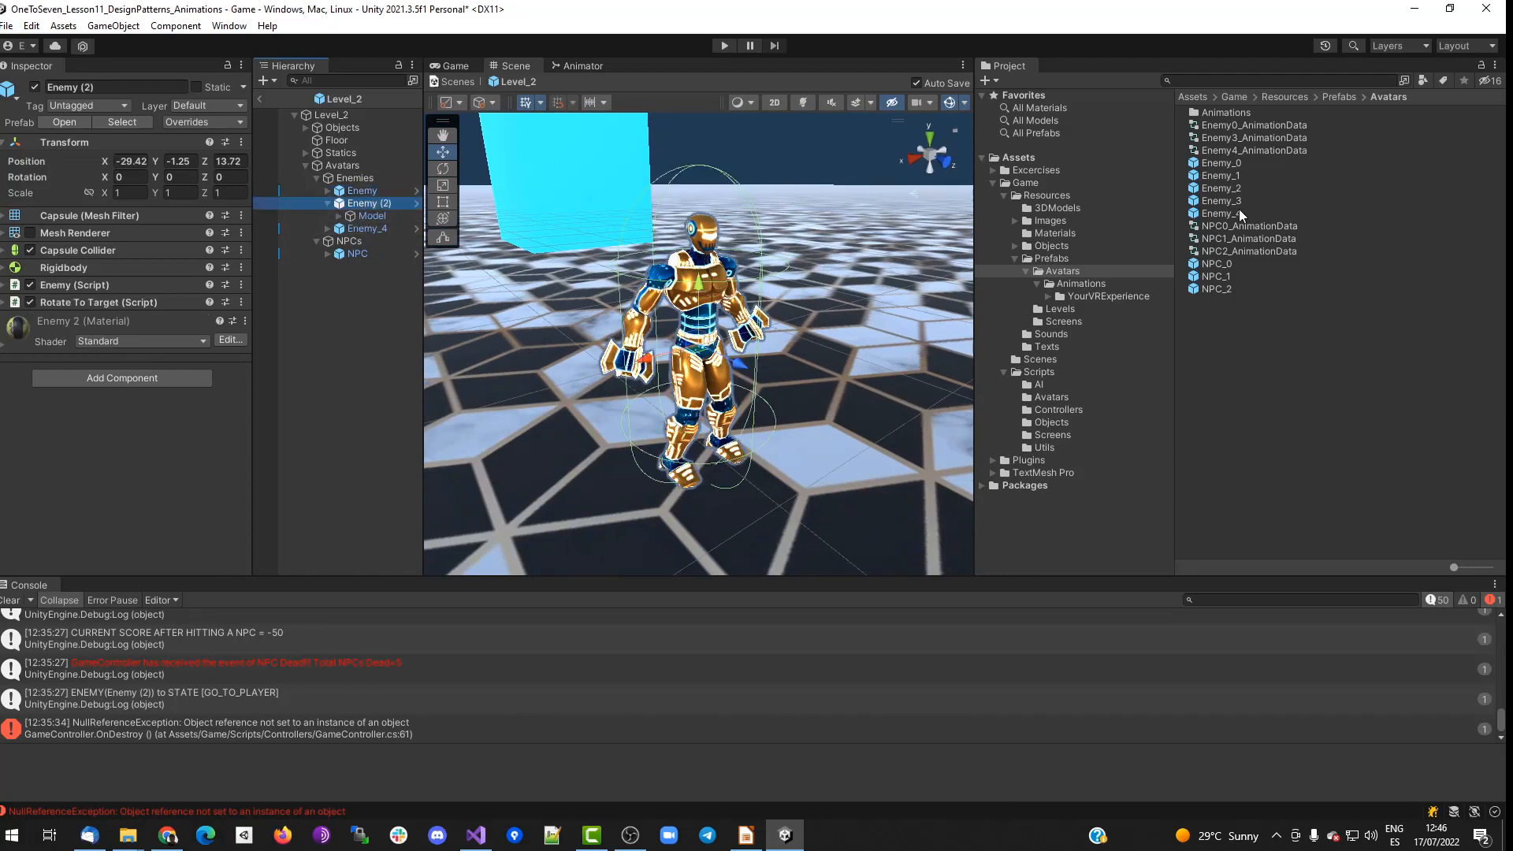
left_click_drag(1238, 209, 830, 493)
left_click(377, 229)
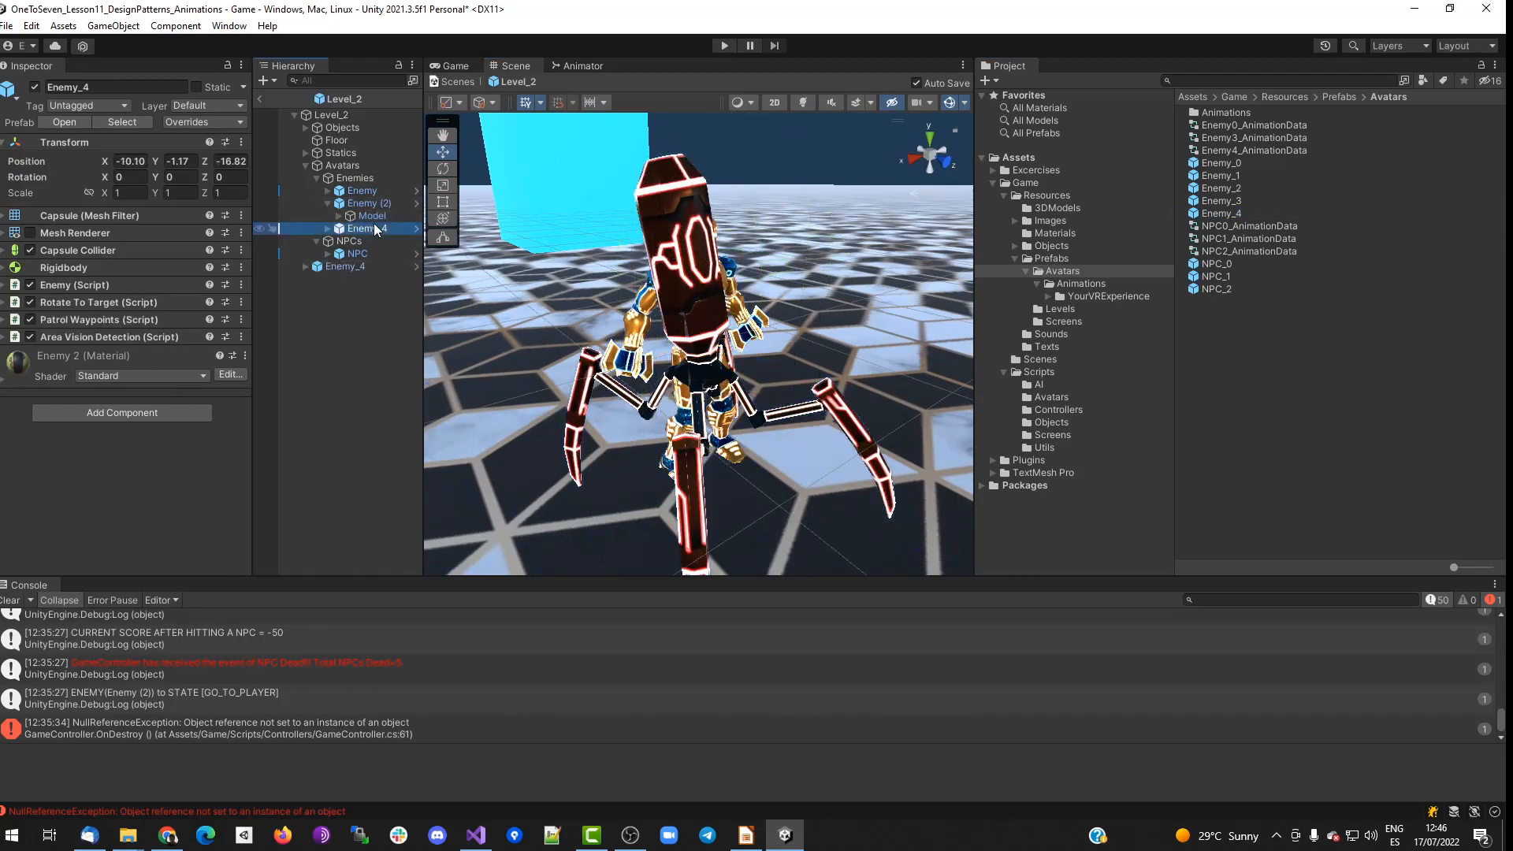
Delete Enemy (2) and move the newly placed Enemy_4 into the Enemies group.
left_click(379, 208)
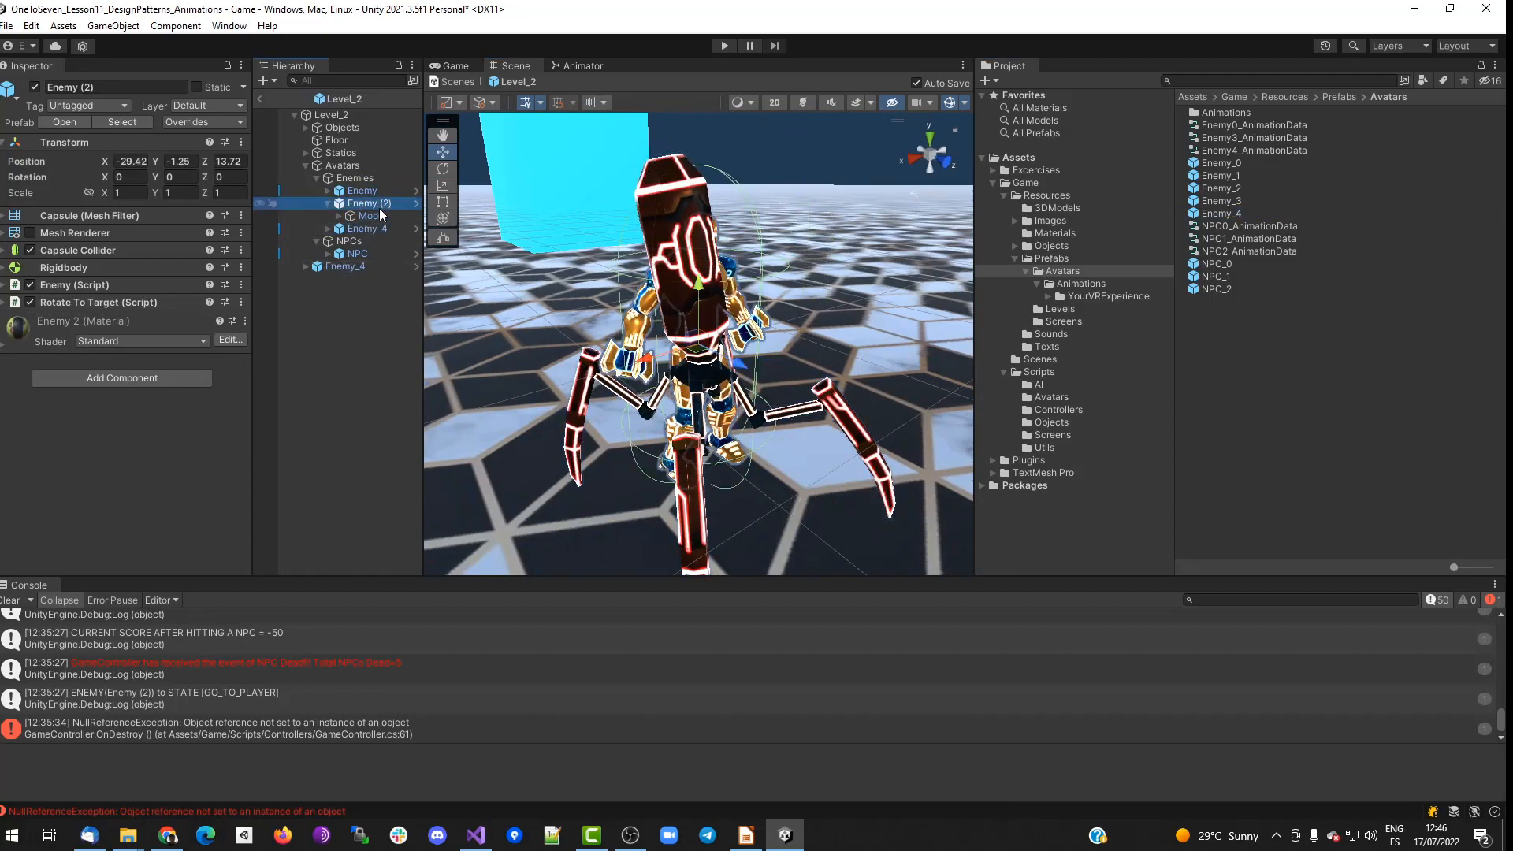
key("Delete")
left_click_drag(338, 243, 358, 179)
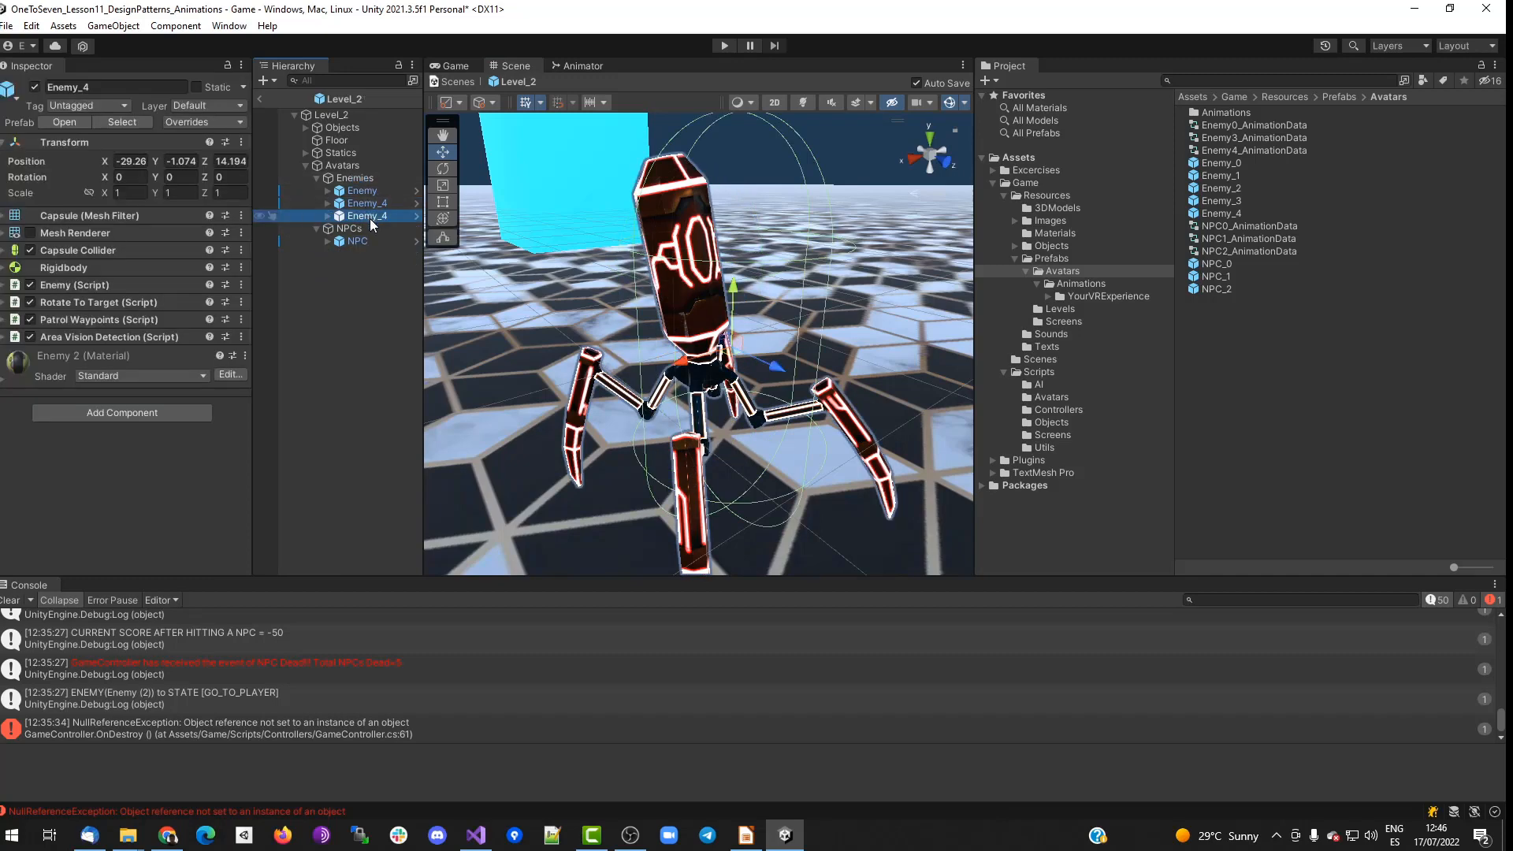
left_click(7, 337)
left_click(4, 337)
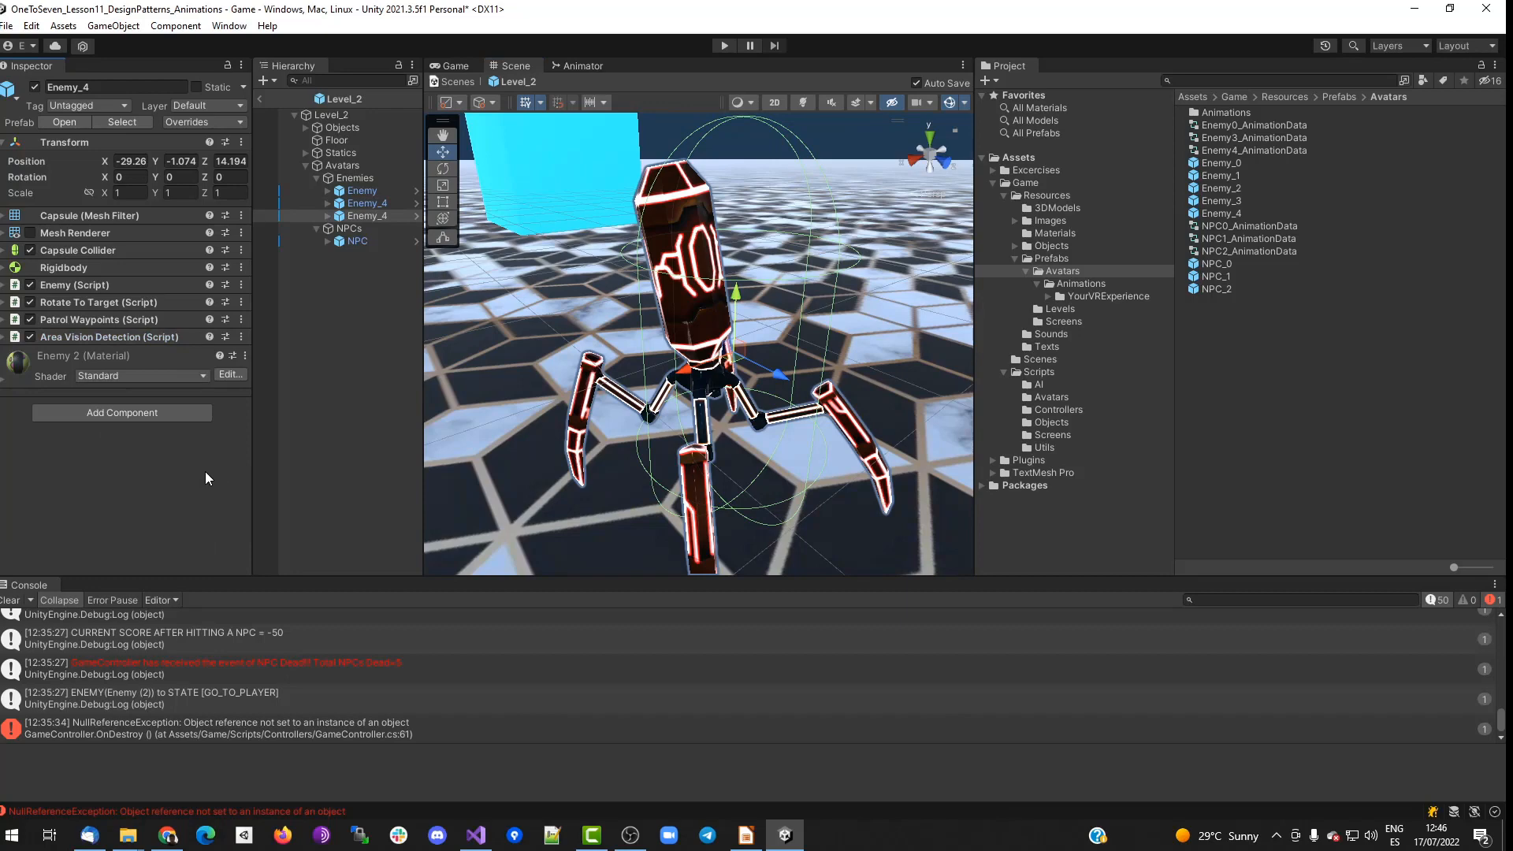
Start a test run of the game and advance through the levels to Level_2.
left_click(723, 45)
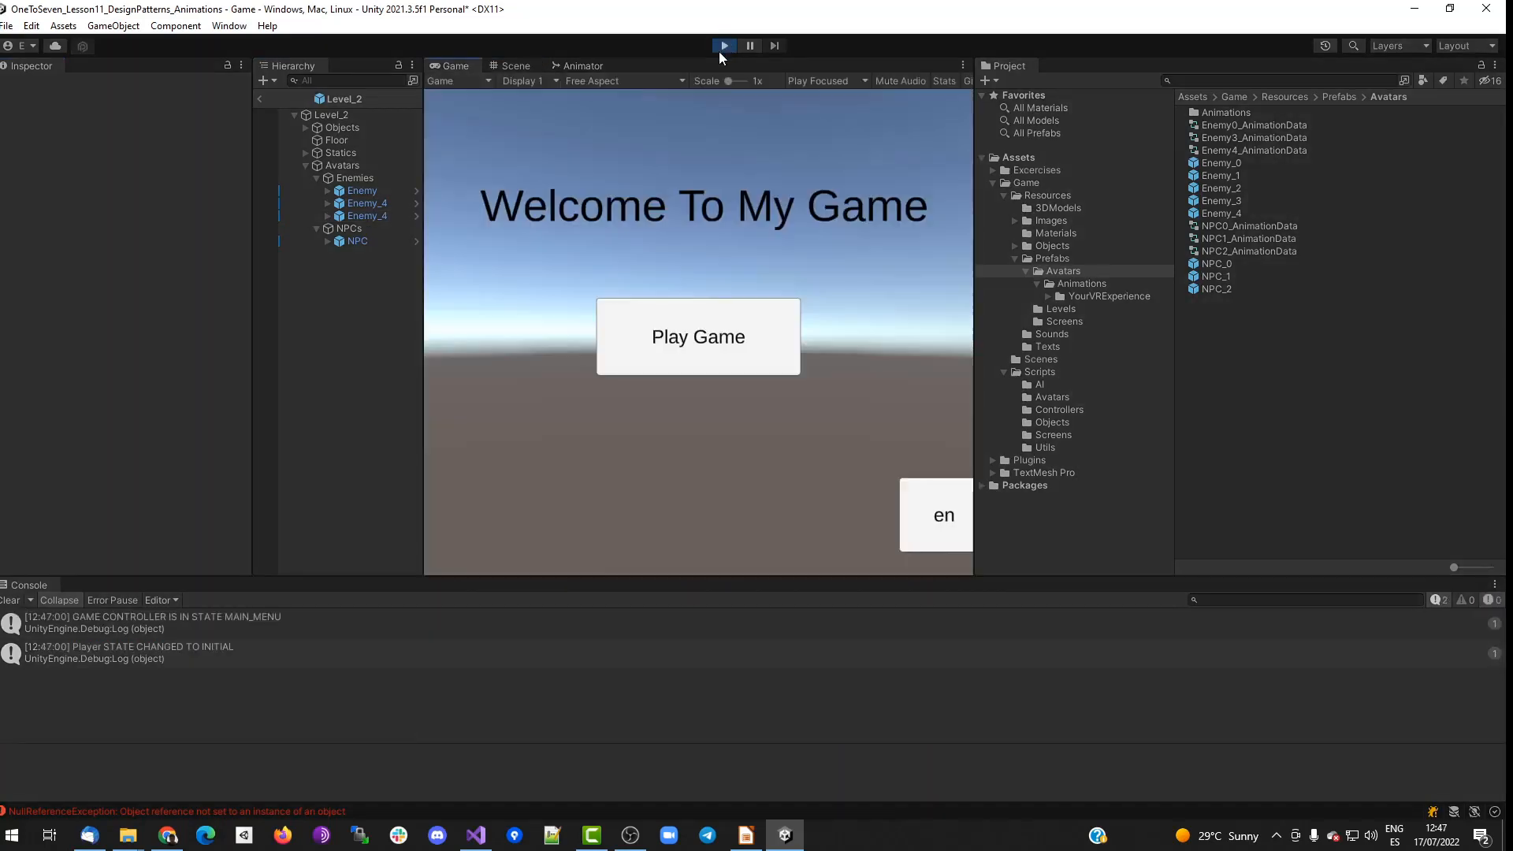
left_click(679, 330)
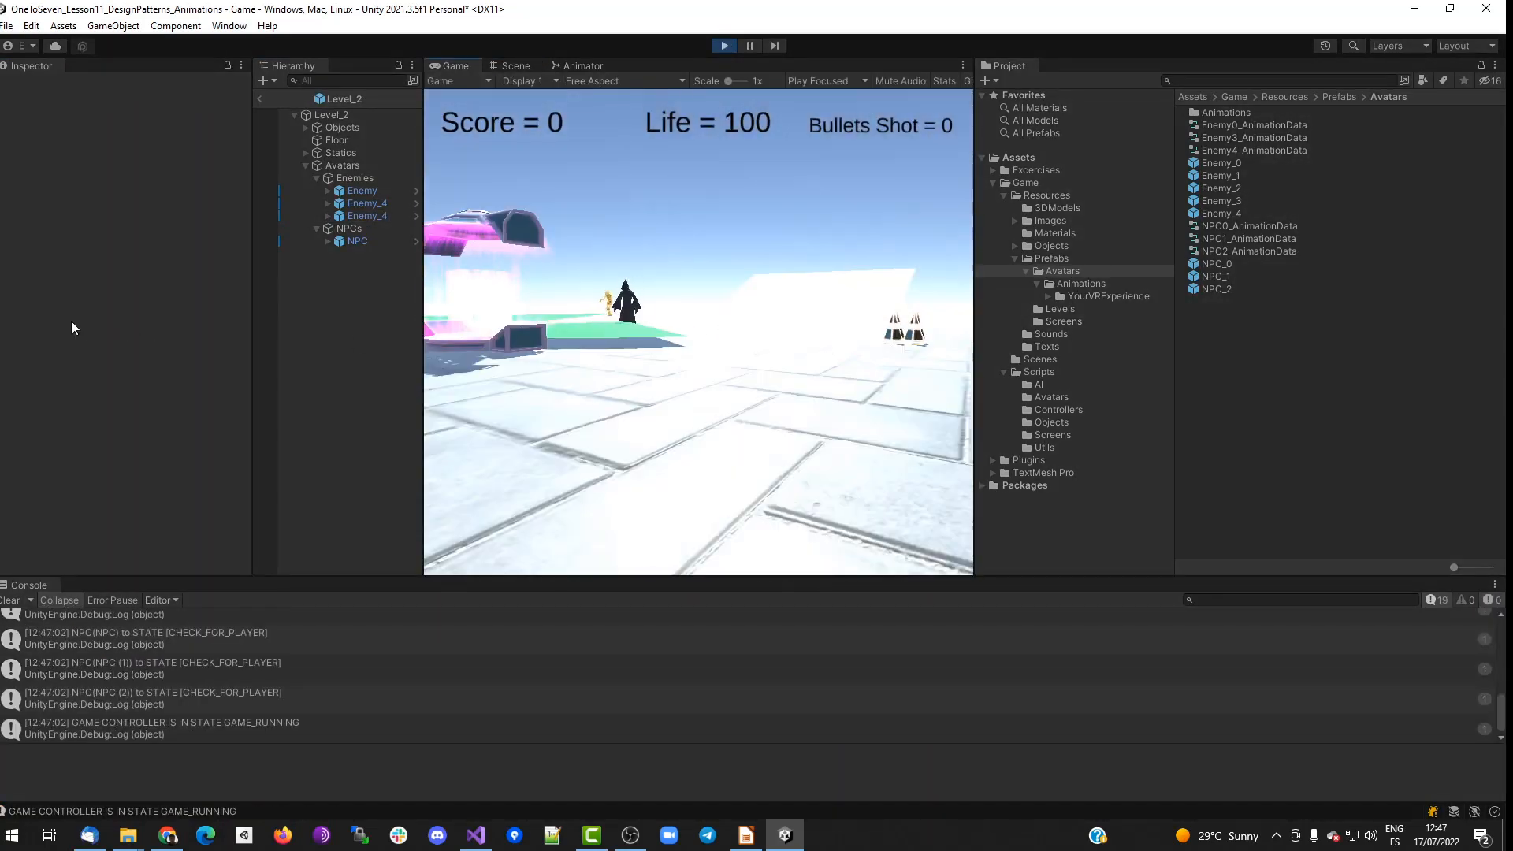
left_click(703, 353)
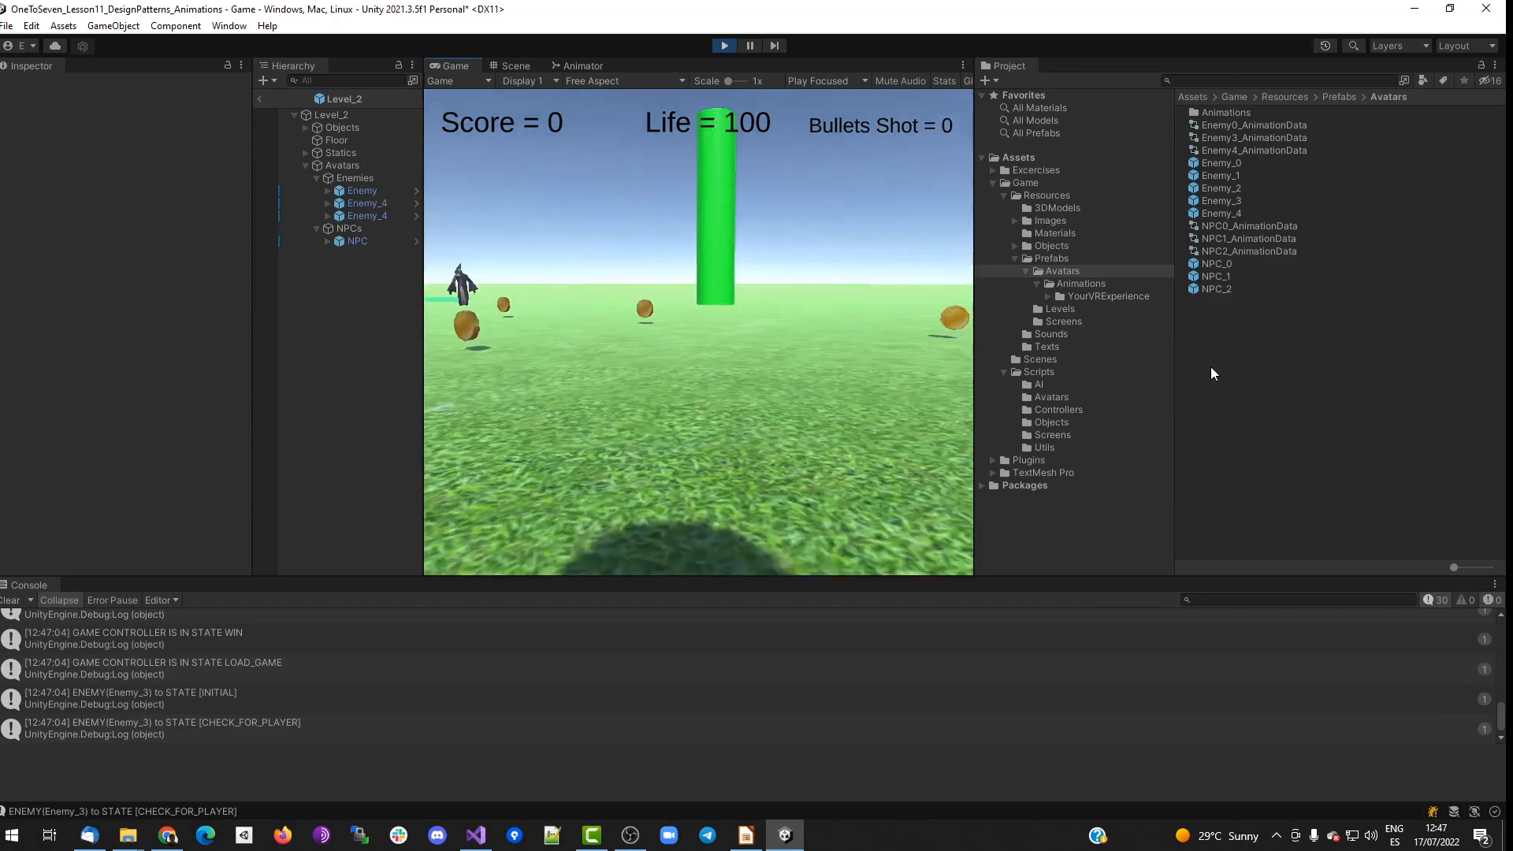
left_click(697, 386)
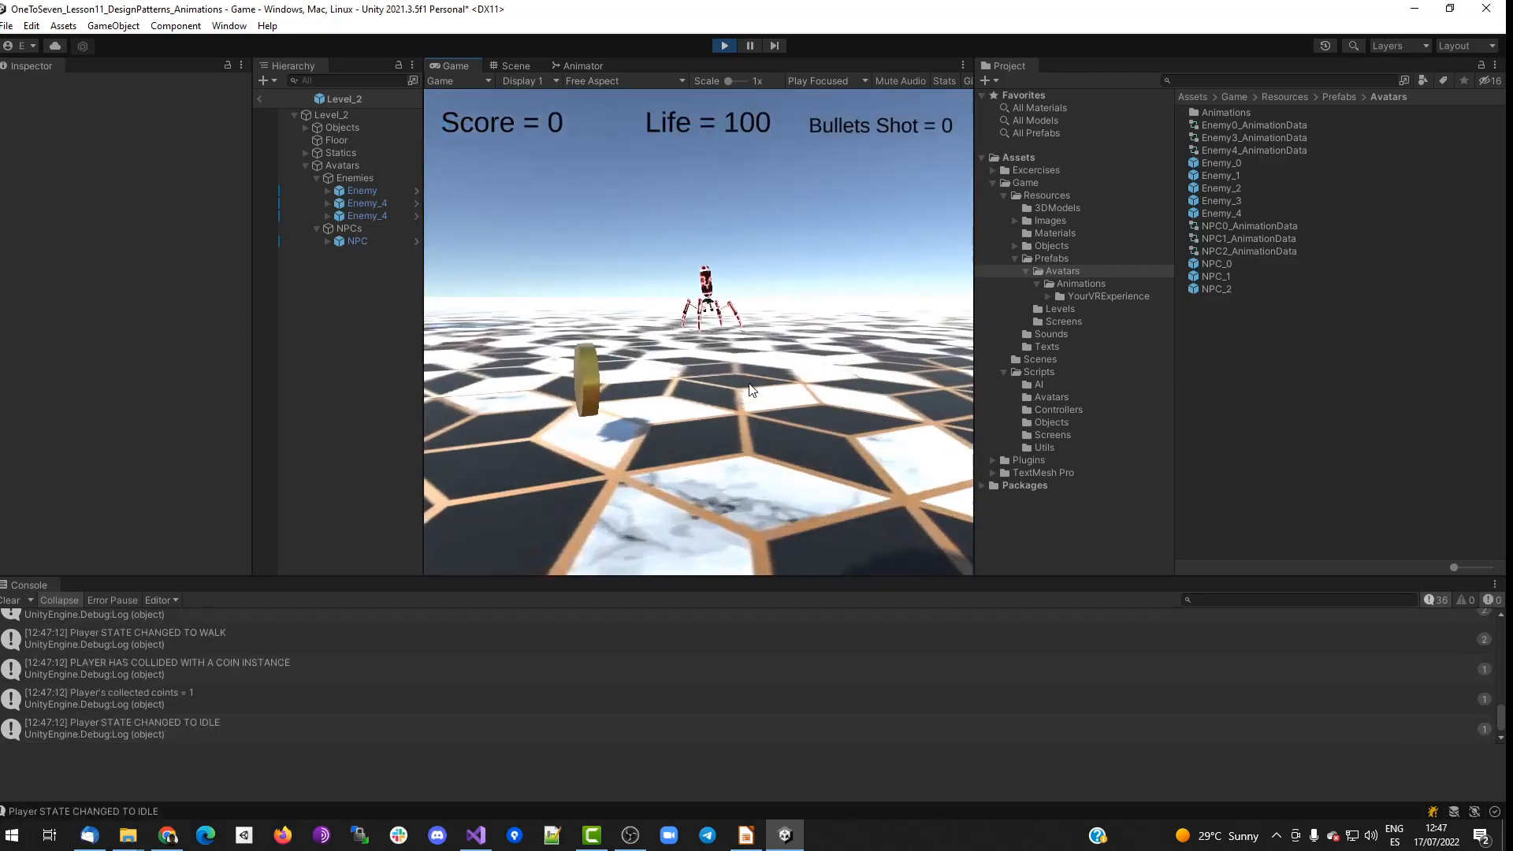
Walk the player towards Enemy_4 and around Level_2 to check how the new enemies behave.
key("w")
key("w")
key("s")
key("s")
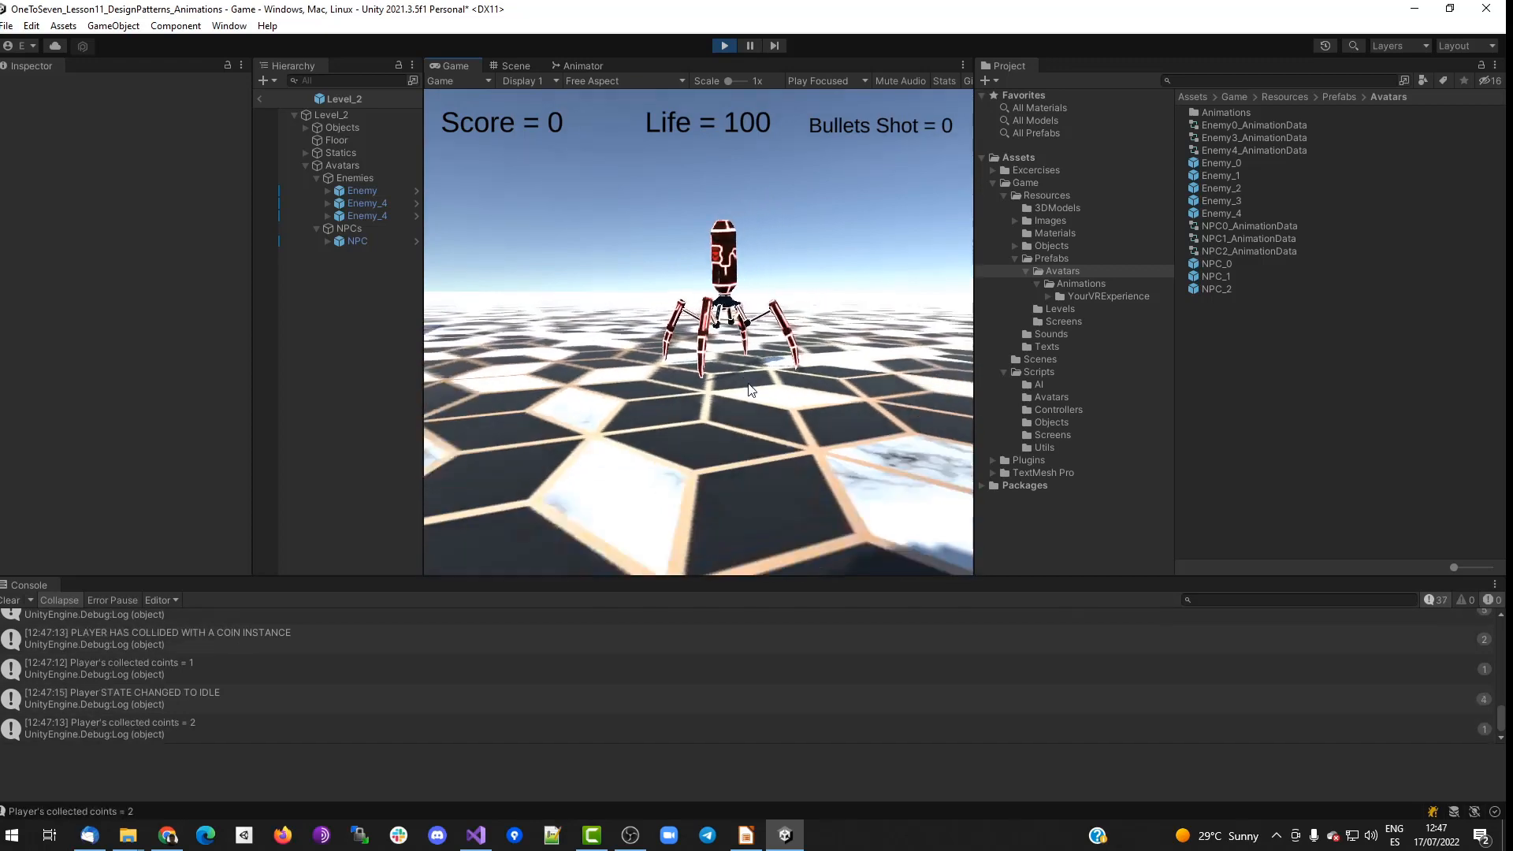
key("w")
key("w")
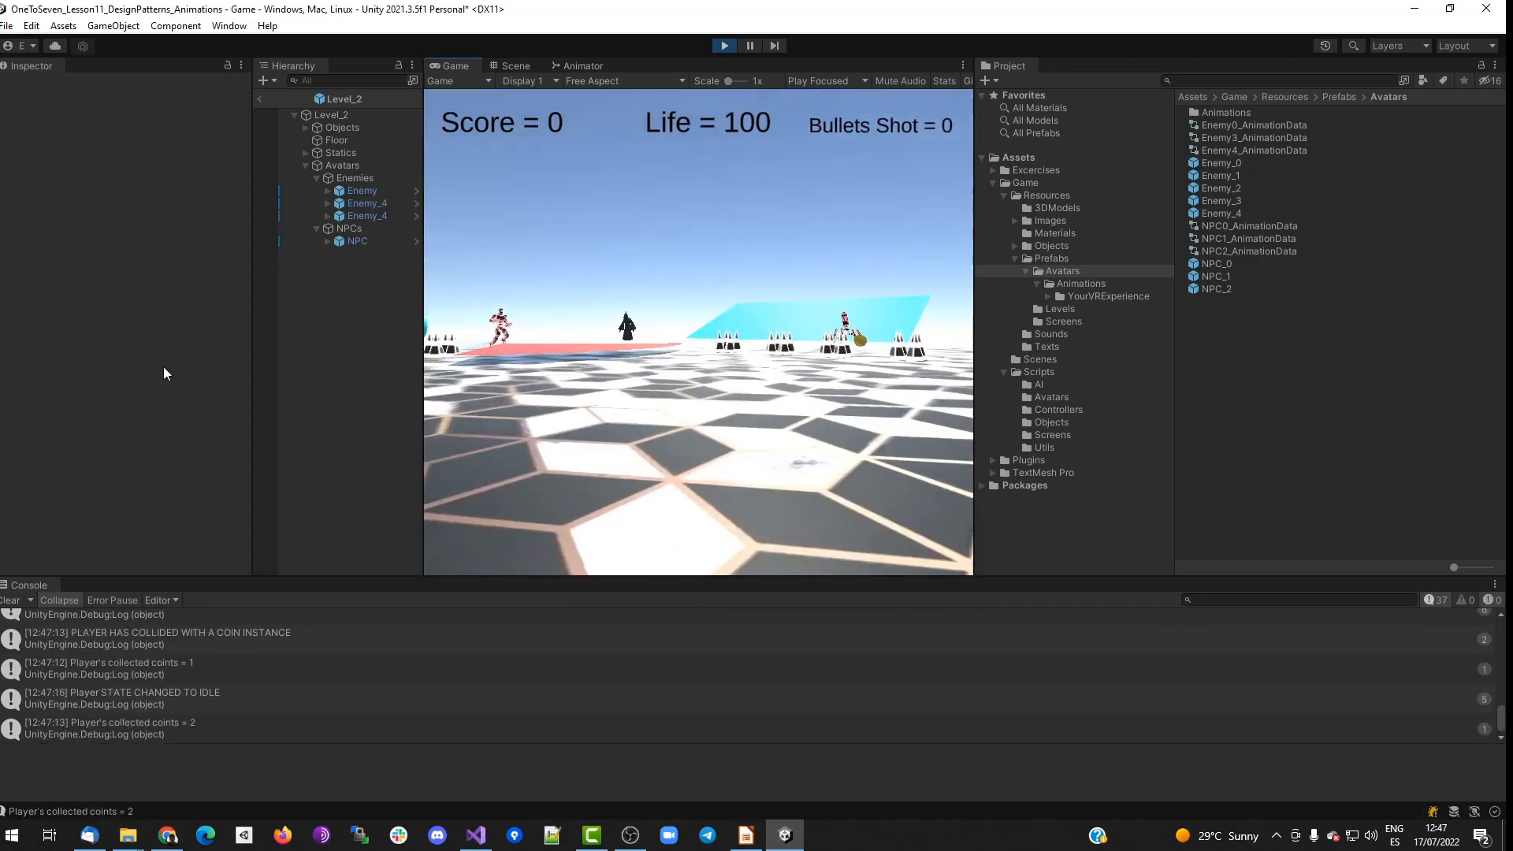
key("w")
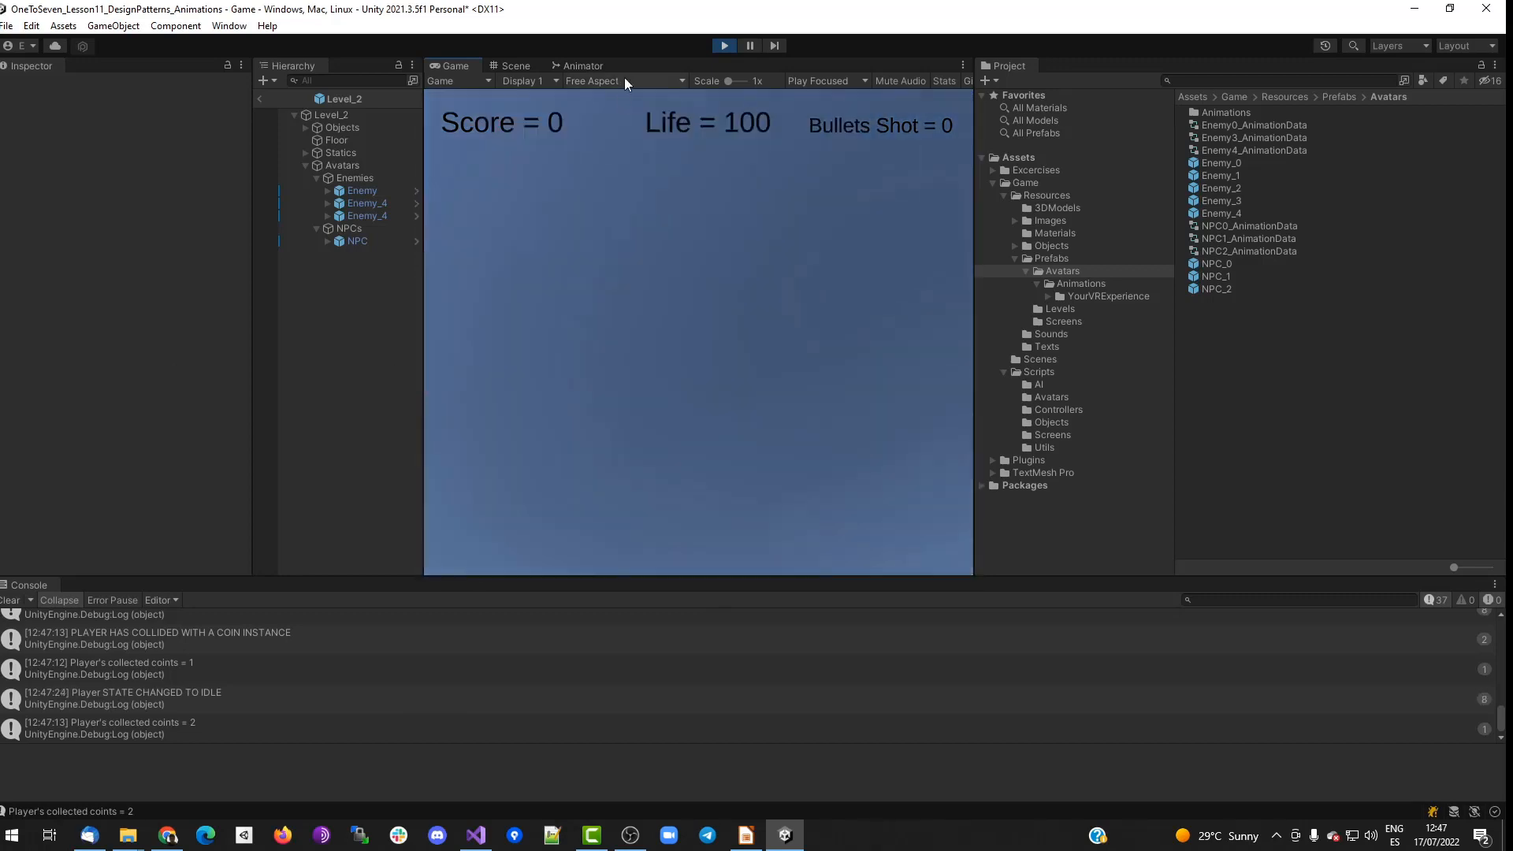
Stop the test run and assign the two Enemy_4 objects as Elements 1 and 2 of the Enemies list in Level_2's Level Controller.
left_click(724, 45)
left_click(331, 114)
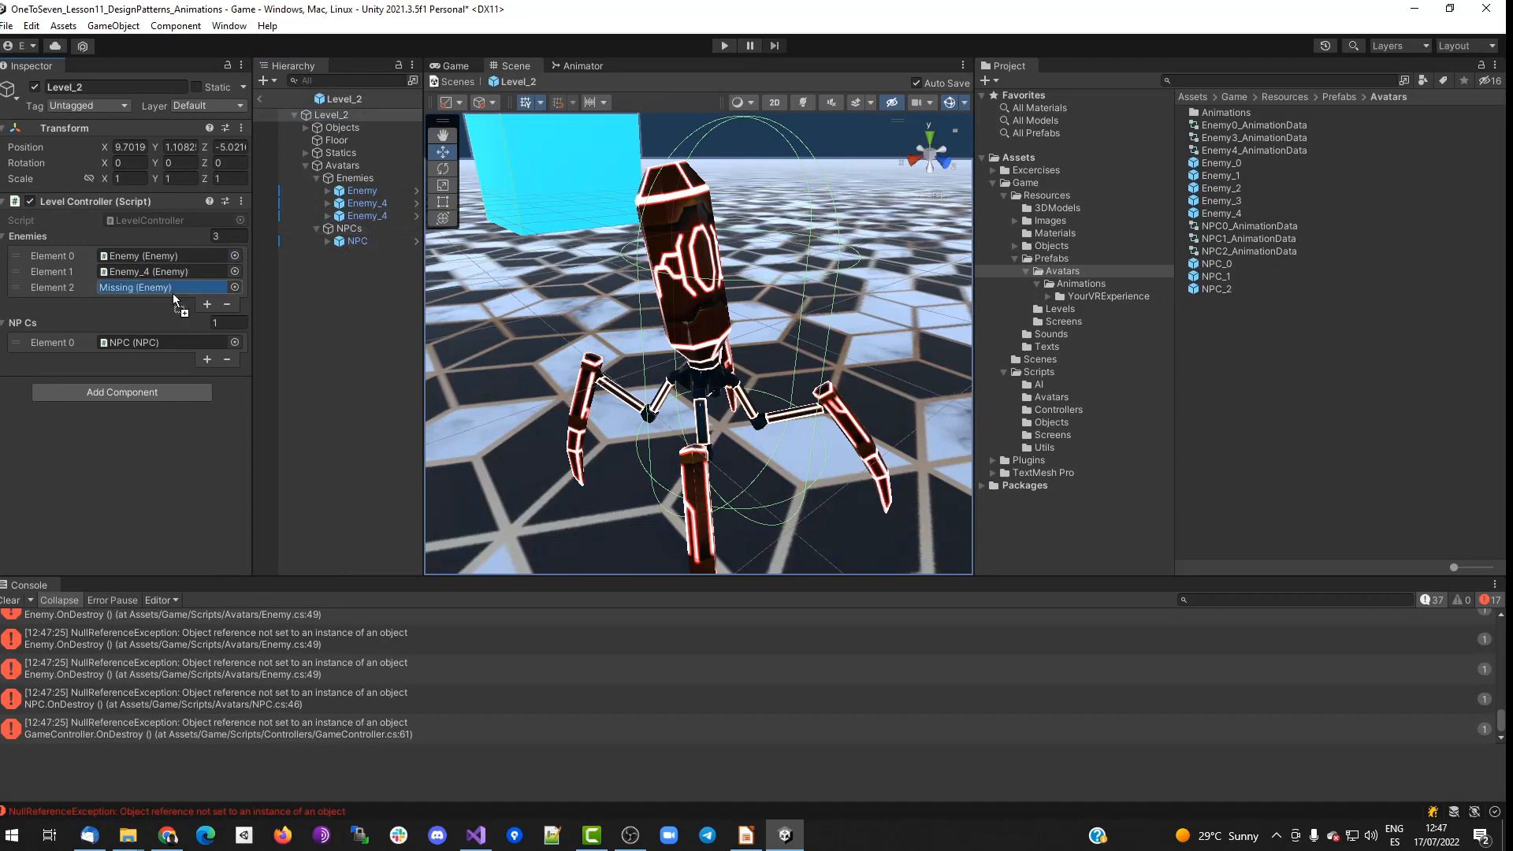
Run the game again, advance to the grass level and walk up to the giant character with the club.
left_click(722, 46)
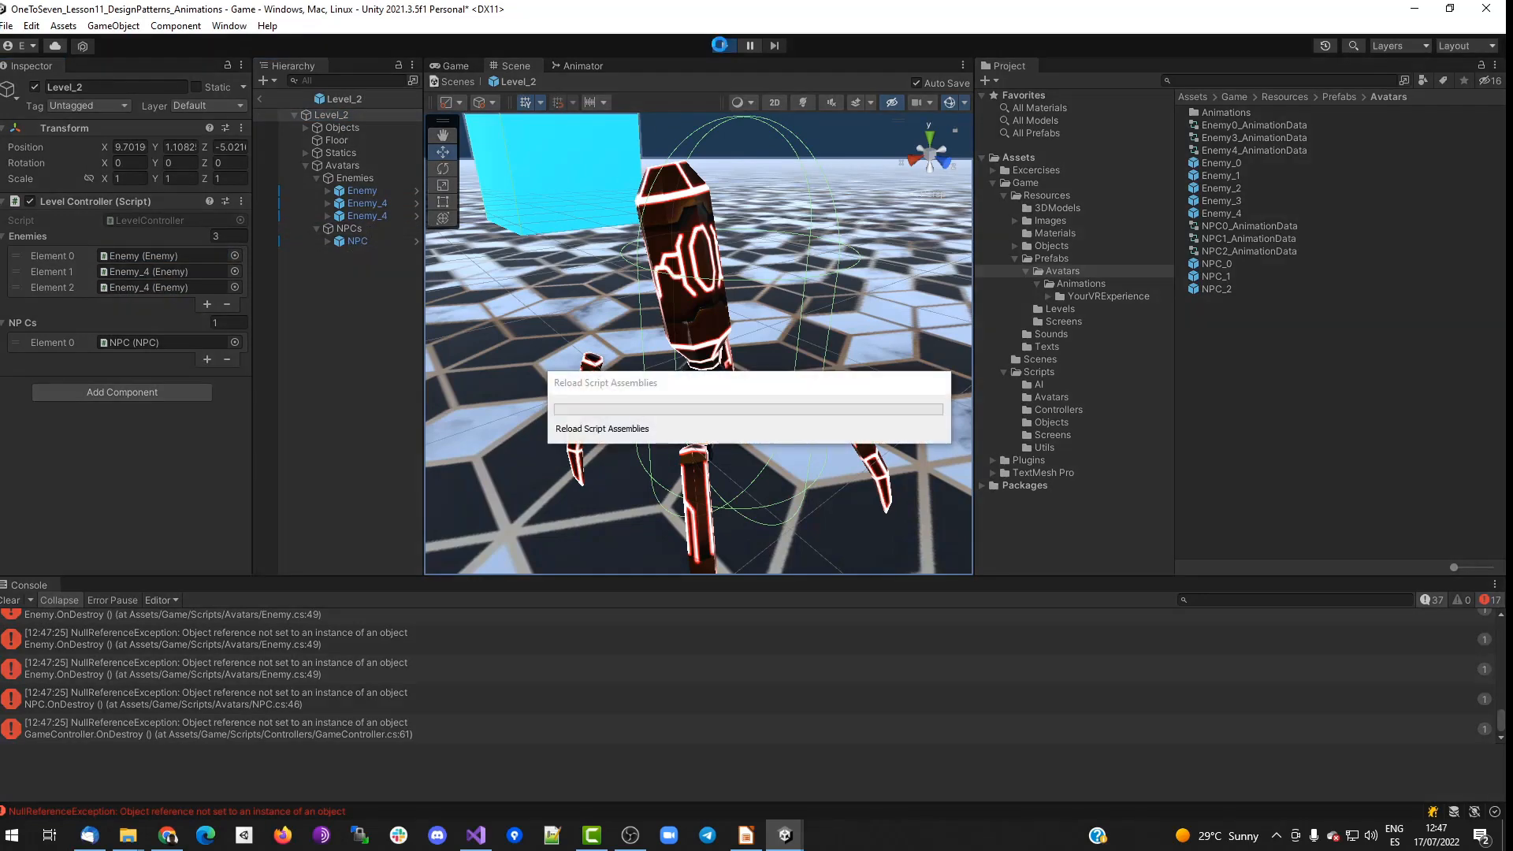
left_click(719, 369)
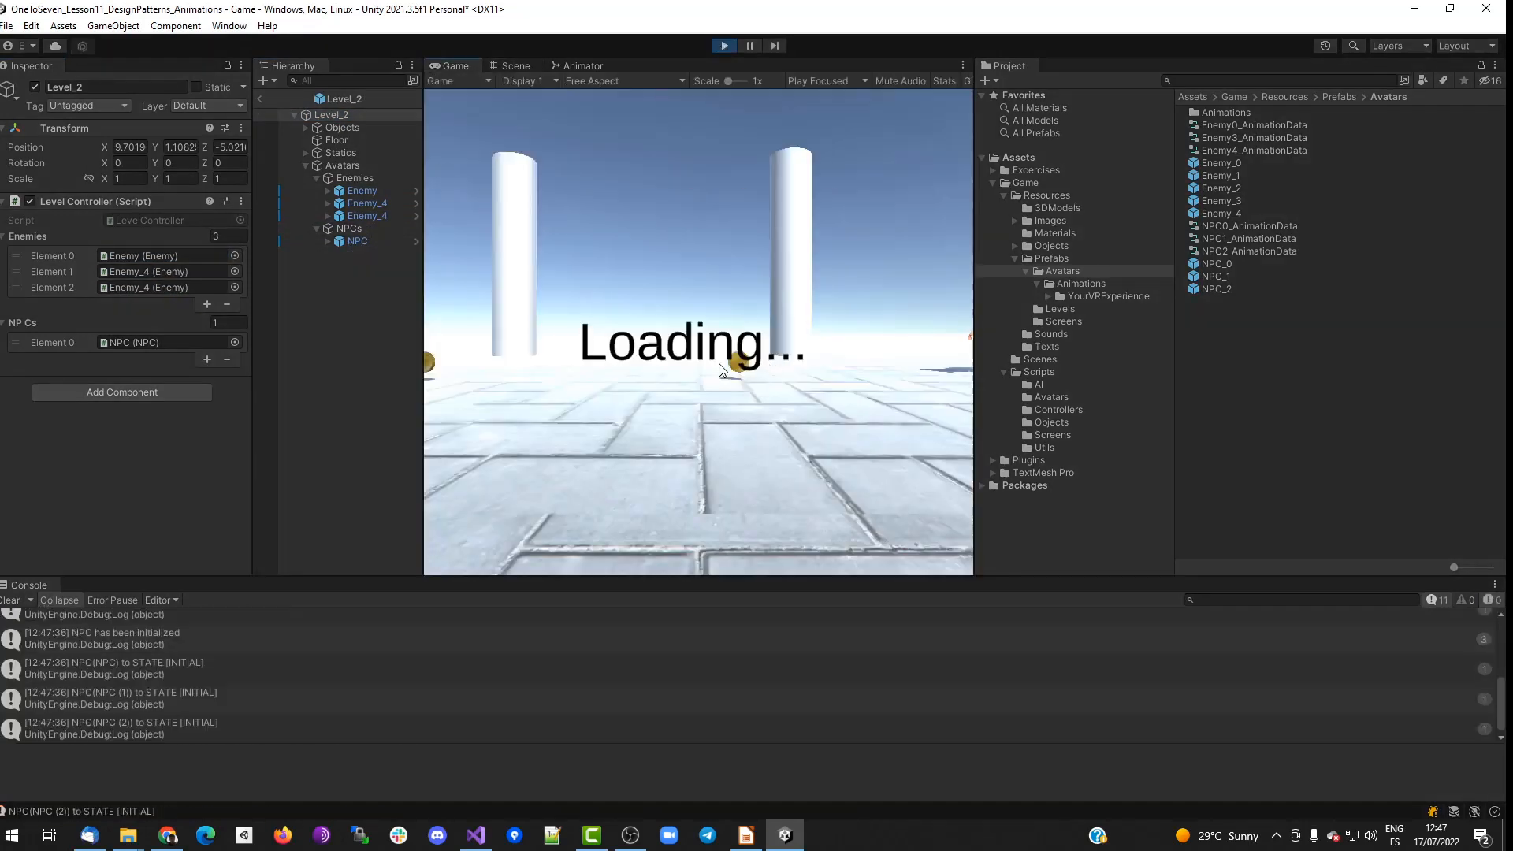
left_click(662, 377)
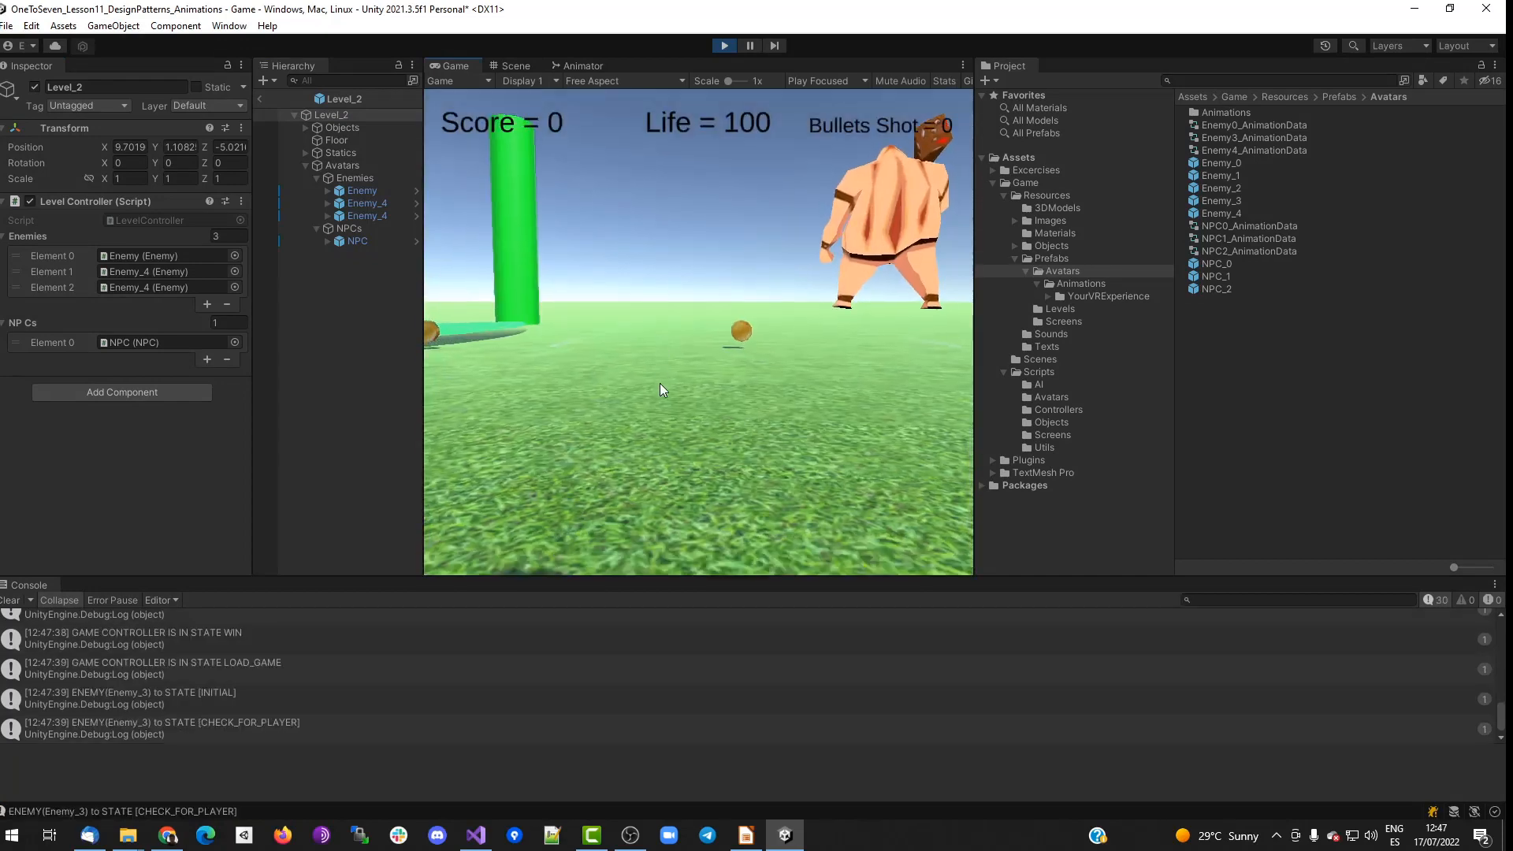
key("w")
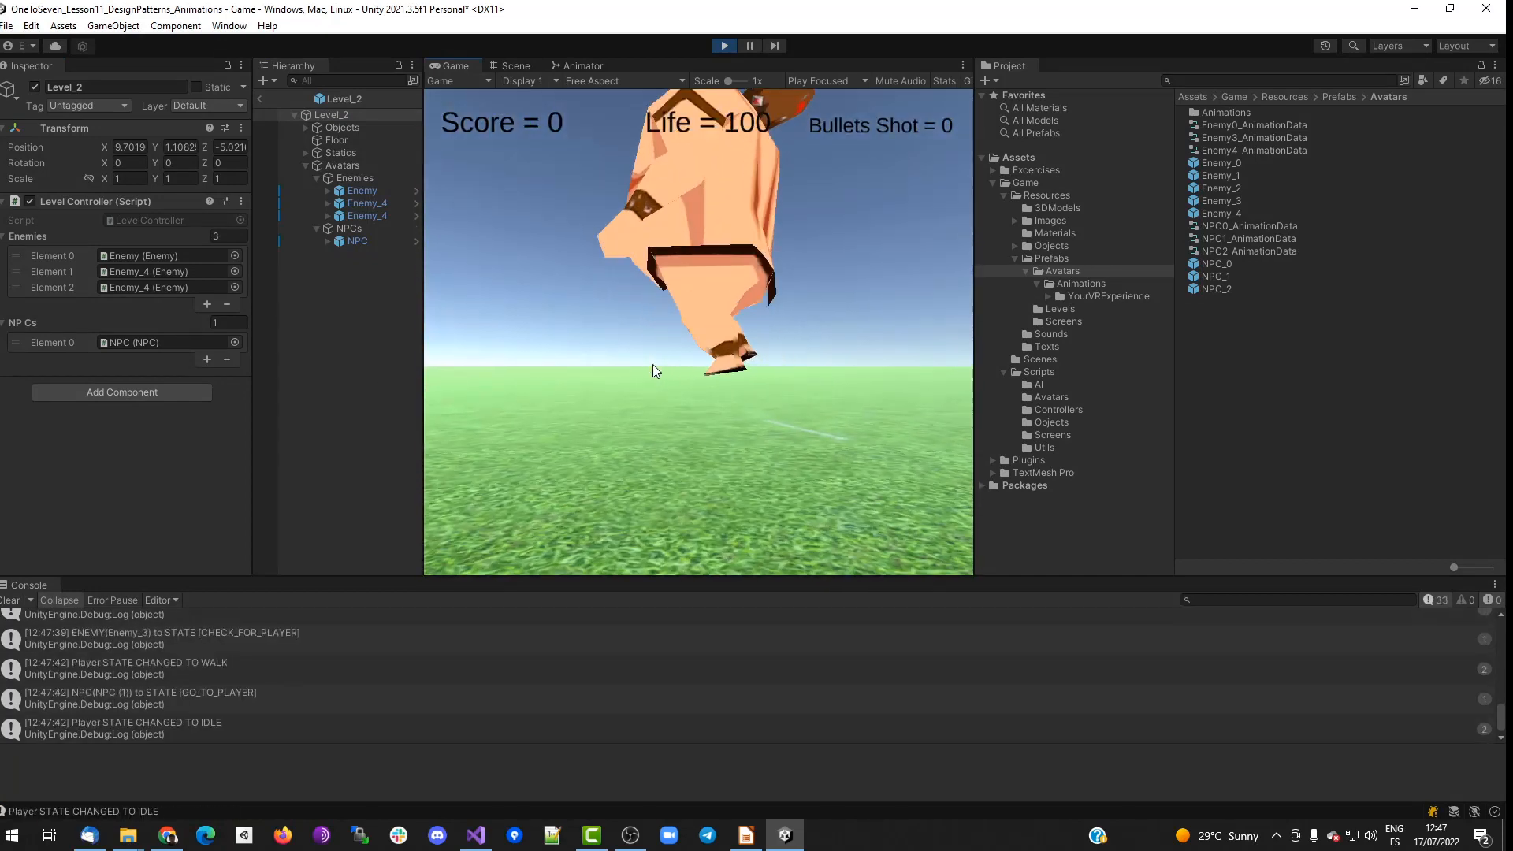
Shoot the giant character repeatedly to test how it reacts to being hit.
left_click(661, 337)
left_click(660, 338)
left_click(660, 341)
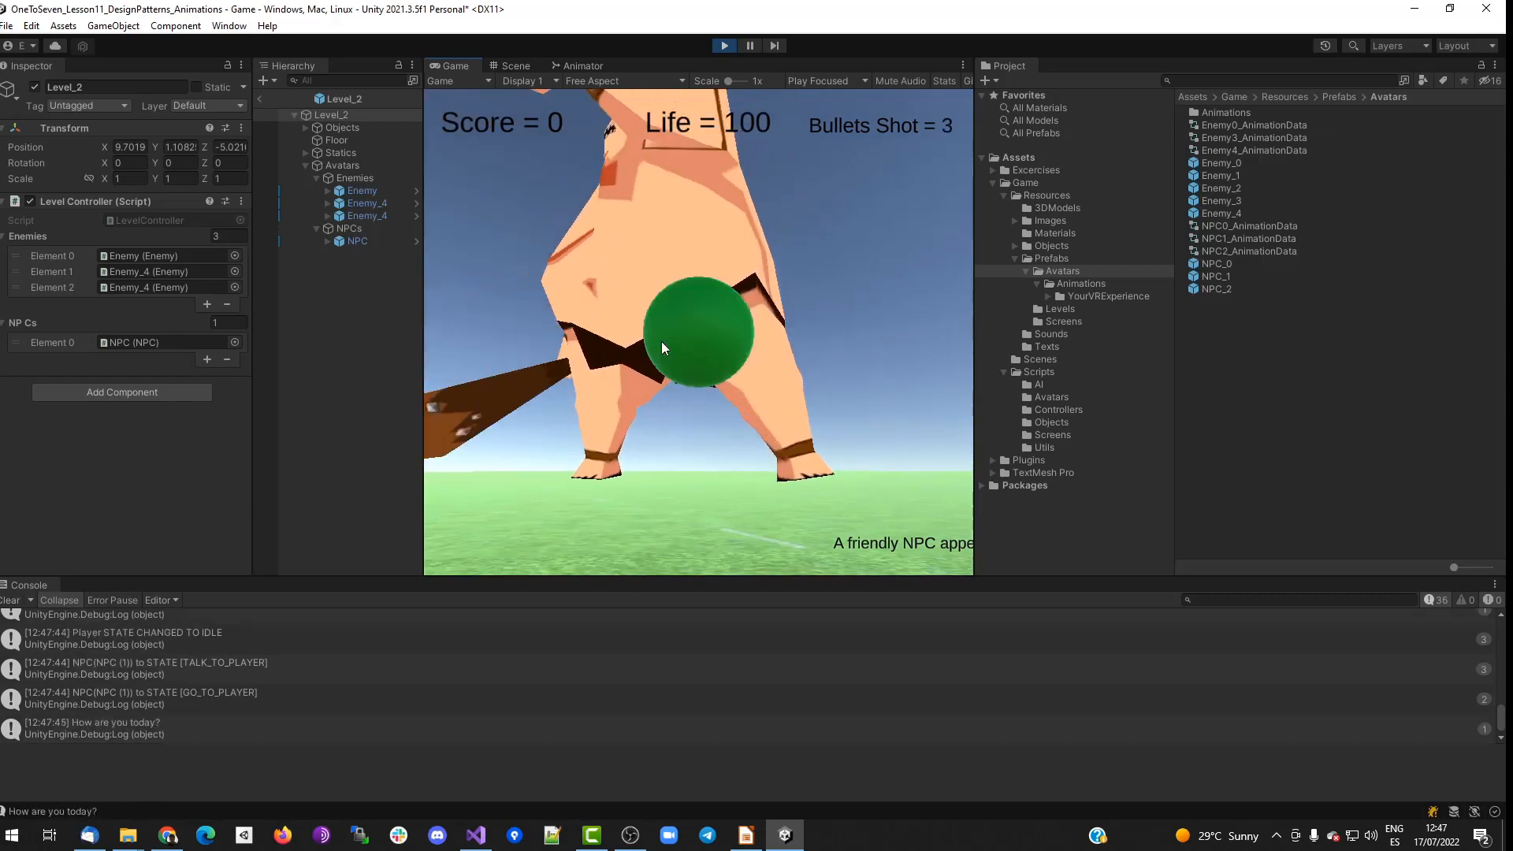
left_click(661, 342)
left_click(660, 342)
left_click(660, 342)
left_click(660, 342)
left_click(660, 342)
left_click(660, 342)
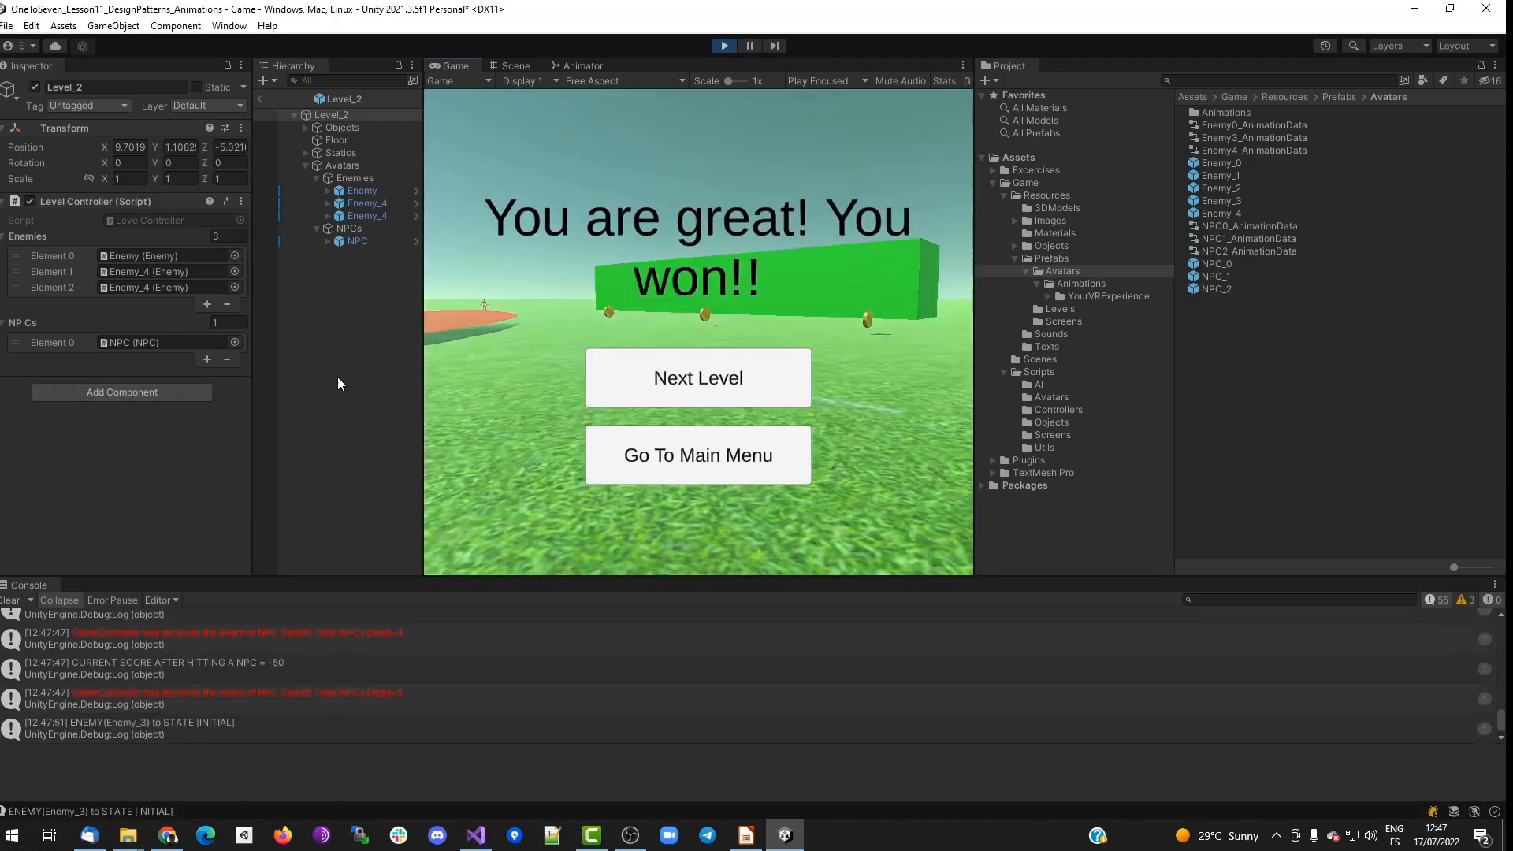
Continue to Level_2 and approach and retreat from the Enemy_4 characters to observe their chasing and shooting animations.
left_click(668, 379)
key("w")
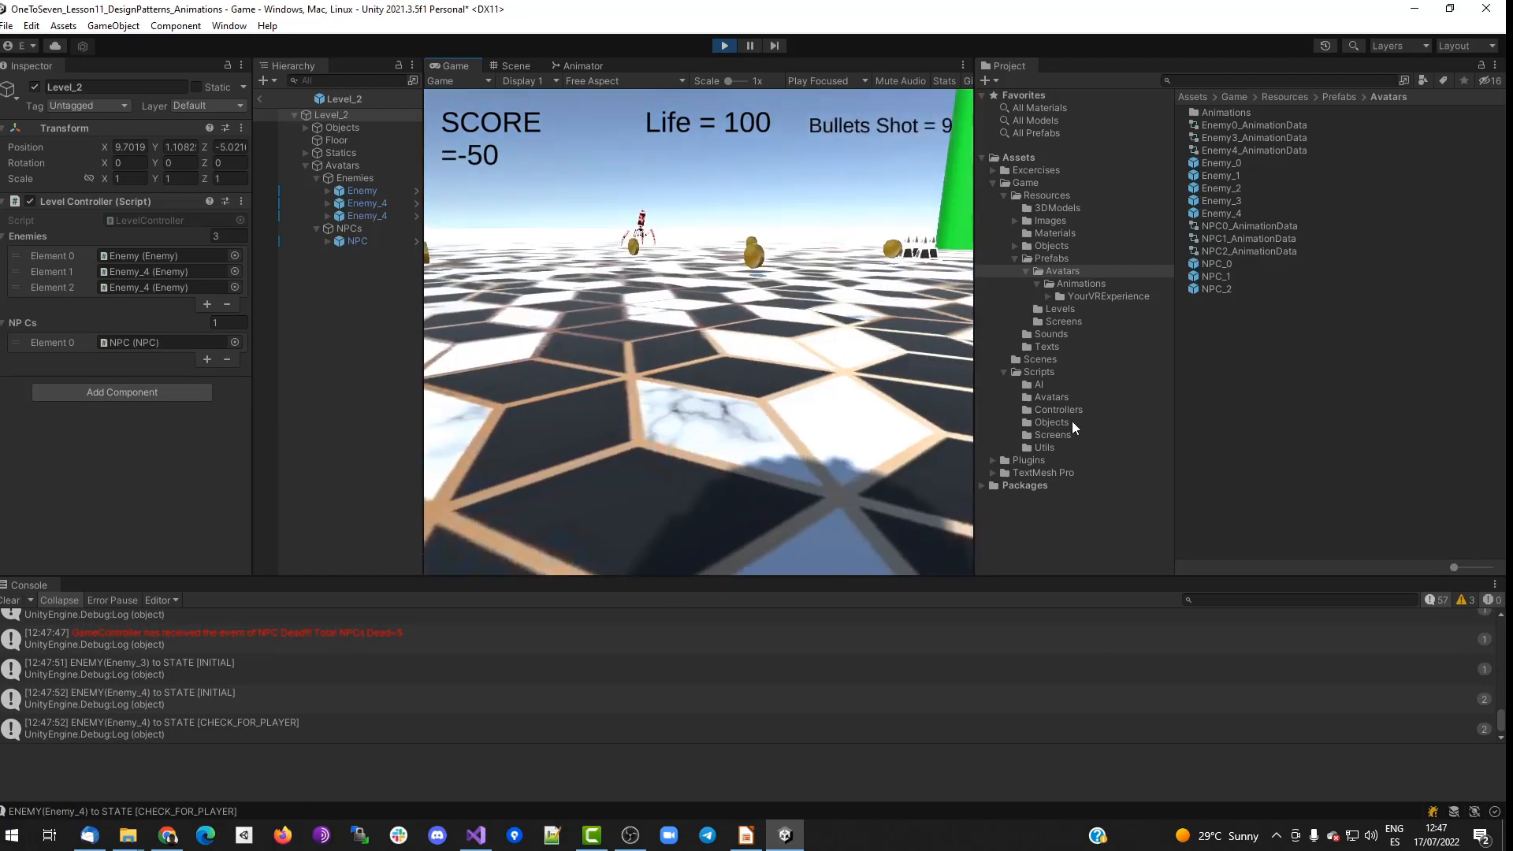
key("w")
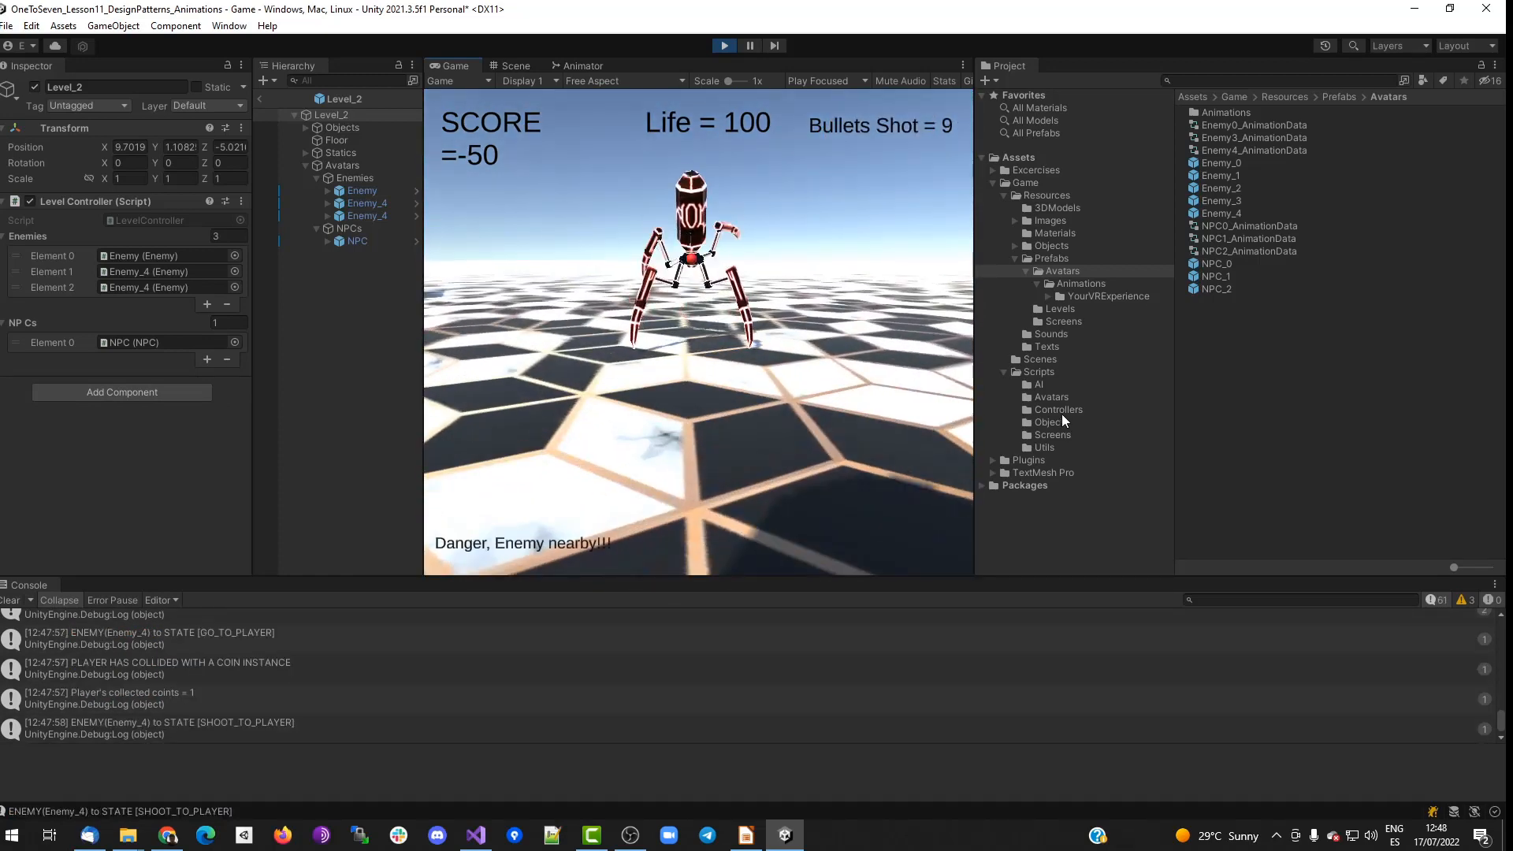
key("s")
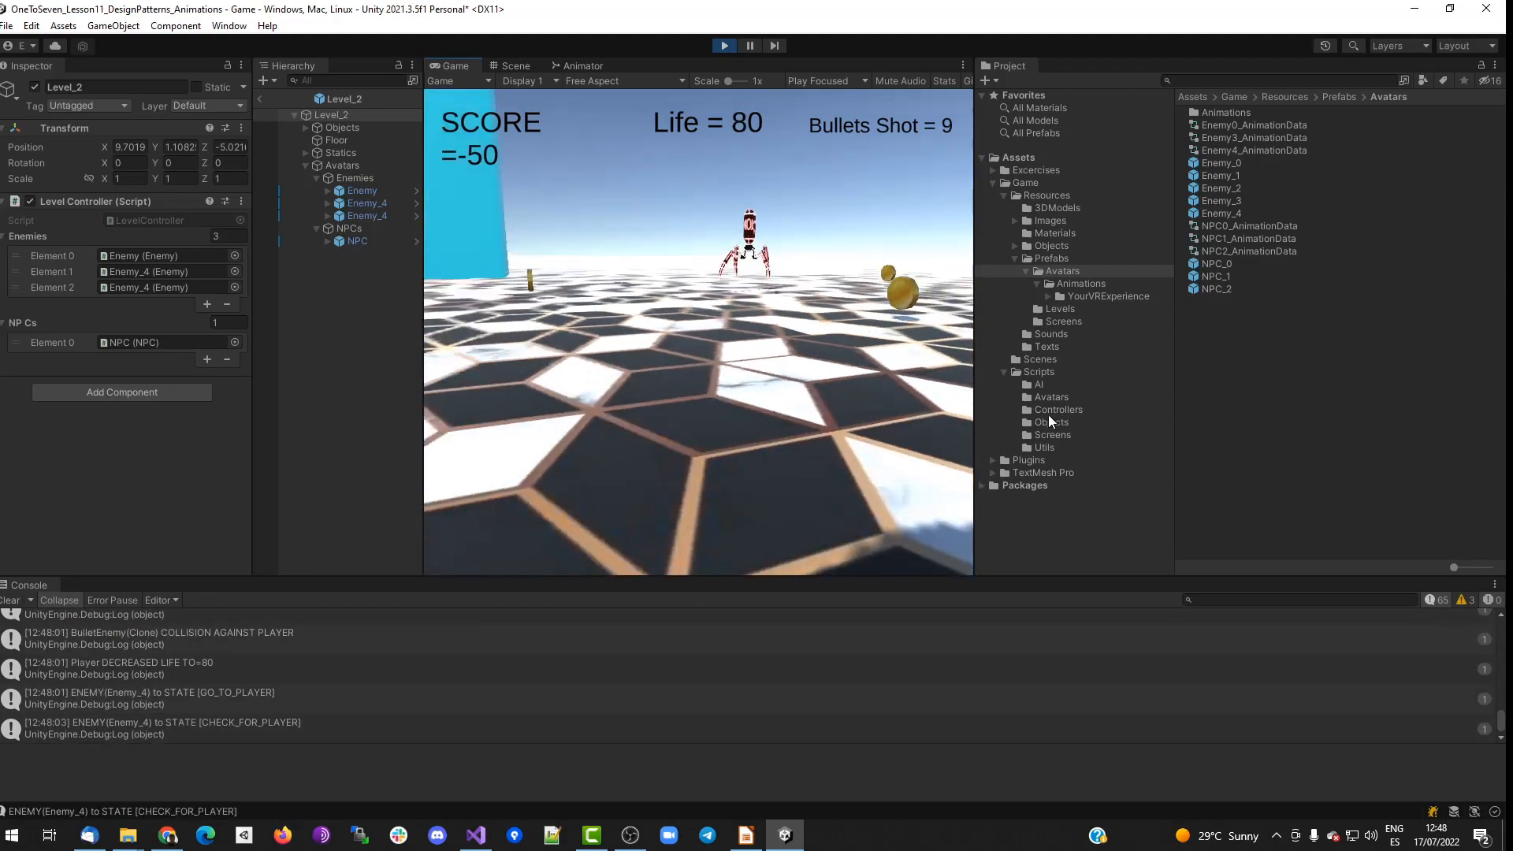
key("s")
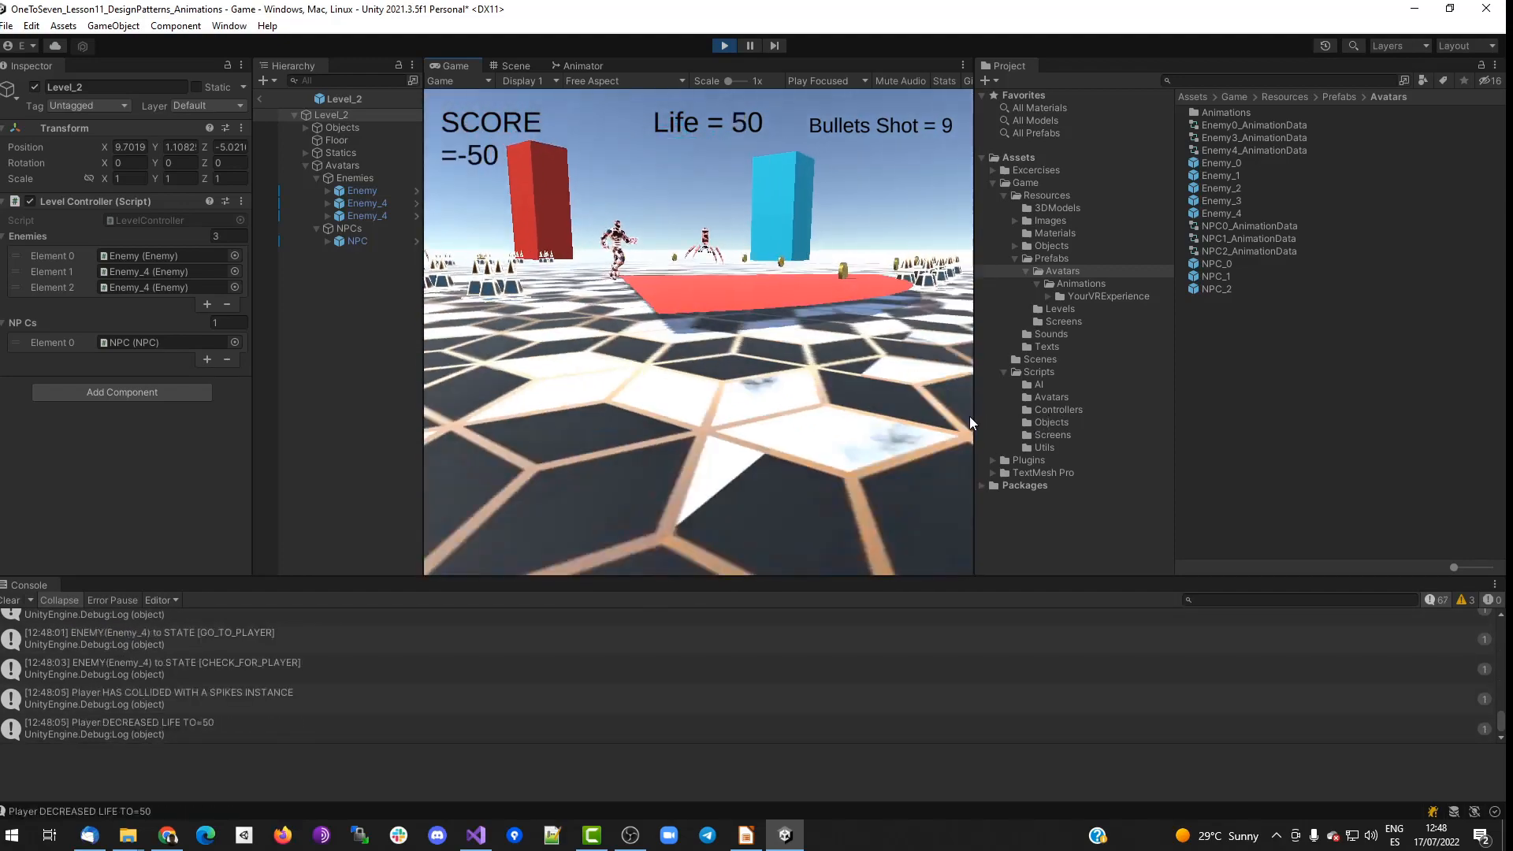
key("w")
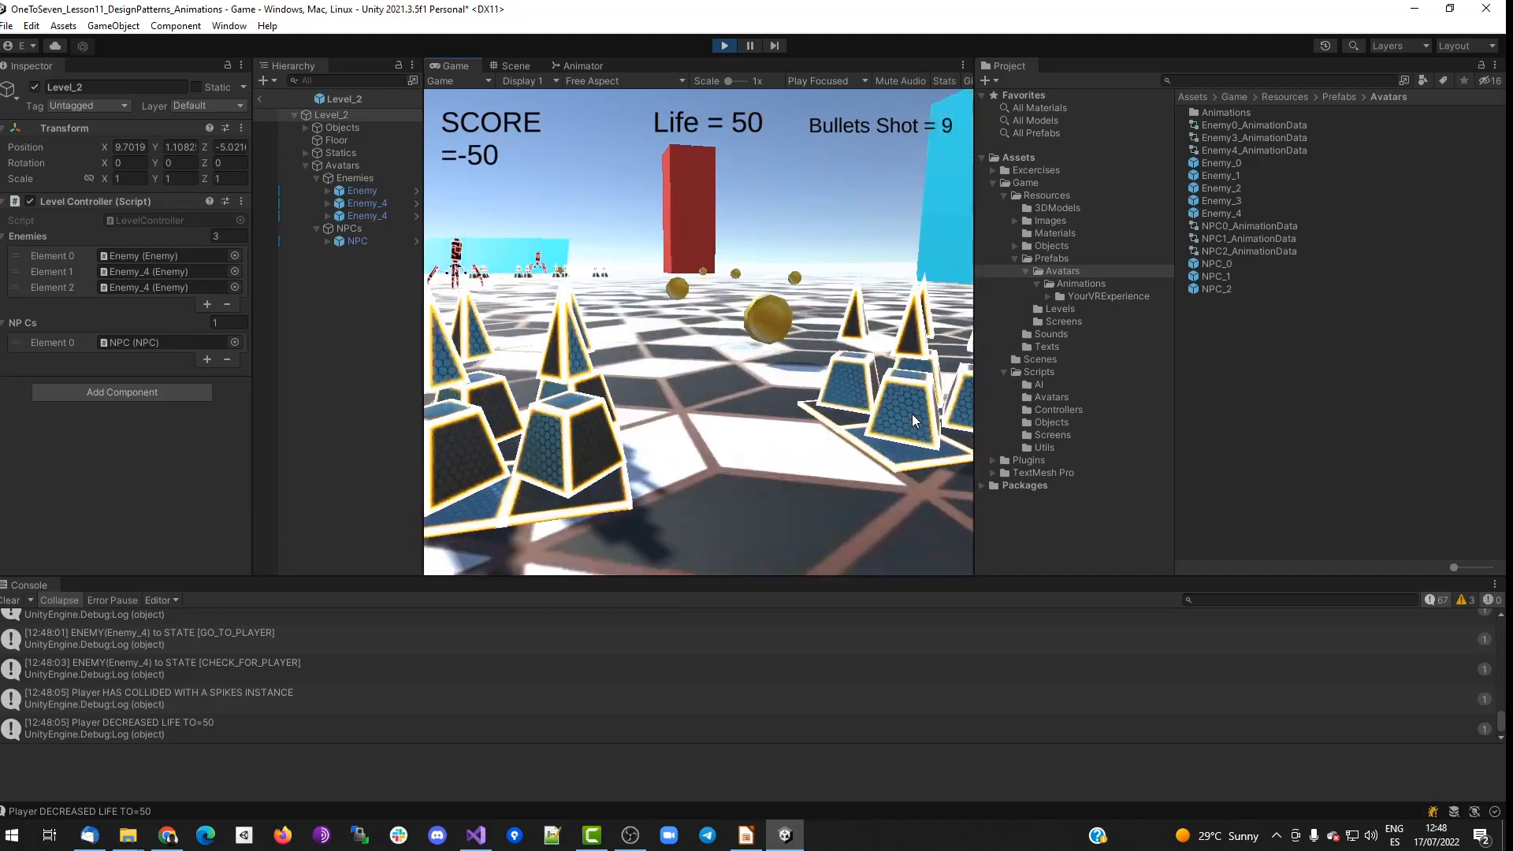
key("w")
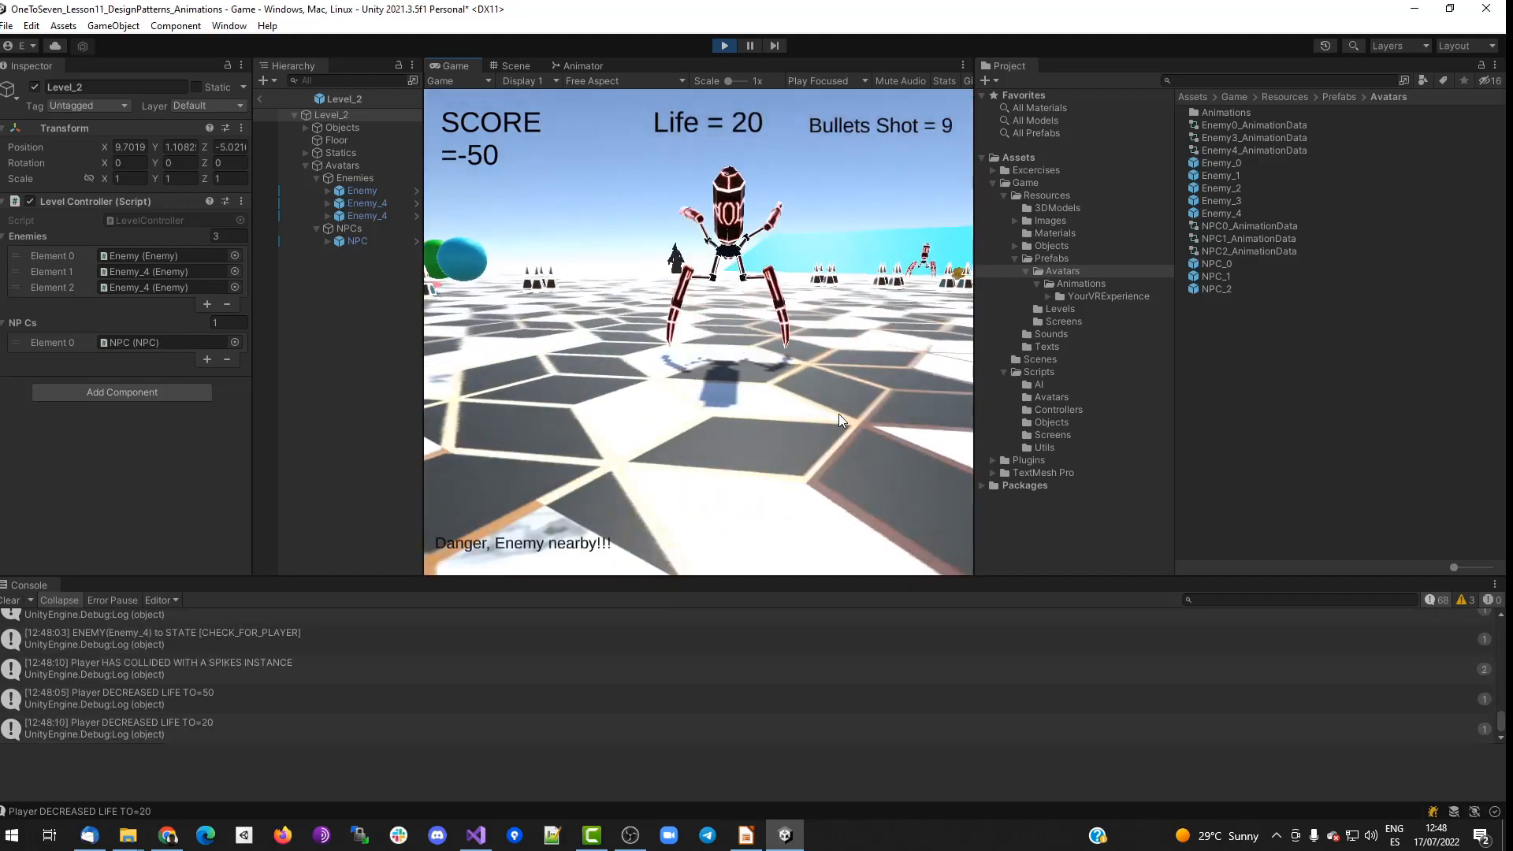
Stop the game, open the Enemy_4 prefab and set its Model's Y position to -0.952.
left_click(724, 45)
left_click(121, 120)
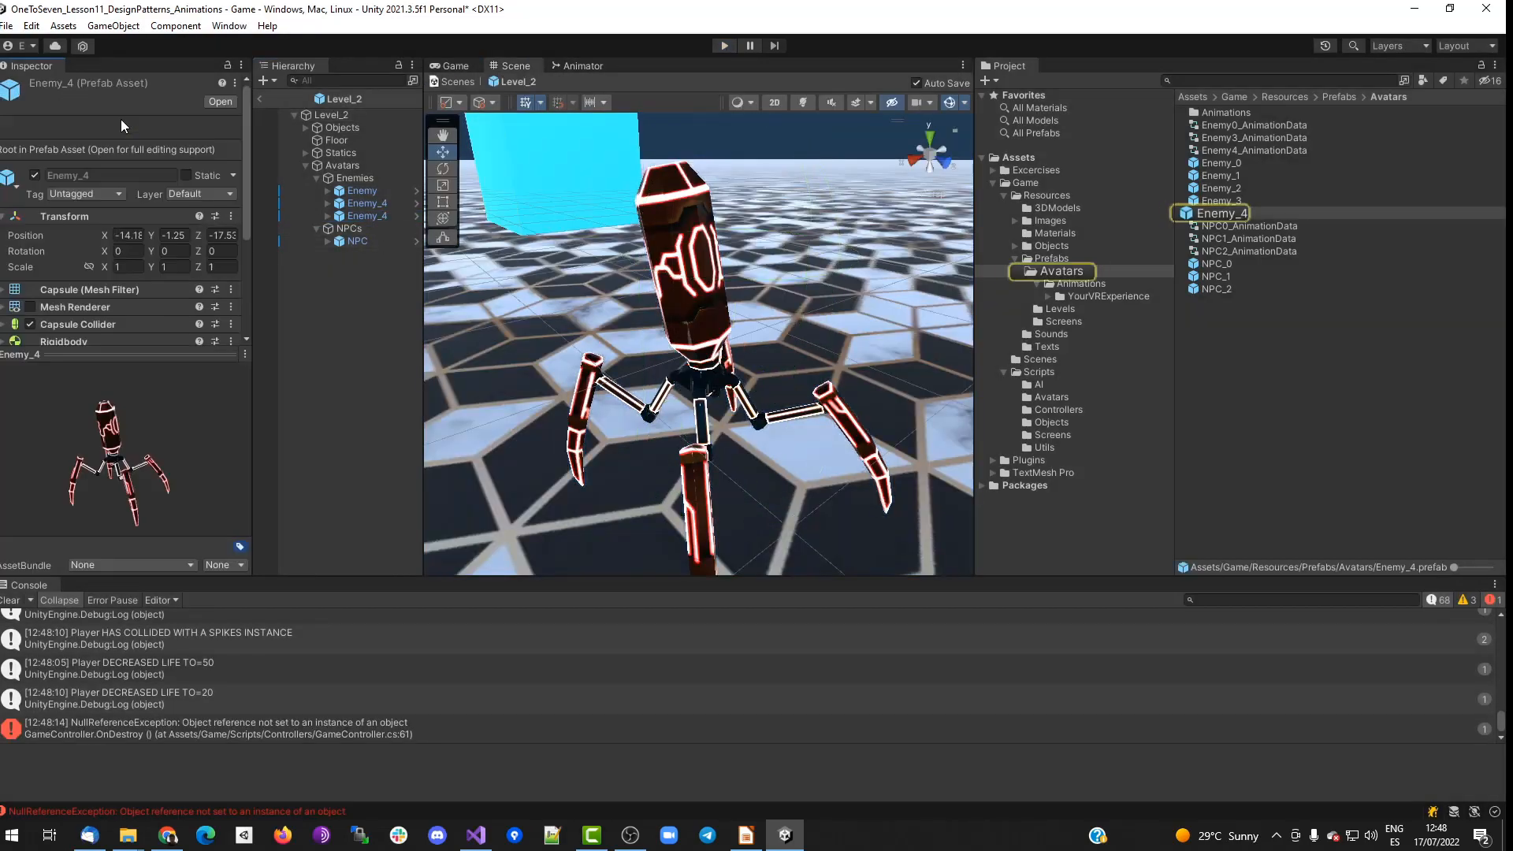
double_click(1213, 214)
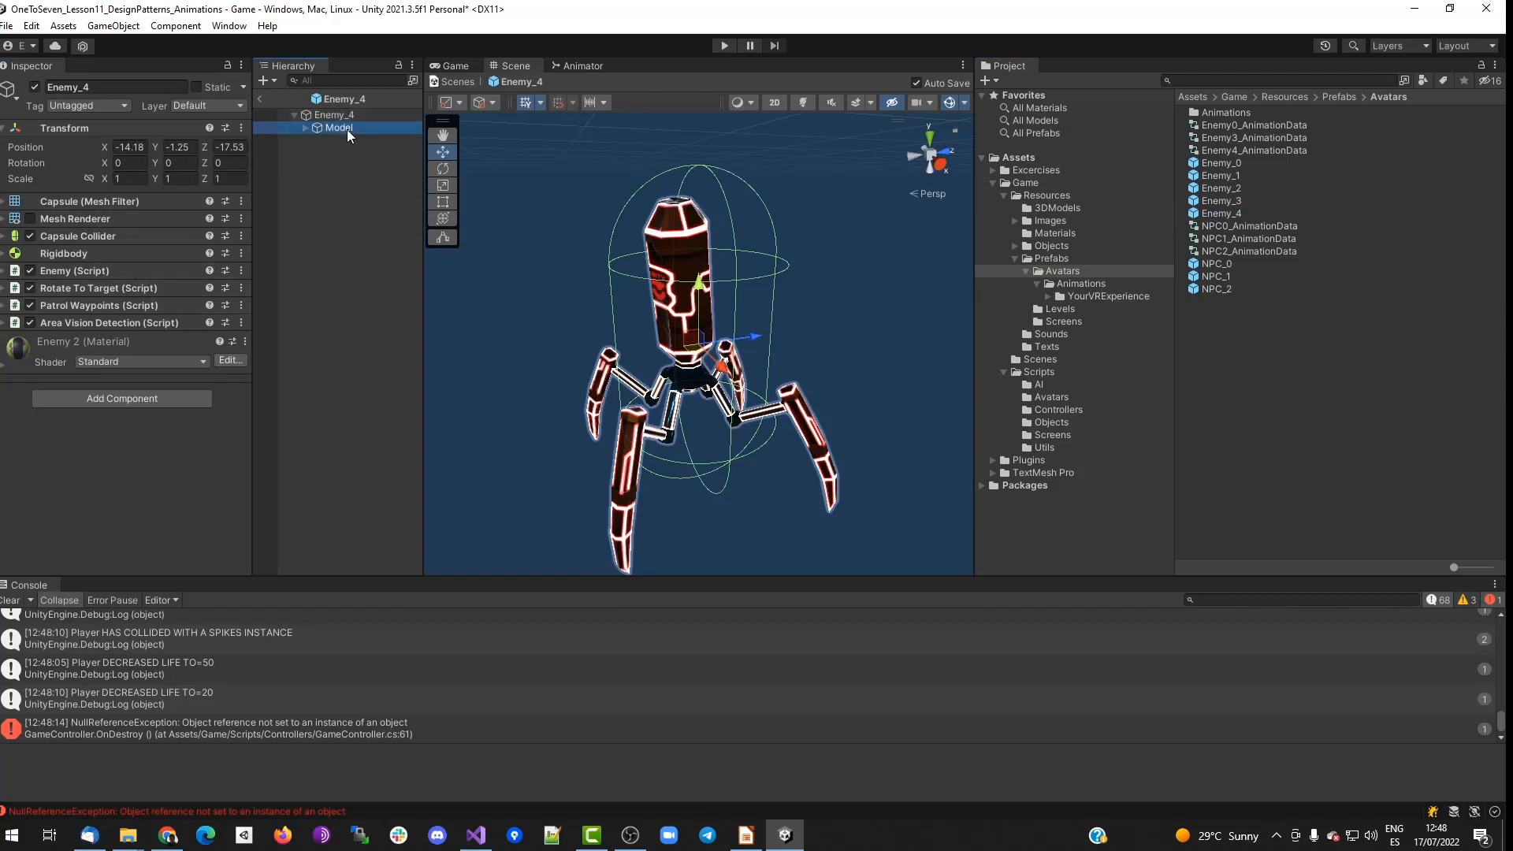
left_click(185, 163)
type("0")
Start the game with the adjusted Enemy_4 model and skip ahead to Level_2.
left_click(724, 45)
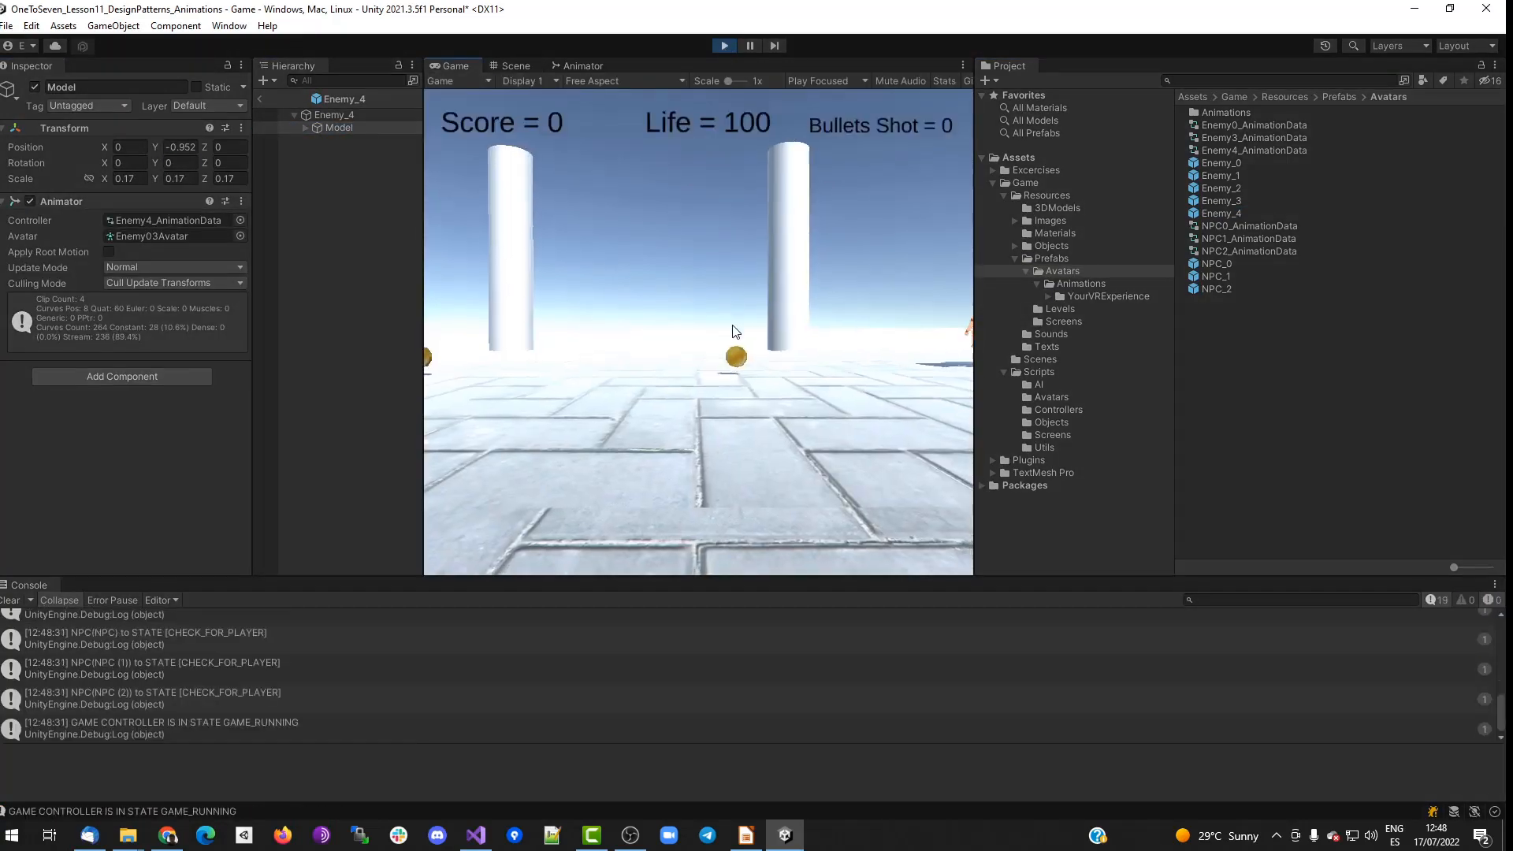
left_click(701, 381)
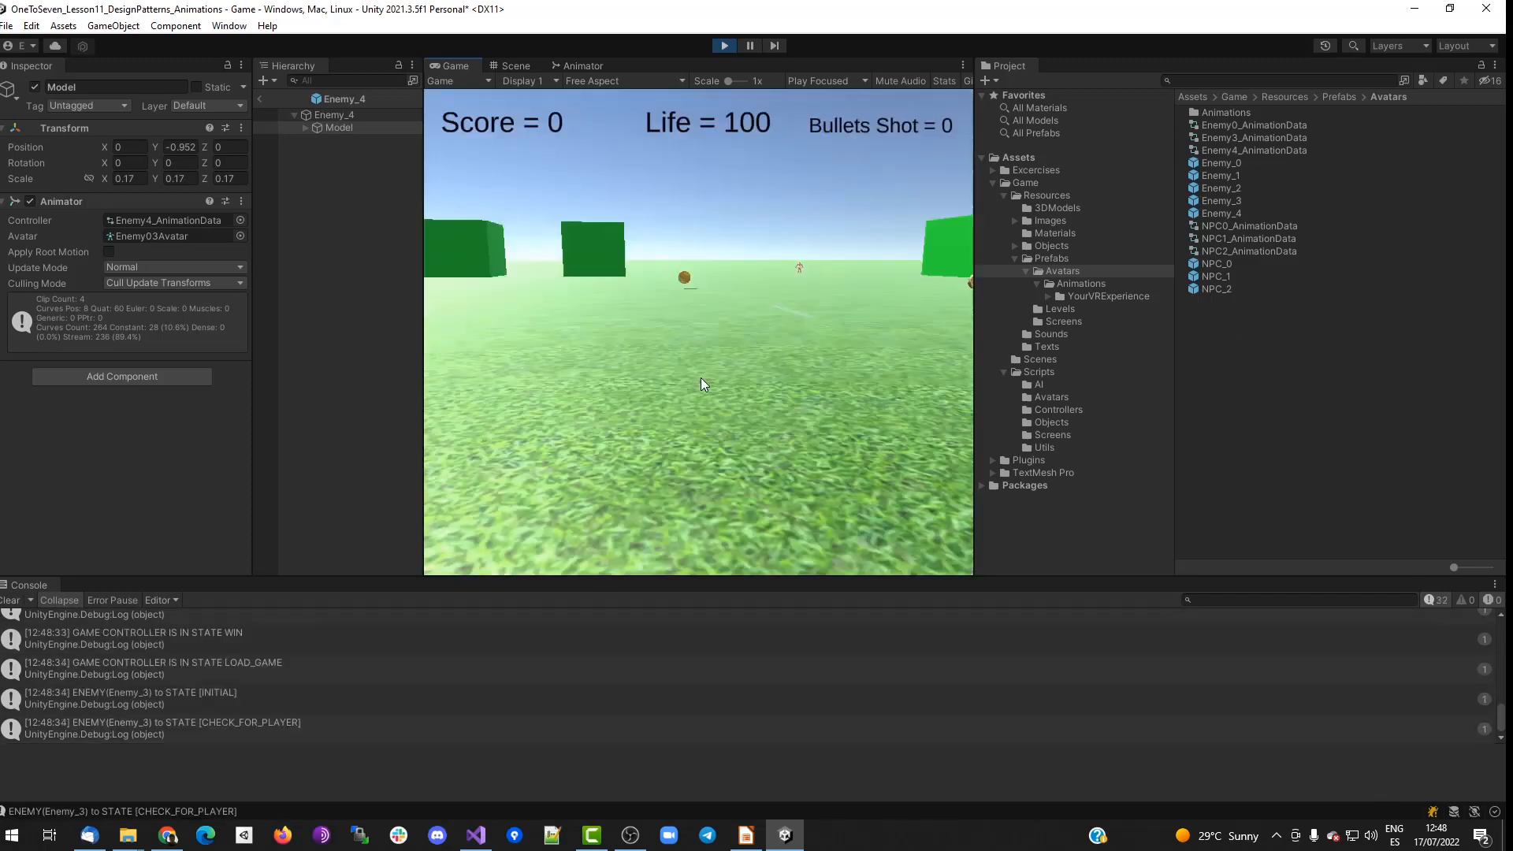
left_click(654, 365)
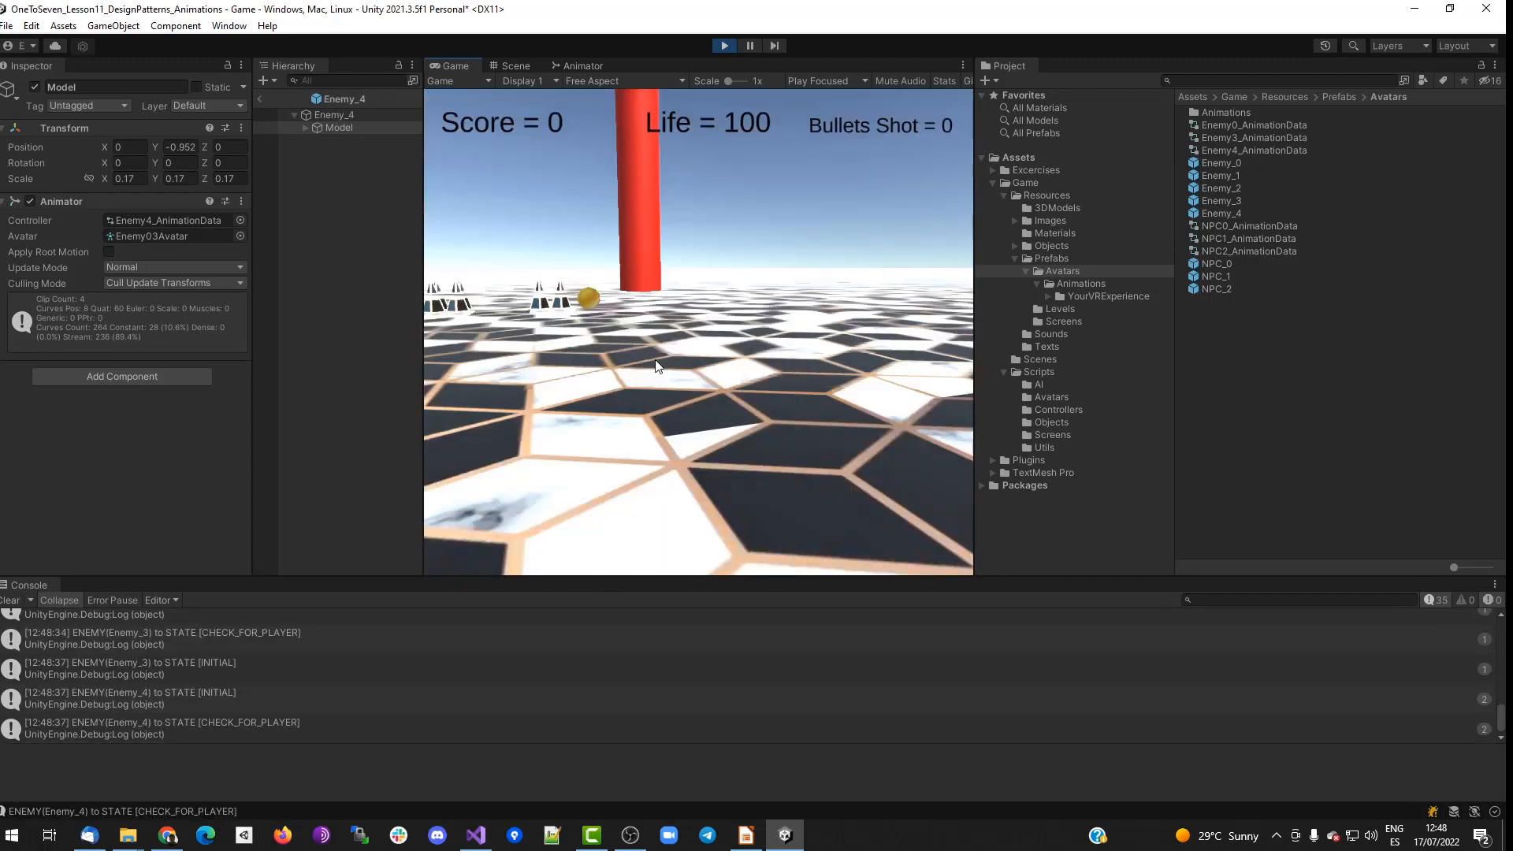
Approach Enemy_4, back away from it and shoot it repeatedly to test its run, attack and die animations.
key("w")
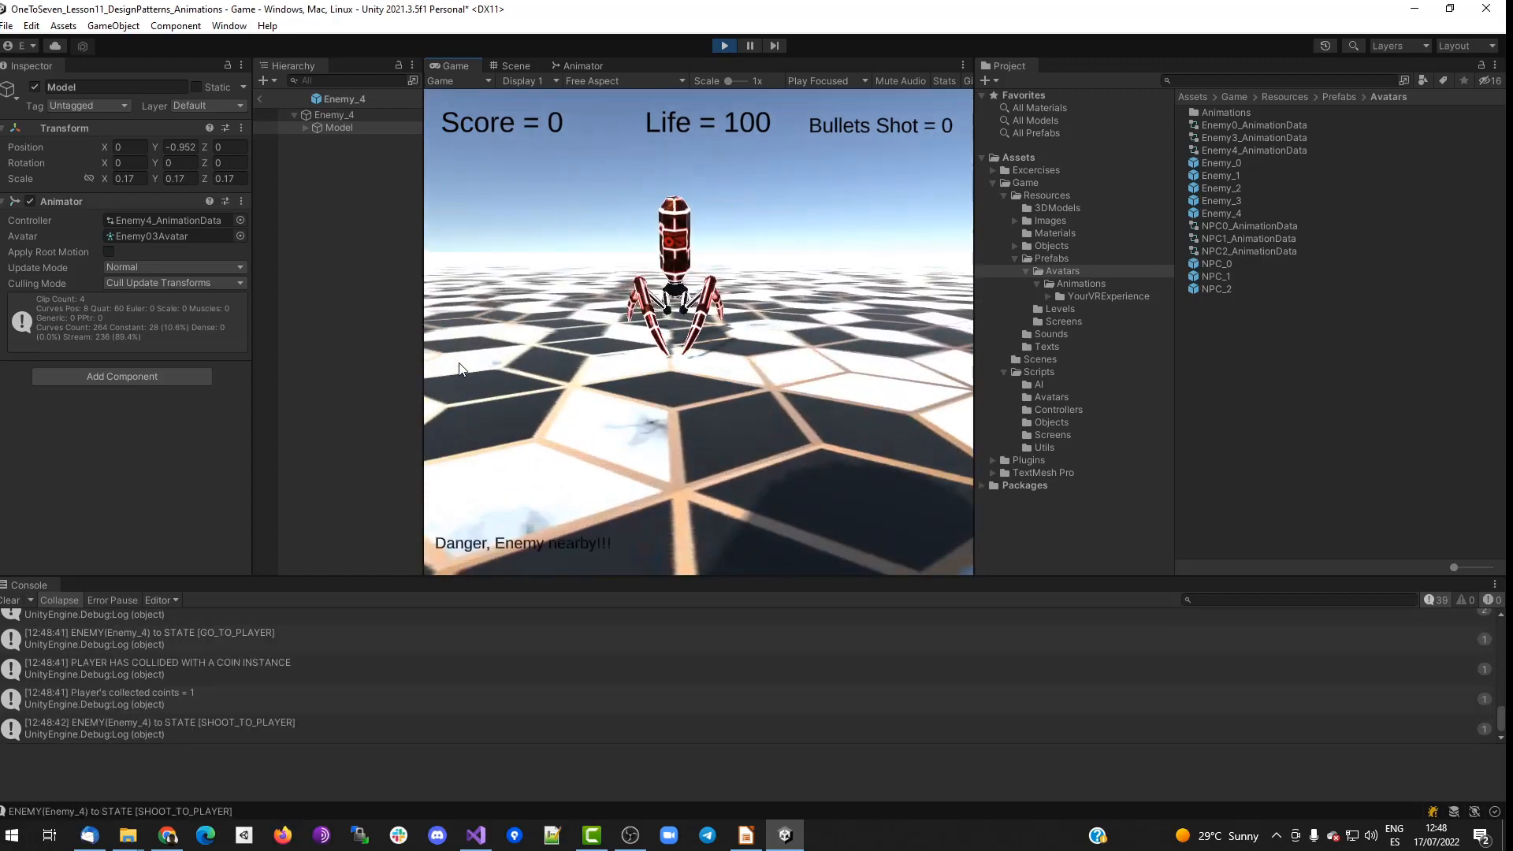
key("s")
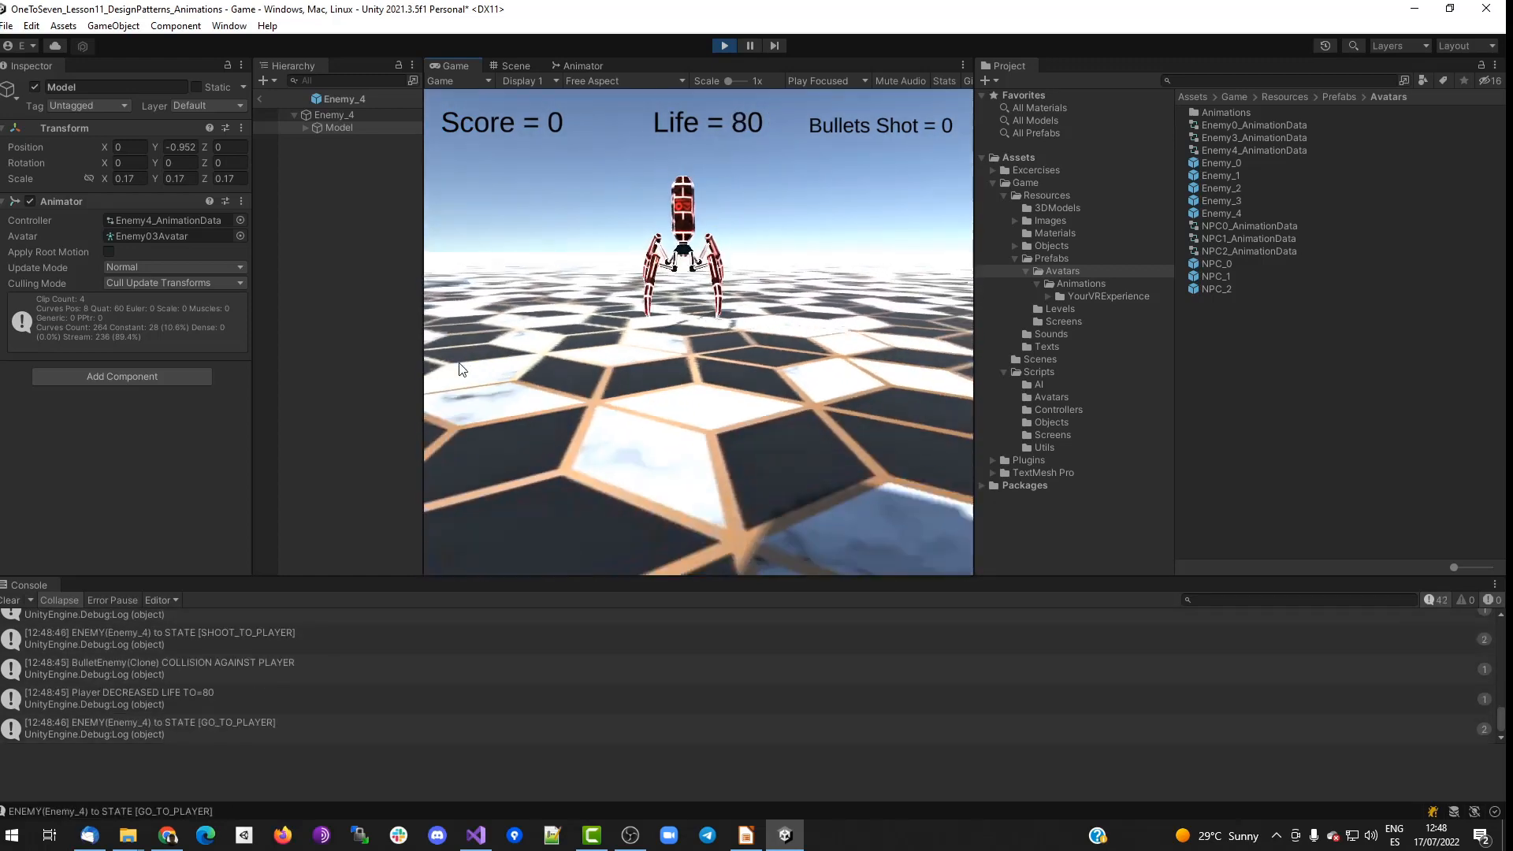
left_click(460, 359)
left_click(460, 359)
left_click(460, 358)
left_click(461, 358)
left_click(460, 358)
left_click(459, 360)
left_click(459, 359)
left_click(460, 359)
left_click(460, 359)
left_click(460, 358)
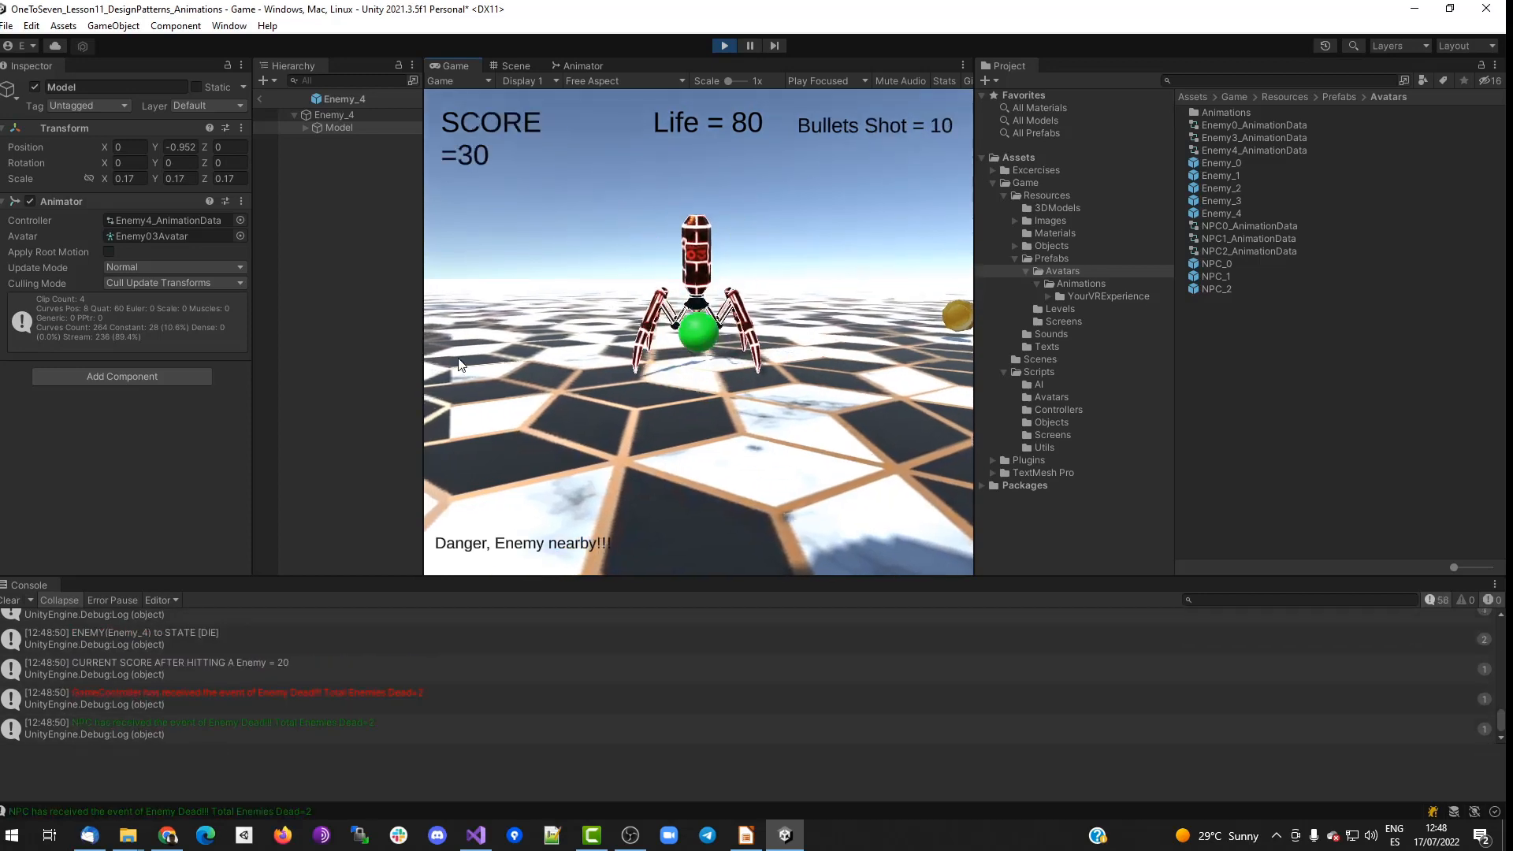